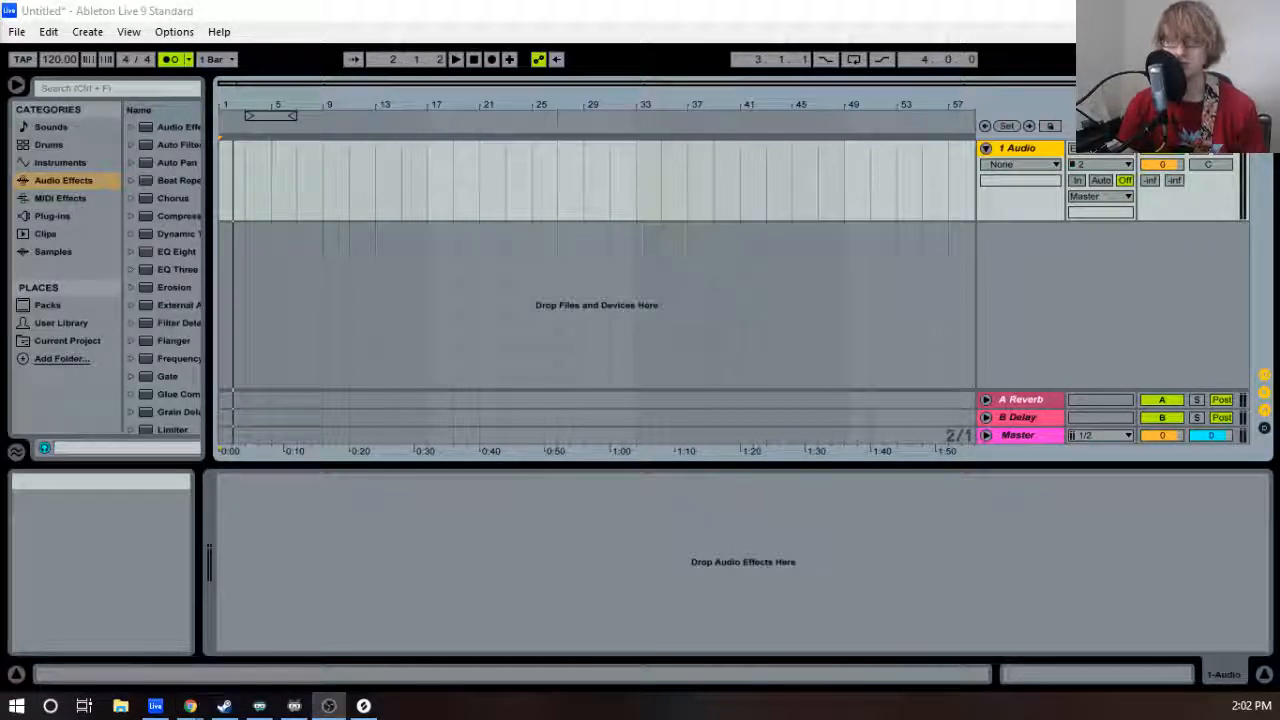
Reset the playback position to the start and add an empty Drum Rack from the Drums category as a new track.
click(475, 60)
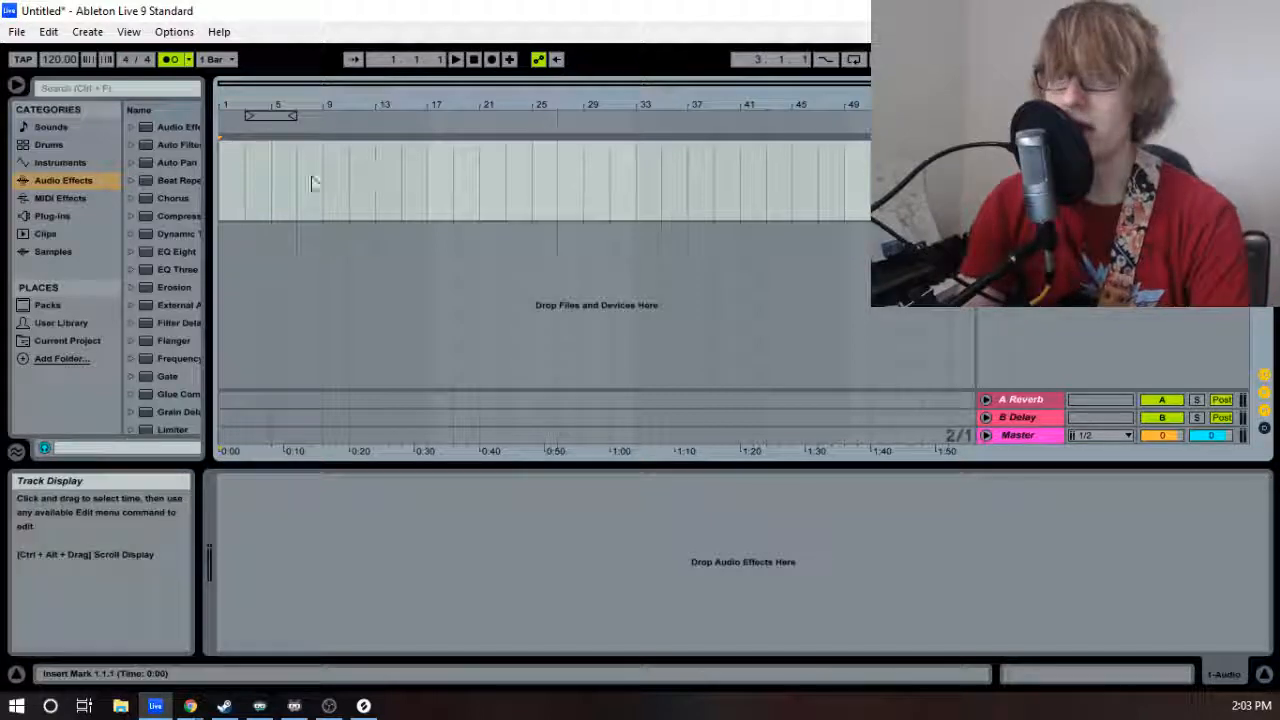
click(66, 148)
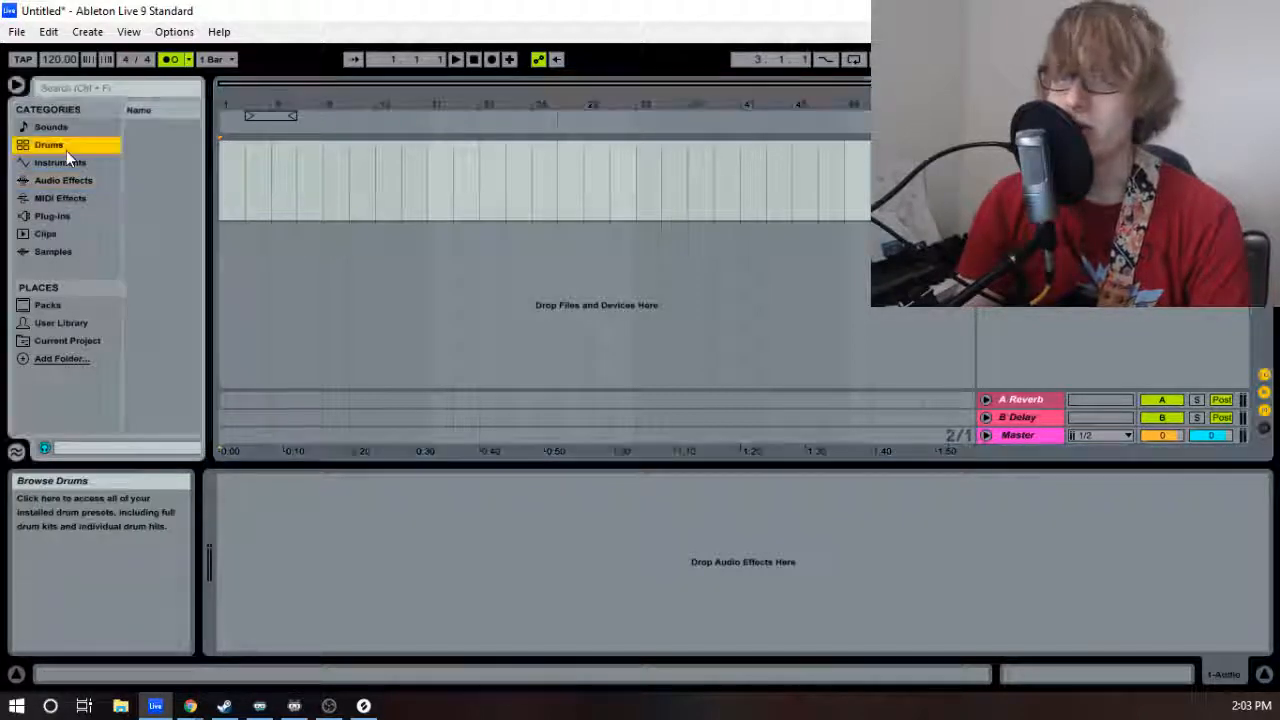
drag(212, 218, 312, 218)
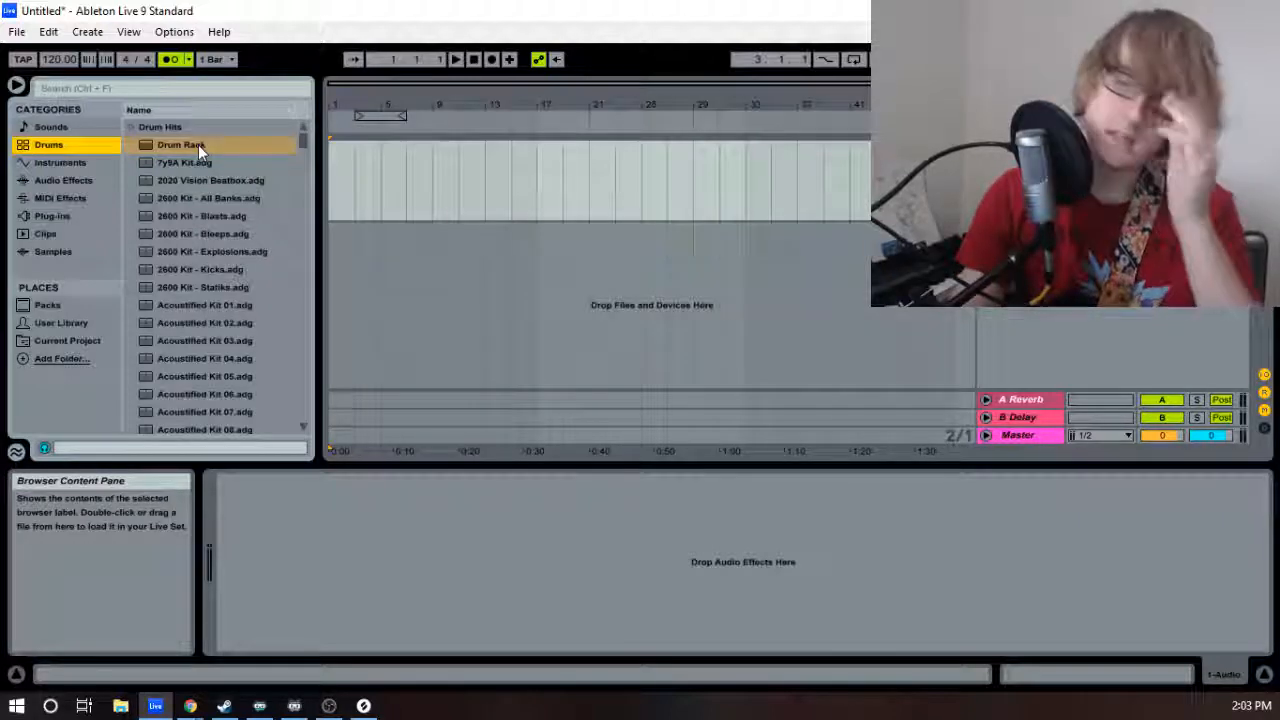
drag(198, 144, 800, 280)
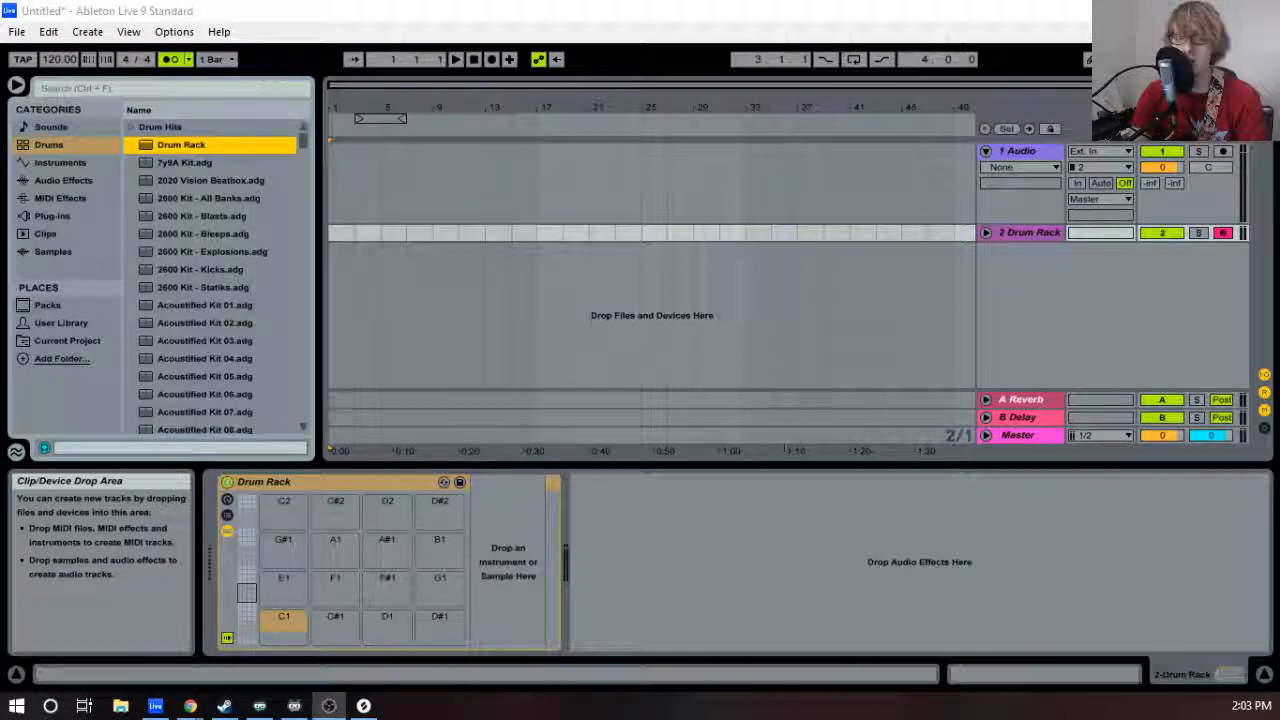
Switch to Splice and place its window over the Ableton Live arrangement, keeping the Drum Rack pads uncovered.
drag(0, 150, 984, 168)
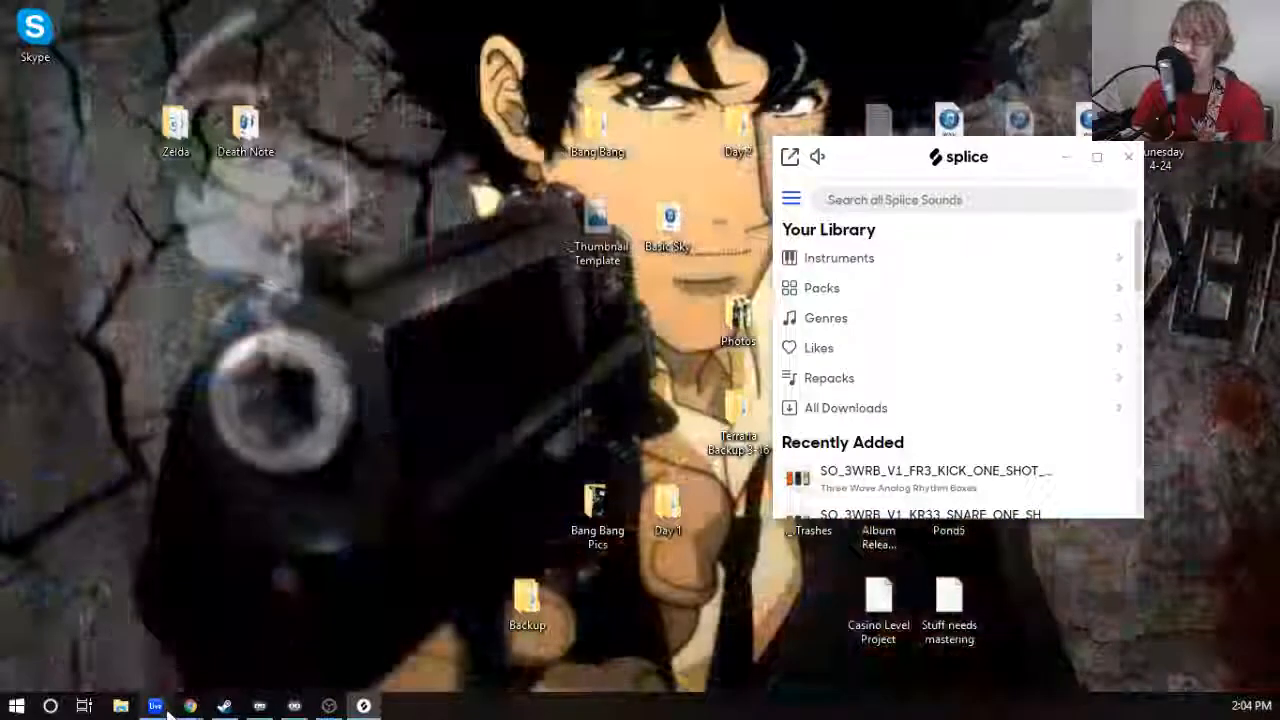
click(156, 706)
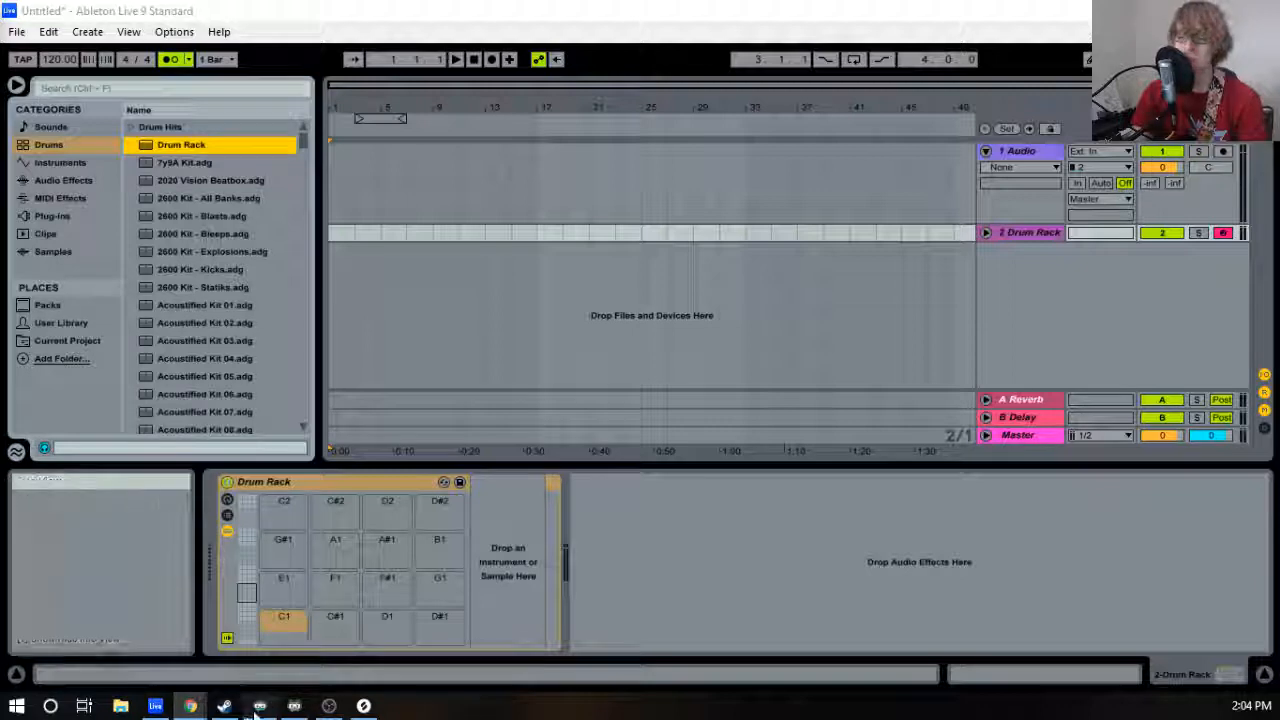
mouse_move(280, 708)
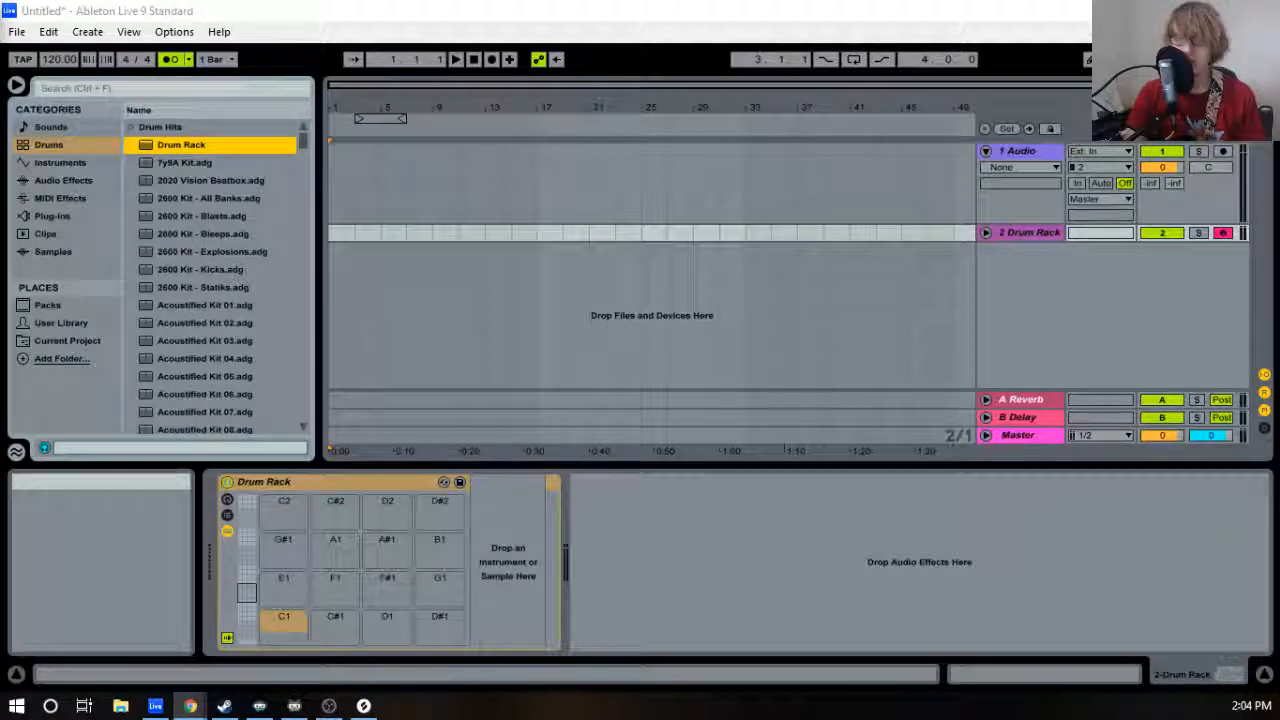
drag(966, 167, 855, 160)
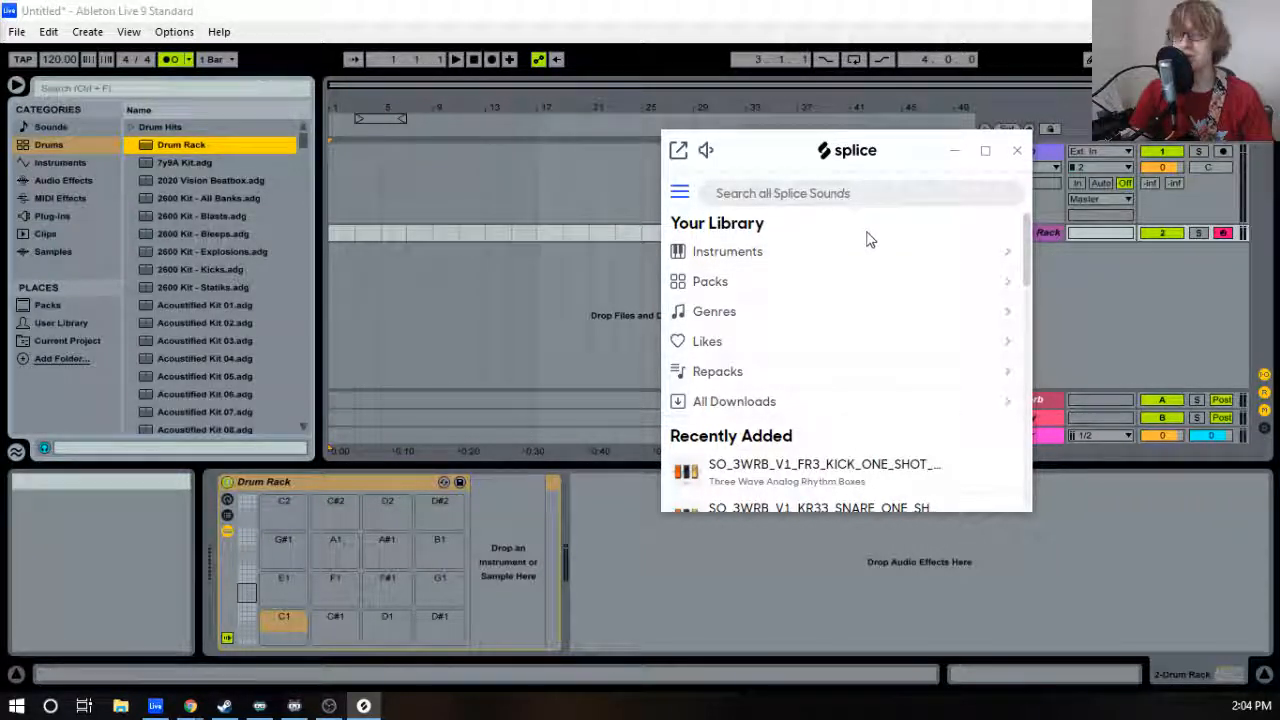
Load the recently added SO_3WRB_V1_FR3 kick one-shot onto pad C2 and the SO_3WRB_V1_KR33 snare one-shot onto pad E1.
scroll(848, 389, down, 2)
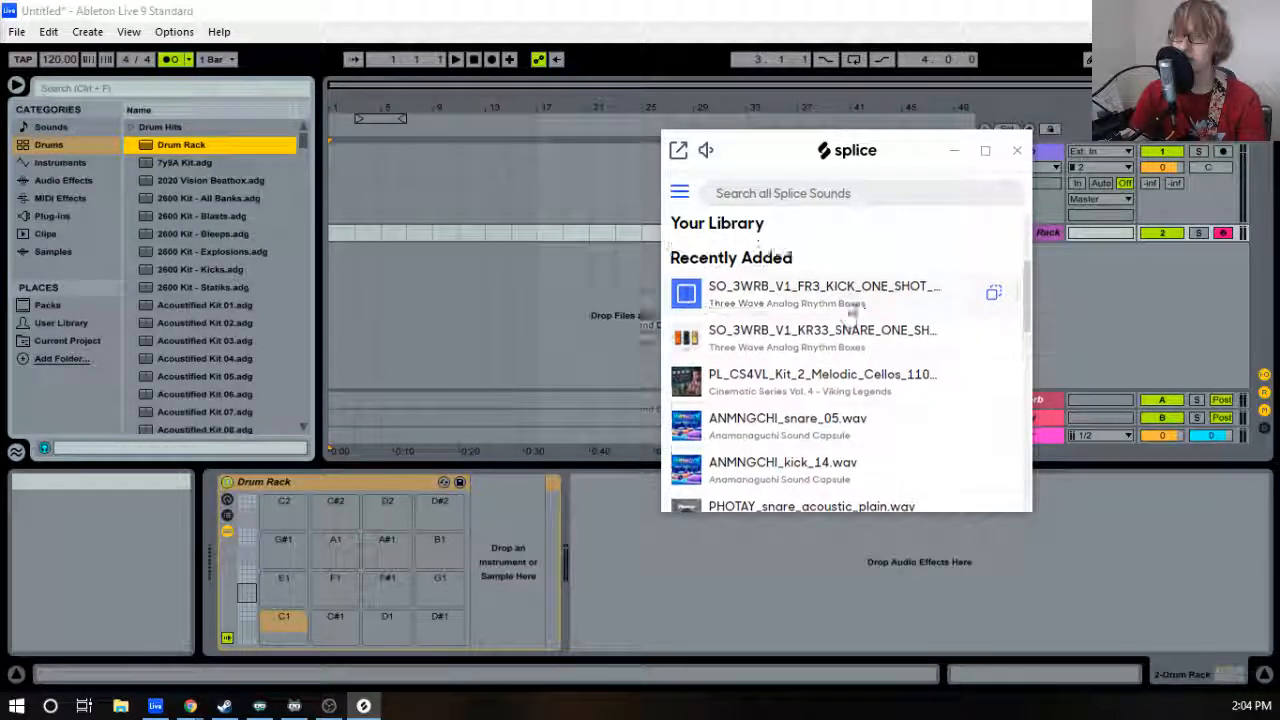
scroll(846, 314, up, 2)
scroll(791, 297, down, 2)
drag(836, 287, 297, 523)
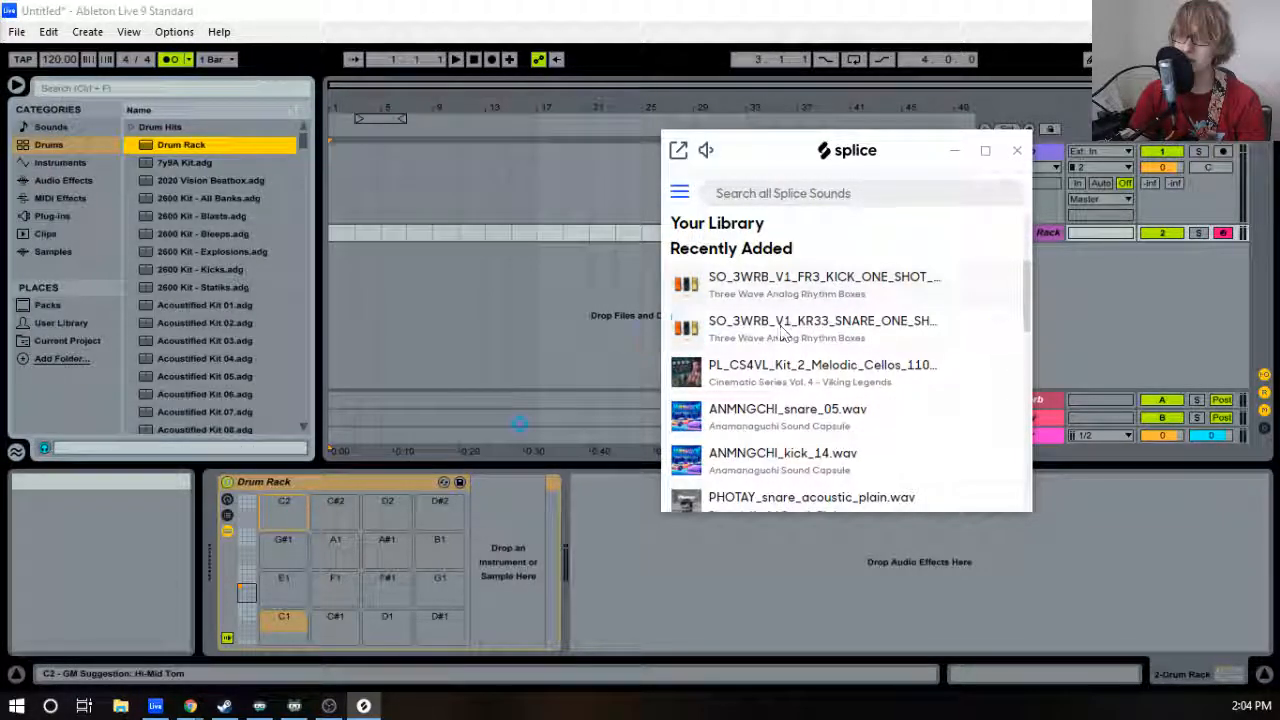
drag(805, 333, 283, 585)
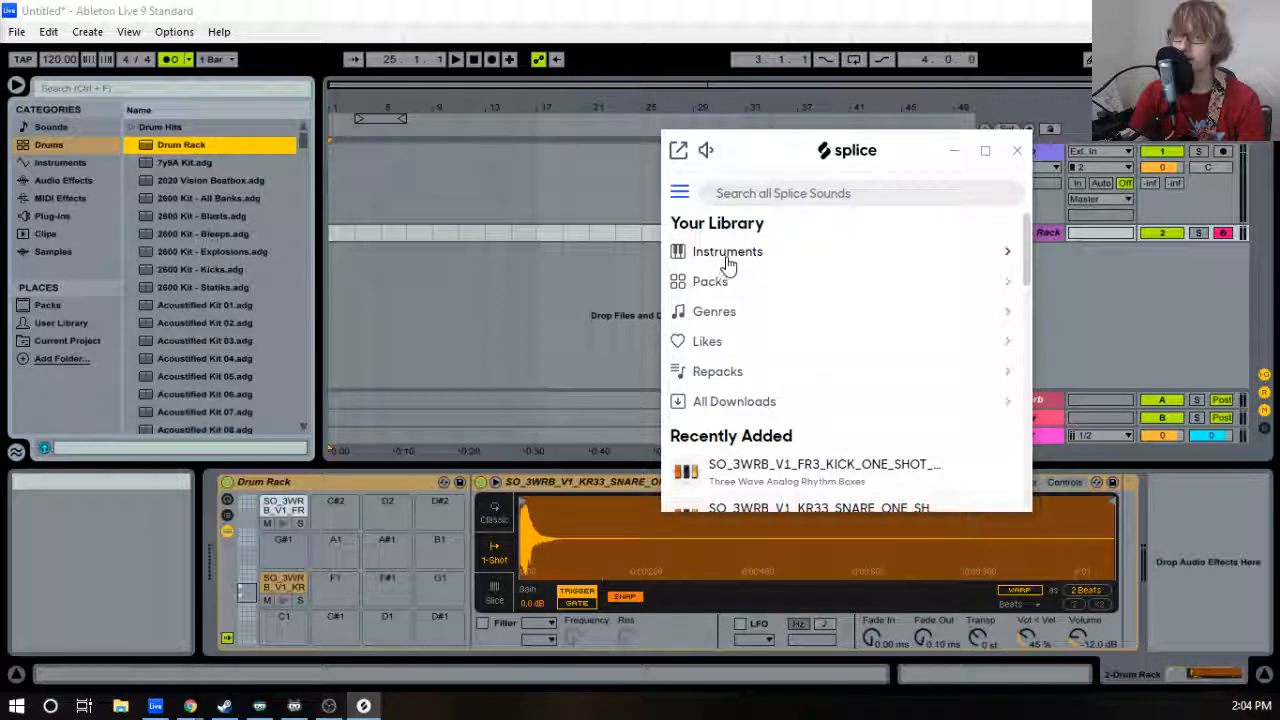
Filter the Splice library's drum instruments by kicks and load BBL_kick_mister.wav onto pad C#2.
click(726, 258)
click(740, 312)
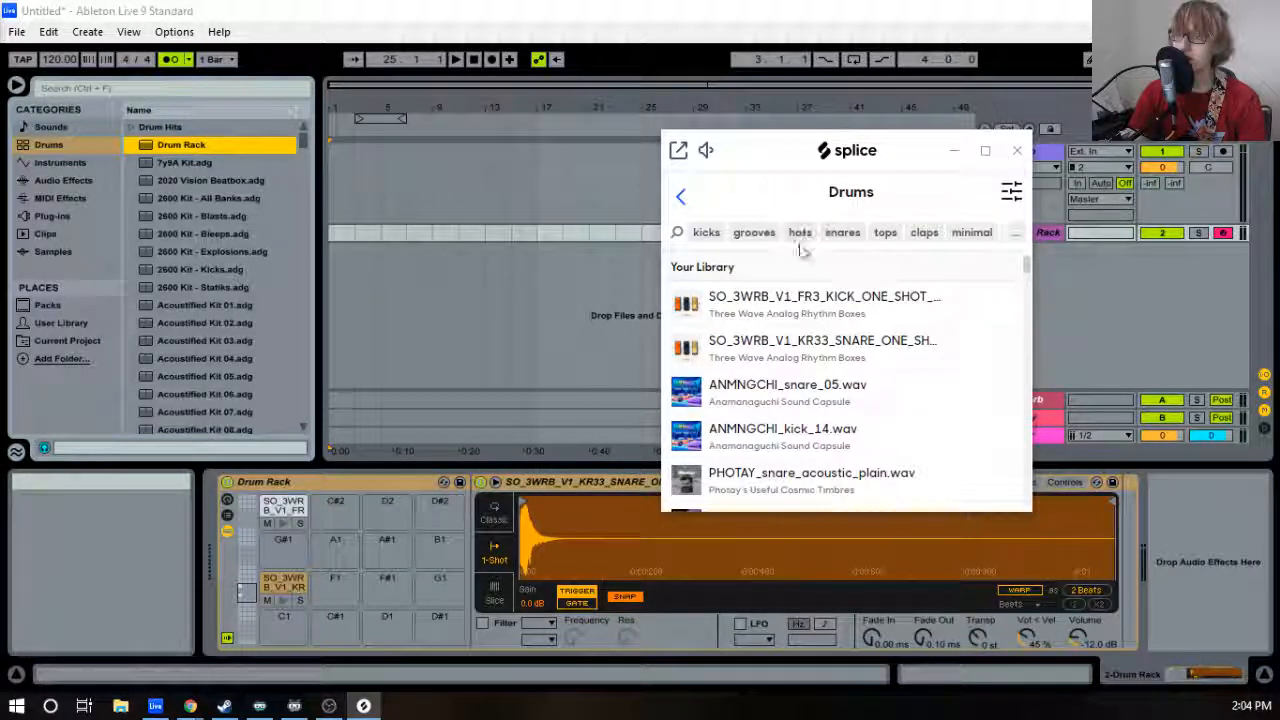
click(707, 234)
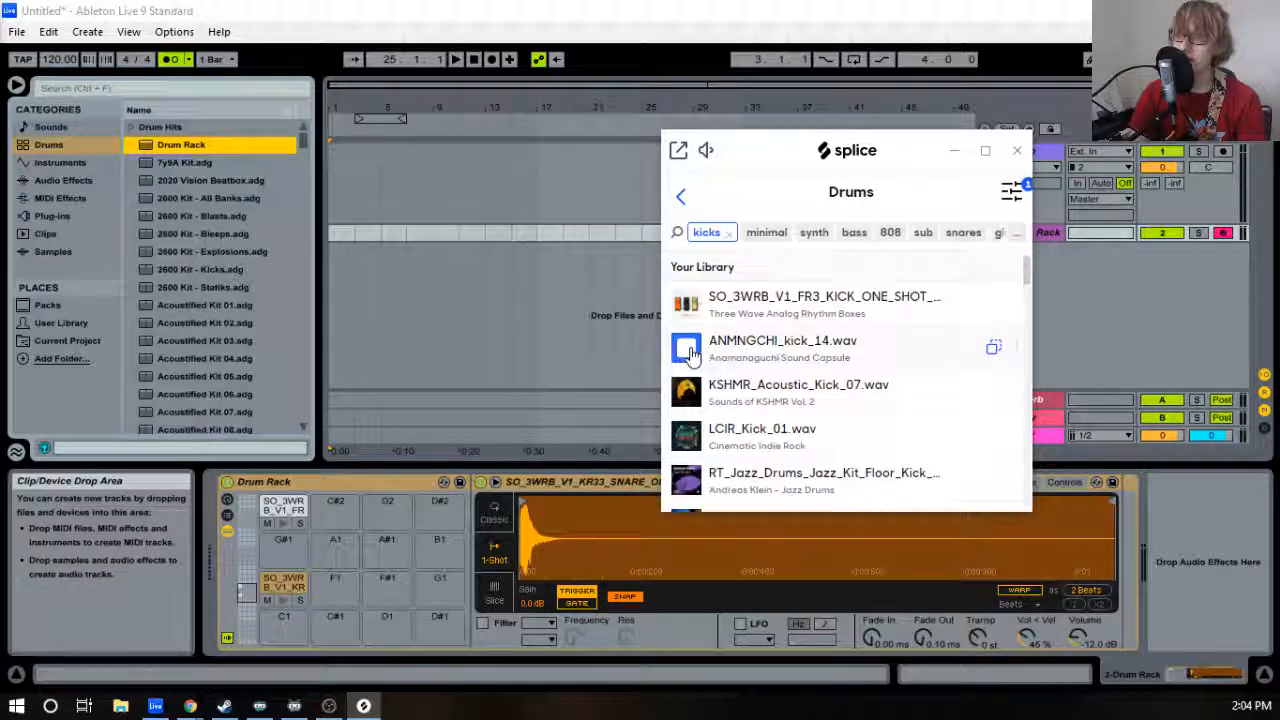
scroll(693, 400, down, 1)
scroll(693, 400, down, 2)
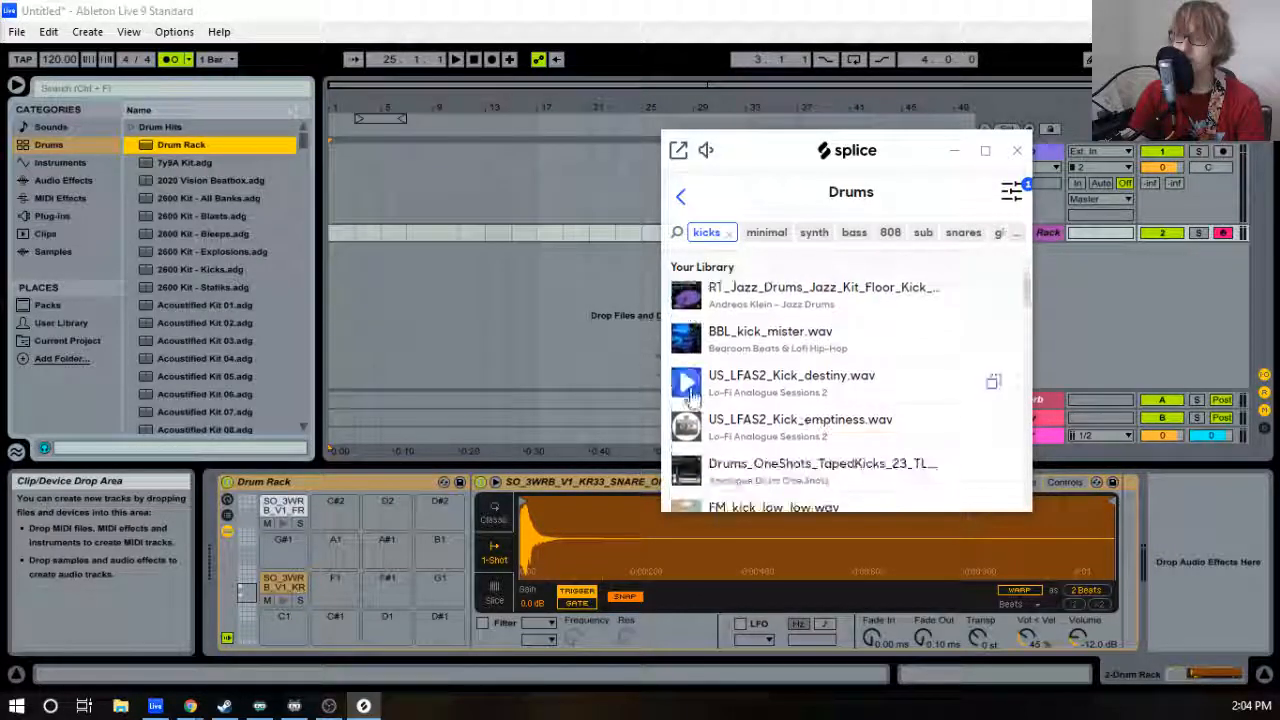
scroll(694, 420, up, 3)
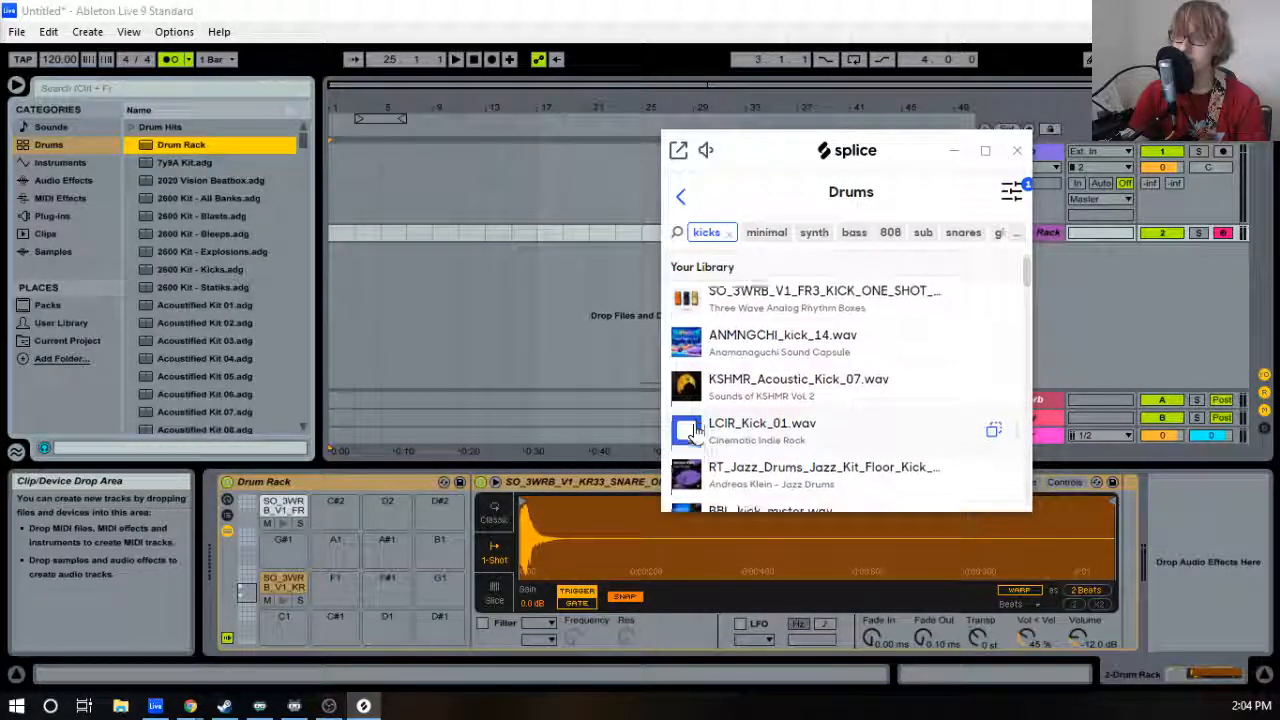
scroll(690, 402, down, 1)
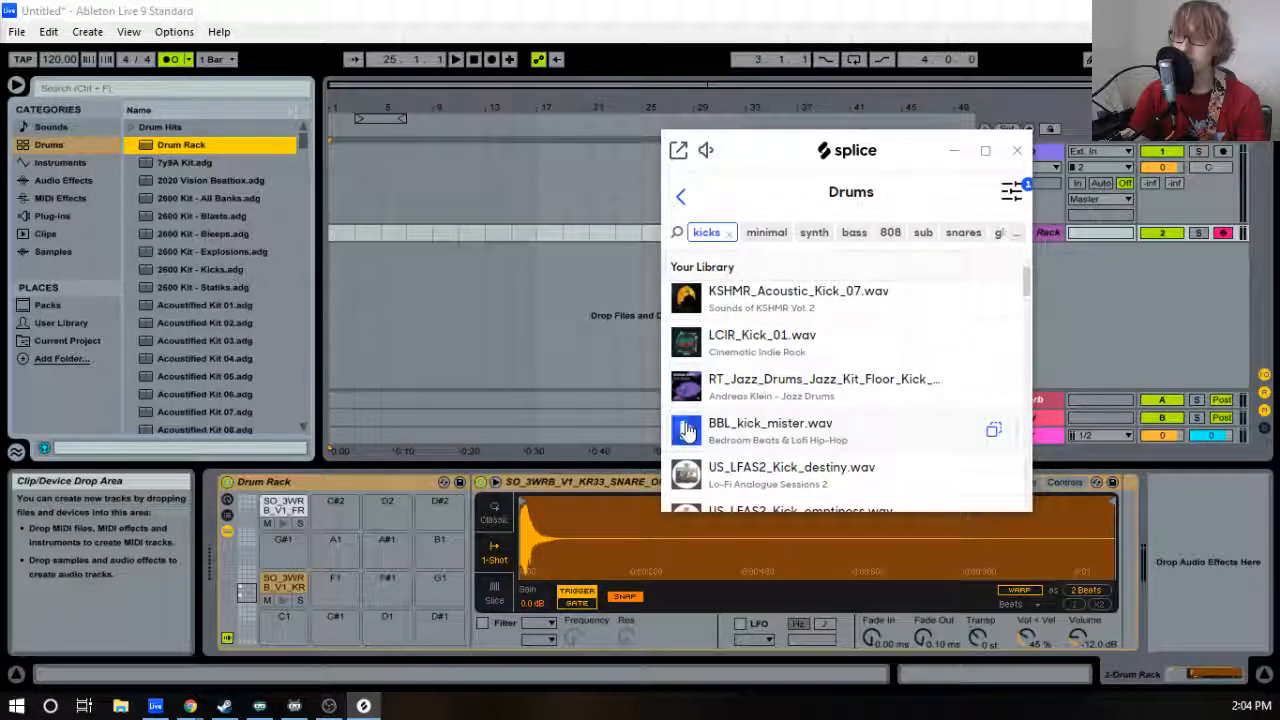
drag(795, 426, 335, 508)
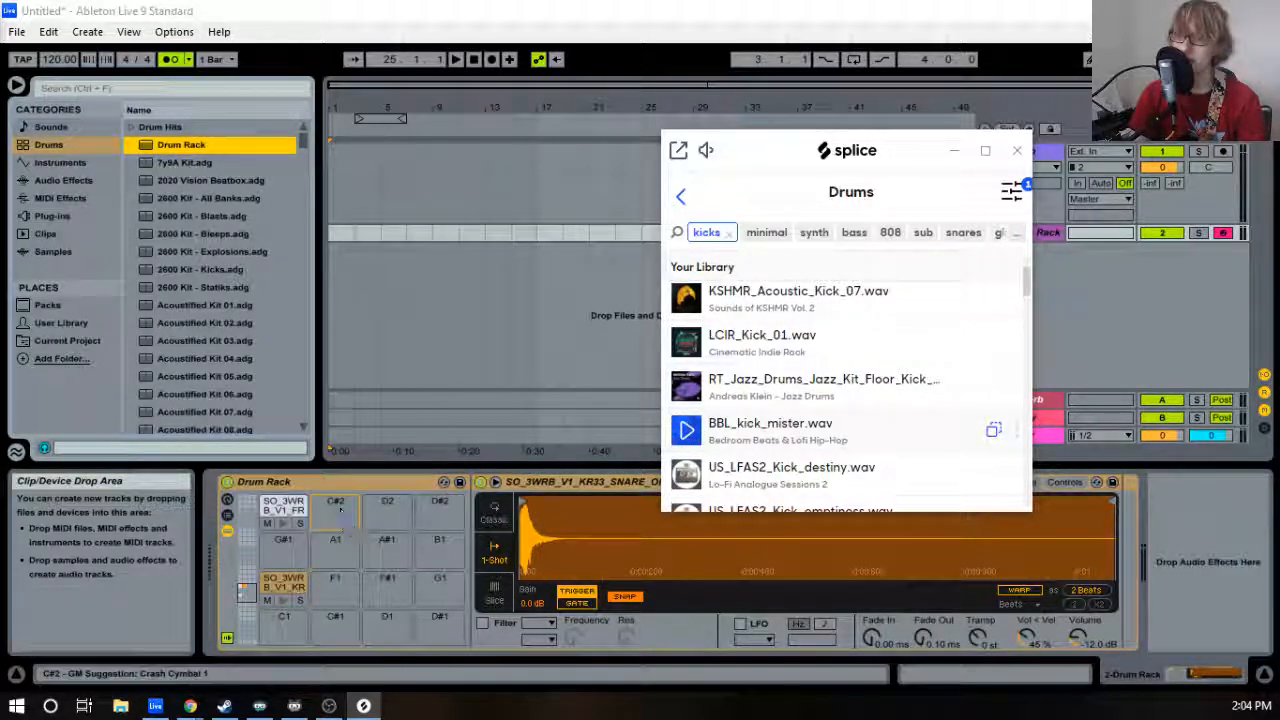
Load US_LFAS2_Kick_destiny.wav onto pad D2 and US_LFAS2_Kick_emptiness.wav onto pad D#2.
scroll(690, 472, down, 1)
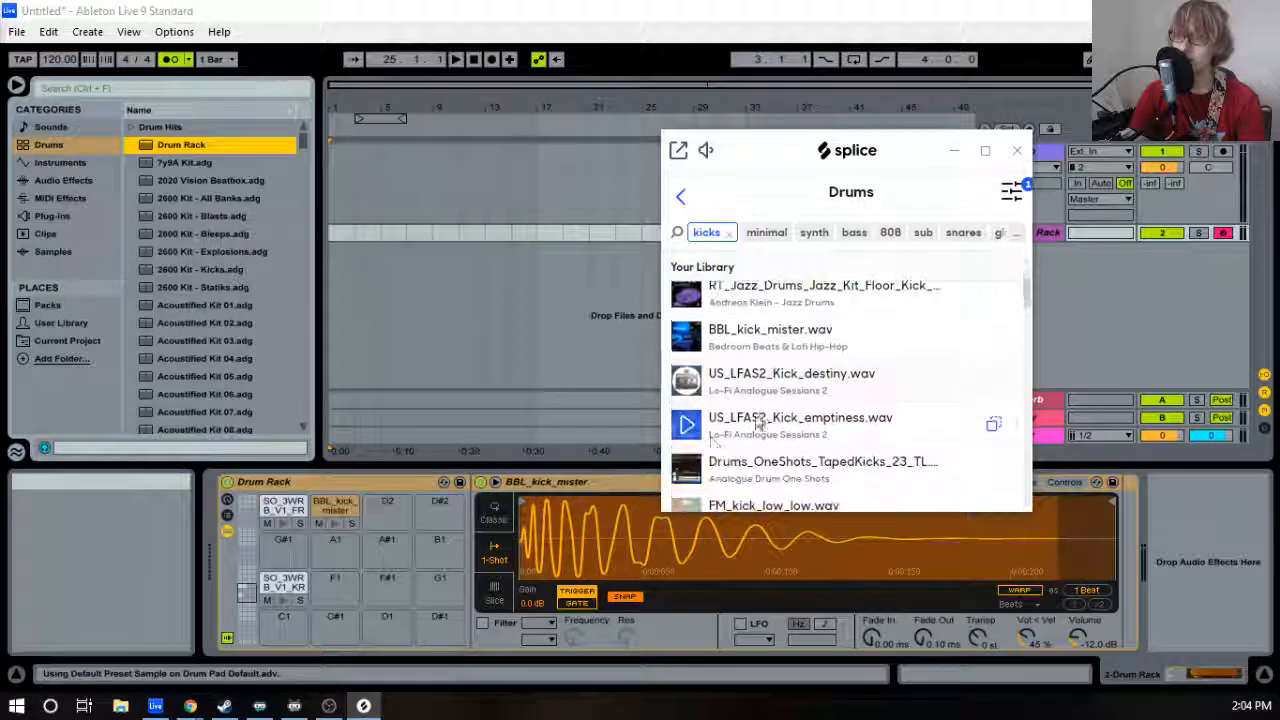
drag(779, 386, 400, 512)
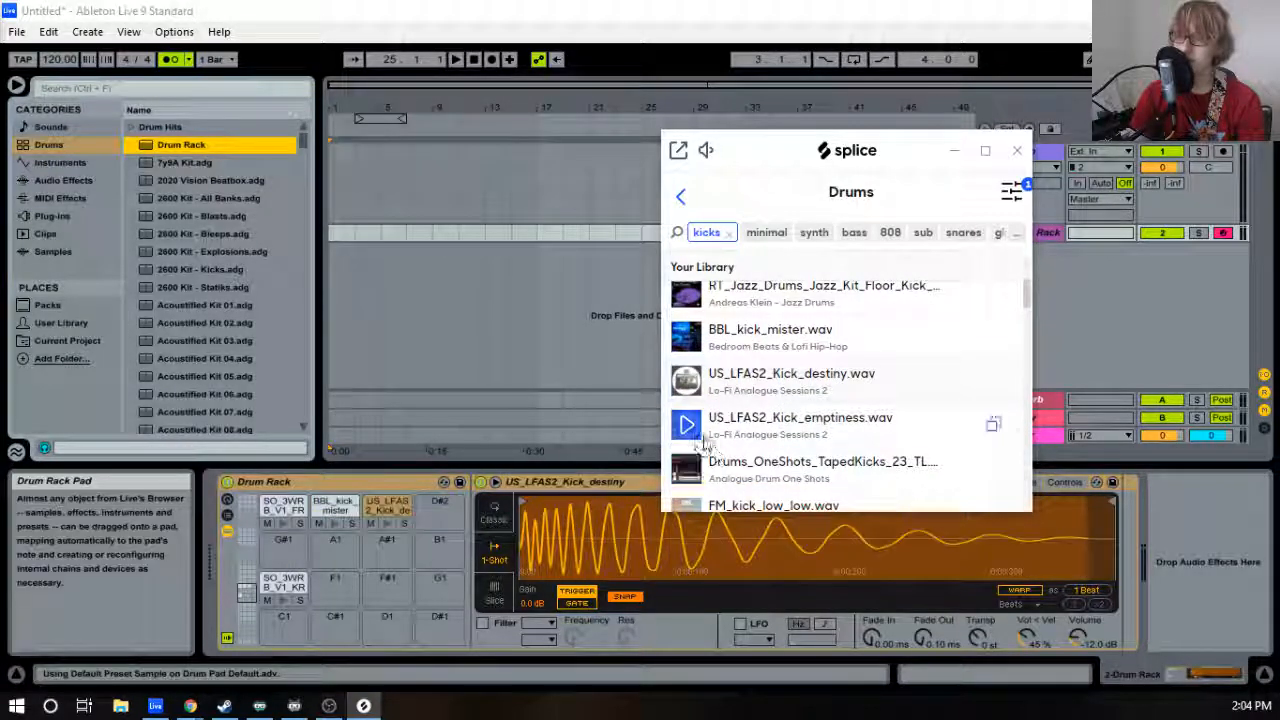
drag(794, 422, 442, 512)
Audition the taped and FM kicks, loading FM_kick_low_low.wav onto pad G#1 and FM_kick_classic_trap.wav onto pad A1.
scroll(860, 430, down, 2)
click(690, 378)
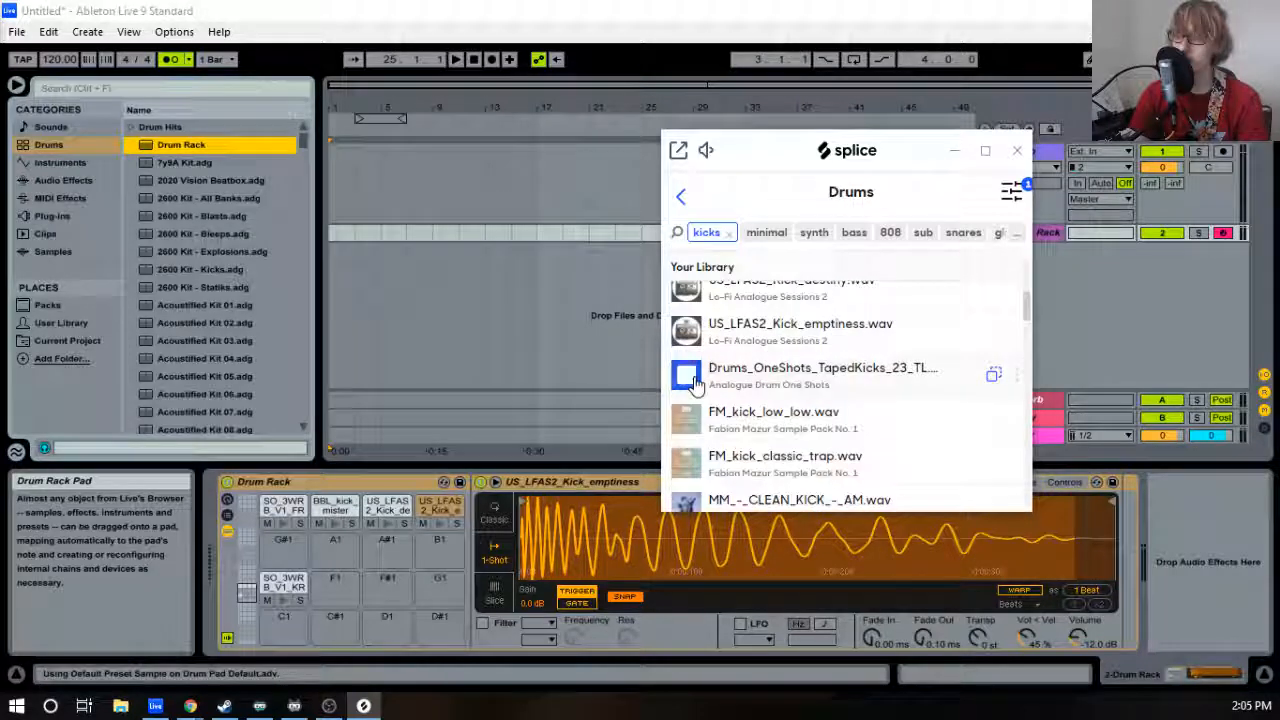
scroll(674, 421, down, 2)
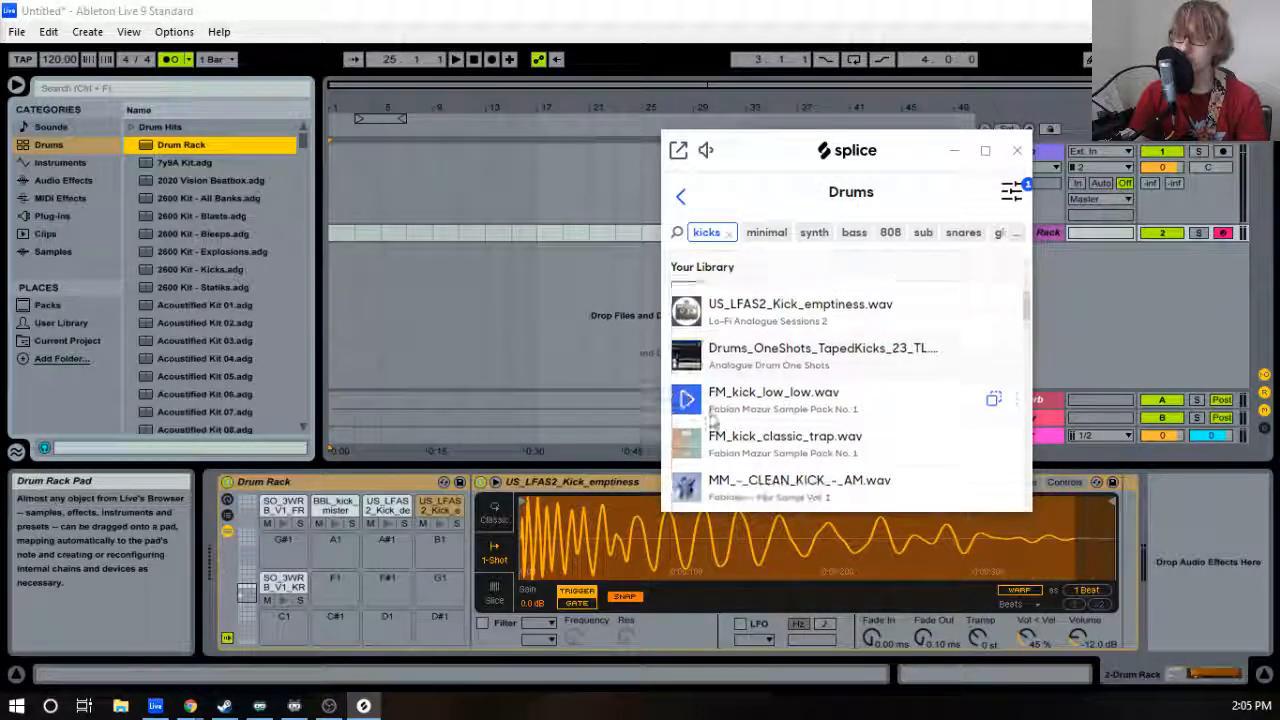
click(688, 334)
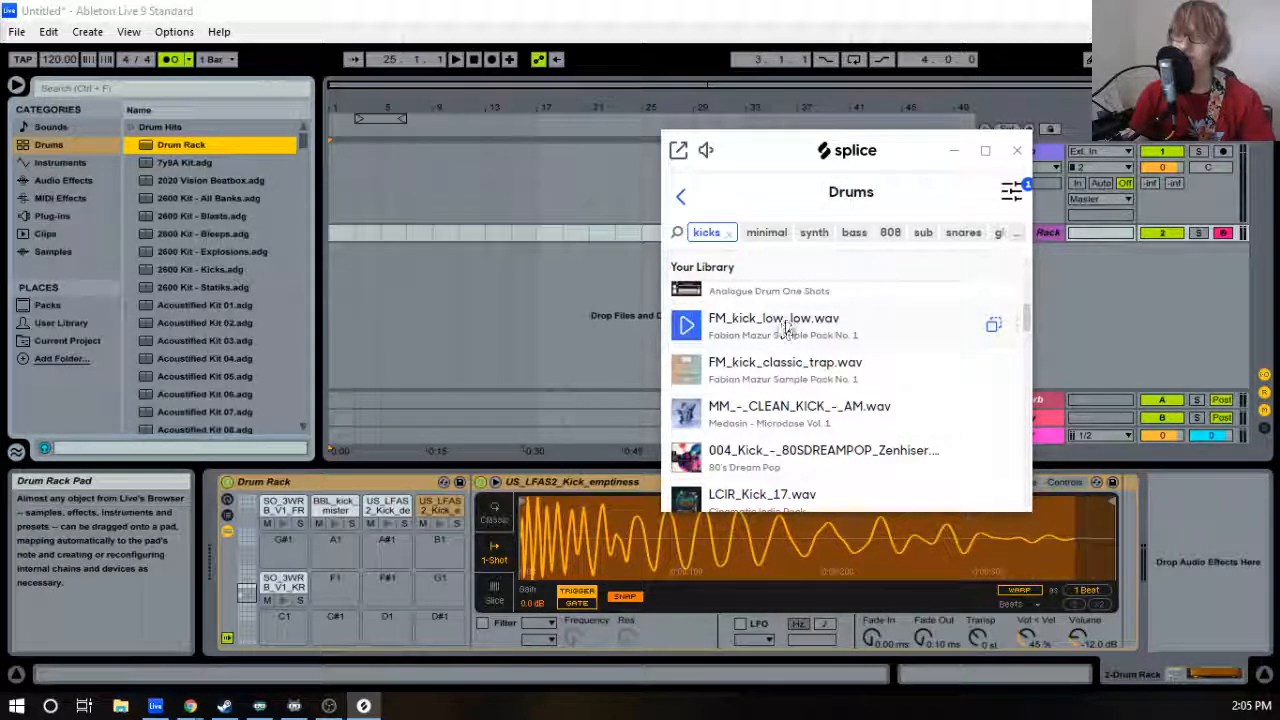
drag(790, 328, 283, 545)
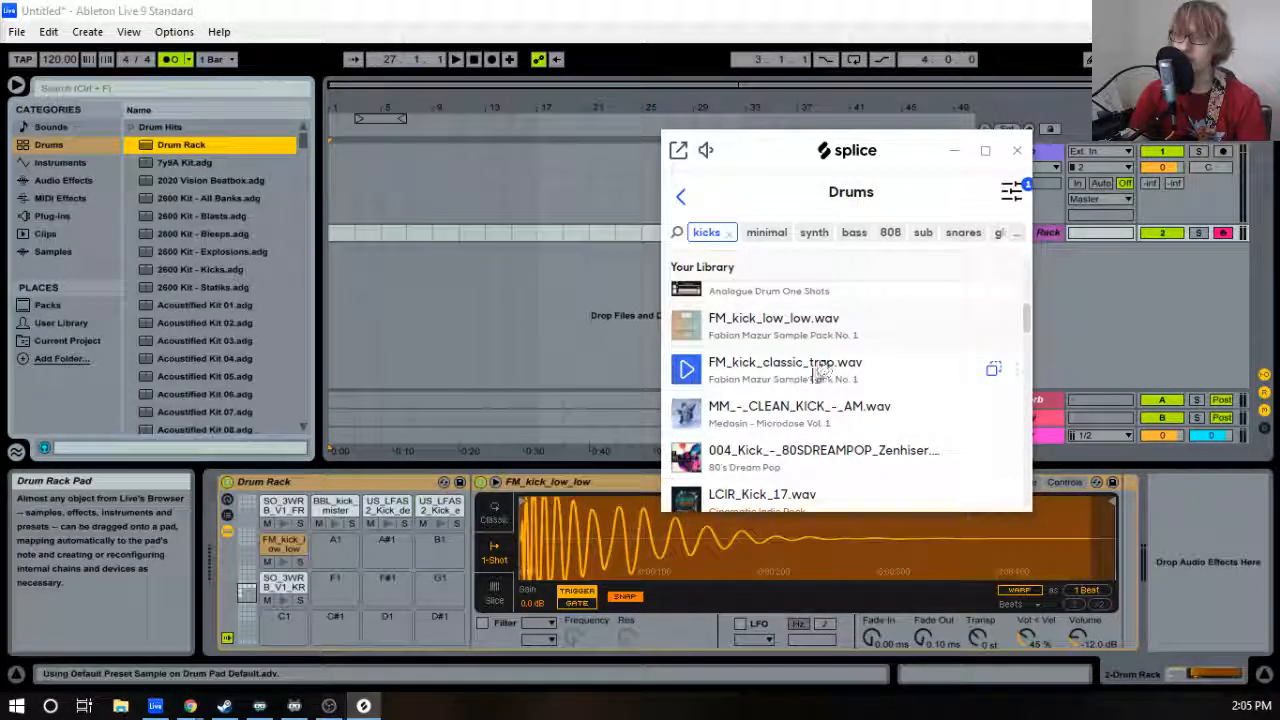
drag(991, 370, 340, 548)
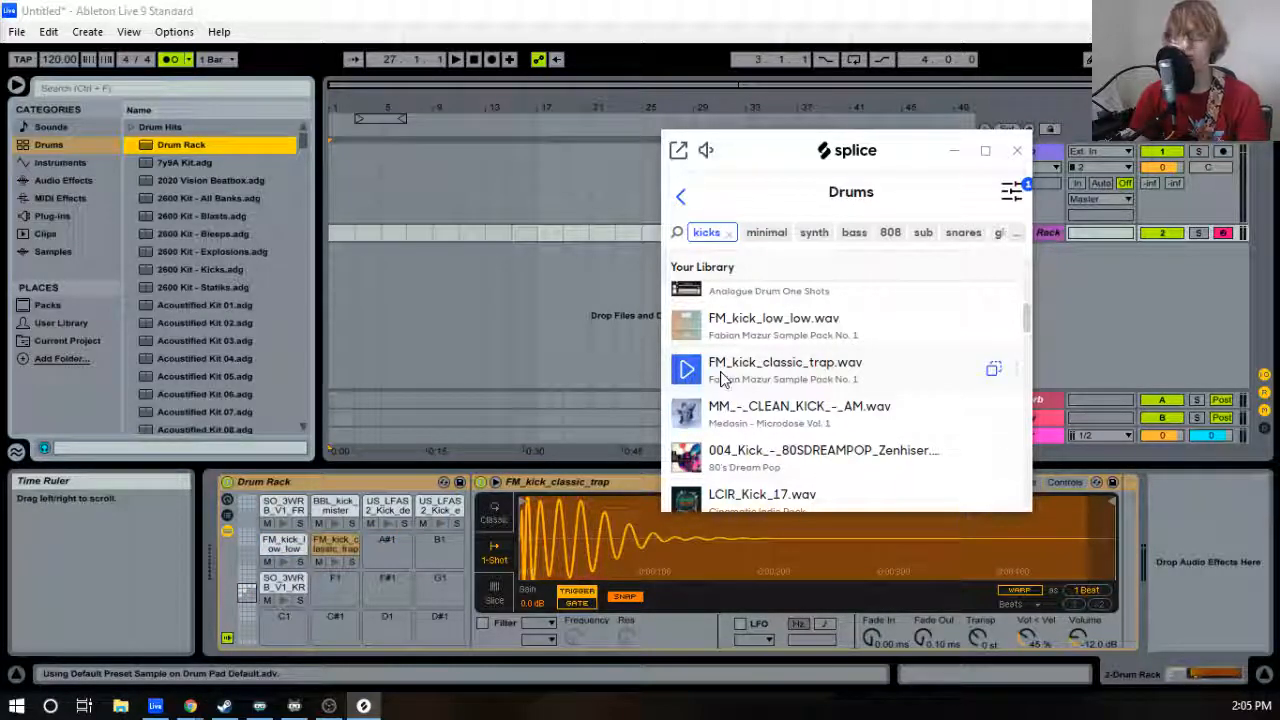
Audition MM_-_CLEAN_KICK_-_AM.wav and load it onto pad A#1.
click(681, 421)
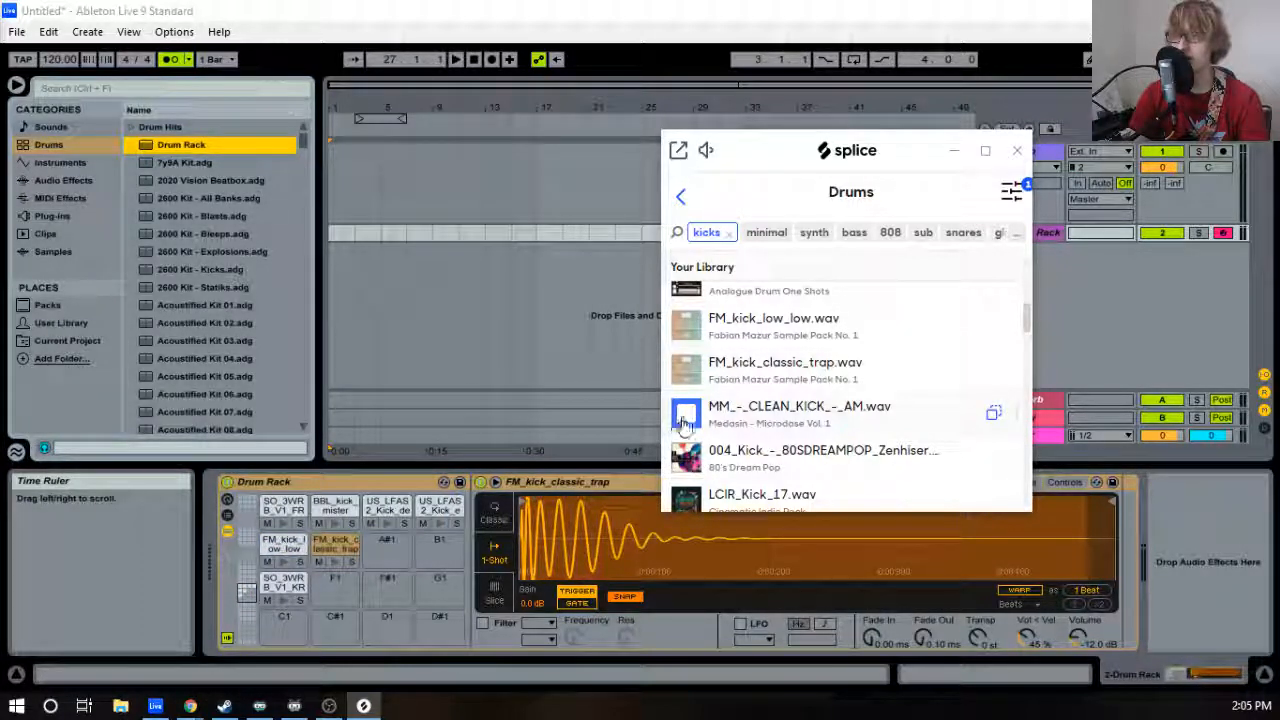
scroll(728, 413, down, 1)
drag(777, 321, 387, 546)
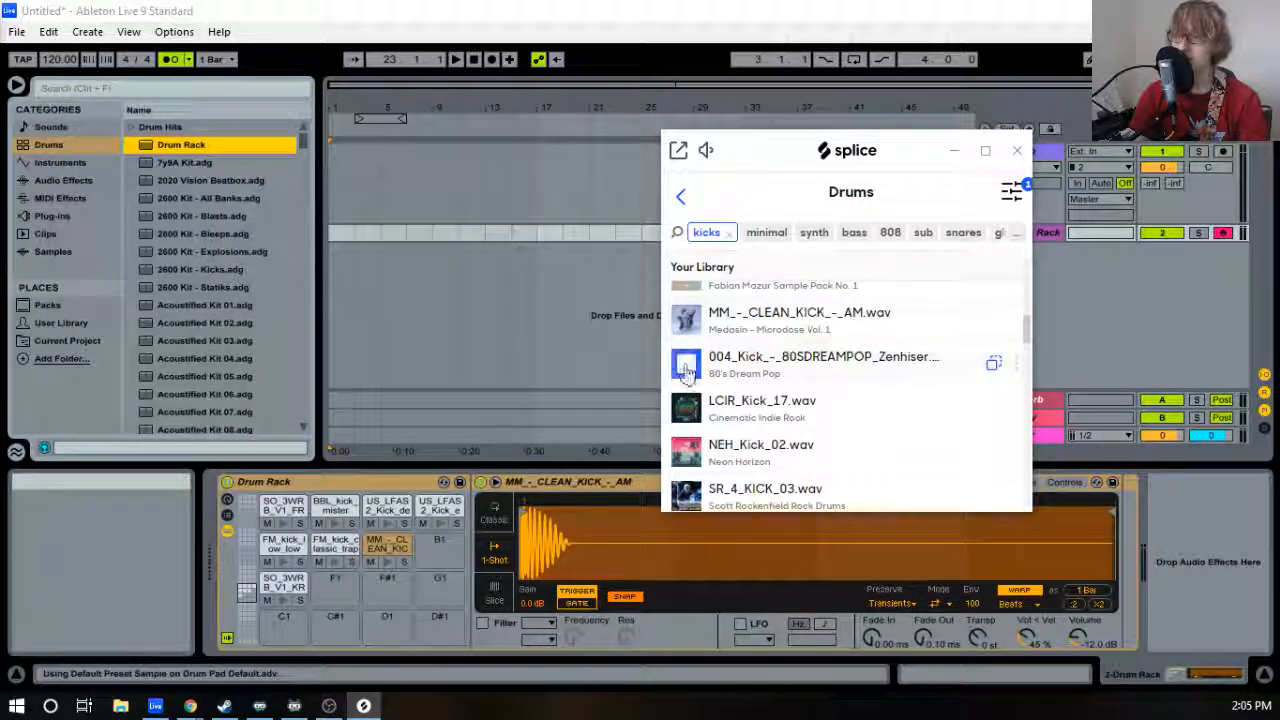
Audition the remaining library kicks NEH_Kick_02.wav, SR_4_KICK_03.wav and BBB_KCK_17.wav.
click(686, 451)
scroll(690, 445, down, 2)
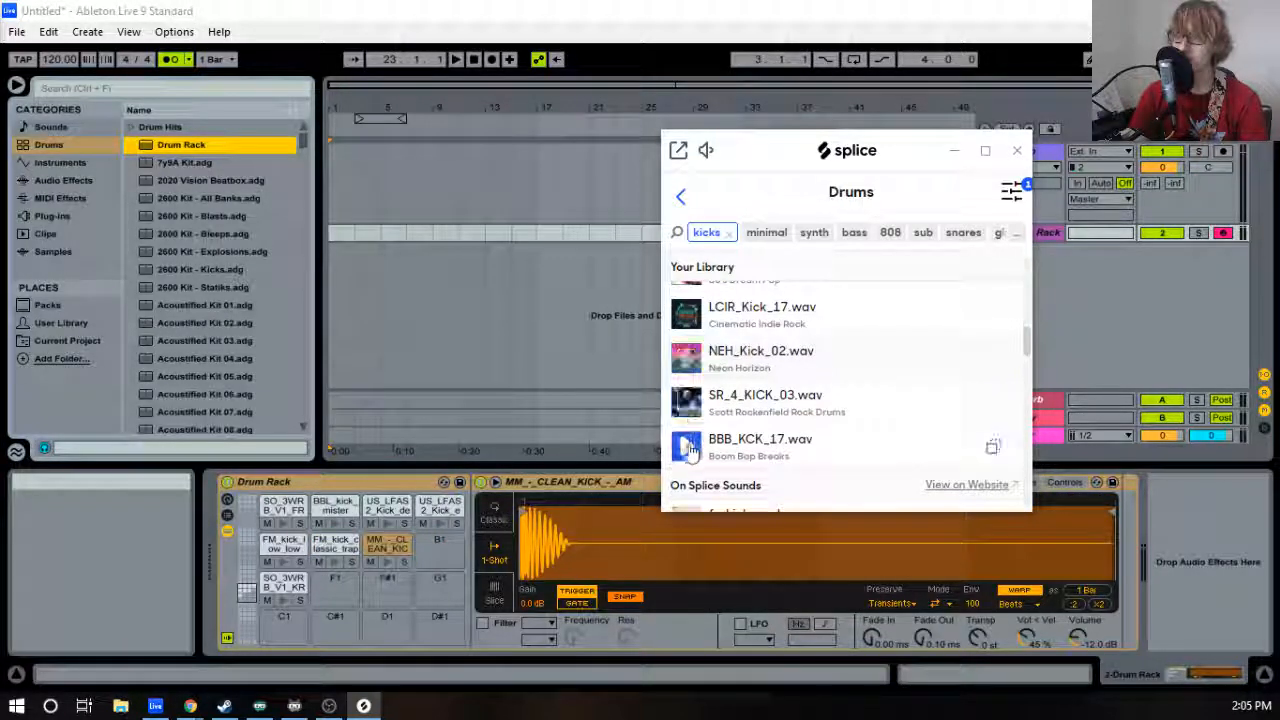
click(688, 449)
click(686, 402)
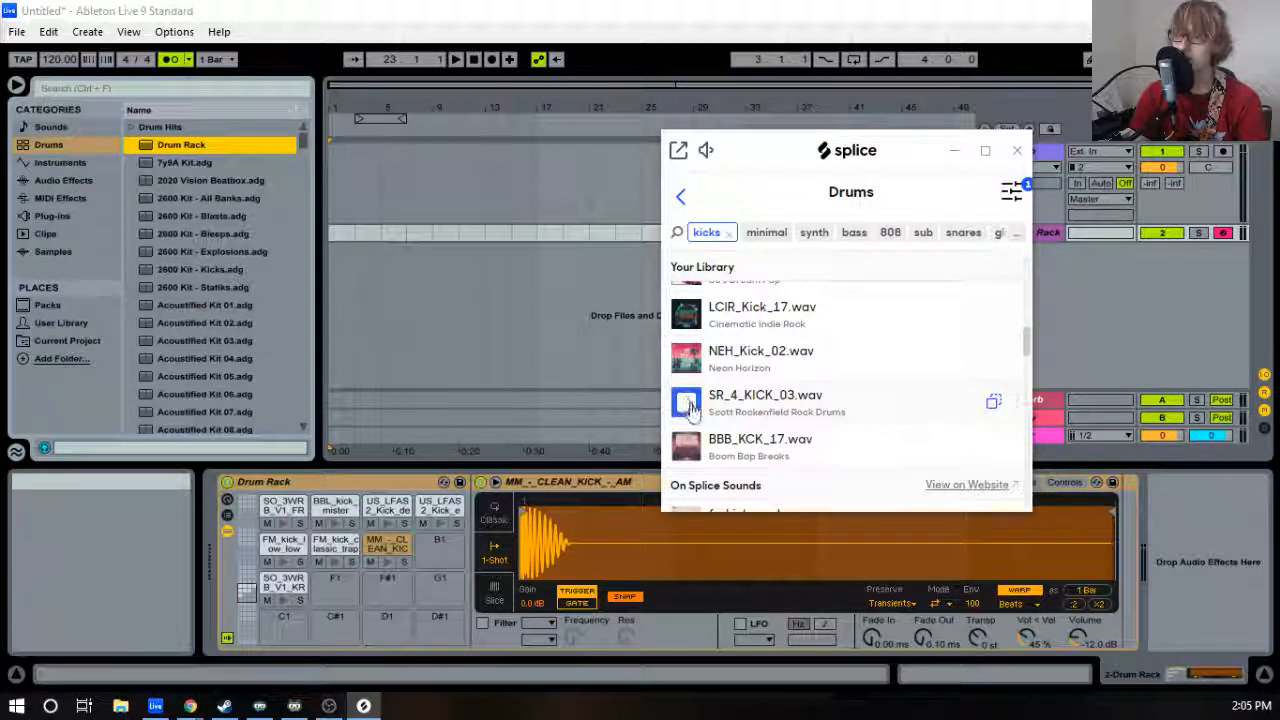
click(689, 447)
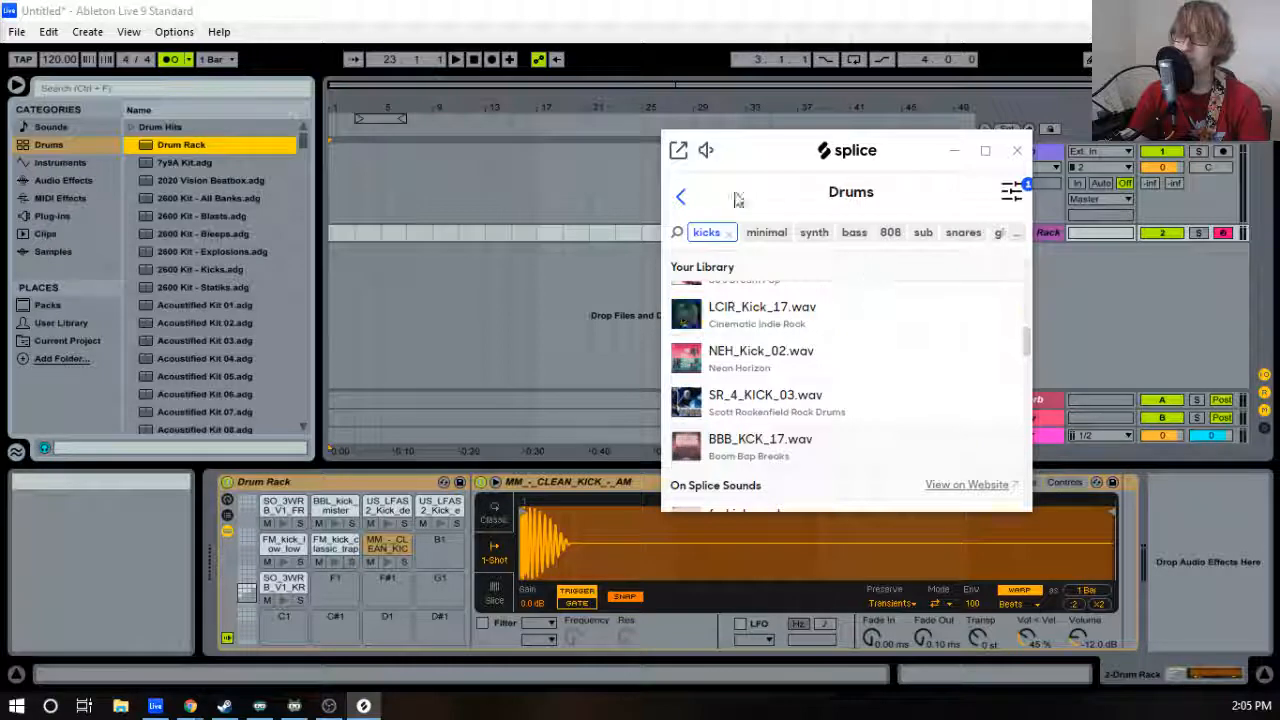
Replace the kicks filter with snares, compare with the loaded KR33 snare, and load BBL_snare_outtahere.wav onto pad F1.
click(729, 235)
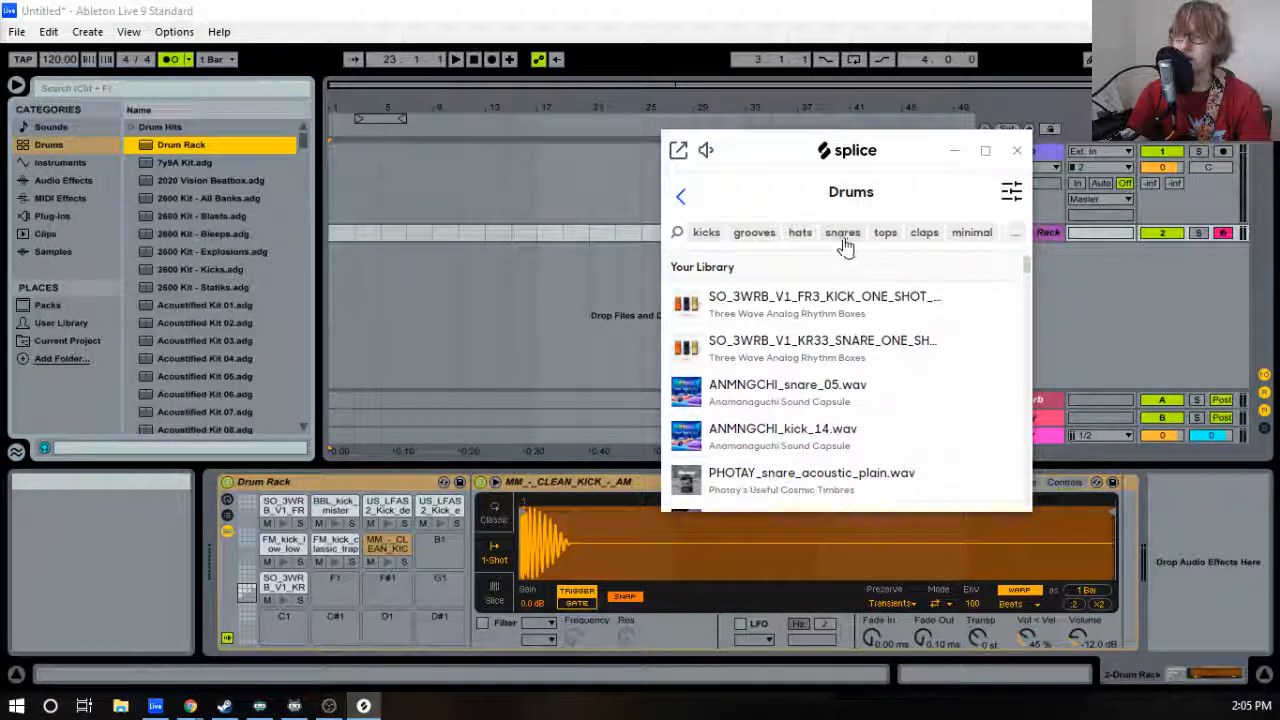
click(842, 238)
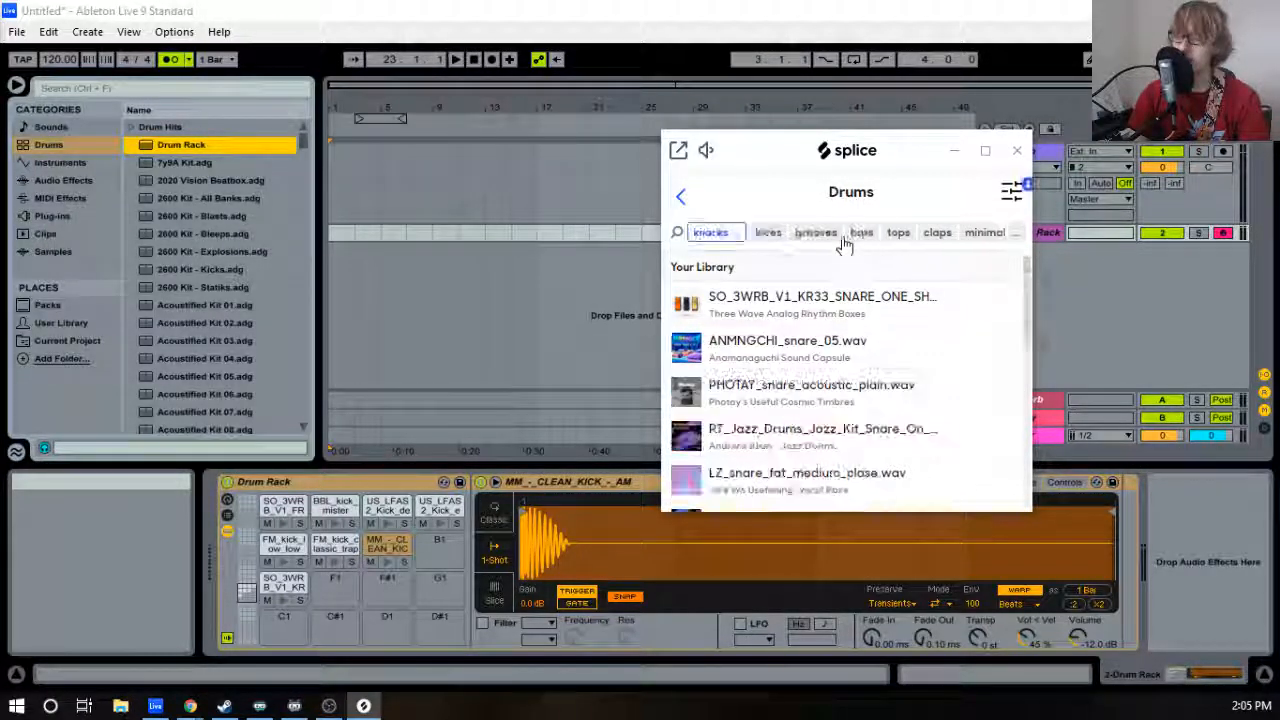
click(691, 309)
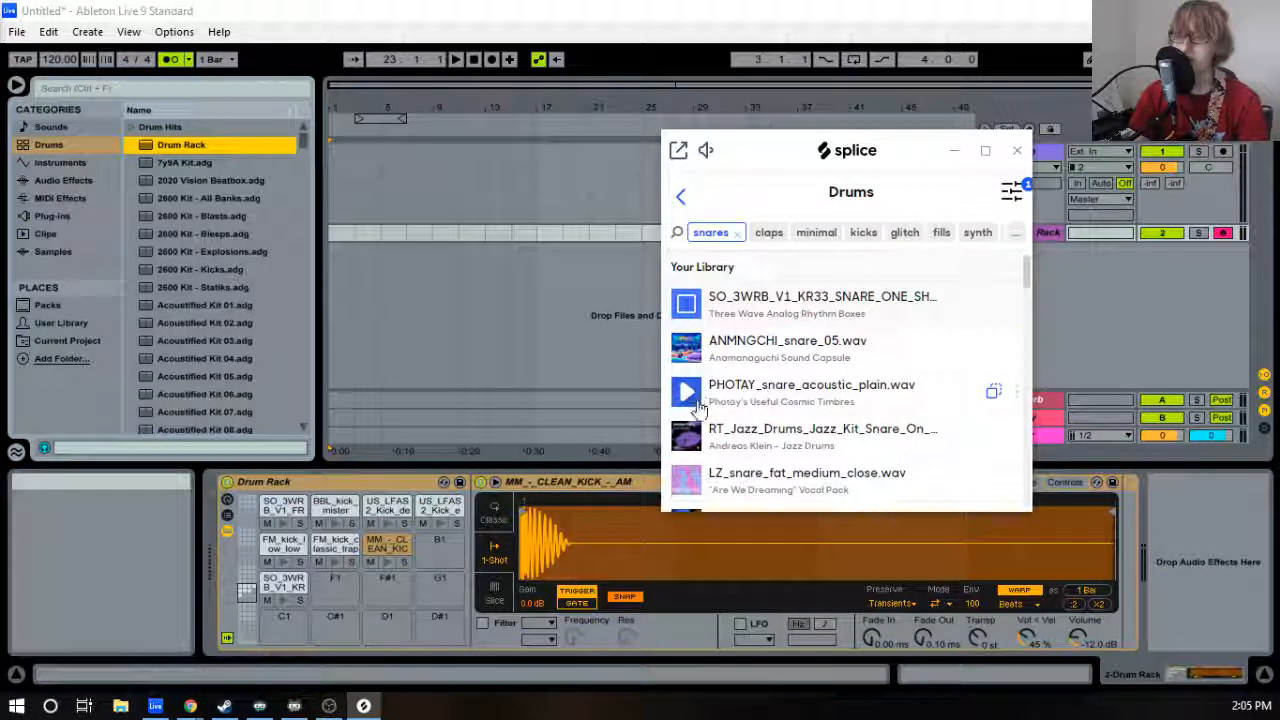
click(279, 606)
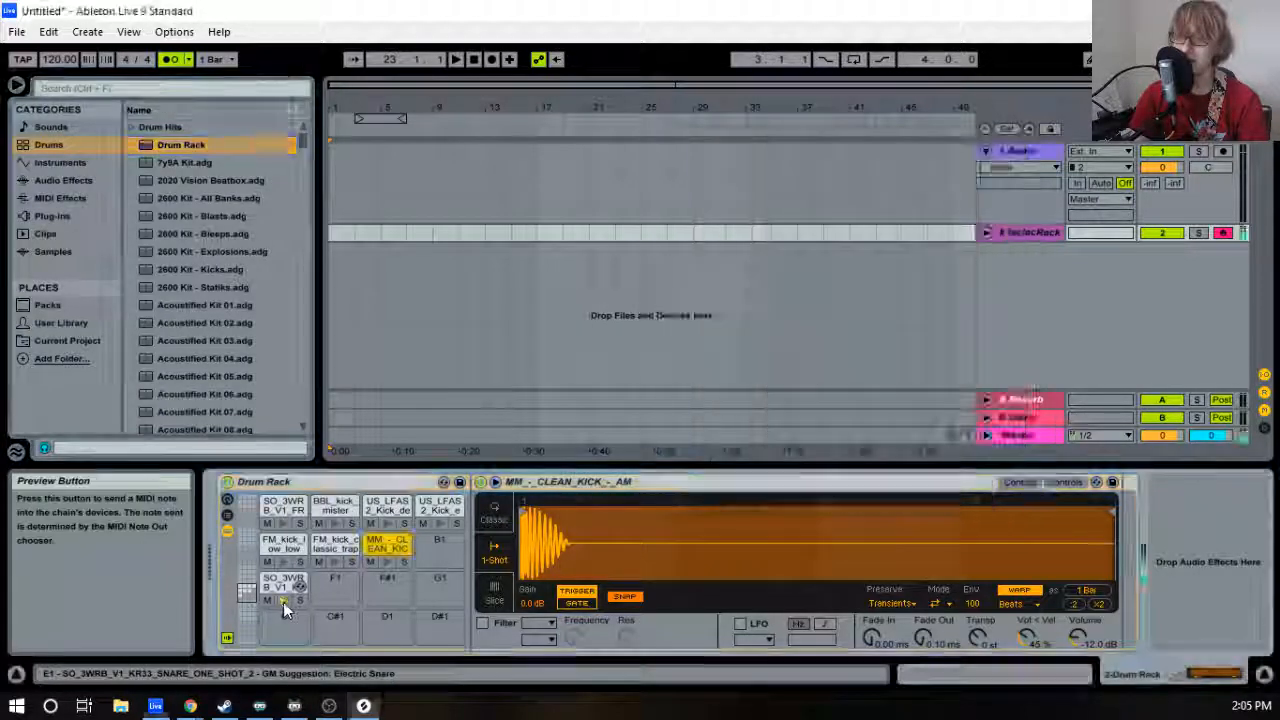
click(363, 706)
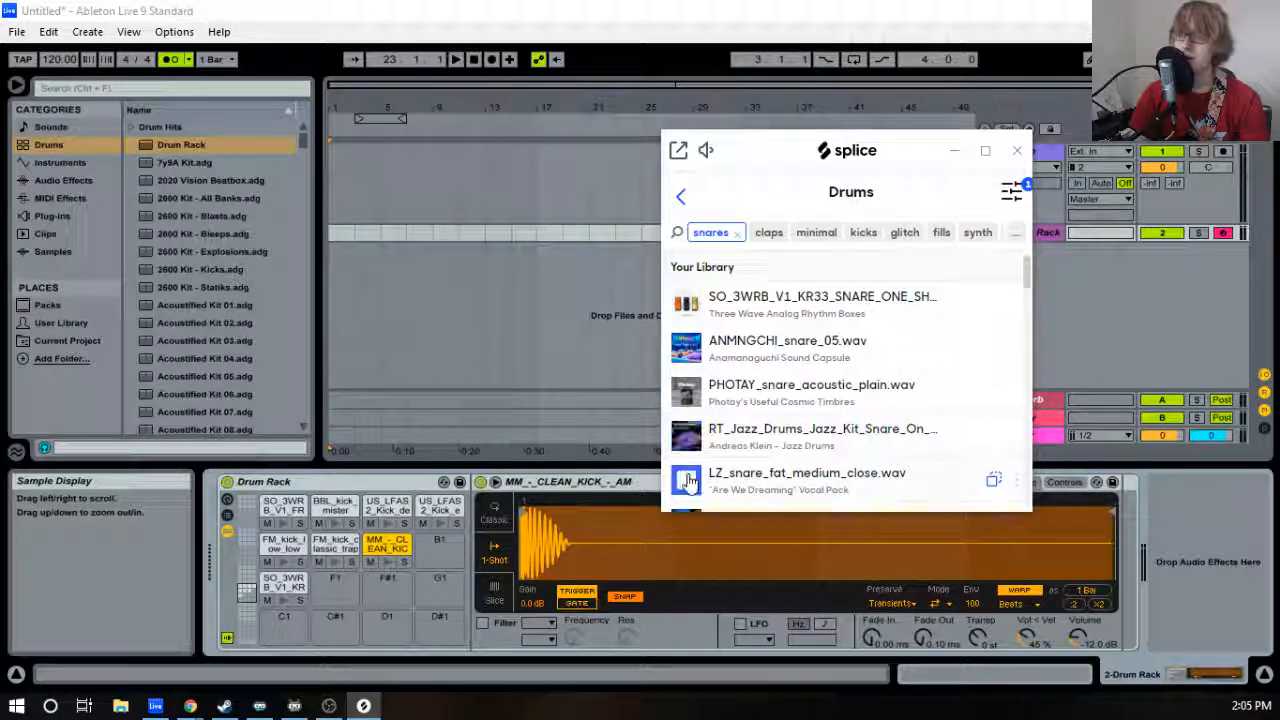
scroll(688, 455, down, 2)
drag(686, 440, 335, 583)
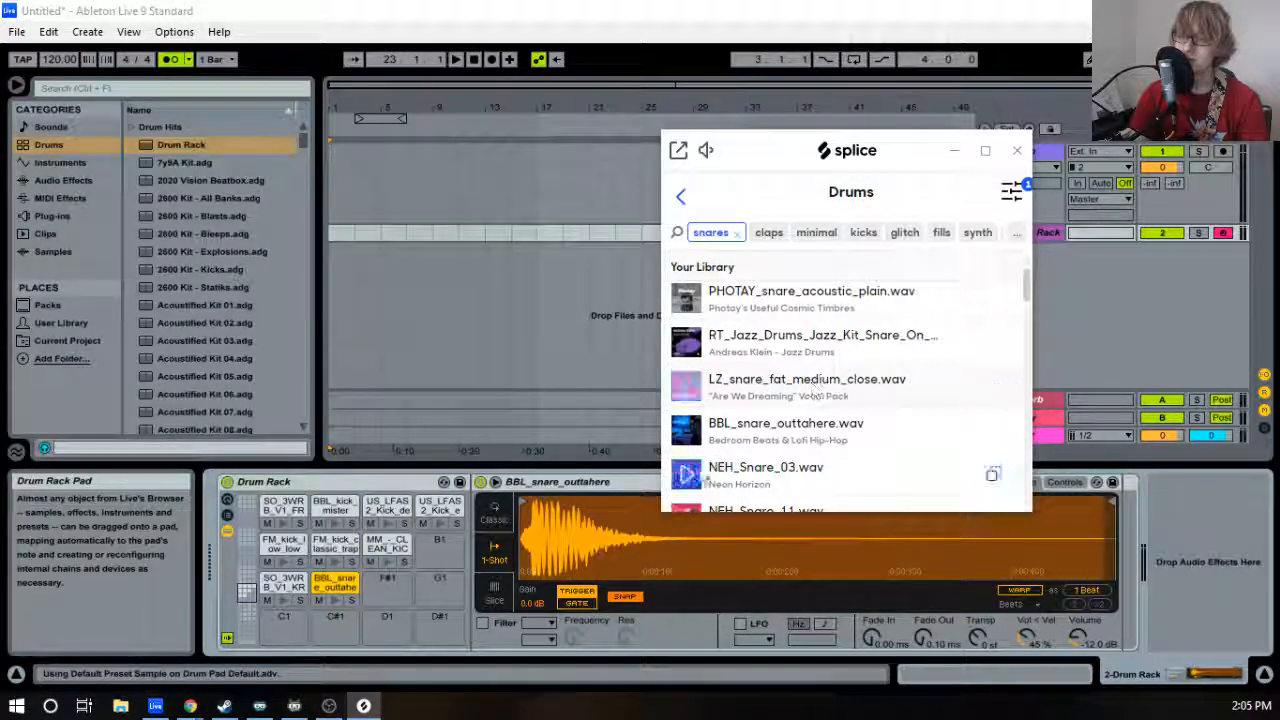
Audition NEH_Snare_11.wav, NEH_Snare_06.wav and neighbouring snares, and load the 023_Snare_-_80SDREAMPOP sample onto pad F#1.
scroll(703, 310, down, 3)
click(686, 330)
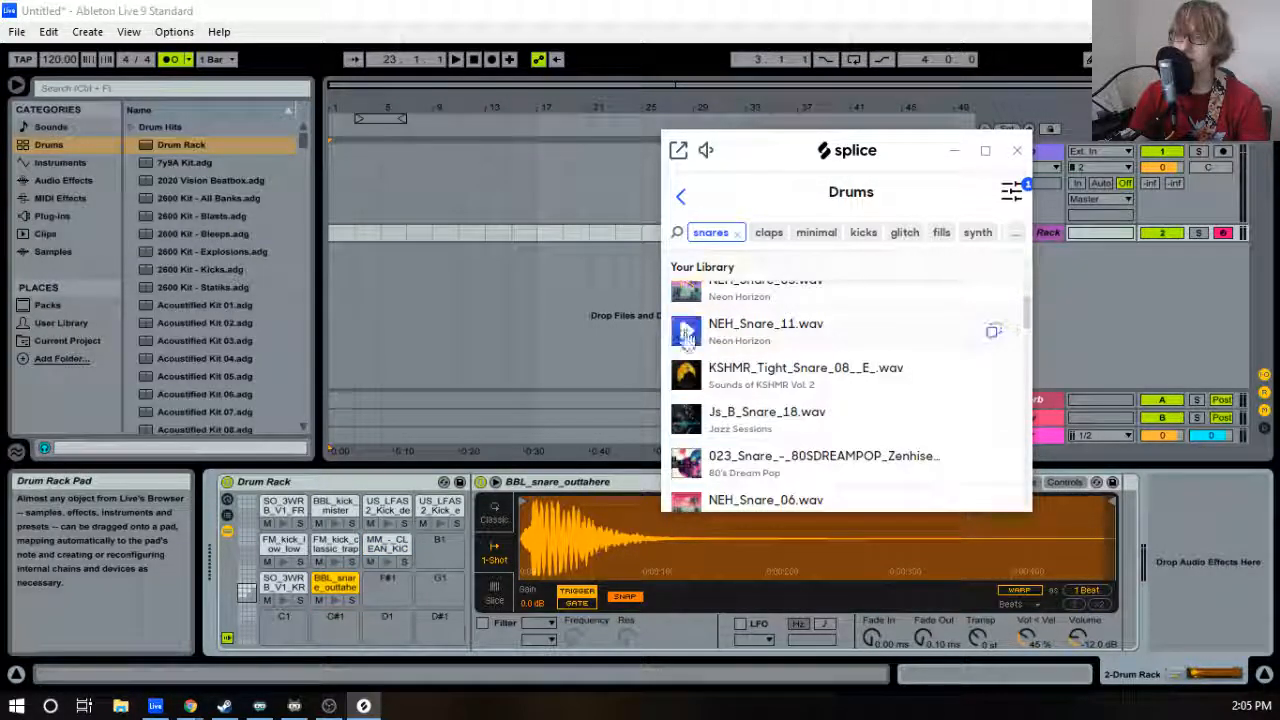
scroll(686, 418, down, 2)
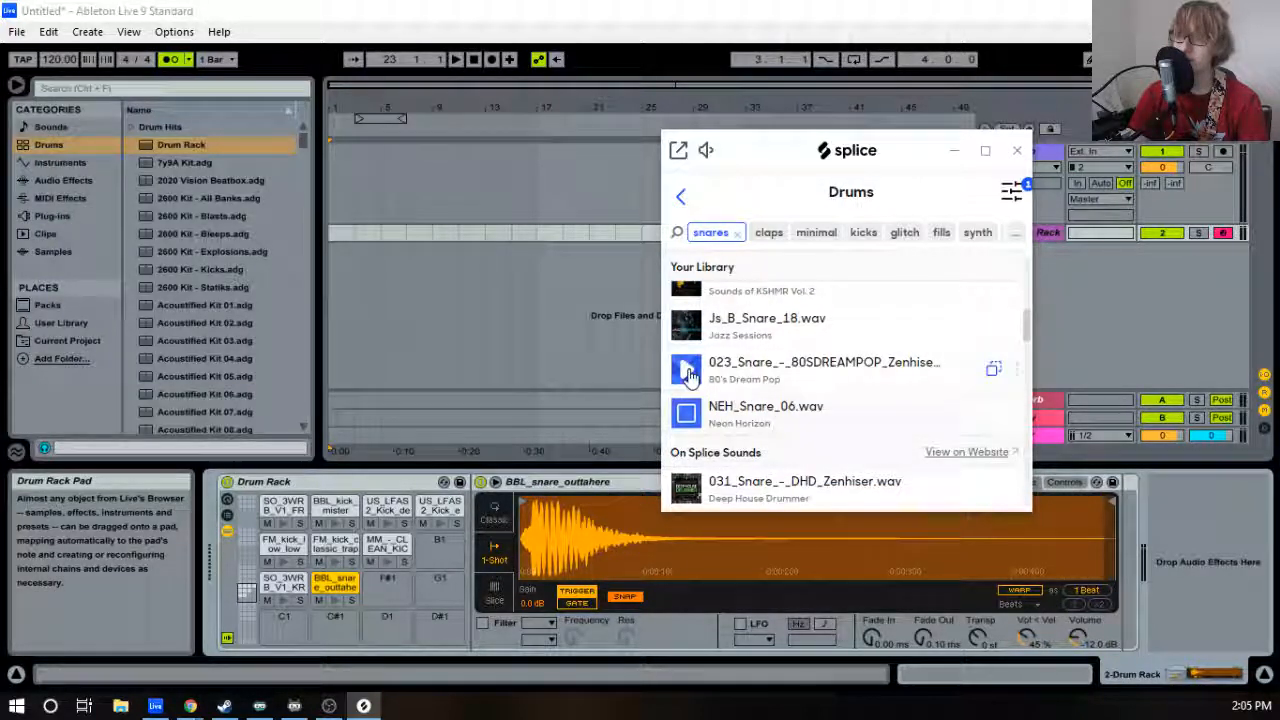
drag(768, 367, 388, 582)
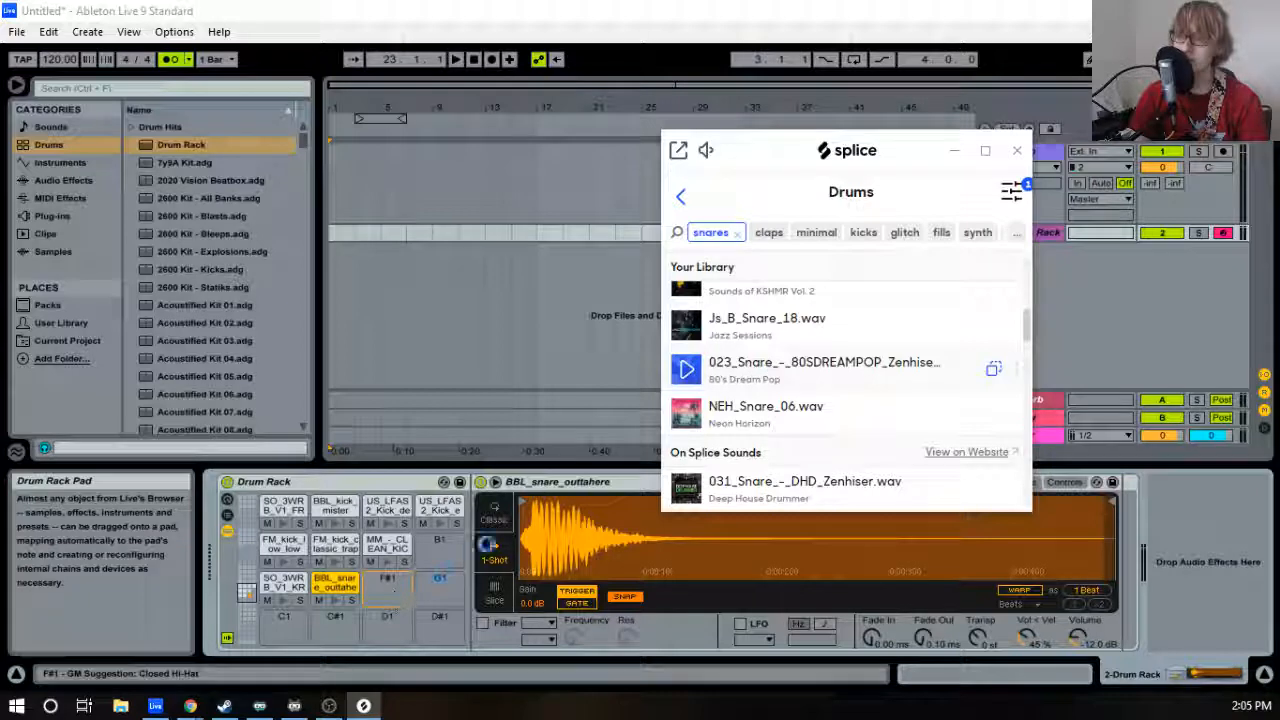
Replace the snares filter with kicks, check the Lo-Fi Analogue Sessions 2 samples in the library, and return to the library overview.
scroll(790, 355, up, 6)
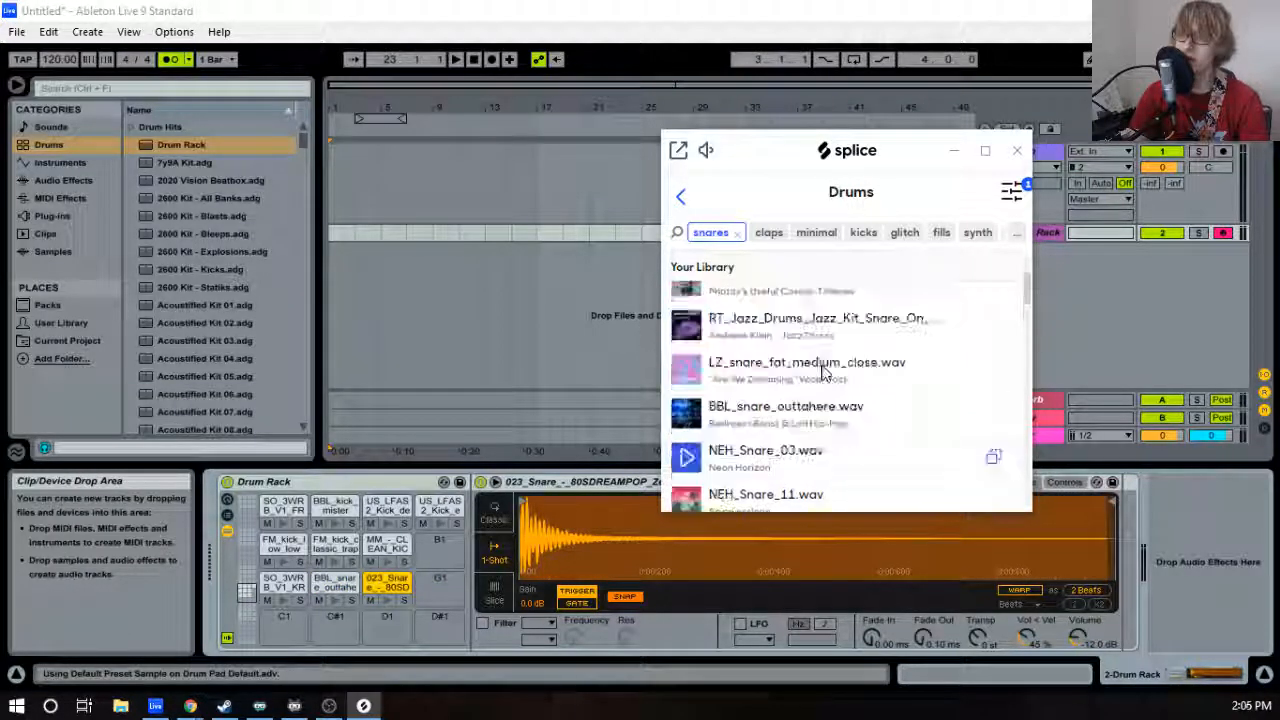
click(738, 234)
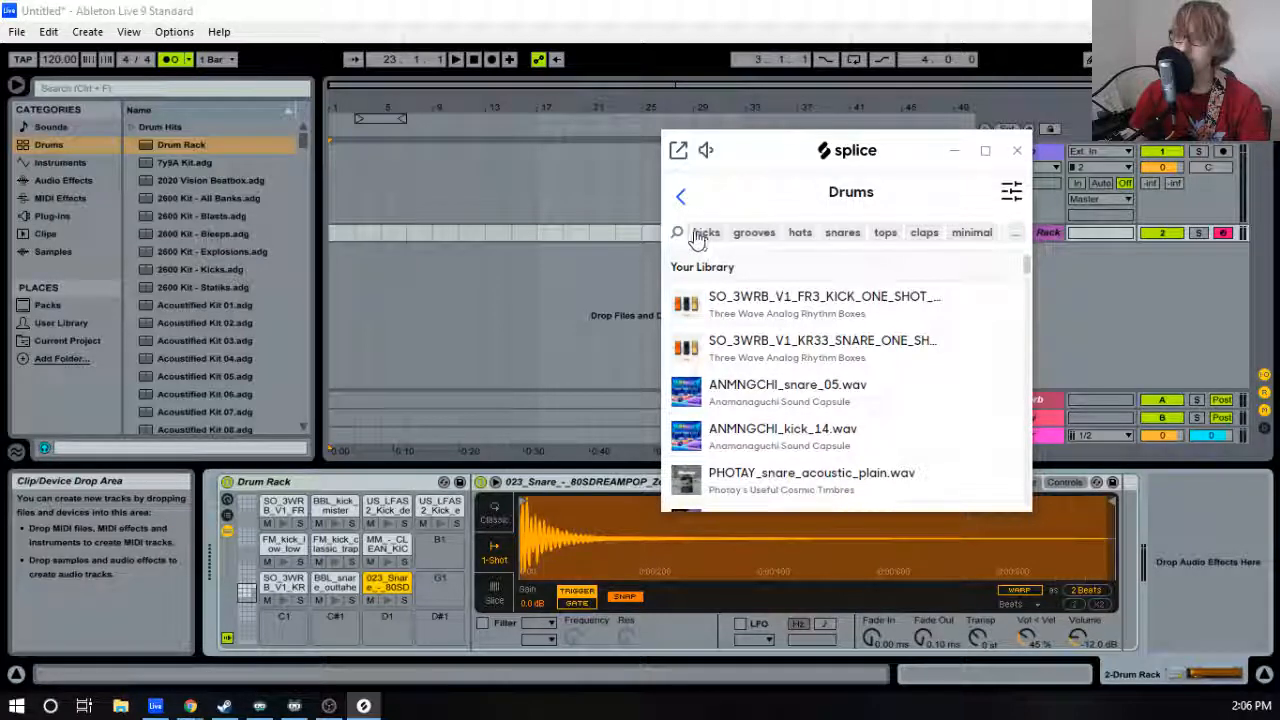
click(706, 232)
scroll(770, 350, down, 4)
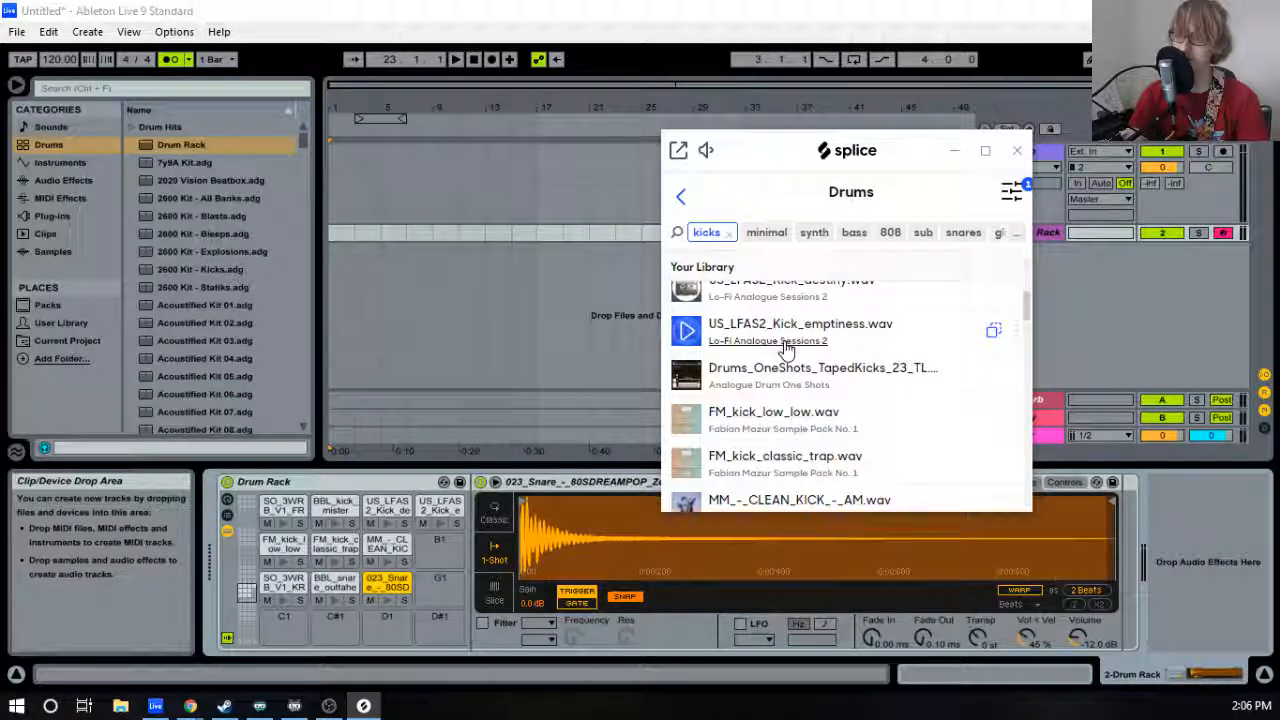
click(785, 343)
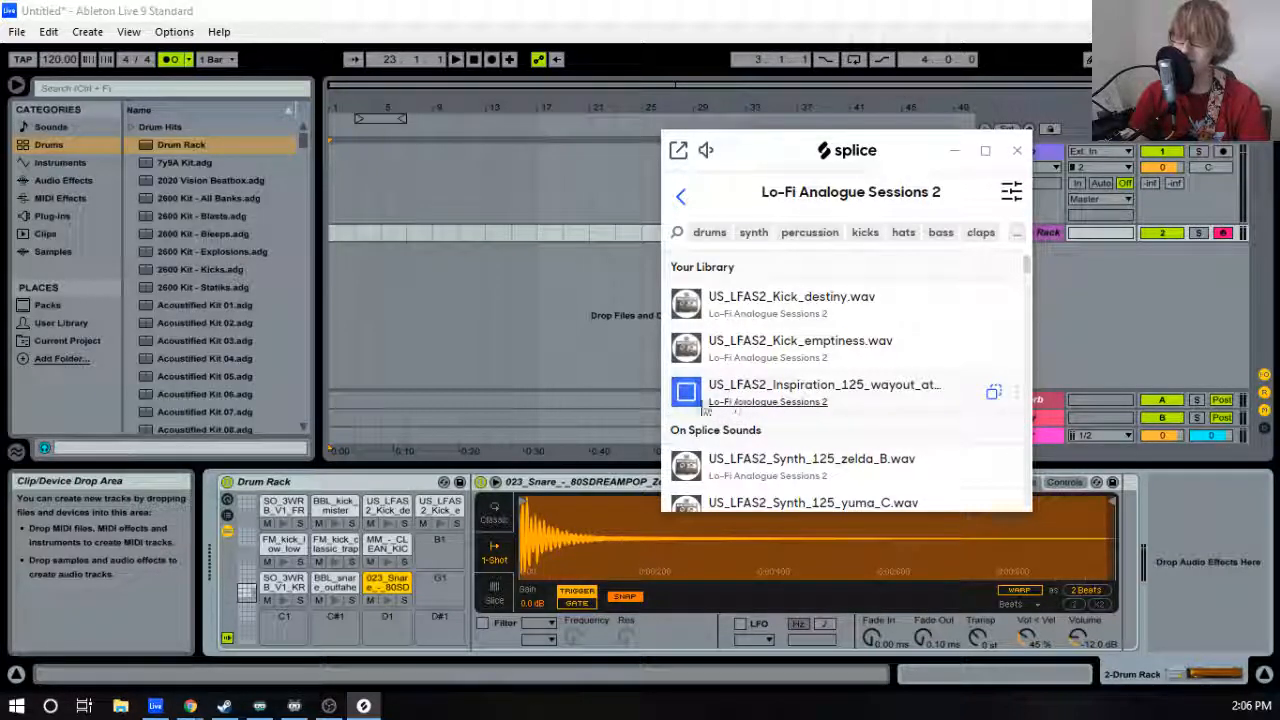
click(682, 200)
click(683, 199)
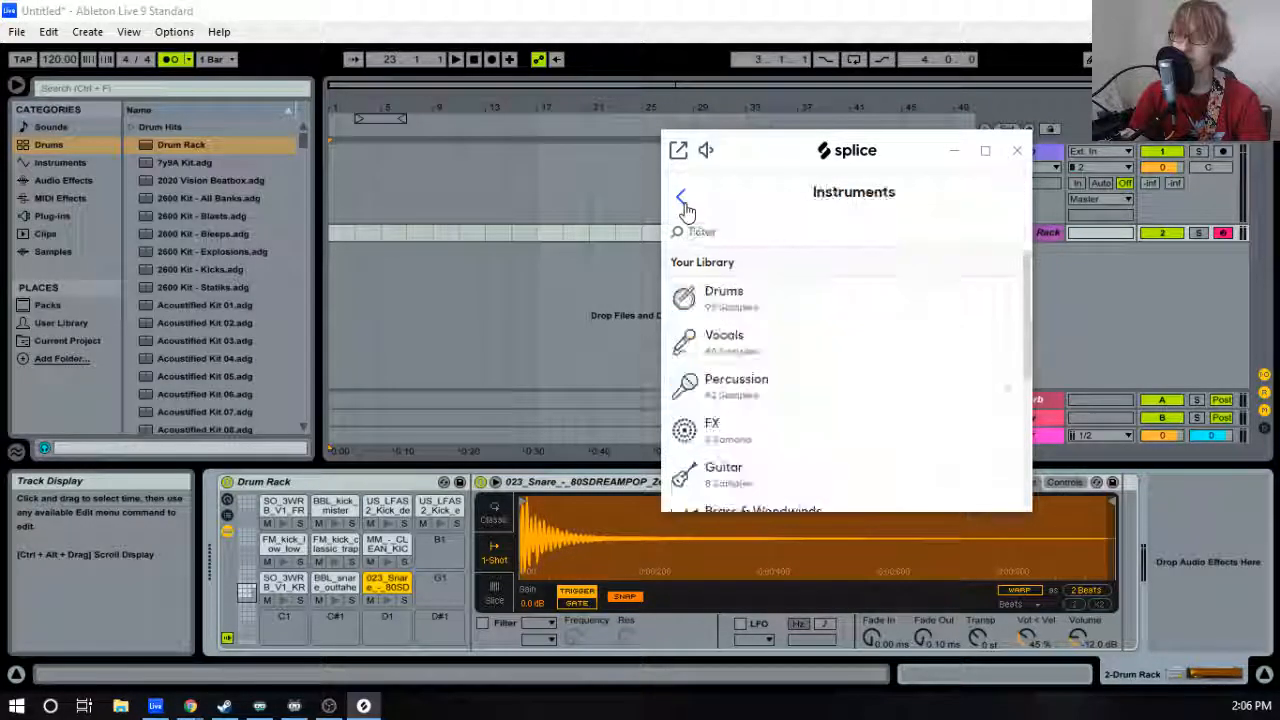
click(683, 199)
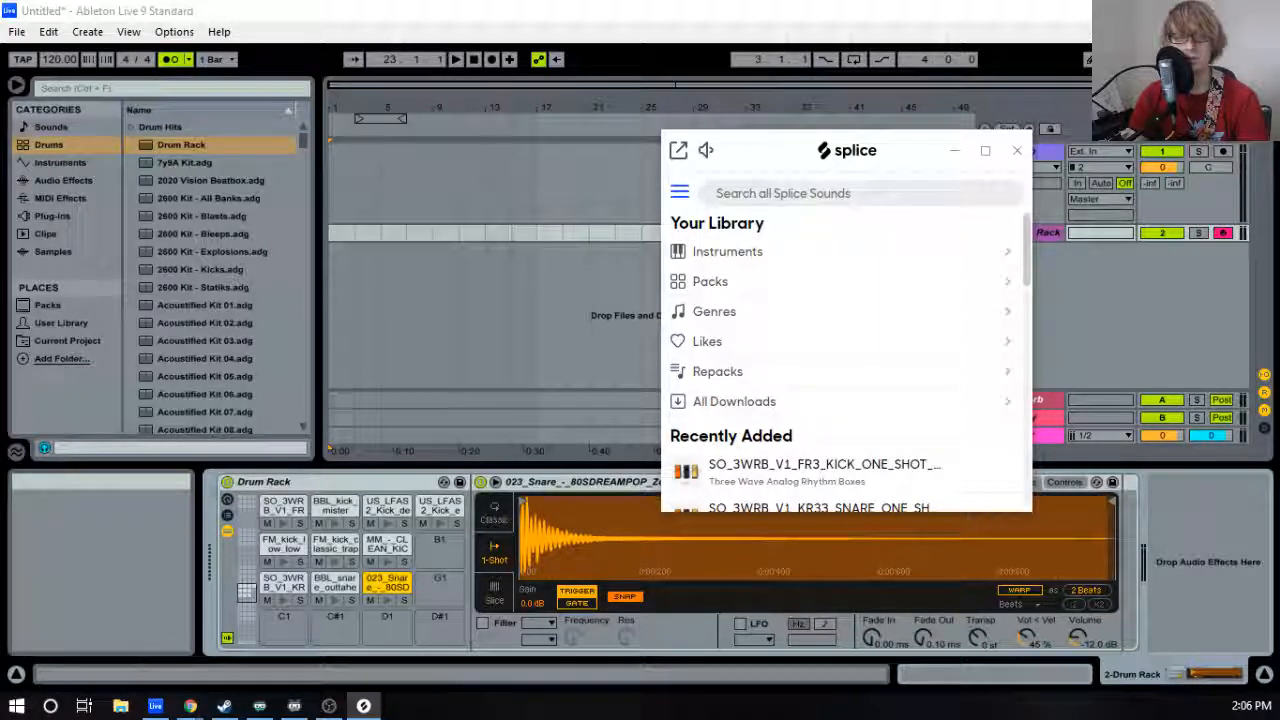
Switch to the Splice website in the browser, search its sounds for "lo fi", and look through the matching packs and samples.
click(190, 706)
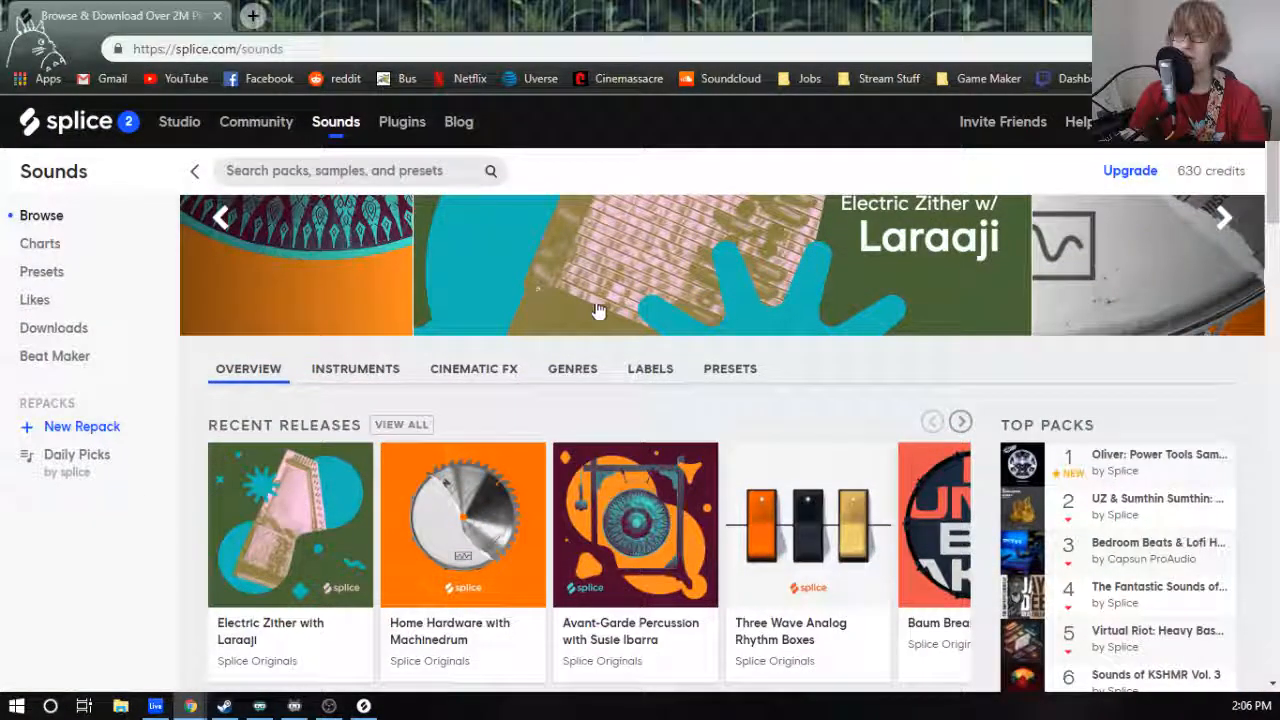
click(381, 170)
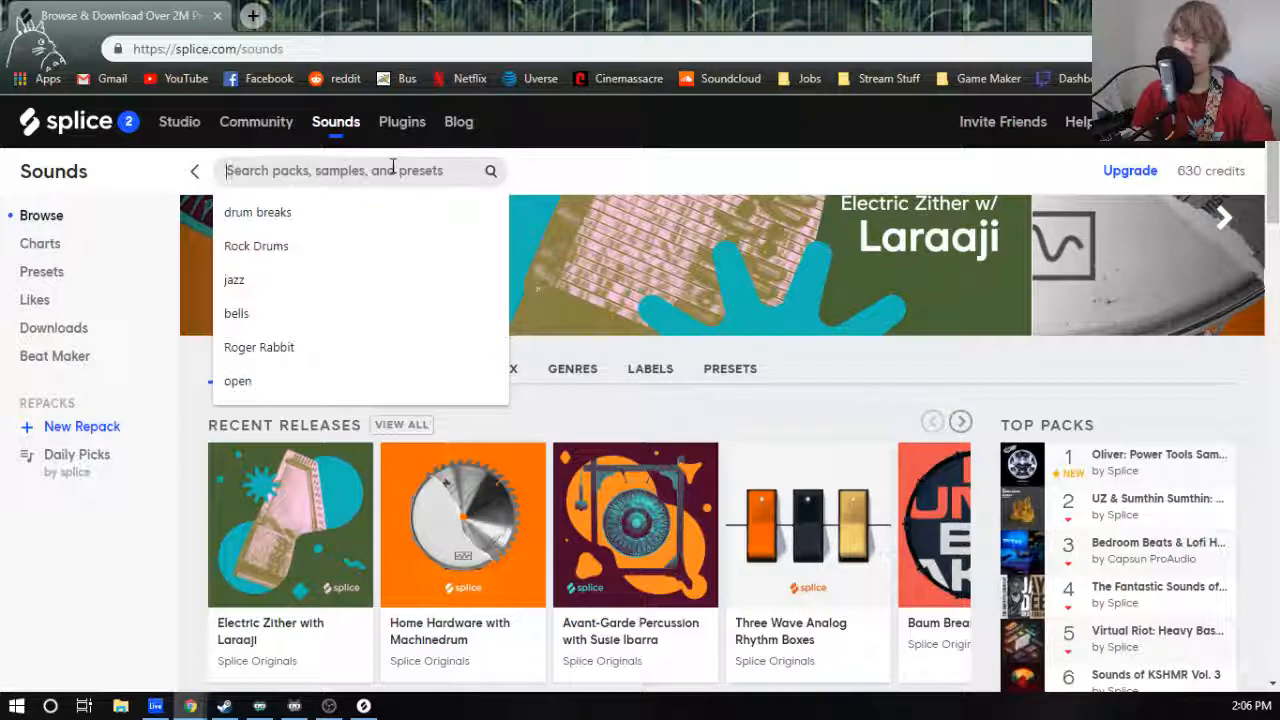
text(lo fi)
key(Return)
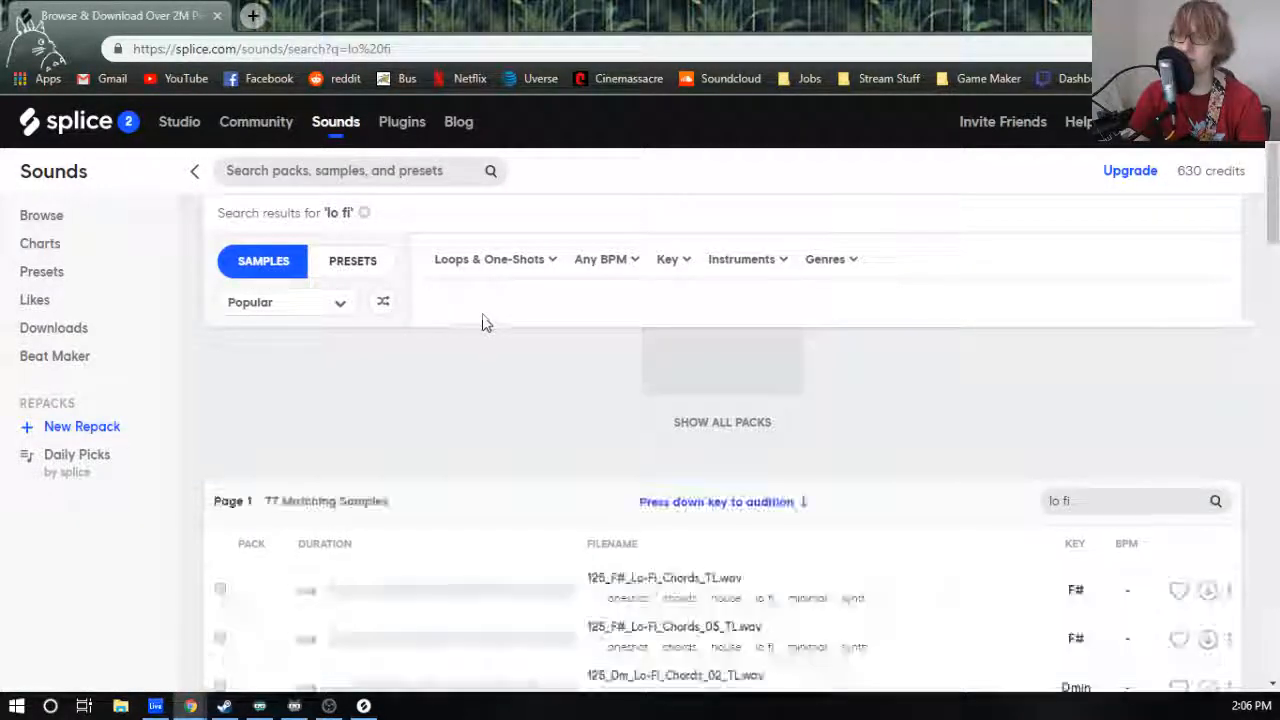
scroll(598, 371, up, 2)
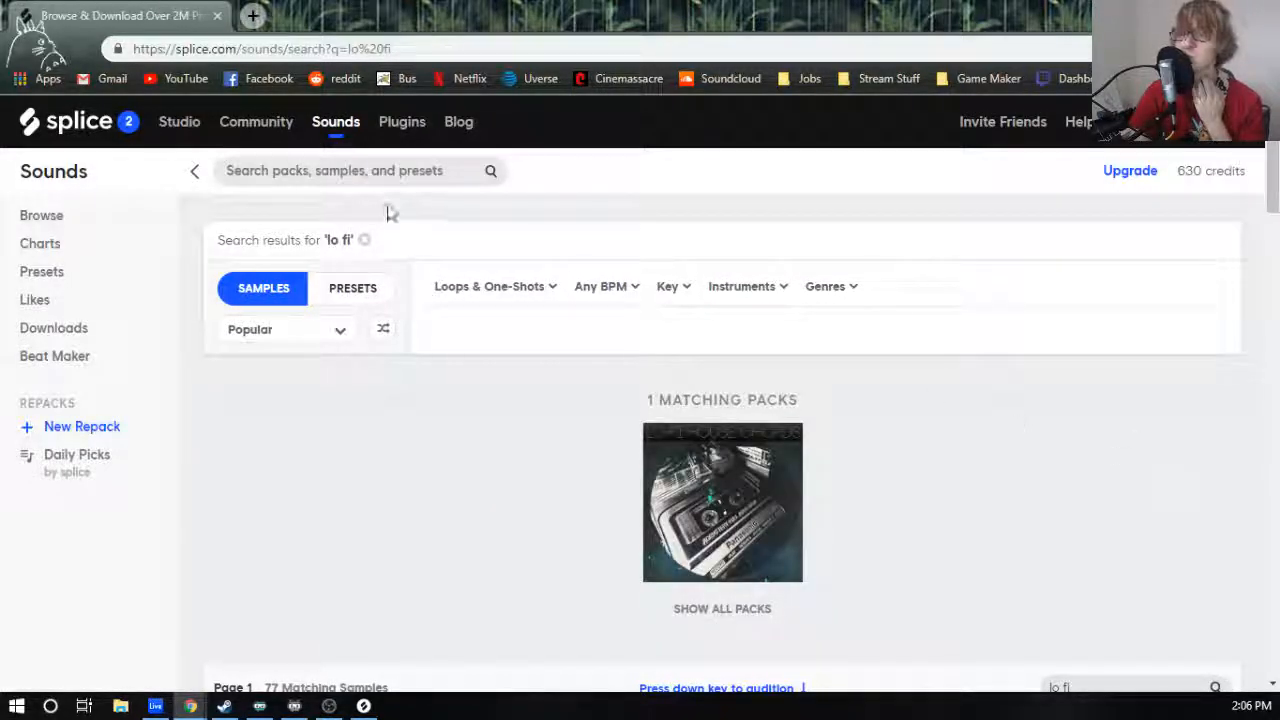
scroll(395, 225, down, 4)
scroll(510, 350, up, 4)
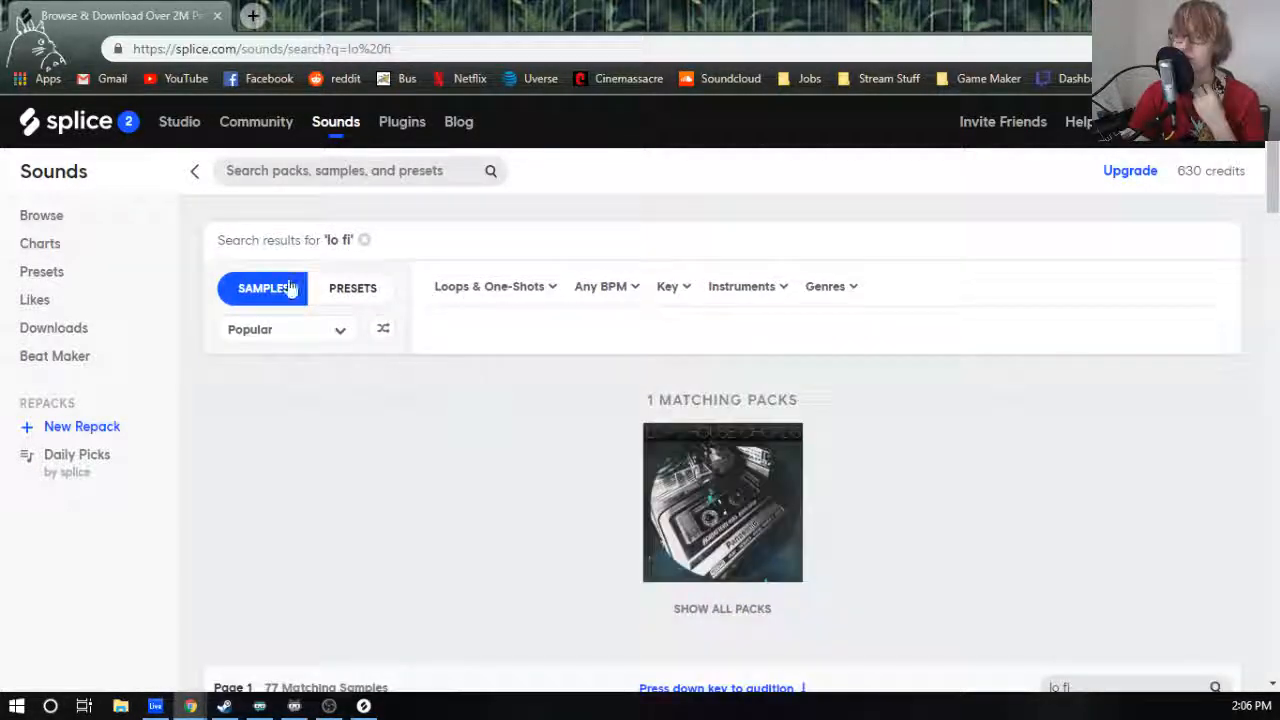
Show all packs in the liked sounds and open the Lo-Fi Analogue Sessions 2 pack.
click(36, 299)
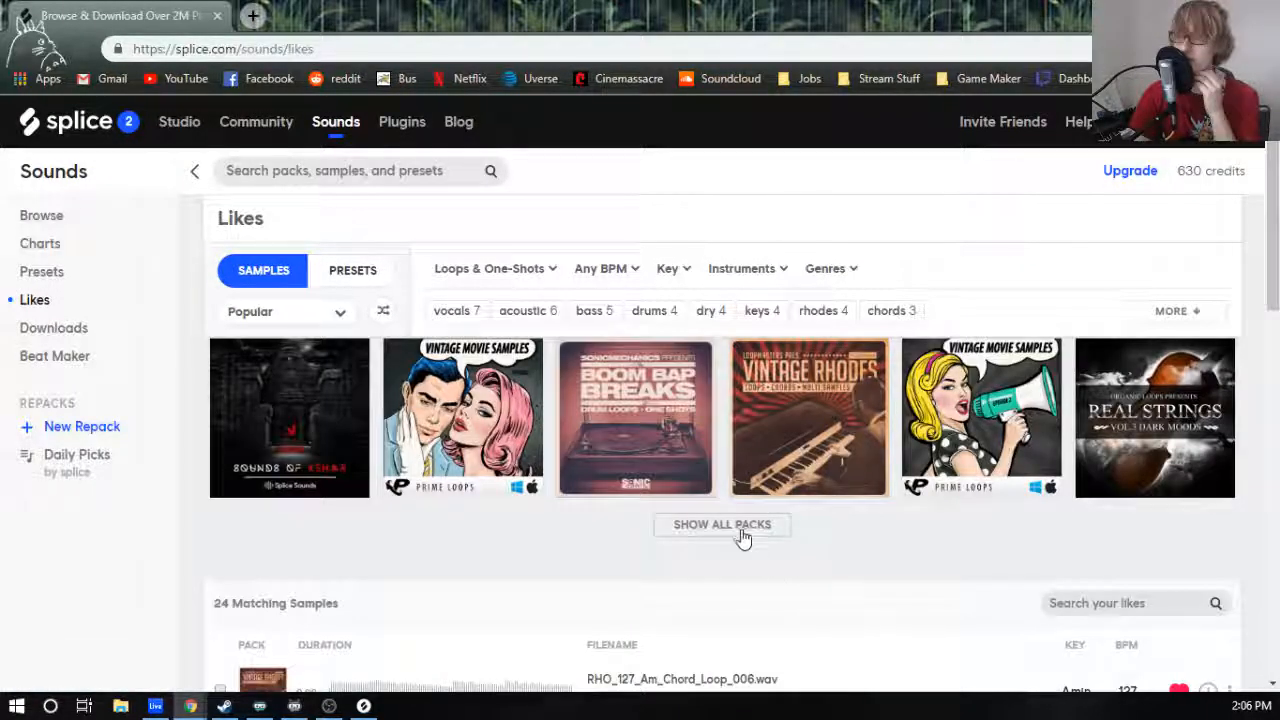
click(740, 530)
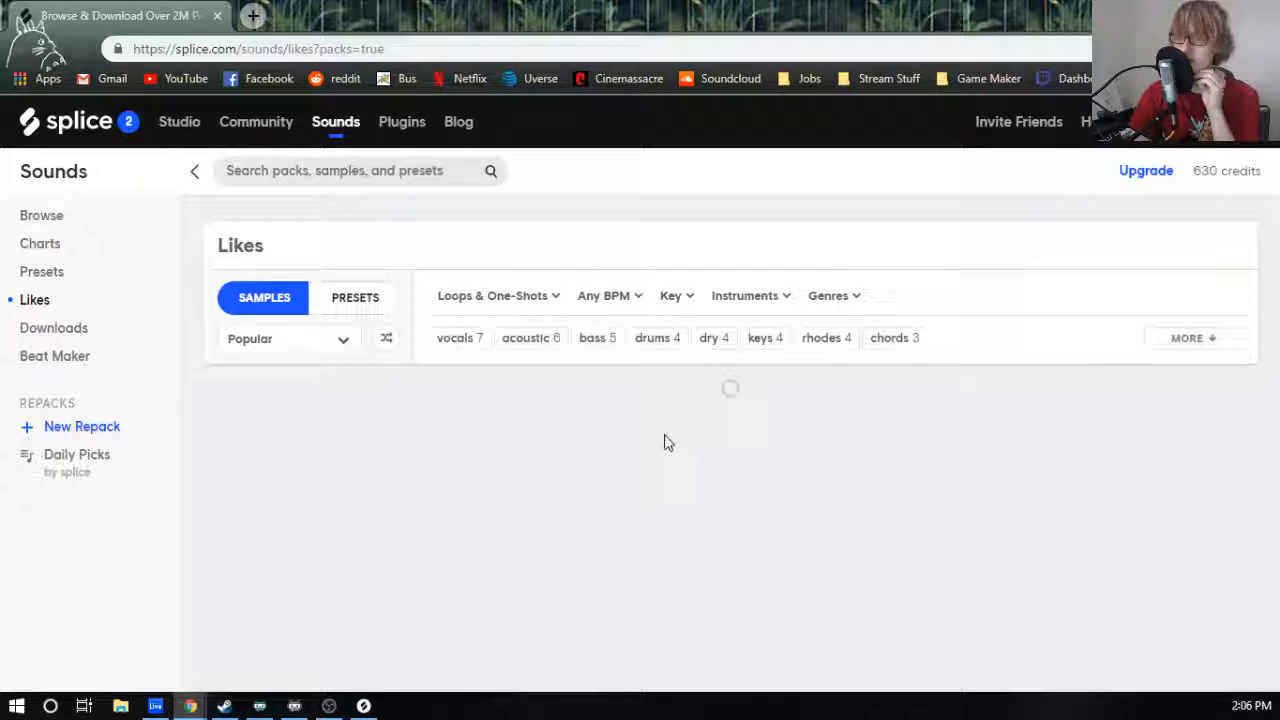
scroll(664, 440, down, 3)
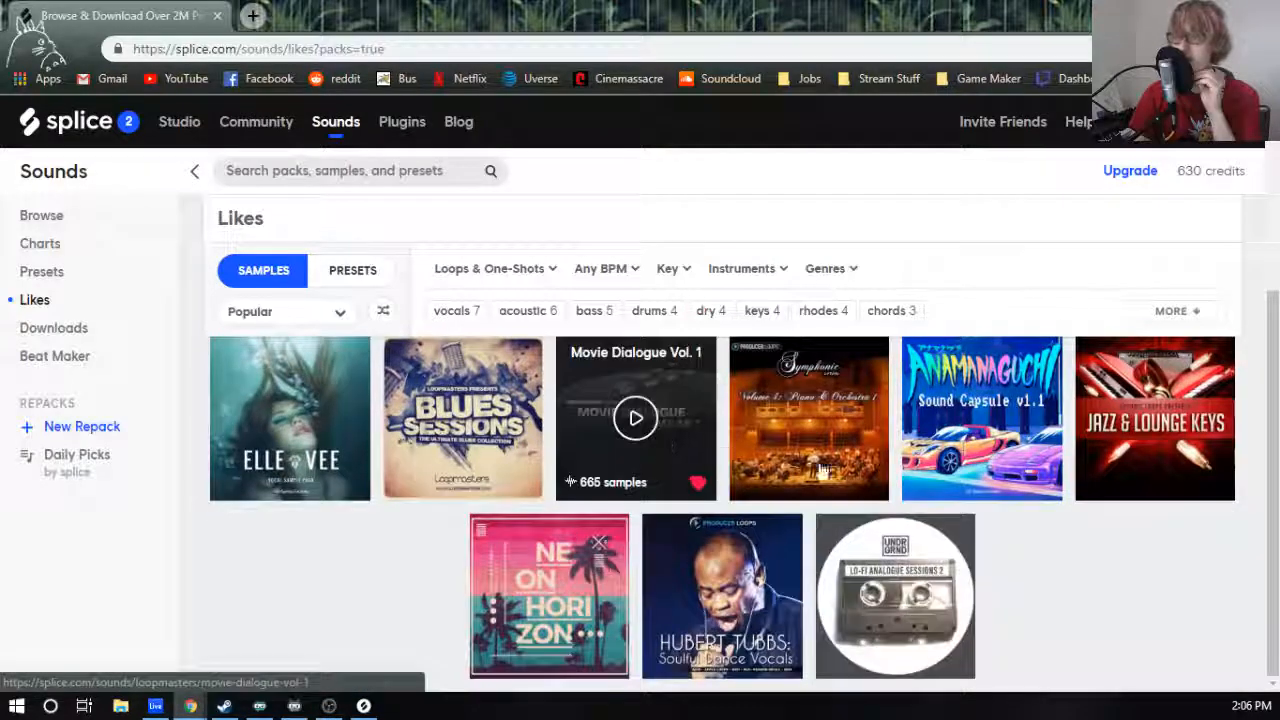
click(929, 543)
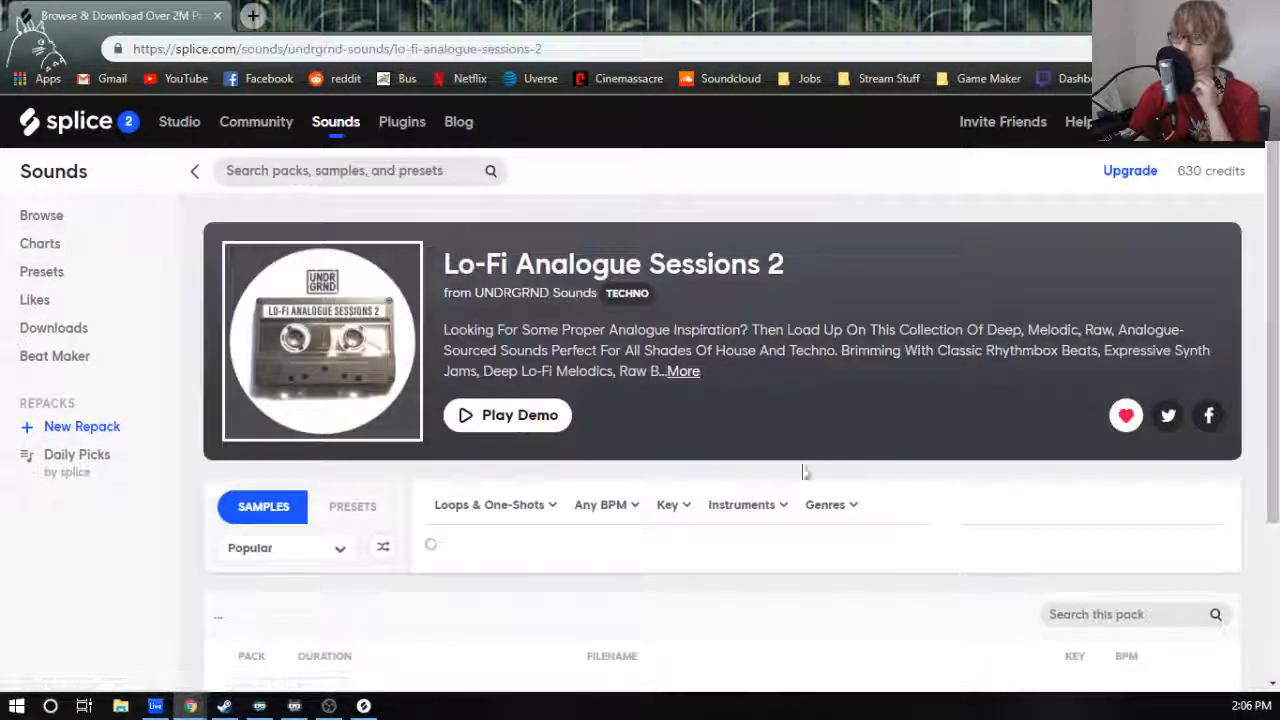
Expand the pack's tag list and filter its samples by snares.
scroll(790, 505, down, 3)
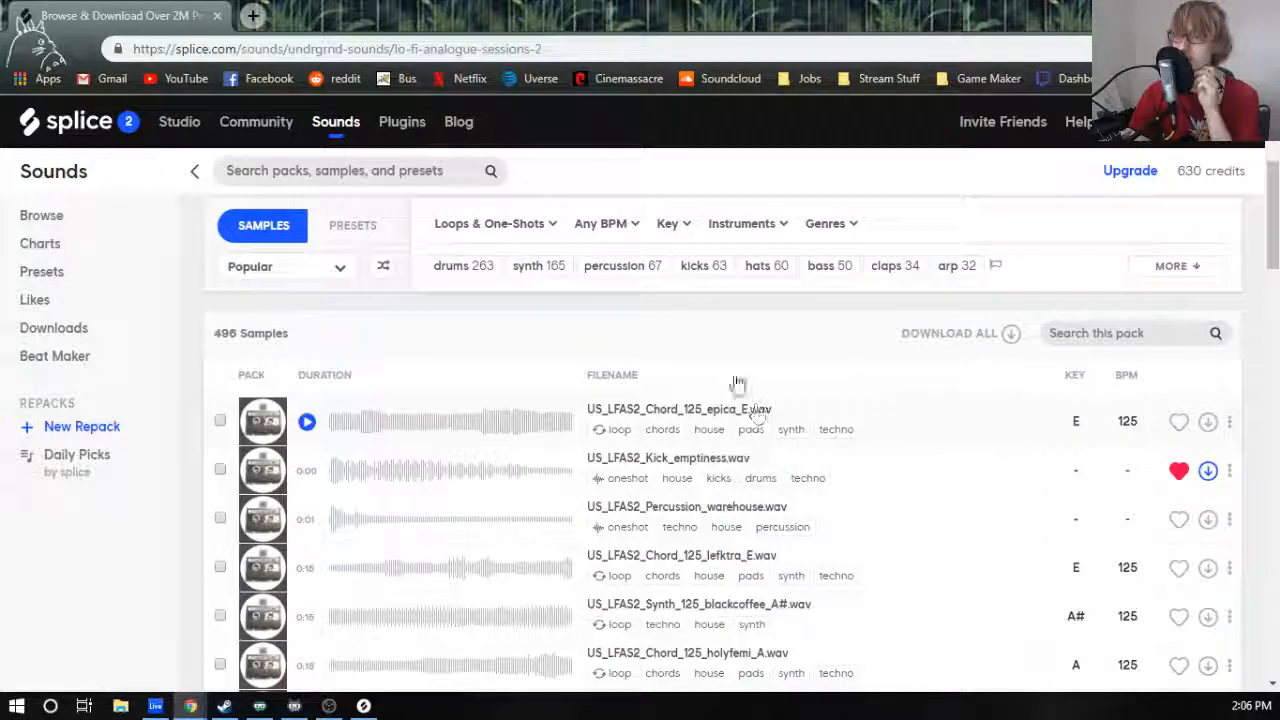
click(1170, 266)
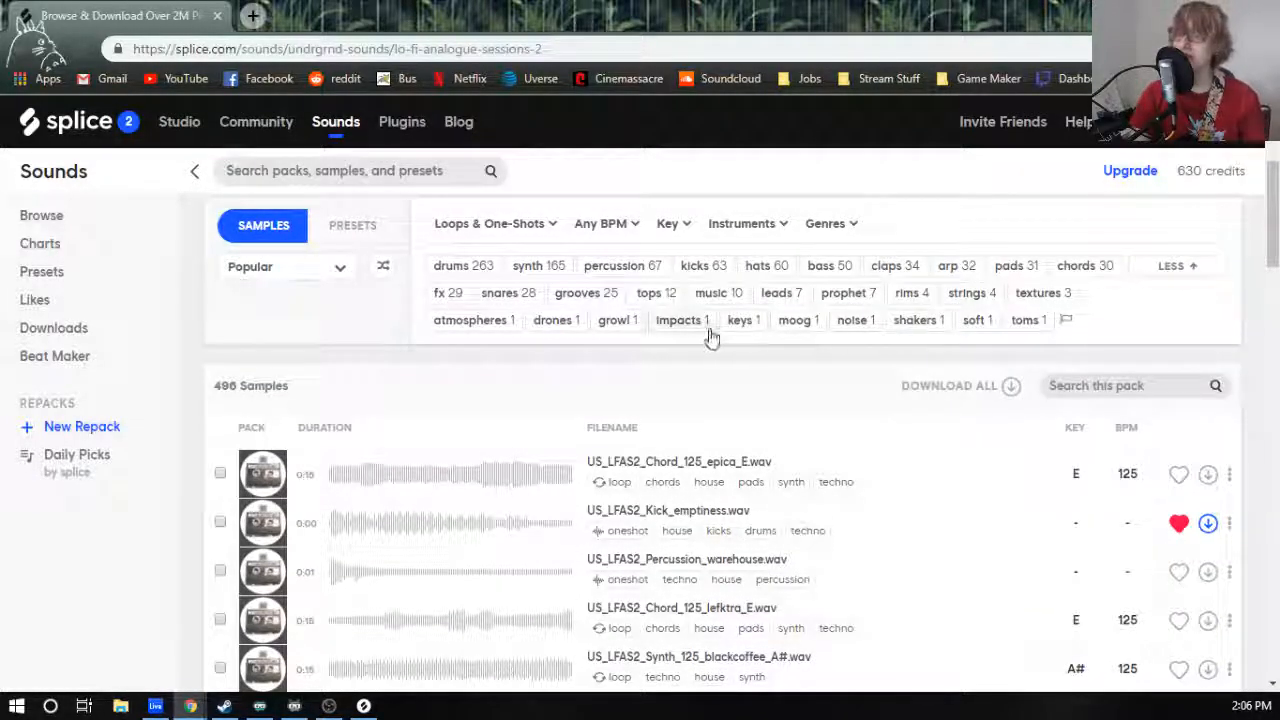
click(515, 294)
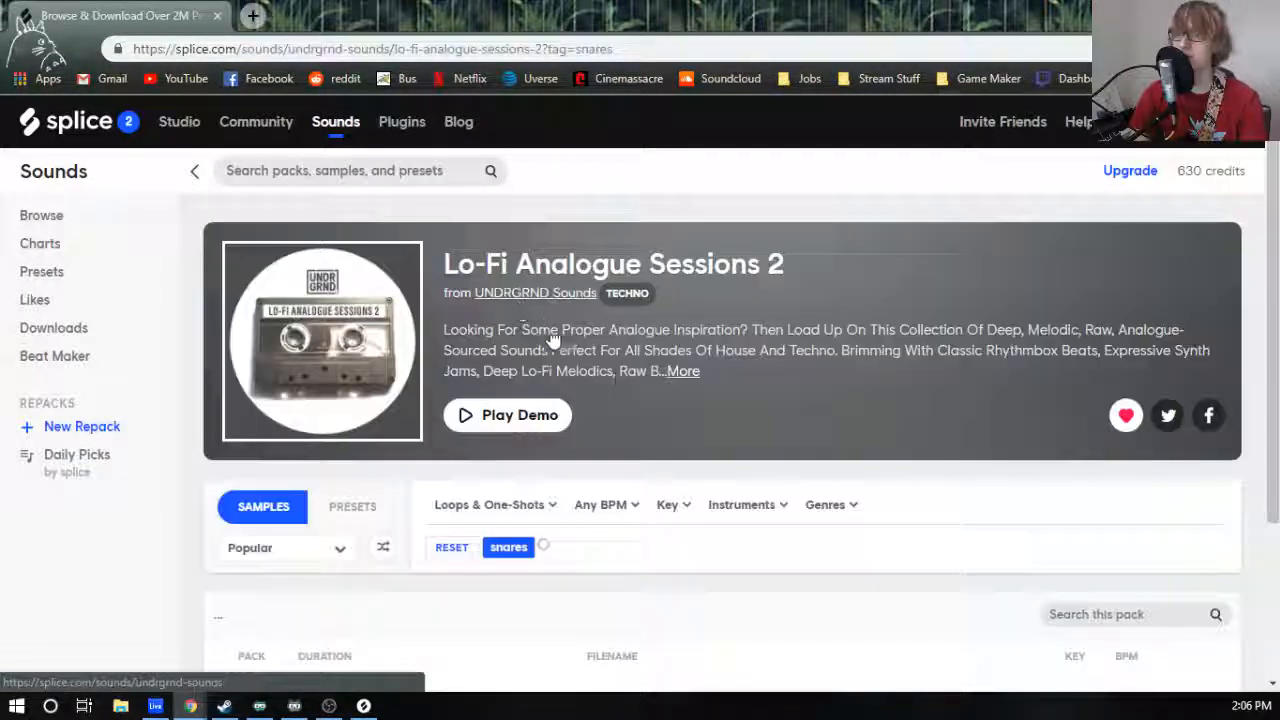
scroll(620, 374, down, 3)
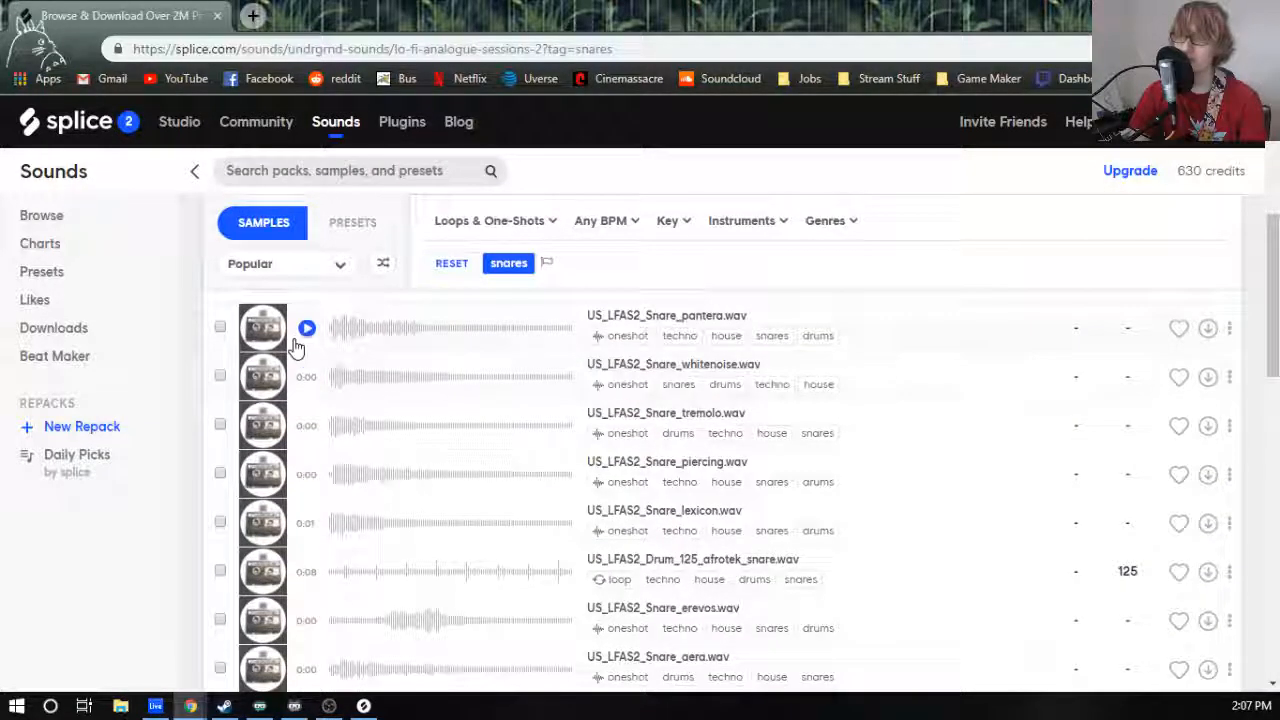
Audition the first snares in the pack, from US_LFAS2_Snare_pantera.wav through US_LFAS2_Drum_125_afrotek_snare.wav.
click(307, 338)
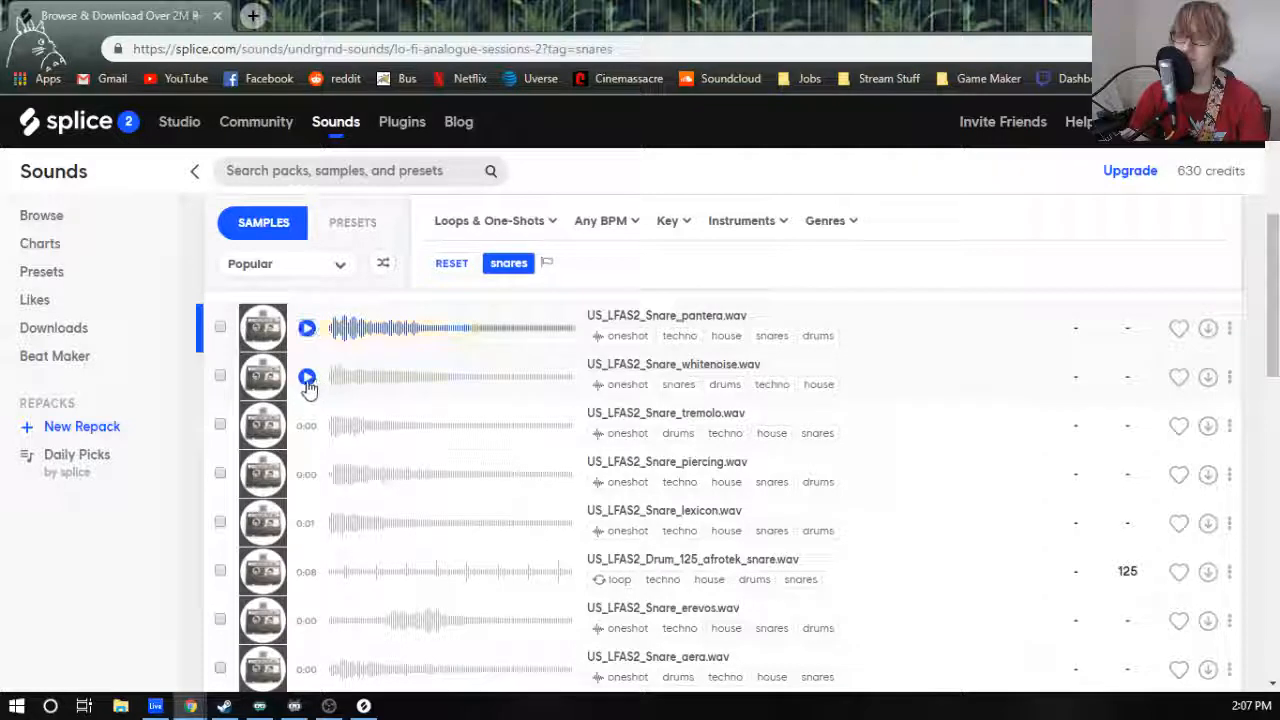
click(308, 385)
click(307, 427)
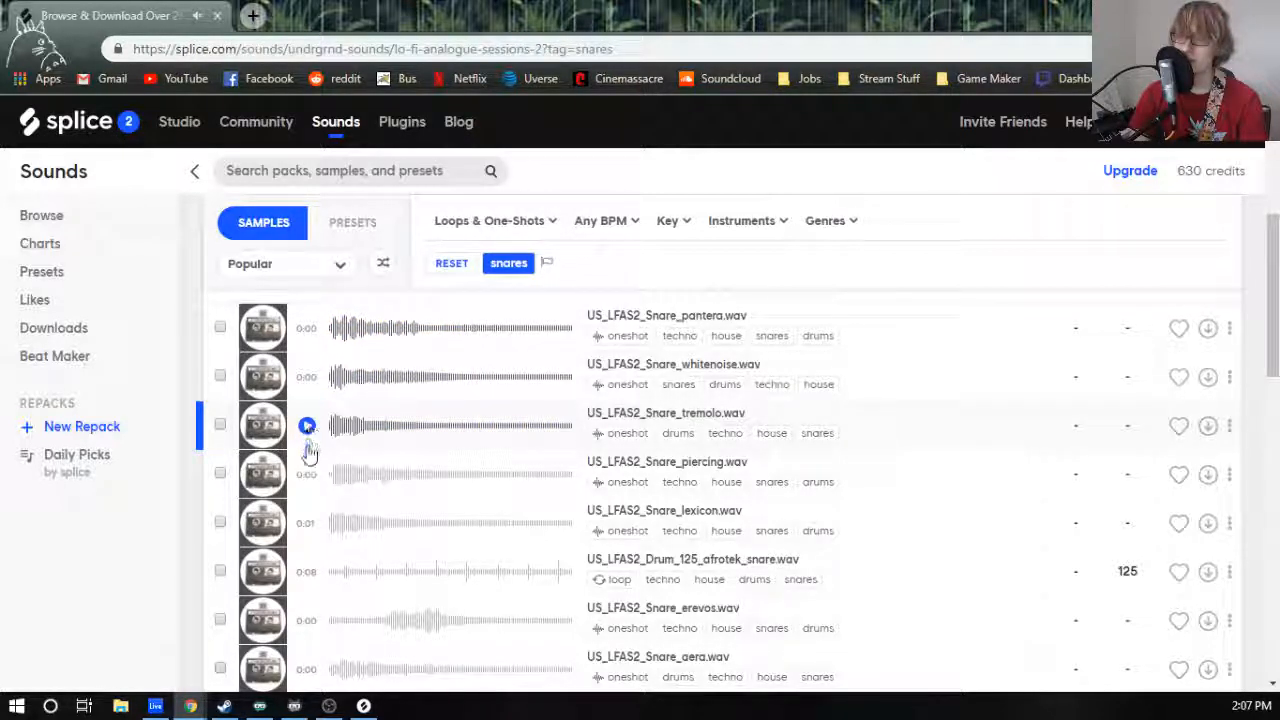
click(306, 526)
click(307, 572)
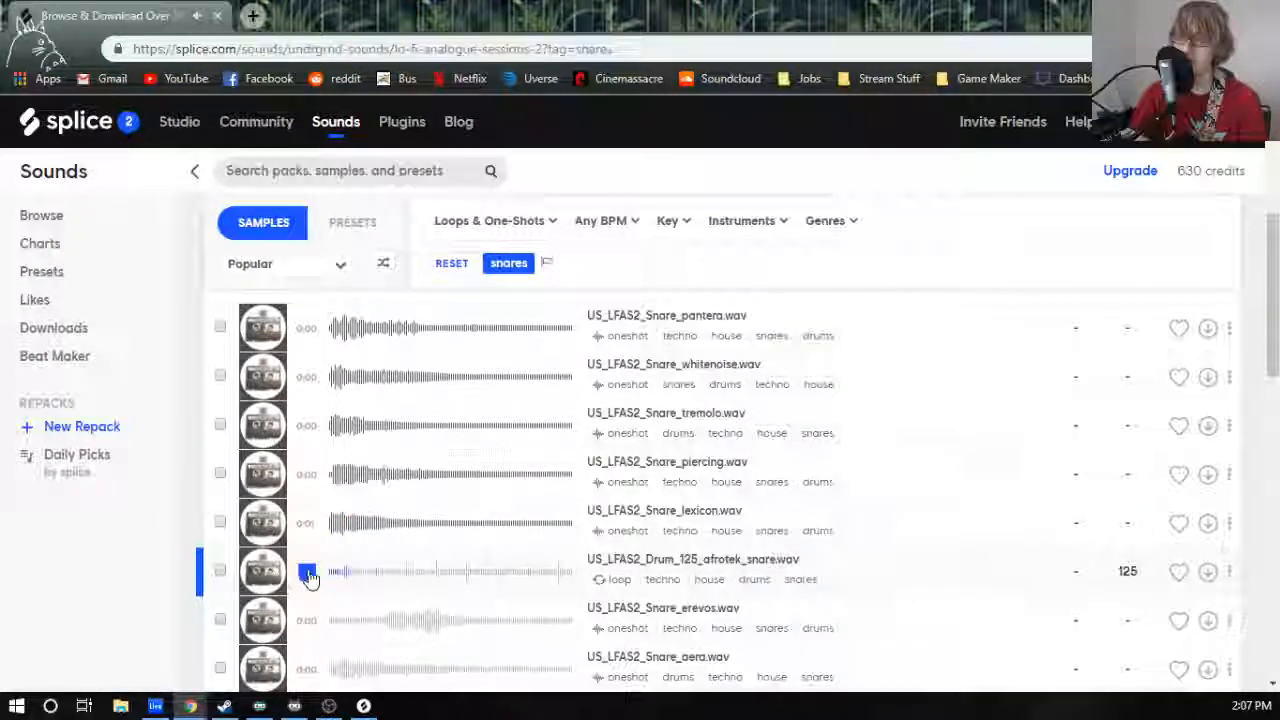
Audition the snares US_LFAS2_Snare_erevos.wav, aera, roar and whiplash.
scroll(312, 550, down, 2)
click(307, 434)
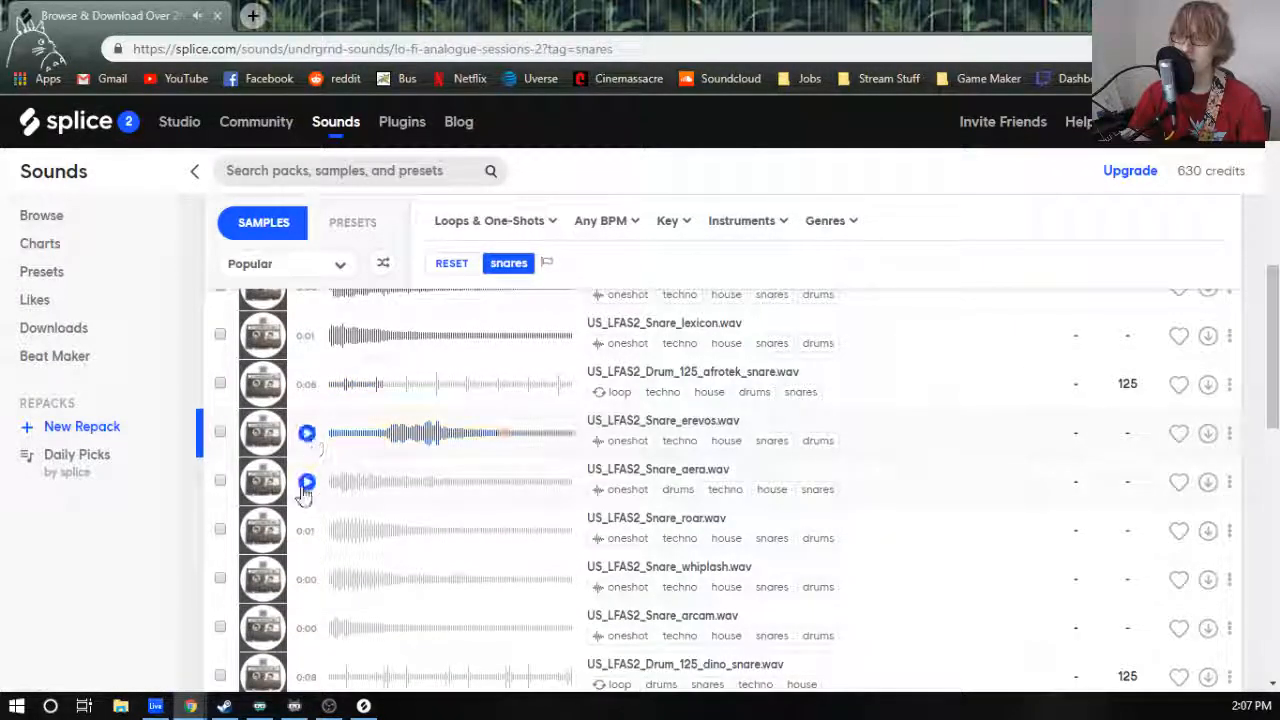
click(308, 436)
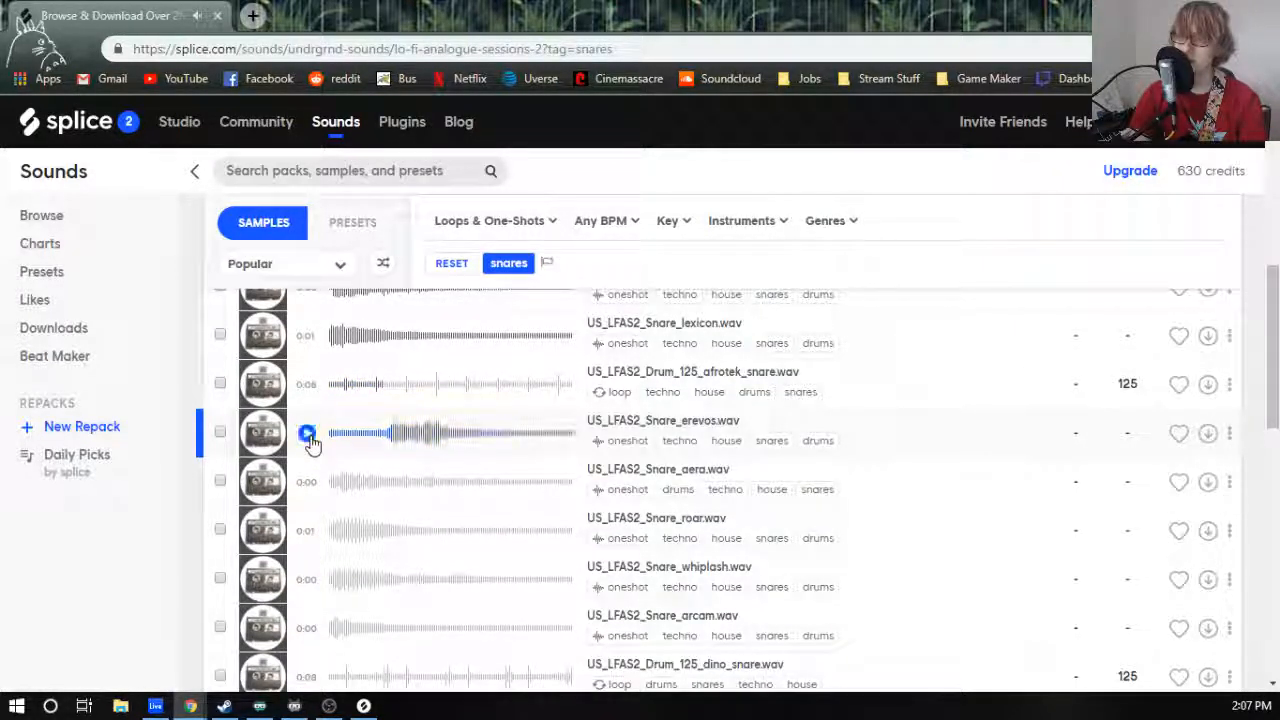
click(307, 483)
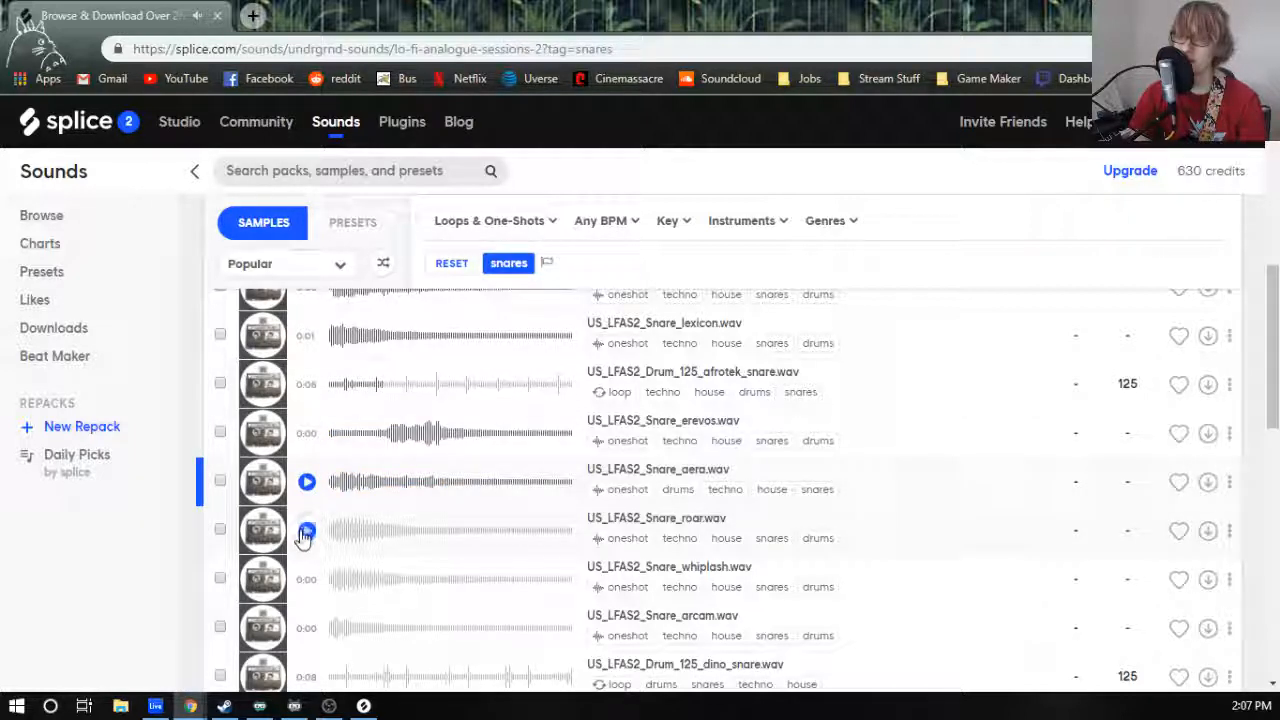
click(305, 533)
scroll(308, 520, down, 1)
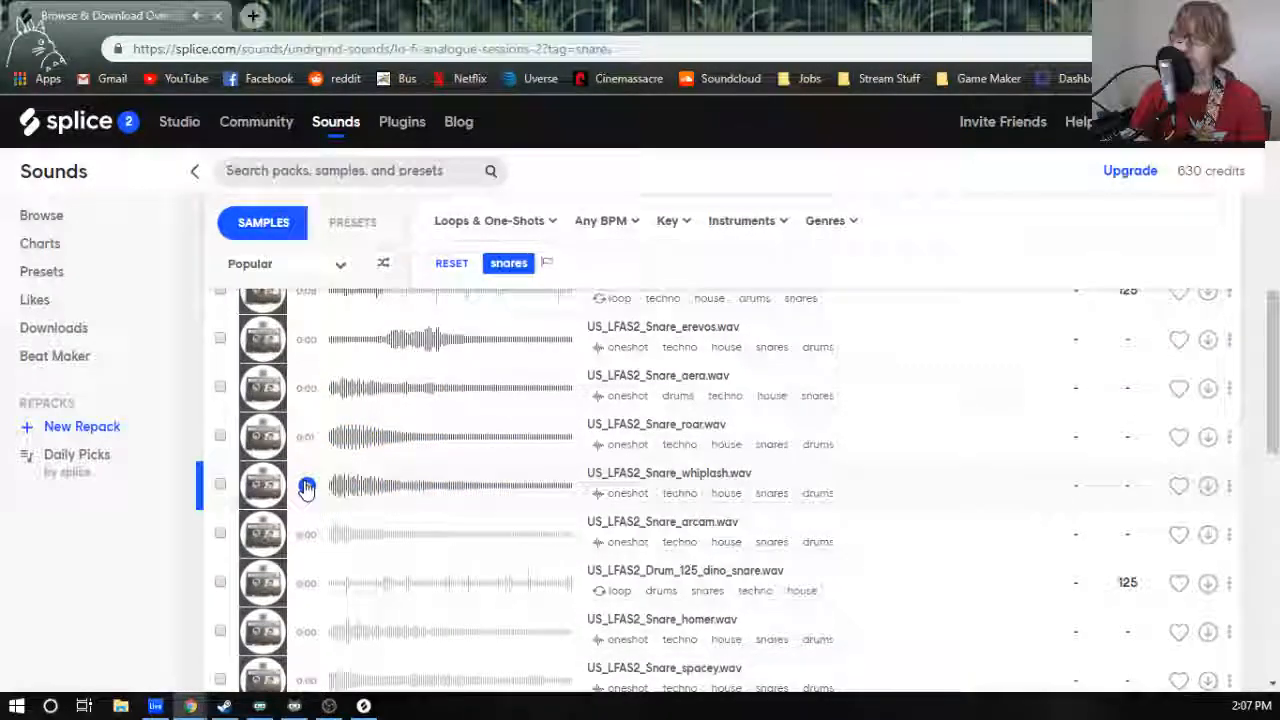
Audition the arcam and homer snares, and download US_LFAS2_Snare_homer.wav.
scroll(307, 487, down, 1)
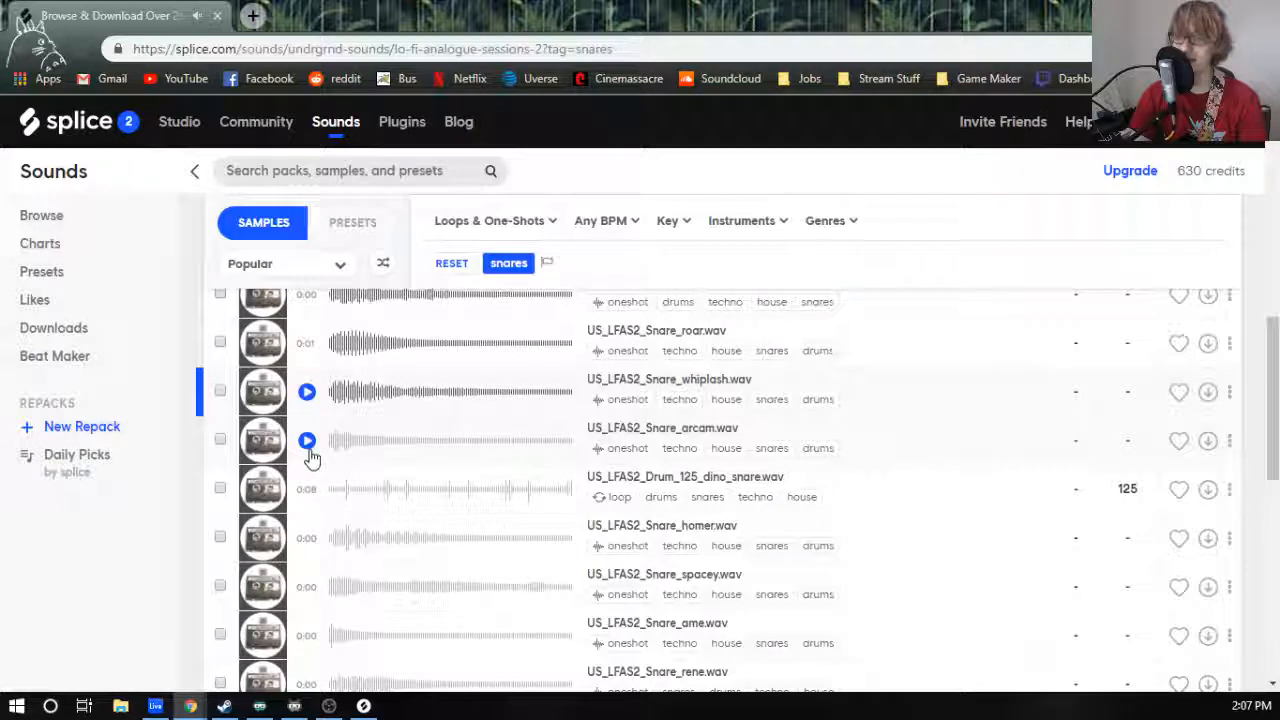
click(307, 539)
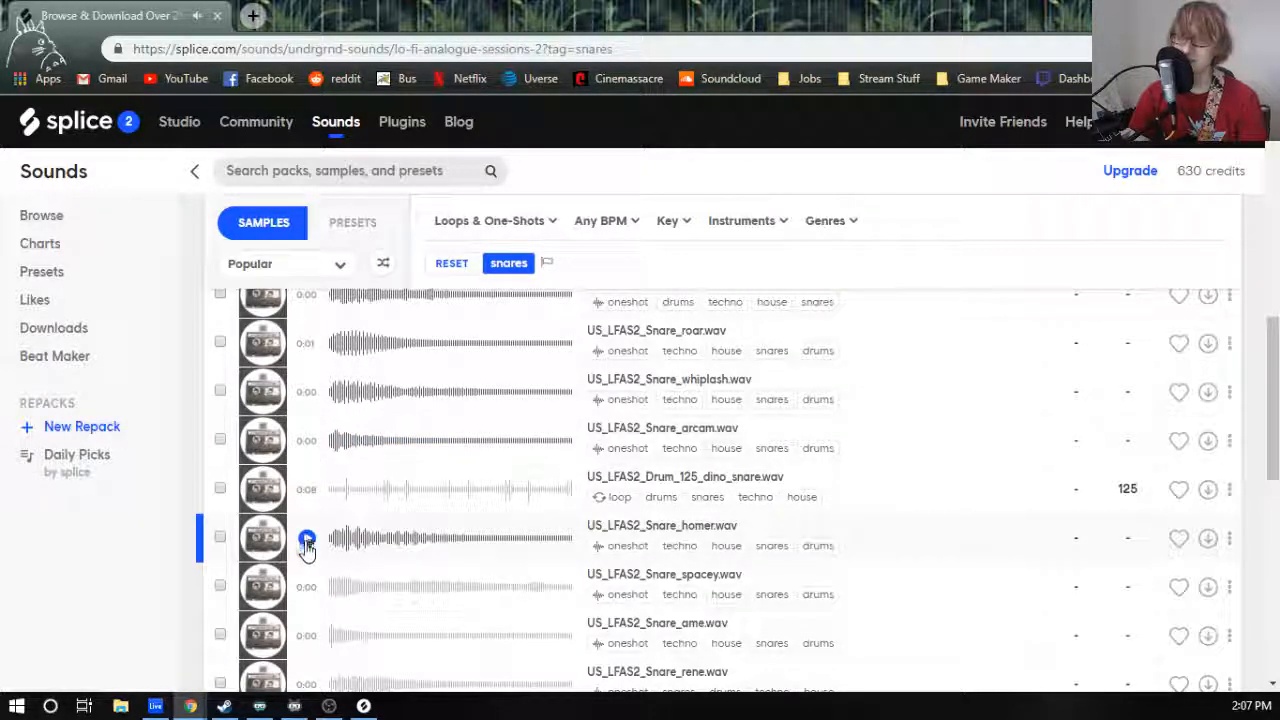
scroll(335, 472, down, 1)
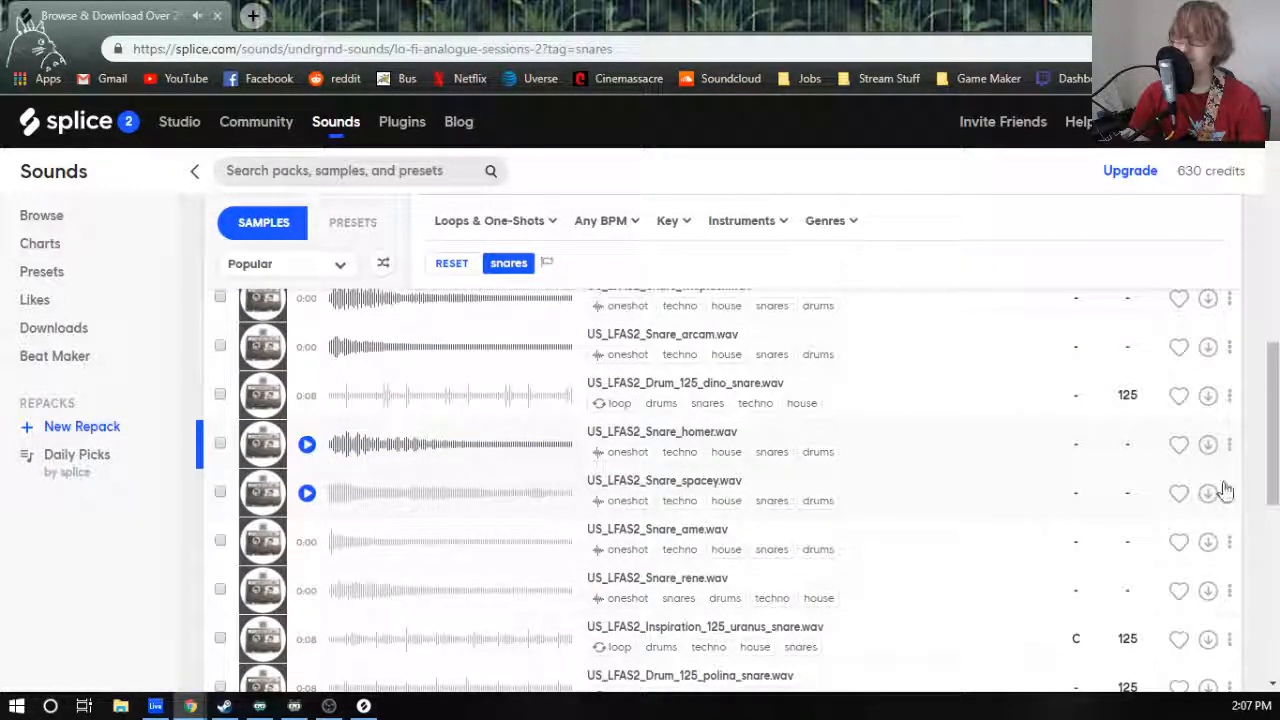
click(1208, 444)
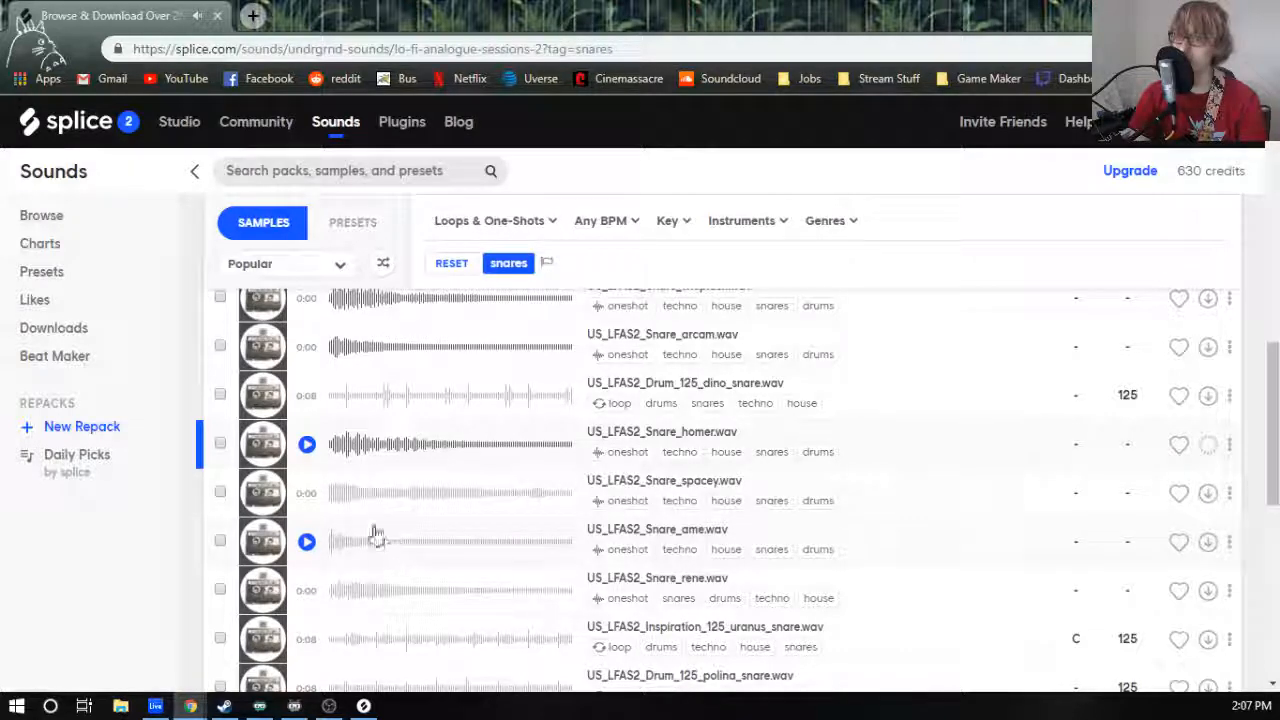
Audition the spacey, ame and rene snares, plus the uranus_snare and polina_snare loops.
click(309, 539)
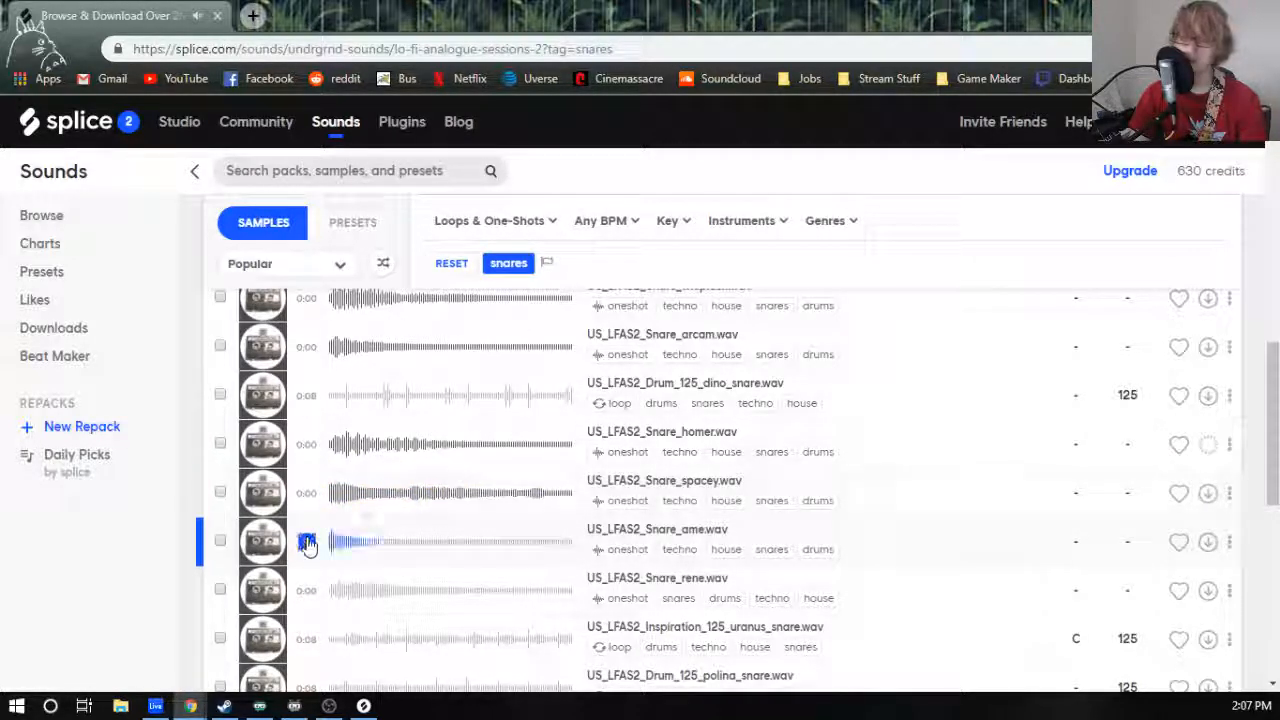
scroll(309, 542, down, 1)
click(309, 505)
scroll(310, 510, down, 2)
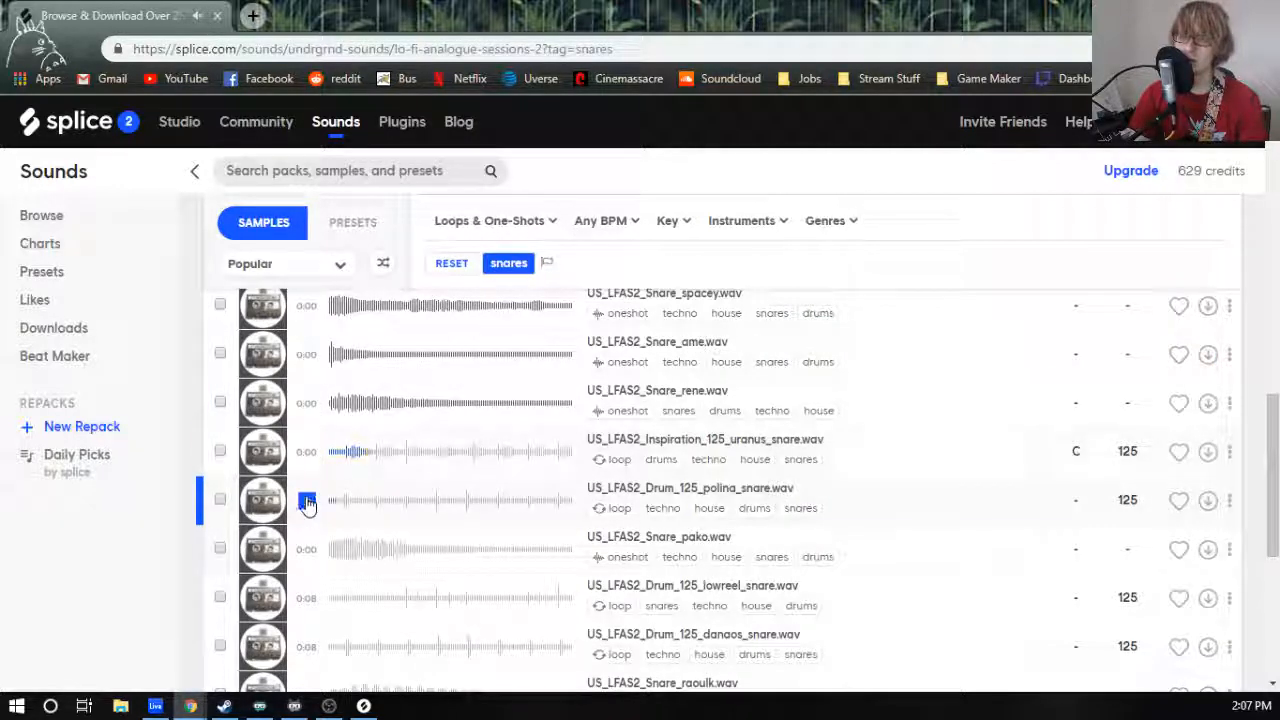
Audition the pako, lowreel, danaos and raoulk snares, and download US_LFAS2_Snare_raoulk.wav.
click(307, 550)
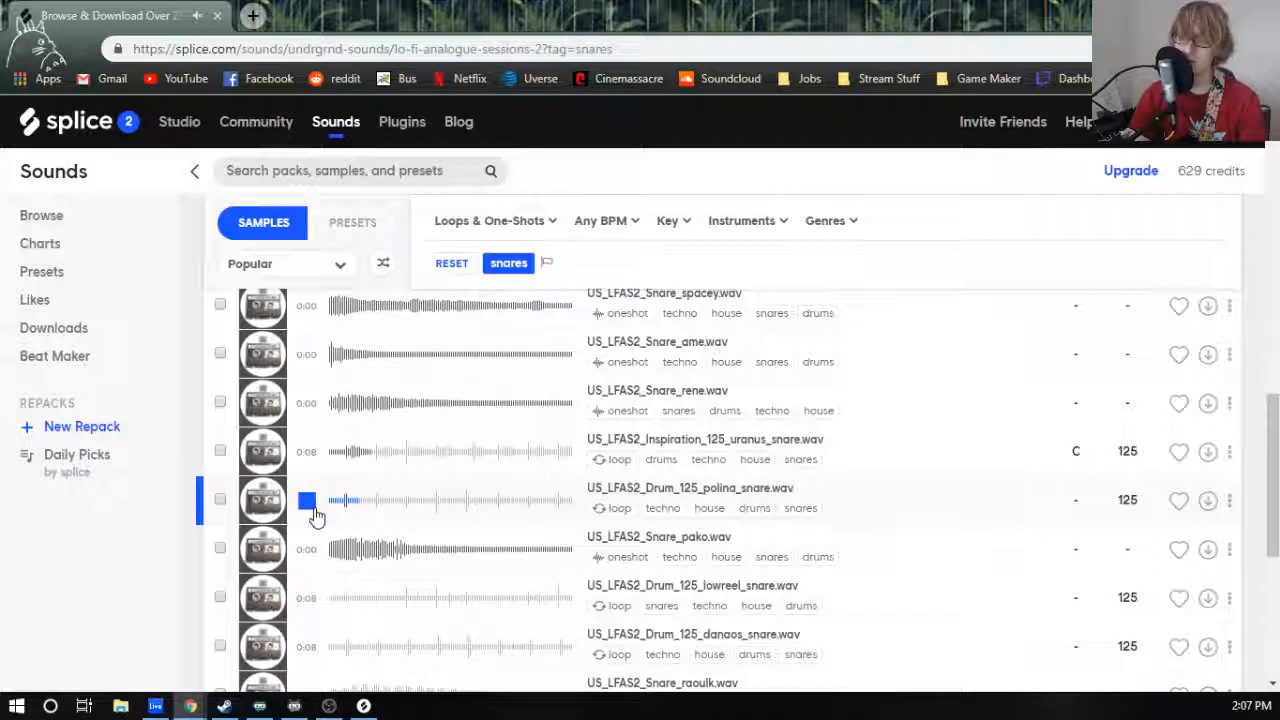
scroll(315, 515, down, 2)
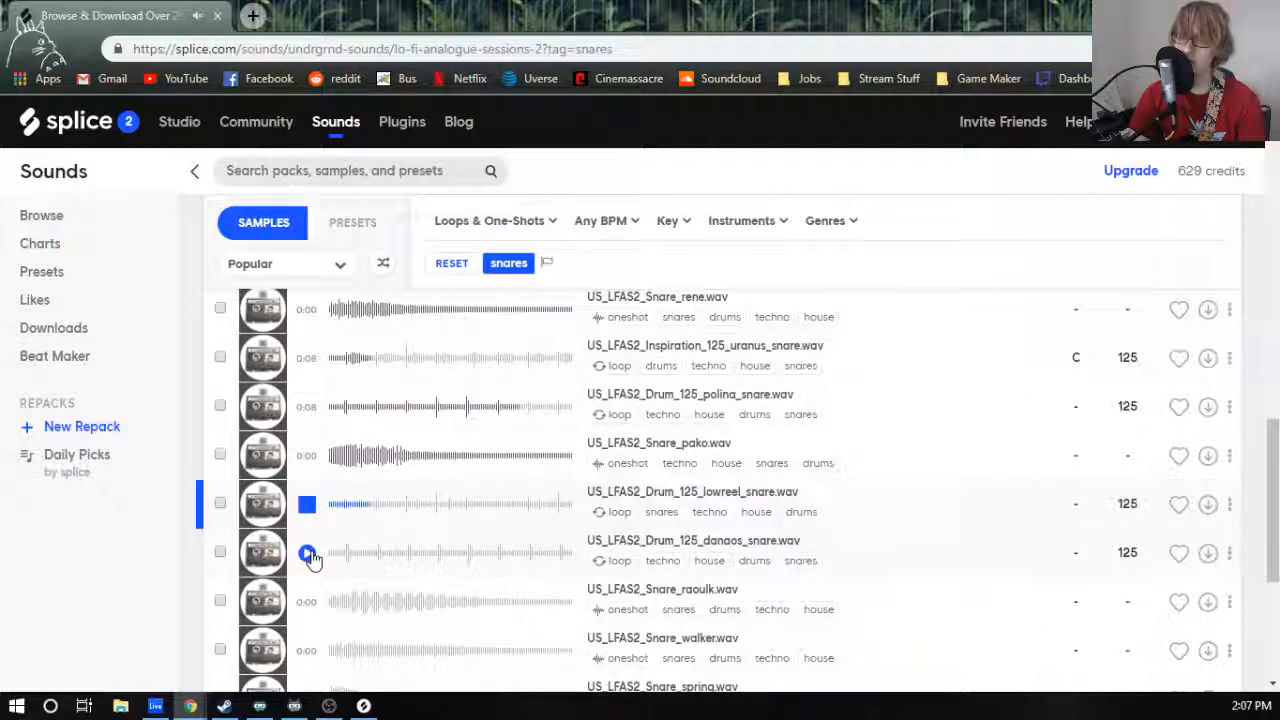
click(307, 600)
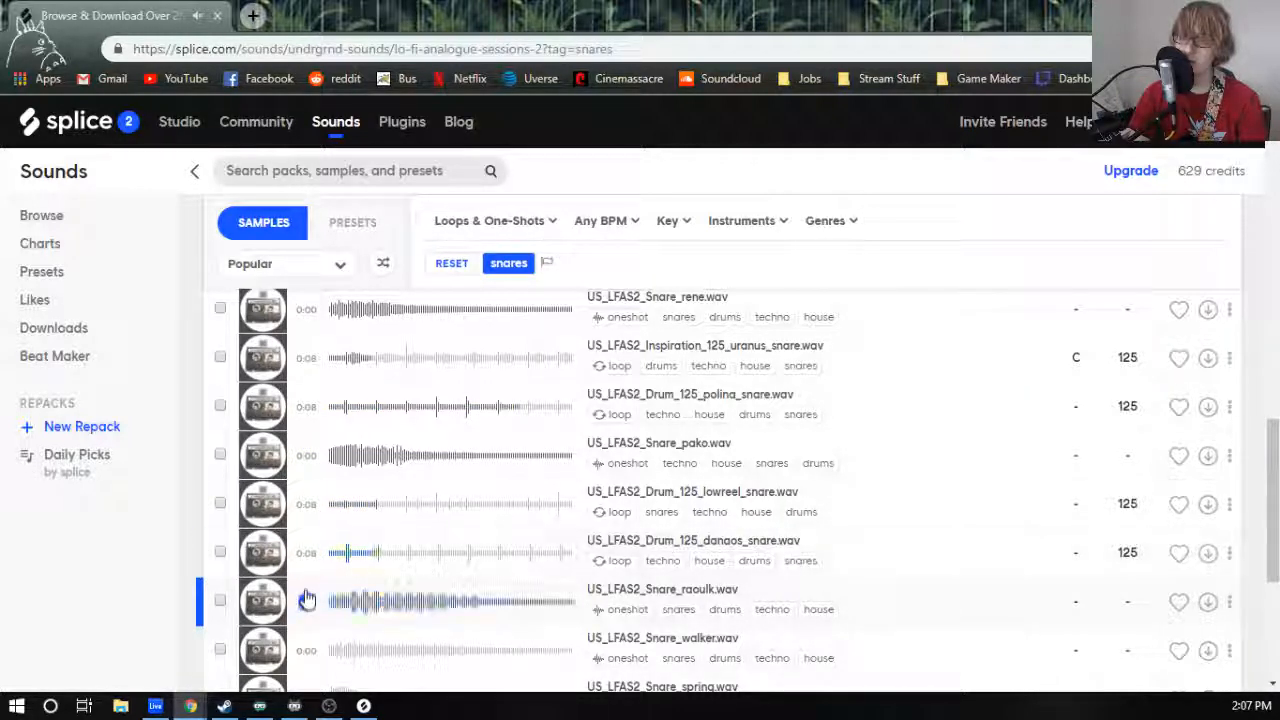
scroll(307, 590, down, 2)
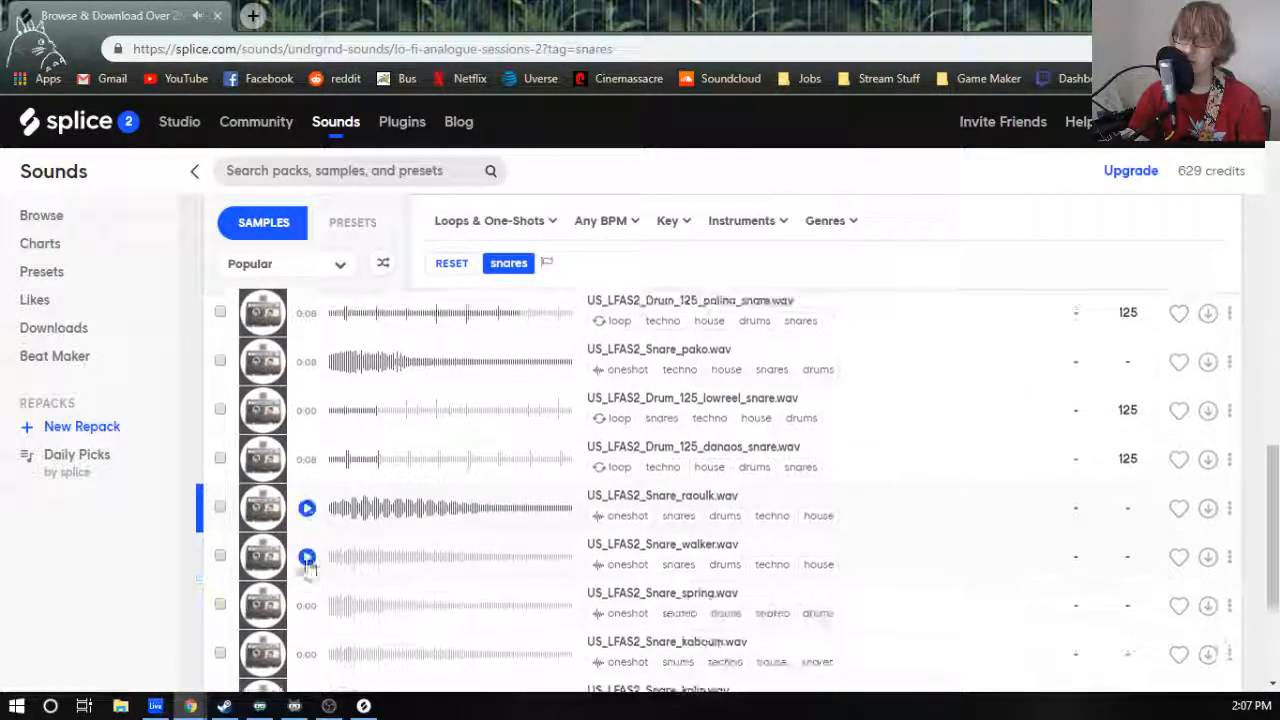
click(1208, 508)
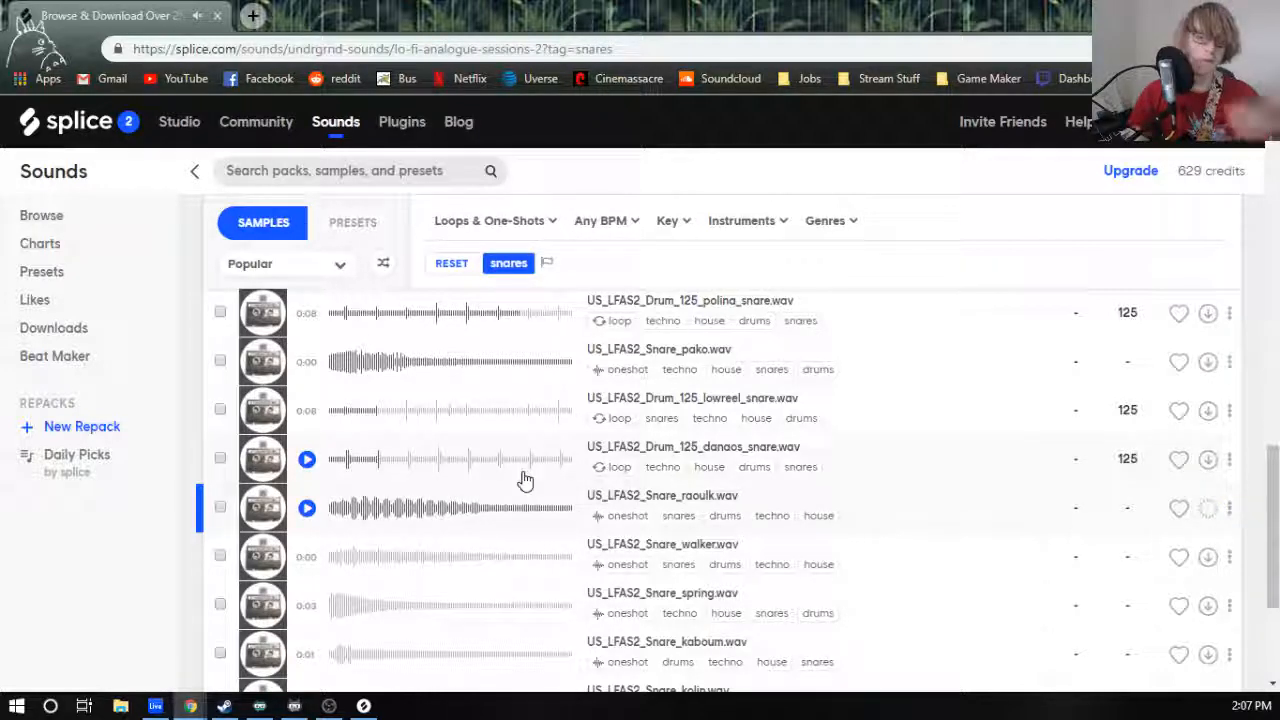
Audition the walker, spring, kaboum and kolin snares, plus the bengoa_snare loop.
scroll(451, 511, down, 2)
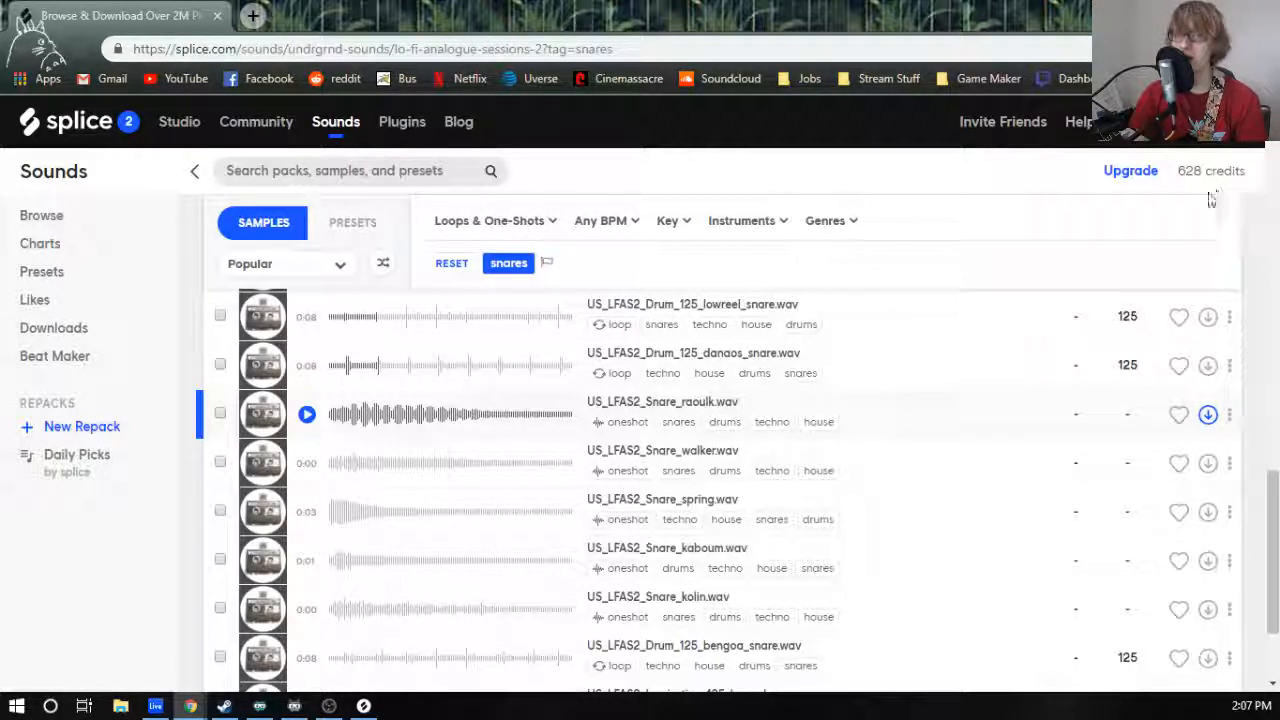
click(307, 463)
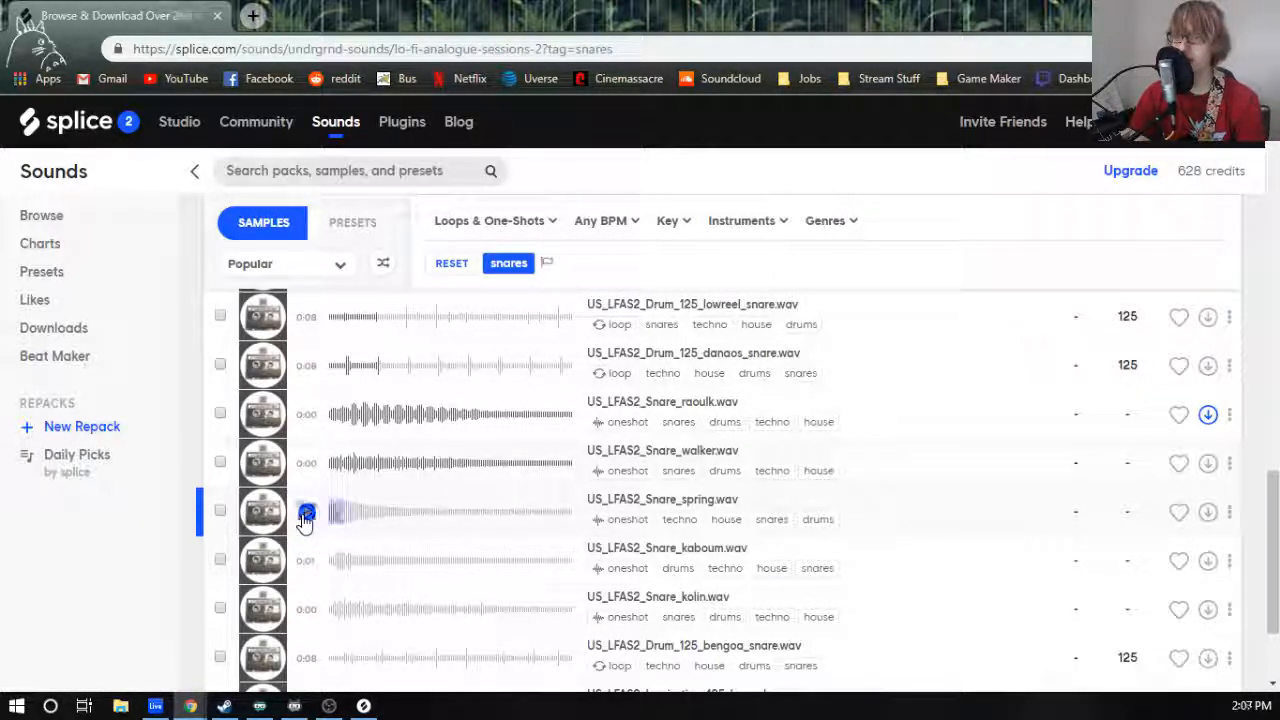
click(307, 563)
scroll(306, 540, down, 2)
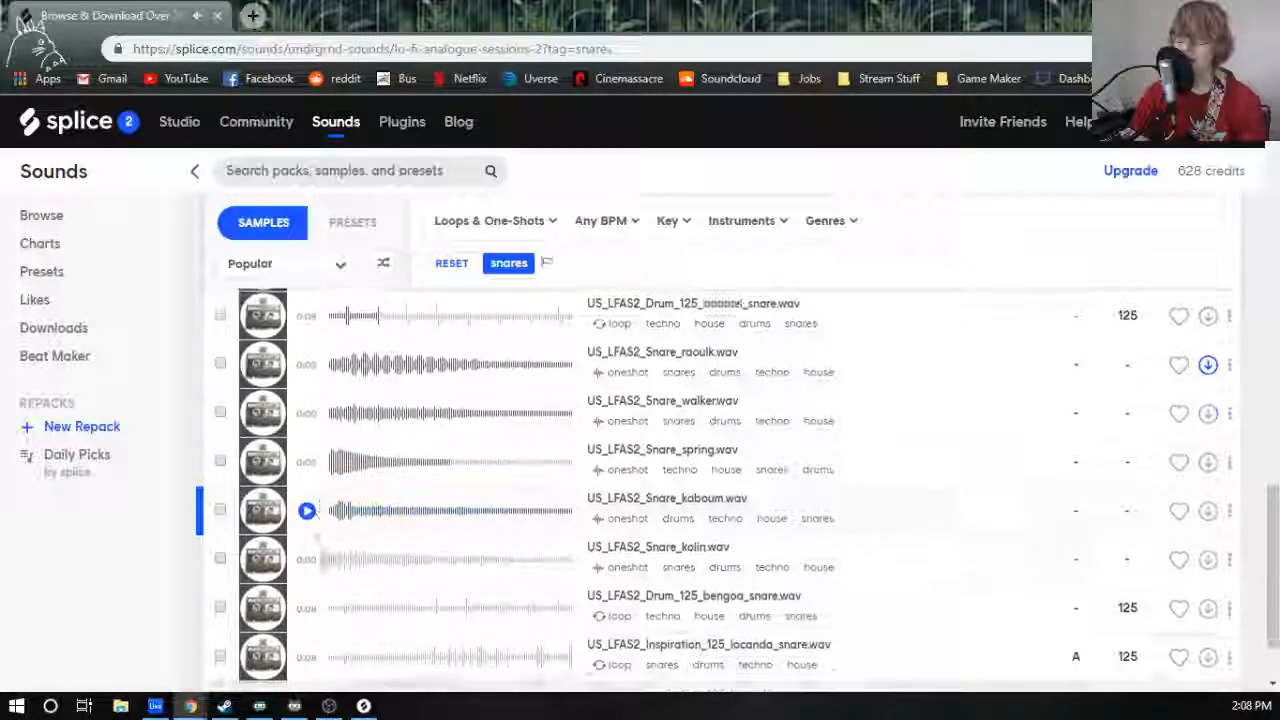
click(306, 517)
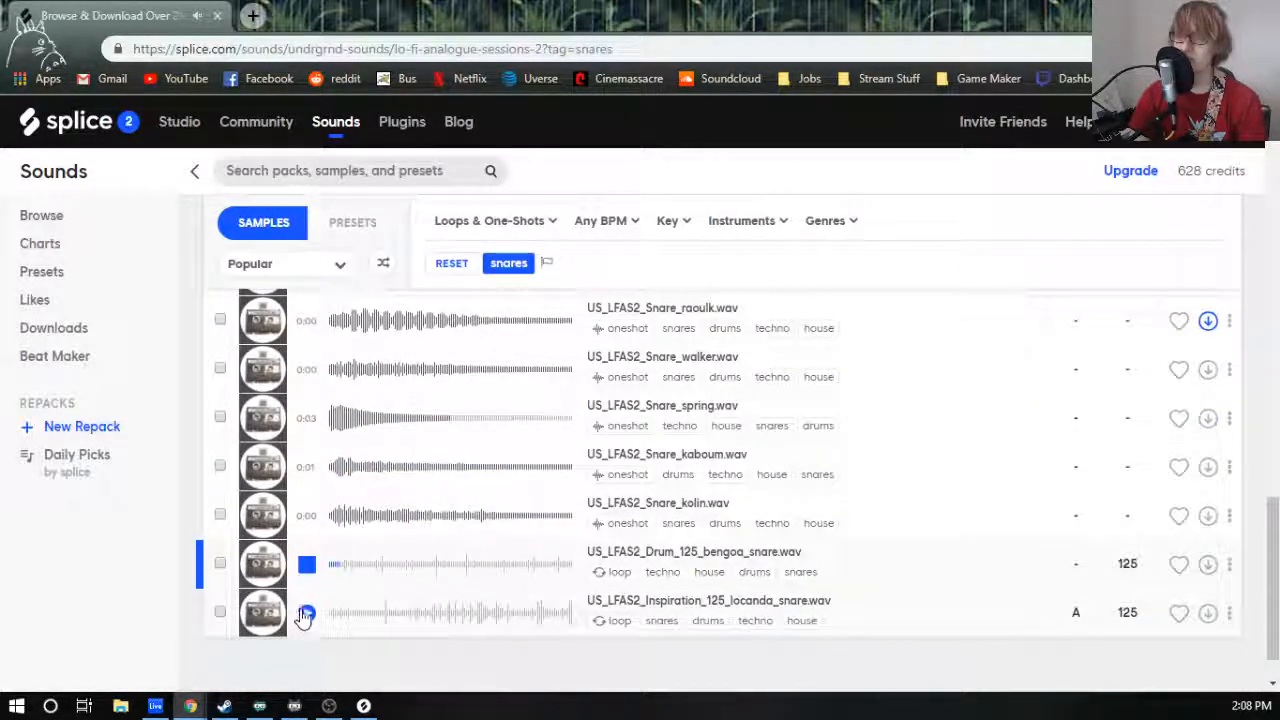
scroll(321, 519, up, 15)
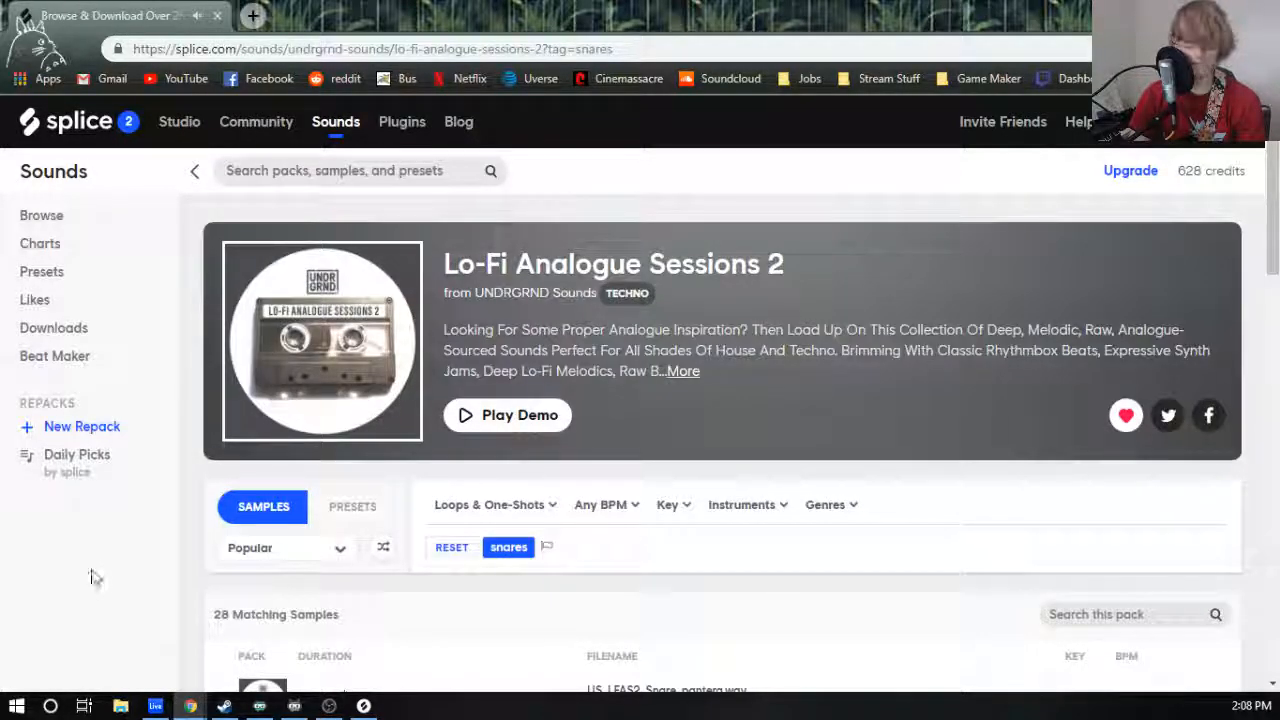
Switch to Ableton Live and load US_LFAS2_Snare_homer.wav from the Splice library onto the Drum Rack's empty G1 pad.
click(1202, 10)
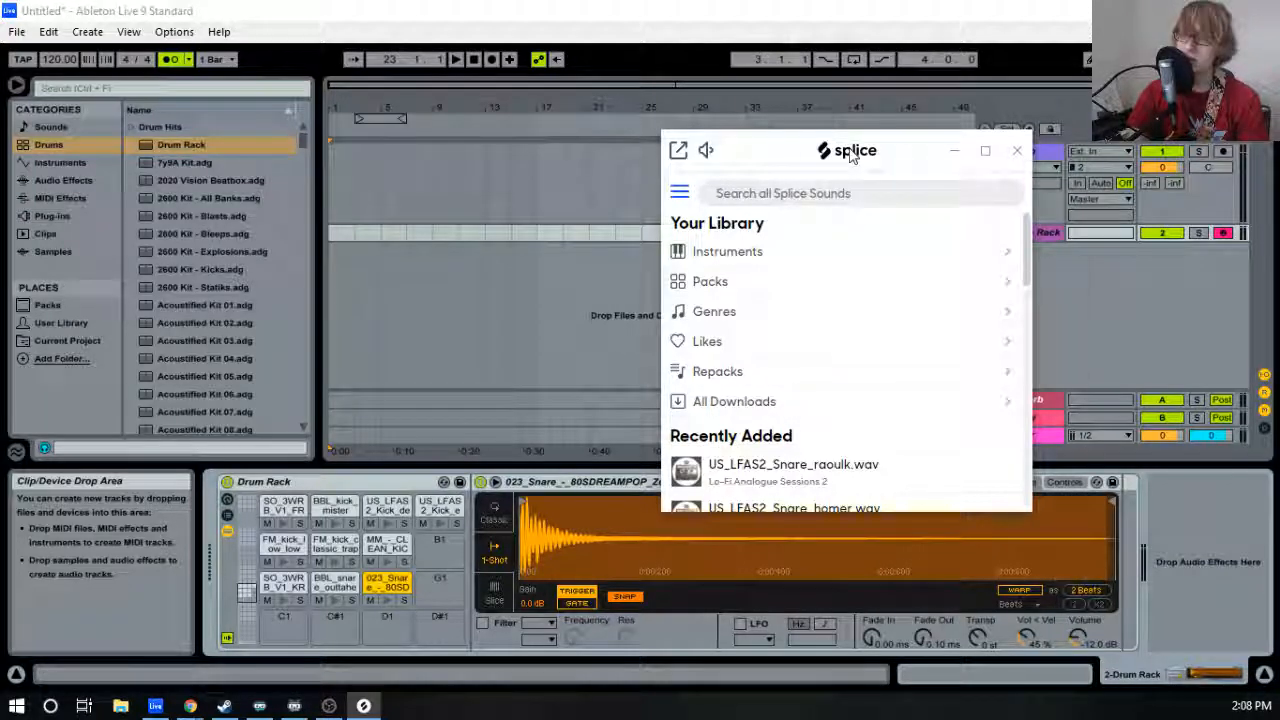
drag(852, 150, 903, 133)
scroll(937, 323, down, 3)
drag(797, 316, 440, 585)
drag(872, 258, 265, 632)
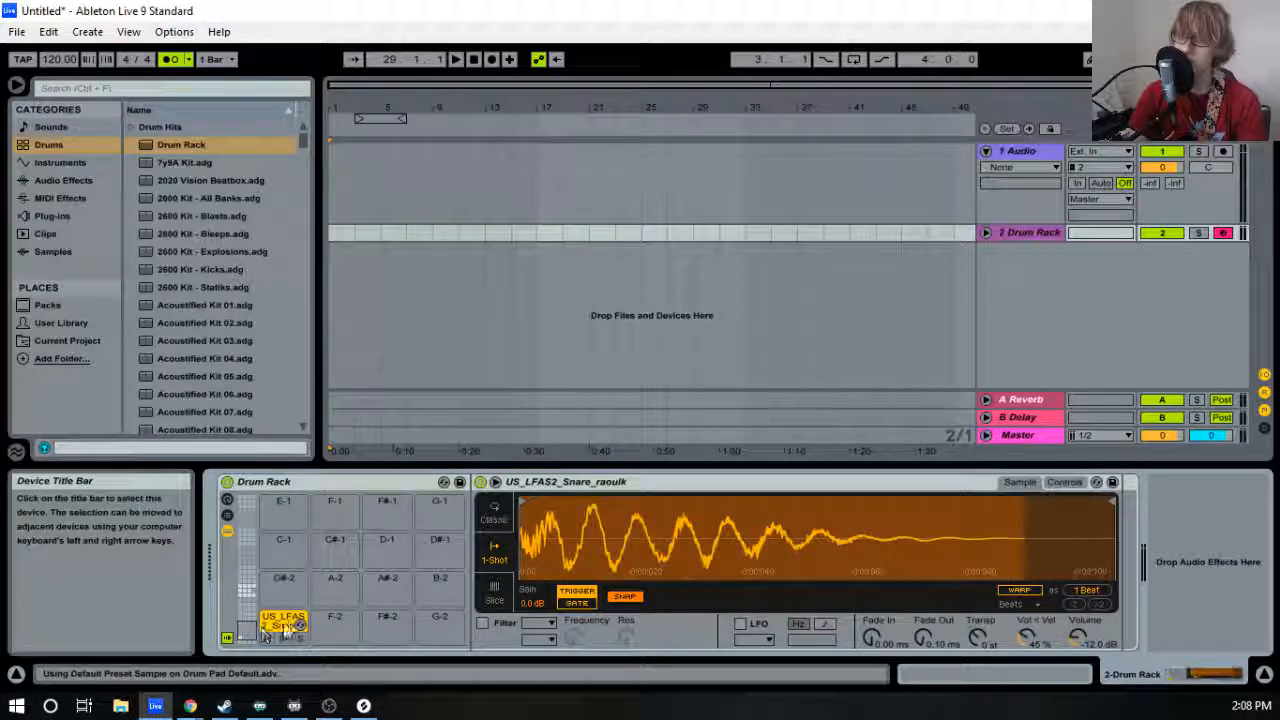
key(Delete)
scroll(268, 615, up, 8)
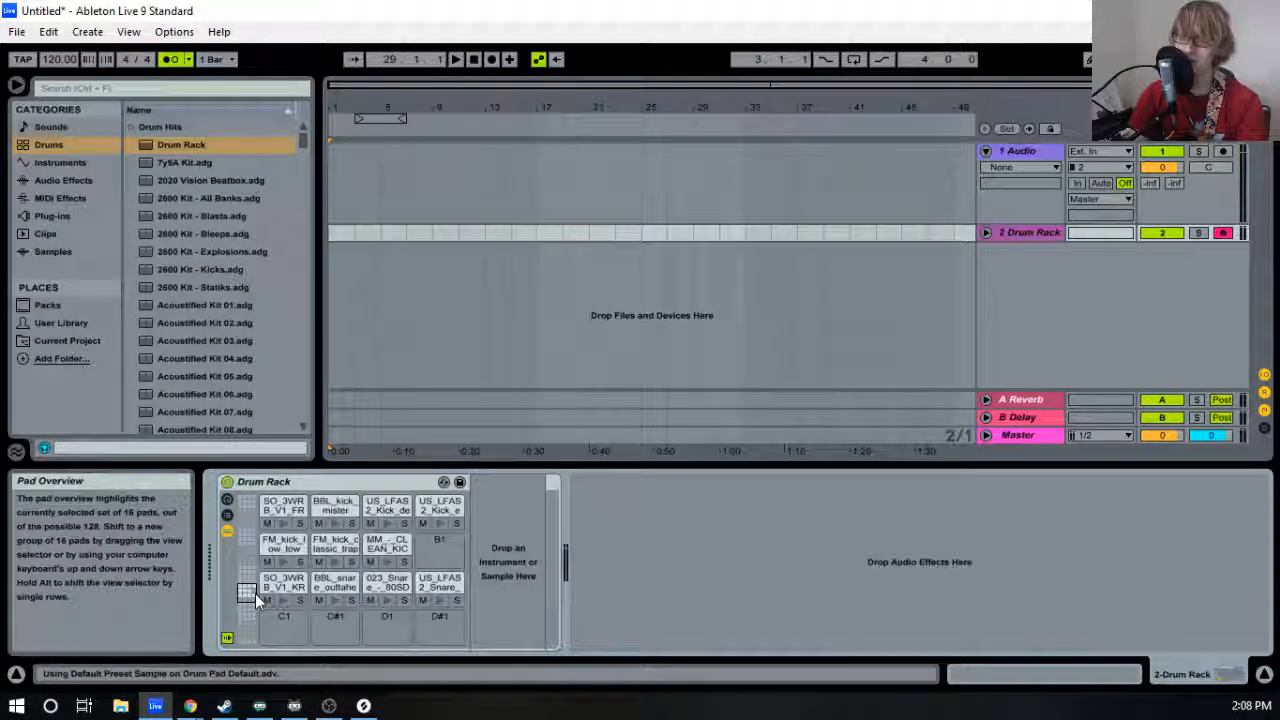
Load US_LFAS2_Snare_raoulk.wav from the Splice library onto the Drum Rack's C1 pad.
click(363, 706)
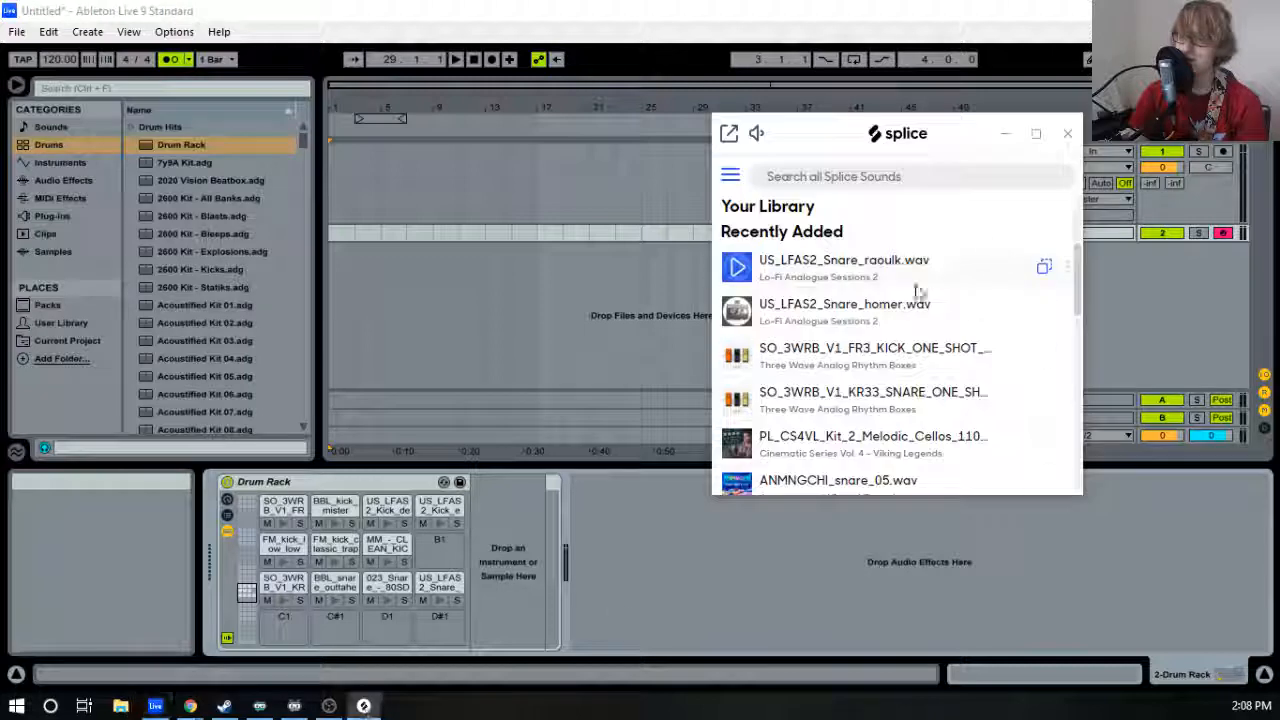
drag(210, 602, 283, 619)
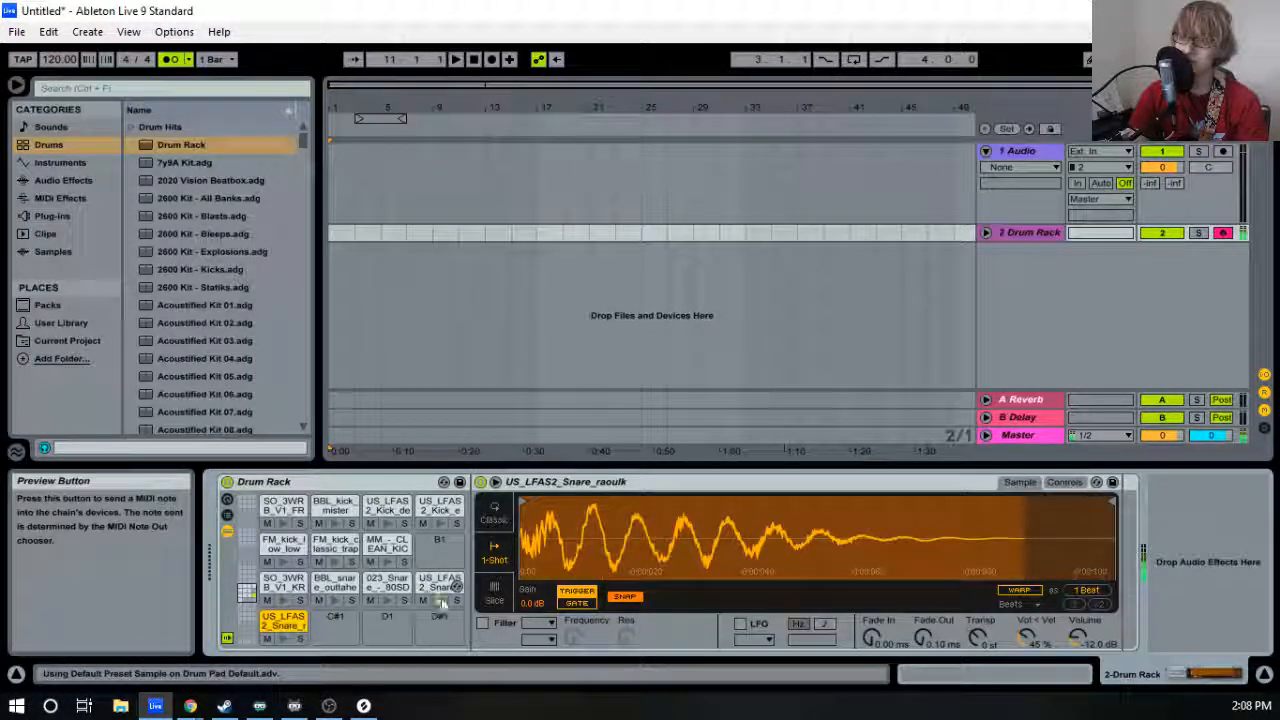
Record a short MIDI clip on the Drum Rack track from the start of the arrangement, and turn off the metronome.
click(472, 60)
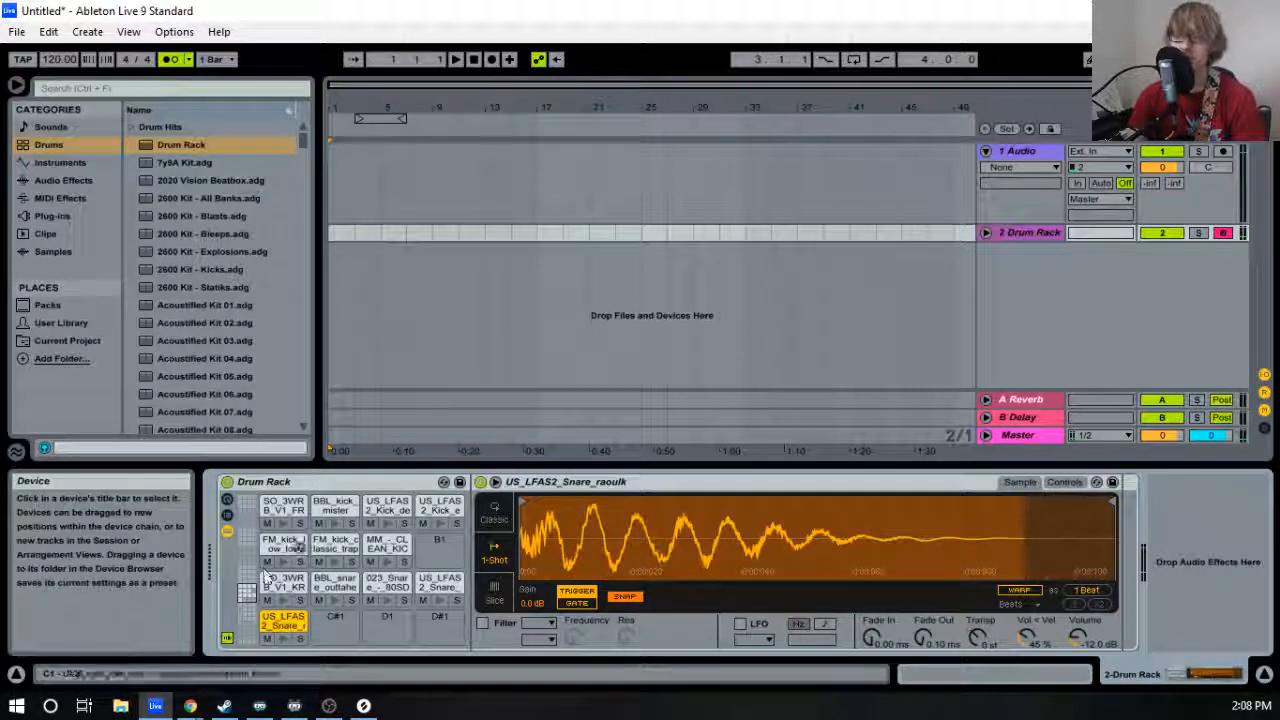
click(490, 60)
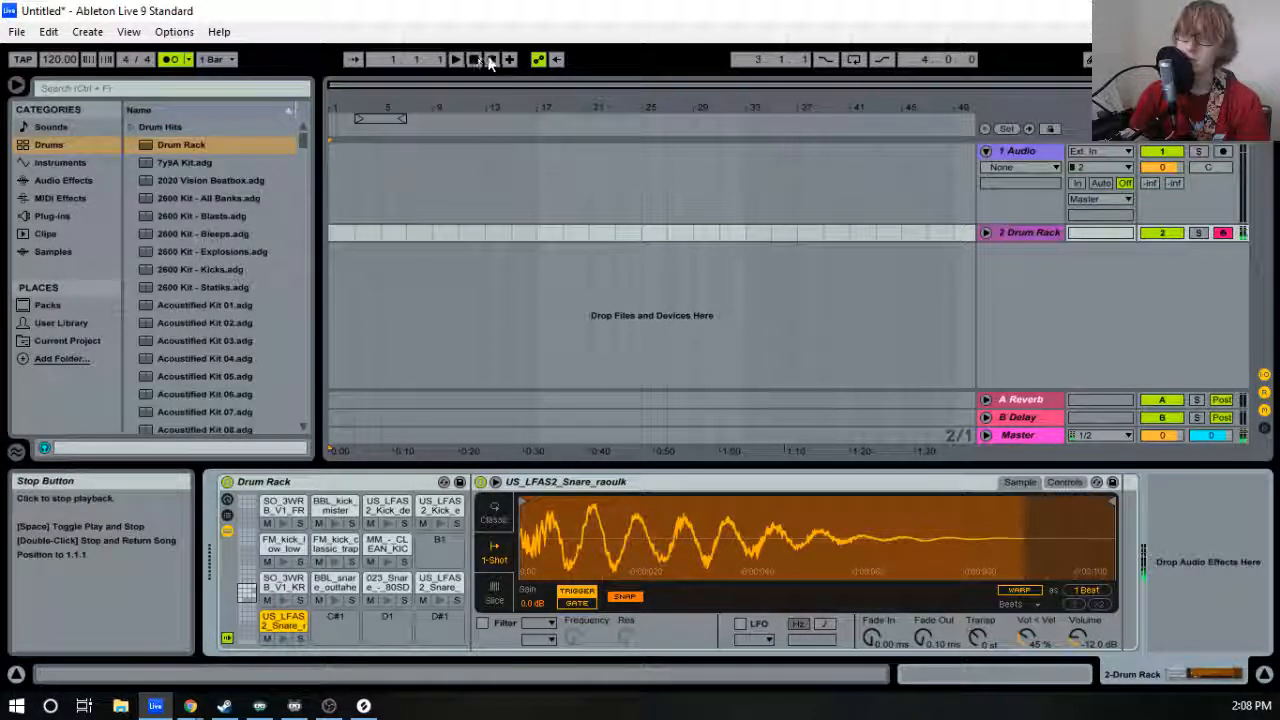
click(473, 60)
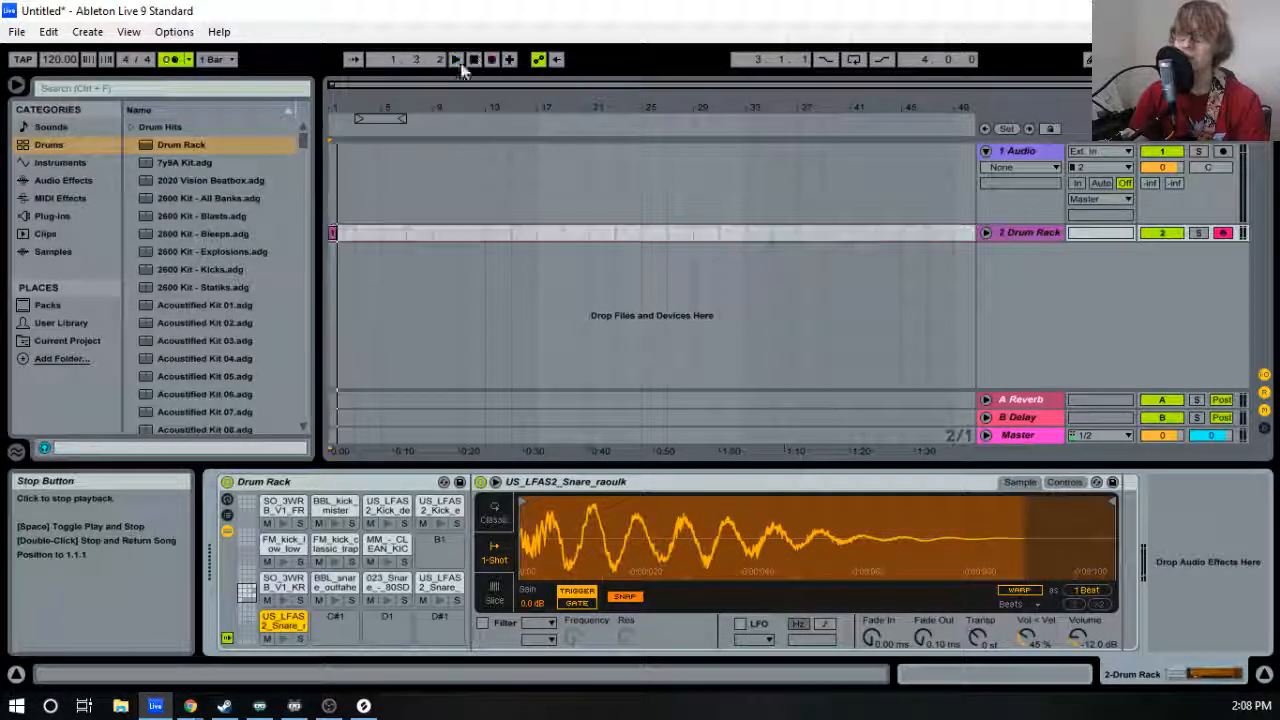
click(168, 60)
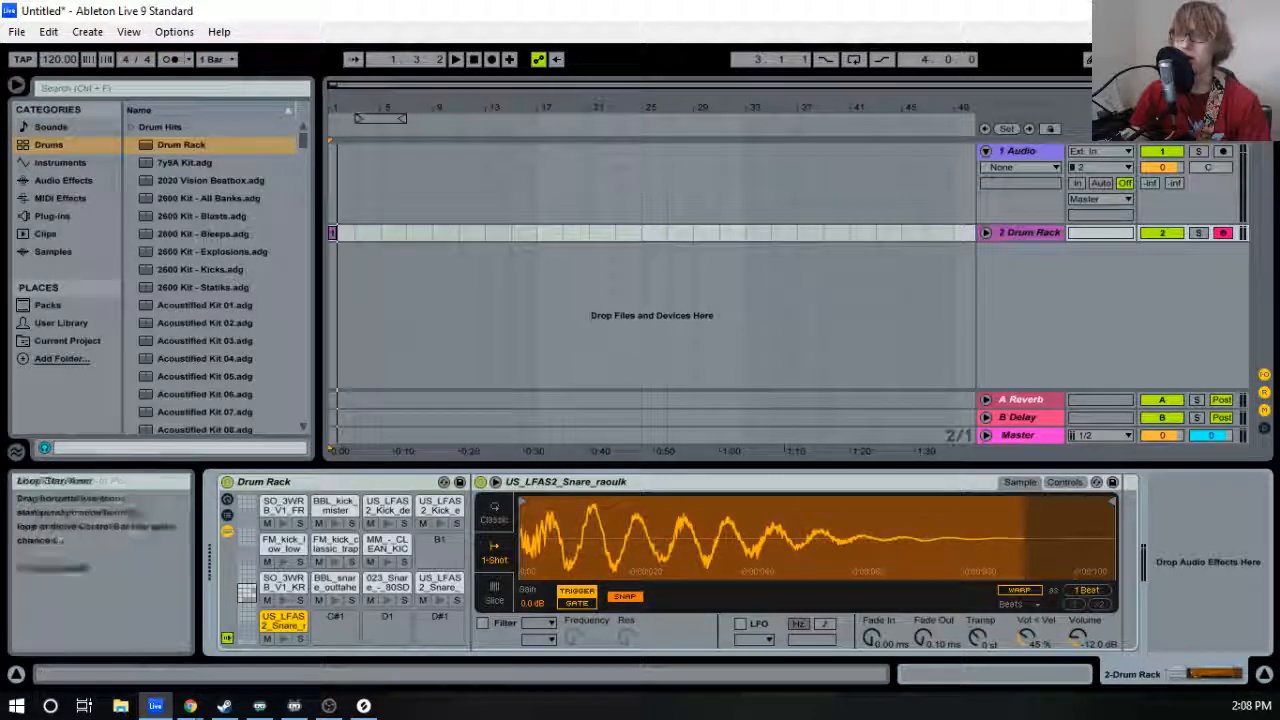
Extend the recorded Drum Rack clip to two bars and open it in an enlarged MIDI note editor.
drag(371, 116, 372, 140)
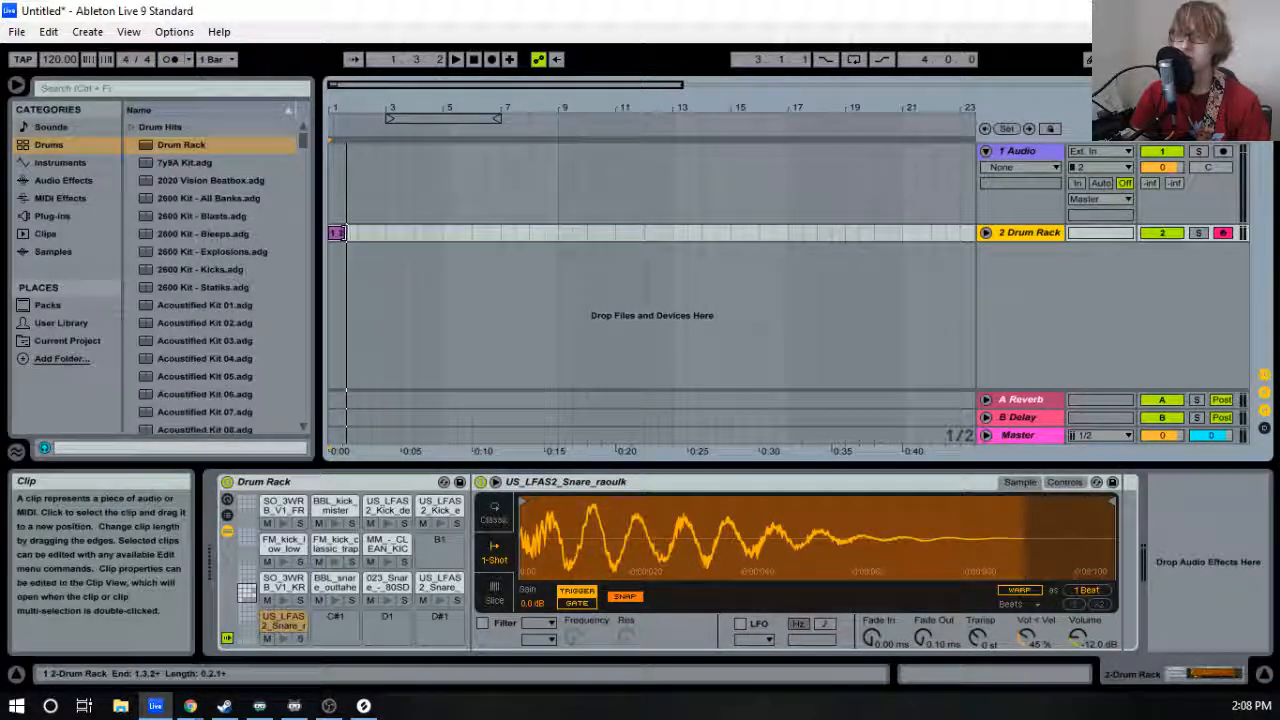
drag(343, 237, 392, 235)
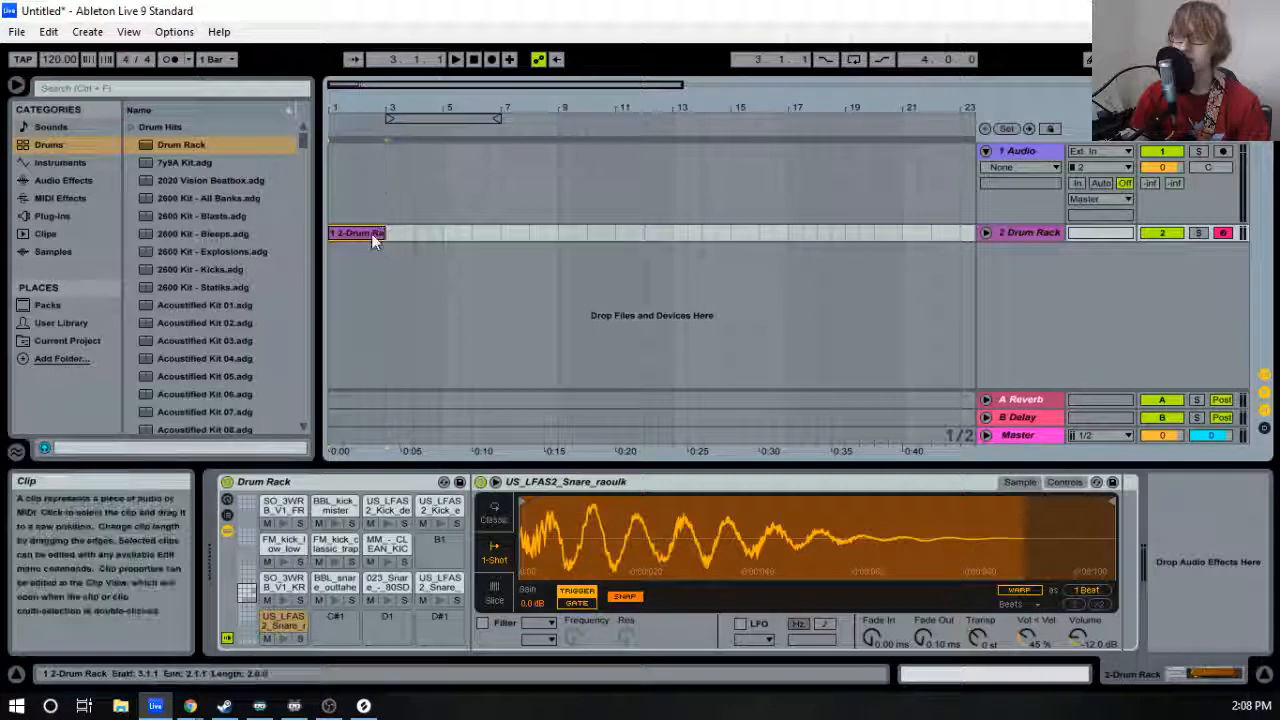
right_click(371, 233)
click(440, 376)
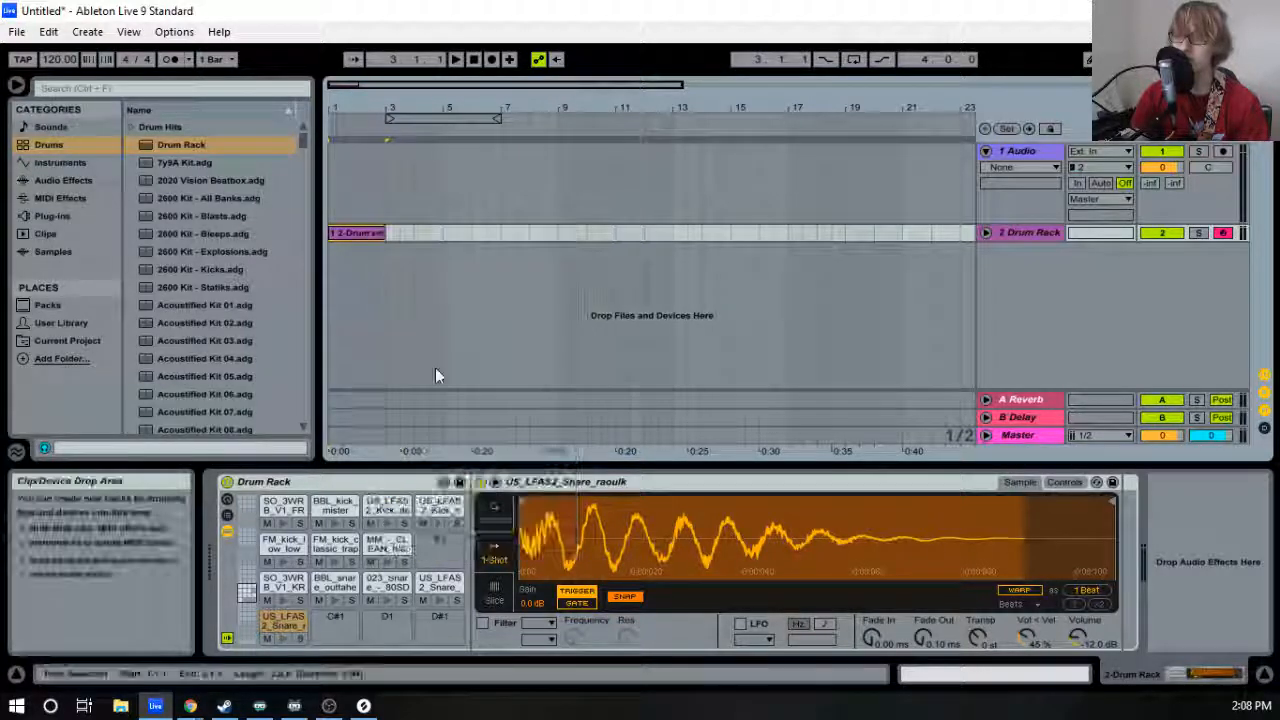
double_click(371, 233)
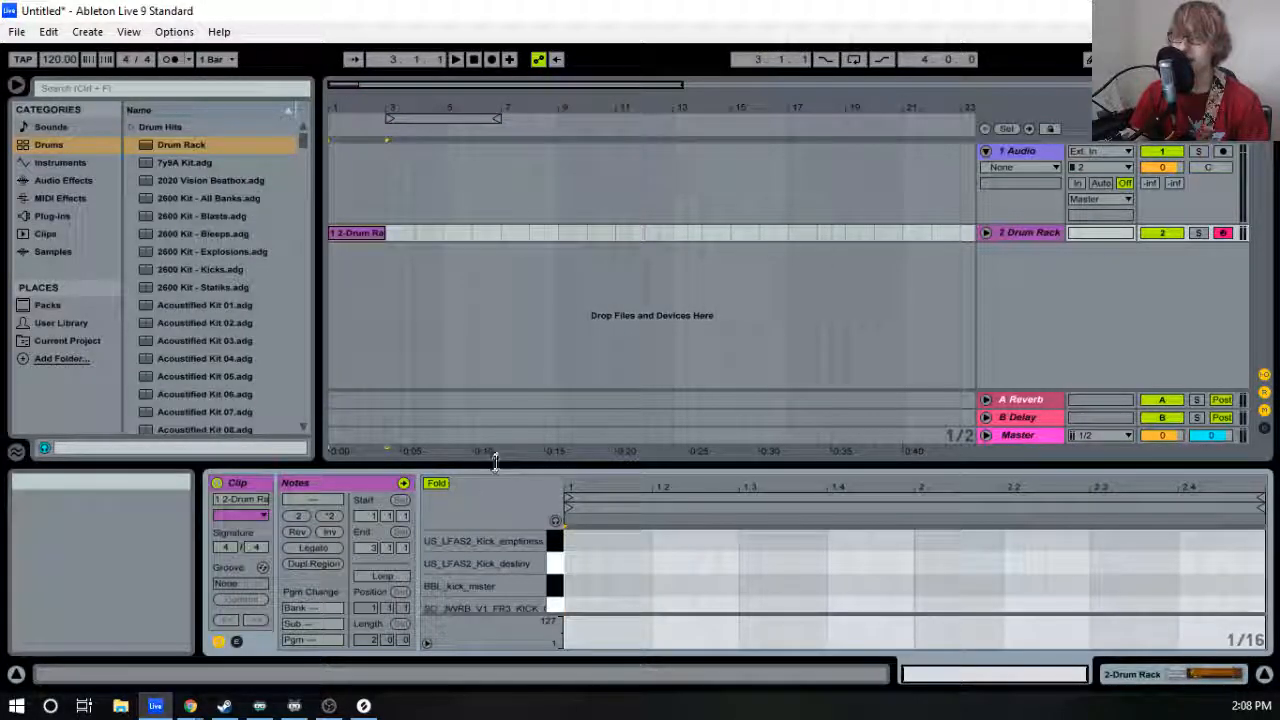
drag(491, 463, 491, 296)
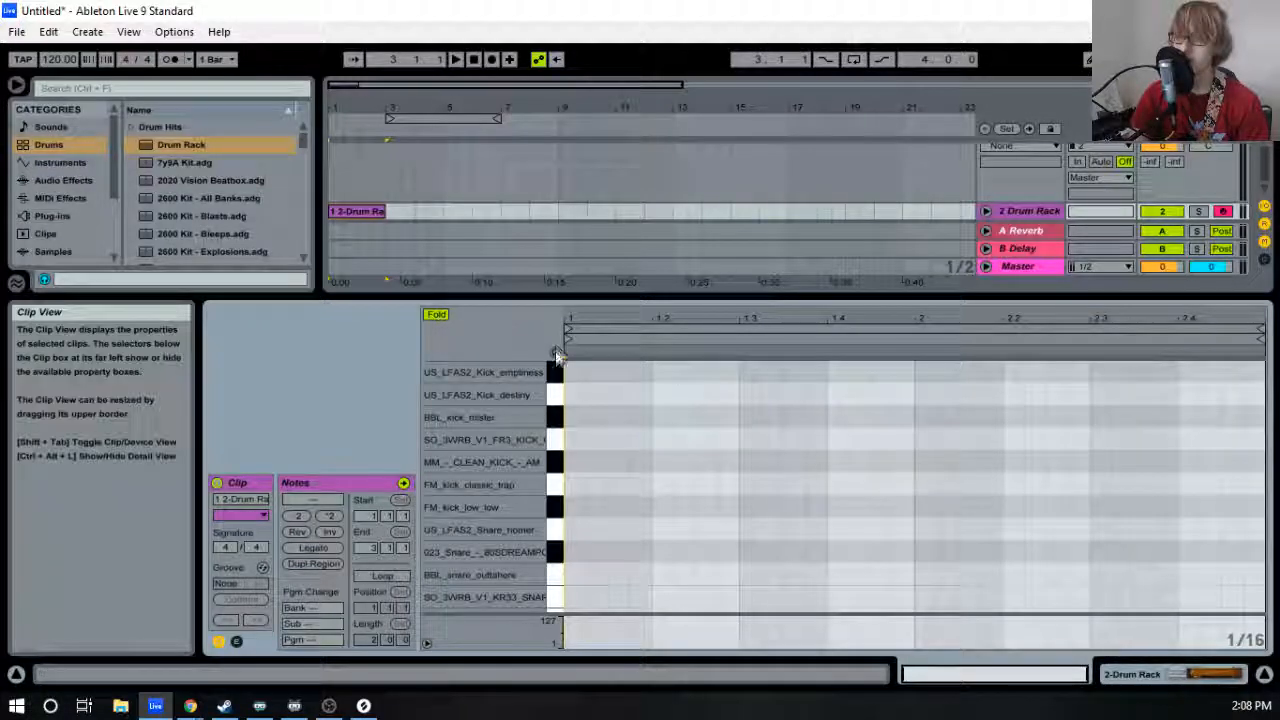
Place a US_LFAS2_Kick_emptiness note on beat 1 and lower the Drum Rack track's volume to about -11 dB during playback.
double_click(572, 396)
key(Tab)
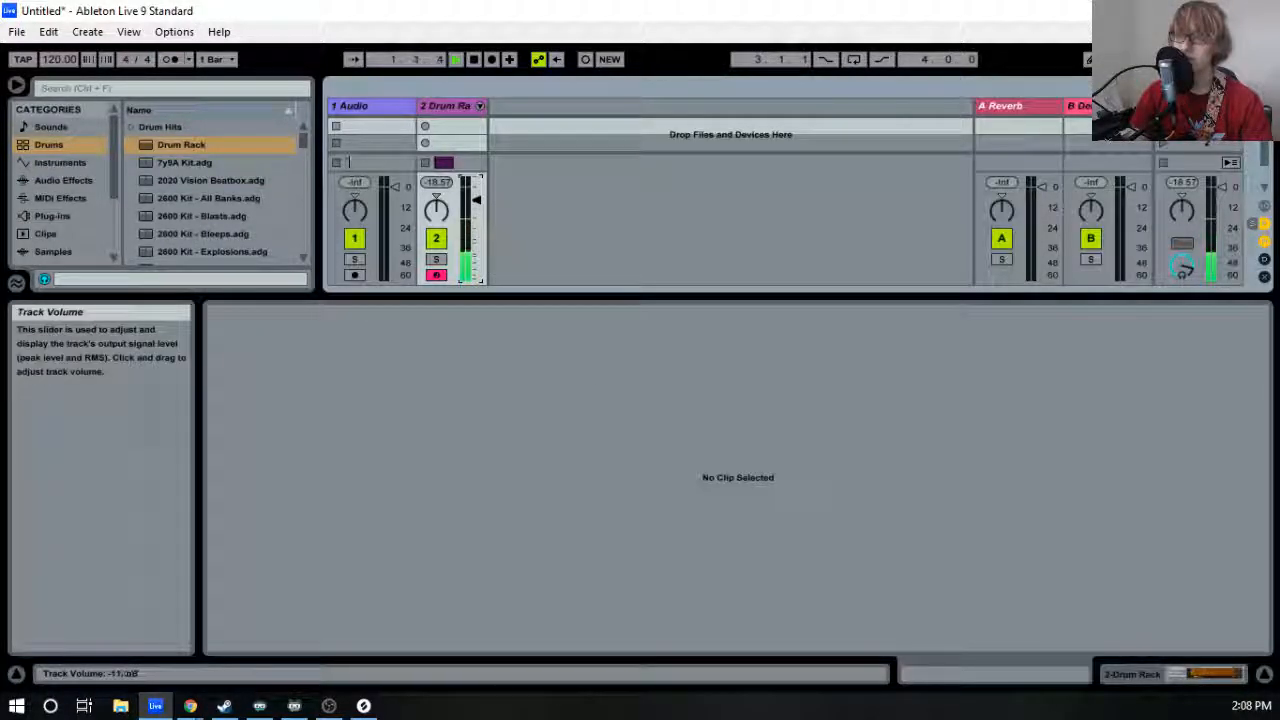
key(Tab)
key(Up)
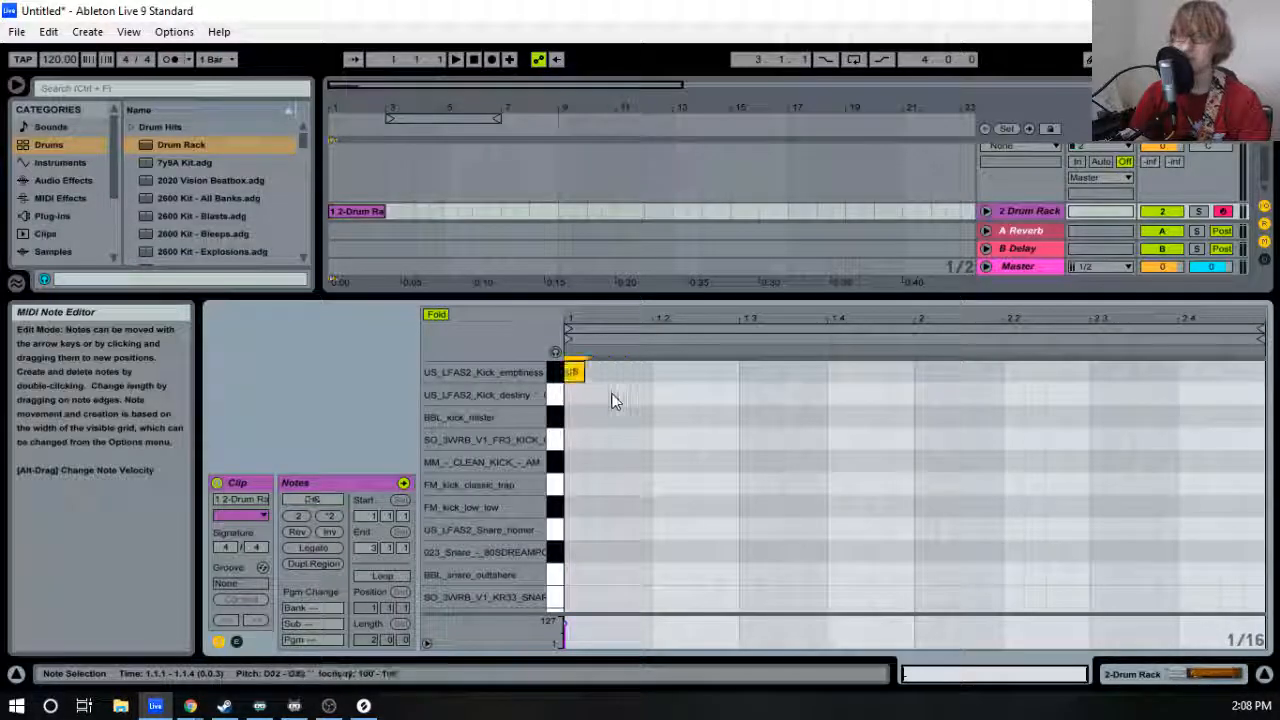
key(space)
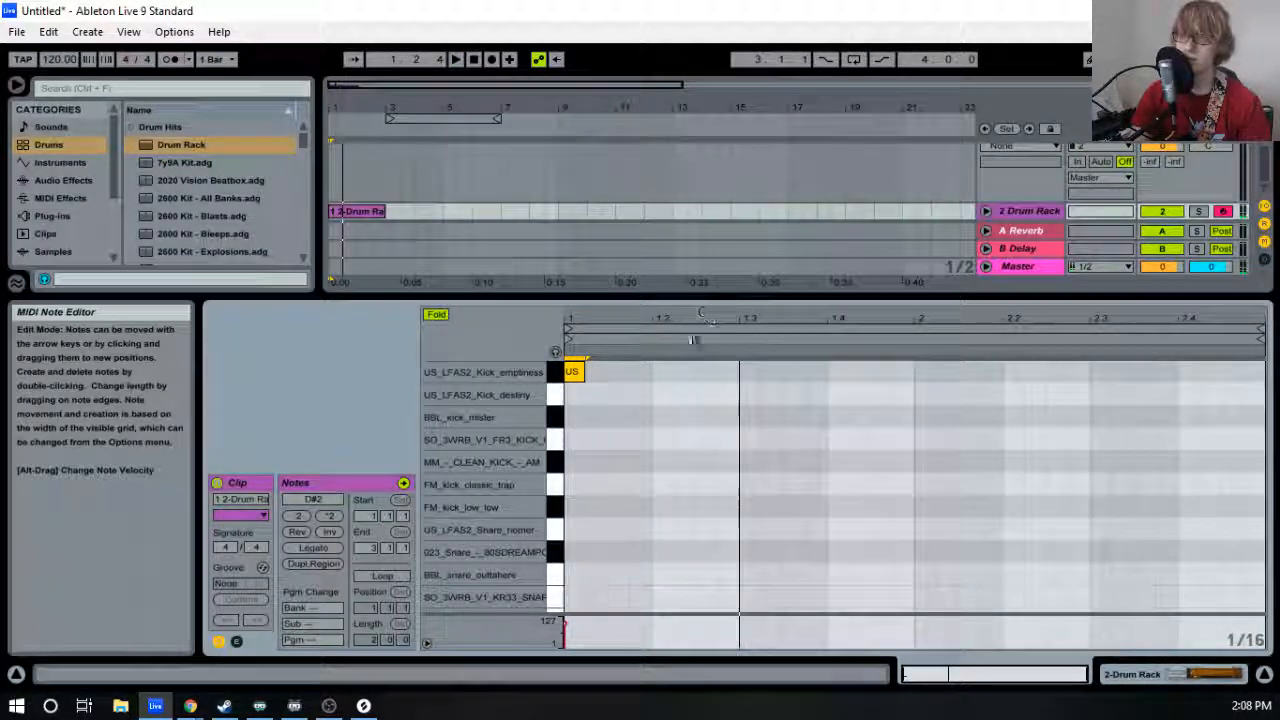
Add US_LFAS2_Kick_emptiness notes on beats 1.2, 1.3 and 1.4.
double_click(666, 374)
double_click(745, 374)
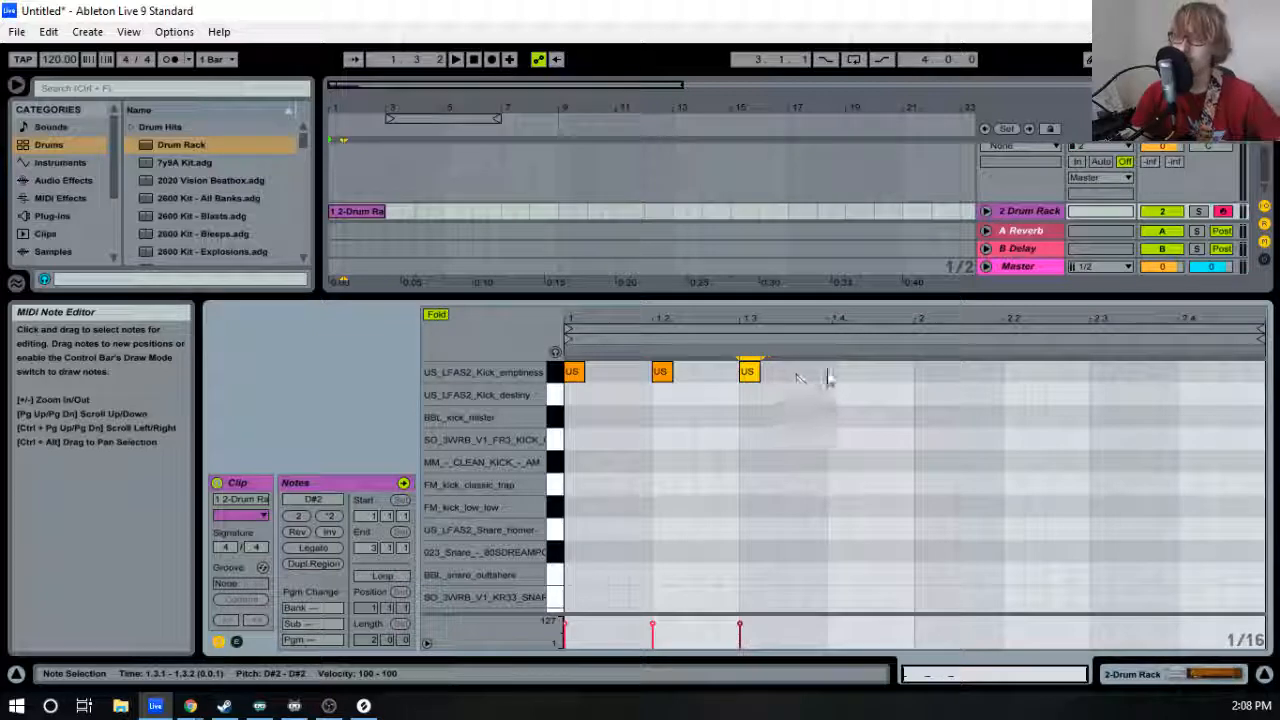
double_click(836, 373)
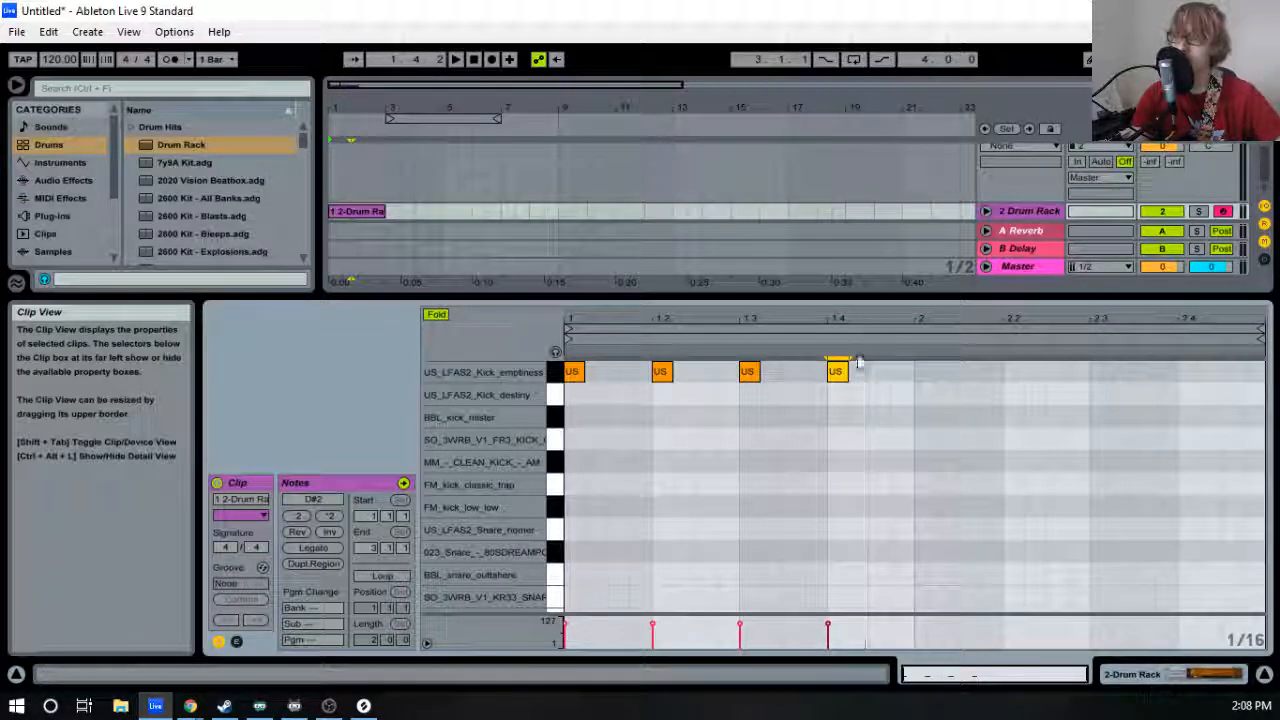
Try the kick pattern without the notes on beats 1.2 and 1.4, and restore both notes after playback.
double_click(662, 372)
double_click(836, 372)
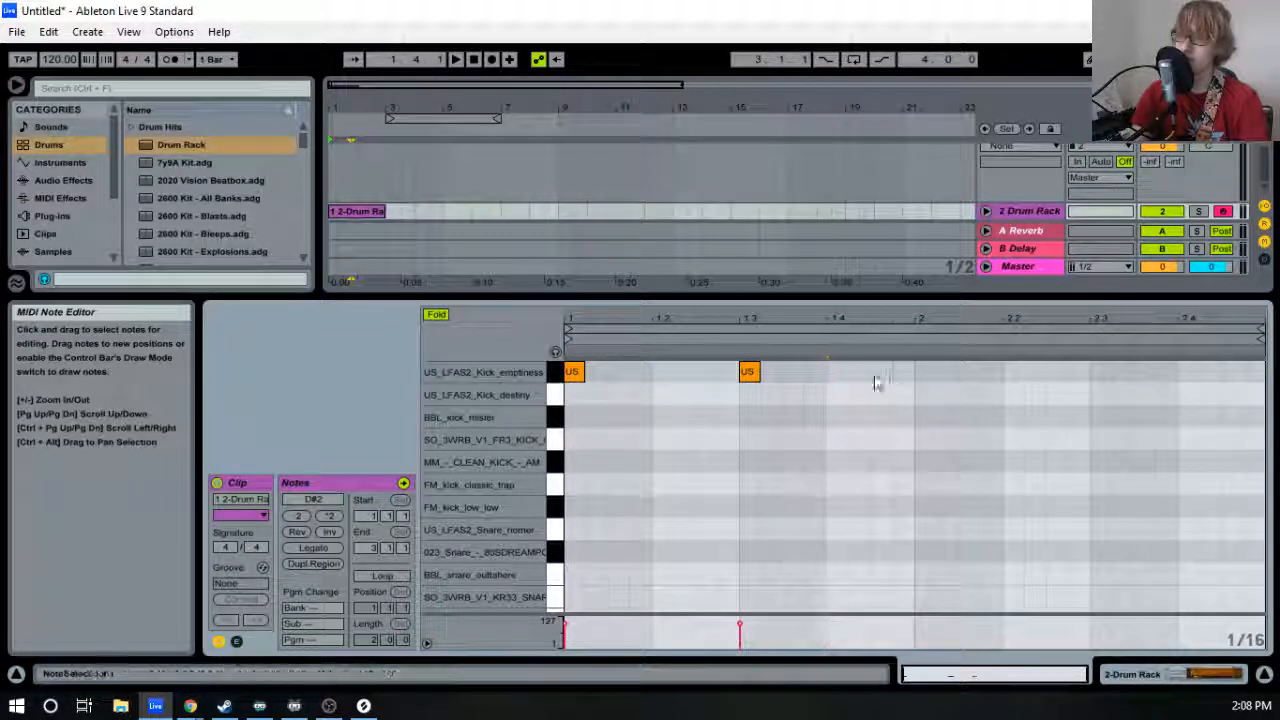
key(space)
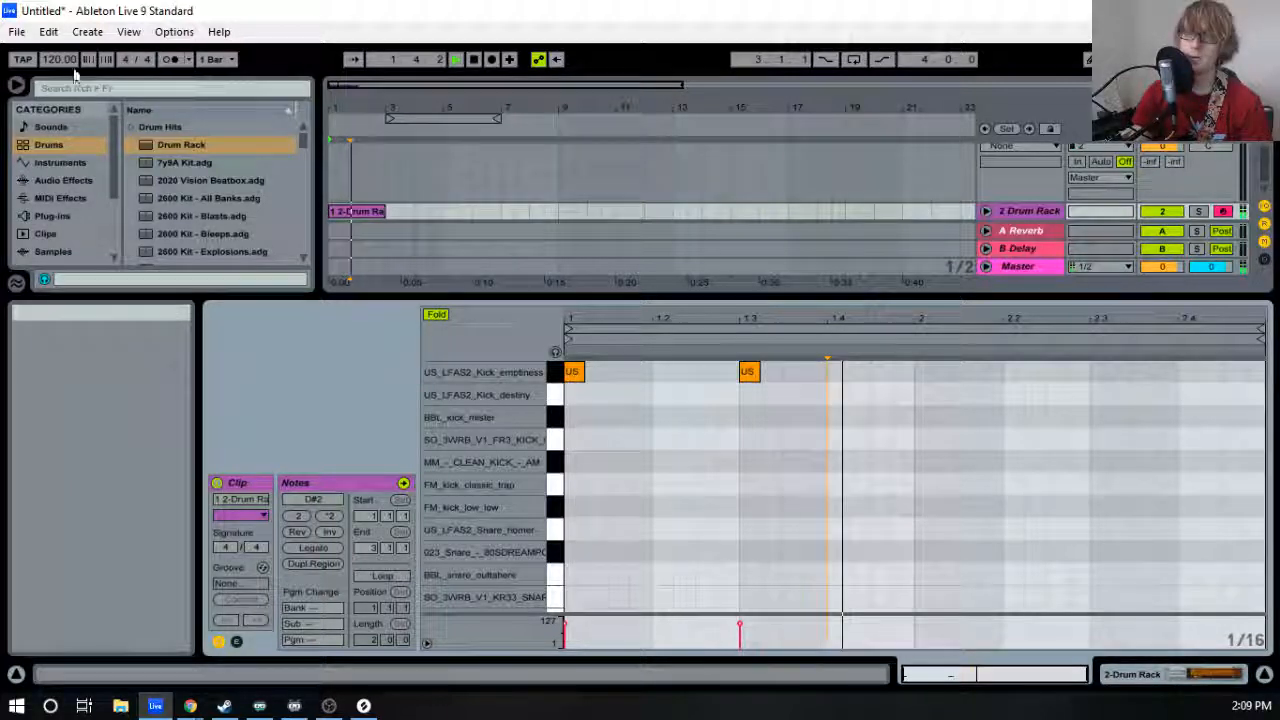
key(space)
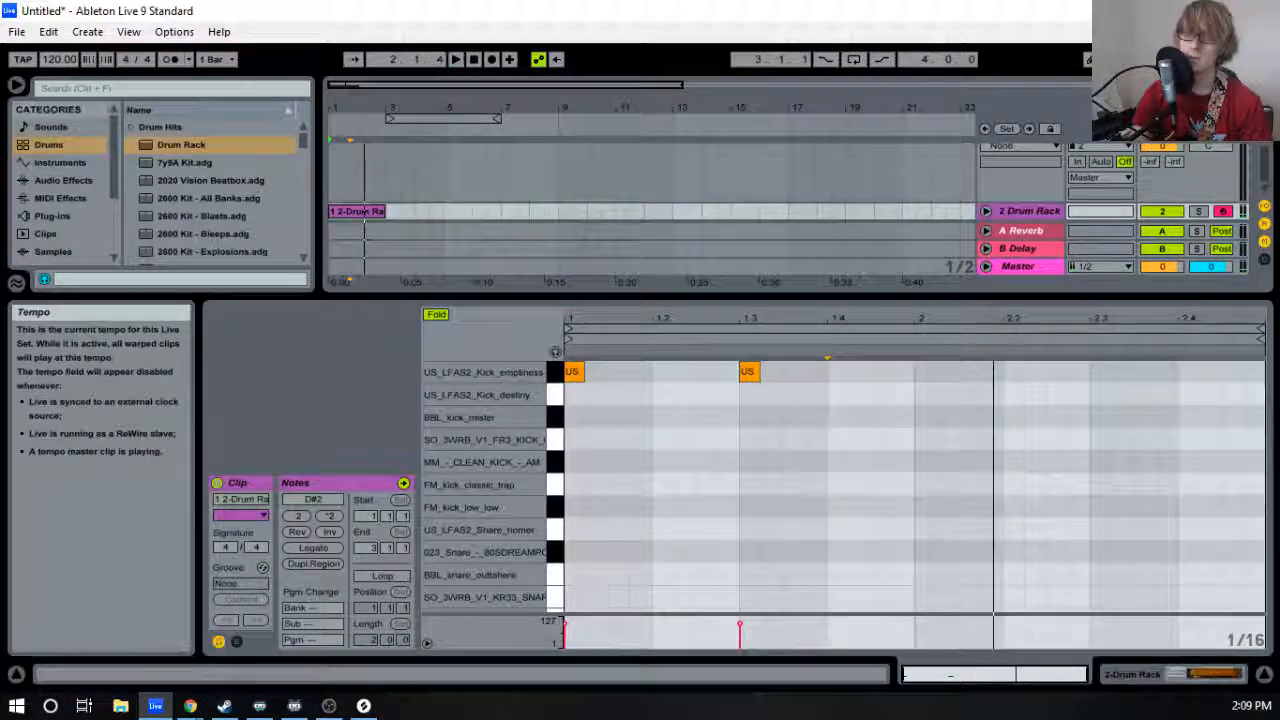
double_click(661, 372)
double_click(837, 372)
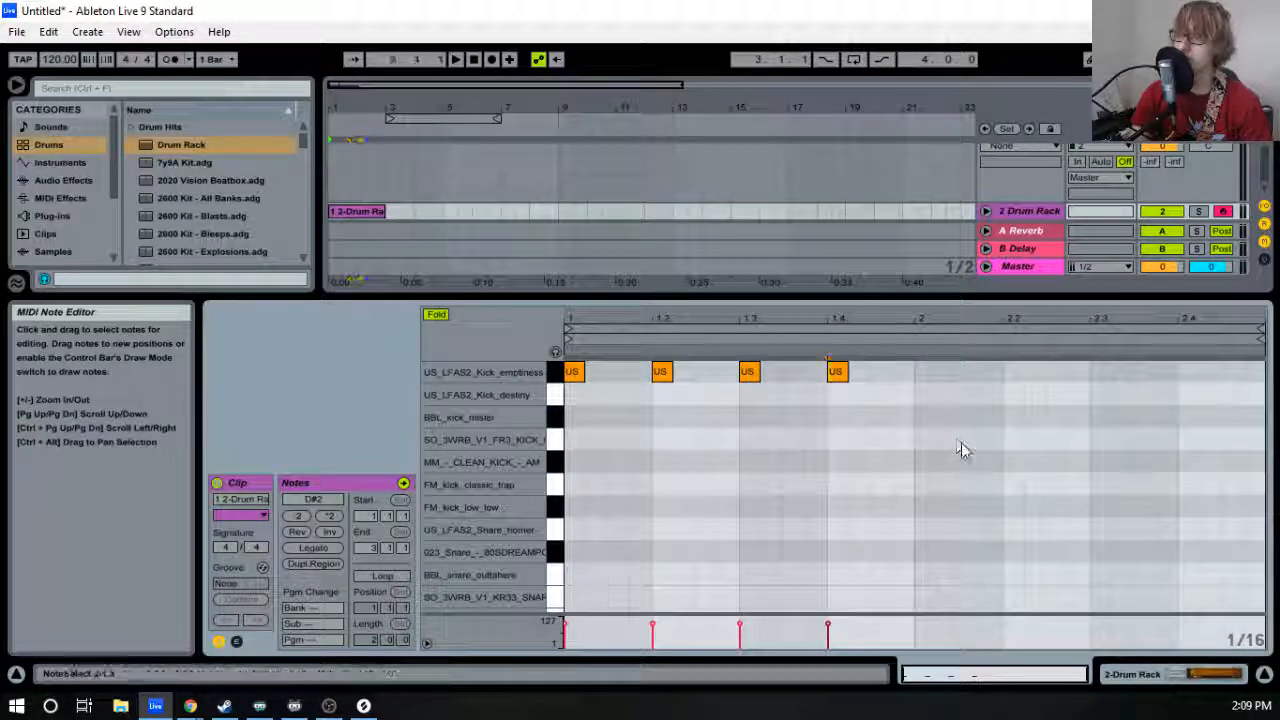
Copy the four kick notes from bar 1 into bar 2 and play the clip at a tempo of 80 BPM.
click(927, 444)
key(ctrl+v)
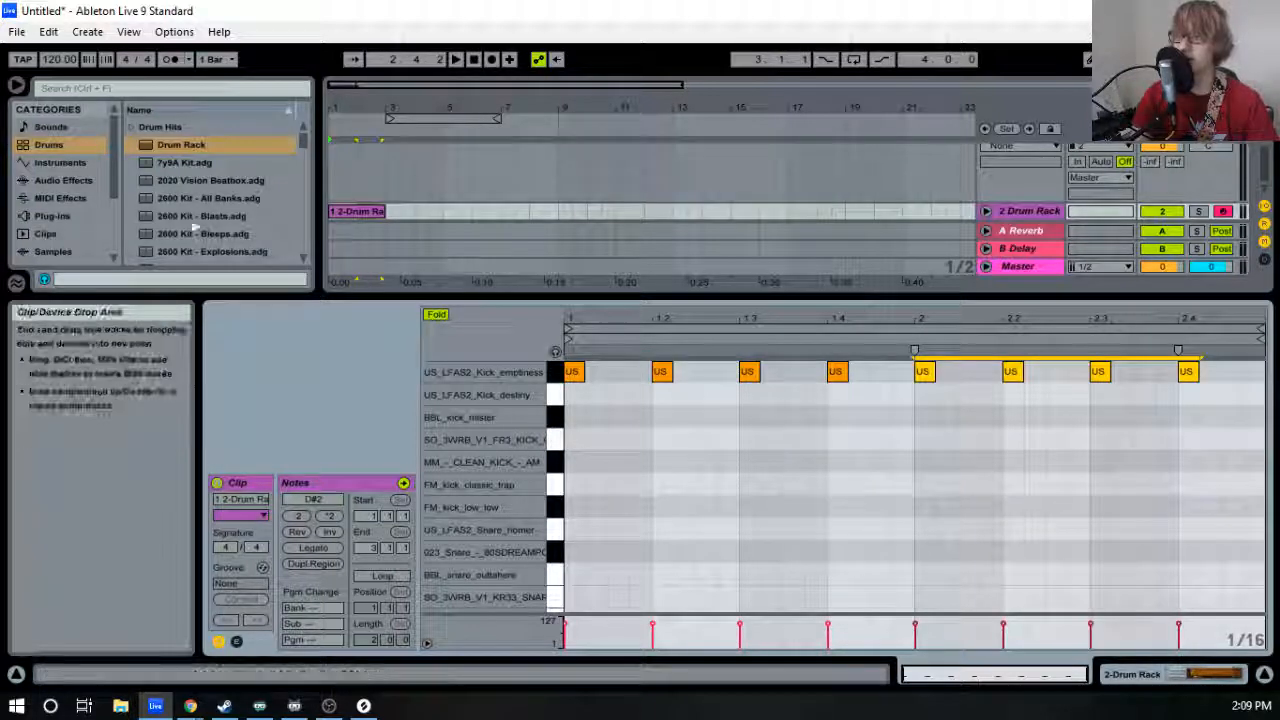
drag(62, 59, 62, 105)
key(space)
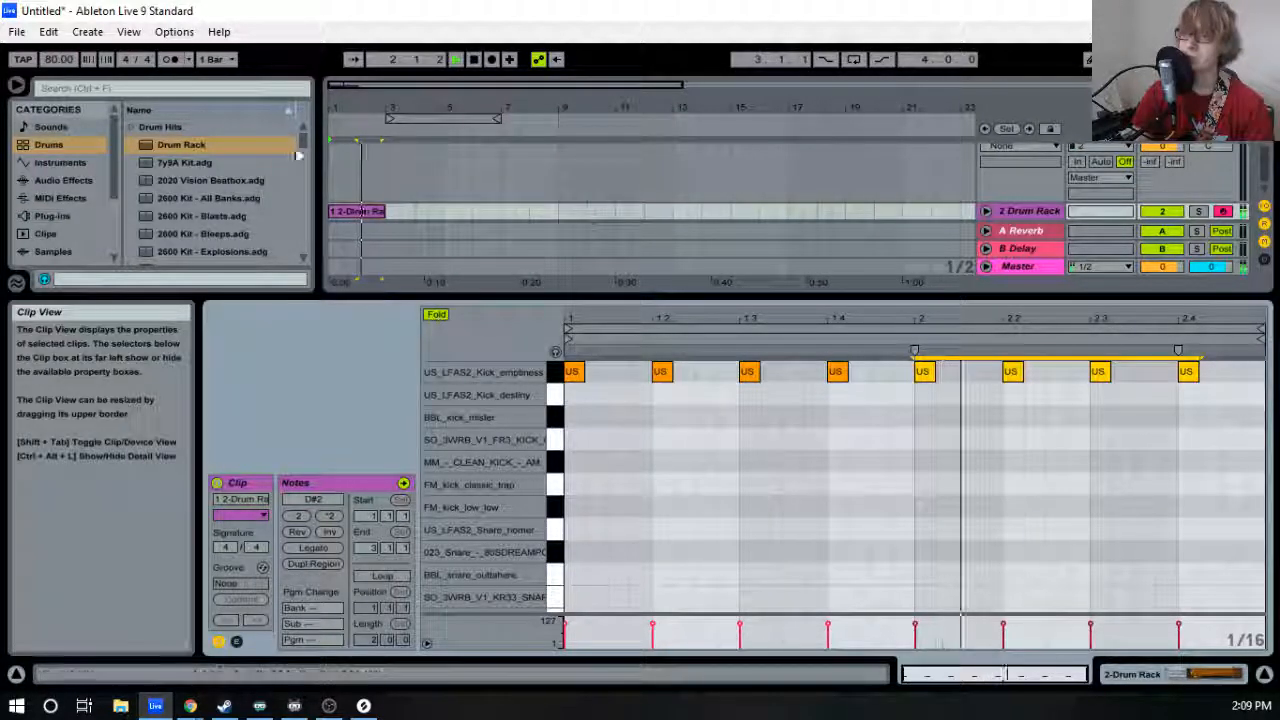
Set the tempo to 70 BPM and restart playback of the kick pattern.
drag(58, 60, 58, 60)
key(space)
key(space)
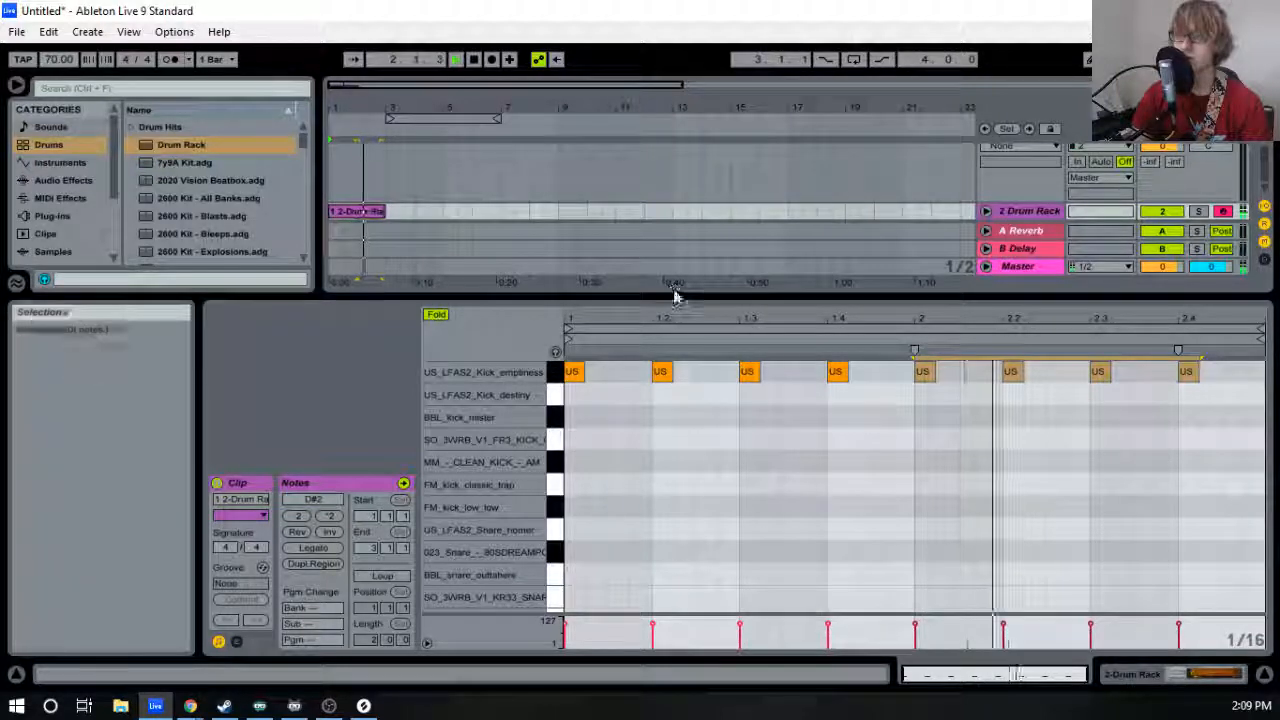
Turn on looping for the two-bar drum clip, extend it past bar 23 in the arrangement, and enlarge the track display.
click(398, 577)
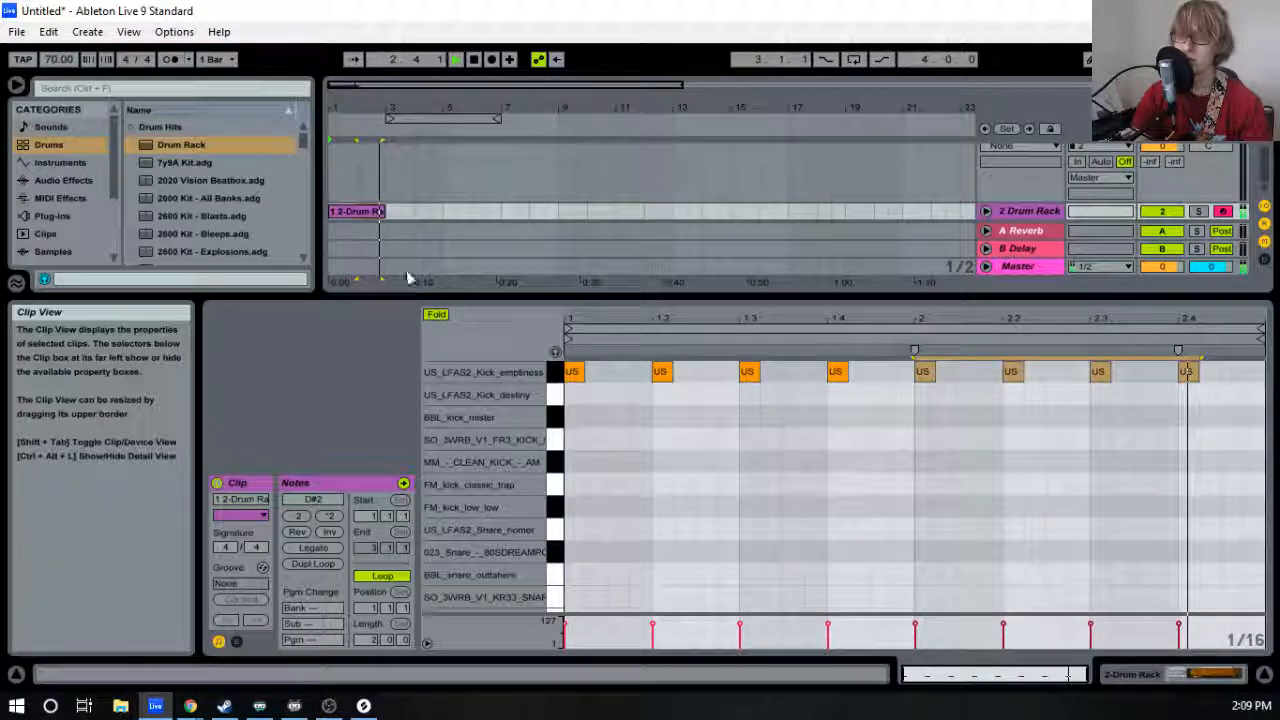
click(780, 314)
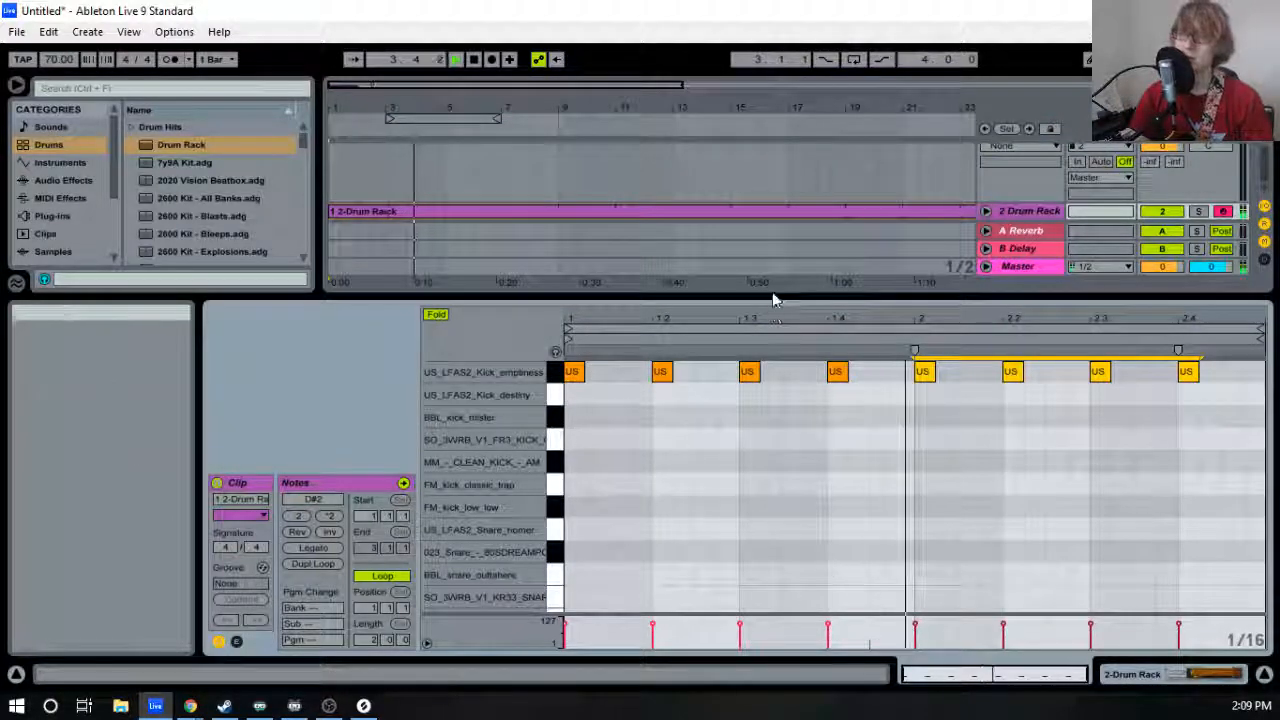
drag(772, 298, 787, 435)
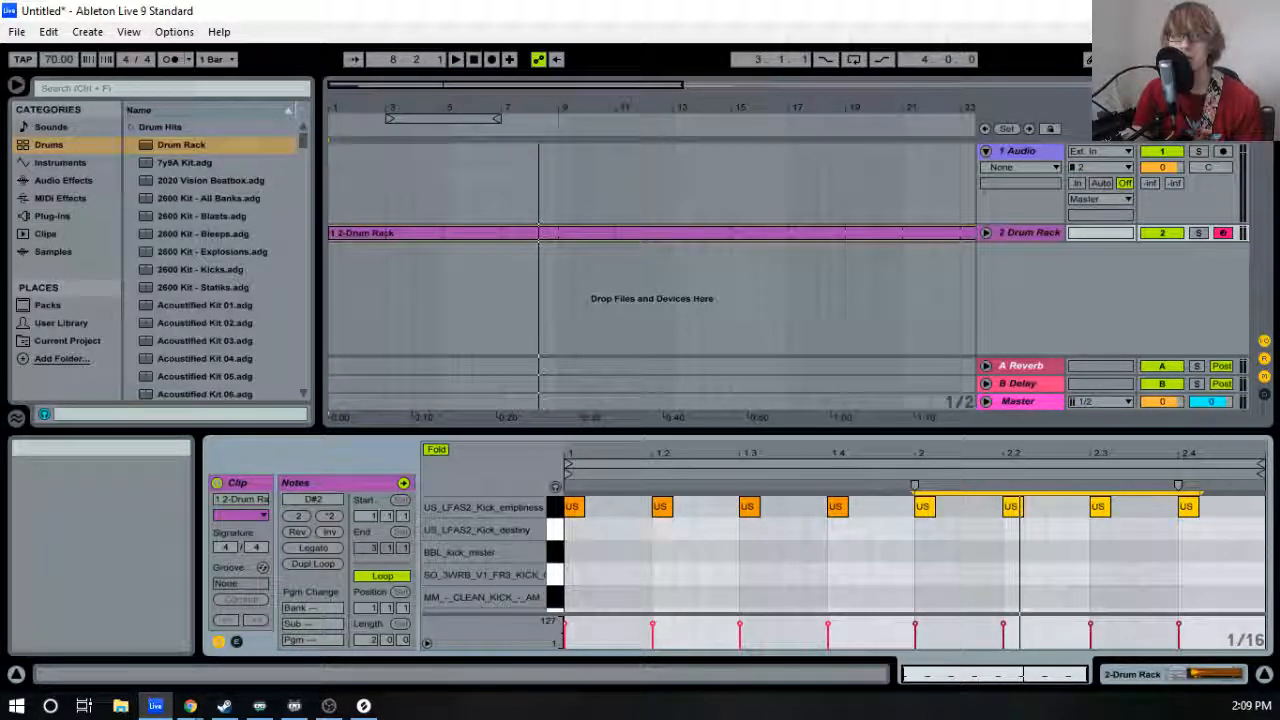
Arm the 1 Audio track for recording, play the drum loop, and set the tempo to 100 BPM.
click(1238, 152)
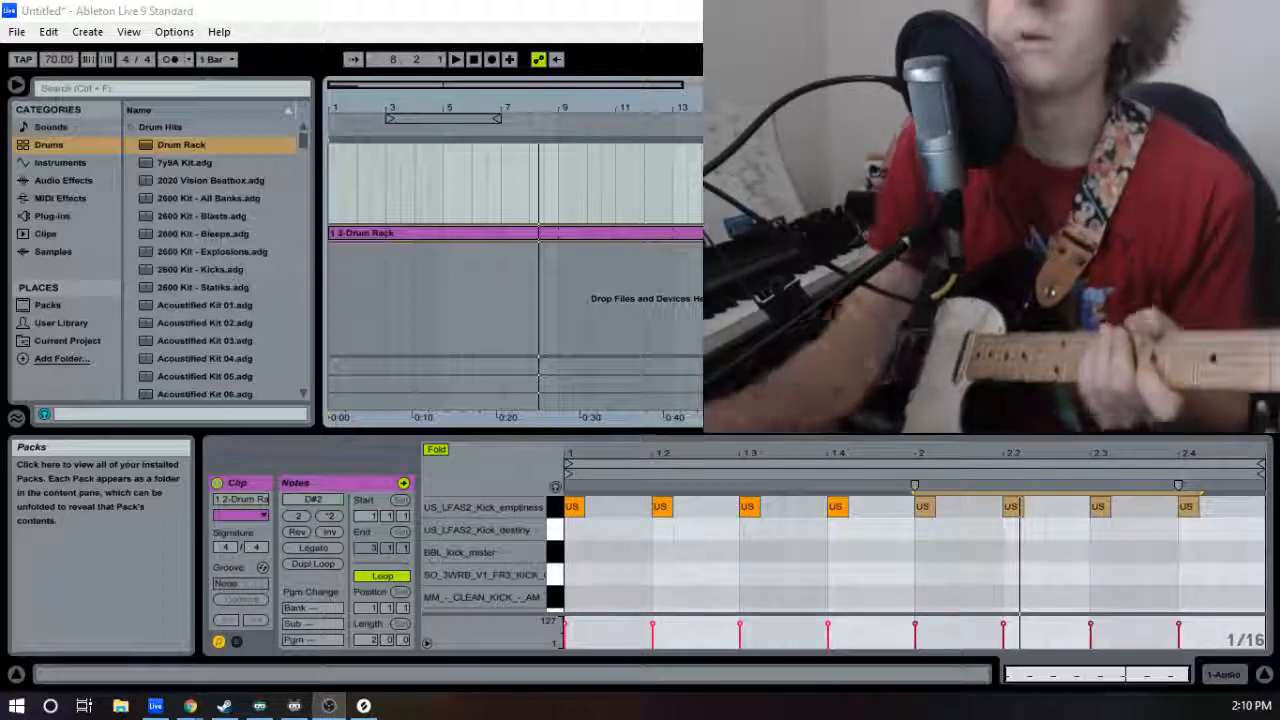
click(455, 60)
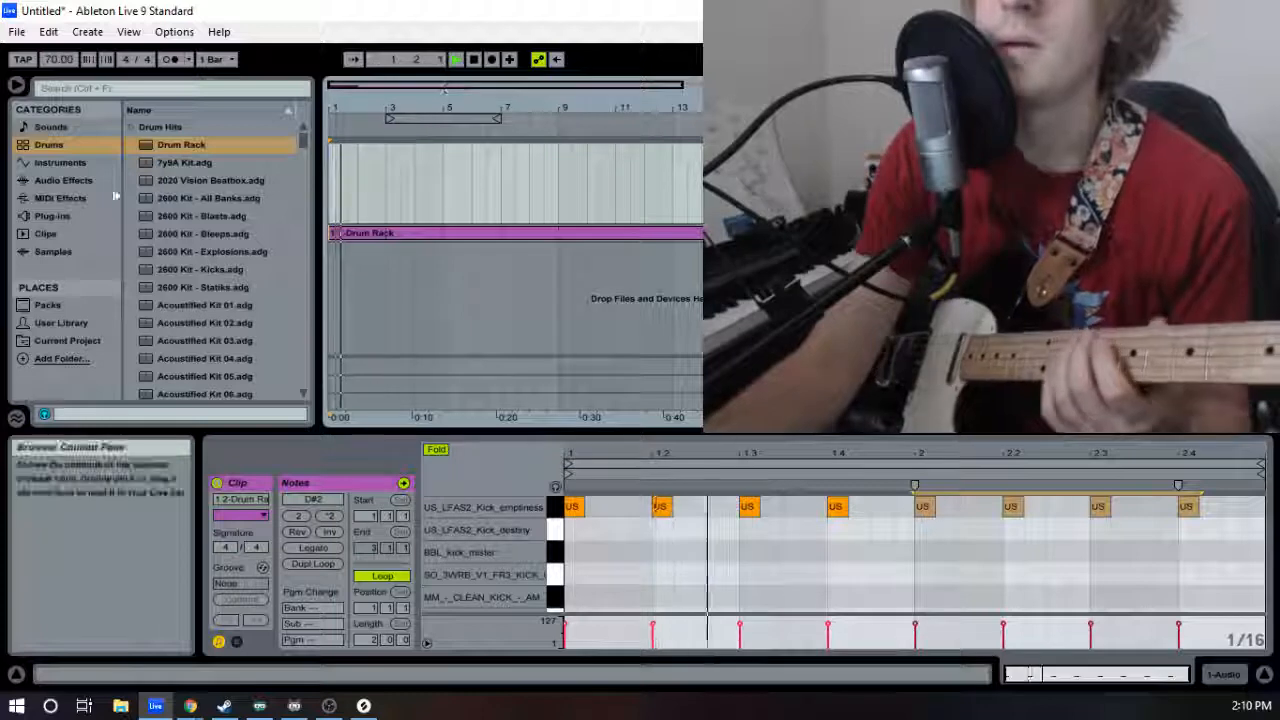
drag(58, 60, 58, 30)
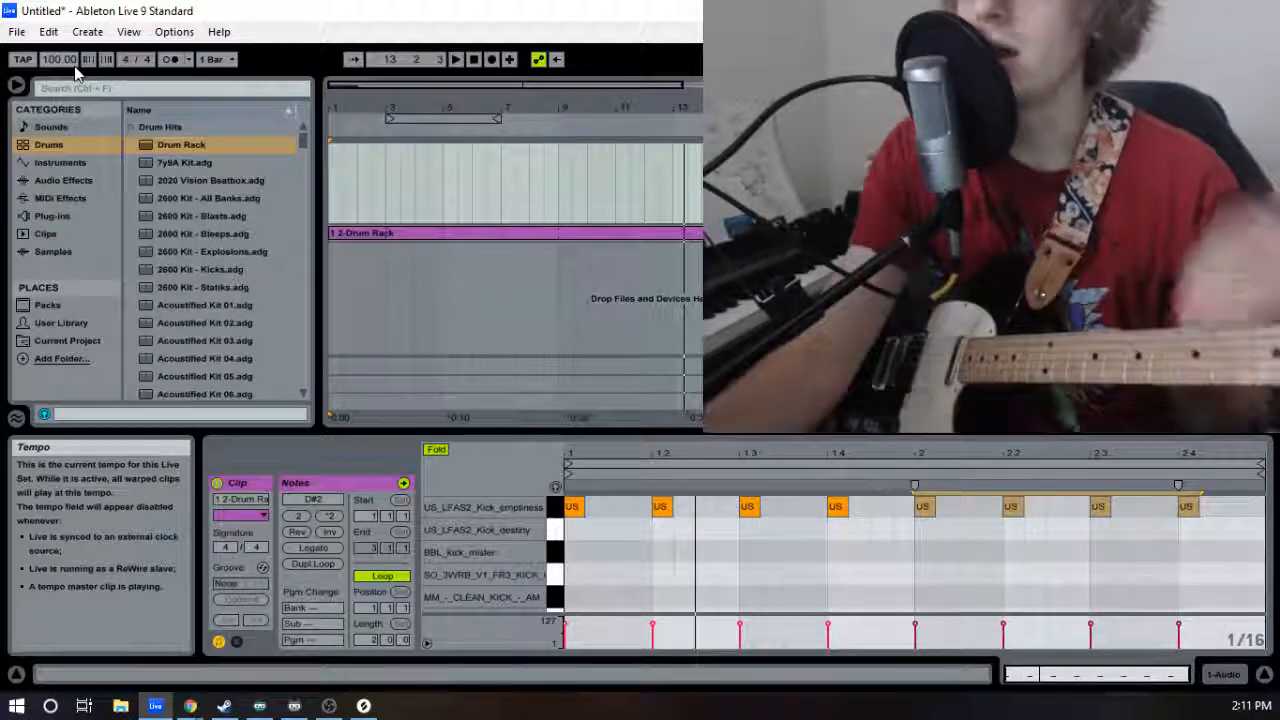
Record a guitar take from bar 1 to about bar 27 on the Audio track and extend the drum clip past bar 57.
click(490, 60)
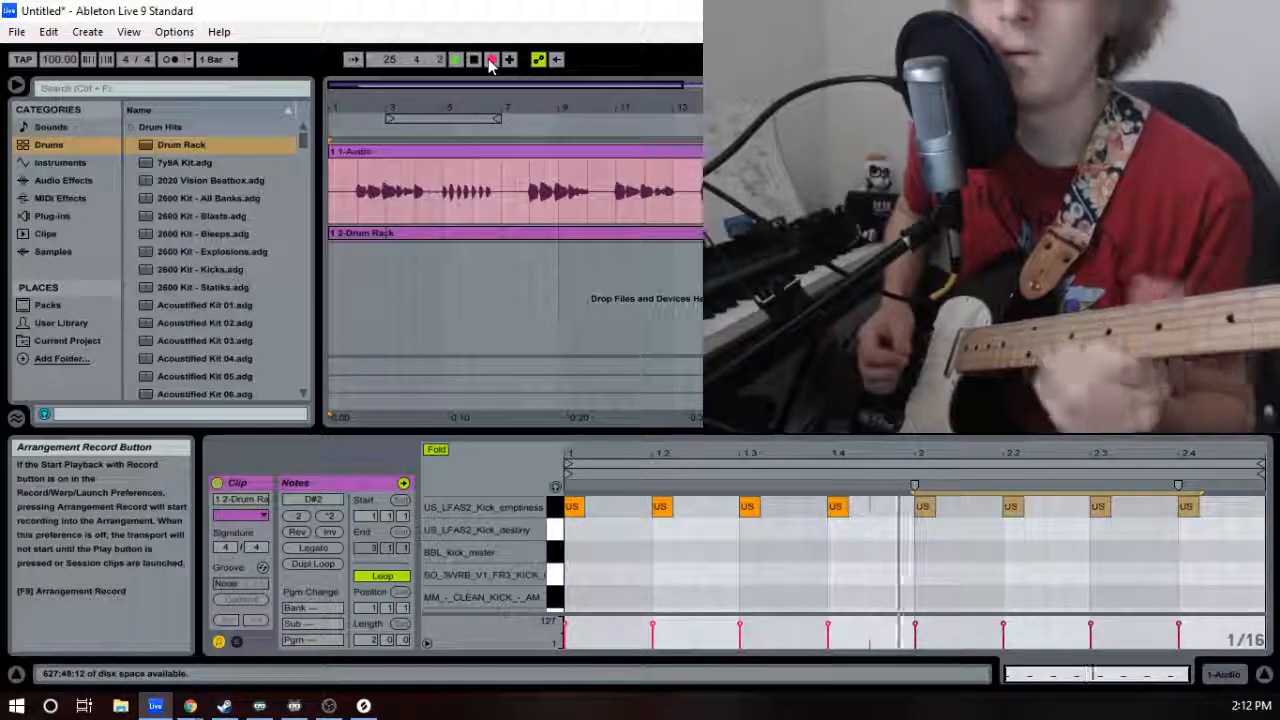
drag(563, 113, 563, 62)
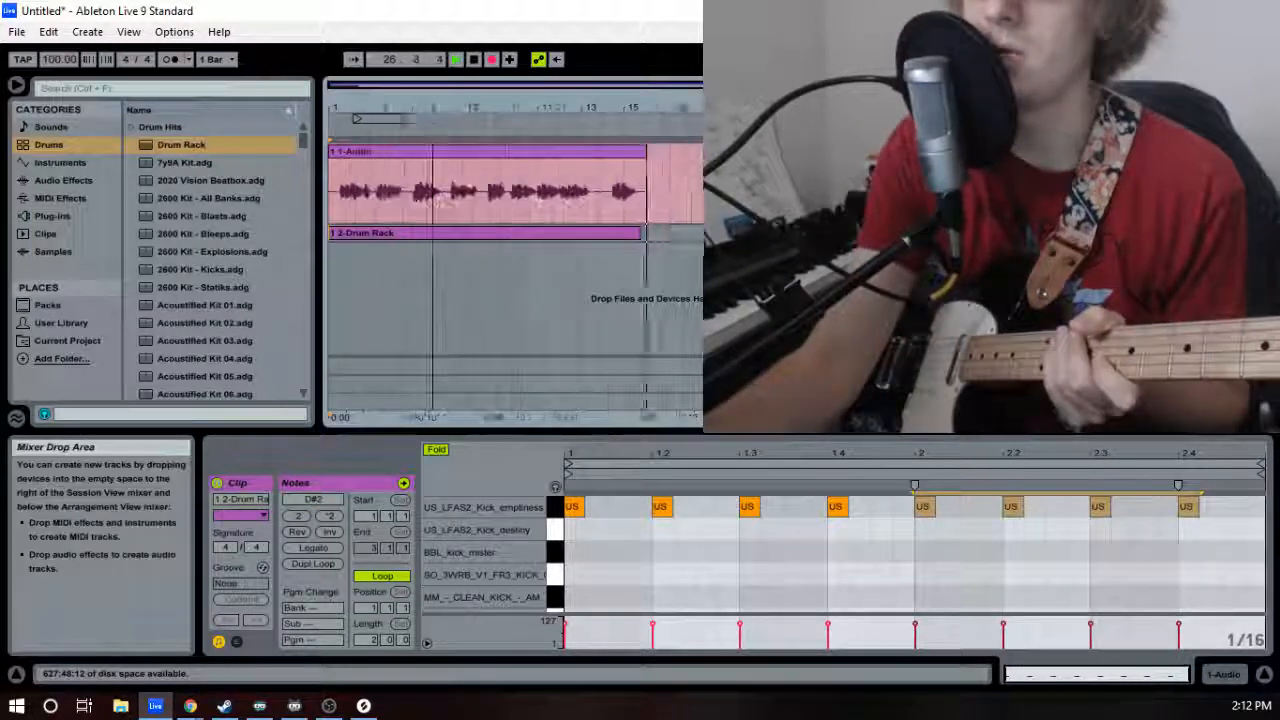
key(space)
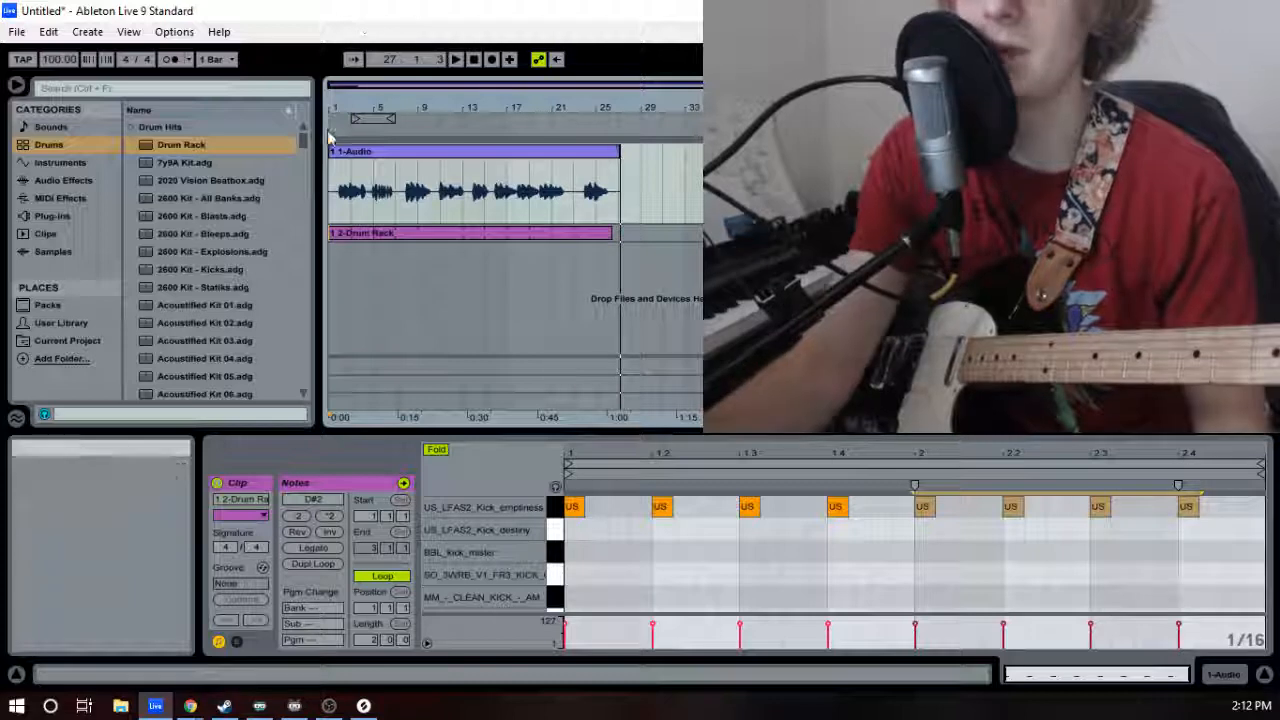
drag(611, 233, 745, 240)
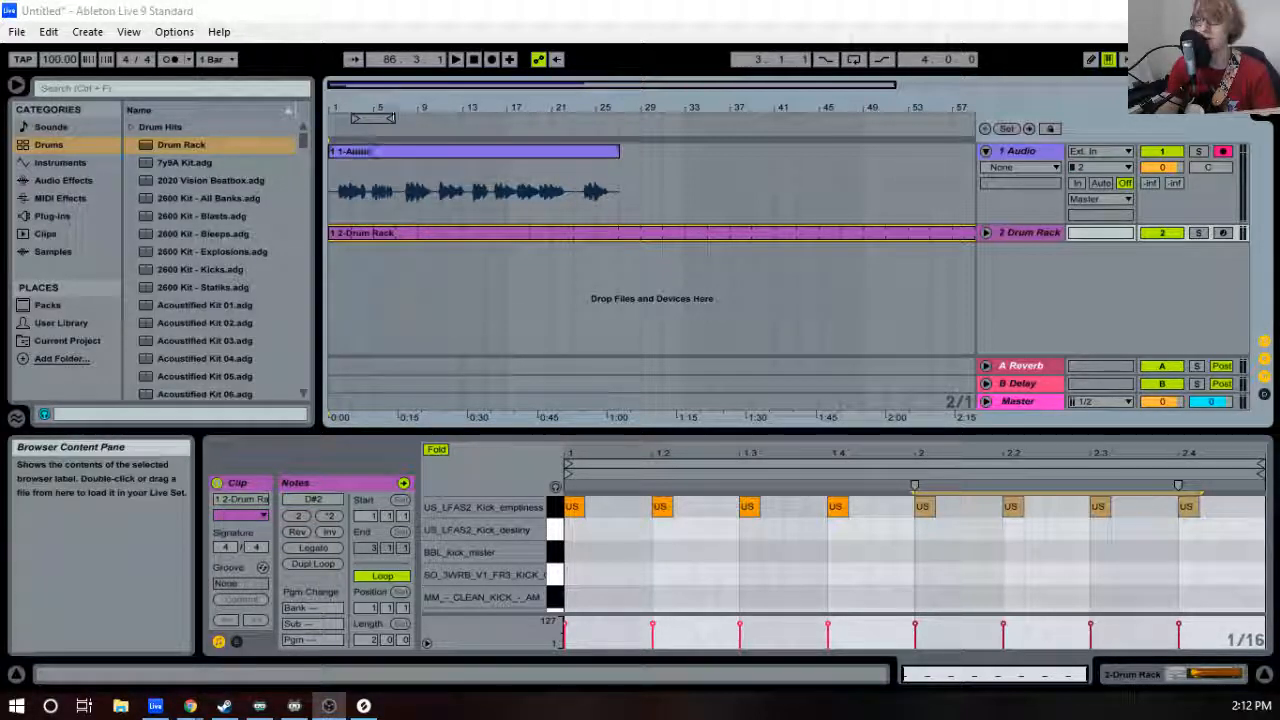
Trim the start of the guitar clip to bar 5 and play it from there.
drag(382, 108, 808, 108)
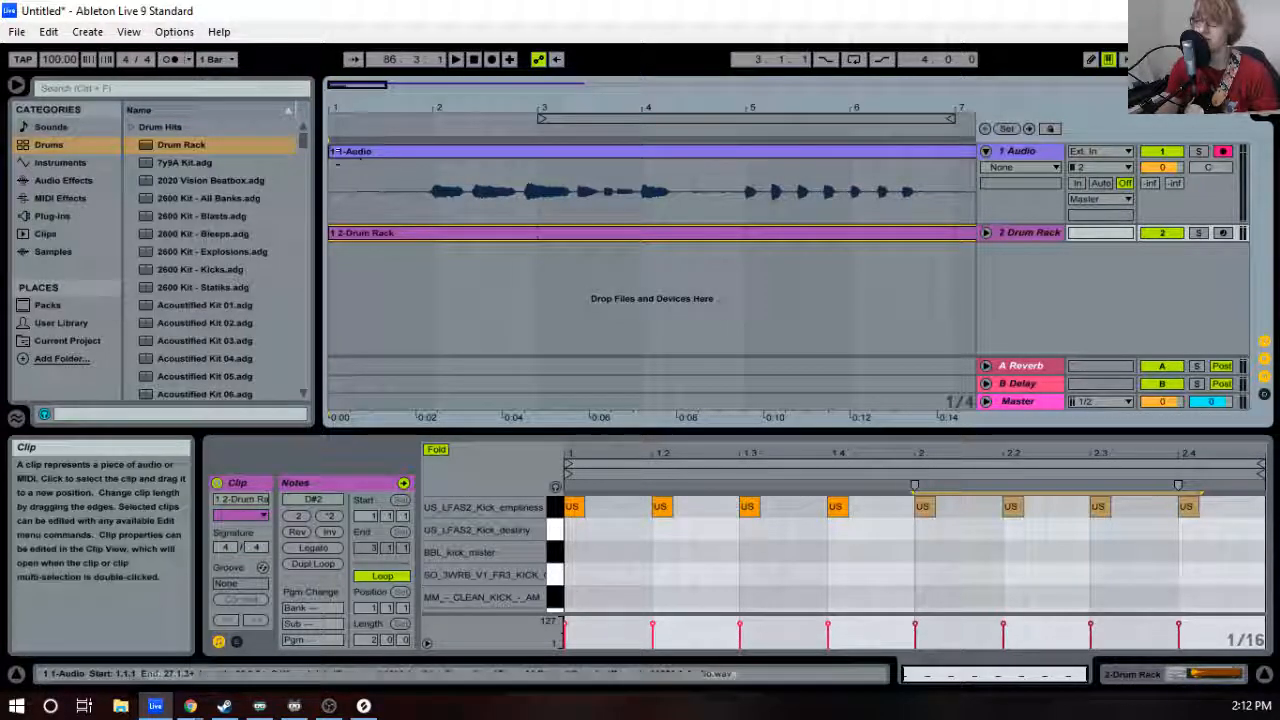
drag(335, 153, 742, 160)
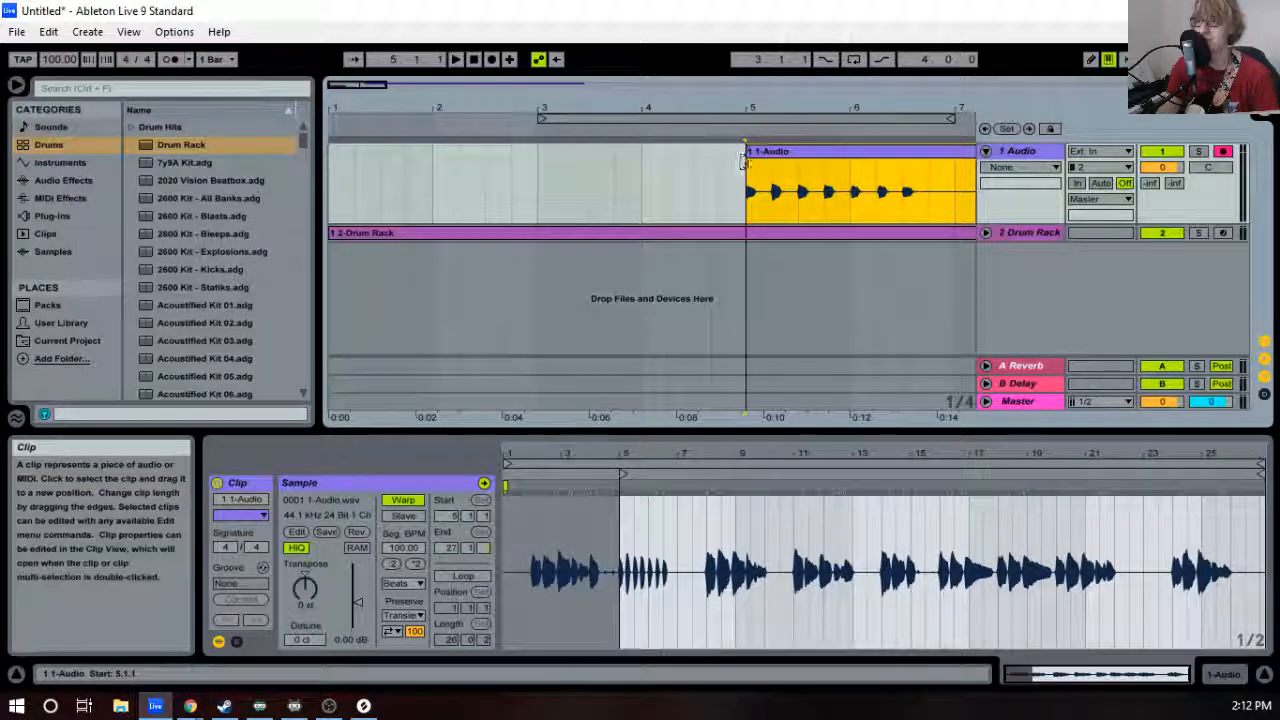
key(space)
drag(792, 109, 421, 96)
key(space)
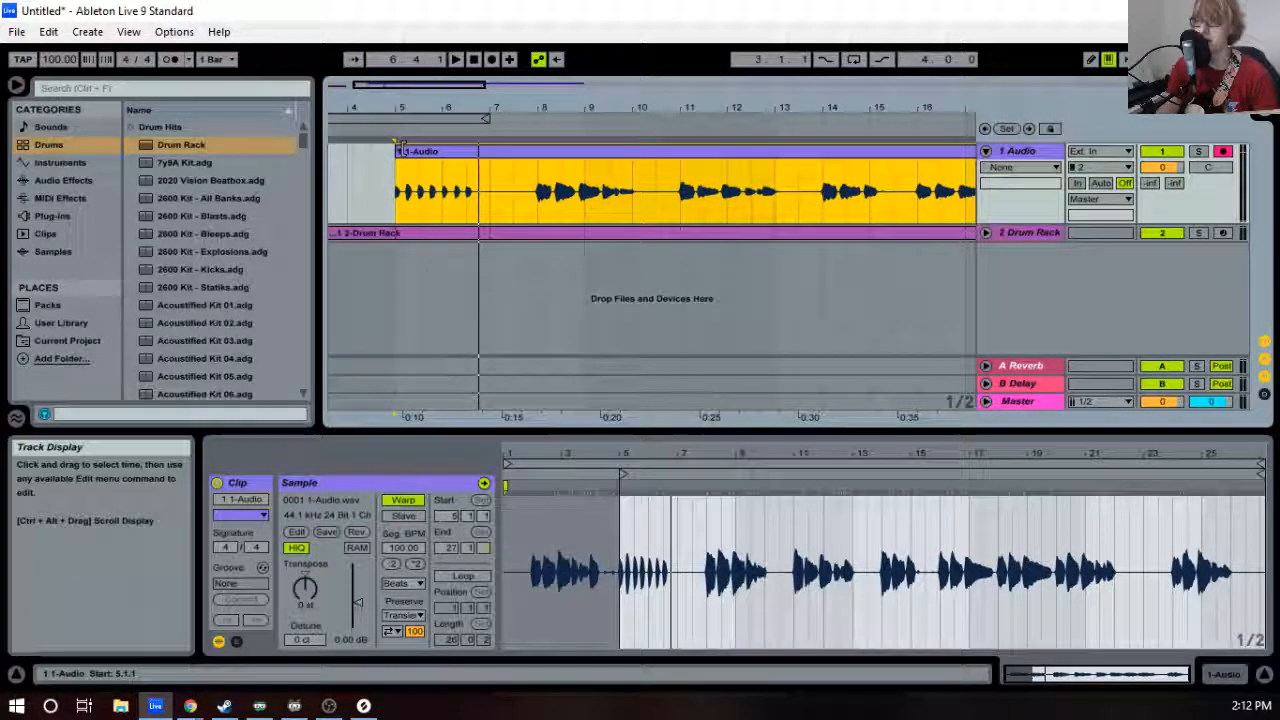
Trim the start of the guitar clip to bar 8 and audition the phrases that follow.
drag(400, 148, 541, 169)
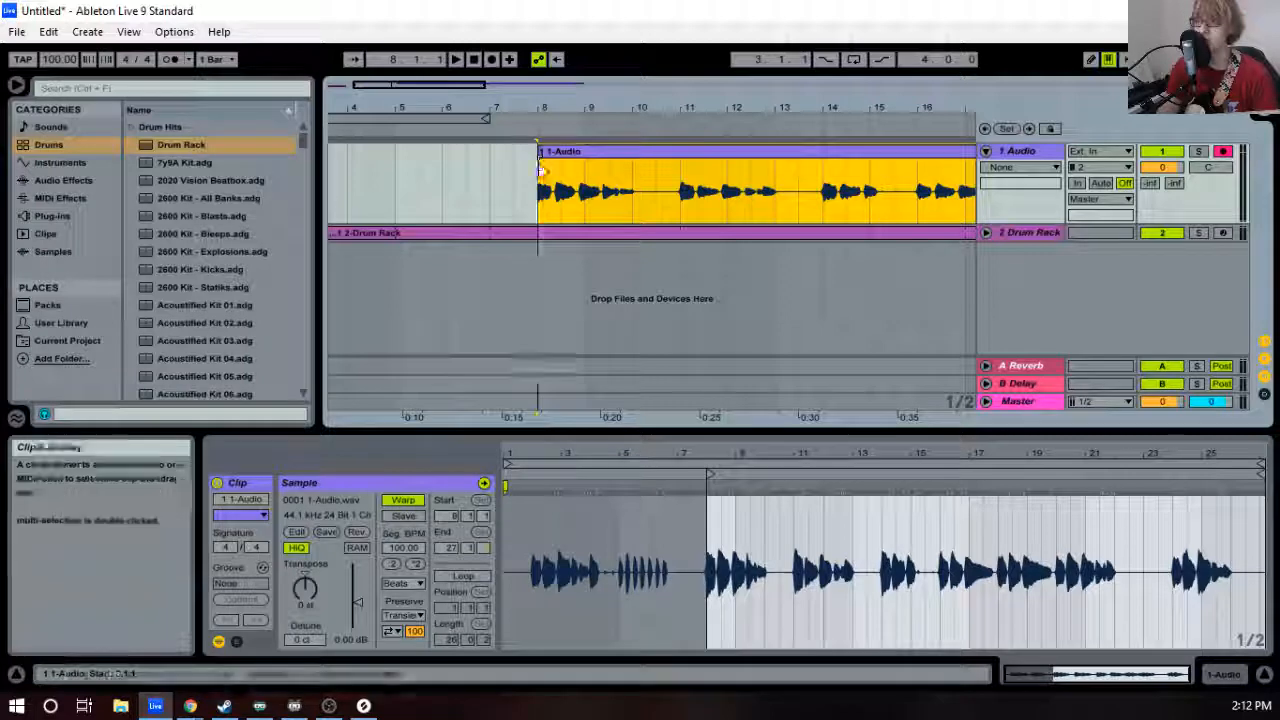
key(space)
drag(541, 108, 449, 104)
key(space)
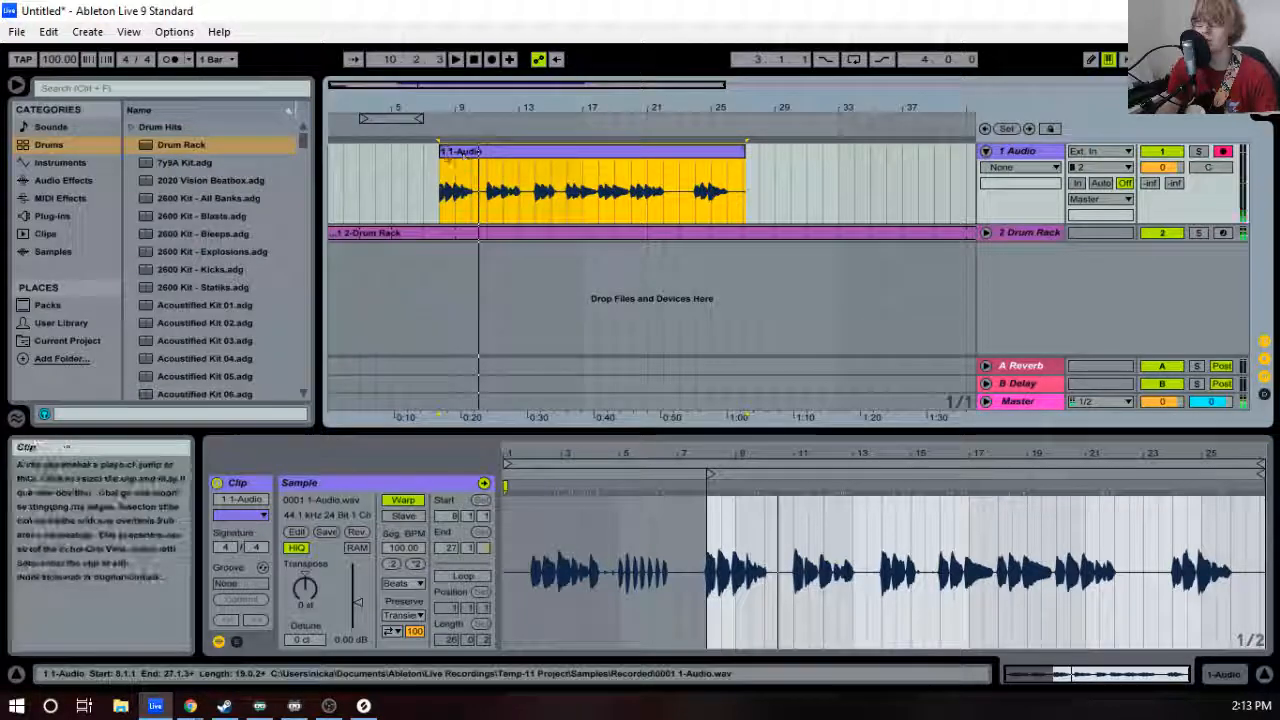
Trim the guitar clip's start to bar 16, split off its section up to bar 20, and move that section to bar 1.
mouse_move(444, 154)
mouse_down()
mouse_move(588, 160)
mouse_move(556, 162)
mouse_move(567, 160)
mouse_up()
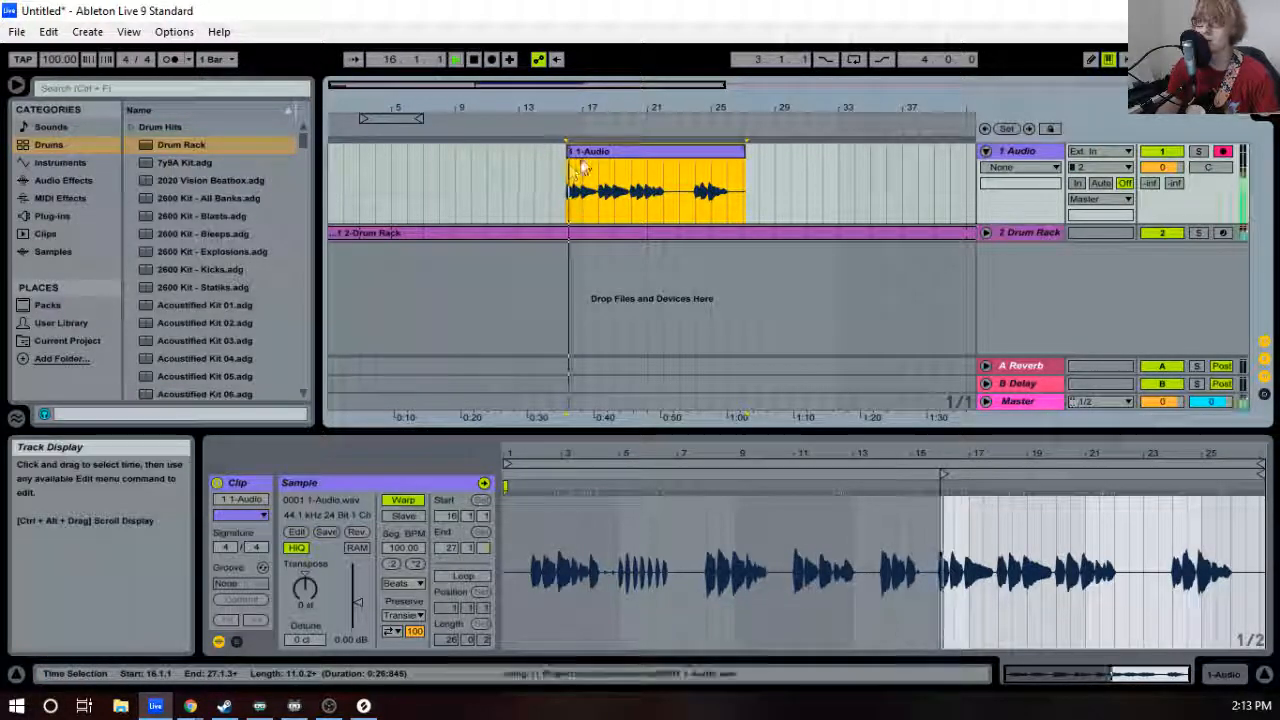
drag(584, 107, 676, 120)
key(space)
drag(766, 209, 623, 208)
drag(687, 155, 363, 151)
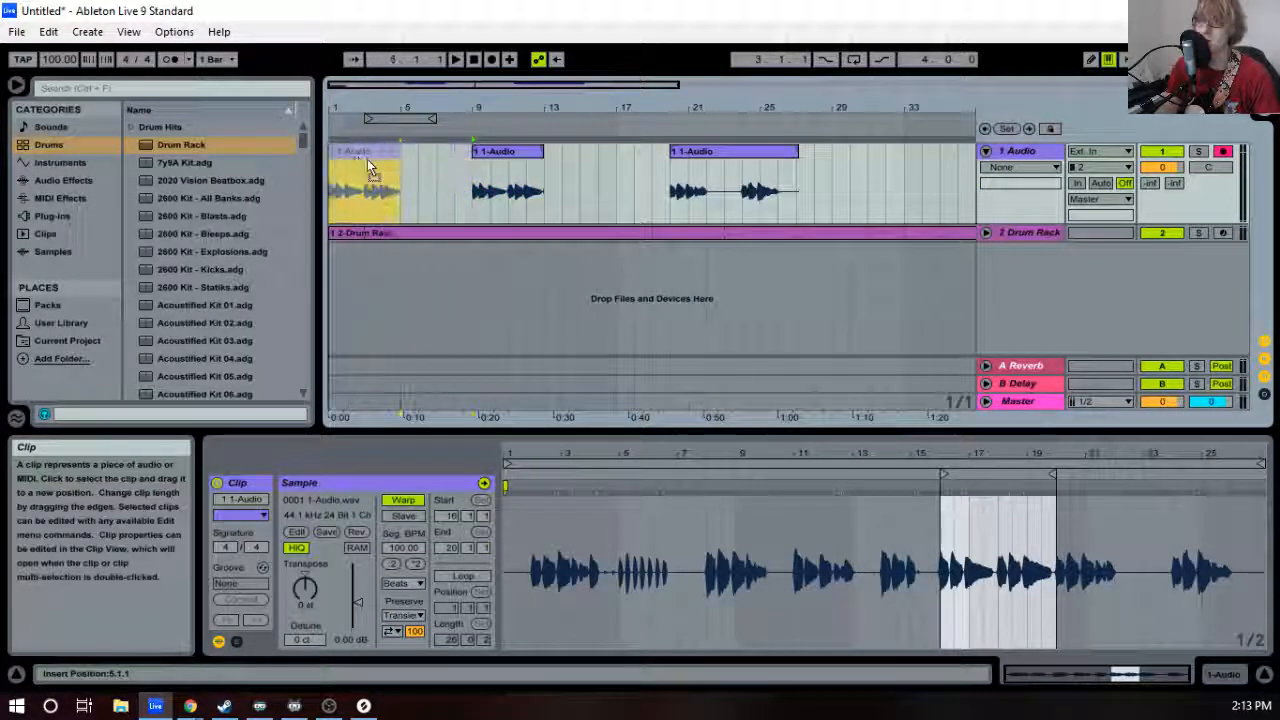
Audition the remaining guitar clip from bar 20 to its end, including the phrase at bar 24.
click(708, 155)
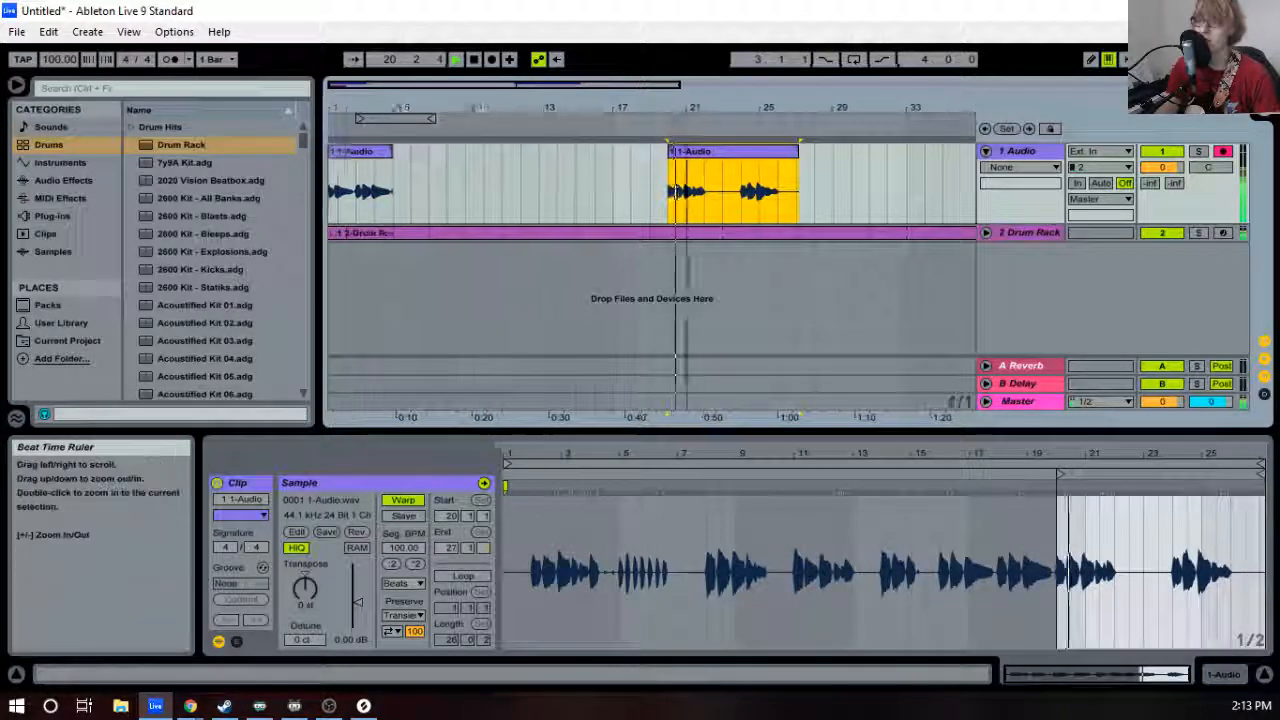
drag(690, 107, 478, 109)
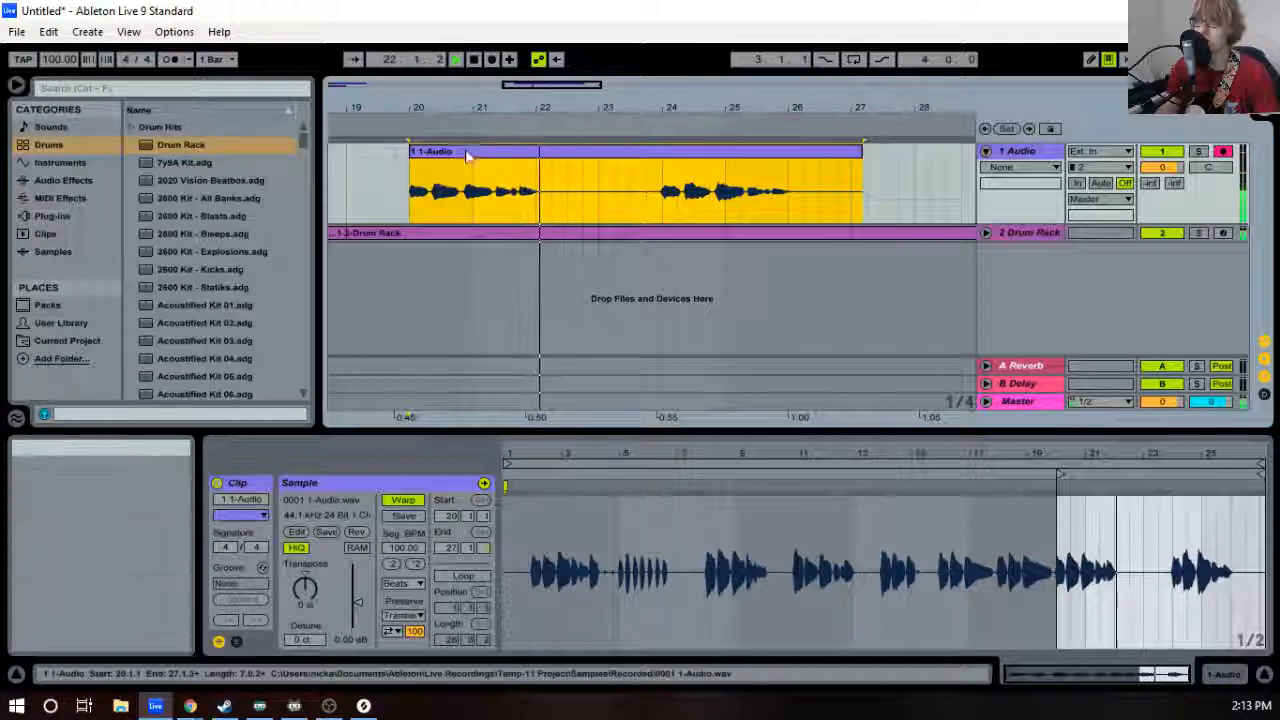
click(650, 127)
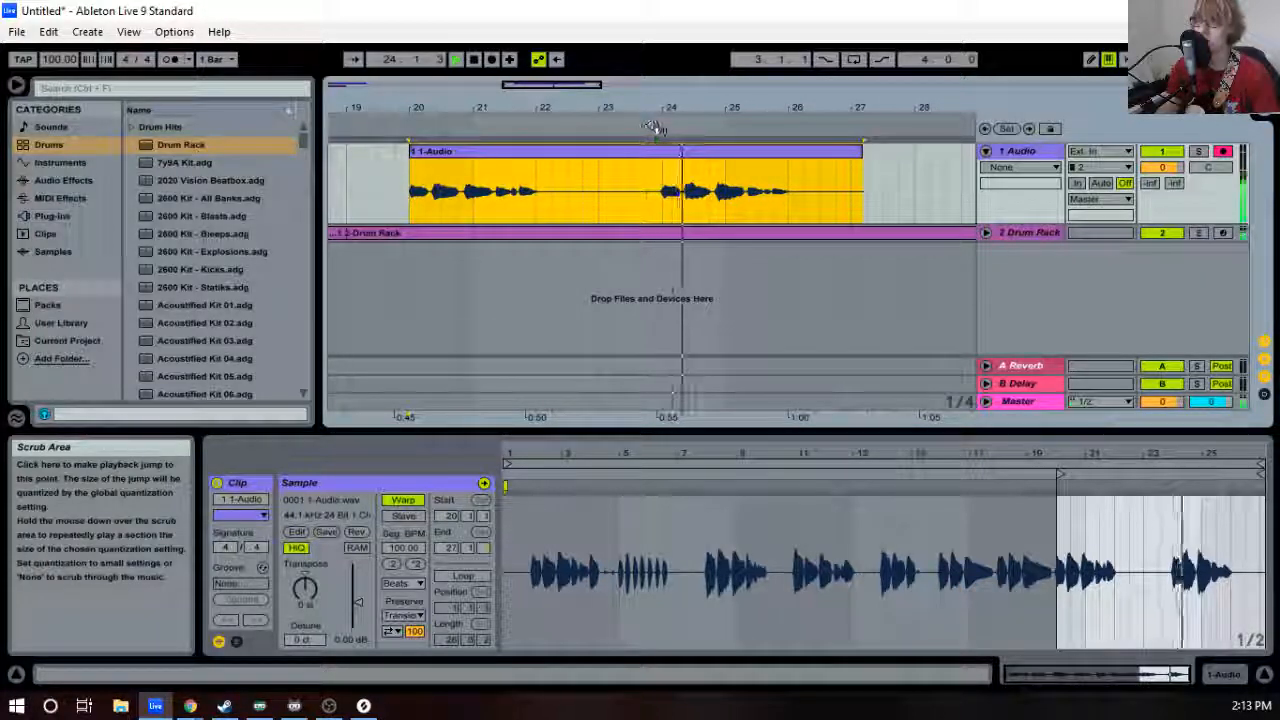
click(636, 116)
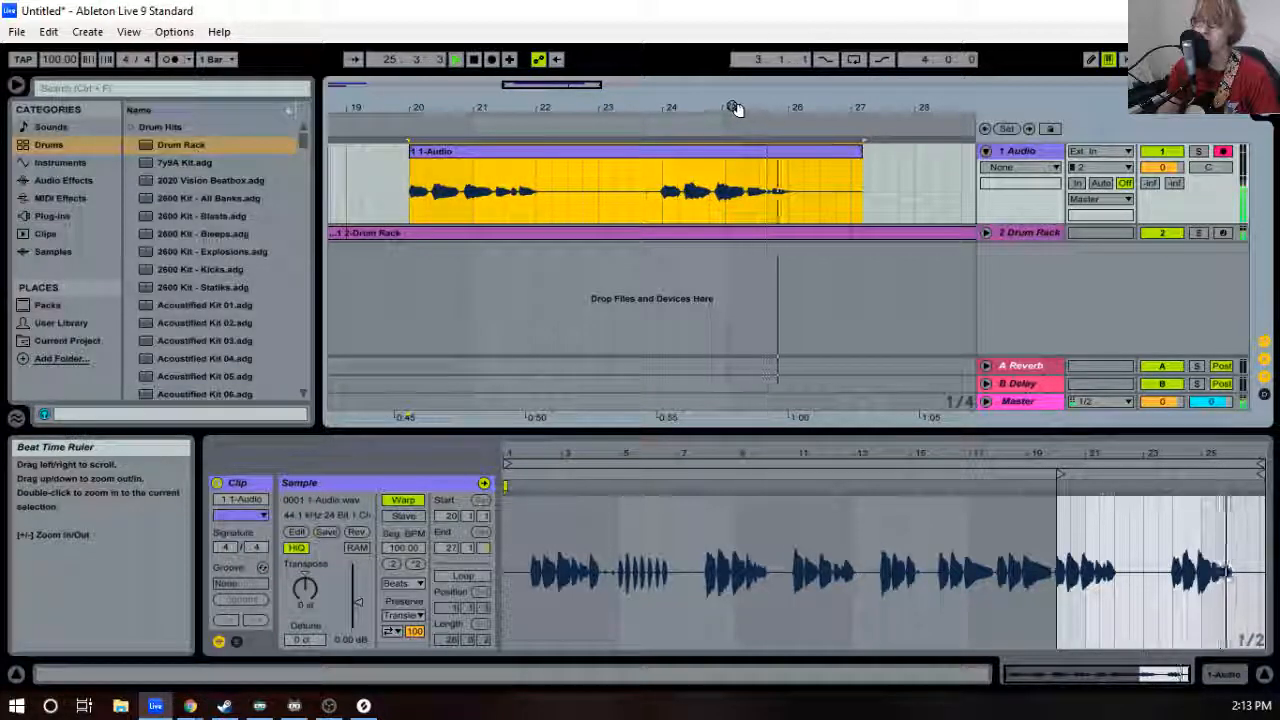
drag(738, 110, 738, 92)
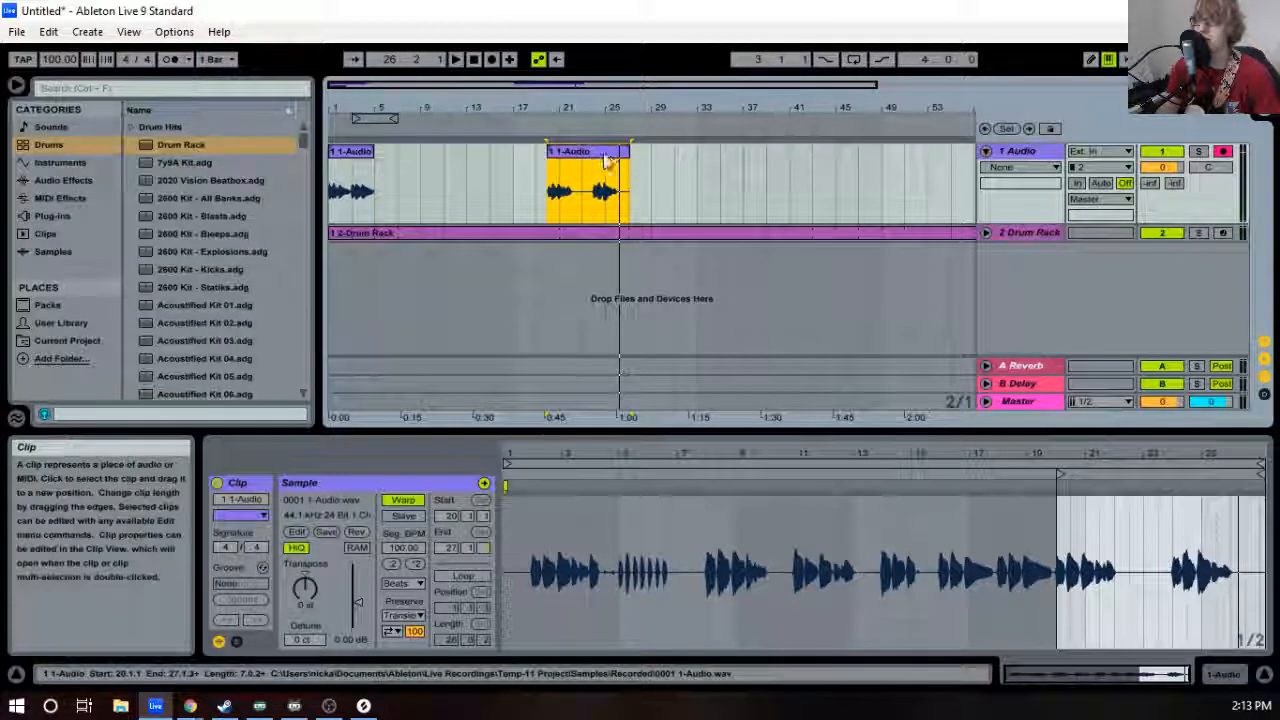
Restore the full guitar take in a clip starting at bar 29 and trim that clip's start to bar 36.
drag(605, 156, 437, 186)
key(space)
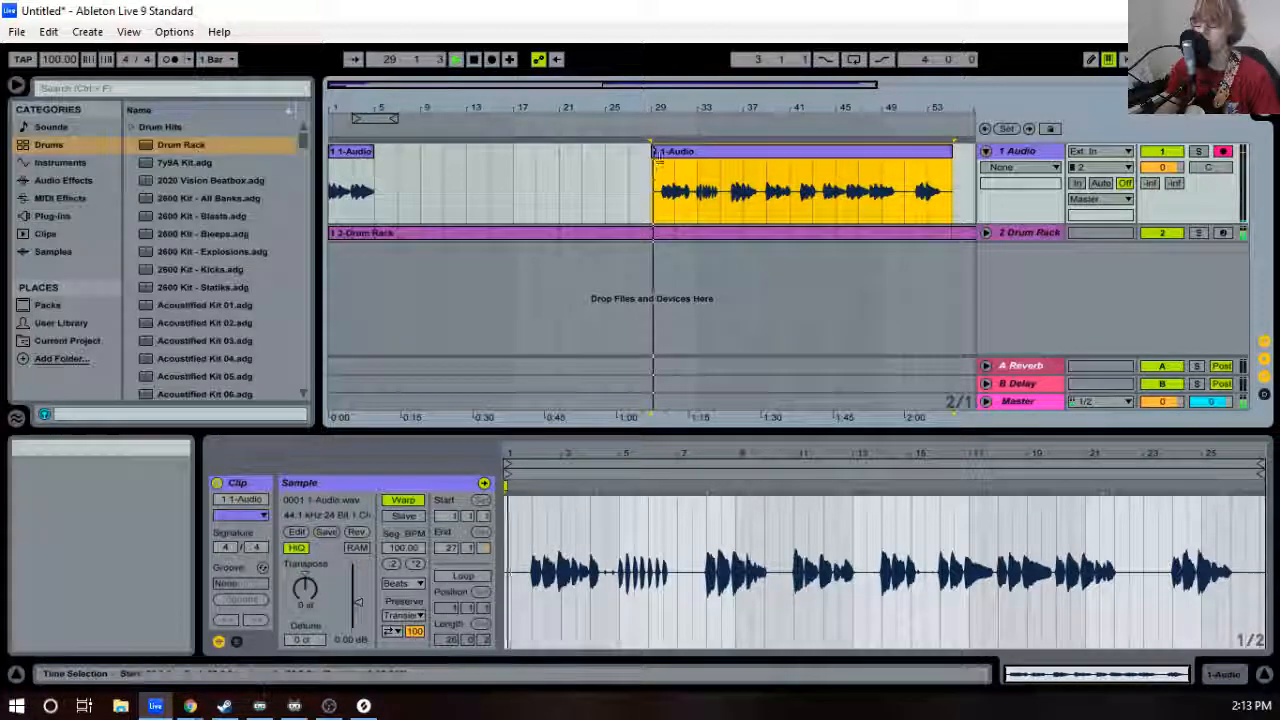
drag(714, 100, 714, 142)
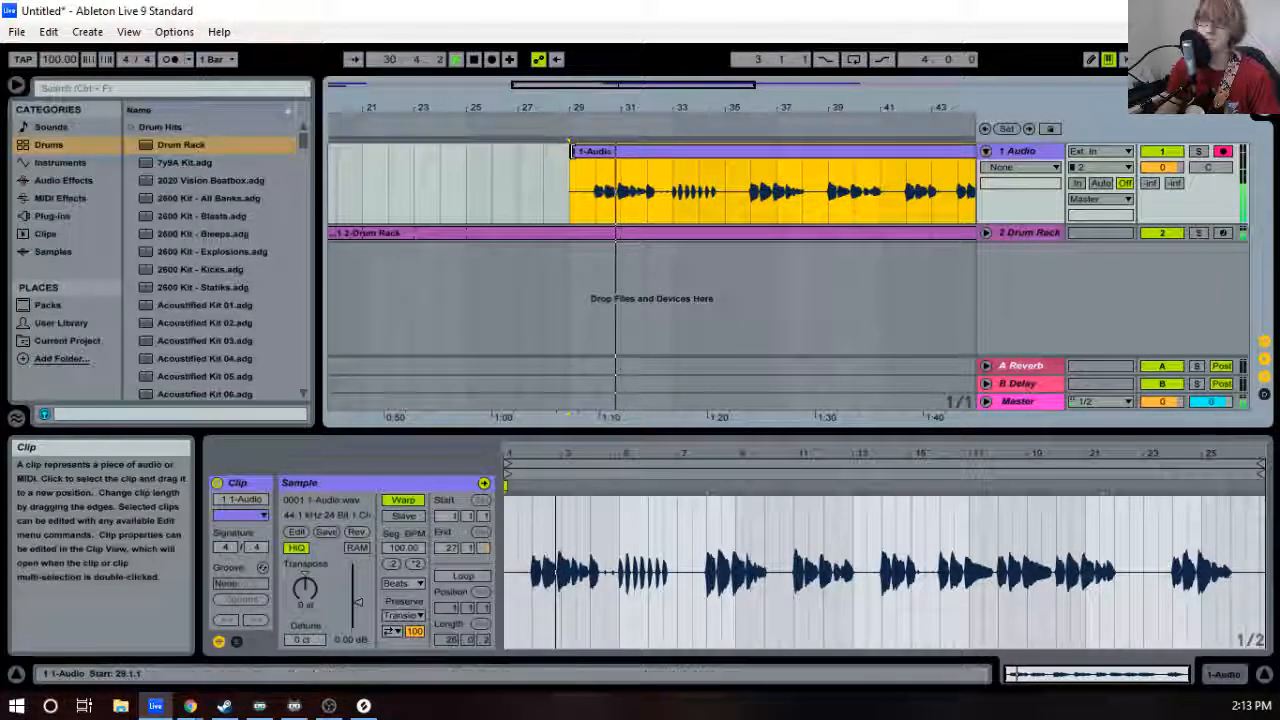
click(577, 152)
drag(573, 151, 749, 149)
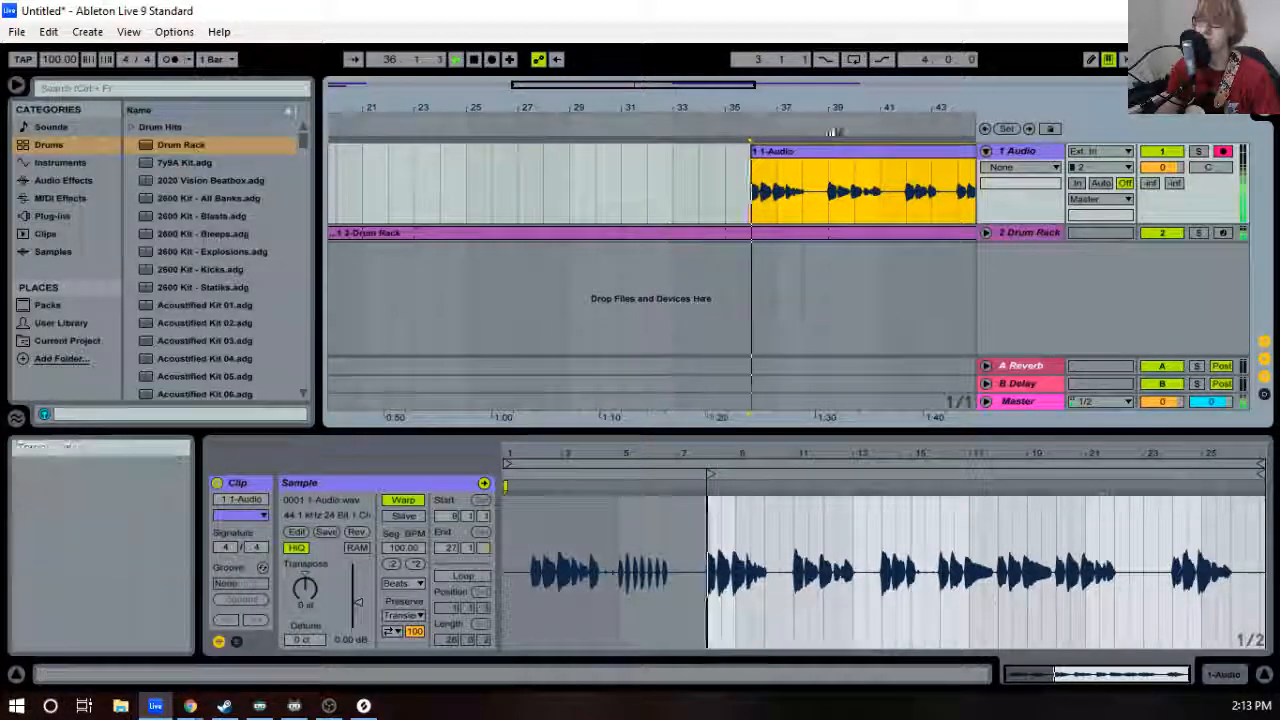
Copy the guitar phrase from 49.2.3 to 50.1.1 and paste it over the clip at 37.2.3.
drag(866, 109, 522, 133)
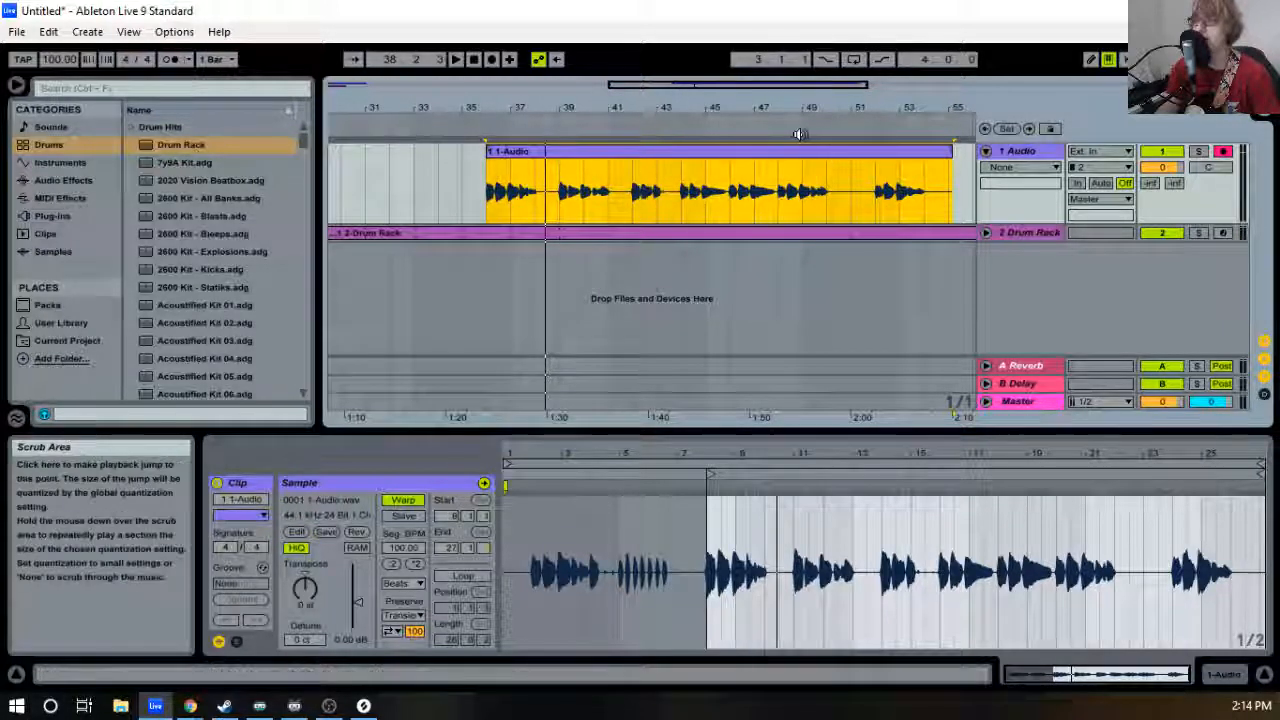
click(769, 128)
drag(837, 112, 700, 210)
key(space)
click(763, 127)
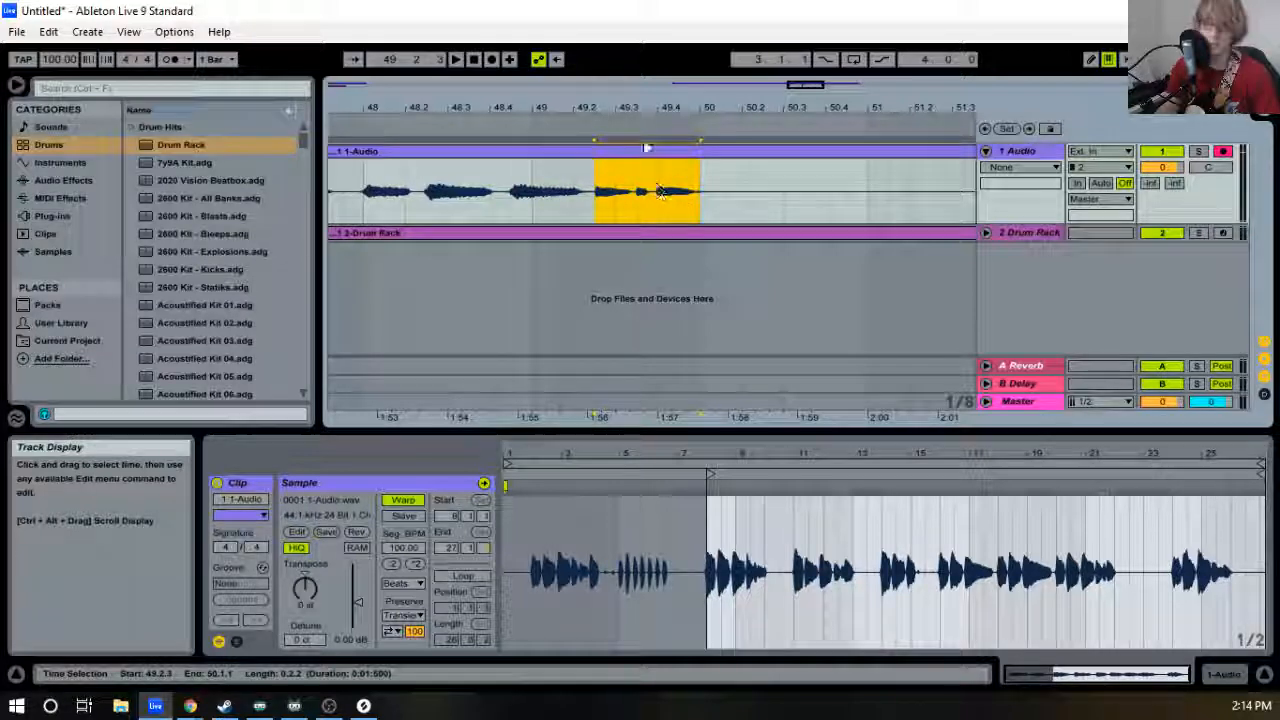
drag(570, 107, 974, 28)
drag(582, 107, 578, 202)
key(ctrl+v)
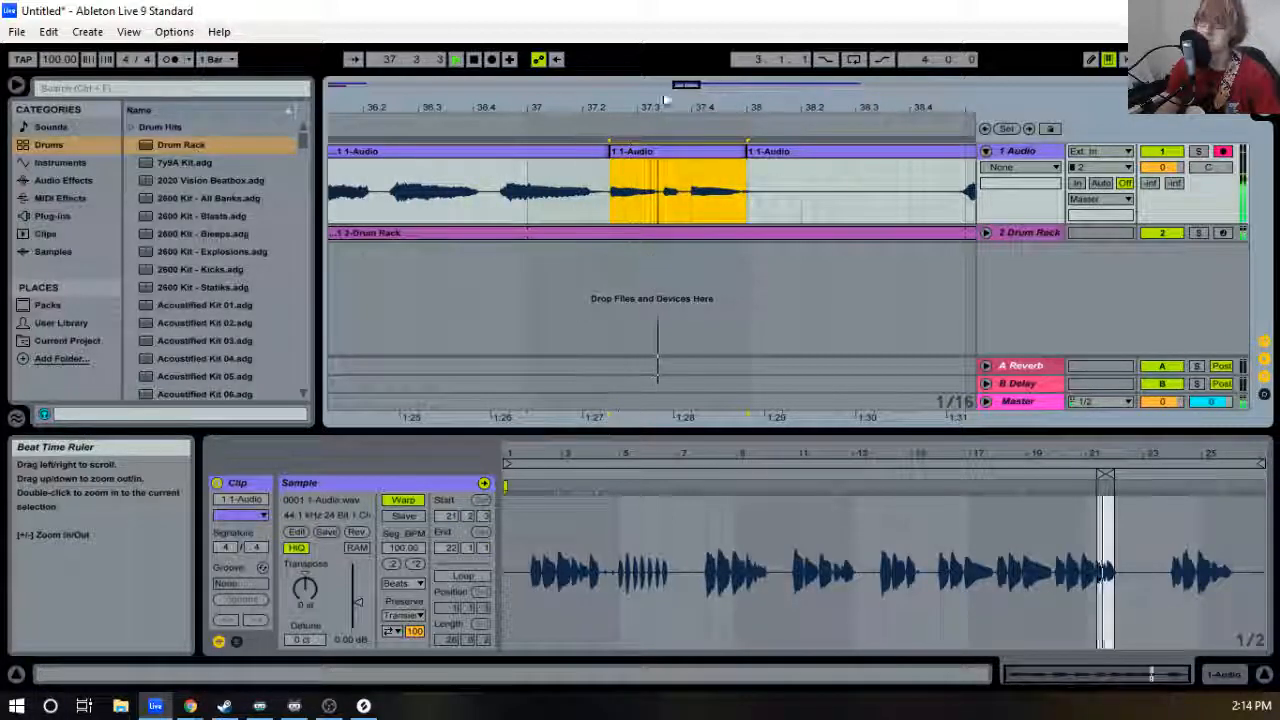
Delete the guitar clip that follows bar 38 and inspect the join before the pasted phrase.
click(769, 158)
click(777, 153)
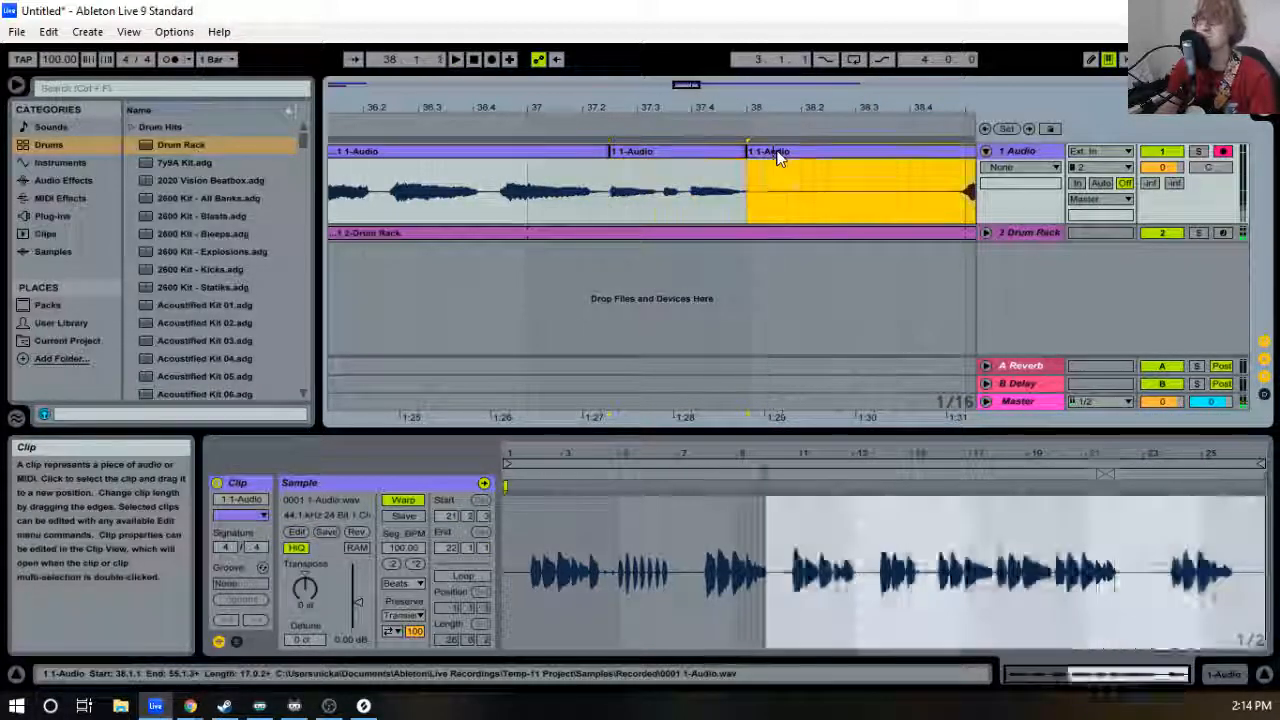
key(Delete)
drag(631, 108, 680, 157)
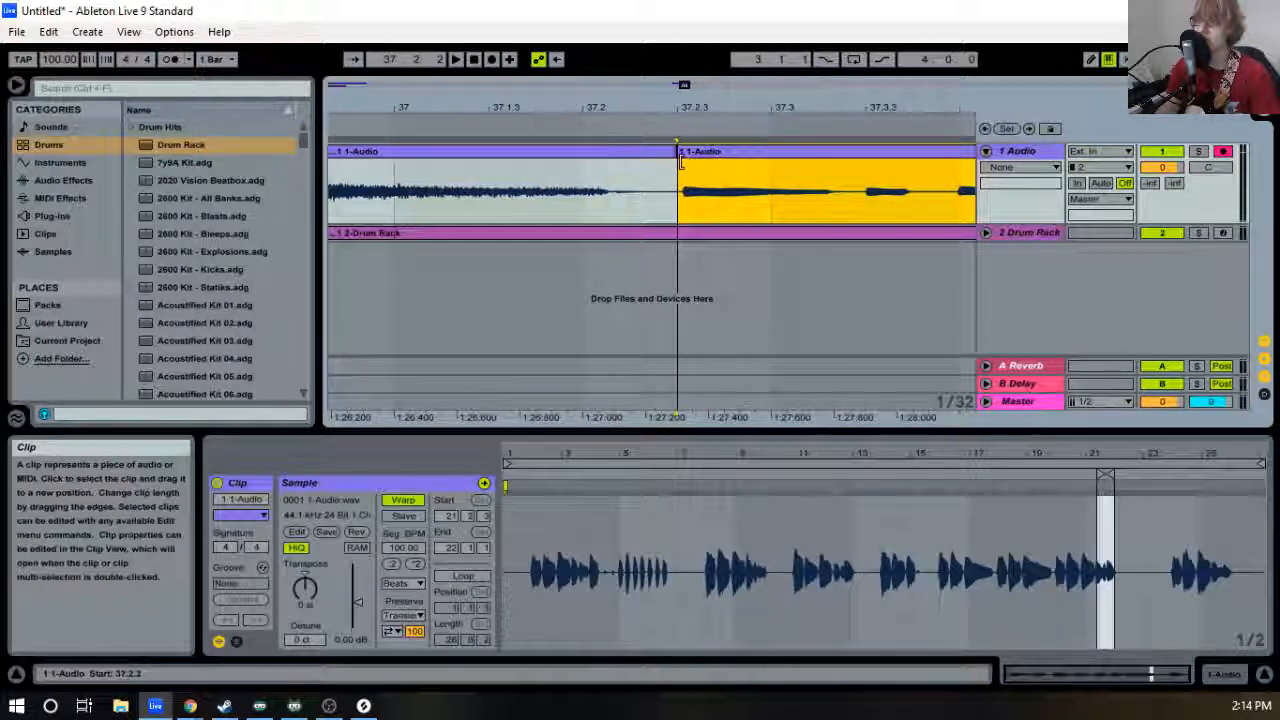
drag(748, 111, 659, 62)
Consolidate the two guitar clips between bars 36 and 38 into one clip and open it.
click(588, 152)
key(shift+Left)
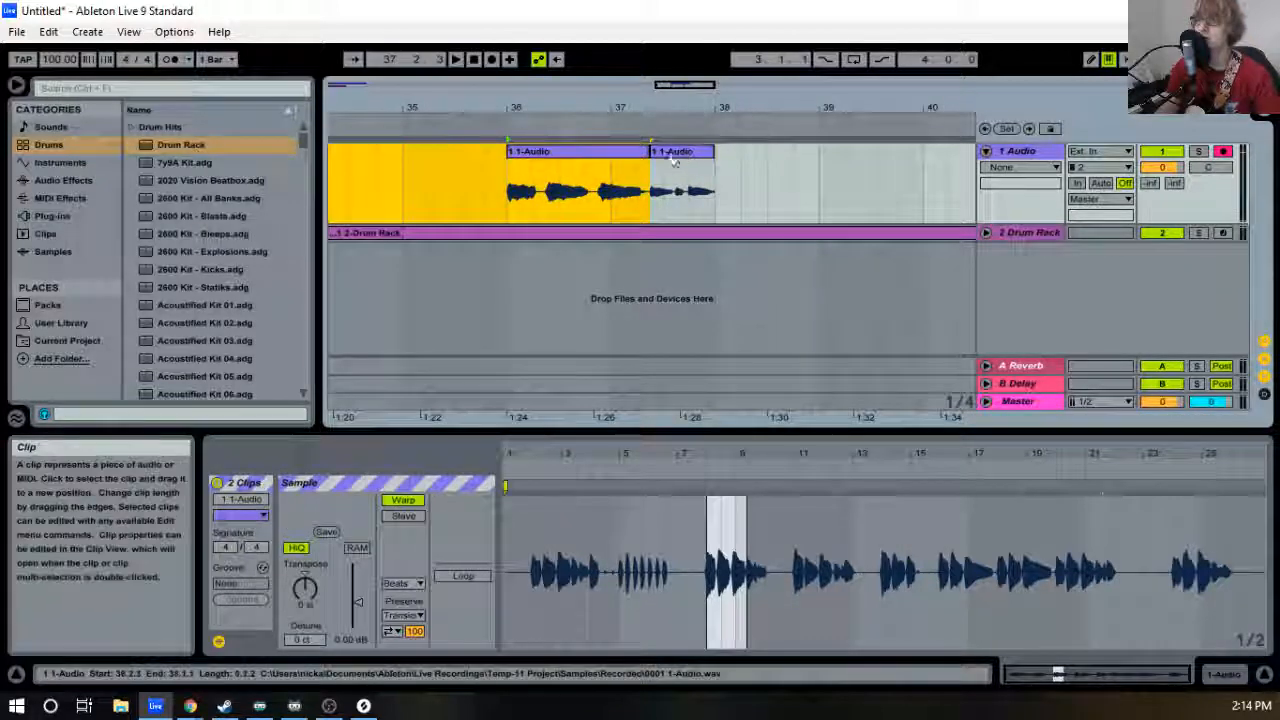
click(612, 160)
shift+click(706, 158)
right_click(700, 152)
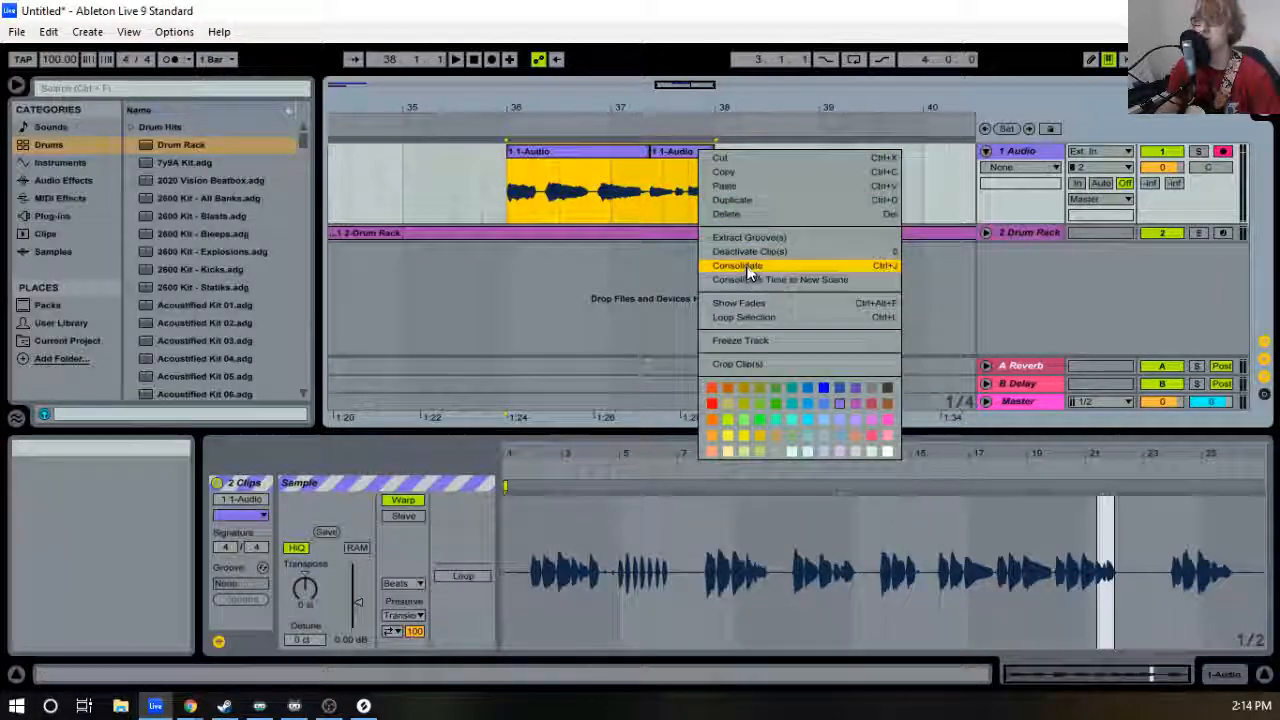
click(740, 265)
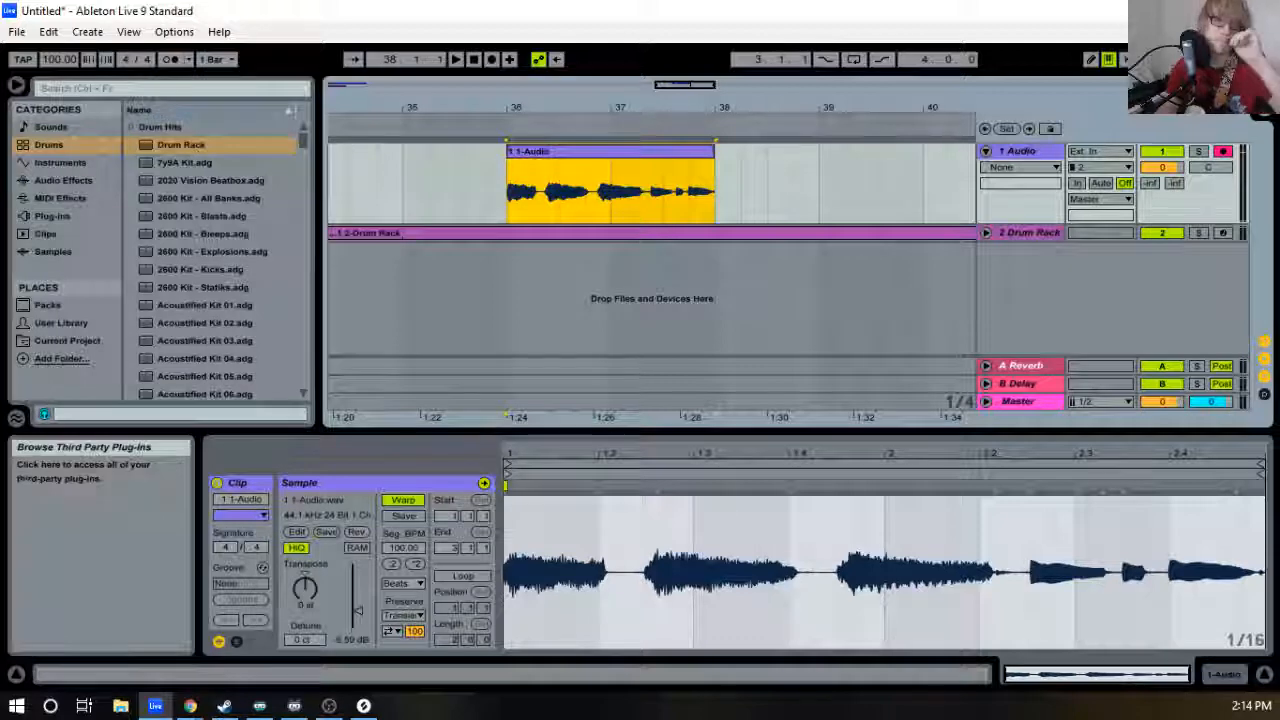
double_click(584, 150)
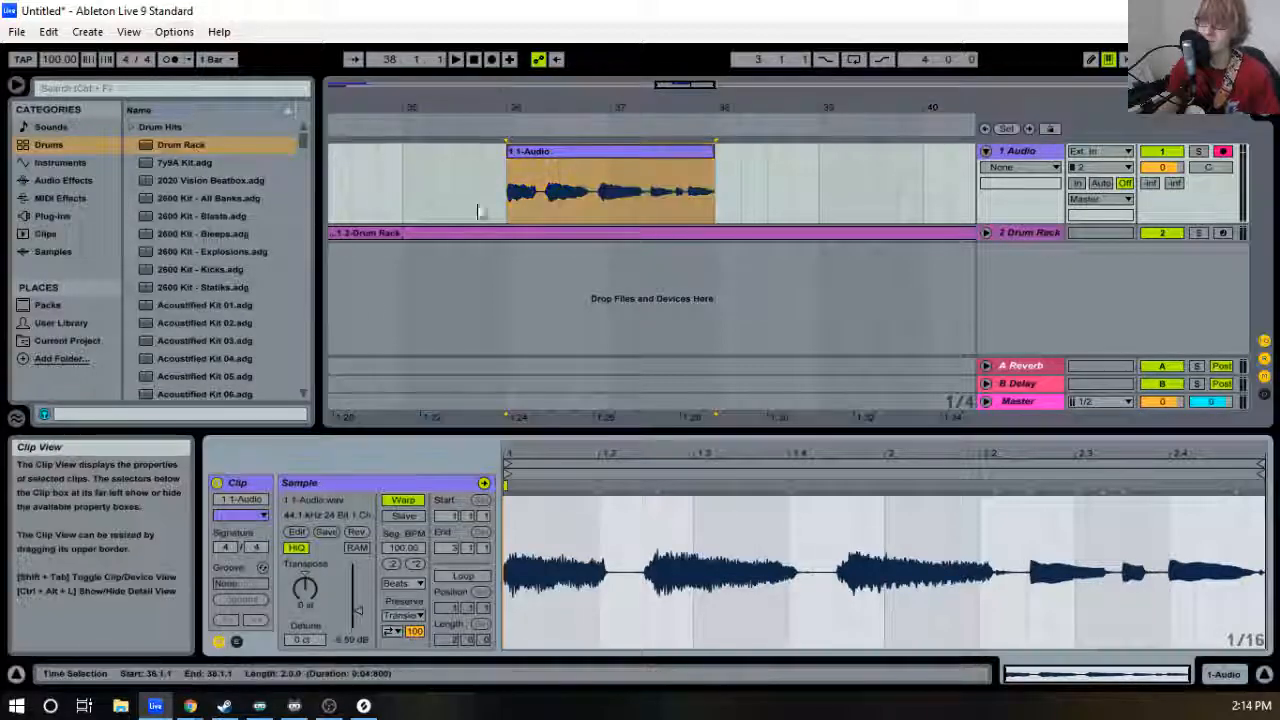
Turn on looping for the consolidated two-bar guitar clip at bar 36 and play it back.
click(458, 578)
key(space)
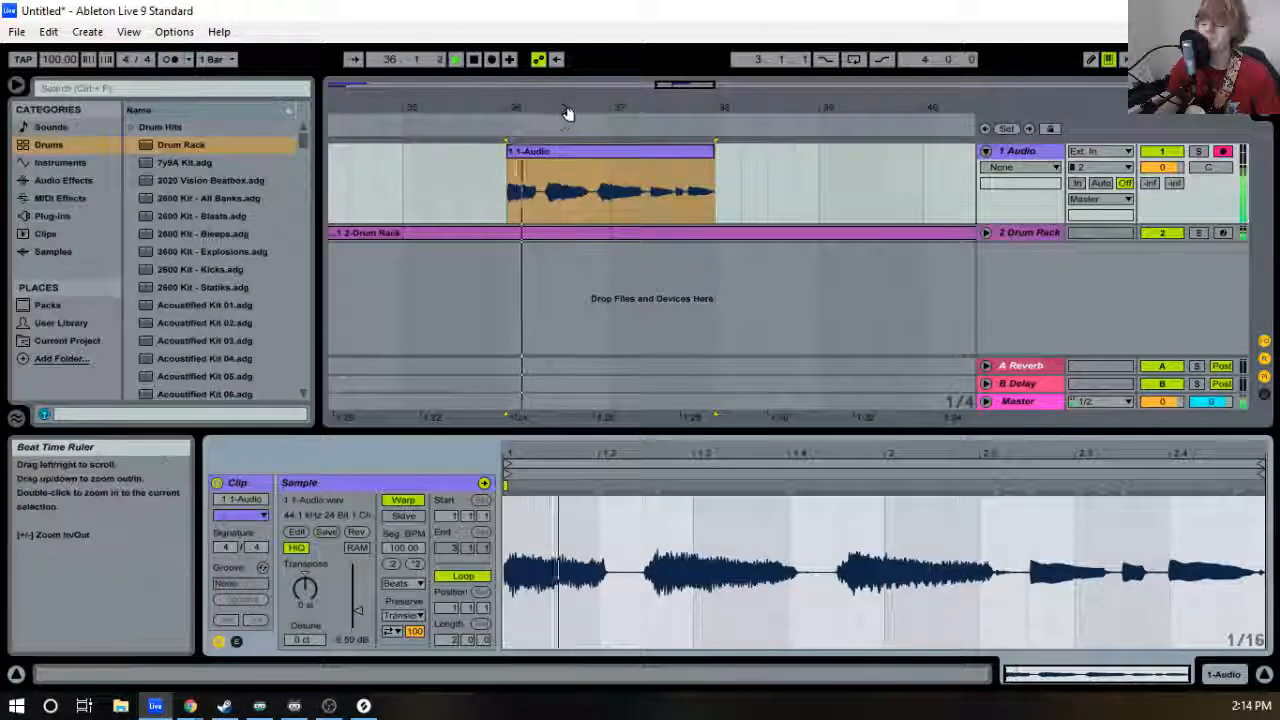
drag(574, 104, 566, 280)
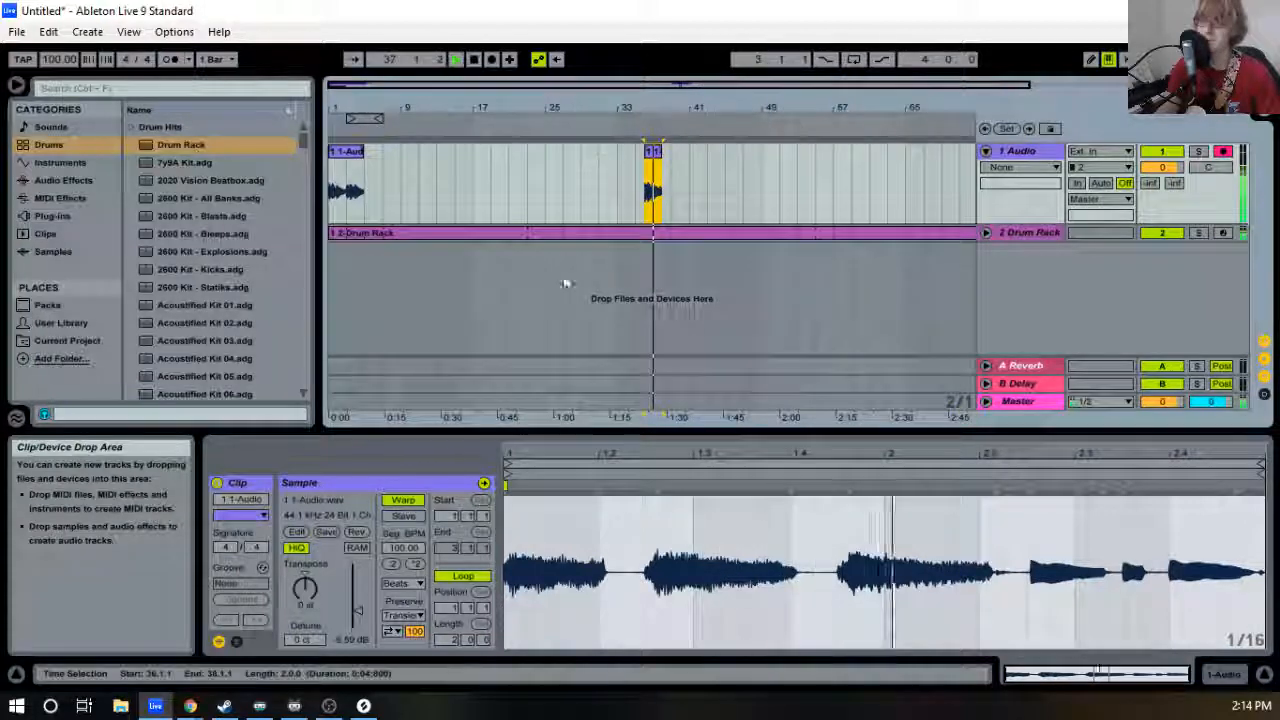
Consolidate the guitar clip at bar 1, turn on looping for it and play it back.
click(350, 159)
key(space)
right_click(350, 159)
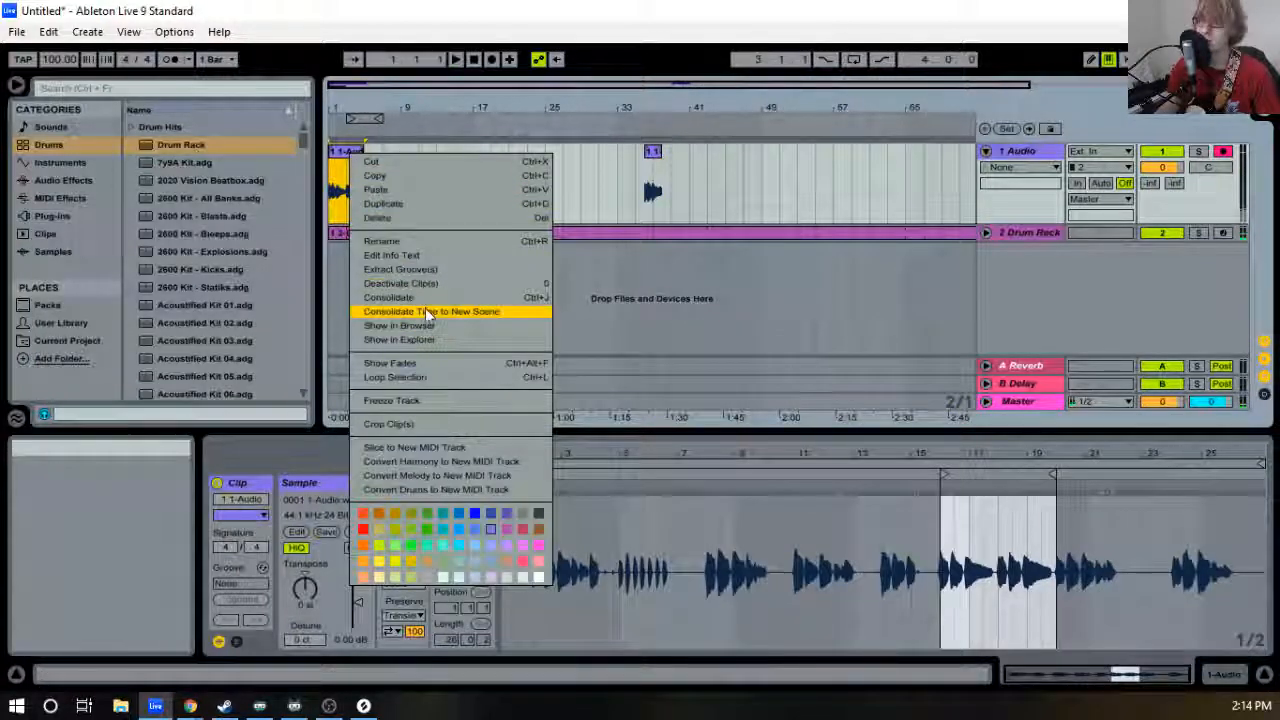
click(420, 294)
double_click(350, 157)
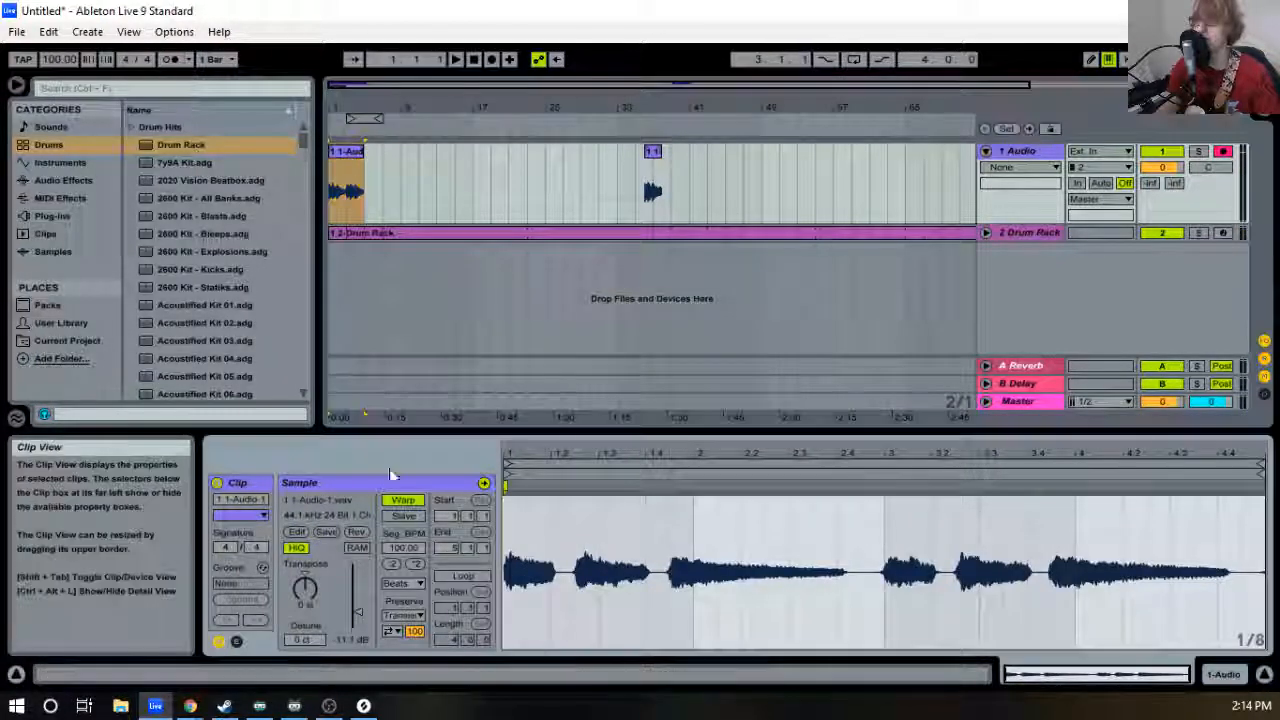
click(480, 578)
key(space)
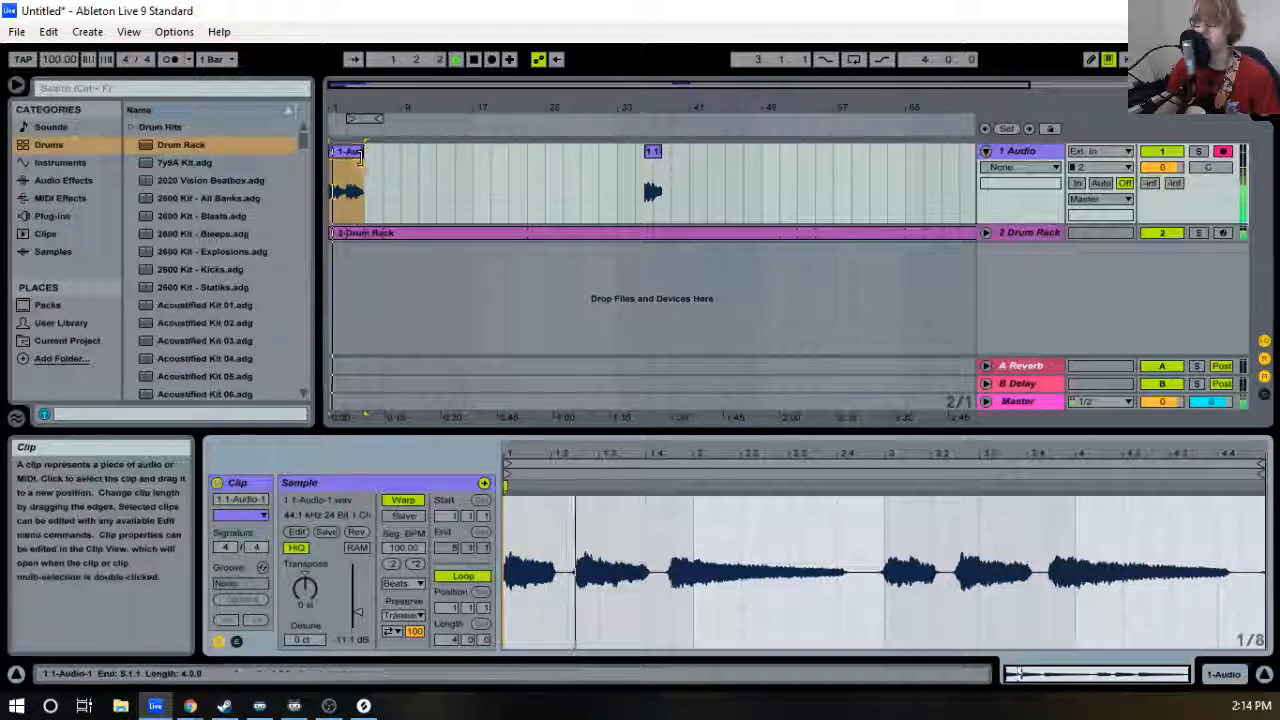
Extend the looped guitar clip at bar 1 so it repeats until bar 9.
drag(364, 160, 466, 162)
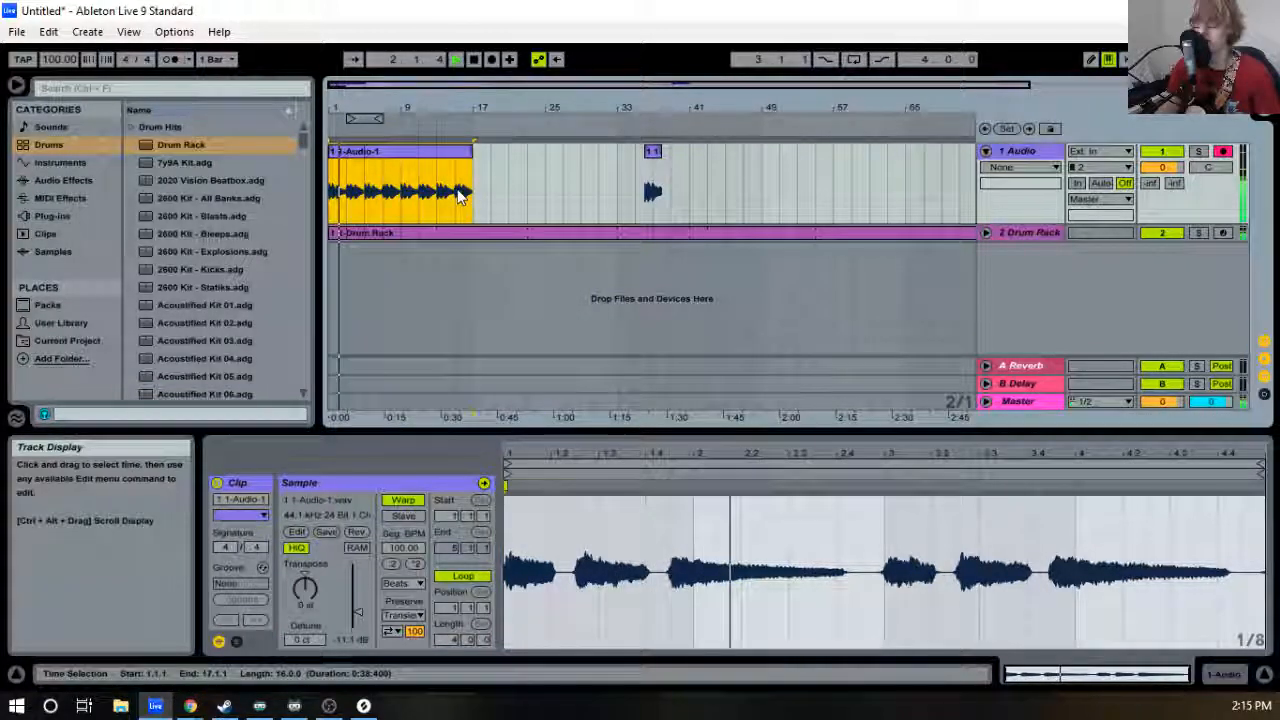
drag(407, 109, 454, 132)
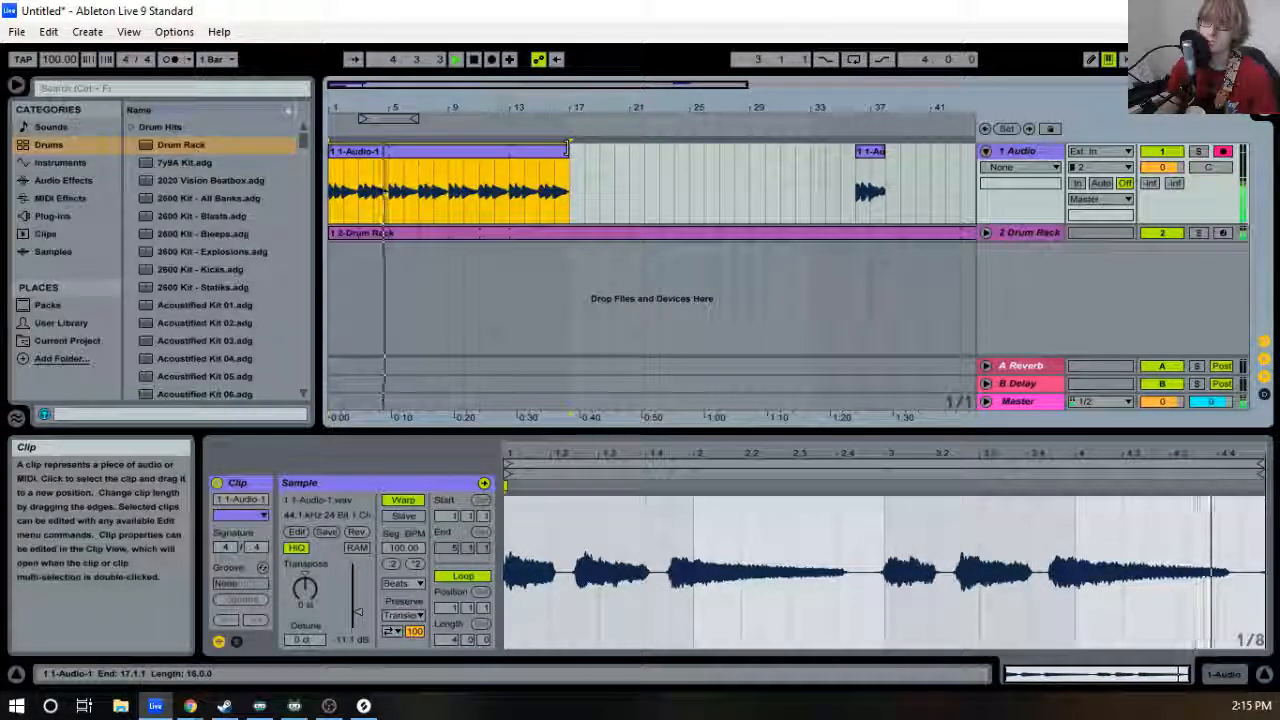
drag(567, 148, 451, 157)
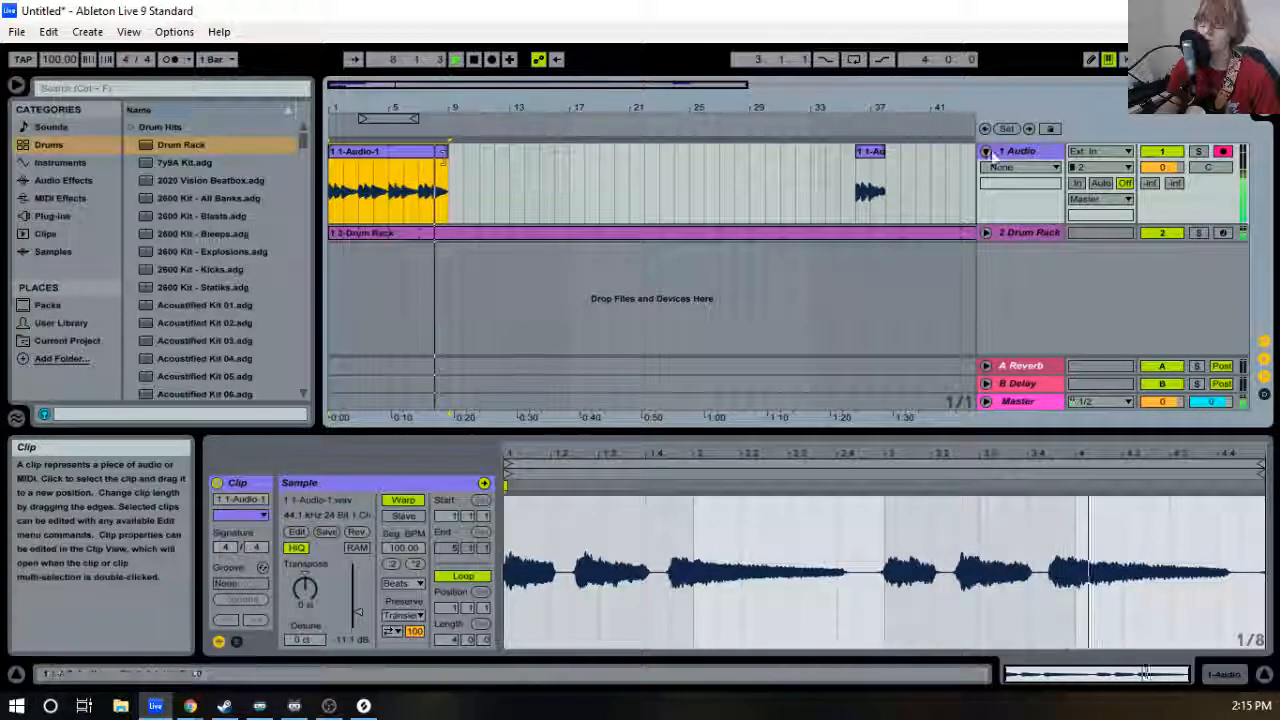
Move the guitar clip from bar 36 to bar 9 and extend its loop until bar 15.
drag(868, 151, 670, 167)
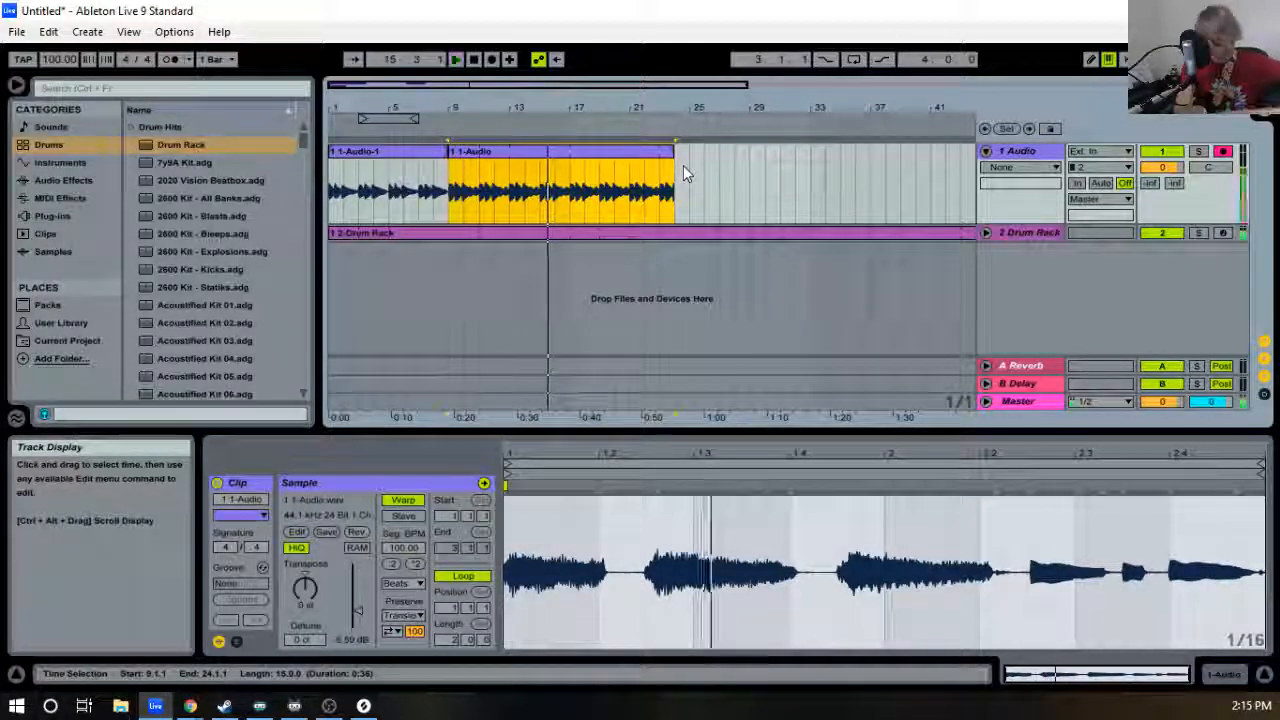
key(space)
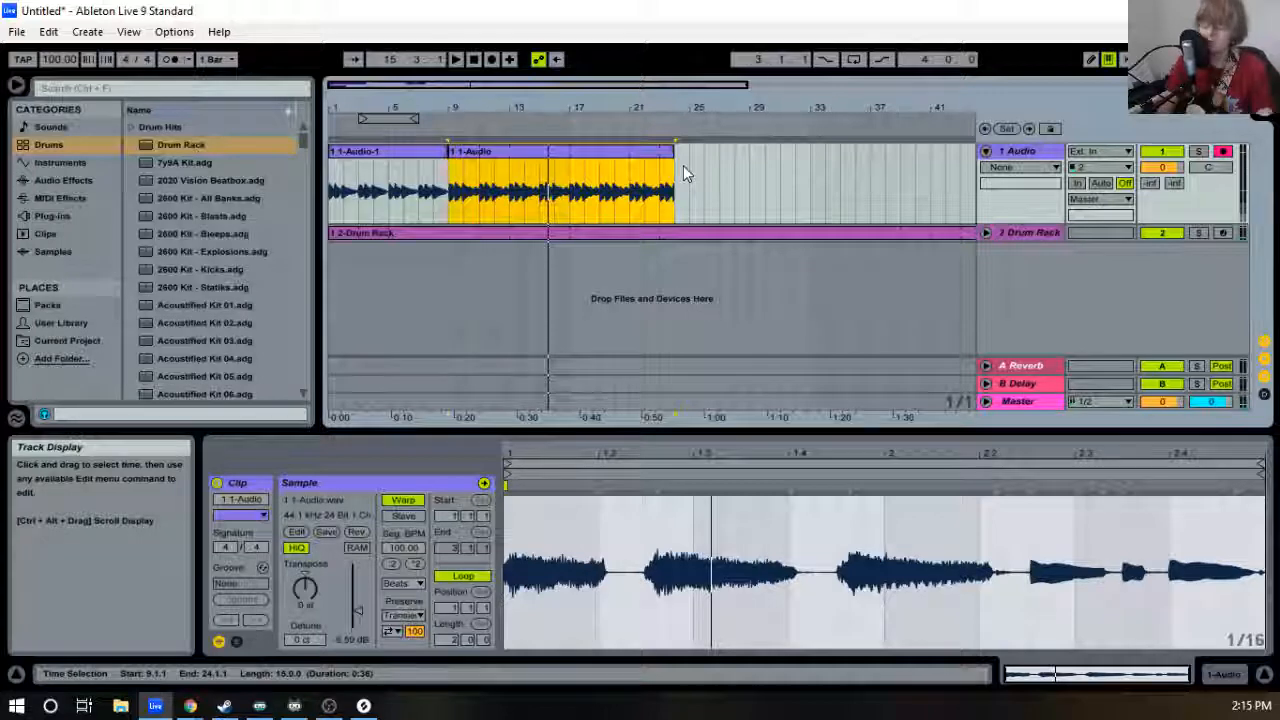
drag(667, 151, 540, 158)
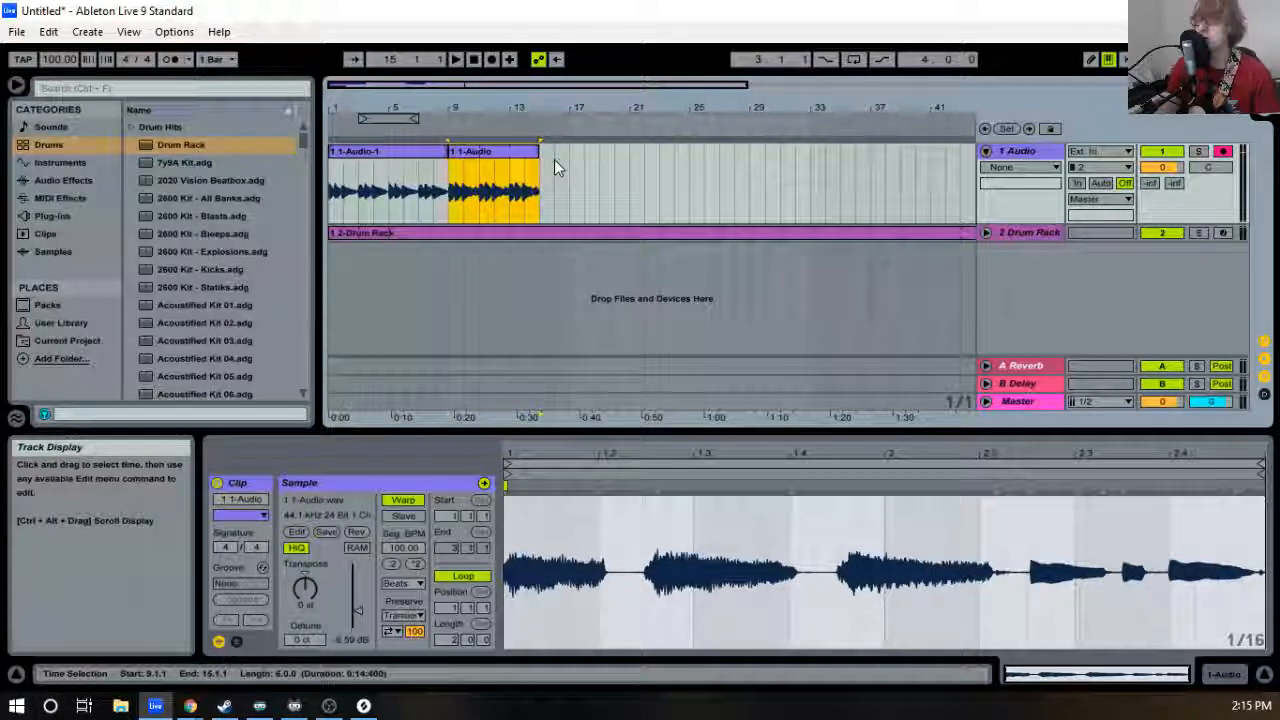
Extend the Drum Rack clip in the arrangement to about bar 138.
drag(588, 108, 588, 76)
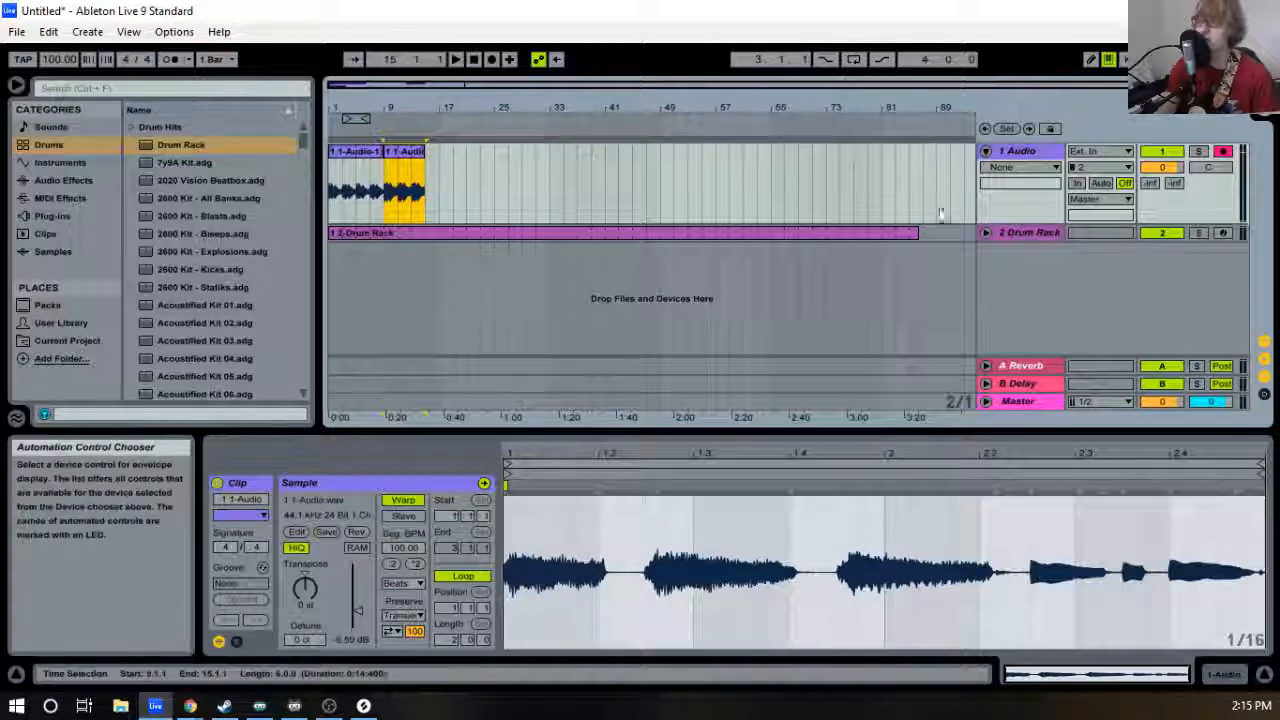
click(965, 232)
drag(963, 232, 1278, 204)
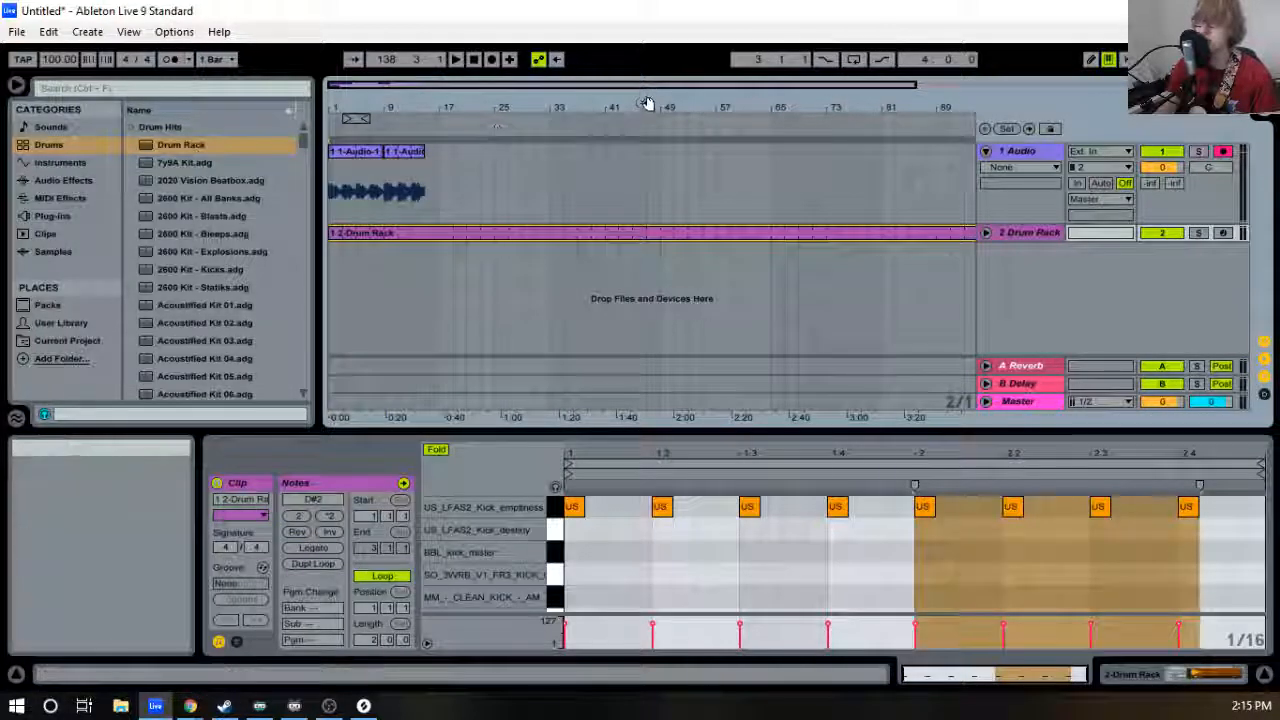
drag(646, 106, 646, 84)
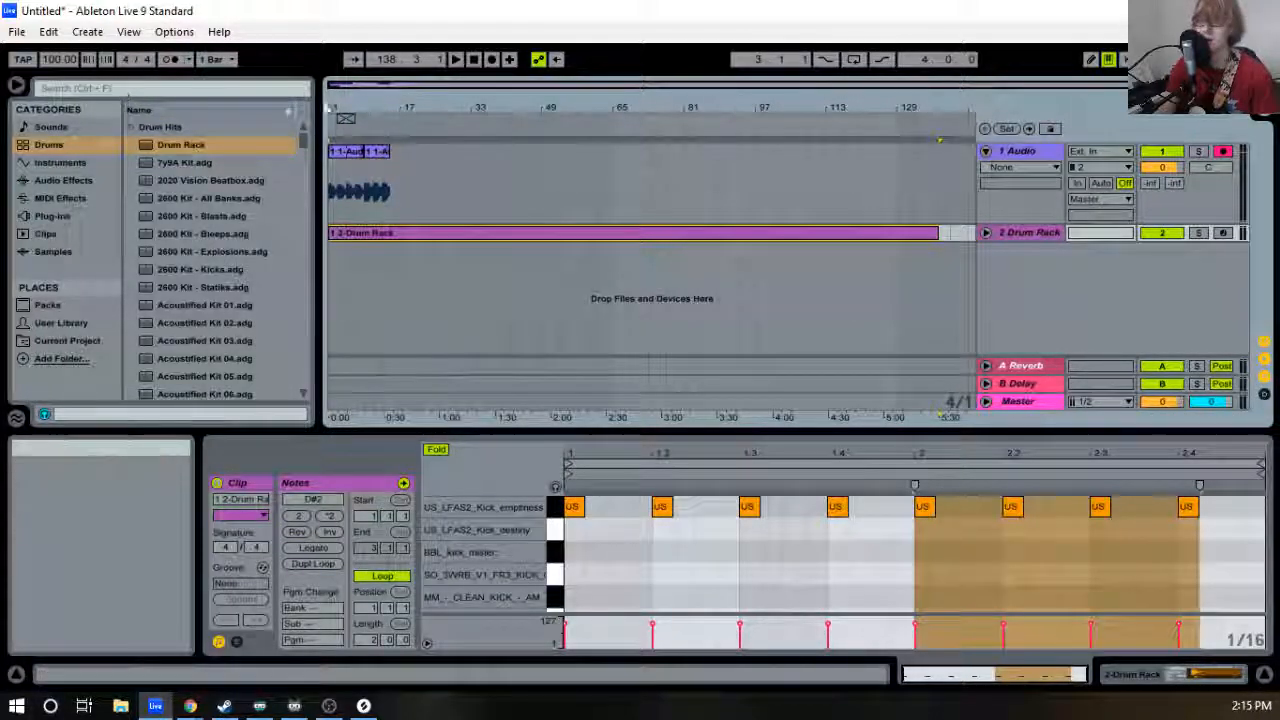
Set the arrangement loop region to run from bar 15 to bar 141.
drag(413, 107, 1277, 118)
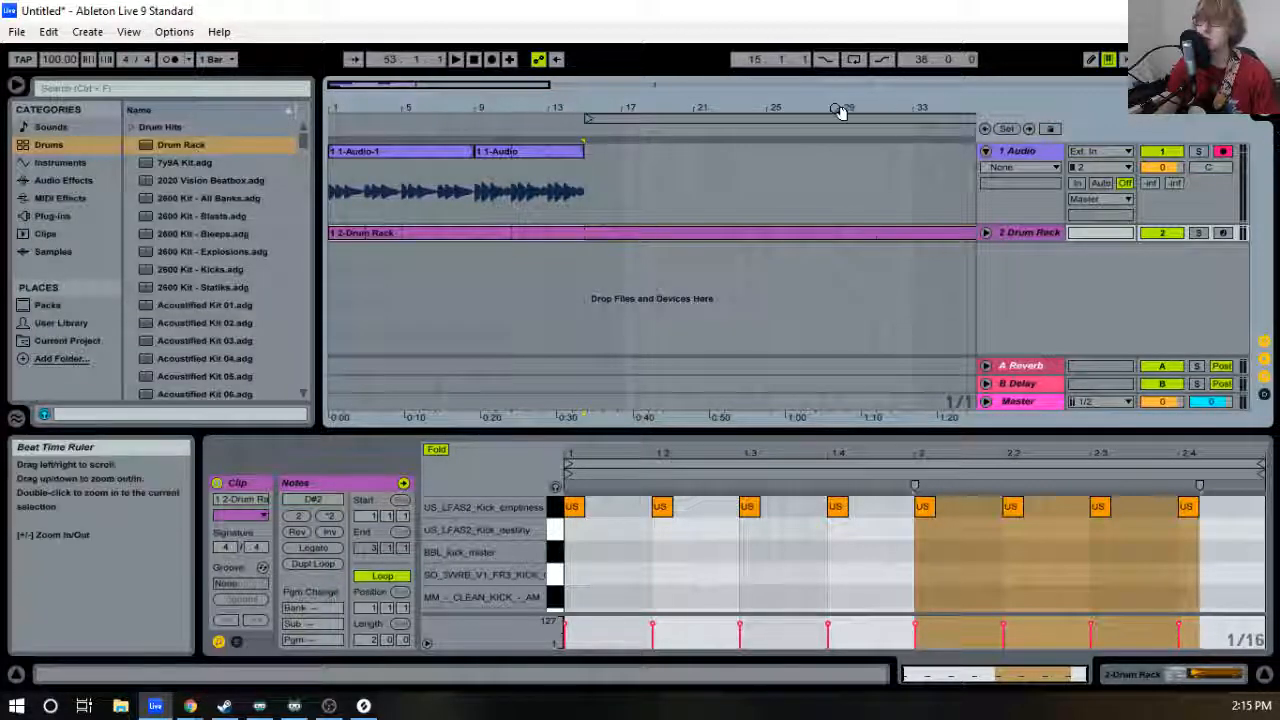
drag(843, 110, 843, 84)
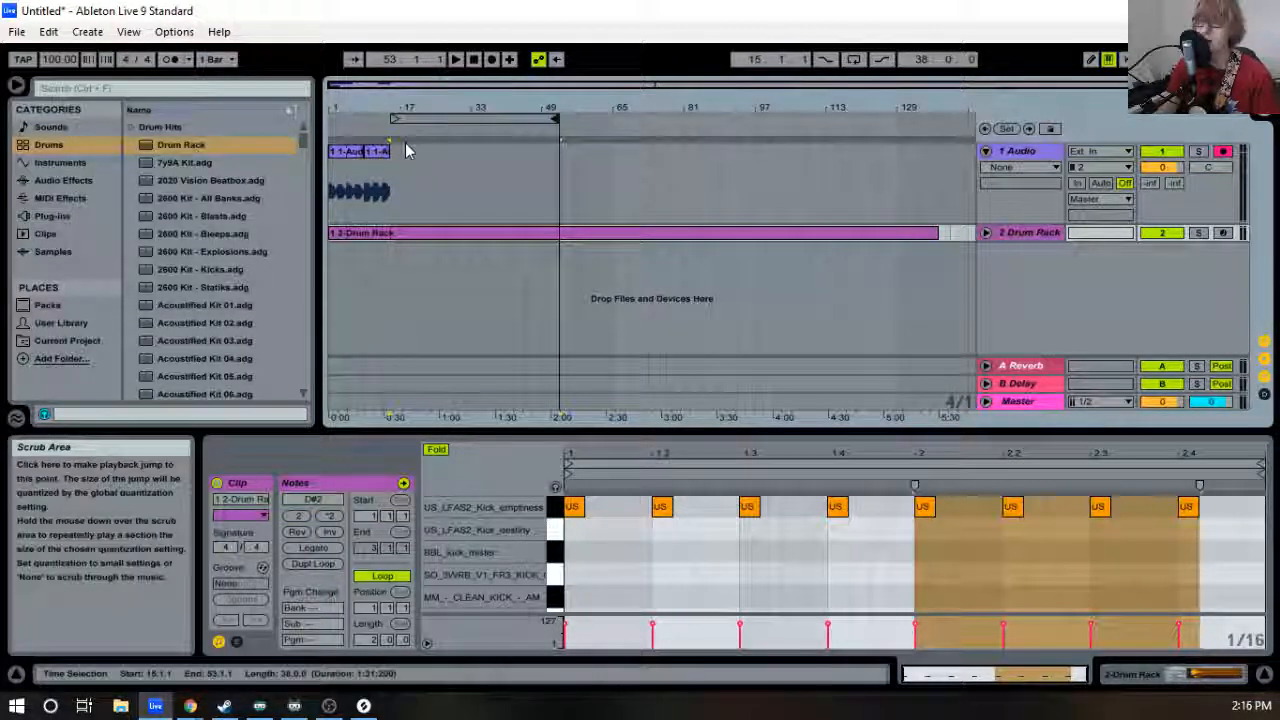
drag(555, 121, 950, 121)
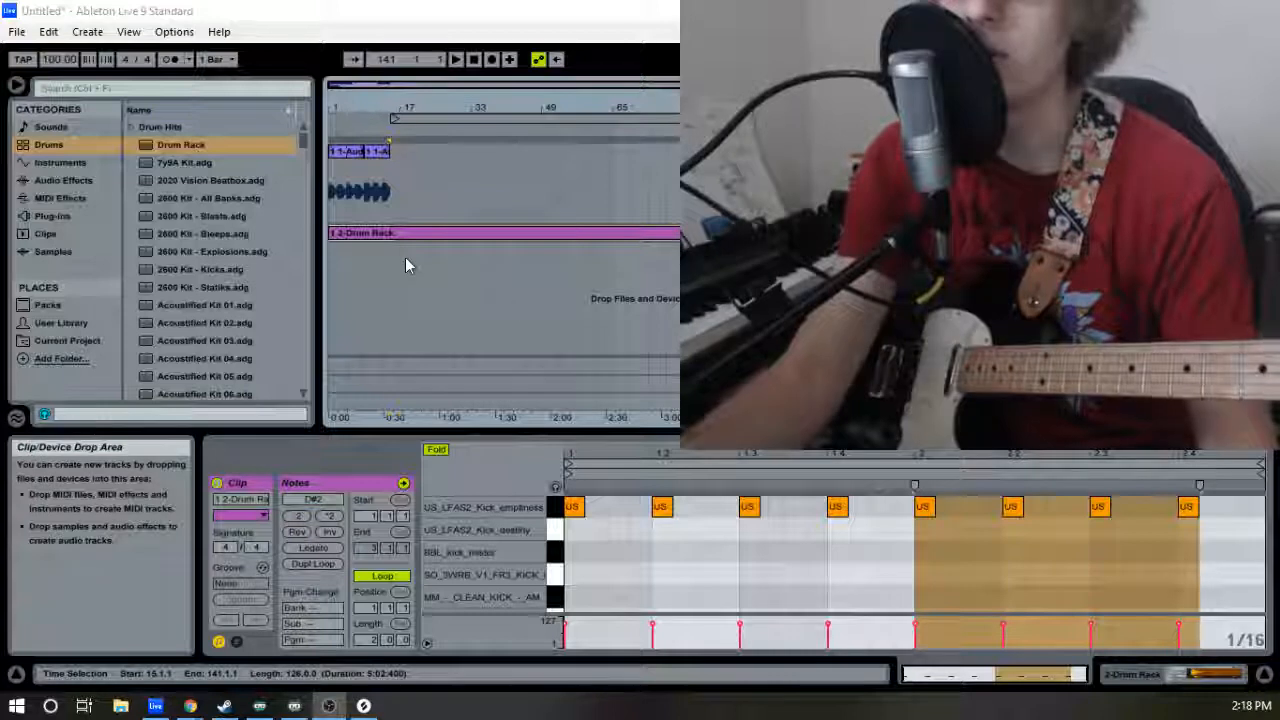
Move the arrangement loop start to about bar 9 and play along with the end of the guitar loop.
click(400, 160)
key(space)
key(space)
drag(428, 118, 400, 118)
key(space)
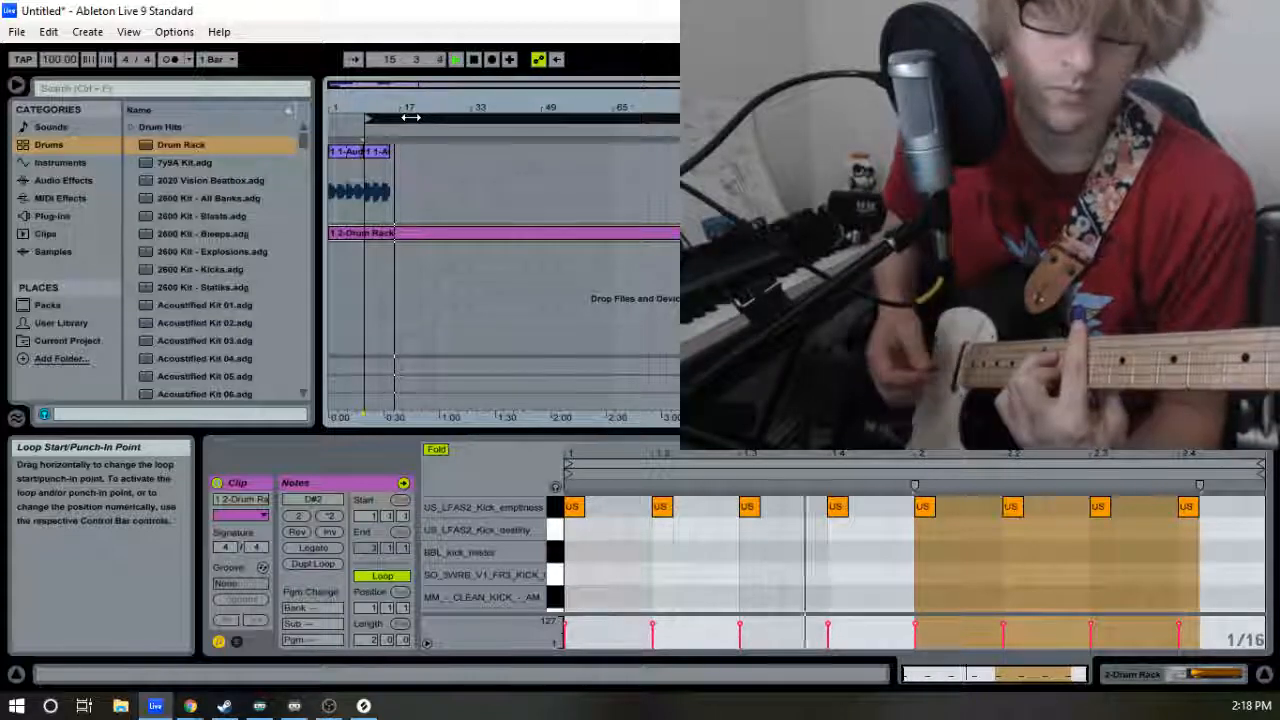
key(space)
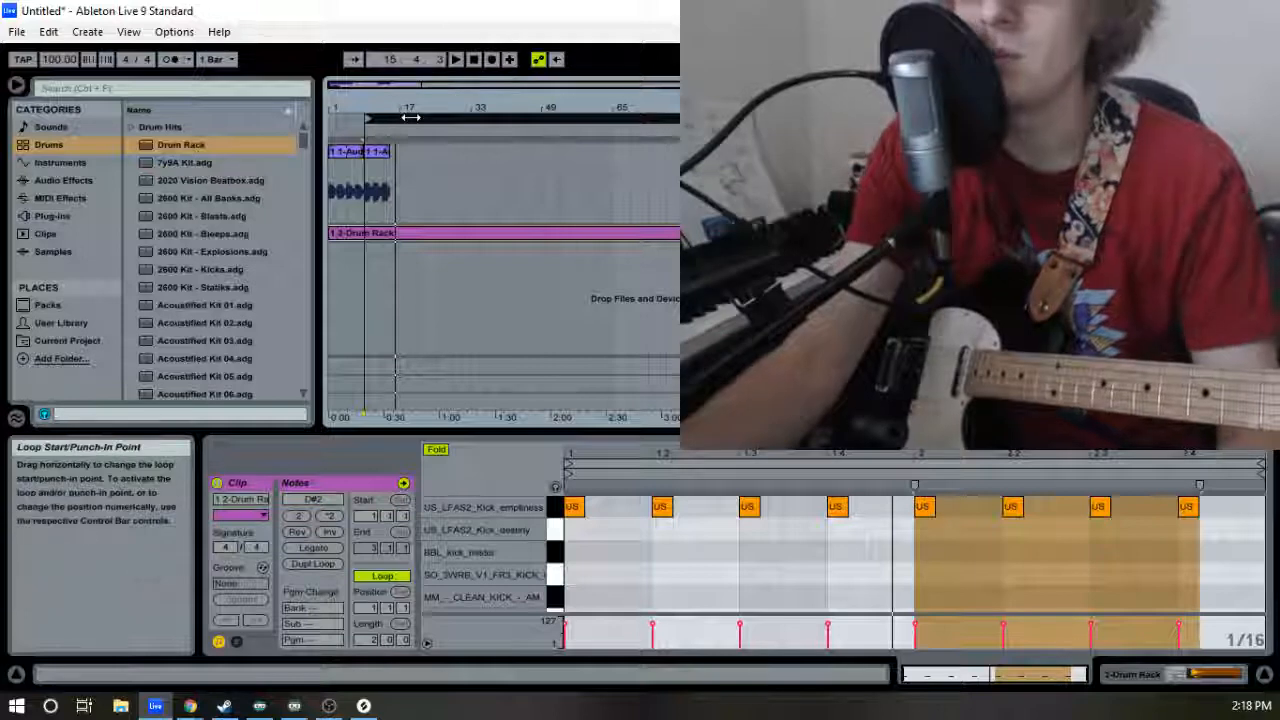
Move the arrangement loop start to bar 17 and record a guitar take from there to about bar 23.
drag(411, 117, 459, 117)
click(491, 60)
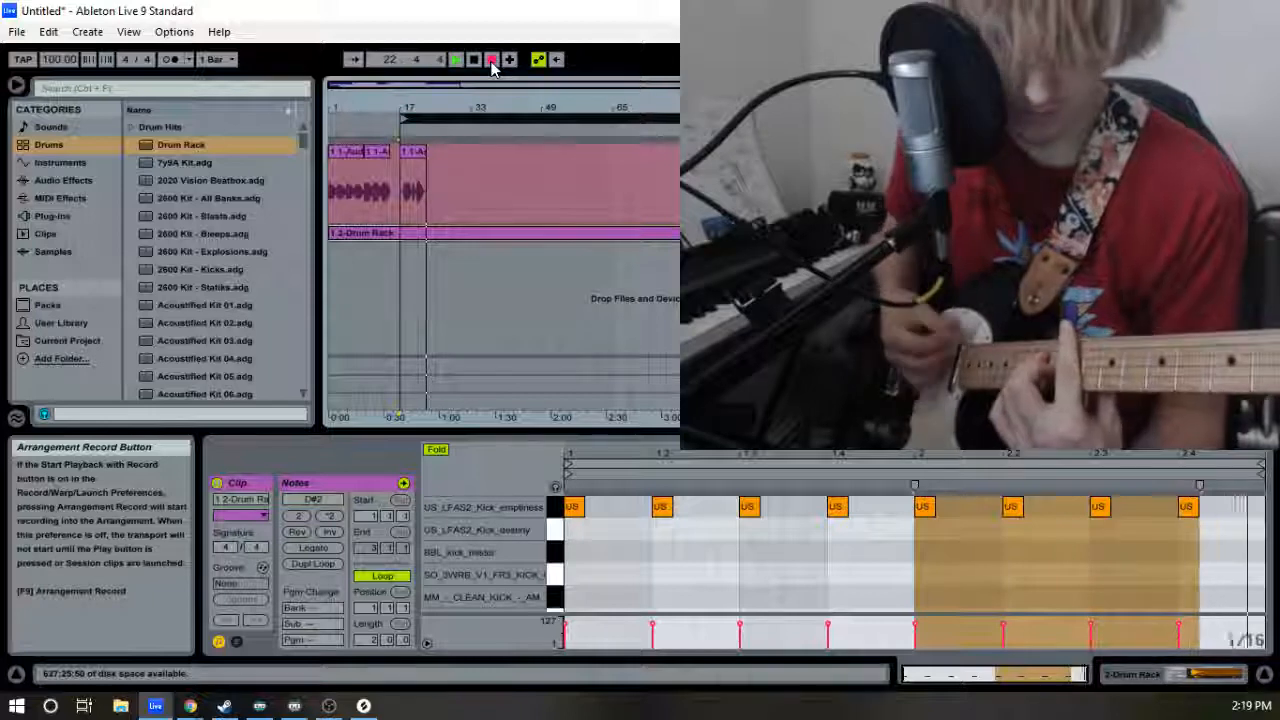
click(492, 60)
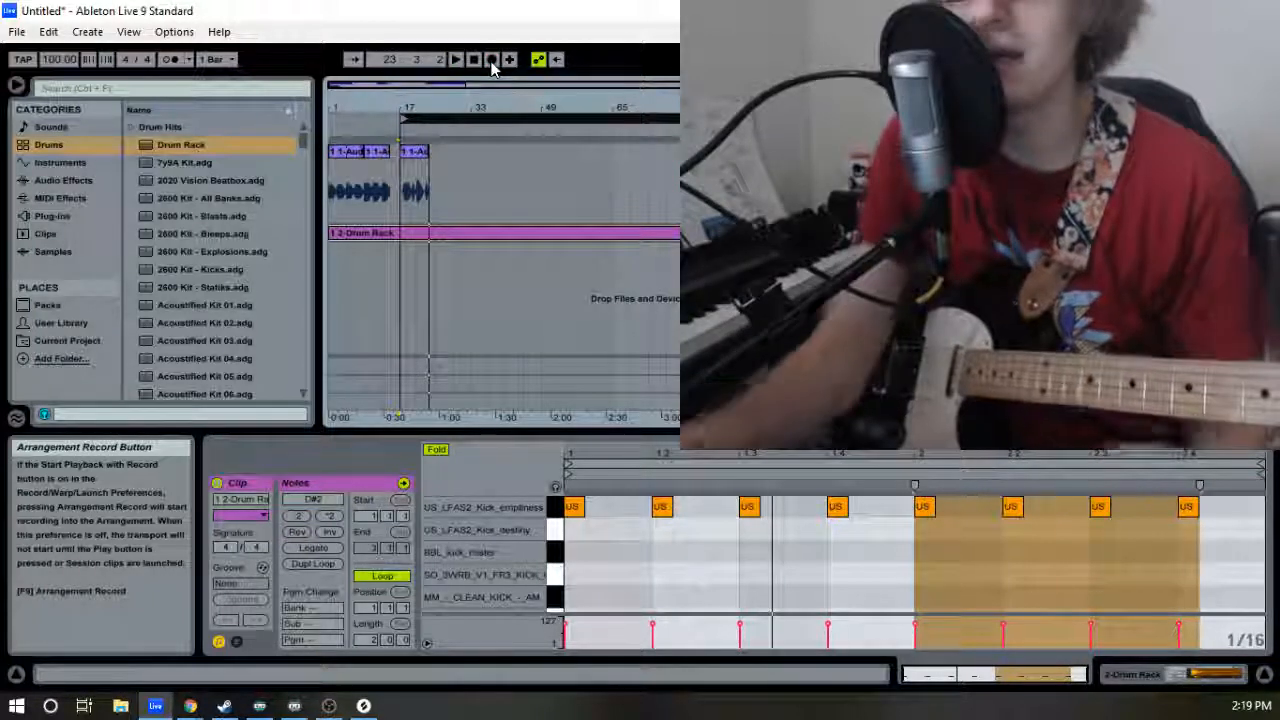
Delete the guitar take at bar 17 and record a new one from there to about bar 29.
click(415, 152)
key(Delete)
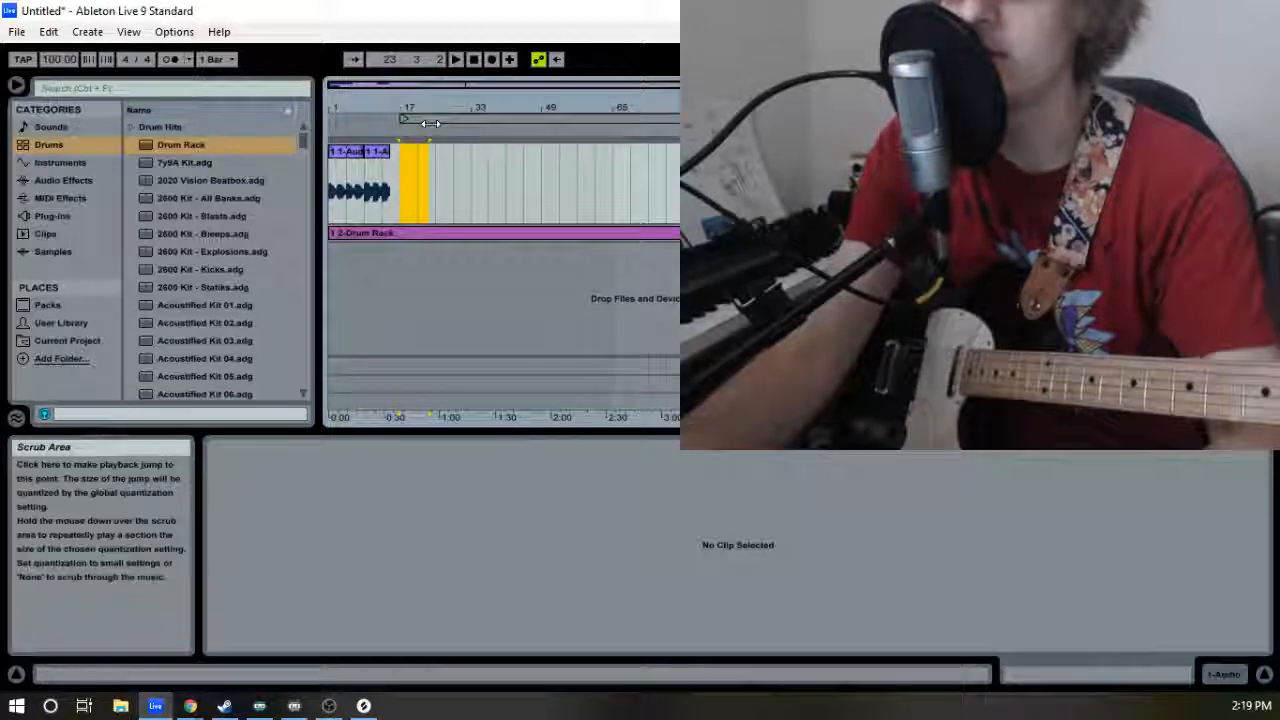
click(434, 120)
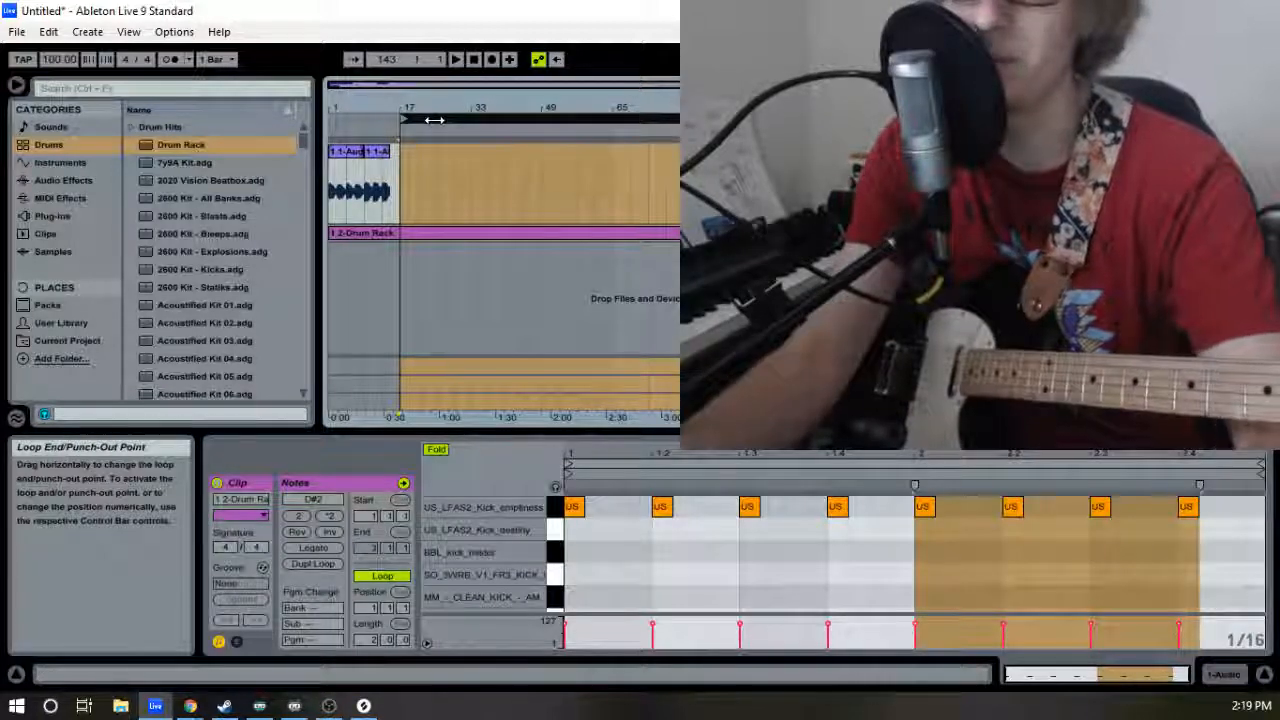
key(F9)
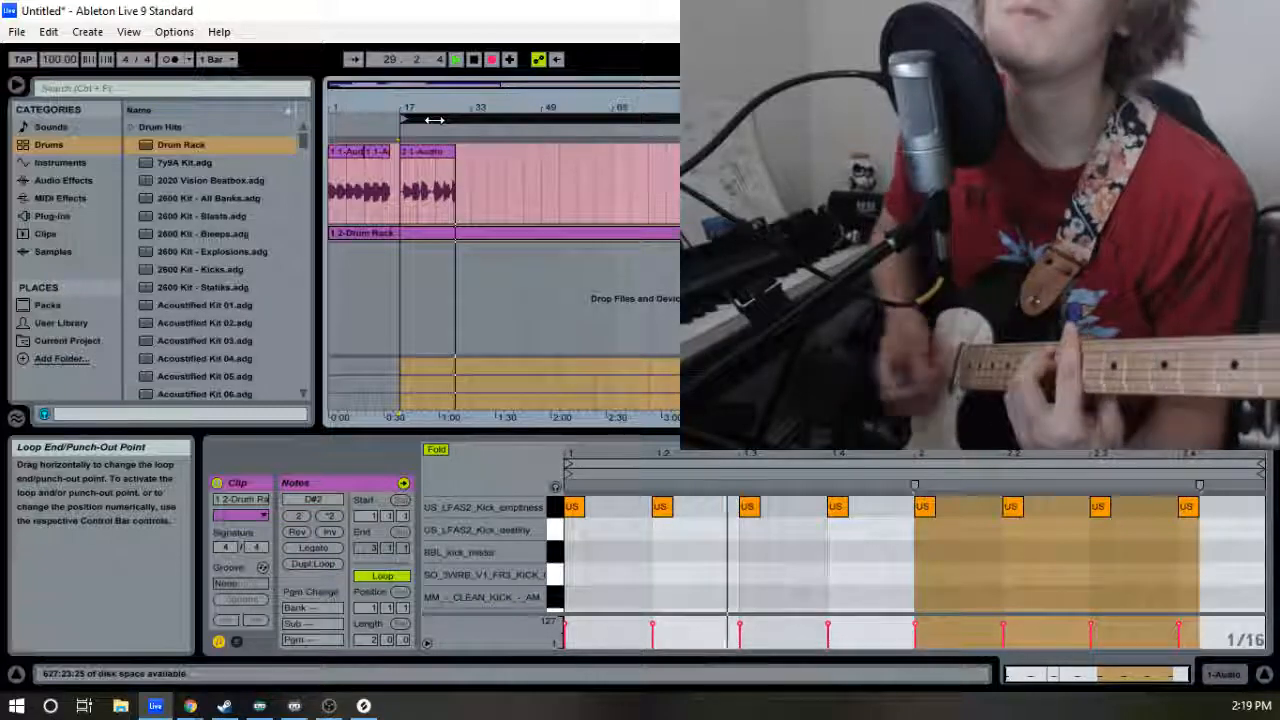
key(space)
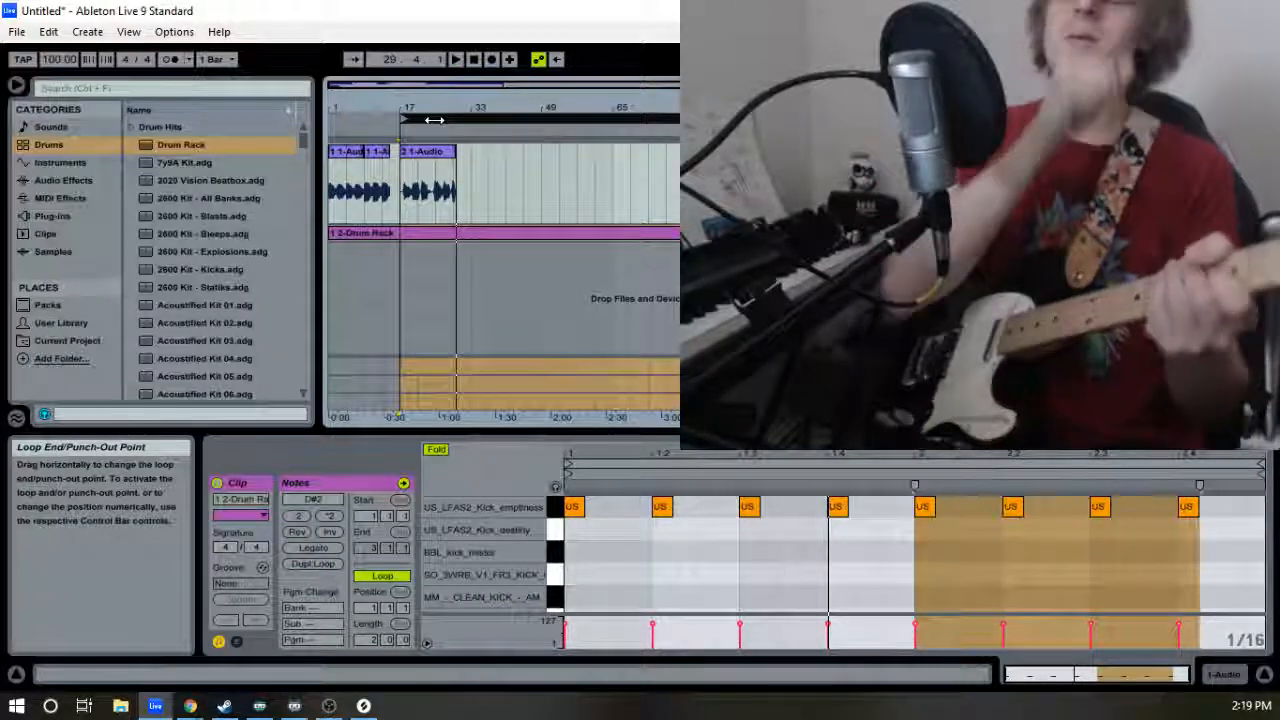
Record a fresh guitar take over the previous one, from bar 17 to about bar 61.
key(F9)
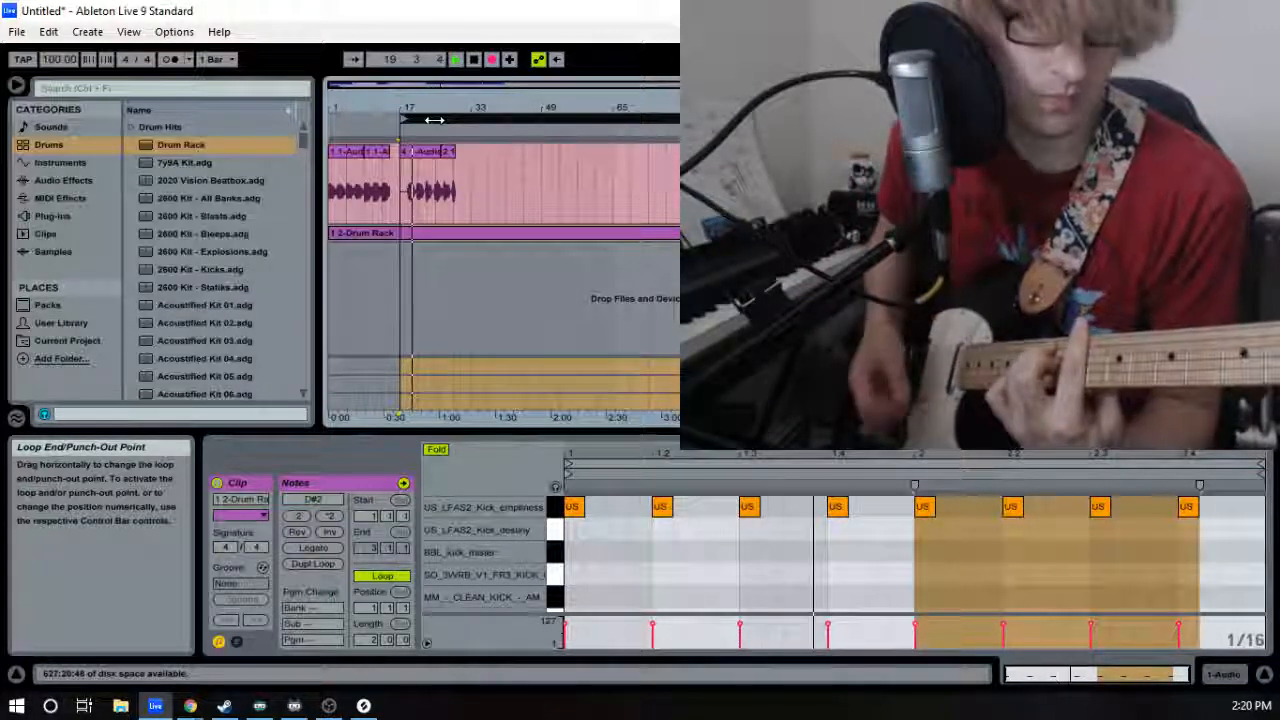
key(space)
key(space)
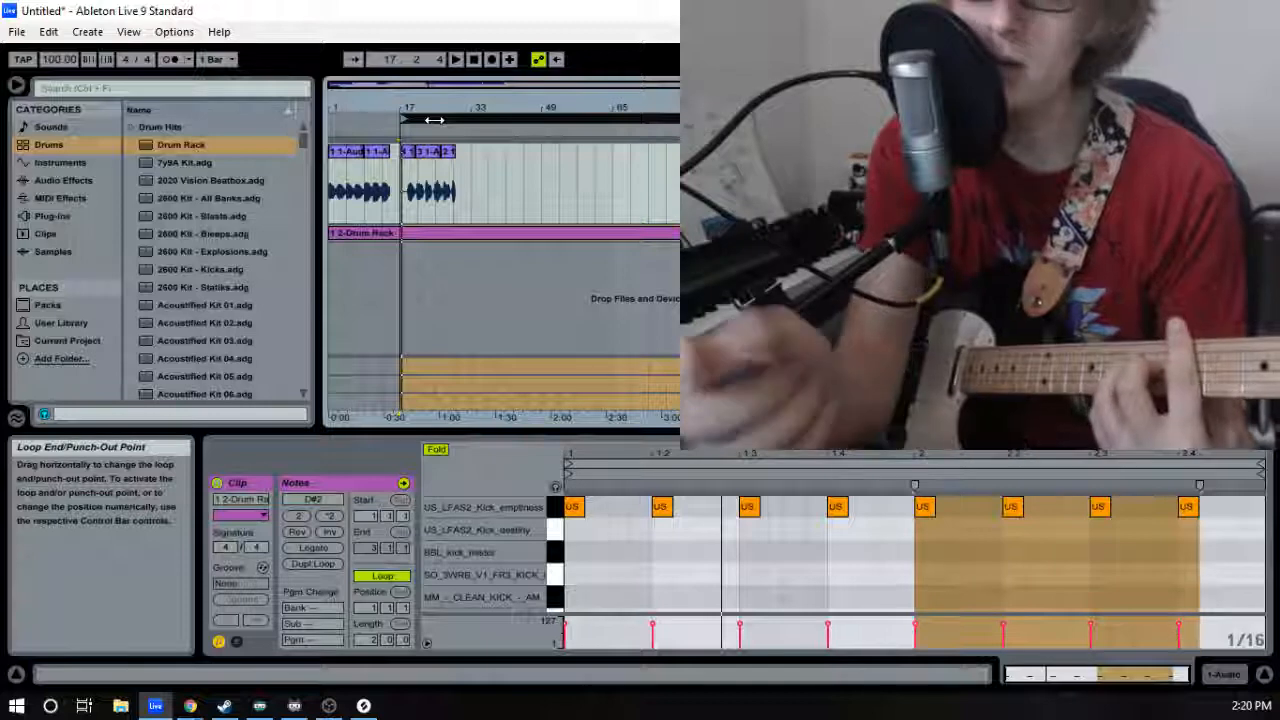
key(F9)
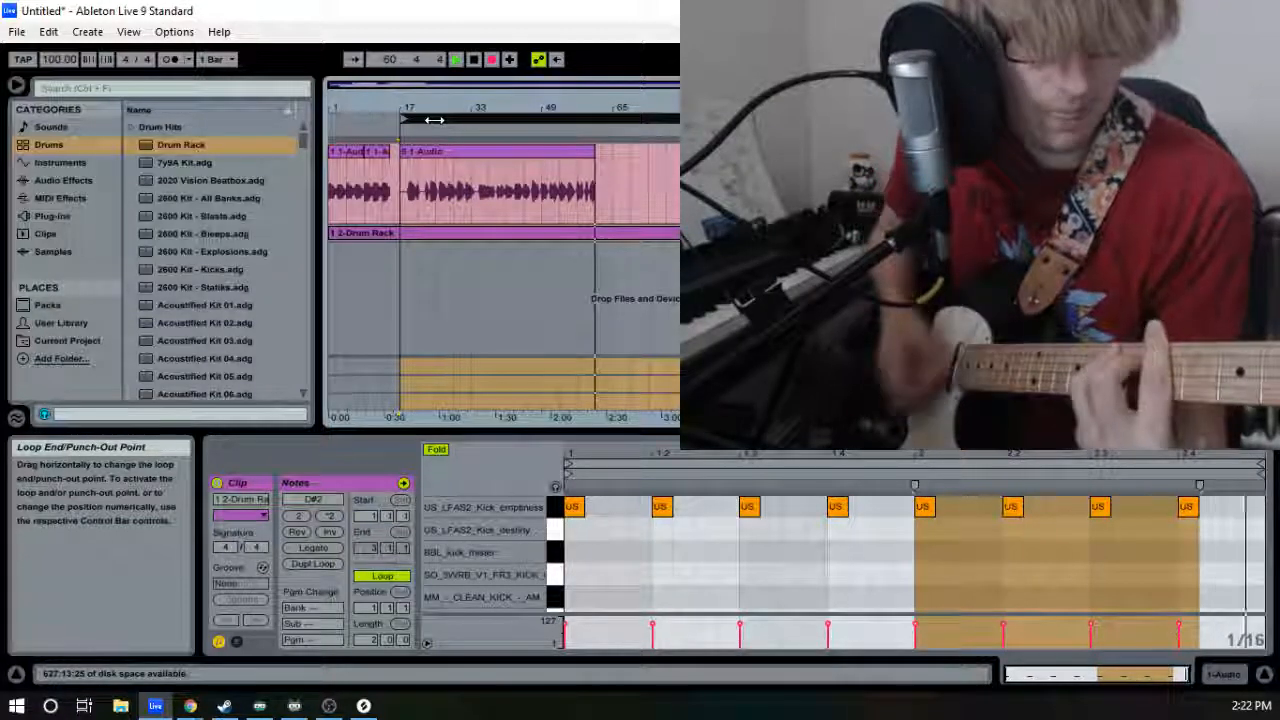
key(space)
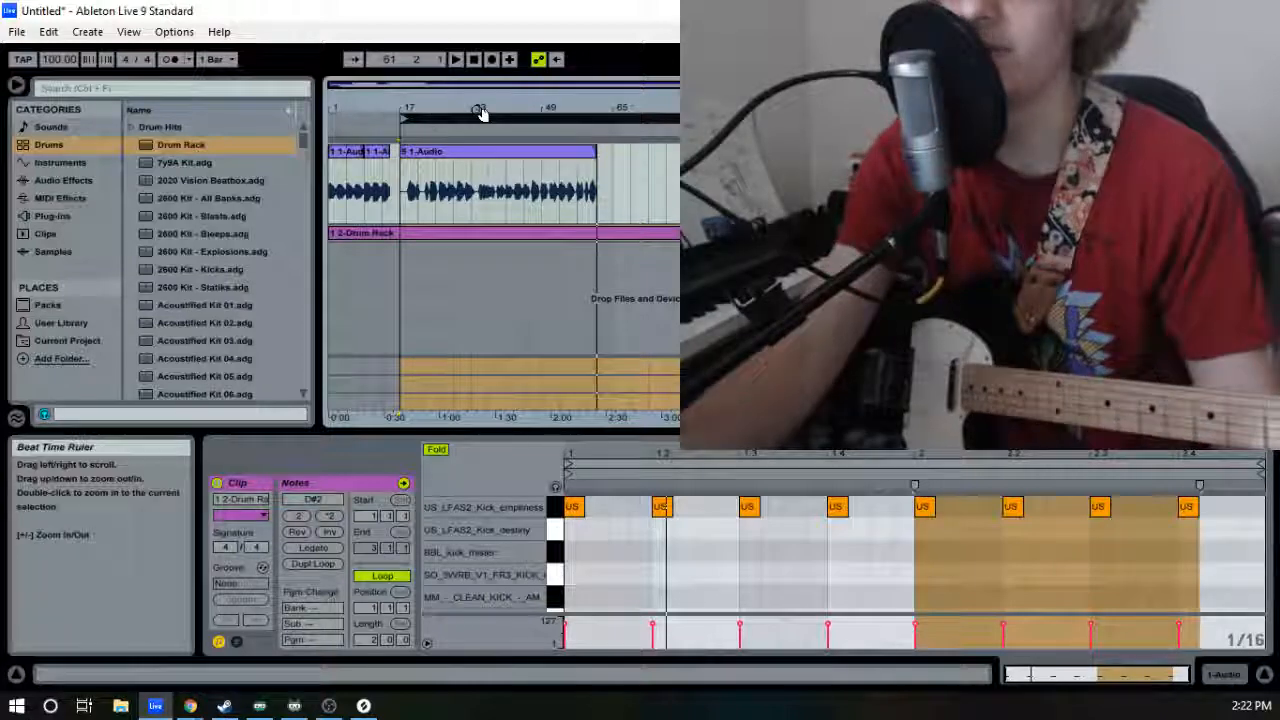
Trim the start of the newly recorded guitar clip to bar 19 and play it.
drag(480, 113, 425, 150)
click(407, 190)
drag(474, 109, 474, 152)
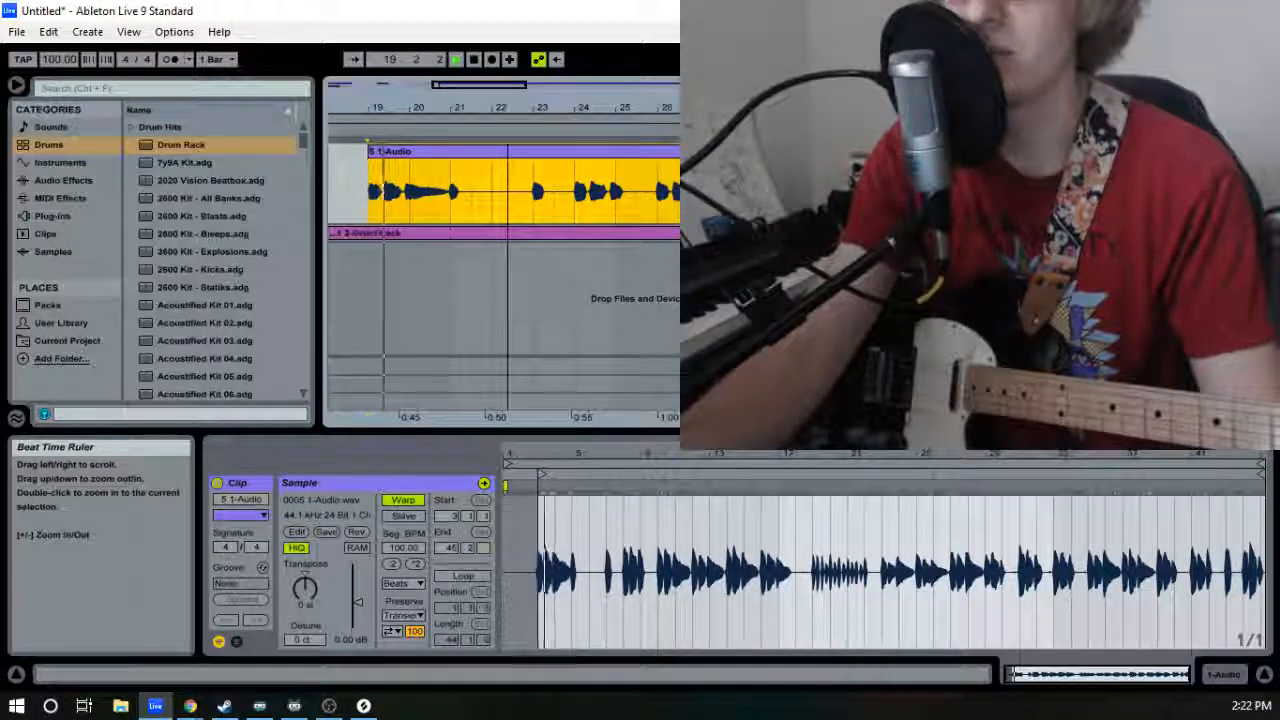
Listen to the new guitar take from bar 19, skipping ahead to about bar 31, to review its phrases.
drag(510, 107, 511, 103)
key(space)
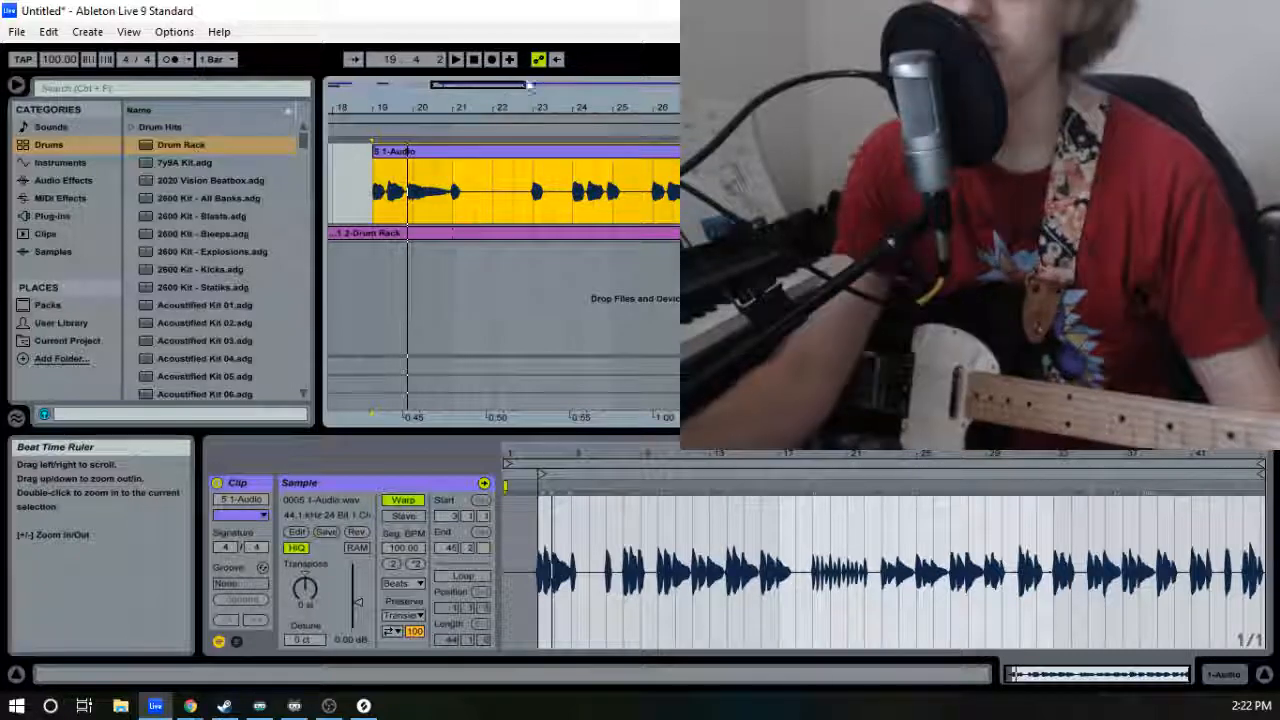
key(space)
drag(451, 106, 482, 143)
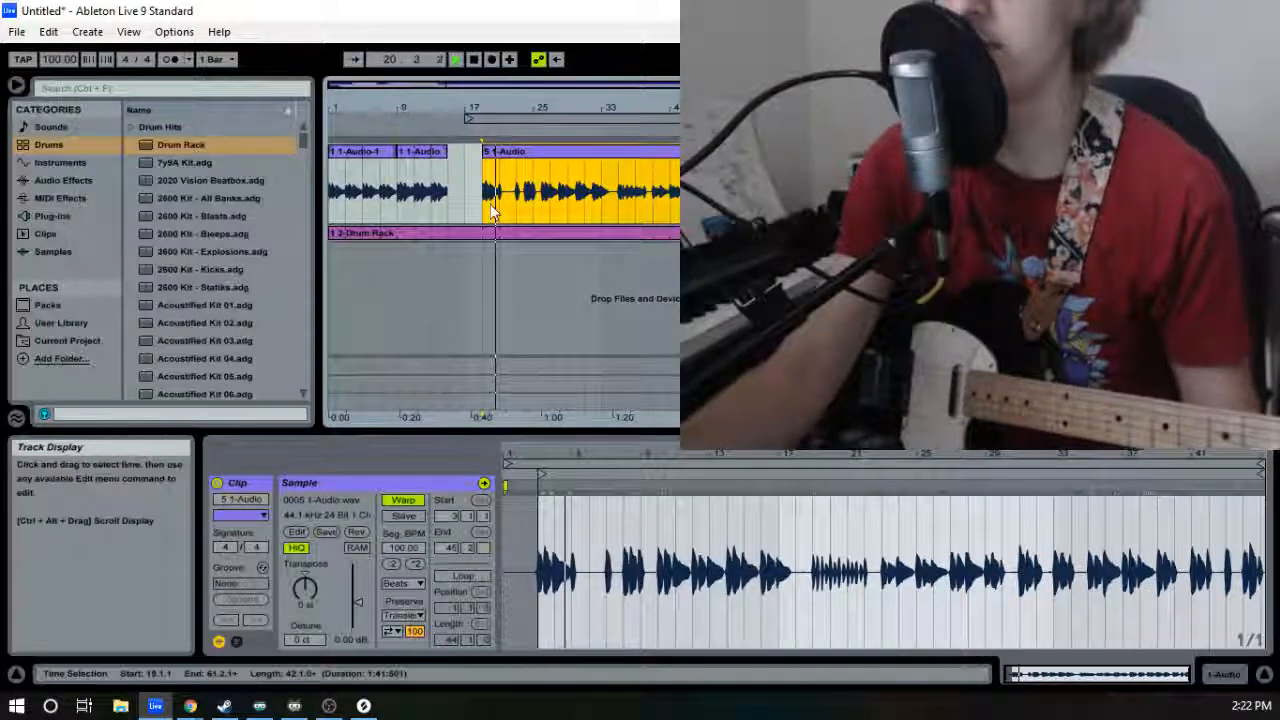
drag(500, 108, 577, 115)
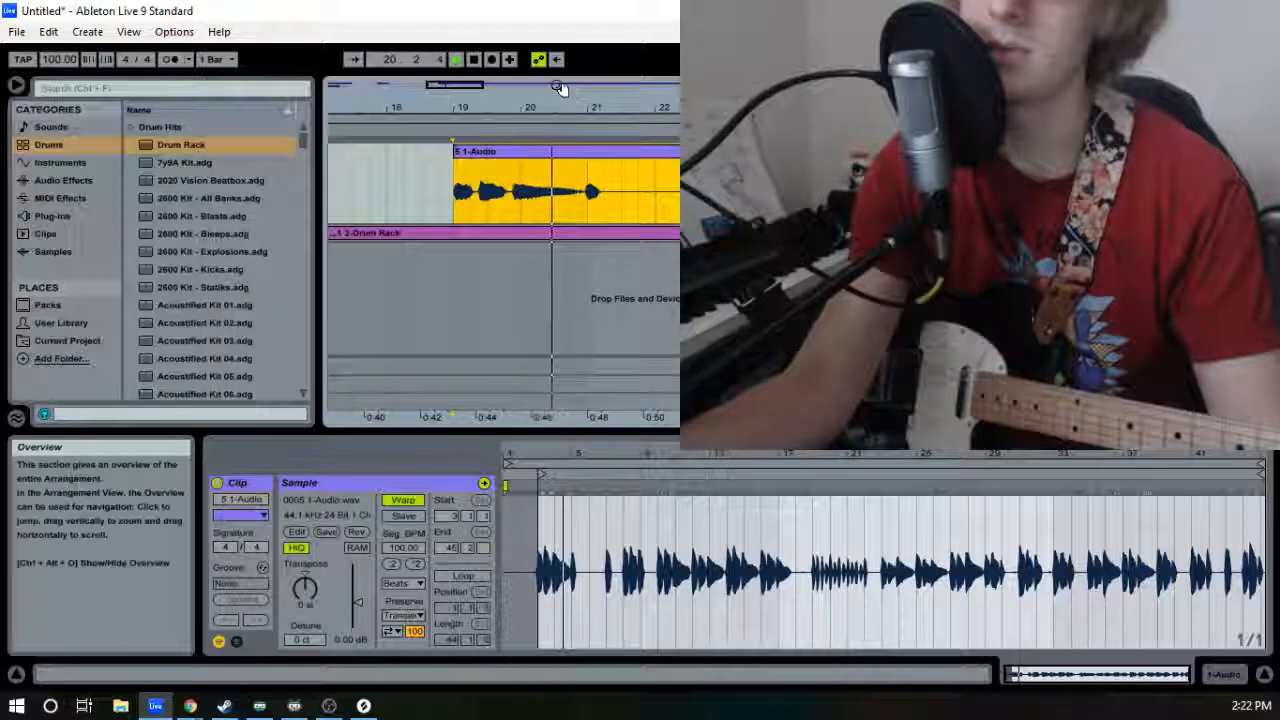
drag(614, 108, 528, 82)
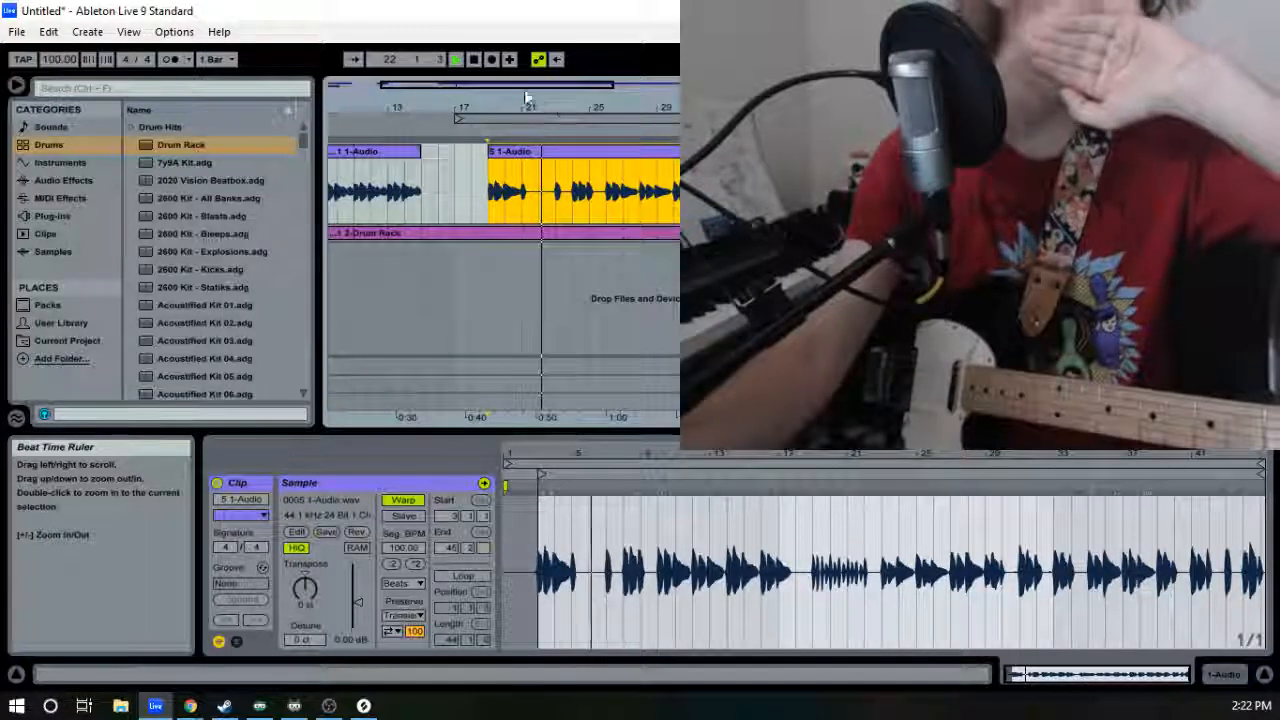
click(700, 131)
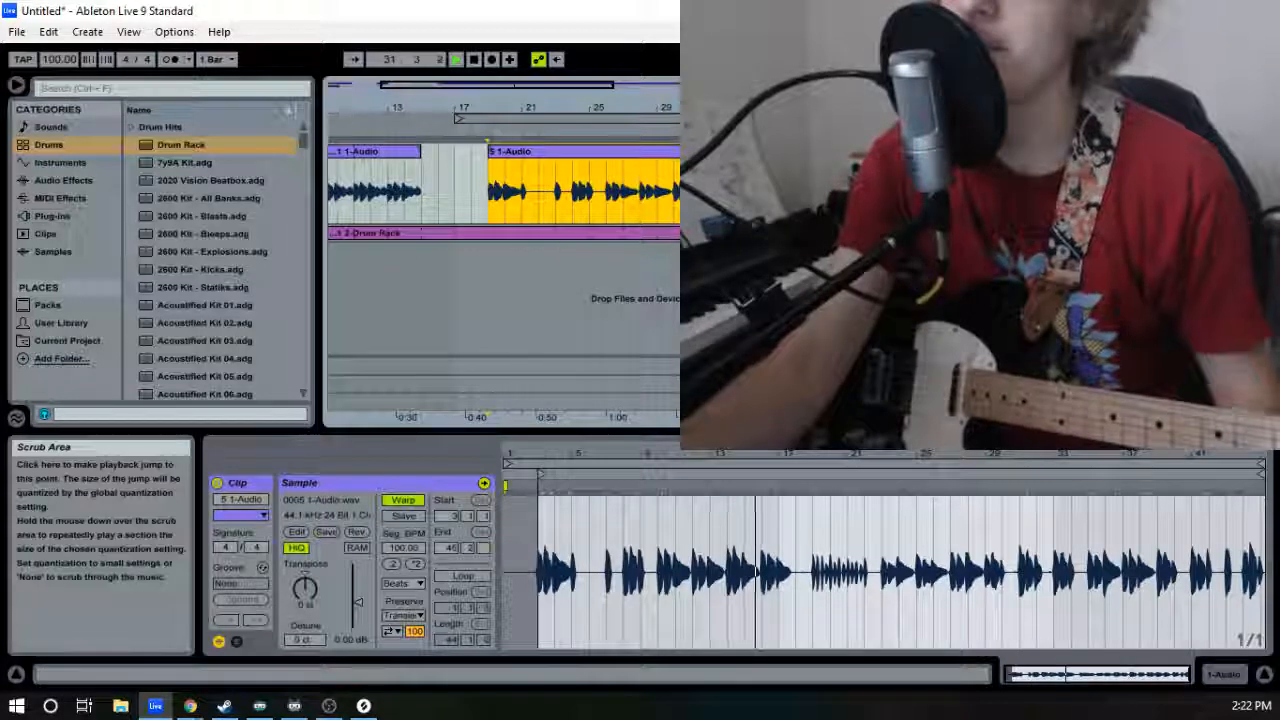
Replay the guitar take around bar 31 and again from bar 19 to pick out a usable phrase.
drag(708, 107, 708, 138)
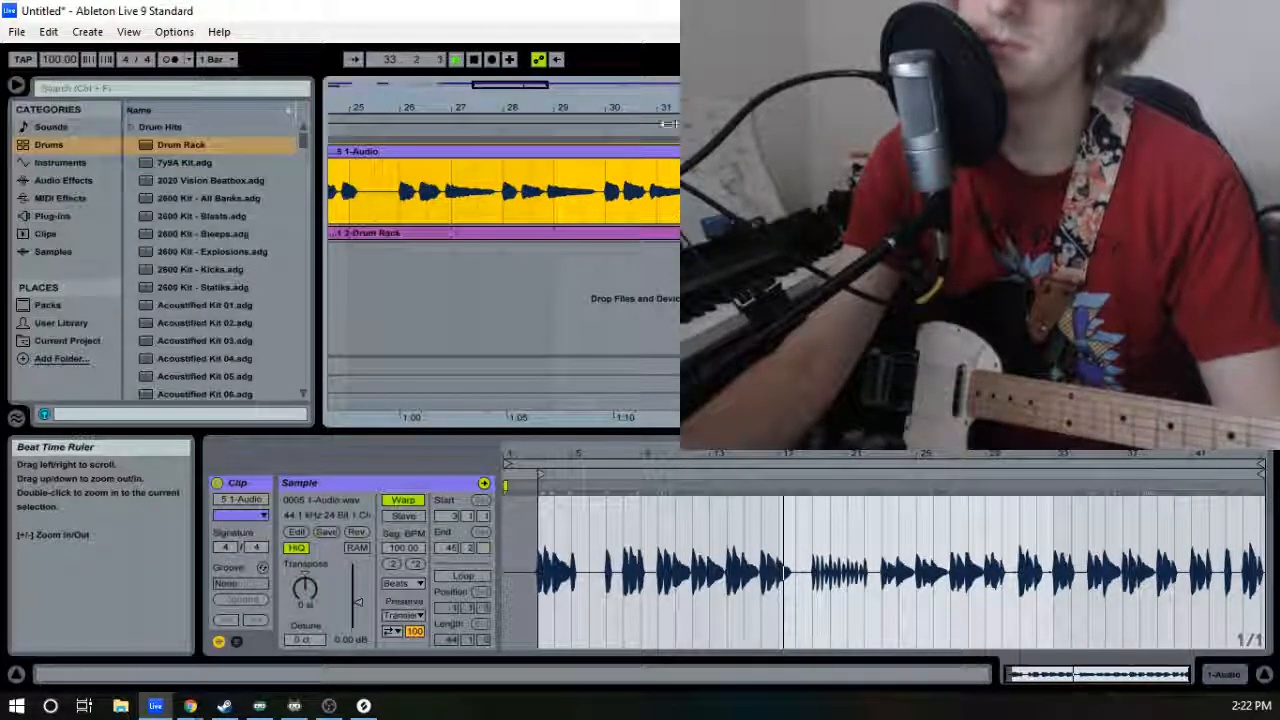
click(590, 128)
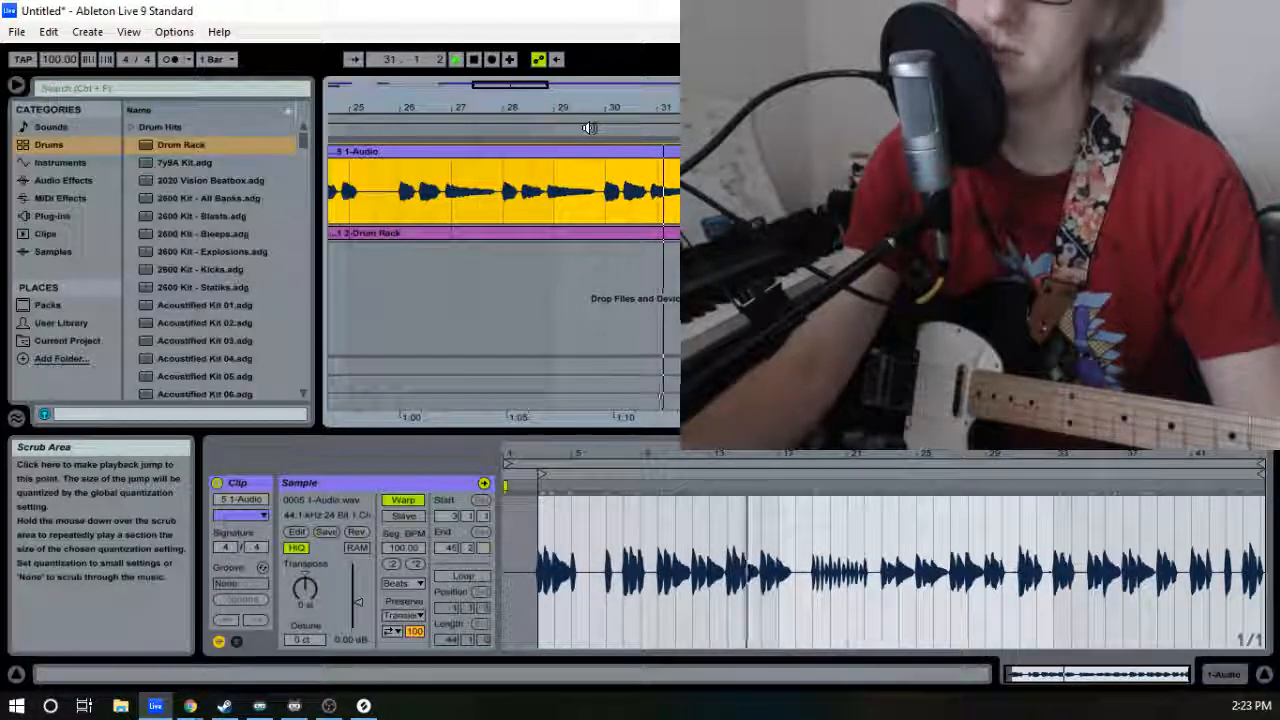
click(491, 126)
drag(491, 107, 643, 60)
key(space)
key(space)
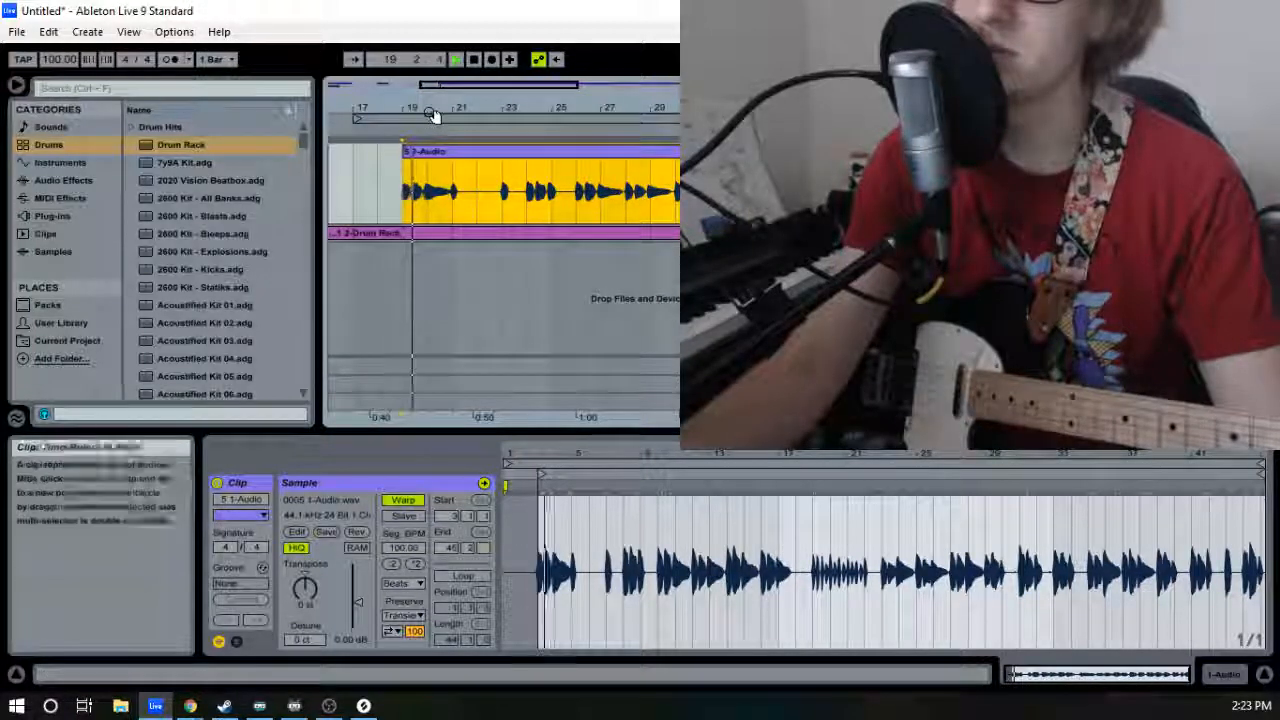
Delete the section from 21.1.1 to 22.1.3 of the guitar take to isolate the two-bar phrase at bar 19.
drag(430, 108, 436, 182)
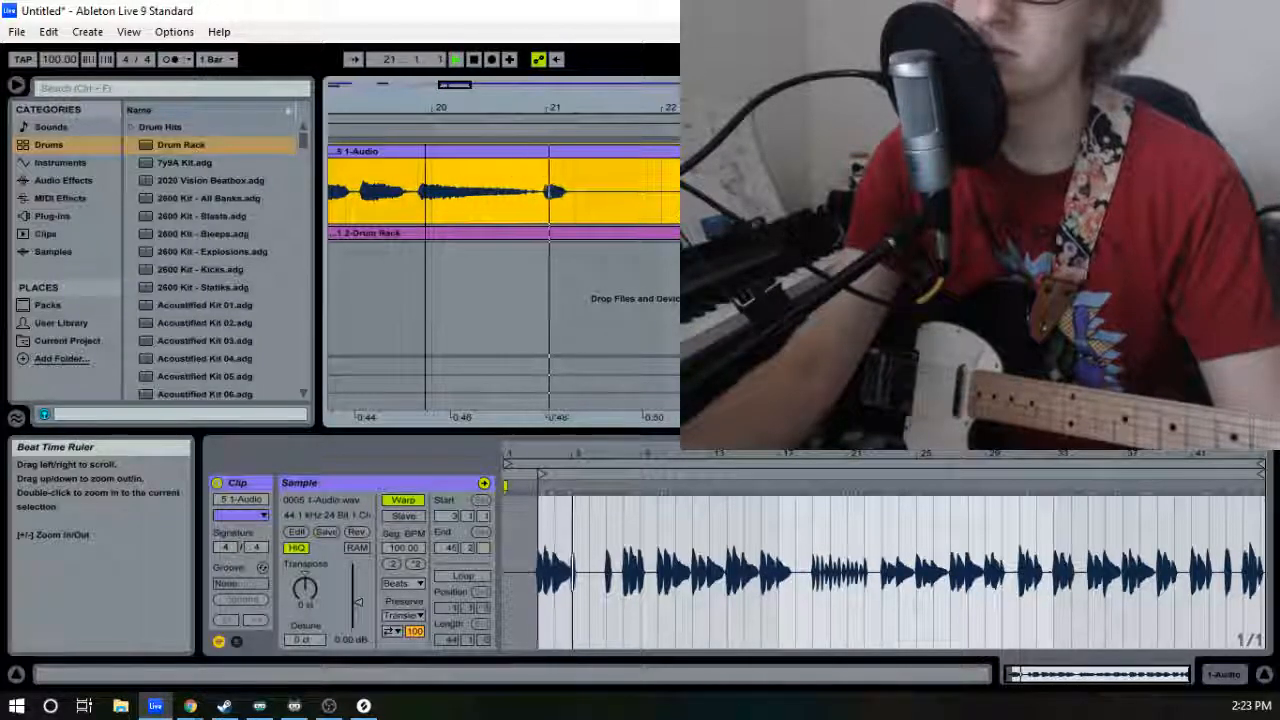
key(space)
drag(548, 218, 676, 206)
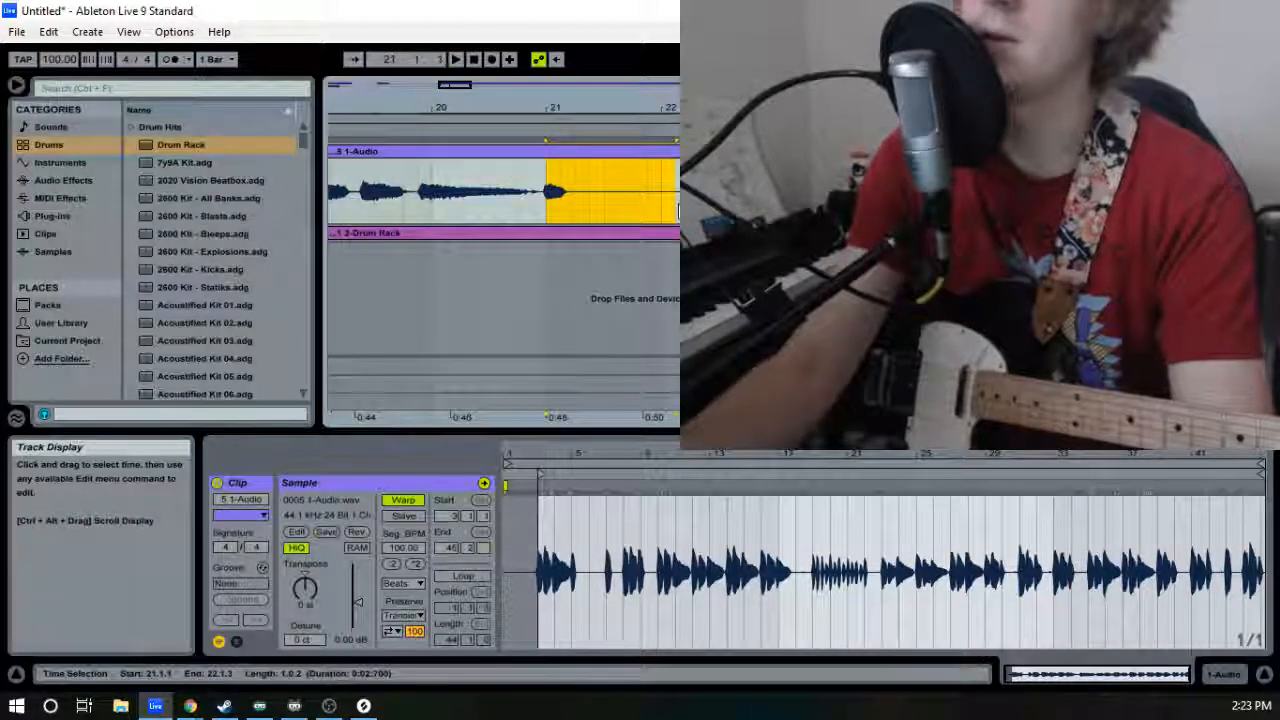
key(Delete)
Move the isolated two-bar guitar phrase to bar 15, directly after the preceding clip, and play it.
drag(592, 112, 735, 76)
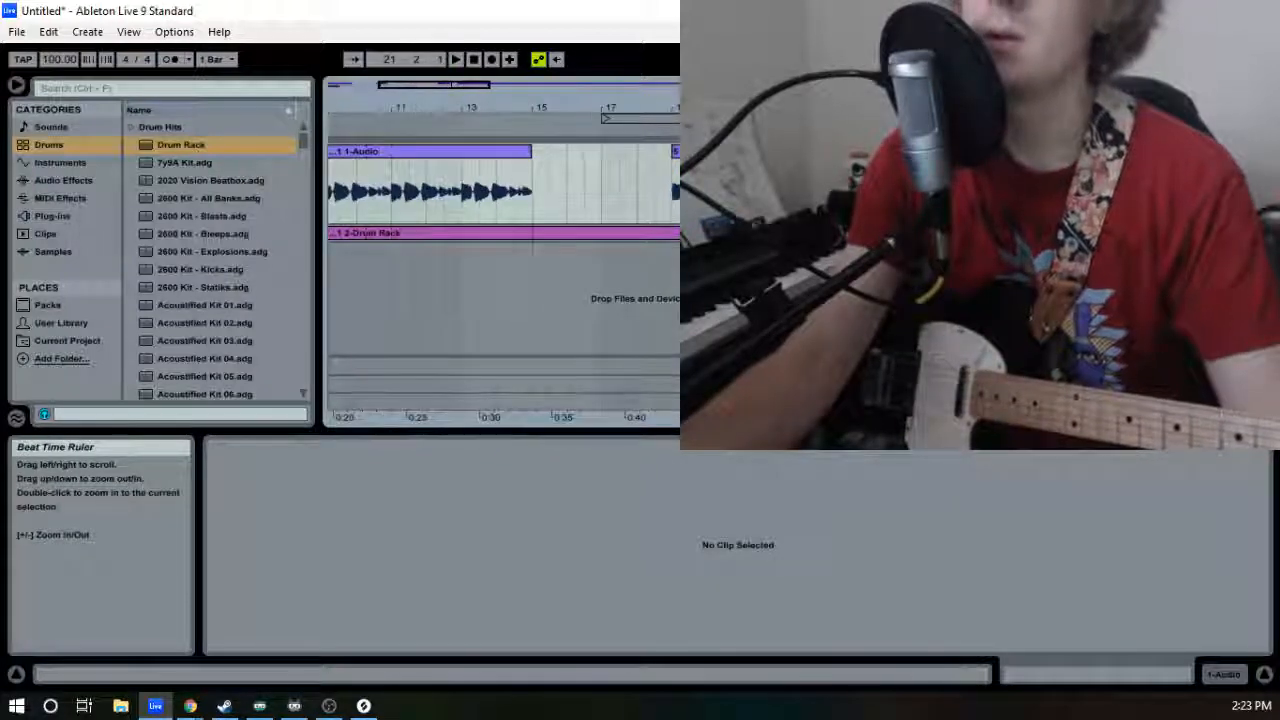
drag(702, 158, 562, 162)
key(space)
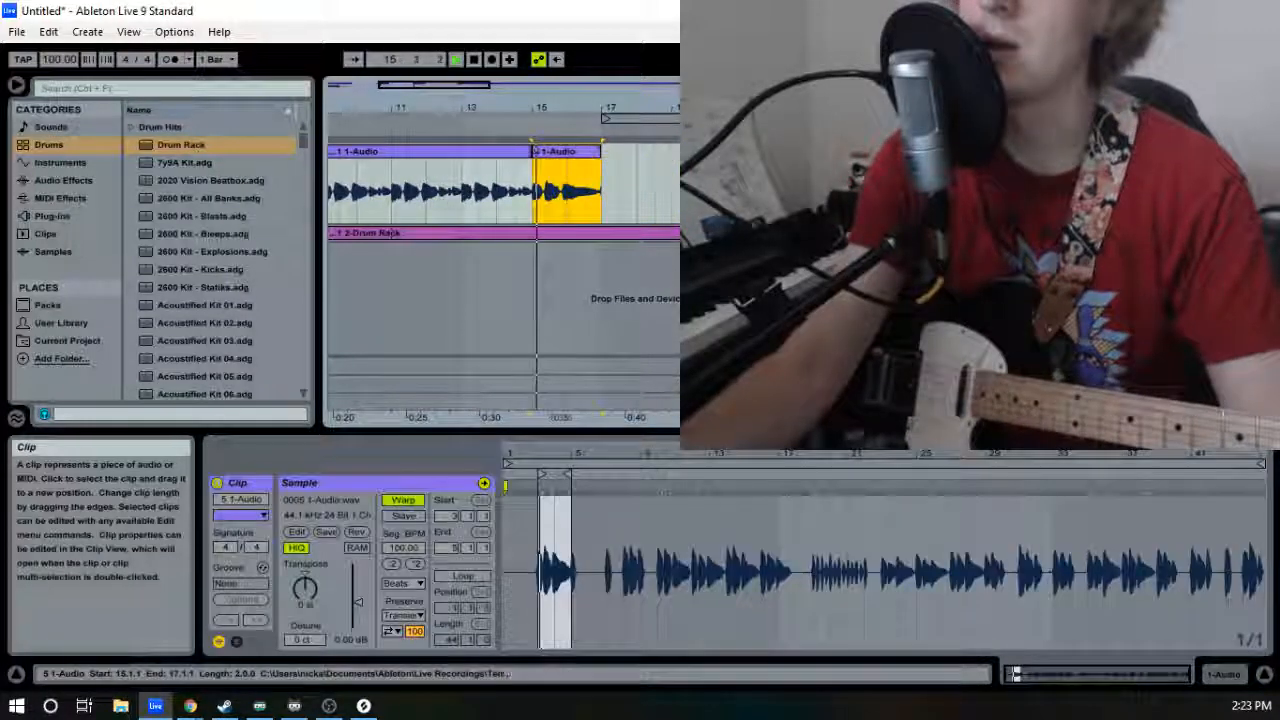
drag(562, 108, 562, 138)
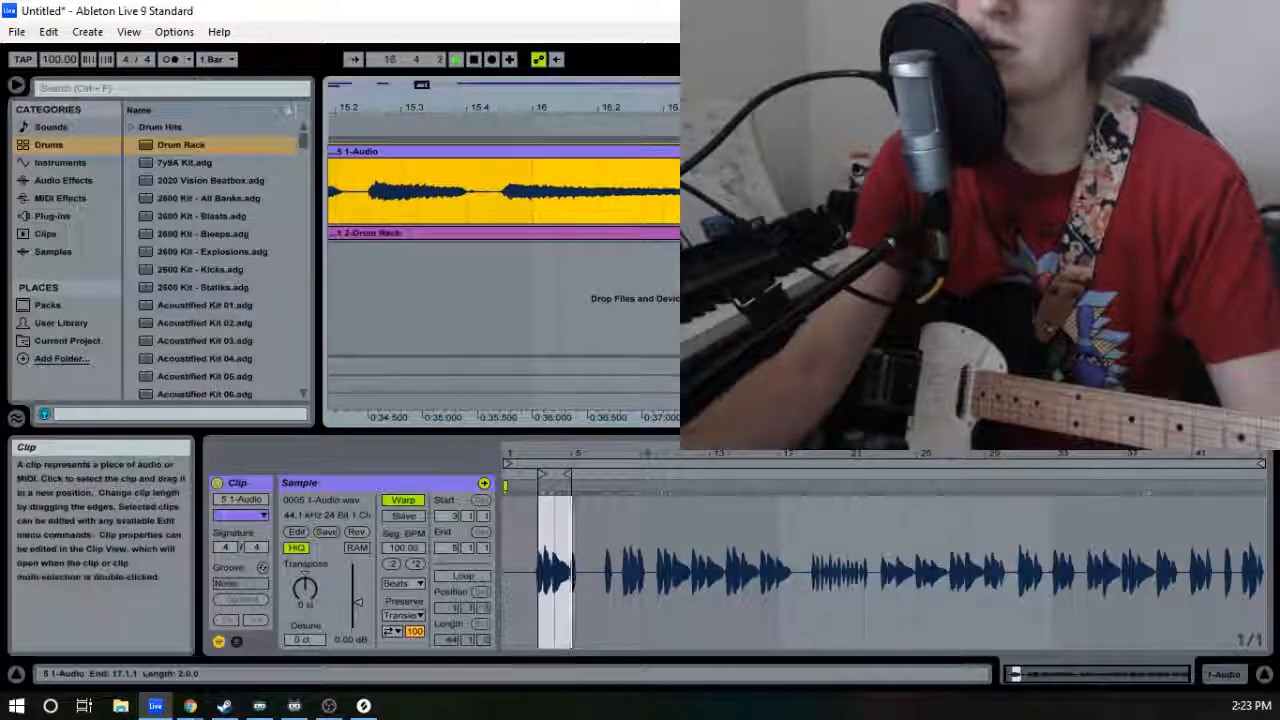
key(space)
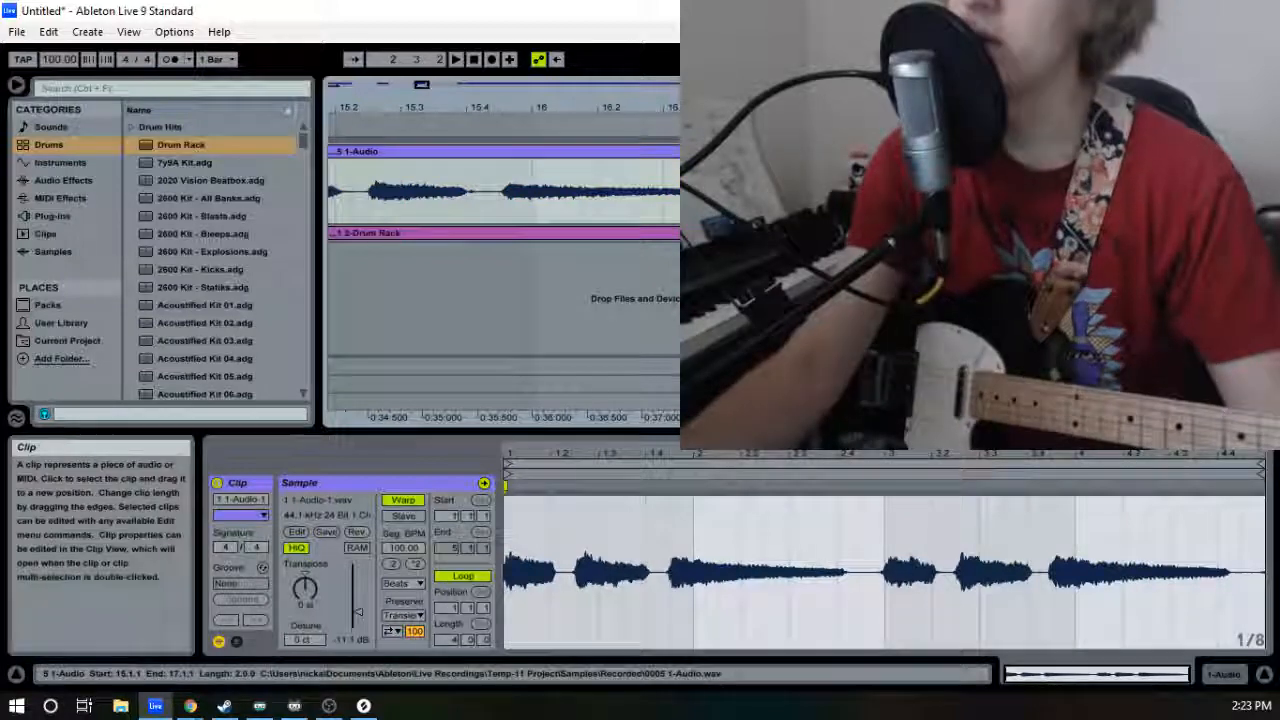
Try a copy of the two-bar phrase at bar 17, play it, and delete the copy.
click(800, 152)
click(804, 190)
drag(806, 107, 806, 125)
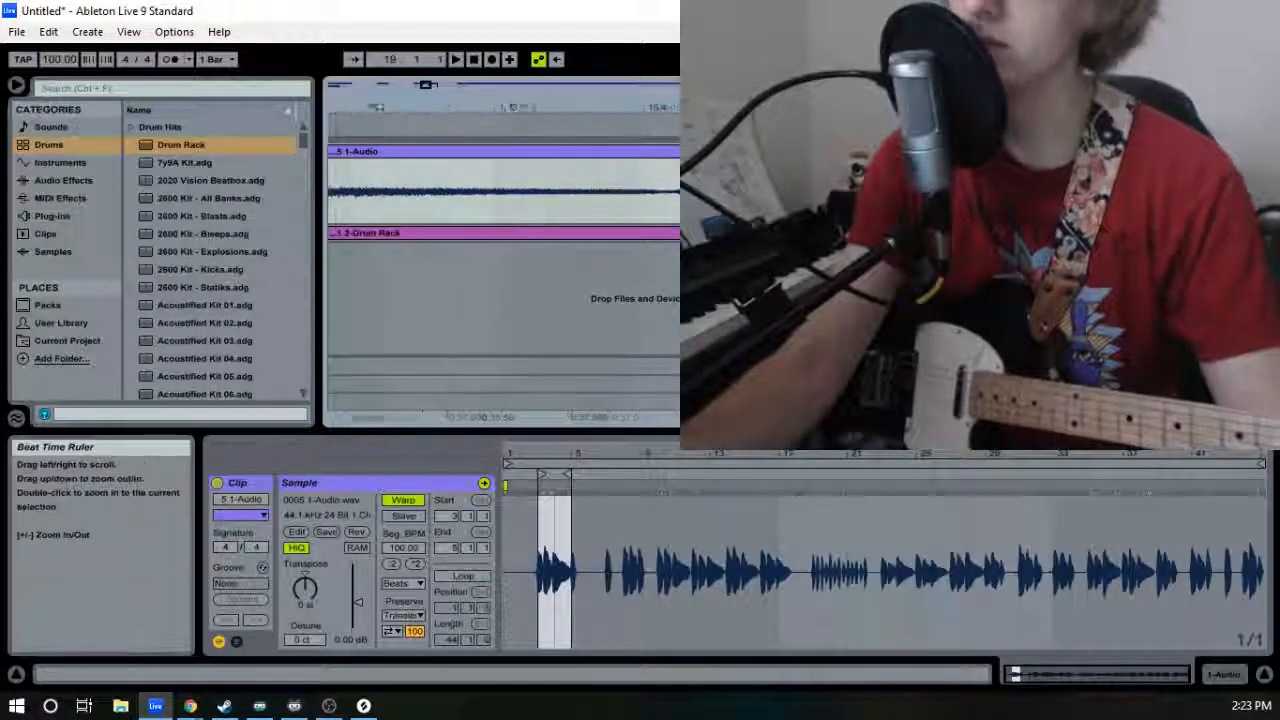
key(space)
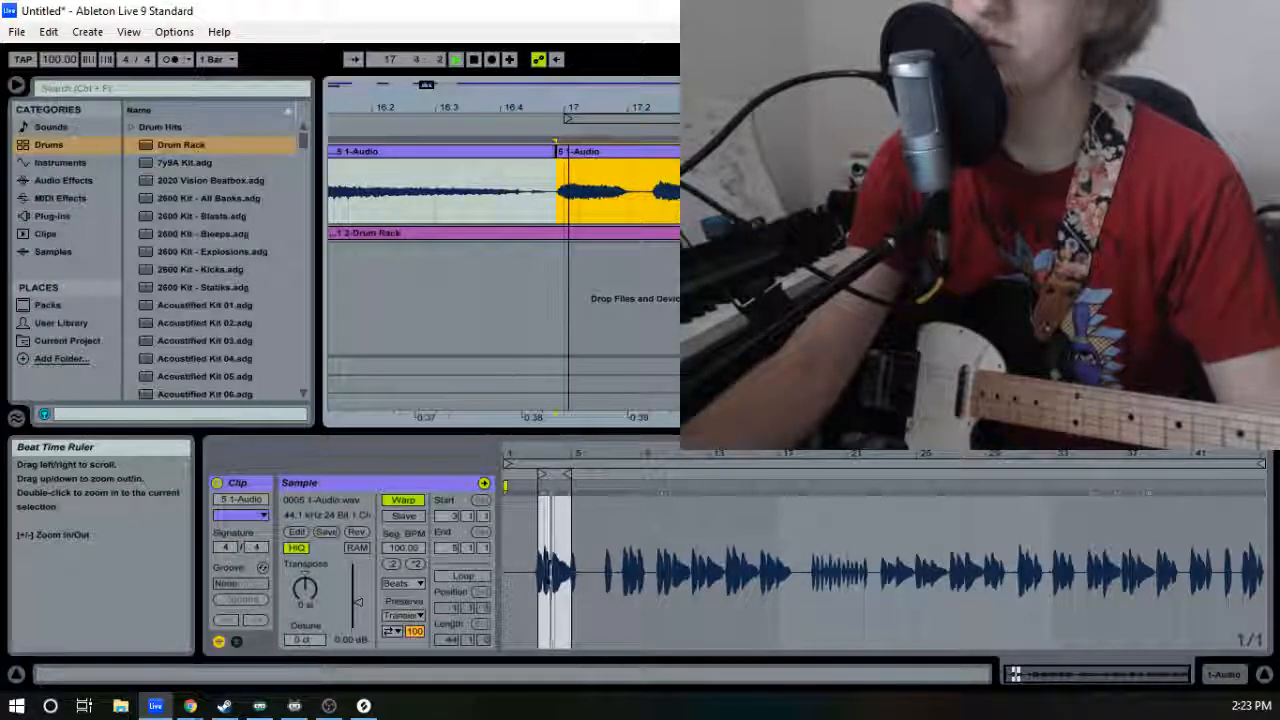
drag(573, 107, 573, 92)
key(space)
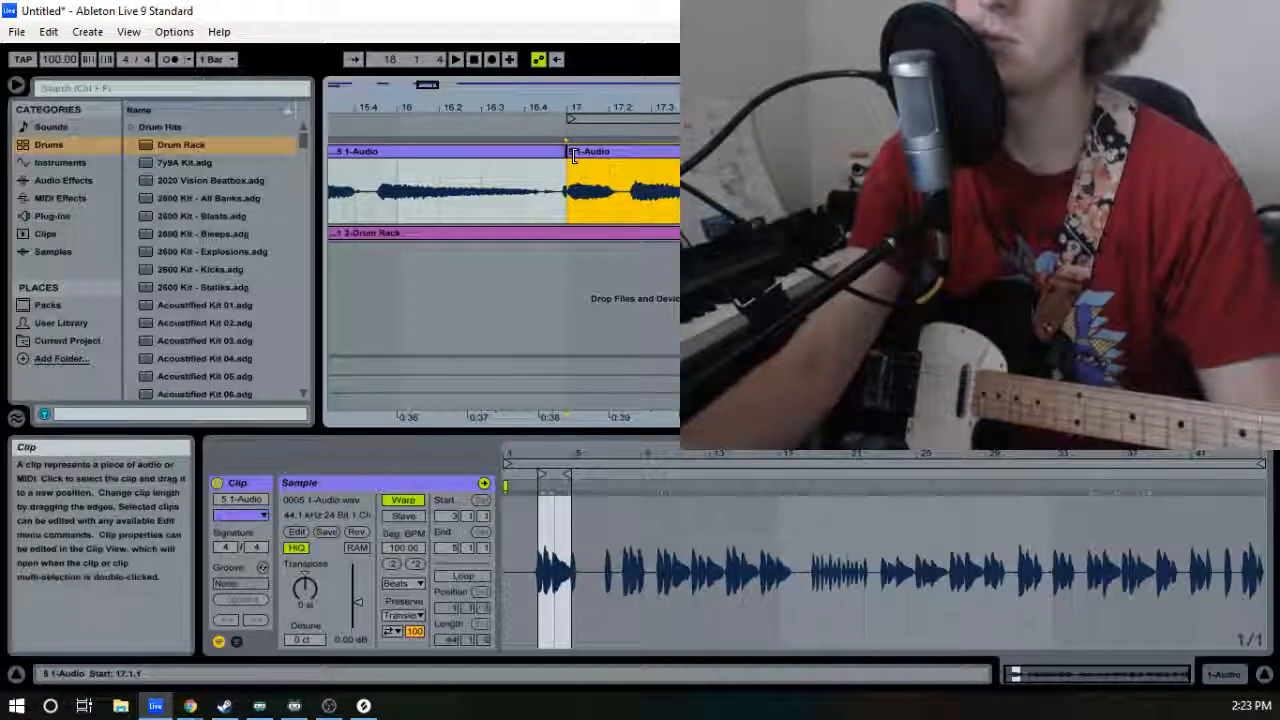
key(Delete)
Trim the stray note off the end of the bar 15 guitar clip and consolidate it up to bar 17.
click(557, 155)
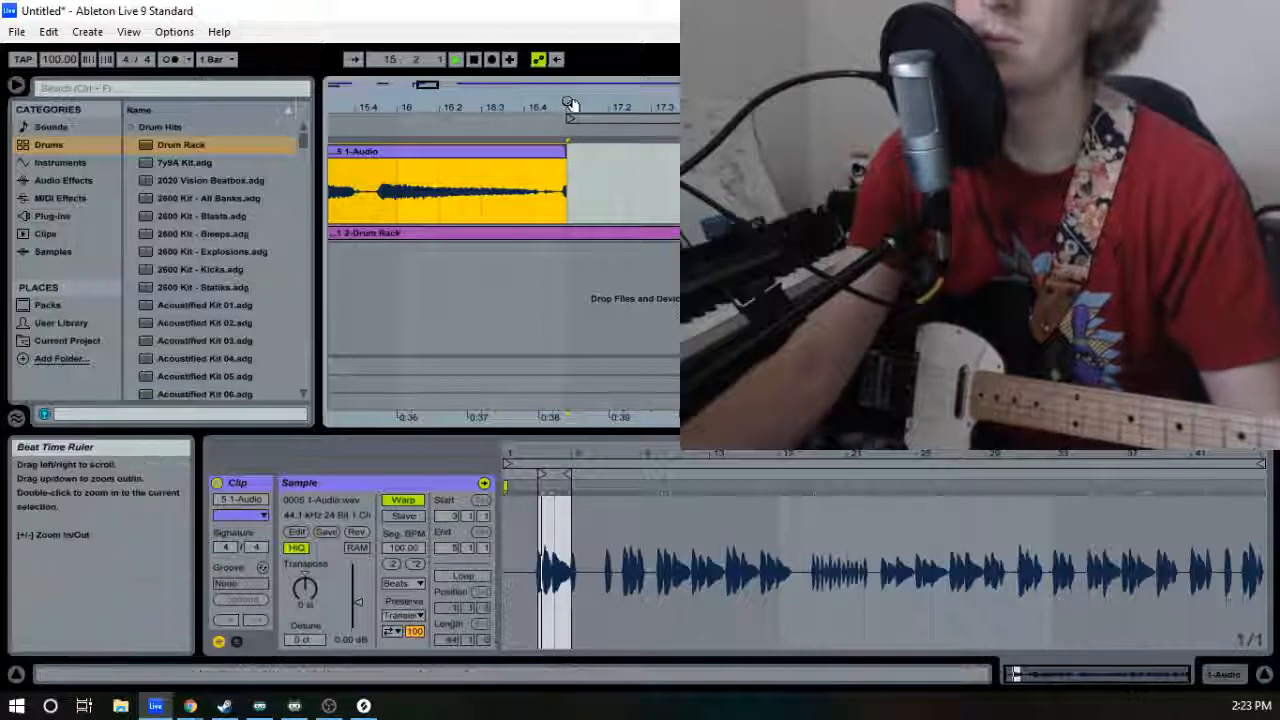
drag(570, 106, 503, 122)
right_click(459, 178)
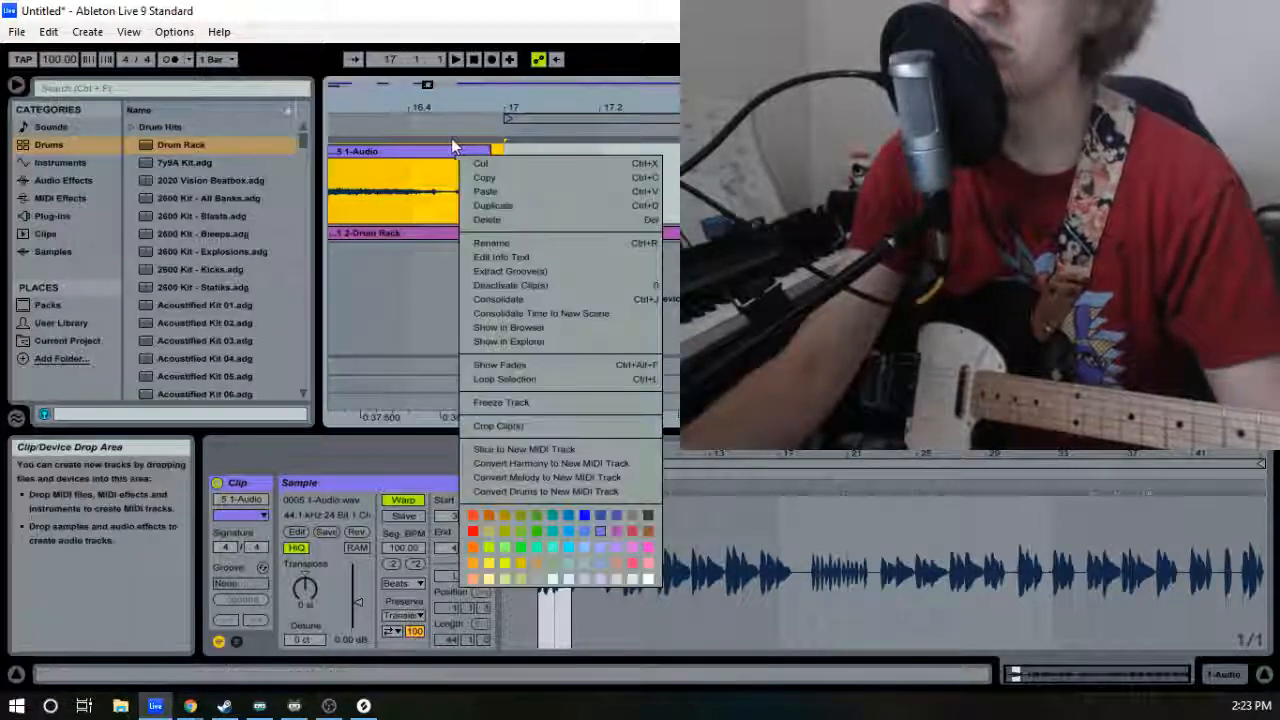
click(565, 285)
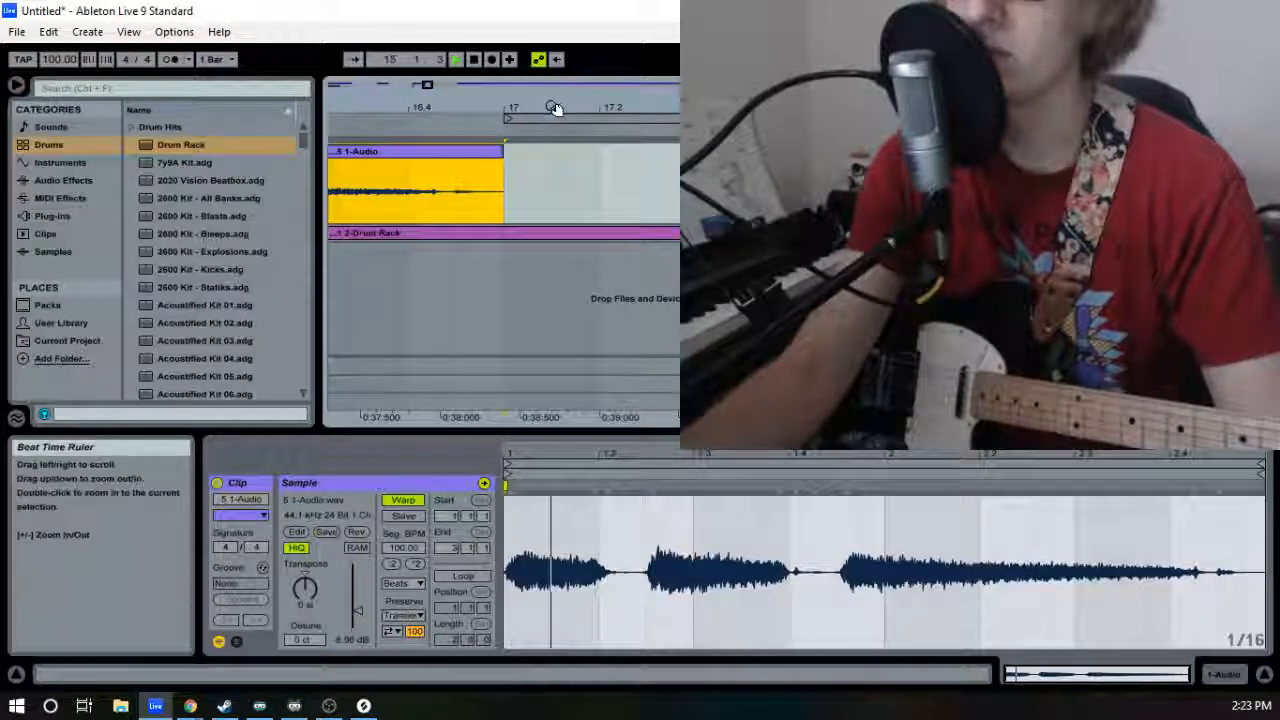
Play the remaining guitar take from about bar 38 and trim its start to bar 43.
drag(519, 131, 369, 100)
key(space)
click(629, 154)
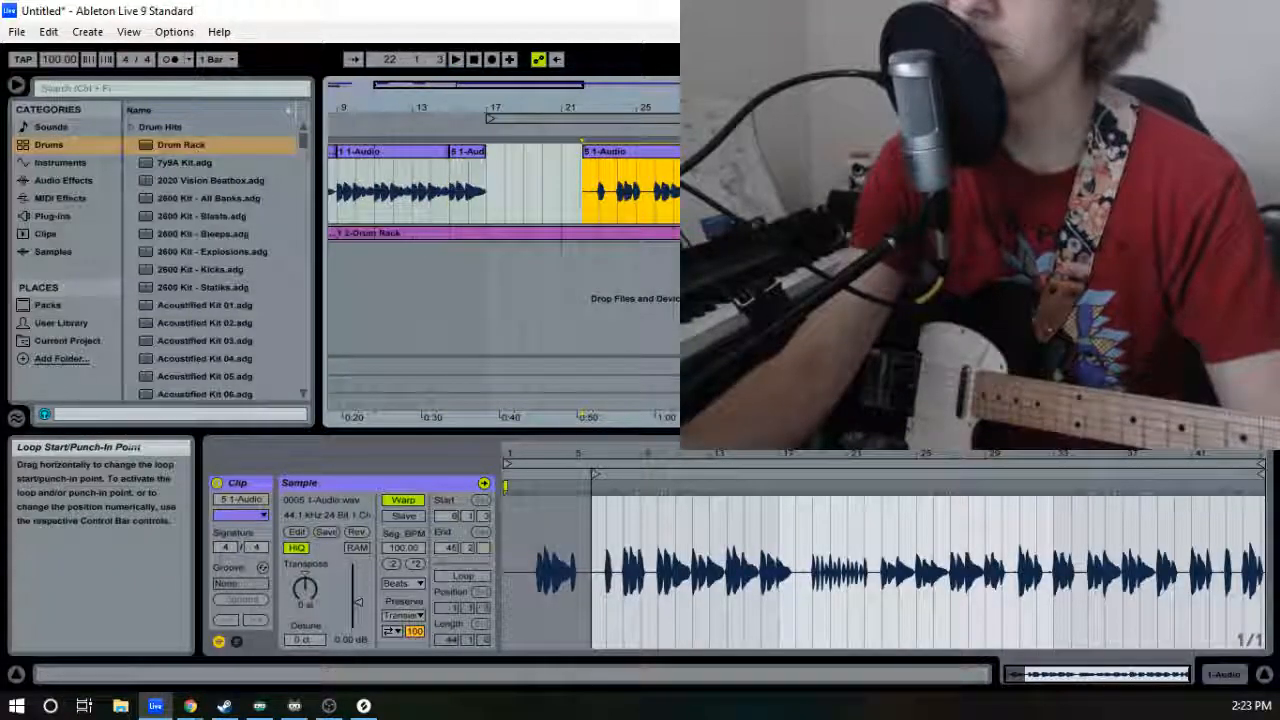
click(888, 130)
drag(888, 106, 579, 102)
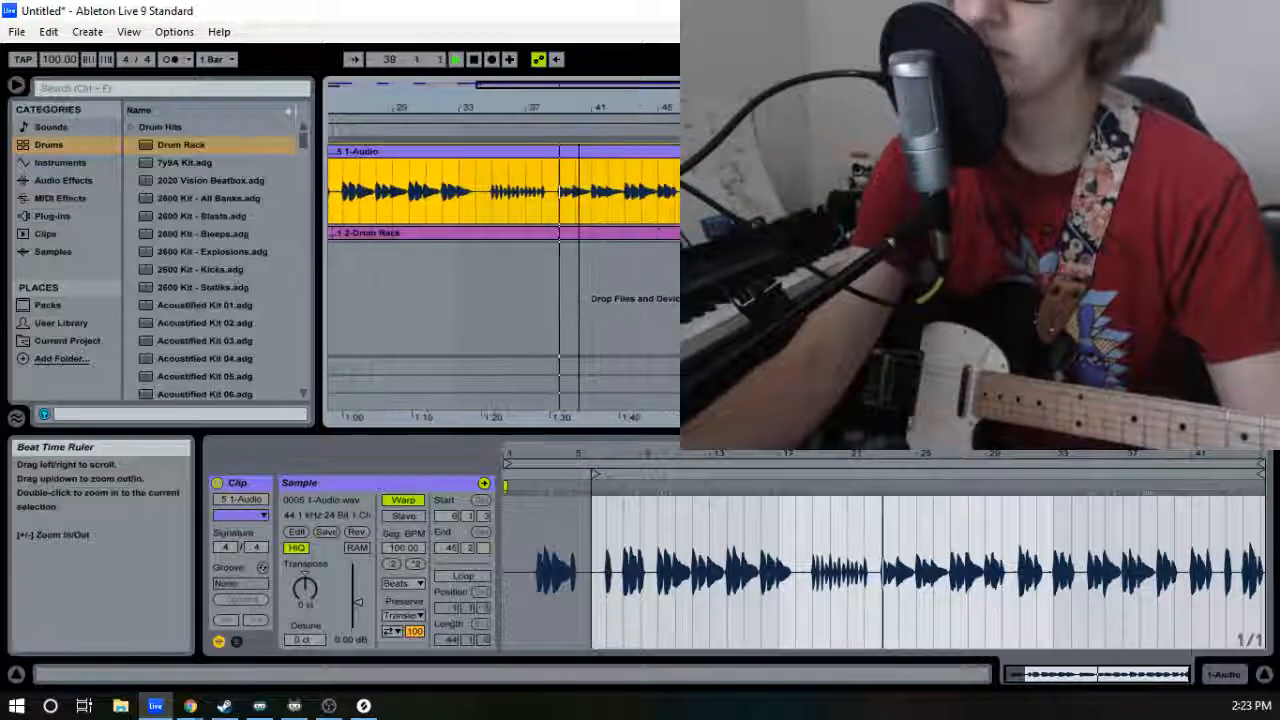
drag(421, 106, 441, 103)
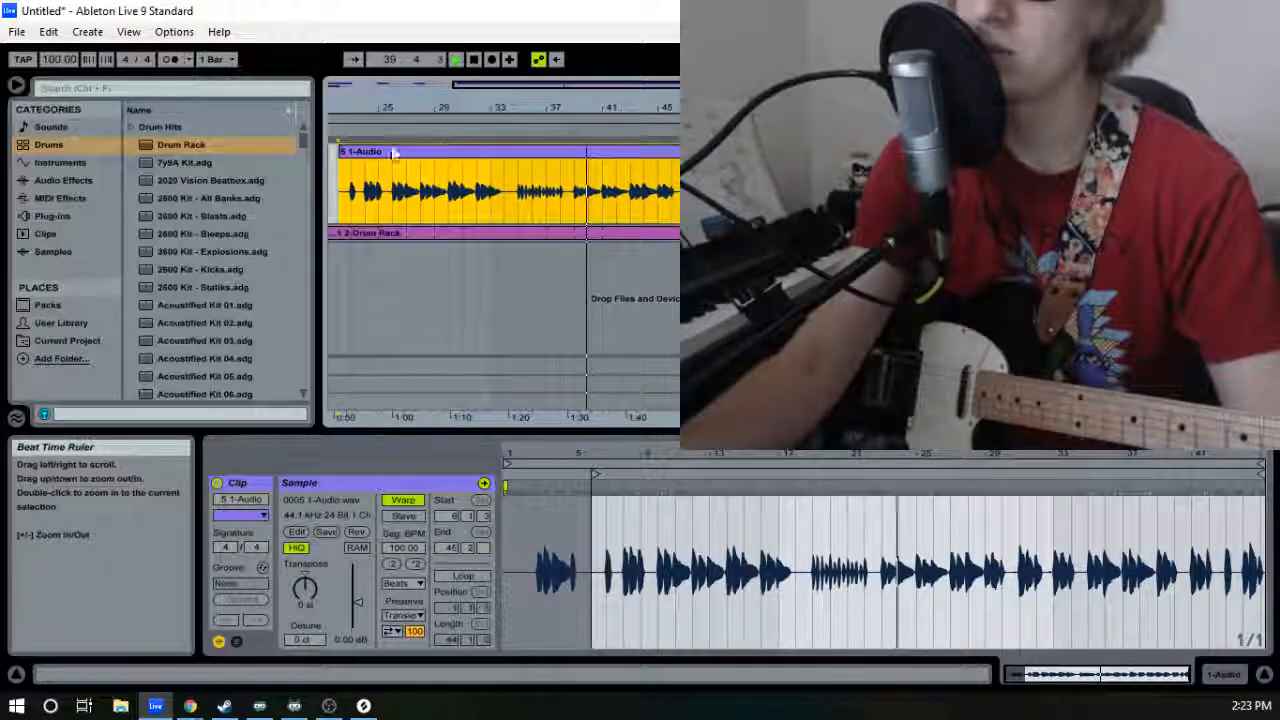
drag(345, 152, 574, 155)
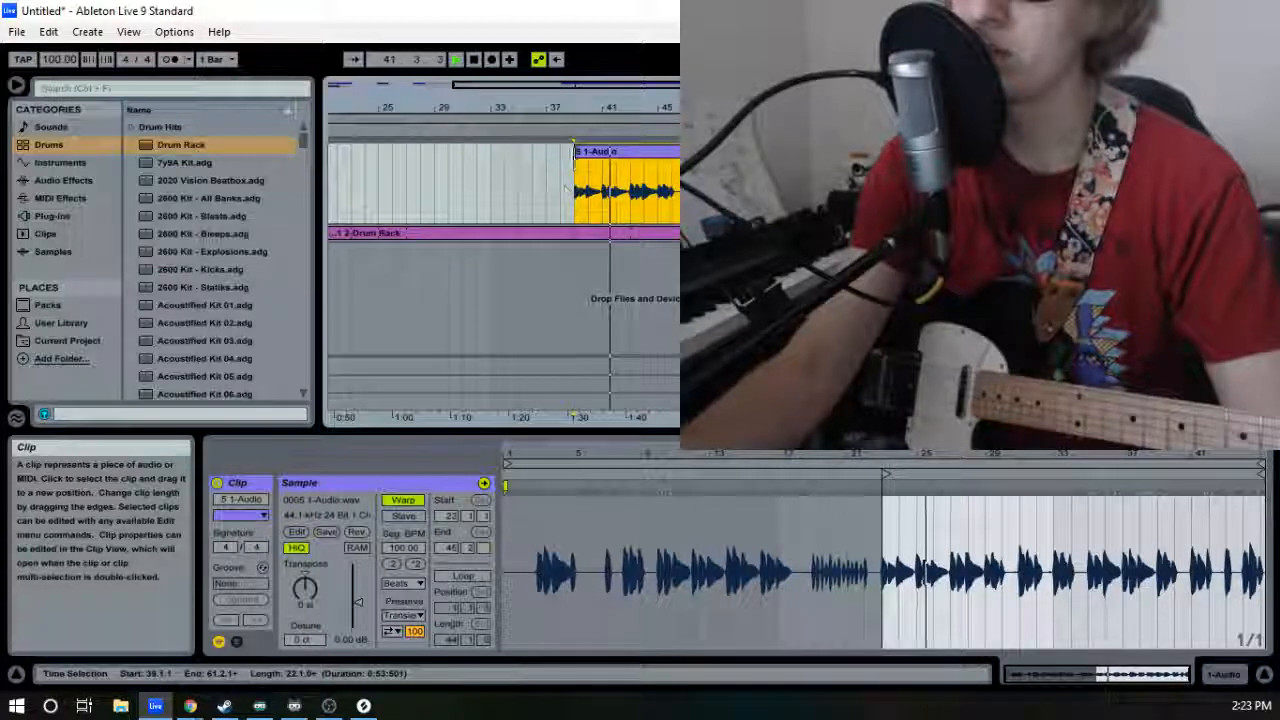
drag(629, 106, 630, 124)
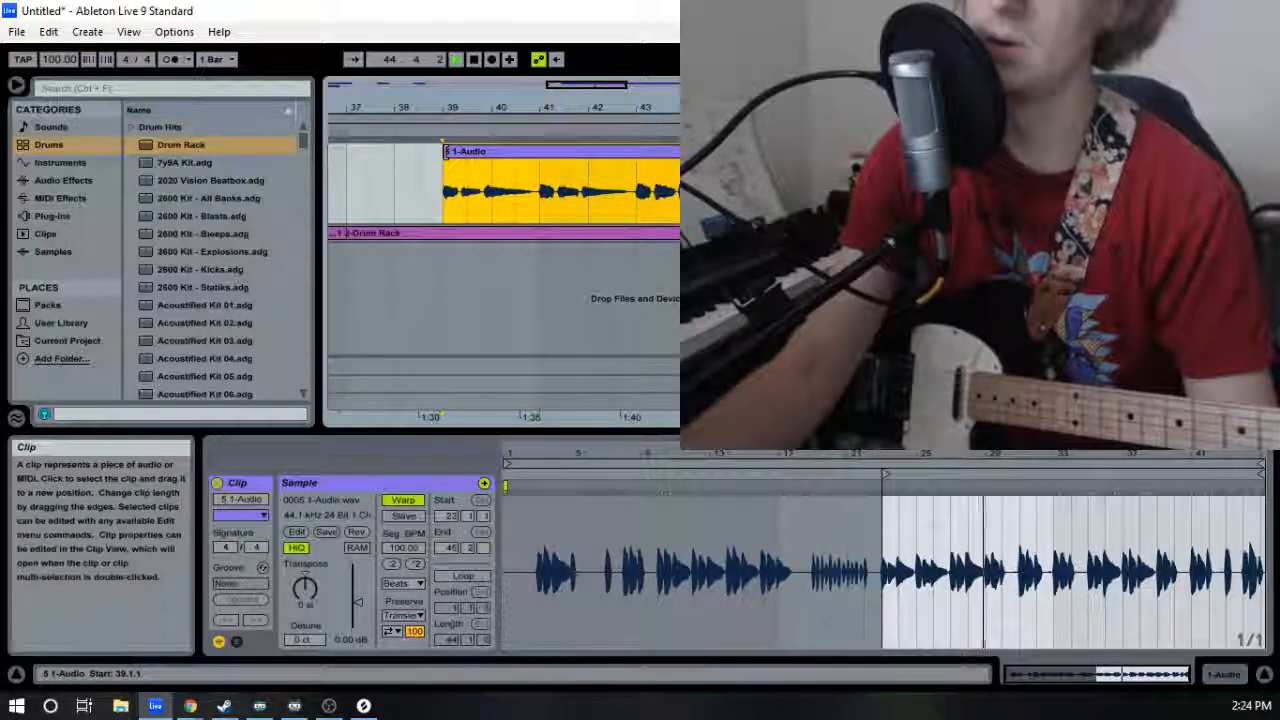
drag(444, 150, 586, 150)
key(space)
Separate the two-bar phrase at bars 43 to 45 and place it at bar 17.
drag(643, 213, 676, 217)
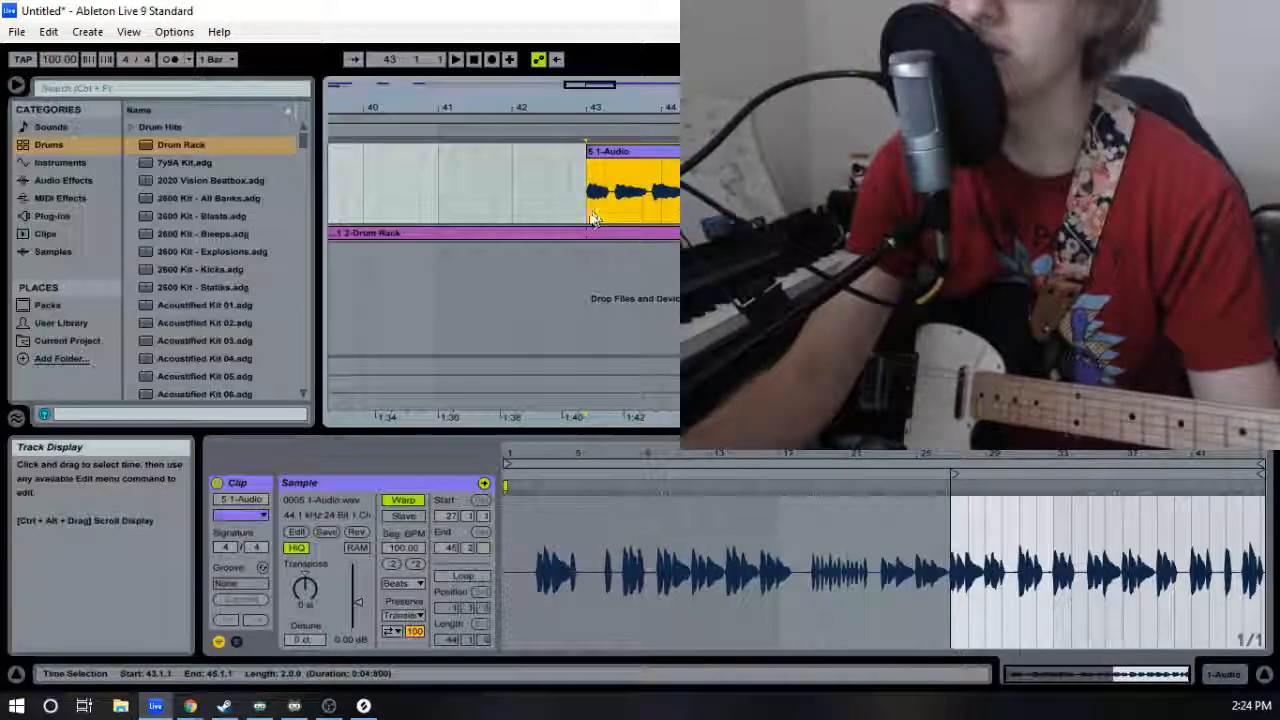
drag(592, 107, 640, 75)
click(497, 182)
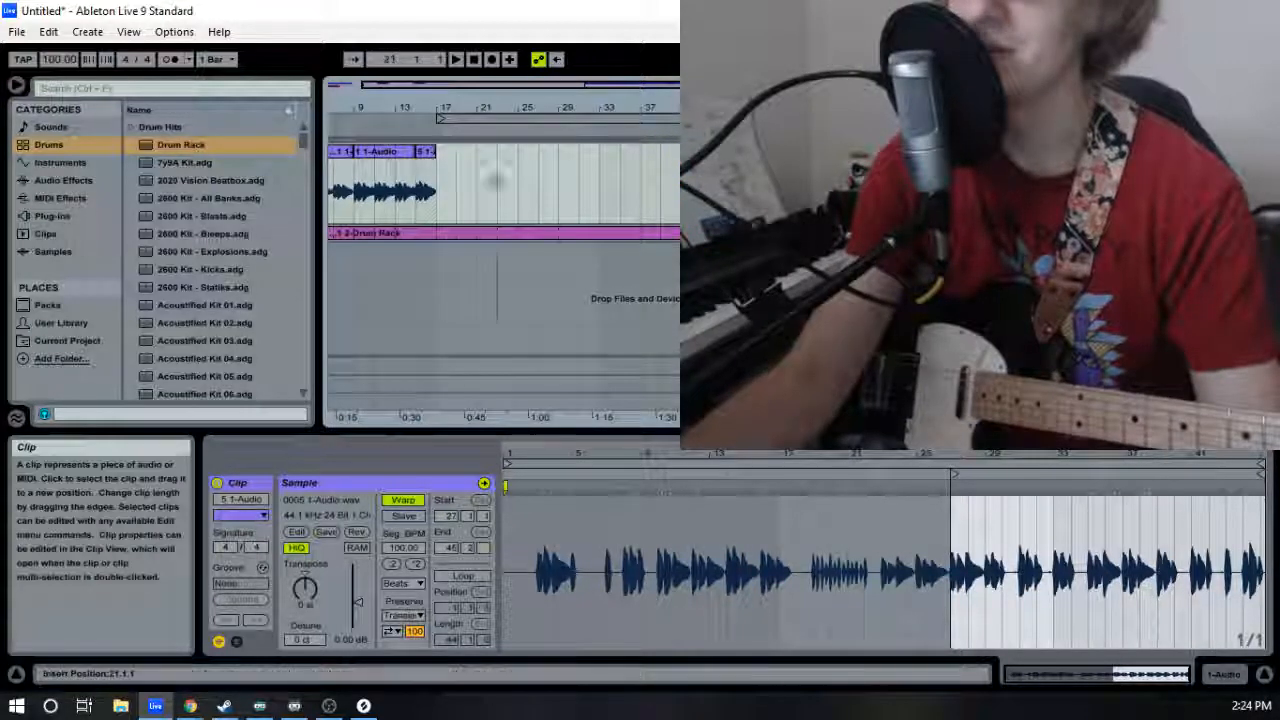
drag(426, 153, 448, 164)
Listen to the rest of the guitar take from bar 45 to review its phrases.
click(418, 133)
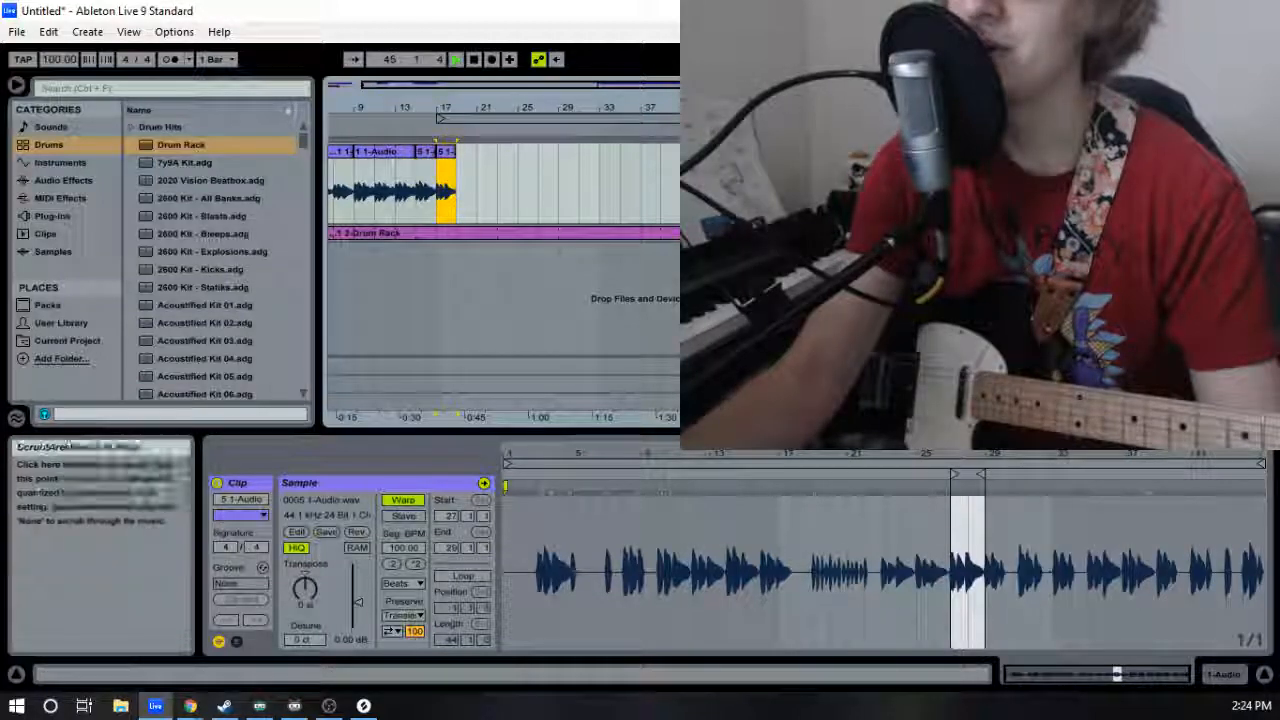
drag(594, 107, 649, 149)
click(598, 133)
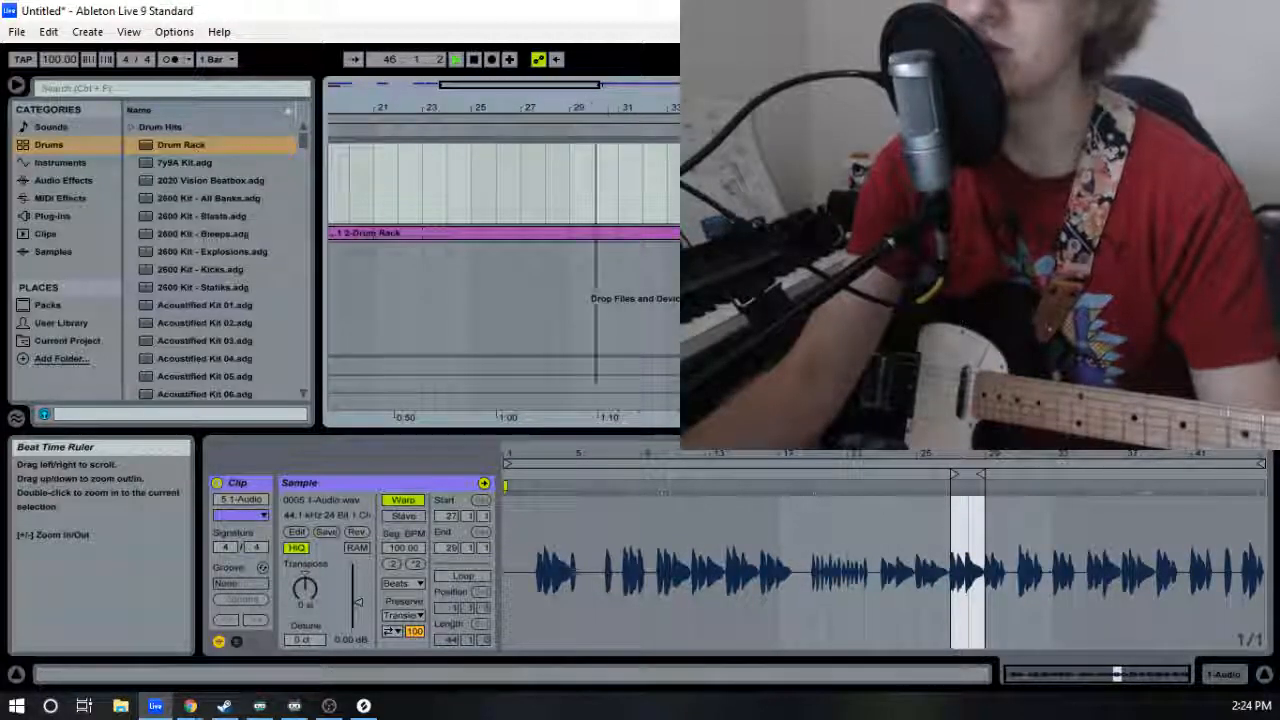
drag(350, 107, 650, 136)
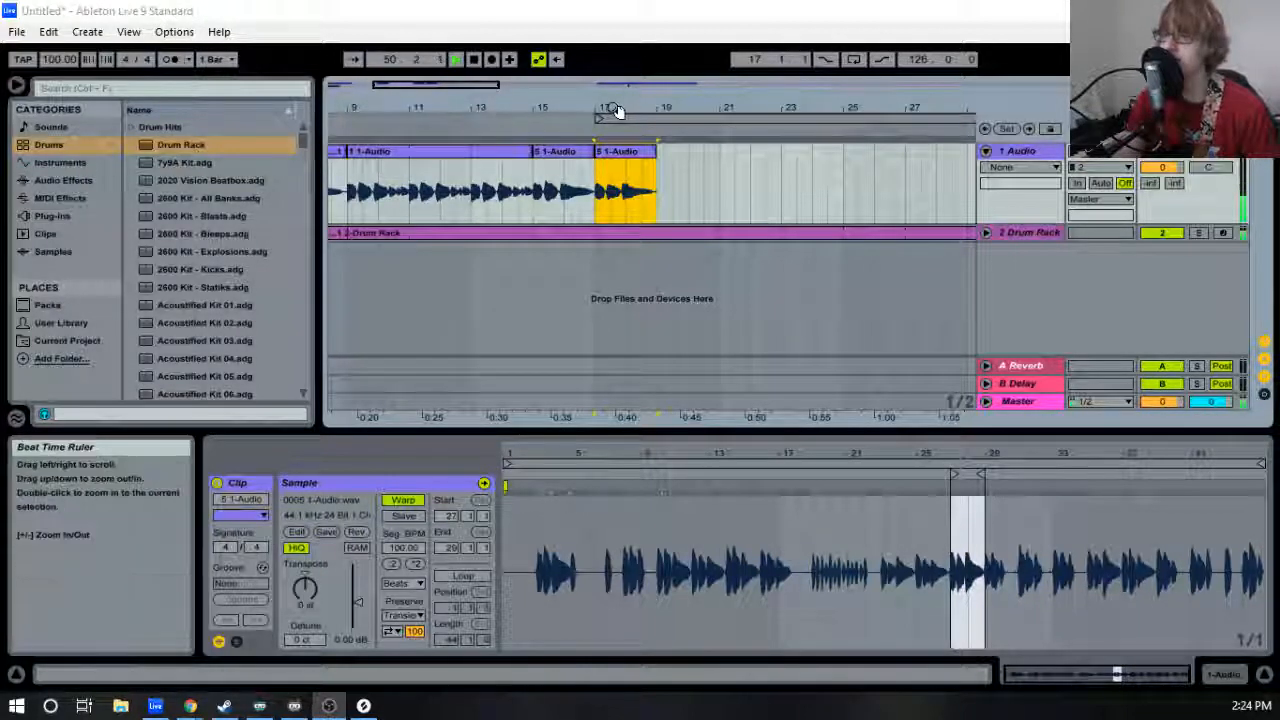
drag(614, 111, 546, 72)
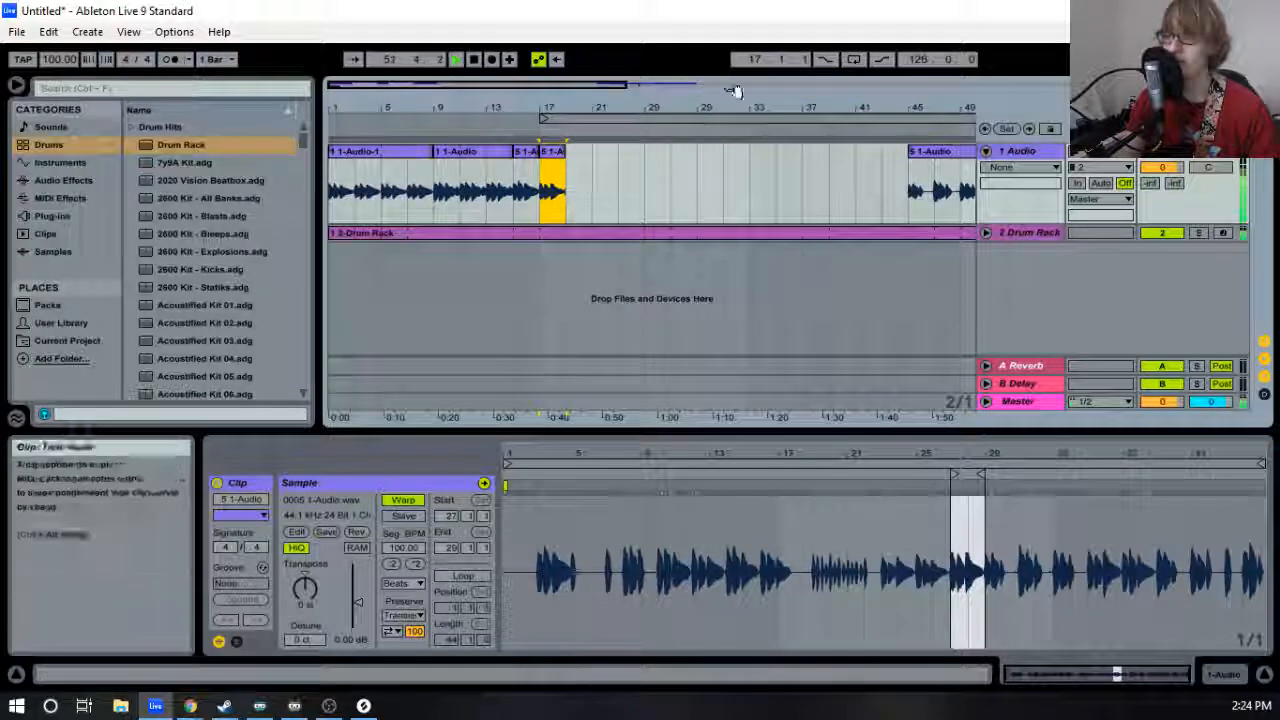
Try deleting the remaining take from bar 45 and replaying the phrase at bar 17, and undo the deletion.
drag(766, 109, 512, 92)
click(686, 155)
key(Delete)
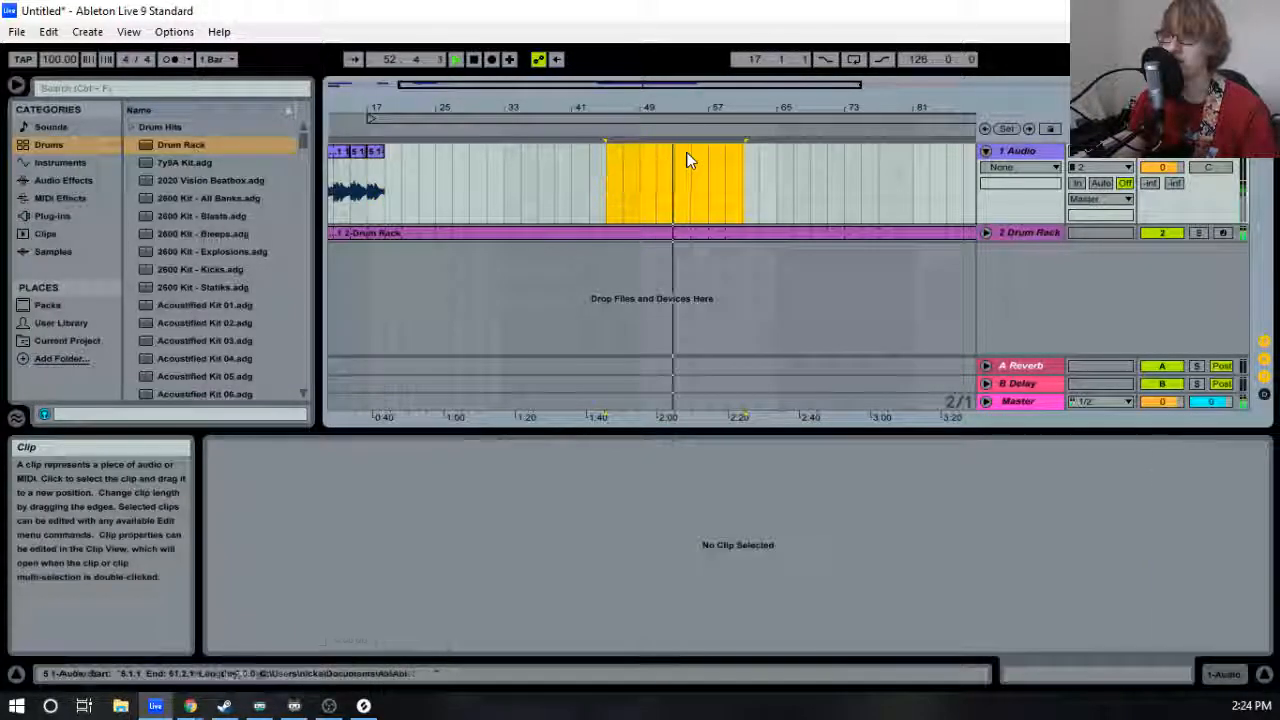
click(390, 148)
drag(385, 108, 632, 110)
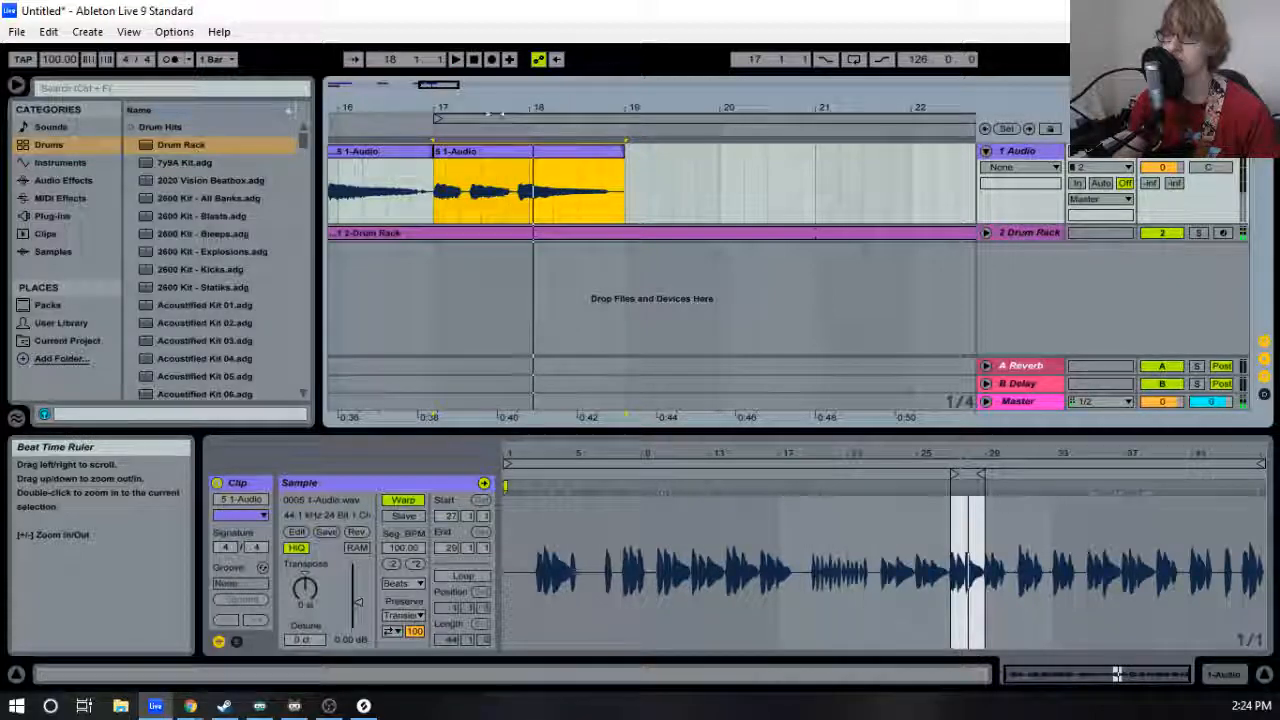
drag(495, 116, 504, 130)
key(space)
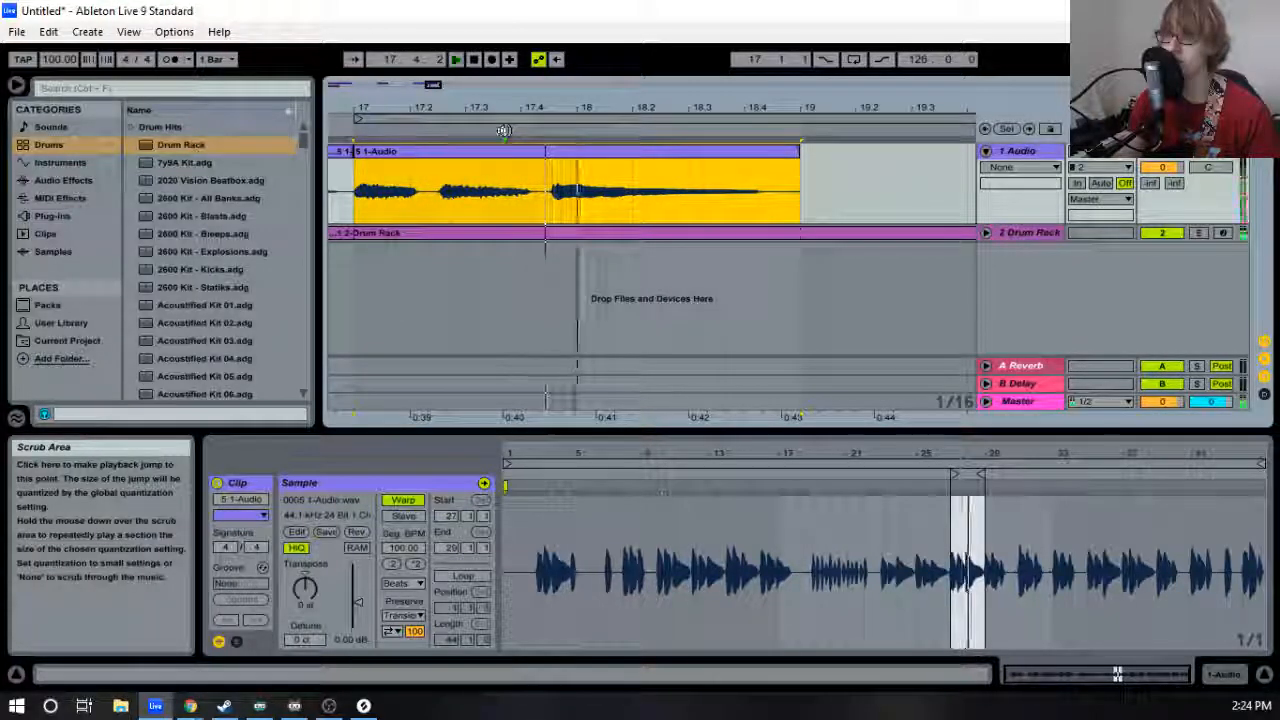
key(ctrl+z)
Play the leftover guitar take again around bar 51 to examine the phrase there.
drag(531, 109, 531, 40)
click(600, 118)
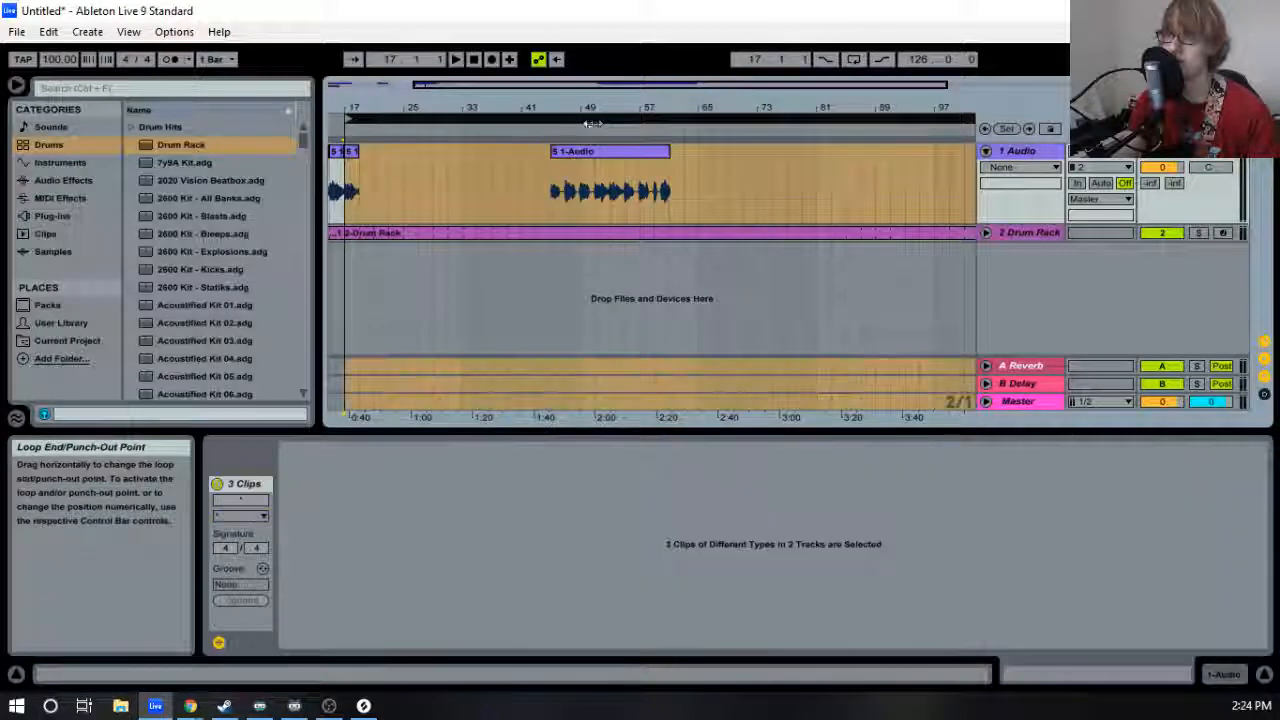
click(598, 125)
drag(600, 109, 507, 132)
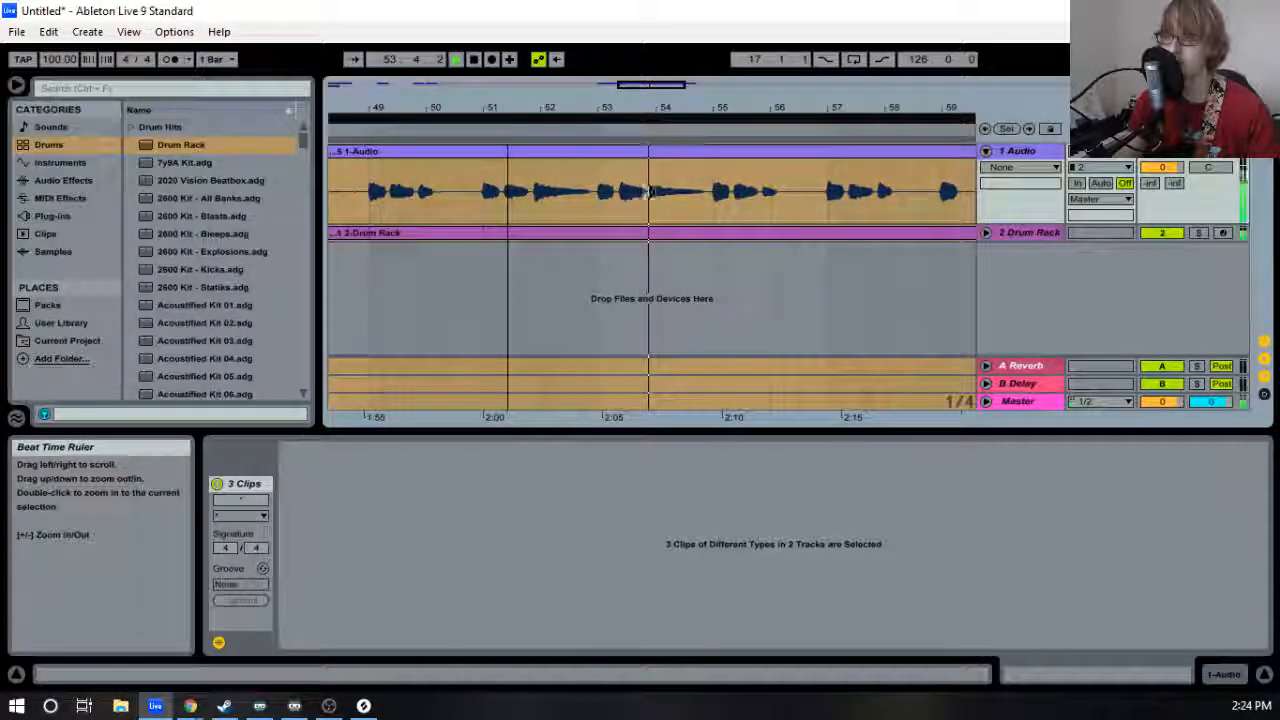
drag(600, 108, 523, 108)
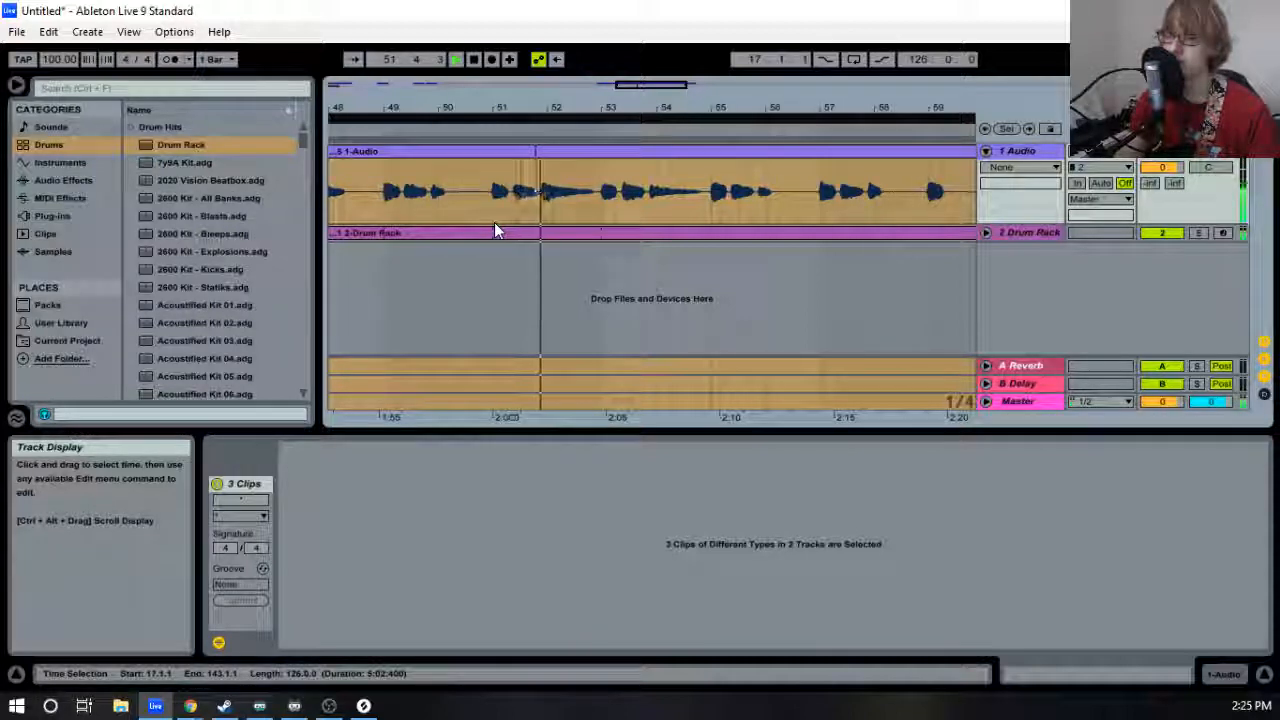
Replace the bar 17 clip with the two-bar phrase from bar 51 and delete the leftover take from bar 45 to 61.
drag(495, 222, 536, 205)
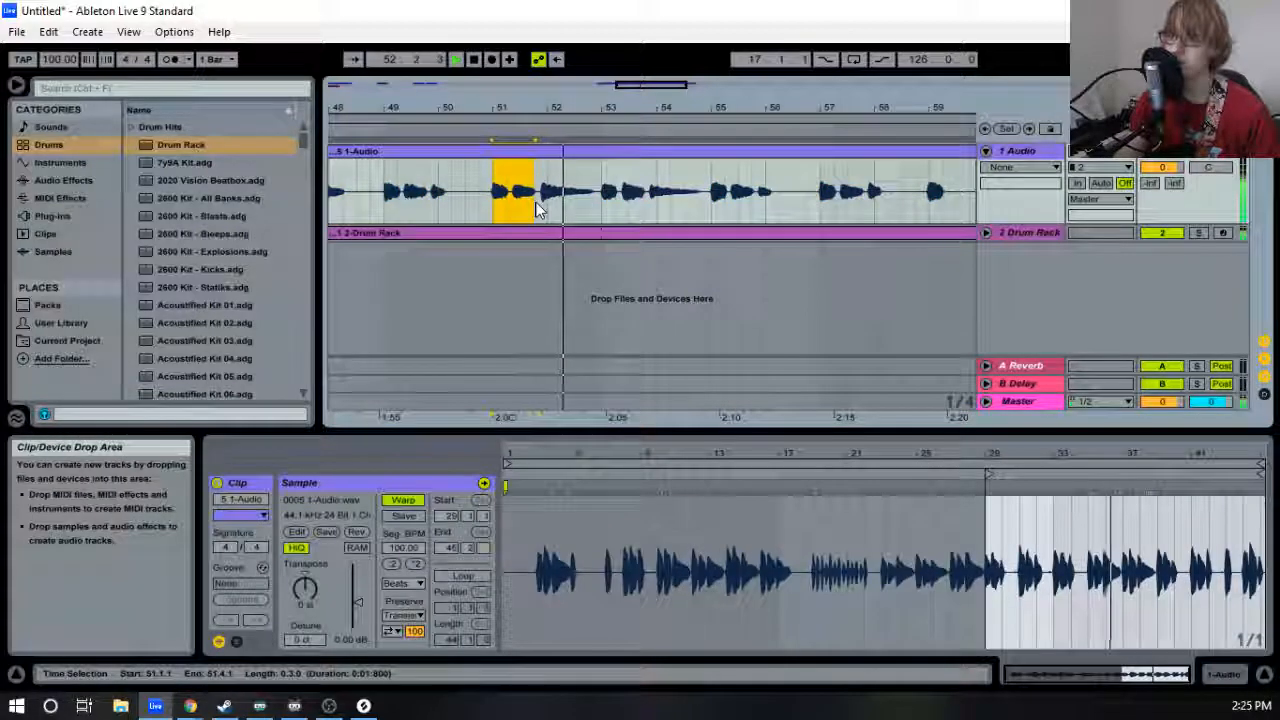
click(474, 153)
key(Delete)
key(space)
drag(474, 108, 600, 70)
Play the new phrase at bar 17 and split its clip at 17.4.1.
click(415, 131)
drag(423, 108, 494, 195)
key(space)
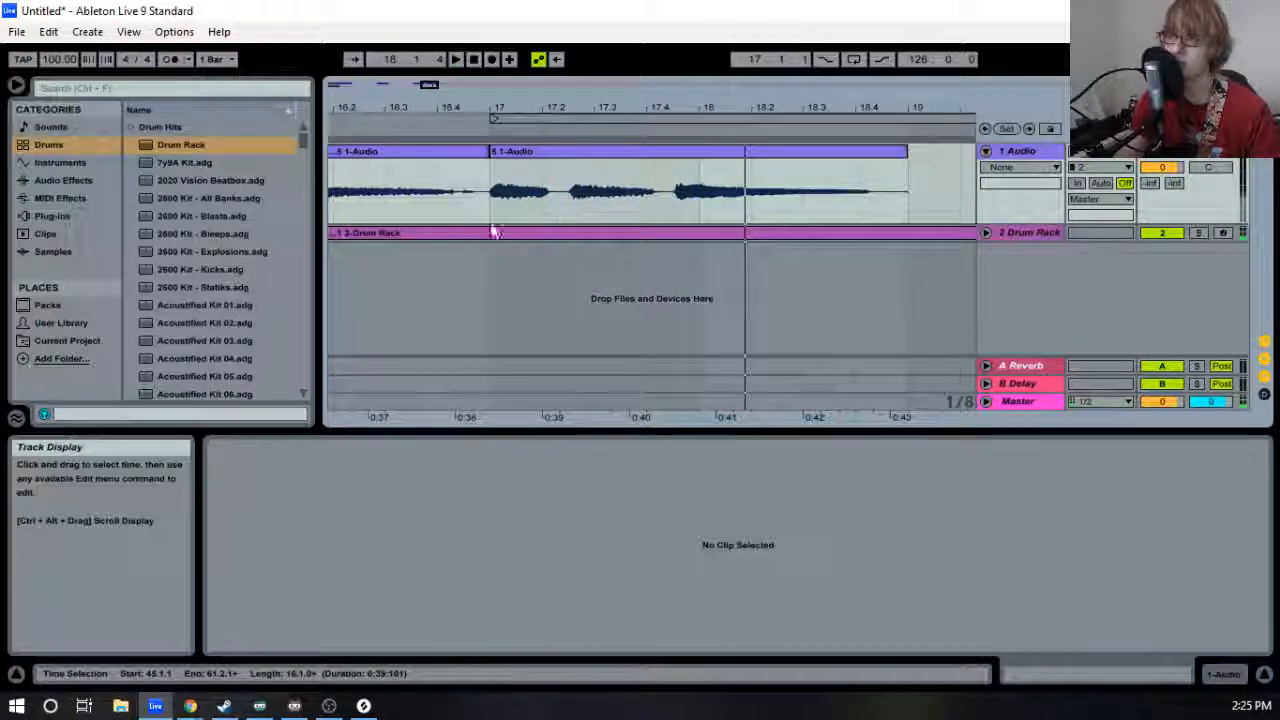
key(ctrl+e)
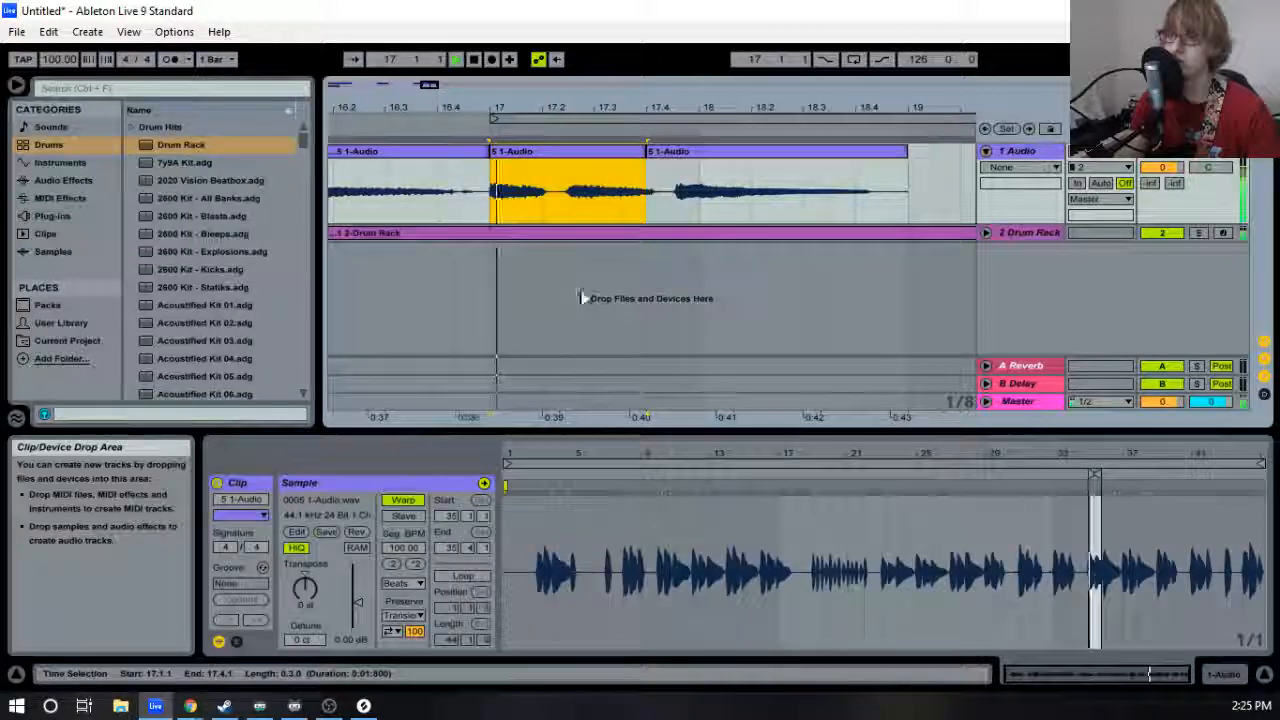
Move the edge where the two bar 17 guitar clips meet to 17.4.2.
key(space)
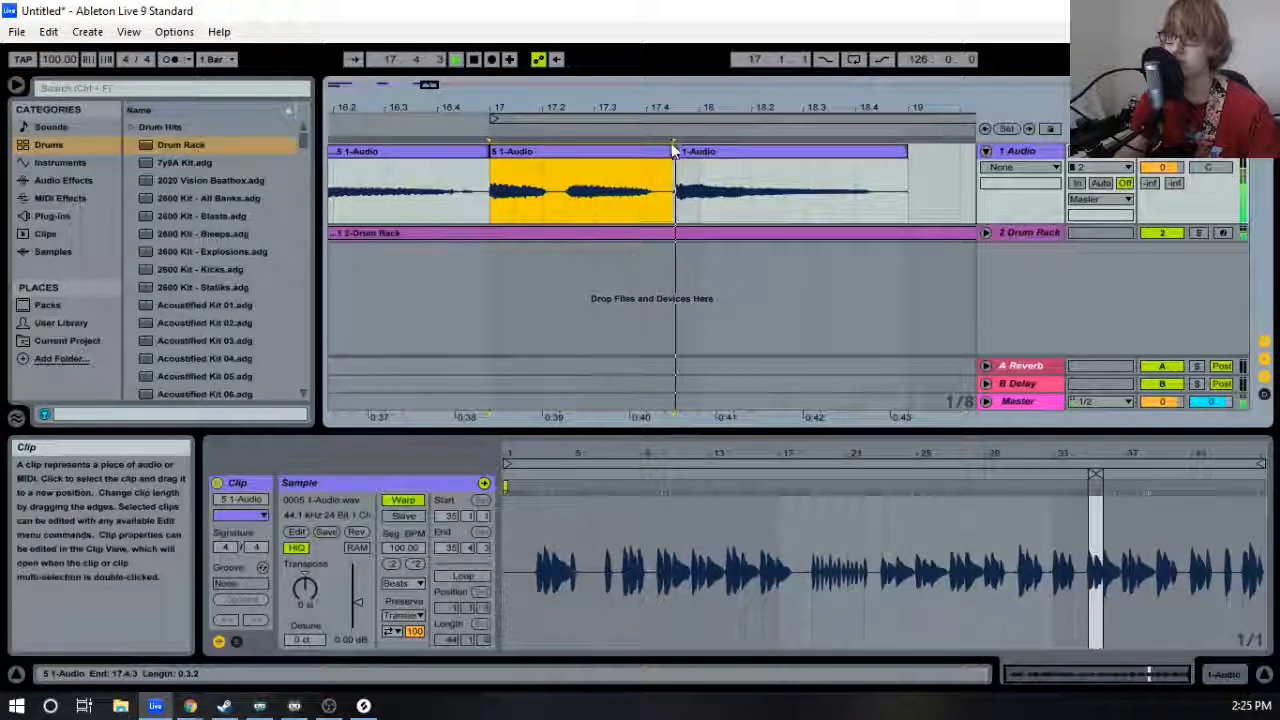
drag(678, 105, 647, 150)
key(space)
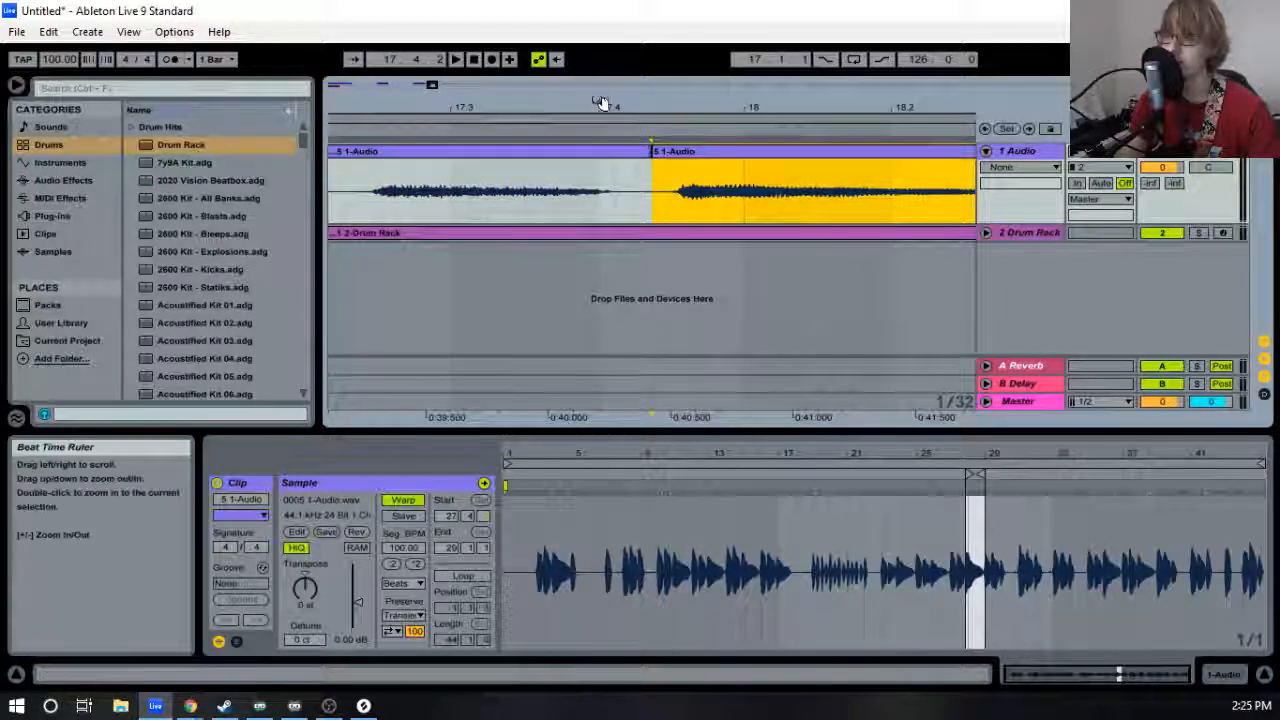
Consolidate the two guitar clips between bars 17 and 19 into one two-bar clip.
drag(600, 104, 597, 60)
click(572, 152)
shift+click(657, 151)
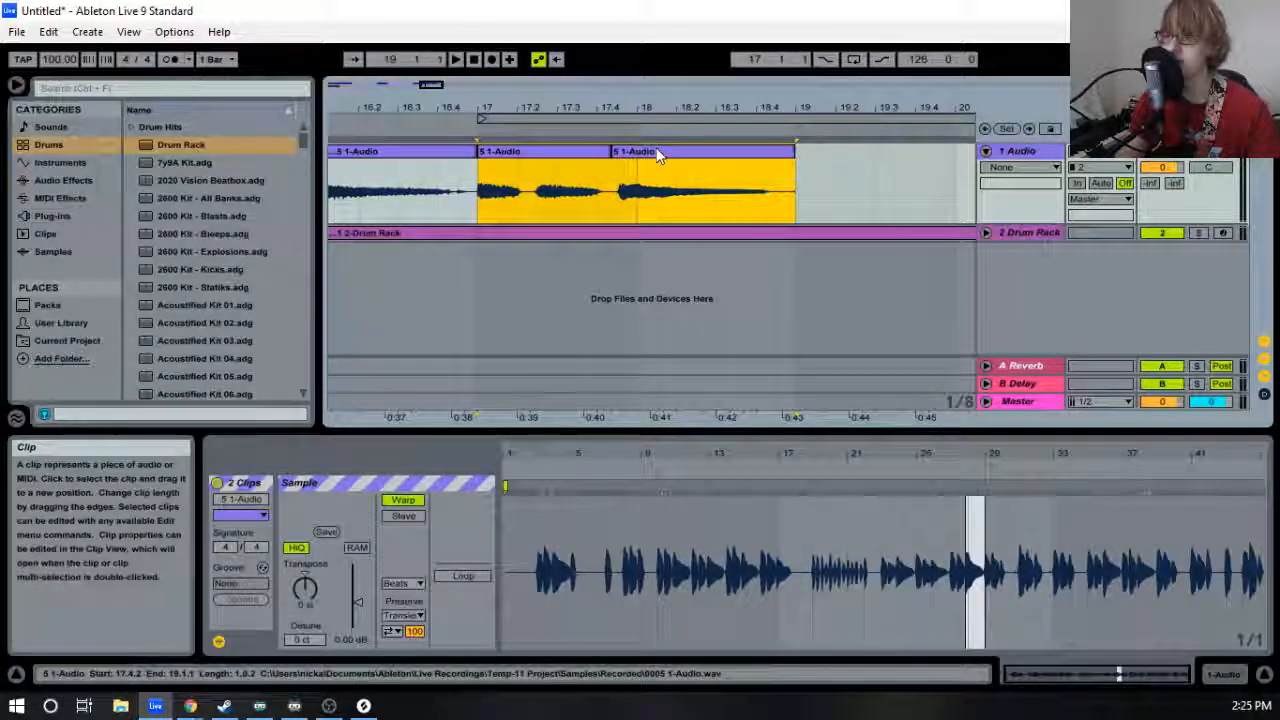
right_click(657, 151)
click(705, 265)
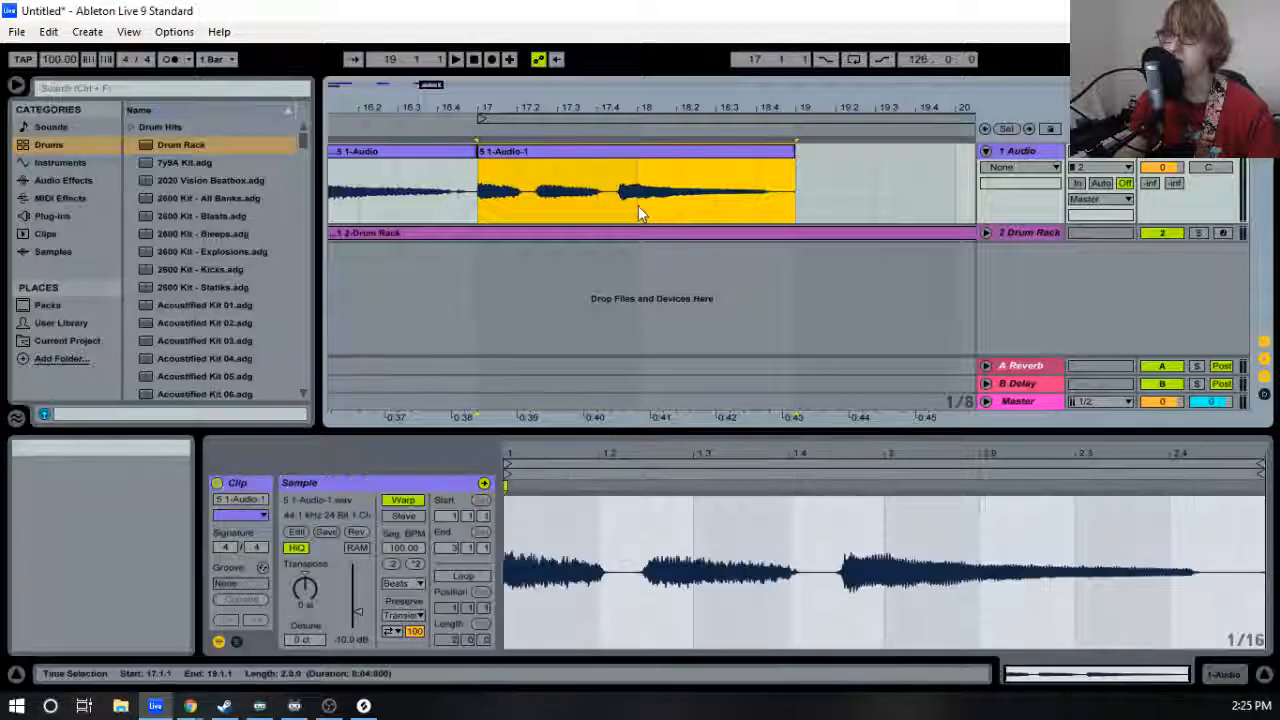
Move the old bar 15 guitar clip out to bar 29 and place the consolidated two-bar phrase at bar 15.
click(437, 155)
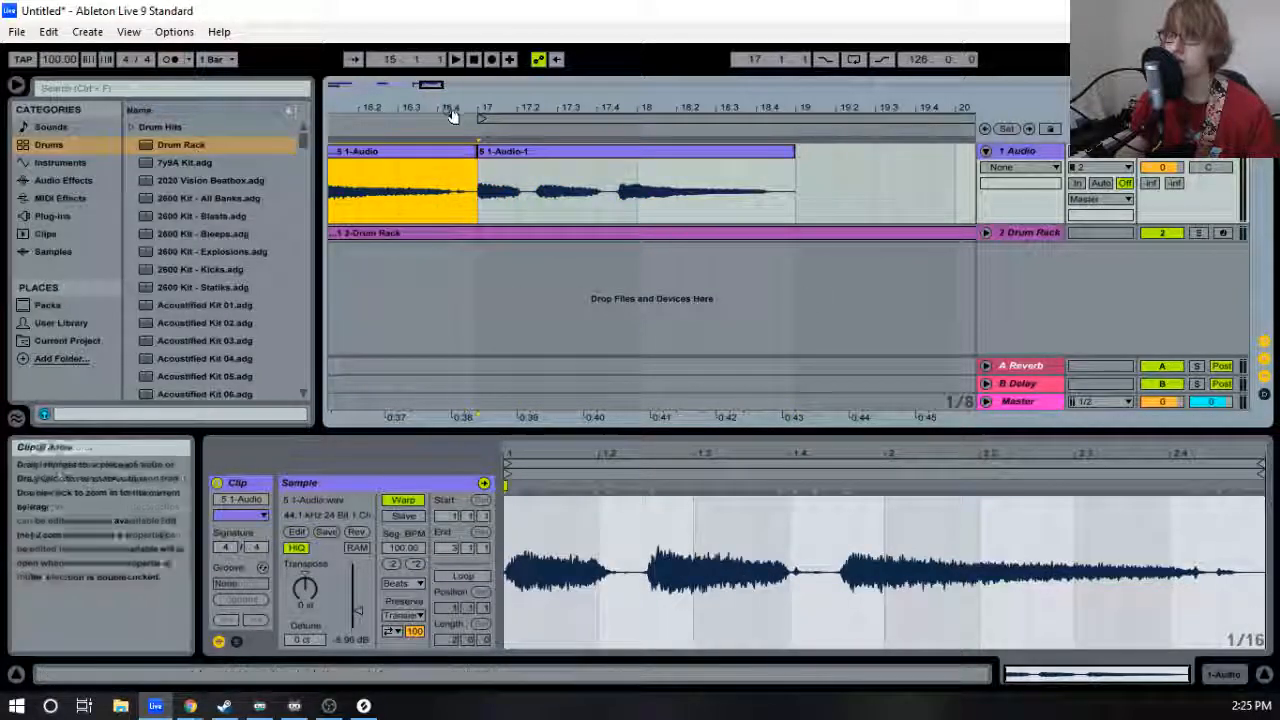
drag(452, 110, 508, 62)
drag(497, 157, 650, 157)
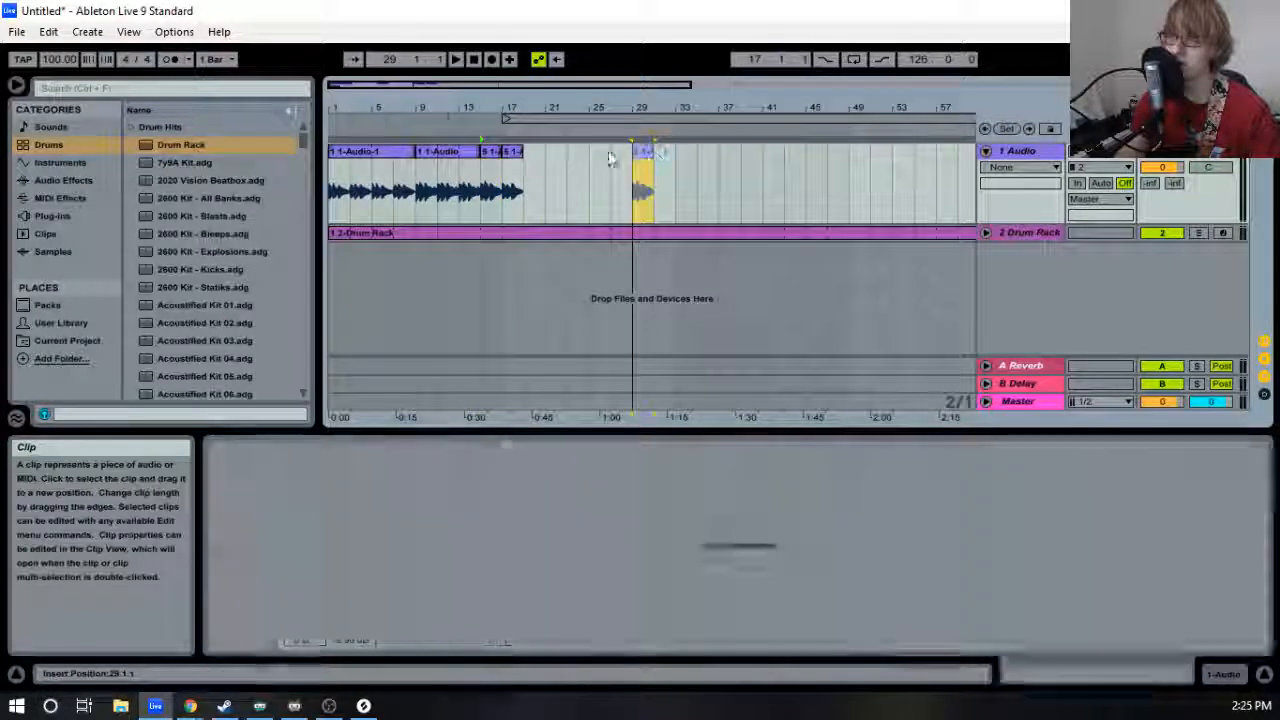
click(464, 154)
key(space)
drag(522, 110, 676, 162)
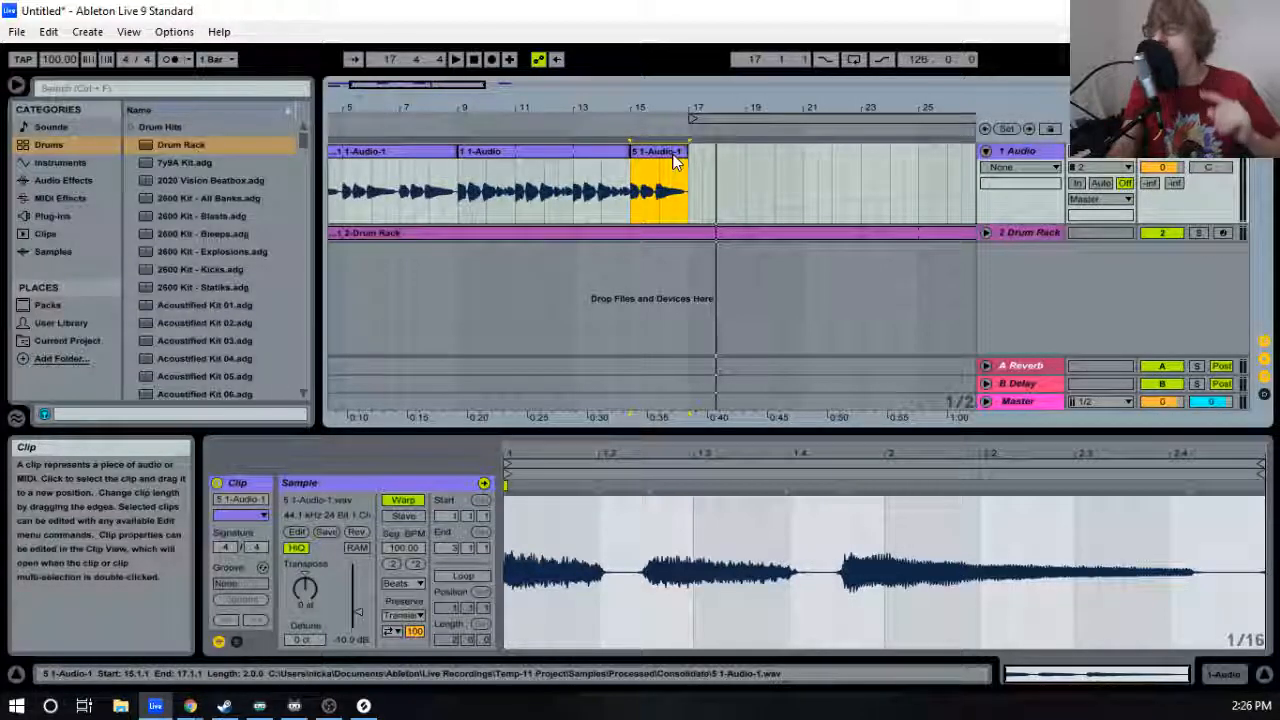
Play the arrangement from bar 1 to hear the opening guitar phrase with the drums.
double_click(474, 59)
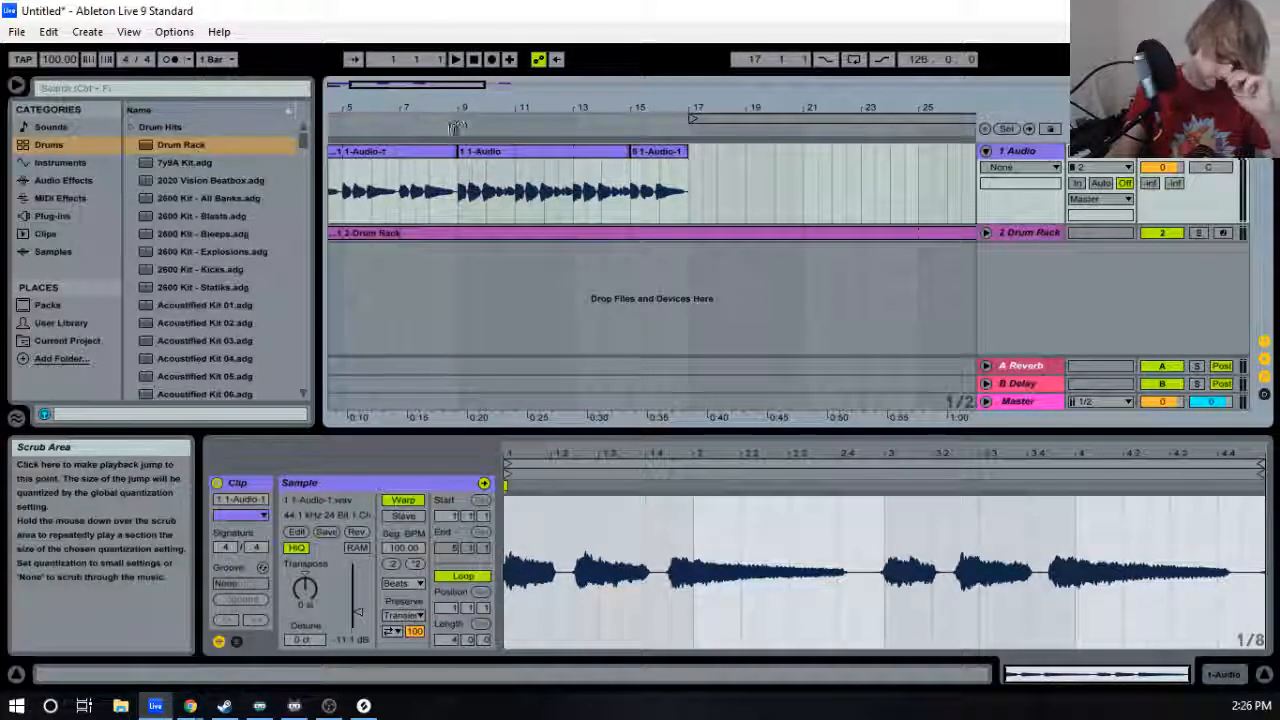
click(456, 59)
drag(487, 99, 543, 112)
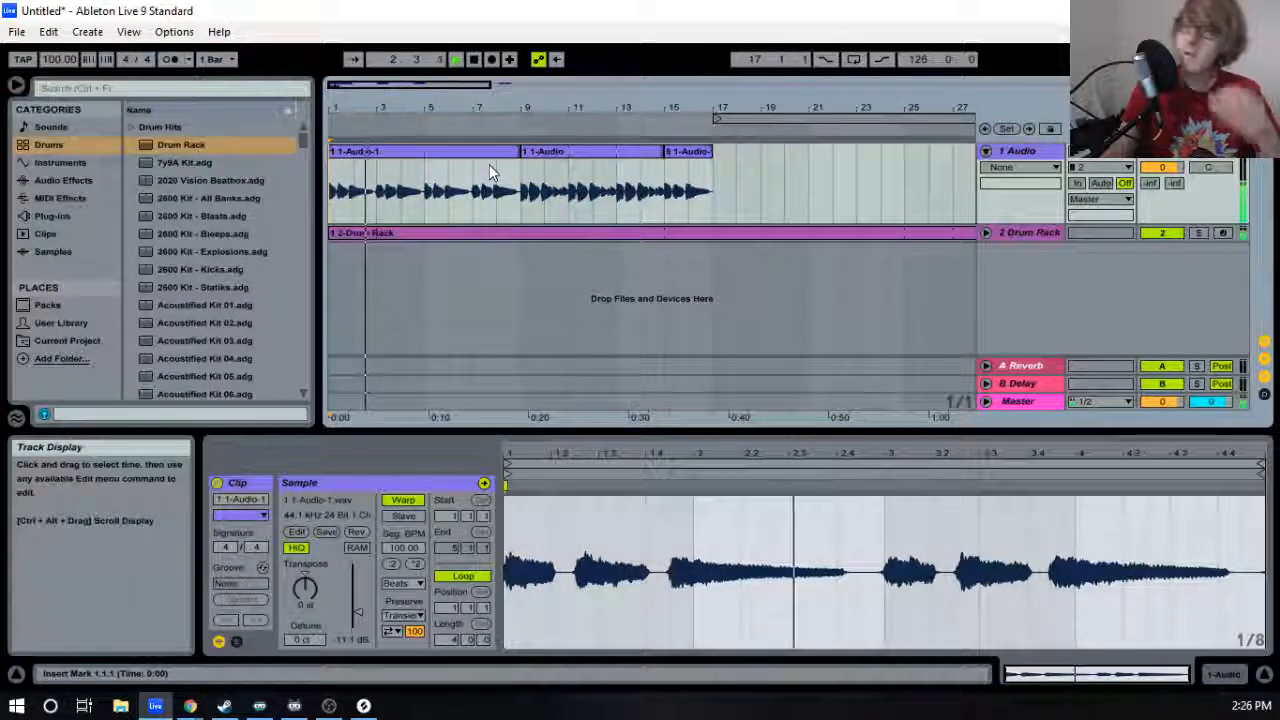
key(space)
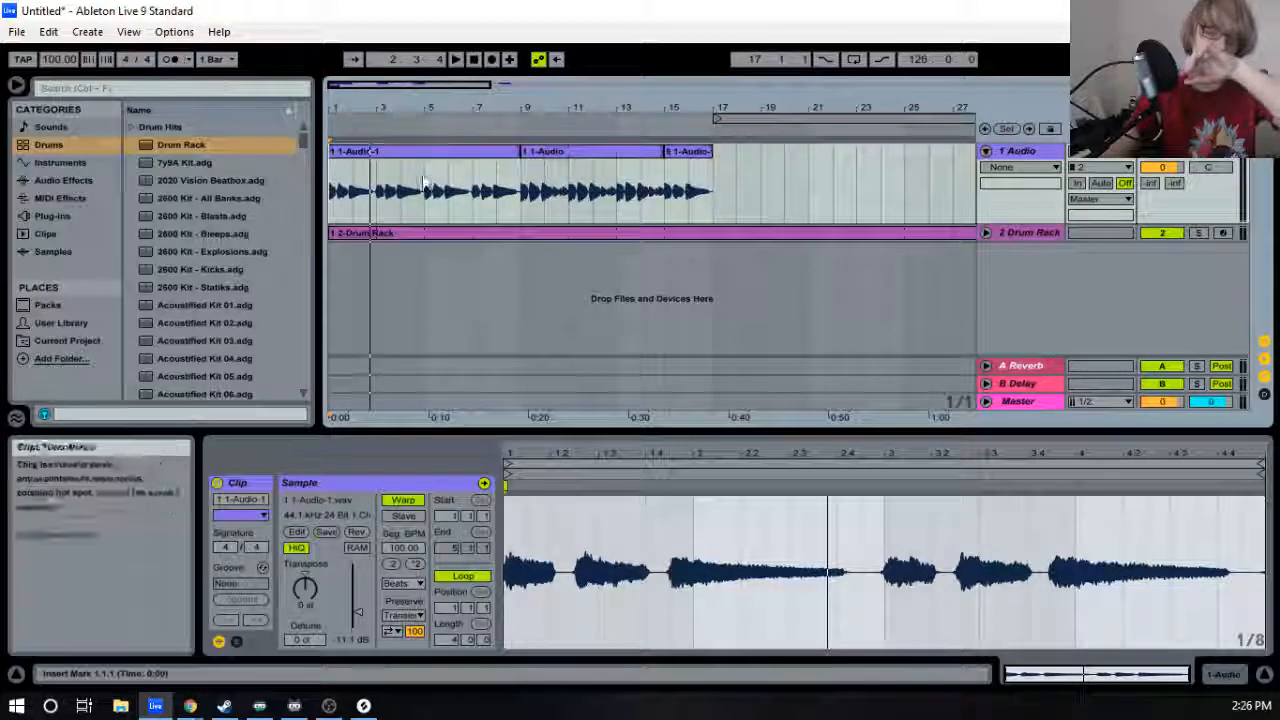
In the drum clip, move the kicks on beats 2 and 4 of both bars to the US_LFAS2_Snare_raouk row.
click(421, 236)
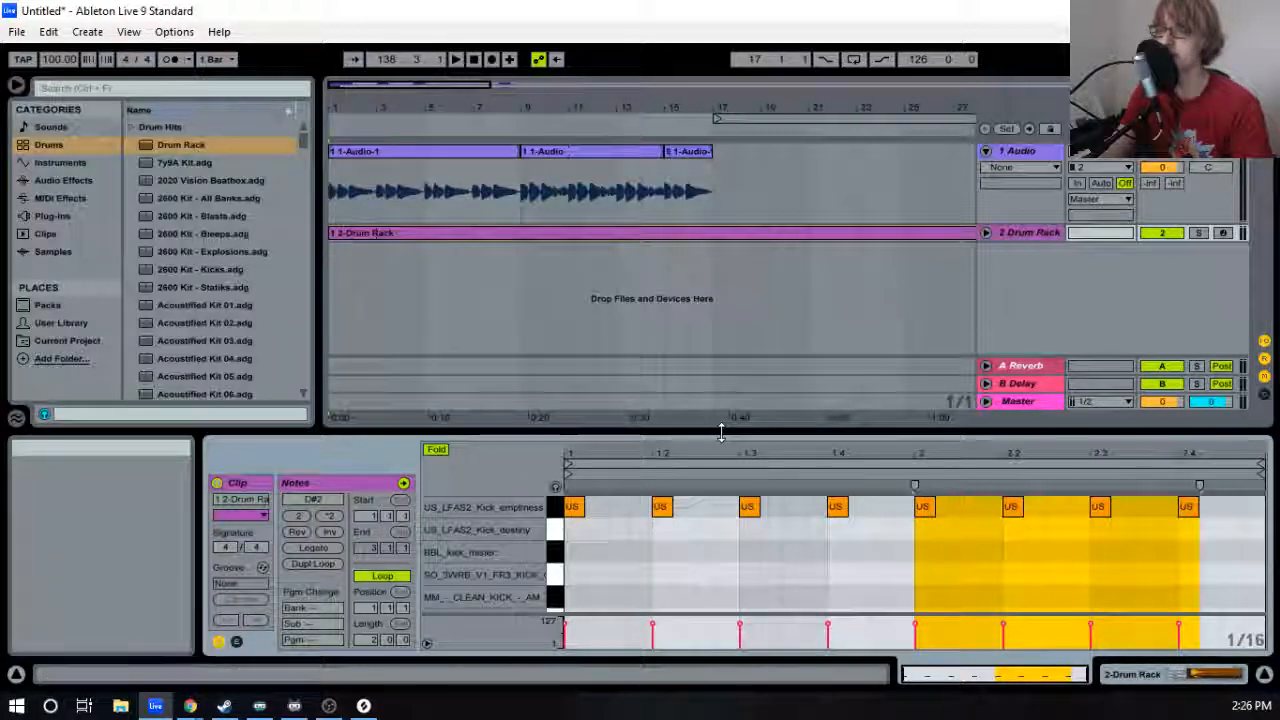
drag(700, 432, 700, 313)
click(674, 437)
click(662, 389)
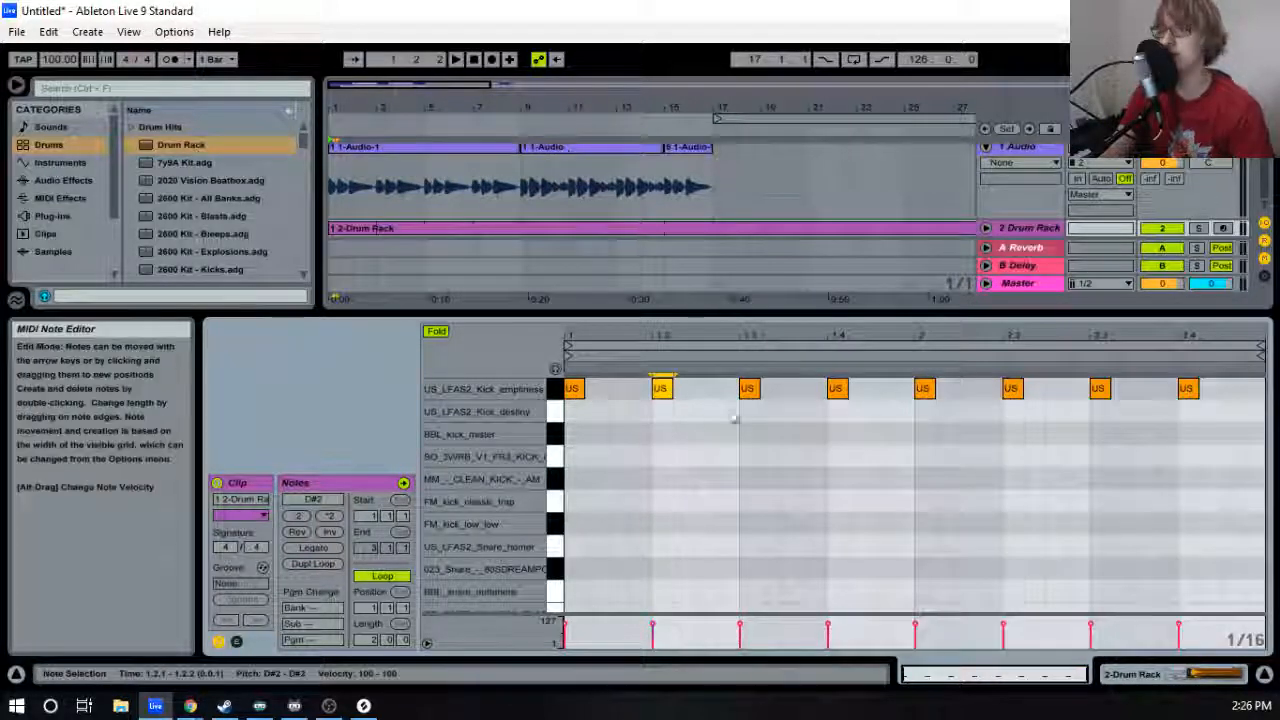
shift+click(838, 389)
shift+click(1012, 389)
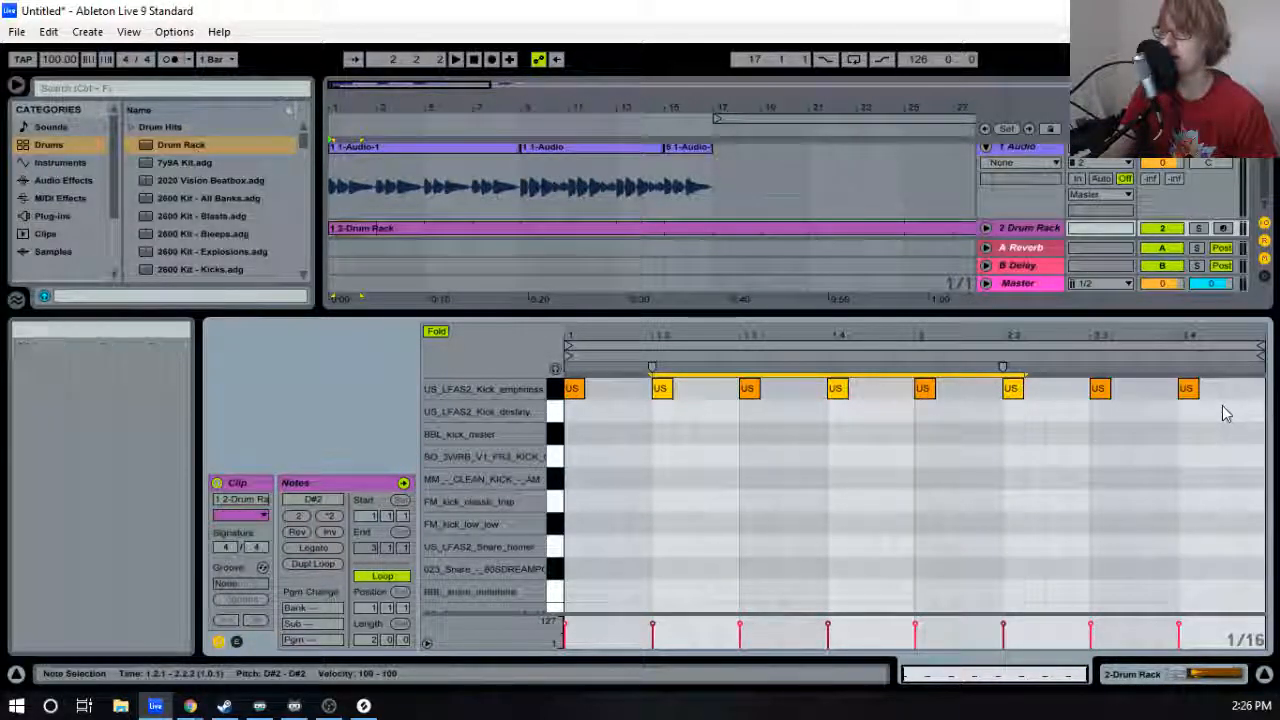
shift+click(1187, 389)
drag(1190, 389, 1190, 569)
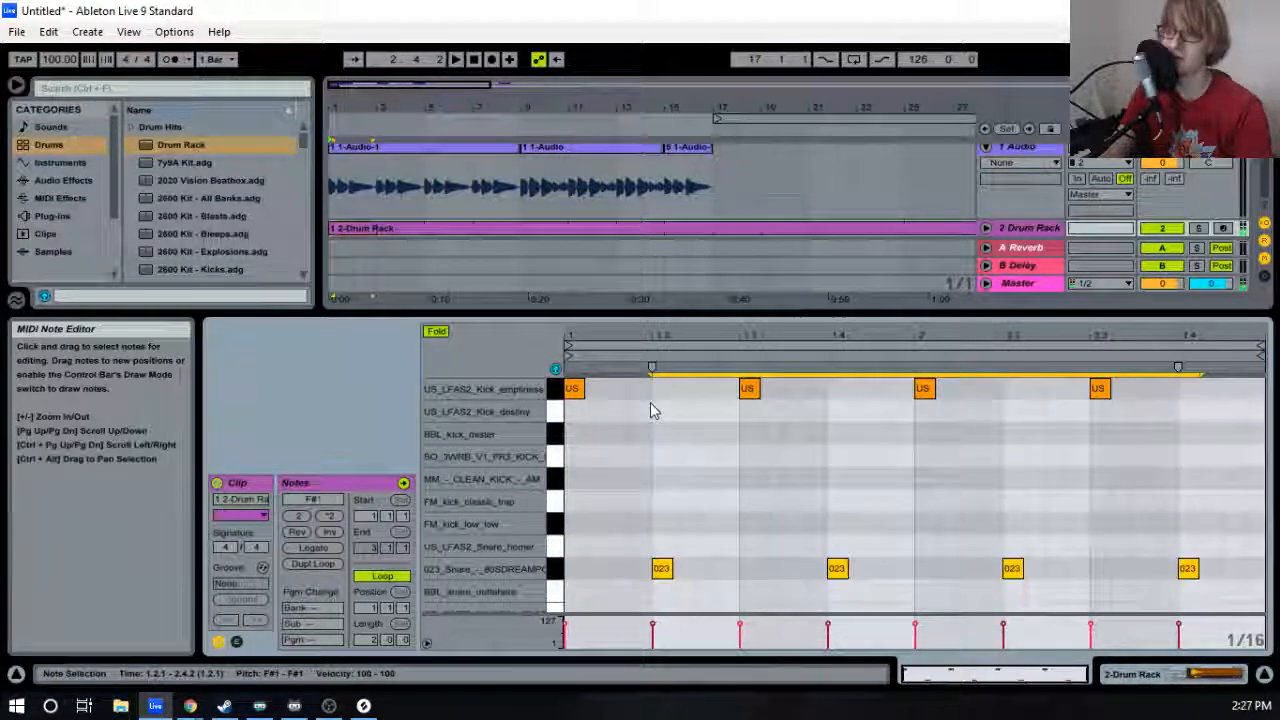
key(Down)
key(Down)
key(Down)
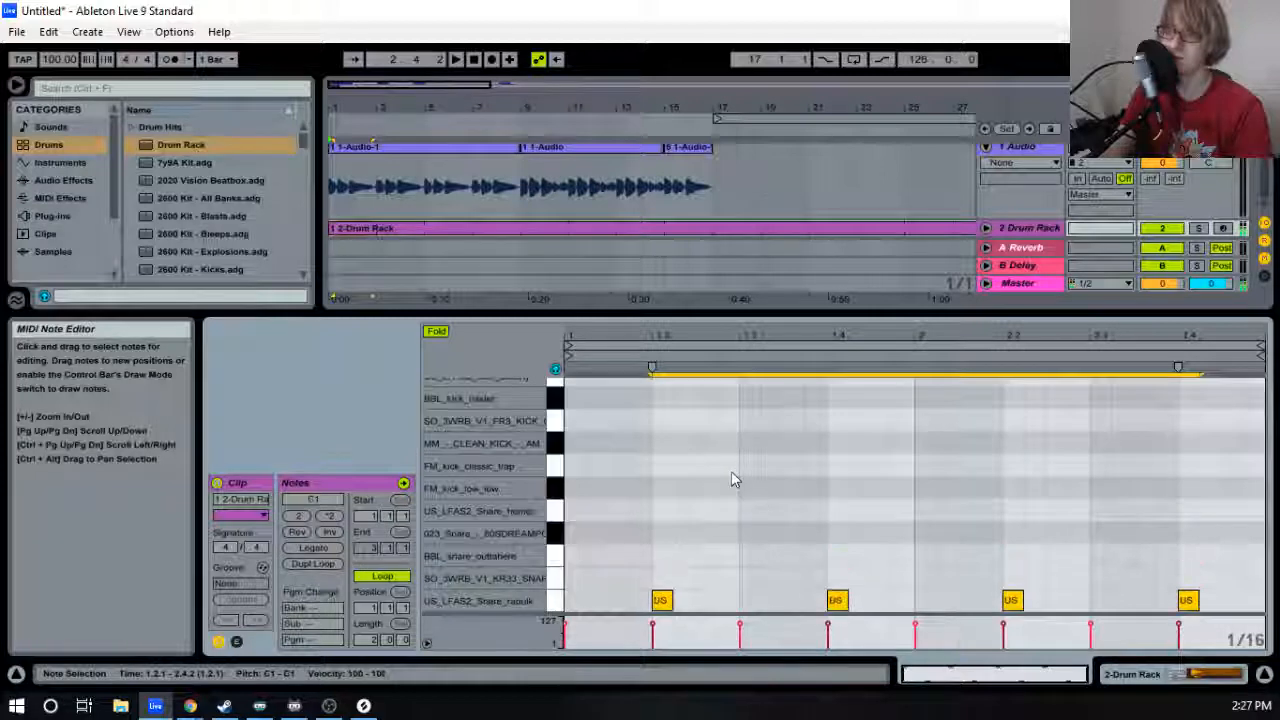
Play the new beat and delete the kicks on beat 3 of both bars.
key(space)
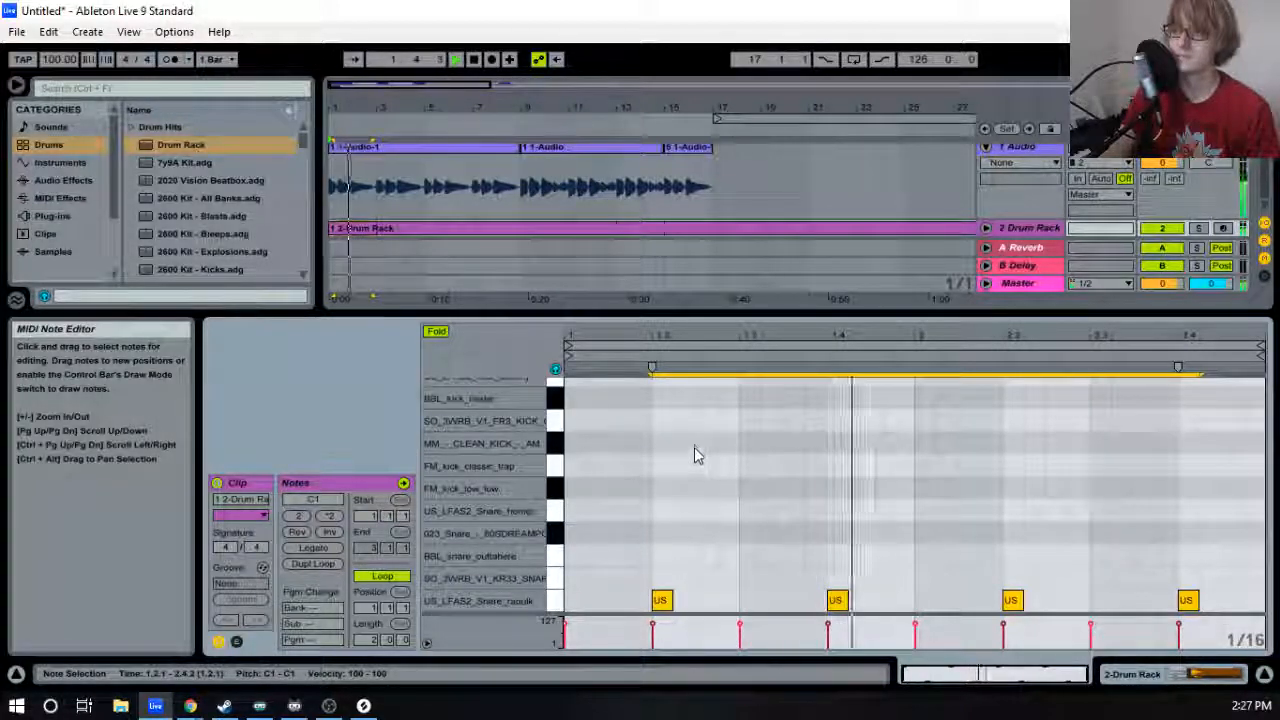
scroll(694, 447, up, 2)
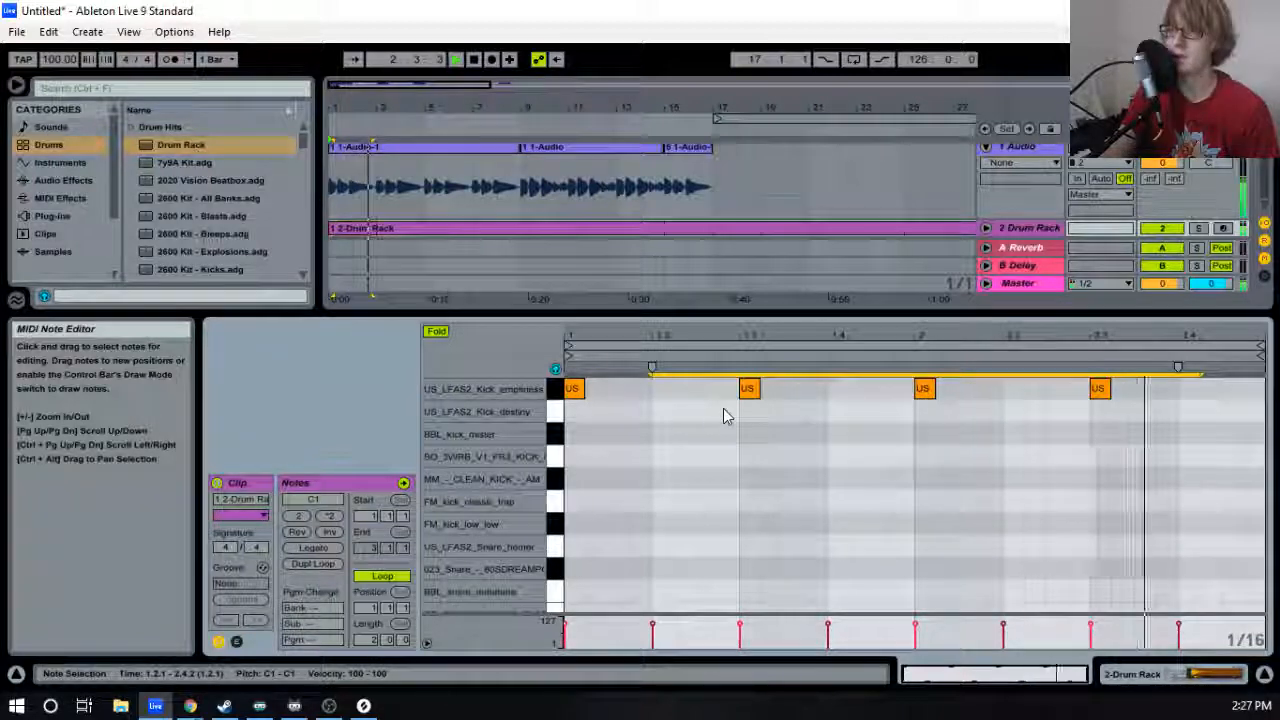
key(Delete)
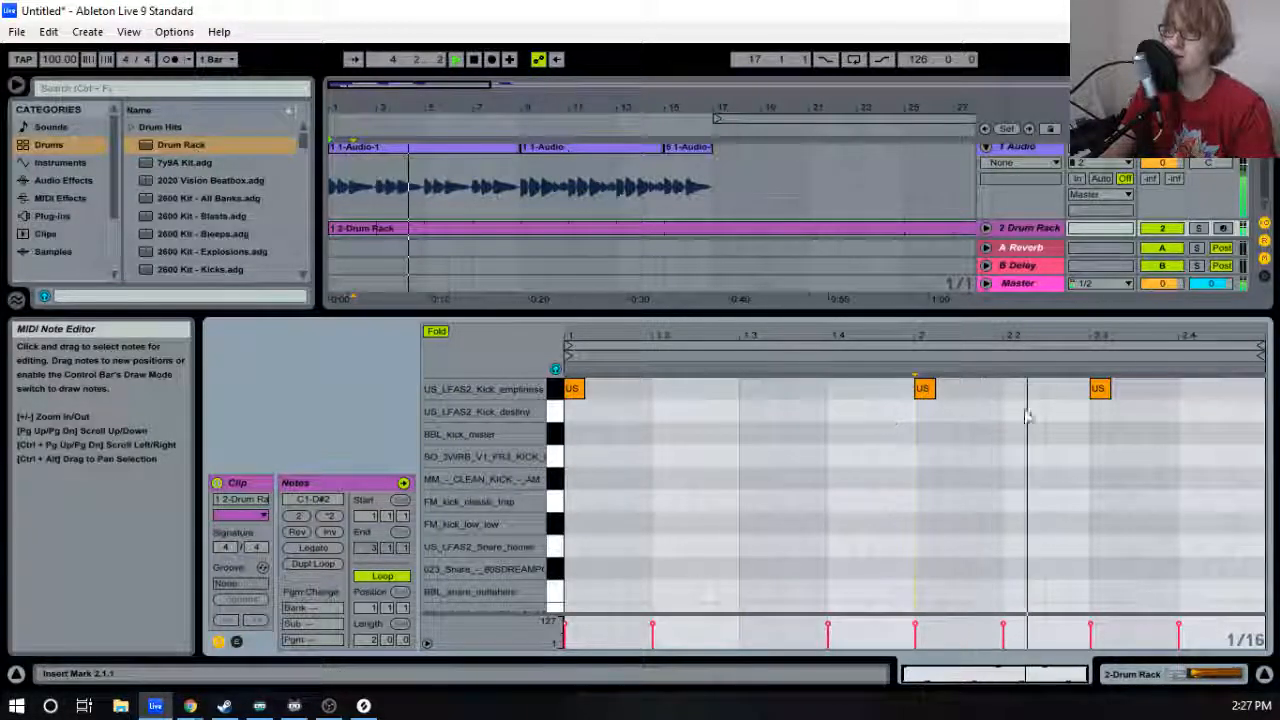
double_click(1100, 390)
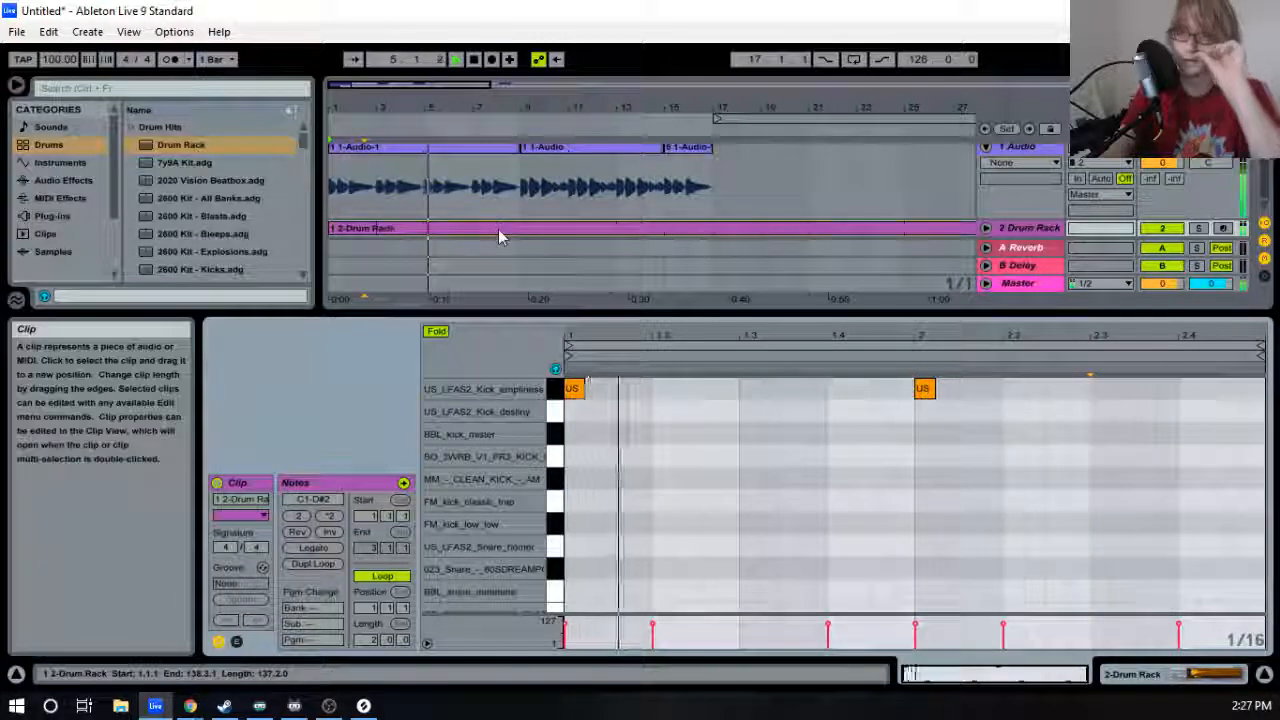
Add US_LFAS2_Kick_emptiness hits at 1.2.3, 1.3.3 and 1.4.3, and delete the kick at 2.1.1.
double_click(500, 231)
drag(655, 312, 660, 222)
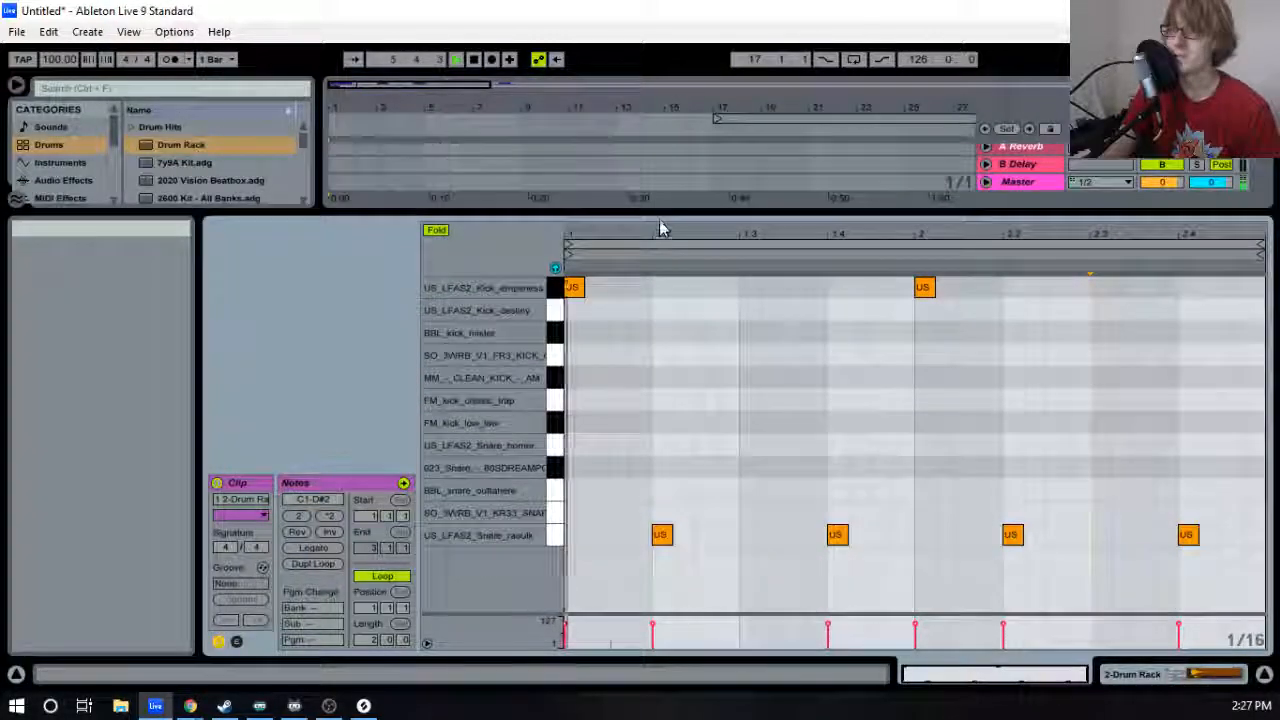
double_click(704, 288)
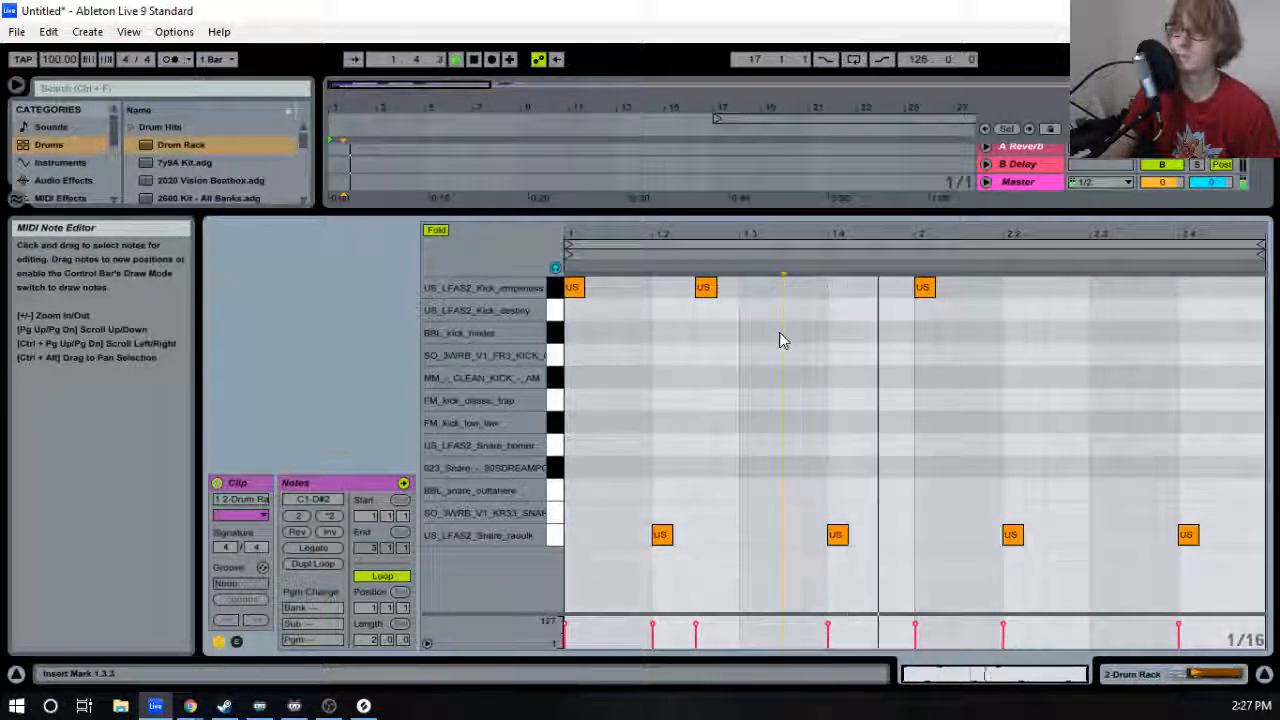
double_click(884, 289)
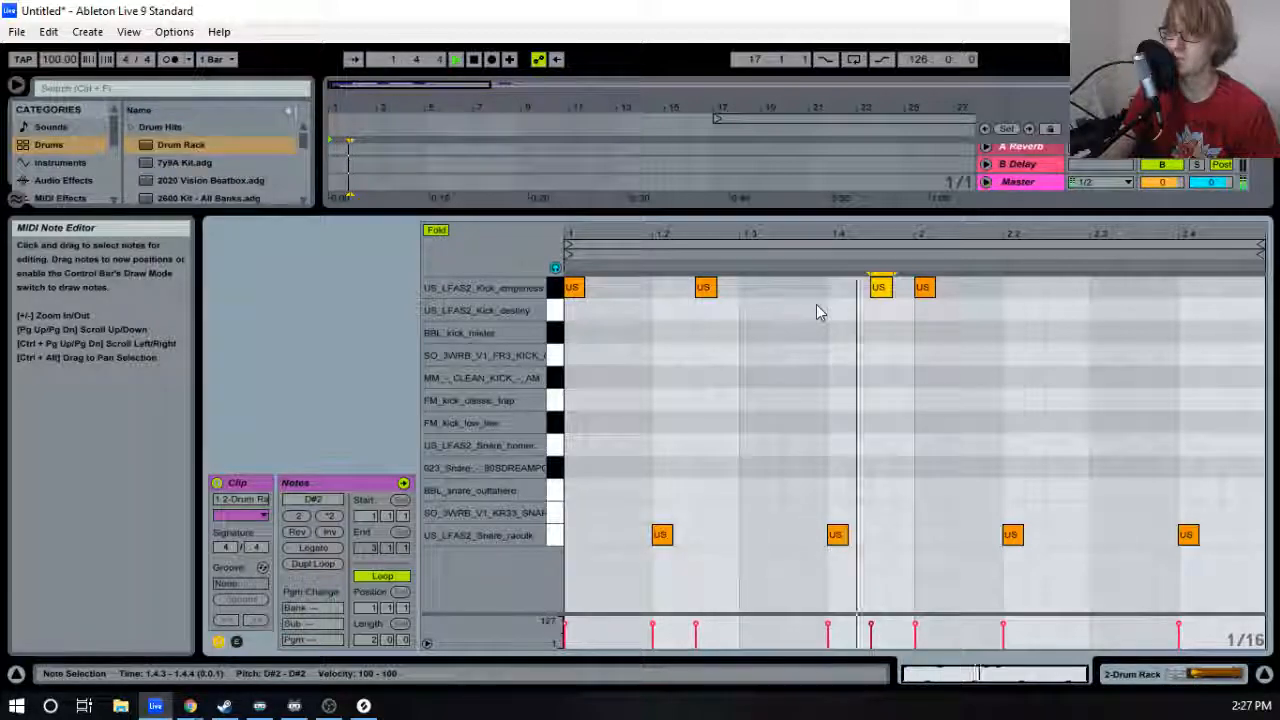
double_click(924, 289)
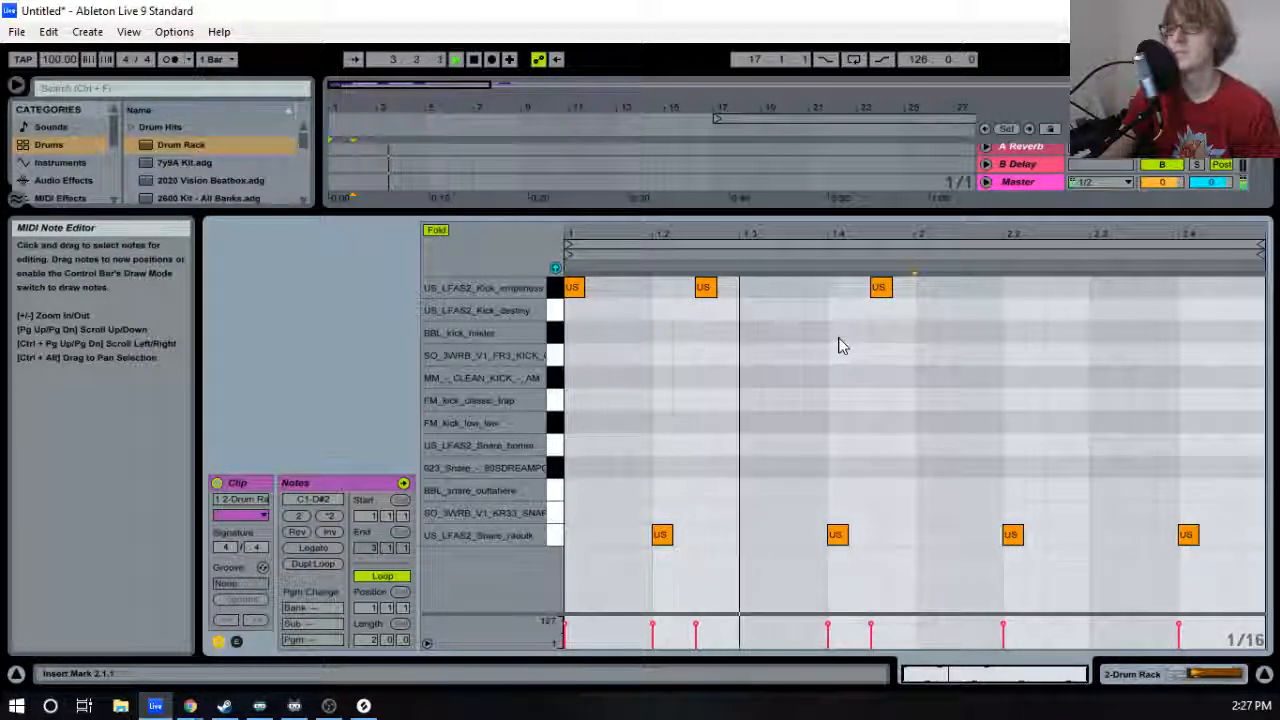
double_click(795, 289)
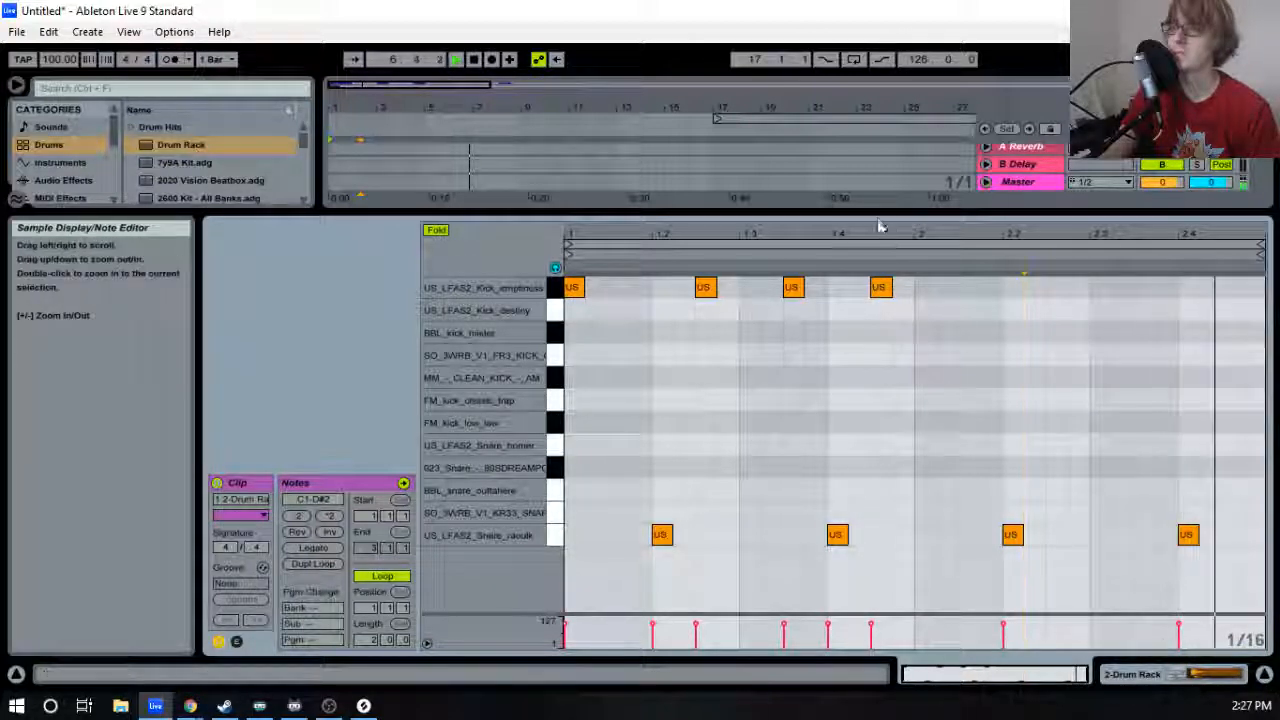
Split the drum clip at bars 9 and 18 to separate a nine-bar section.
drag(877, 212, 889, 326)
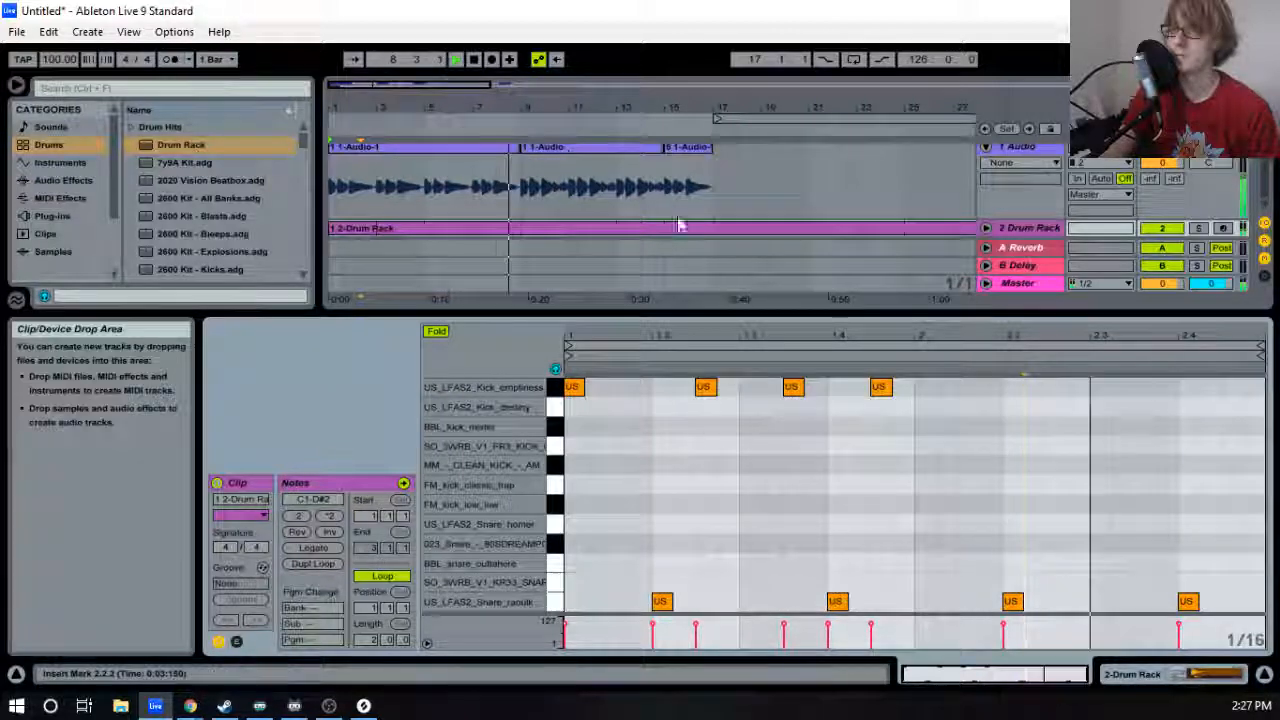
drag(790, 312, 790, 385)
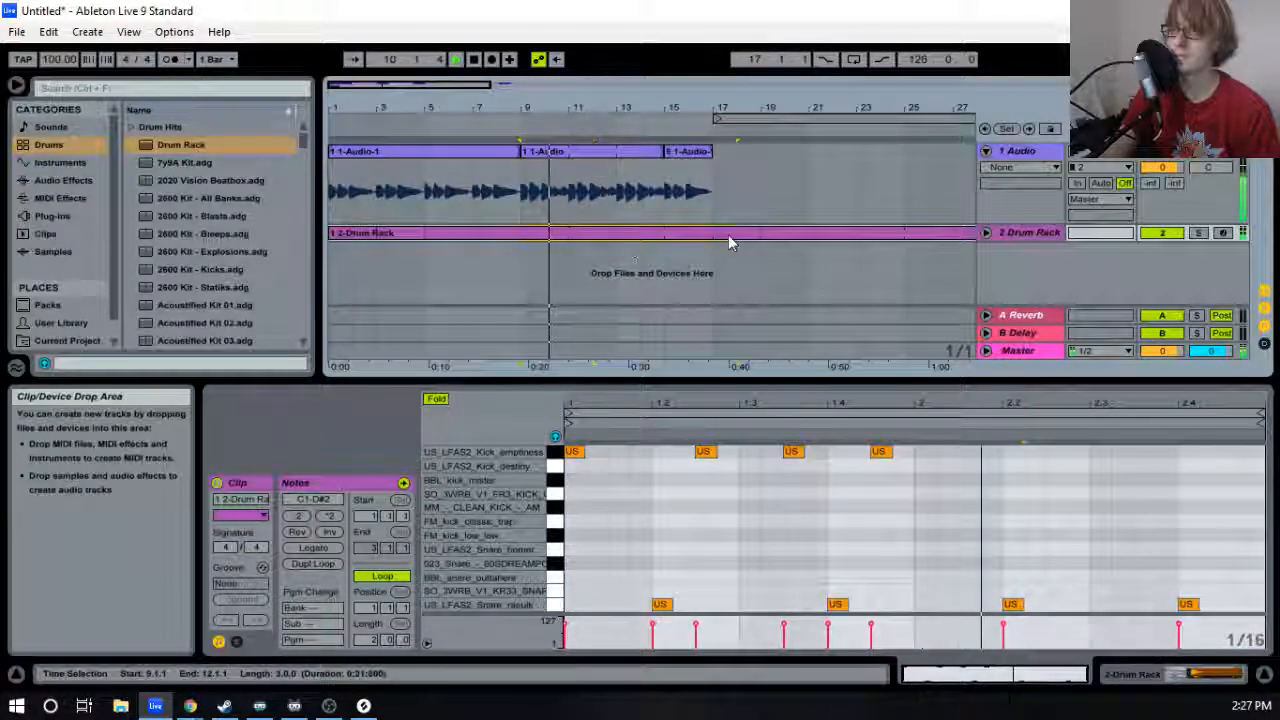
drag(638, 237, 630, 235)
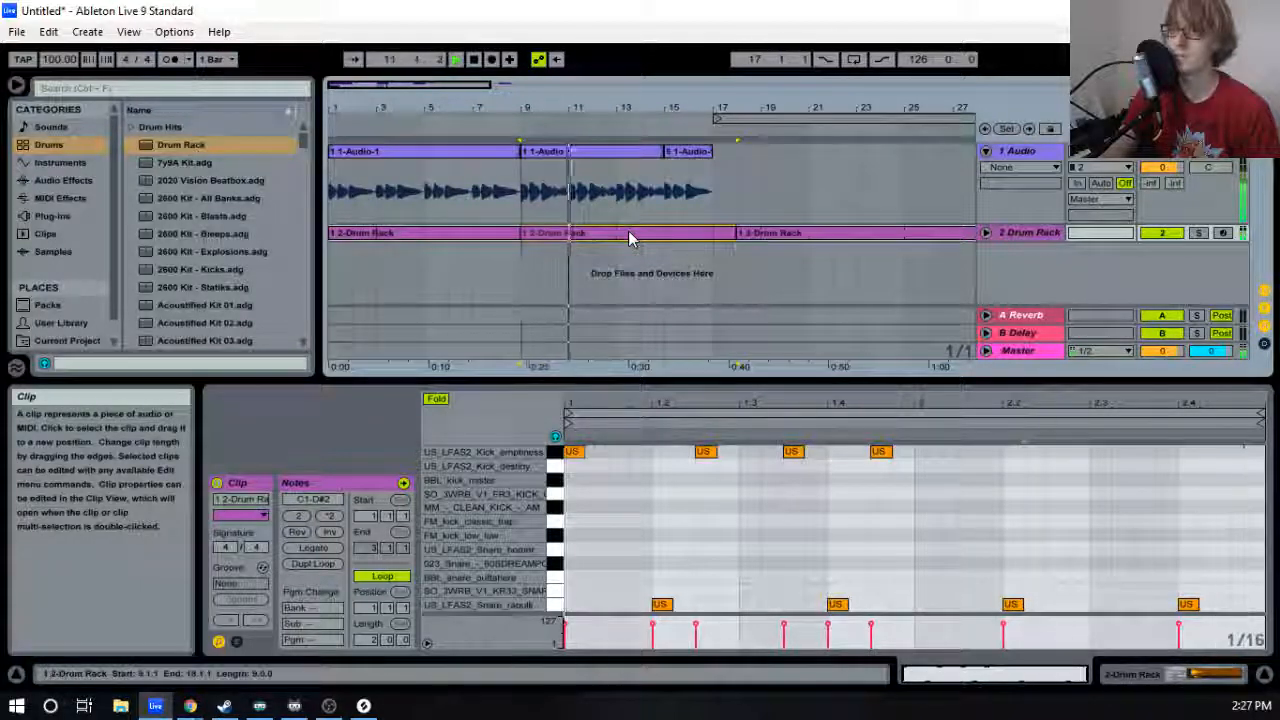
In the bar 9 drum clip, add kicks at 2.2.3 and 2.3.1 while auditioning the pattern.
drag(835, 377, 835, 243)
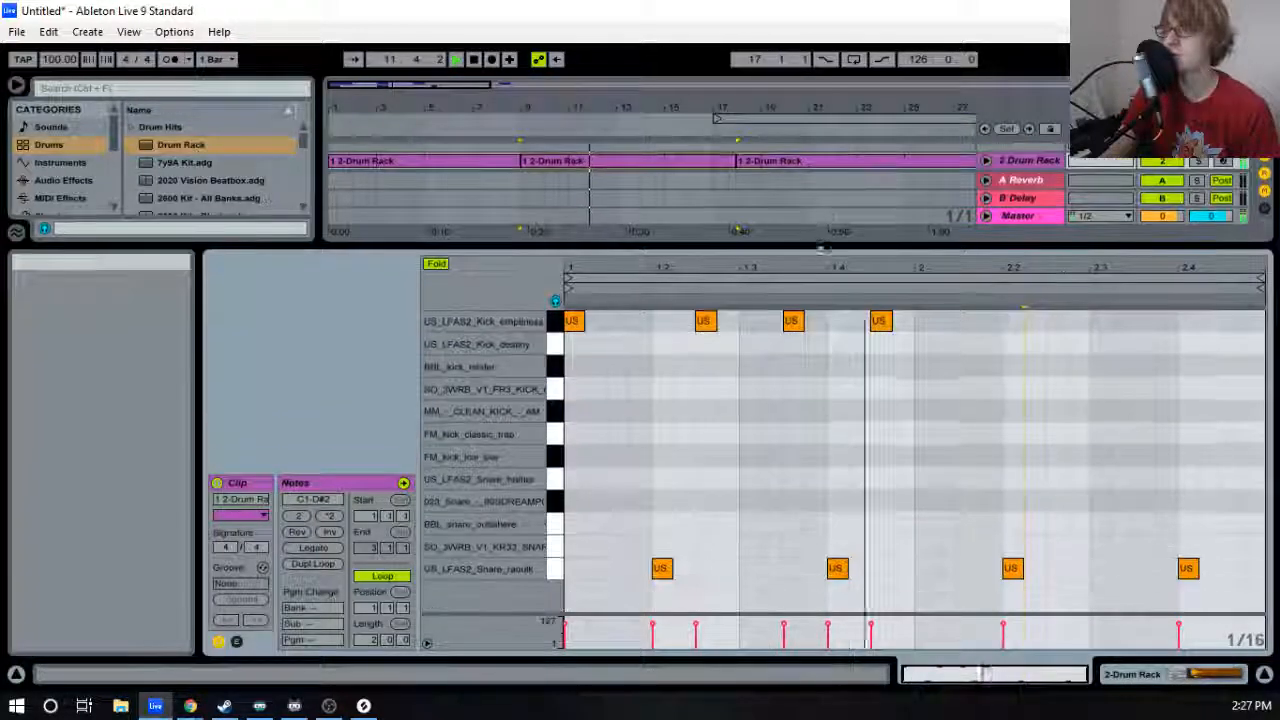
double_click(1061, 329)
key(space)
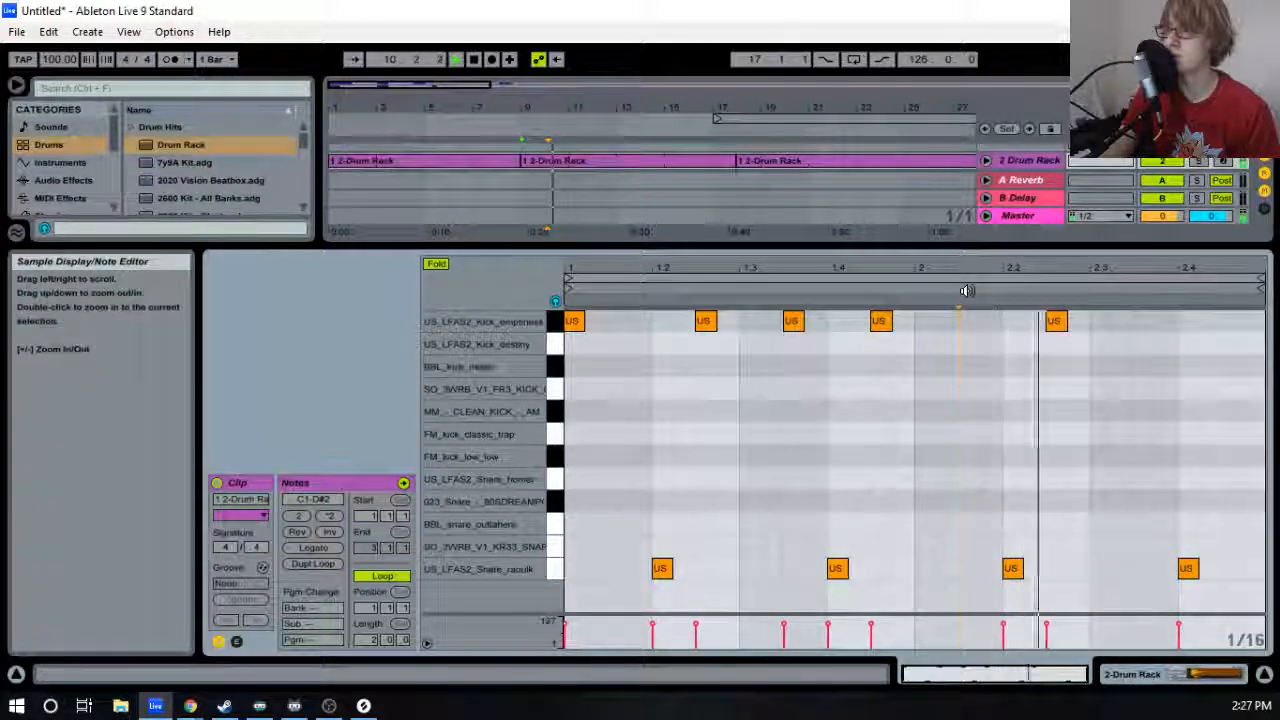
key(space)
double_click(1097, 320)
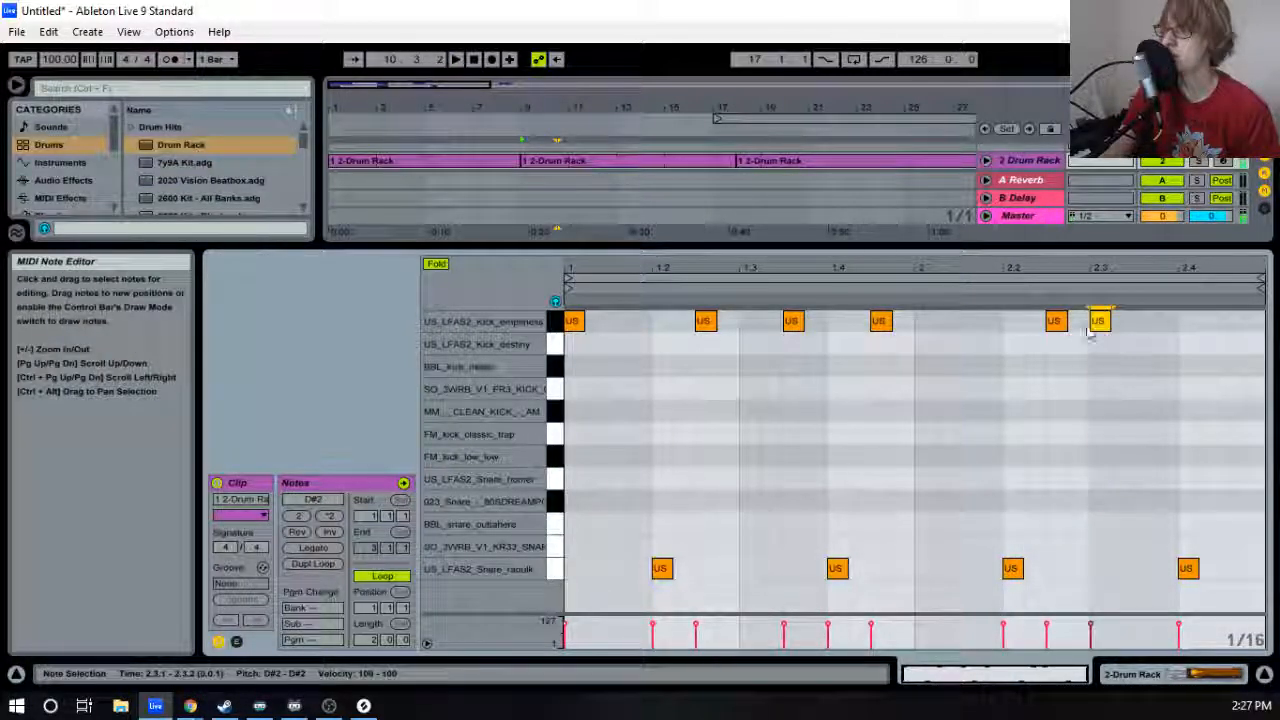
Play the bar 9 pattern, add a kick at 2.3.4, and delete the kick at 2.3.1.
key(space)
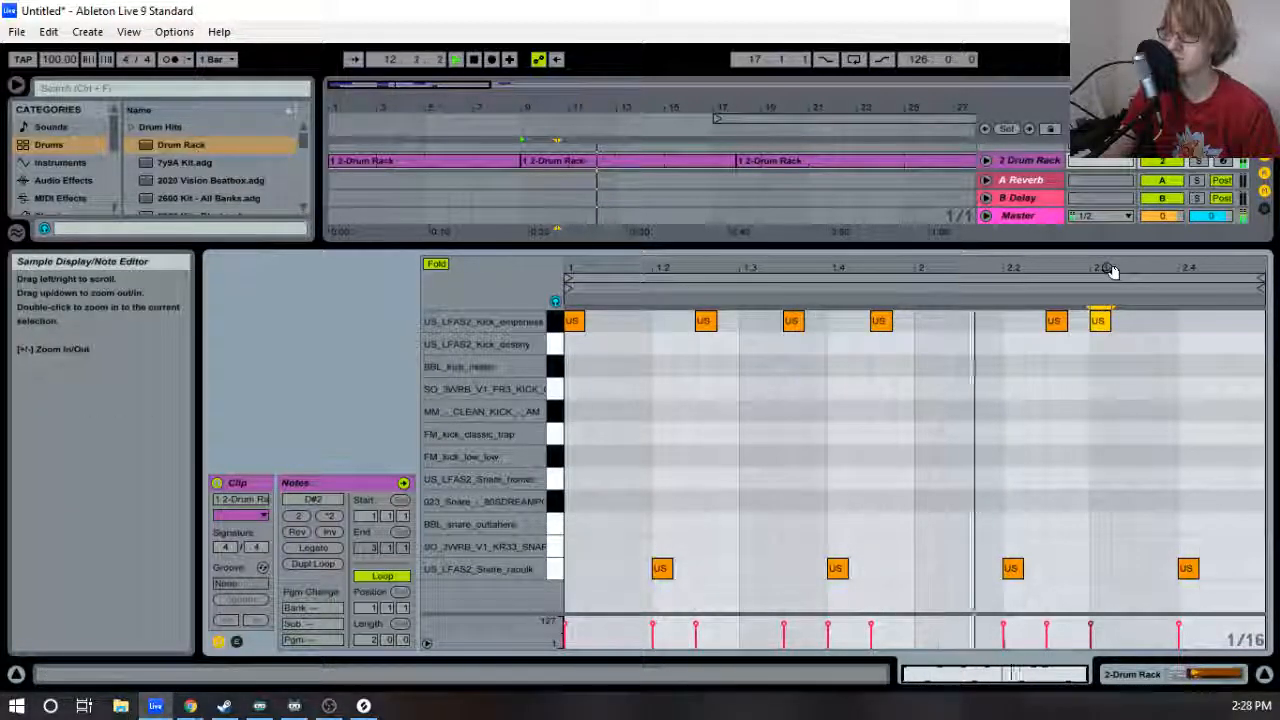
click(1101, 322)
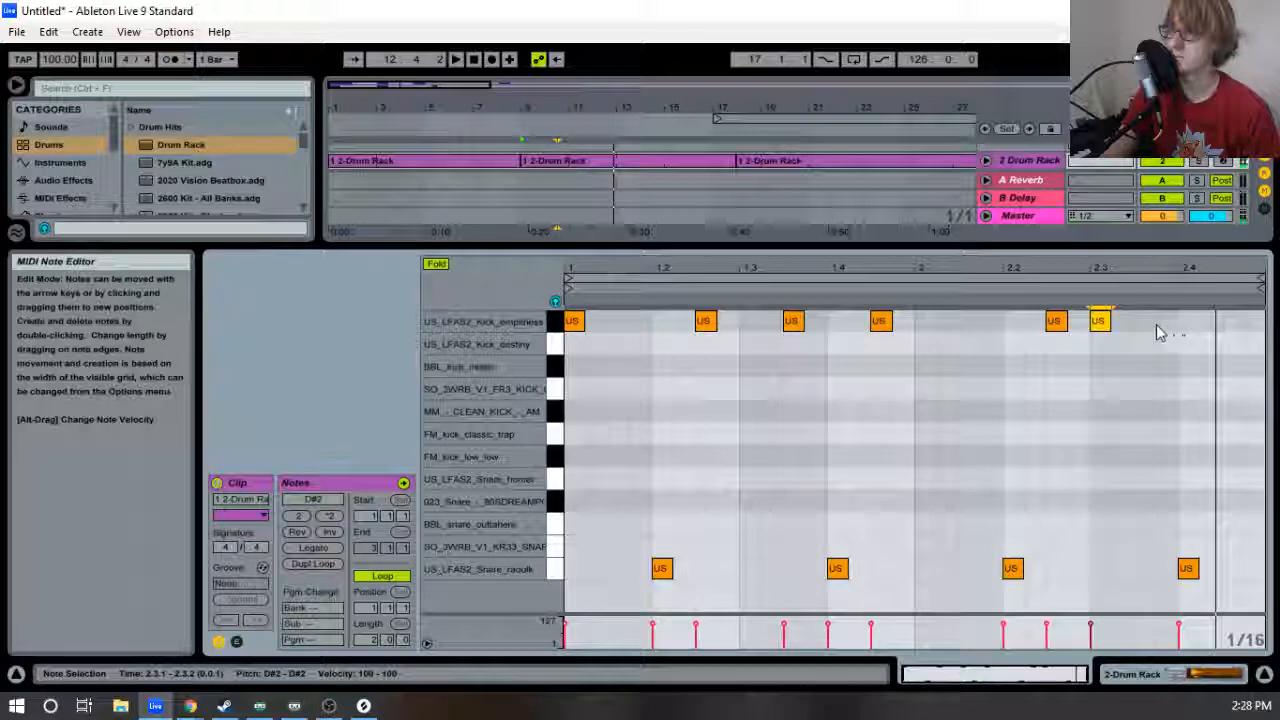
click(1202, 349)
key(space)
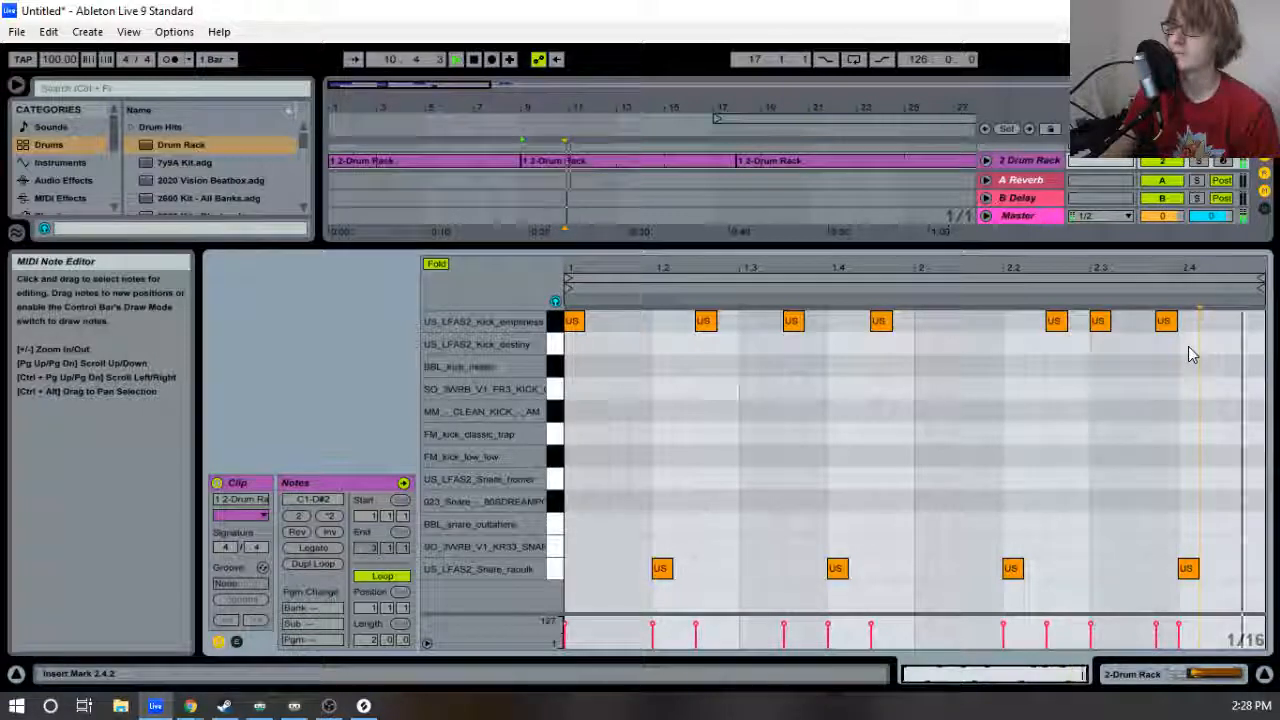
drag(1135, 363, 1108, 326)
key(Delete)
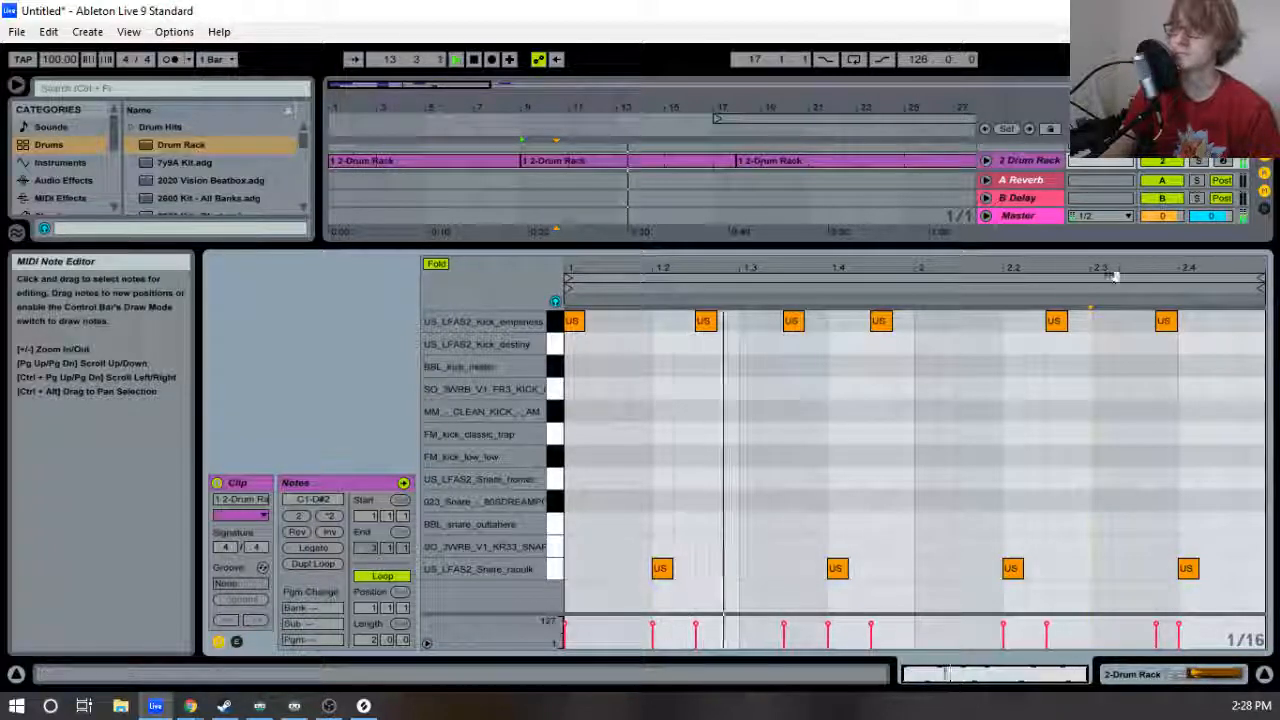
Shift the last kick and the last snare of the bar 9 pattern one sixteenth note earlier.
drag(1149, 592, 1229, 327)
key(Left)
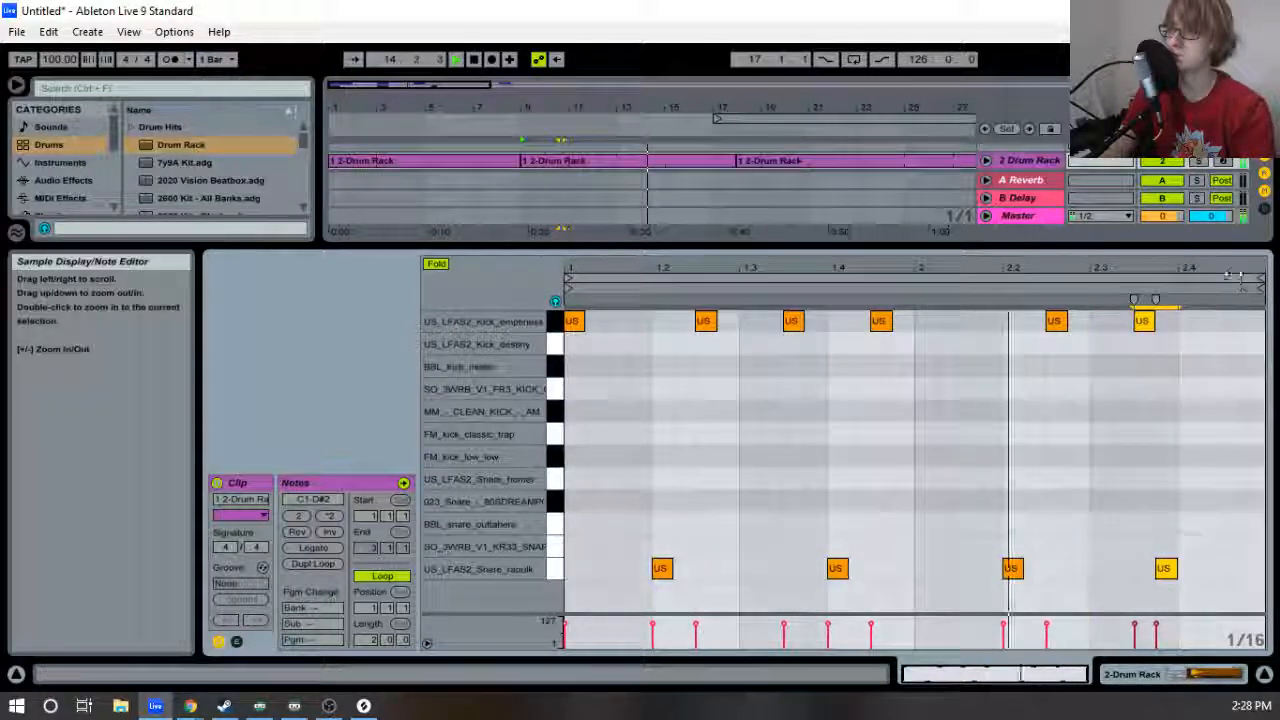
Shift the last kick and snare of the bar 9 pattern one sixteenth note later and audition the section with the guitar.
key(Right)
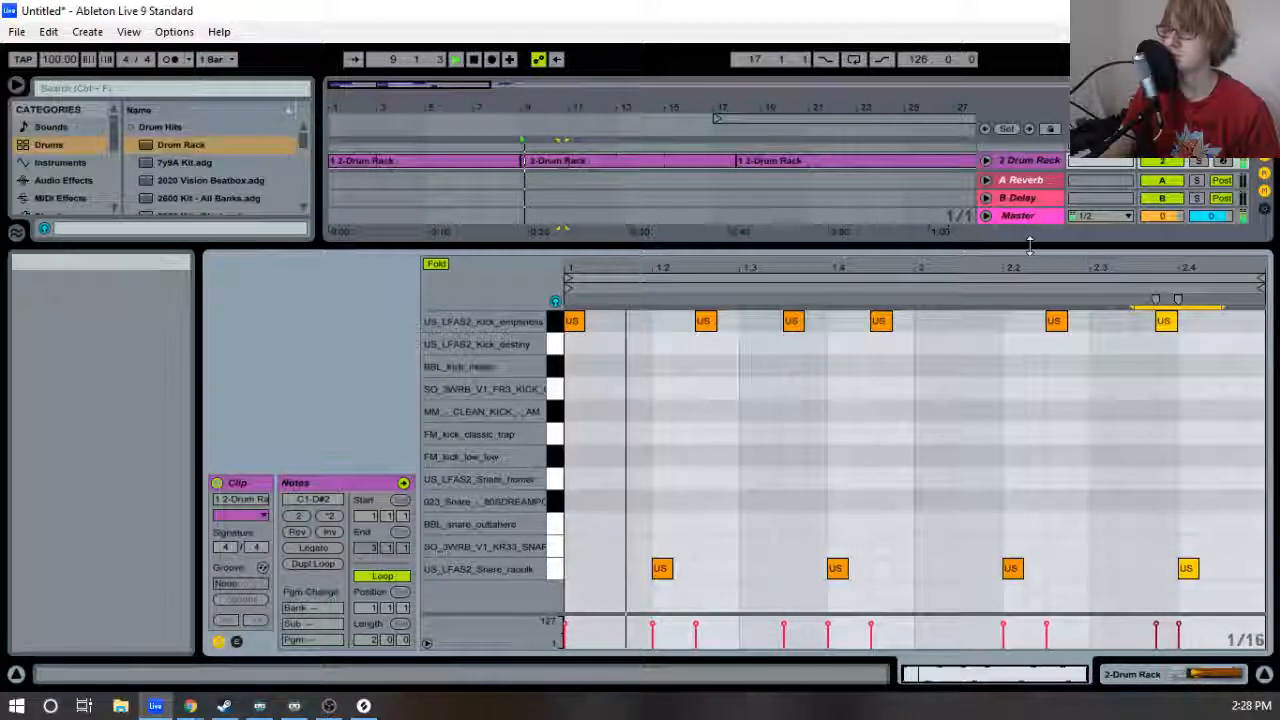
drag(1029, 243, 1015, 328)
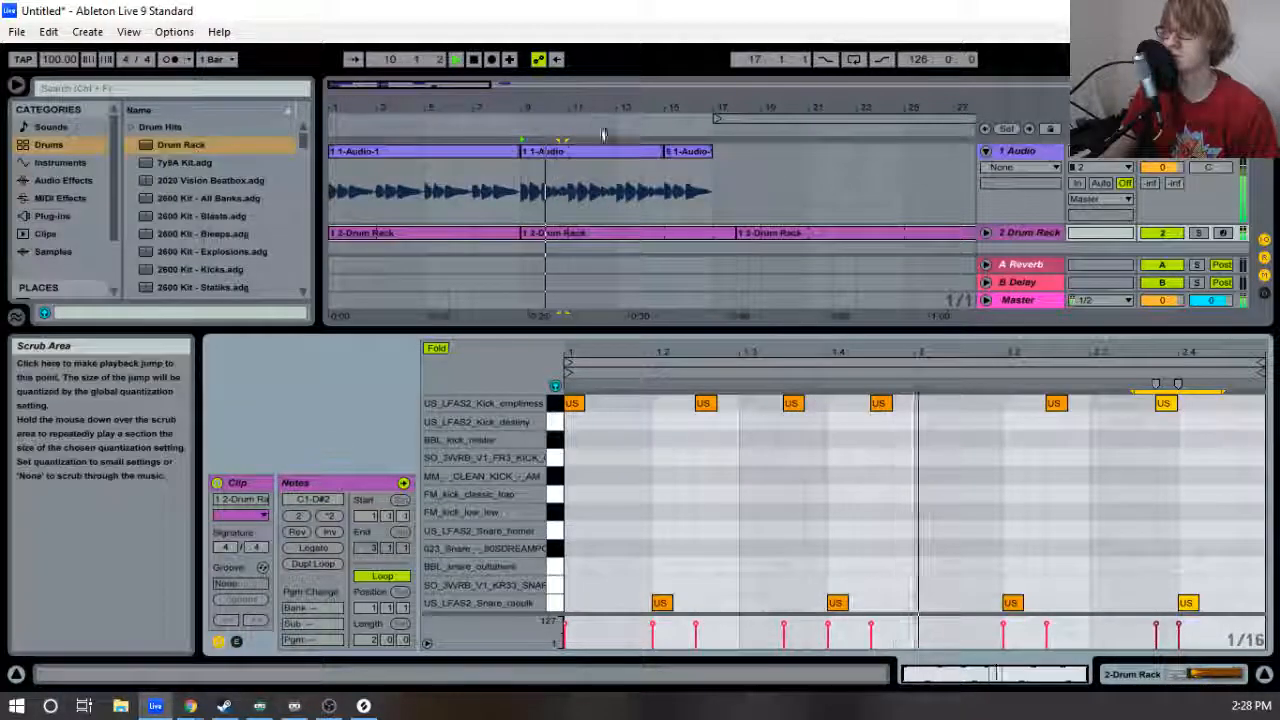
click(655, 235)
key(space)
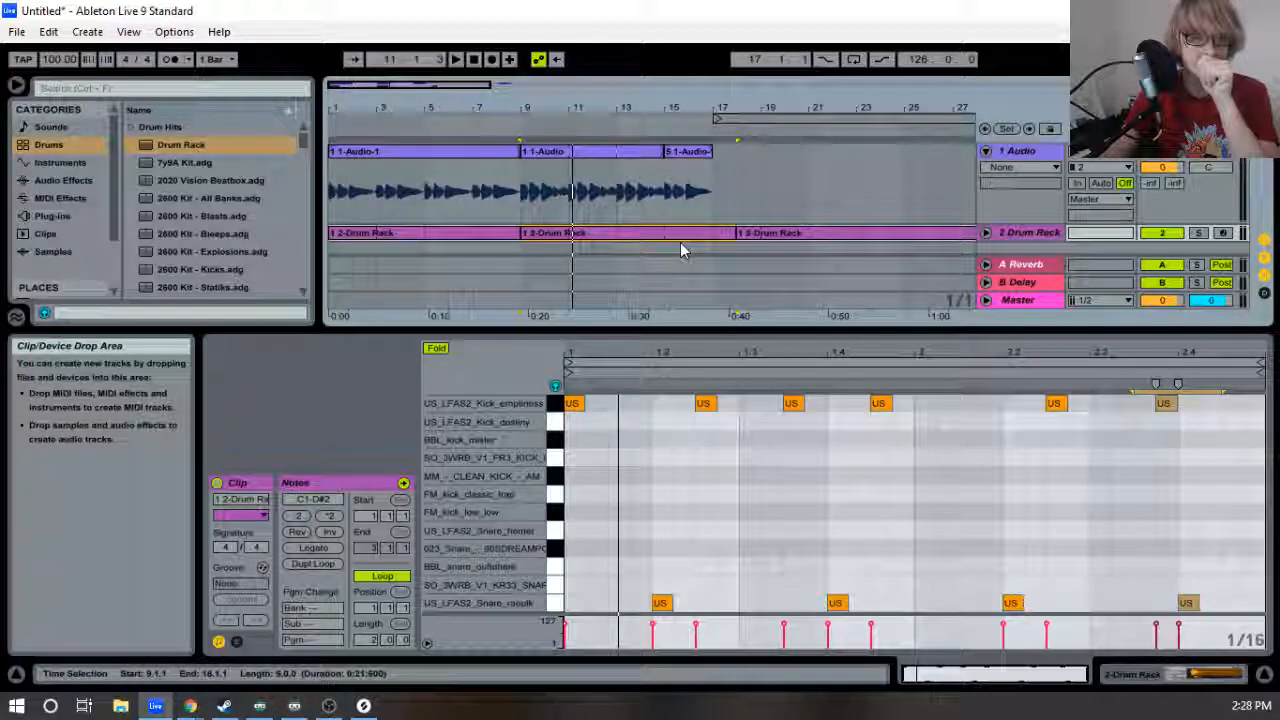
click(903, 354)
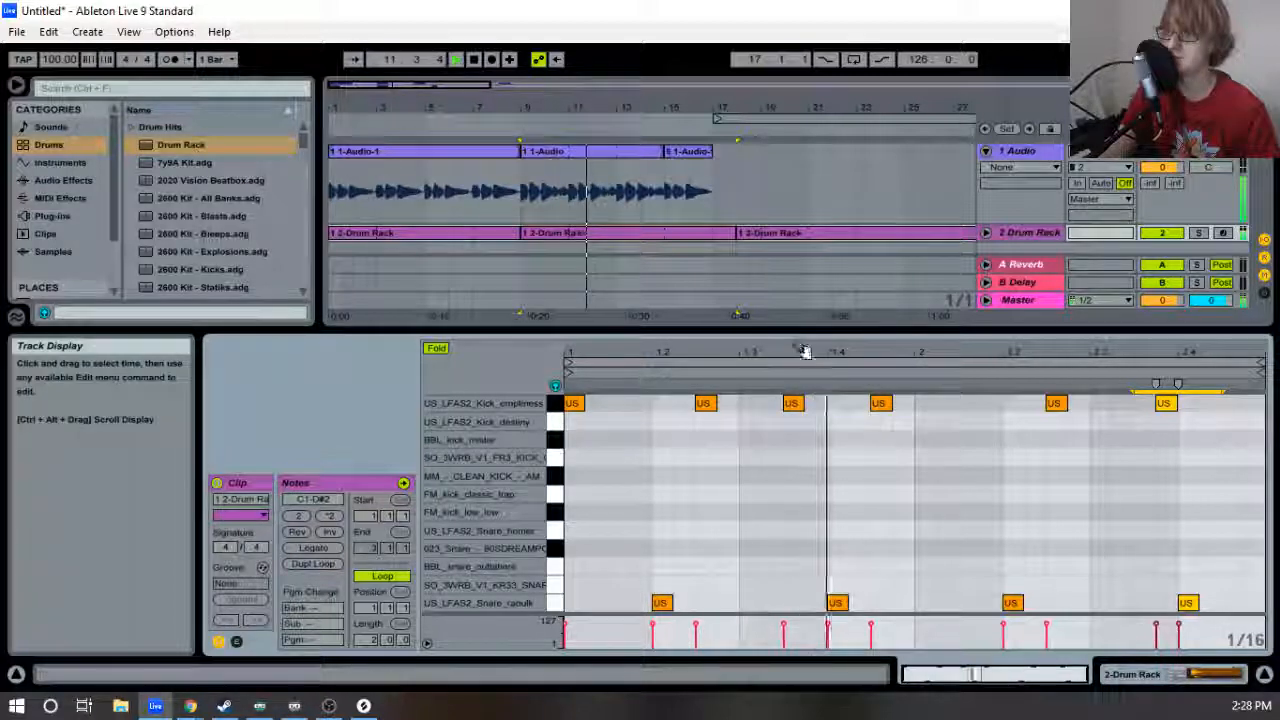
drag(800, 331, 781, 525)
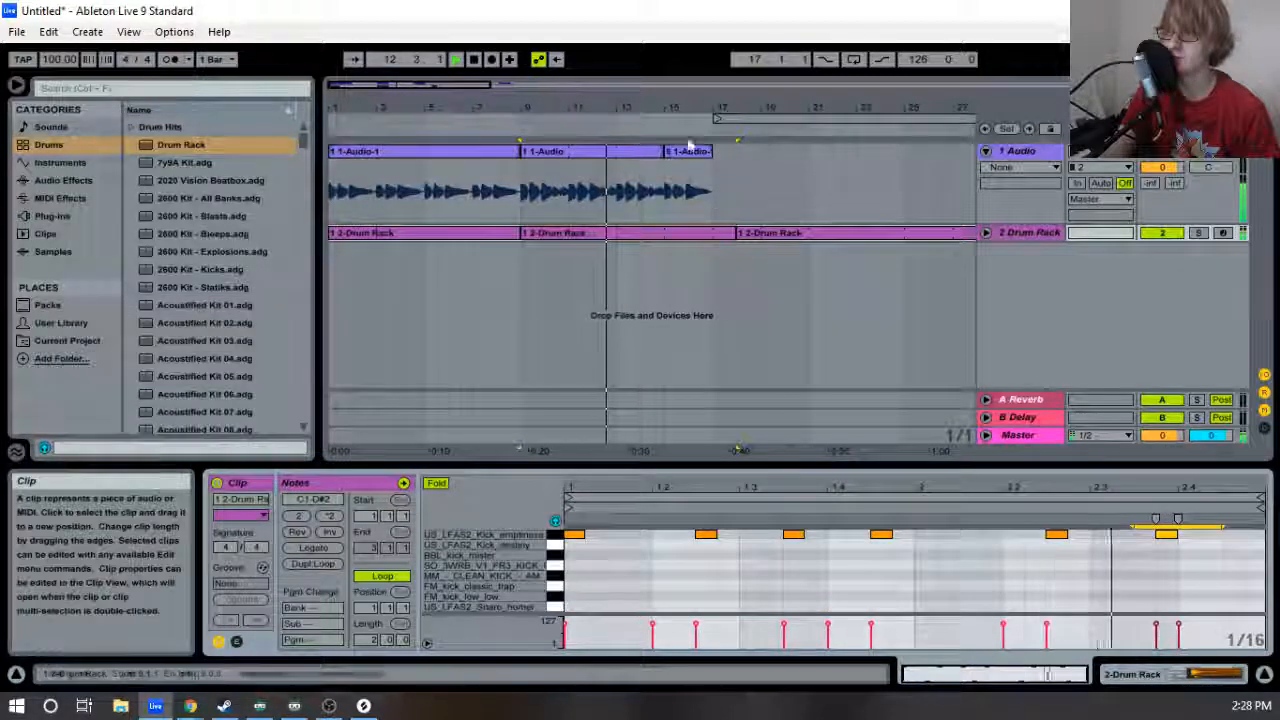
drag(637, 105, 628, 295)
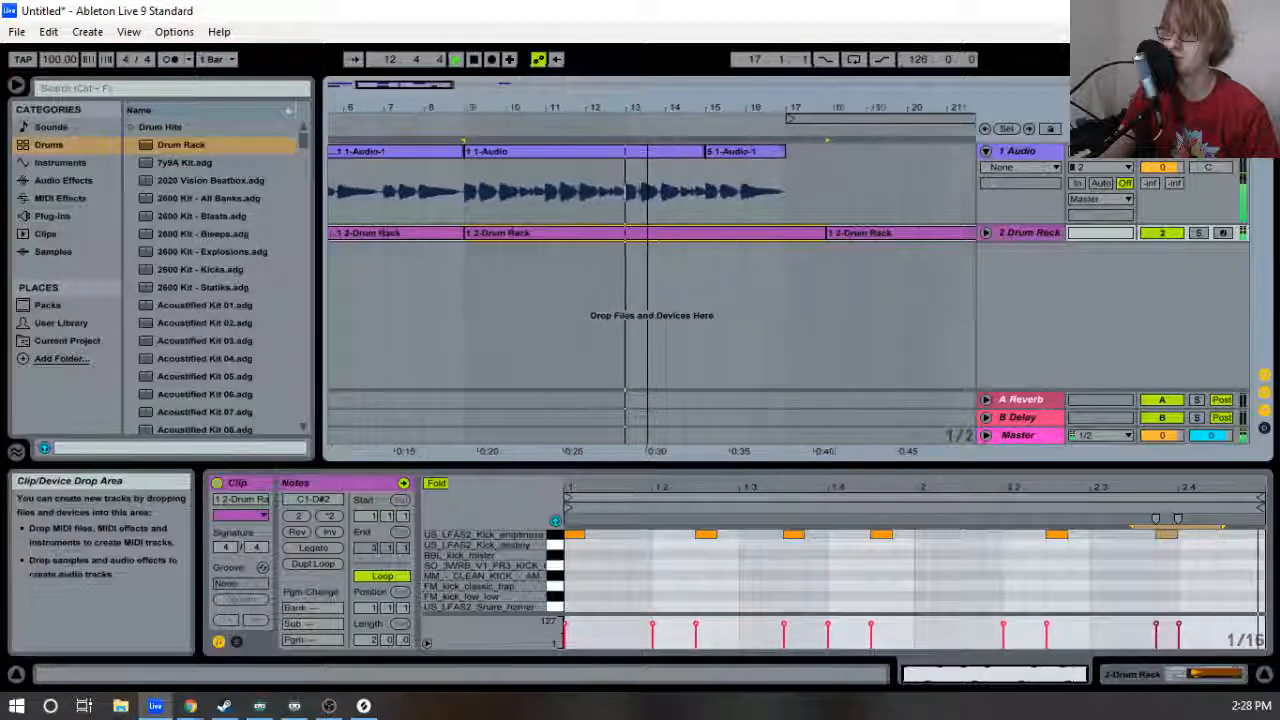
click(474, 60)
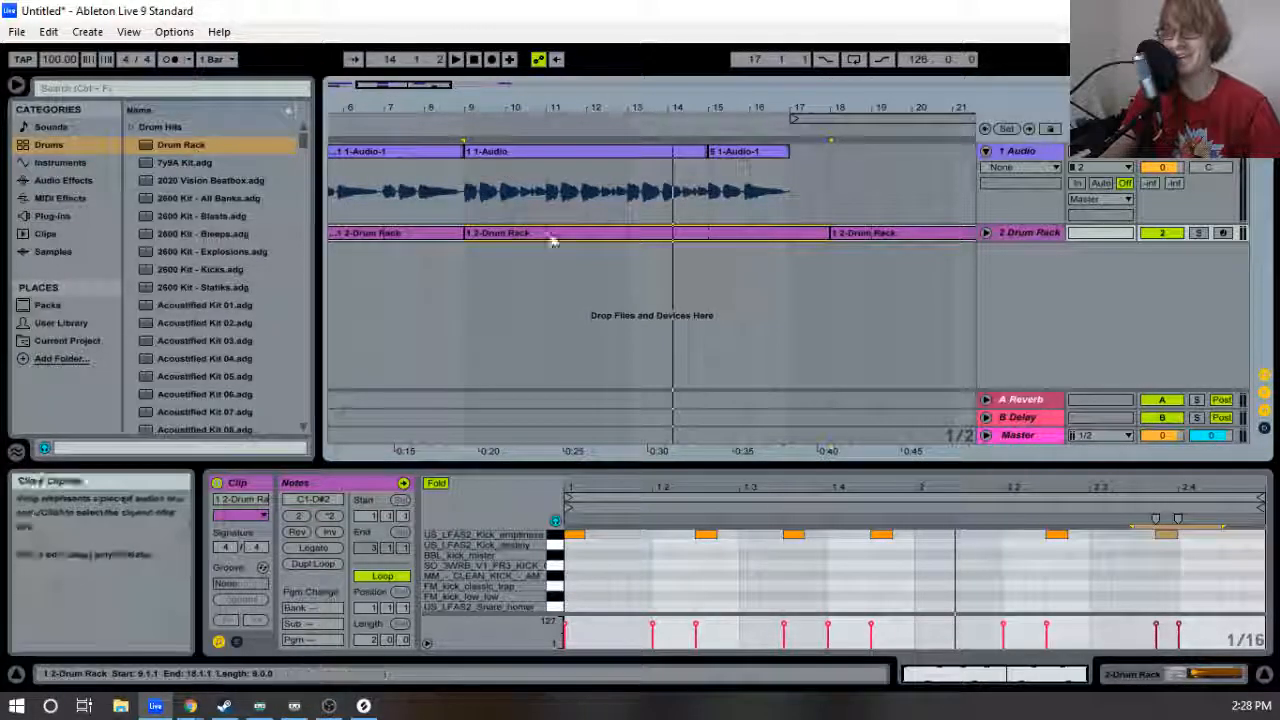
key(space)
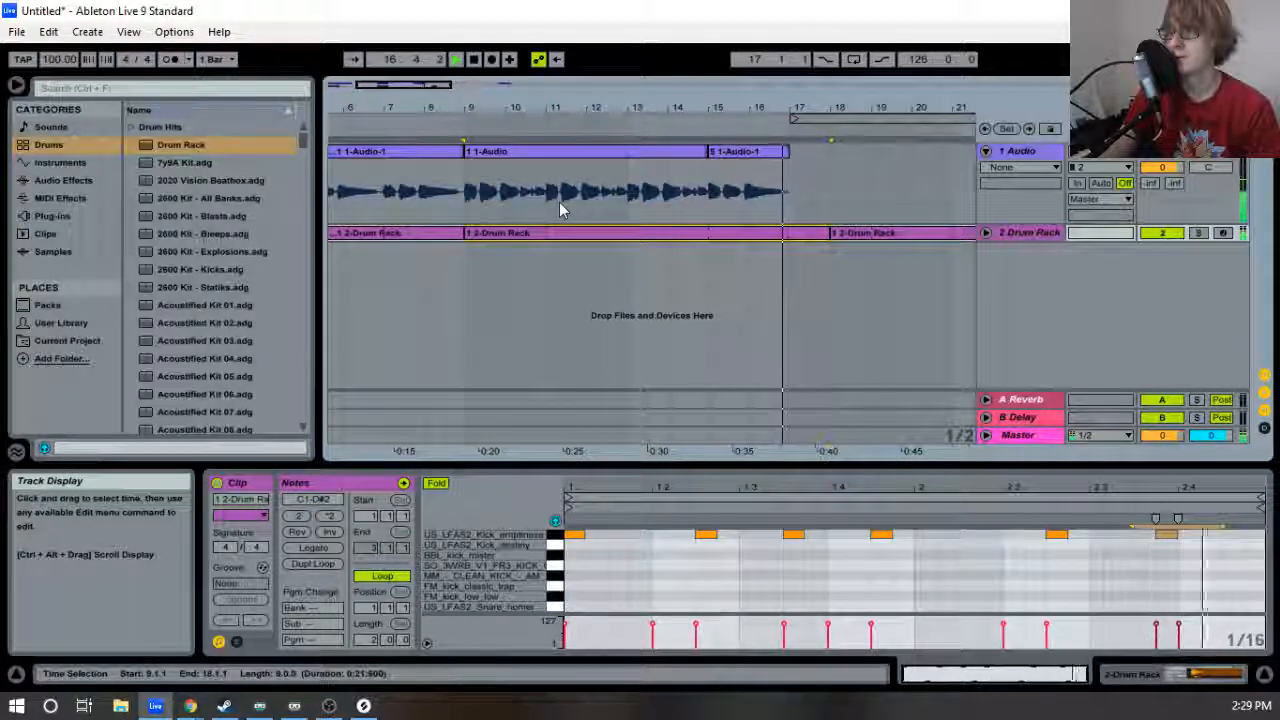
key(space)
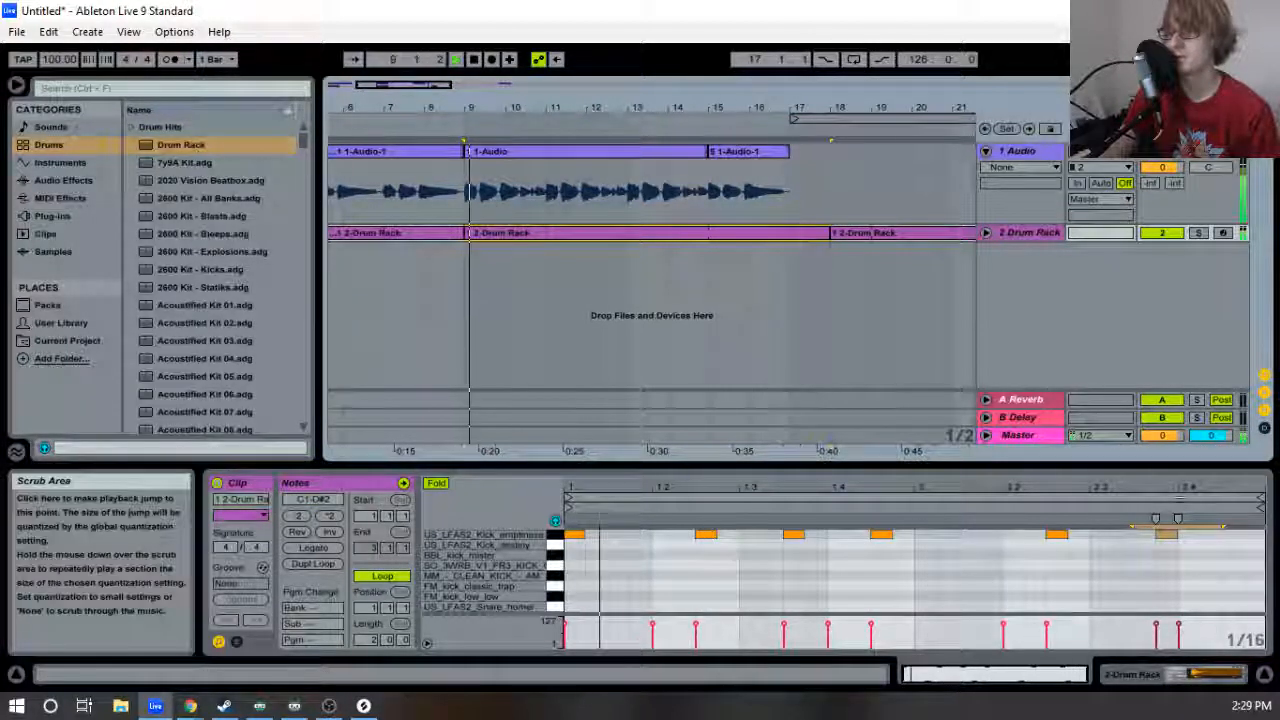
Move only the last kick of the bar 9 pattern one sixteenth note earlier, to 2.3.3.
drag(1142, 465, 1128, 249)
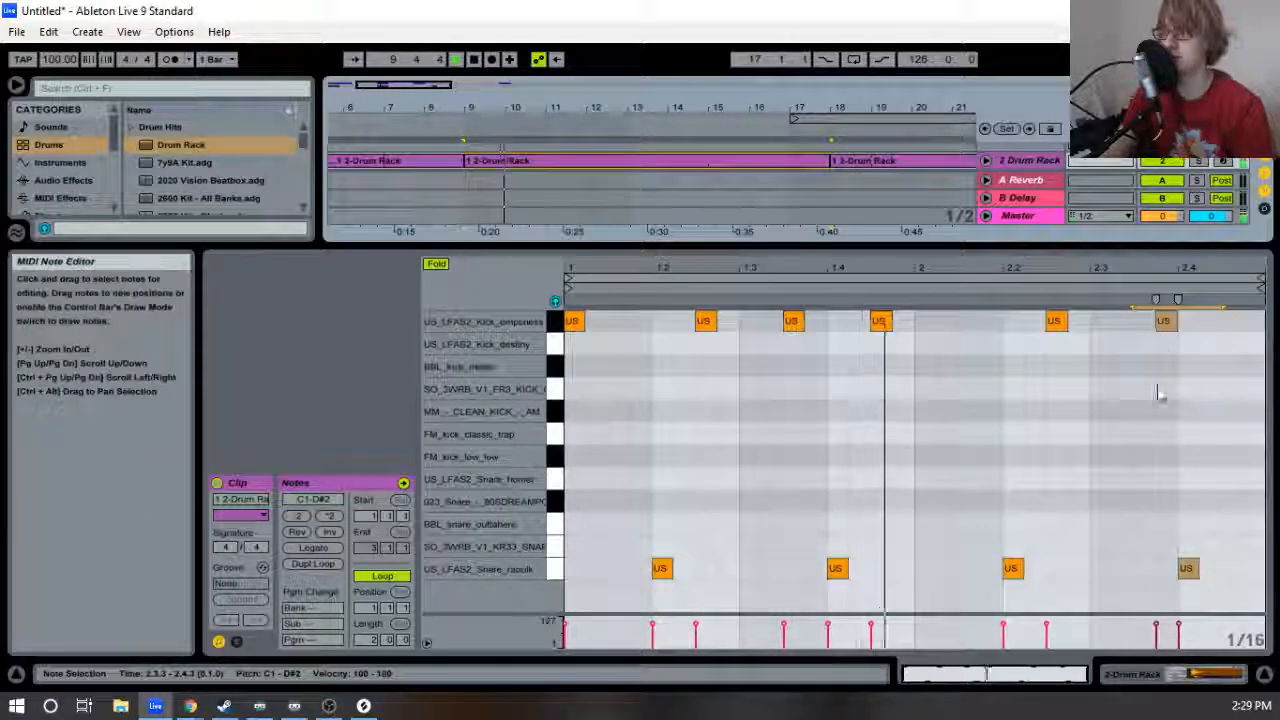
drag(1165, 321, 1143, 321)
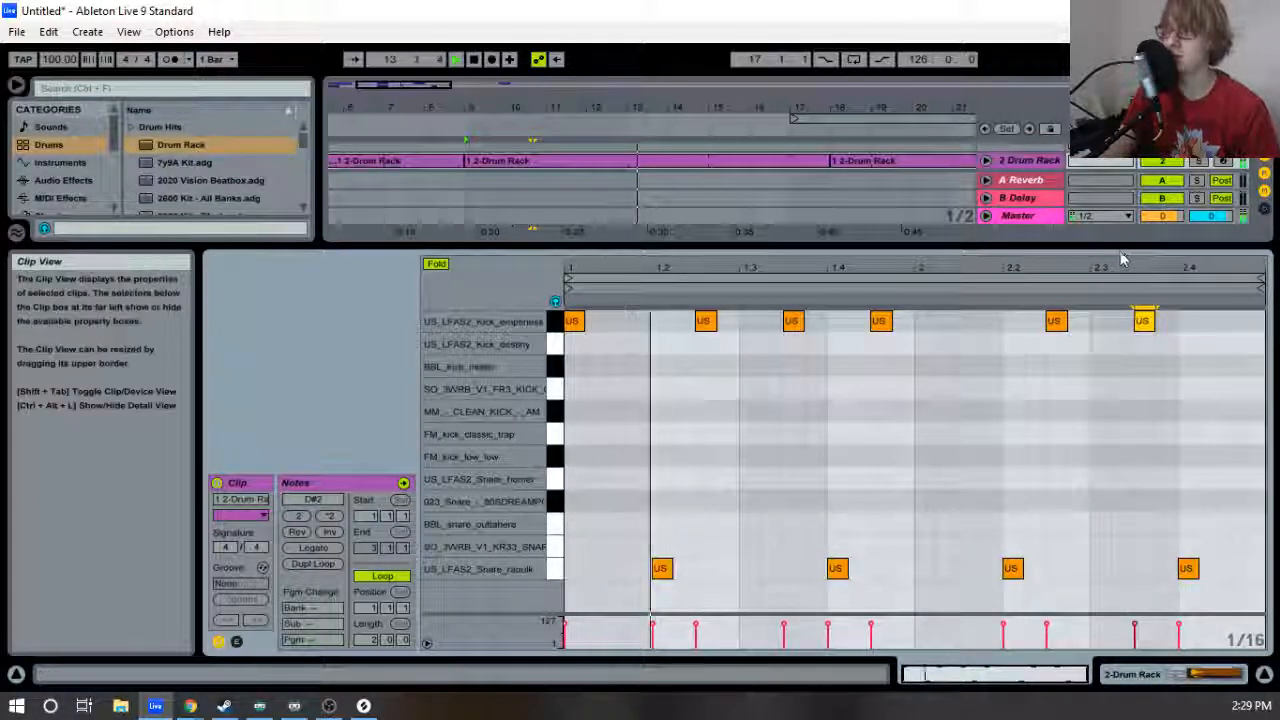
drag(1123, 250, 1127, 503)
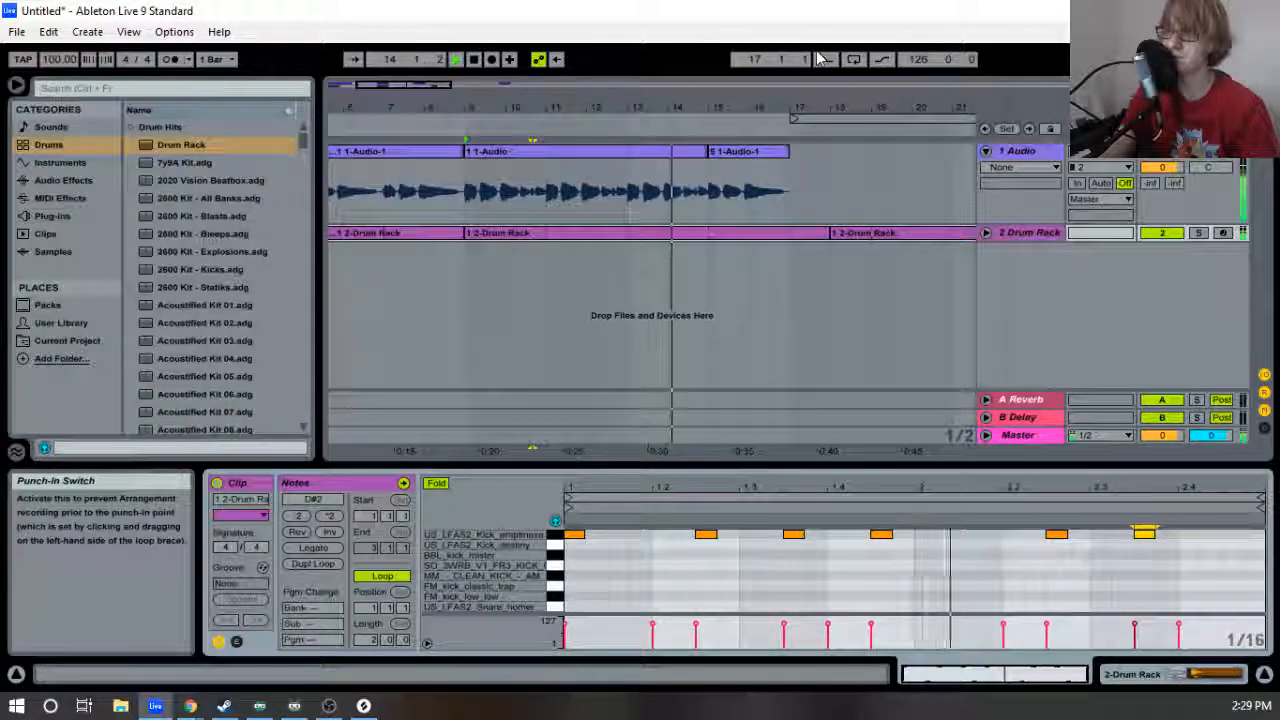
Delete the drum clips after bar 18 and extend the bar 9 drum clip to bar 57.
drag(812, 107, 812, 29)
click(544, 234)
key(Delete)
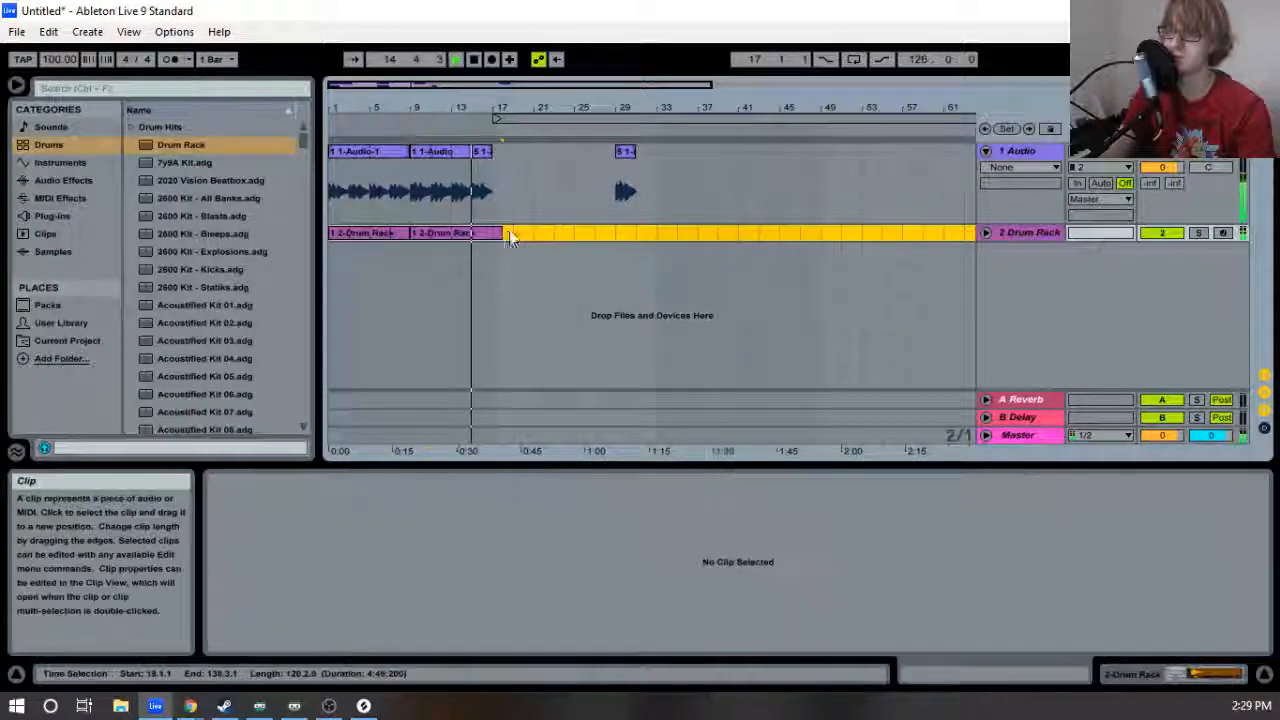
key(ctrl+z)
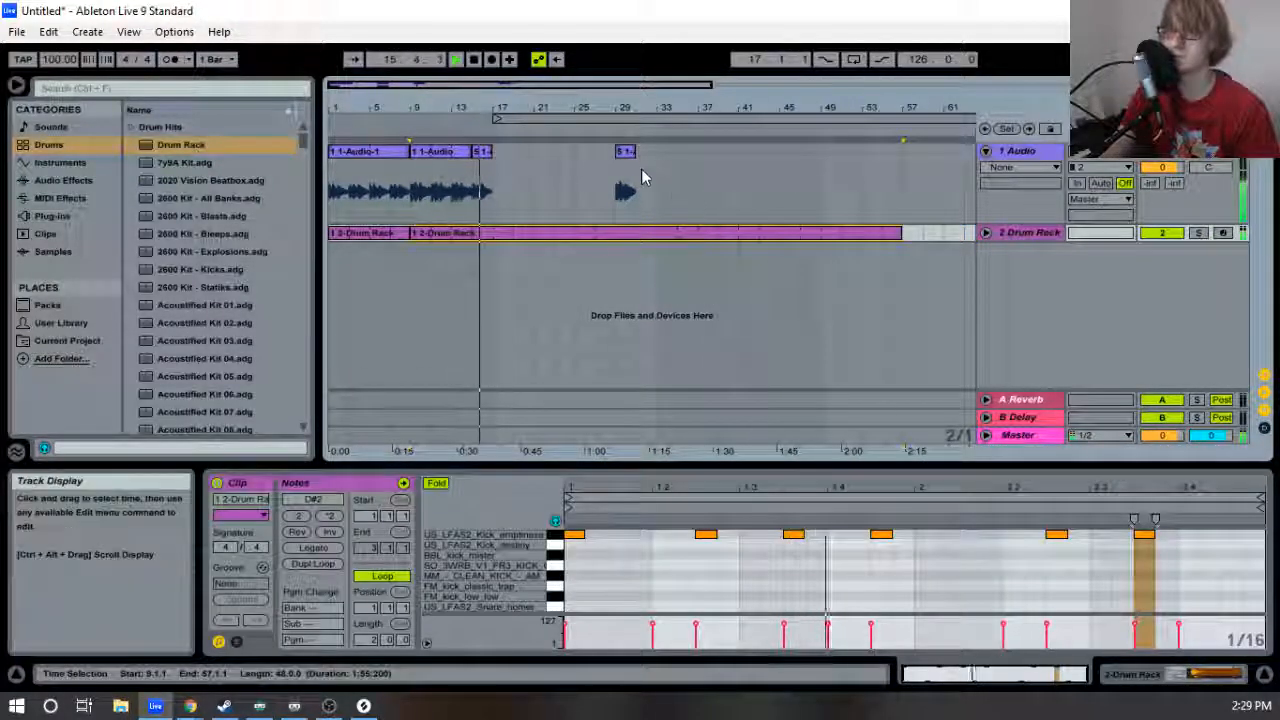
Move the guitar clip at bar 29 to bar 17 and enable looping for it.
drag(625, 151, 500, 163)
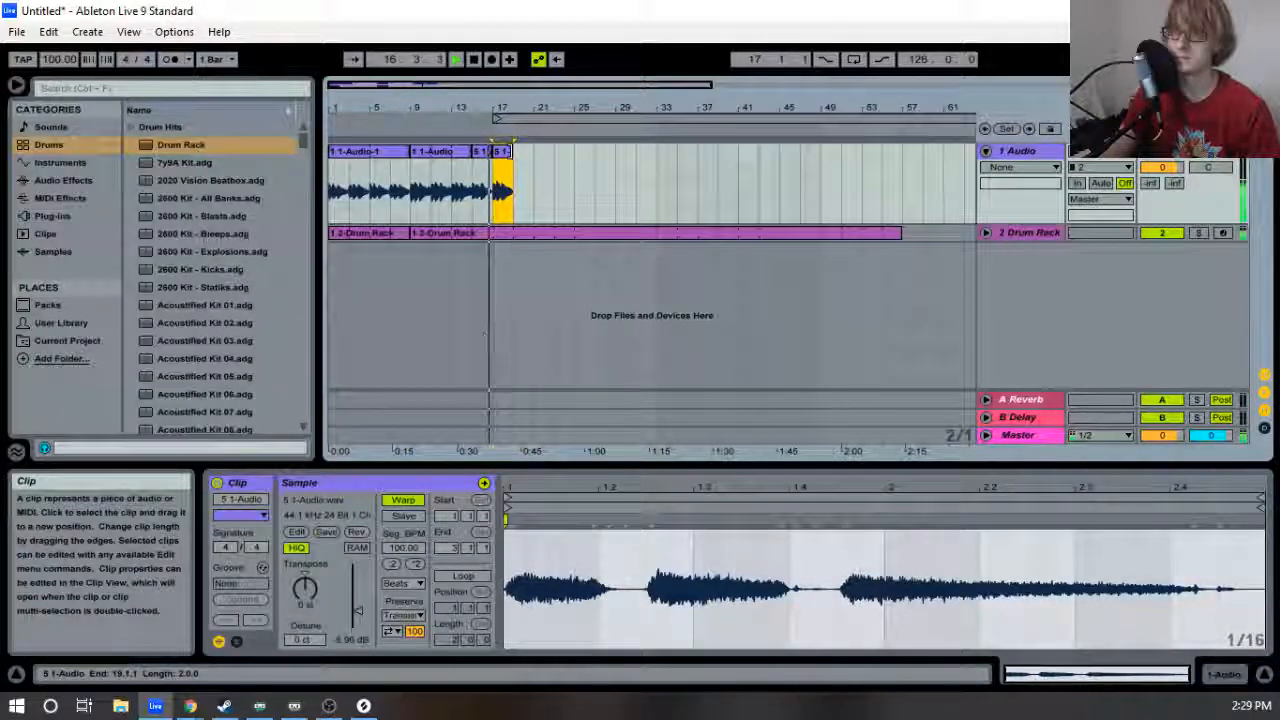
click(461, 575)
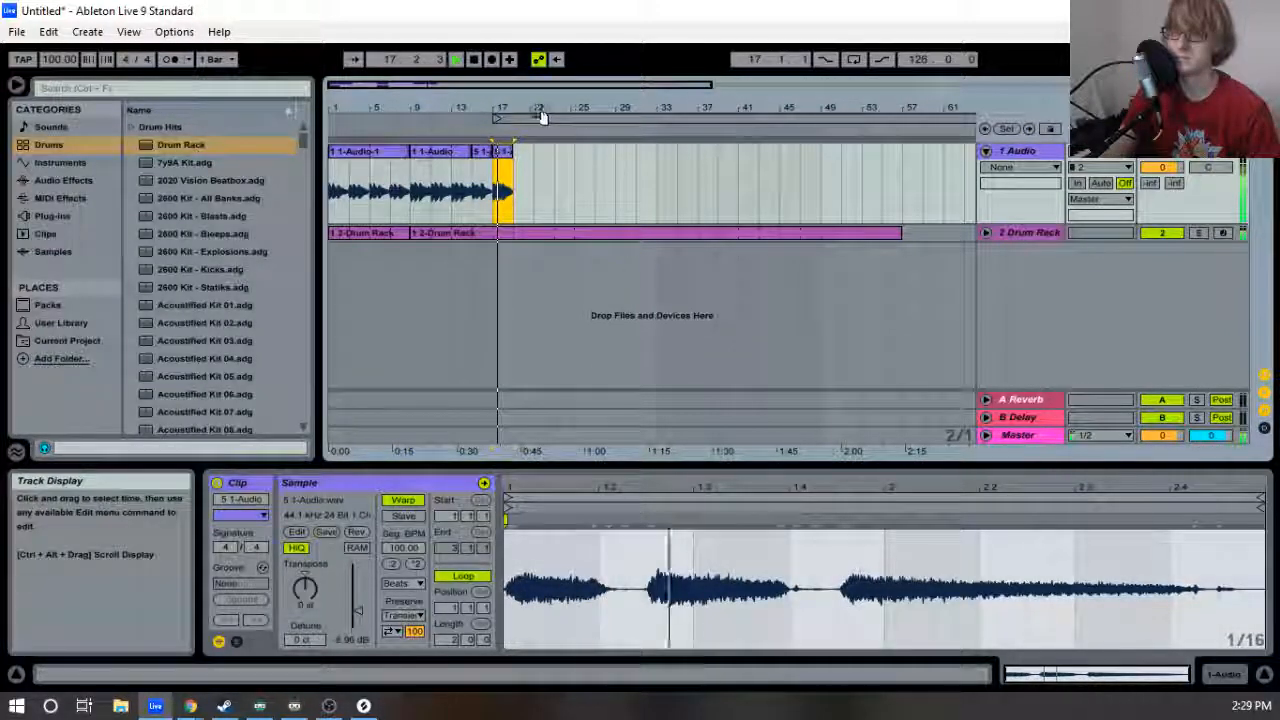
Try extending the looped bar 17 guitar clip to bar 39, audition it, and trim it back to two bars.
drag(511, 175, 716, 174)
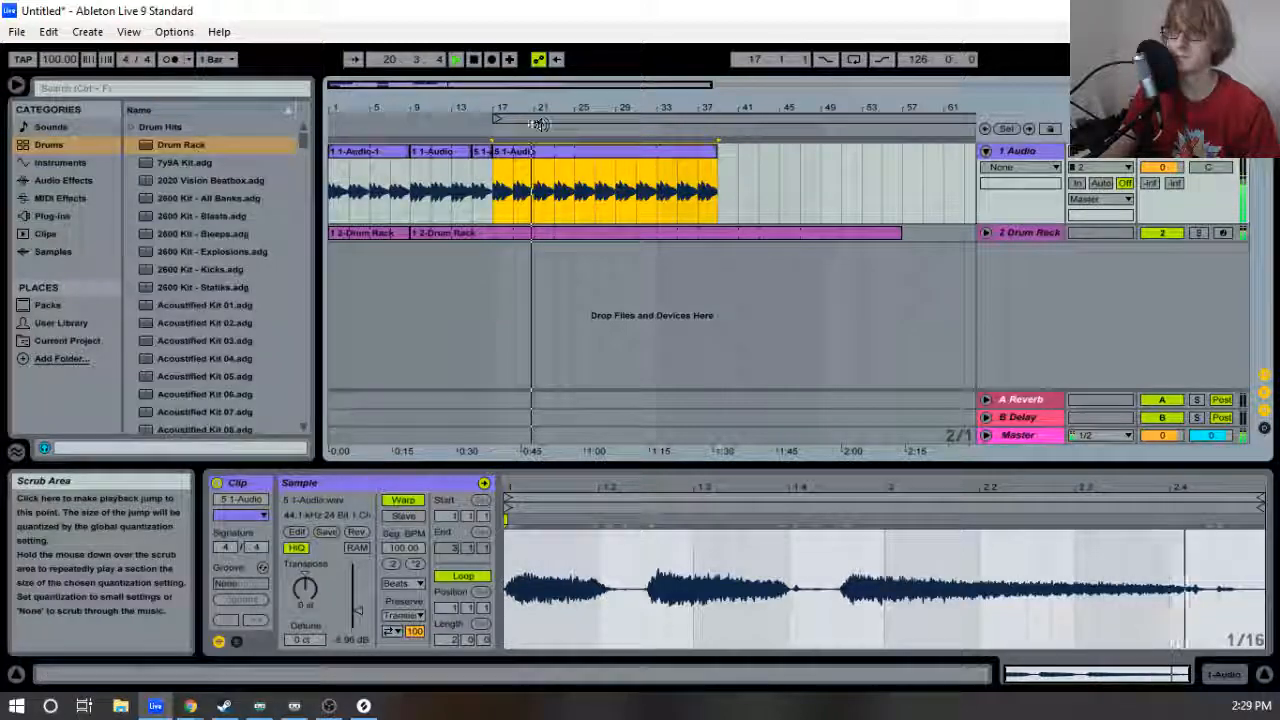
key(space)
drag(518, 107, 544, 96)
key(space)
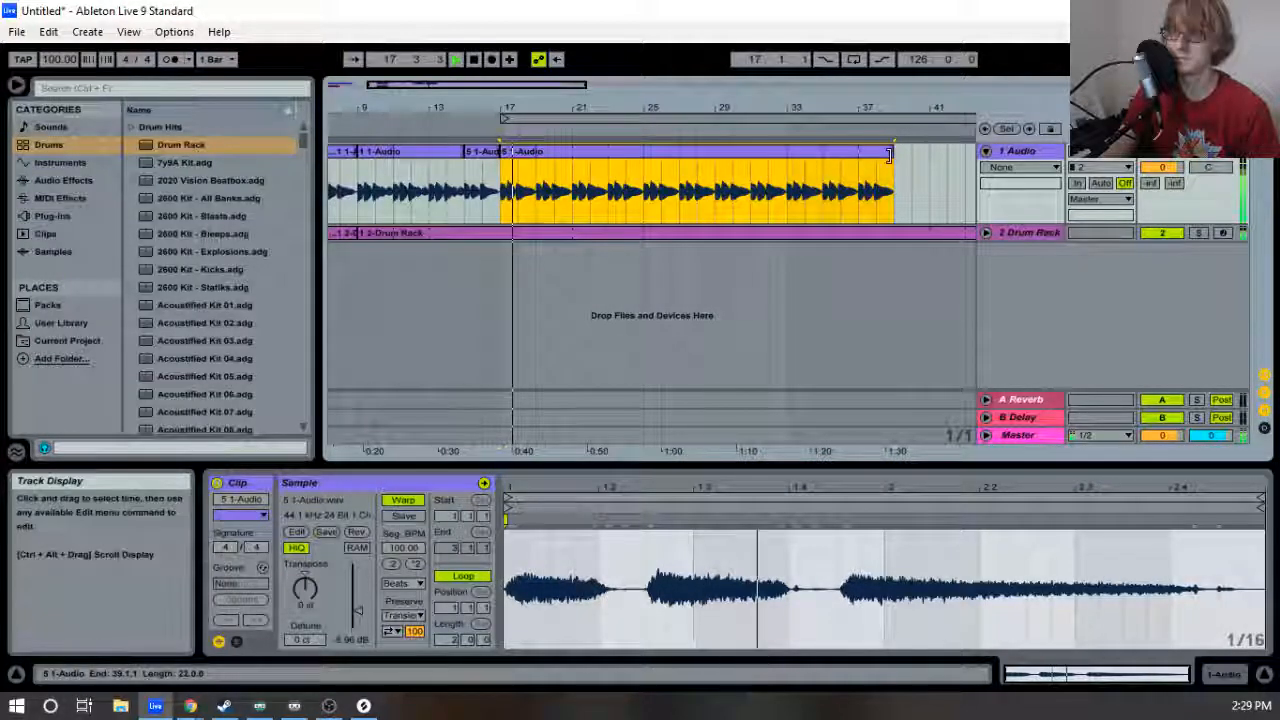
drag(891, 162, 547, 162)
key(space)
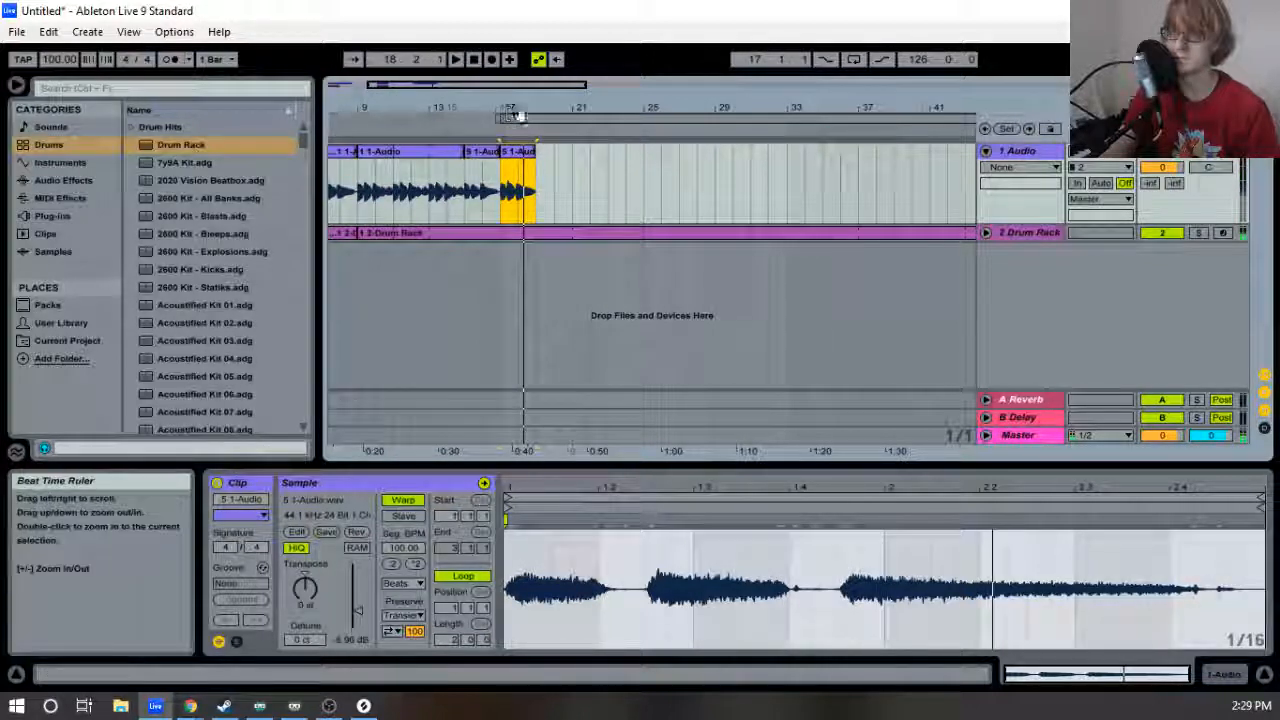
Split off the third guitar chord before bar 18 and move it slightly earlier, to about 17.4.2.
drag(517, 109, 431, 111)
drag(570, 101, 562, 160)
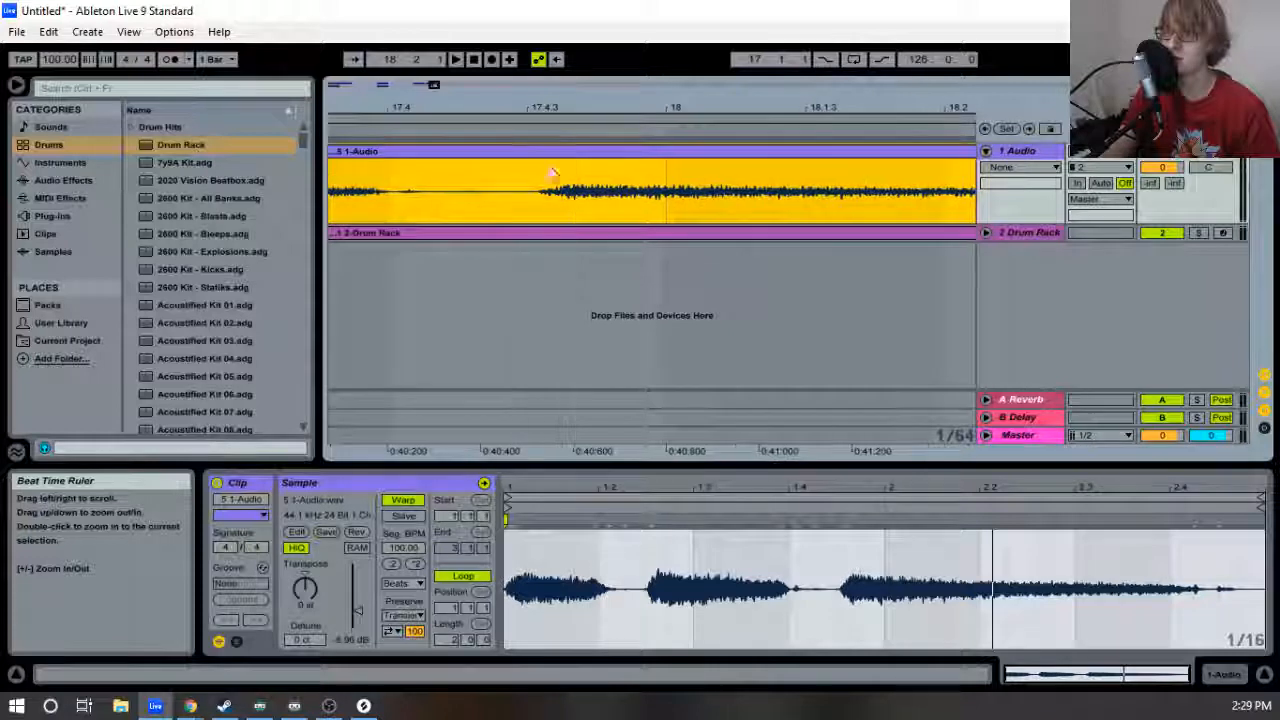
drag(544, 207, 653, 150)
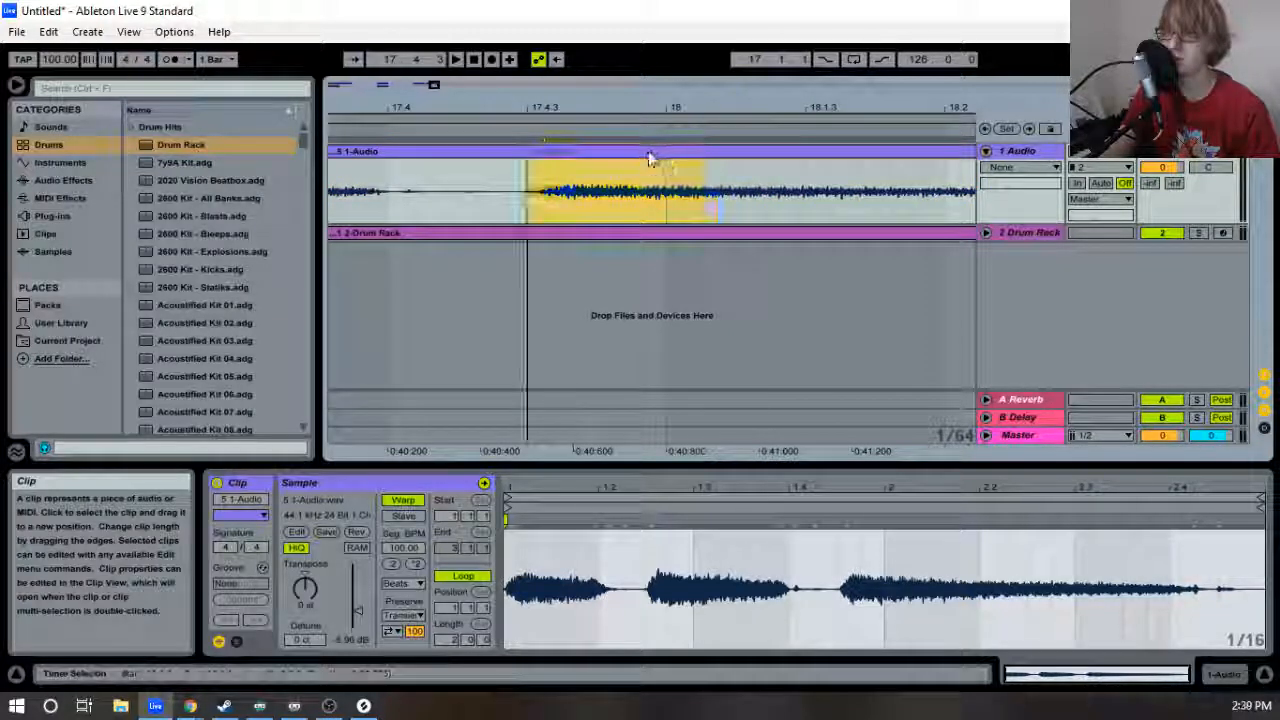
drag(528, 151, 492, 151)
click(469, 160)
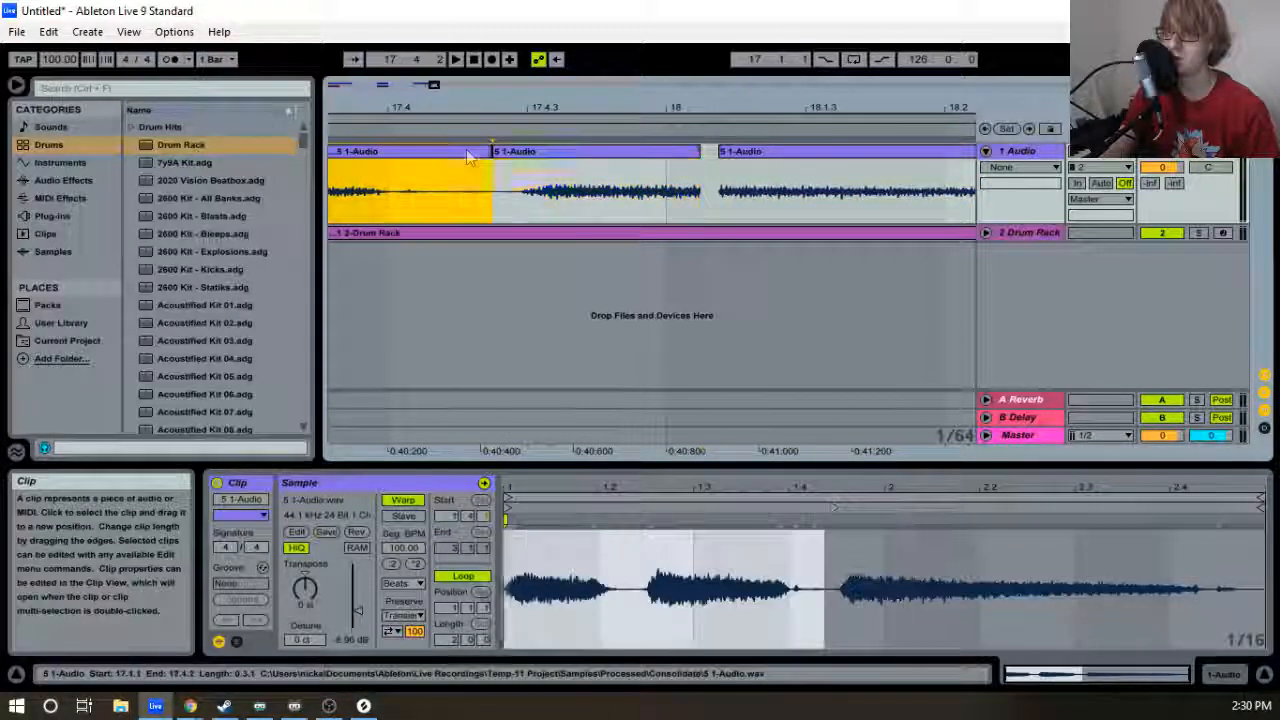
Extend the shifted guitar segment to bar 19, consolidate it with the first segment, and play the result.
drag(699, 104, 629, 107)
drag(630, 152, 912, 162)
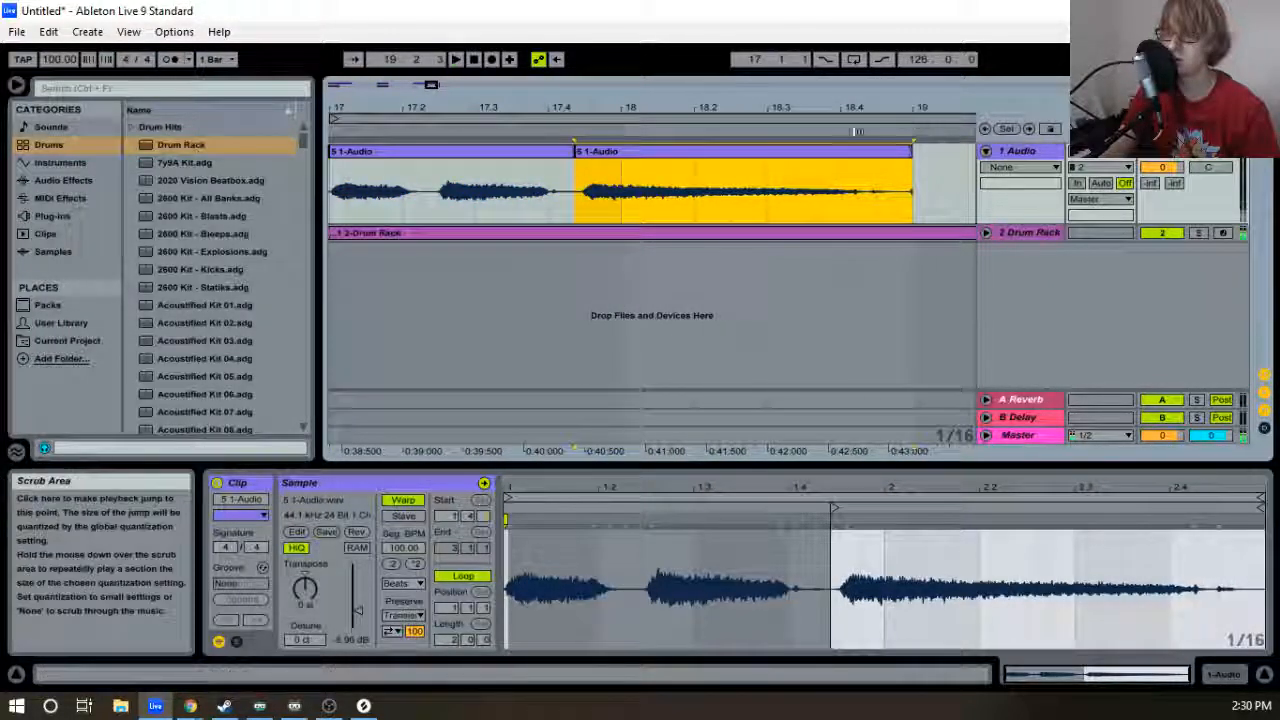
click(436, 163)
shift+click(640, 153)
right_click(641, 155)
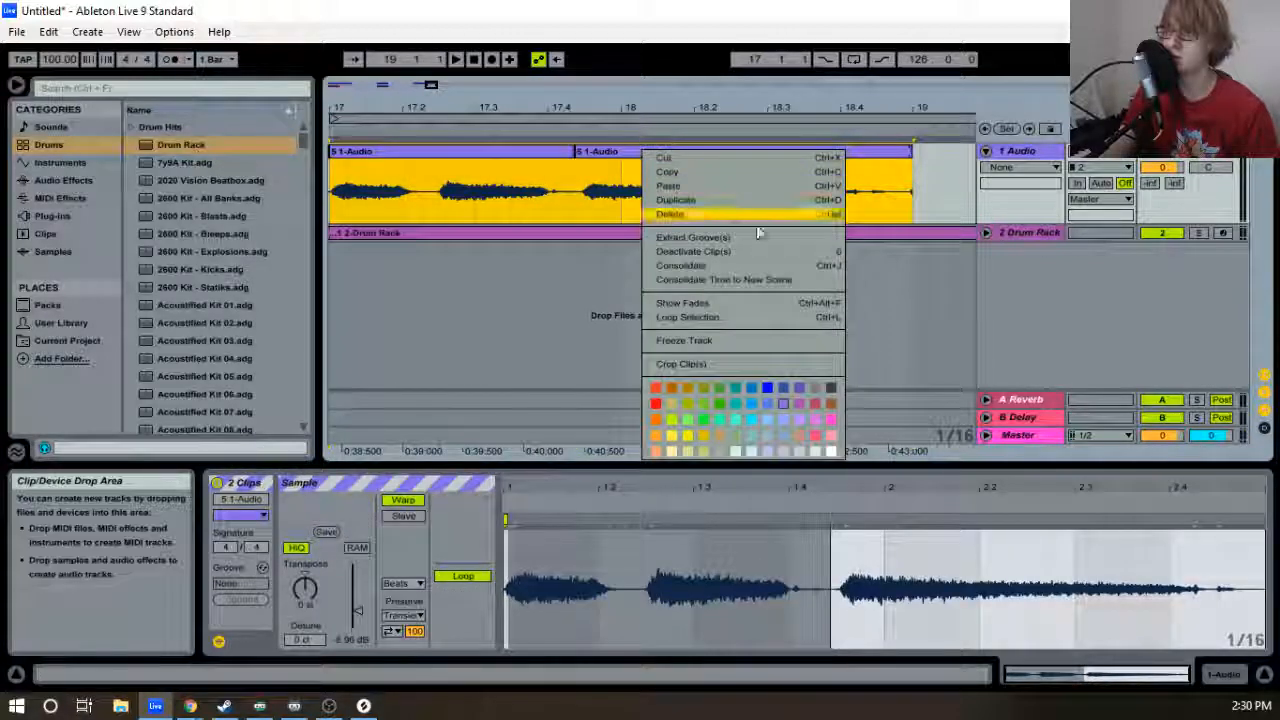
click(700, 277)
key(space)
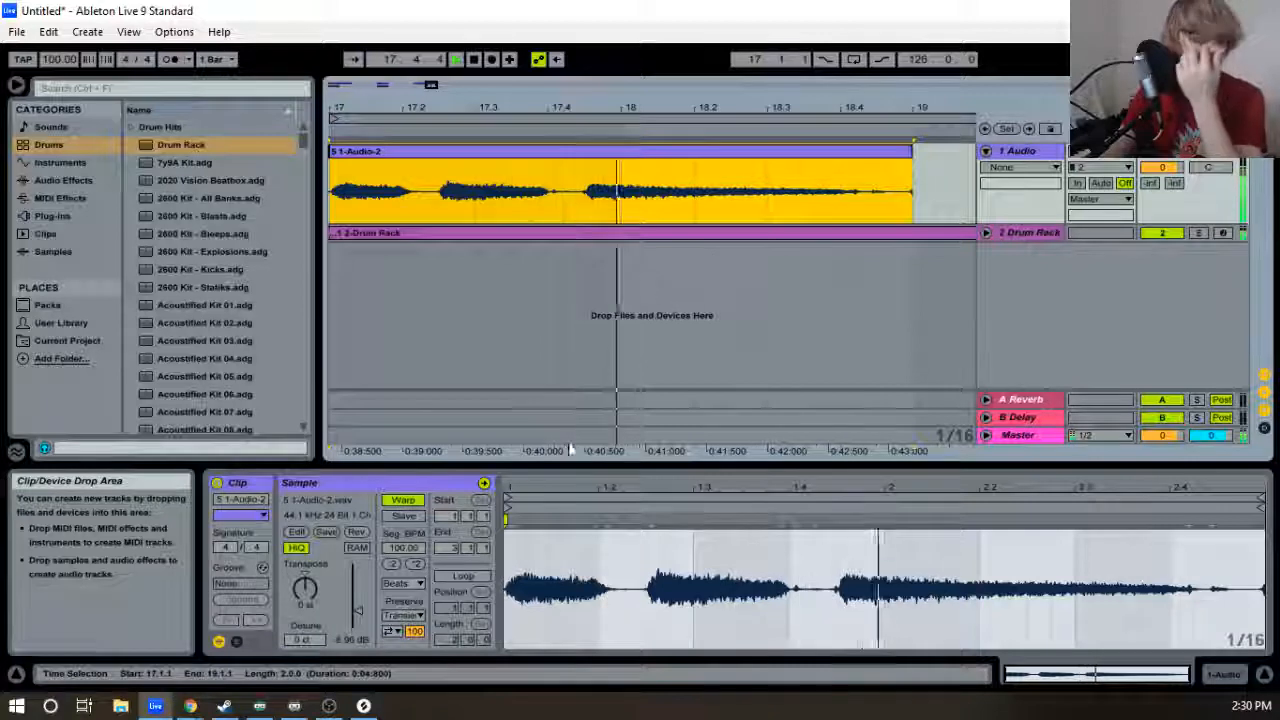
Cut the tail of the consolidated guitar clip just before bar 19 and consolidate the range from bar 17 to bar 19.
click(463, 575)
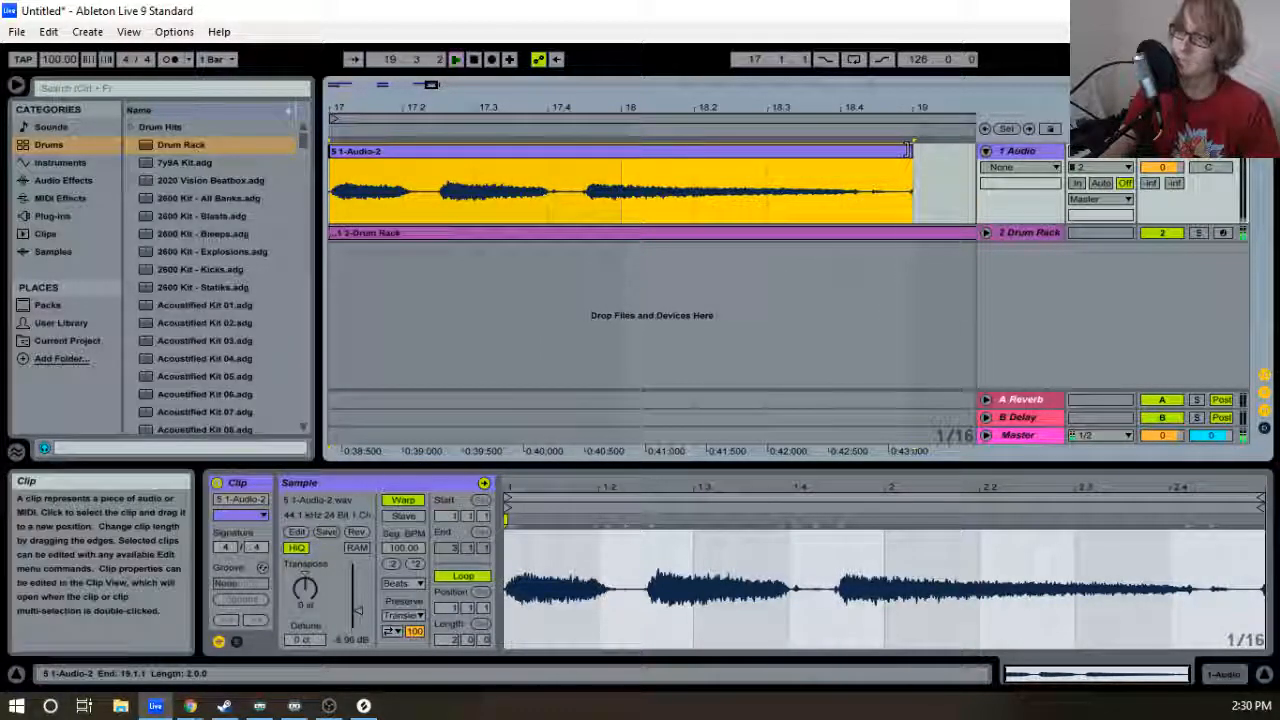
drag(908, 150, 978, 150)
drag(926, 104, 678, 150)
key(Delete)
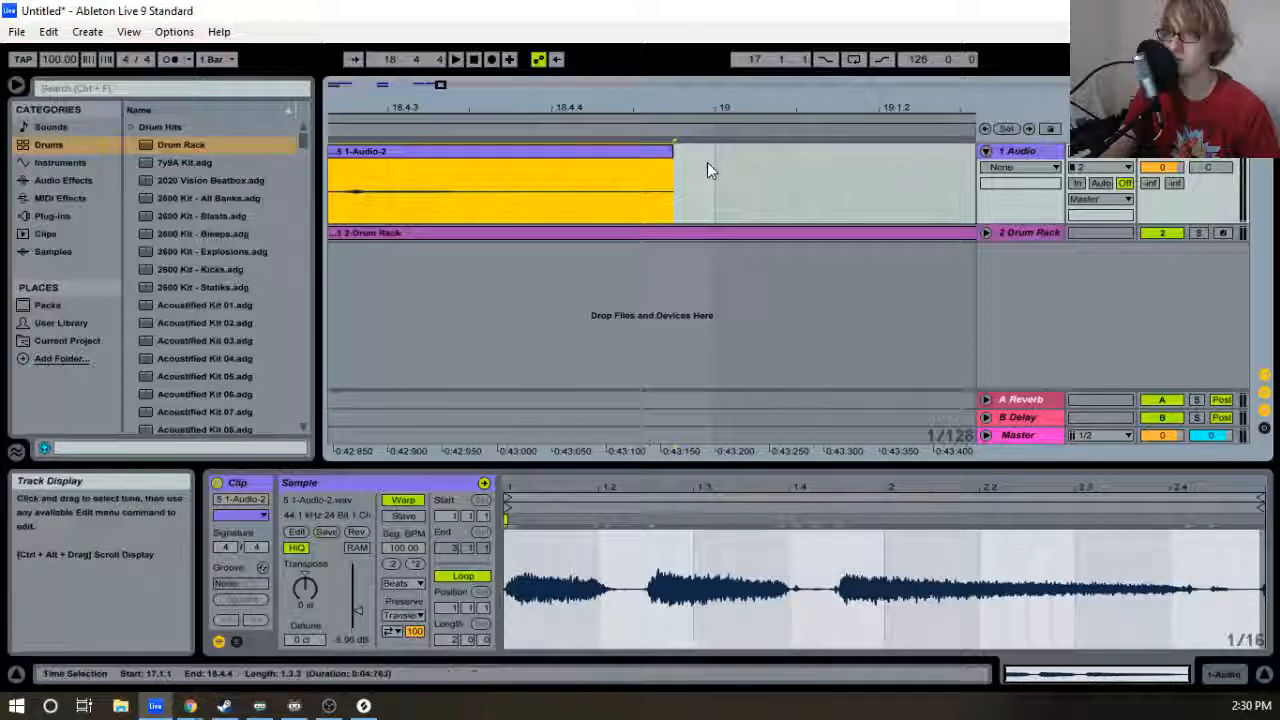
shift+click(707, 162)
right_click(645, 154)
click(699, 298)
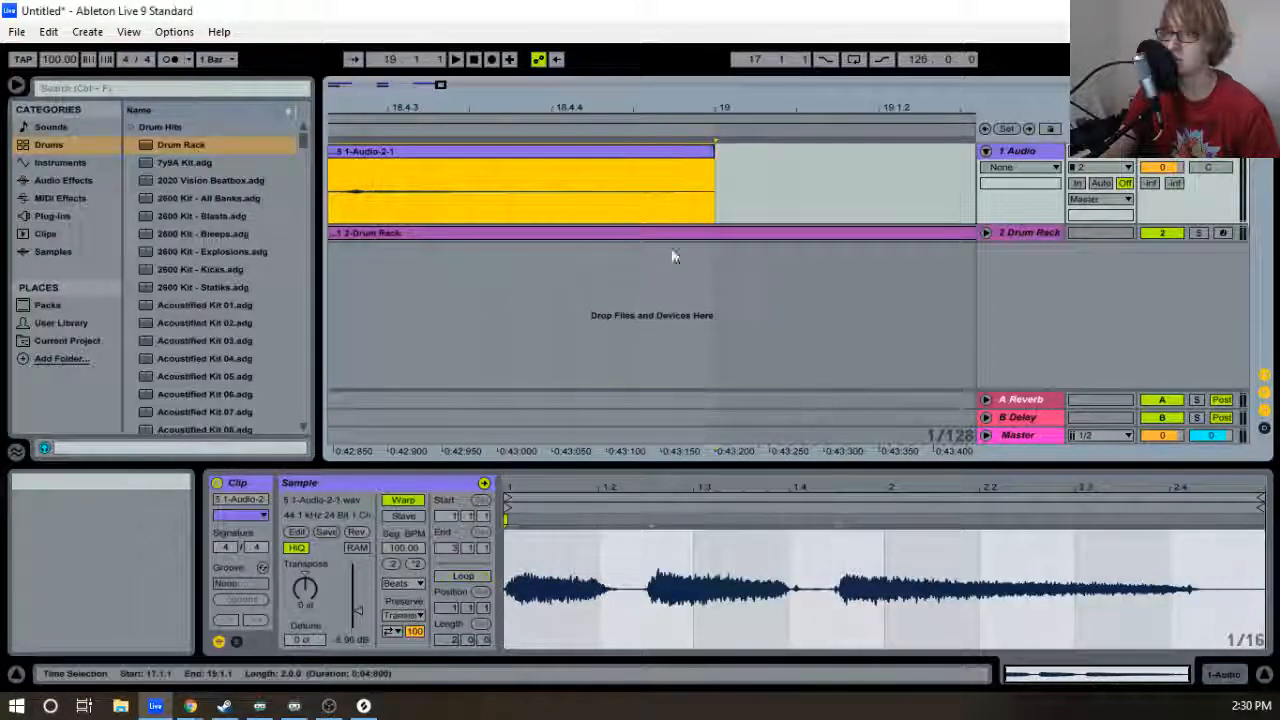
Enable looping on the new consolidated guitar clip and extend it to about bar 26 while auditioning it.
double_click(648, 154)
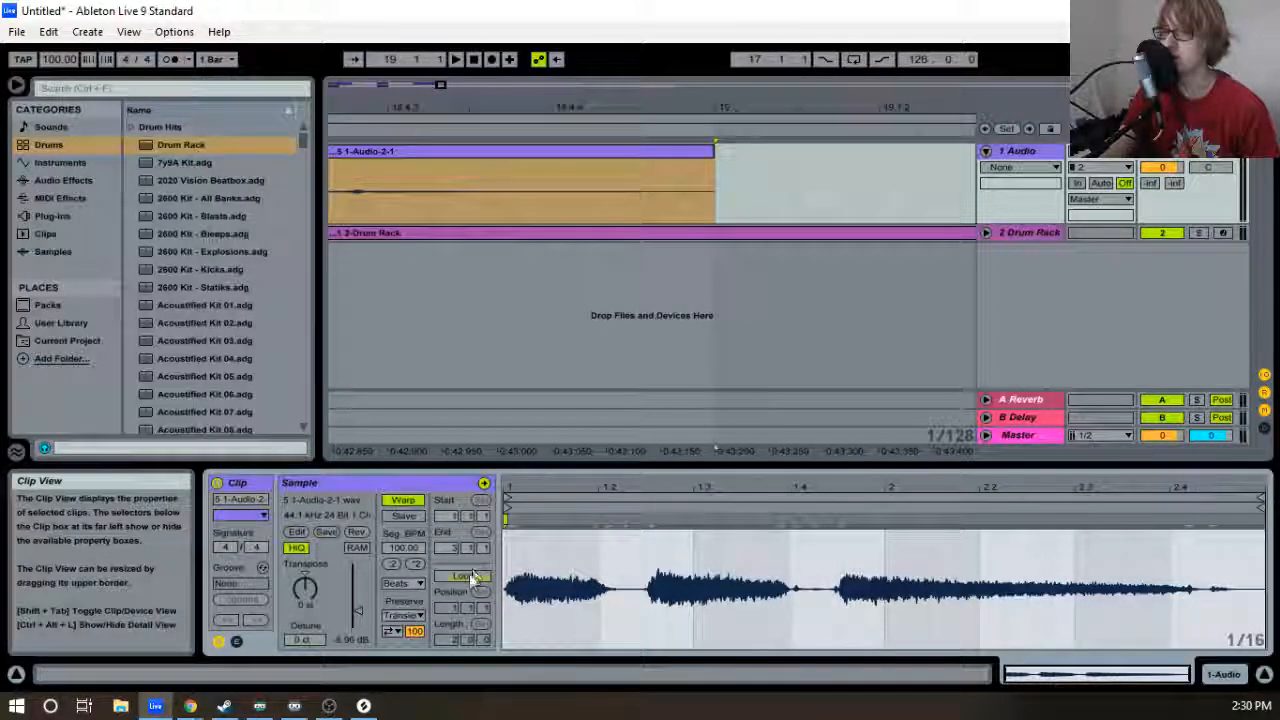
drag(669, 107, 667, 18)
drag(665, 131, 873, 140)
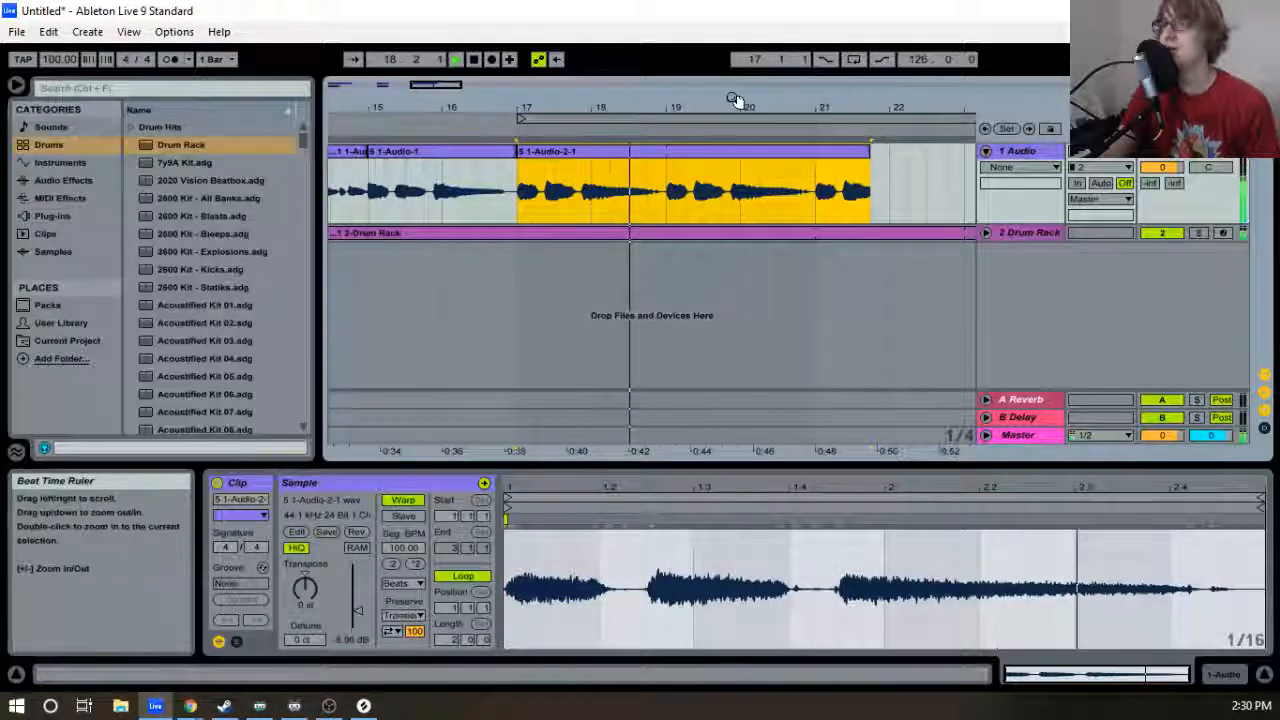
drag(734, 100, 734, 70)
drag(797, 152, 948, 140)
drag(882, 107, 670, 66)
drag(568, 107, 610, 121)
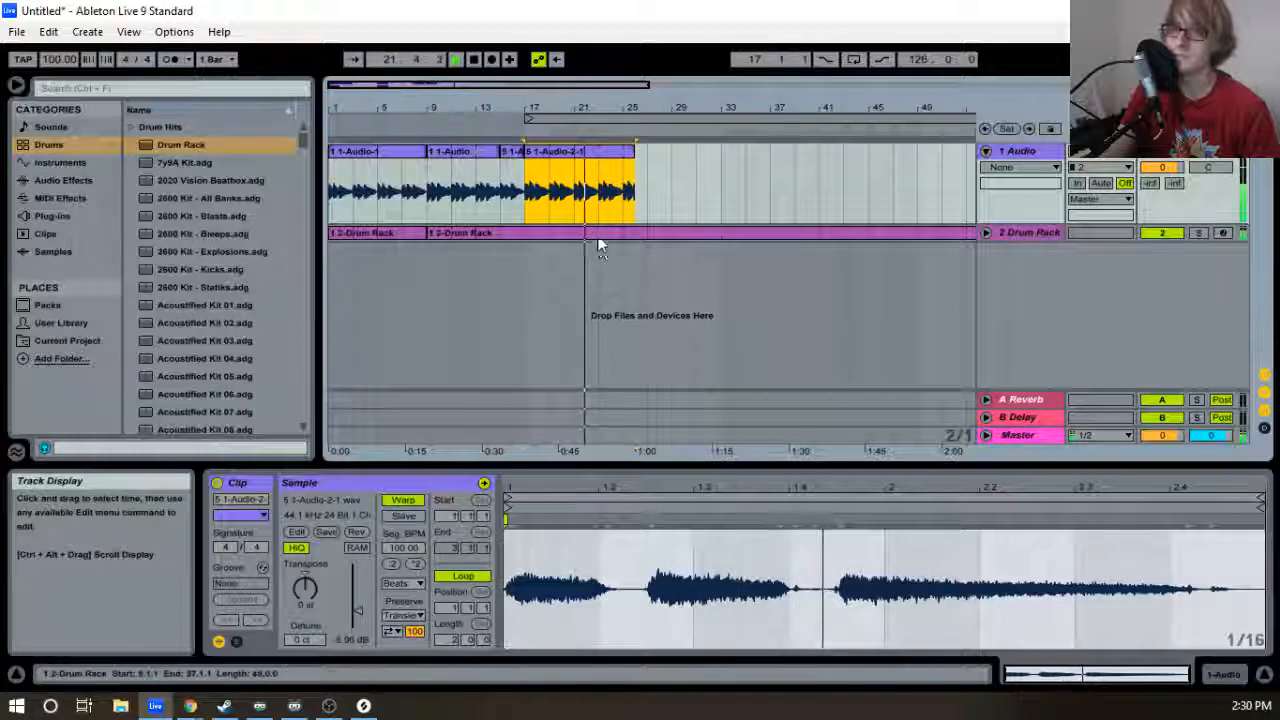
Play the arrangement from the beginning and duplicate the Drum Rack track.
double_click(476, 62)
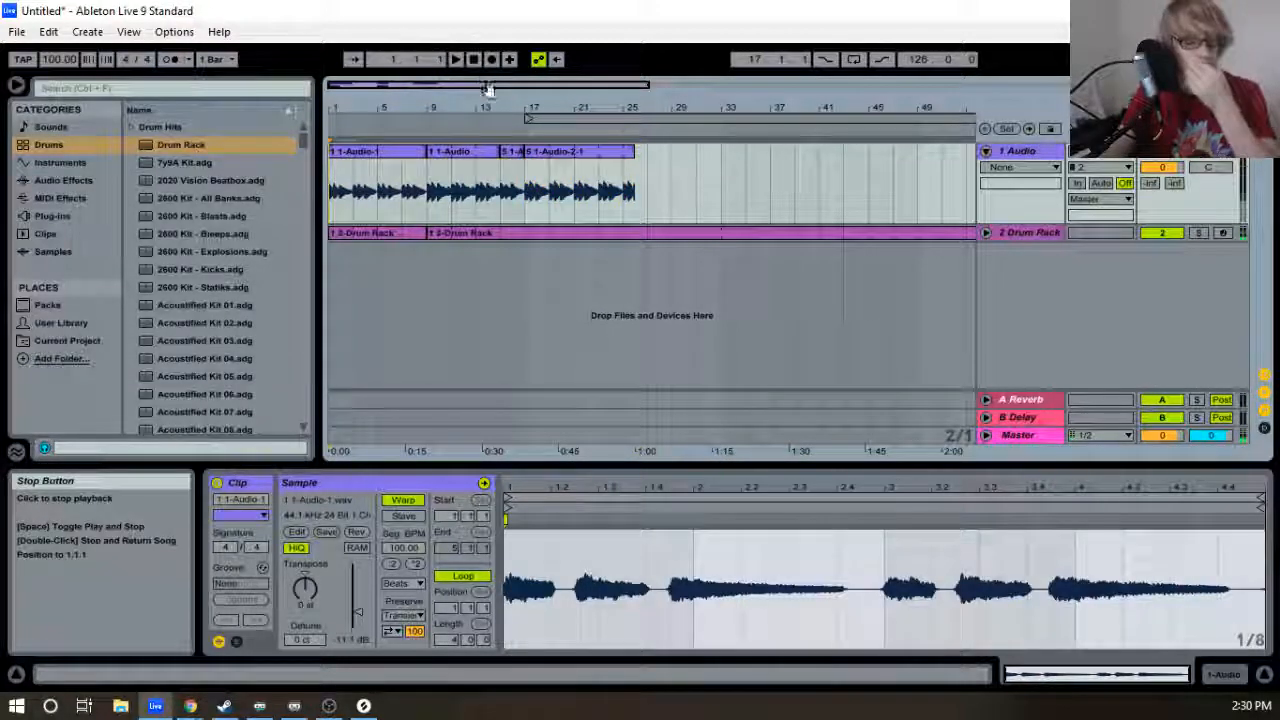
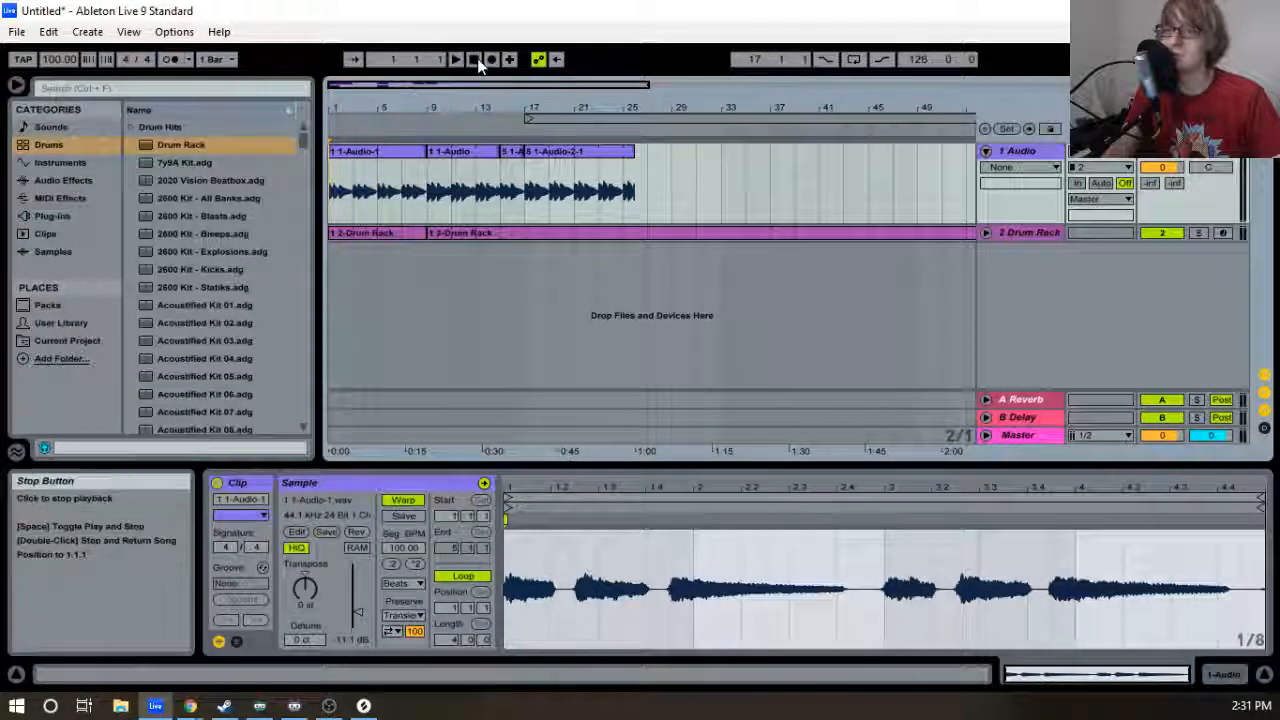
key(space)
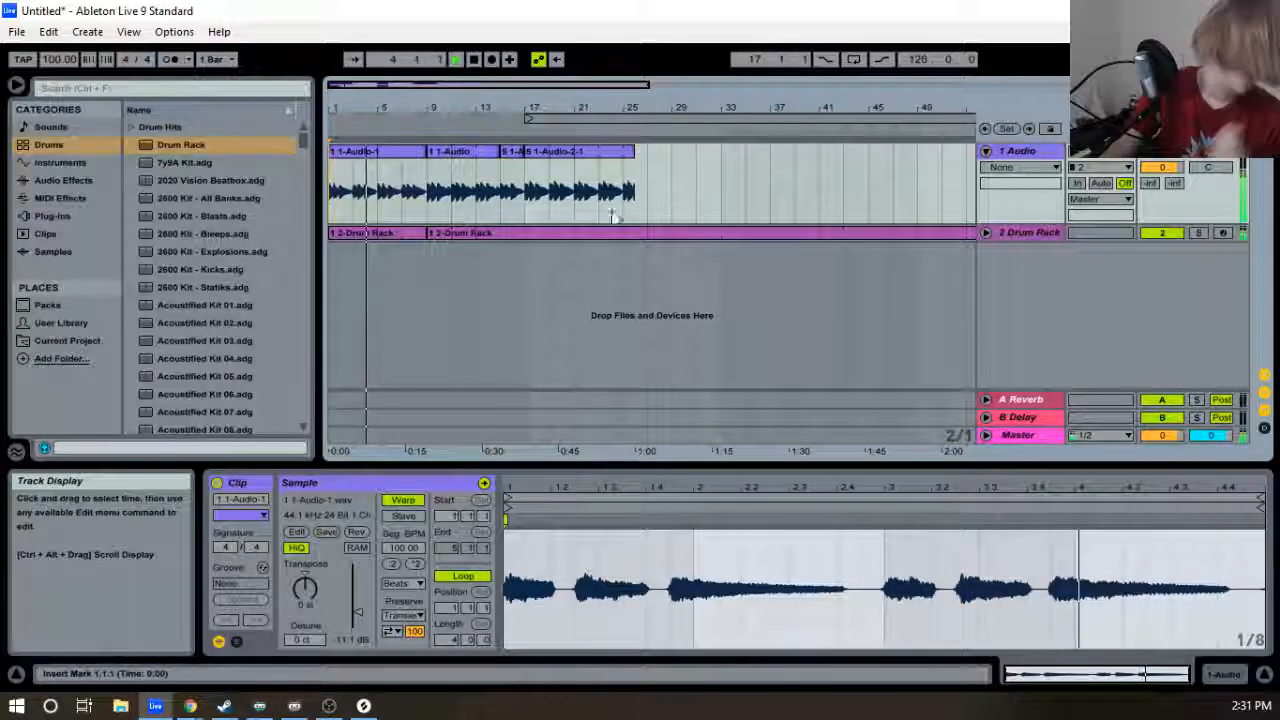
right_click(1024, 235)
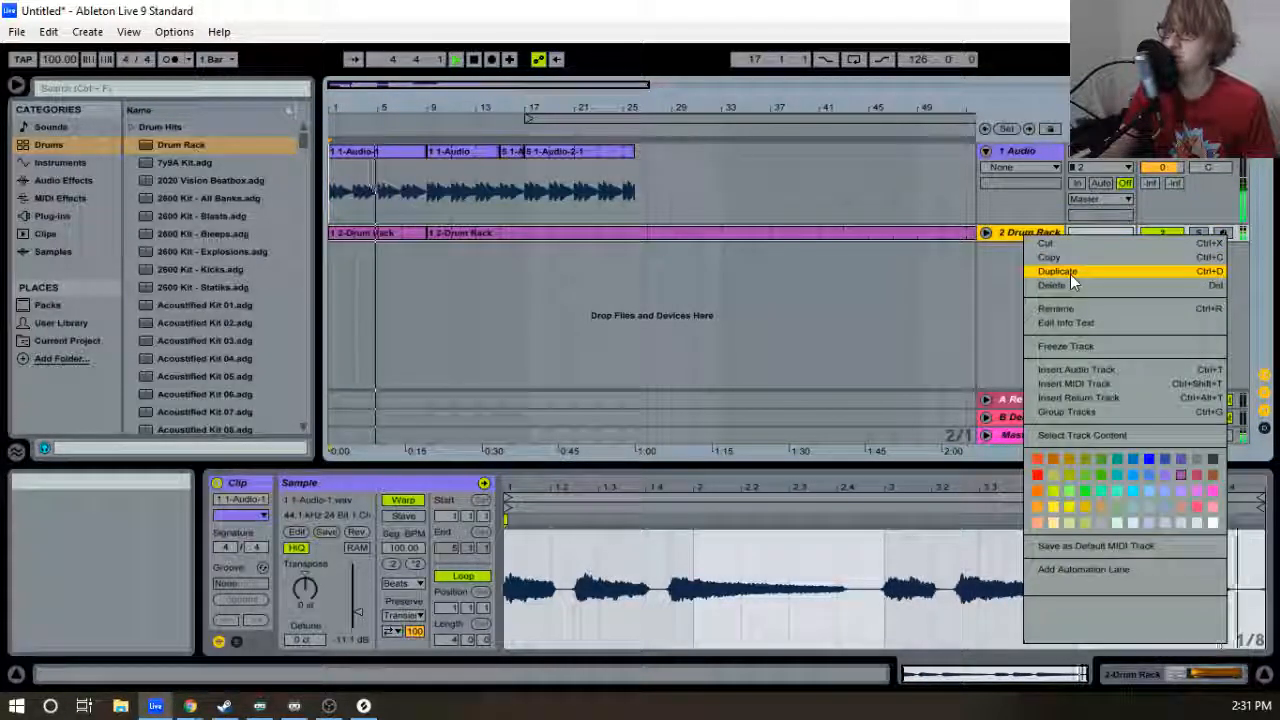
click(1070, 273)
Rename the original drum track as Kick and its duplicate as Snare.
right_click(1026, 241)
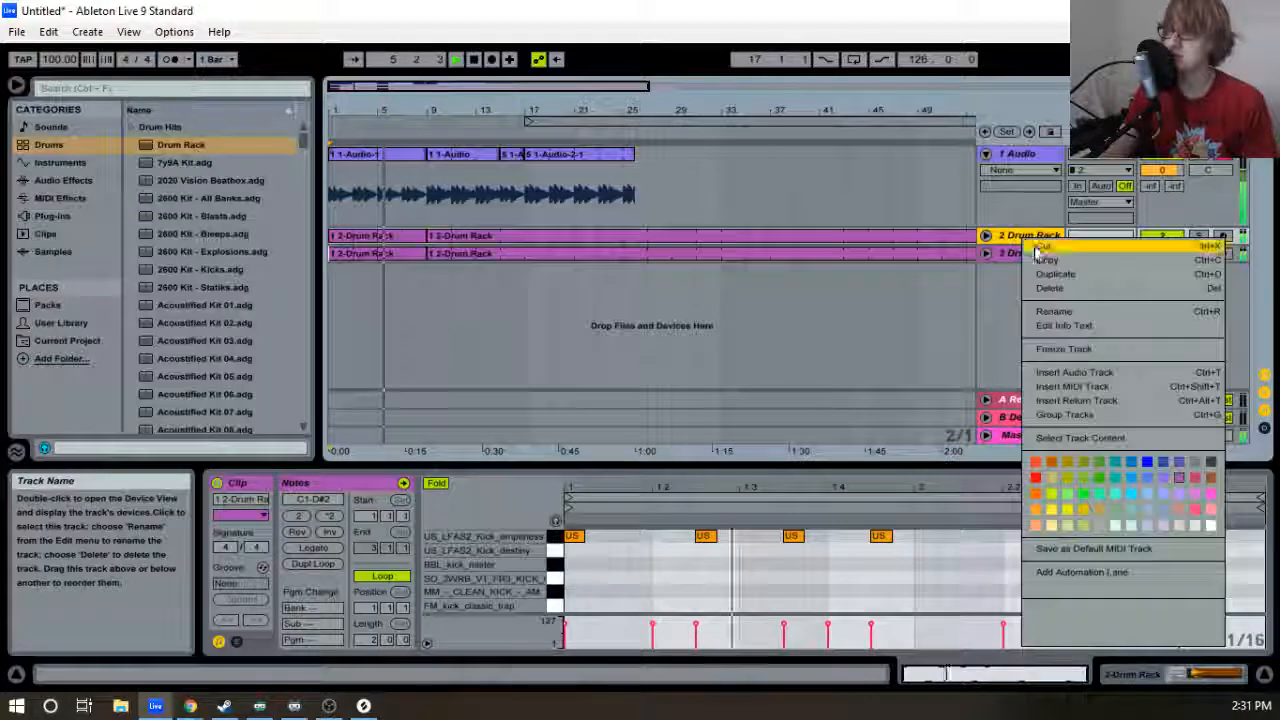
click(1065, 309)
text(Kick)
key(Tab)
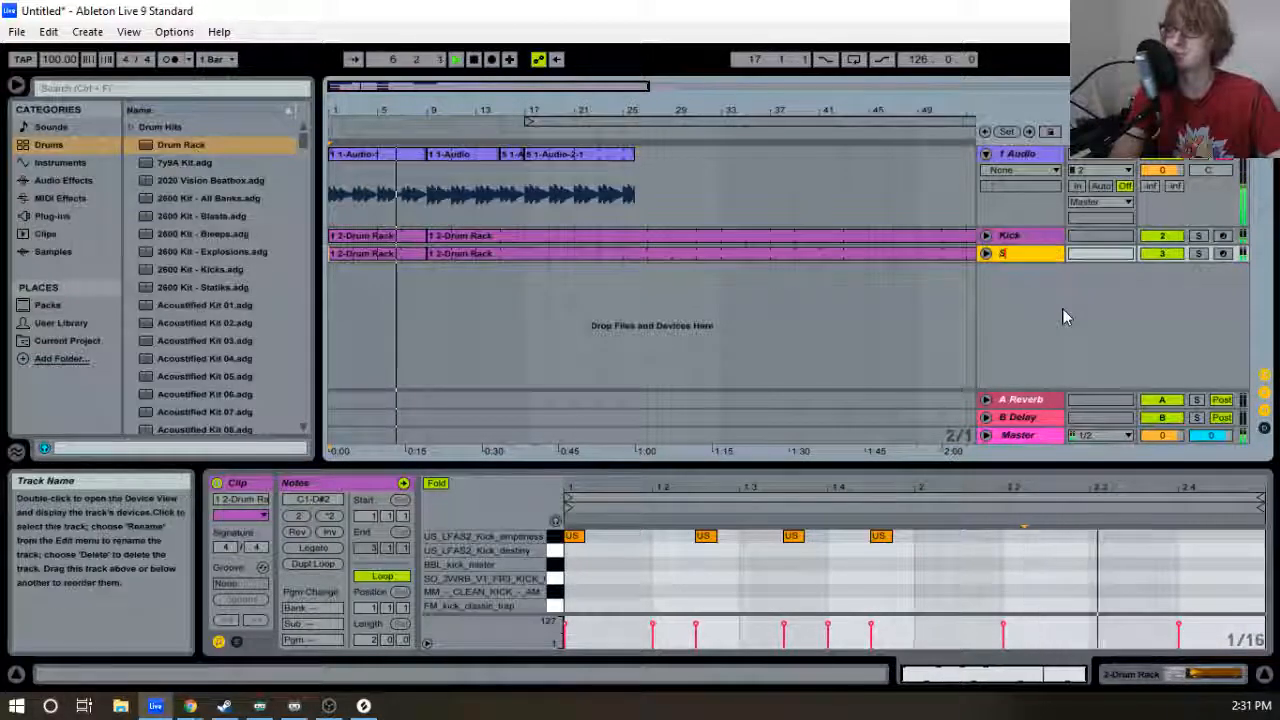
text(Snare)
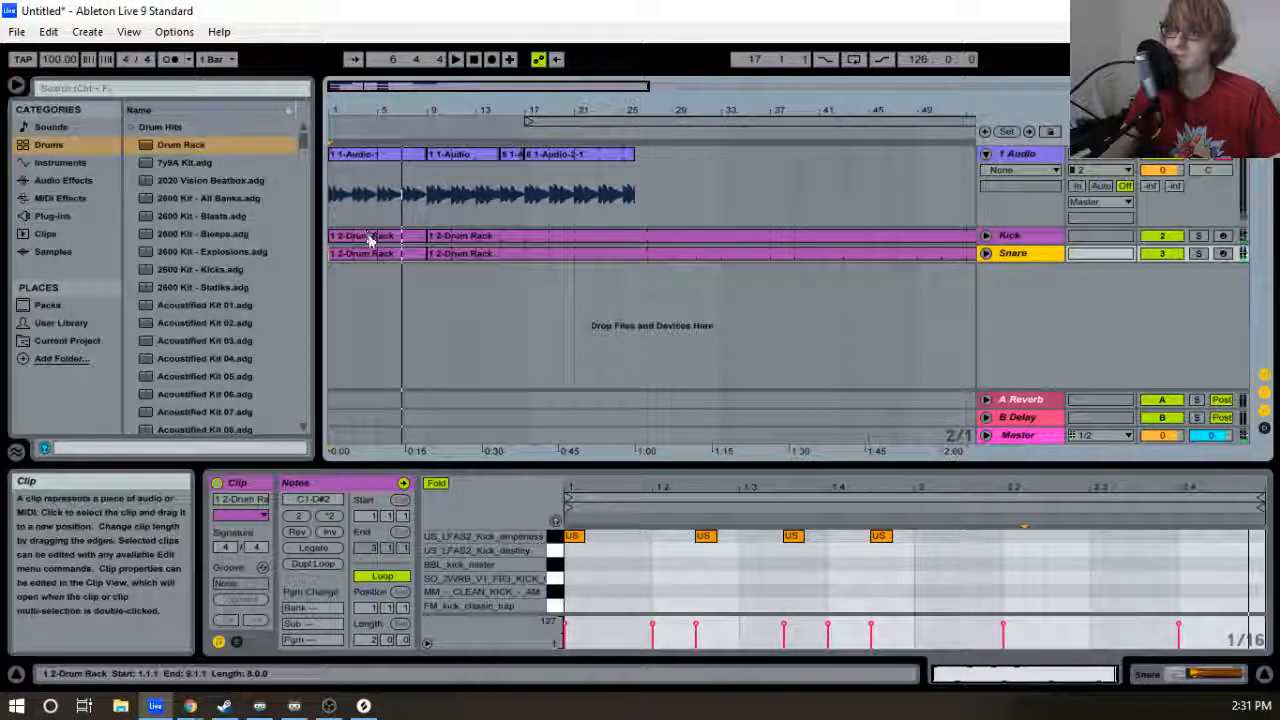
Delete all snare notes from the first clip on the Kick track and all kick notes from the first clip on the Snare track.
double_click(497, 237)
drag(714, 466, 755, 268)
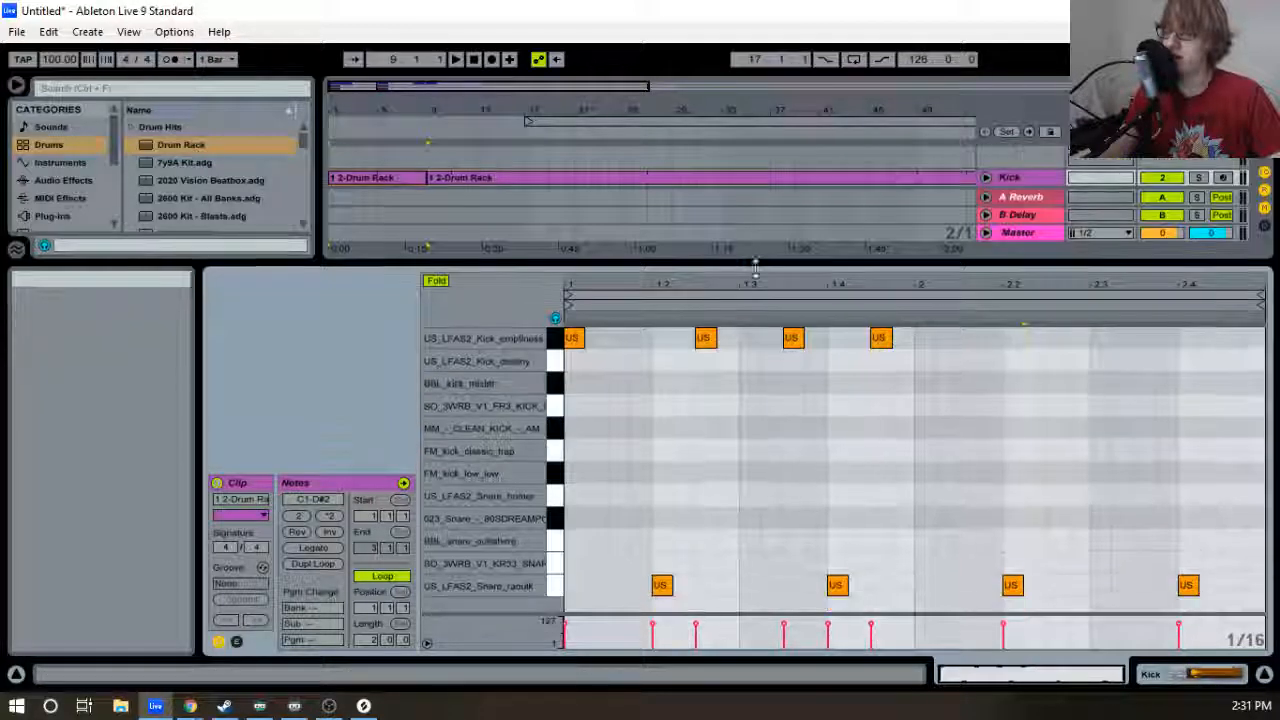
drag(657, 517, 1248, 616)
key(Delete)
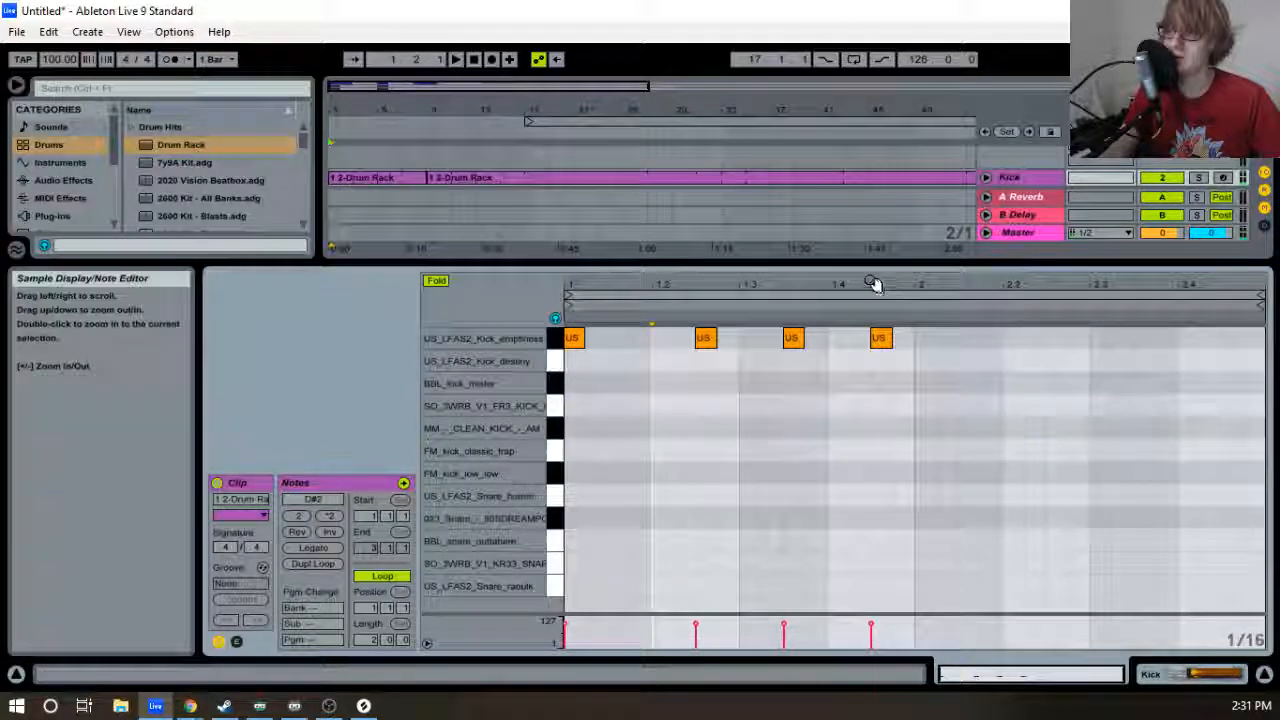
drag(866, 272, 868, 325)
double_click(381, 247)
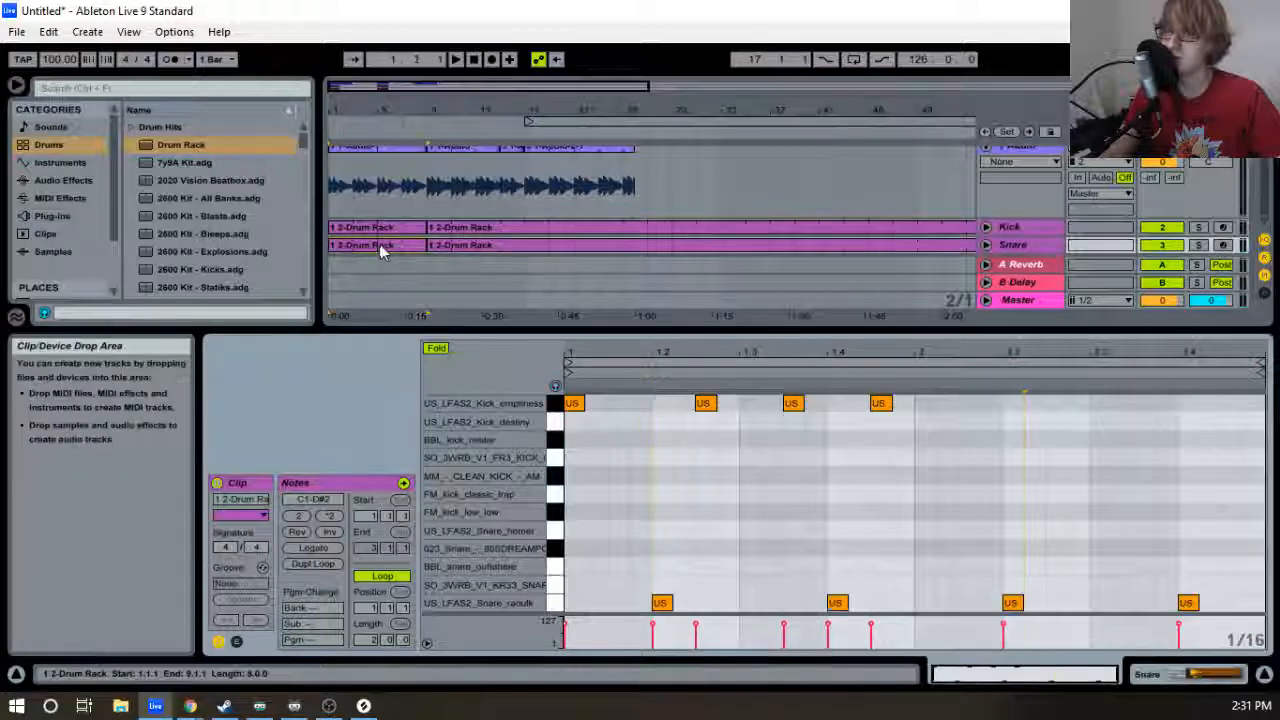
drag(982, 453, 572, 330)
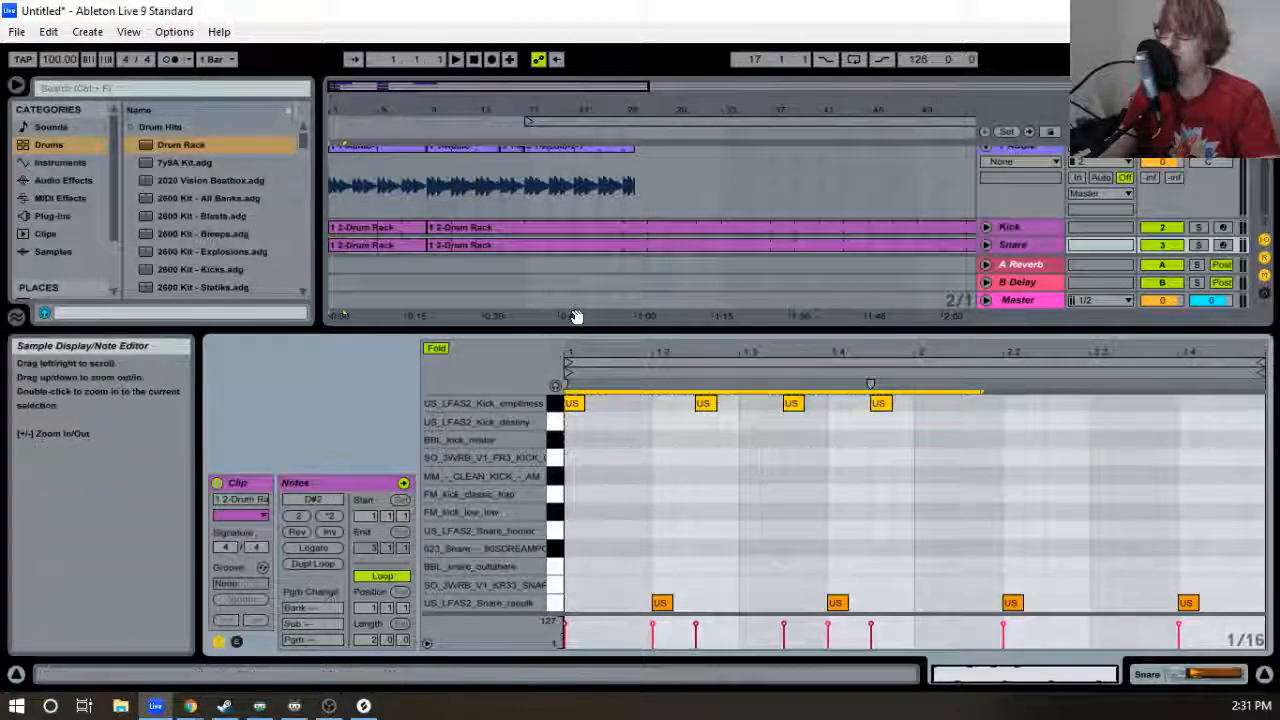
Strip the snare notes from the Kick clip starting at bar 9 and the kick notes from the matching Snare clip, and play the result.
click(557, 227)
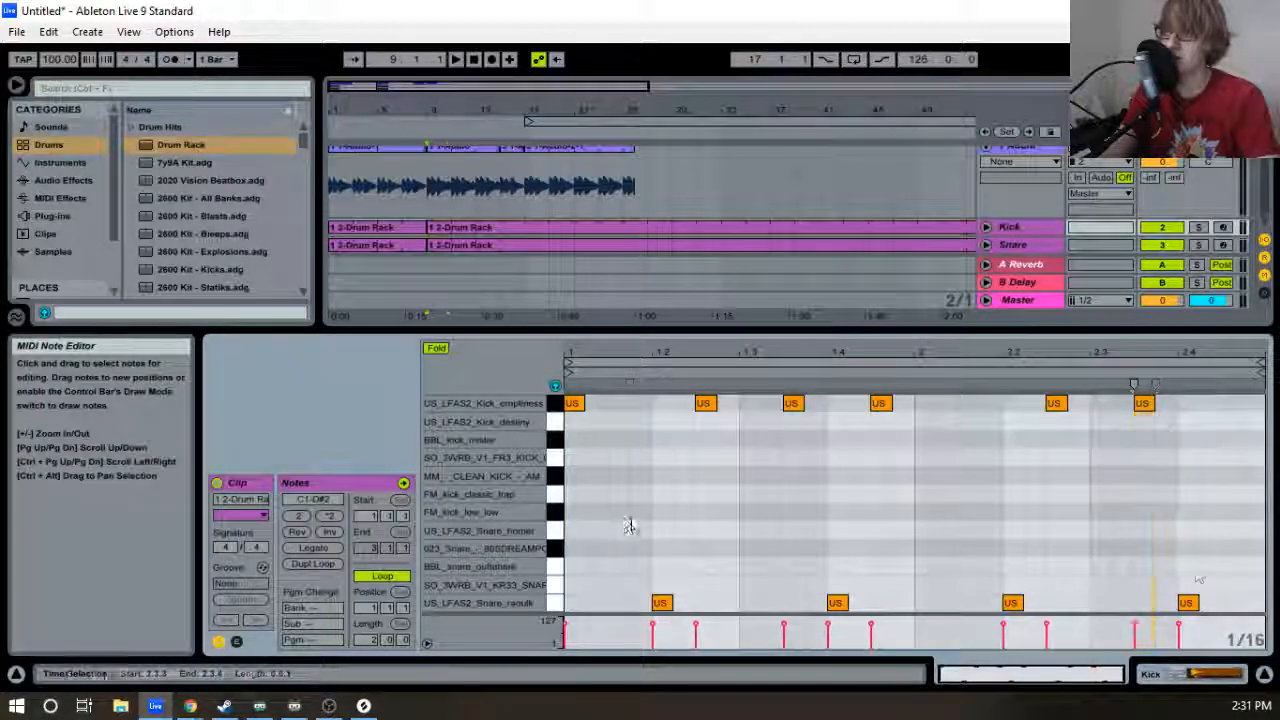
drag(629, 523, 1262, 614)
key(Delete)
click(633, 246)
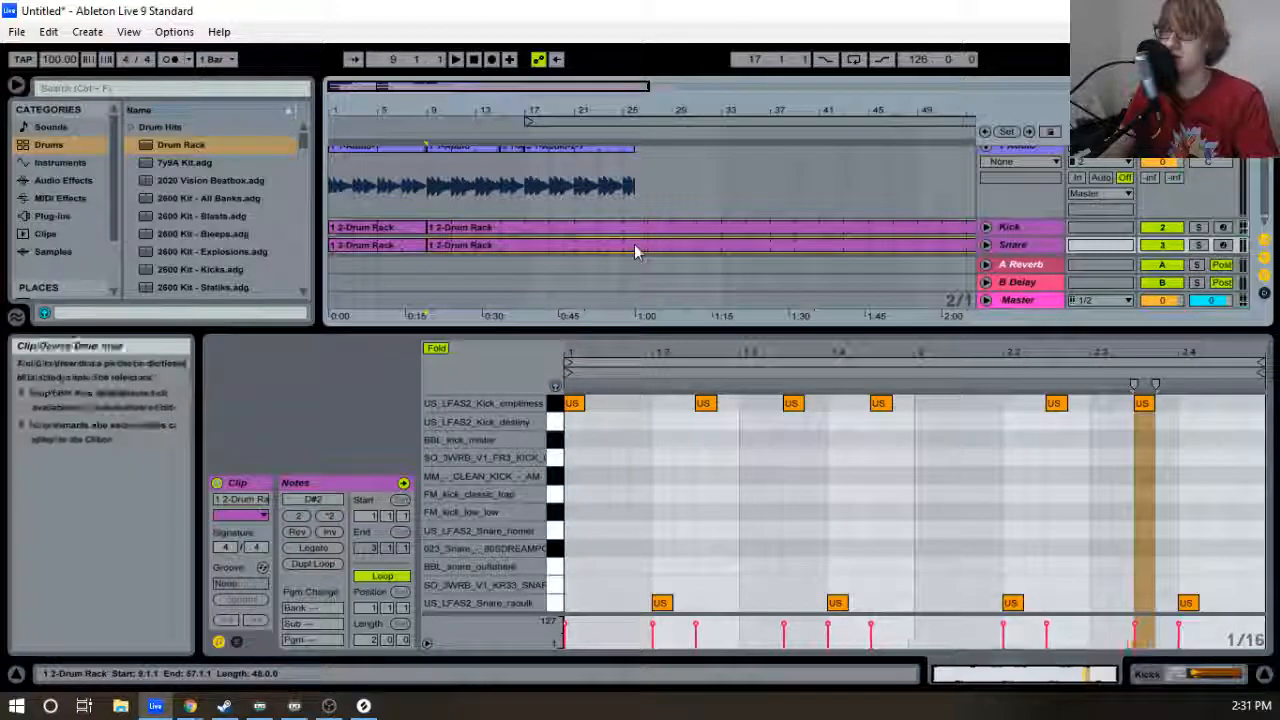
drag(577, 428, 1274, 408)
key(Delete)
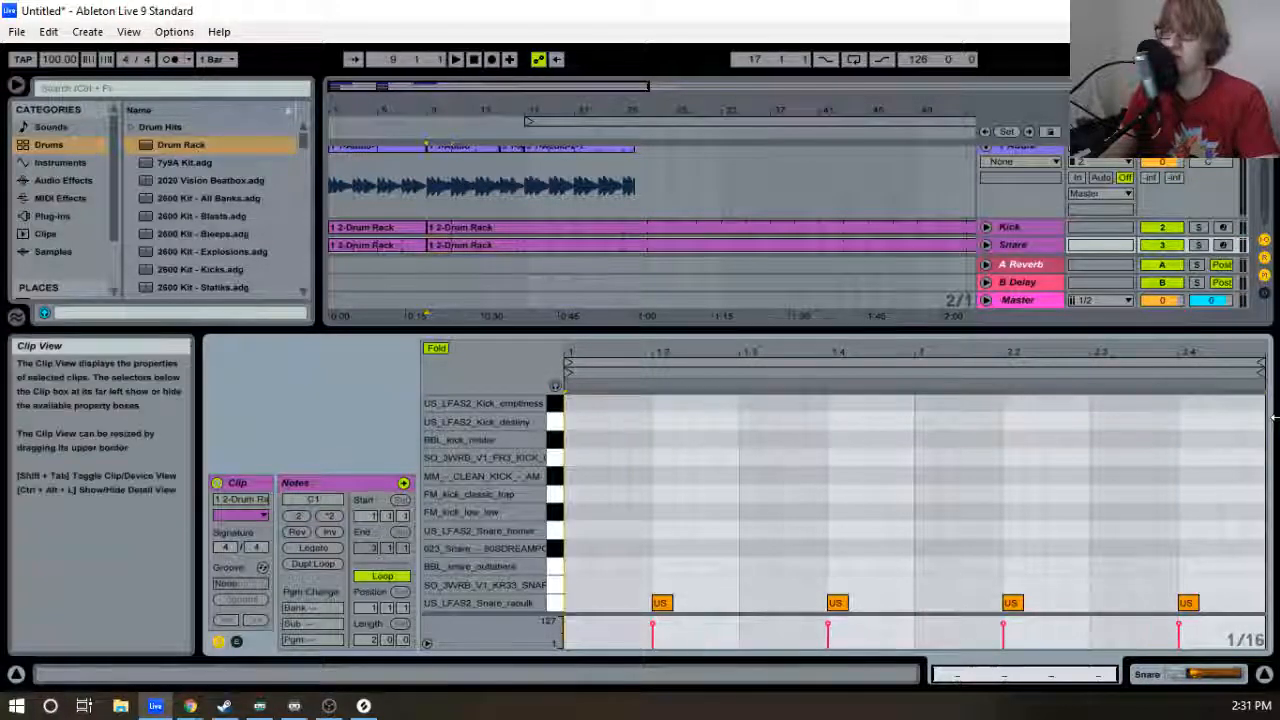
key(space)
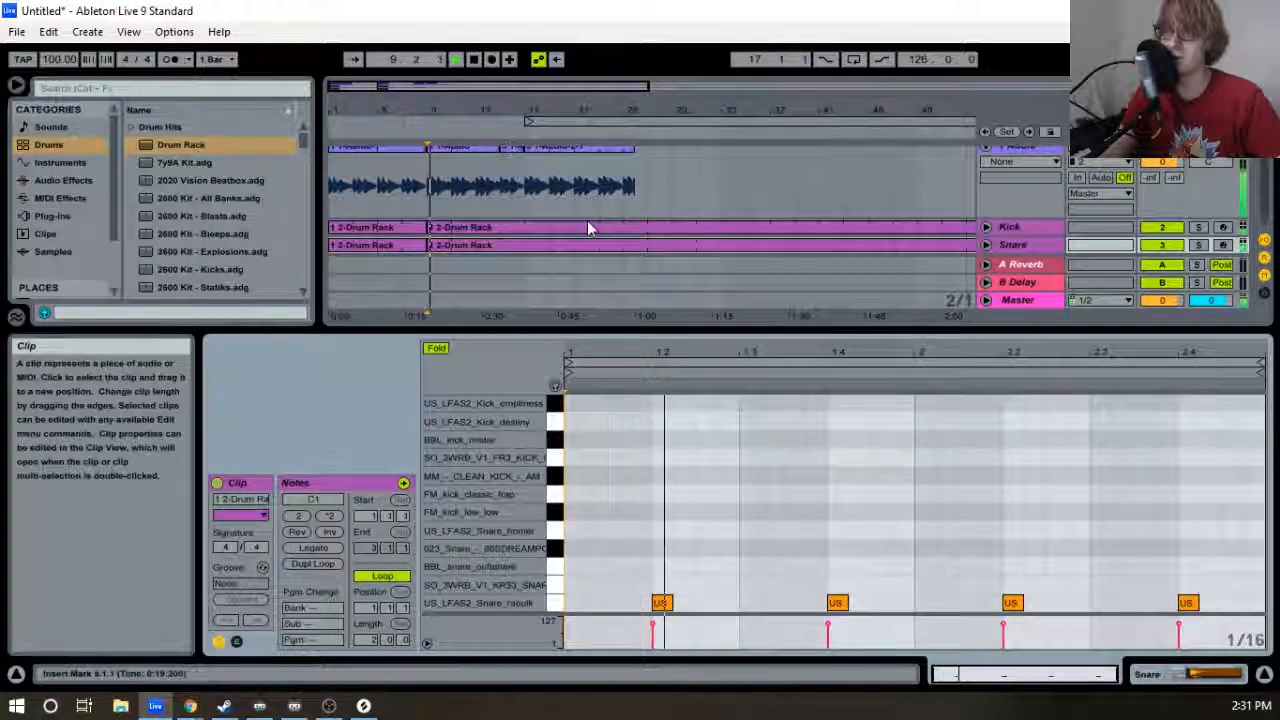
Add the EQ Eight drum preset Kick EQ 2 after the Drum Rack on the Kick track.
double_click(1034, 224)
key(space)
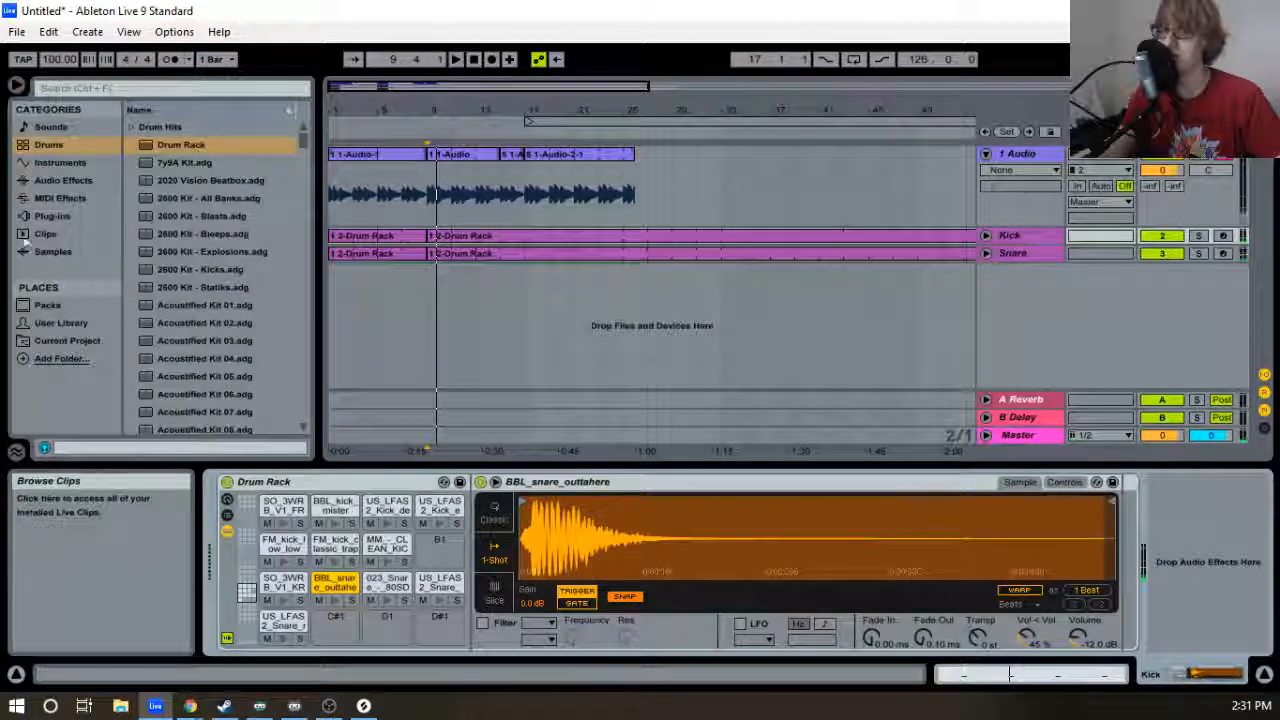
click(63, 180)
scroll(213, 297, down, 5)
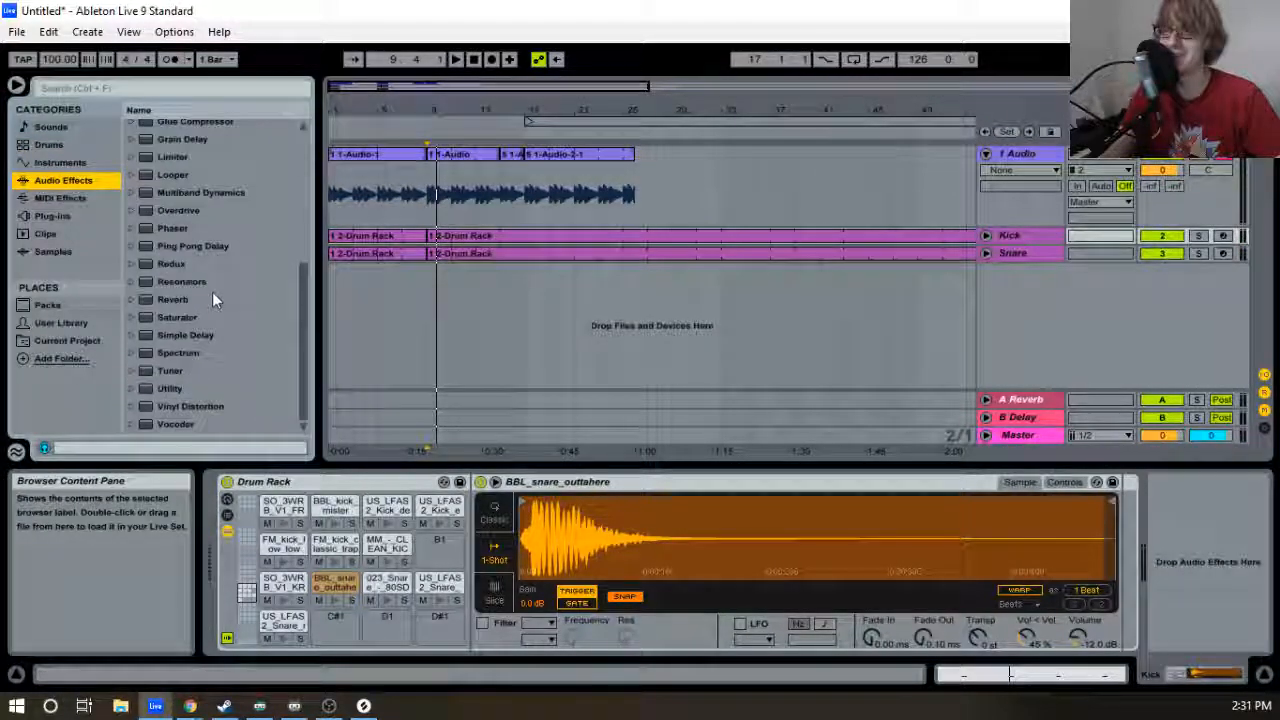
scroll(205, 270, up, 5)
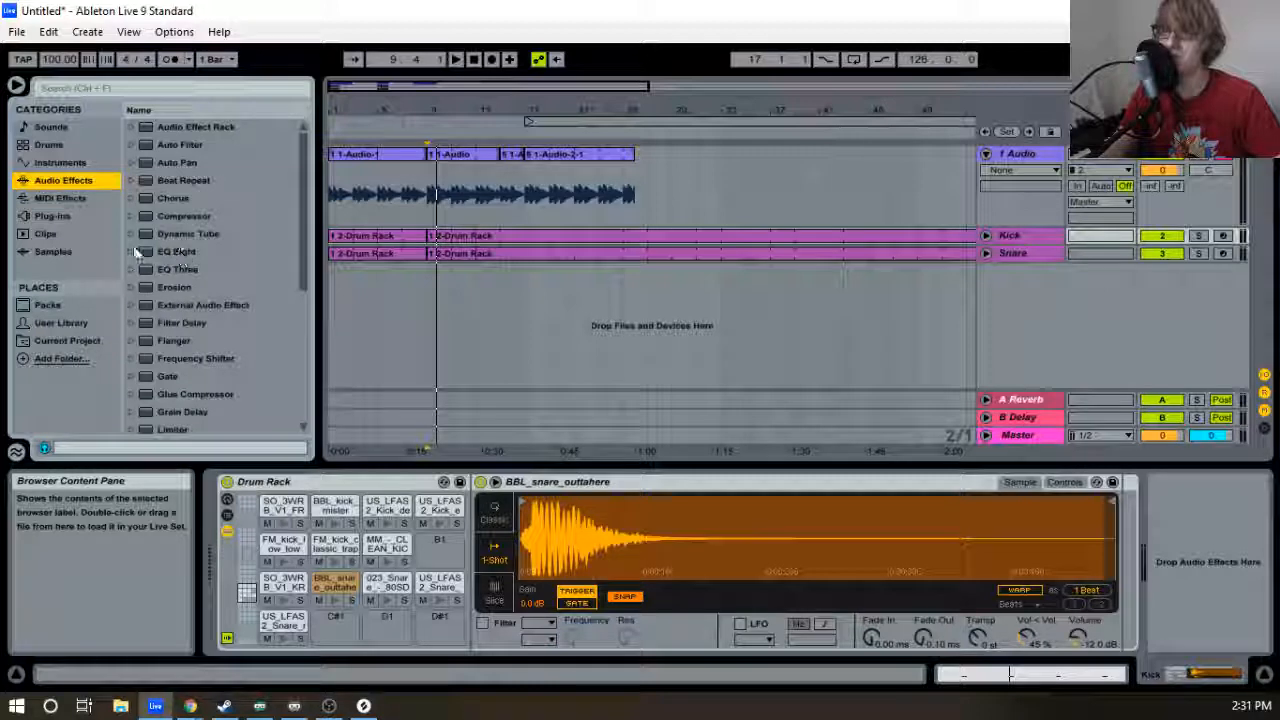
click(132, 252)
click(142, 270)
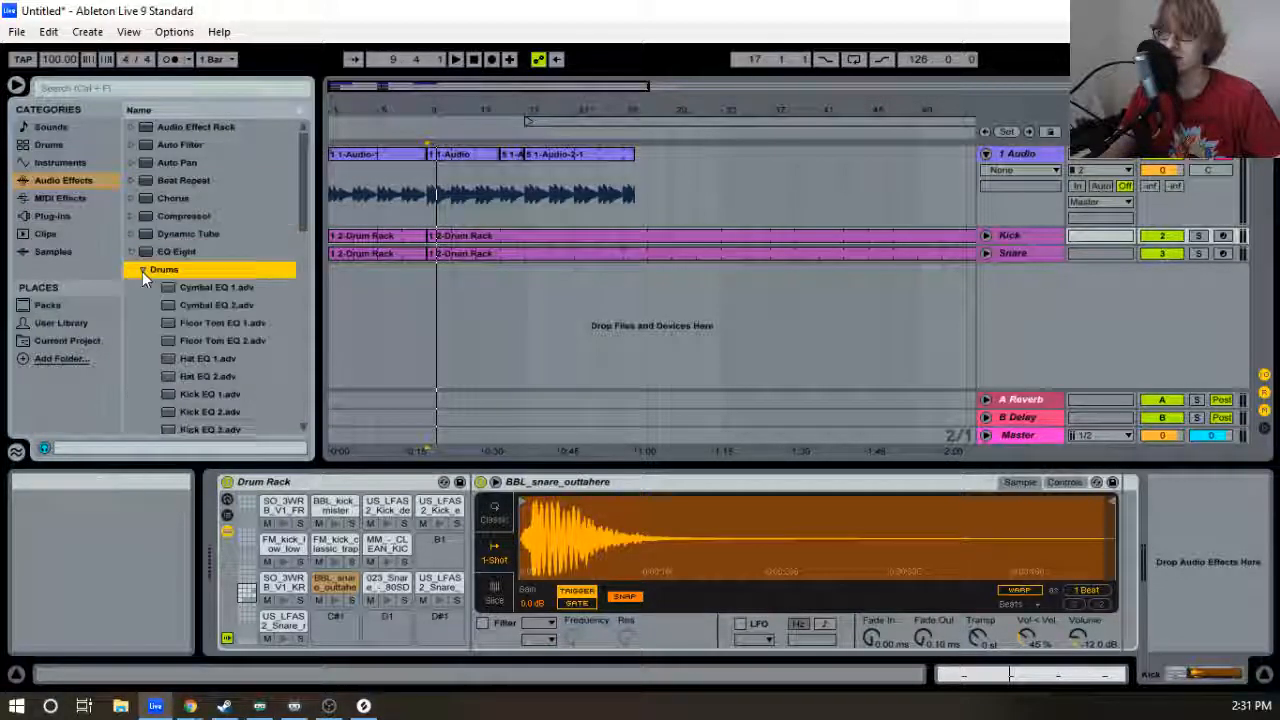
mouse_move(217, 310)
mouse_down()
mouse_move(409, 325)
mouse_move(1236, 531)
mouse_move(1222, 533)
mouse_up()
Check the track levels in the mixer and insert a new audio track after the guitar track.
key(Tab)
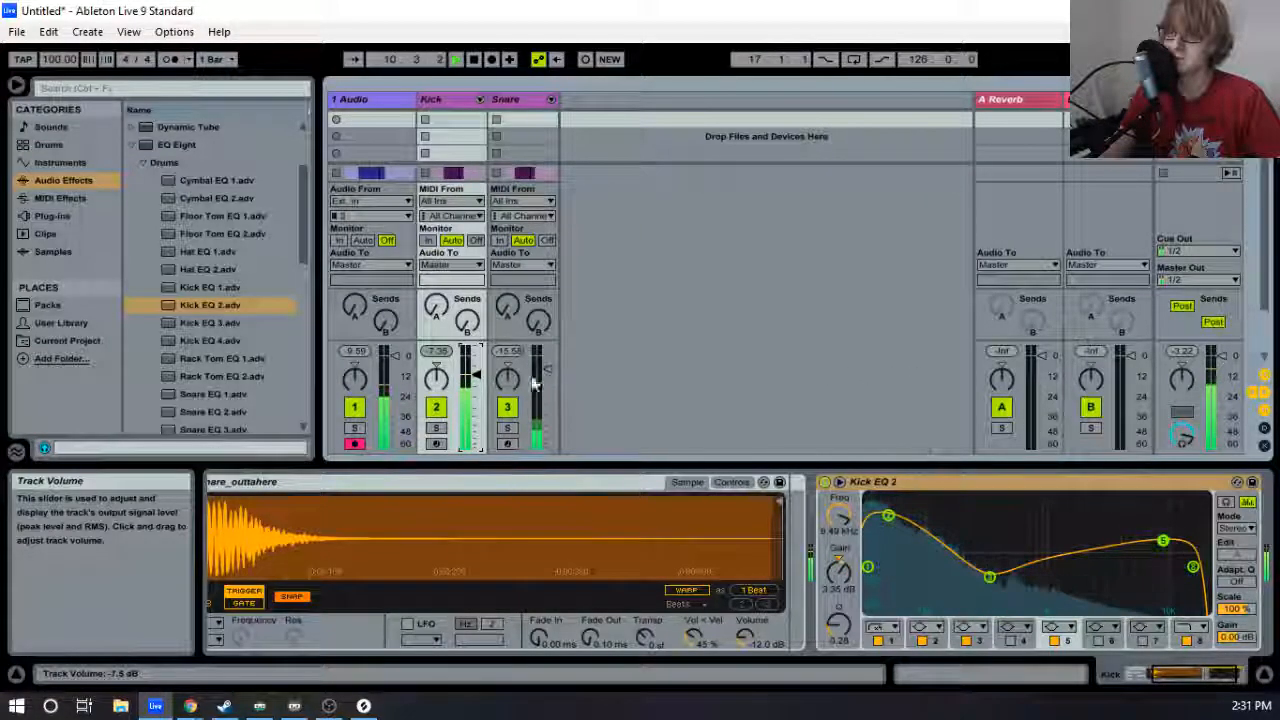
click(357, 99)
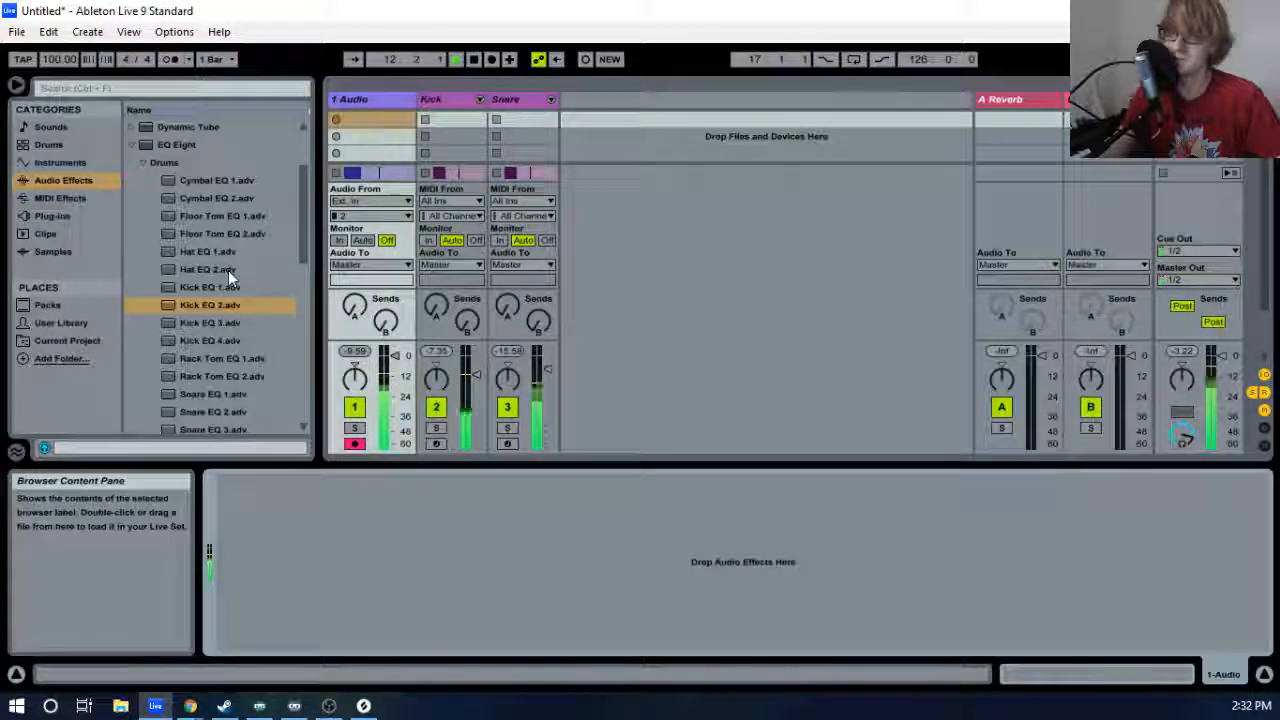
click(86, 32)
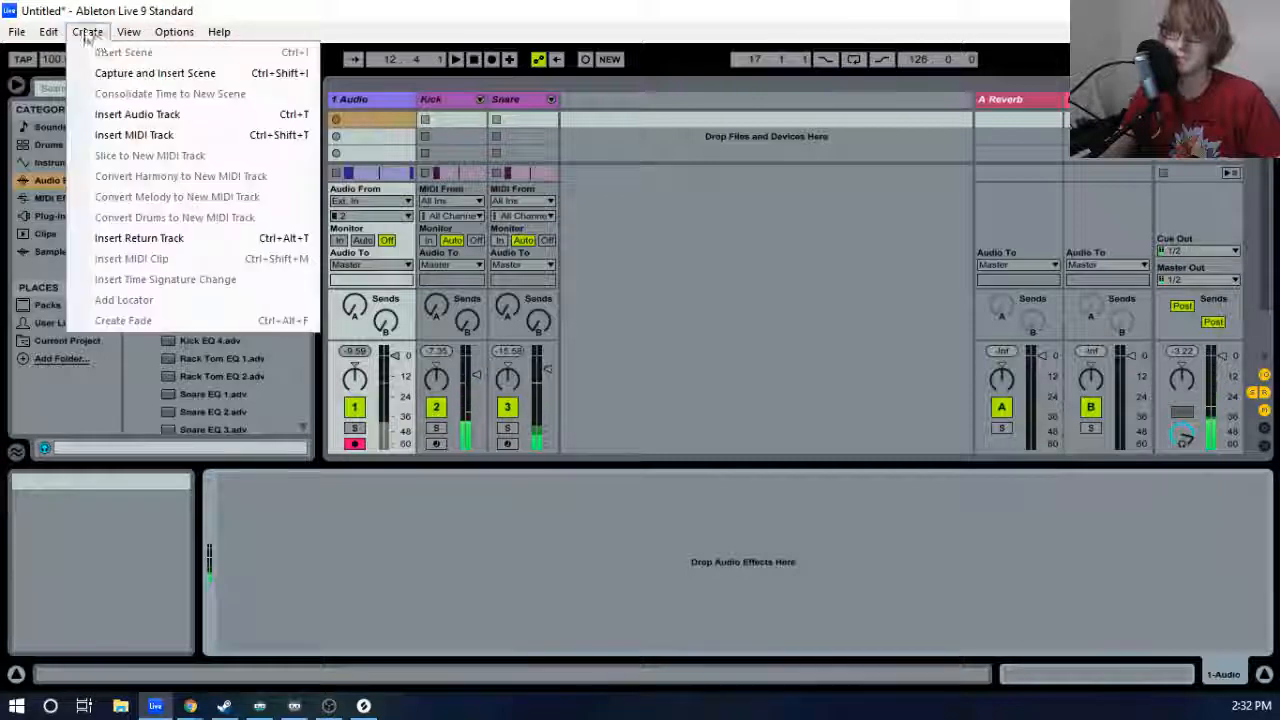
click(143, 116)
key(Tab)
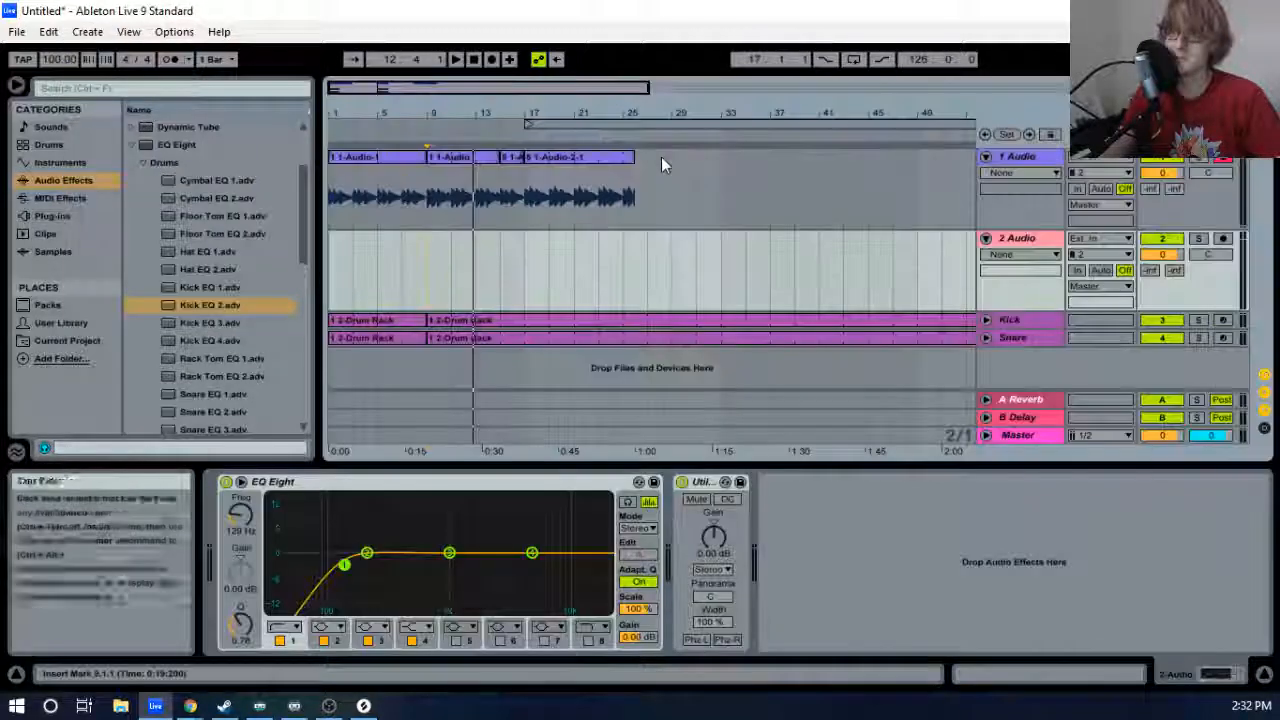
Move all guitar clips from bar 1 to bar 26 onto the new audio track and delete the emptied original track.
click(556, 160)
shift+click(556, 160)
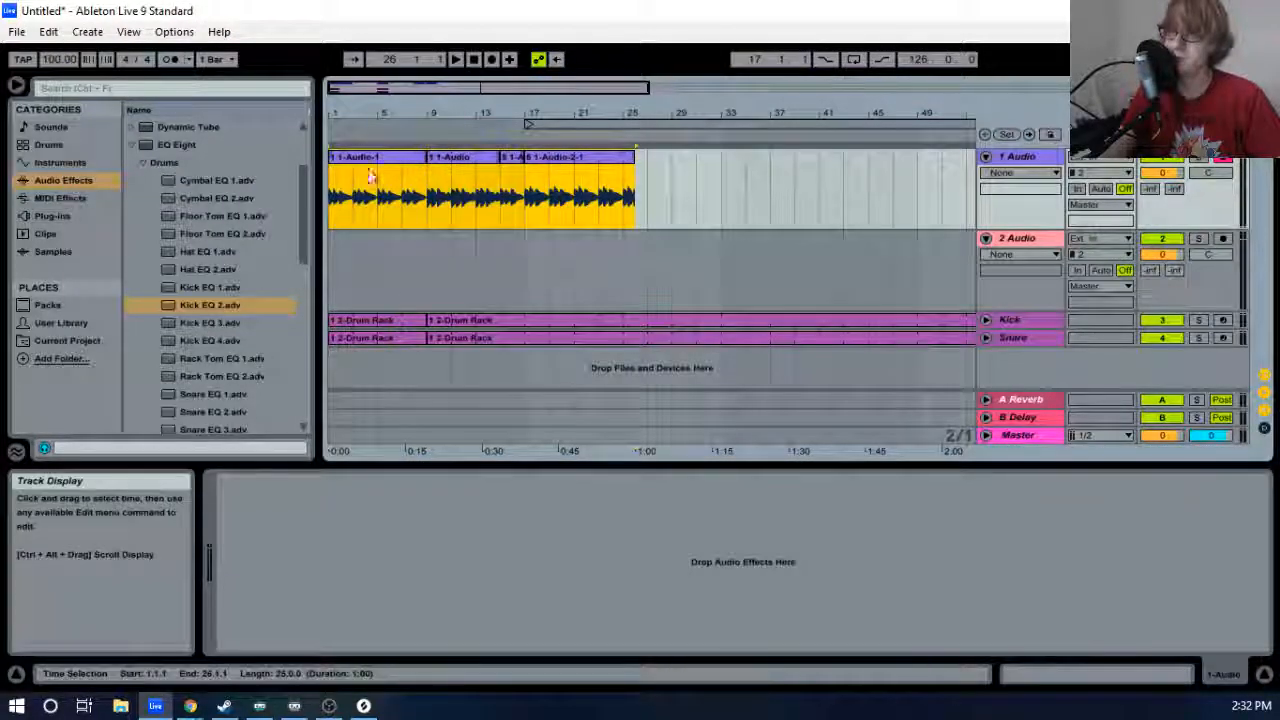
drag(364, 158, 366, 250)
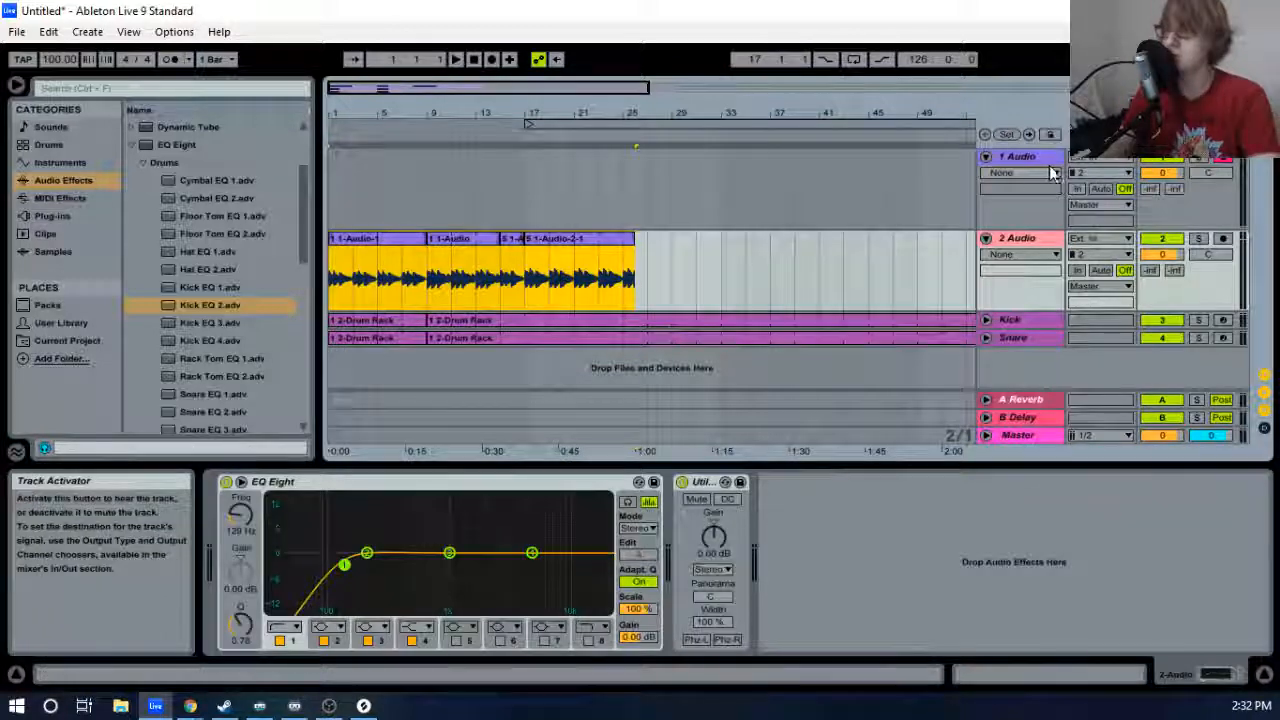
click(1049, 160)
key(Delete)
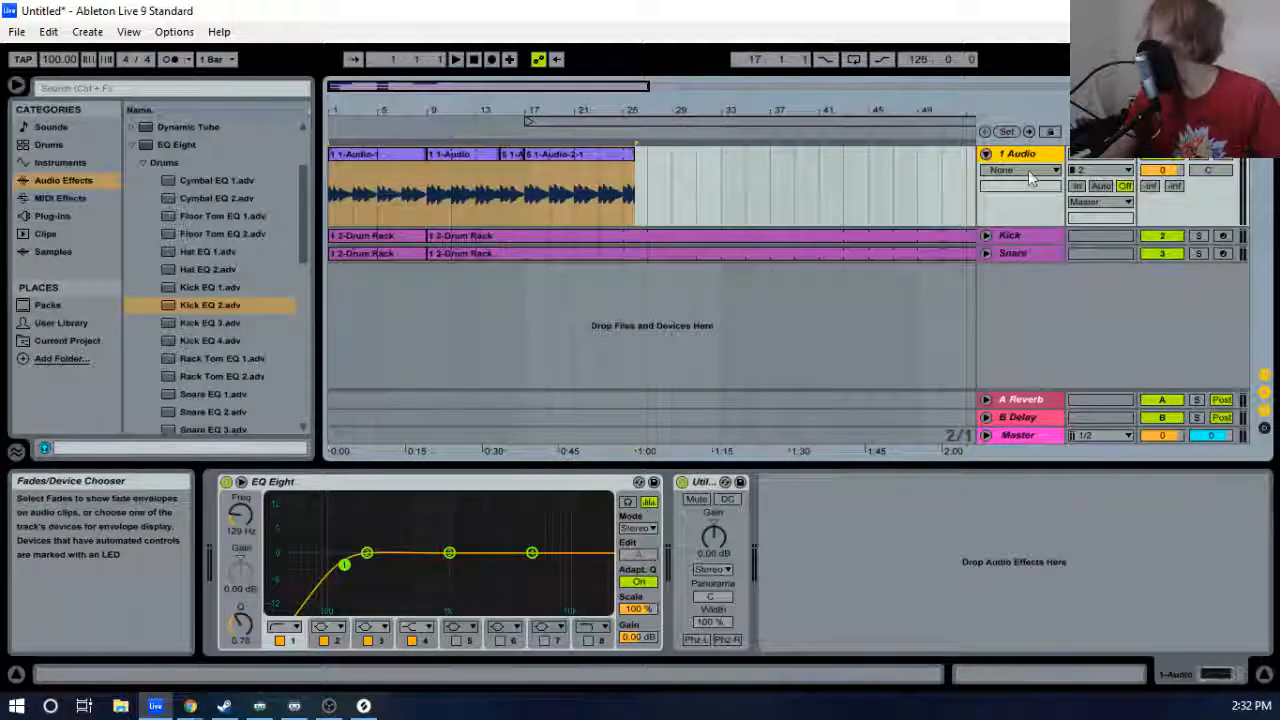
Play the guitar on its new track and stretch the timeline view to show about 31 bars.
key(space)
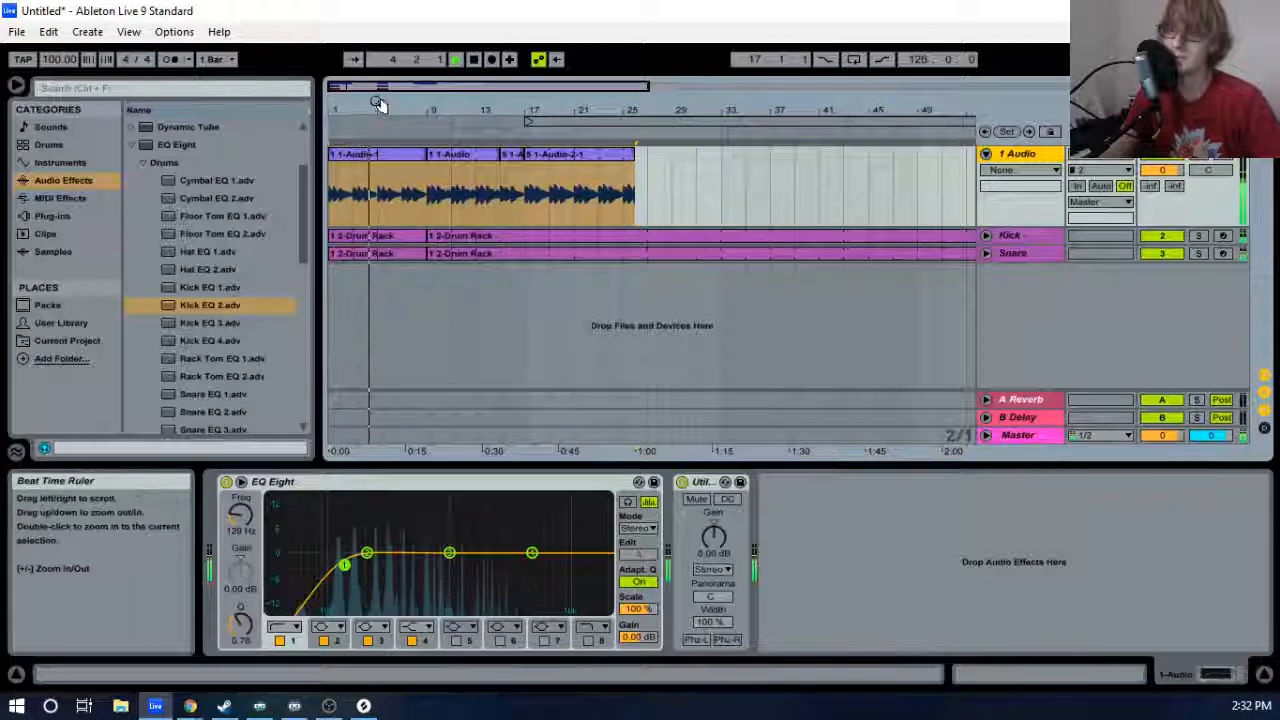
drag(378, 104, 380, 128)
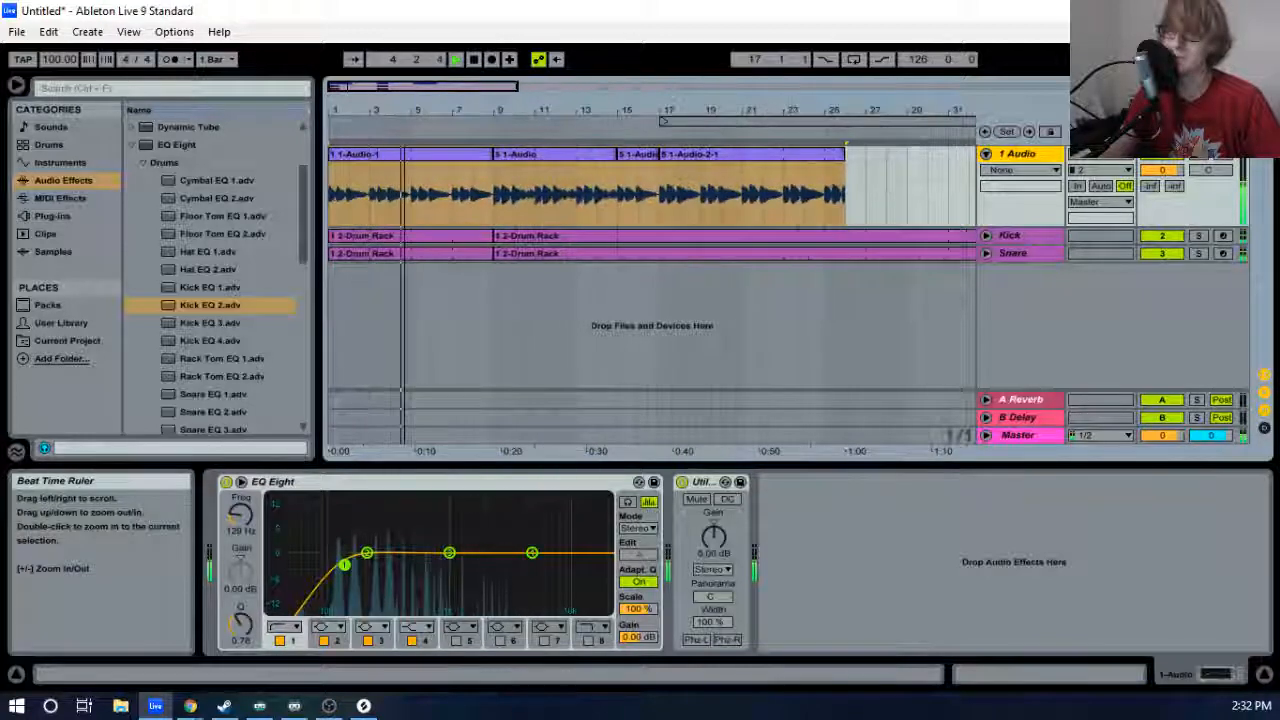
click(474, 60)
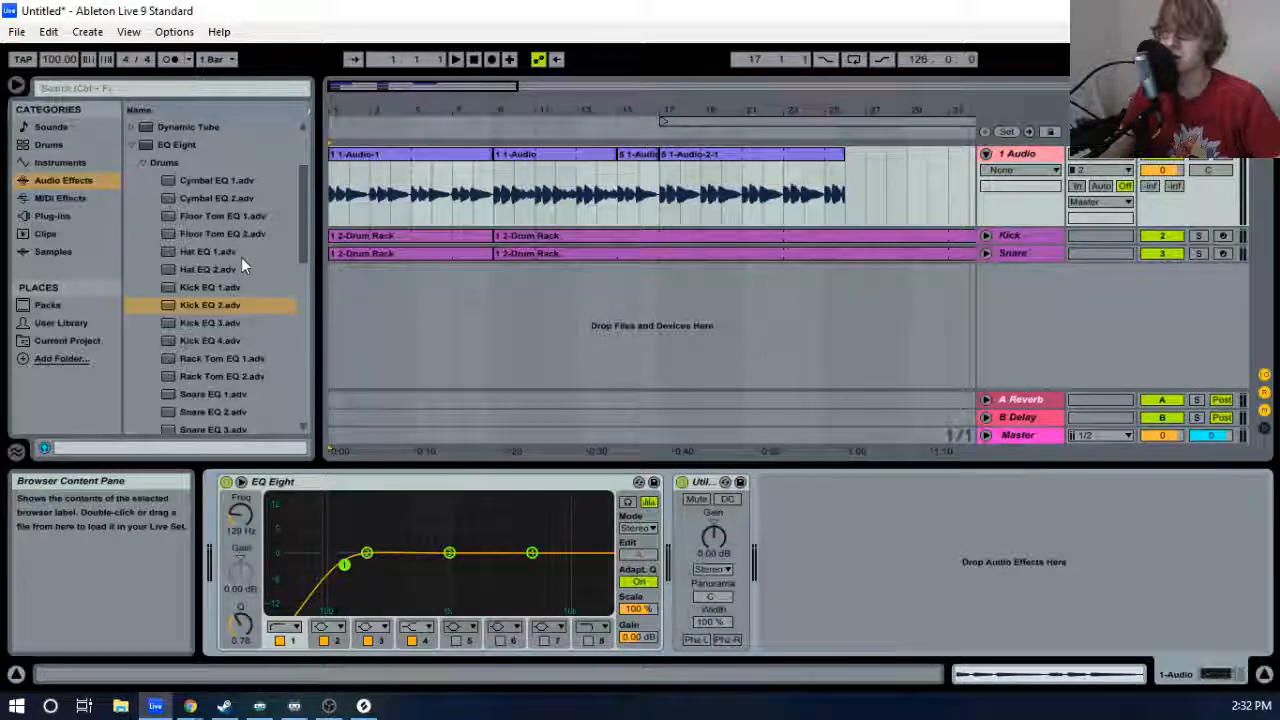
Load the Compressor preset Mild Sidechain onto the guitar track after its Utility device.
click(133, 148)
scroll(175, 279, up, 2)
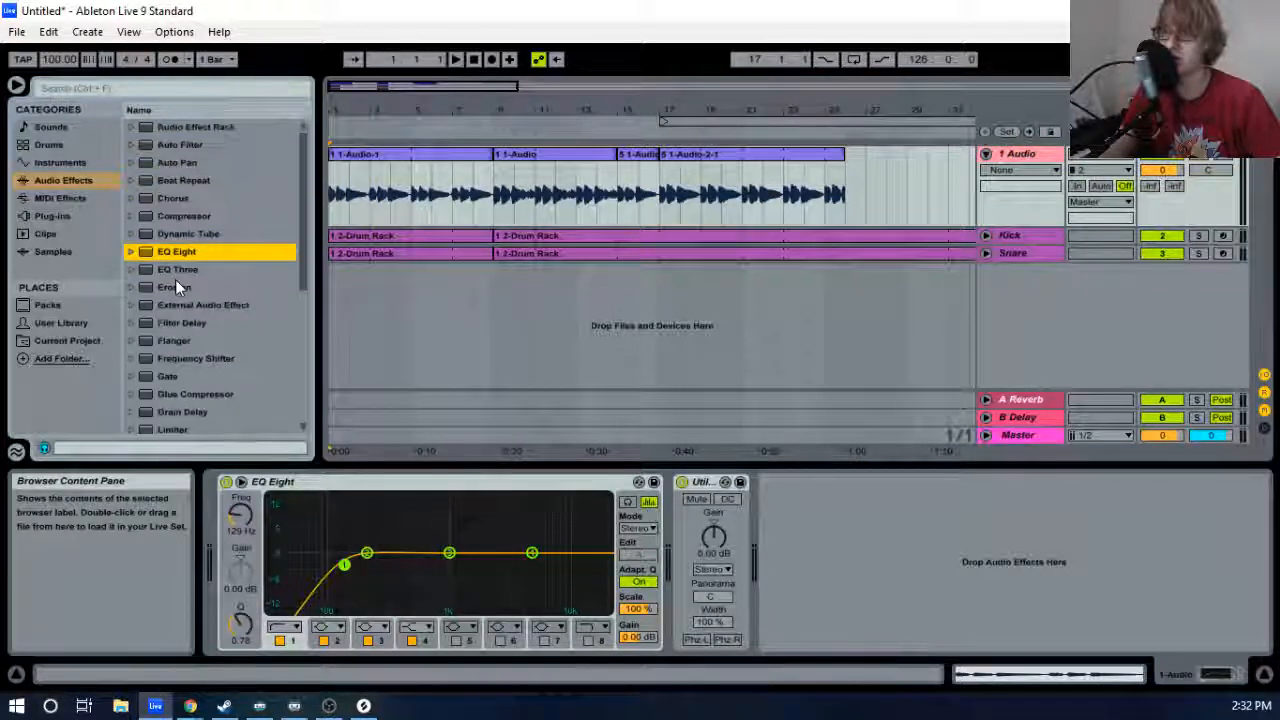
click(132, 215)
scroll(188, 293, down, 2)
scroll(239, 317, down, 2)
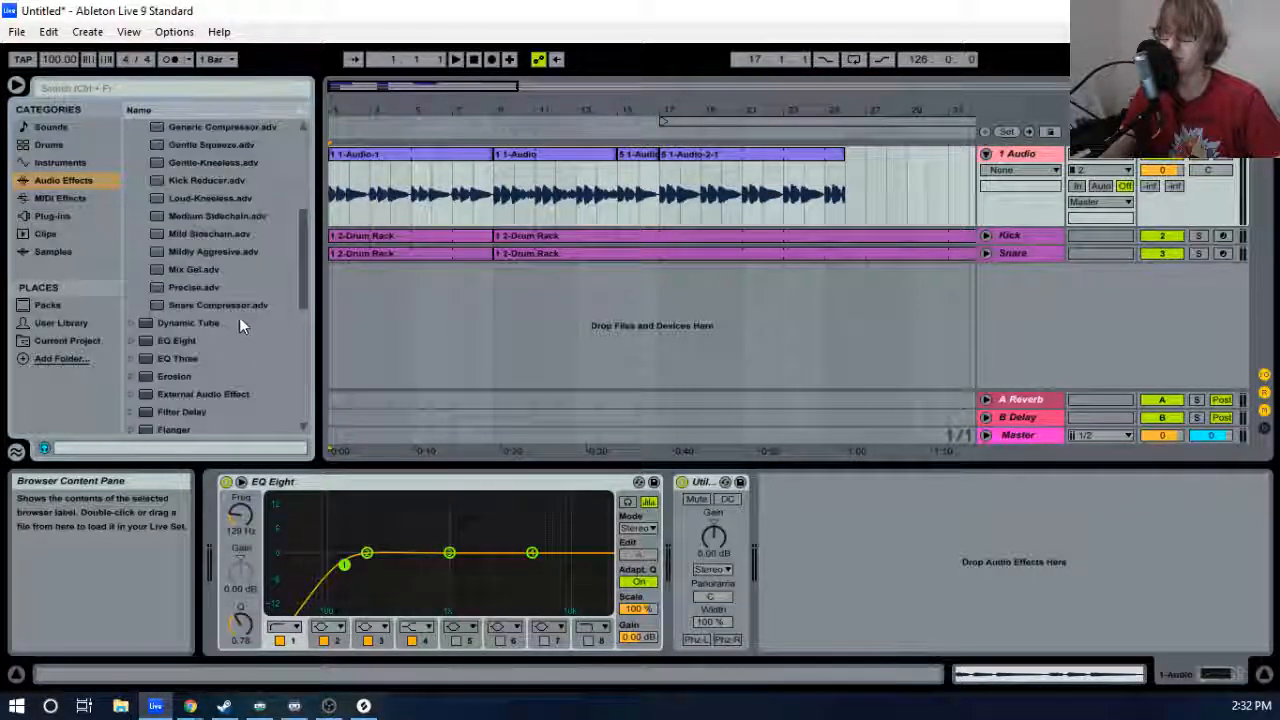
click(238, 236)
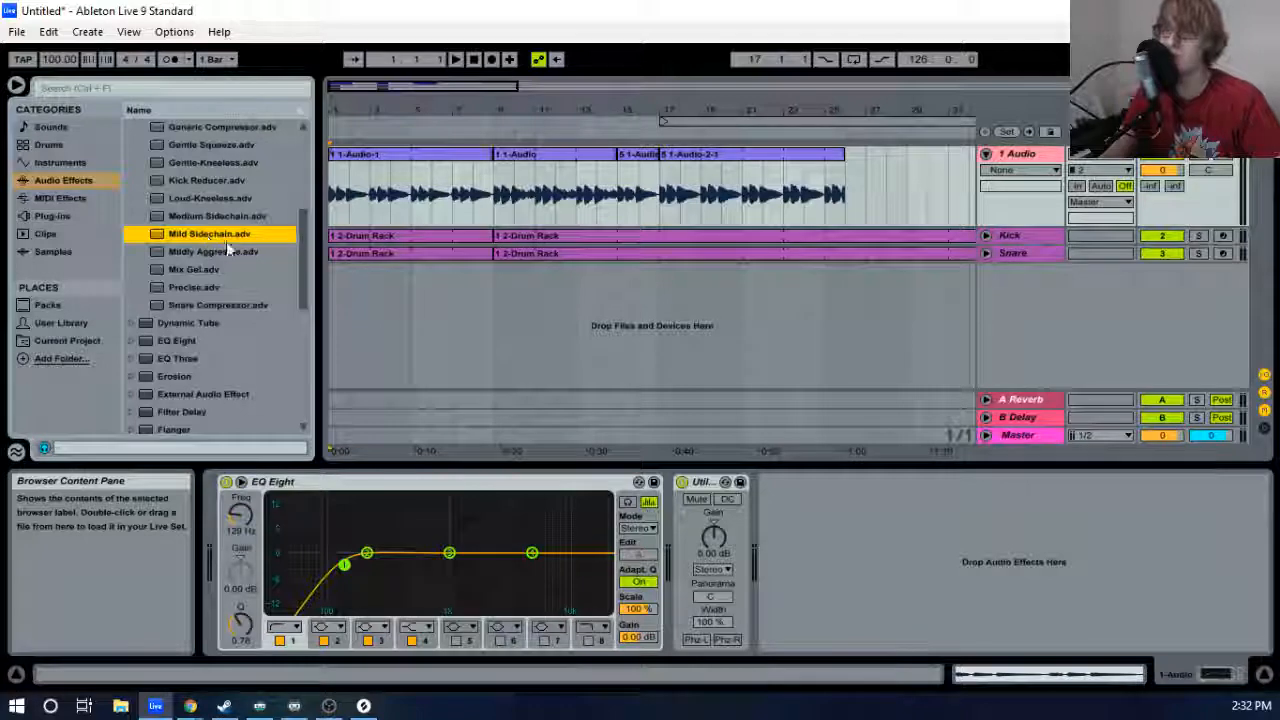
Set the compressor's sidechain source to Kick and its threshold to -17.7 dB during playback, and bring up the mixer.
key(space)
click(795, 528)
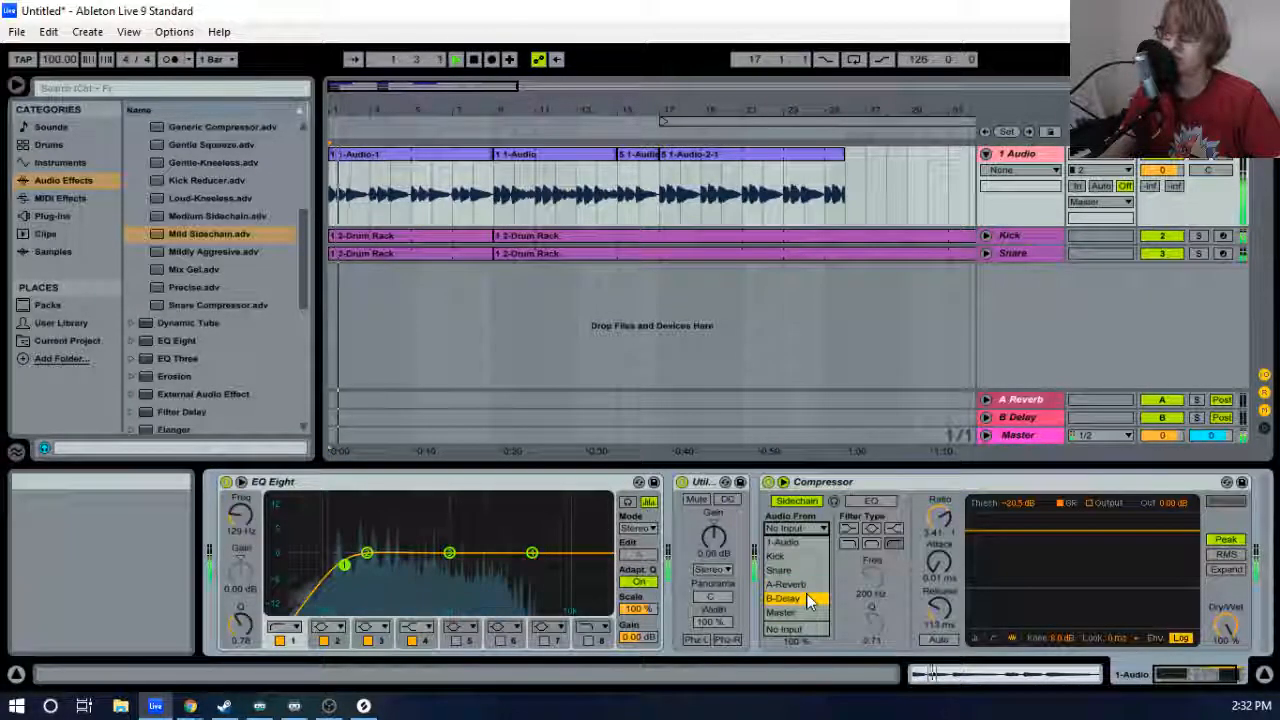
click(782, 556)
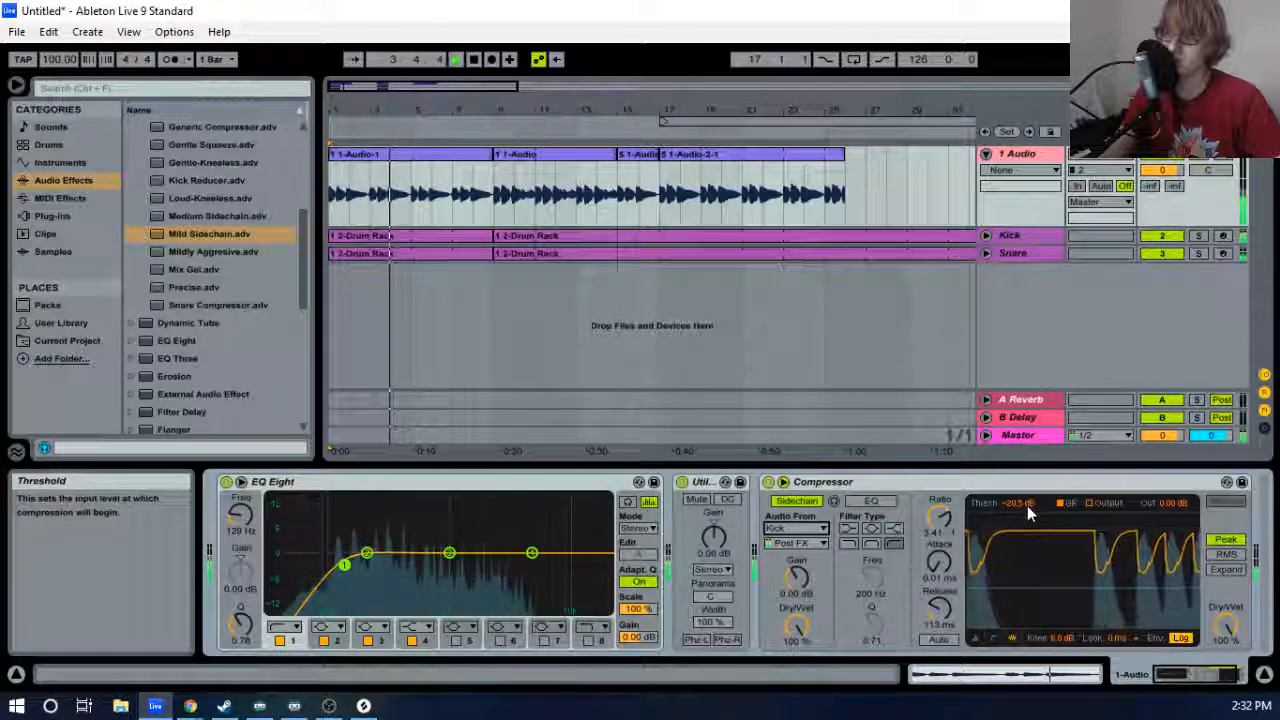
mouse_move(1027, 505)
mouse_down()
mouse_move(1027, 475)
mouse_move(1027, 489)
mouse_up()
key(Tab)
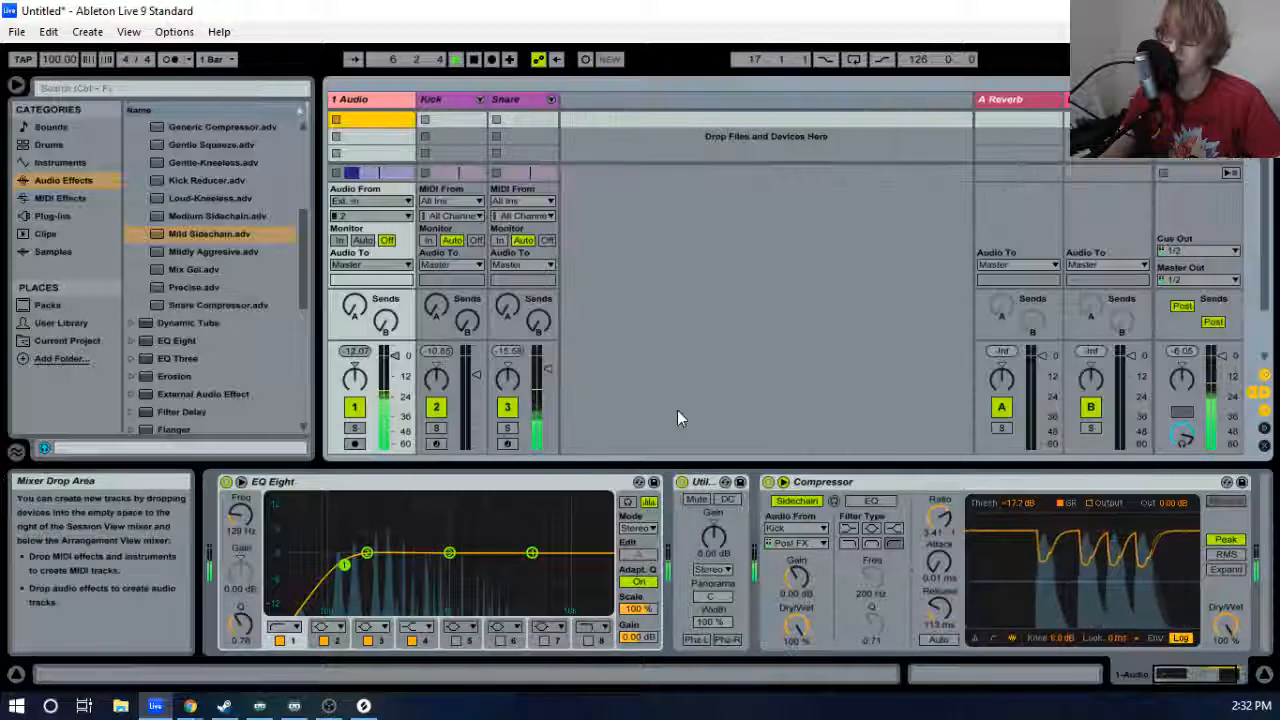
Raise the guitar track's Utility gain to 2.78 dB during playback and return to the arrangement.
drag(721, 541, 721, 483)
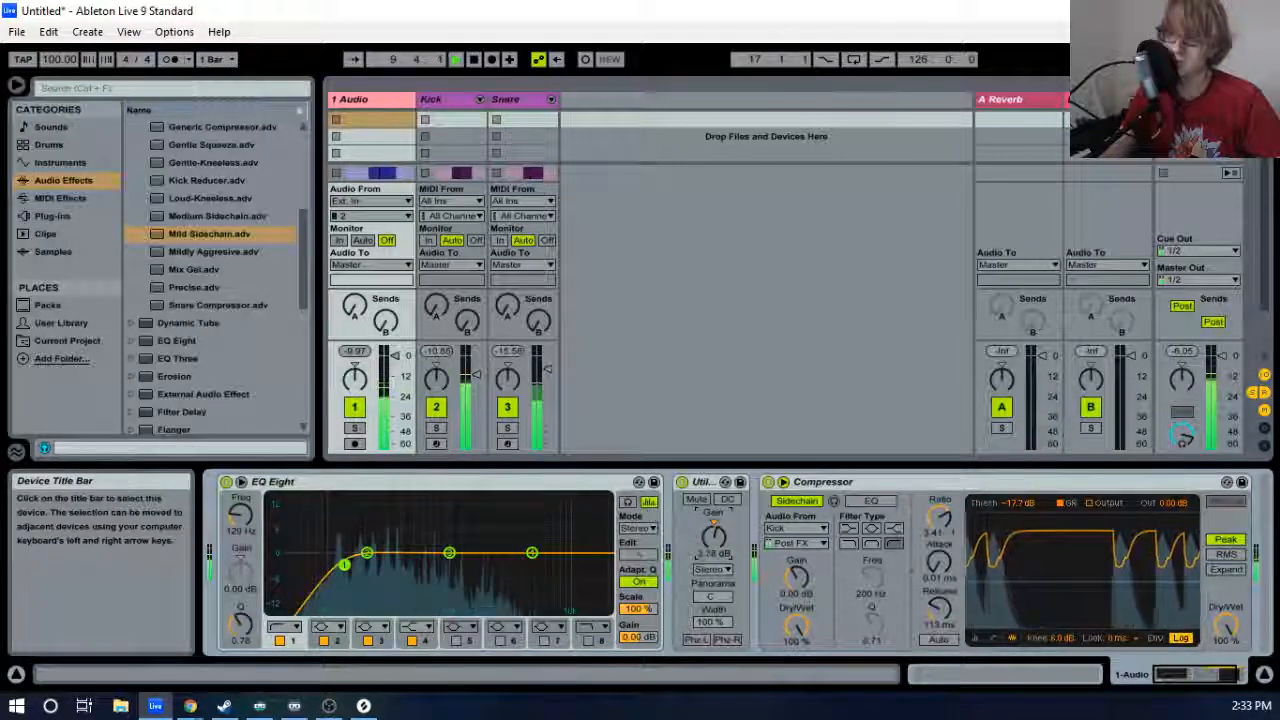
drag(715, 541, 715, 546)
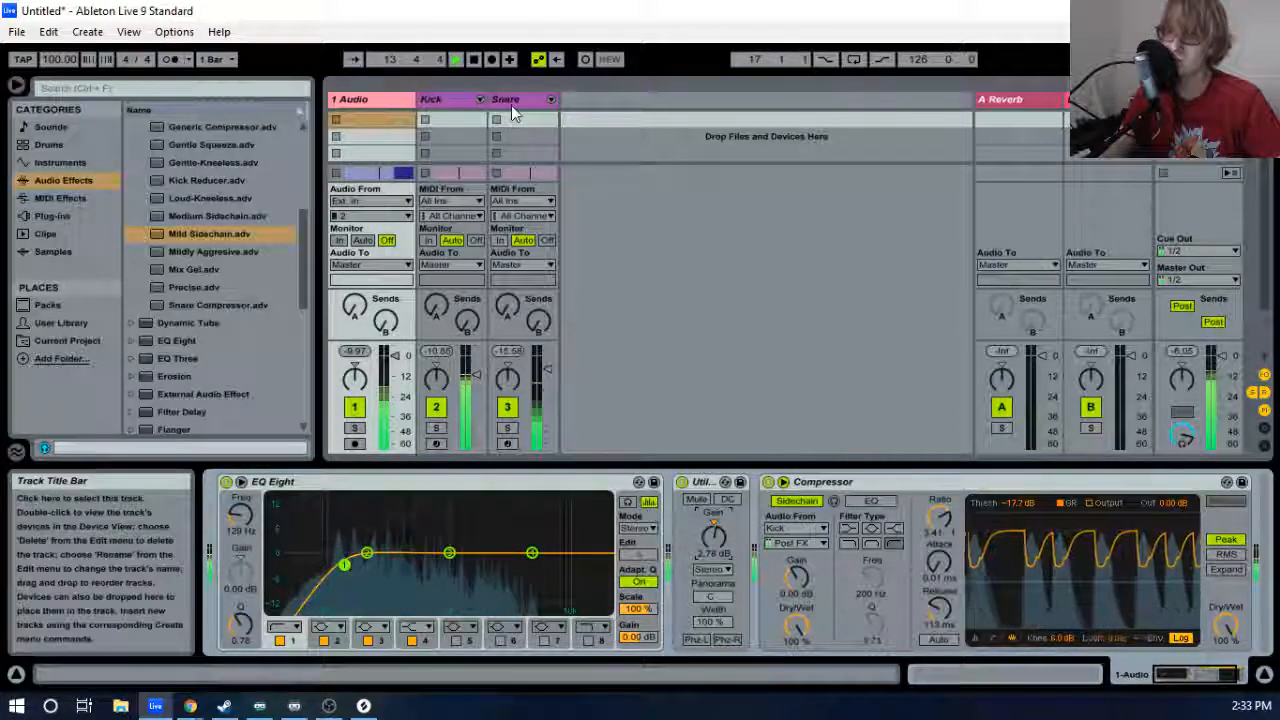
key(Tab)
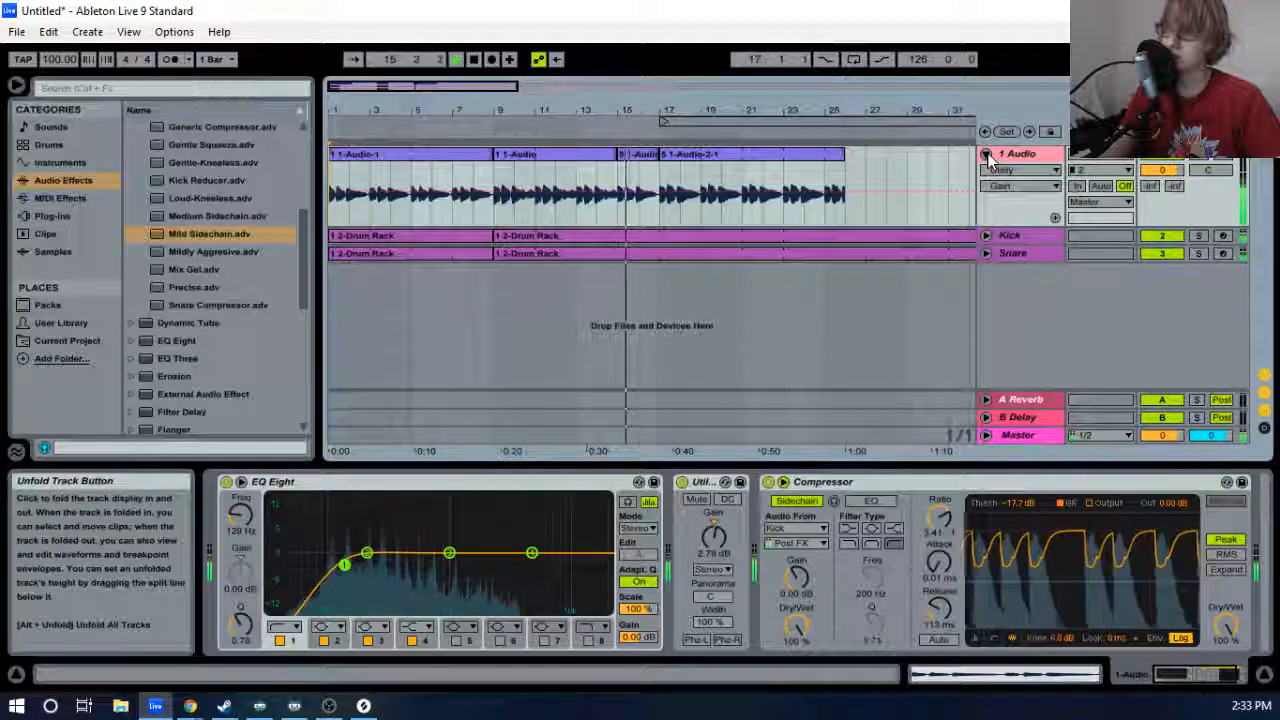
Duplicate the guitar clips of bars 9 to 17 three times in a row so the guitar runs to bar 41.
click(540, 155)
shift+click(624, 154)
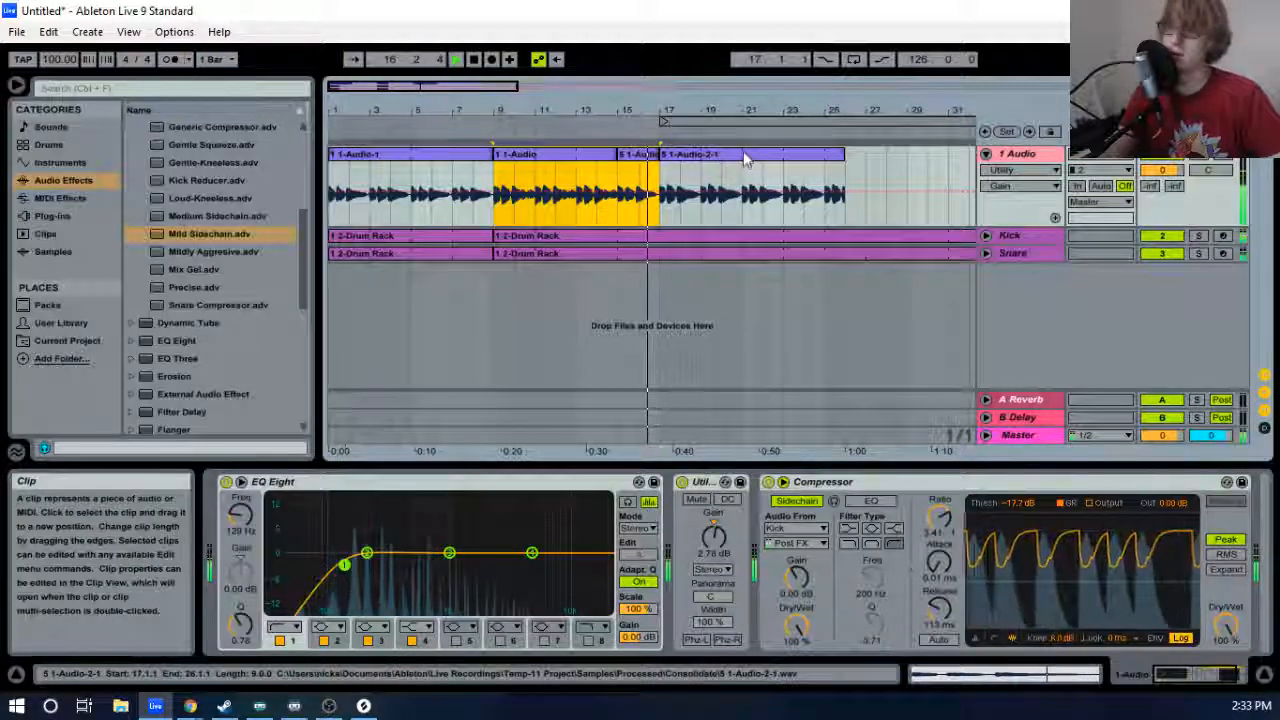
key(ctrl+d)
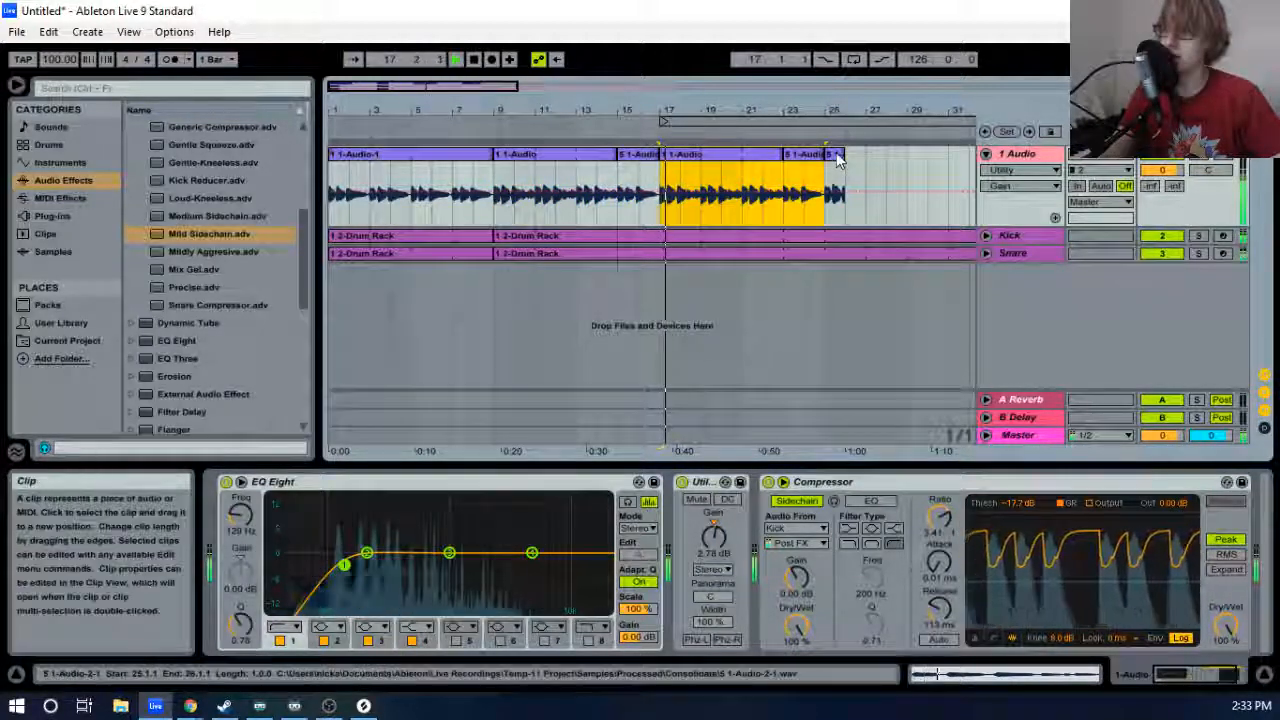
key(ctrl+d)
drag(851, 109, 735, 125)
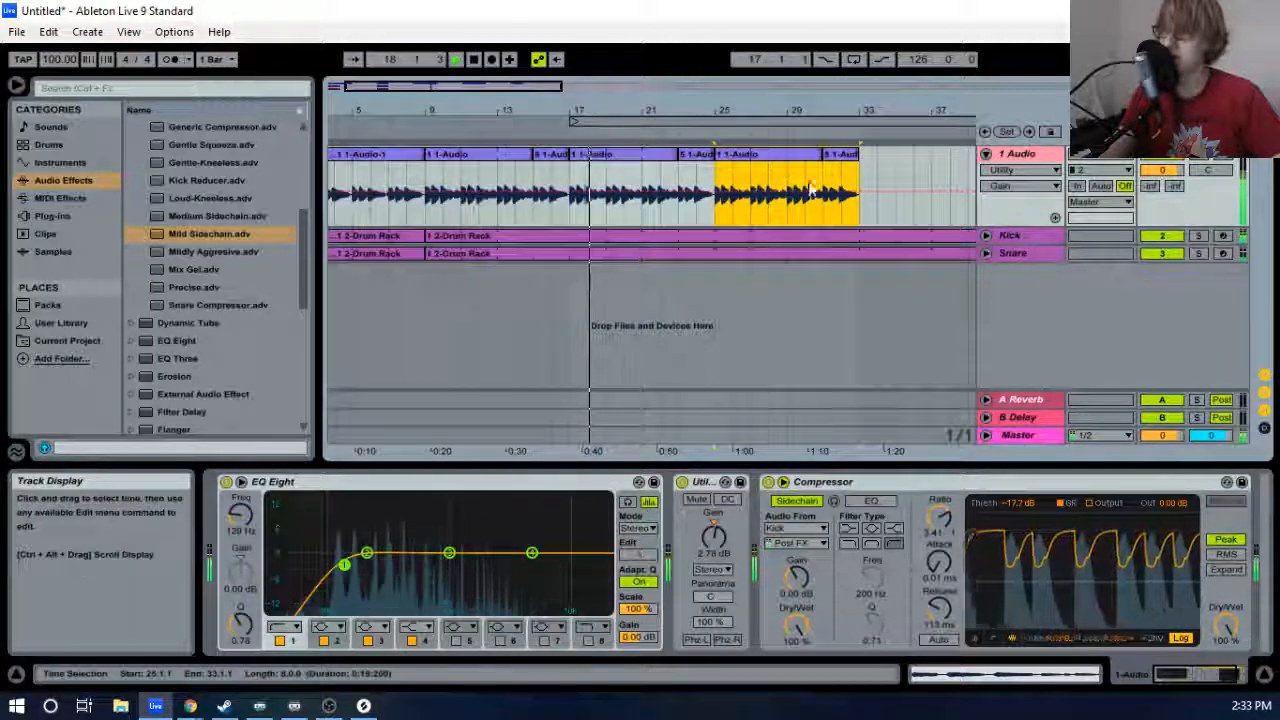
key(ctrl+d)
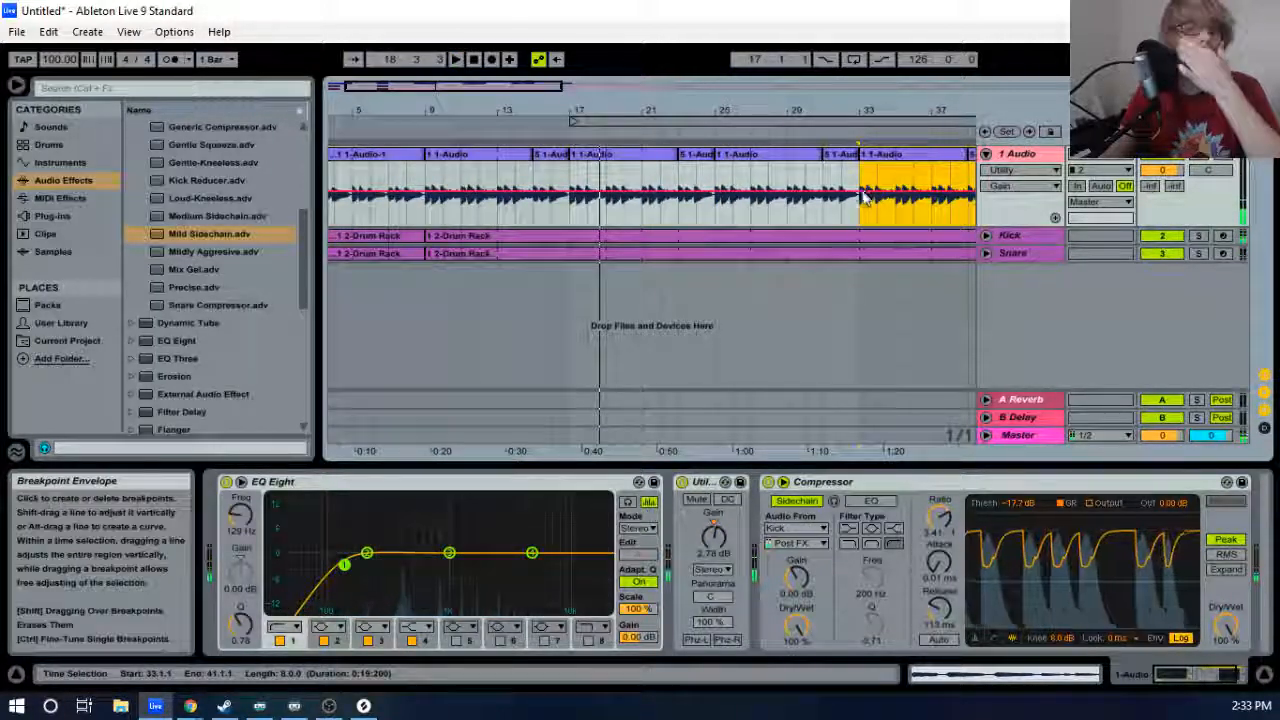
Stop playback, return the song position to bar 1, and fold the guitar track with the whole arrangement in view.
double_click(477, 61)
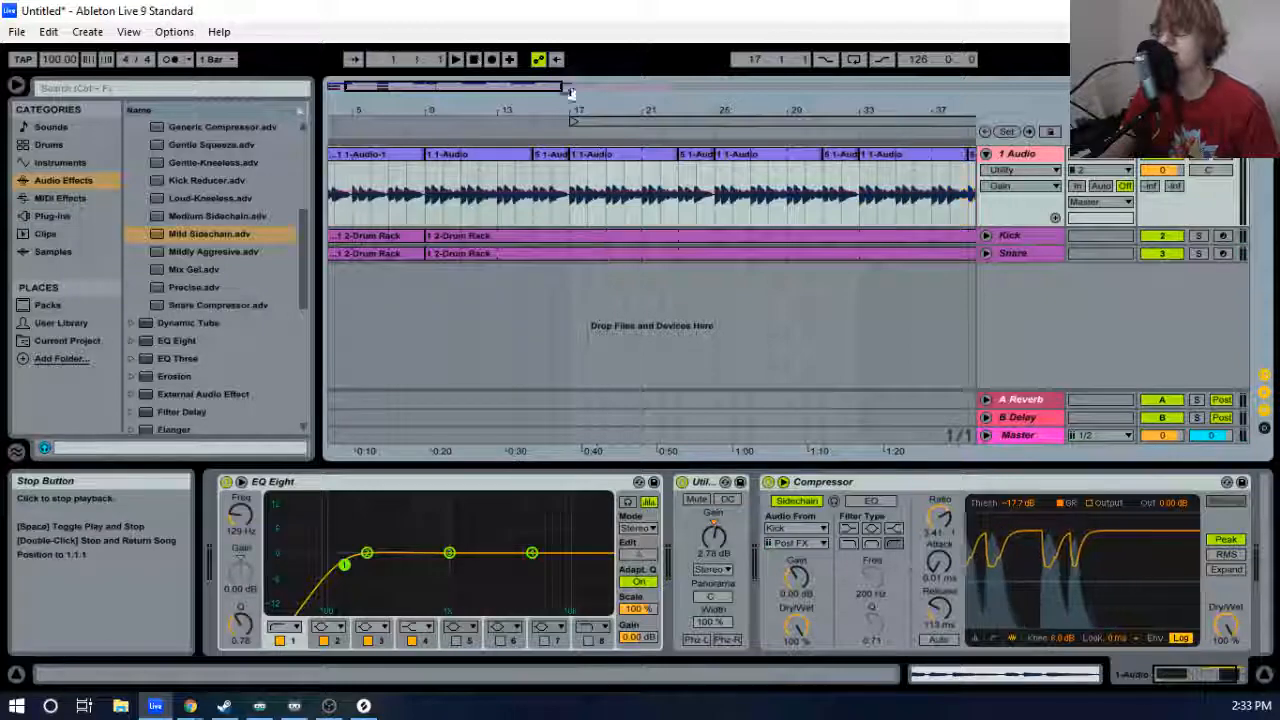
drag(593, 108, 594, 64)
drag(421, 110, 483, 111)
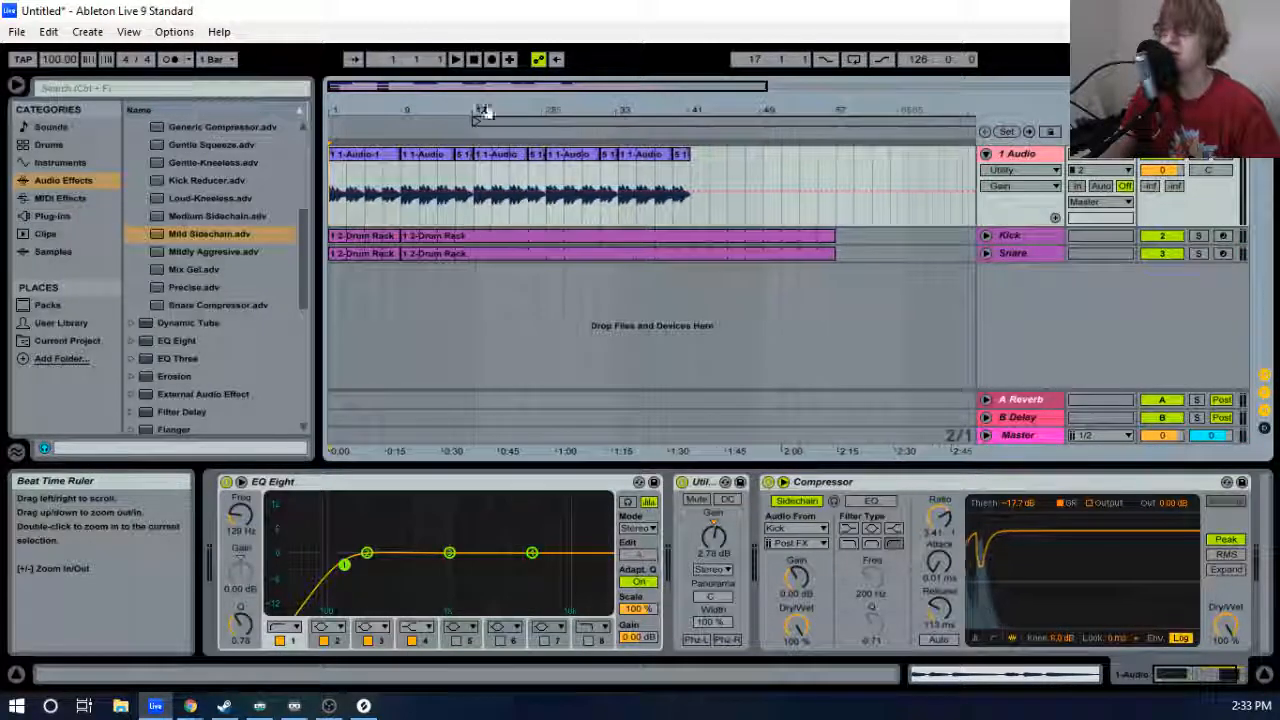
click(986, 155)
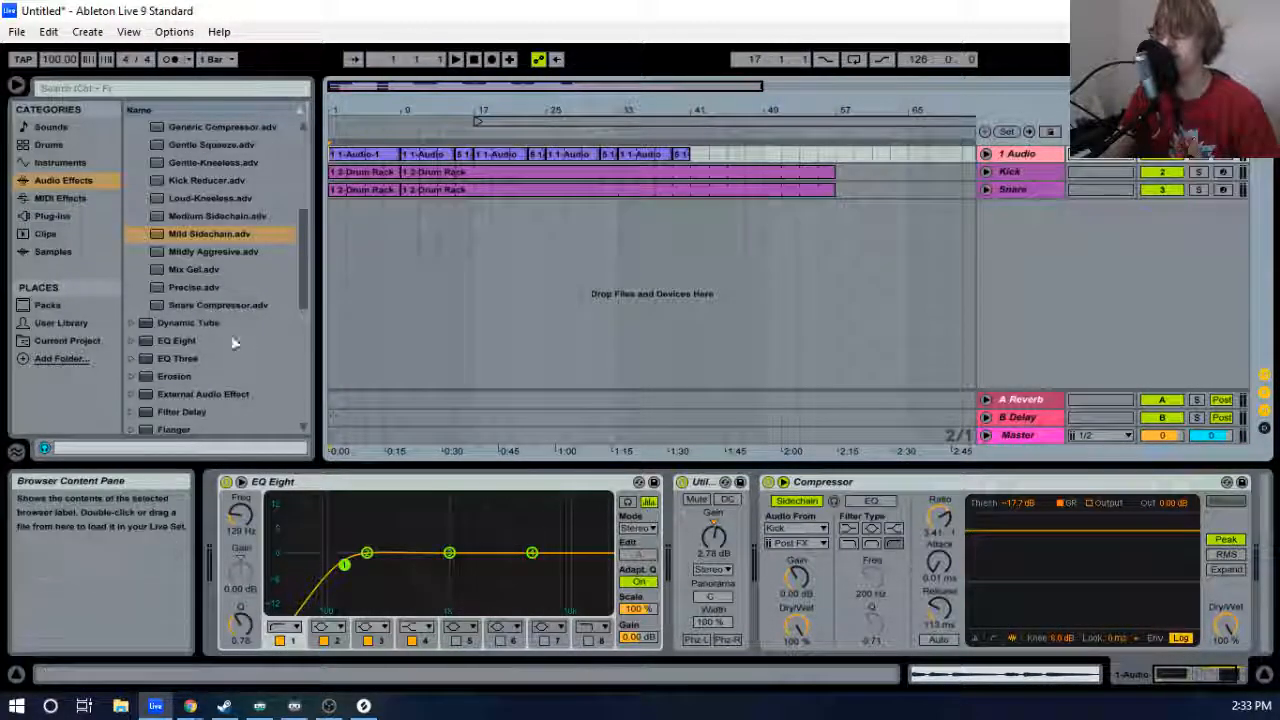
Browse the Live HiHats samples in the Break Selection by Sample Magic pack, with the browser widened to read the file names.
scroll(141, 286, up, 5)
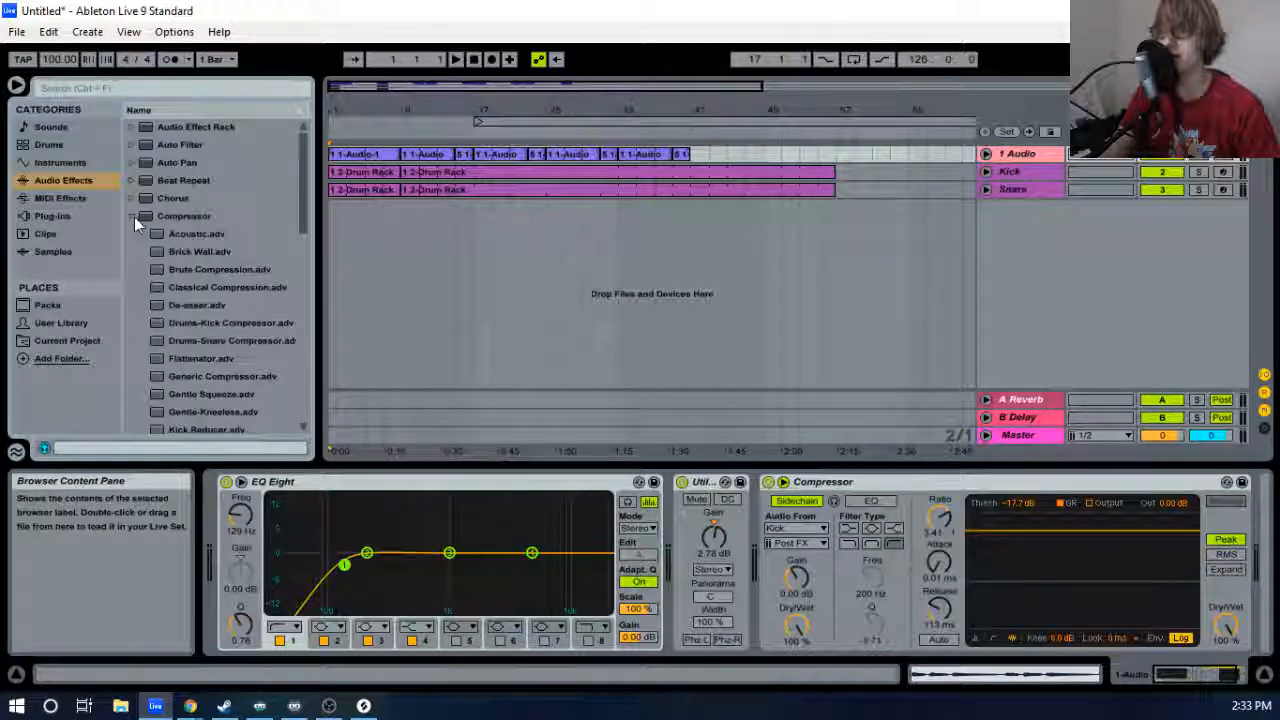
click(134, 217)
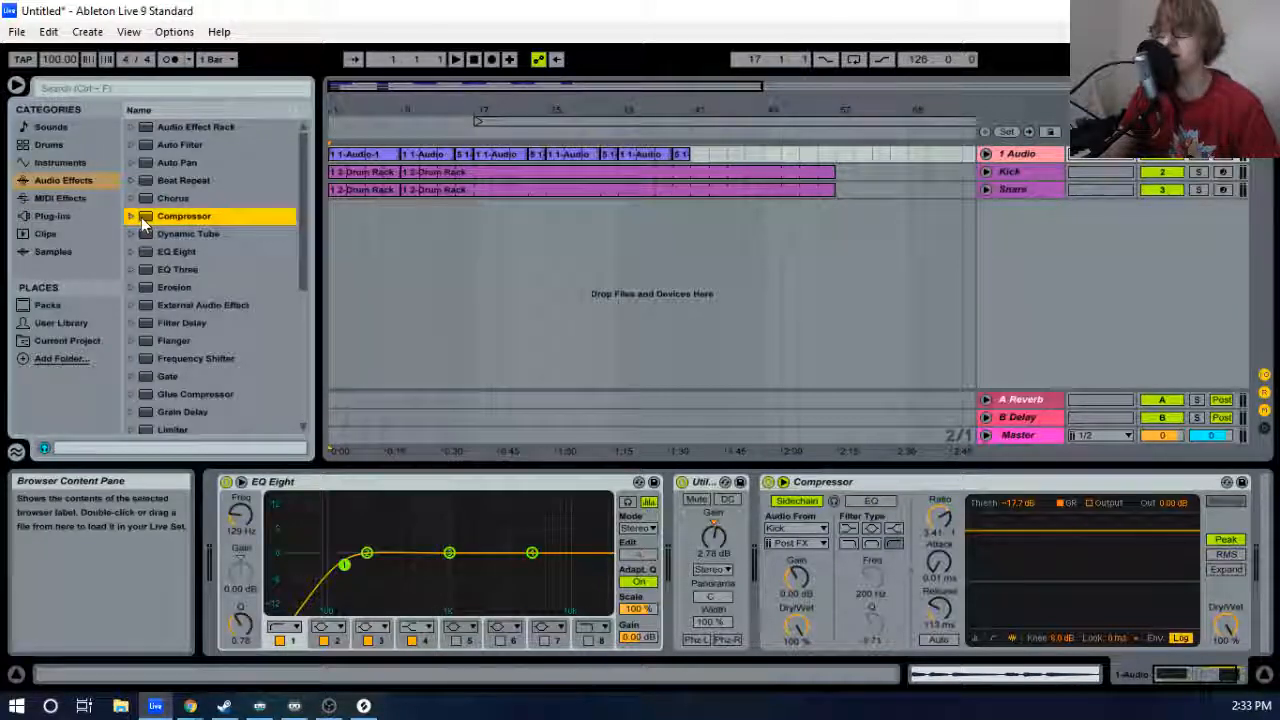
click(60, 323)
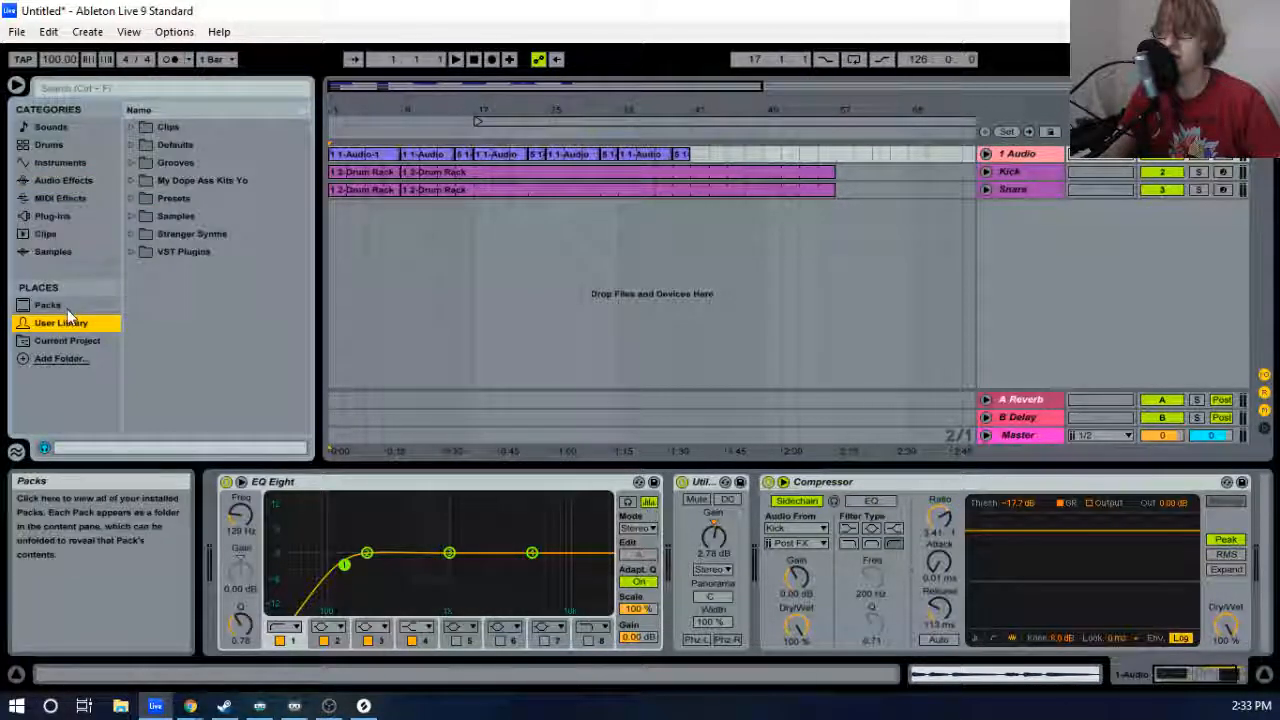
click(66, 309)
click(138, 182)
click(143, 217)
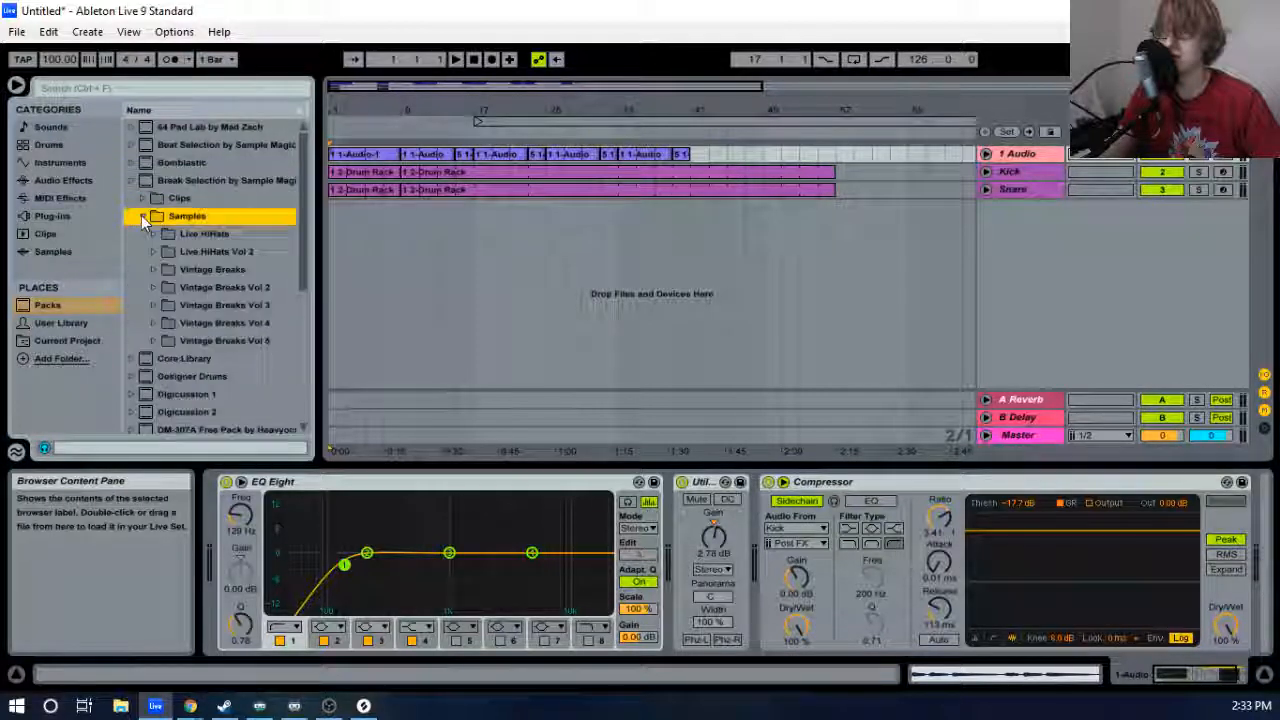
click(150, 230)
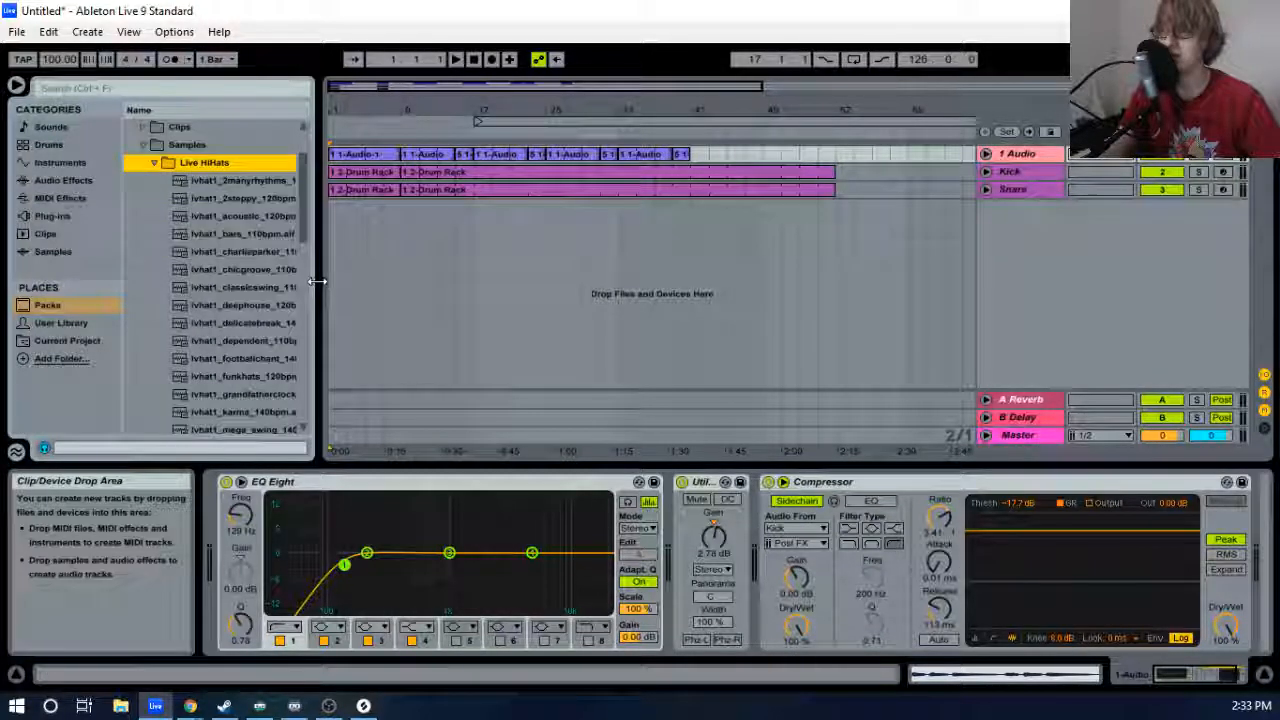
drag(317, 281, 406, 281)
scroll(326, 273, down, 5)
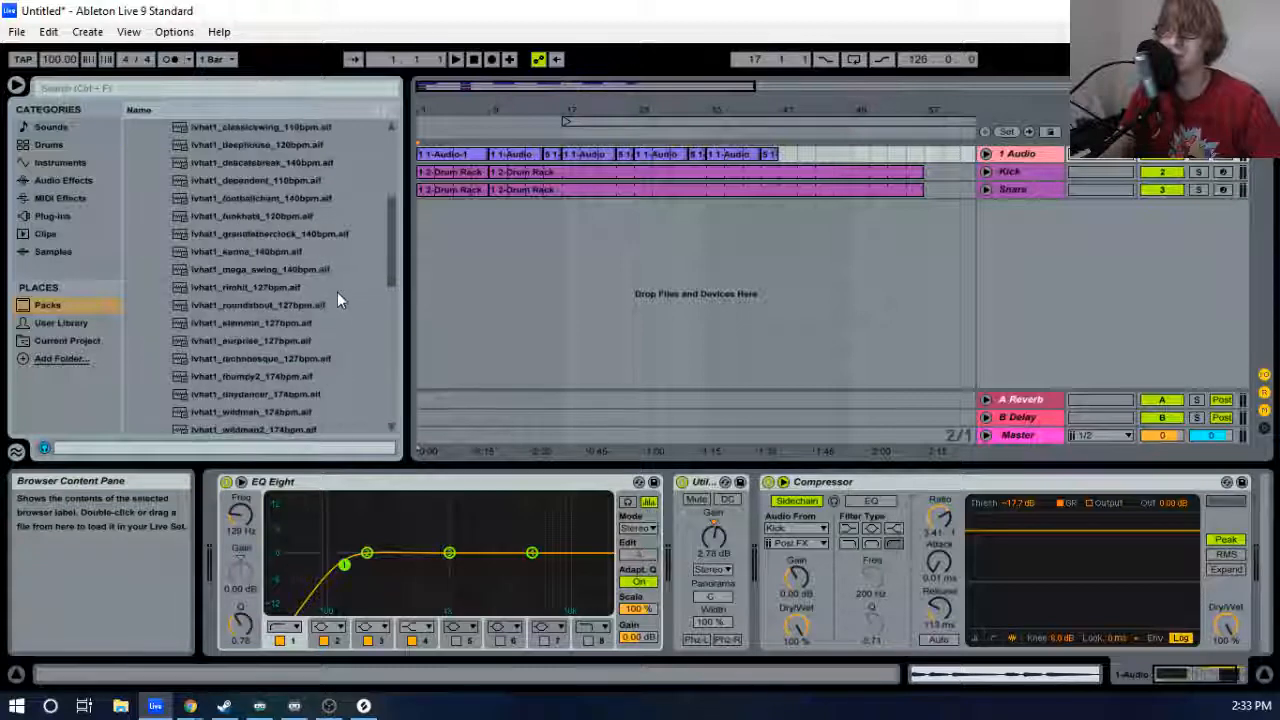
scroll(323, 325, up, 5)
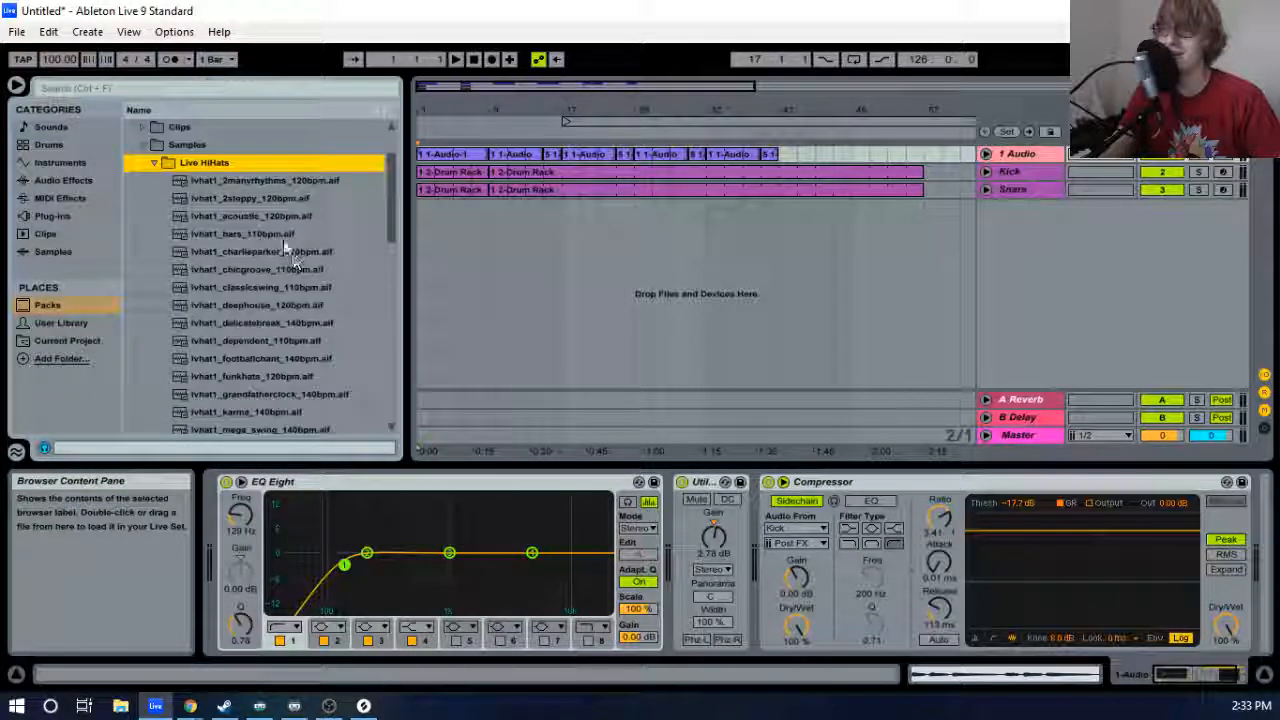
Place the loop lvhat1_bars_110bpm.aif at bar 9 on a new audio track and lower that track's volume to -13.5 dB.
click(264, 236)
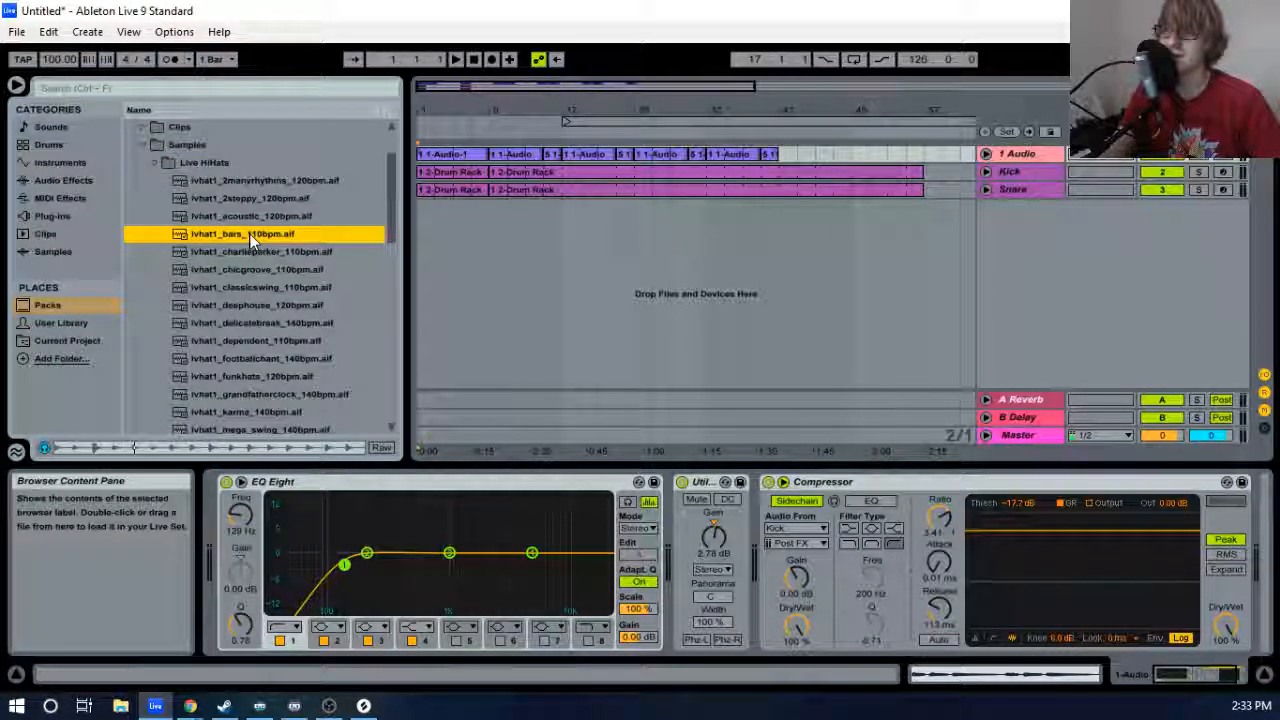
drag(249, 233, 500, 240)
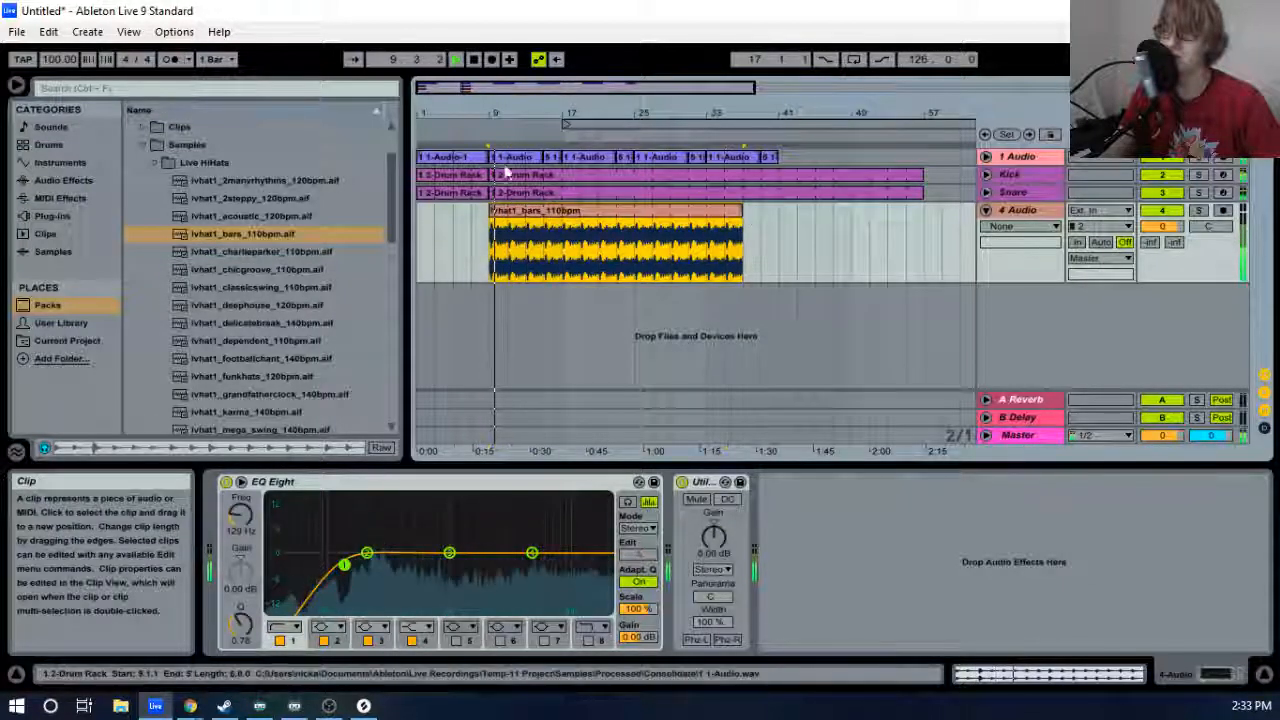
key(Tab)
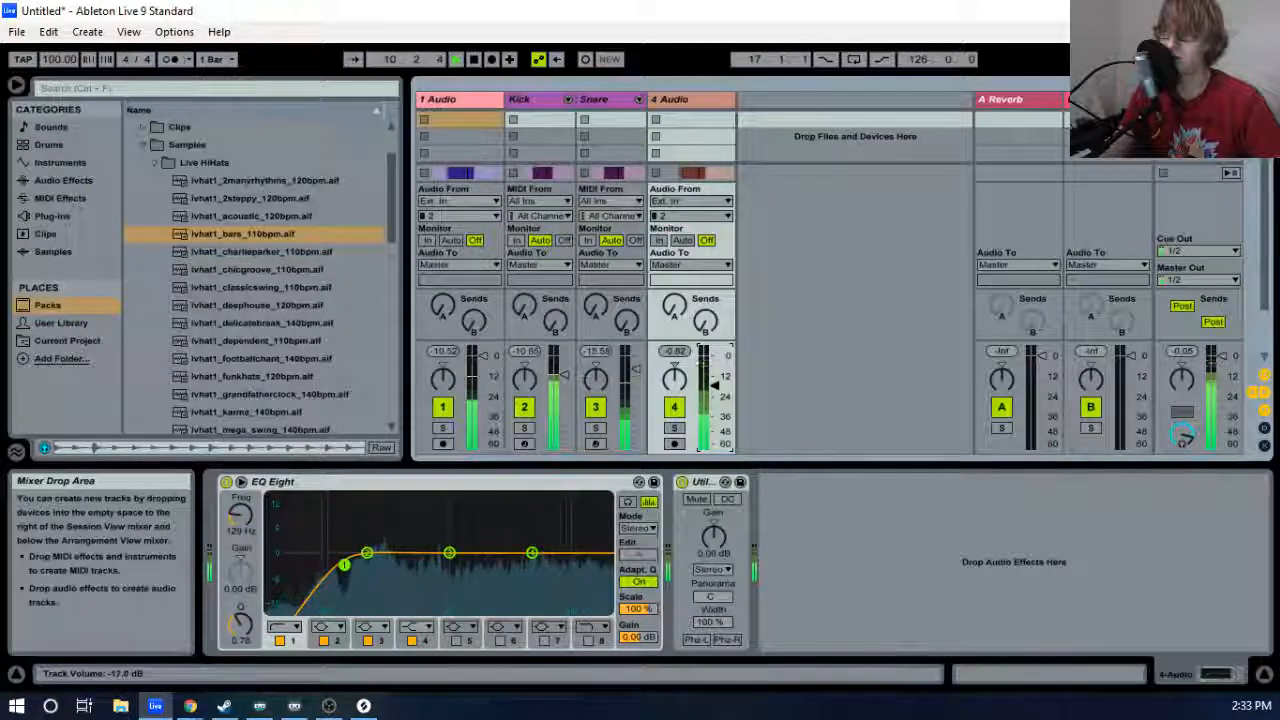
drag(714, 360, 718, 375)
key(Tab)
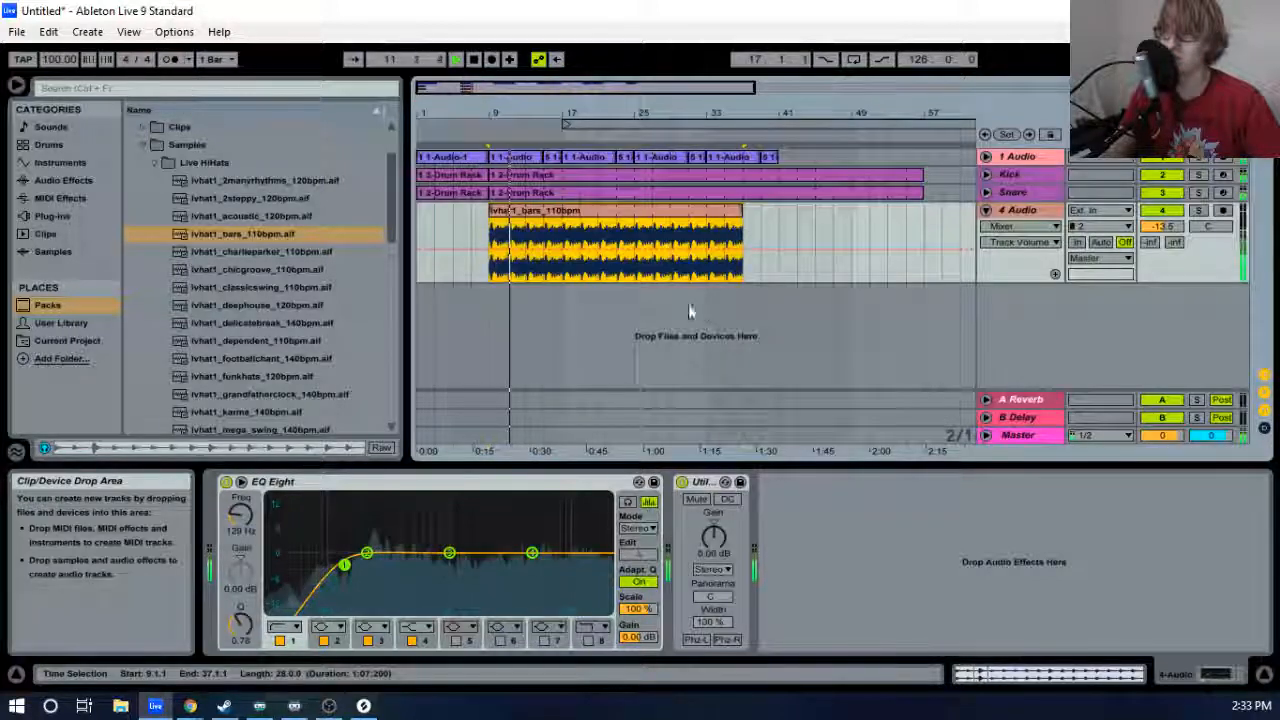
Delete the hi-hat loop clip, stop playback, and delete its audio track.
click(600, 213)
key(Delete)
key(space)
click(1020, 212)
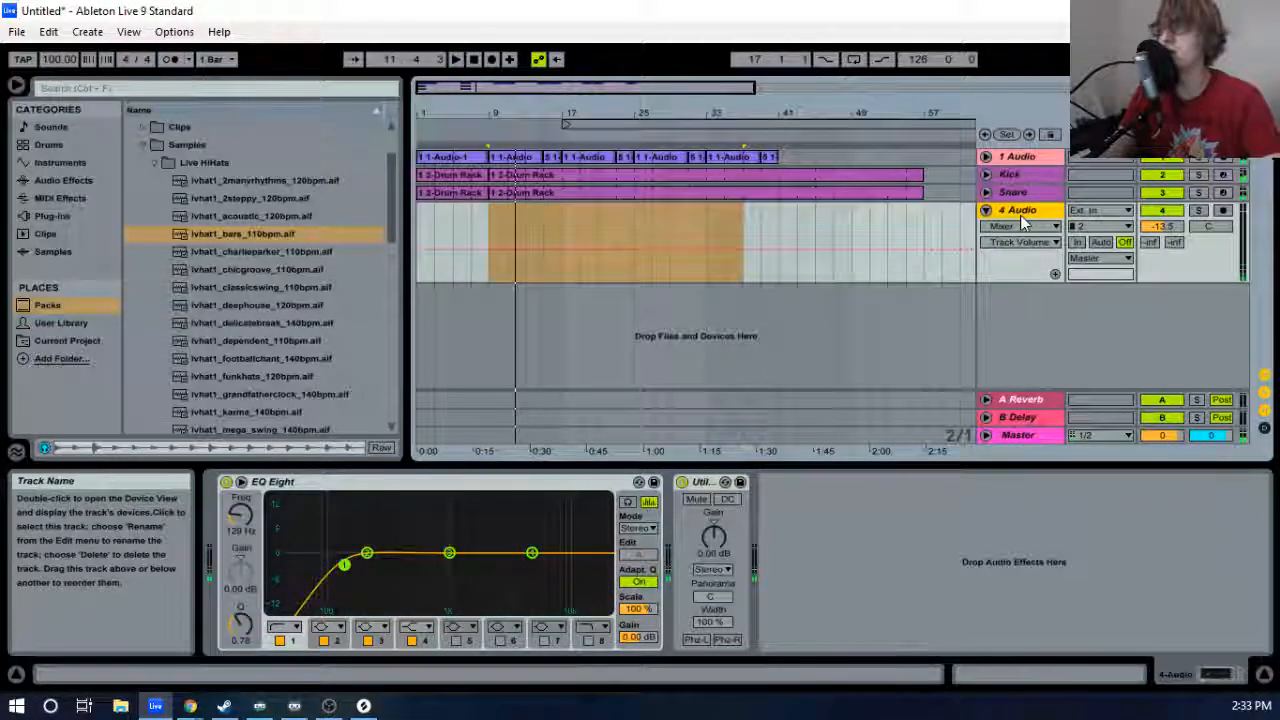
key(Delete)
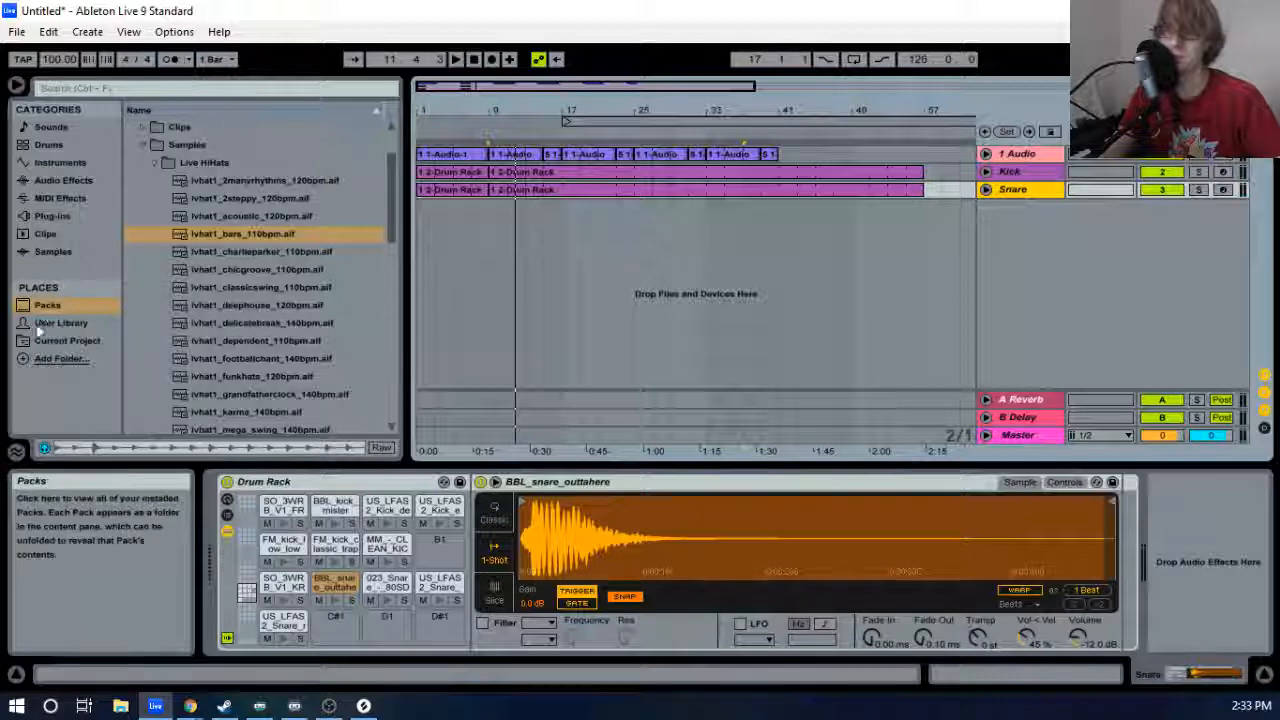
Load the Electric HH.adg drum rack from the User Library kits folder onto a new MIDI track.
click(73, 323)
click(133, 181)
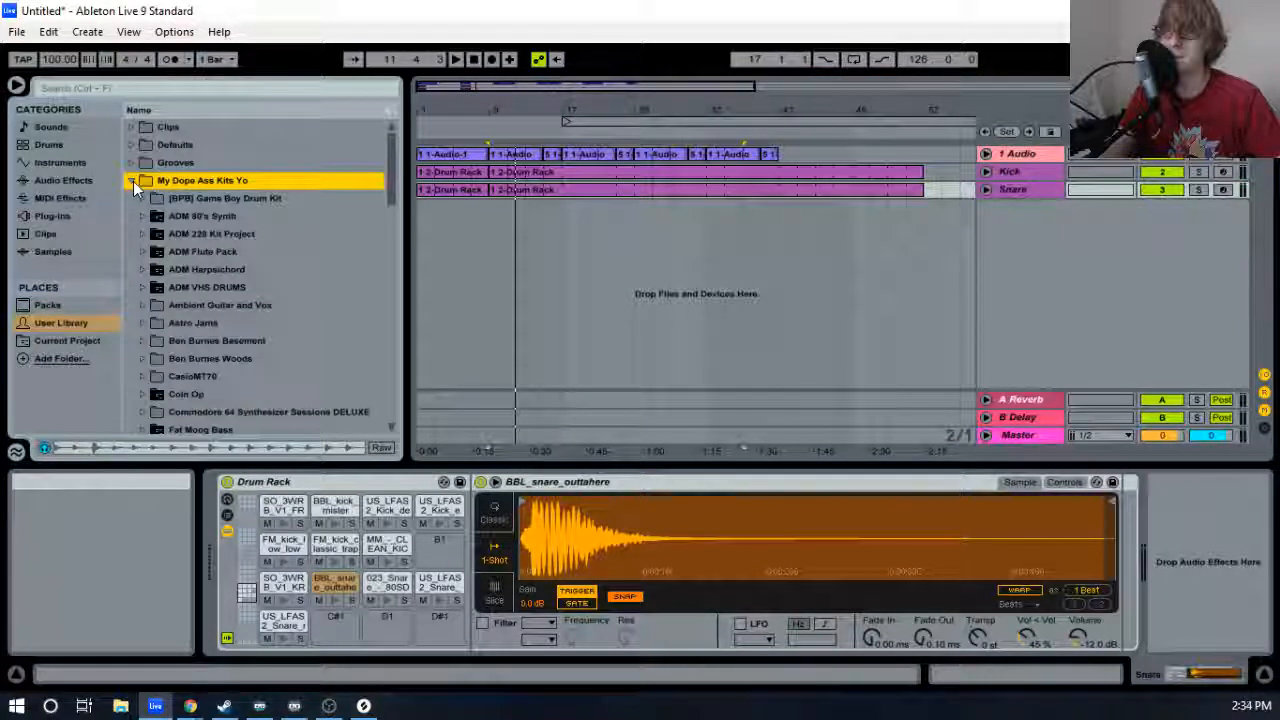
click(133, 181)
click(133, 181)
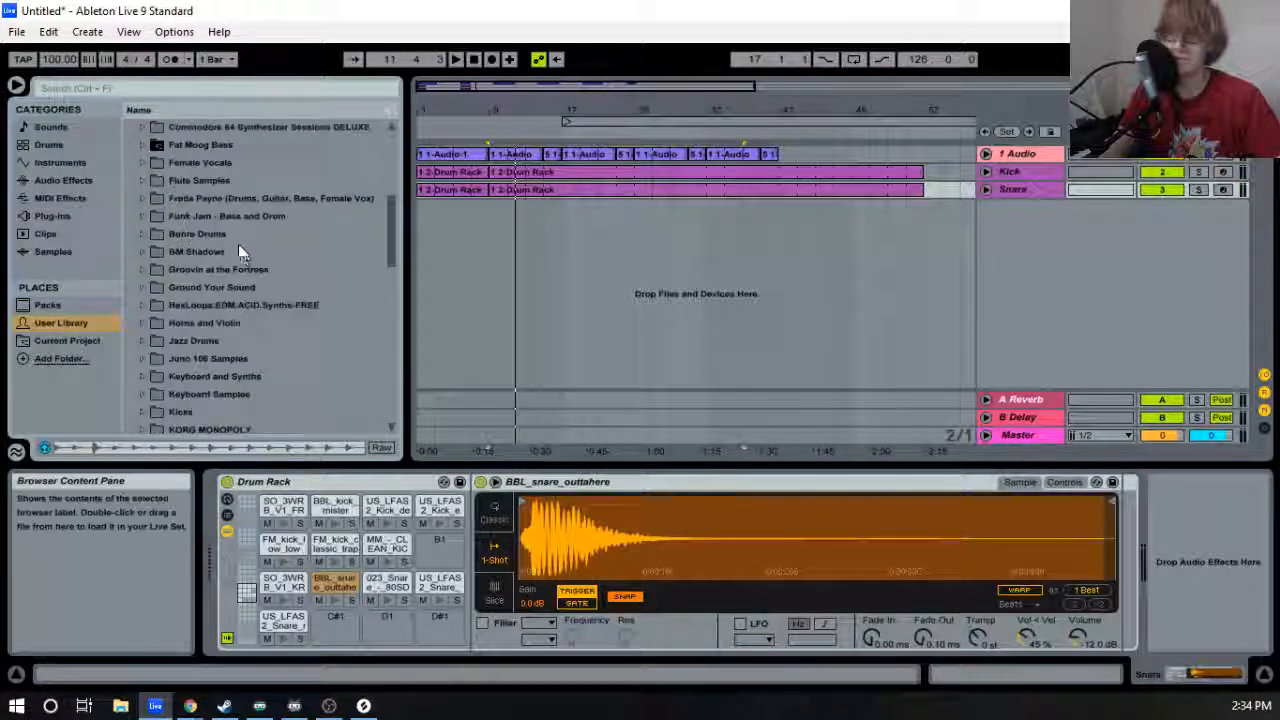
scroll(243, 262, down, 10)
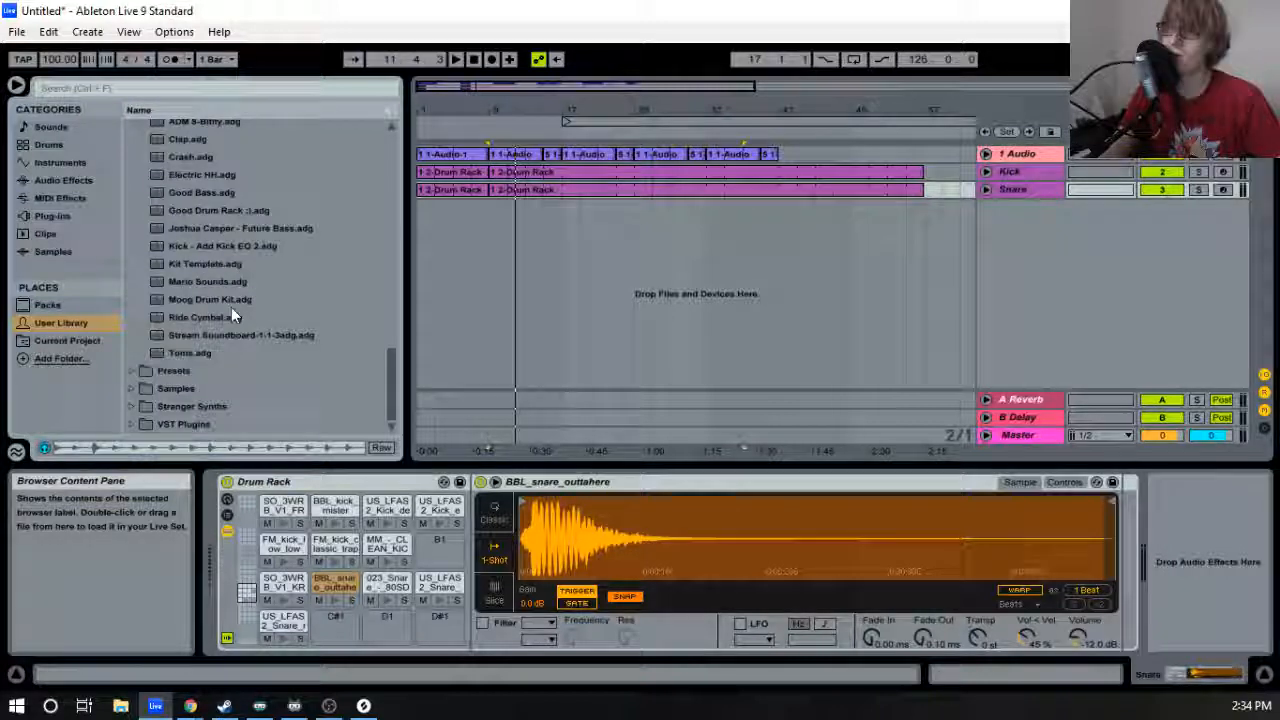
scroll(215, 240, up, 1)
click(204, 197)
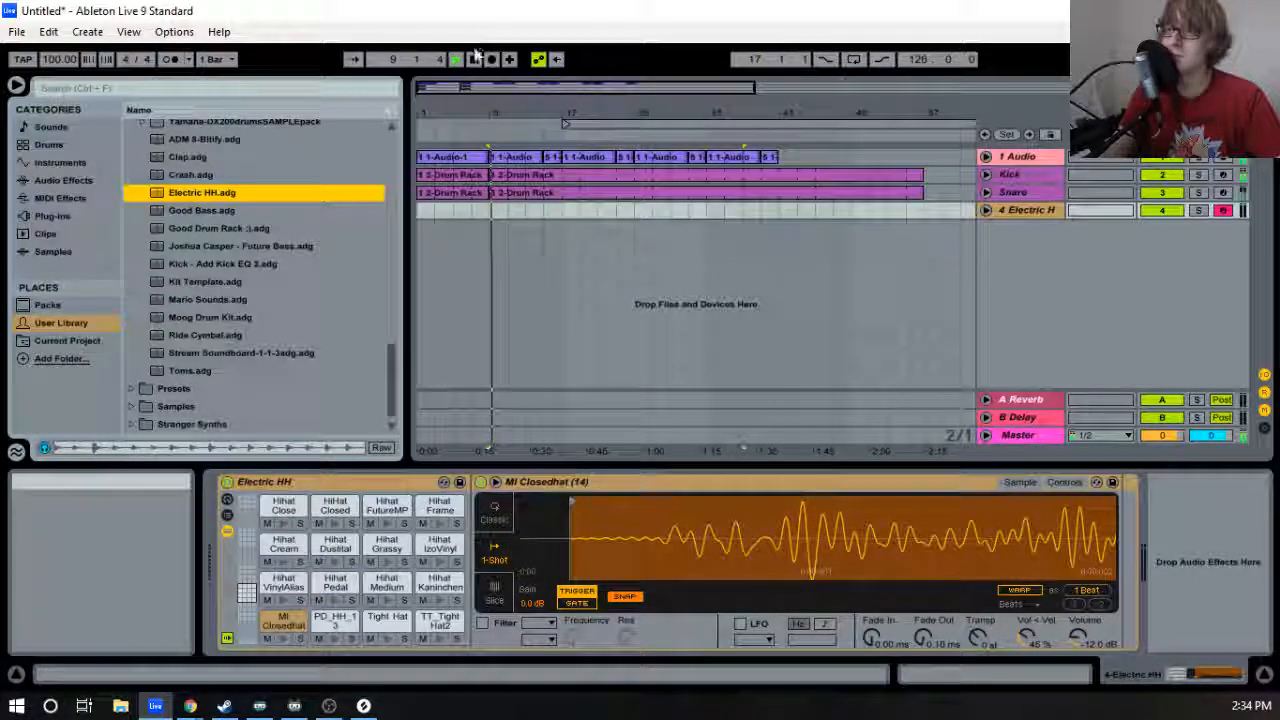
Record a short empty clip at bar 1 on the Electric HH track and consolidate it into a two-bar clip ending at bar 3.
click(474, 60)
click(491, 60)
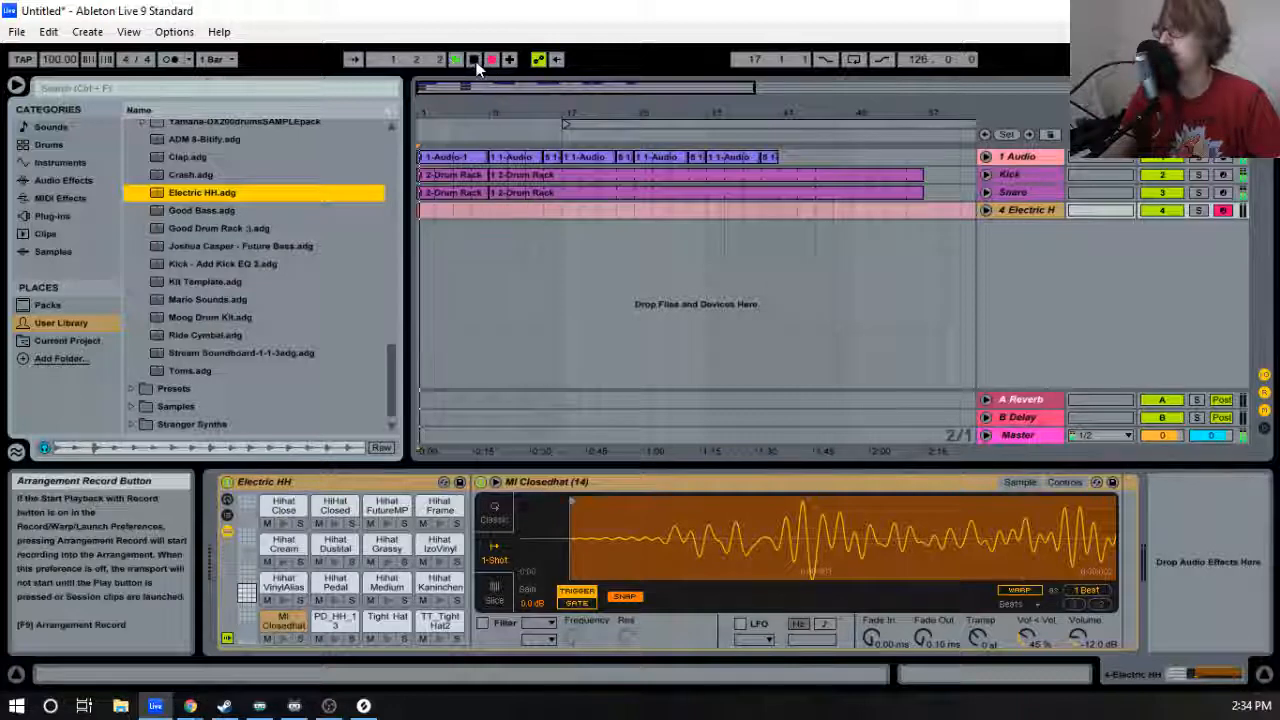
click(474, 60)
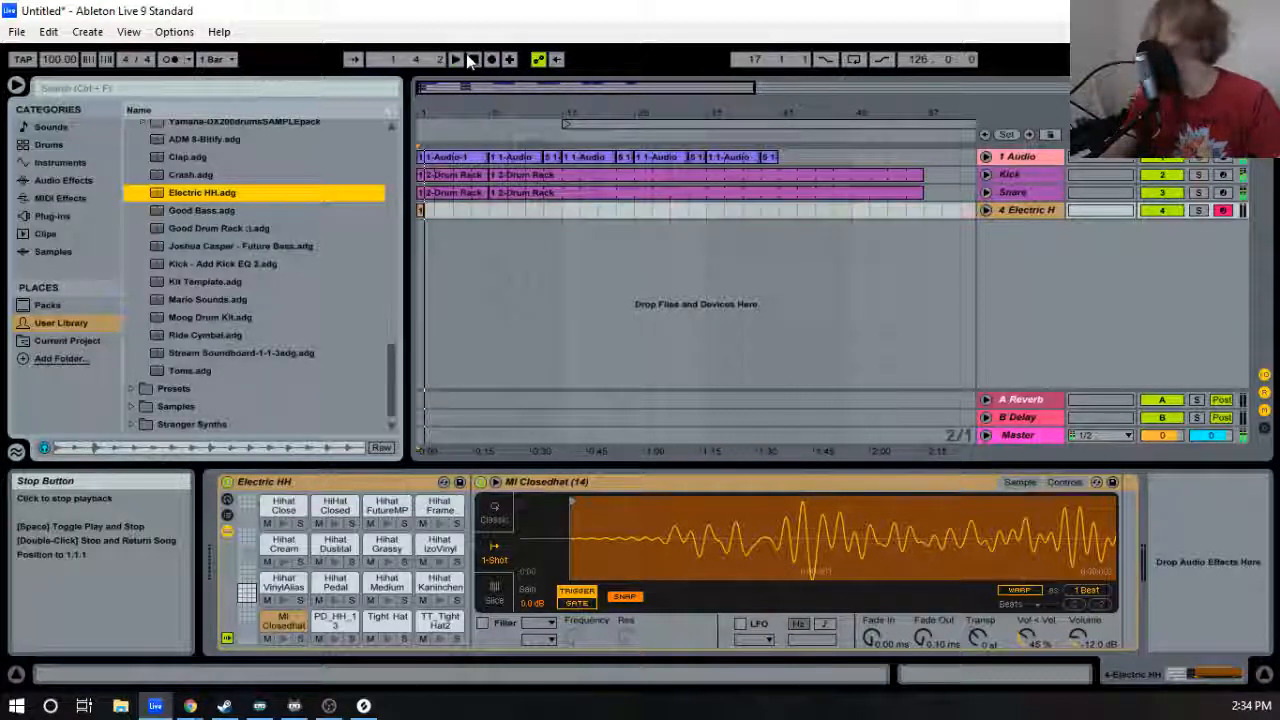
drag(443, 120, 480, 250)
drag(438, 210, 469, 220)
right_click(456, 211)
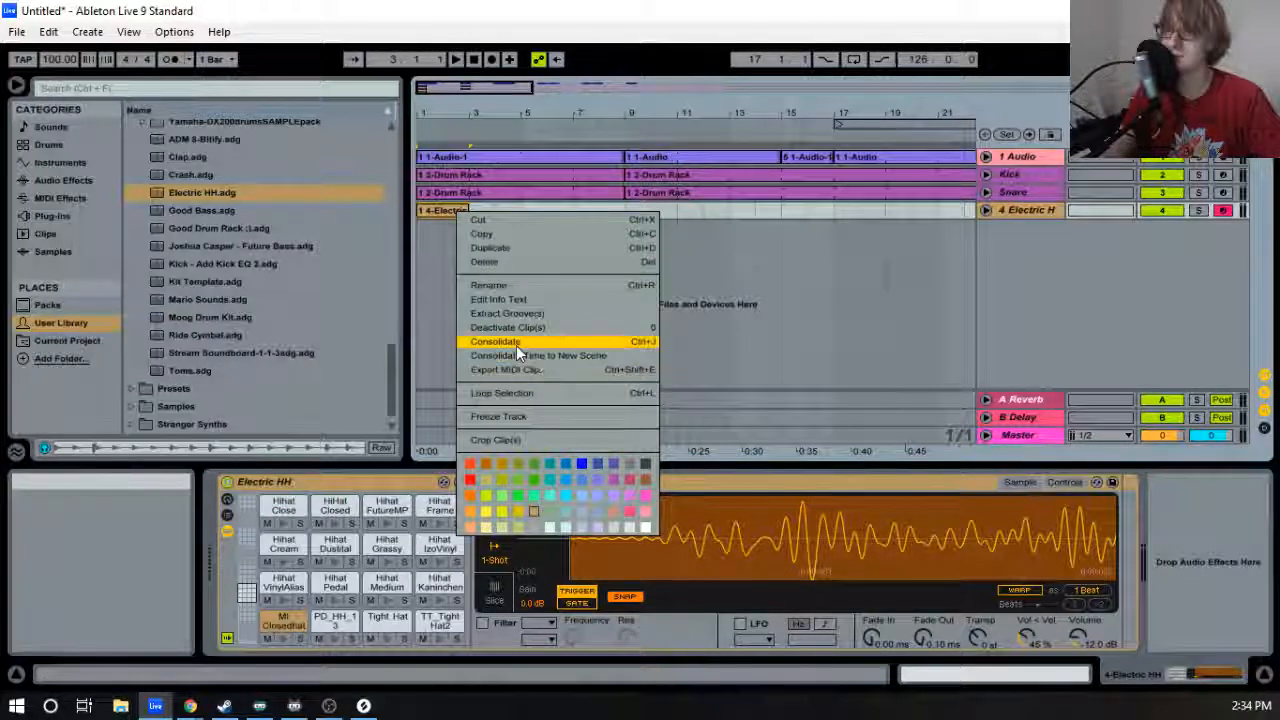
click(516, 342)
Turn on looping for the Electric HH clip and extend it to bar 9.
double_click(445, 207)
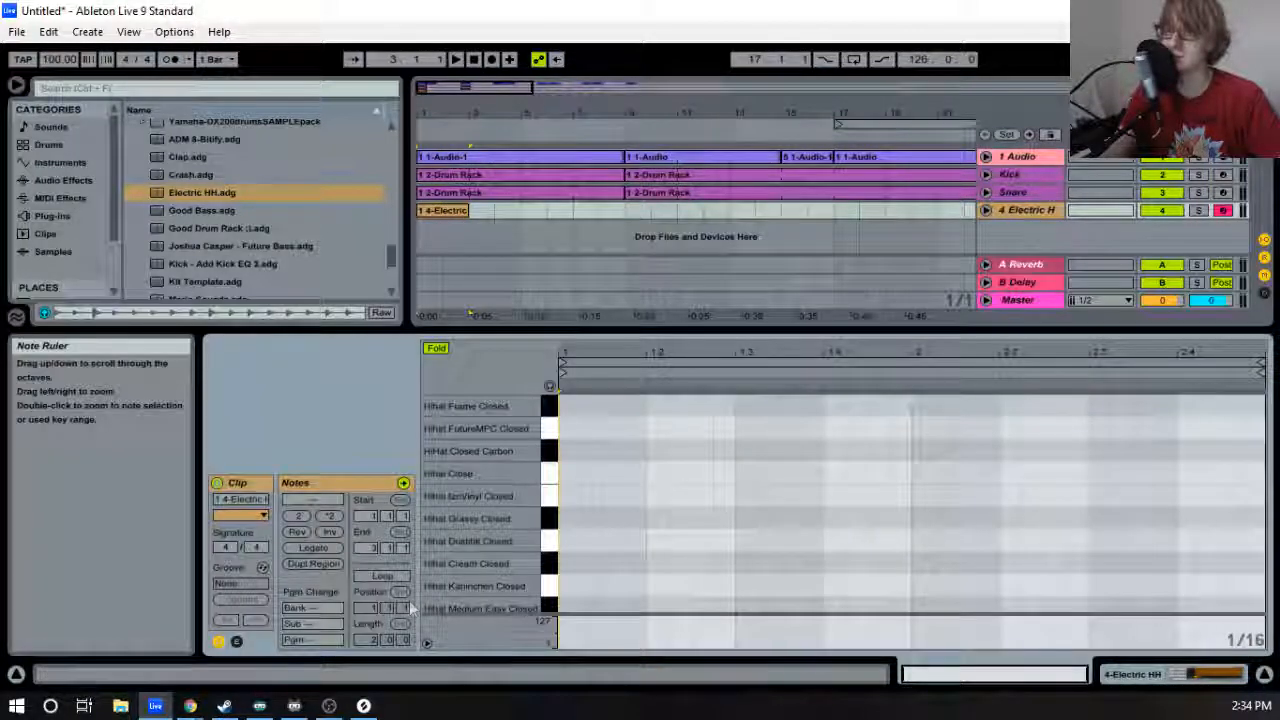
click(382, 575)
key(space)
drag(469, 210, 634, 220)
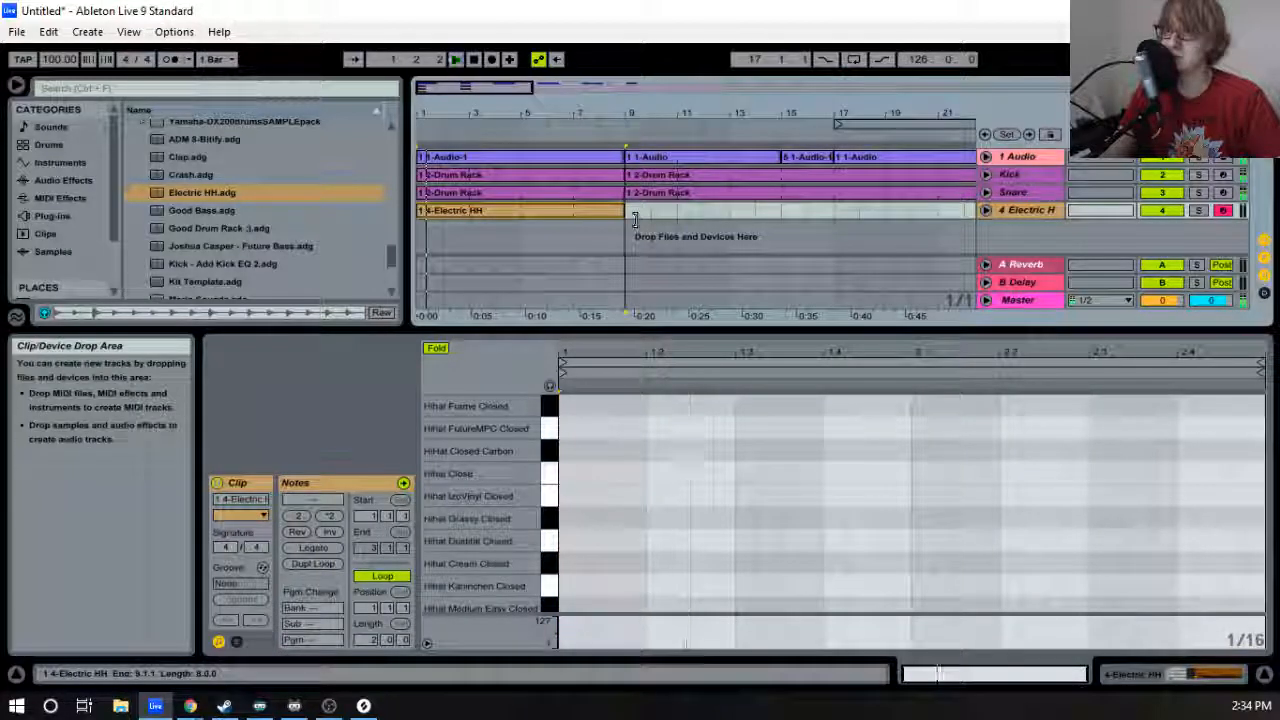
key(space)
Audition the hi-hat sounds and add a Hihat Close note at the start of the Electric HH clip.
click(551, 490)
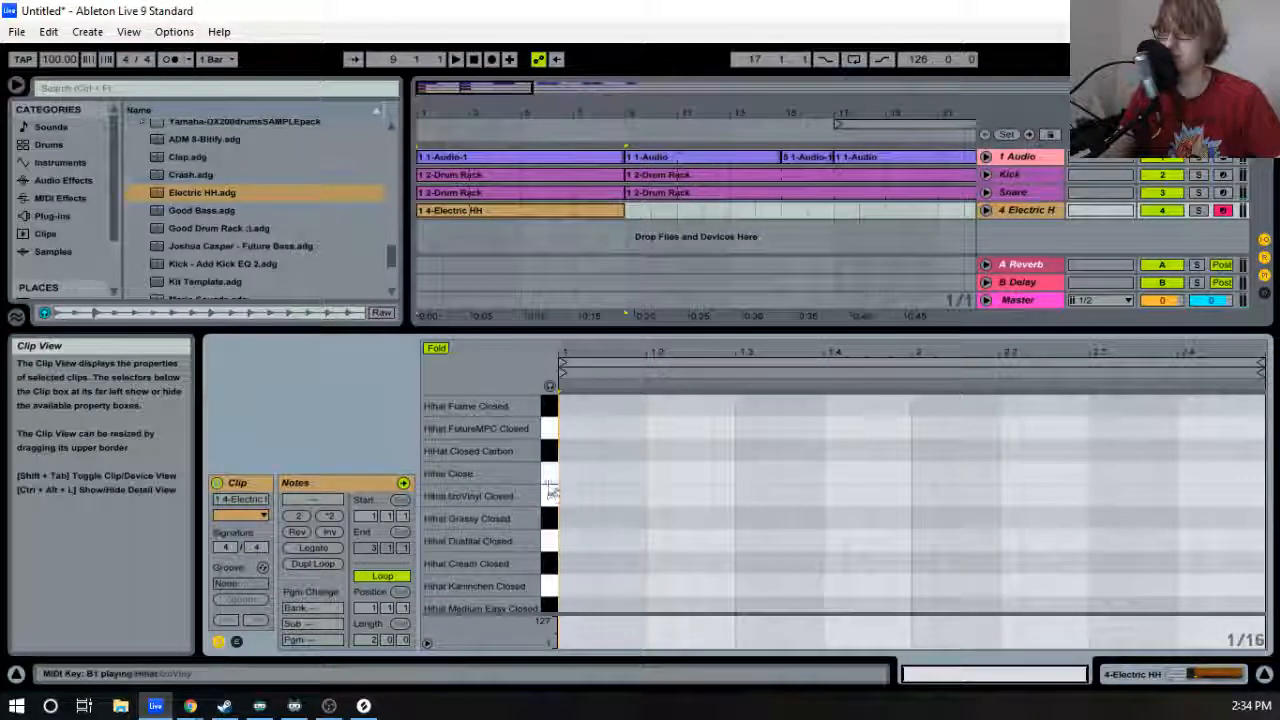
click(556, 436)
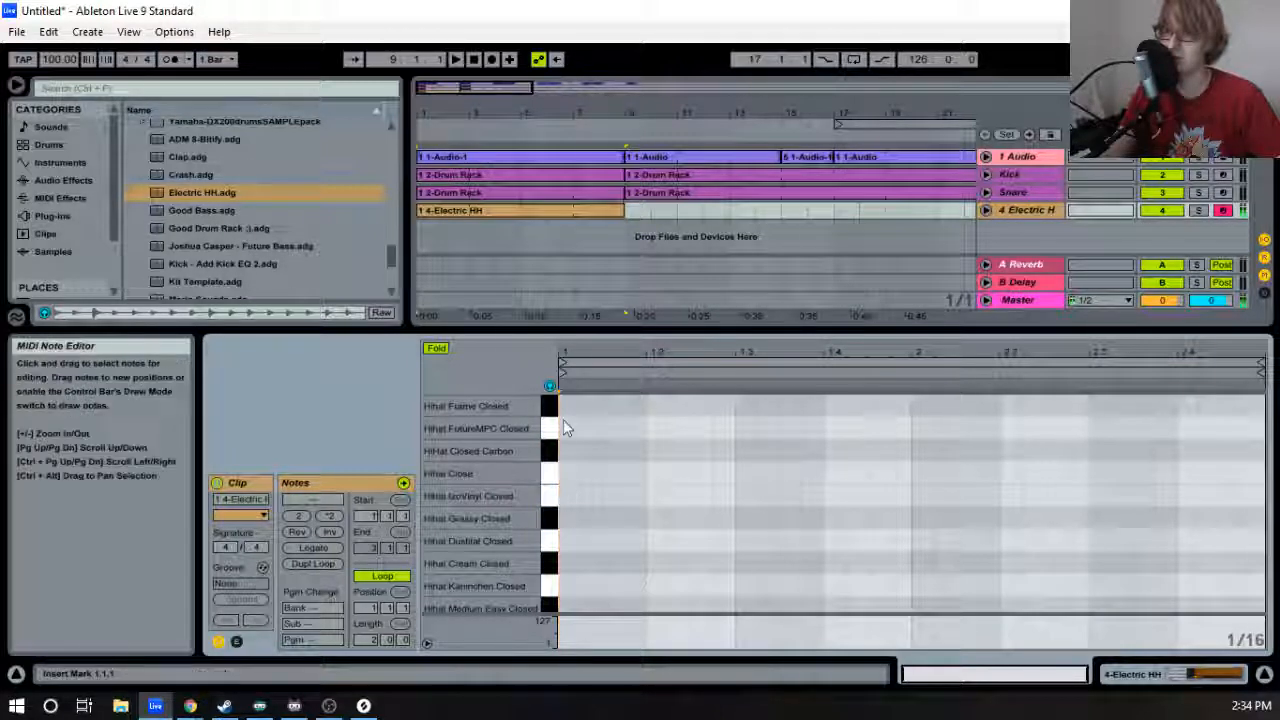
double_click(570, 473)
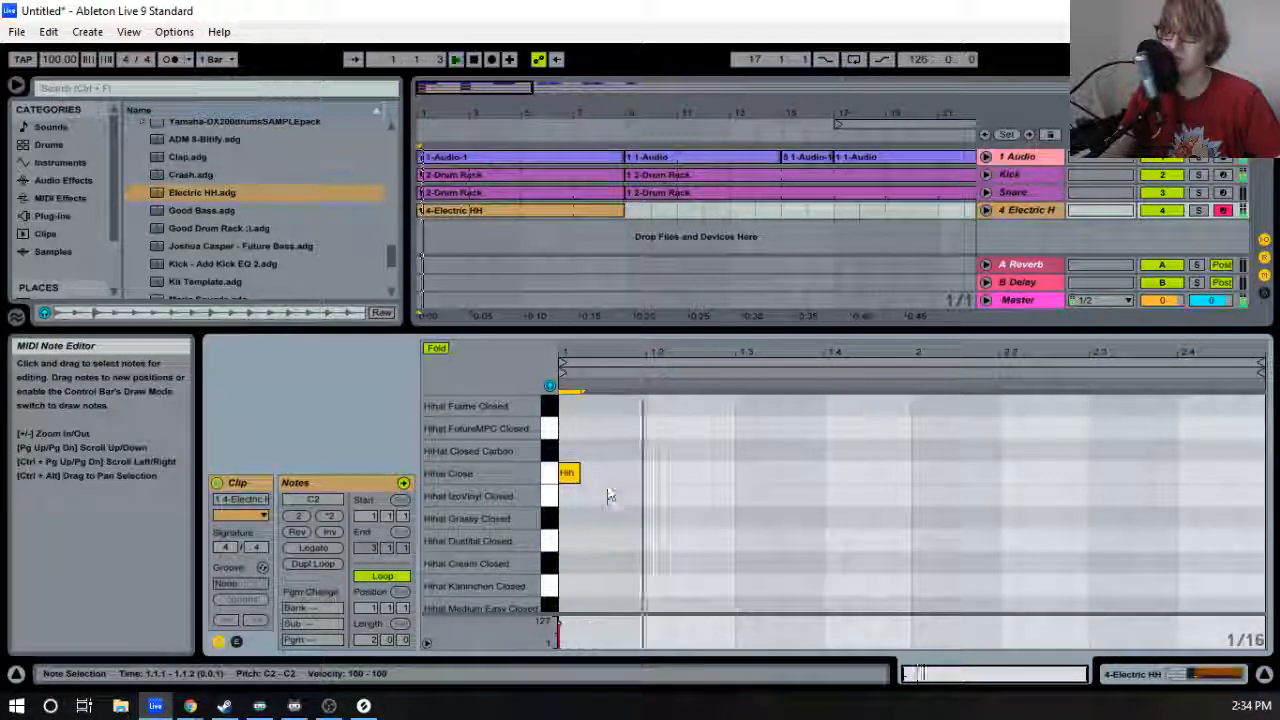
Add a second Hihat Close note at 1.1.3 and duplicate the pattern to fill the two-bar clip with eighth notes.
double_click(613, 476)
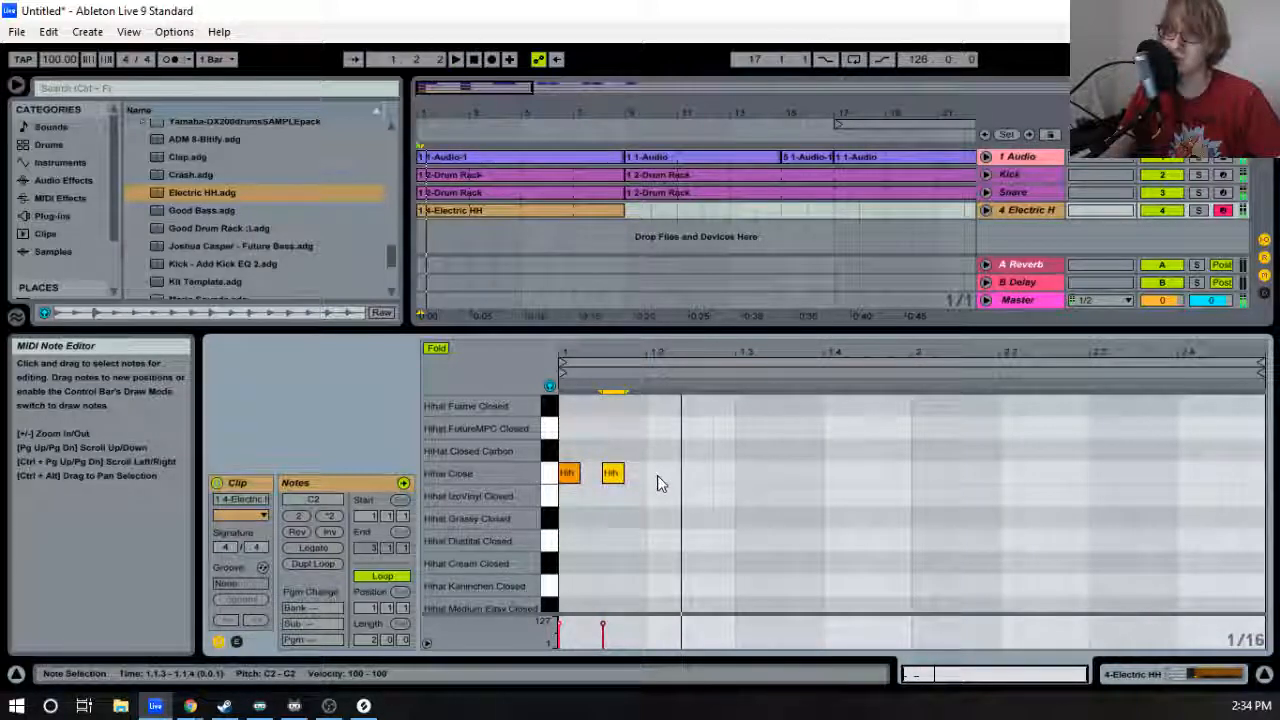
click(735, 475)
key(ctrl+a)
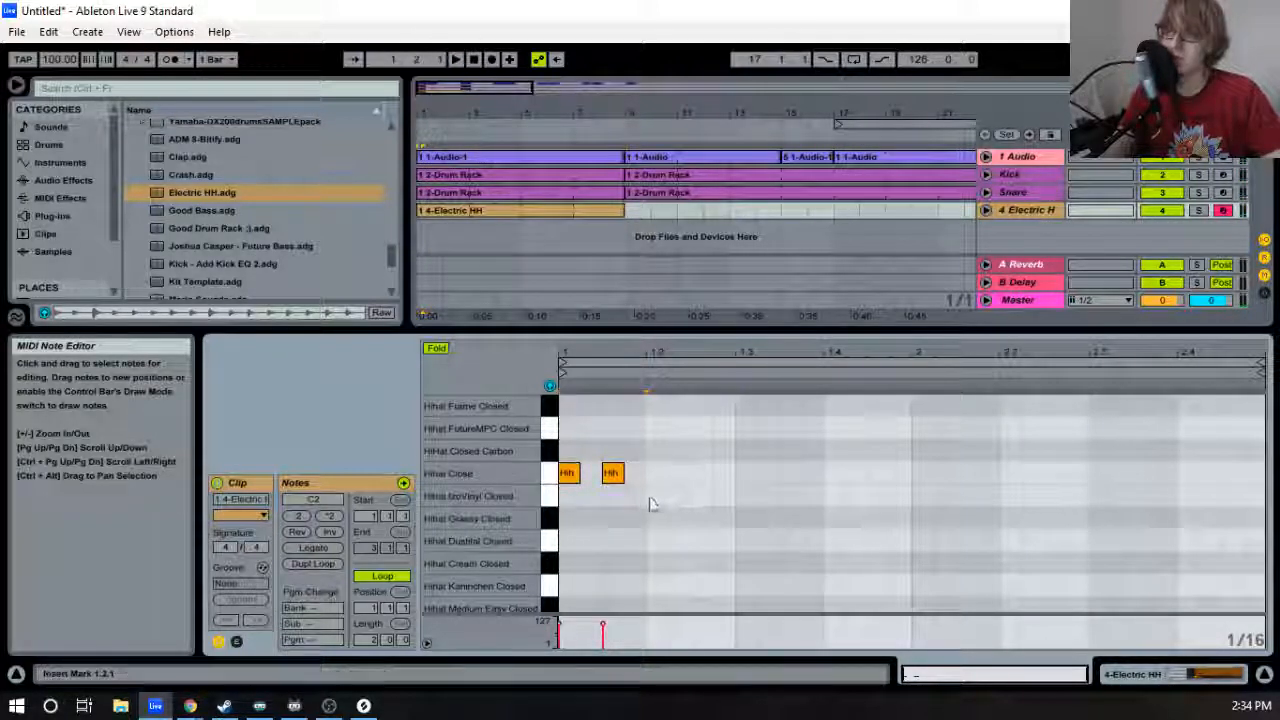
key(ctrl+d)
key(ctrl+d)
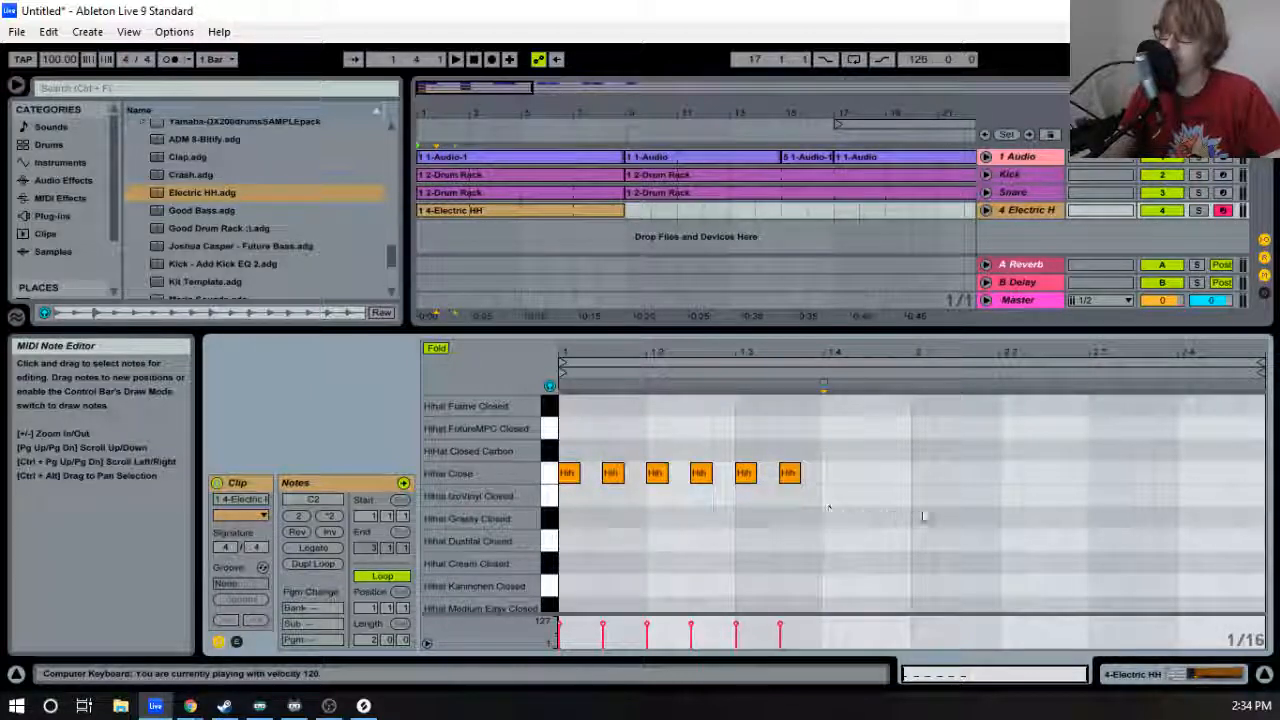
key(ctrl+d)
key(ctrl+d)
Start playback and extend the looped Electric HH clip to bar 34 in the arrangement.
key(space)
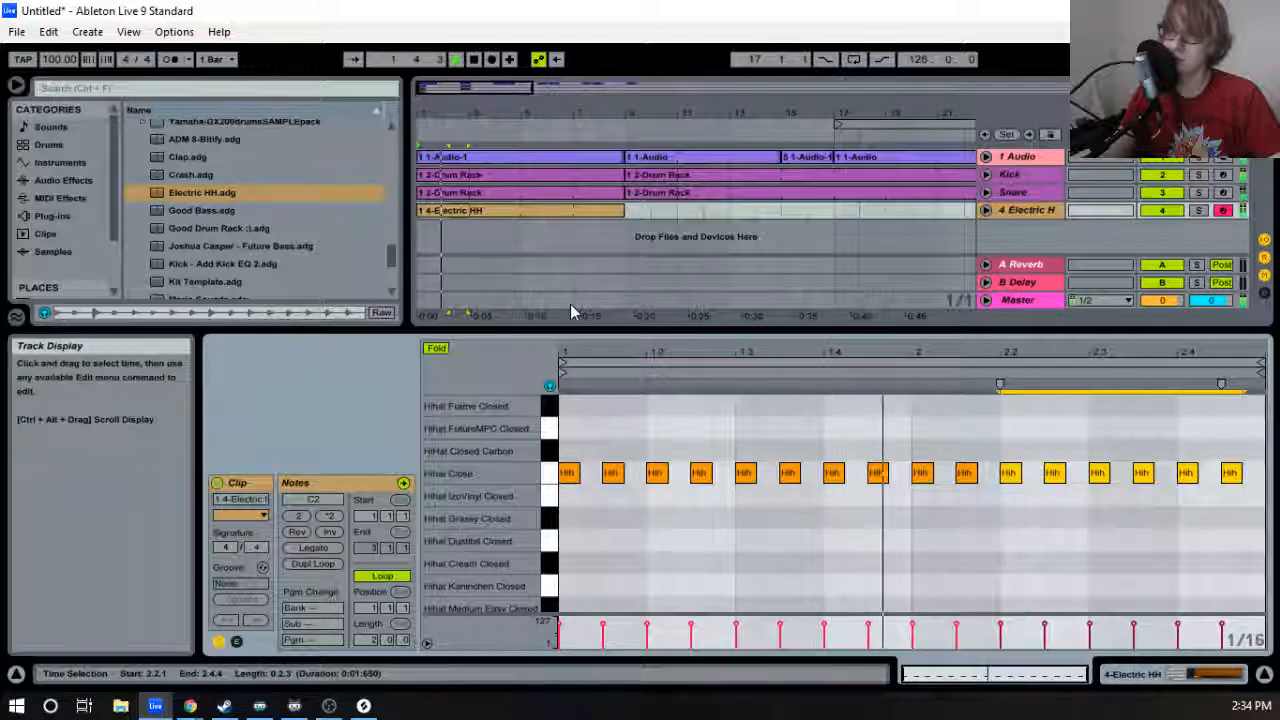
drag(620, 211, 974, 211)
Transpose all the hi-hat notes through the kit's closed-hat sounds during playback and settle them on TT_Tight Hat2.
click(744, 530)
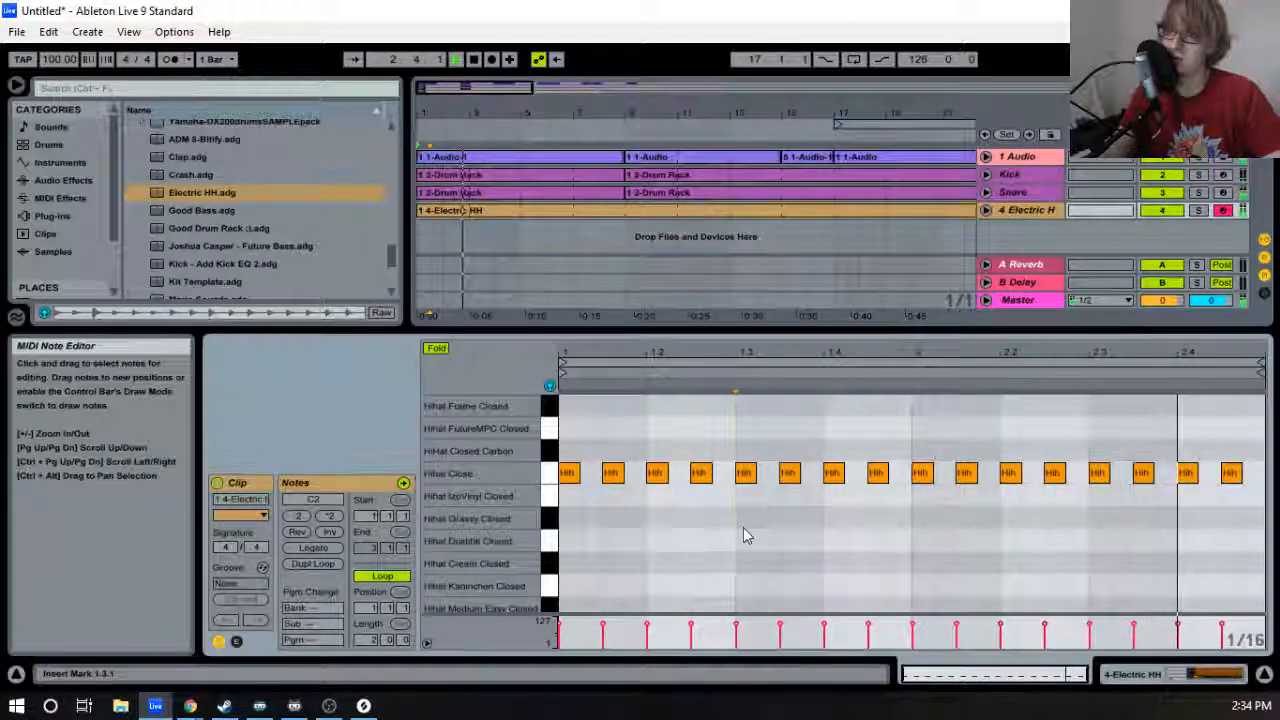
key(ctrl+a)
key(Down)
key(Down)
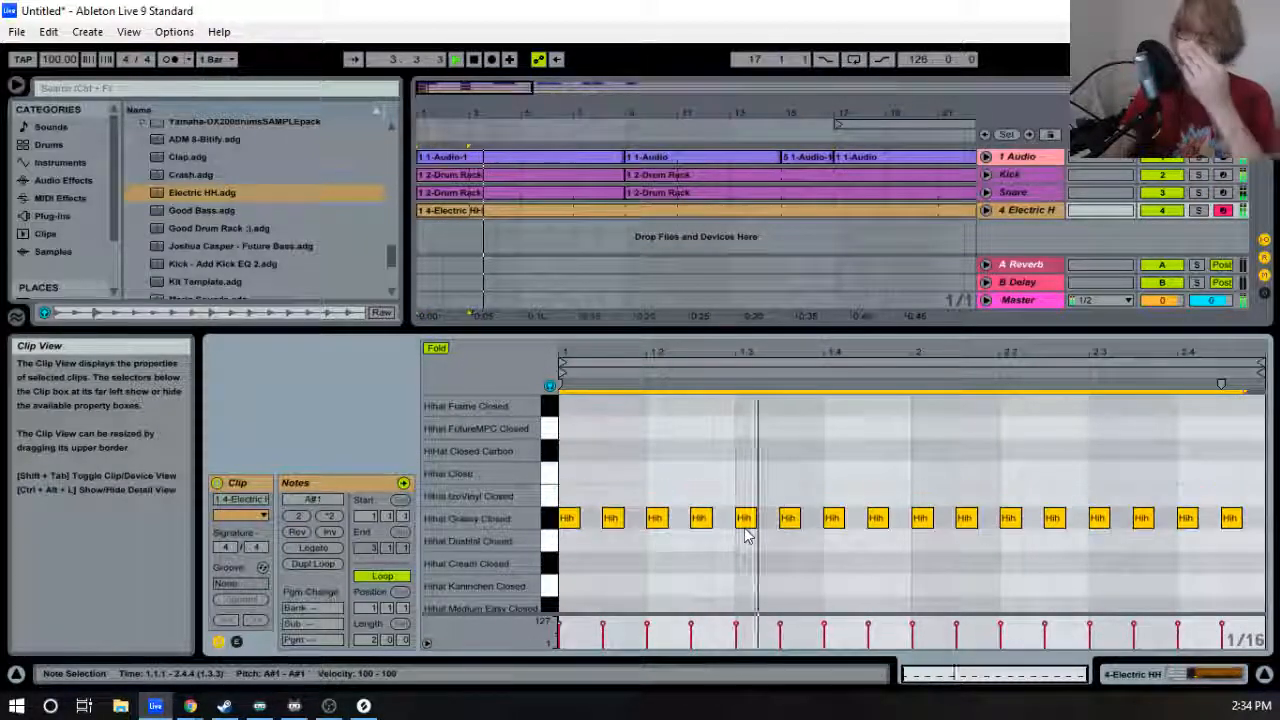
key(Down)
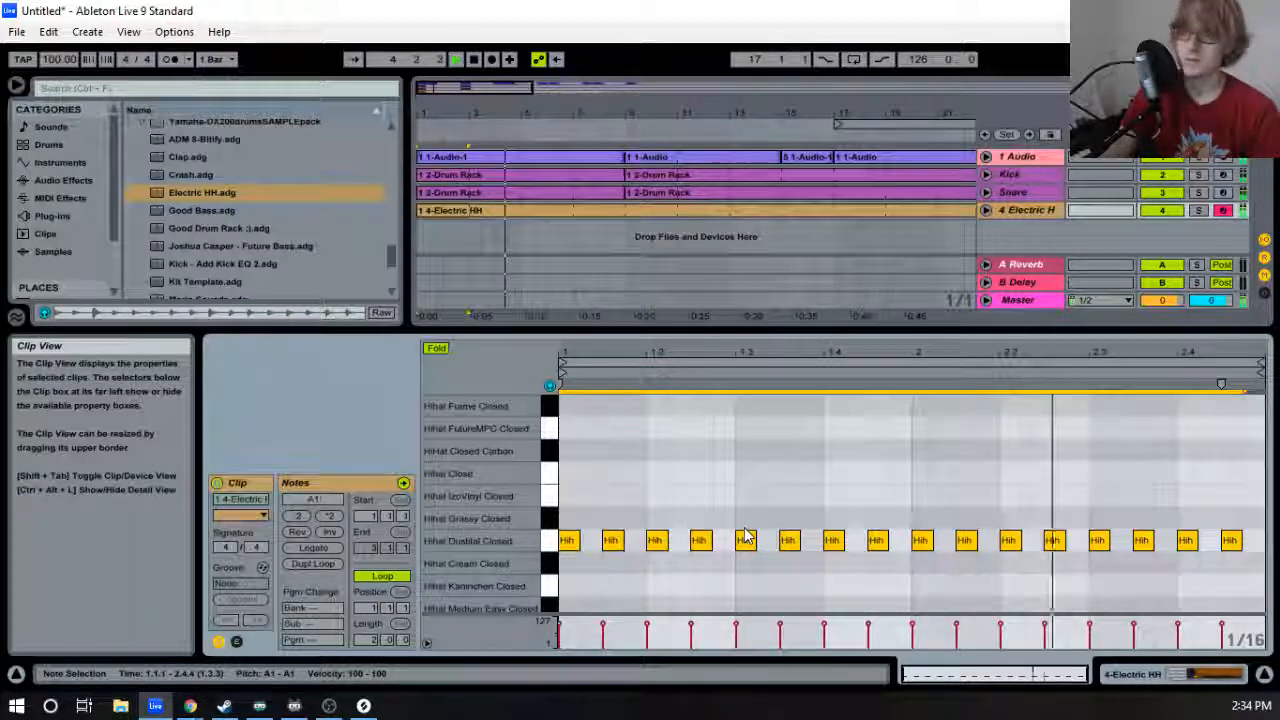
key(Down)
key(Down)
key(Down)
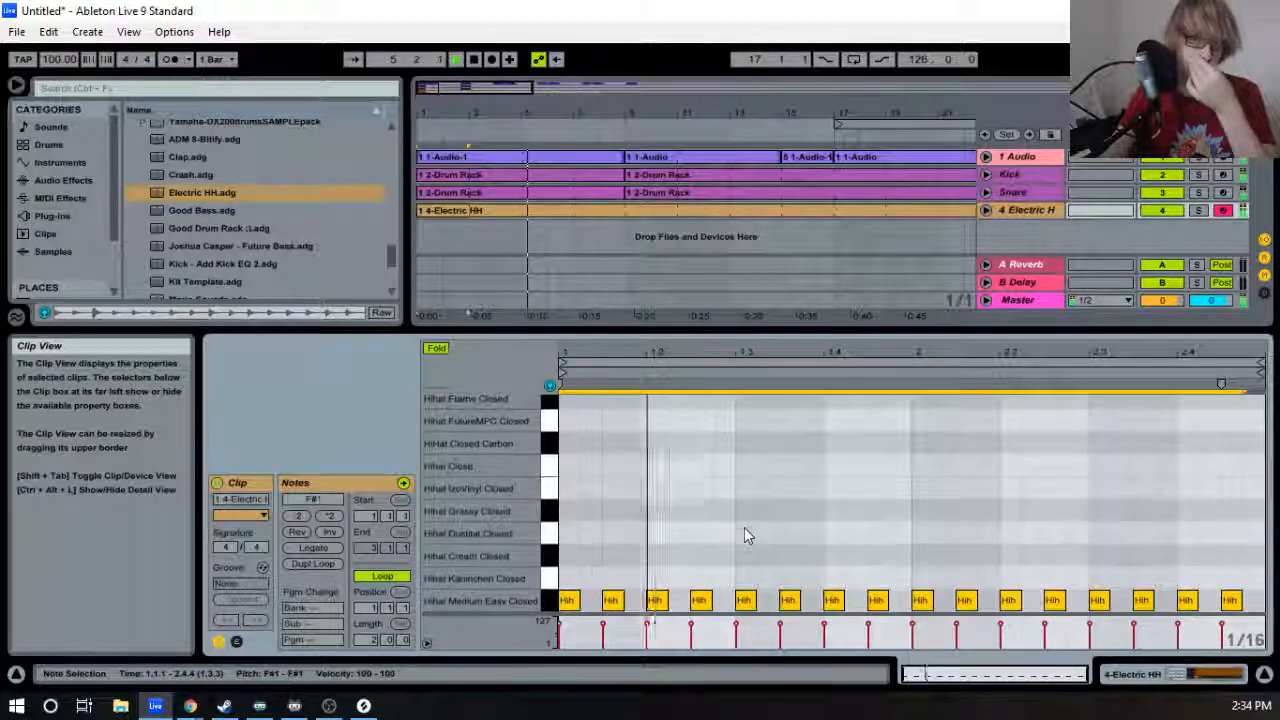
key(Down)
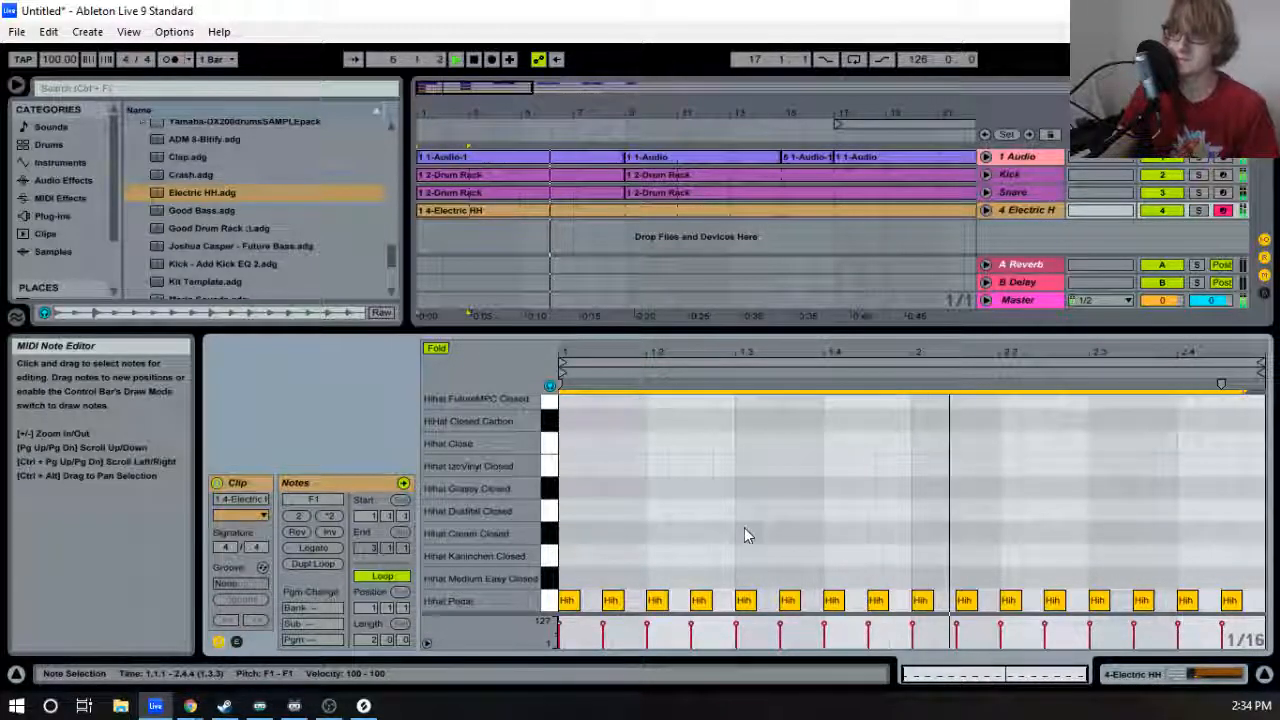
key(Down)
key(Down)
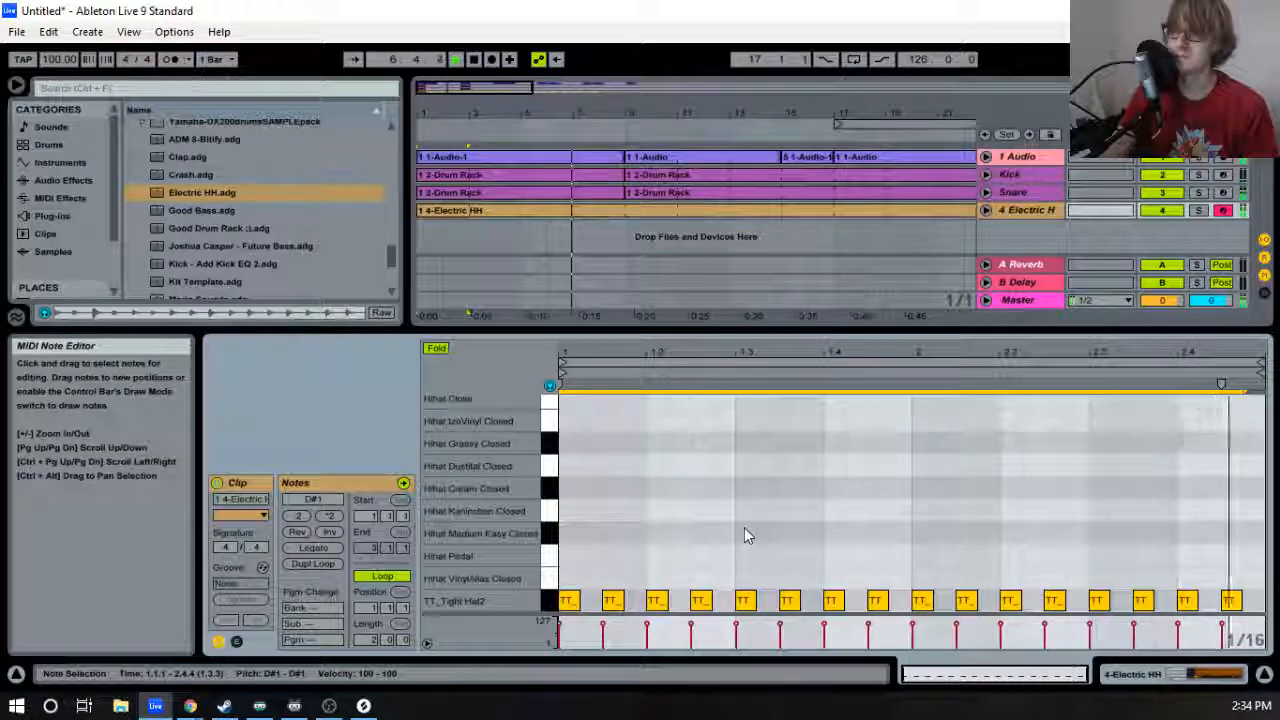
key(Down)
key(Down)
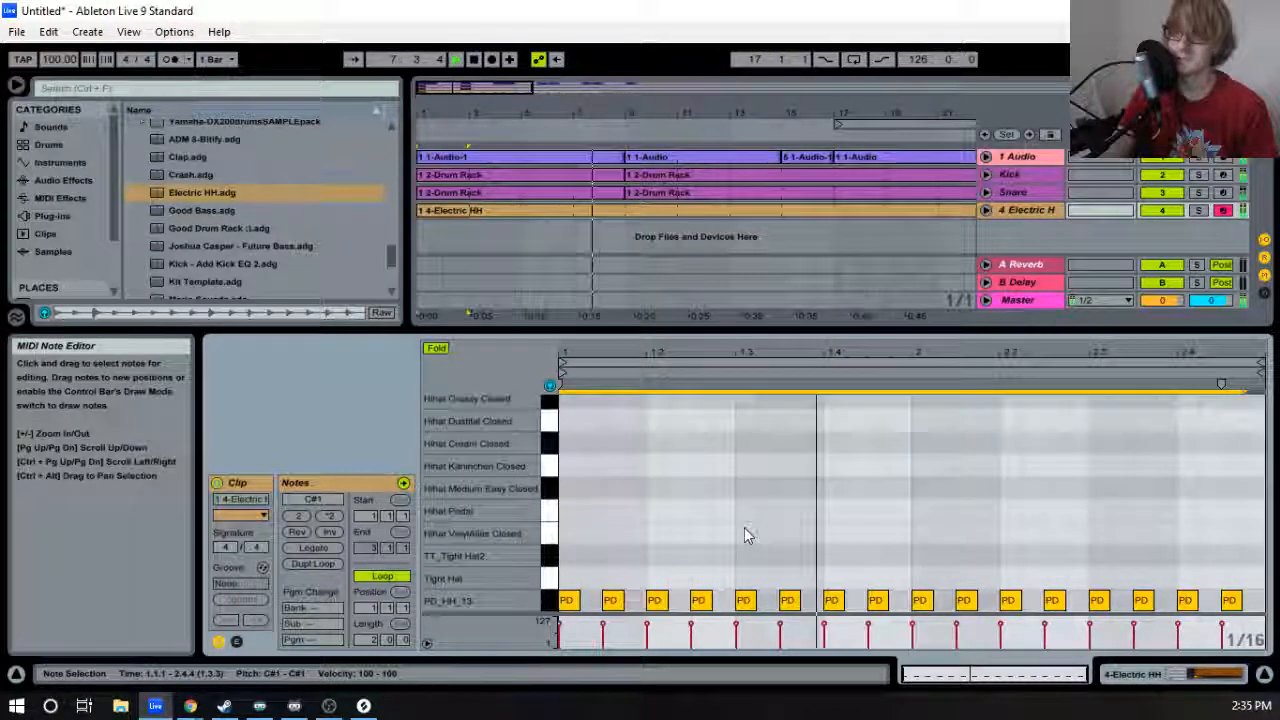
key(Down)
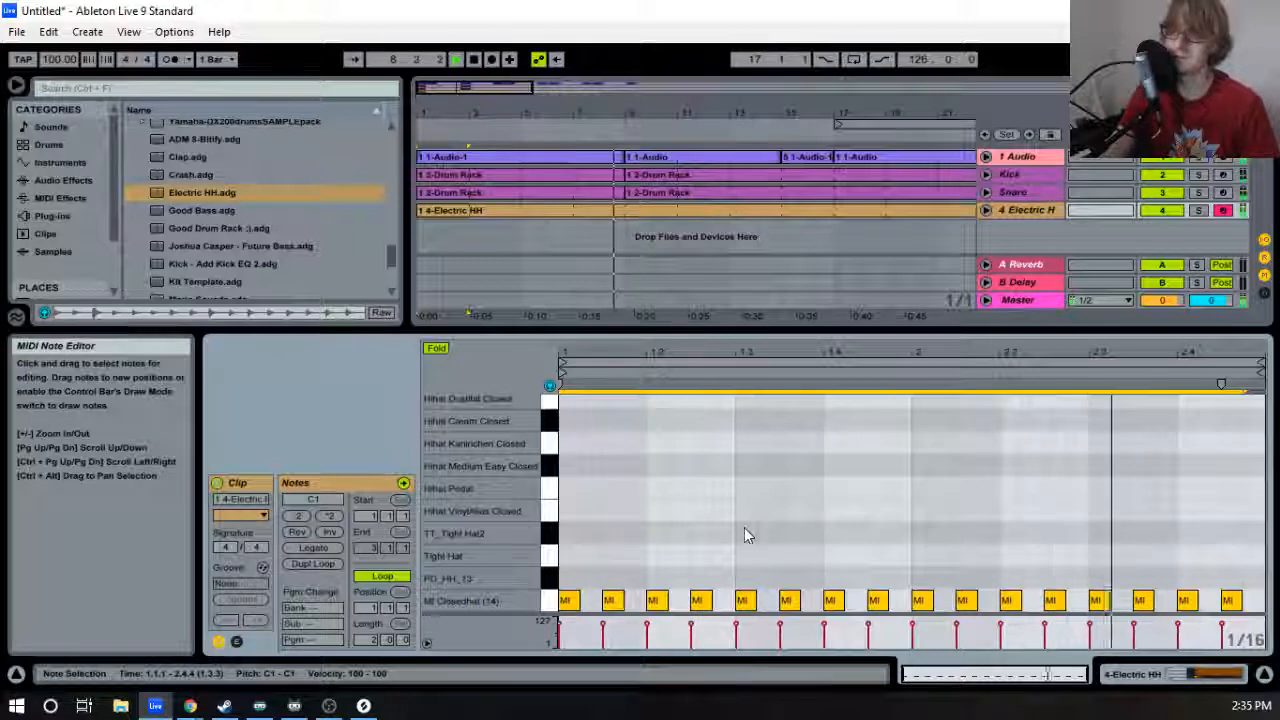
key(Up)
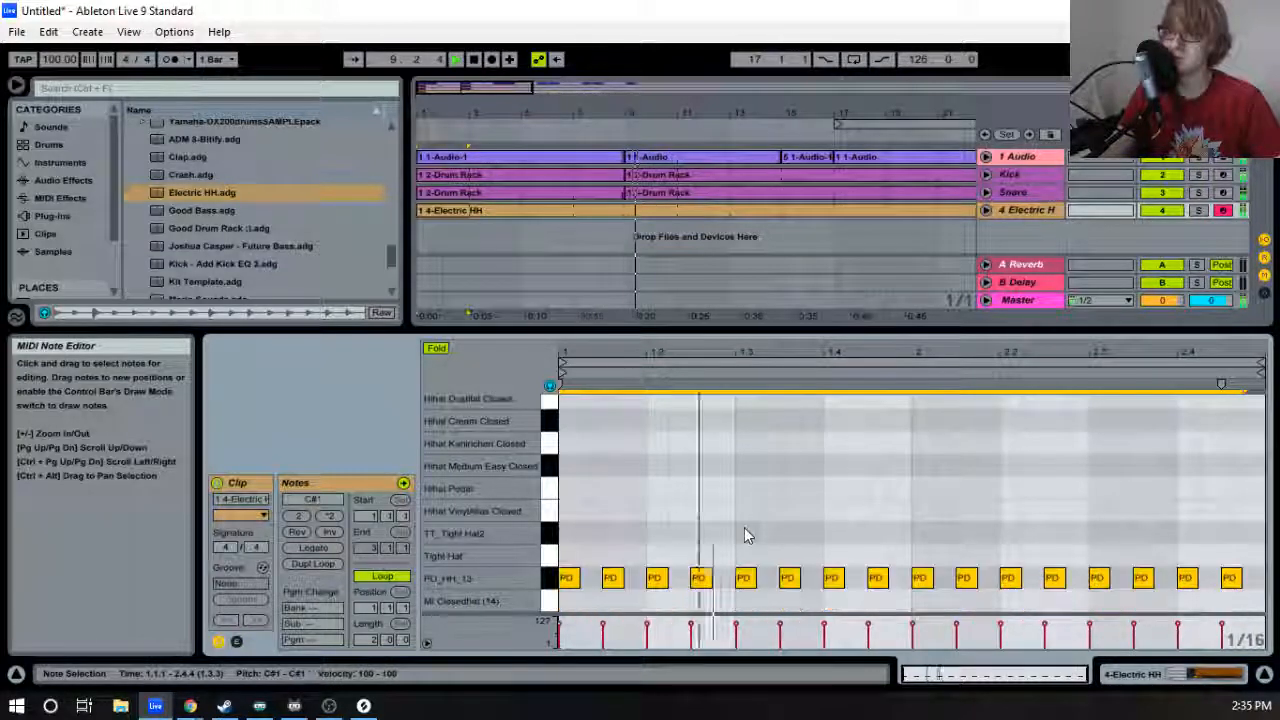
key(Up)
key(Up)
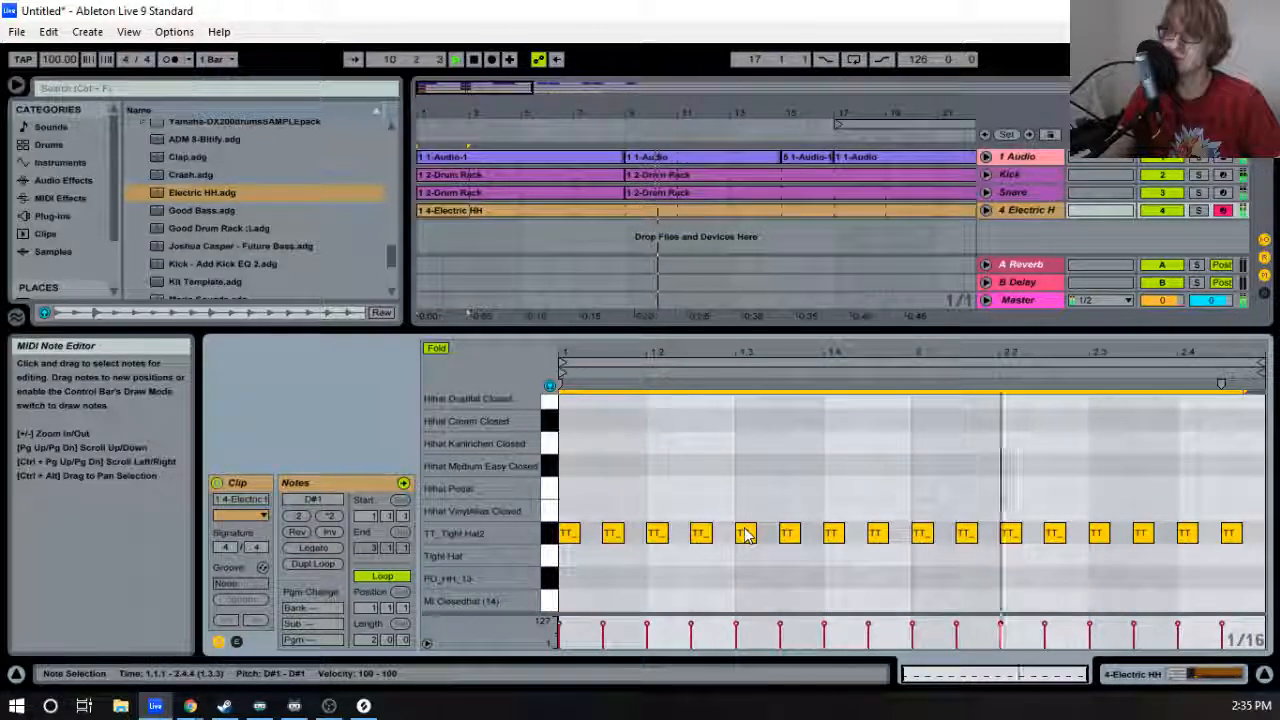
Lower the Electric HH track's volume to about -13.8 dB in the mixer.
key(Tab)
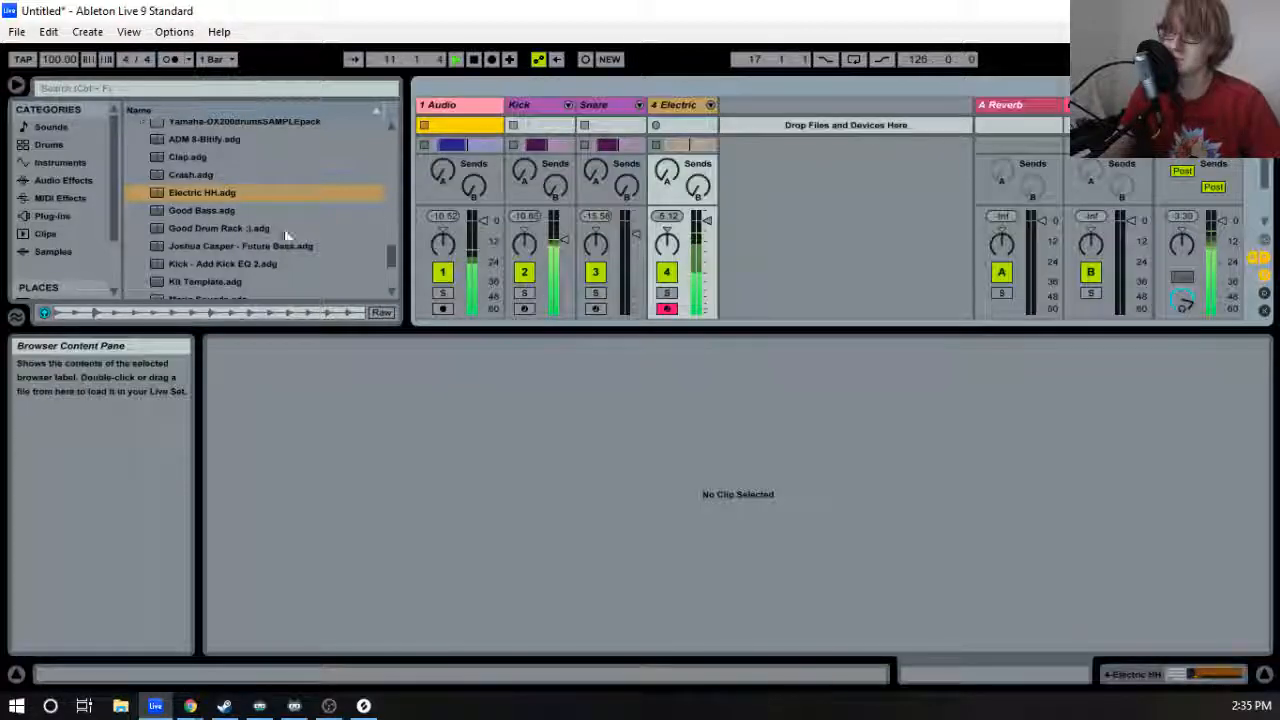
drag(704, 228, 706, 244)
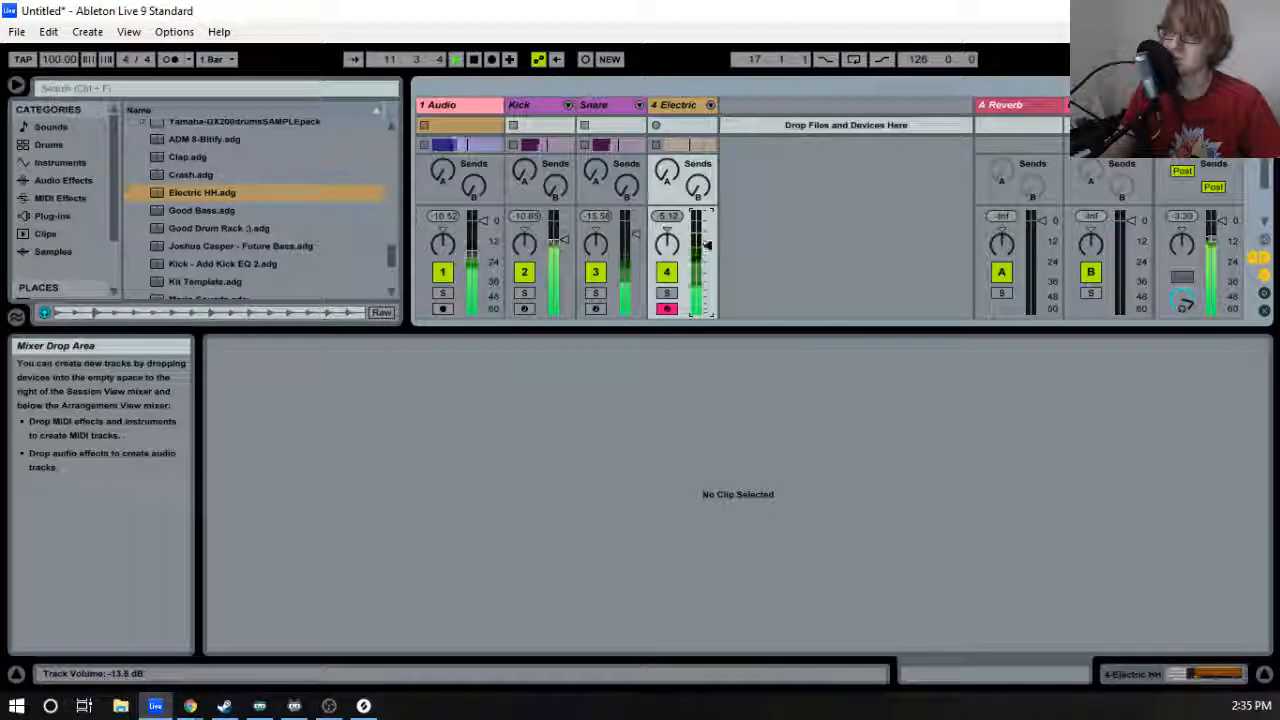
Add the EQ Eight drum preset Hat EQ 1 after the drum rack on the Electric HH track.
click(674, 106)
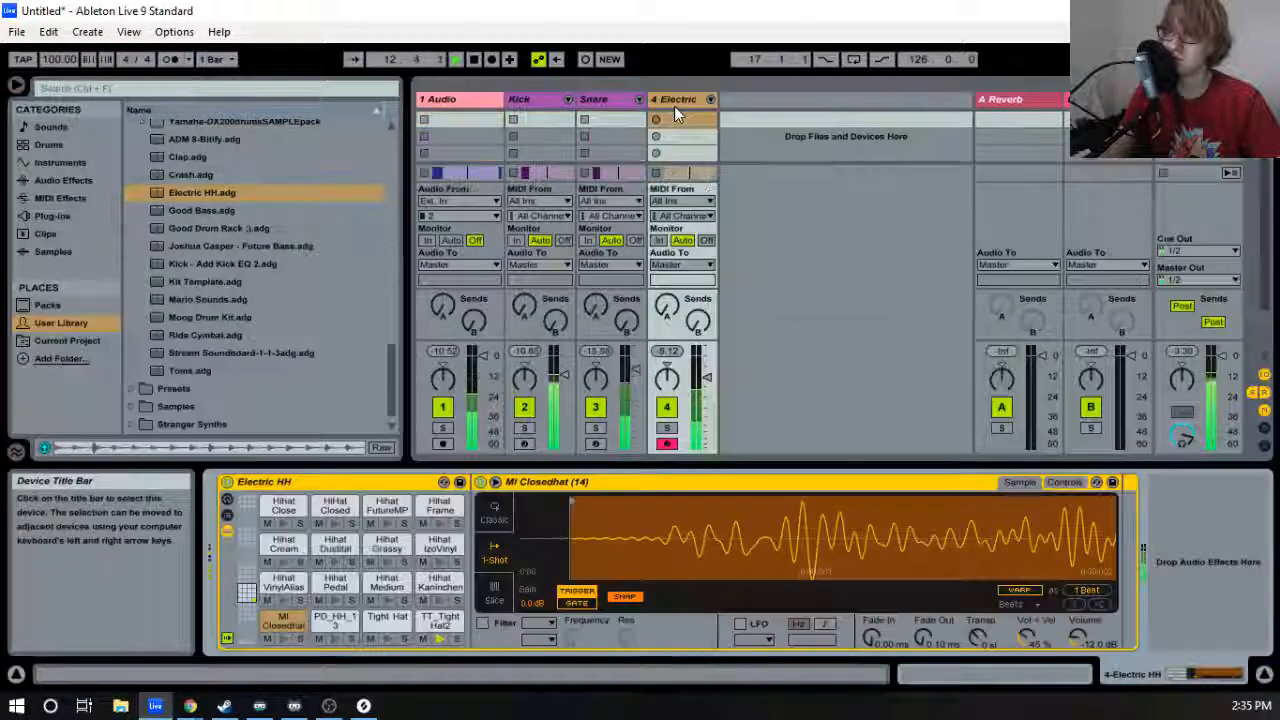
scroll(216, 194, up, 15)
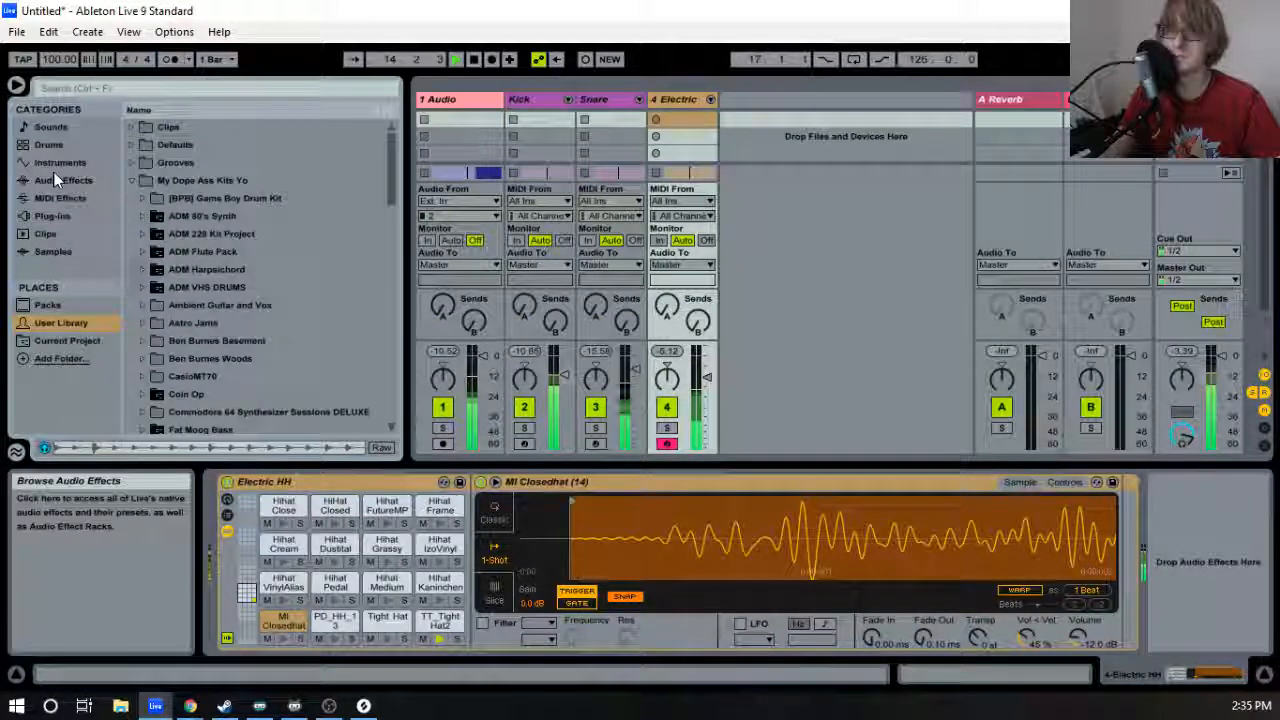
click(60, 162)
click(63, 180)
click(190, 216)
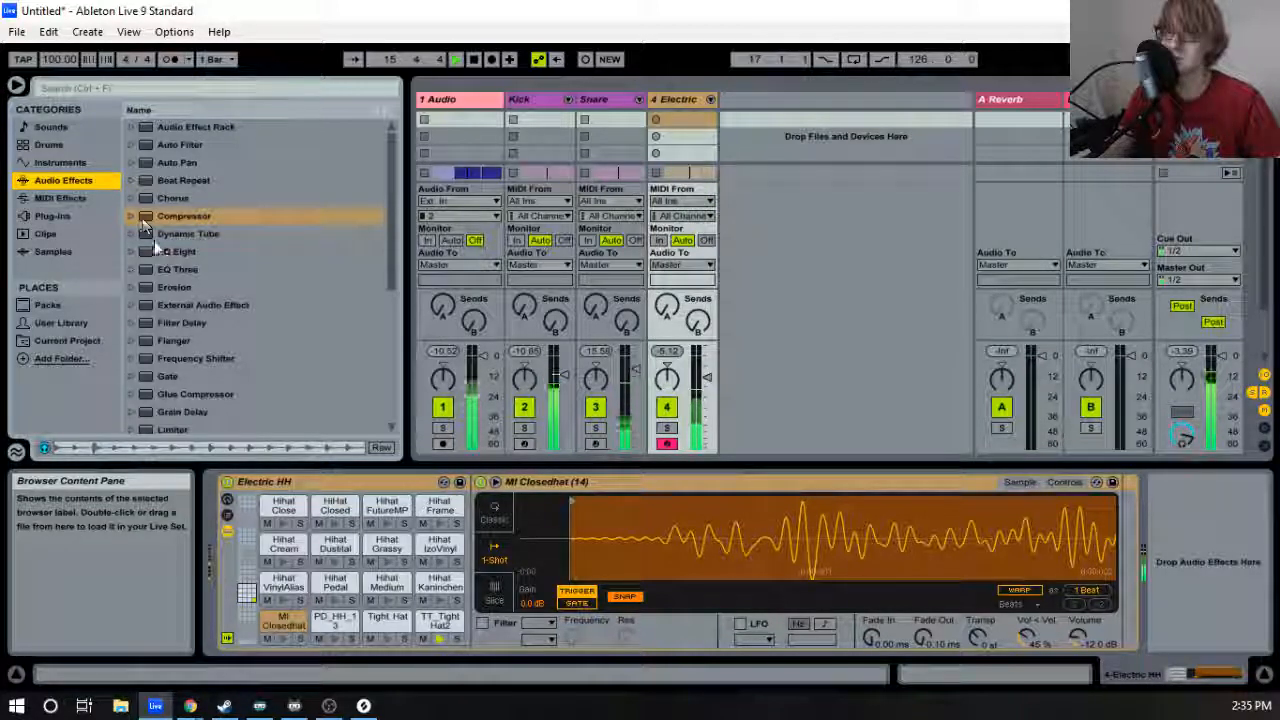
click(131, 252)
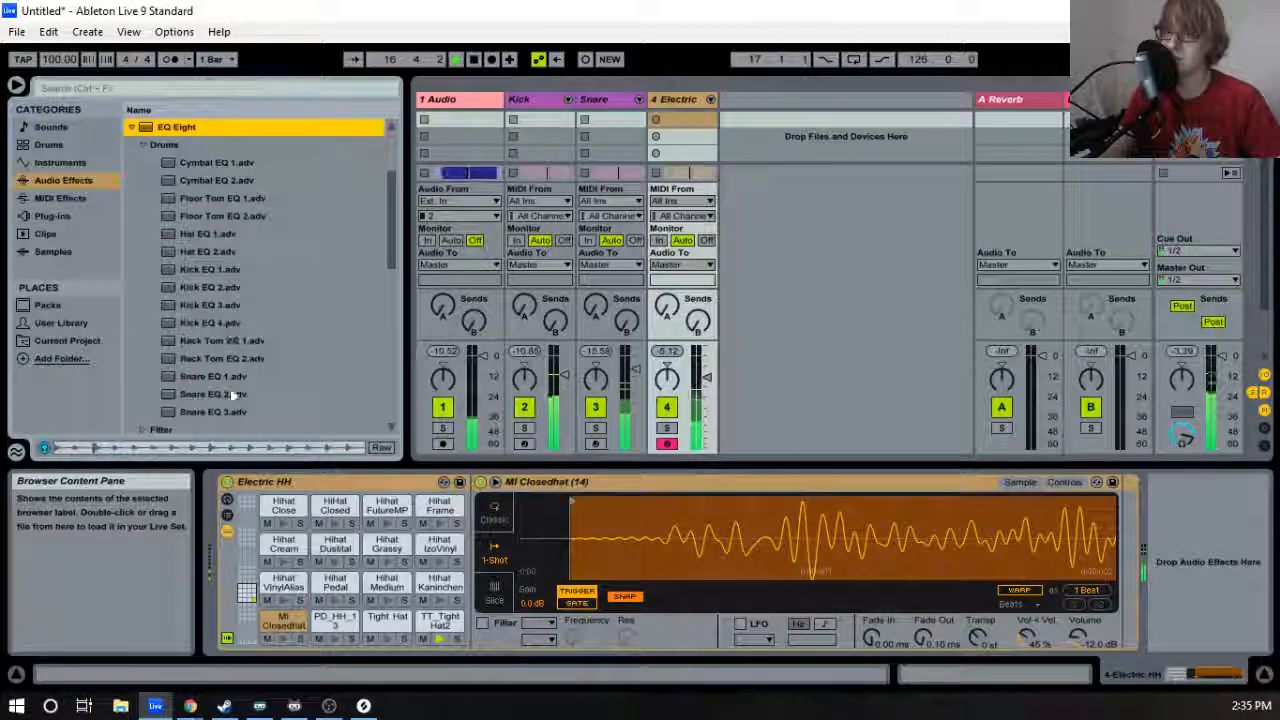
click(209, 237)
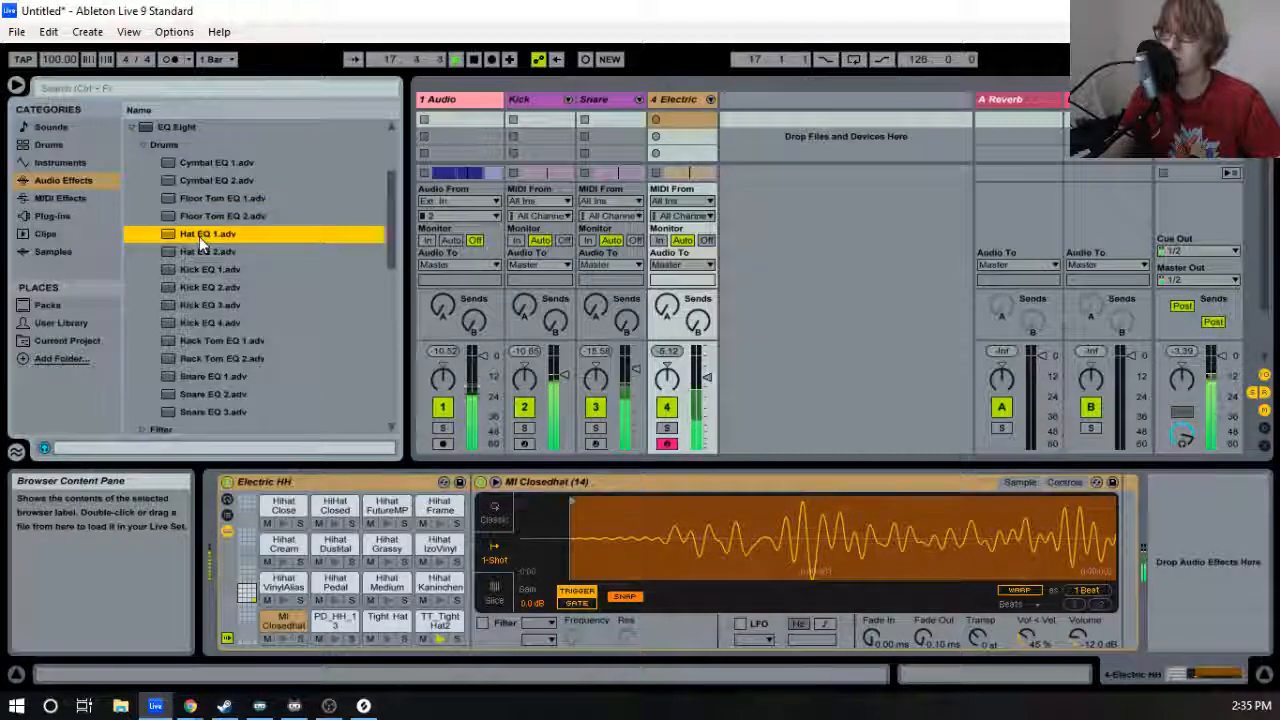
drag(1002, 442, 1198, 528)
drag(980, 387, 1148, 540)
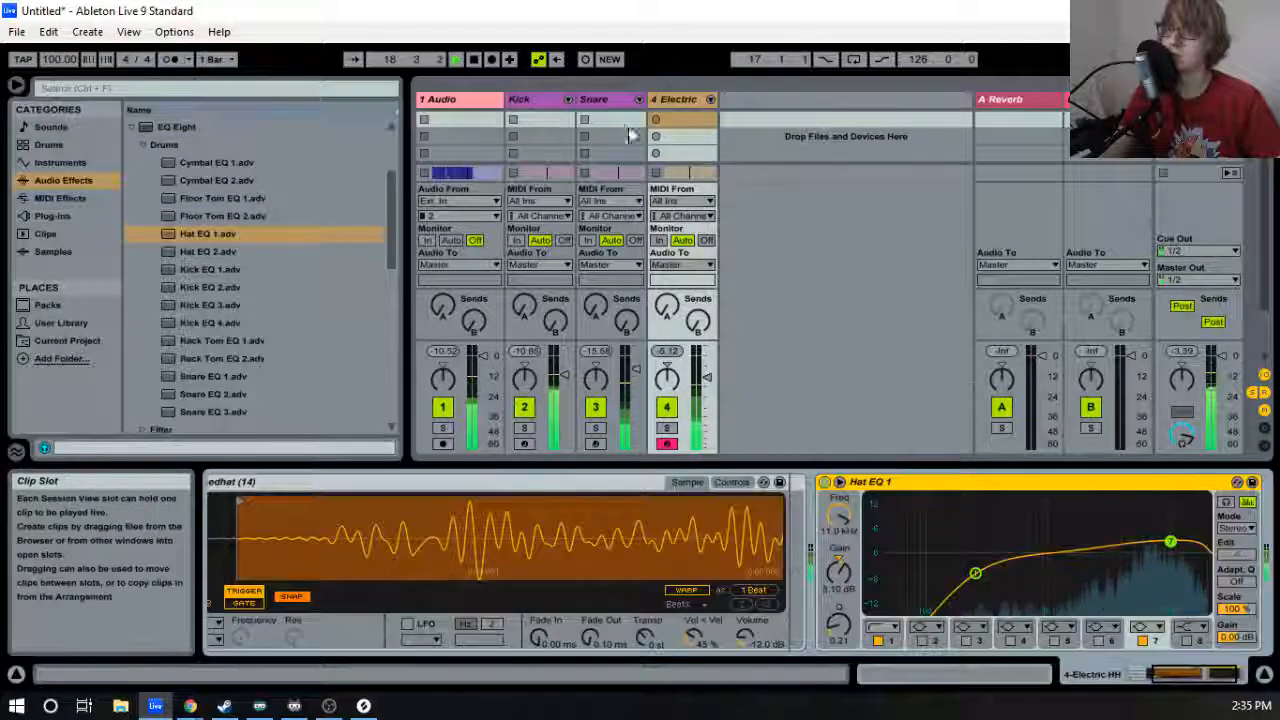
Copy the kick-sidechained Compressor from the 1 Audio track and paste it after Hat EQ 1 on the Electric HH track.
click(605, 107)
click(518, 110)
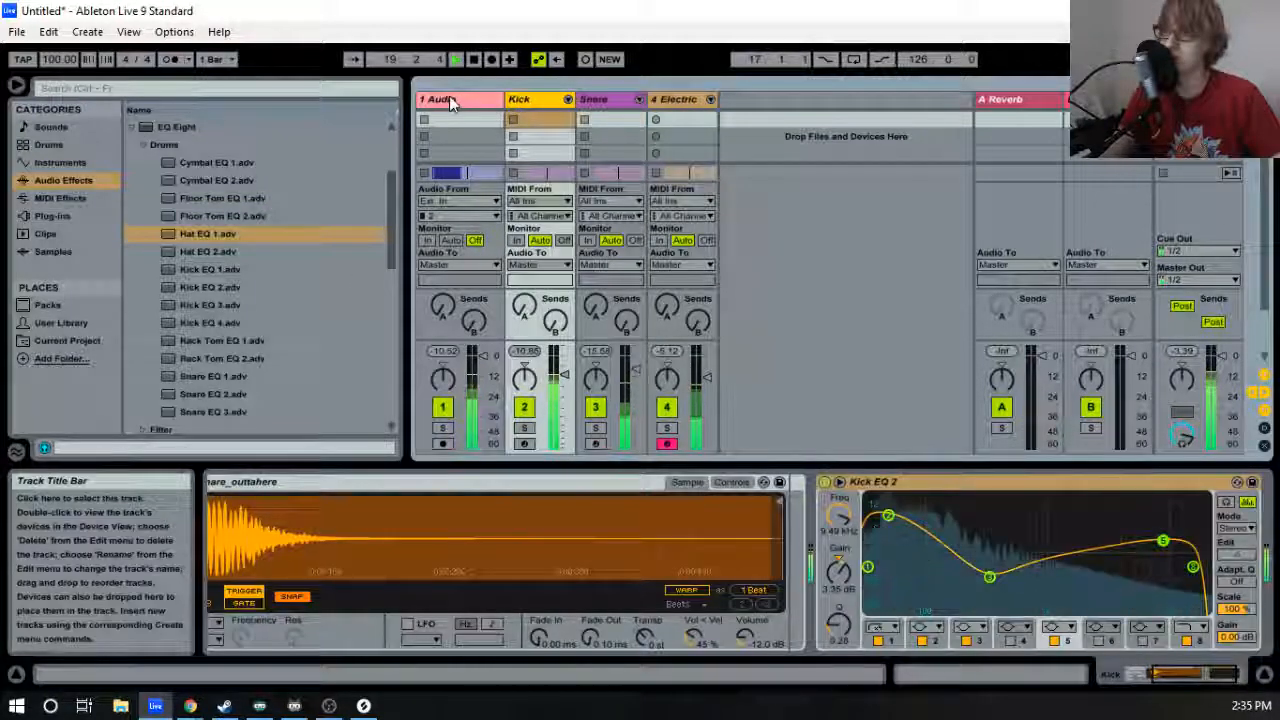
click(443, 100)
click(905, 486)
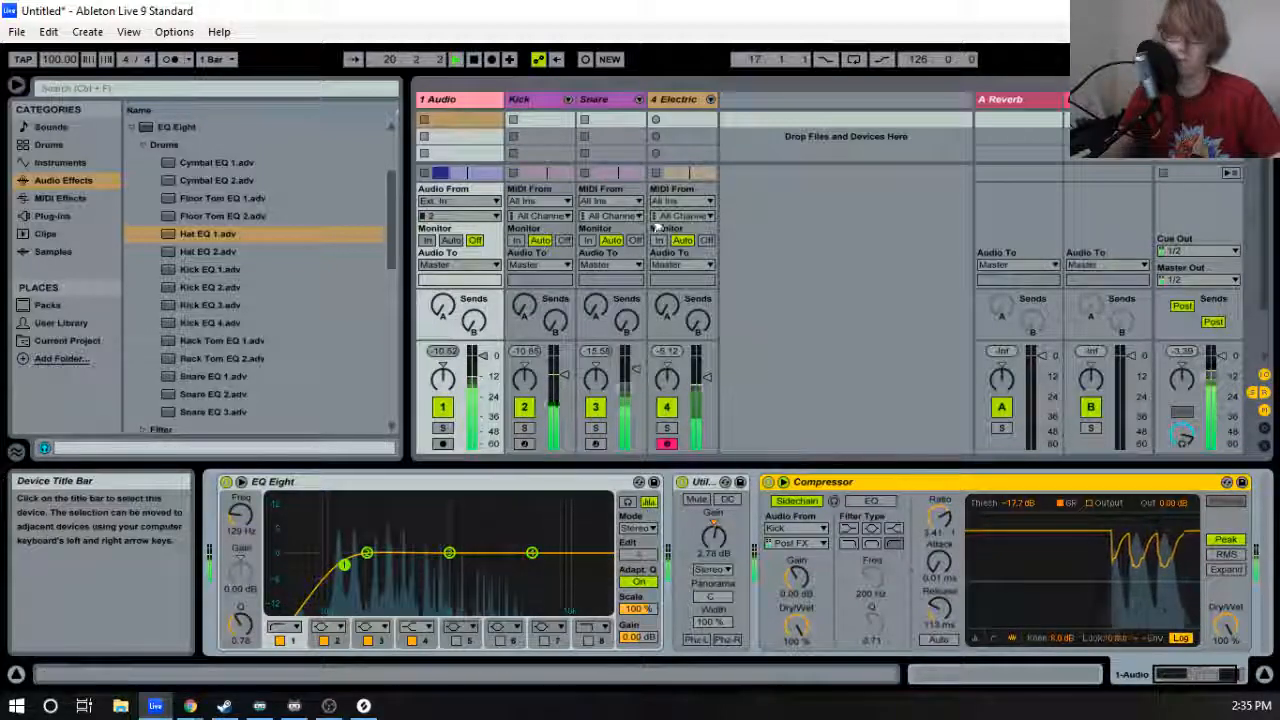
click(685, 119)
click(1056, 494)
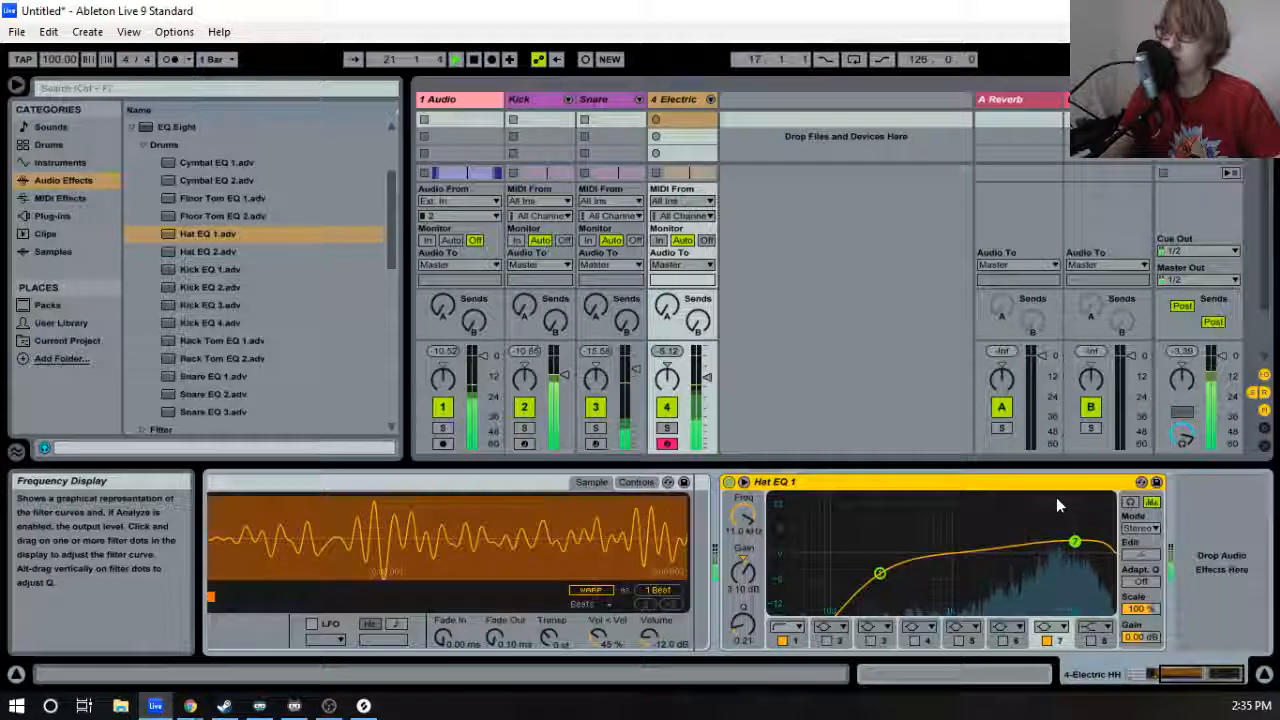
click(1228, 528)
key(ctrl+v)
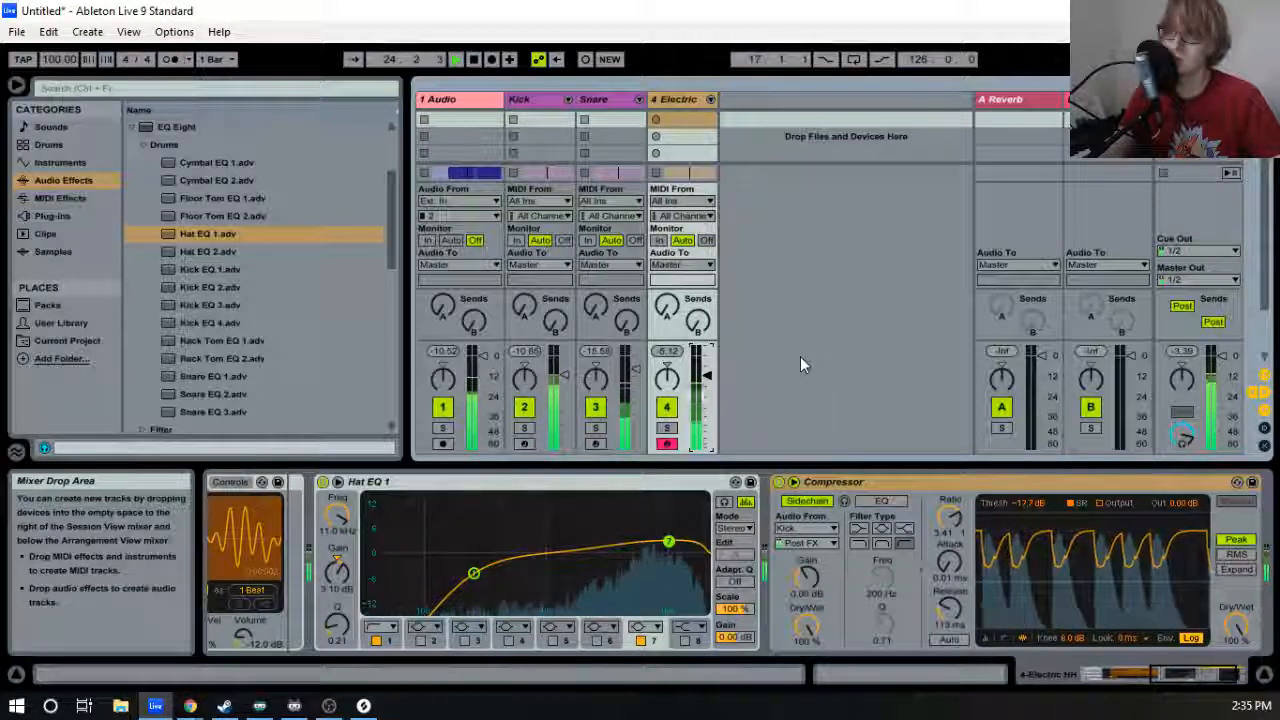
Add the Snare EQ 1 preset to the Snare track and set the track's volume to -7.0 dB.
key(Tab)
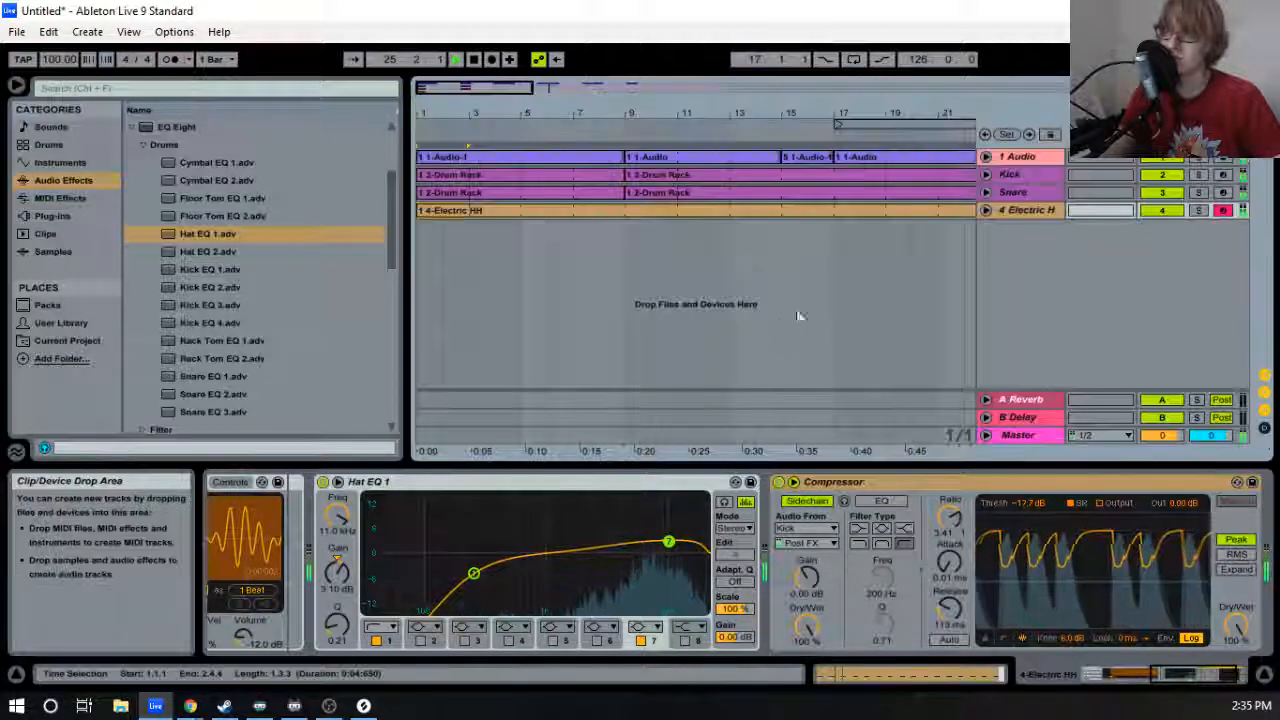
key(Tab)
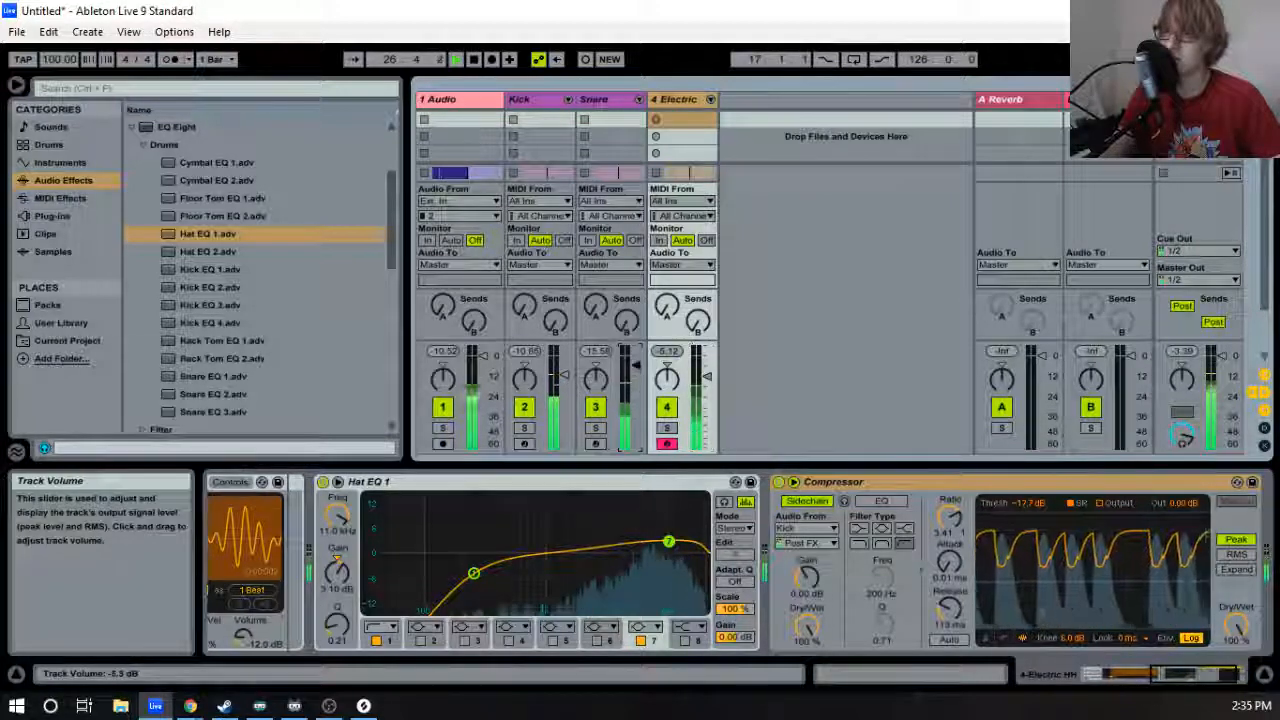
click(612, 99)
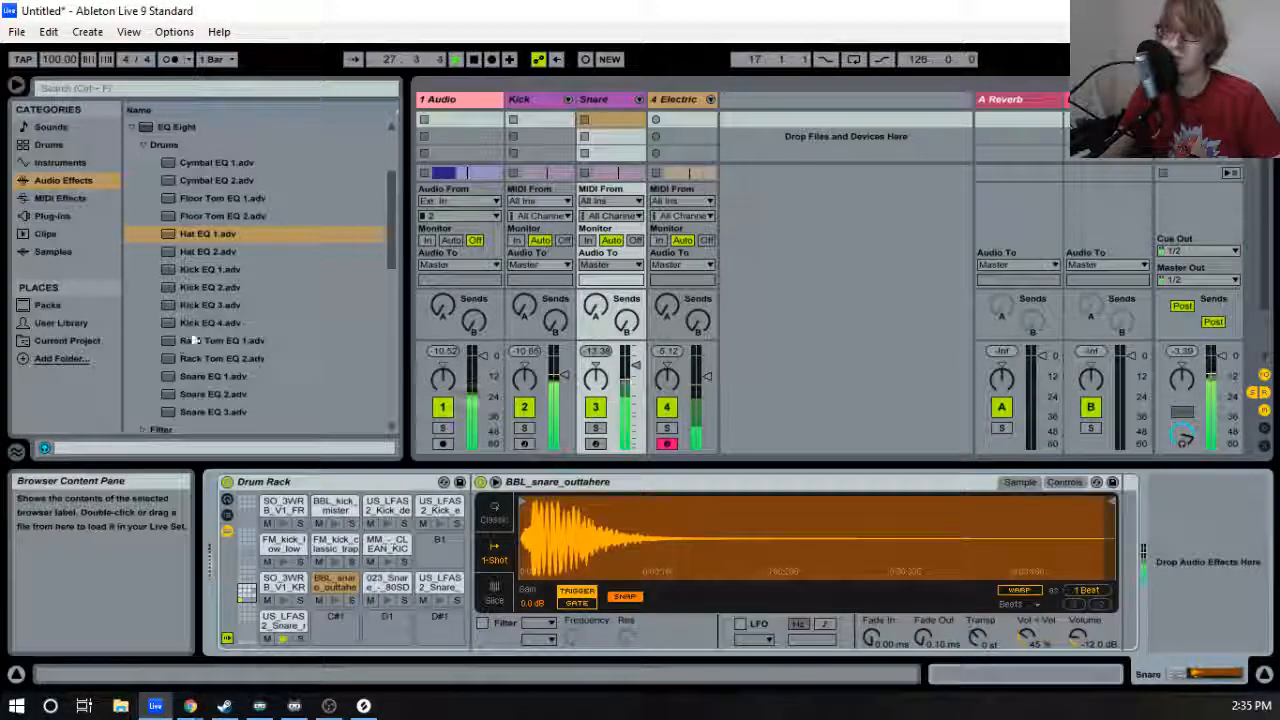
drag(205, 376, 1114, 553)
drag(1219, 572, 1216, 570)
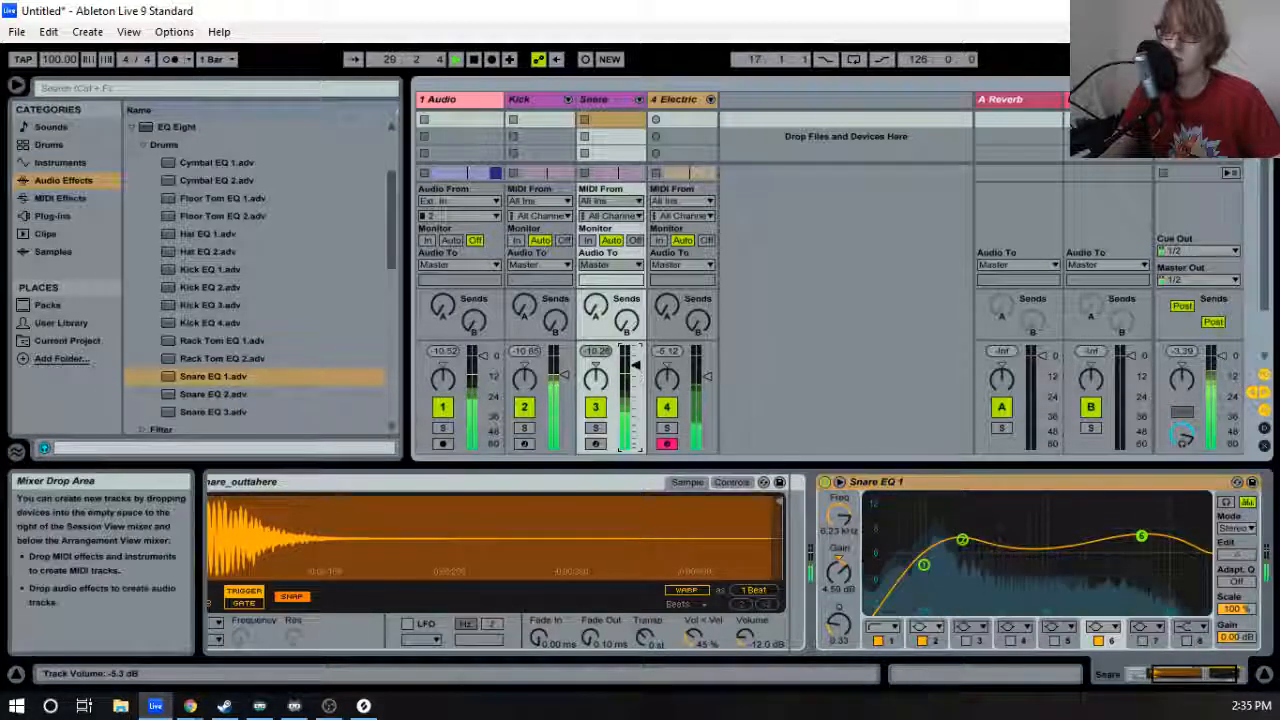
drag(635, 366, 635, 369)
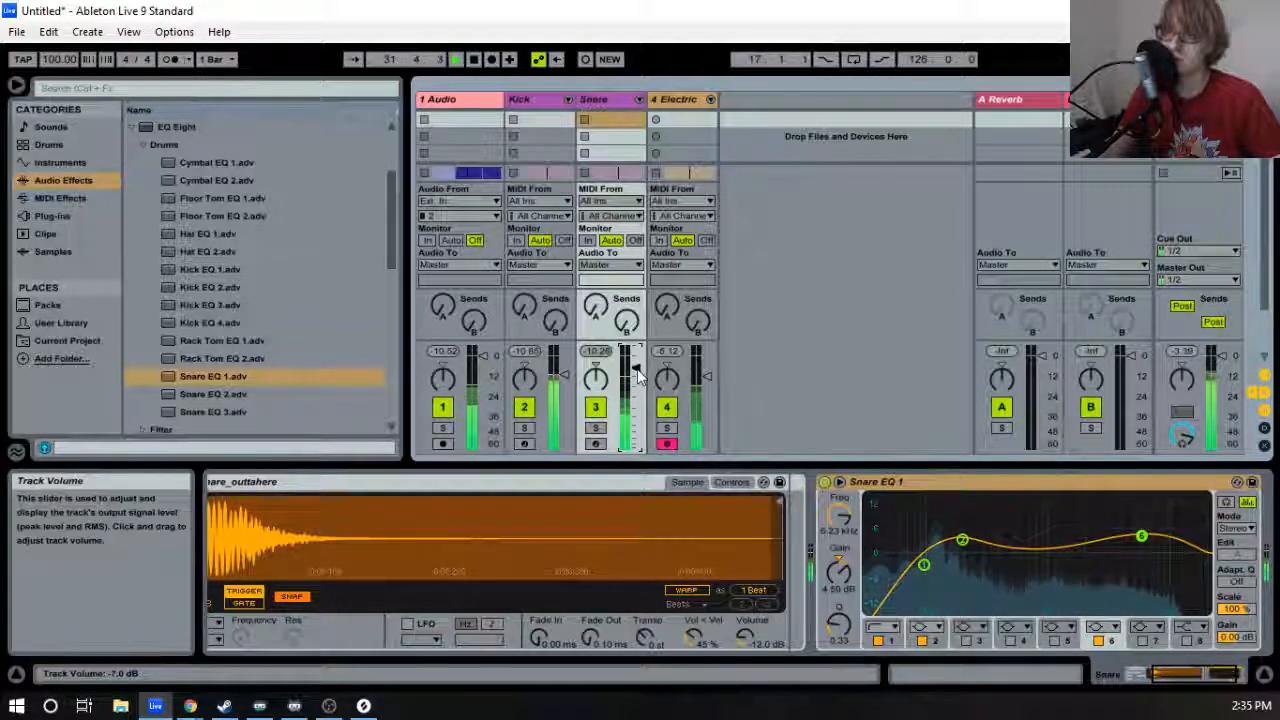
click(515, 104)
click(595, 102)
Play the arrangement from around bar 32 and examine where the Electric HH clip ends relative to the guitar and drum clips.
key(Tab)
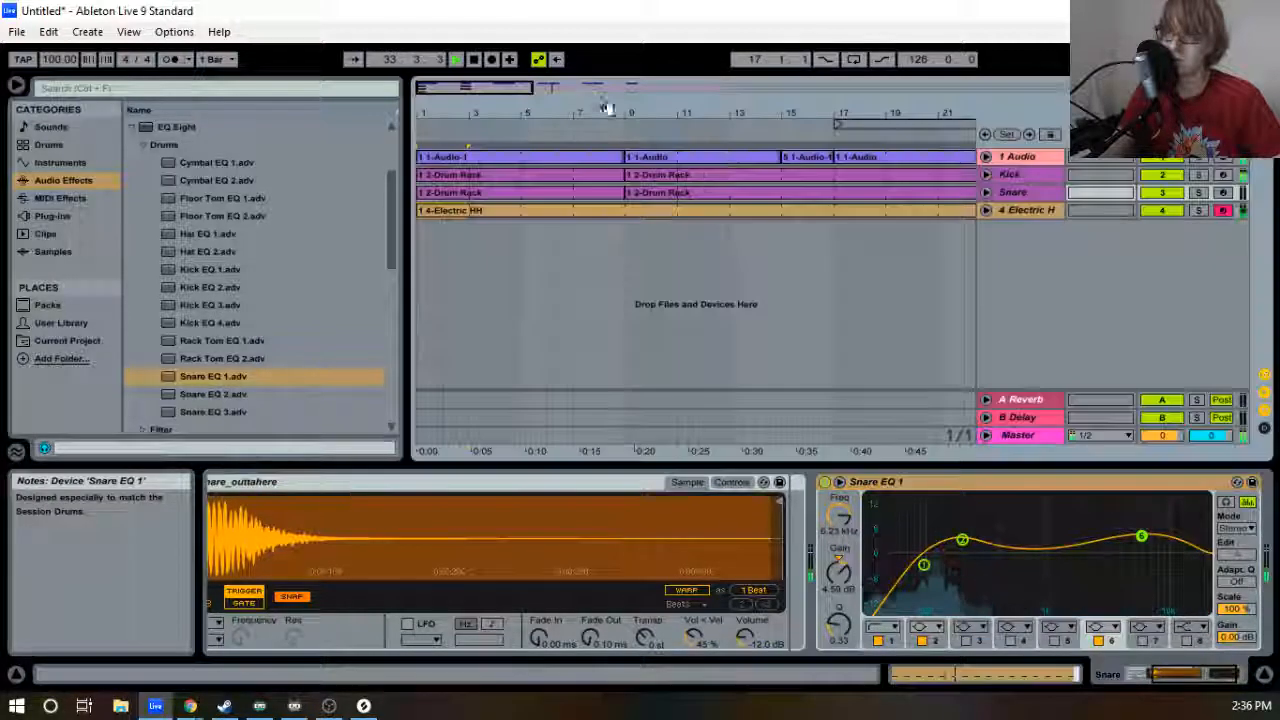
drag(640, 105, 468, 124)
click(662, 213)
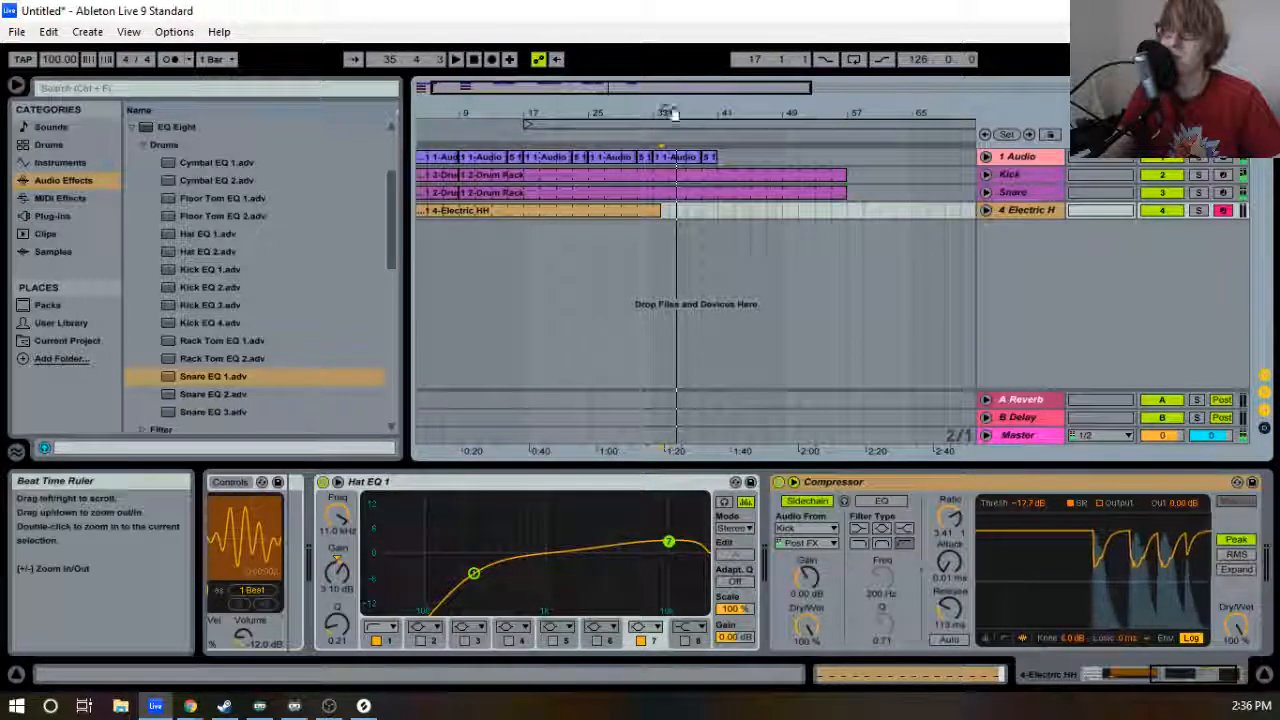
click(652, 148)
drag(659, 113, 658, 162)
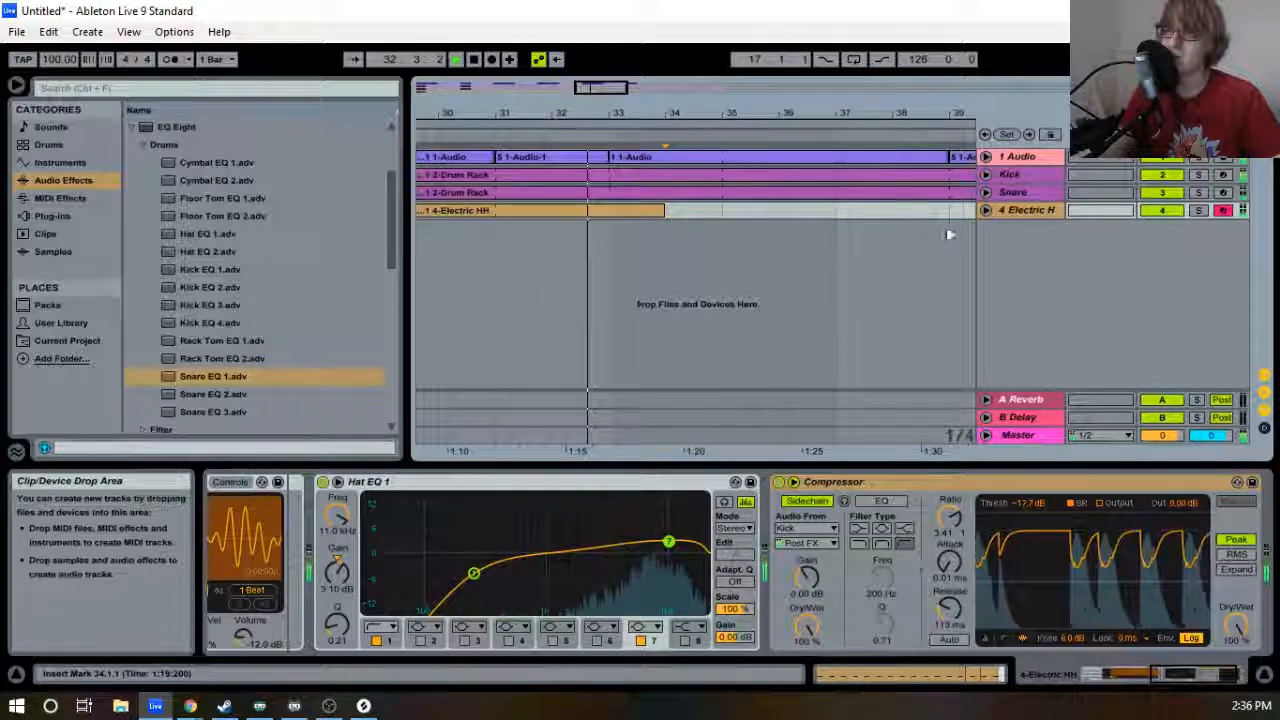
click(985, 211)
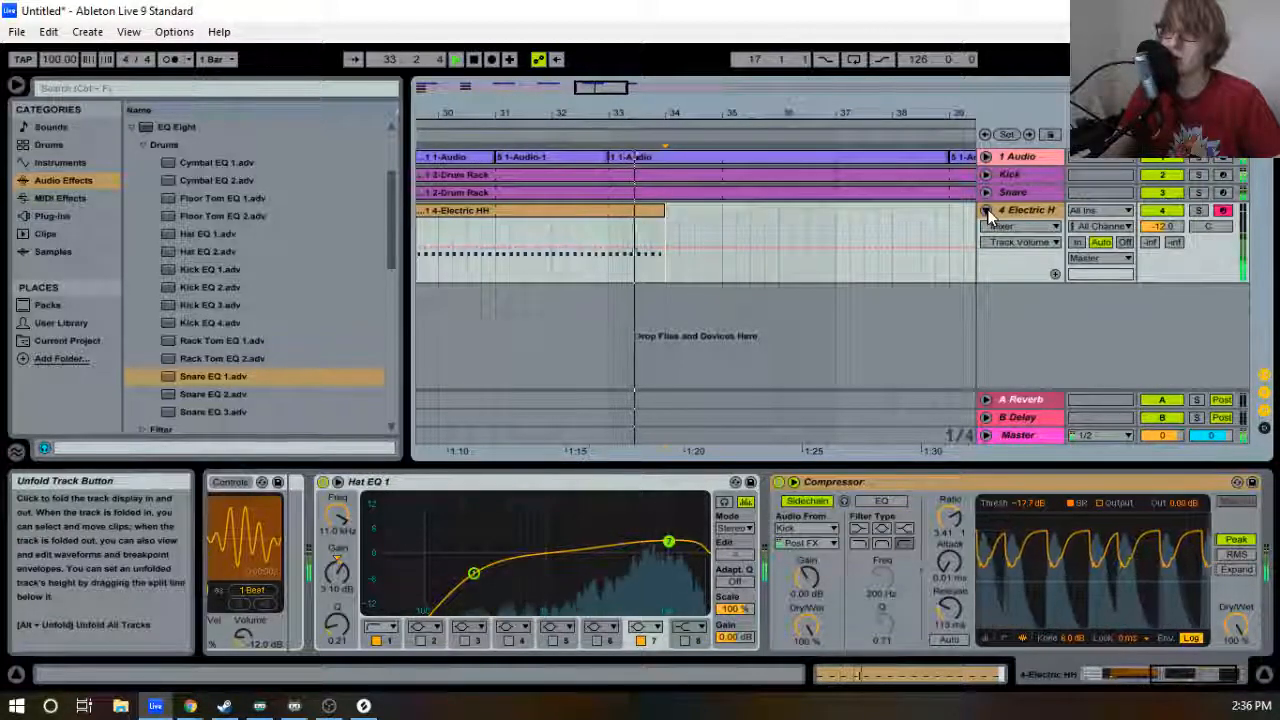
click(986, 212)
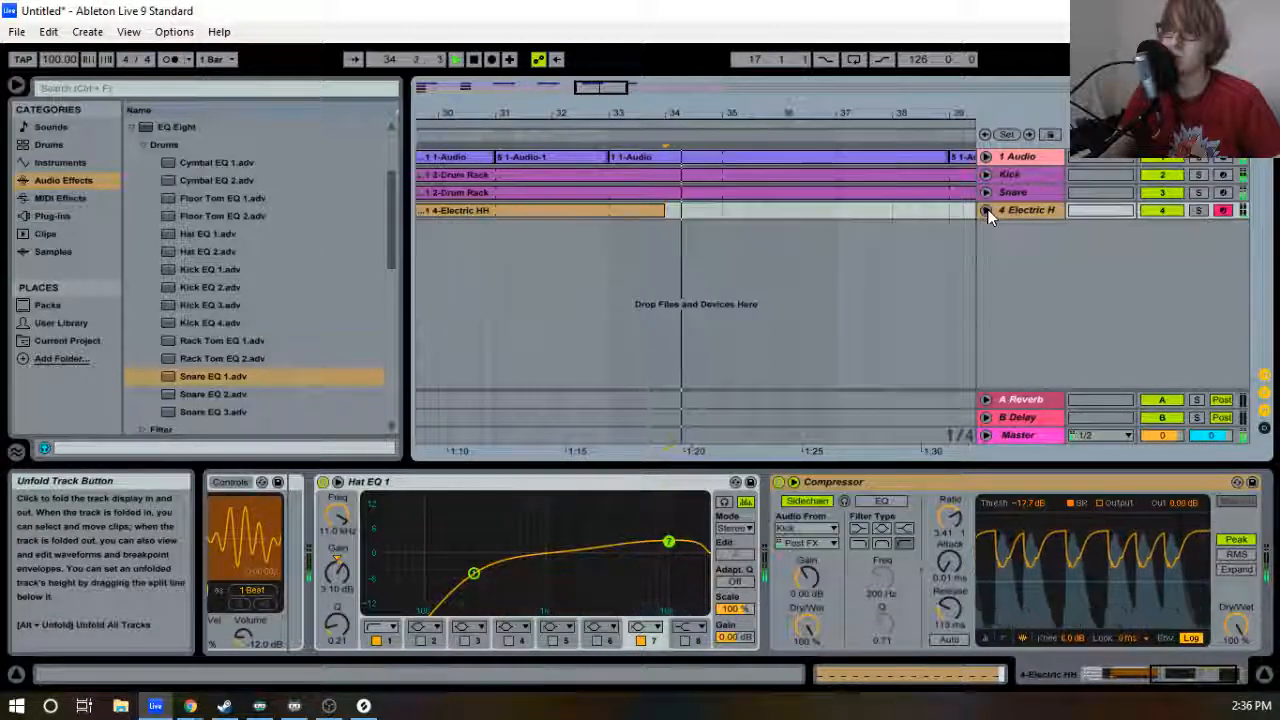
Continue the 4 Electric HH track with a duplicated hi-hat clip running from bar 35 to 44.4.1, leaving bar 34 empty.
drag(611, 214, 720, 213)
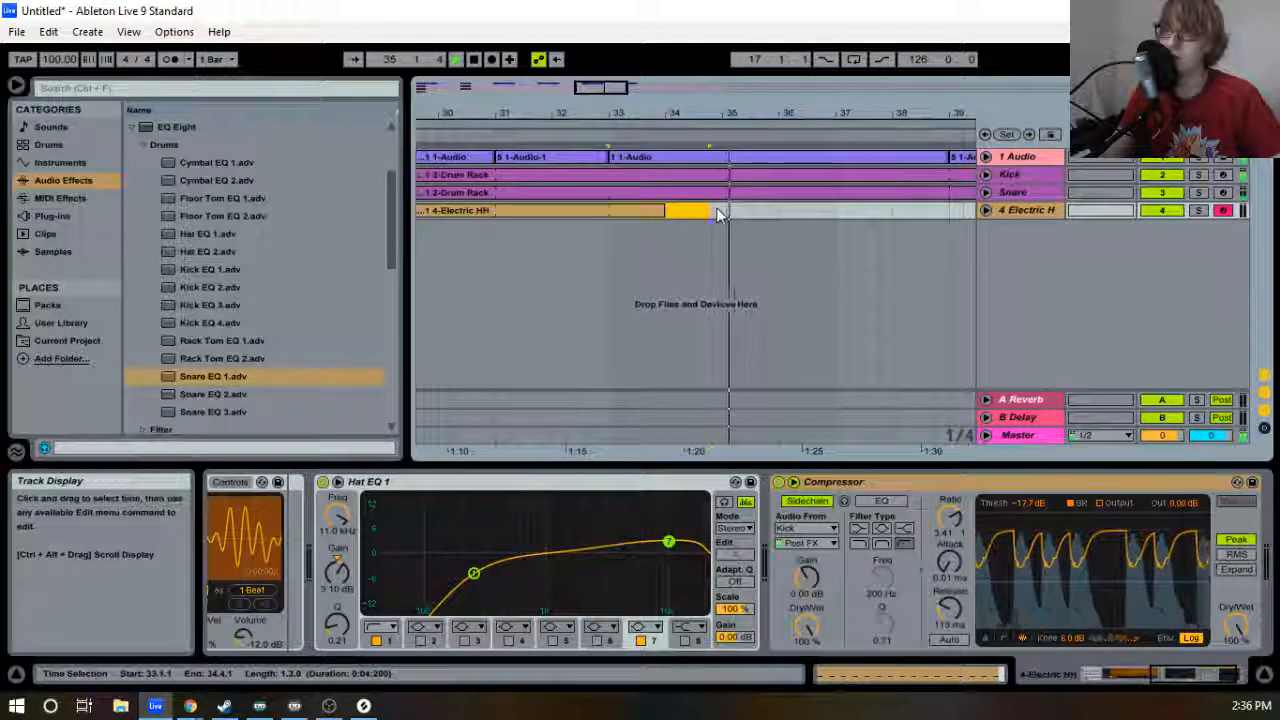
key(ctrl+d)
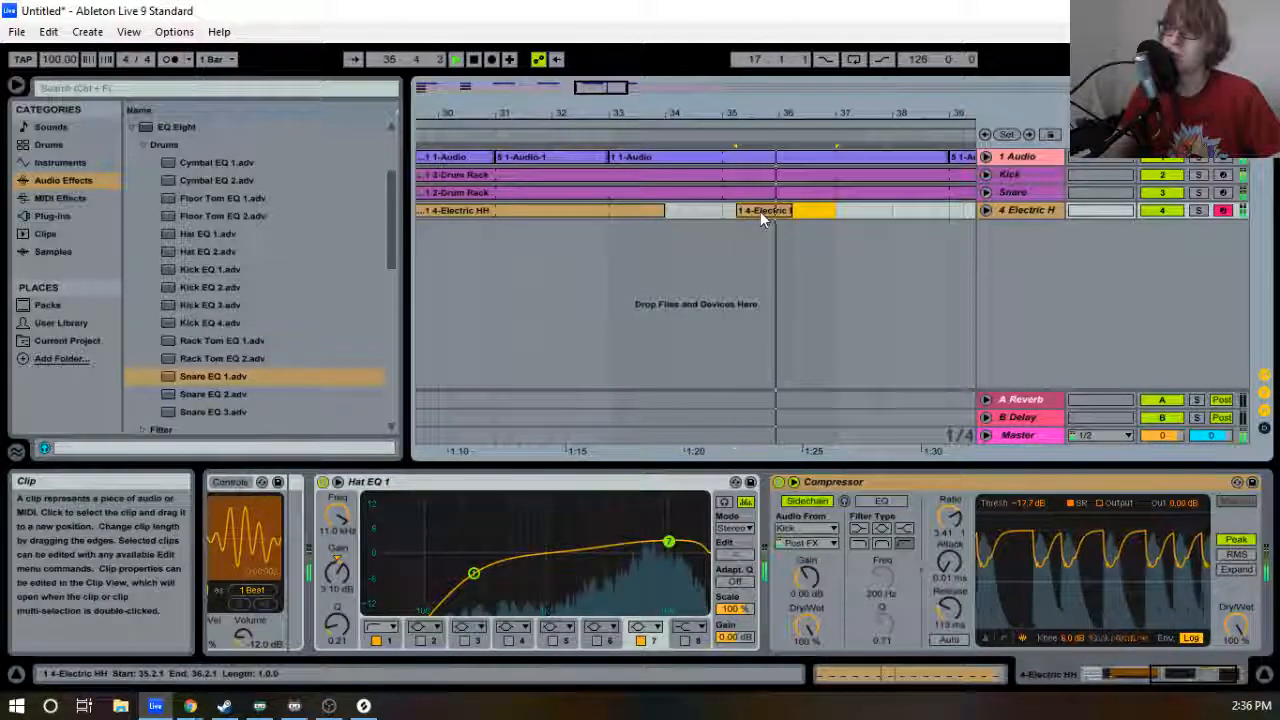
drag(1010, 209, 1266, 209)
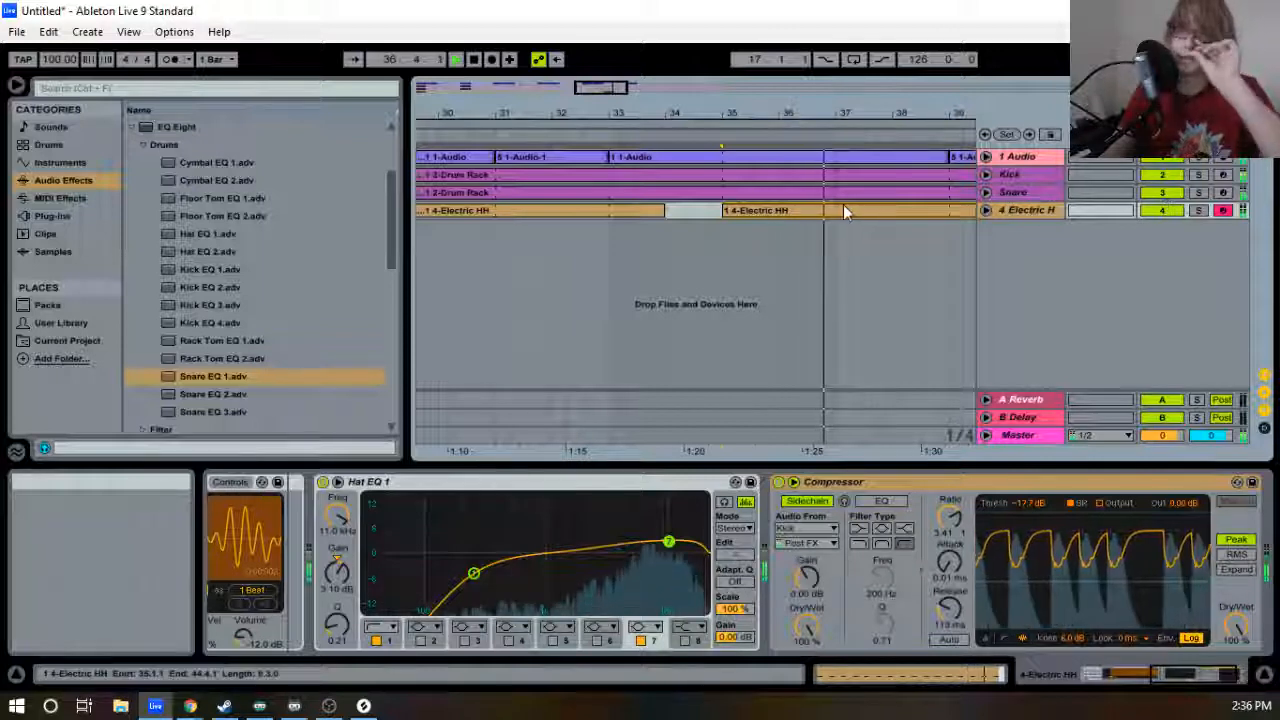
Play the arrangement from the beginning and trim the first 4-Electric HH clip so it starts at bar 9.
drag(809, 117, 731, 114)
key(space)
click(570, 176)
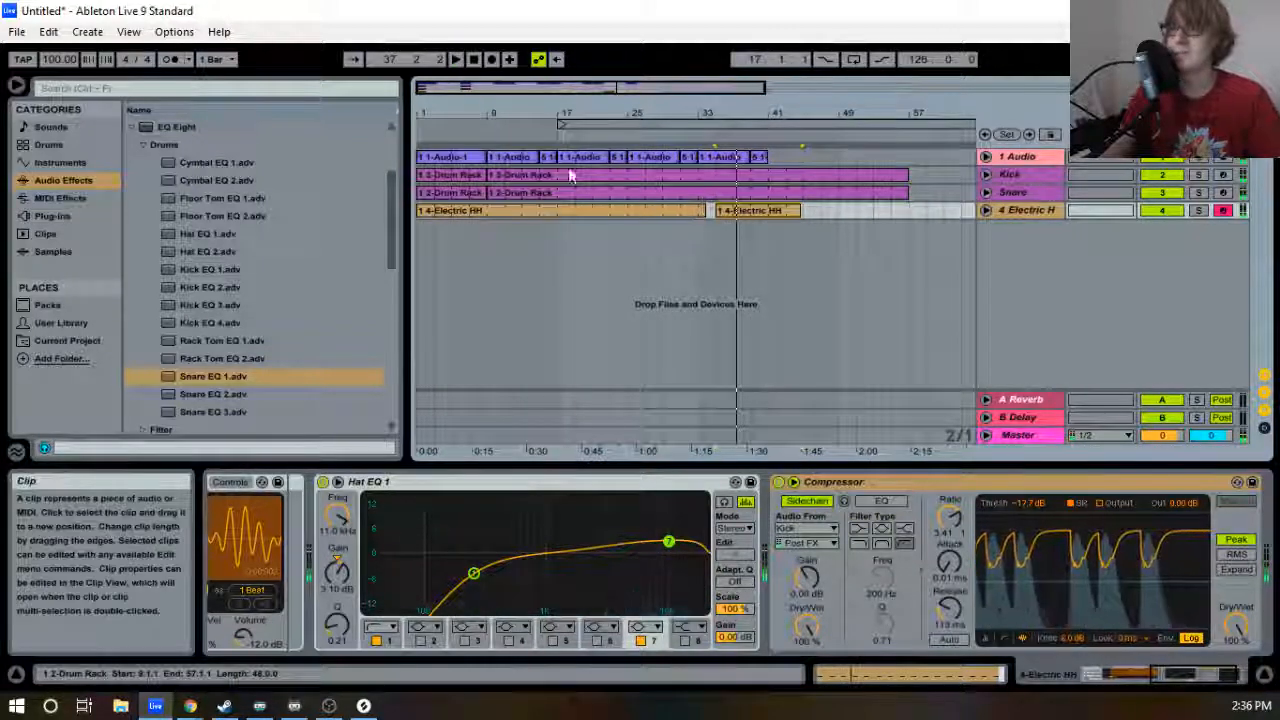
click(476, 62)
key(space)
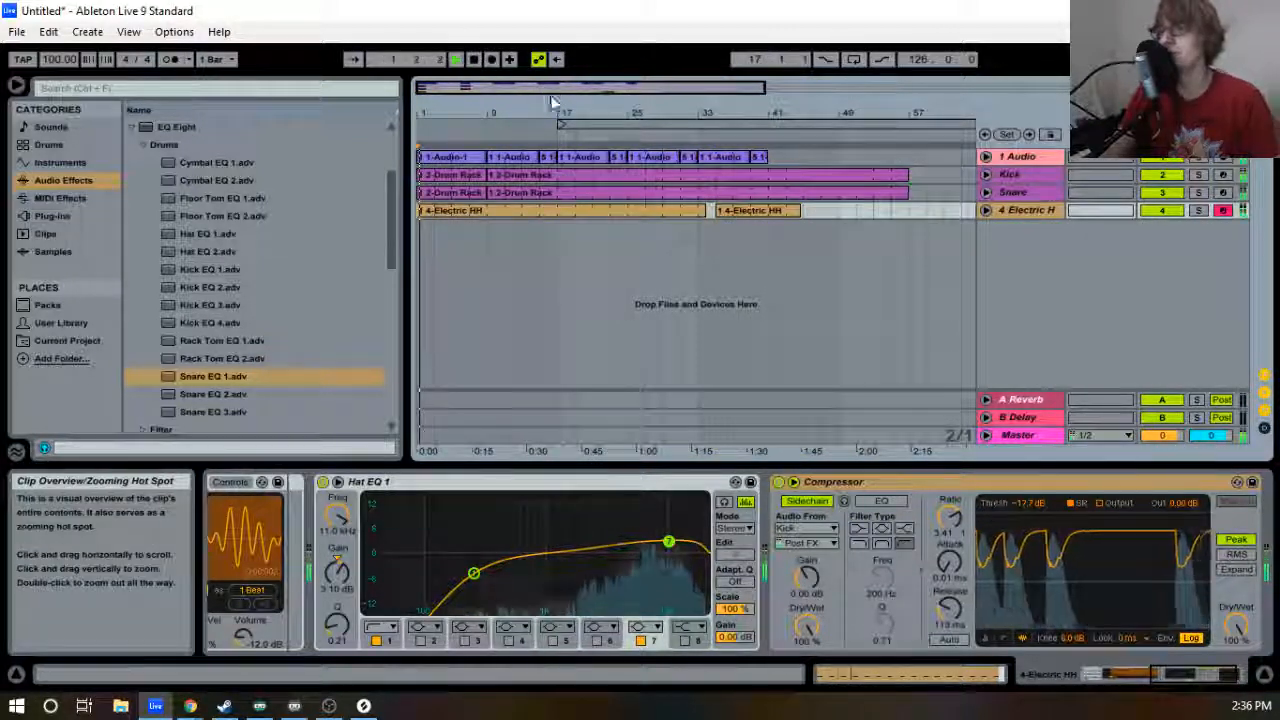
drag(460, 112, 492, 136)
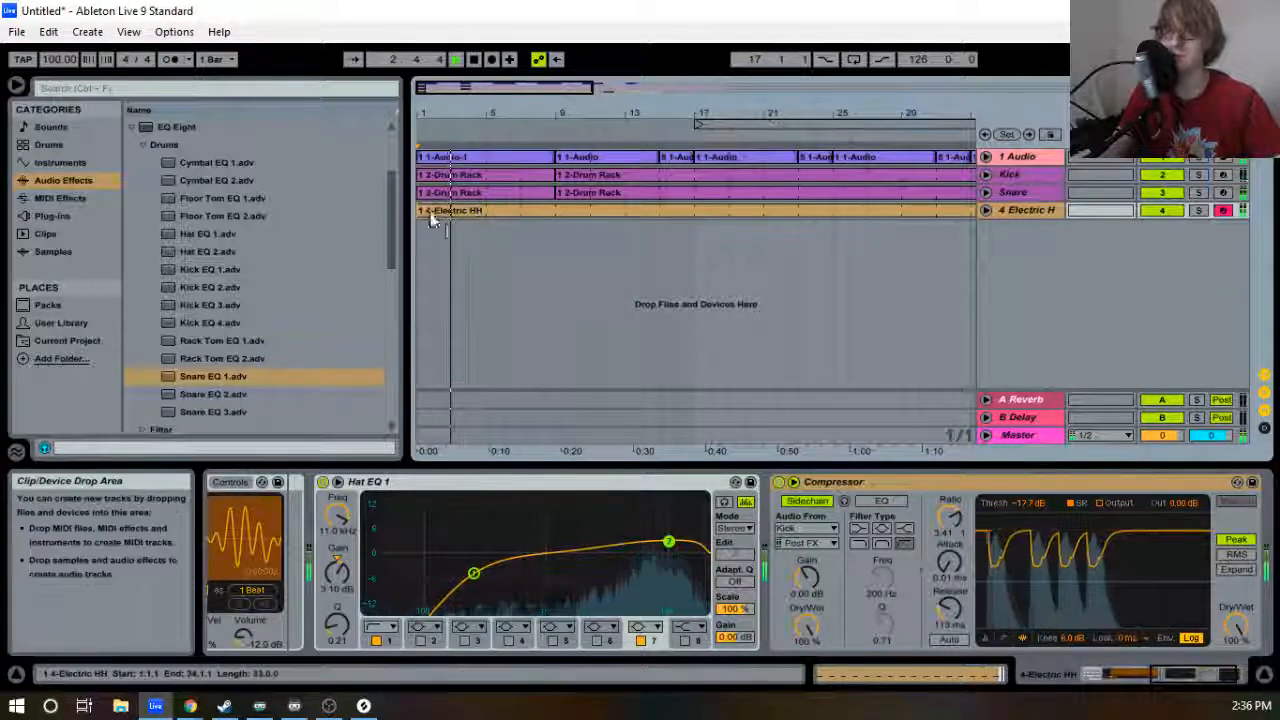
drag(431, 214, 570, 213)
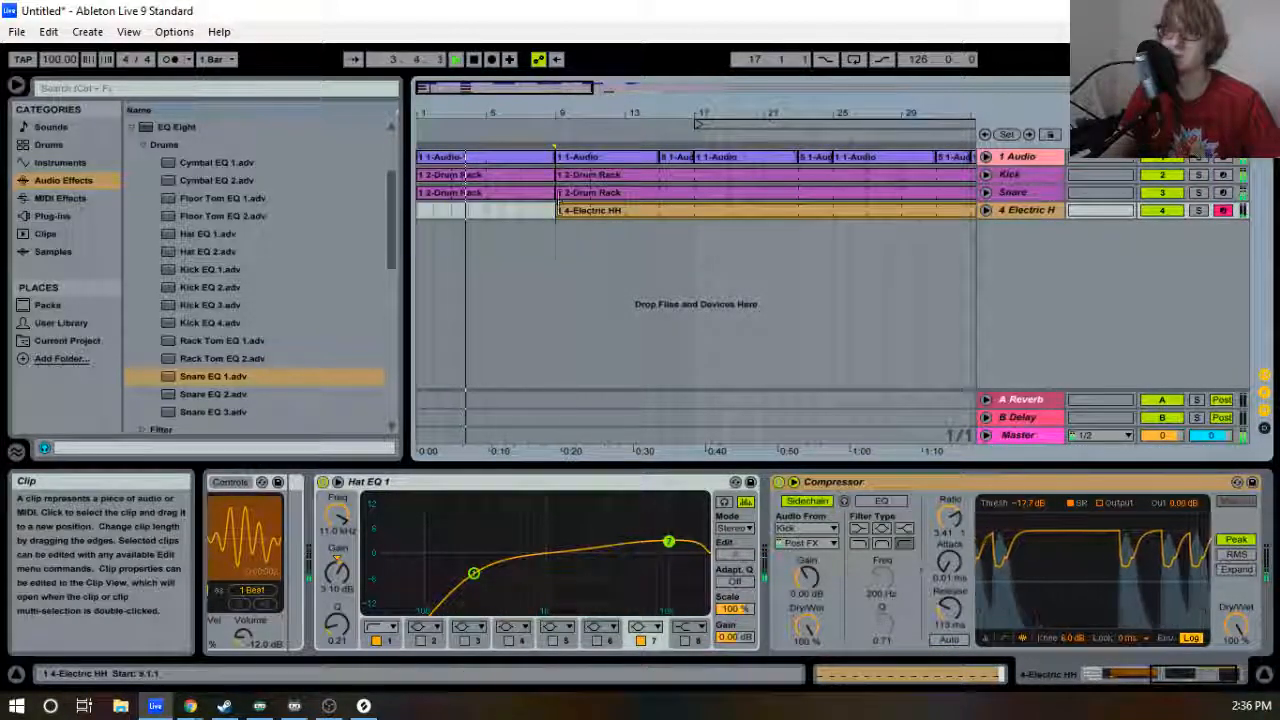
drag(513, 108, 511, 109)
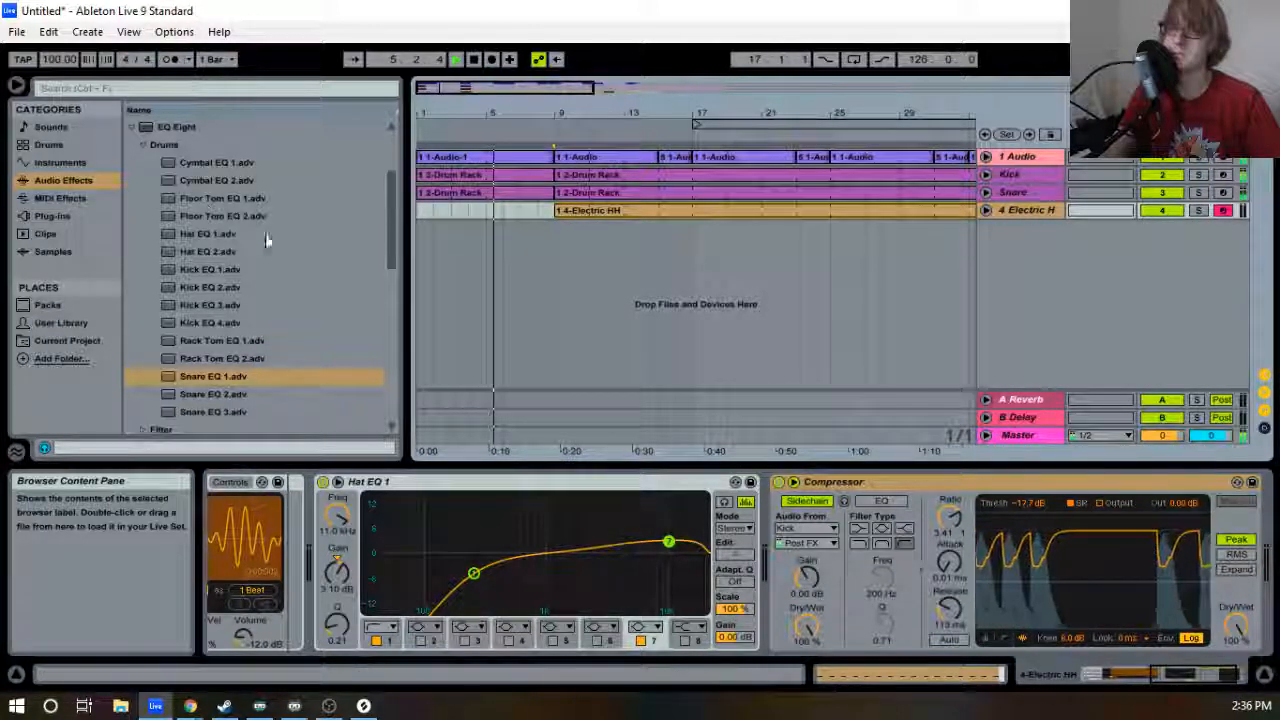
Open the 4-Electric HH clip that starts at bar 9 for note editing.
click(364, 706)
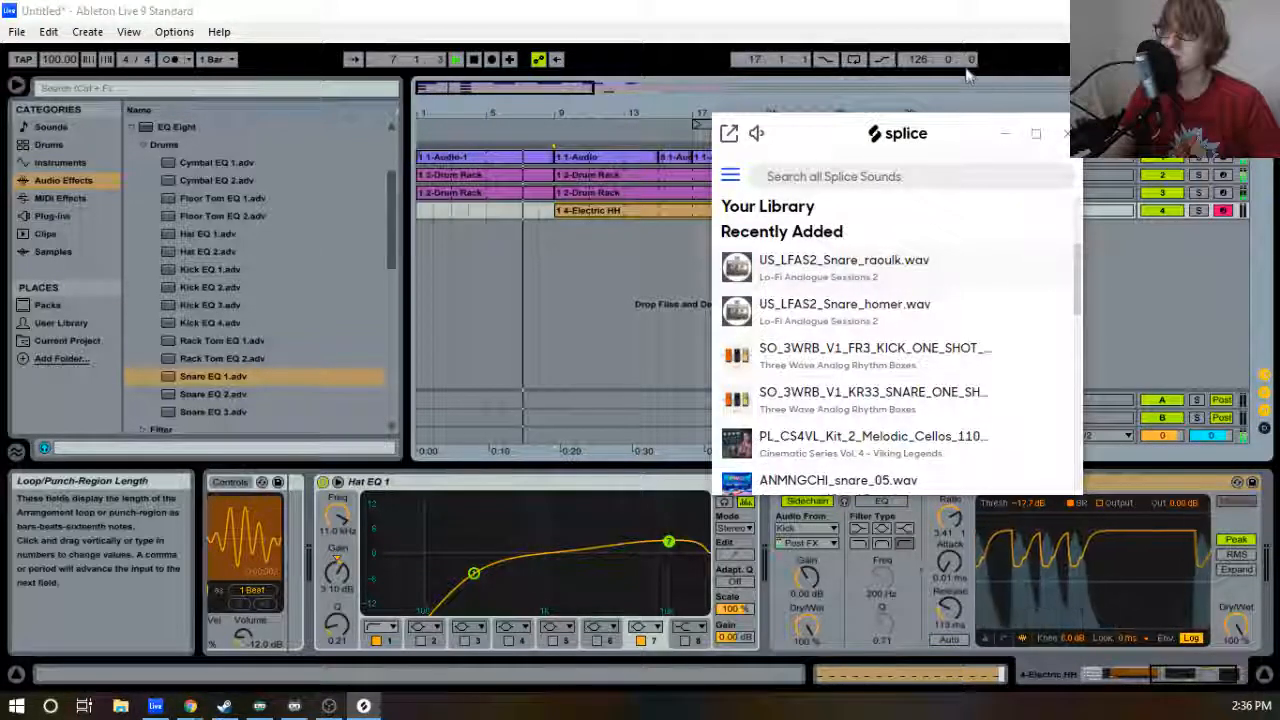
click(1008, 137)
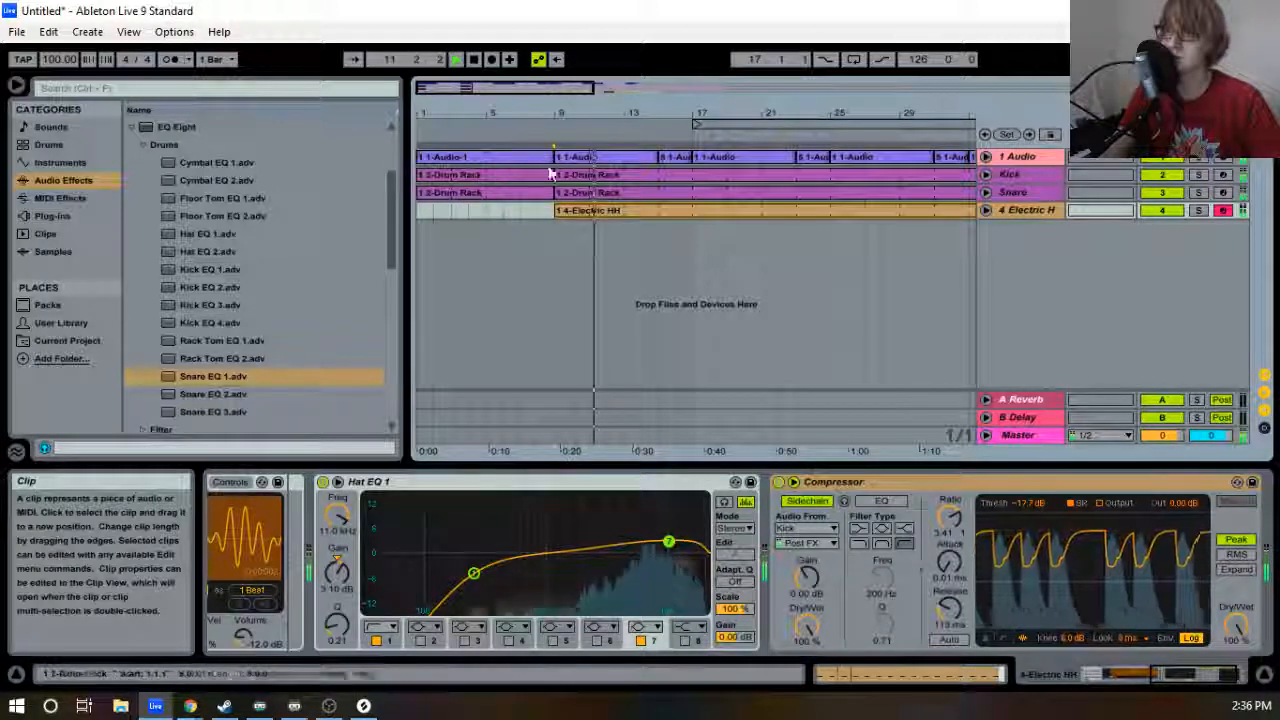
double_click(624, 175)
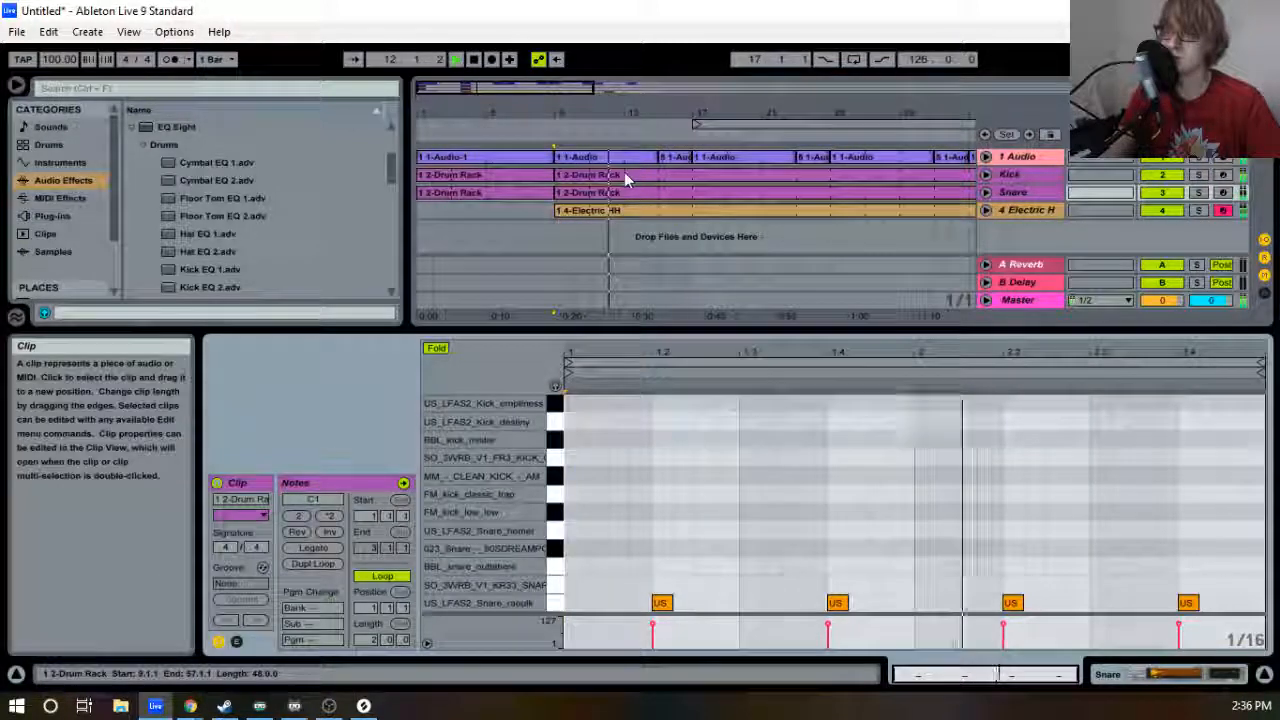
click(646, 210)
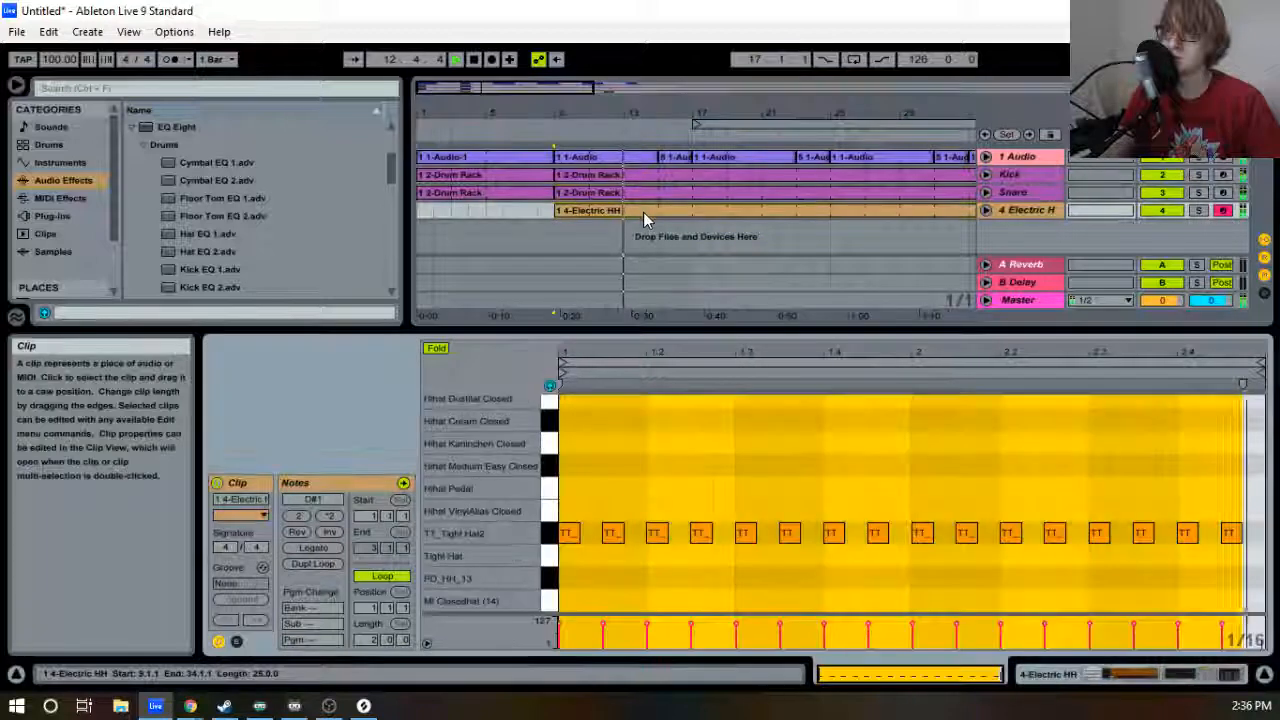
Try adding extra TT_Tight Hat2 hits at 2.4.2 and 2.4.4 in the hi-hat pattern.
double_click(1209, 534)
double_click(1250, 536)
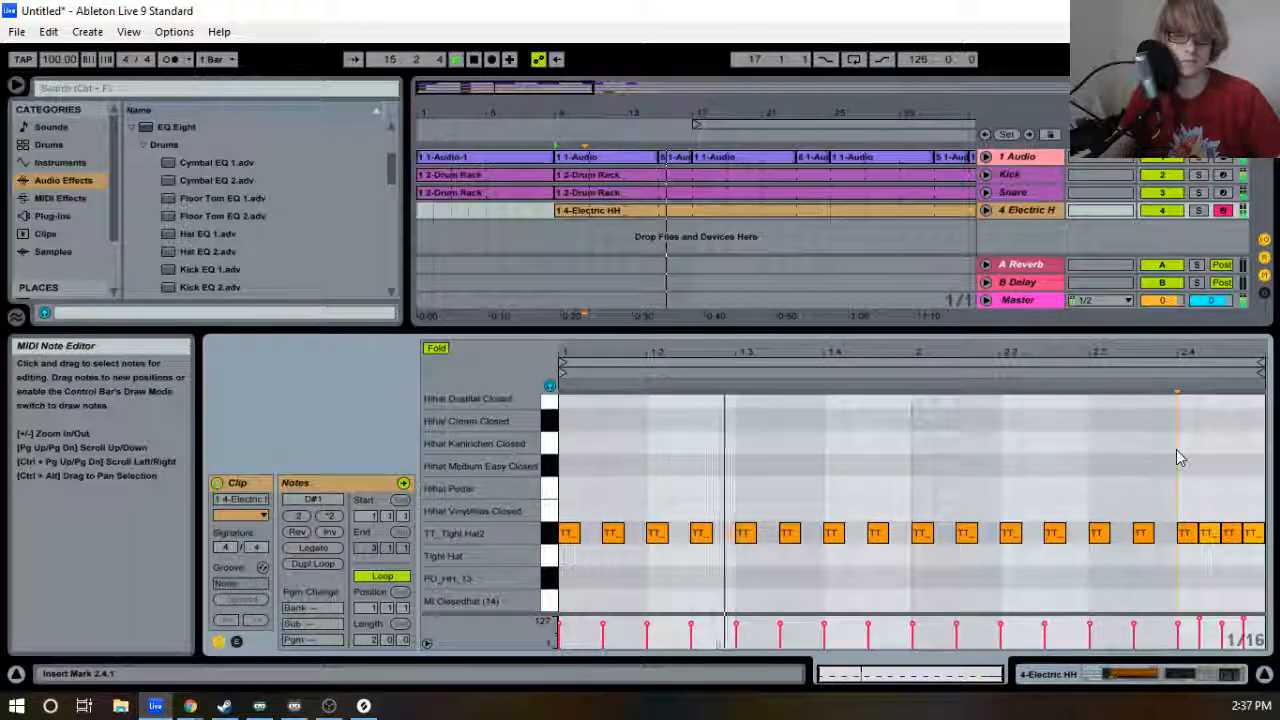
key(ctrl+z)
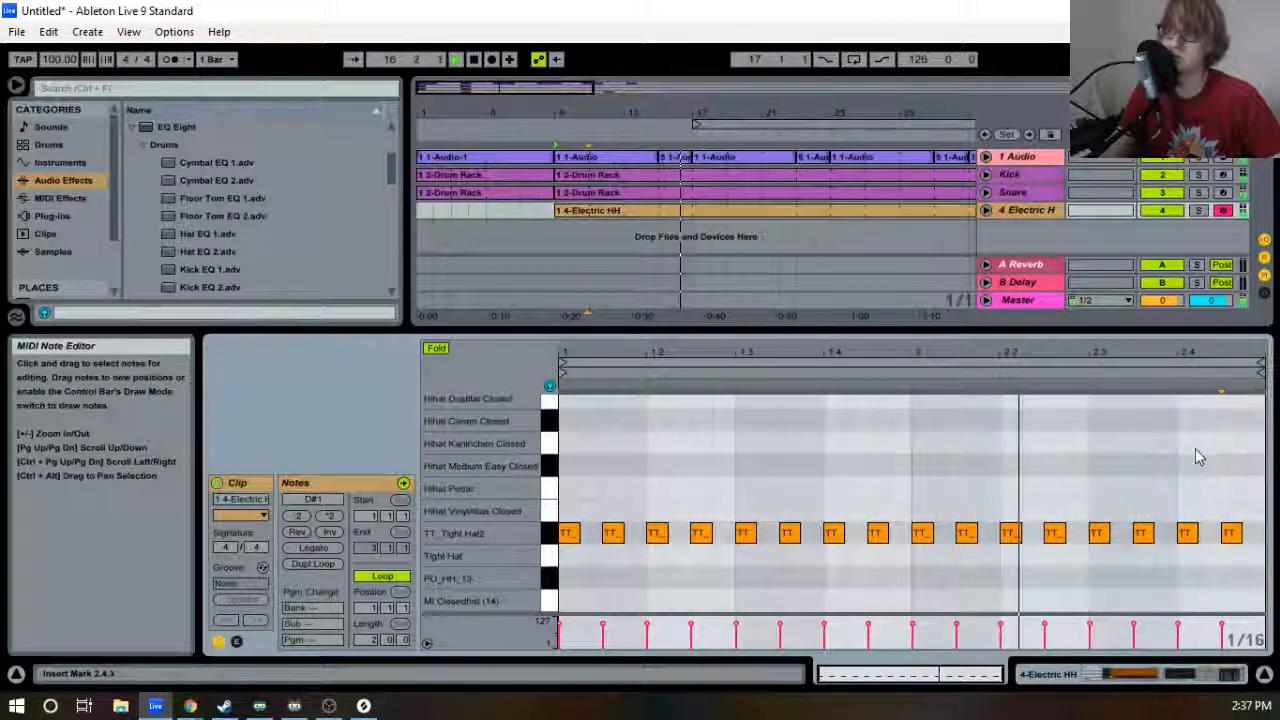
Add extra sixteenth-note TT_Tight Hat2 hits at 2.3.4 and 2.4.4 in the hi-hat pattern and resume playback.
key(space)
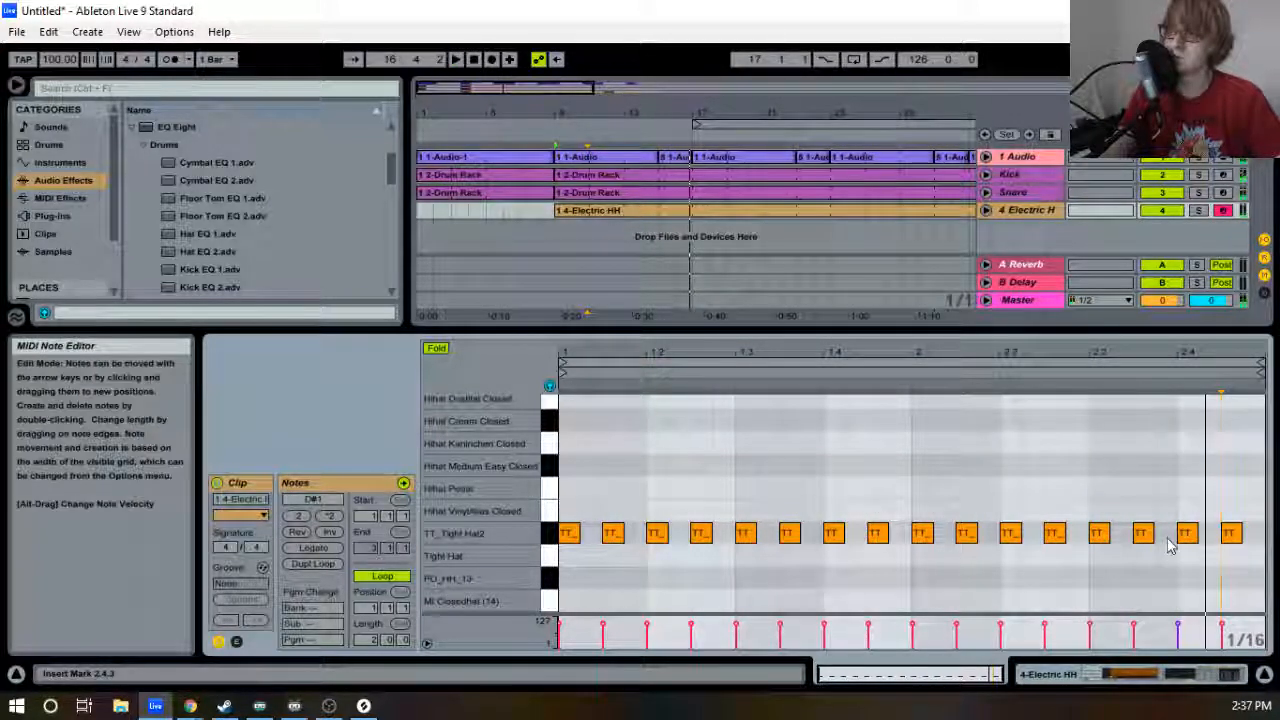
double_click(1163, 533)
click(1200, 460)
key(space)
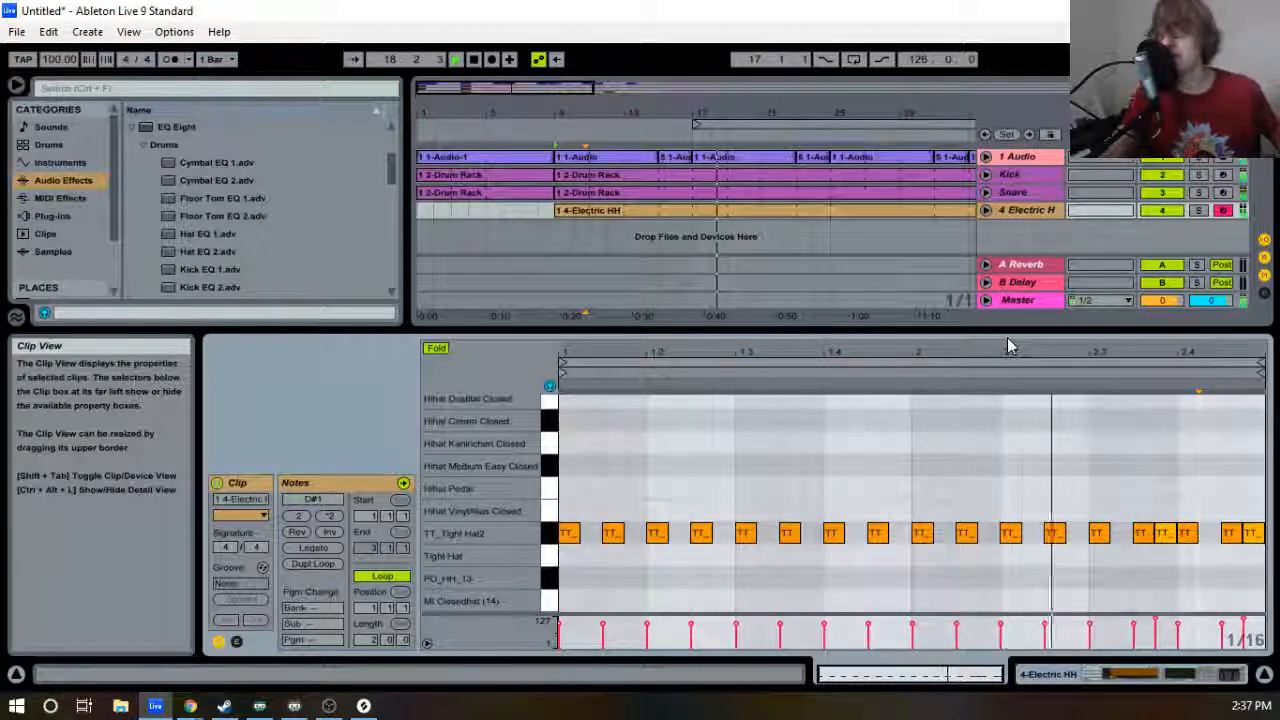
Unfold the 1 Audio track and split off the section from 12.2.3 to 13.1.1 as its own clip.
drag(891, 330, 900, 594)
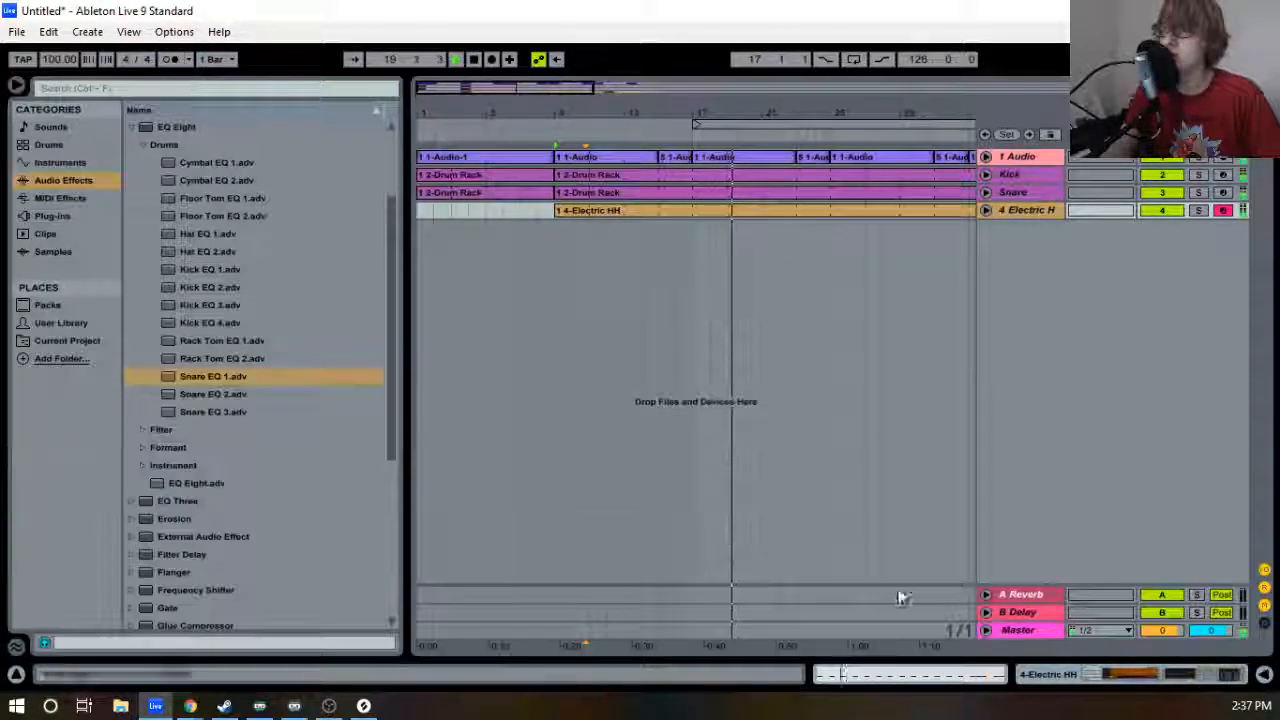
drag(708, 117, 847, 117)
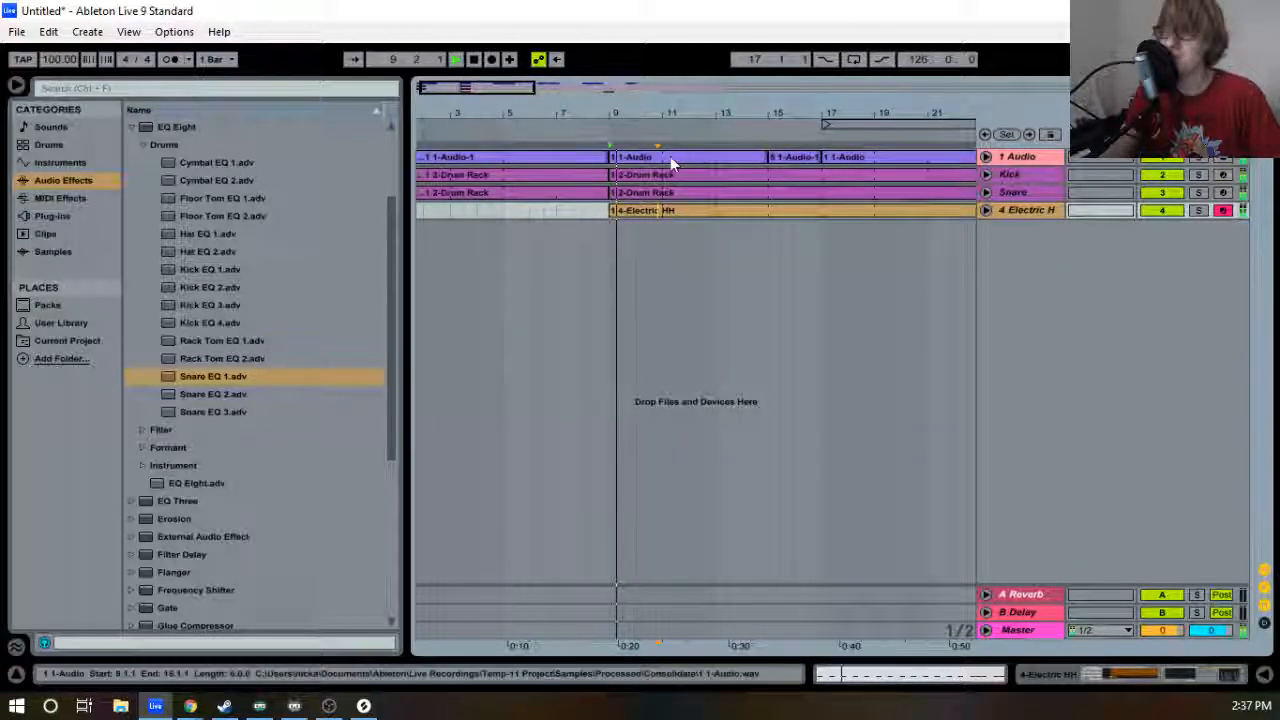
click(986, 157)
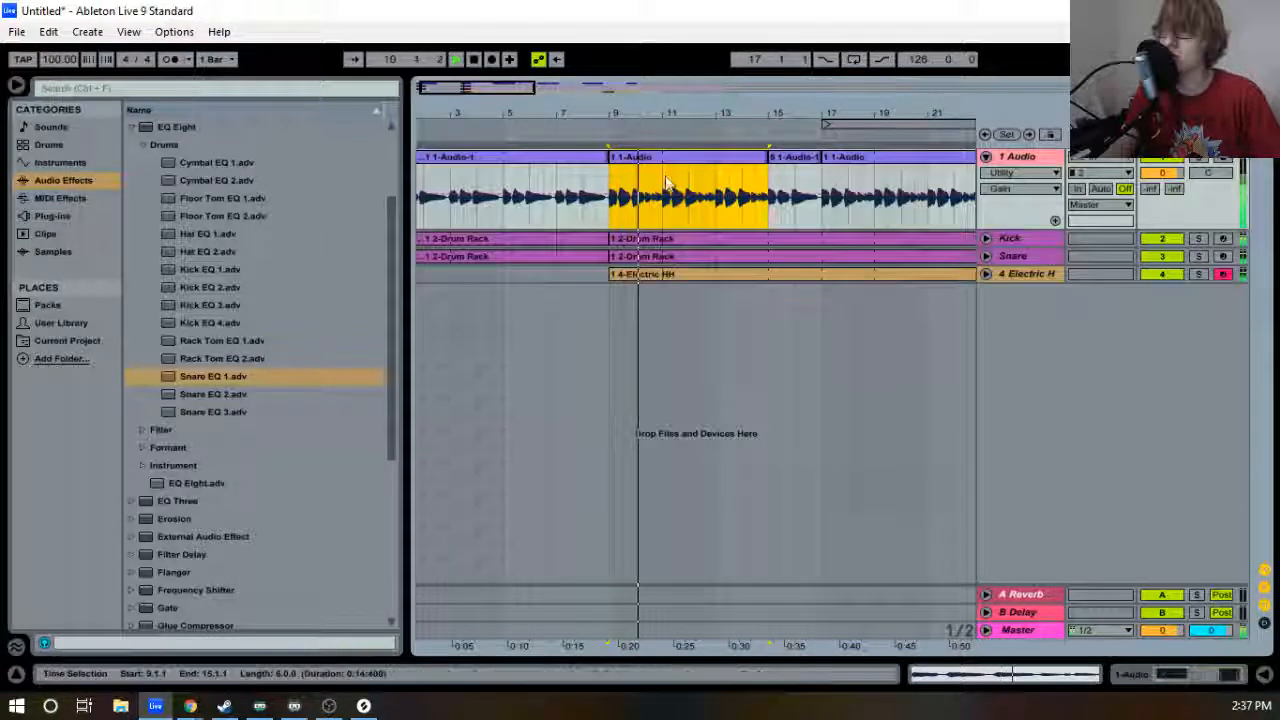
drag(662, 195, 678, 162)
drag(711, 120, 708, 155)
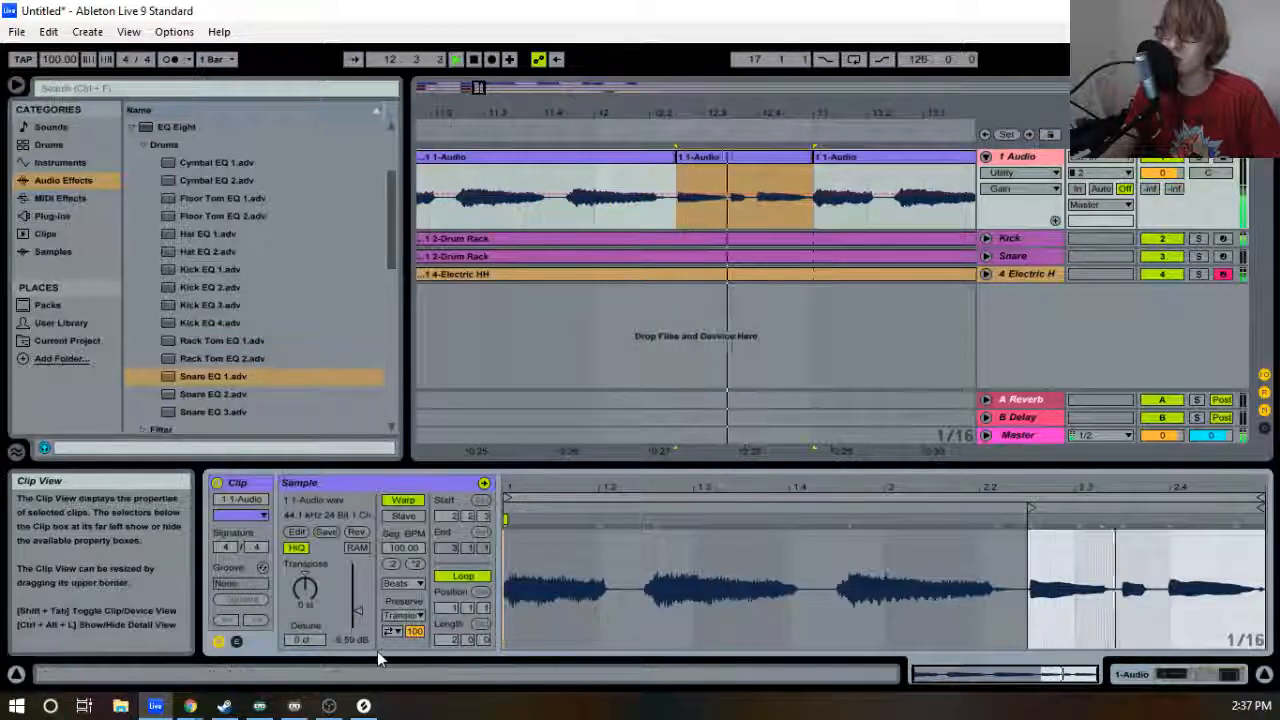
Change the warp mode of the separated audio clip at 12.2.3 to Complex Pro.
key(space)
click(416, 585)
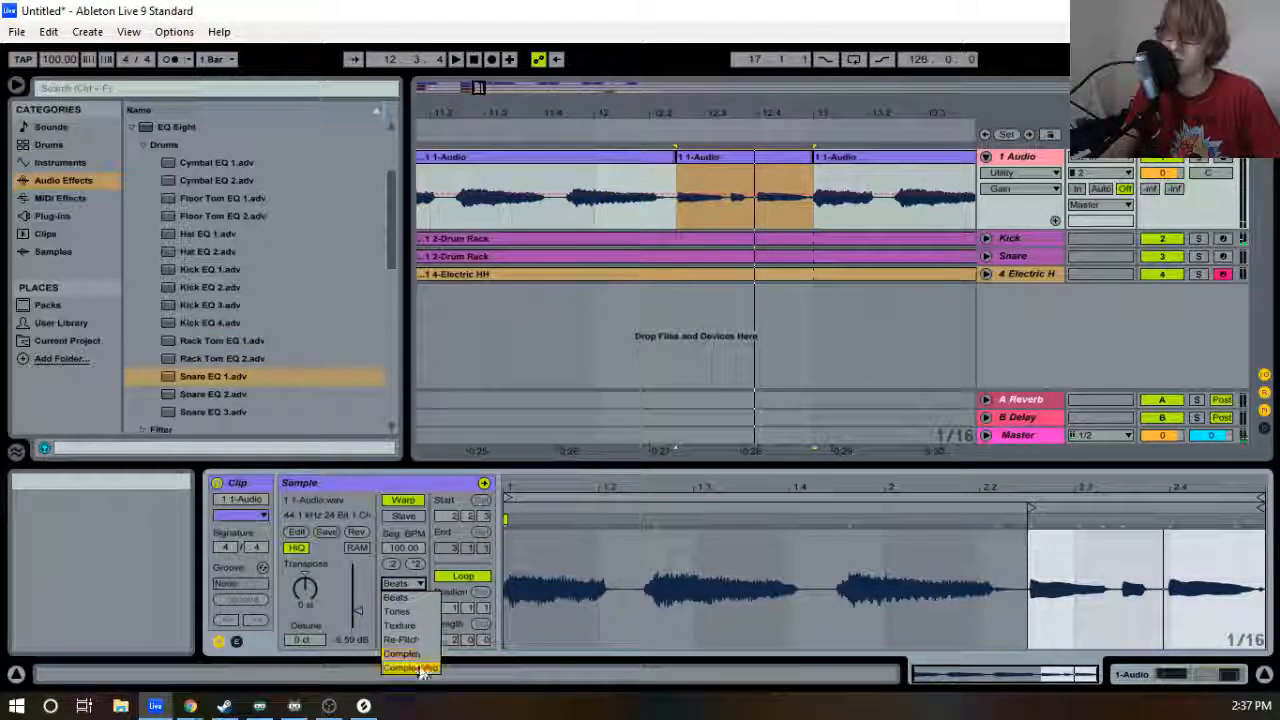
click(420, 668)
key(space)
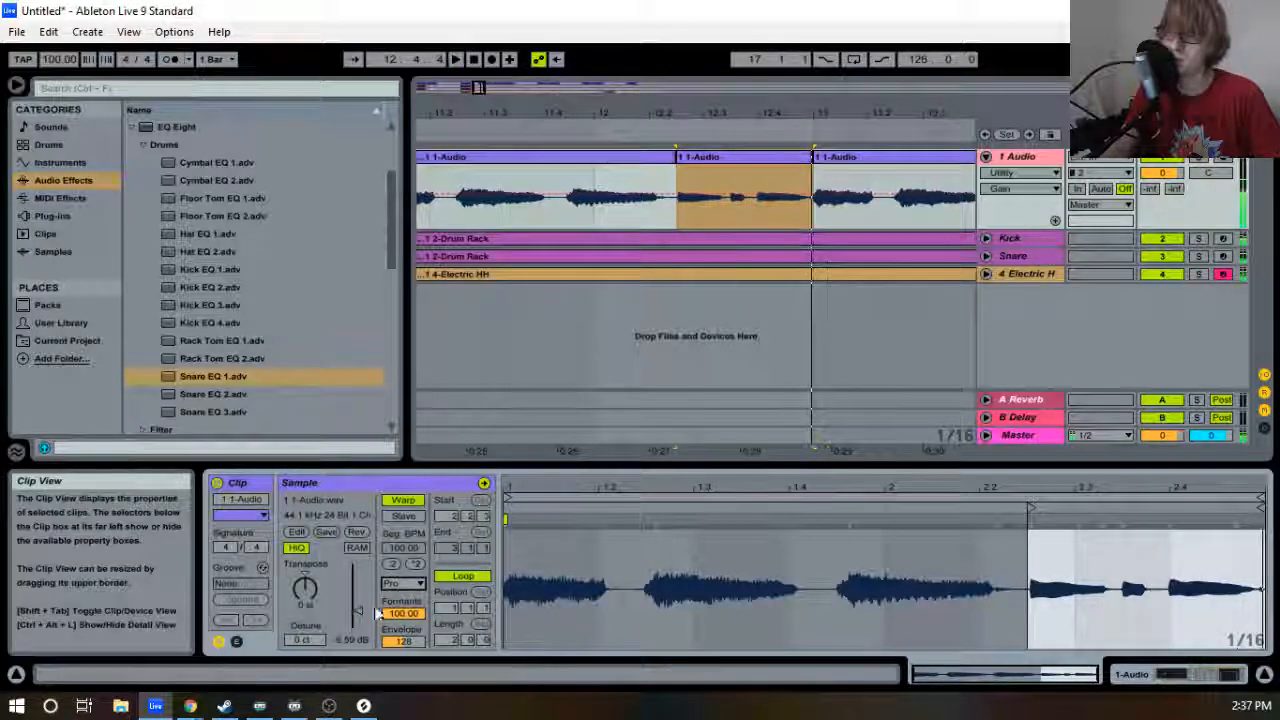
Transpose the separated audio clip by 2 semitones and play it back.
key(space)
drag(310, 591, 310, 581)
key(space)
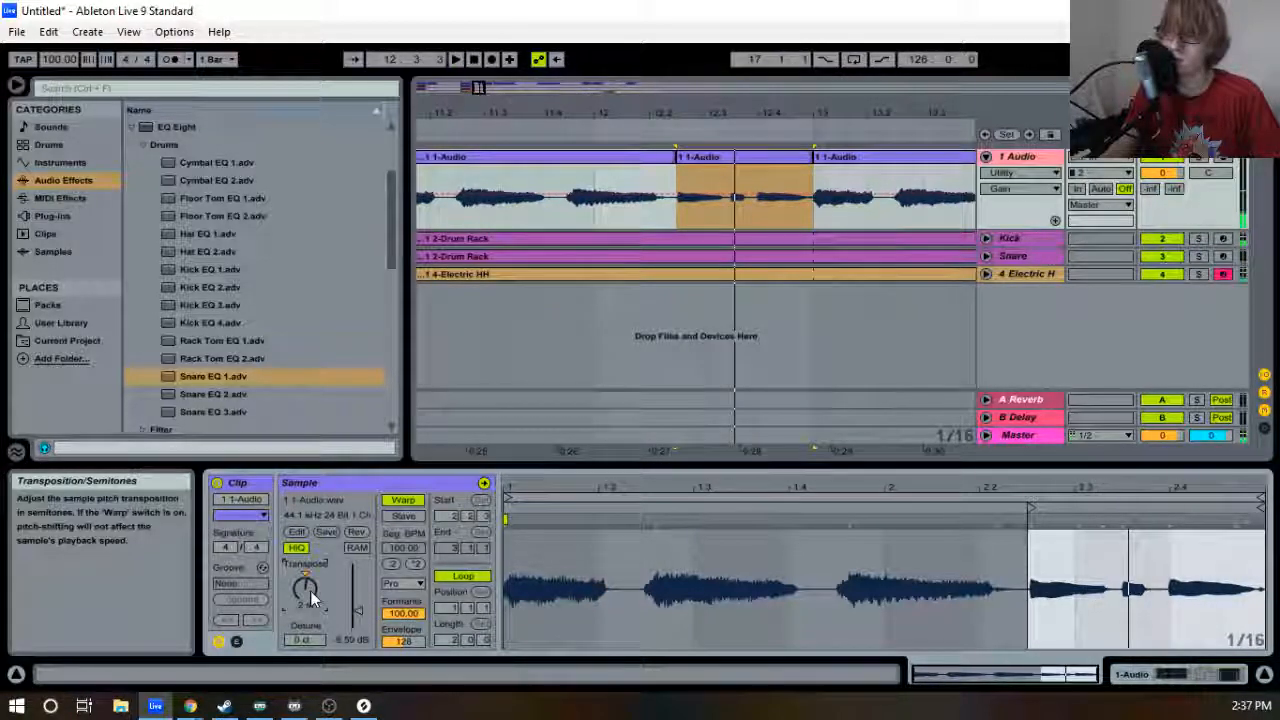
key(space)
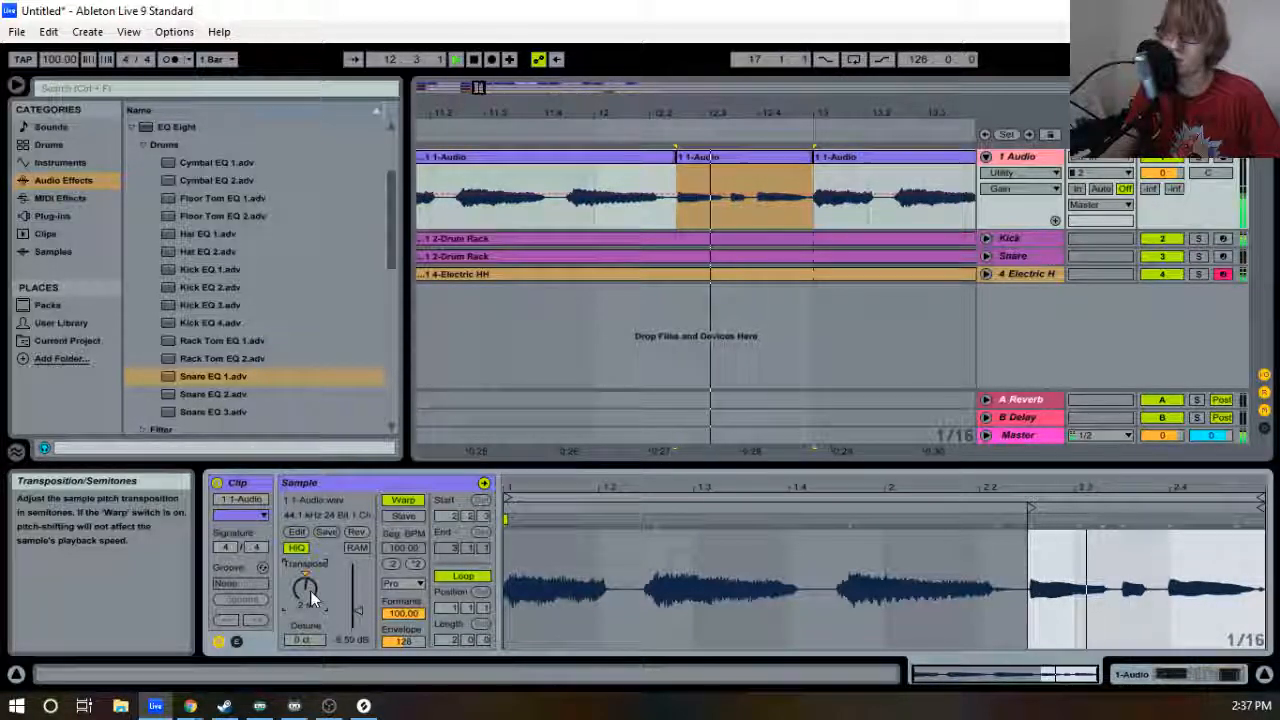
Replay the lead-in from bar 9 and set the transposition of the audio clip at 12.2.3 to -2 semitones.
click(624, 157)
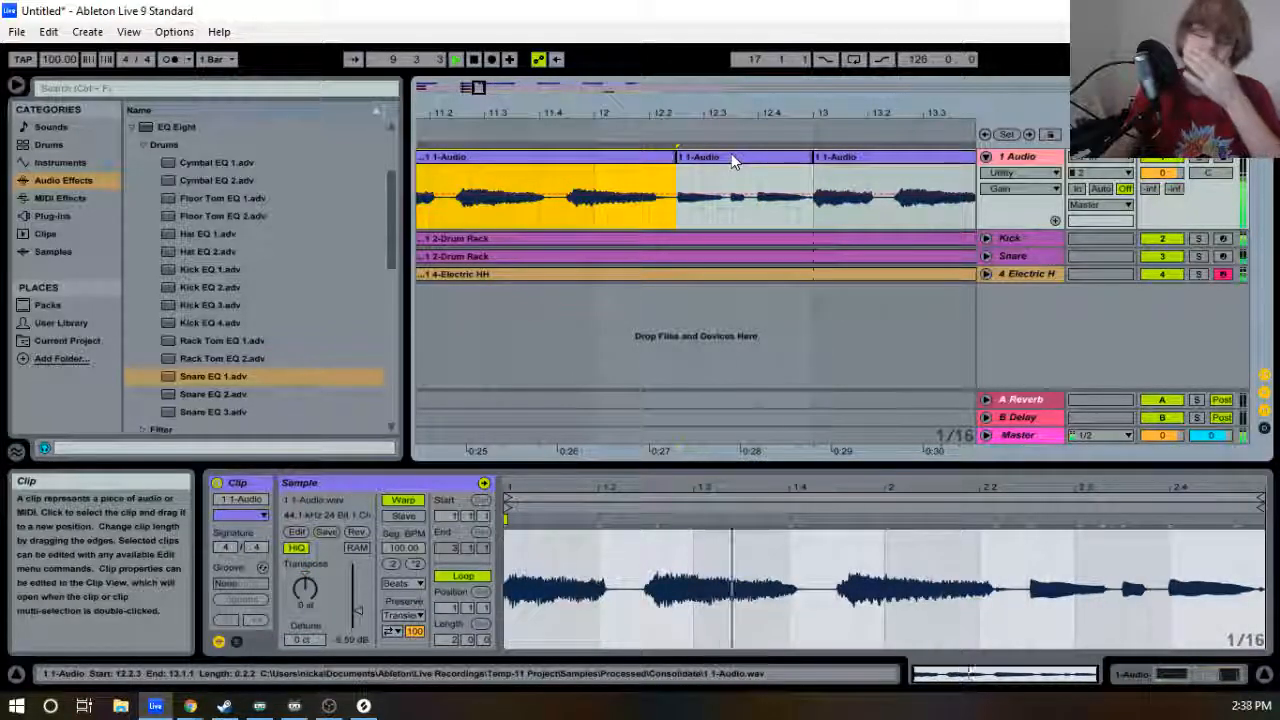
drag(709, 111, 681, 84)
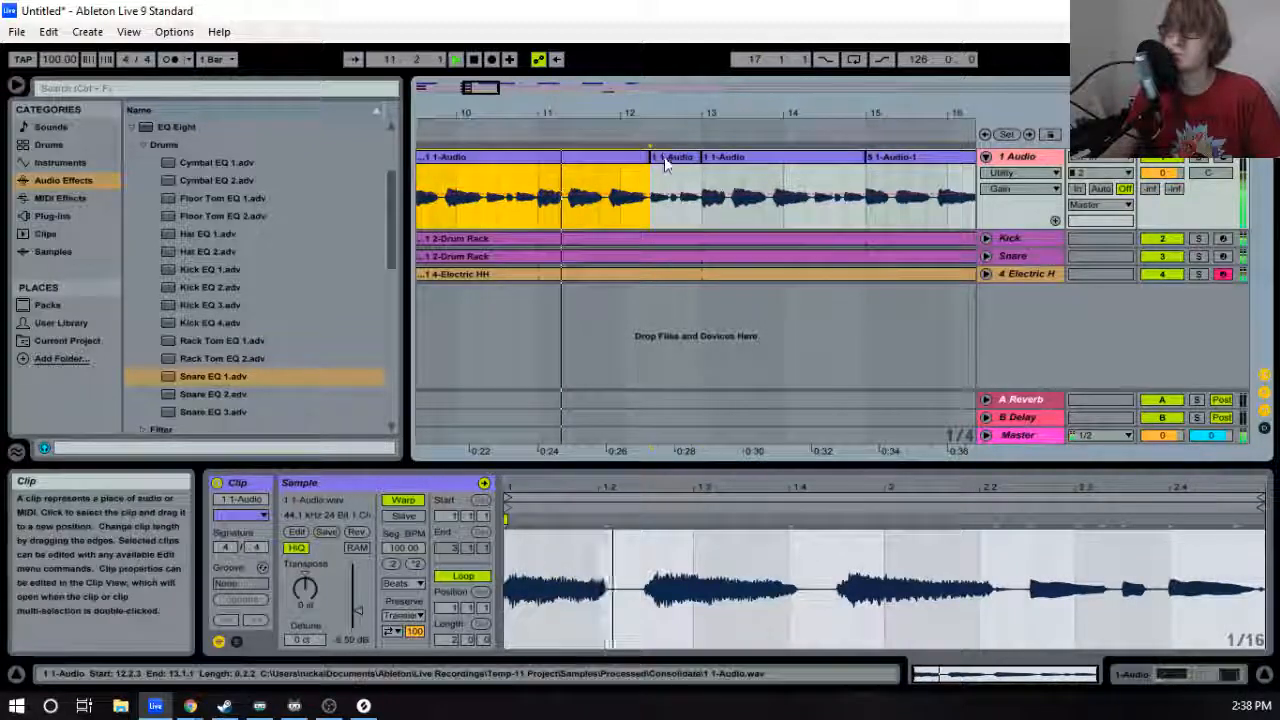
click(665, 163)
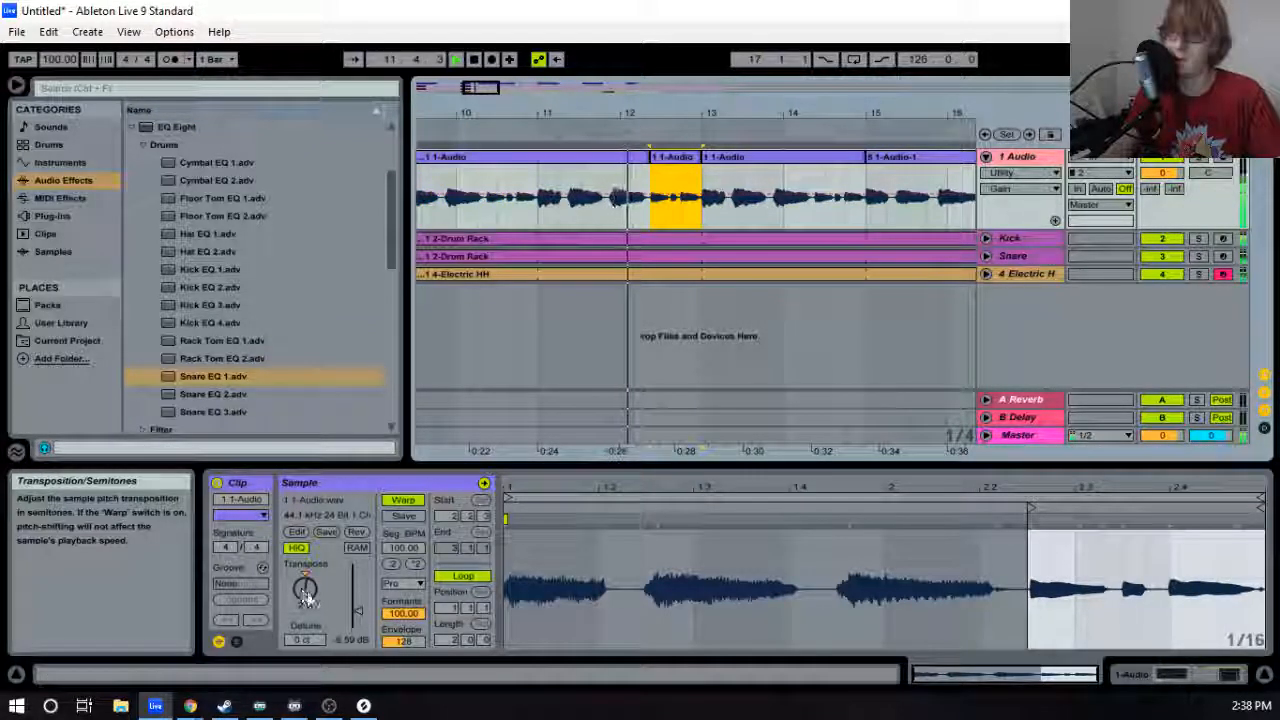
drag(304, 591, 304, 603)
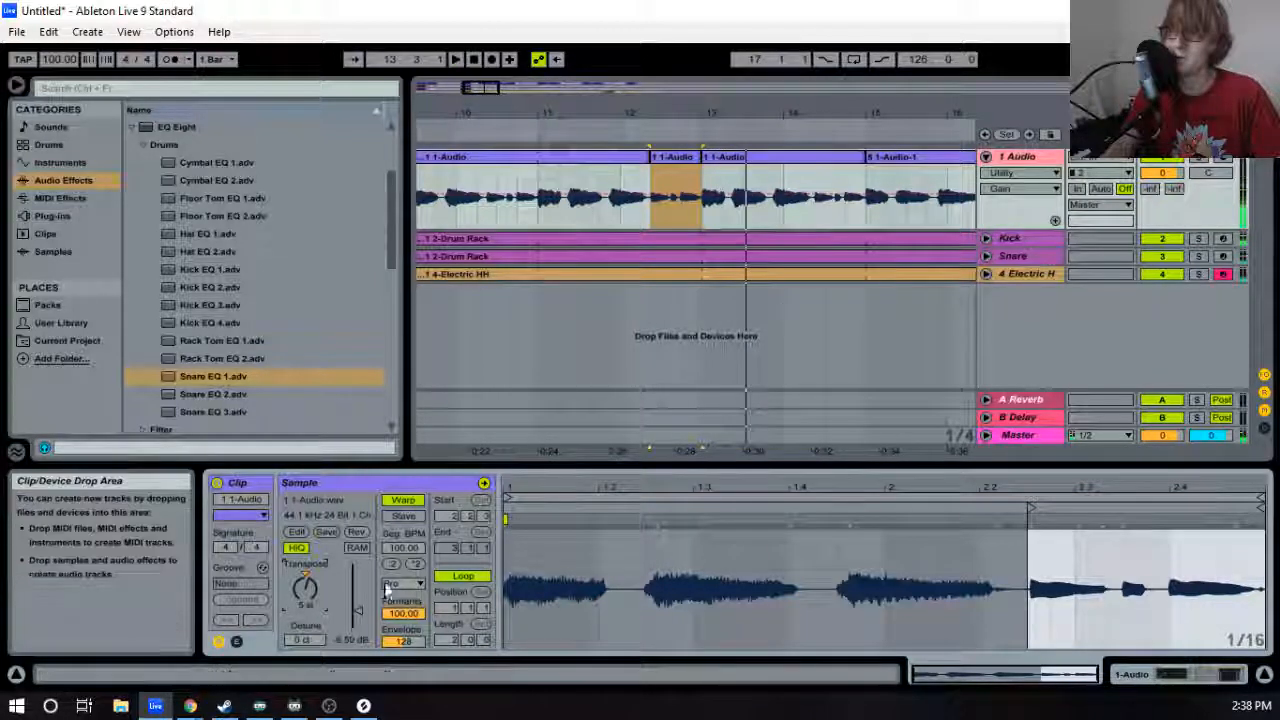
drag(304, 591, 312, 568)
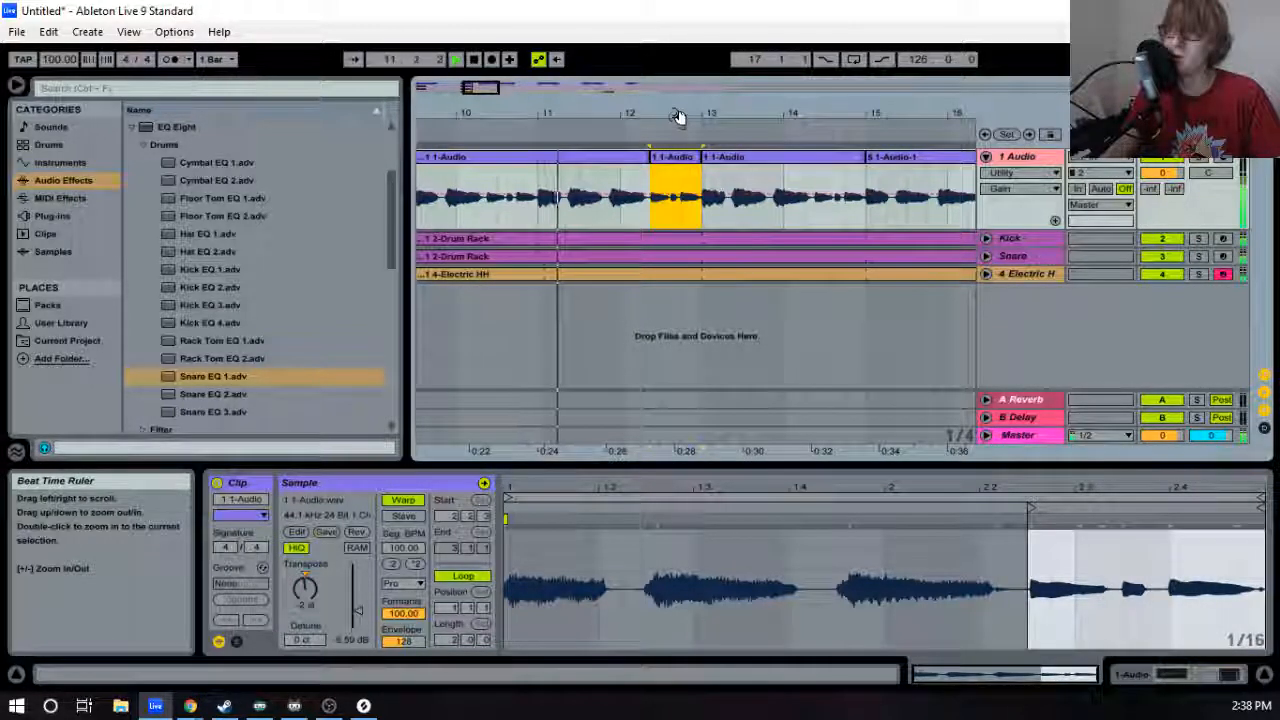
Split the section from 12.4.1 to 13.1.1 into separate clips on the 1 Audio and Kick tracks.
drag(705, 114, 705, 155)
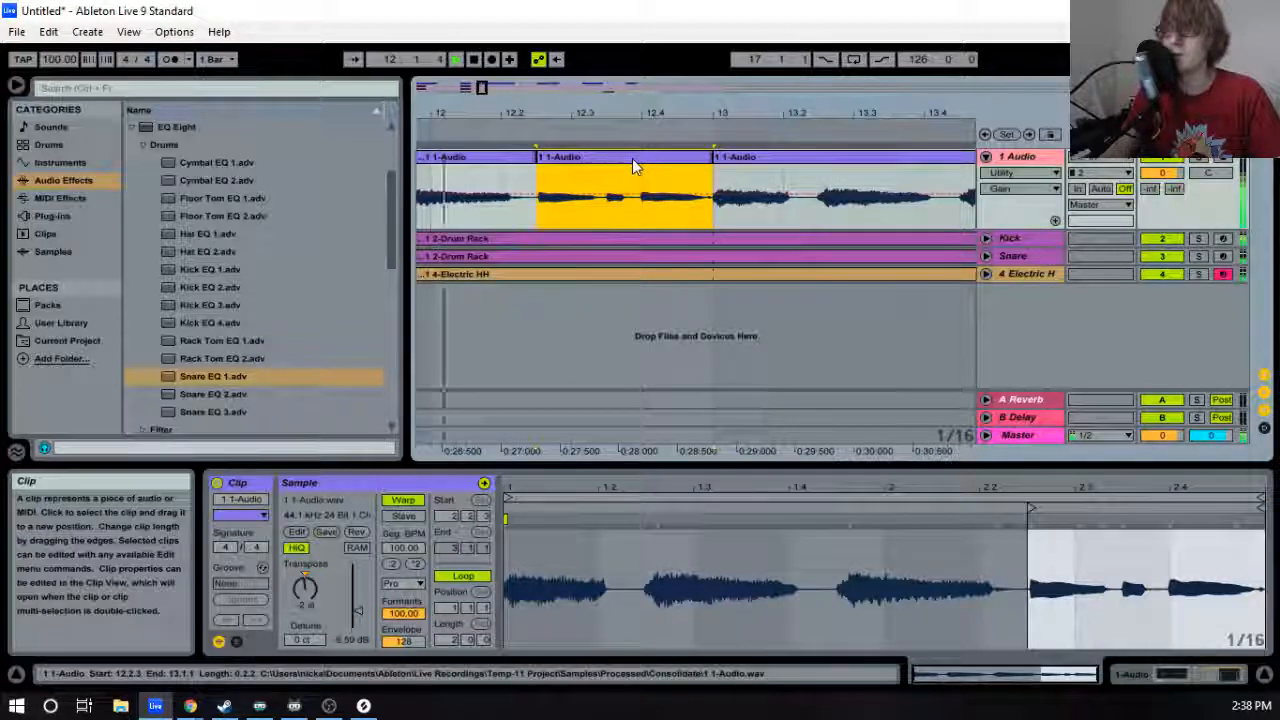
key(space)
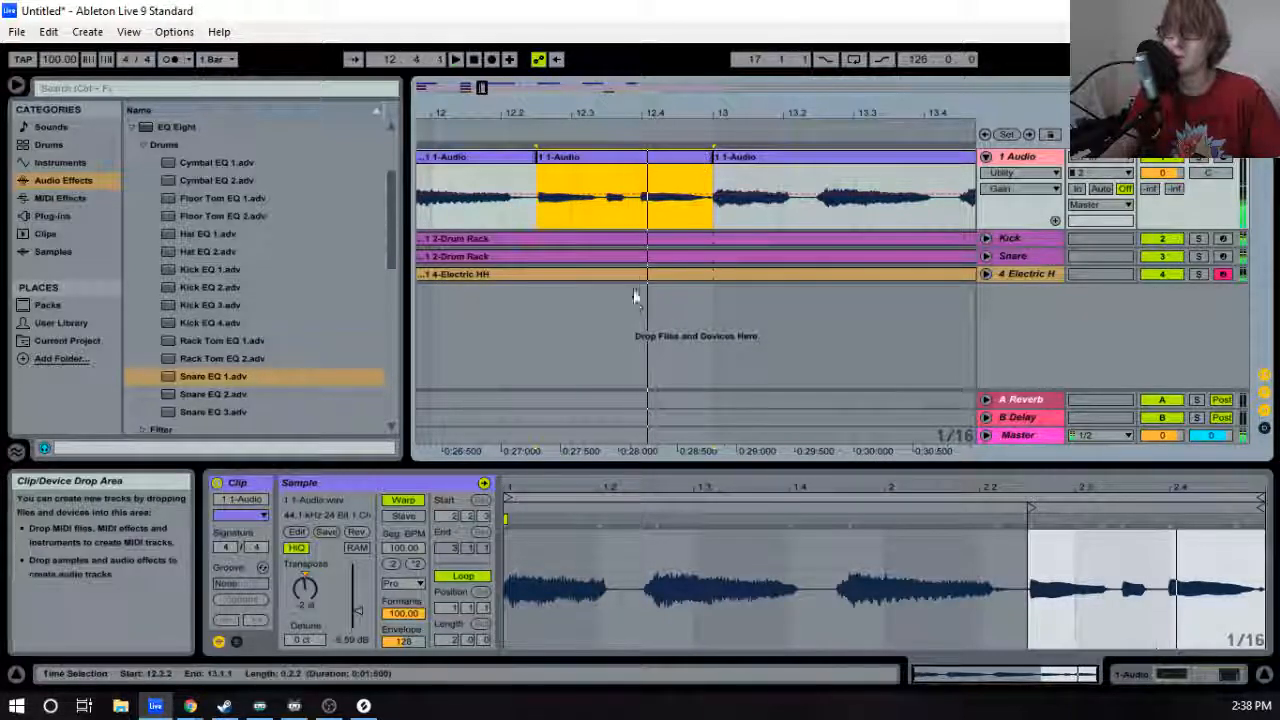
drag(645, 237, 714, 227)
key(ctrl+e)
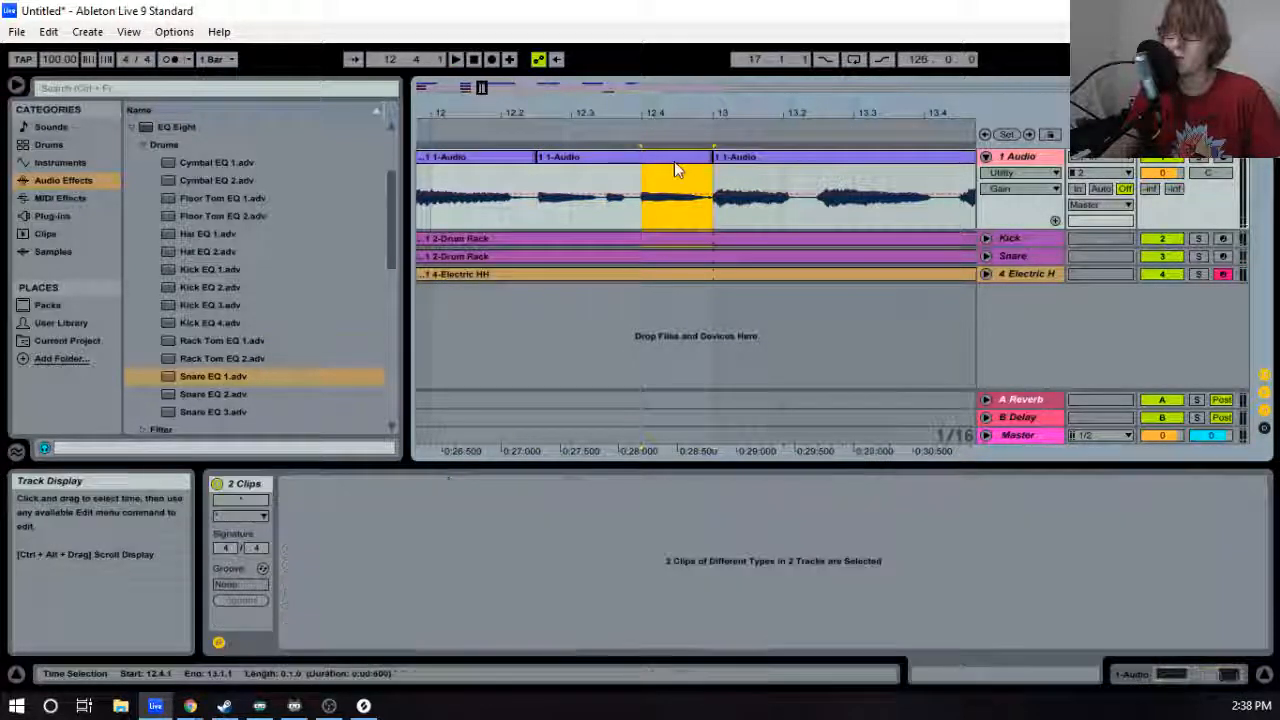
key(space)
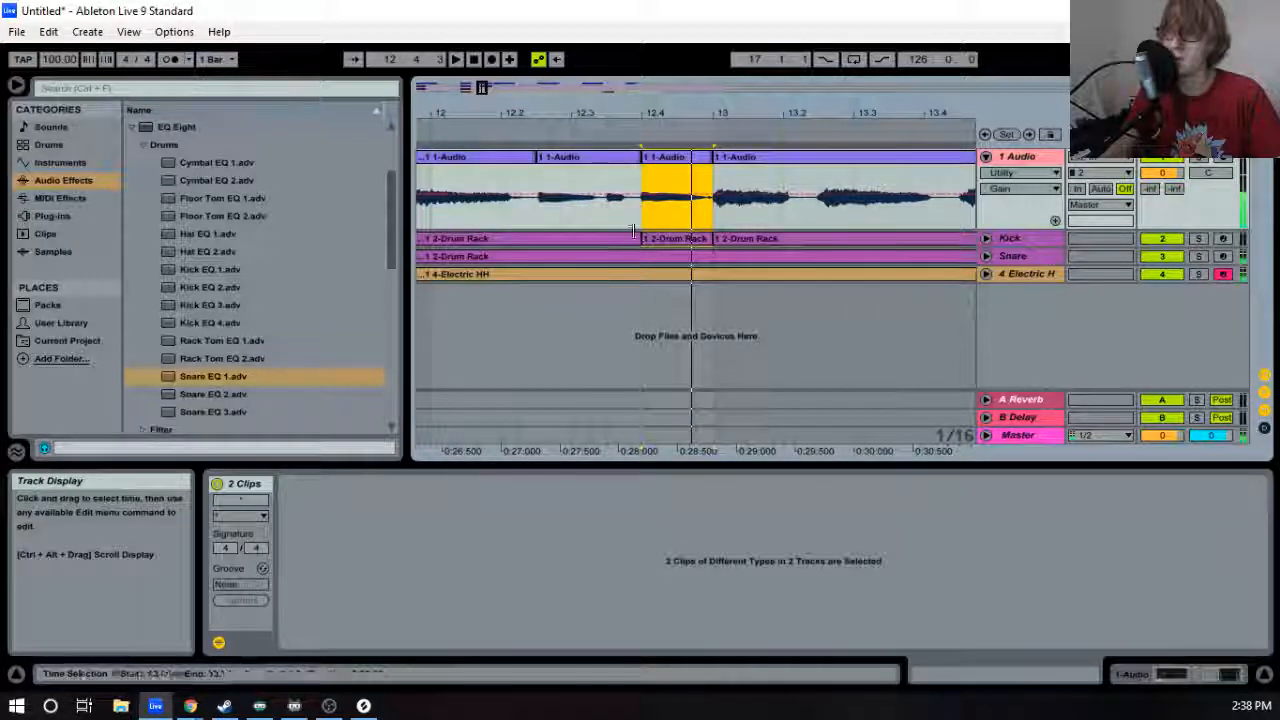
Try deleting the split Kick segment at 12.4.1 and restore the Kick track to one continuous clip there.
click(650, 240)
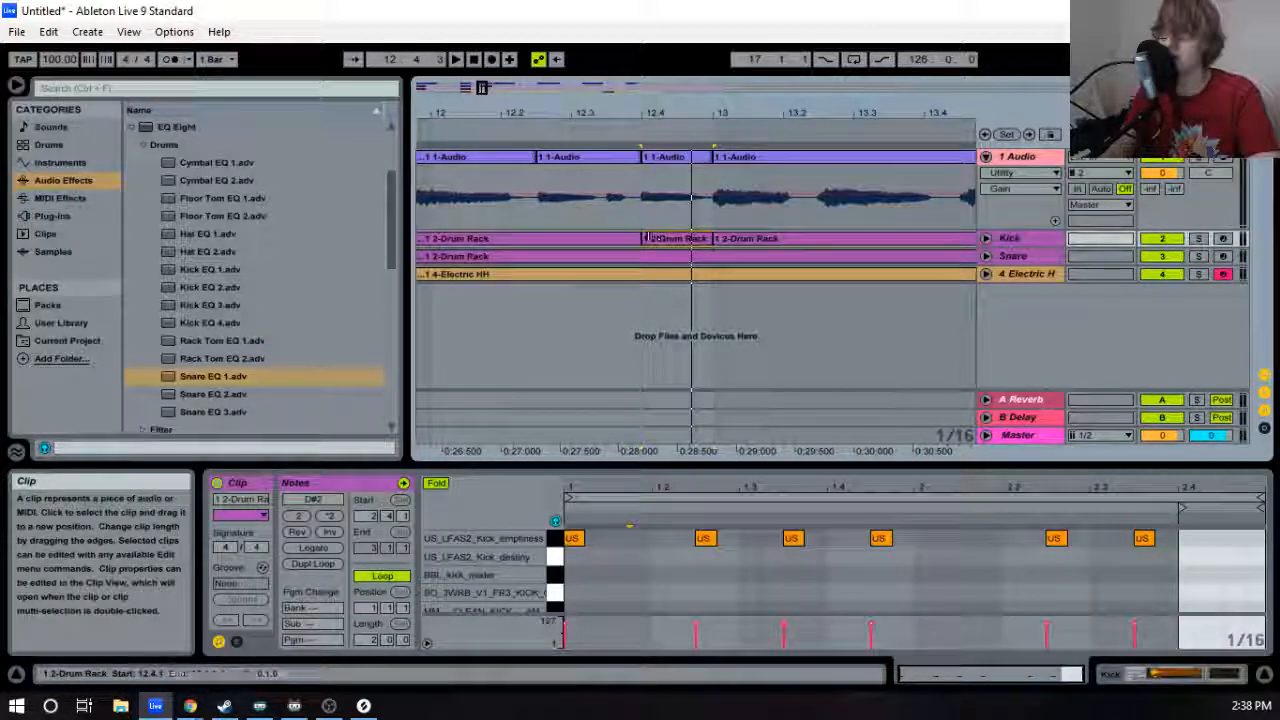
key(Delete)
key(ctrl+z)
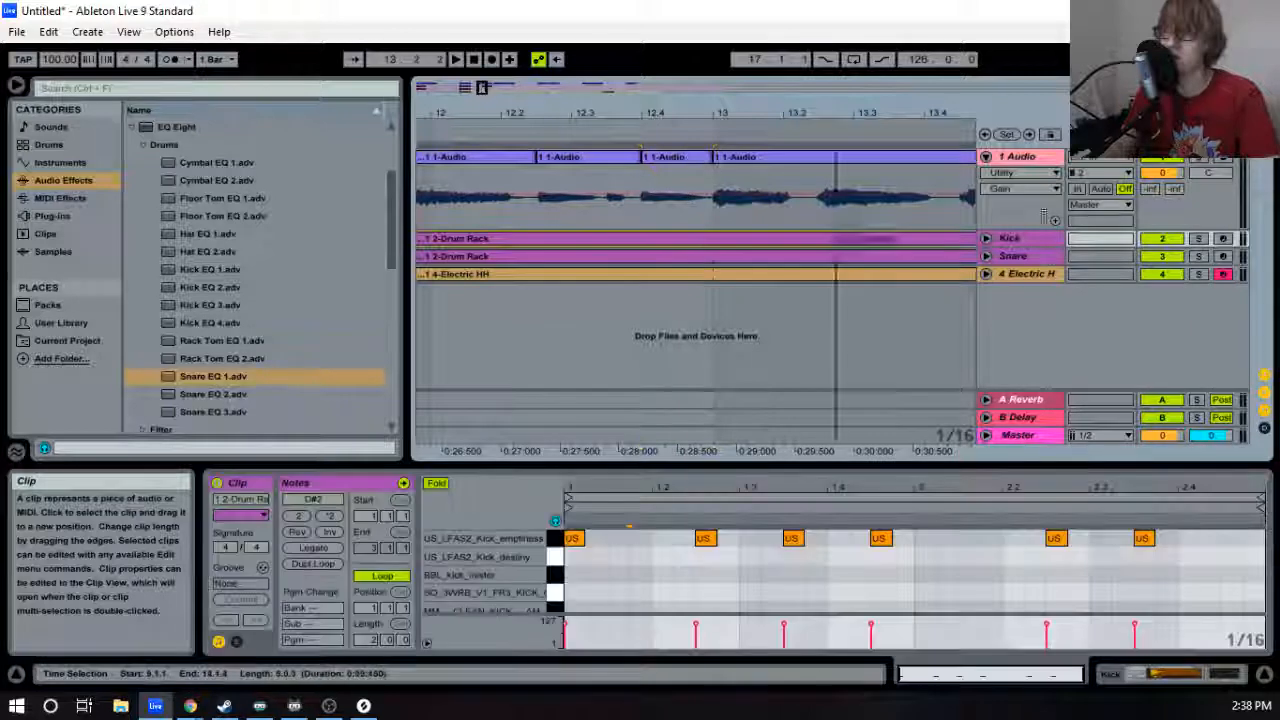
Set the transposition of the 1 Audio clip from 12.4.1 to 13.1.1 to -3 semitones and play it back.
drag(700, 118, 960, 238)
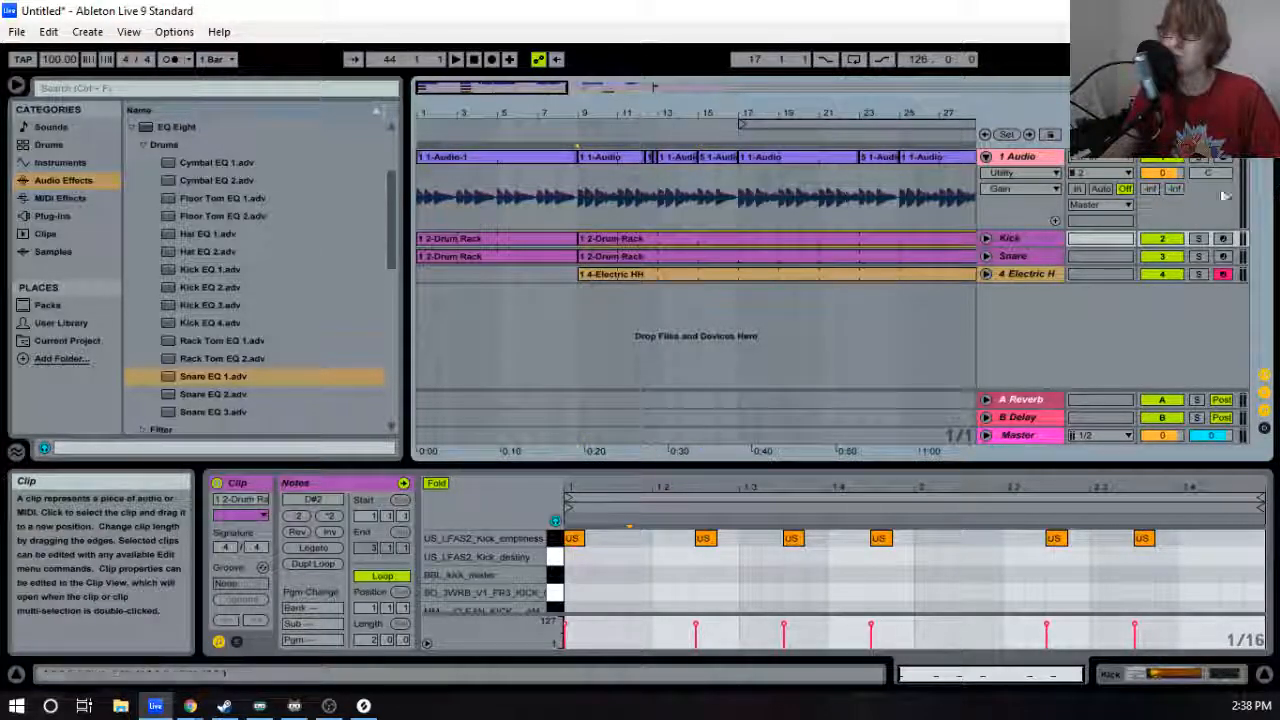
click(572, 137)
drag(648, 112, 603, 109)
click(534, 134)
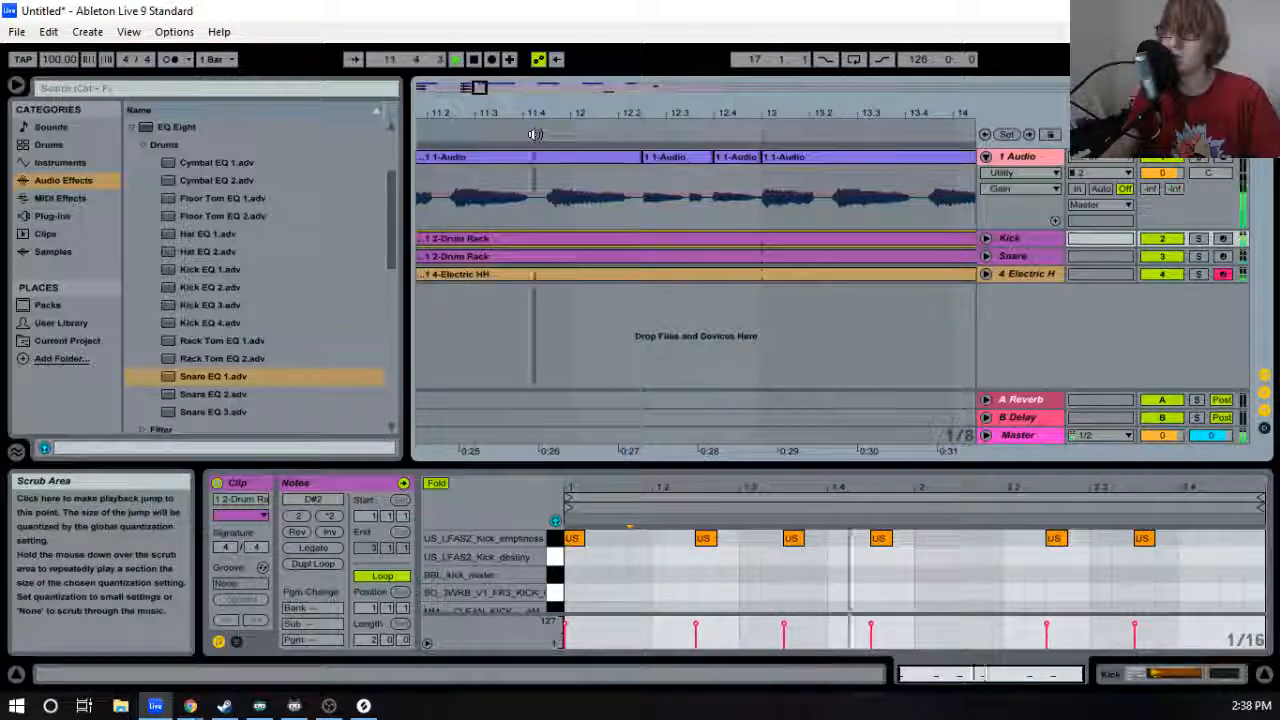
click(750, 161)
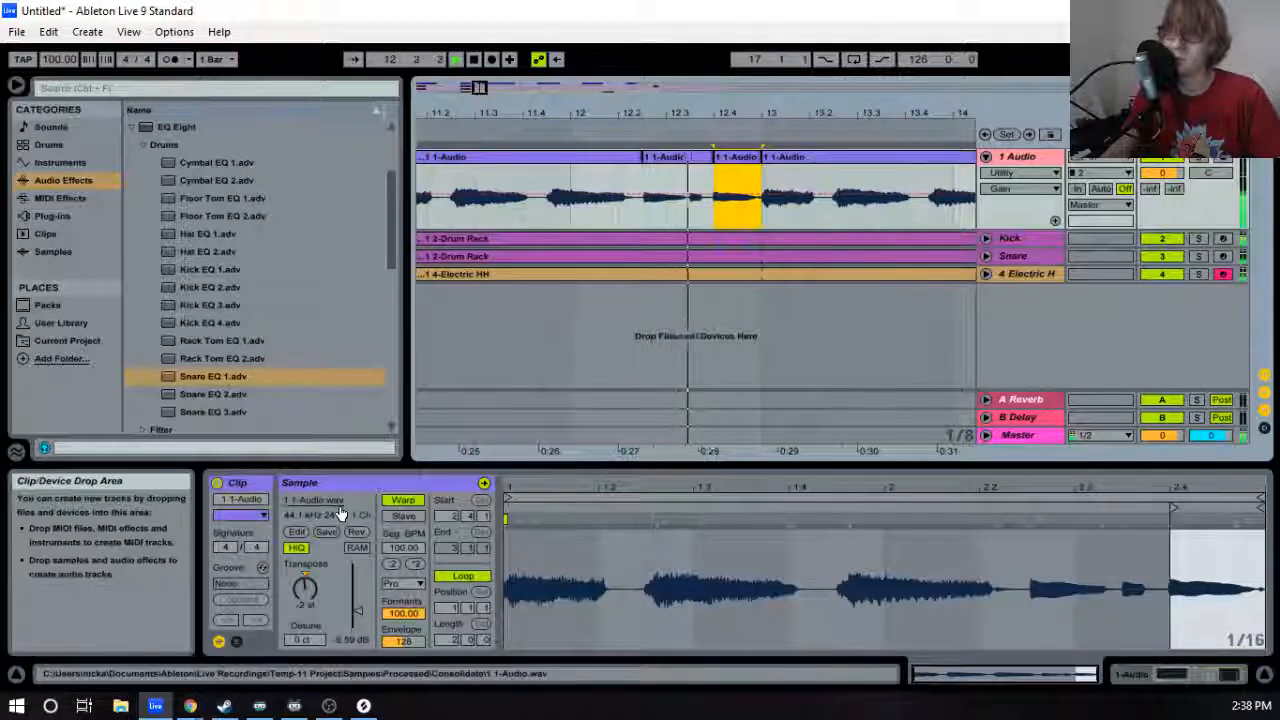
drag(306, 587, 307, 597)
key(space)
key(space)
key(space)
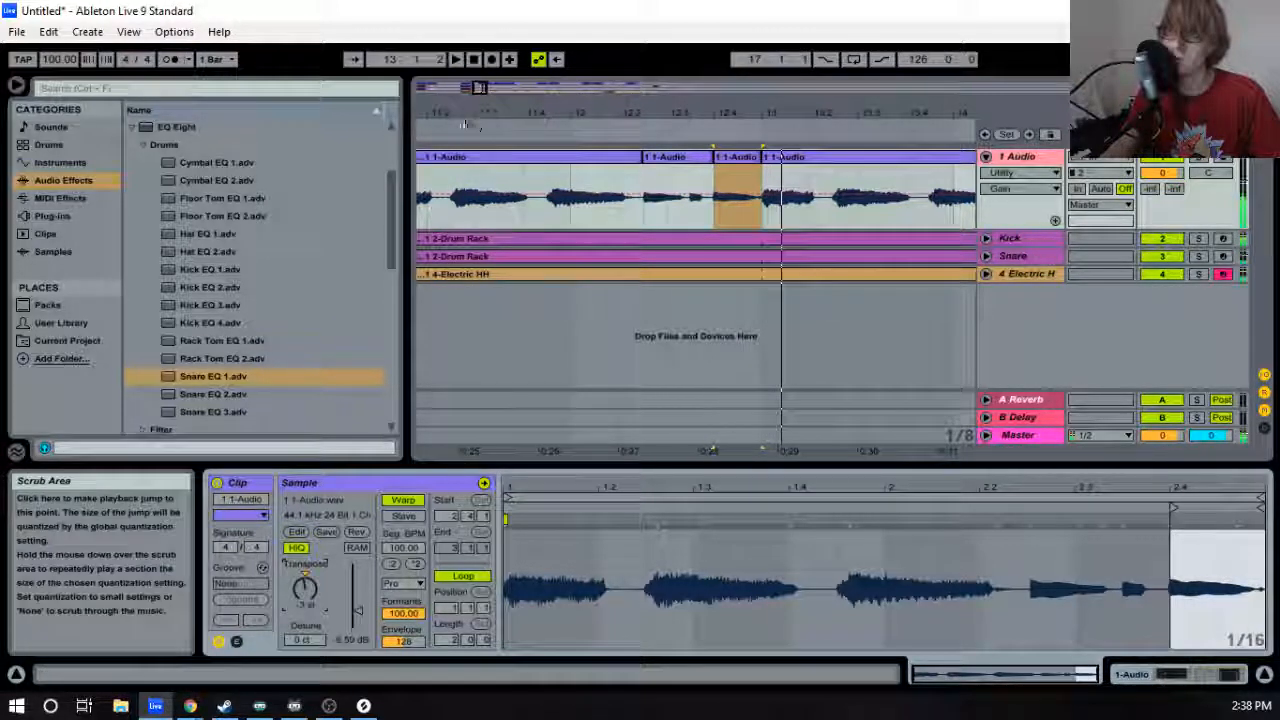
Play the arrangement from about bar 9 to check the transposed audio clips in bar 12.
click(604, 134)
drag(612, 113, 612, 84)
key(space)
click(532, 135)
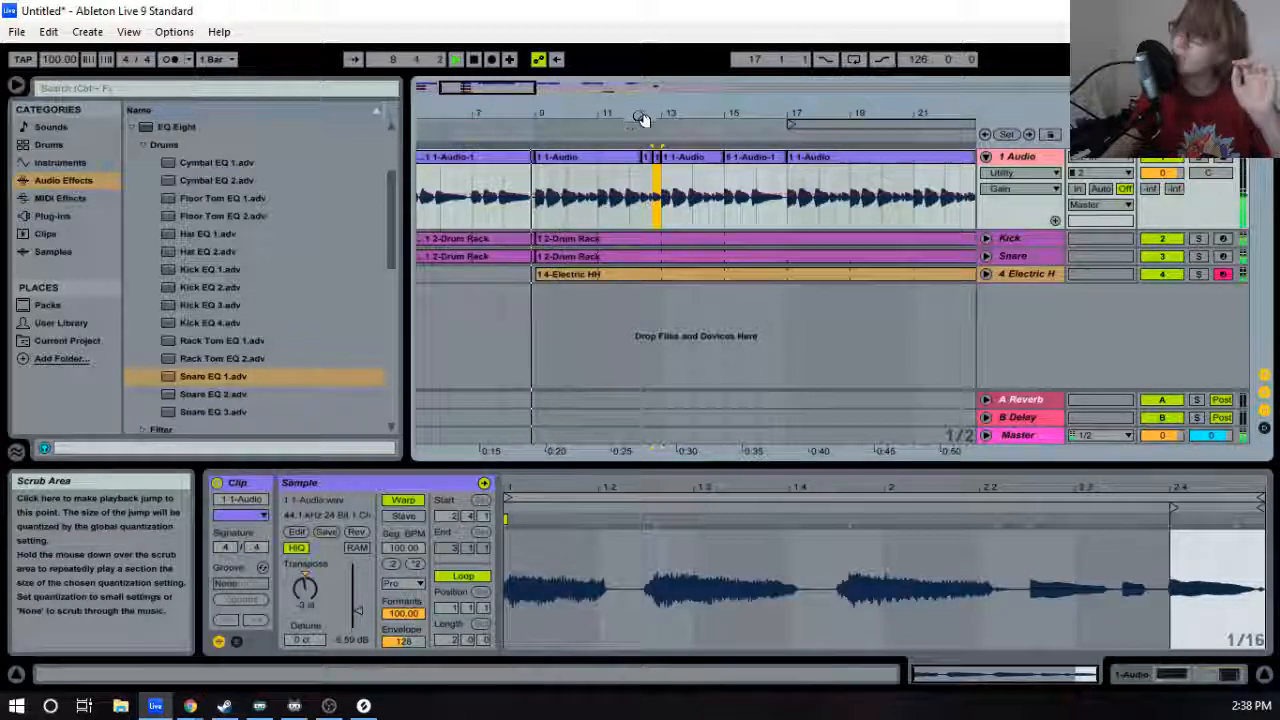
drag(638, 113, 429, 112)
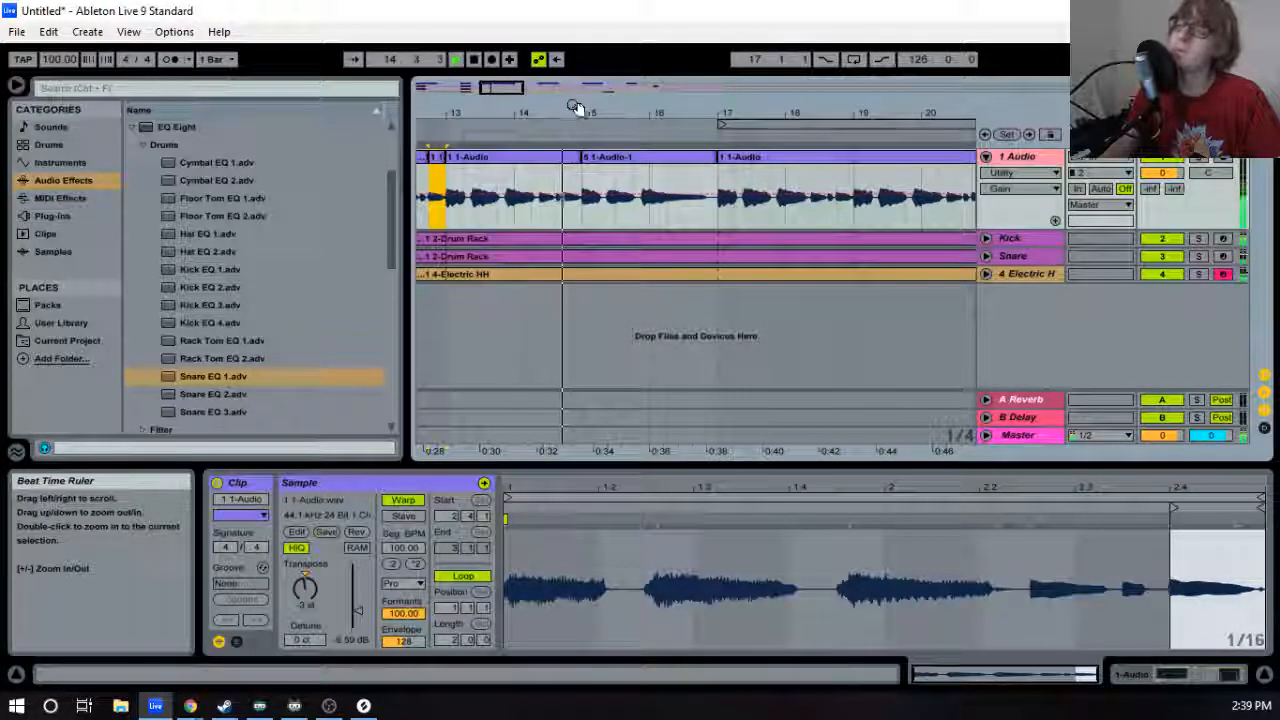
Replay the sample around bar 14 and check the 1 Audio section from 14.4.1 to 15.1.1.
mouse_move(591, 109)
mouse_down()
mouse_move(584, 129)
mouse_move(601, 125)
mouse_up()
click(522, 131)
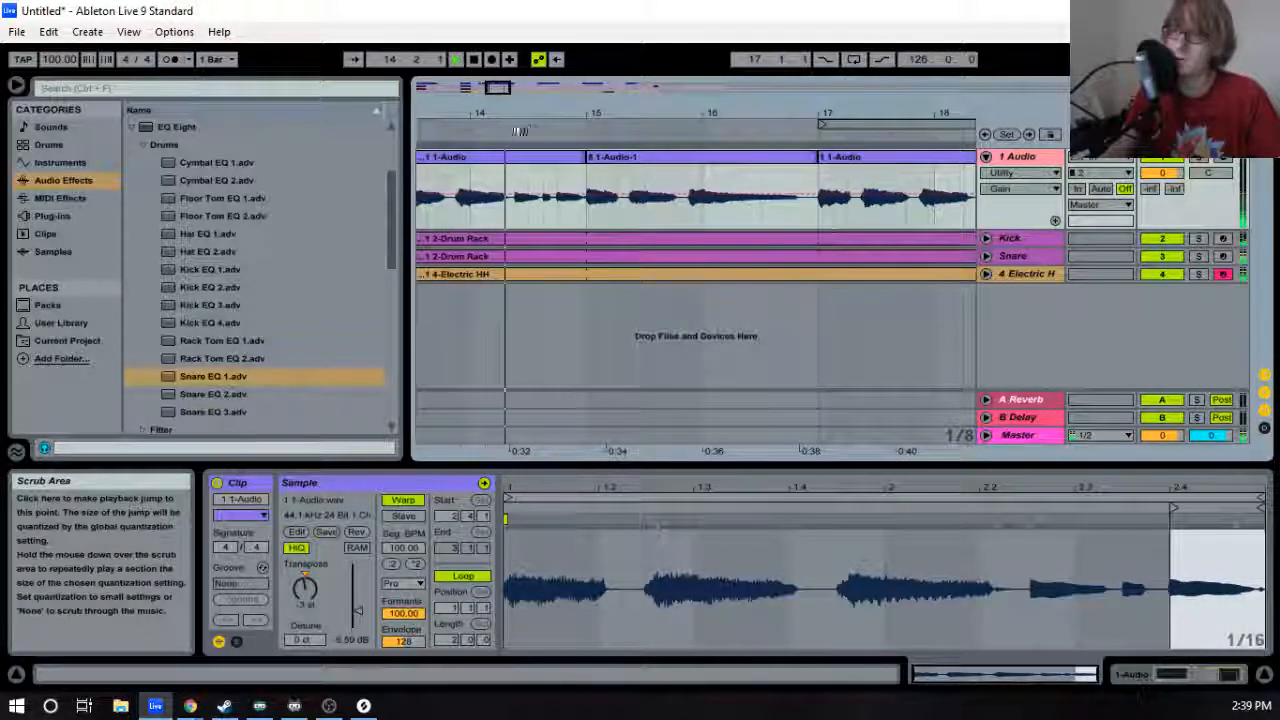
key(space)
drag(558, 222, 588, 216)
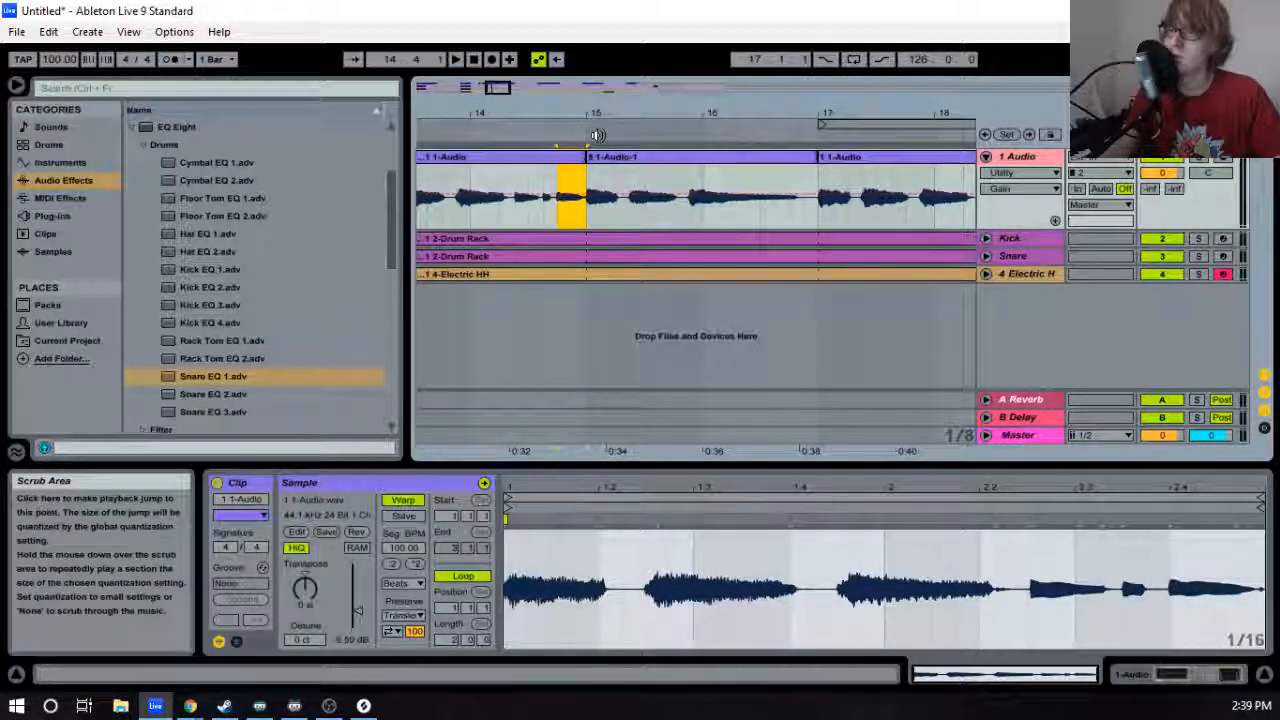
key(space)
click(757, 228)
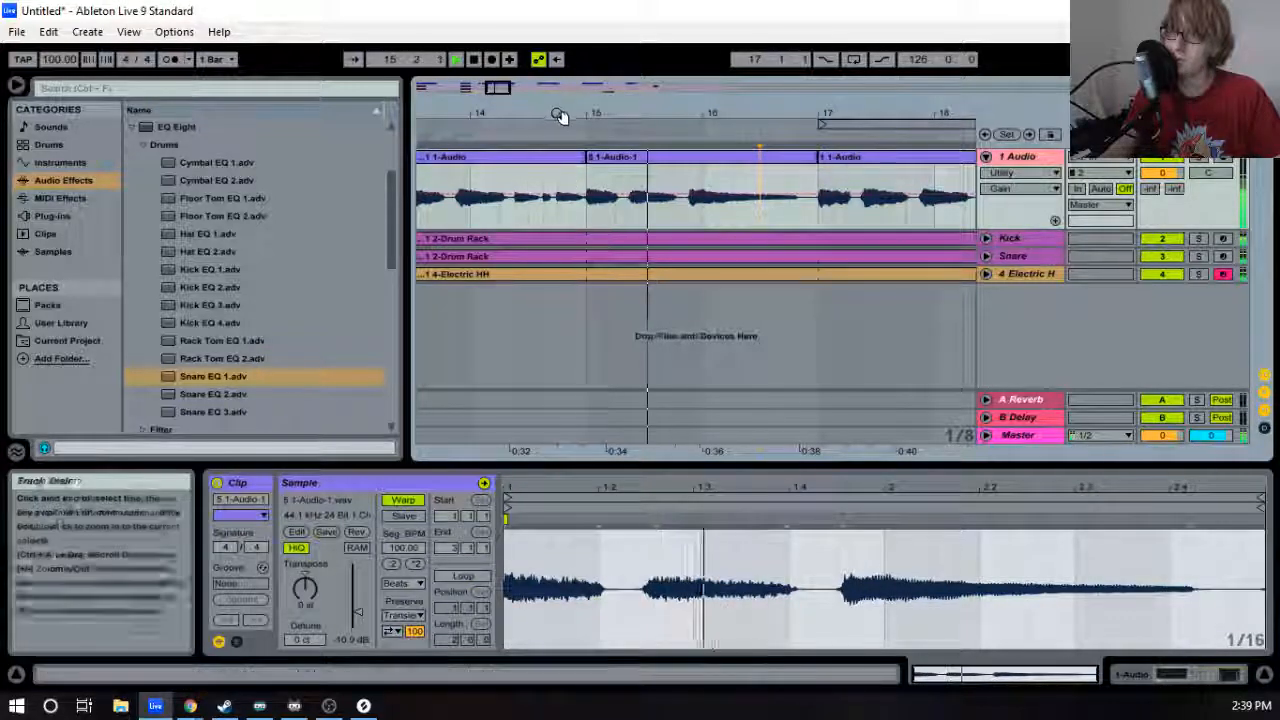
Copy the transposed 1 Audio clip at 12.4.1 and listen to bars 15 and 16.
drag(563, 116, 640, 82)
click(509, 163)
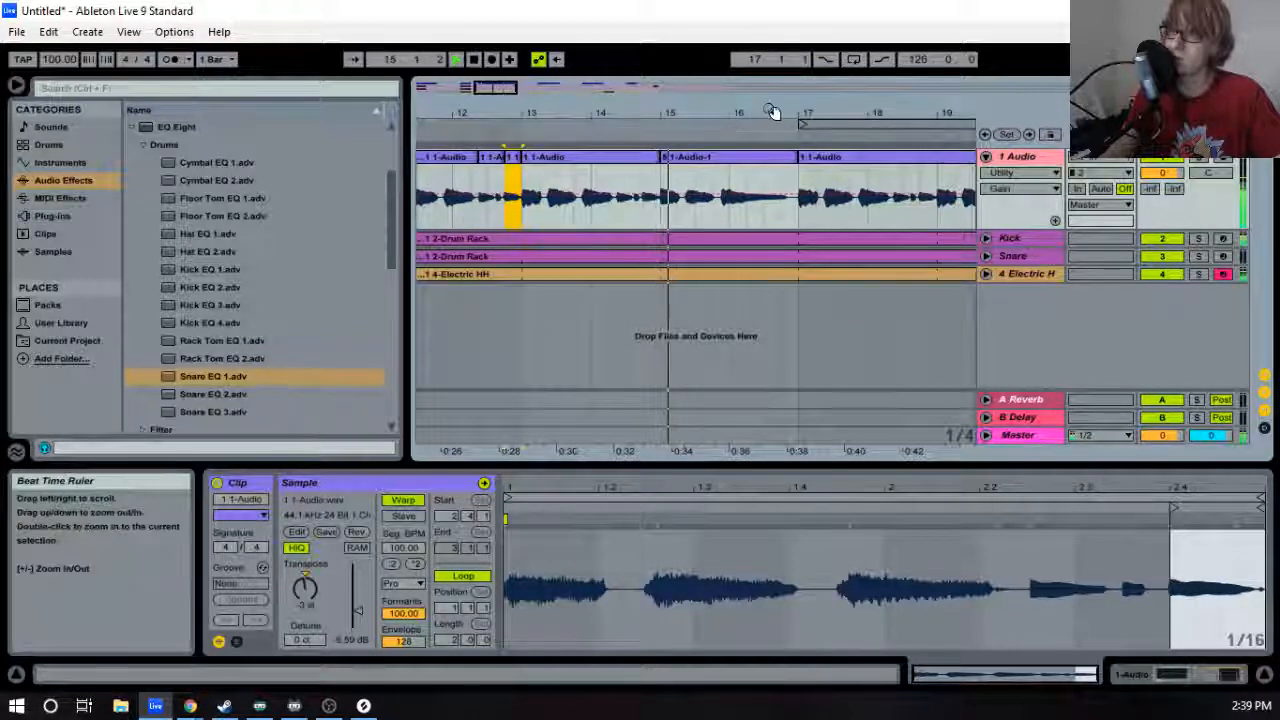
drag(774, 114, 700, 155)
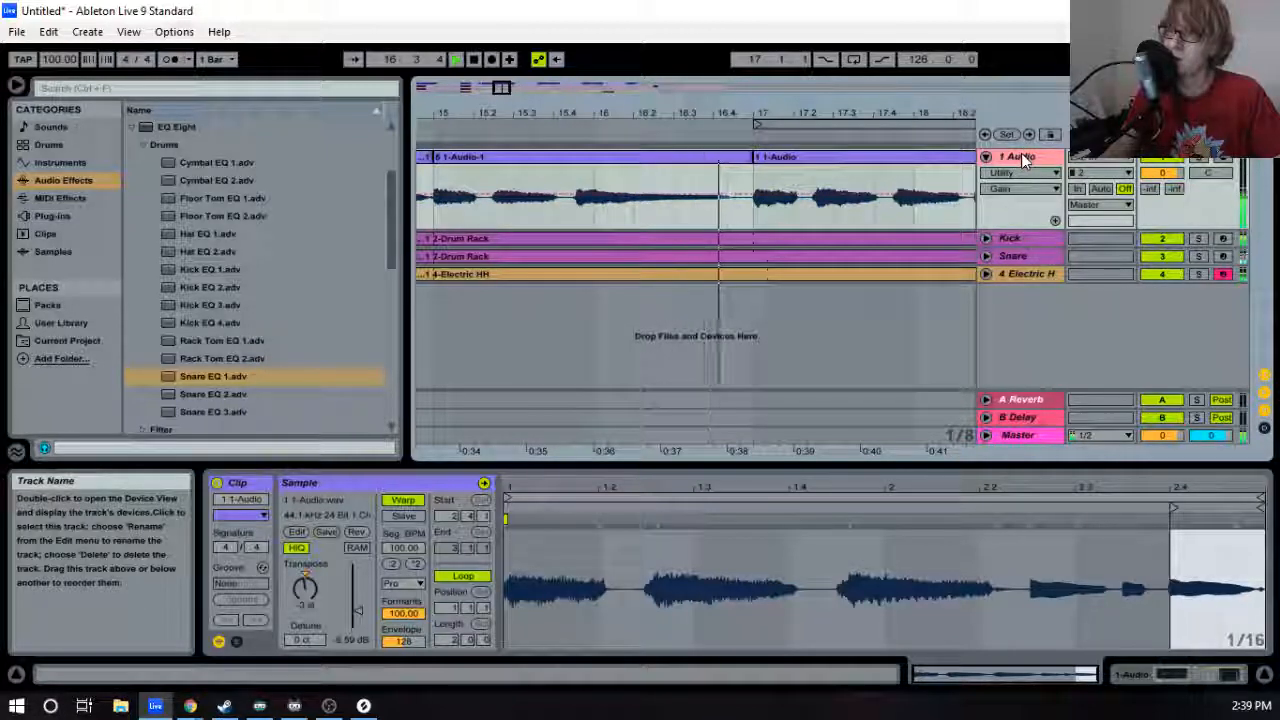
click(546, 130)
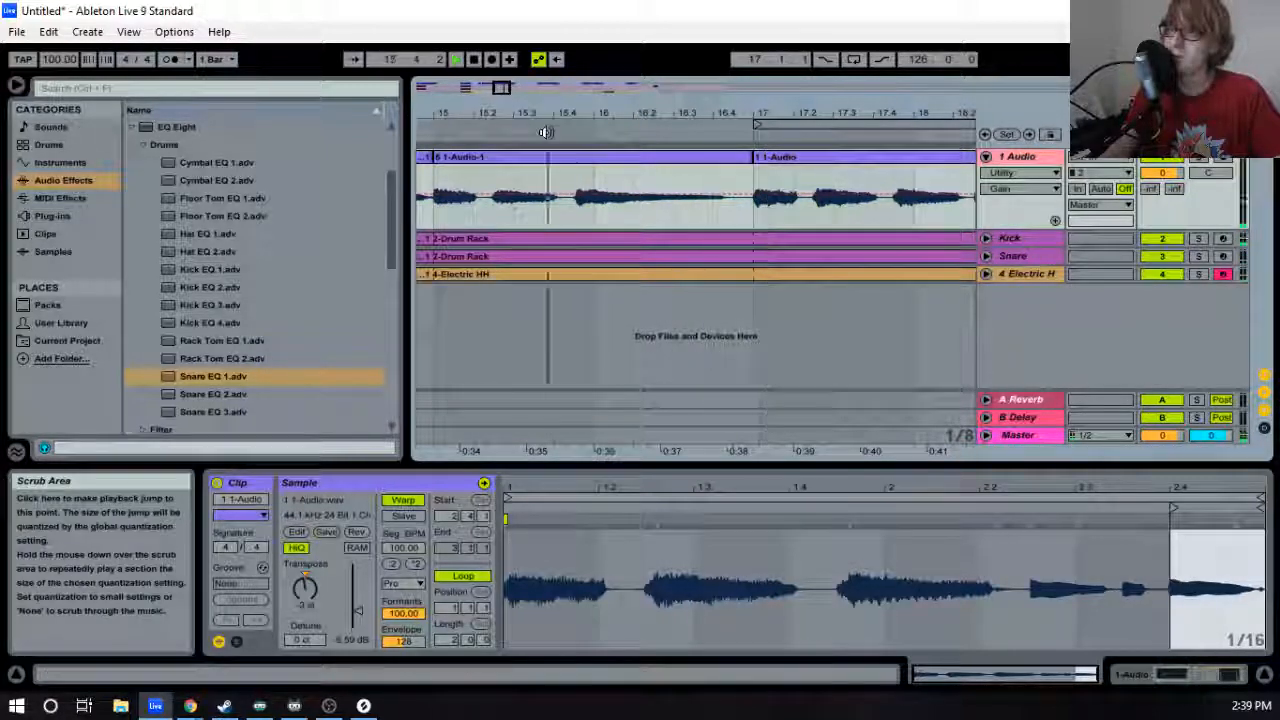
key(space)
Paste the copied audio clip at 16.3.1 and 16.4.1 on the 1 Audio track.
click(674, 223)
key(ctrl+v)
click(726, 219)
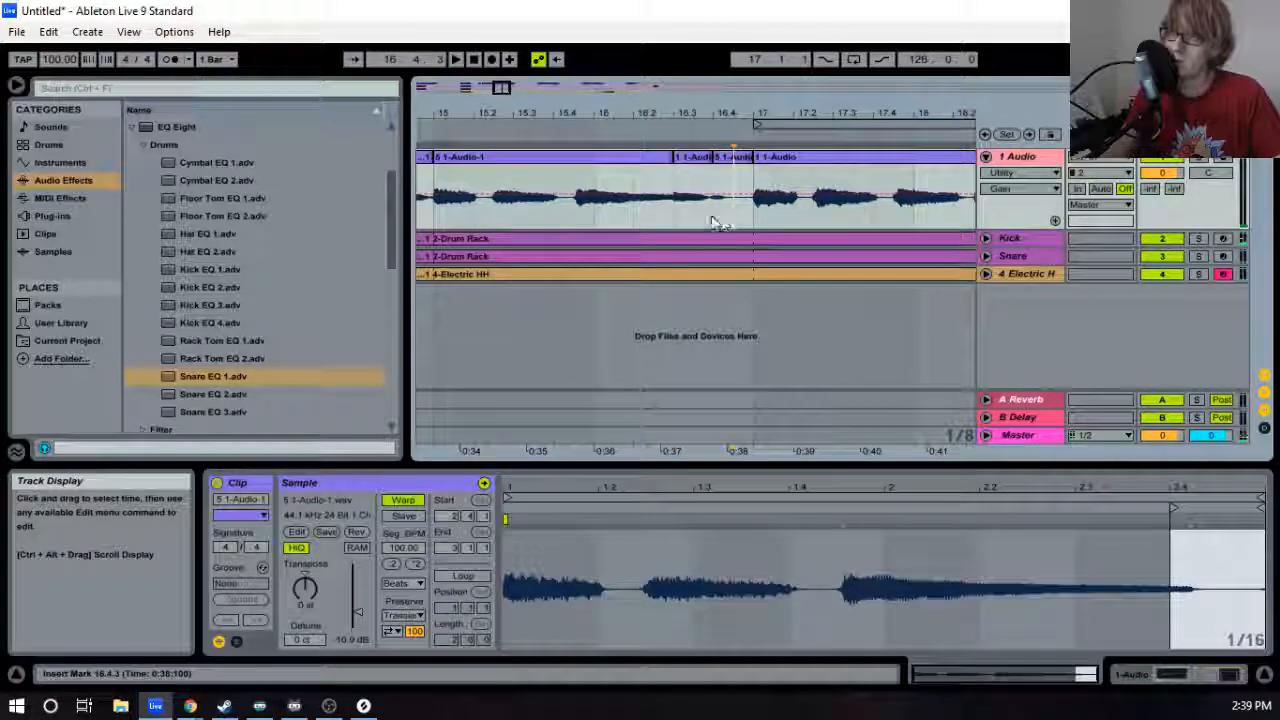
click(712, 215)
key(ctrl+v)
click(692, 158)
Set the transposition of the pasted clip at 16.3.1 to -5 semitones and play it back.
key(space)
key(space)
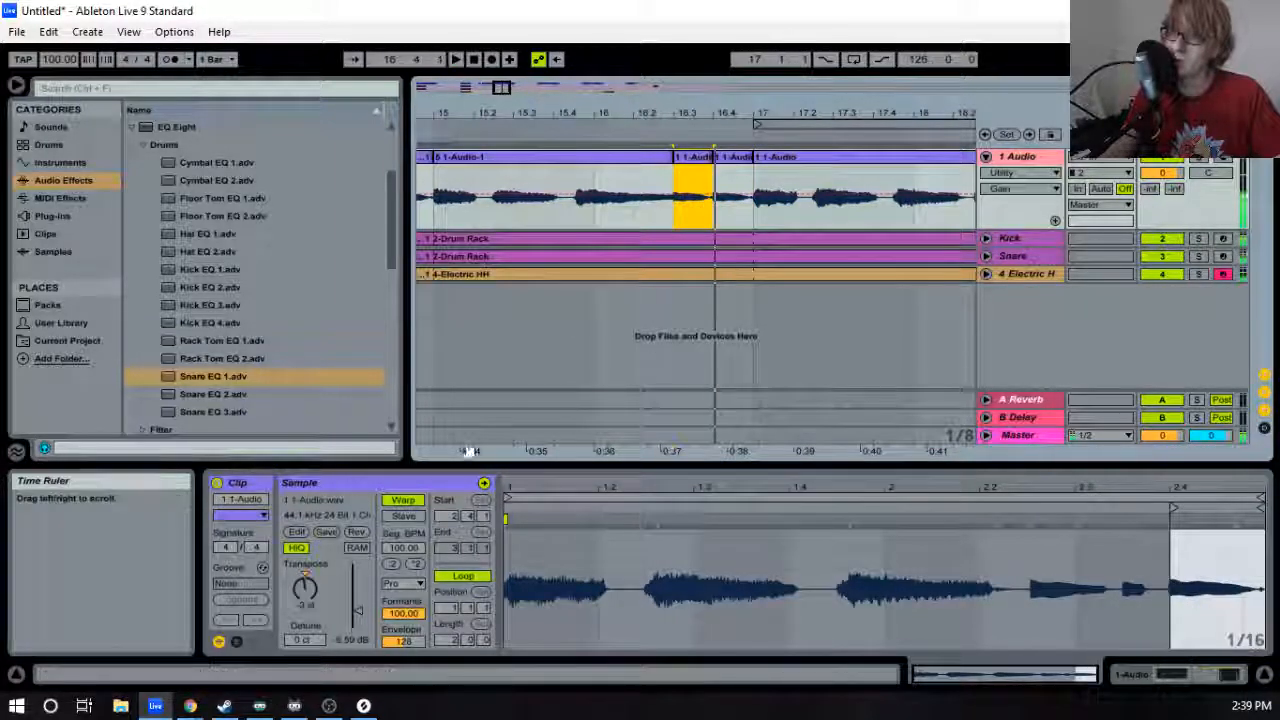
drag(311, 597, 311, 604)
key(space)
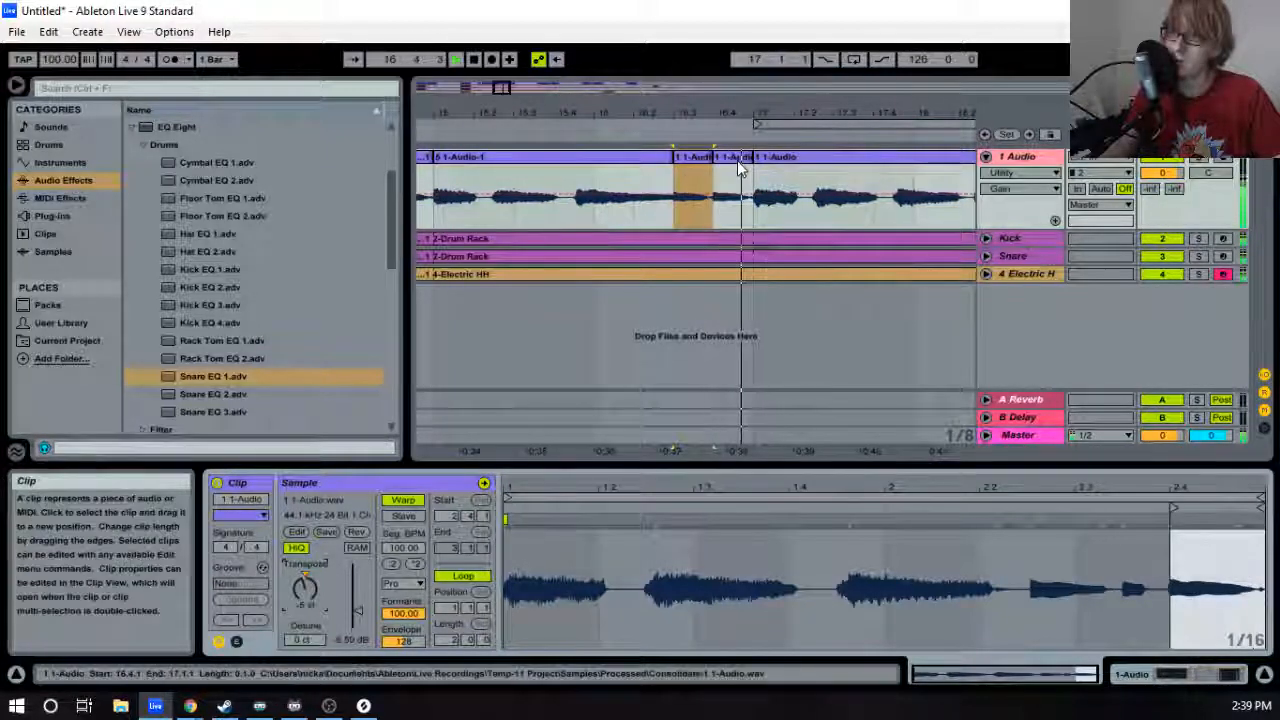
Play the section from bar 15, then undo the transposition and both pasted clips in bar 16 of 1 Audio.
click(441, 129)
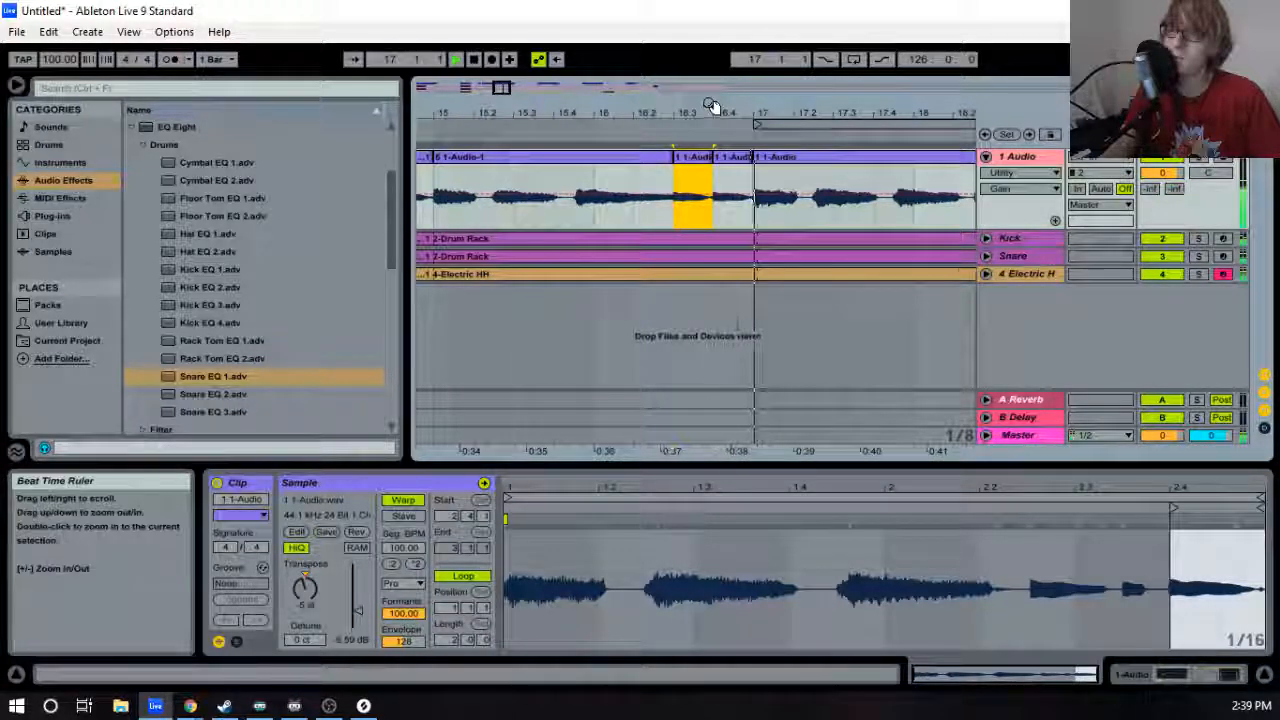
key(space)
drag(714, 110, 712, 106)
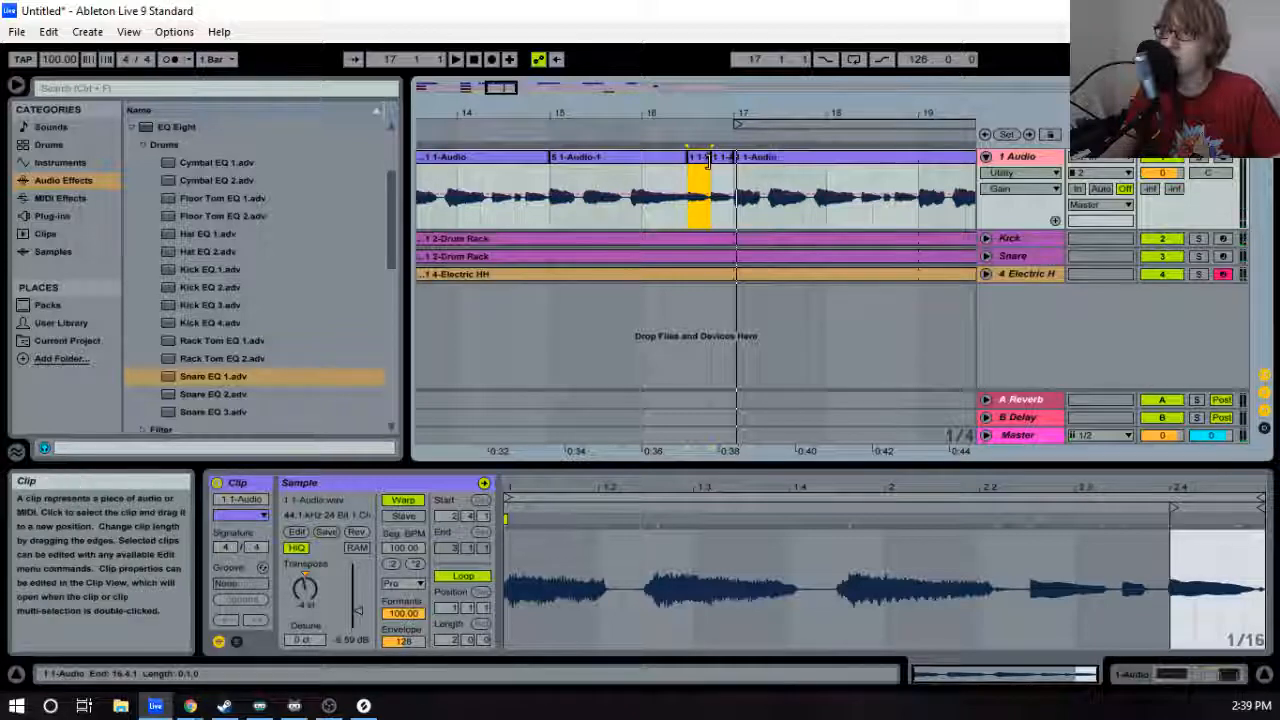
click(738, 175)
key(ctrl+z)
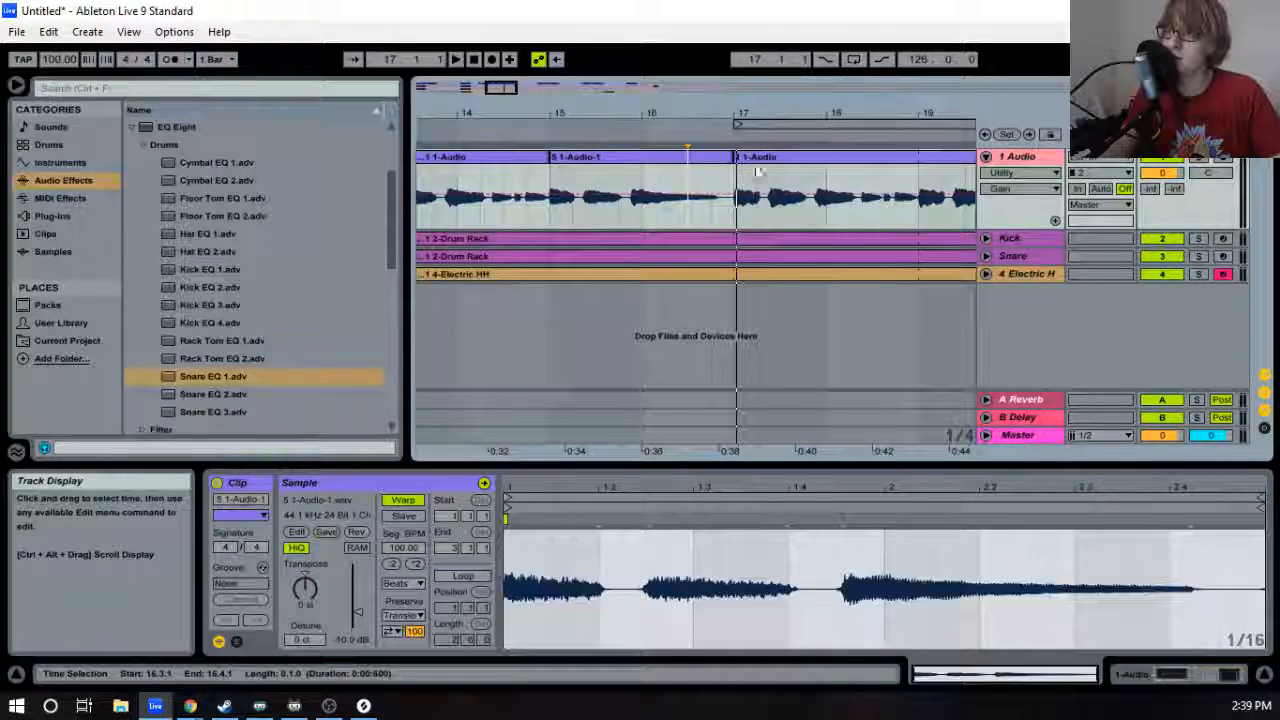
Duplicate the 1 Audio track and delete the duplicate's clips from bar 15 to bar 23.
right_click(1015, 162)
click(1045, 192)
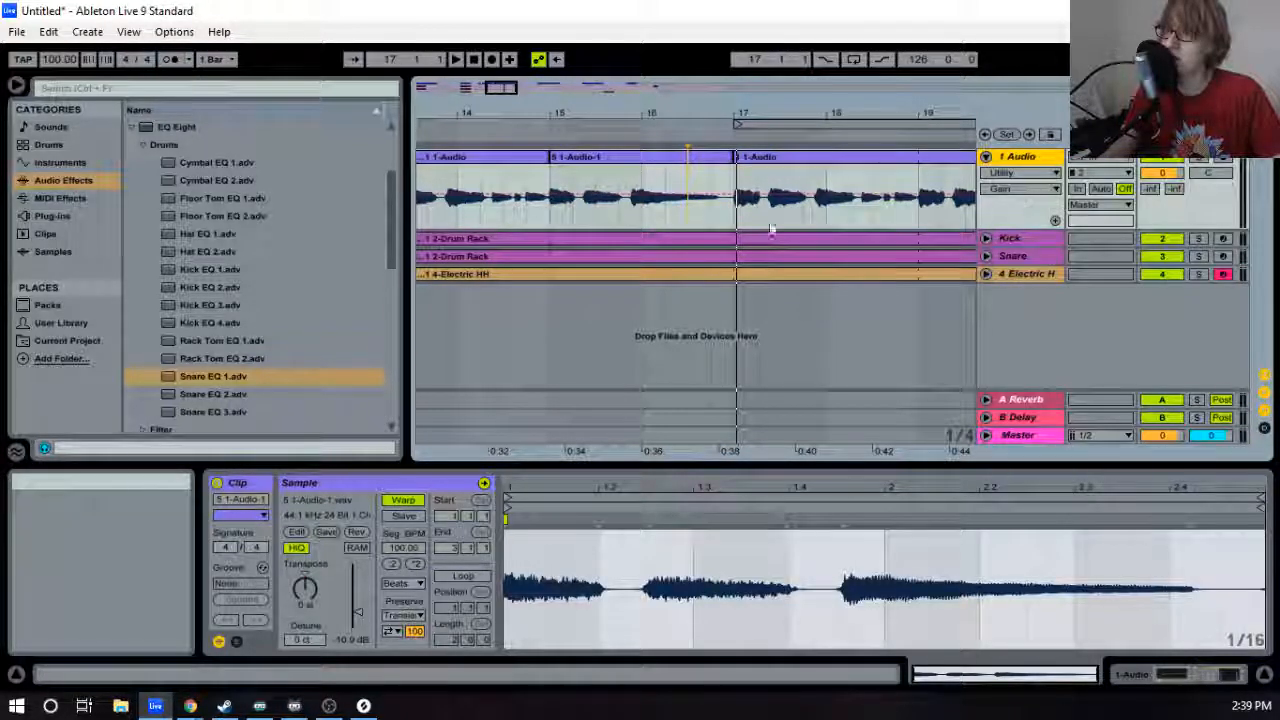
click(714, 241)
key(Delete)
click(788, 243)
key(Delete)
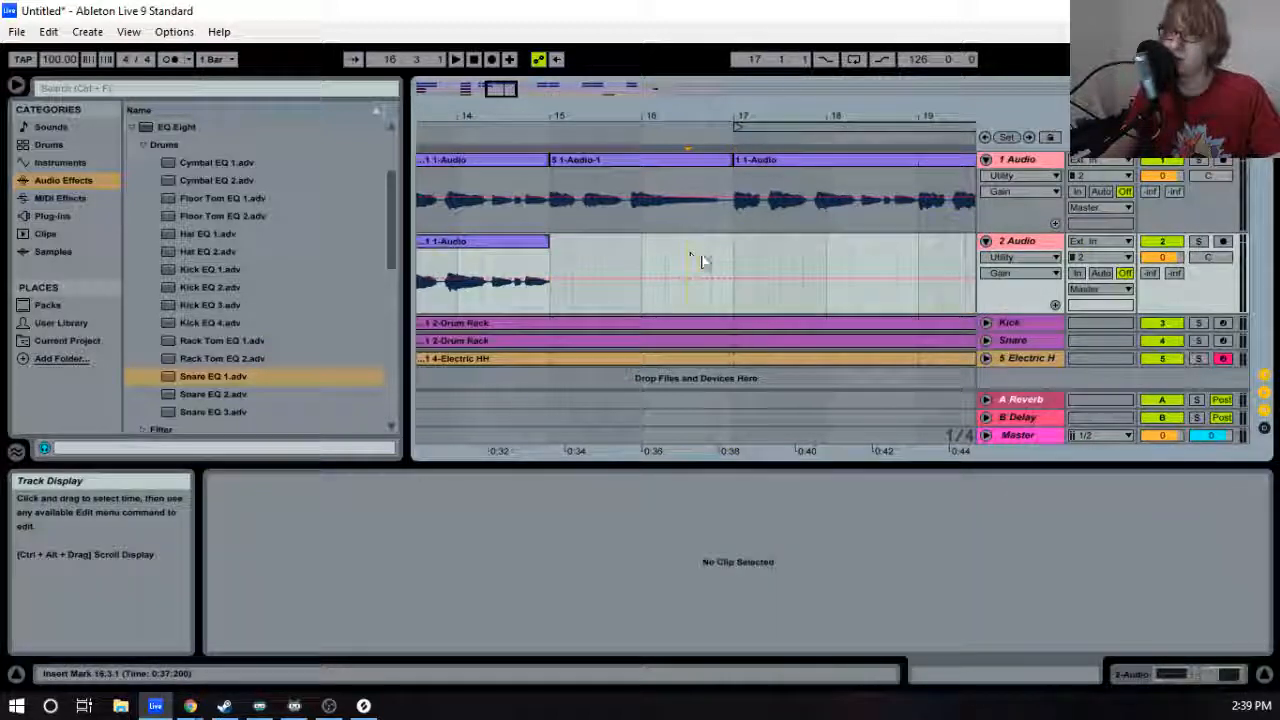
Place the copied clip at 16.3.1 and 16.4.1 on 2 Audio and delete that track's clip from 13.1.1 to 15.1.1.
key(ctrl+v)
key(ctrl+d)
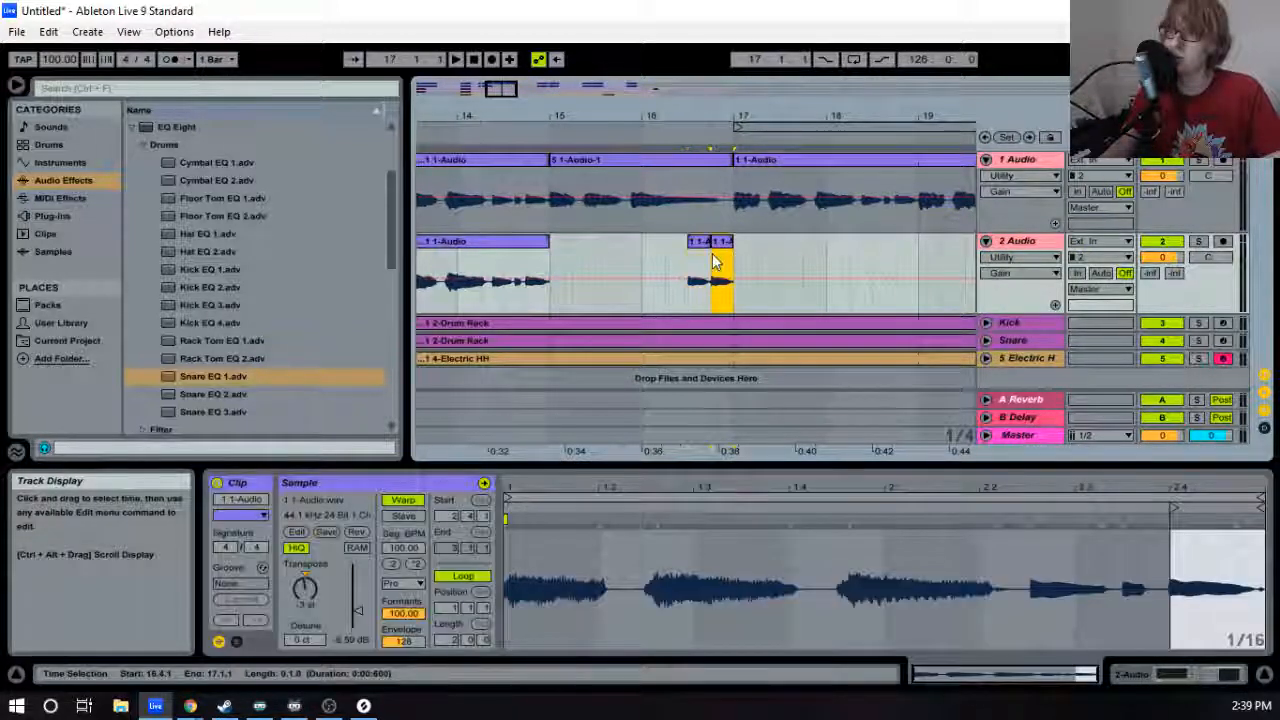
click(491, 242)
key(Delete)
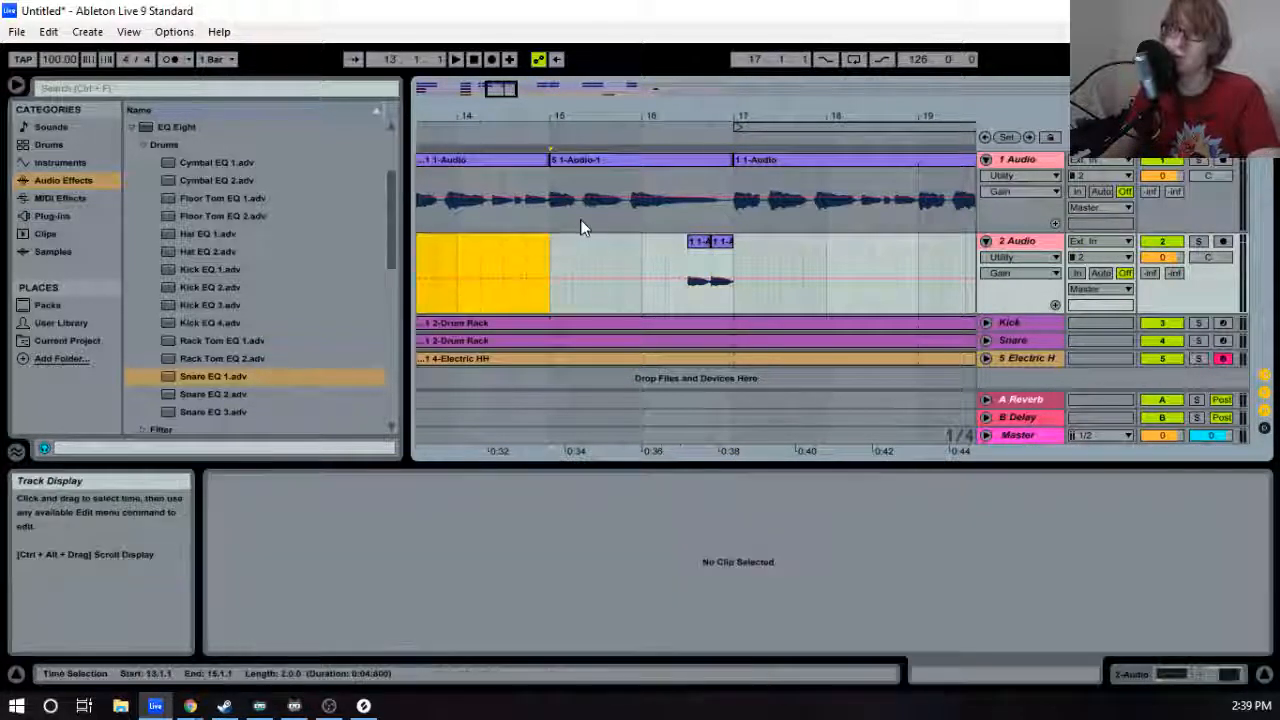
Set the transposition of the 2 Audio clip at 16.3.1 to -5 semitones.
click(703, 251)
drag(296, 590, 296, 615)
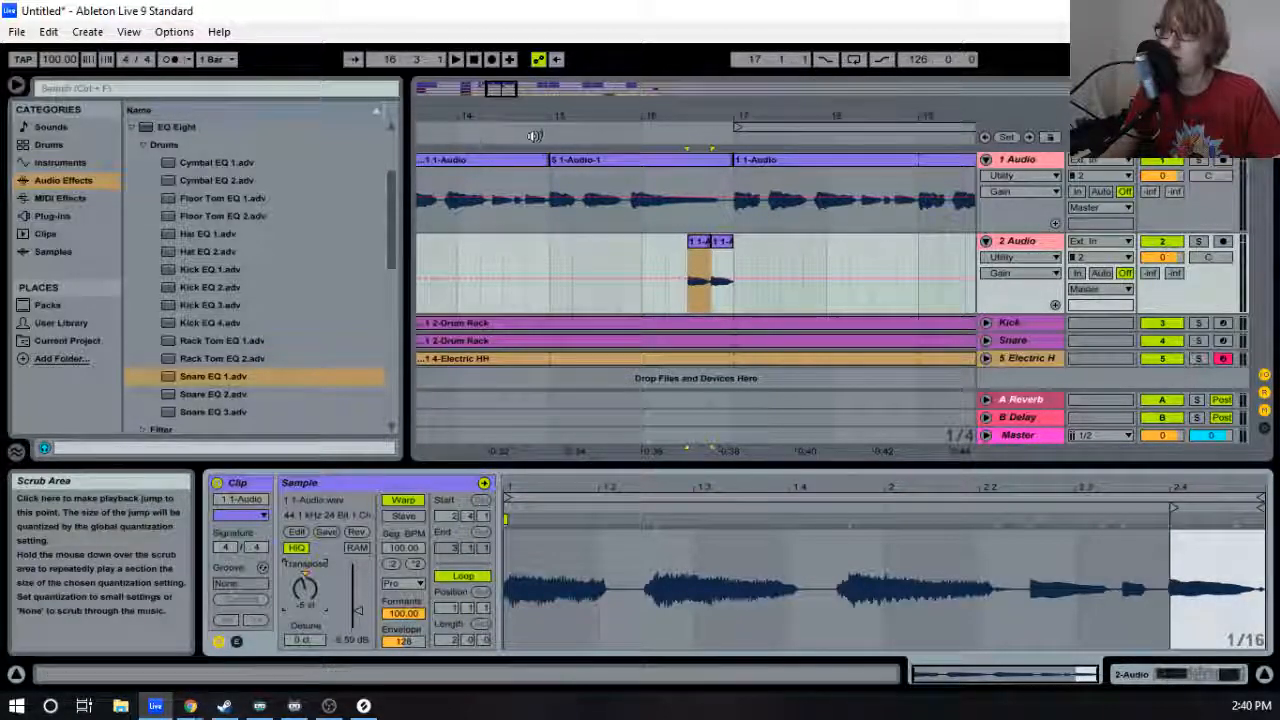
Delete the remaining 2 Audio clips before bar 15 and after bar 21.
drag(603, 120, 603, 30)
drag(516, 270, 366, 294)
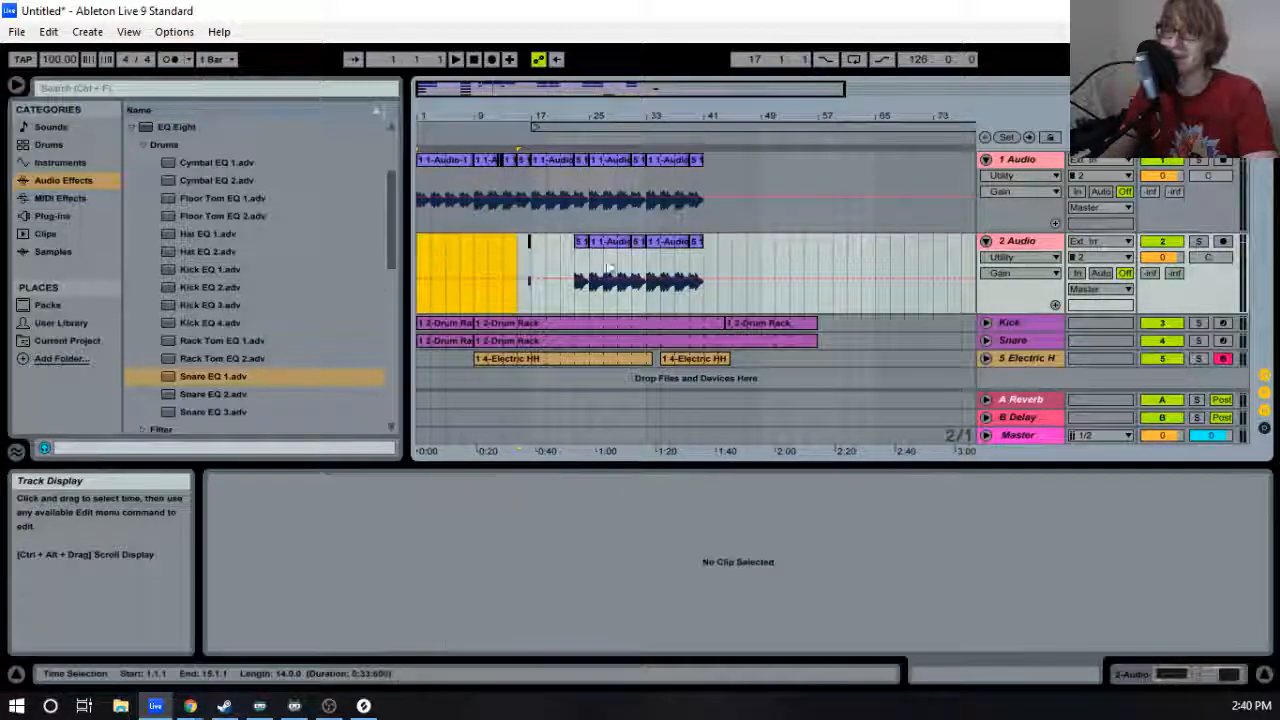
drag(560, 270, 810, 259)
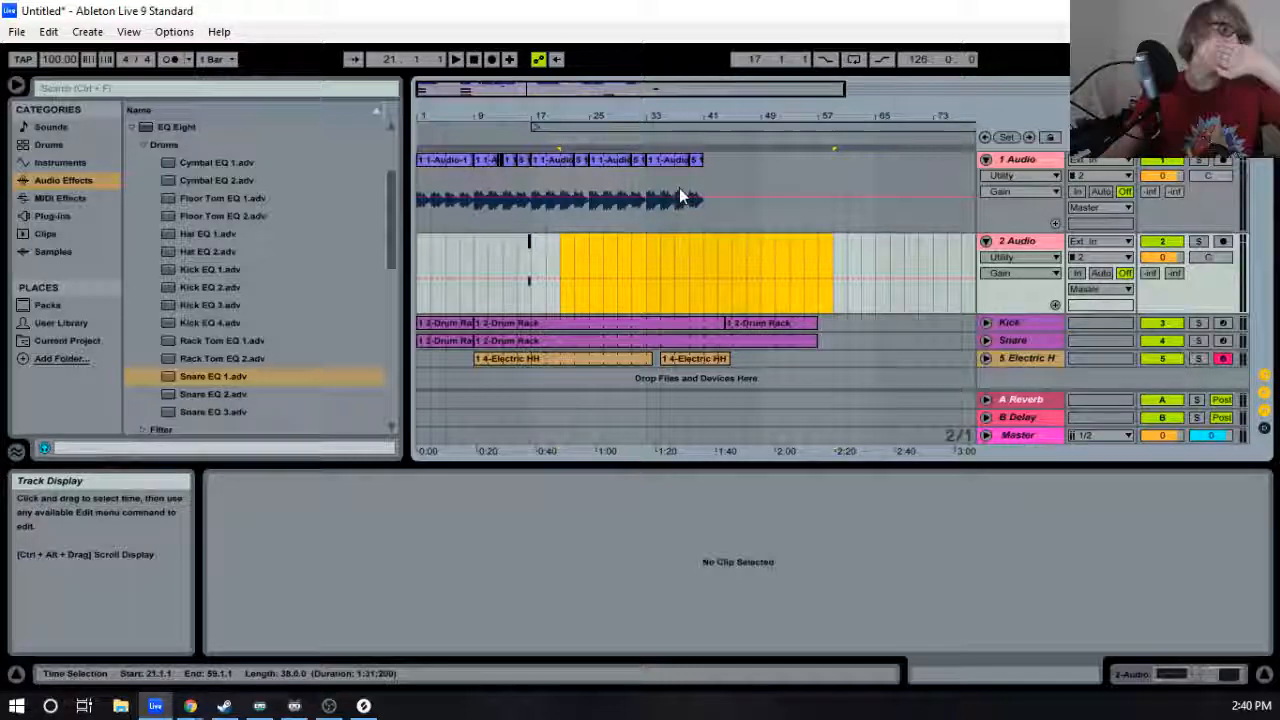
Play the section from bar 15 to bar 17 to hear the 2 Audio clips layered over 1 Audio.
drag(507, 111, 686, 120)
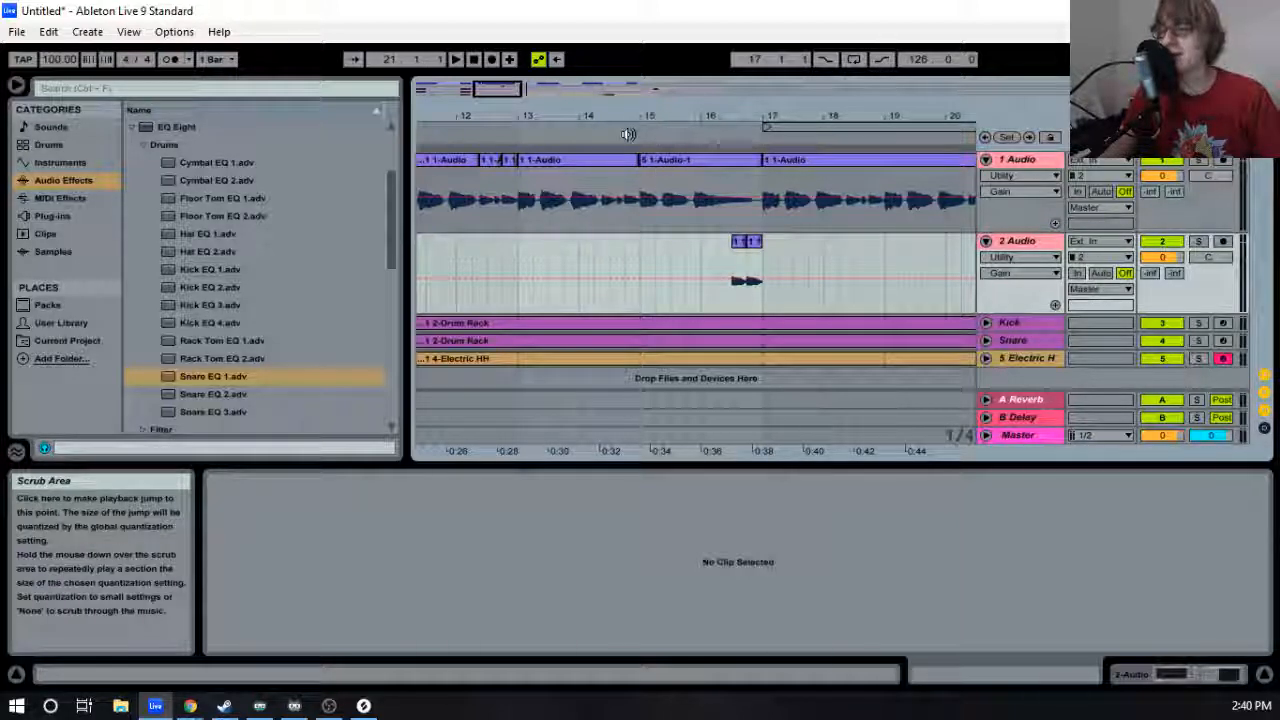
click(638, 141)
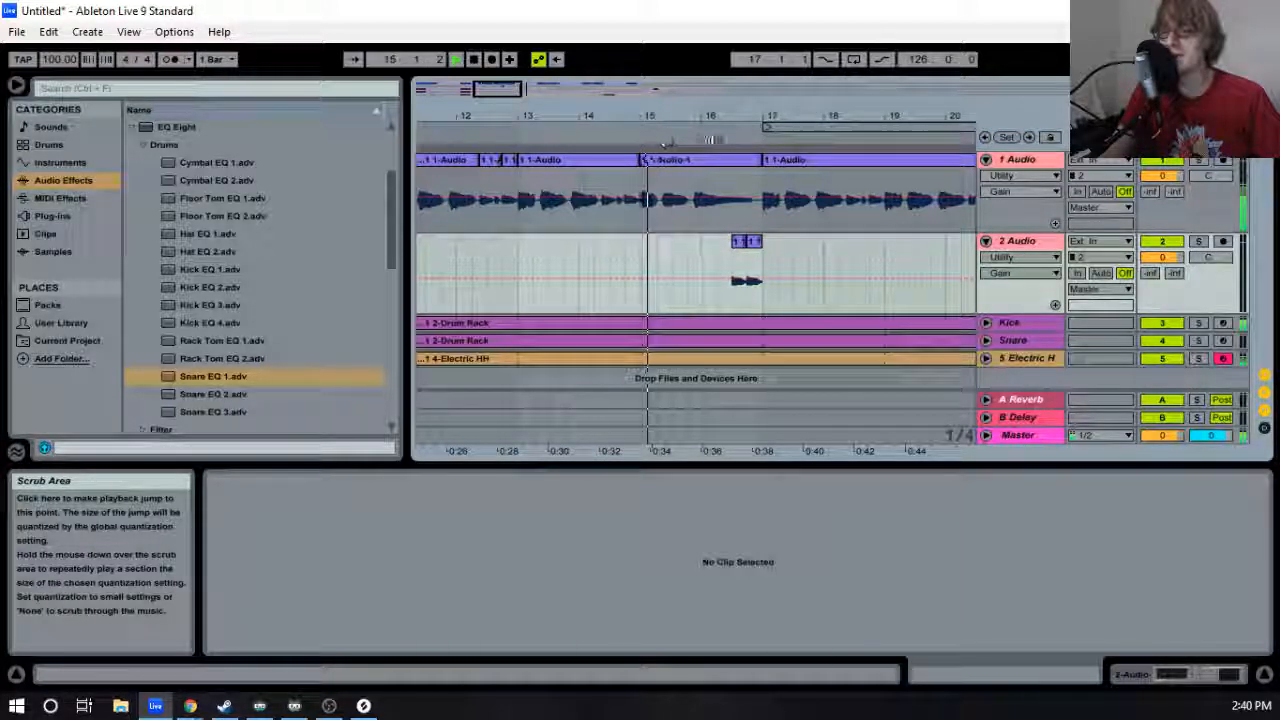
mouse_move(743, 117)
mouse_down()
mouse_move(731, 139)
mouse_move(674, 148)
mouse_move(676, 163)
mouse_move(751, 138)
mouse_move(747, 118)
mouse_move(657, 102)
mouse_up()
key(space)
click(985, 160)
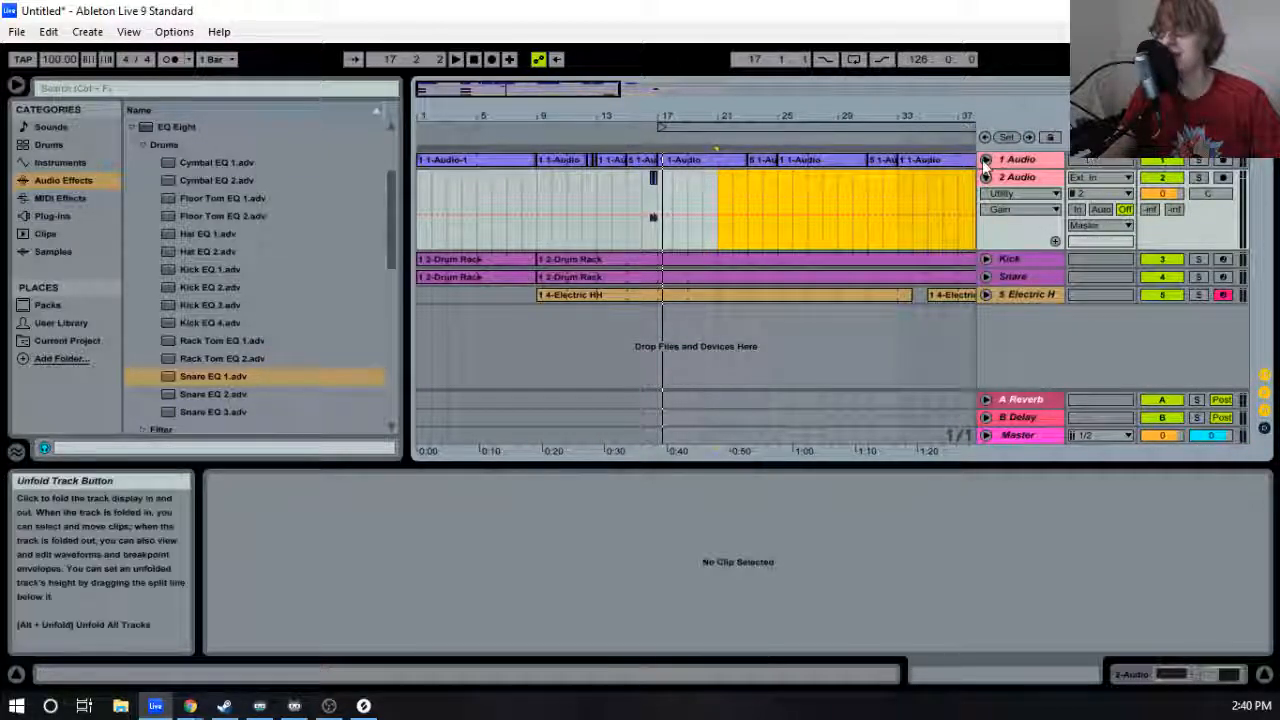
click(985, 161)
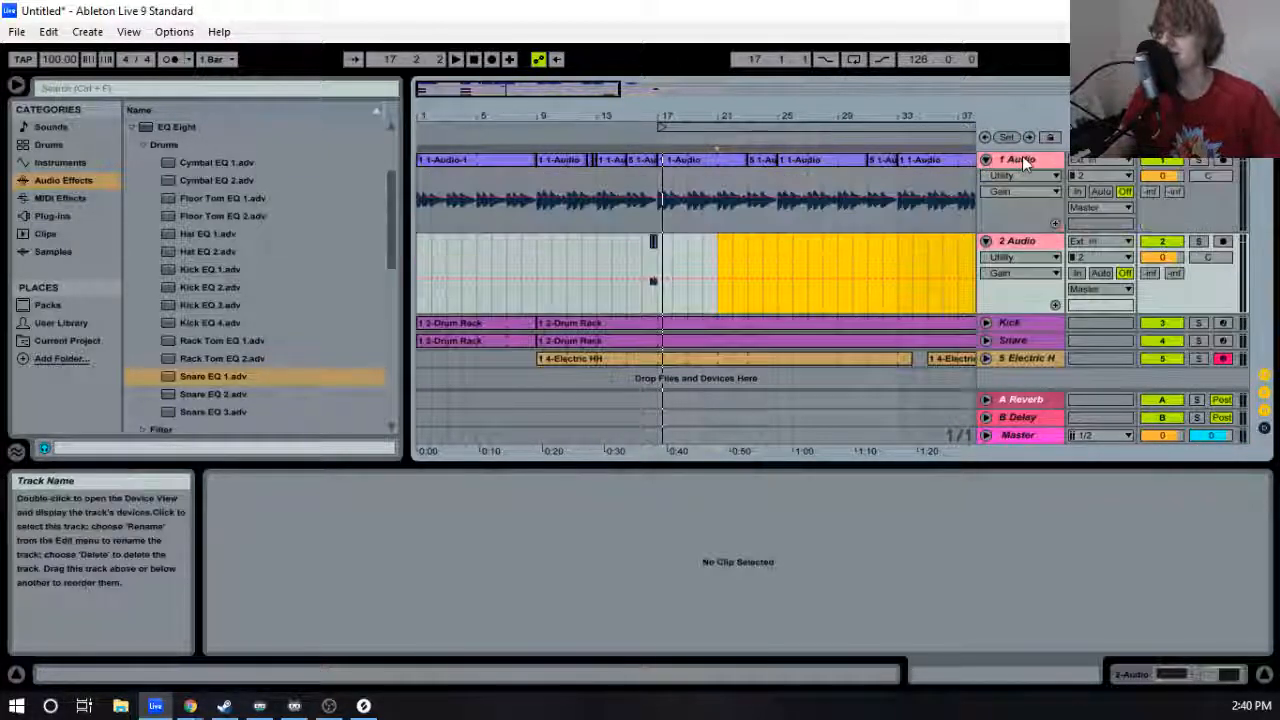
Play the arrangement from the beginning through to bar 17.
click(456, 59)
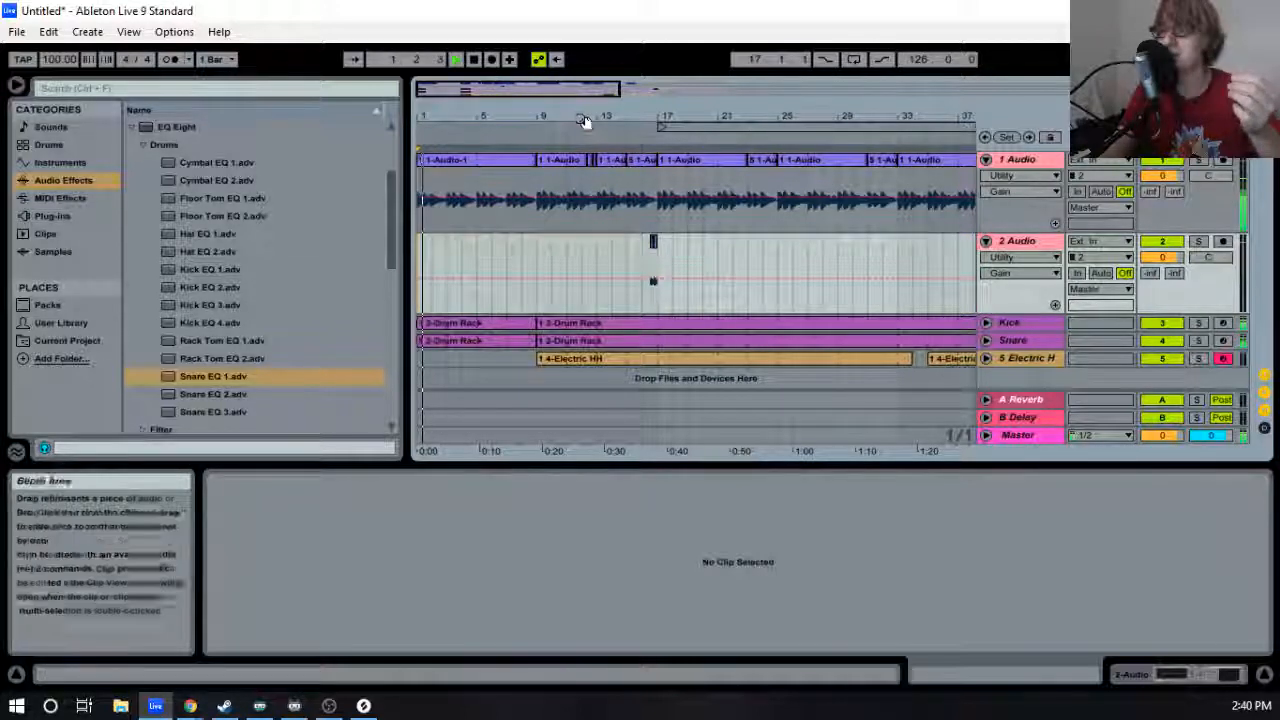
drag(585, 120, 590, 118)
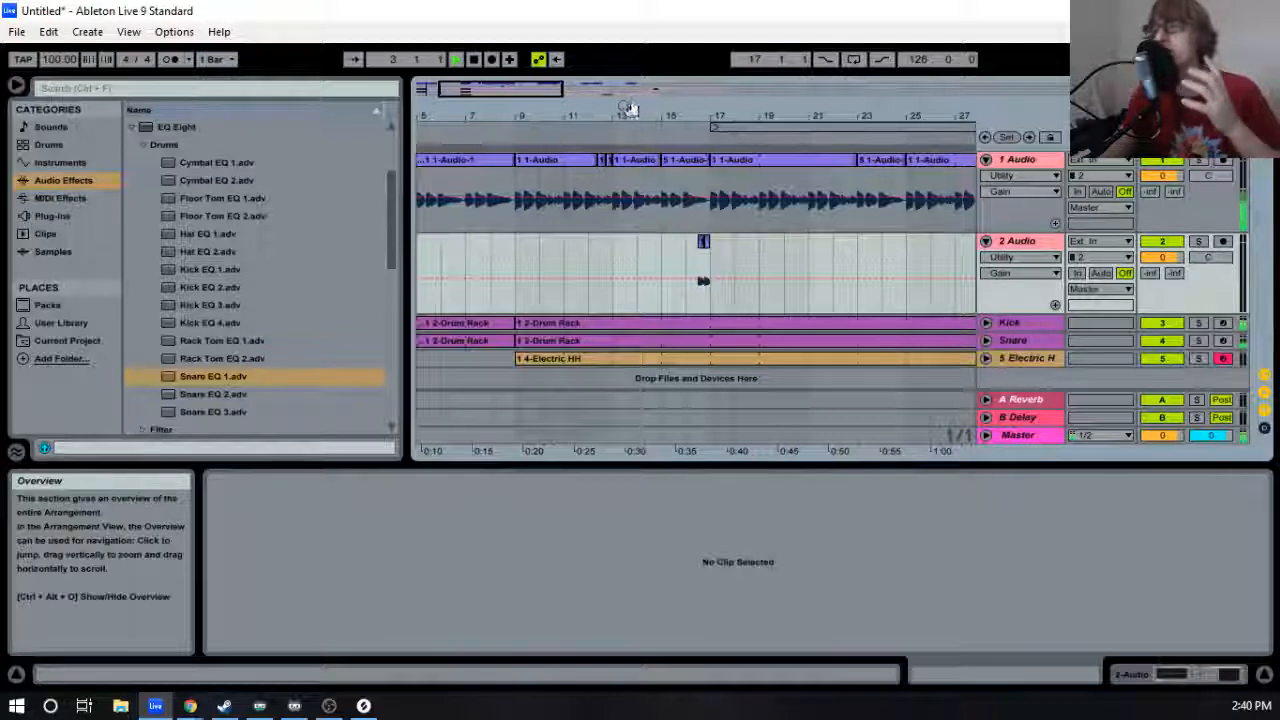
drag(625, 109, 624, 65)
drag(539, 112, 562, 108)
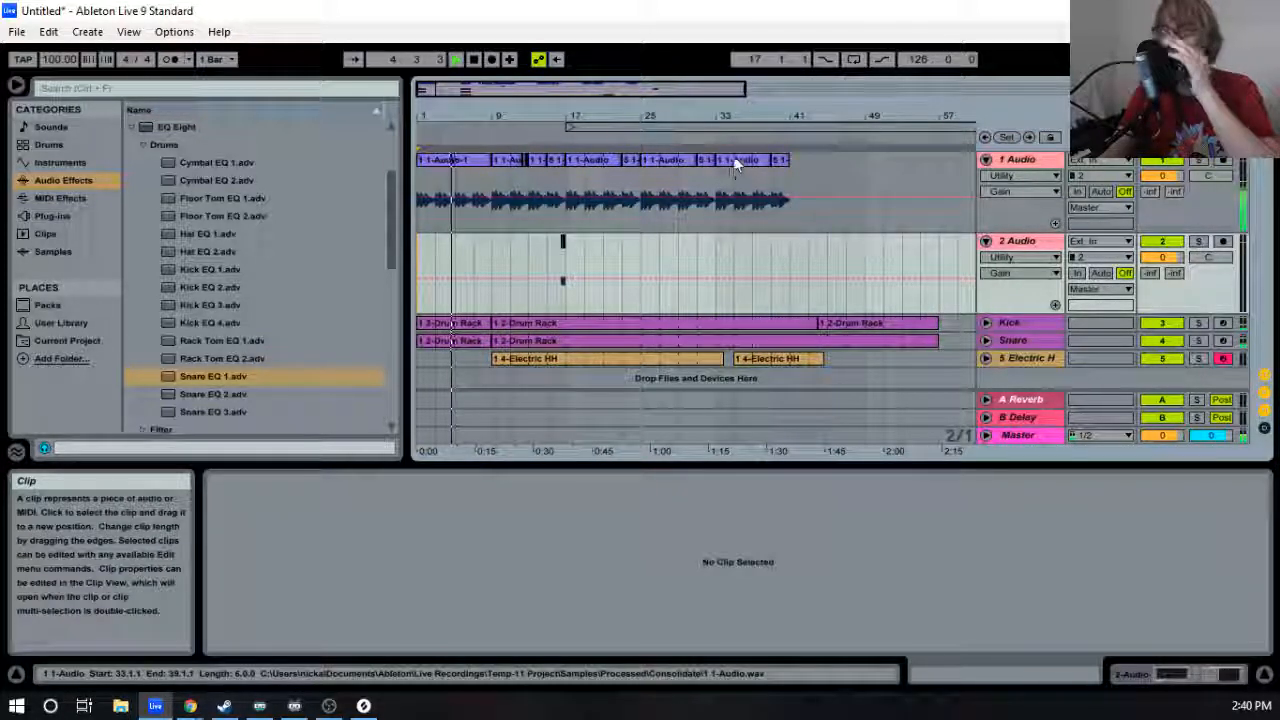
drag(643, 115, 643, 74)
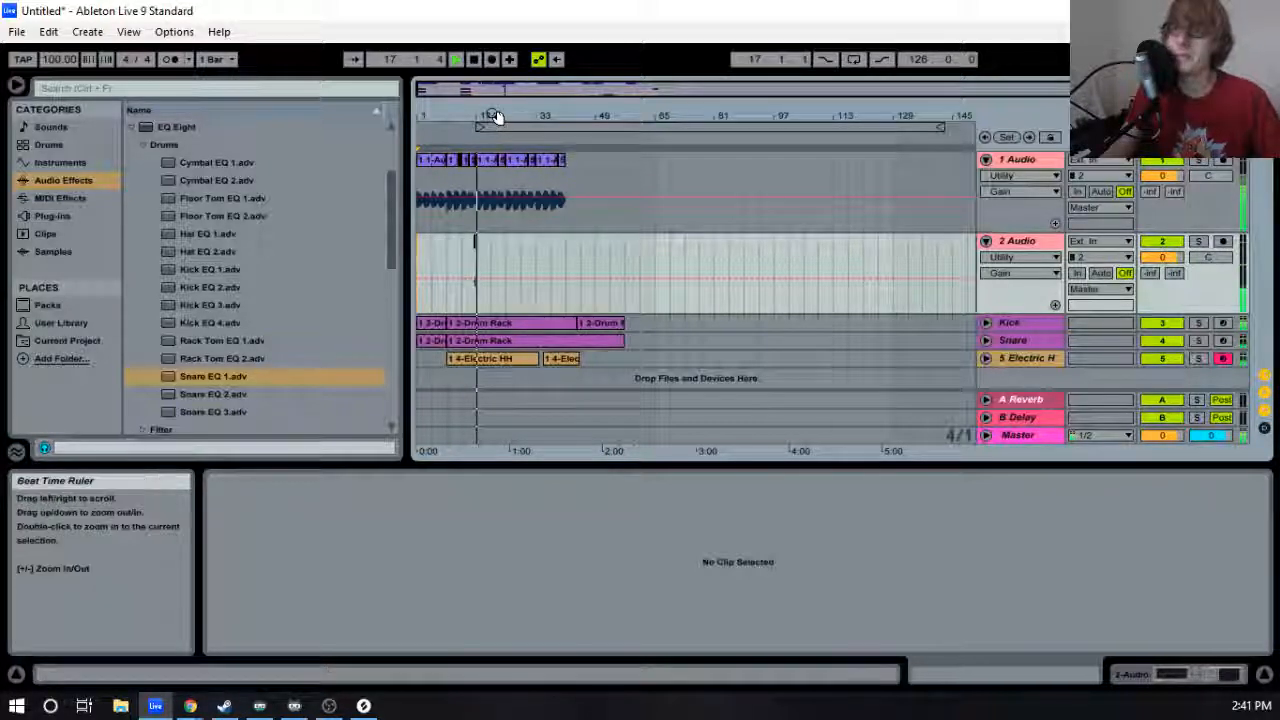
Consolidate the 1 Audio clips from bar 9 to bar 17 into a single clip.
drag(497, 117, 597, 134)
click(577, 158)
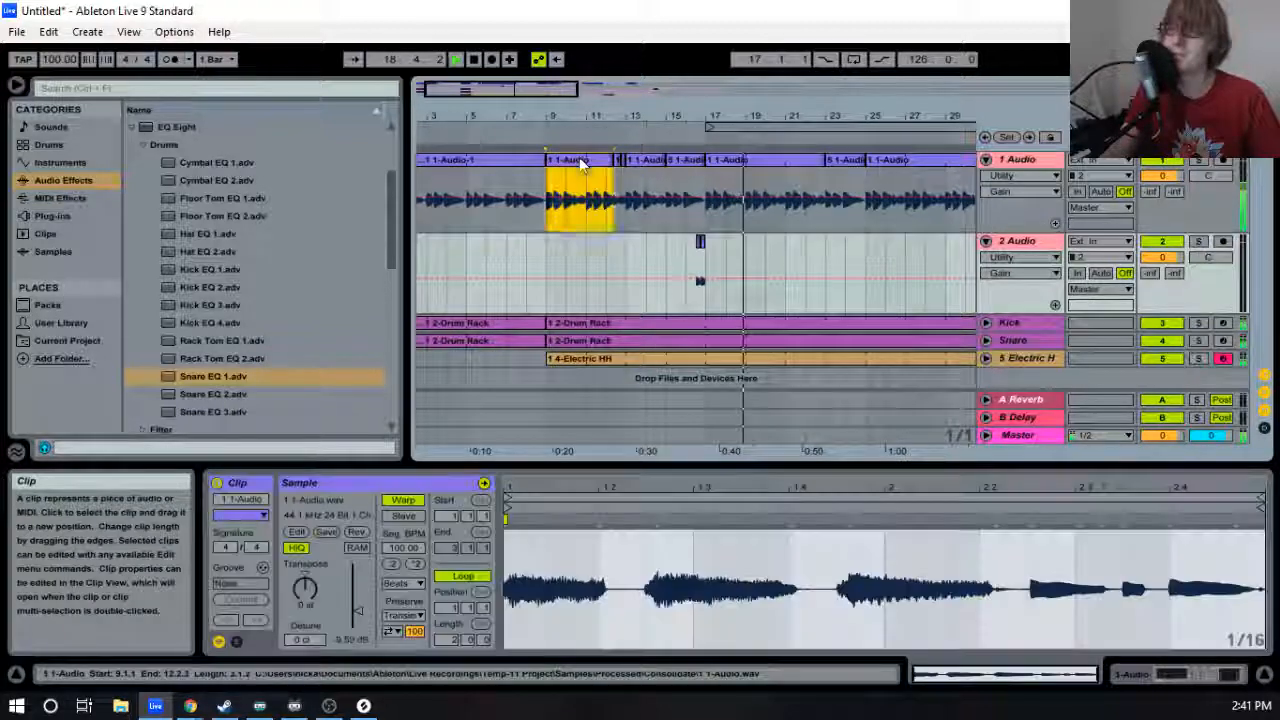
shift+click(705, 232)
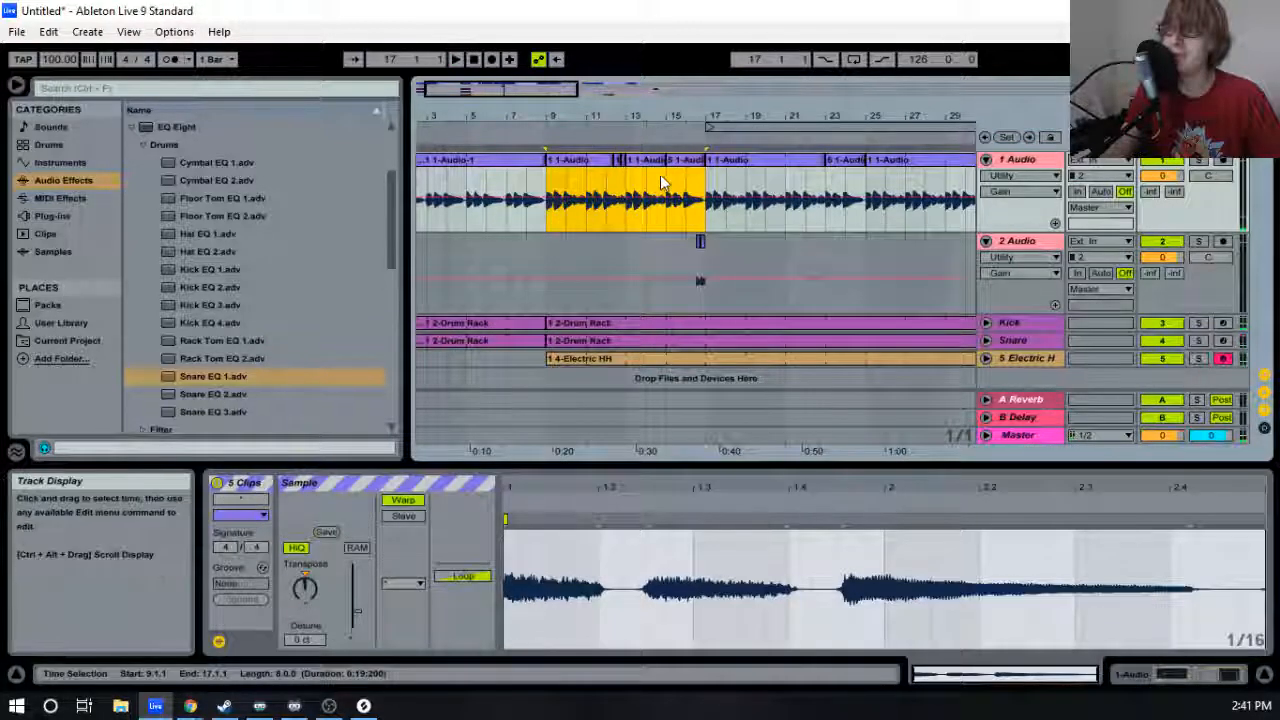
right_click(699, 164)
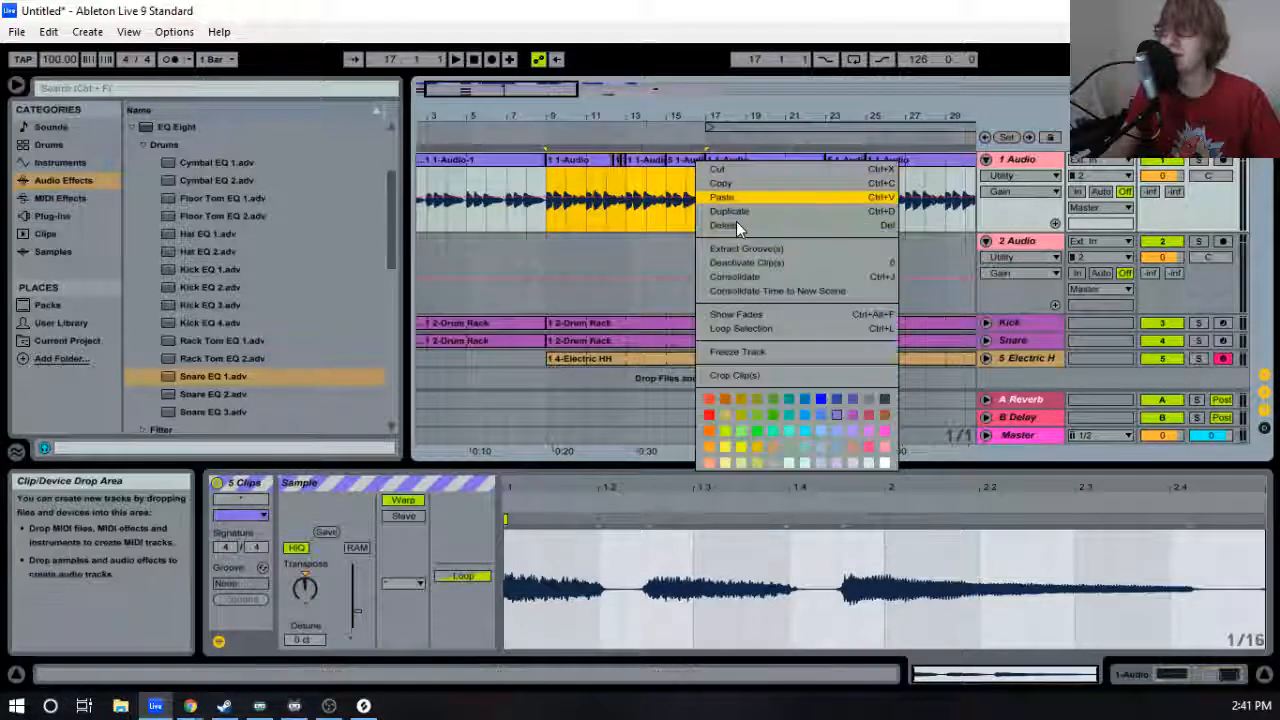
click(745, 277)
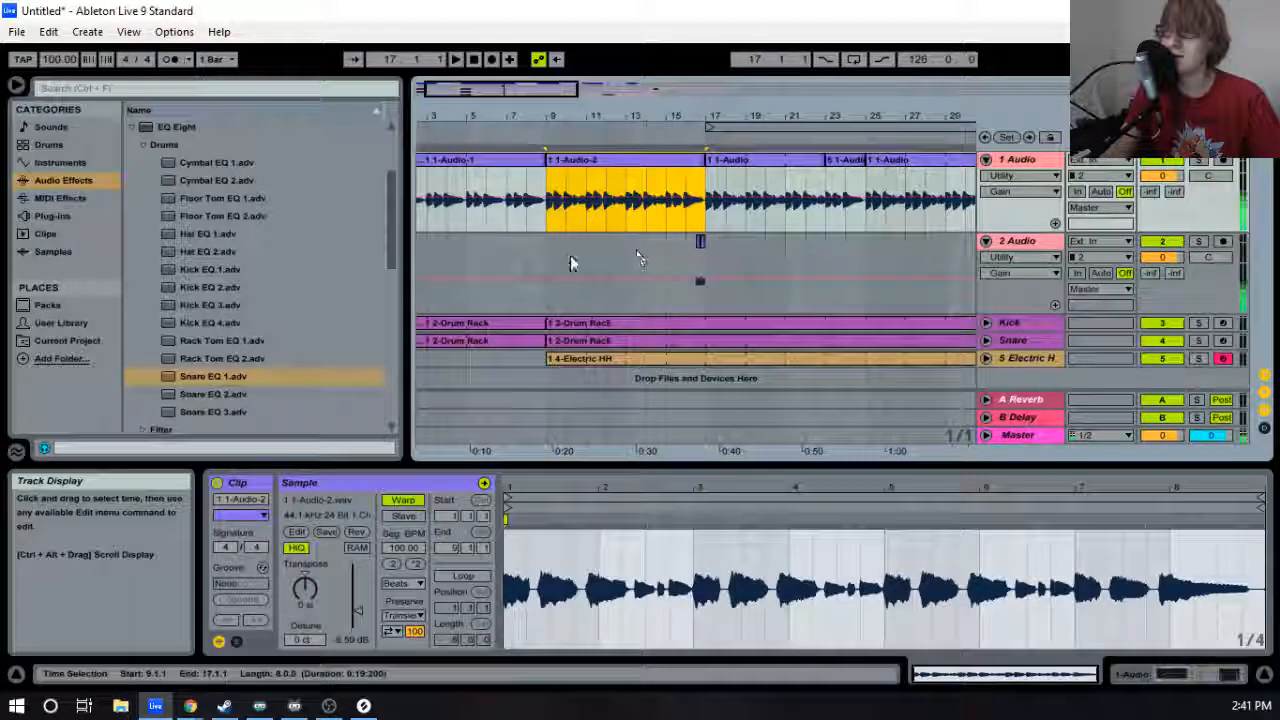
Consolidate the 2 Audio track from bar 9 to bar 17, including the short layered clips at its end, into one clip.
click(553, 259)
shift+click(706, 251)
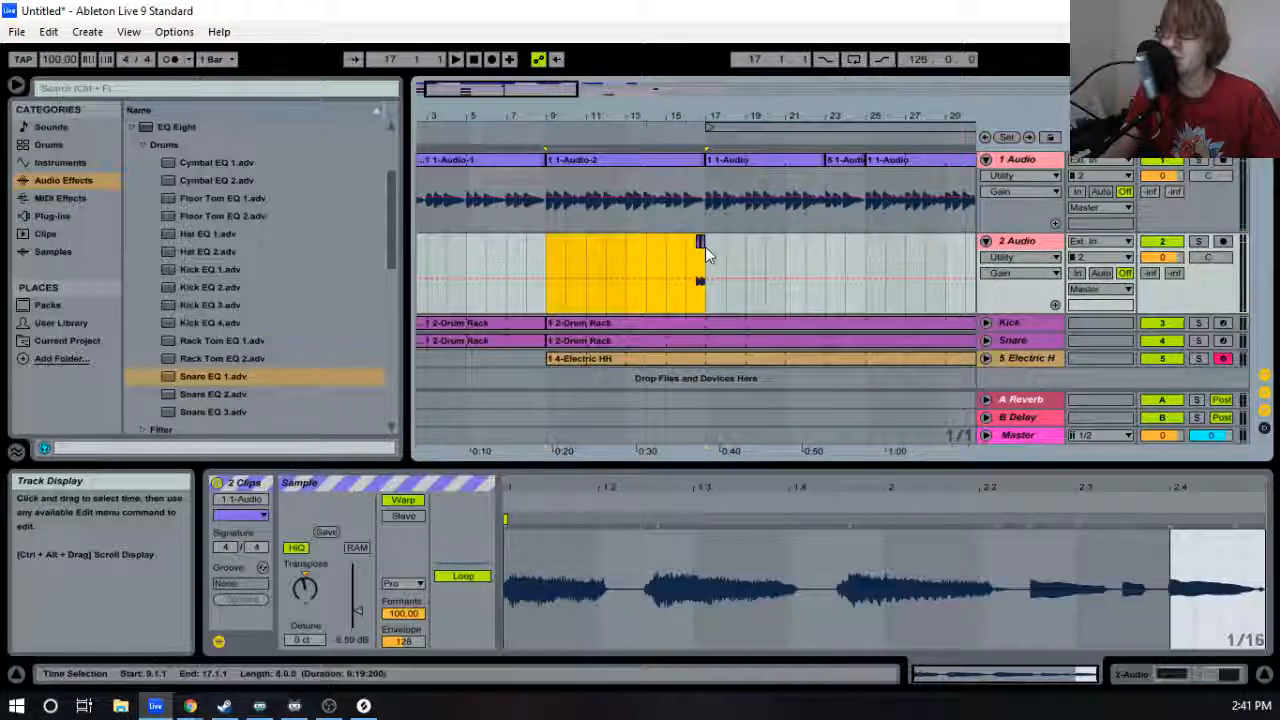
right_click(705, 255)
click(780, 363)
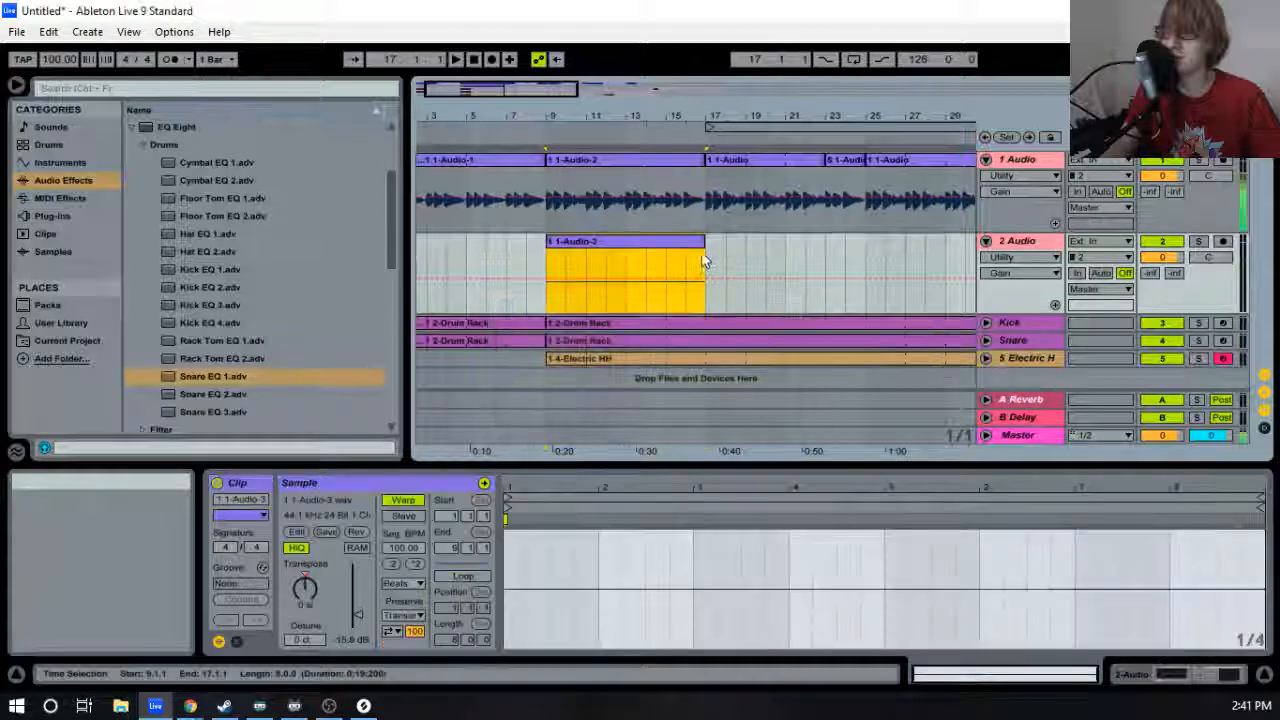
Try to extend both consolidated clips from bar 17 to bar 41 while playing back from bar 9, and undo the extension.
double_click(687, 243)
shift+click(674, 161)
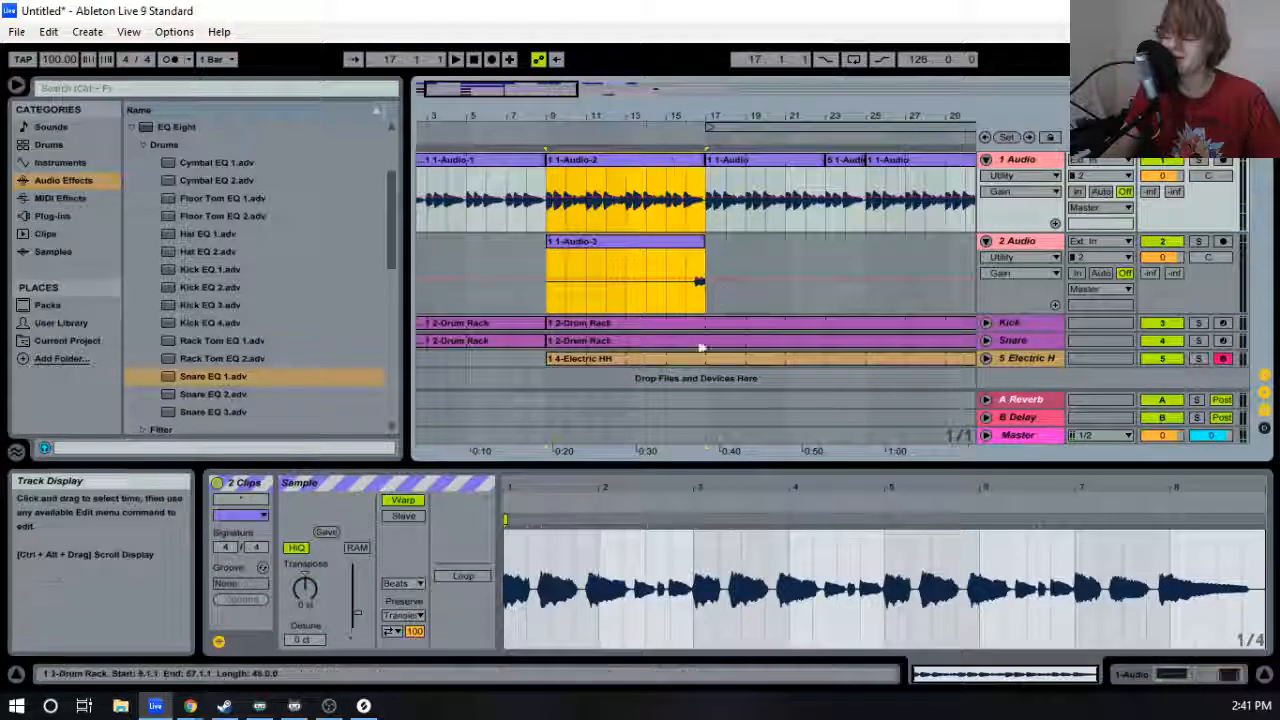
key(space)
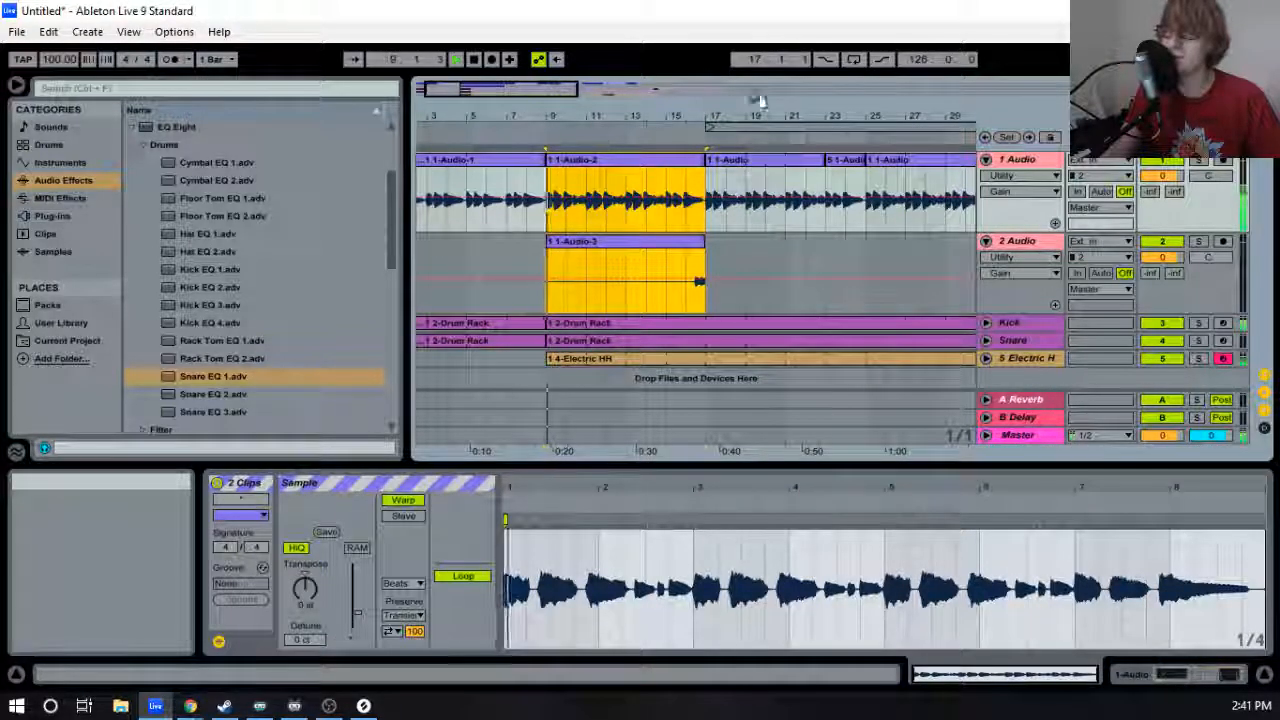
drag(722, 116, 569, 82)
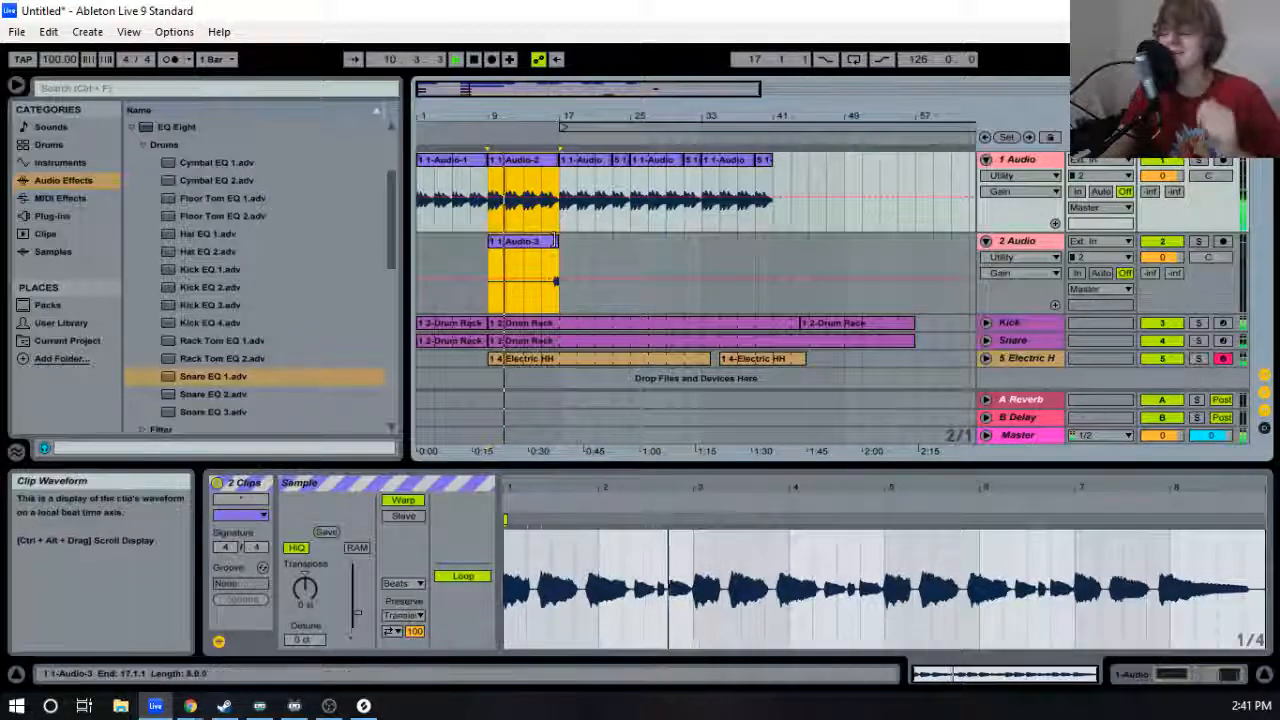
drag(558, 285, 772, 250)
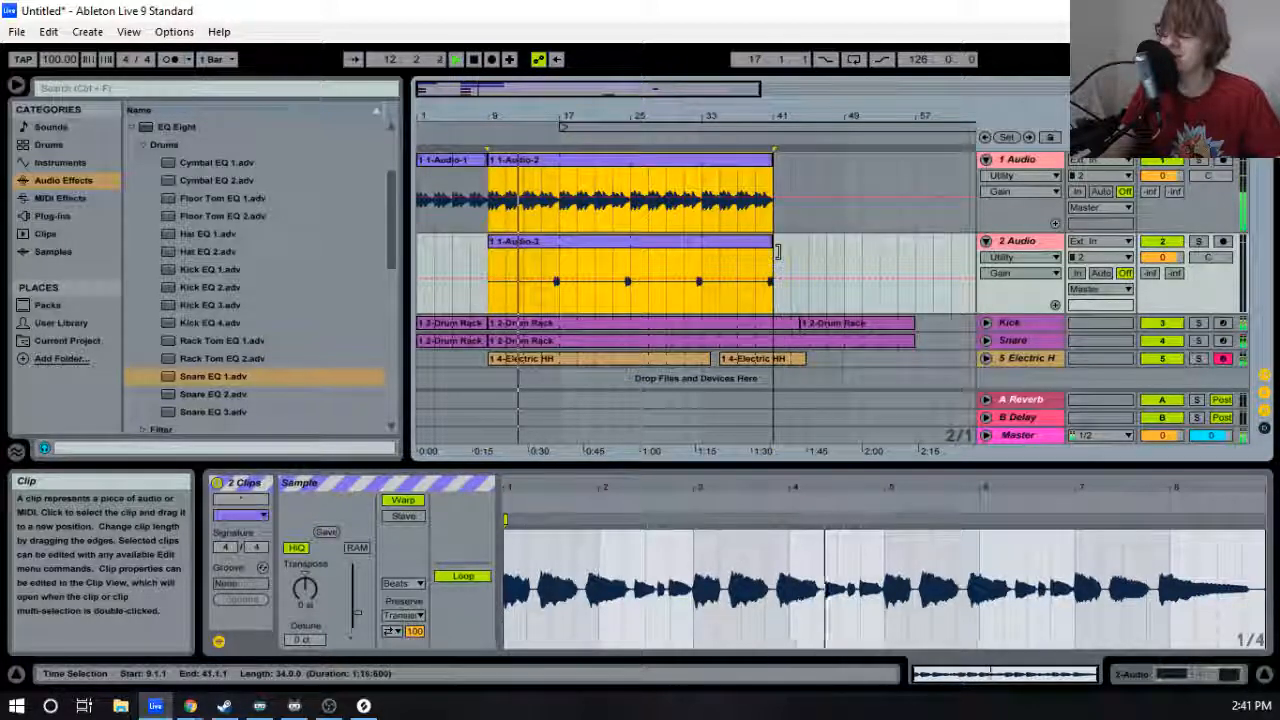
drag(630, 117, 600, 117)
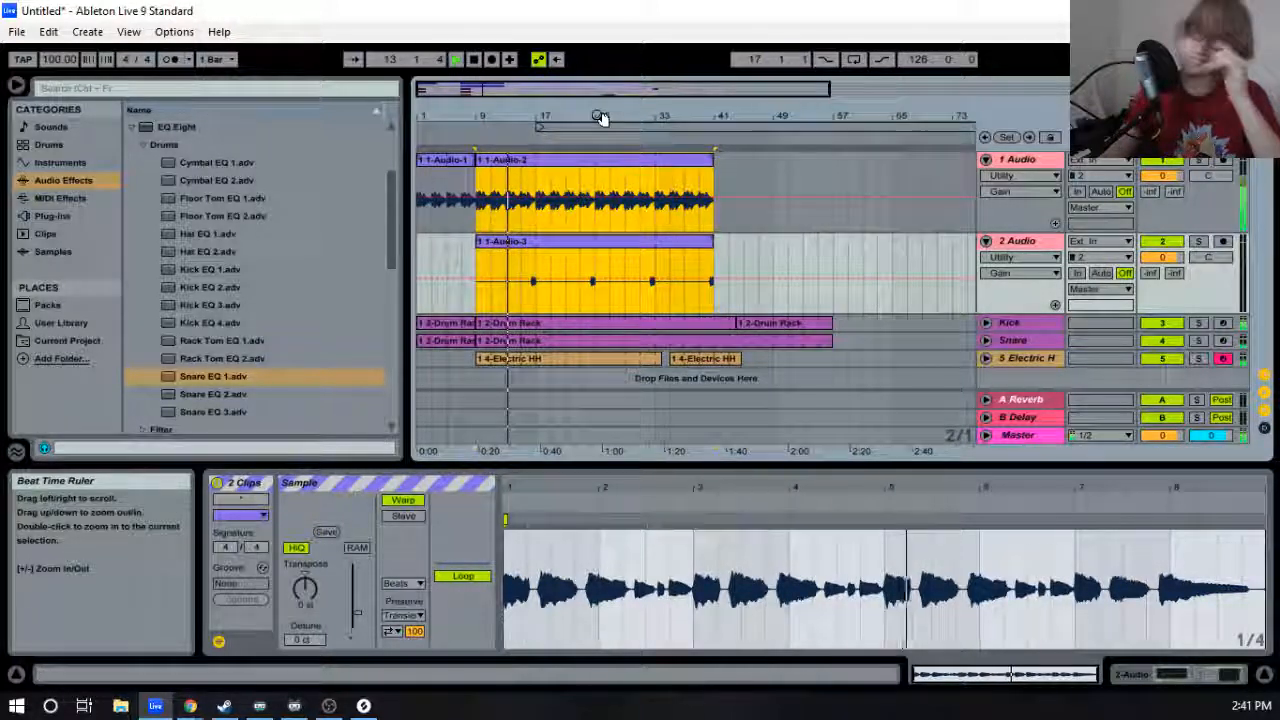
key(ctrl+z)
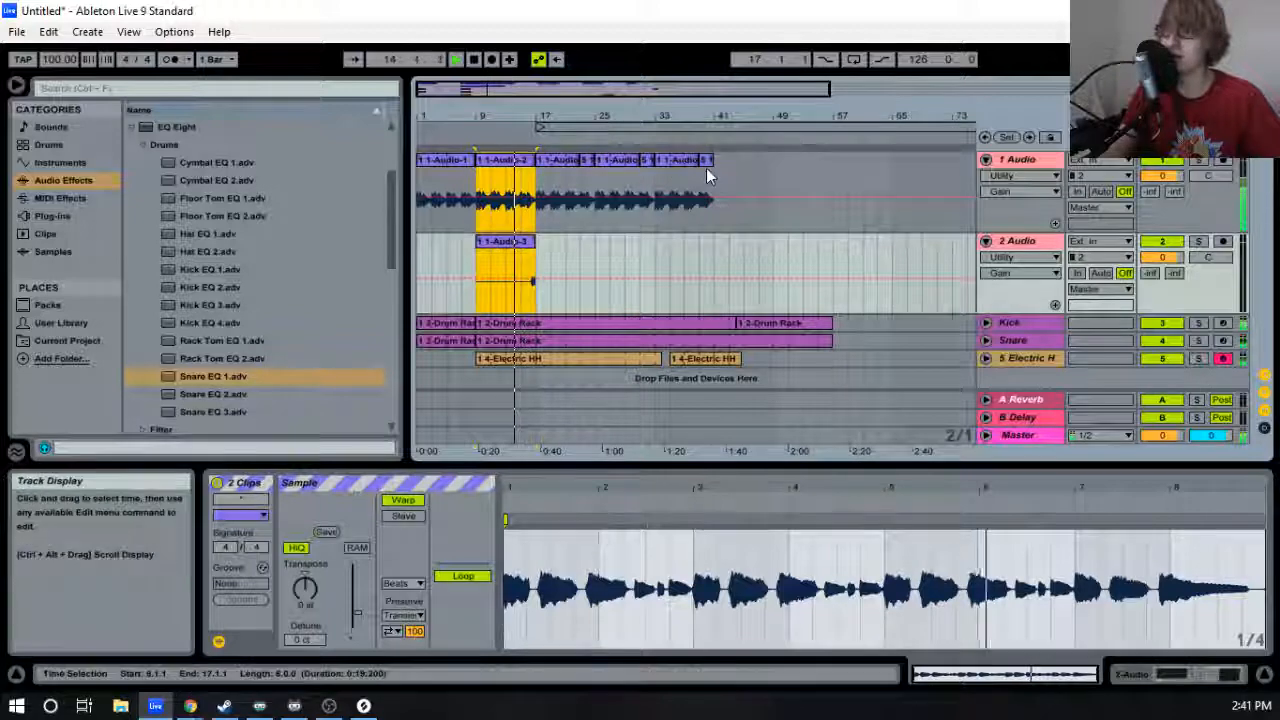
Examine where the last 1 Audio clip, at bars 39 to 41, ends relative to the drum and hi-hat clips.
click(705, 168)
drag(710, 120, 750, 121)
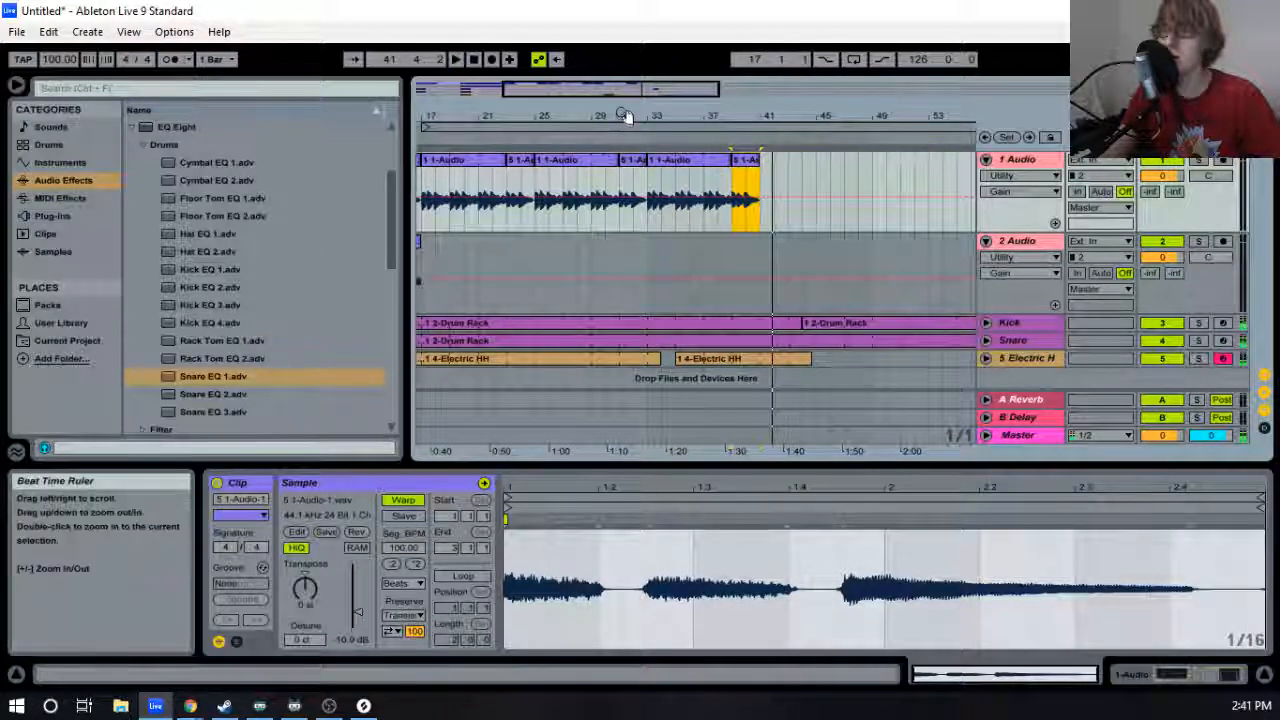
drag(598, 124, 598, 115)
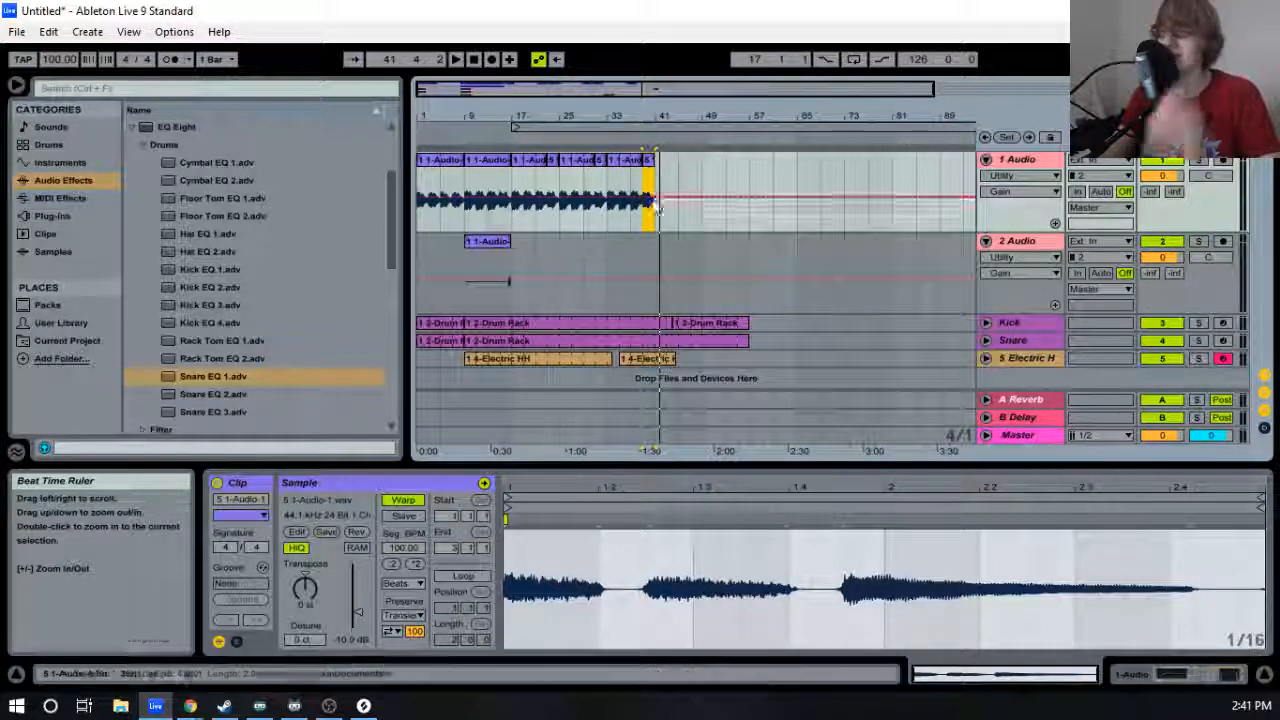
drag(609, 120, 609, 129)
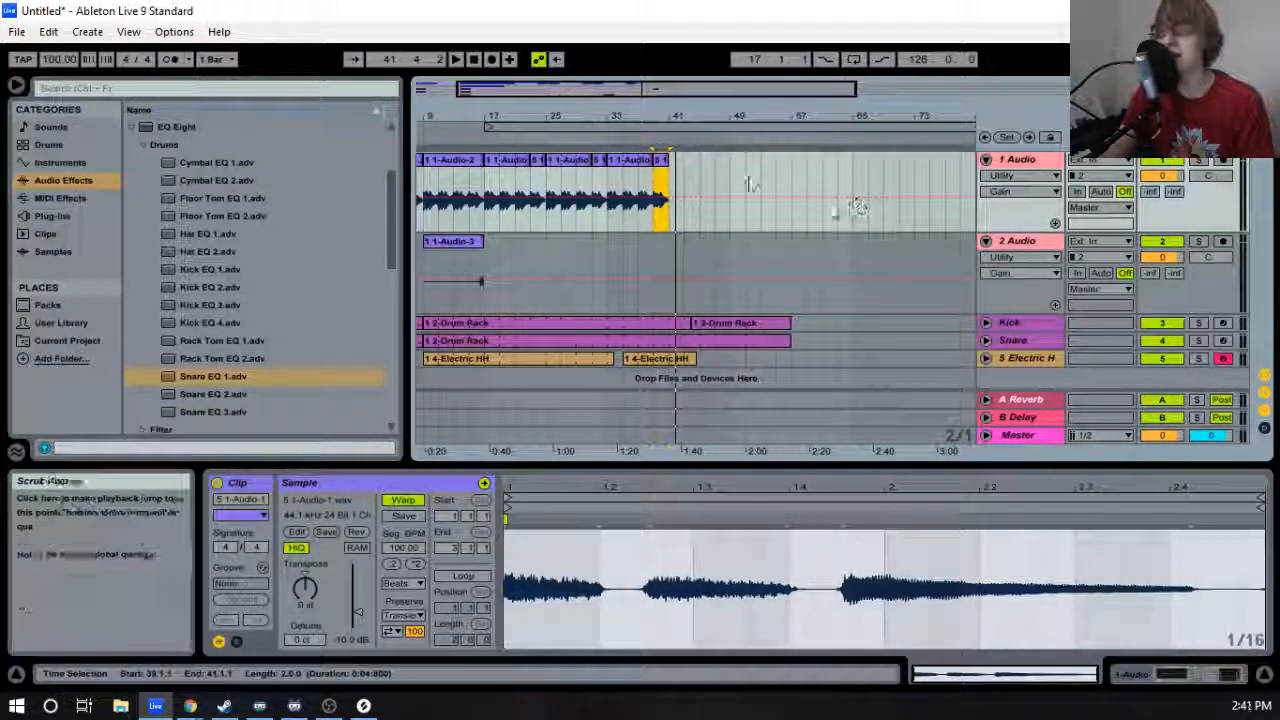
drag(857, 121, 857, 95)
drag(677, 100, 677, 112)
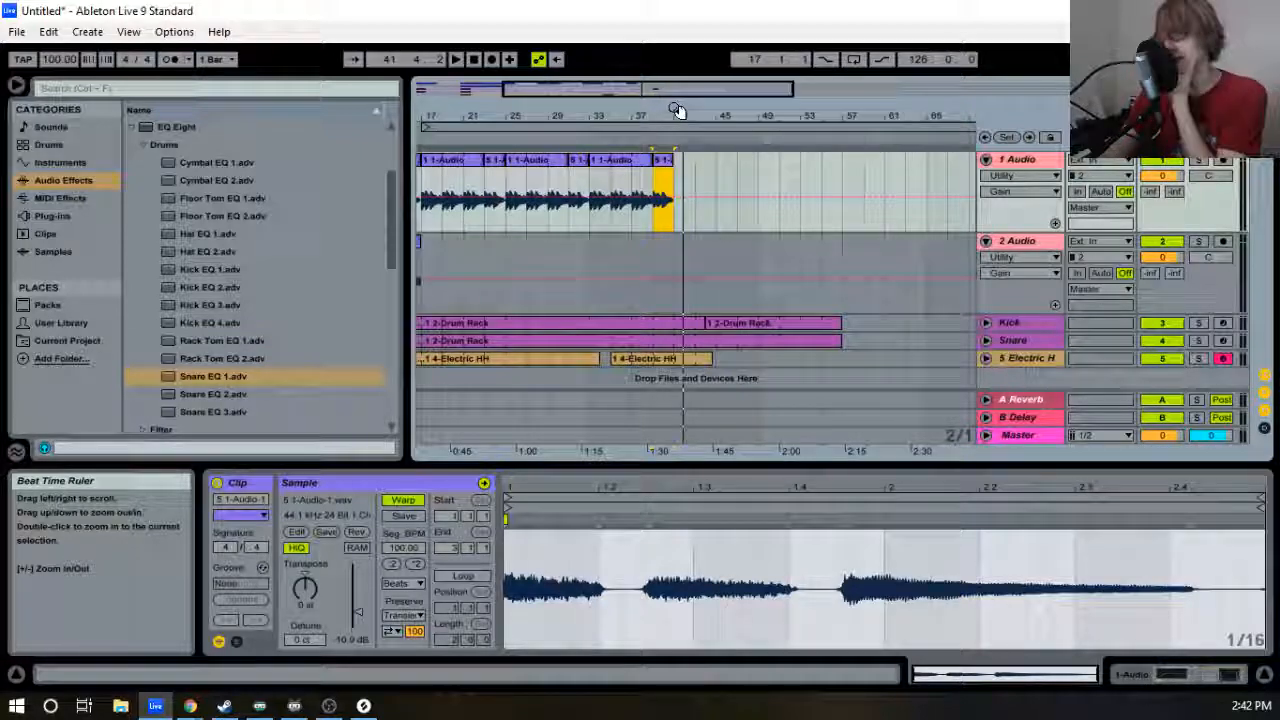
Extend the consolidated 1 Audio and 2 Audio clips together to end at bar 41, with playback running from bar 9.
mouse_move(512, 116)
mouse_down()
mouse_move(640, 124)
mouse_move(501, 130)
mouse_up()
click(504, 160)
shift+click(497, 241)
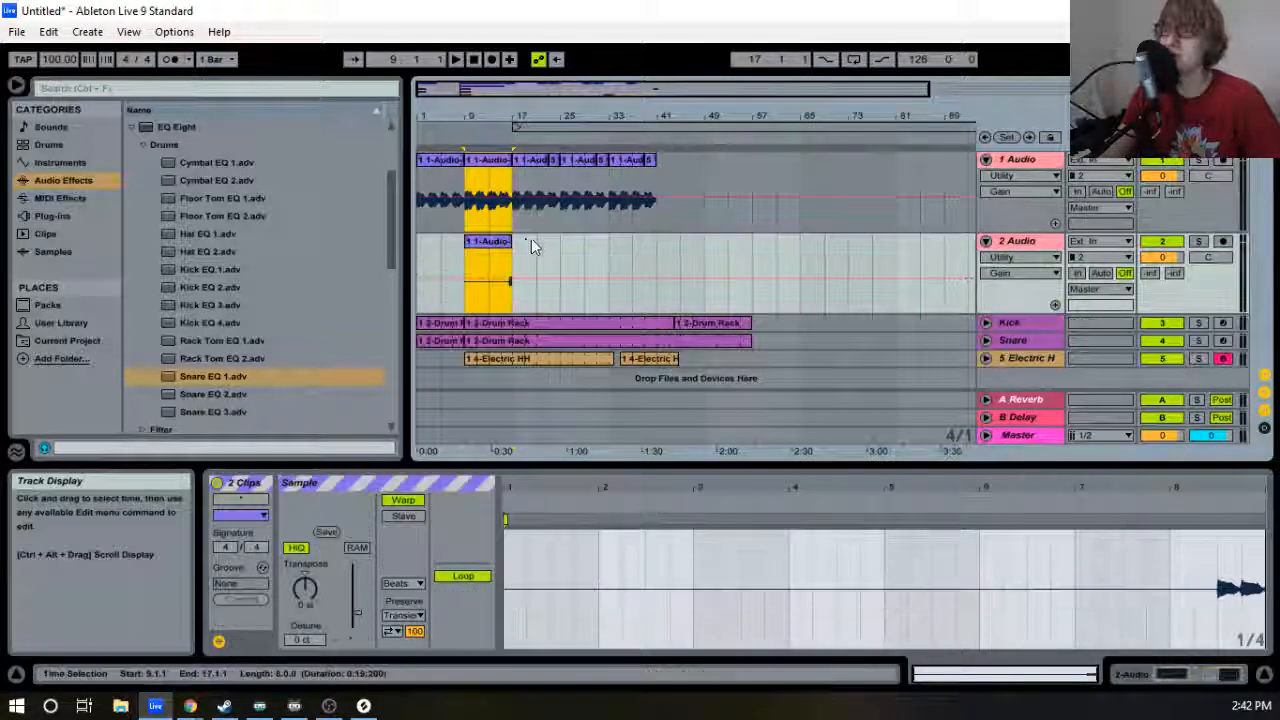
drag(509, 241, 704, 283)
key(space)
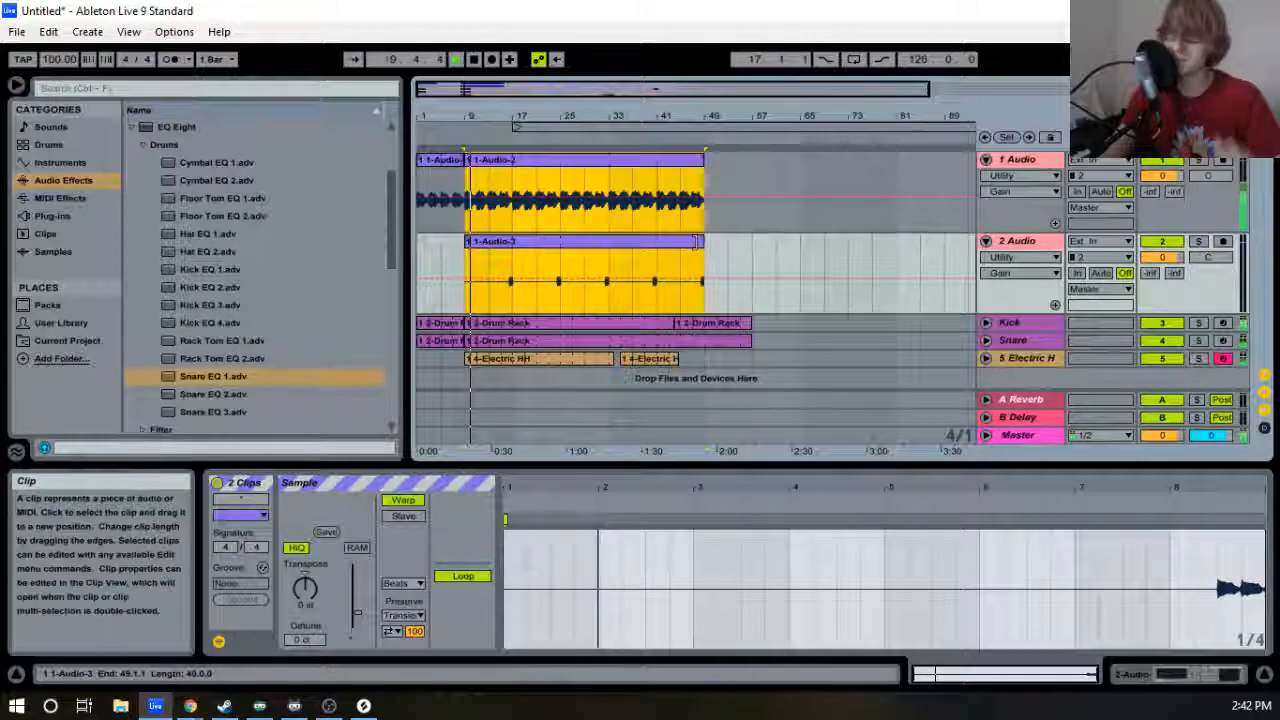
drag(695, 241, 656, 241)
Fold the 1 Audio and 2 Audio tracks while listening up to bar 17, and stop playback.
drag(549, 115, 575, 100)
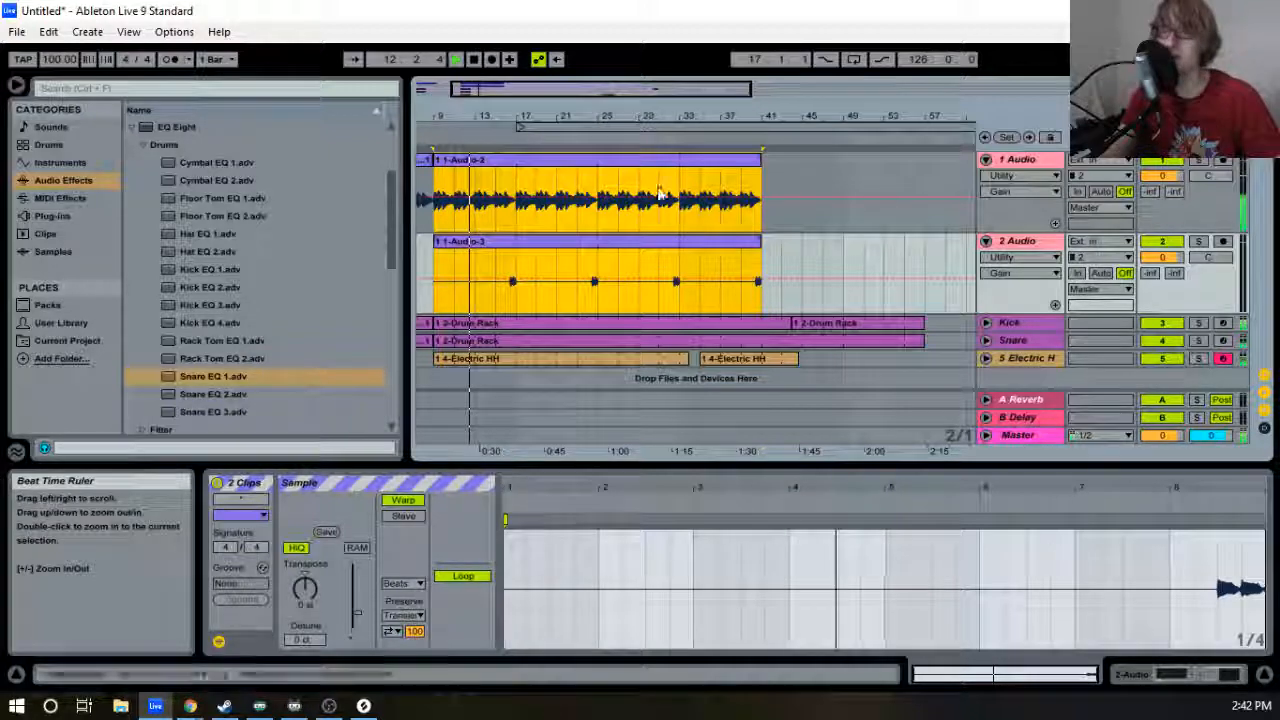
drag(562, 116, 563, 116)
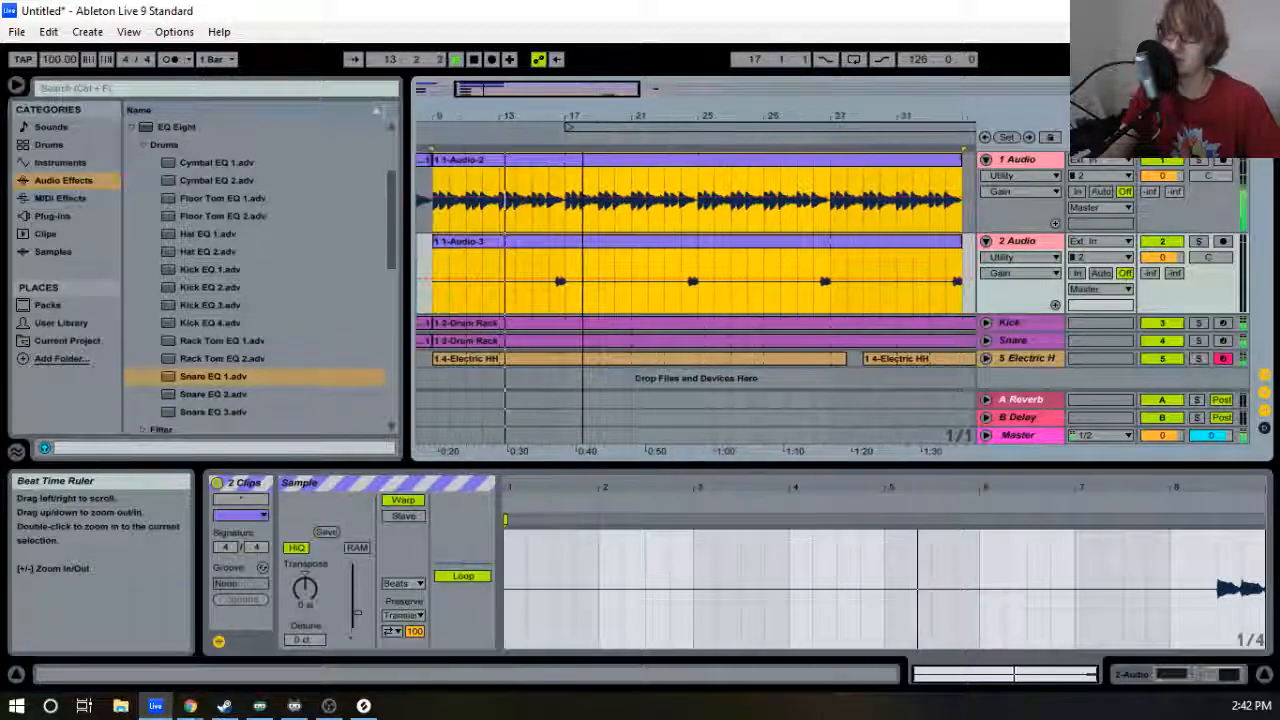
click(987, 245)
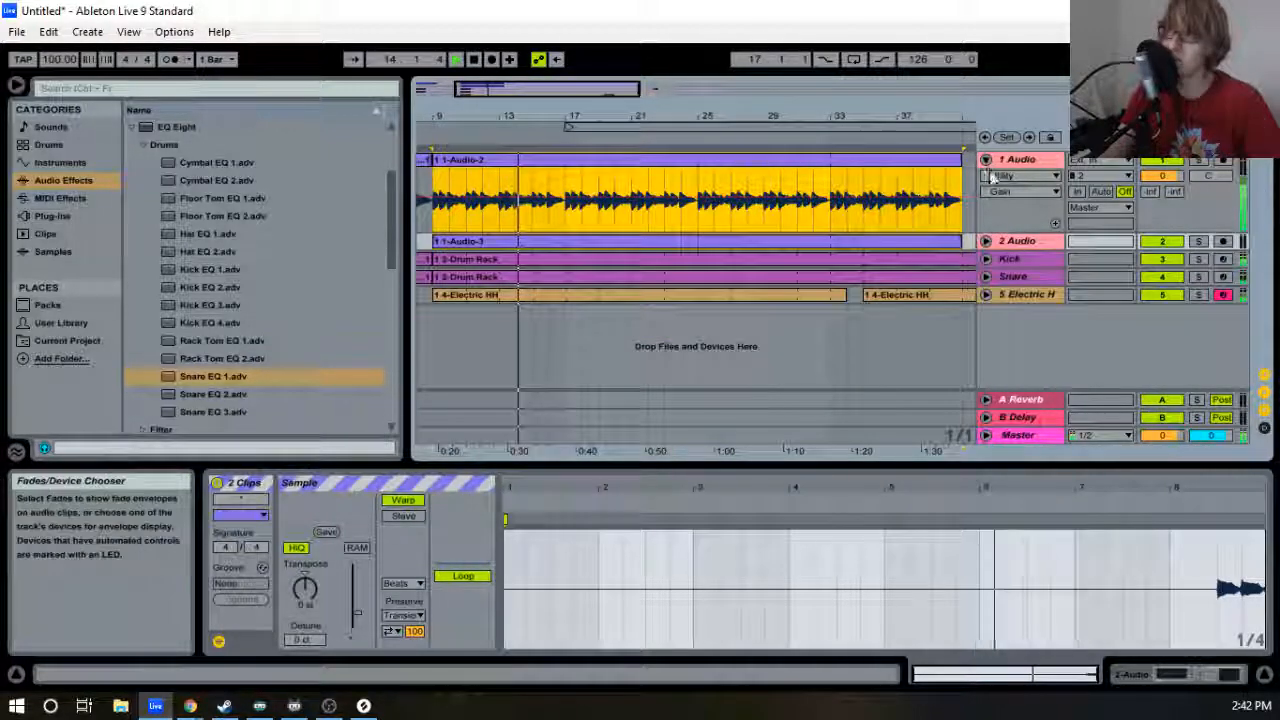
click(986, 159)
drag(615, 119, 612, 99)
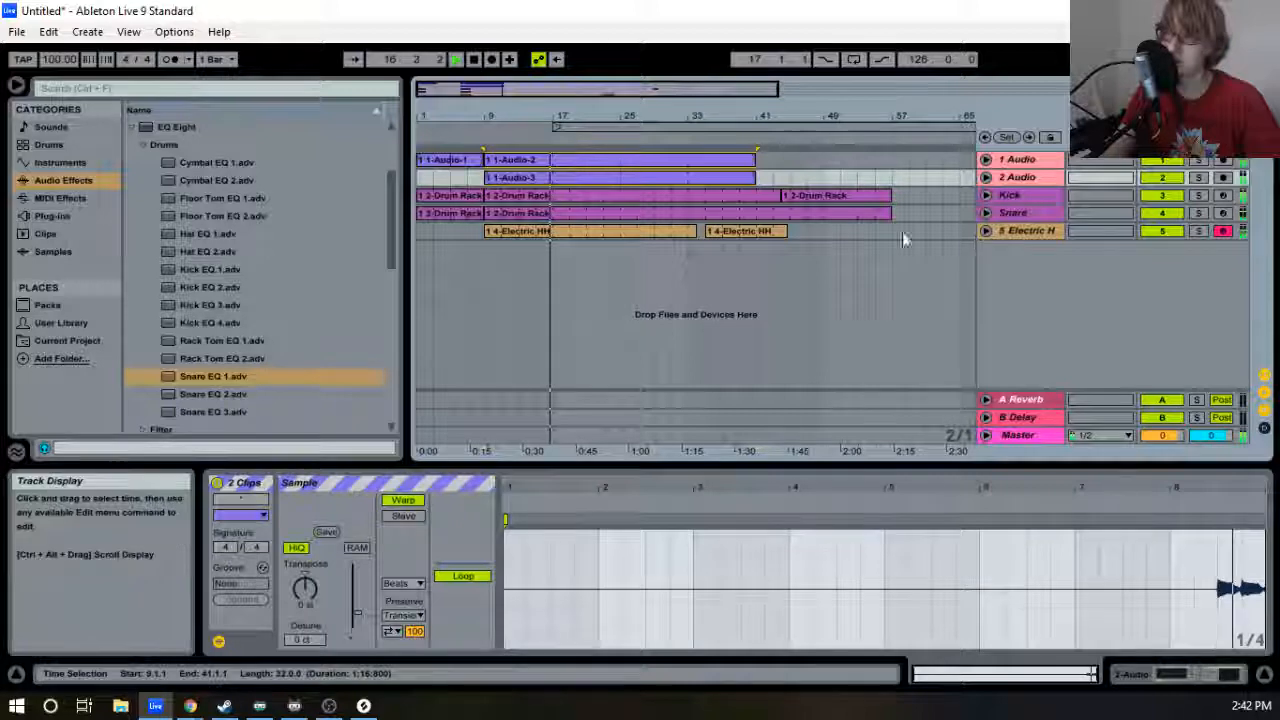
key(space)
drag(600, 117, 600, 109)
Save the Live Set as "December 4th" in the Easy Lo Fi Project folder and delete the temporary project files.
click(18, 33)
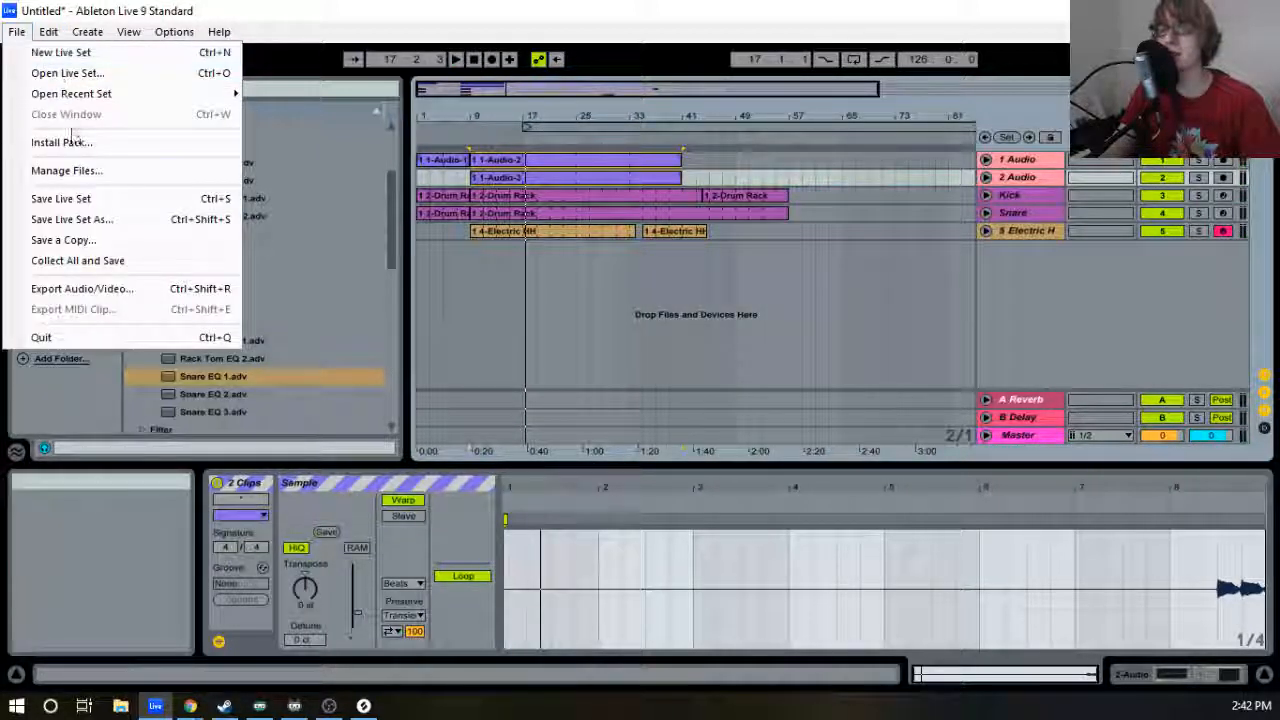
click(86, 201)
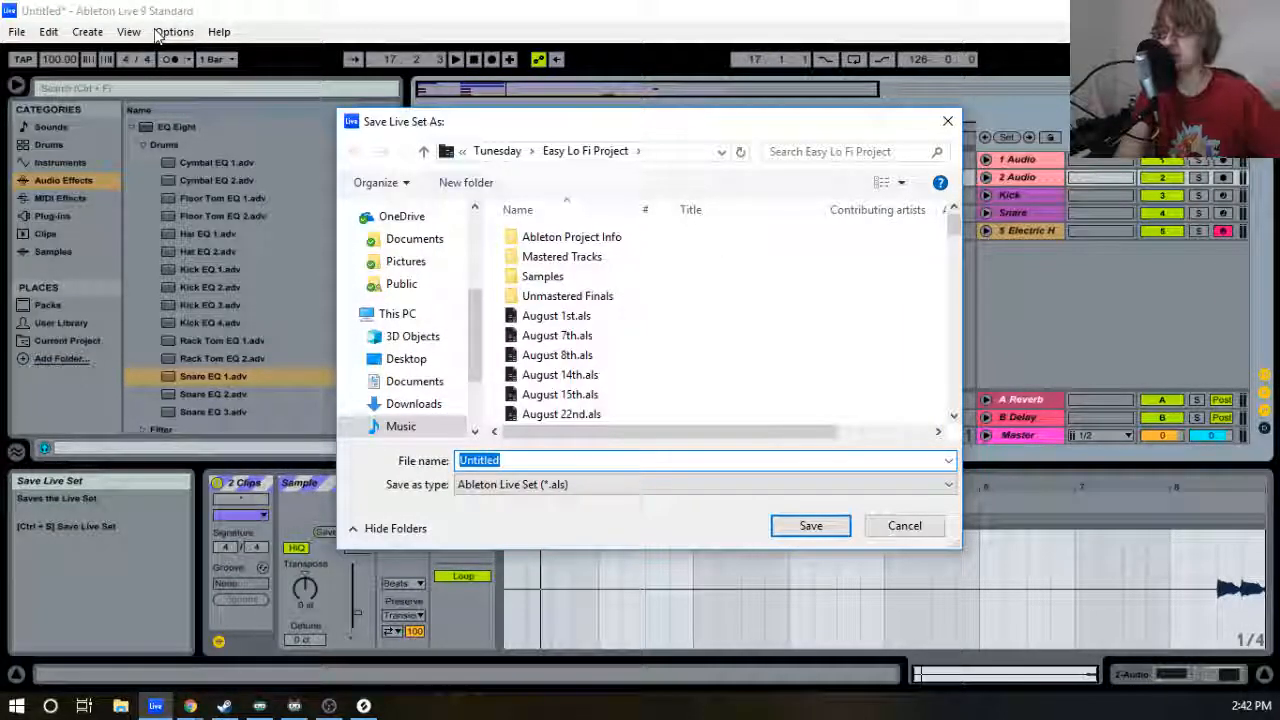
text(Decem)
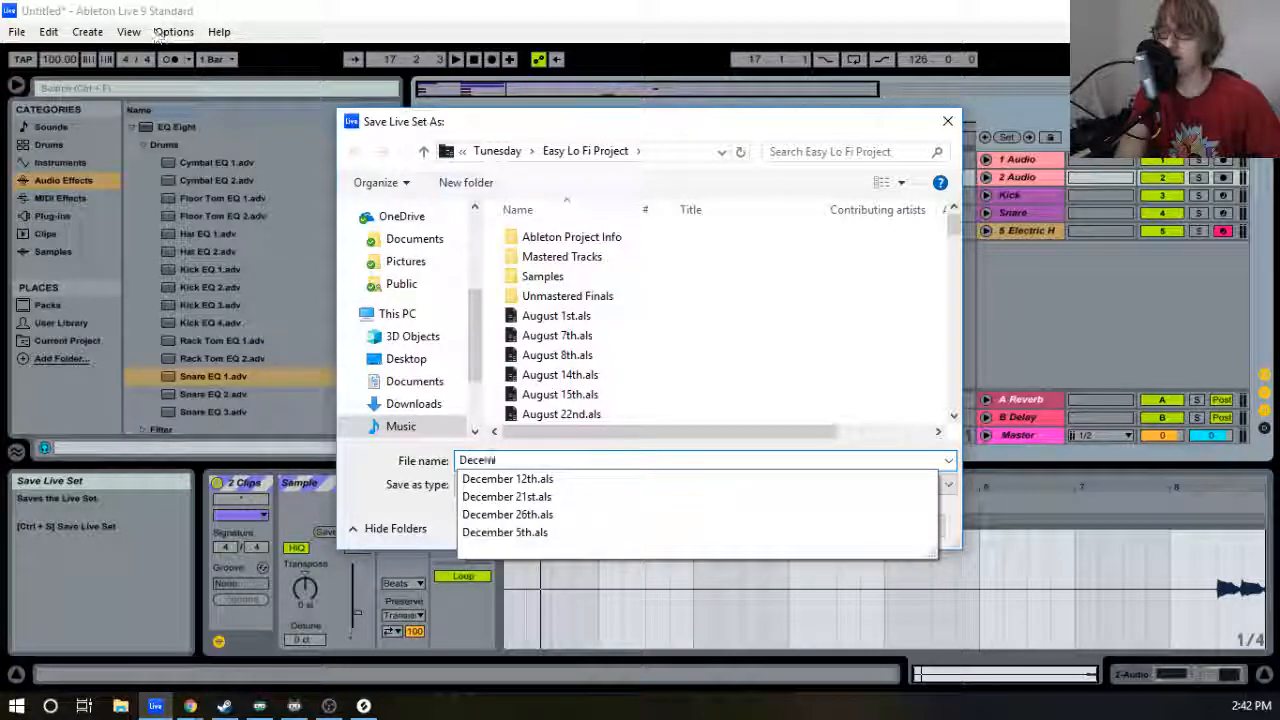
text(ber )
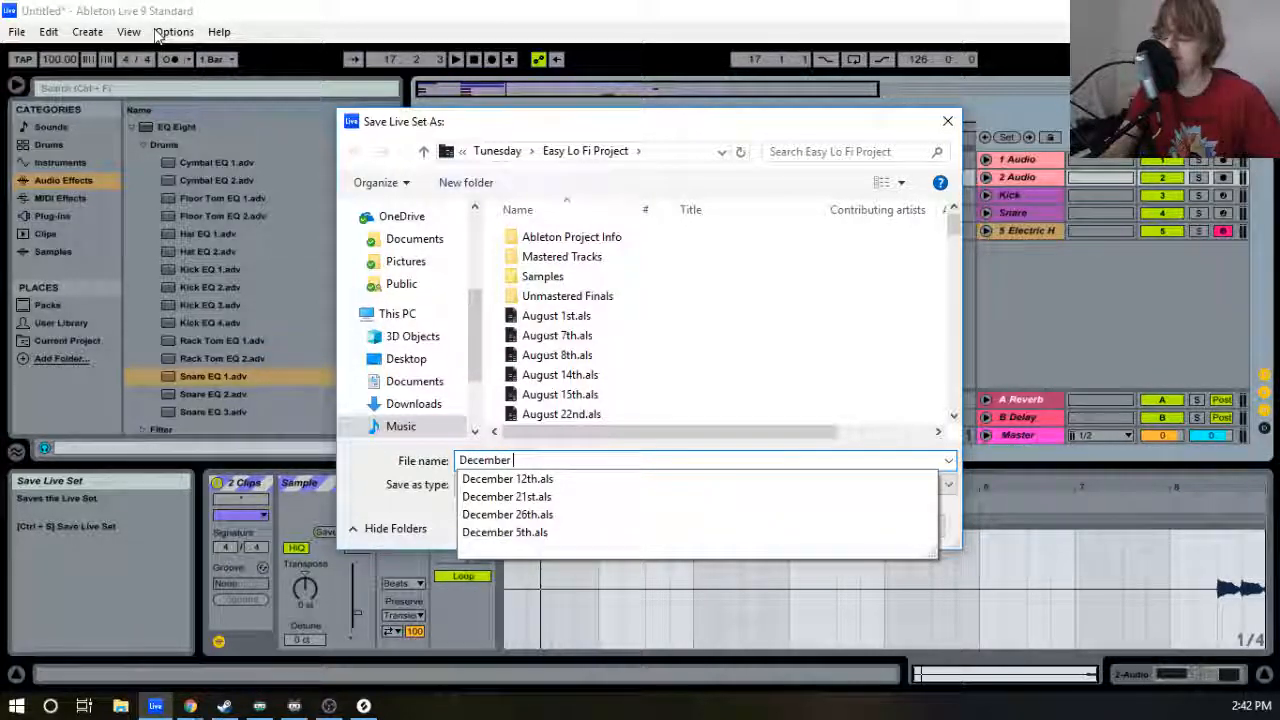
text(4th)
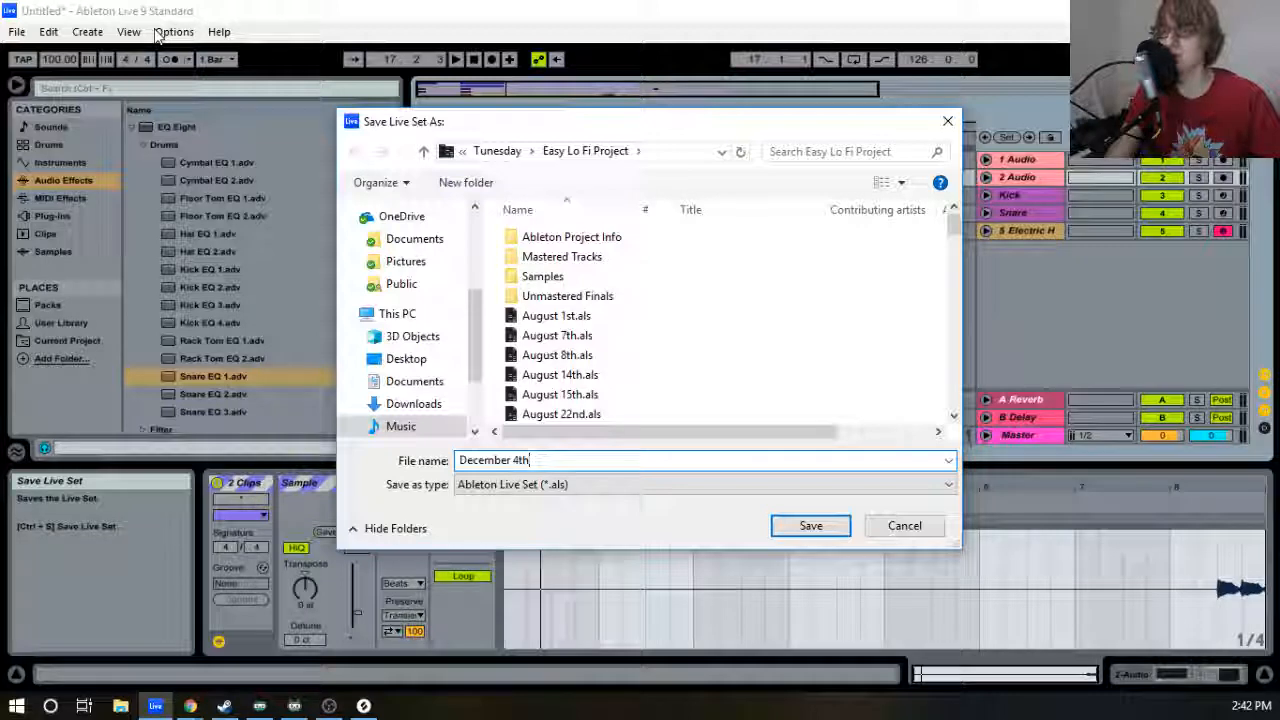
key(Return)
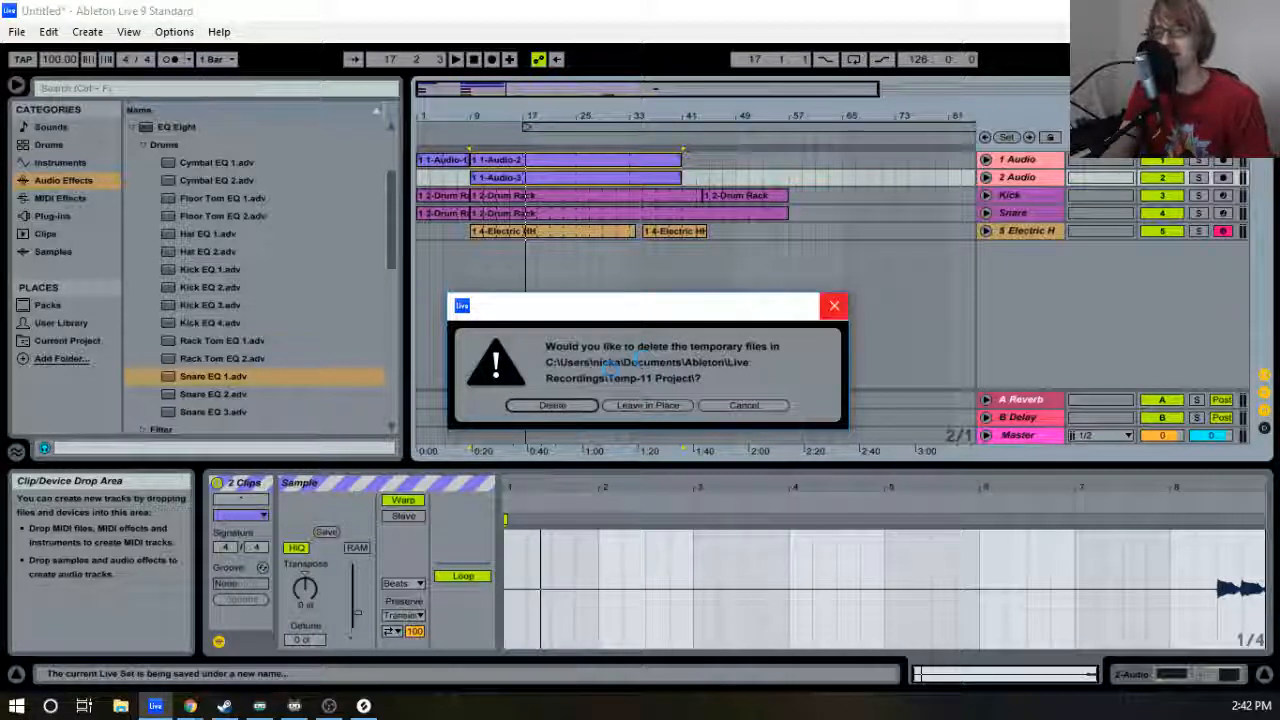
click(562, 406)
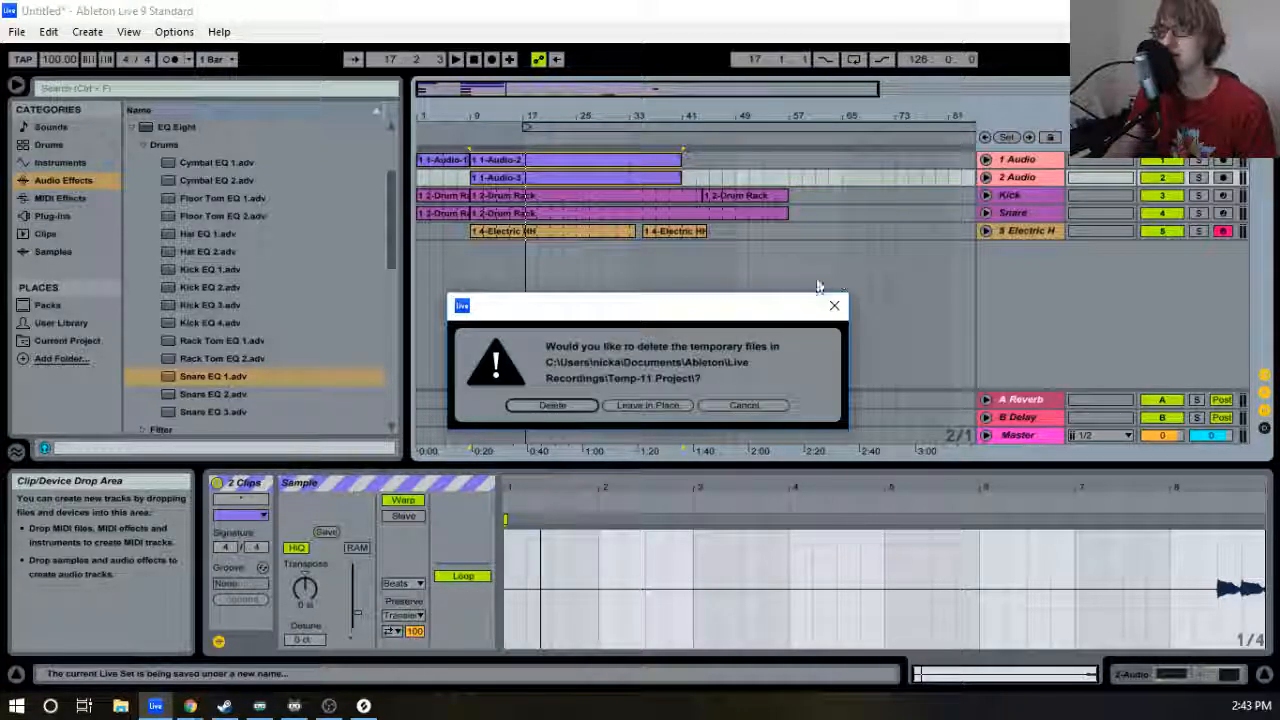
click(566, 406)
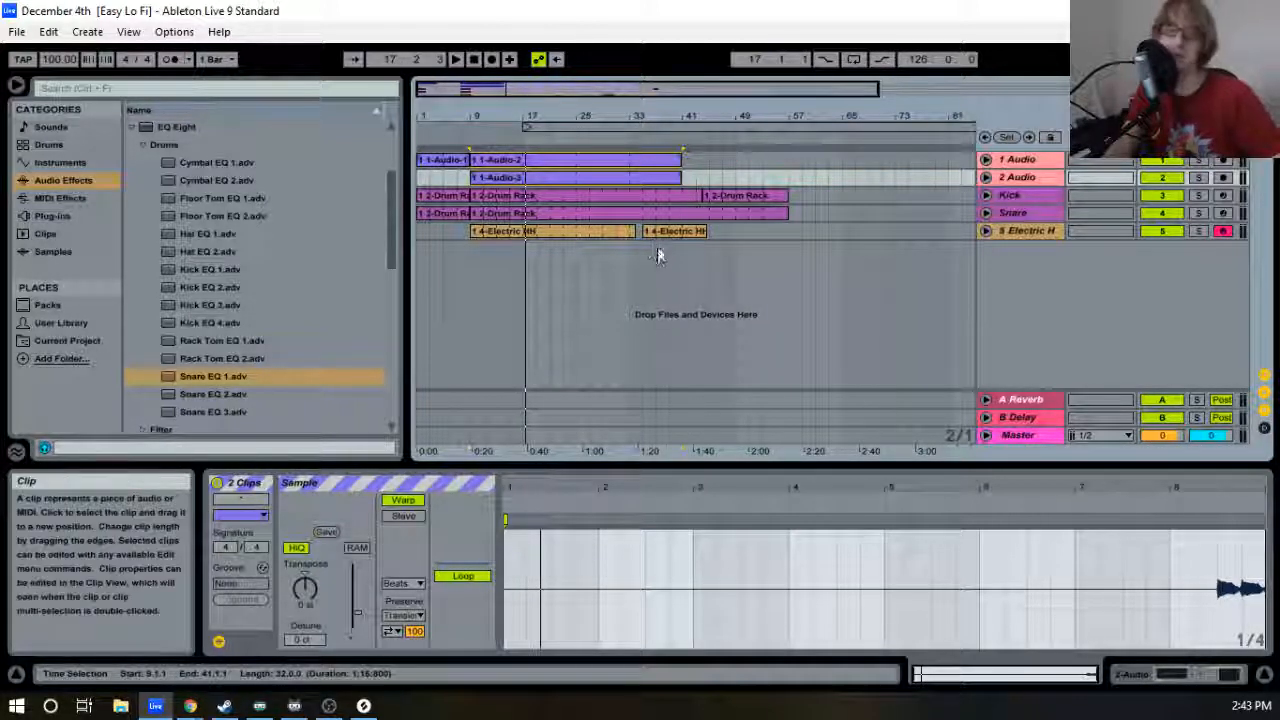
Switch to Chrome and open the "Fracture – Glitchmachines" bookmark from the Stream Stuff folder in a new tab.
drag(475, 116, 542, 116)
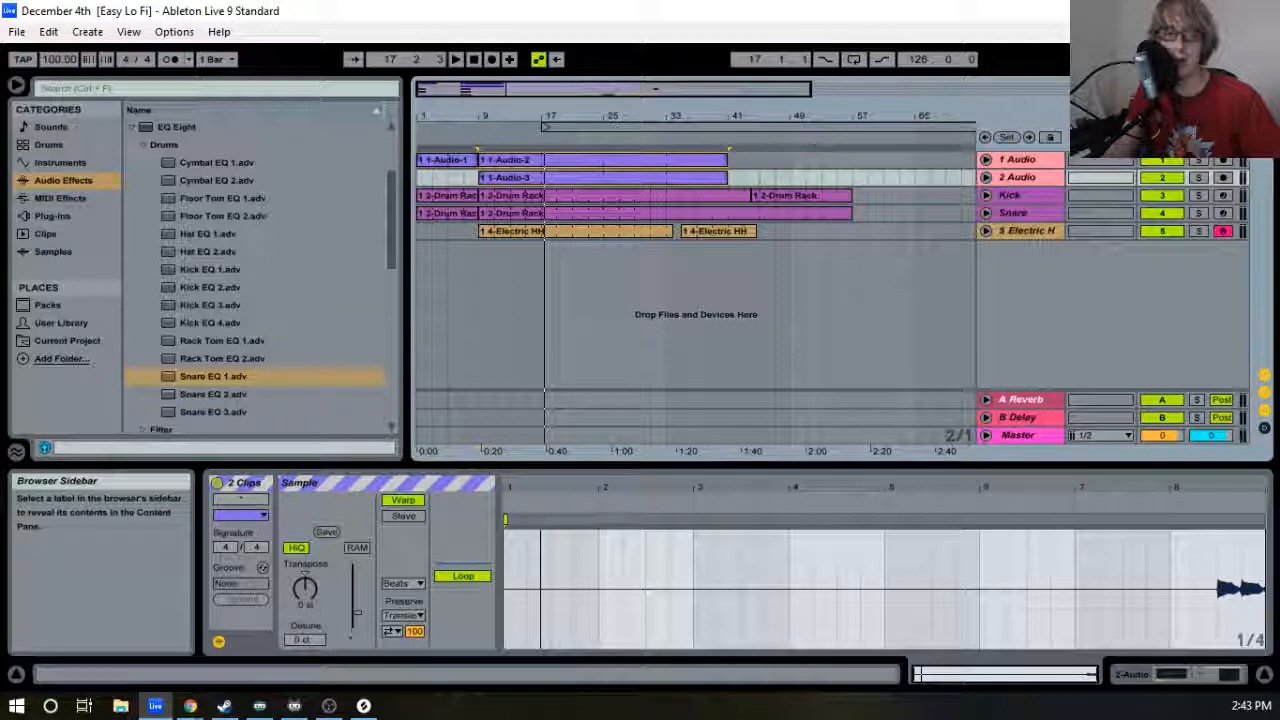
key(alt+Tab)
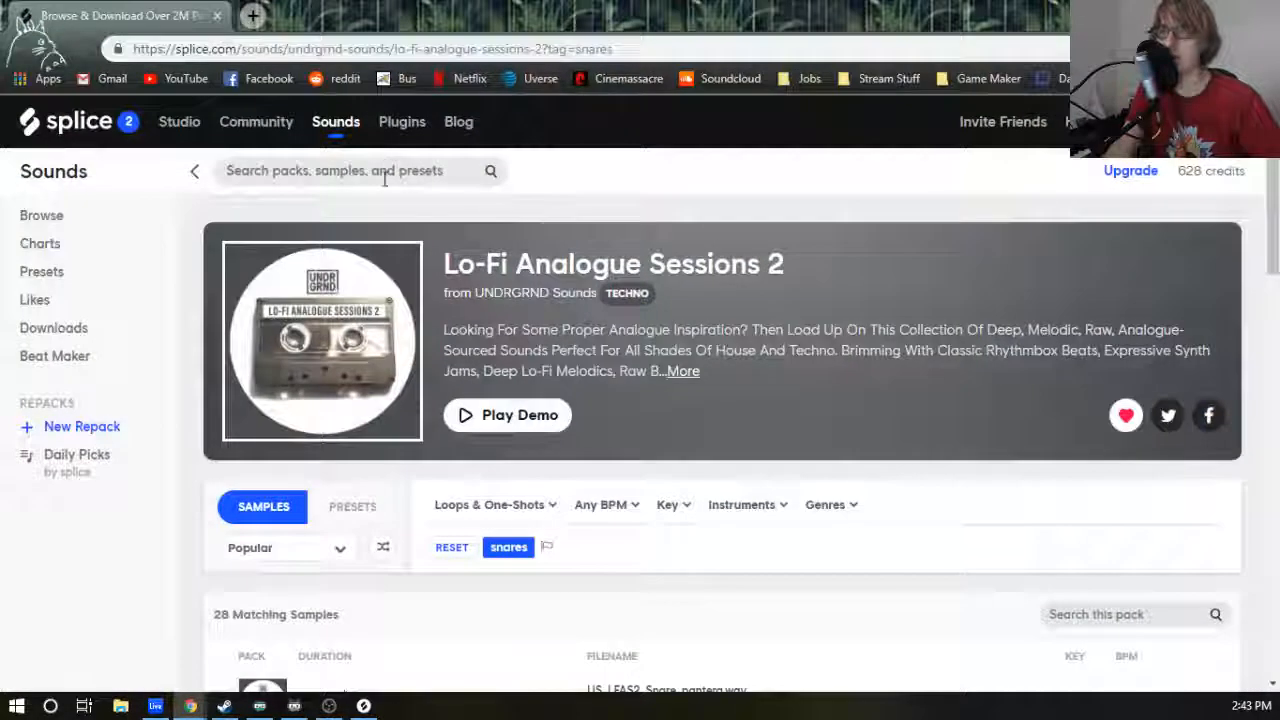
click(255, 17)
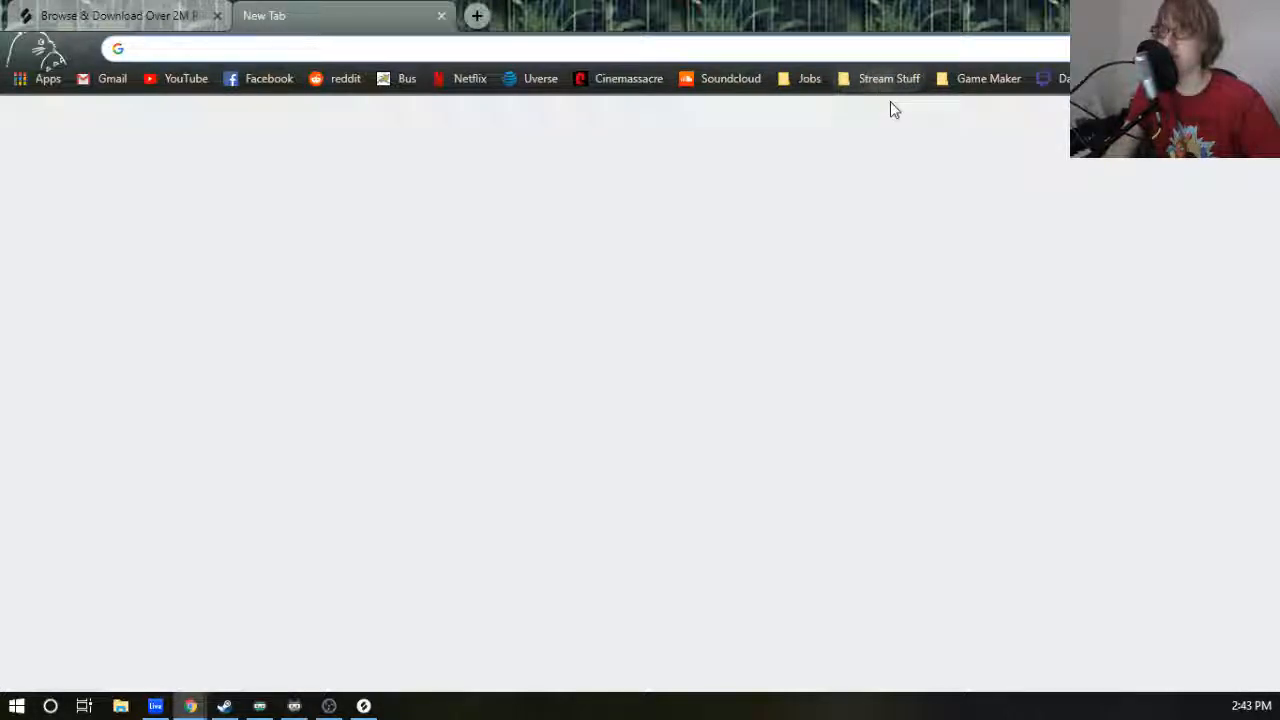
click(889, 82)
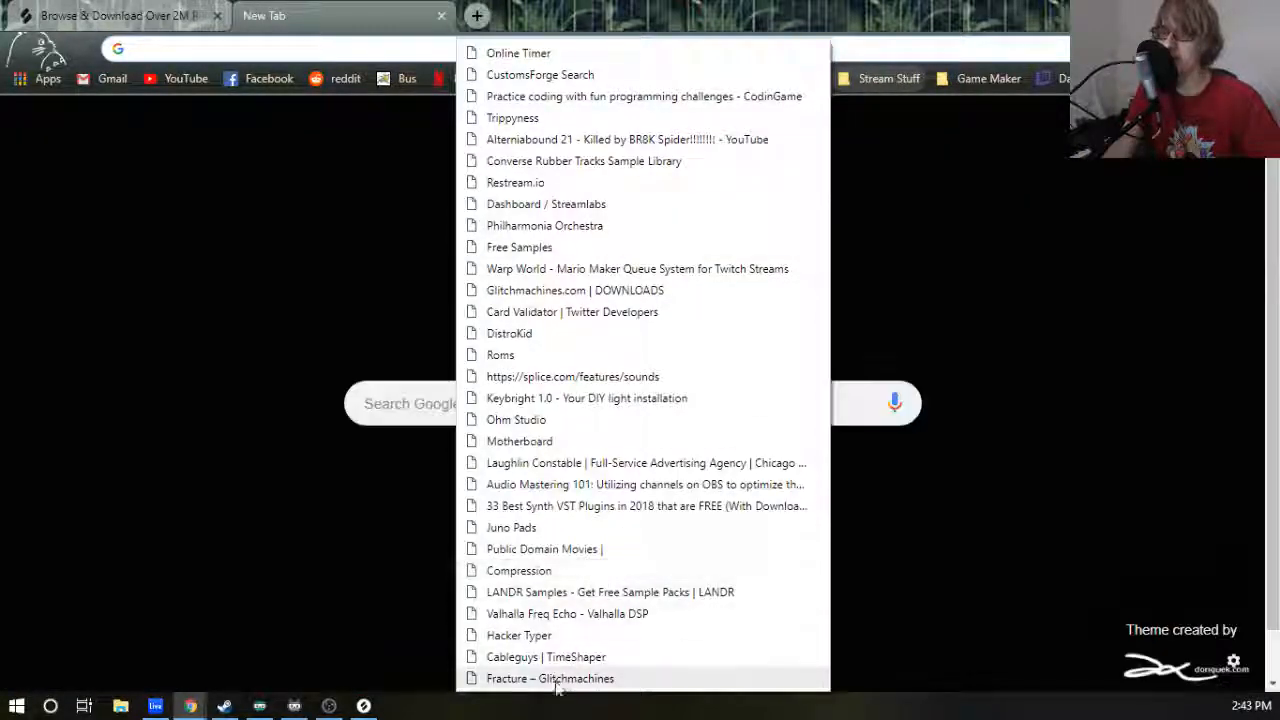
click(558, 680)
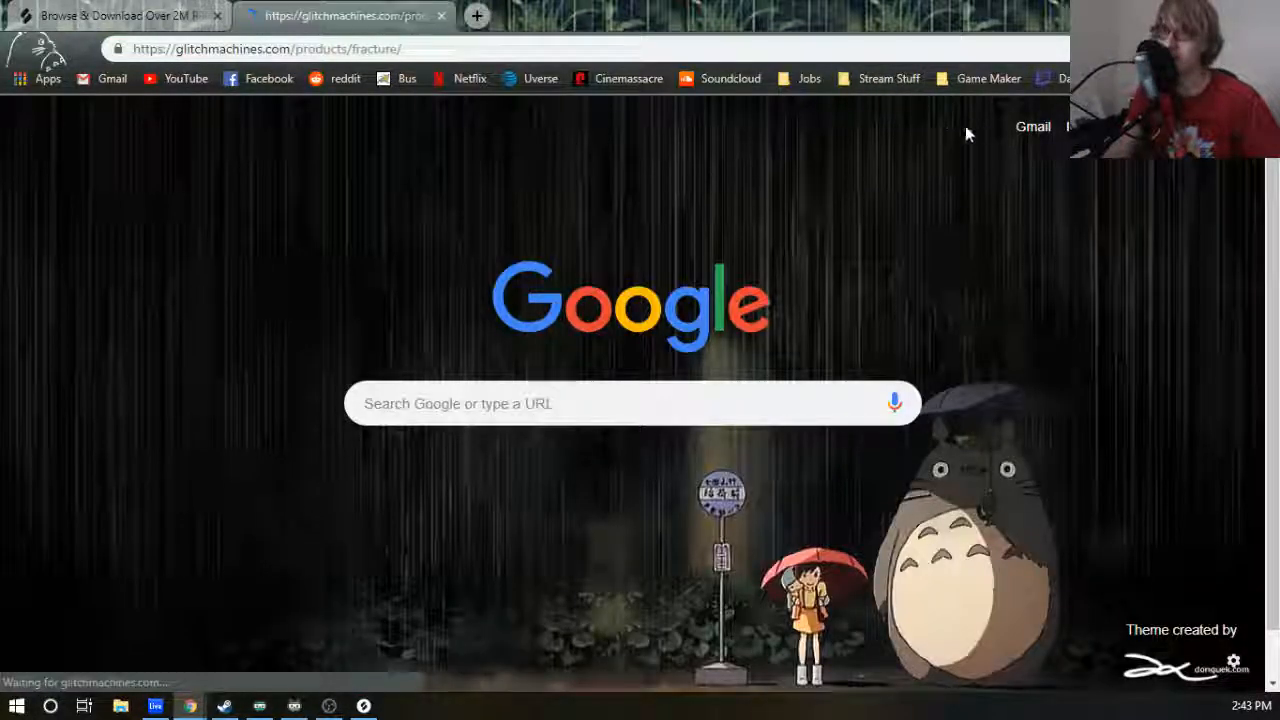
Look through the Fracture plugin page, including its demo, feature list, system requirements and related free products.
click(978, 79)
click(916, 80)
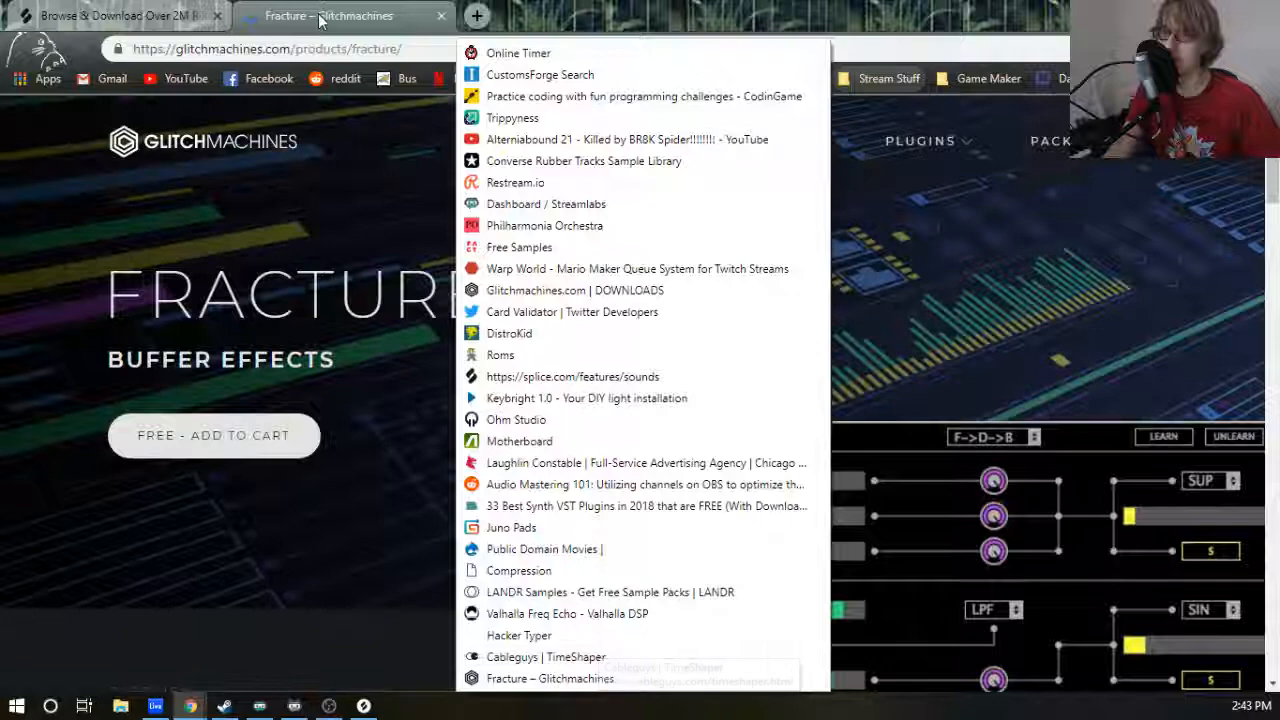
click(322, 22)
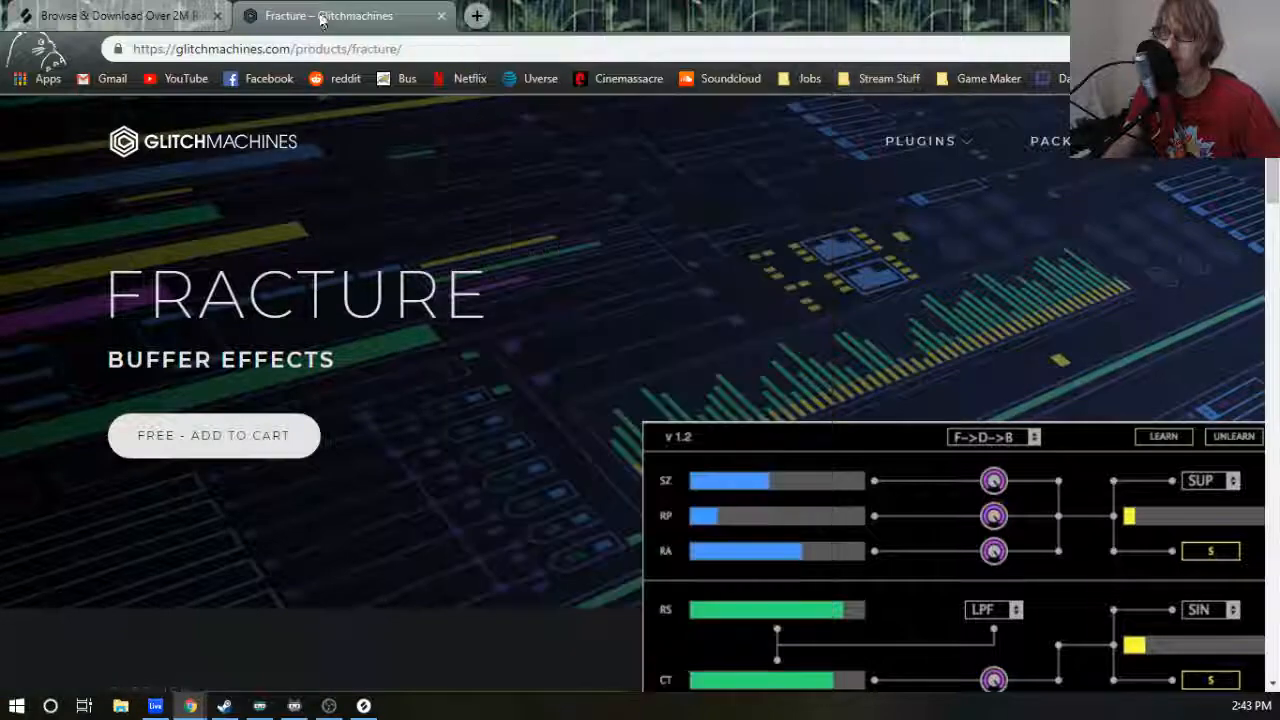
scroll(672, 295, down, 15)
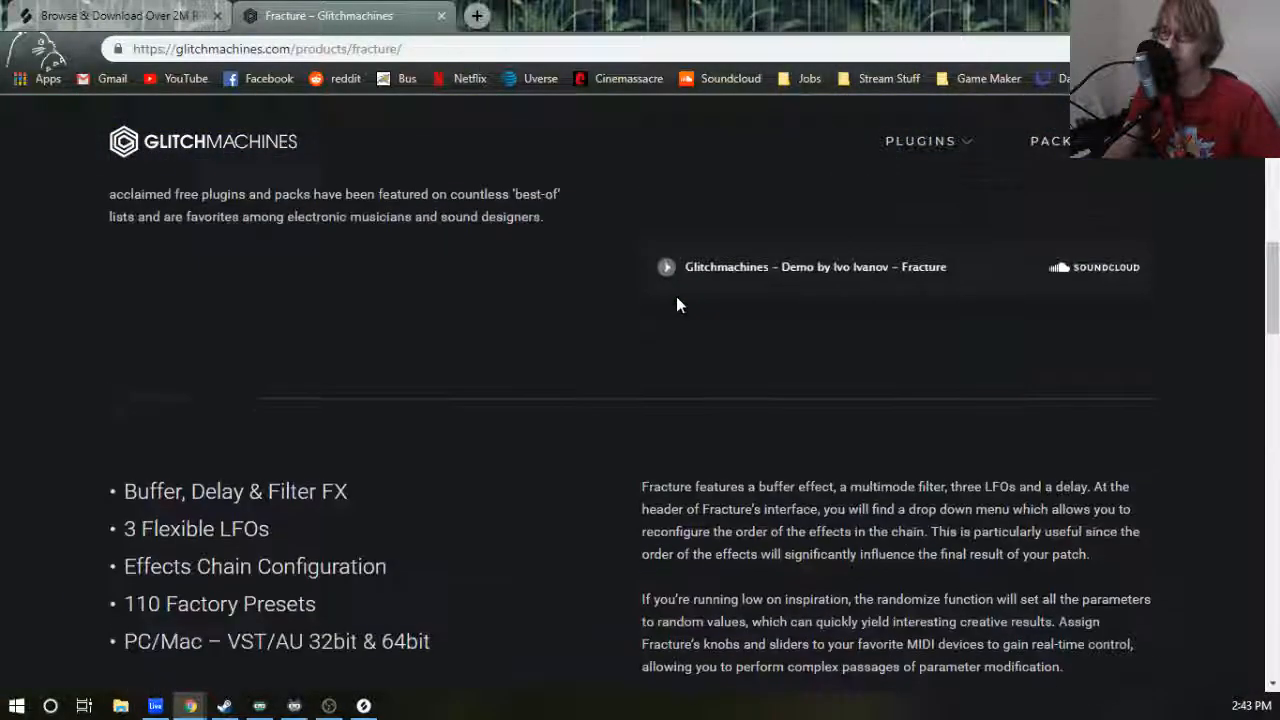
scroll(678, 305, down, 5)
scroll(678, 305, up, 1)
scroll(678, 305, down, 2)
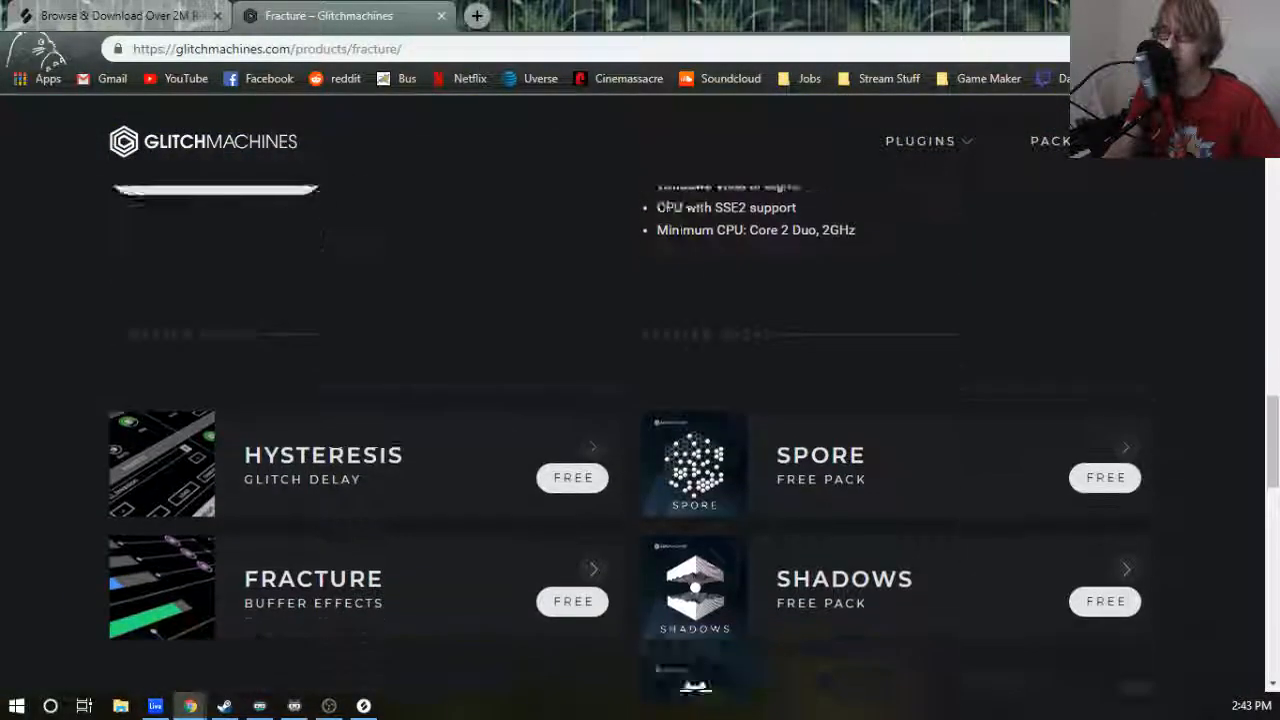
scroll(680, 305, up, 20)
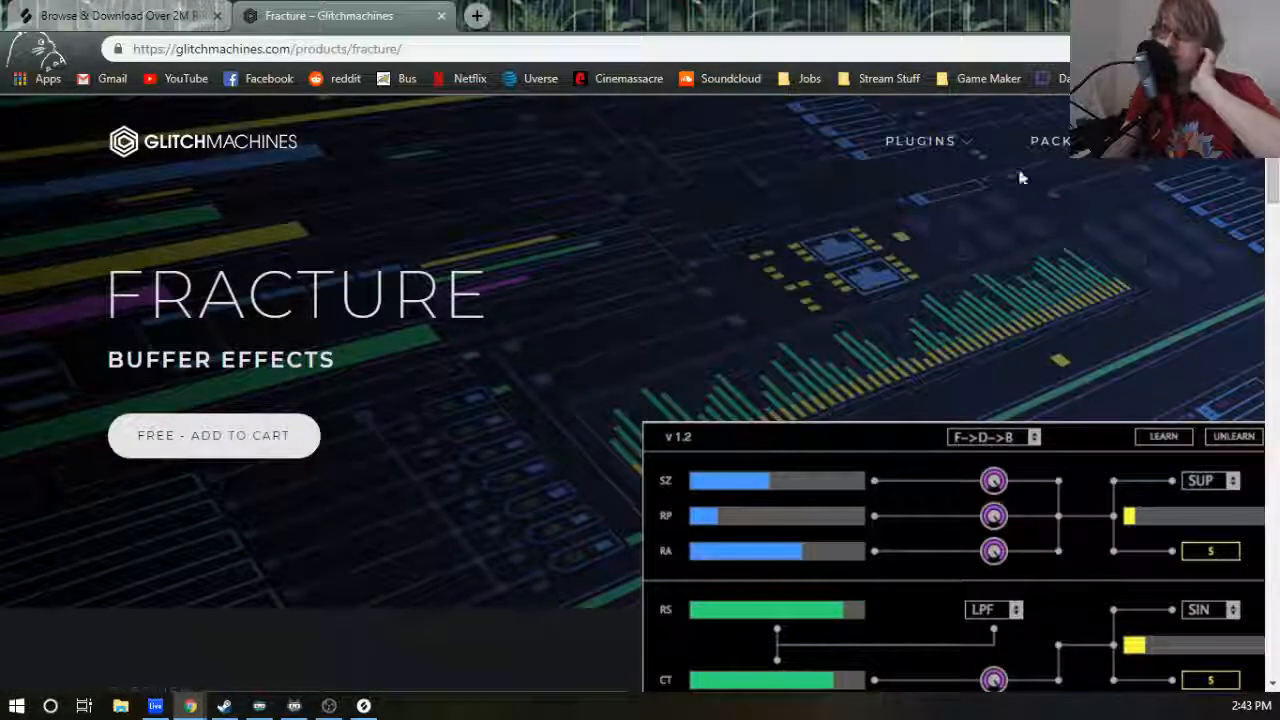
Open the "Cableguys | TimeShaper" bookmark from the Stream Stuff folder and review the product's price, screenshots and description.
click(888, 79)
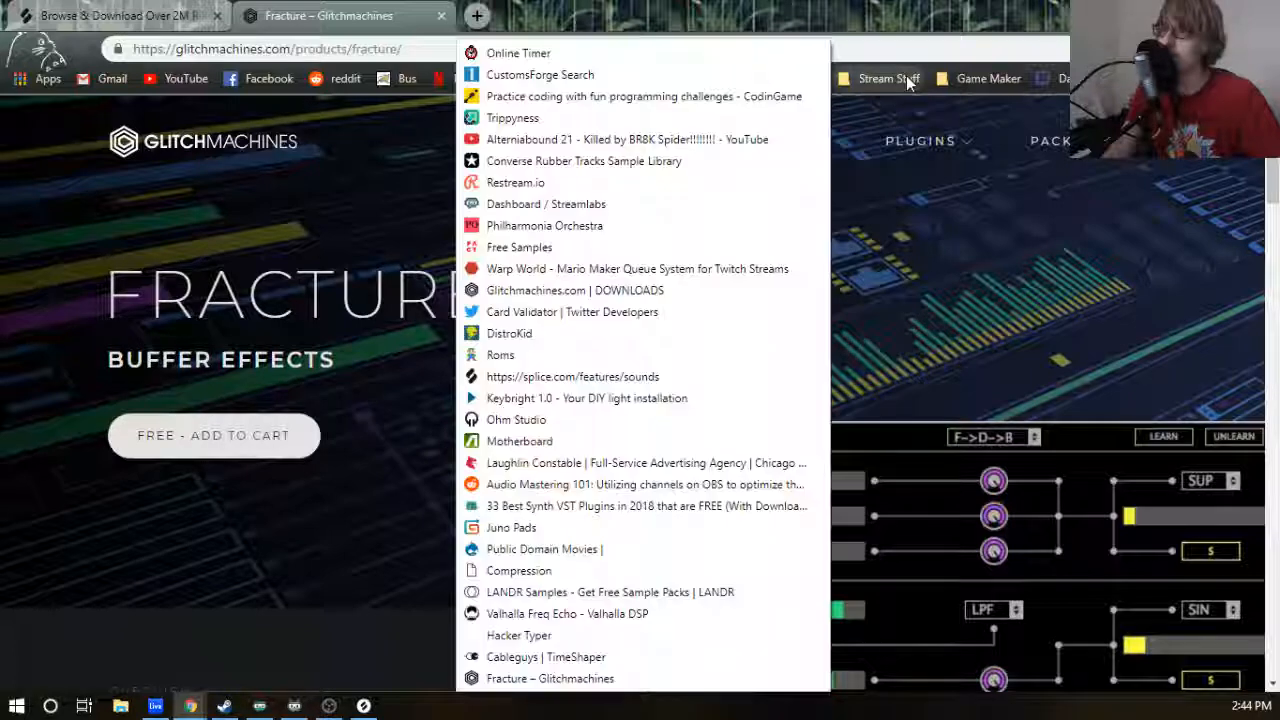
click(571, 659)
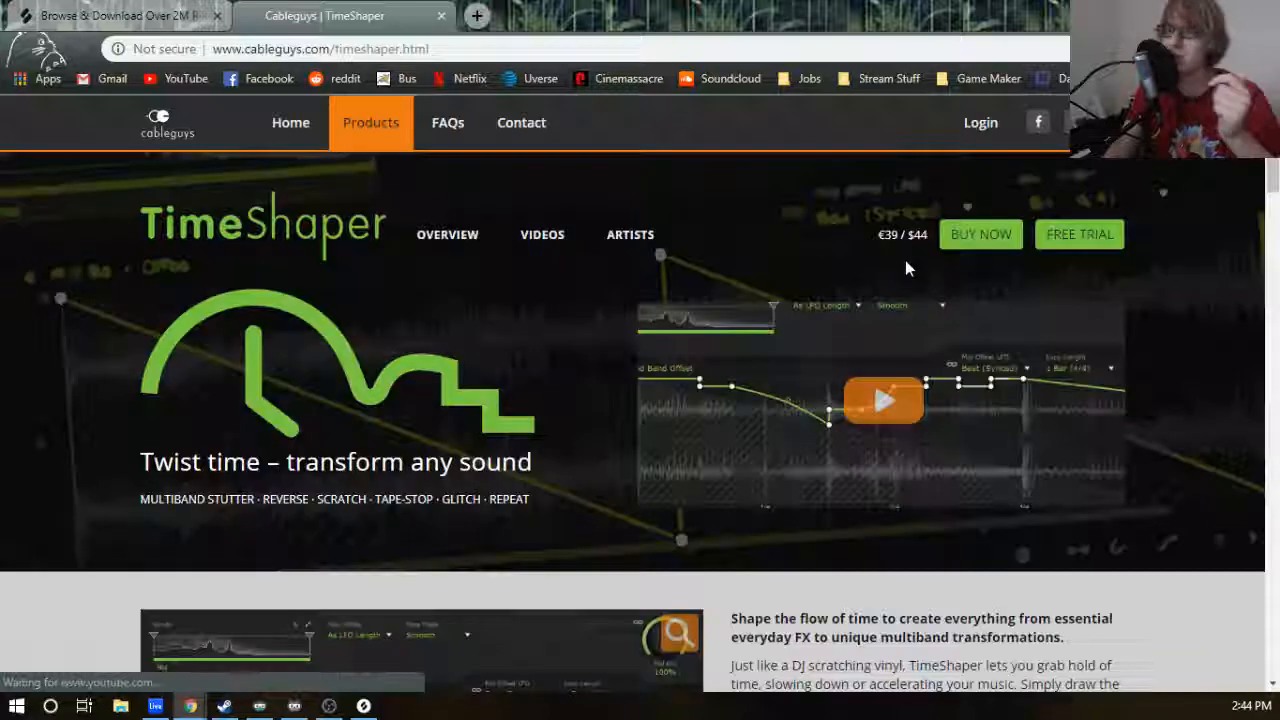
scroll(1020, 513, down, 2)
scroll(1020, 513, up, 2)
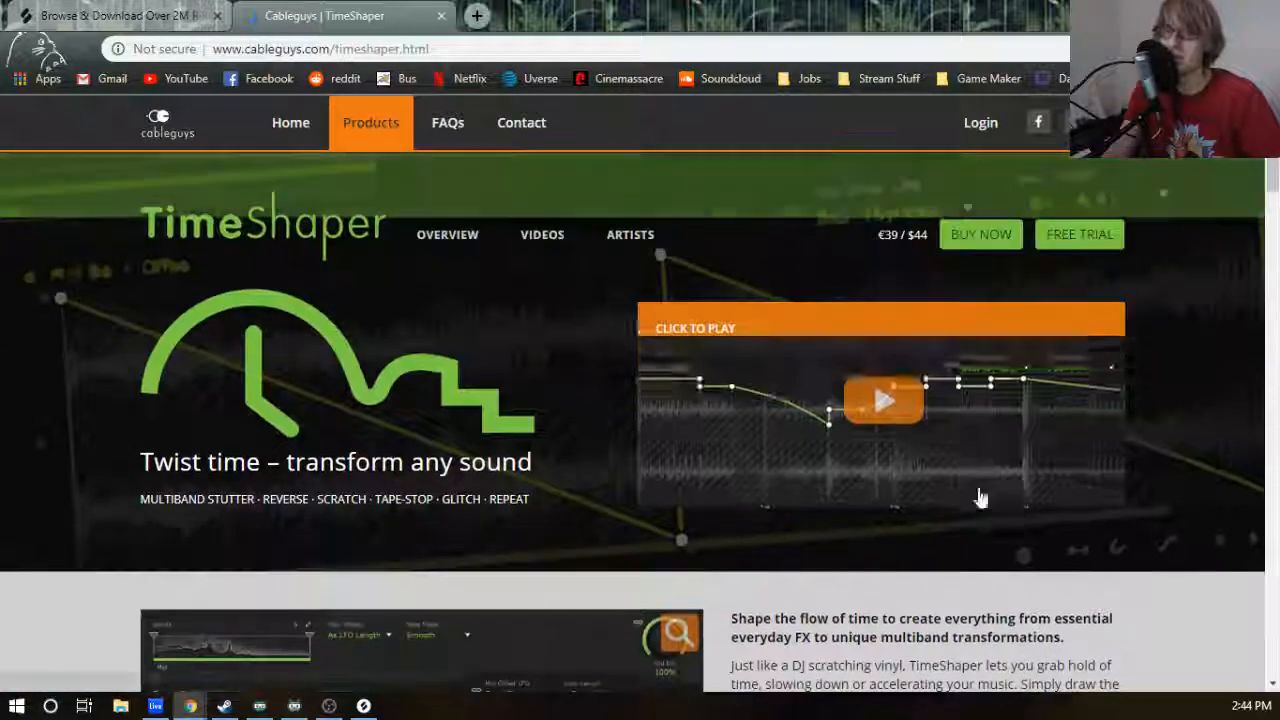
scroll(517, 409, down, 3)
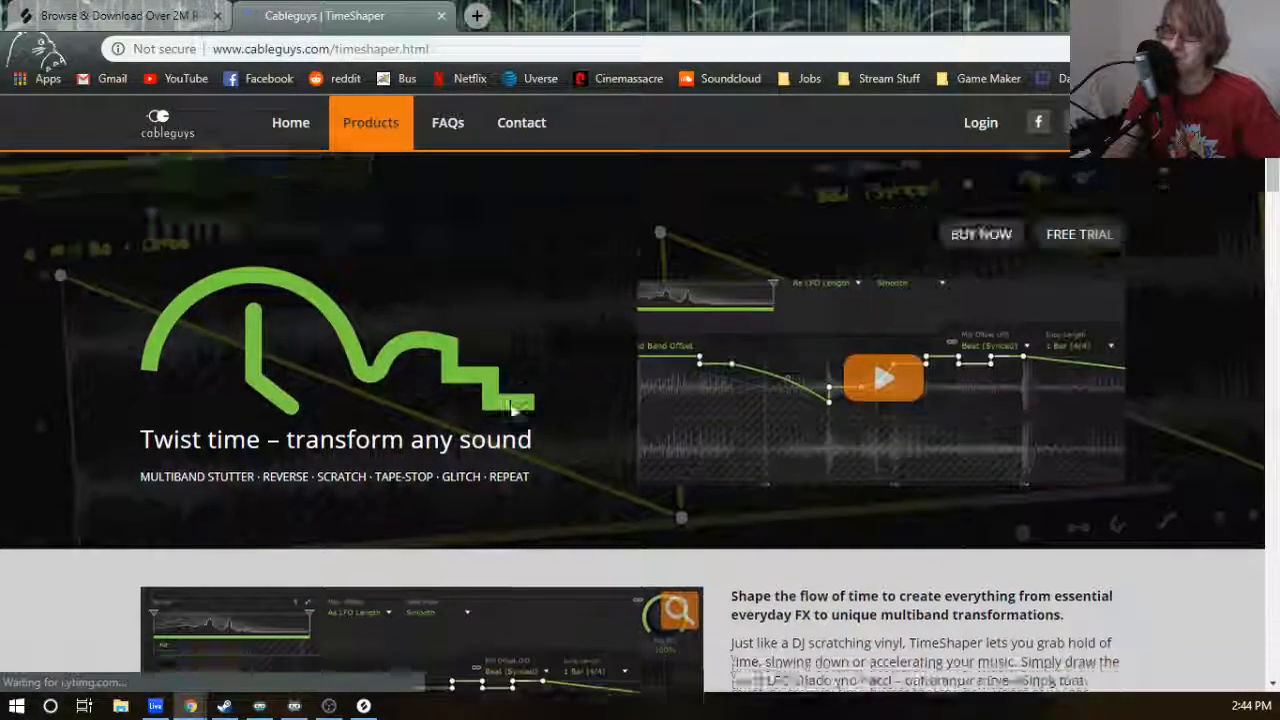
scroll(555, 402, up, 3)
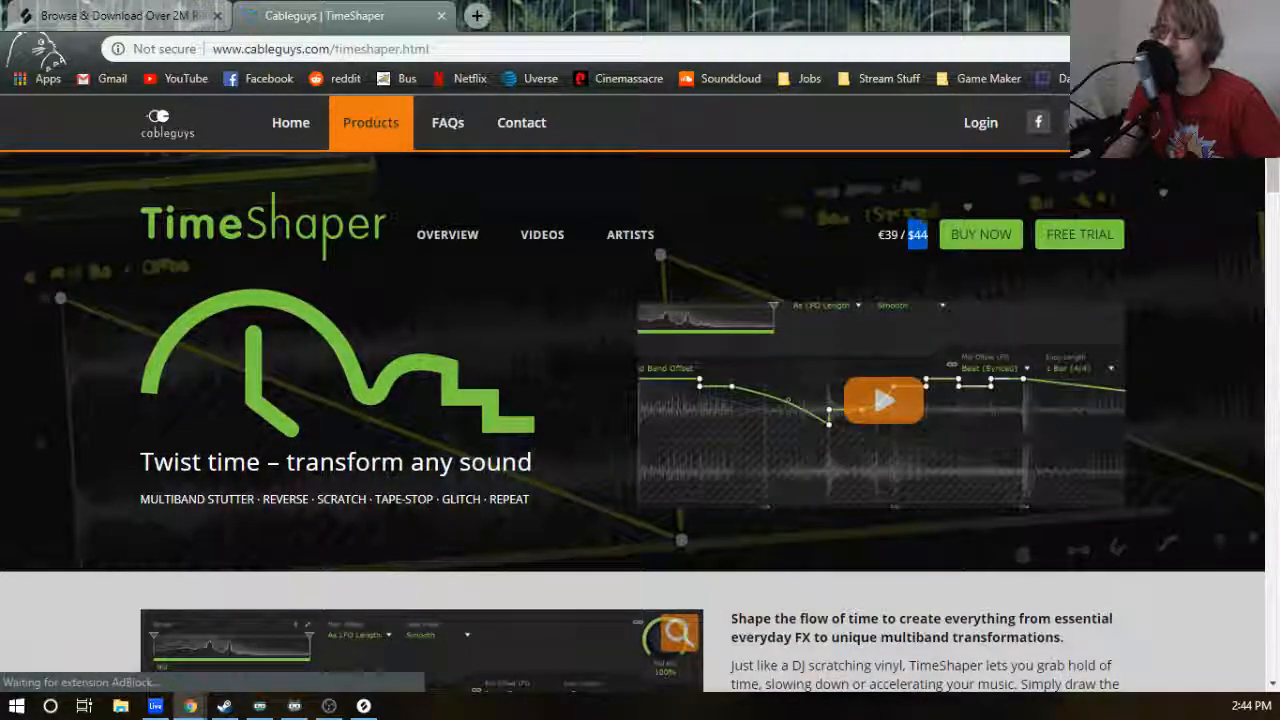
scroll(816, 232, down, 3)
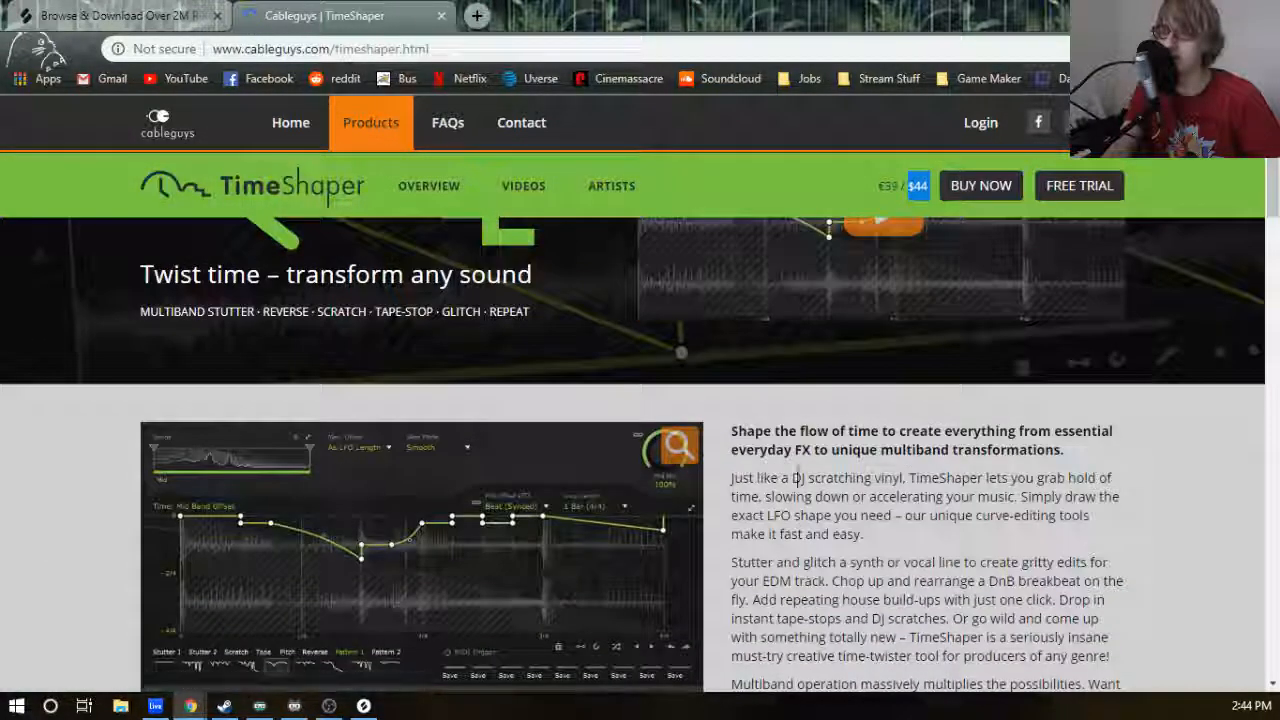
scroll(580, 434, down, 3)
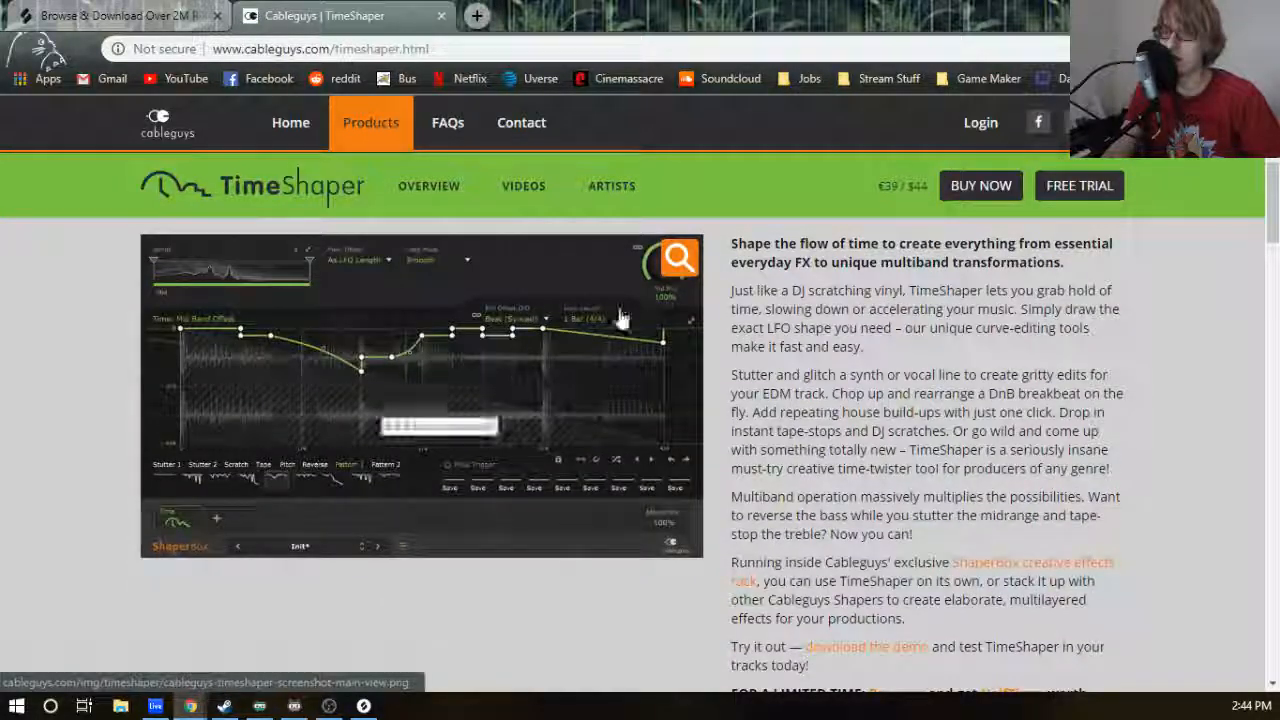
scroll(371, 409, down, 3)
scroll(874, 330, down, 3)
scroll(872, 330, up, 12)
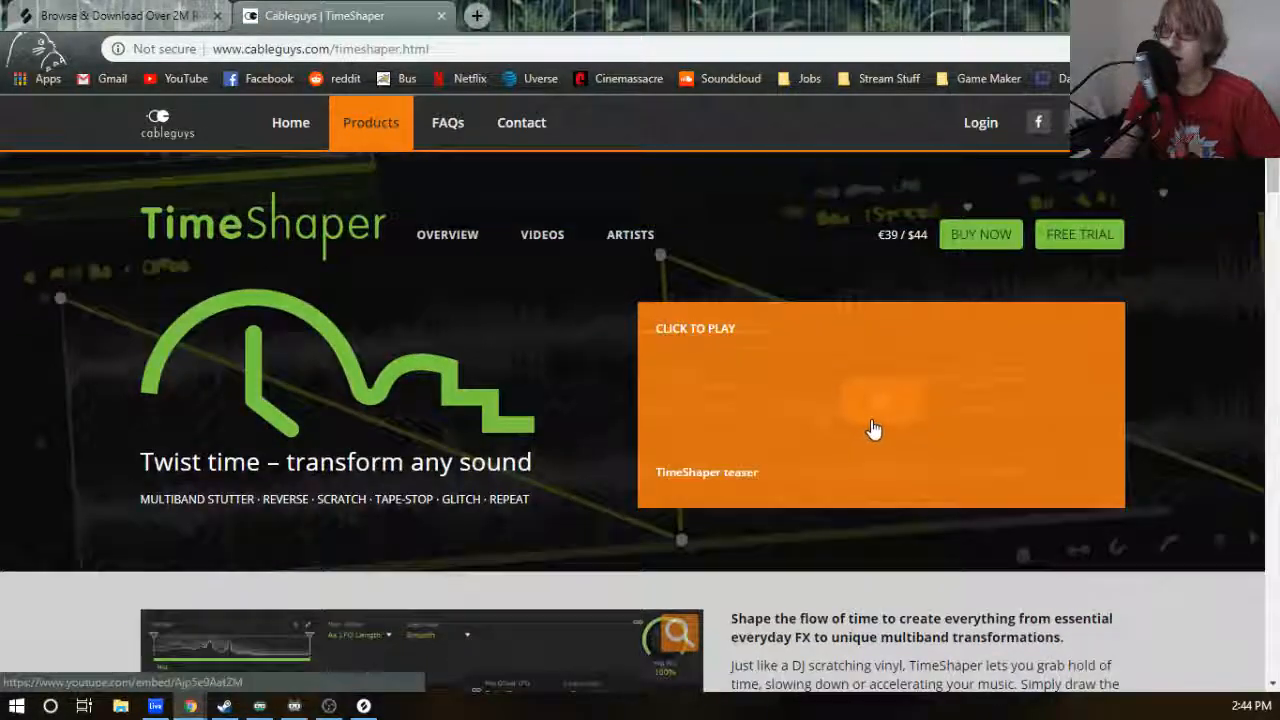
Examine TimeShaper's effects tagline, highlighting the words from tape-stop through repeat.
scroll(590, 445, down, 2)
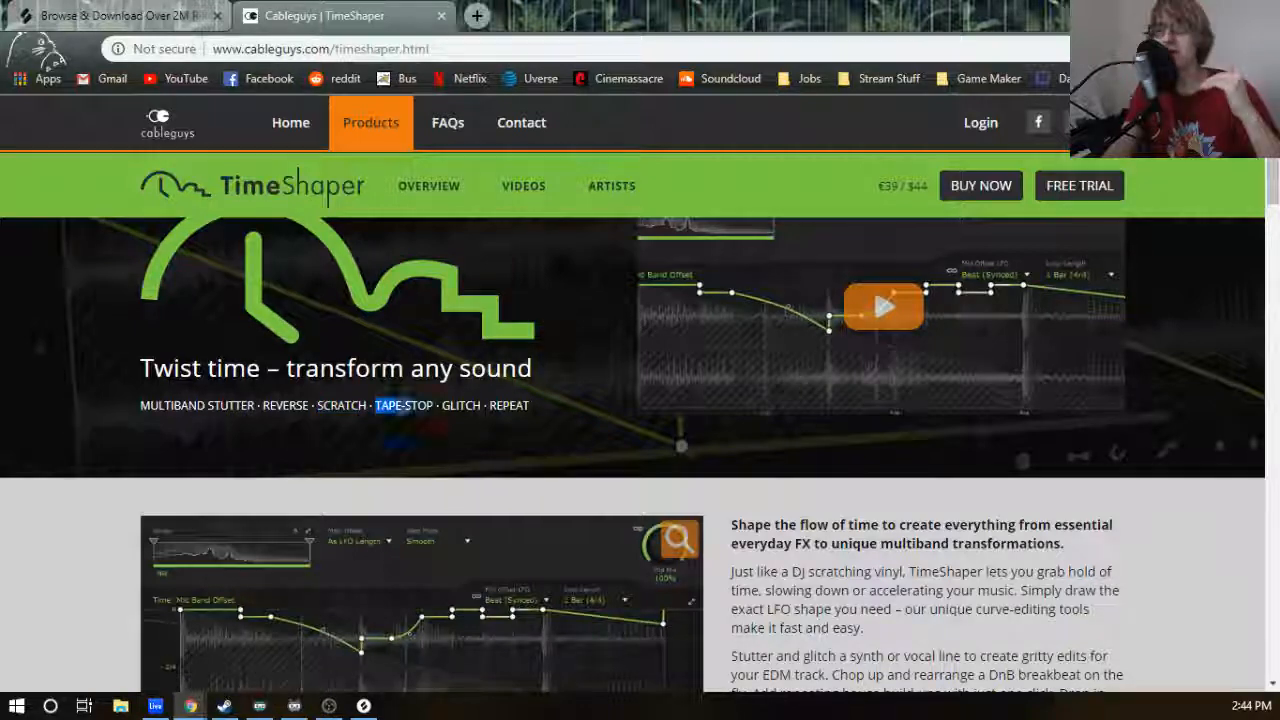
mouse_move(433, 405)
mouse_down()
mouse_move(430, 368)
mouse_move(440, 405)
mouse_up()
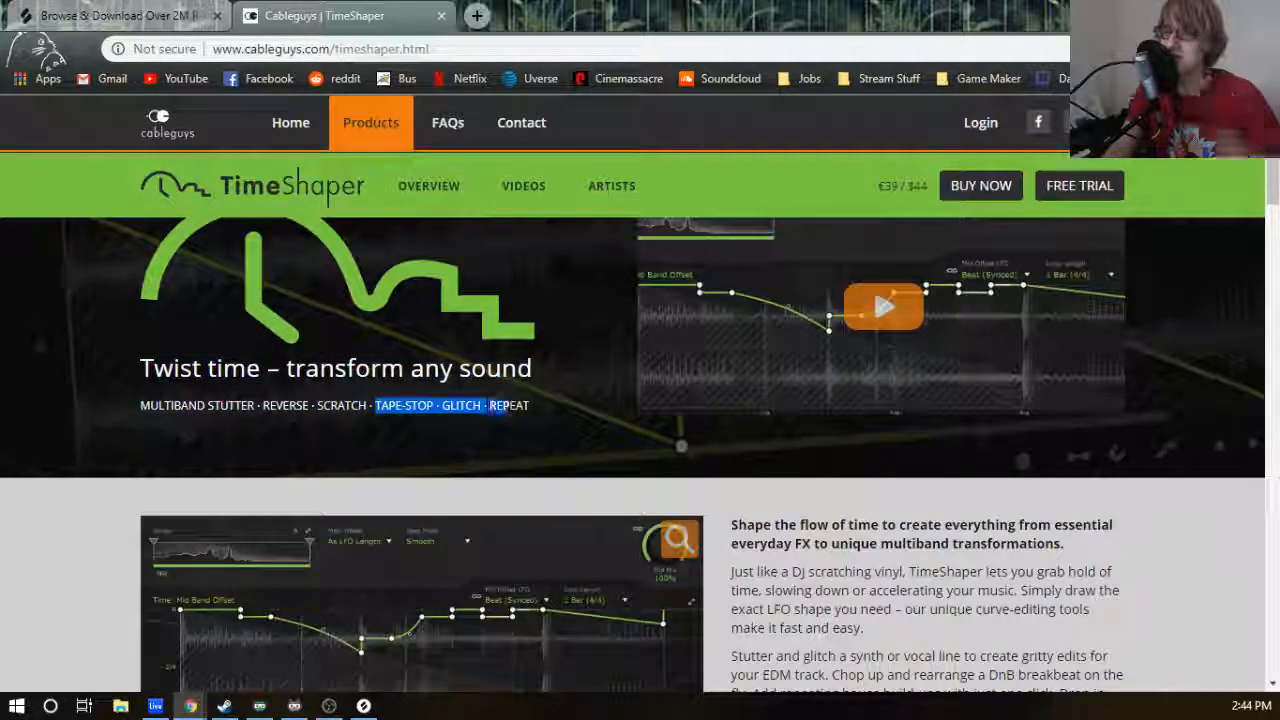
drag(491, 406, 534, 408)
click(922, 583)
scroll(879, 520, up, 1)
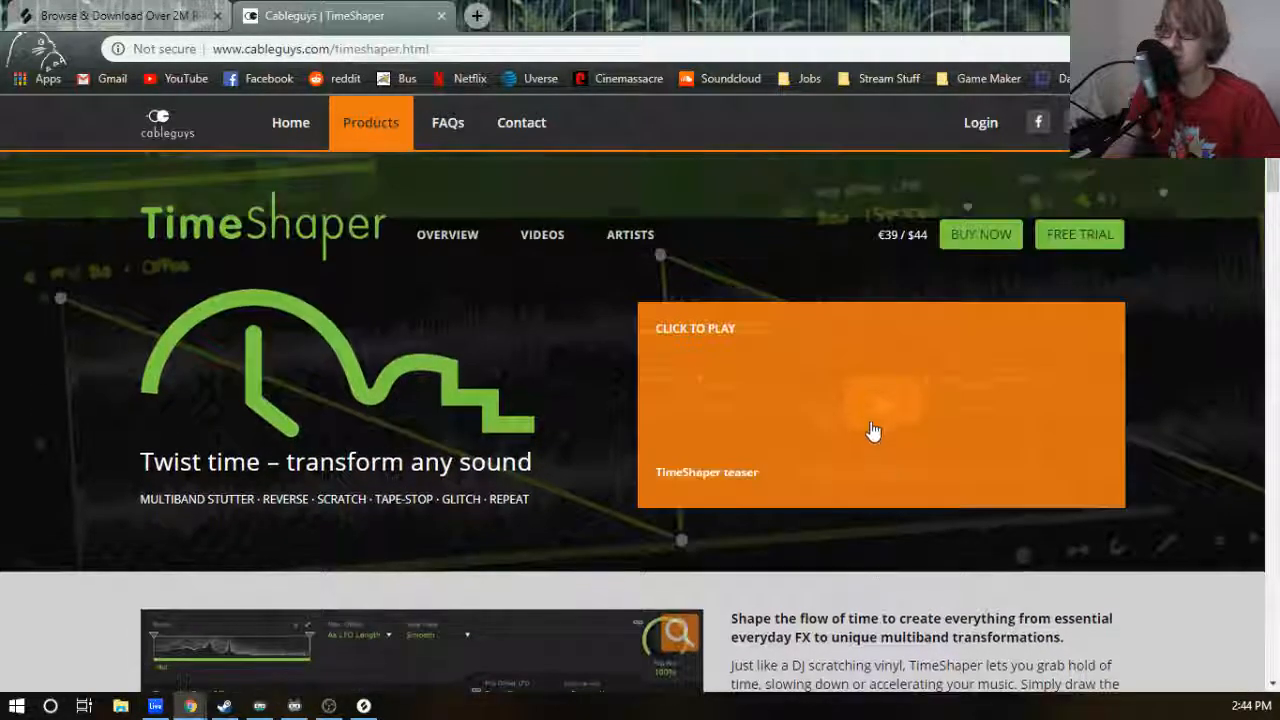
Play the TimeShaper teaser video at a reduced volume, skip ahead in it, and pause at 0:15.
click(885, 404)
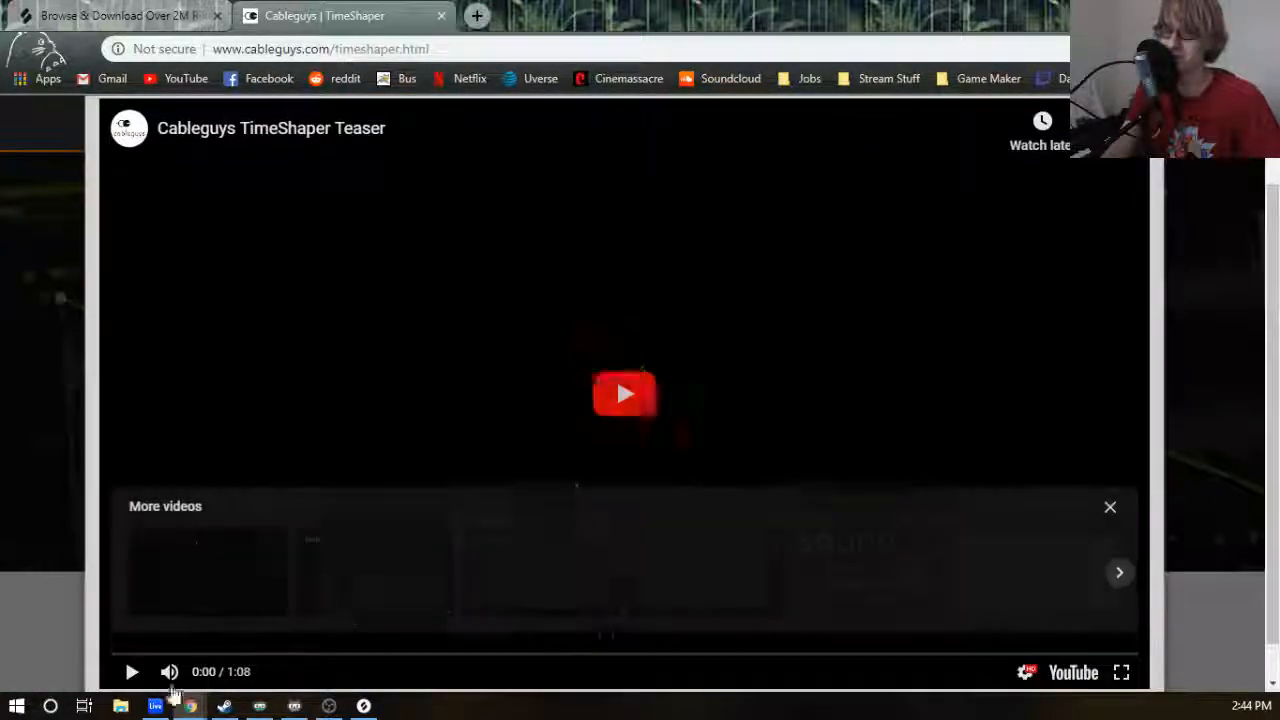
scroll(173, 688, down, 1)
mouse_move(177, 634)
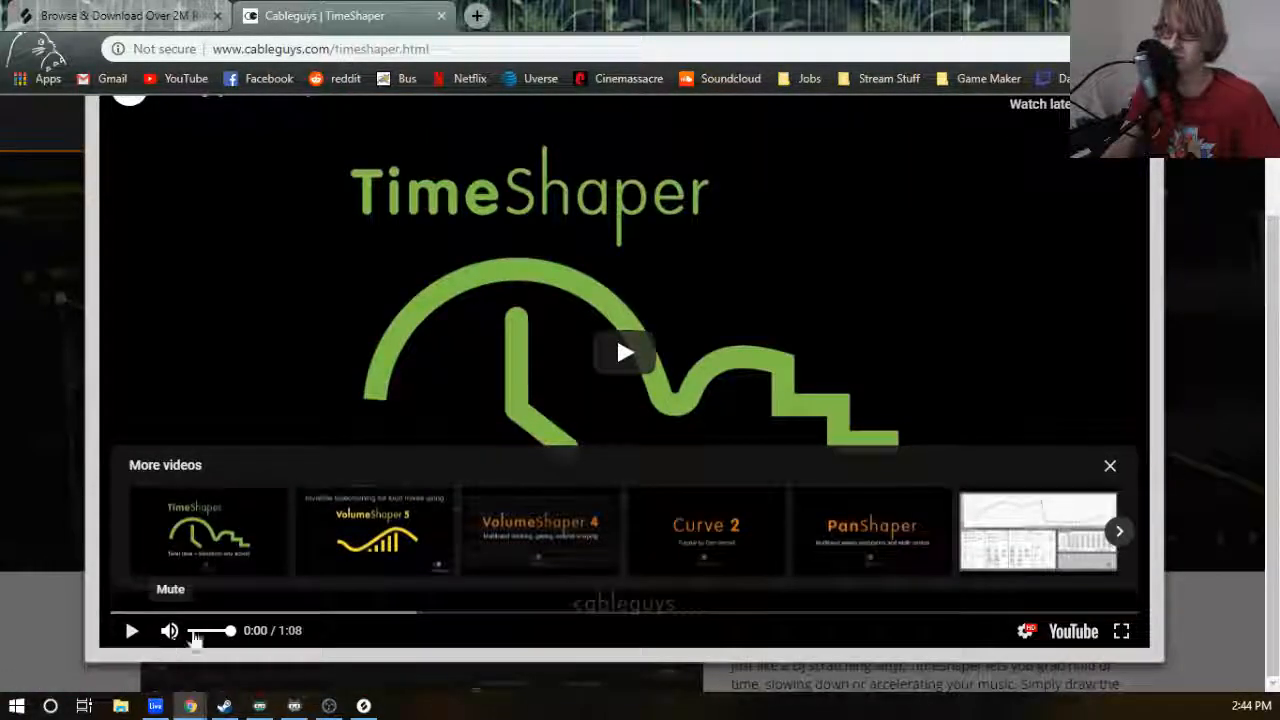
drag(231, 634, 204, 635)
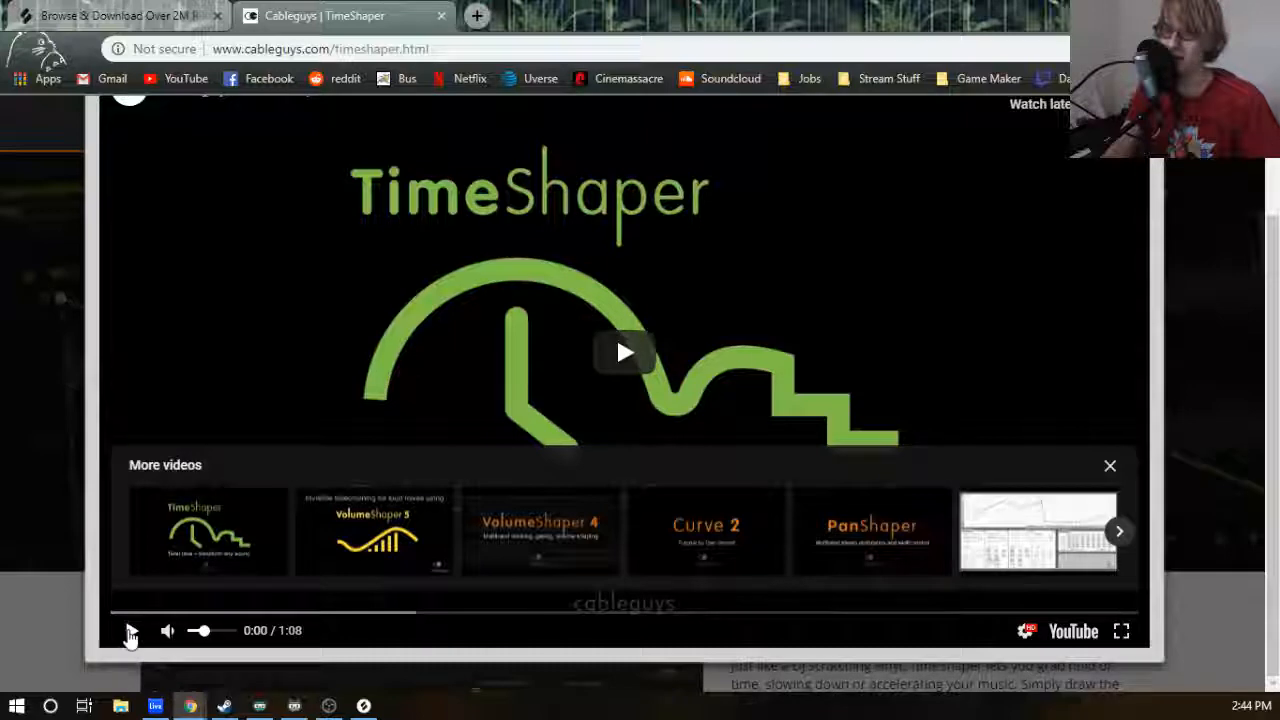
click(130, 632)
drag(204, 635, 198, 635)
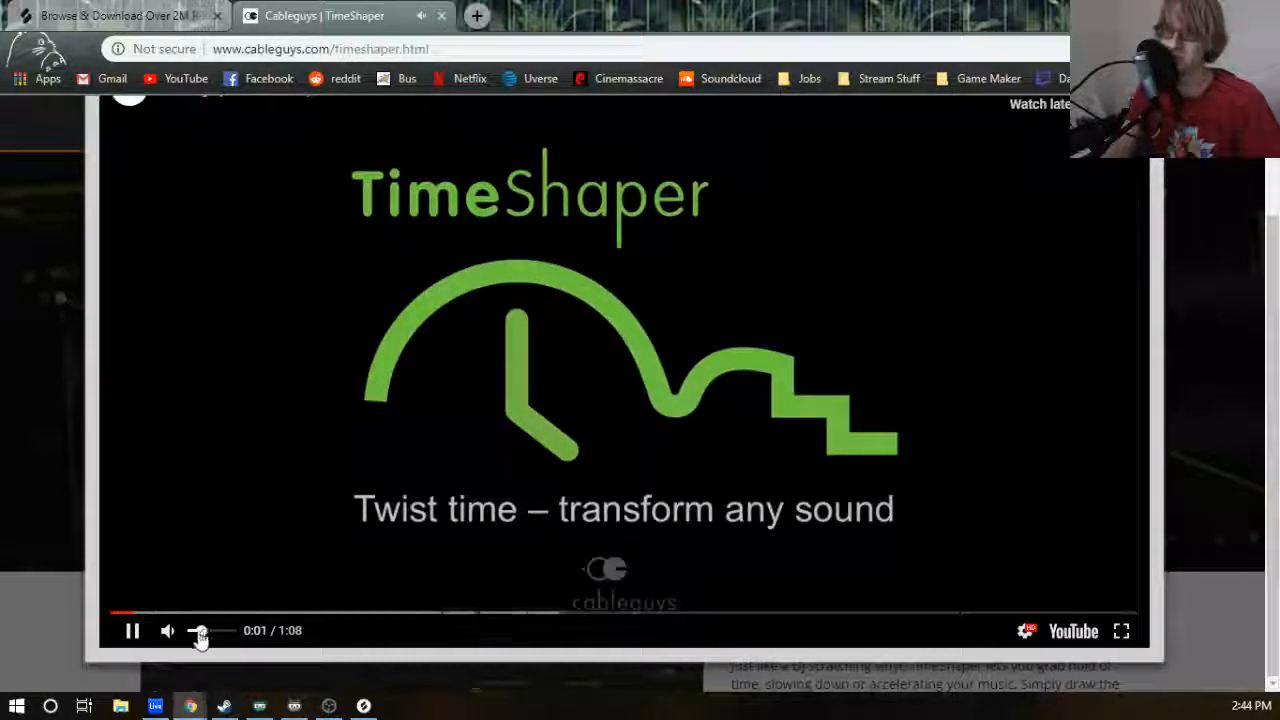
click(290, 614)
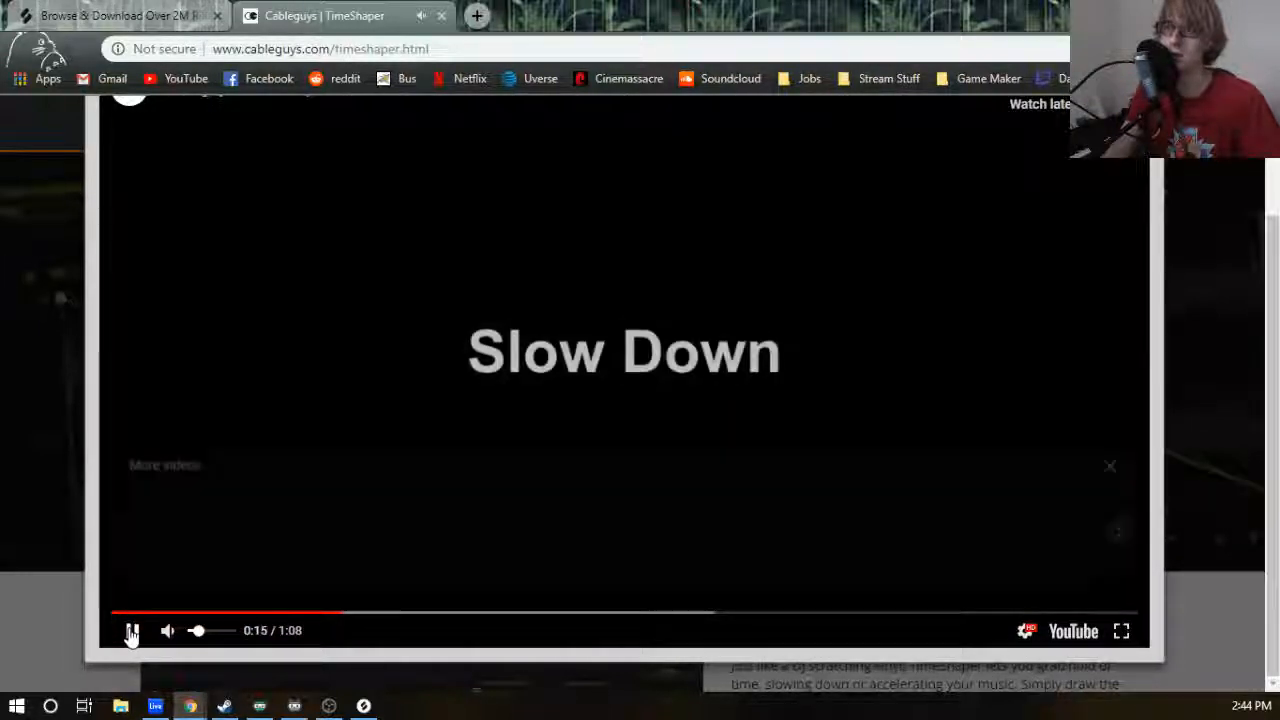
click(131, 632)
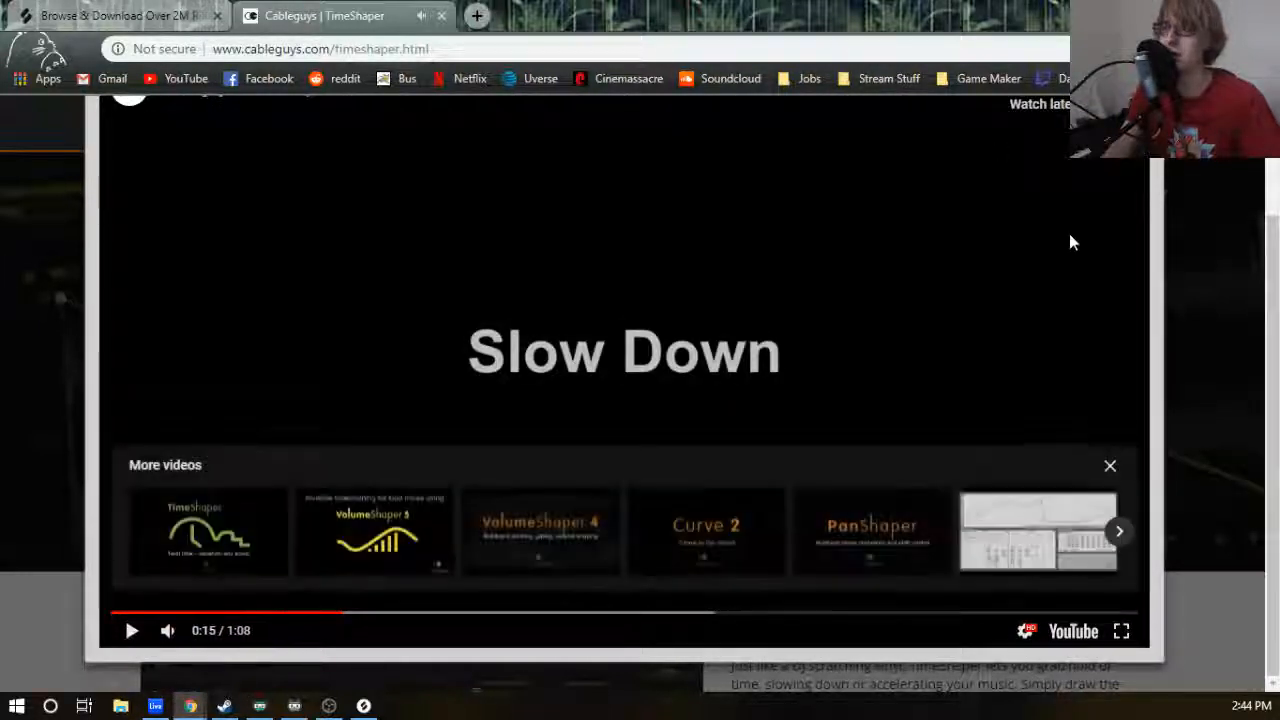
Close the teaser video and the TimeShaper tab, and switch back to Ableton Live.
scroll(1069, 240, up, 2)
click(703, 183)
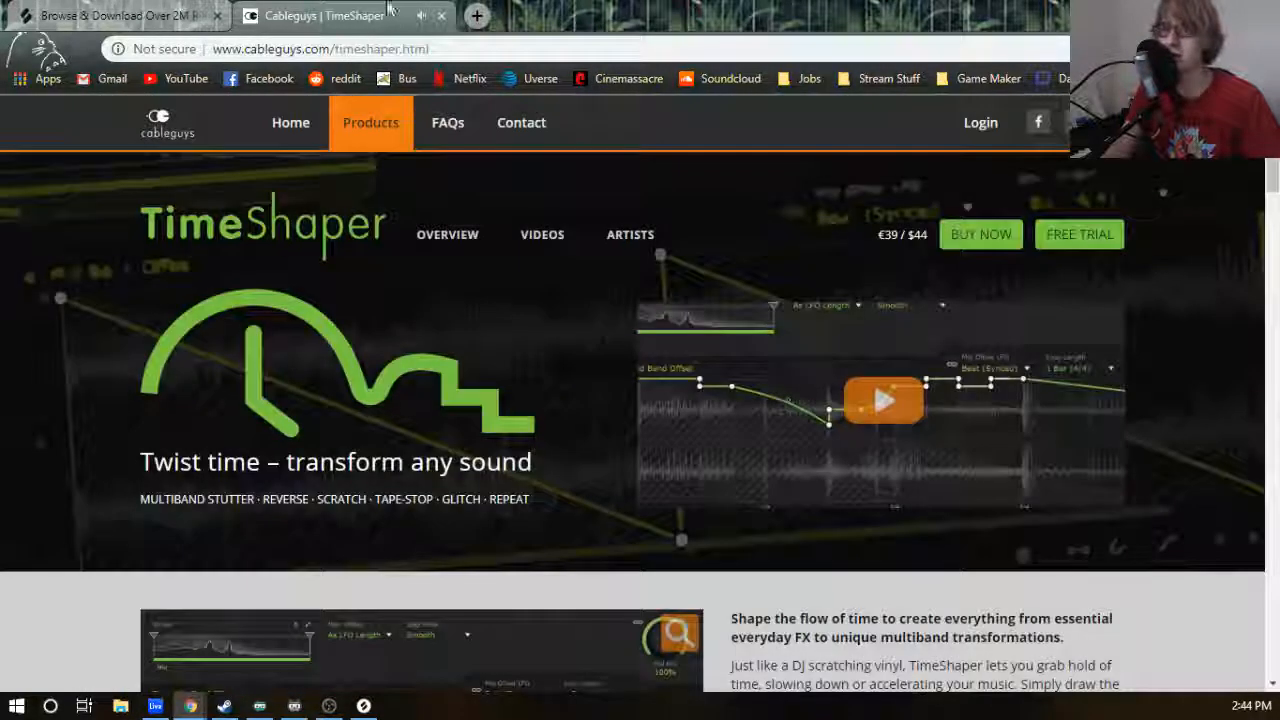
key(ctrl+w)
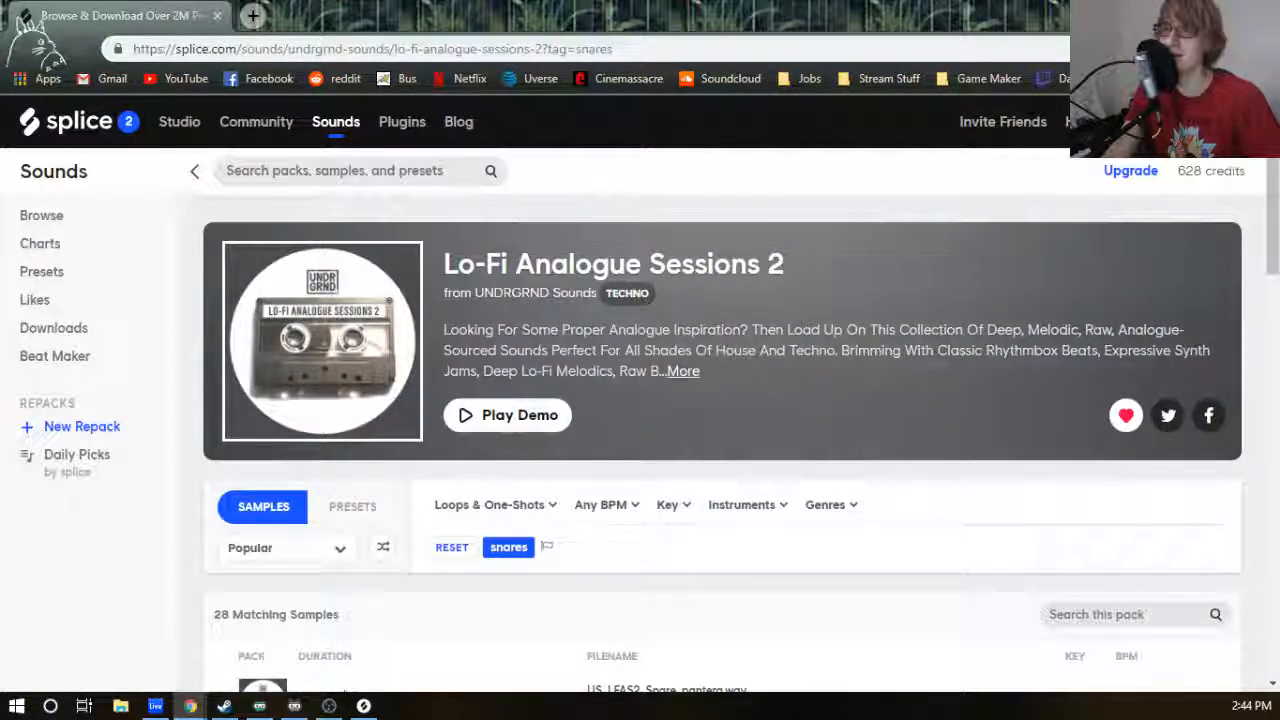
key(alt+Tab)
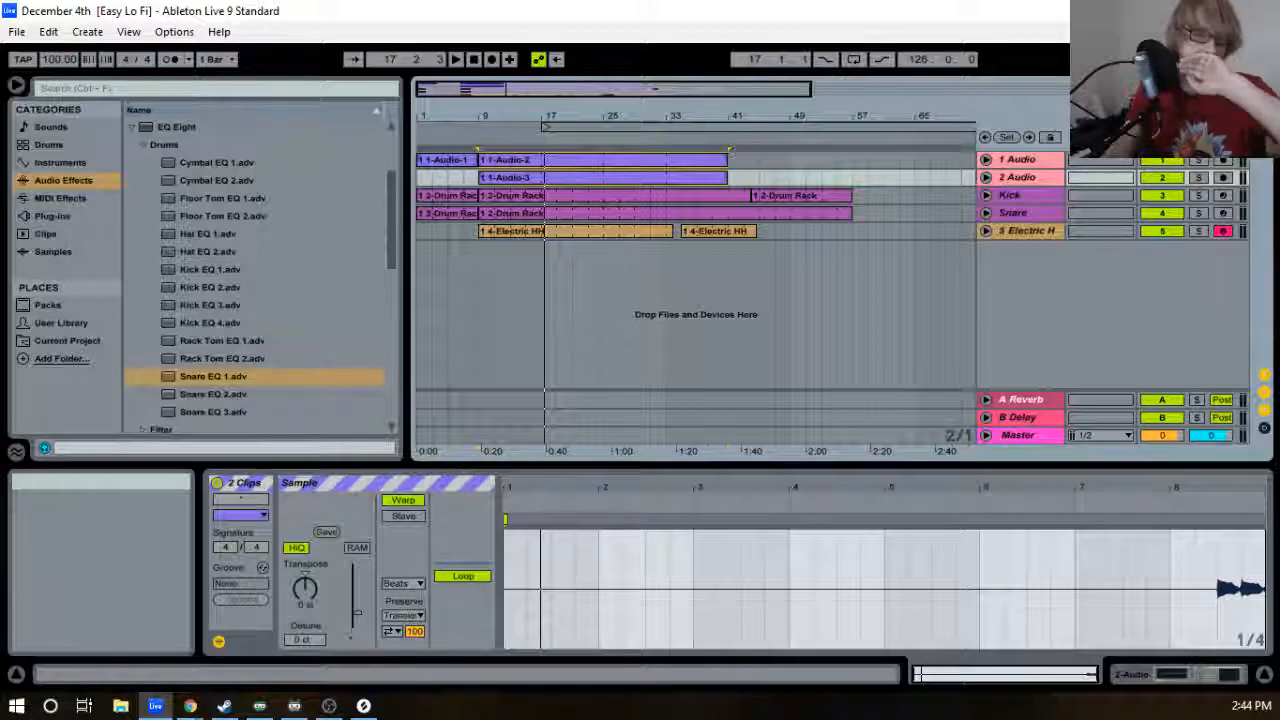
Switch to Chrome and listen to the track "Omnis" on SoundCloud, checking its page and skipping ahead to about 0:33.
key(alt+Tab)
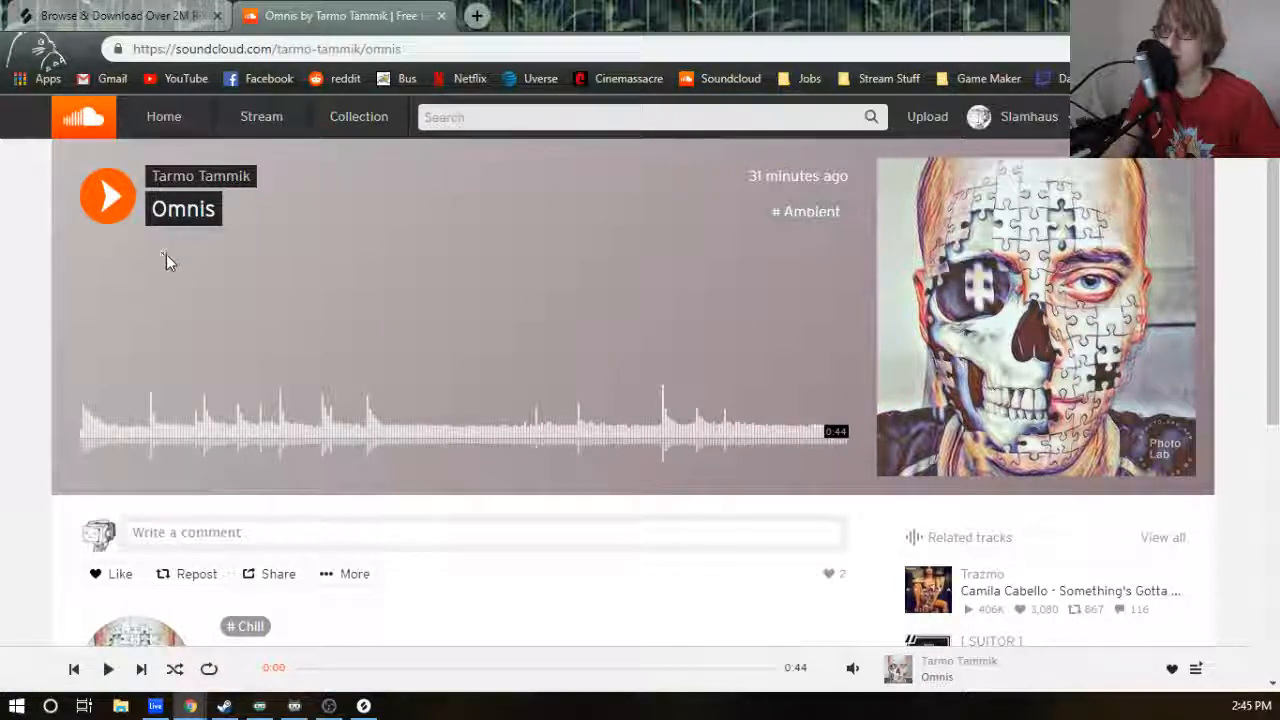
click(115, 210)
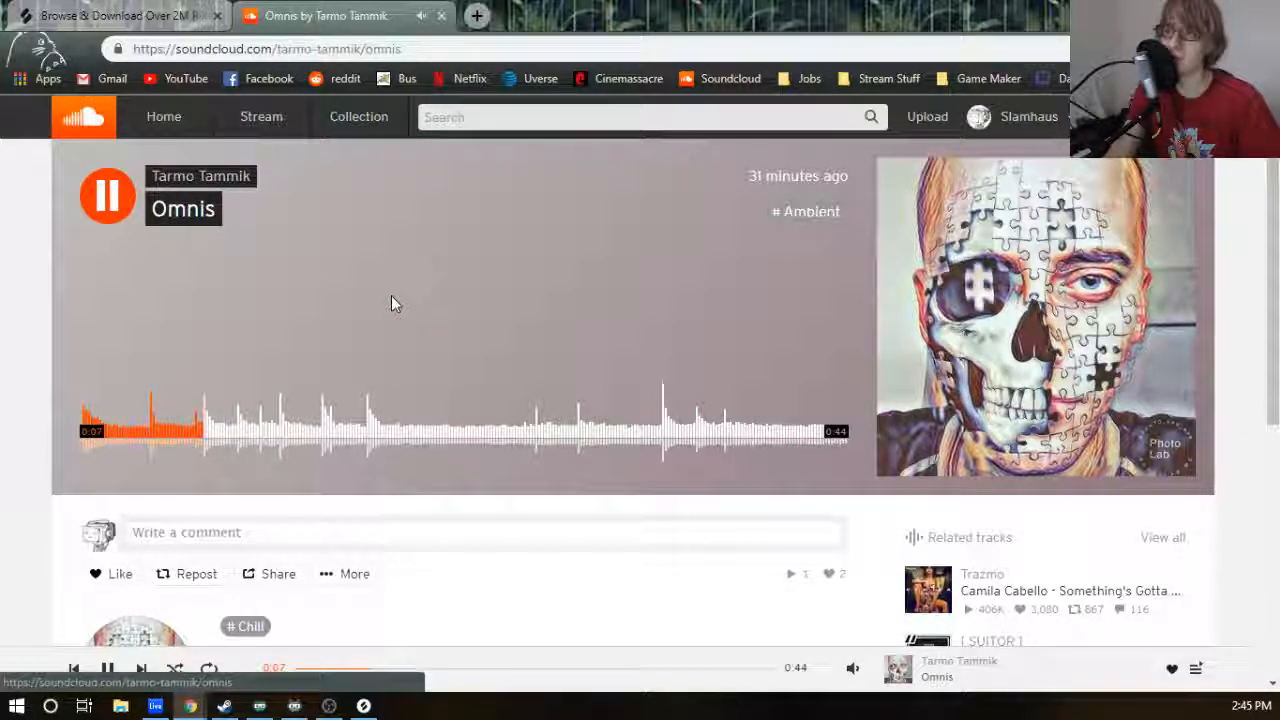
scroll(438, 370, down, 2)
scroll(440, 366, down, 3)
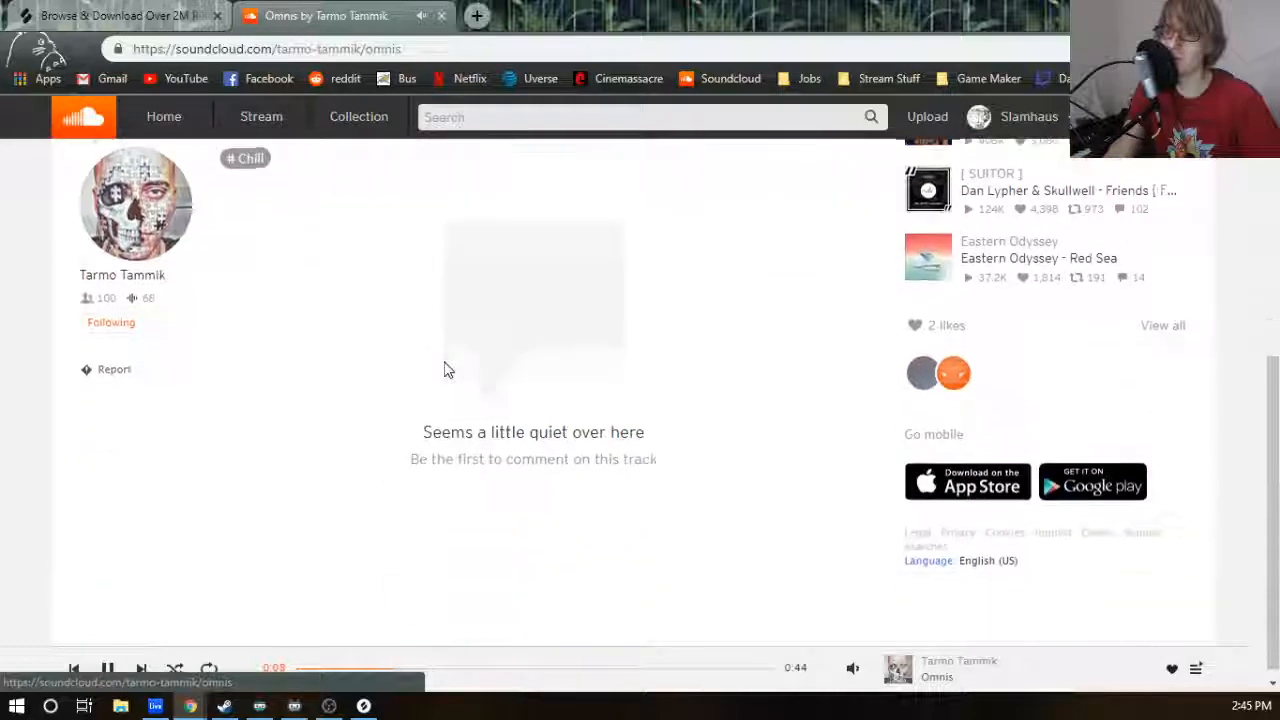
scroll(444, 368, up, 4)
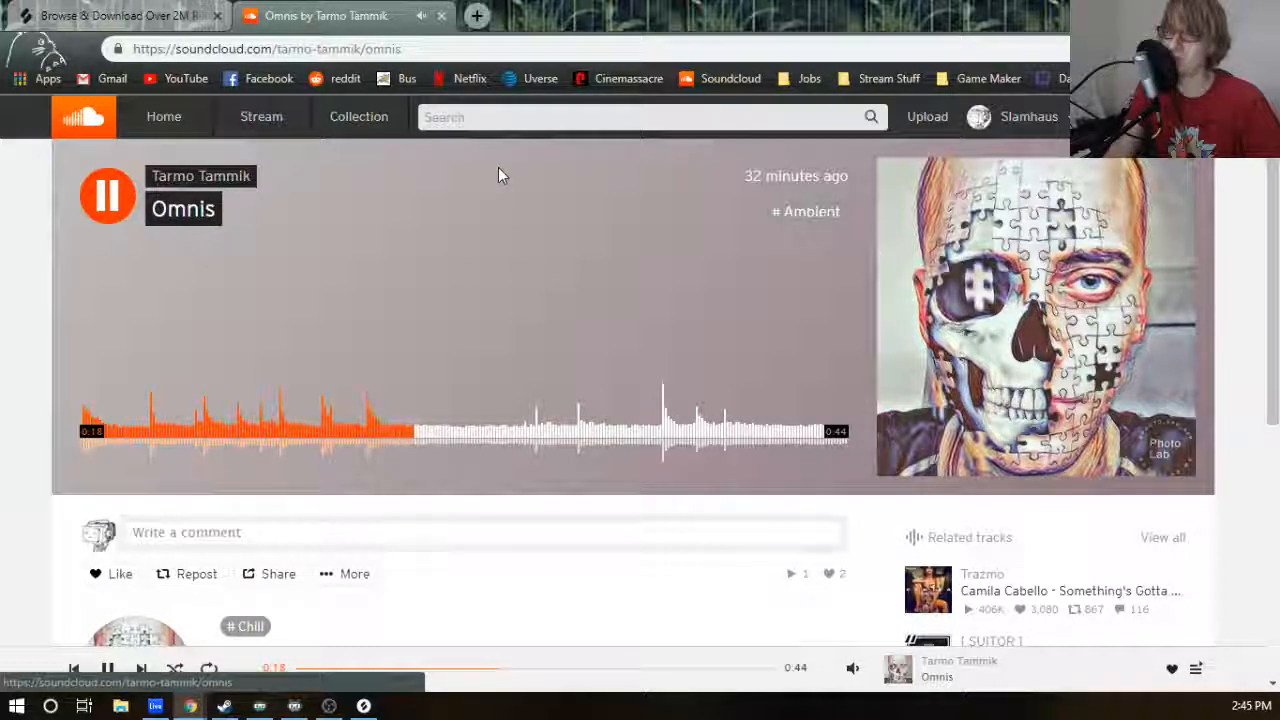
click(526, 449)
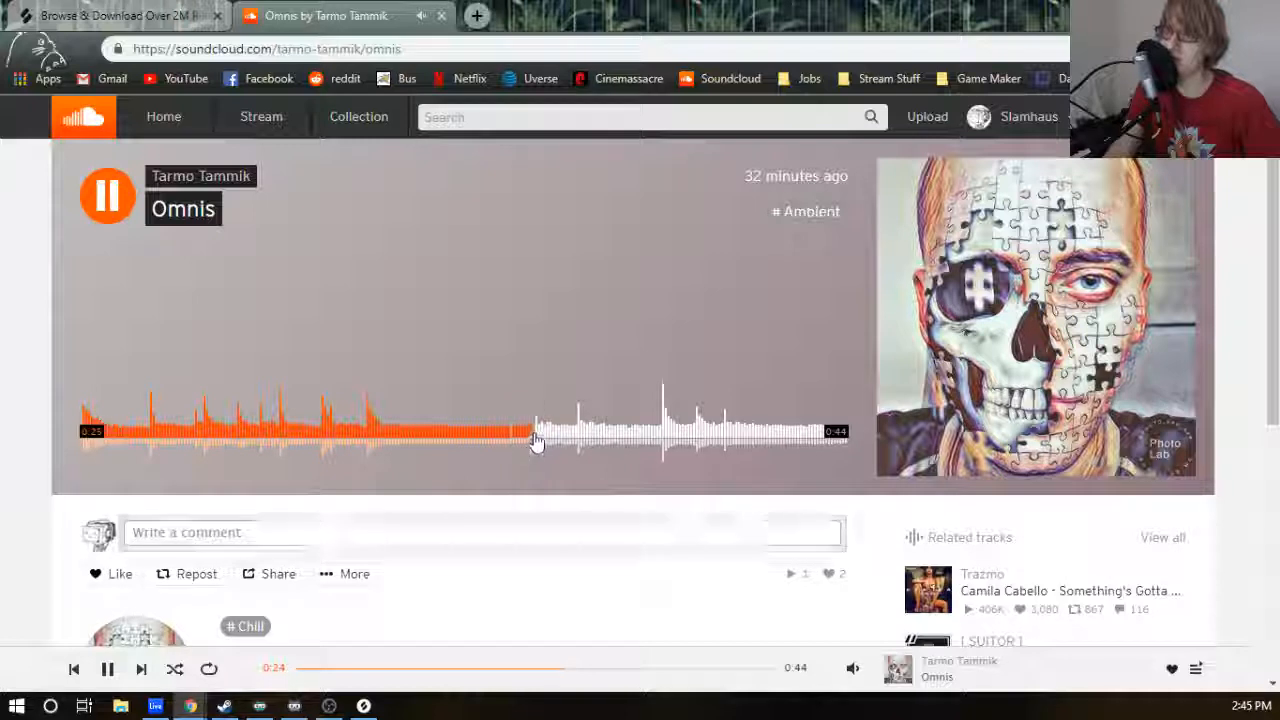
click(658, 440)
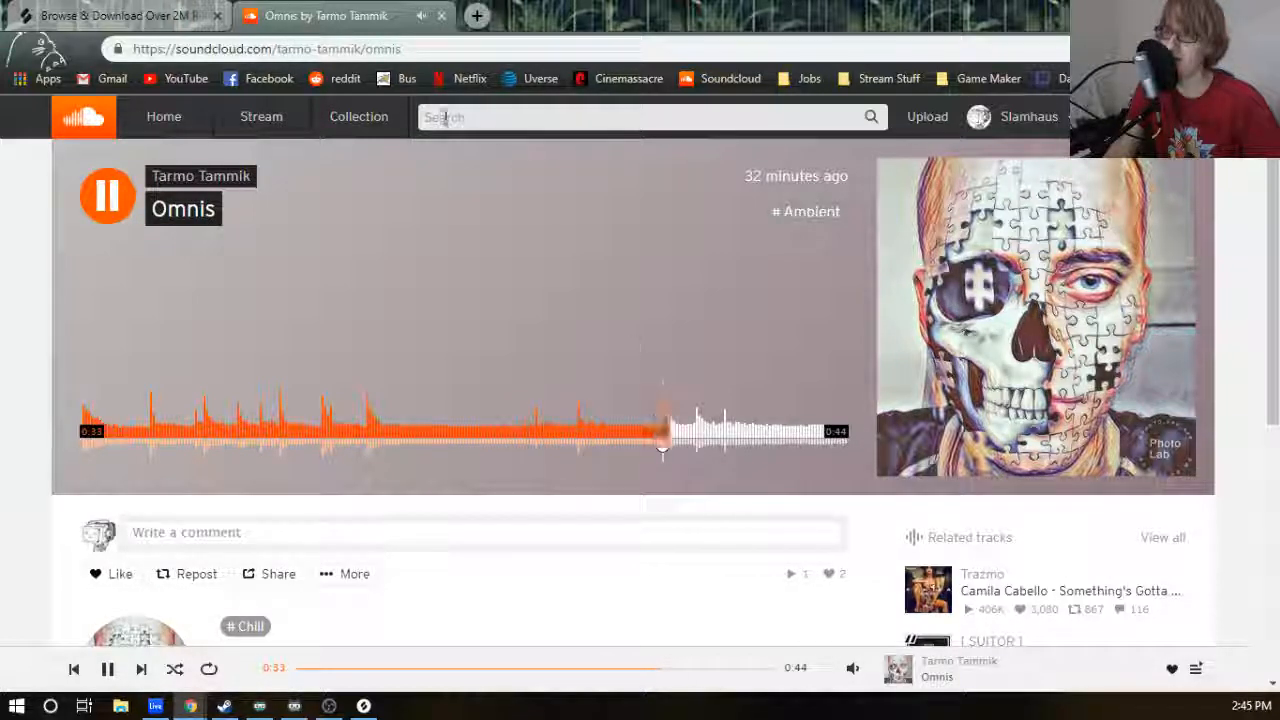
Close the SoundCloud tab, switch back to Ableton Live, and return the song position from the hi-hat clip to 1.1.1.
click(443, 17)
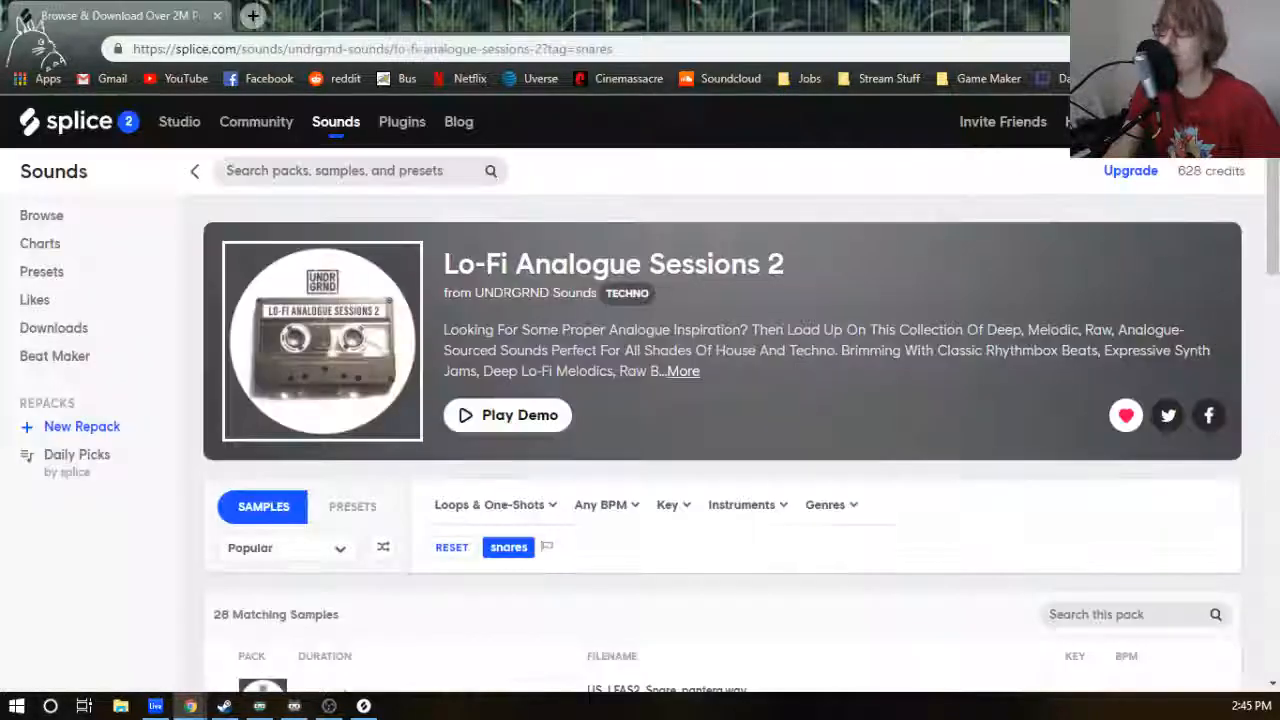
key(alt+Tab)
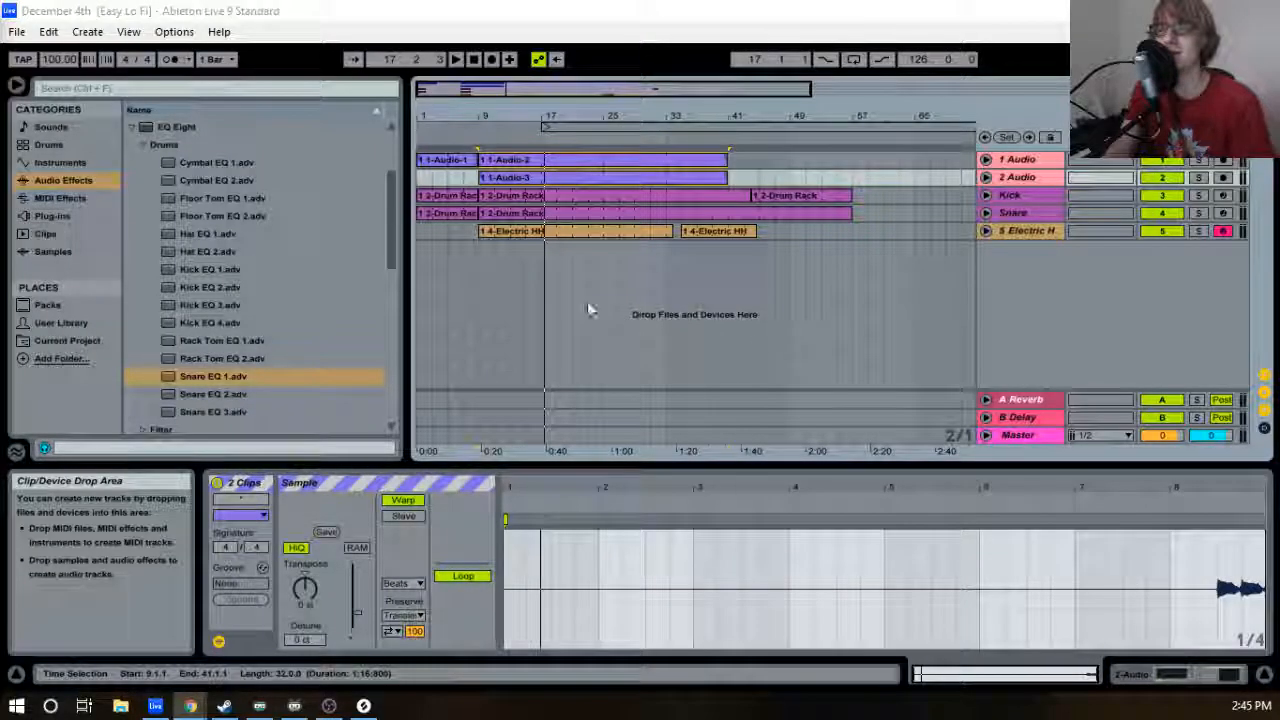
click(572, 231)
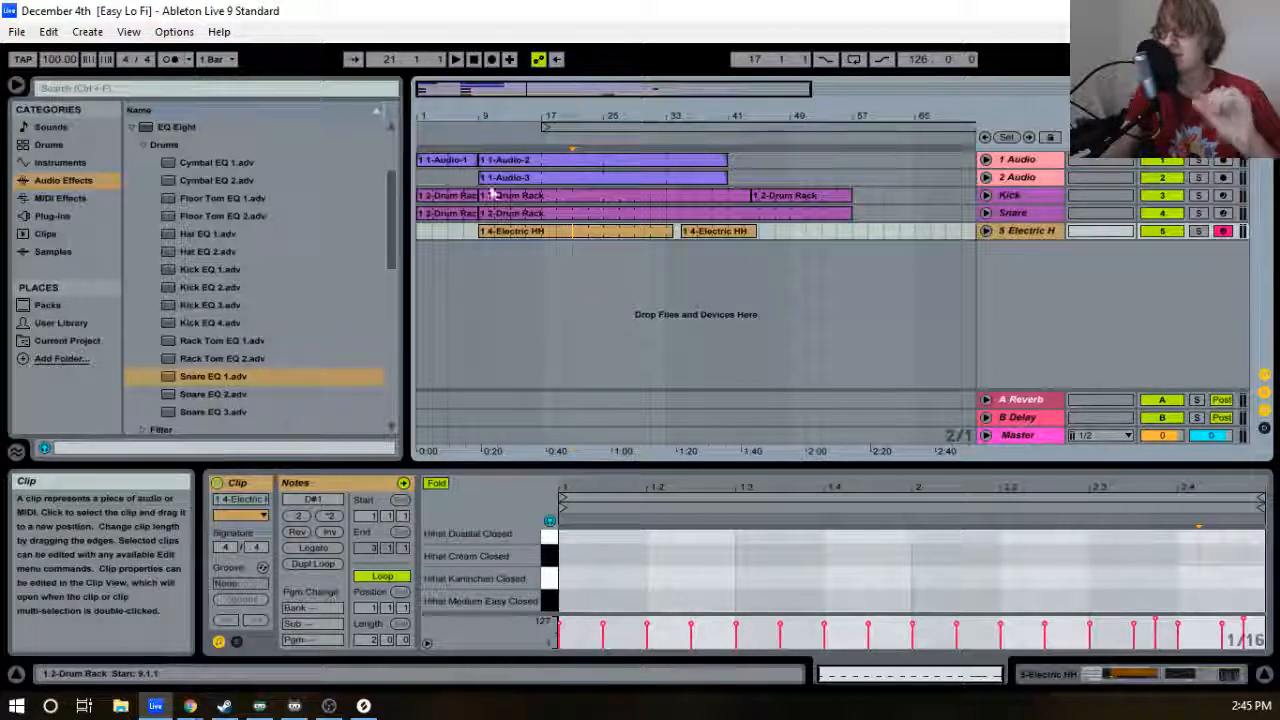
click(473, 60)
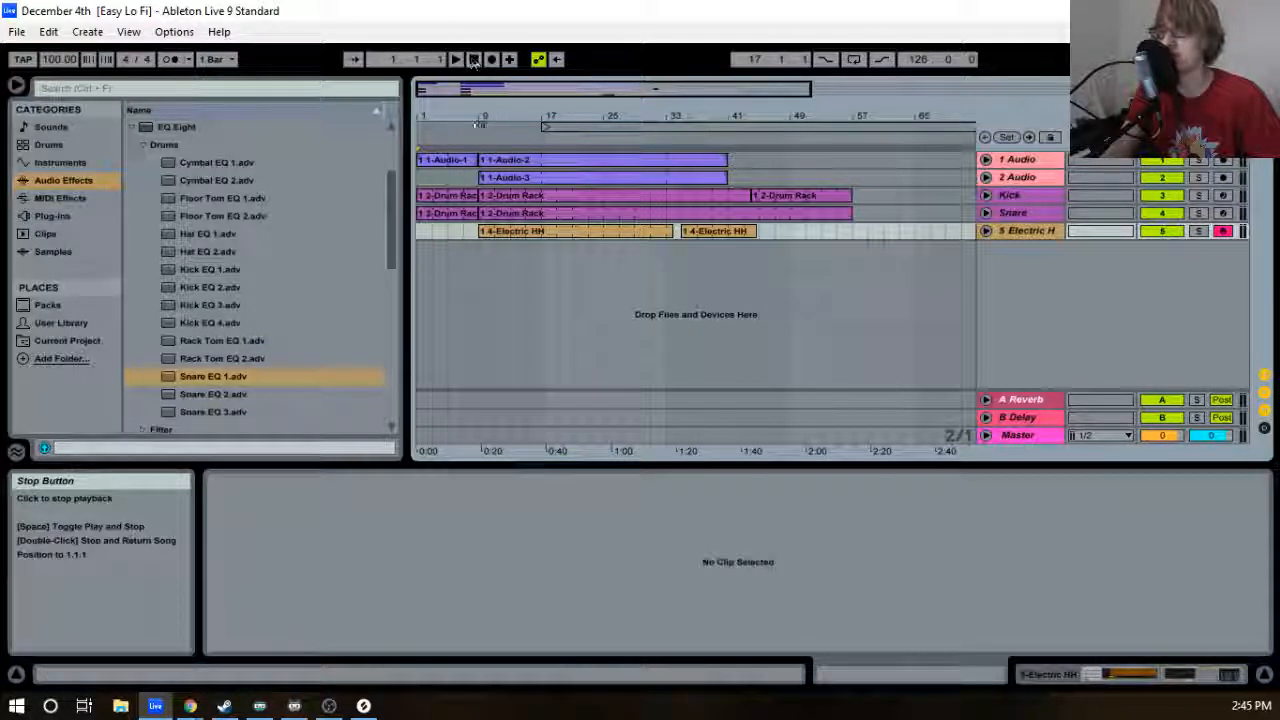
Play the arrangement from the beginning and display the Electric HH track's devices.
drag(480, 119, 534, 120)
key(space)
key(space)
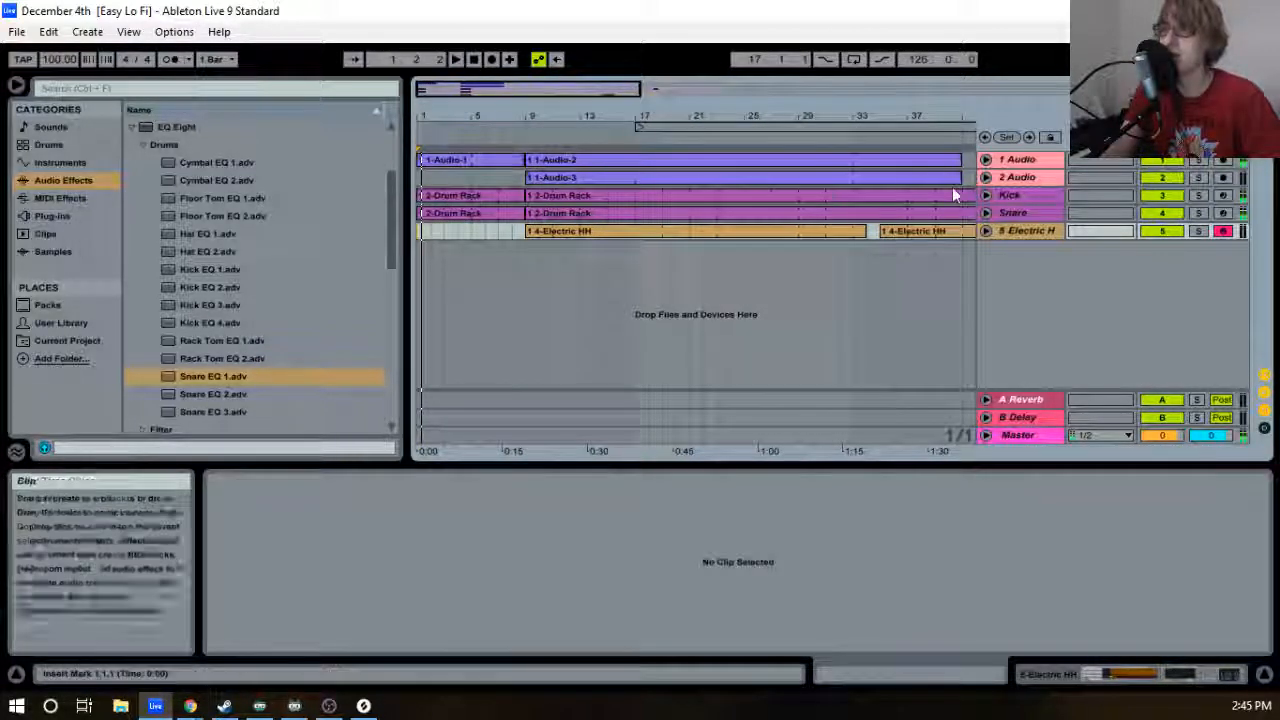
key(space)
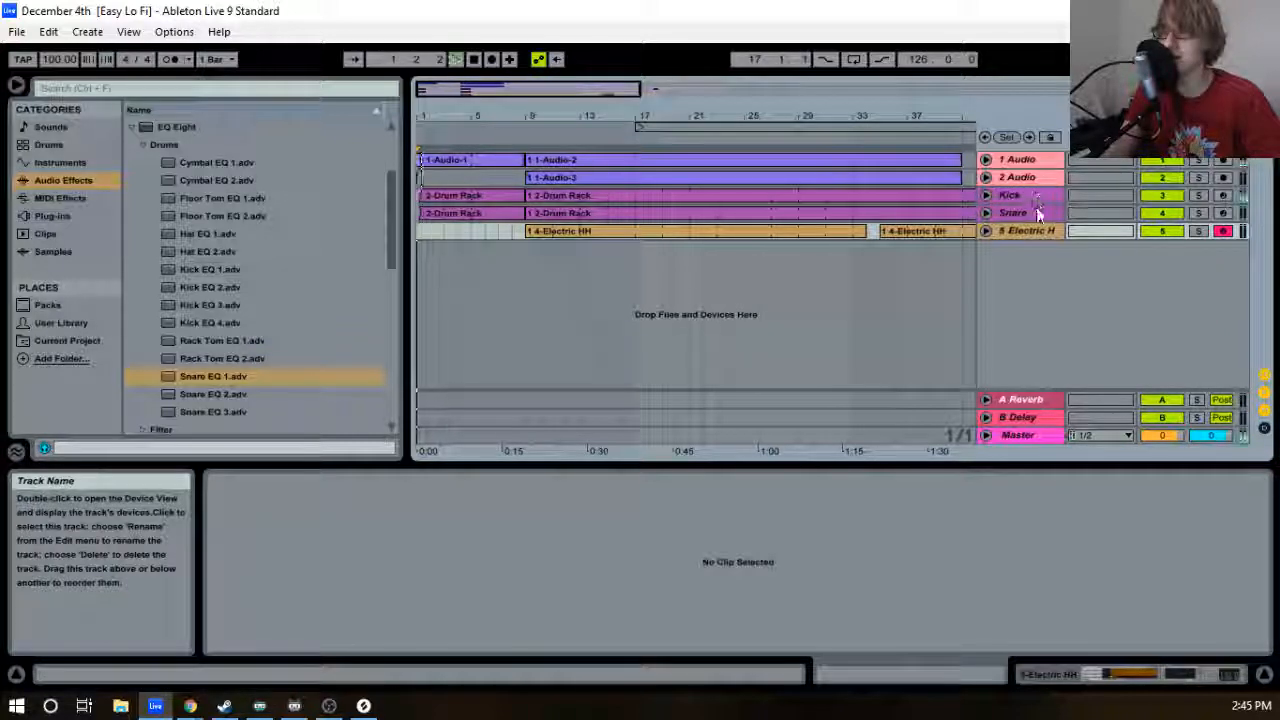
click(1032, 233)
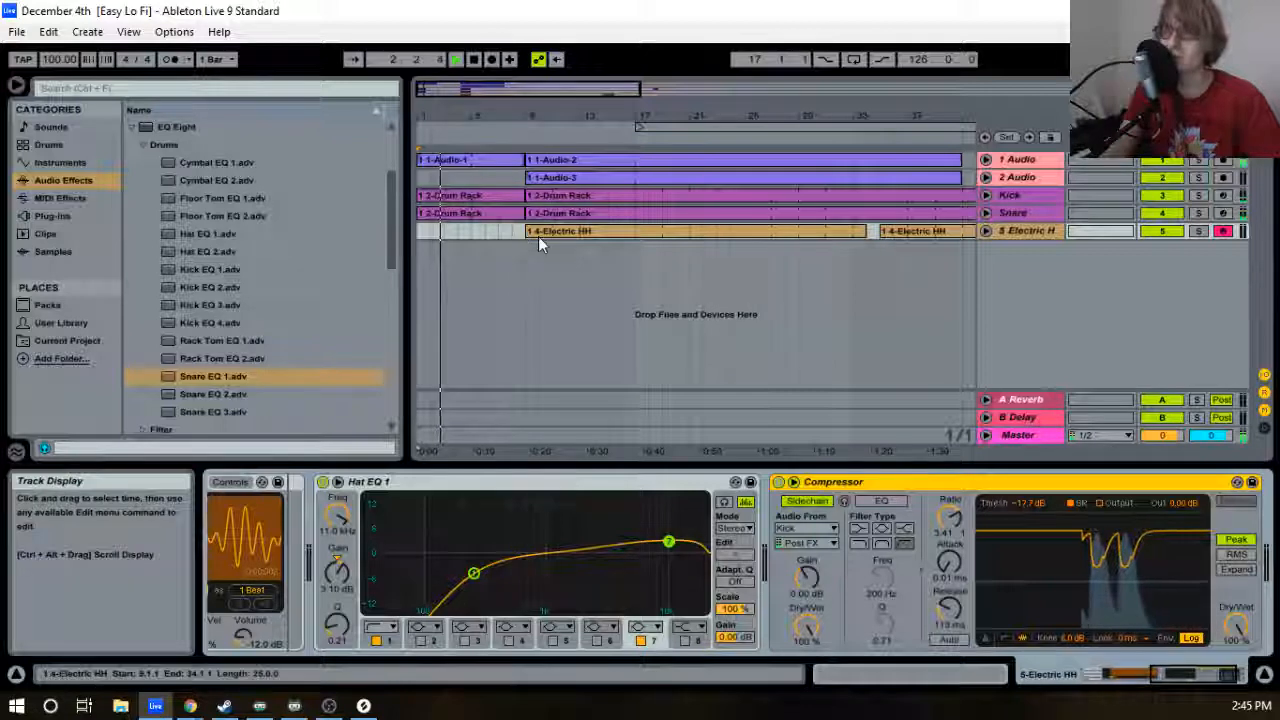
Collapse the EQ Eight presets in the browser, then list the installed plug-ins and expand the Synth1 folder.
scroll(295, 283, up, 3)
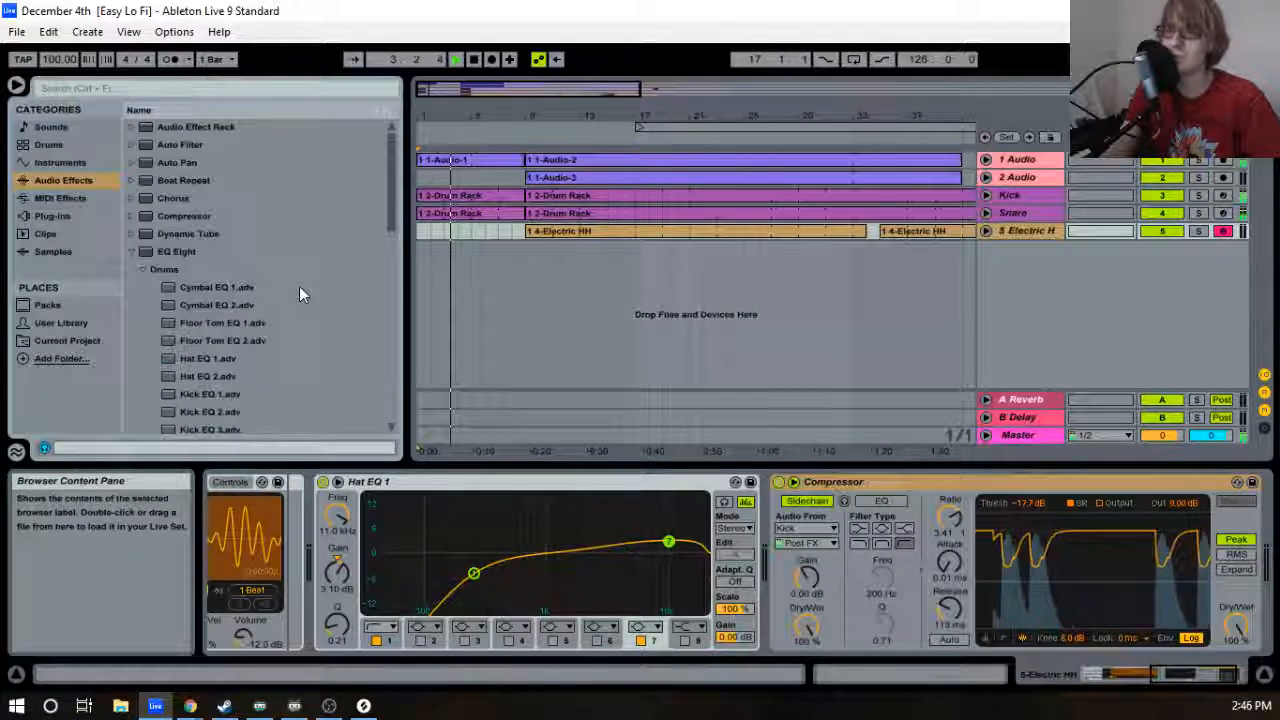
click(140, 254)
click(137, 252)
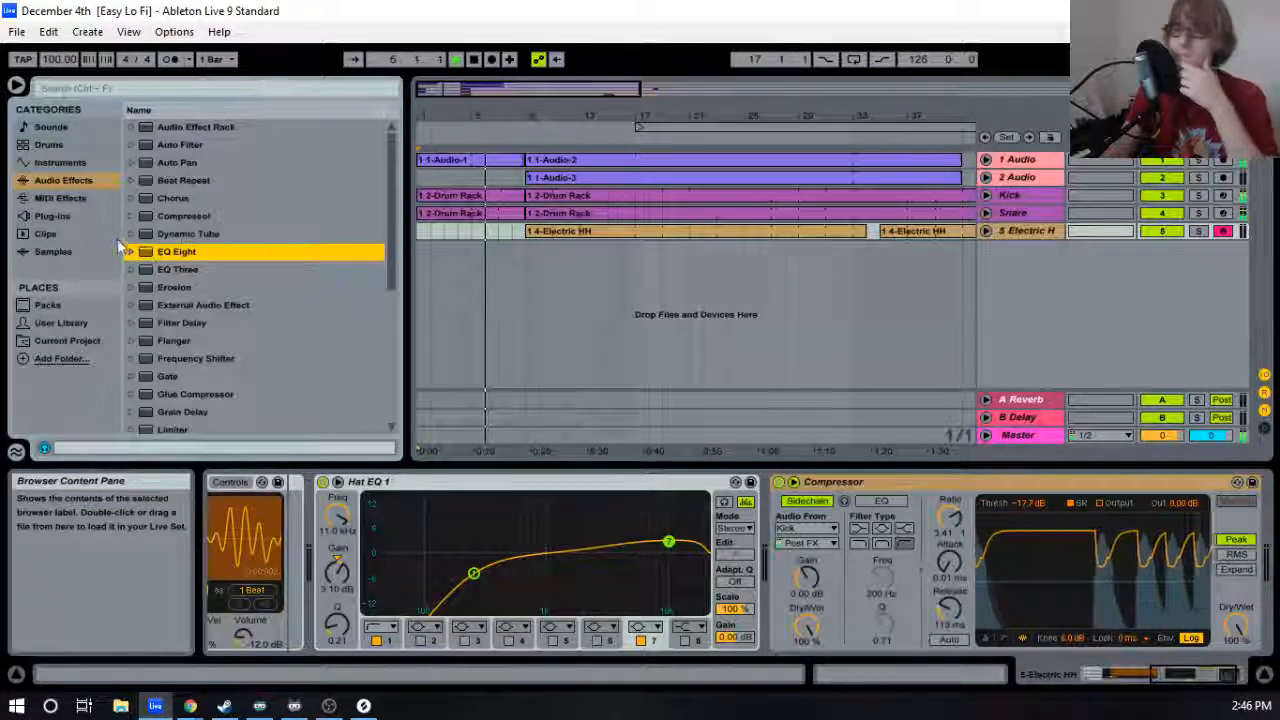
click(62, 215)
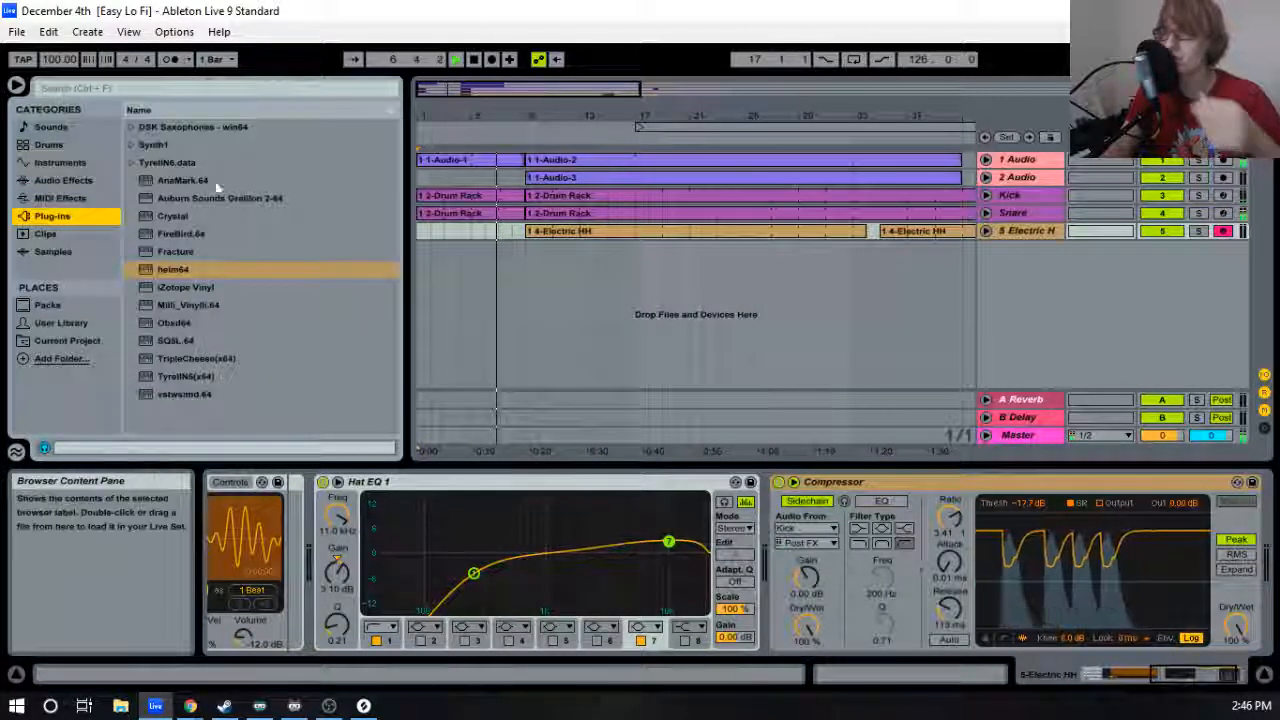
click(134, 148)
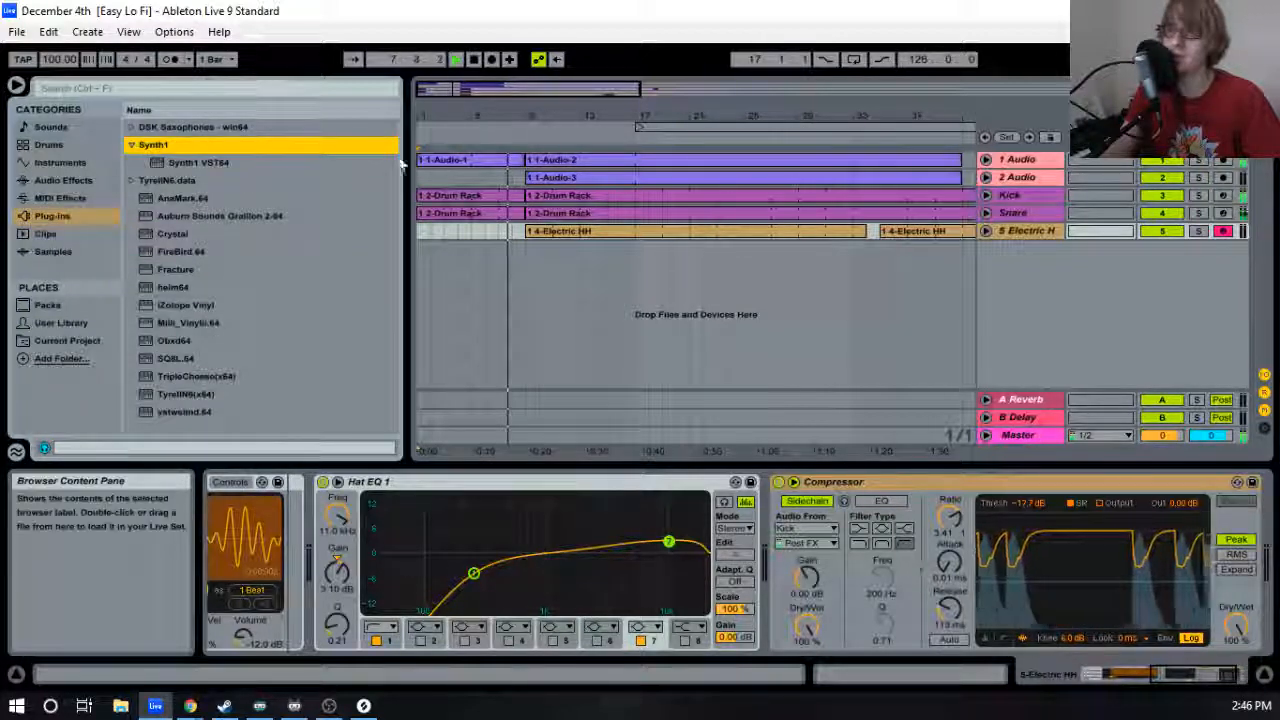
Shorten the first clip on the Snare track so that it ends at bar 8, leaving a one-bar gap before bar 9.
drag(521, 112, 555, 310)
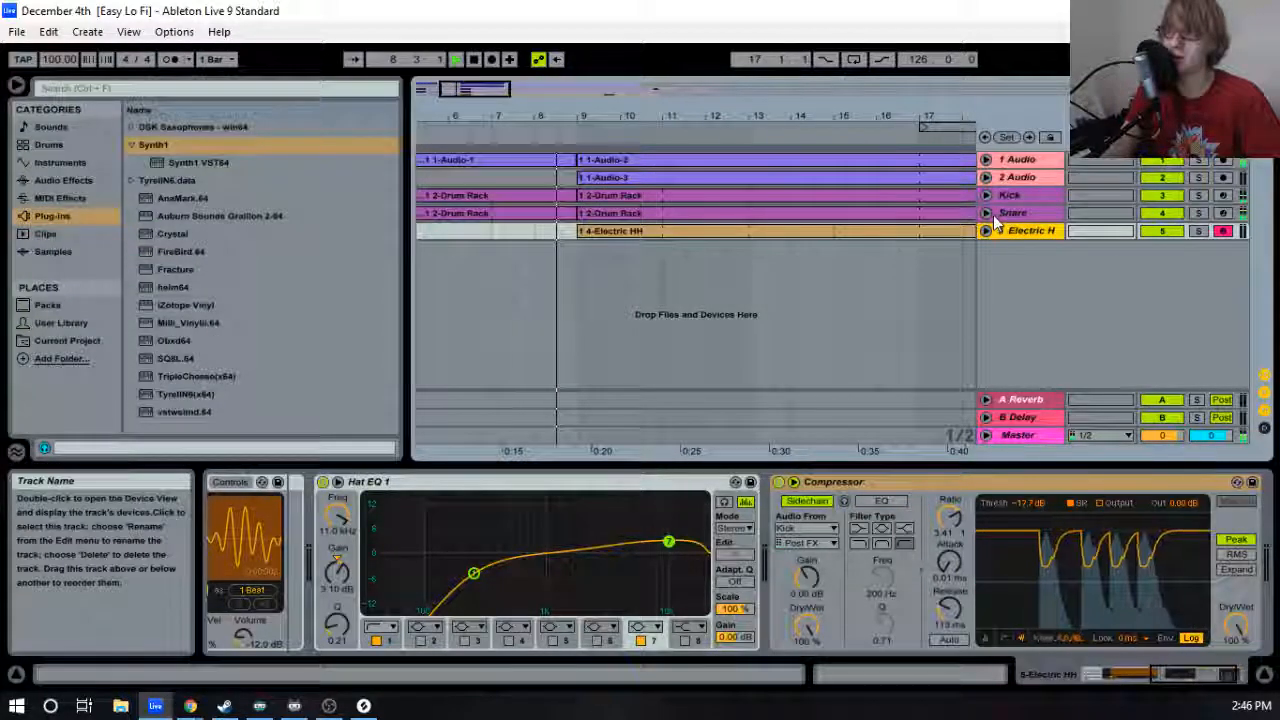
click(986, 213)
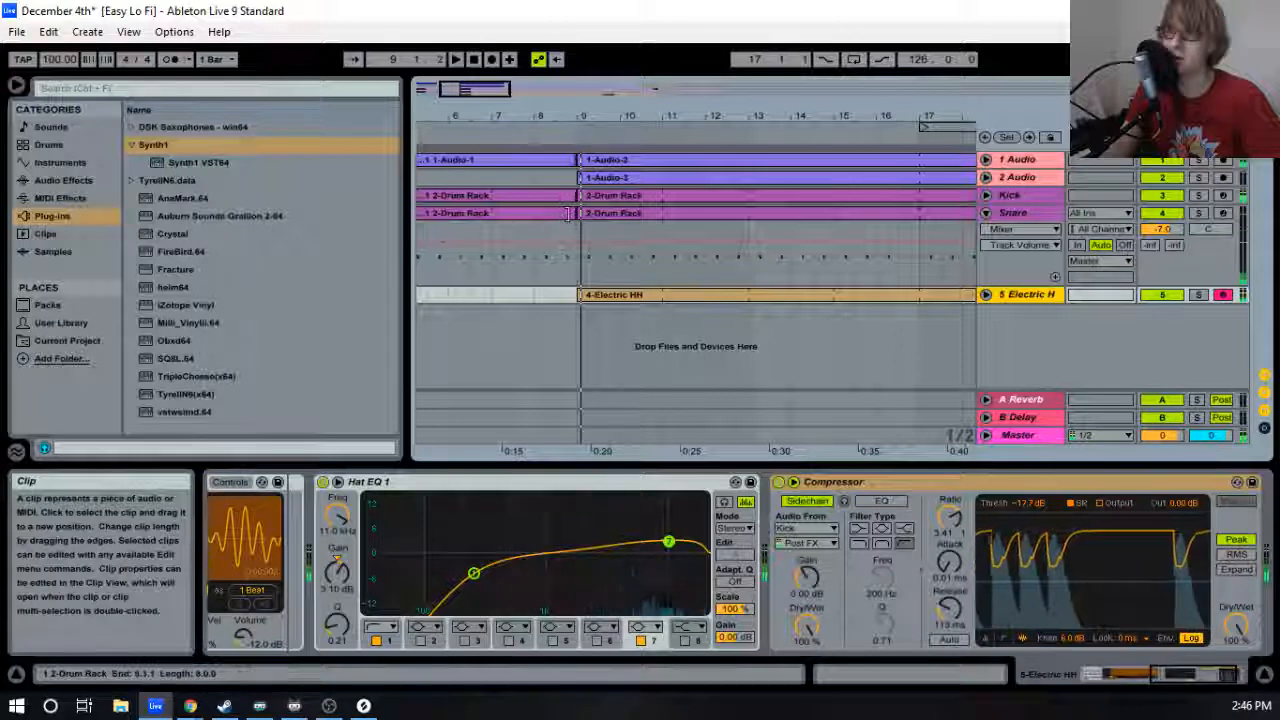
drag(574, 214, 534, 214)
click(521, 136)
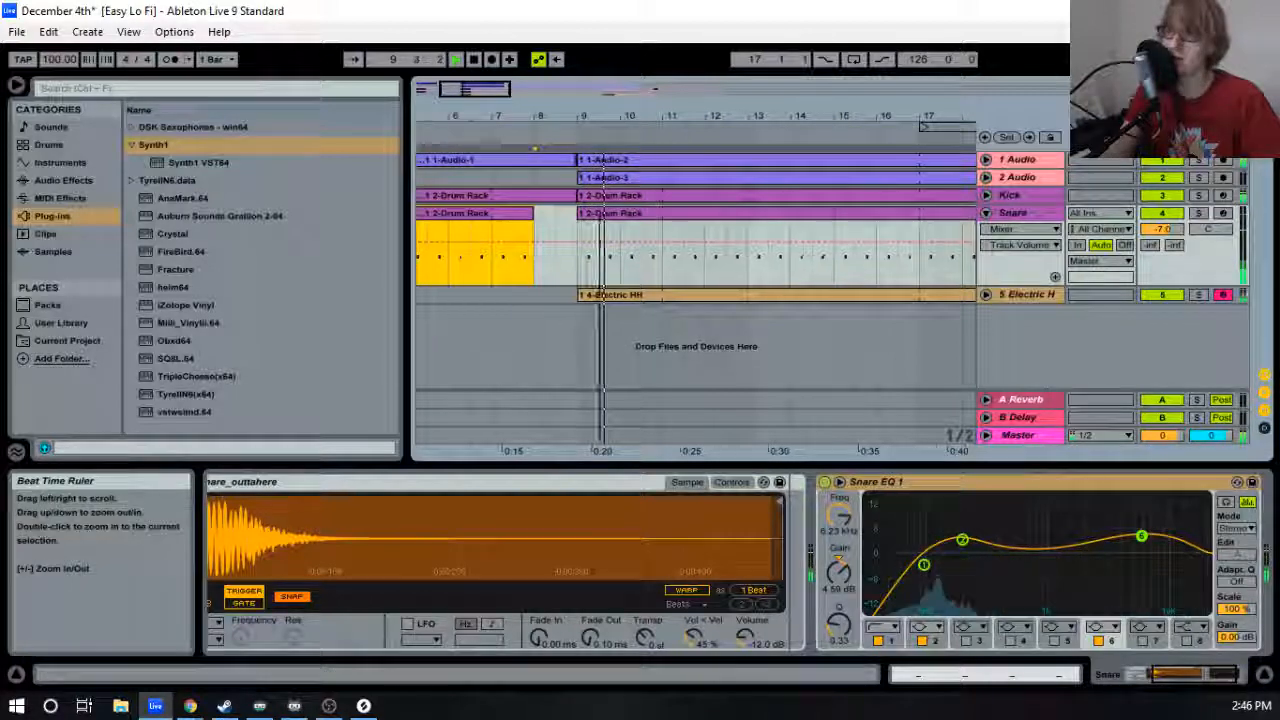
drag(619, 117, 615, 62)
click(985, 214)
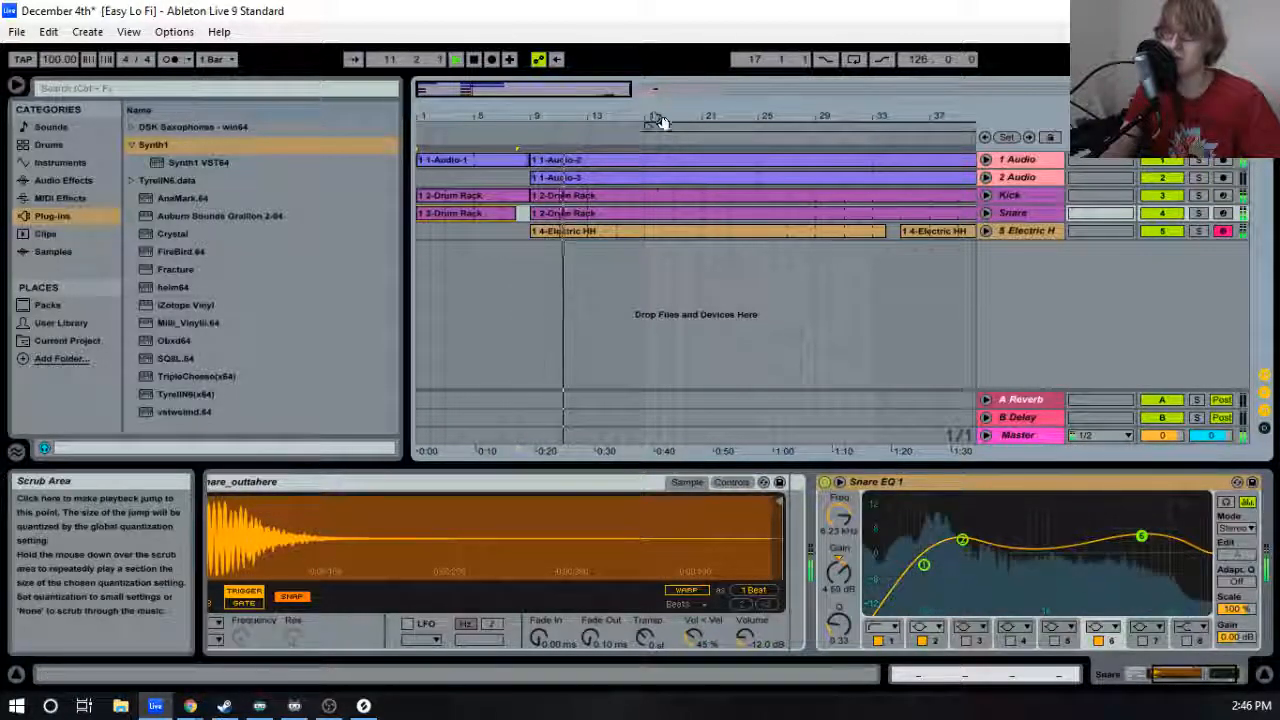
Listen to the arrangement from bar 11 onward and display the properties of the 1-Audio-3 clip.
drag(640, 116, 565, 115)
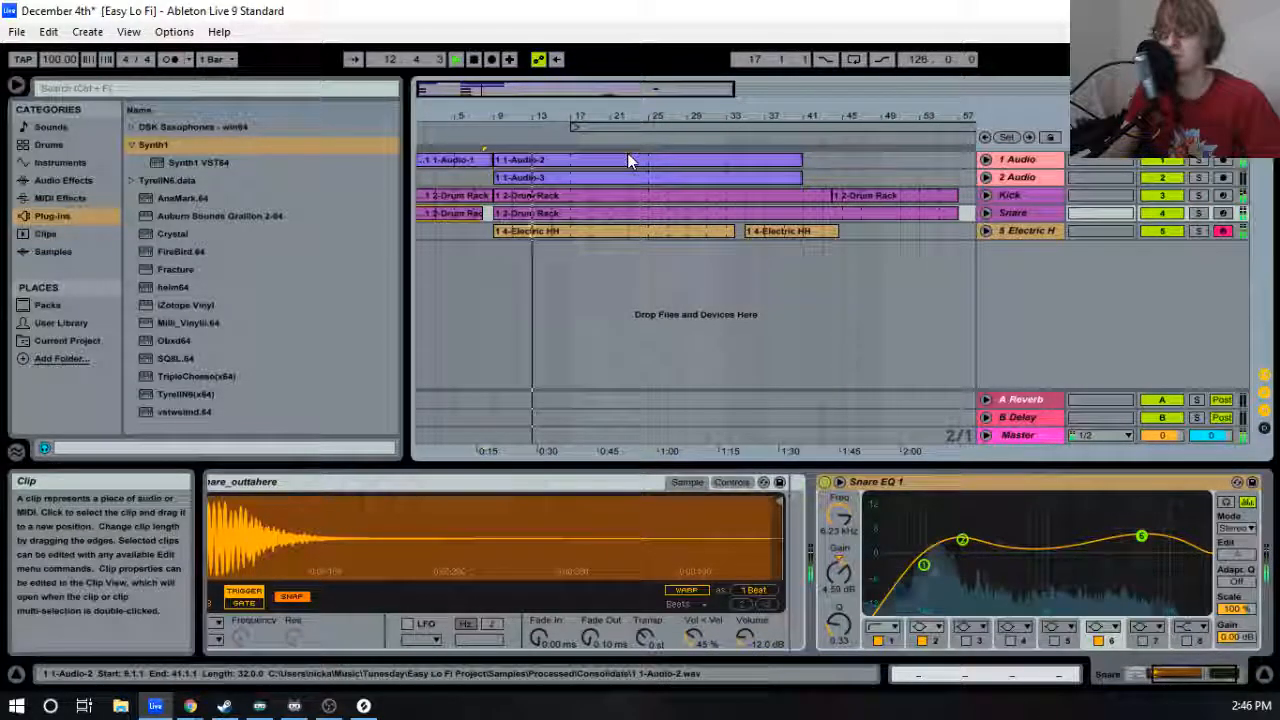
mouse_move(547, 116)
mouse_down()
mouse_move(548, 138)
mouse_move(540, 114)
mouse_up()
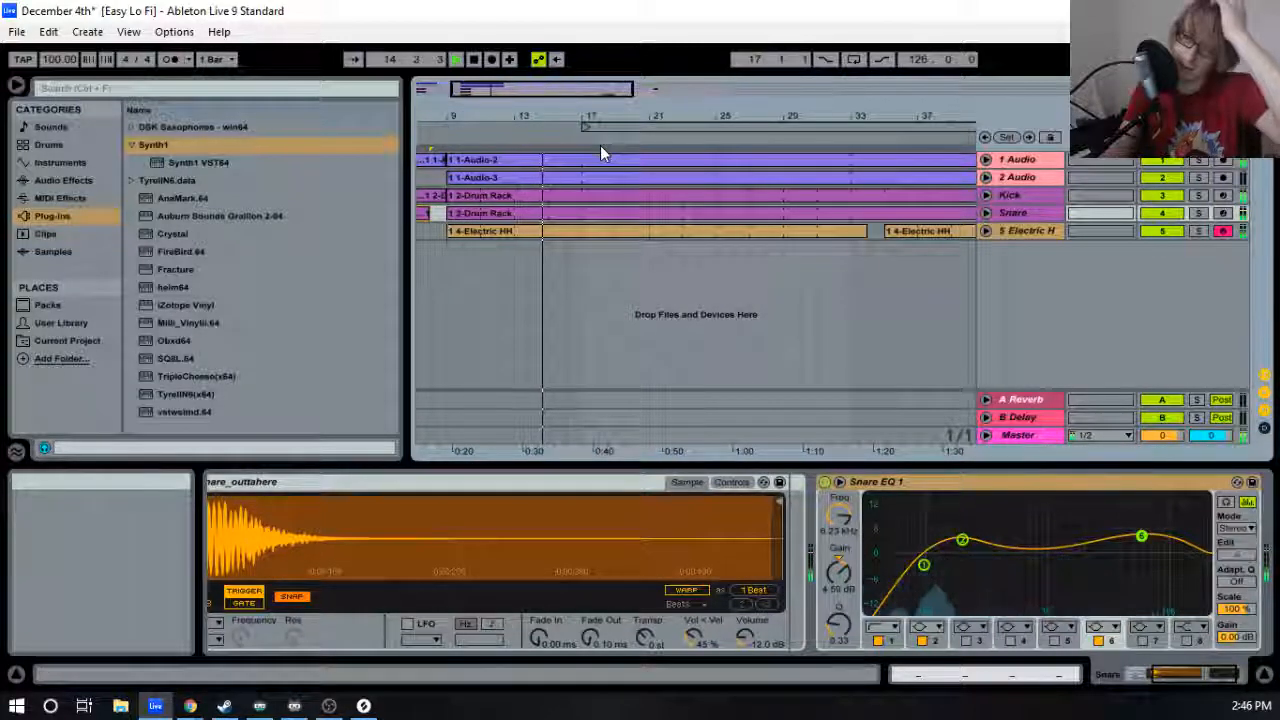
drag(601, 117, 600, 114)
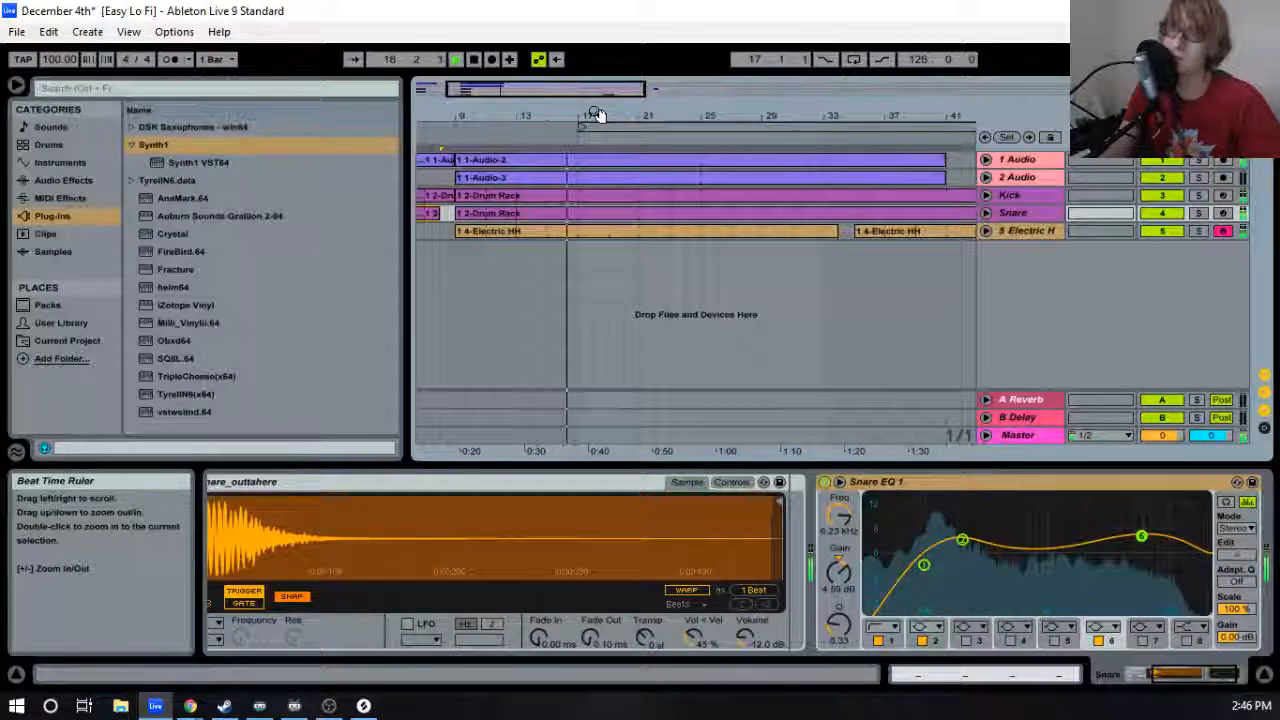
drag(578, 111, 576, 117)
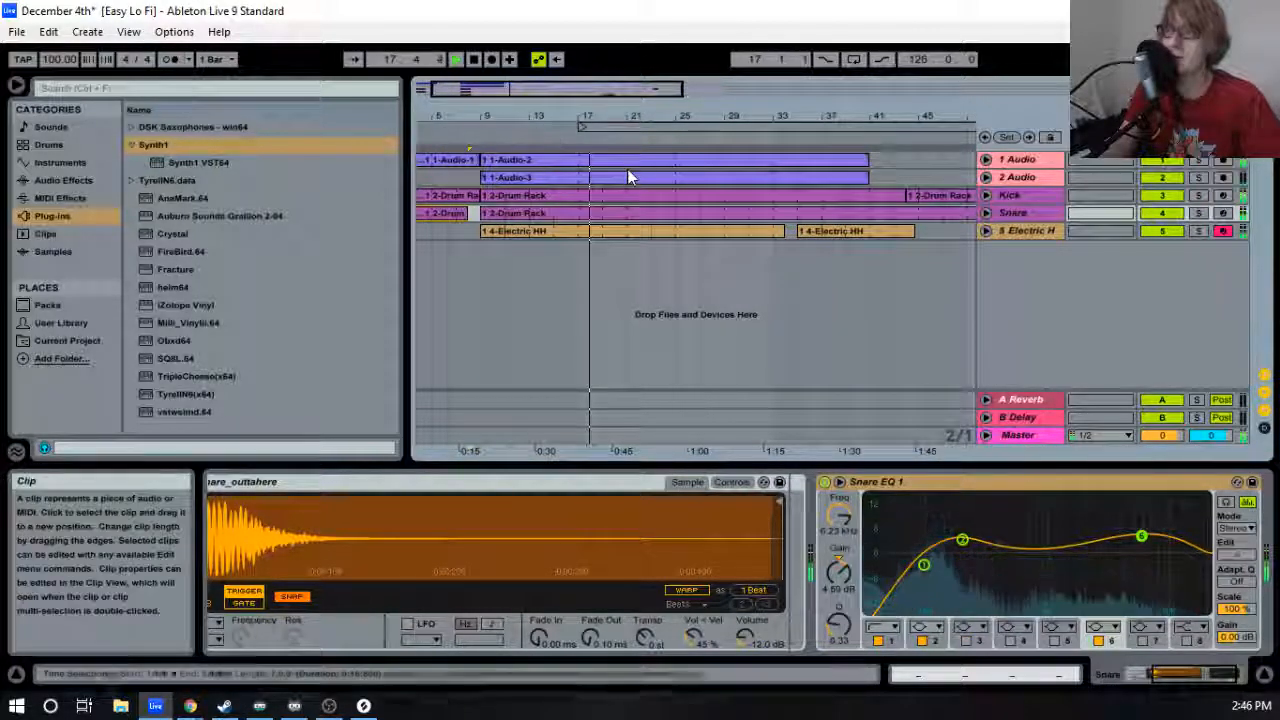
click(621, 178)
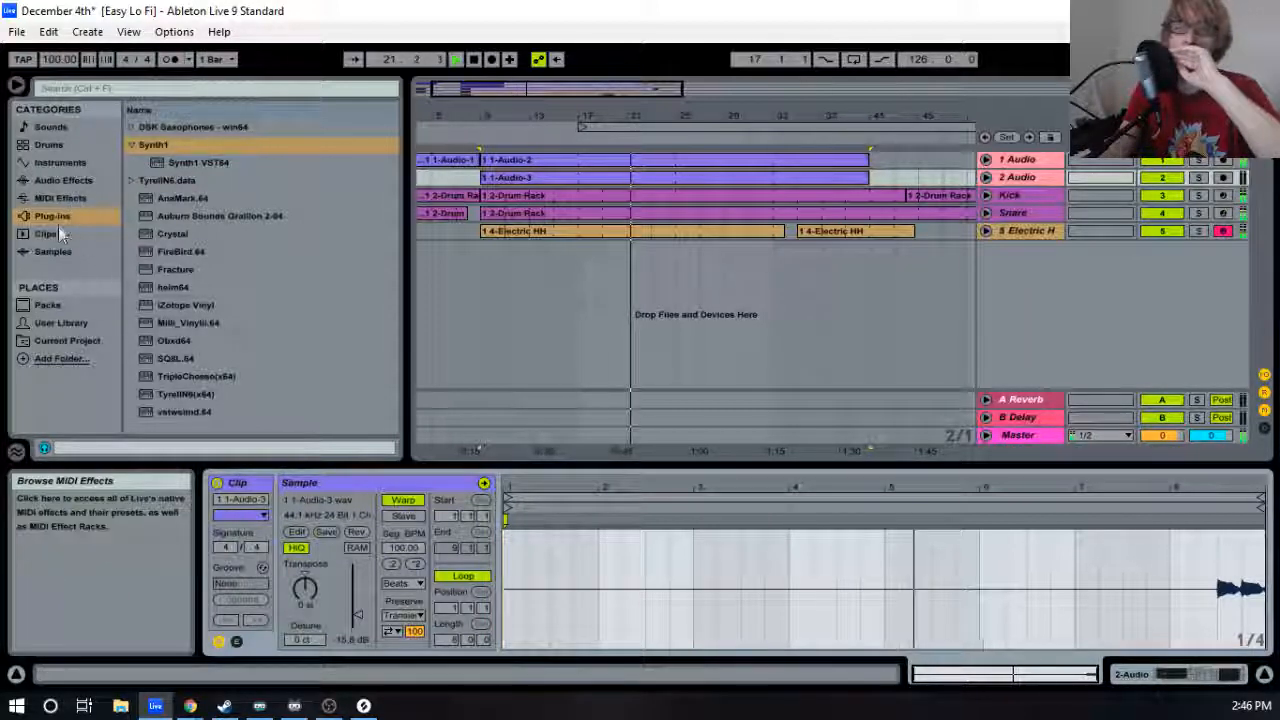
Add the helm64 synth on a new MIDI track, load its Bass preset CM Subsine, and return to the arrangement.
click(175, 289)
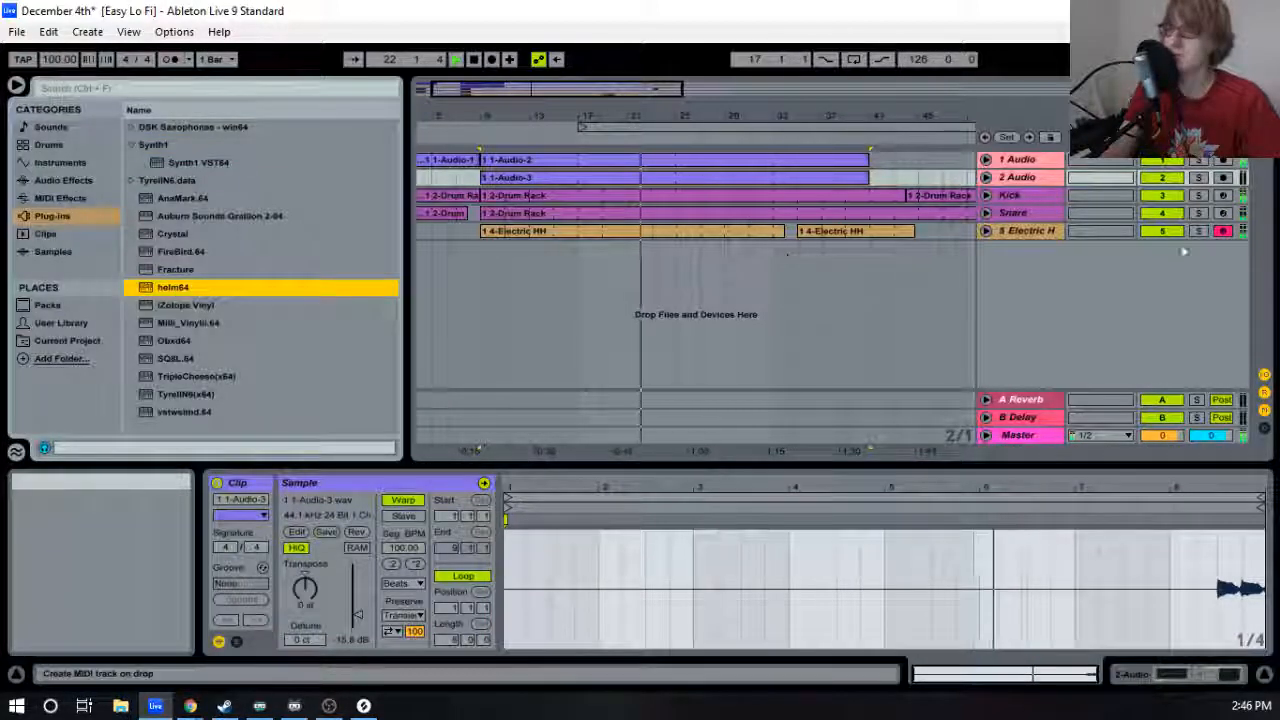
drag(841, 288, 861, 263)
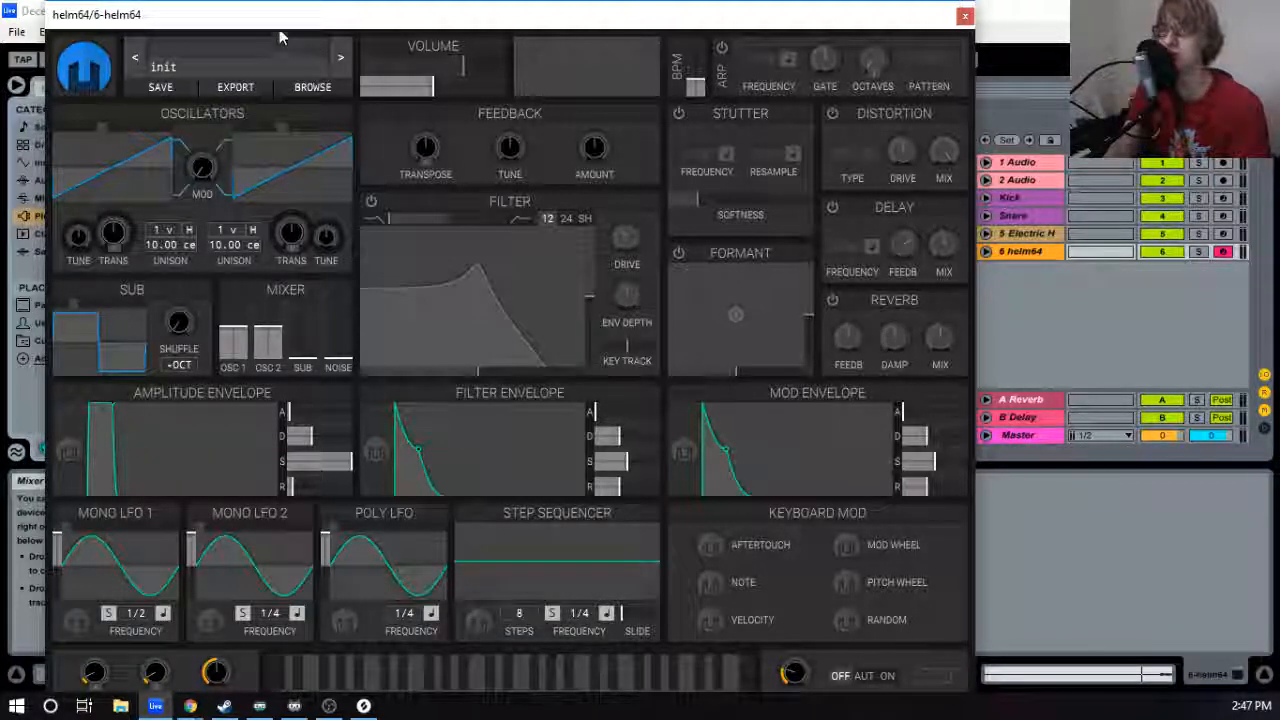
click(281, 58)
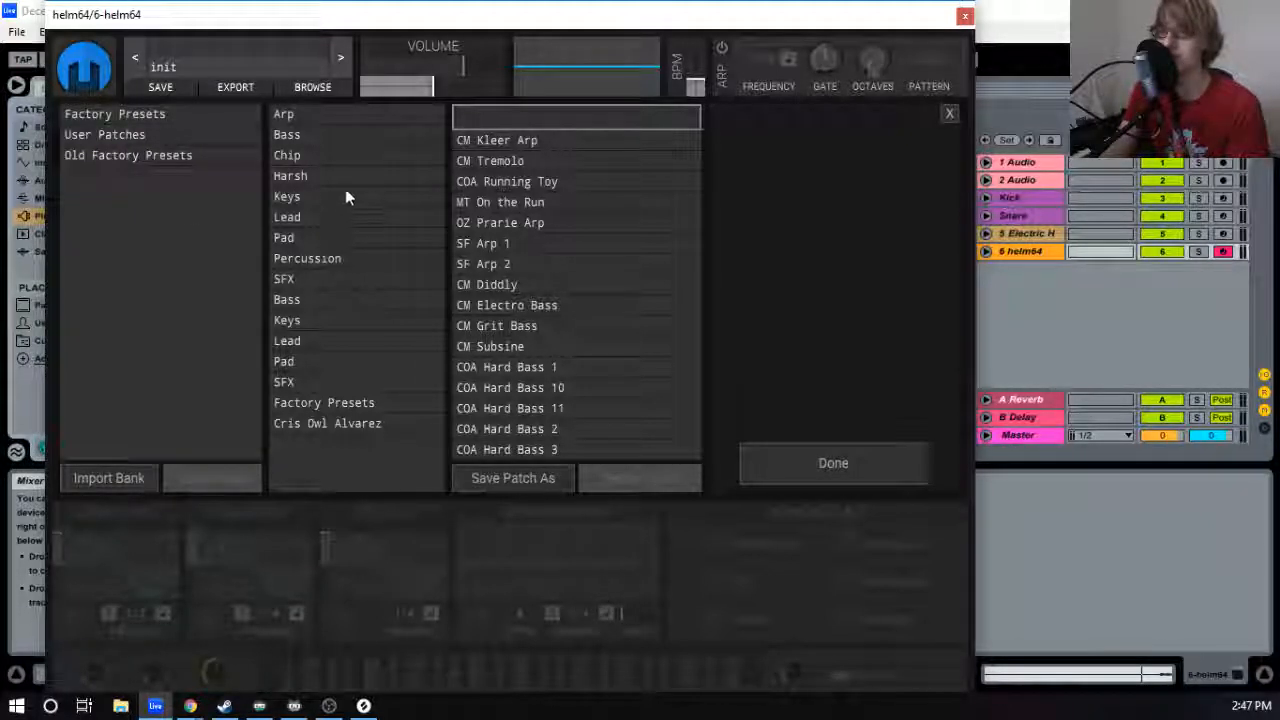
click(339, 136)
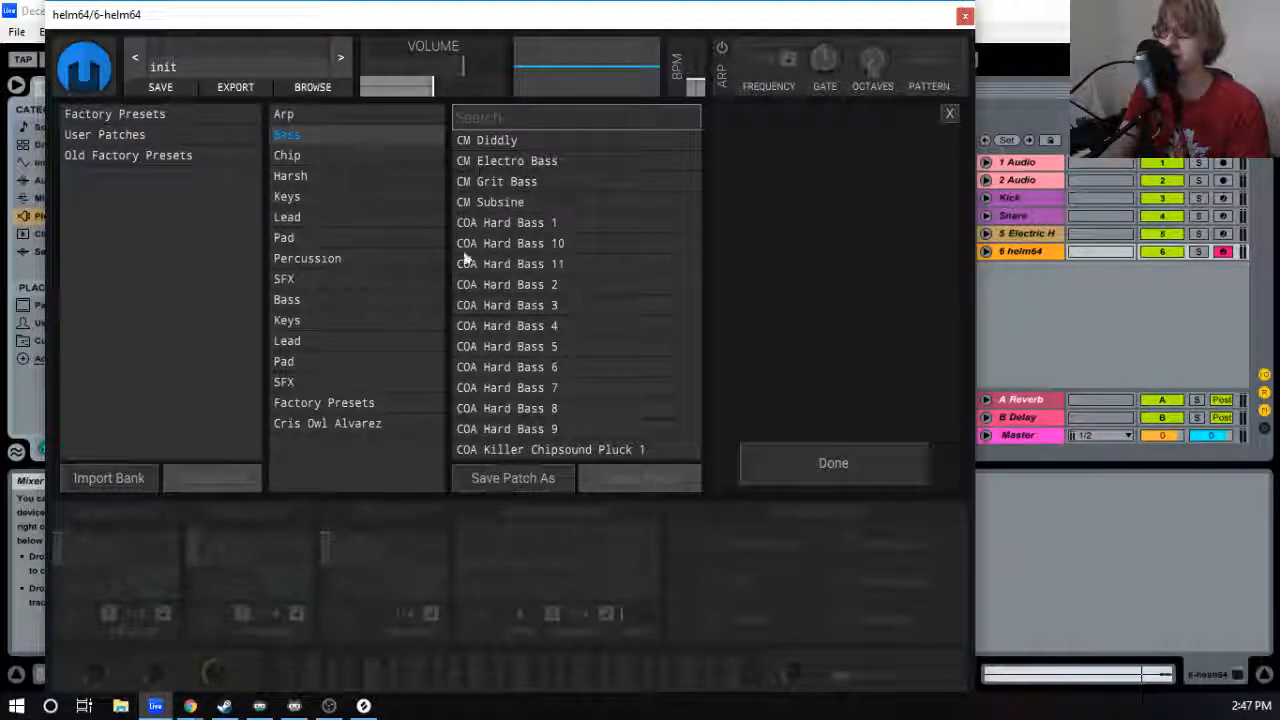
click(514, 205)
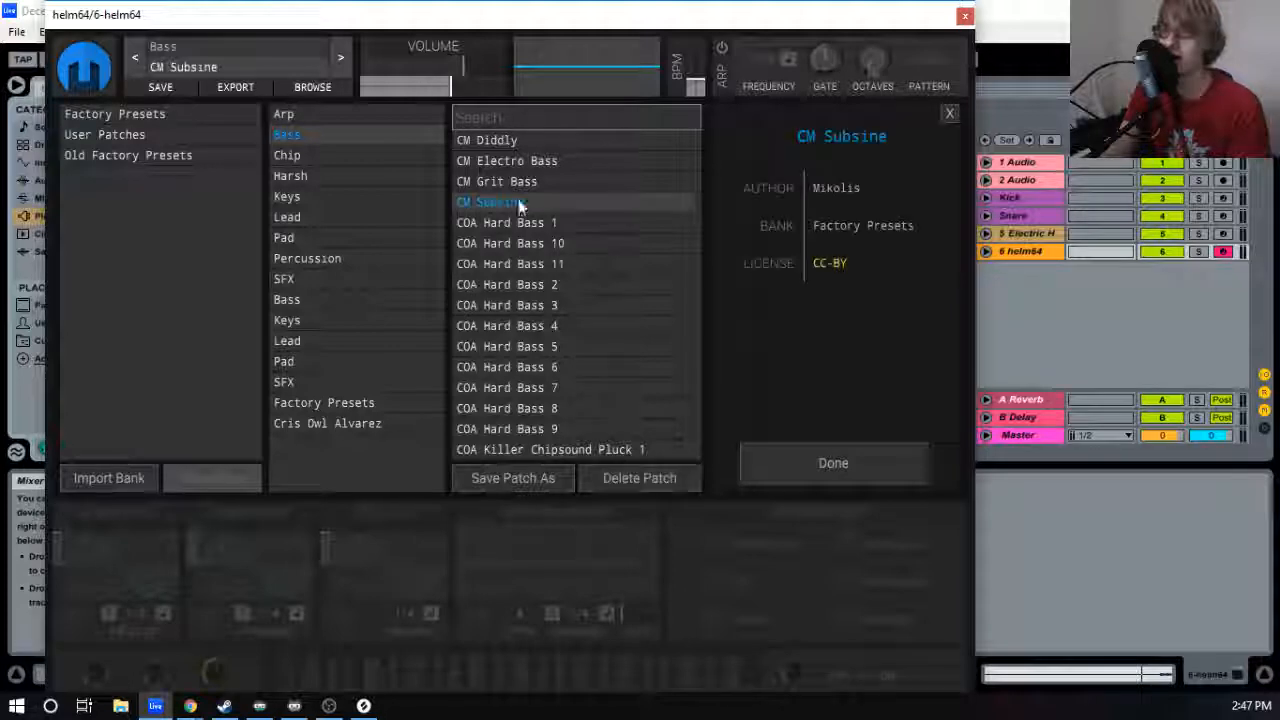
click(827, 463)
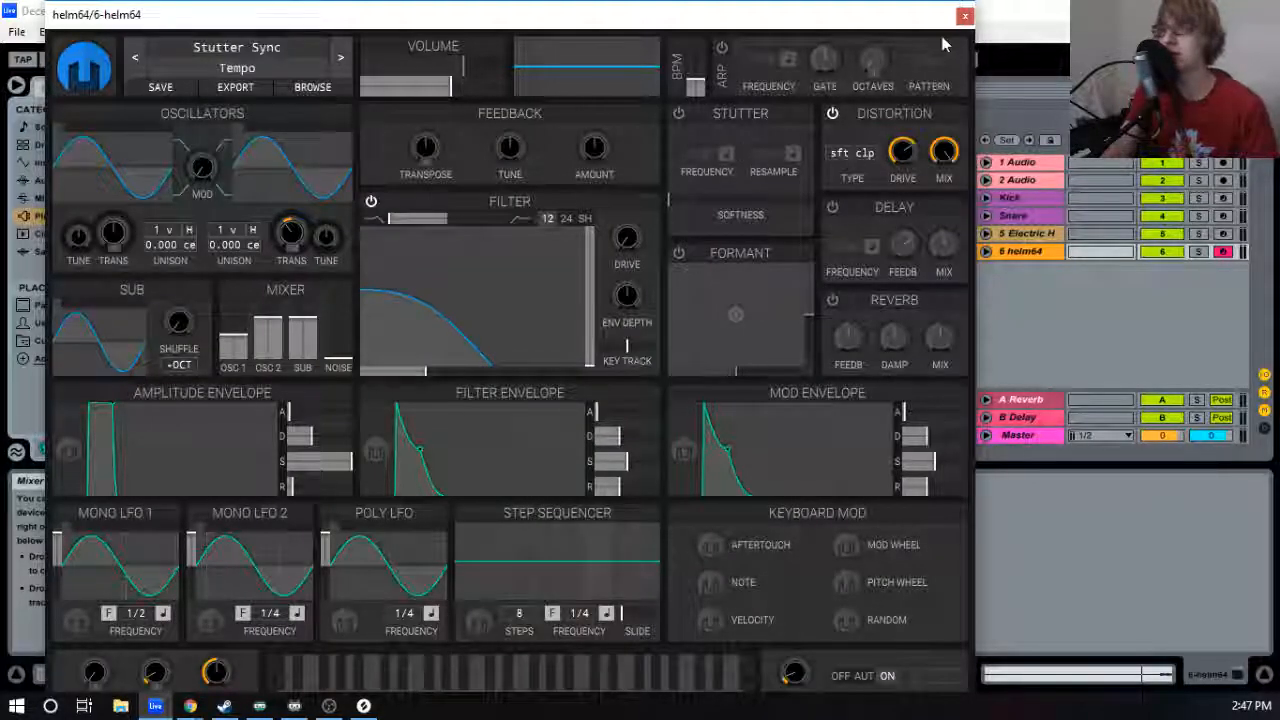
click(964, 15)
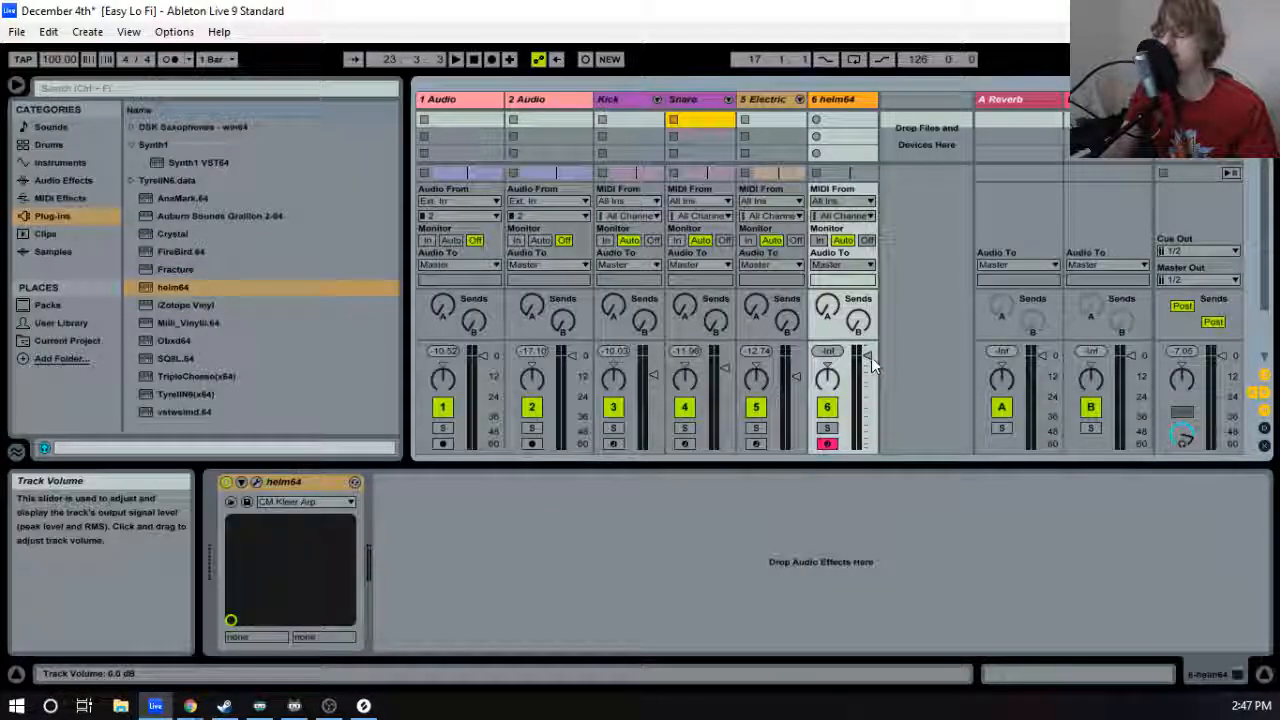
key(Tab)
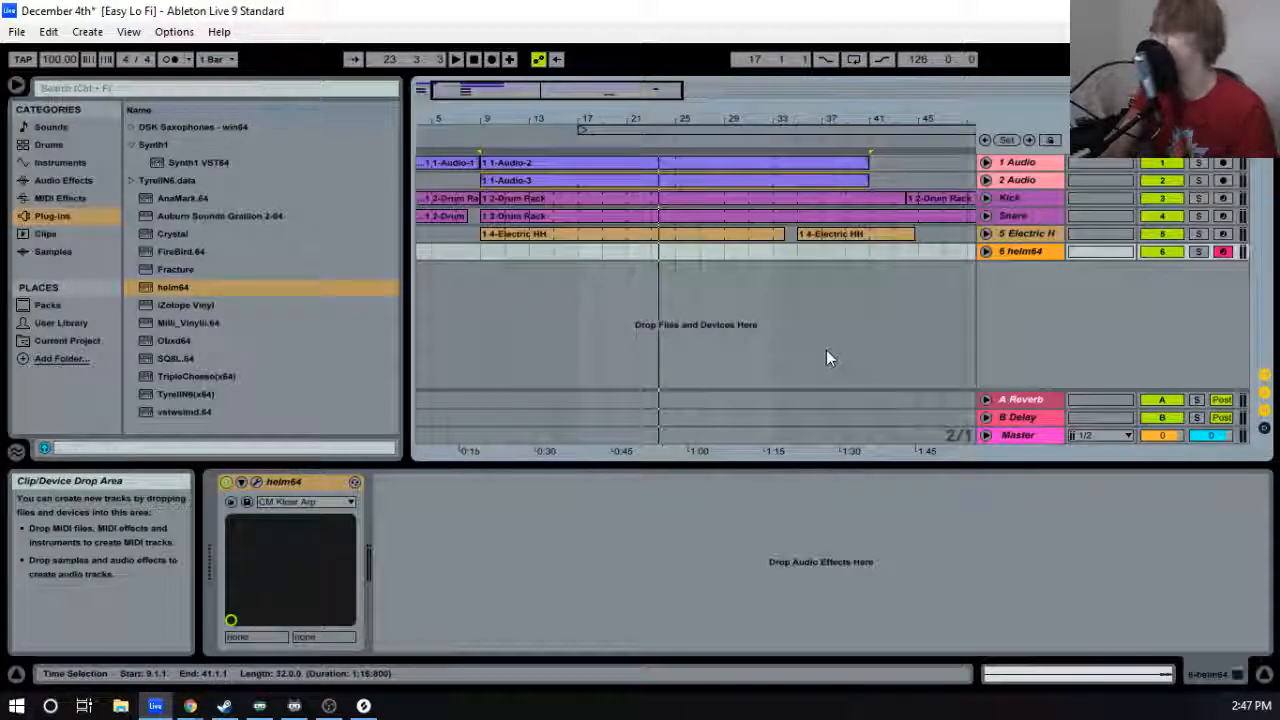
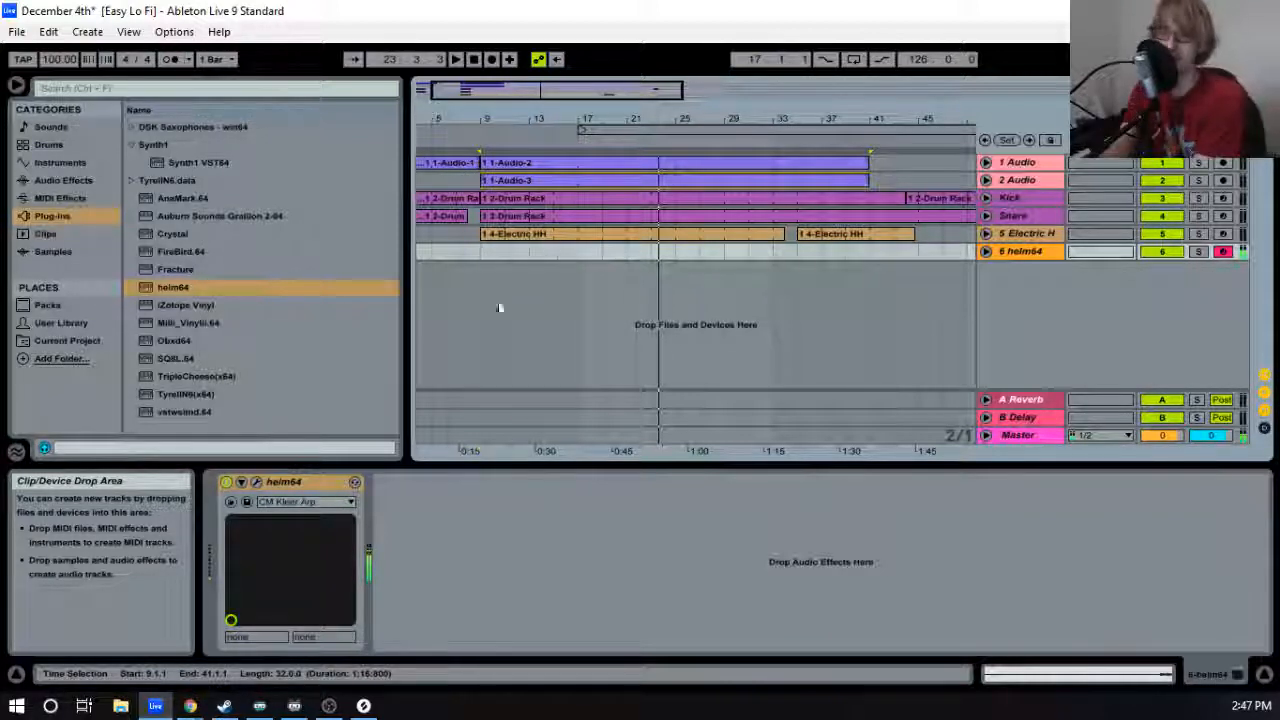
Shape helm64's amplitude envelope with 0 attack, about 2 seconds of decay, and minimum sustain and release.
click(257, 482)
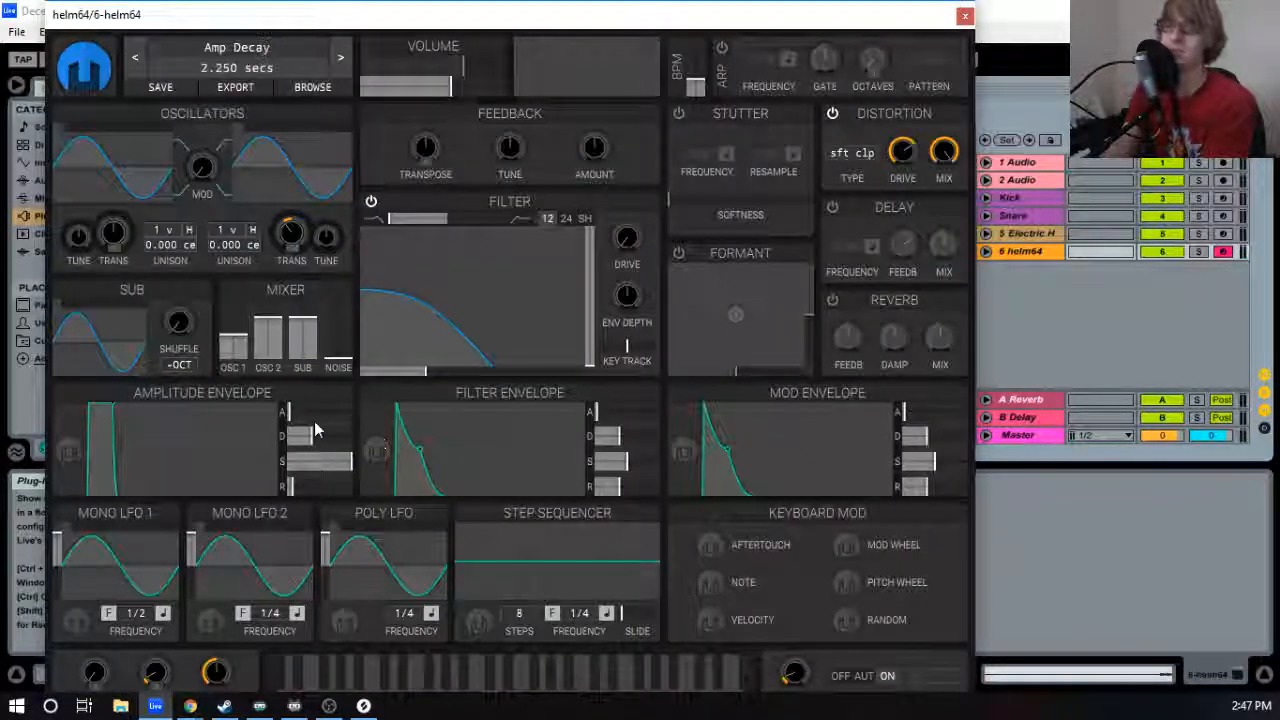
drag(348, 460, 242, 487)
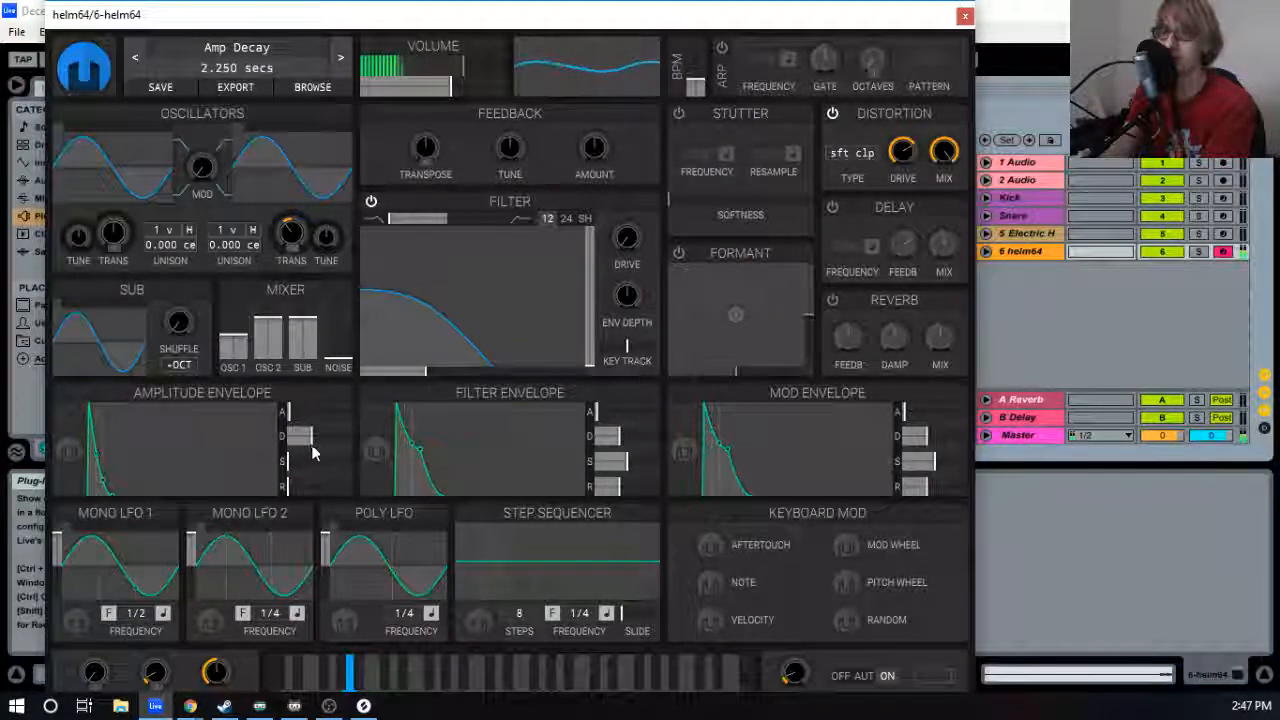
drag(310, 437, 327, 449)
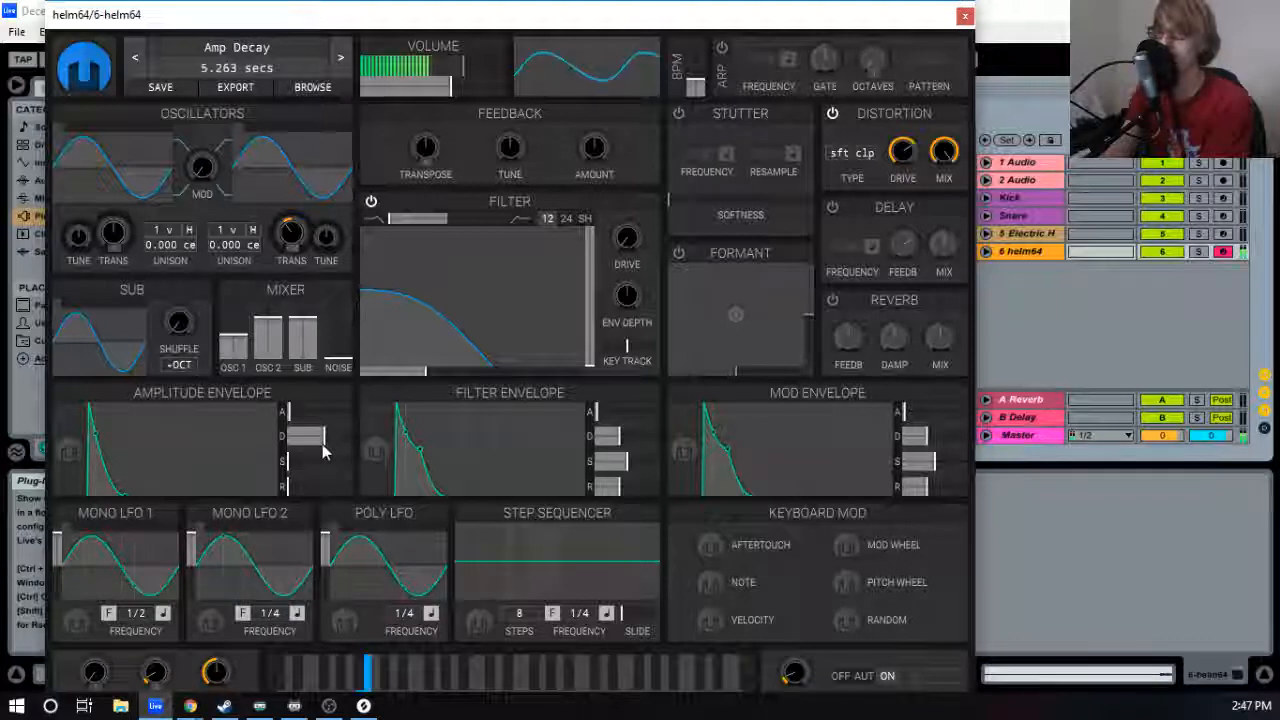
drag(322, 450, 309, 443)
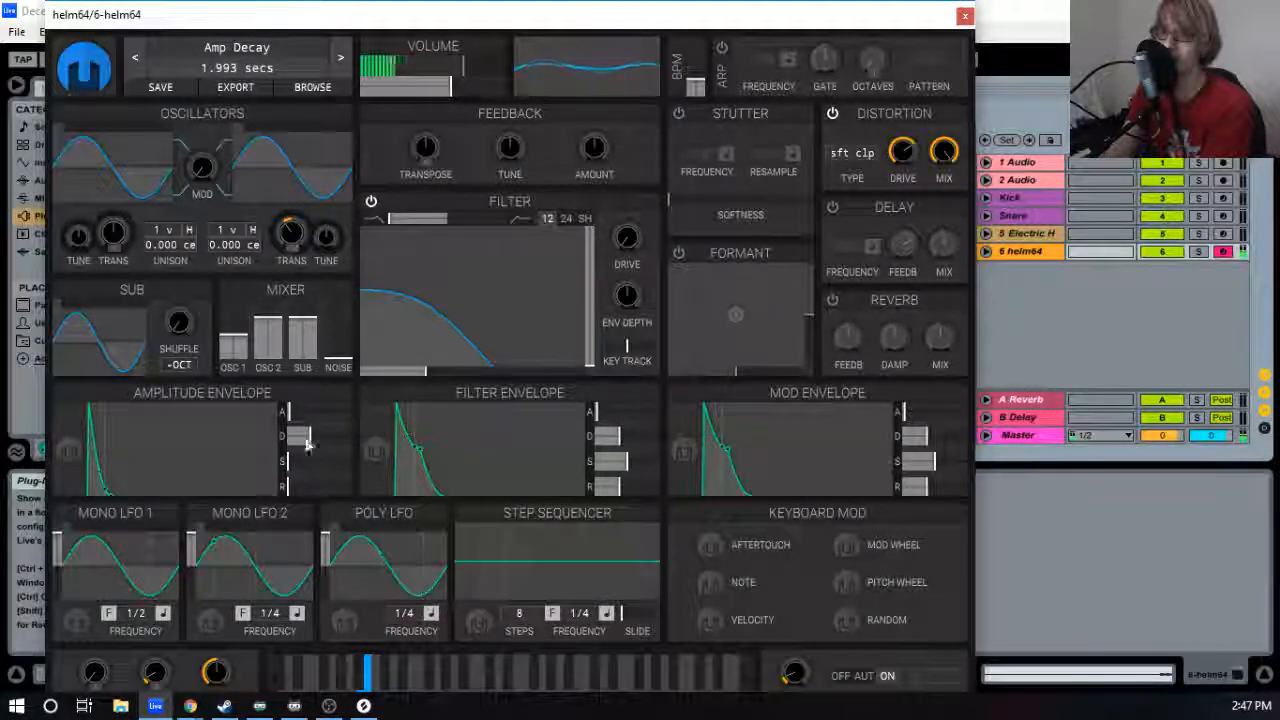
drag(253, 411, 253, 410)
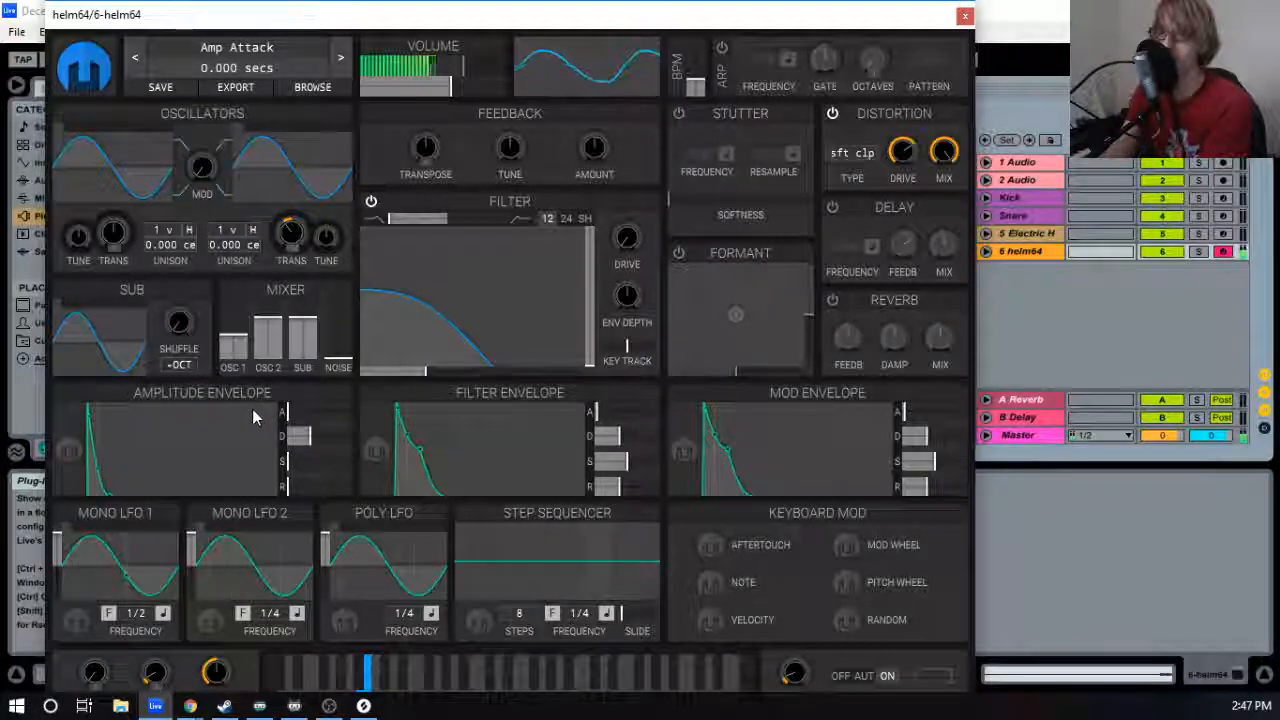
click(965, 17)
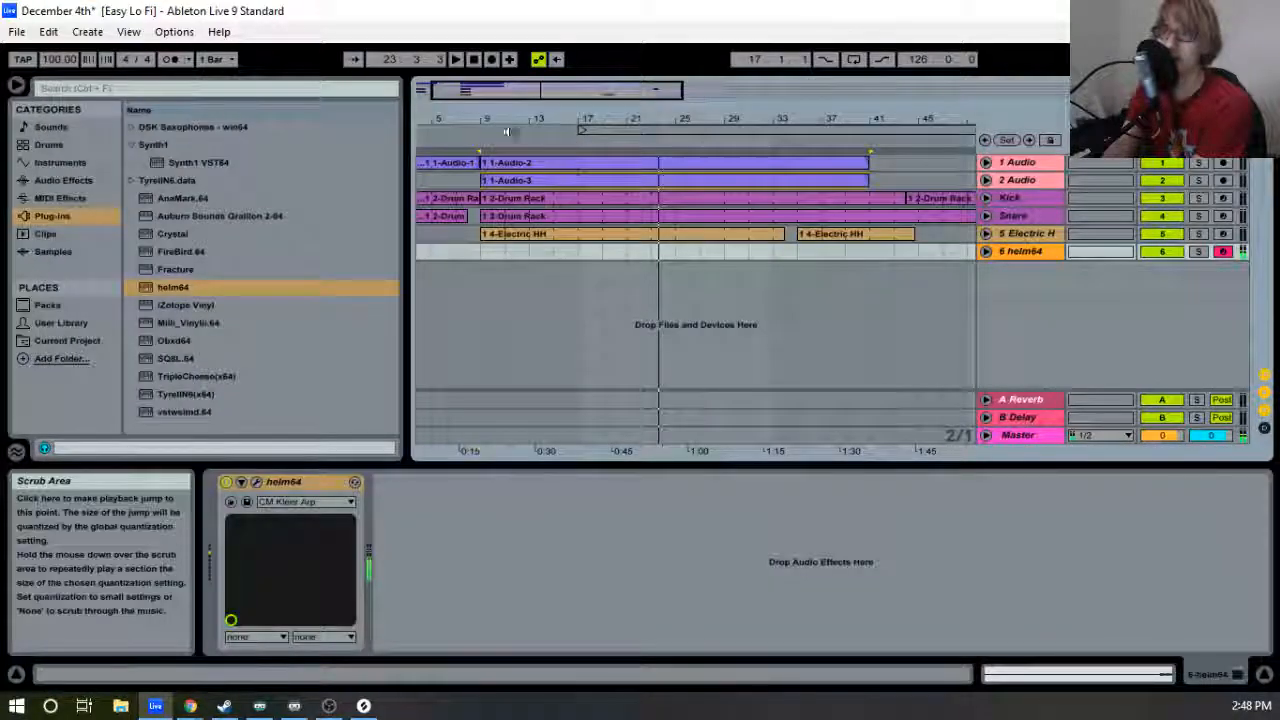
Record a MIDI bass part about two bars long on the helm64 track, starting at bar 9.
click(488, 250)
click(491, 59)
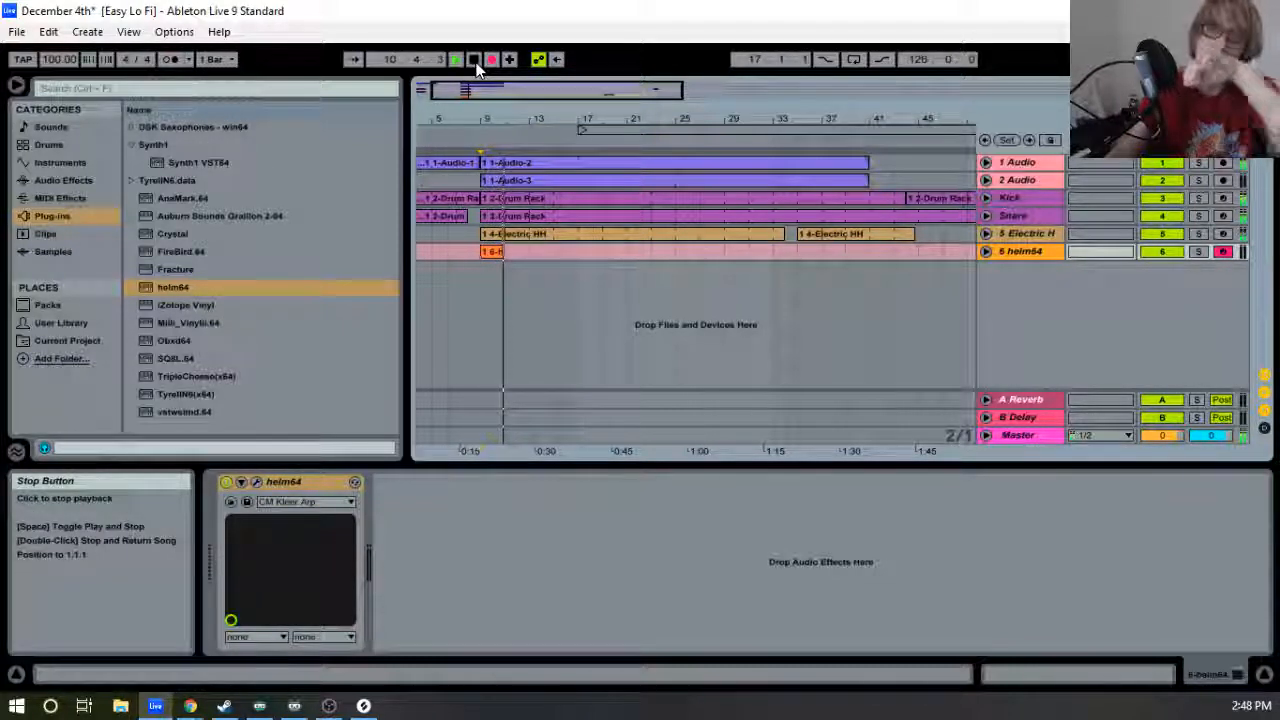
click(476, 65)
Trim the recorded helm64 clip to end at 11.1.1 and consolidate it into a two-bar clip.
drag(486, 118, 500, 190)
drag(562, 118, 562, 95)
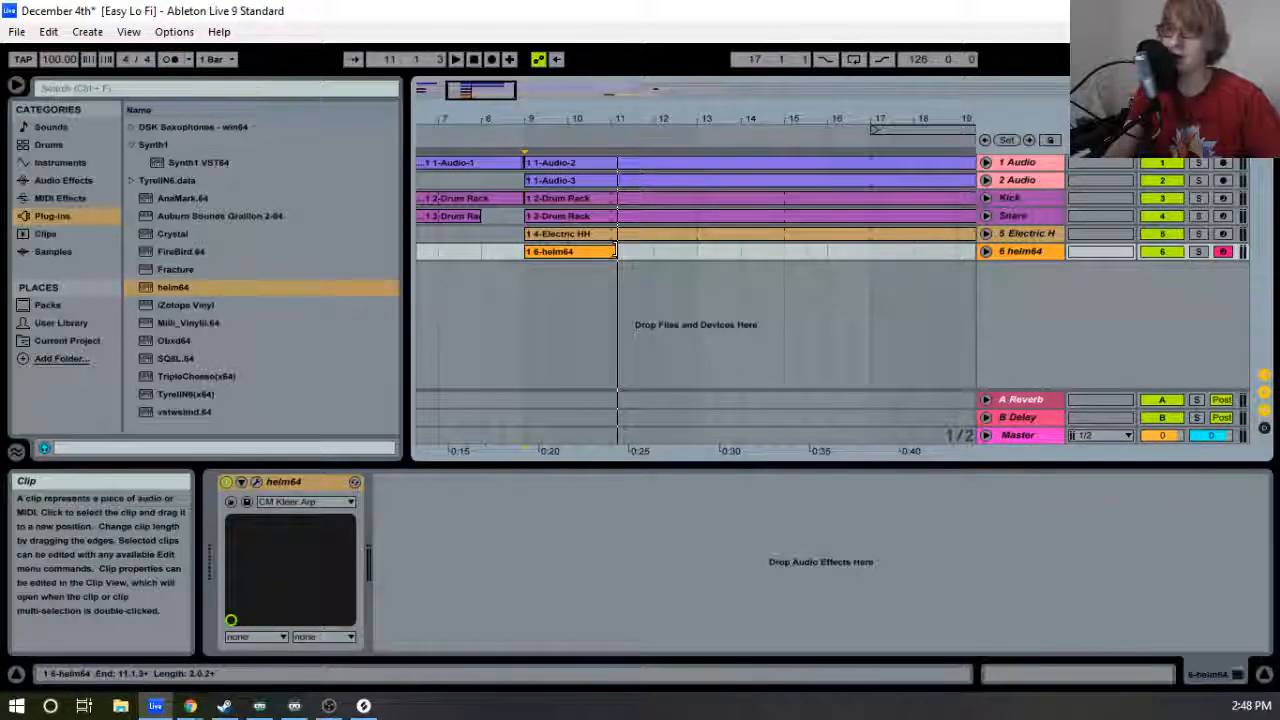
mouse_move(611, 250)
mouse_down()
mouse_move(590, 250)
mouse_move(610, 251)
mouse_up()
right_click(593, 251)
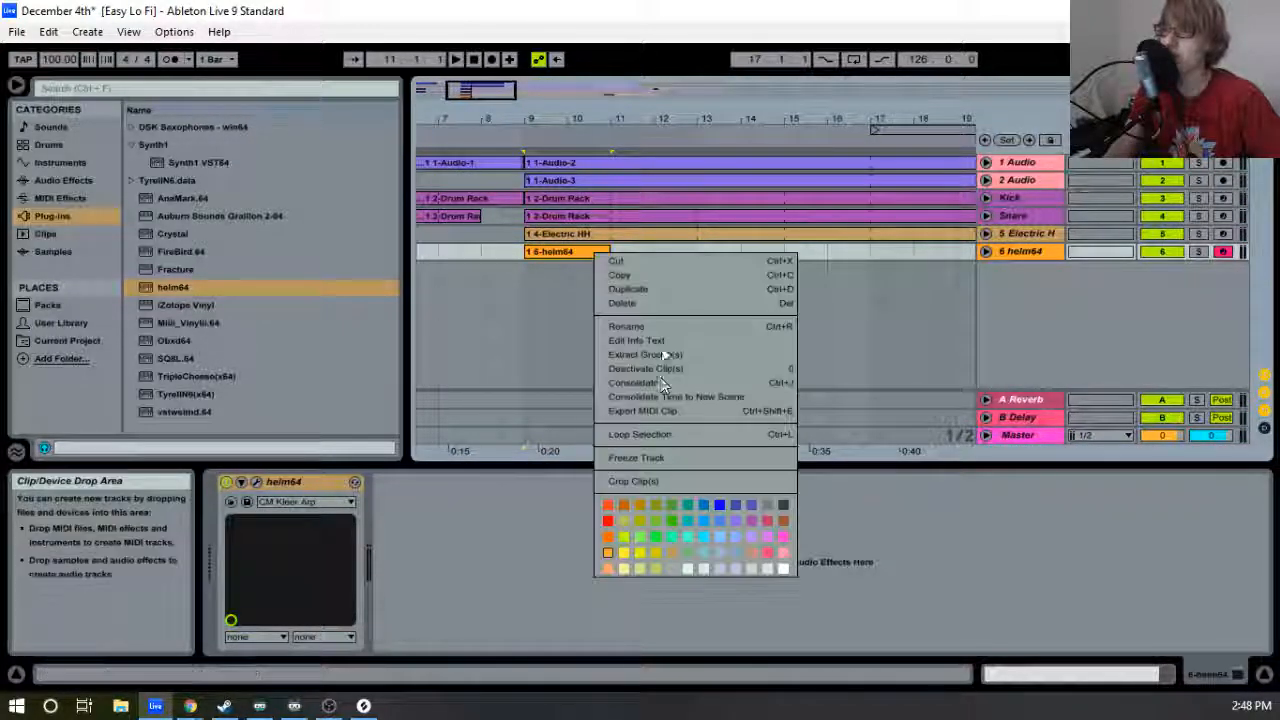
click(646, 390)
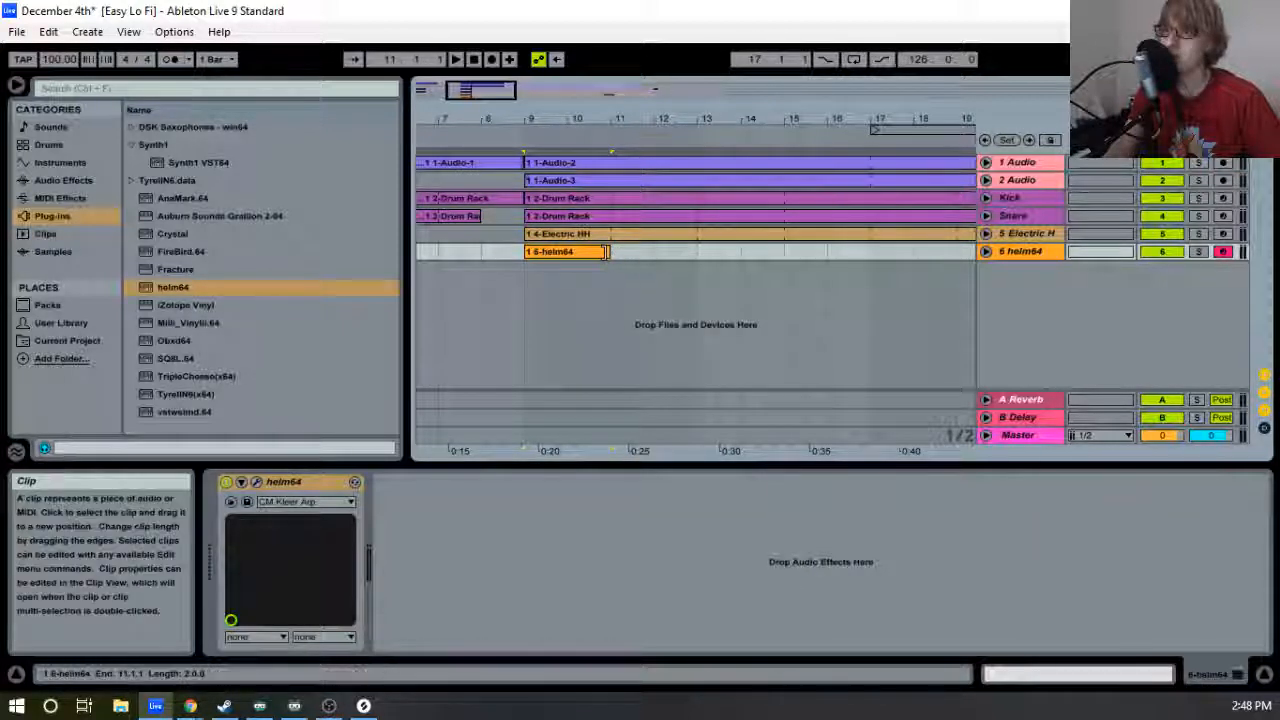
Extend the helm64 clip to end at bar 17 and consolidate it into one eight-bar clip.
drag(975, 251, 854, 252)
right_click(844, 252)
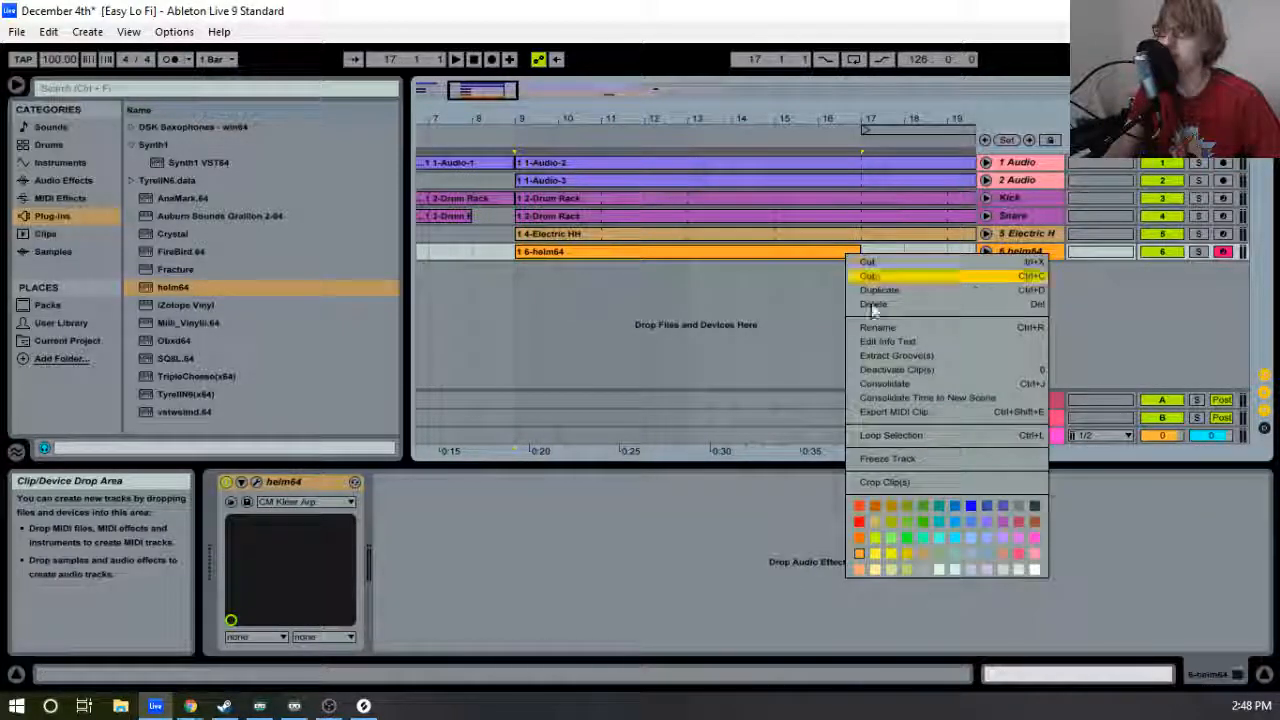
click(914, 384)
Open the helm64 clip's notes and add a two-beat B1 note starting at 1.1.1, auditioning it against the beat.
double_click(794, 259)
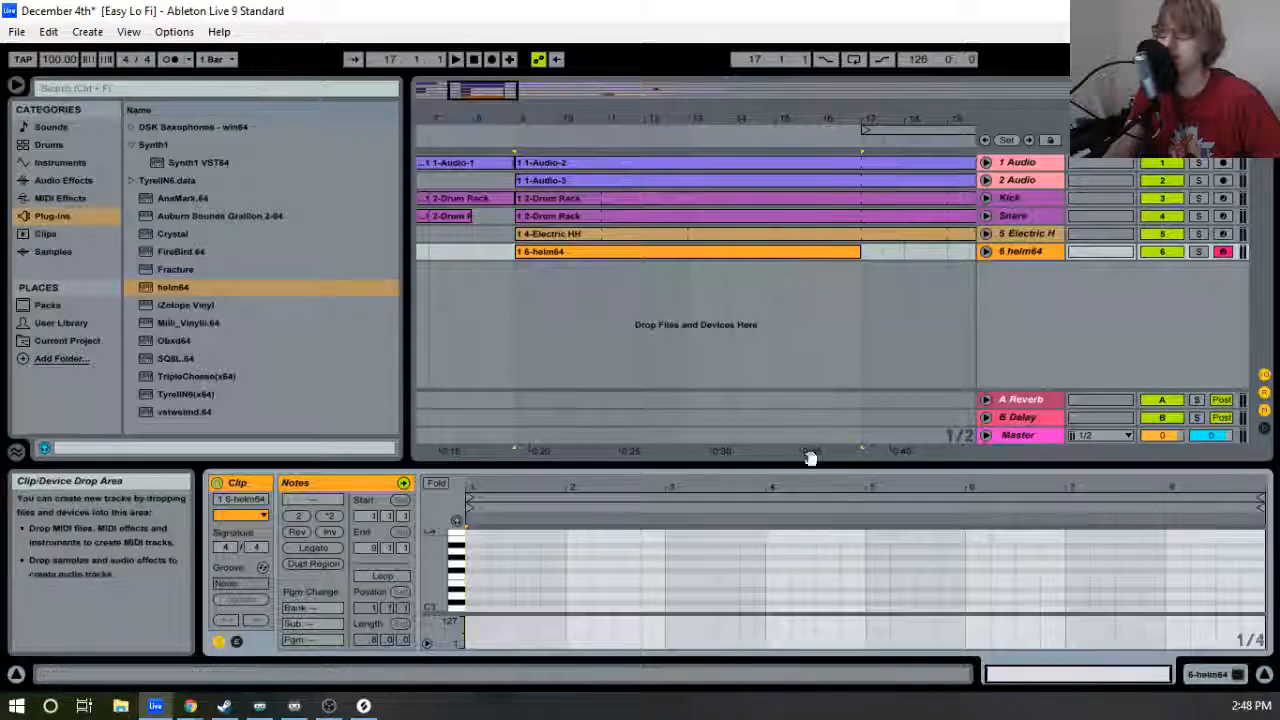
drag(808, 457, 846, 290)
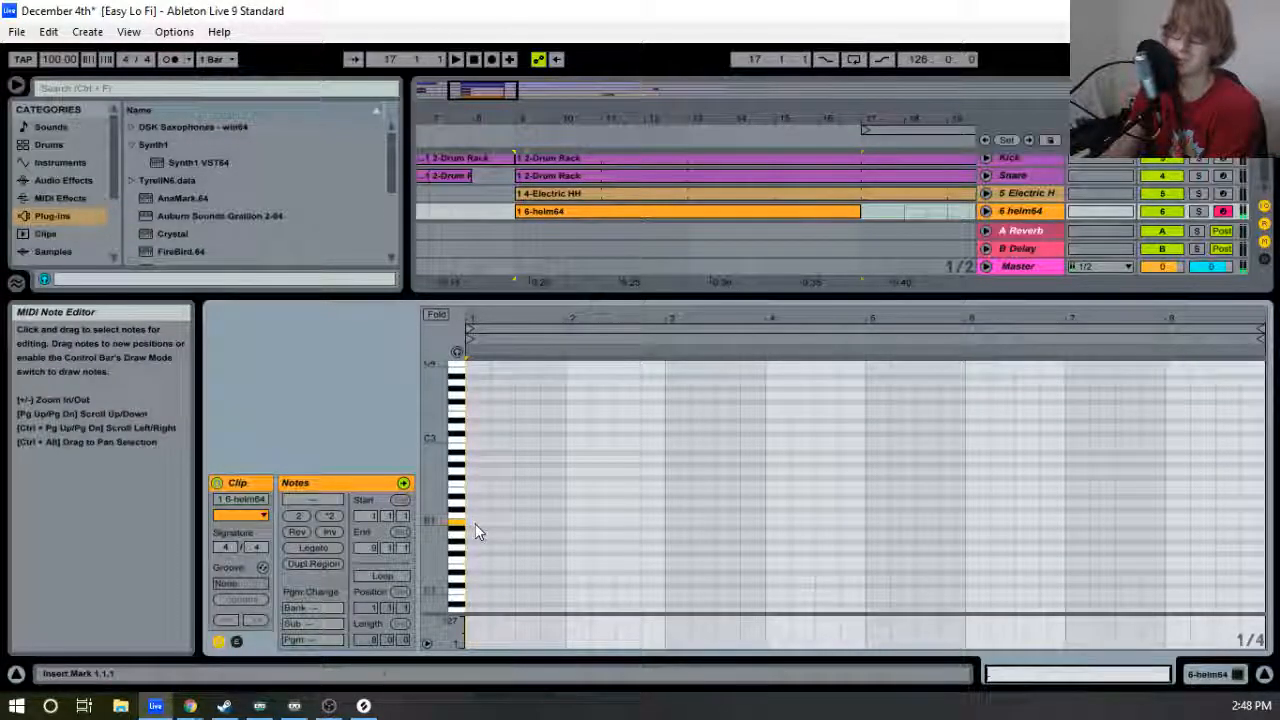
double_click(475, 523)
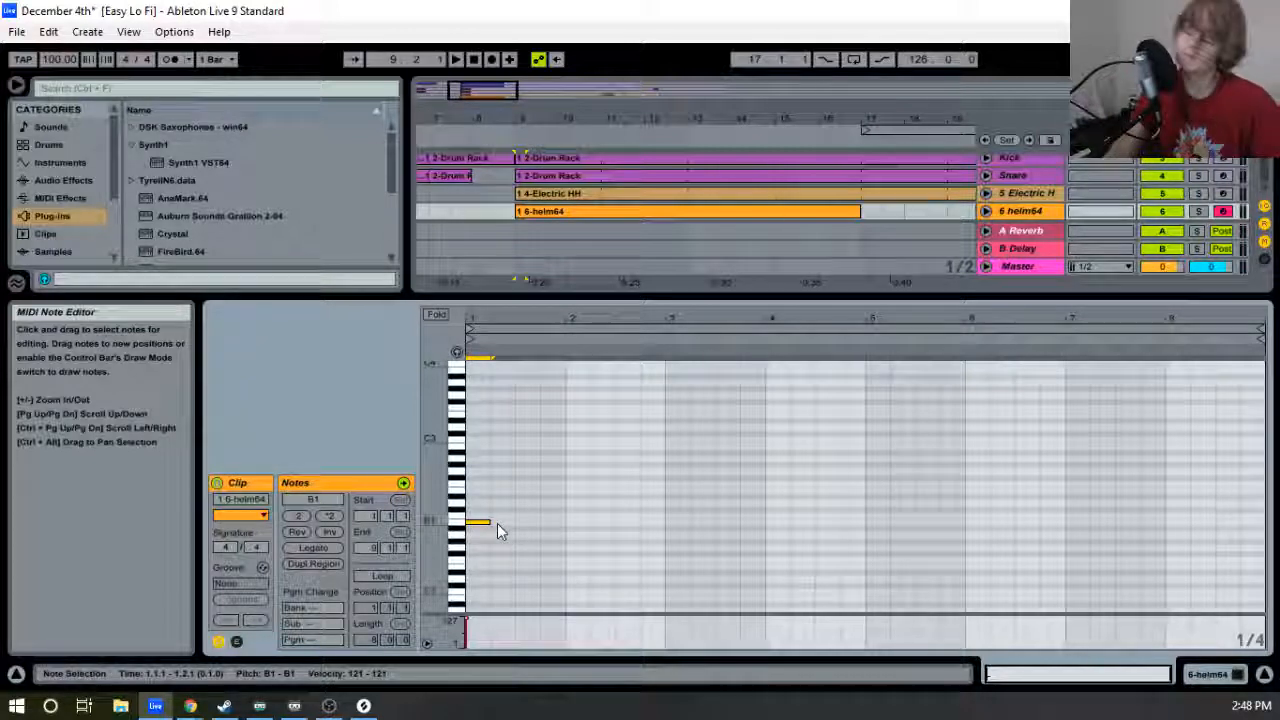
drag(486, 522, 711, 537)
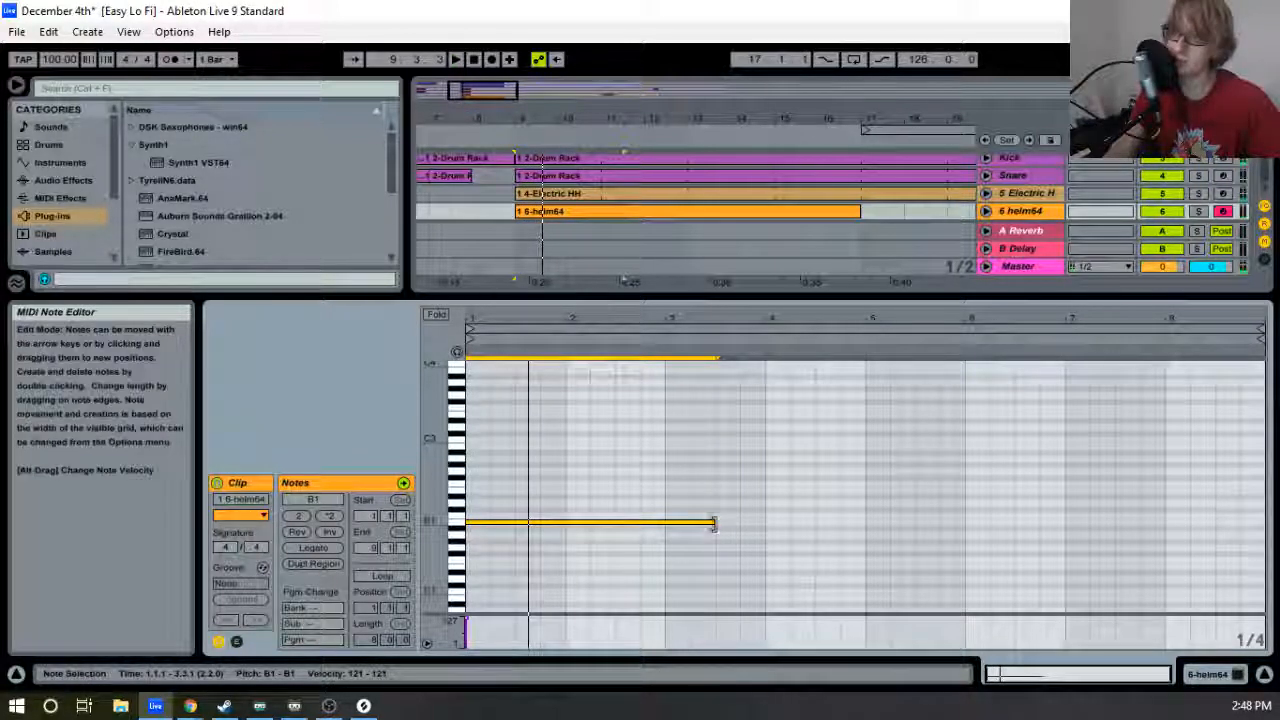
drag(714, 523, 514, 522)
key(space)
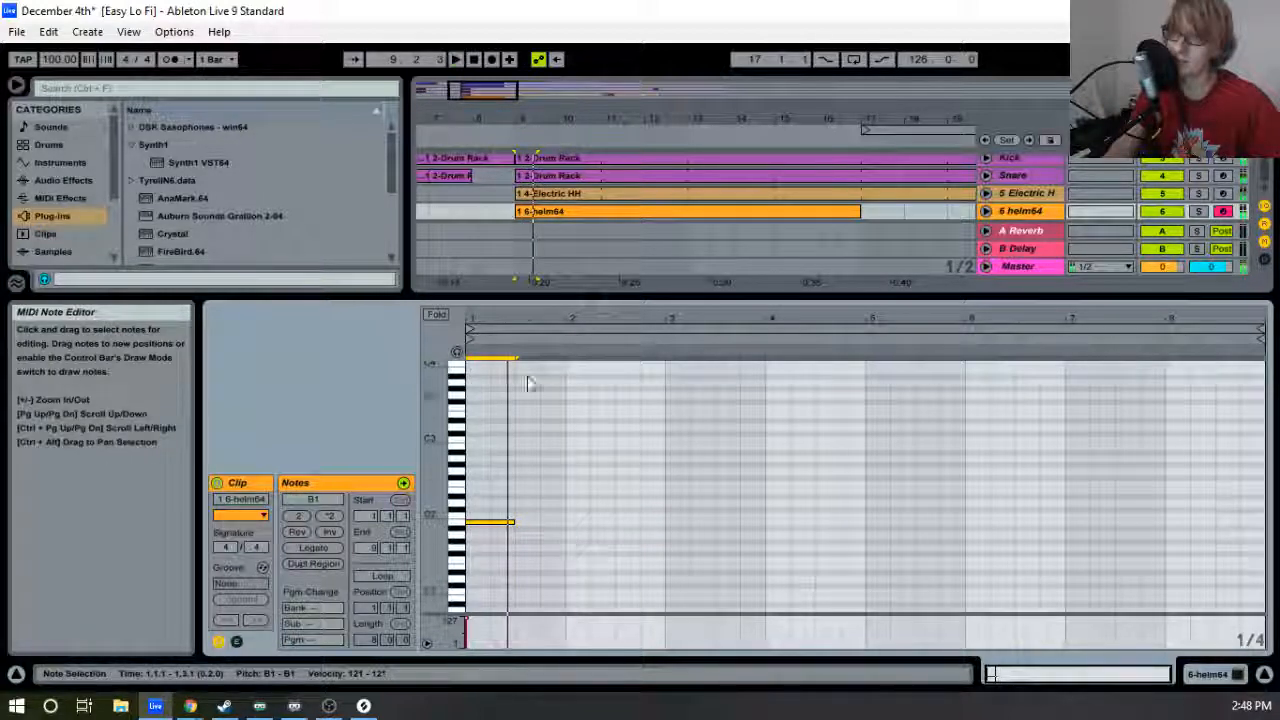
Unfold the first audio track and locate the start of its second hit at 9.2.3 in the waveform.
drag(533, 314, 787, 385)
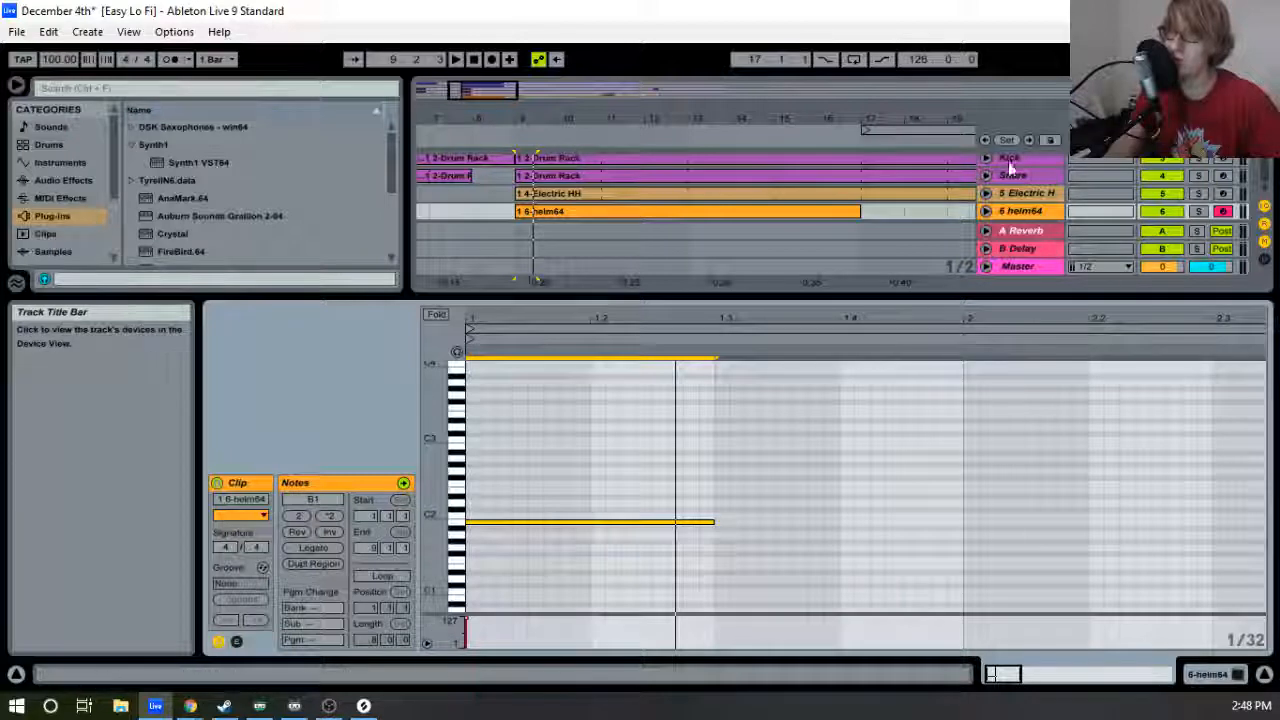
scroll(990, 185, up, 2)
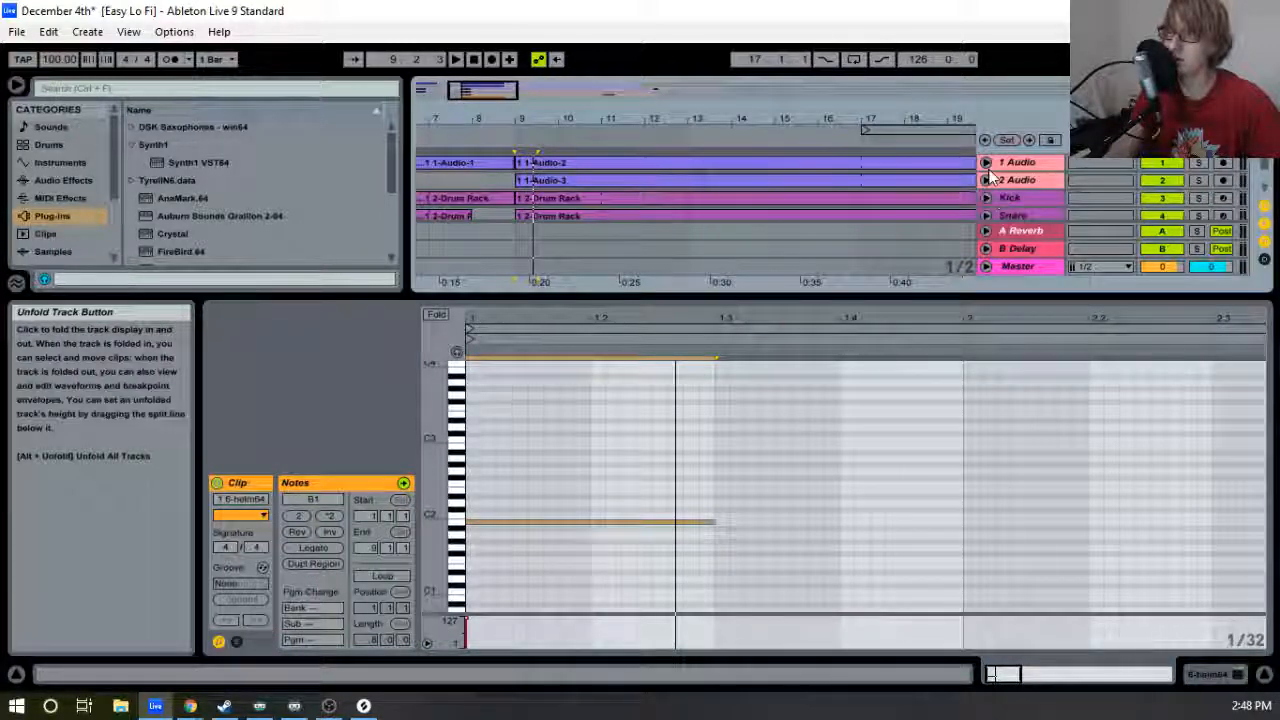
scroll(988, 175, down, 1)
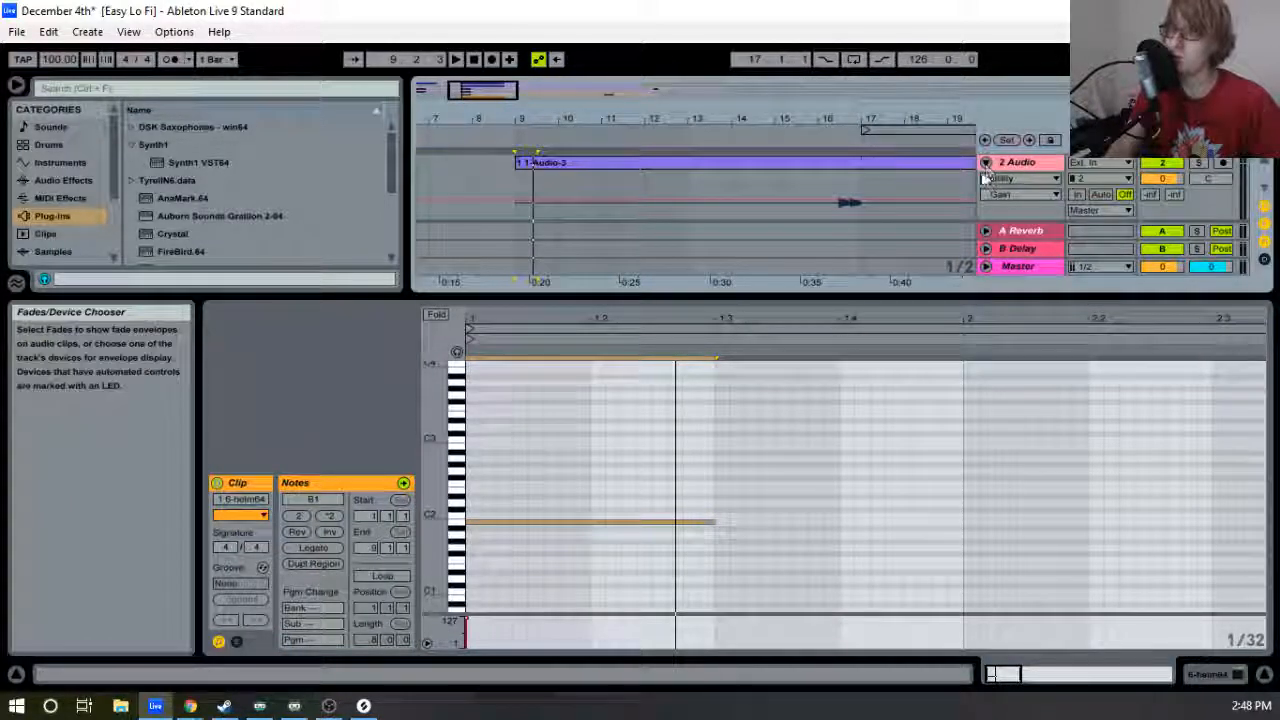
scroll(986, 168, up, 1)
click(986, 163)
scroll(632, 157, down, 1)
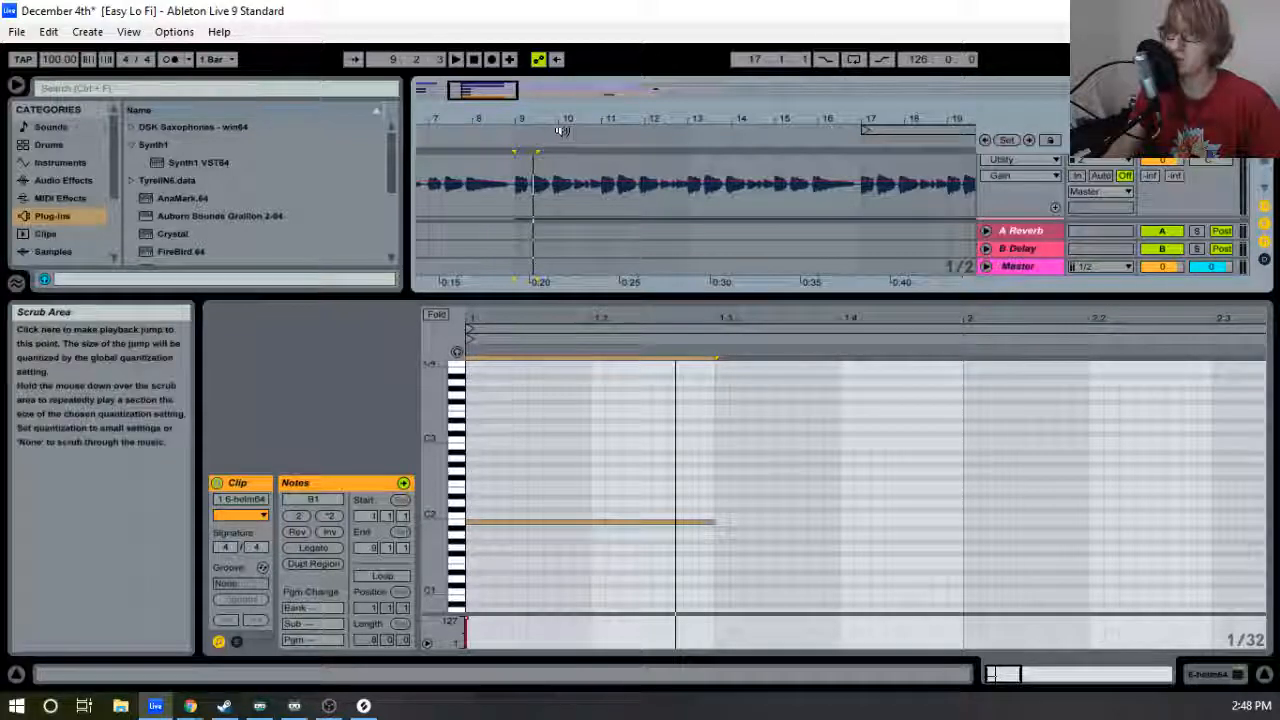
drag(537, 120, 596, 208)
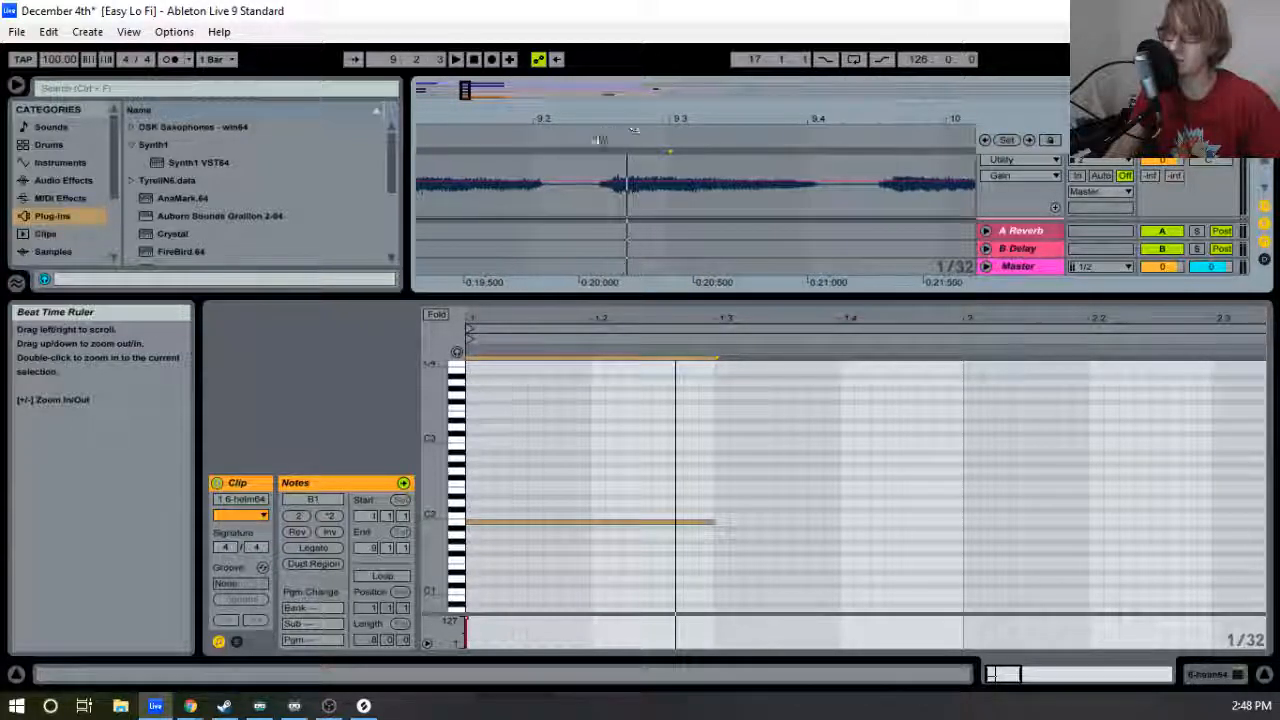
click(596, 208)
scroll(652, 214, down, 3)
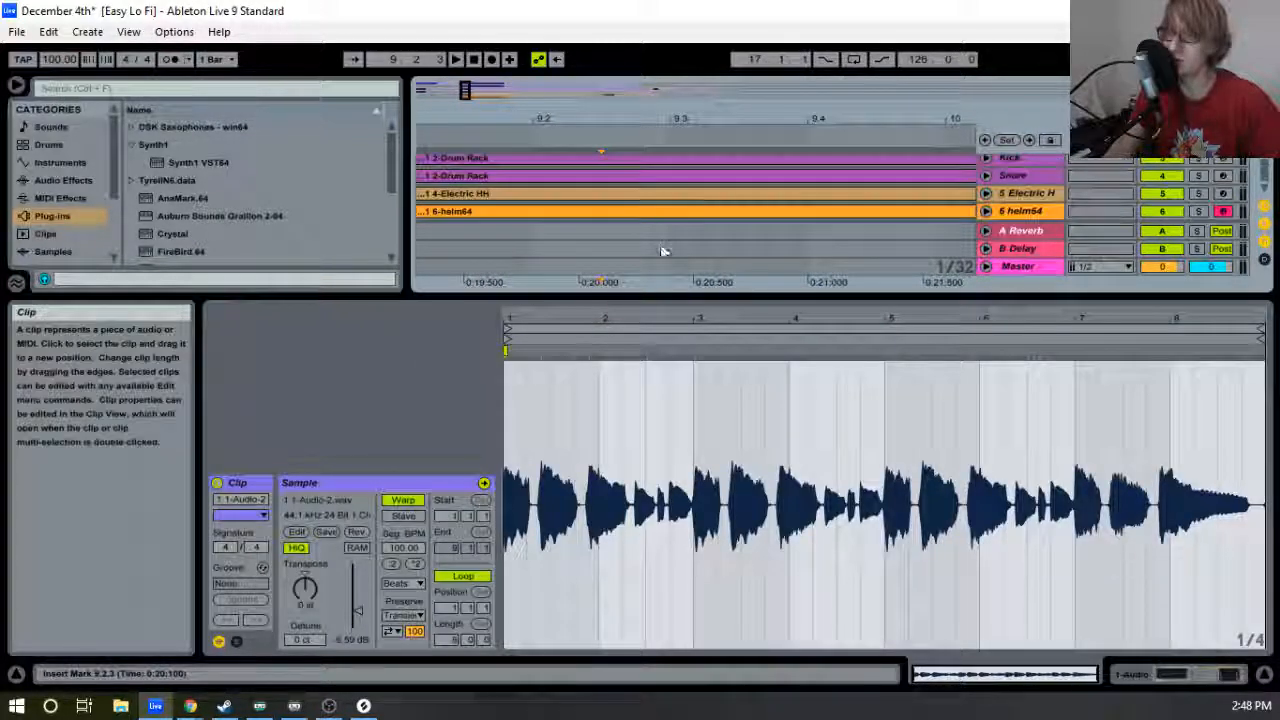
Move the helm64 track directly beneath the first audio track, unfold it, and select its clip.
drag(678, 296, 678, 463)
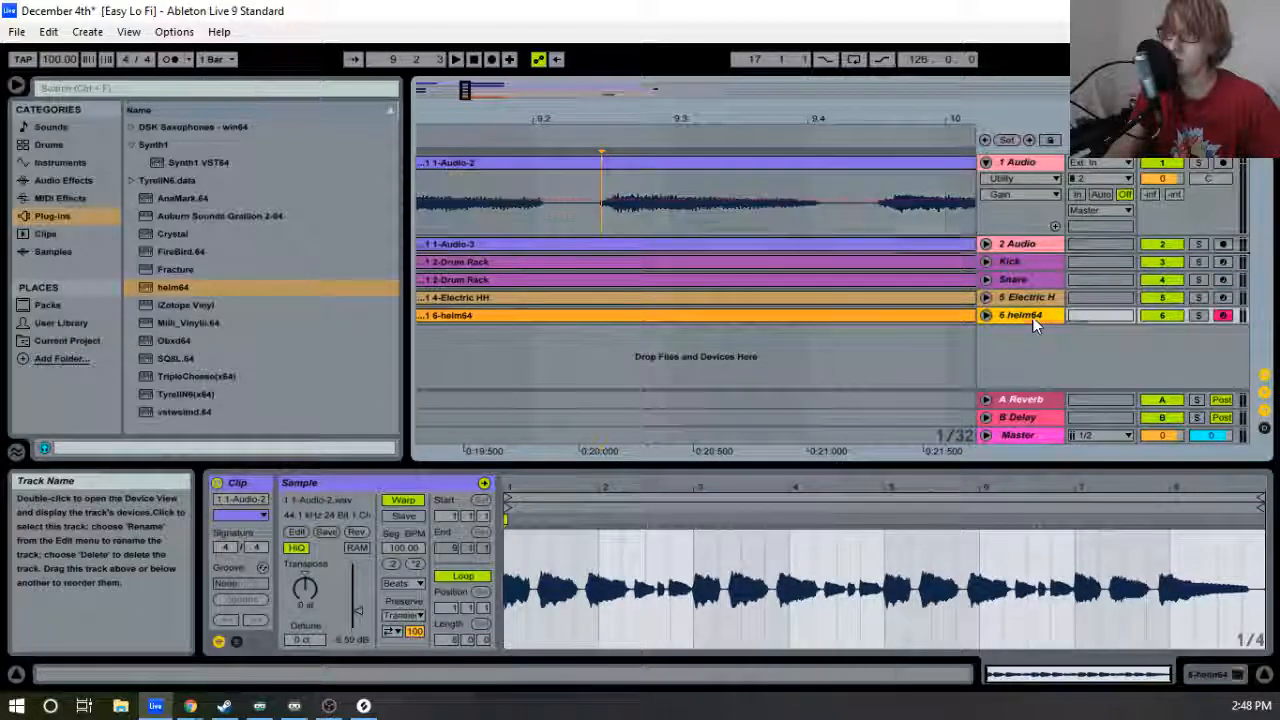
drag(1020, 315, 1020, 243)
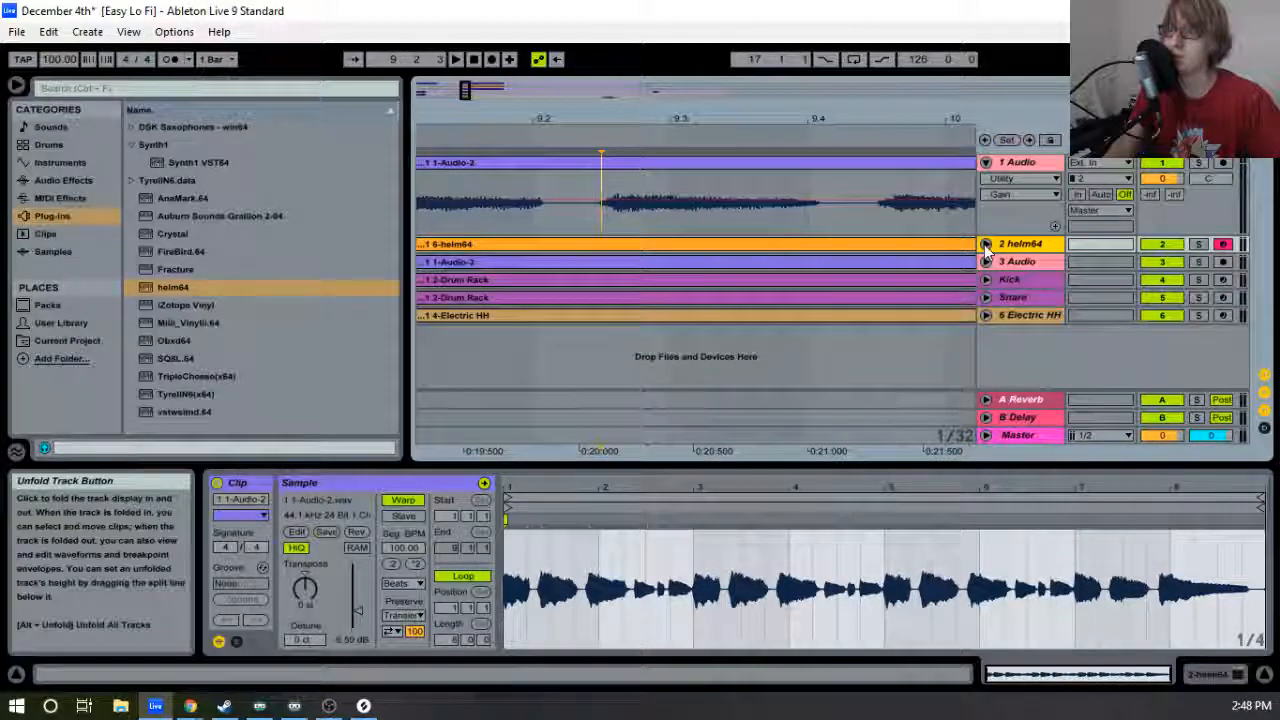
click(985, 243)
click(610, 249)
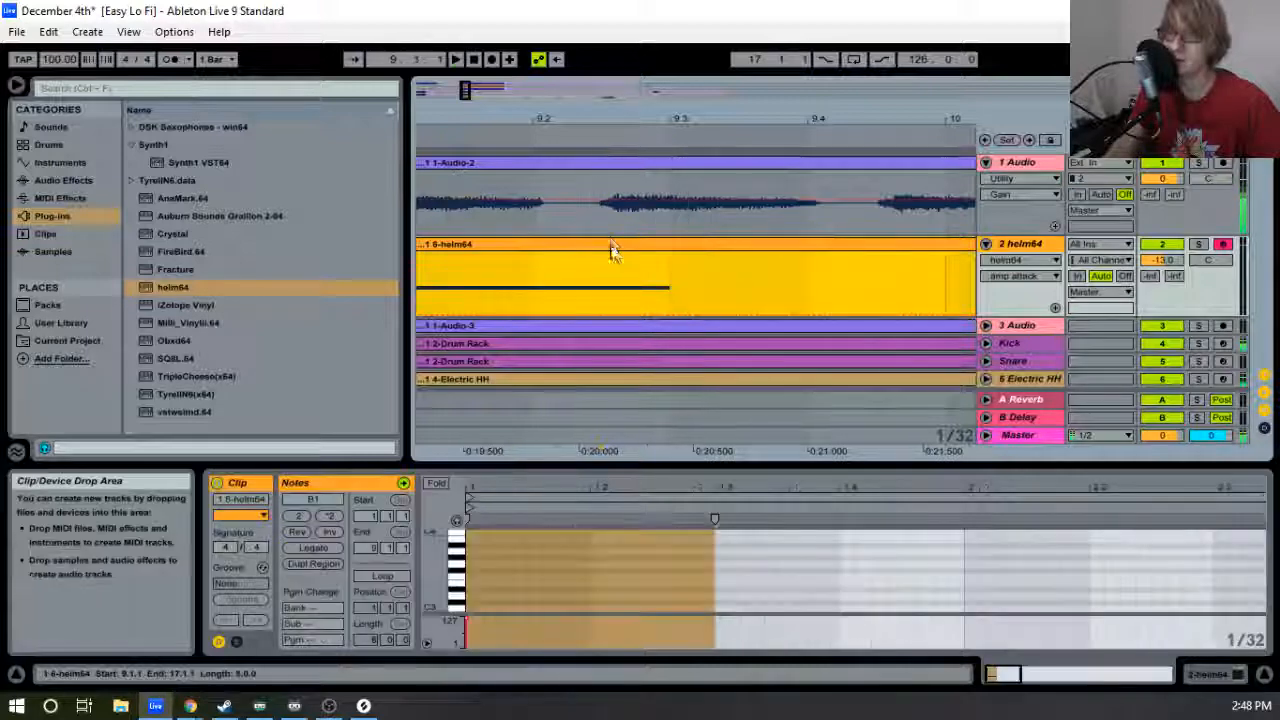
Add a second B1 note to the helm64 clip from 1.2.3 to 1.4.3 and play the part back.
drag(690, 466, 758, 415)
click(645, 511)
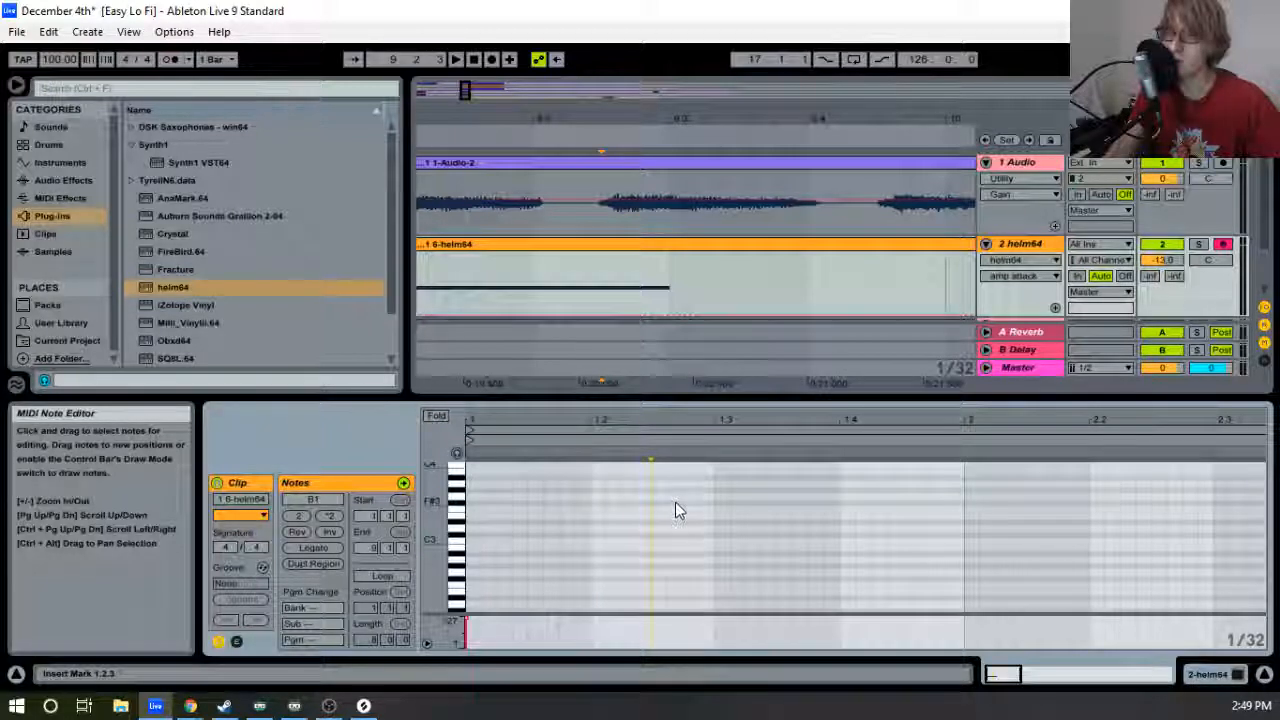
scroll(677, 540, down, 4)
drag(716, 546, 903, 557)
double_click(661, 548)
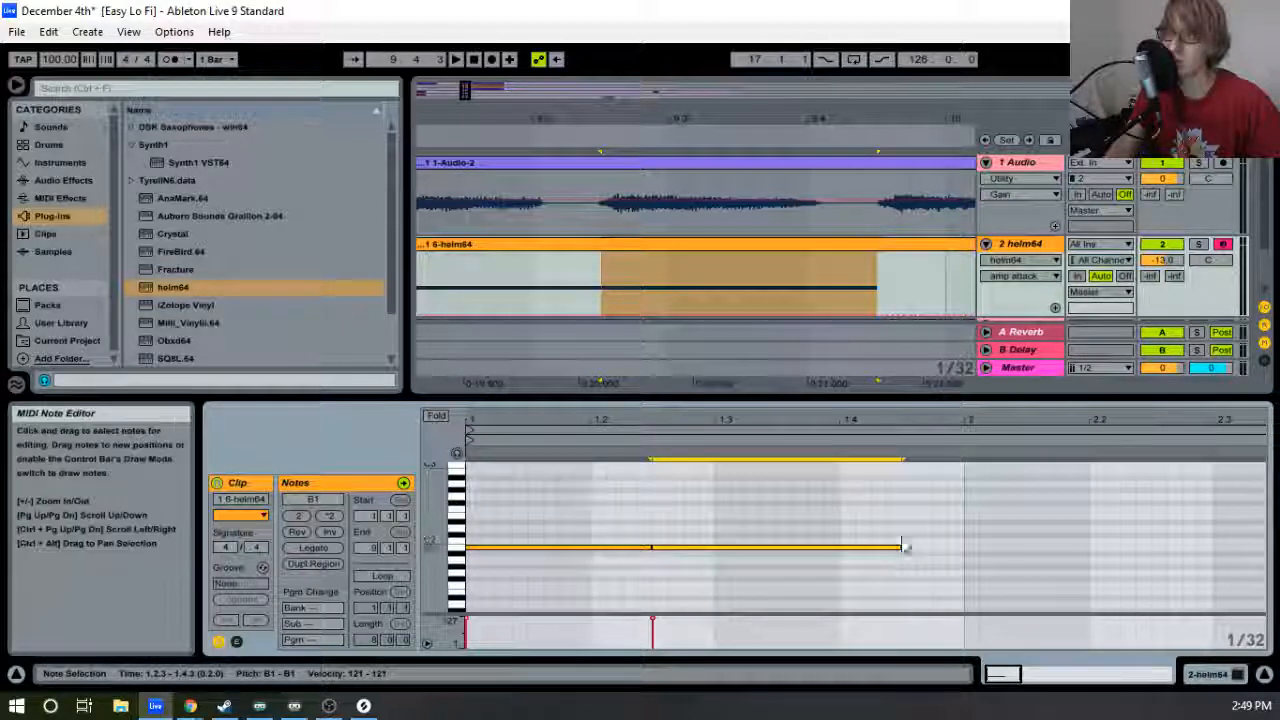
key(space)
mouse_move(851, 423)
mouse_down()
mouse_move(851, 378)
mouse_move(851, 398)
mouse_up()
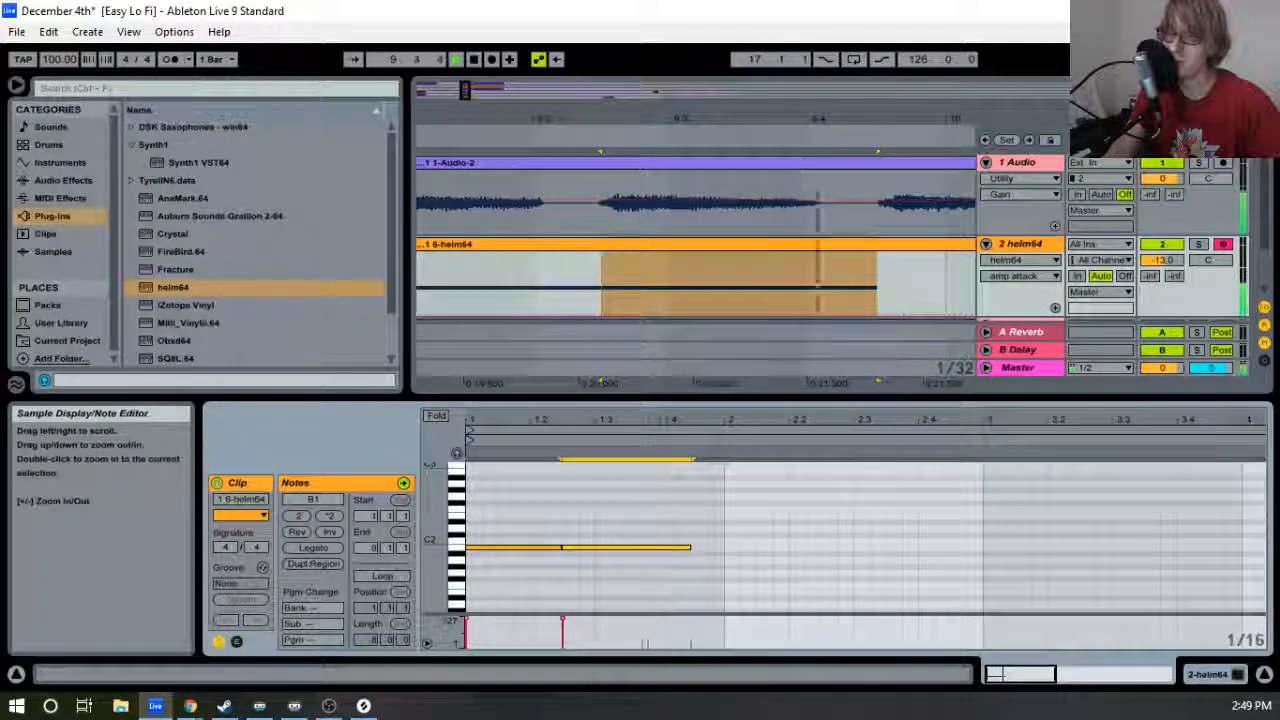
key(space)
Duplicate the second bass note so the copy starts at 1.4.3, and transpose the copy up to E2.
drag(634, 587, 728, 501)
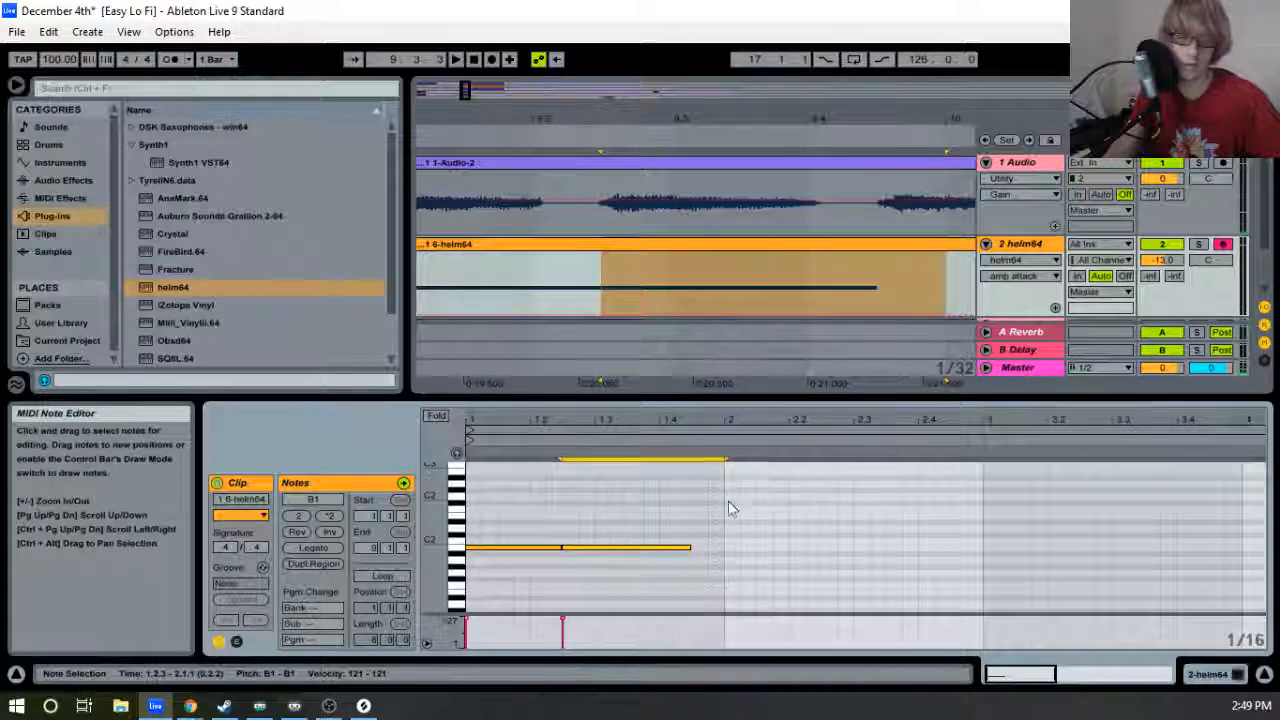
key(space)
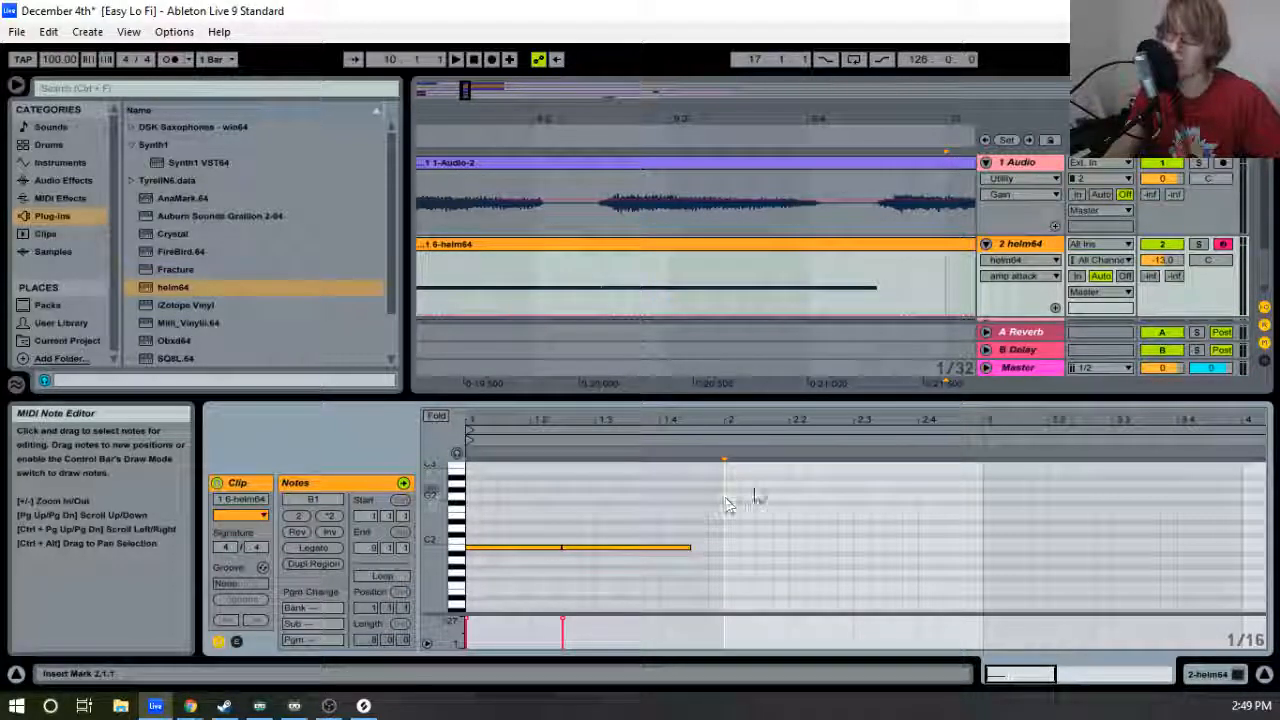
key(ctrl+d)
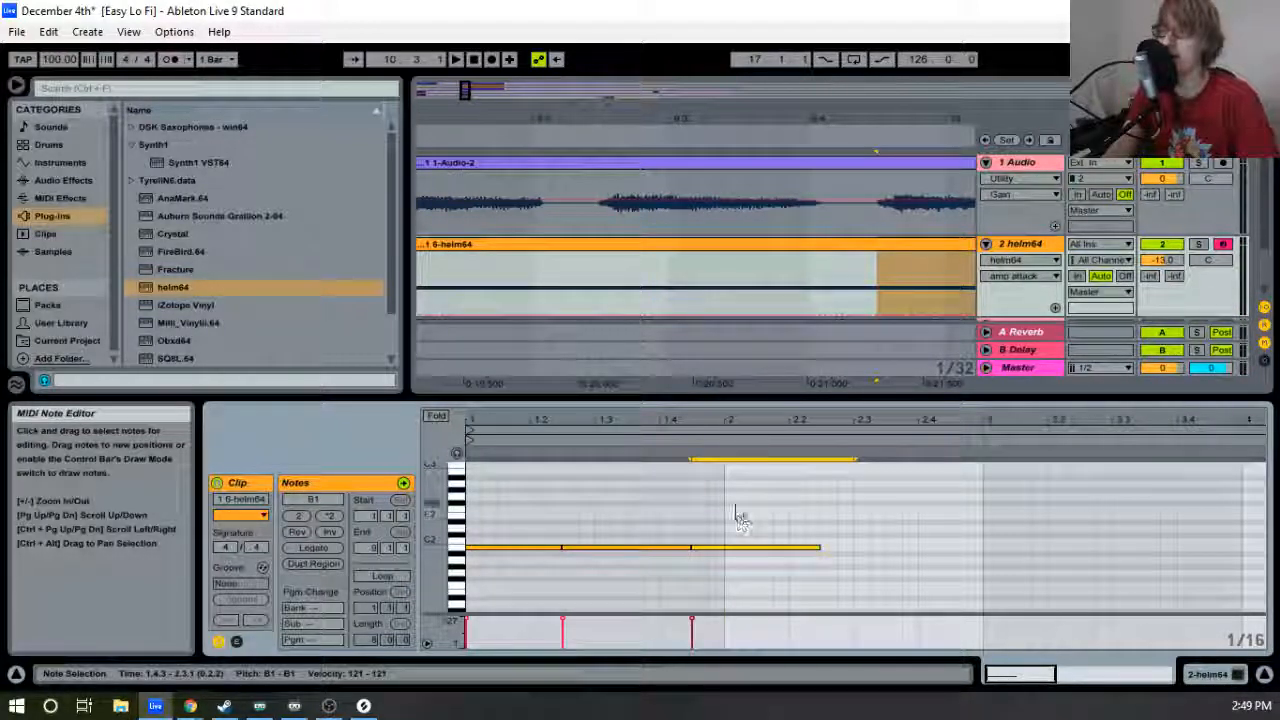
key(Up)
key(Up)
key(Up)
key(Up)
key(Up)
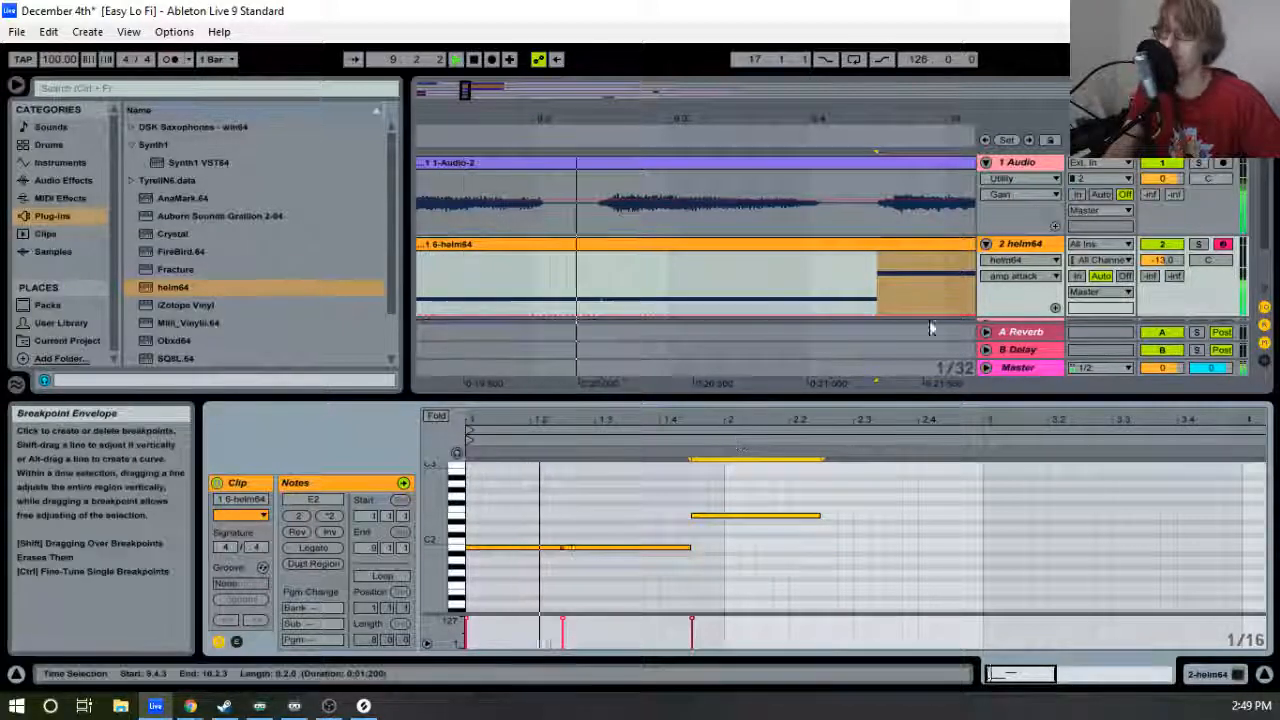
Solo the helm64 track for a listen and lengthen the E2 note to end at the start of bar 3.
click(1198, 244)
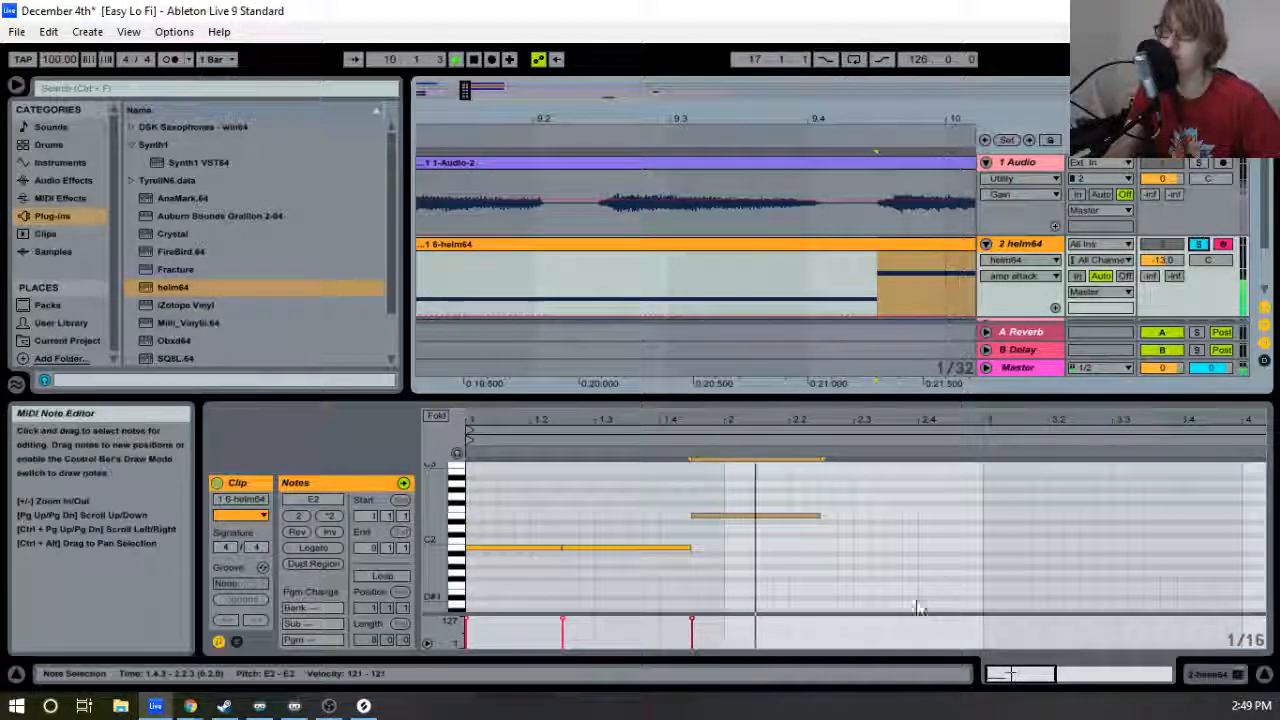
key(space)
drag(820, 516, 981, 528)
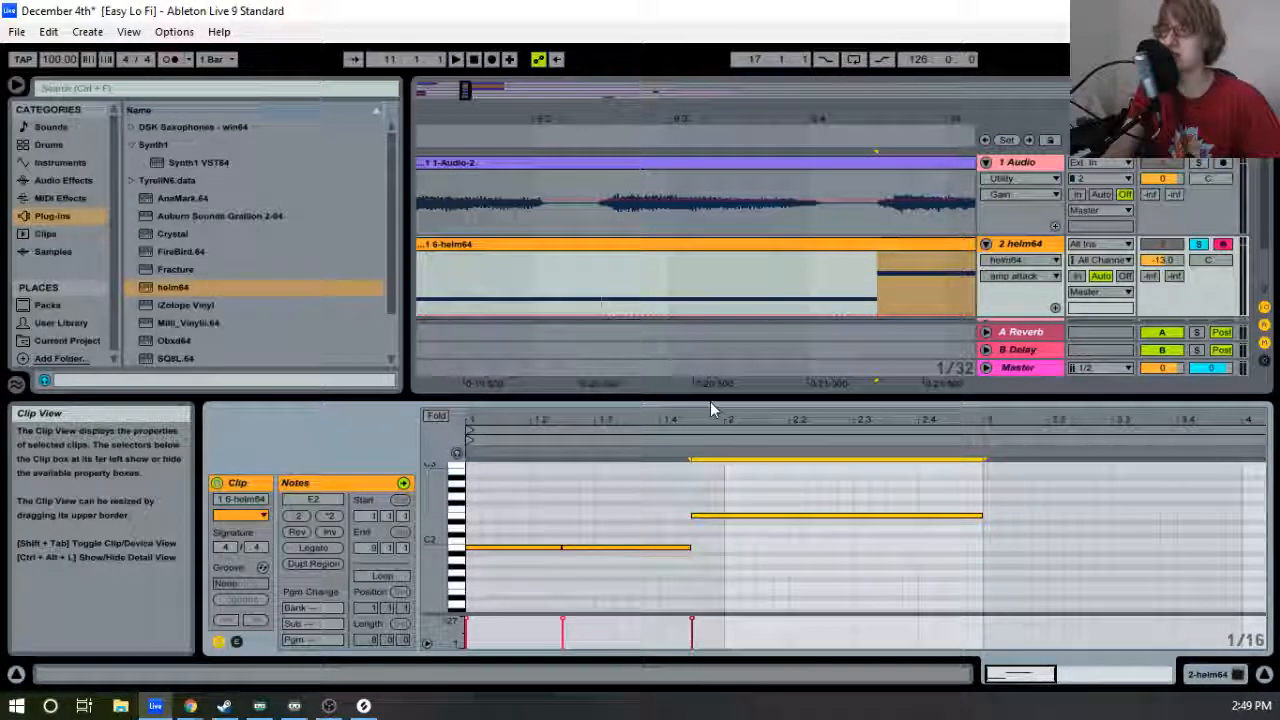
drag(710, 401, 731, 697)
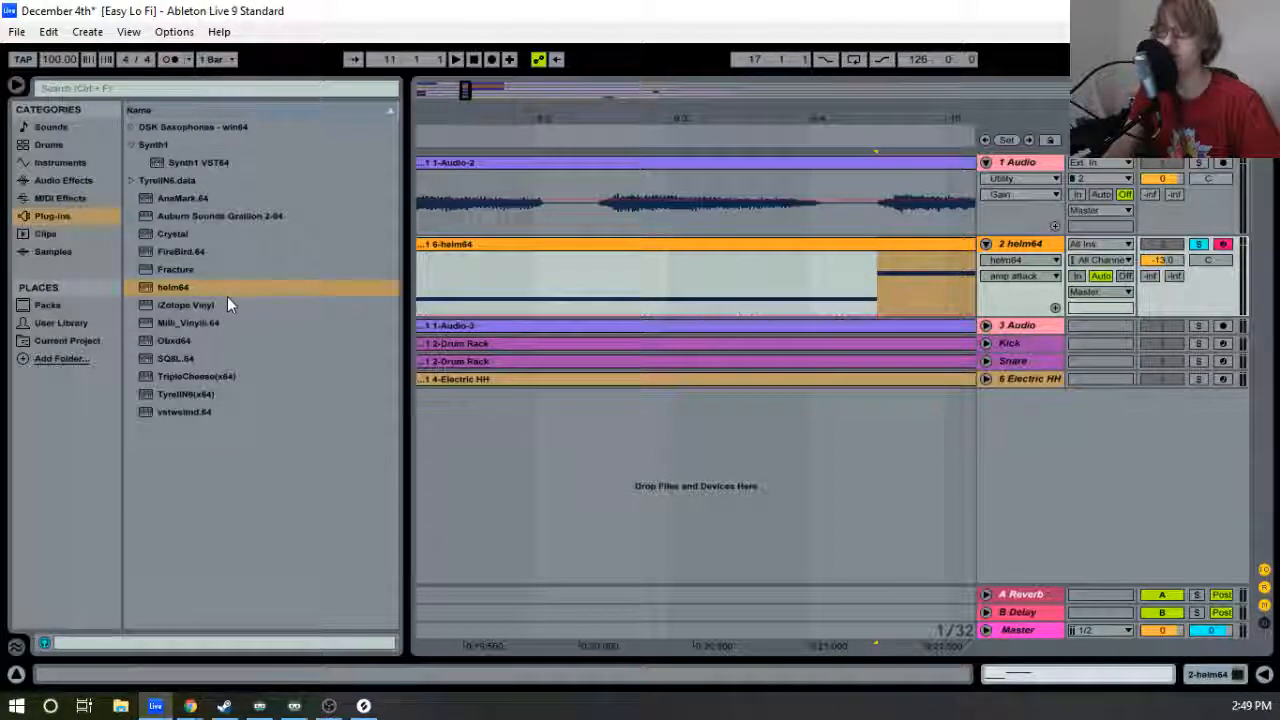
Add Synth1 VST64 on a new MIDI track, look over its interface, and close its window.
drag(190, 162, 1037, 417)
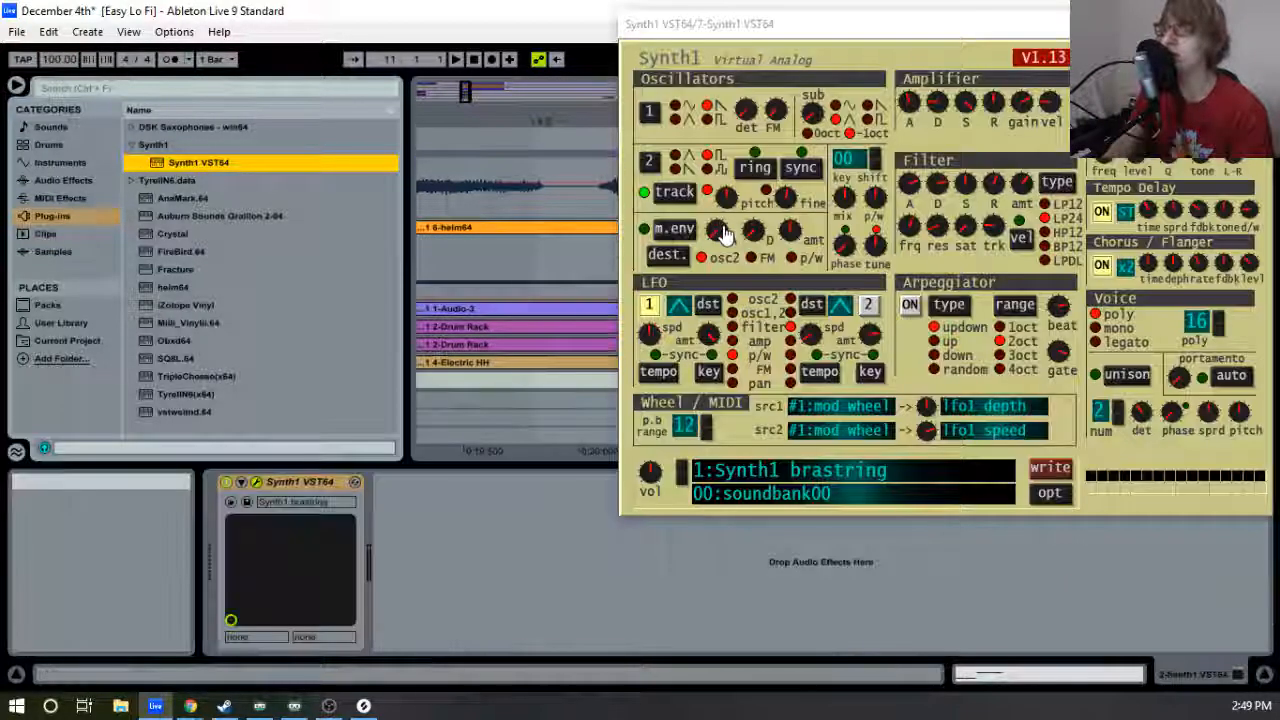
drag(896, 27, 526, 100)
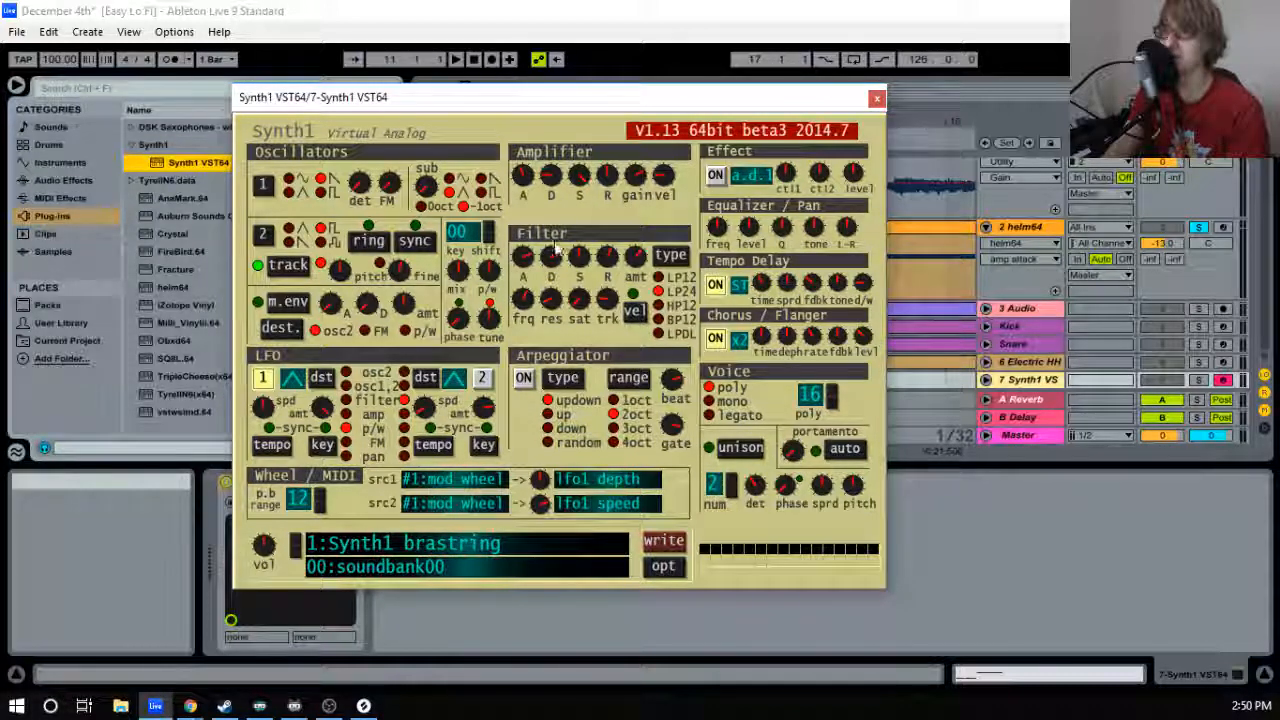
drag(796, 109, 634, 131)
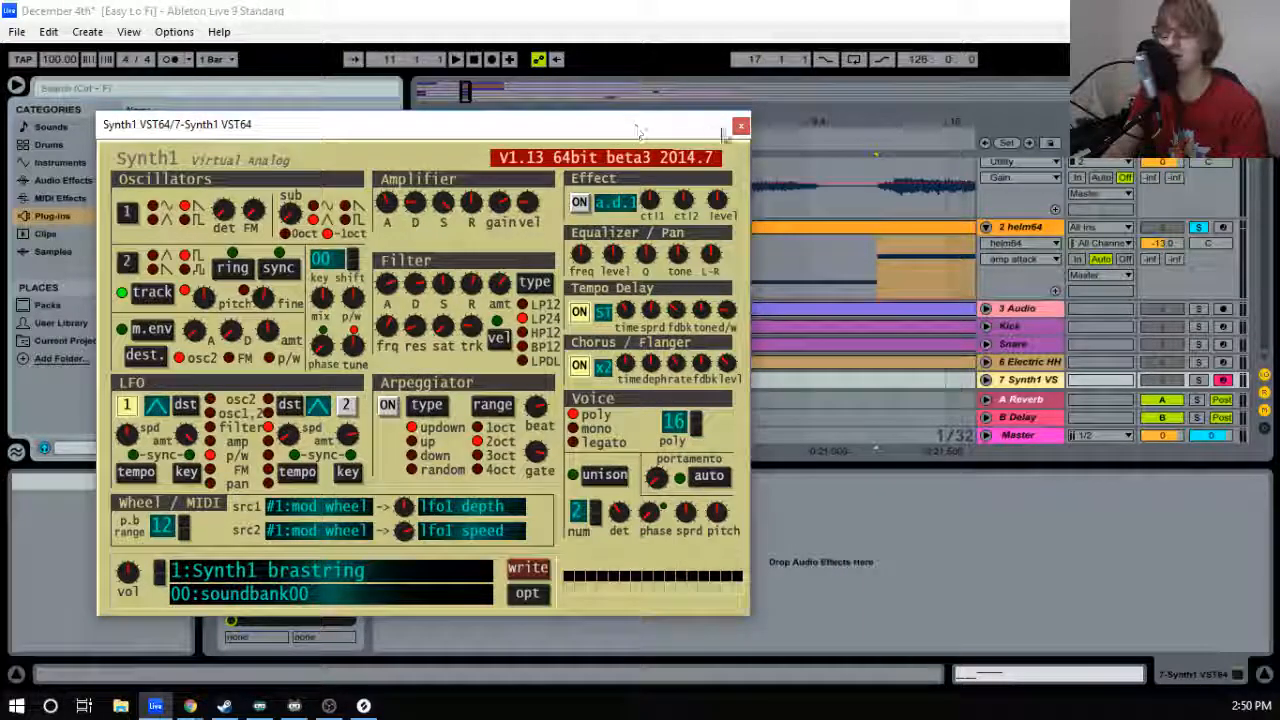
click(740, 125)
Open helm64's interface to examine its oscillator, filter, envelope, and effect controls, and close it again.
click(1020, 227)
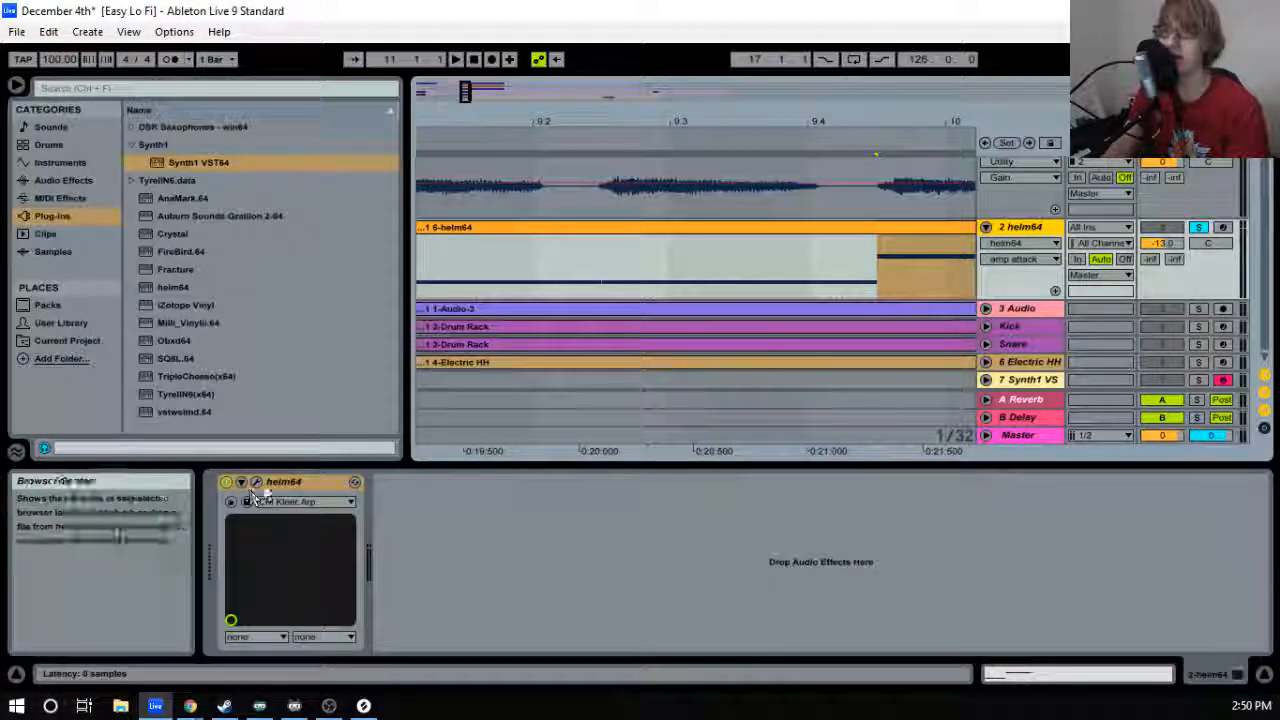
click(256, 482)
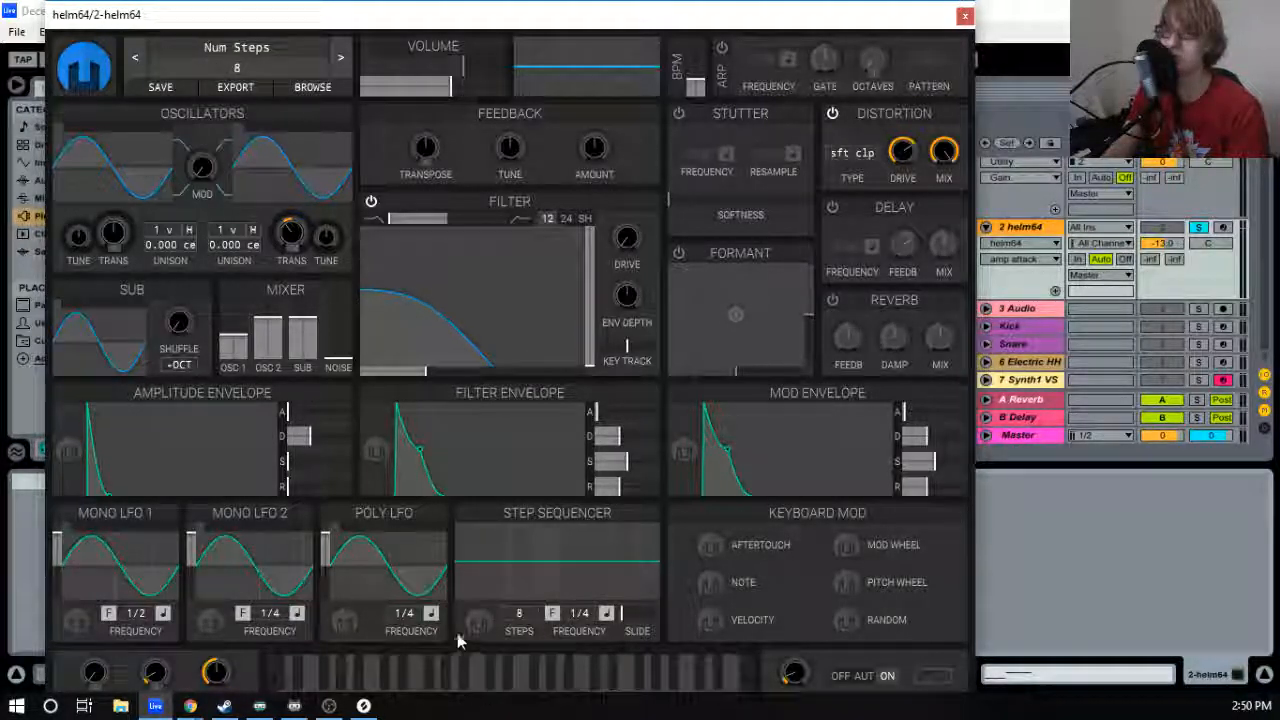
drag(564, 24, 586, 6)
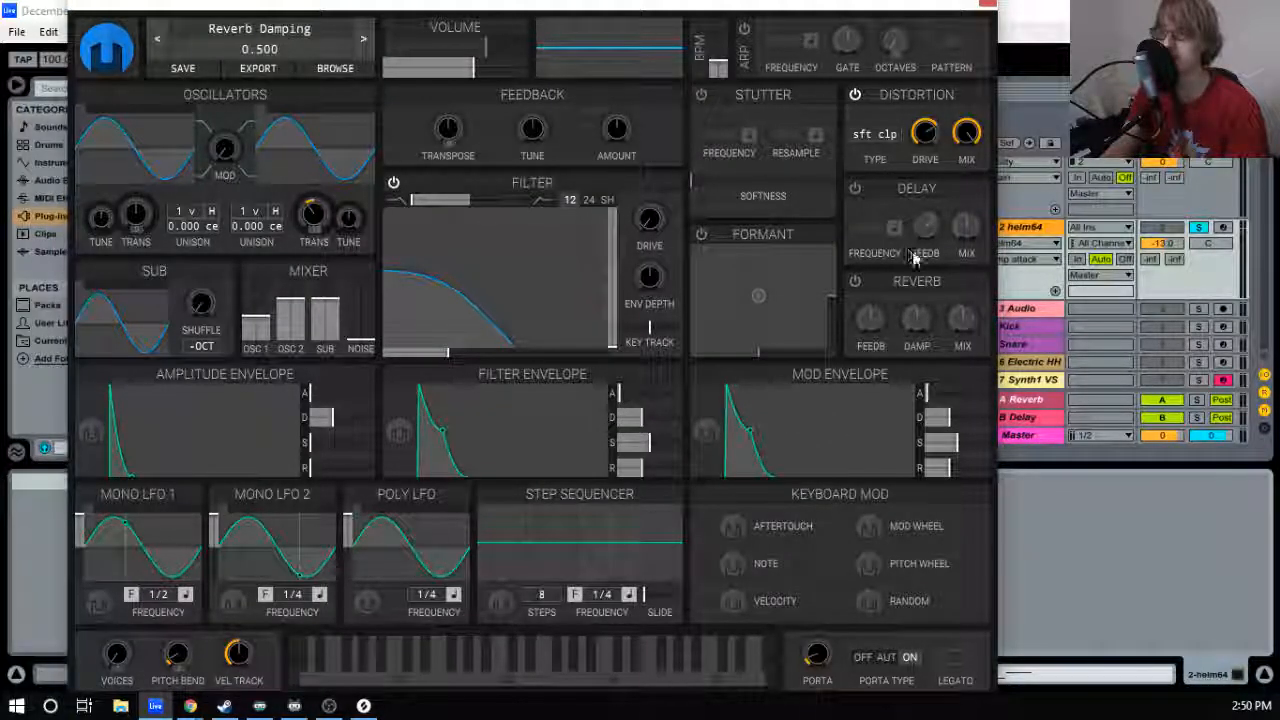
click(986, 5)
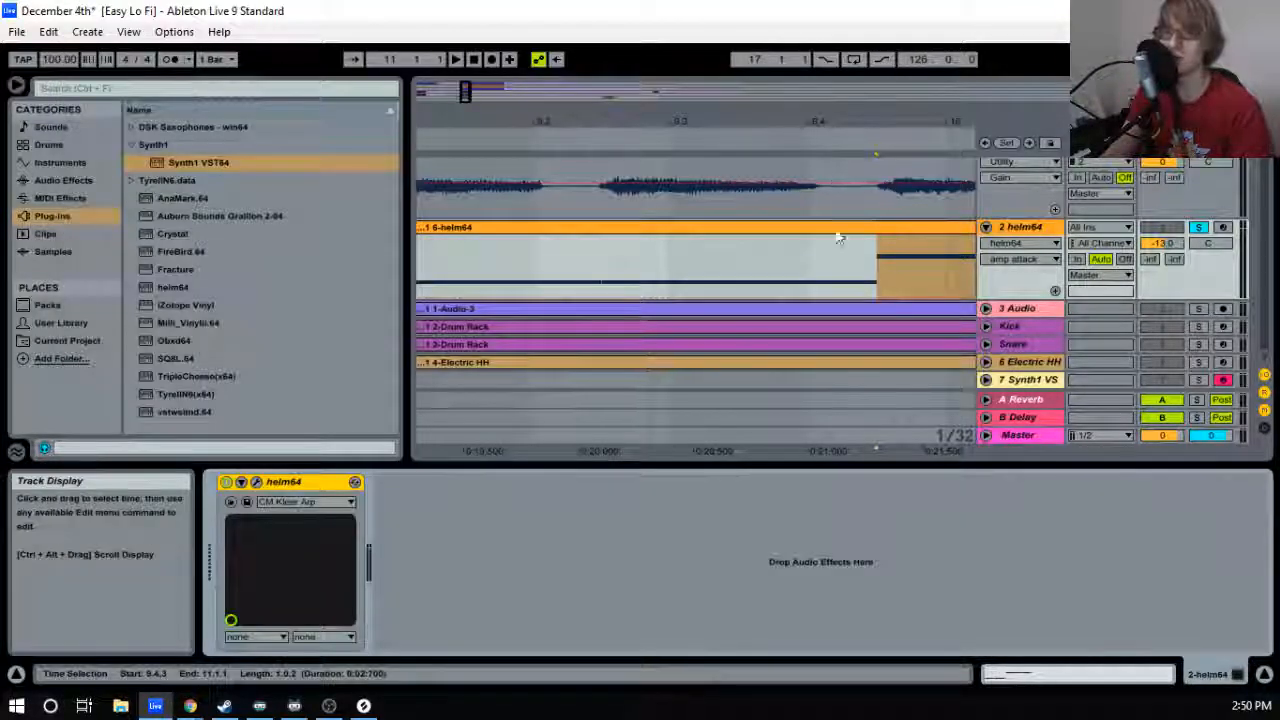
Play the helm64 clip soloed, then unsolo the track and play it with the full mix.
click(666, 227)
key(space)
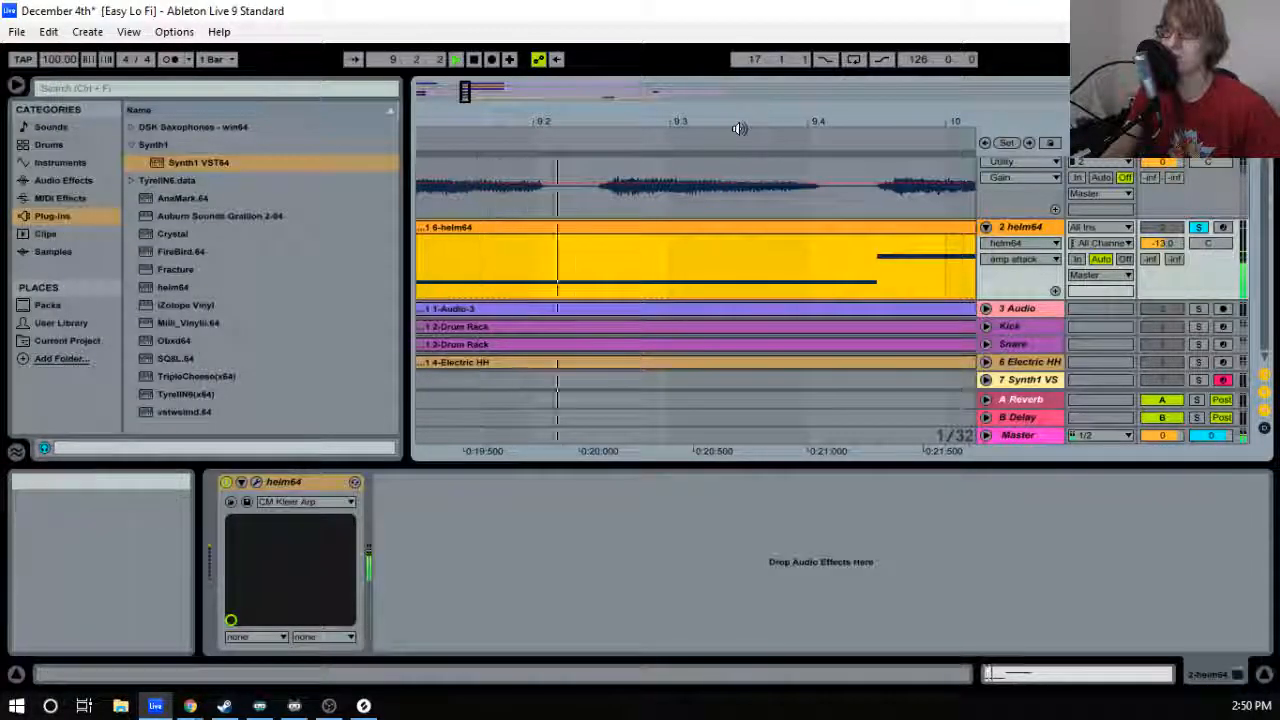
drag(737, 123, 484, 50)
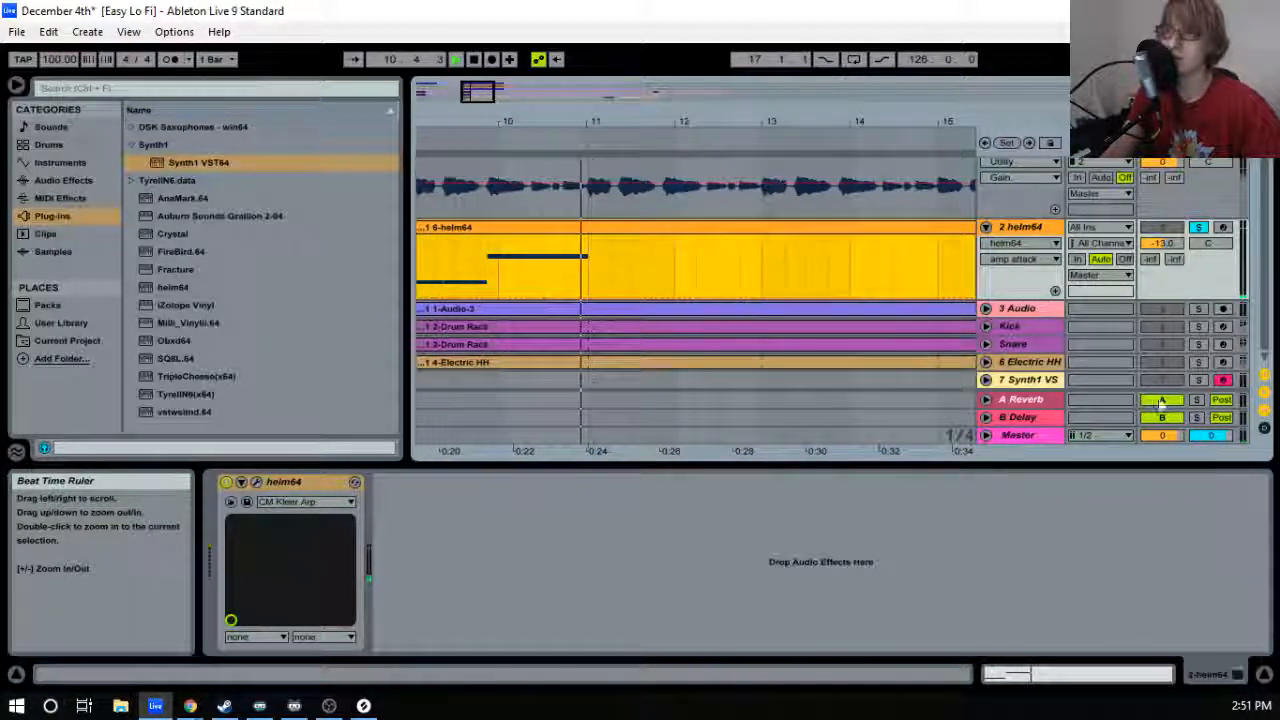
key(space)
click(1201, 229)
key(space)
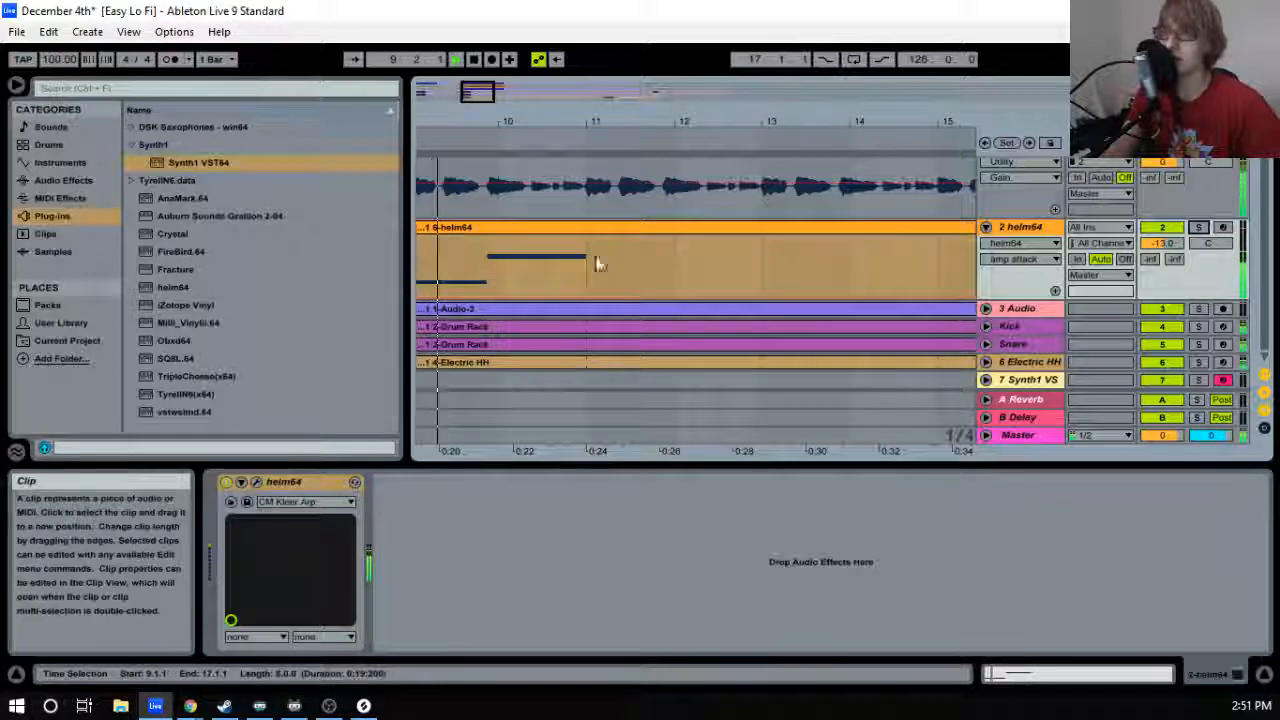
Open the helm64 clip's notes and repeat the opening two-bar B1–E2 phrase at bars 3 and 5.
click(608, 229)
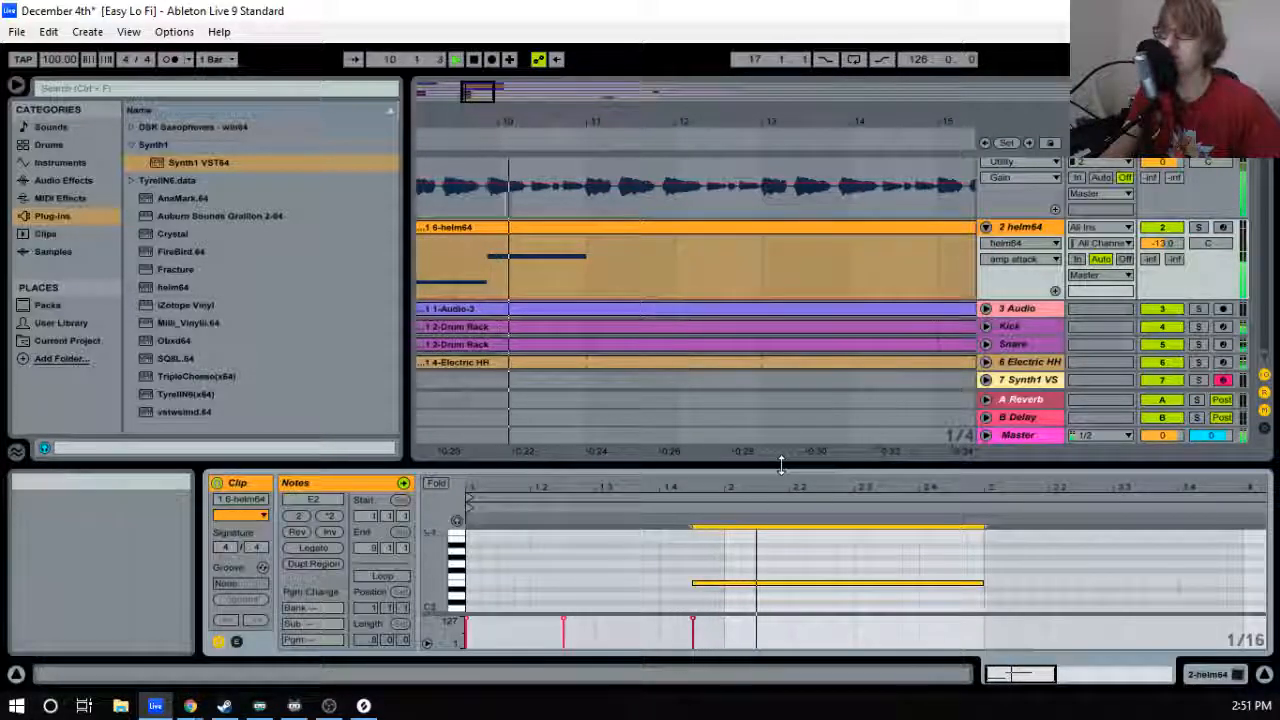
drag(776, 460, 780, 230)
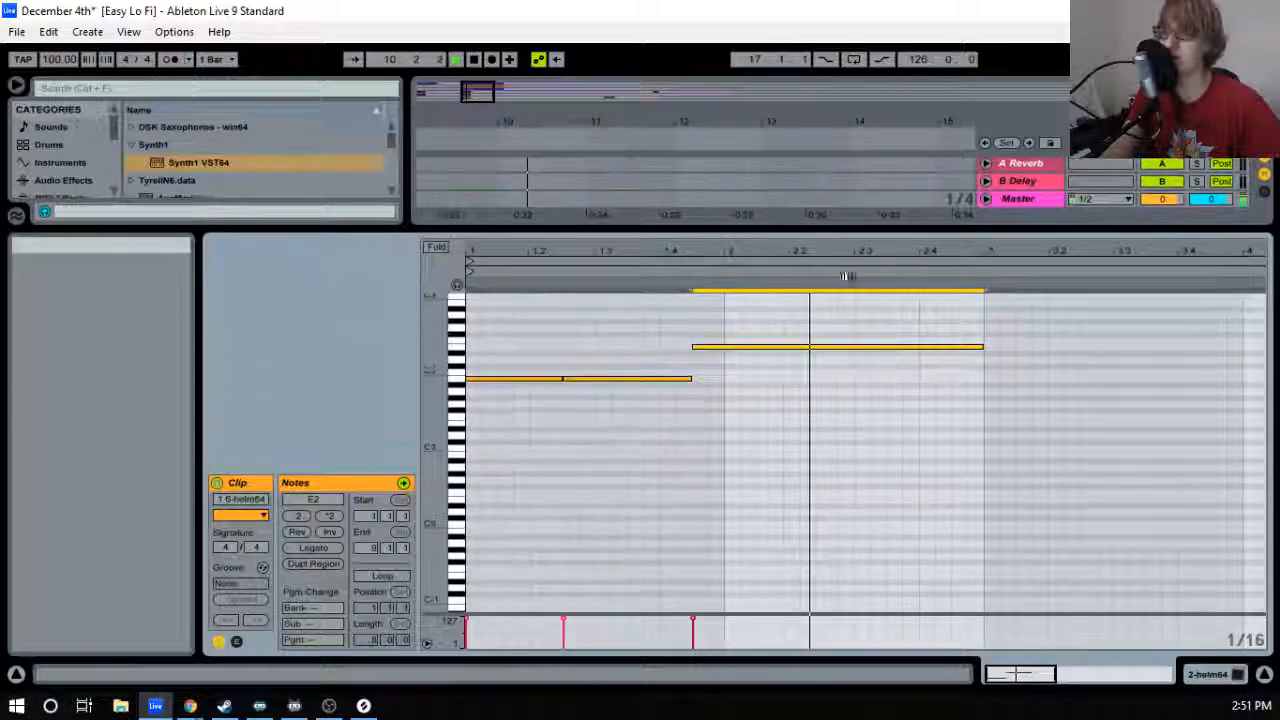
drag(1001, 474, 987, 468)
click(978, 468)
key(ctrl+v)
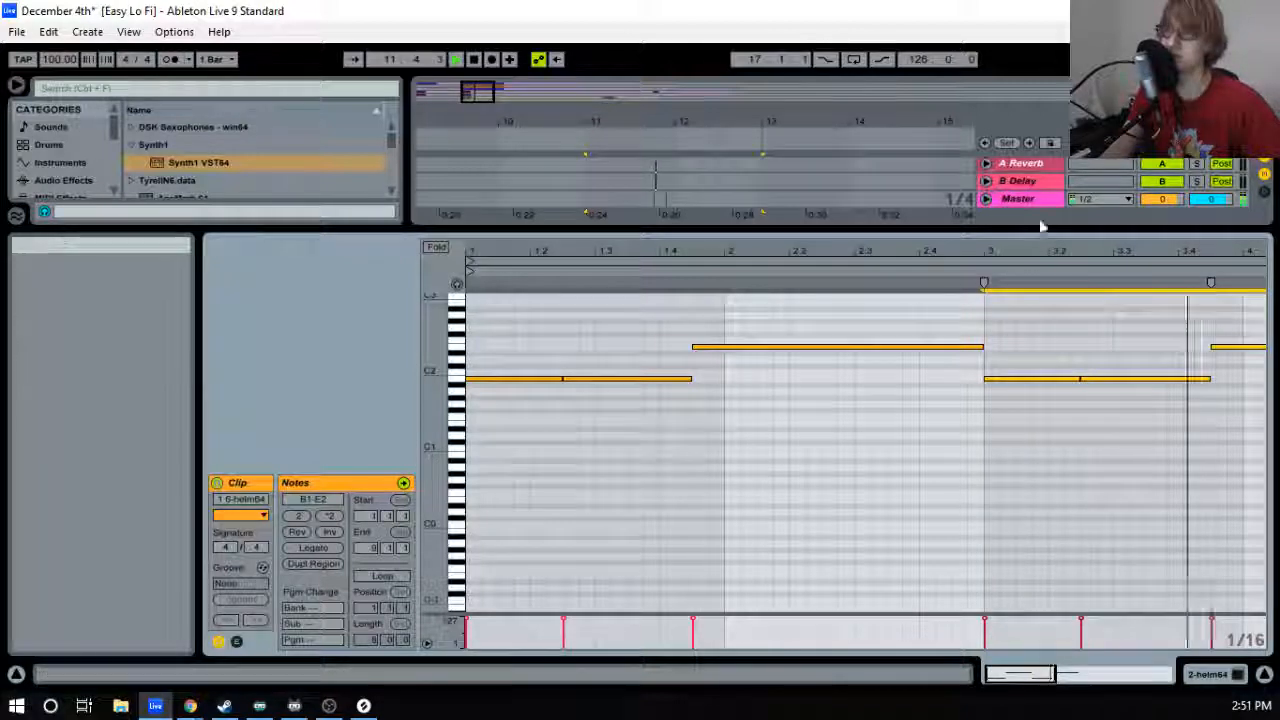
drag(1033, 250, 1033, 335)
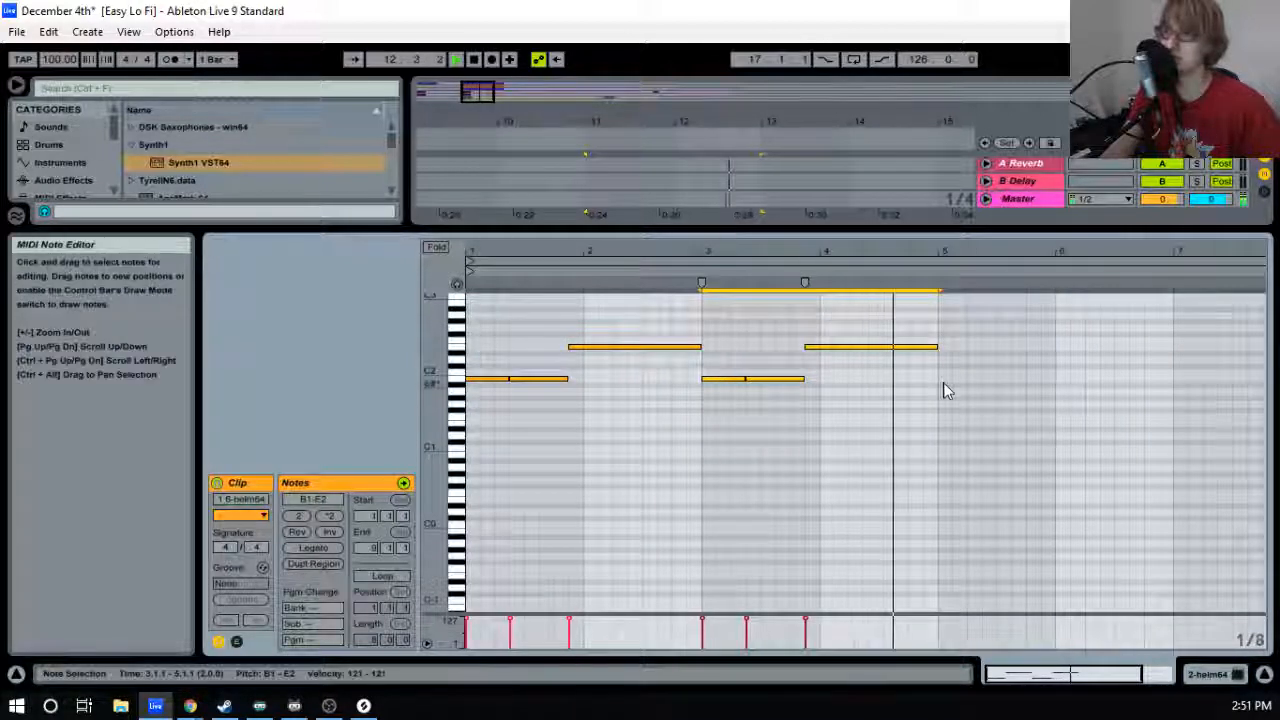
key(ctrl+d)
drag(1097, 250, 1014, 414)
scroll(1080, 391, up, 3)
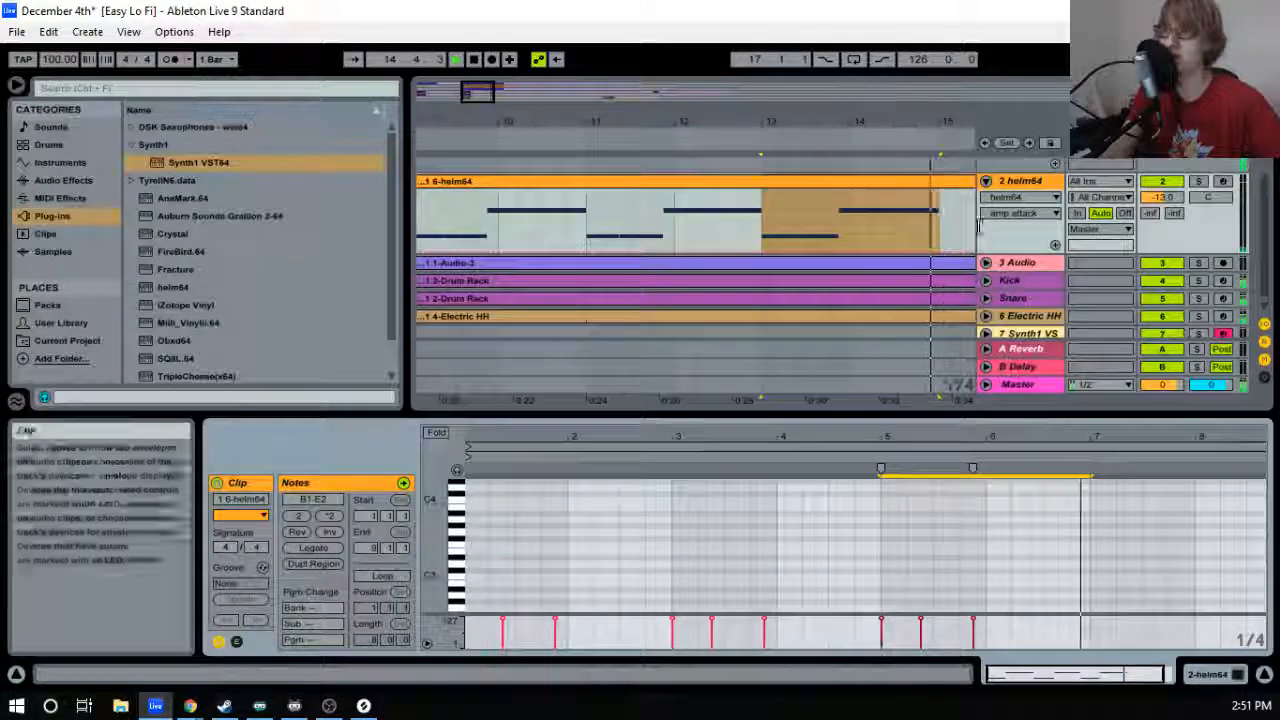
Lengthen the decay of helm64's amplitude envelope slightly and close the synth window.
click(1021, 181)
click(256, 482)
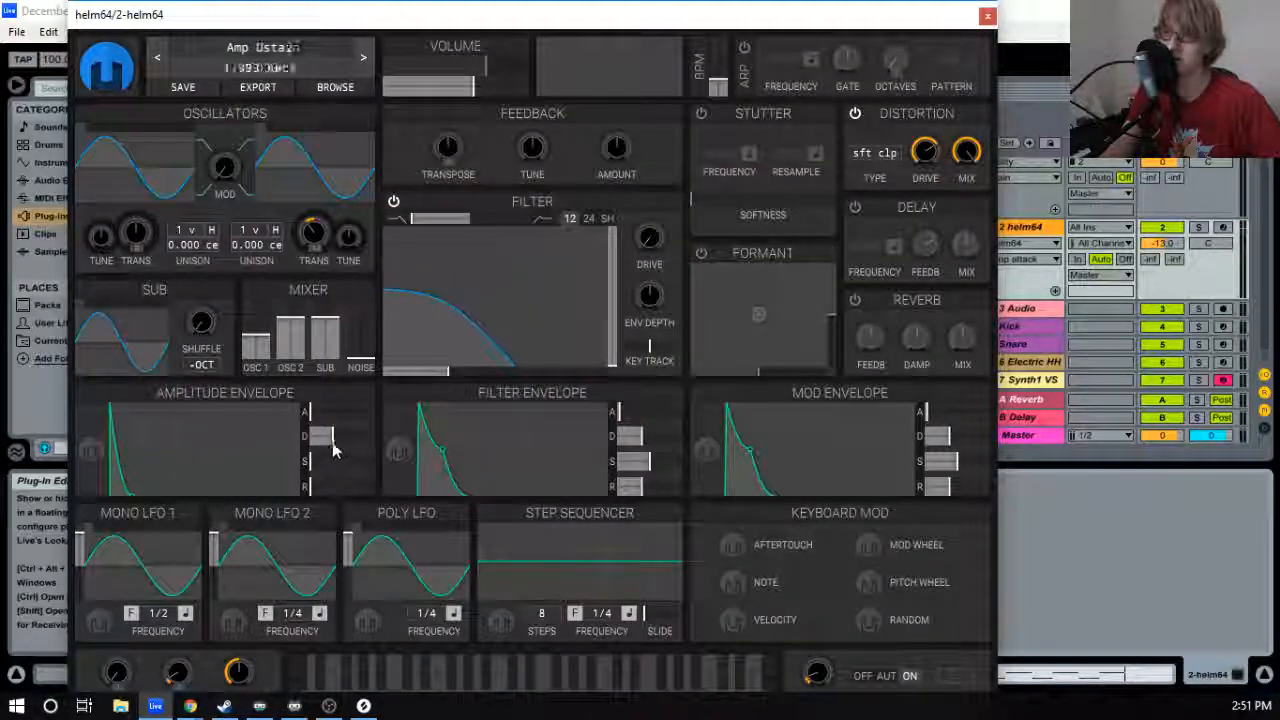
drag(326, 436, 357, 445)
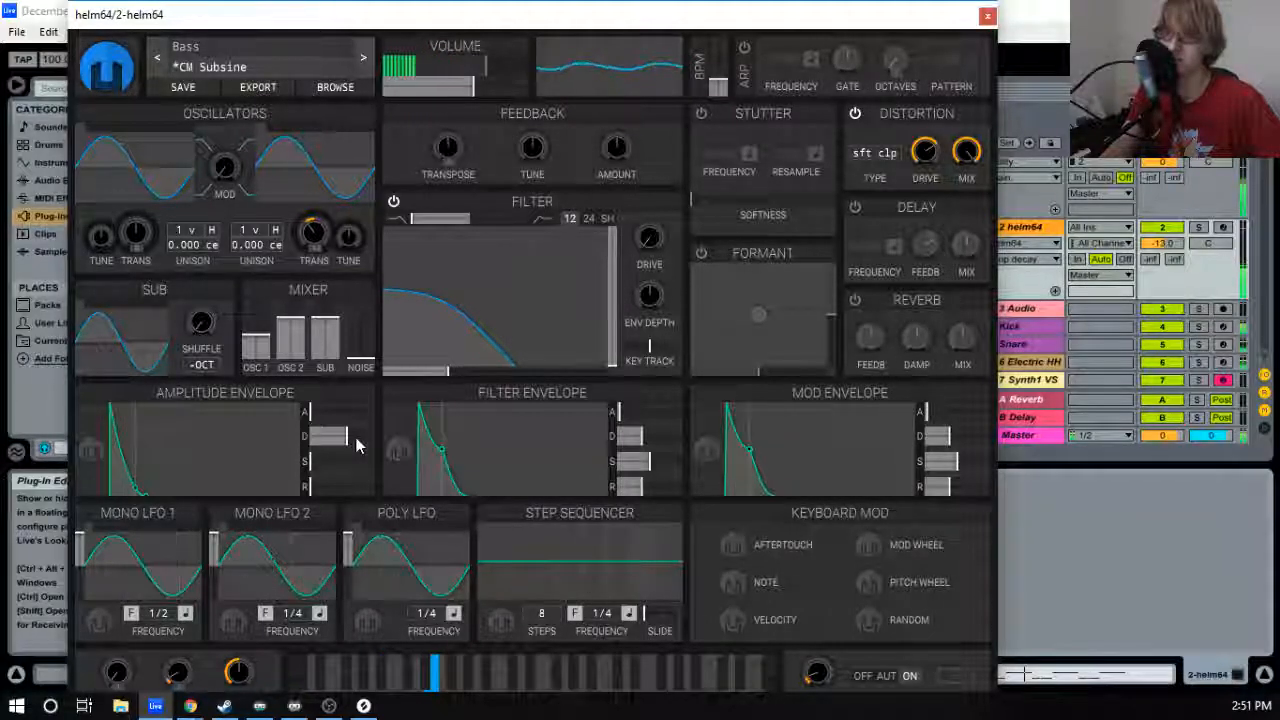
click(987, 18)
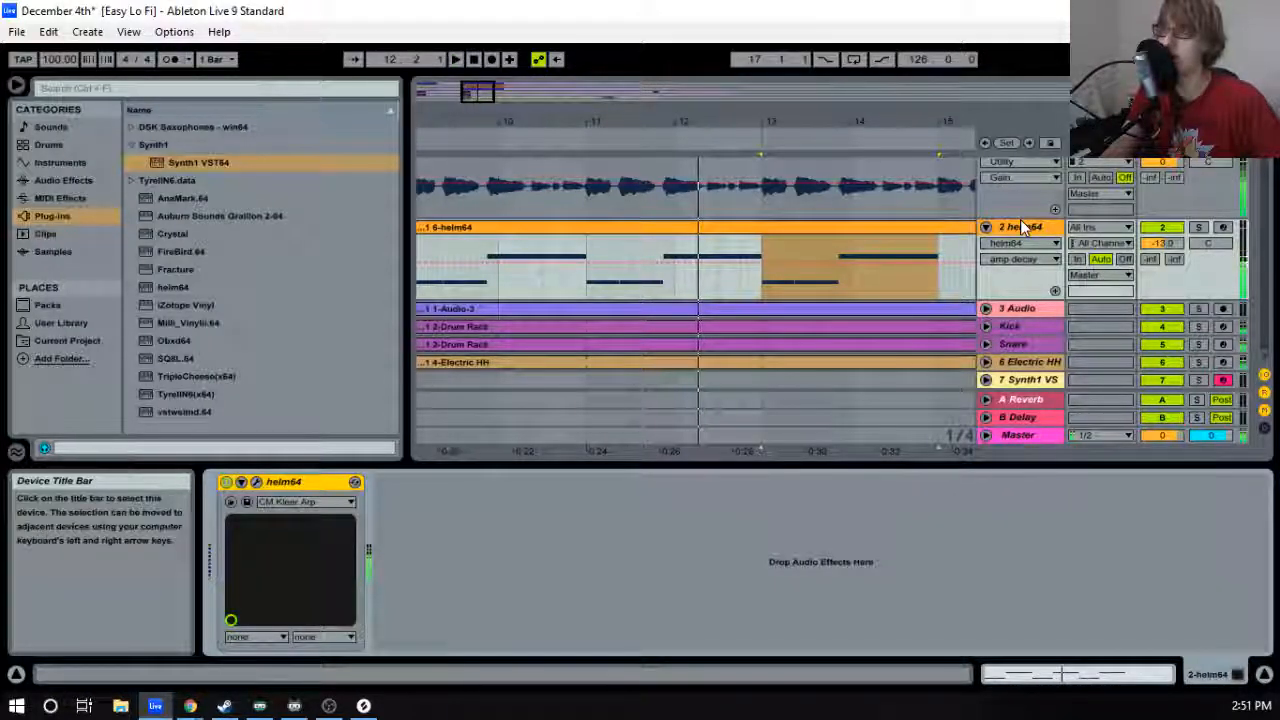
Copy the kick-sidechained Compressor from the 3 Audio track onto the helm64 track.
click(1015, 327)
click(1020, 310)
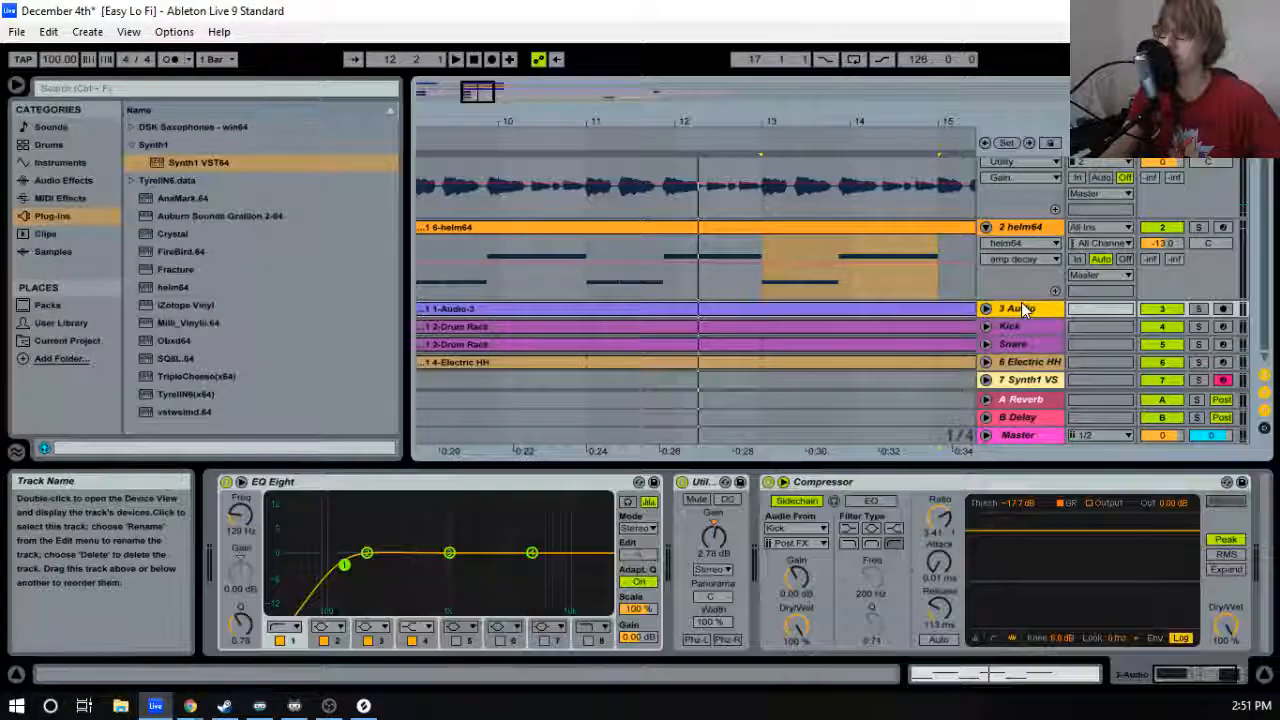
scroll(908, 412, up, 2)
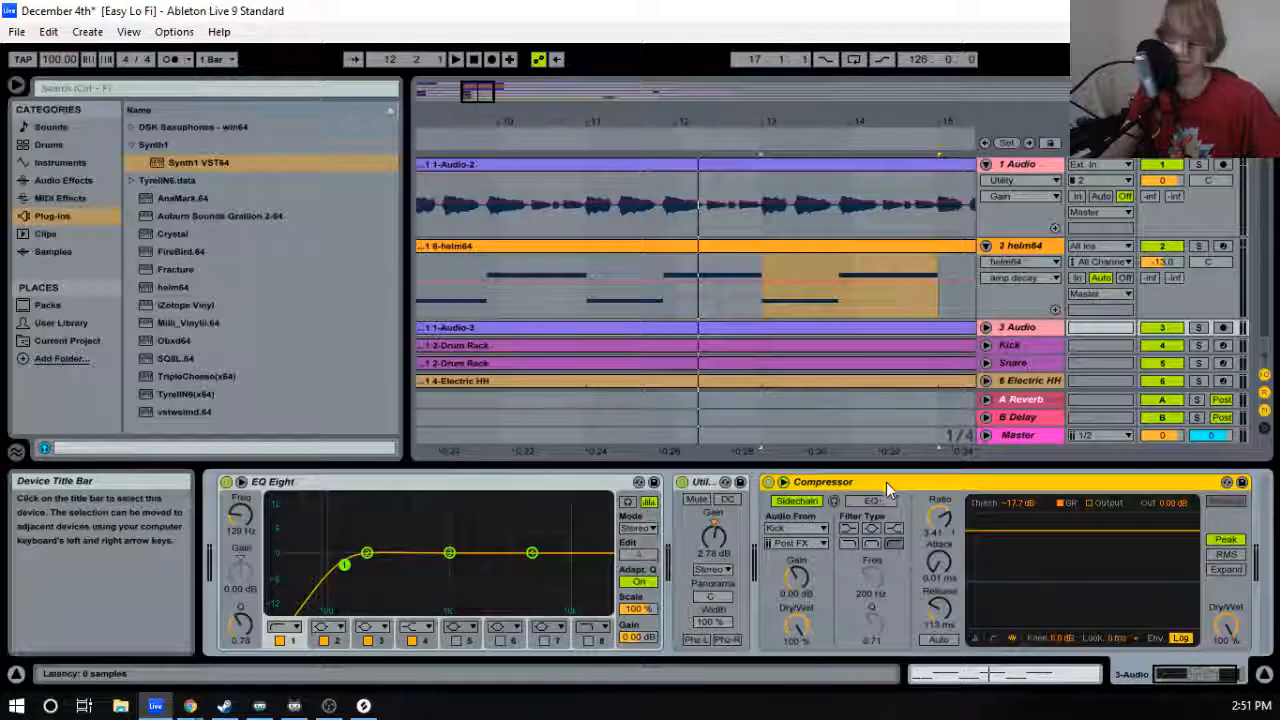
drag(1025, 252, 777, 583)
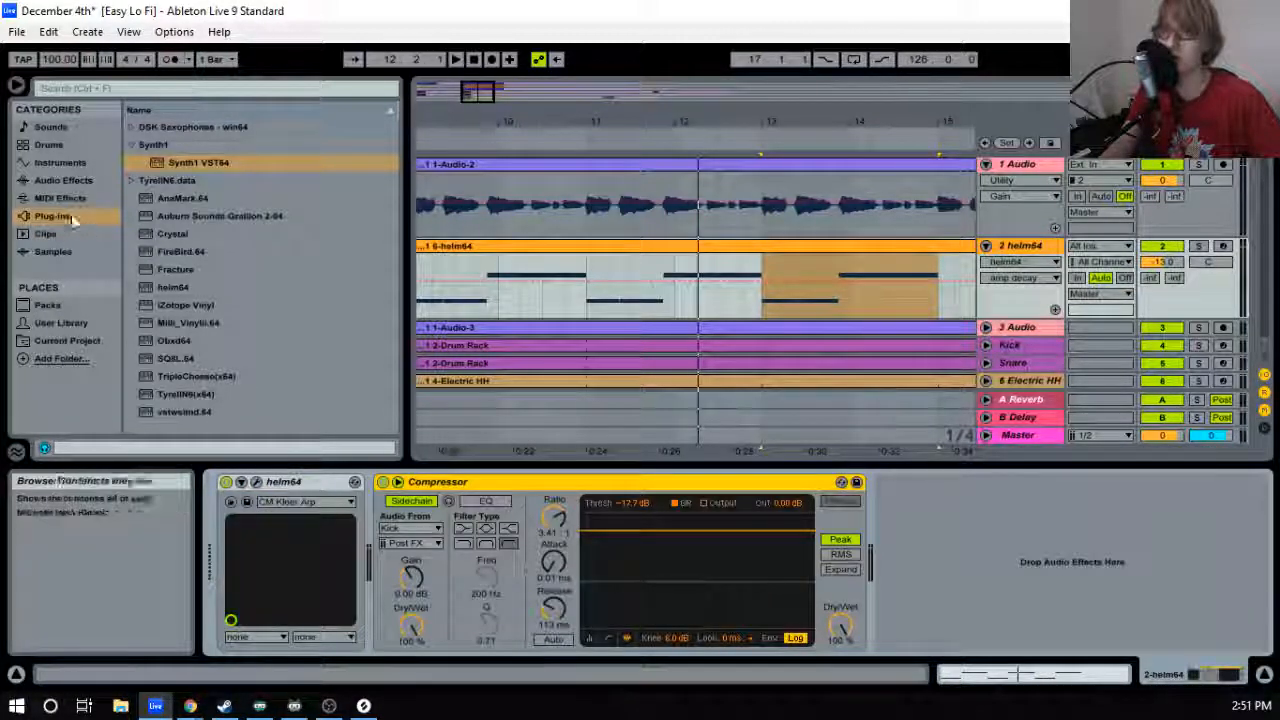
Add an EQ Eight before helm64's Compressor and enable band 8 as a high cut at about 1.39 kHz.
click(55, 182)
drag(185, 257, 475, 512)
key(space)
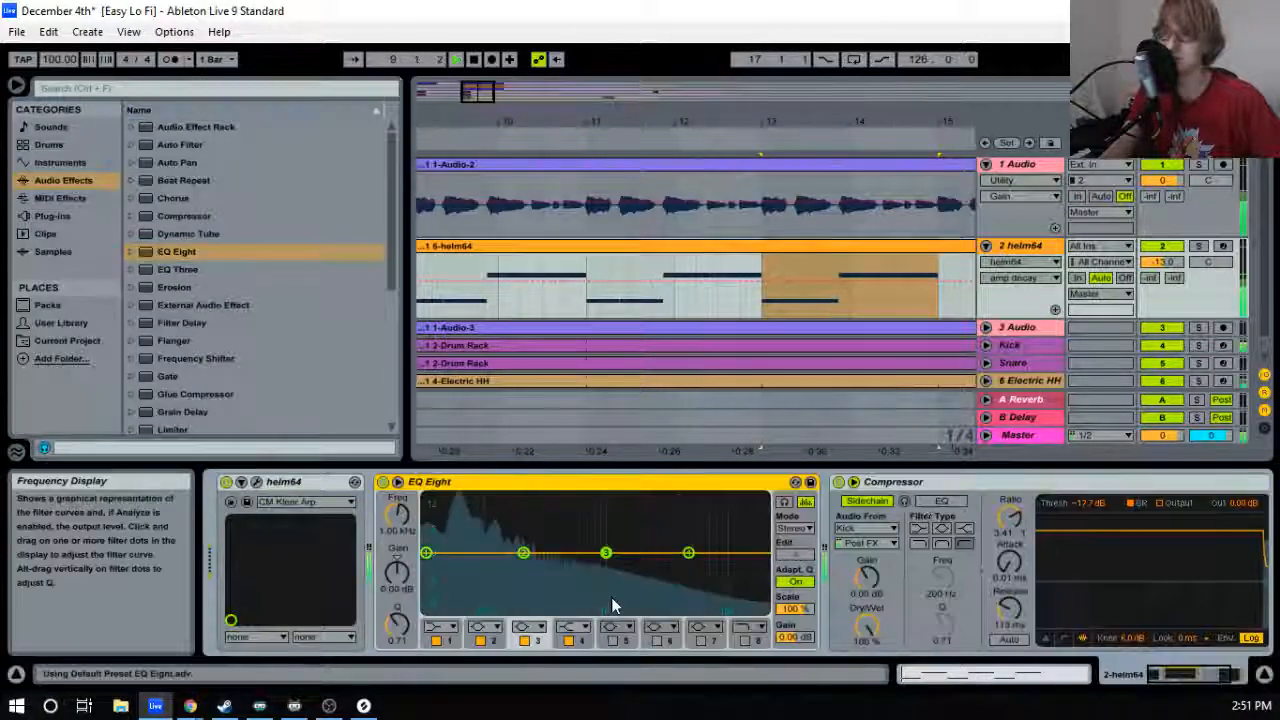
click(745, 640)
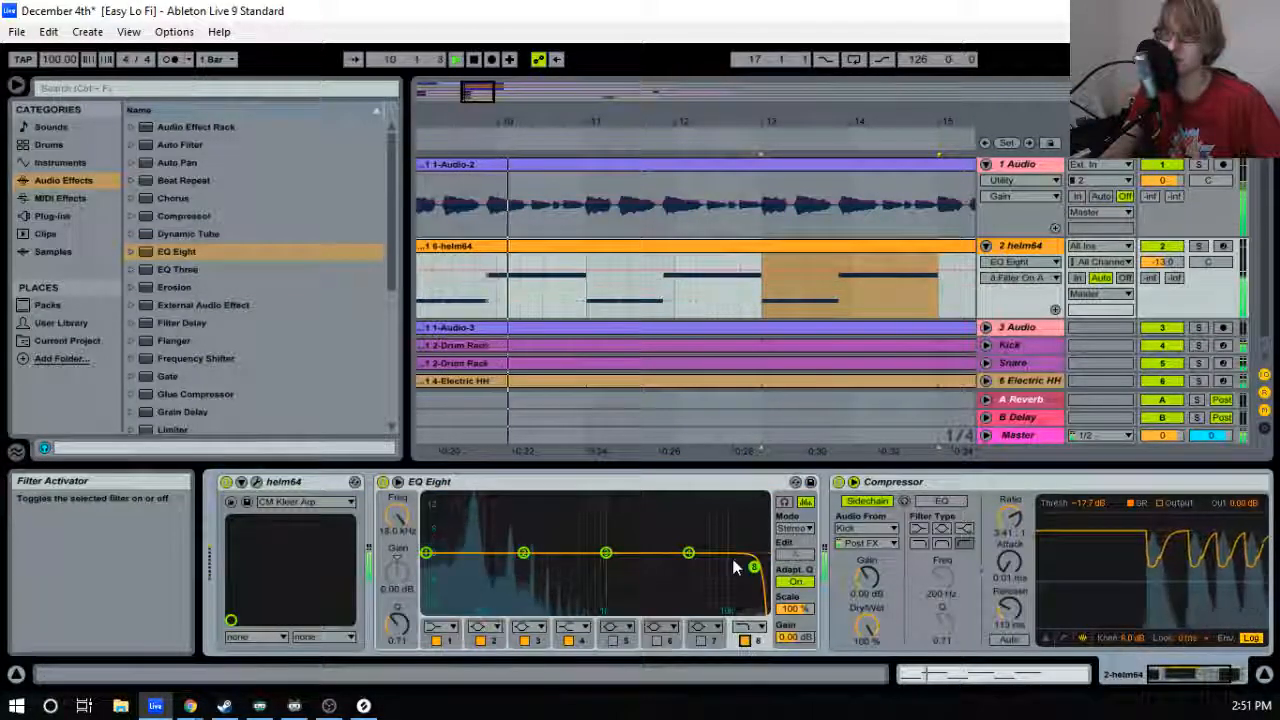
drag(752, 565, 622, 566)
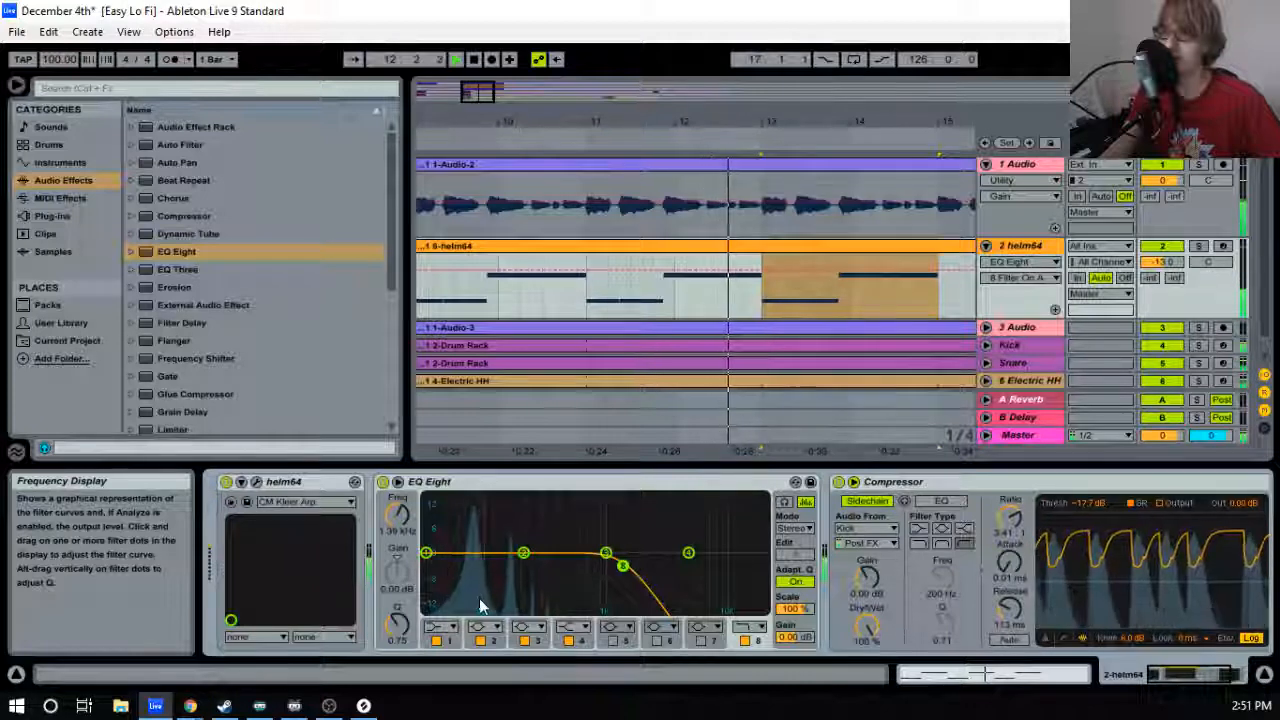
Change band 1 of helm64's EQ Eight to a low cut at about 45 Hz.
click(440, 627)
click(452, 532)
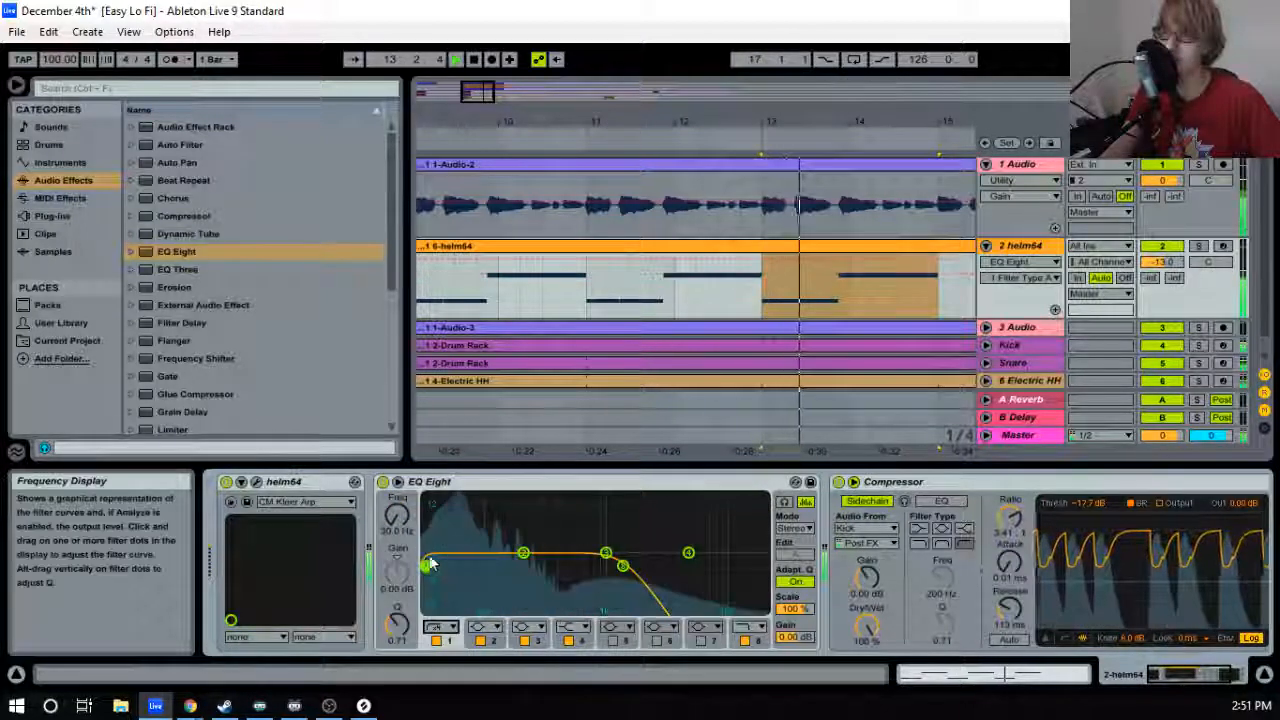
drag(433, 566, 447, 566)
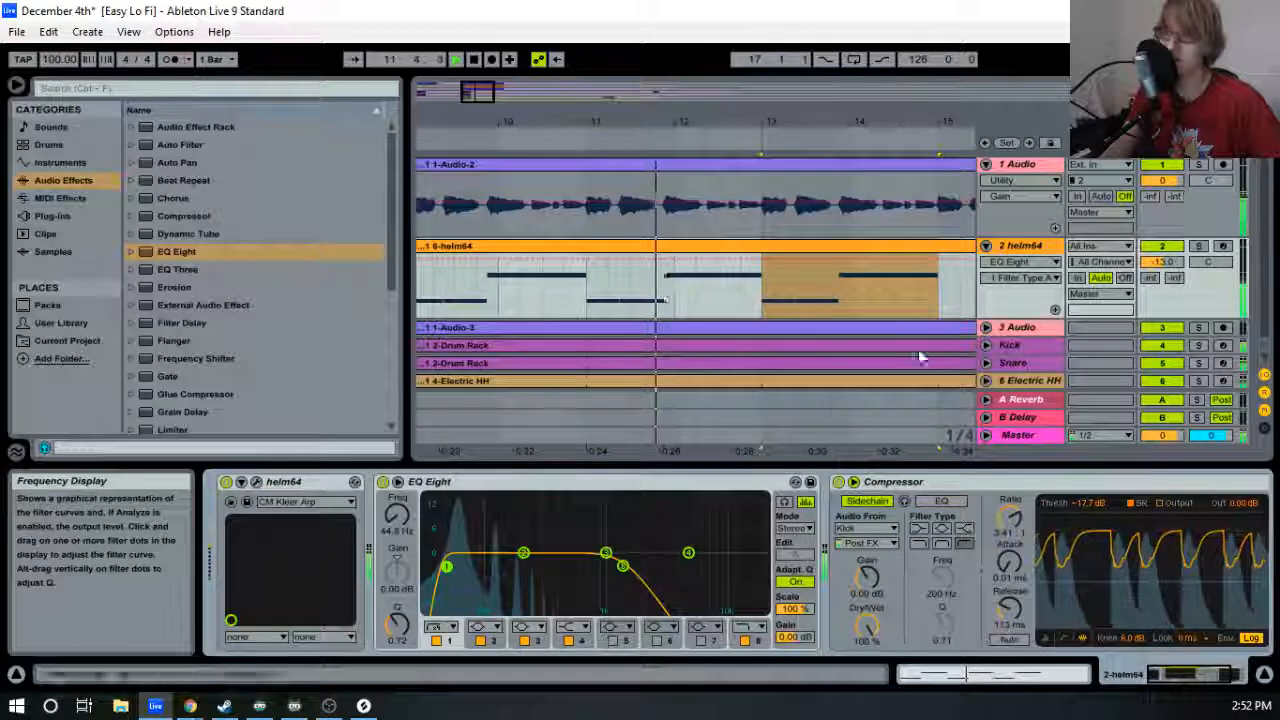
Solo the helm64 track for a listen, unsolo it, and raise its volume to about -8 dB.
click(1199, 247)
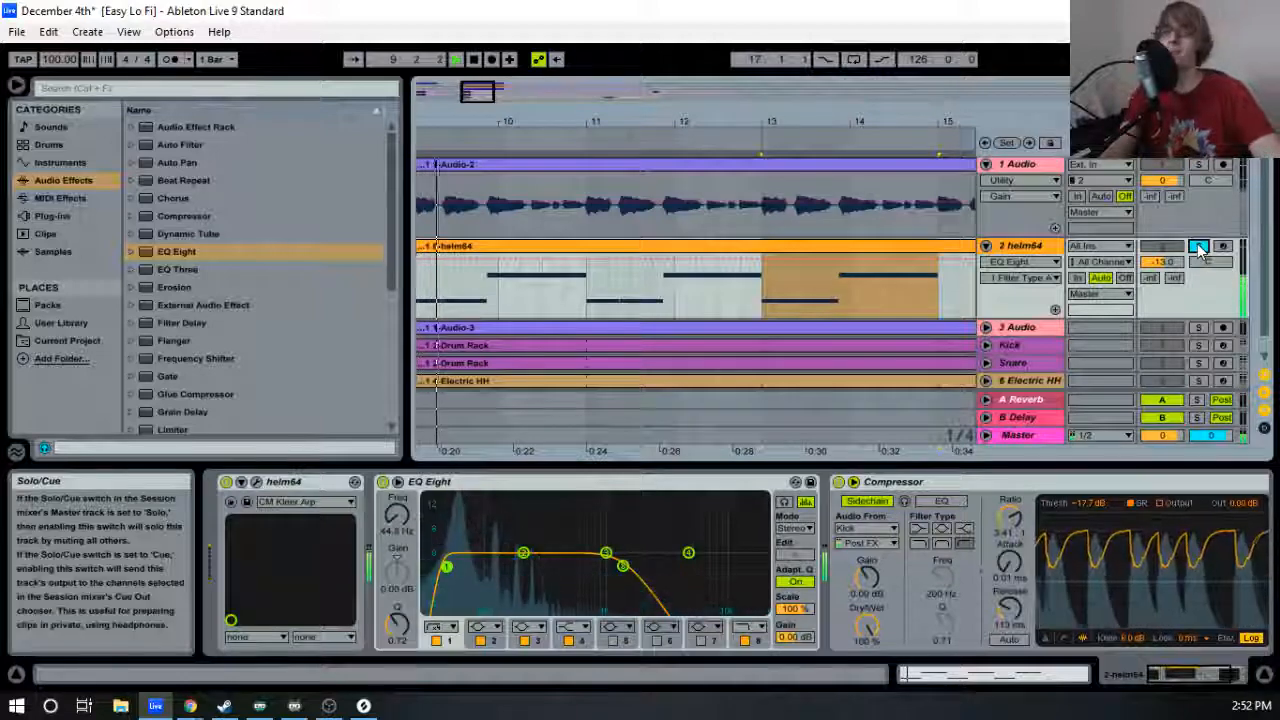
click(1199, 247)
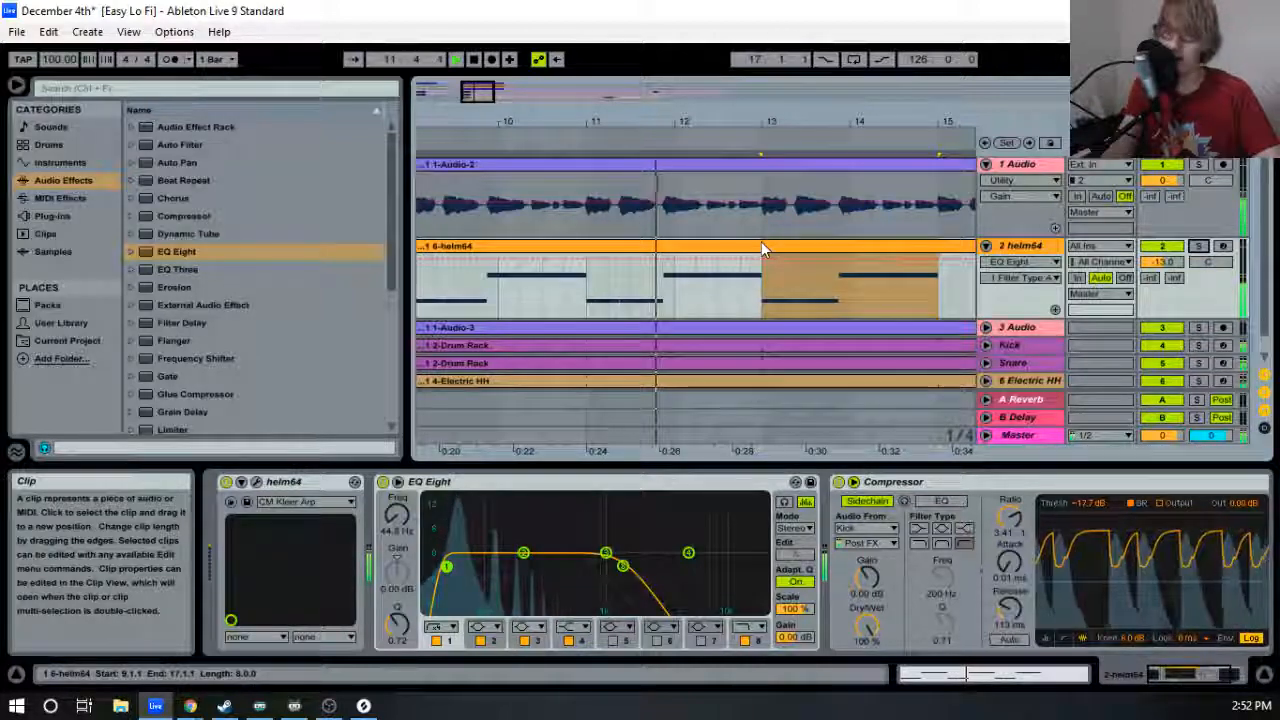
key(Tab)
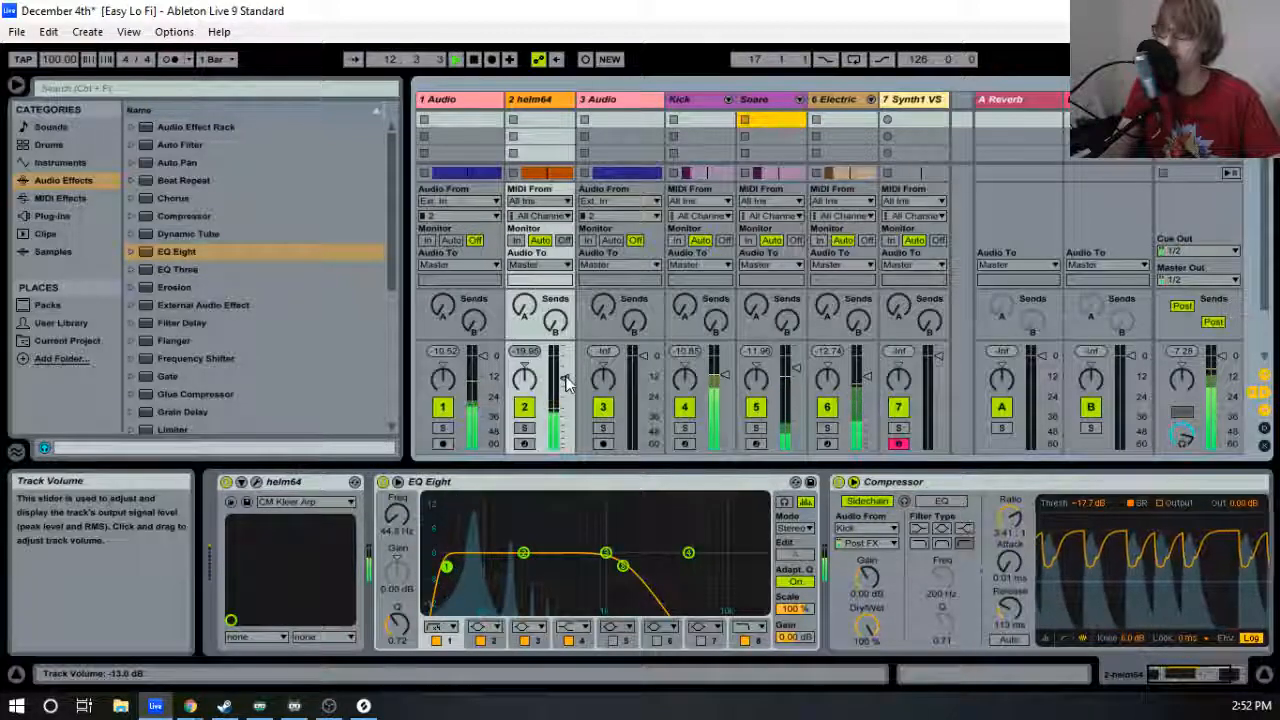
drag(565, 383, 564, 369)
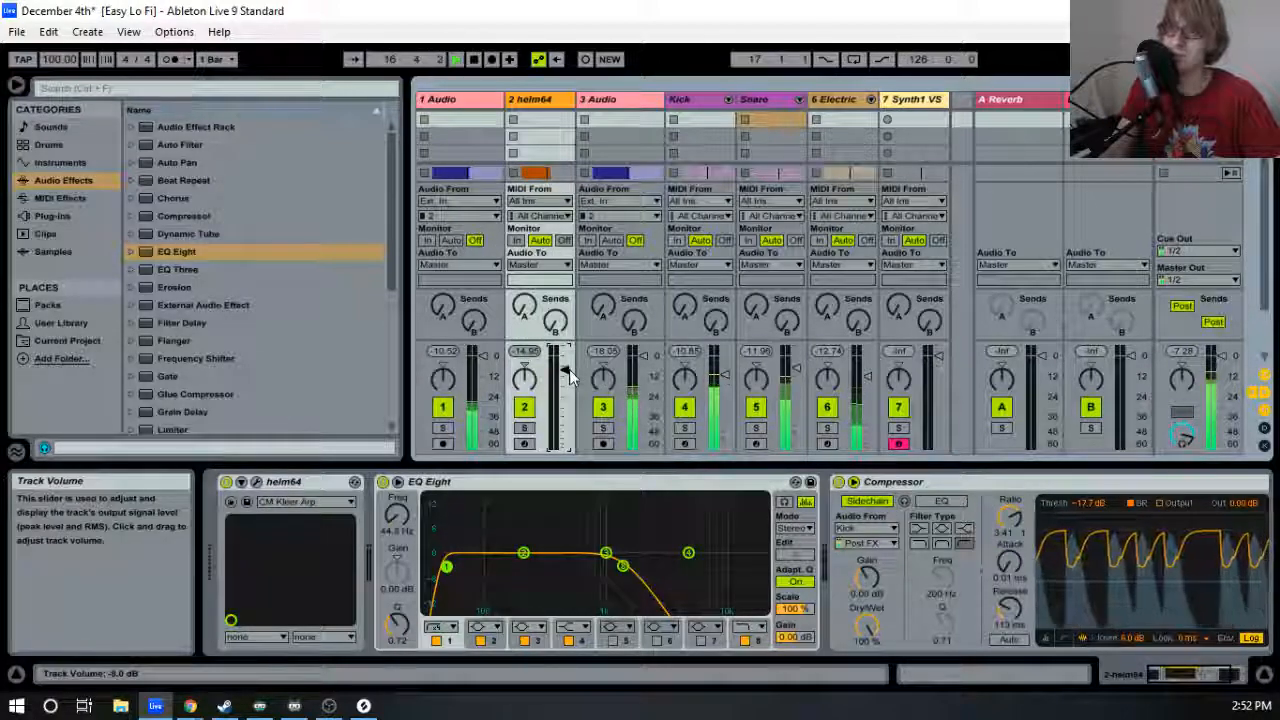
Return to the arrangement and open the helm64 clip in an enlarged note editor.
key(Tab)
drag(855, 121, 582, 110)
double_click(735, 247)
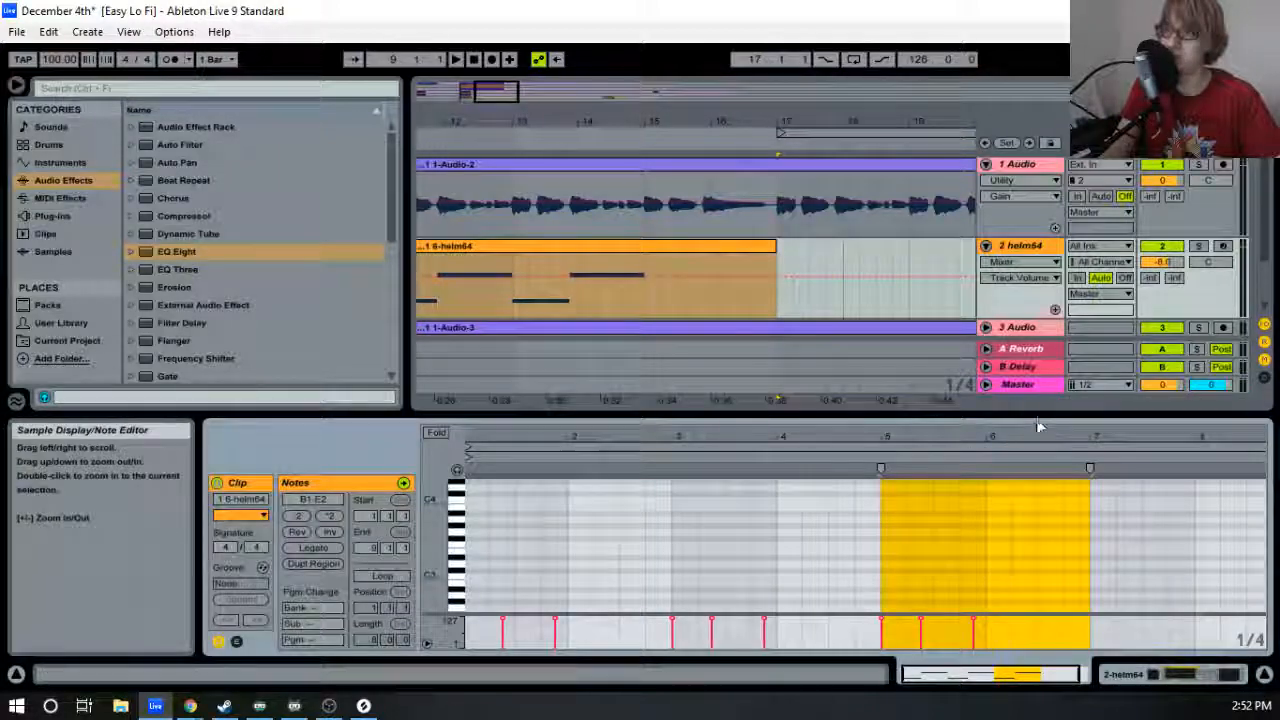
drag(1037, 414, 1006, 156)
click(1048, 209)
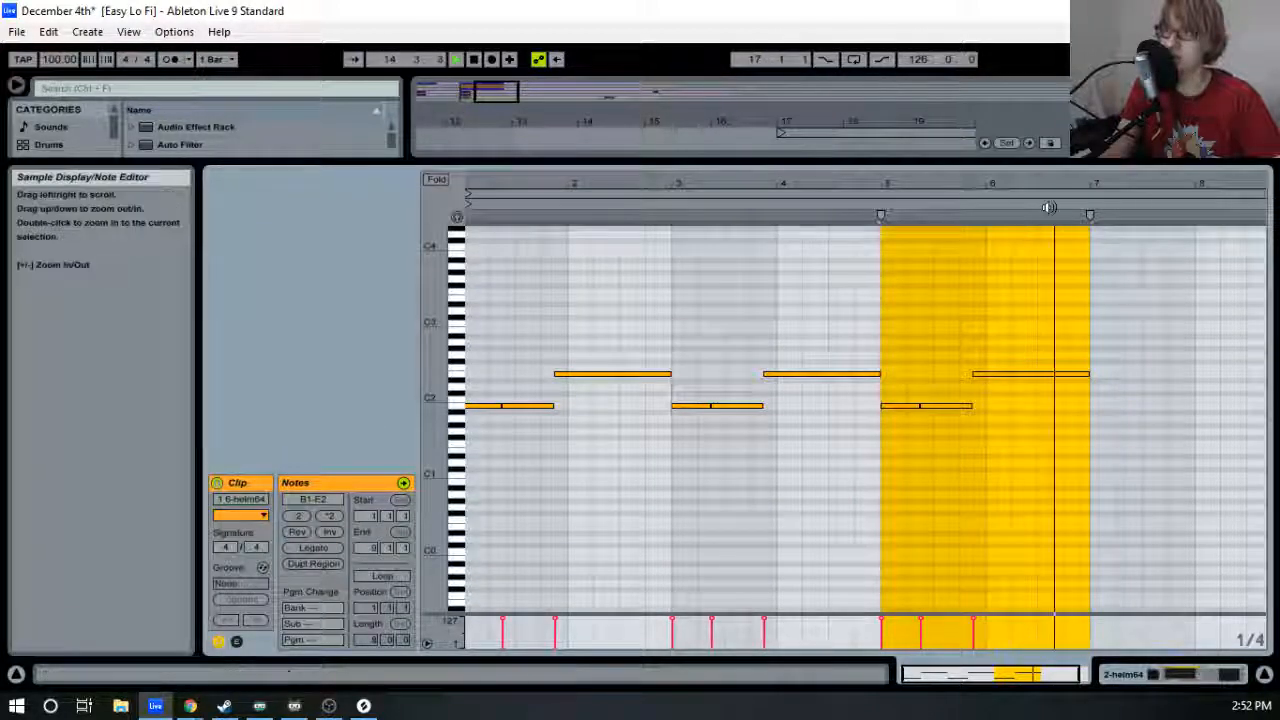
click(1040, 375)
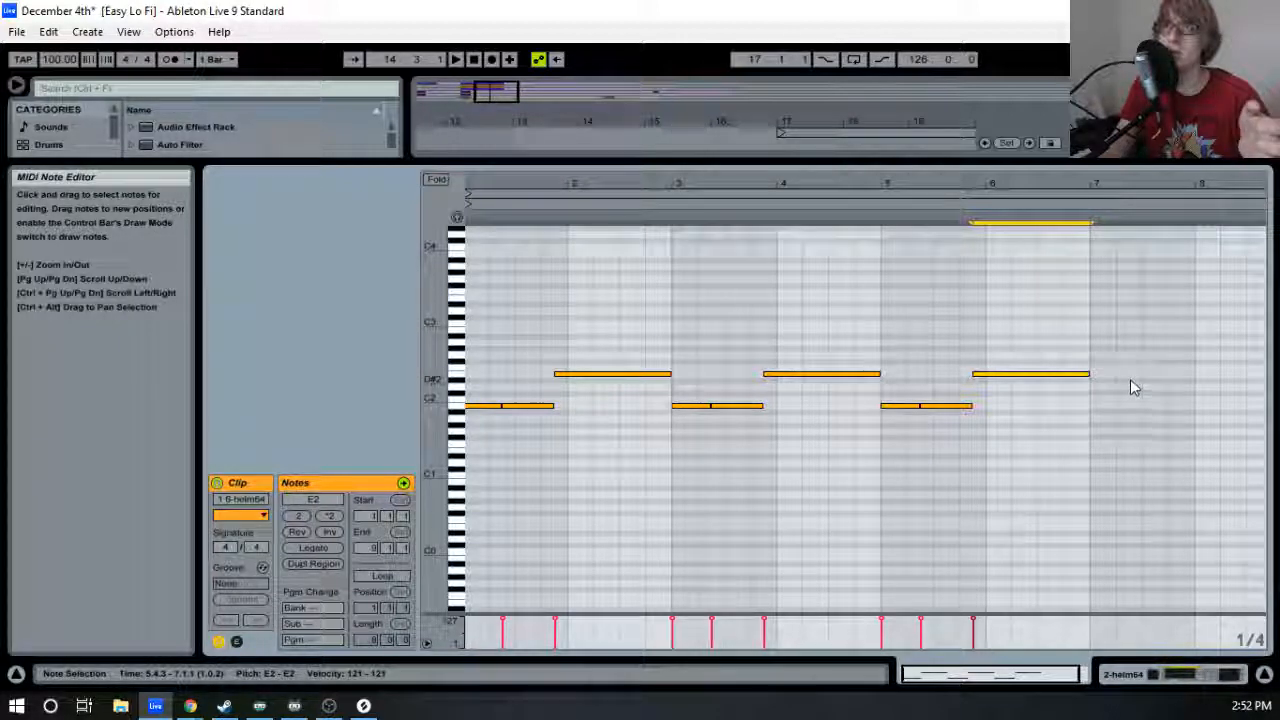
click(1092, 350)
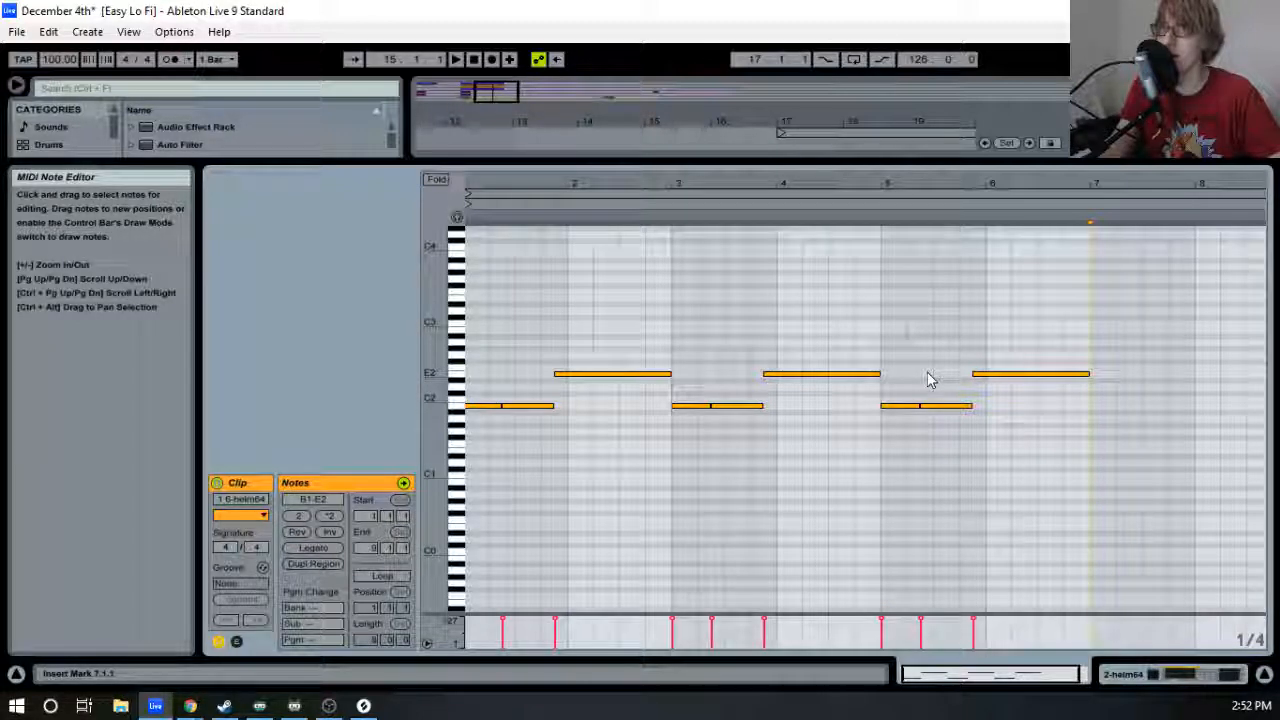
drag(1069, 407, 1034, 338)
key(ctrl+c)
click(1091, 368)
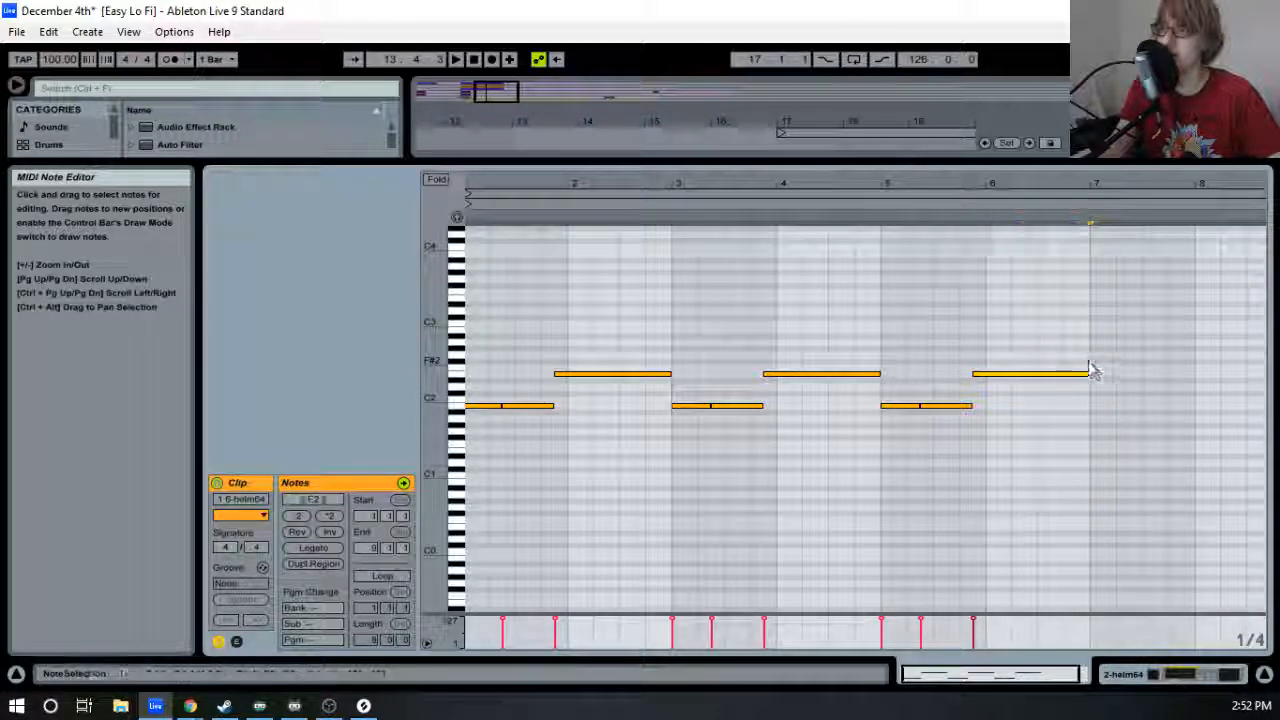
key(ctrl+v)
mouse_move(1136, 374)
mouse_down()
mouse_move(1151, 386)
mouse_move(1138, 354)
mouse_up()
click(1058, 191)
key(Delete)
Duplicate the notes of bars 5 and 6 to bar 7, with the short pair raised to D2 and the long note lowered to A1.
drag(894, 439, 1054, 325)
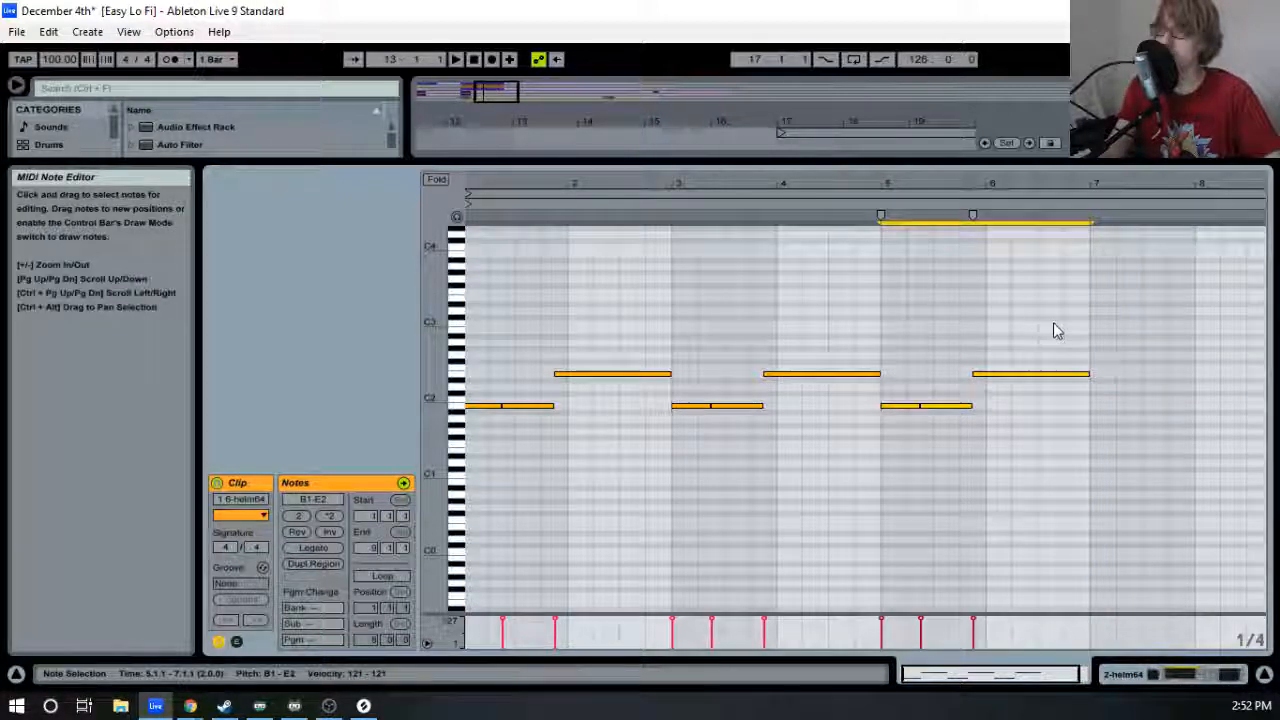
key(ctrl+d)
drag(1097, 451, 1236, 358)
key(Up)
key(Up)
key(Down)
key(Down)
key(Down)
key(Down)
key(Down)
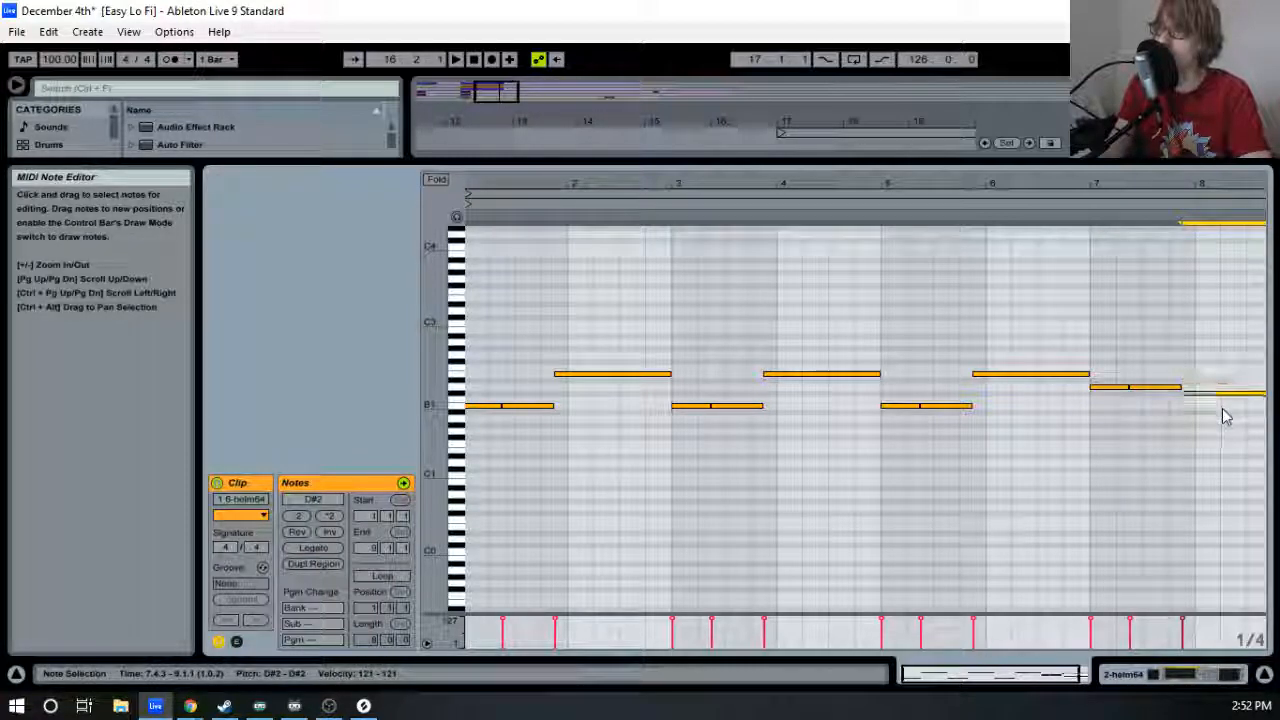
key(Down)
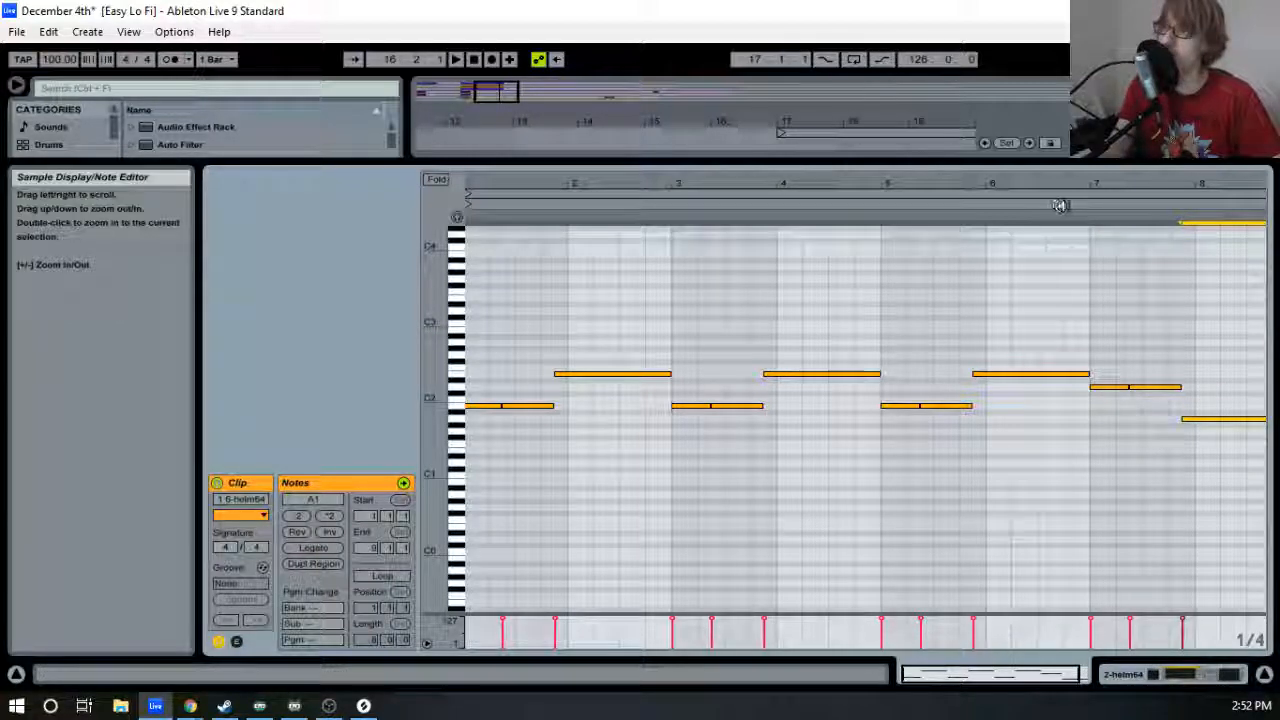
Play the new ending of the helm64 part with the full mix from bar 15.
drag(1066, 162, 1068, 348)
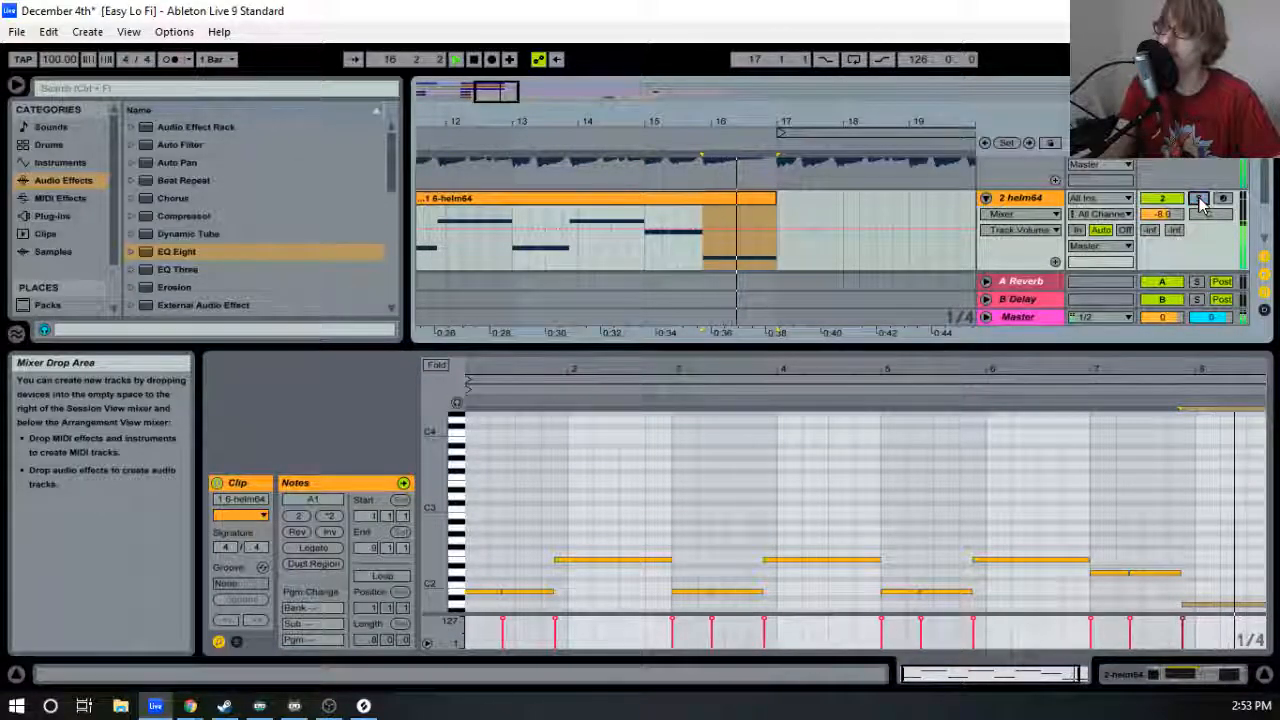
key(space)
click(645, 135)
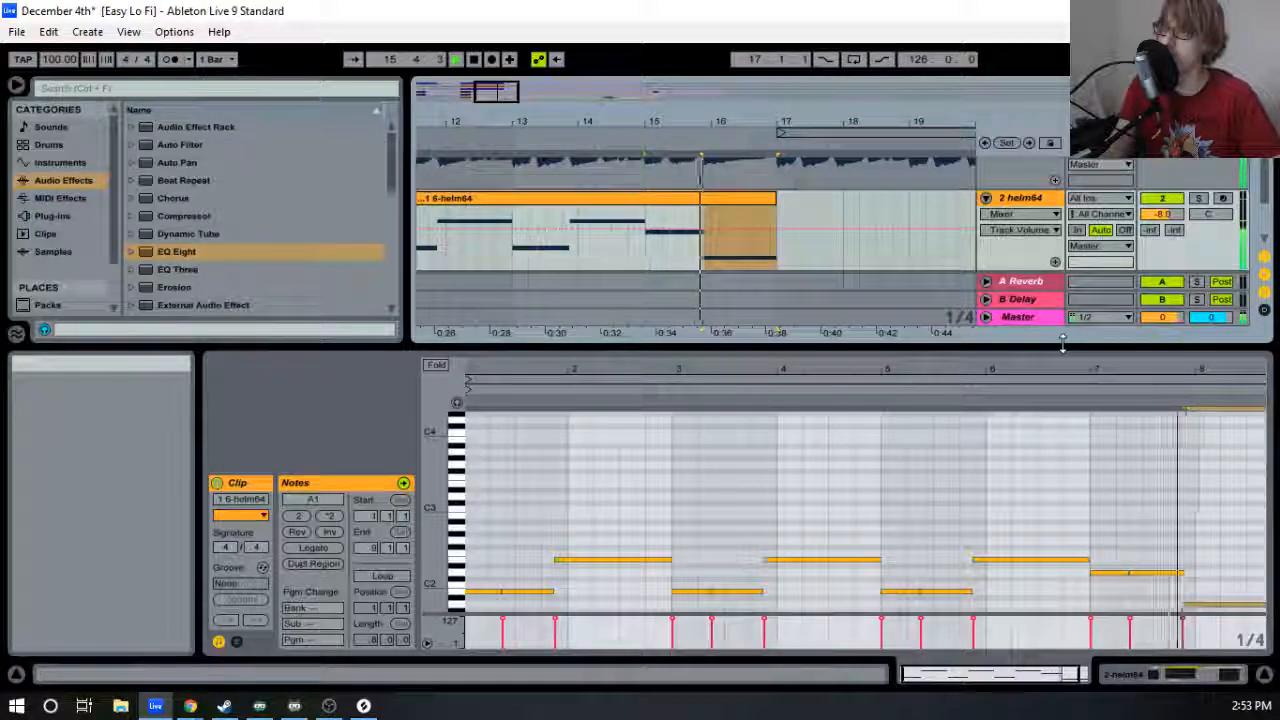
Loop the helm64 clip out to the end of the Audio-2 clip and fold the helm64 and 1 Audio tracks.
drag(1070, 348, 845, 648)
double_click(640, 263)
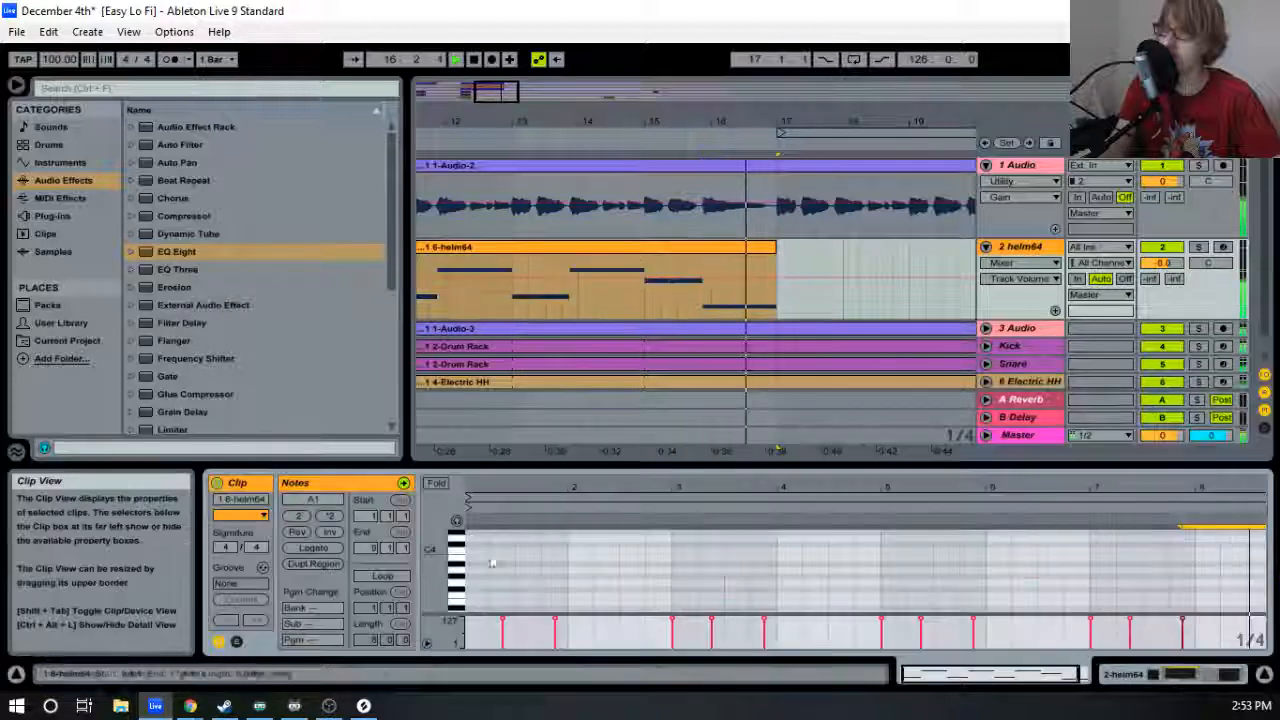
click(375, 578)
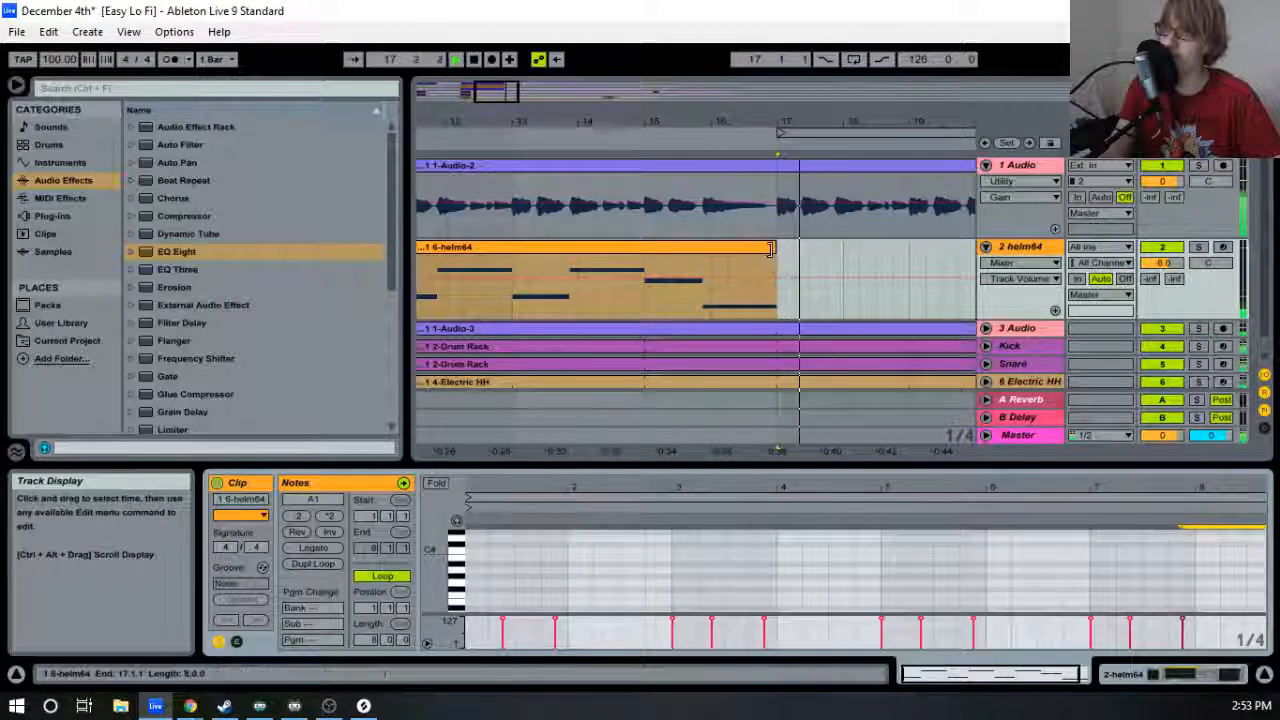
drag(773, 247, 1272, 236)
drag(851, 118, 554, 114)
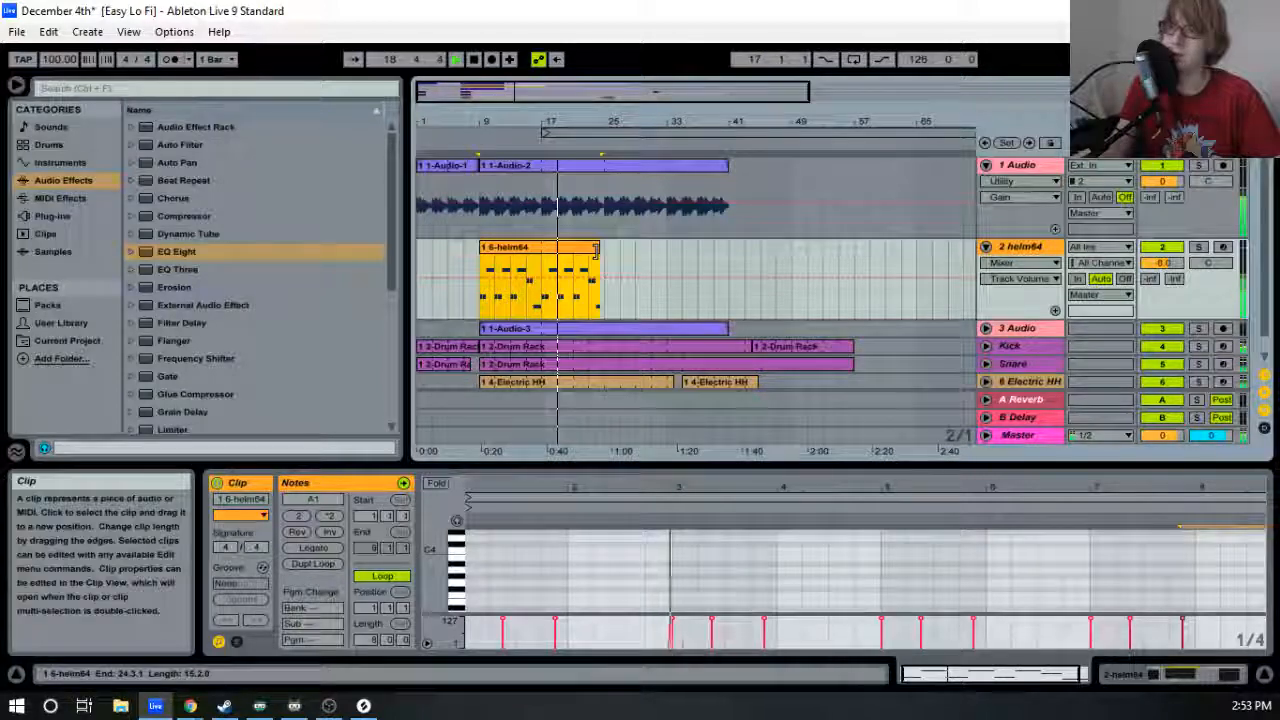
drag(598, 247, 729, 247)
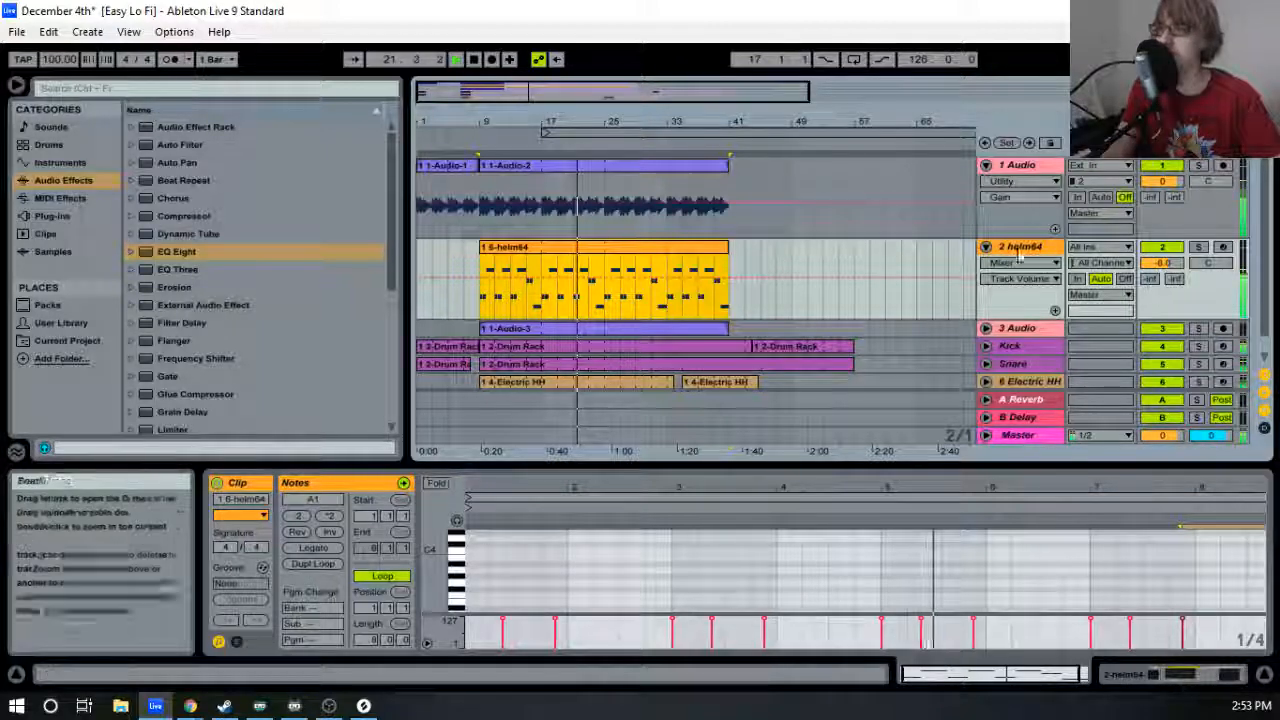
click(985, 247)
click(985, 165)
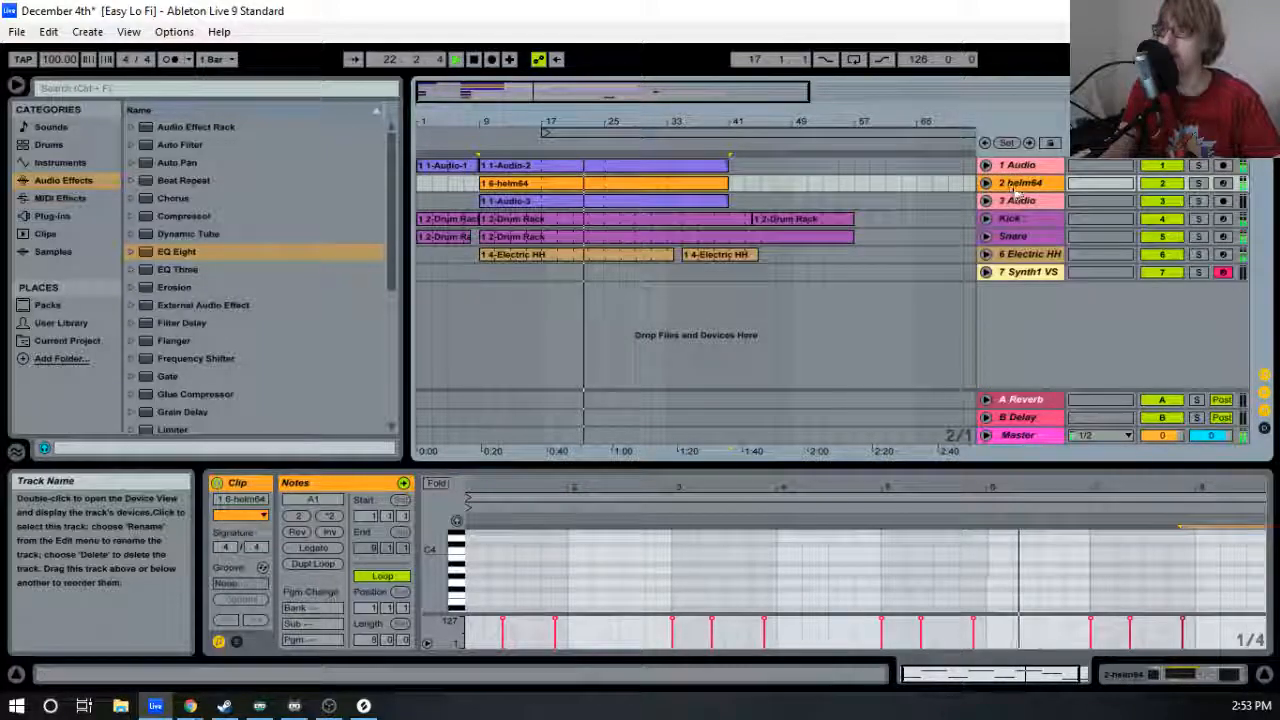
Rename the 2 helm64 track as Bass and the 1 Audio track as Guitar.
right_click(1019, 186)
click(1091, 260)
text(Bass)
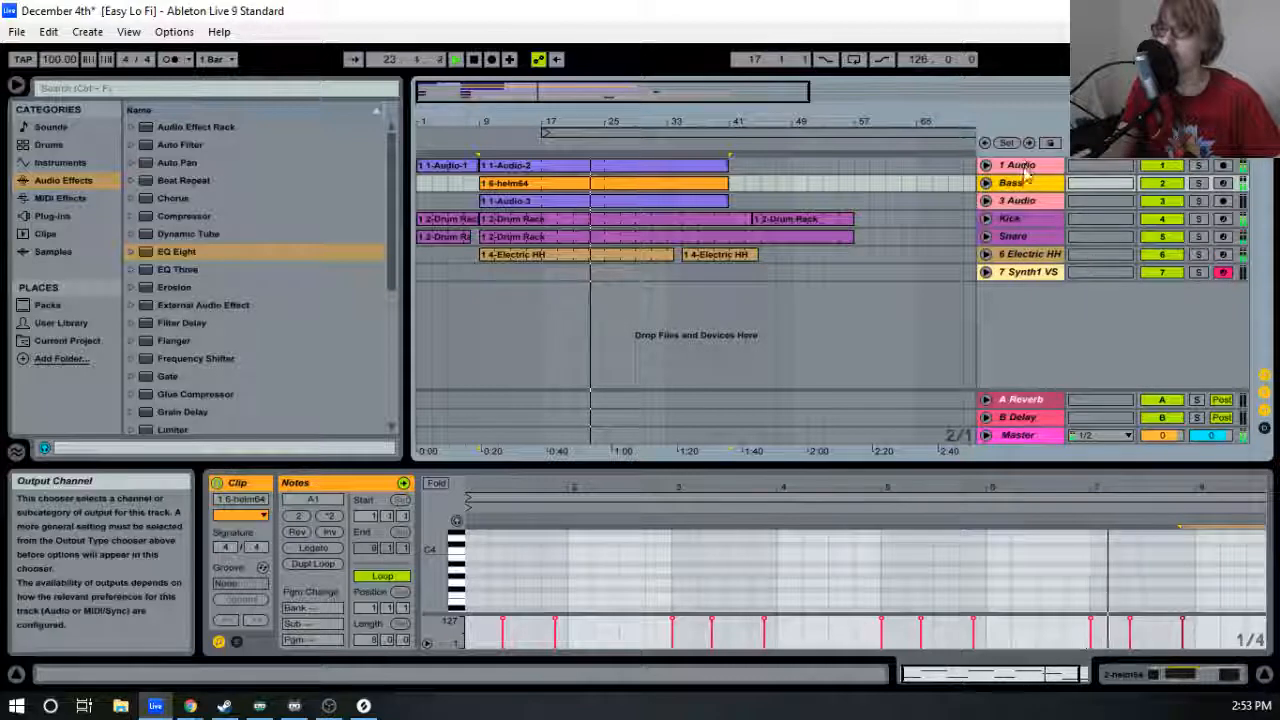
right_click(1028, 165)
click(1058, 236)
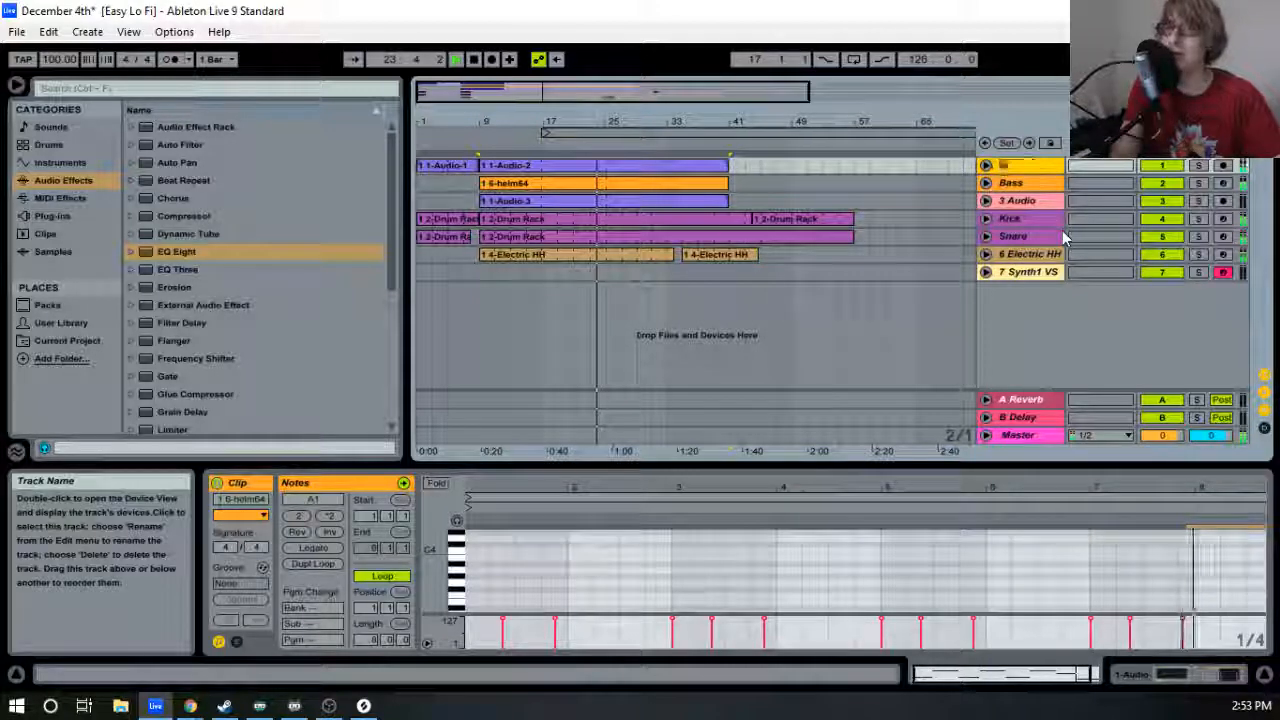
text(Guia)
key(BackSpace)
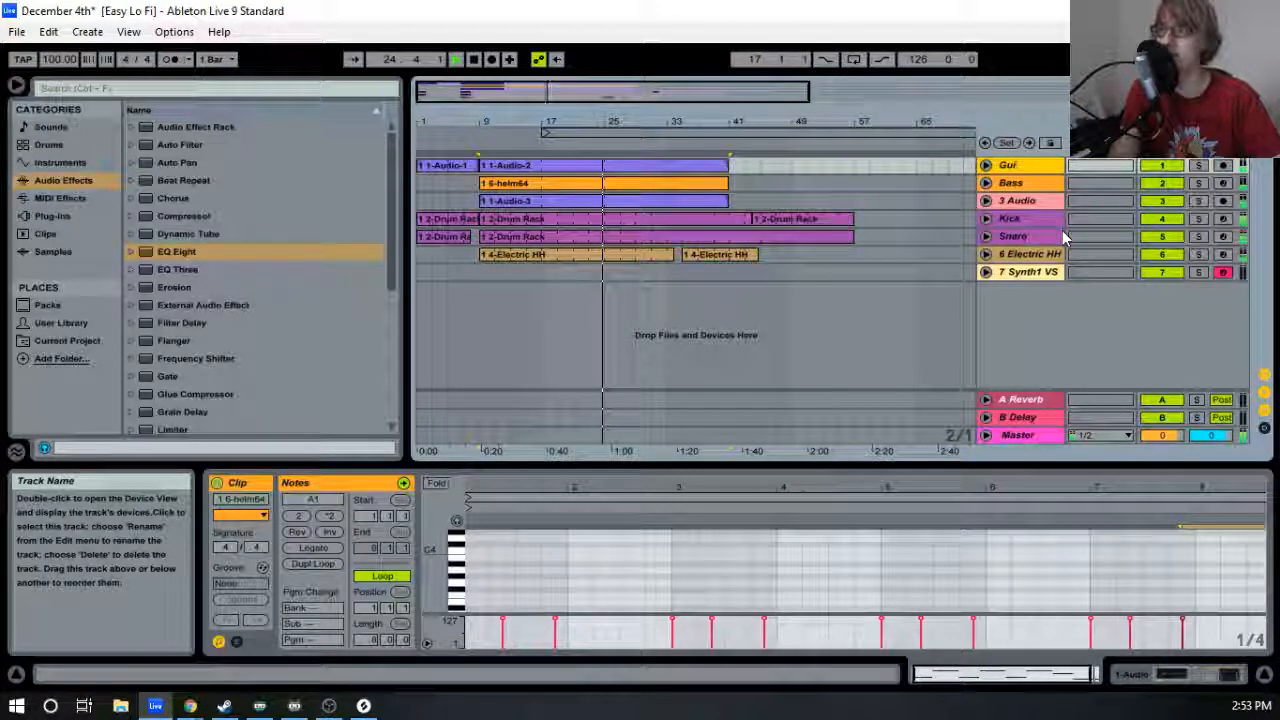
key(BackSpace)
key(BackSpace)
key(BackSpace)
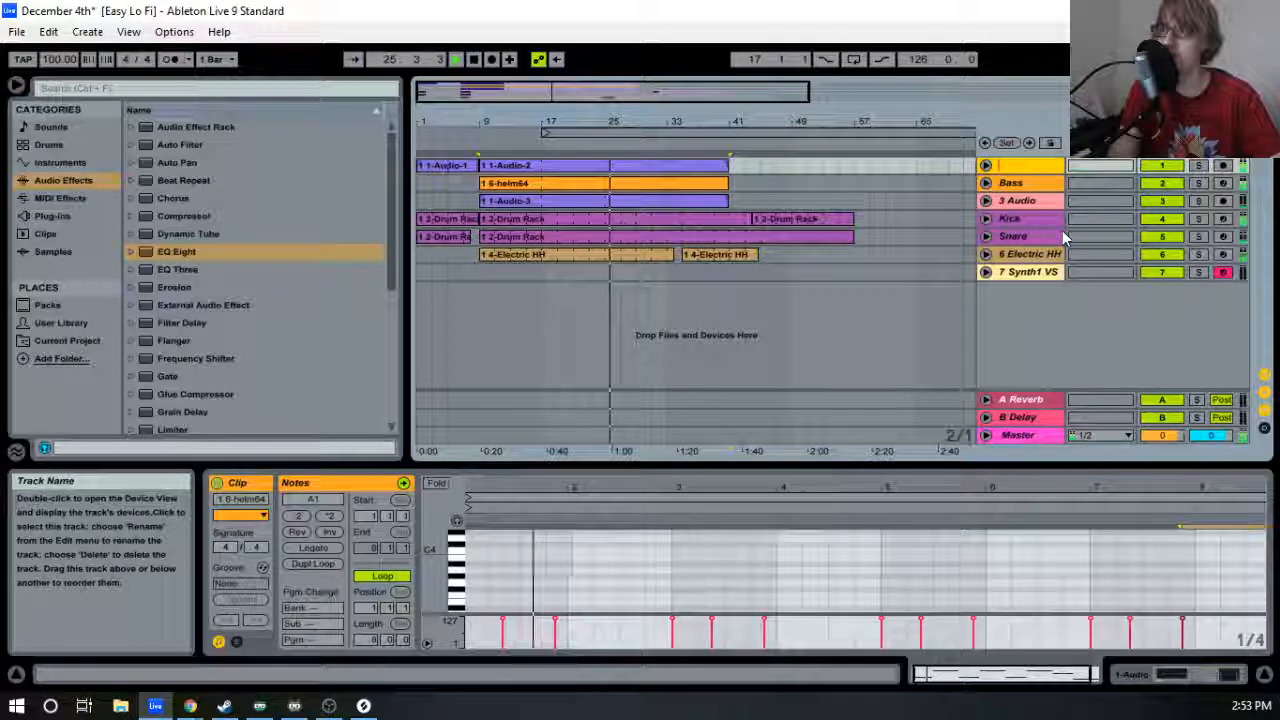
text(Luitar)
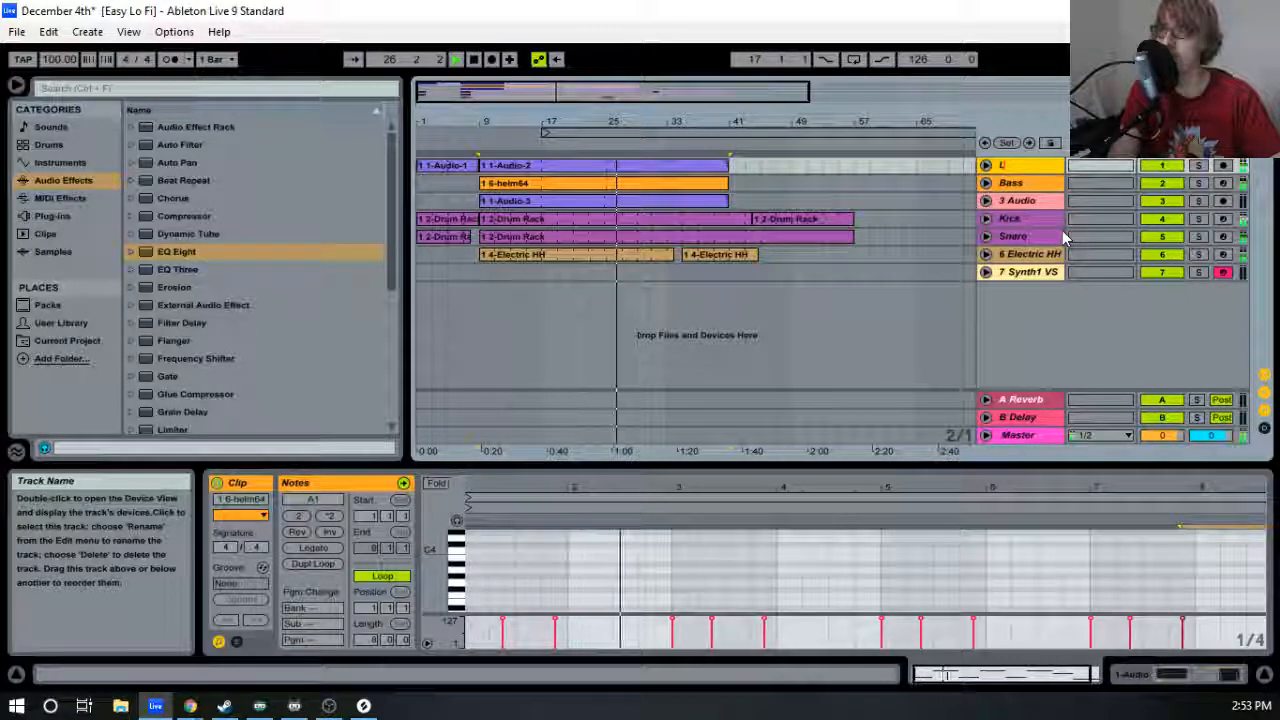
Rename the 3 Audio track as Guitar 2 and move the Bass track below it.
key(Tab)
key(Tab)
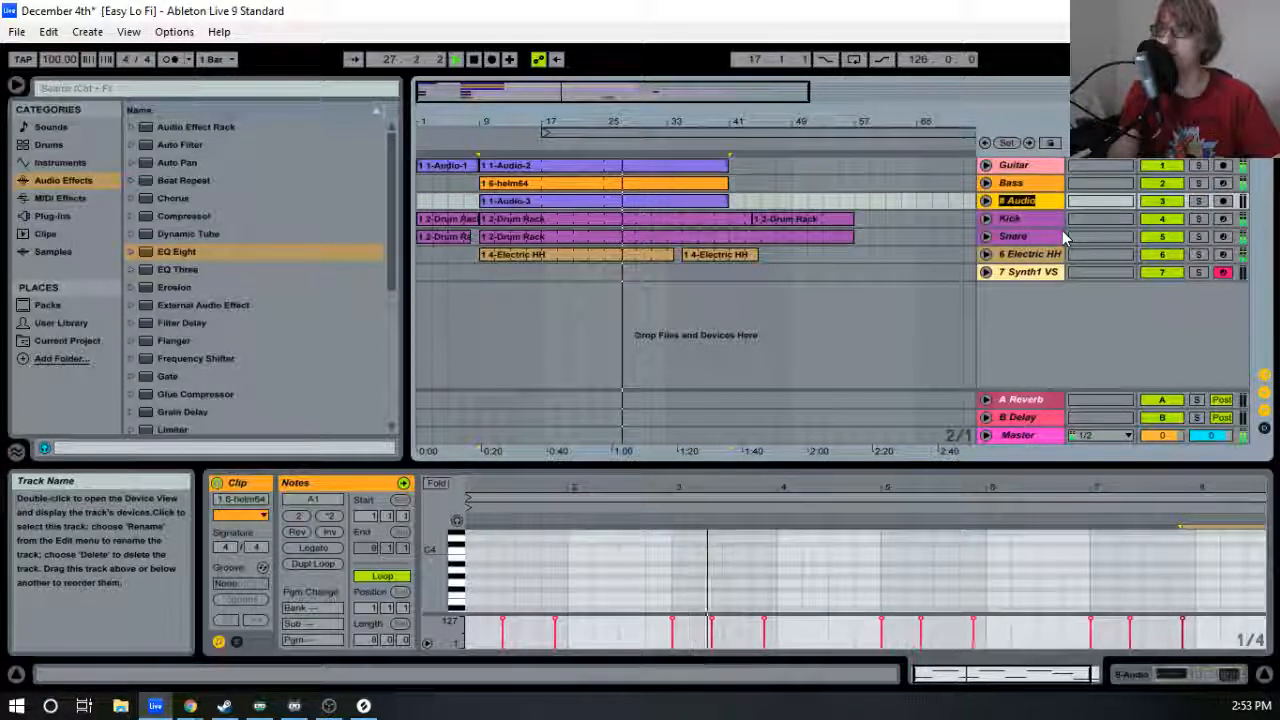
text(Guitar)
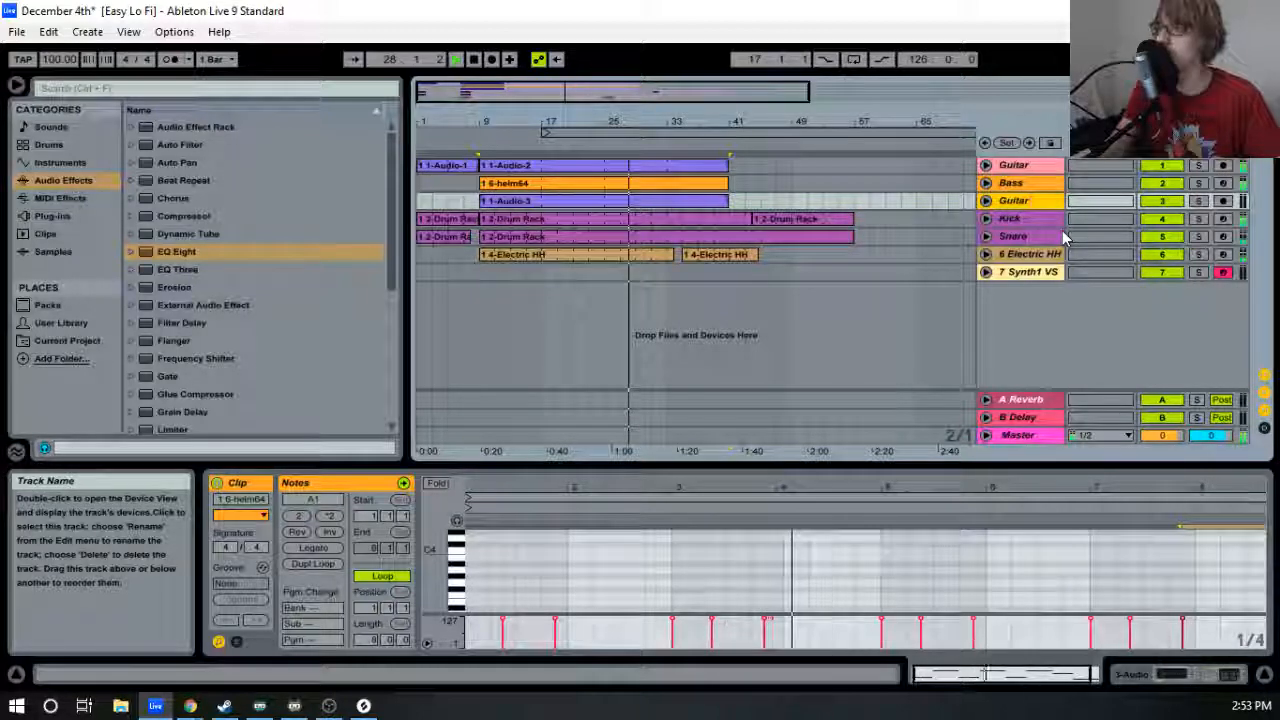
text( 2)
key(Return)
click(1016, 184)
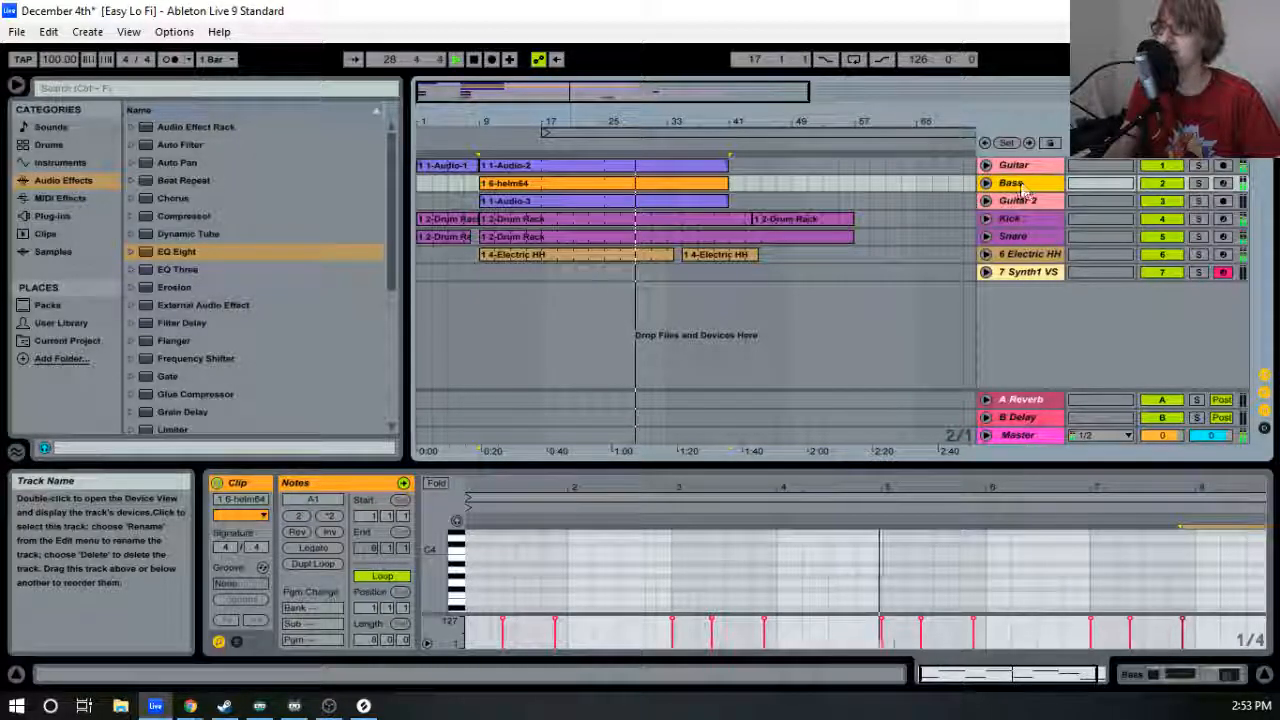
drag(1016, 188, 1010, 204)
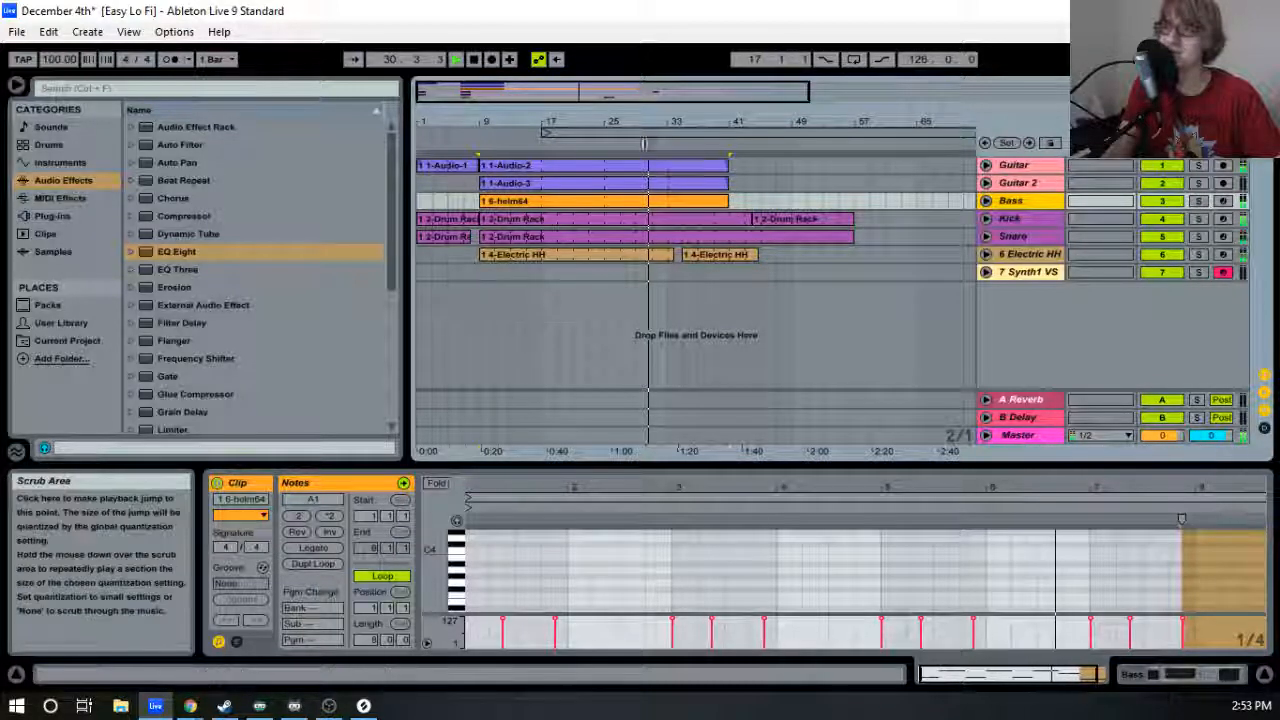
drag(632, 119, 632, 178)
drag(716, 140, 726, 122)
drag(762, 275, 891, 260)
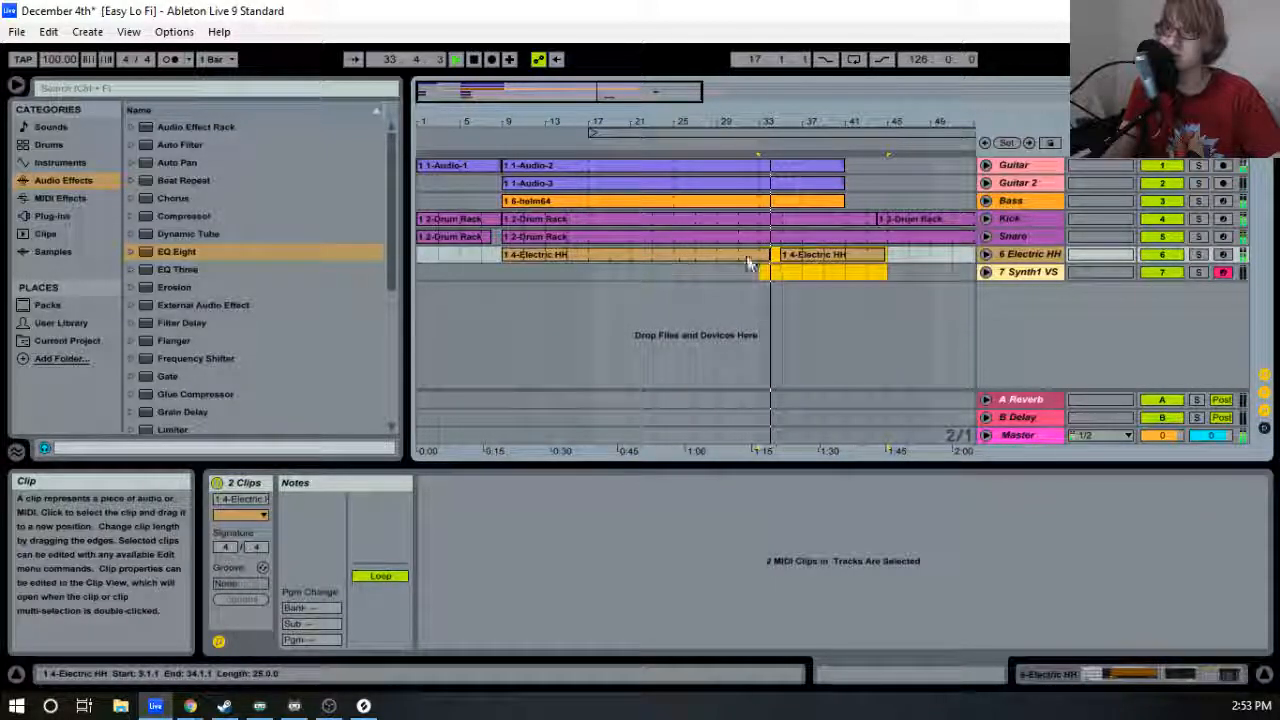
click(677, 260)
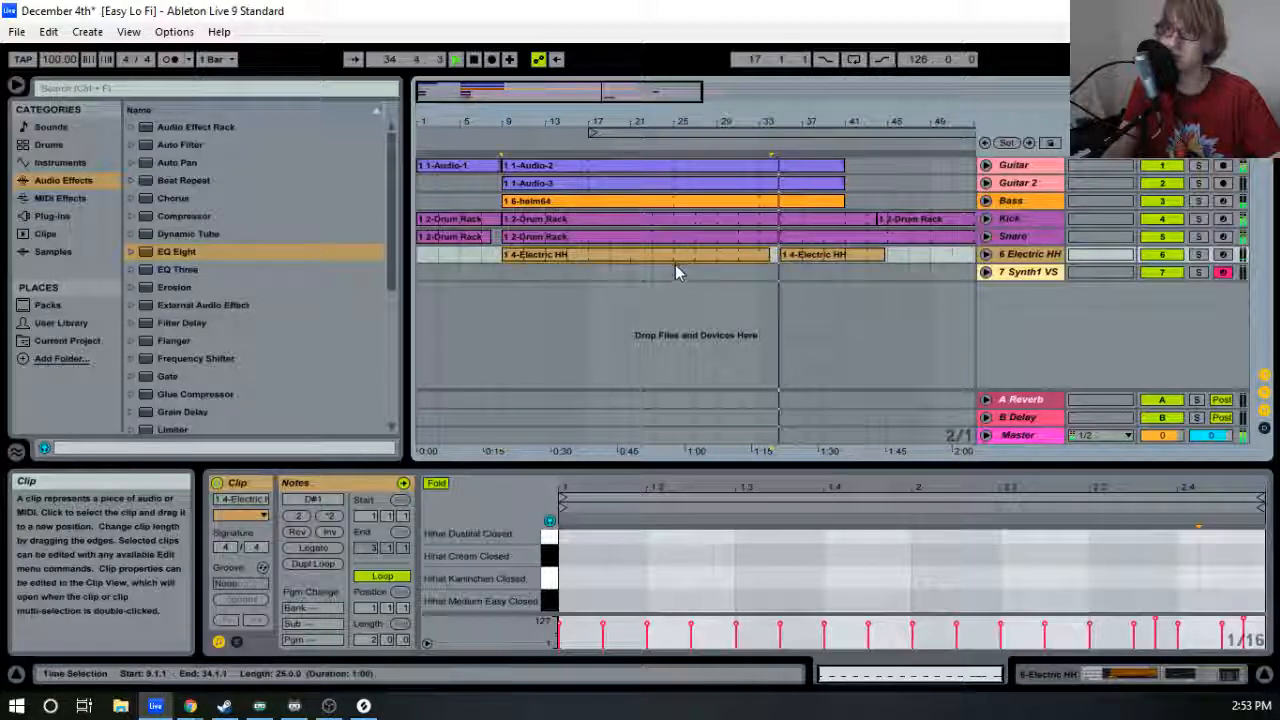
click(690, 283)
key(ctrl+v)
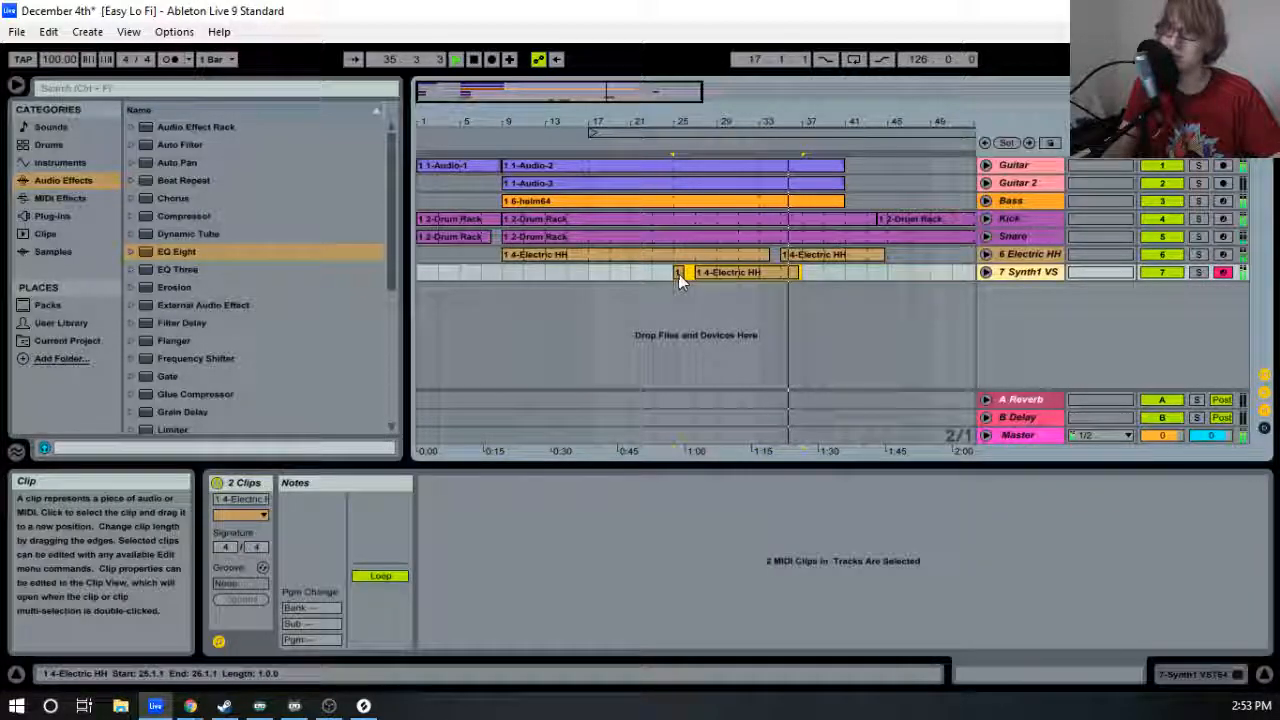
click(724, 274)
key(Delete)
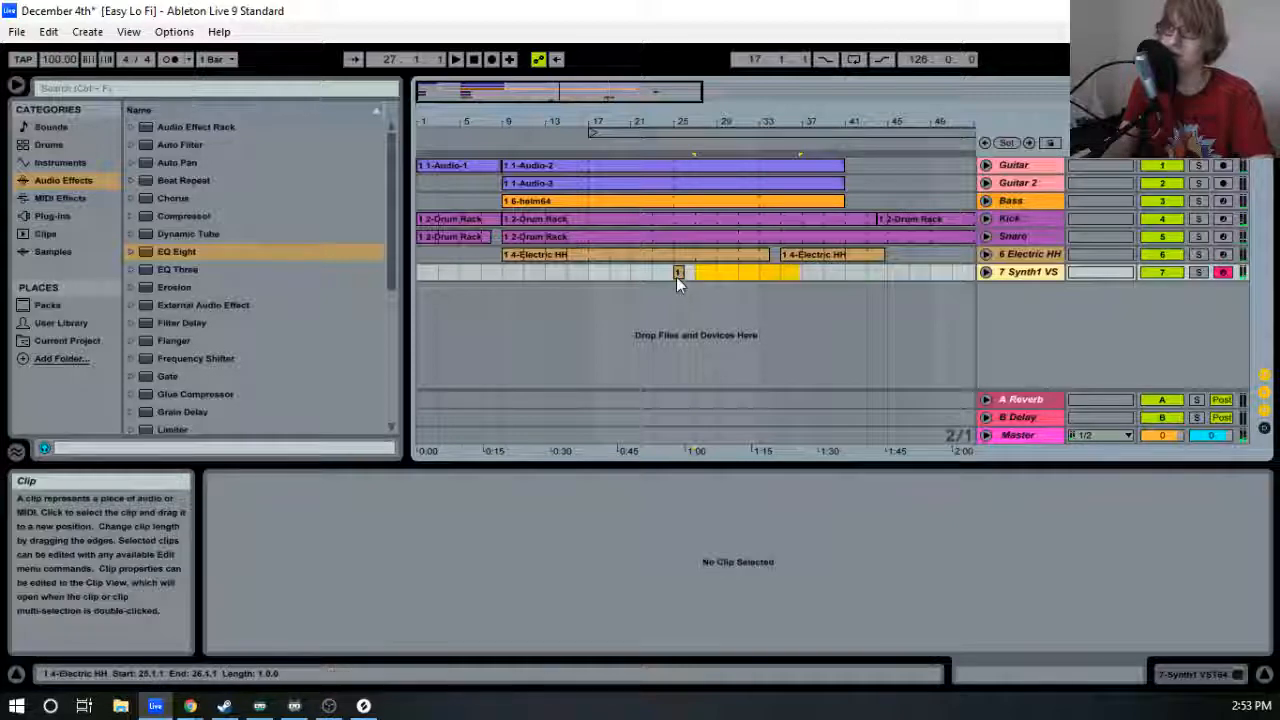
click(677, 275)
key(Delete)
key(space)
click(1030, 272)
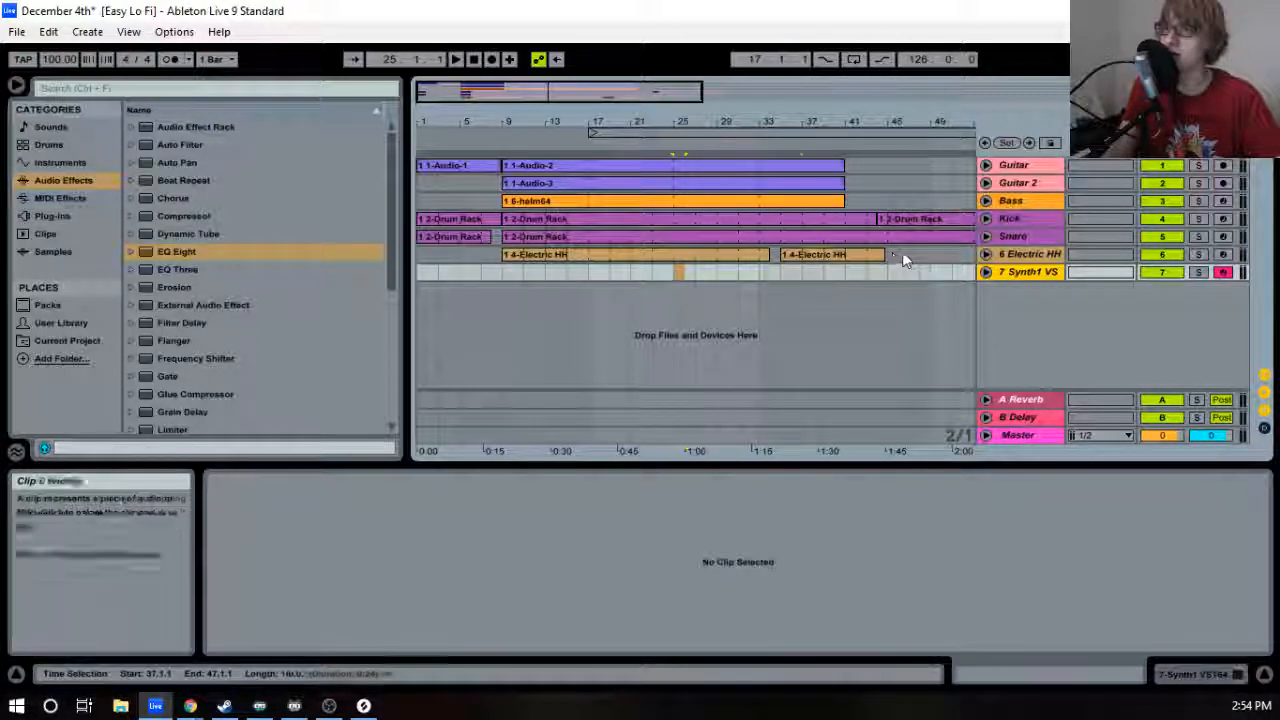
Move the hi-hat section at bar 33, including its one-bar break, back to bar 25 and delete the clip filling bar 26.
drag(905, 257, 733, 256)
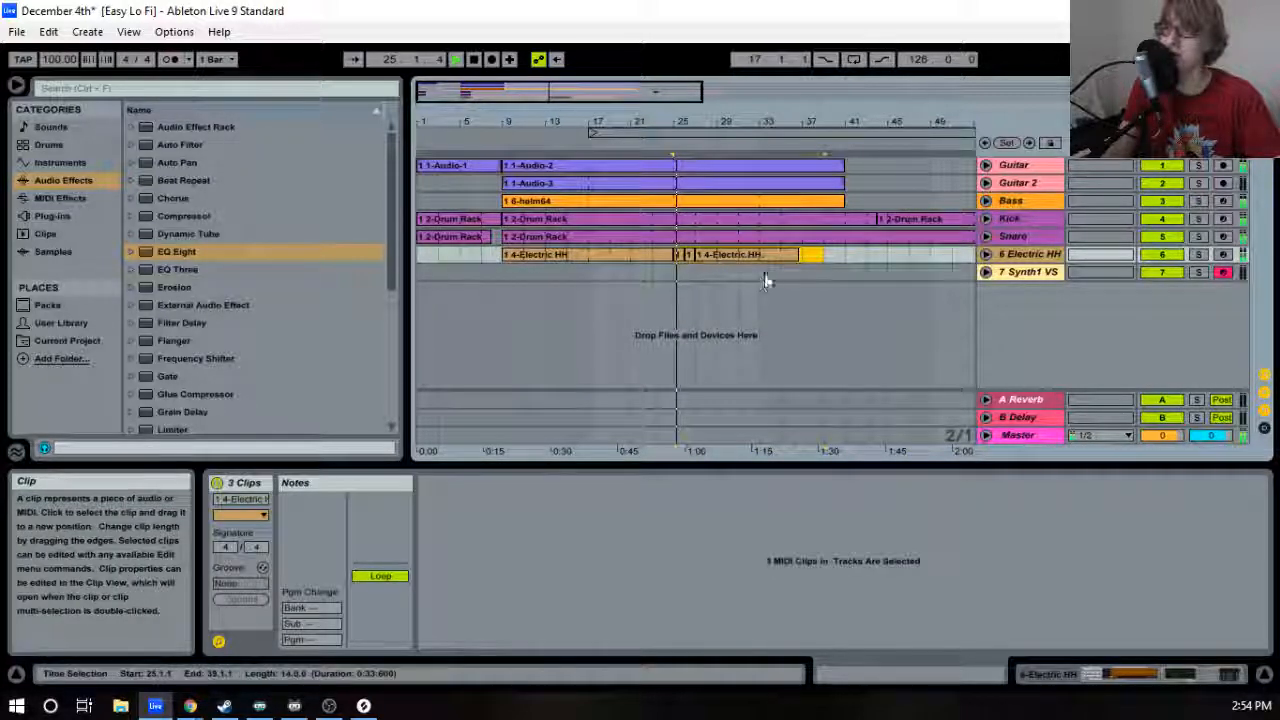
click(690, 258)
key(Delete)
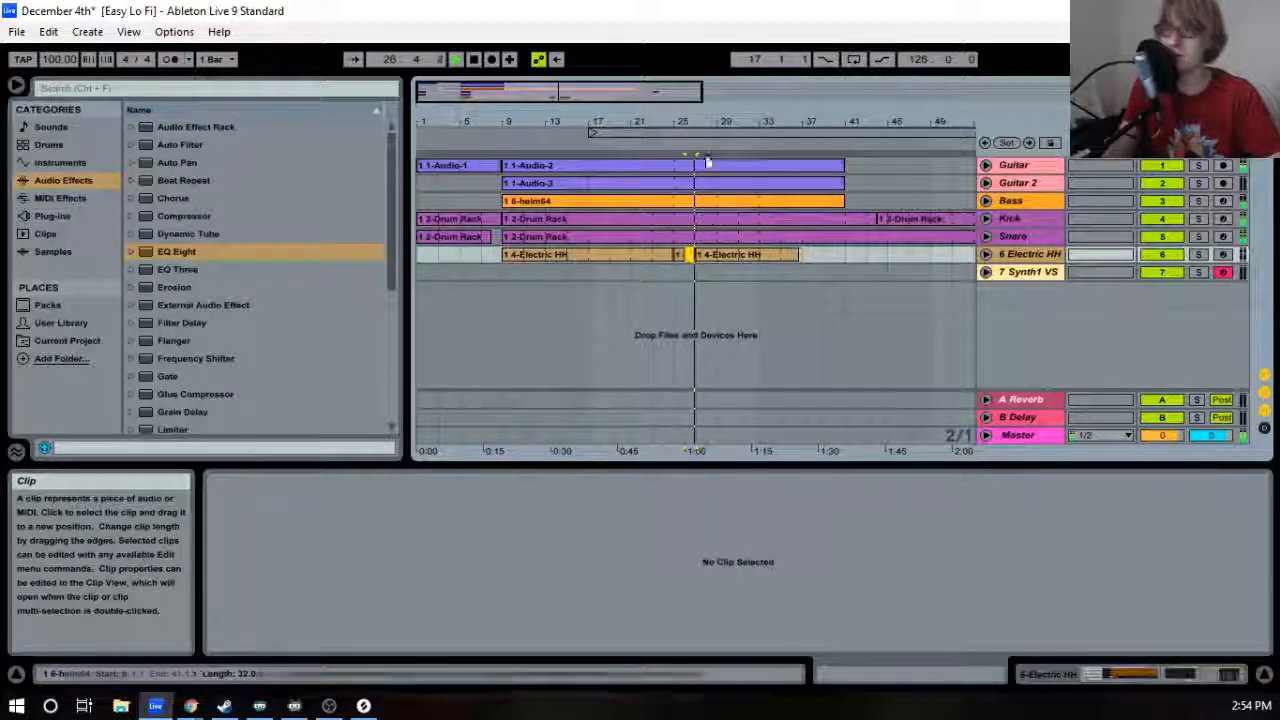
Unfold the 6 Electric HH track and extend the start of its bar 27 clip slightly earlier as a pickup into that bar.
drag(693, 131, 680, 131)
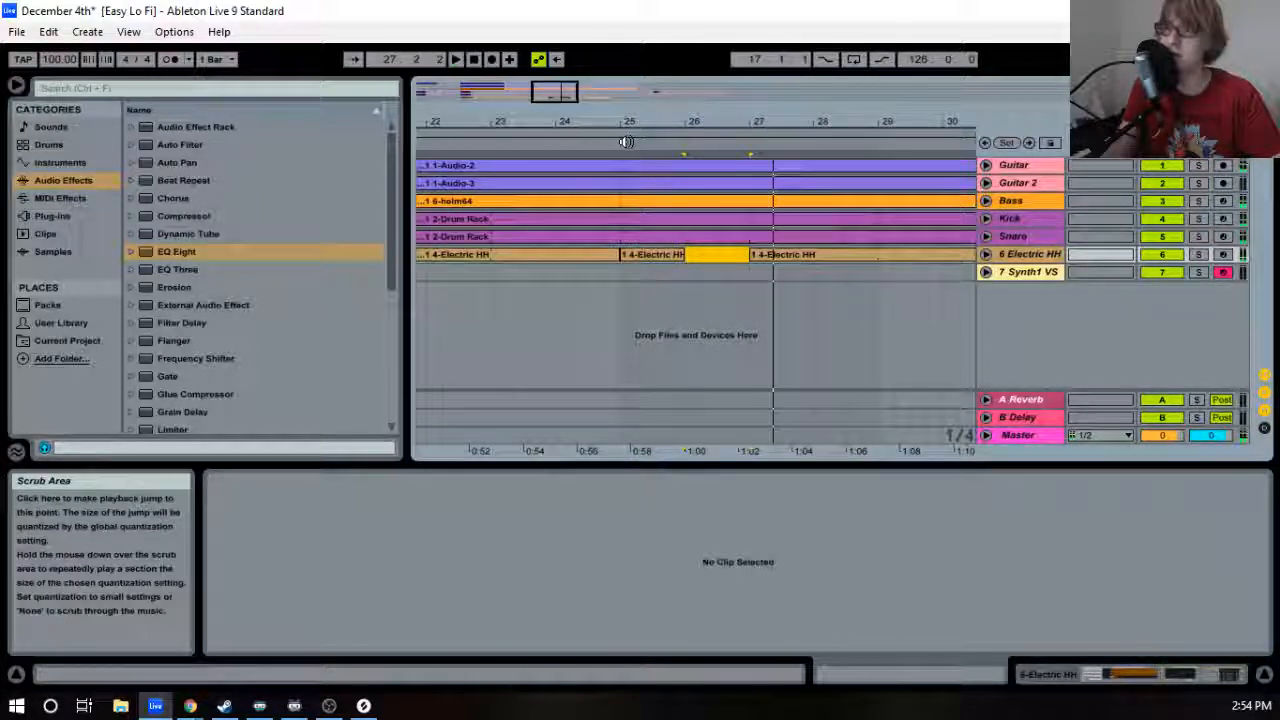
click(988, 257)
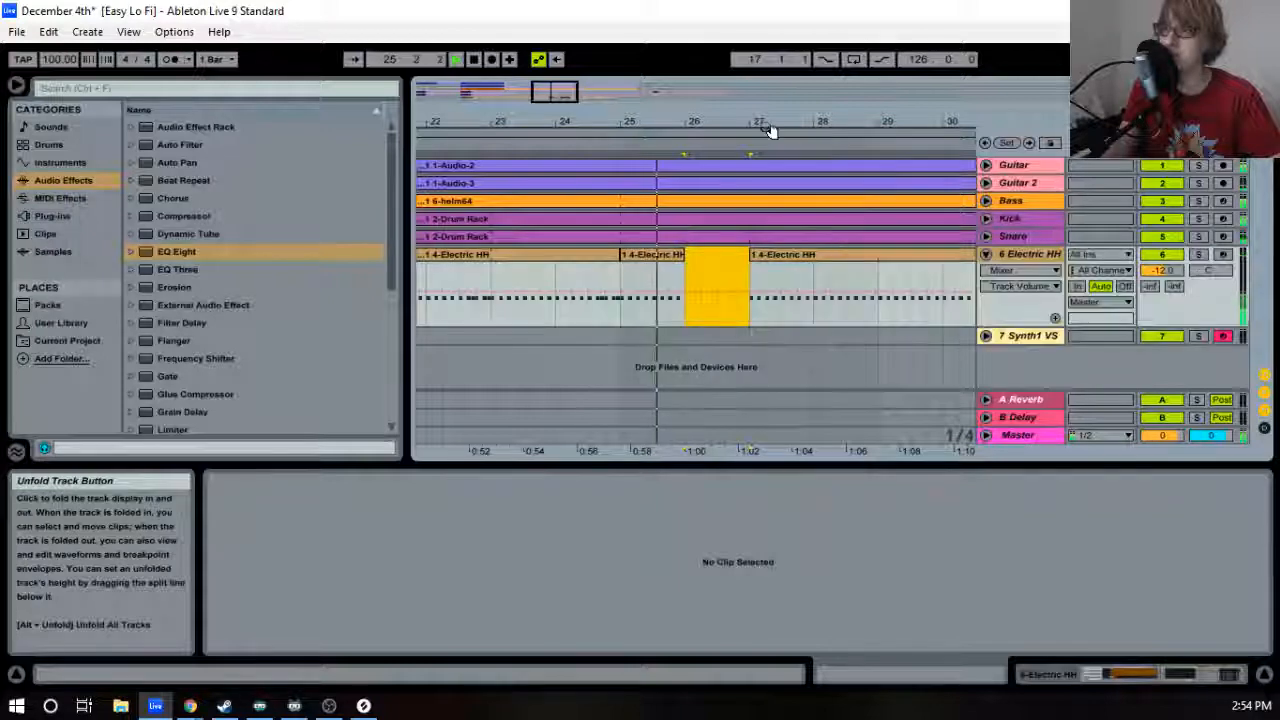
drag(763, 126, 749, 194)
mouse_move(736, 257)
mouse_down()
mouse_move(500, 270)
mouse_move(700, 260)
mouse_move(294, 251)
mouse_move(738, 258)
mouse_up()
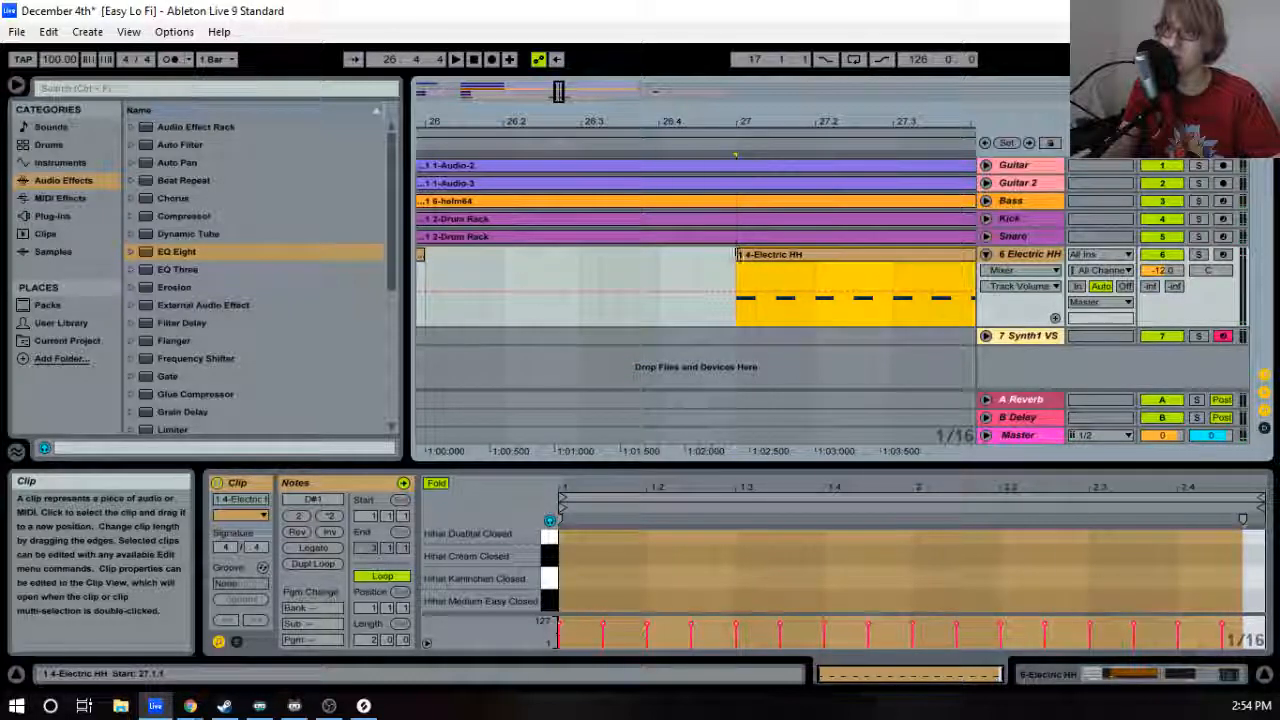
drag(769, 117, 771, 40)
click(627, 254)
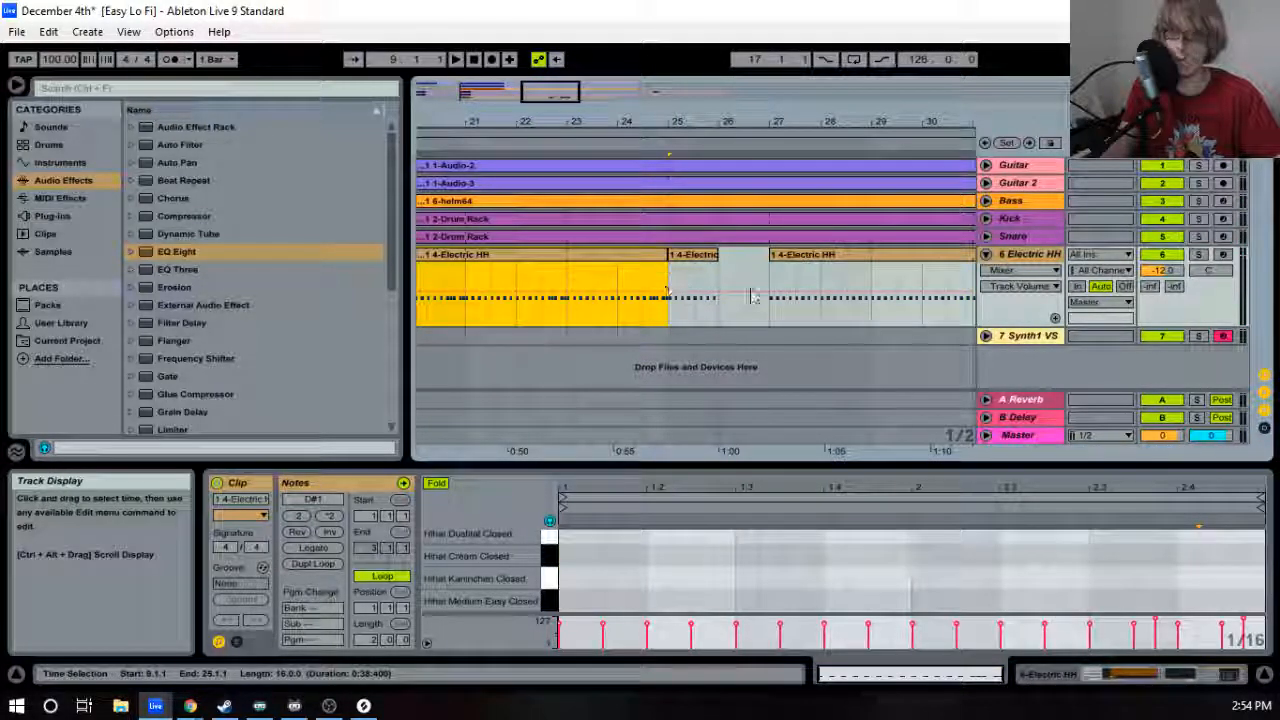
click(783, 258)
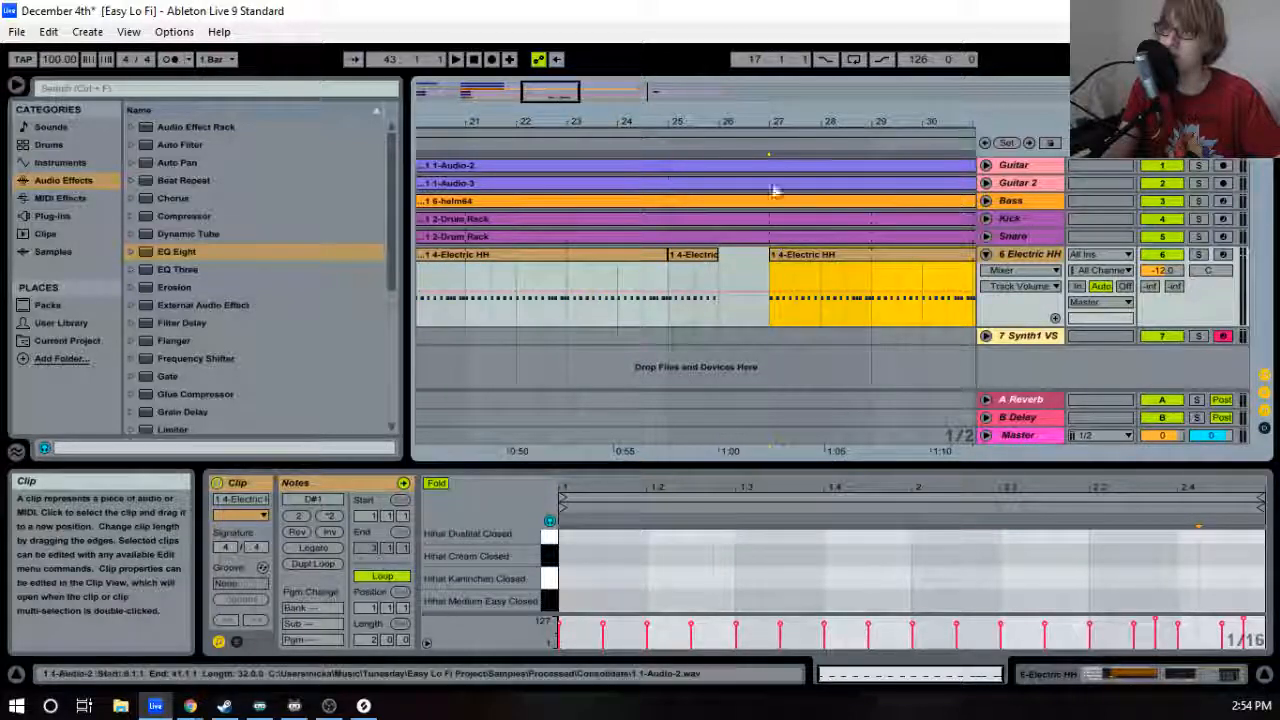
drag(776, 122, 776, 195)
drag(745, 256, 679, 256)
drag(732, 118, 724, 135)
Play the mix through the hi-hat break around bars 25 to 27.
click(636, 148)
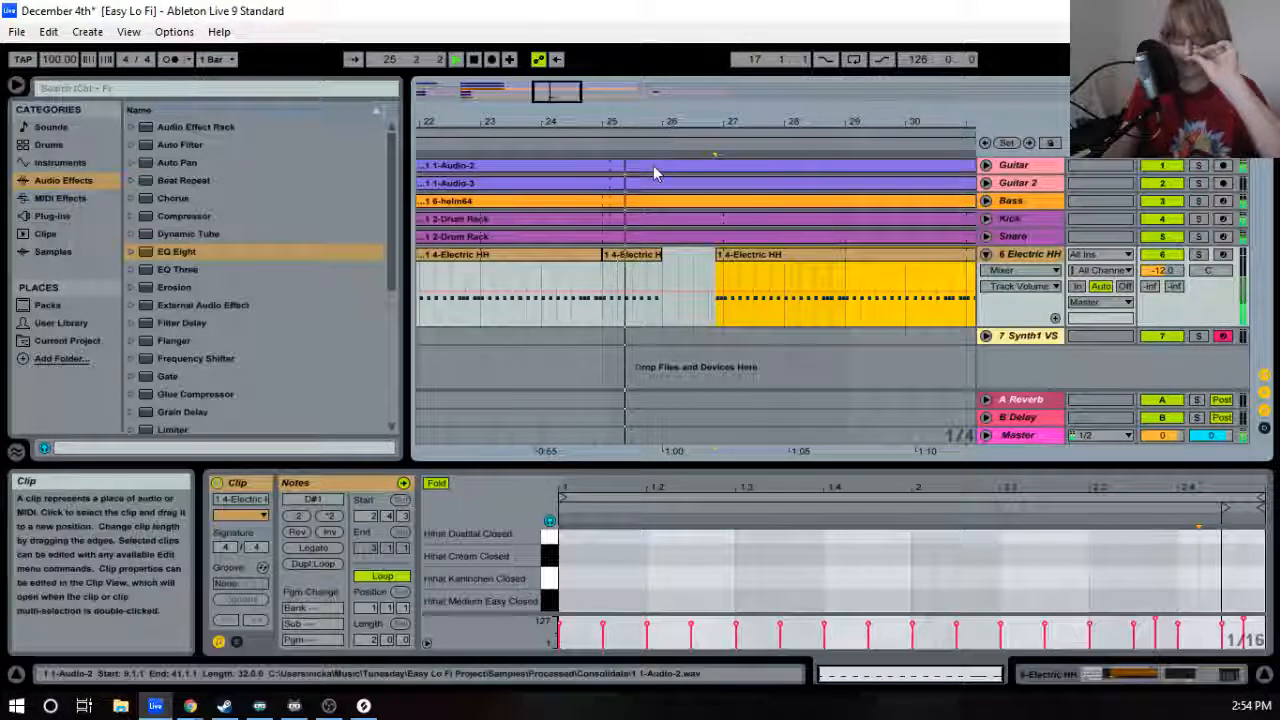
click(698, 131)
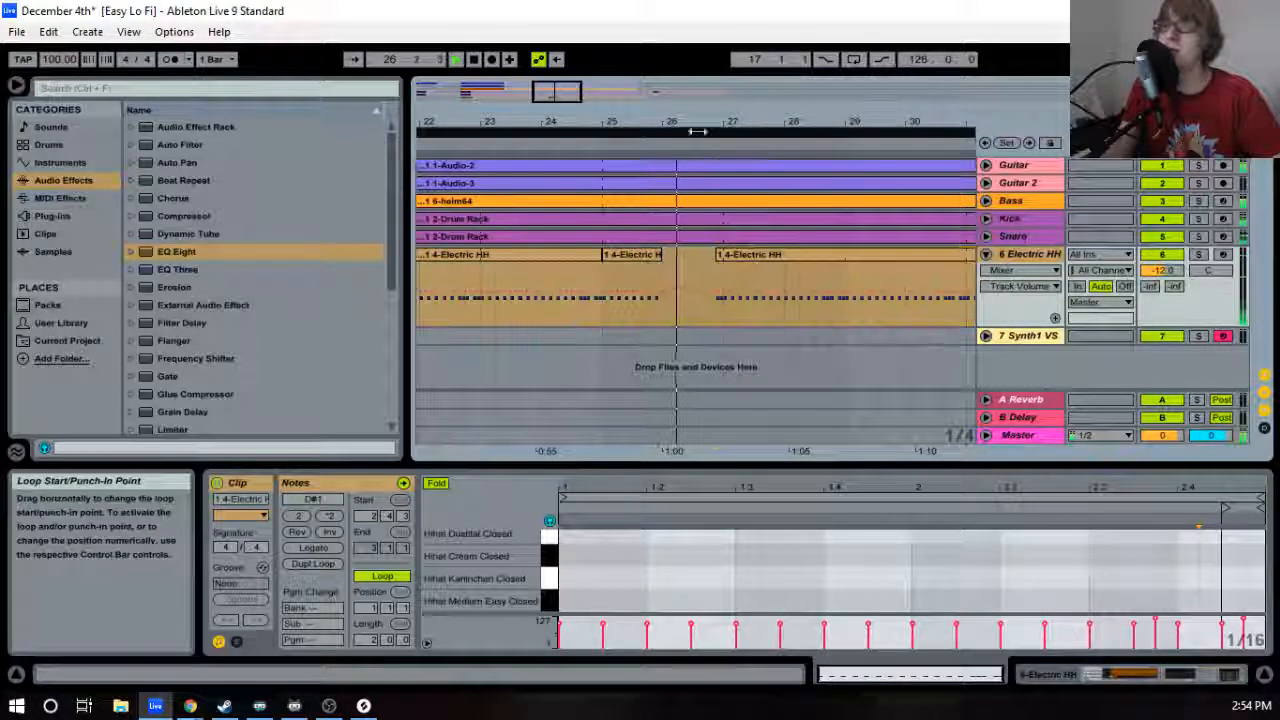
drag(703, 124, 720, 137)
key(space)
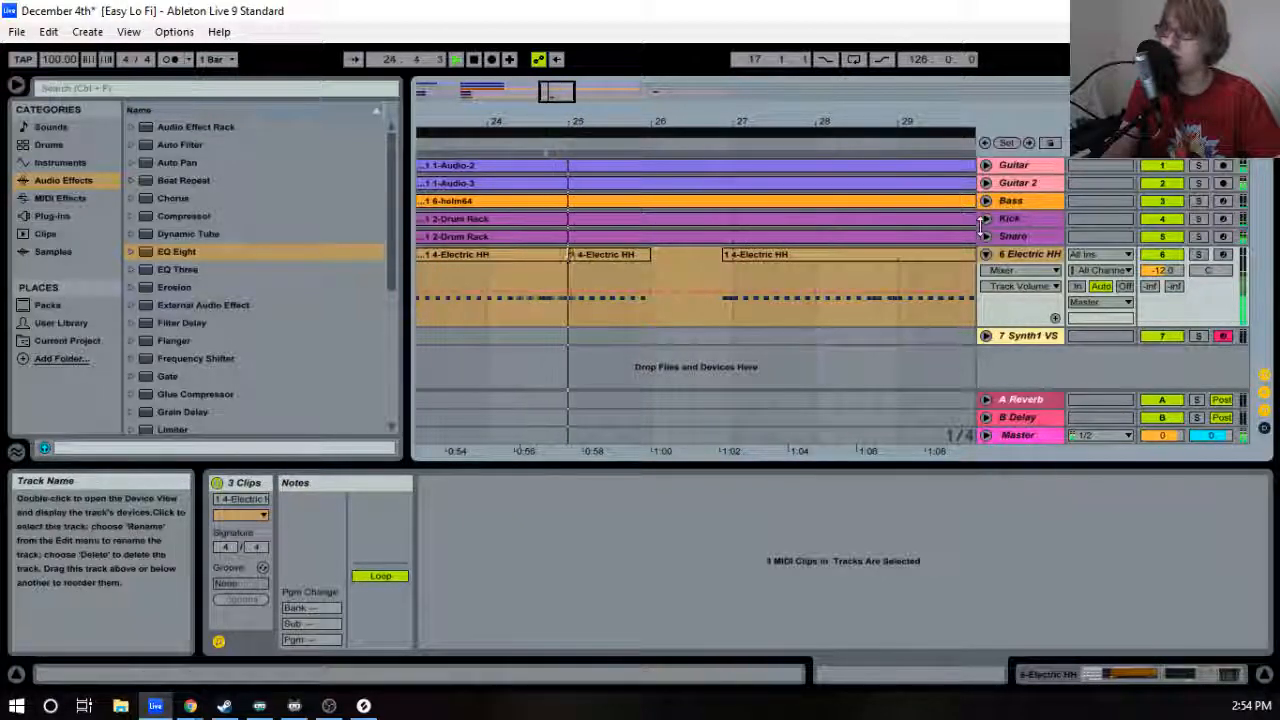
Unfold the Kick and Snare tracks, clear the snare from 26.2.1 to 27.1.1, and extend the following snare clip back to 26.4.1.
click(986, 234)
click(982, 216)
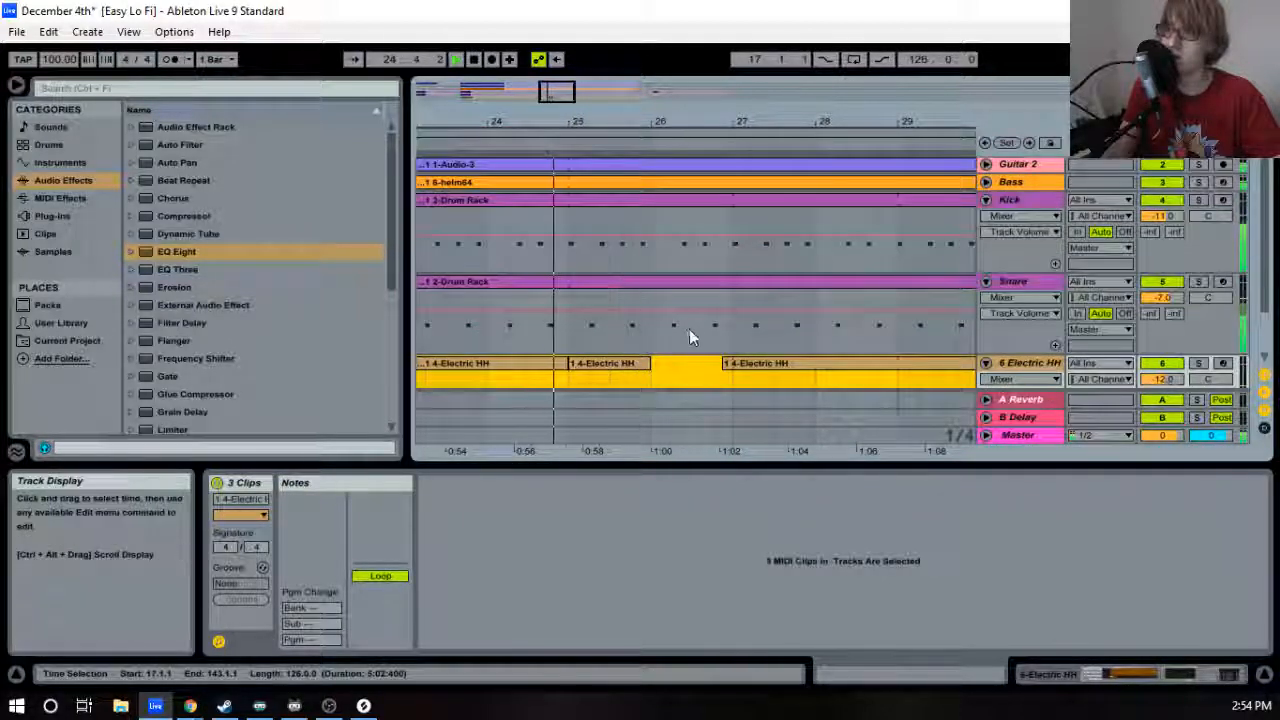
drag(668, 332, 741, 341)
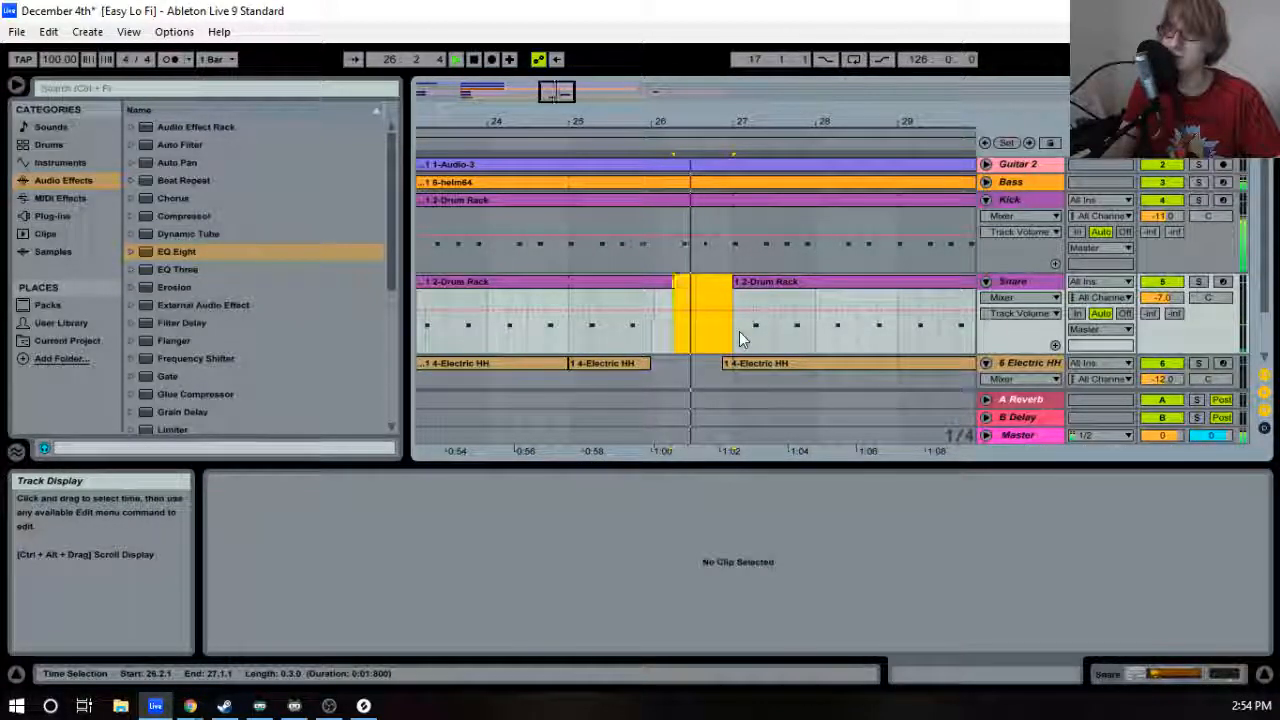
key(space)
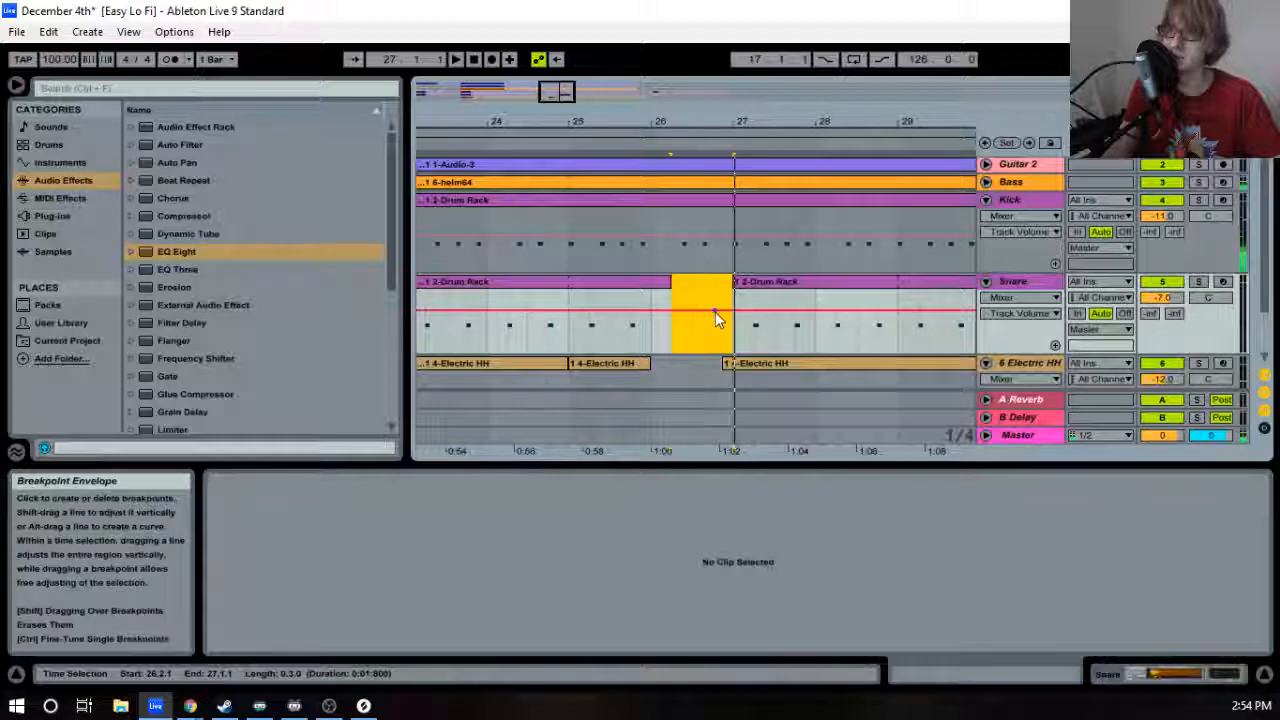
drag(736, 284, 712, 287)
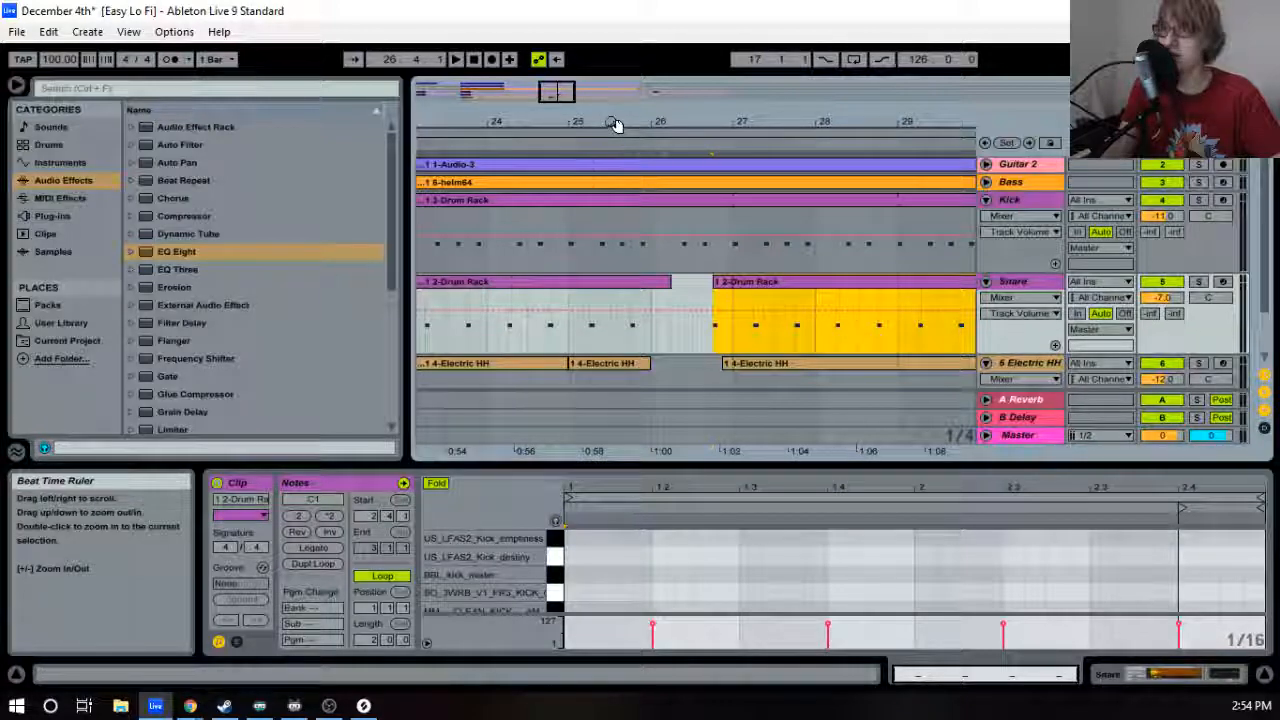
End the snare, kick and hi-hat parts at bar 41, deleting the separate kick clip that starts at bar 44.
drag(612, 121, 649, 82)
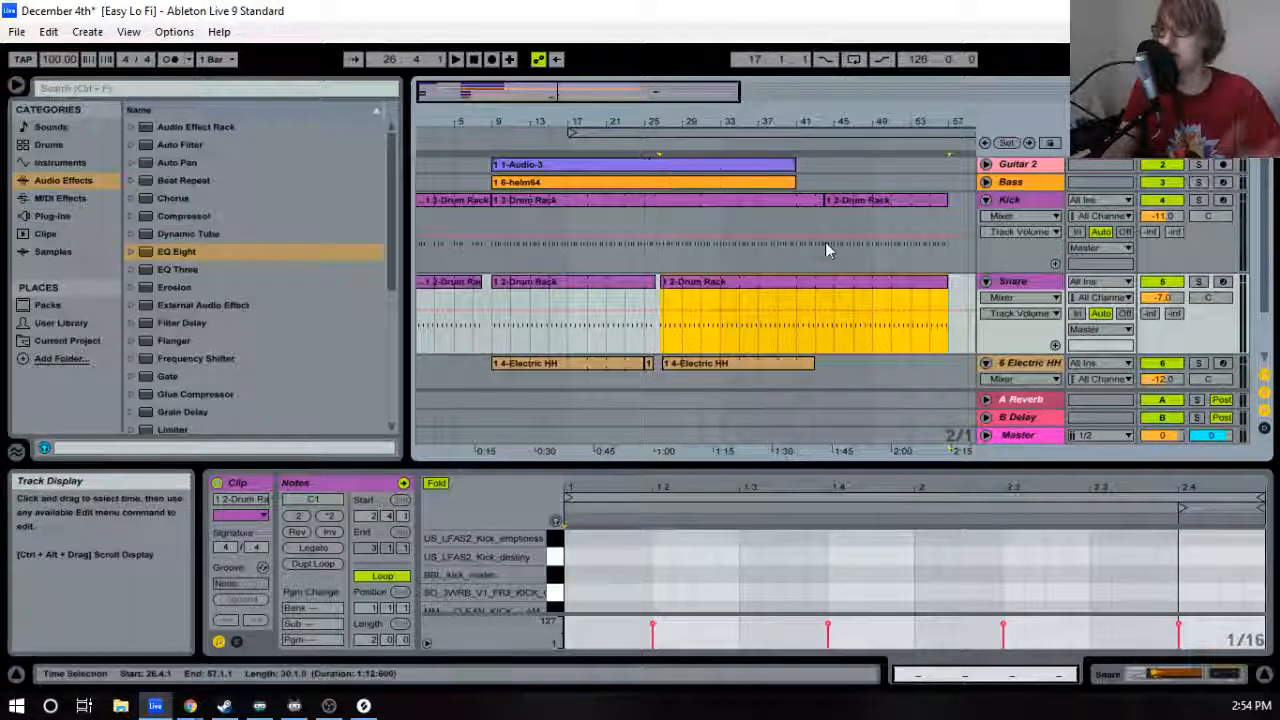
drag(946, 282, 810, 233)
click(871, 203)
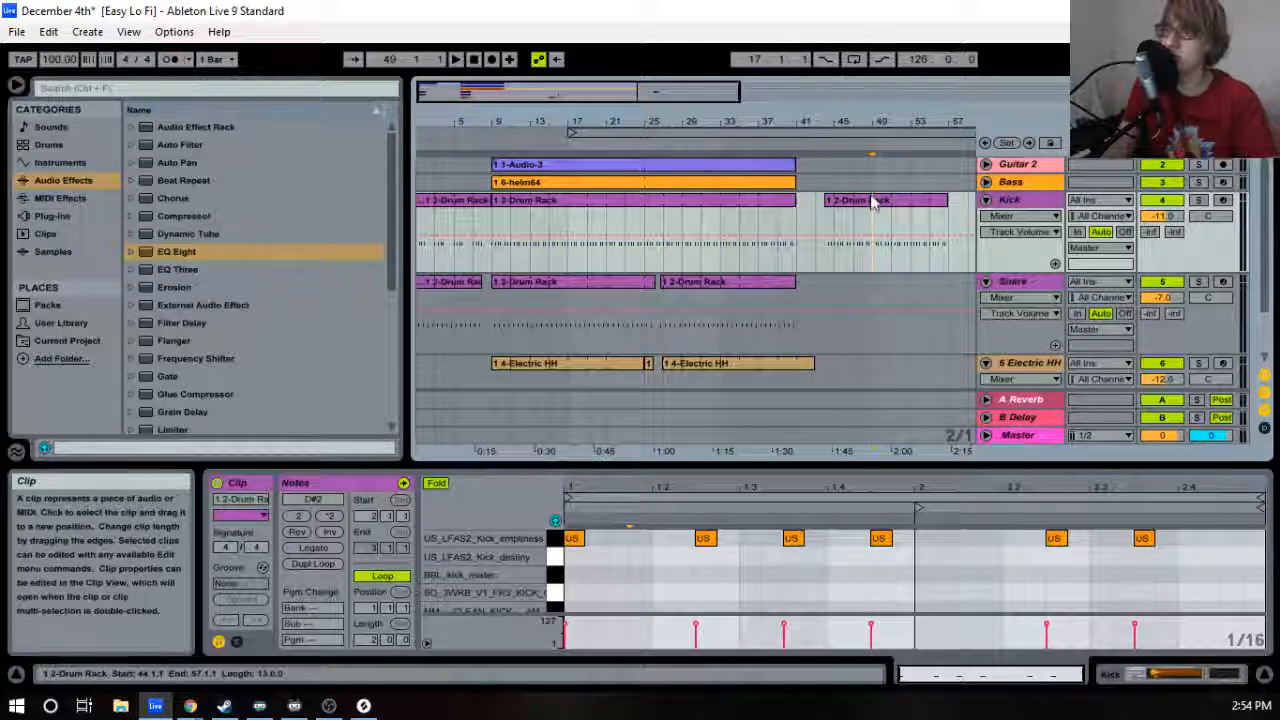
key(Delete)
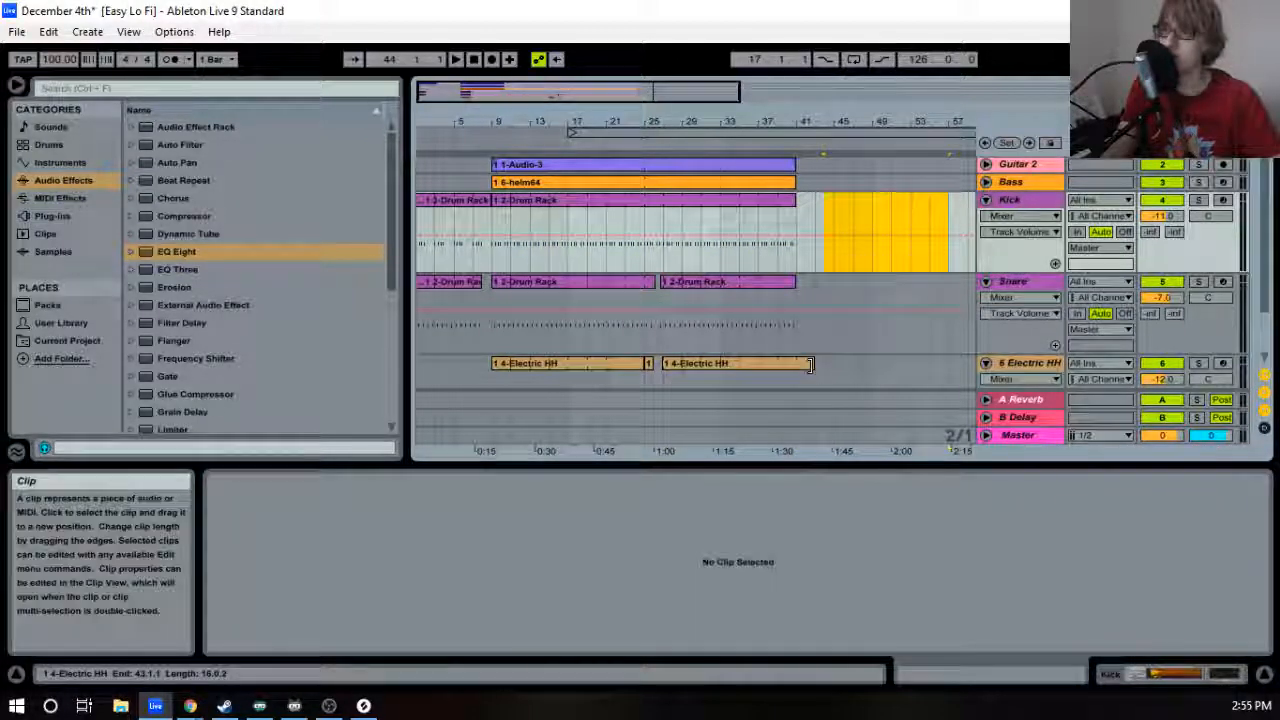
click(790, 366)
Play the arrangement from bar 9 with the clip detail view hidden and the drum tracks in full view.
click(490, 134)
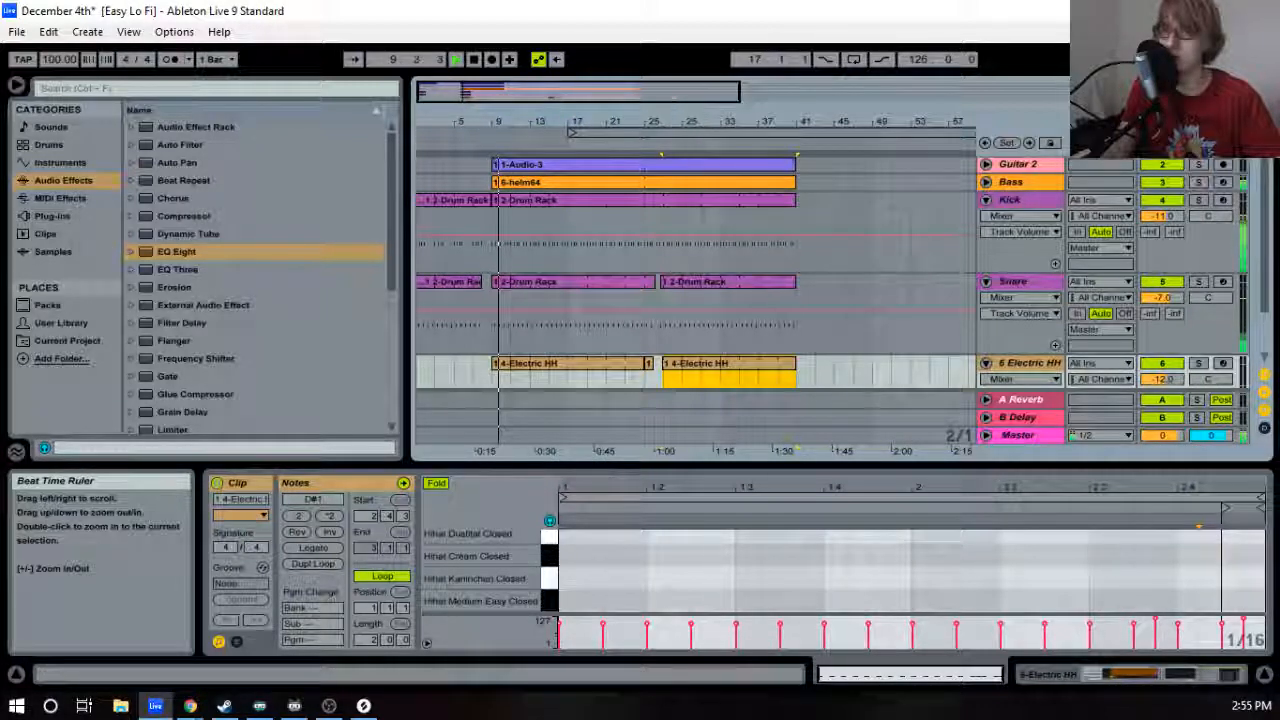
drag(638, 130, 700, 300)
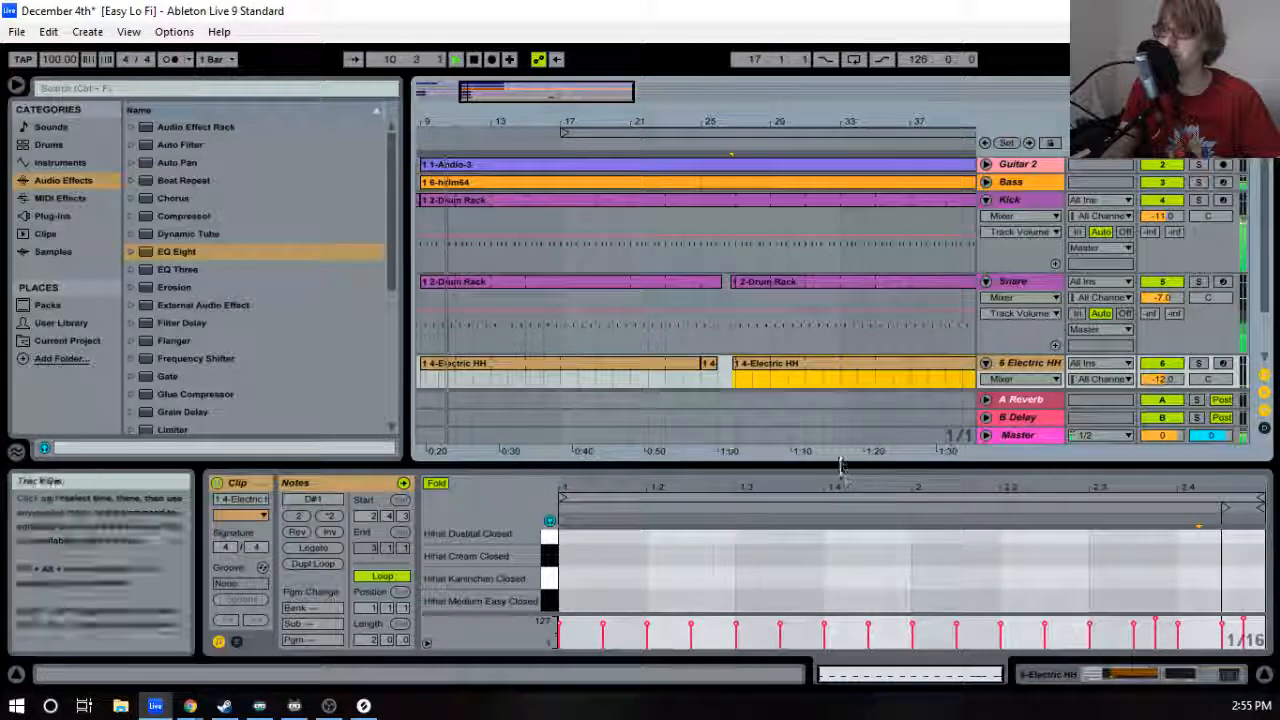
drag(841, 465, 849, 588)
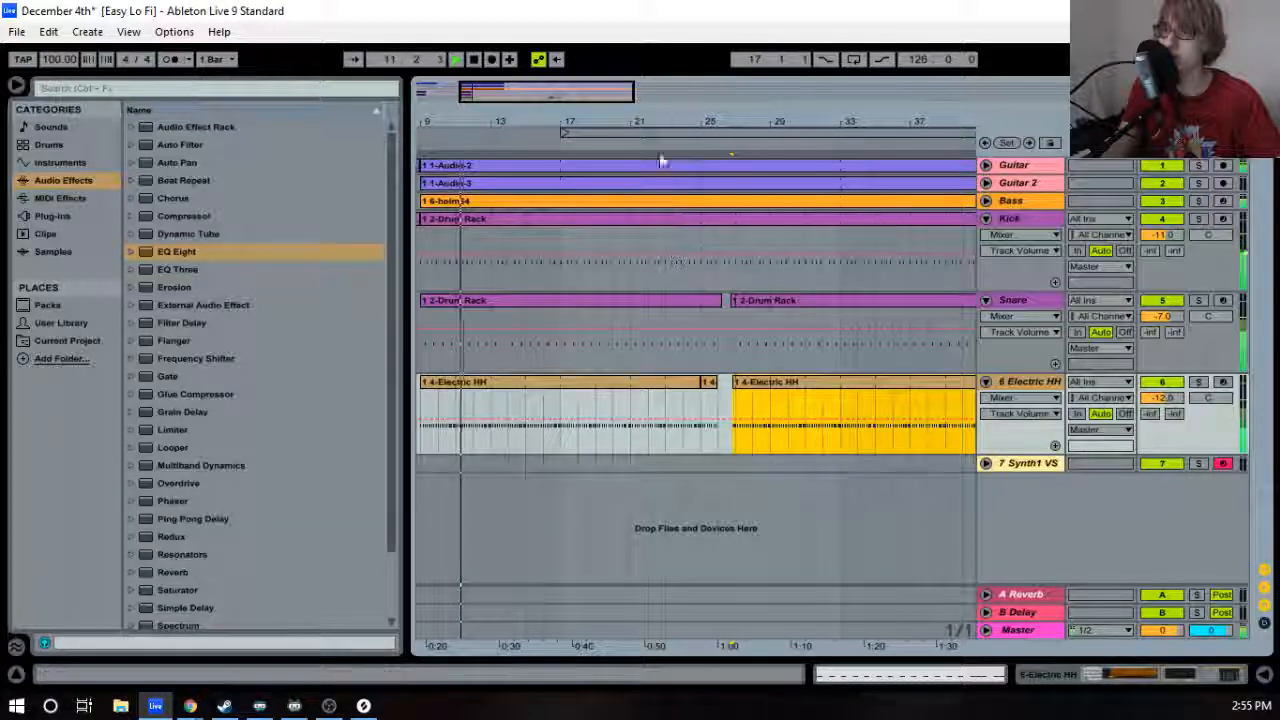
drag(683, 128, 729, 120)
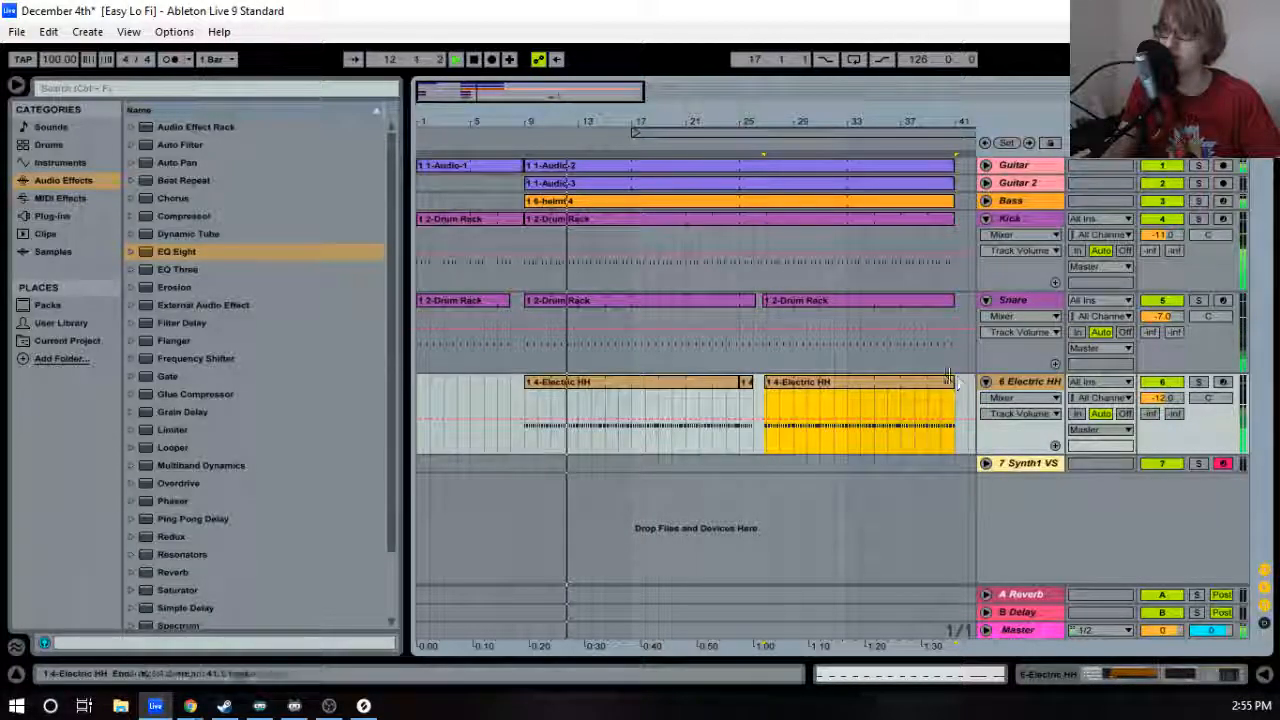
Fold the Electric HH, Snare and Kick tracks so that only their compact clip lanes show.
click(986, 382)
click(985, 300)
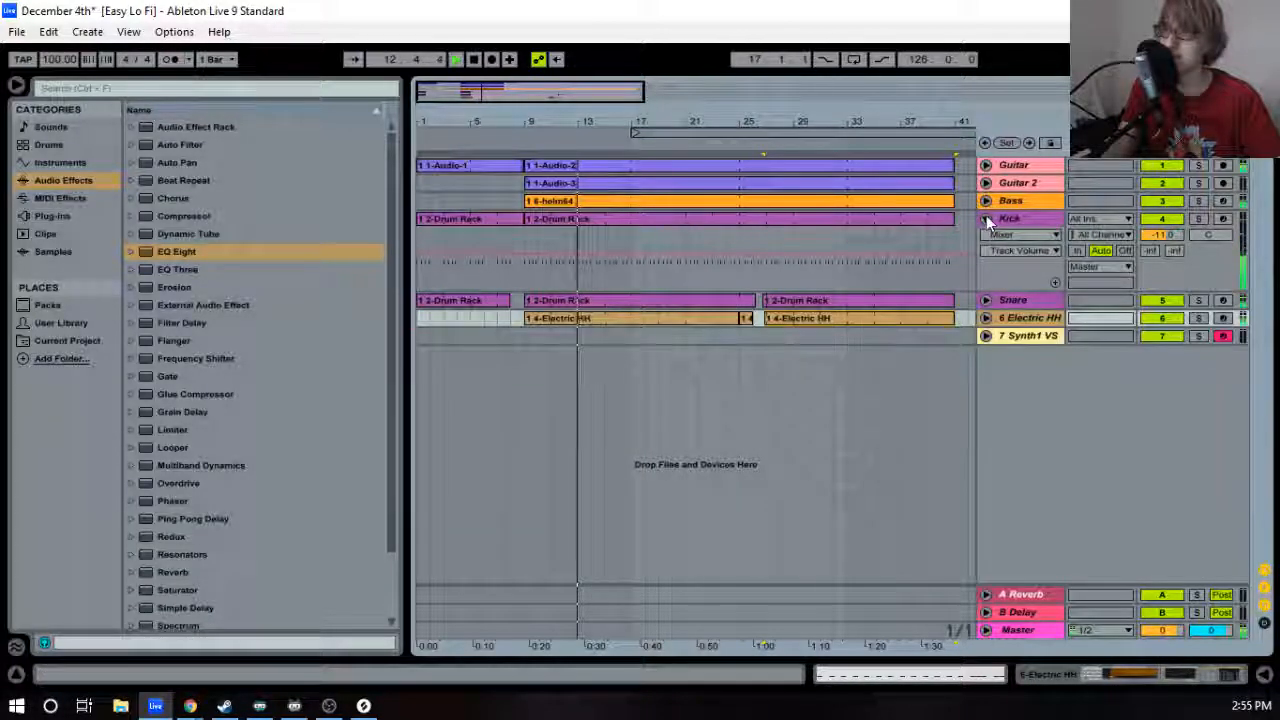
click(985, 219)
Play the arrangement through the drum break before bar 27, stop playback, and bring all the clips into view.
drag(636, 121, 645, 145)
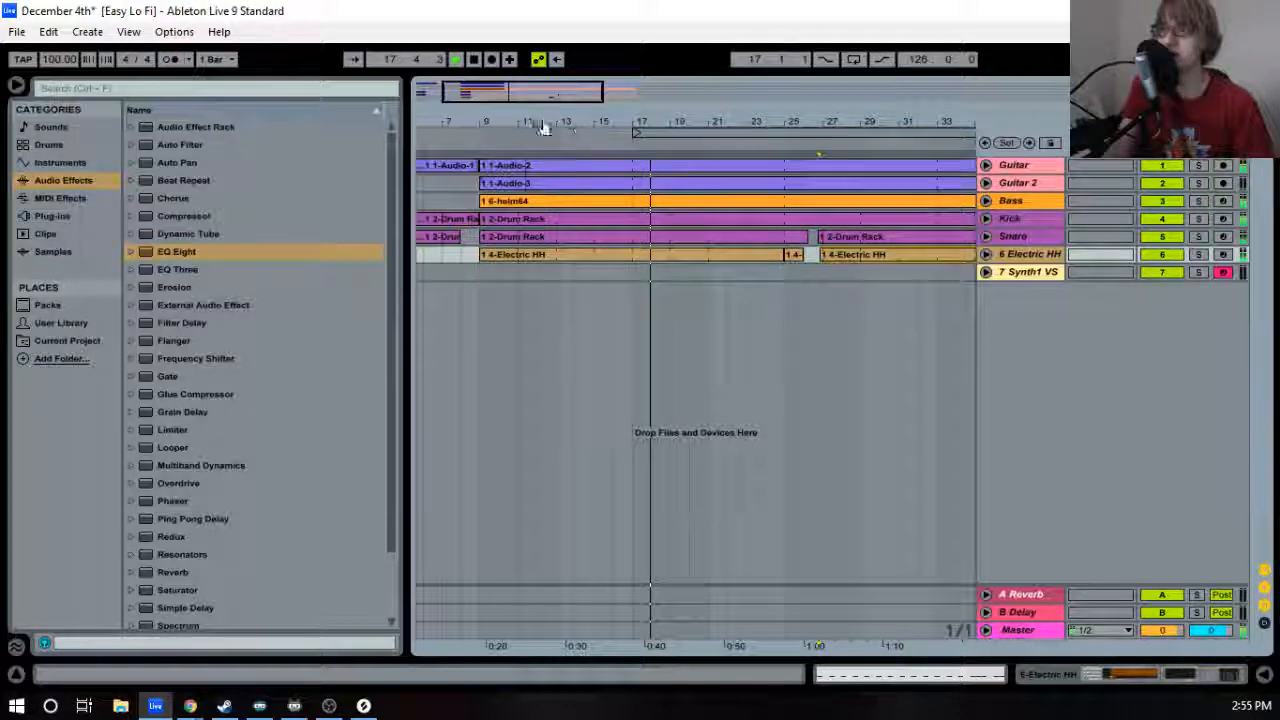
drag(543, 128, 543, 165)
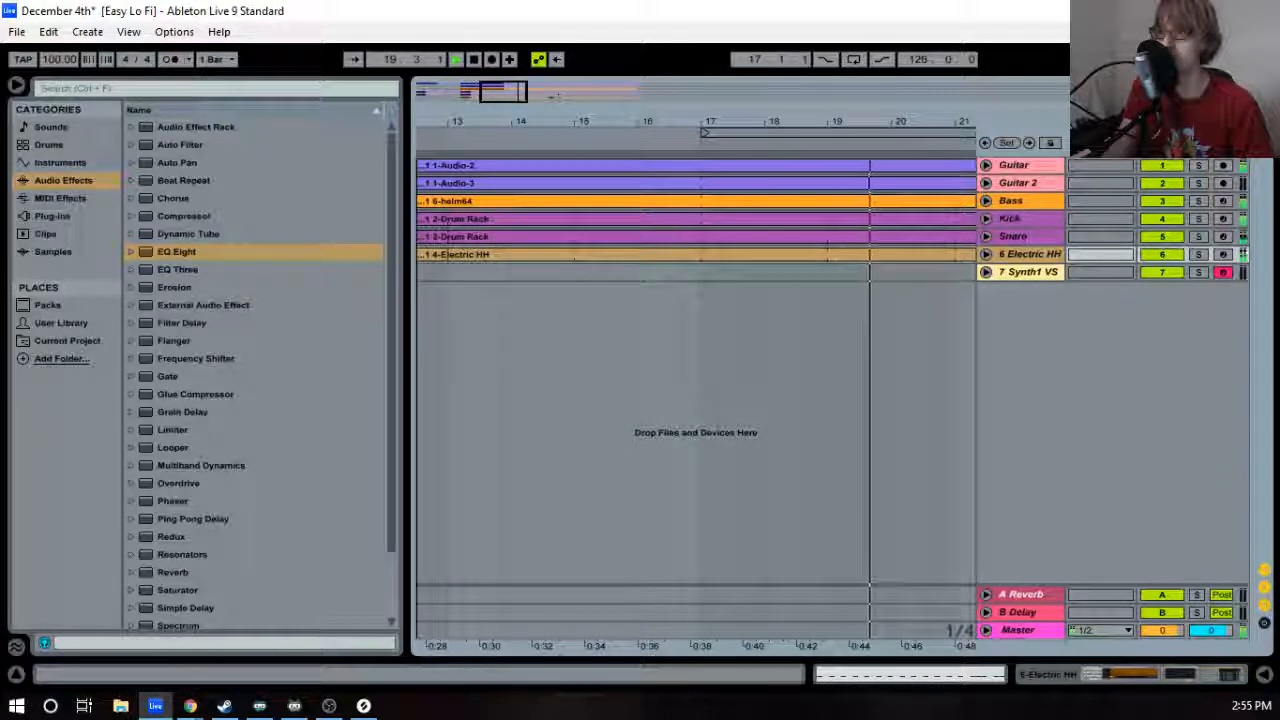
drag(543, 128, 529, 62)
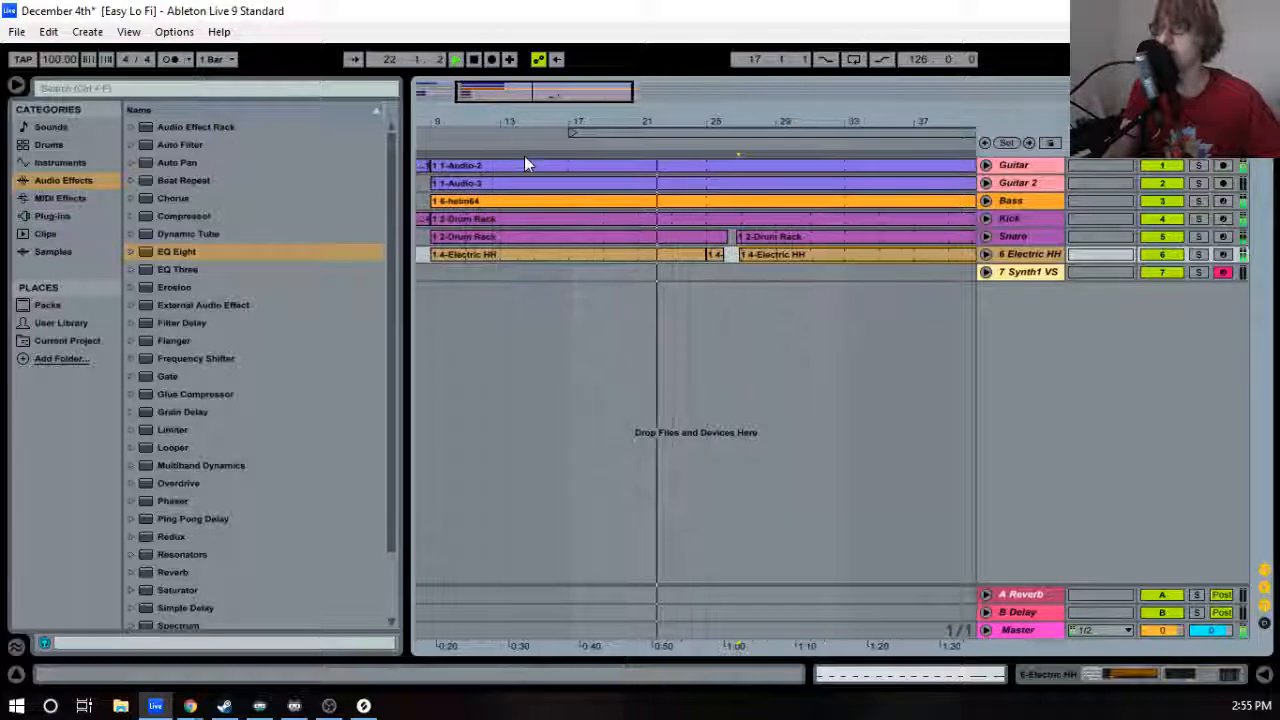
drag(692, 116, 583, 121)
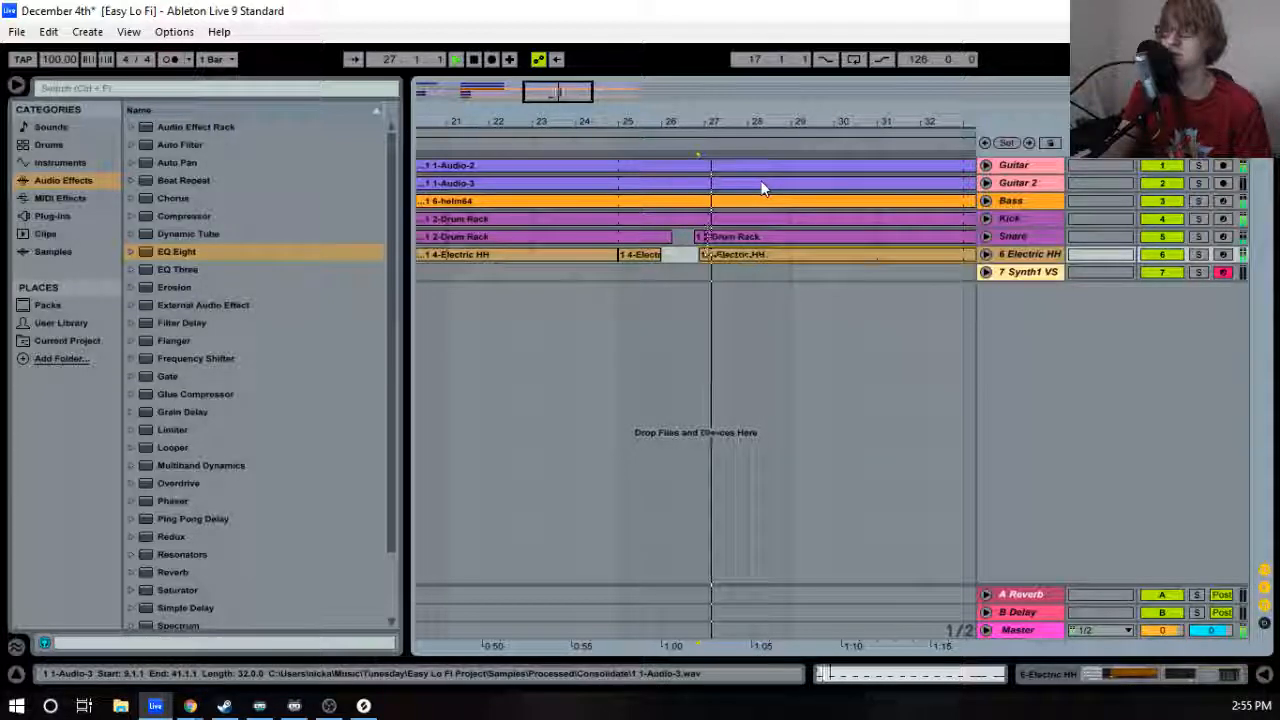
key(space)
drag(670, 117, 668, 45)
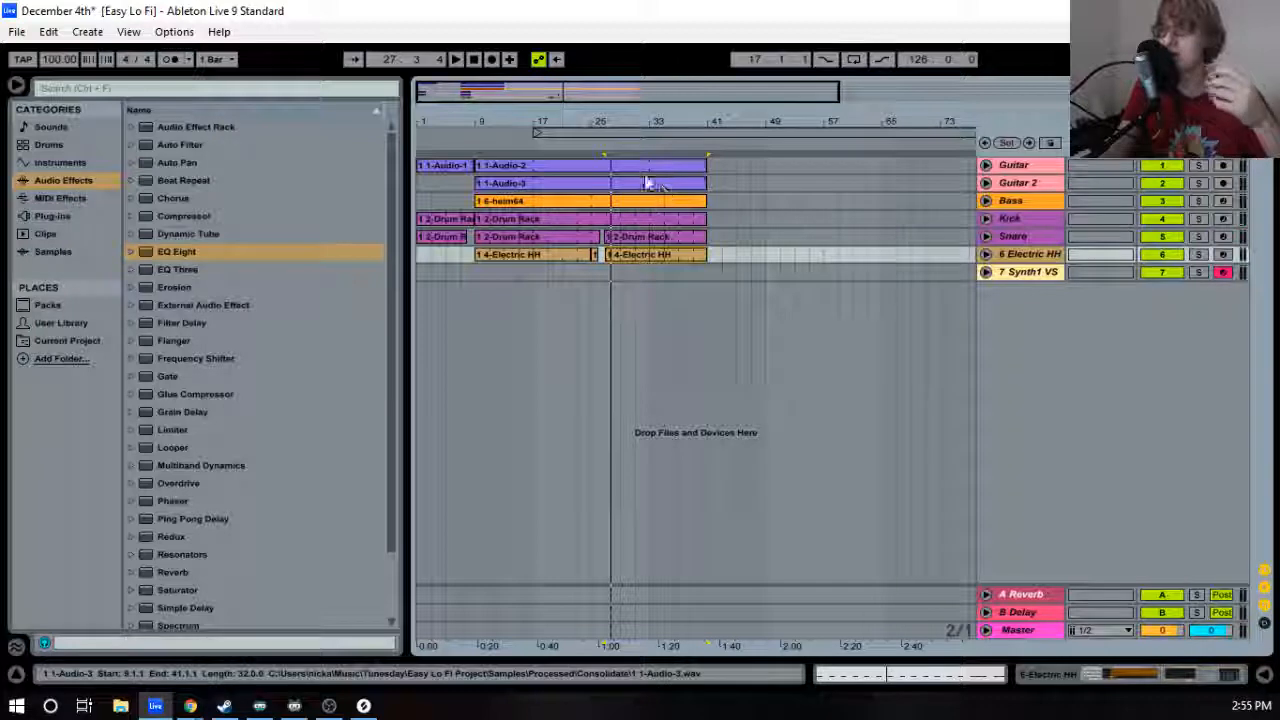
drag(586, 118, 584, 106)
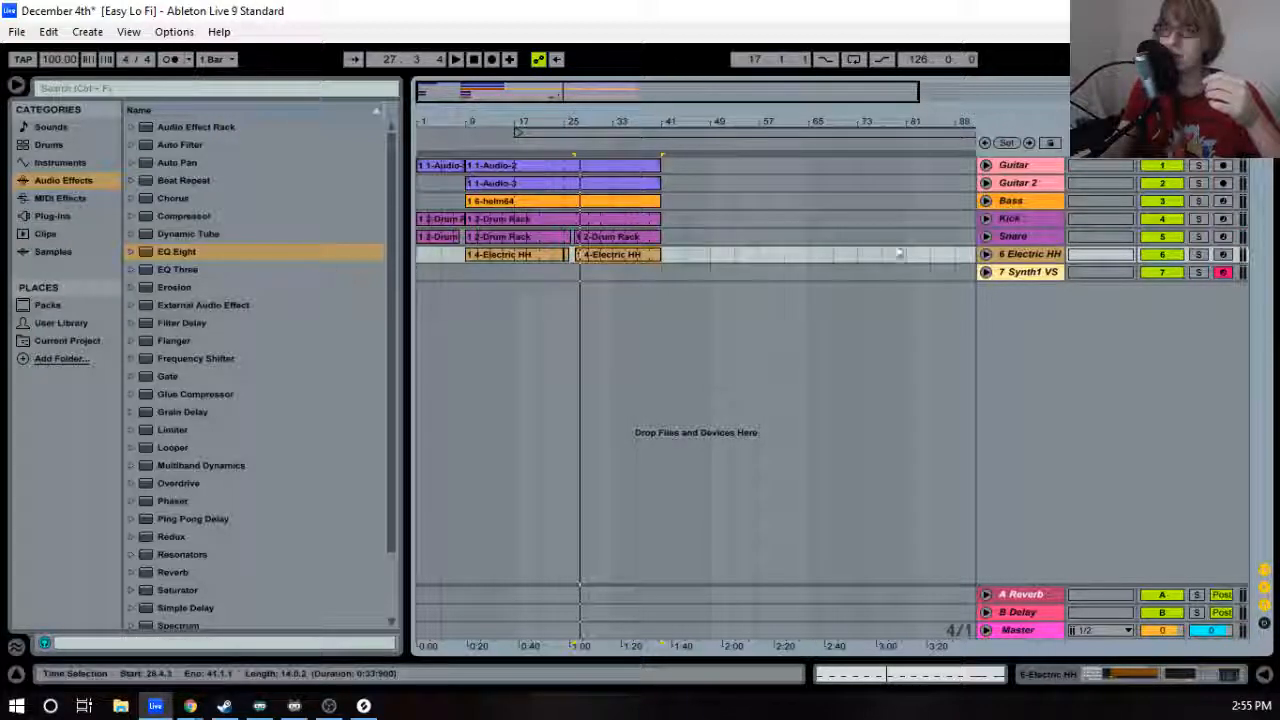
Open the Synth1 instrument on track 7 and place its plug-in window clear of the device area.
click(1039, 273)
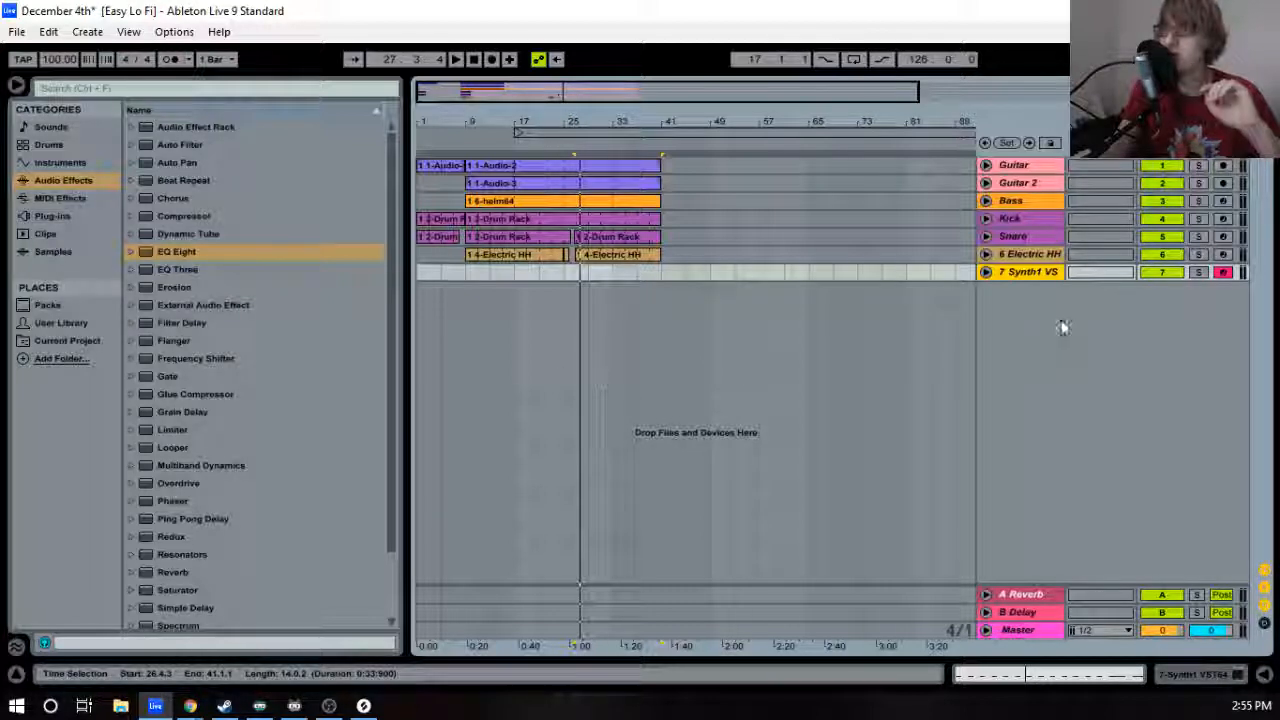
double_click(1020, 273)
click(248, 503)
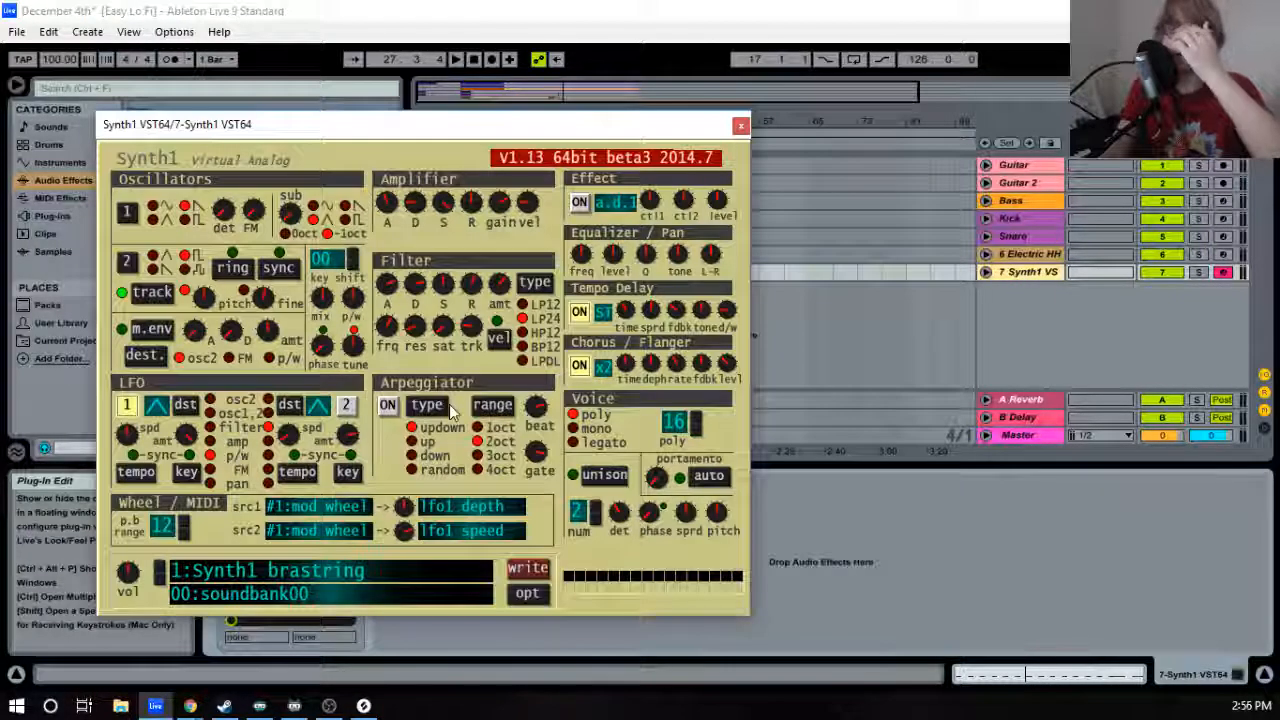
drag(475, 124, 645, 72)
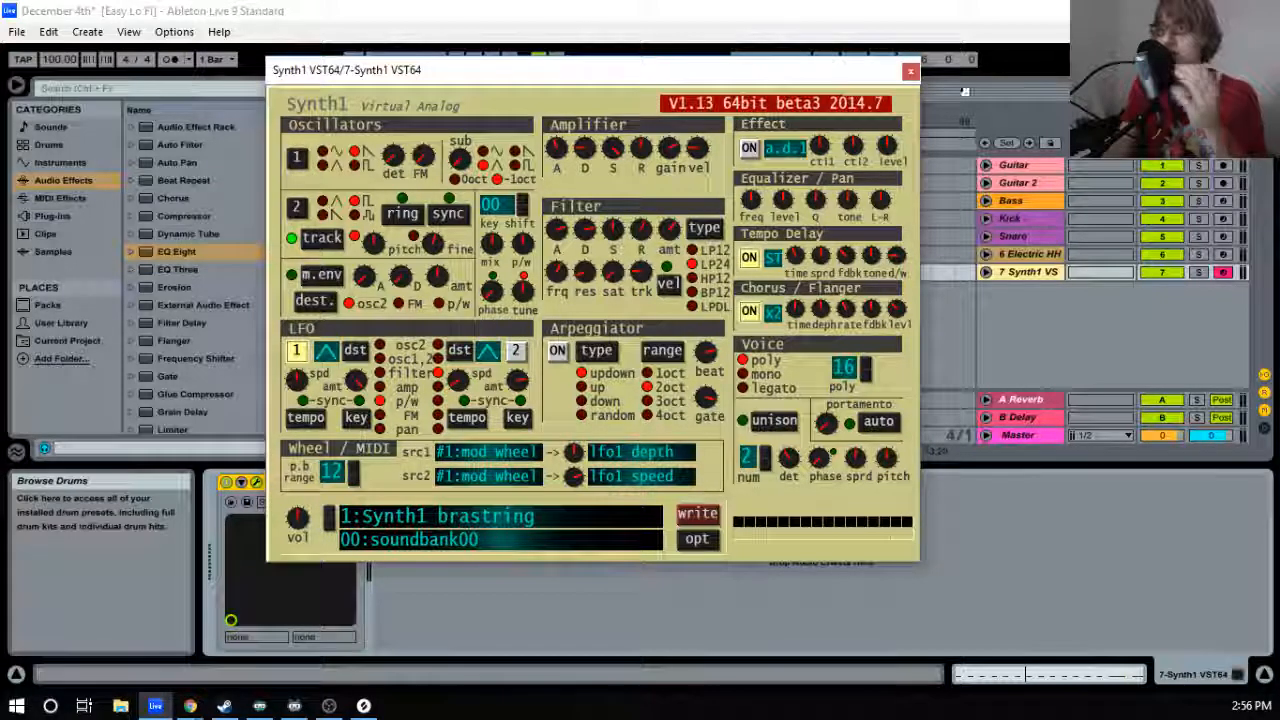
Expand Synth1's external sound banks and load the preset 21:Intense from the Audiowhore Techno Essentials bank.
click(425, 522)
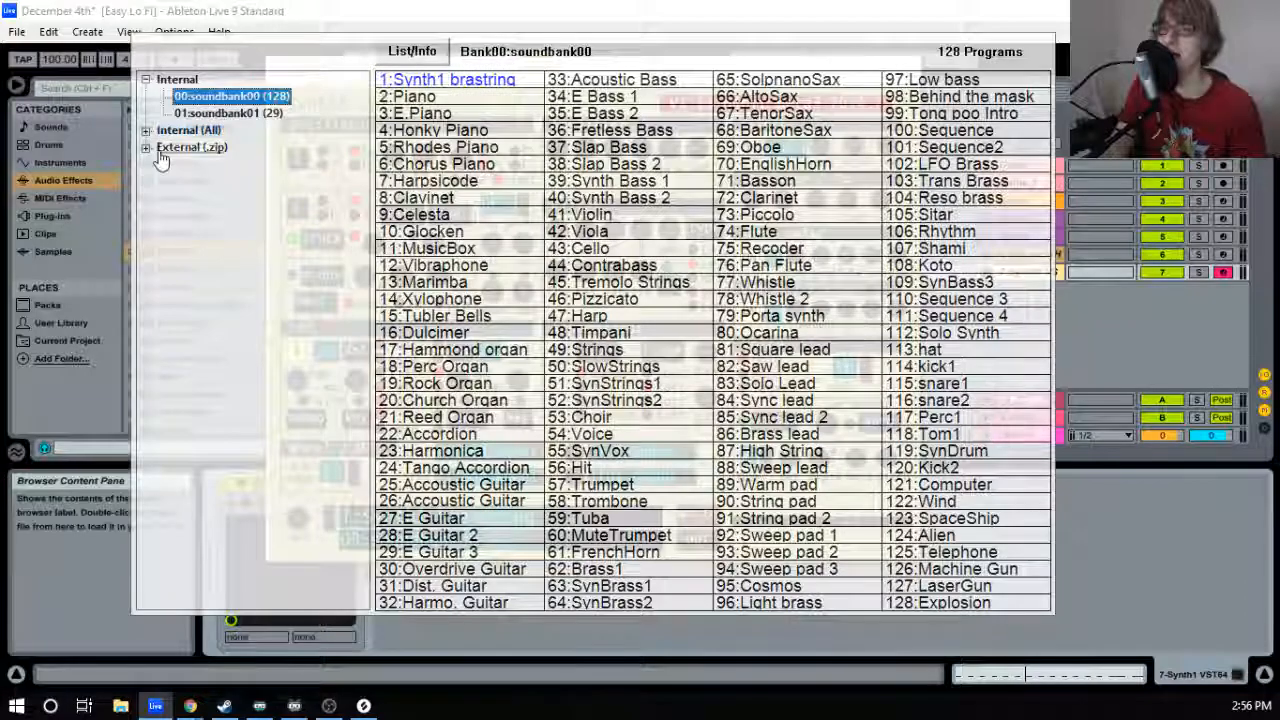
double_click(195, 147)
scroll(330, 310, down, 20)
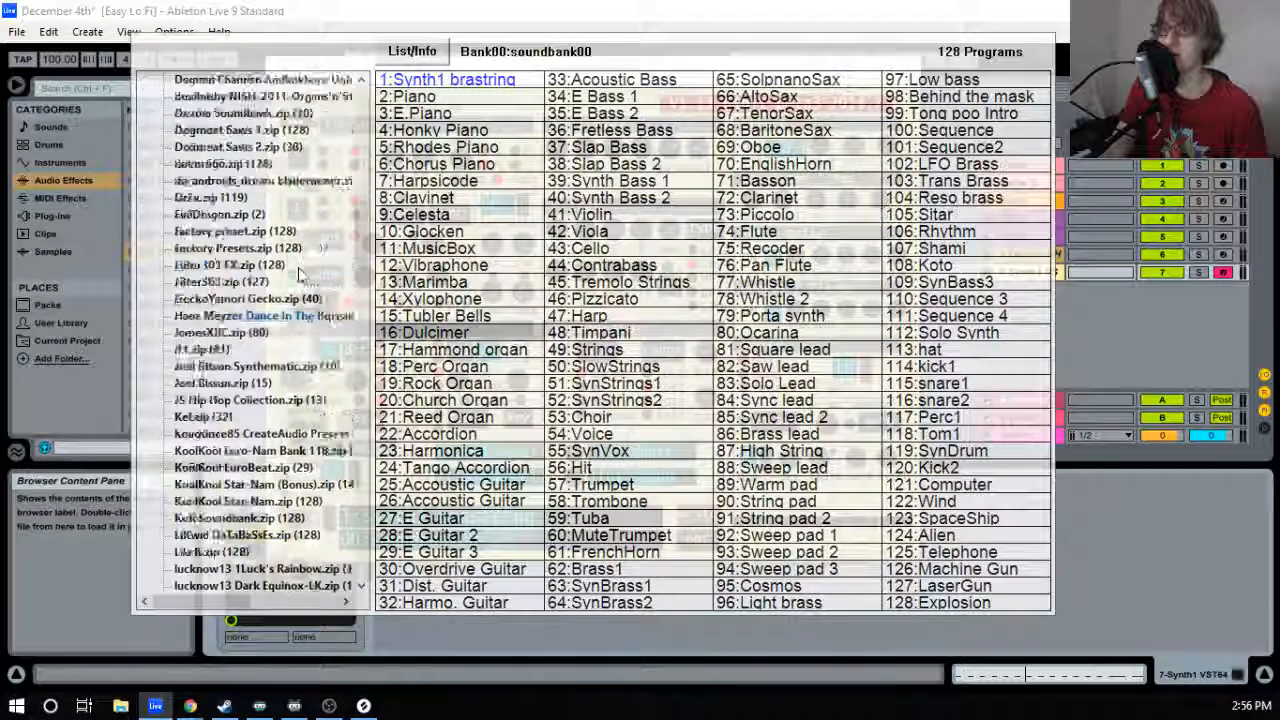
scroll(300, 297, up, 20)
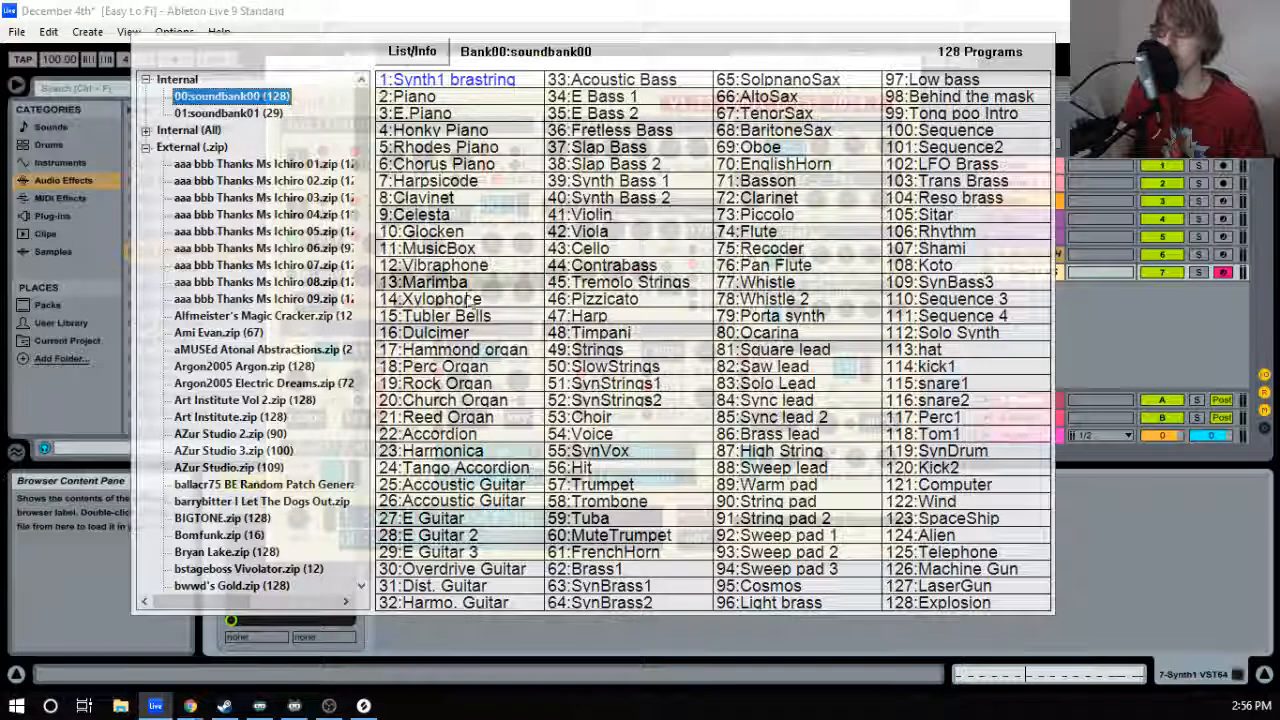
scroll(248, 288, down, 4)
scroll(250, 280, down, 9)
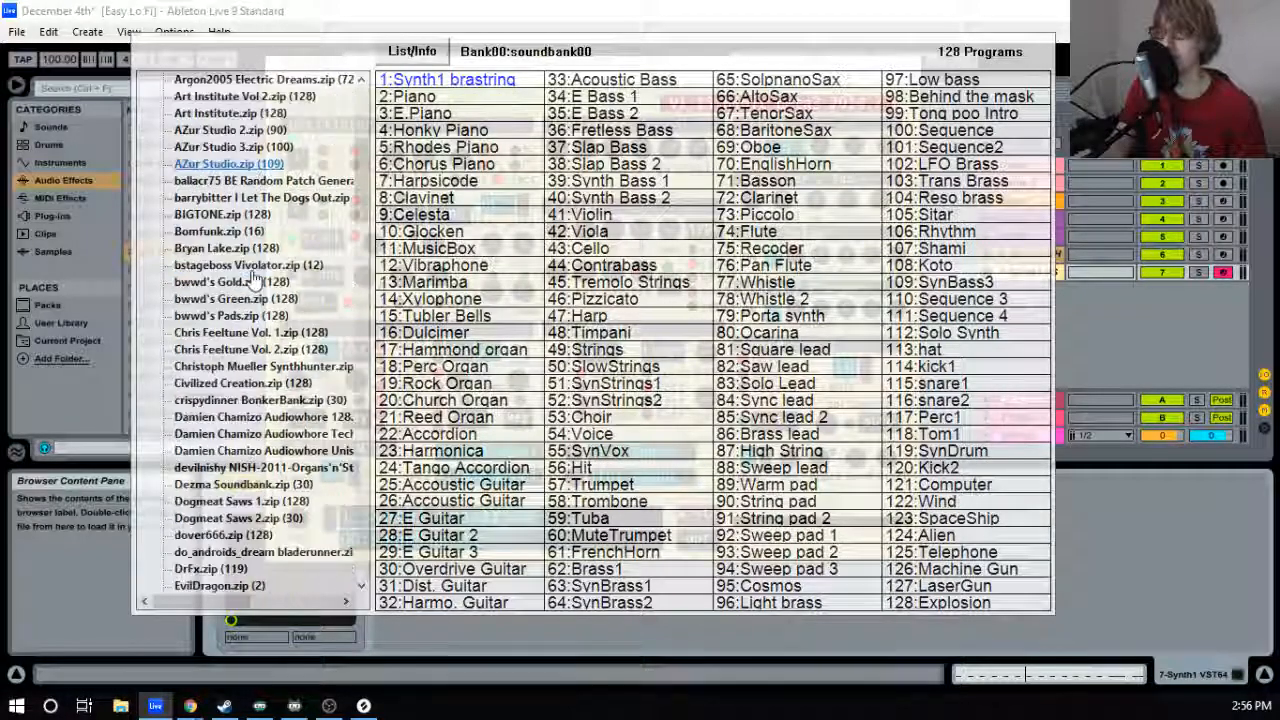
scroll(240, 272, up, 3)
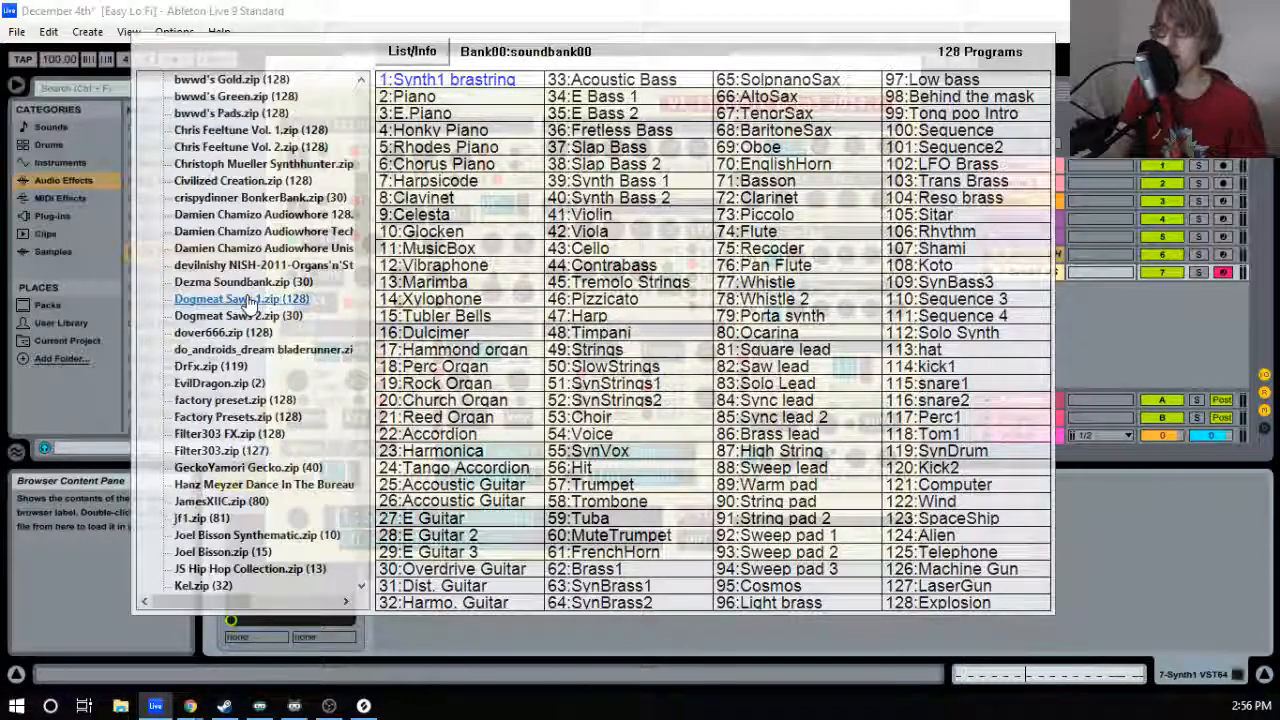
click(229, 234)
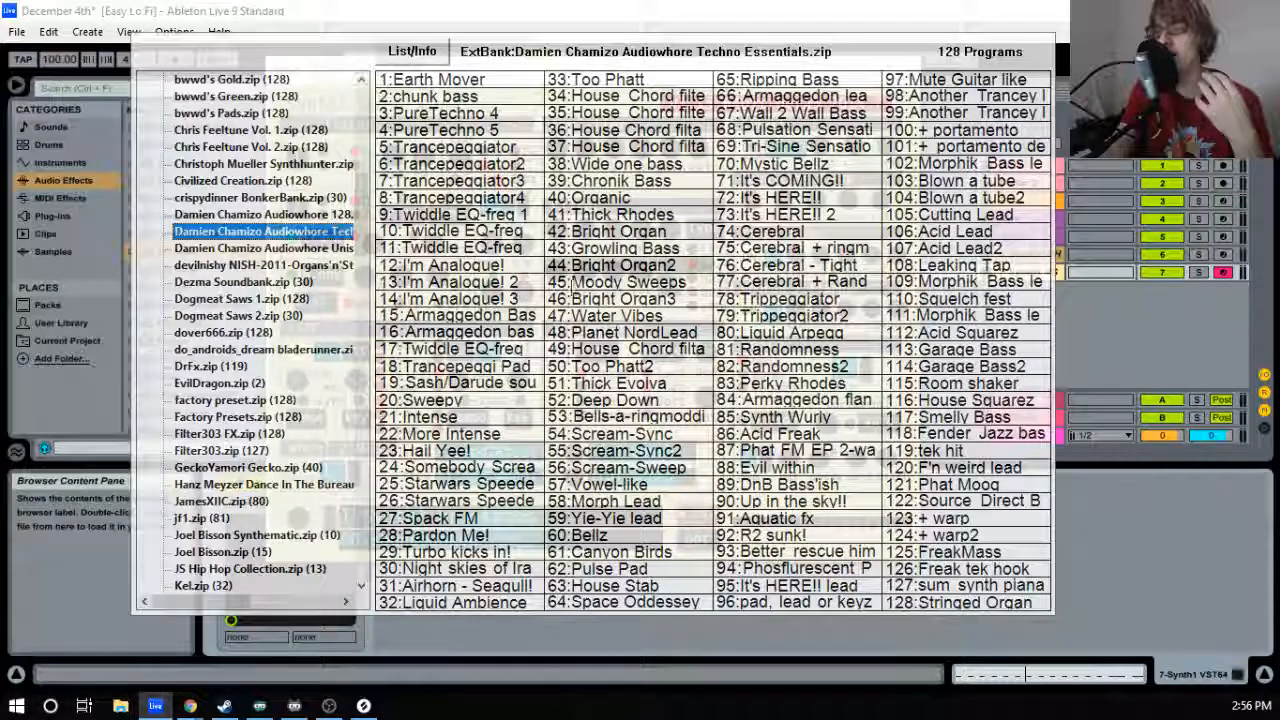
click(490, 417)
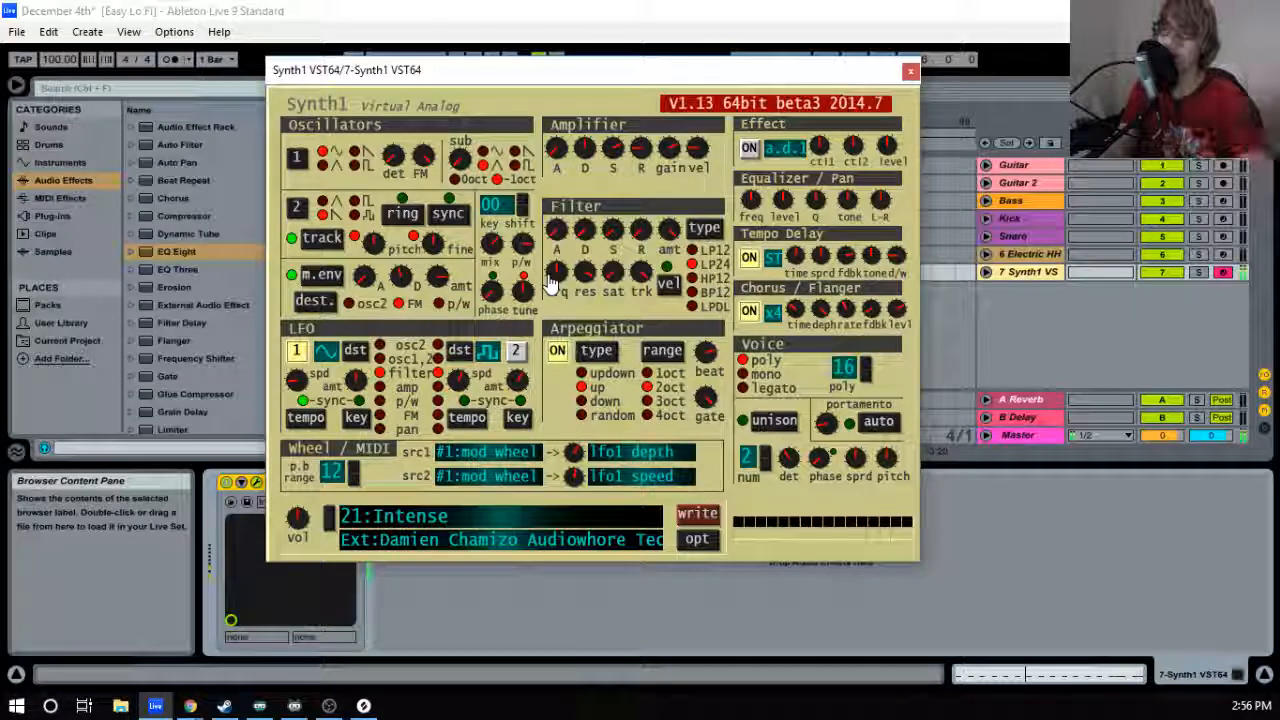
Check the Synth1 track's output level in the Session mixer, and return to the Arrangement with the full synth window visible.
key(Tab)
drag(713, 77, 631, 488)
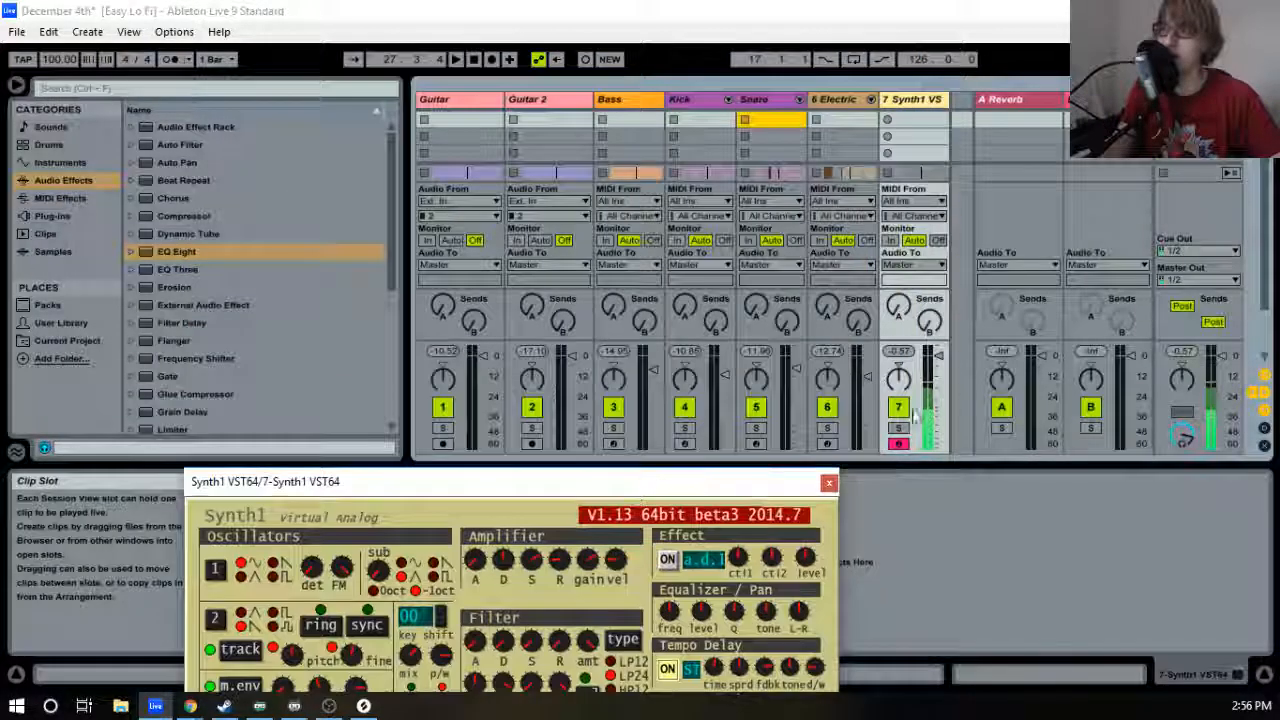
key(Tab)
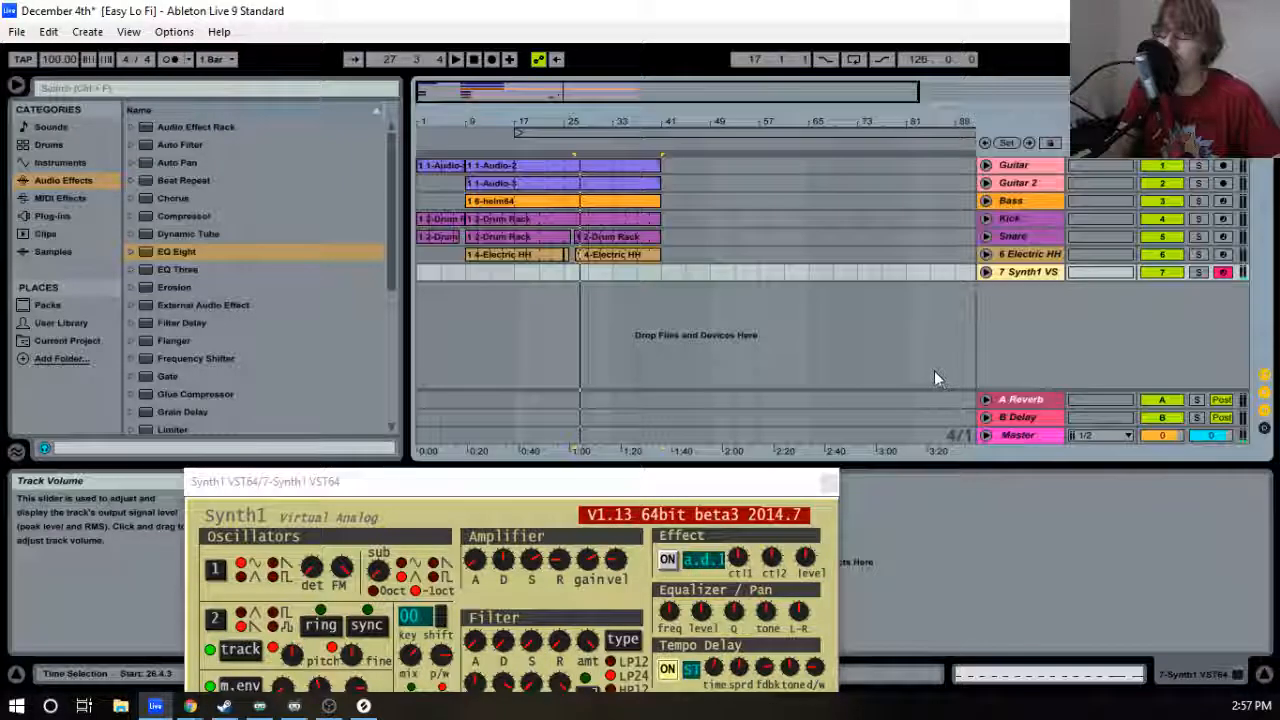
key(Tab)
key(Tab)
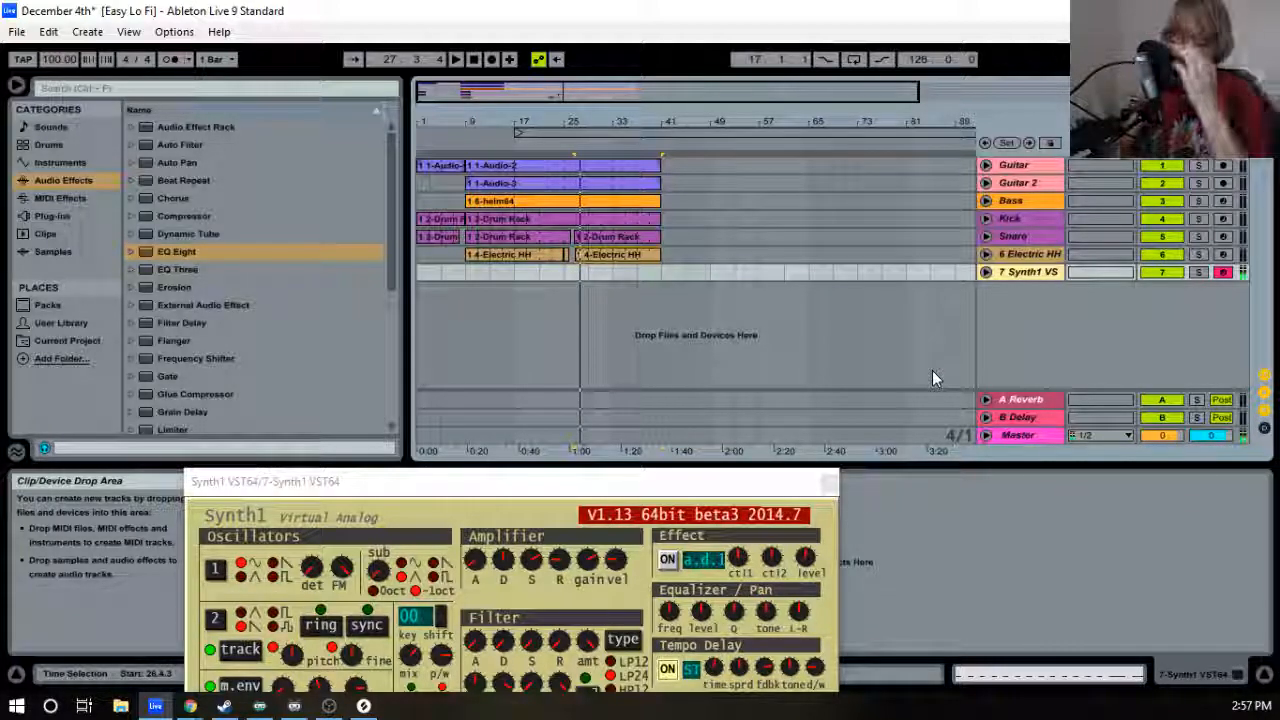
drag(648, 484, 713, 114)
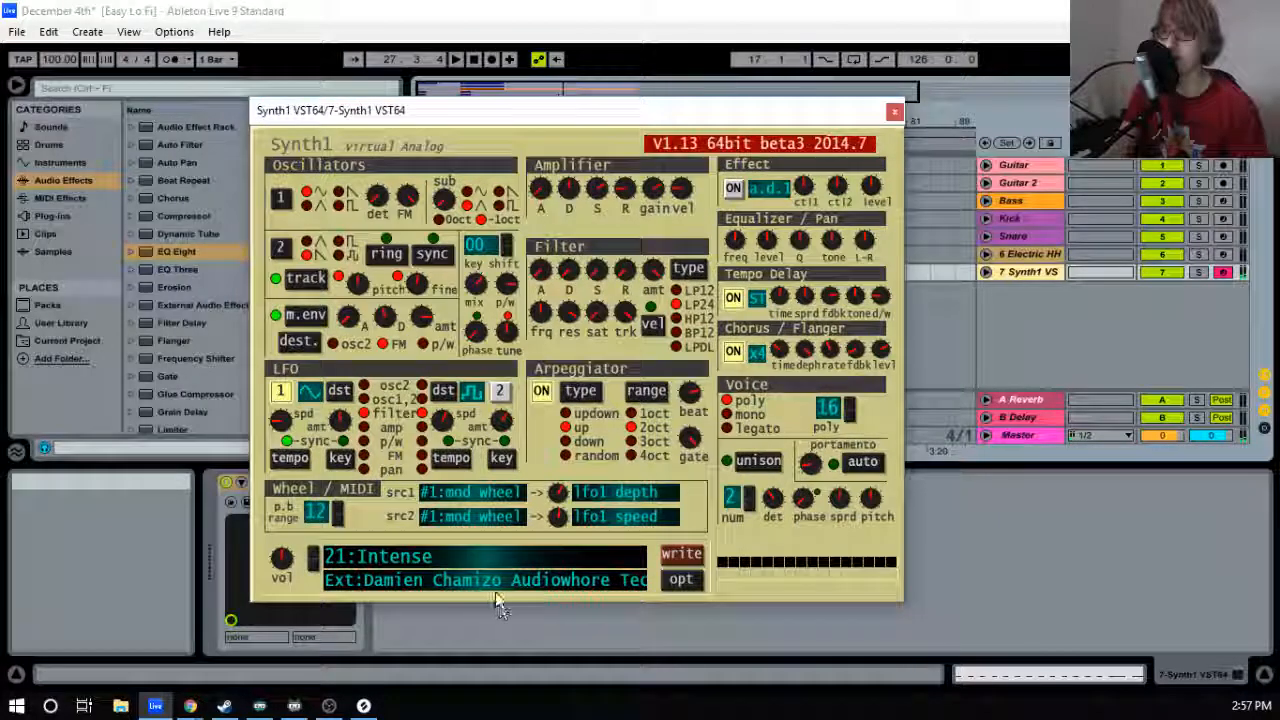
Examine the programs in Synth1's EvilDragon and GeckoYamori Gecko banks for a suitable sound.
click(470, 545)
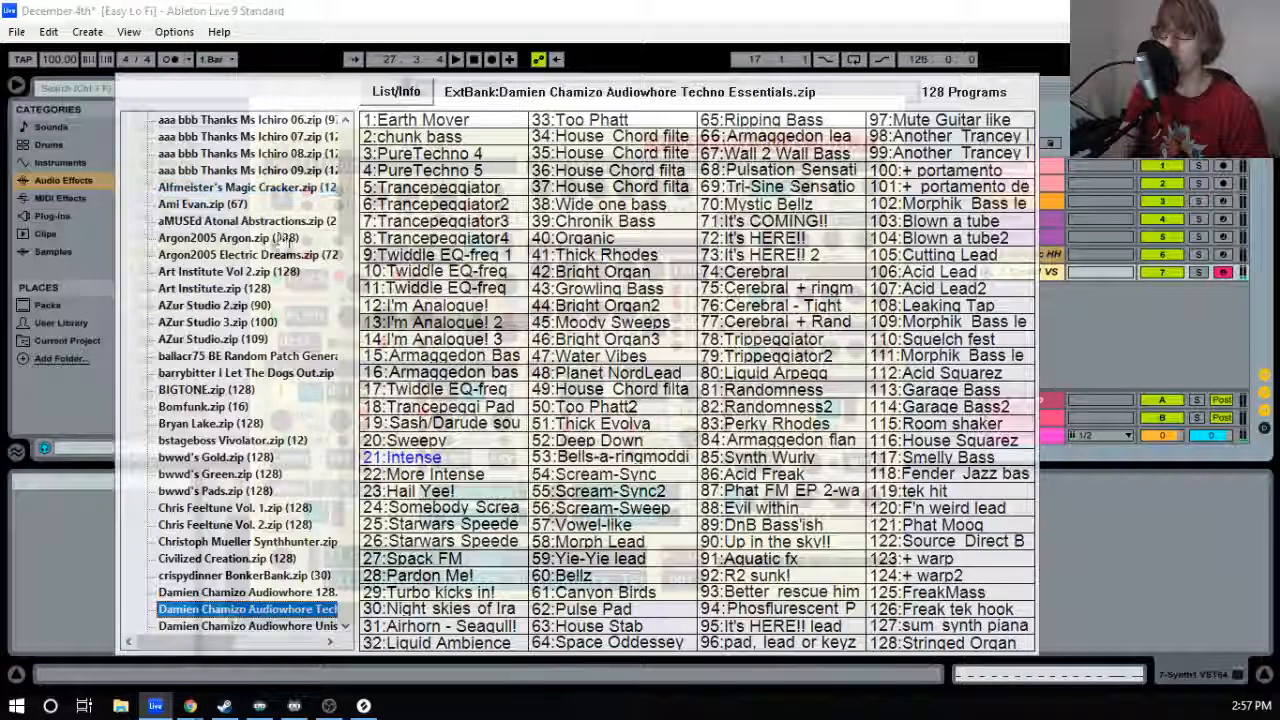
scroll(285, 245, down, 7)
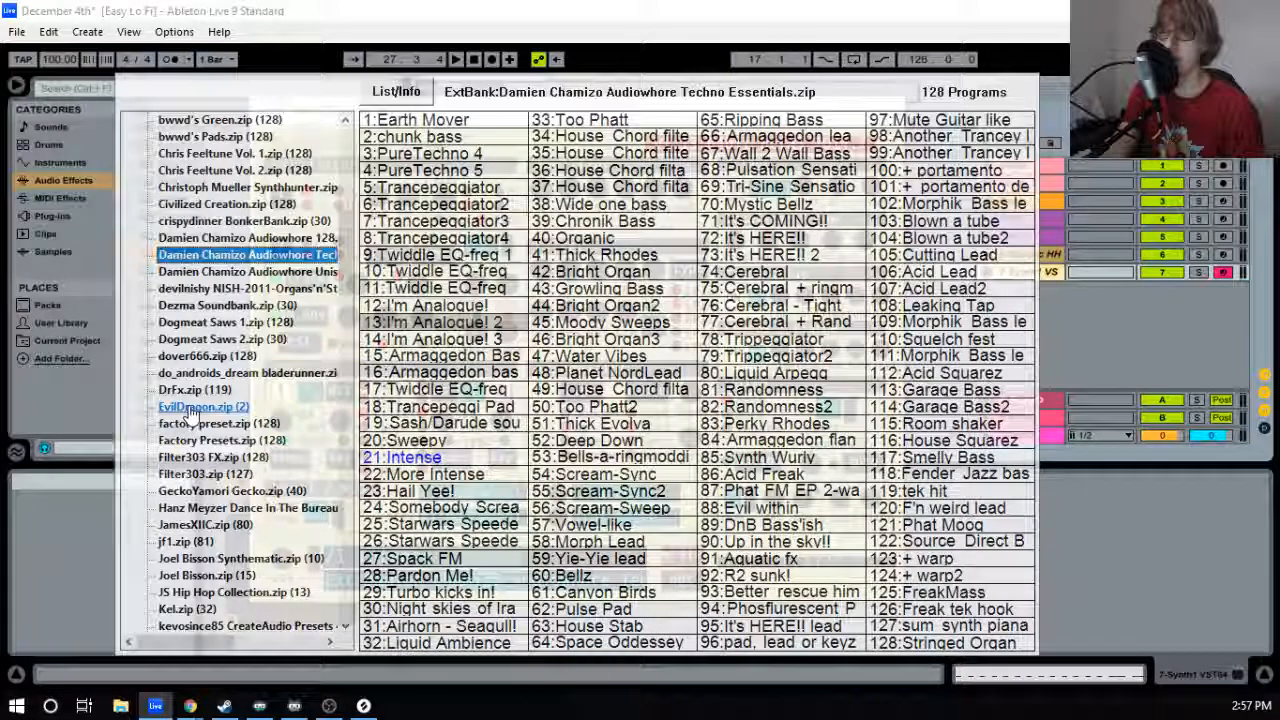
click(190, 409)
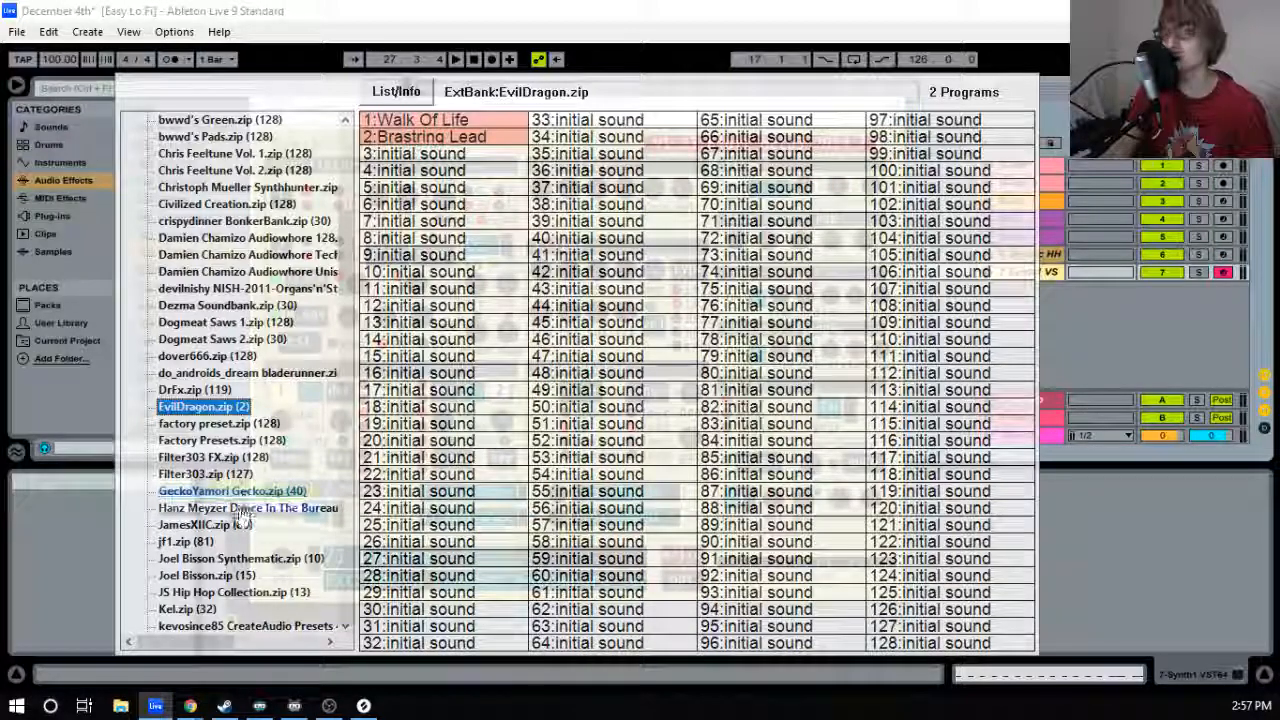
scroll(245, 500, down, 3)
click(213, 445)
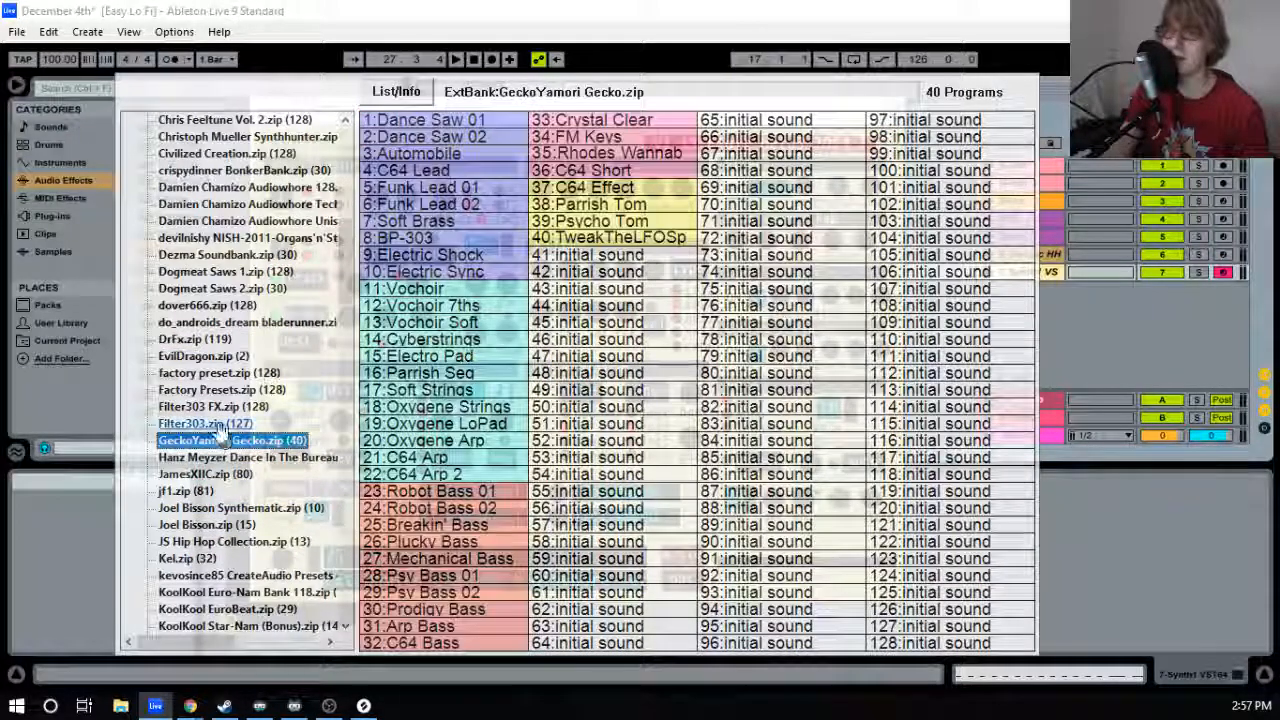
click(437, 205)
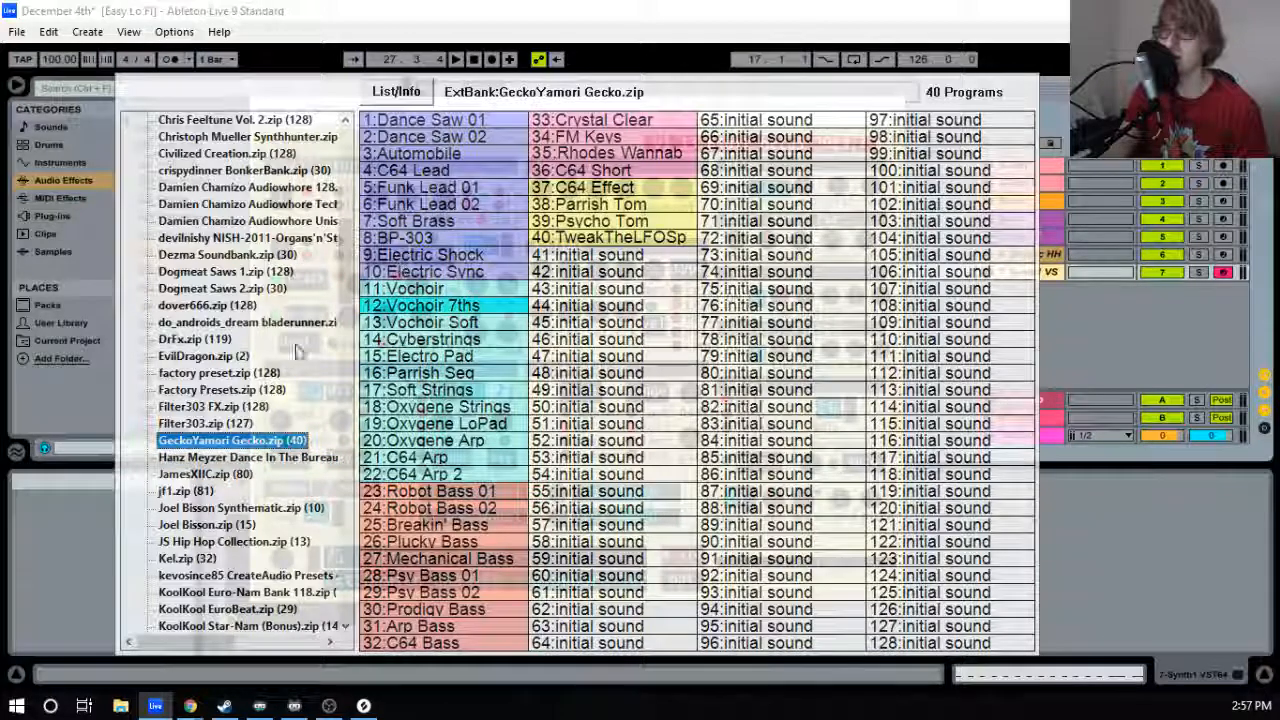
scroll(280, 230, up, 15)
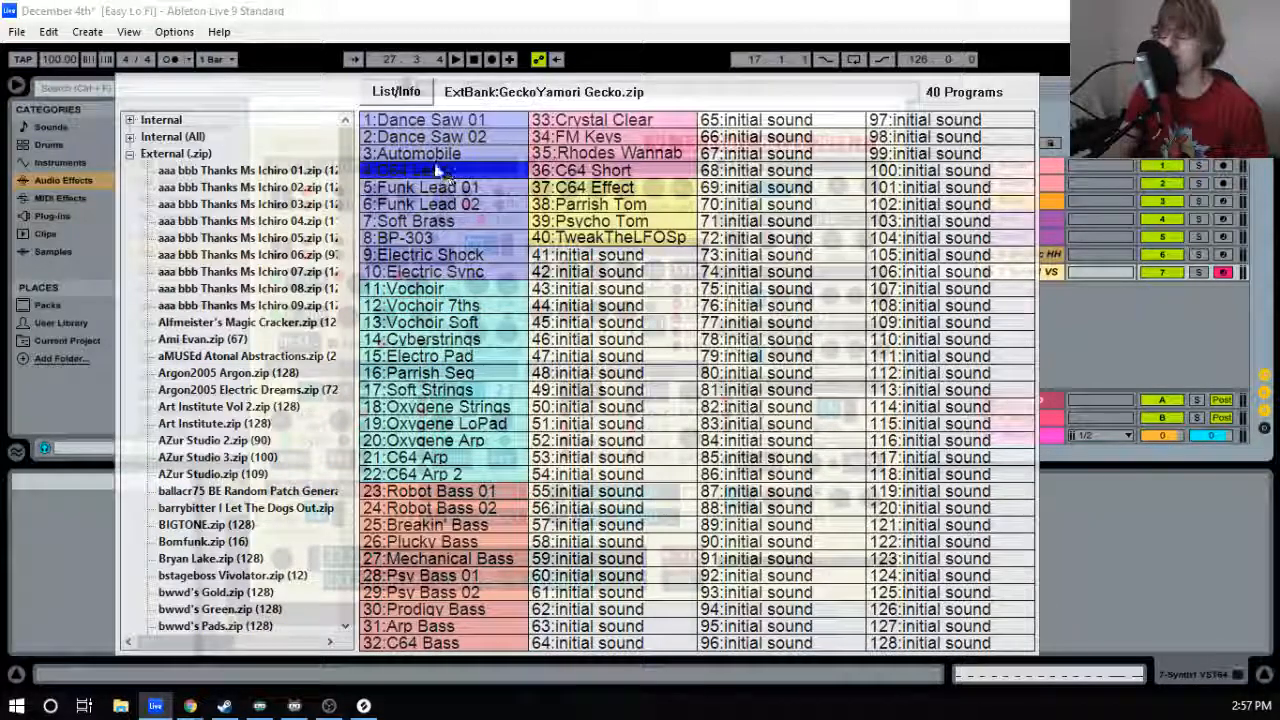
scroll(281, 440, down, 12)
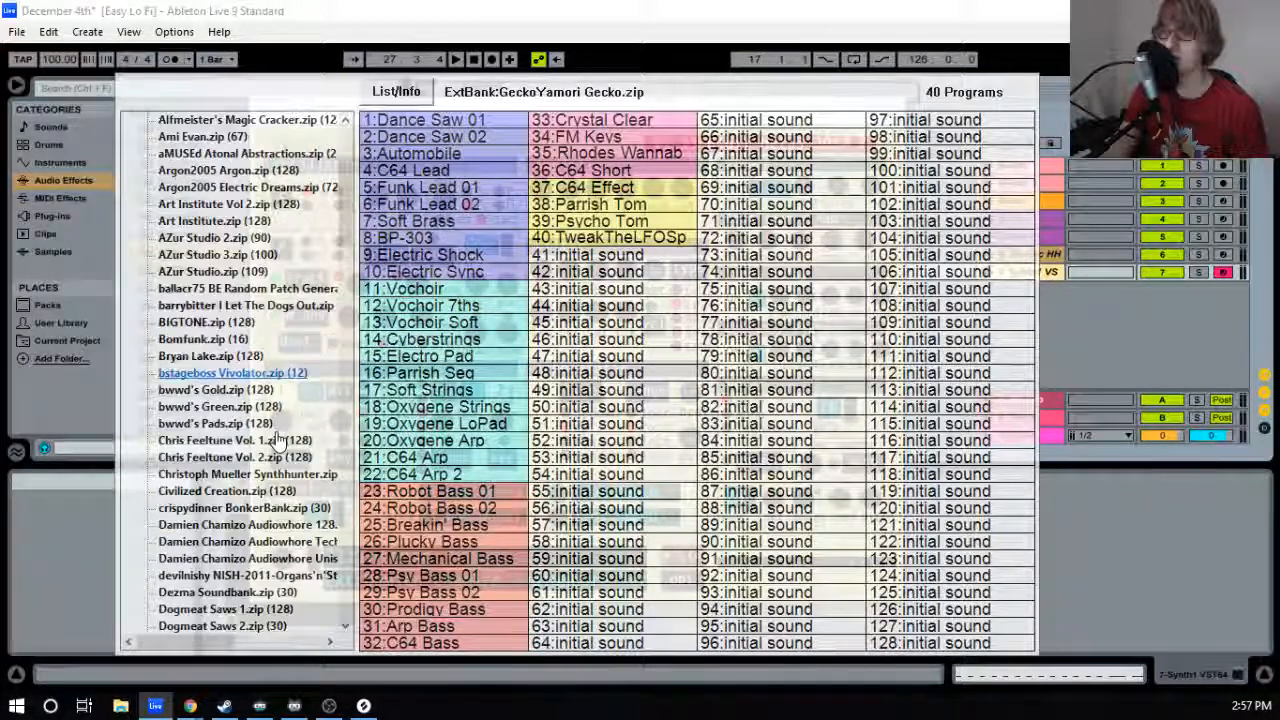
Audition the Audiowhore 128 bank's presets from 12:WideThang Bass up to 19:ScenicVoyage, and go back to 18:InnerSpace.
click(247, 524)
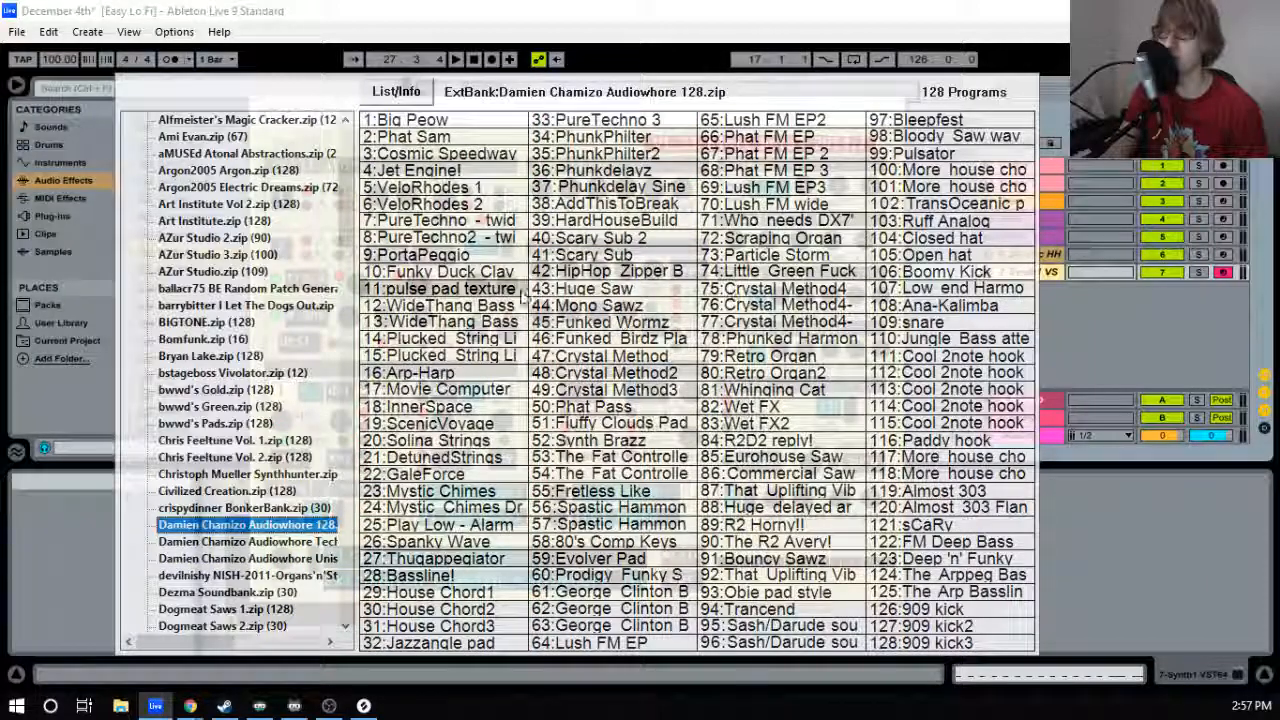
click(440, 305)
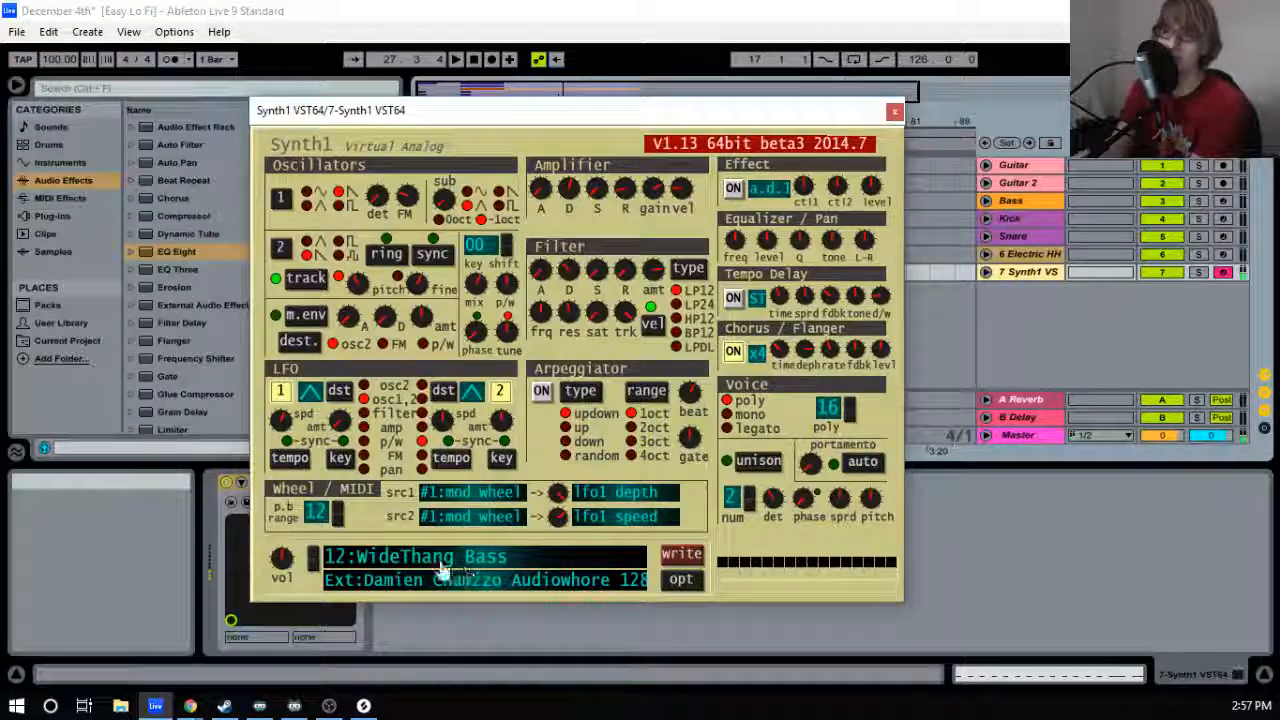
click(314, 562)
click(314, 562)
click(314, 562)
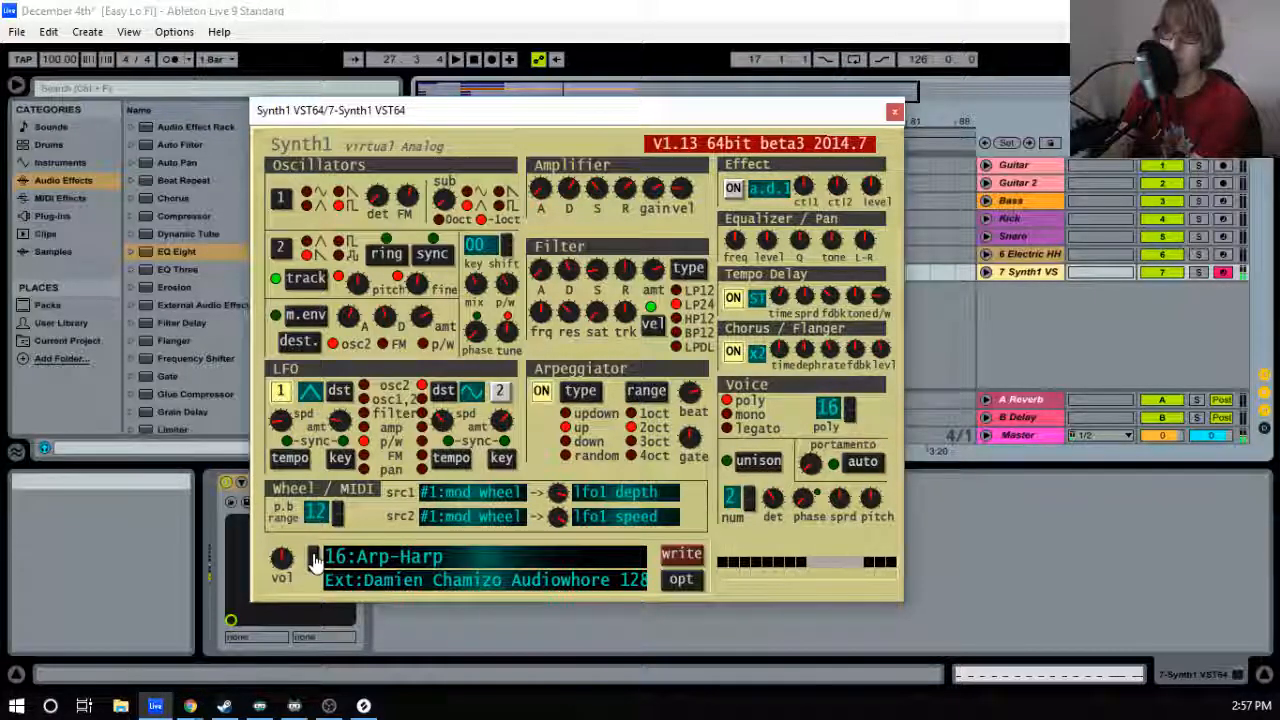
click(314, 562)
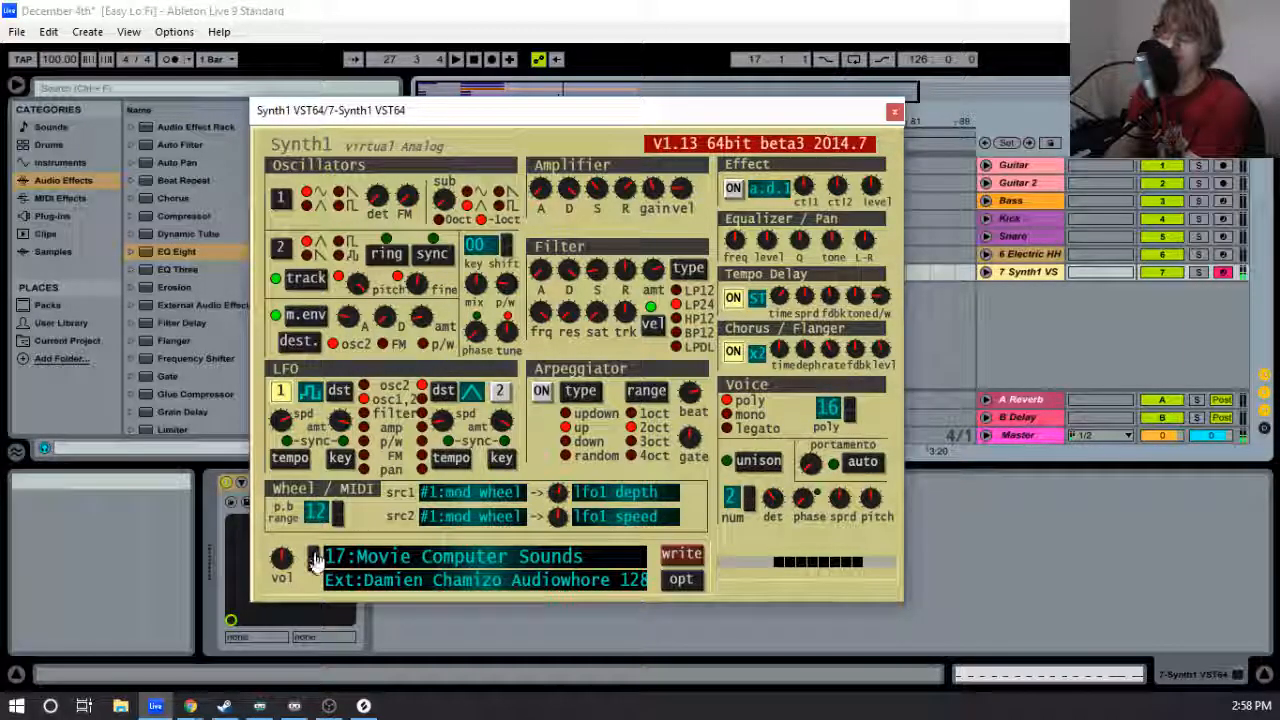
click(316, 559)
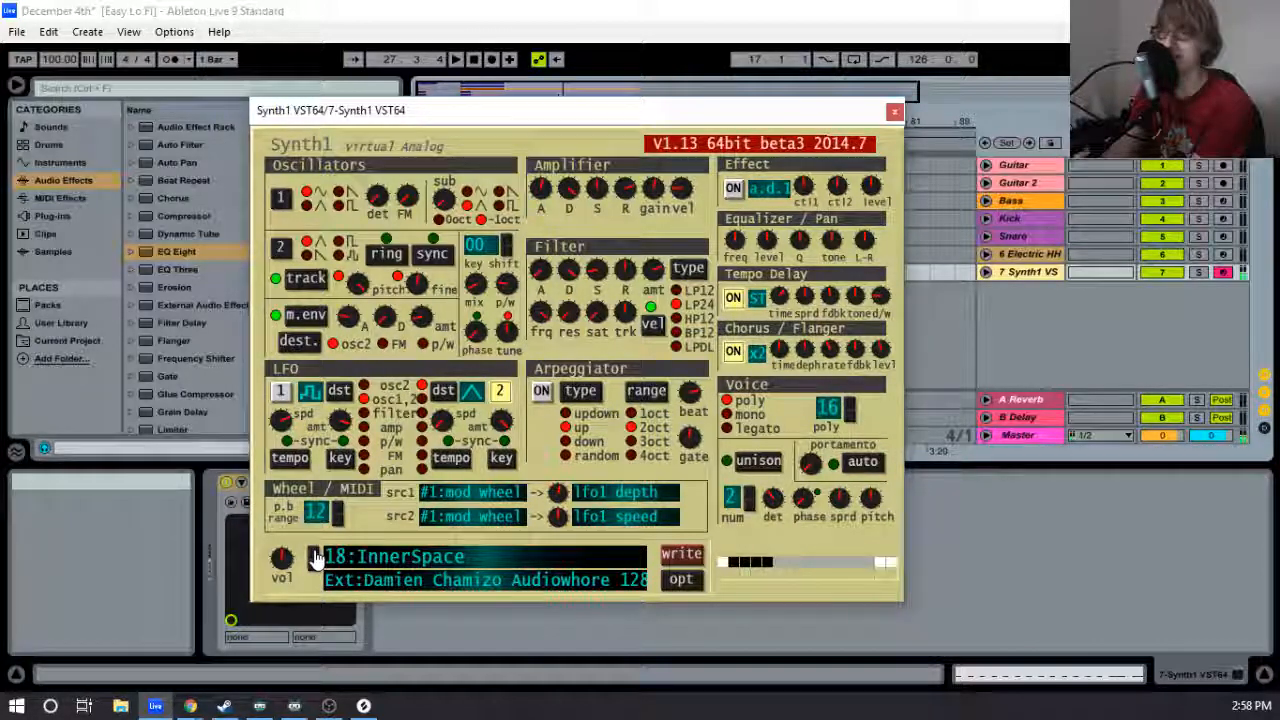
click(313, 553)
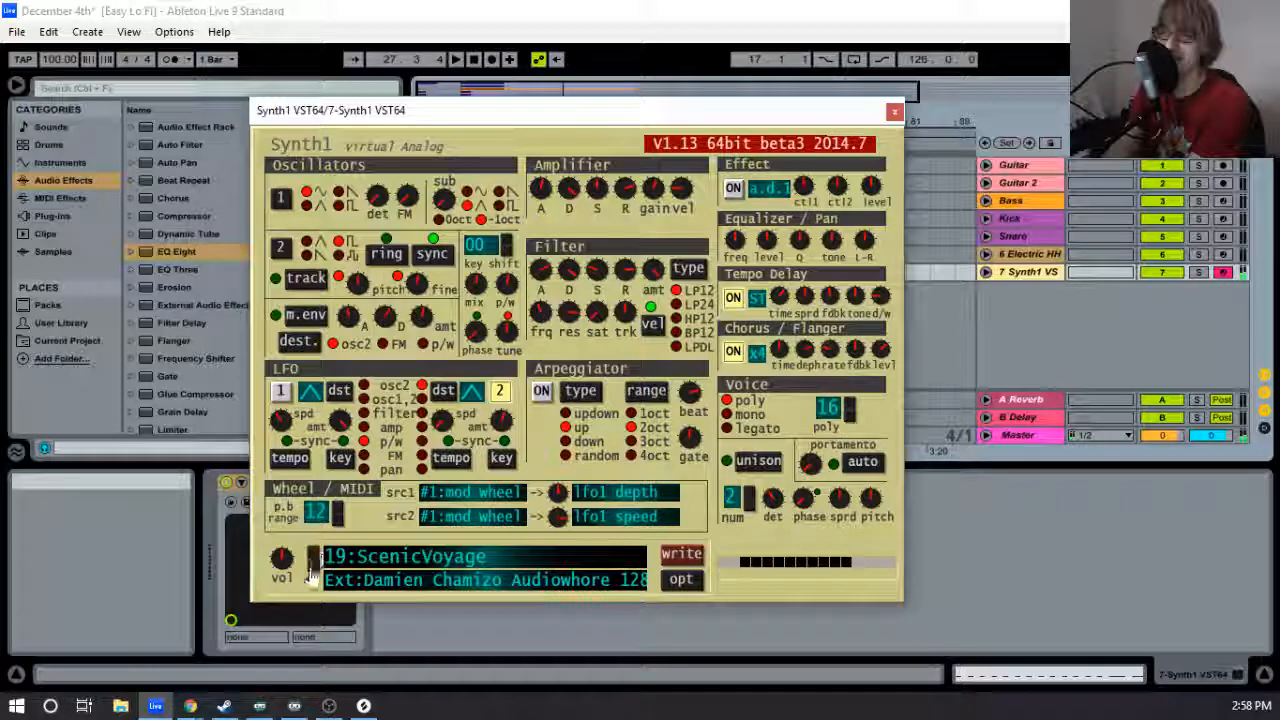
click(311, 575)
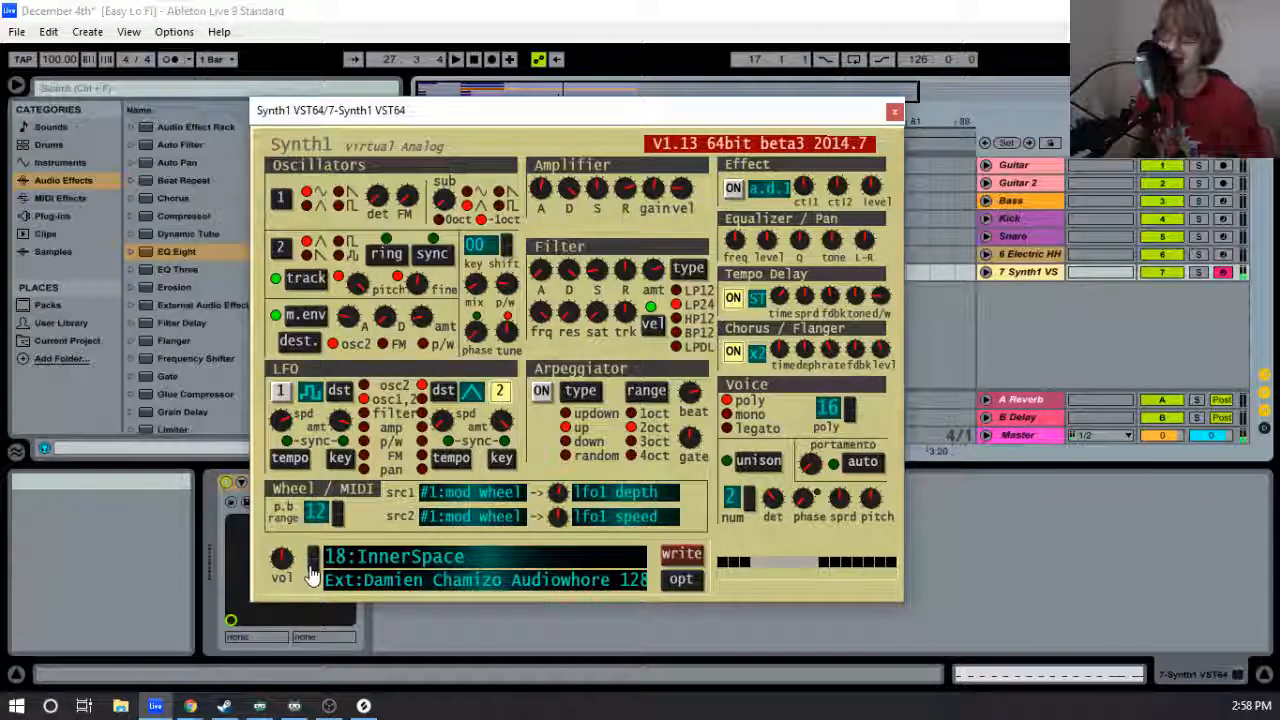
Audition the Audiowhore 128 bank's presets one by one from 19:ScenicVoyage up to 37:Phunkdelay Sinez.
click(311, 558)
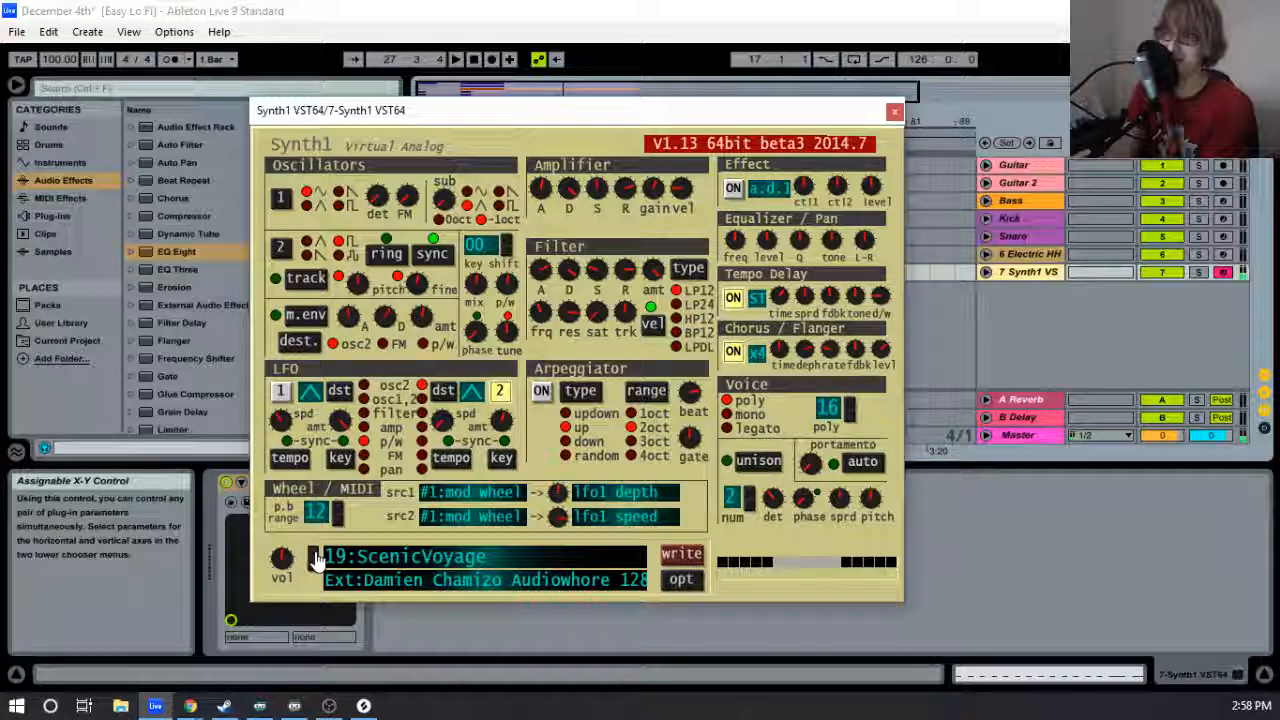
click(314, 560)
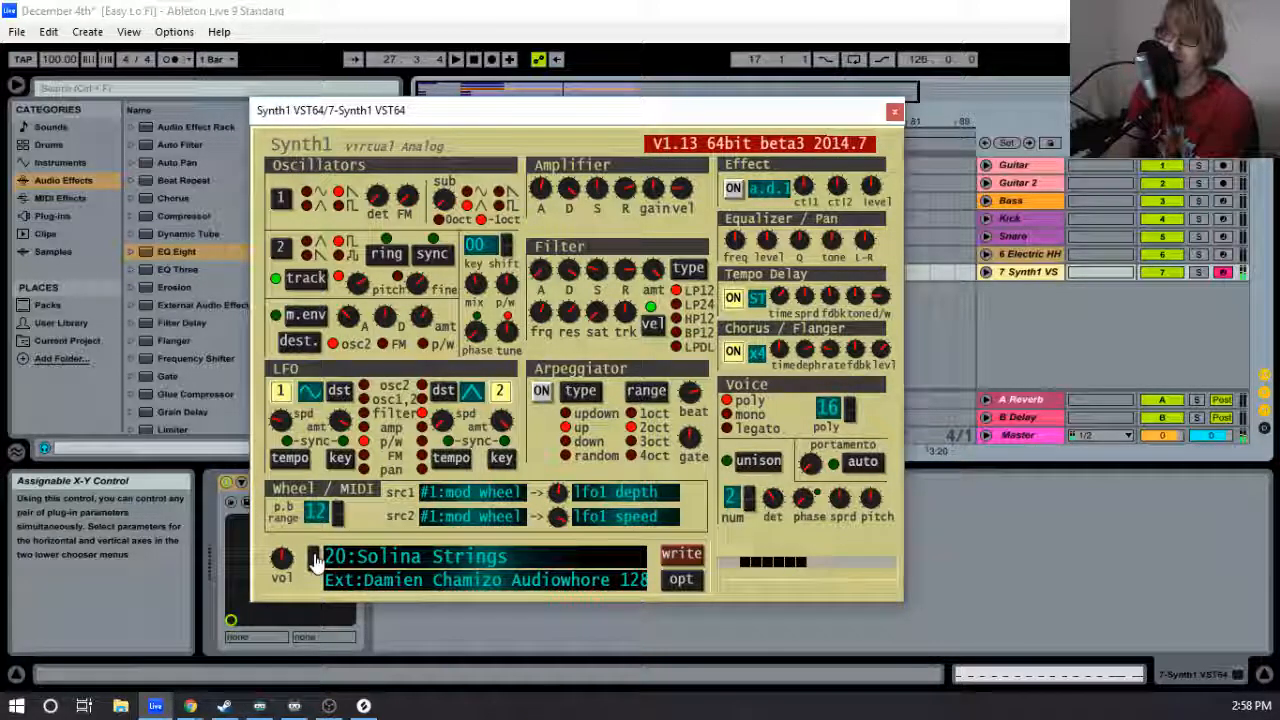
click(314, 560)
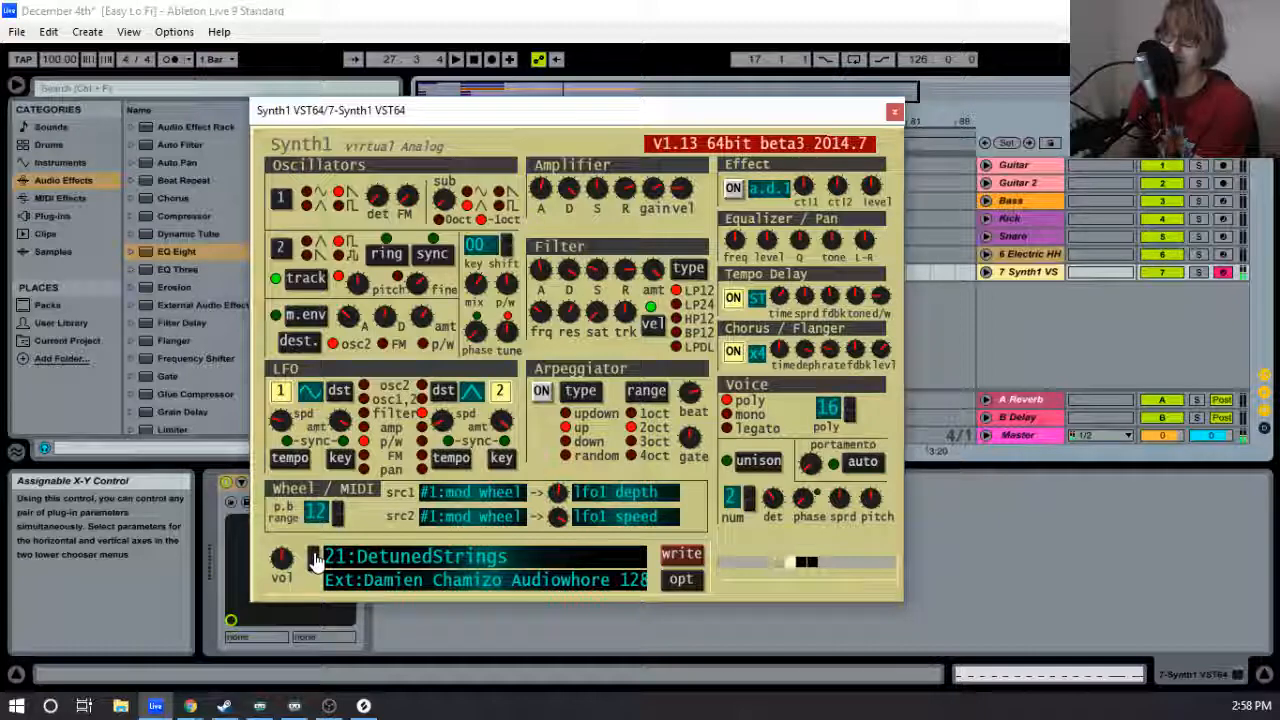
click(314, 560)
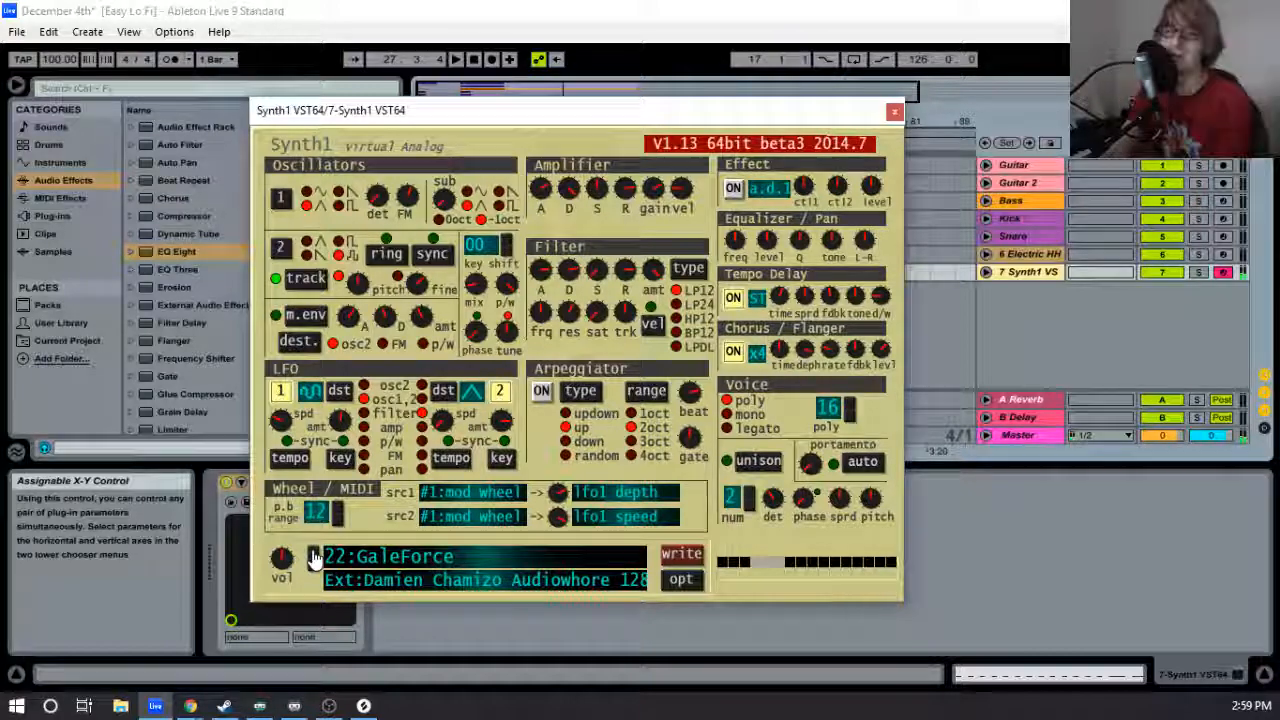
click(313, 557)
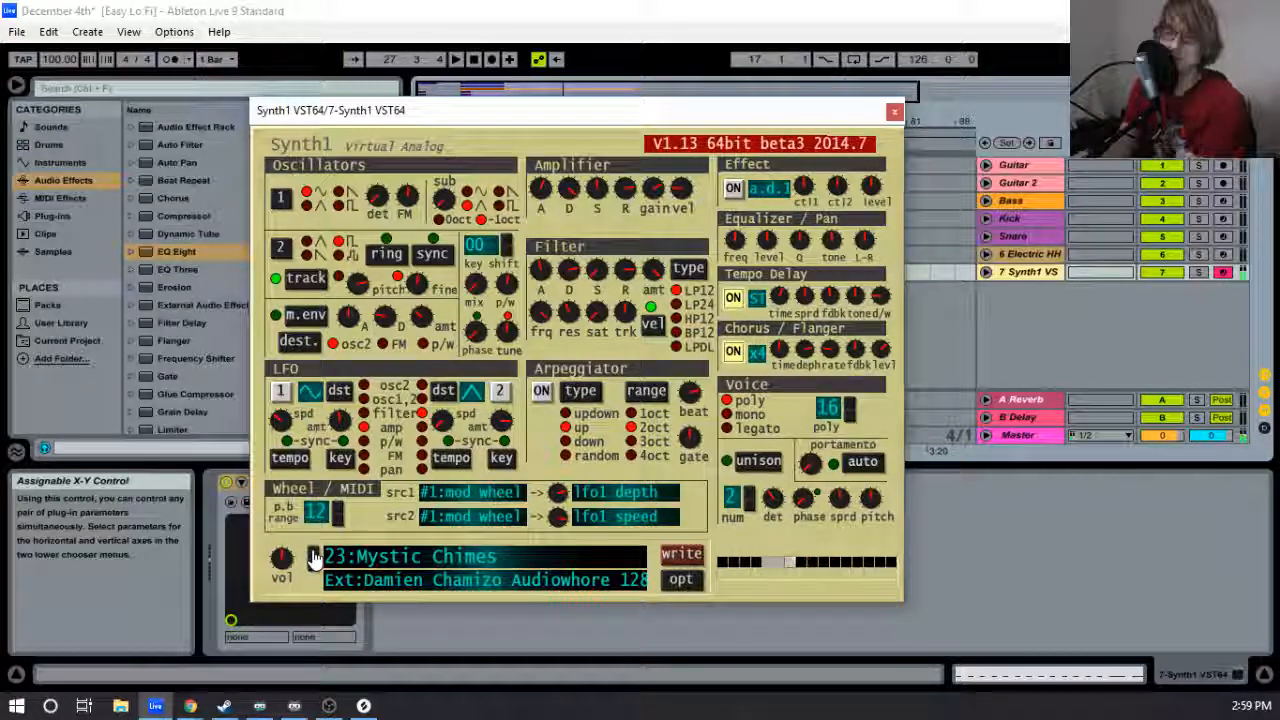
click(313, 557)
click(313, 557)
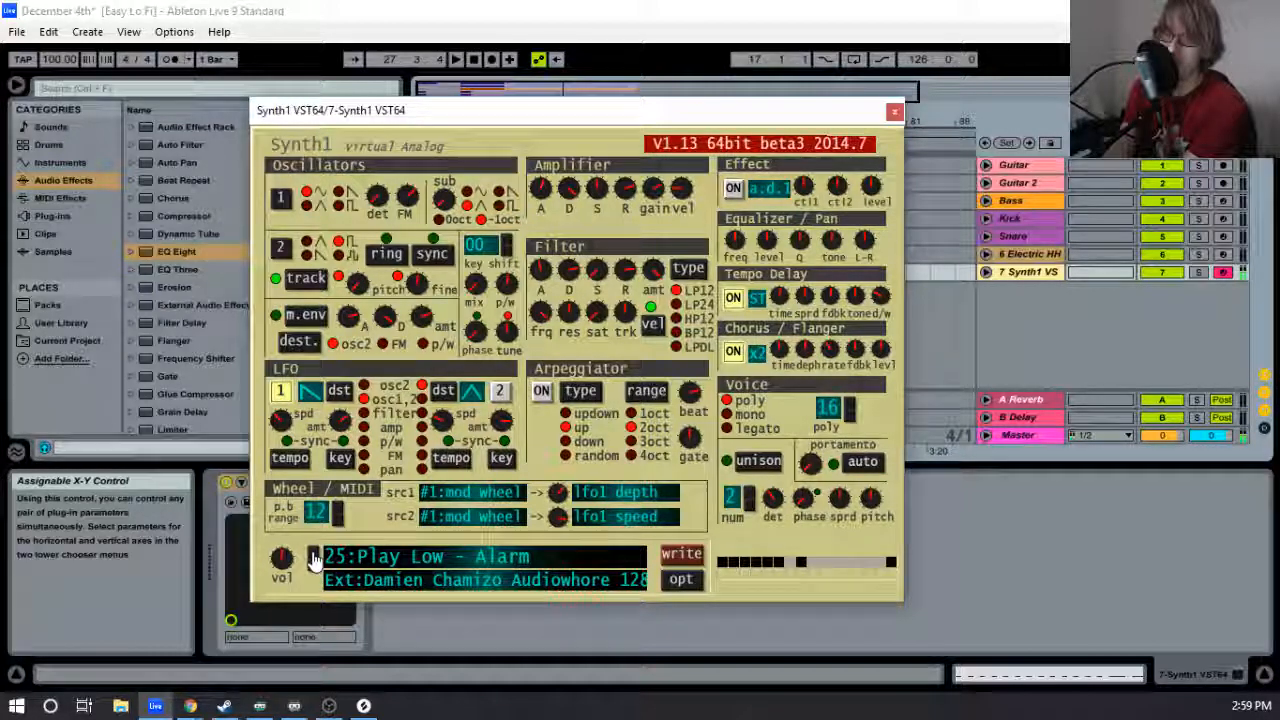
click(313, 557)
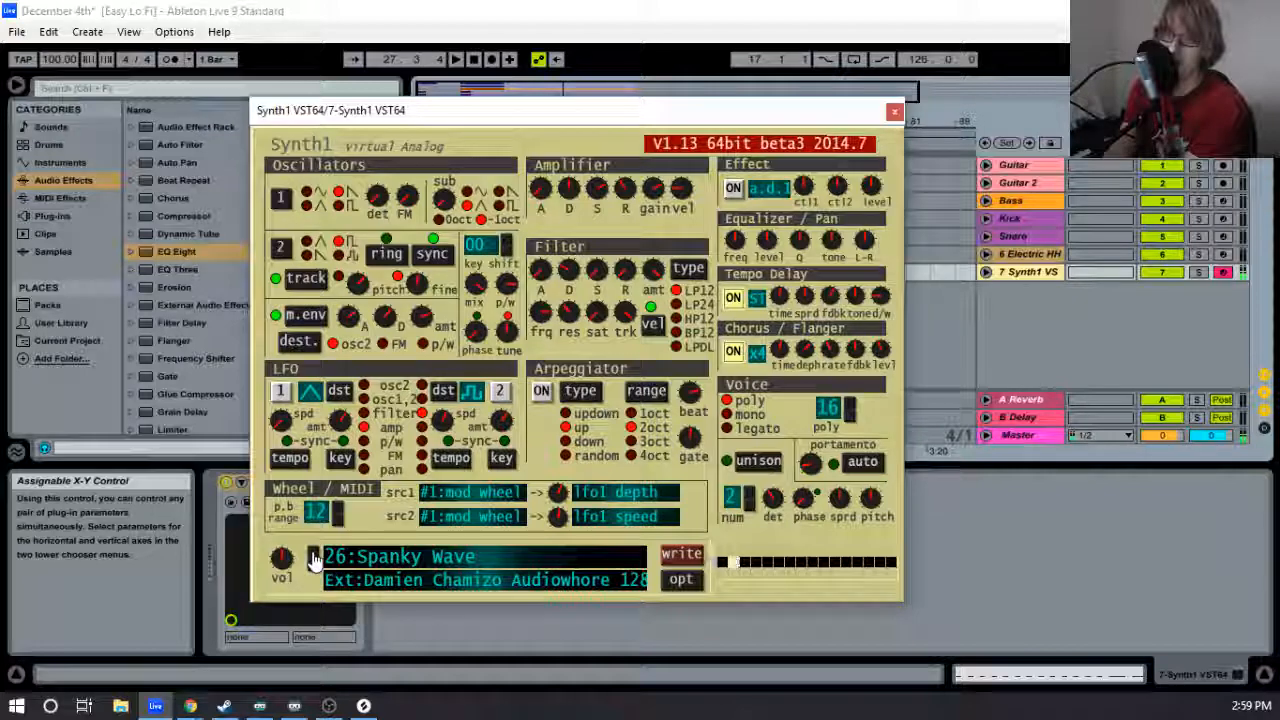
click(313, 557)
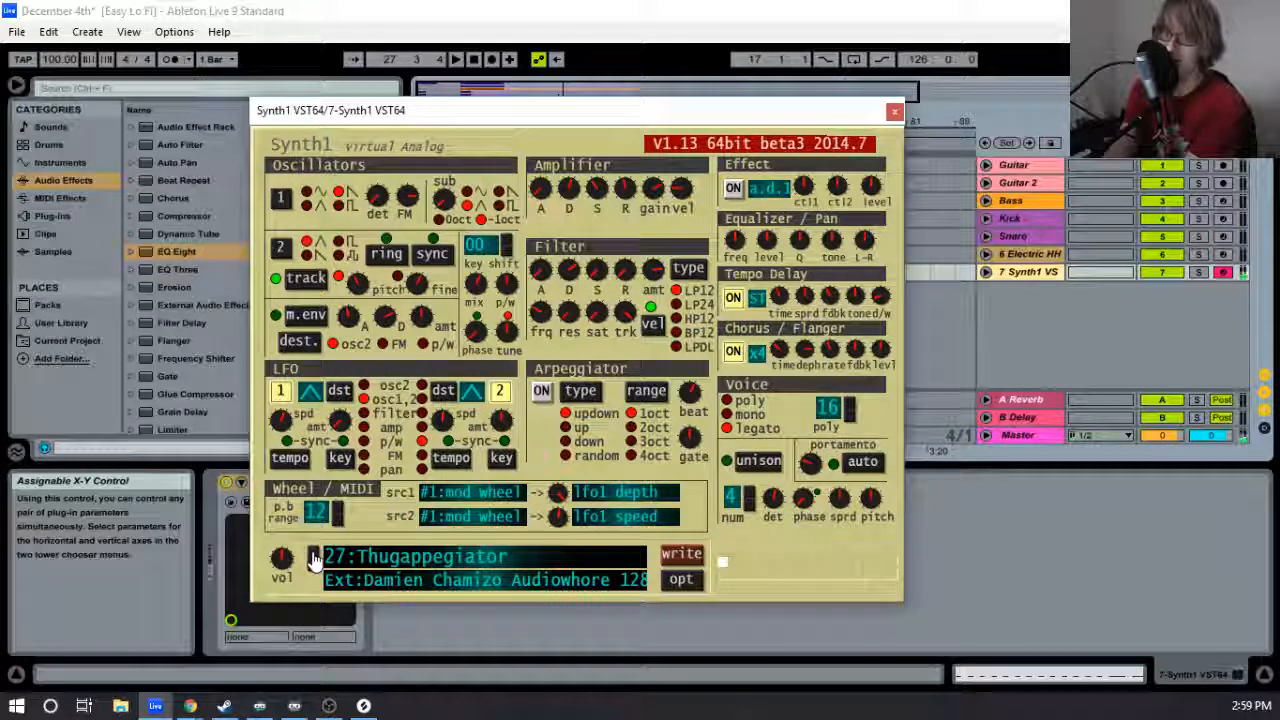
click(313, 557)
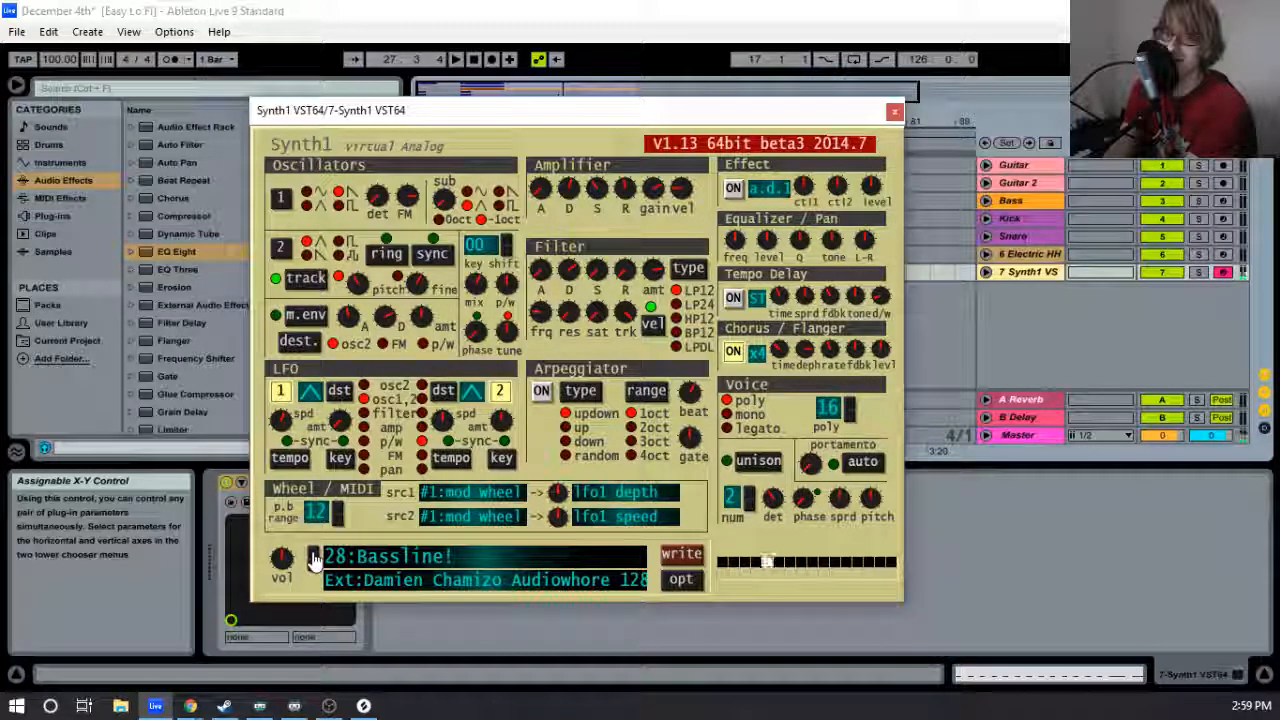
click(313, 557)
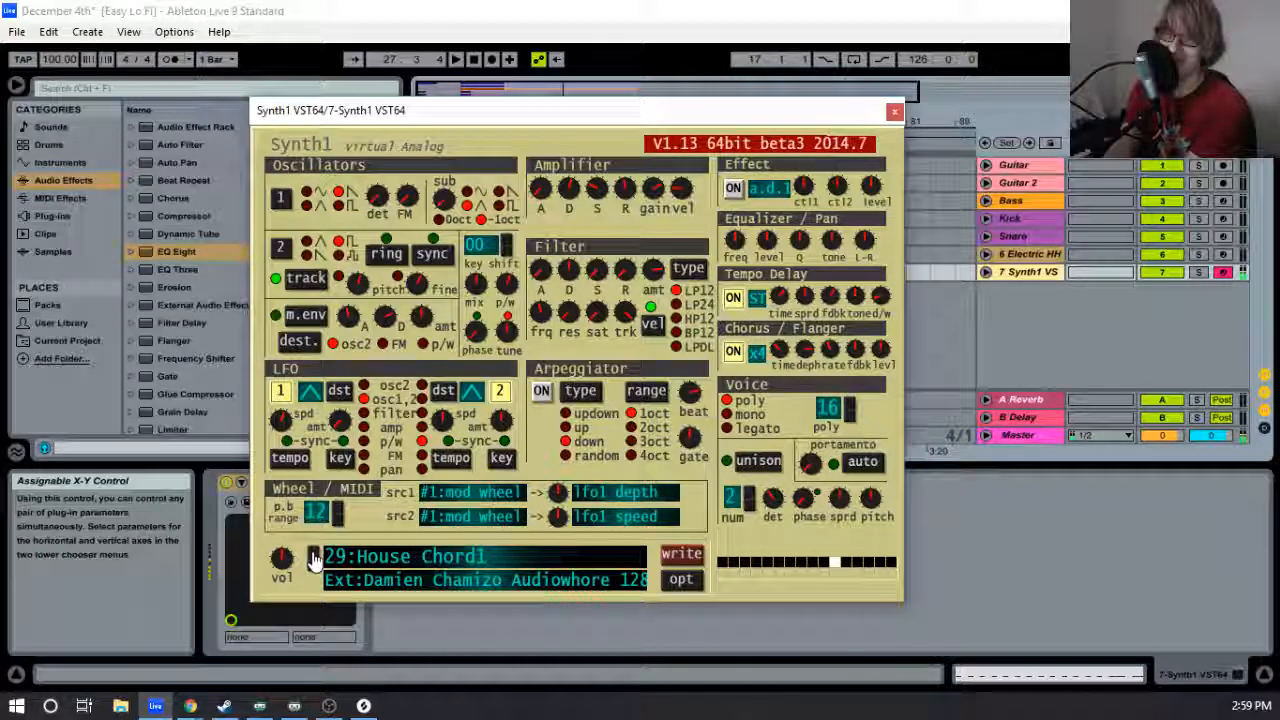
click(313, 557)
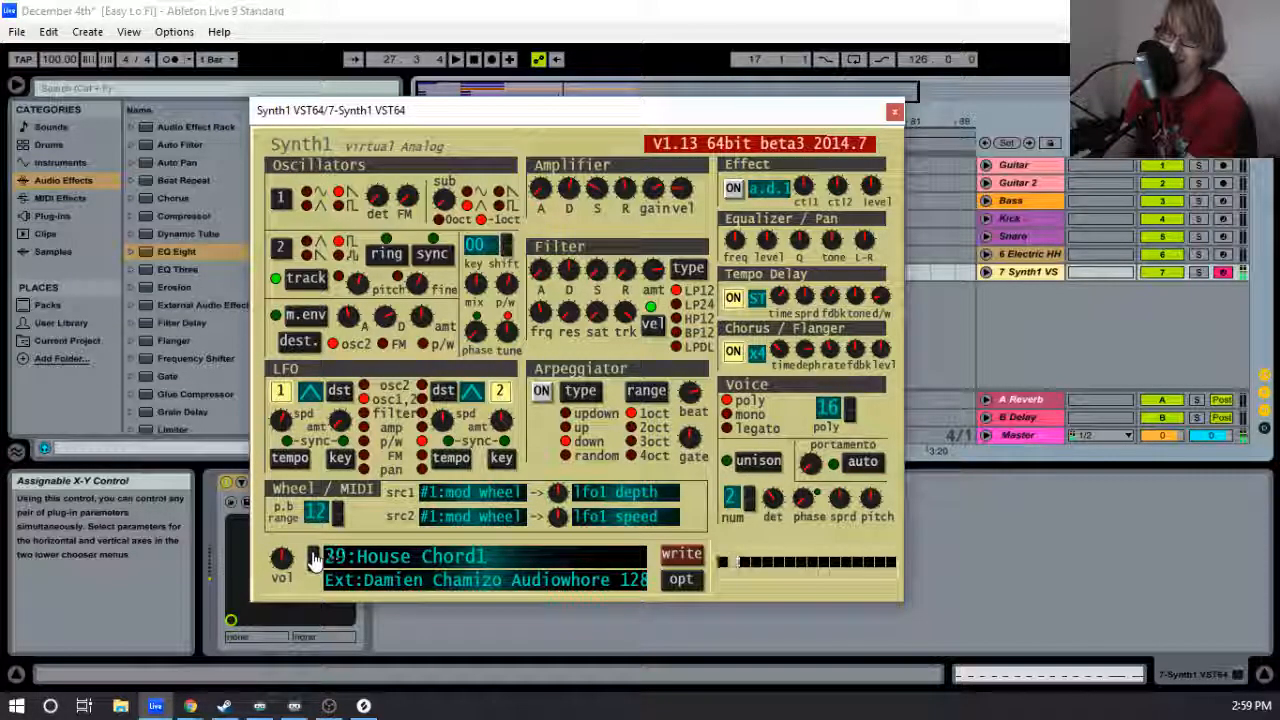
click(313, 557)
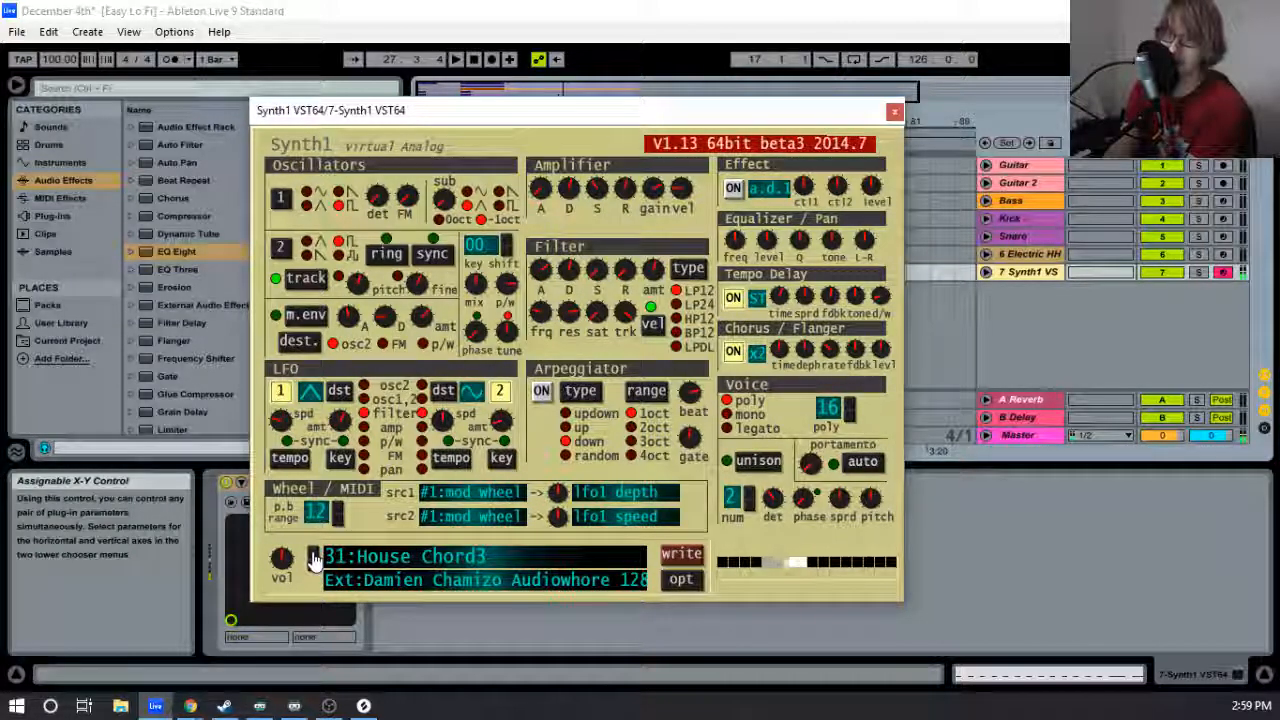
click(313, 557)
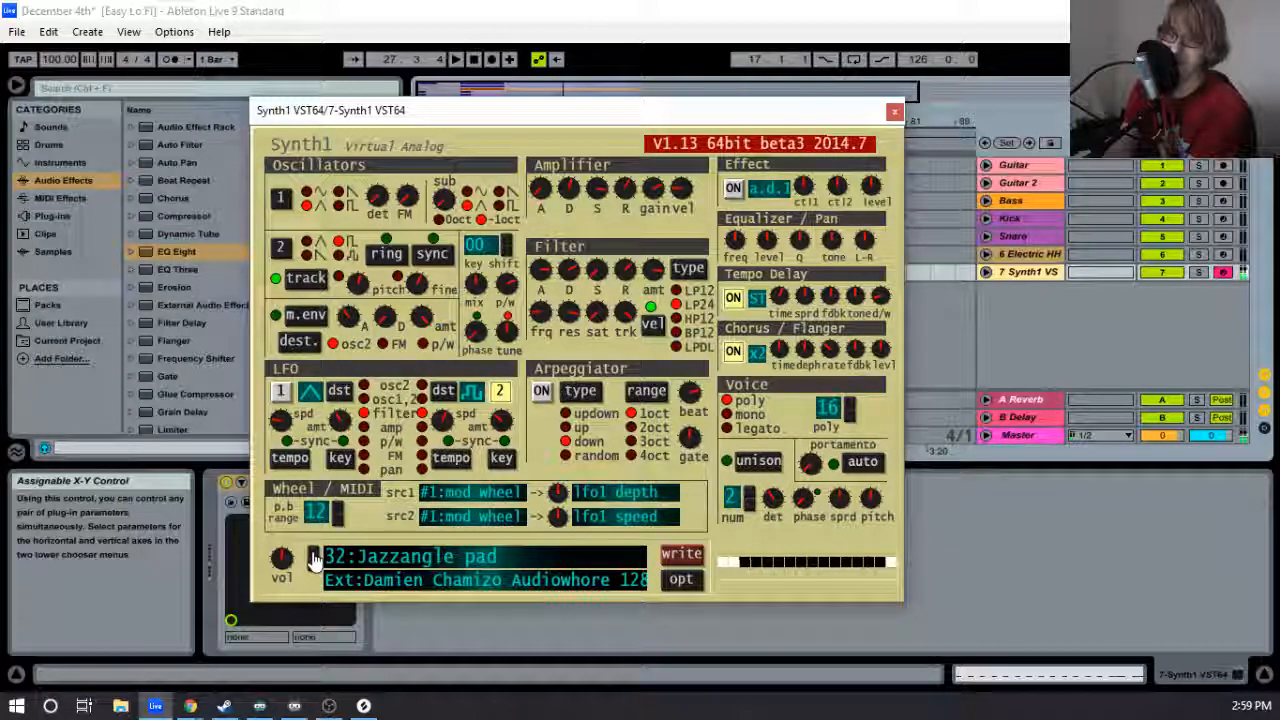
click(313, 557)
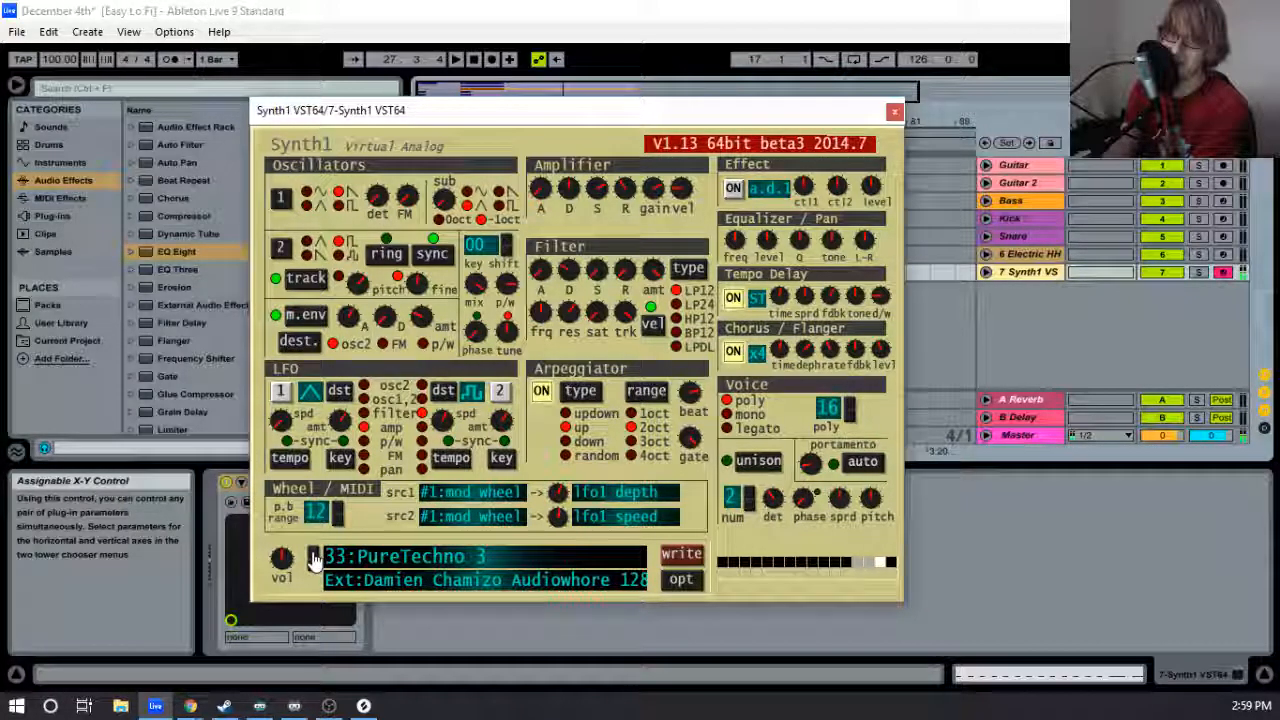
click(313, 557)
click(313, 557)
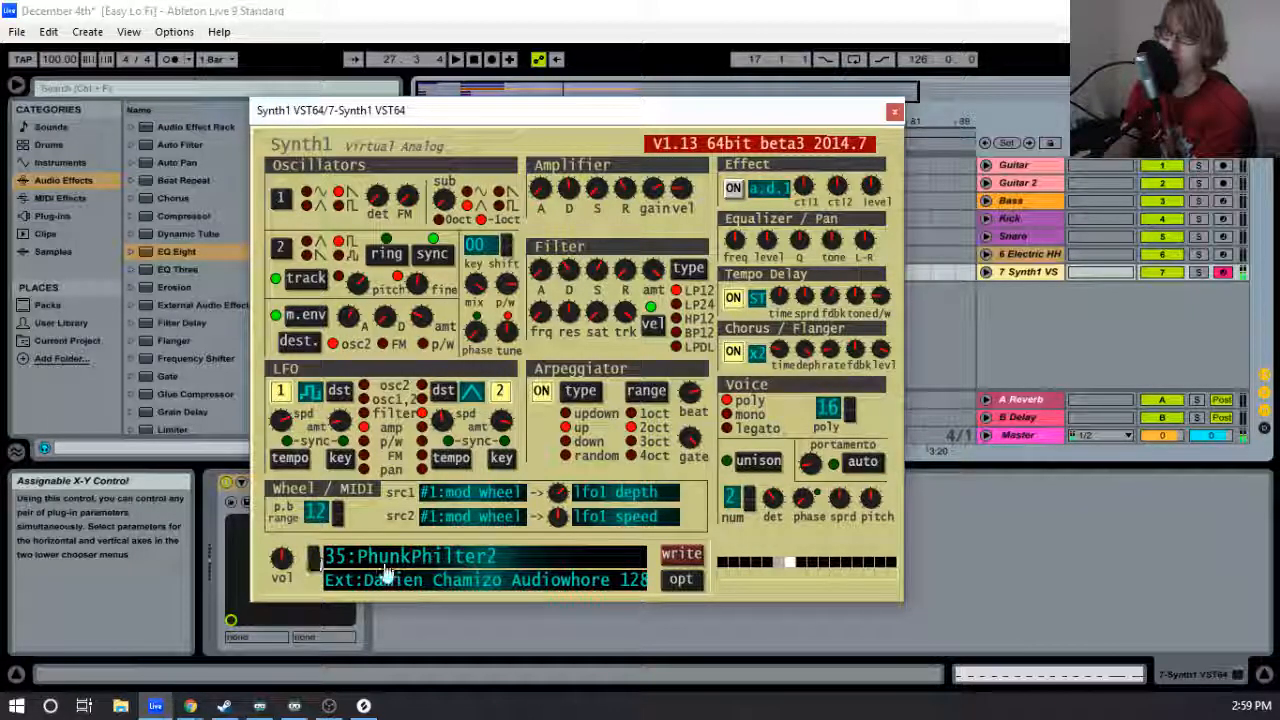
click(313, 557)
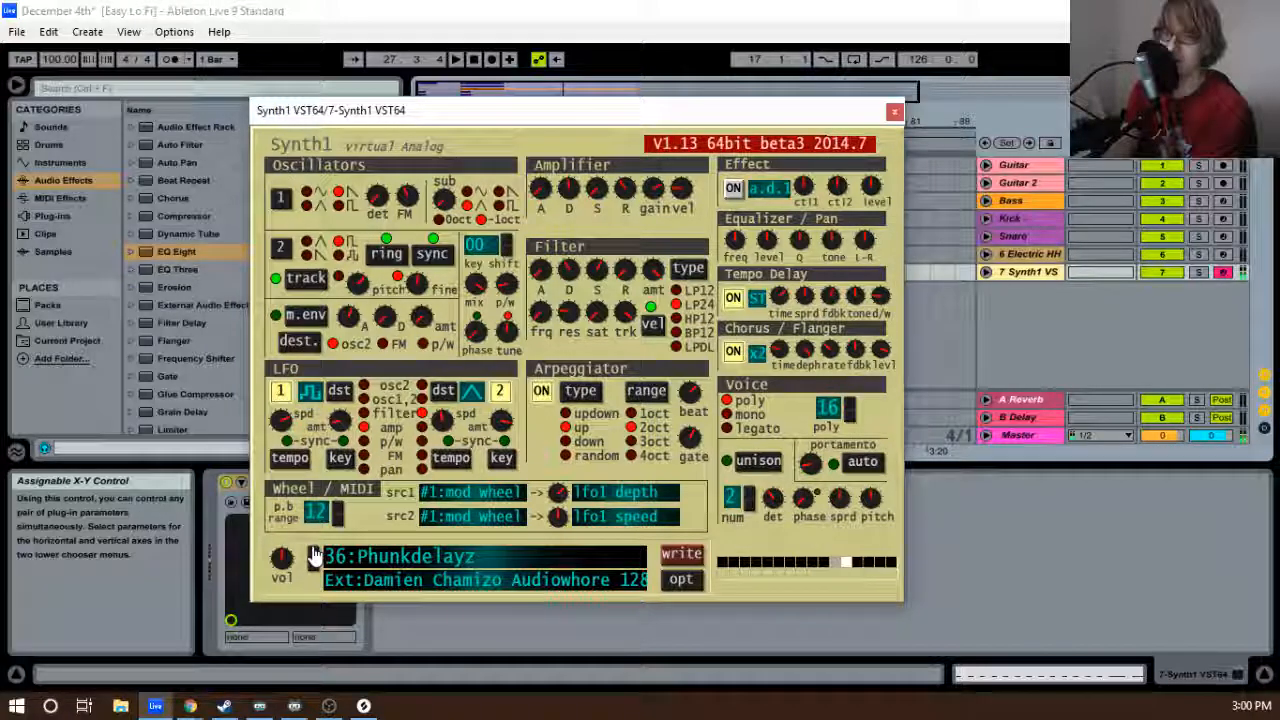
click(313, 557)
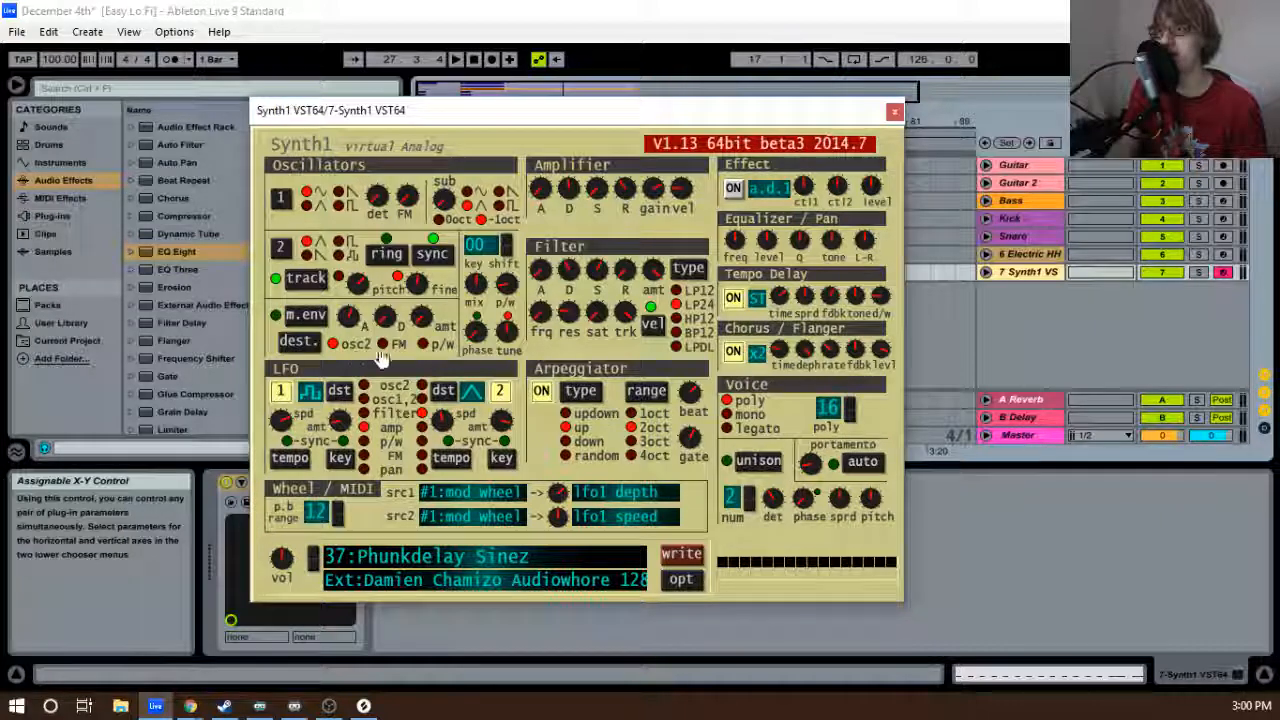
Move the synth window aside to view the arrangement, bring it back, and try preset 38:AddThisToBreakbeat! with its arpeggiator.
drag(688, 112, 867, 366)
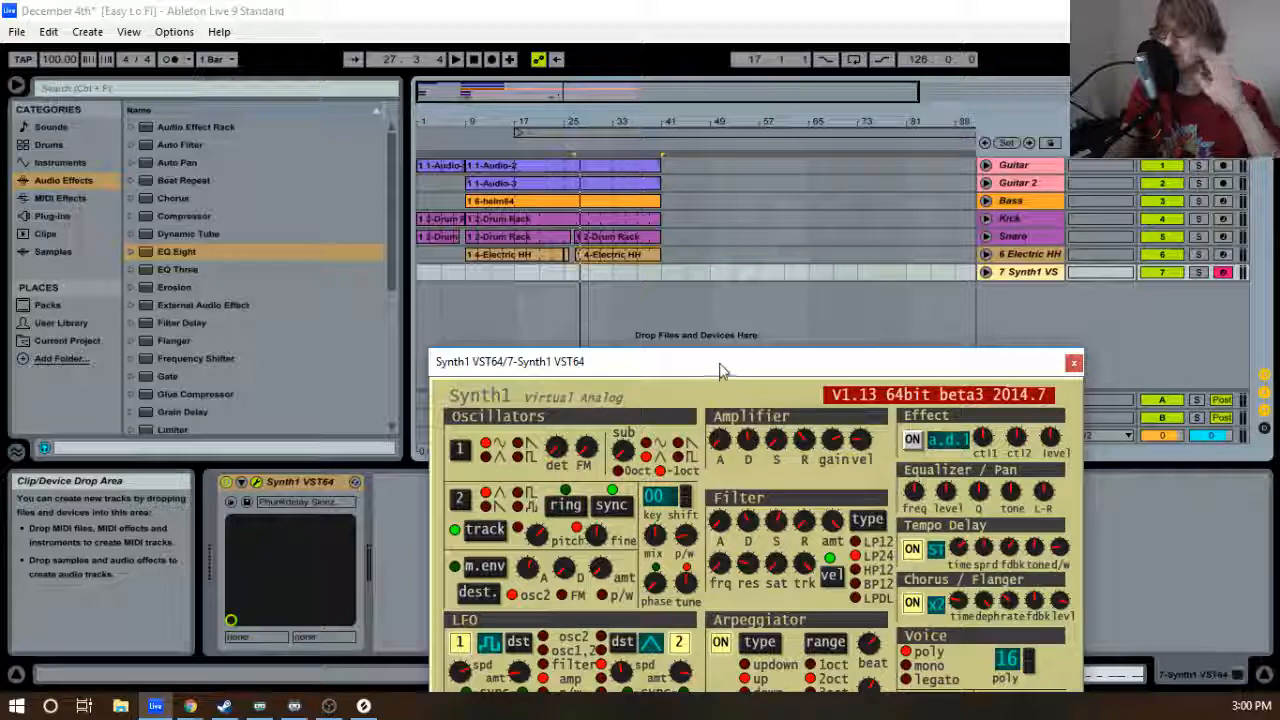
drag(712, 366, 563, 121)
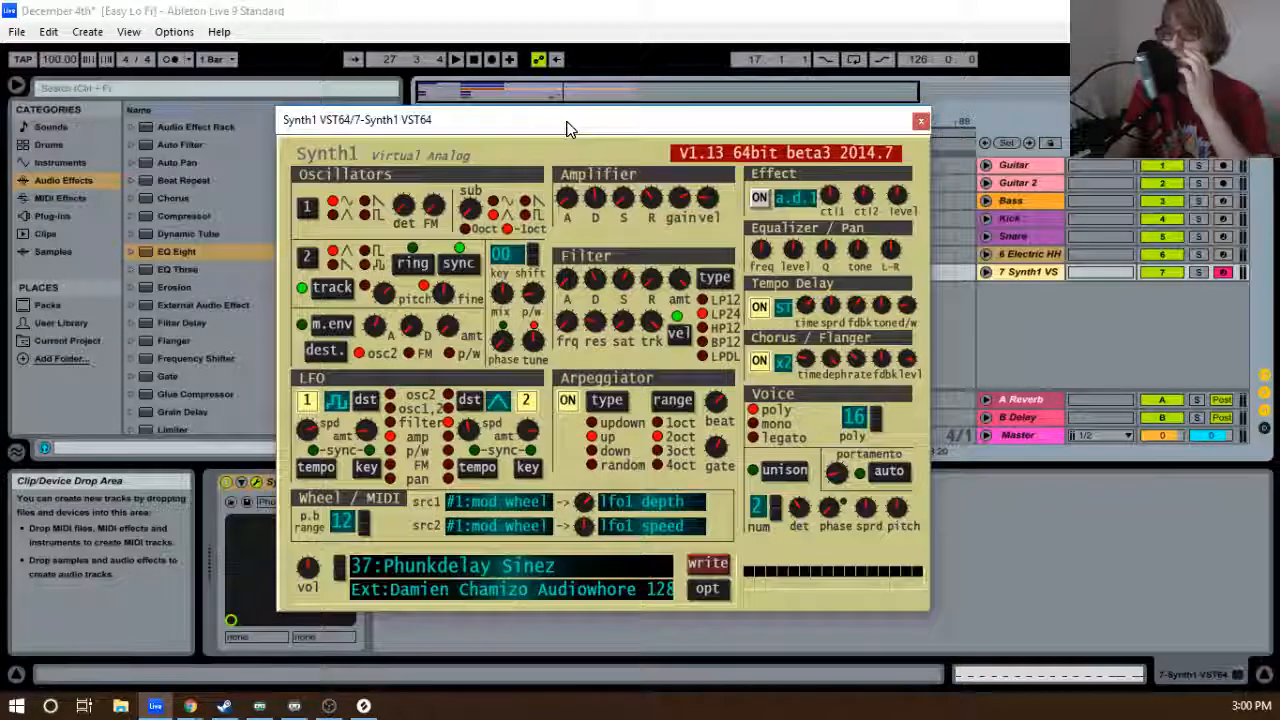
click(339, 561)
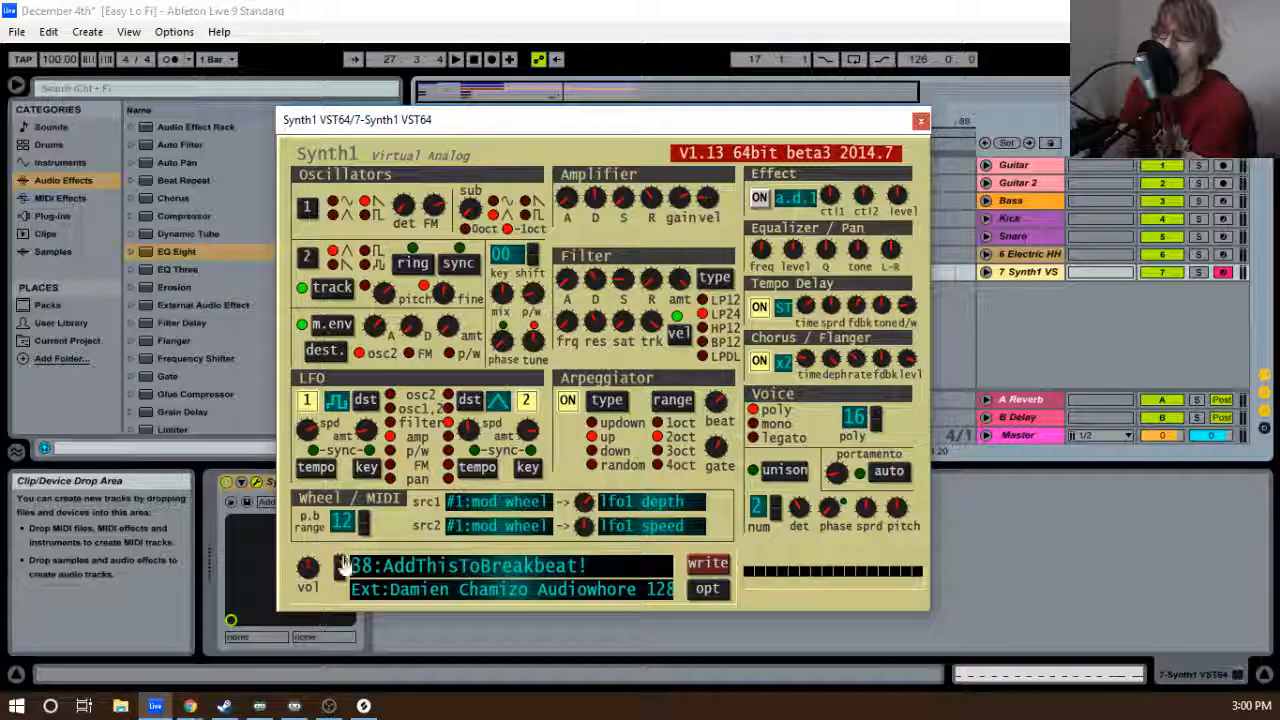
click(567, 401)
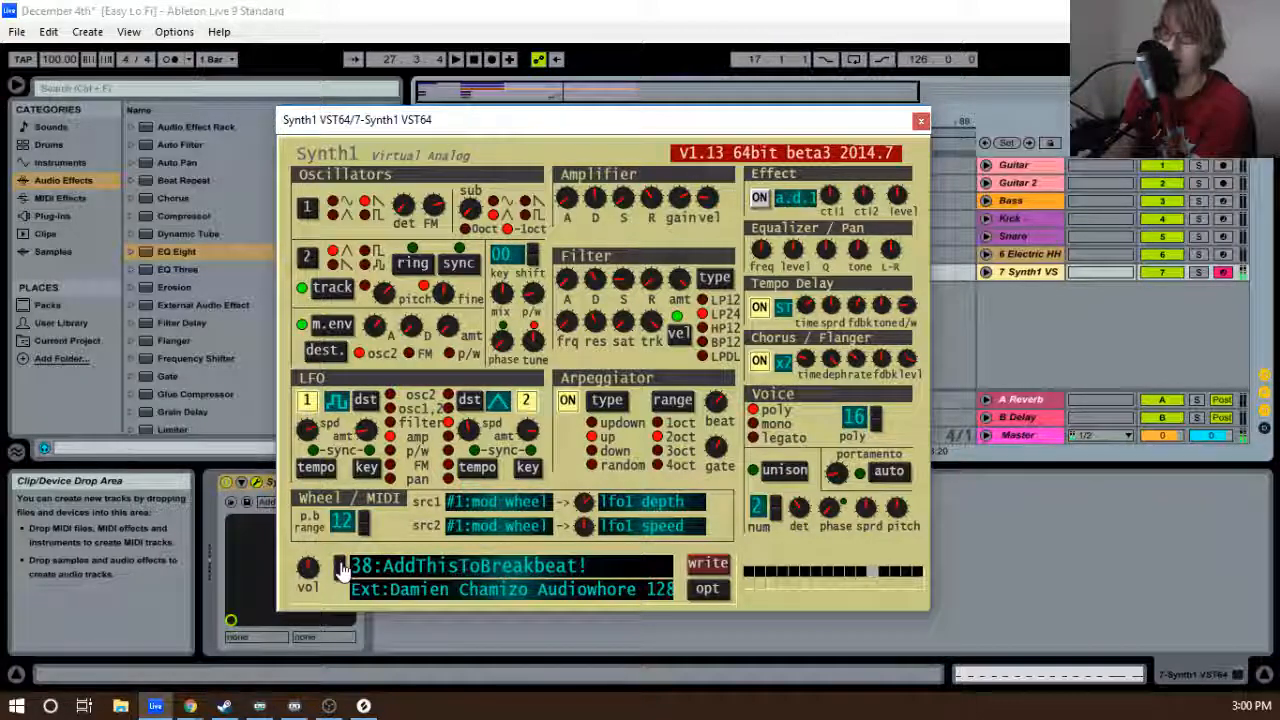
Advance to preset 40:Scary Sub 2 and compare its sound with the arpeggiator off and on.
click(340, 563)
click(340, 563)
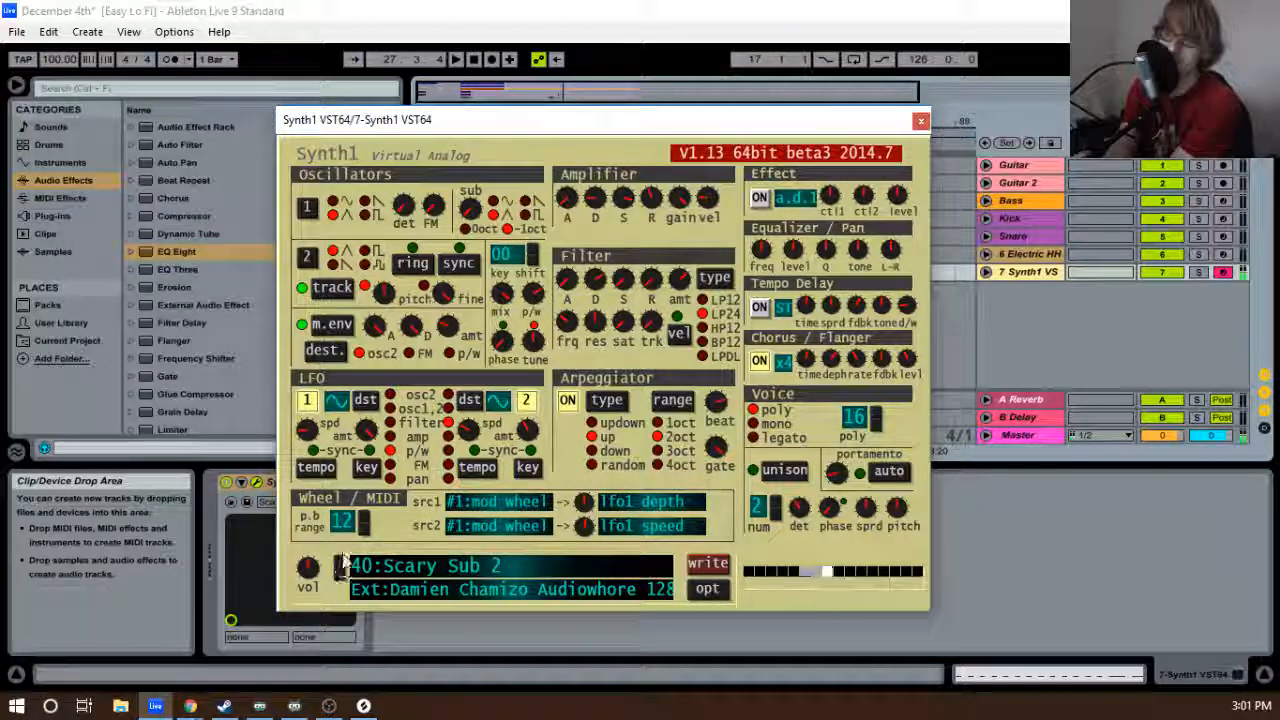
click(570, 403)
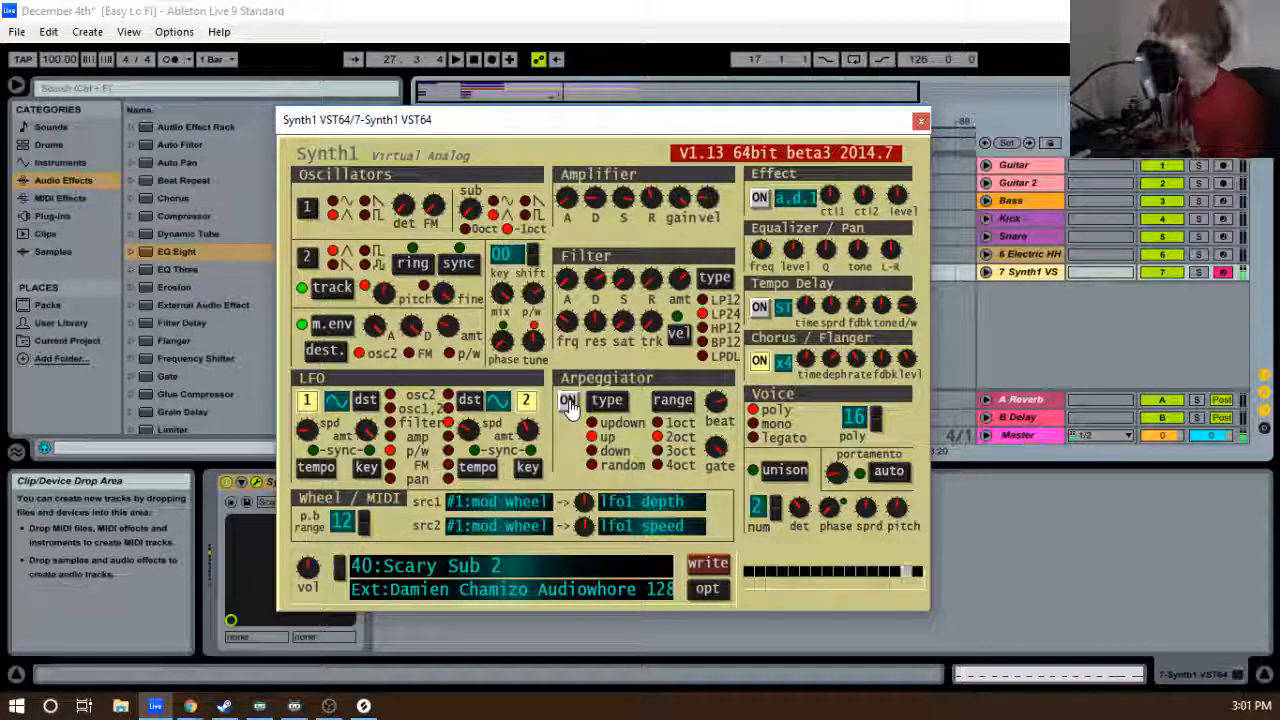
click(568, 402)
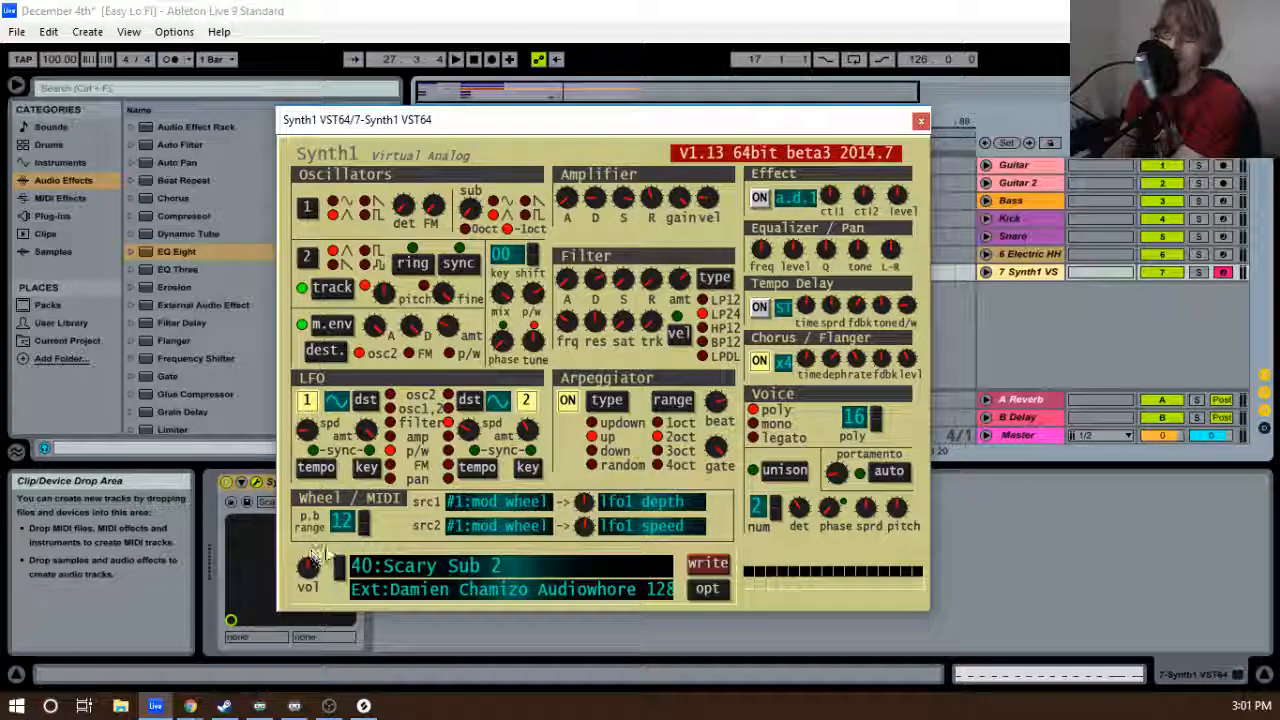
Audition the Audiowhore 128 bank's presets from 41:Scary Sub up to 51:Fluffy Clouds Pad.
click(340, 566)
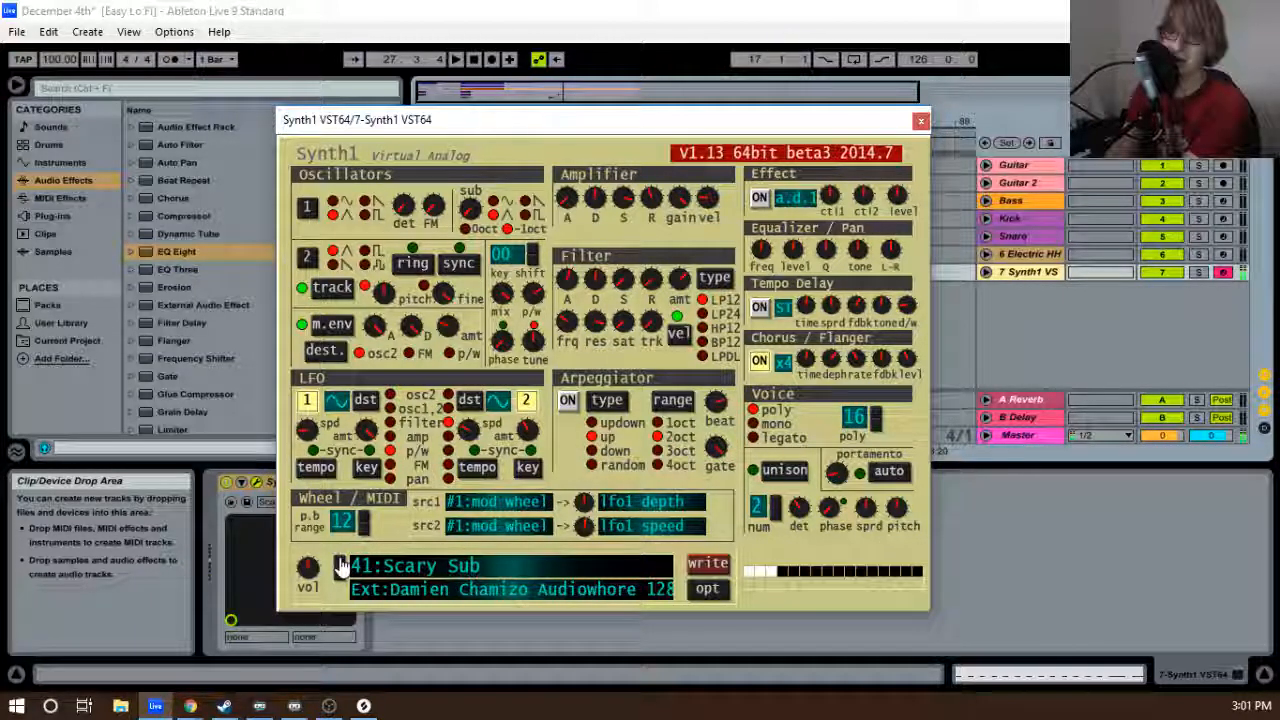
click(340, 566)
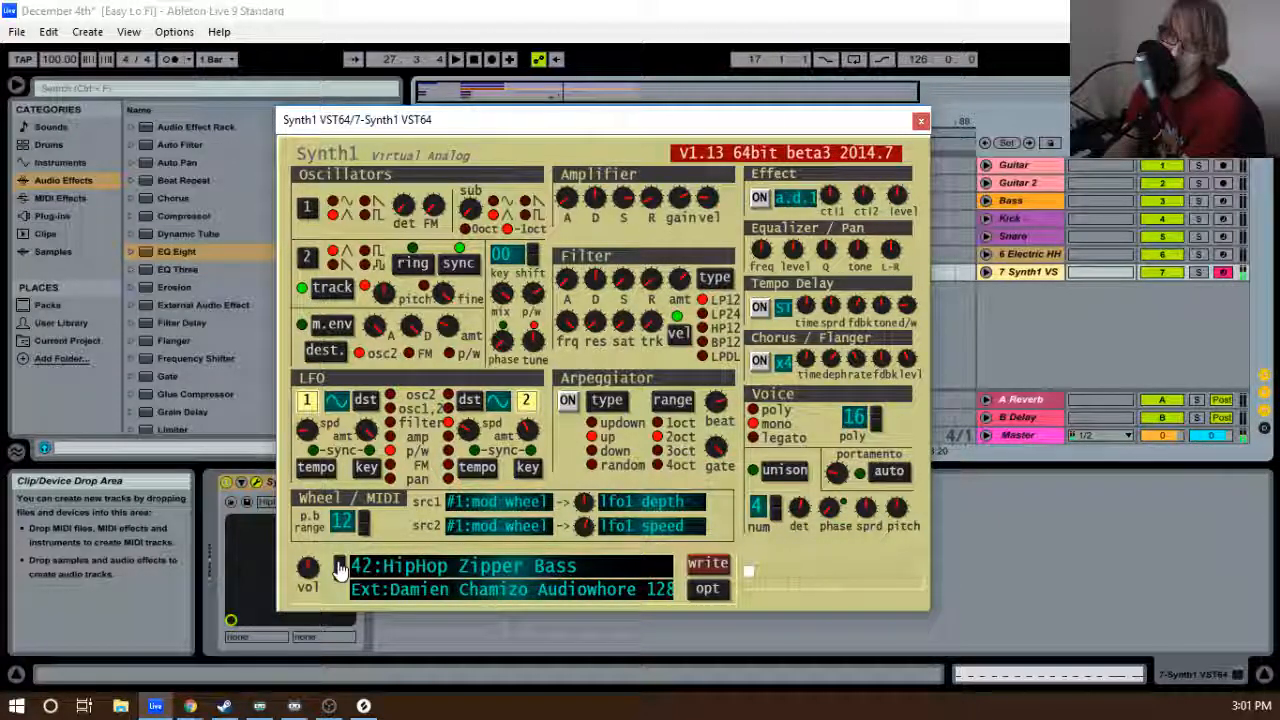
click(339, 567)
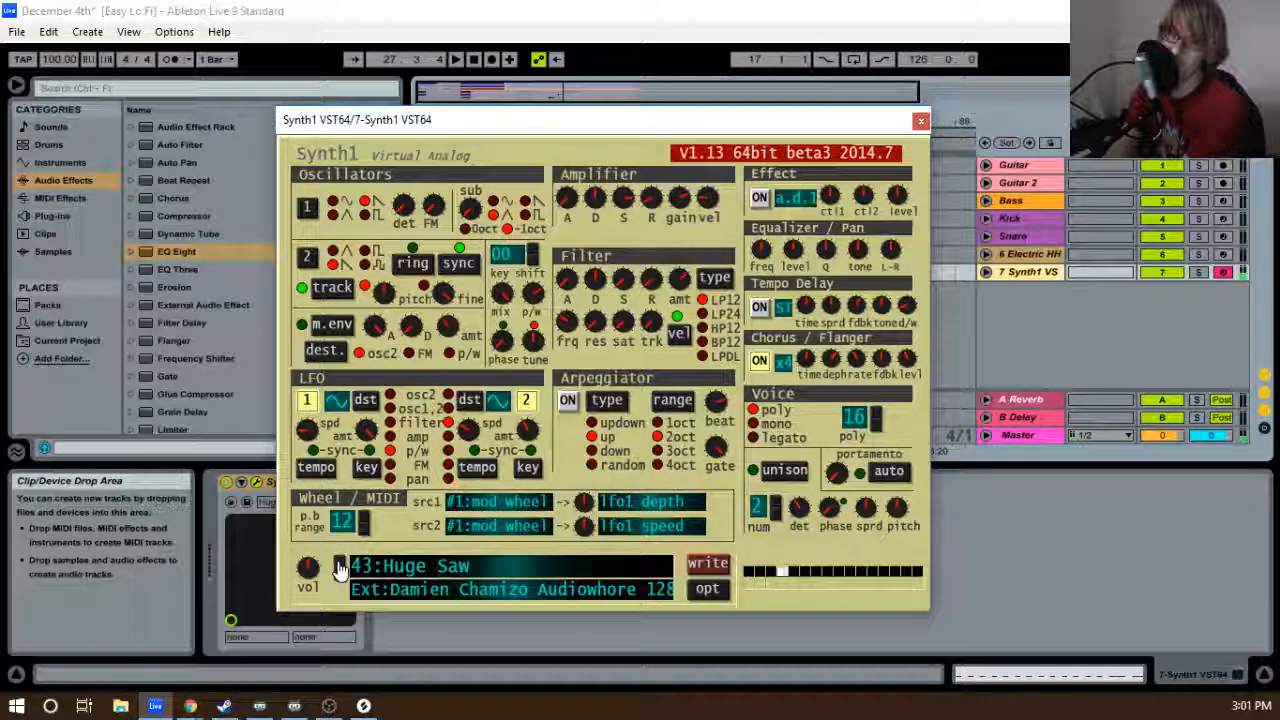
click(339, 567)
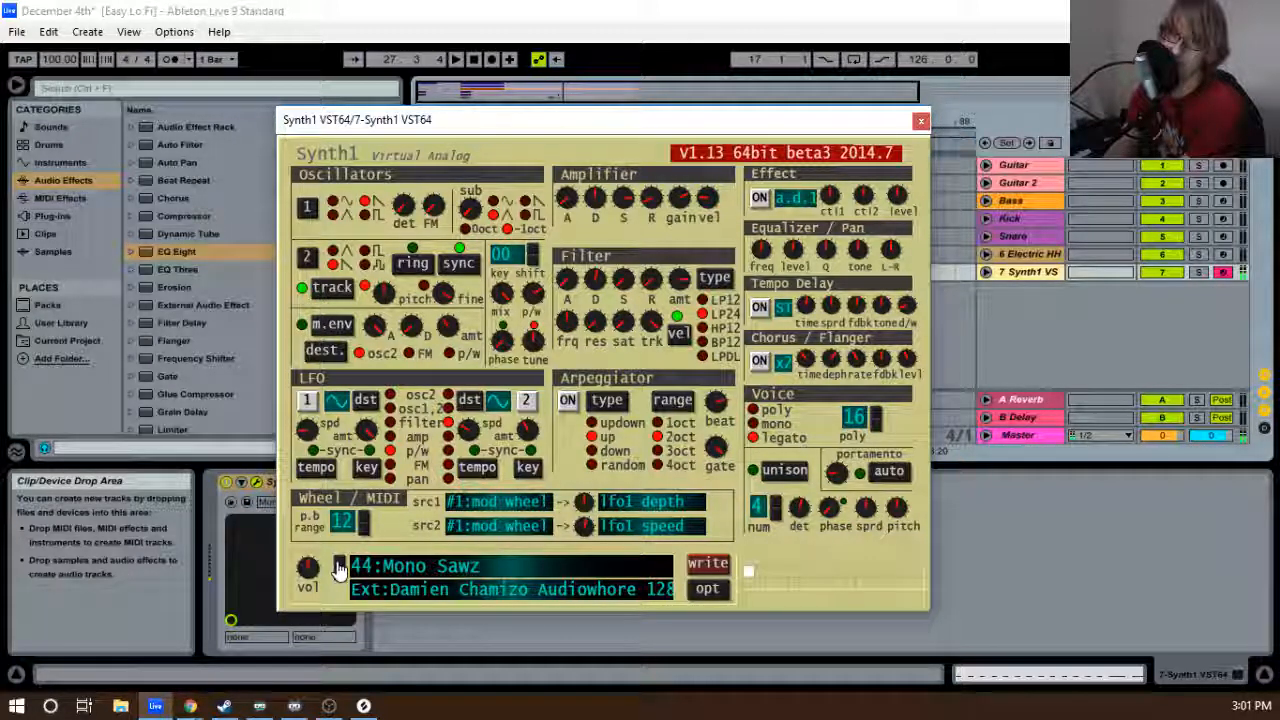
click(339, 567)
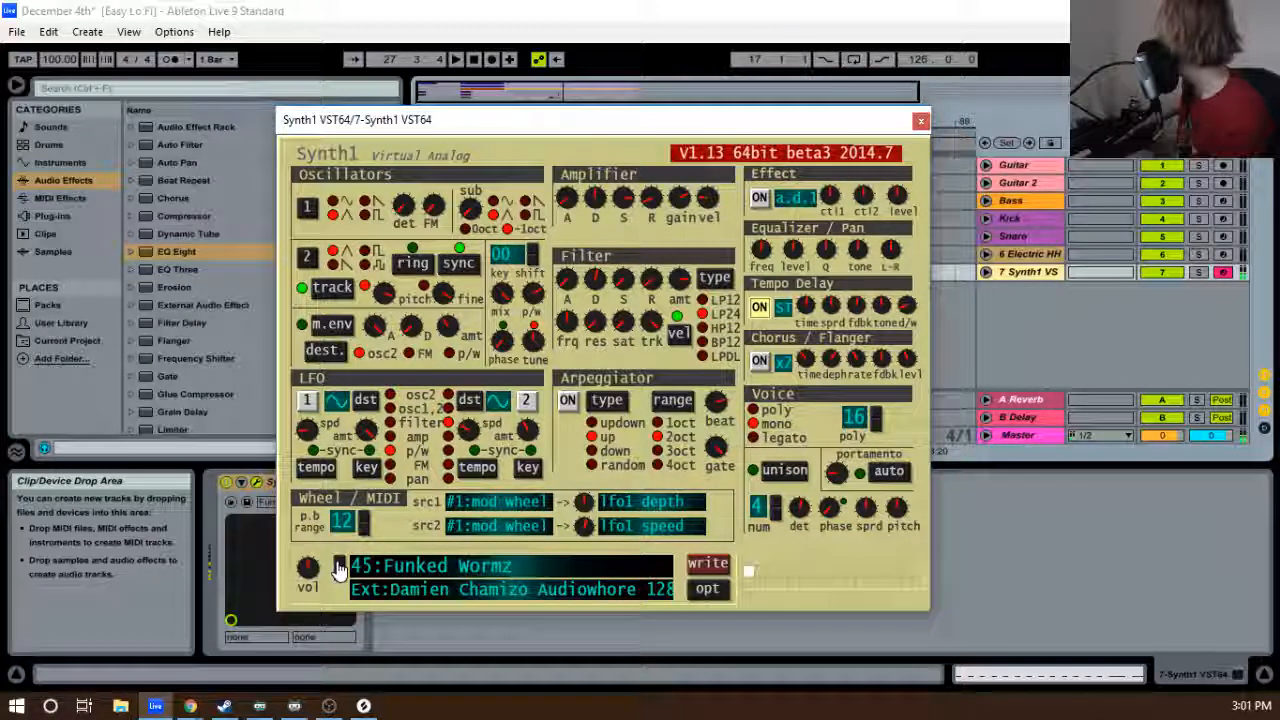
click(338, 567)
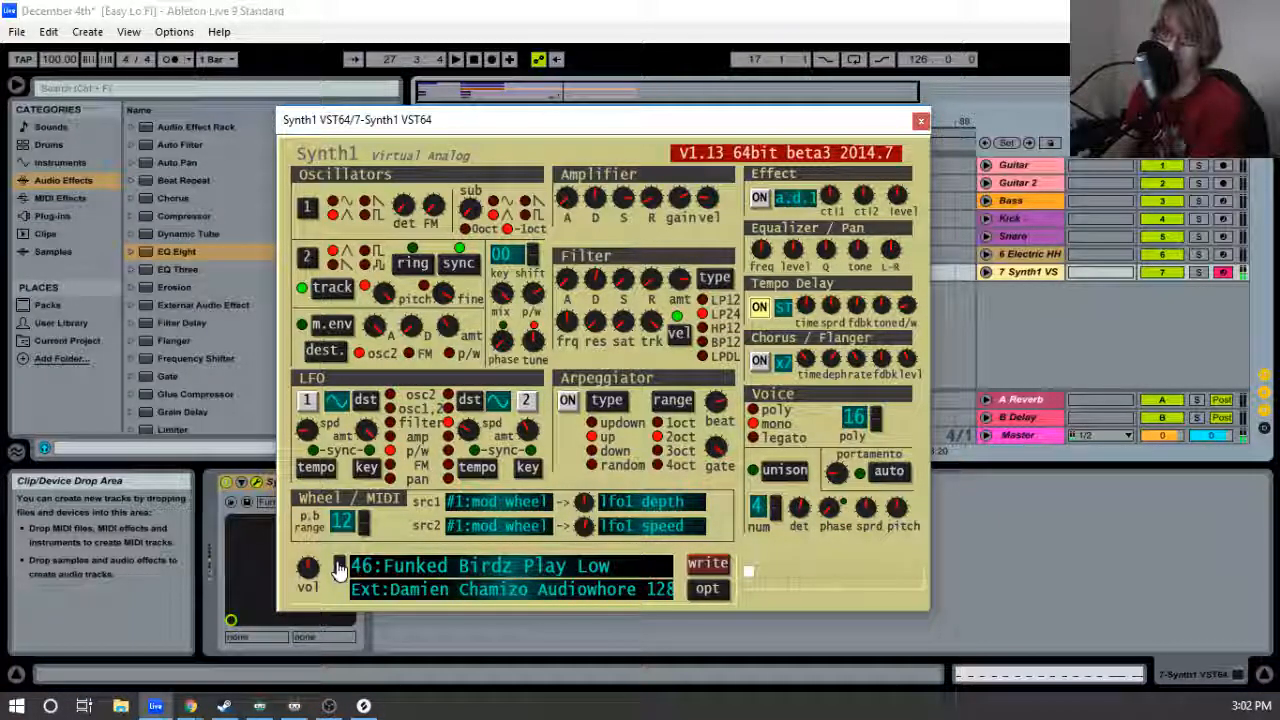
click(338, 567)
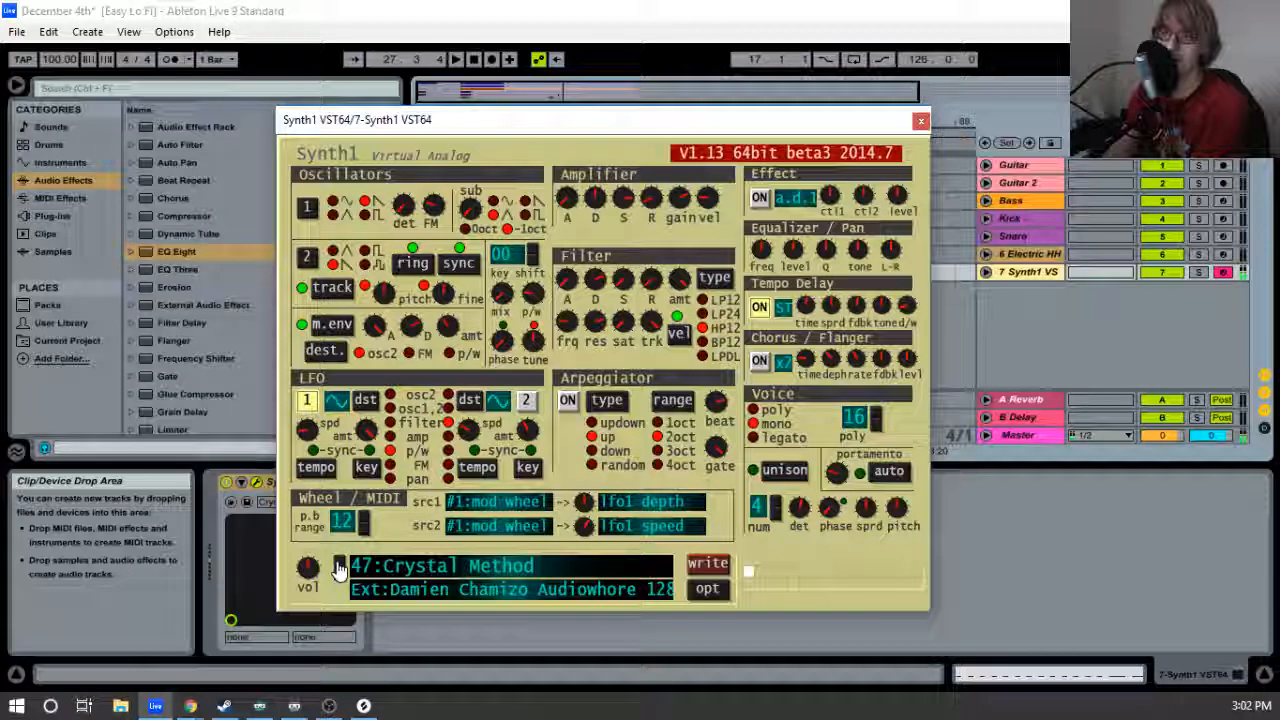
click(340, 566)
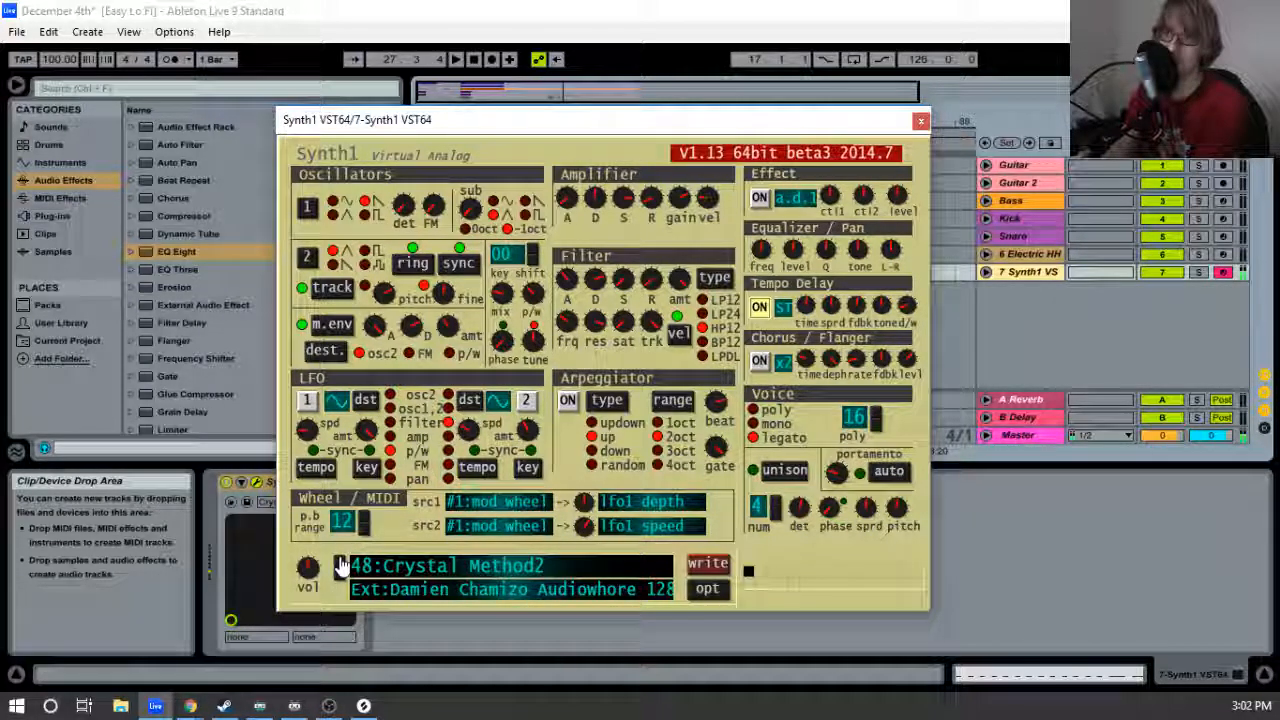
click(340, 566)
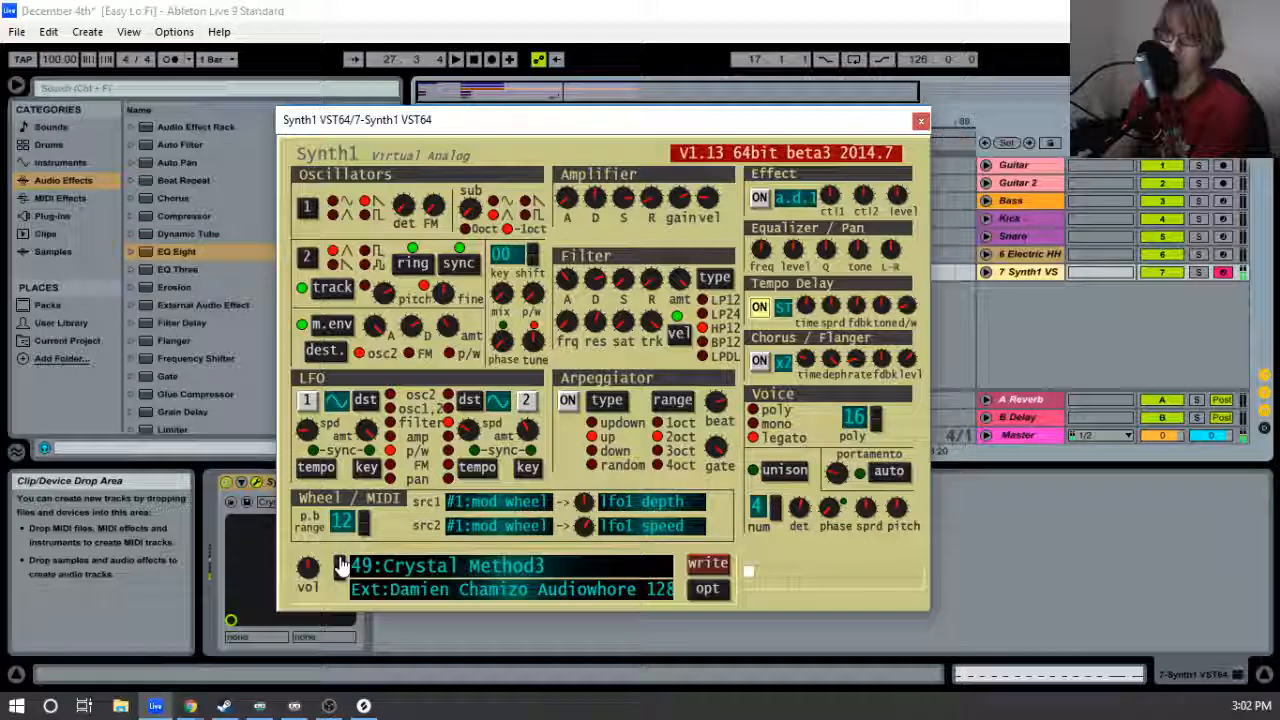
click(340, 566)
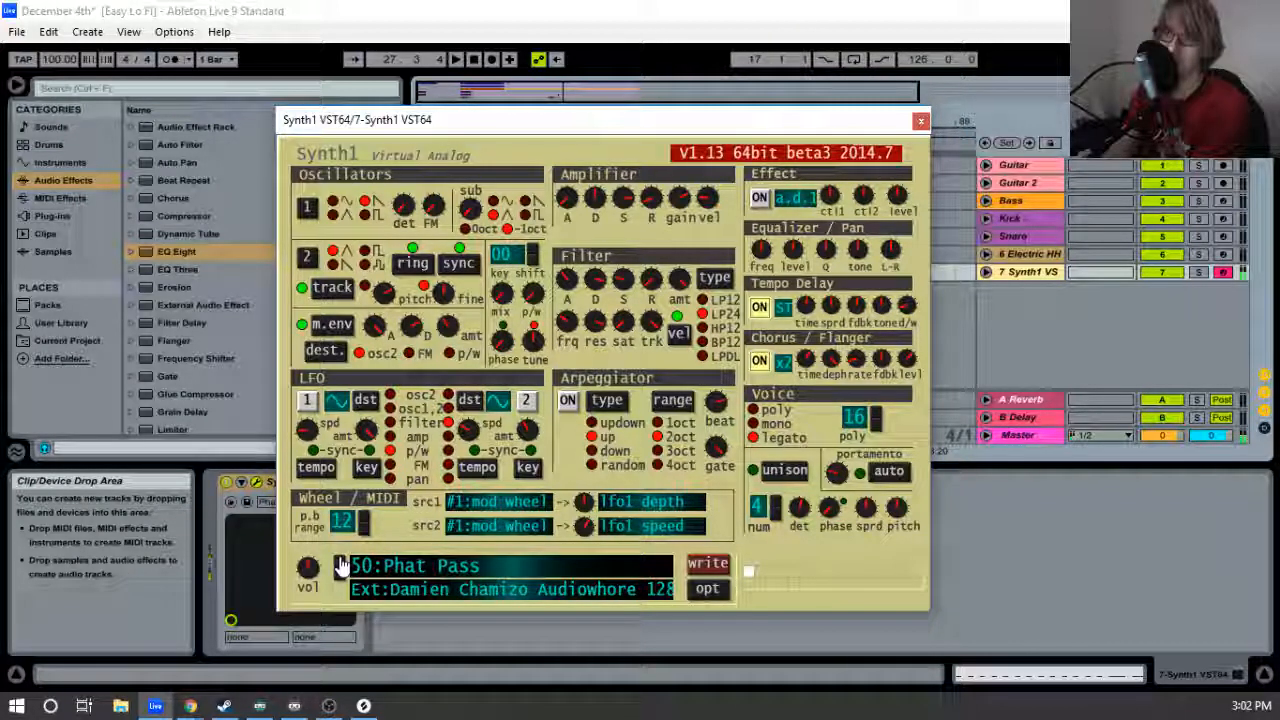
click(340, 566)
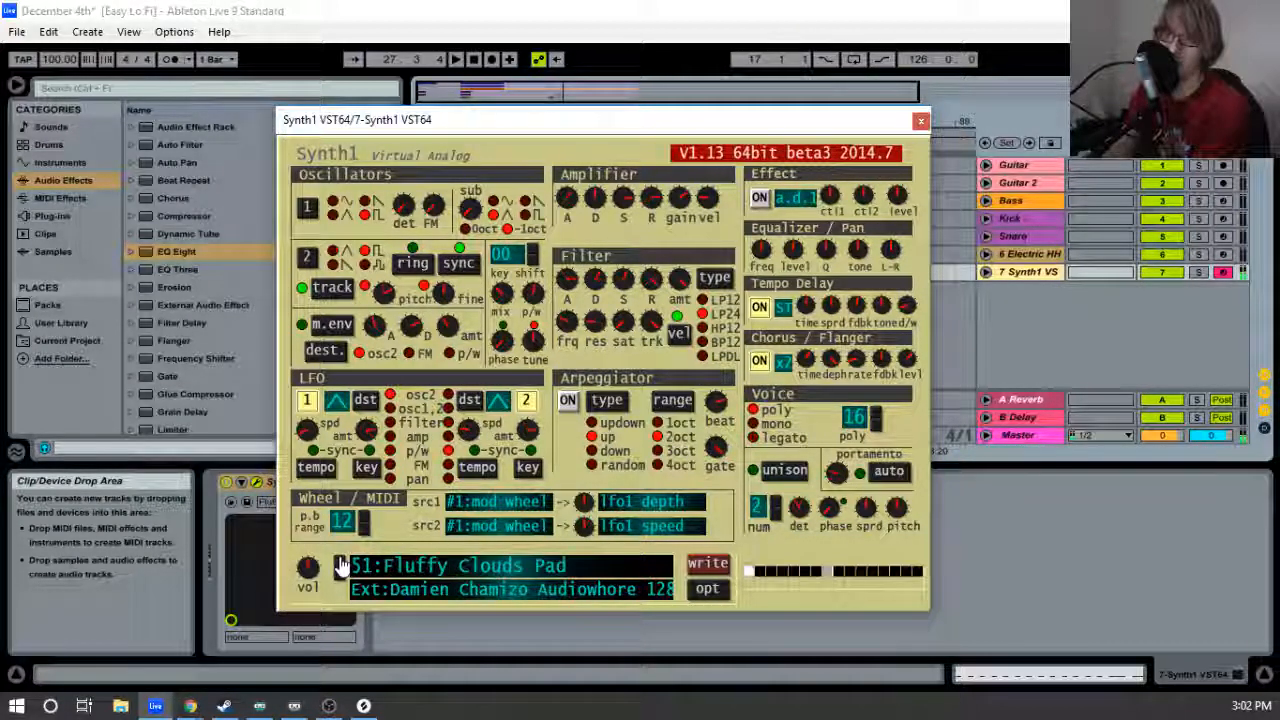
Audition the Audiowhore 128 bank's presets one by one from 52:Synth Brazz up to preset 60.
click(340, 566)
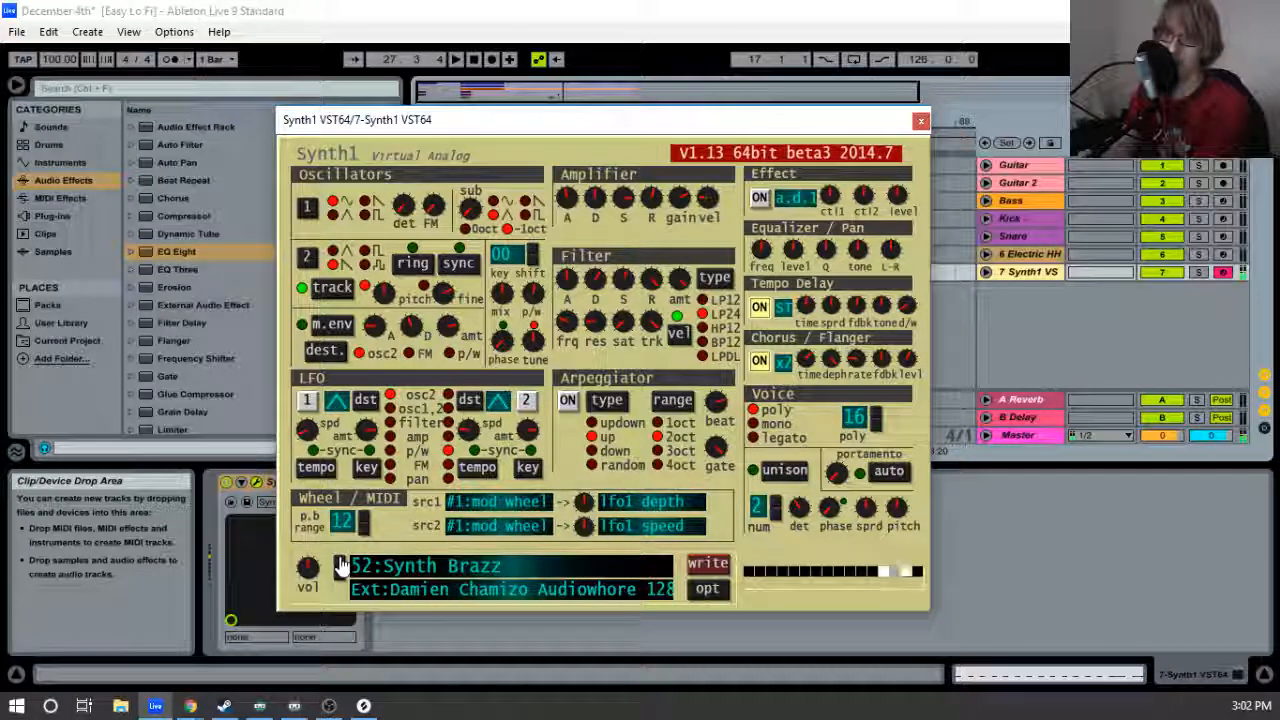
click(340, 566)
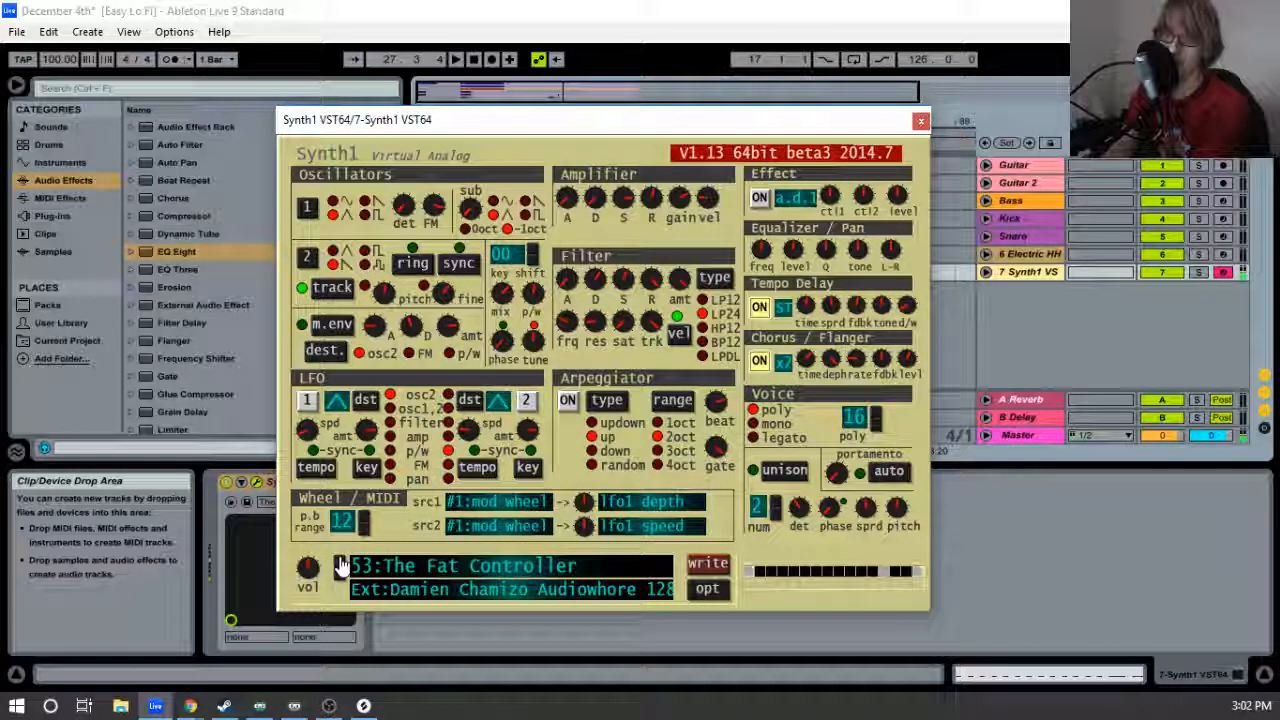
click(340, 566)
click(340, 566)
click(340, 566)
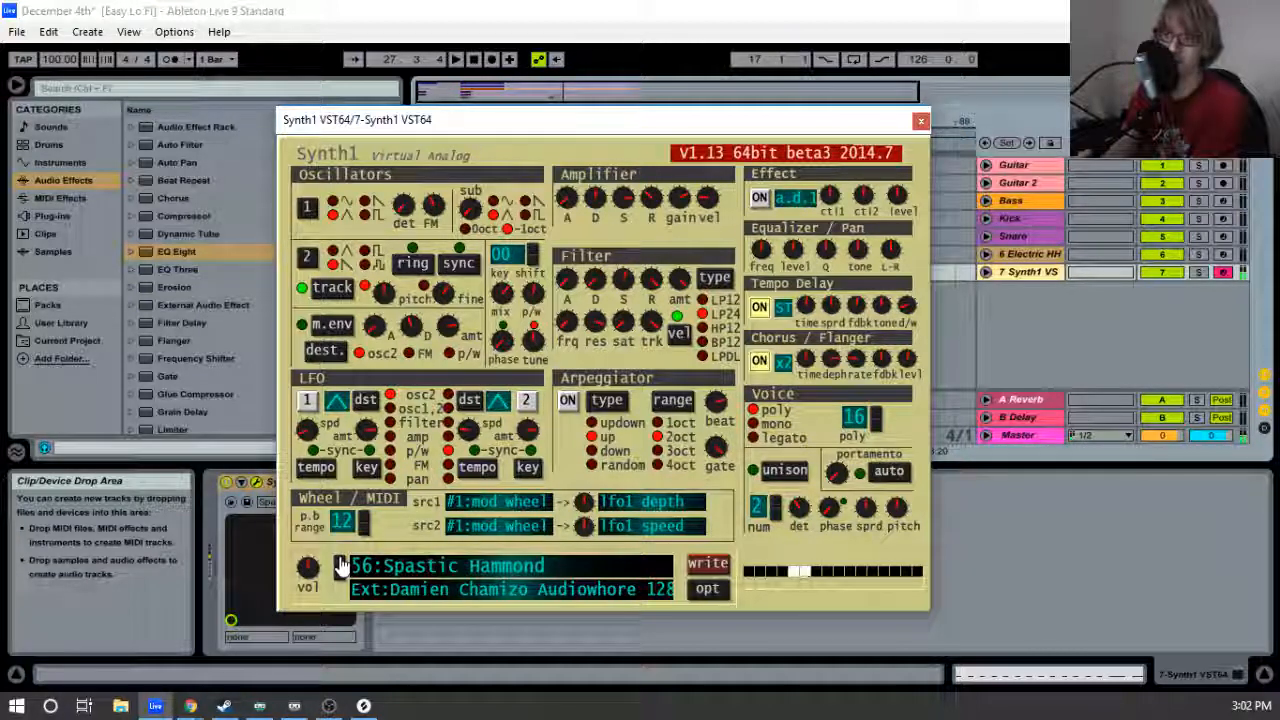
click(340, 566)
click(340, 566)
click(340, 566)
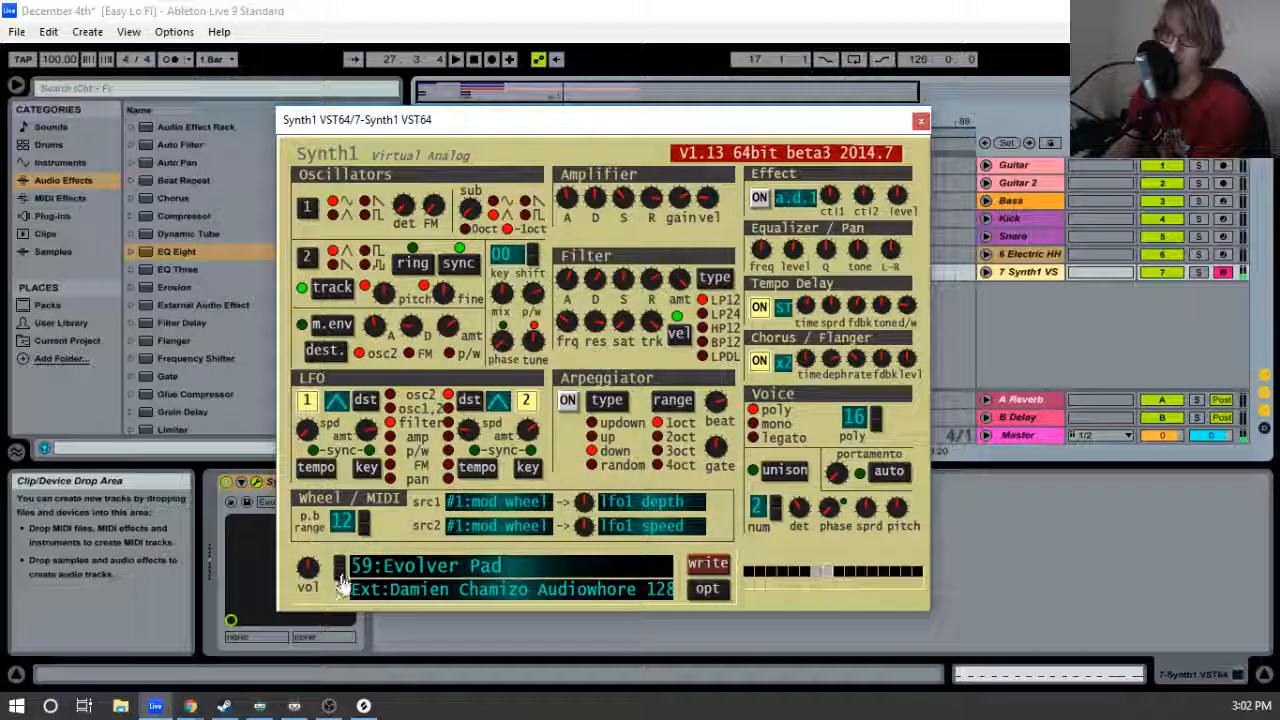
click(340, 566)
click(340, 566)
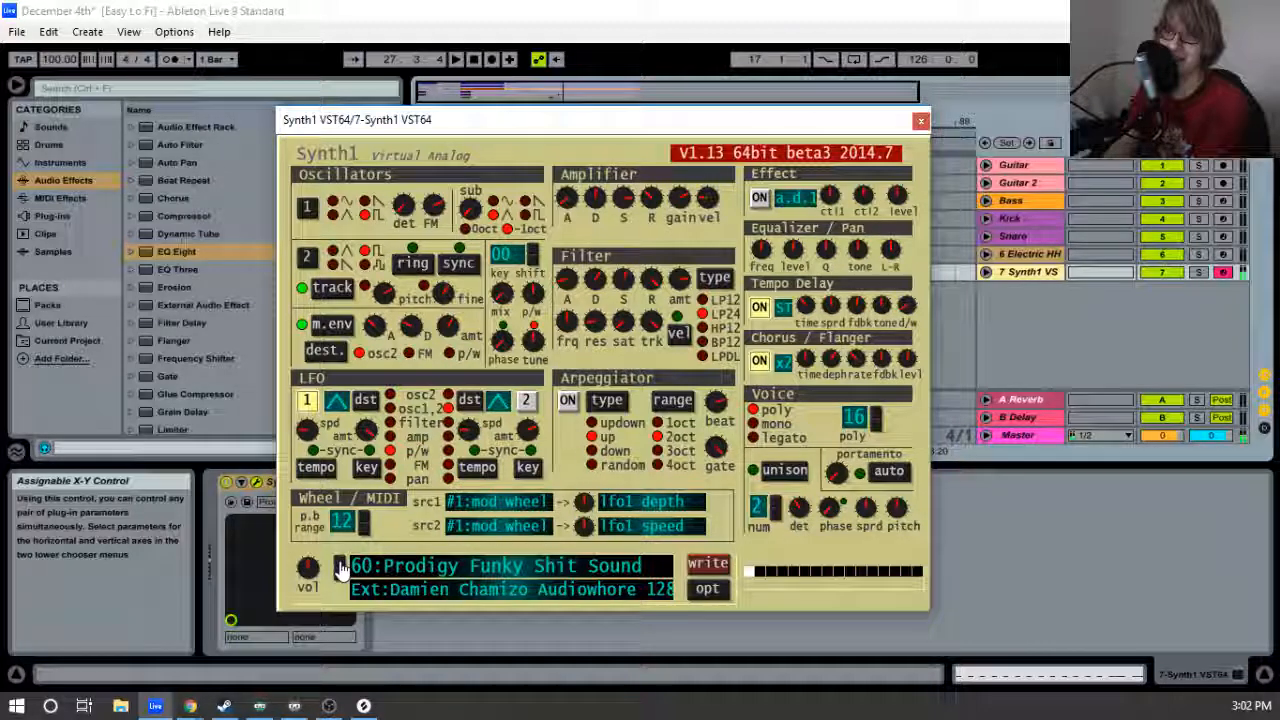
Audition the presets from 61:George Clinton Bass onward, settle on 65:Lush FM EP2, and close the synth window.
click(340, 565)
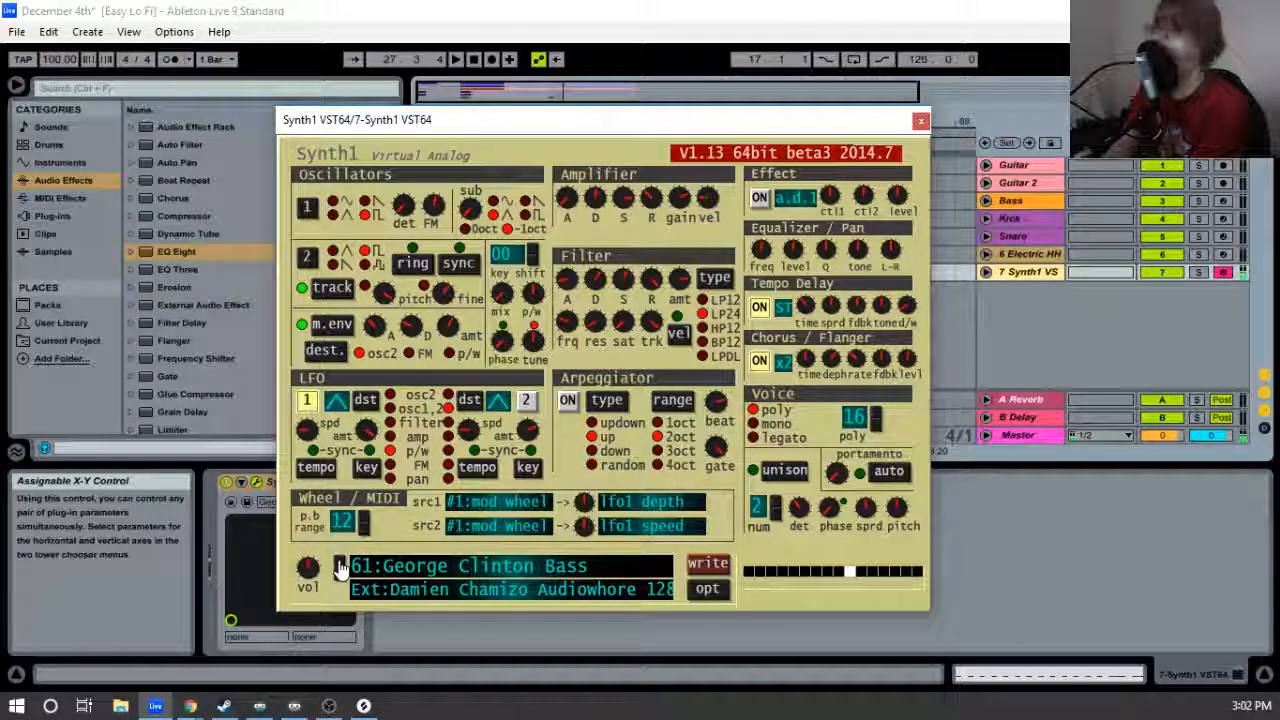
click(341, 566)
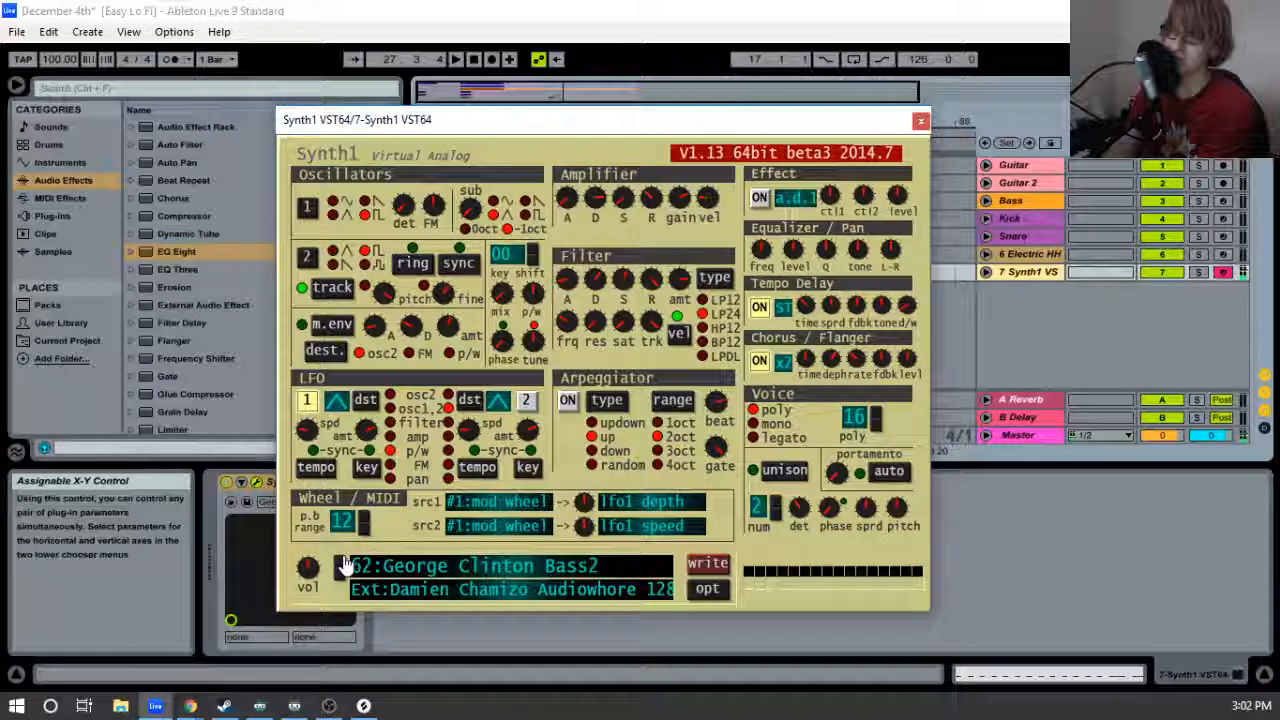
click(341, 566)
click(340, 566)
click(341, 566)
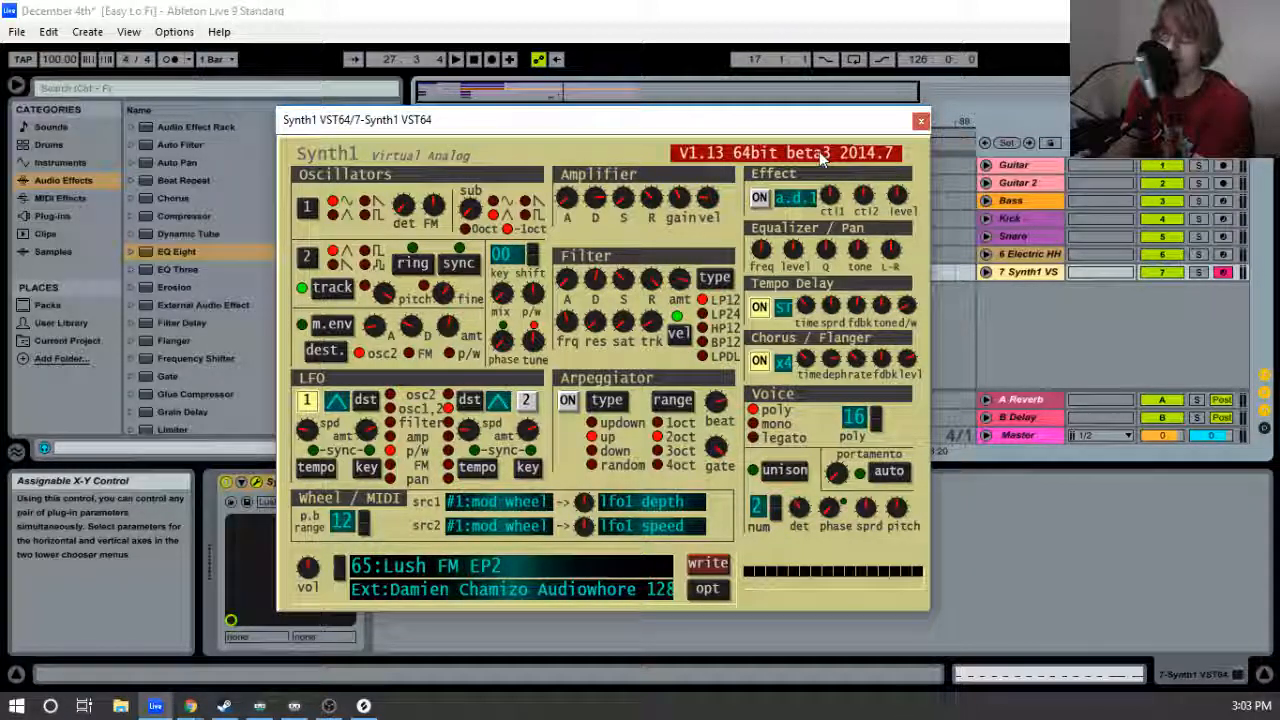
click(921, 122)
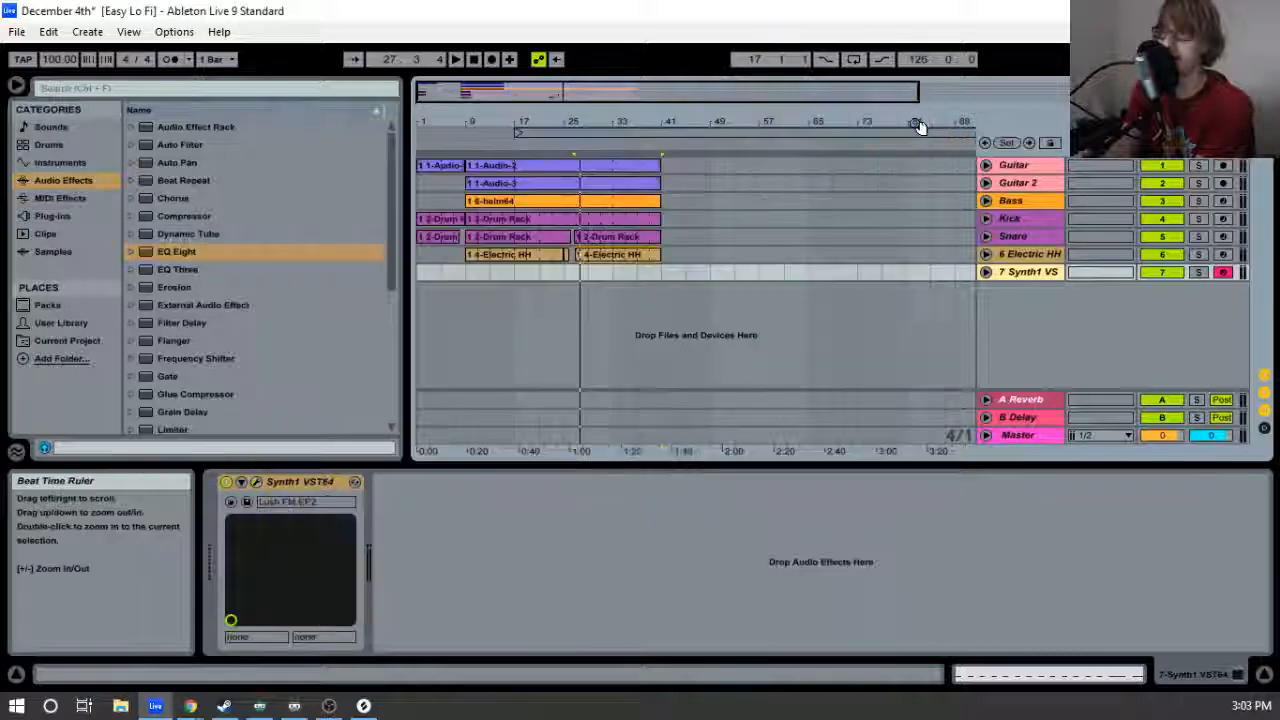
Play back the arrangement from the beginning and stop it at about bar 27.
click(465, 274)
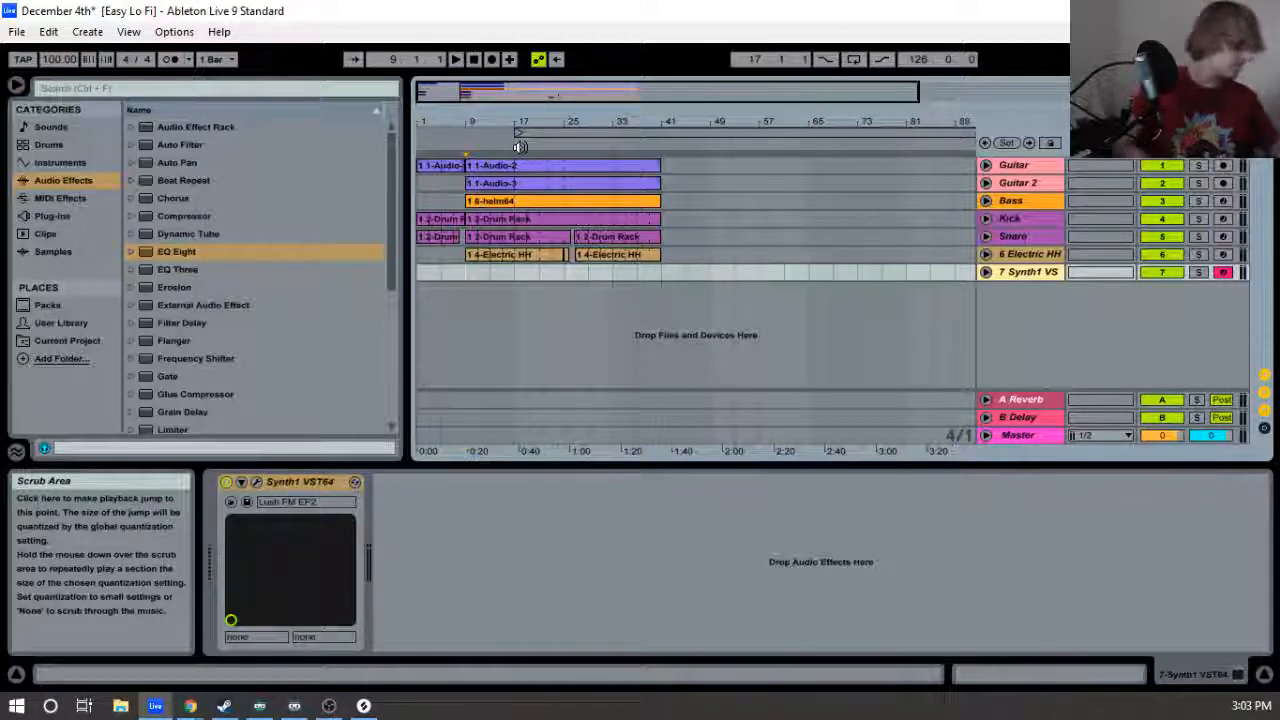
click(472, 60)
click(456, 60)
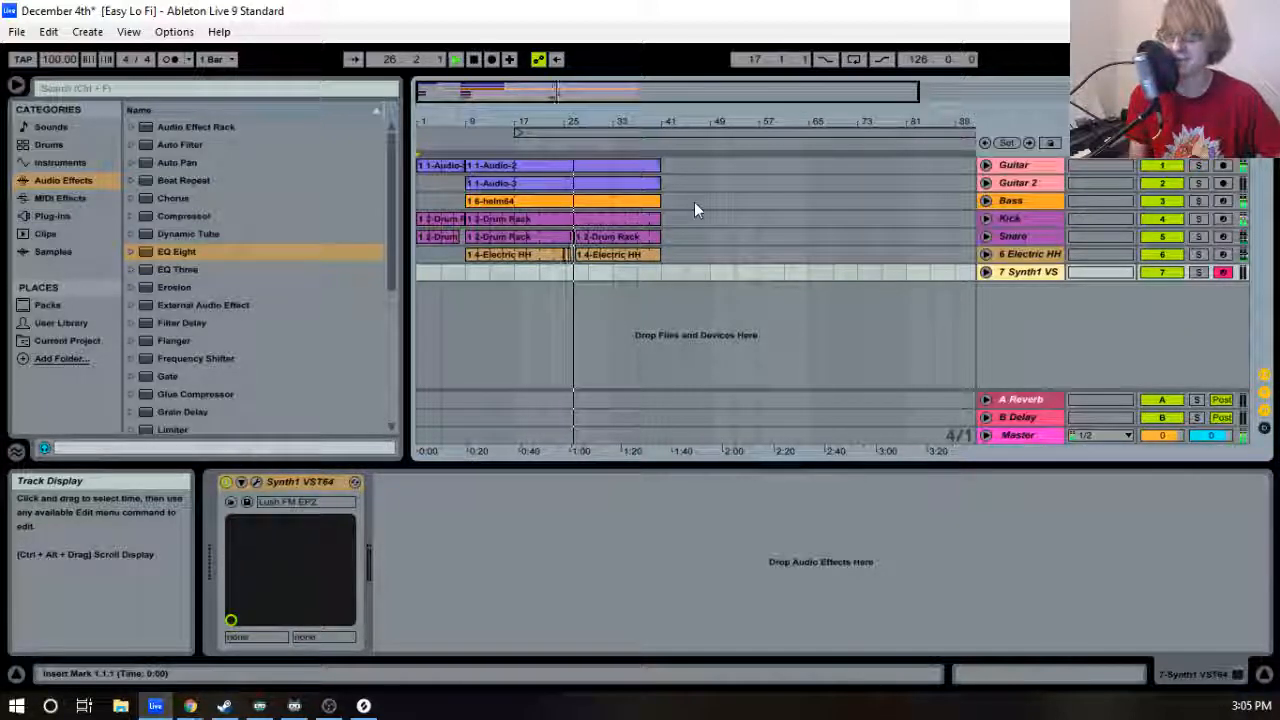
key(space)
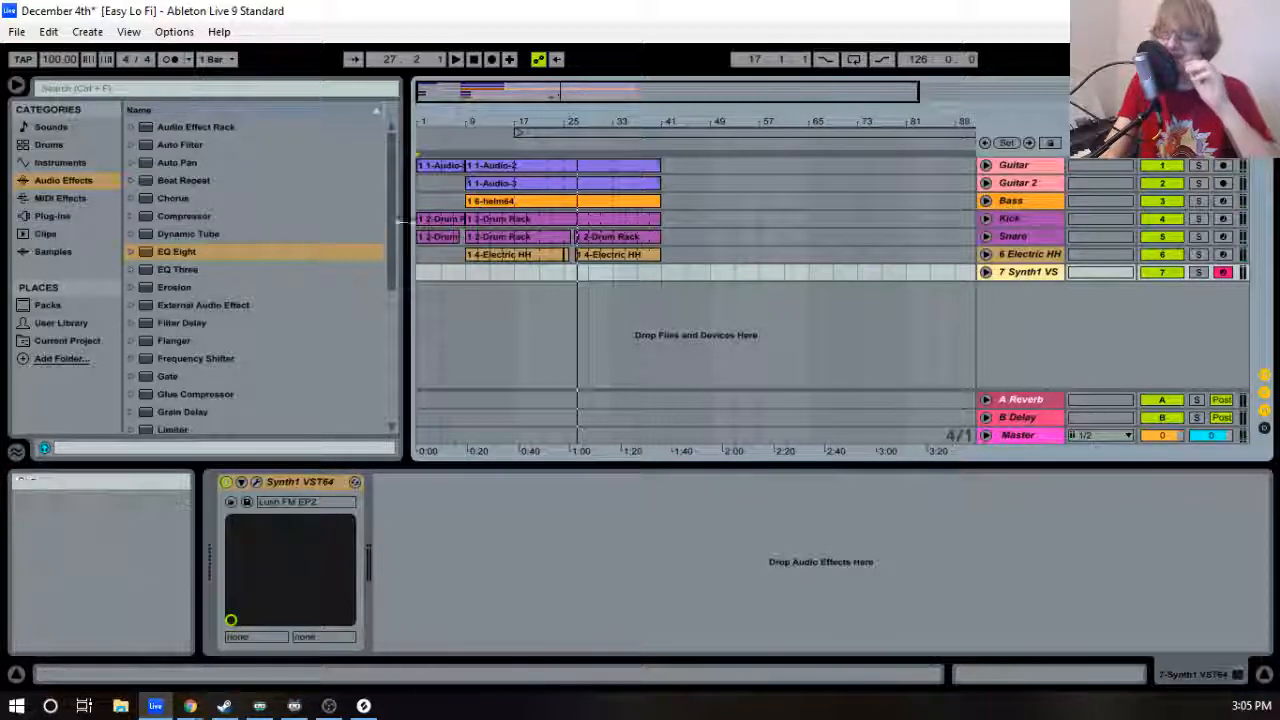
Expand the Ping Pong Delay's presets in the audio effects browser and save the Live set.
click(240, 254)
scroll(225, 265, down, 4)
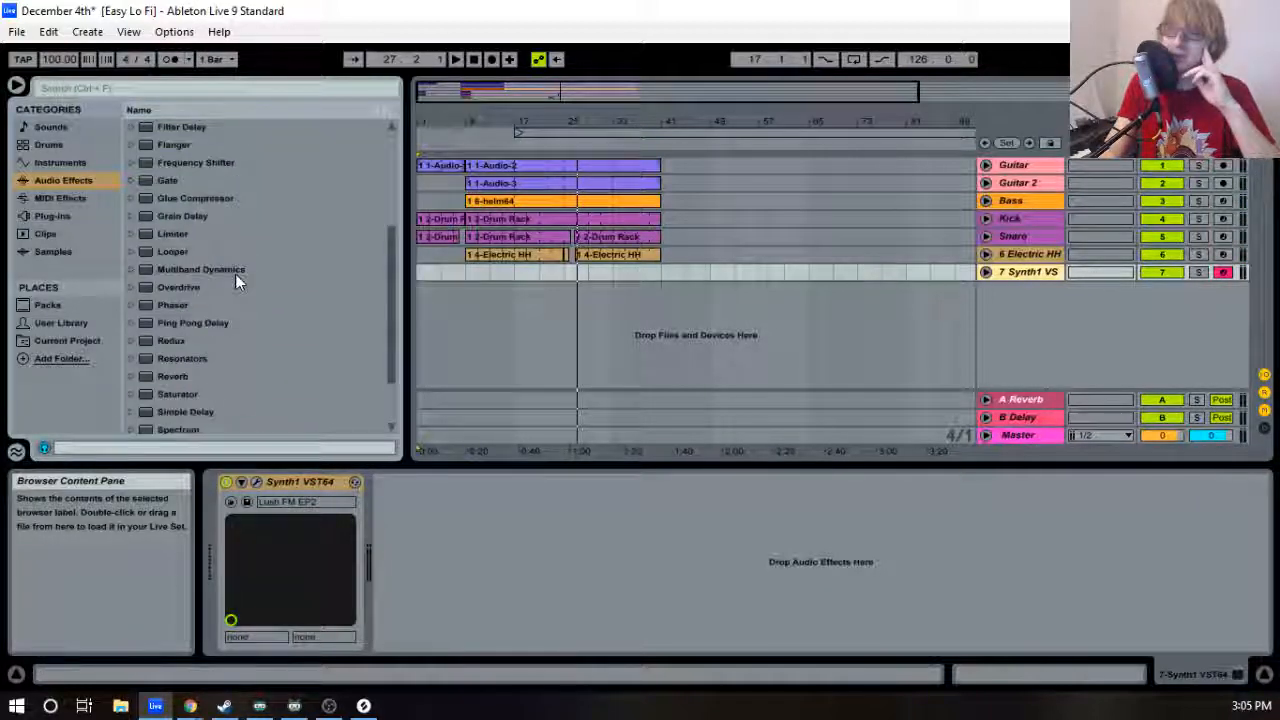
click(131, 322)
click(129, 323)
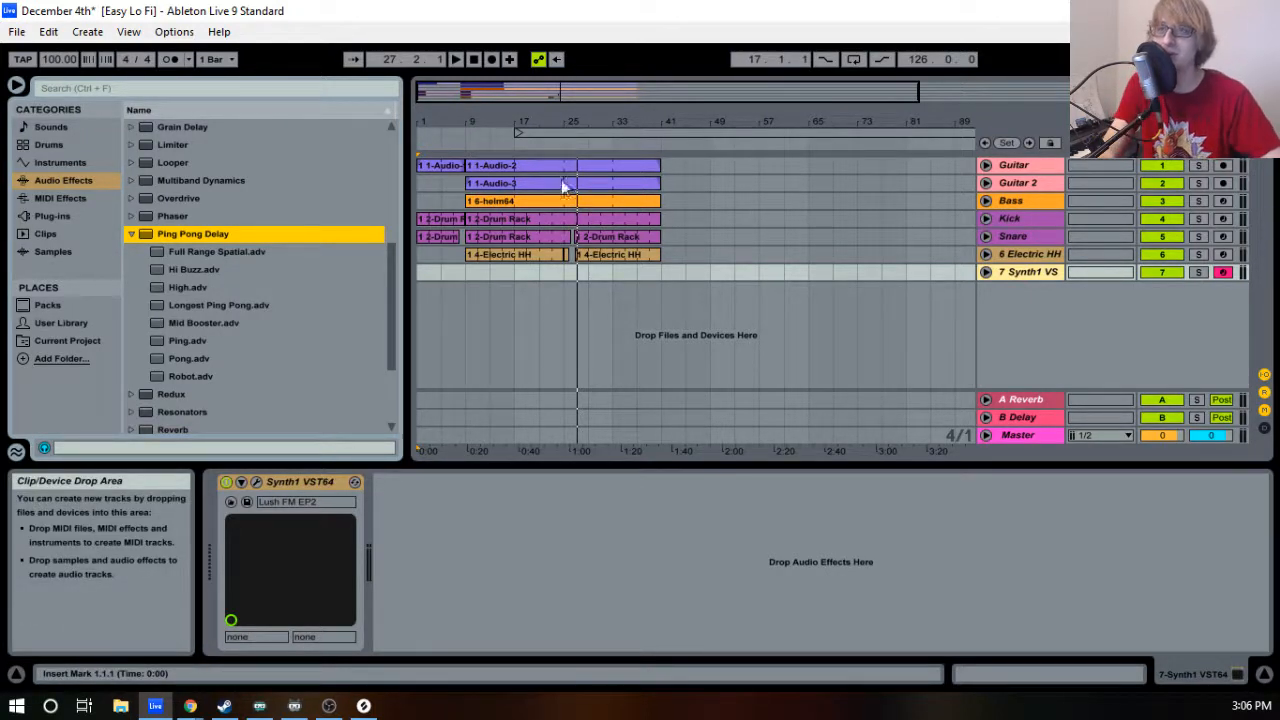
click(17, 31)
click(100, 199)
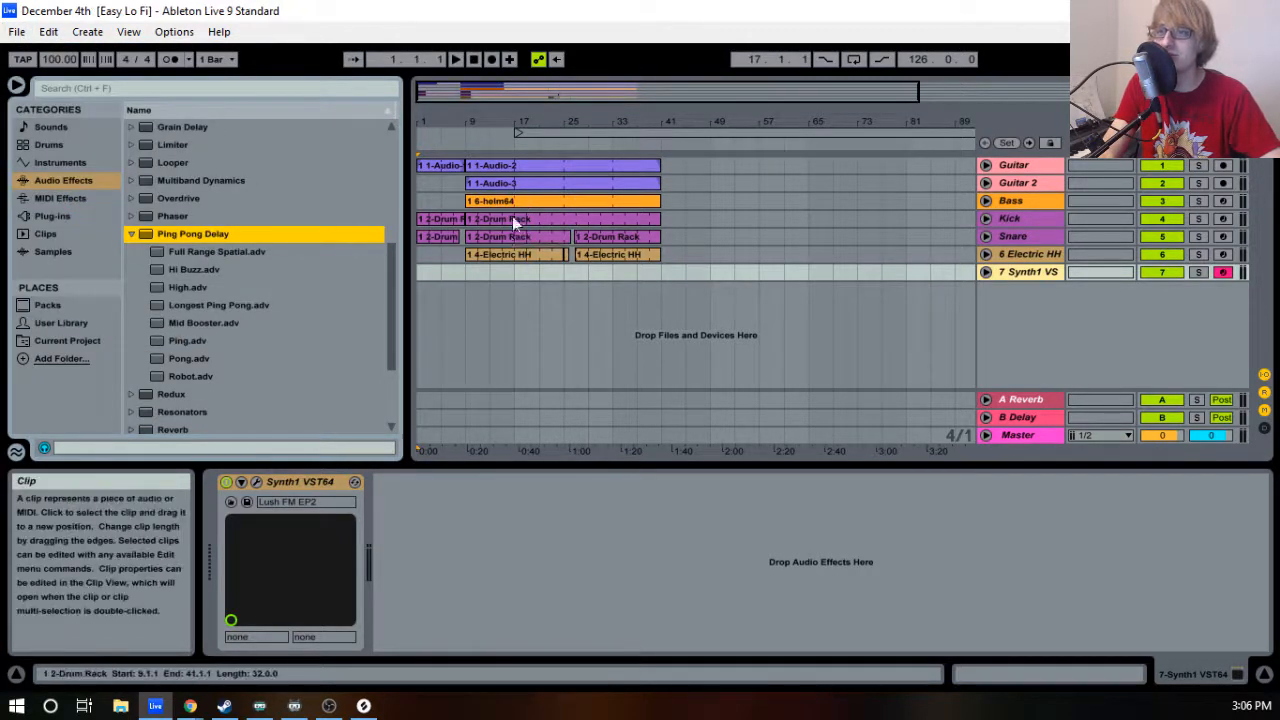
Record a very short clip on the Synth1 track starting at bar 9.
click(473, 270)
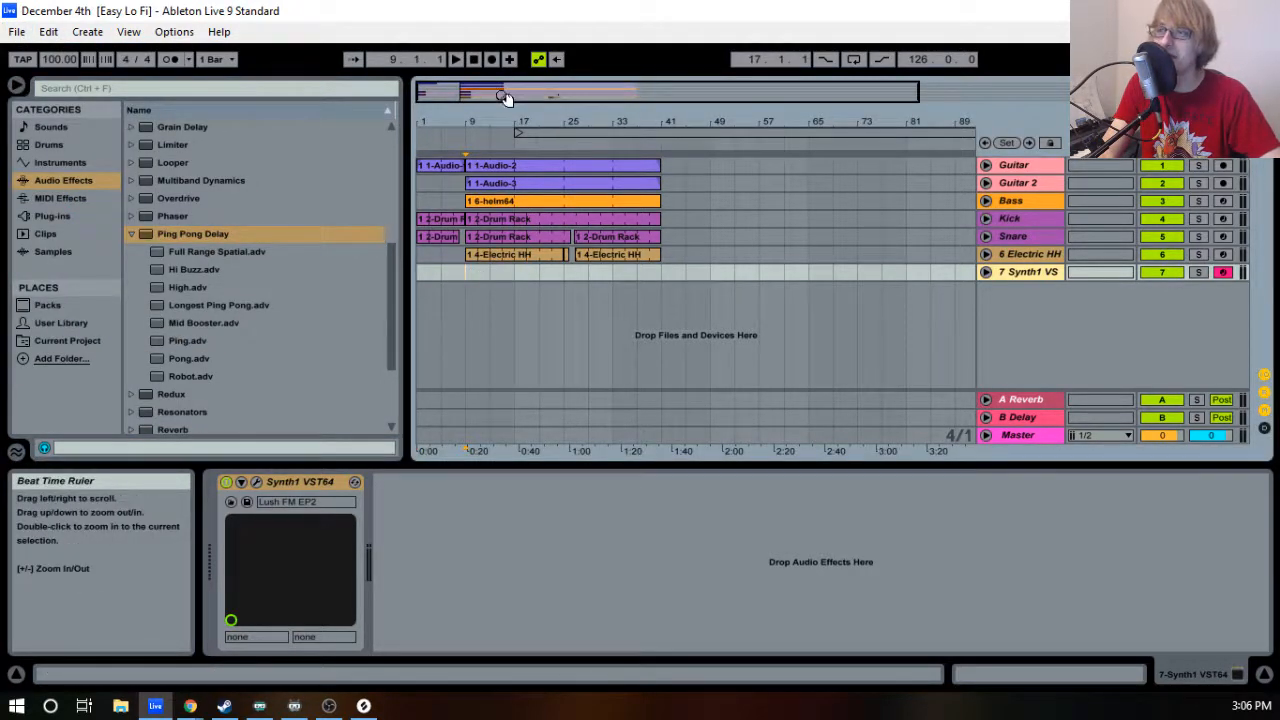
click(492, 62)
click(476, 60)
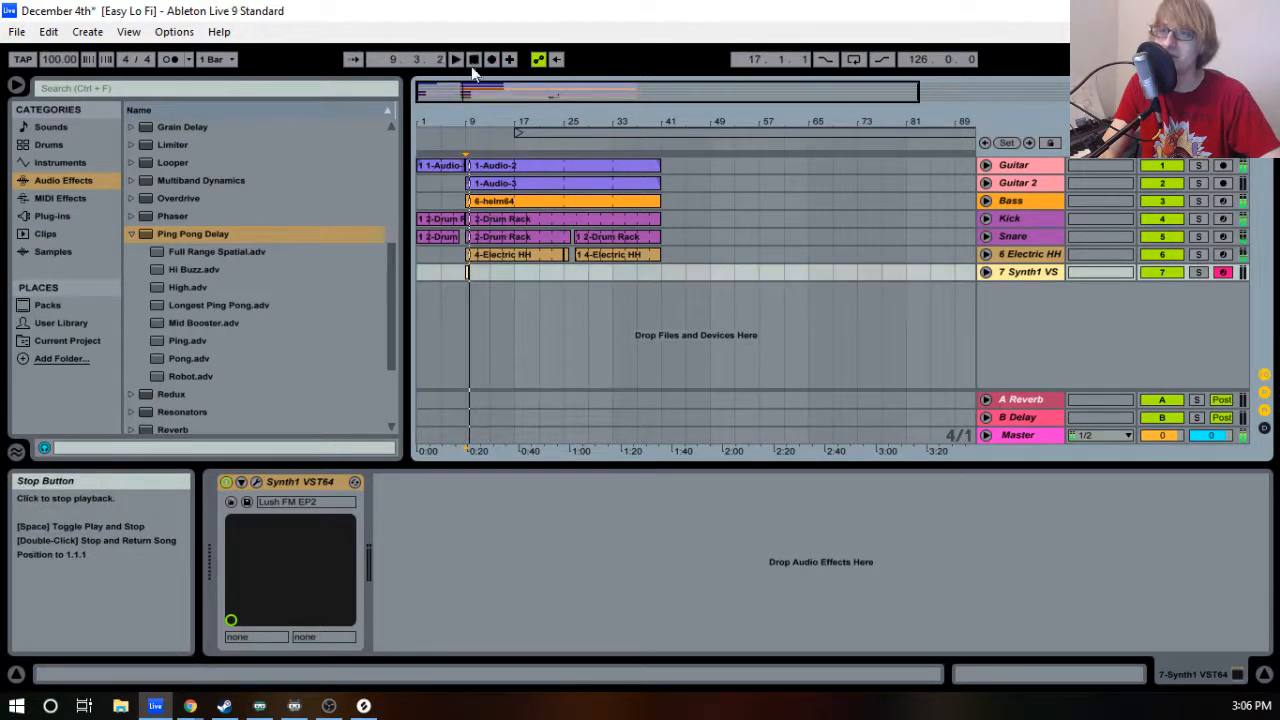
Extend the recorded Synth1 clip to span bars 9 to 11 and consolidate it into one two-bar clip.
drag(473, 125, 468, 220)
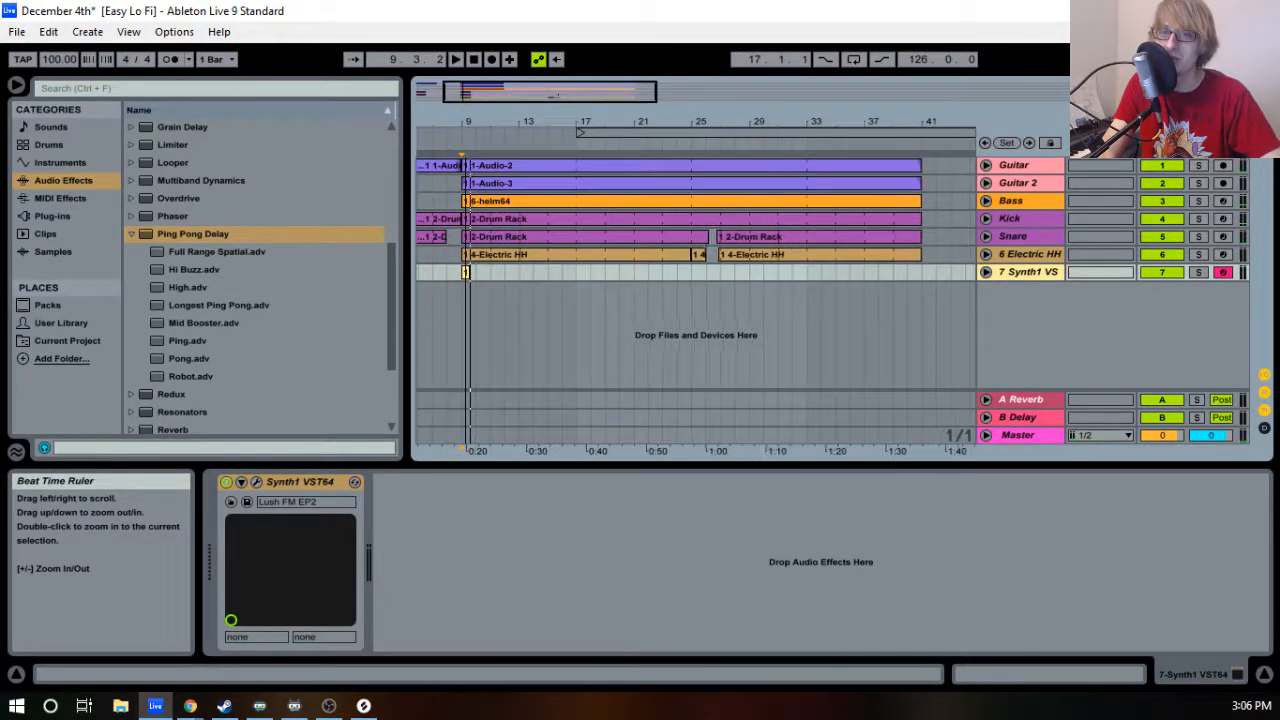
drag(466, 270, 515, 270)
drag(494, 133, 506, 273)
right_click(495, 272)
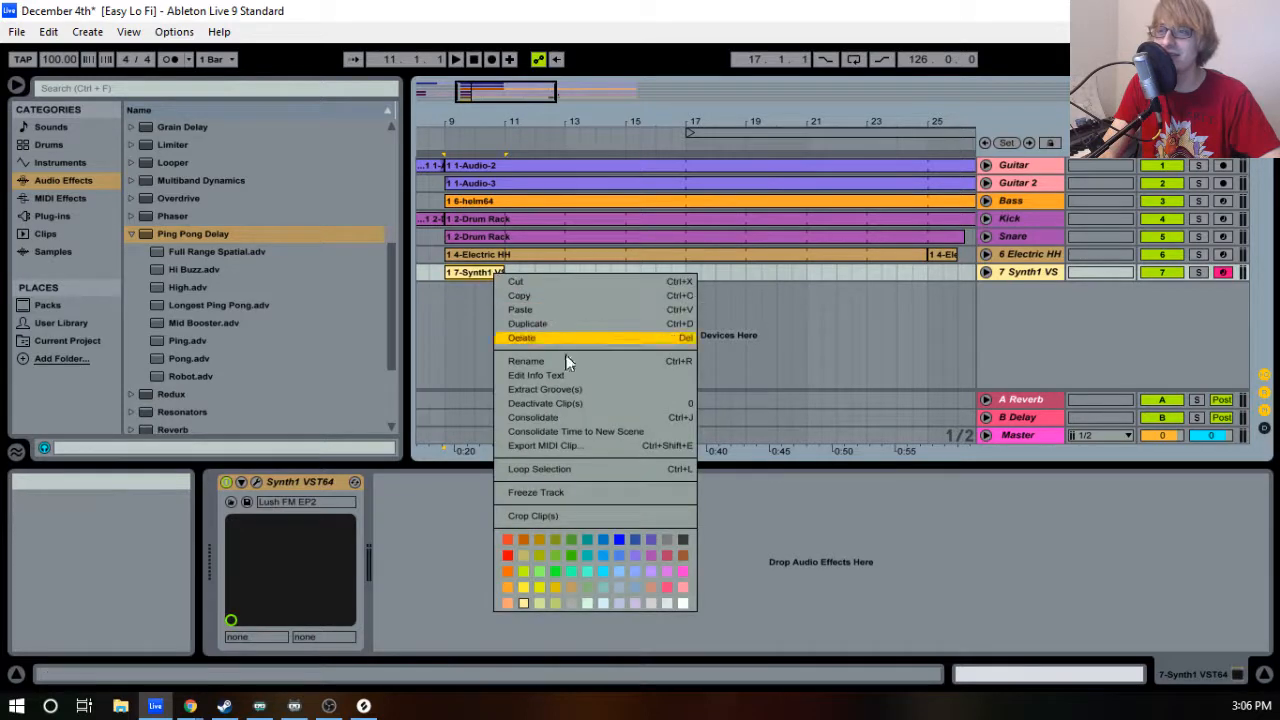
click(546, 418)
Enable looping for the two-bar Synth1 clip and lengthen it so that it ends at bar 25.
click(469, 267)
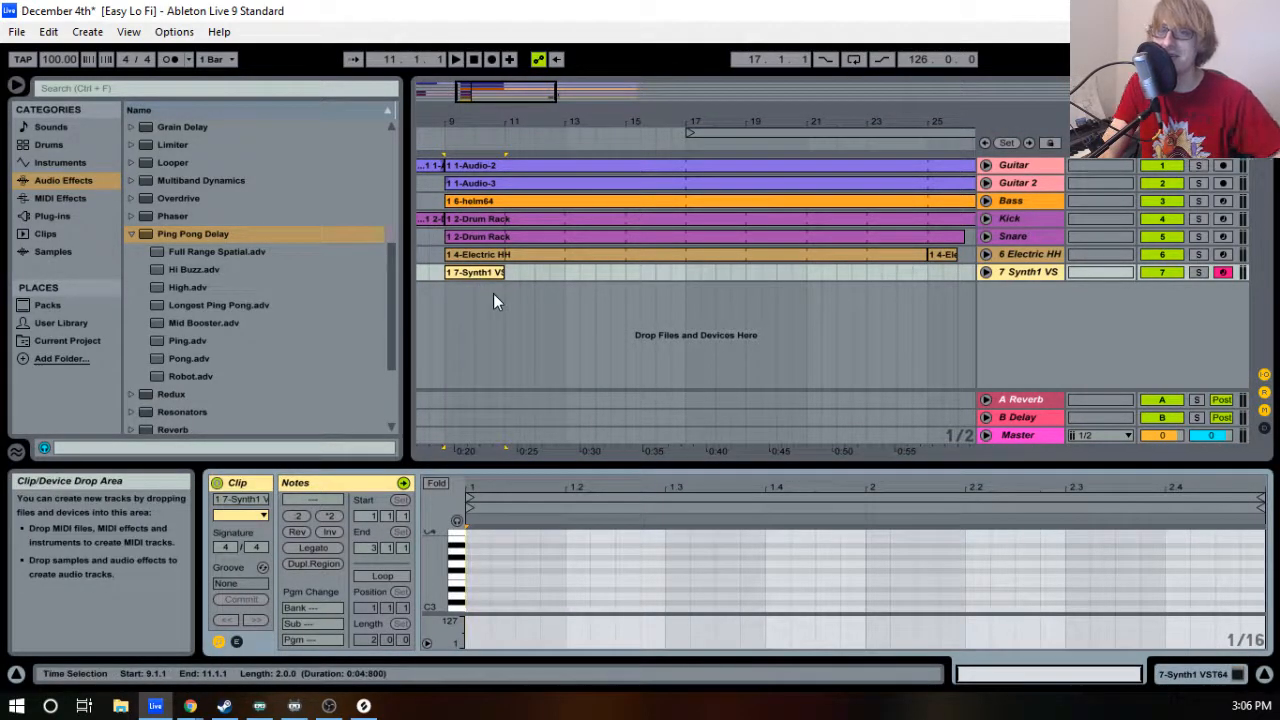
click(391, 578)
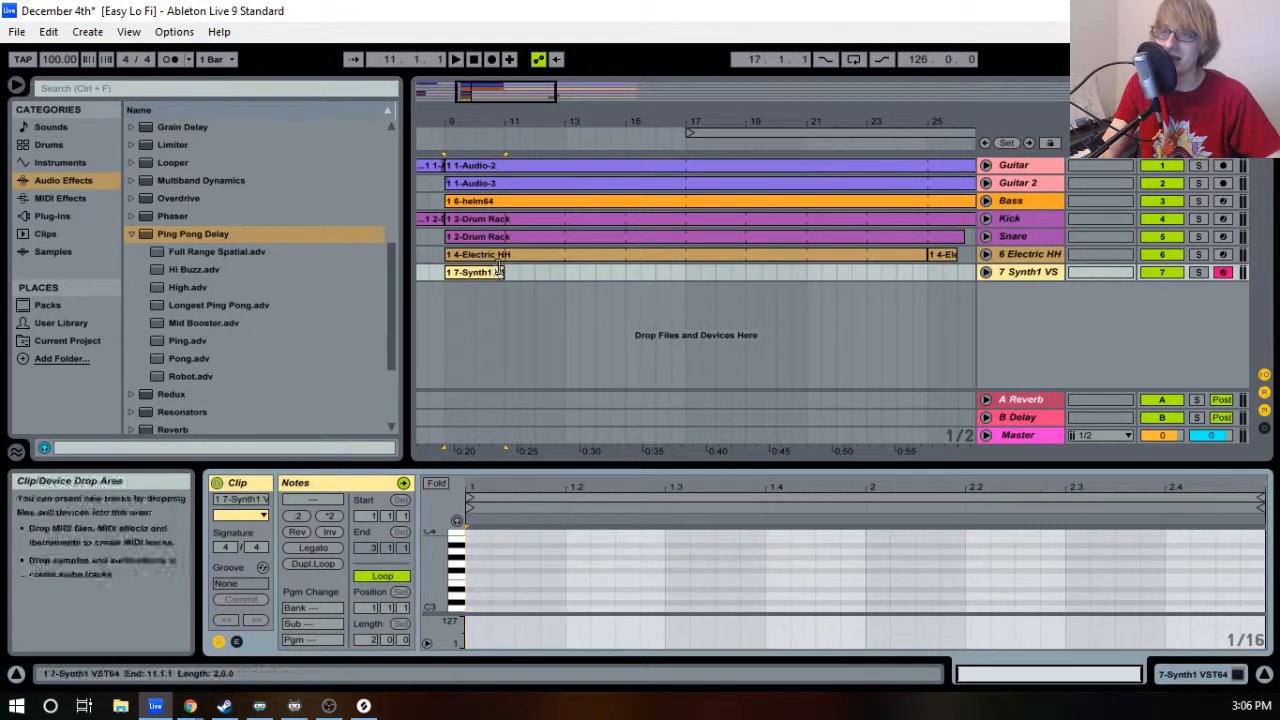
drag(503, 272, 1034, 285)
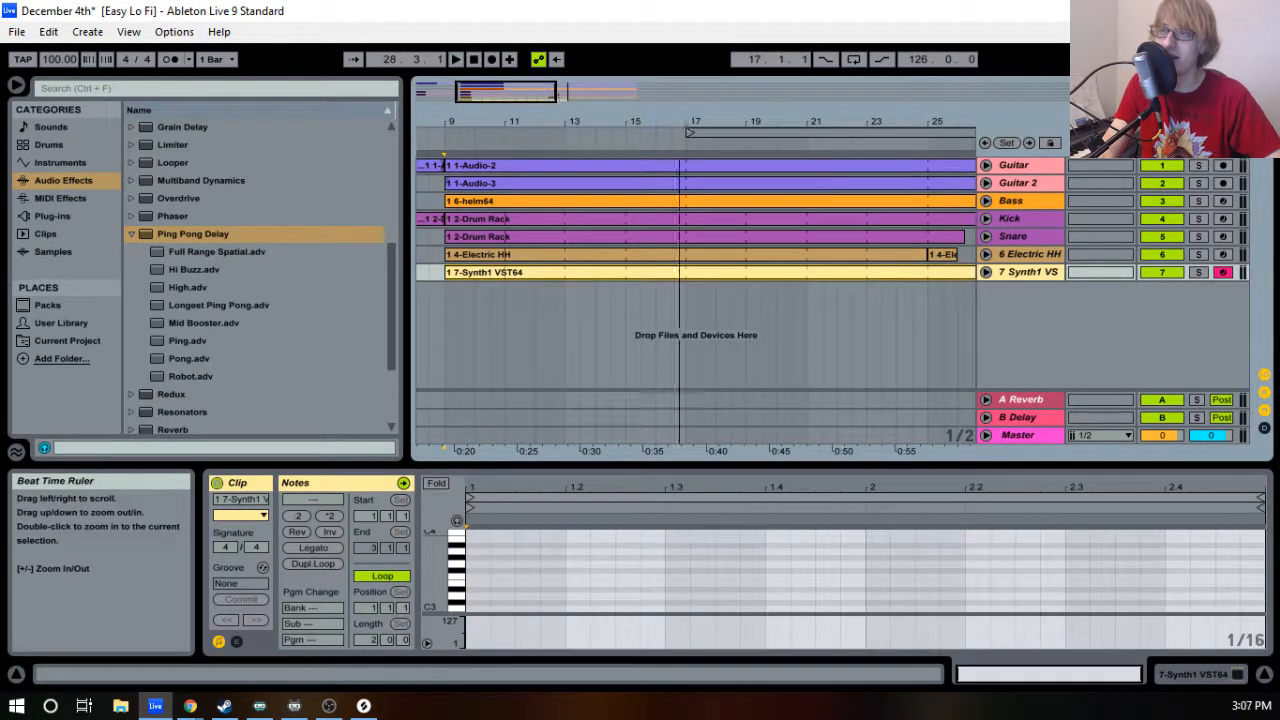
drag(682, 121, 577, 62)
drag(577, 121, 570, 114)
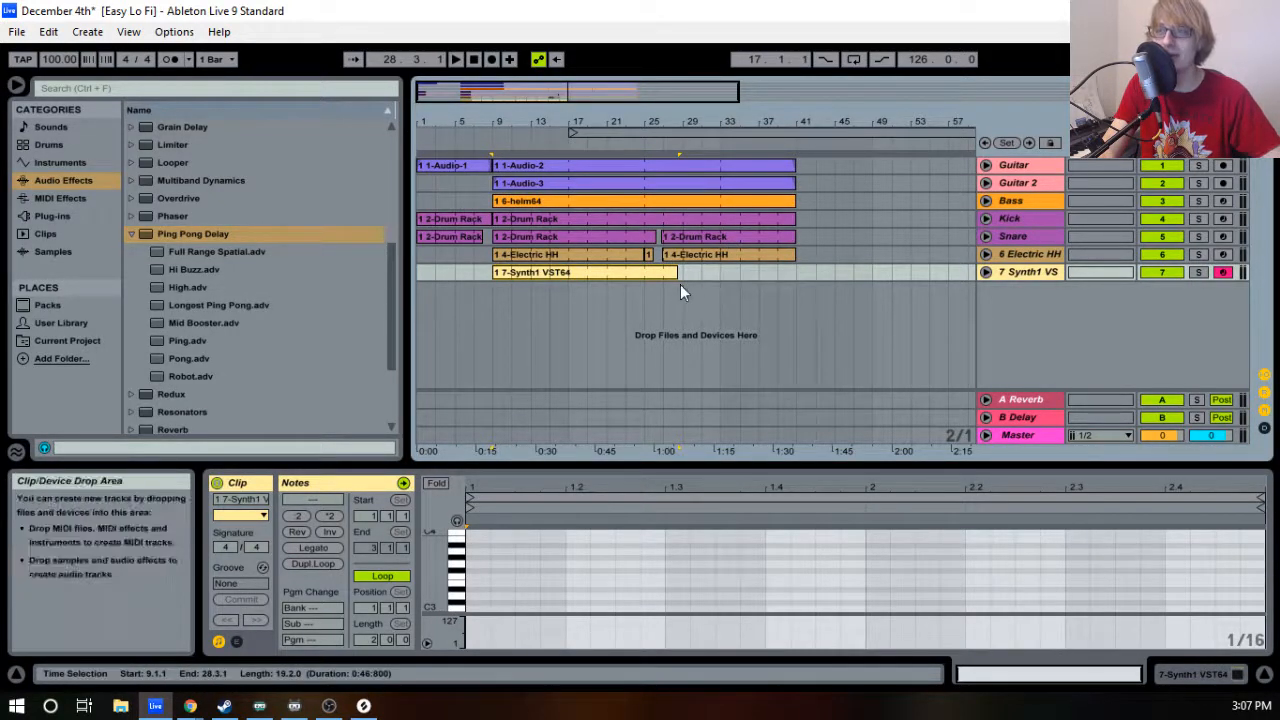
drag(672, 274, 637, 274)
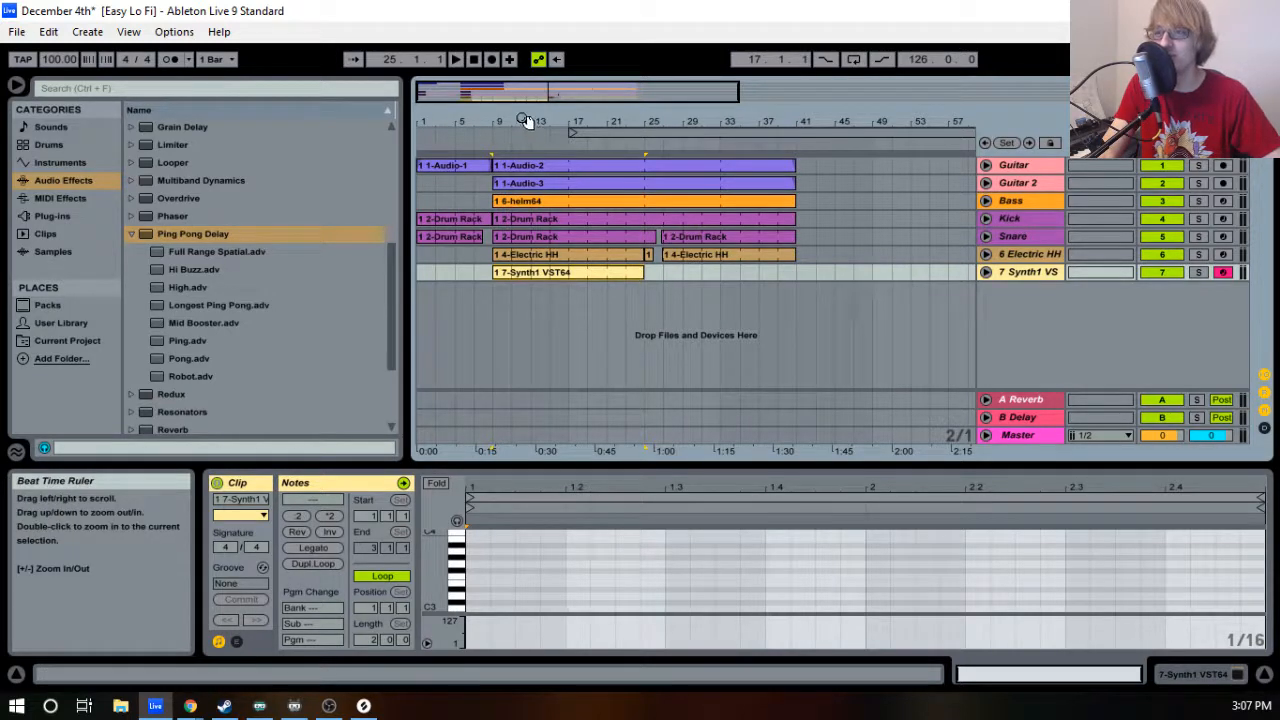
mouse_move(523, 120)
mouse_down()
mouse_move(518, 138)
mouse_move(521, 126)
mouse_up()
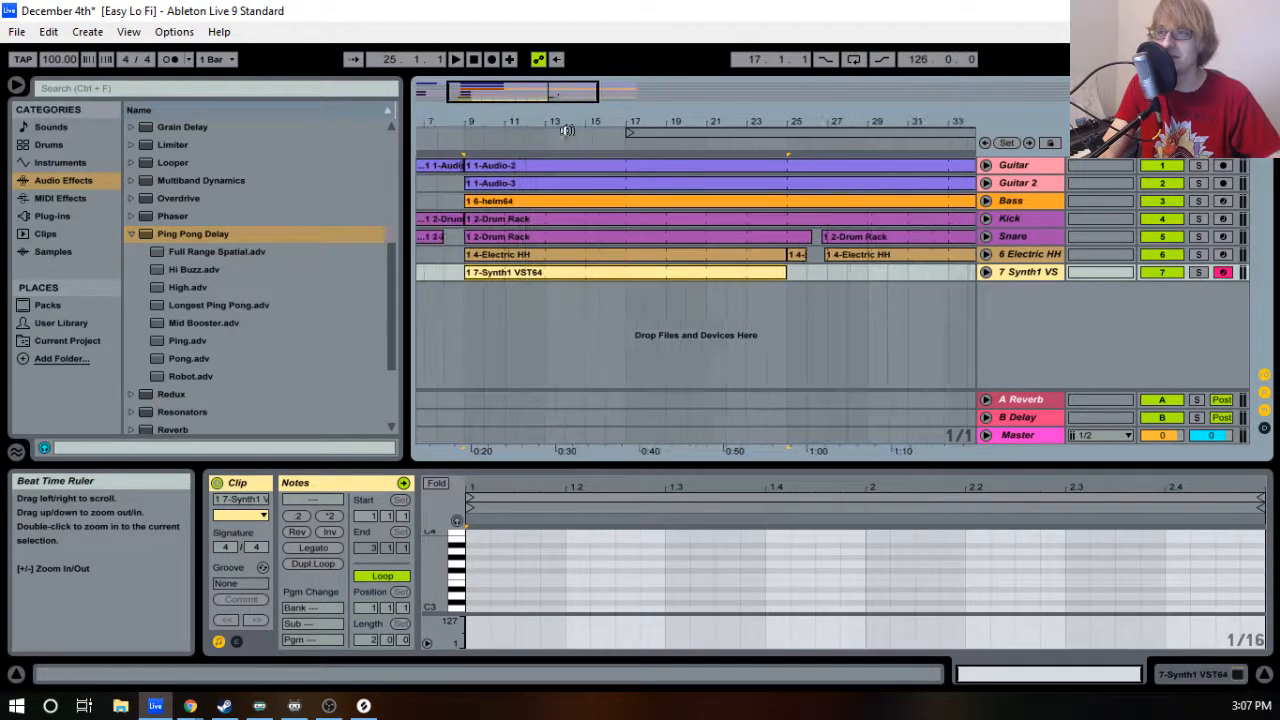
Shorten the Synth1 clip to end at bar 17 and consolidate it into a single eight-bar clip.
click(728, 271)
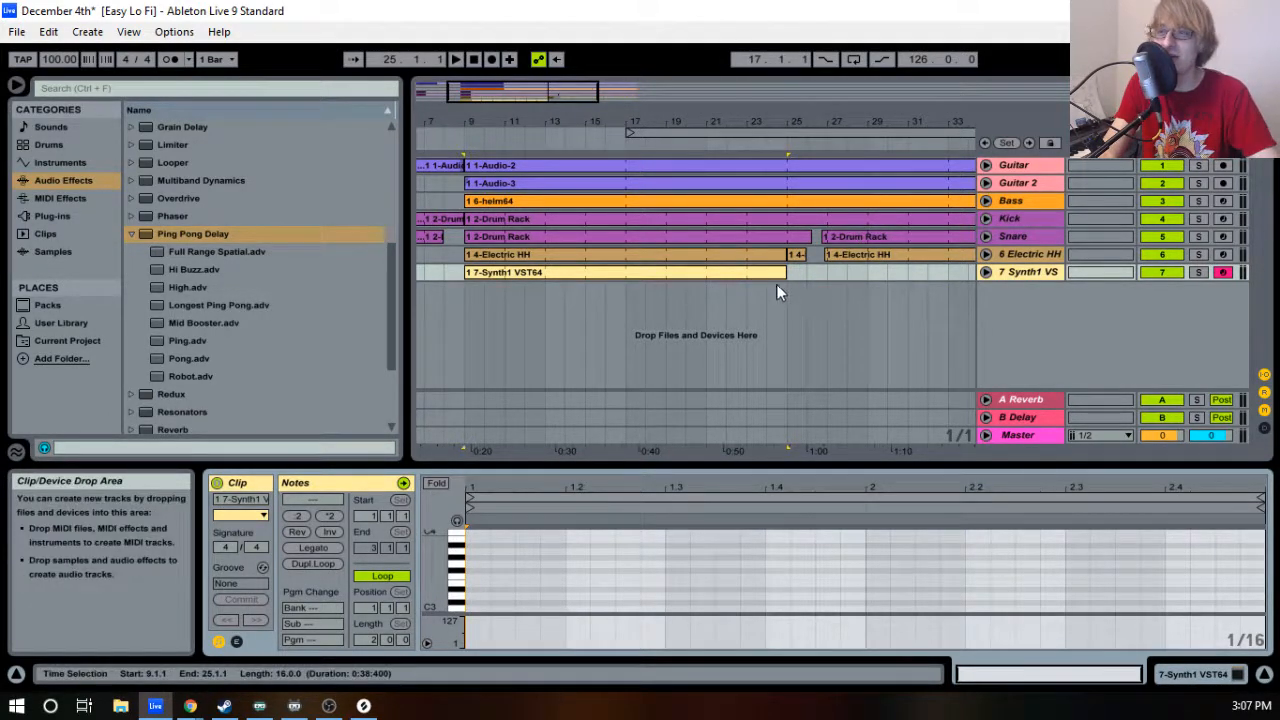
drag(782, 272, 620, 270)
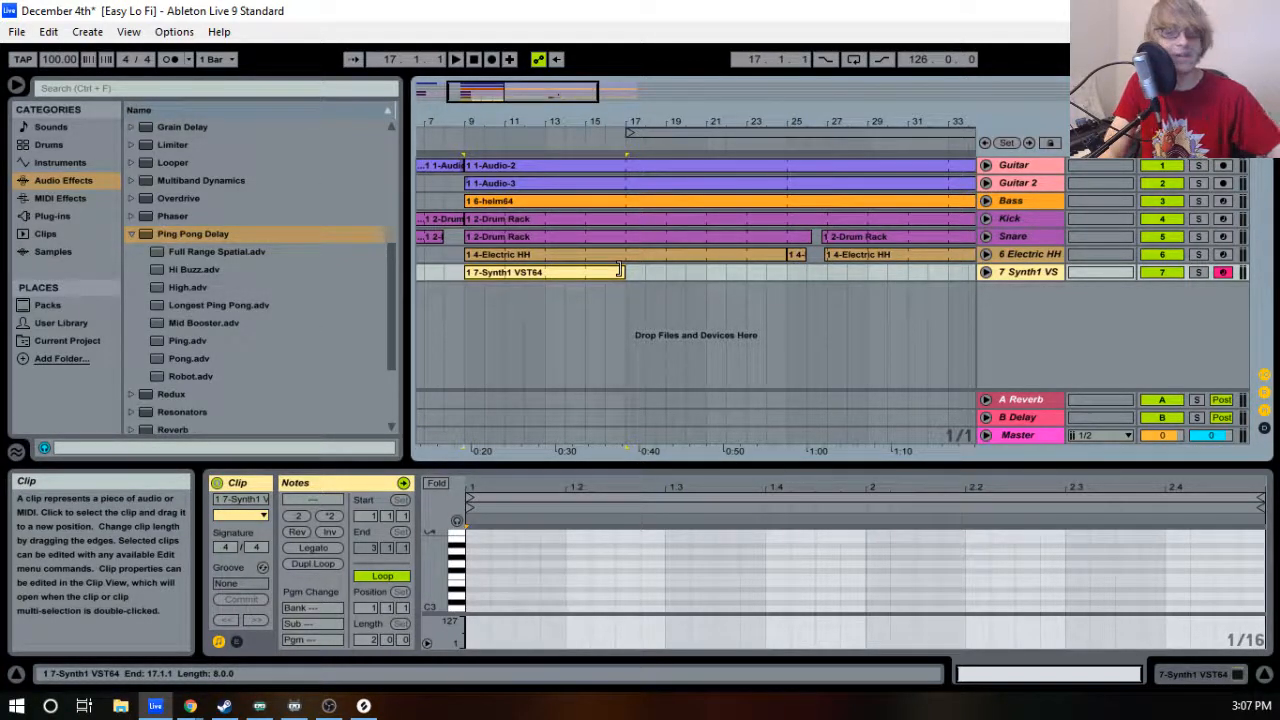
right_click(586, 268)
click(509, 271)
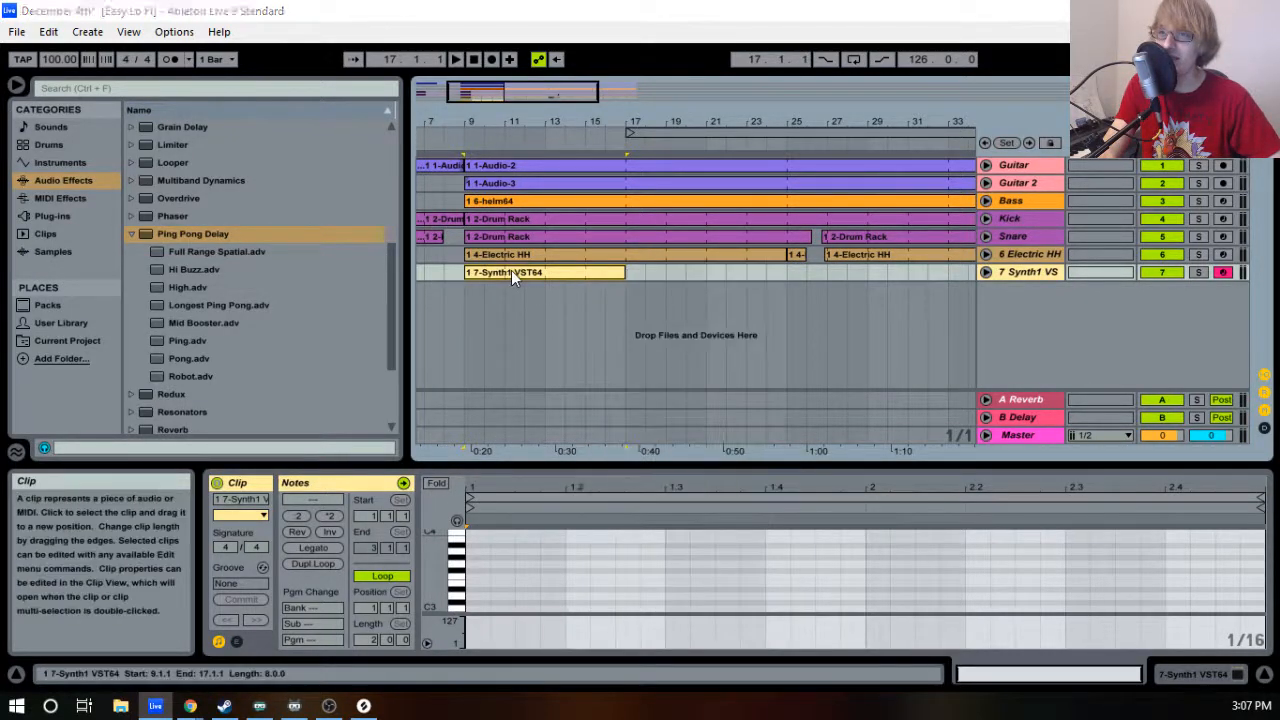
right_click(511, 270)
click(568, 414)
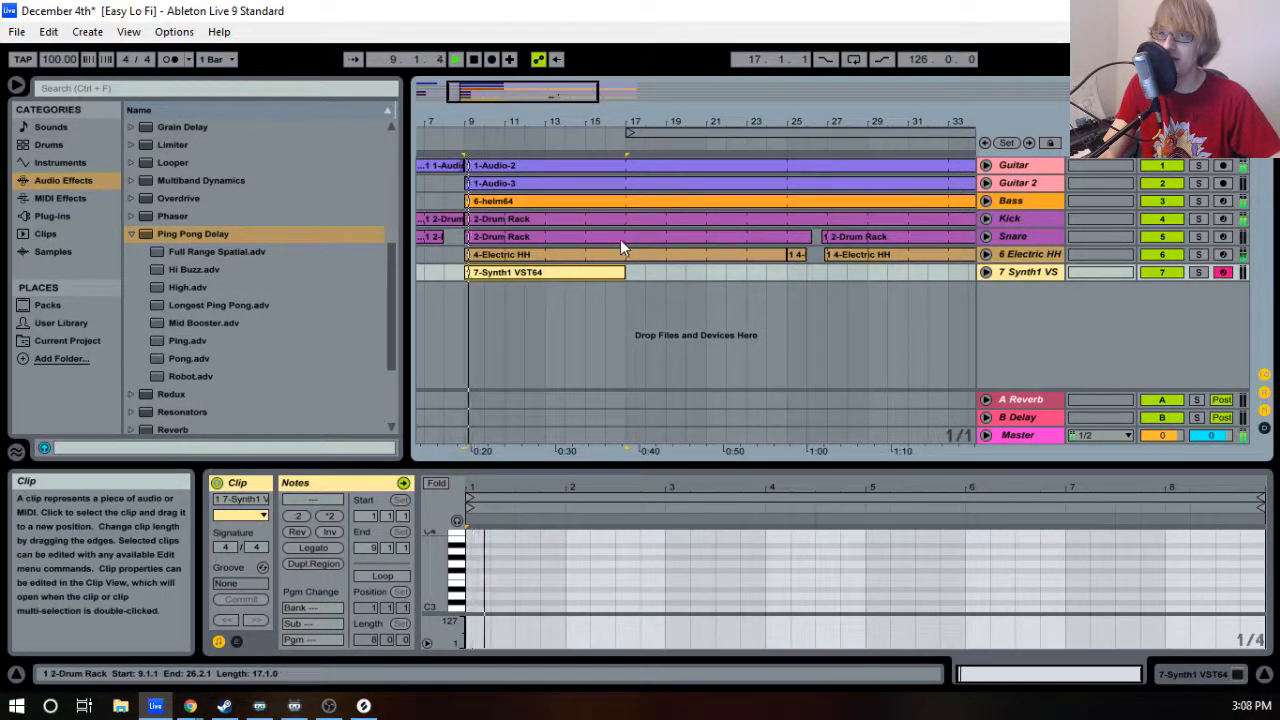
Stop playback, enable looping for the eight-bar Synth1 clip, and extend it to bar 25.
key(space)
click(1014, 268)
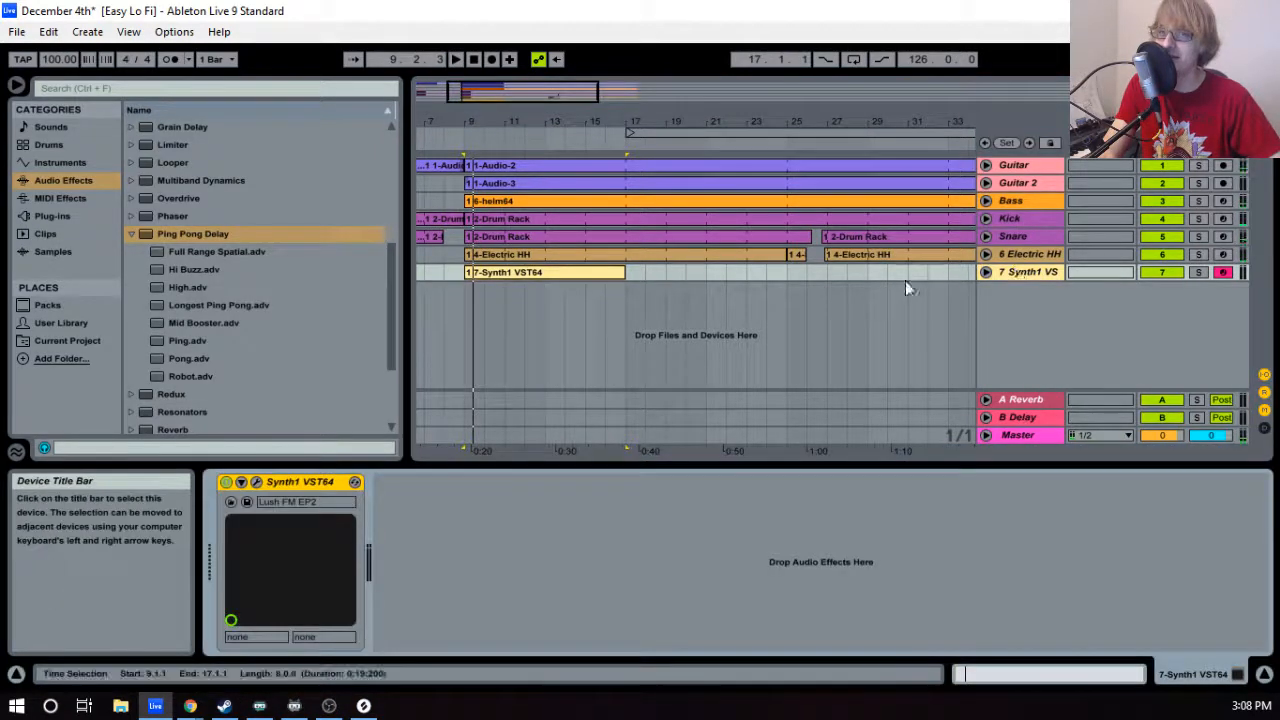
click(598, 276)
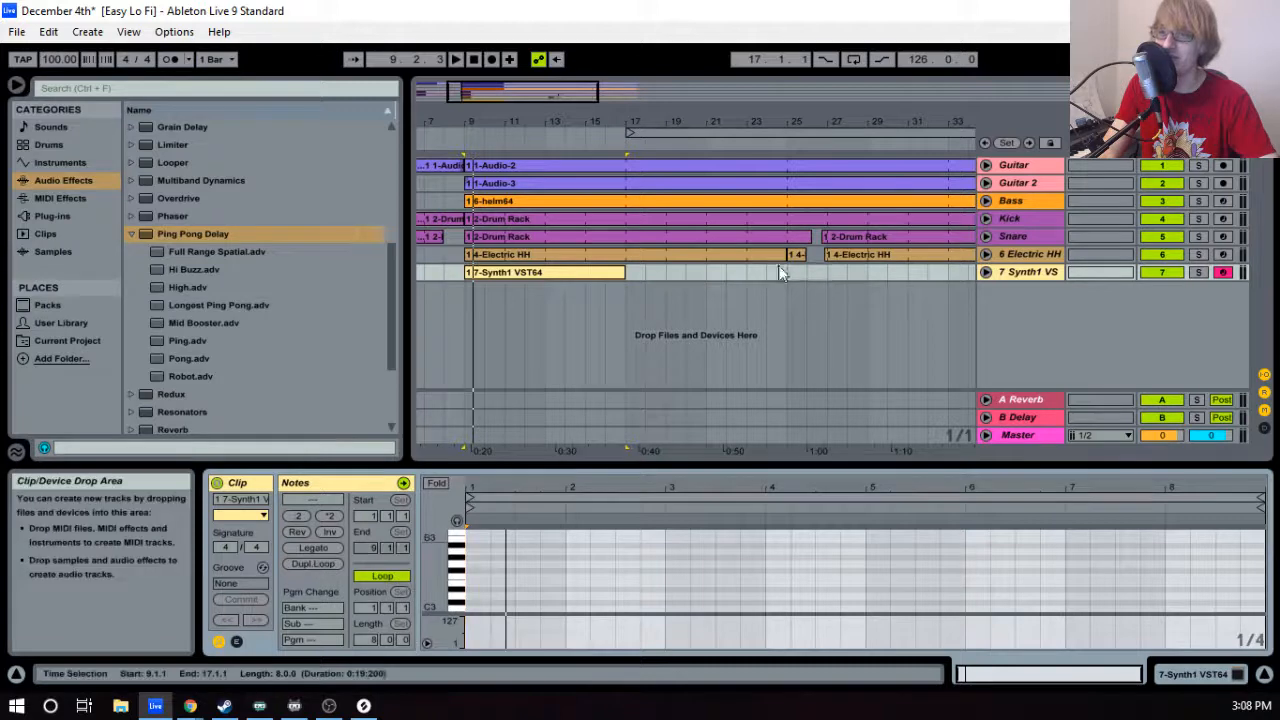
drag(626, 273, 789, 278)
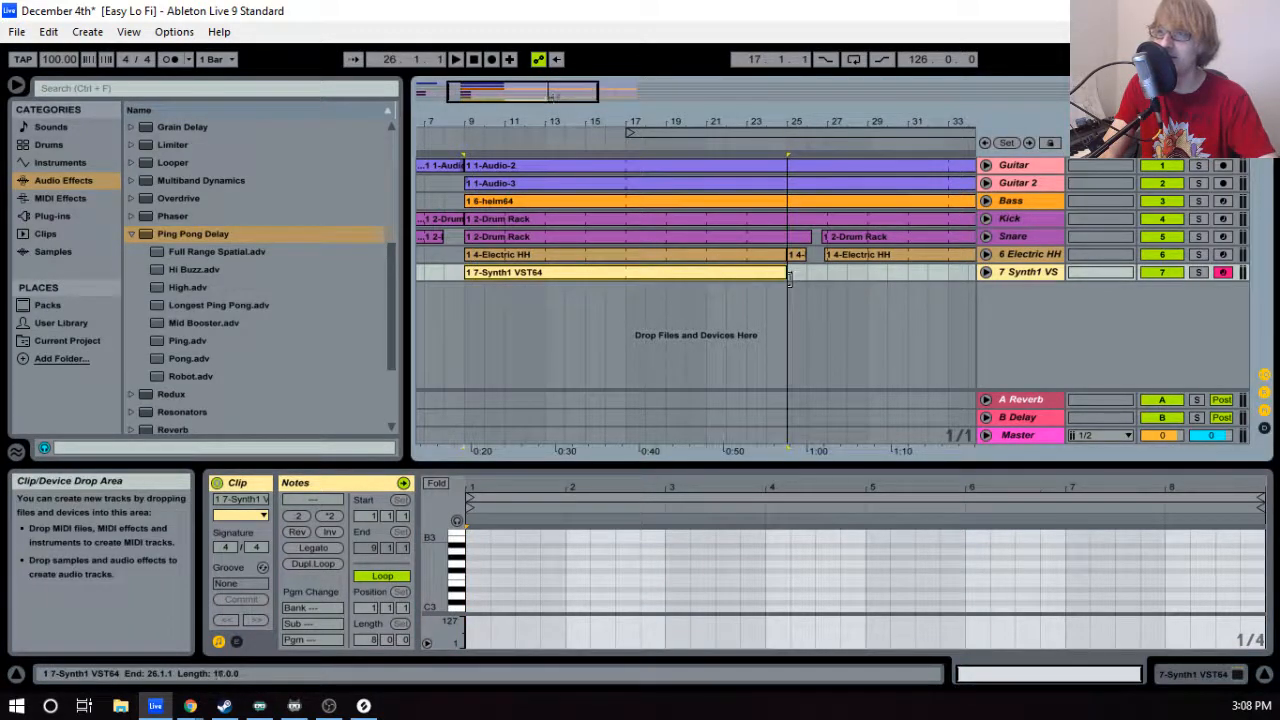
Add a Ping Pong Delay after Synth1 on its track and set the synced delay time to 2.
click(1037, 271)
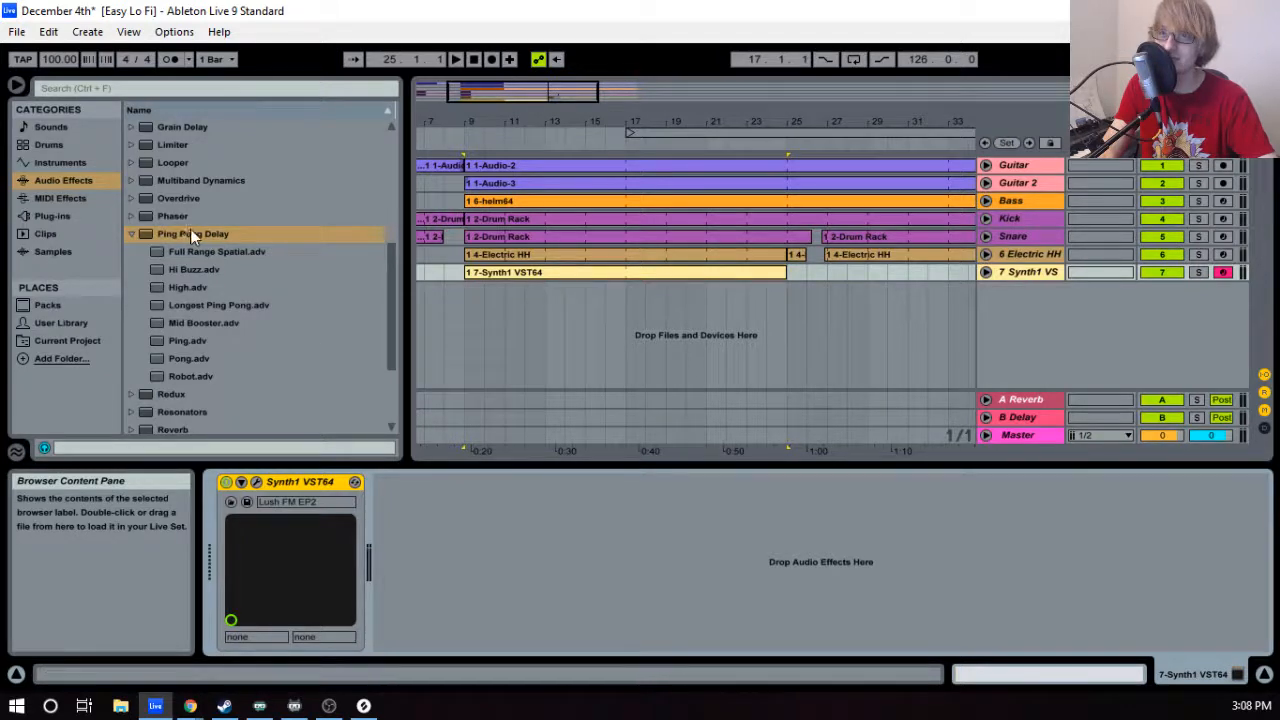
drag(192, 233, 468, 505)
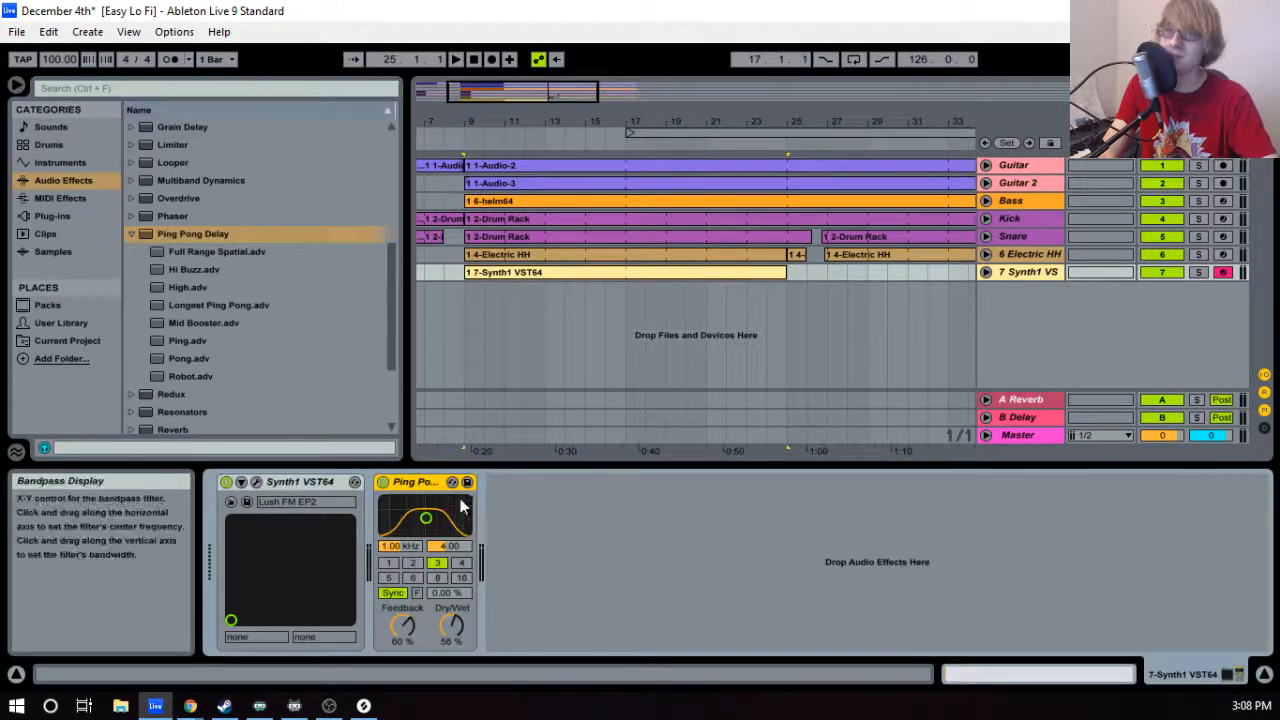
click(412, 563)
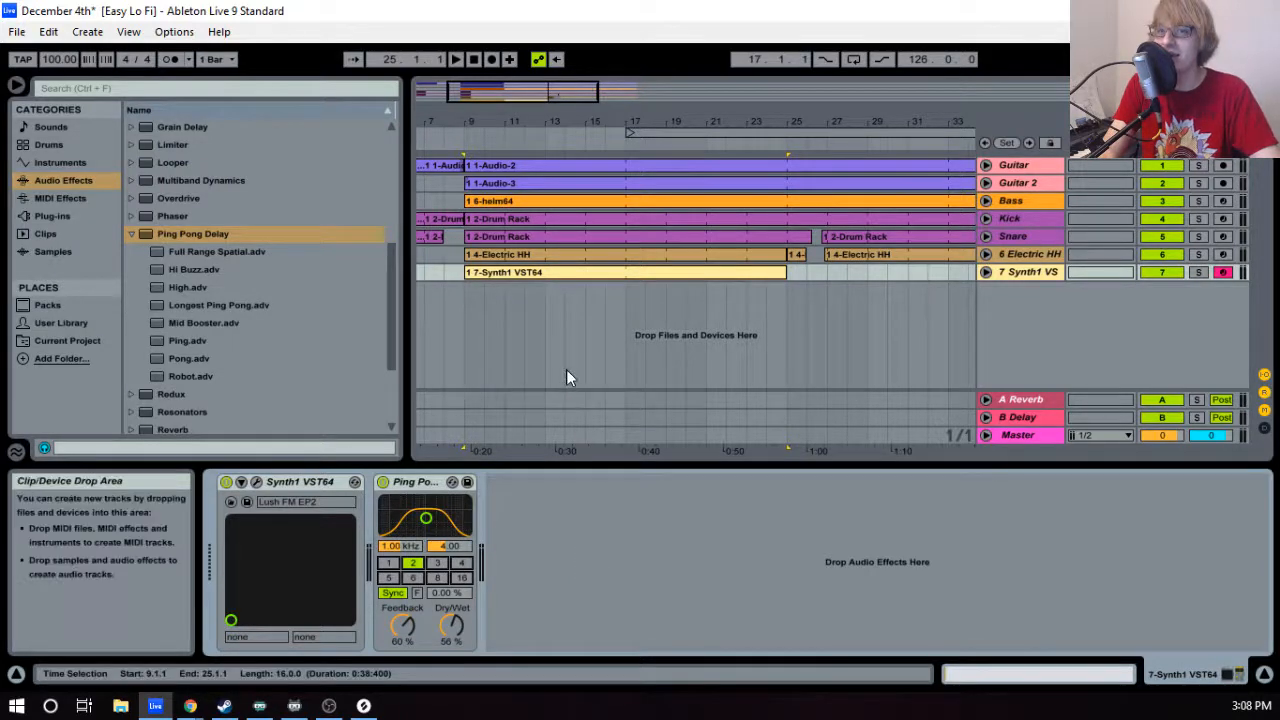
Open the 7-Synth1 VST64 clip's notes and enlarge the note editor.
double_click(716, 271)
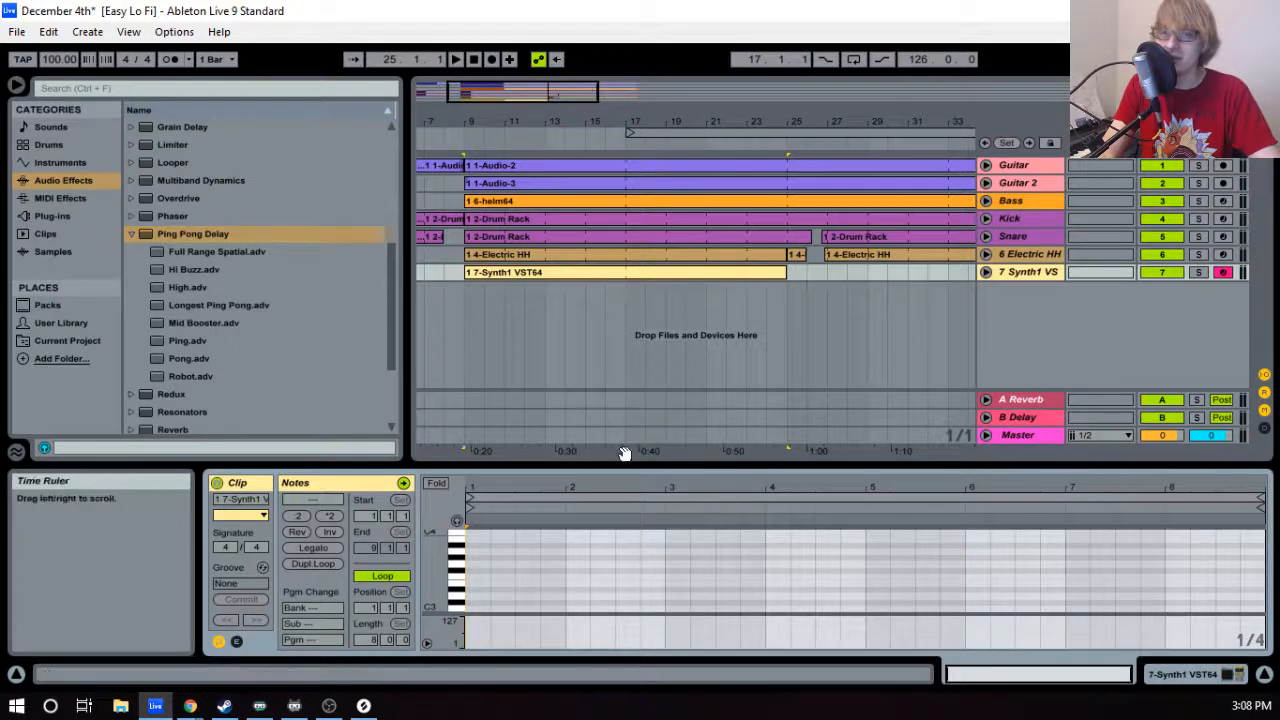
drag(634, 460, 645, 378)
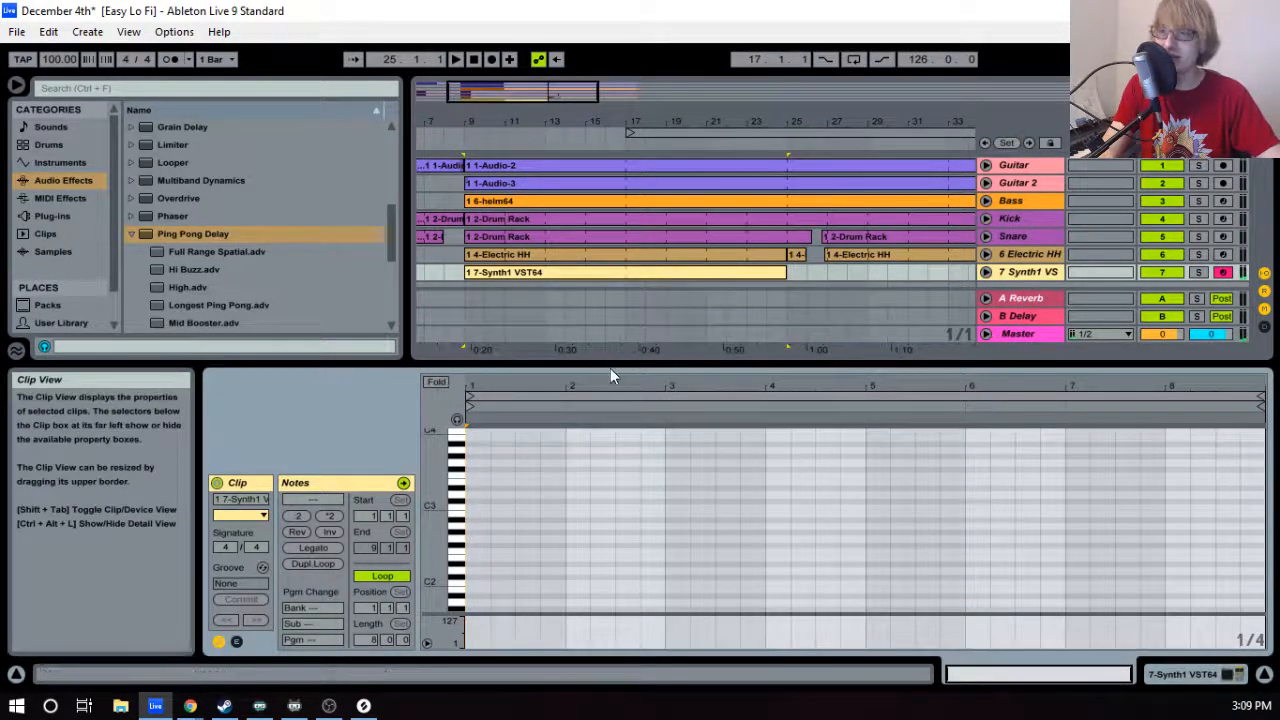
drag(610, 366, 608, 250)
scroll(589, 427, up, 3)
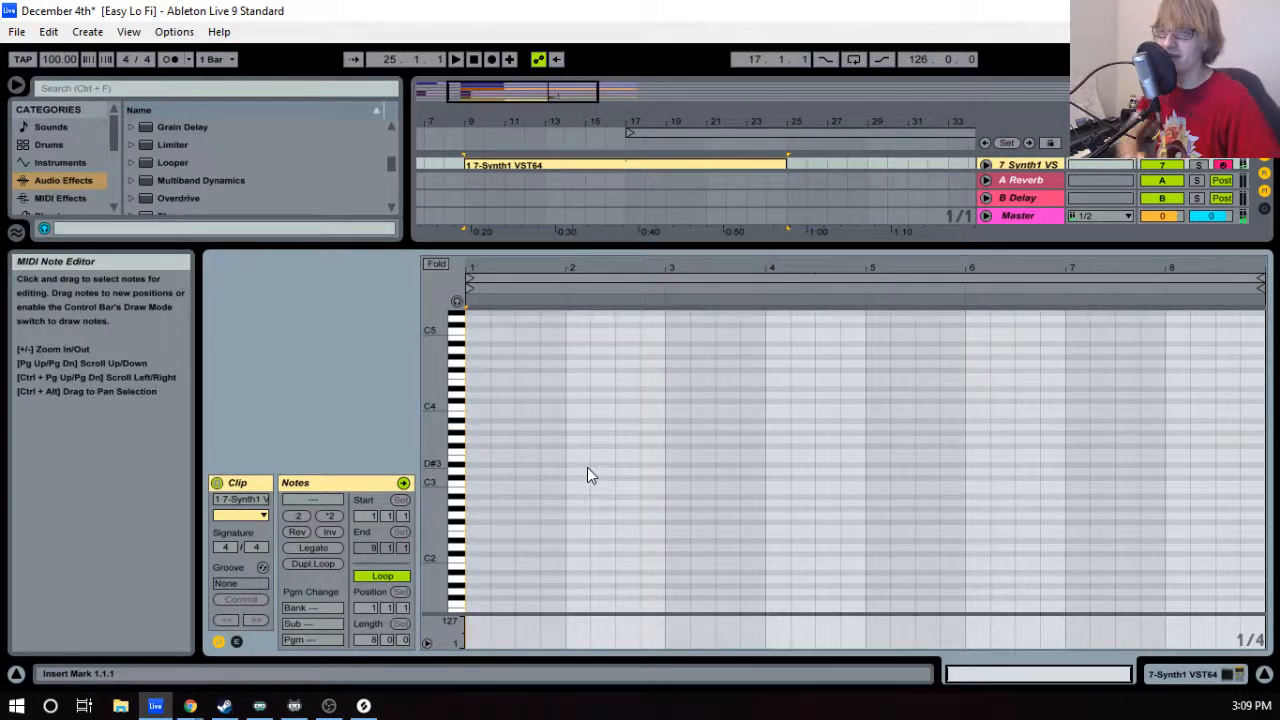
Add one-beat notes D#3, F#3 and B3 at the start of the clip and play them back.
double_click(475, 466)
double_click(476, 445)
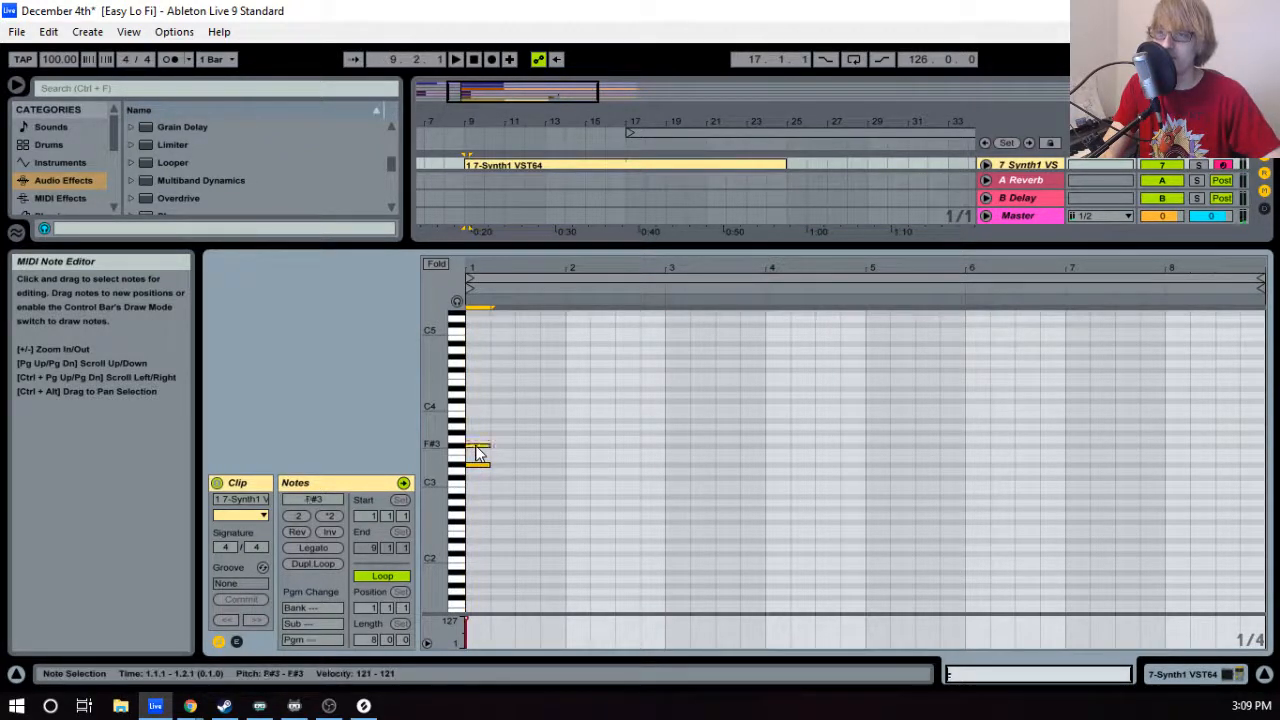
double_click(474, 414)
key(space)
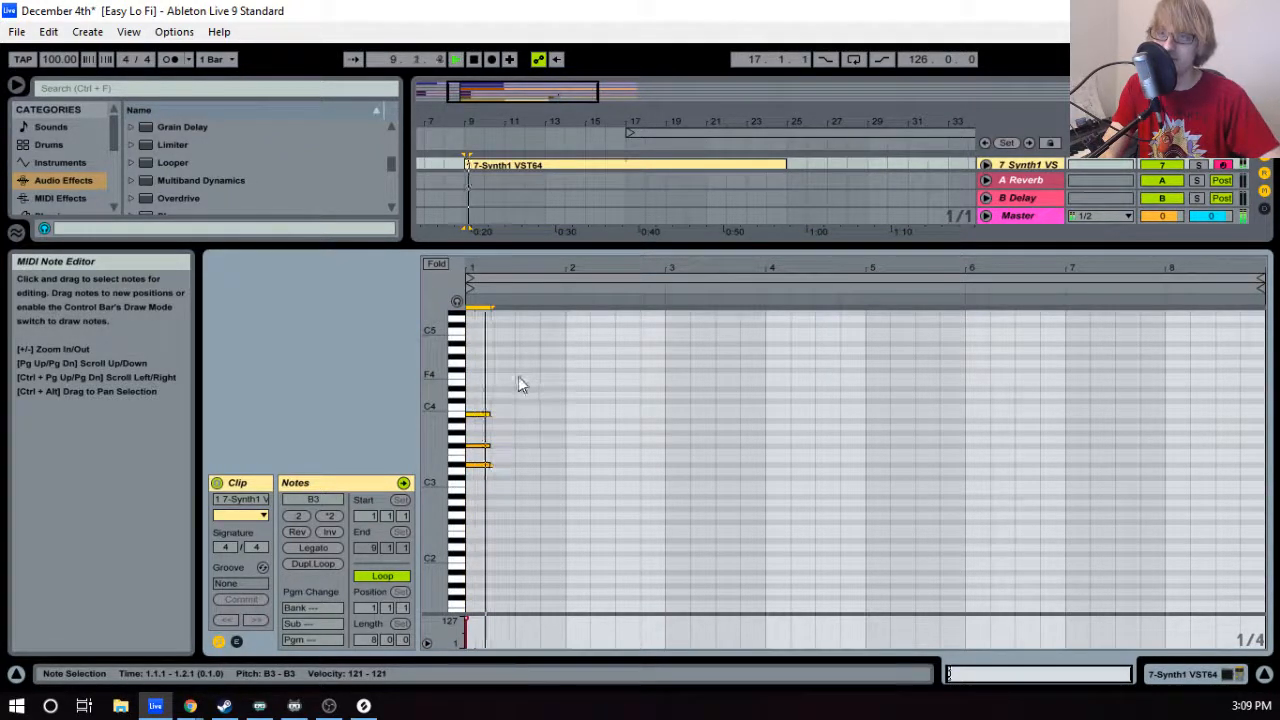
key(space)
Stagger the three notes so F#3 starts at 1.1.3 and B3 at 1.2.1, and start playback.
drag(550, 355, 489, 470)
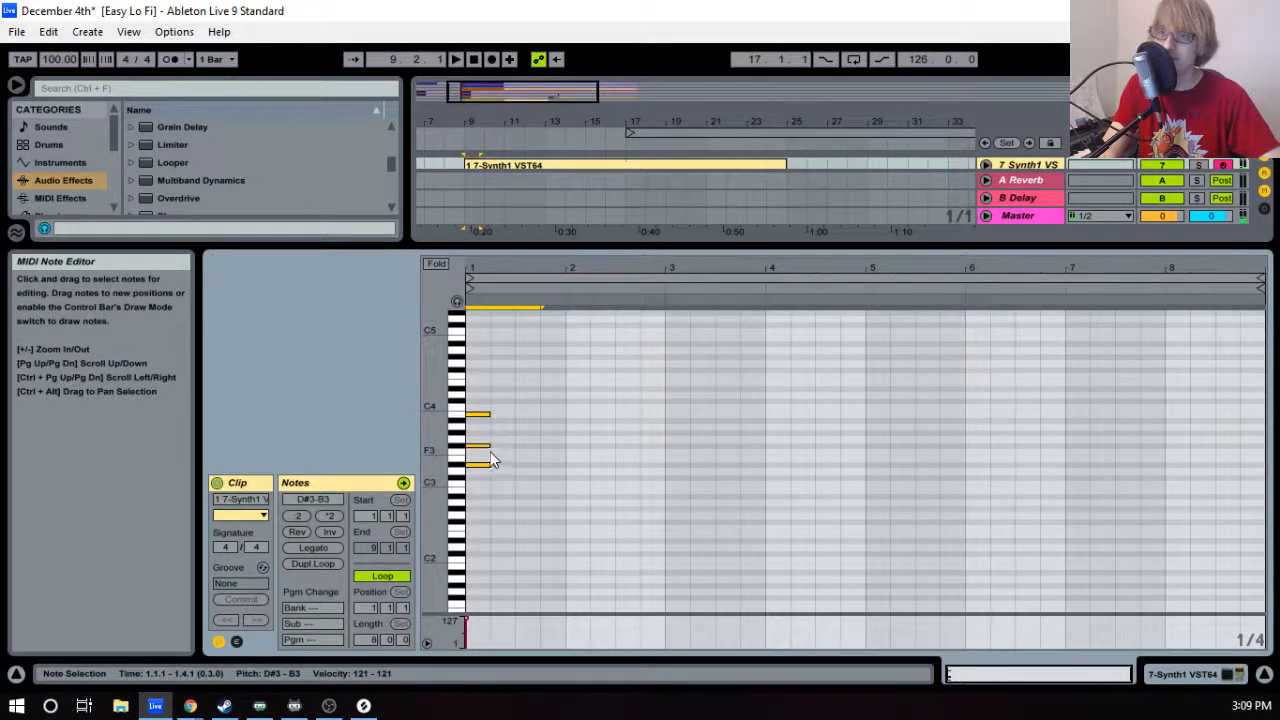
drag(498, 274, 498, 294)
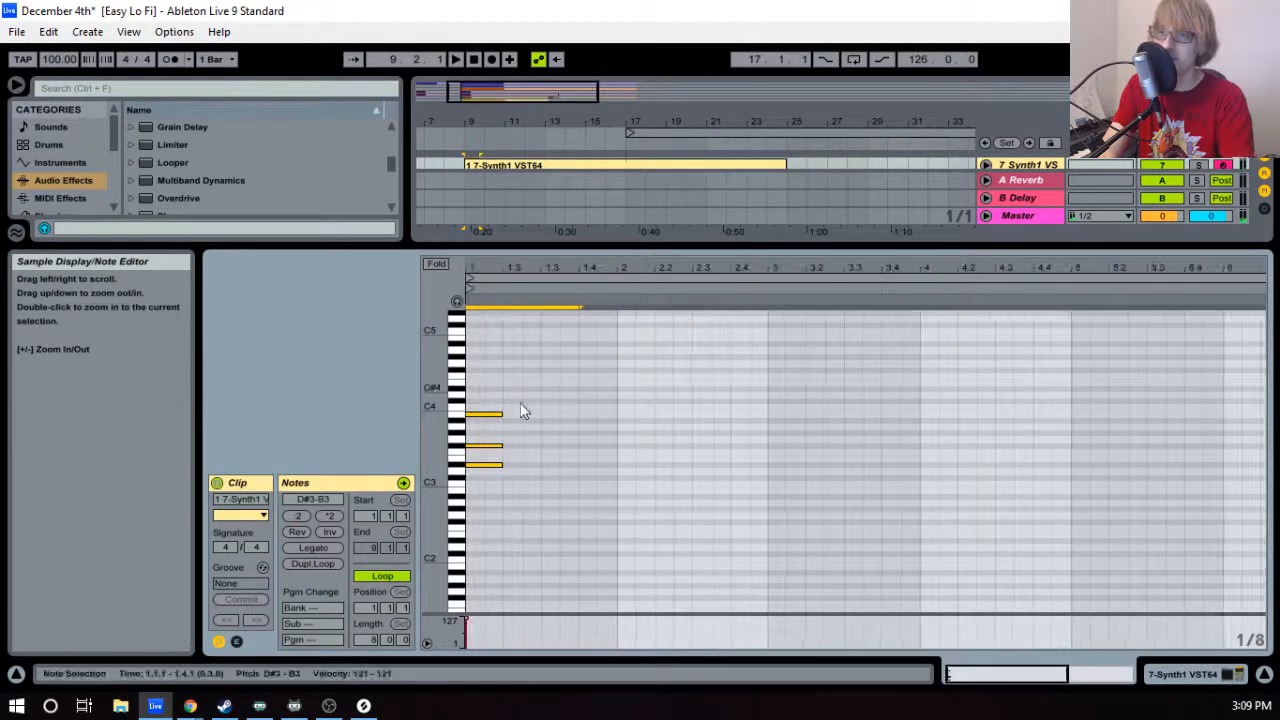
drag(490, 446, 549, 413)
click(505, 464)
key(Left)
key(space)
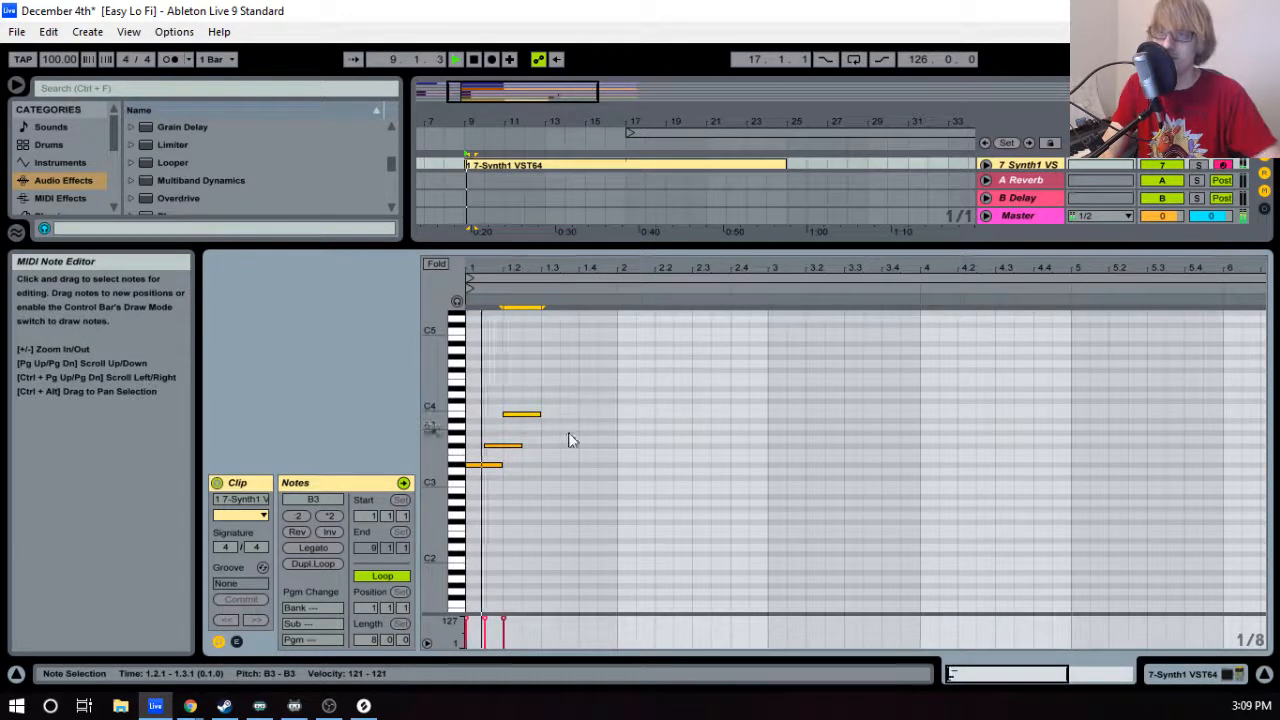
Shrink the note editor to show all tracks, then raise the three notes one octave to D#4–B4 and audition them.
drag(797, 245, 800, 381)
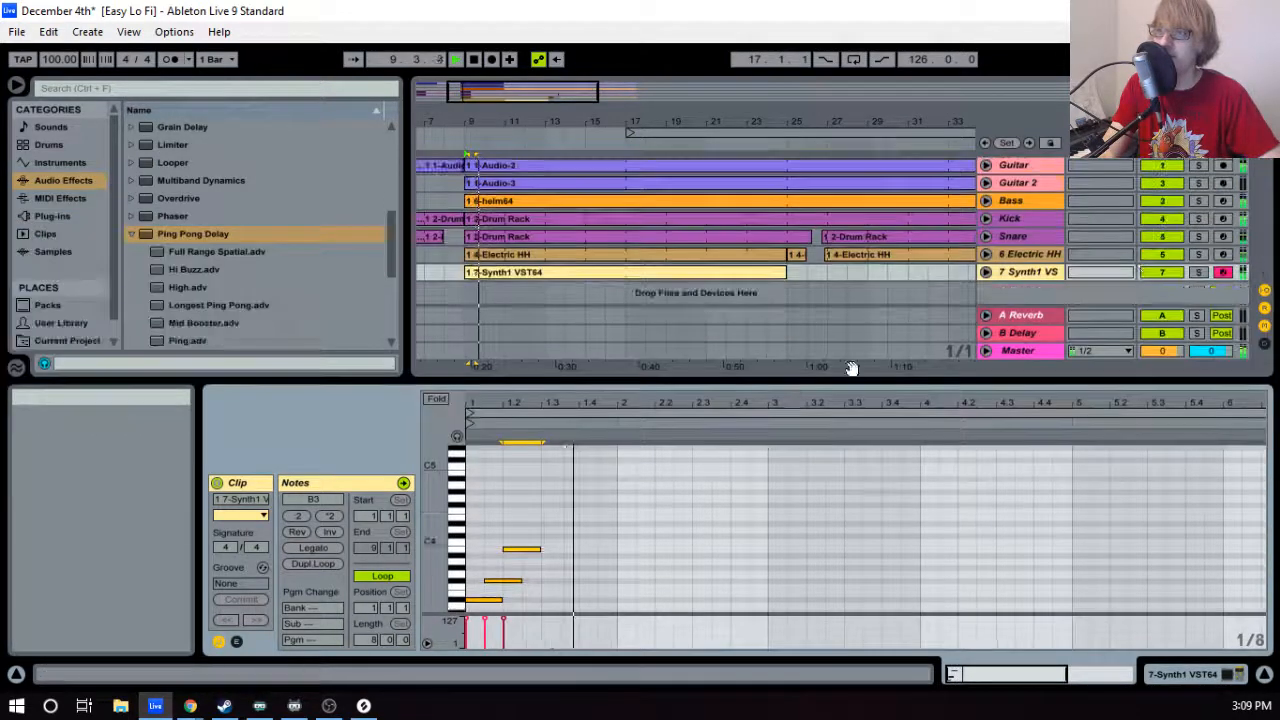
click(1198, 272)
key(space)
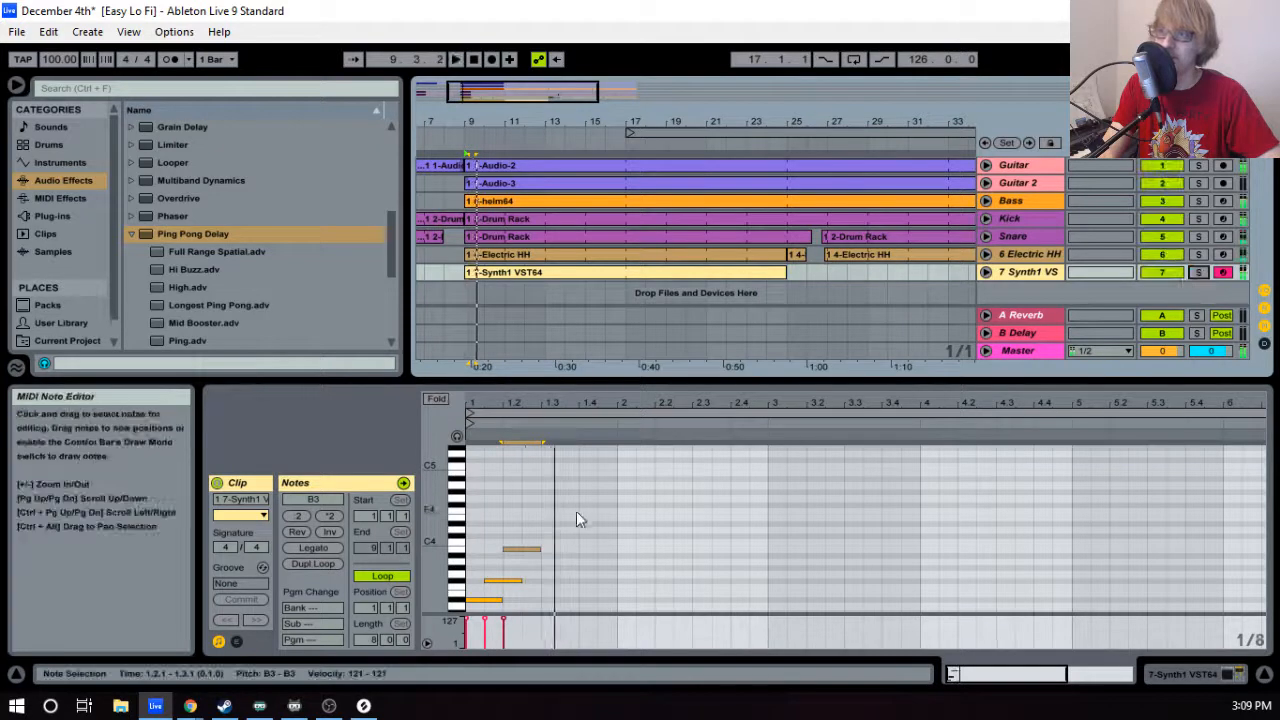
key(shift+Up)
key(space)
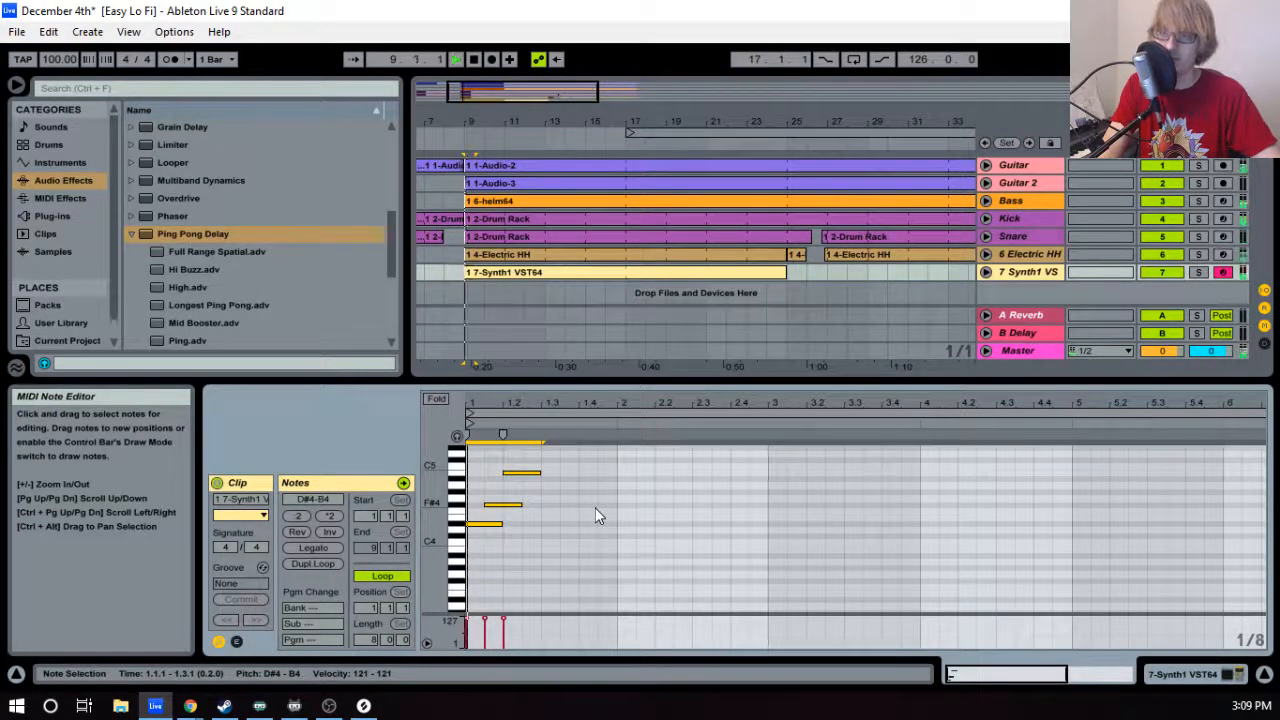
key(space)
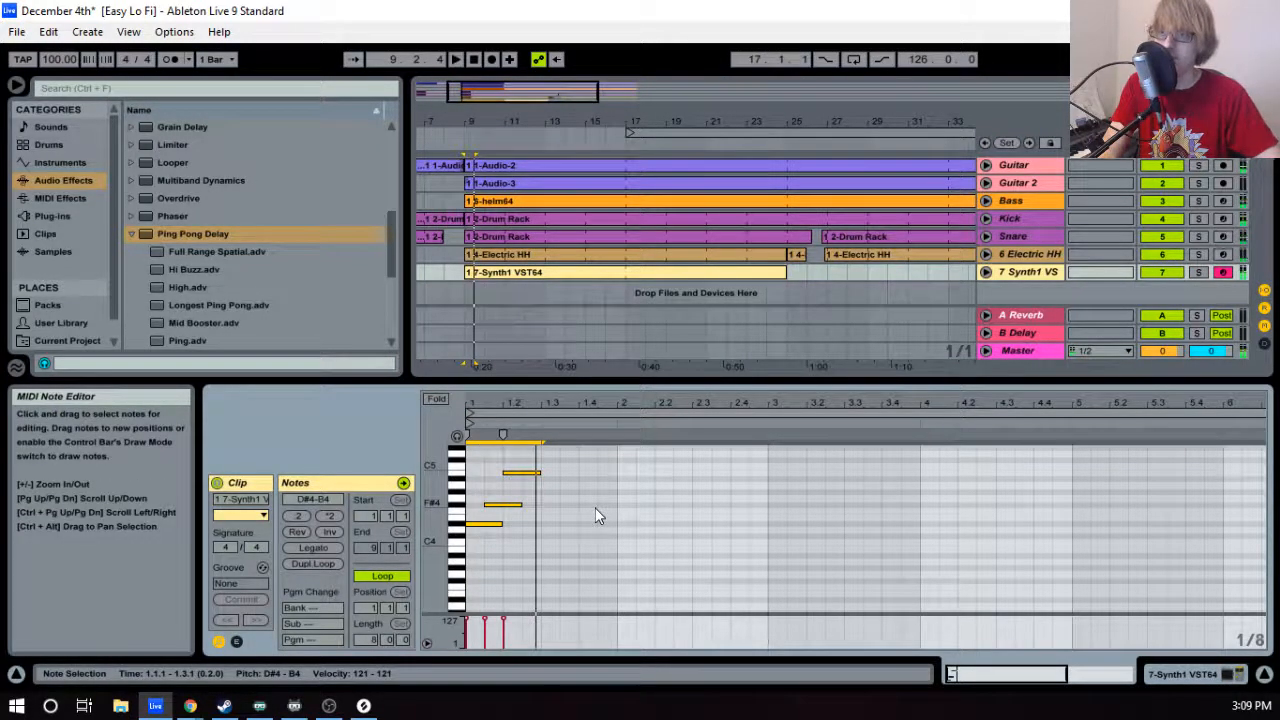
Shorten all three notes to half a beat each and play them back.
click(500, 545)
key(ctrl+a)
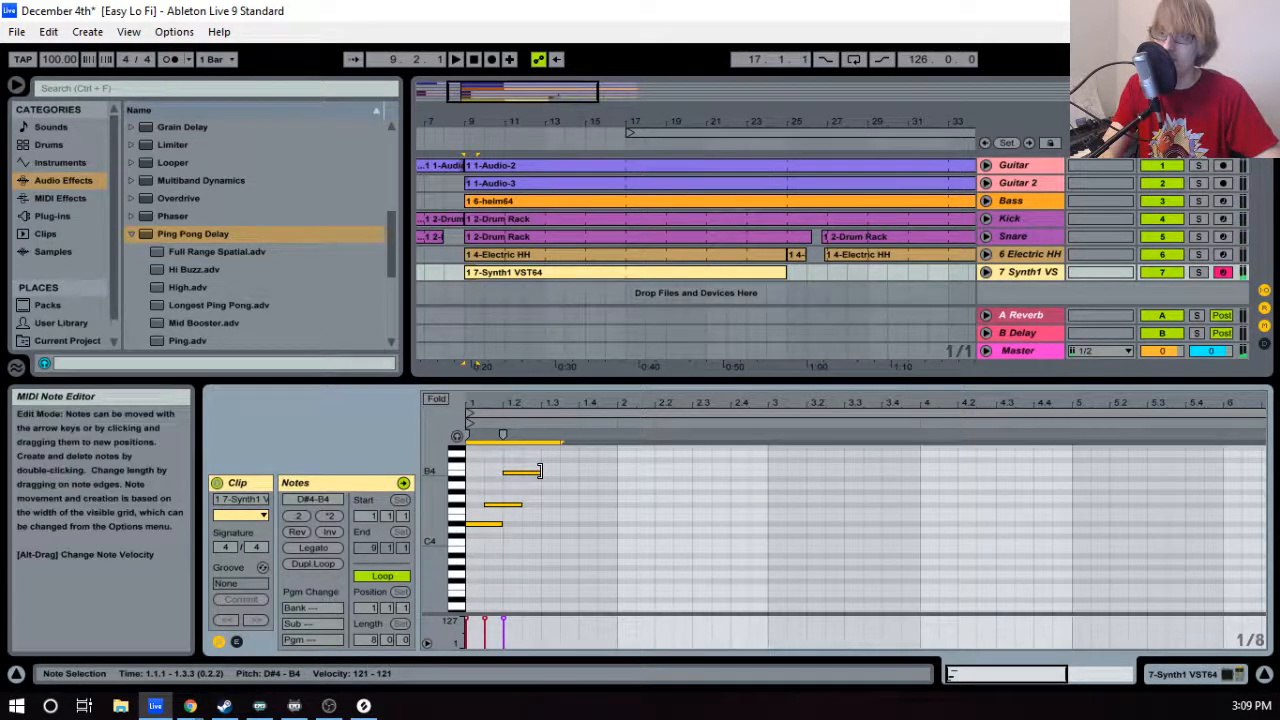
drag(540, 473, 525, 473)
click(597, 476)
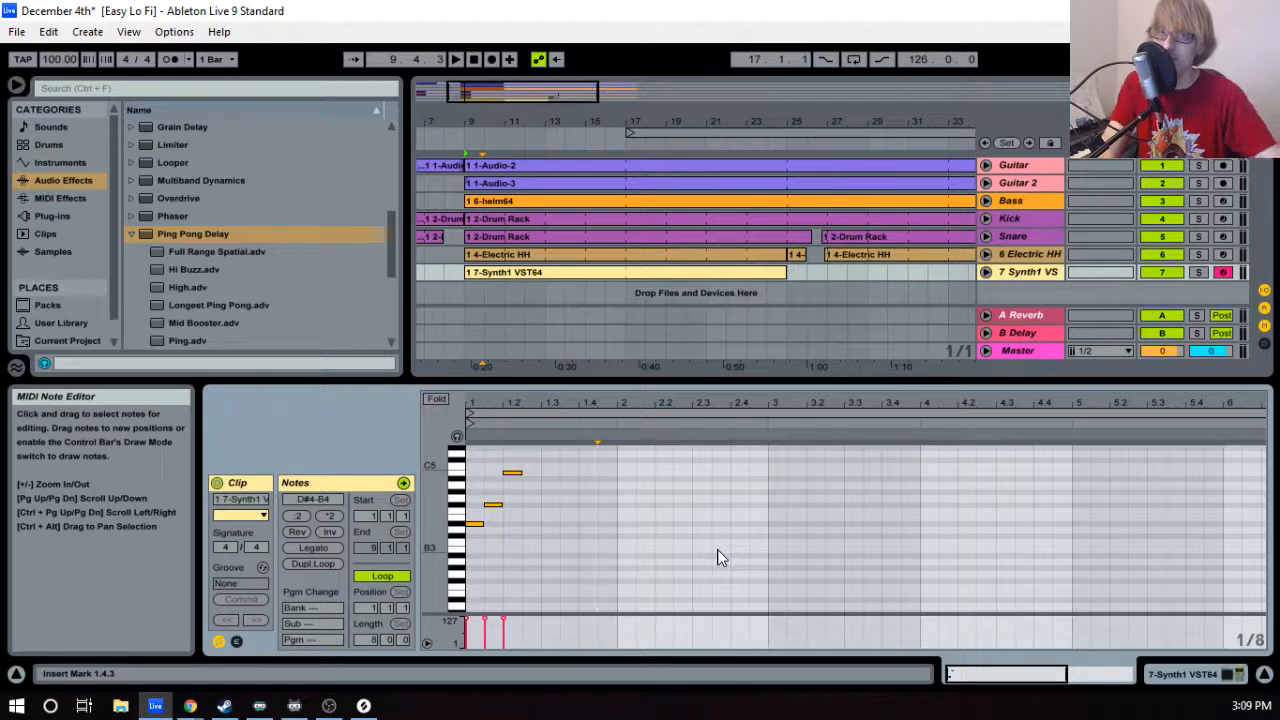
mouse_move(686, 402)
mouse_down()
mouse_move(686, 378)
mouse_move(686, 391)
mouse_up()
key(space)
key(space)
Move the B4 note to 1.2.3, add an A#4 note at 1.2.1, and play the run back.
scroll(515, 530, up, 2)
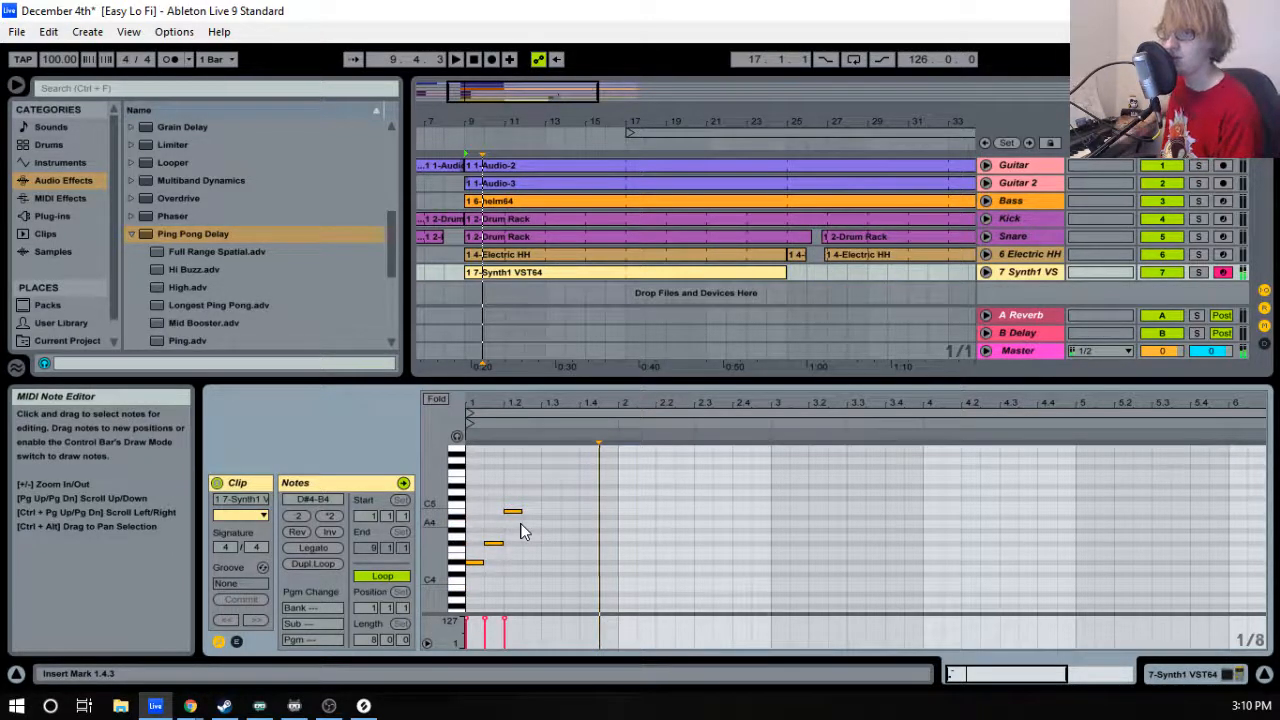
drag(516, 512, 534, 512)
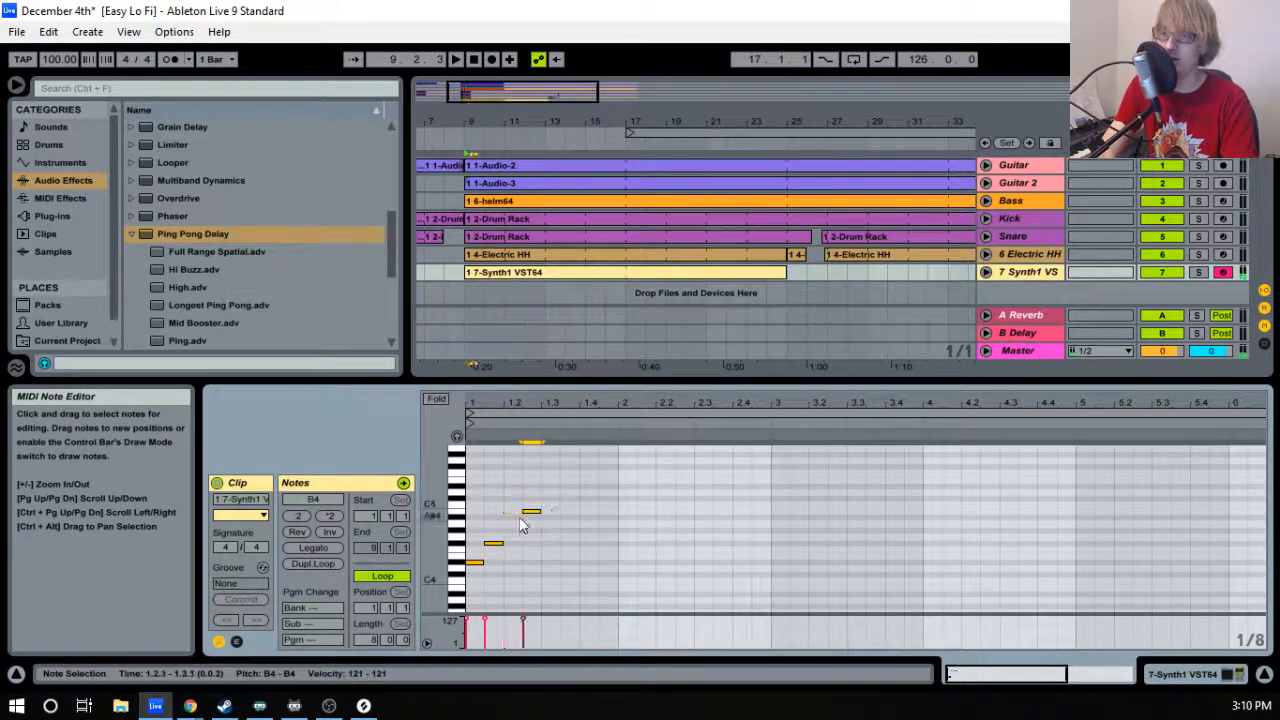
double_click(512, 517)
click(603, 554)
key(space)
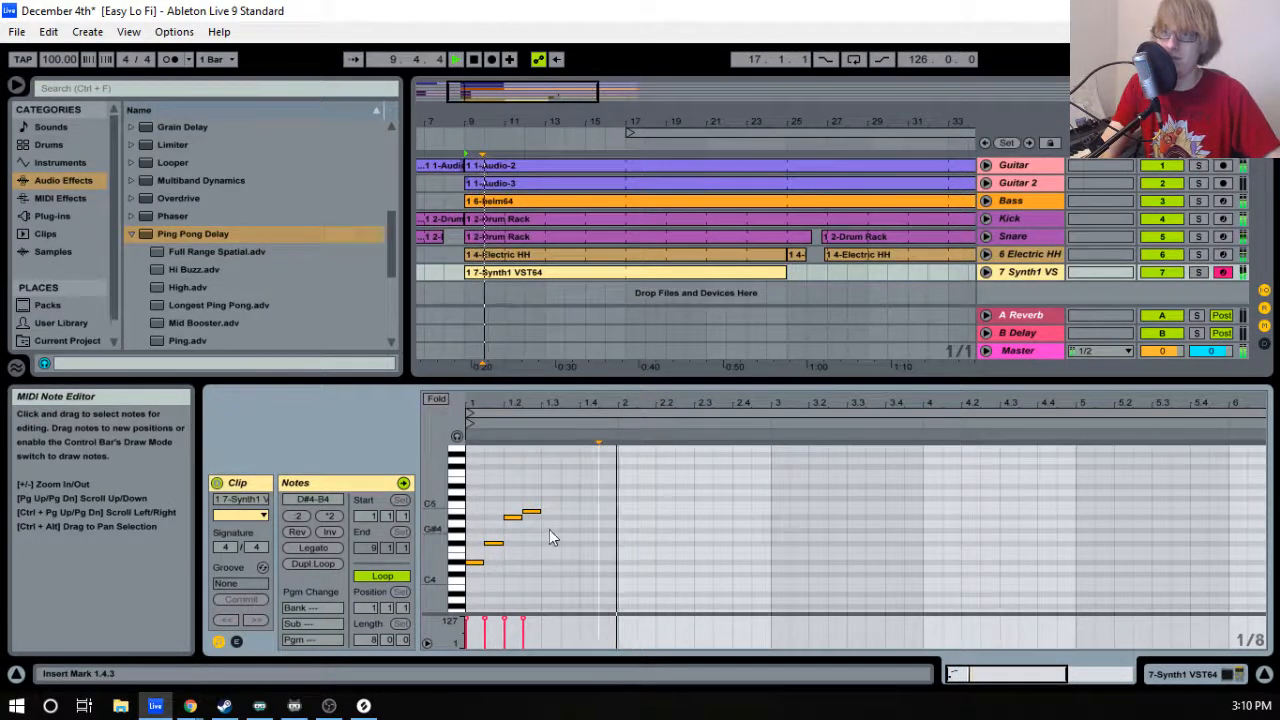
key(space)
Duplicate the four-note run at 1.3.1 one octave higher, spanning D#5–B5, and start playback.
click(637, 531)
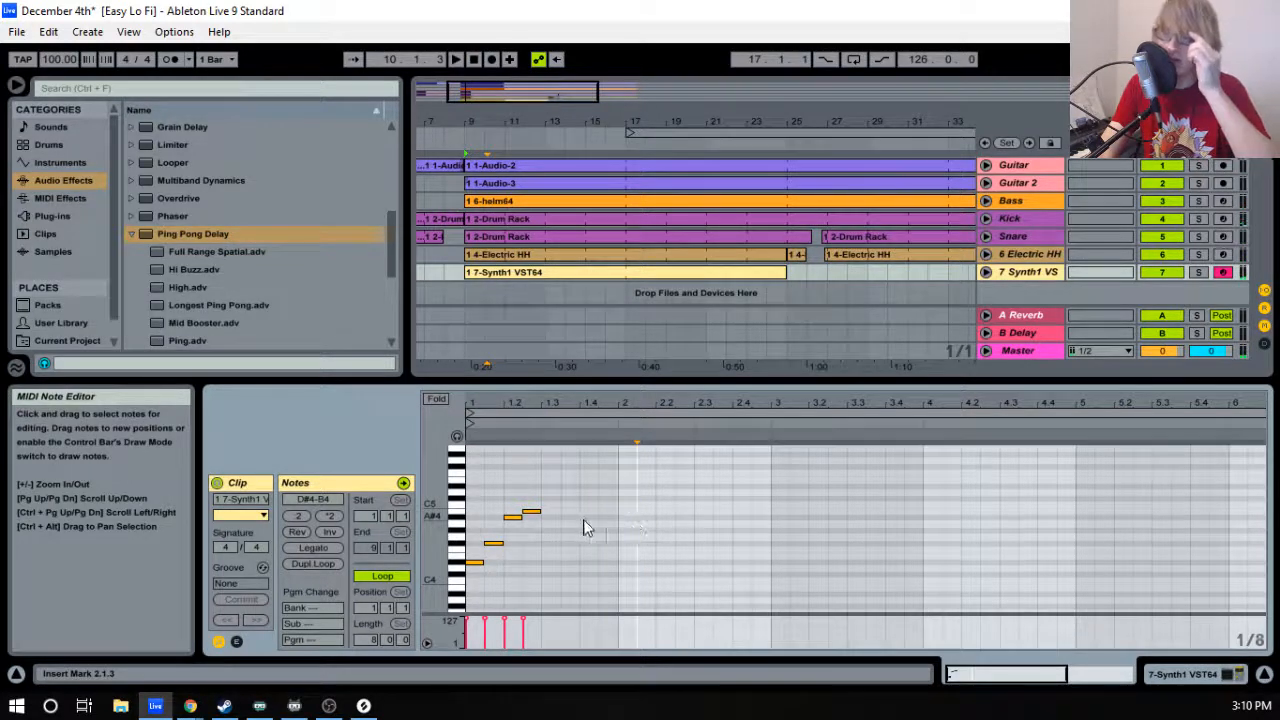
drag(478, 573, 590, 482)
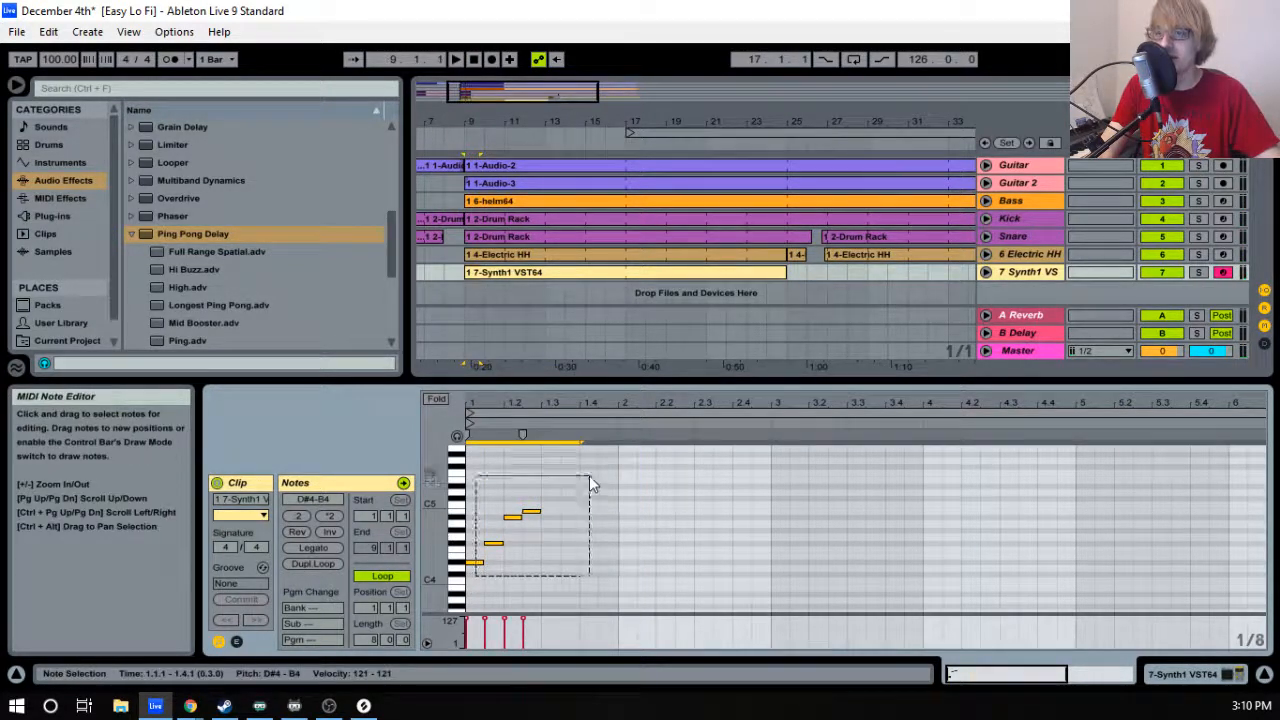
click(542, 530)
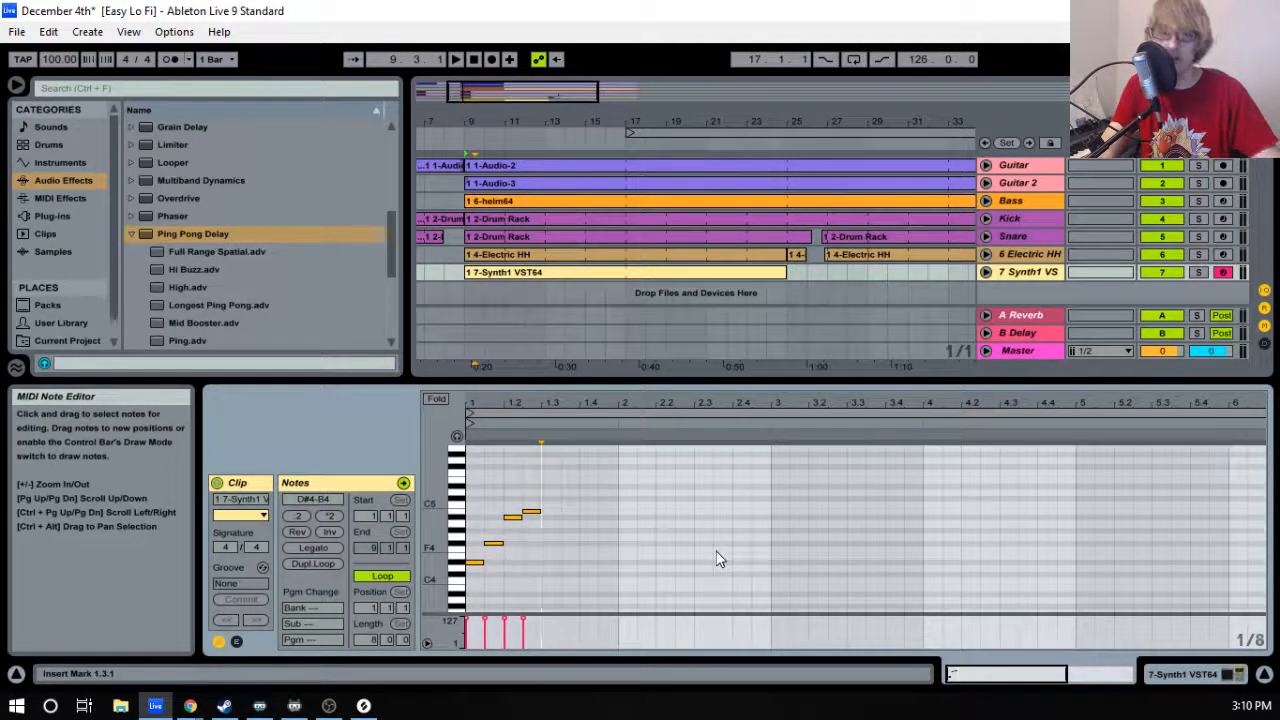
key(ctrl+v)
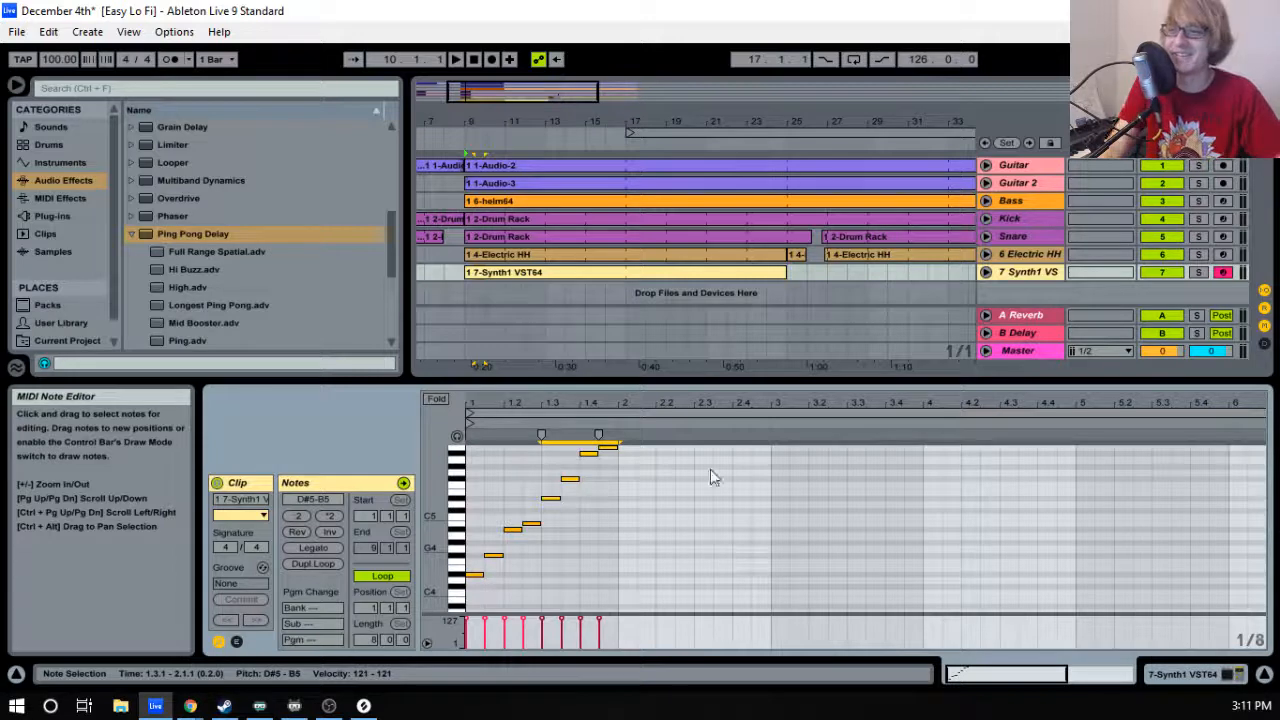
click(789, 546)
key(space)
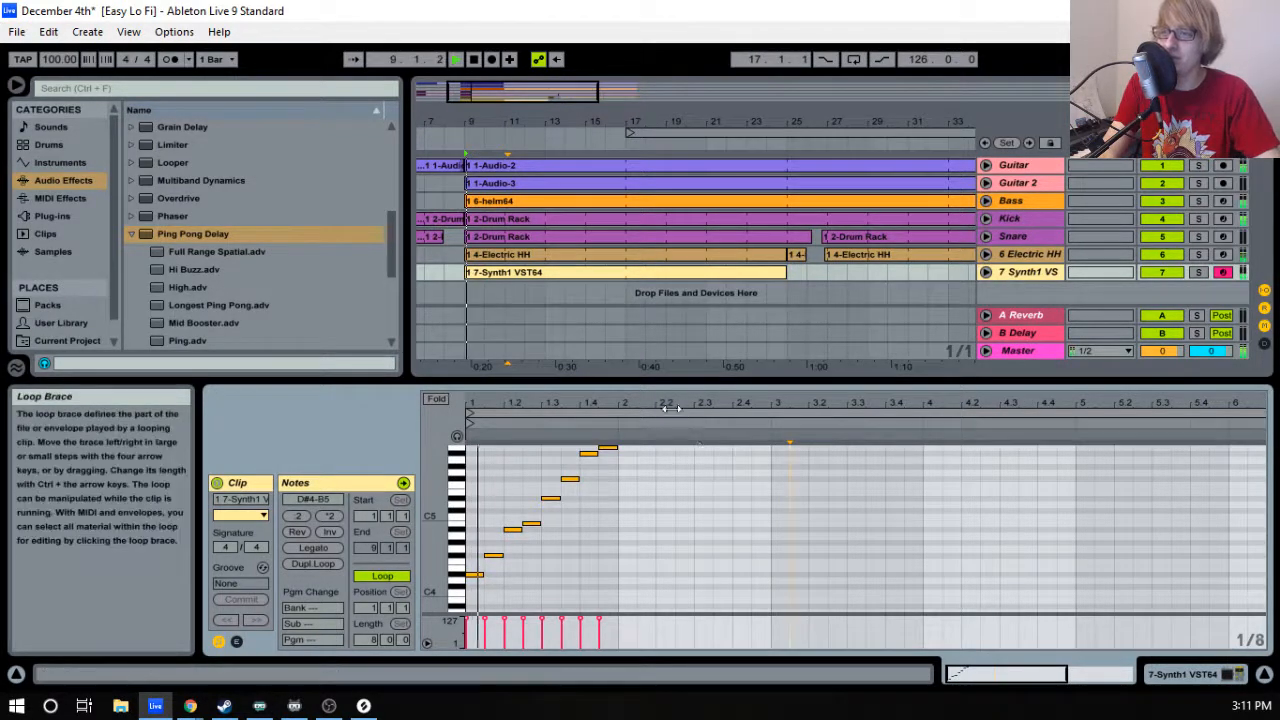
Copy the whole eight-note run from bar 1 to the start of bar 3.
mouse_move(637, 401)
mouse_down()
mouse_move(647, 428)
mouse_move(644, 388)
mouse_up()
scroll(713, 480, up, 2)
scroll(685, 497, down, 2)
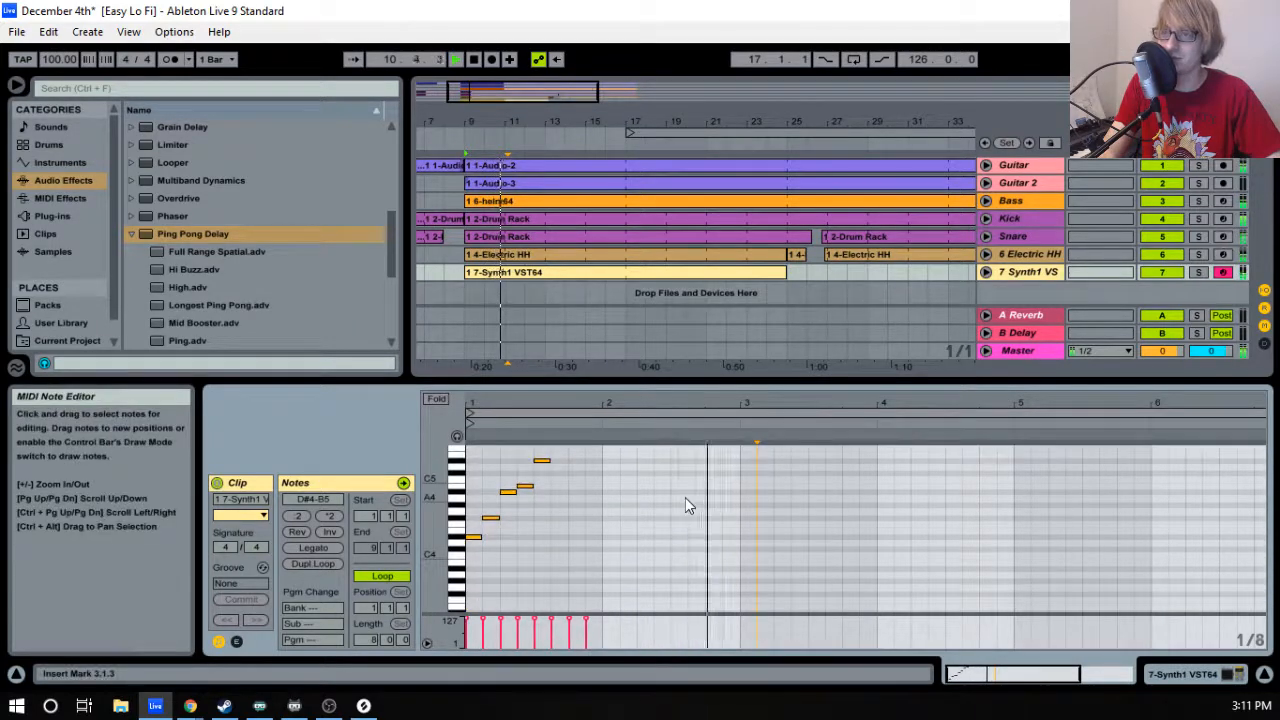
scroll(687, 510, up, 2)
click(691, 525)
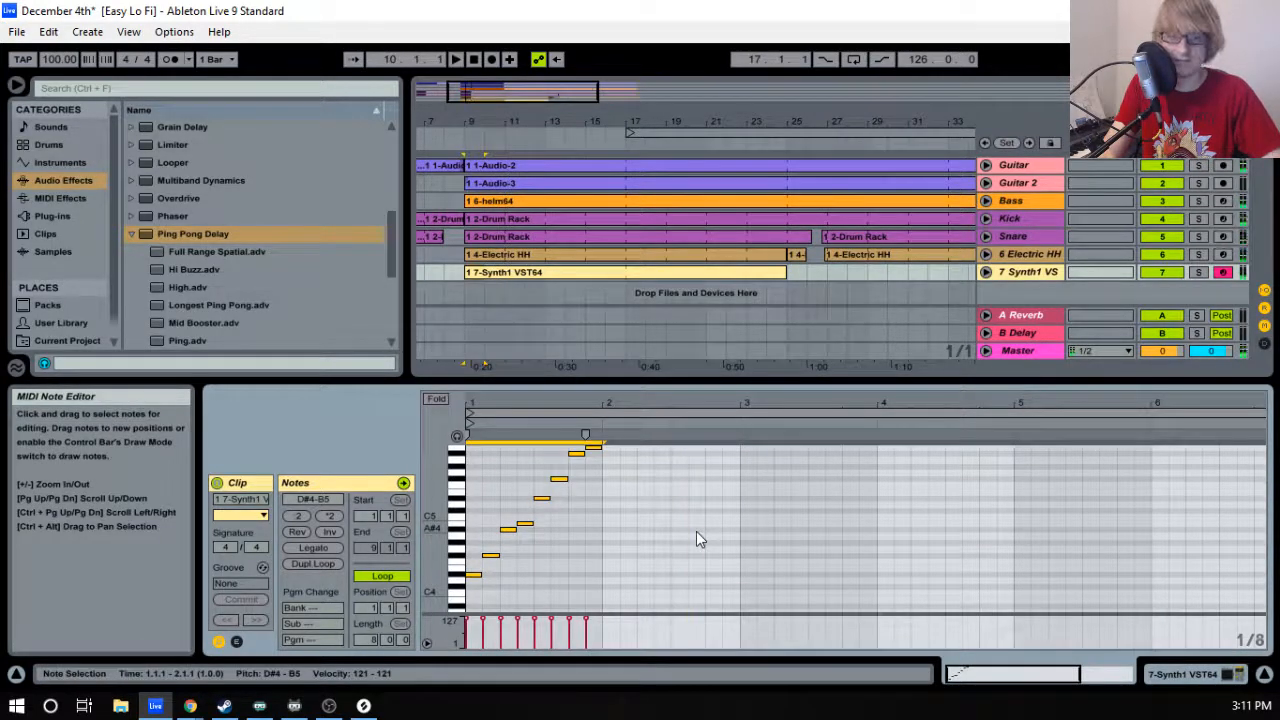
click(746, 537)
key(ctrl+v)
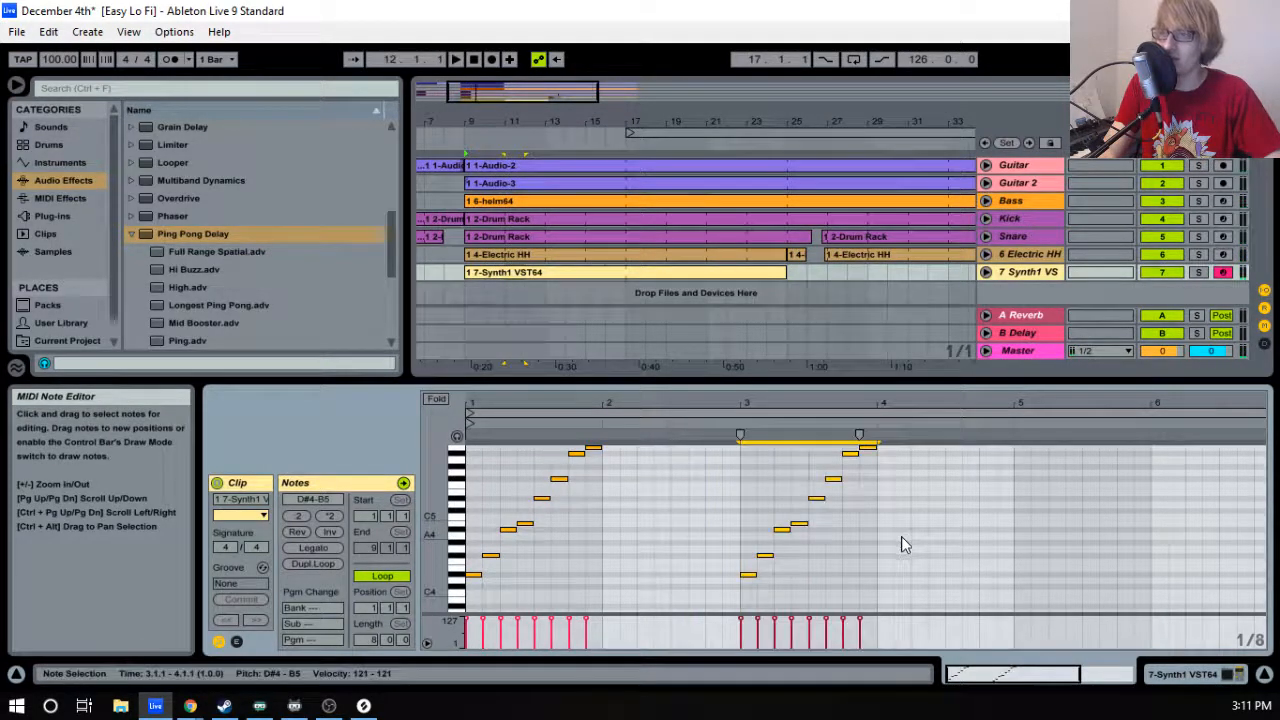
Play back the clip to listen to both ascending runs.
scroll(901, 536, up, 2)
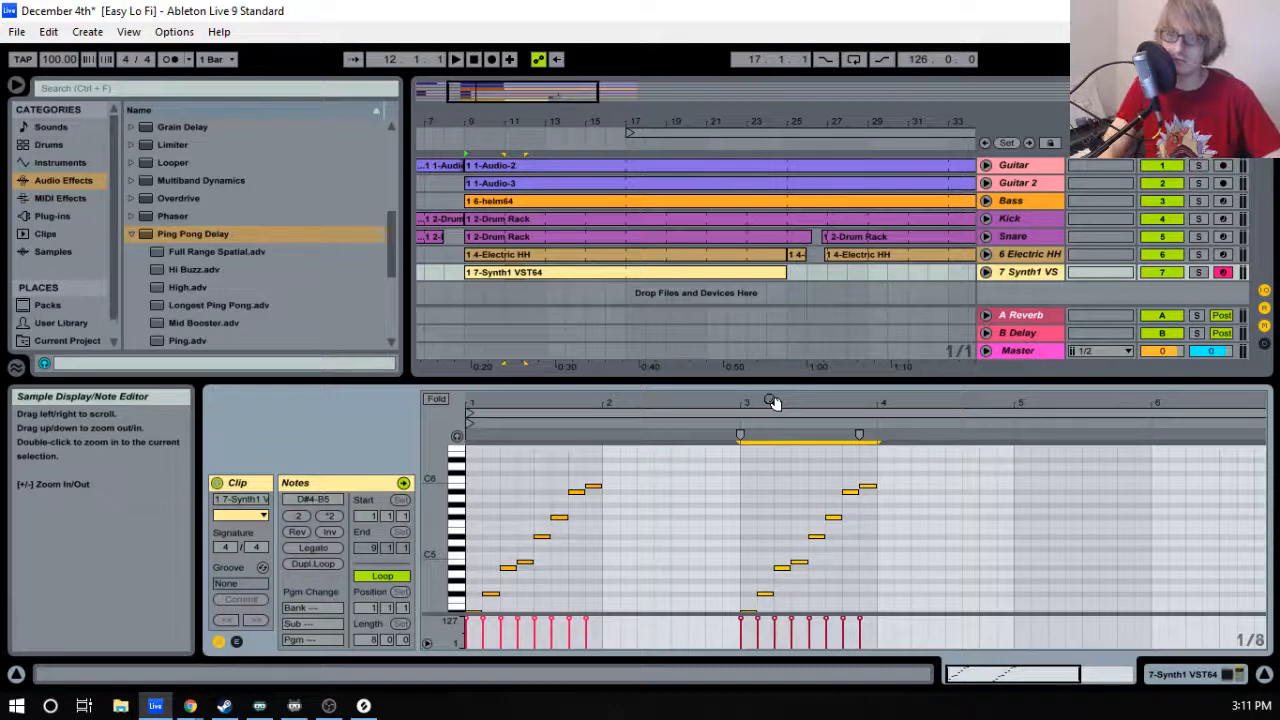
key(space)
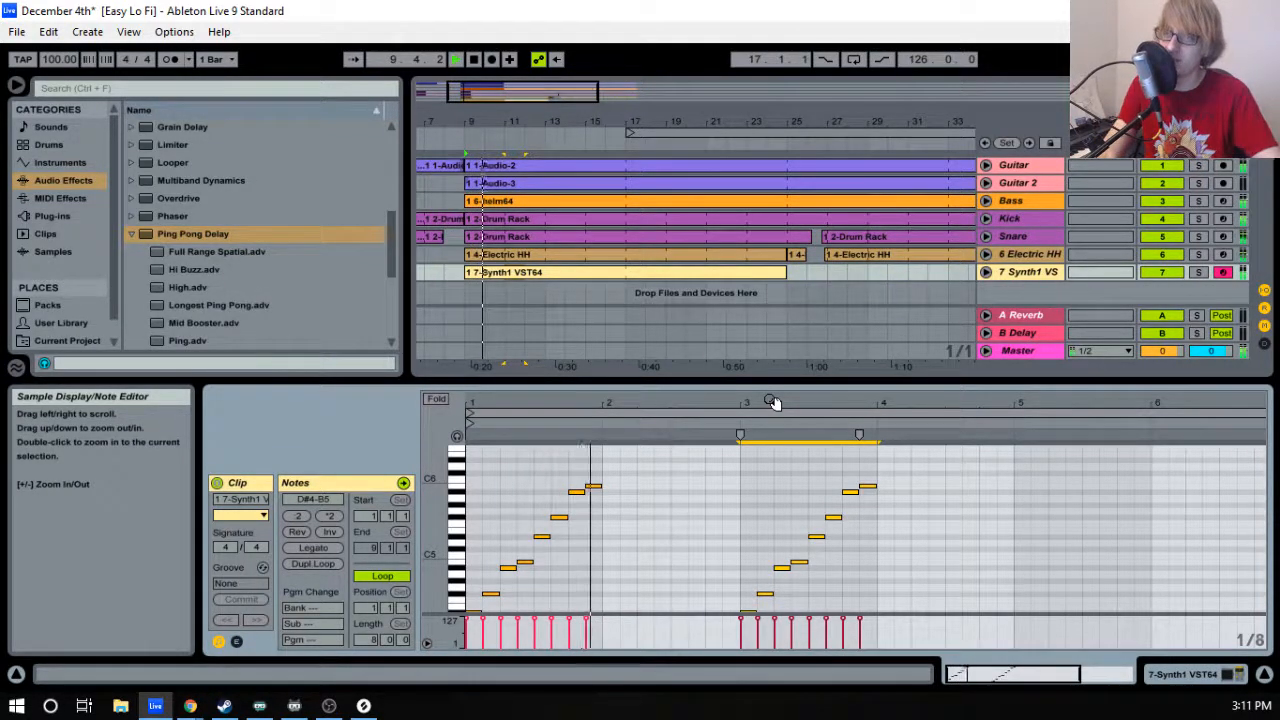
key(minus)
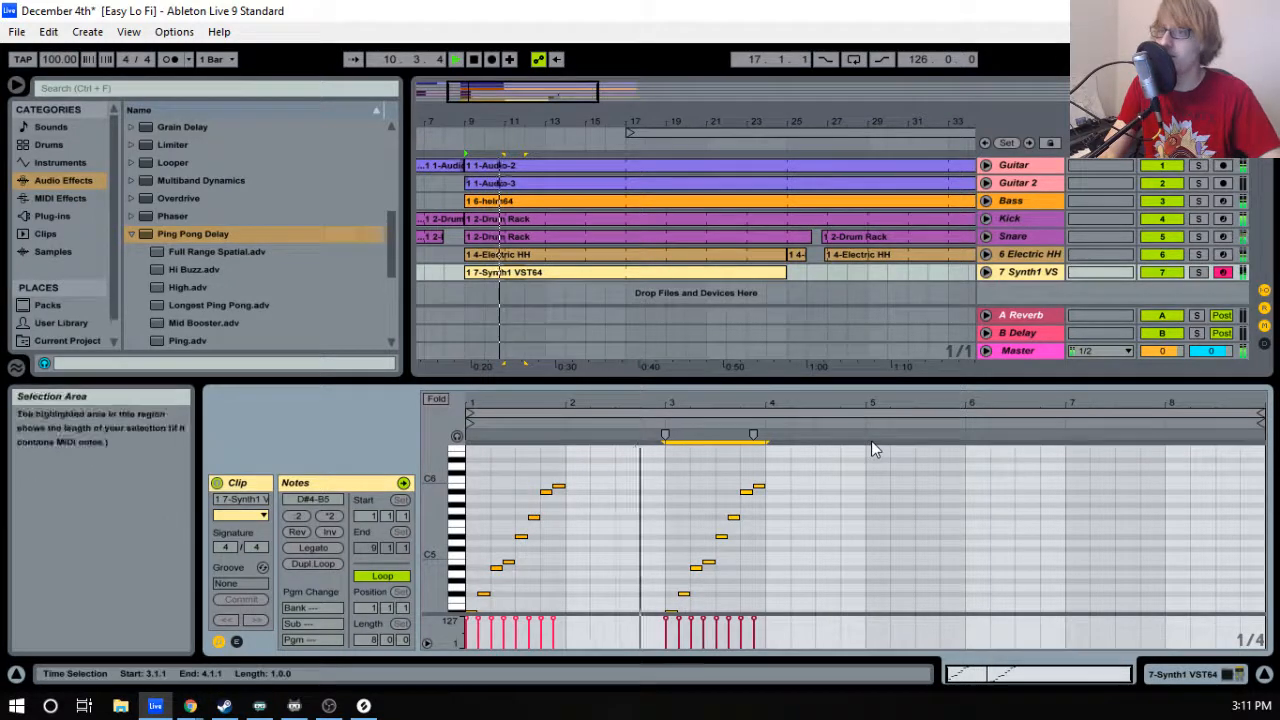
scroll(845, 479, down, 2)
scroll(830, 503, up, 1)
key(space)
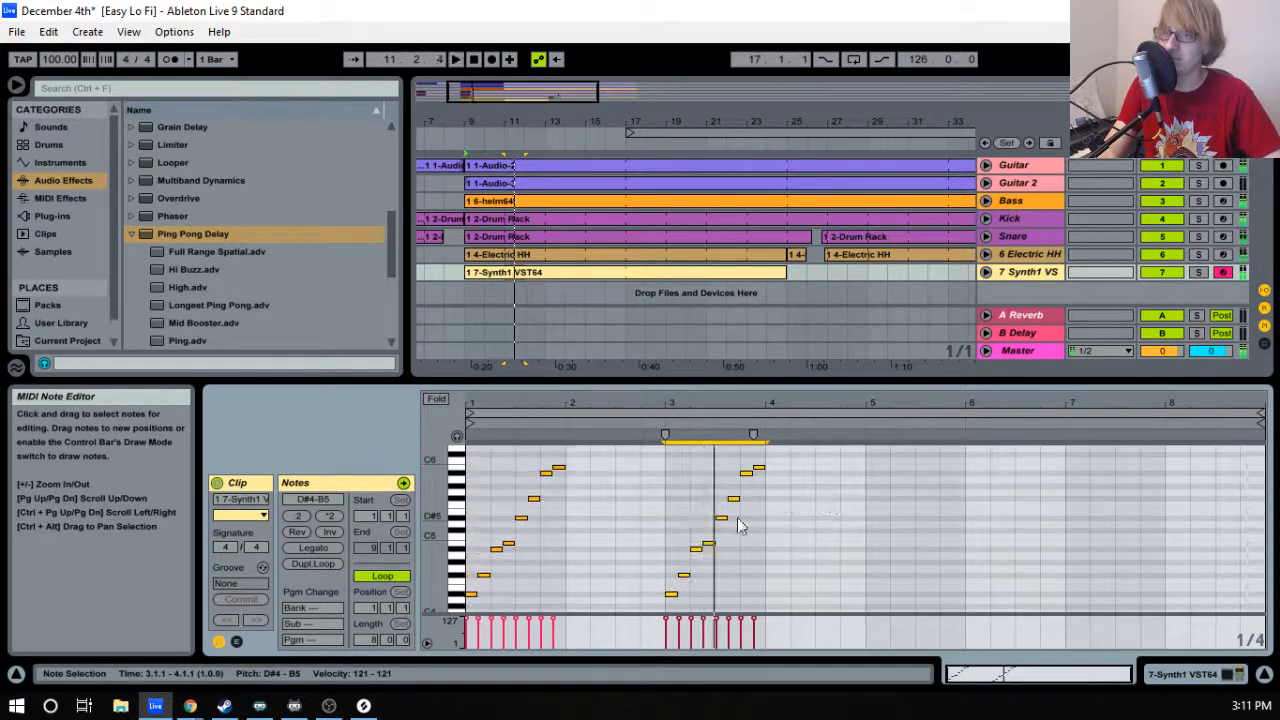
Lower the B4 and B5 notes of the bar 3 run by one octave to B3 and B4.
drag(646, 600, 795, 470)
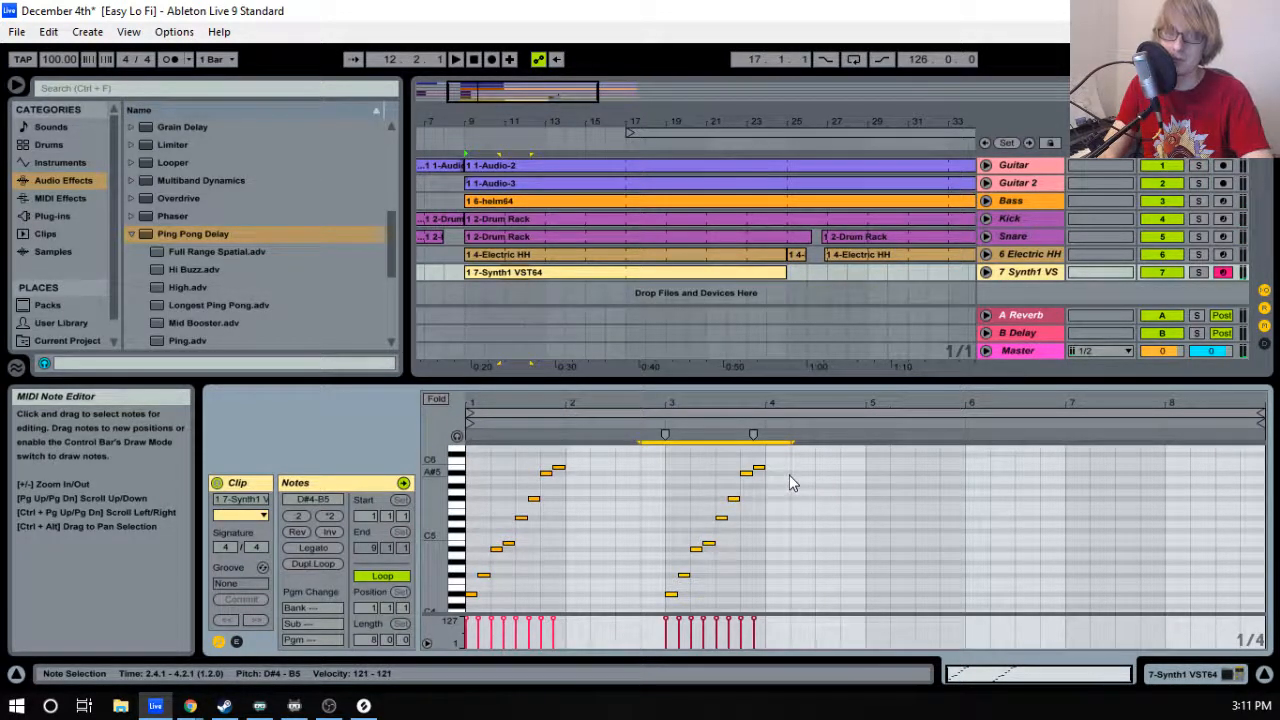
scroll(791, 489, down, 1)
scroll(791, 491, up, 1)
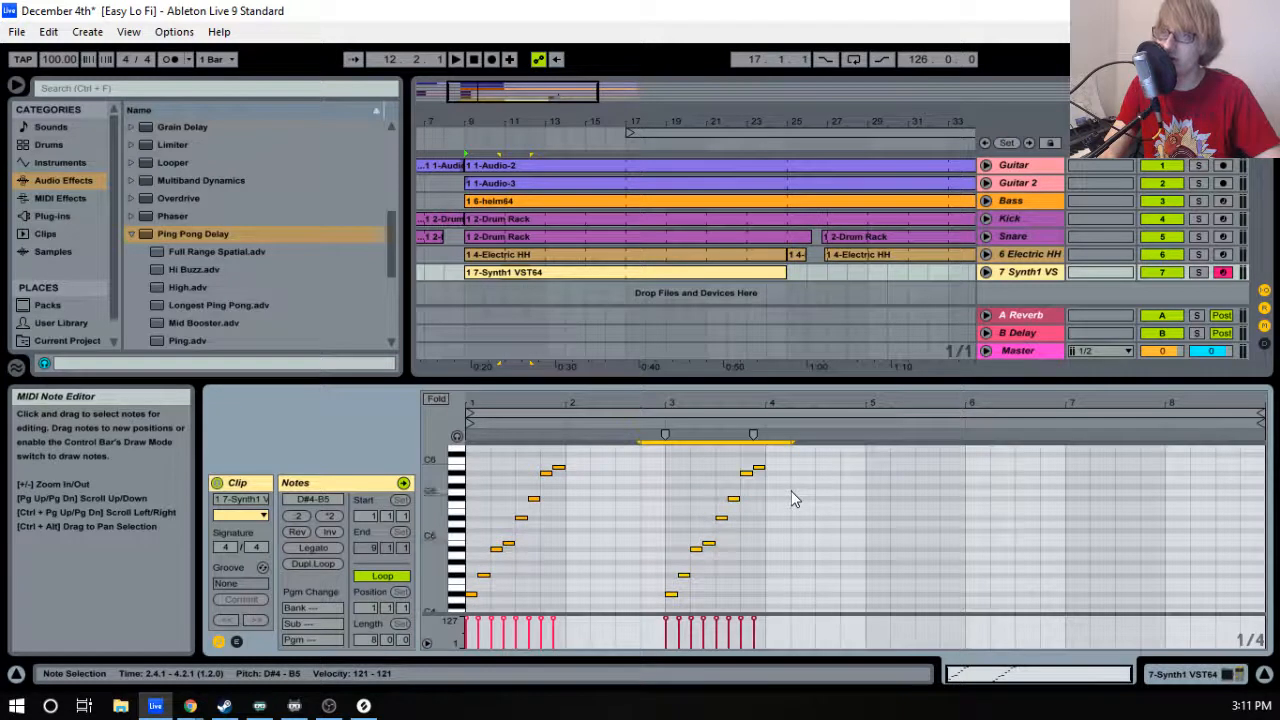
click(792, 499)
scroll(735, 543, down, 1)
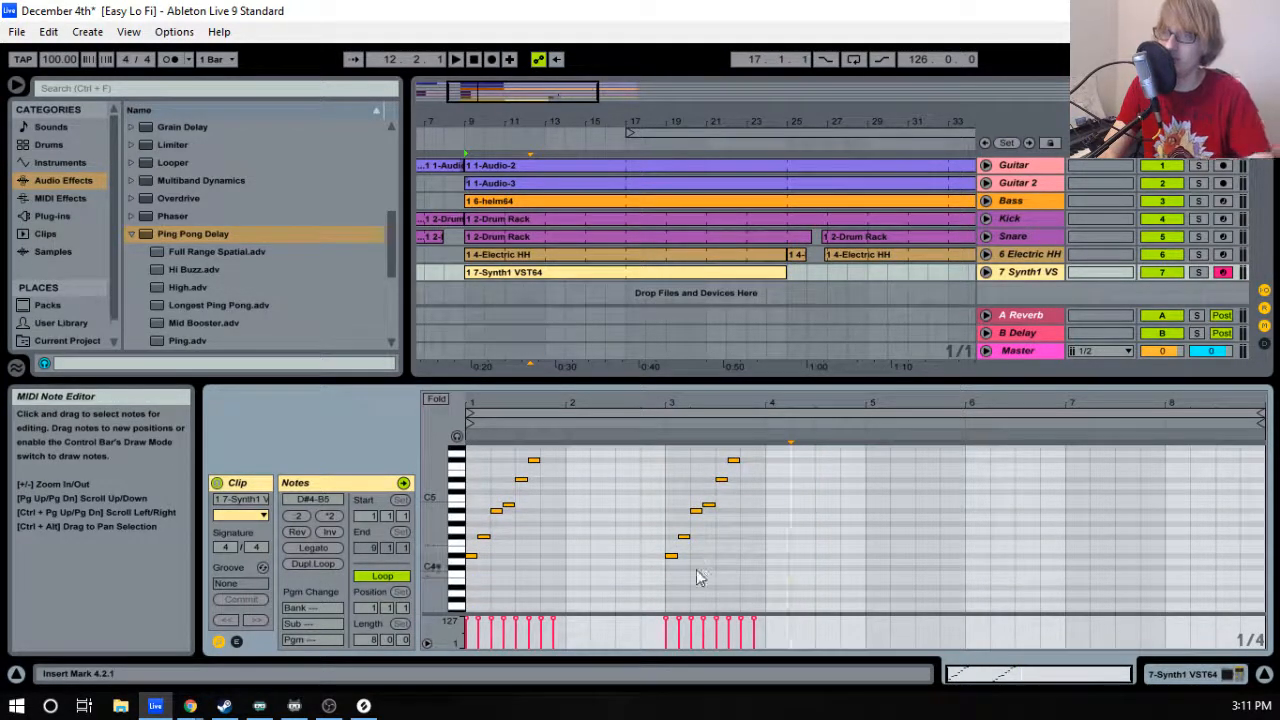
scroll(746, 533, up, 1)
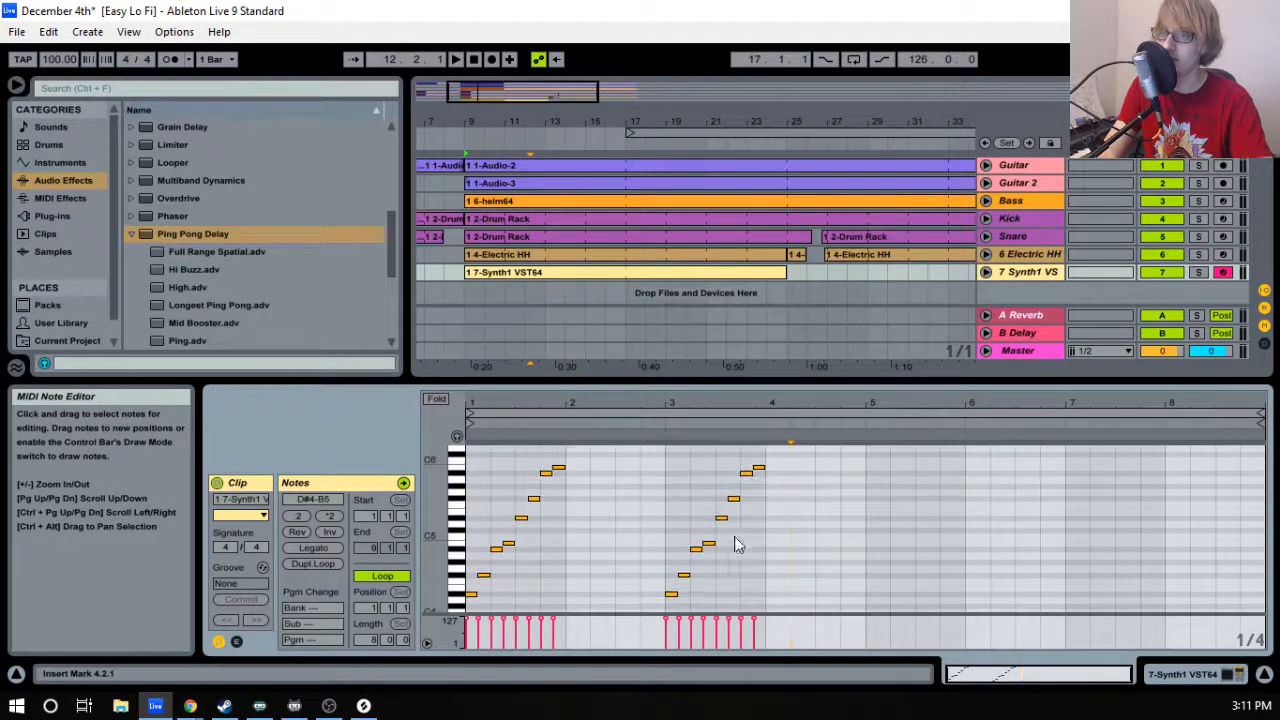
click(709, 545)
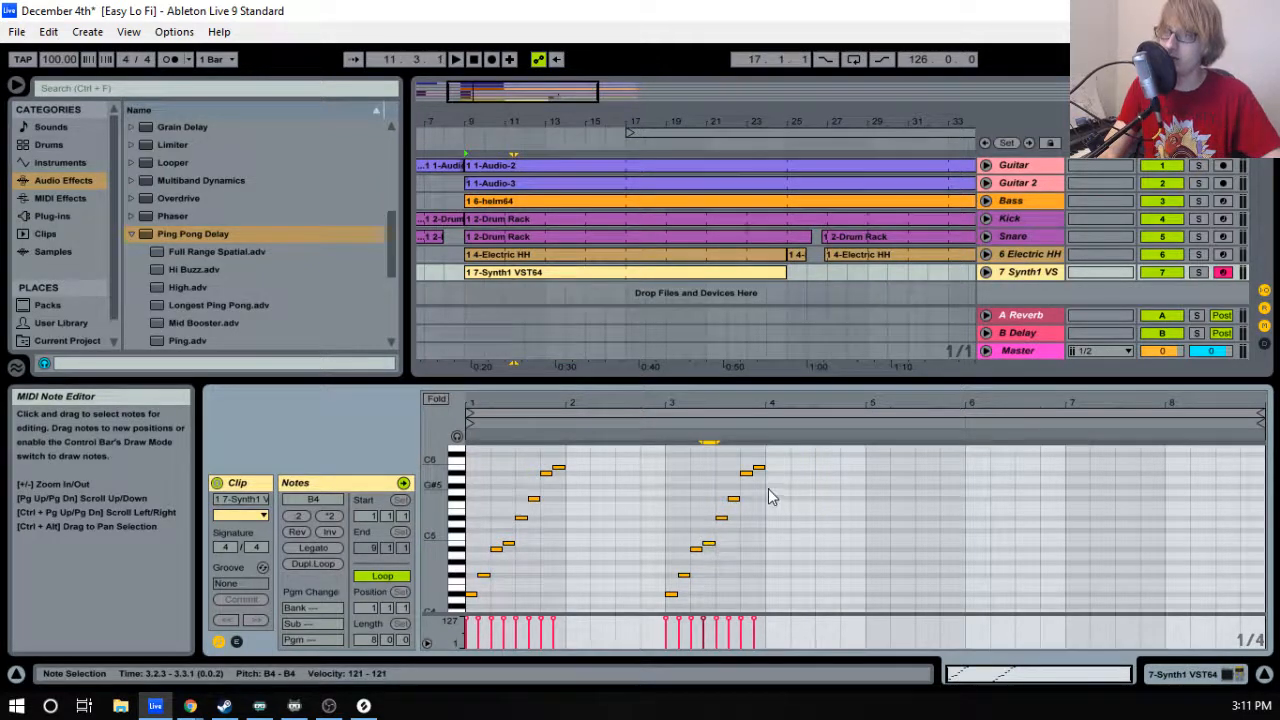
key(shift+Down)
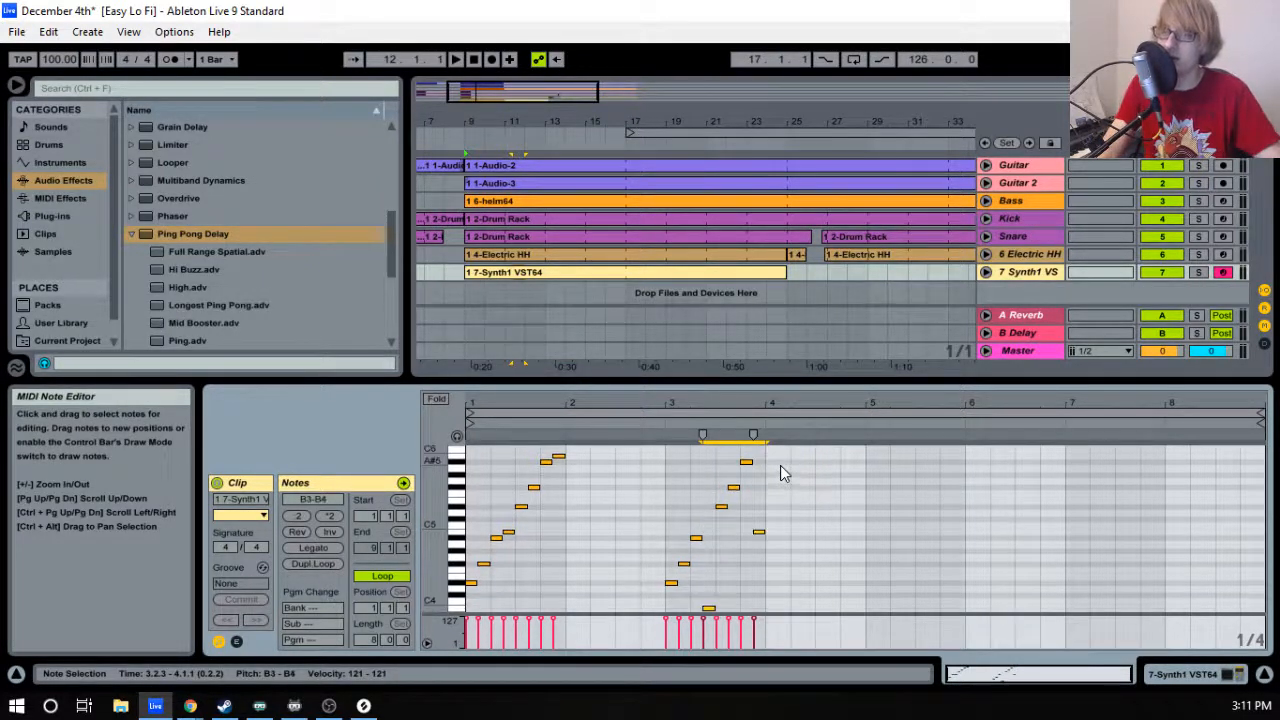
Rearrange the bar 3 run to start on B3, shifting the other notes later to fill an even ascending sequence up to A#5.
key(Left)
key(Left)
key(Left)
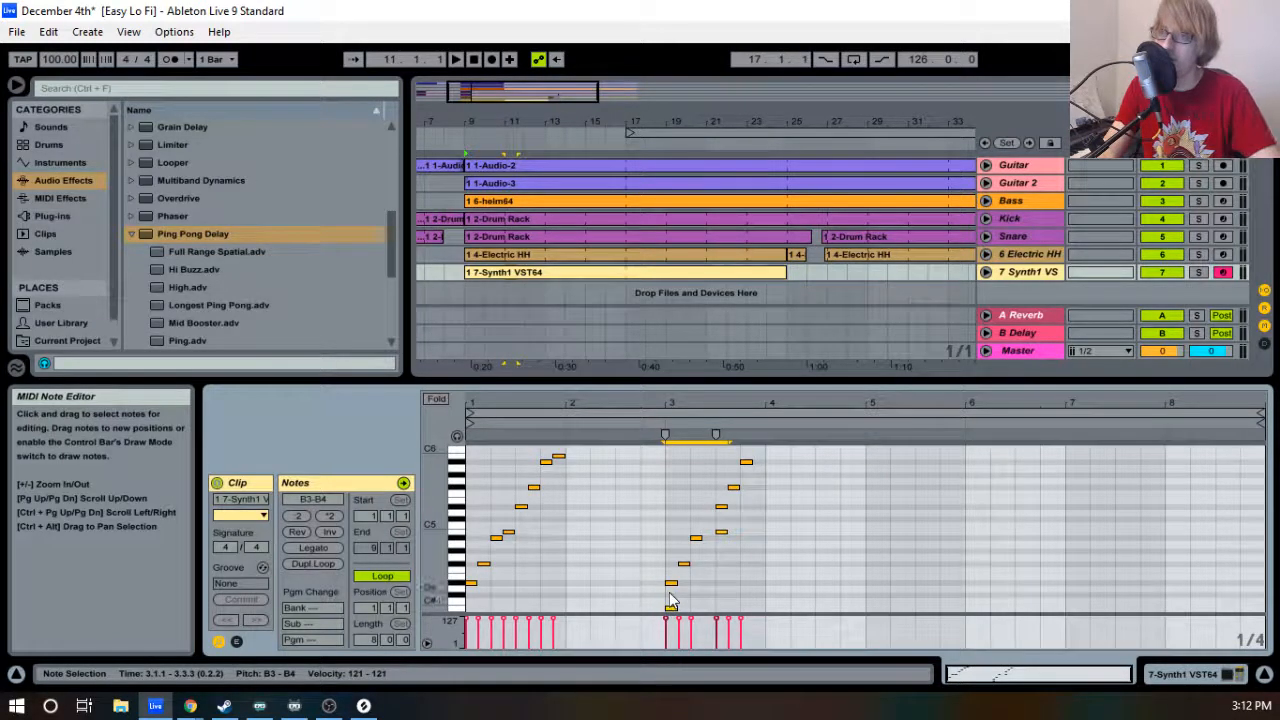
drag(670, 596, 679, 566)
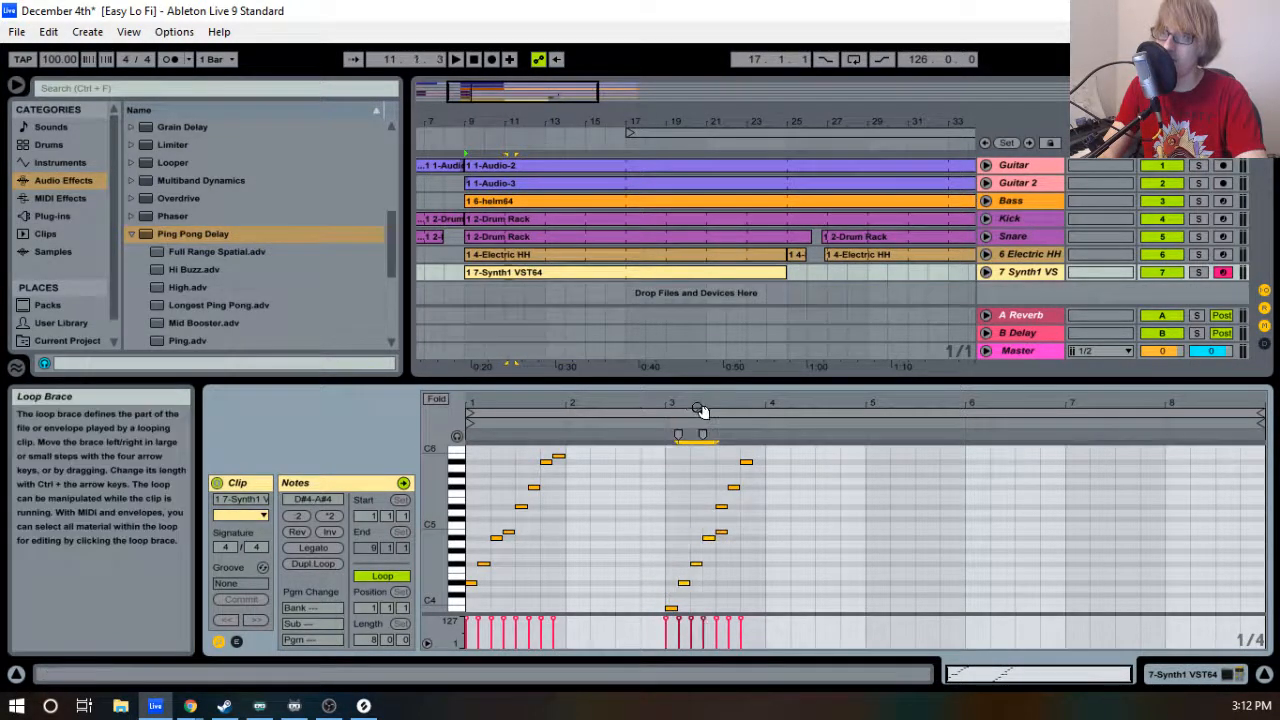
key(Right)
drag(702, 526, 780, 453)
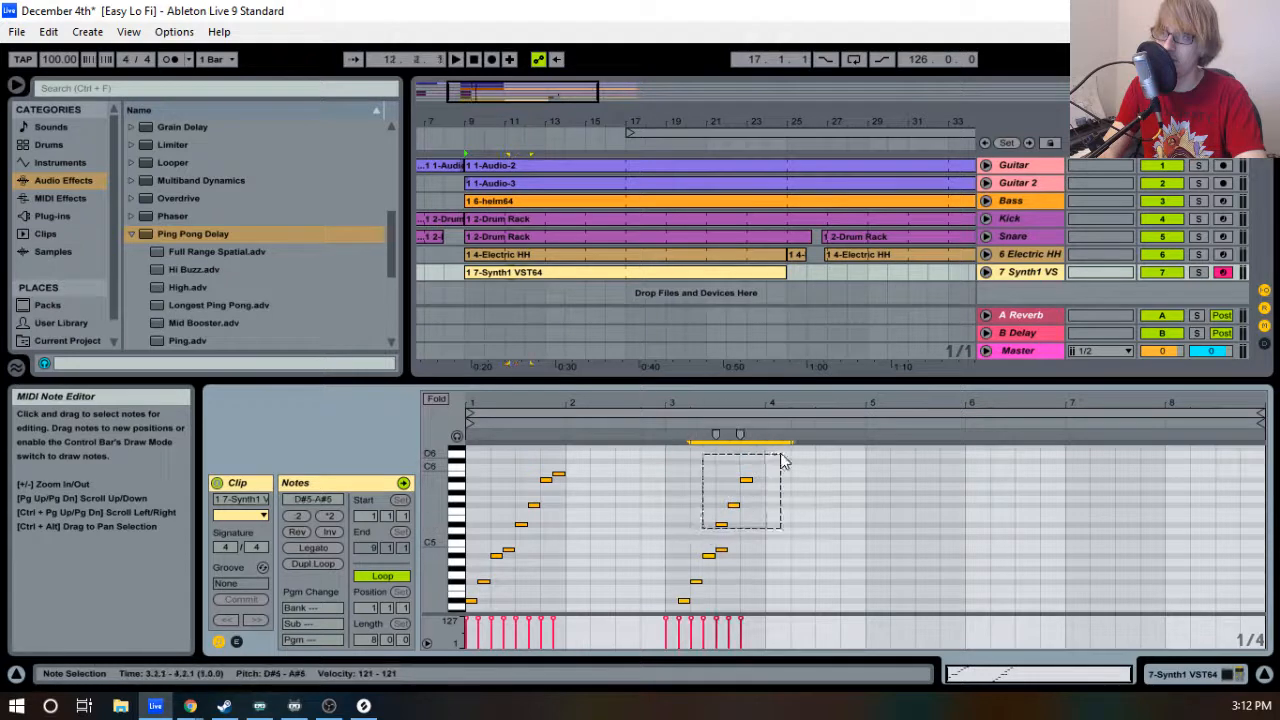
Play back the clip to listen to the rearranged bar 3 run.
key(space)
click(832, 481)
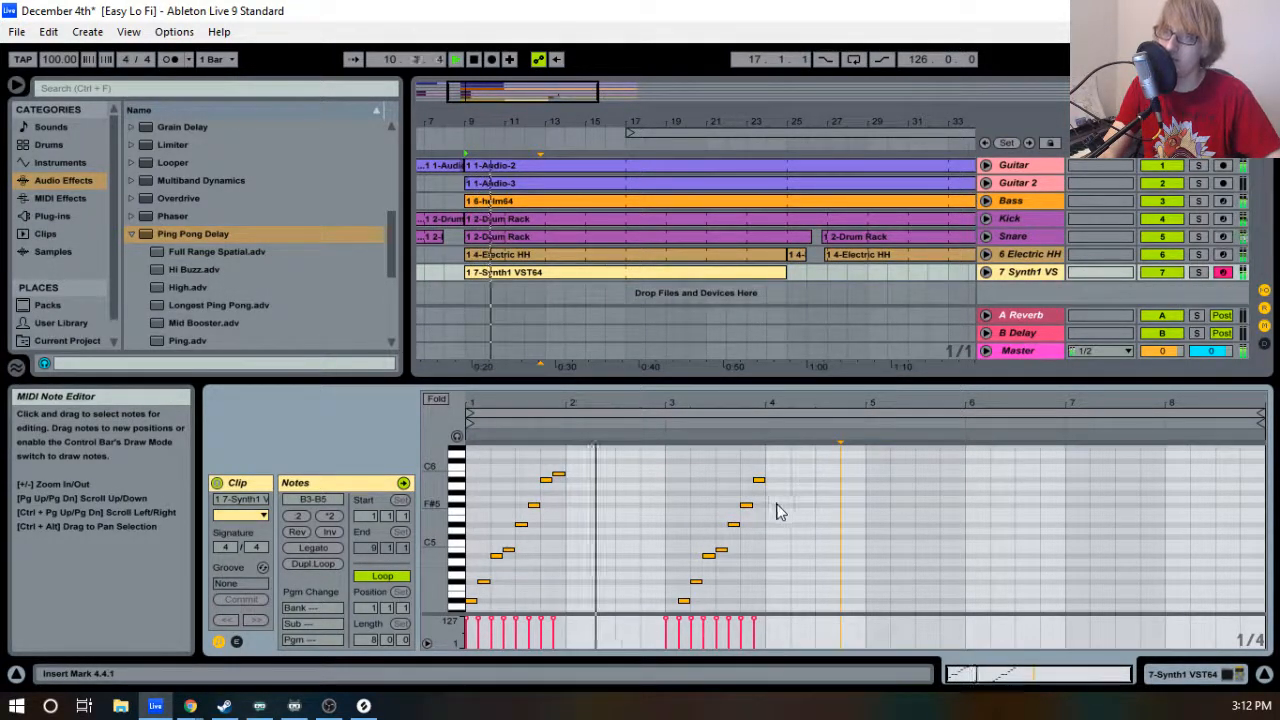
scroll(812, 495, down, 2)
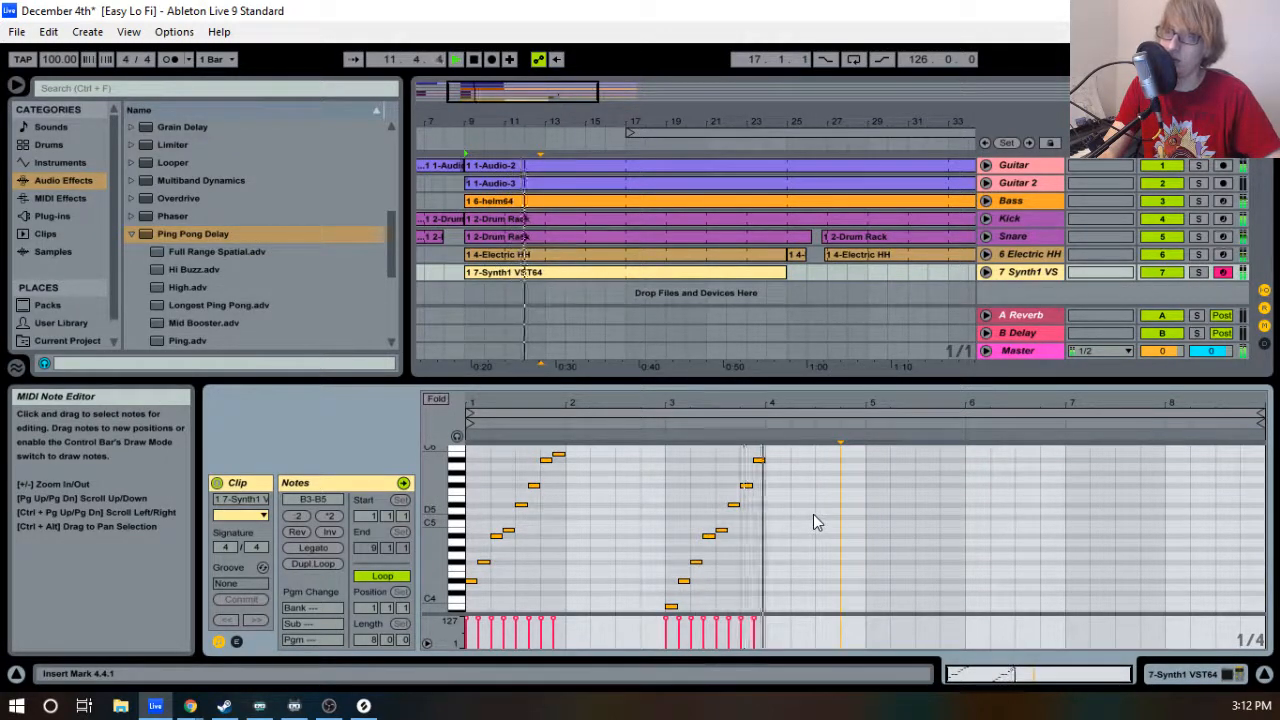
click(815, 515)
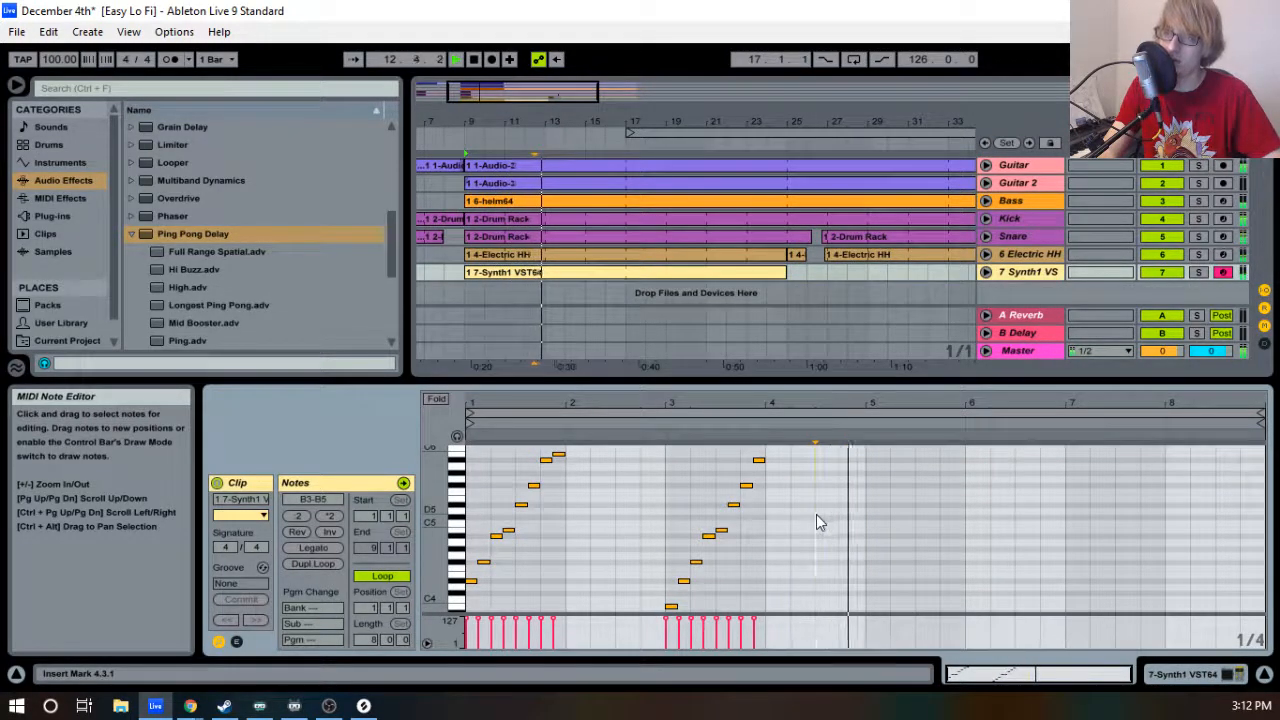
key(space)
Copy all notes of the bar 1 and bar 3 runs and paste them at bar 5.
key(ctrl+a)
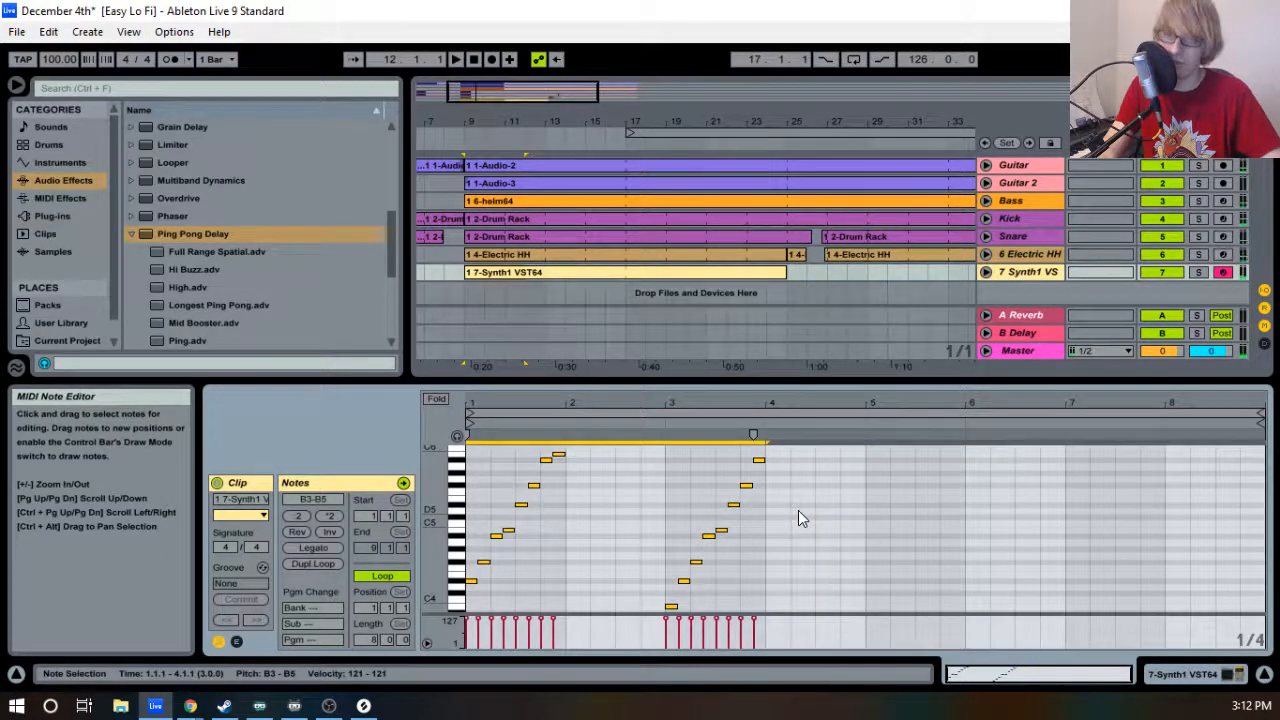
click(867, 518)
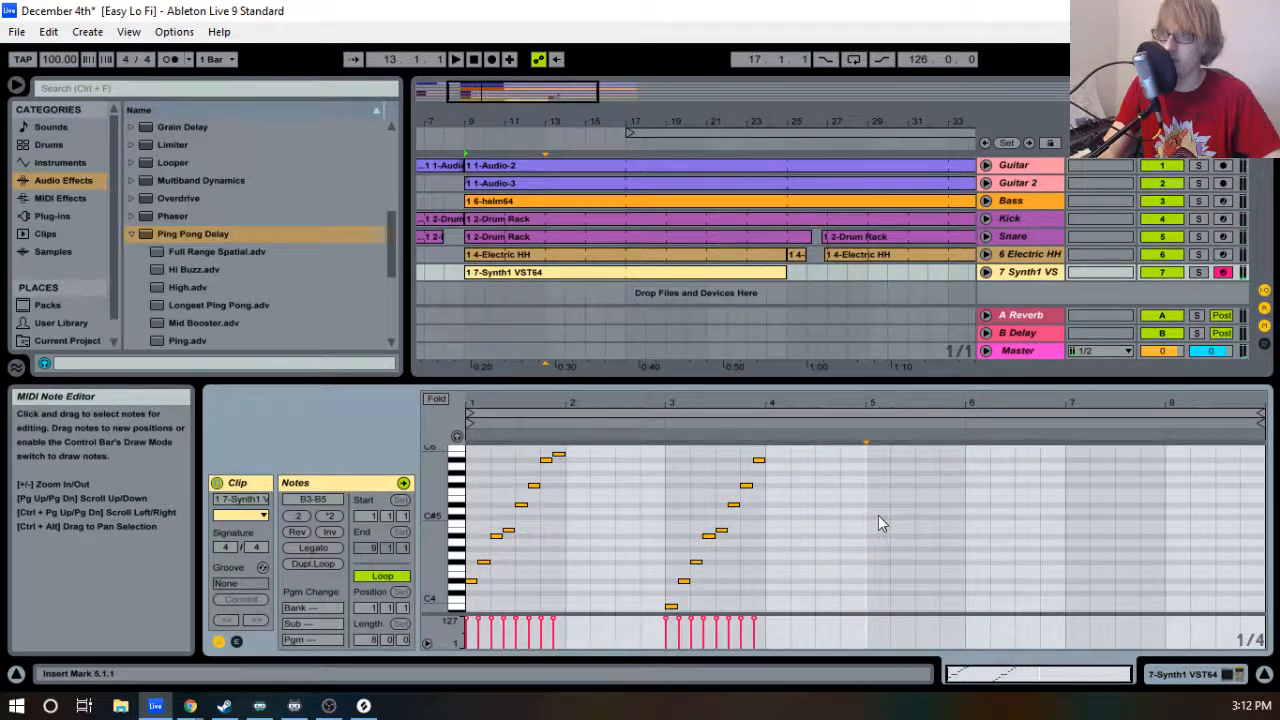
key(ctrl+v)
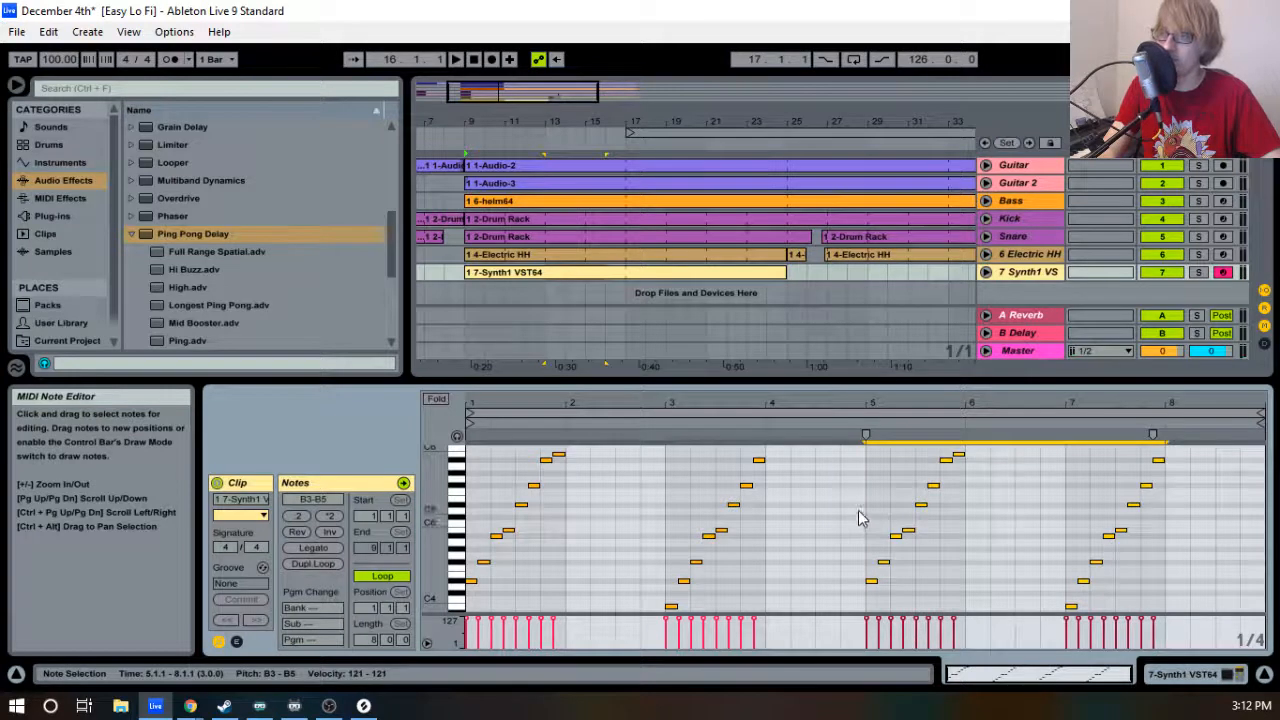
scroll(863, 517, up, 1)
scroll(912, 520, down, 1)
scroll(1070, 574, down, 2)
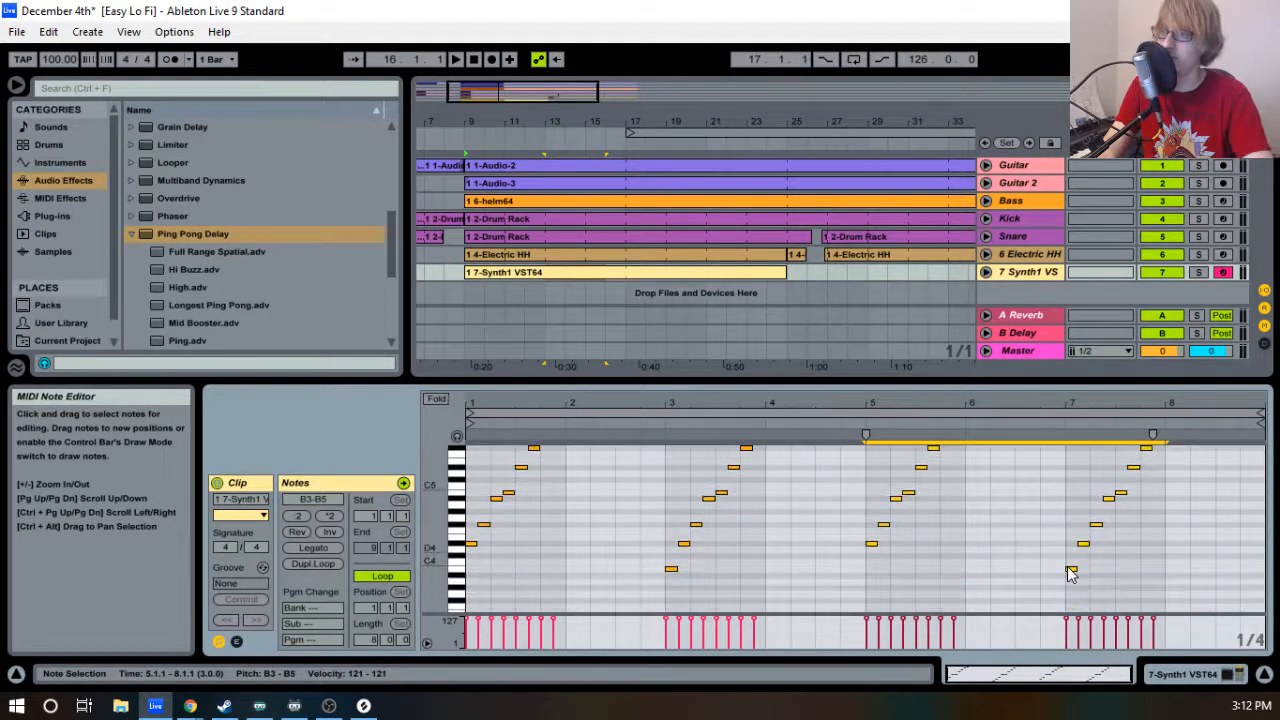
Delete every pasted note of the run in bar 7.
drag(1056, 604, 1101, 590)
scroll(1177, 486, up, 2)
key(Delete)
scroll(1092, 537, down, 3)
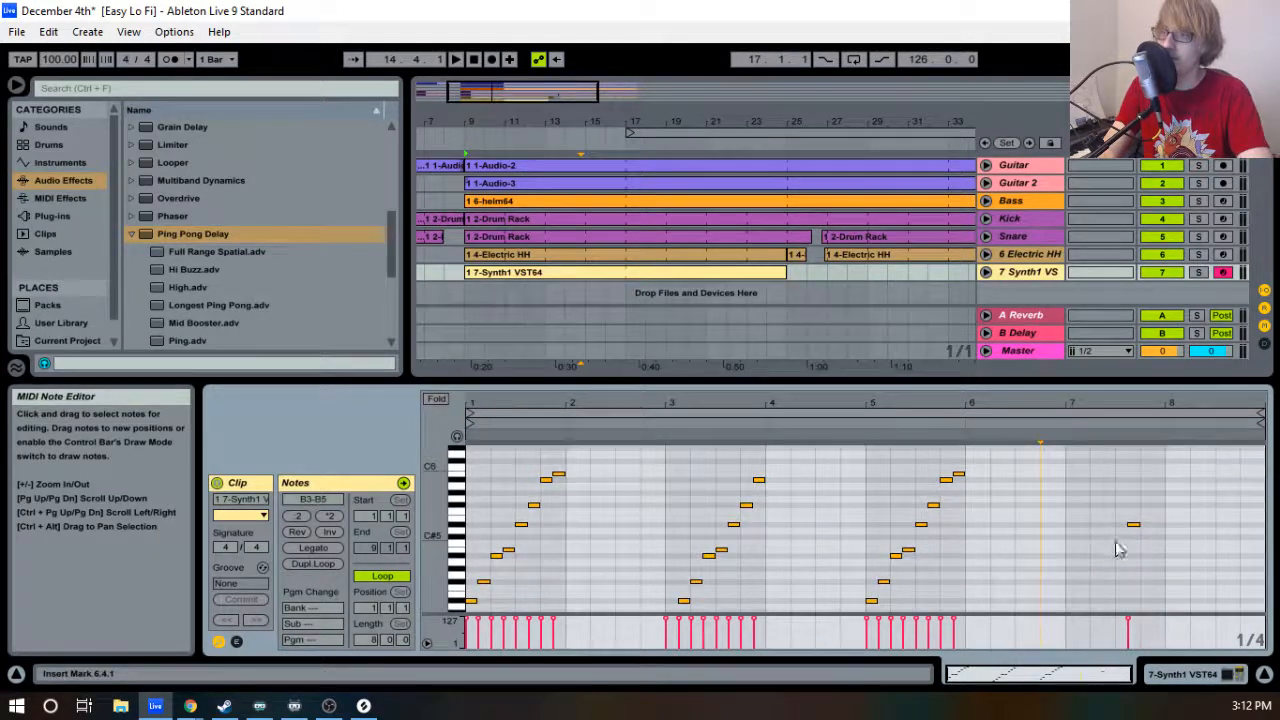
drag(1117, 543, 1148, 505)
key(Delete)
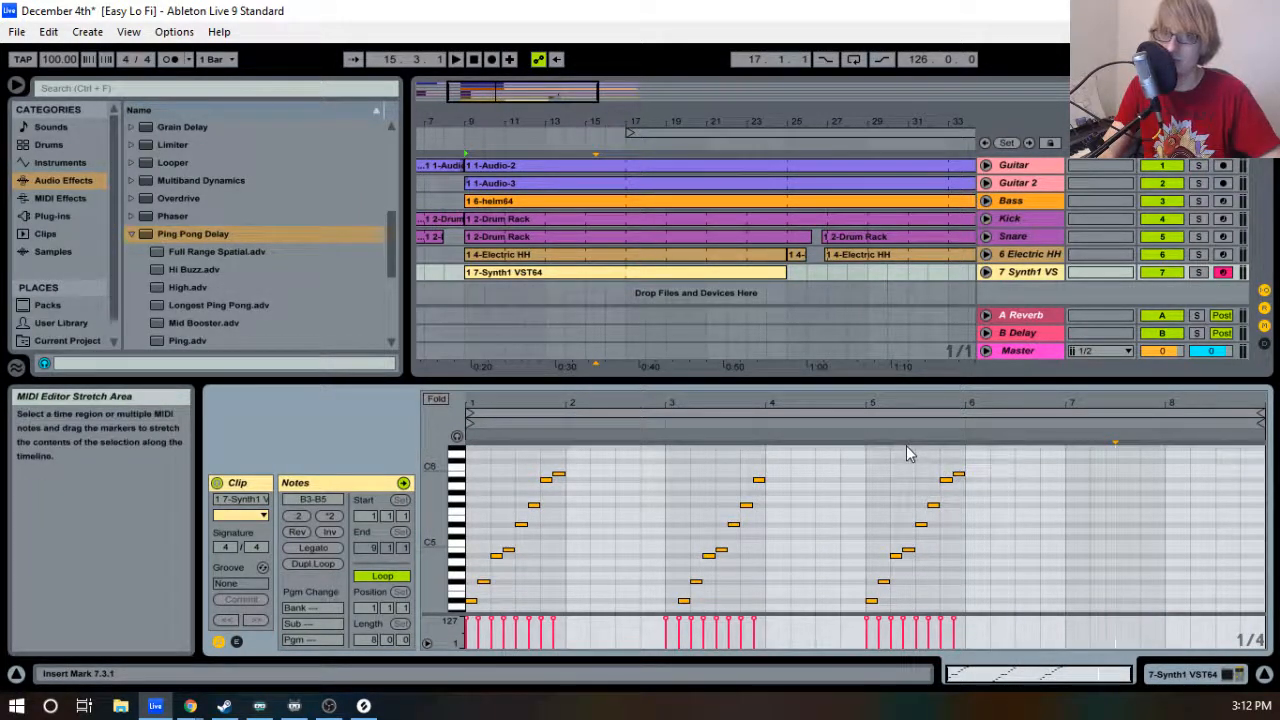
Shift the bar 5 run one grid step earlier and move its D#4 note to the end of the run as D#6.
drag(902, 402, 898, 314)
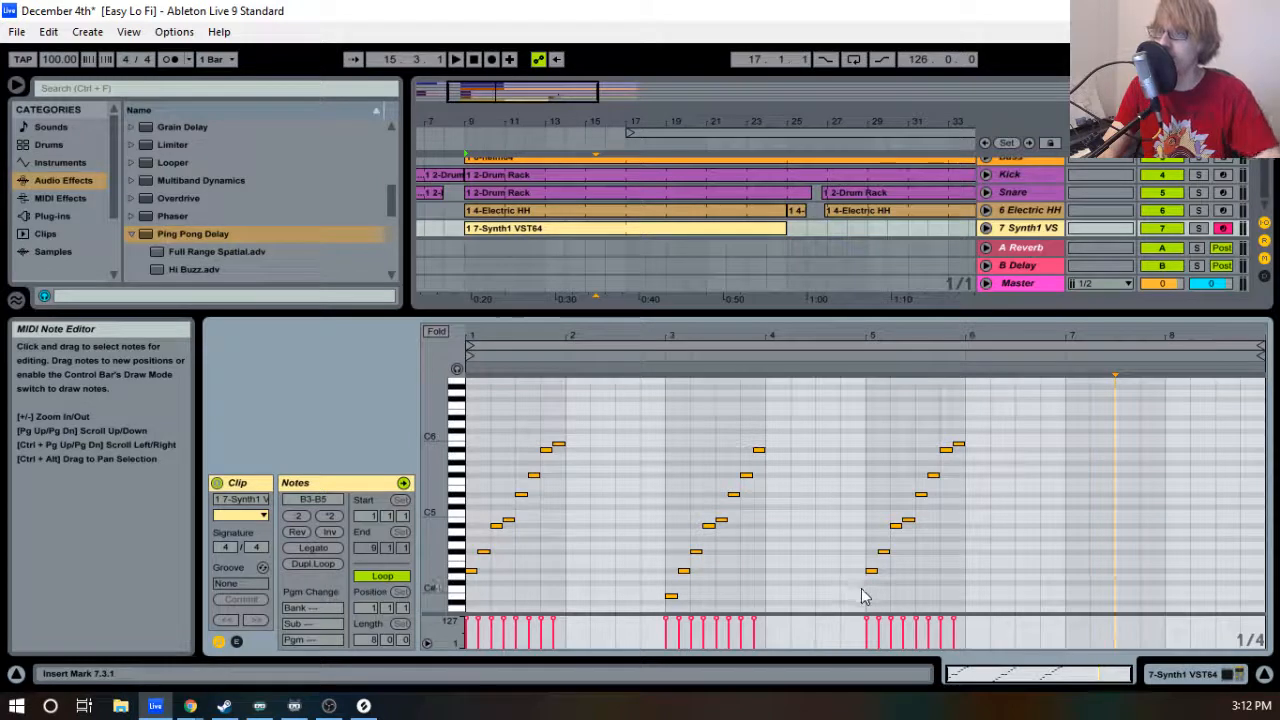
drag(865, 597, 1014, 416)
key(Left)
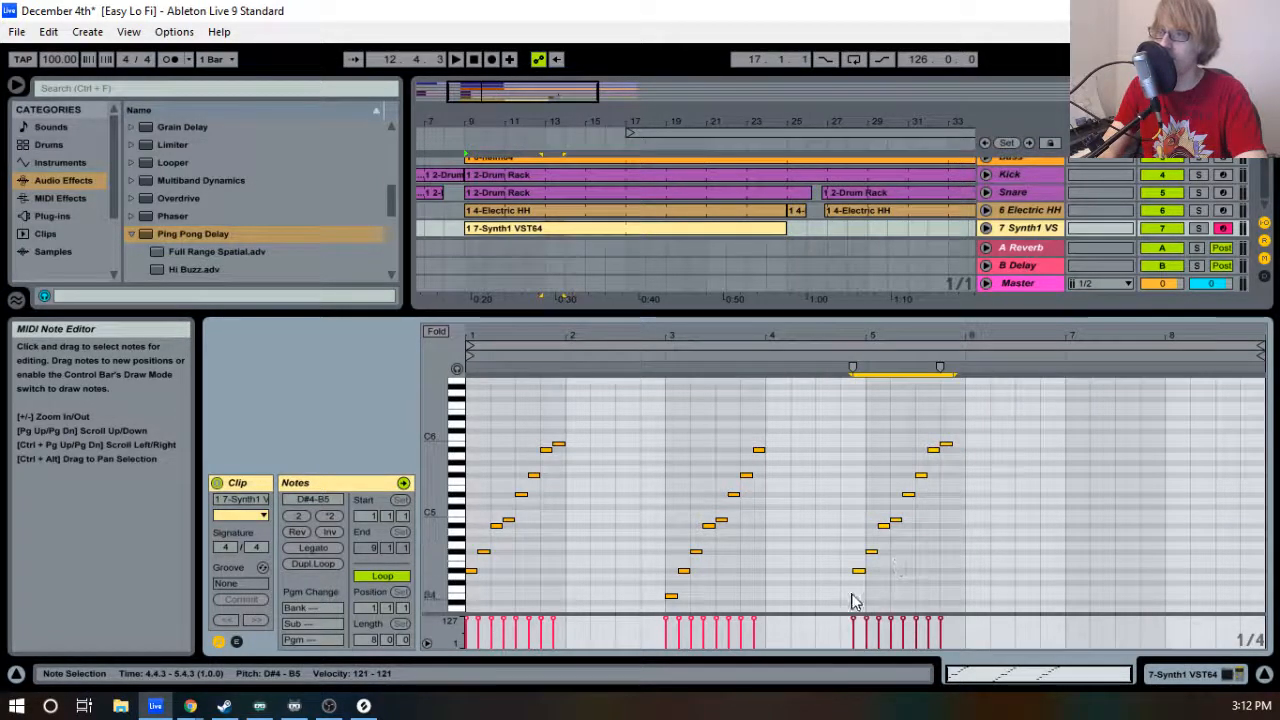
click(862, 570)
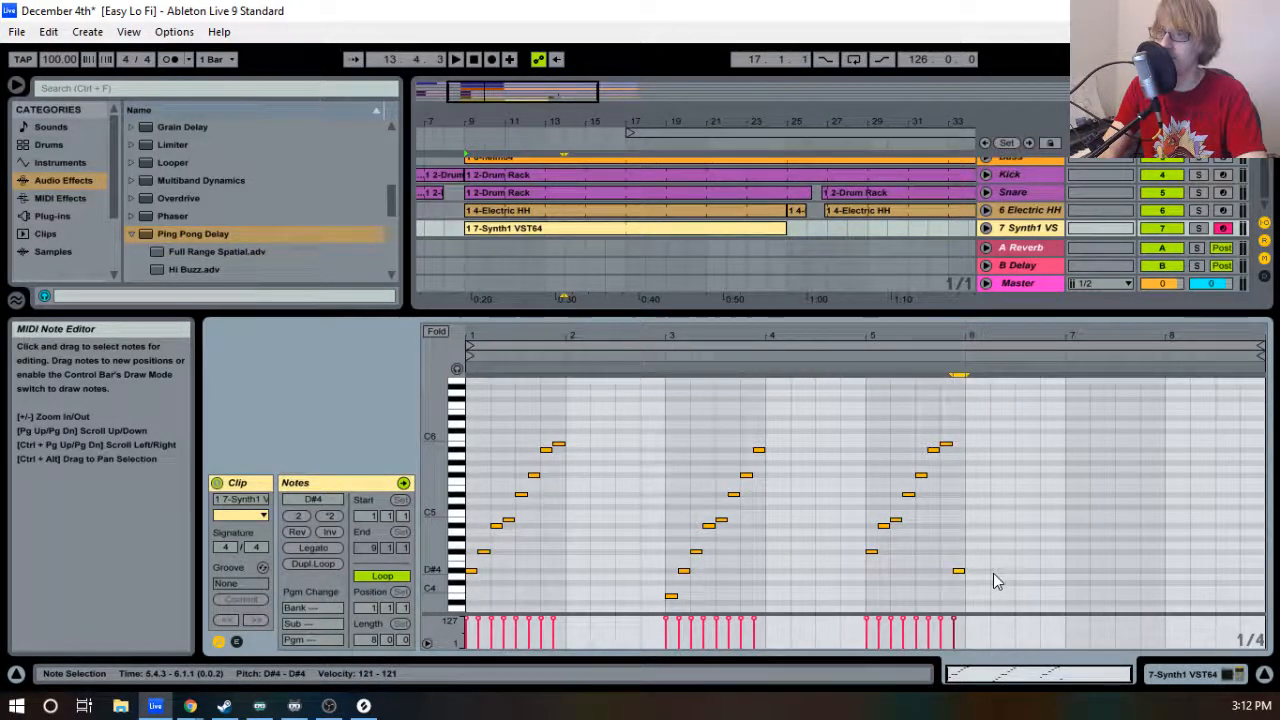
key(shift+Up)
key(shift+Up)
Play back the clip to listen to the three ascending runs.
key(space)
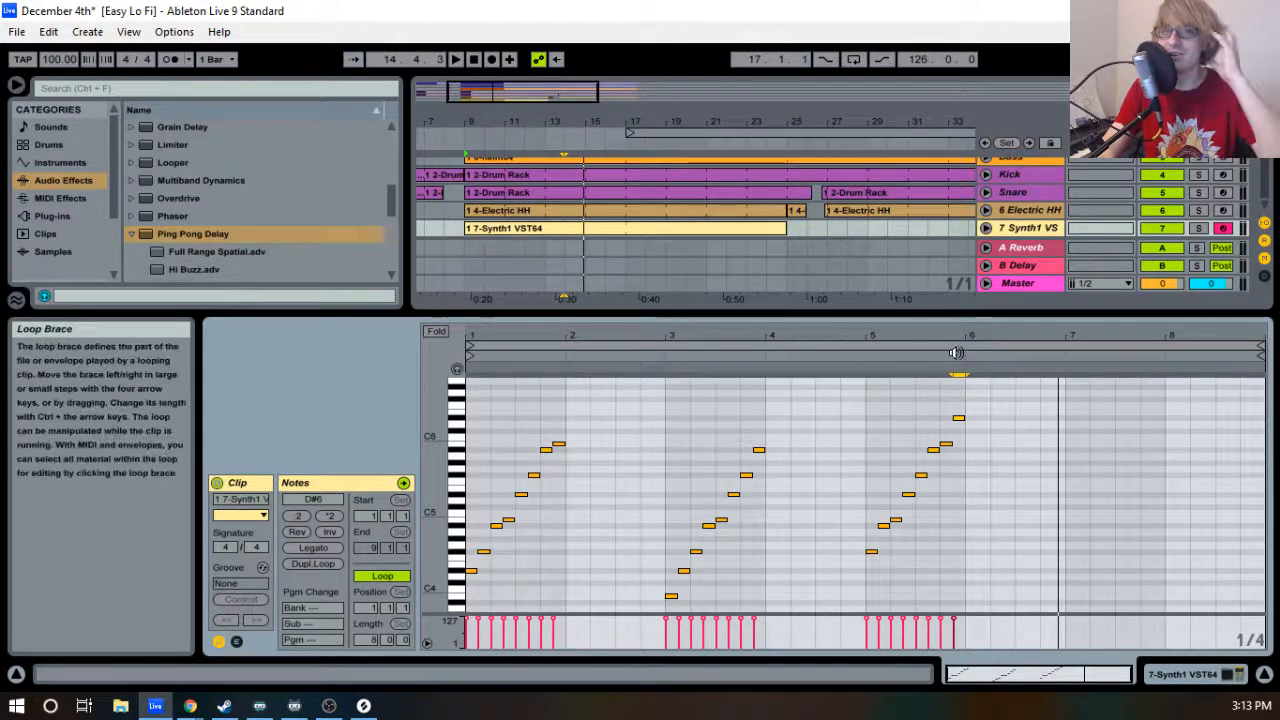
key(space)
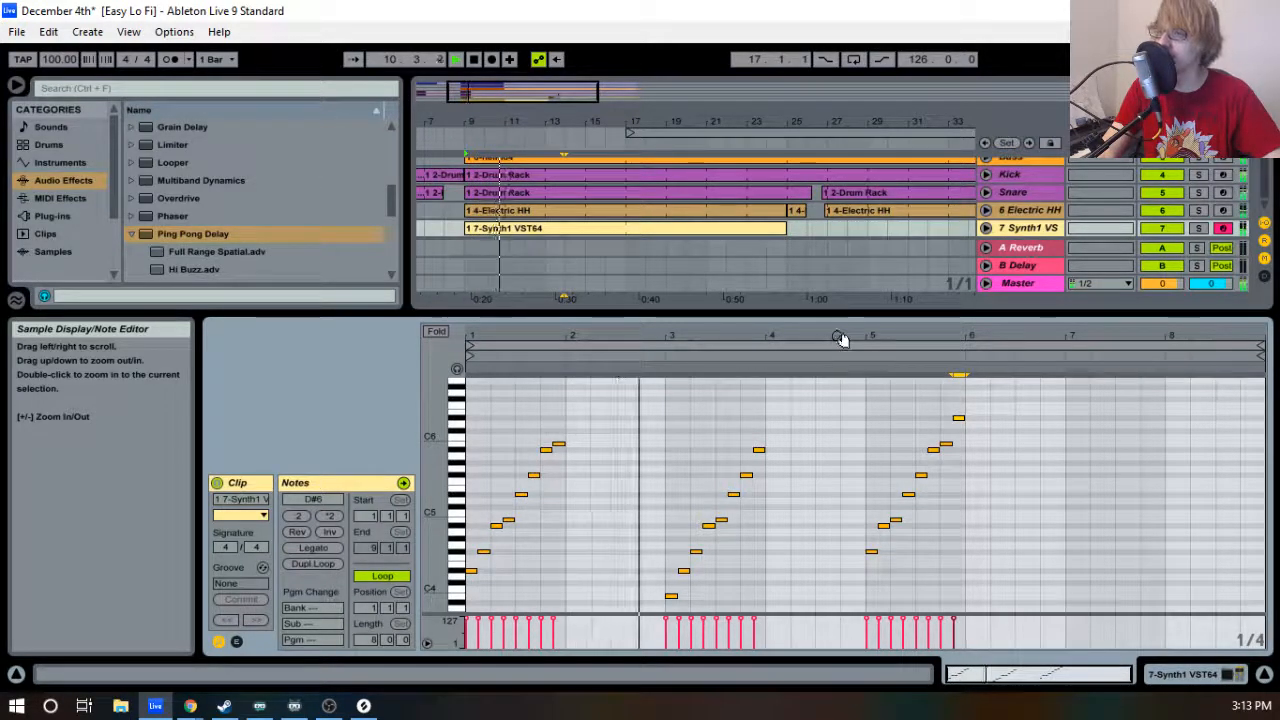
drag(837, 338, 836, 337)
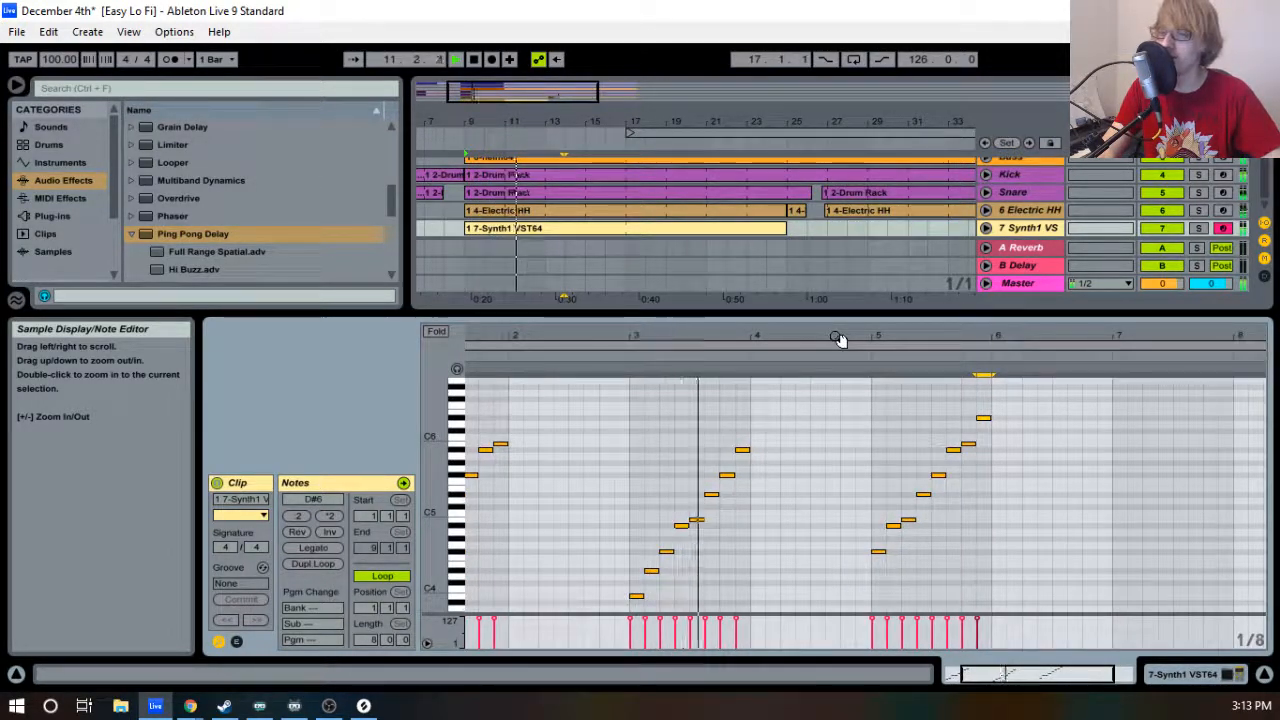
key(space)
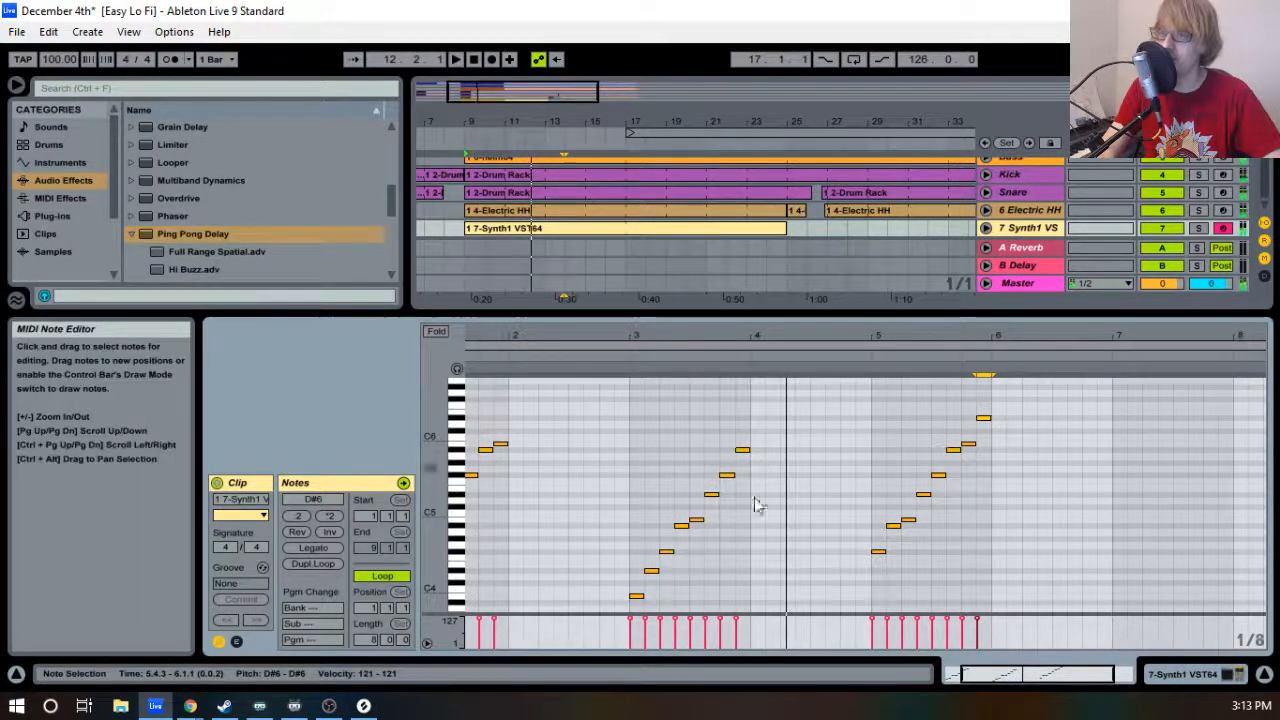
Lower the last note of the bar 3 run to G#5.
scroll(631, 542, down, 1)
drag(595, 598, 812, 432)
click(742, 430)
key(Down)
key(Down)
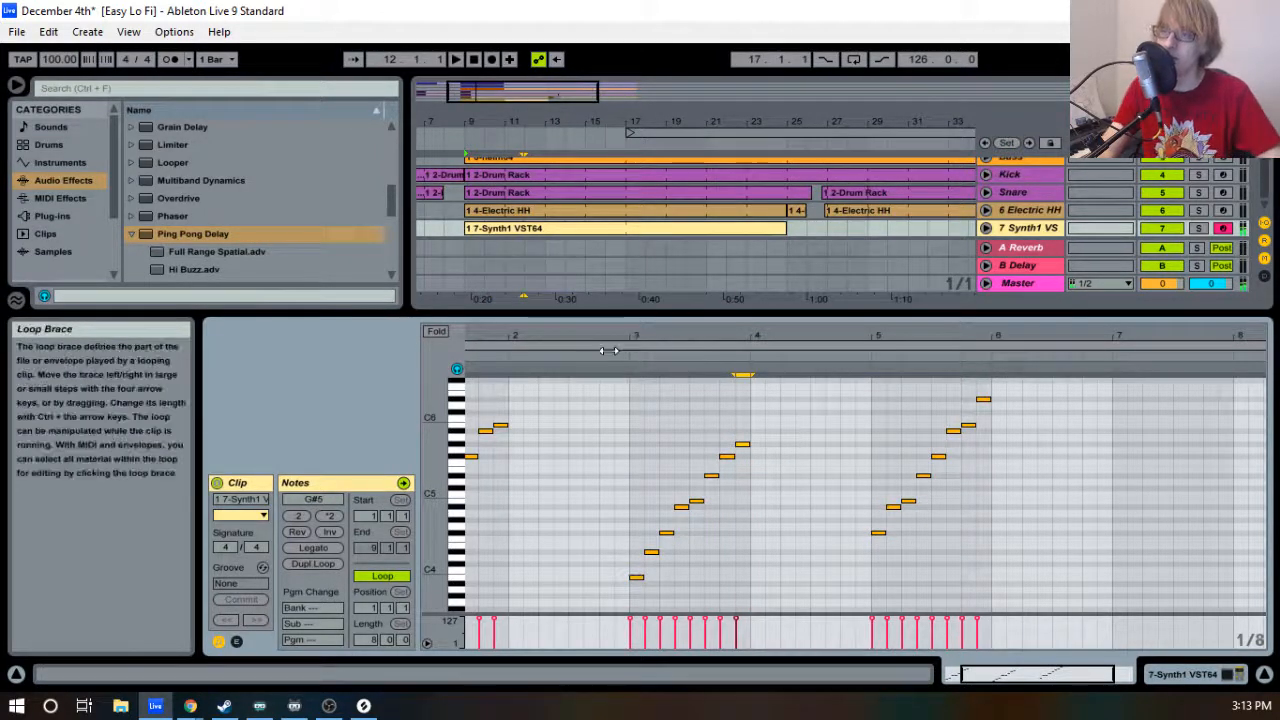
Select the whole clip and play it from its start to check the changed bar 3 ending.
key(ctrl+a)
key(space)
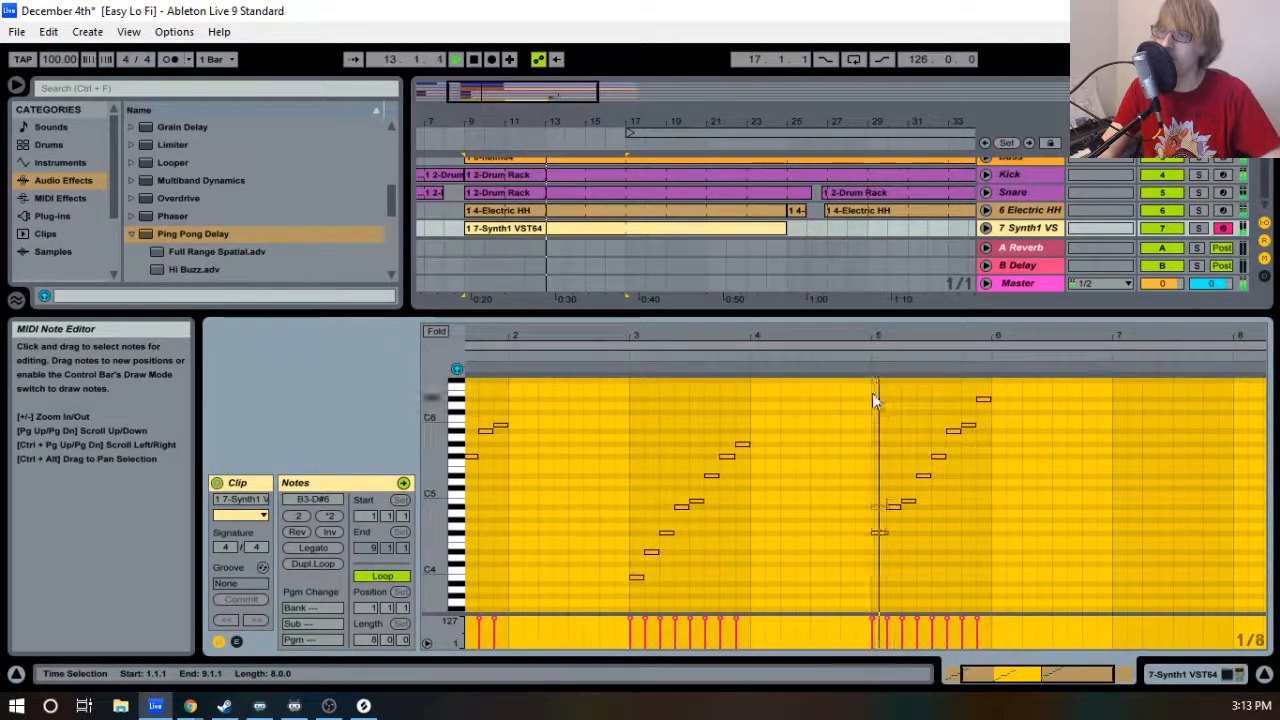
drag(857, 336, 862, 300)
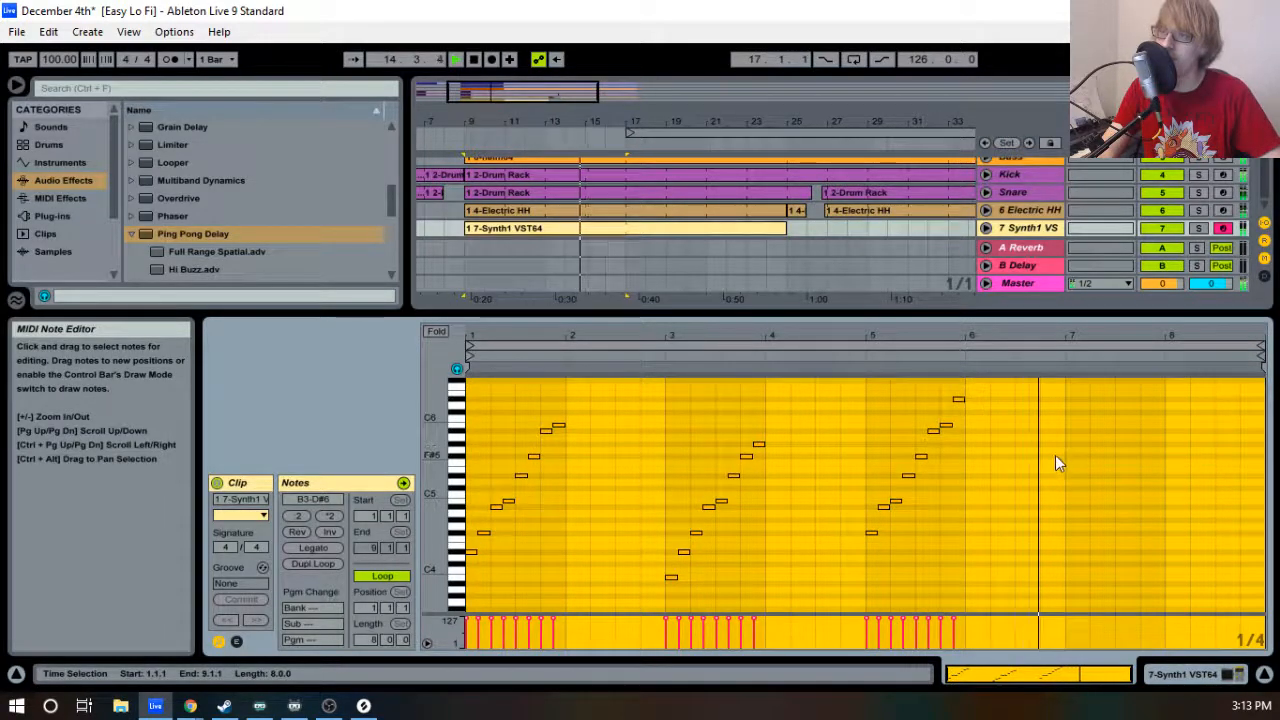
key(space)
key(space)
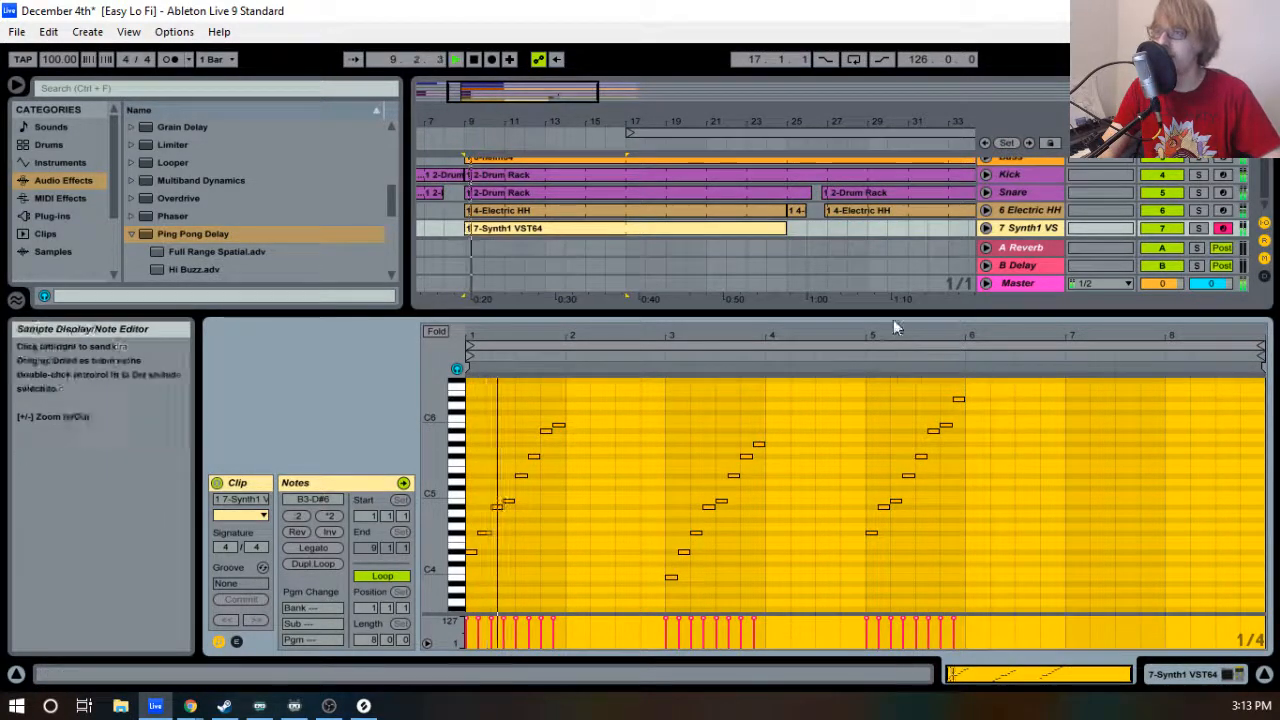
drag(891, 312, 915, 365)
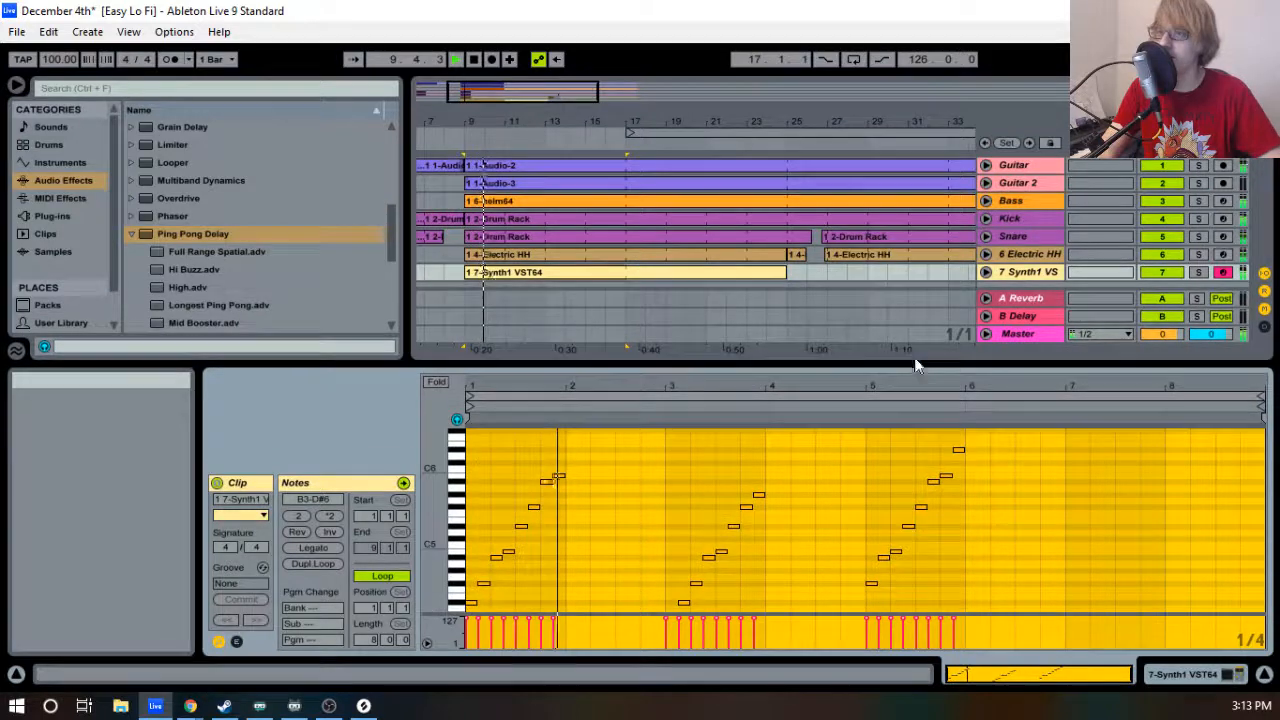
Trim the Synth1 clip to start at bar 17 and extend its looped end to bar 44.
double_click(1026, 272)
key(space)
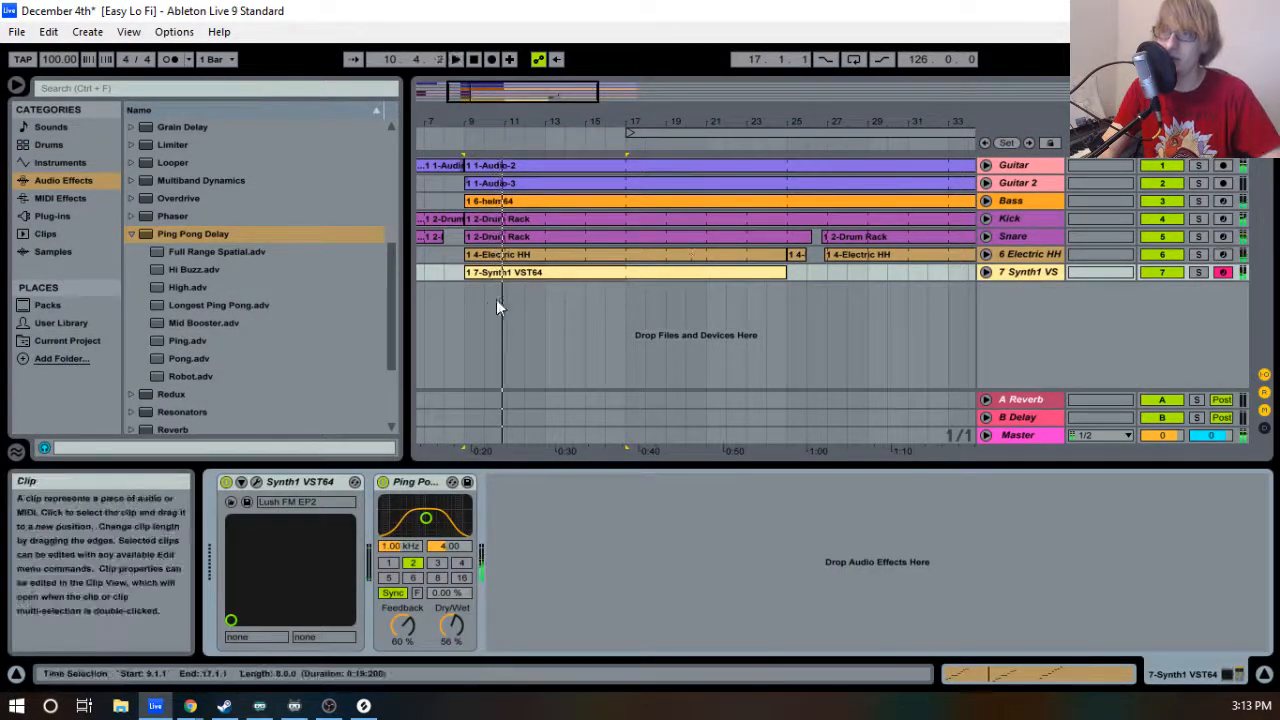
drag(467, 272, 628, 278)
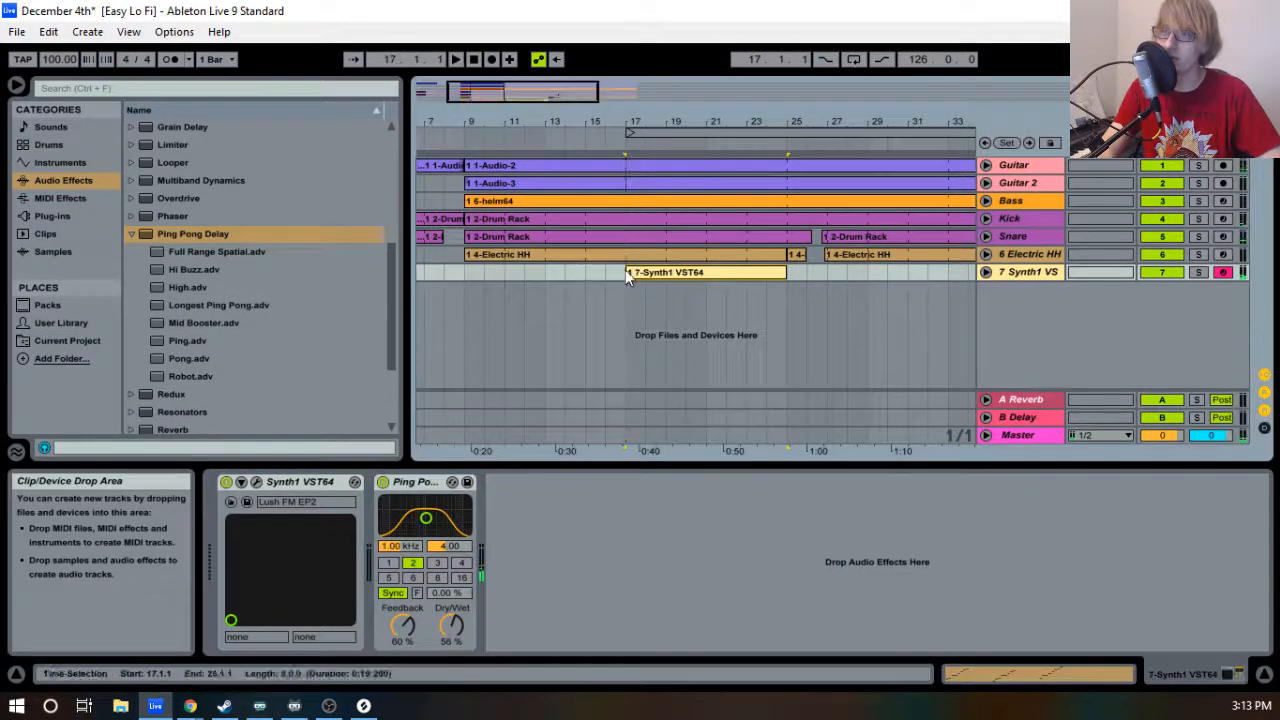
click(456, 138)
drag(512, 123, 433, 118)
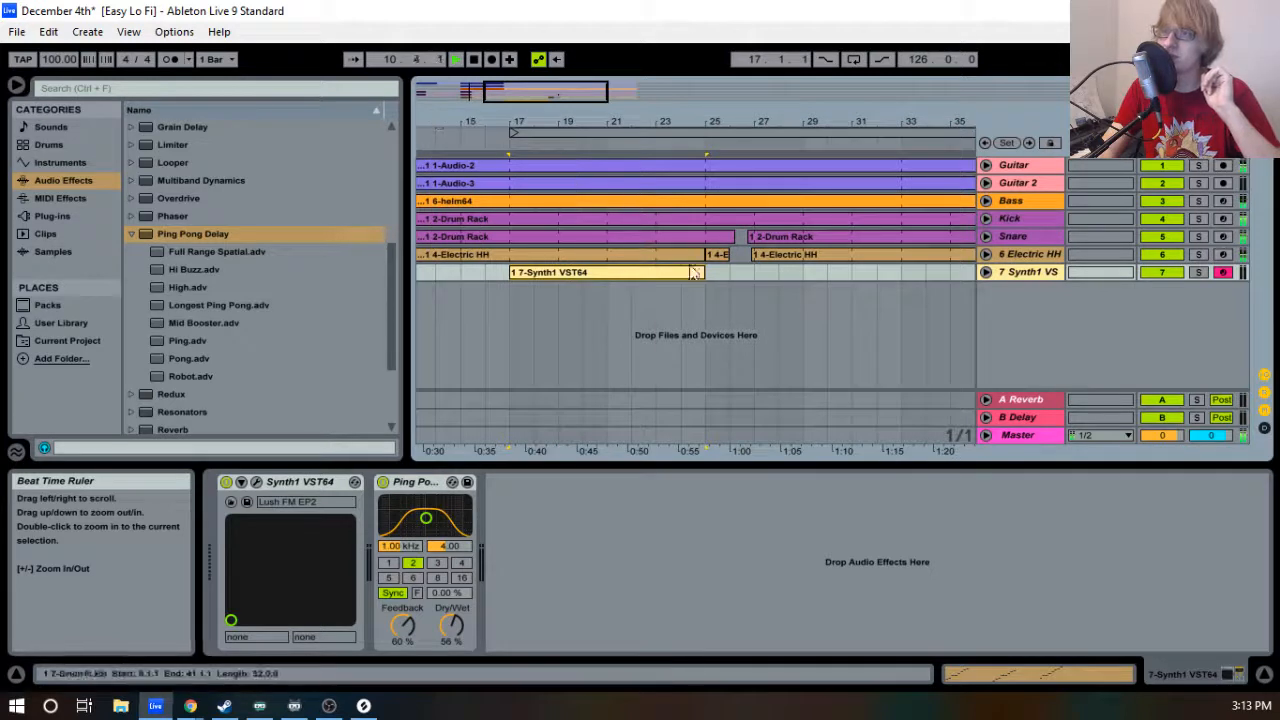
drag(702, 272, 1166, 301)
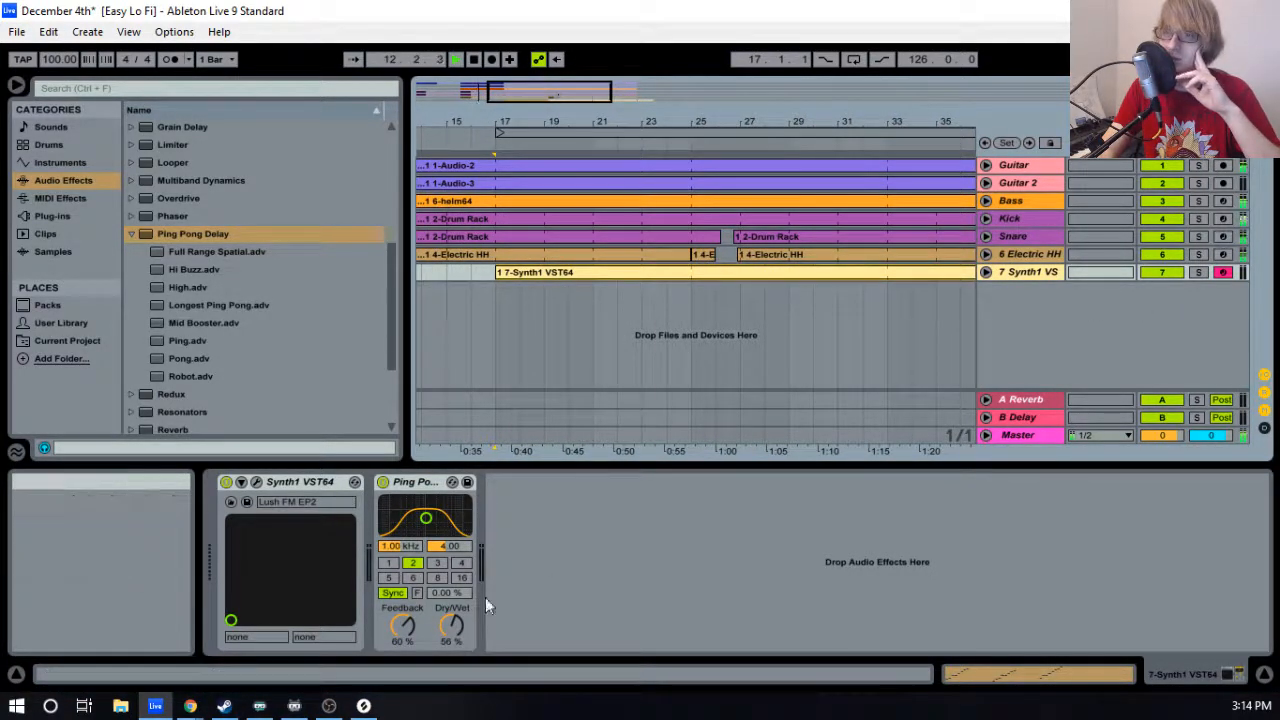
Set the Ping Pong Delay filter to about 1.52 kHz with a bandwidth of 2.82.
click(425, 521)
drag(426, 518, 431, 522)
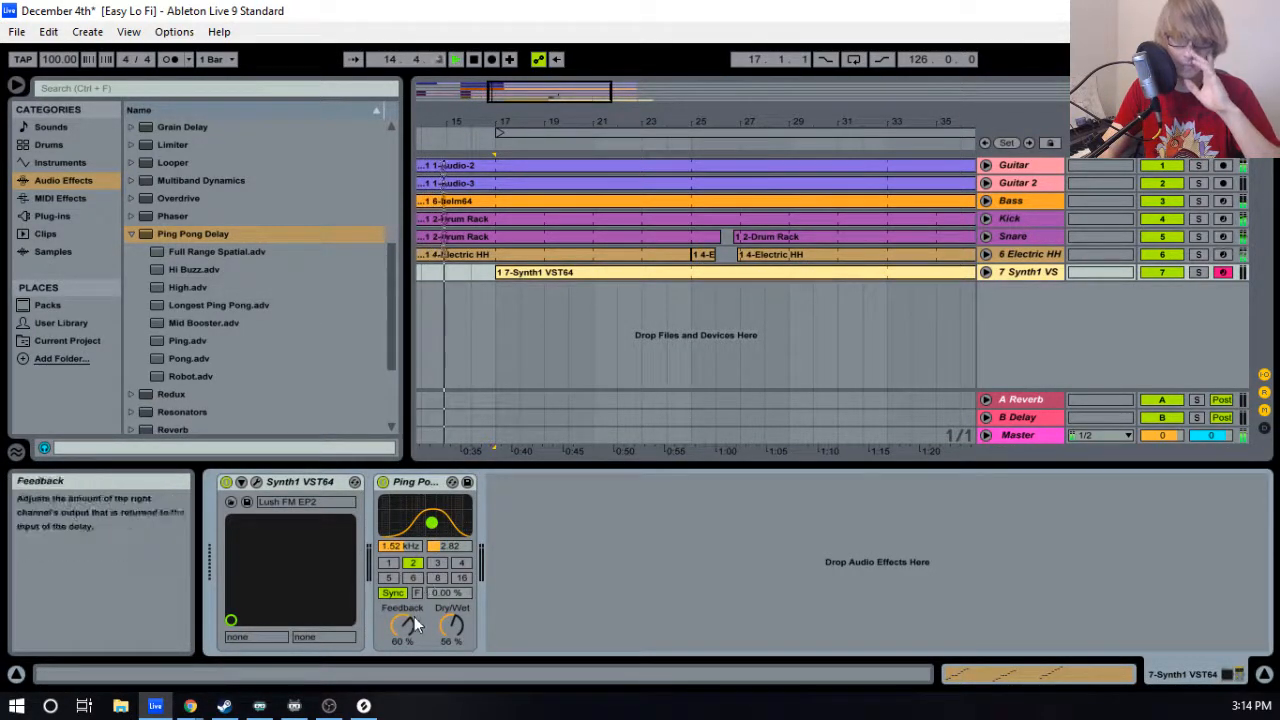
Insert EQ Eight before the Ping Pong Delay and make band 1 a low cut at about 194 Hz with Q 0.69.
scroll(238, 330, up, 8)
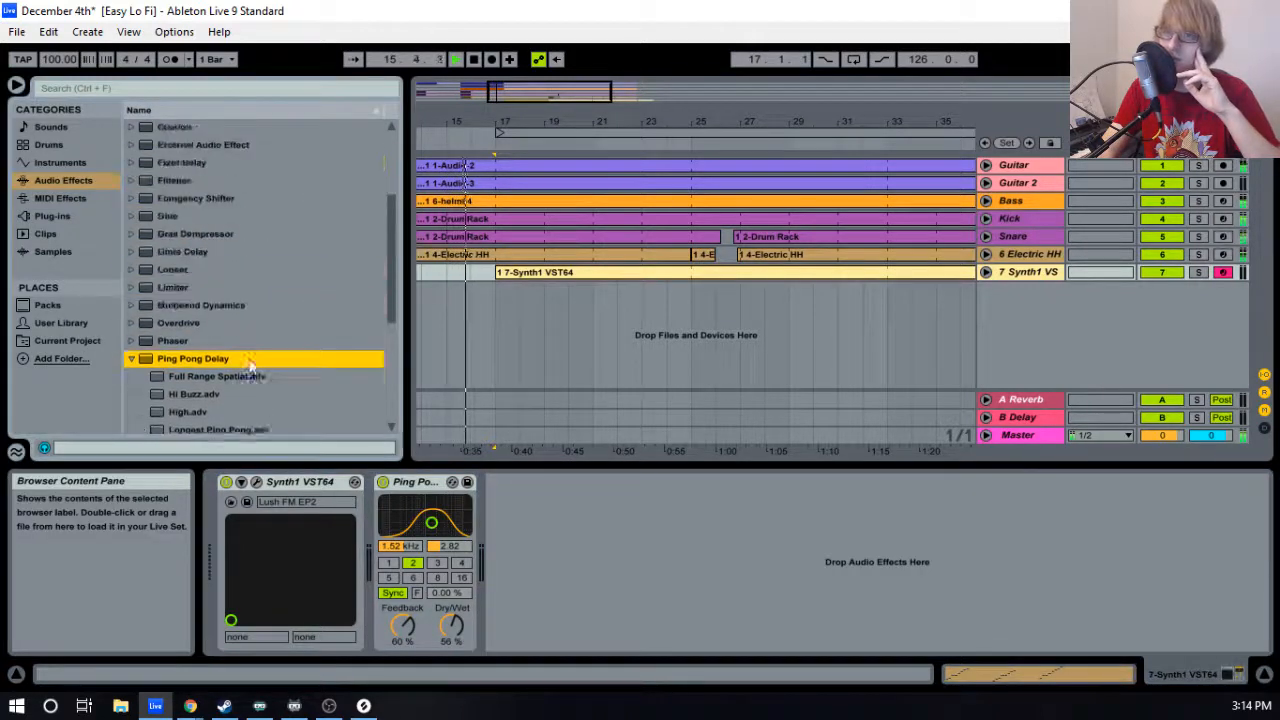
mouse_move(180, 252)
mouse_down()
mouse_move(300, 460)
mouse_move(363, 511)
mouse_move(510, 521)
mouse_move(390, 528)
mouse_up()
click(447, 628)
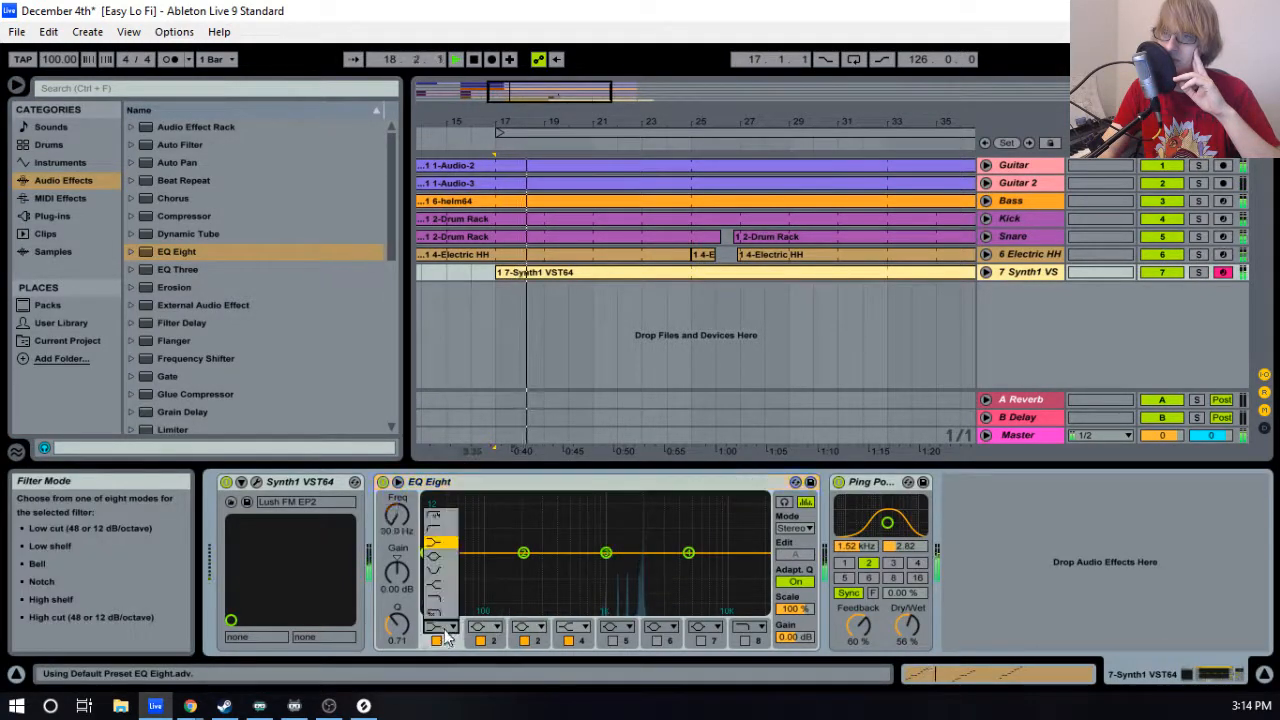
click(438, 526)
drag(428, 567, 539, 569)
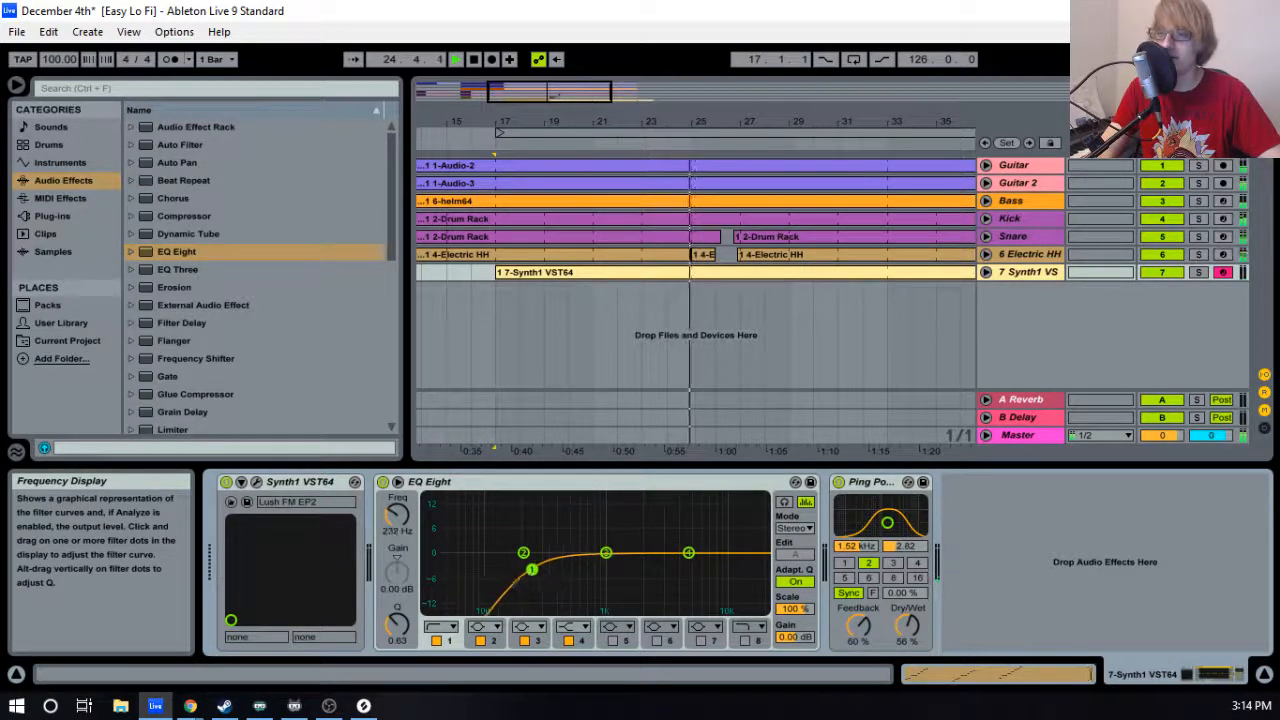
drag(539, 569, 521, 568)
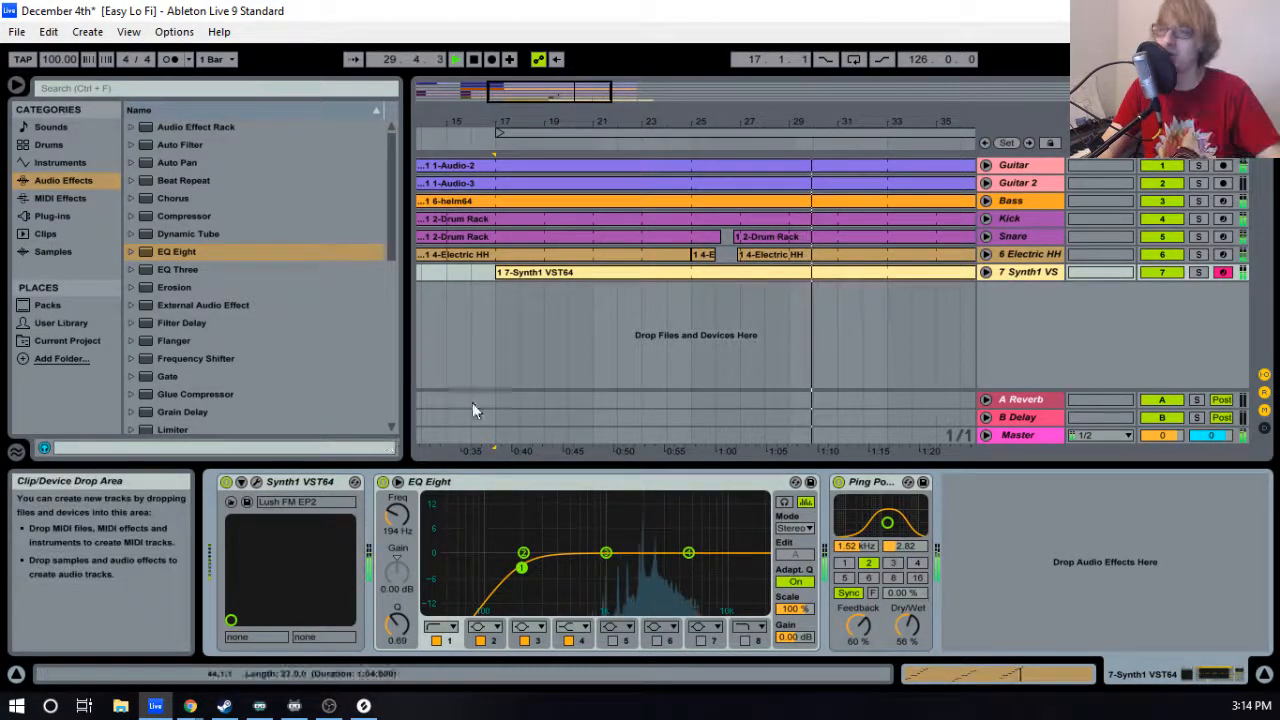
Stop playback, reopen the Synth1 clip in an enlarged note editor and clear the note selection.
double_click(832, 272)
key(space)
drag(838, 366, 829, 283)
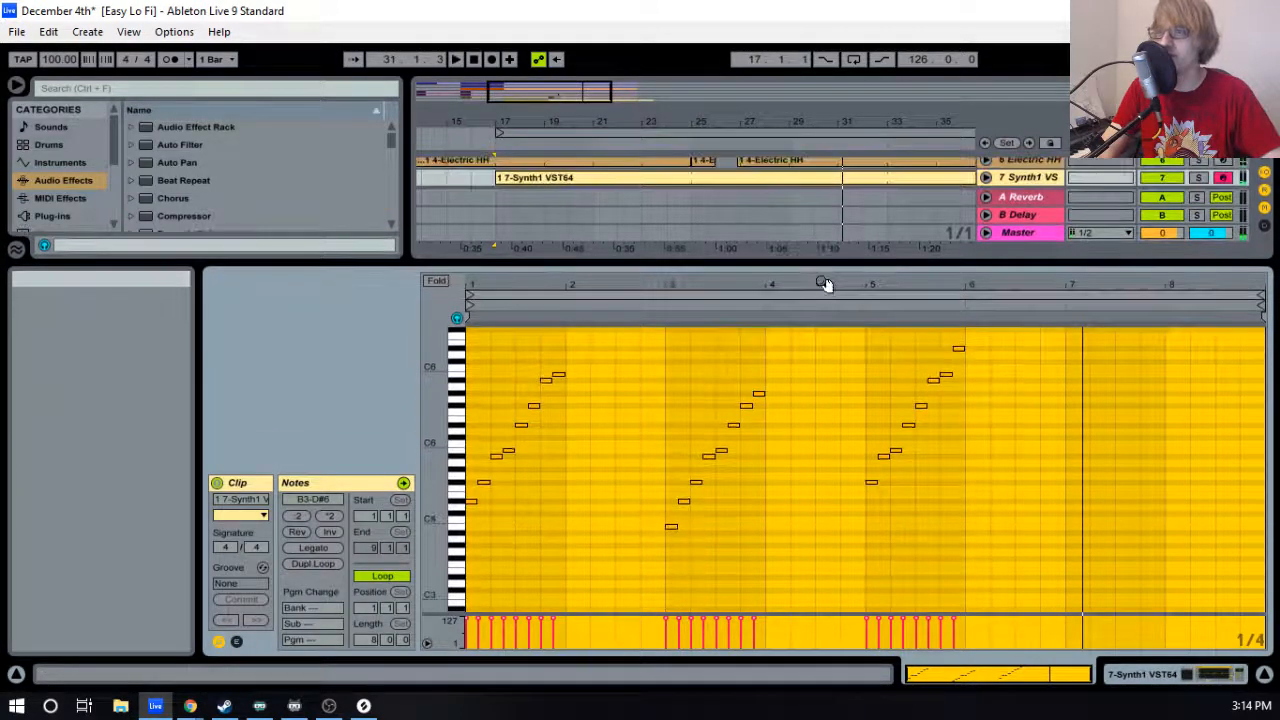
click(826, 428)
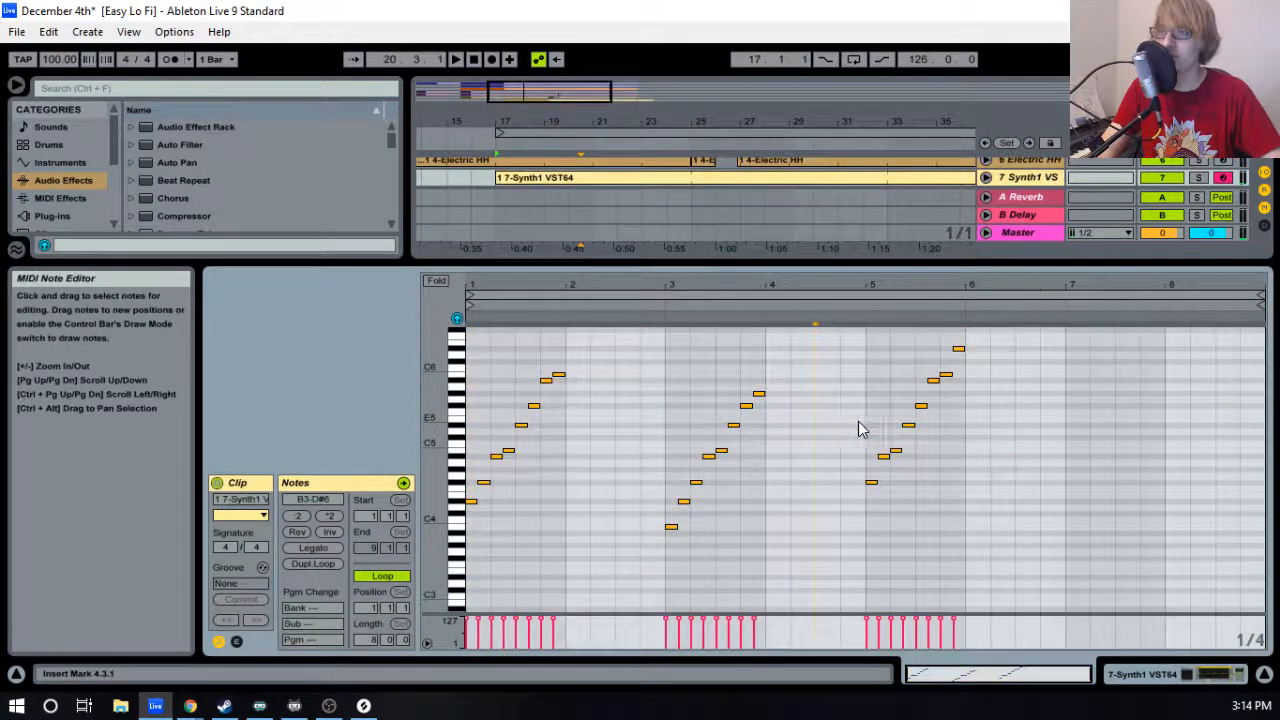
Enlarge the Synth1 note editor and play the arrangement from bar 17 to hear the existing arpeggios.
drag(761, 484, 976, 459)
click(880, 555)
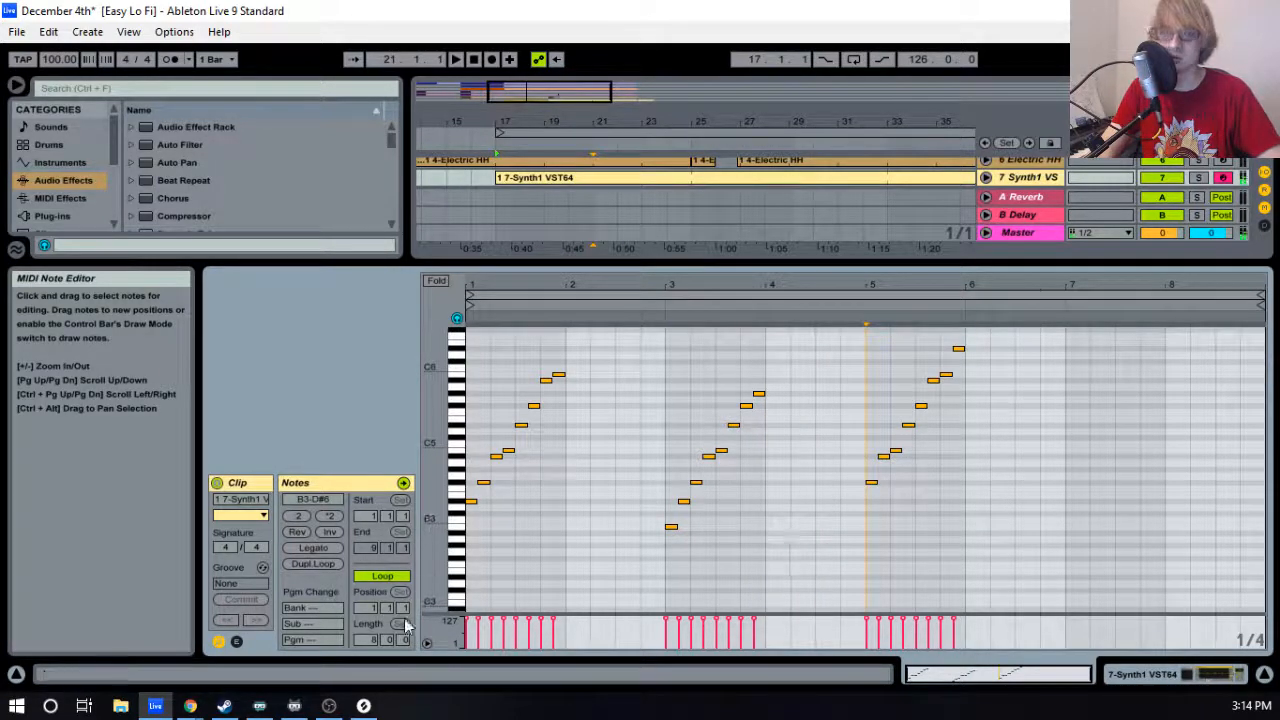
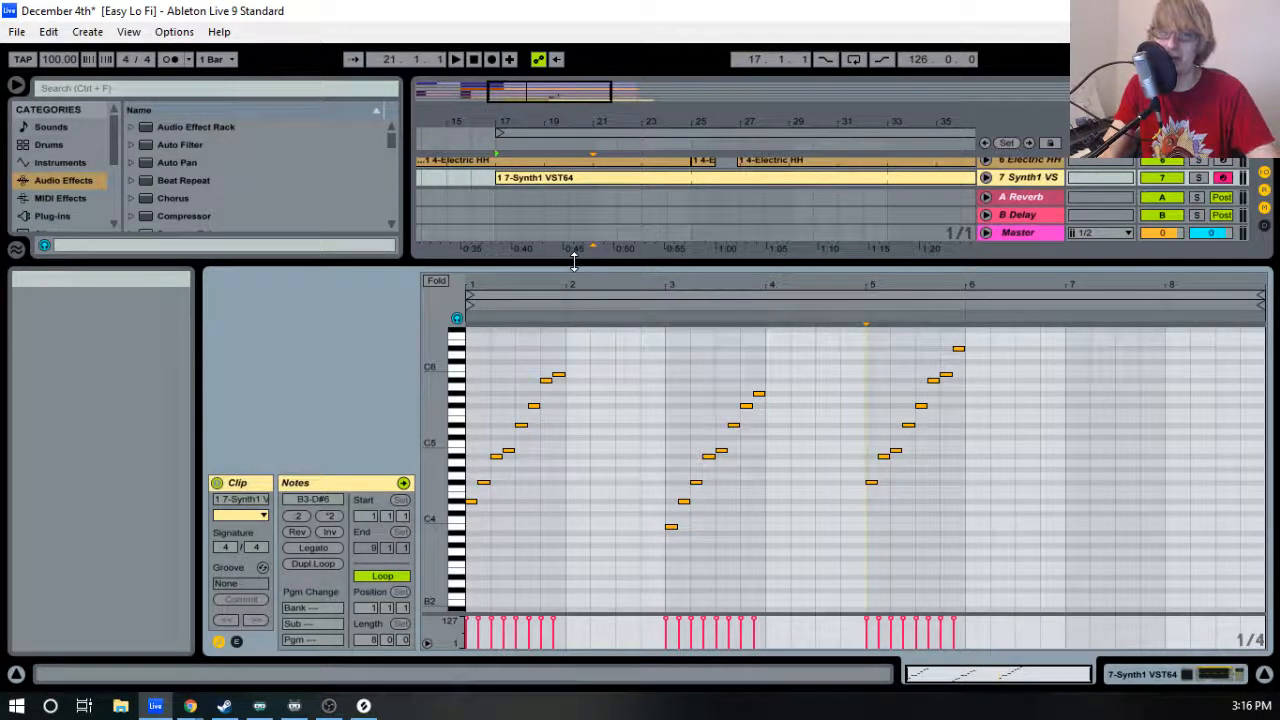
drag(576, 262, 551, 300)
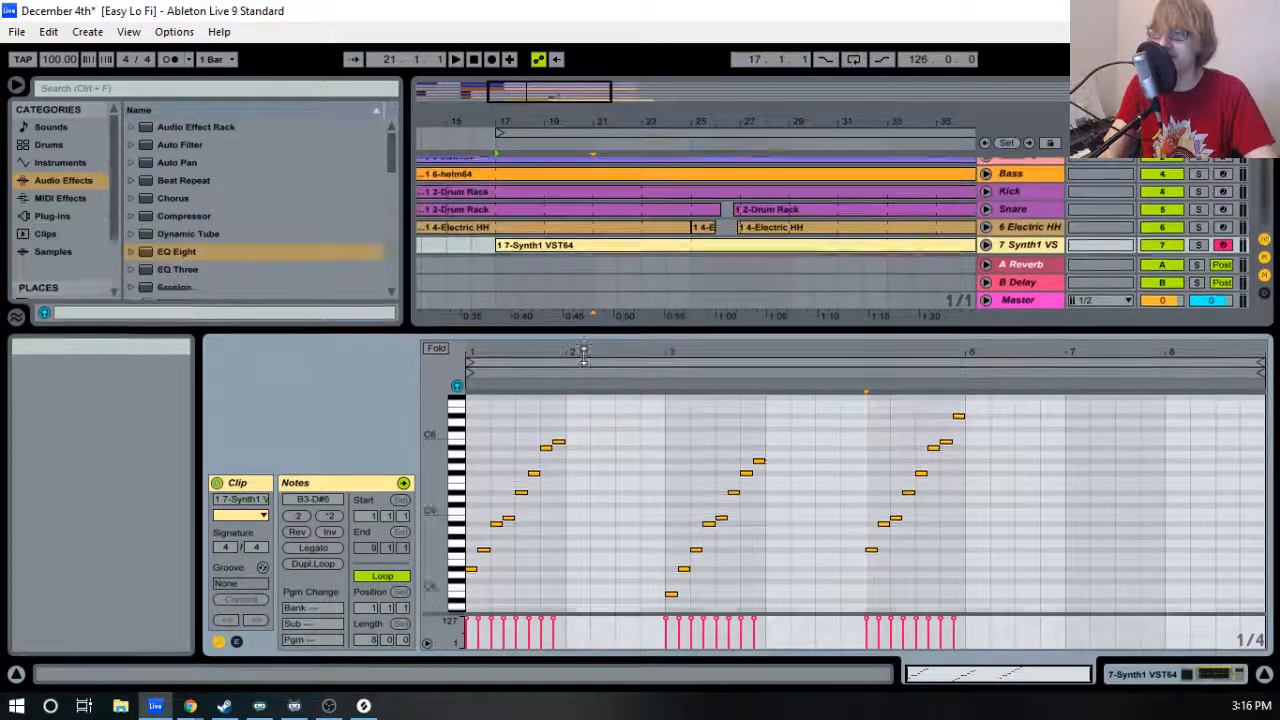
key(space)
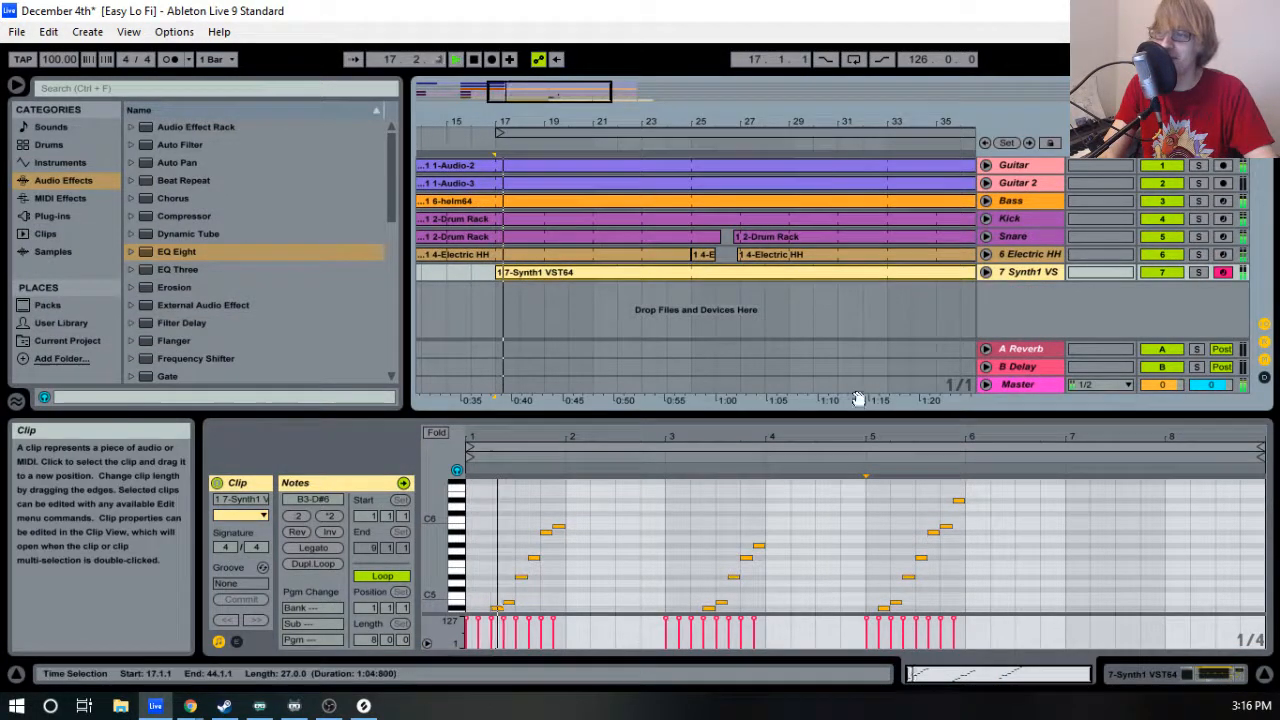
drag(886, 410, 863, 209)
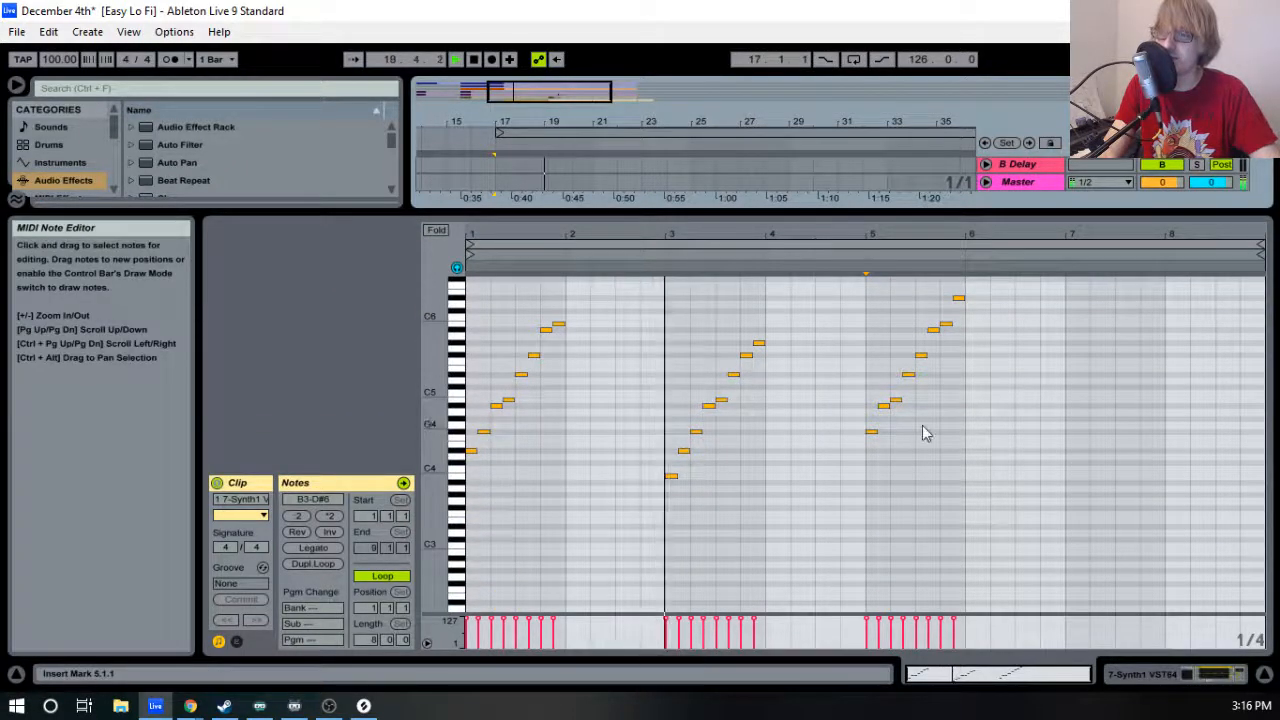
scroll(925, 433, up, 2)
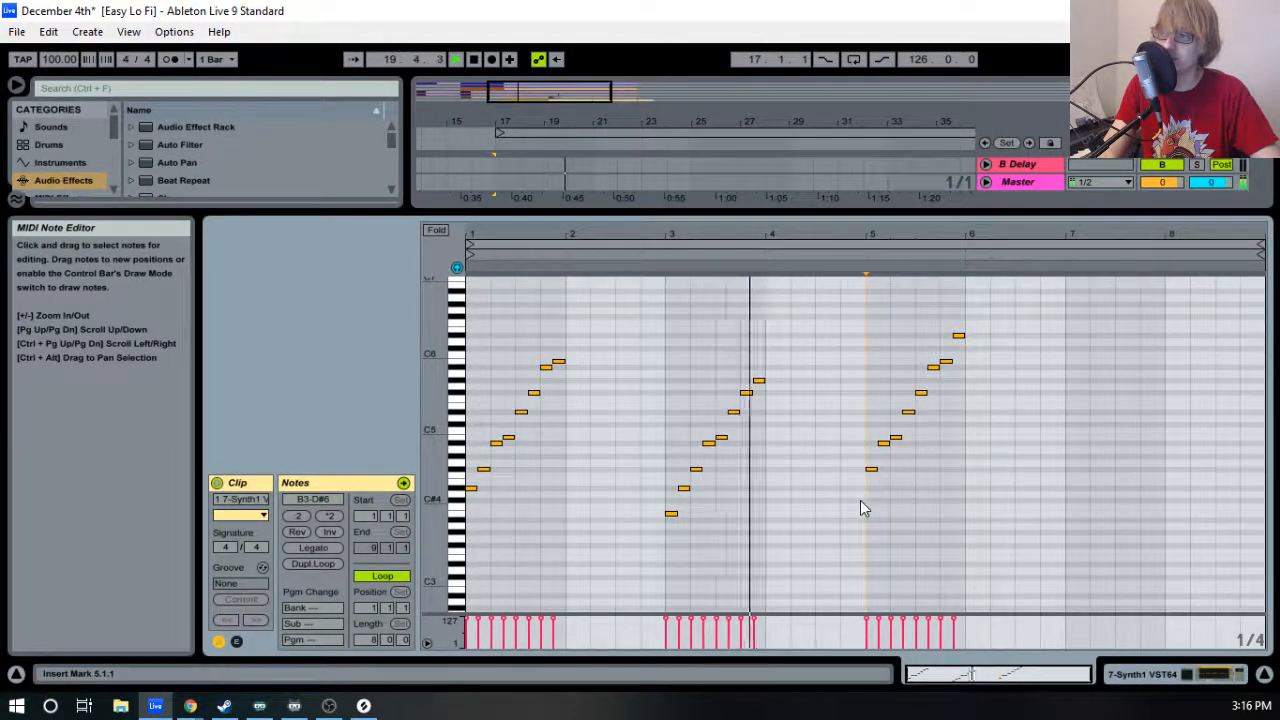
Copy the ascending arpeggio from bar 1 of the Synth1 clip and paste it at bar 7.
drag(859, 501, 1045, 312)
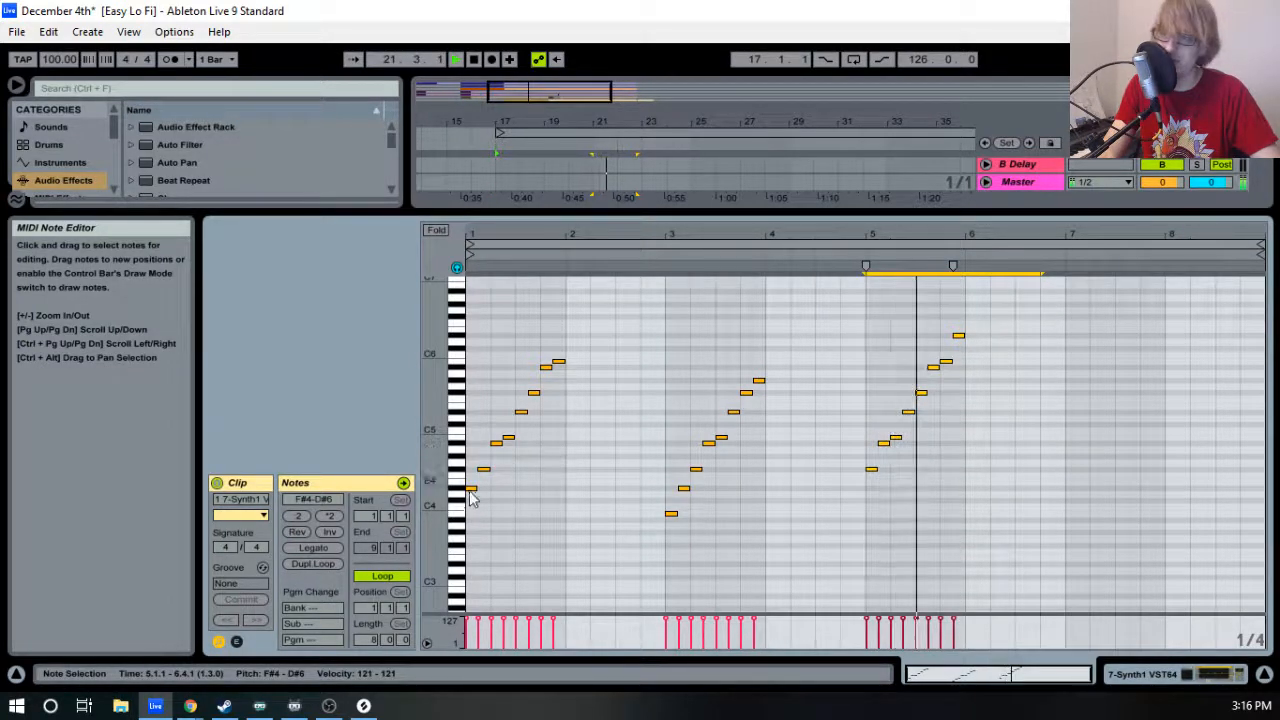
drag(472, 505, 540, 407)
key(ctrl+c)
click(1066, 494)
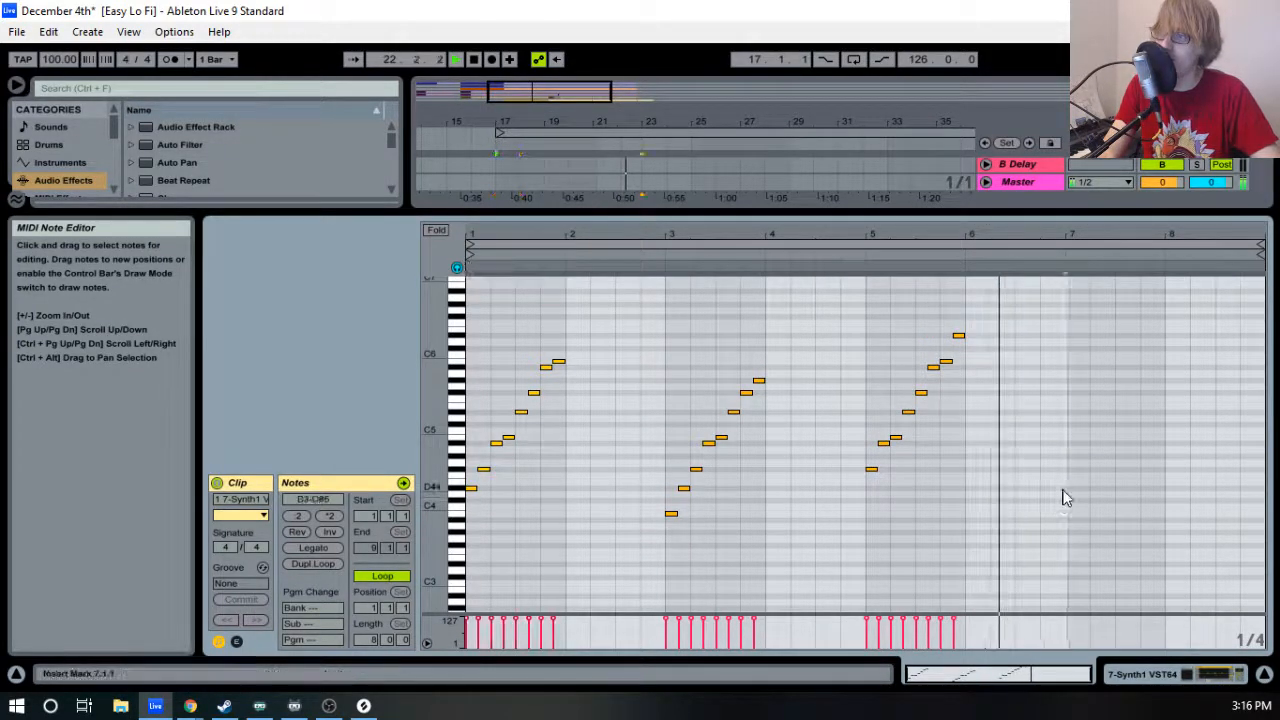
key(ctrl+v)
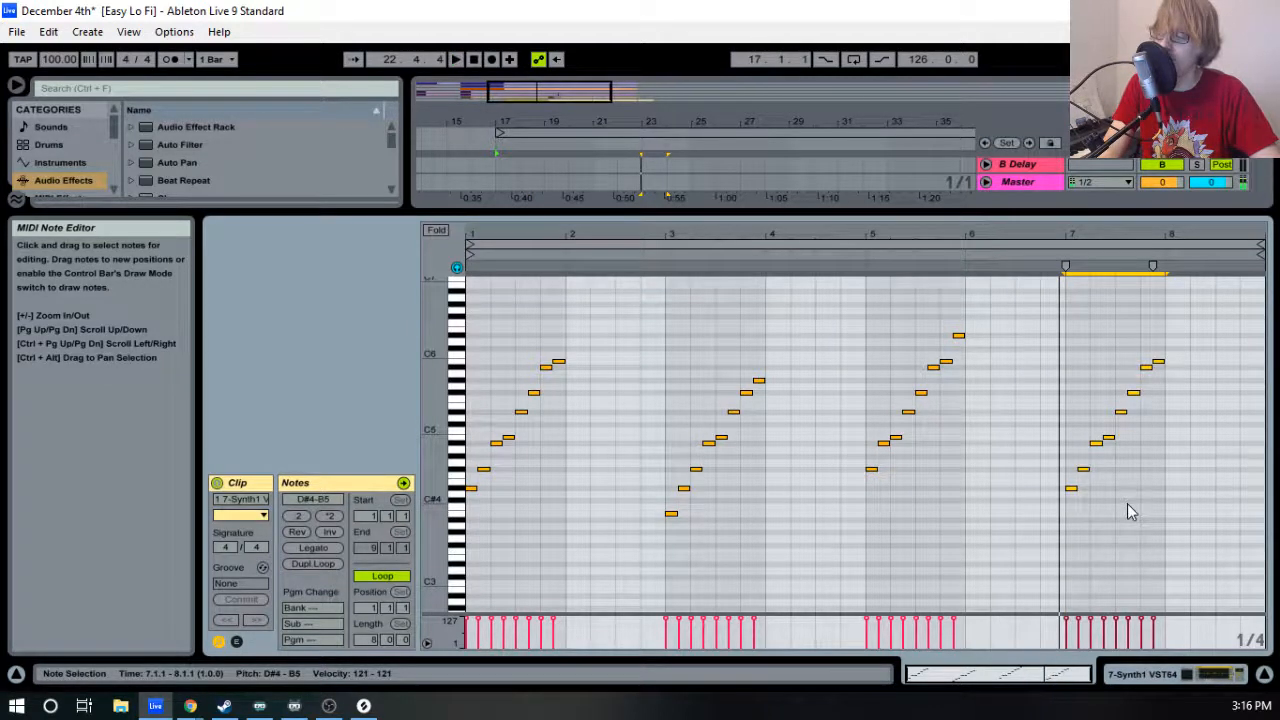
Transpose the pasted bar 7 arpeggio up three semitones to span F#4 to D6 and audition it.
key(Down)
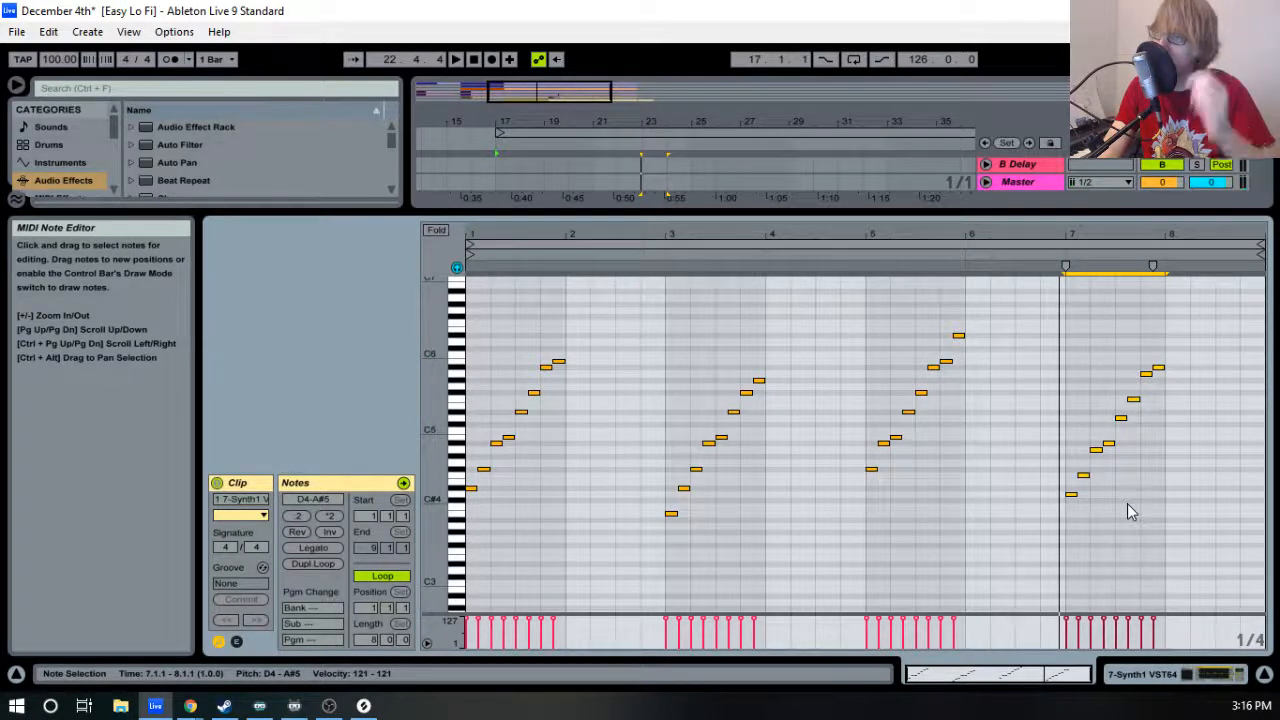
key(Up)
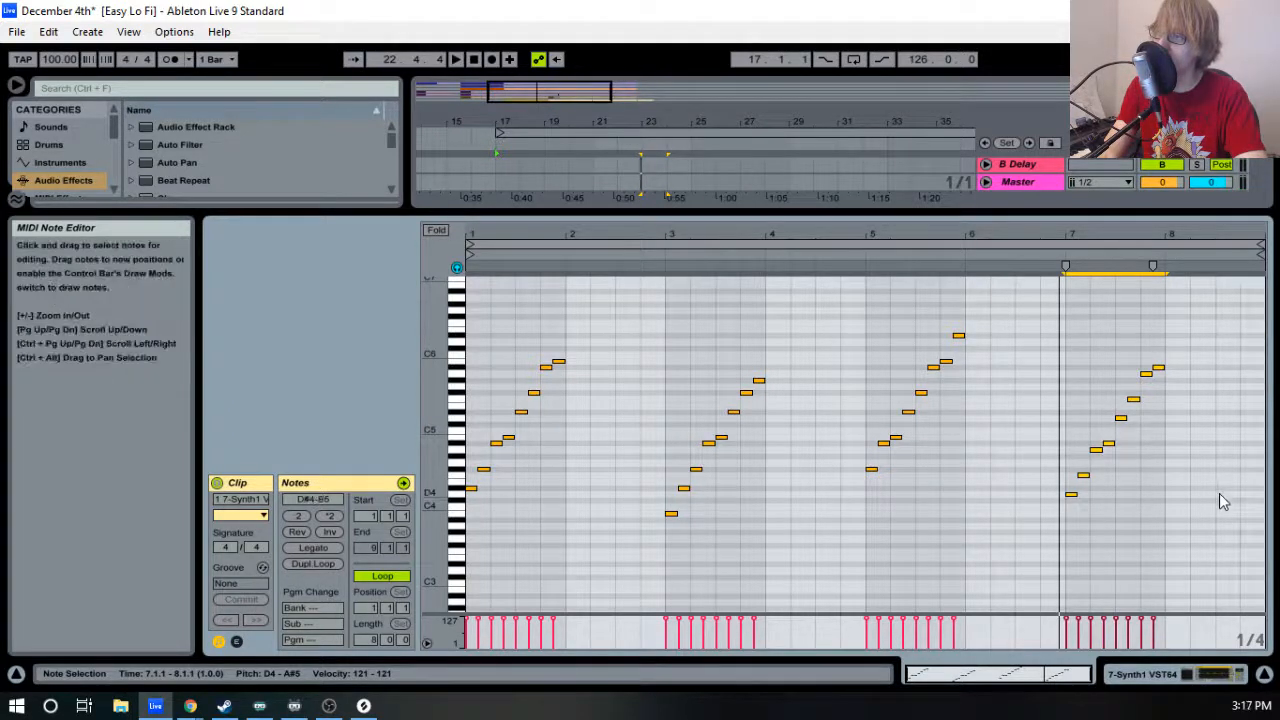
key(Up)
key(Up)
key(Up)
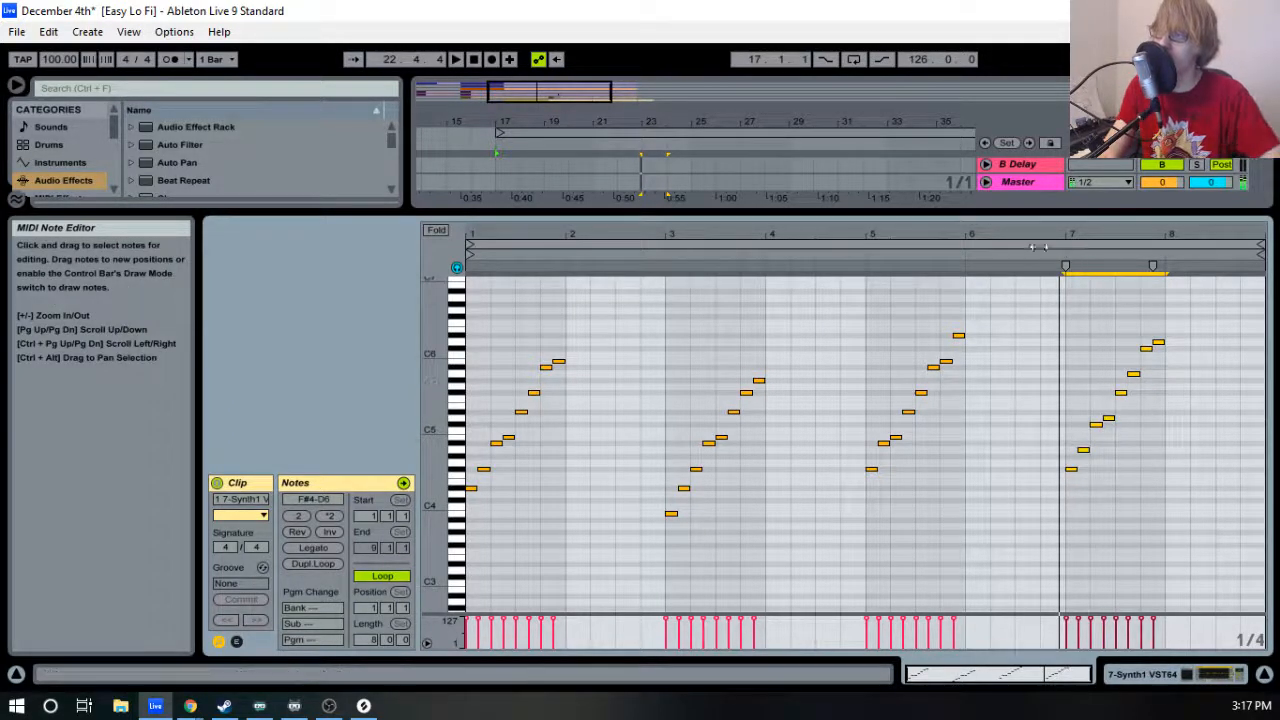
key(space)
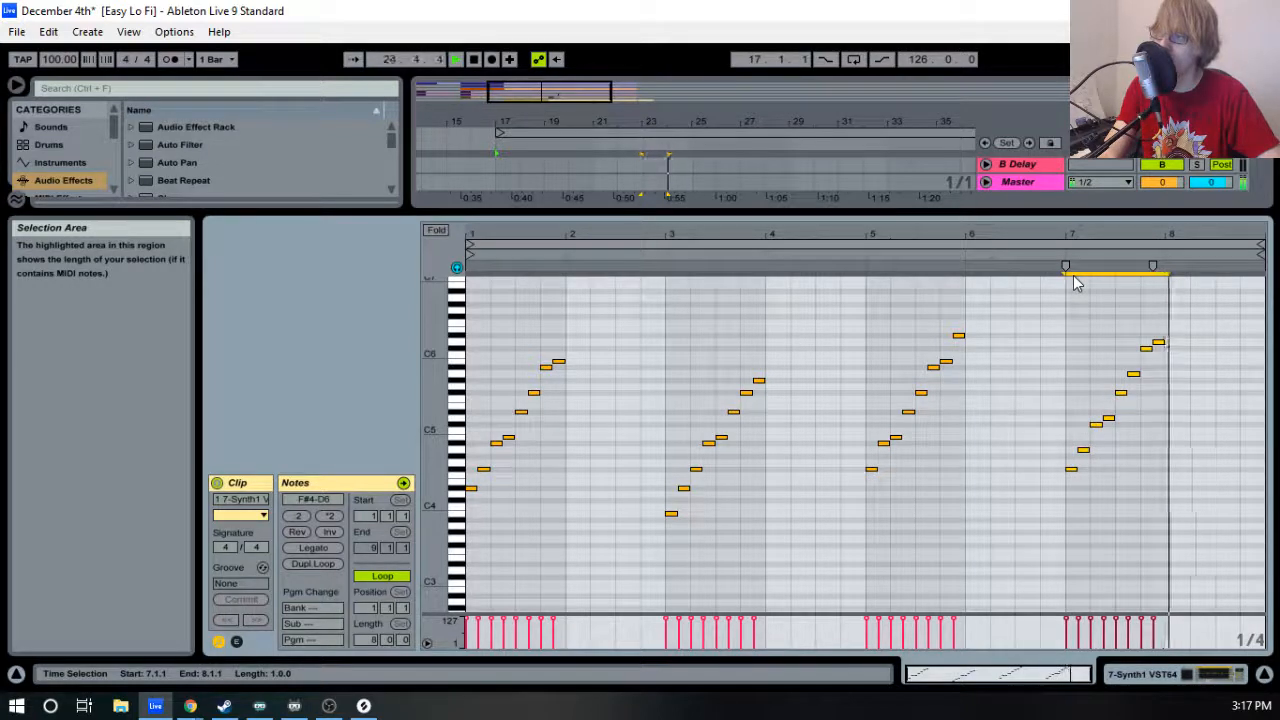
key(space)
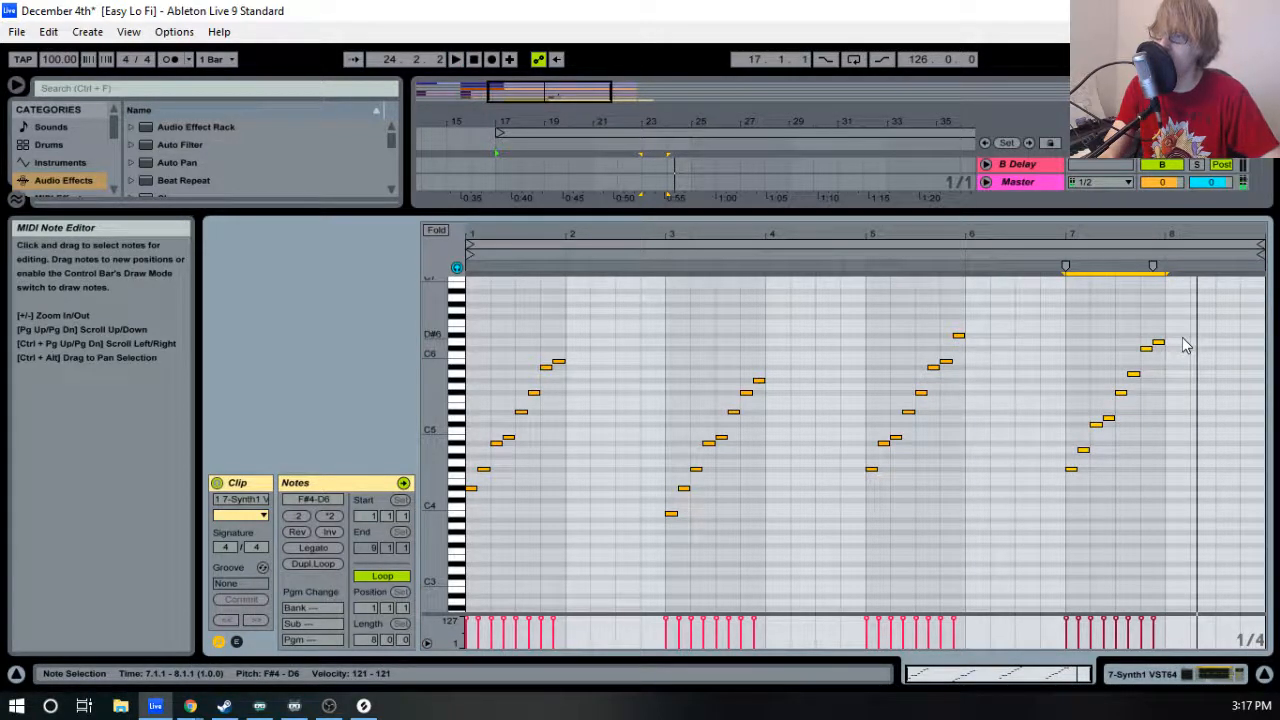
Try the bar 7 arpeggio one octave lower, audition it, and move it back up an octave.
key(shift+Down)
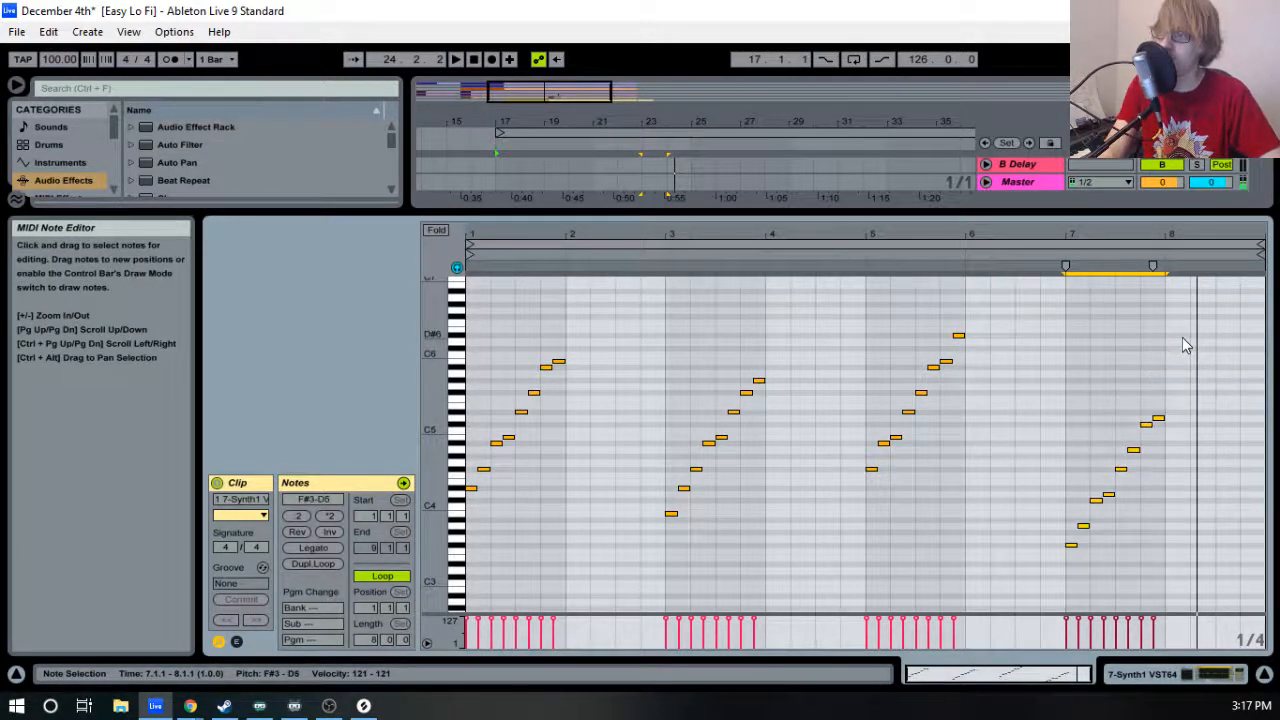
click(1048, 253)
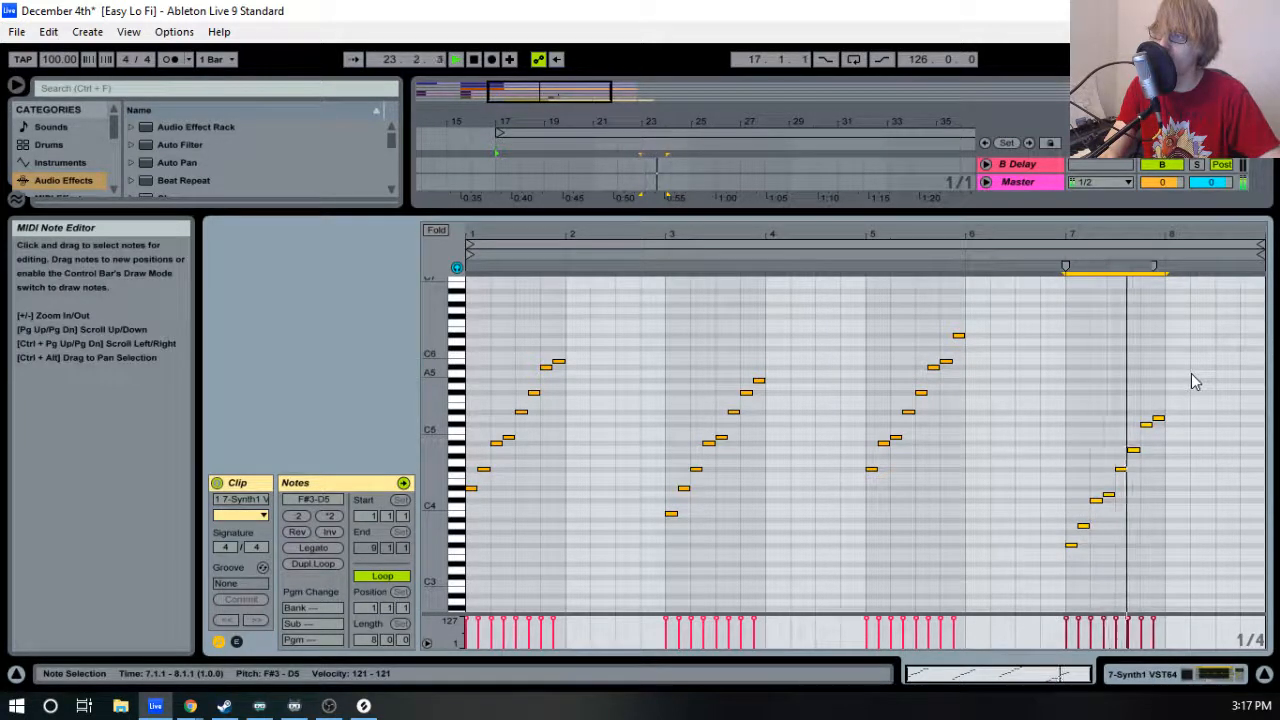
key(space)
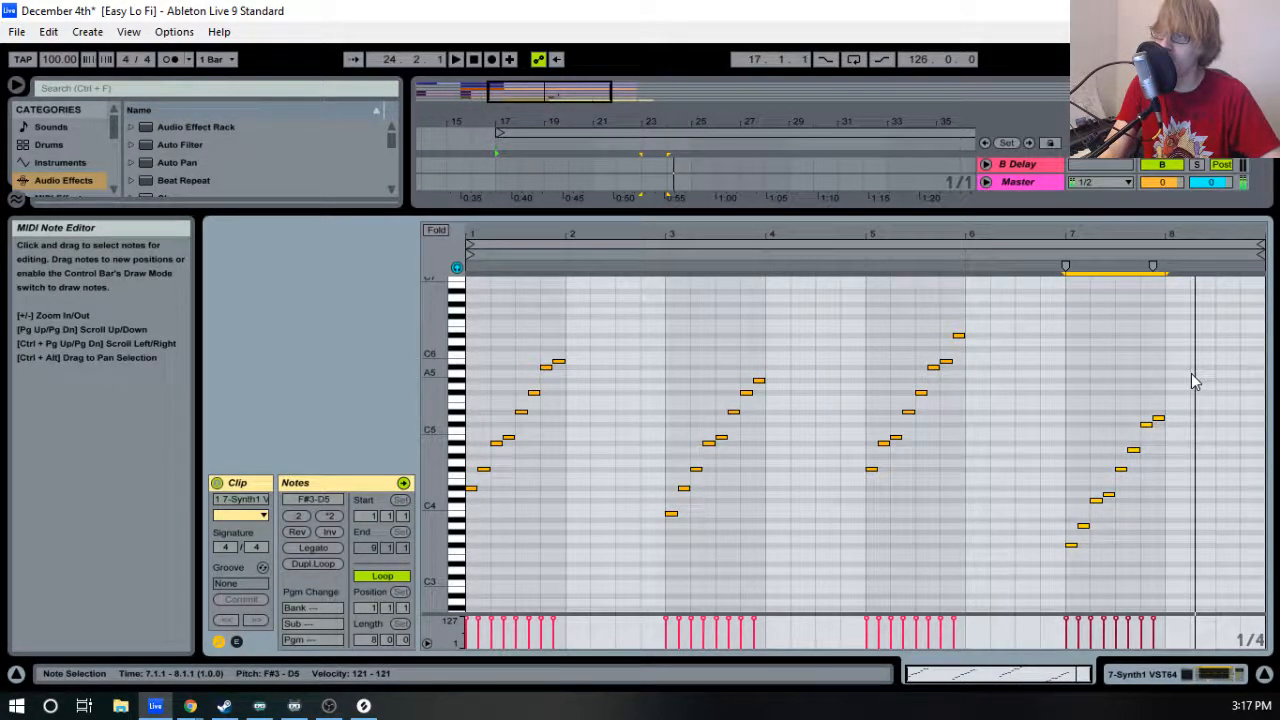
key(shift+Up)
key(space)
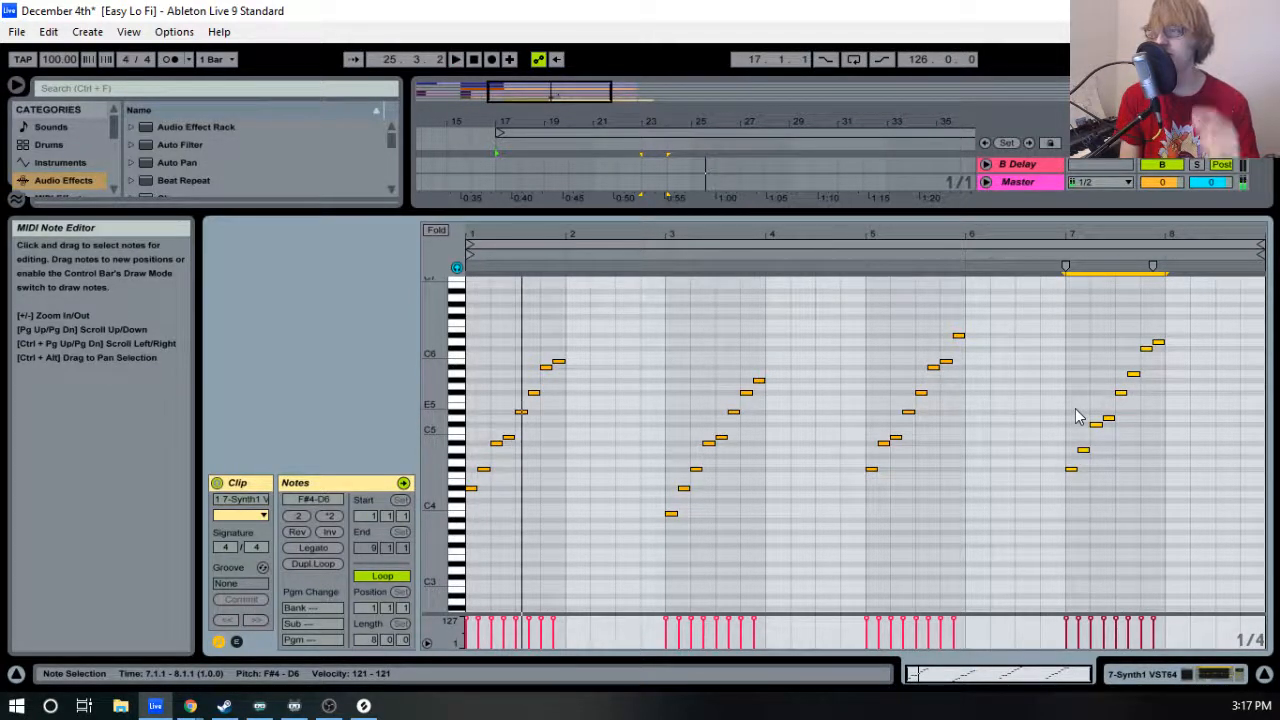
Lower the bar 7 arpeggio's third and seventh notes to B4 and B5 and its last note to C#6, and play the clip.
key(space)
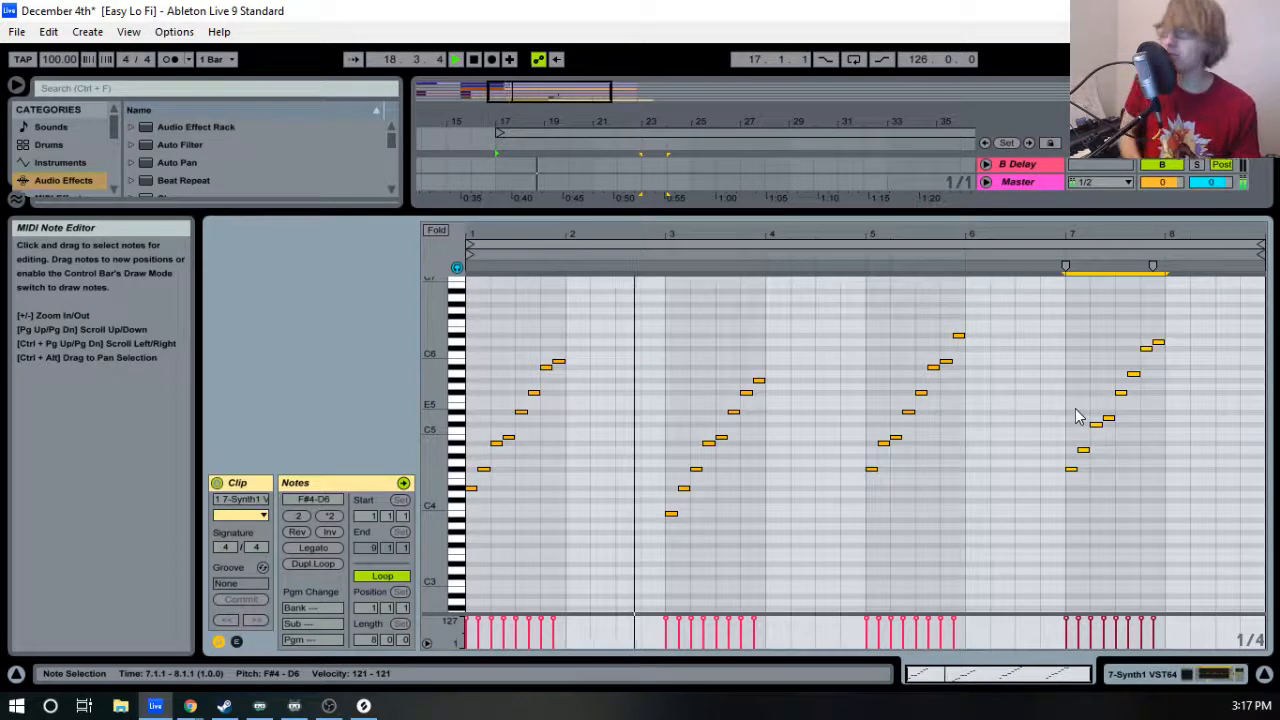
click(1096, 425)
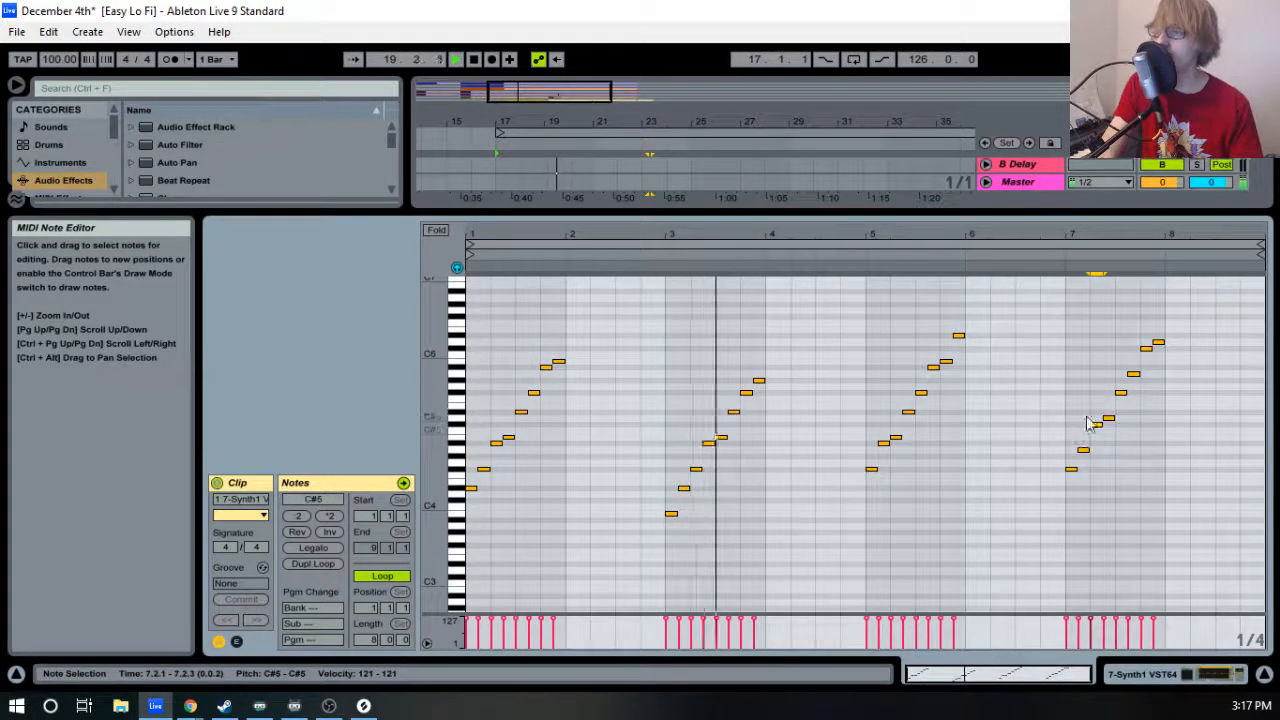
shift+click(1147, 350)
key(Down)
key(Down)
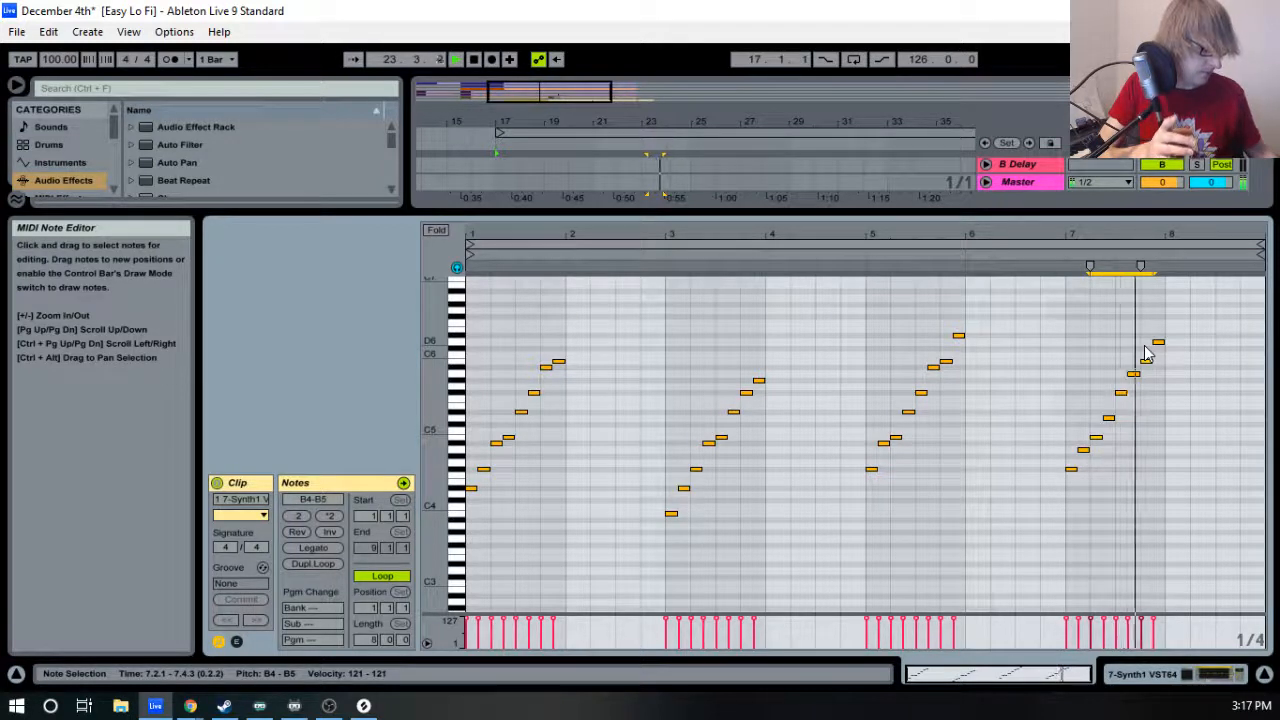
key(space)
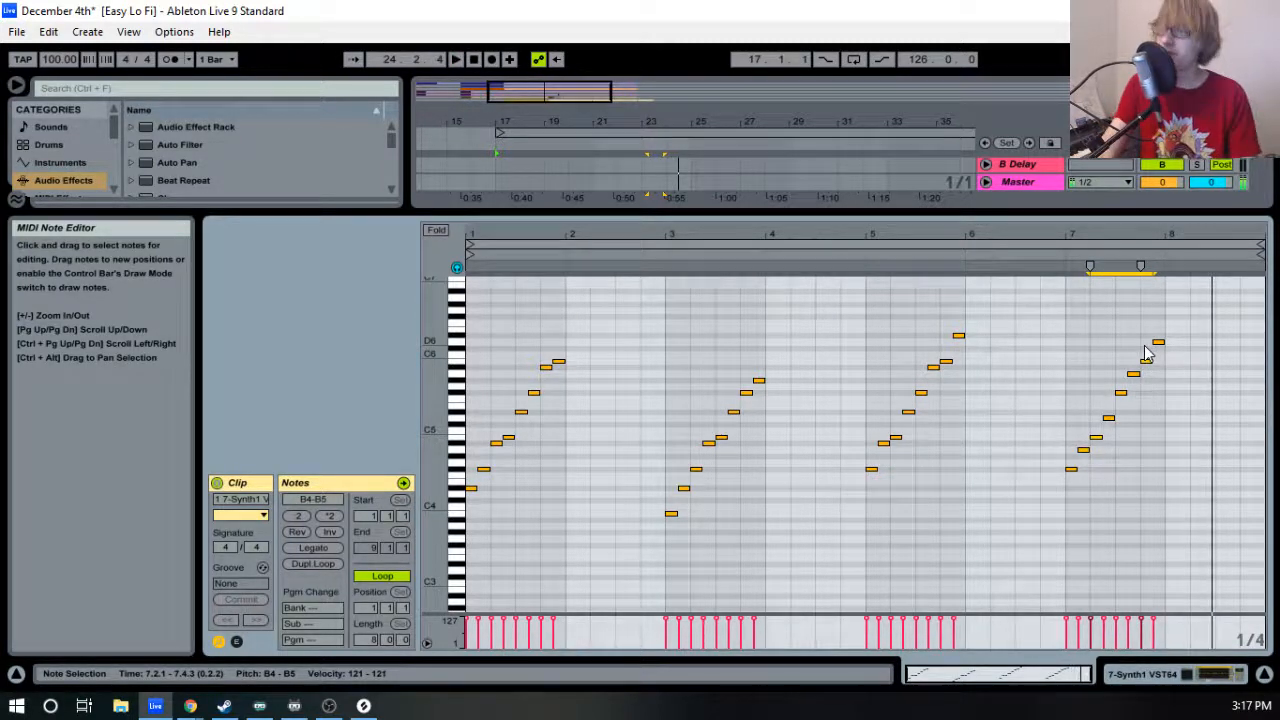
drag(1180, 382, 1161, 349)
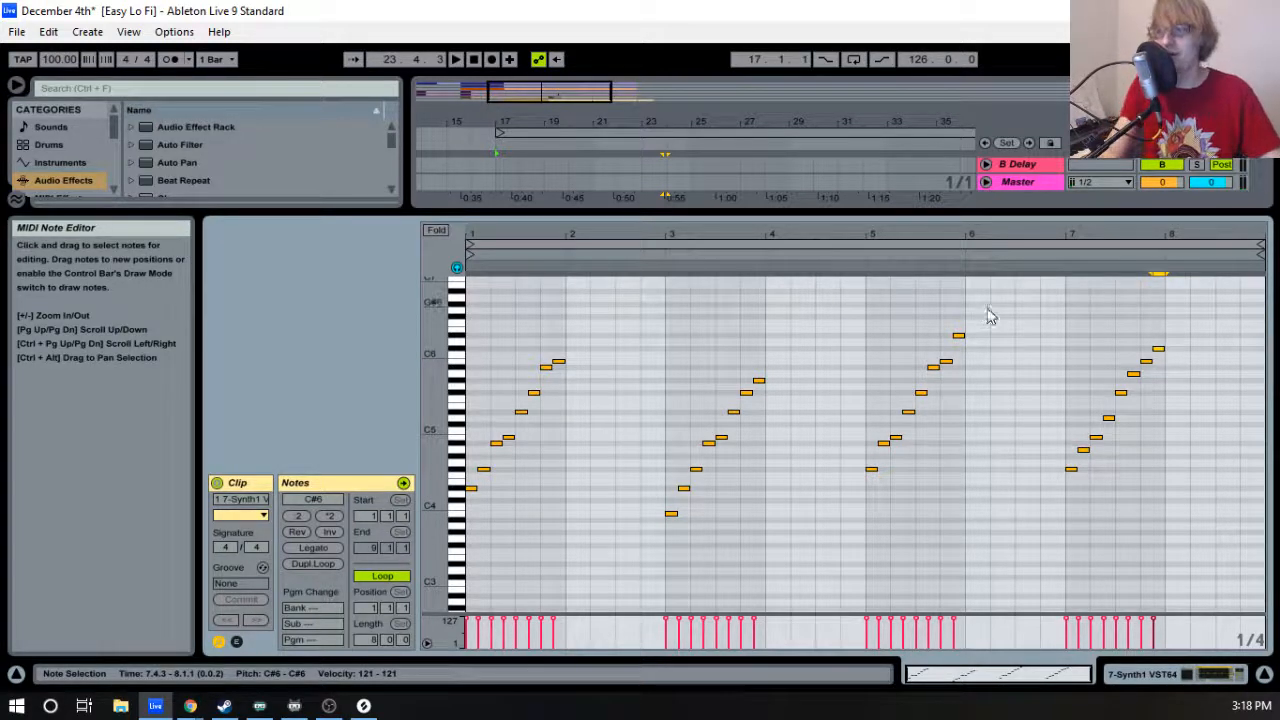
click(860, 261)
click(1031, 237)
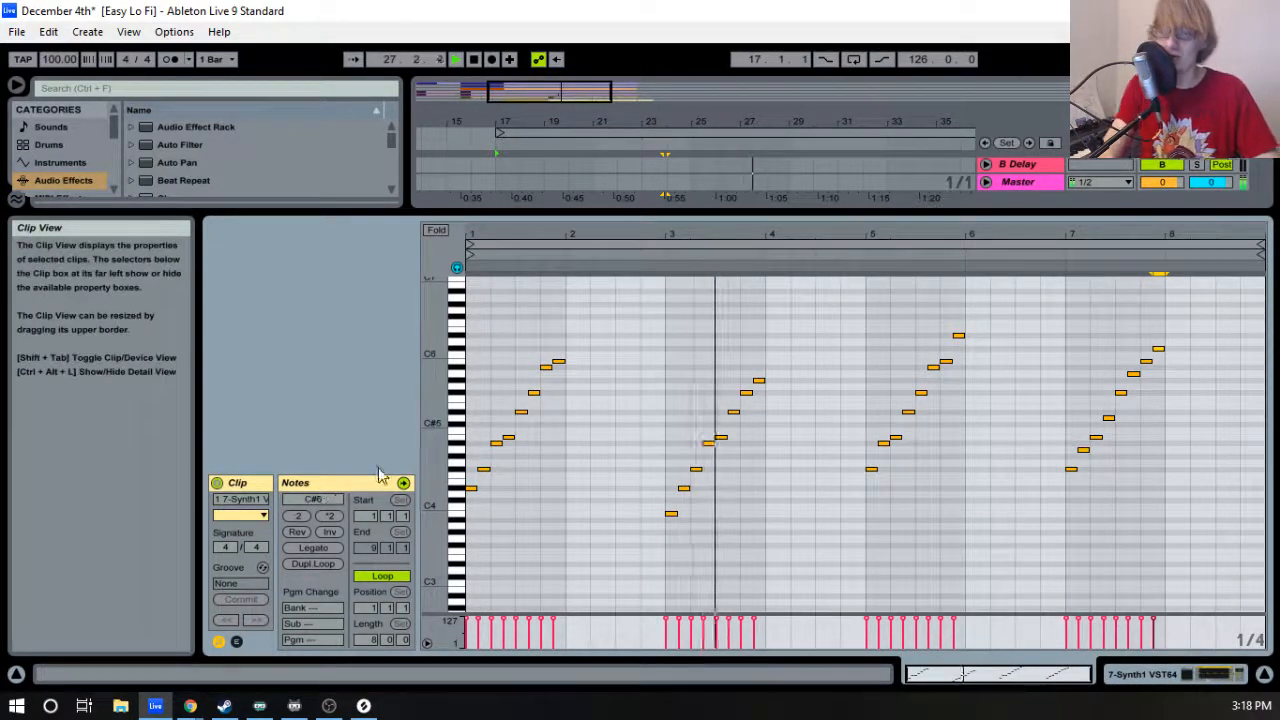
key(space)
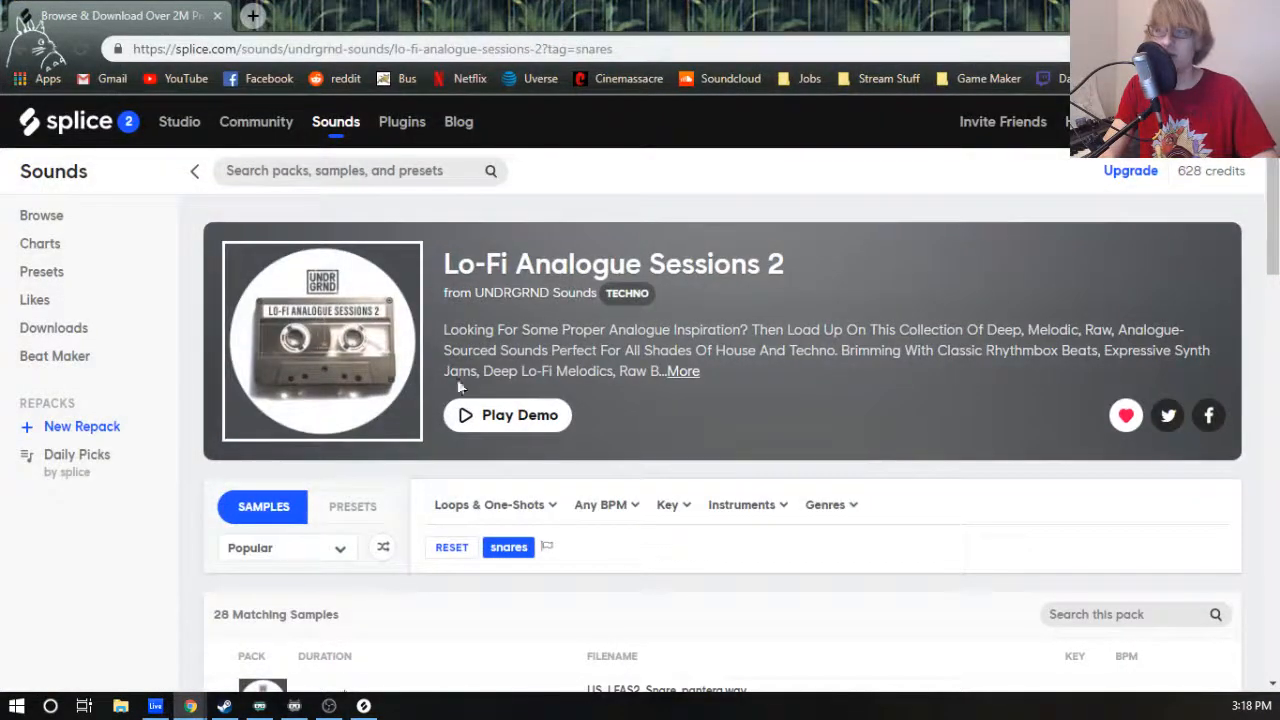
Switch to the web browser, open SoundCloud in a new tab and go to the signed-in account's own profile.
click(252, 17)
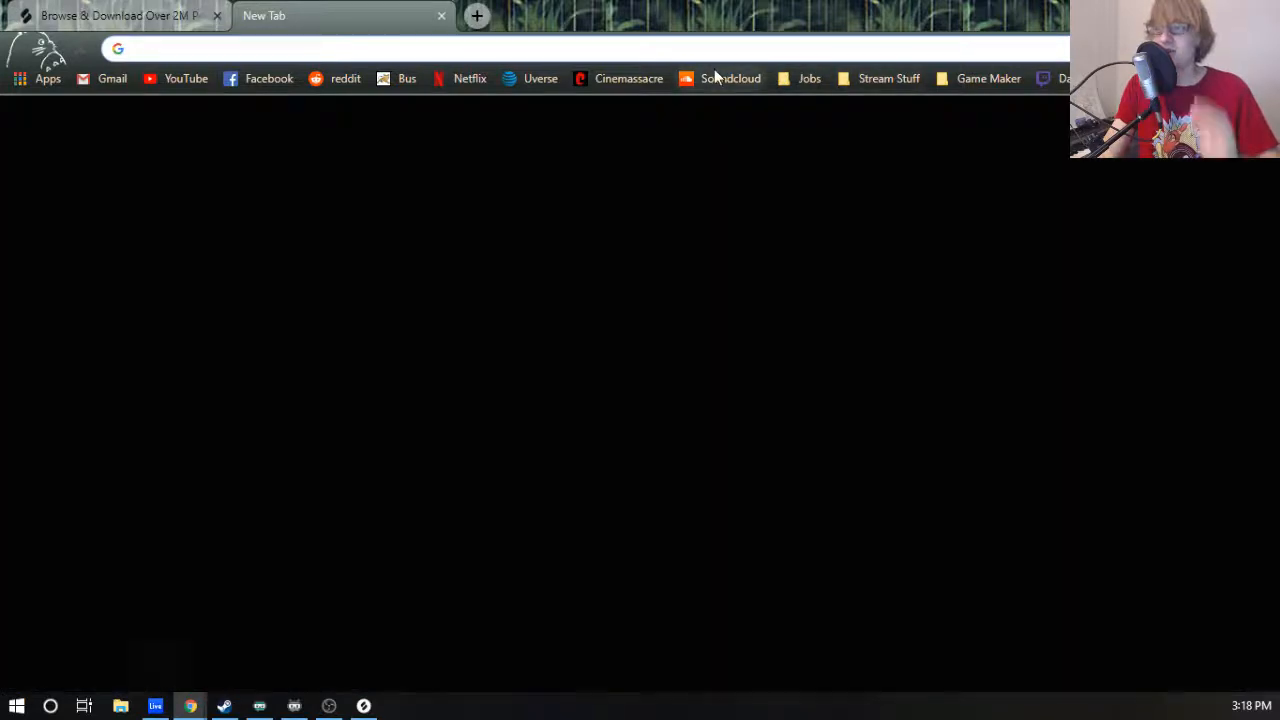
click(715, 74)
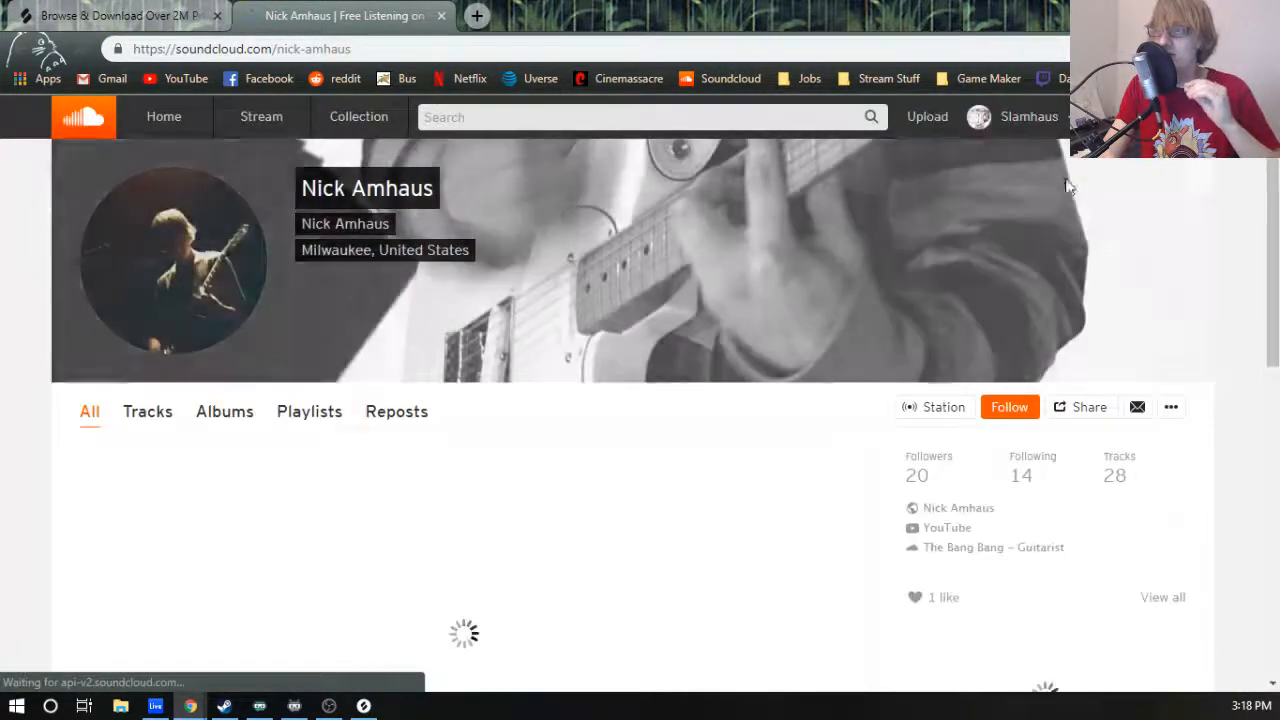
click(1048, 118)
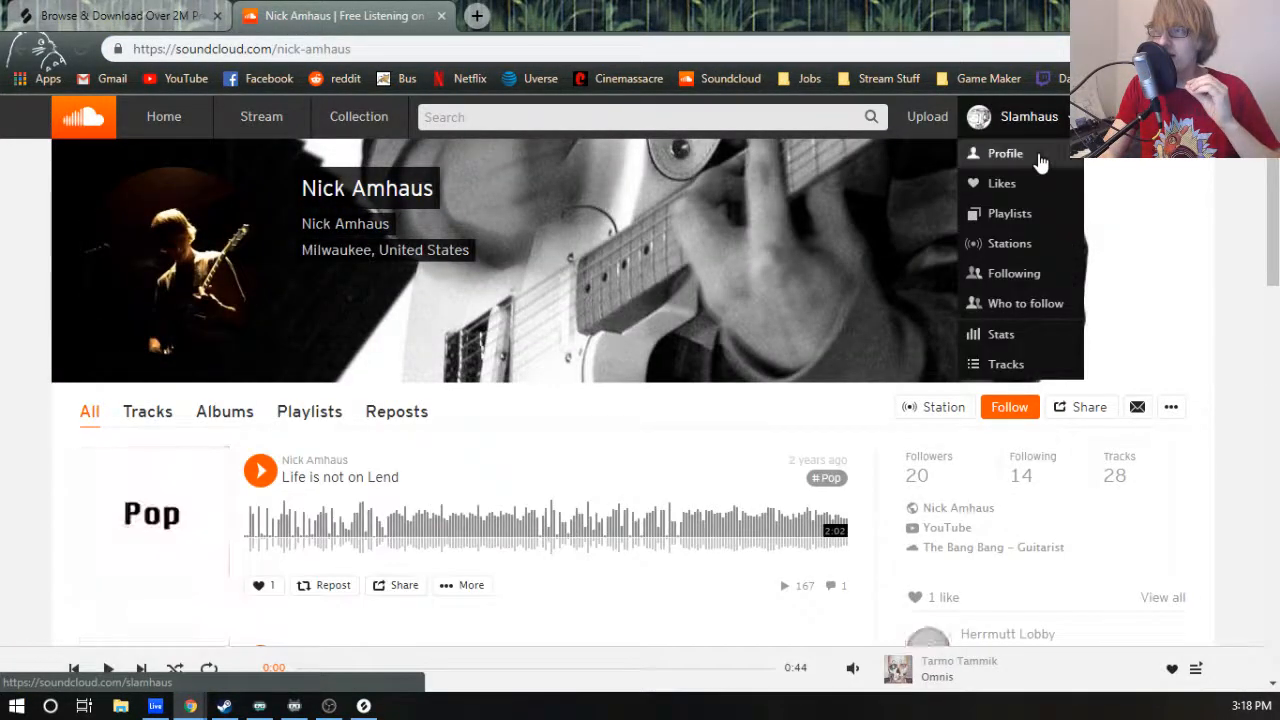
click(1040, 156)
Examine the recent tracks on the SoundCloud profile, comparing their play counts and likes.
scroll(745, 203, down, 10)
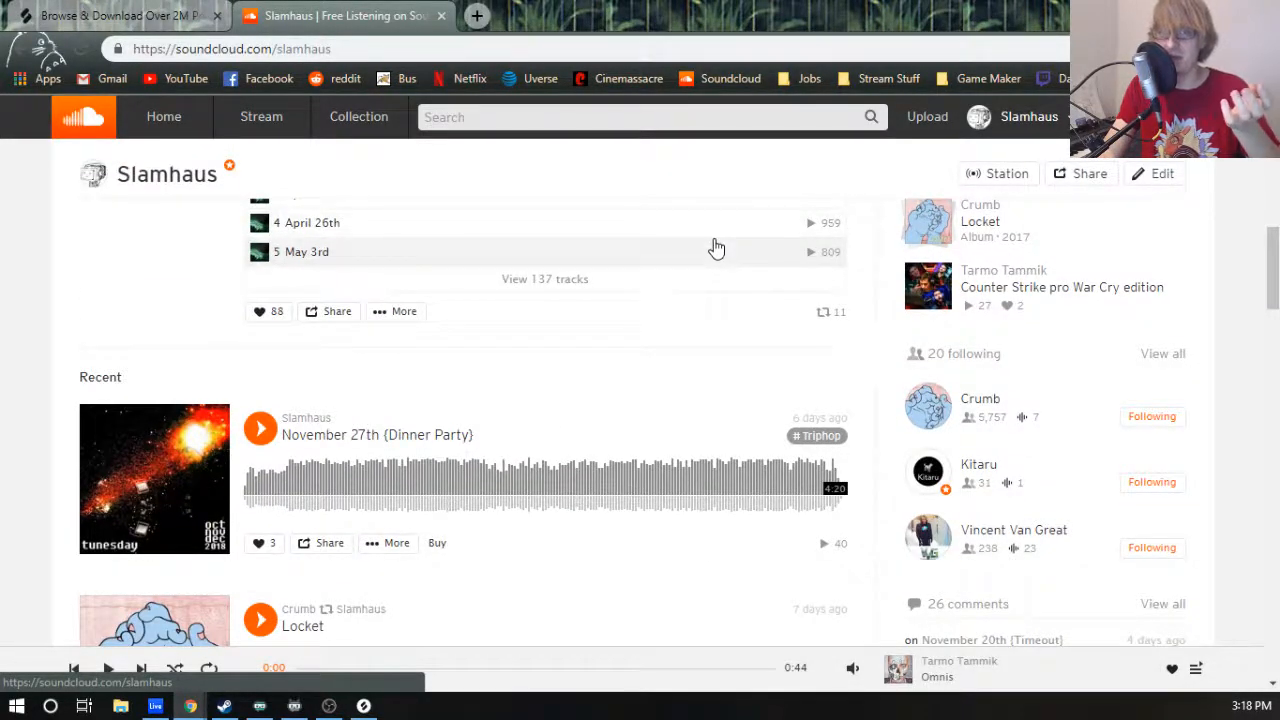
scroll(718, 250, down, 2)
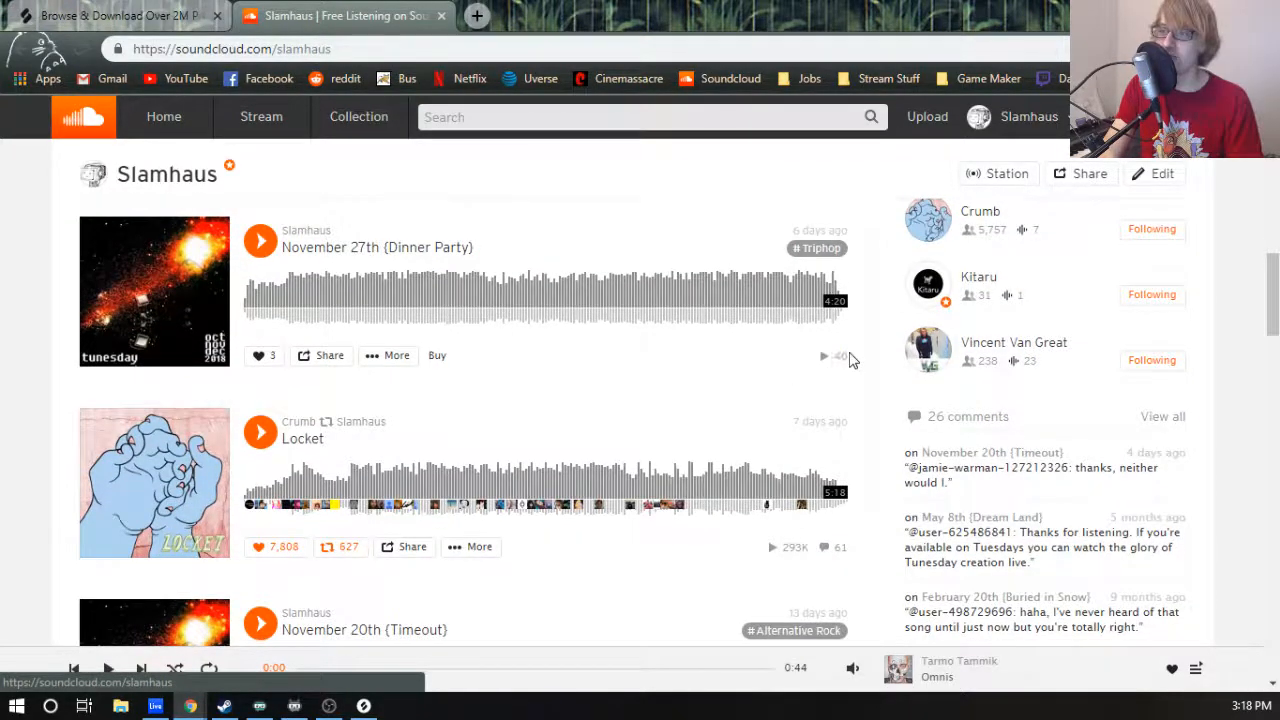
scroll(780, 363, down, 2)
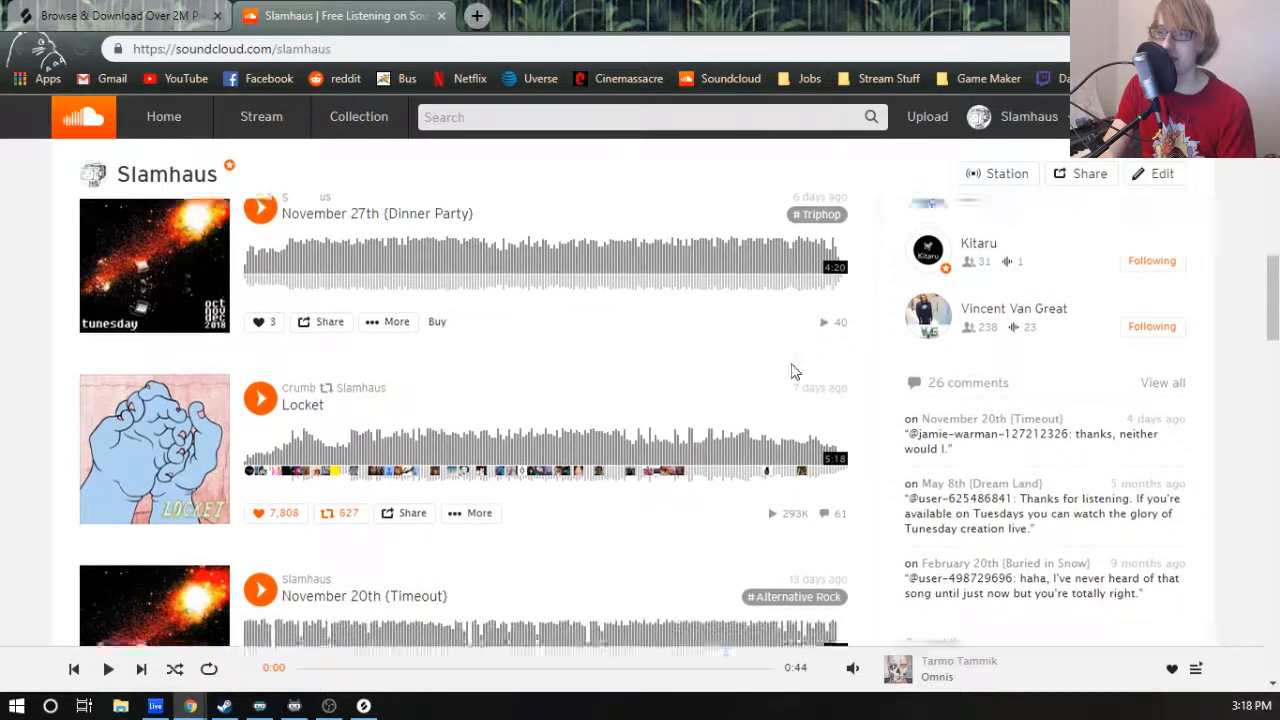
scroll(820, 390, down, 2)
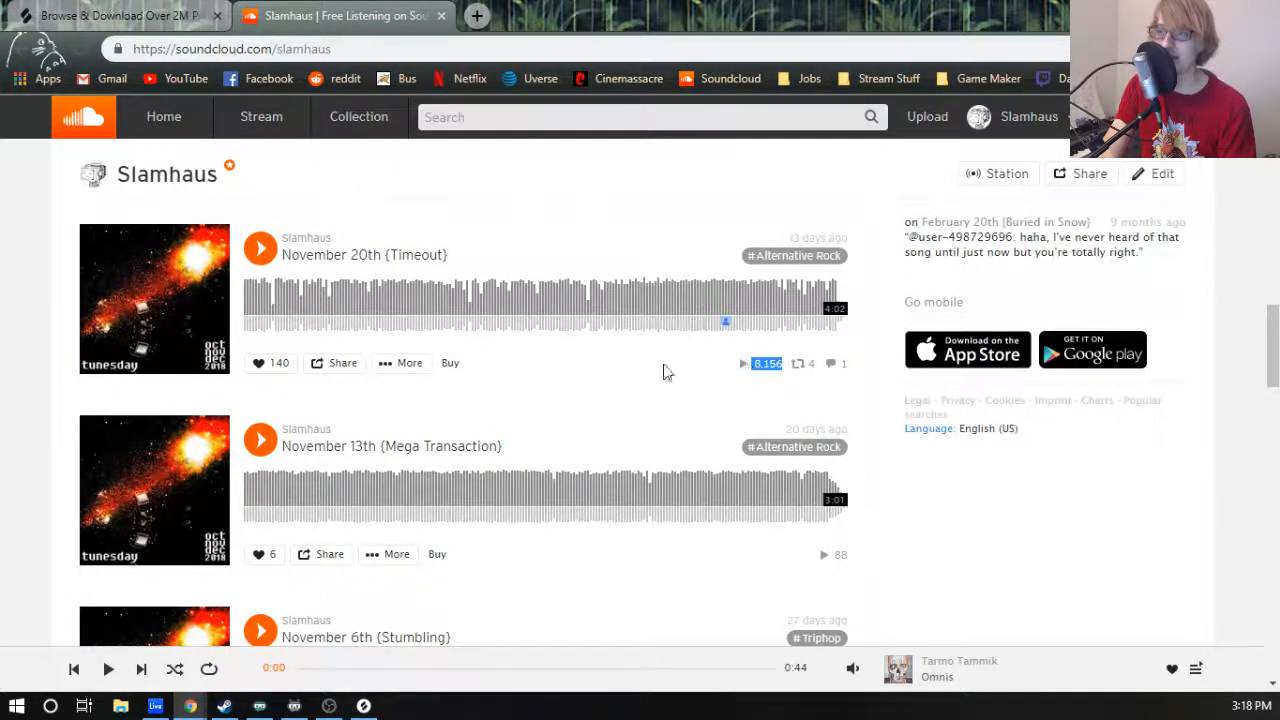
scroll(576, 396, up, 1)
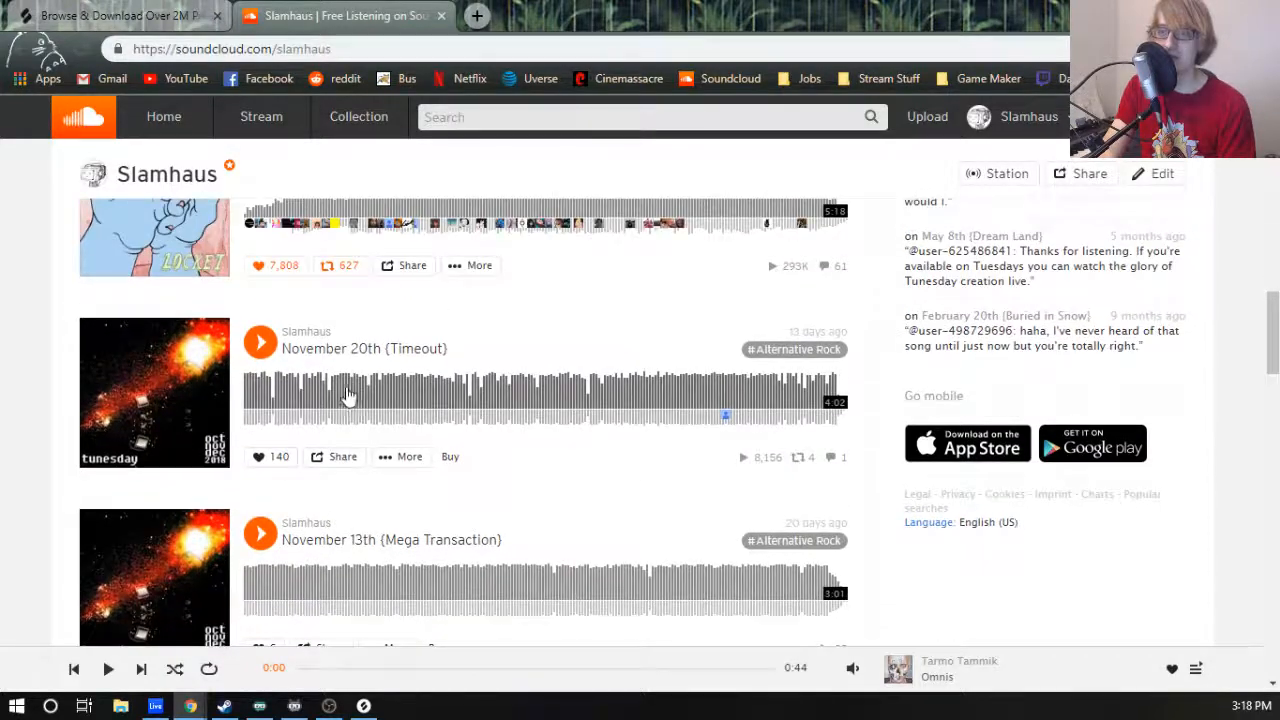
scroll(610, 395, down, 3)
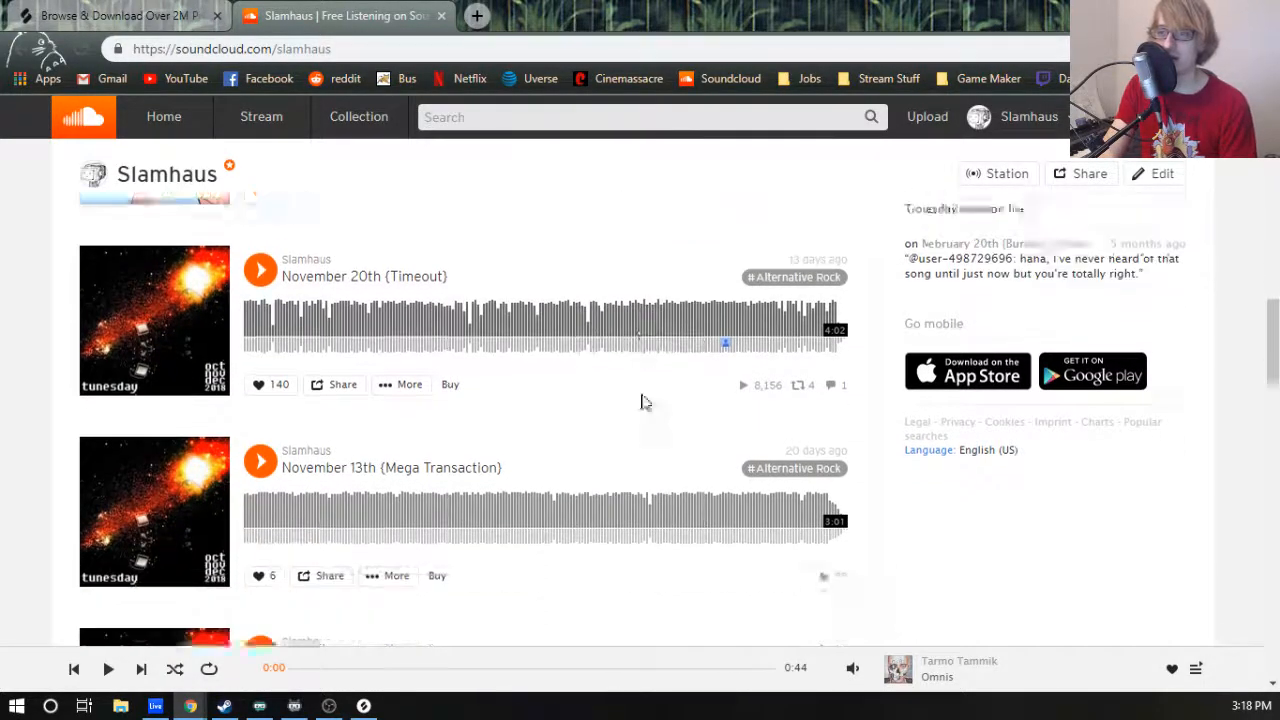
scroll(630, 410, up, 2)
scroll(686, 480, up, 6)
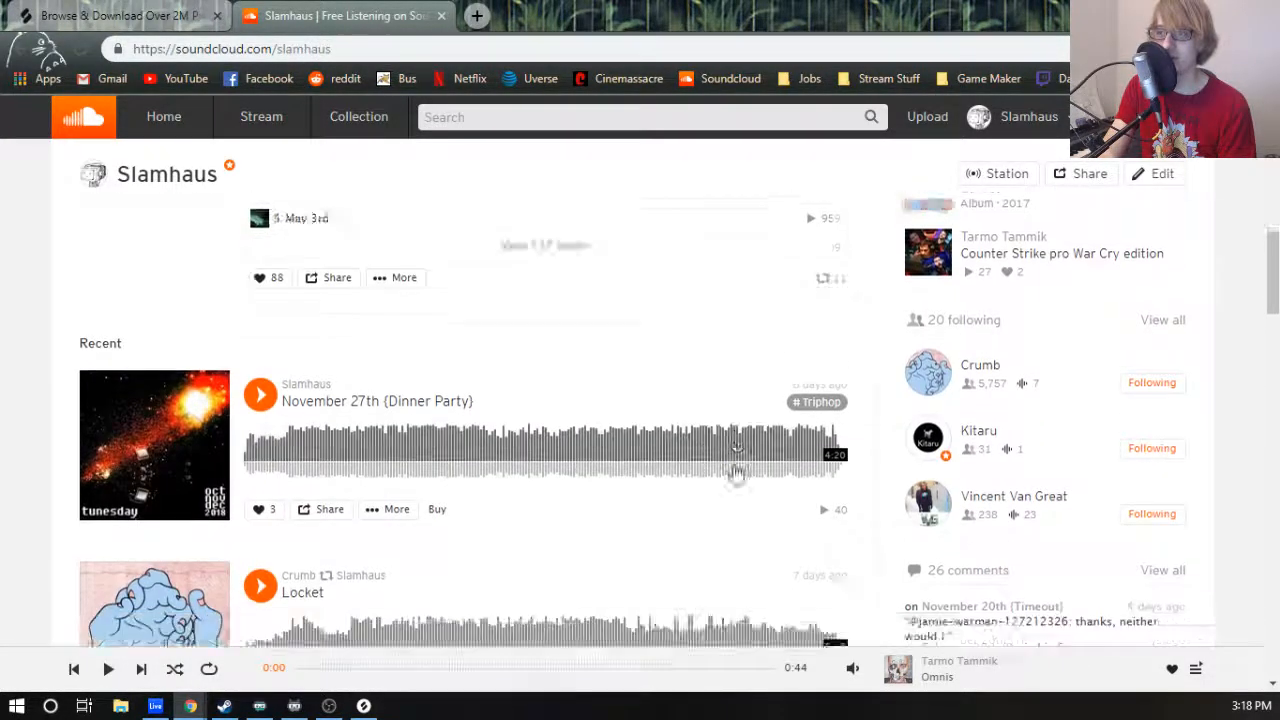
Review the play counts of the profile's November tracks and return to the profile header.
scroll(734, 477, down, 3)
scroll(720, 460, up, 2)
scroll(712, 450, down, 5)
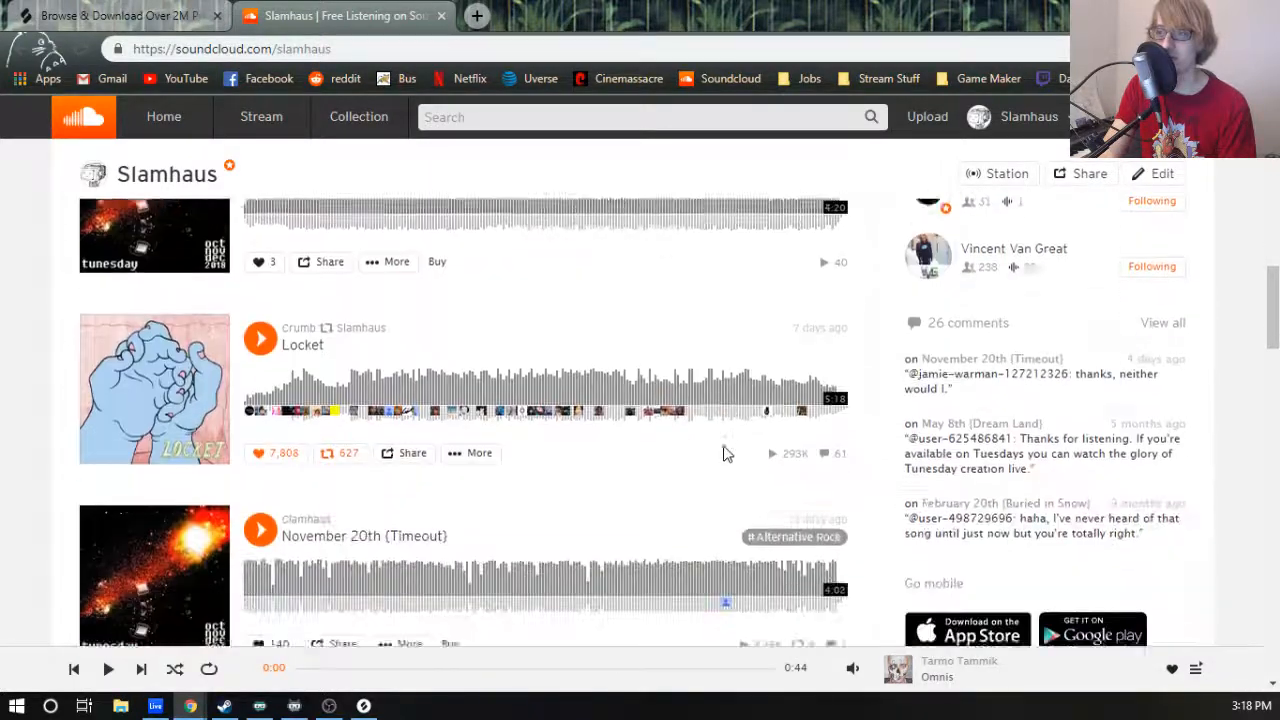
scroll(700, 442, up, 1)
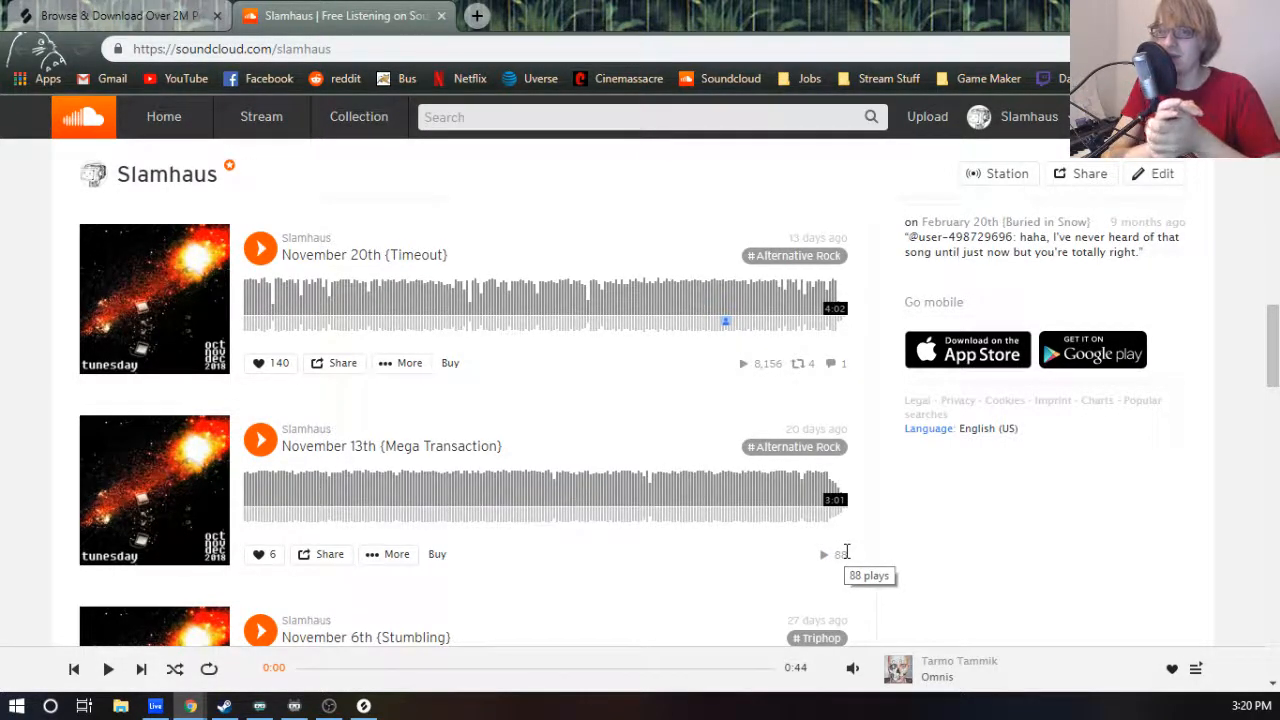
scroll(620, 494, up, 10)
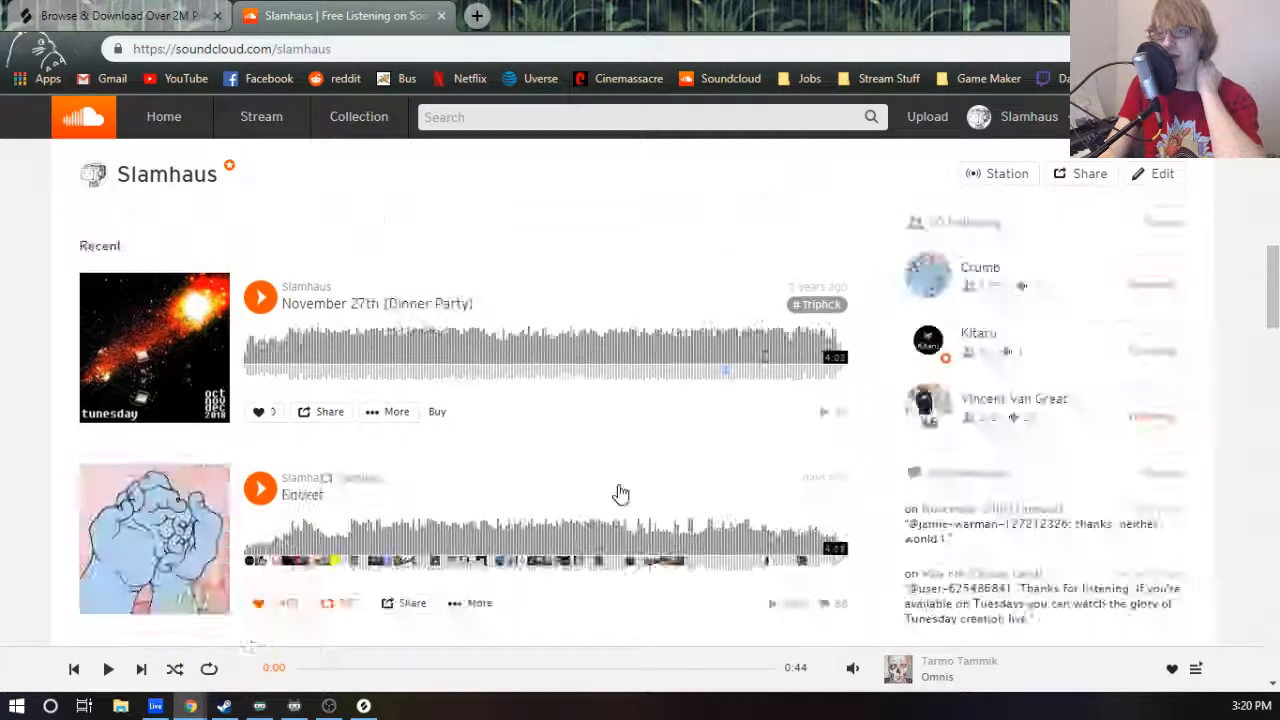
scroll(290, 212, up, 4)
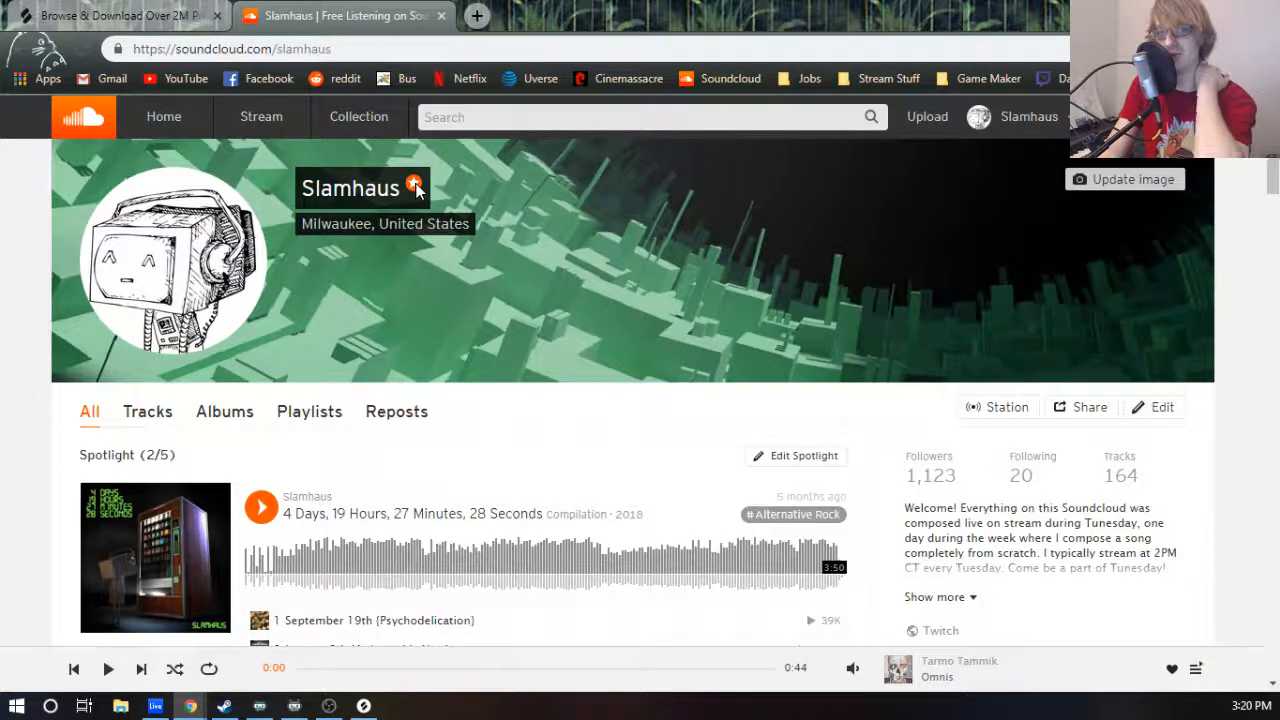
Open the Entire Tunesday Collection playlist from the profile's spotlight and examine the play counts from the first track to the last.
scroll(534, 345, down, 4)
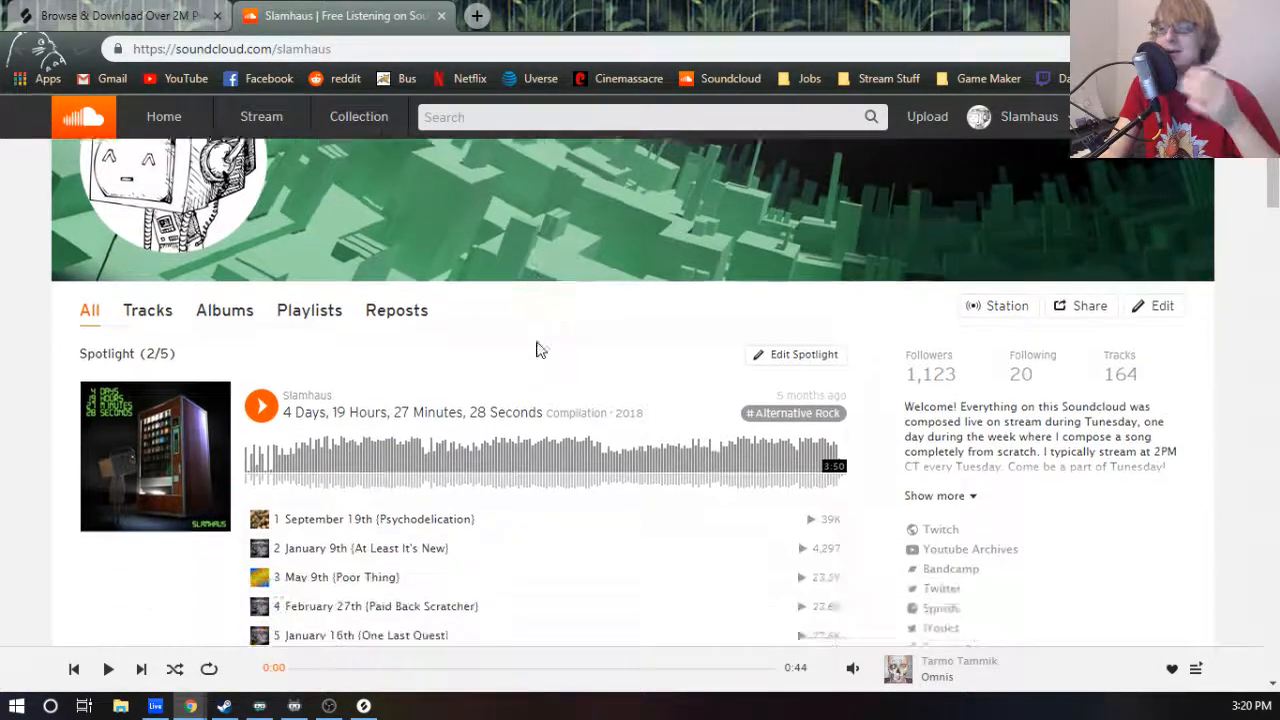
scroll(538, 310, down, 2)
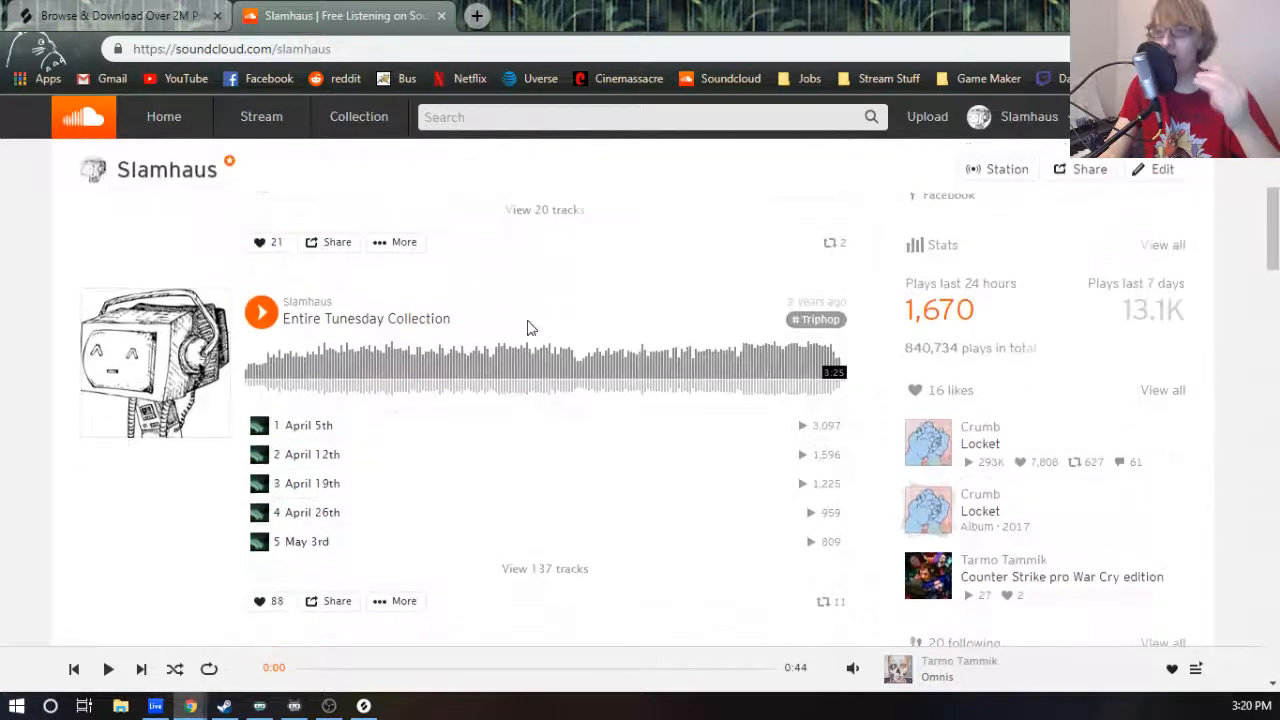
click(428, 318)
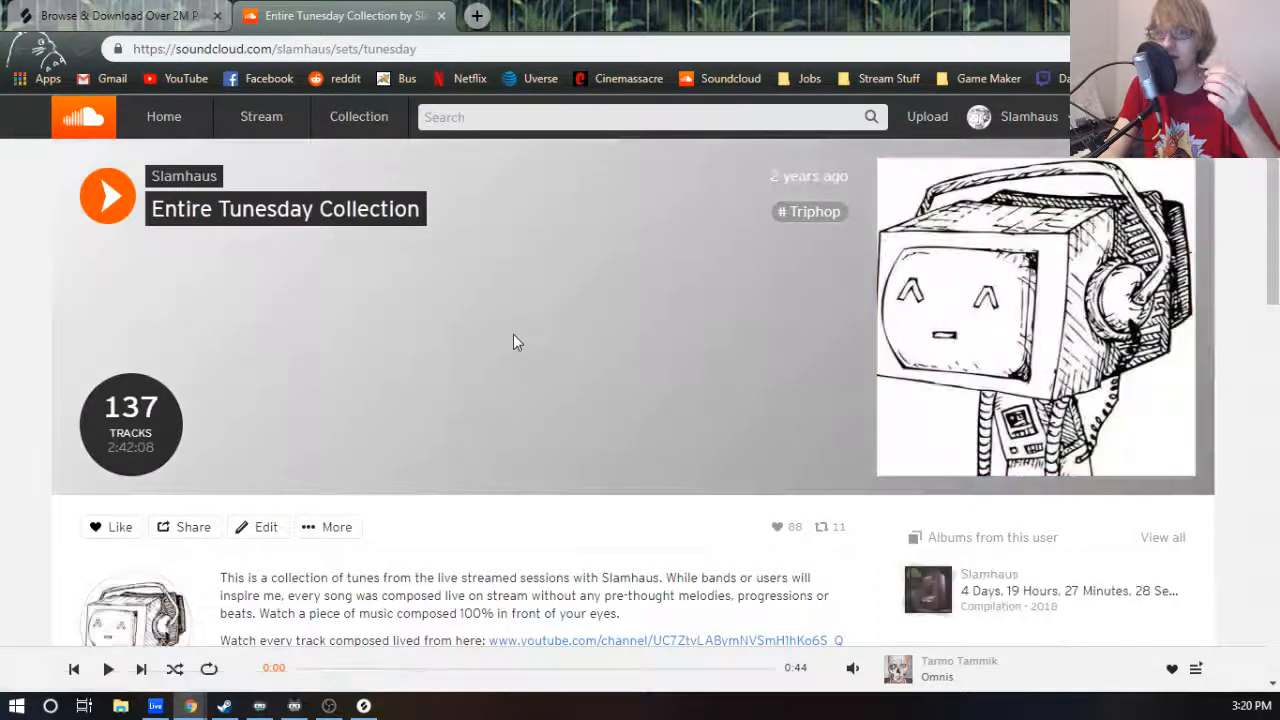
scroll(545, 328, down, 1)
scroll(546, 332, down, 2)
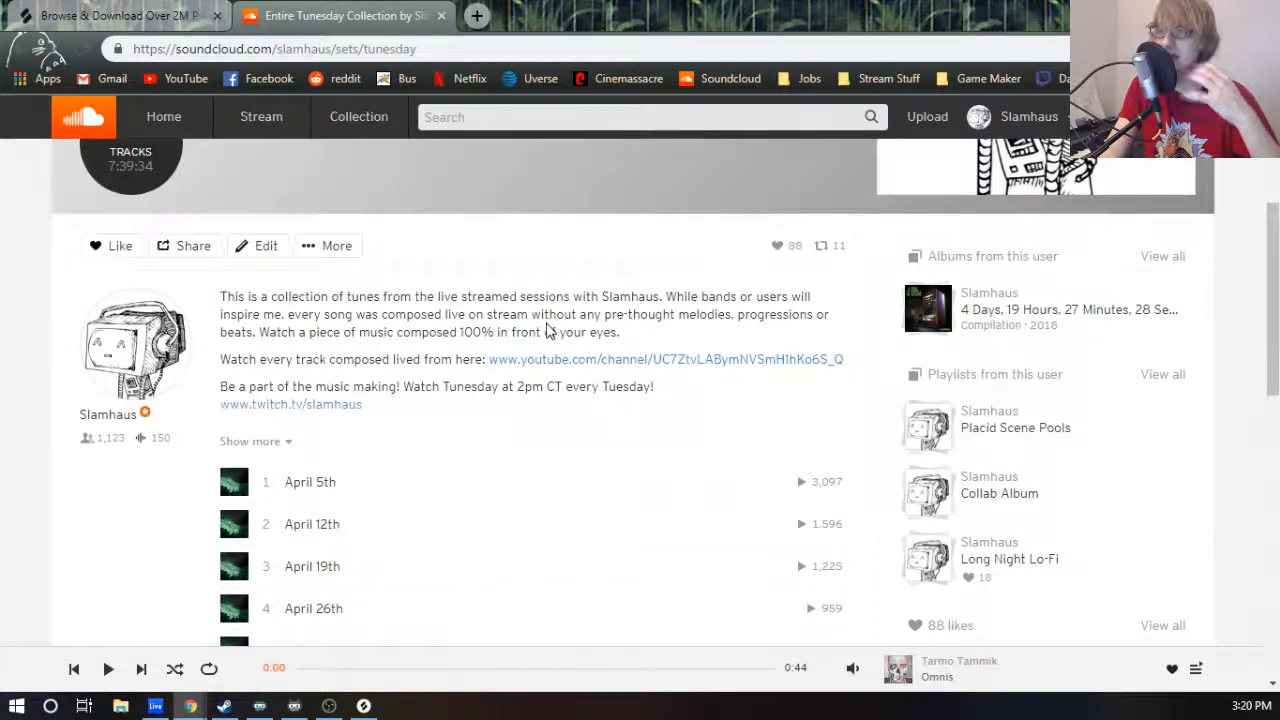
scroll(546, 332, down, 1)
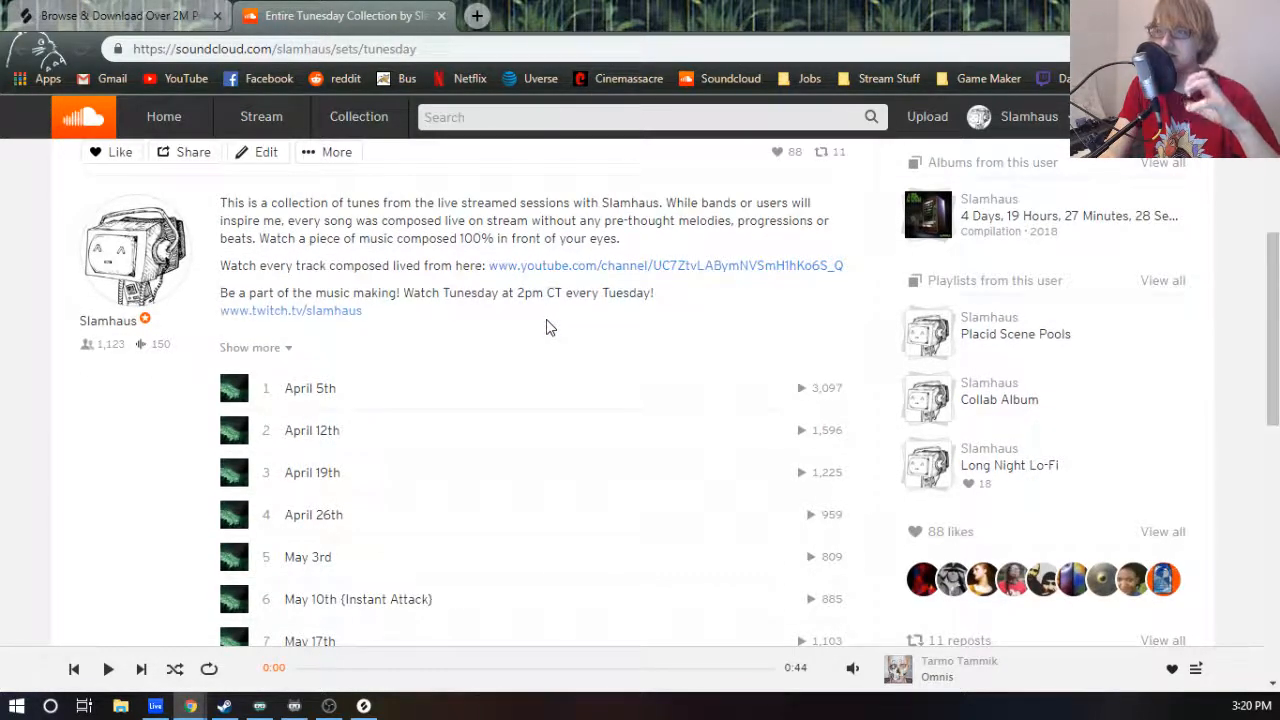
scroll(546, 323, down, 2)
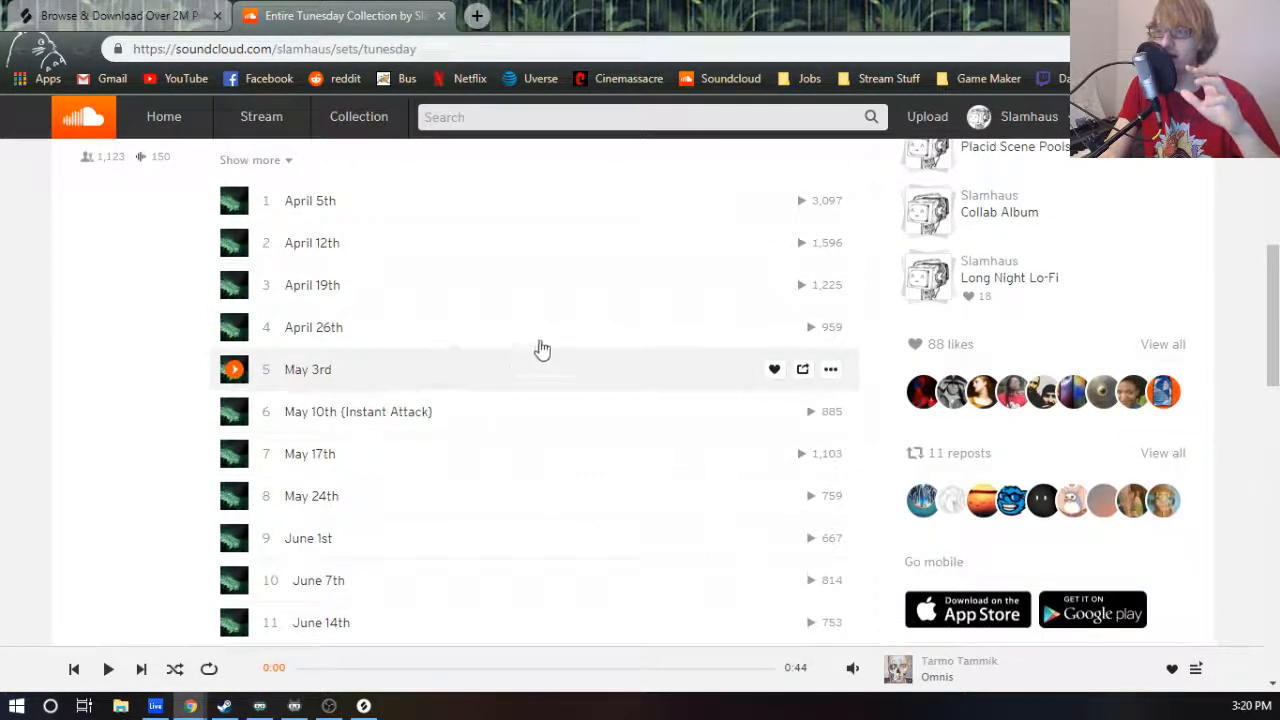
scroll(537, 345, up, 4)
scroll(533, 338, down, 1)
scroll(533, 338, down, 15)
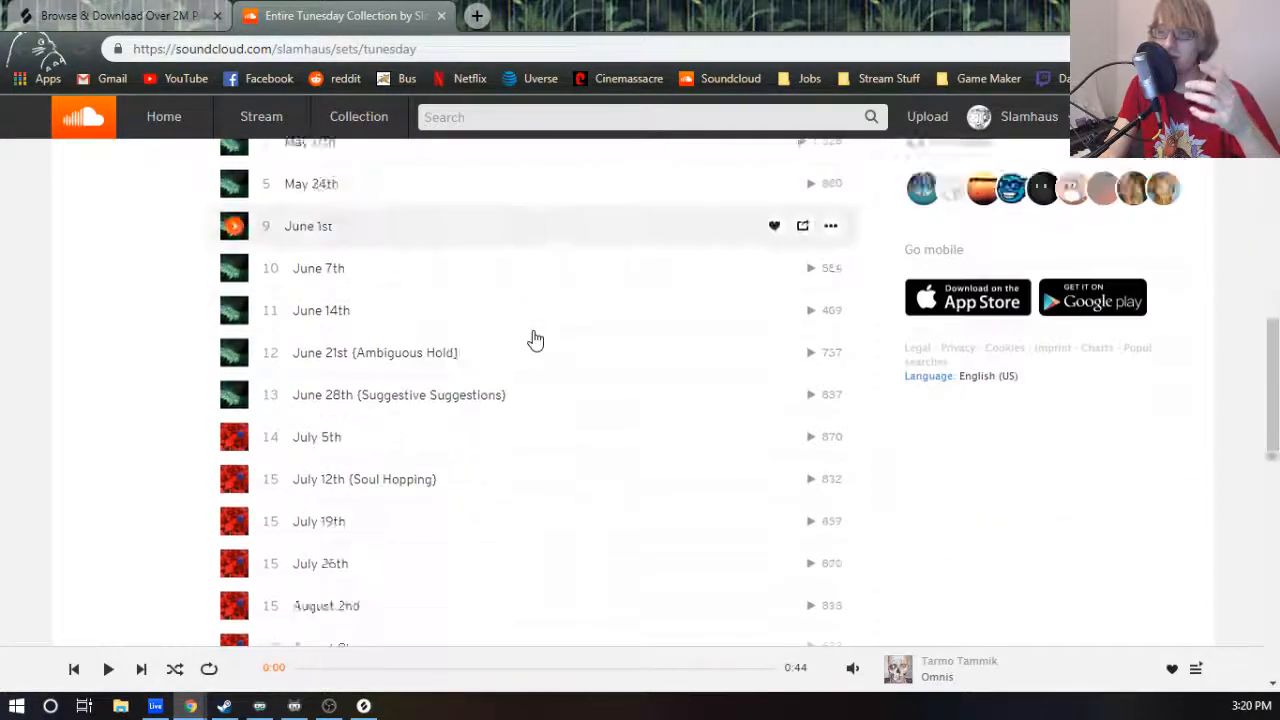
scroll(530, 340, up, 1)
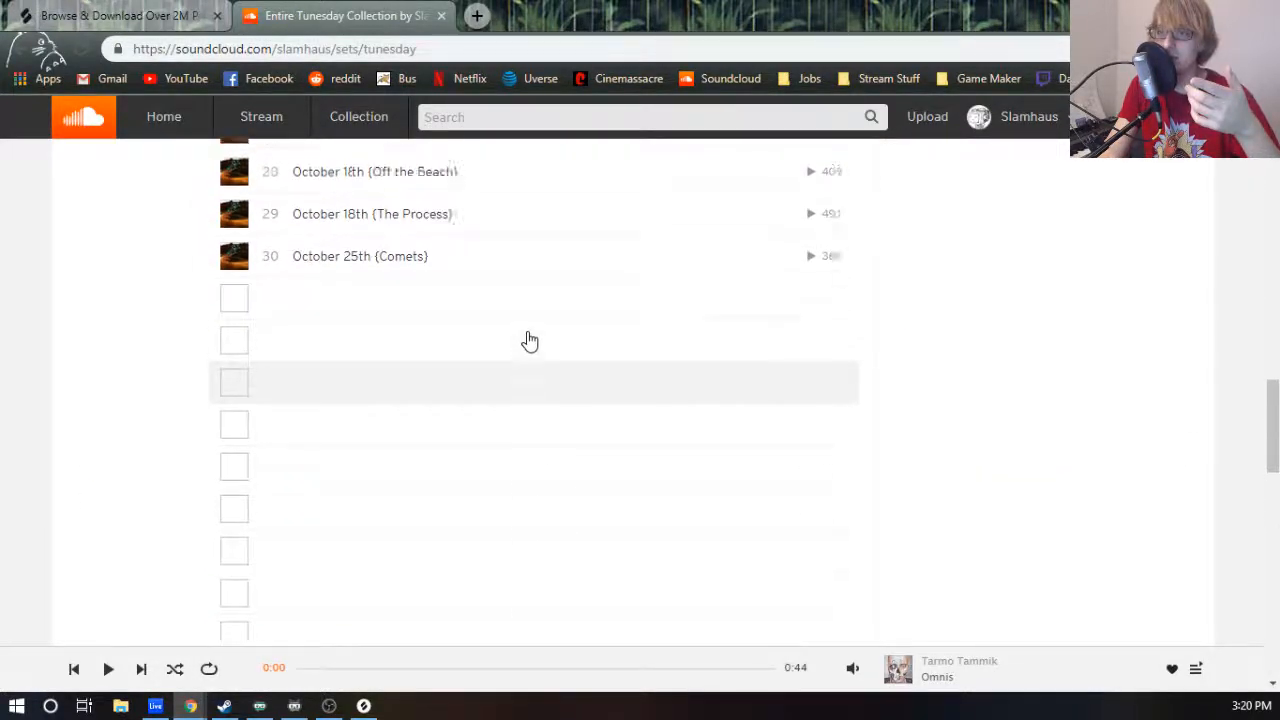
scroll(529, 341, down, 7)
scroll(529, 341, down, 10)
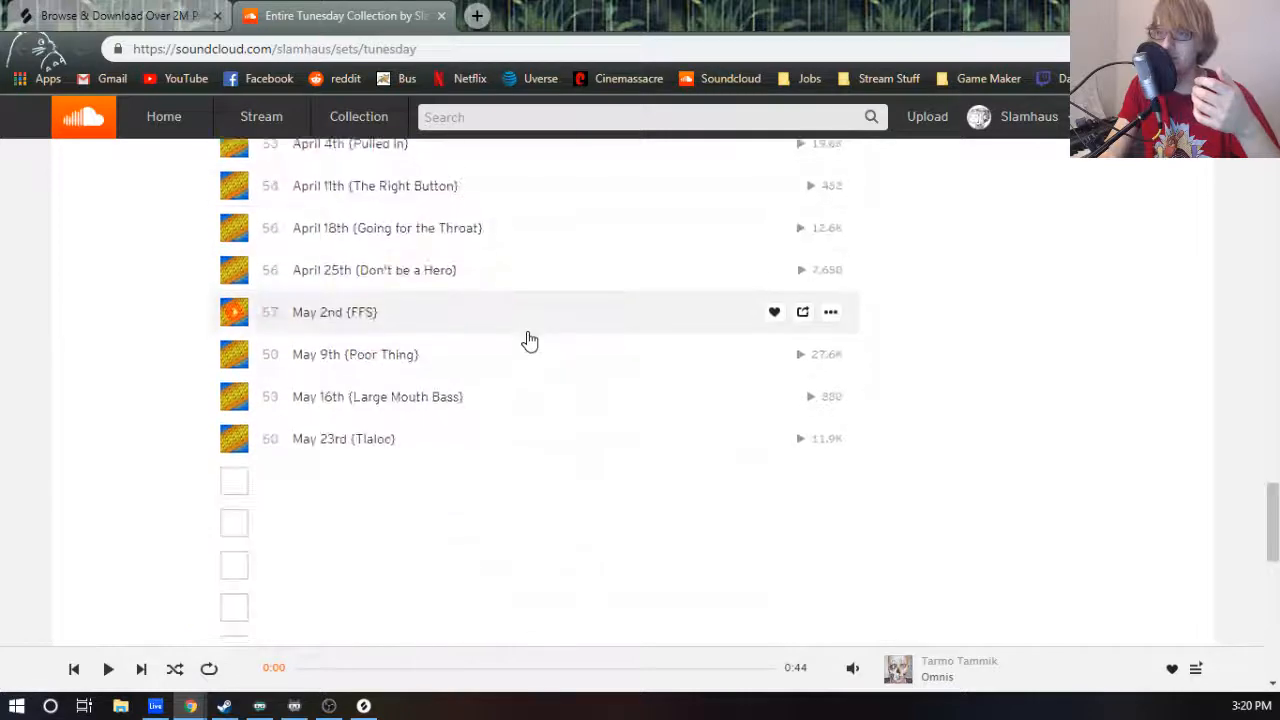
scroll(529, 341, down, 15)
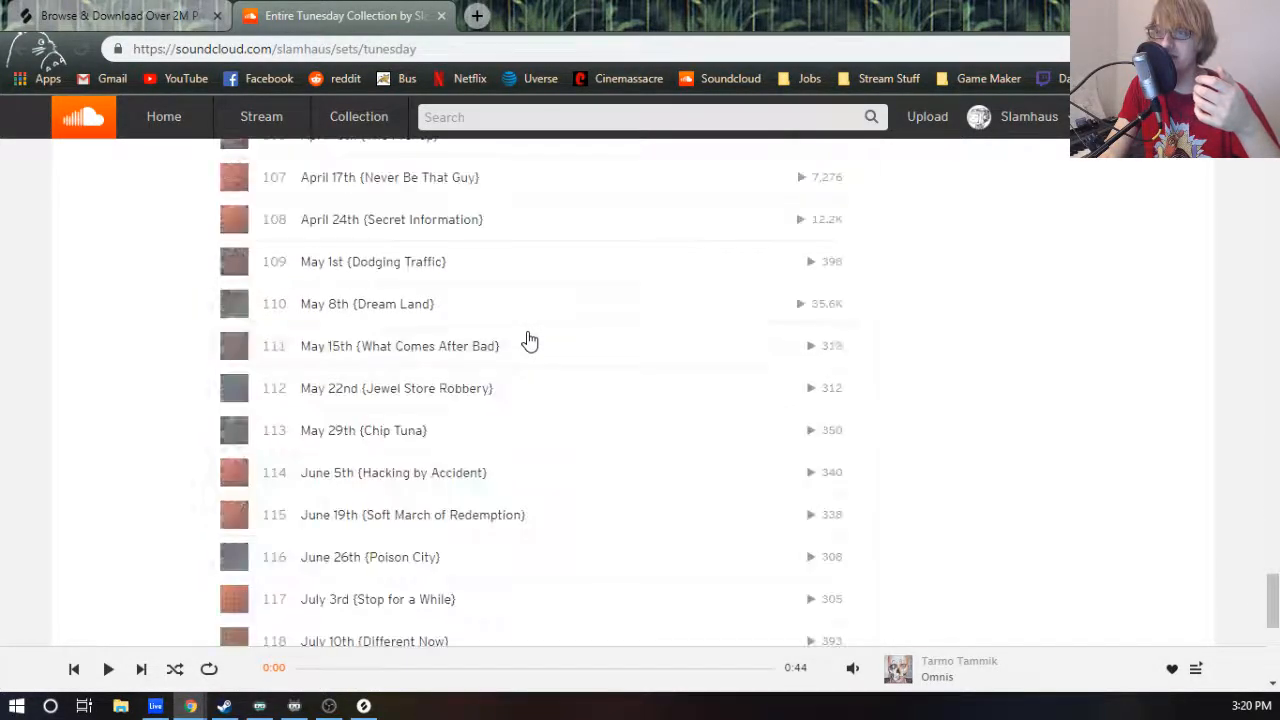
scroll(529, 341, down, 9)
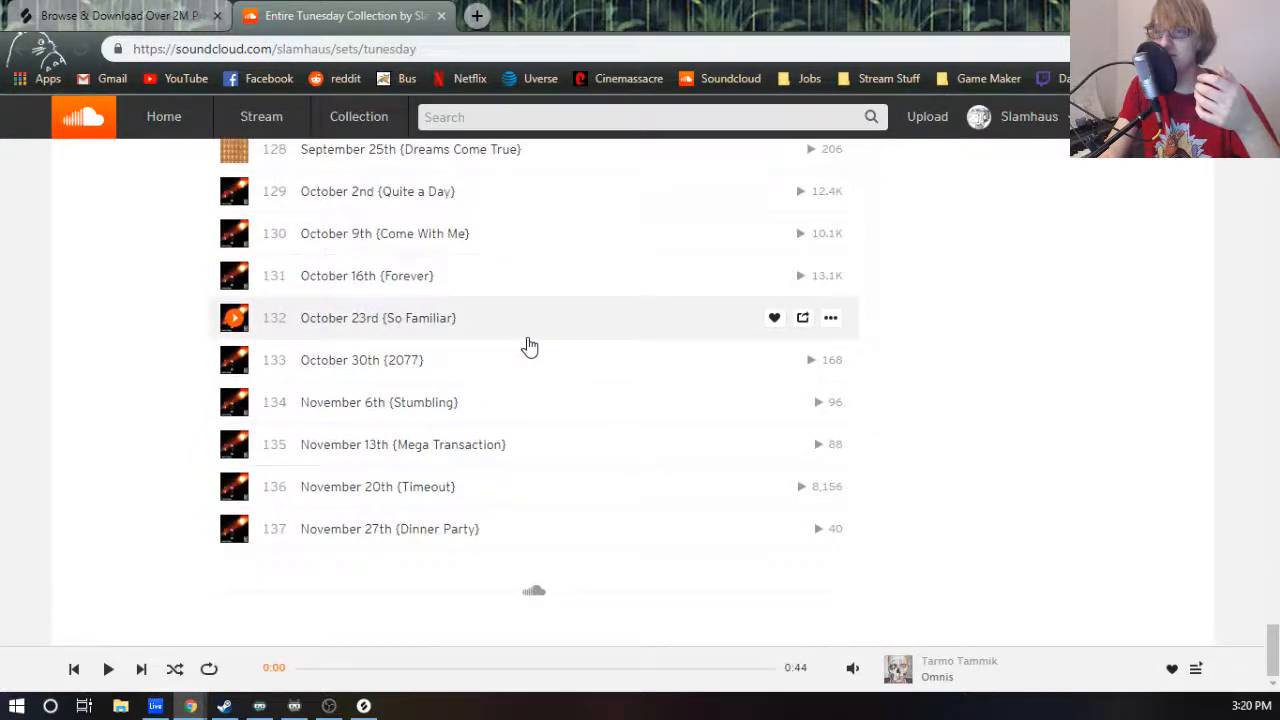
Go through the whole collection a second time, comparing play counts between older and newer tracks.
scroll(529, 346, up, 20)
scroll(500, 378, up, 20)
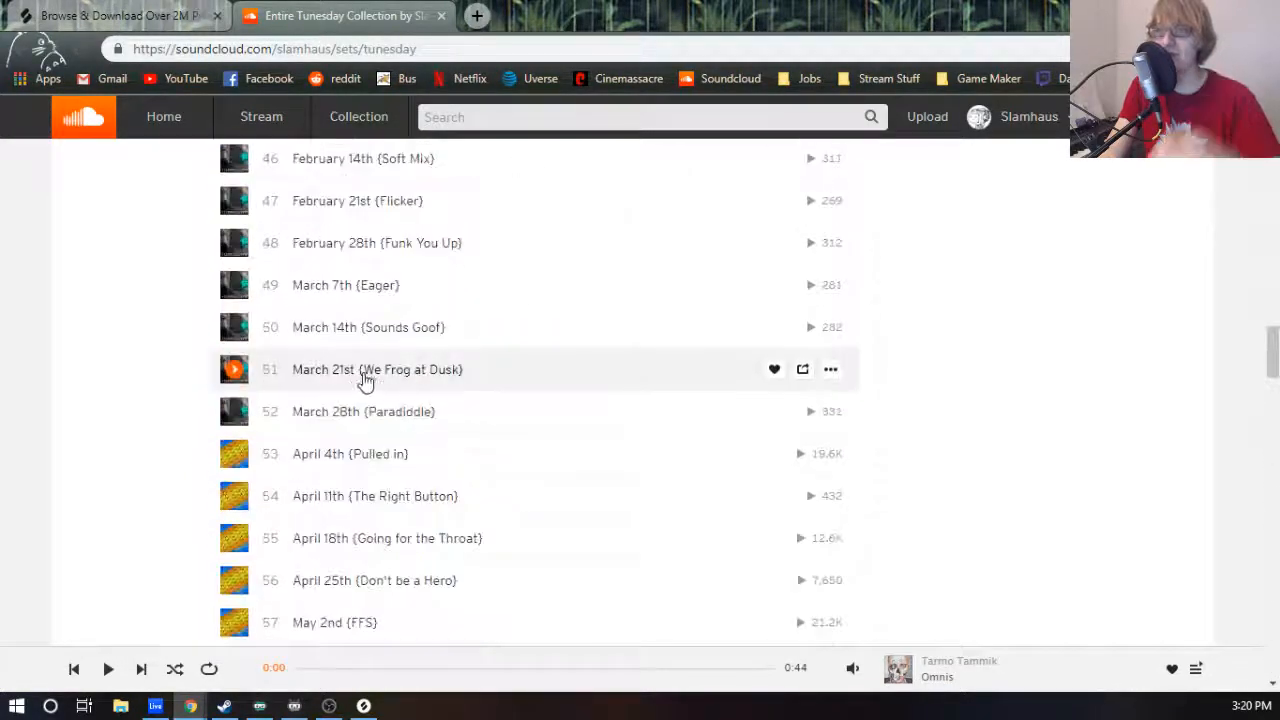
scroll(246, 380, up, 1)
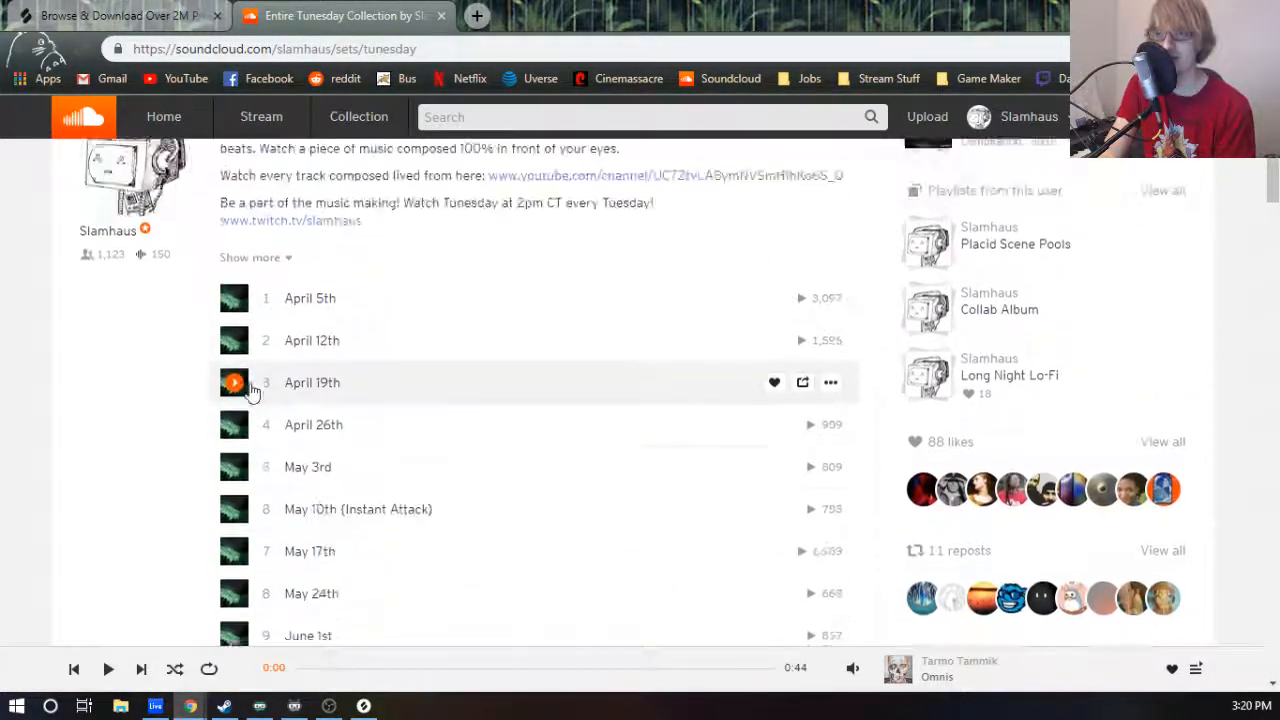
scroll(244, 385, down, 8)
scroll(240, 383, down, 10)
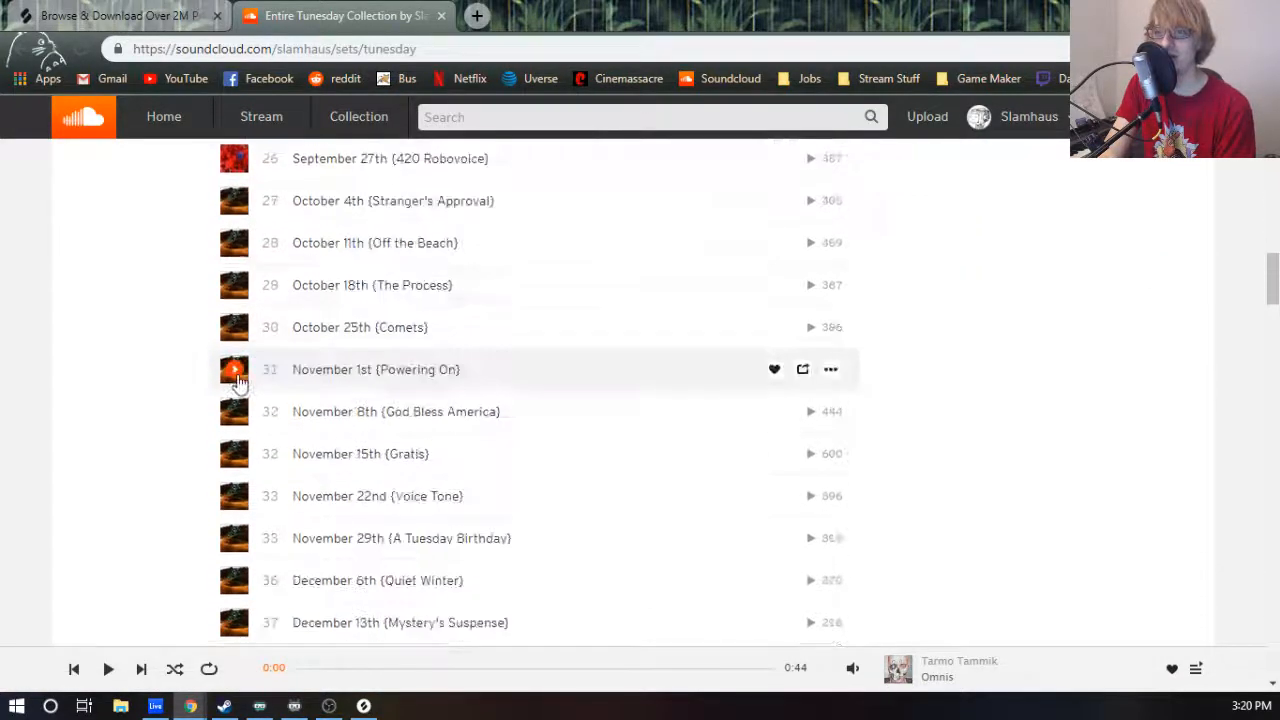
scroll(242, 385, down, 12)
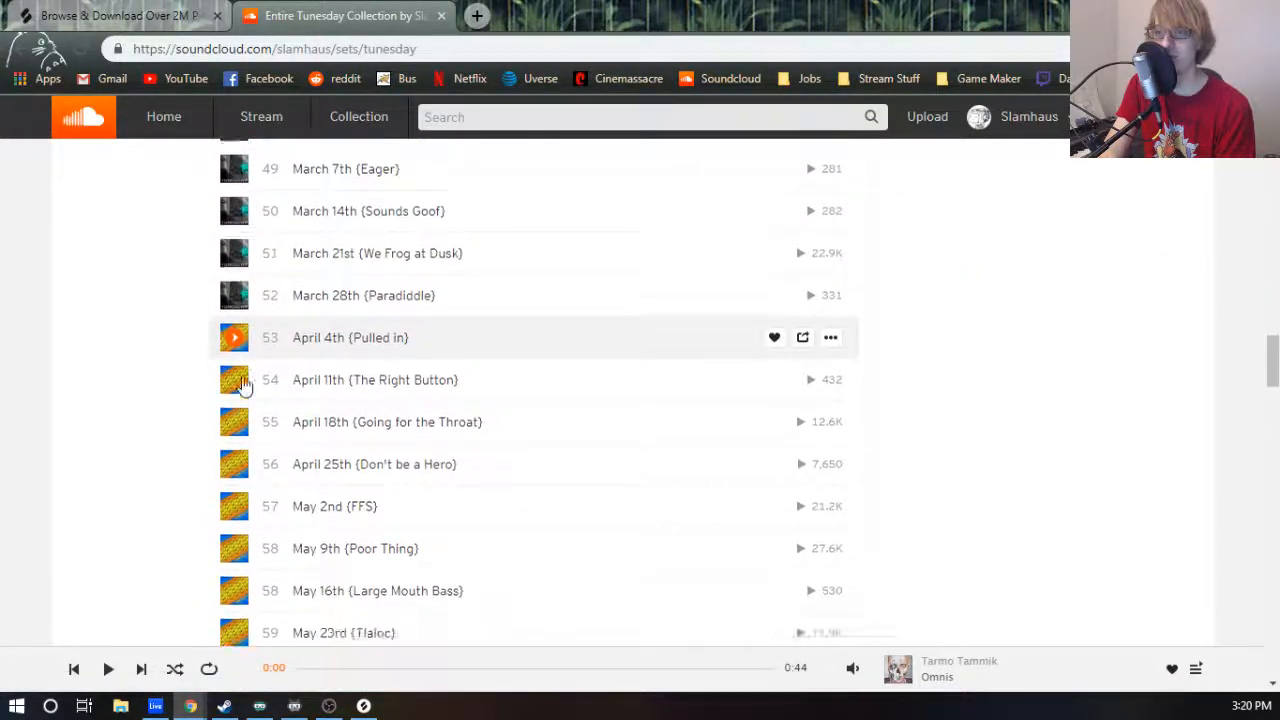
scroll(243, 390, down, 9)
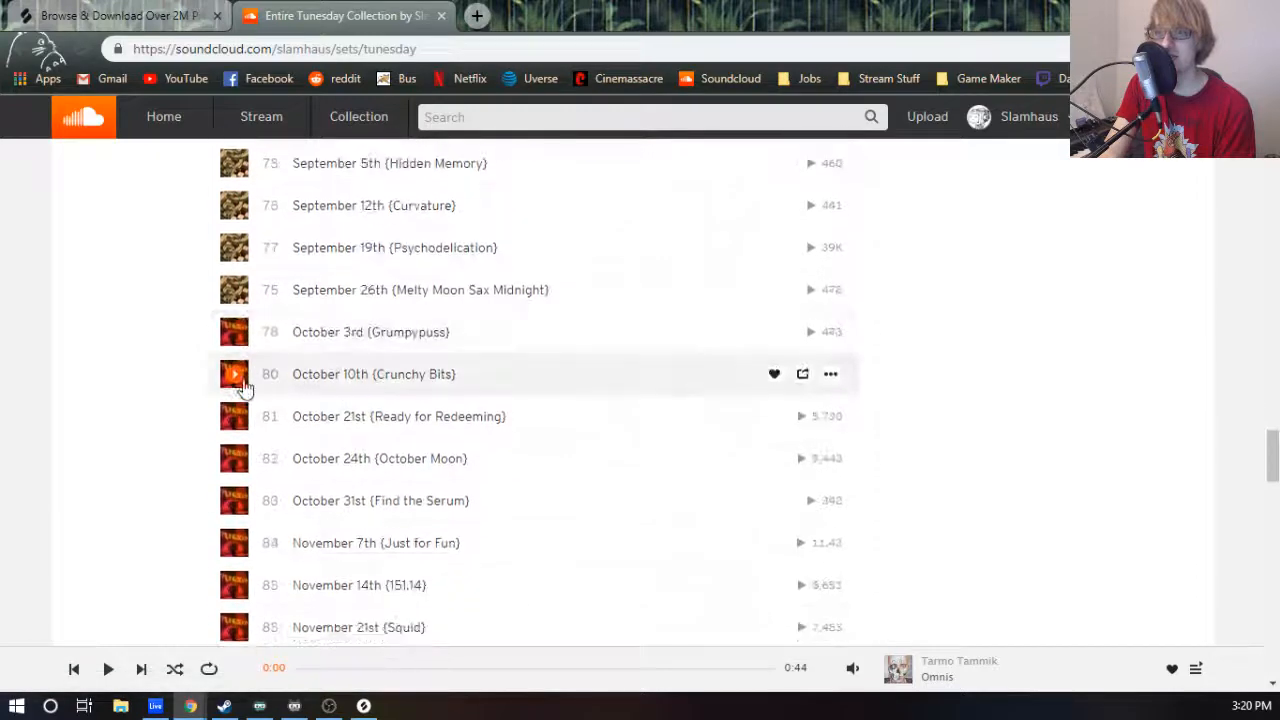
scroll(243, 393, down, 10)
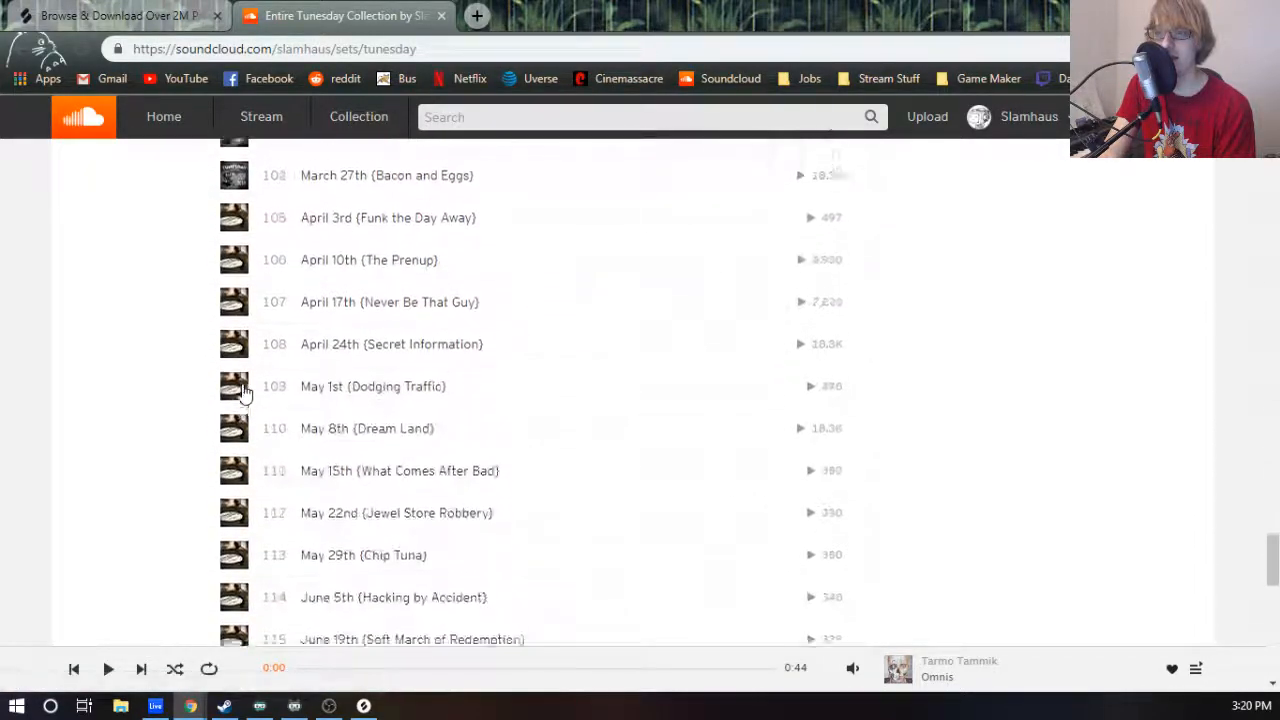
scroll(243, 395, down, 2)
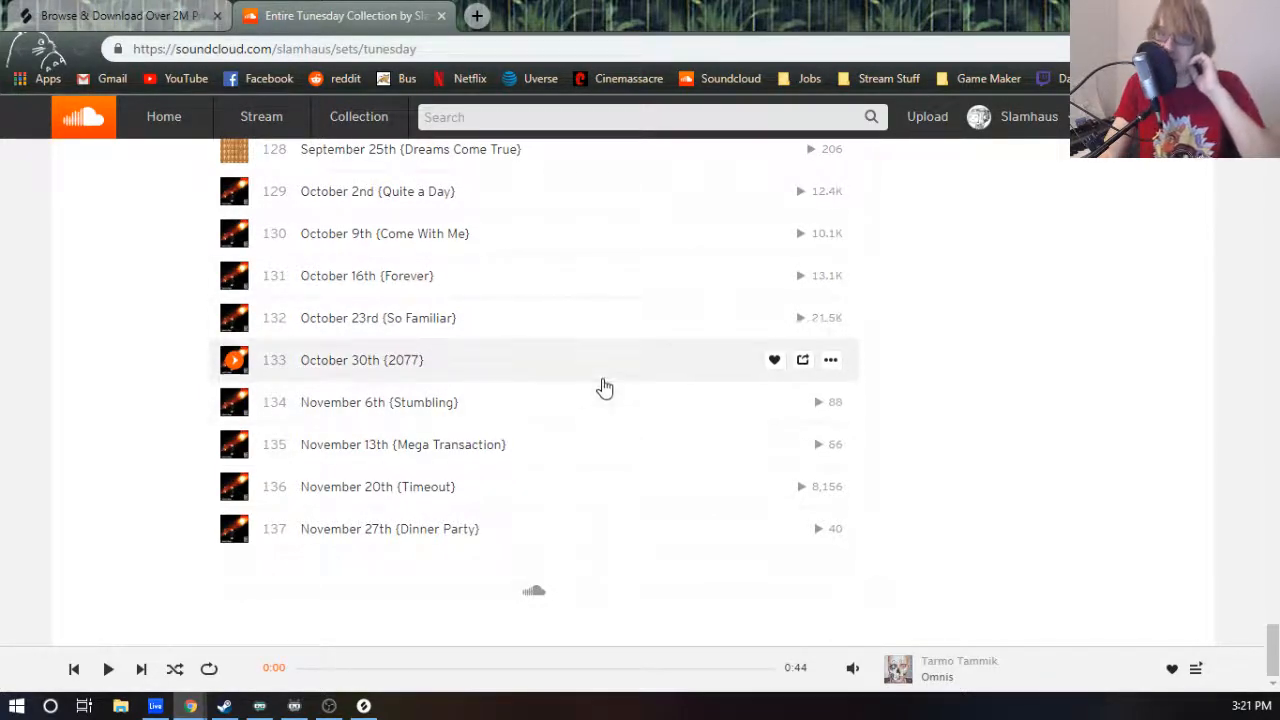
scroll(595, 360, up, 8)
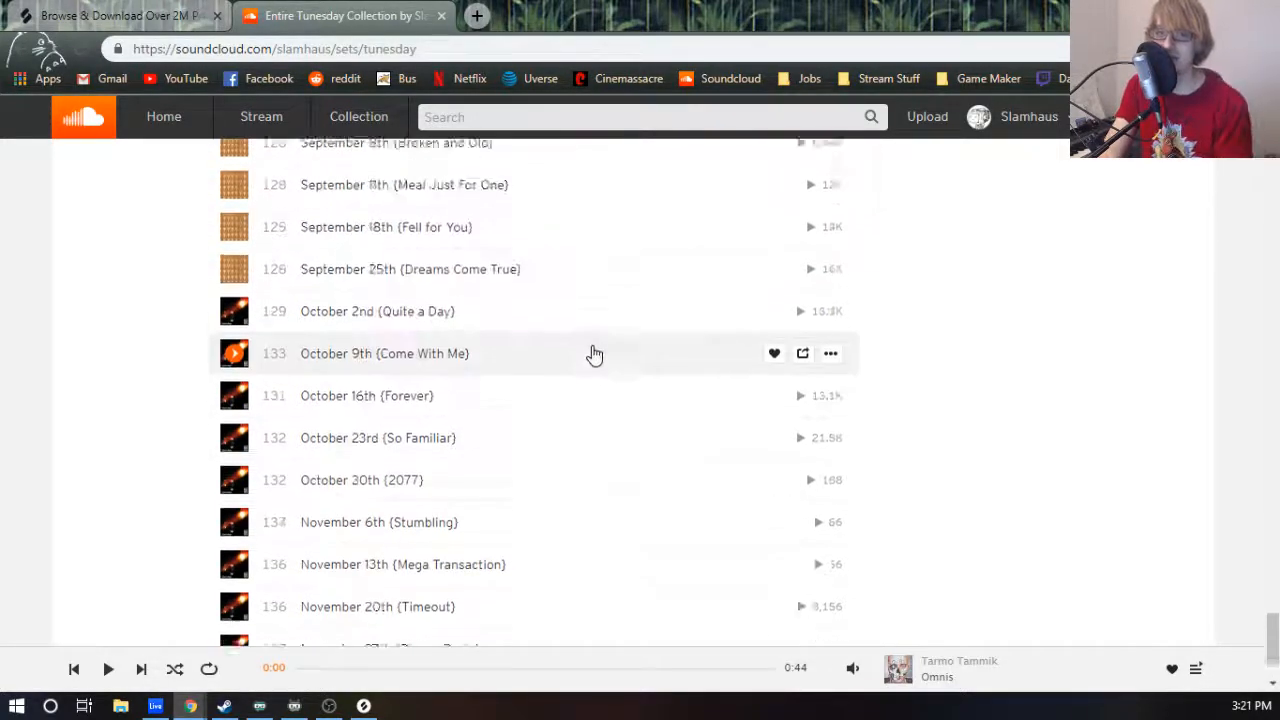
scroll(594, 352, up, 6)
scroll(593, 346, up, 20)
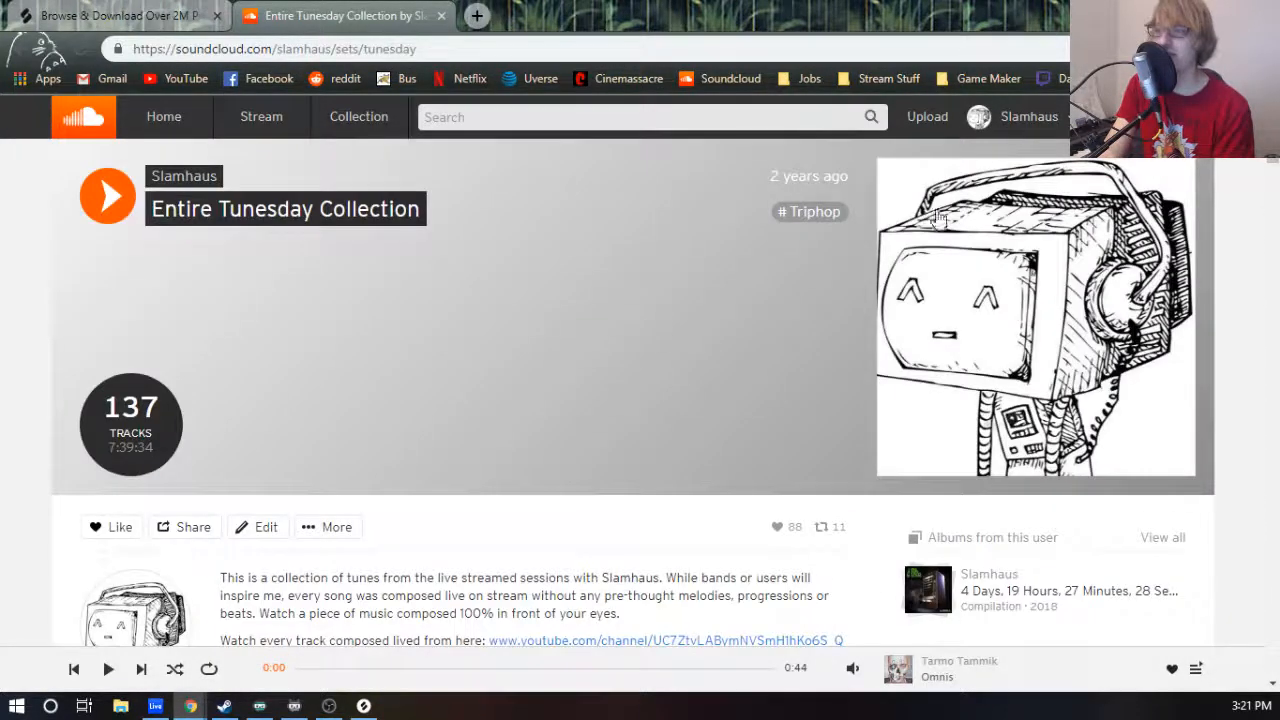
Go back to the own SoundCloud profile, check the monthly listeners on its linked Spotify artist page and close that page.
click(1038, 118)
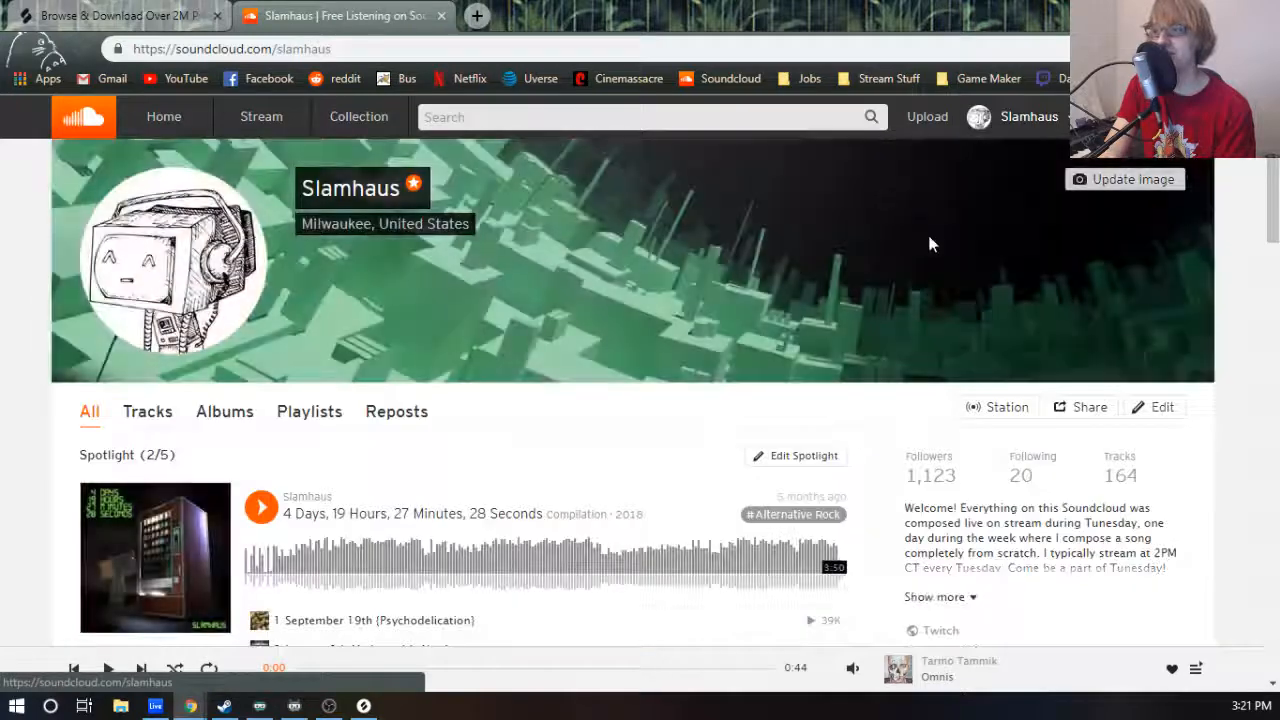
scroll(927, 231, down, 2)
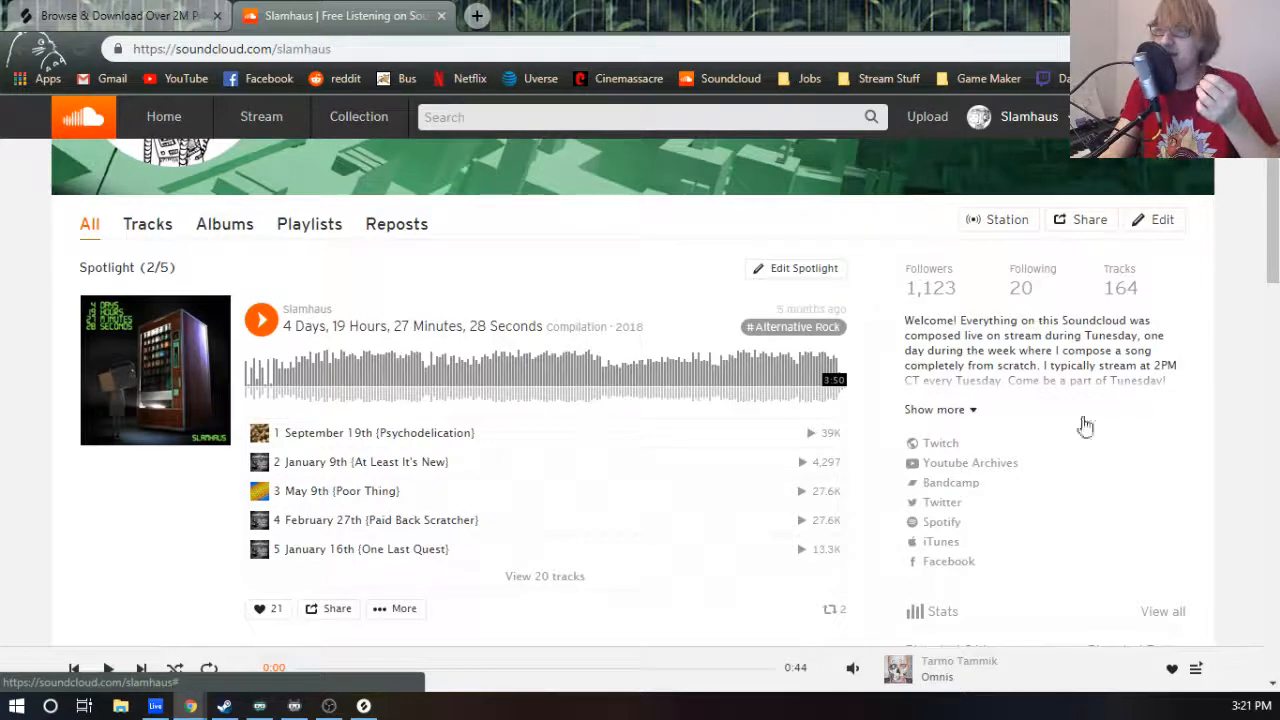
click(938, 522)
scroll(831, 257, down, 1)
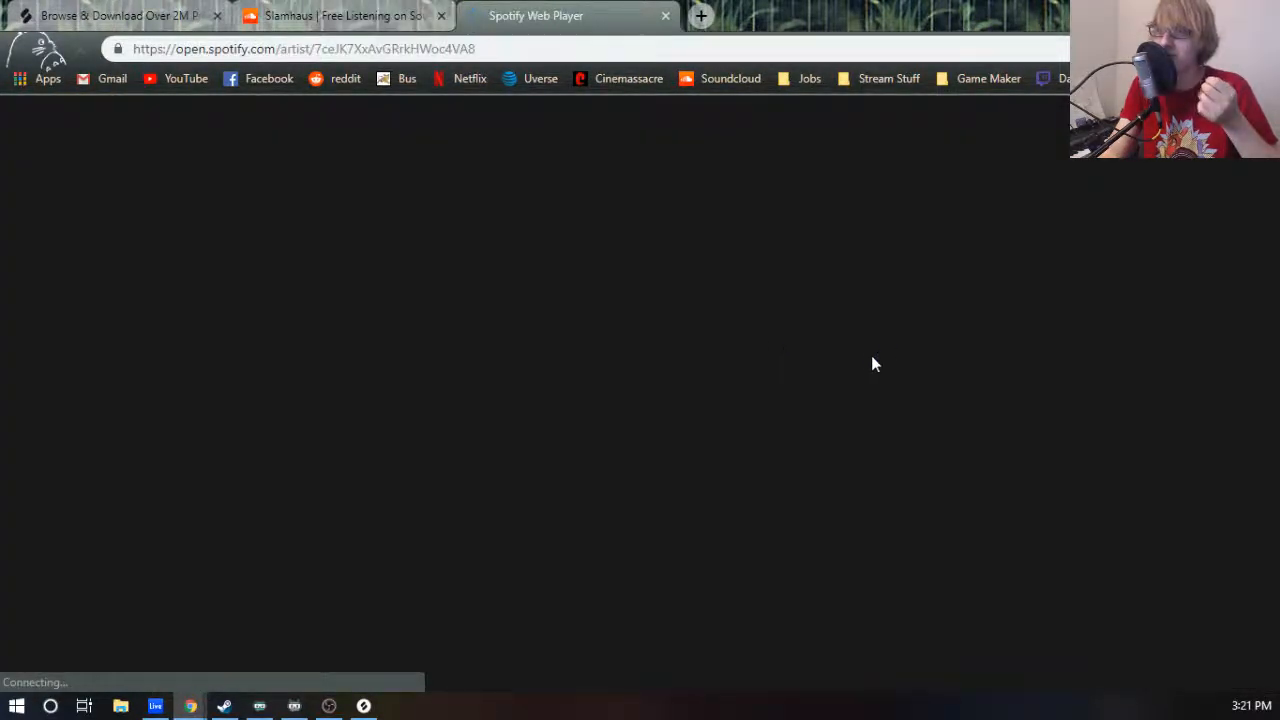
scroll(979, 332, down, 2)
scroll(976, 333, up, 2)
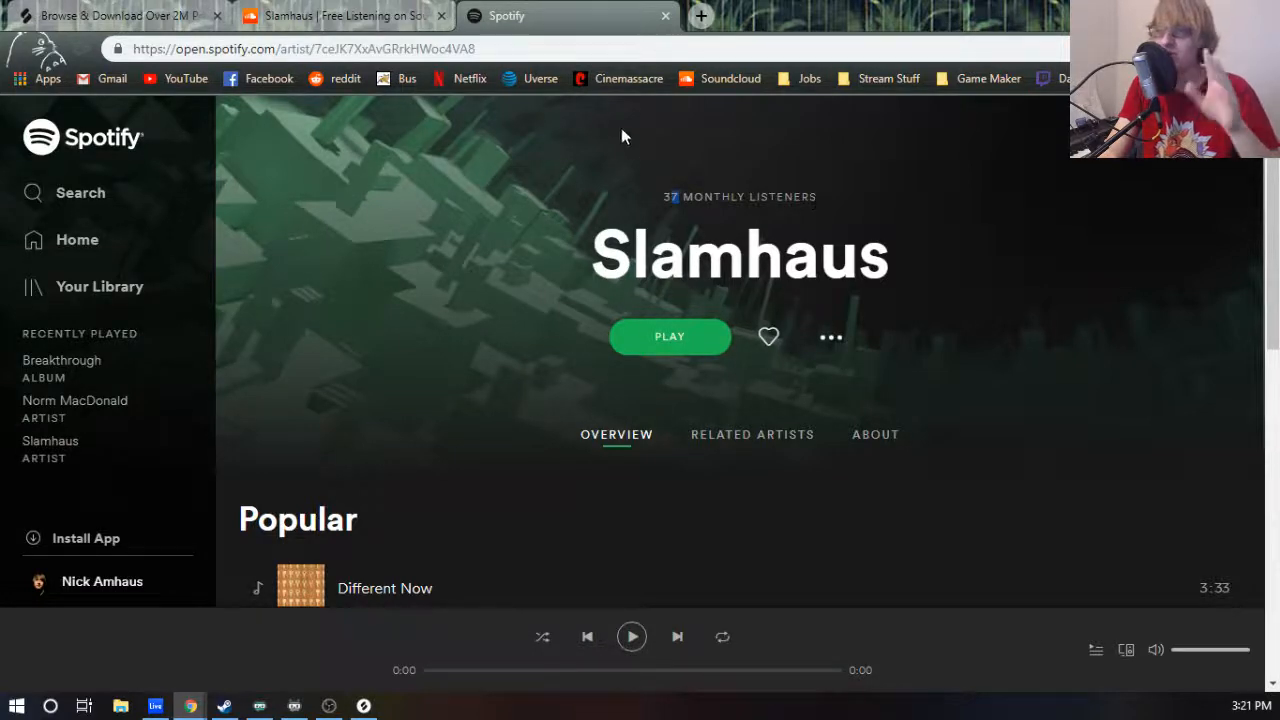
click(665, 17)
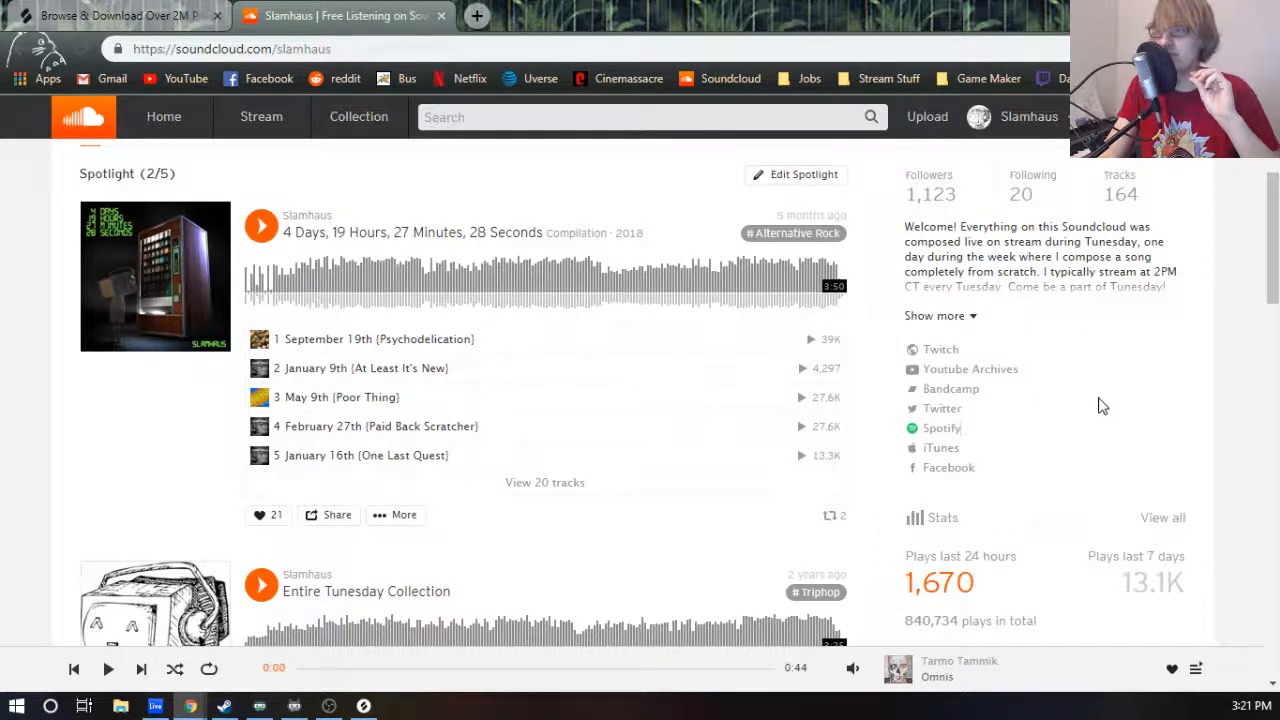
Look over the profile's external links, spotlight tracks and play statistics, and switch back to the Synth1 clip in Ableton Live.
scroll(1080, 414, up, 2)
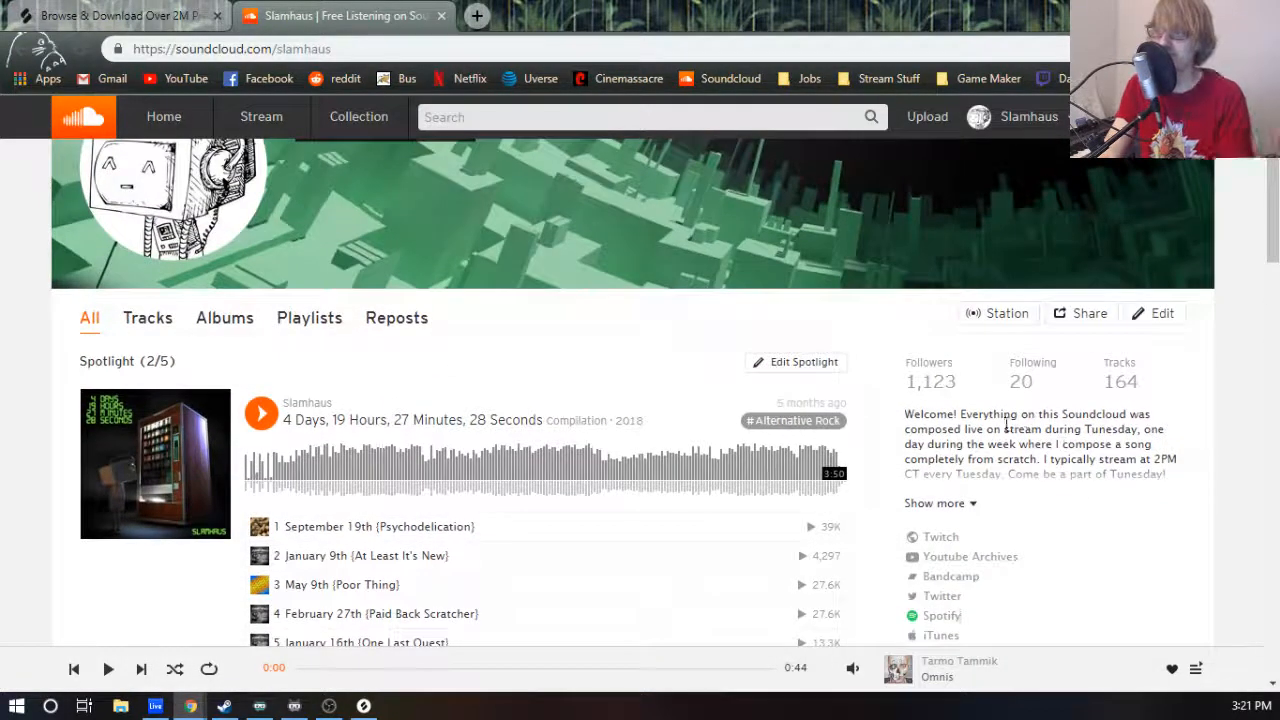
scroll(995, 444, down, 1)
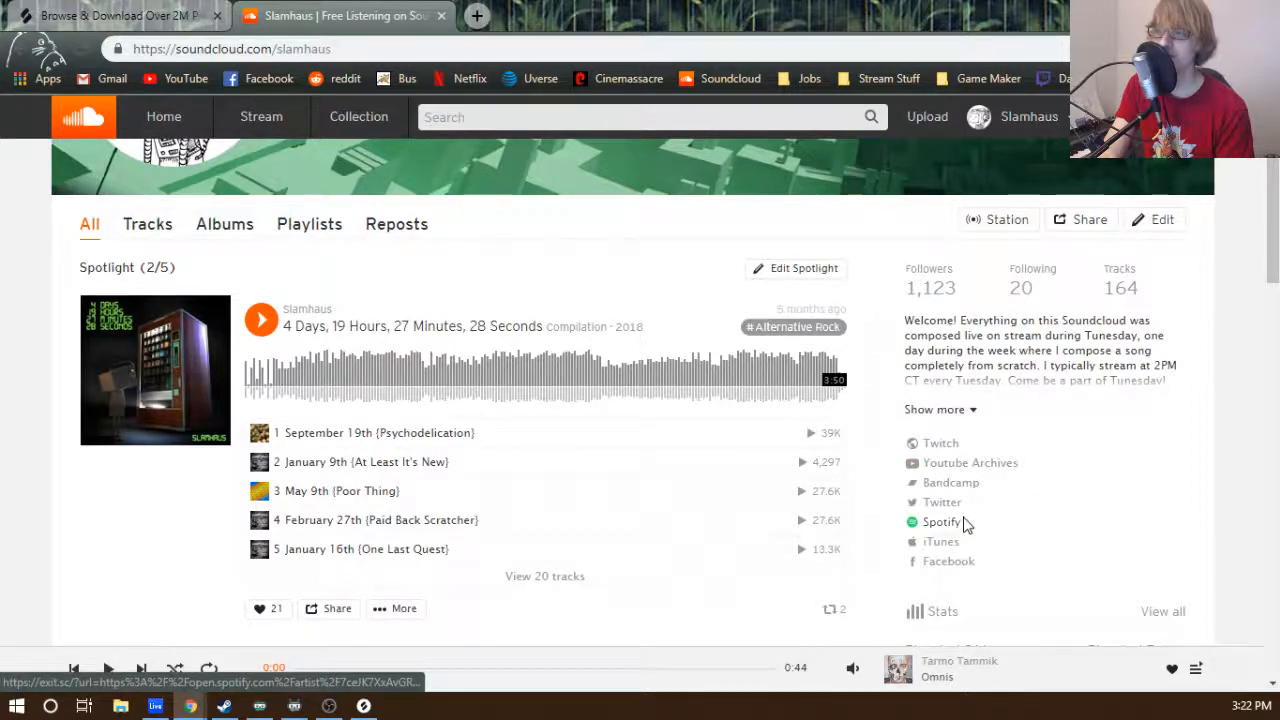
scroll(961, 336, up, 3)
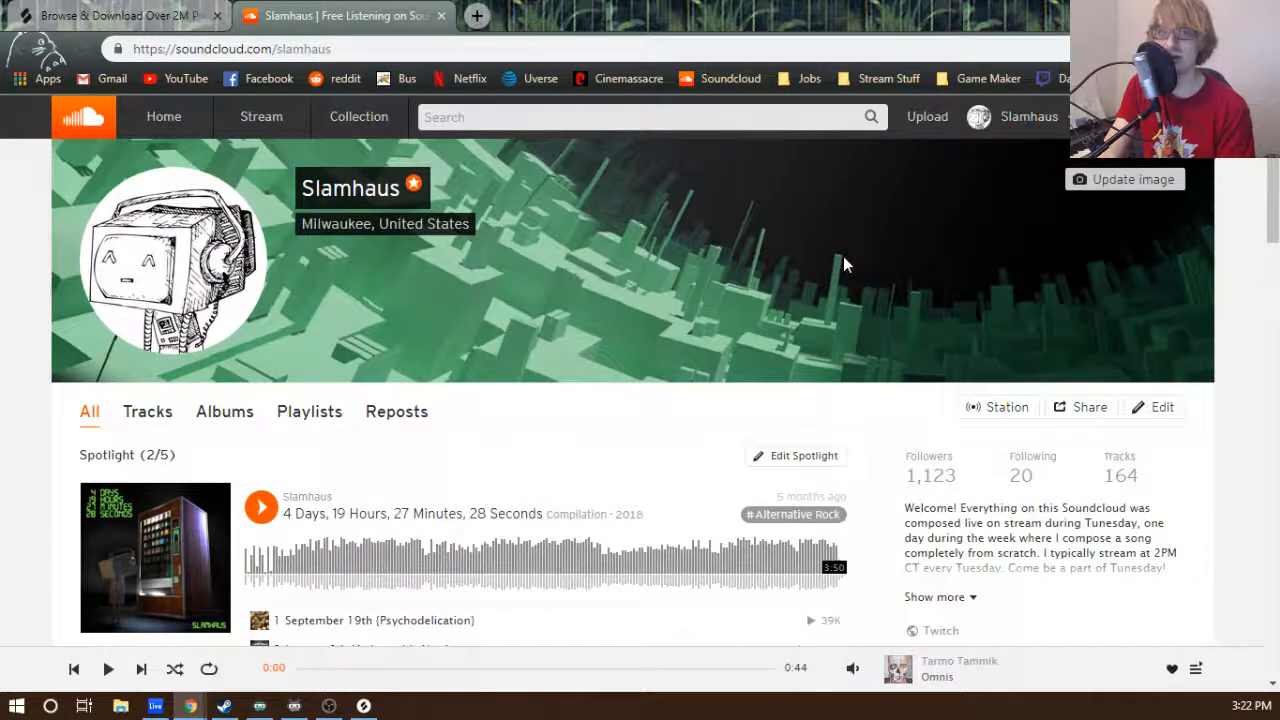
scroll(843, 260, down, 3)
scroll(815, 268, down, 3)
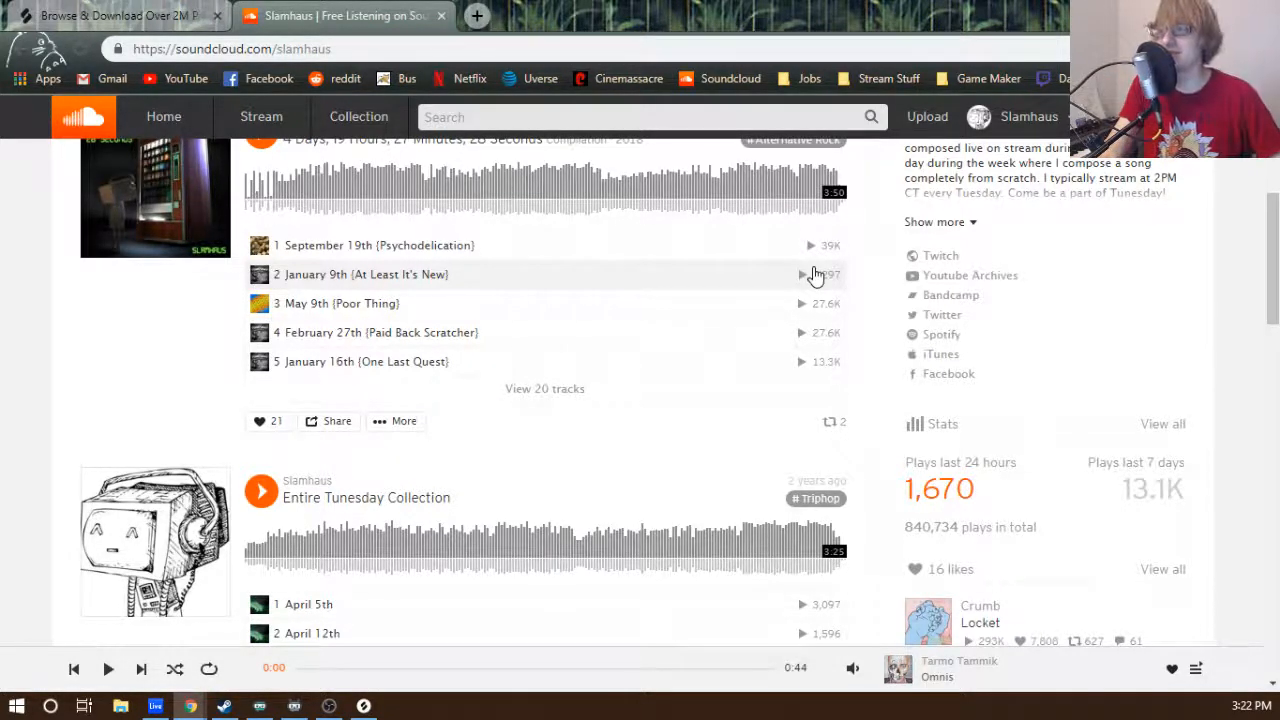
scroll(978, 248, up, 4)
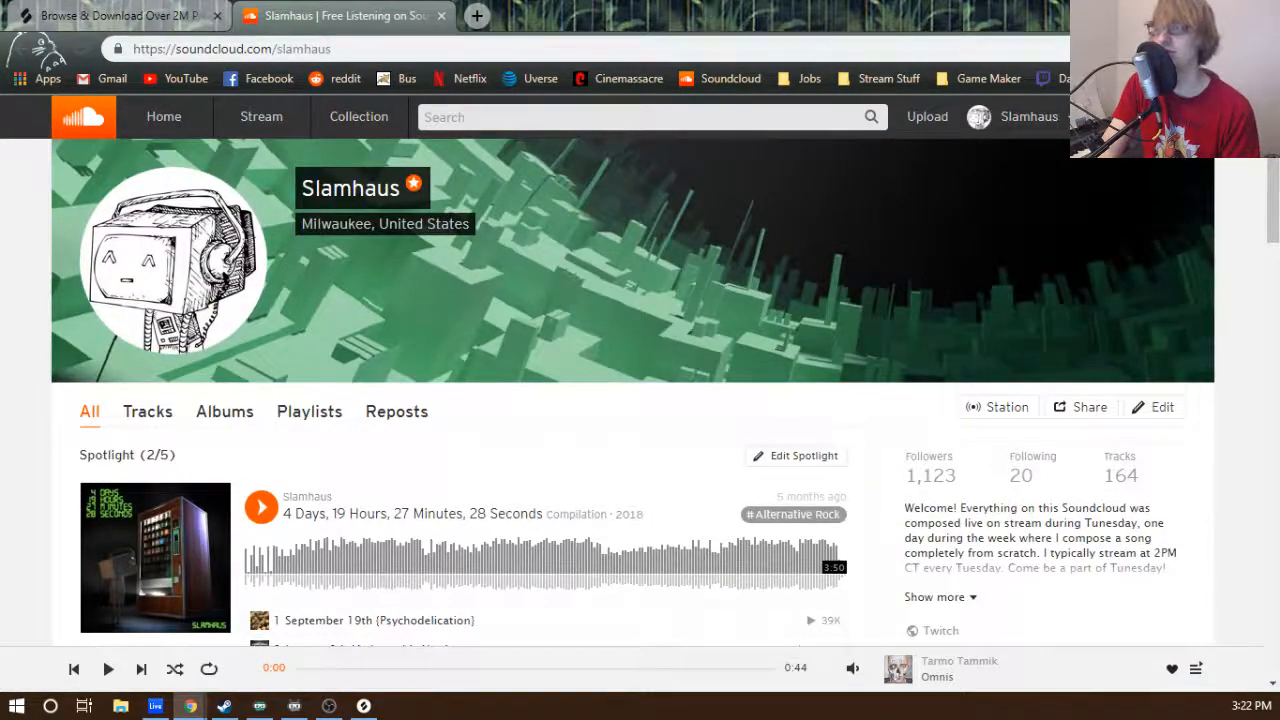
key(alt+Tab)
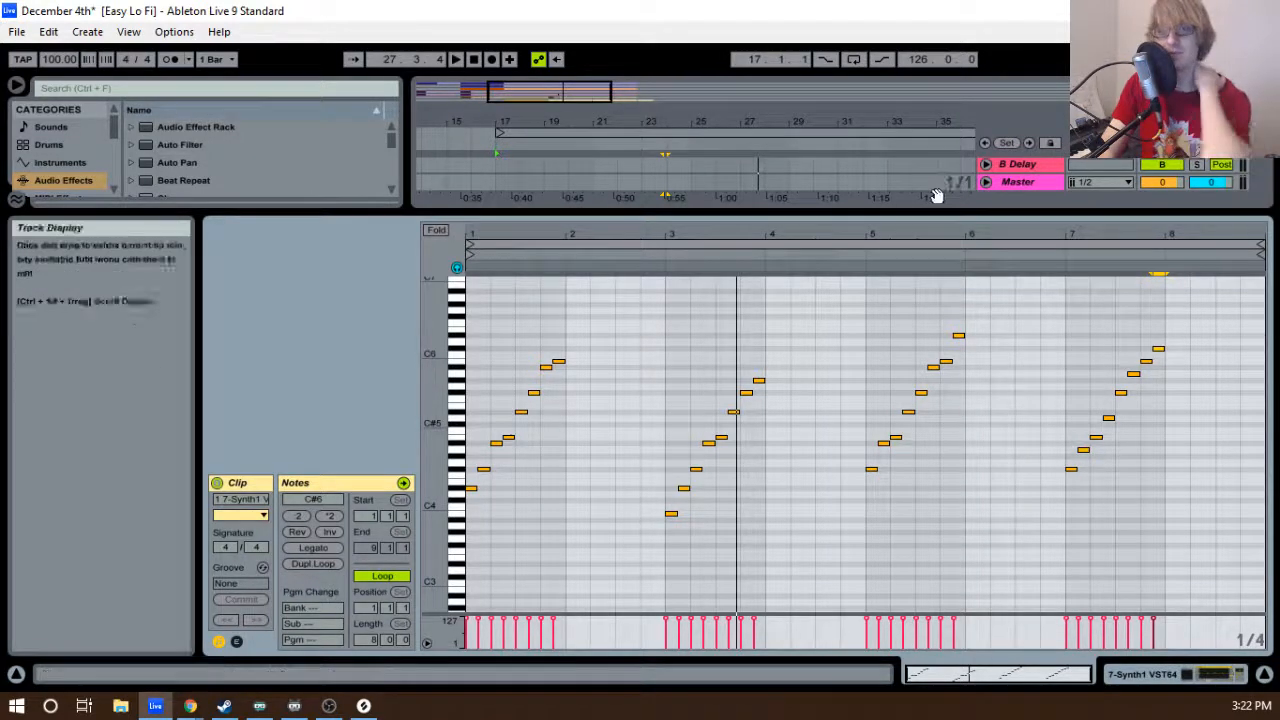
Shorten the arrangement loop to 24 bars ending at bar 41 and return the song position to 1.1.1.
click(886, 242)
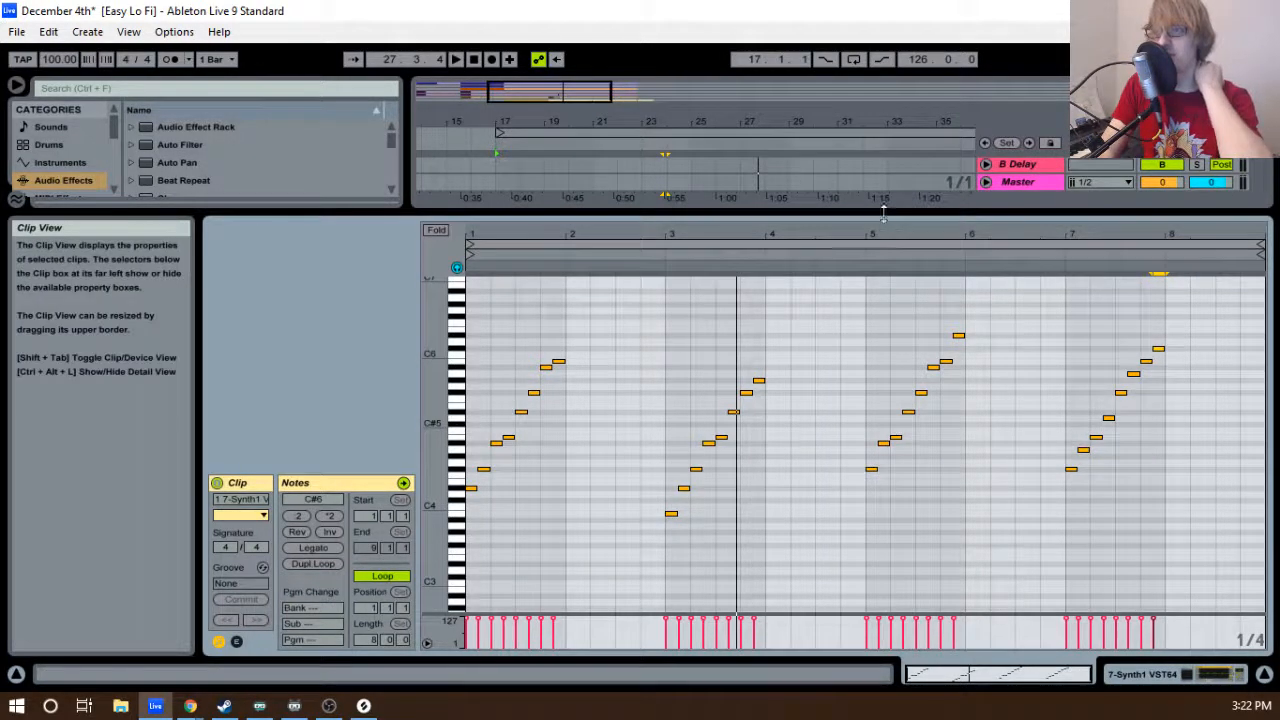
drag(720, 123, 787, 92)
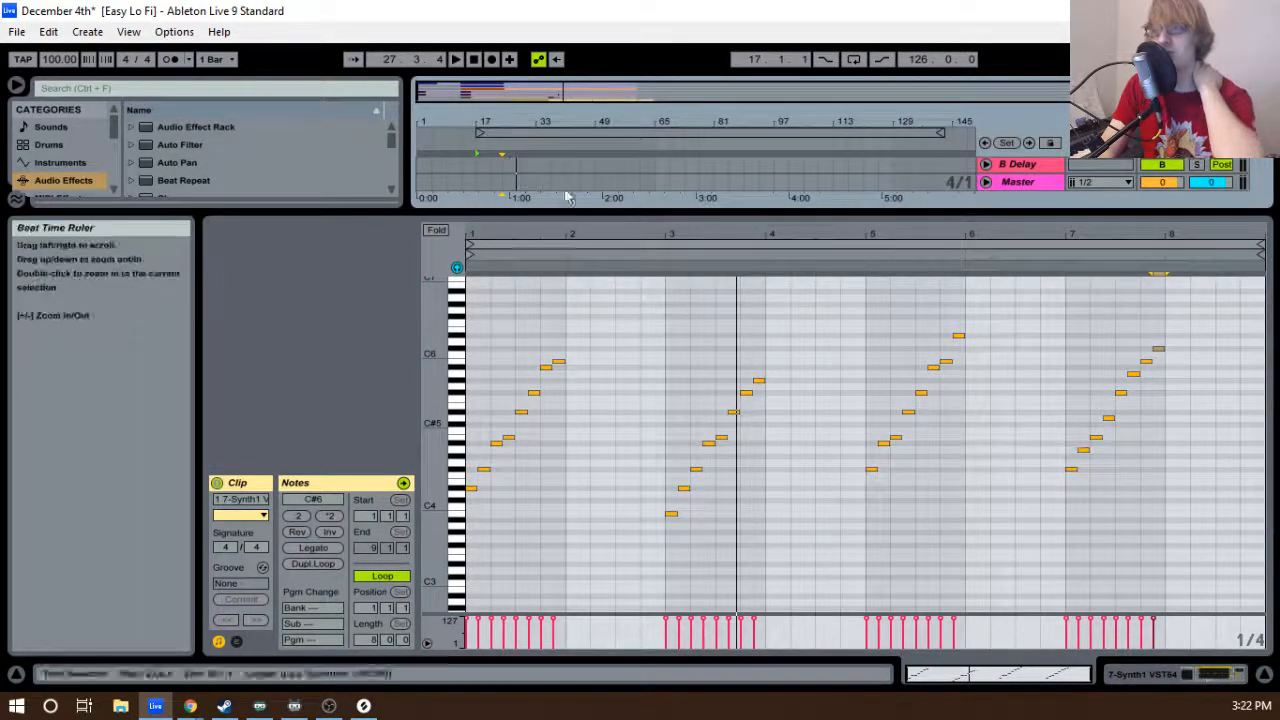
drag(603, 211, 608, 468)
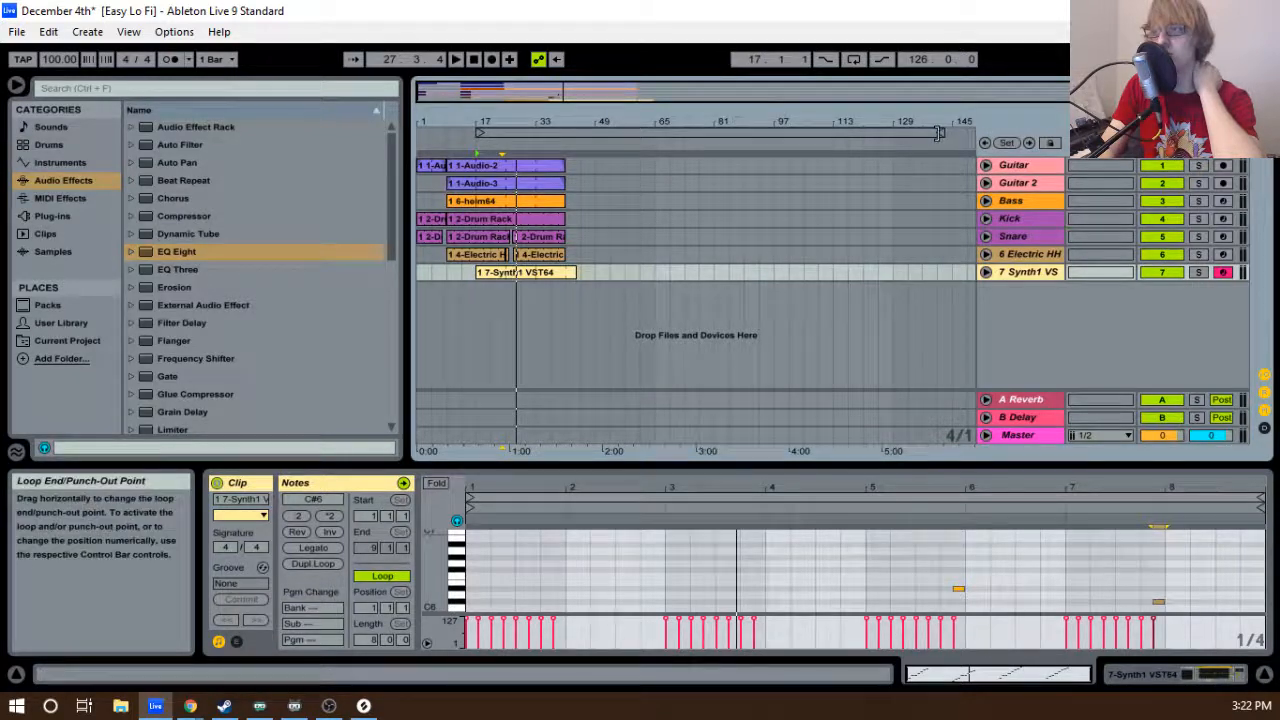
drag(940, 132, 641, 130)
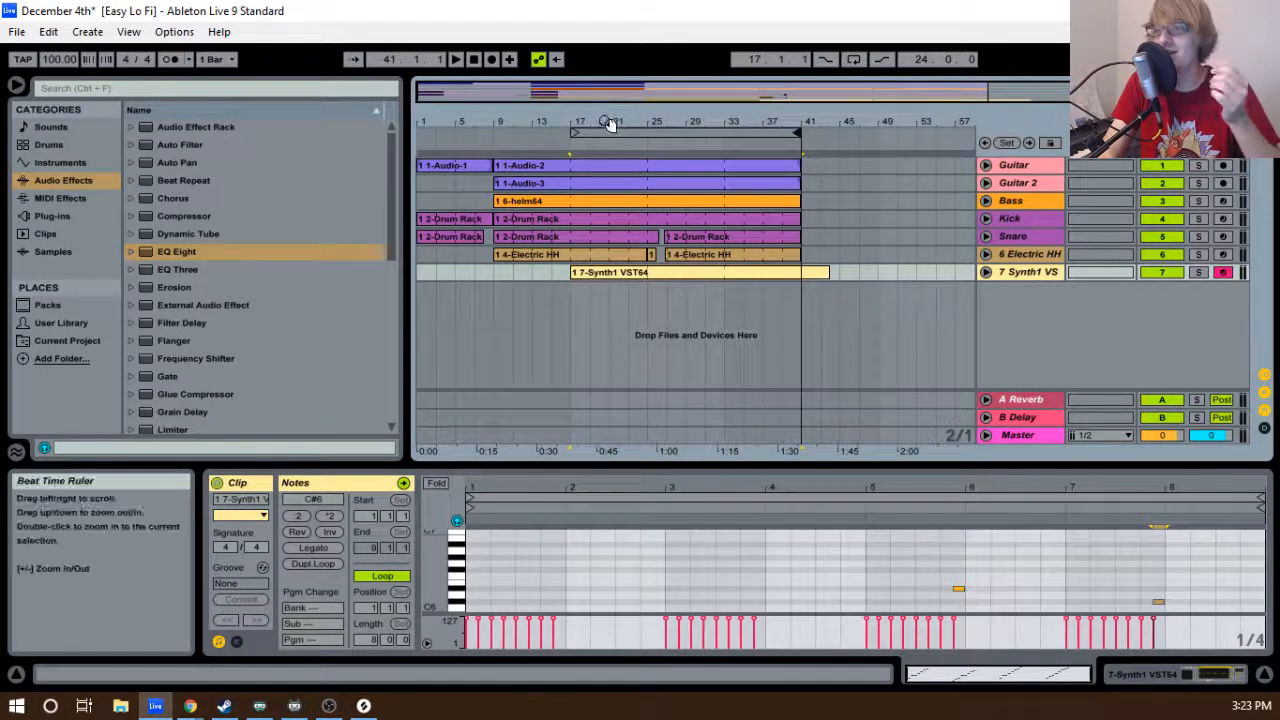
drag(605, 122, 605, 100)
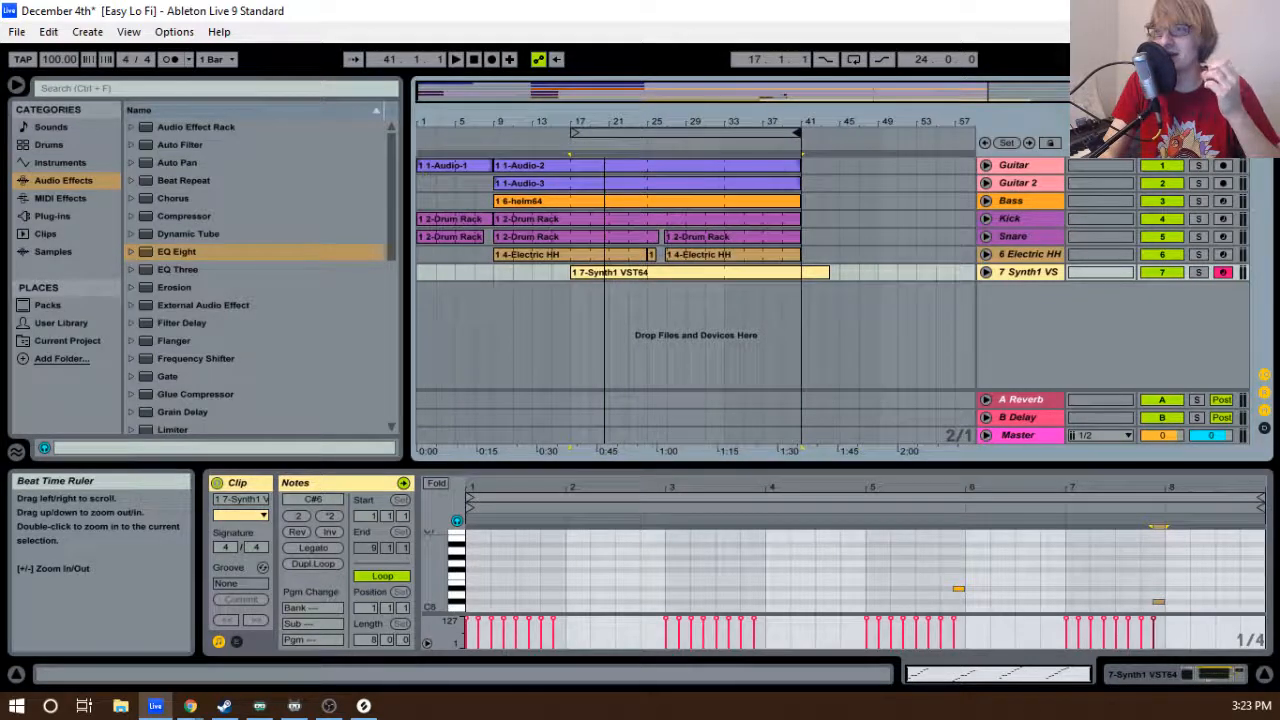
double_click(478, 62)
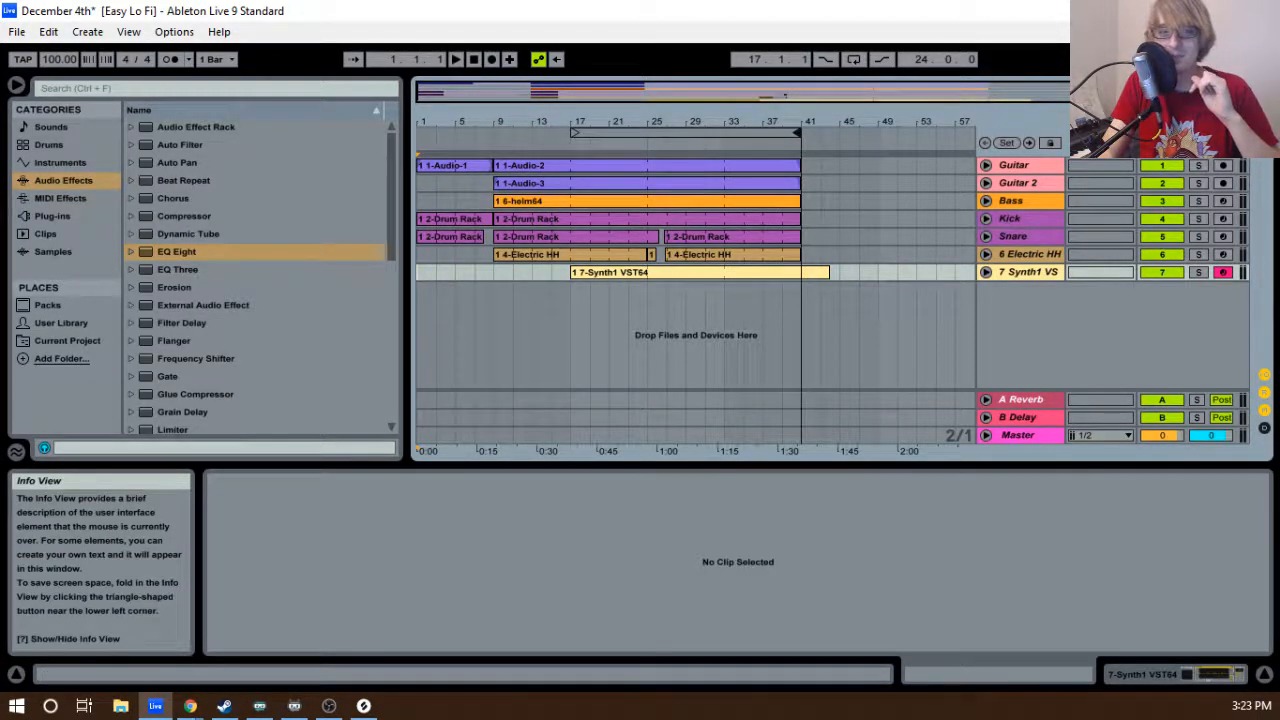
Switch to the SoundCloud profile, look through its followers list, close that page and return to Ableton Live.
key(alt+Tab)
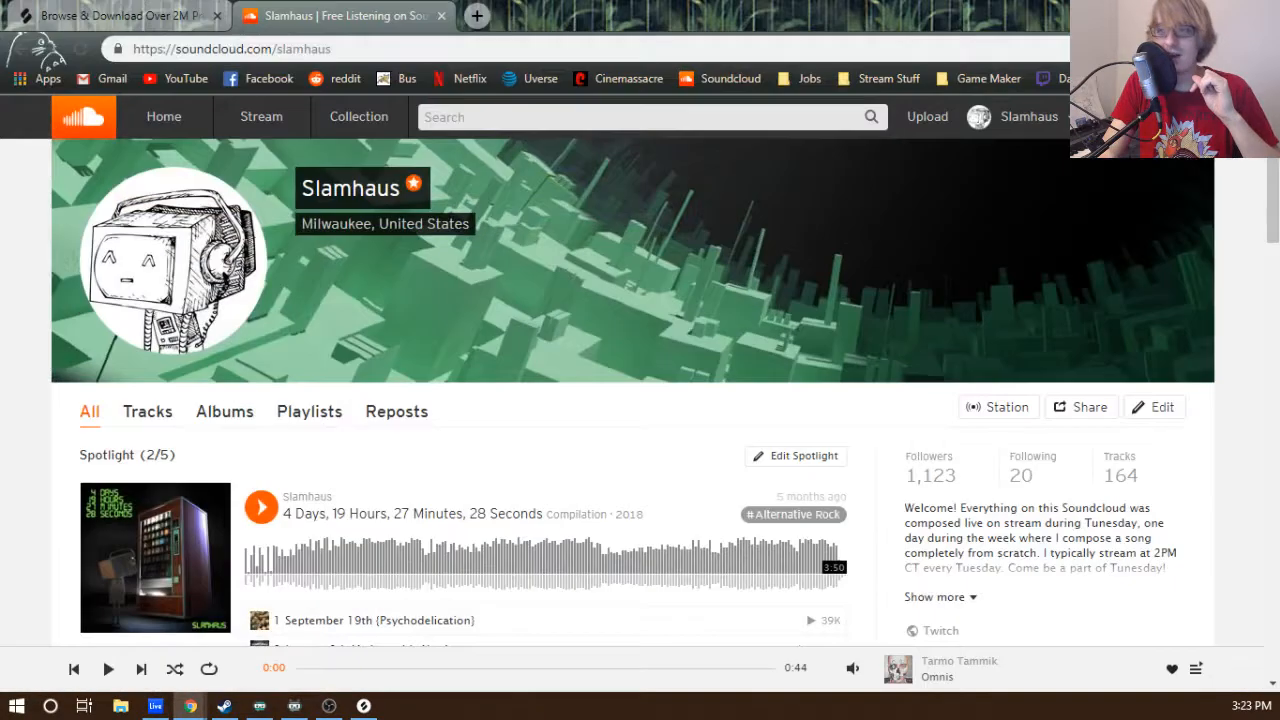
click(928, 476)
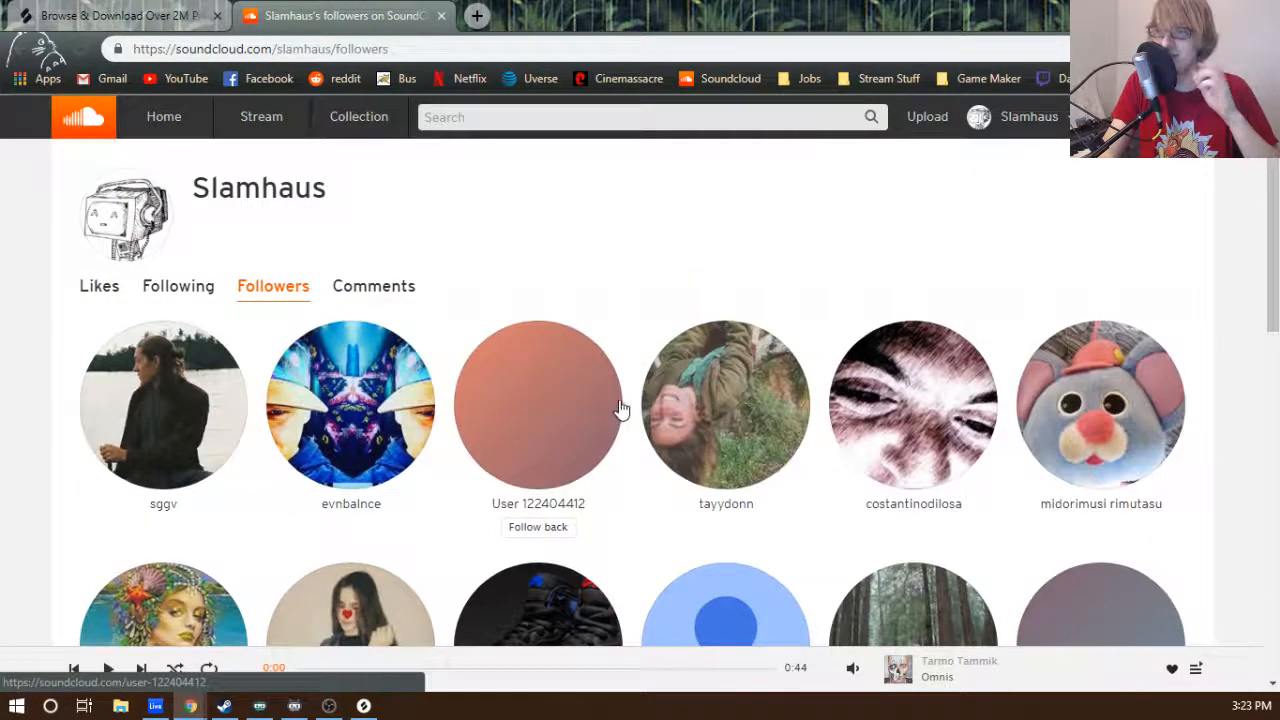
scroll(620, 410, down, 2)
scroll(637, 346, down, 4)
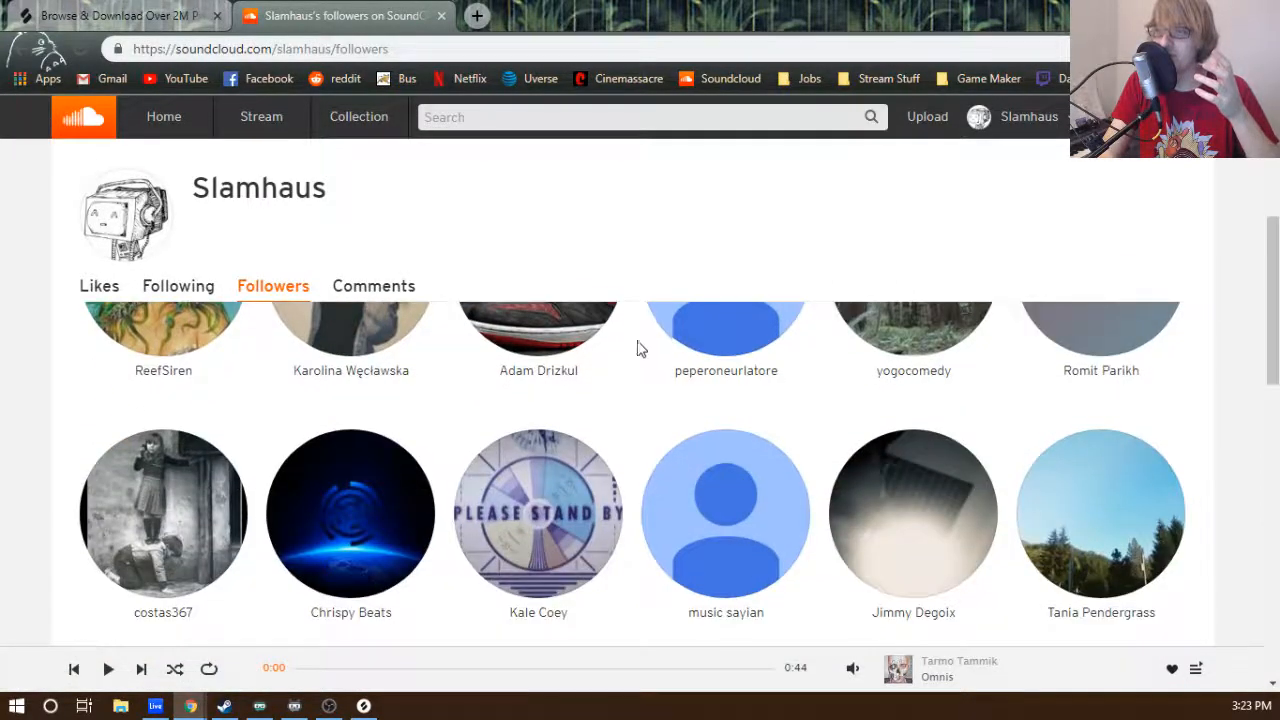
scroll(647, 364, down, 3)
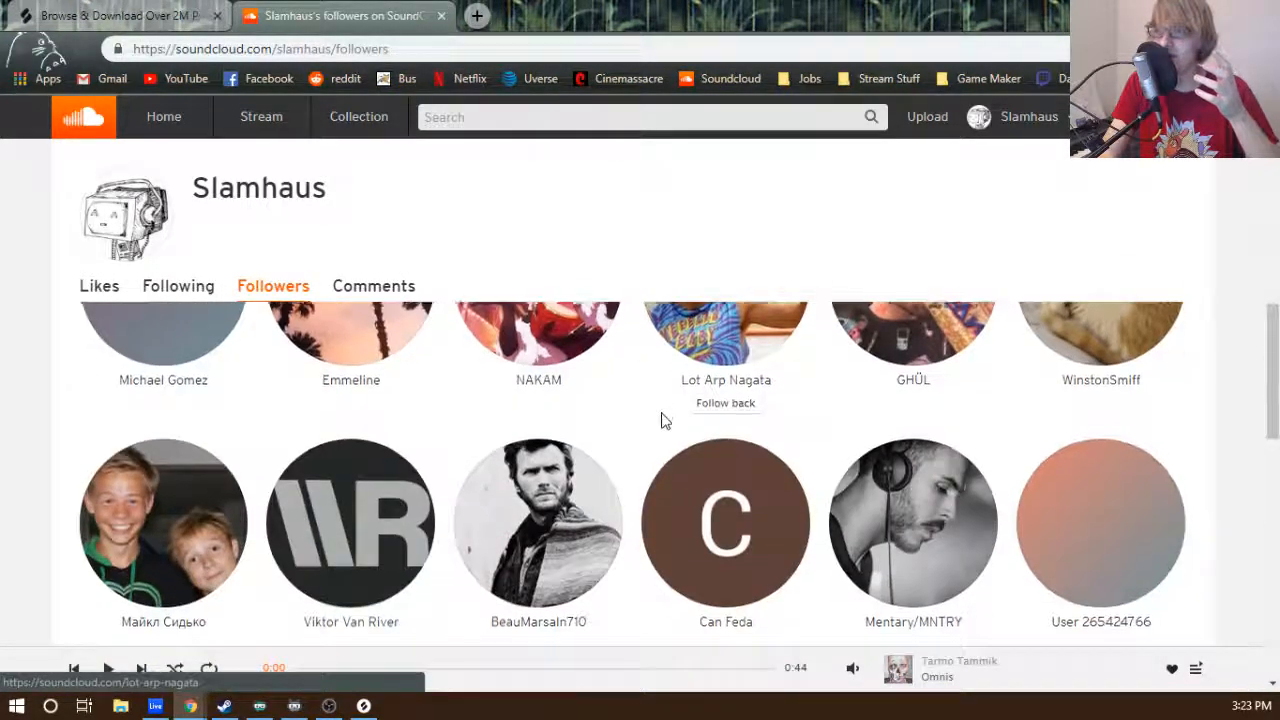
scroll(662, 417, down, 2)
scroll(662, 417, down, 2)
scroll(662, 417, down, 3)
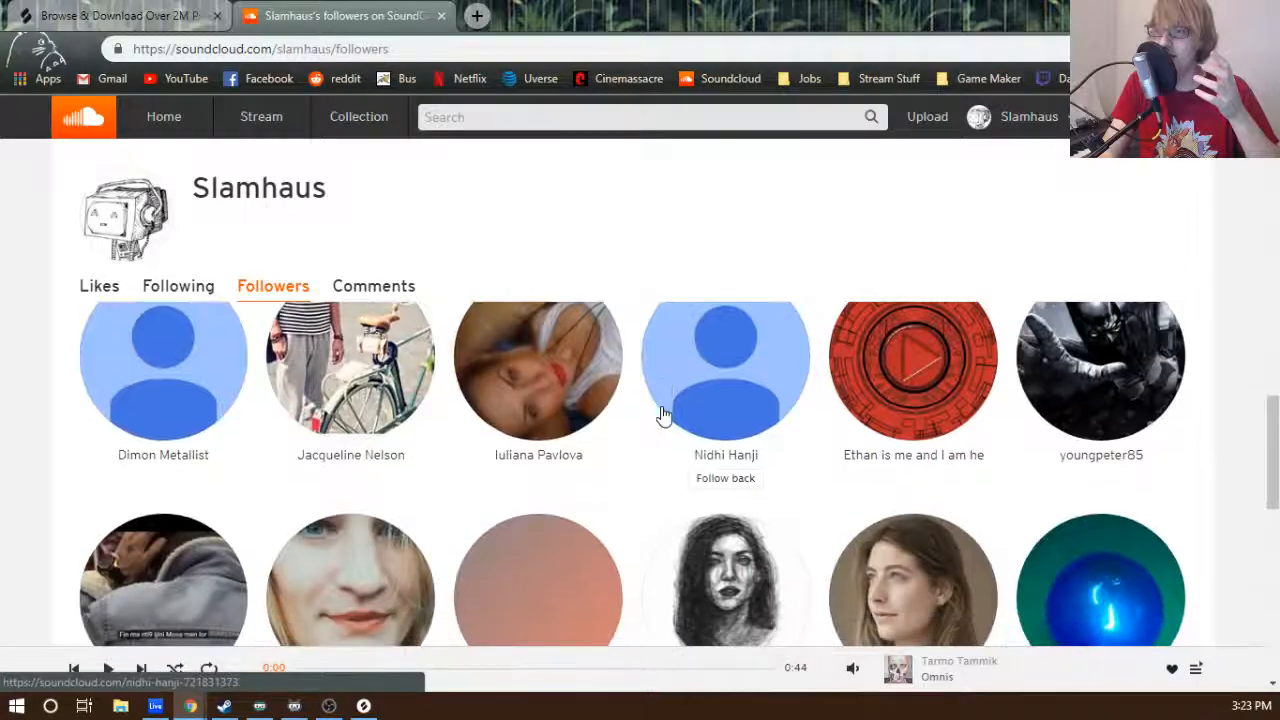
scroll(663, 416, down, 2)
scroll(662, 415, down, 6)
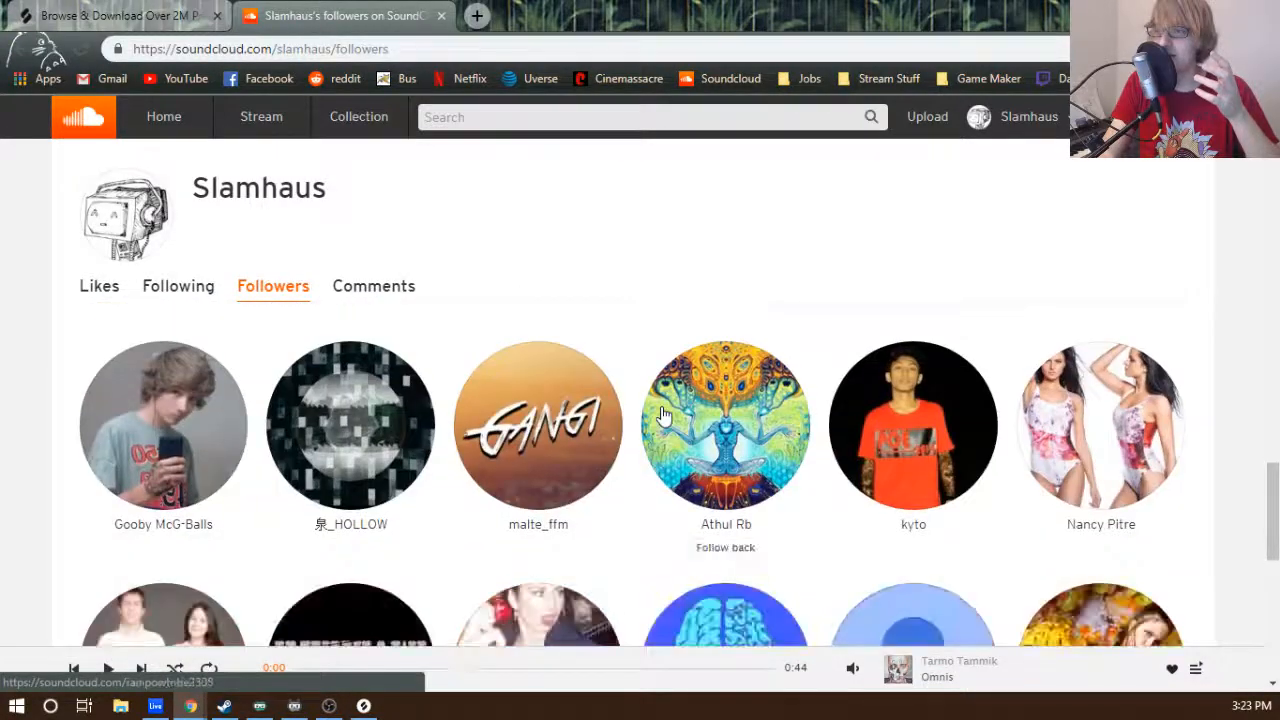
scroll(662, 416, down, 7)
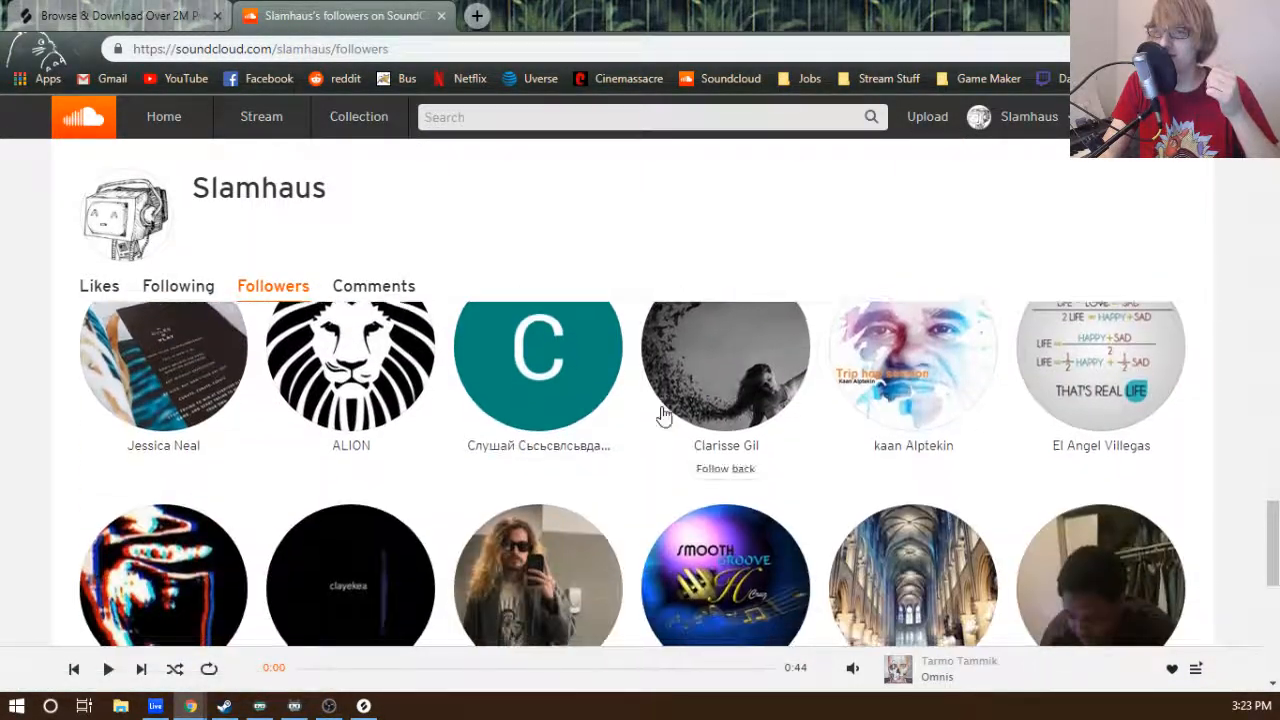
scroll(664, 416, down, 2)
scroll(735, 416, up, 1)
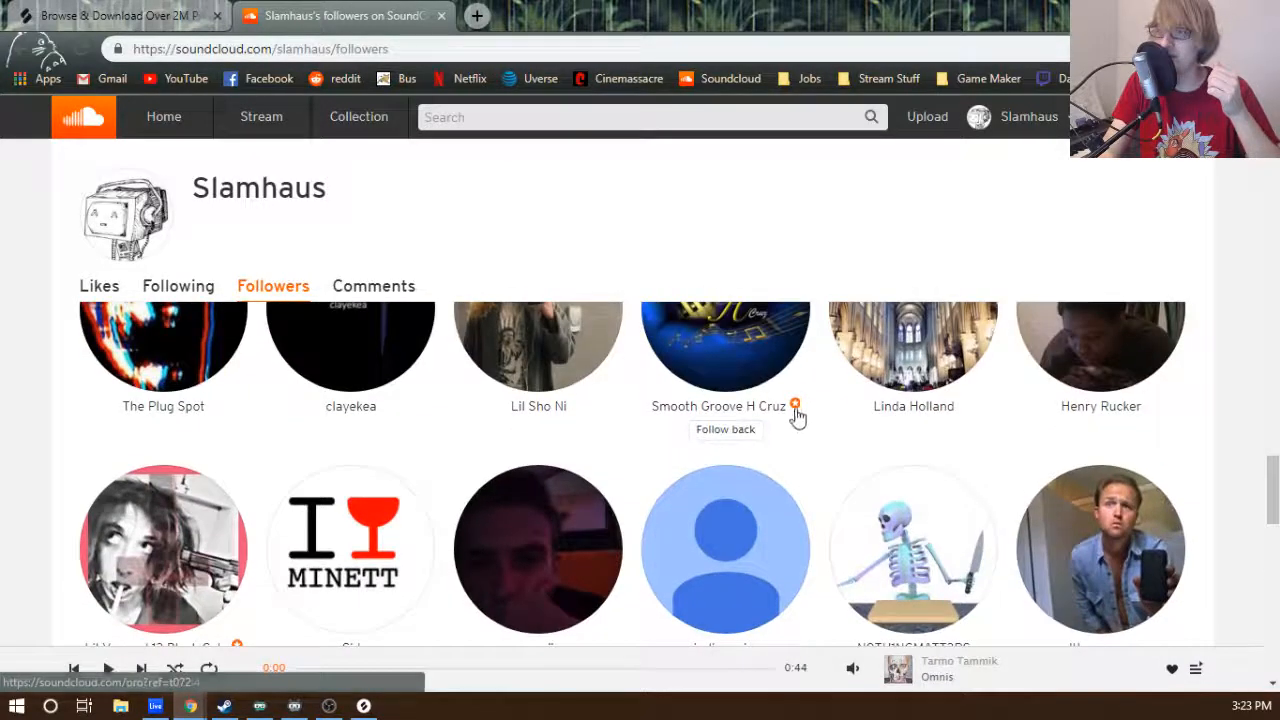
scroll(810, 425, down, 3)
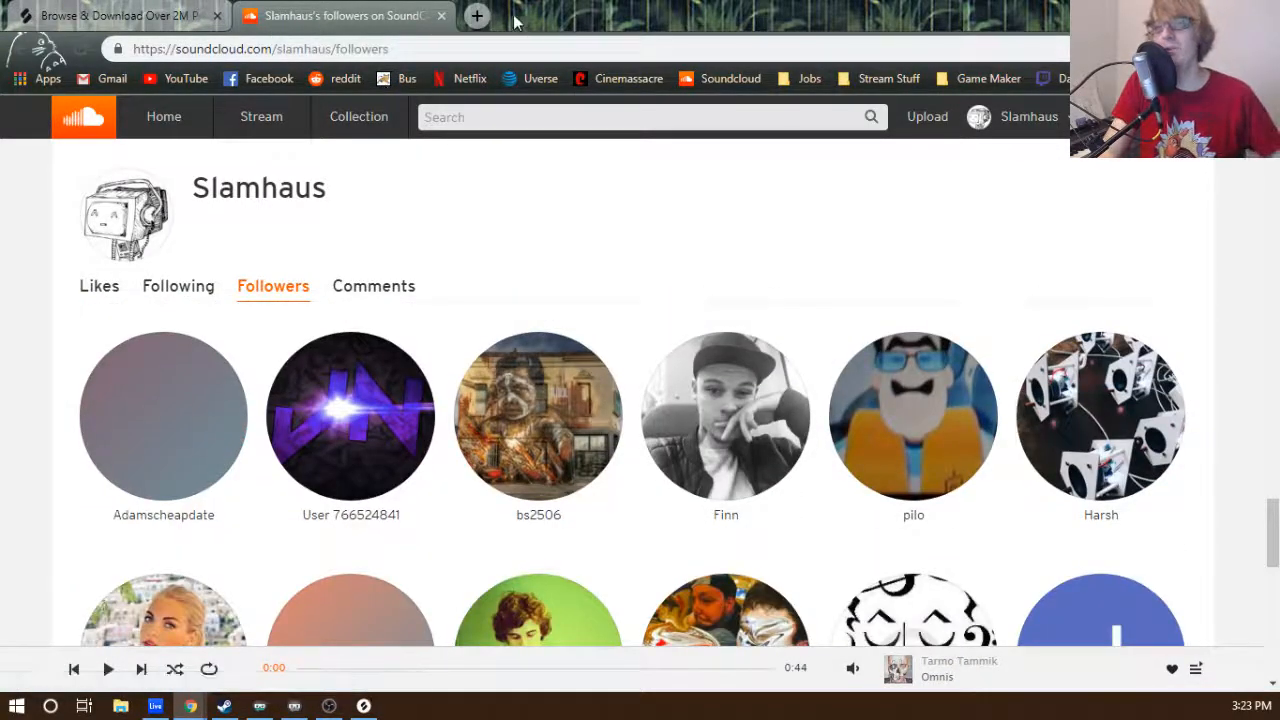
click(442, 17)
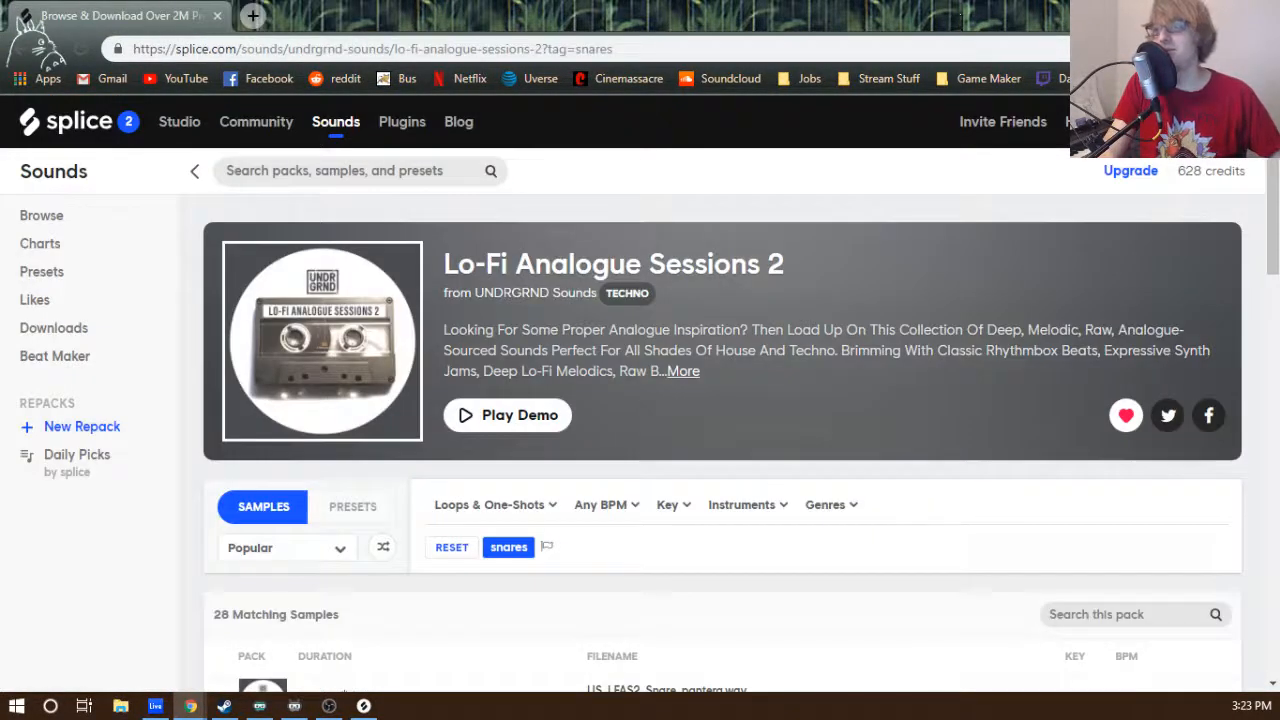
click(1203, 10)
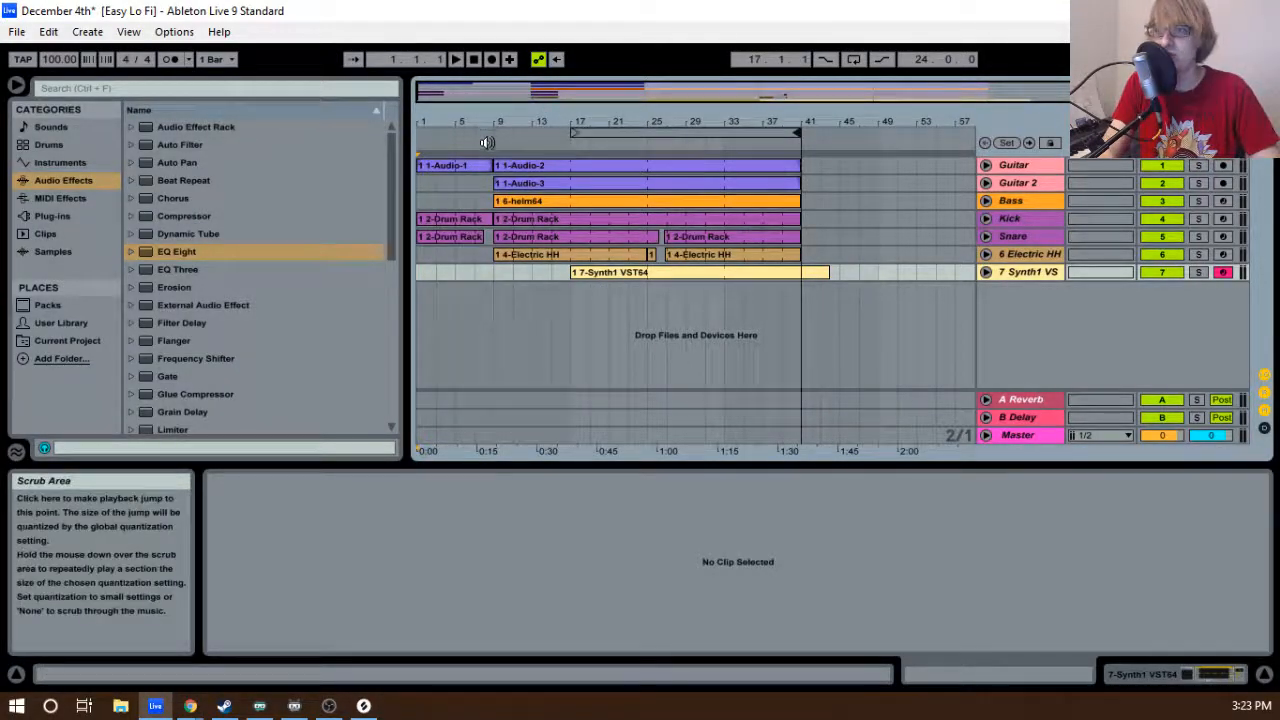
Play the arrangement from just before bar 9 until bar 29 of the Synth1 section and stop playback.
mouse_move(508, 119)
mouse_down()
mouse_move(598, 175)
mouse_move(598, 160)
mouse_move(515, 118)
mouse_up()
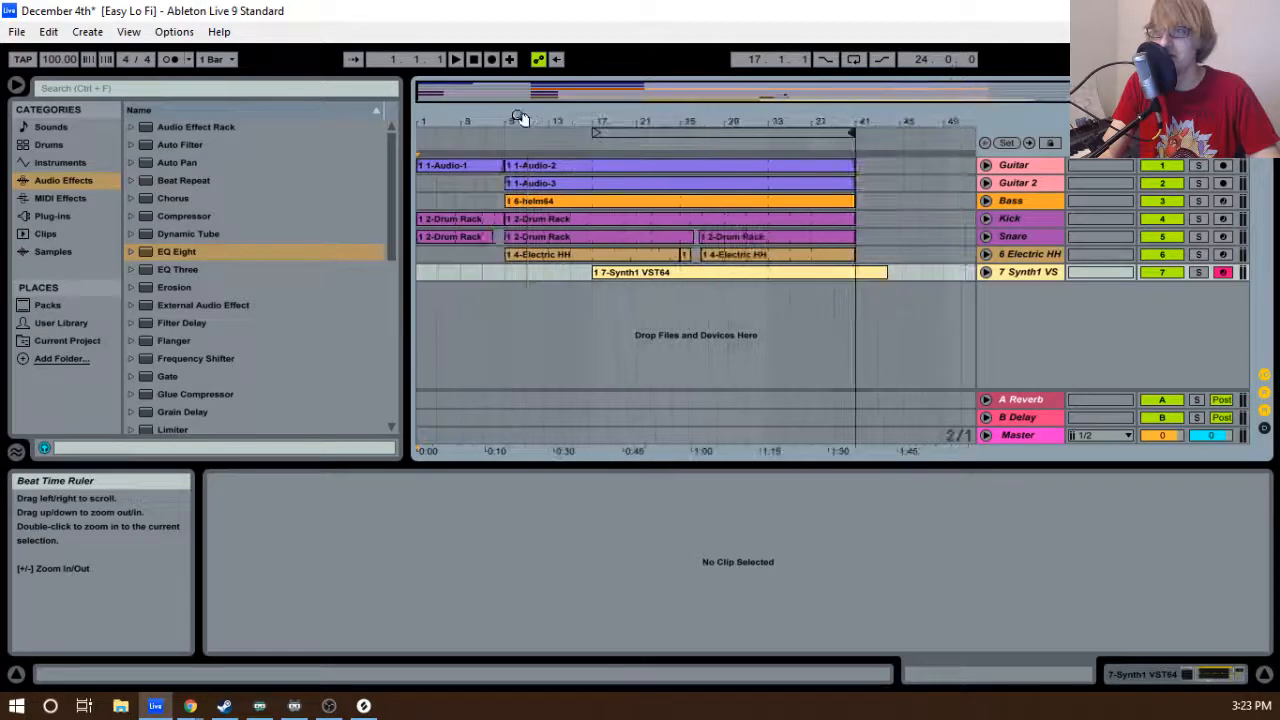
click(498, 142)
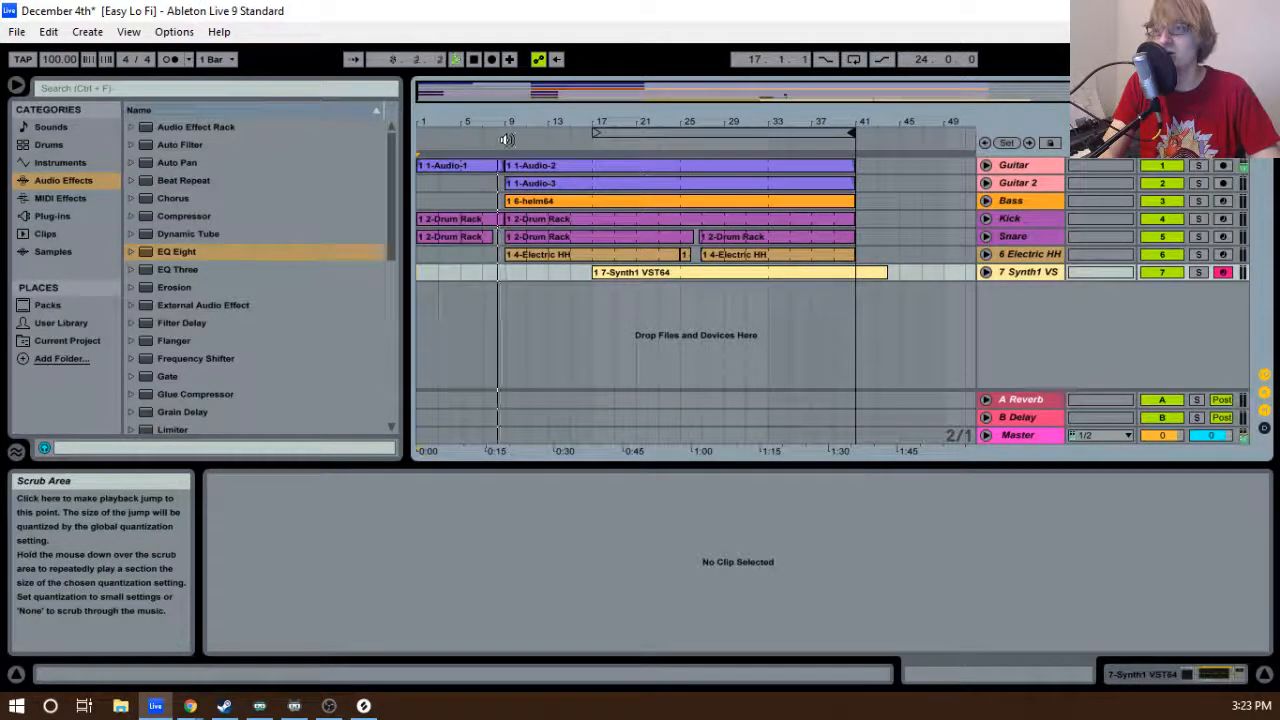
drag(536, 122, 546, 142)
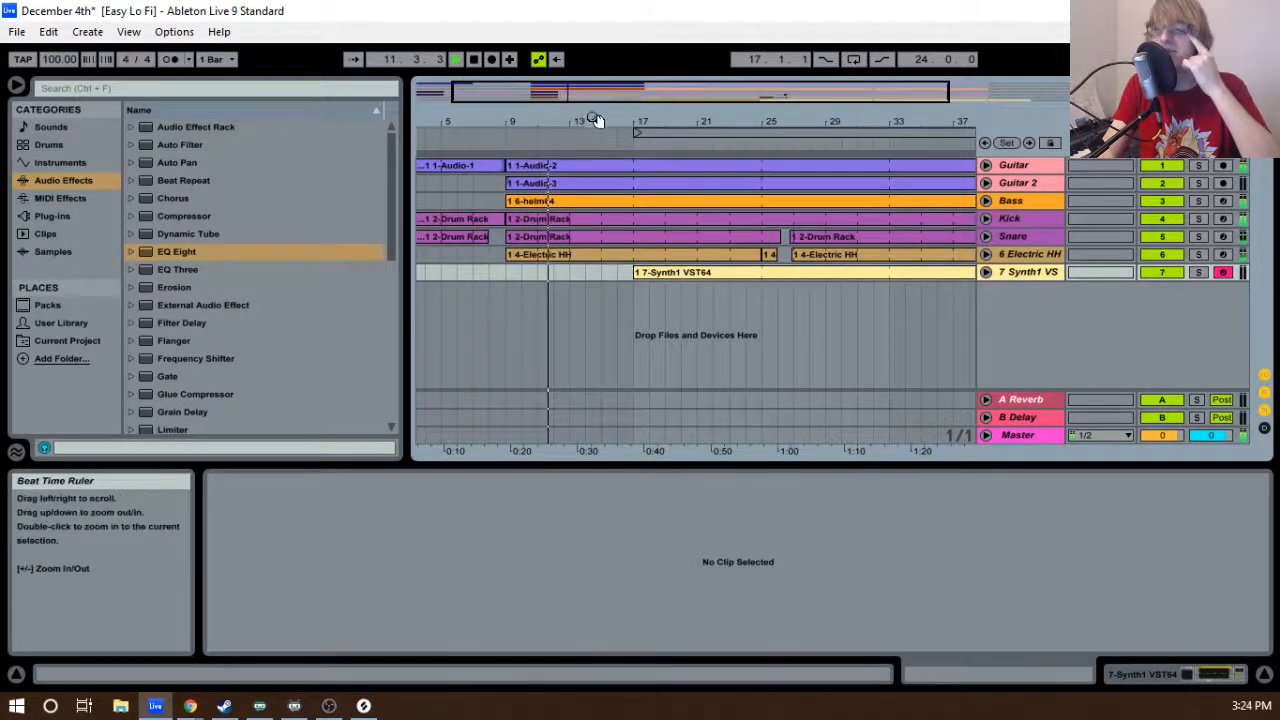
drag(597, 121, 559, 123)
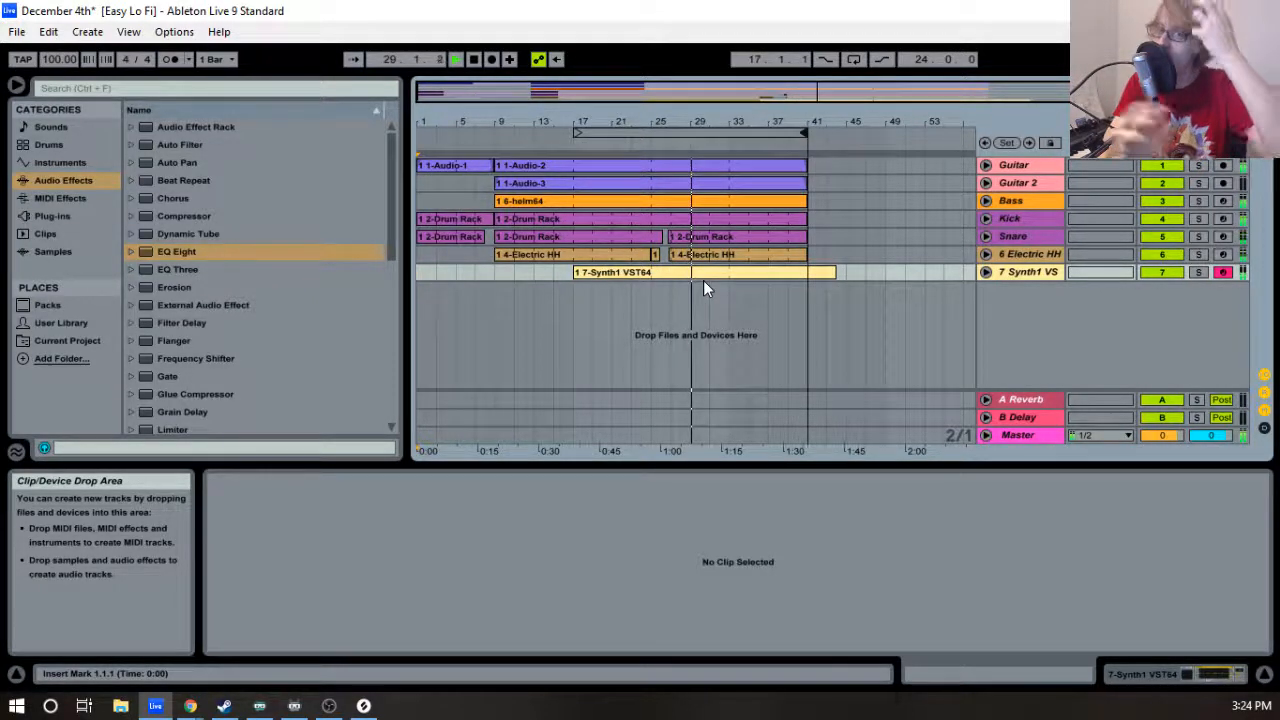
key(space)
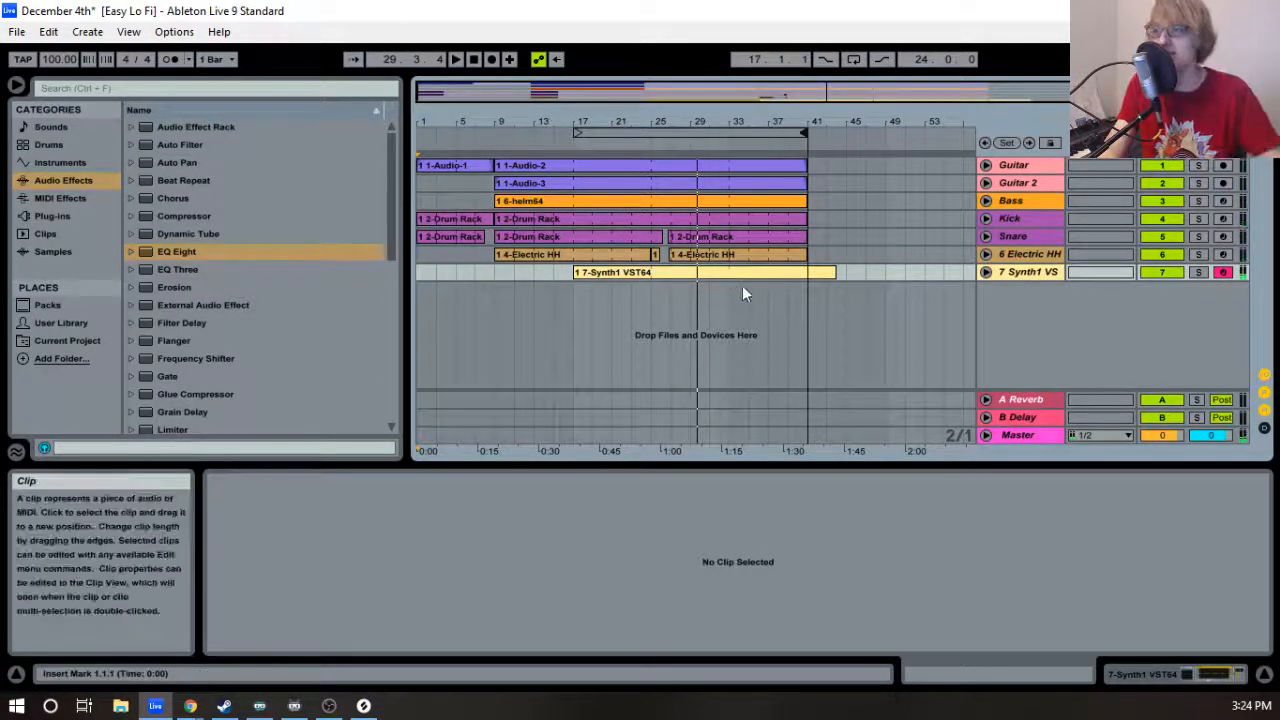
Trim the end of the Synth1 clip to bar 41 in the arrangement and save the Live Set.
drag(830, 273, 806, 273)
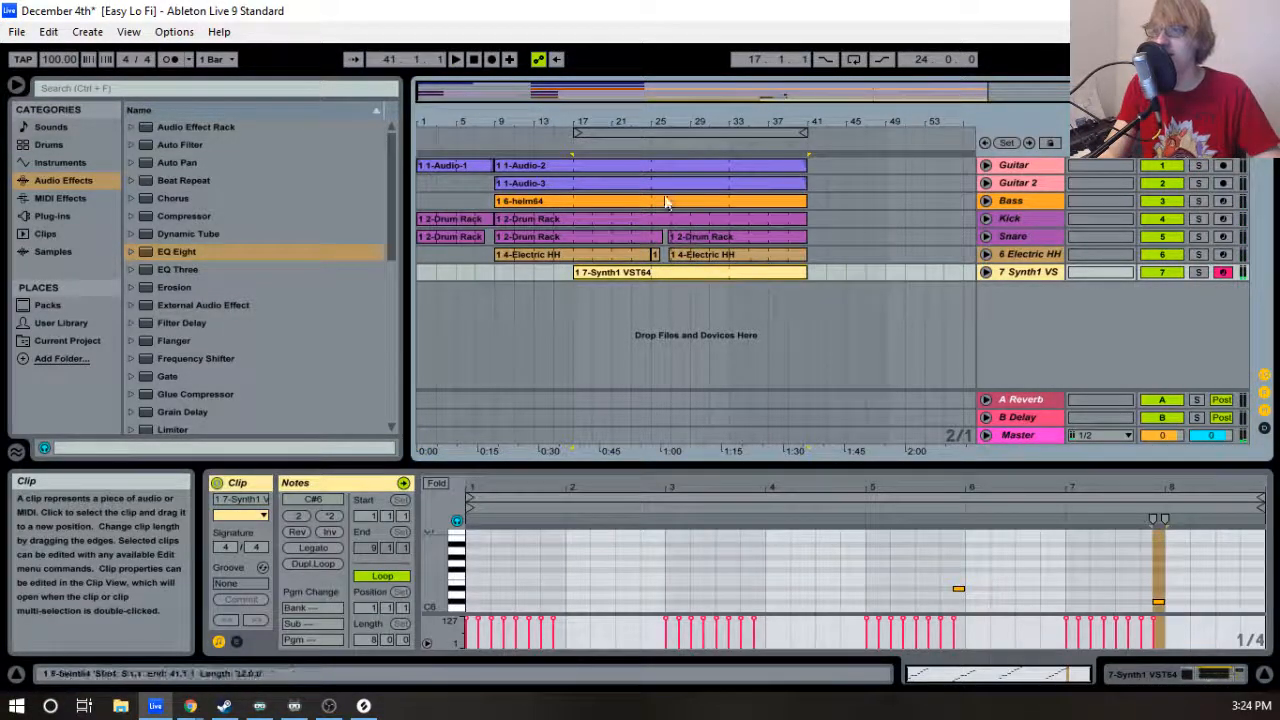
drag(734, 121, 760, 124)
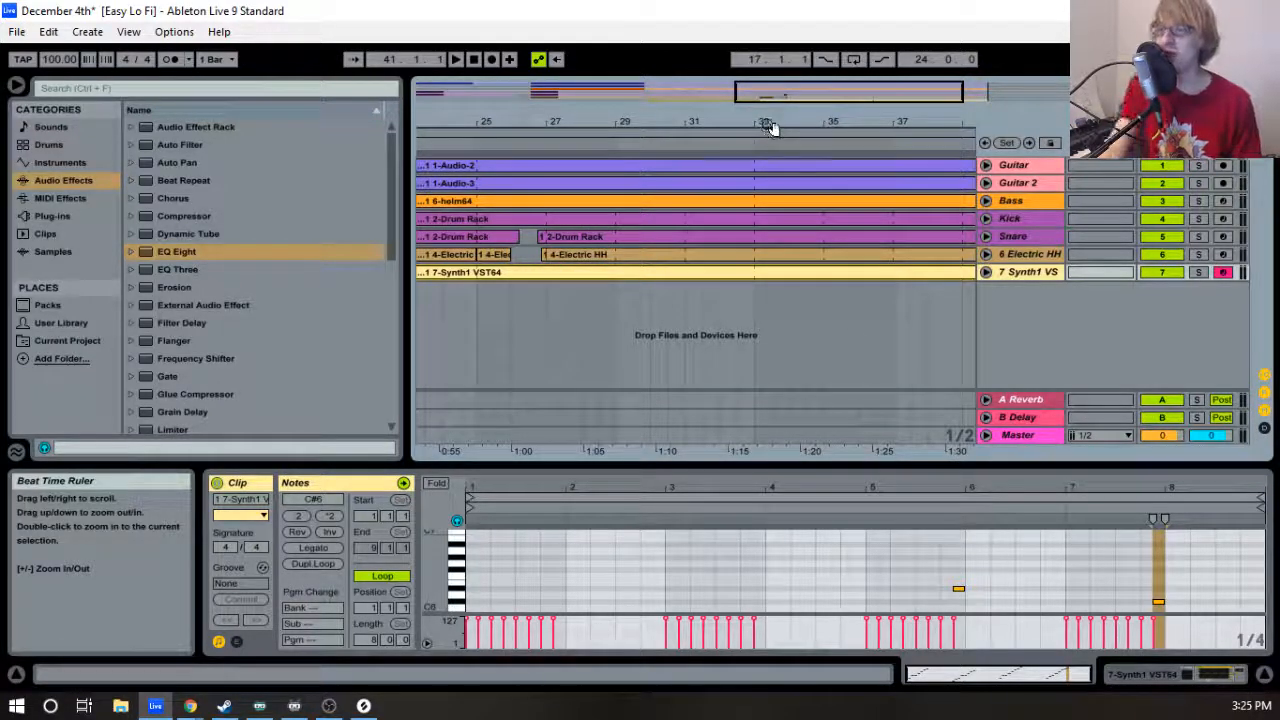
drag(766, 130, 766, 100)
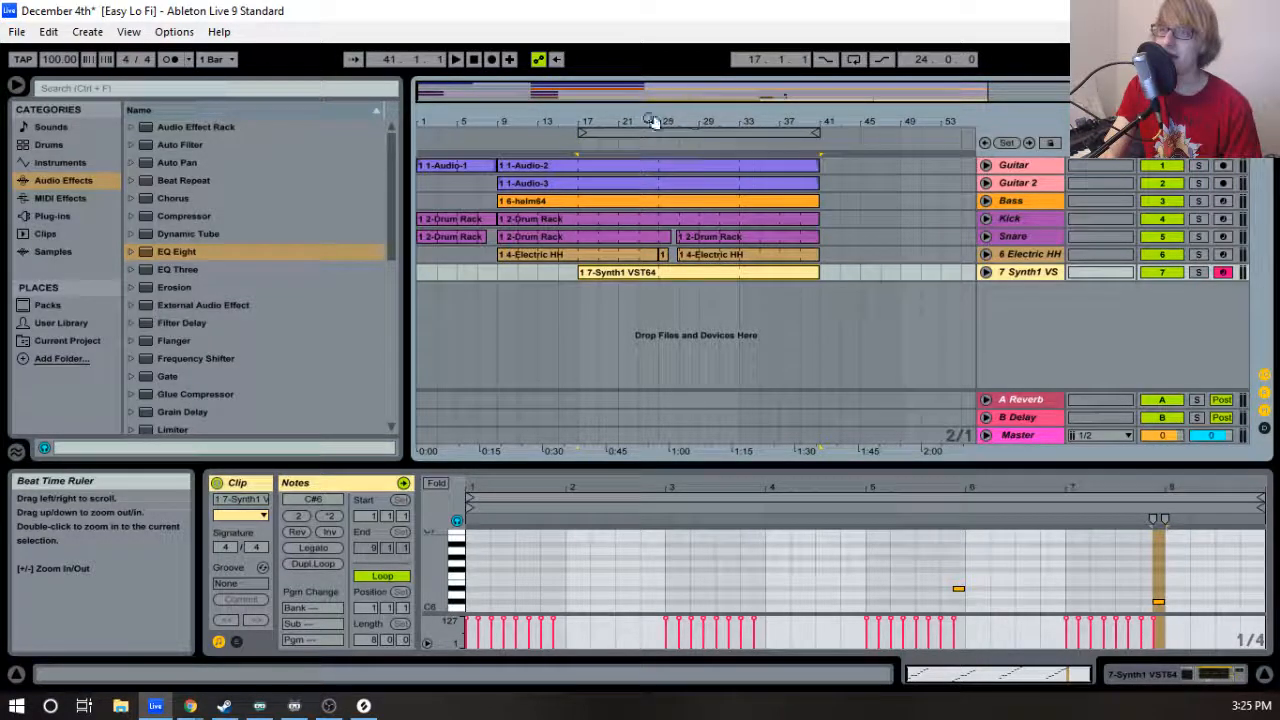
mouse_move(621, 124)
mouse_down()
mouse_move(617, 144)
mouse_move(643, 134)
mouse_move(611, 125)
mouse_up()
click(17, 32)
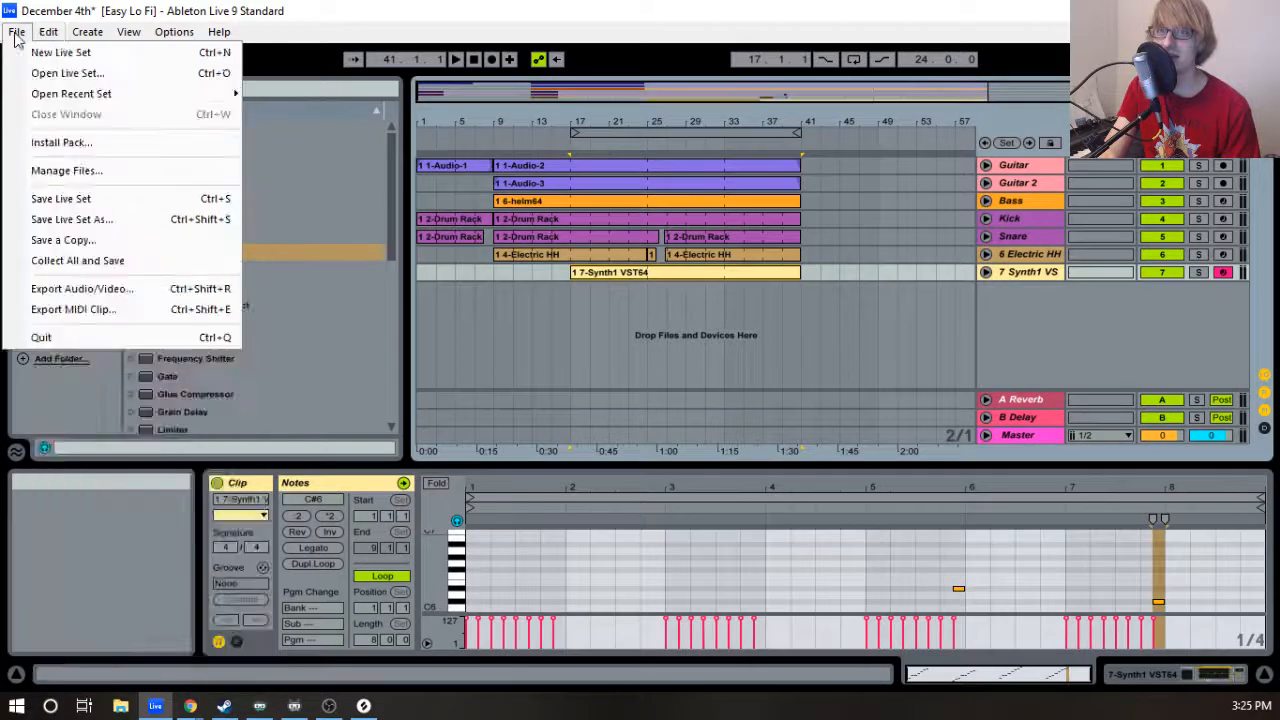
click(60, 198)
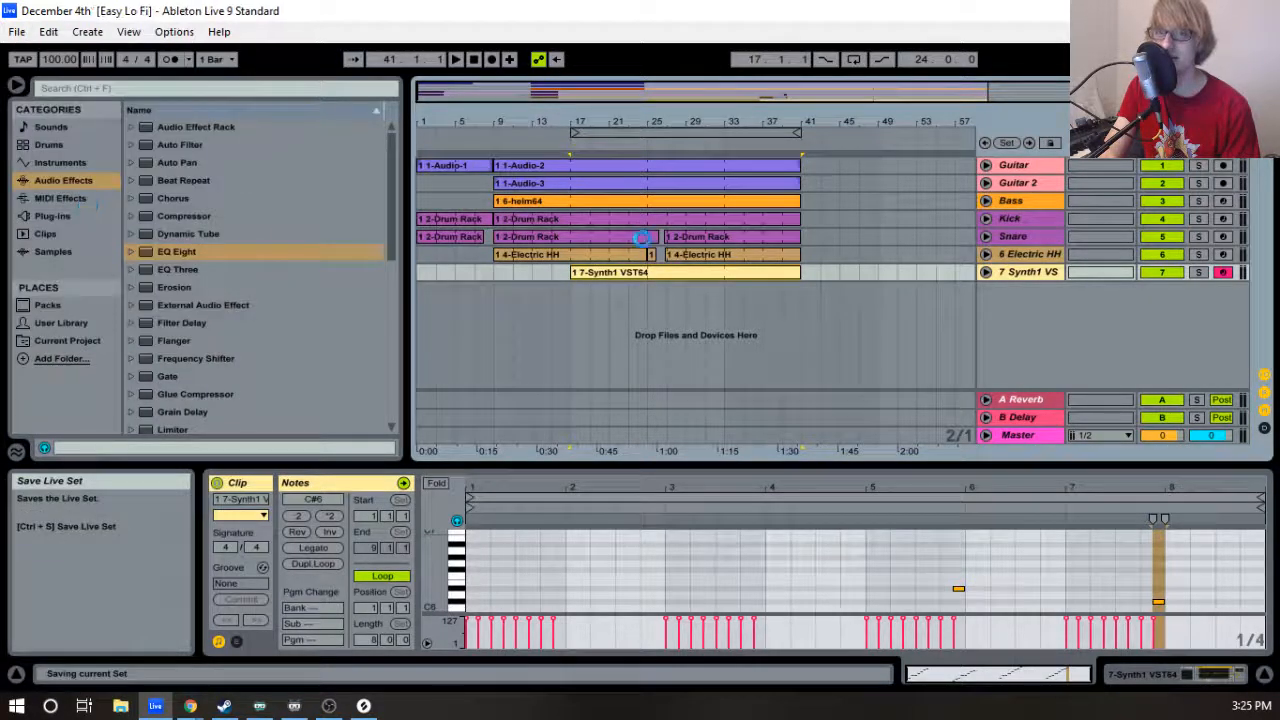
Play the song again from the end of the intro and listen to how the Synth1 melody enters at bar 17.
drag(610, 117, 672, 100)
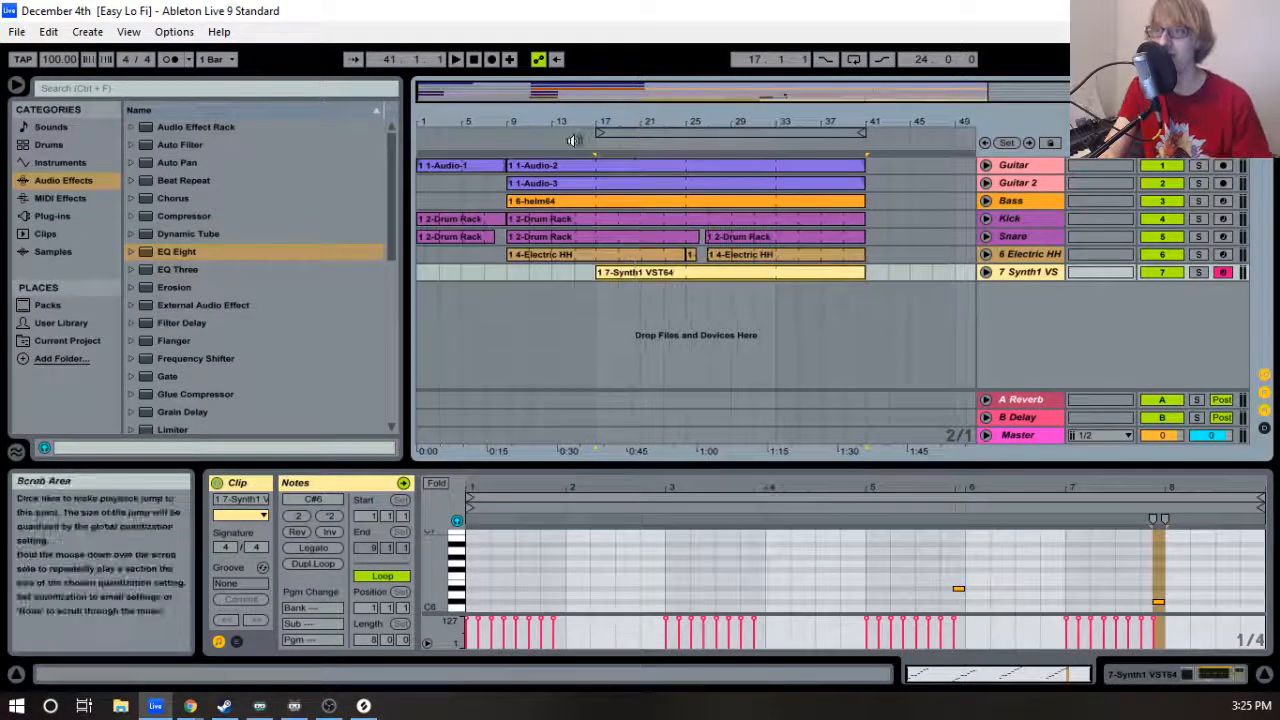
click(500, 145)
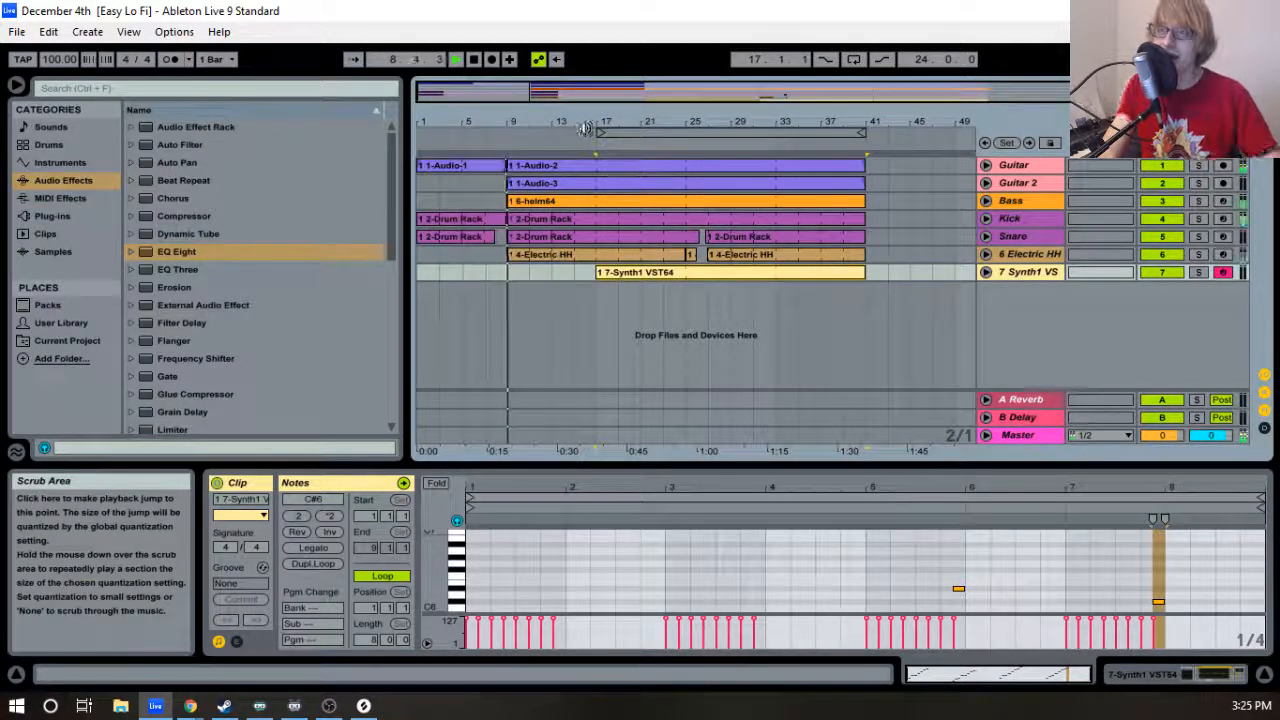
drag(582, 125, 564, 130)
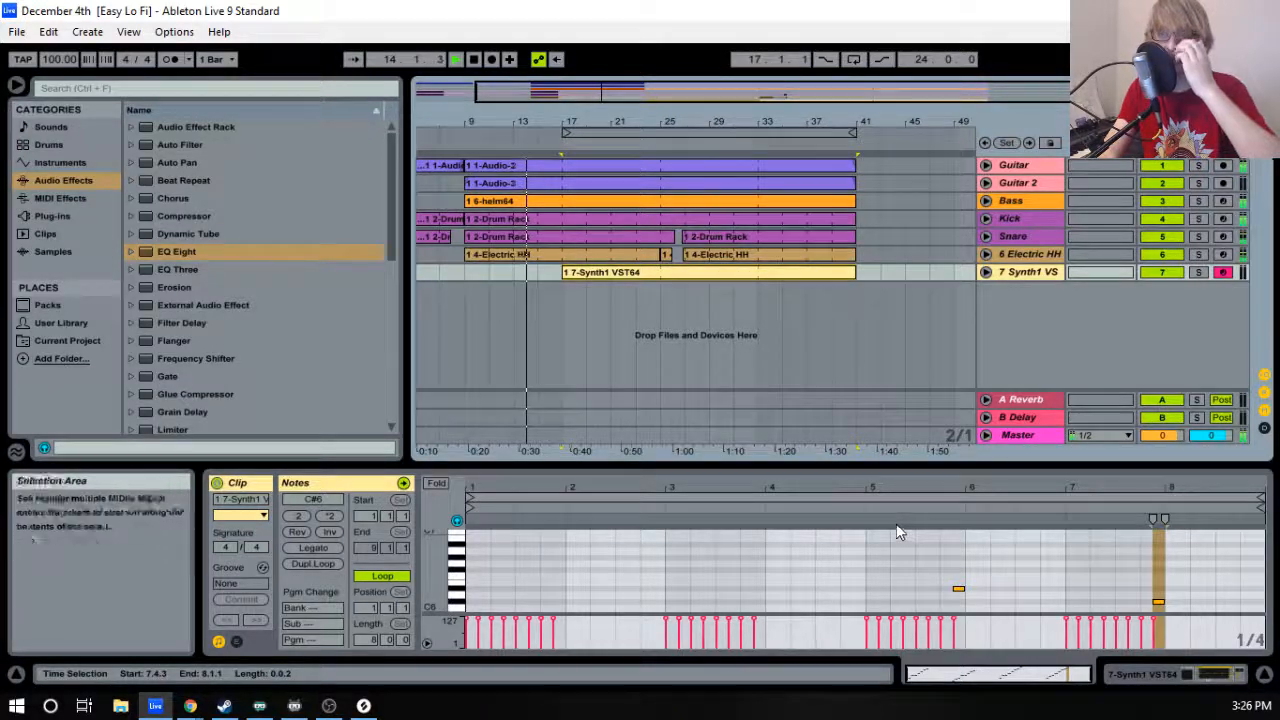
mouse_move(541, 122)
mouse_down()
mouse_move(548, 146)
mouse_move(544, 121)
mouse_up()
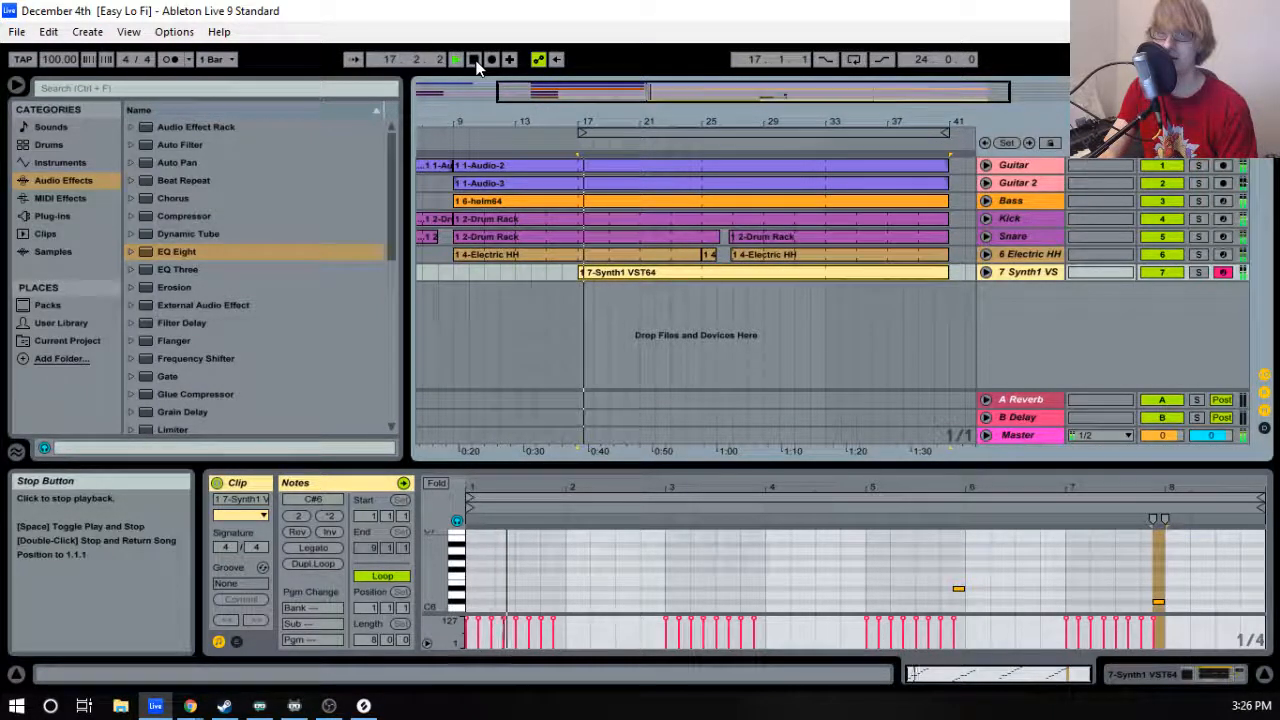
Copy the Bass track's sidechain Compressor to the end of the Synth1 track's effect chain, after the Ping Pong Delay.
double_click(1030, 271)
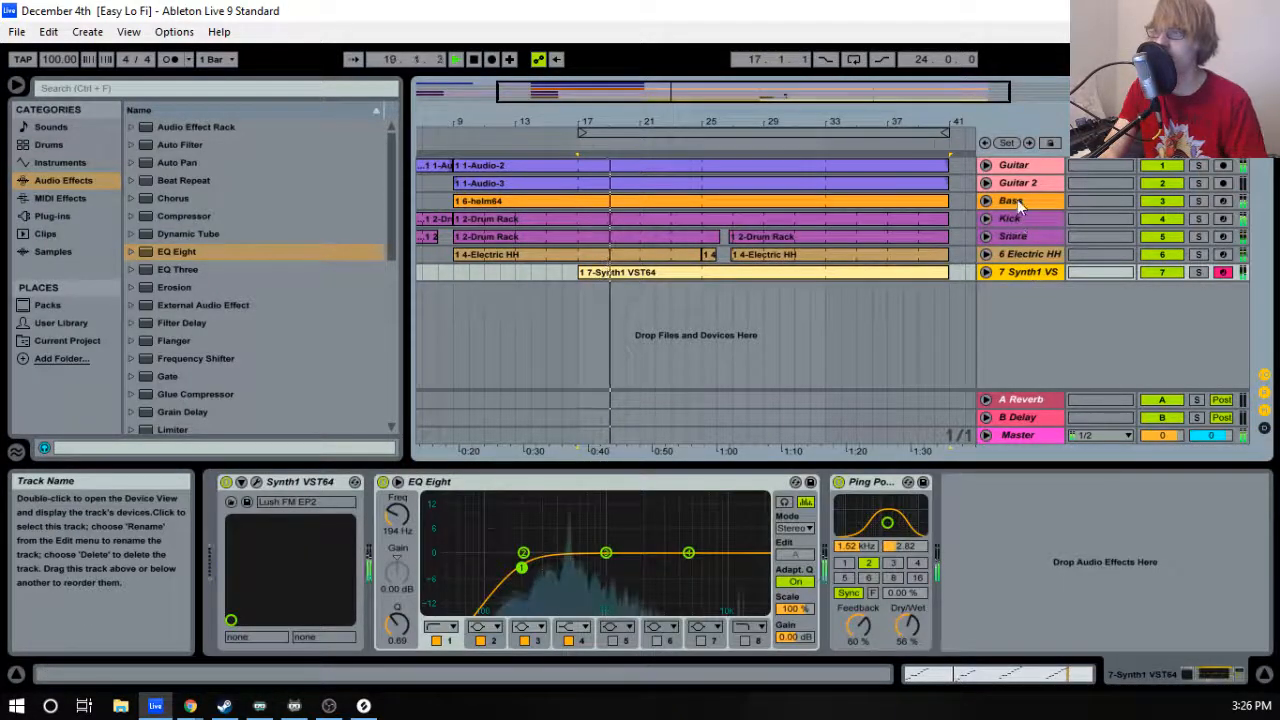
click(1017, 199)
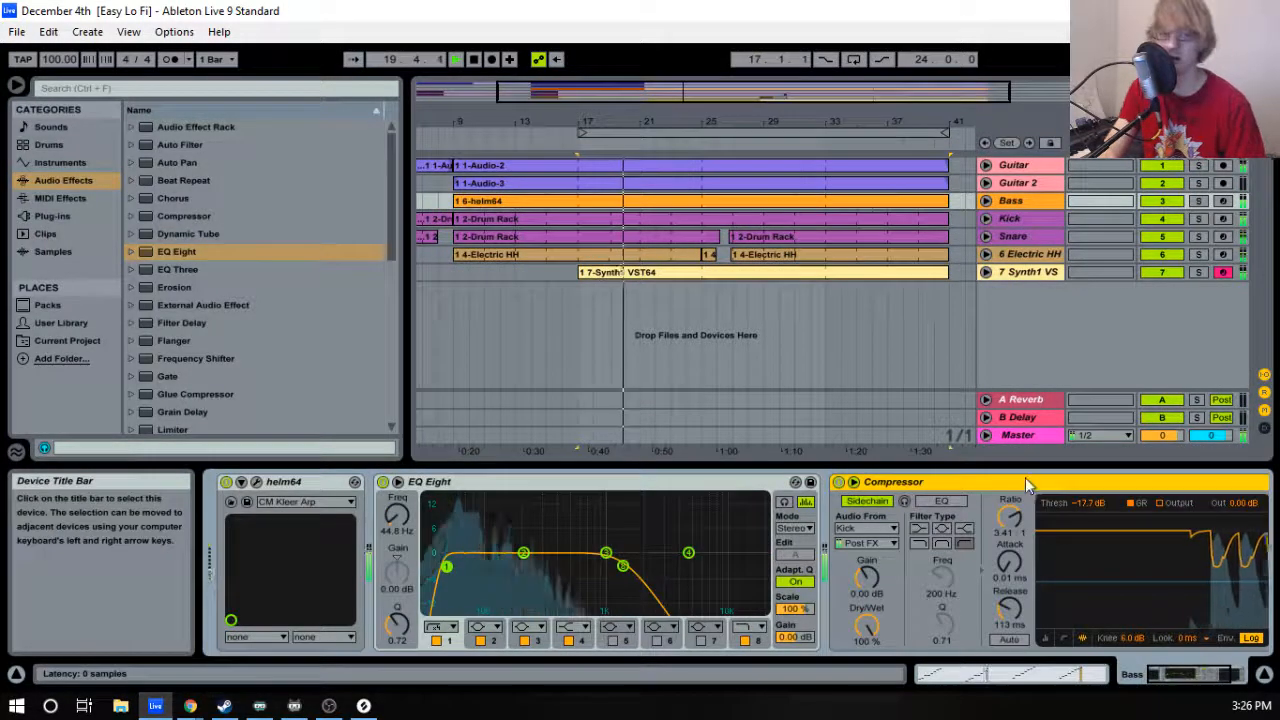
click(1031, 273)
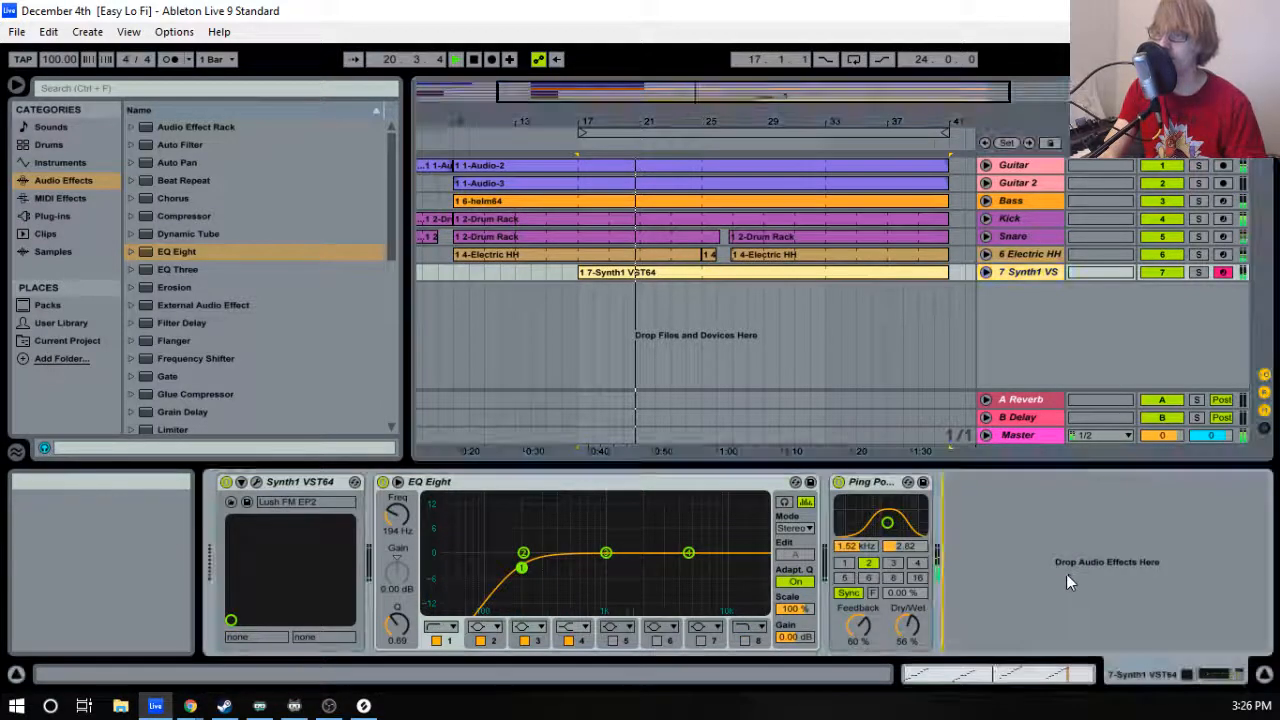
right_click(1068, 575)
click(1082, 583)
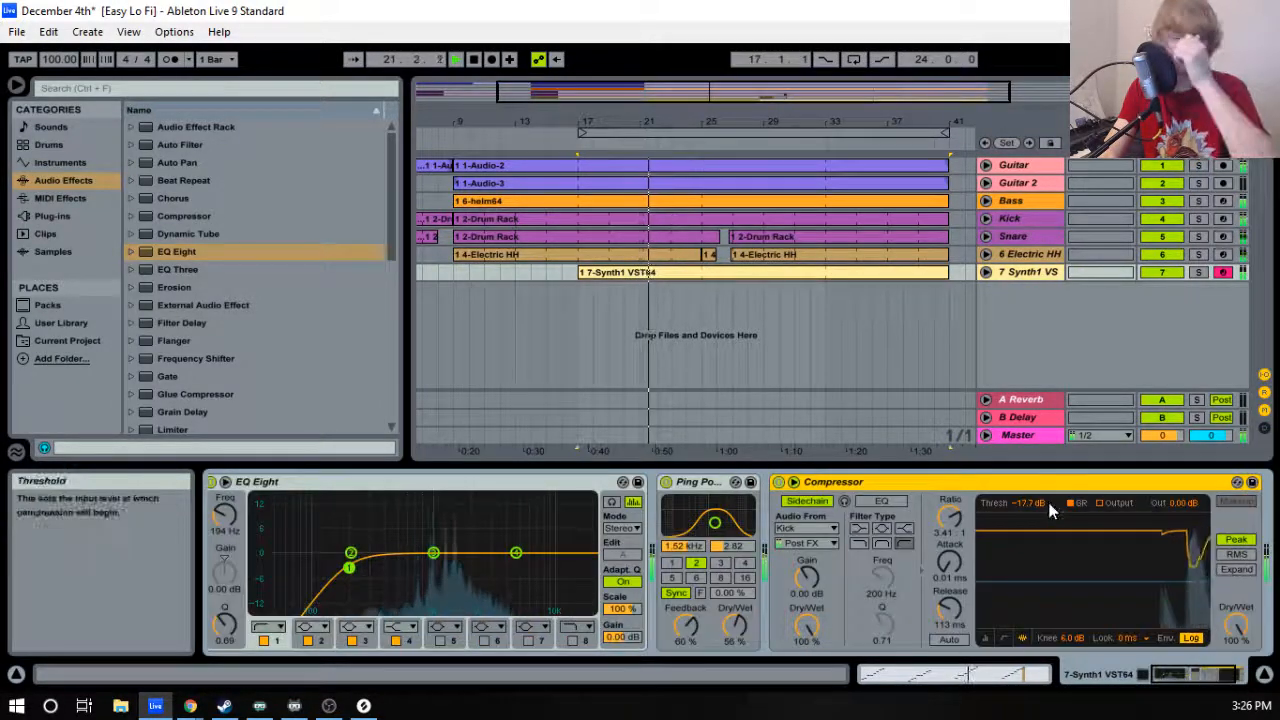
Raise the Synth1 track's volume slightly in the Session mixer and return to the arrangement.
key(Tab)
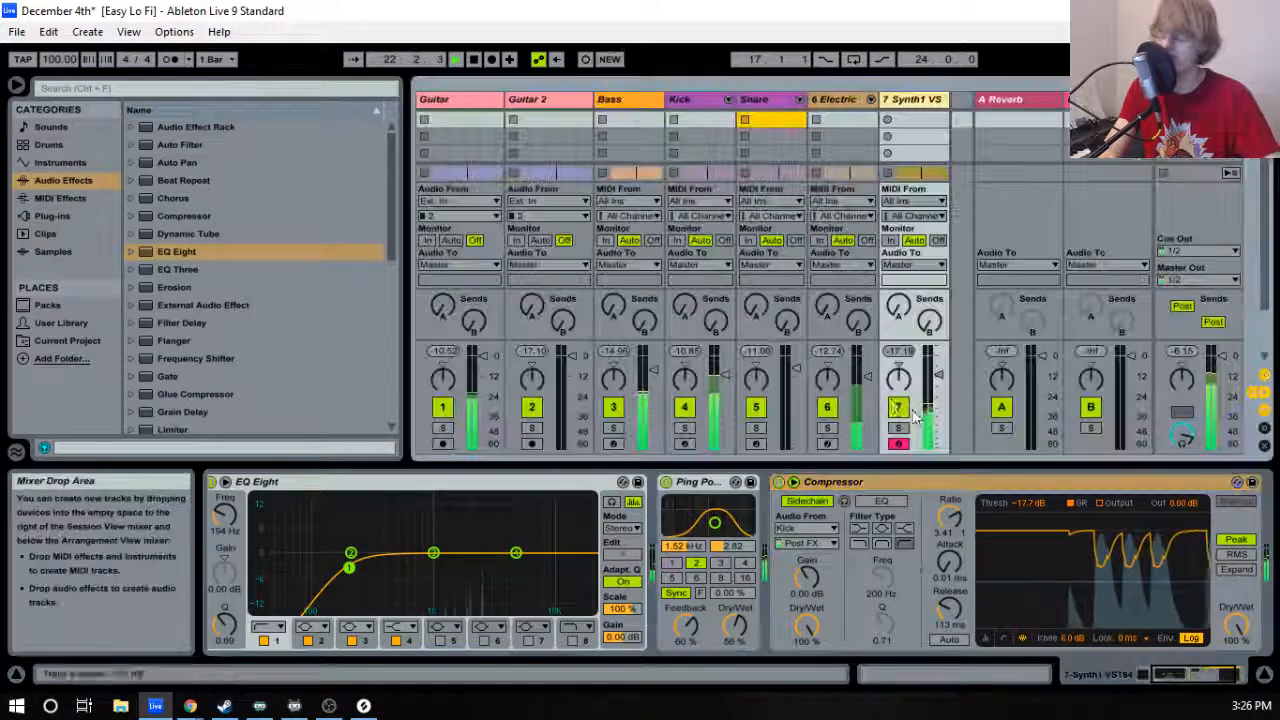
drag(938, 380, 940, 376)
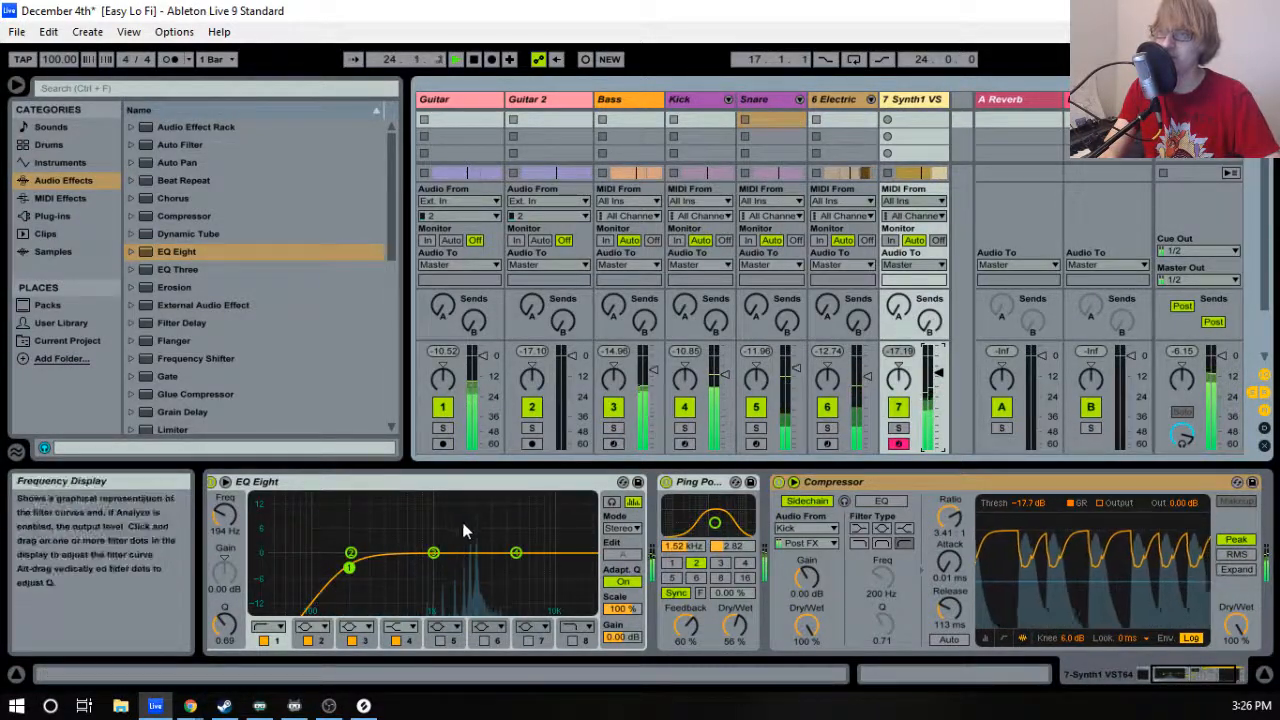
key(Tab)
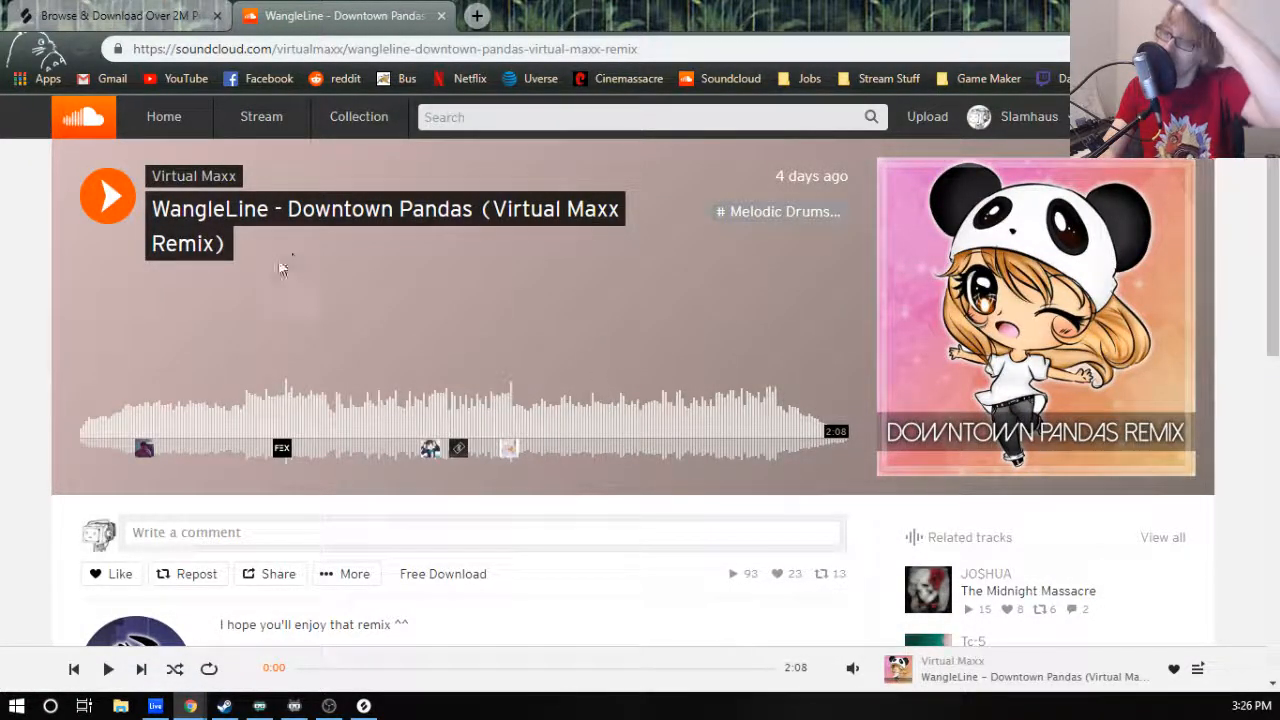
Switch to the browser, play the WangleLine - Downtown Pandas remix on SoundCloud and load the Splice Sounds overview page while it plays.
click(115, 211)
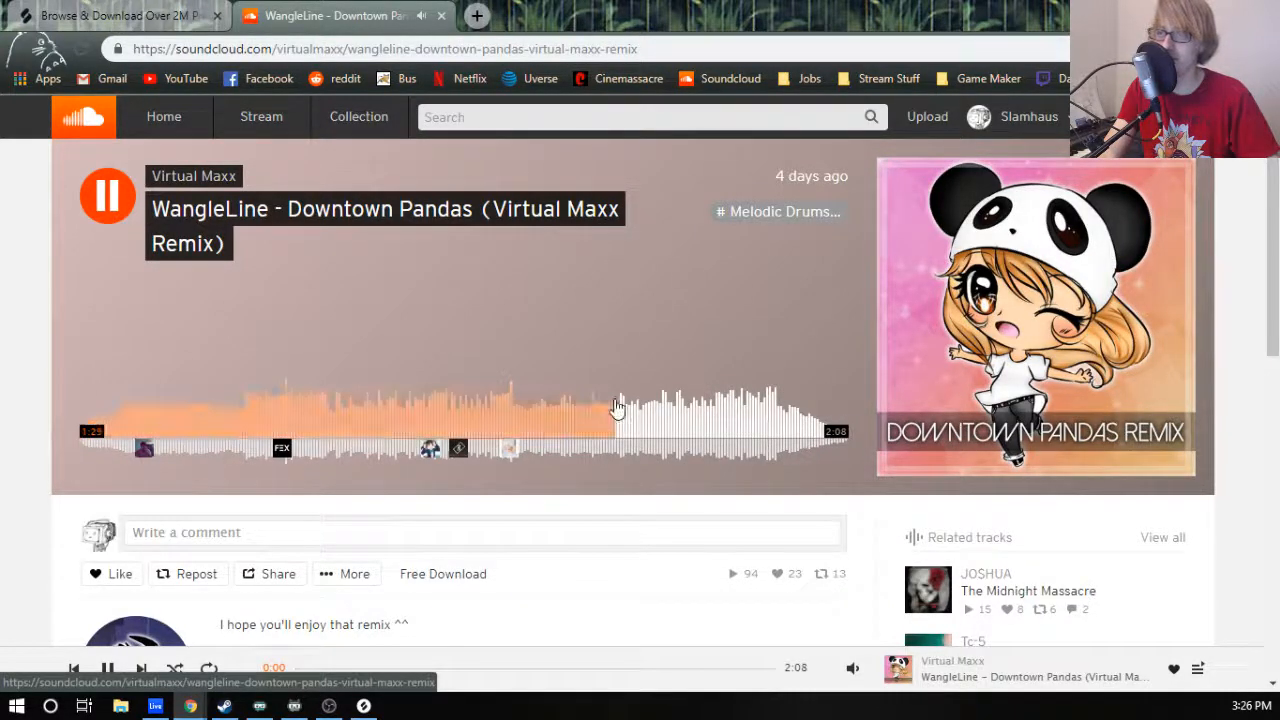
mouse_move(851, 678)
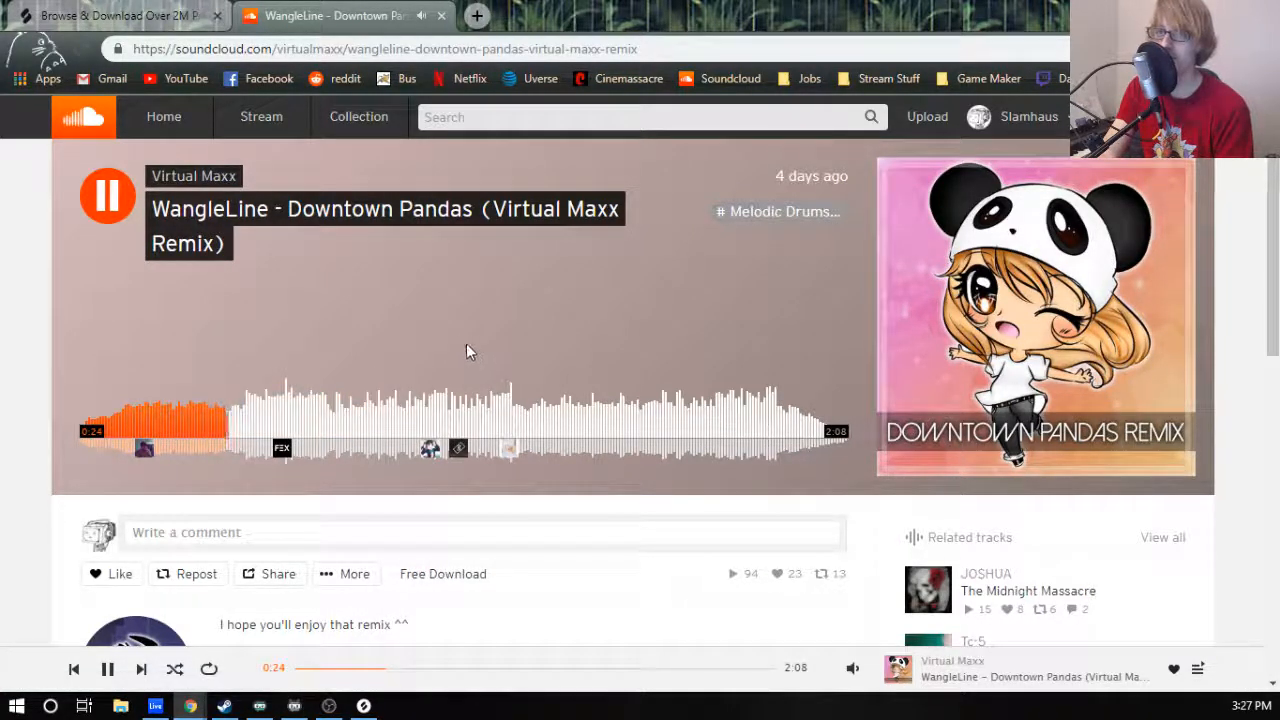
click(160, 15)
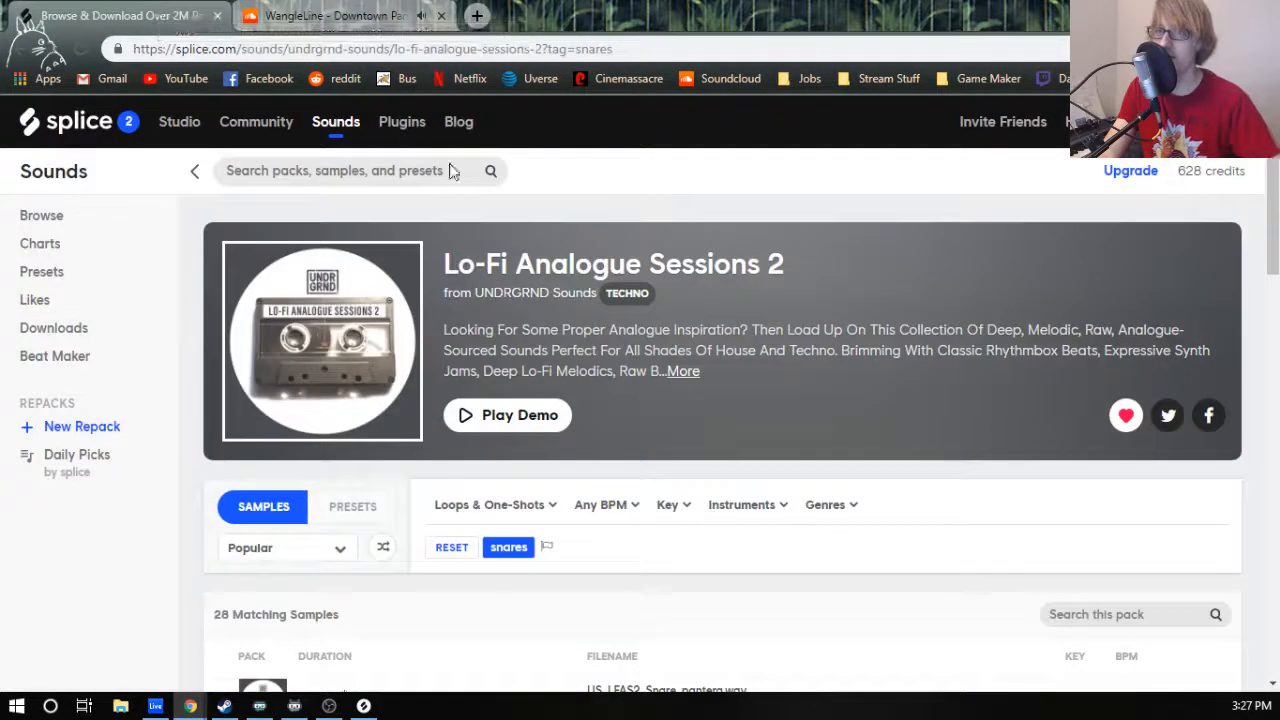
click(335, 133)
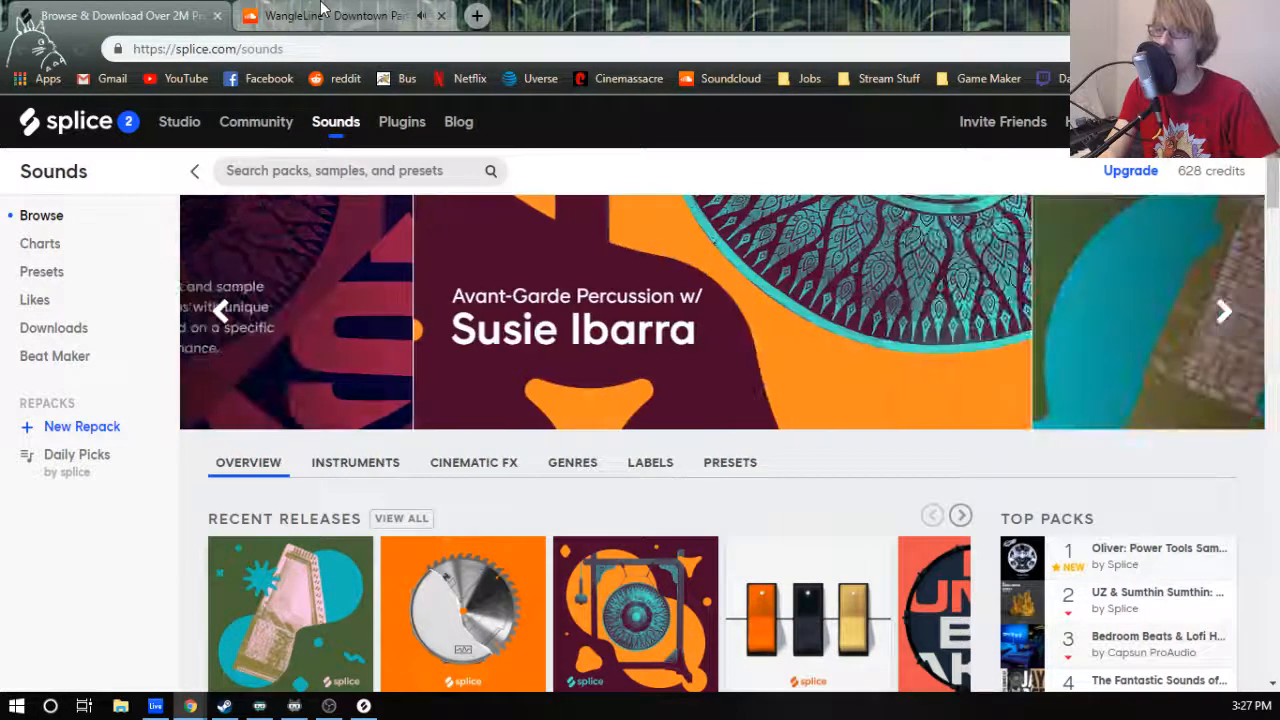
click(322, 10)
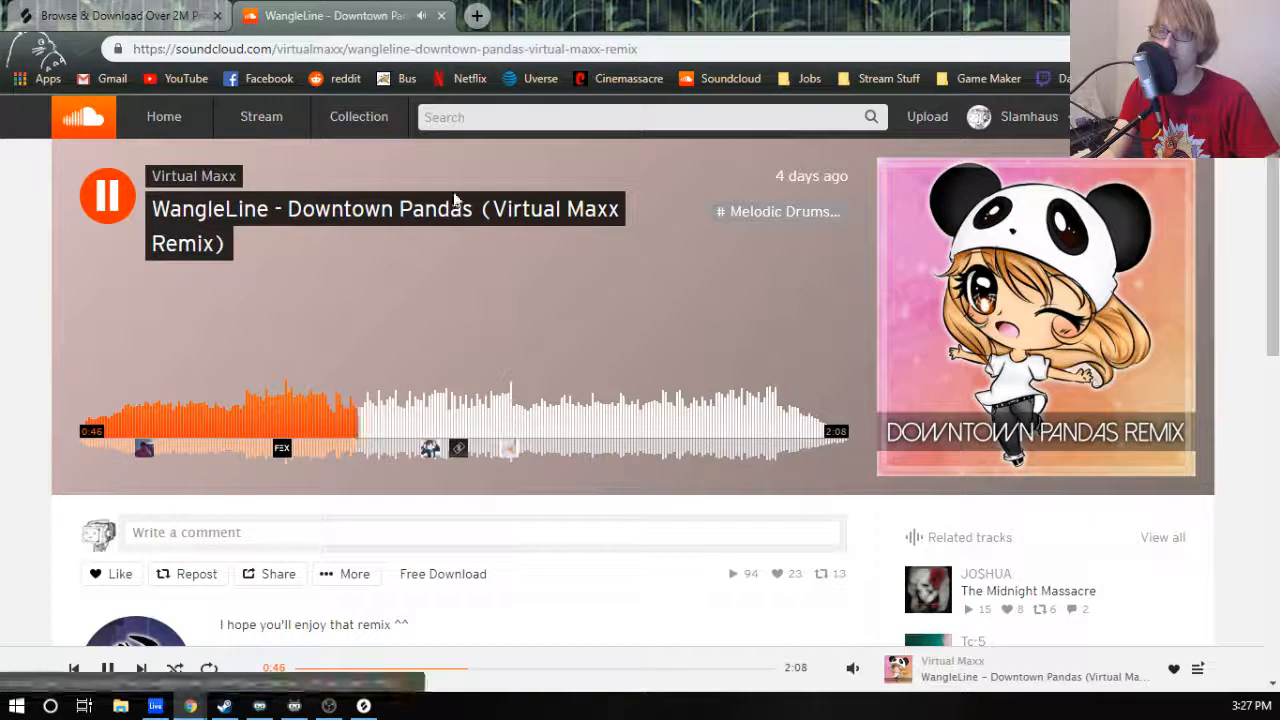
Examine the remix's timed comments, description and comment list on SoundCloud while the track keeps playing.
mouse_move(284, 452)
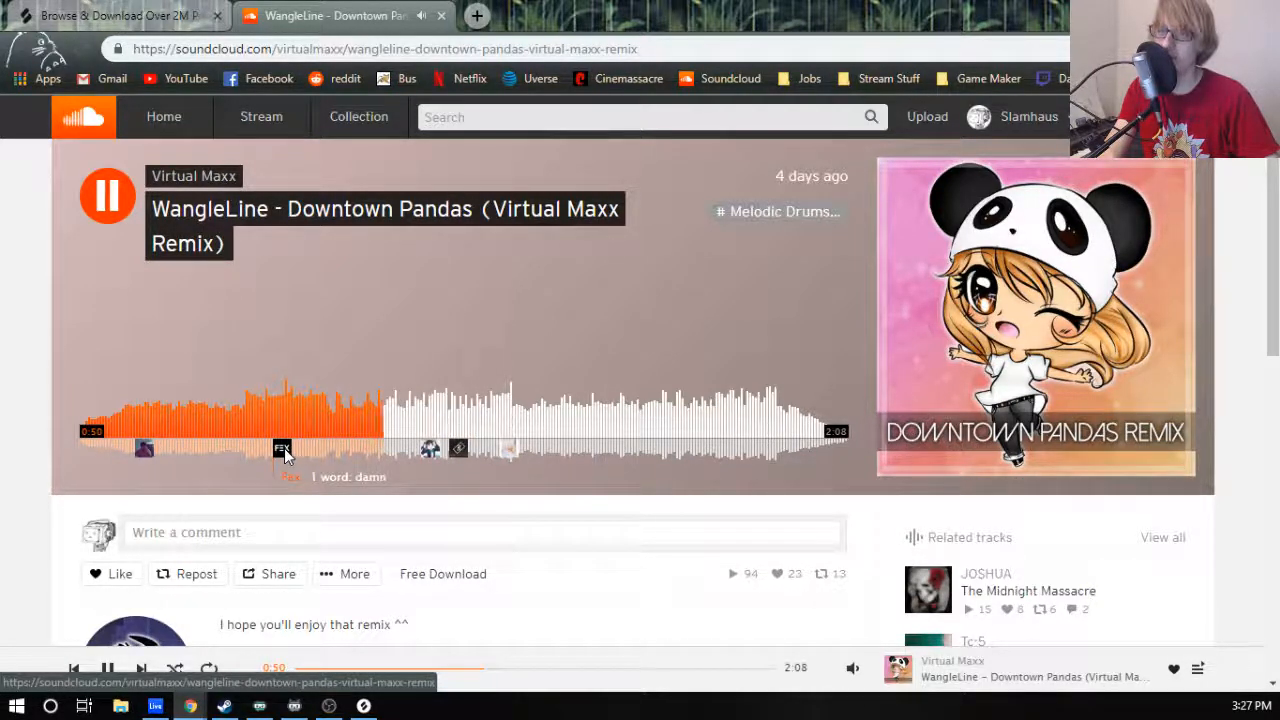
mouse_move(515, 447)
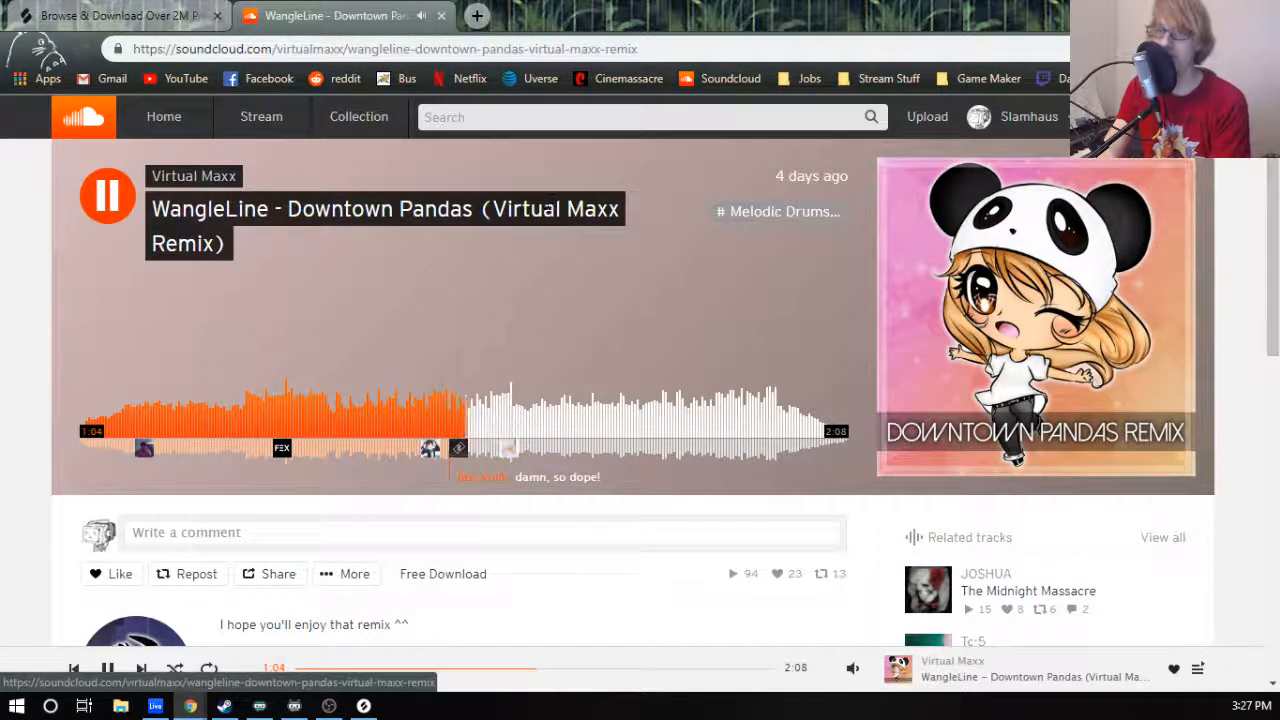
scroll(535, 213, down, 2)
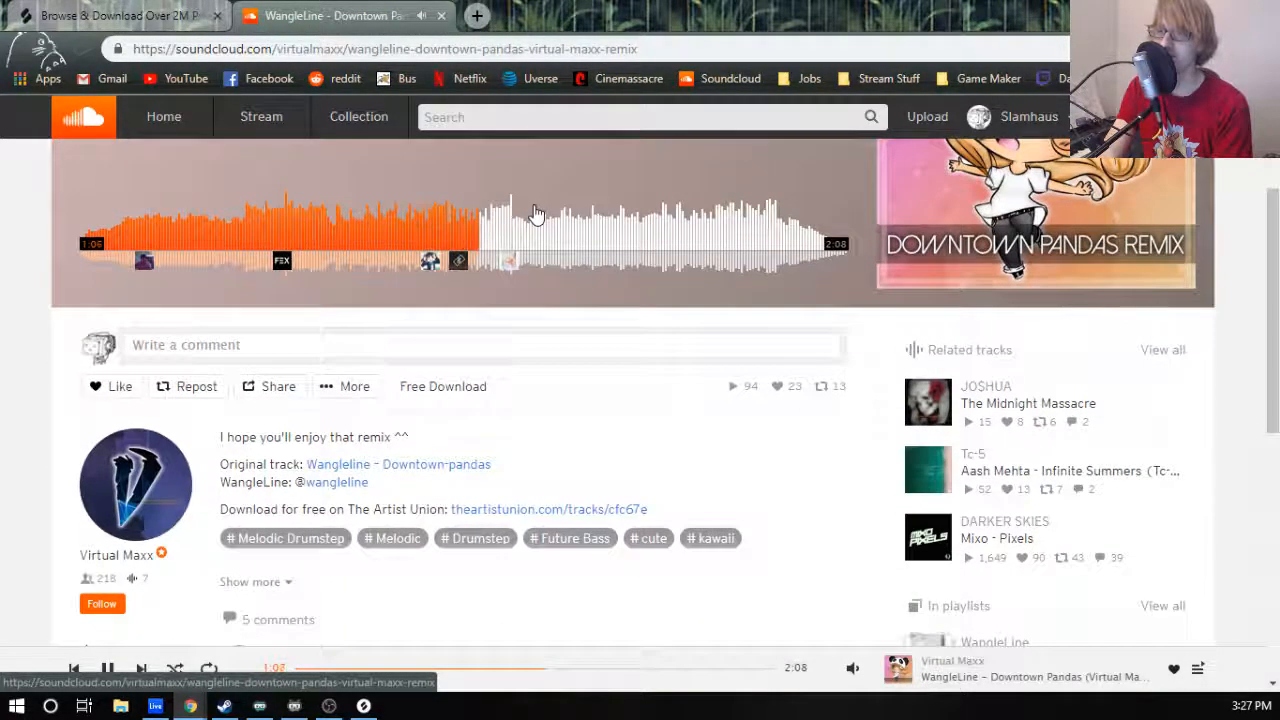
scroll(535, 213, up, 1)
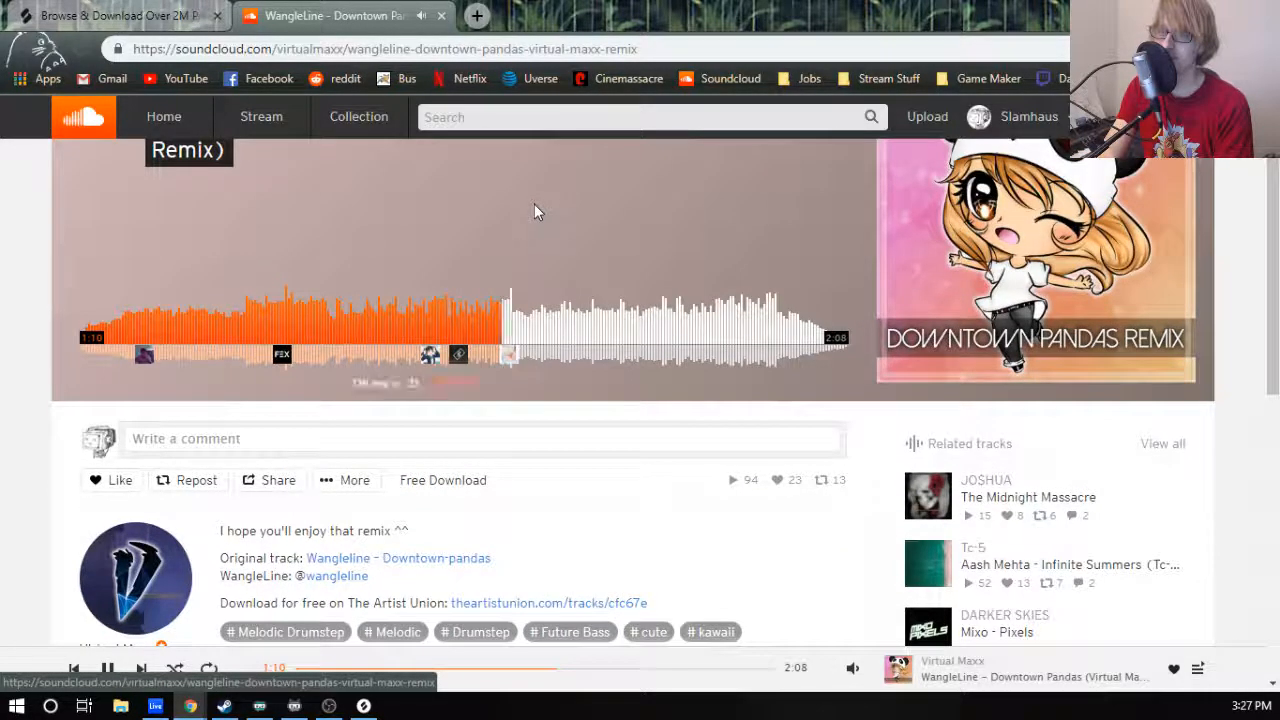
scroll(534, 208, up, 1)
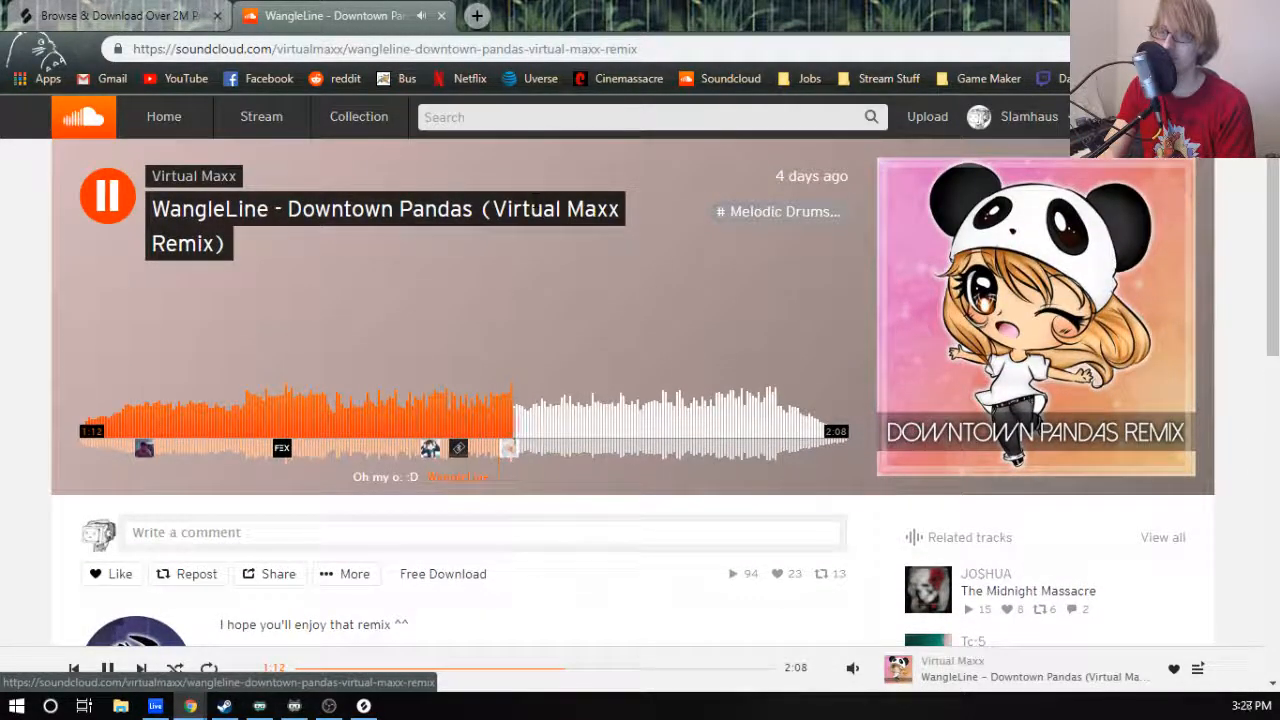
scroll(535, 200, down, 2)
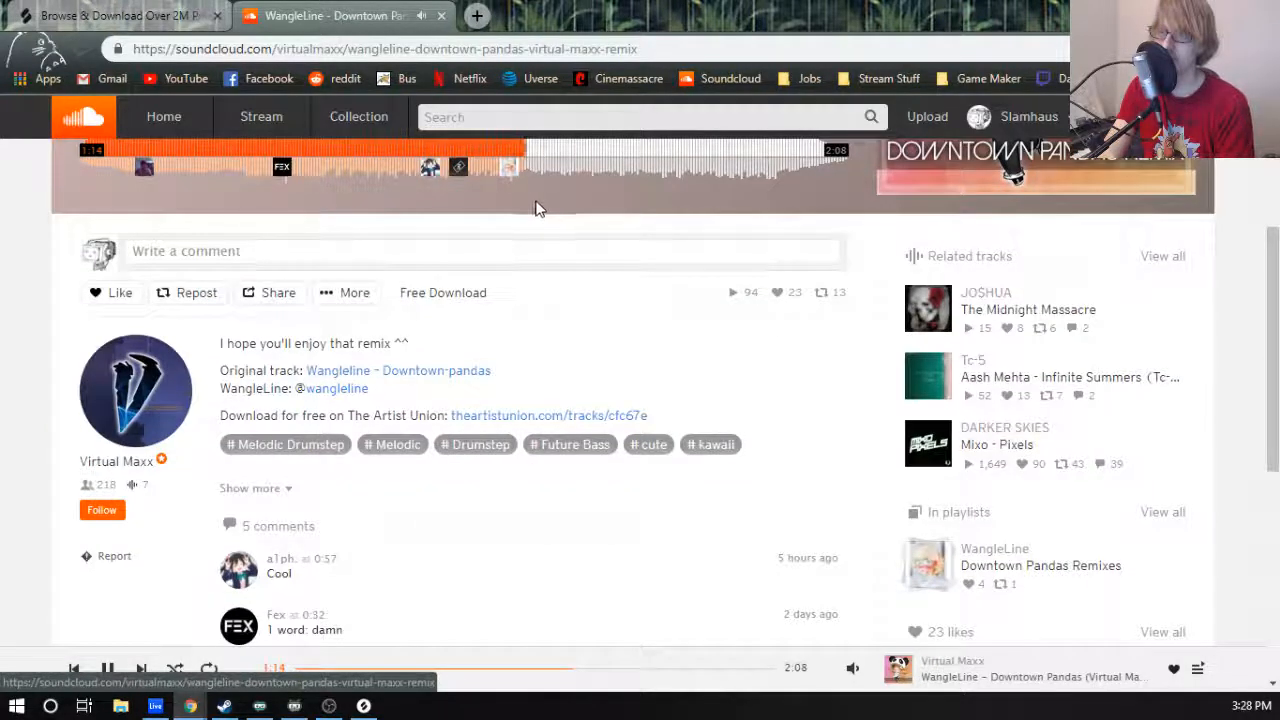
scroll(538, 206, up, 2)
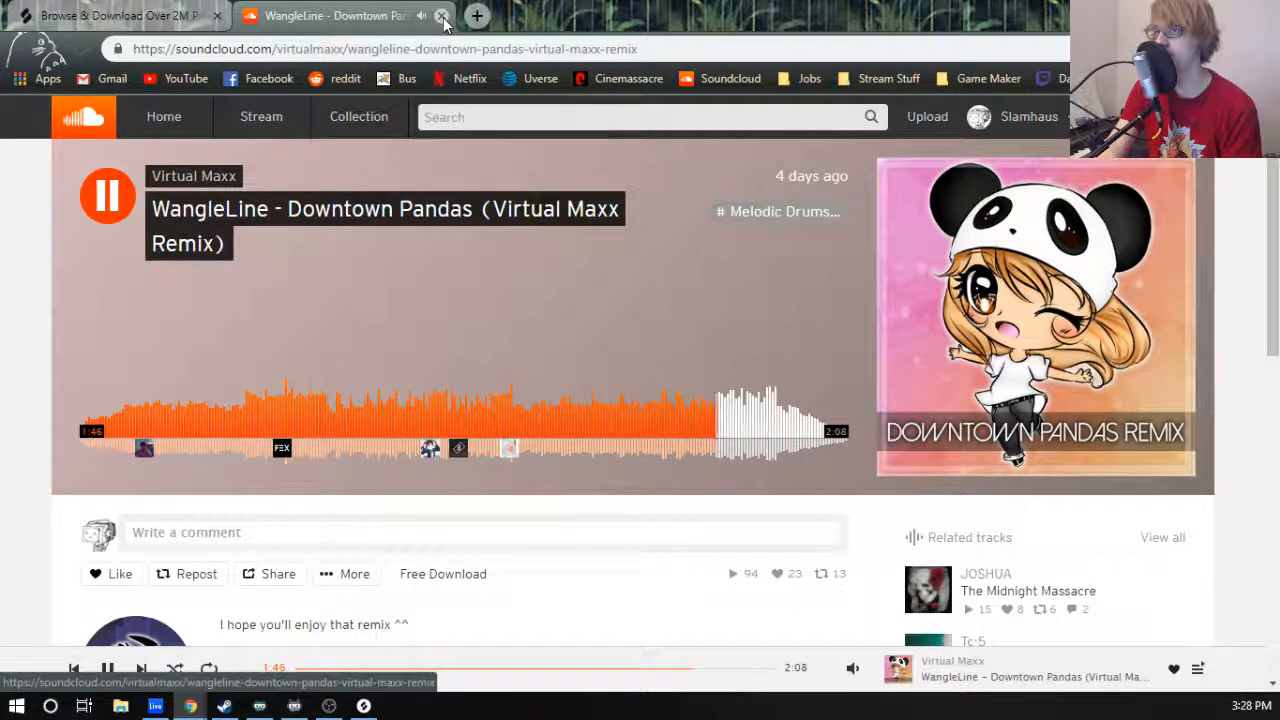
Search the Splice sound library for clarinet and look over the matching packs and samples.
click(120, 15)
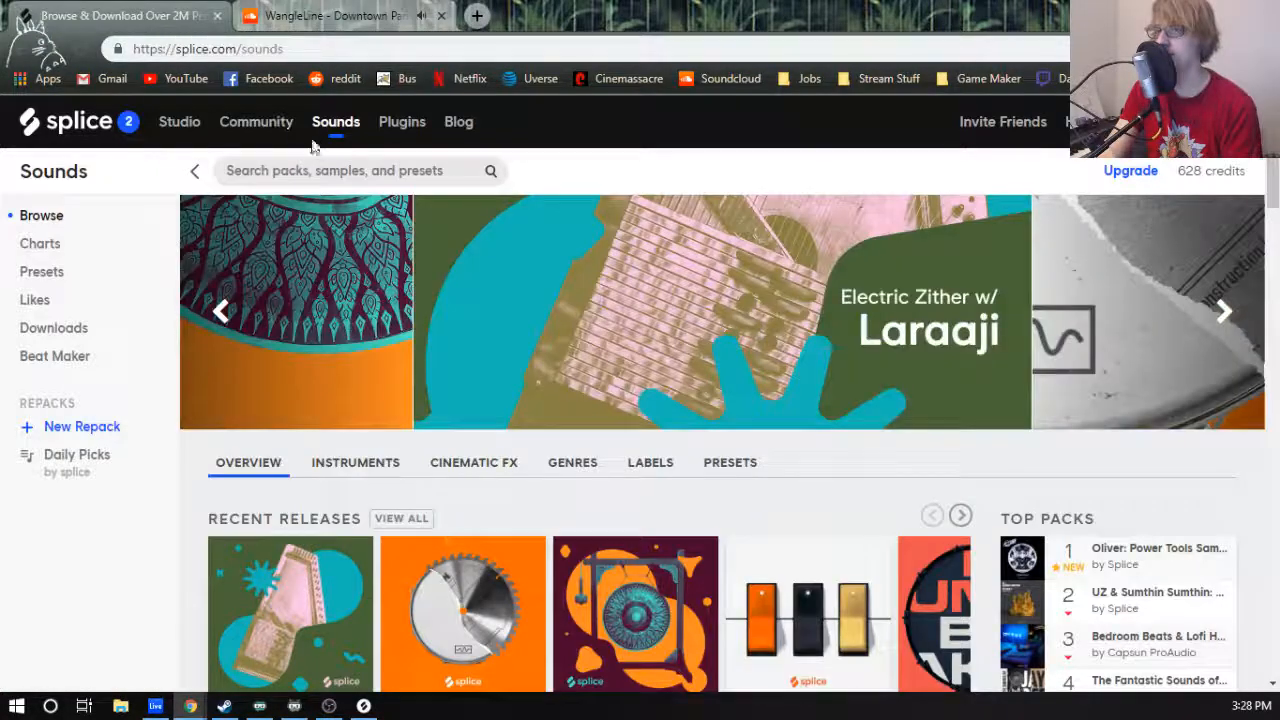
click(314, 170)
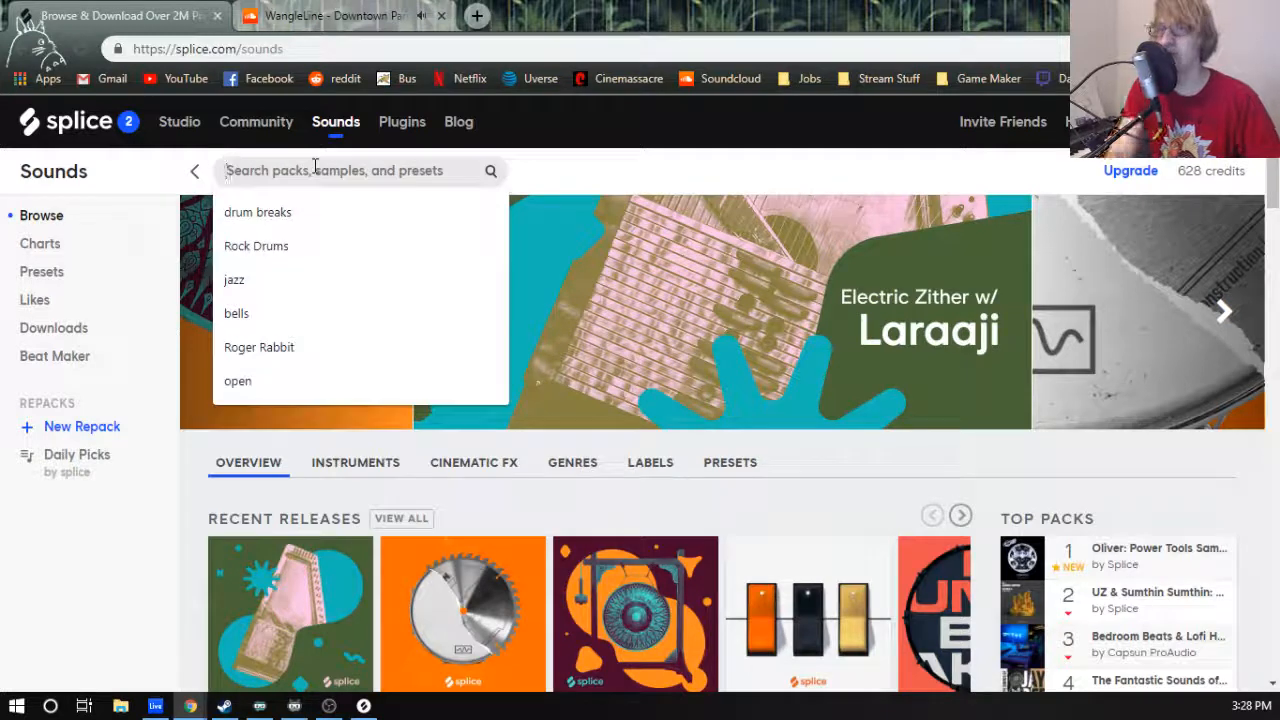
text(clarinet)
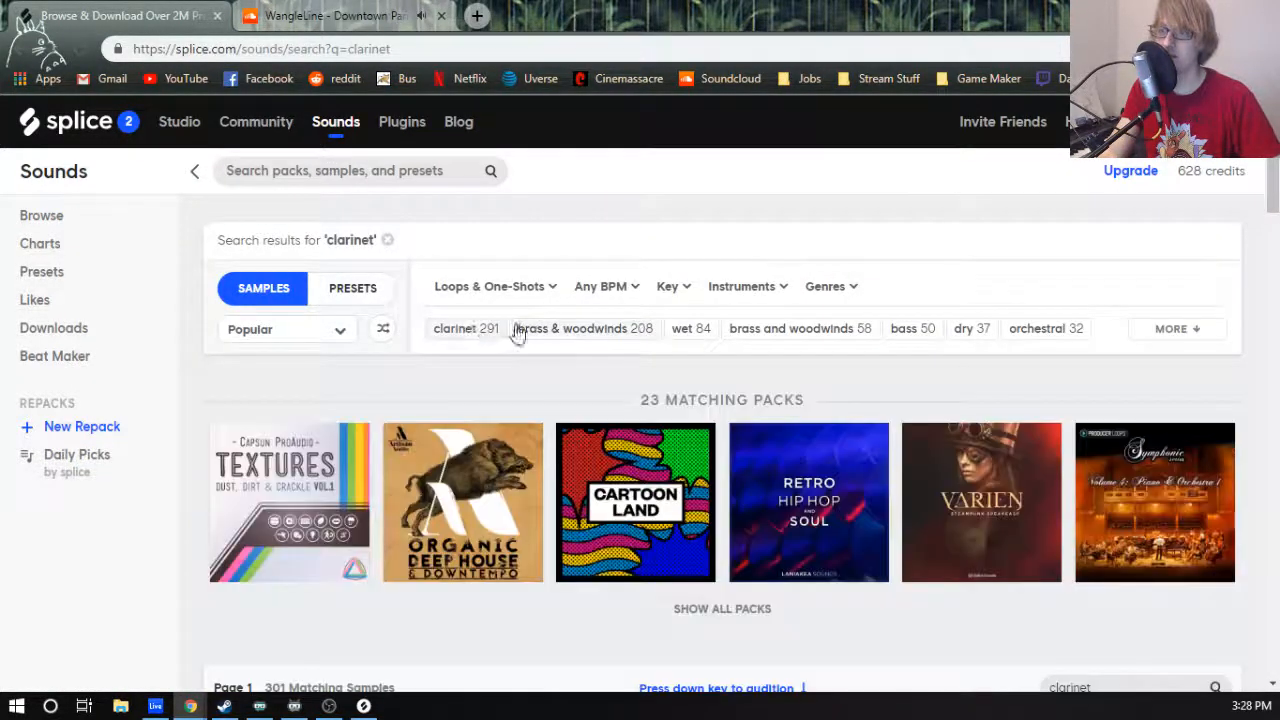
scroll(560, 340, down, 3)
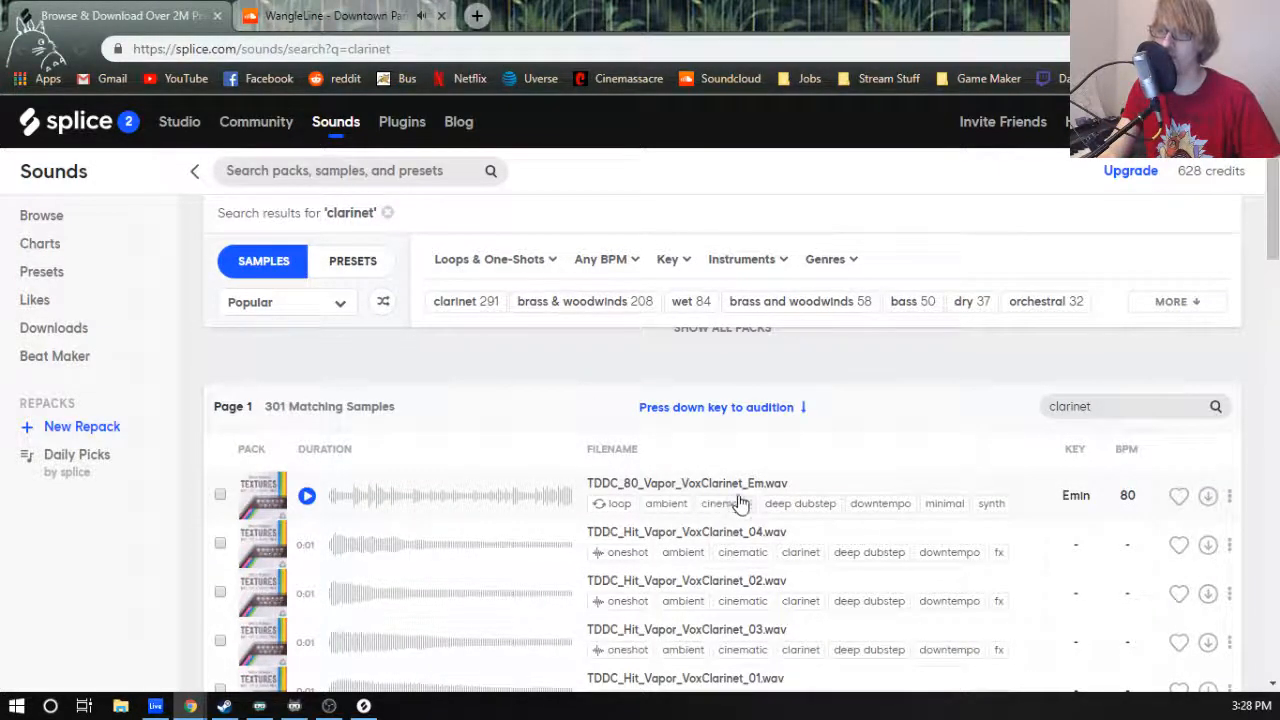
scroll(505, 440, up, 3)
scroll(483, 347, down, 3)
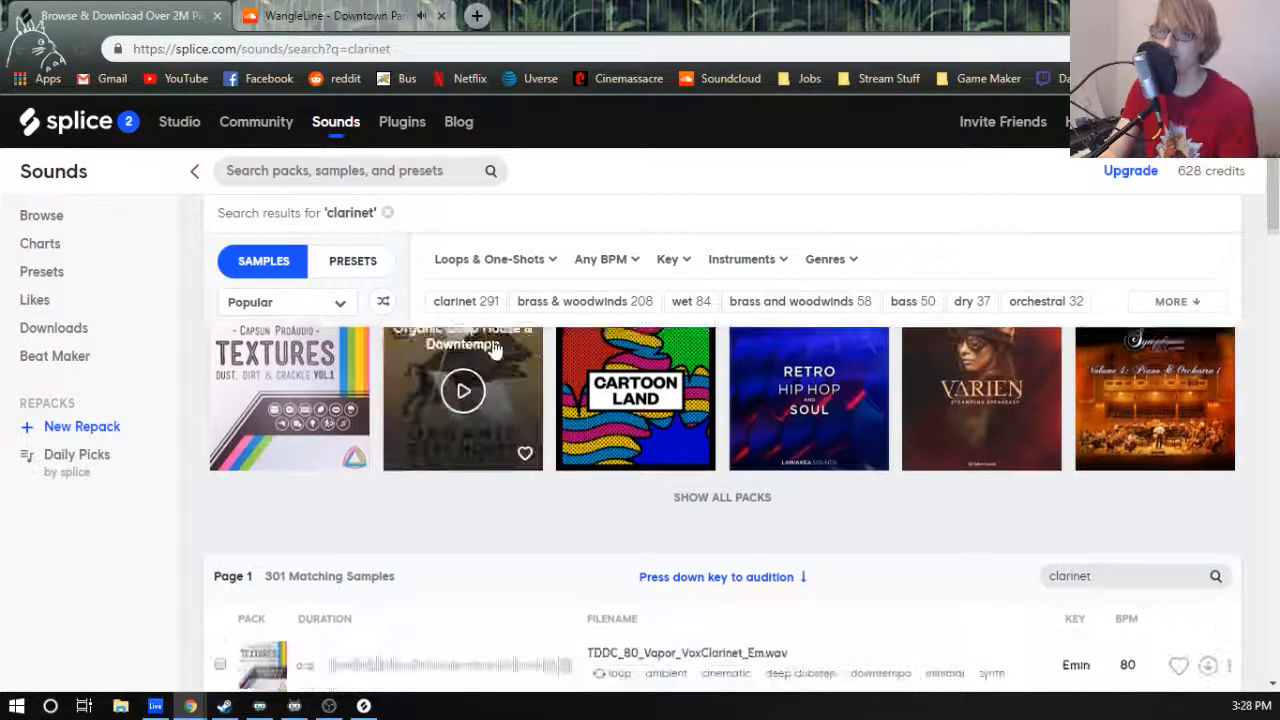
Go back to the SoundCloud page and pause the Downtown Pandas remix.
click(356, 12)
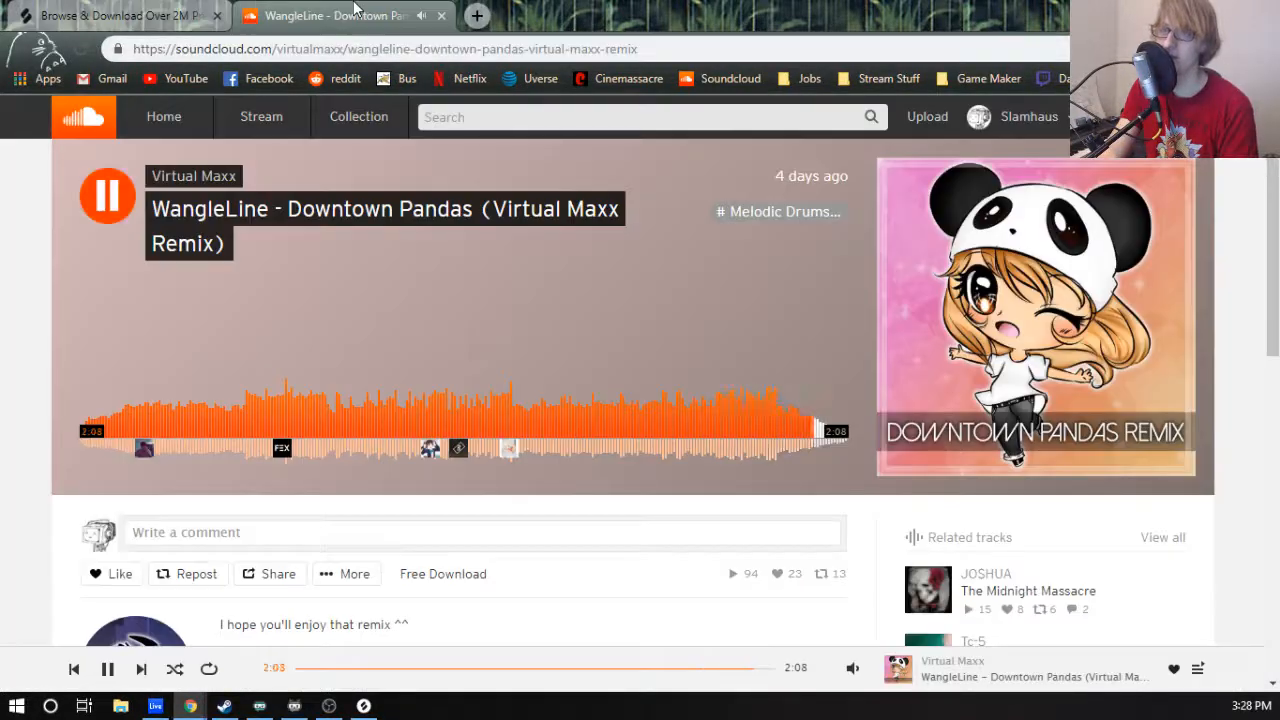
key(space)
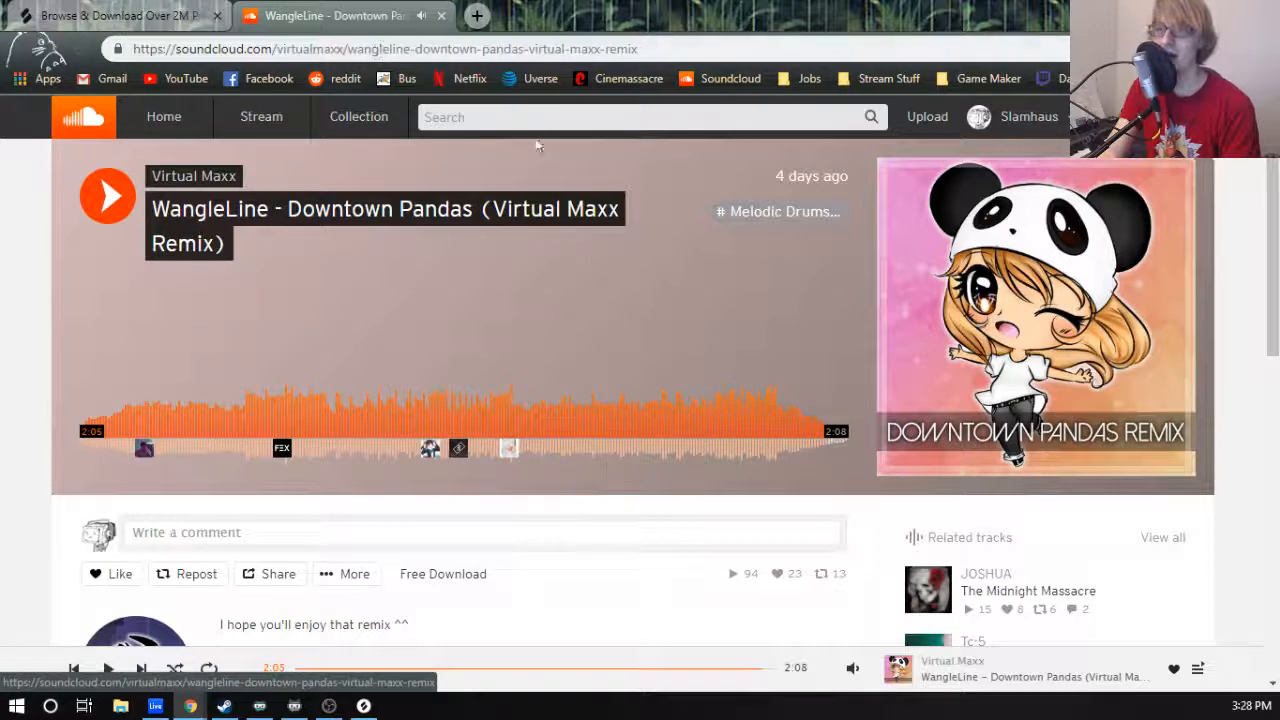
double_click(183, 243)
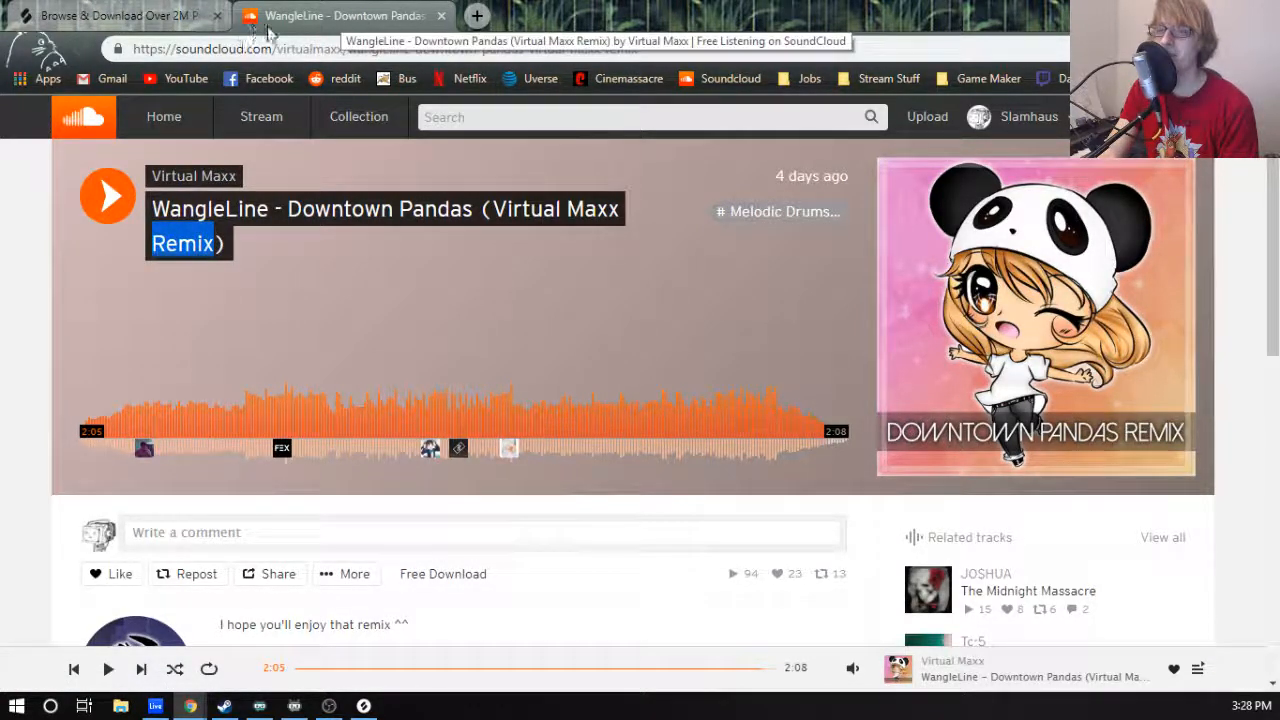
Open the Entire Tunesday Collection playlist from the signed-in SoundCloud account's own profile.
click(1020, 116)
click(1012, 152)
scroll(555, 384, down, 1)
scroll(555, 384, down, 4)
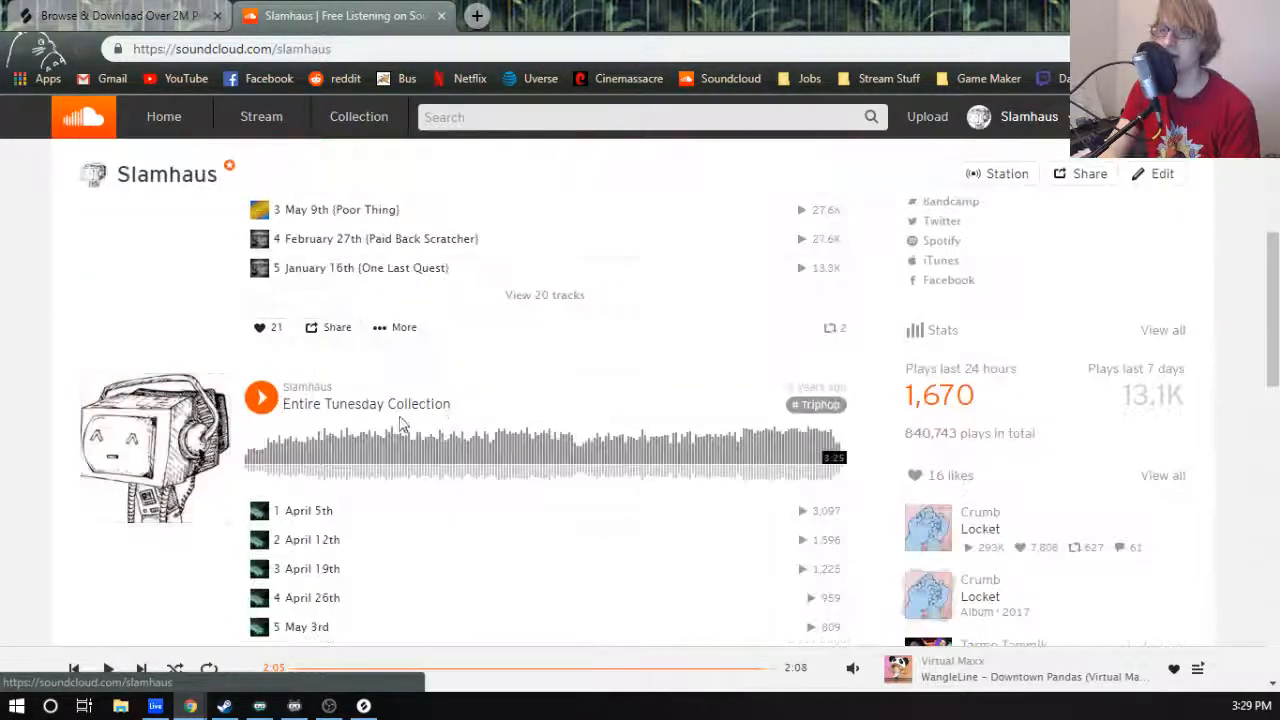
click(367, 405)
Look through the track list of the Entire Tunesday Collection and return to the Splice clarinet results.
scroll(555, 400, down, 1)
scroll(547, 432, down, 10)
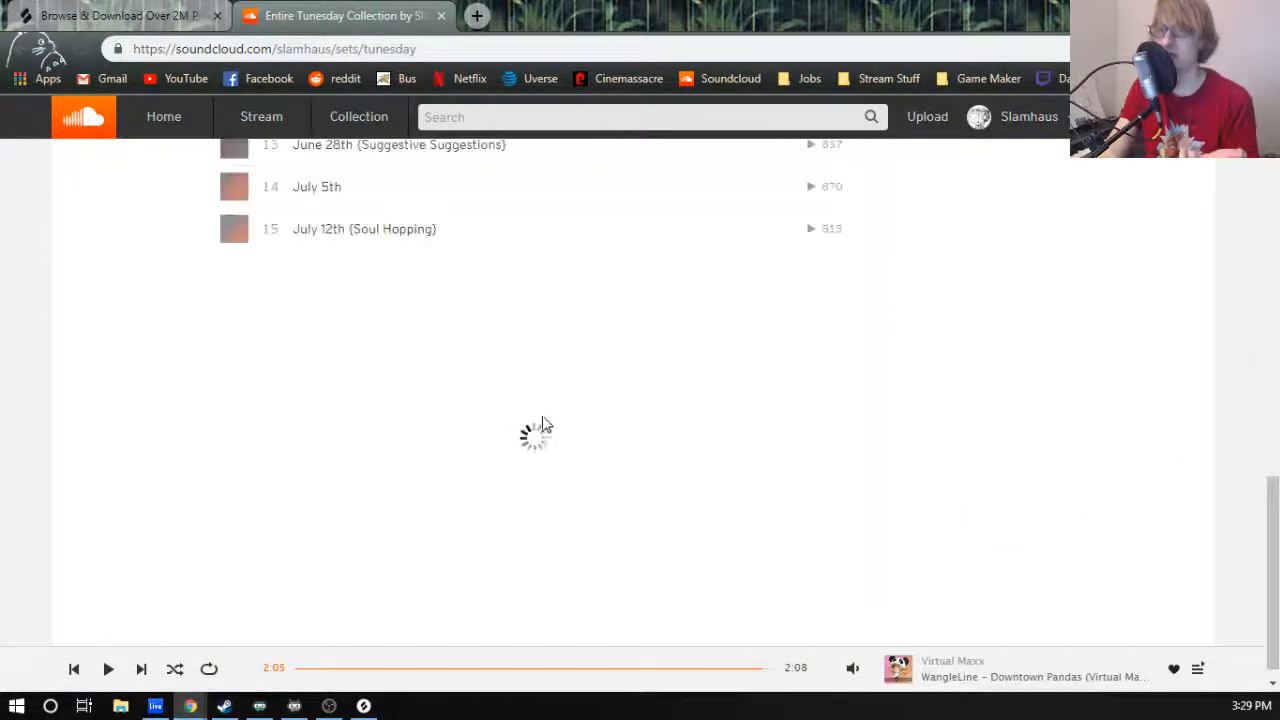
scroll(554, 366, up, 7)
scroll(563, 378, down, 15)
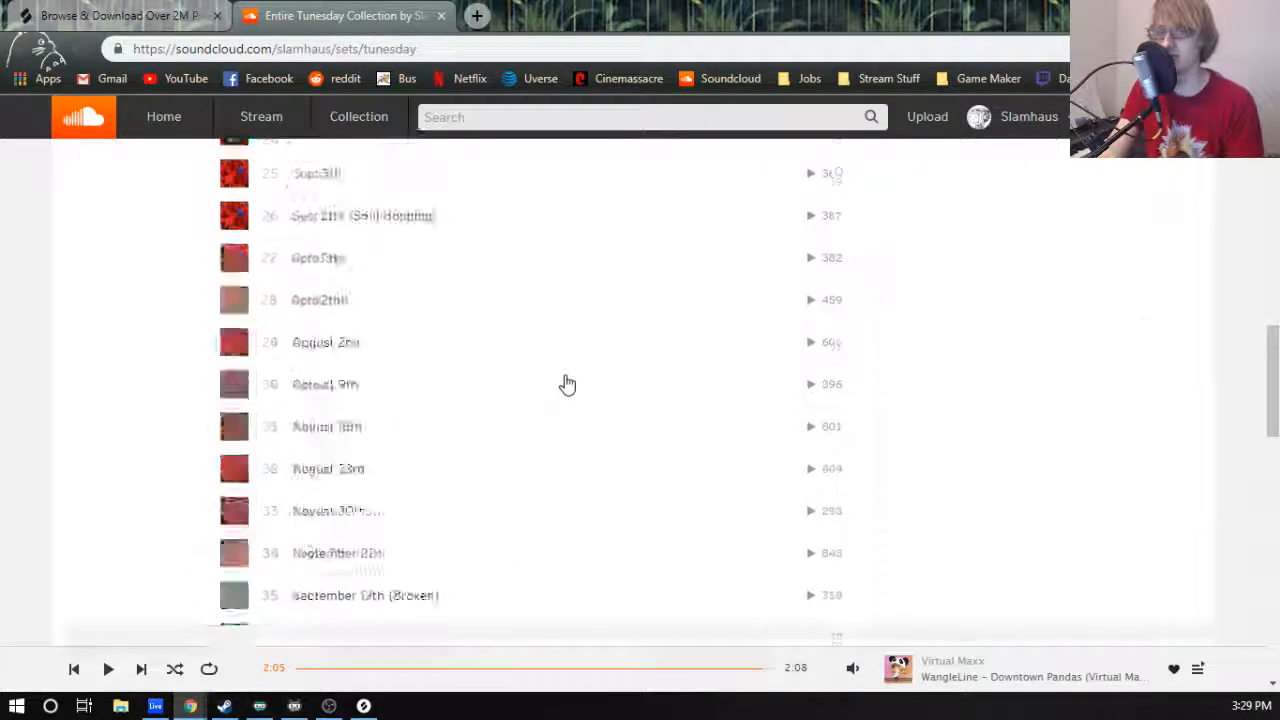
scroll(508, 360, up, 8)
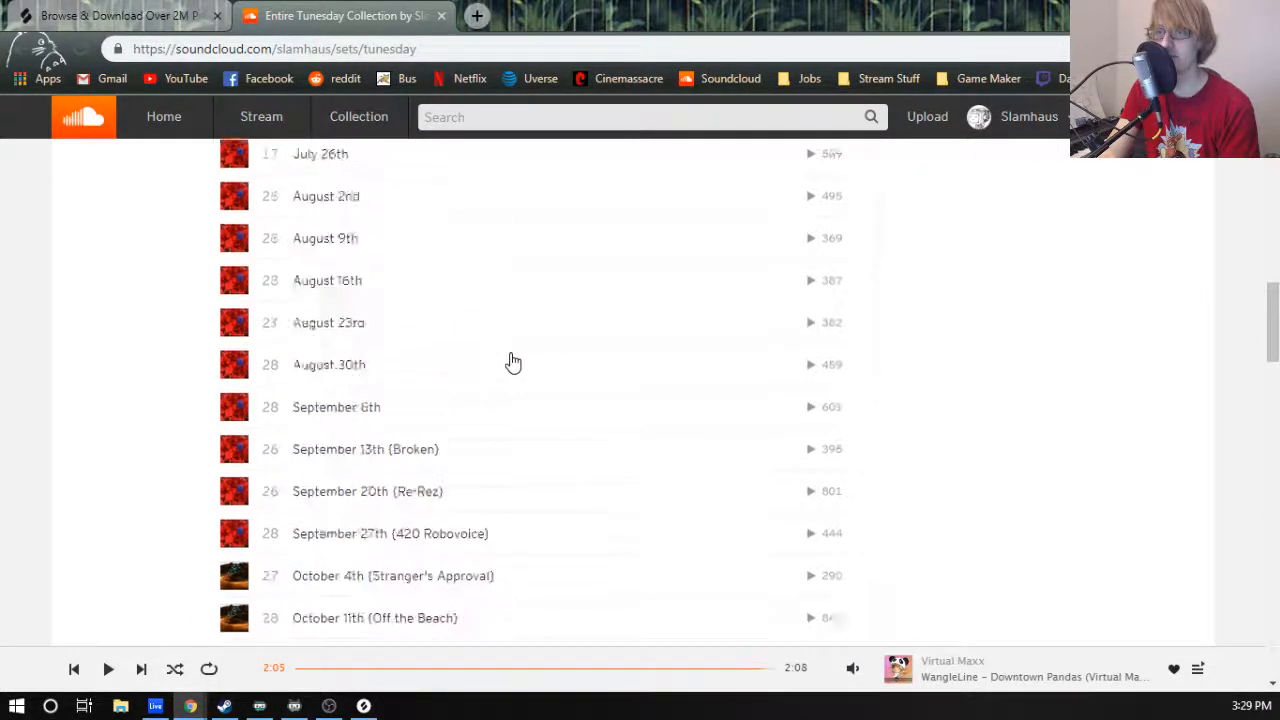
scroll(520, 371, down, 15)
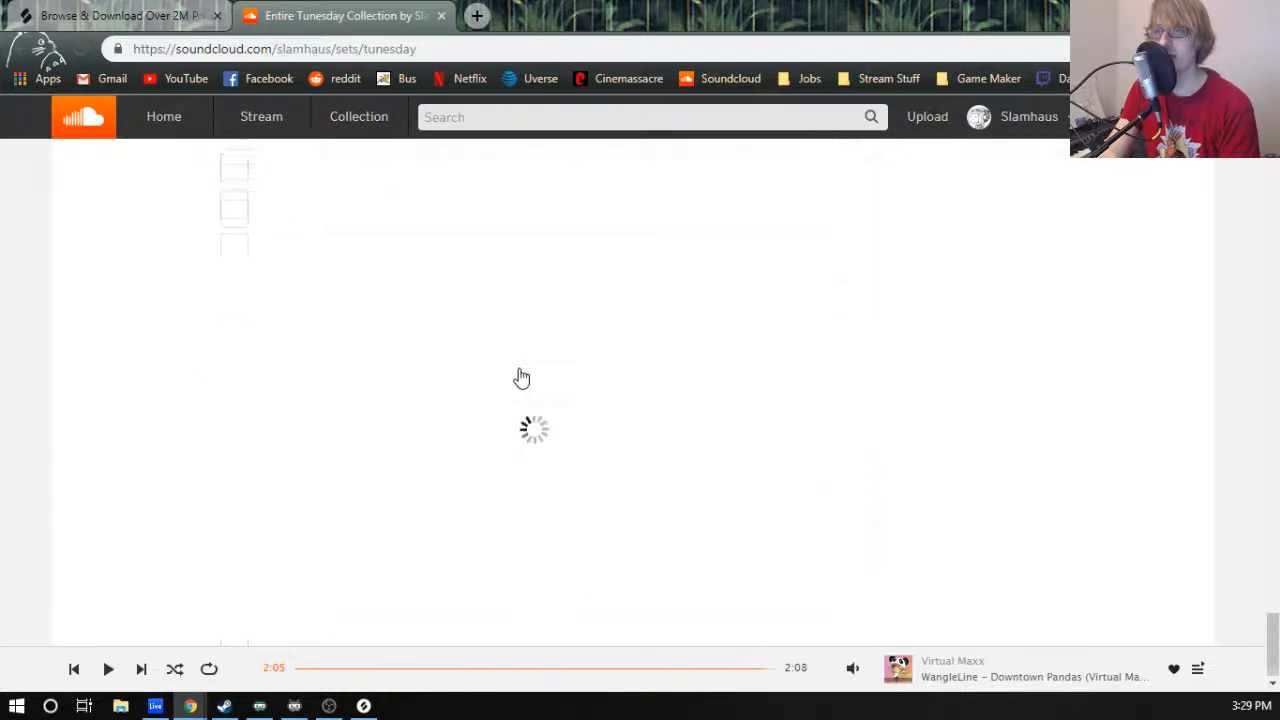
scroll(519, 375, up, 10)
scroll(519, 375, down, 15)
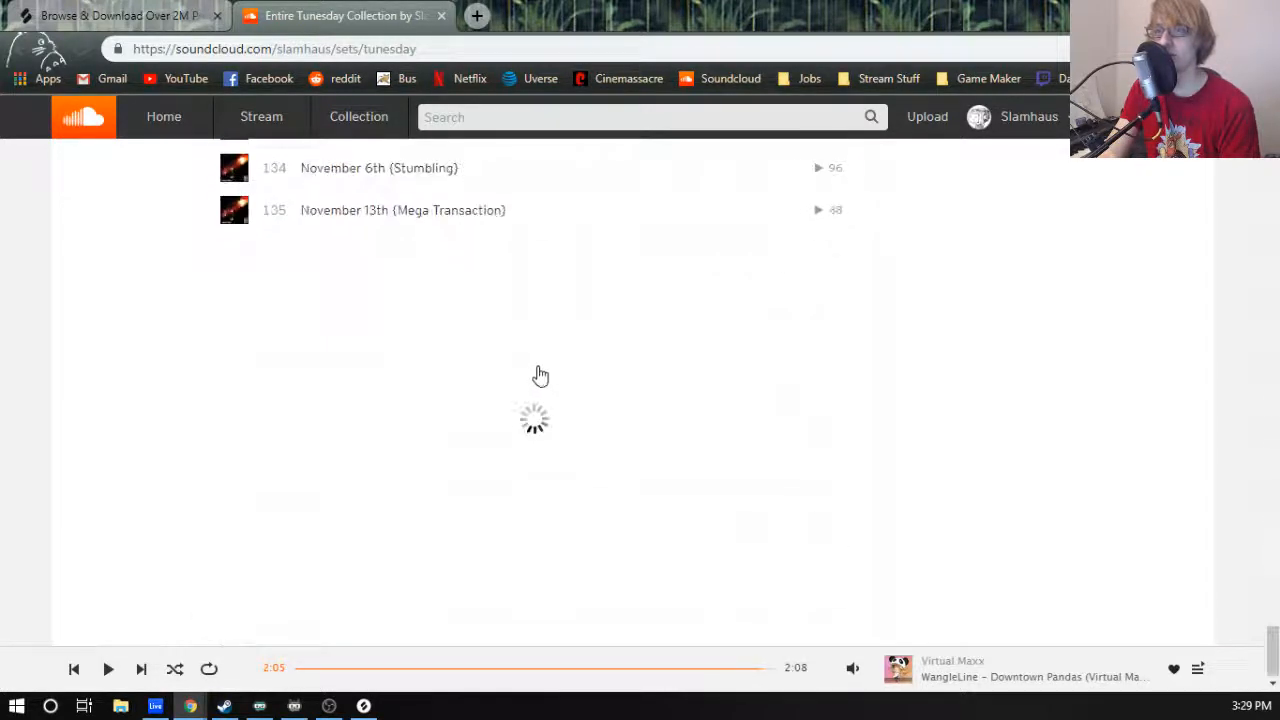
scroll(538, 375, up, 20)
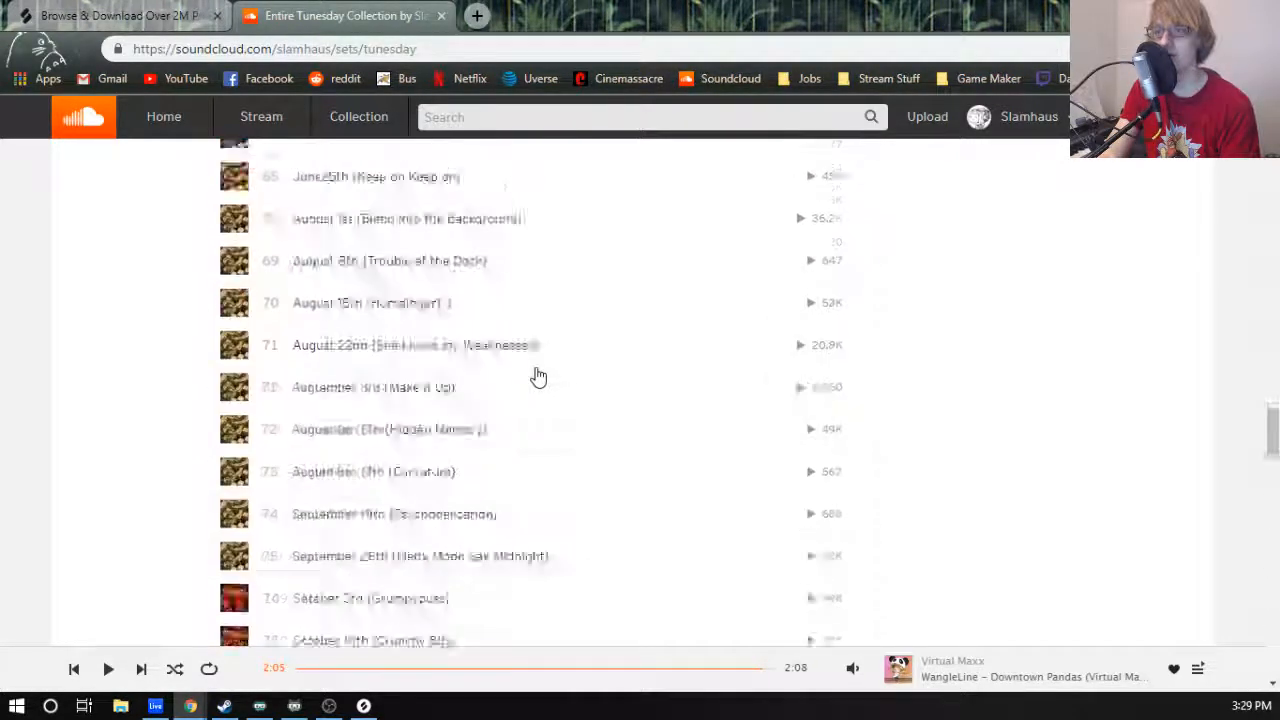
scroll(535, 377, down, 6)
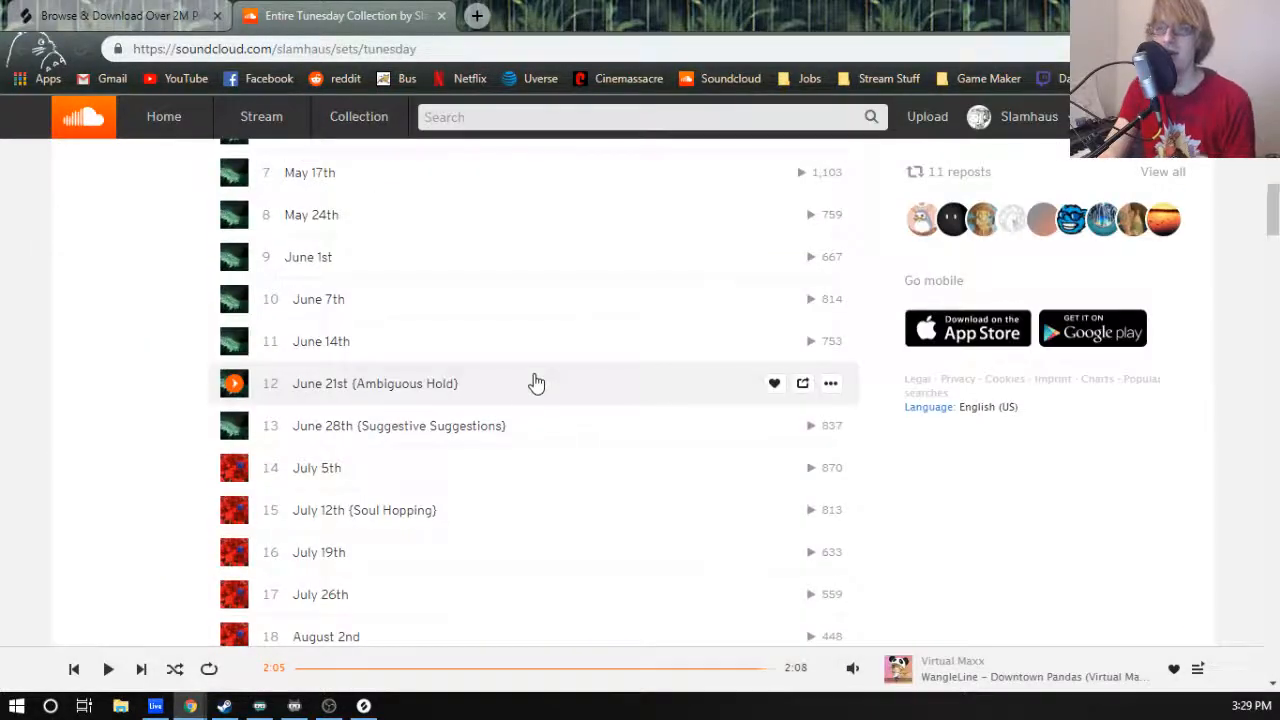
scroll(592, 388, up, 2)
scroll(594, 390, up, 2)
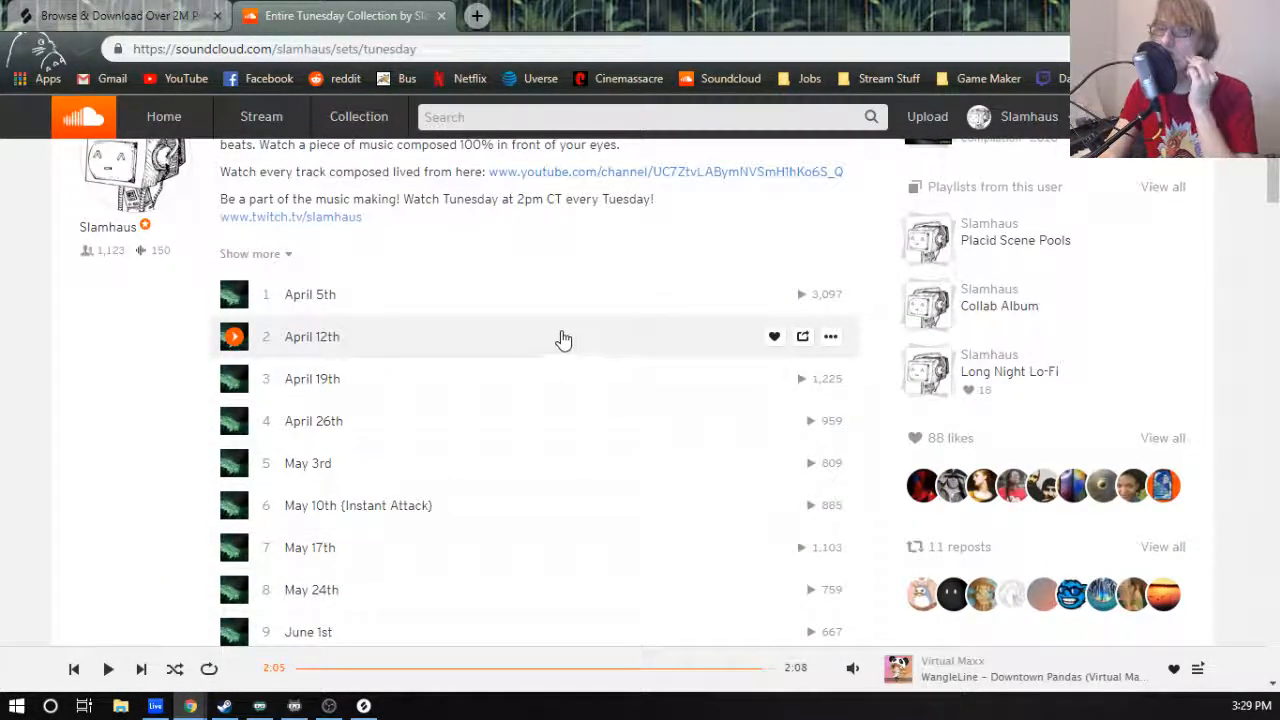
scroll(385, 298, down, 1)
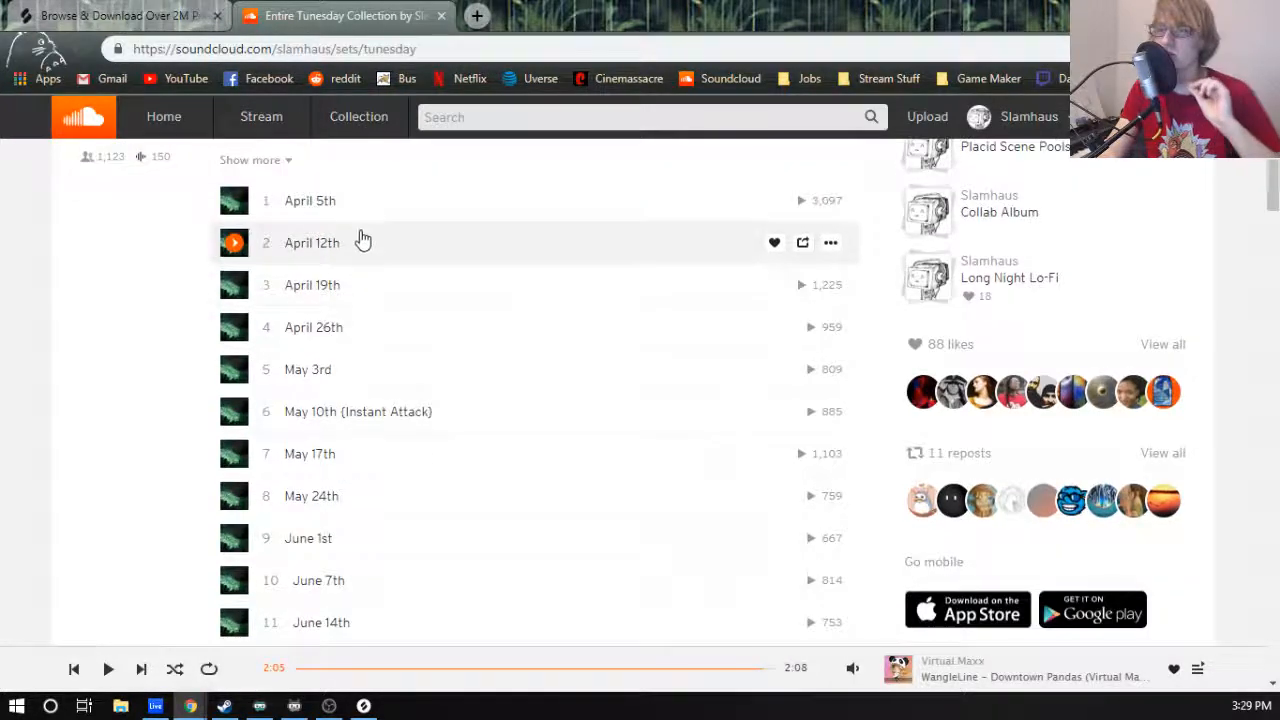
scroll(361, 340, down, 1)
scroll(361, 344, down, 2)
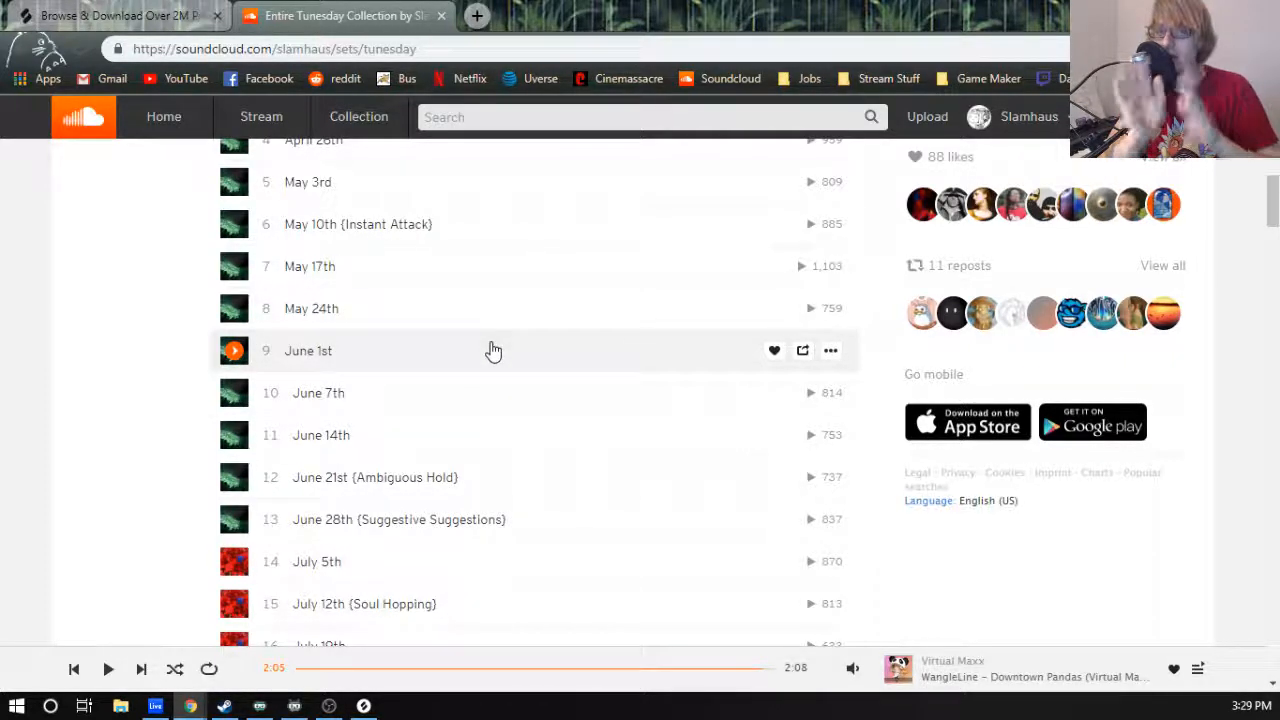
click(110, 15)
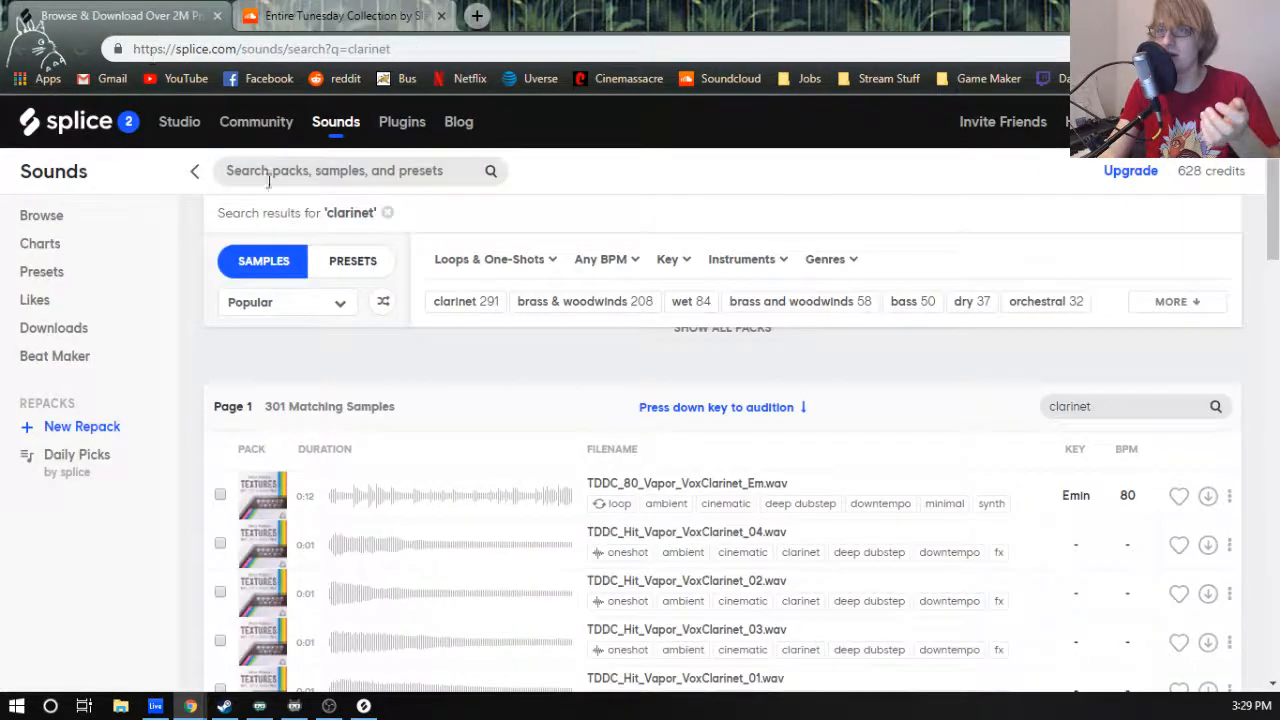
Audition the TDDC_80_Vapor_VoxClarinet_Em loop and the TDDC_Hit_Vapor_VoxClarinet_04 one-shot, stopping each preview.
click(308, 496)
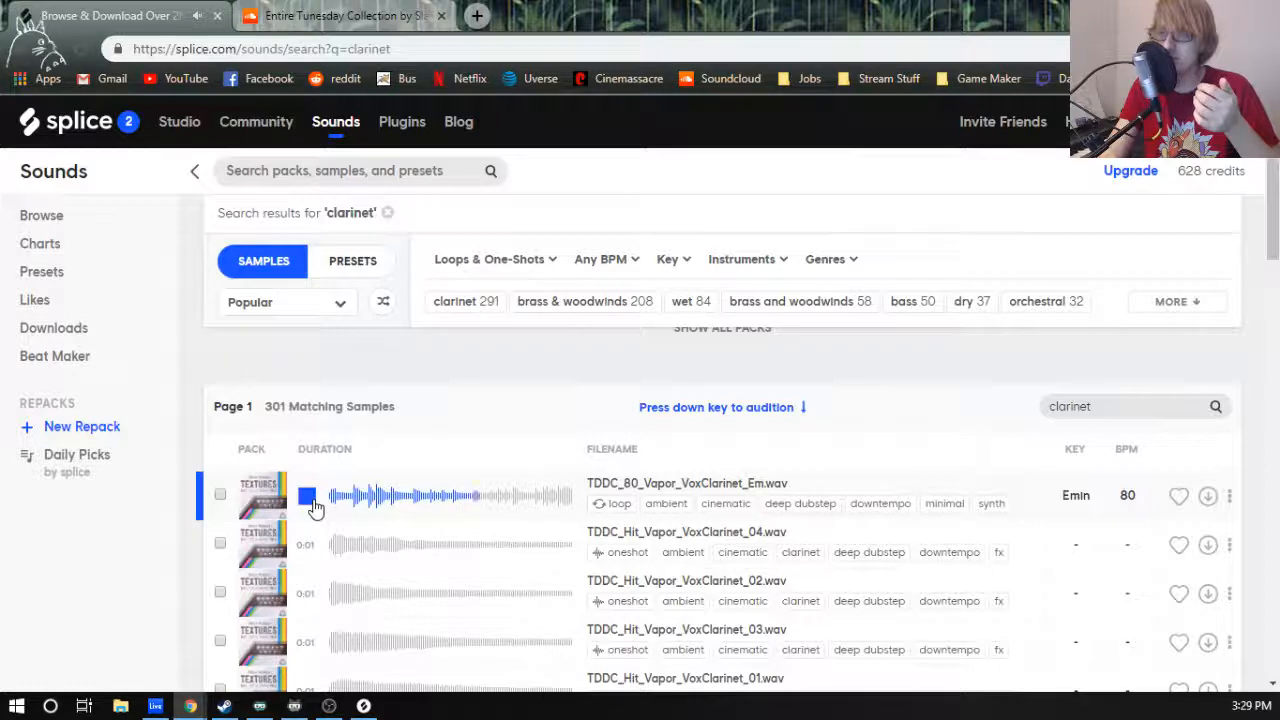
click(311, 503)
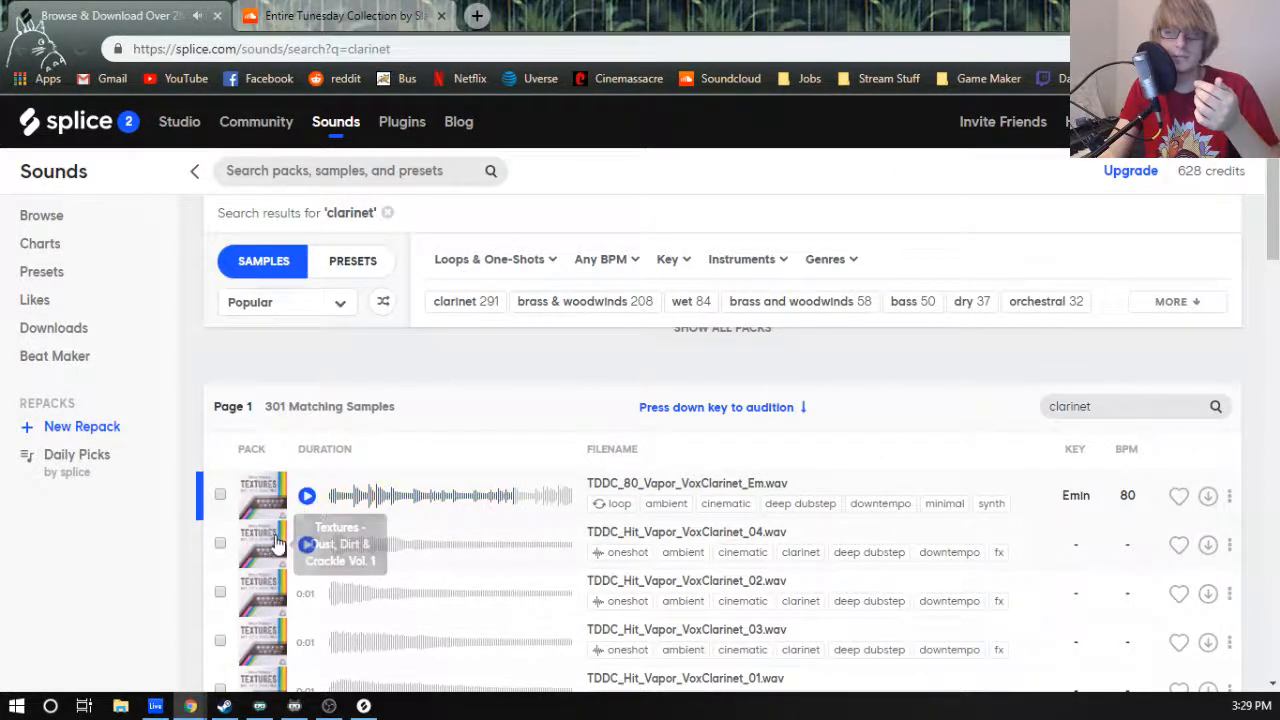
scroll(520, 503, down, 1)
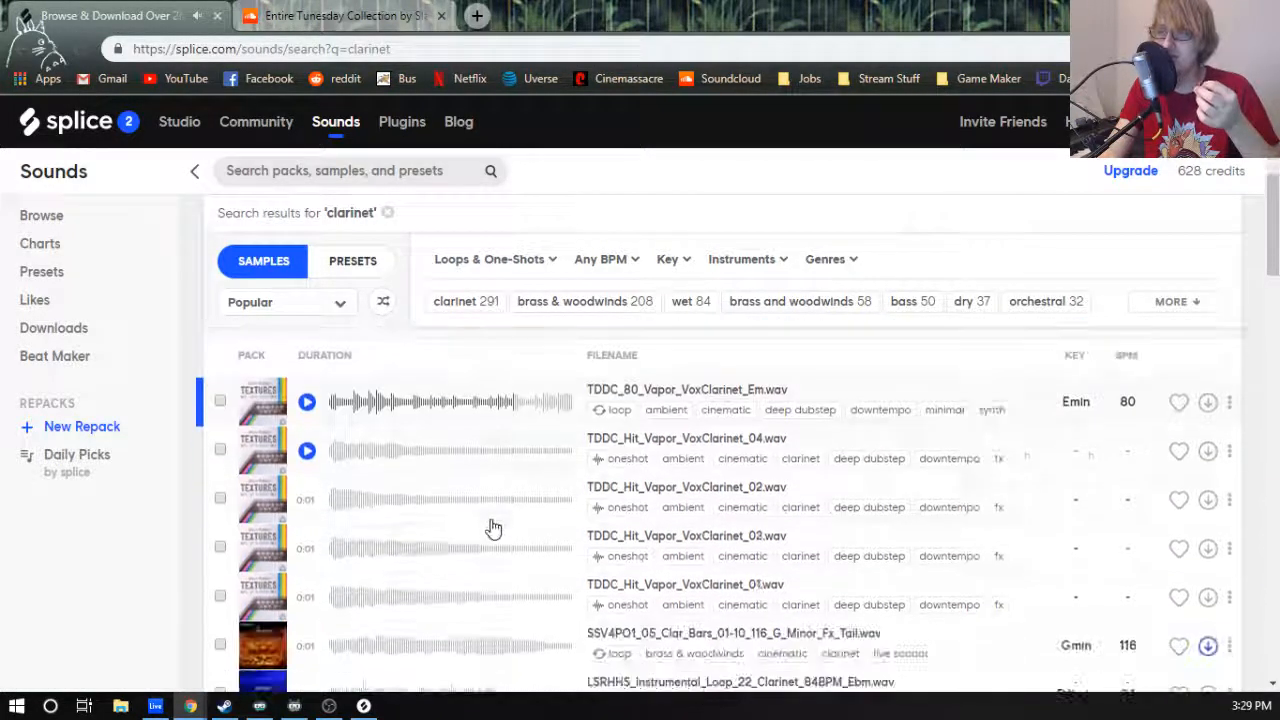
click(312, 455)
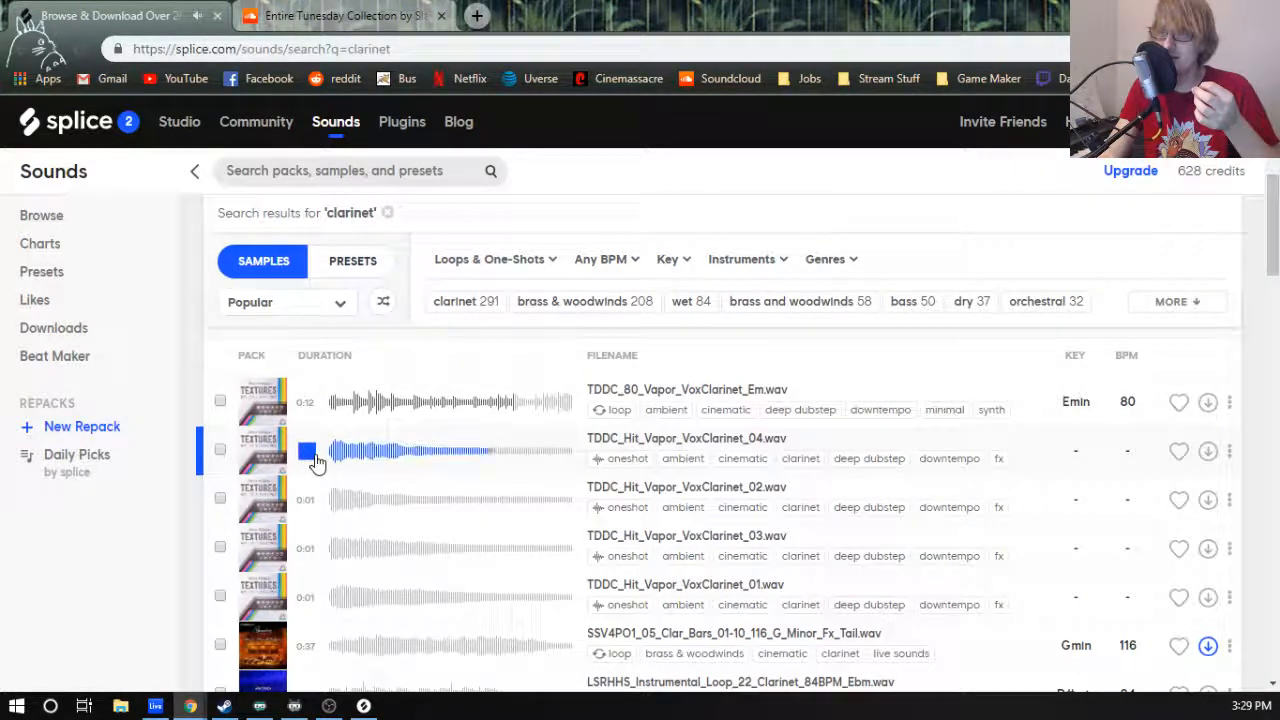
click(312, 458)
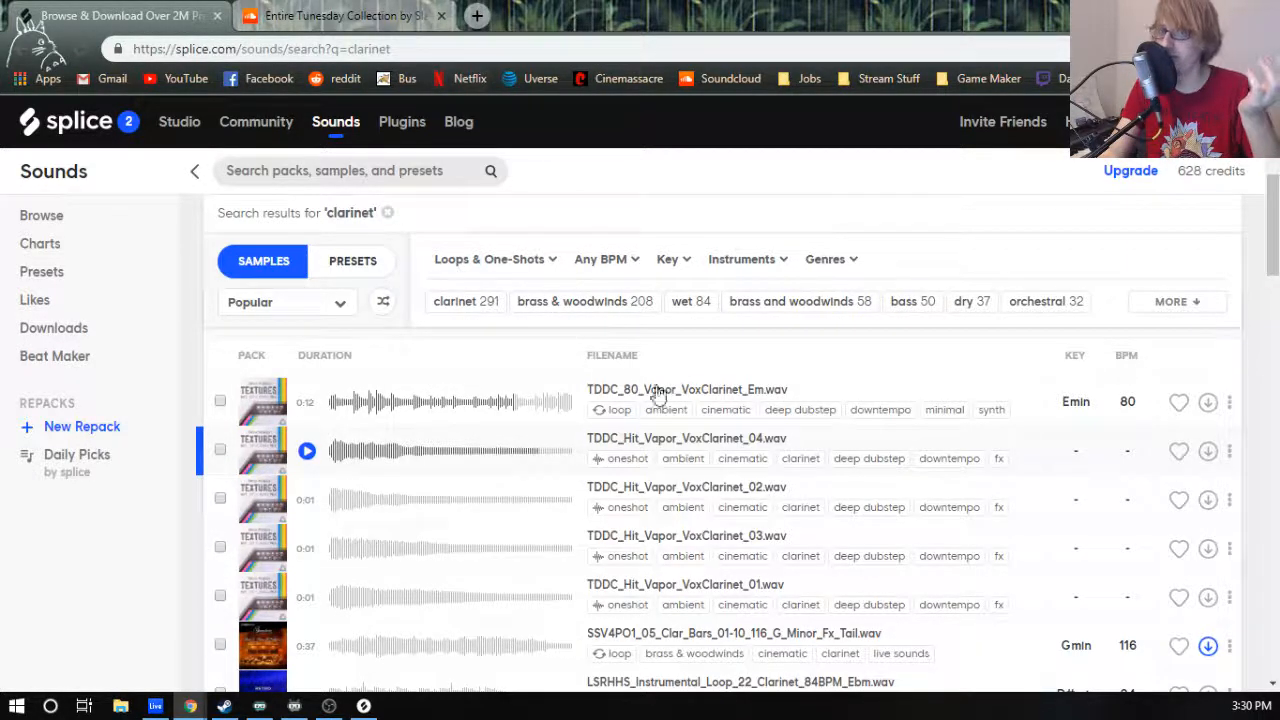
Audition the SSV4PO1_05_Clar_Bars_01-10 G minor loop and the LSRHHS_Instrumental_Loop_22 clarinet loop.
scroll(642, 415, down, 1)
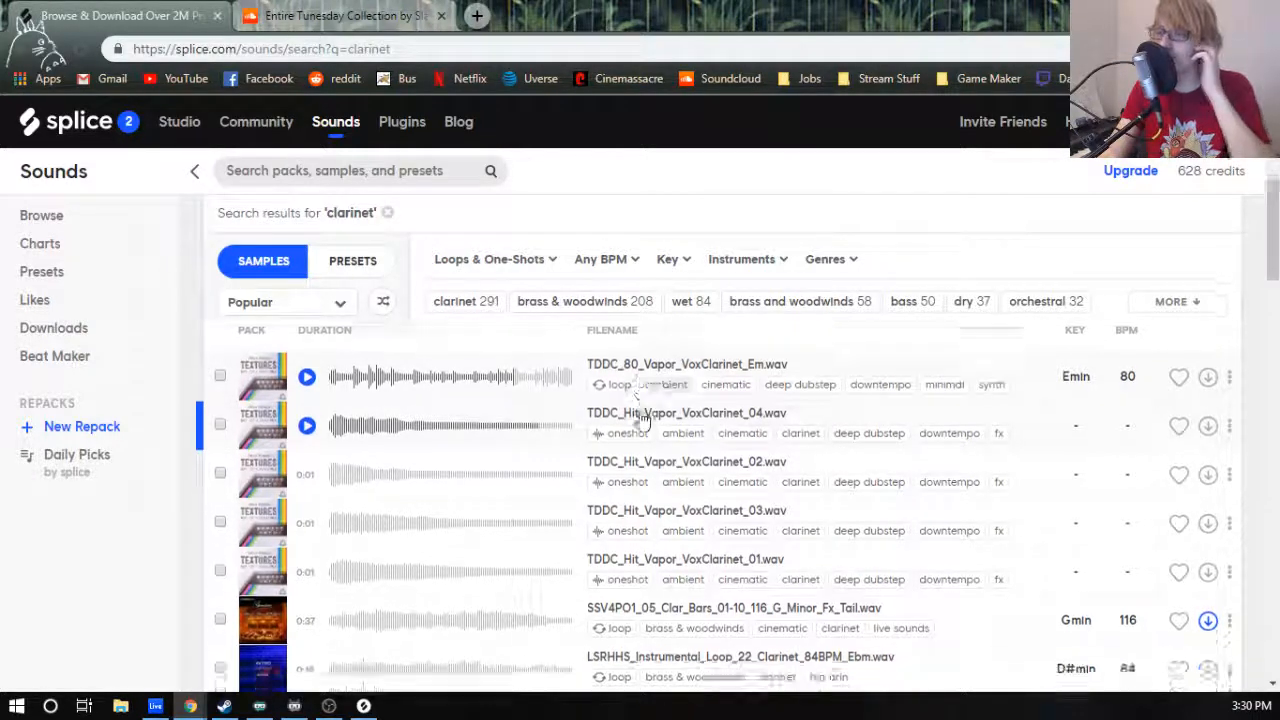
scroll(642, 415, down, 2)
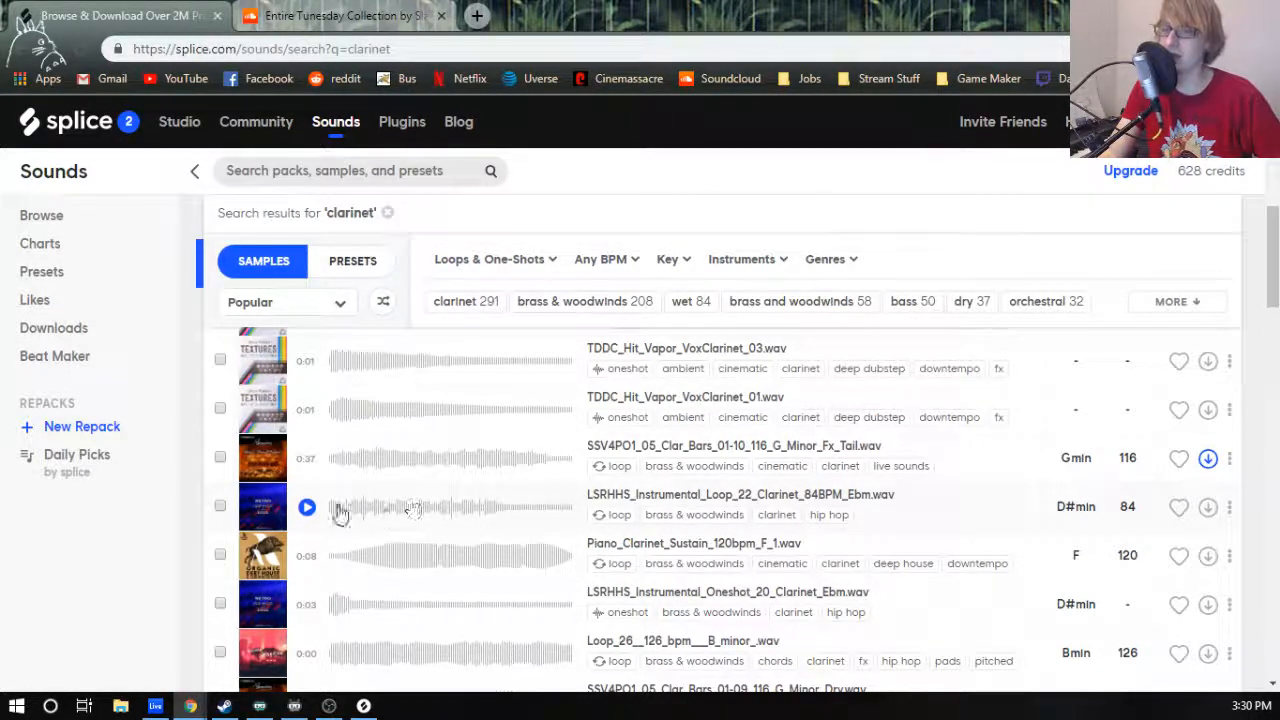
click(307, 459)
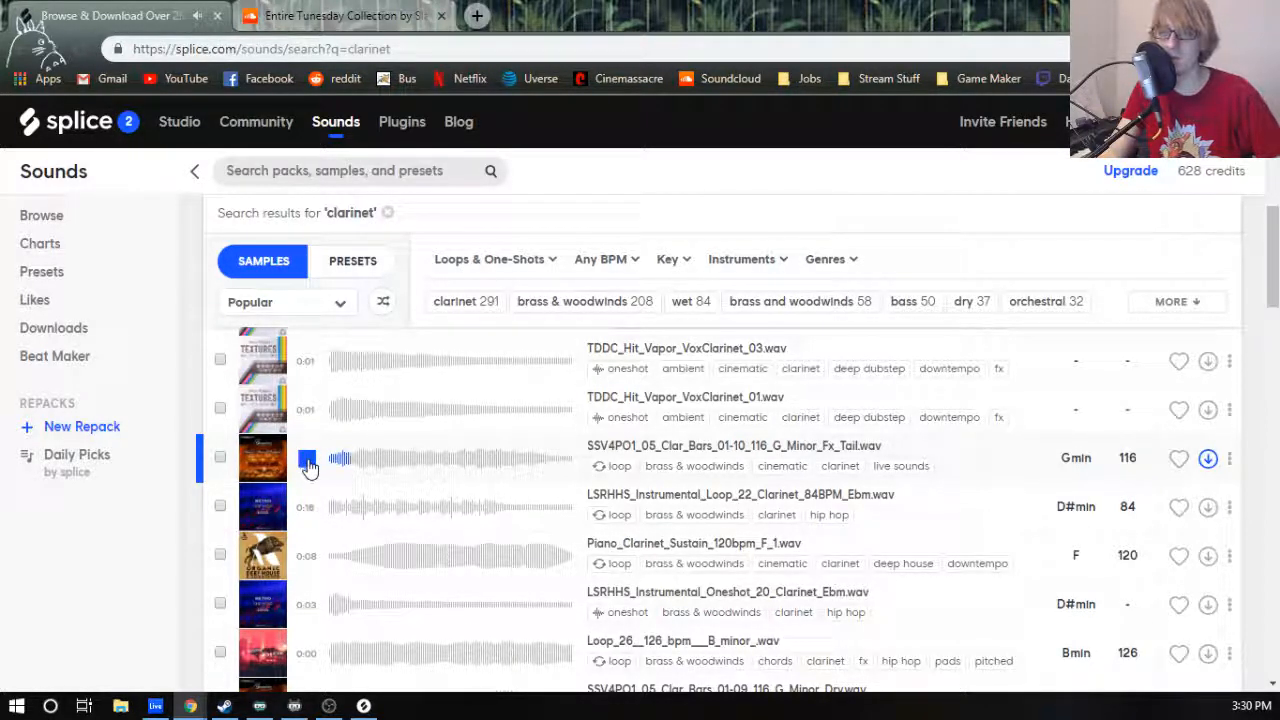
click(307, 506)
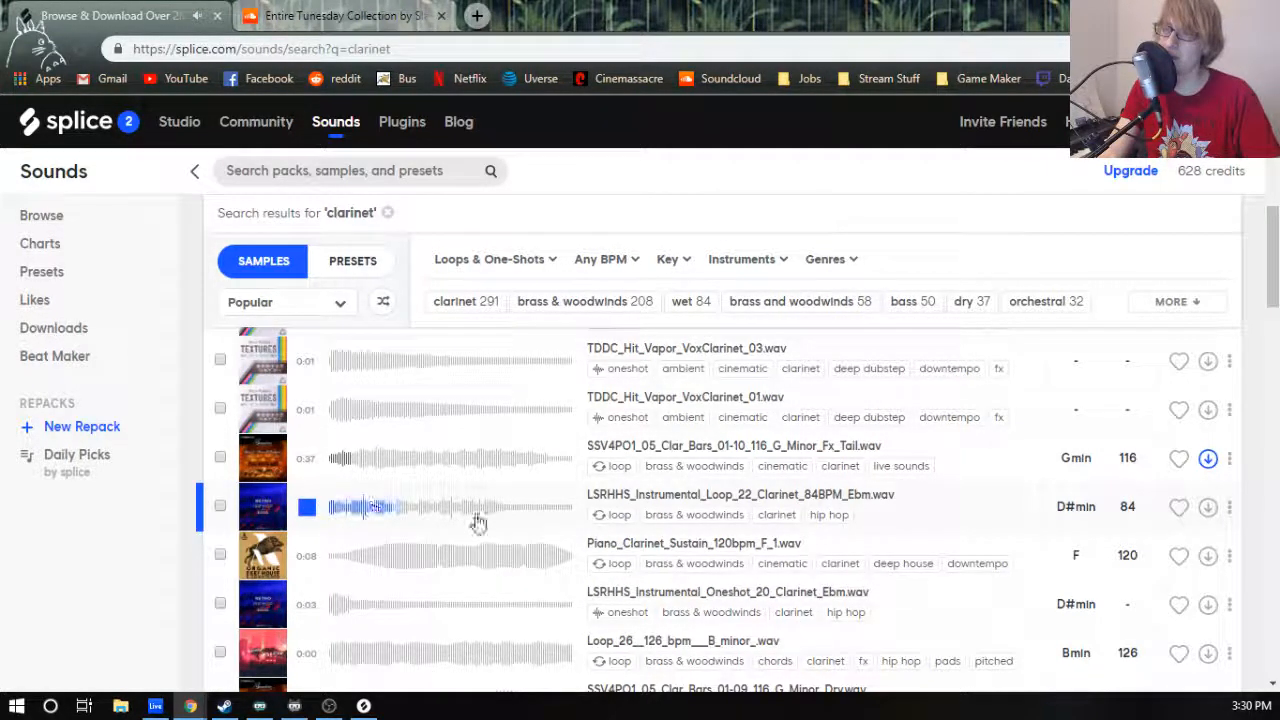
scroll(412, 480, down, 2)
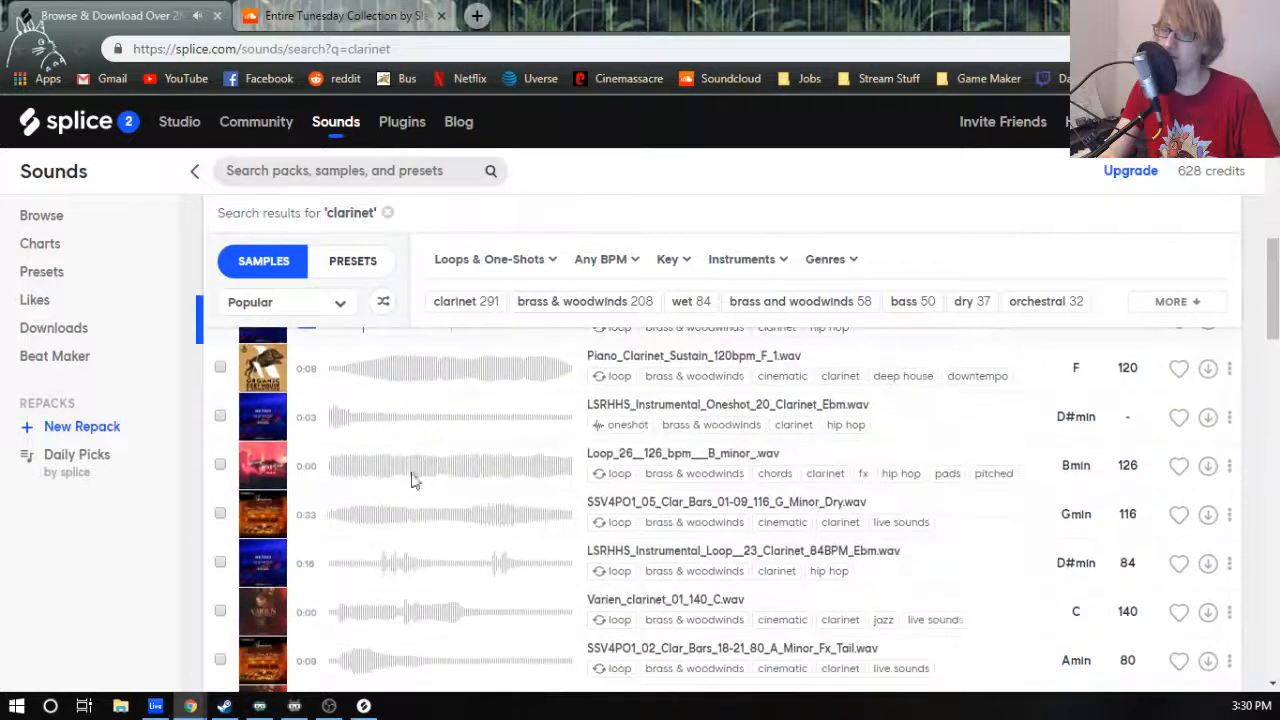
scroll(343, 459, up, 2)
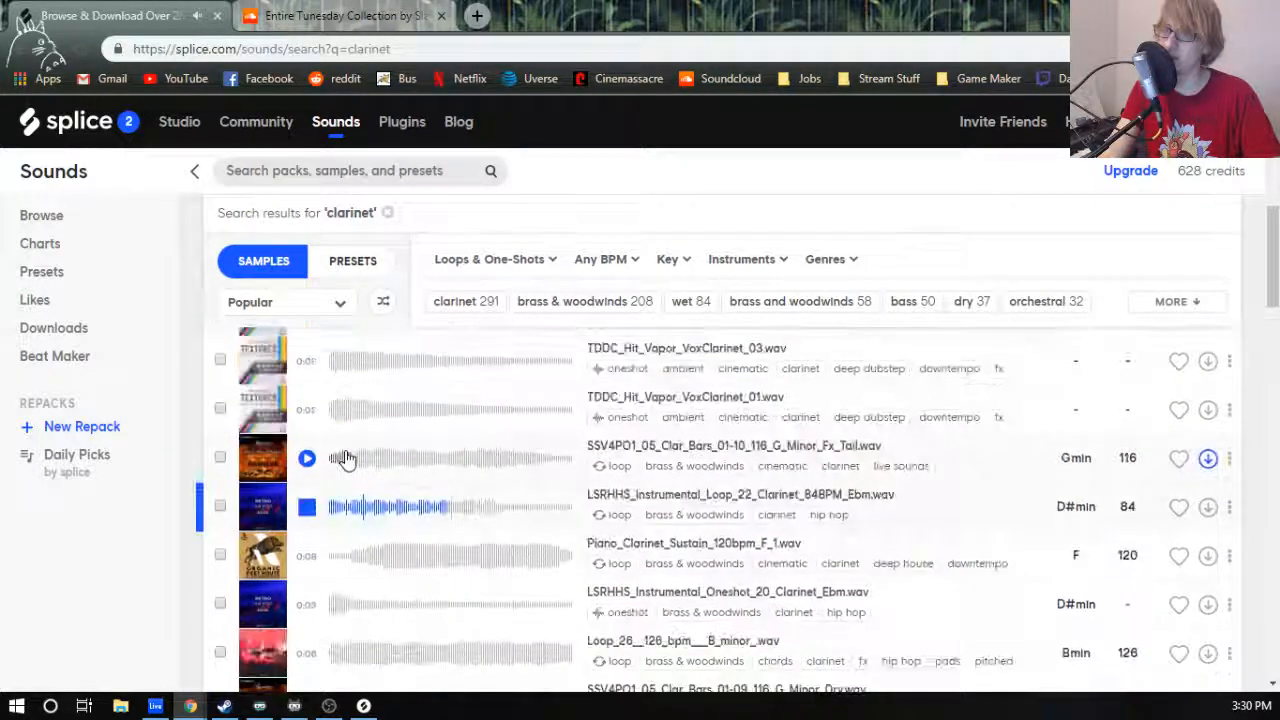
Narrow the search results to samples tagged clarinet and look through the filtered list.
click(462, 311)
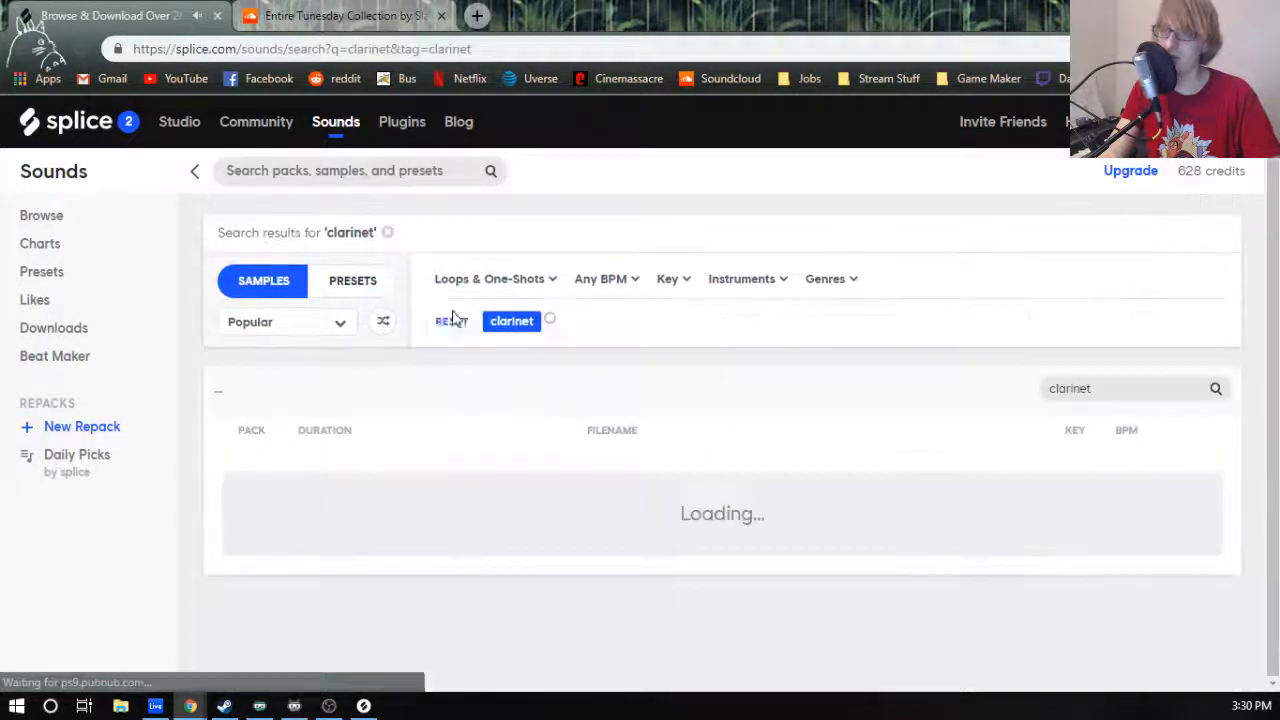
scroll(349, 394, up, 5)
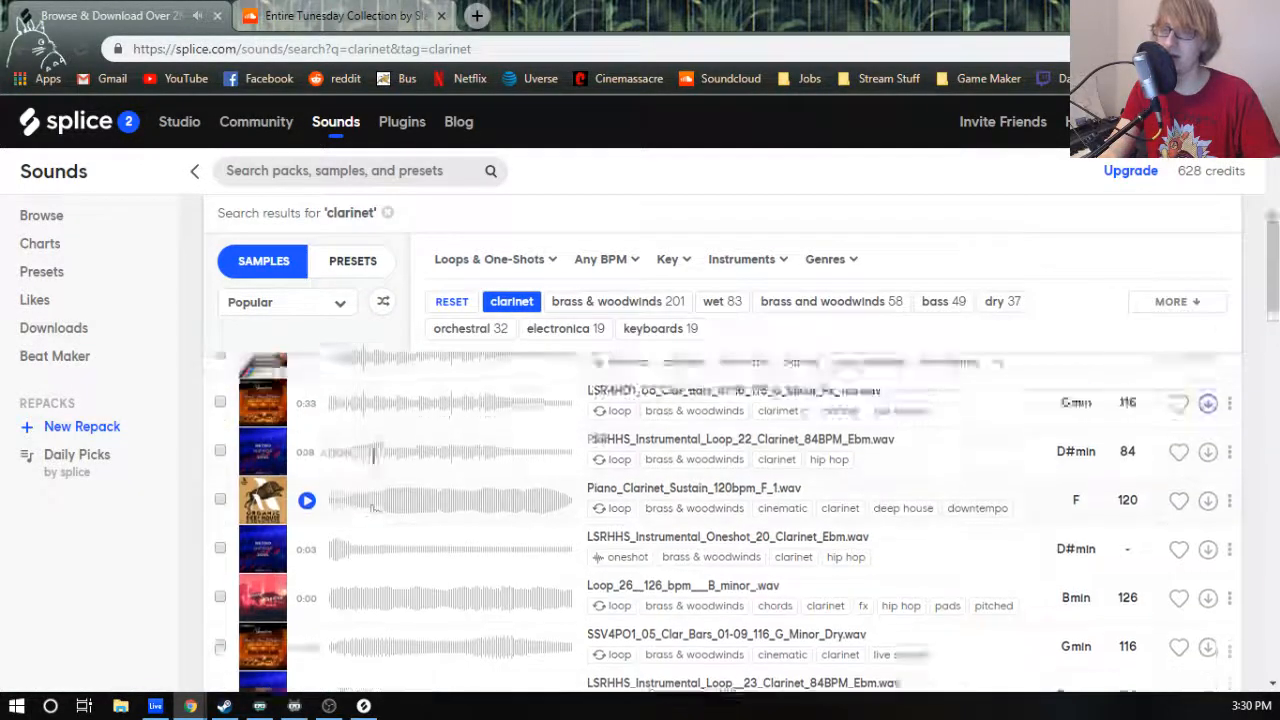
scroll(370, 475, down, 1)
scroll(366, 455, down, 3)
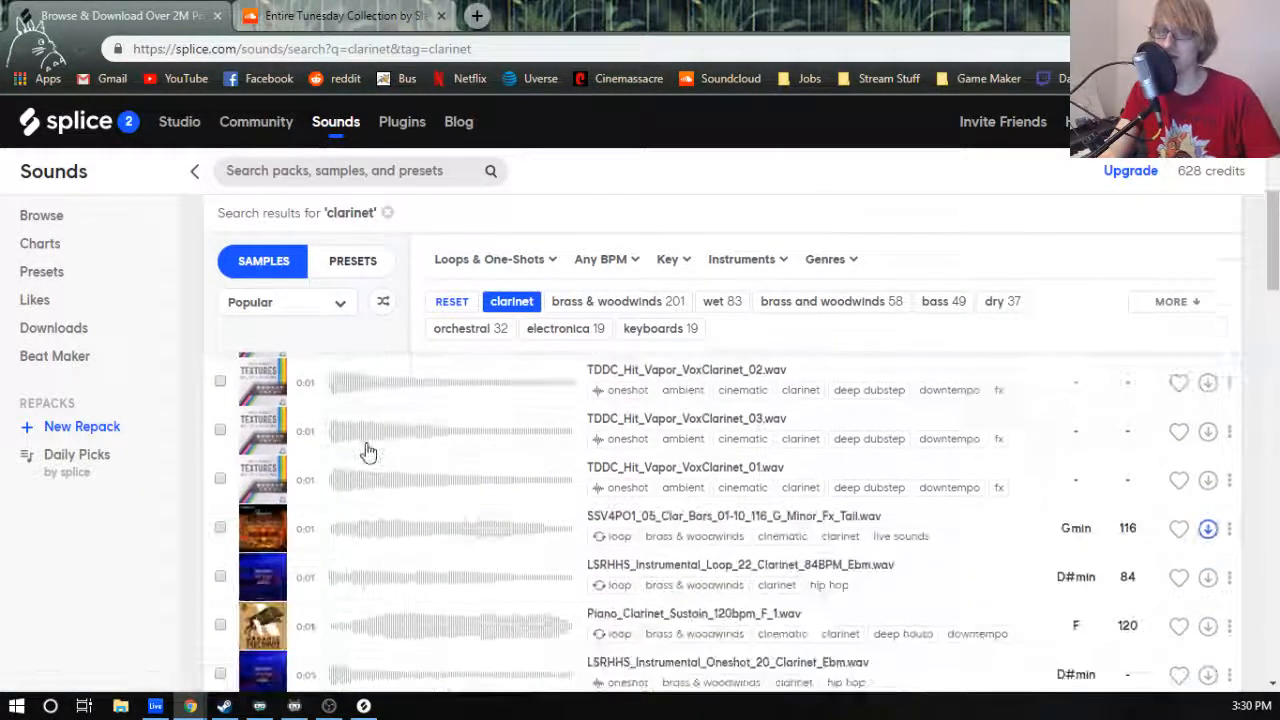
scroll(355, 450, up, 2)
scroll(358, 440, down, 3)
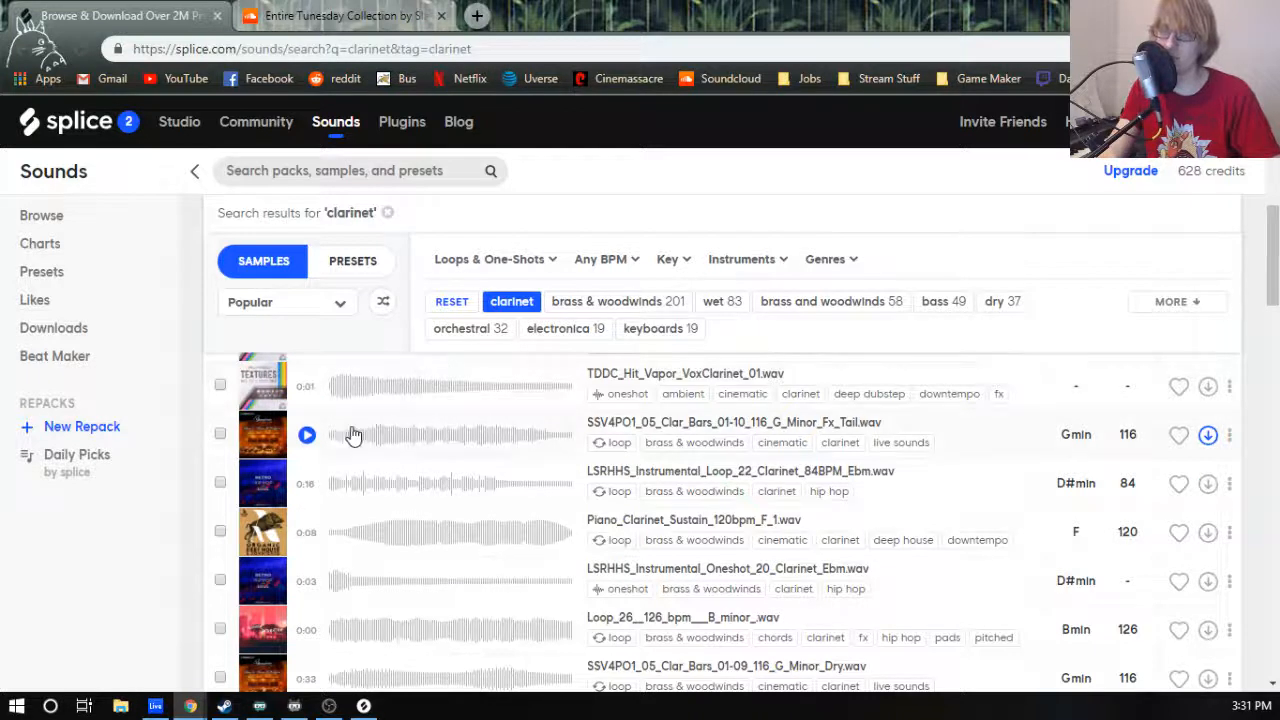
Audition the clarinet samples from LSRHHS_Instrumental_Loop_22 down to SSV4PO1_05_Clar_Bars_01-09 Dry, including the piano clarinet sustain and Loop_26.
click(307, 485)
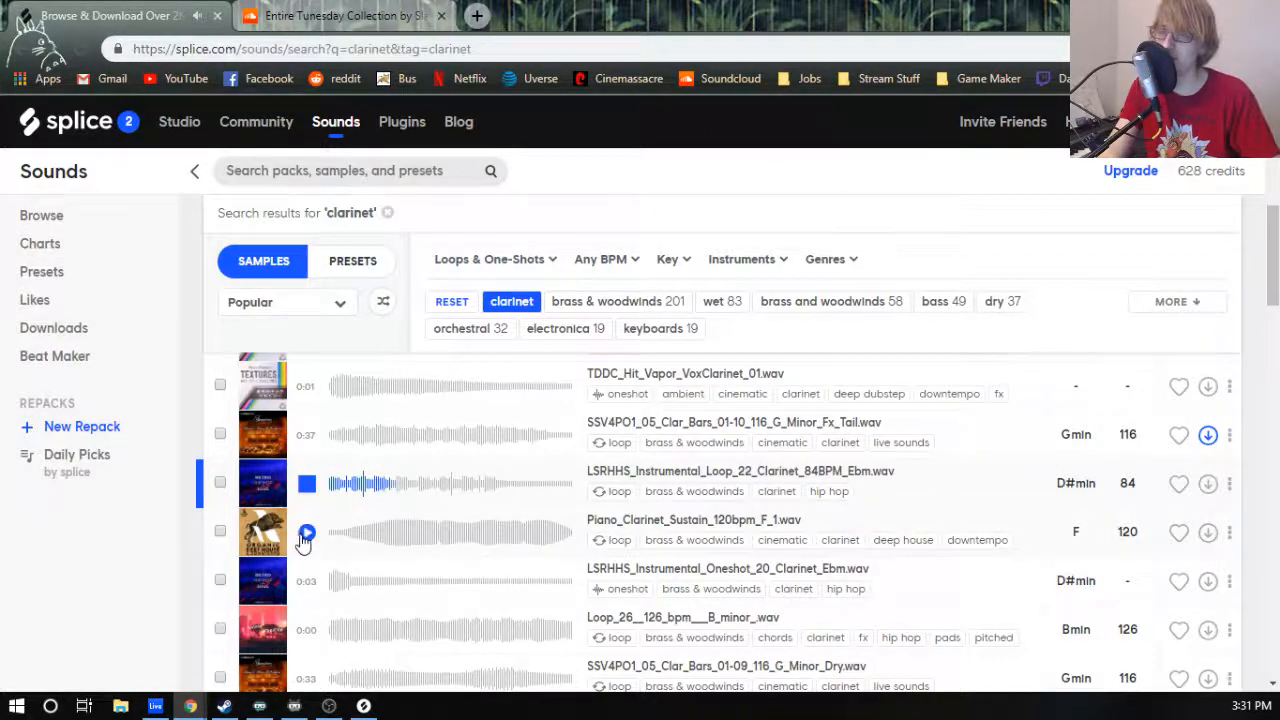
click(307, 582)
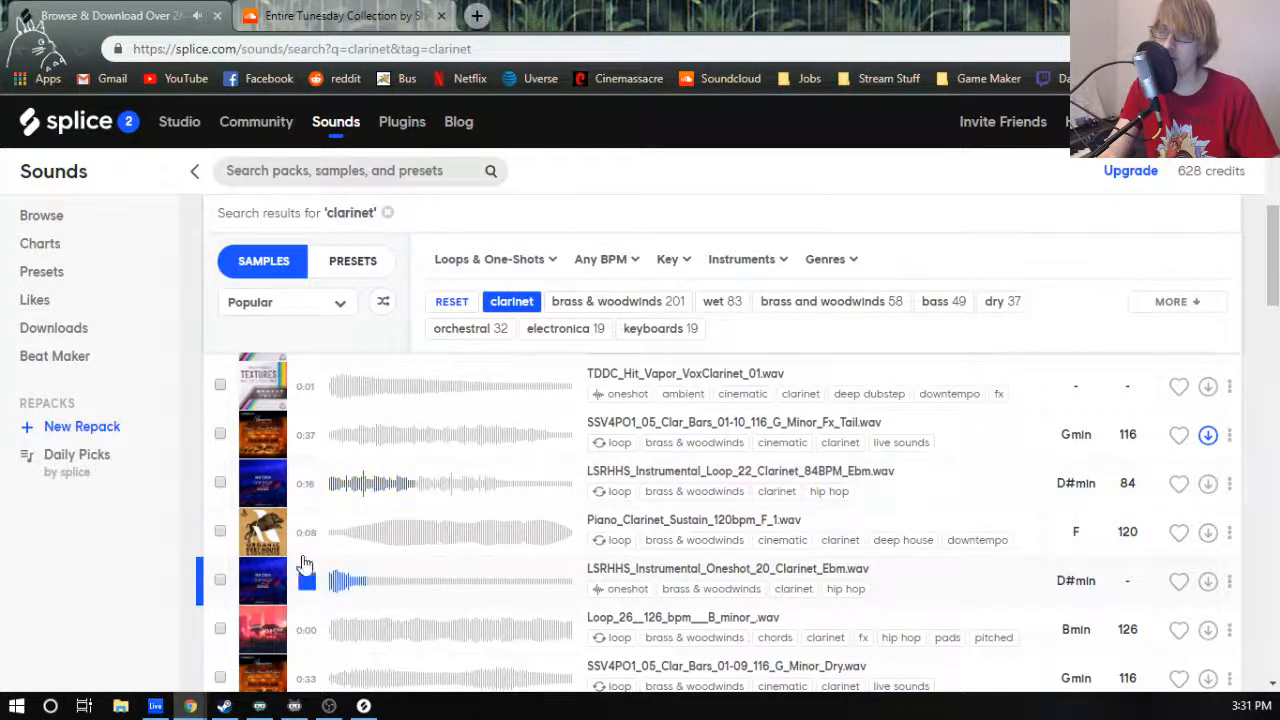
click(307, 532)
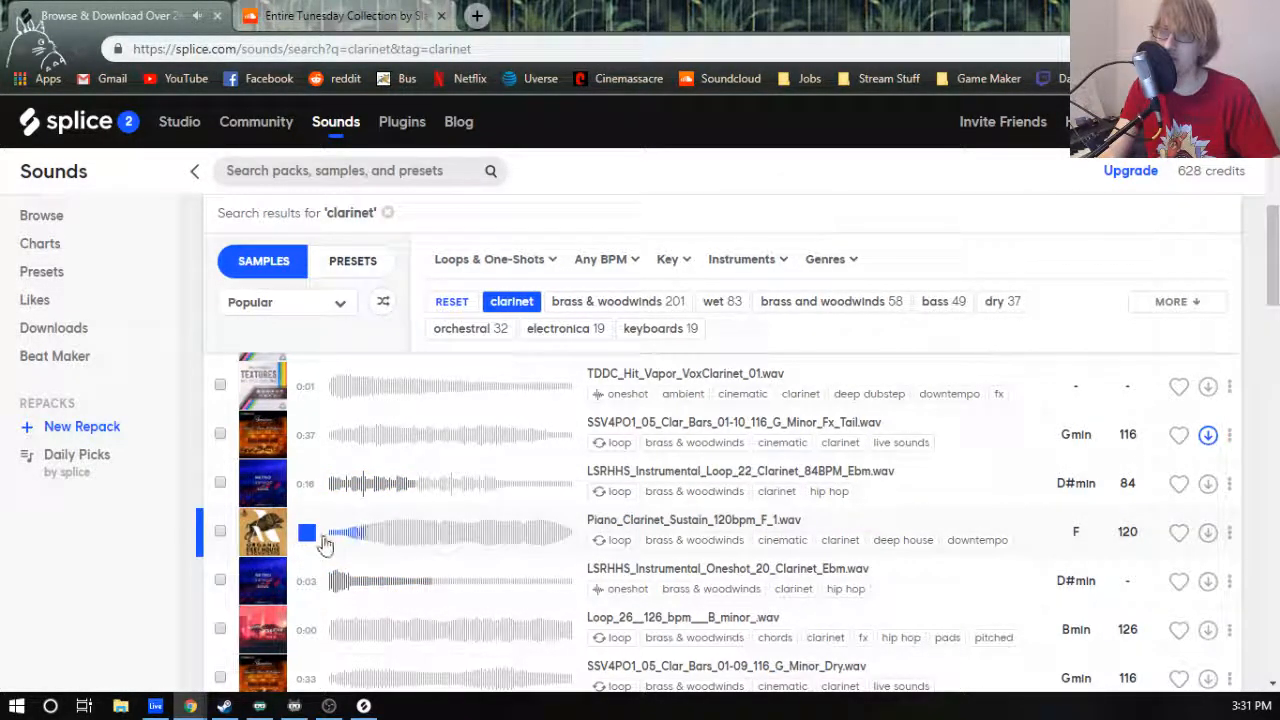
click(306, 629)
scroll(350, 625, down, 2)
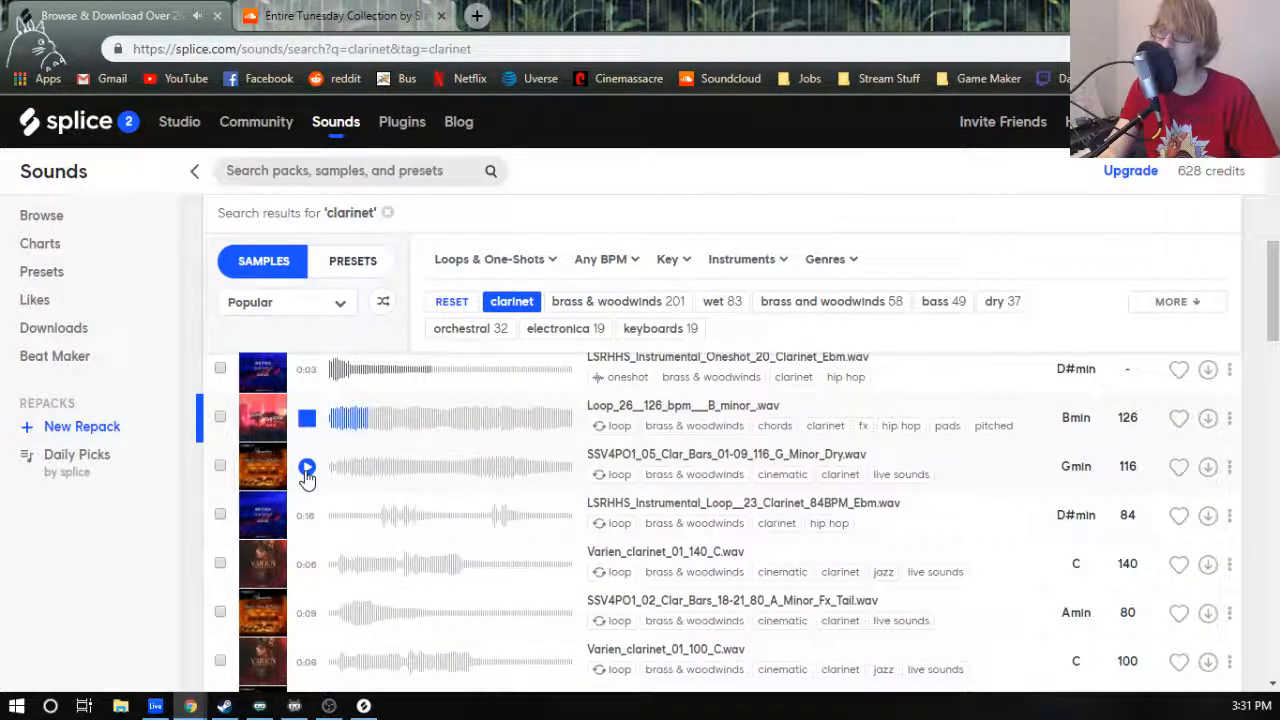
click(307, 470)
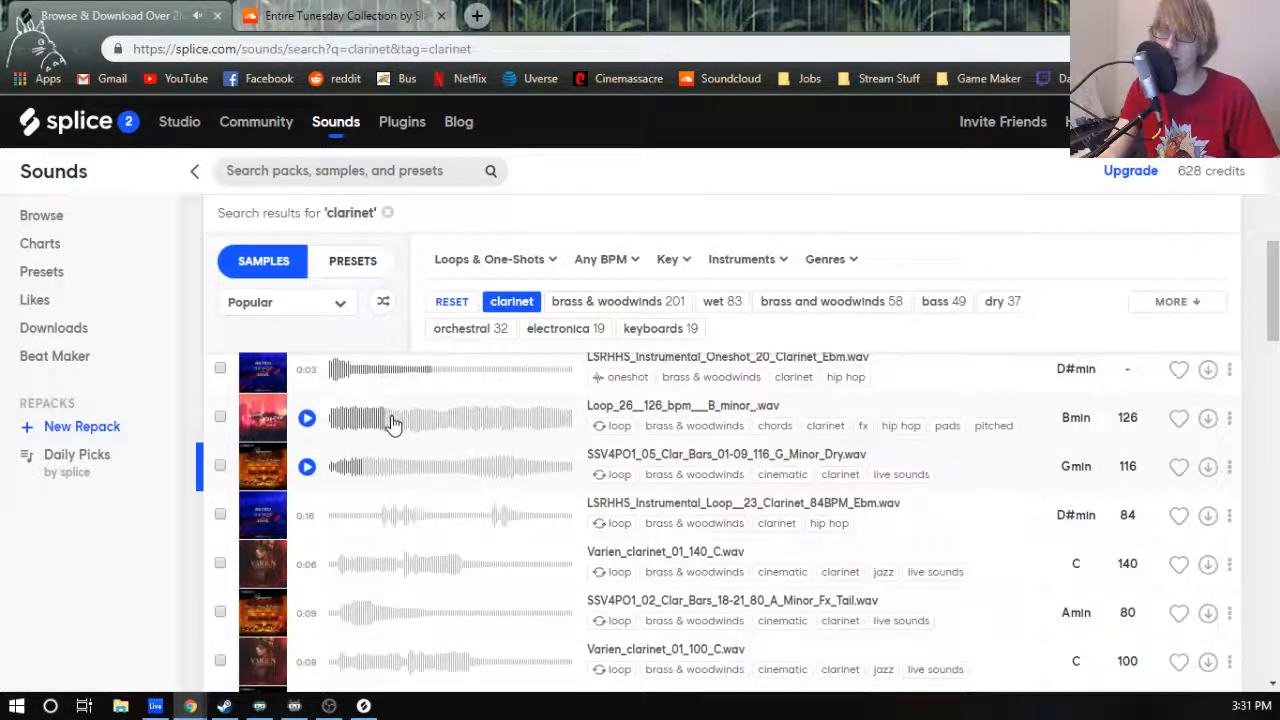
Open slamhaus.bandcamp.com in a new browser tab and look over the Tunesday albums.
click(478, 17)
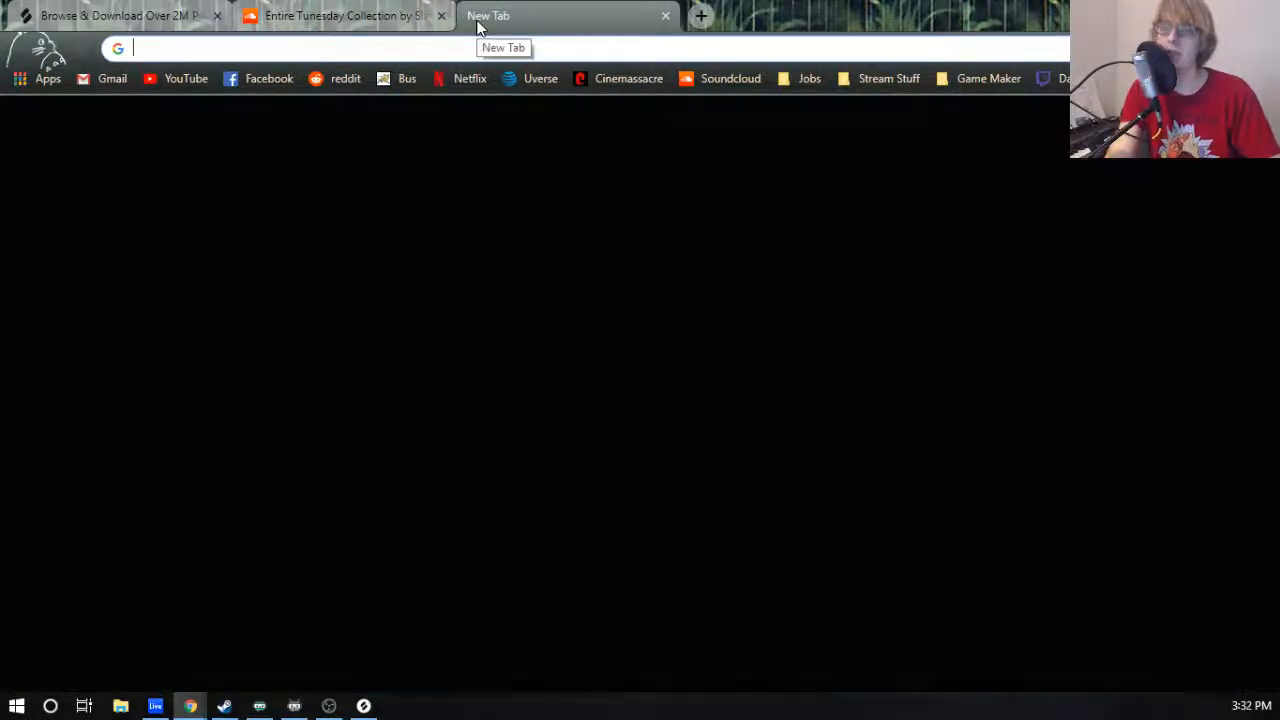
text(slamhaus.bandcamp.com)
key(Return)
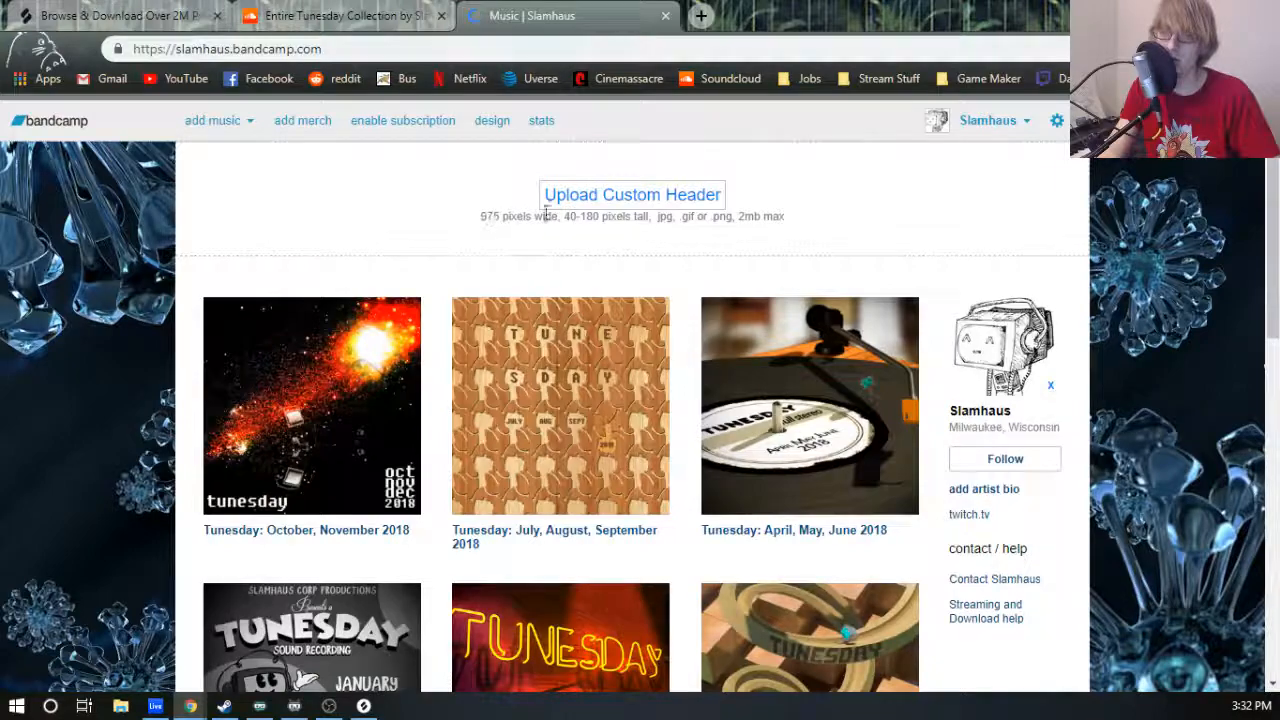
scroll(550, 240, down, 7)
scroll(743, 297, down, 3)
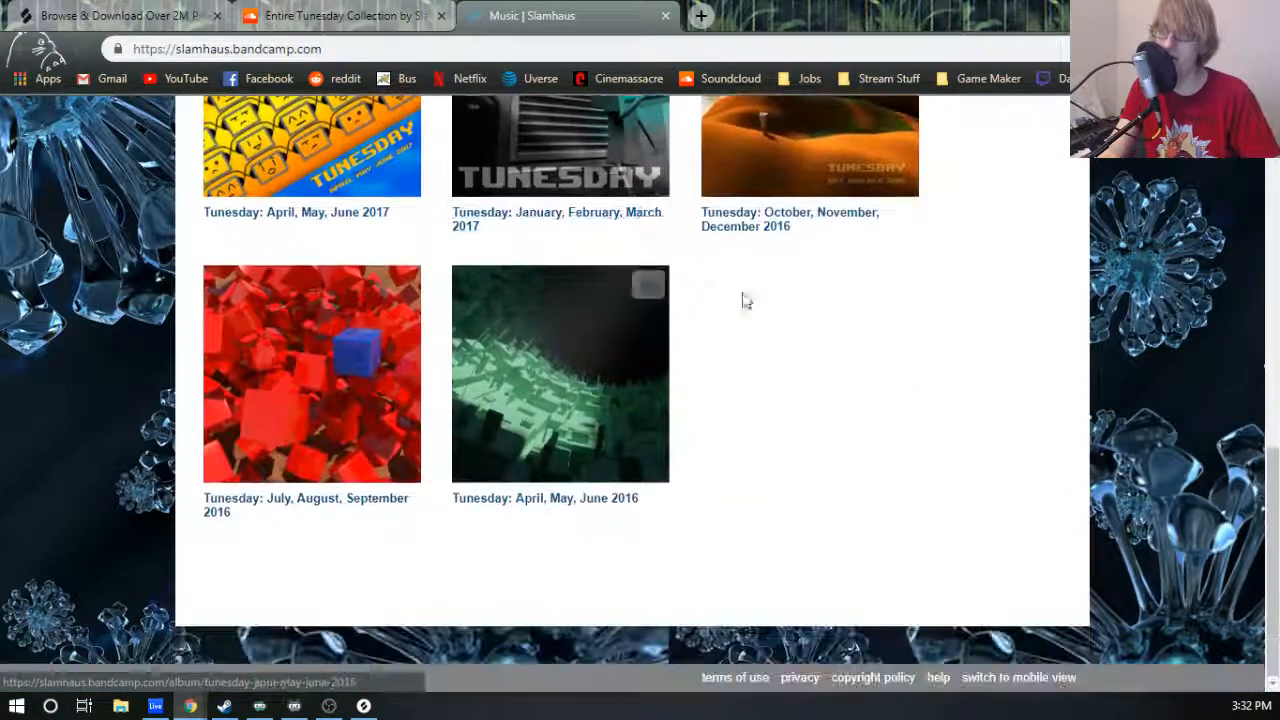
scroll(791, 403, up, 15)
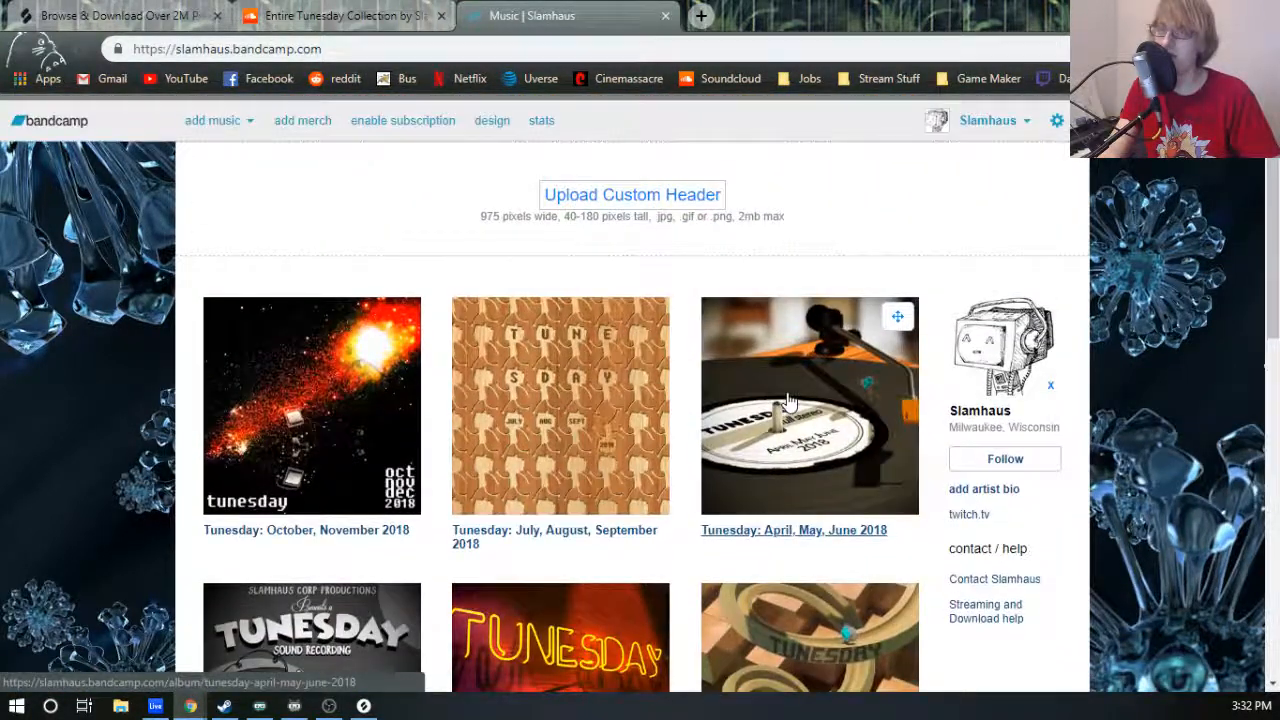
scroll(791, 403, down, 1)
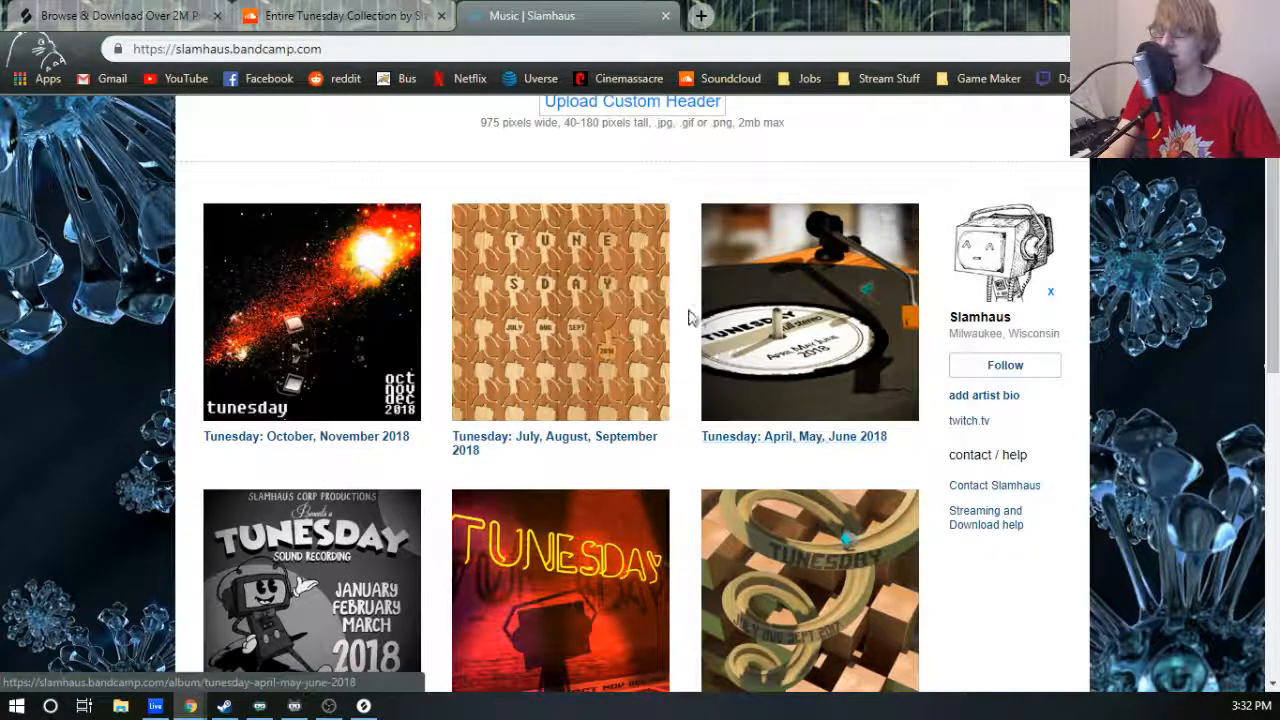
scroll(672, 310, down, 4)
scroll(672, 312, down, 4)
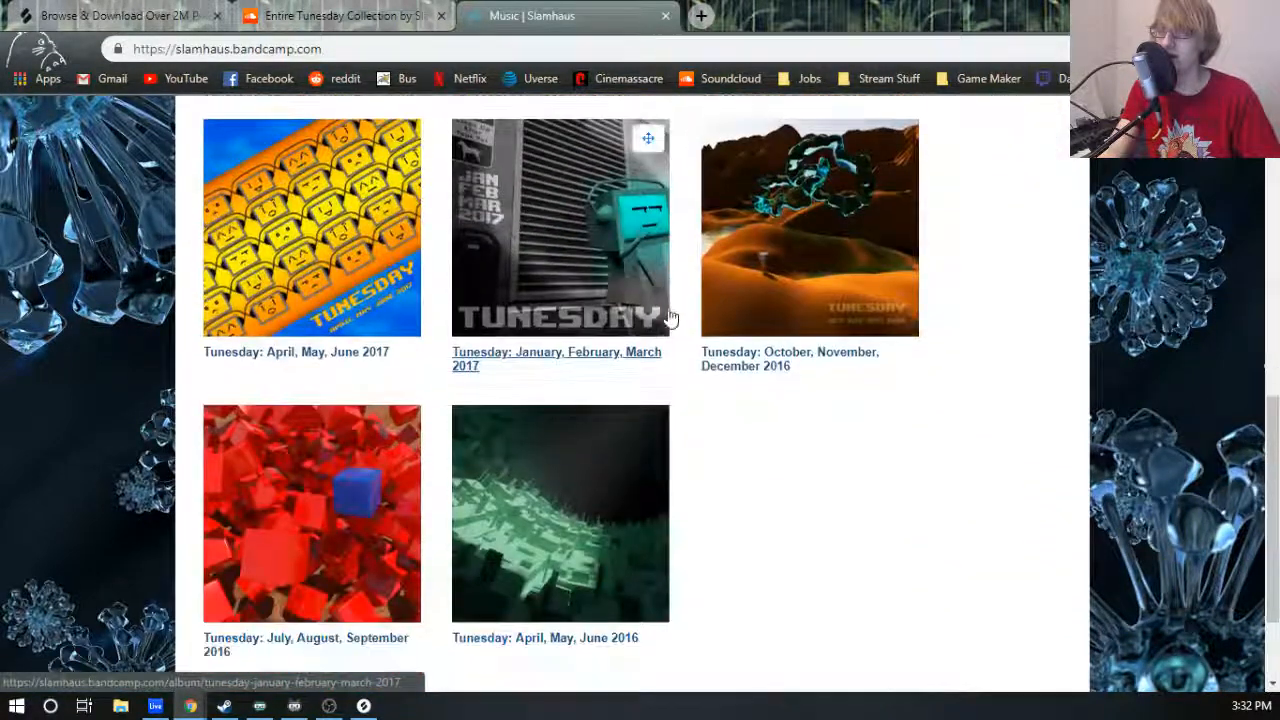
Open the Tunesday: April, May, June 2016 album, look over its track list and return to the album overview.
click(588, 404)
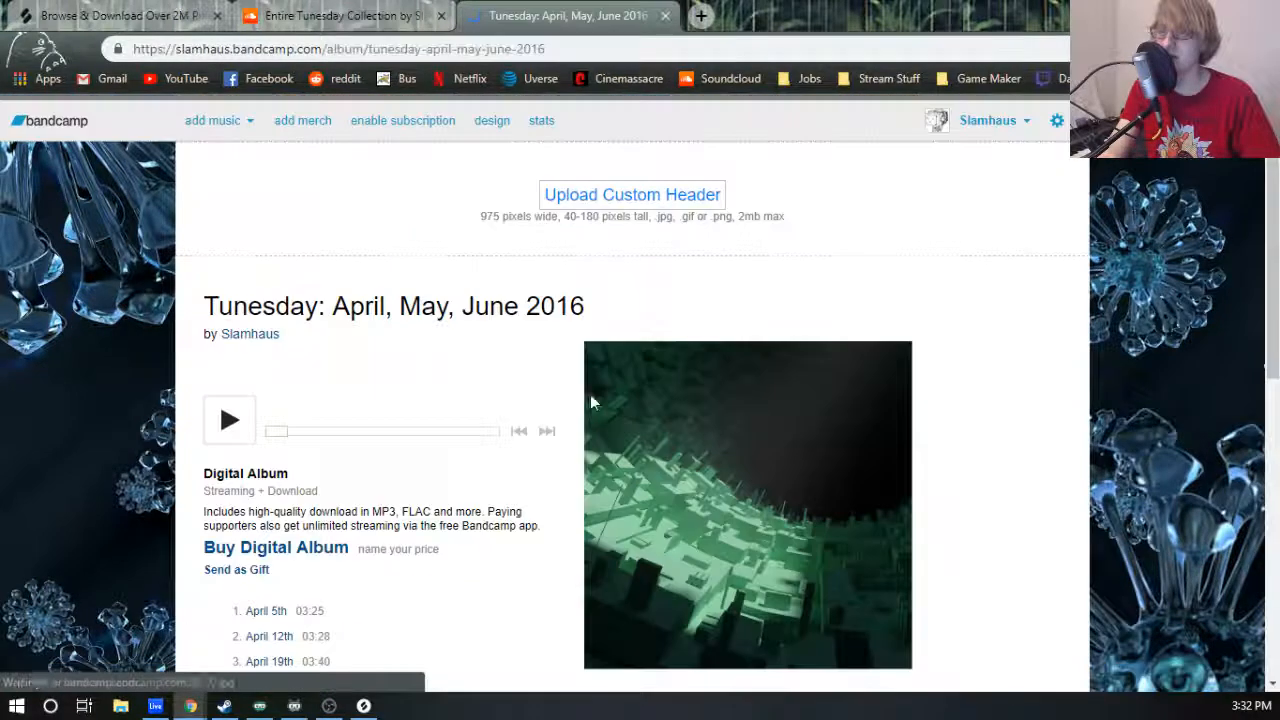
scroll(520, 345, down, 3)
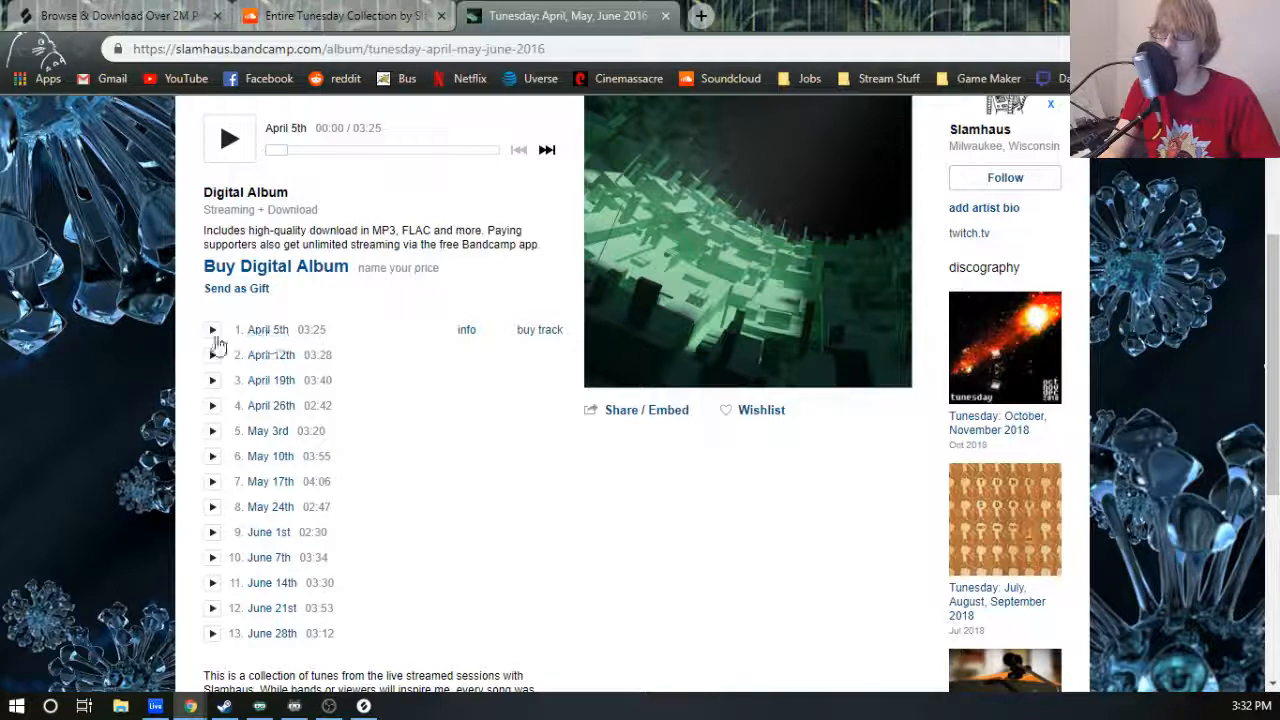
scroll(400, 310, down, 3)
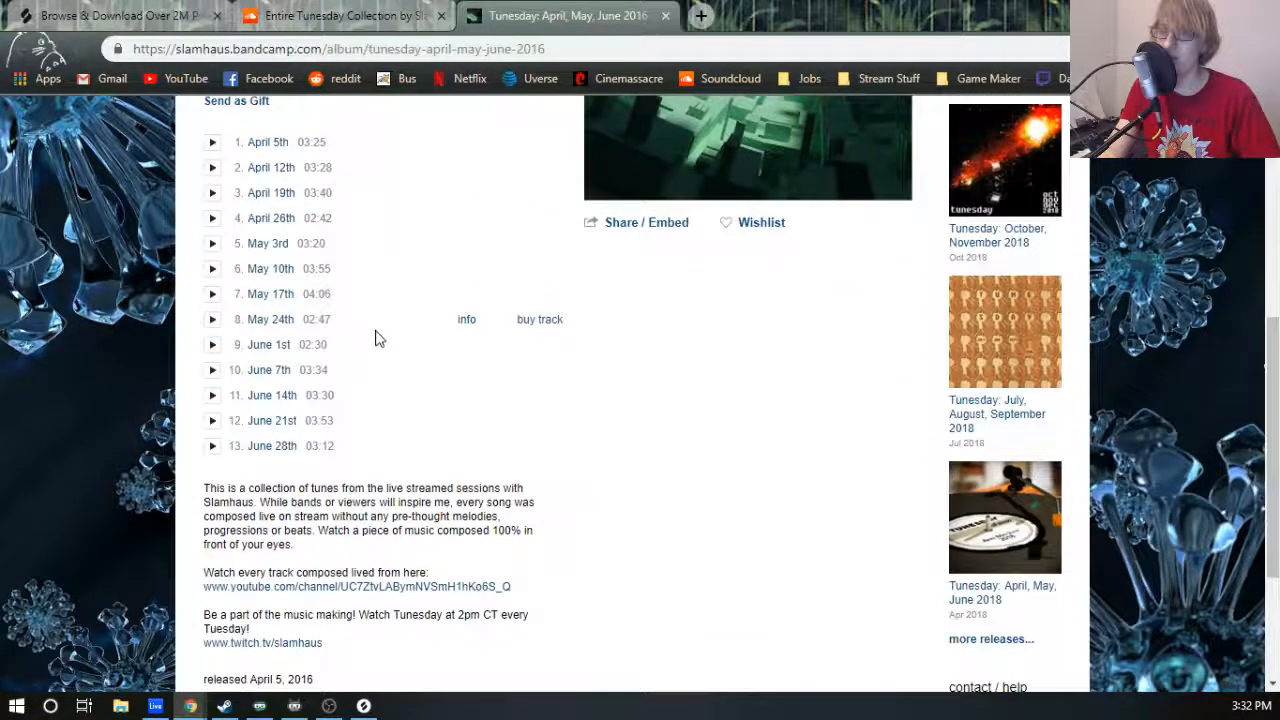
scroll(340, 330, up, 1)
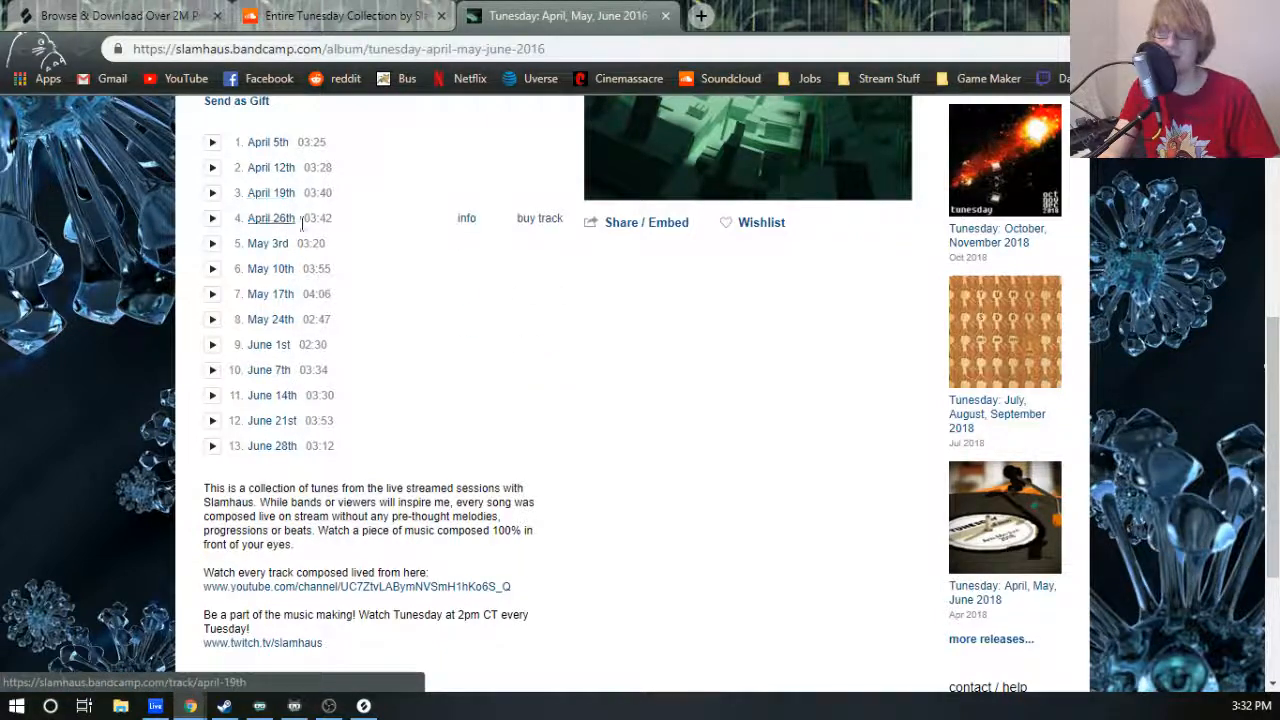
click(20, 50)
Look over the track lists of the July, August, September 2016 and October, November, December 2016 Tunesday albums.
scroll(818, 343, down, 5)
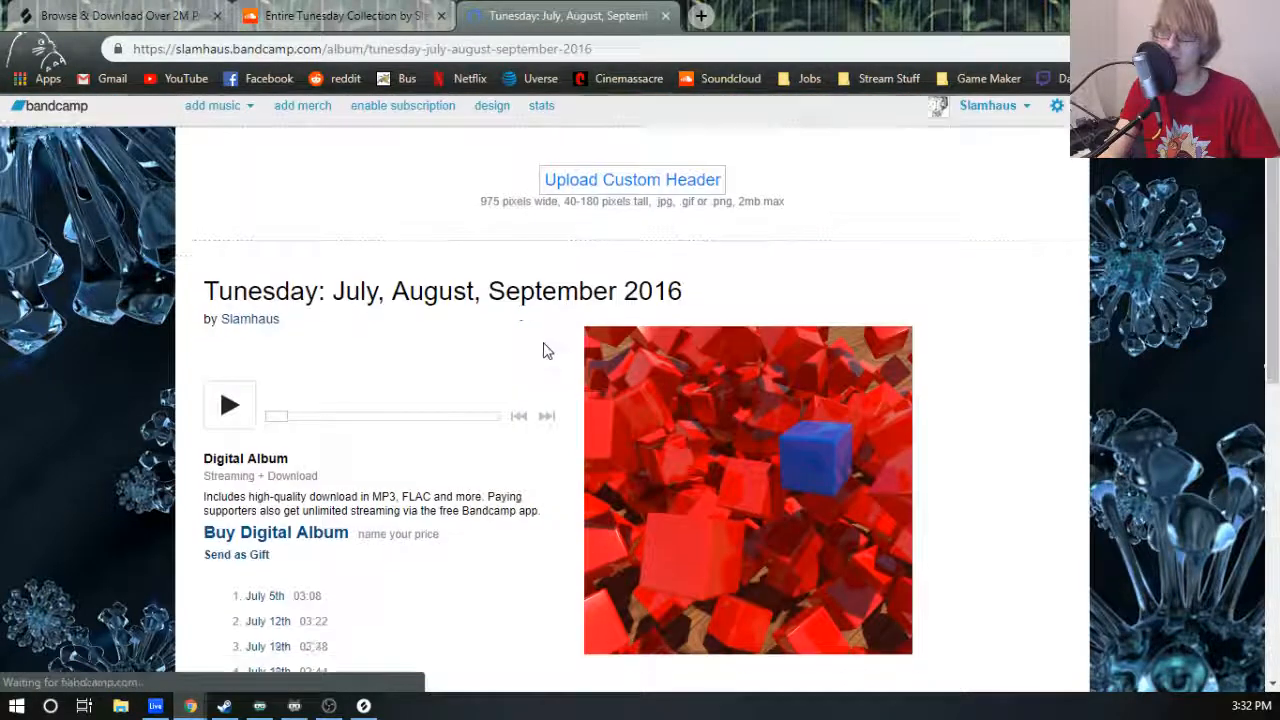
scroll(543, 349, down, 5)
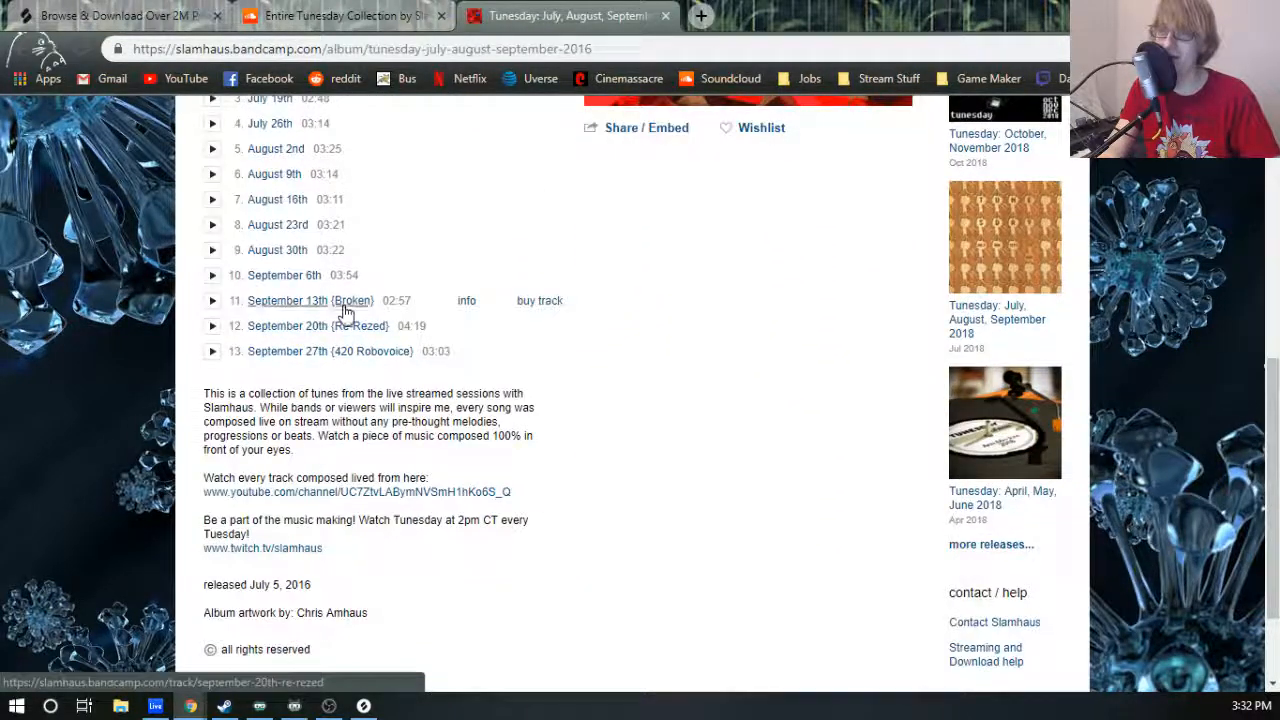
click(18, 52)
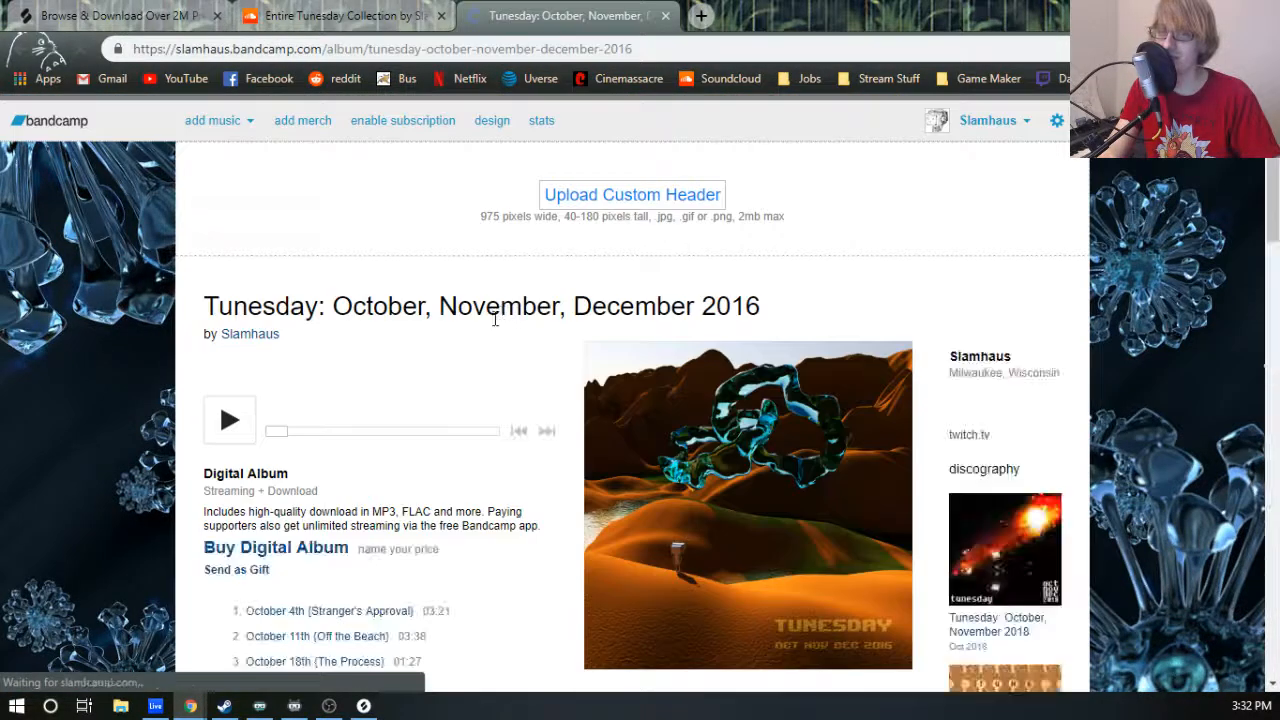
scroll(471, 354, down, 5)
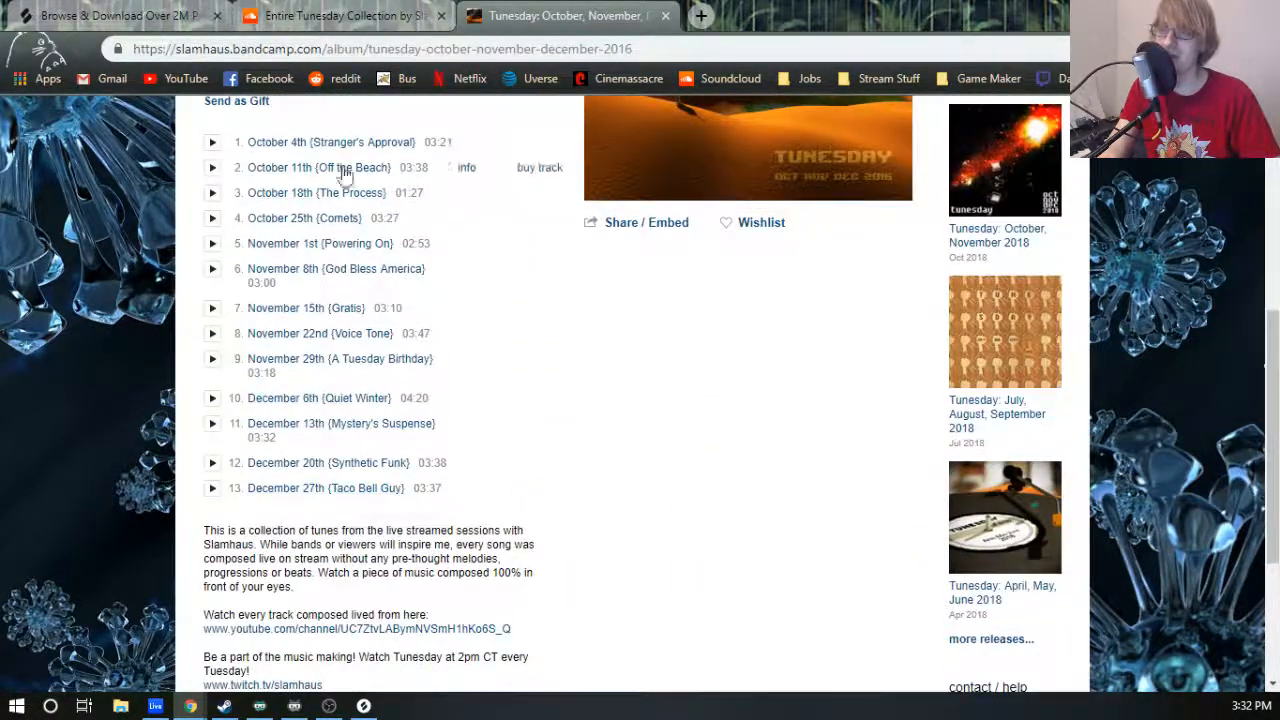
scroll(512, 300, up, 2)
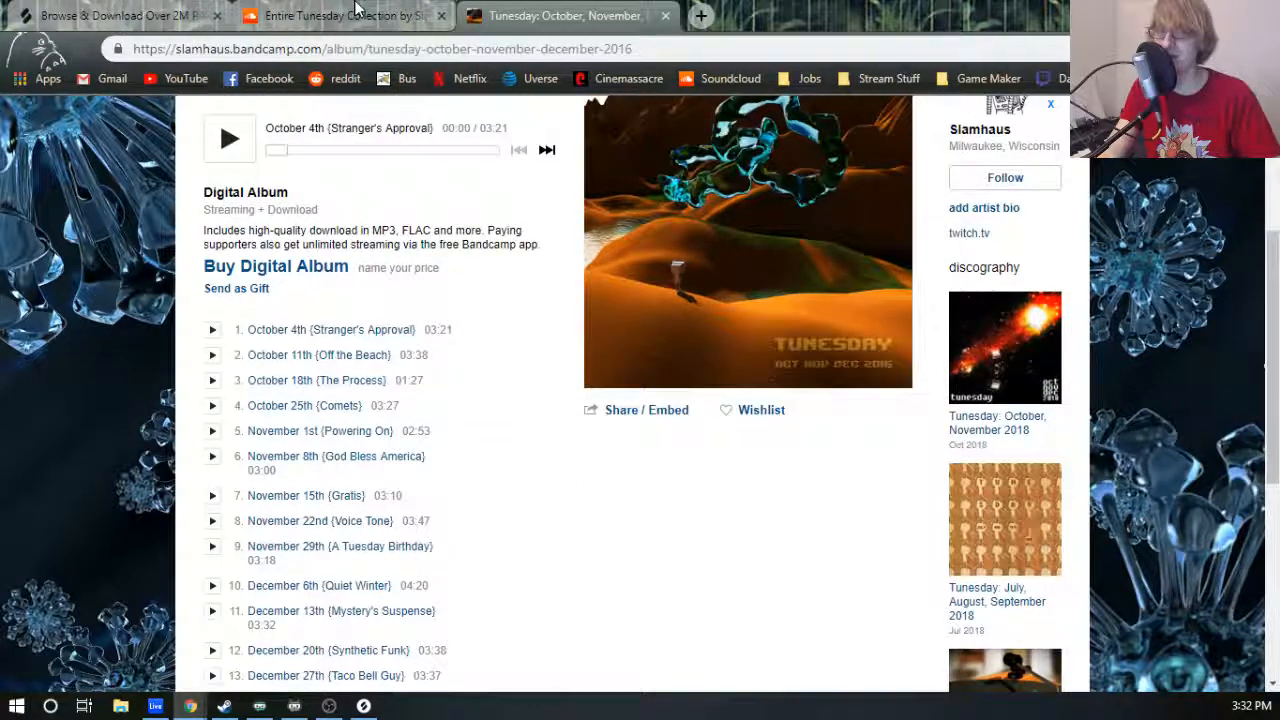
Close the Bandcamp album tab and audition LSRHHS_Instrumental_Loop__23_Clarinet and Varien_clarinet_01_140_C in the Splice clarinet results.
click(360, 14)
click(665, 16)
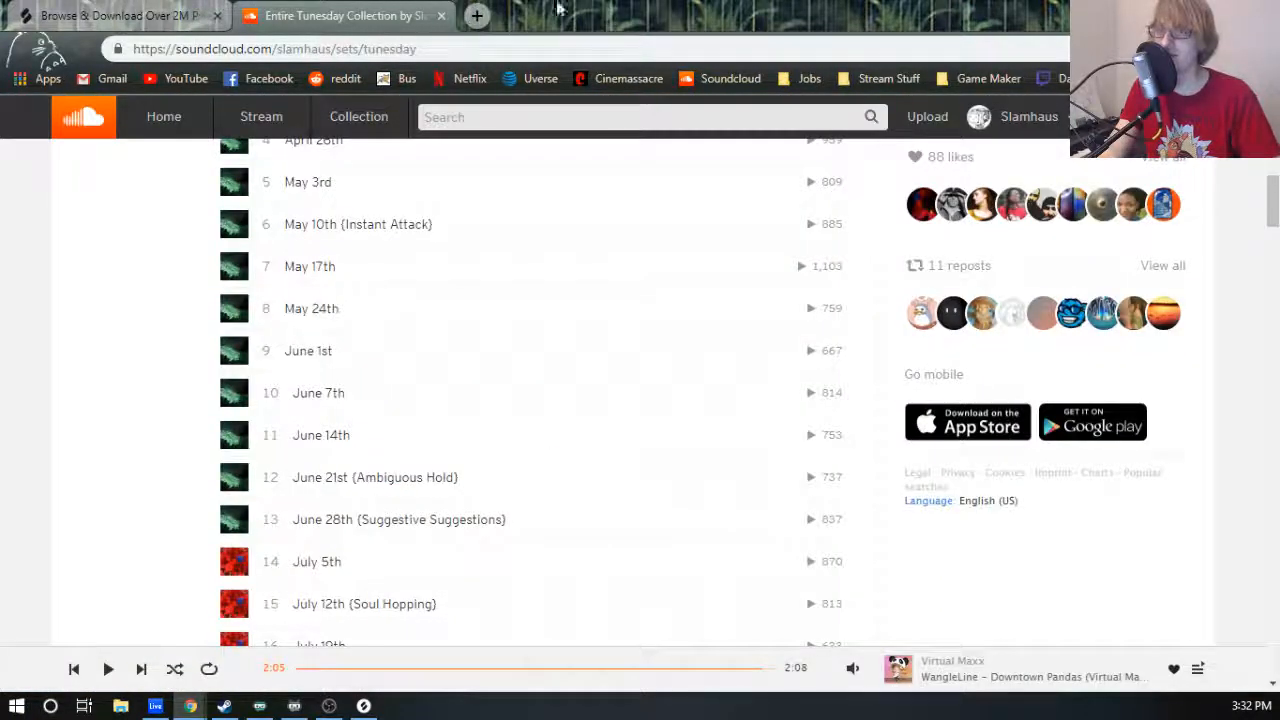
click(150, 12)
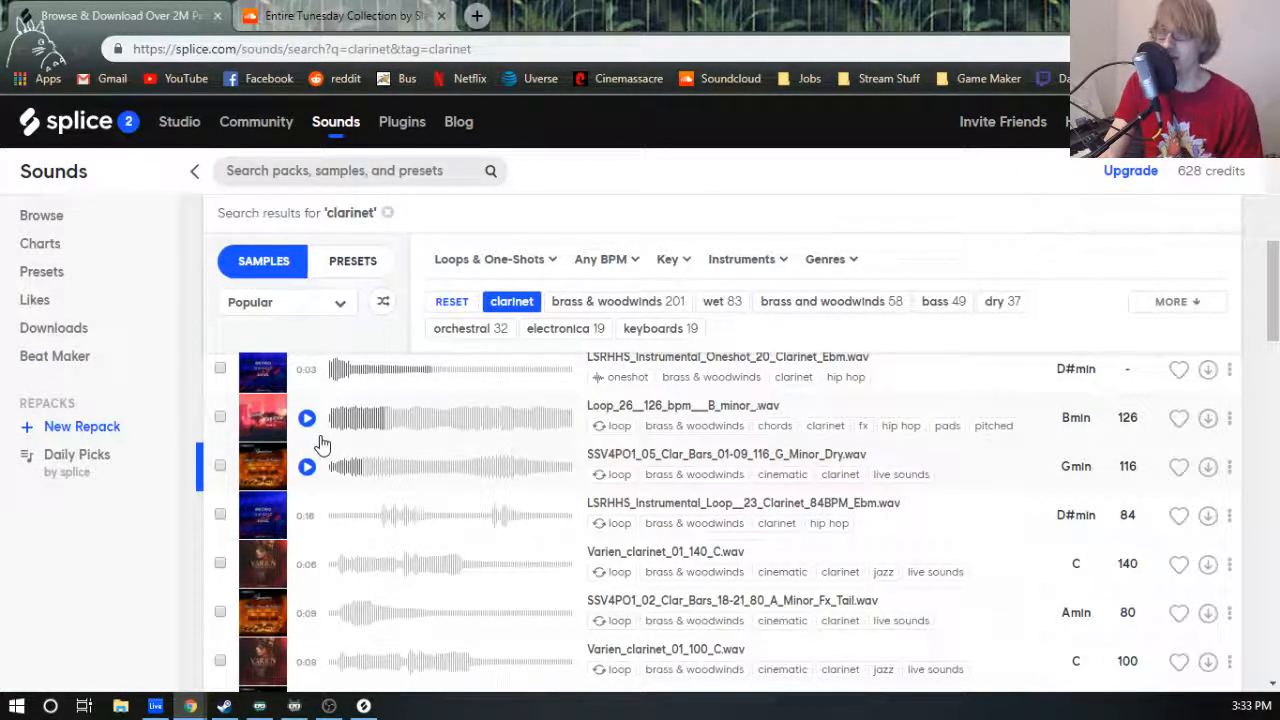
click(307, 515)
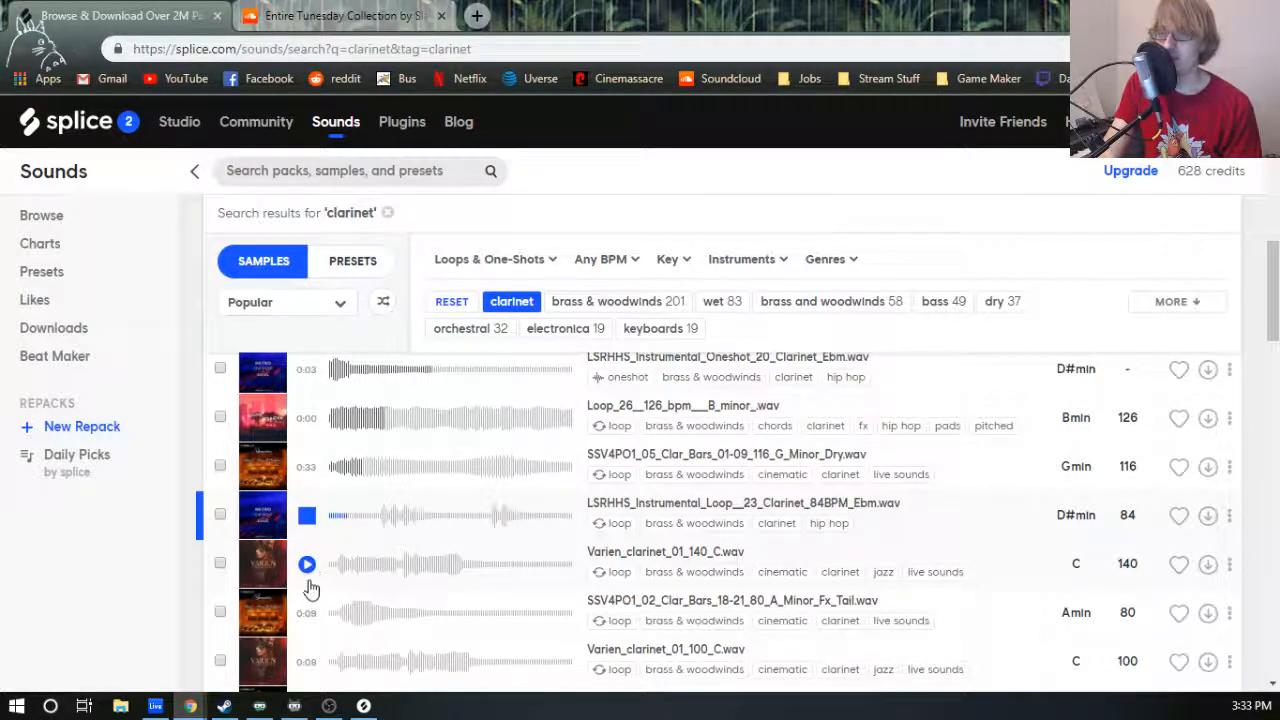
click(308, 567)
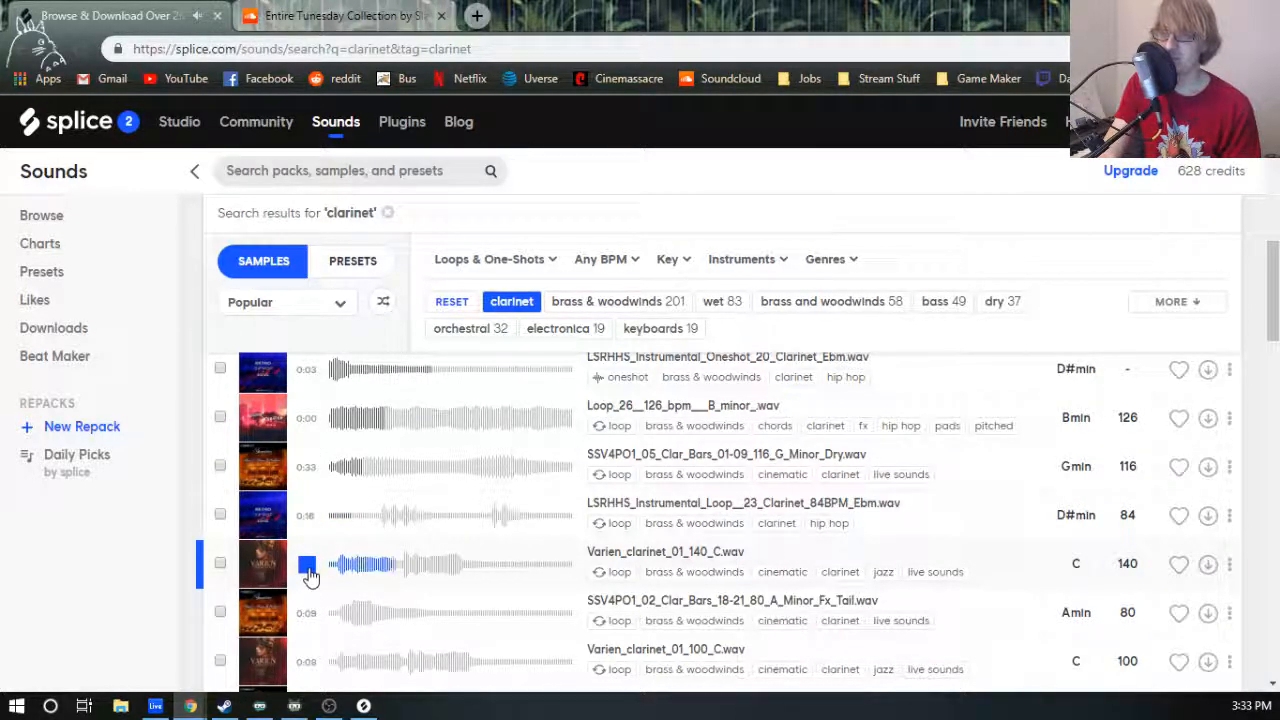
click(308, 568)
Switch to the SoundCloud page, open the Slamhaus profile and find its external links.
click(277, 13)
scroll(1192, 472, up, 6)
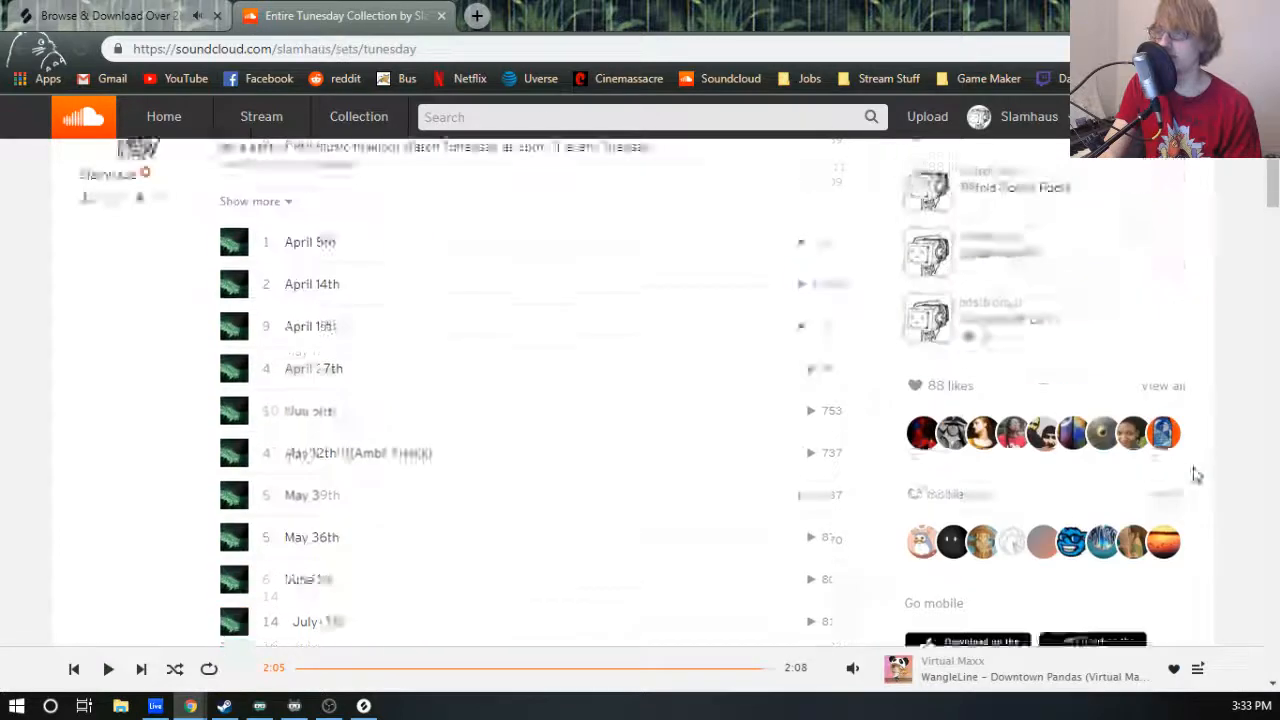
click(1015, 116)
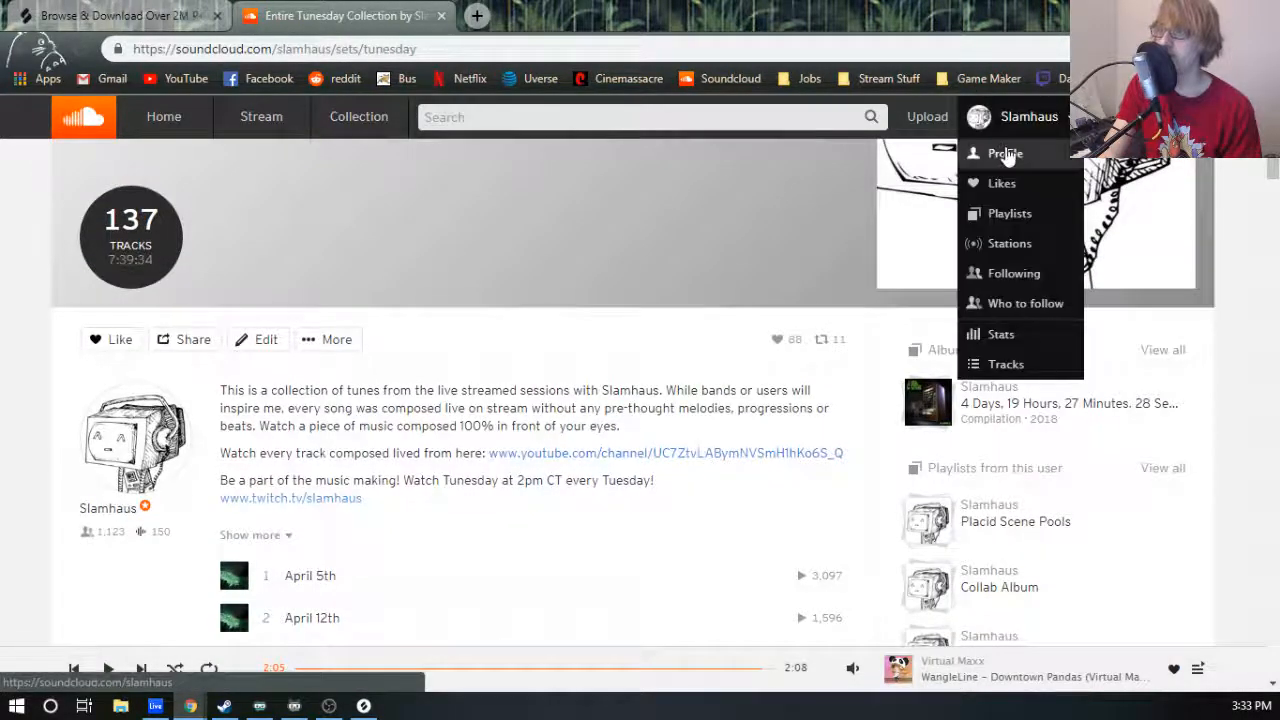
click(1006, 152)
scroll(1090, 375, down, 3)
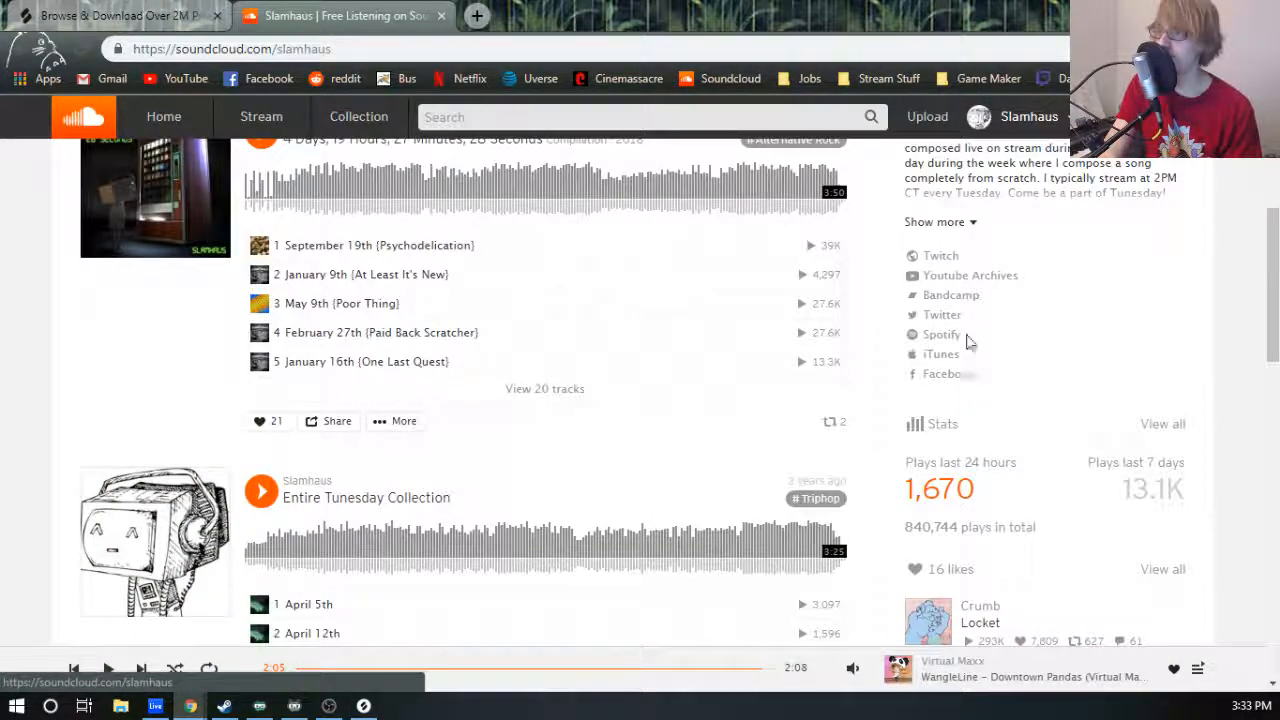
Follow the profile's Bandcamp link, look over all the Tunesday albums and close the Bandcamp tab.
click(951, 296)
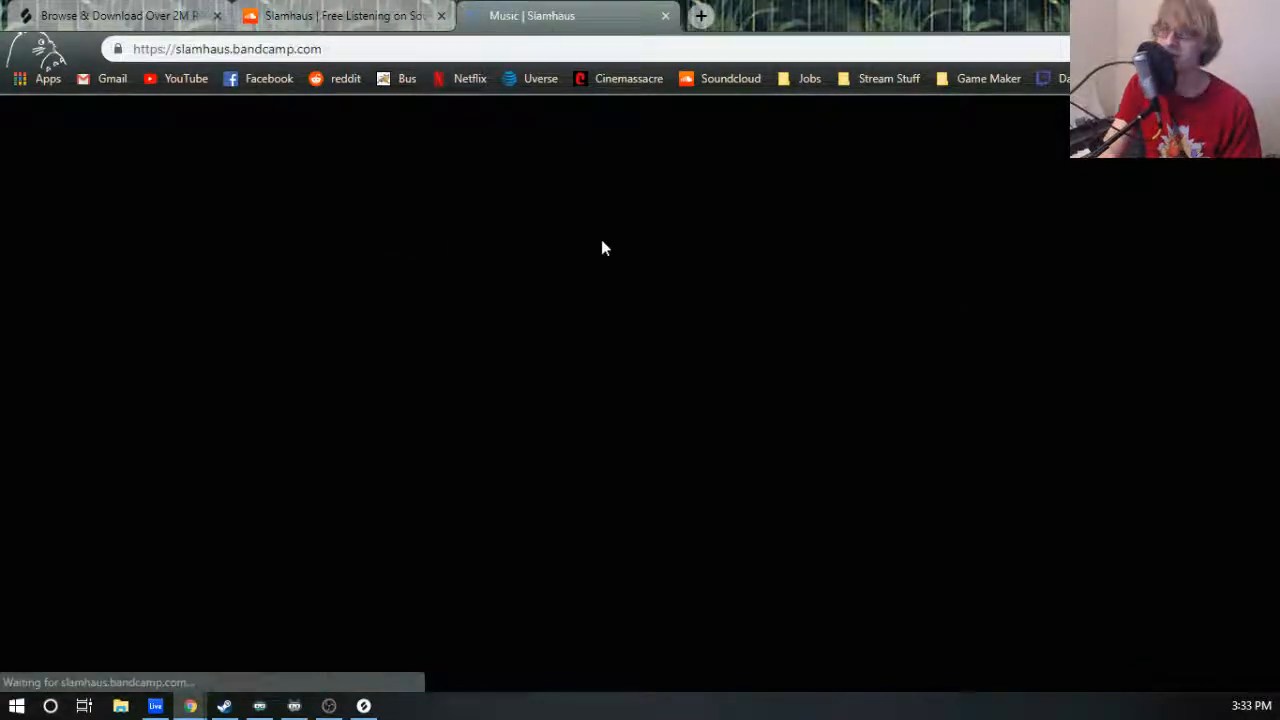
scroll(525, 200, down, 9)
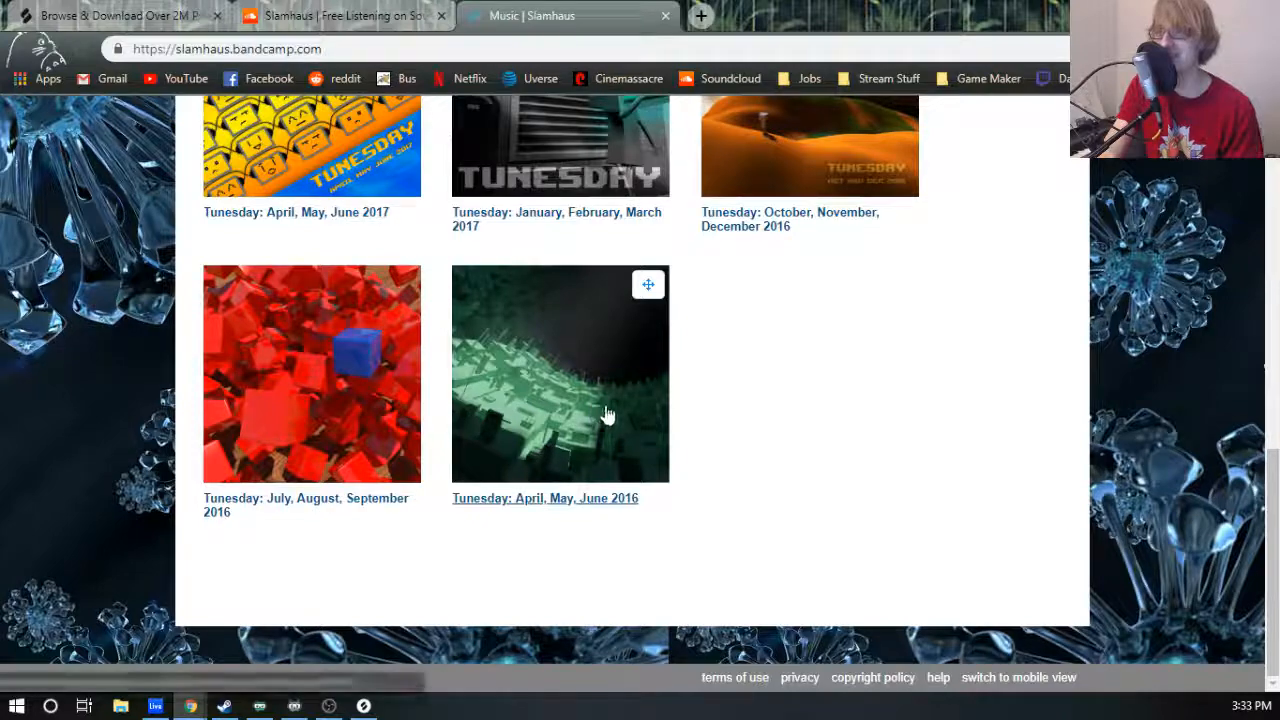
scroll(570, 412, up, 2)
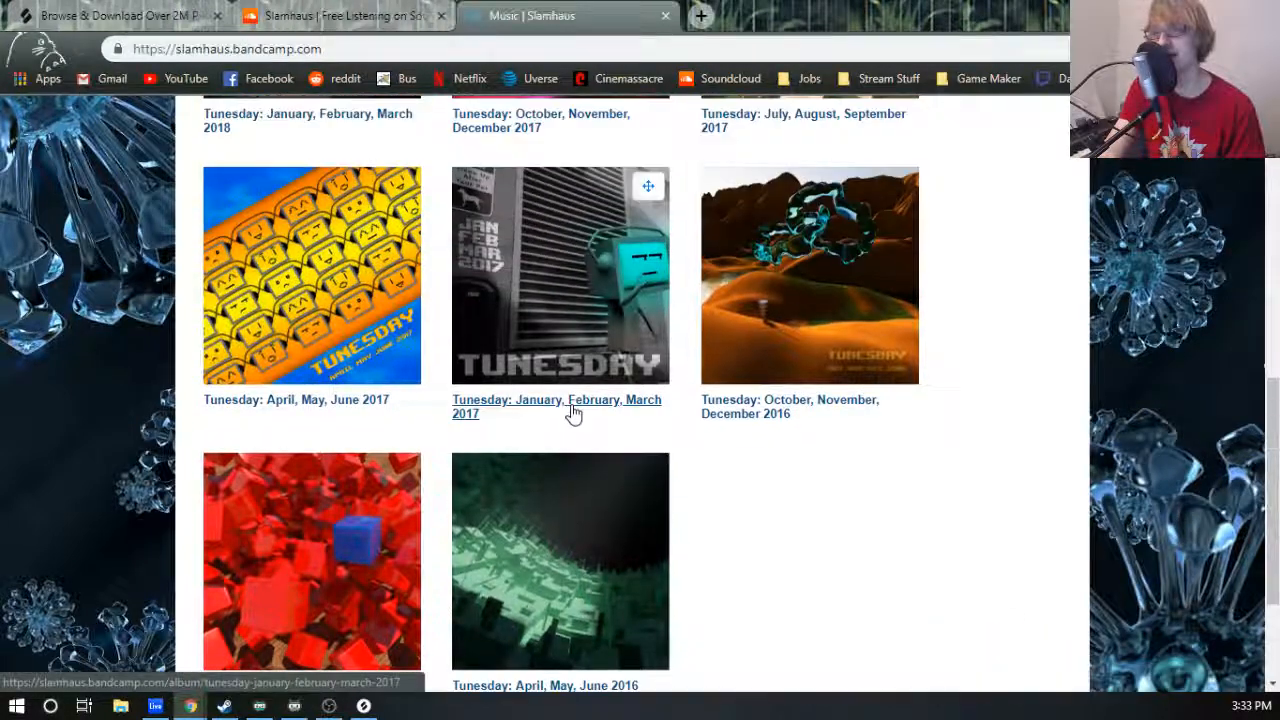
scroll(520, 260, up, 5)
scroll(590, 200, up, 5)
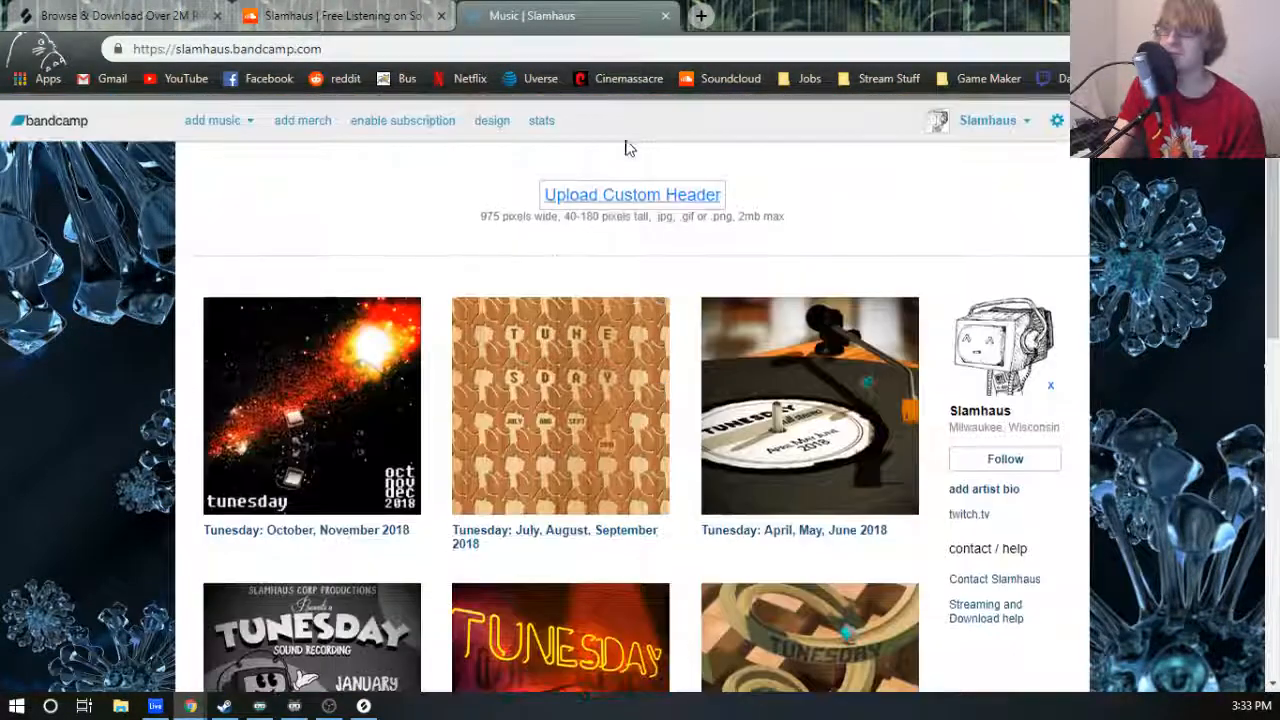
click(665, 16)
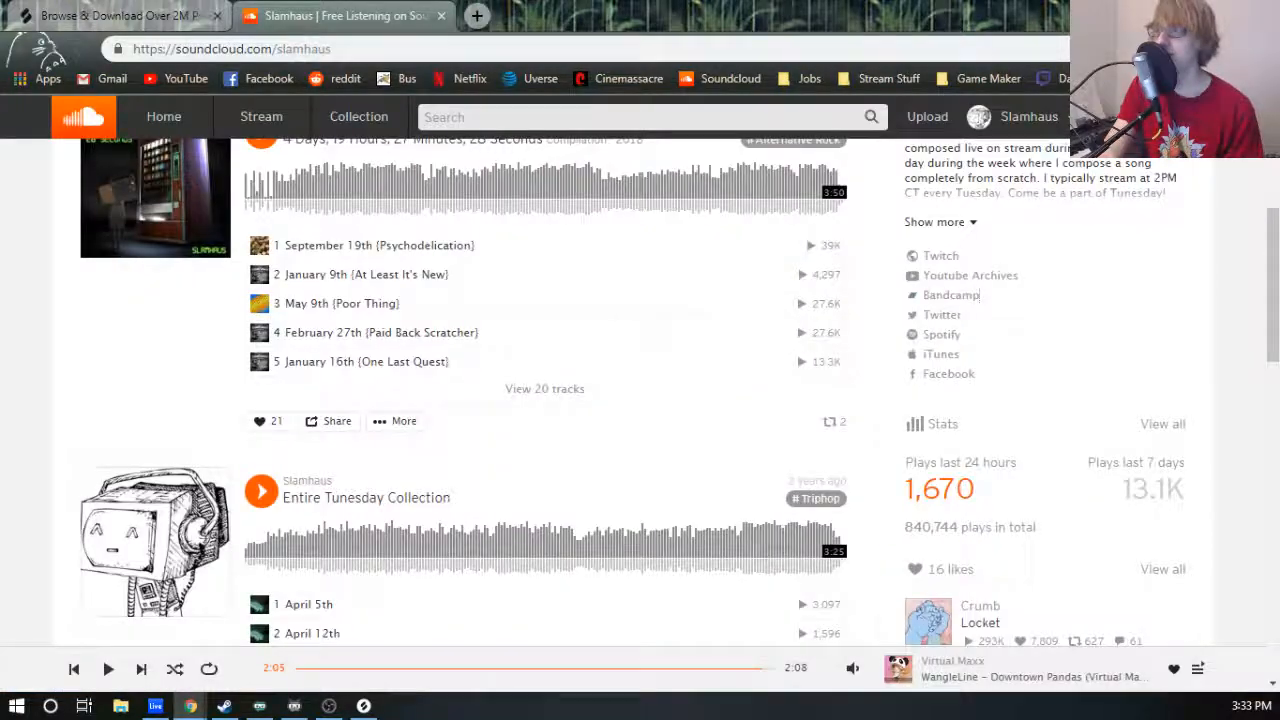
Switch to Ableton Live and play the arrangement from shortly before the Synth1 clip's start at bar 17, stopping as it enters.
key(alt+Tab)
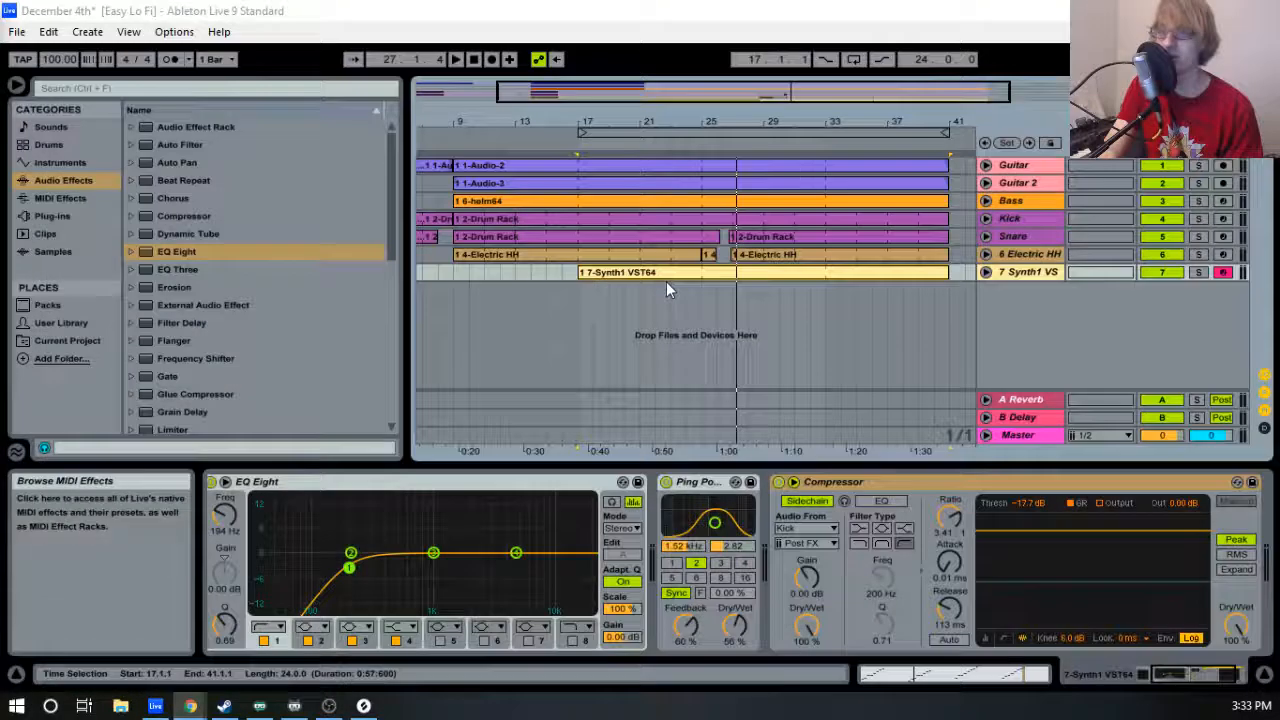
click(547, 149)
mouse_move(190, 704)
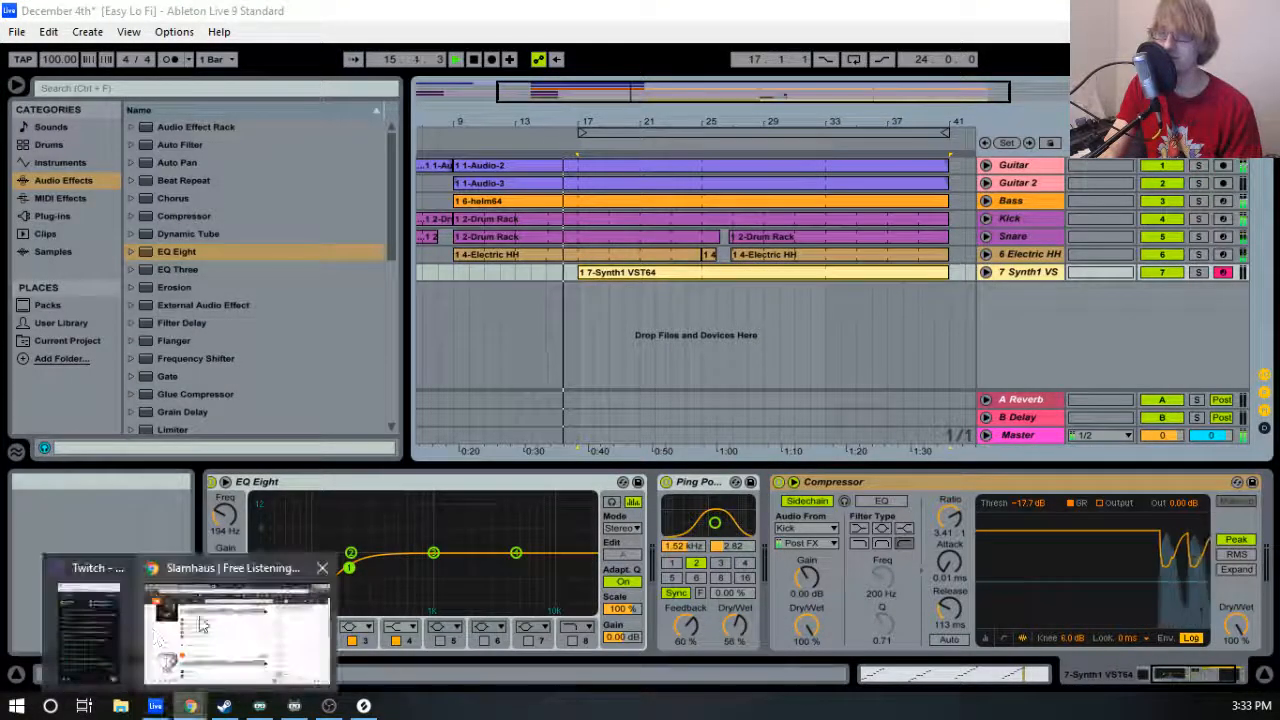
click(476, 62)
Return to the Splice clarinet results and audition Varien_clarinet_01_140, SSV4PO1_02_Clar_Bars_18-21, Varien_clarinet_01_100 and SSV4PO1_05_Clar_Bars_09-18.
mouse_move(190, 705)
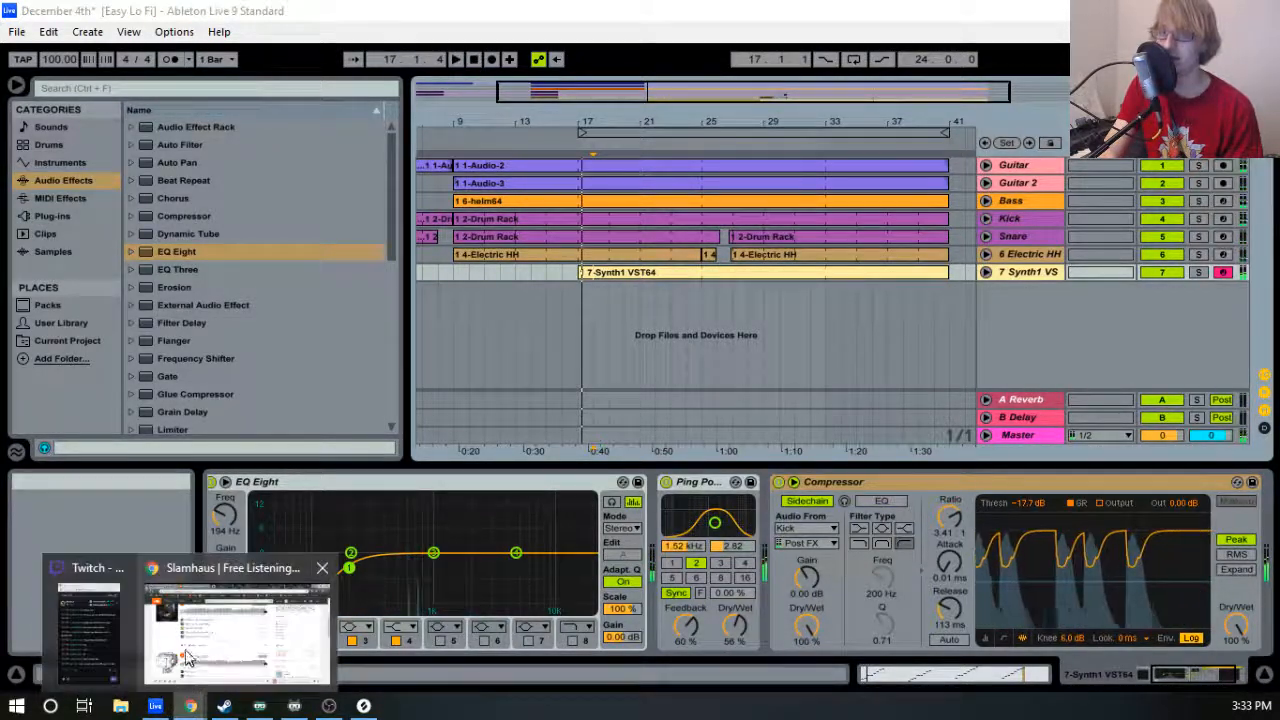
click(188, 658)
click(155, 8)
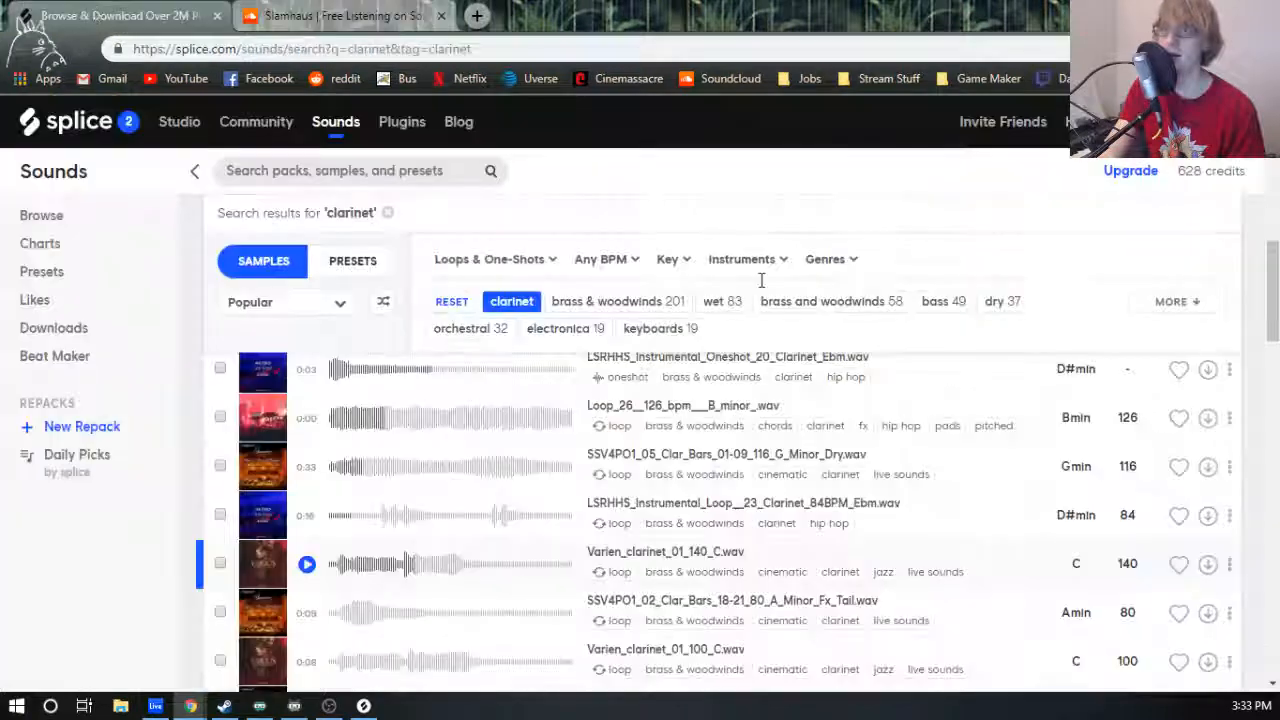
click(307, 567)
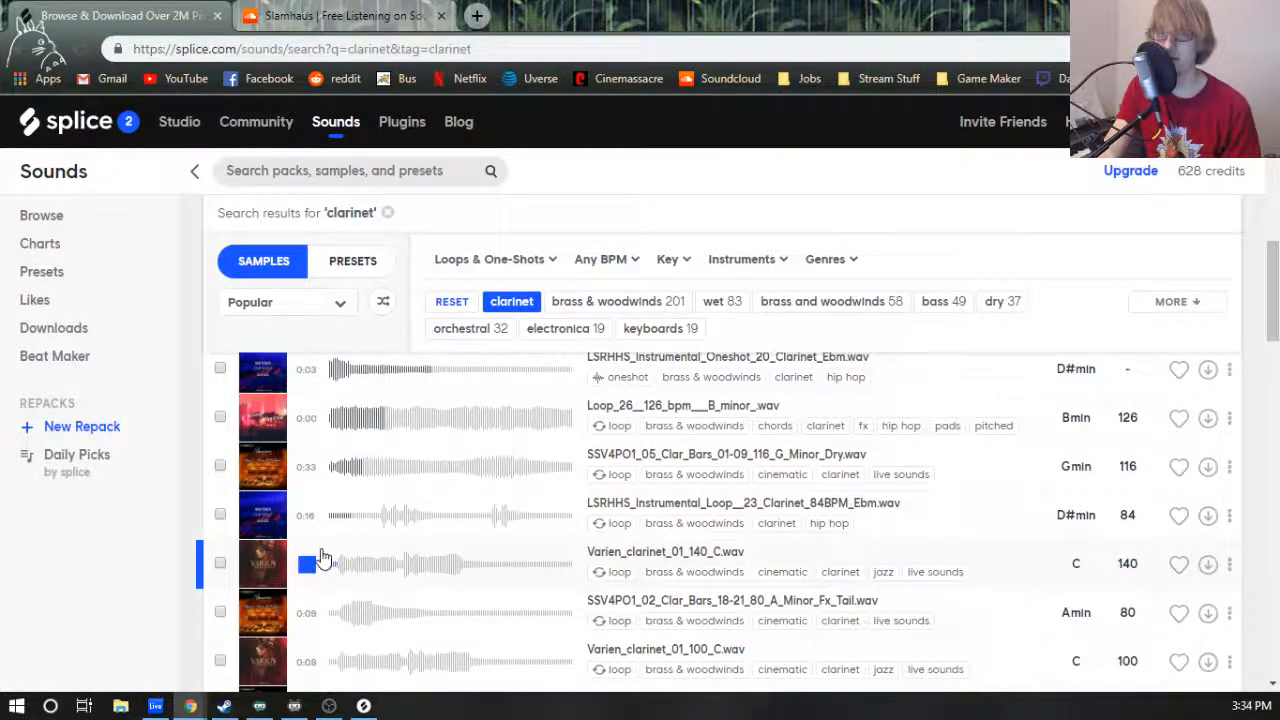
scroll(328, 570, down, 2)
scroll(345, 467, up, 1)
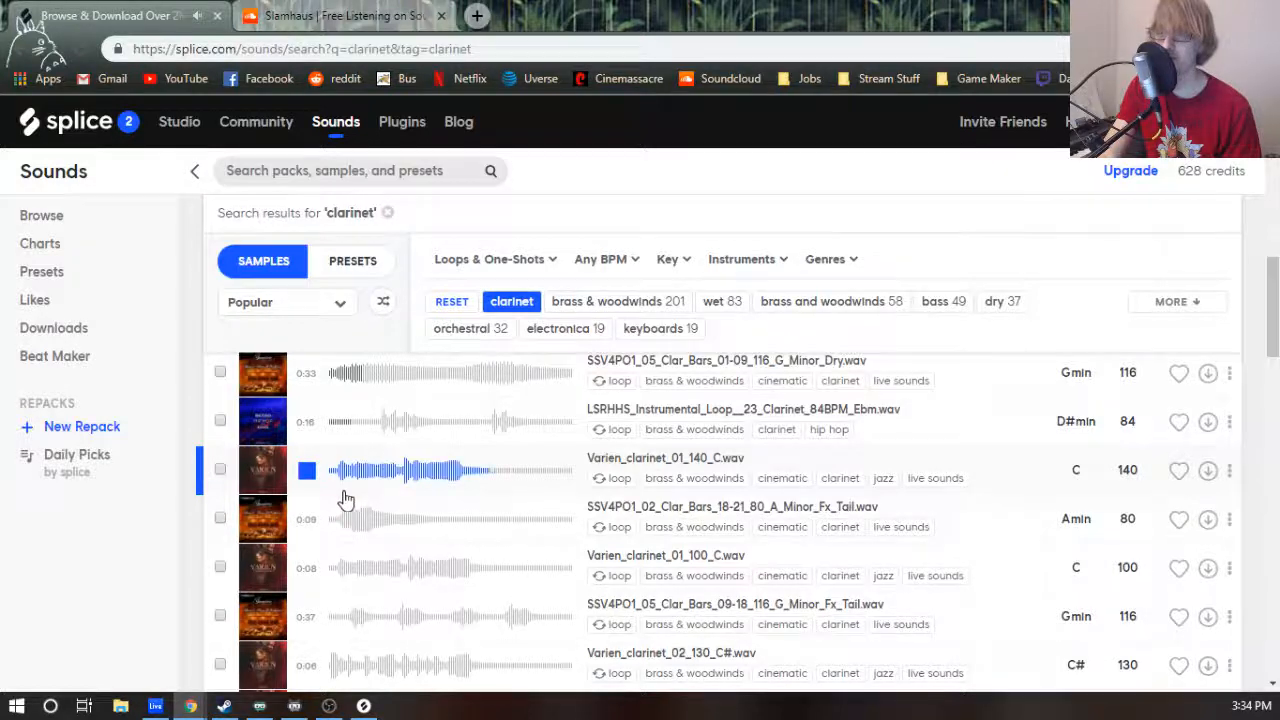
click(309, 521)
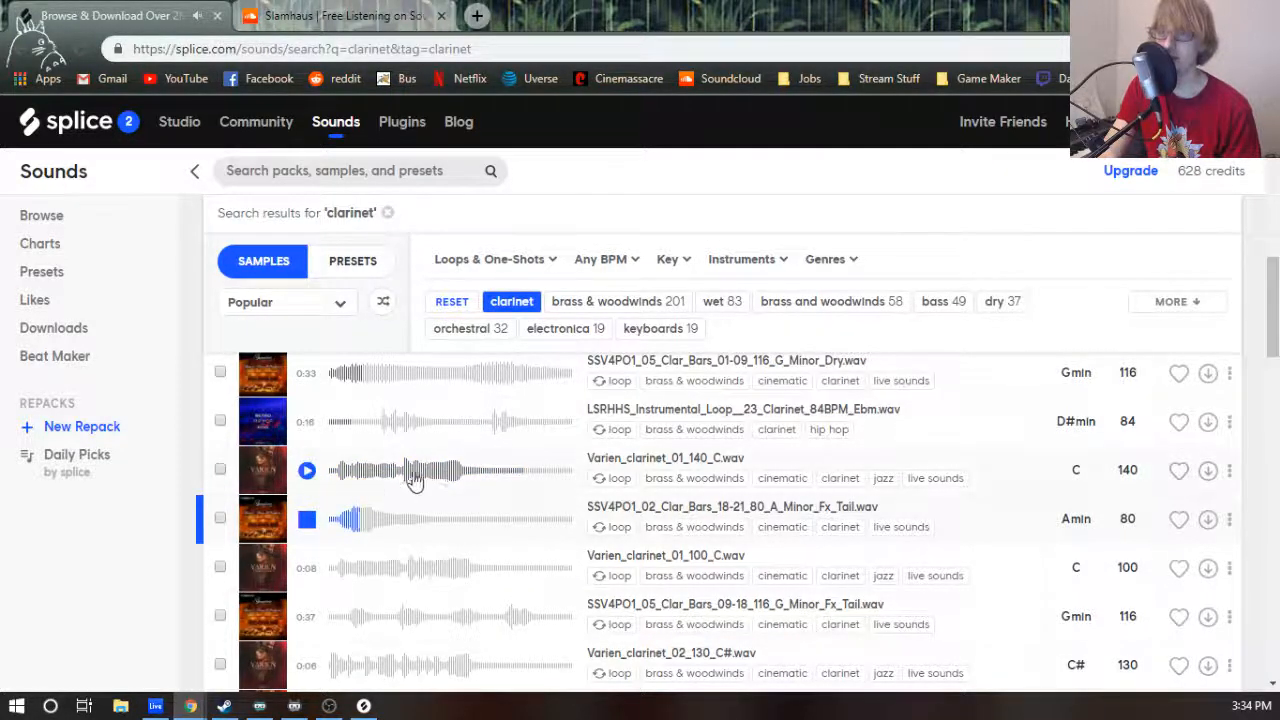
scroll(415, 500, down, 1)
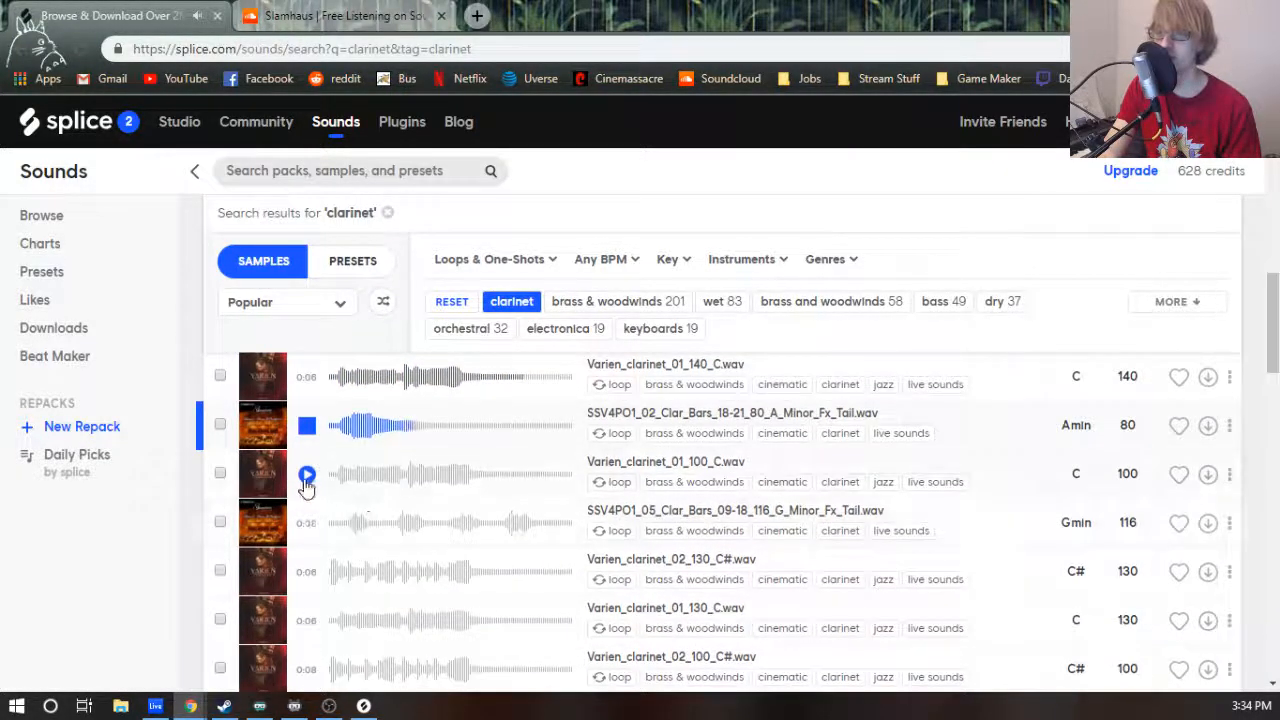
click(307, 482)
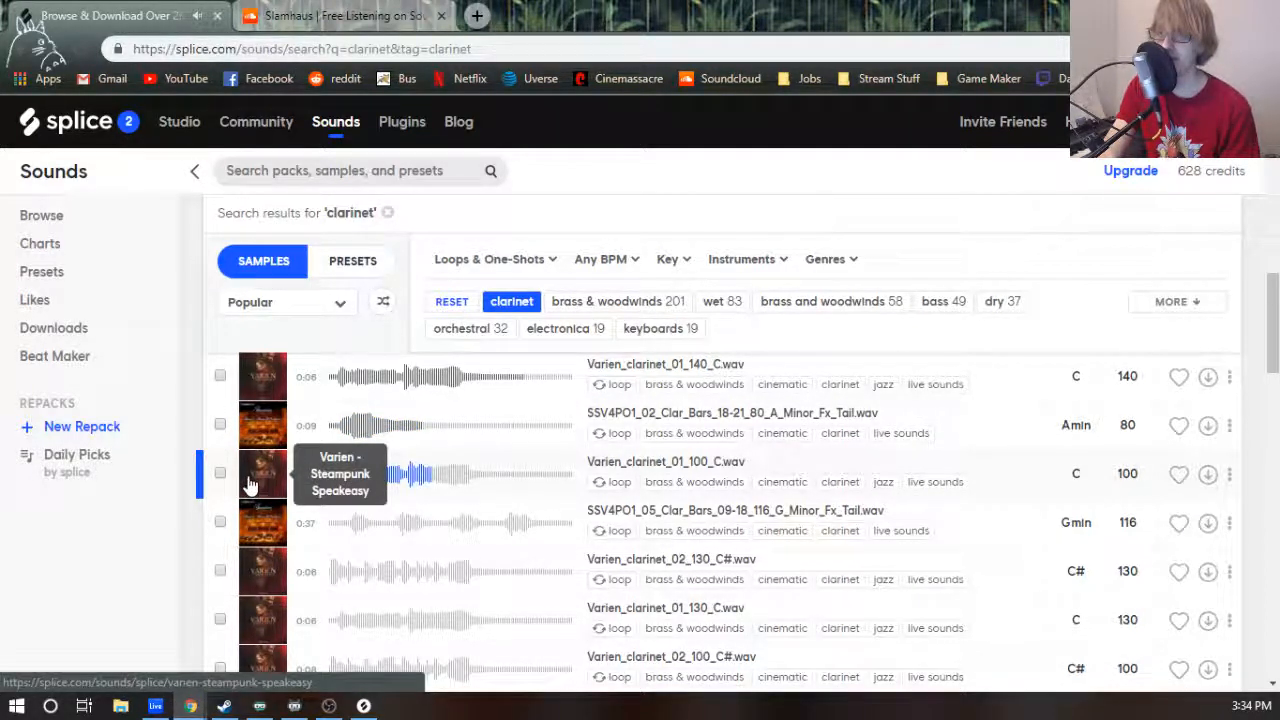
click(306, 522)
Audition the clarinet samples Varien_clarinet_02_130, Varien_clarinet_01_130, Varien_clarinet_02_100 and MD2_Clarinet, replaying the last one.
scroll(307, 528, down, 1)
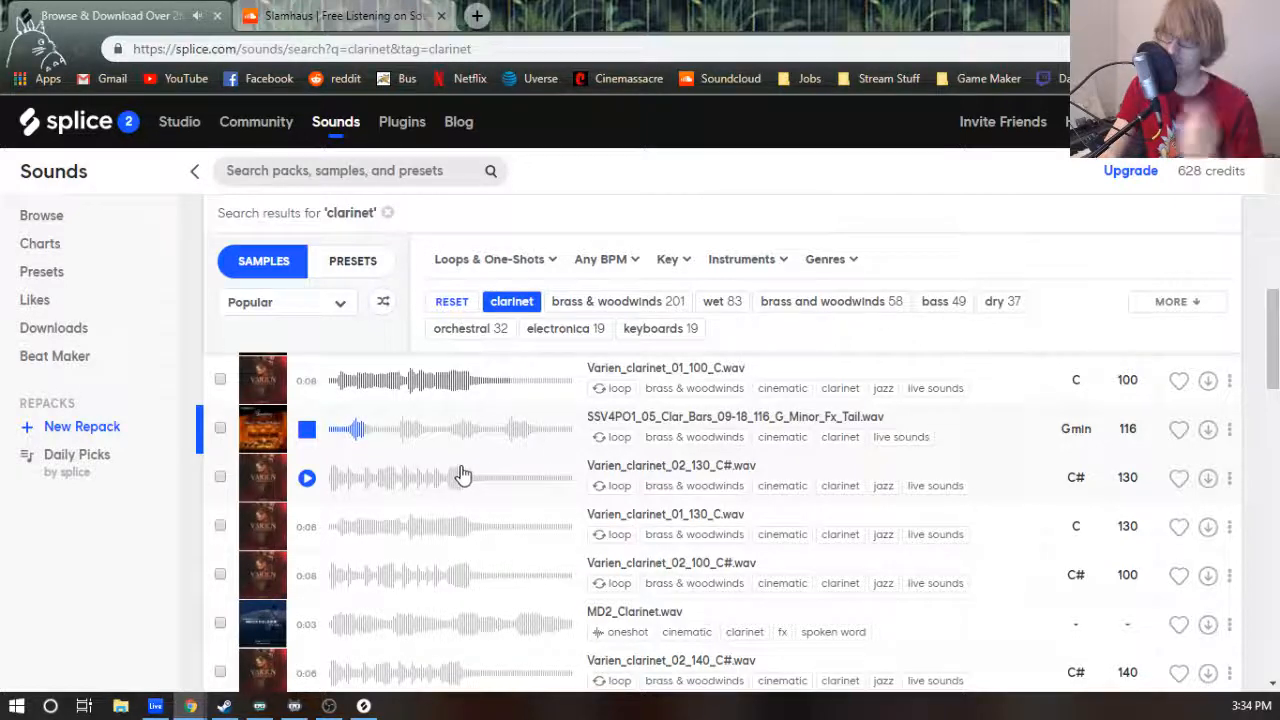
click(307, 479)
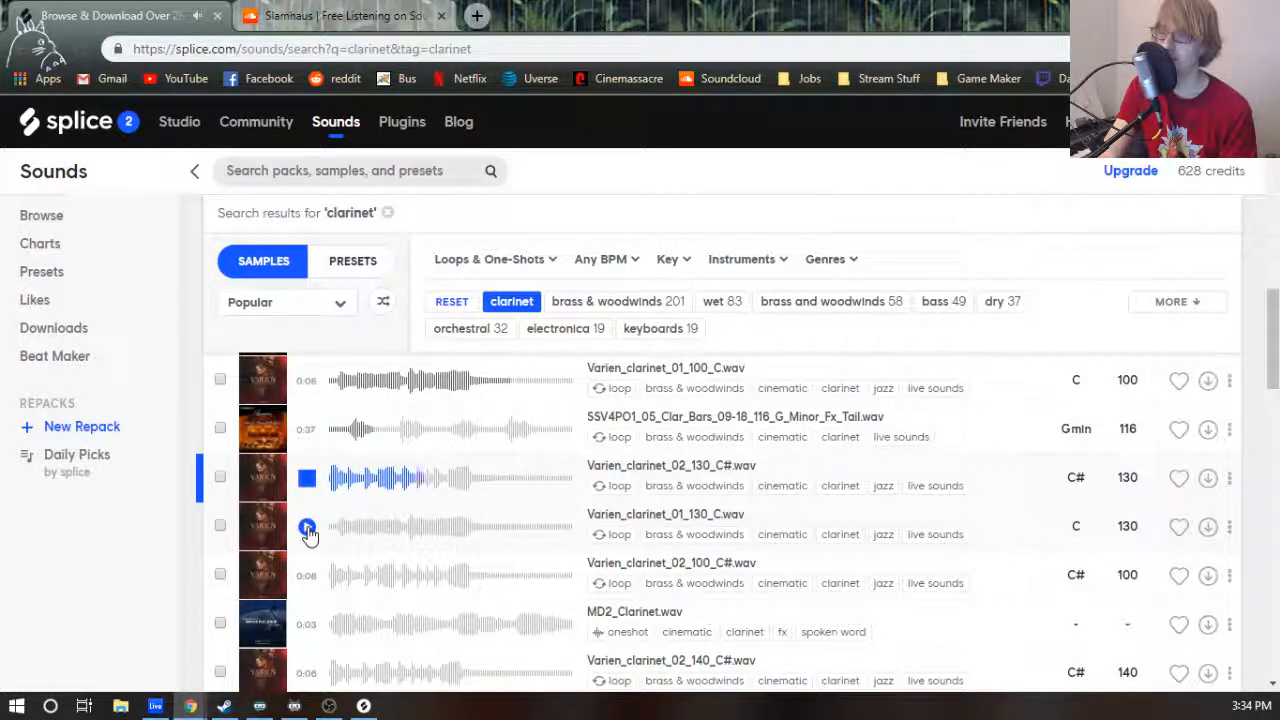
click(308, 530)
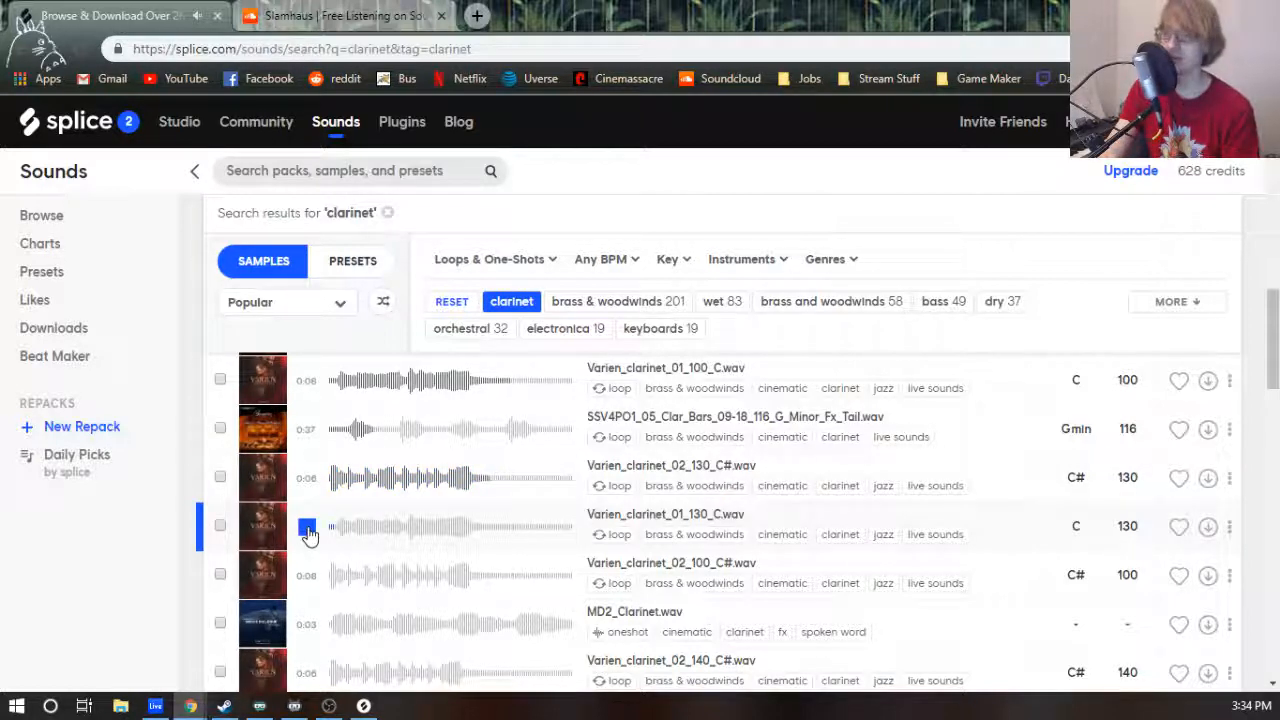
scroll(309, 531, down, 2)
click(308, 481)
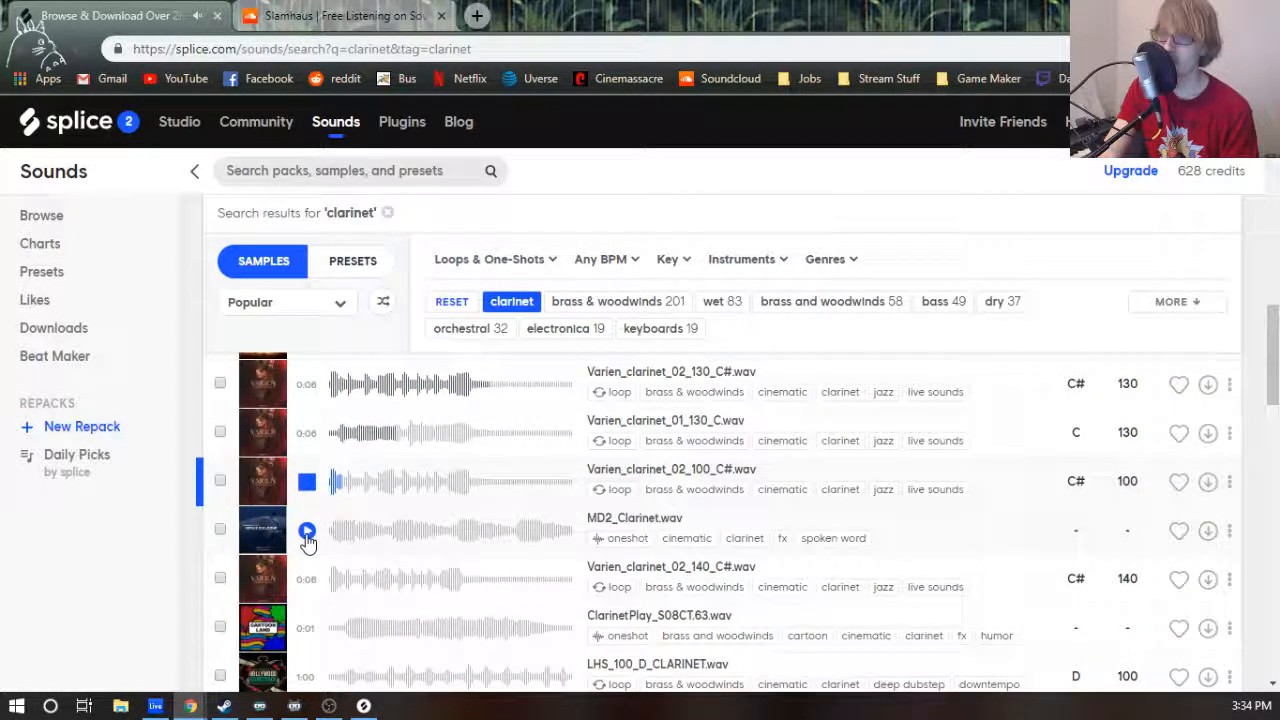
click(307, 532)
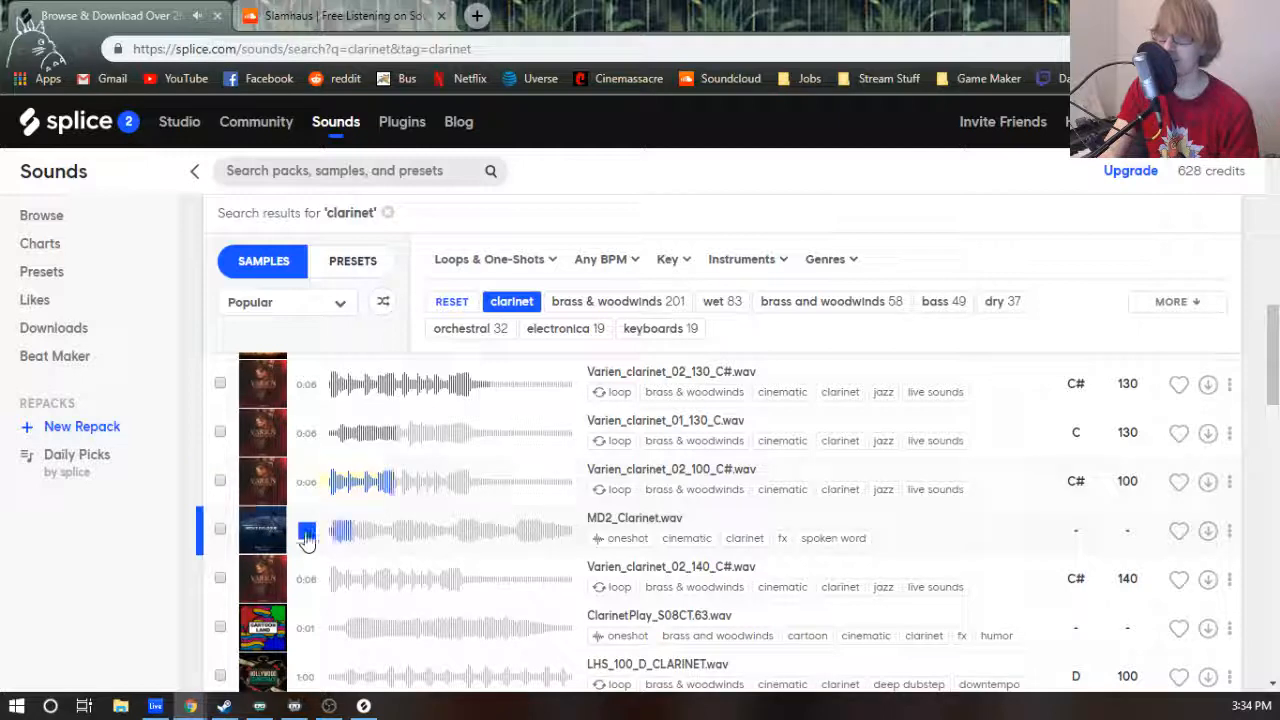
scroll(307, 537, down, 1)
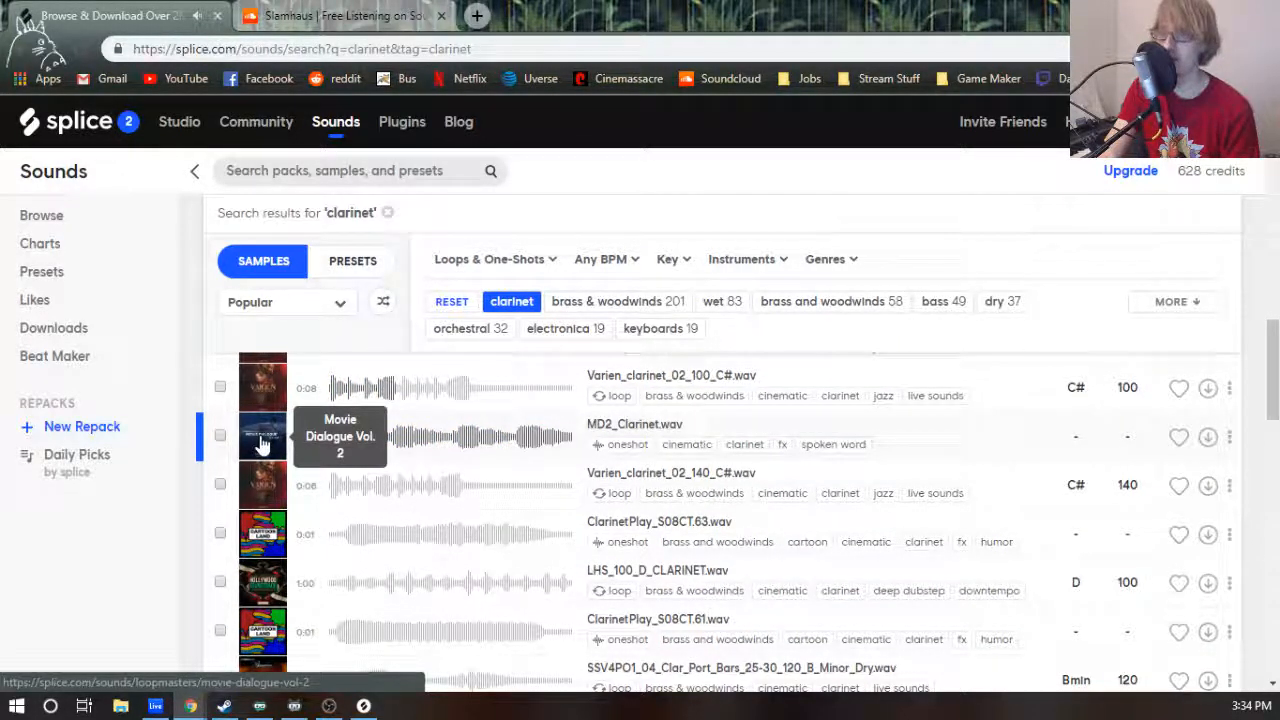
click(303, 441)
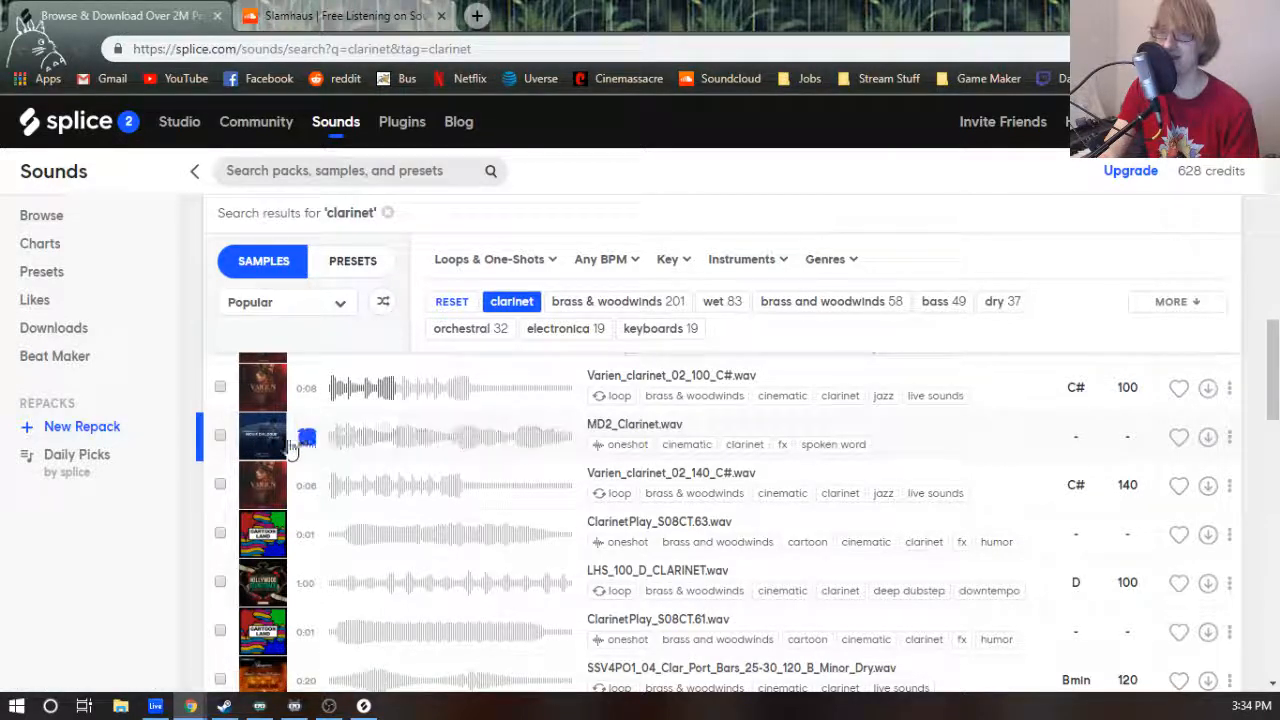
Open MD2_Clarinet's pack, Movie Dialogue Vol. 2, in a new tab, look over its samples and audition MD2_BeerWhiskeyMarijuana.wav.
middle_click(263, 447)
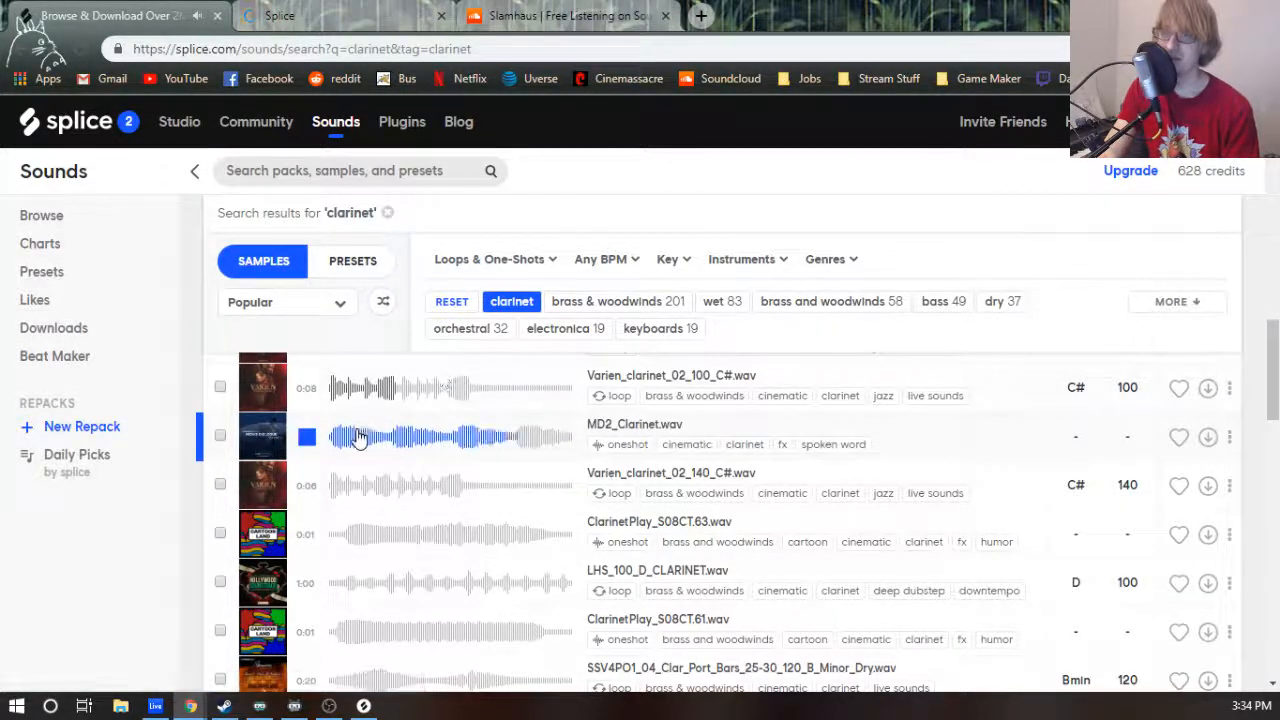
click(389, 17)
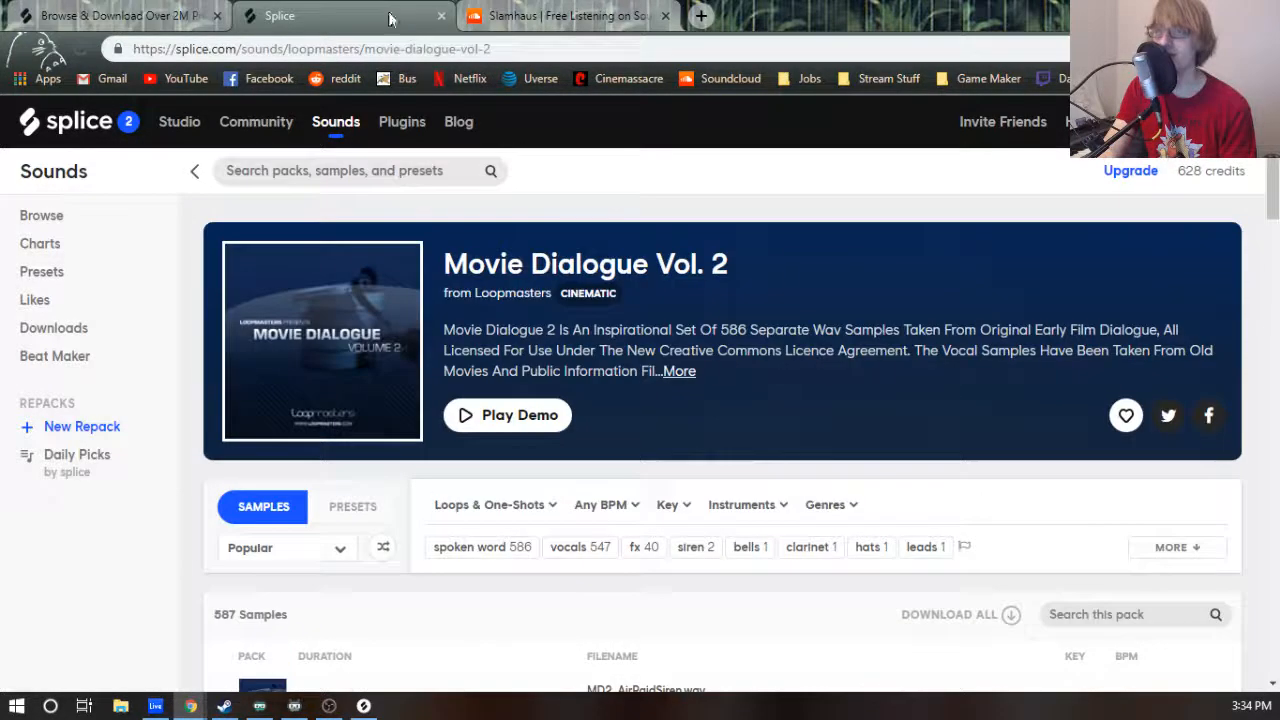
scroll(673, 296, down, 2)
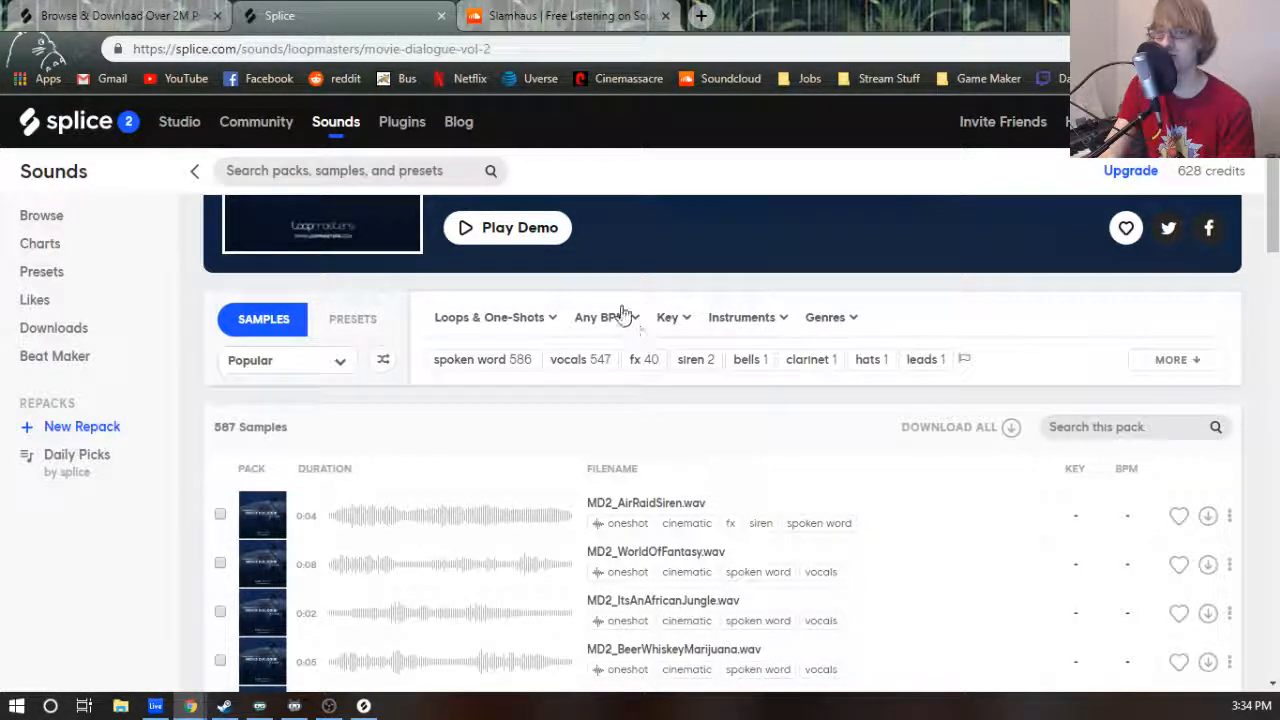
scroll(520, 365, down, 3)
scroll(523, 371, up, 1)
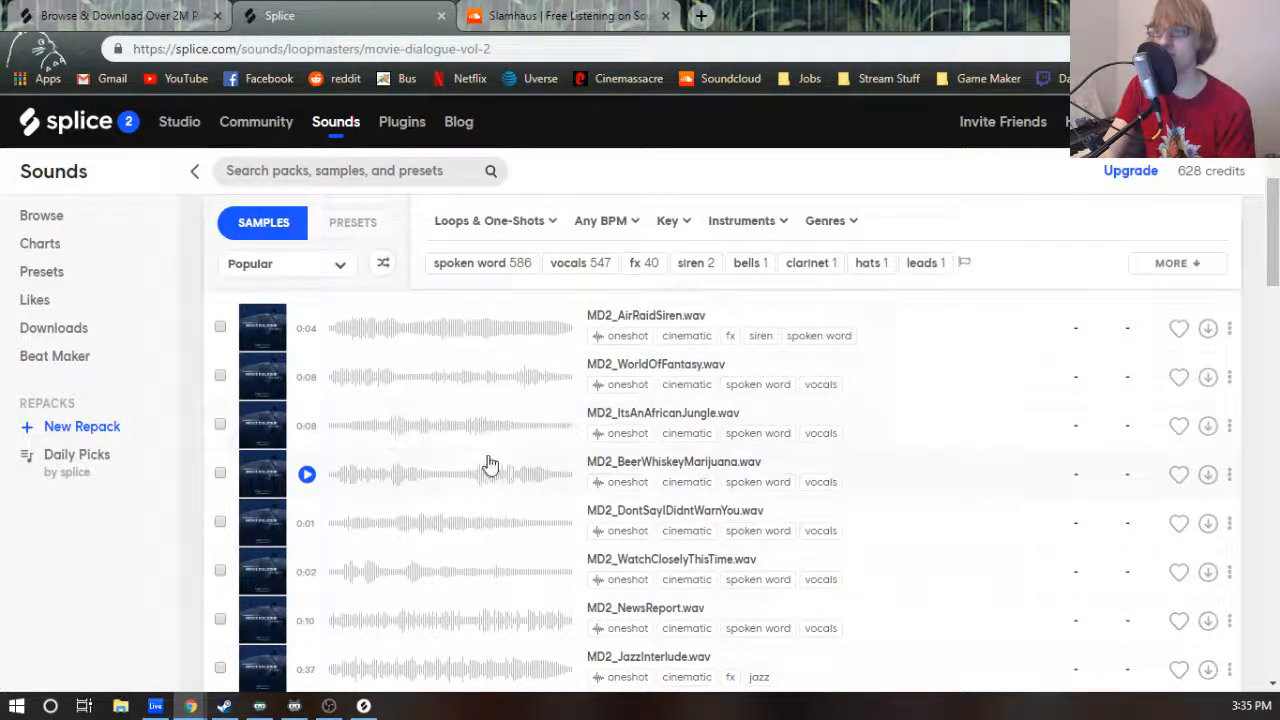
click(310, 484)
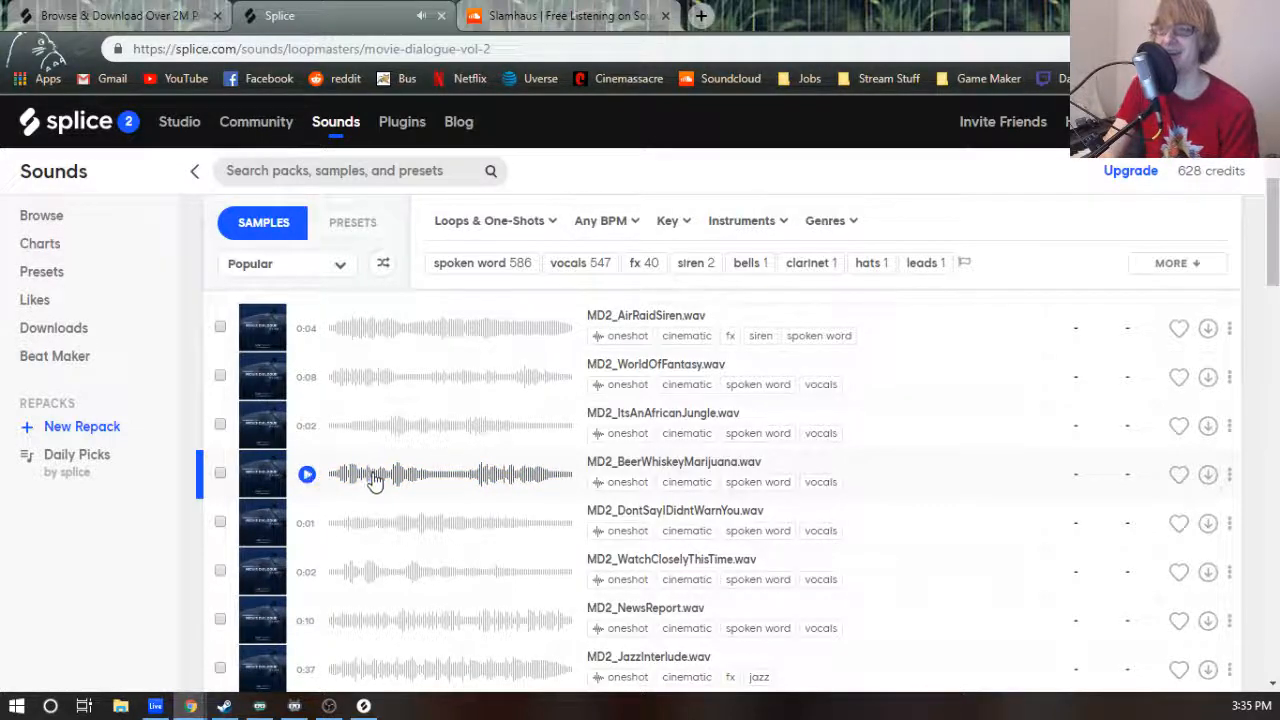
Like the Movie Dialogue Vol. 2 pack and return to its sample list.
scroll(372, 481, up, 2)
scroll(372, 481, up, 2)
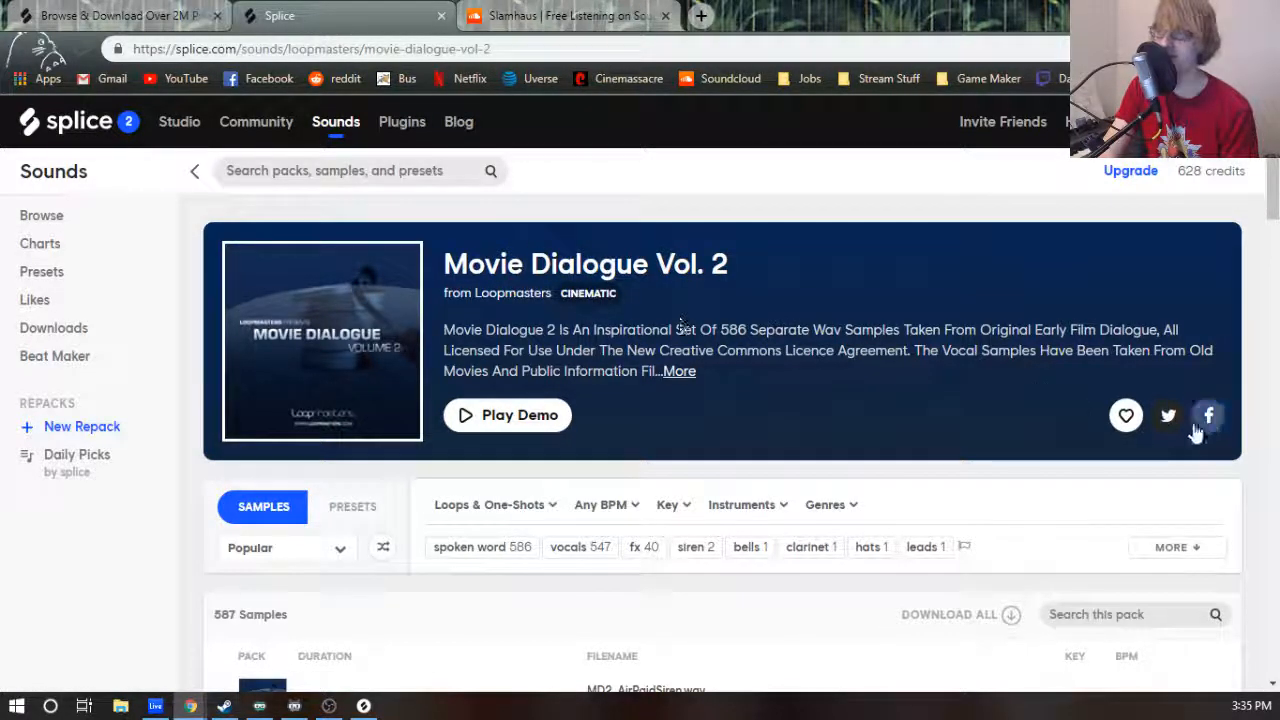
click(1126, 416)
scroll(752, 430, down, 2)
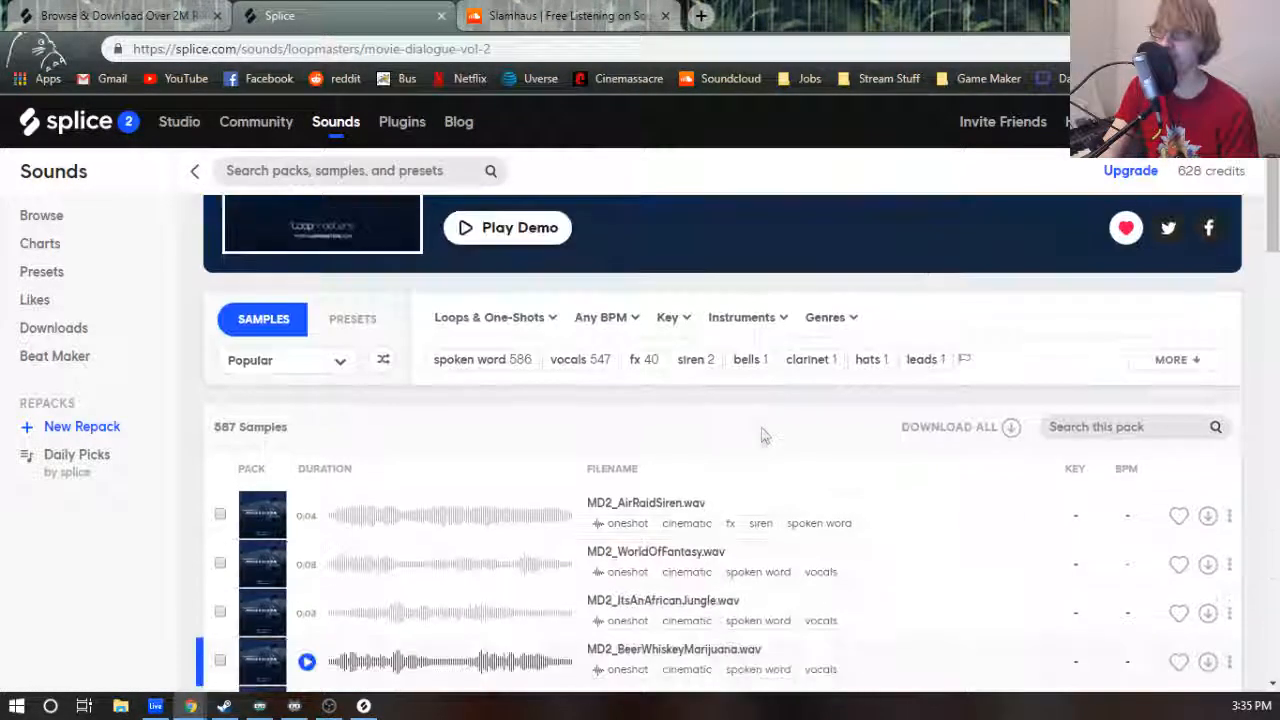
Sort the Movie Dialogue Vol. 2 samples by duration, longest first.
scroll(731, 437, down, 1)
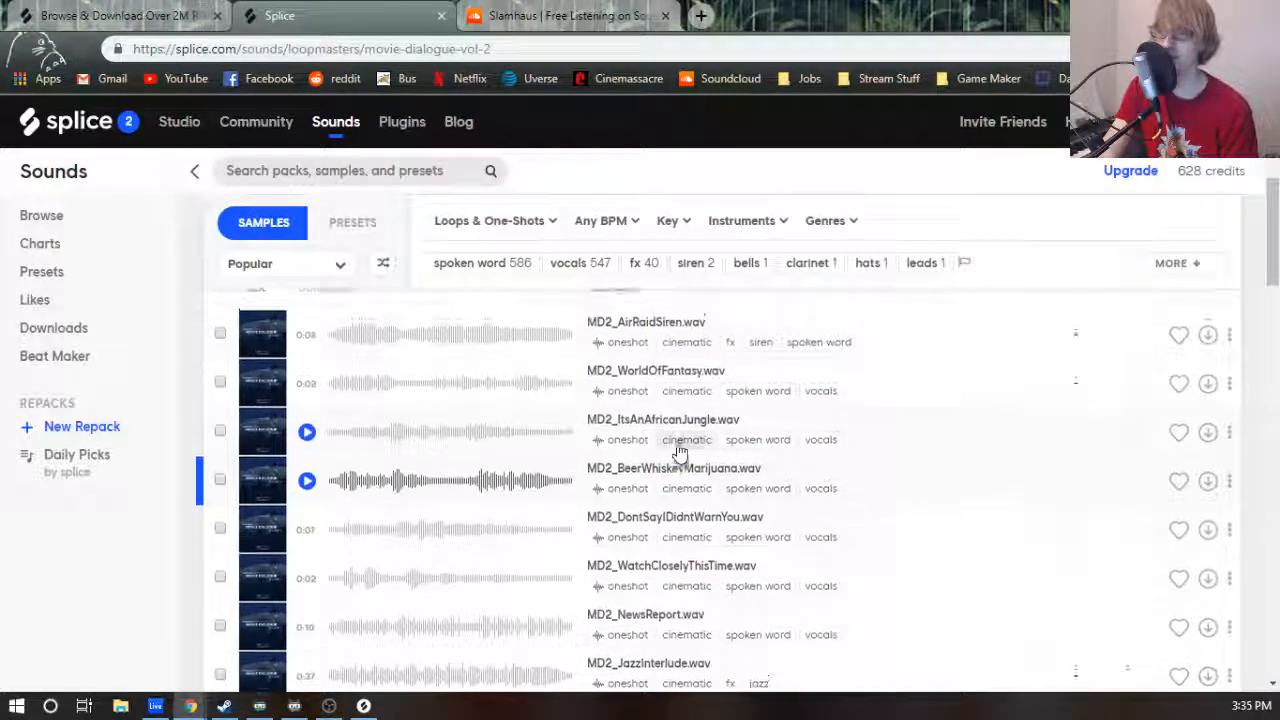
scroll(491, 423, up, 2)
scroll(383, 428, down, 1)
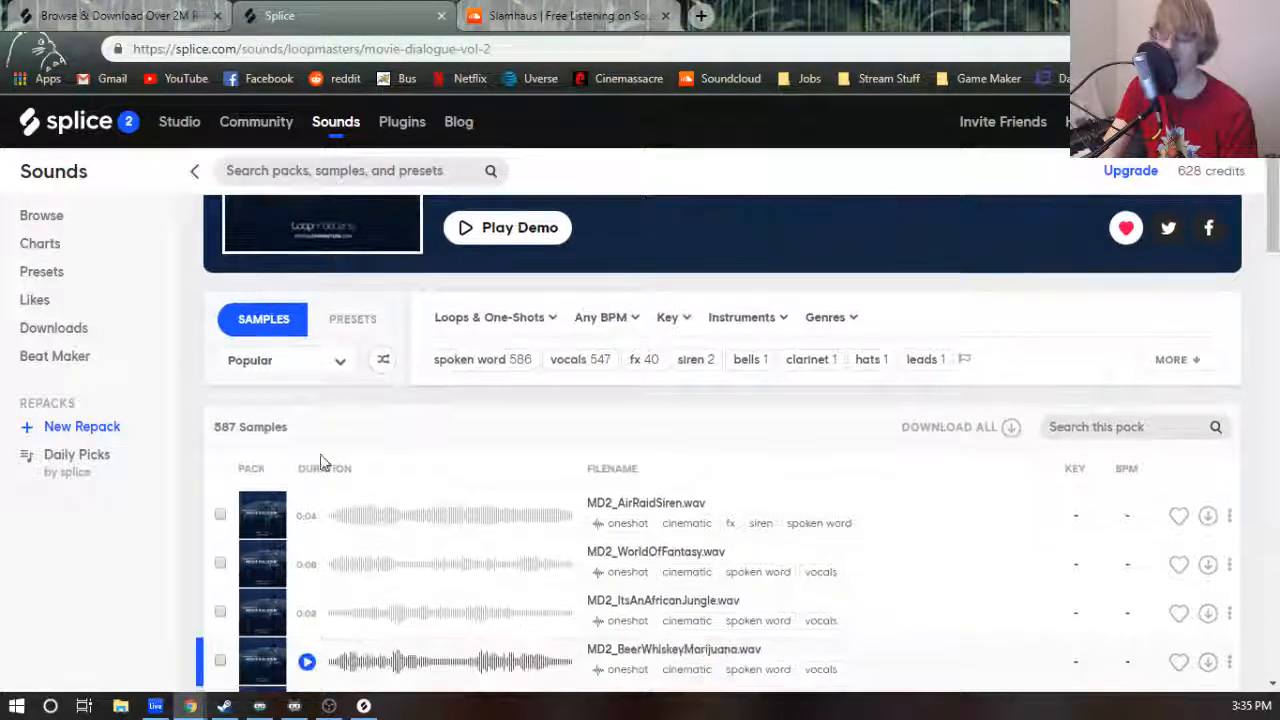
click(333, 468)
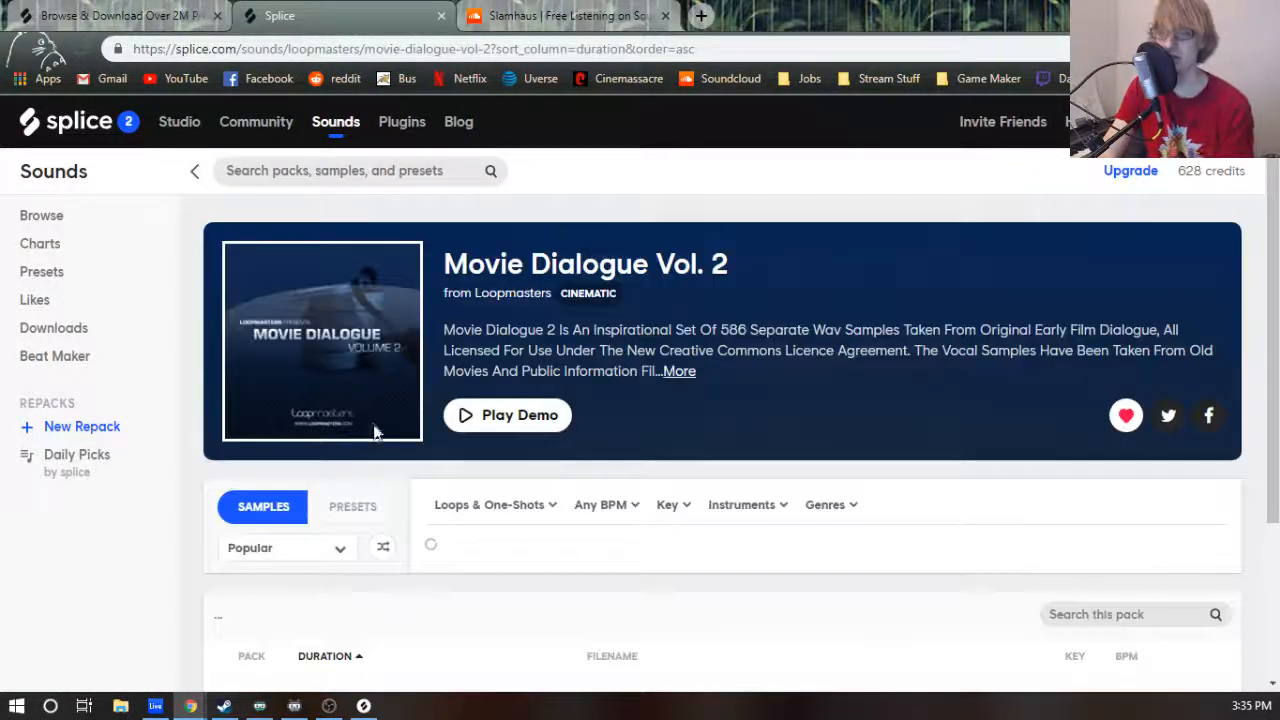
scroll(374, 430, down, 3)
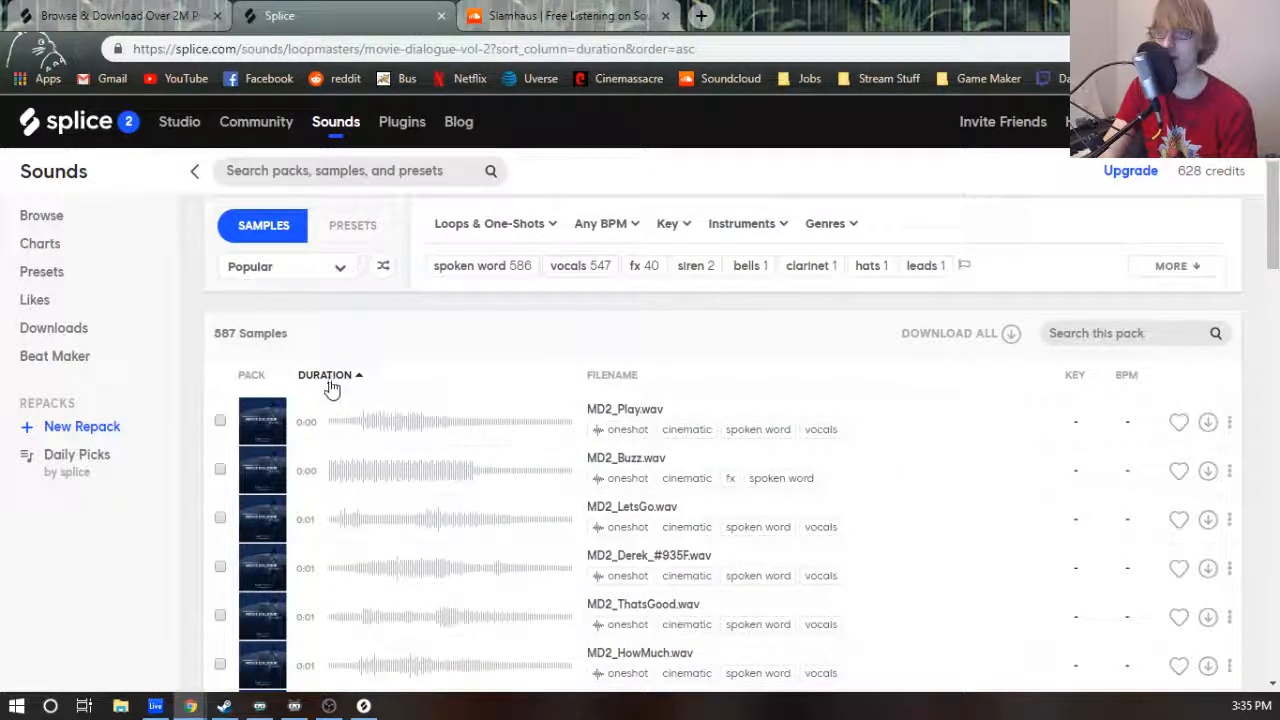
click(333, 378)
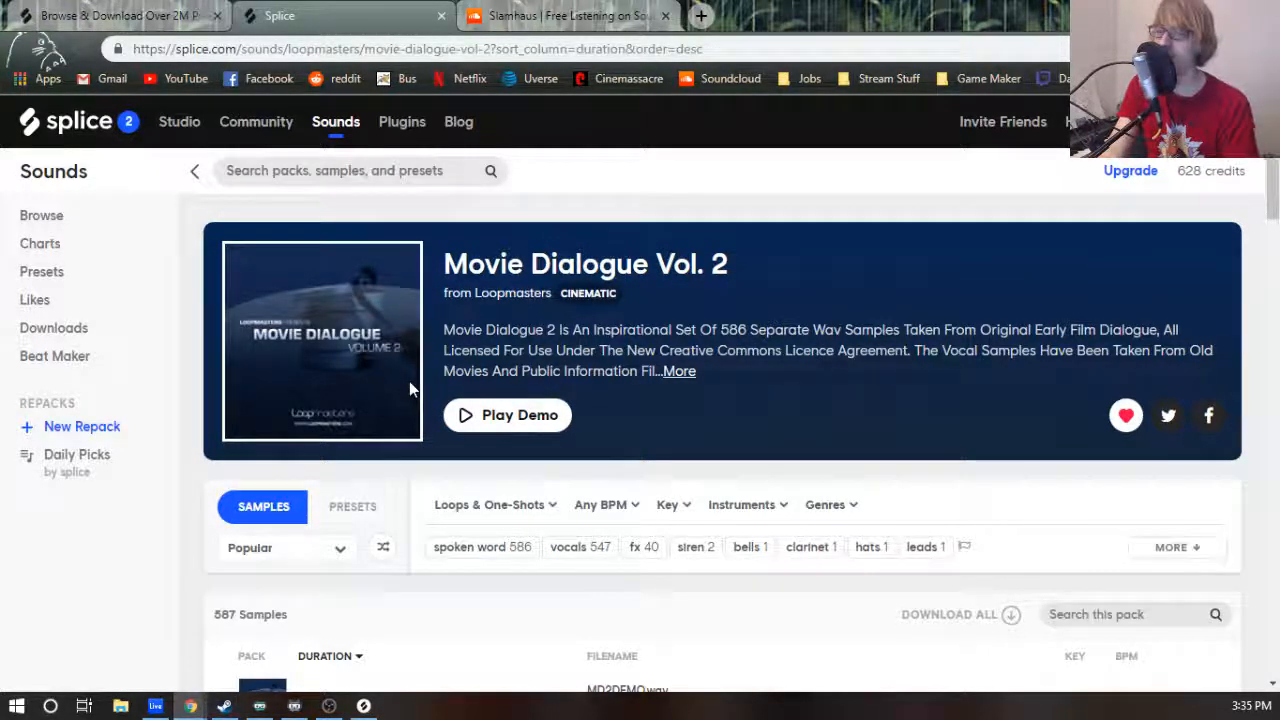
scroll(495, 440, down, 2)
scroll(491, 449, down, 1)
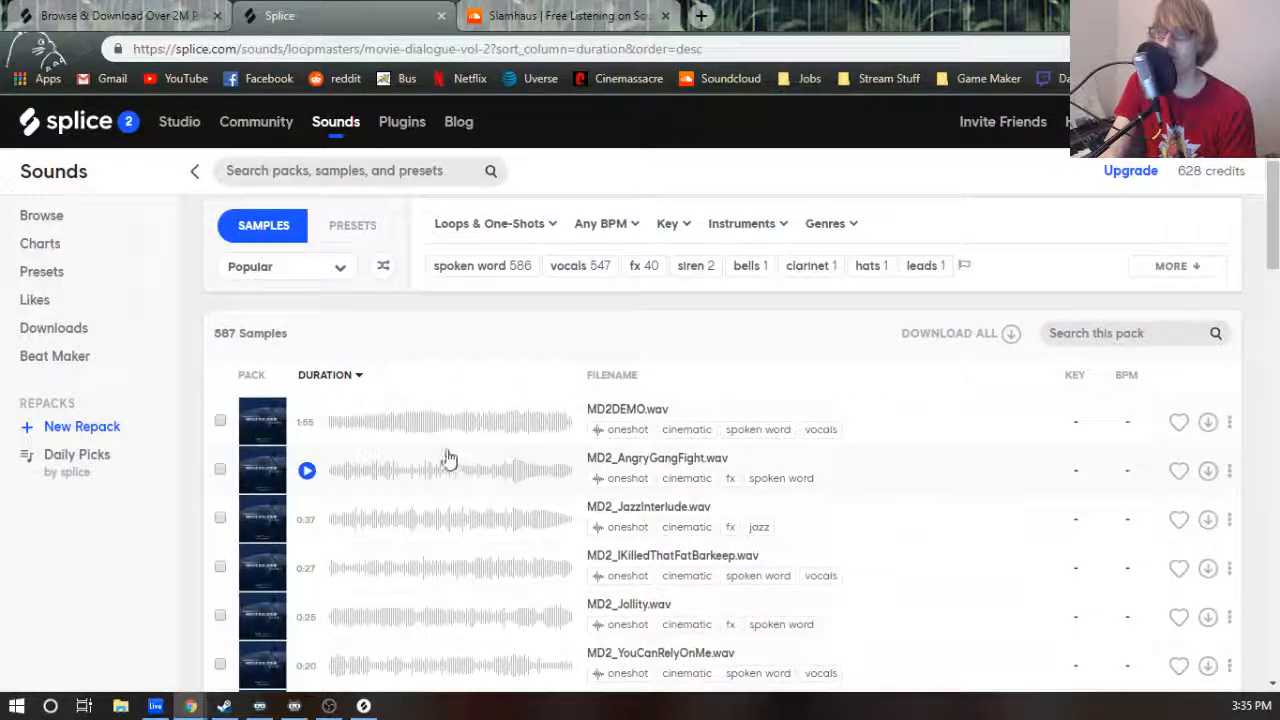
Audition MD2DEMO.wav, skip ahead within its waveform and stop it.
click(307, 424)
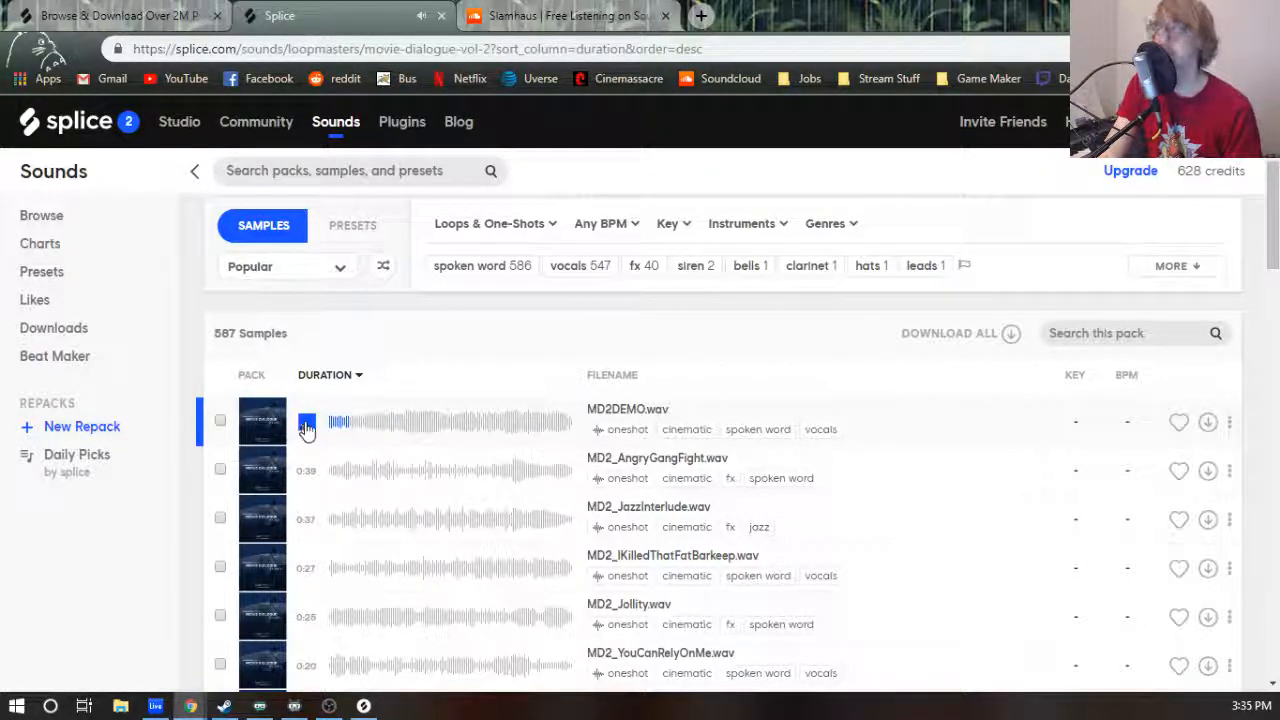
click(400, 429)
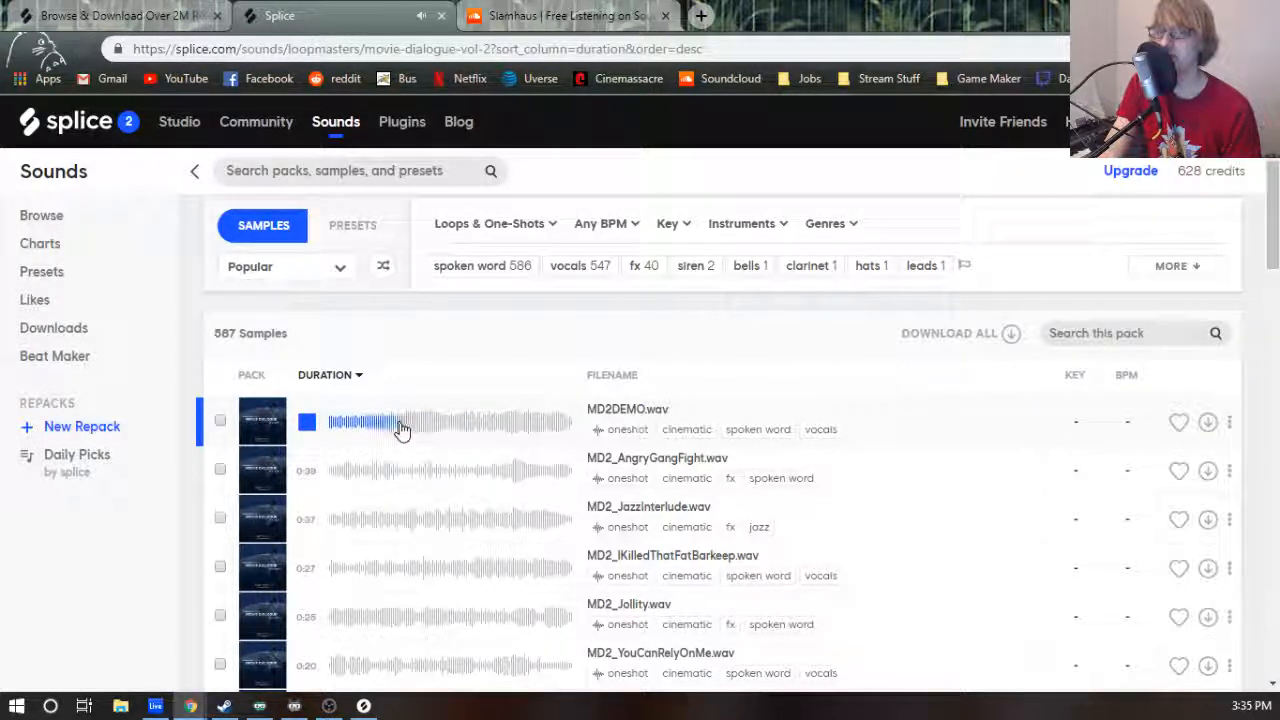
click(308, 424)
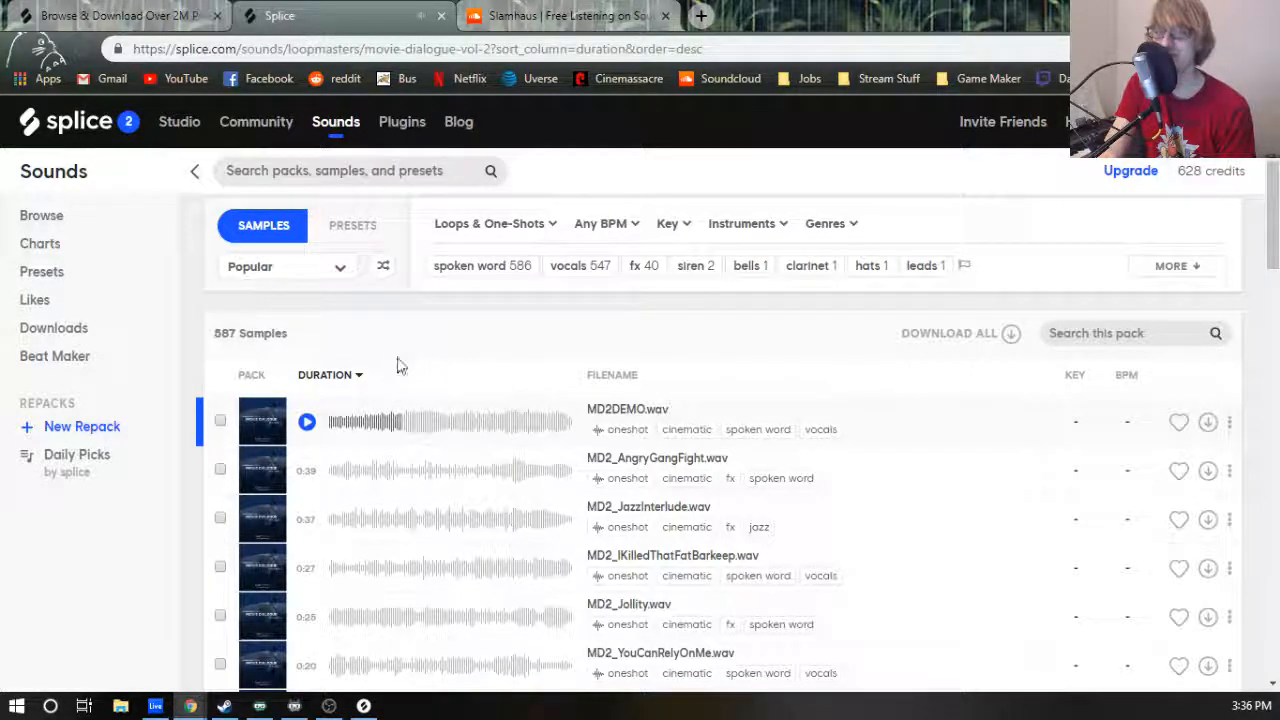
scroll(466, 325, down, 1)
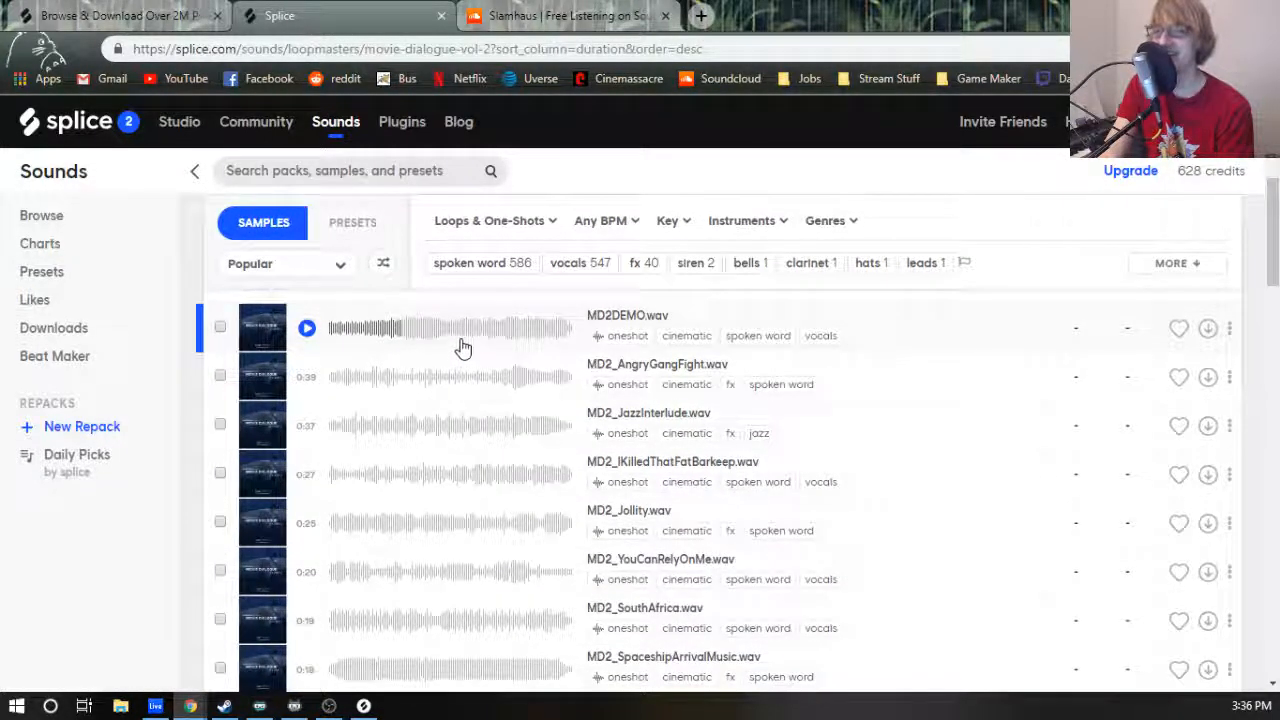
Audition MD2_JazzInterlude.wav, stop it and look over the longest samples in the pack.
scroll(487, 350, up, 1)
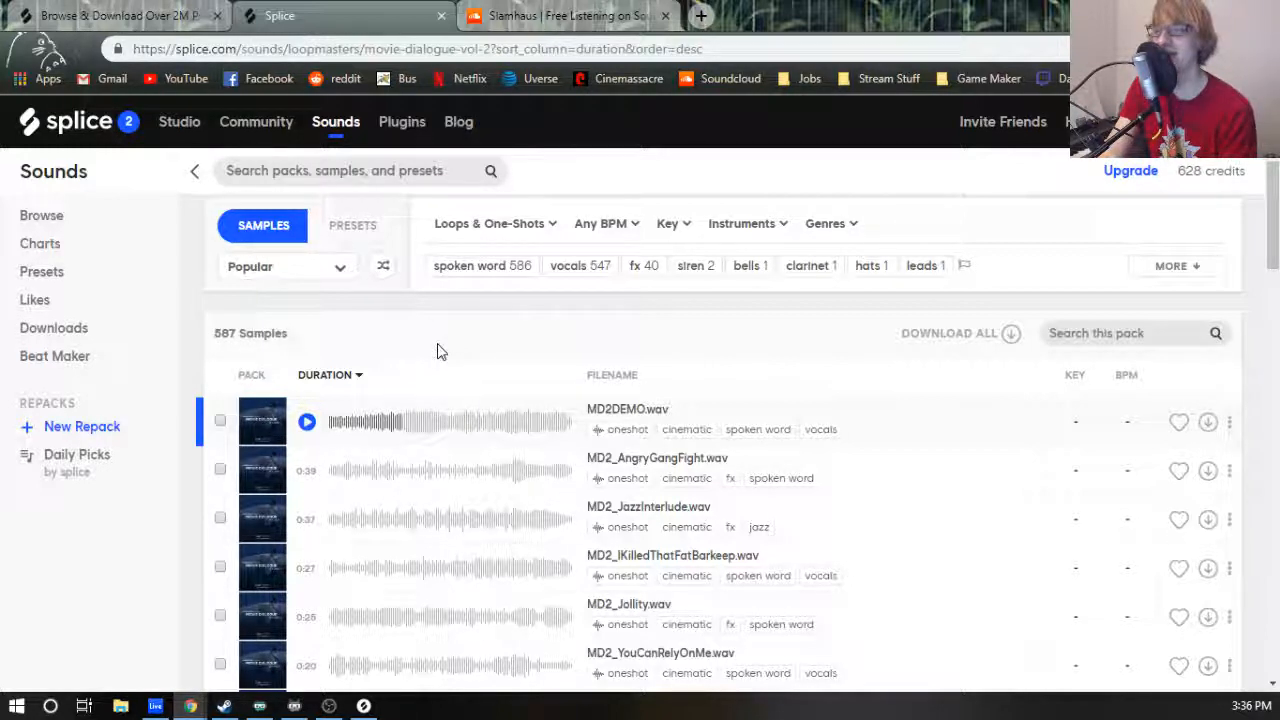
click(307, 520)
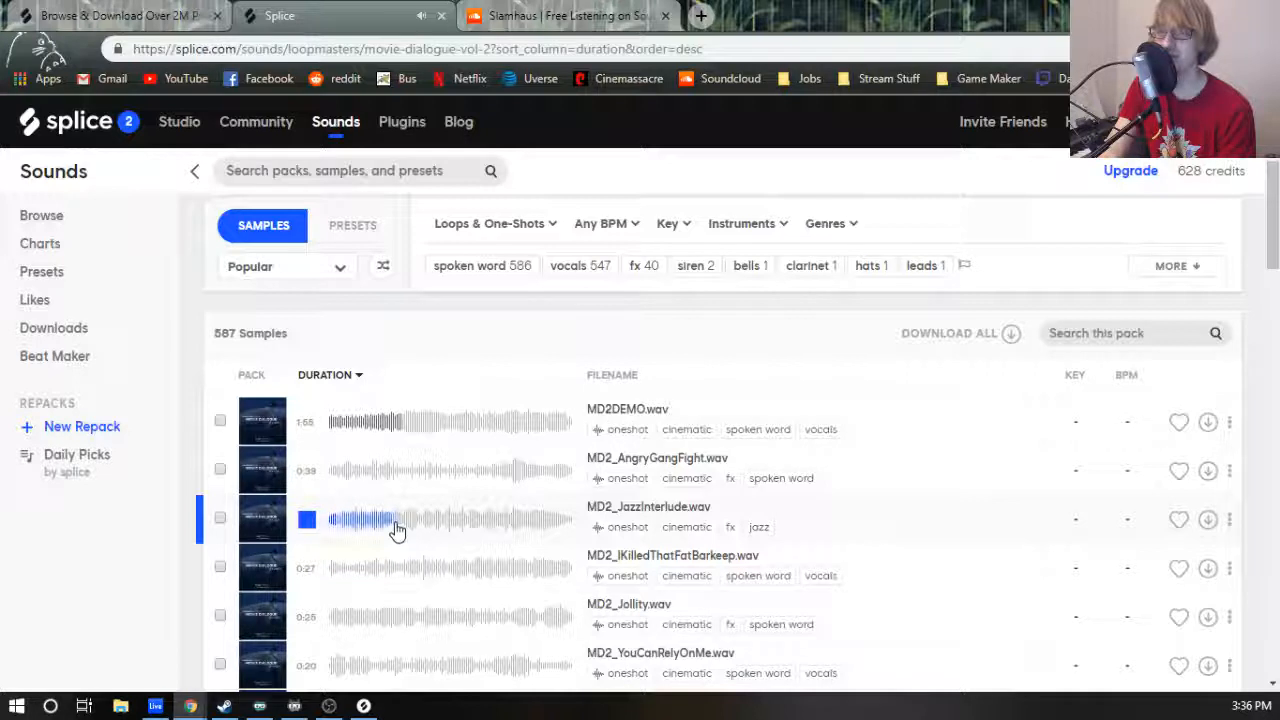
click(307, 522)
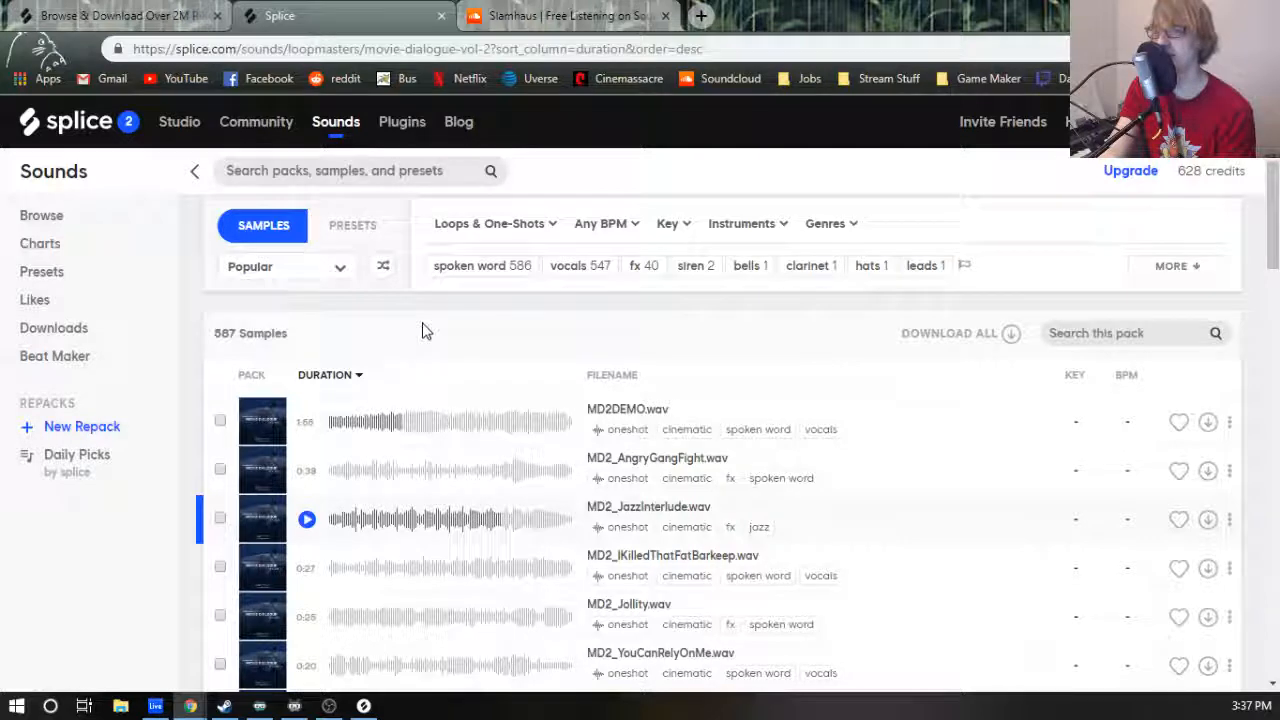
scroll(422, 330, down, 1)
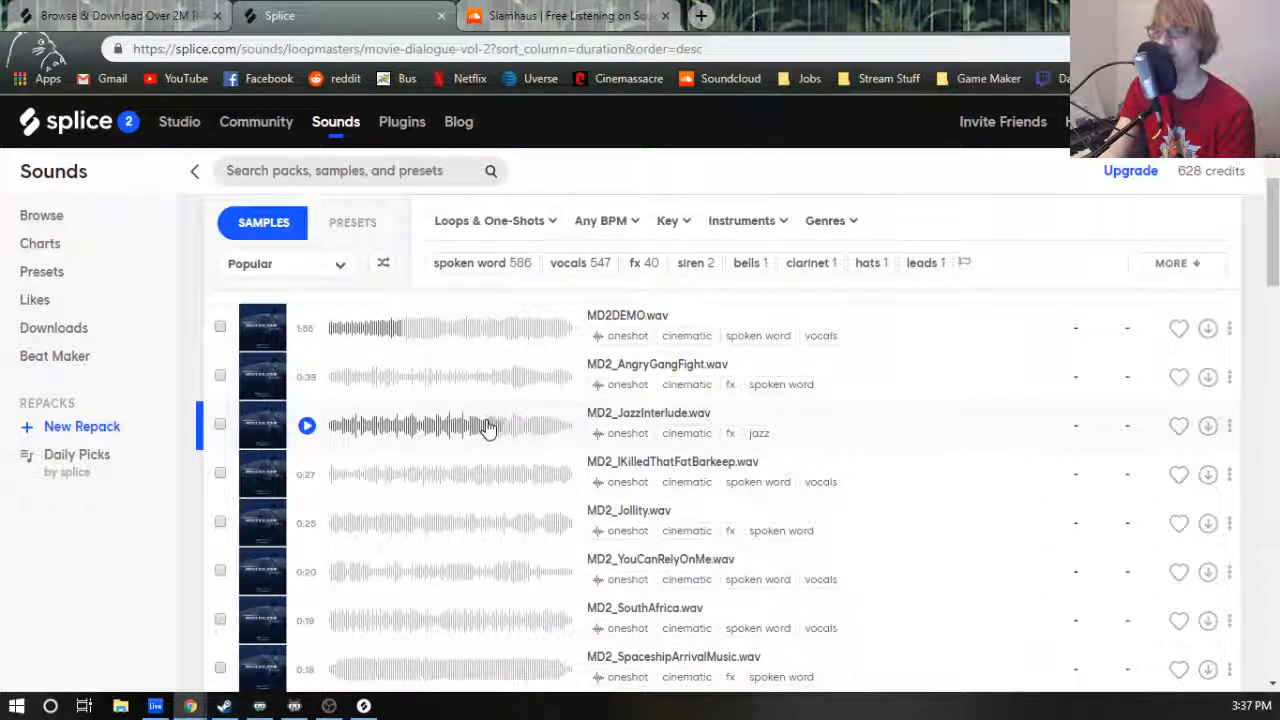
scroll(486, 428, up, 2)
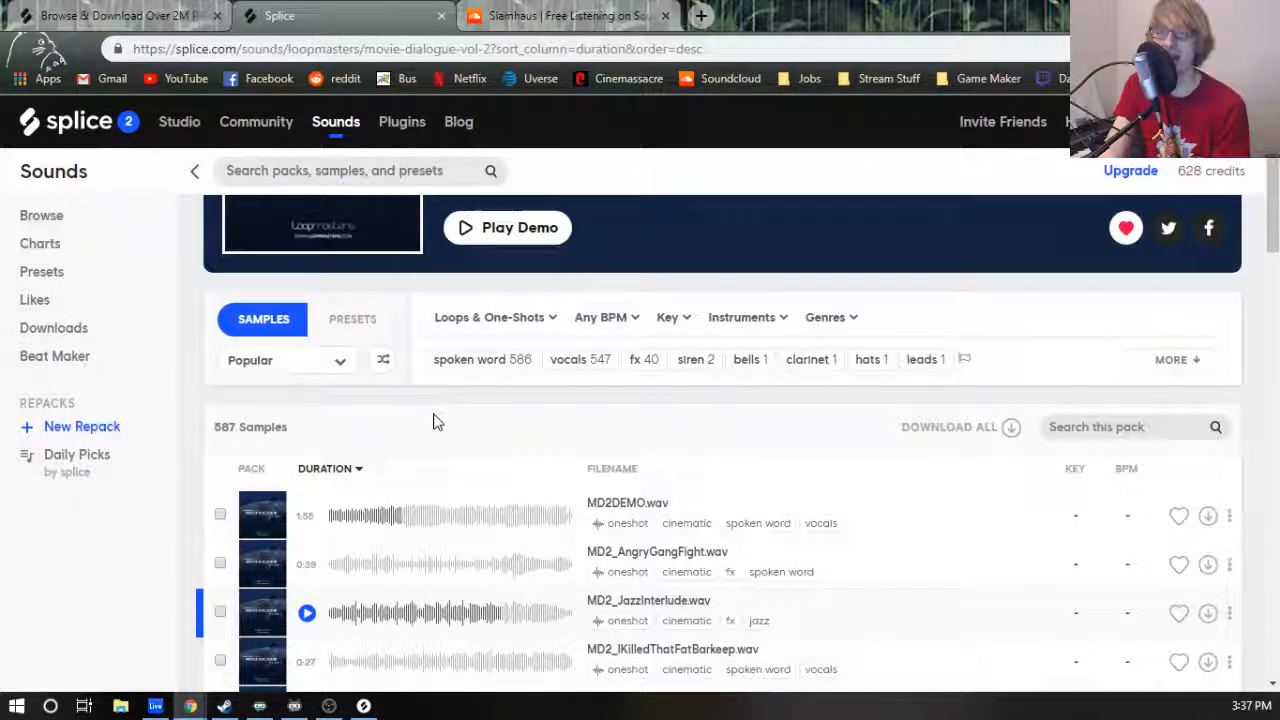
scroll(314, 398, down, 1)
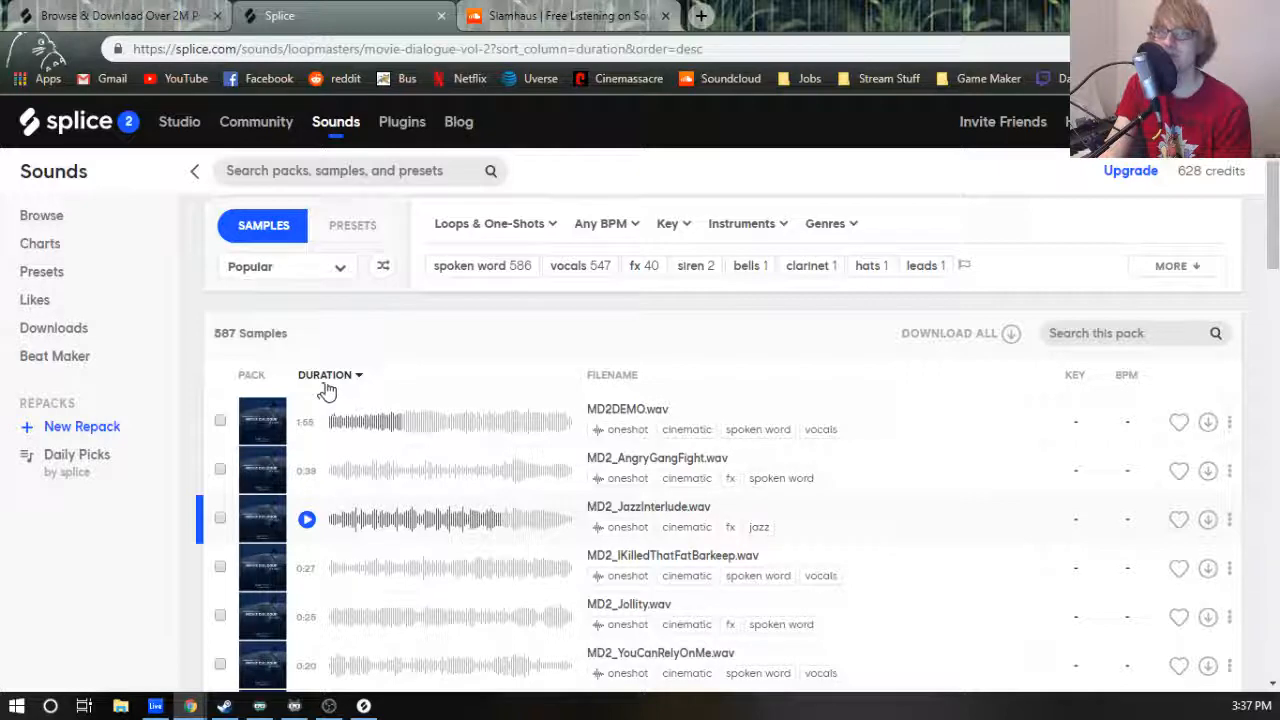
scroll(423, 341, down, 1)
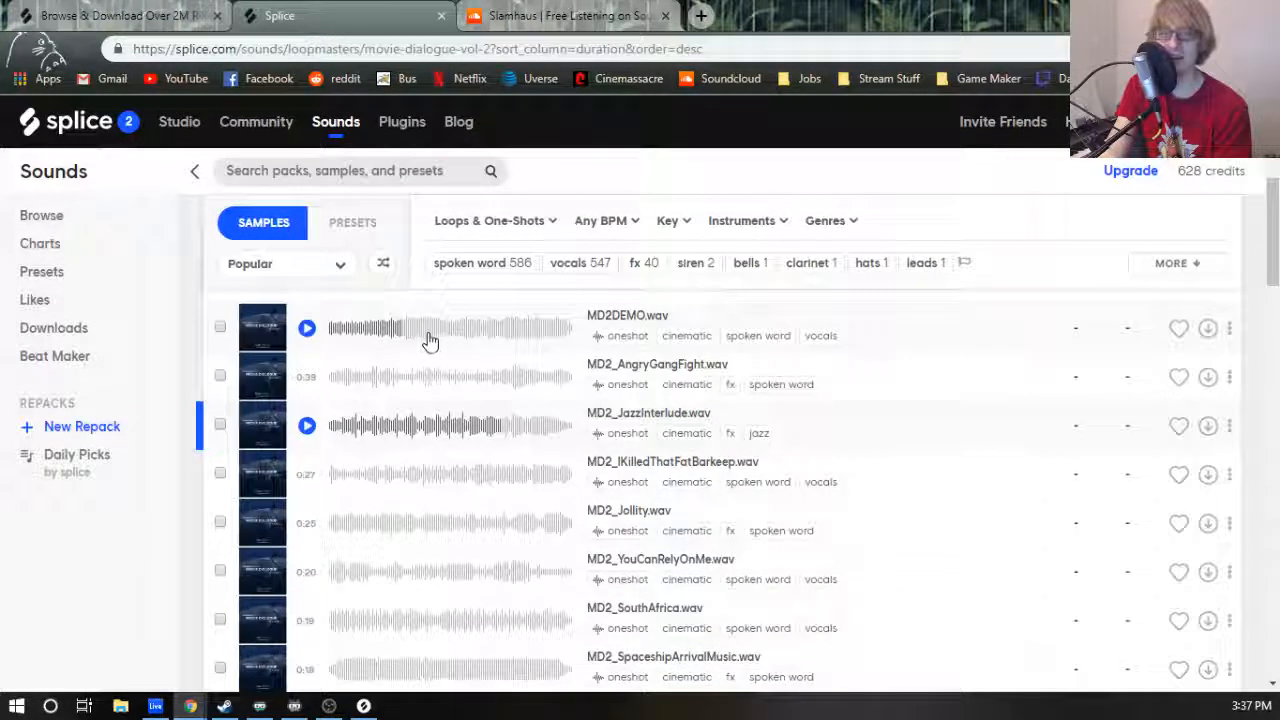
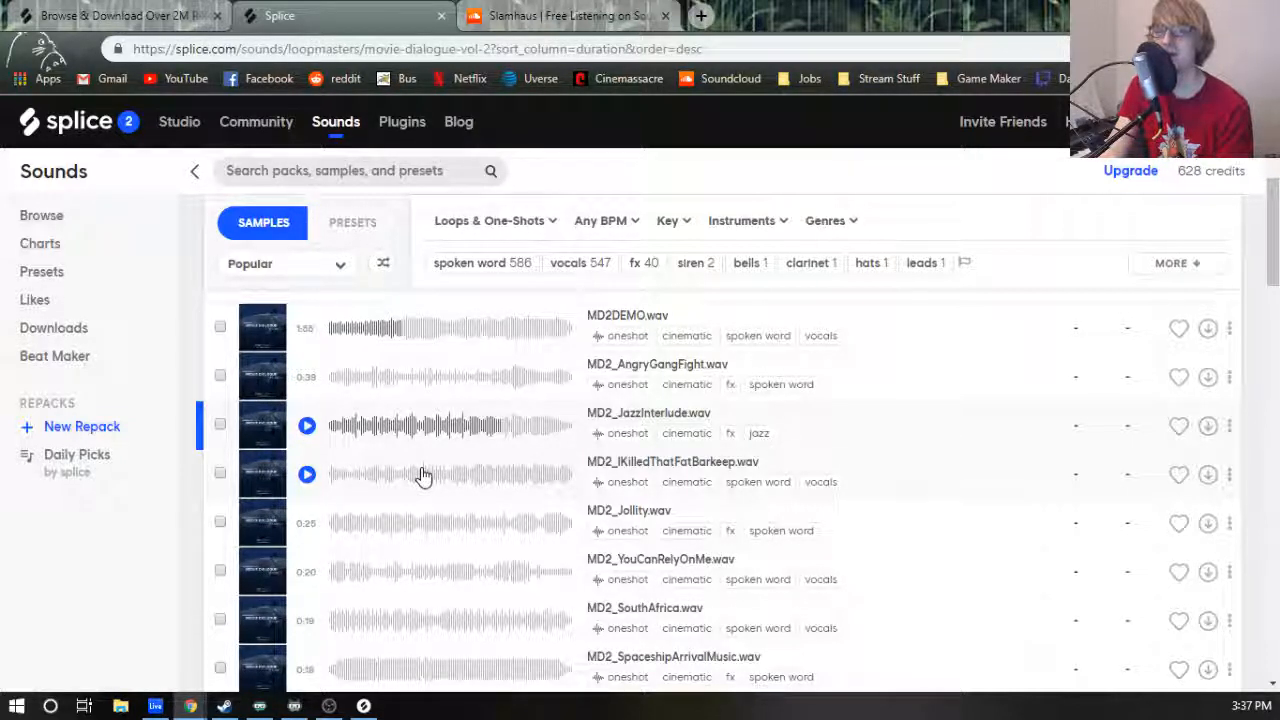
Audition MD2_SpaceshipArrivalMusic.wav, stop it and go back to the start of the pack page.
scroll(560, 430, down, 1)
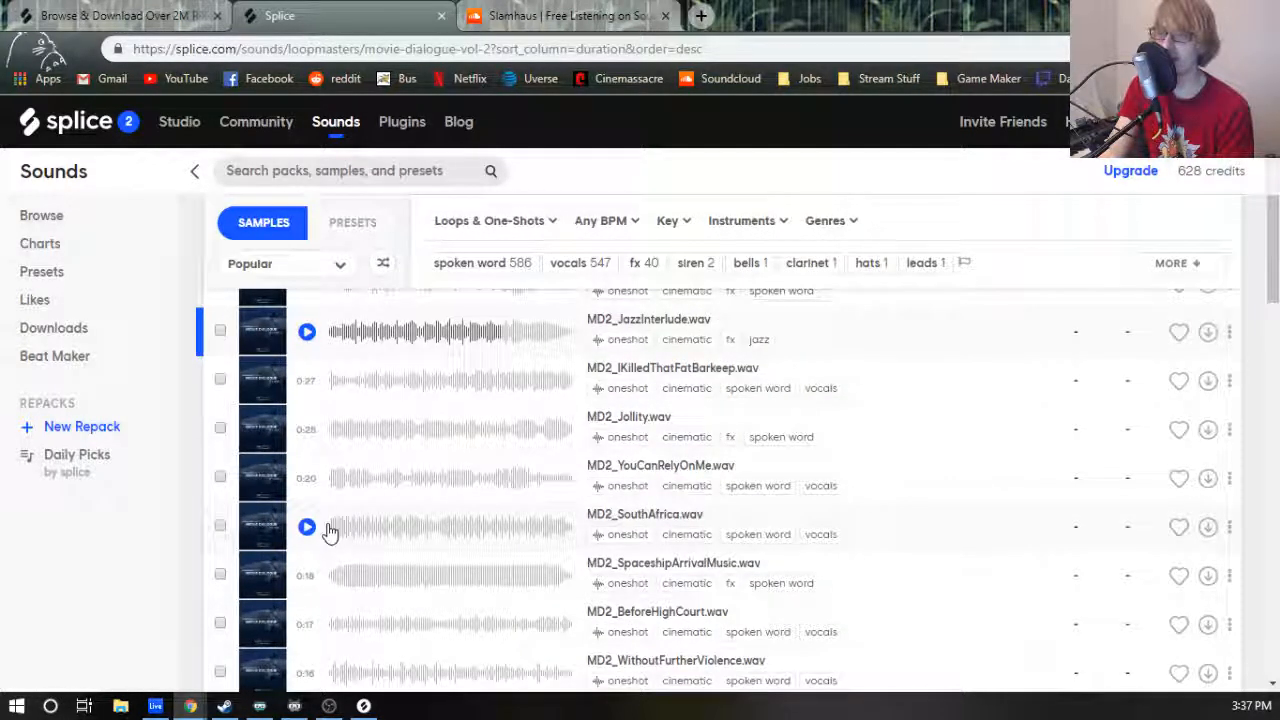
click(307, 576)
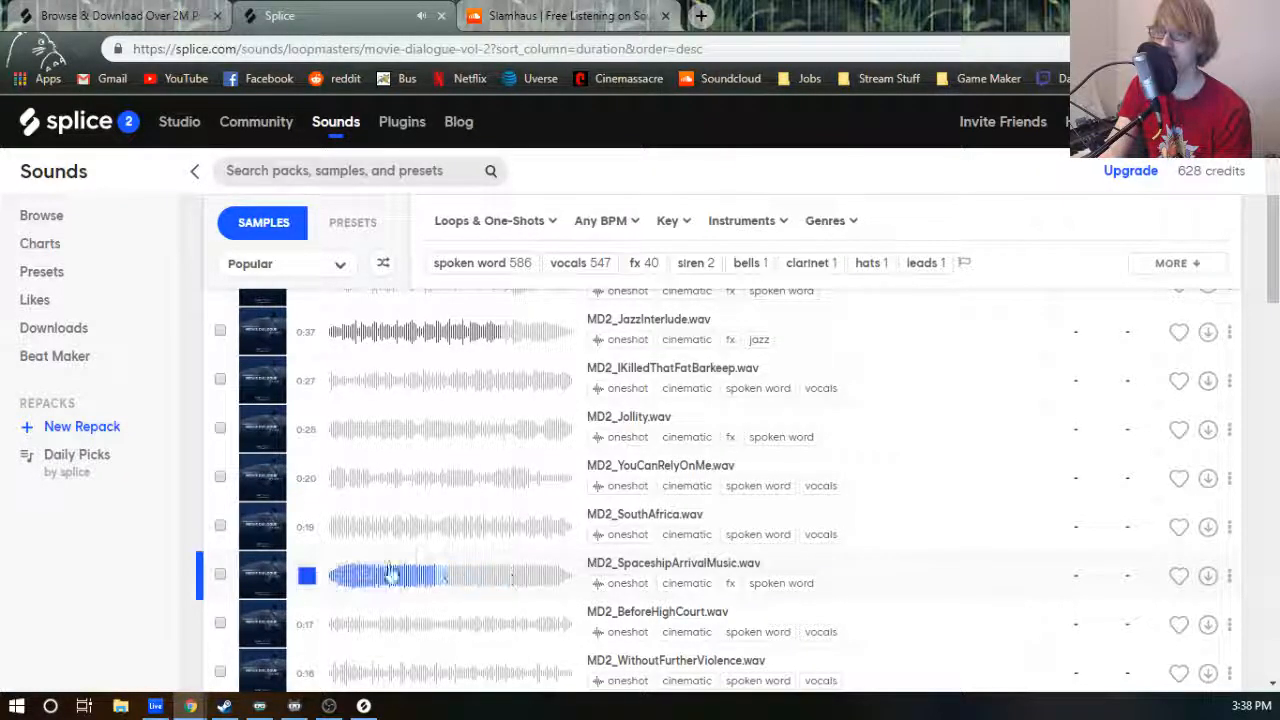
click(307, 578)
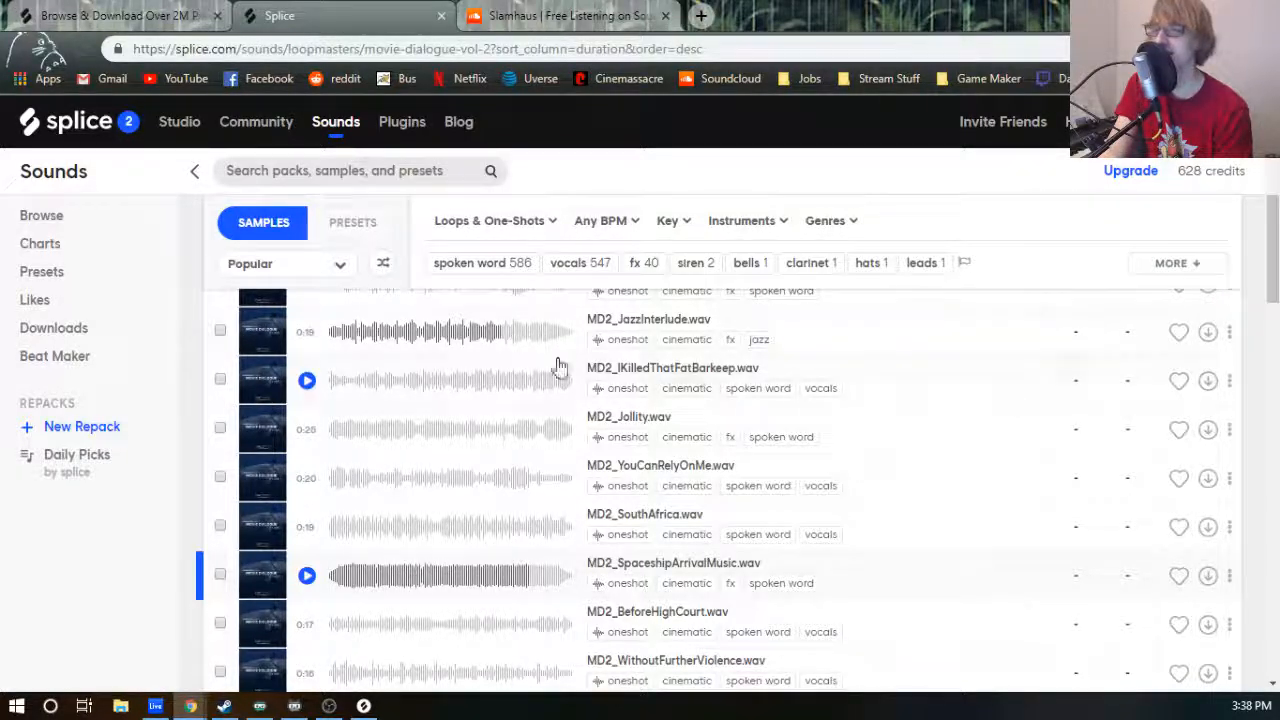
scroll(557, 366, up, 10)
Return to the clarinet search results and audition Varien_clarinet_02_140_C#, ClarinetPlay_S08CT.63, LHS_100_D_CLARINET and ClarinetPlay_S08CT.61.
click(134, 9)
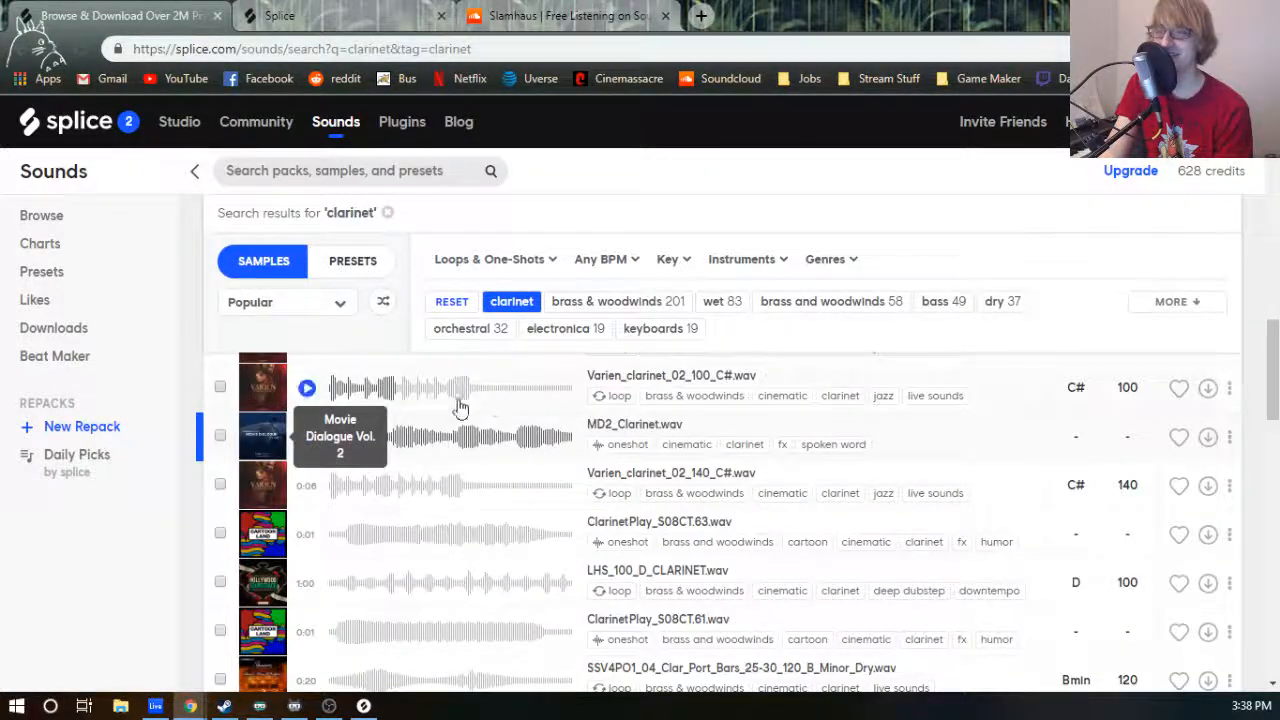
scroll(390, 468, down, 1)
click(307, 391)
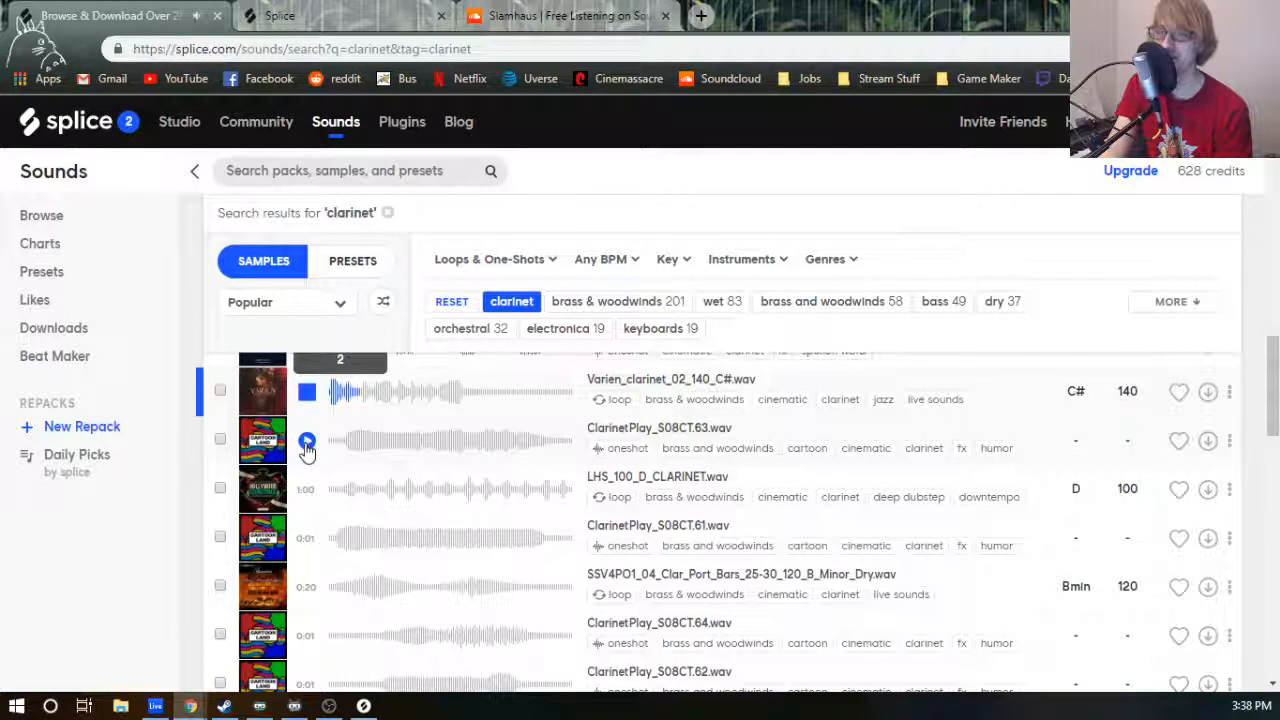
click(307, 442)
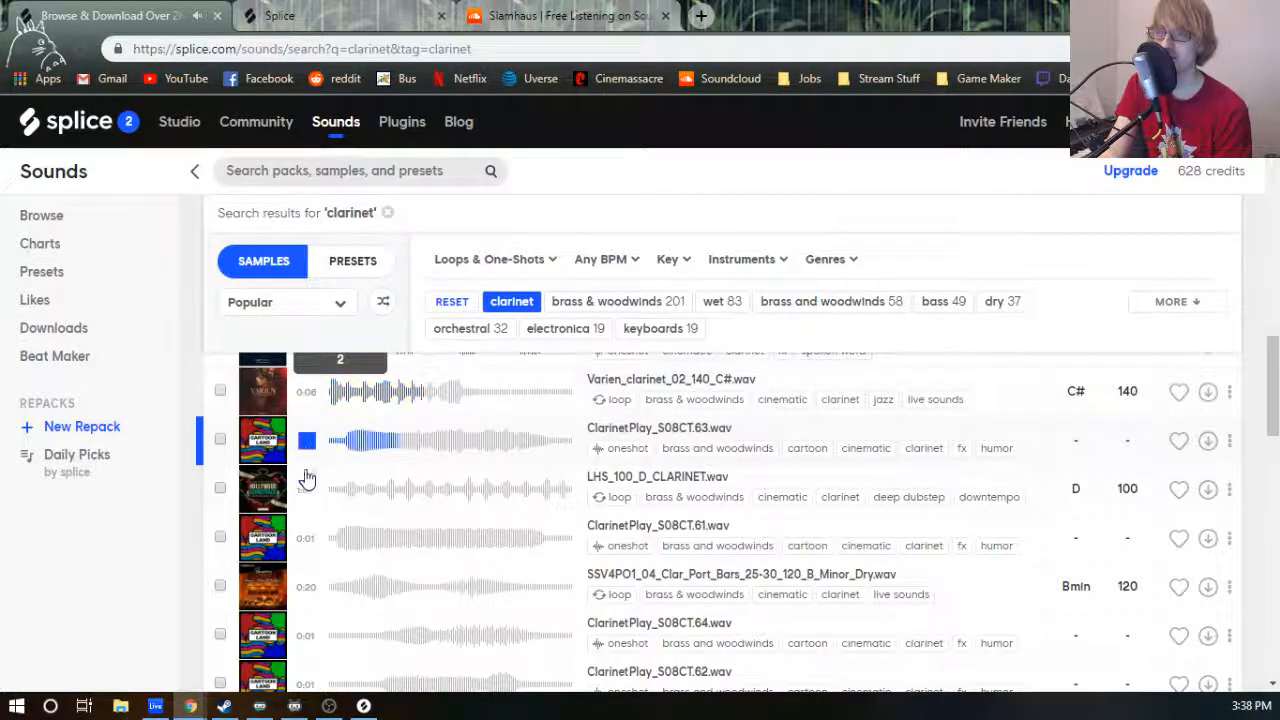
click(306, 489)
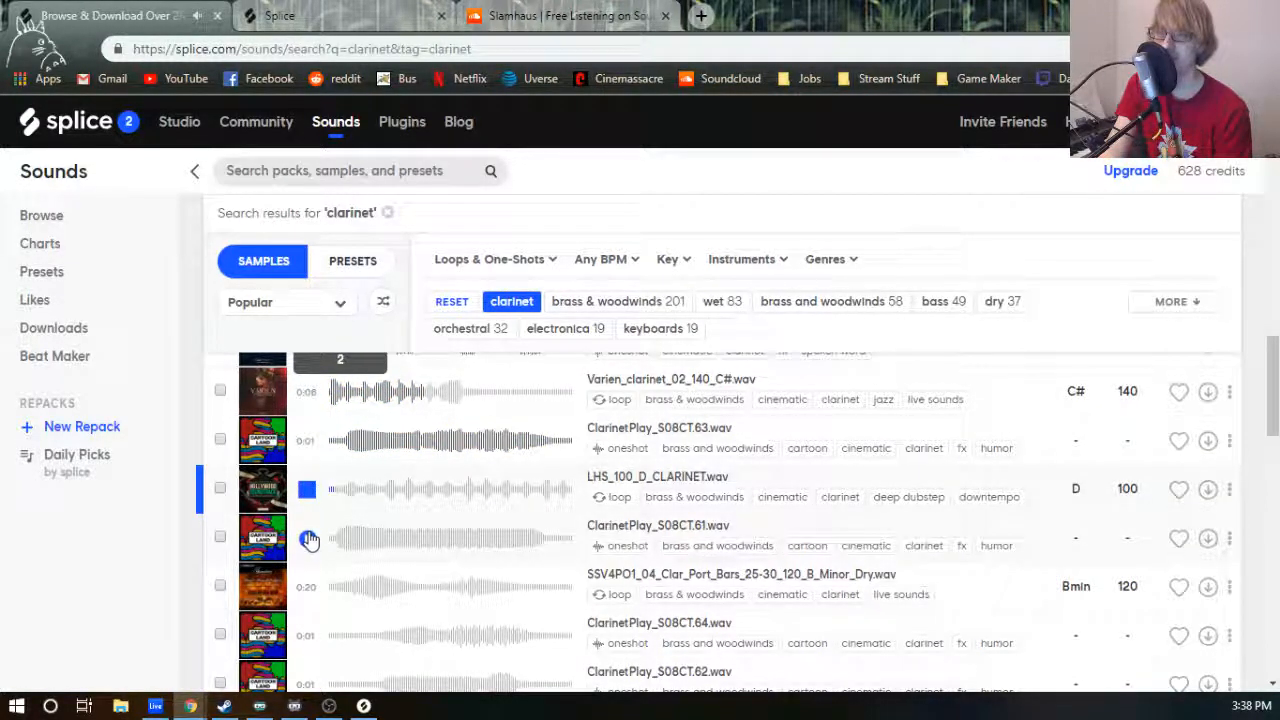
click(307, 539)
Audition SSV4PO1_04_Clar_Port_Bars_25-30_120_B_Minor_Dry.wav alone, then replay it in Splice over the song playing from bar 9 in Ableton Live.
scroll(307, 500, down, 2)
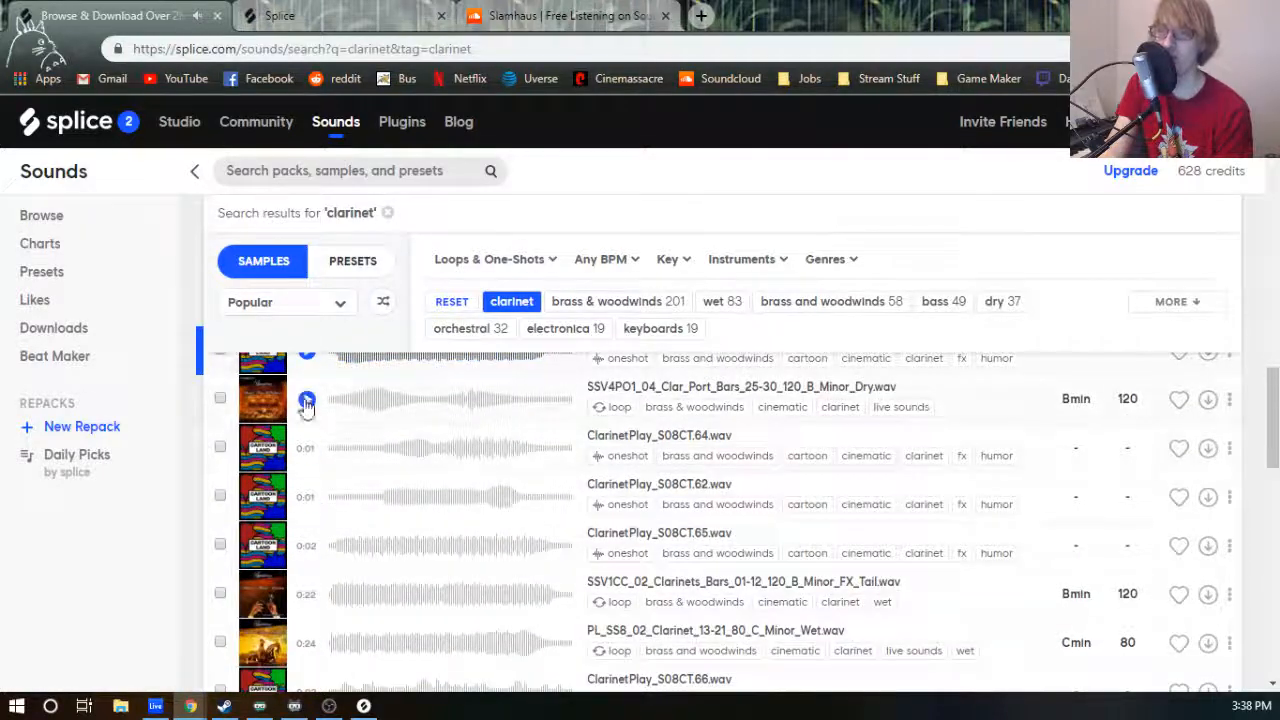
click(307, 399)
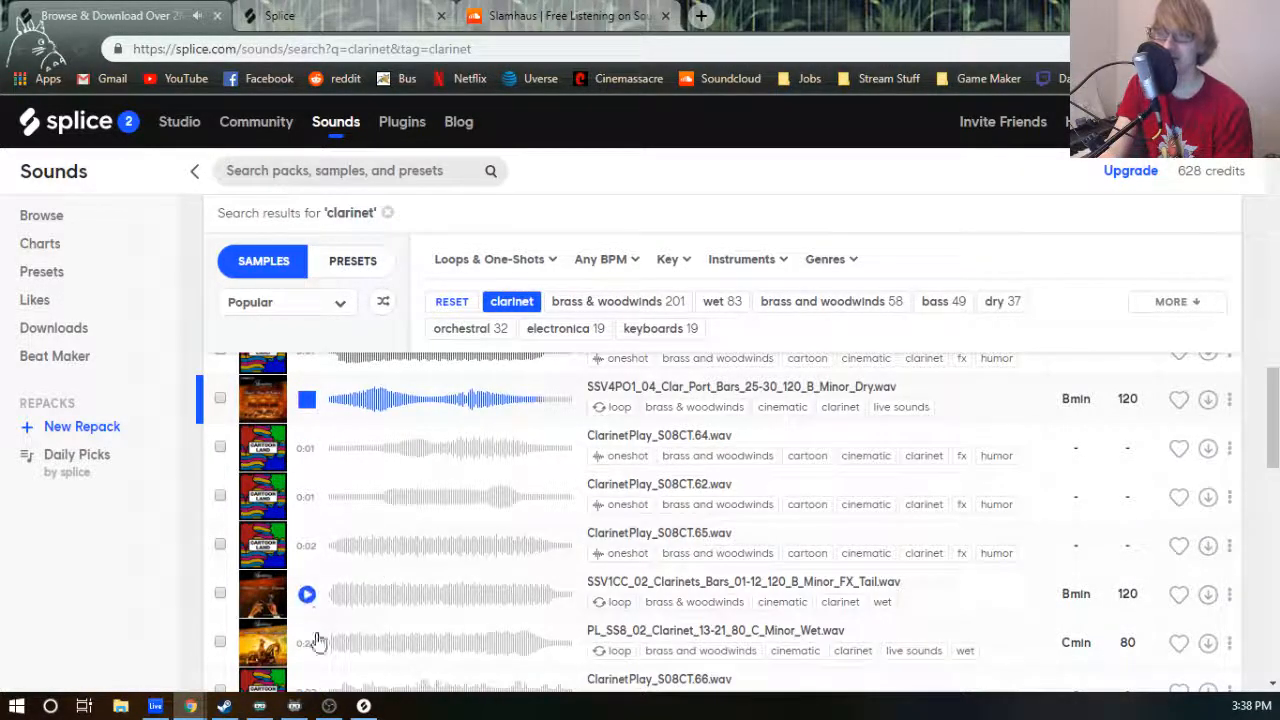
click(155, 705)
click(452, 128)
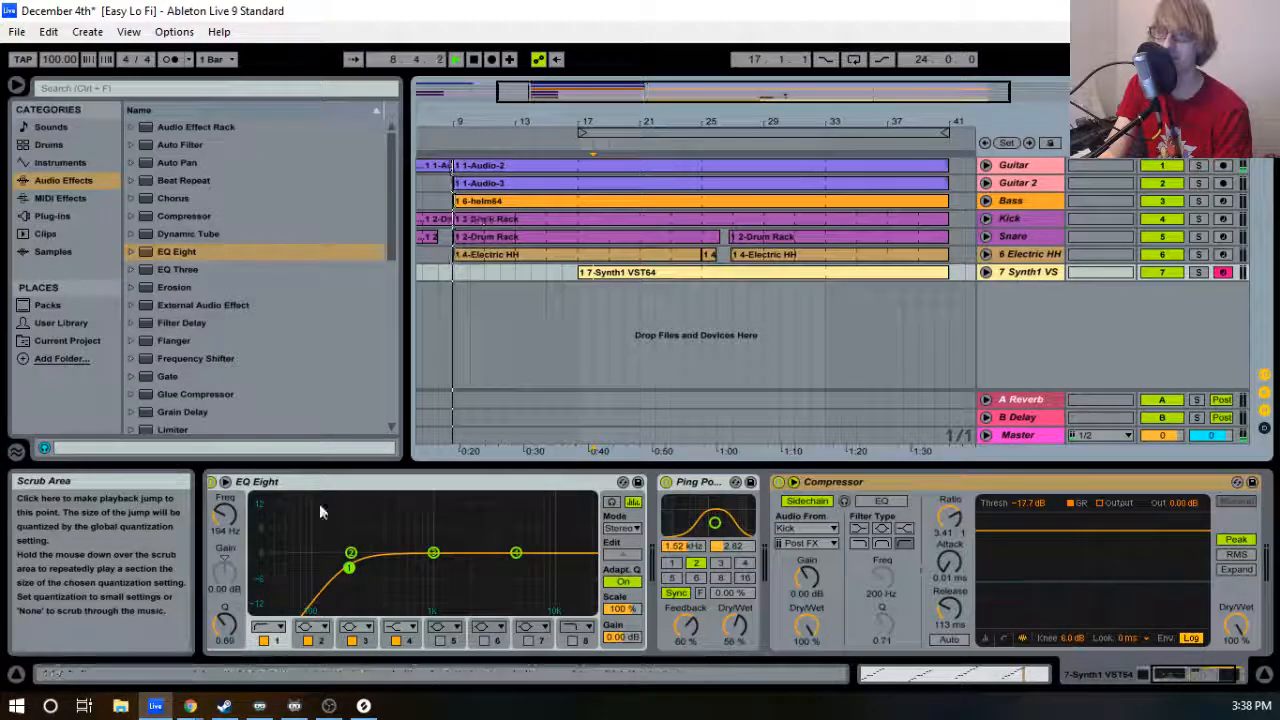
mouse_move(200, 710)
click(280, 625)
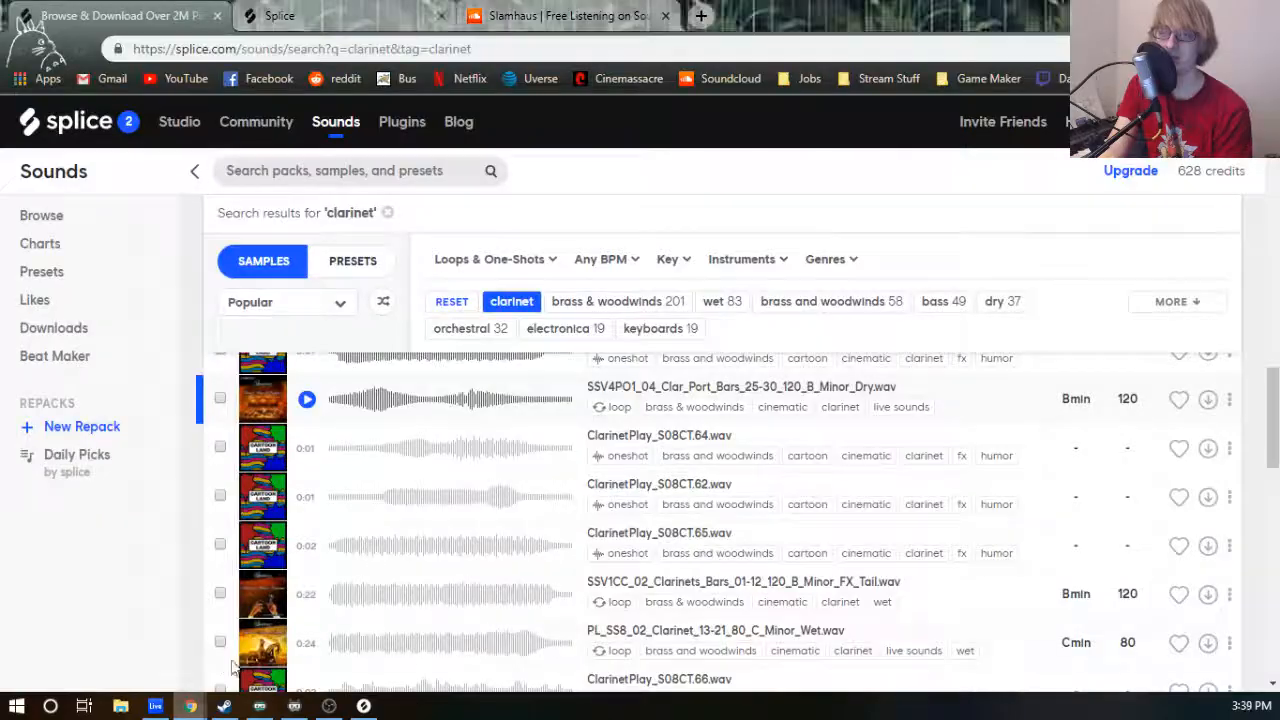
click(307, 400)
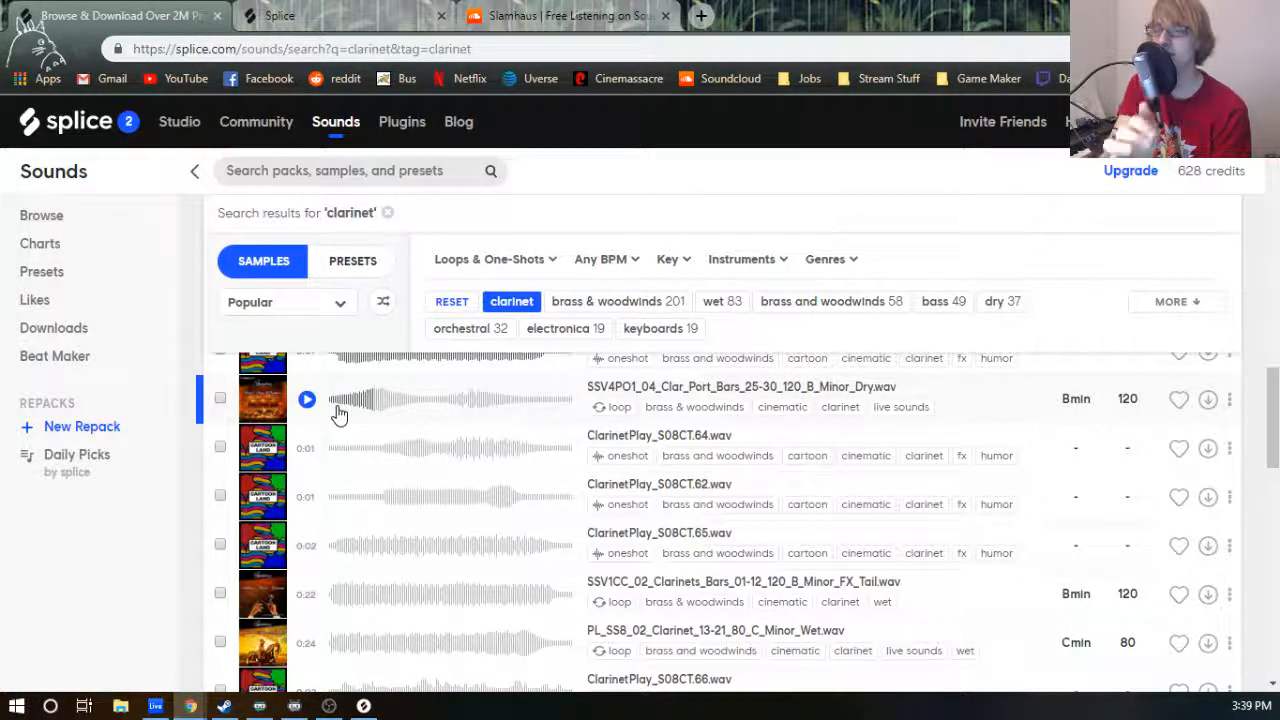
Audition the clarinet samples ClarinetPlay_S08CT.65 and PL_SS8_02_Clarinet_13-21_80_C_Minor_Wet over the playing song.
click(307, 546)
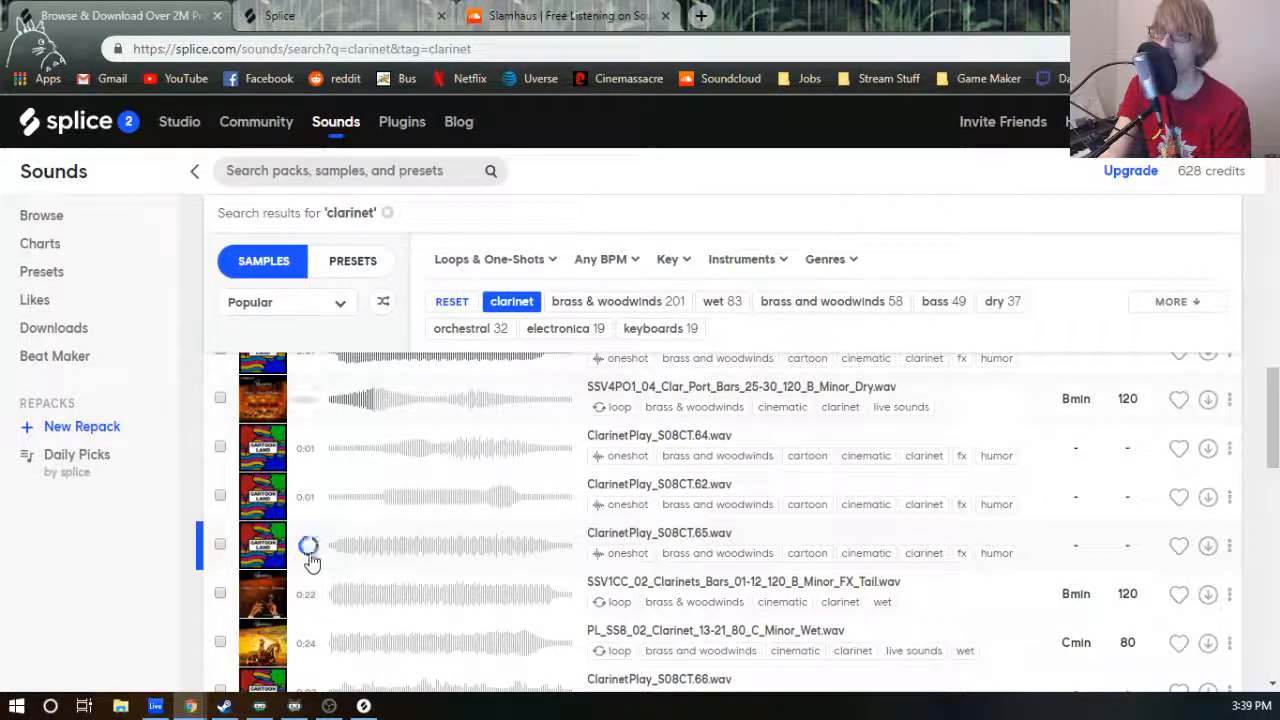
scroll(350, 548, down, 2)
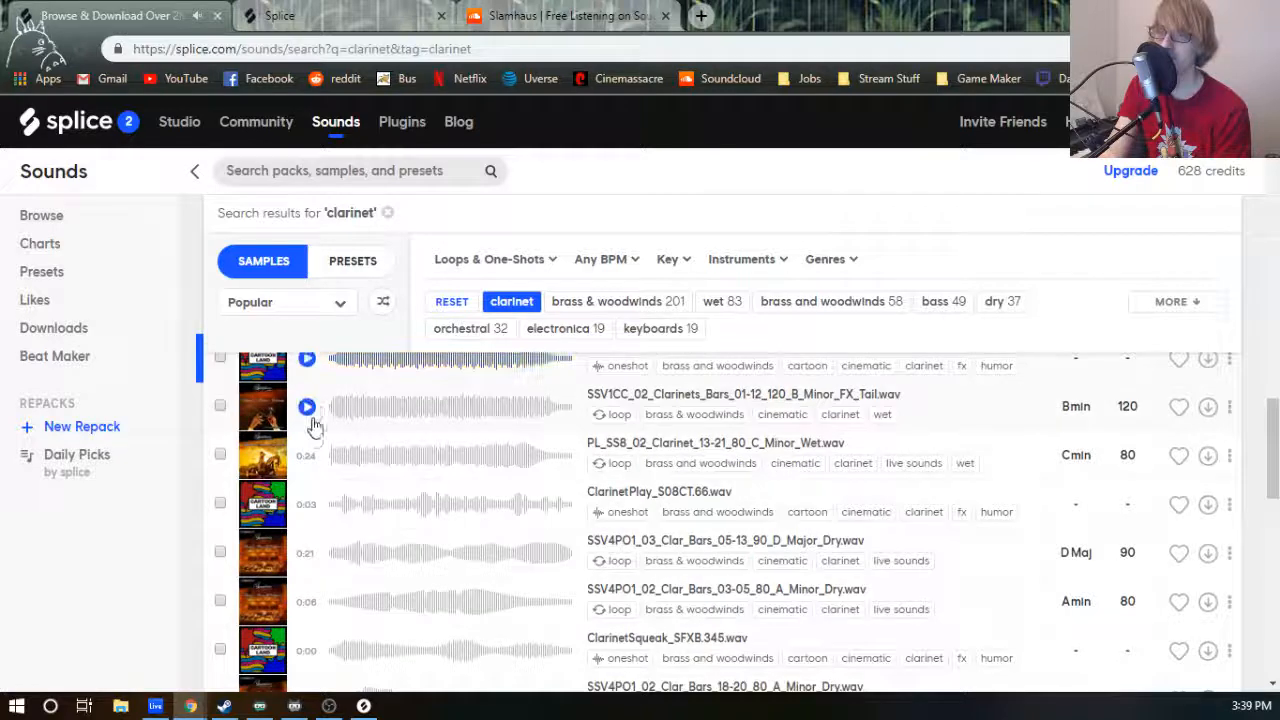
click(309, 468)
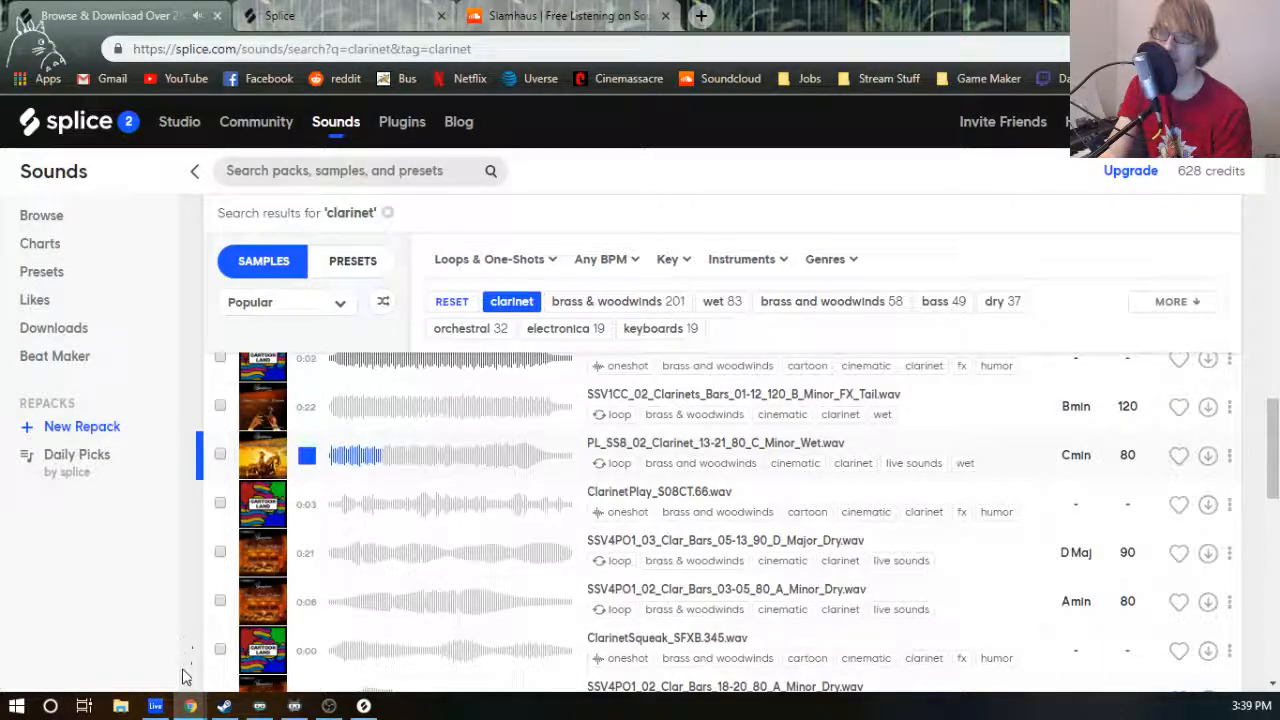
Switch to Ableton Live, stop the song's playback and return to the Splice clarinet results.
click(155, 706)
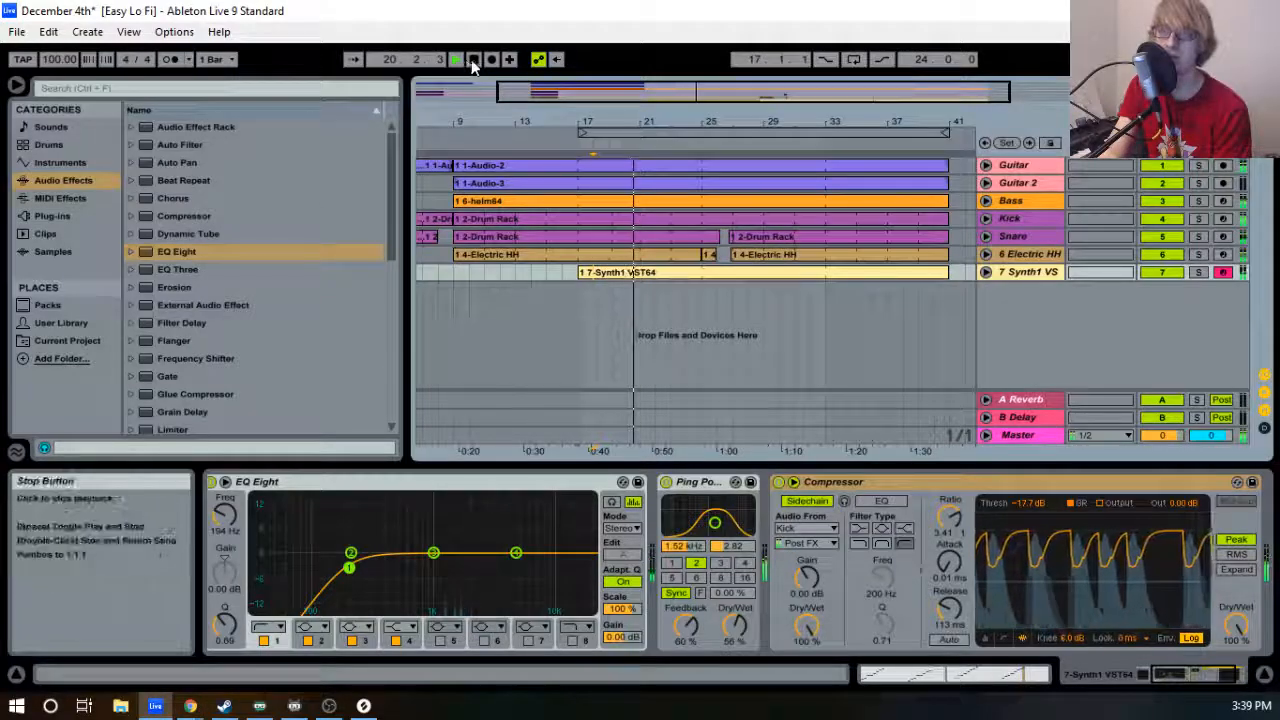
click(474, 60)
click(262, 622)
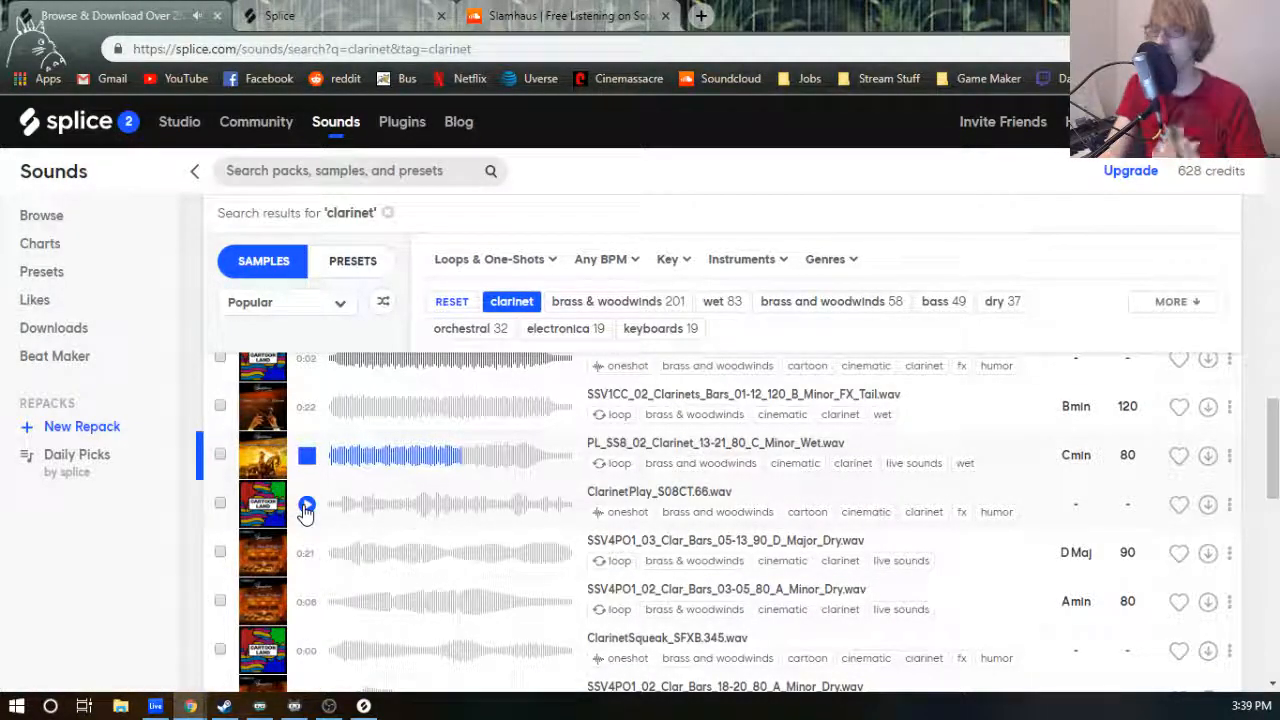
Audition SSV4PO1_03_Clar_Bars_05-13_90_D_Major_Dry.wav in the clarinet results and download it with a credit.
click(306, 558)
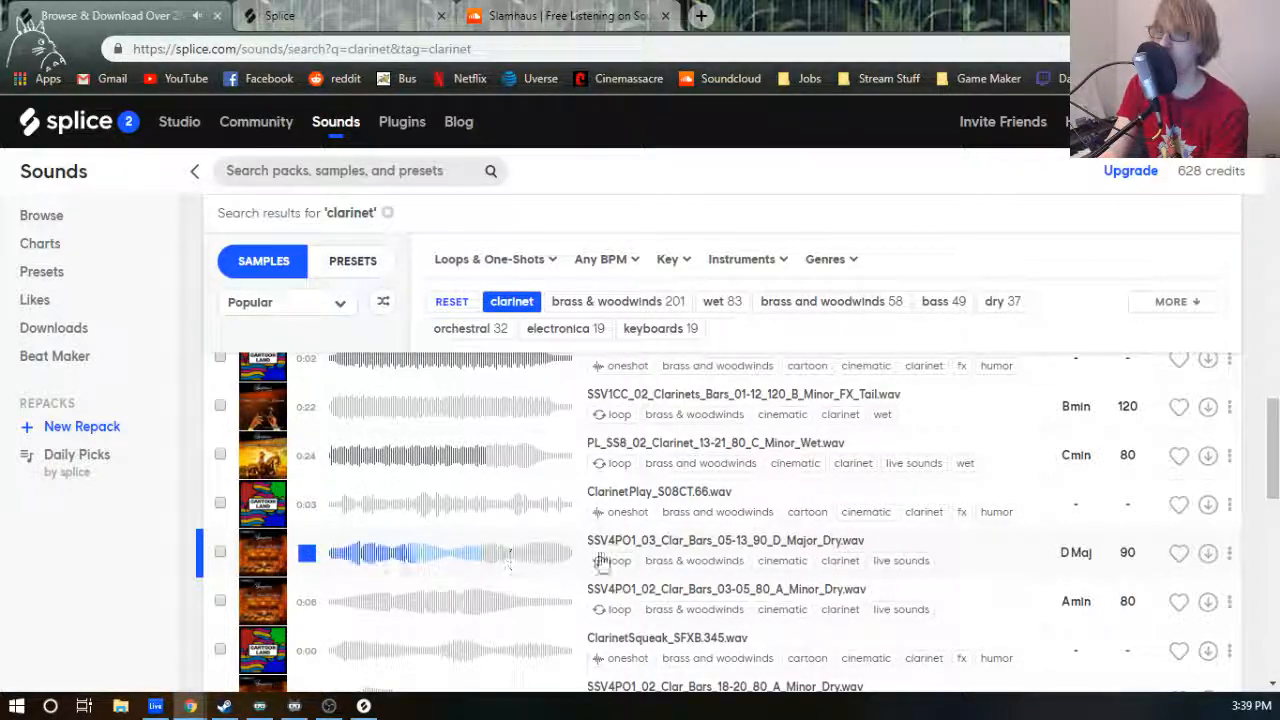
click(1208, 556)
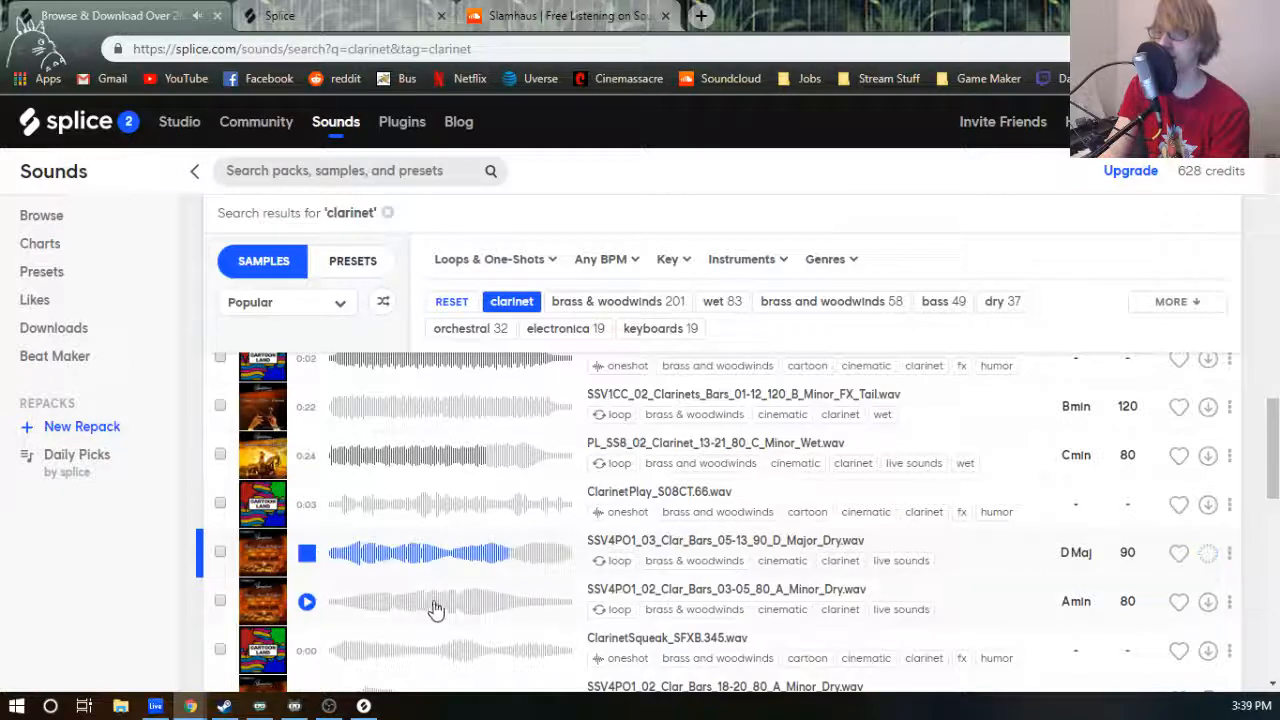
scroll(688, 466, down, 2)
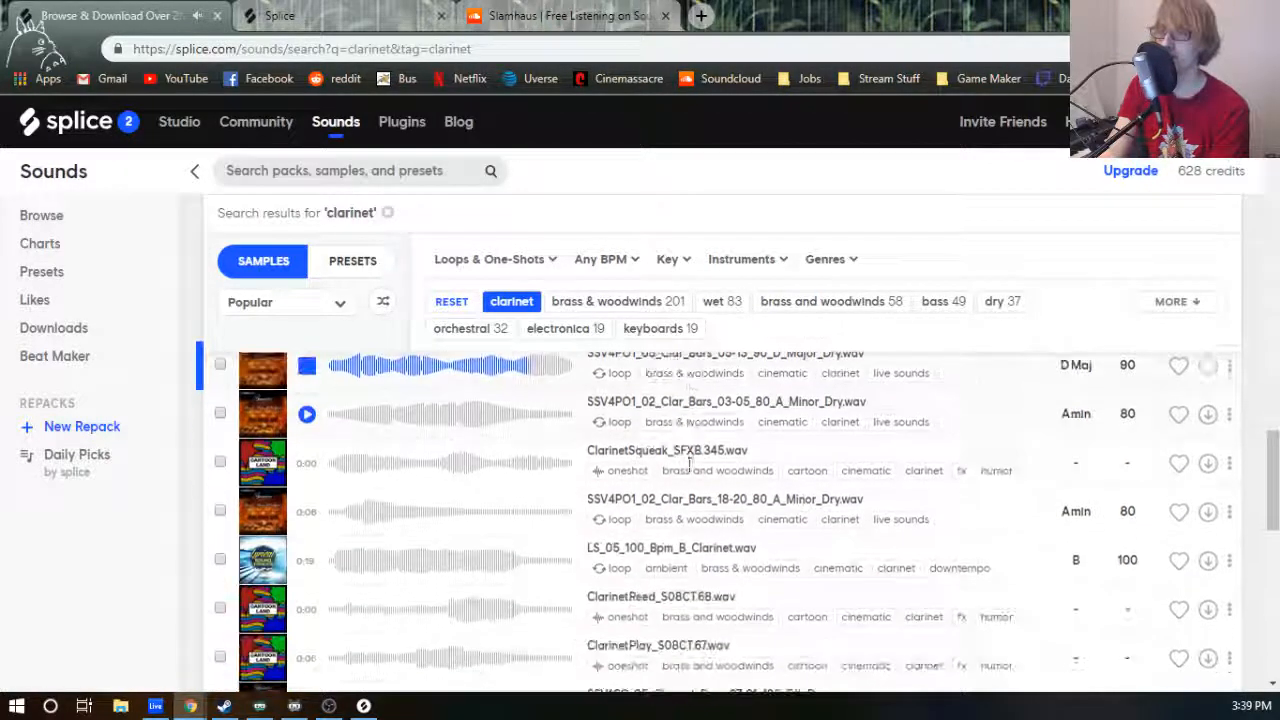
scroll(688, 470, up, 1)
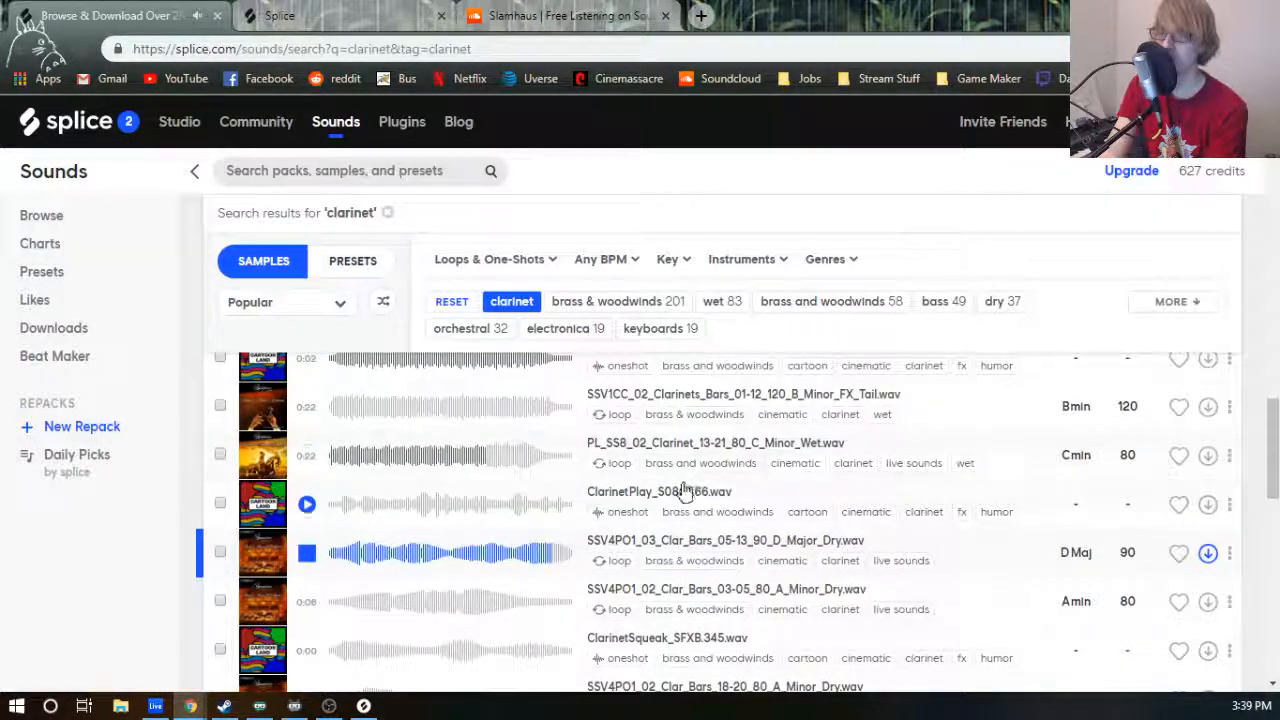
scroll(680, 490, up, 1)
scroll(680, 490, down, 2)
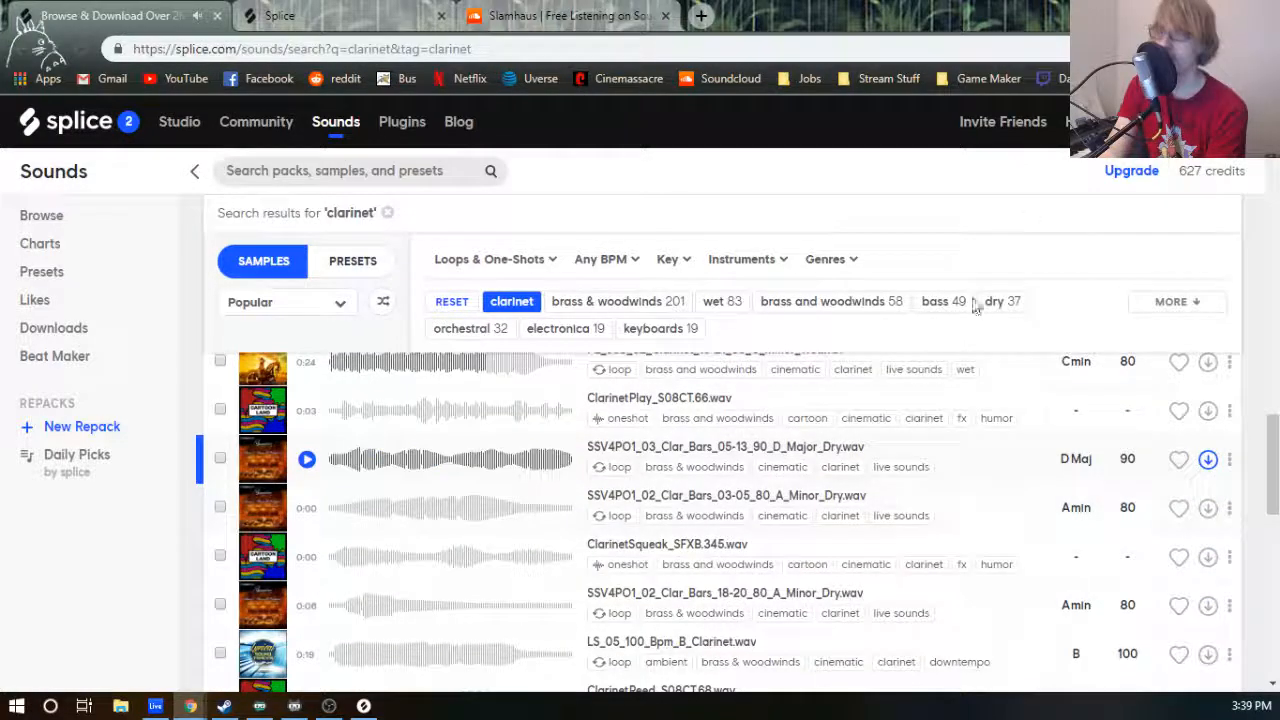
Switch to Ableton Live and place the downloaded clarinet sample from the Splice desktop app on a new audio track at bar 17.
click(1197, 9)
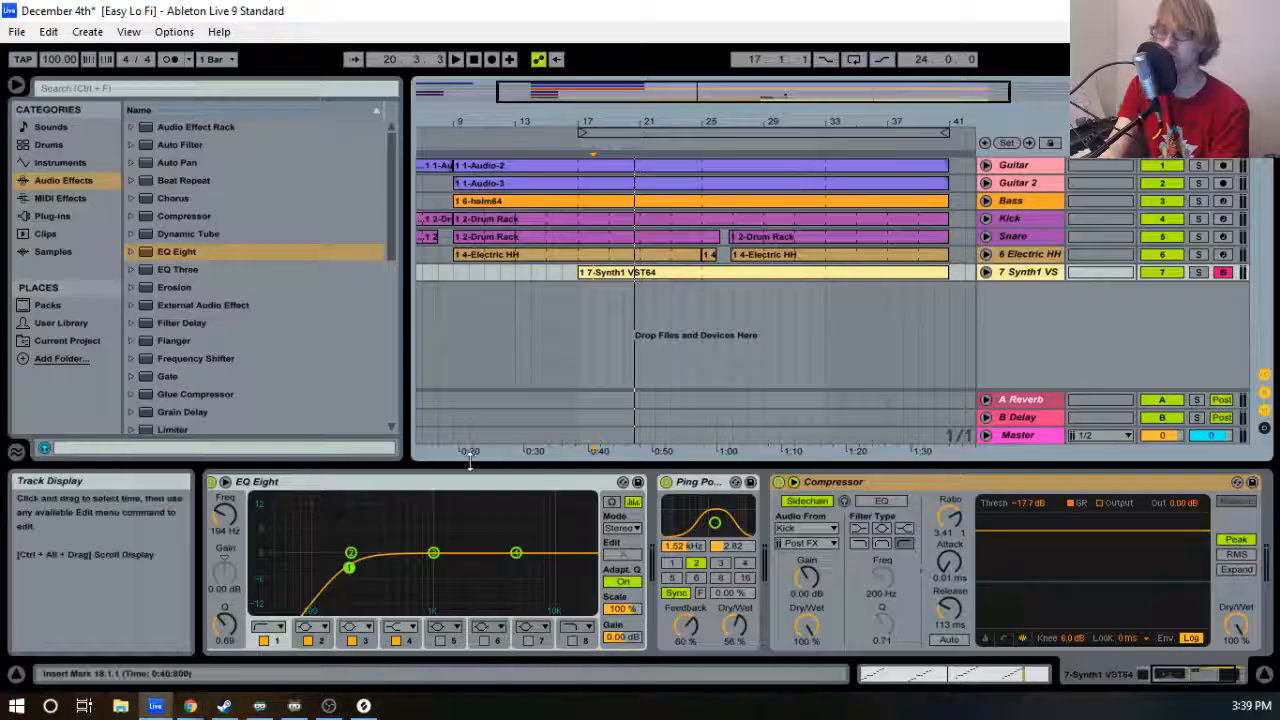
click(367, 707)
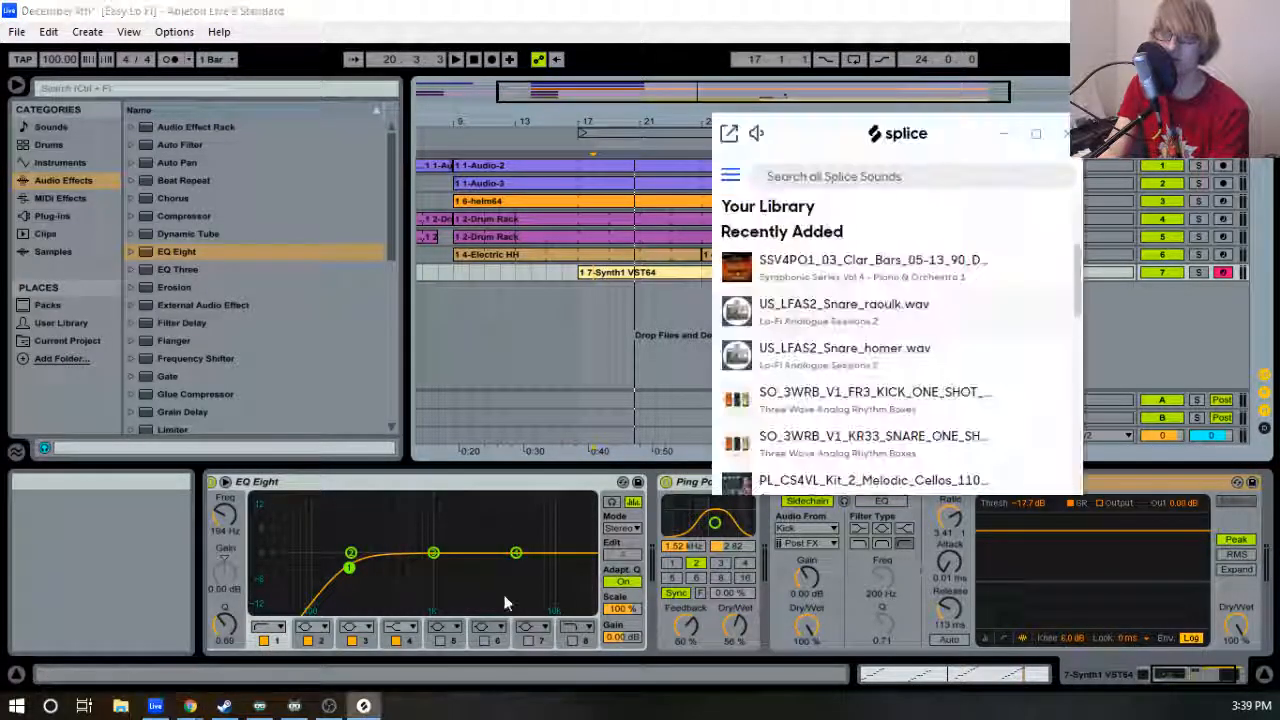
drag(901, 137, 1103, 395)
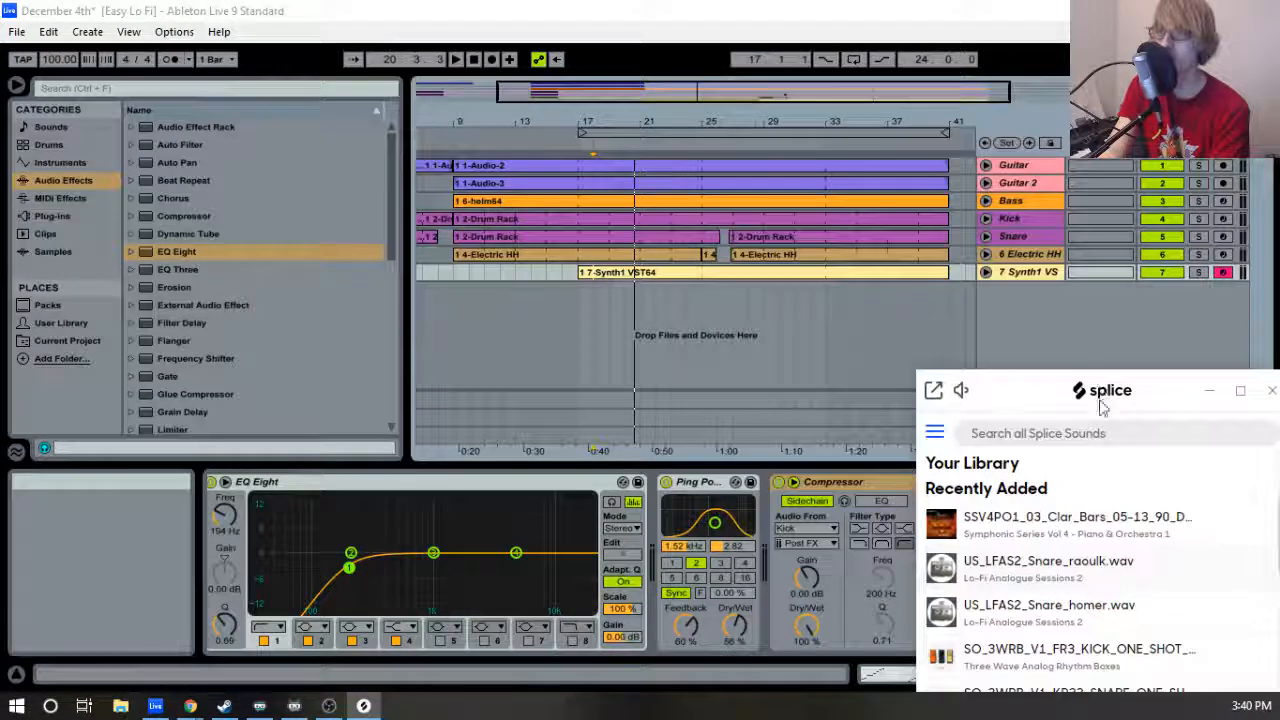
drag(1085, 520, 625, 293)
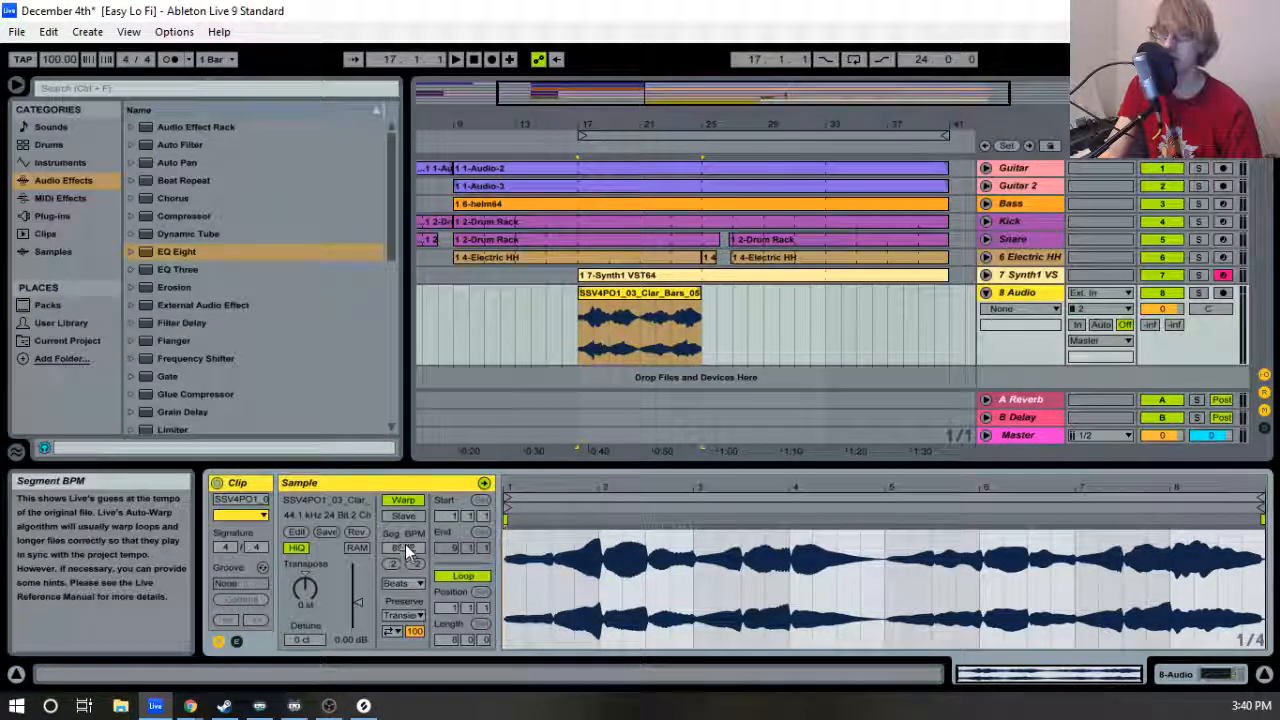
Set the clarinet clip's segment tempo to 100 BPM and extend the looped clip to bar 33 while playing the song.
drag(405, 548, 405, 528)
key(space)
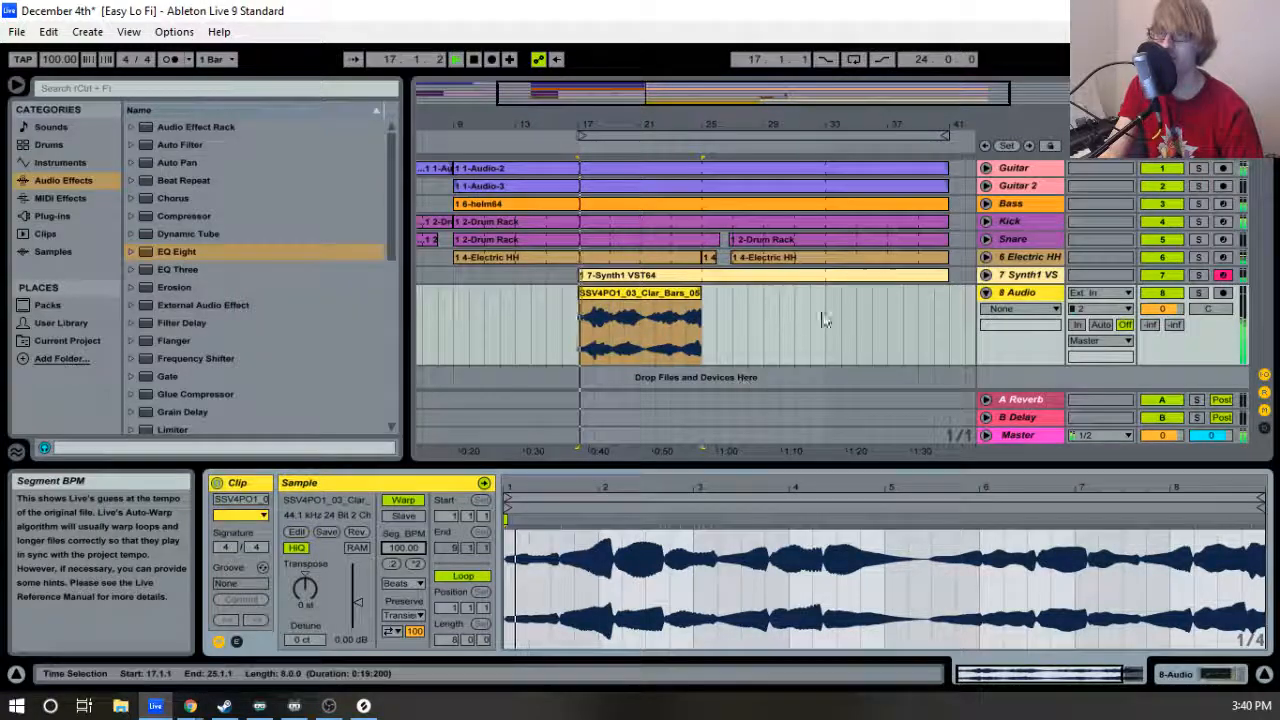
drag(699, 292, 785, 295)
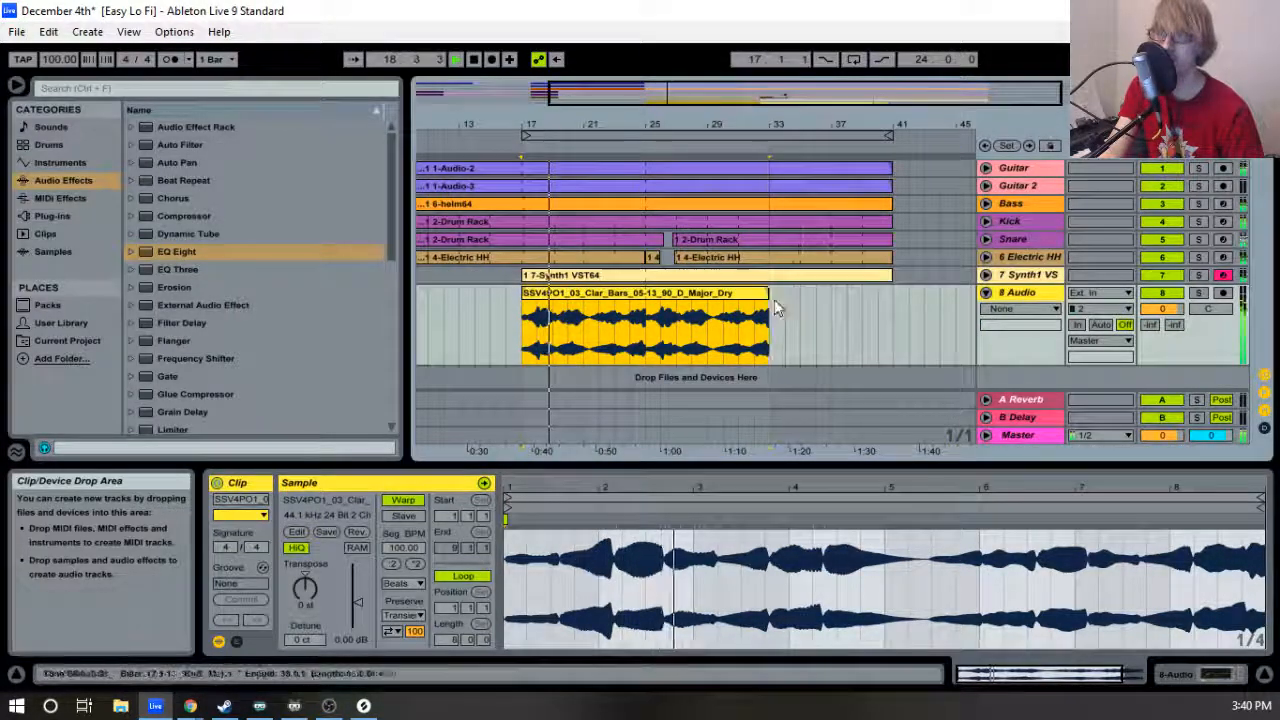
drag(557, 127, 608, 126)
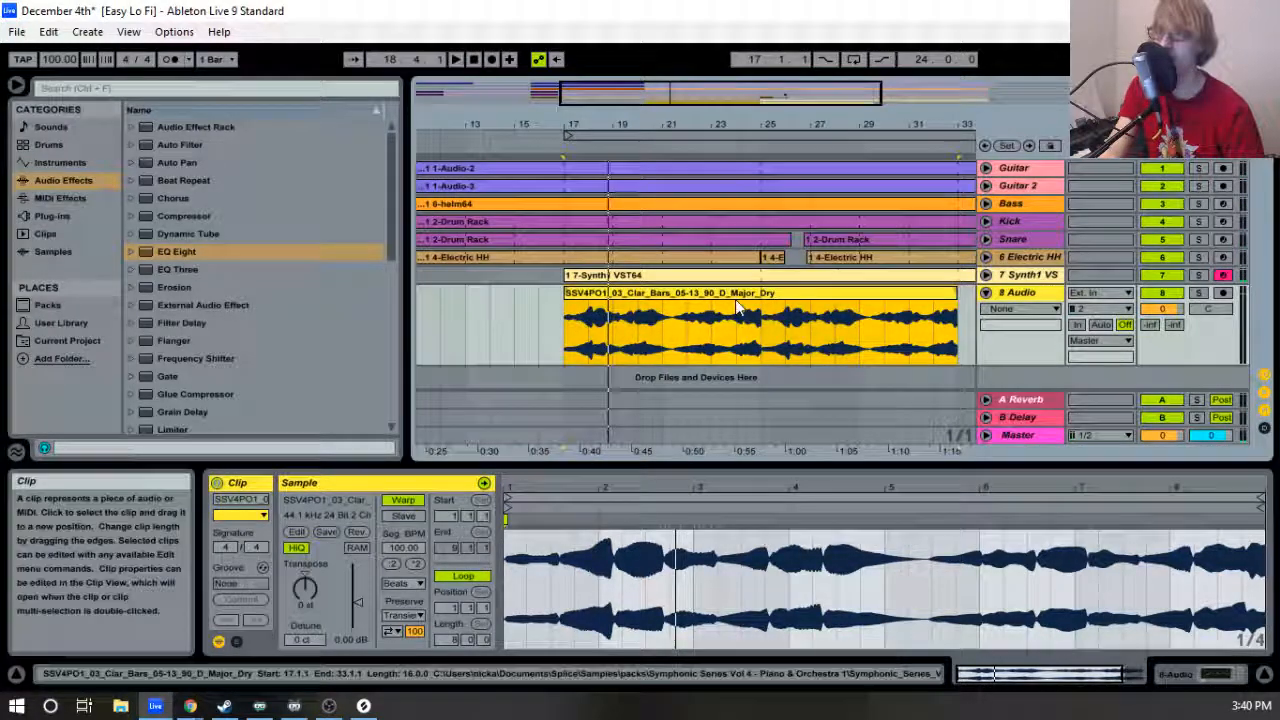
Set the clarinet clip's warp mode to Complex Pro, transpose it by -3 semitones and play the result.
double_click(738, 295)
click(418, 587)
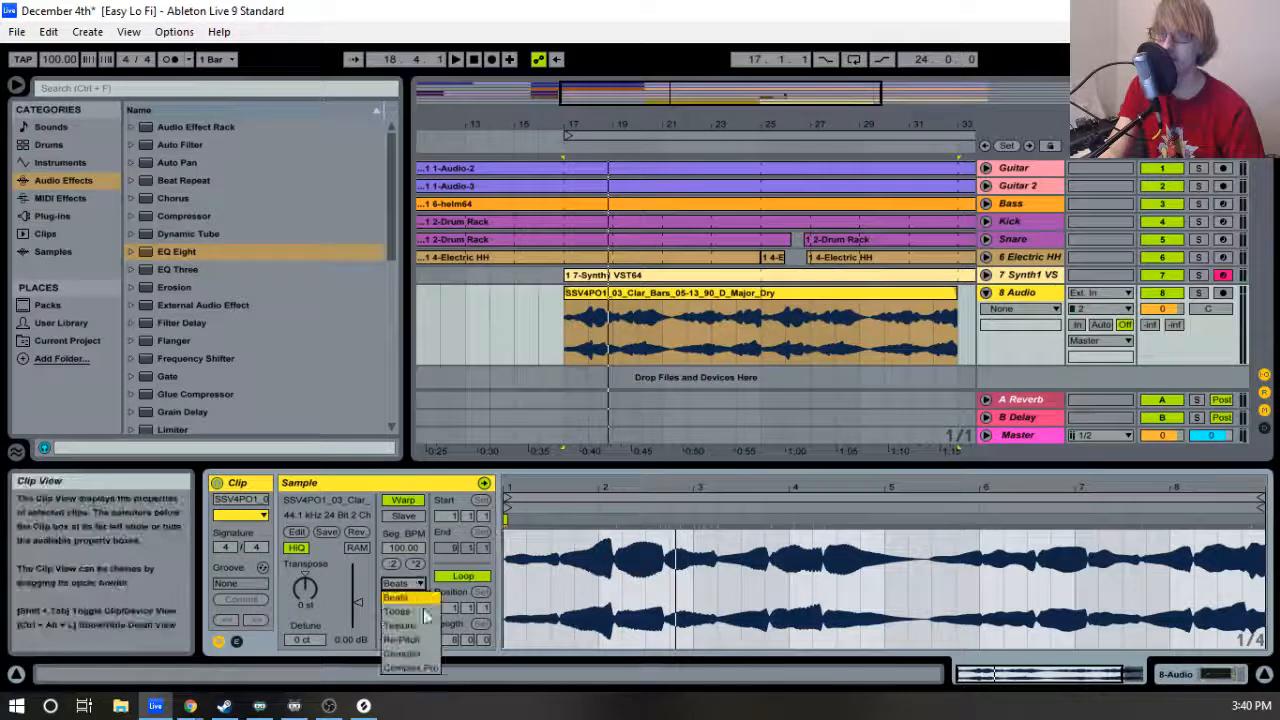
click(405, 664)
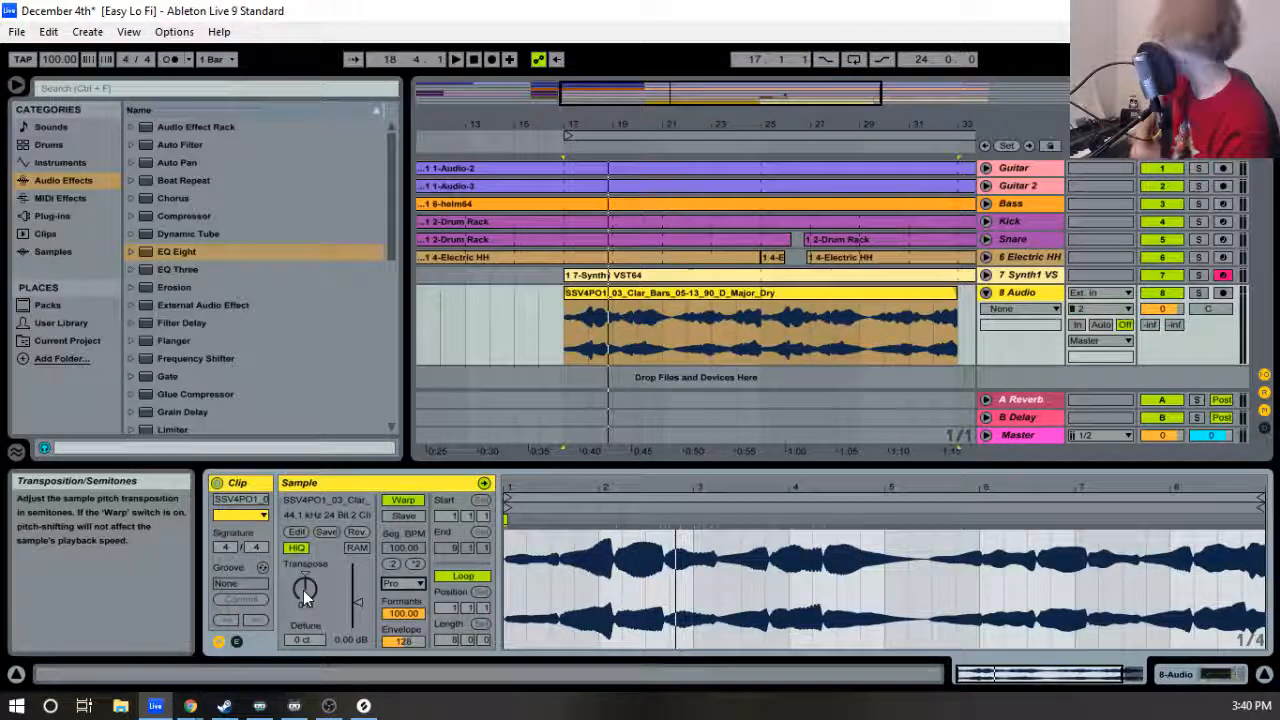
drag(304, 591, 304, 600)
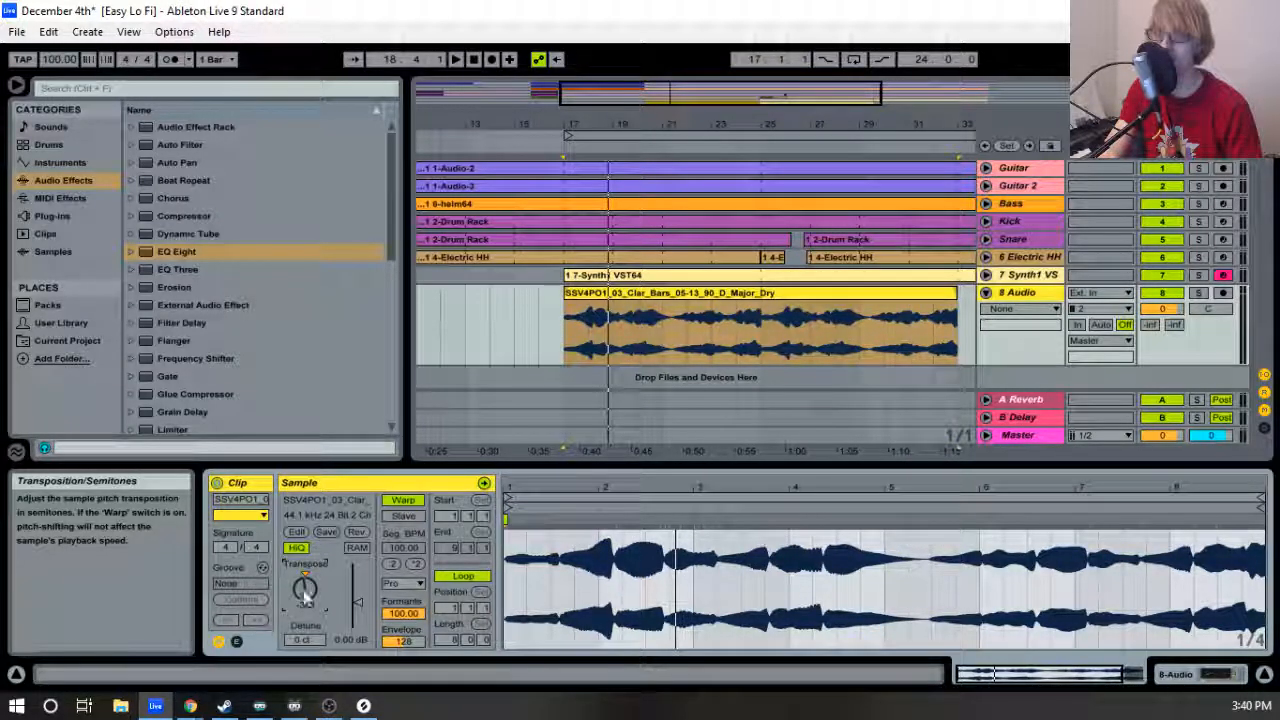
key(space)
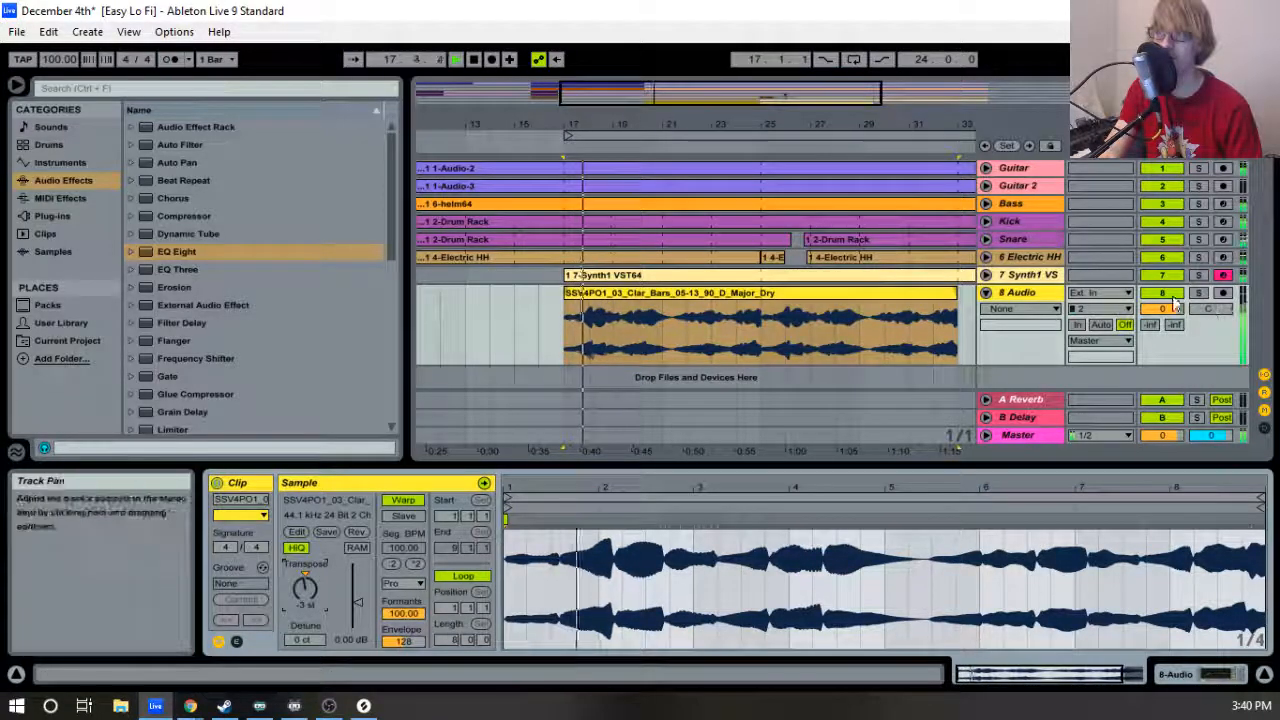
Shorten the clarinet clip to two bars, ending at bar 19.
click(710, 377)
key(minus)
key(minus)
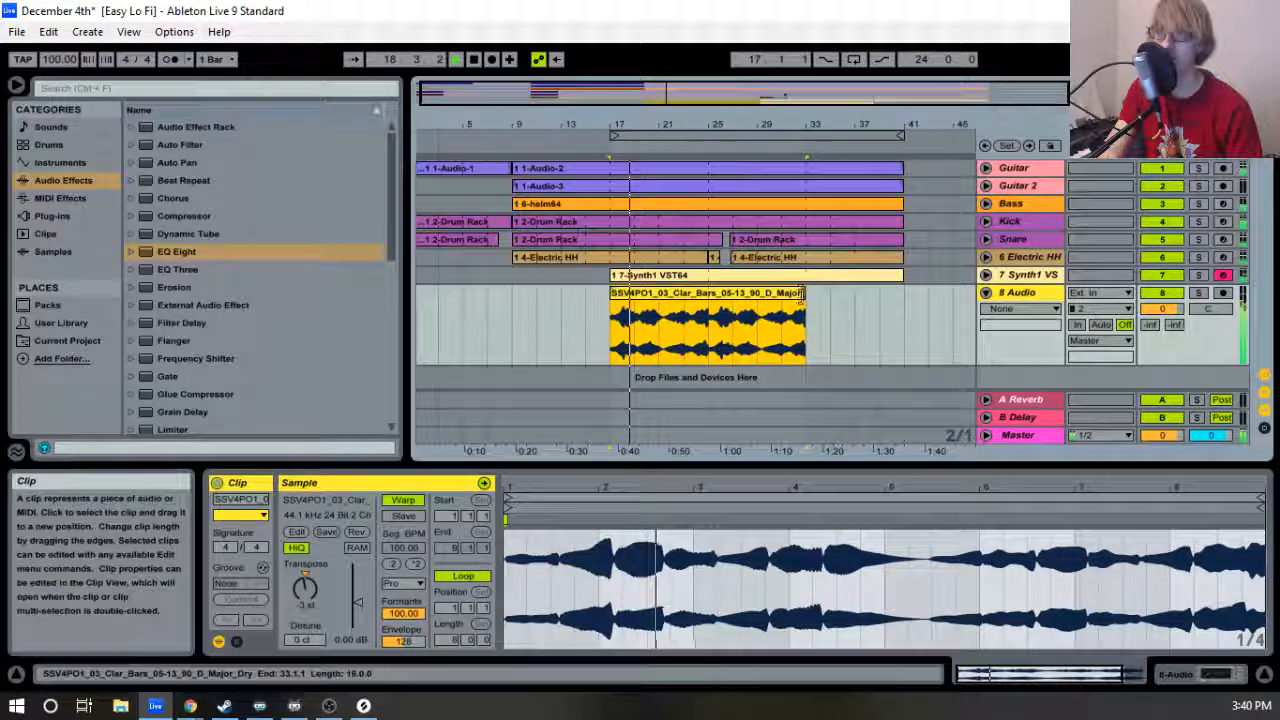
drag(802, 292, 634, 292)
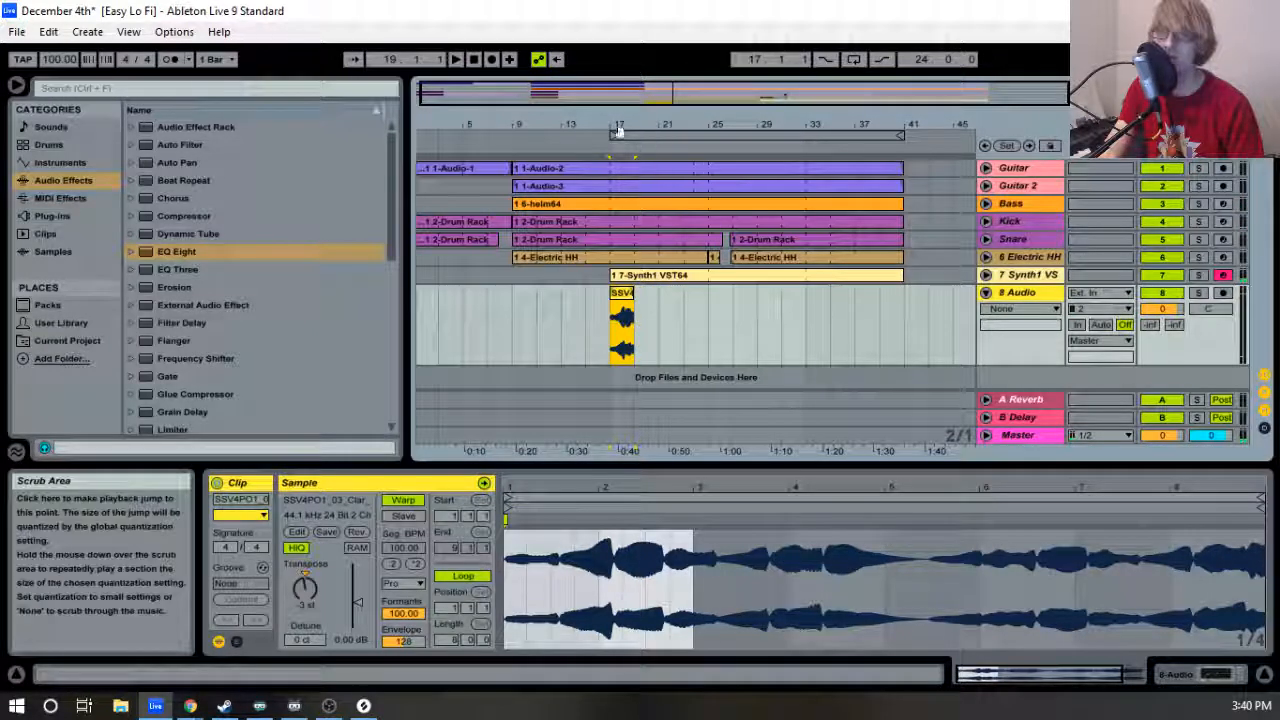
drag(617, 118, 700, 260)
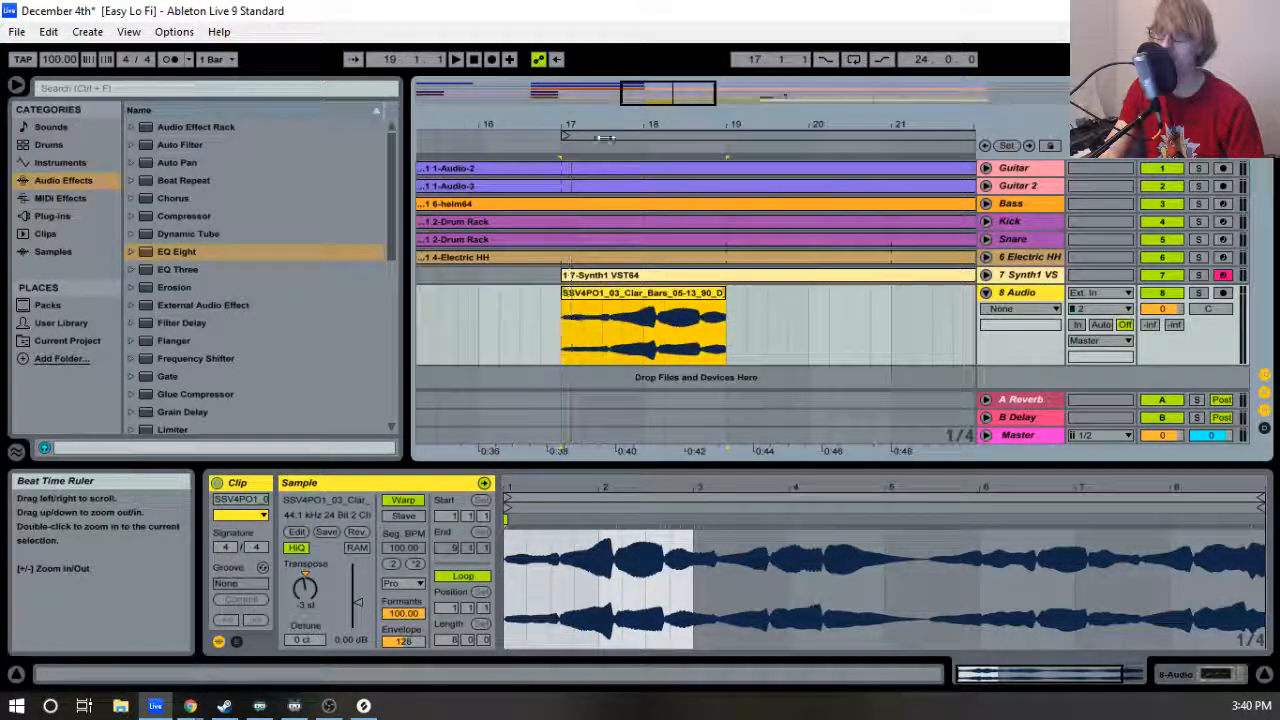
click(726, 293)
click(705, 294)
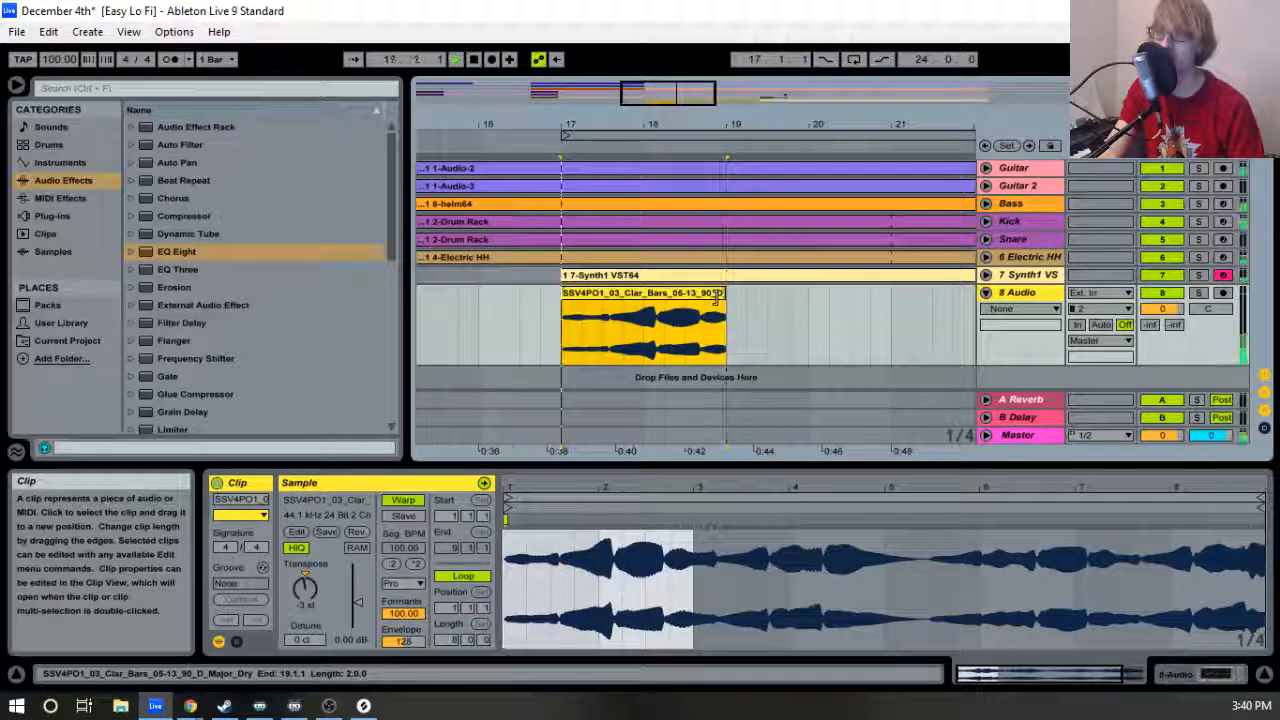
Play the two-bar clarinet clip with the song from bar 17 repeatedly to judge its timing and pitch.
key(space)
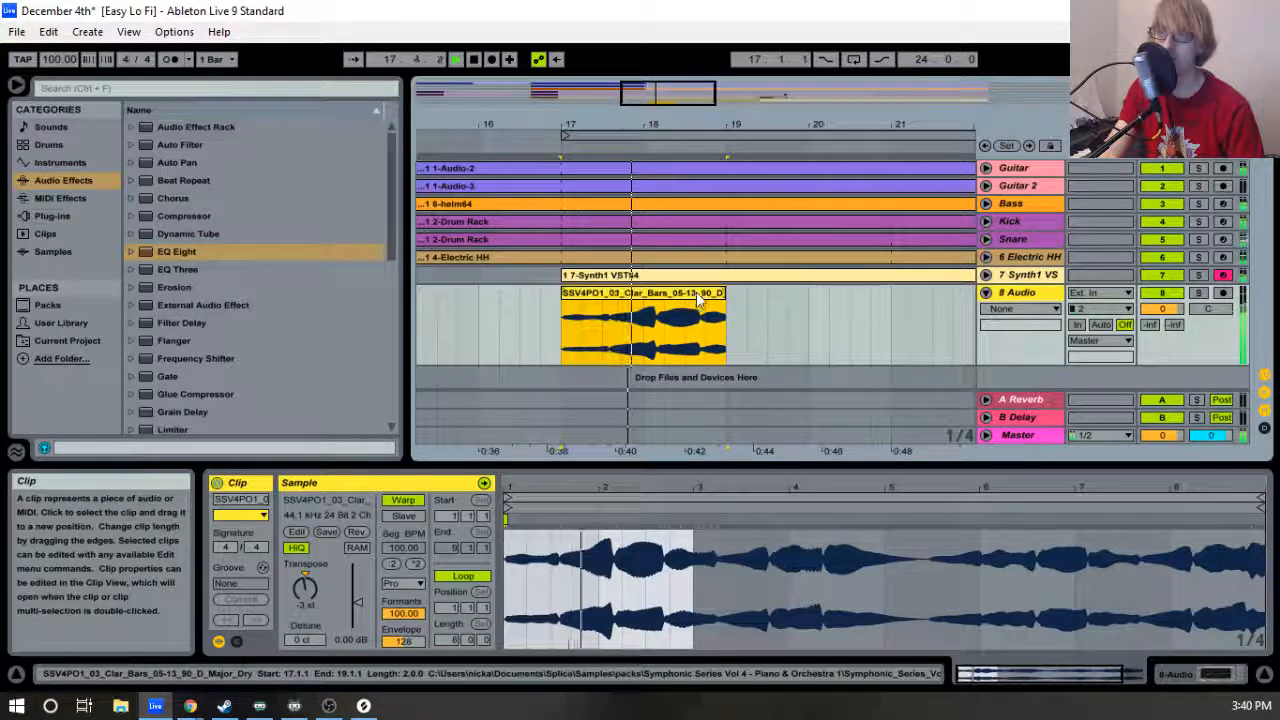
double_click(704, 296)
key(space)
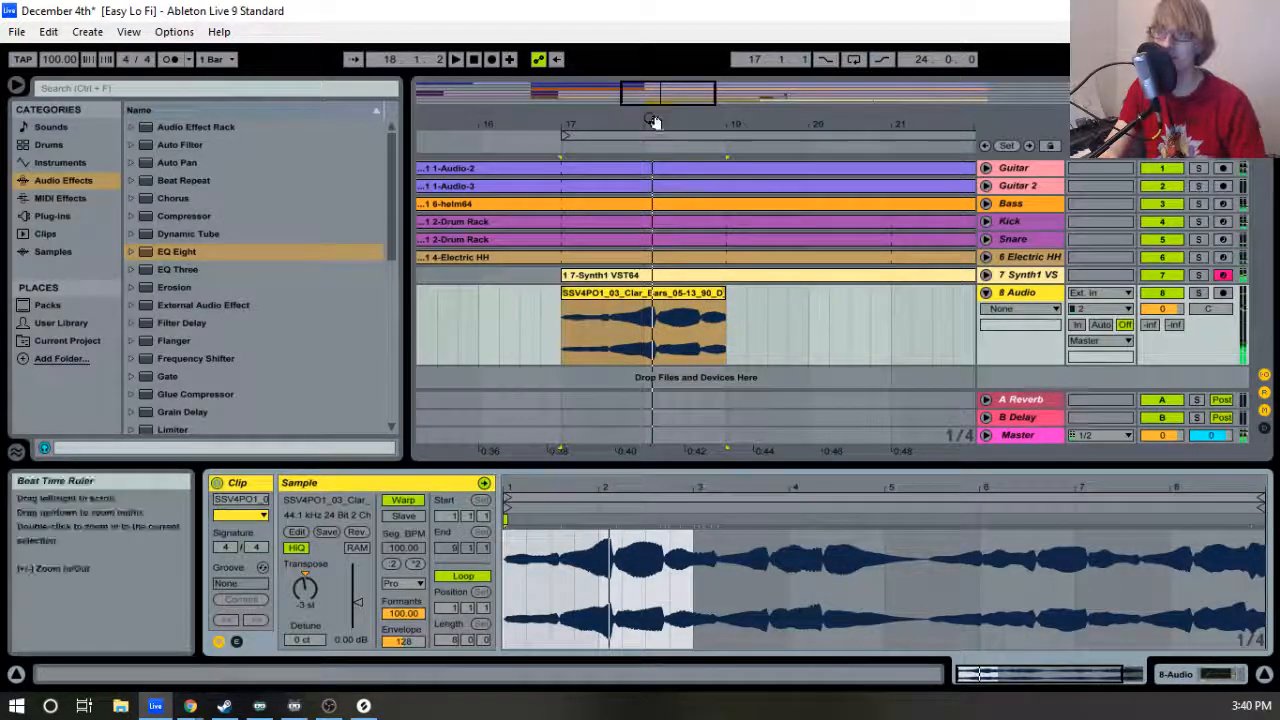
drag(668, 125, 737, 188)
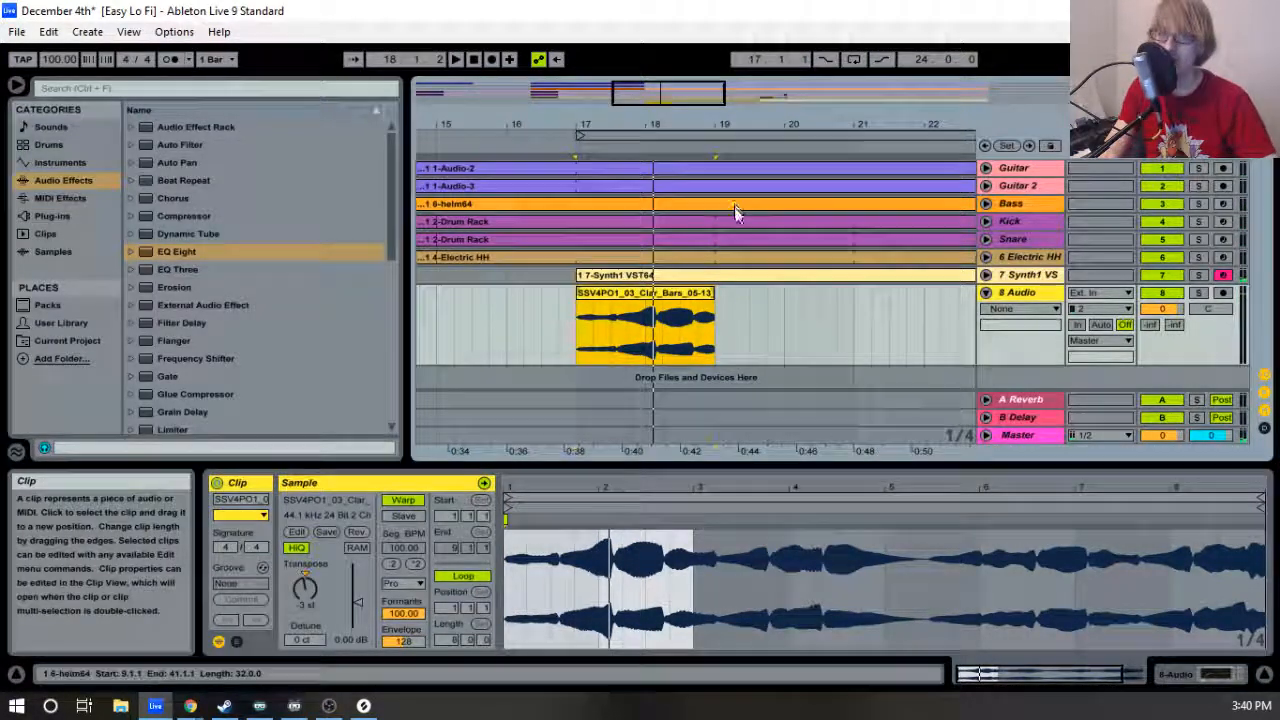
double_click(677, 295)
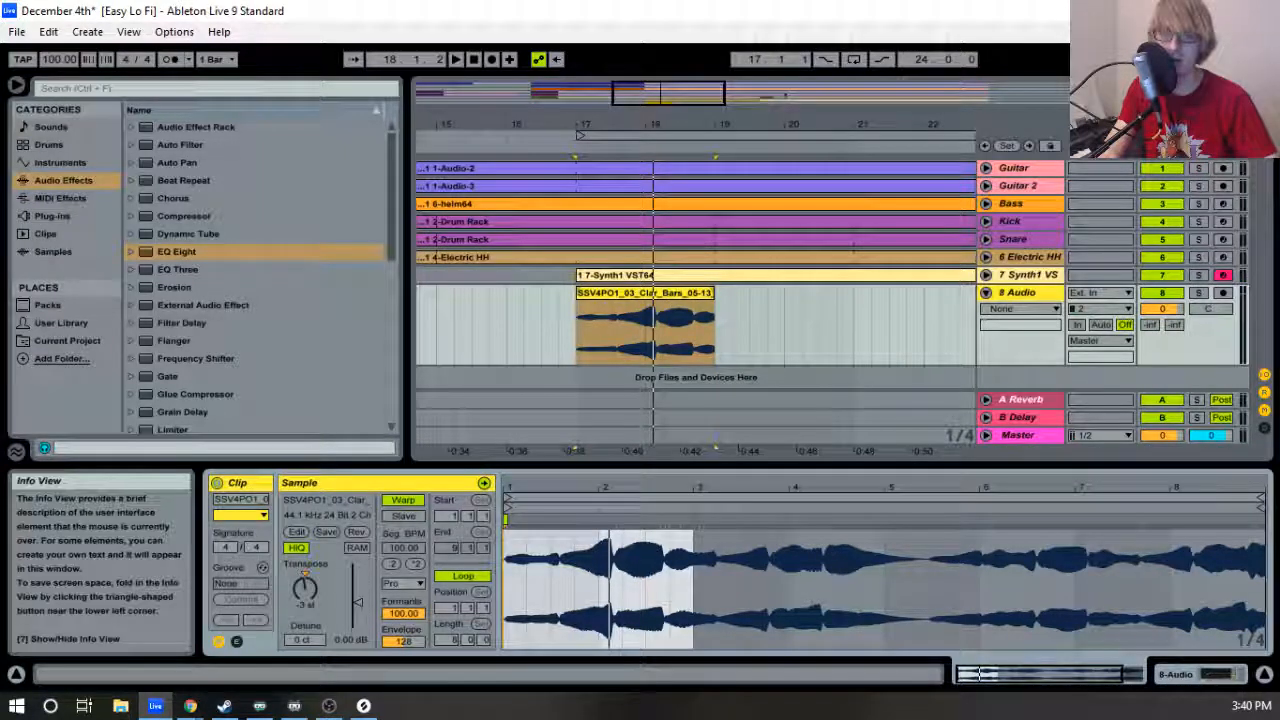
key(space)
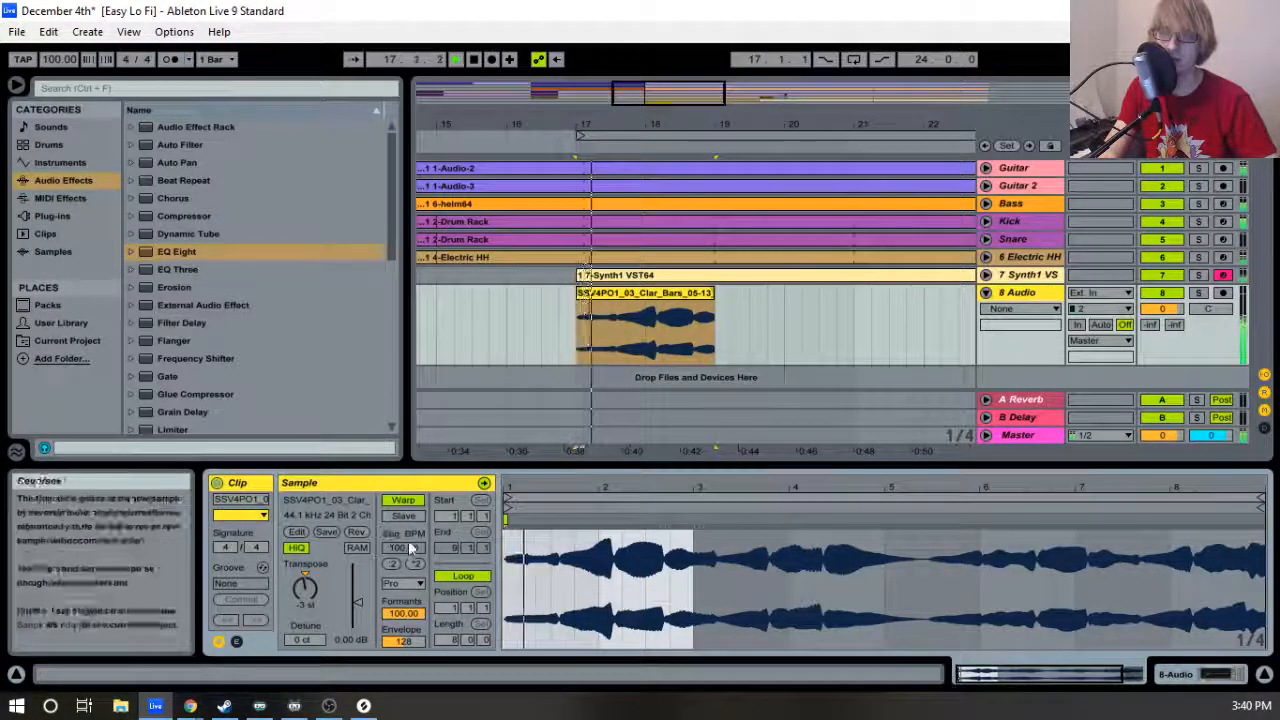
key(space)
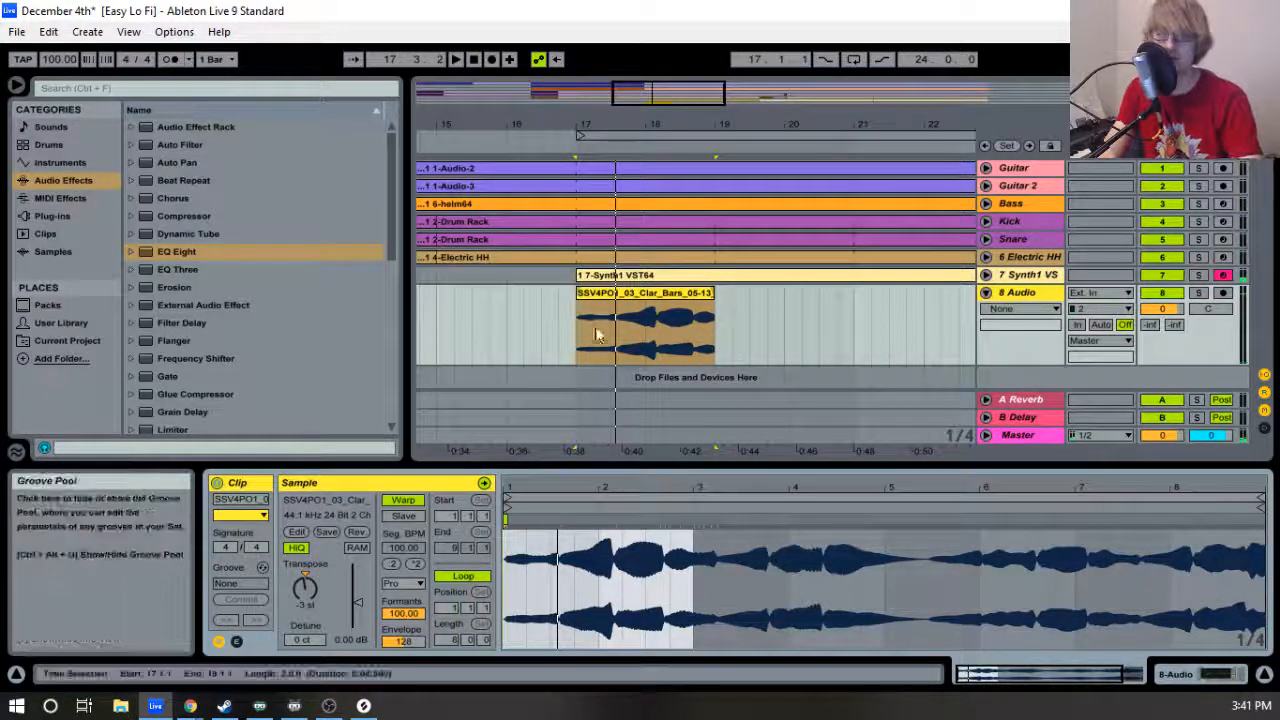
Delete the shortened clarinet clip and place a fresh copy of the Splice sample at bar 17 on the 8 Audio track.
key(Delete)
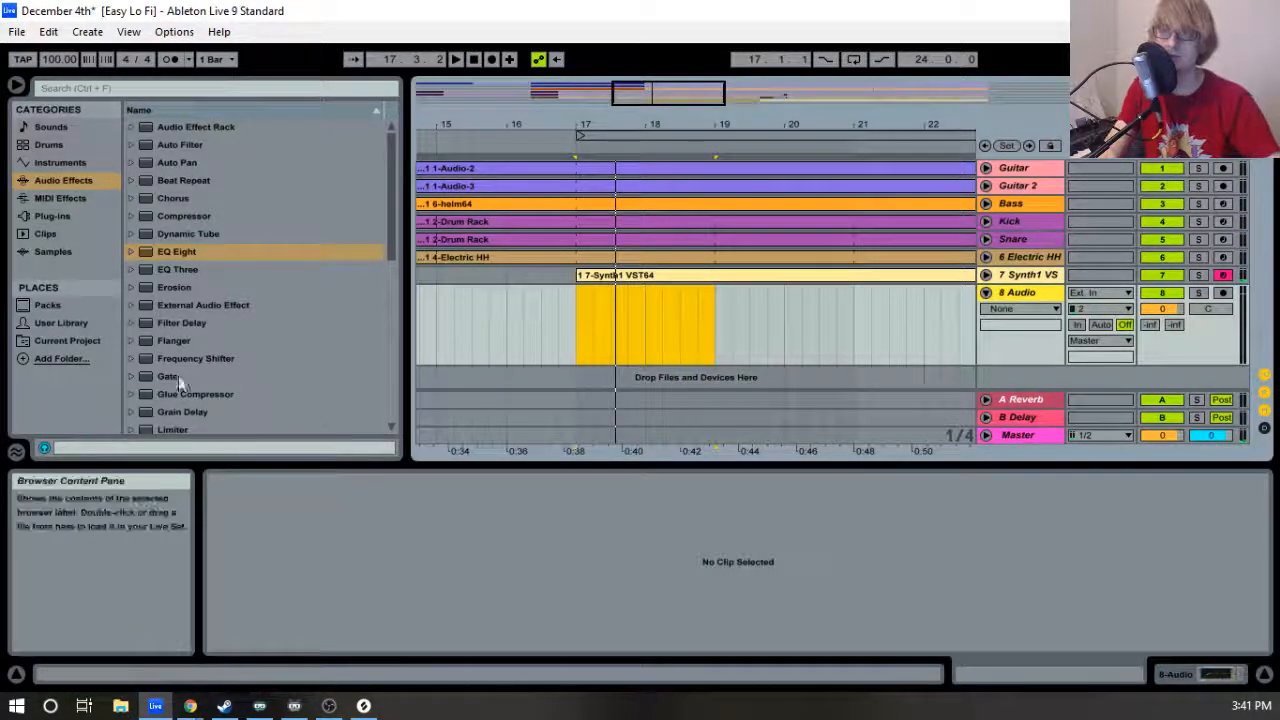
click(364, 706)
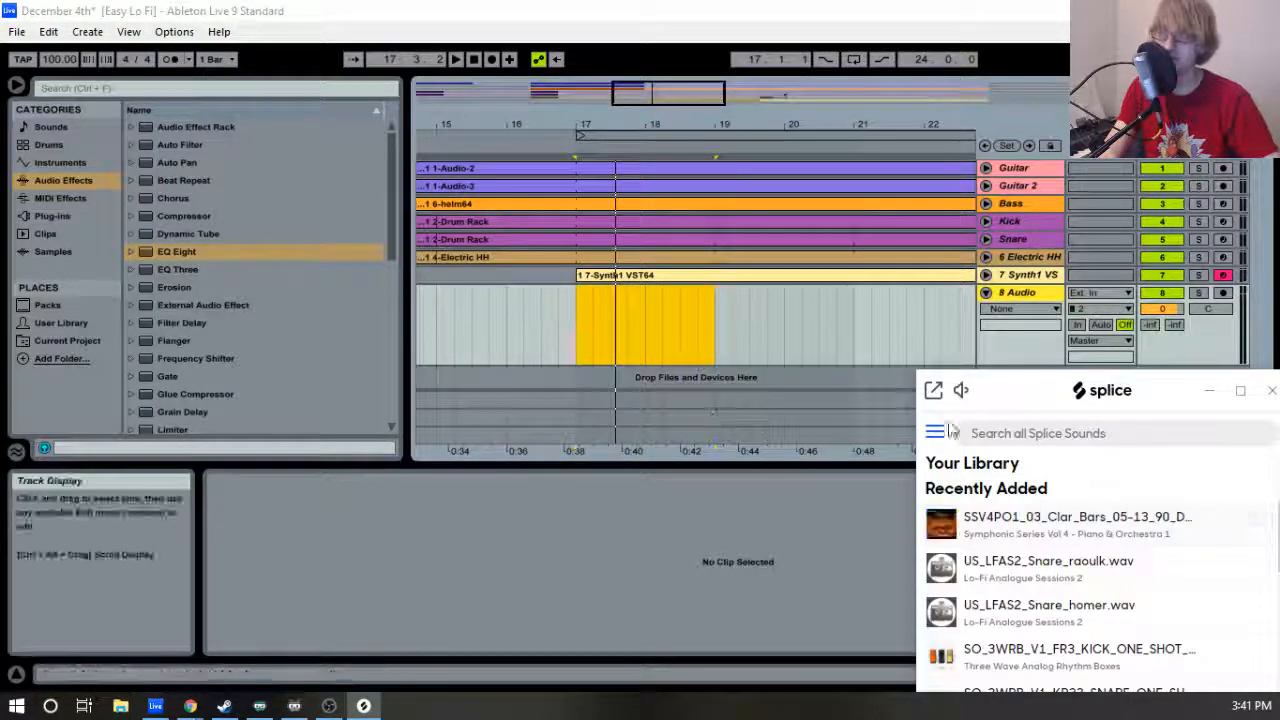
drag(1150, 528, 550, 330)
drag(574, 323, 574, 322)
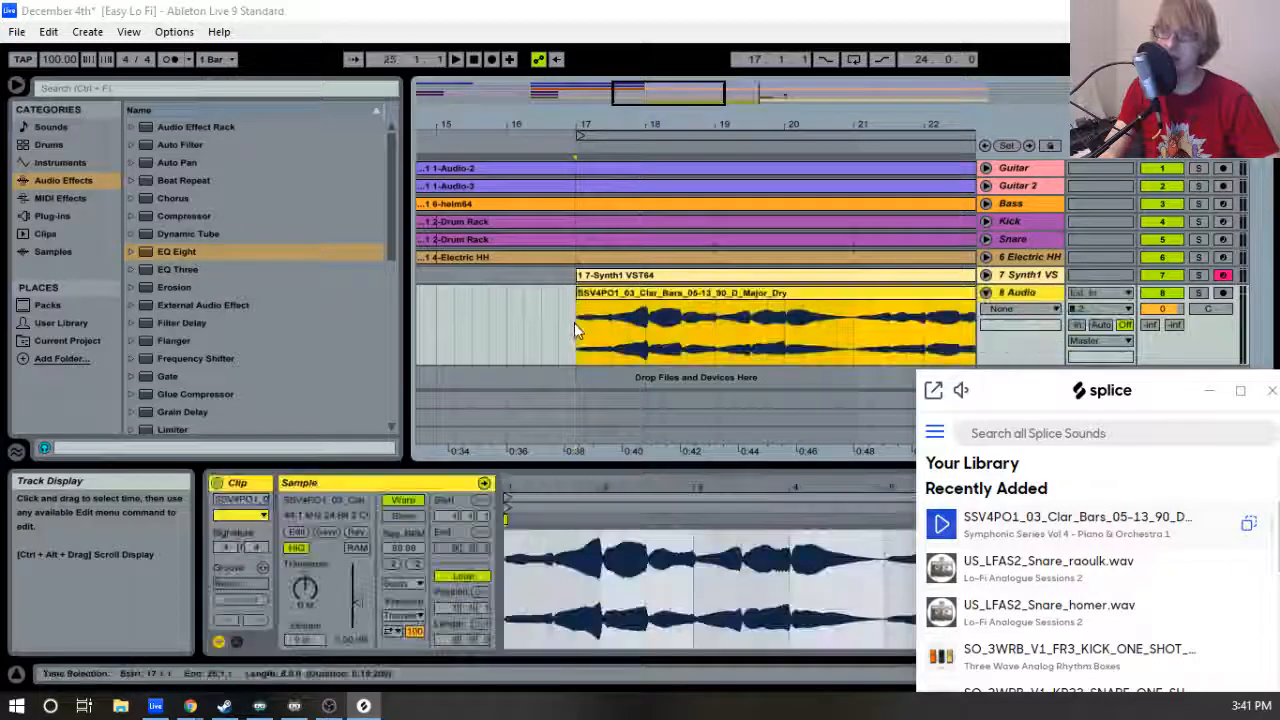
Play the fresh clarinet clip from bar 17, then try a segment tempo of 90.00 BPM and listen again.
click(640, 292)
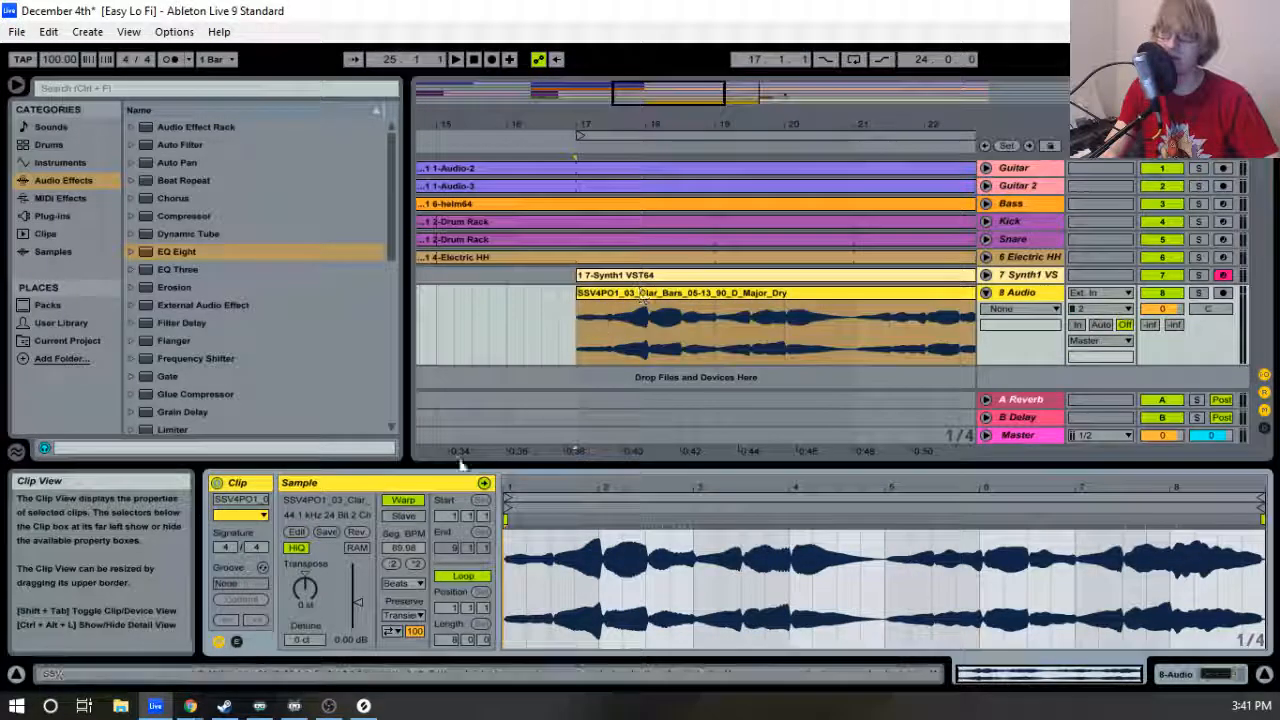
key(space)
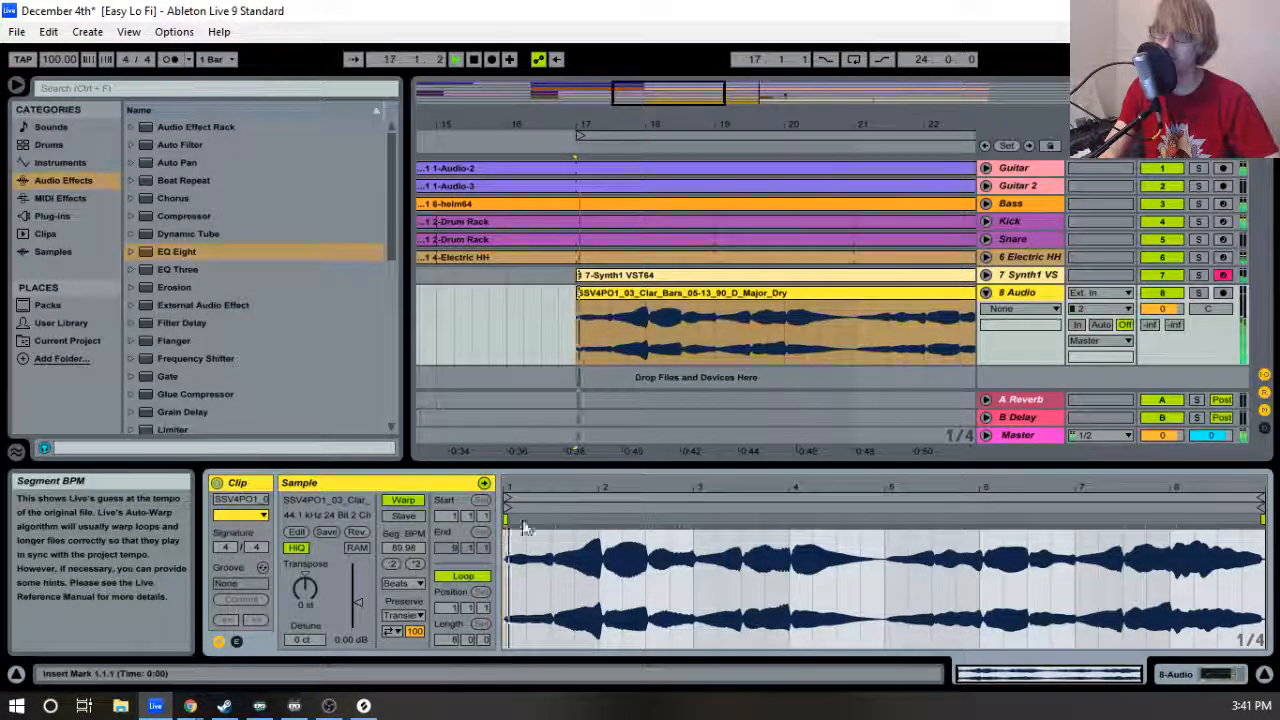
key(space)
drag(409, 548, 410, 555)
key(space)
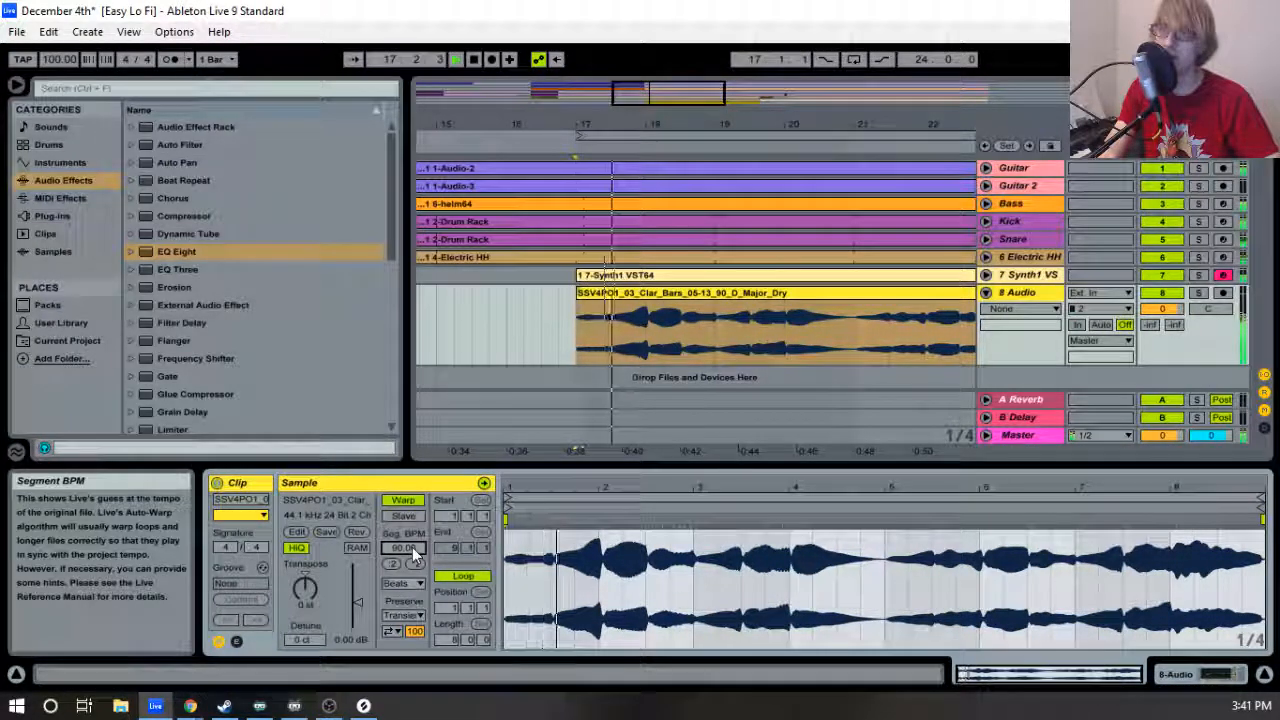
key(space)
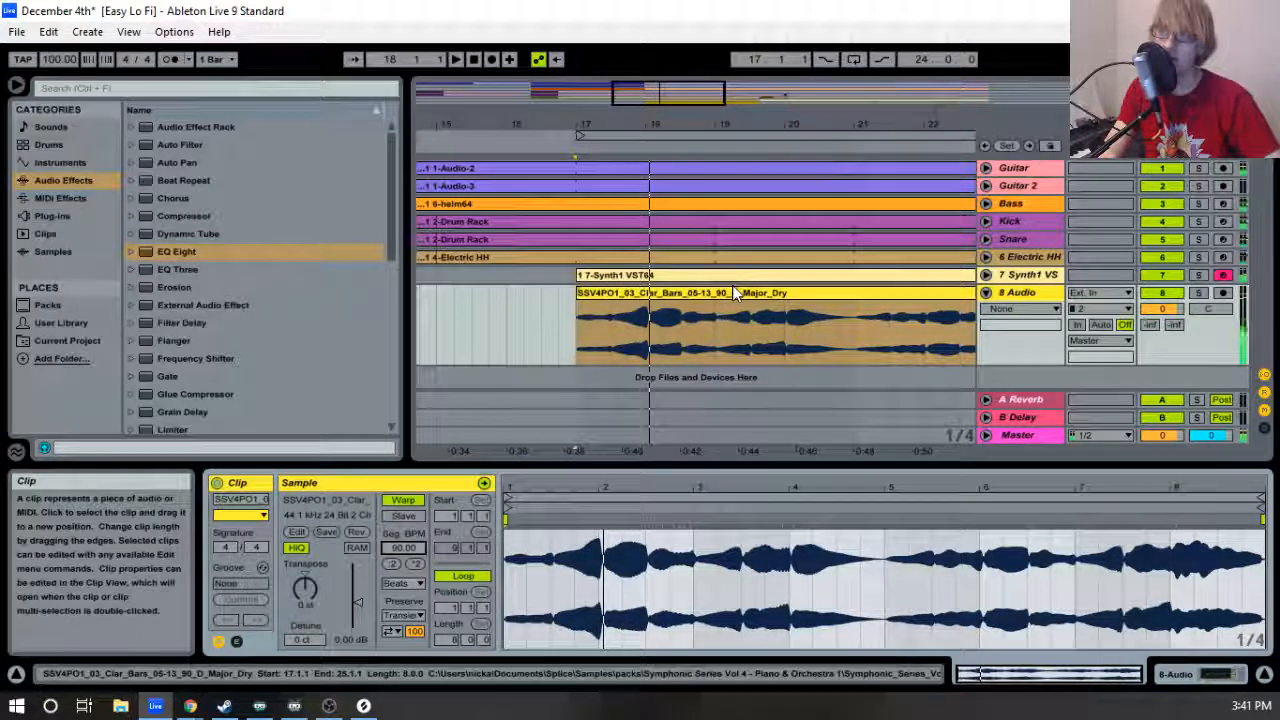
Set the clarinet clip's warp mode to Complex Pro and play the section from bar 17.
key(space)
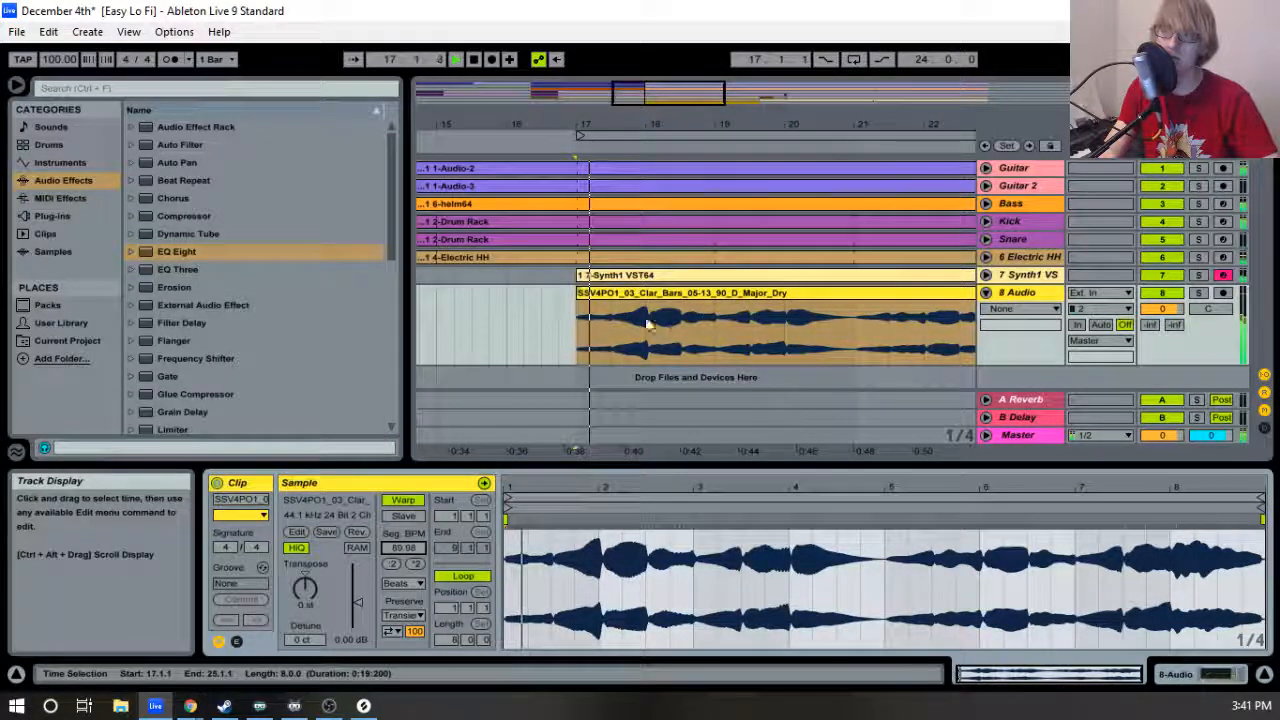
click(410, 584)
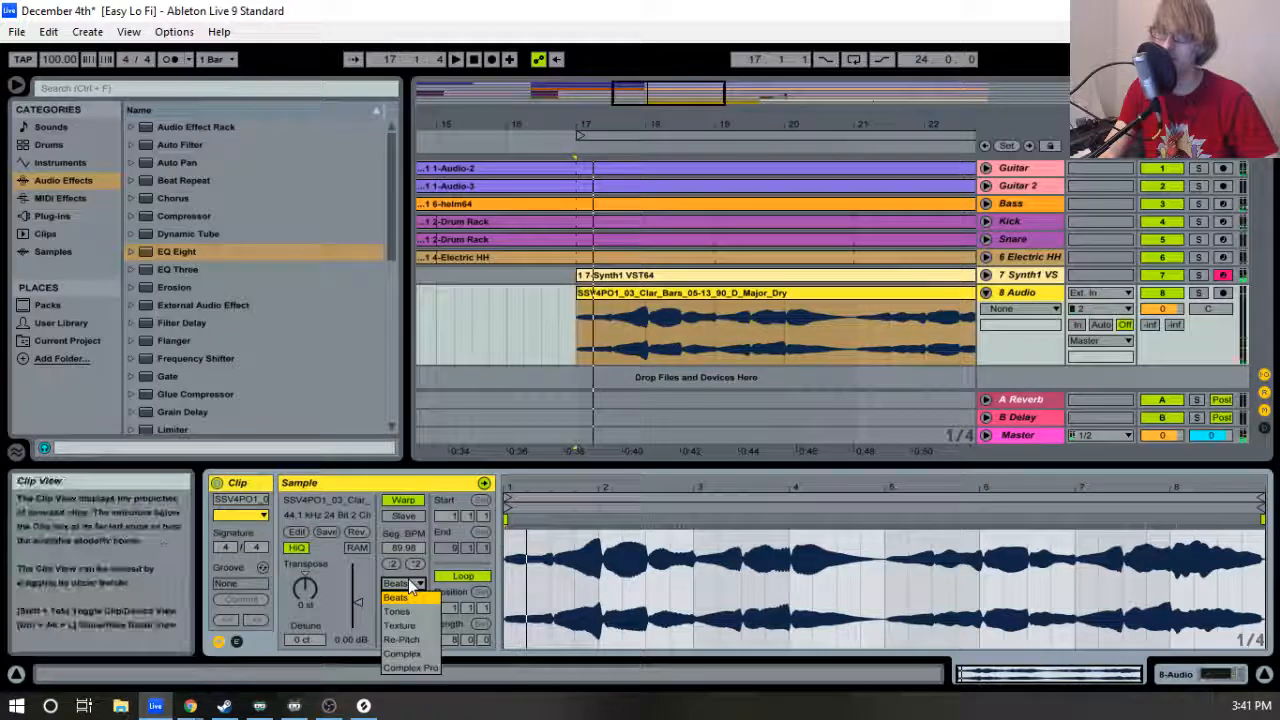
click(426, 666)
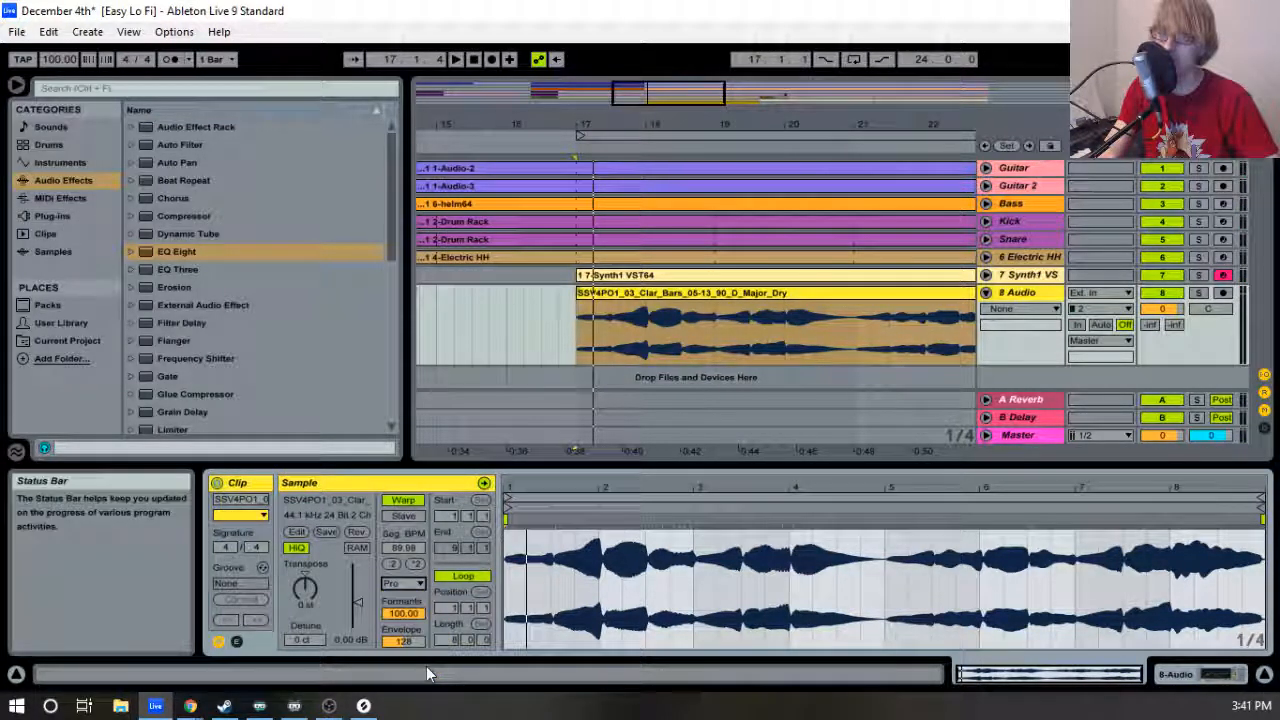
click(684, 294)
key(space)
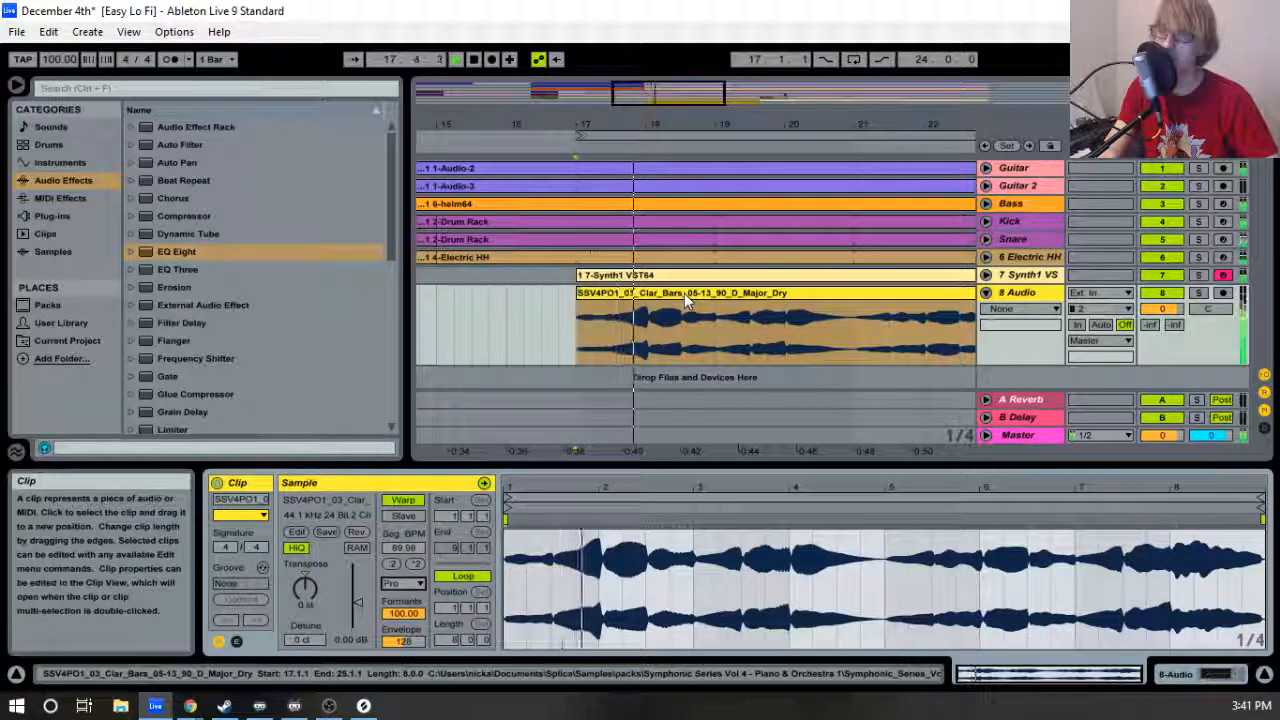
drag(662, 121, 630, 377)
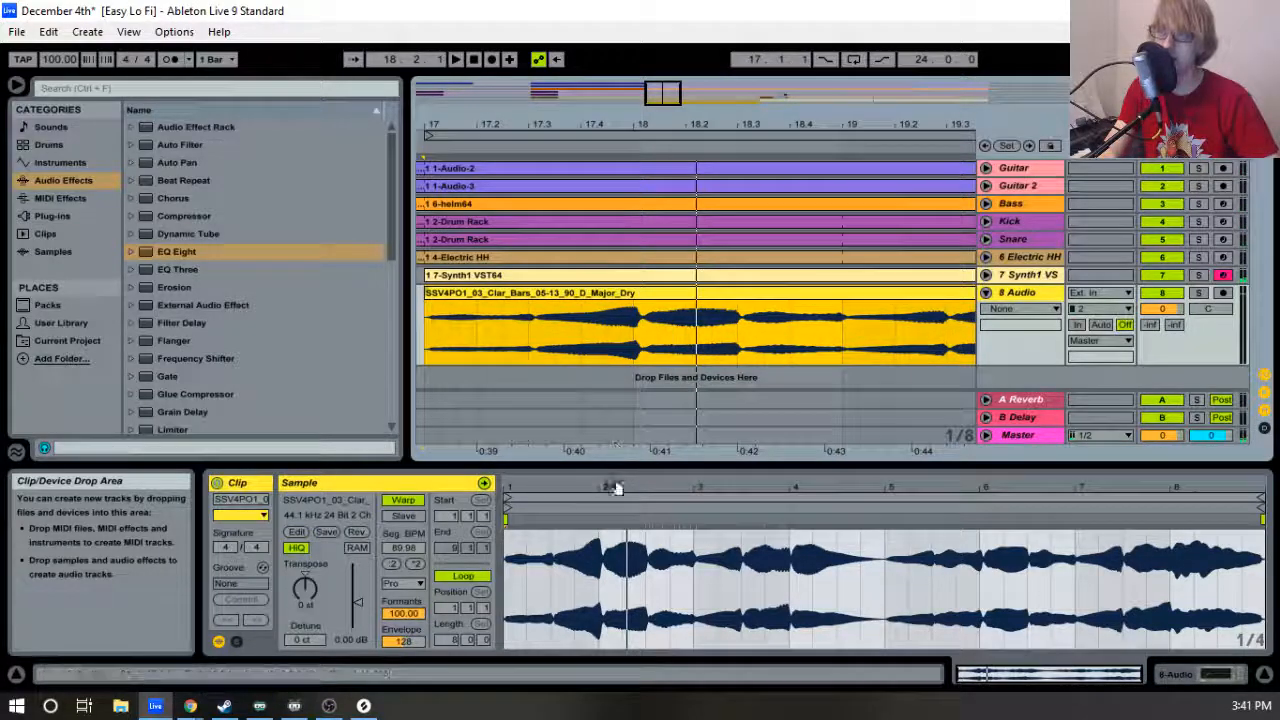
Try a segment tempo of 83.00 BPM on the clarinet clip, then set it to 86.00 BPM, listening to each.
drag(407, 548, 407, 571)
key(space)
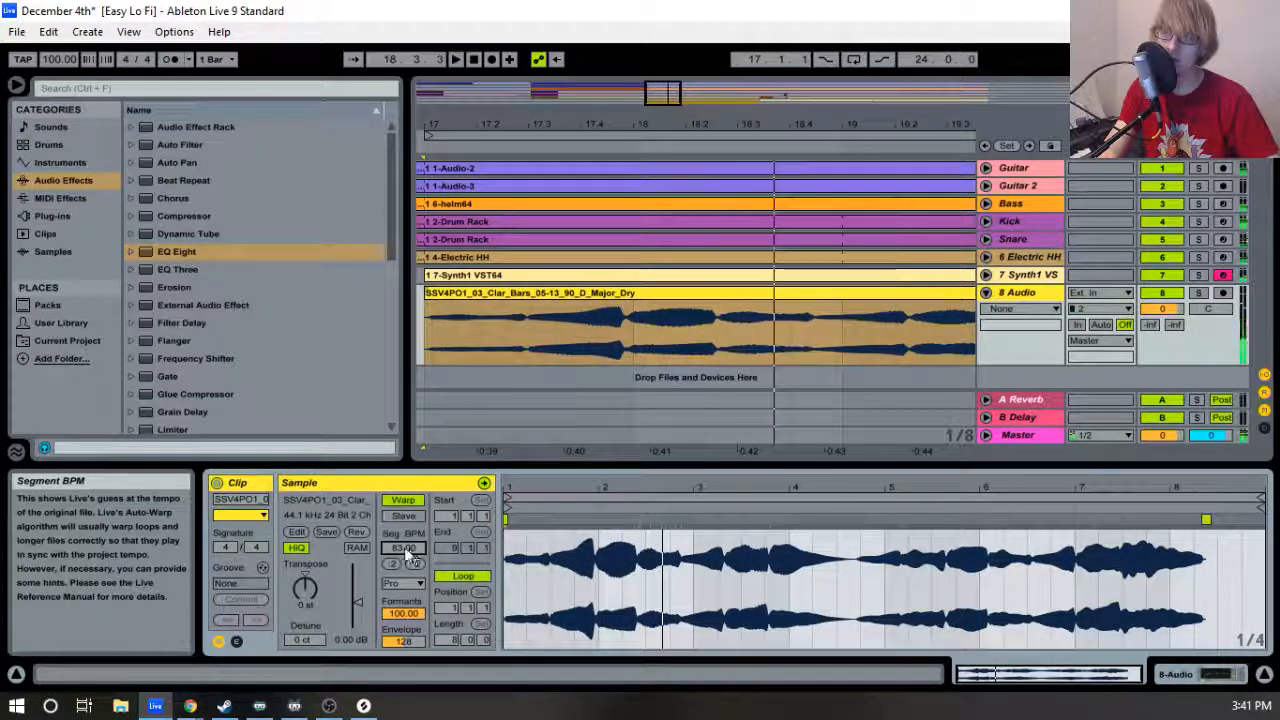
drag(408, 560, 404, 540)
key(space)
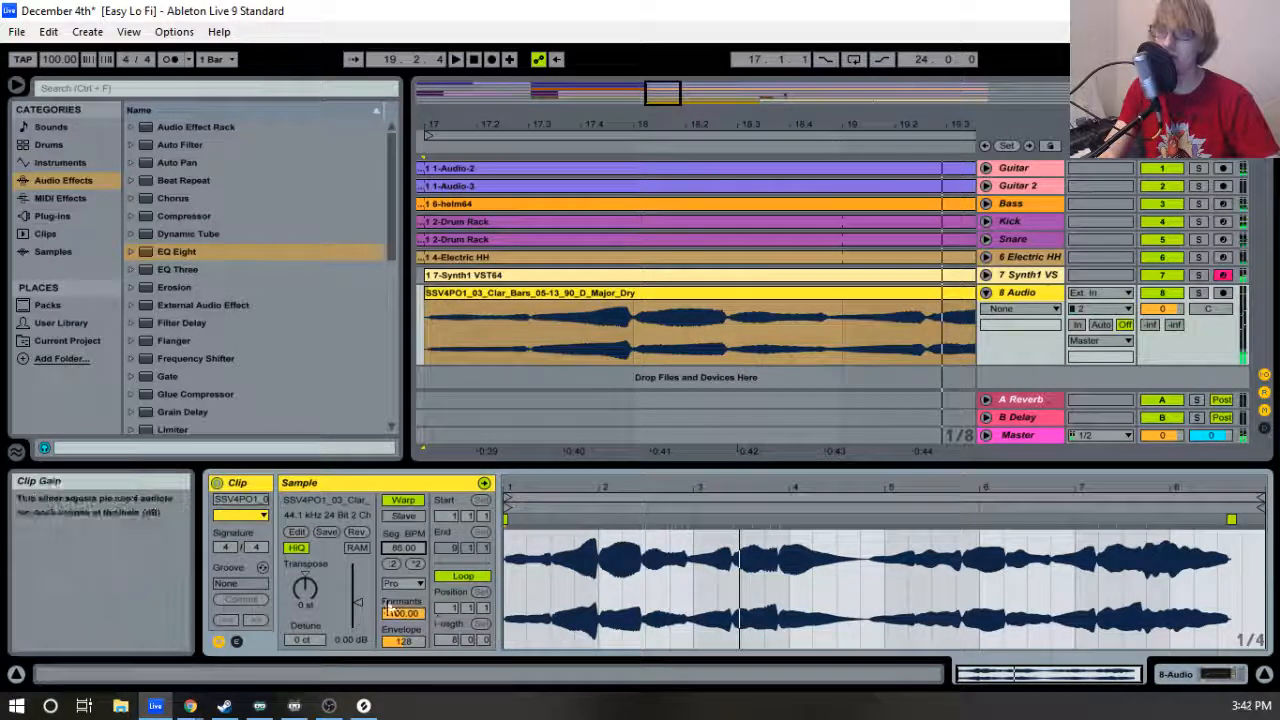
Try transposing the clarinet clip by -3 st, listen from bar 17, and reset the transposition to 0 st.
drag(305, 588, 305, 594)
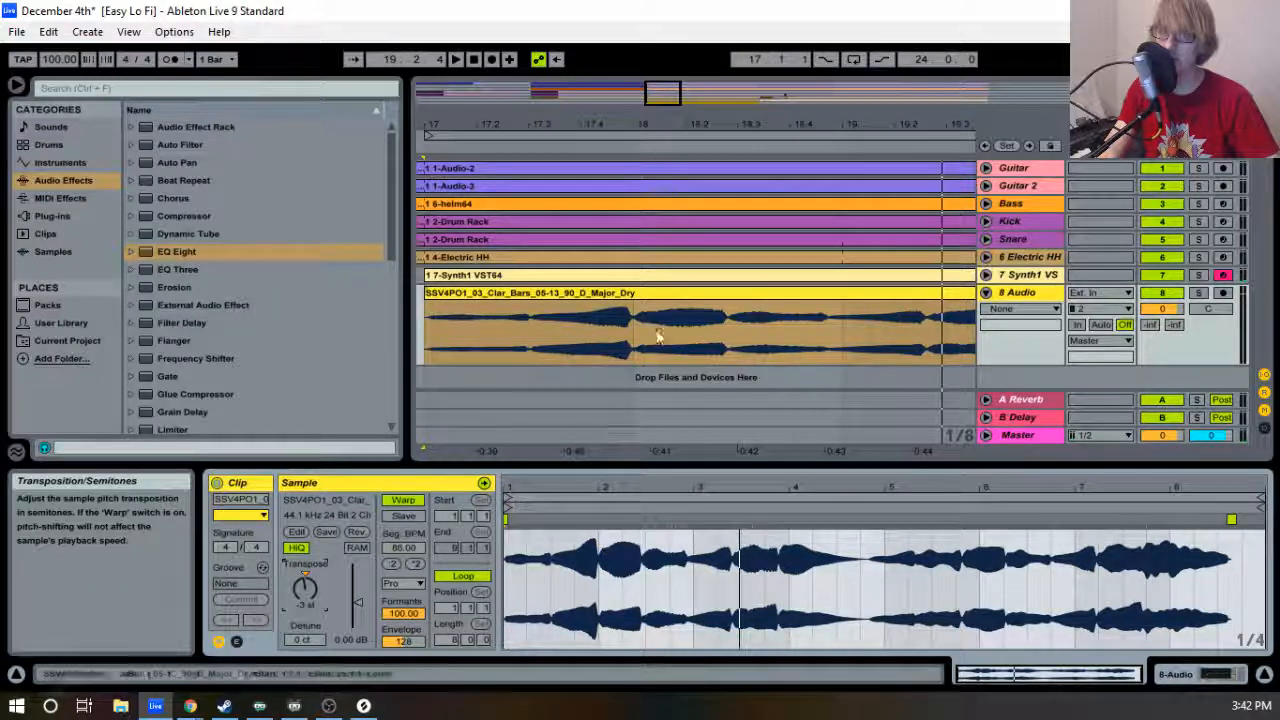
click(532, 290)
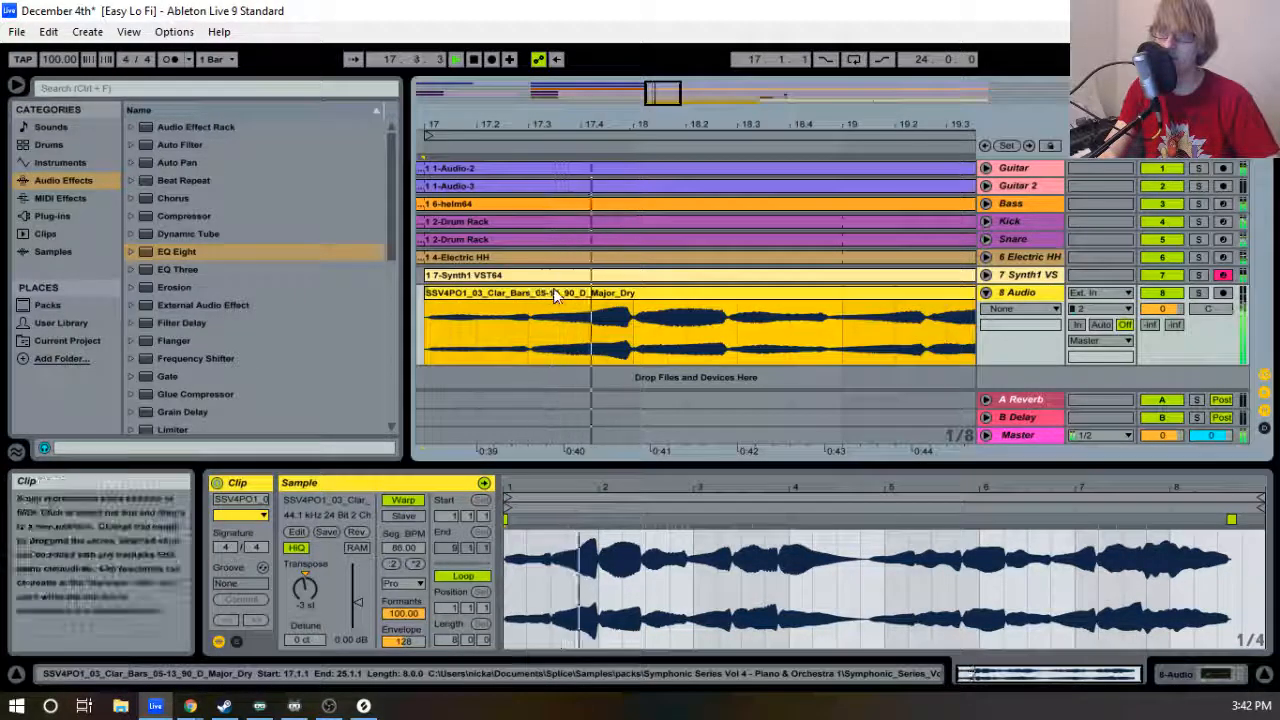
key(space)
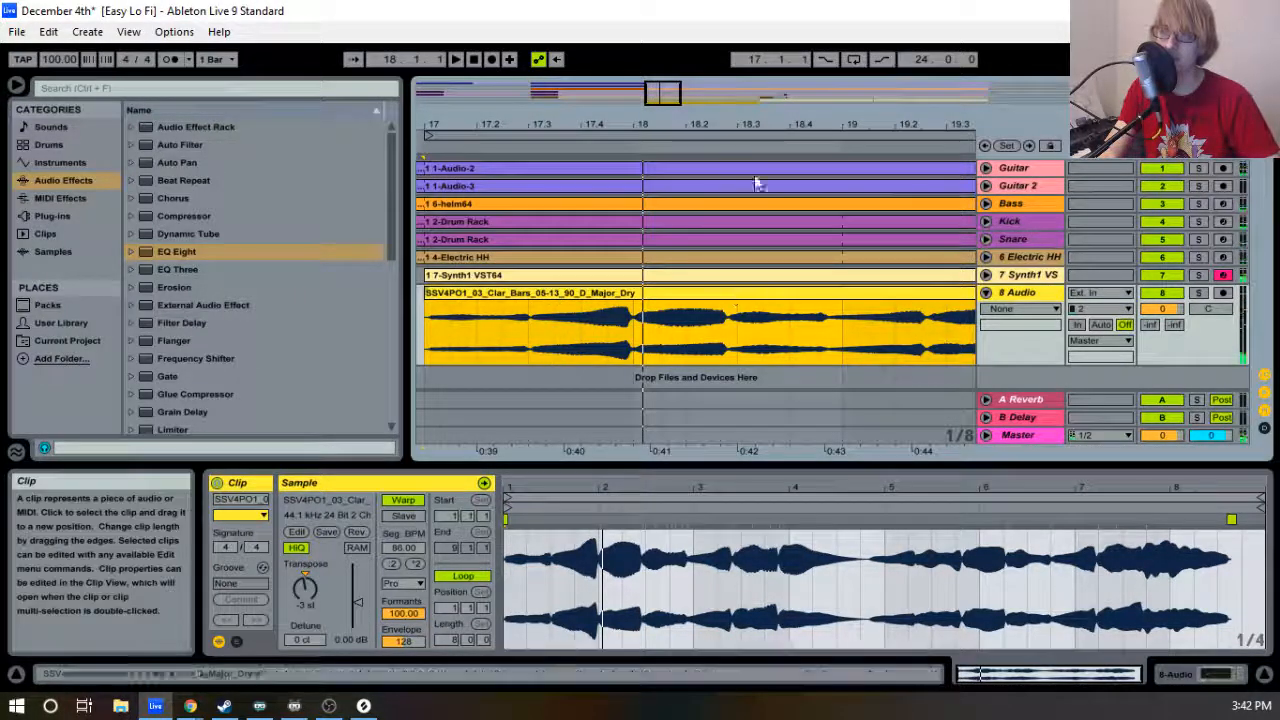
drag(755, 125, 700, 98)
click(733, 330)
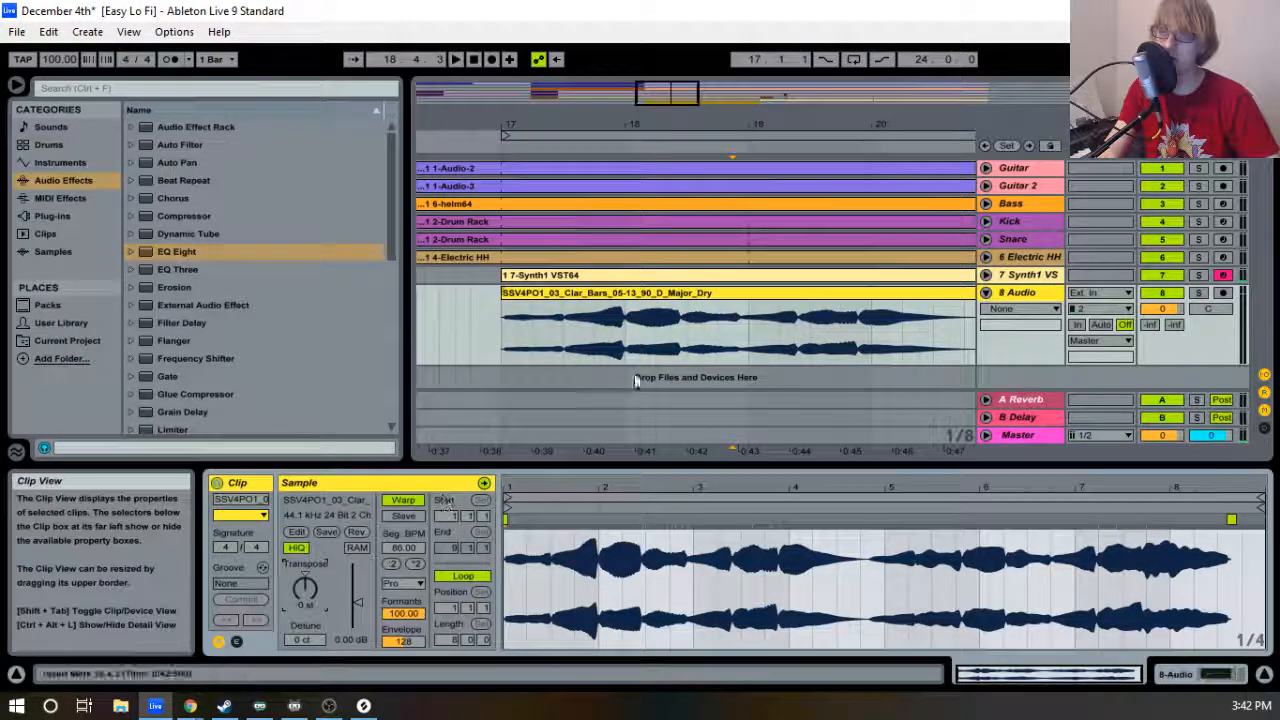
Consolidate the clarinet clip on the 8 Audio track and set the consolidated clip's warp mode to Complex Pro.
right_click(674, 294)
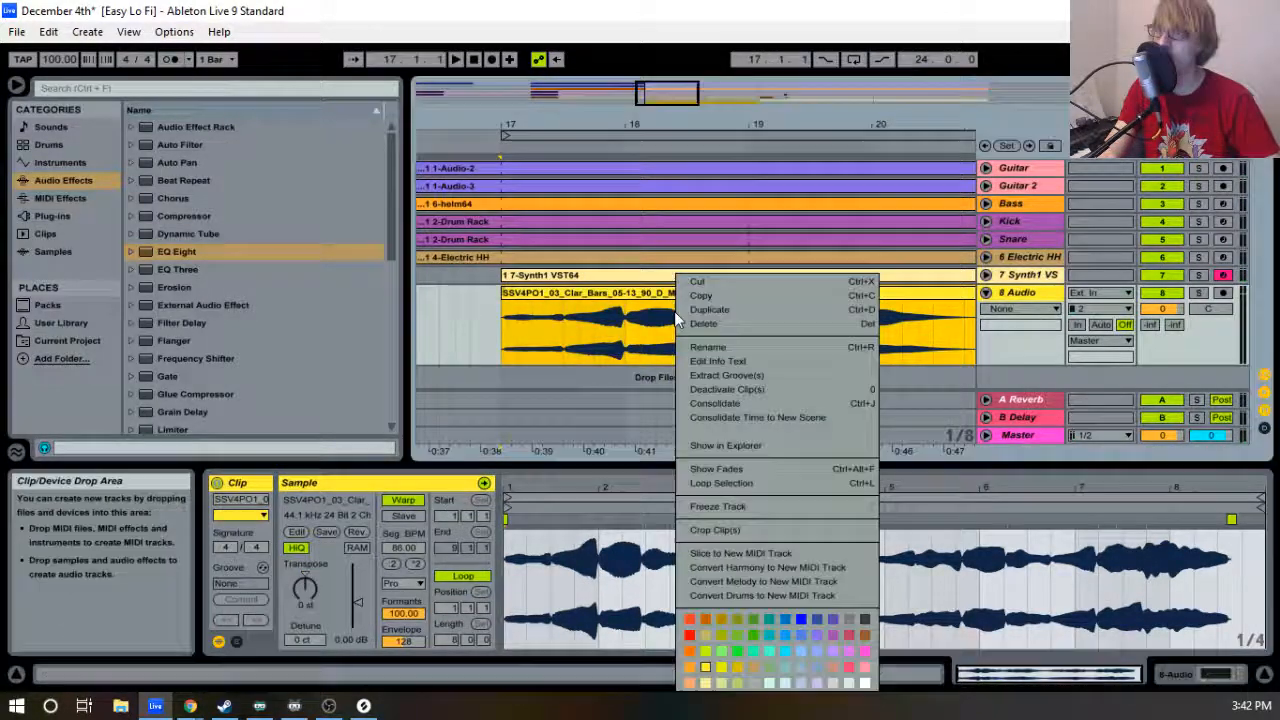
click(735, 403)
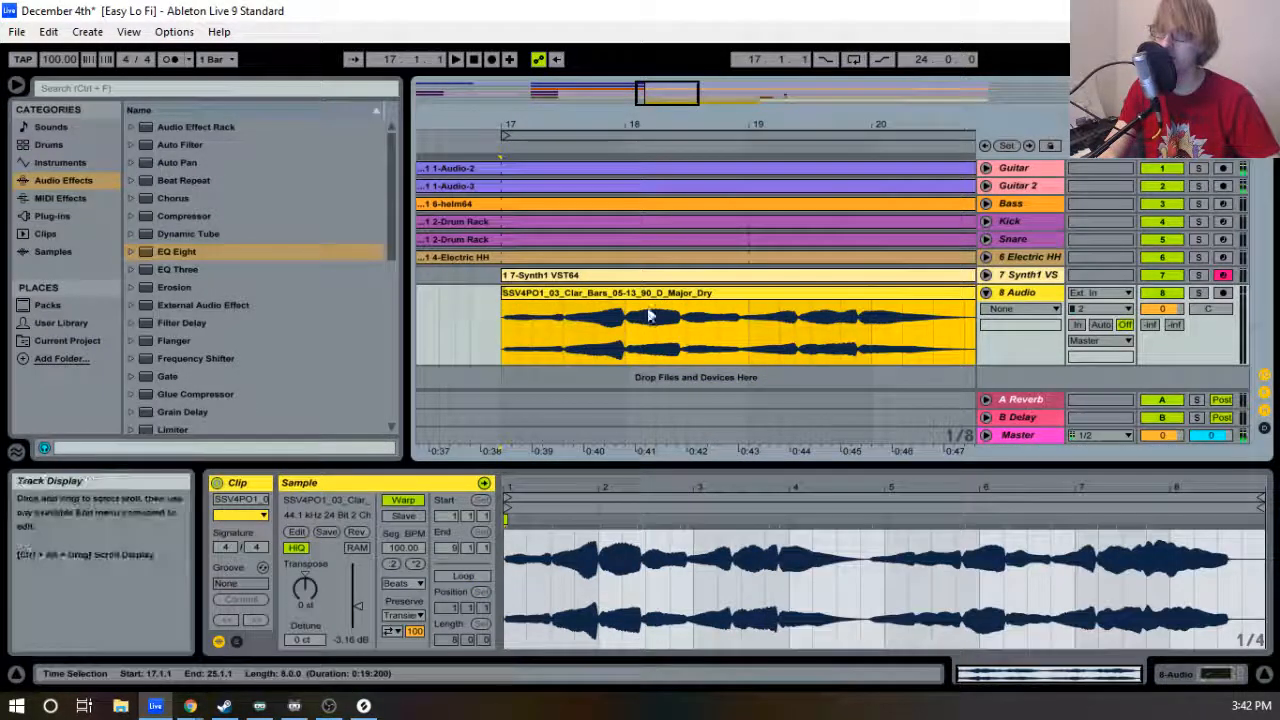
click(645, 289)
click(423, 588)
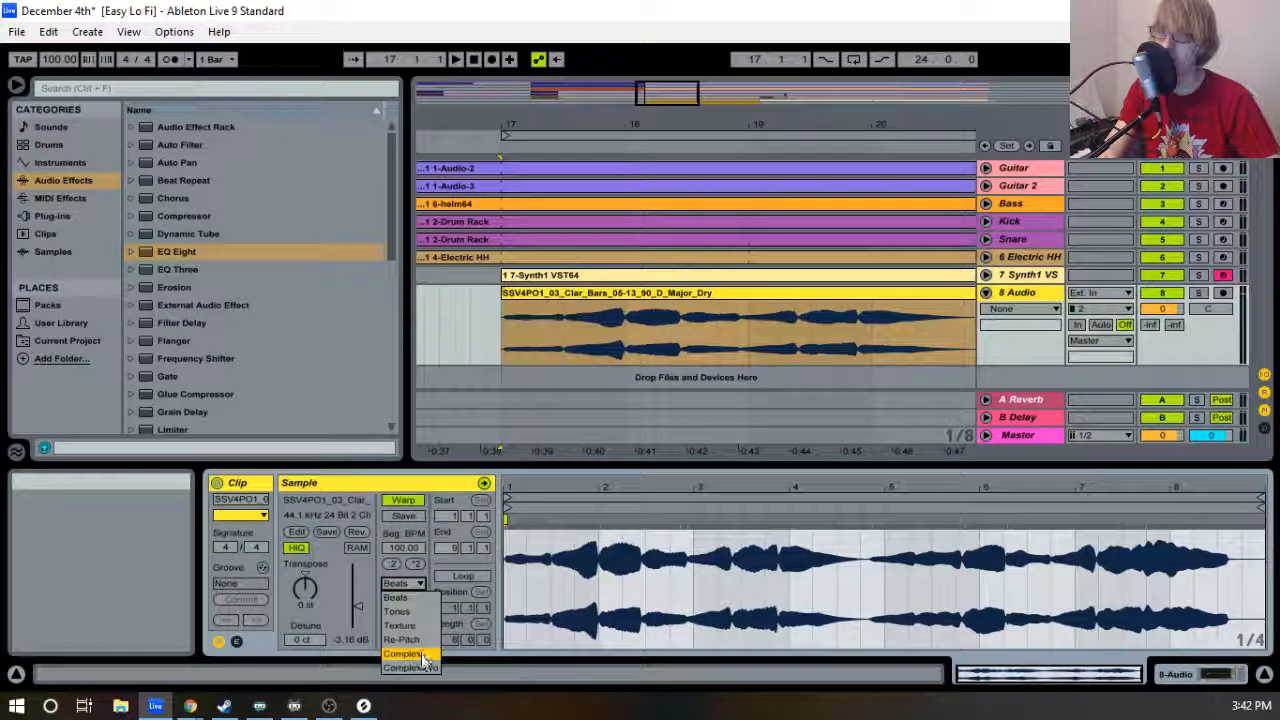
click(423, 678)
Transpose the consolidated clarinet clip by -3 st and play it from bar 17.
key(space)
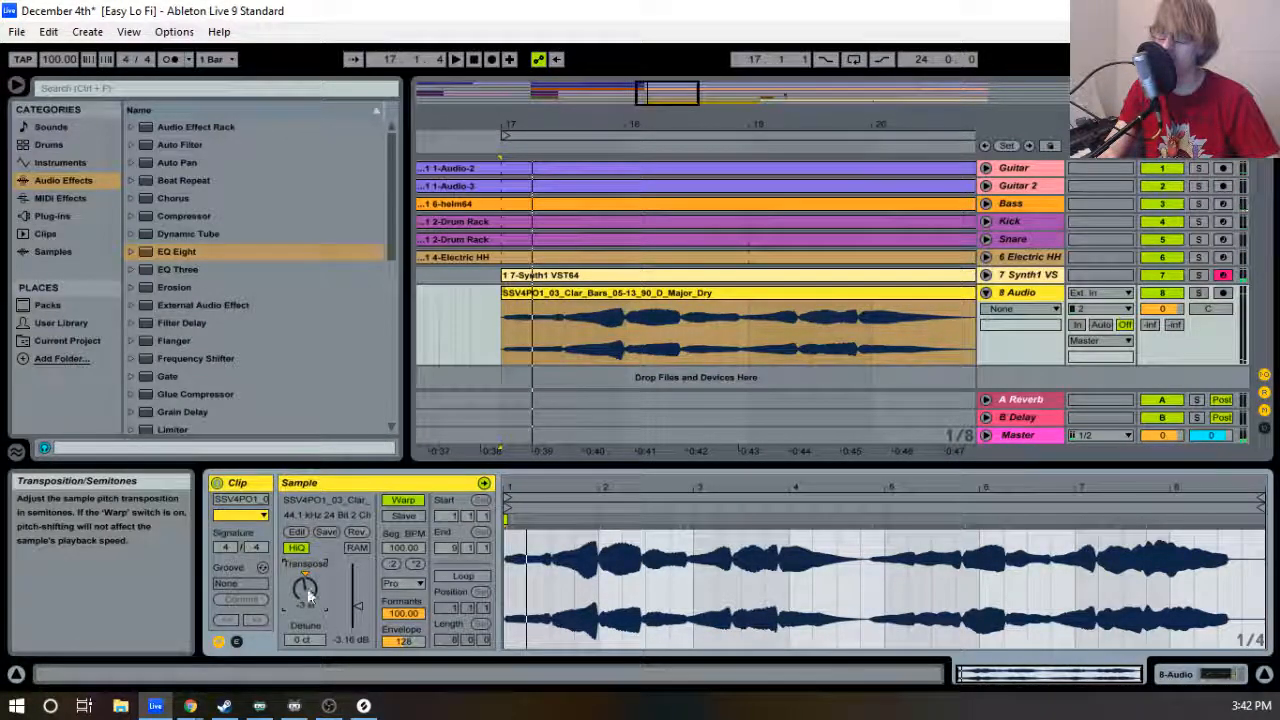
key(Tab)
key(Tab)
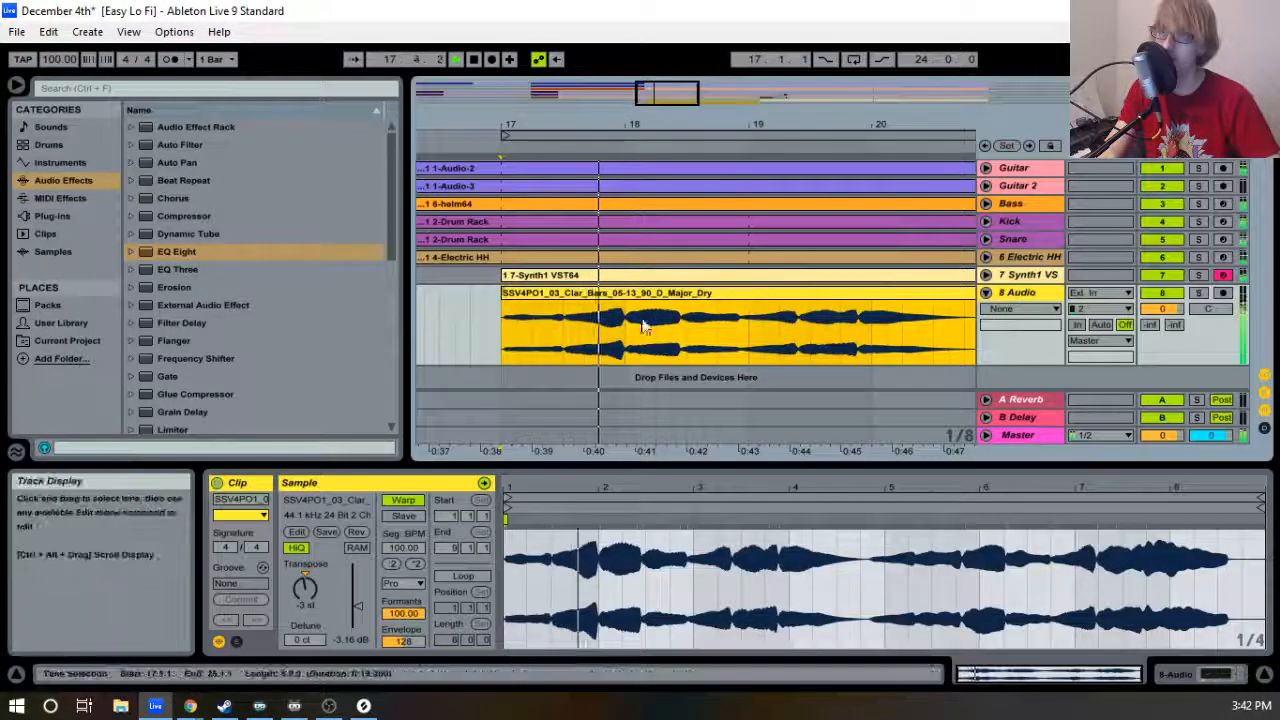
Duplicate bar 17 of the clarinet clip onto bar 18 and play the result from bar 17.
drag(500, 361, 626, 357)
key(ctrl+d)
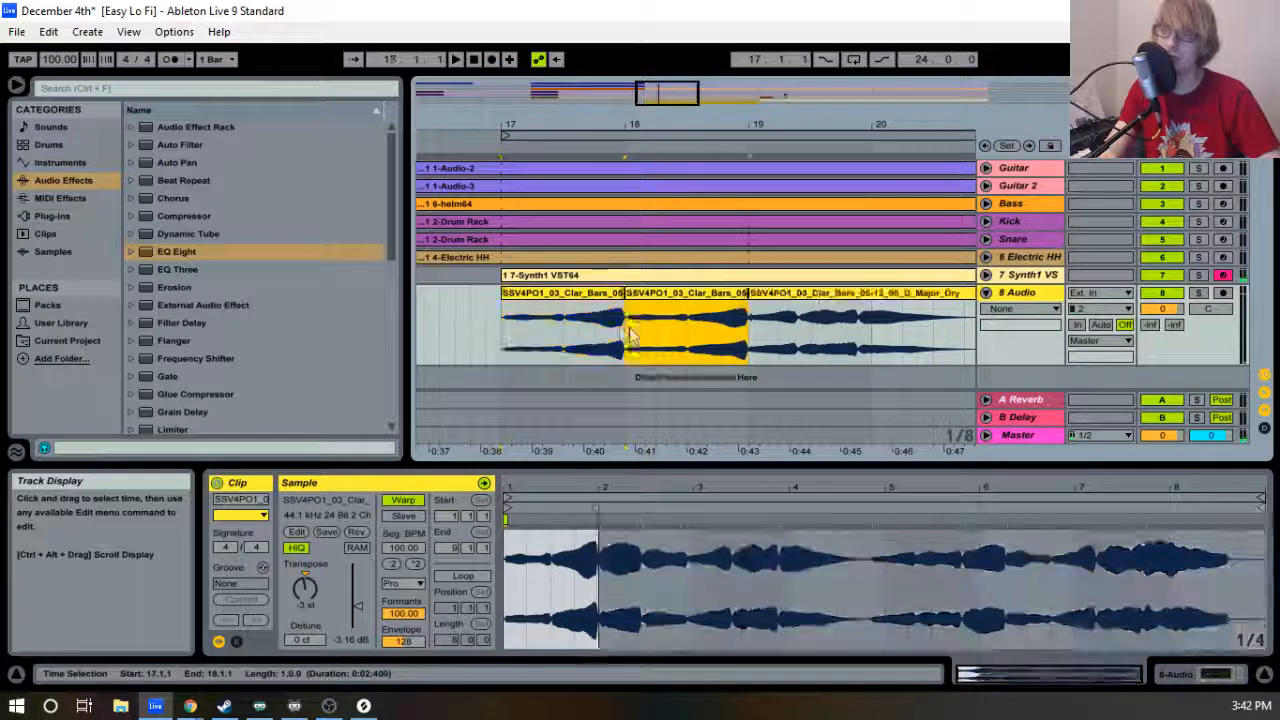
click(558, 293)
key(space)
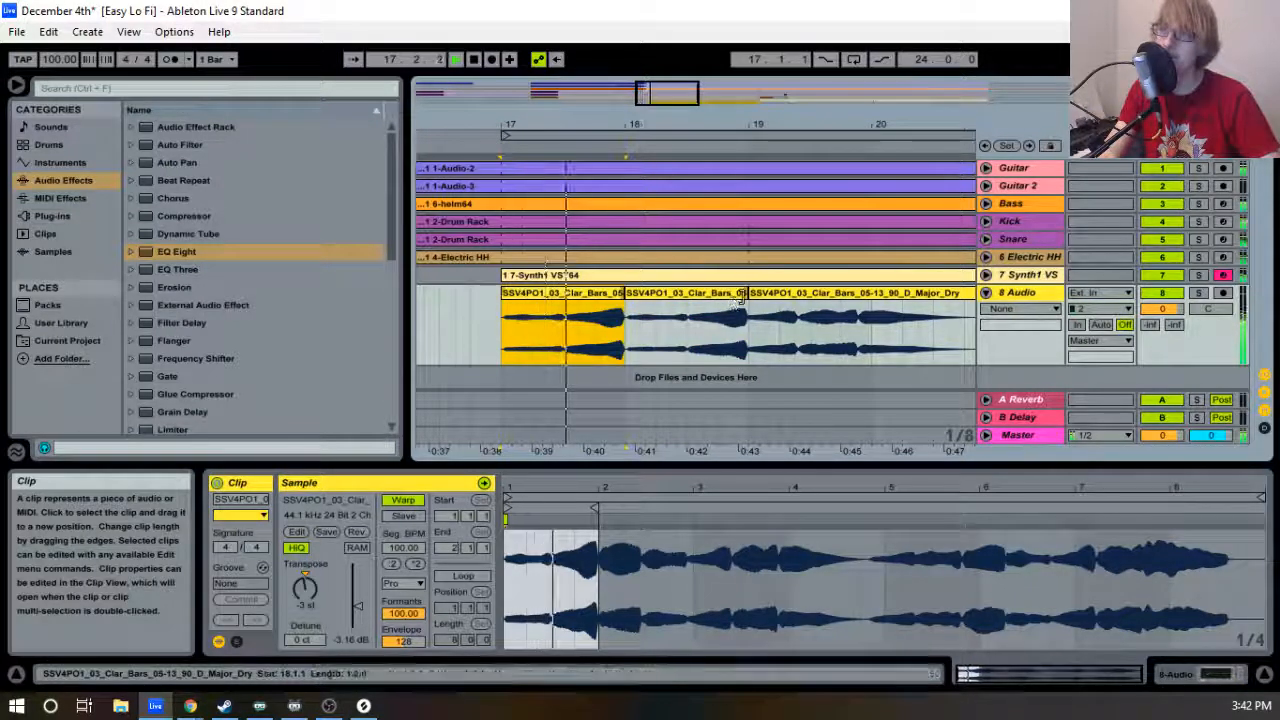
Stretch the bar 18 clarinet clip by moving a warp marker from 1.3.1 to 2.1.1, and play it.
mouse_move(747, 295)
mouse_down()
mouse_move(688, 293)
mouse_move(747, 294)
mouse_up()
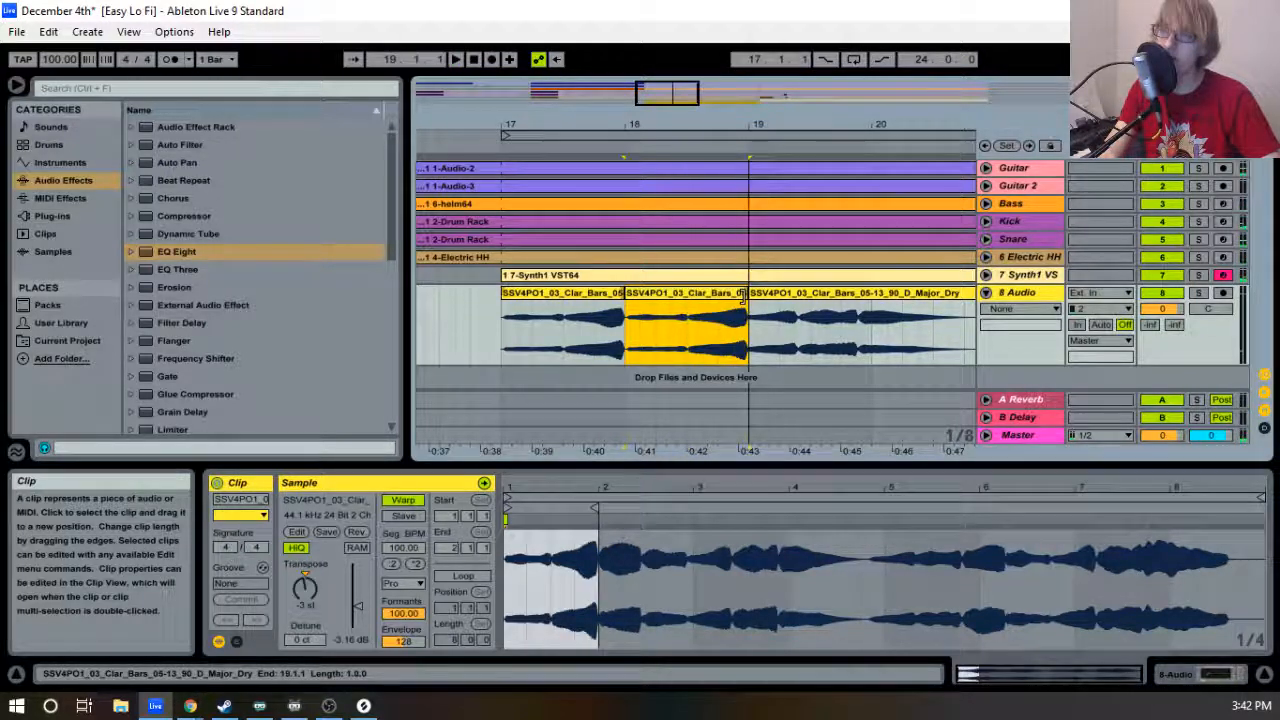
click(552, 520)
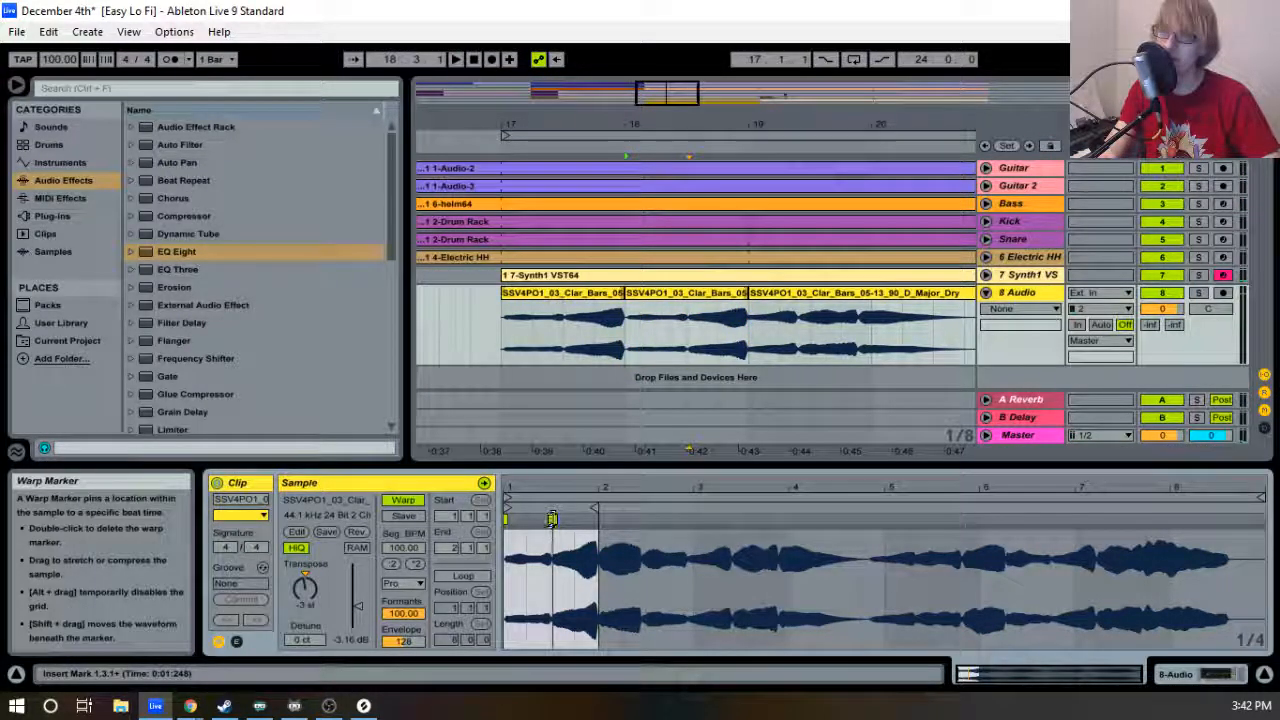
drag(552, 520, 597, 520)
key(space)
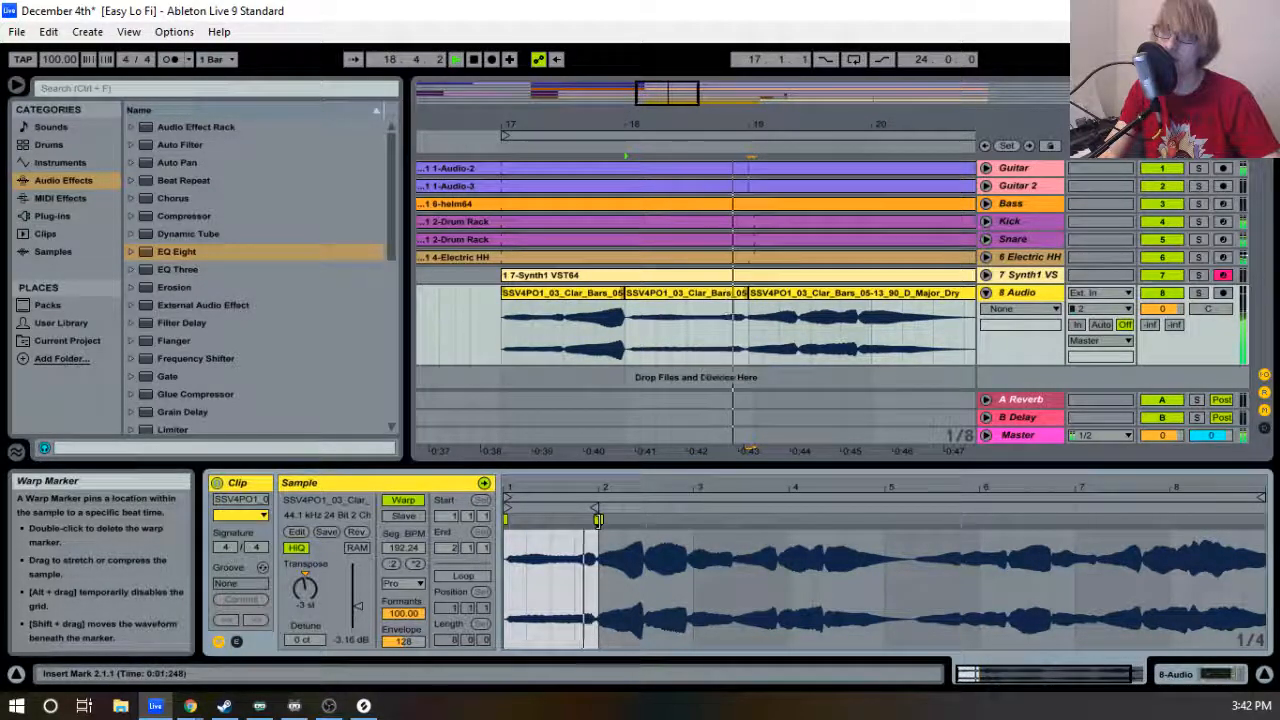
Play the clarinet clips from bar 17 repeatedly to check how the stretched bar 18 fits the song.
key(space)
click(574, 294)
key(space)
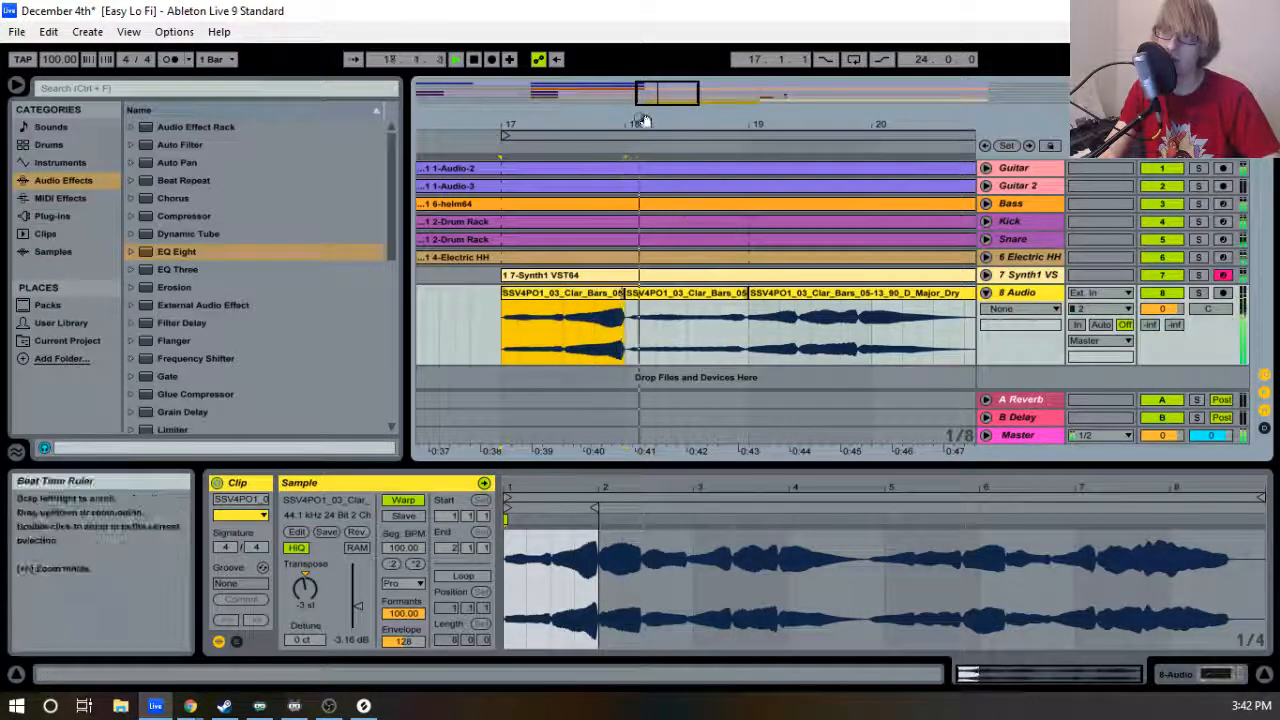
drag(645, 121, 645, 185)
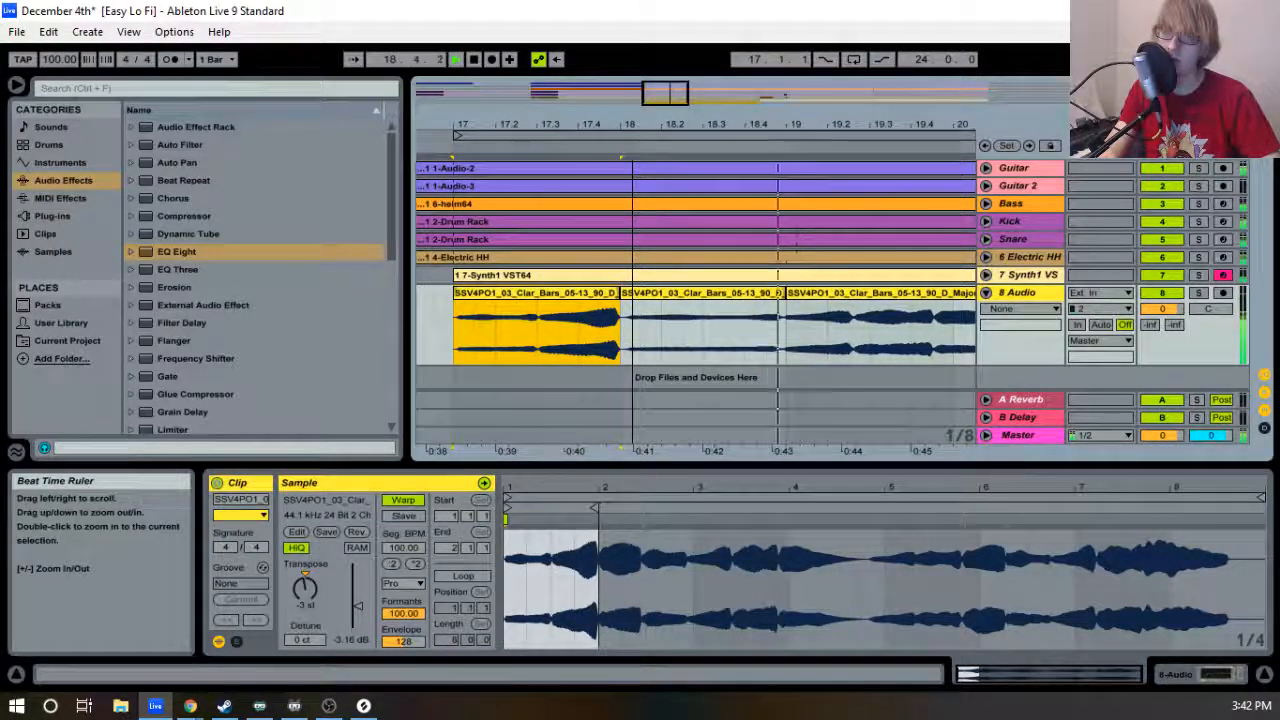
key(space)
mouse_move(645, 124)
mouse_down()
mouse_move(659, 103)
mouse_move(658, 126)
mouse_up()
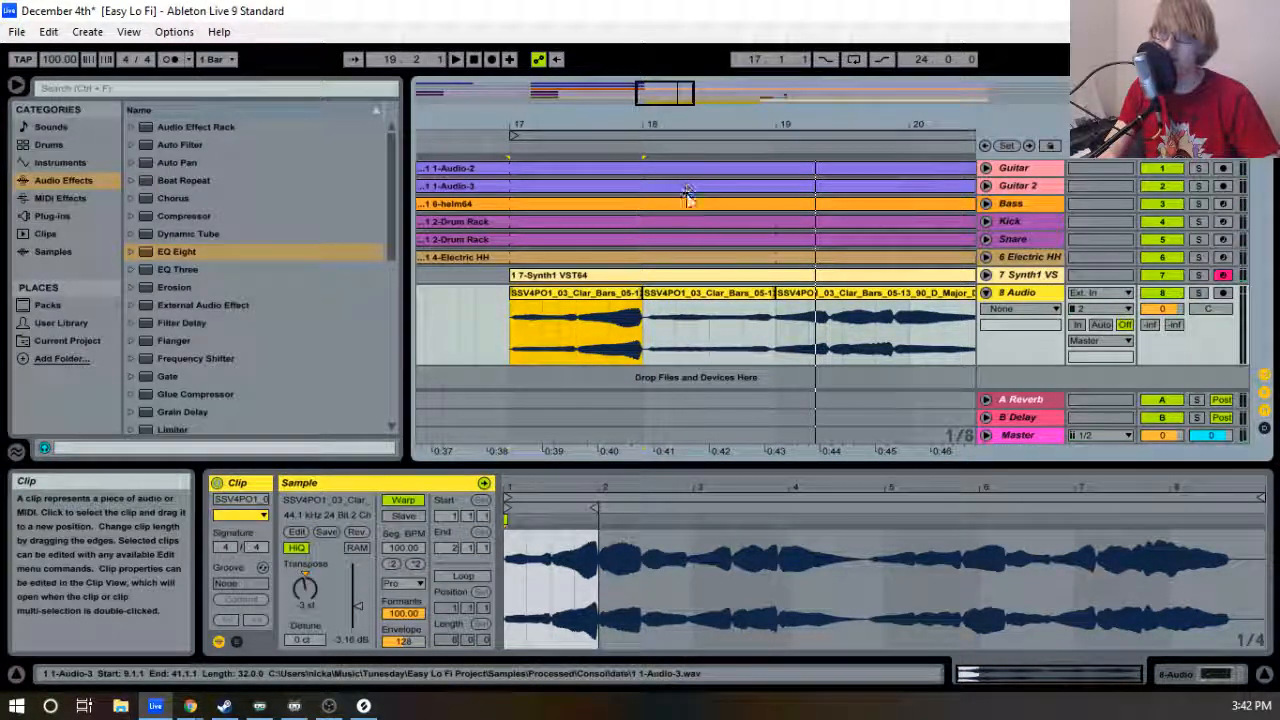
key(space)
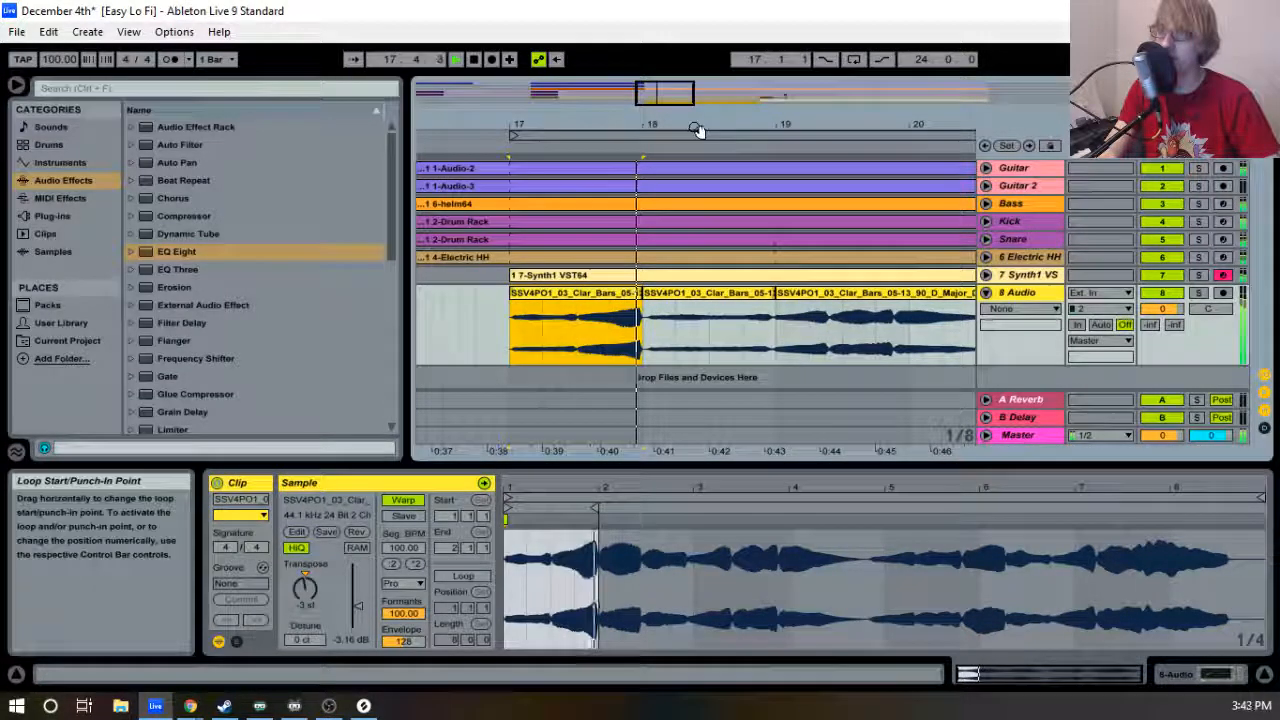
key(space)
drag(693, 125, 712, 150)
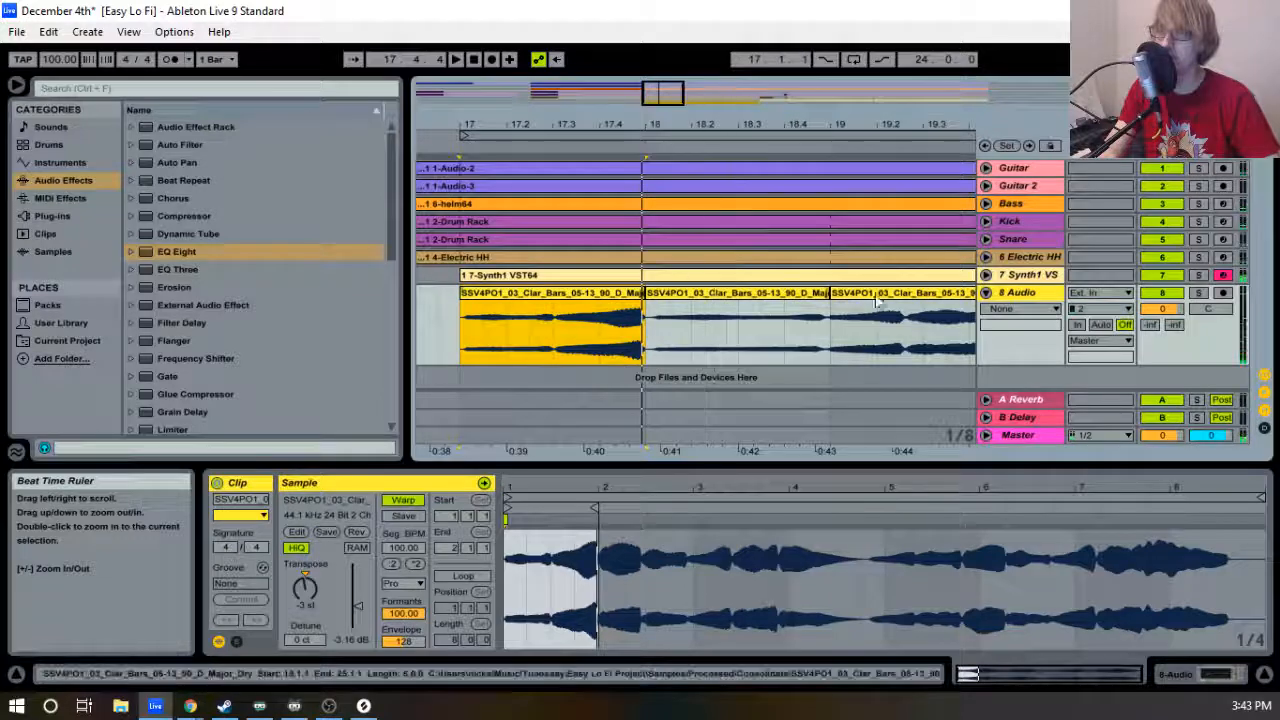
Play from bar 17 with the 8 Audio track soloed, then unsolo it and keep listening past bar 19.
click(1031, 287)
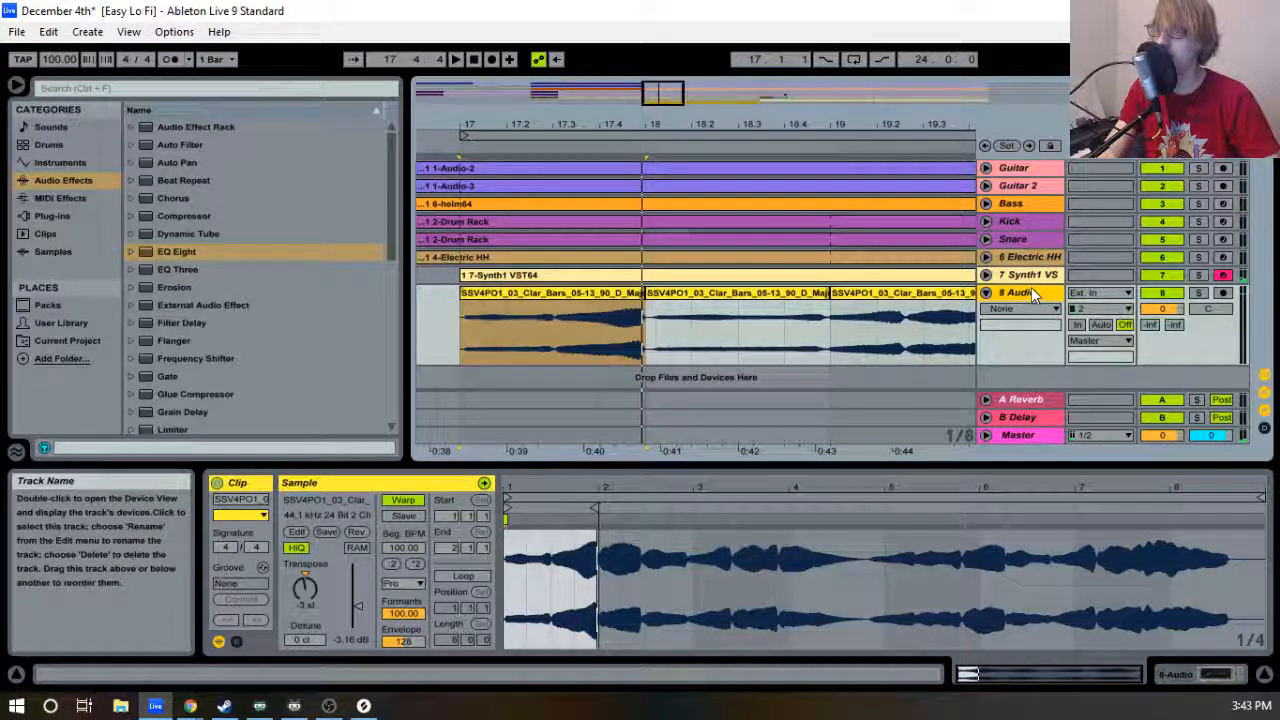
key(space)
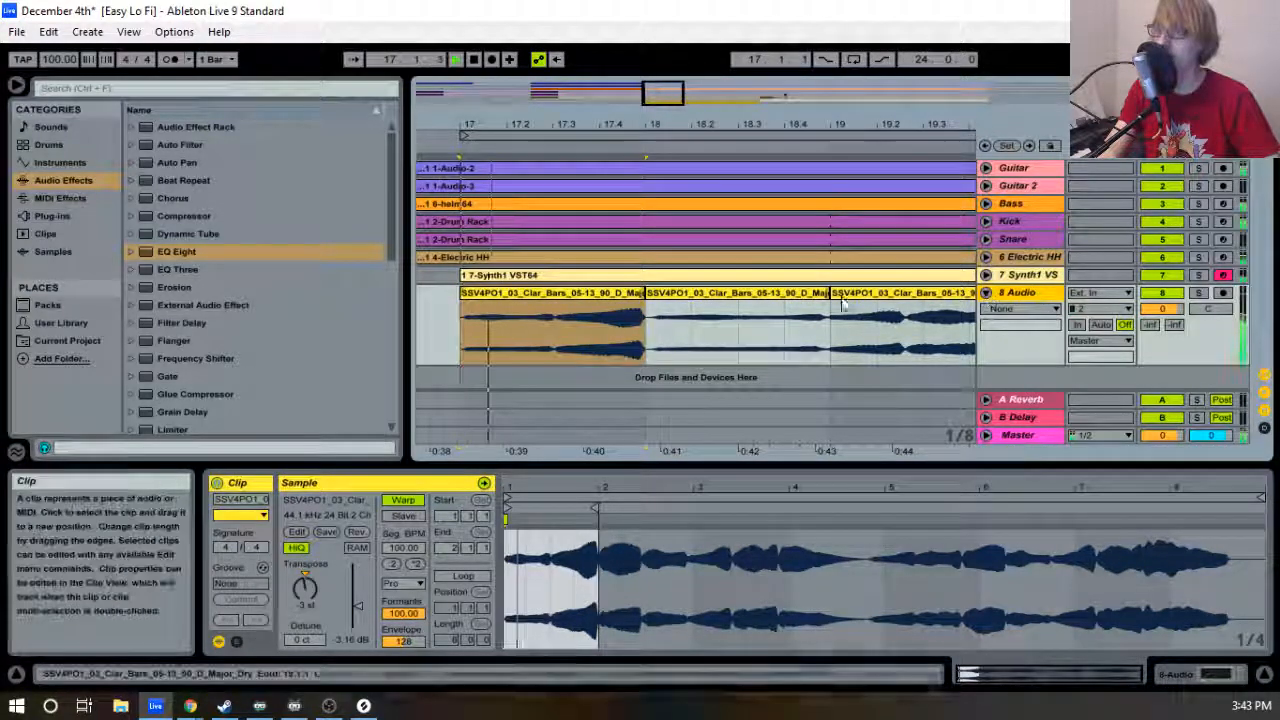
click(1197, 292)
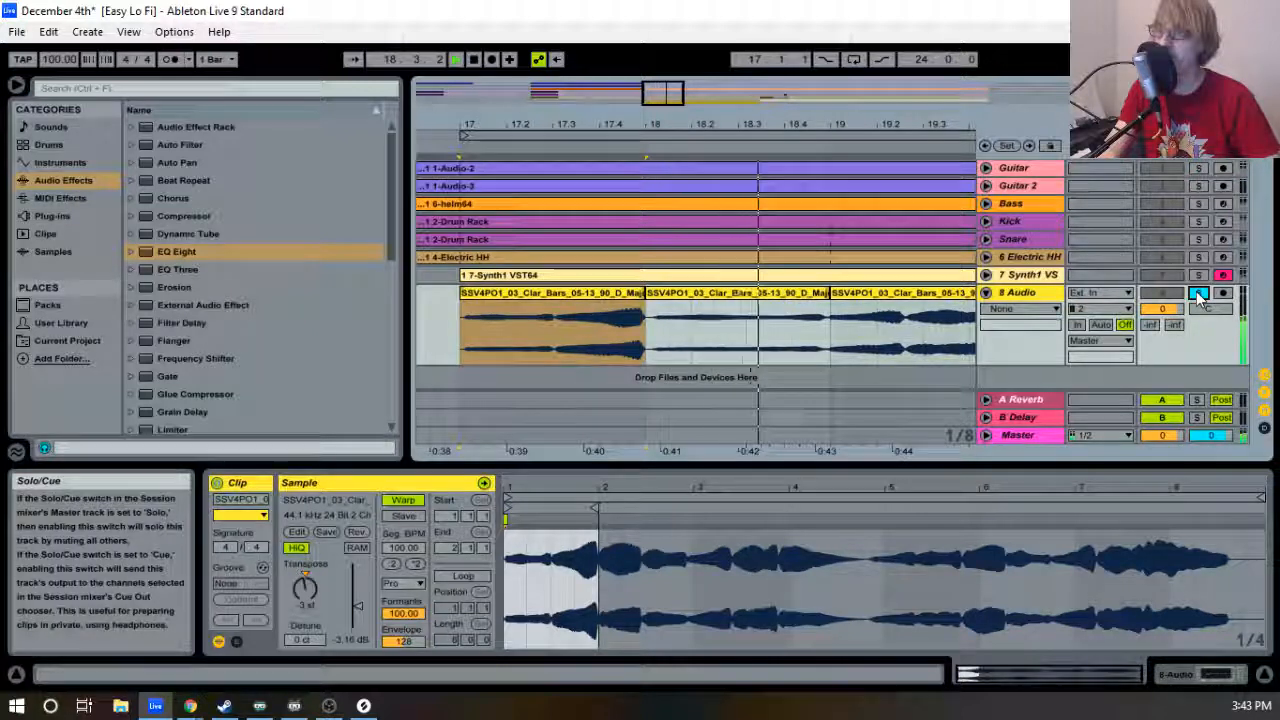
click(1196, 291)
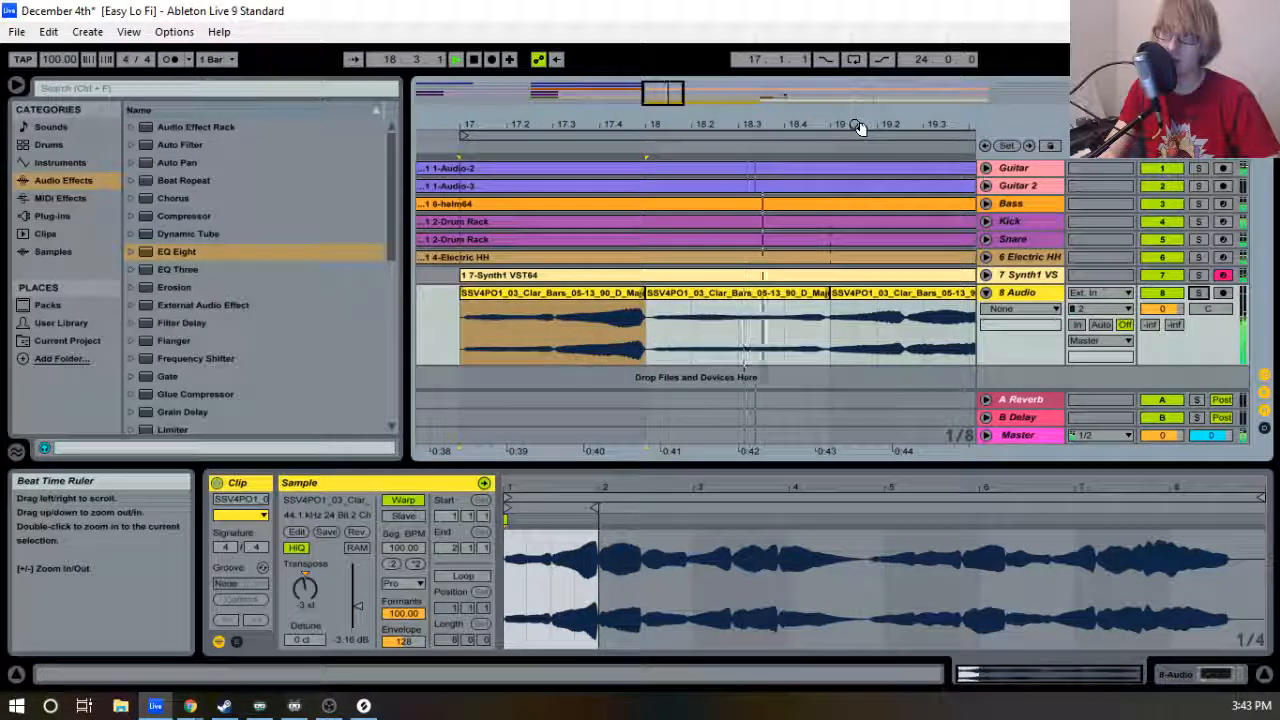
drag(857, 126, 617, 128)
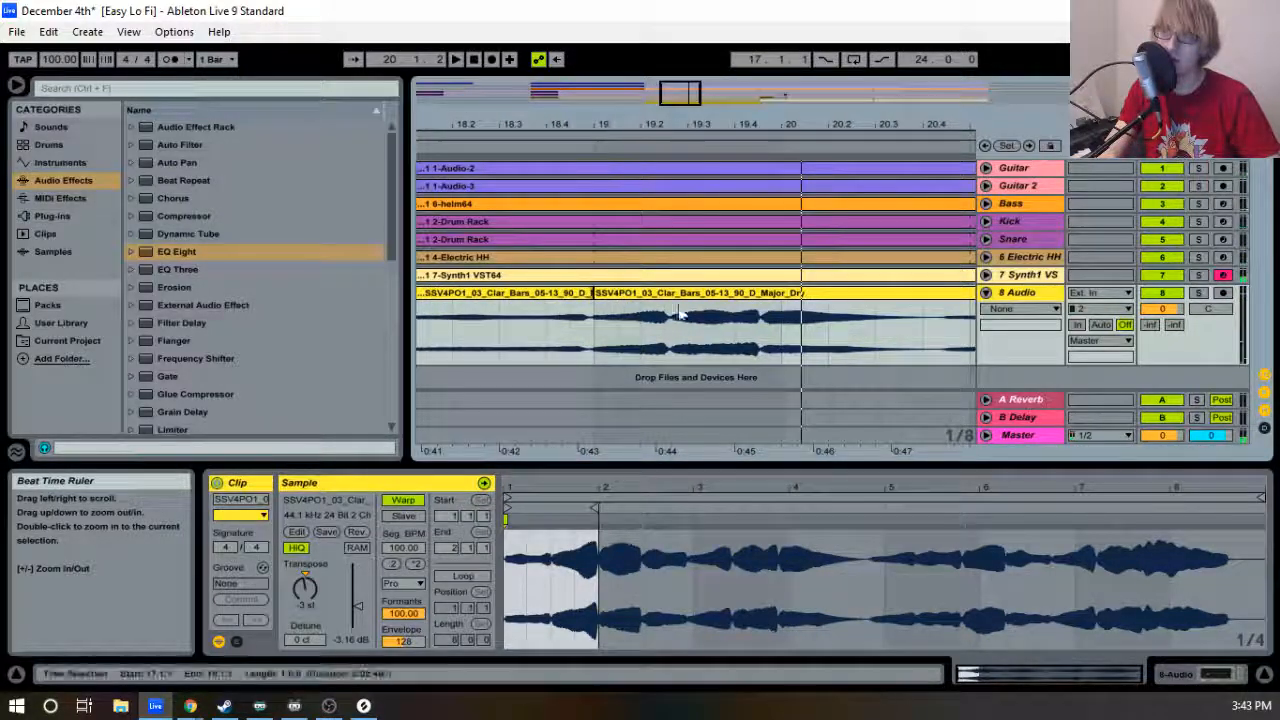
Set the segment tempo of the clarinet clip starting at bar 19 to 104.00 BPM and play it.
click(613, 340)
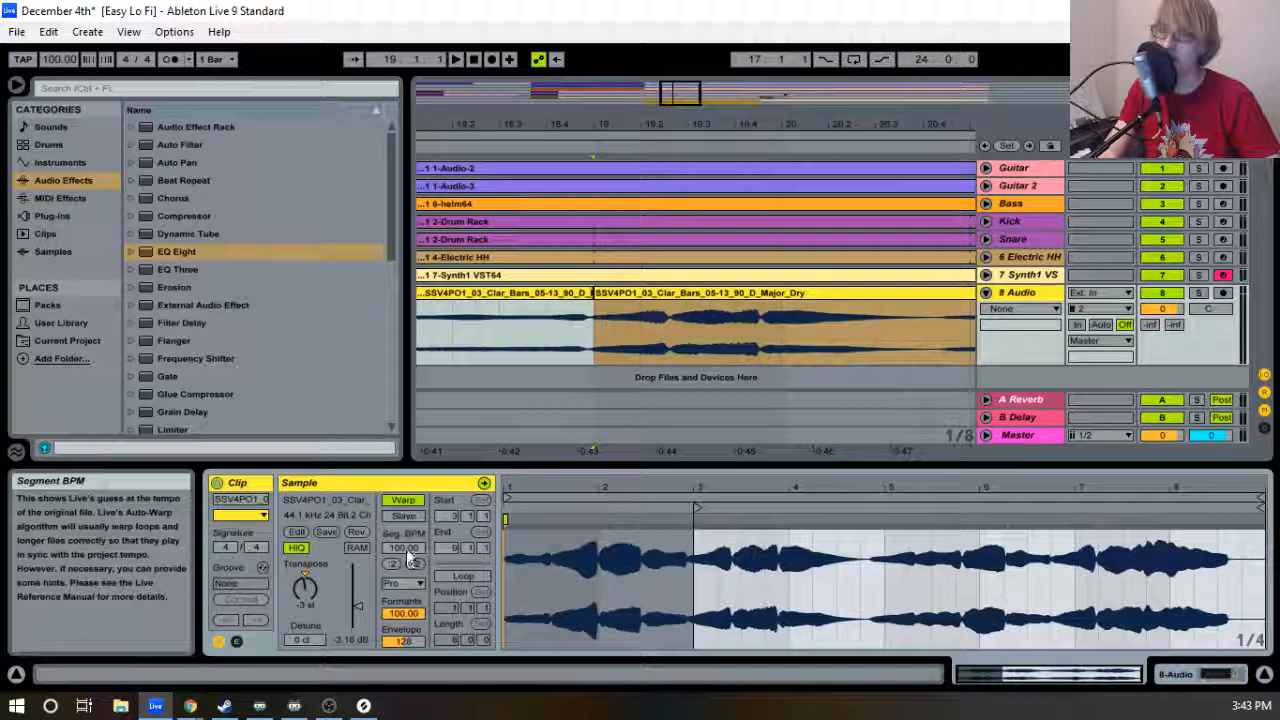
drag(408, 553, 408, 541)
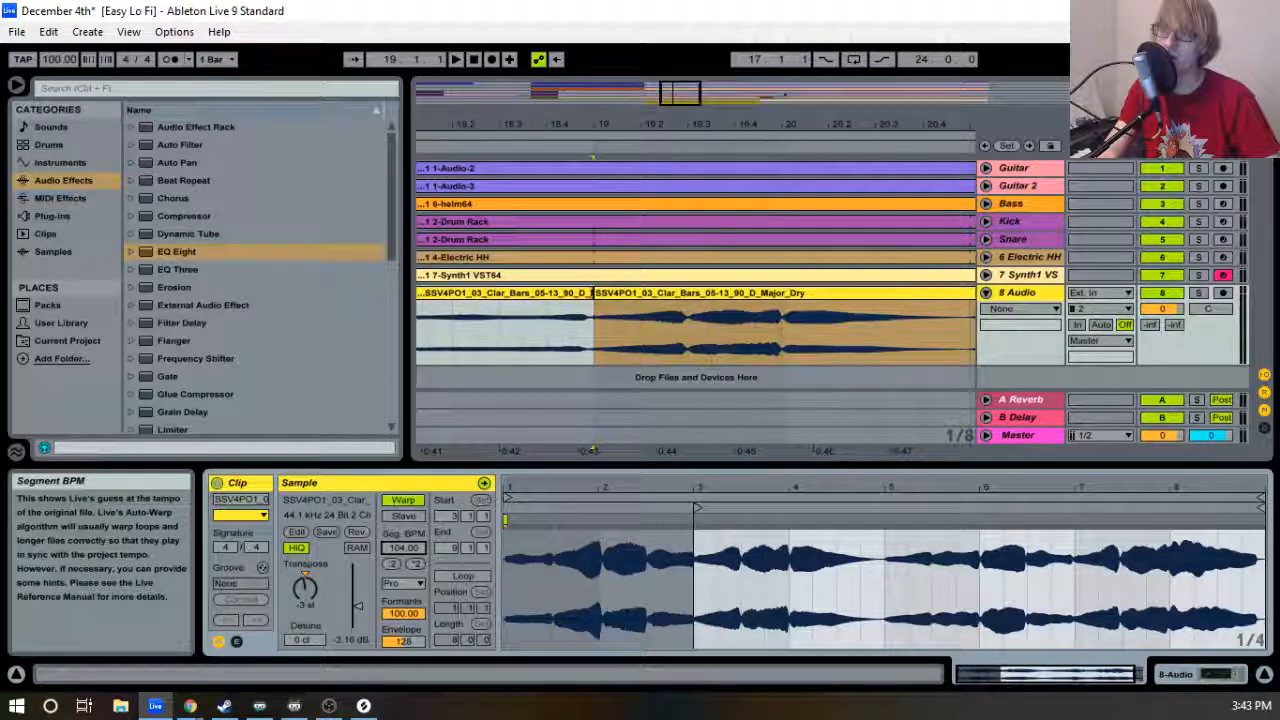
key(space)
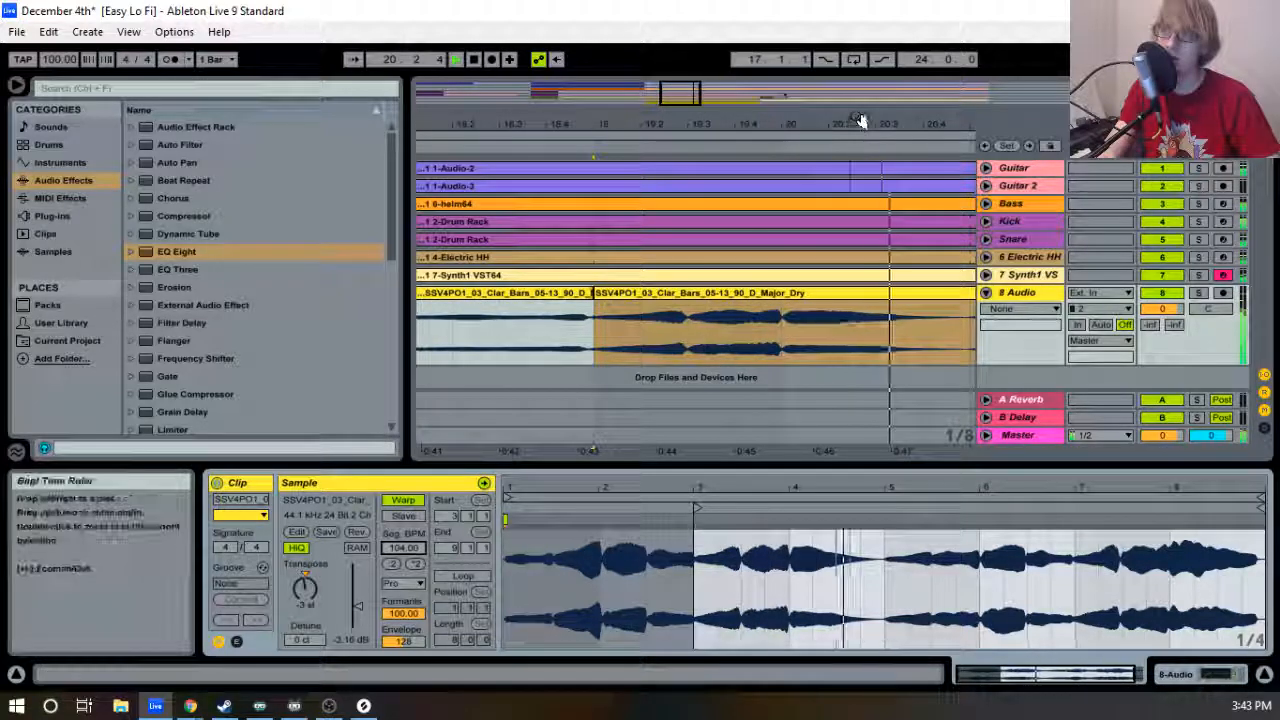
Delete the part of the last clarinet clip on track 8 from bar 21 to bar 25.
click(650, 376)
drag(861, 121, 562, 116)
click(611, 292)
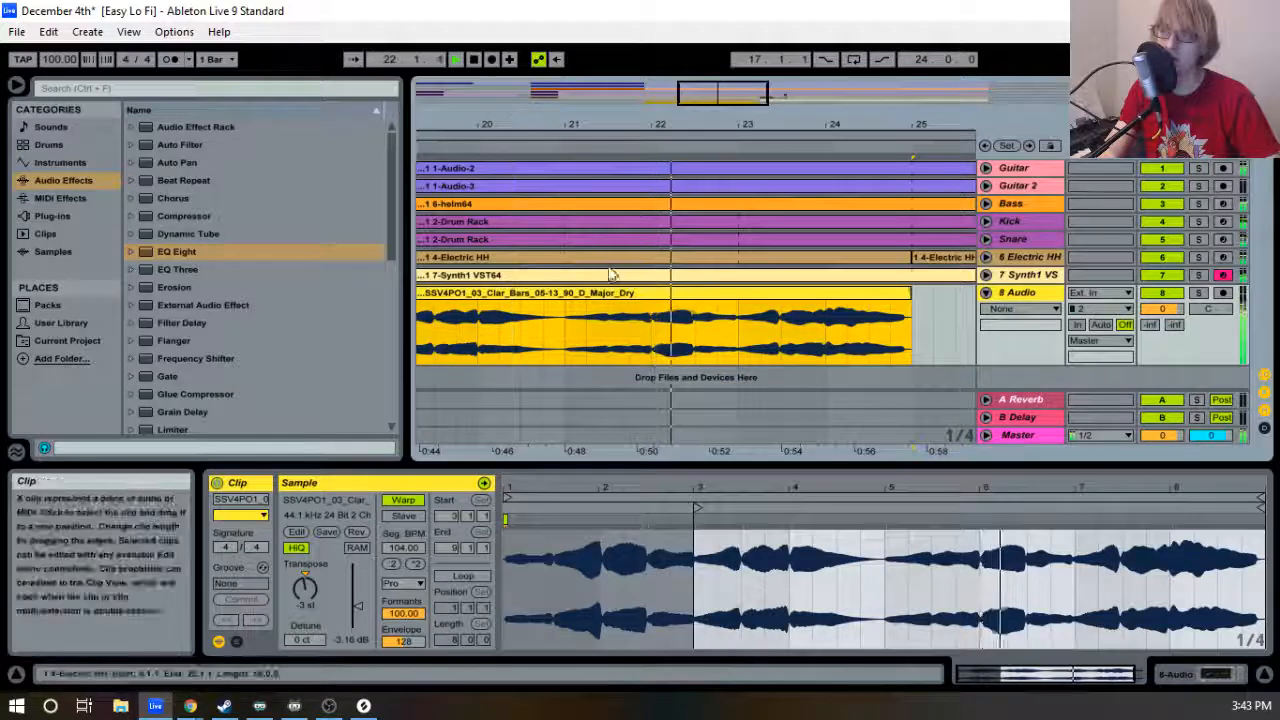
drag(978, 328, 889, 339)
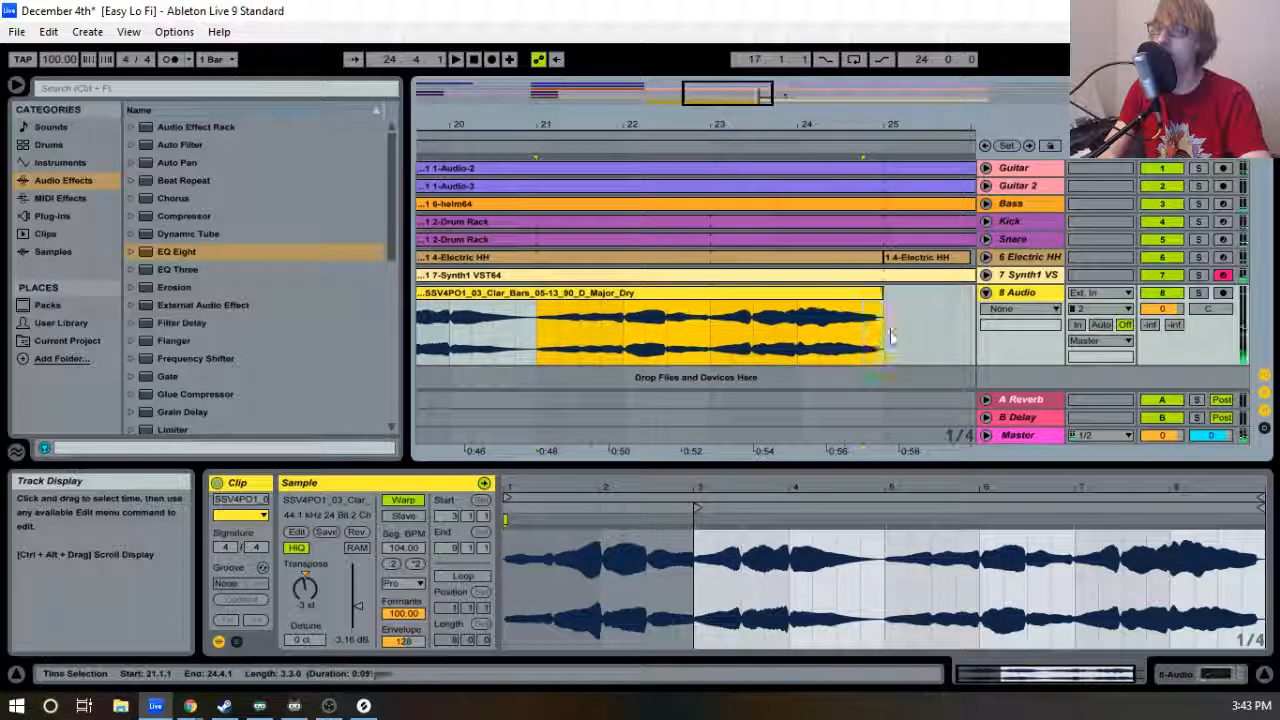
key(space)
key(Delete)
drag(499, 124, 740, 118)
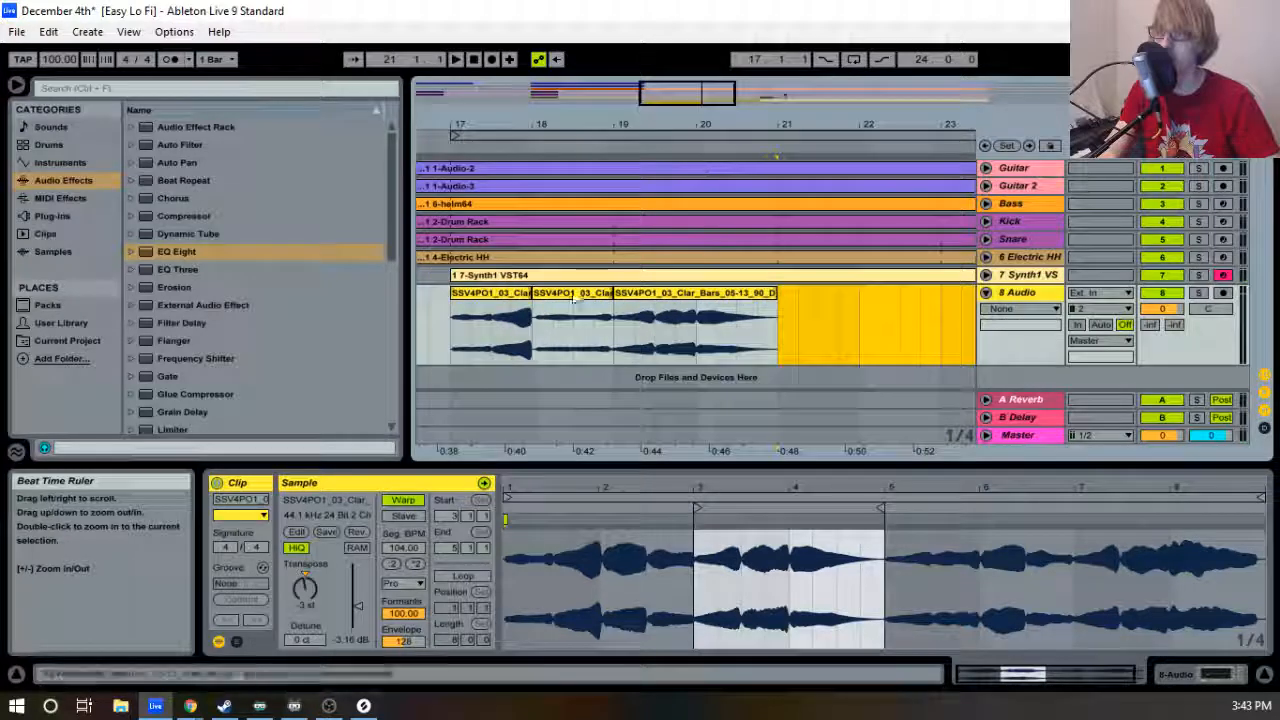
Play the first clarinet clip from bar 17 and check track 8's level in the Session mixer before returning to the arrangement.
click(490, 293)
key(space)
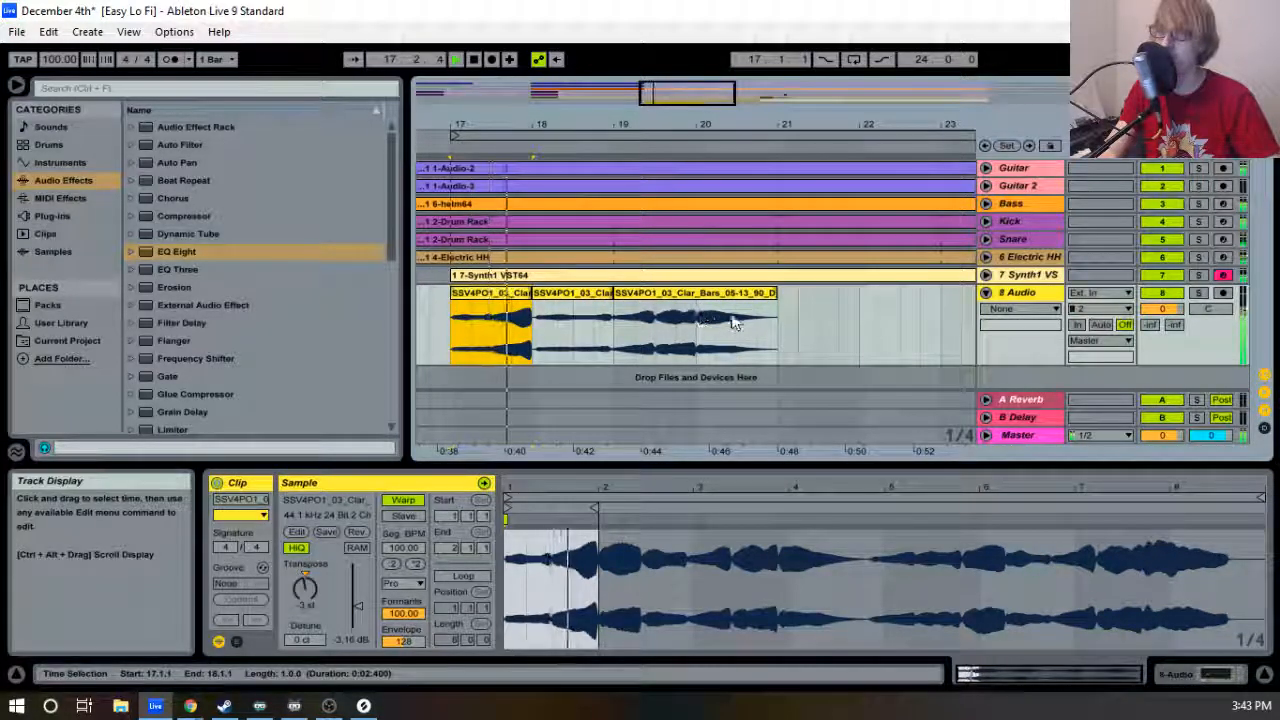
key(Tab)
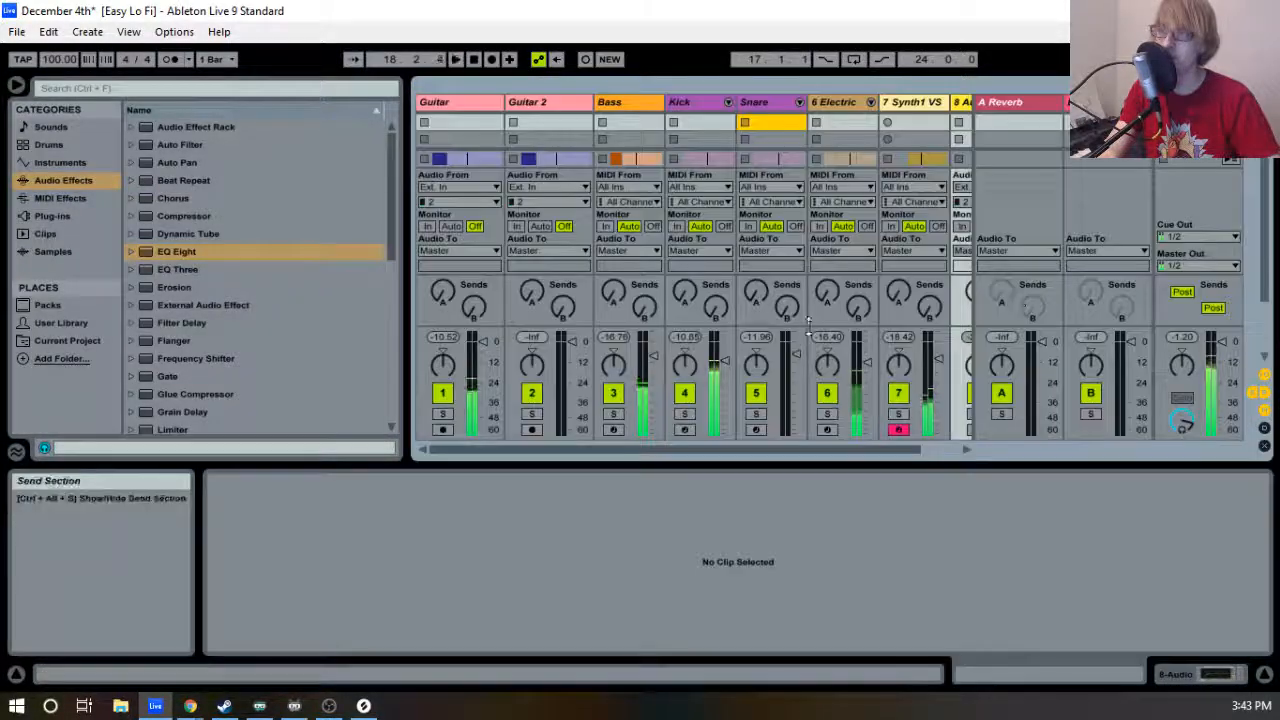
drag(875, 455, 922, 455)
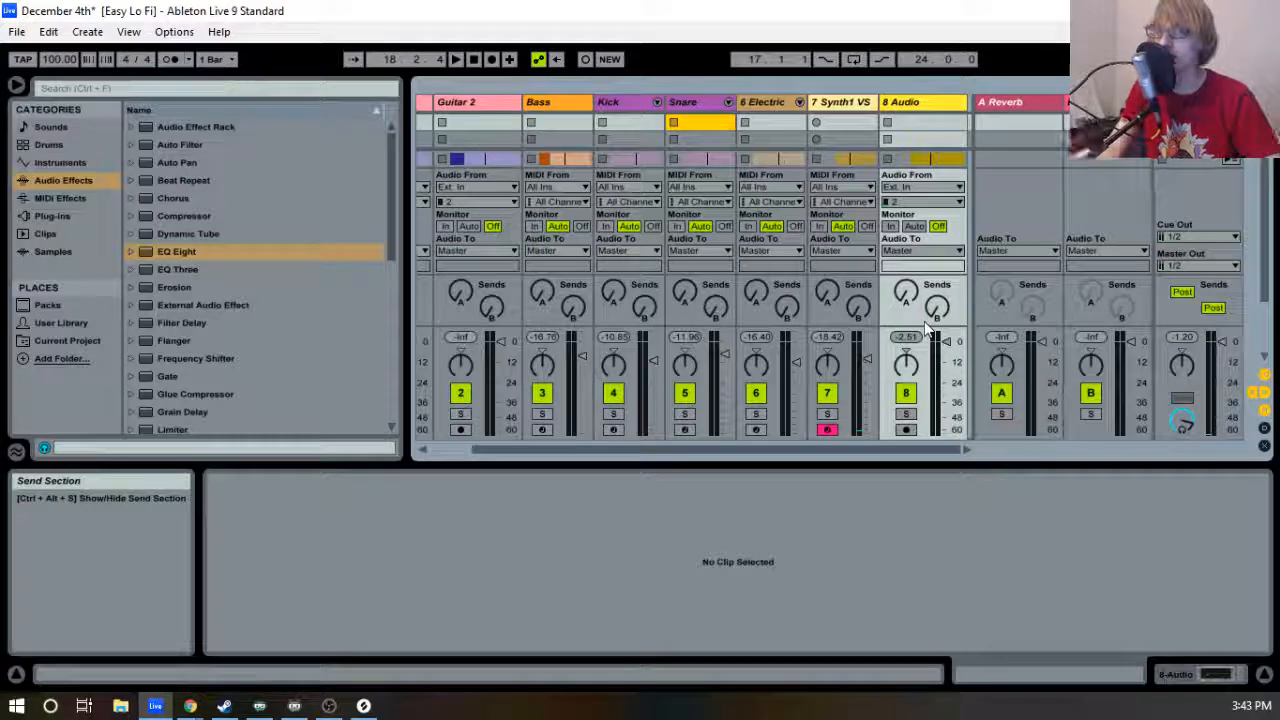
key(Tab)
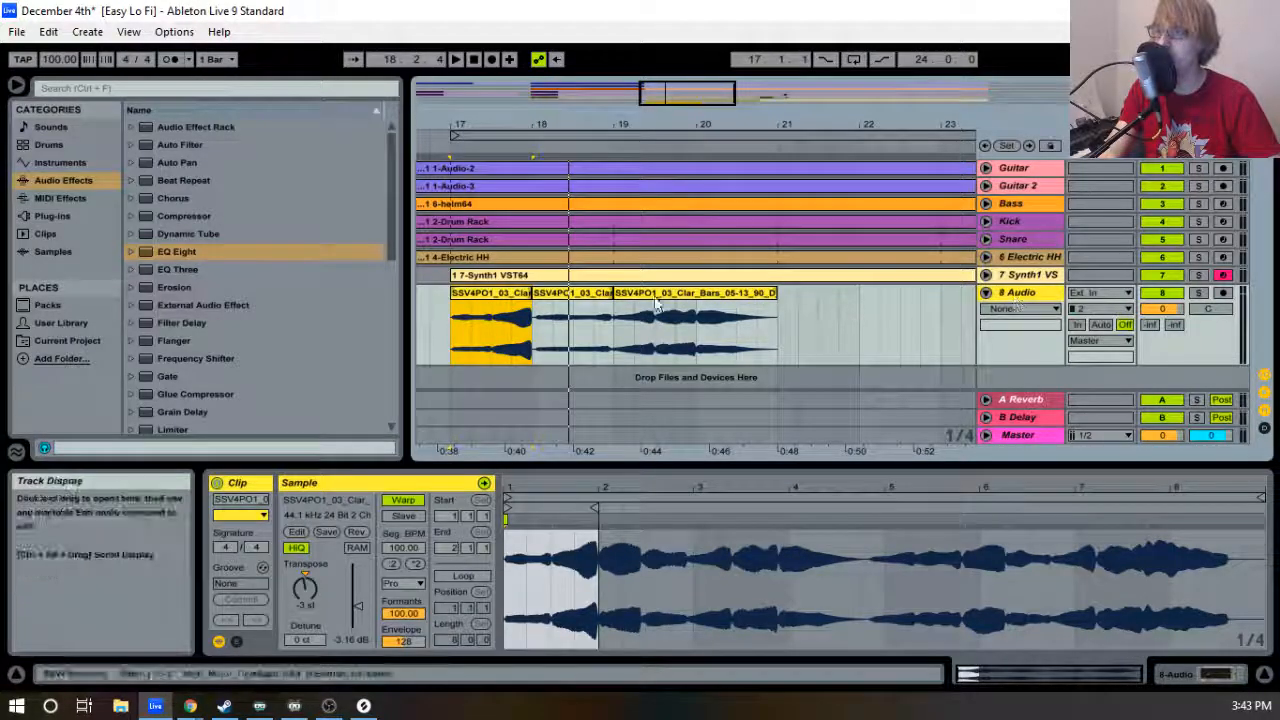
Listen to the clarinet clips on track 8 from bar 17 through the start of the clip at bar 19.
click(574, 300)
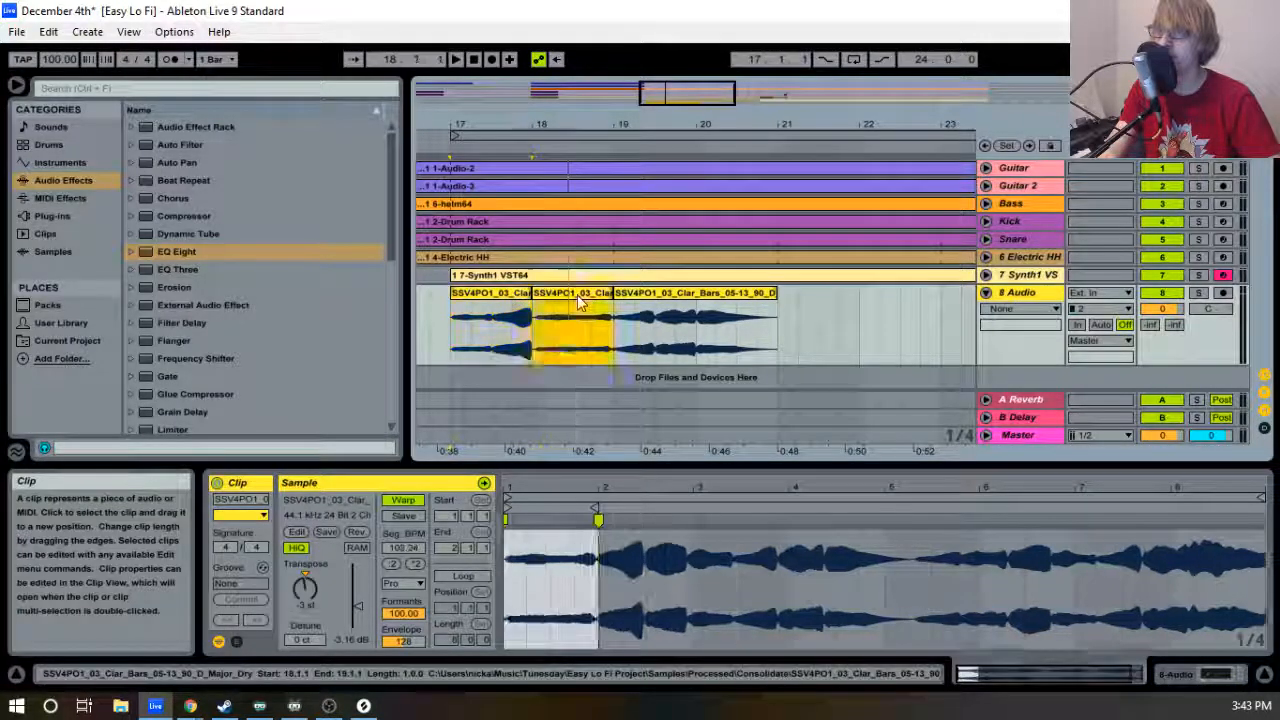
drag(527, 122, 522, 298)
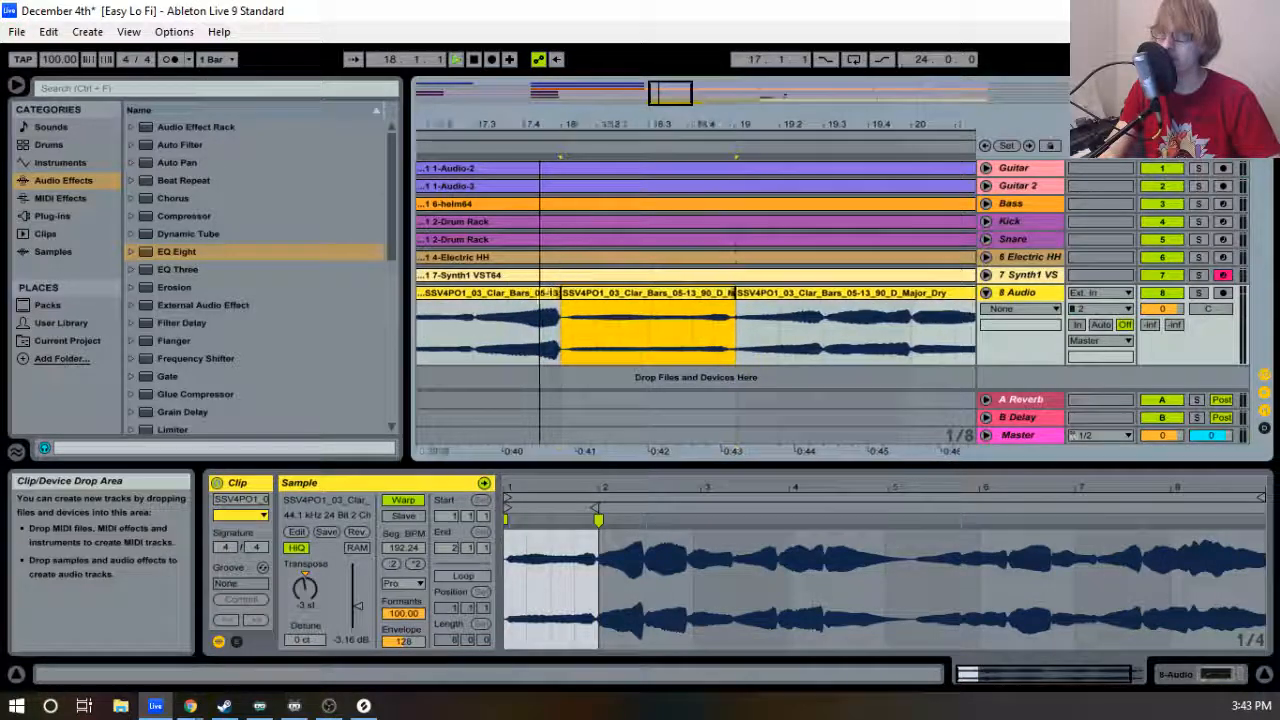
click(523, 295)
key(space)
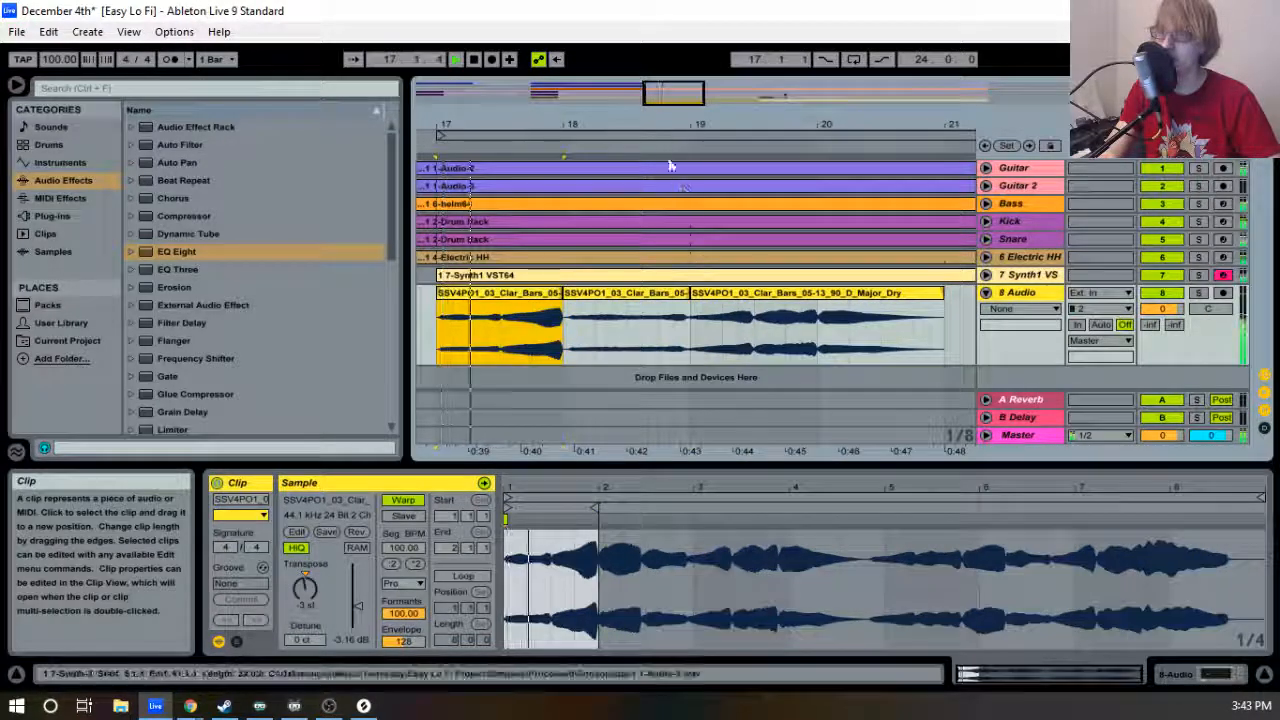
drag(668, 125, 497, 104)
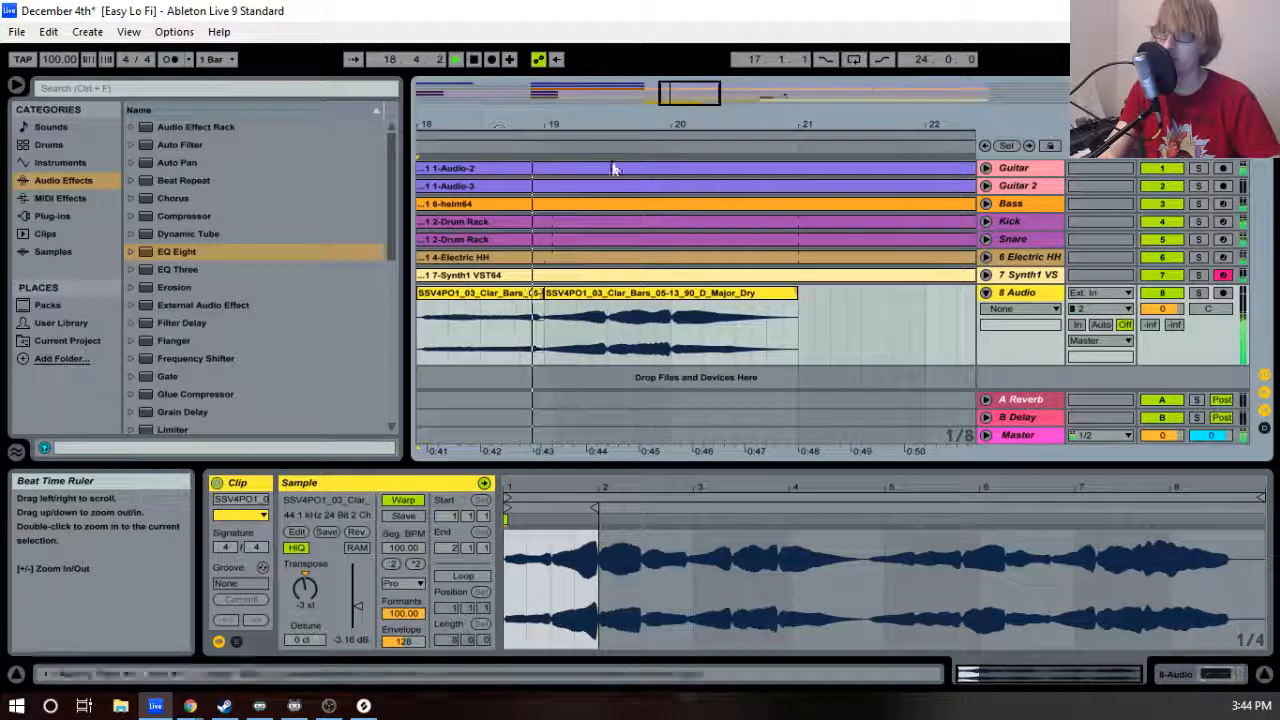
drag(623, 126, 553, 148)
key(space)
click(557, 146)
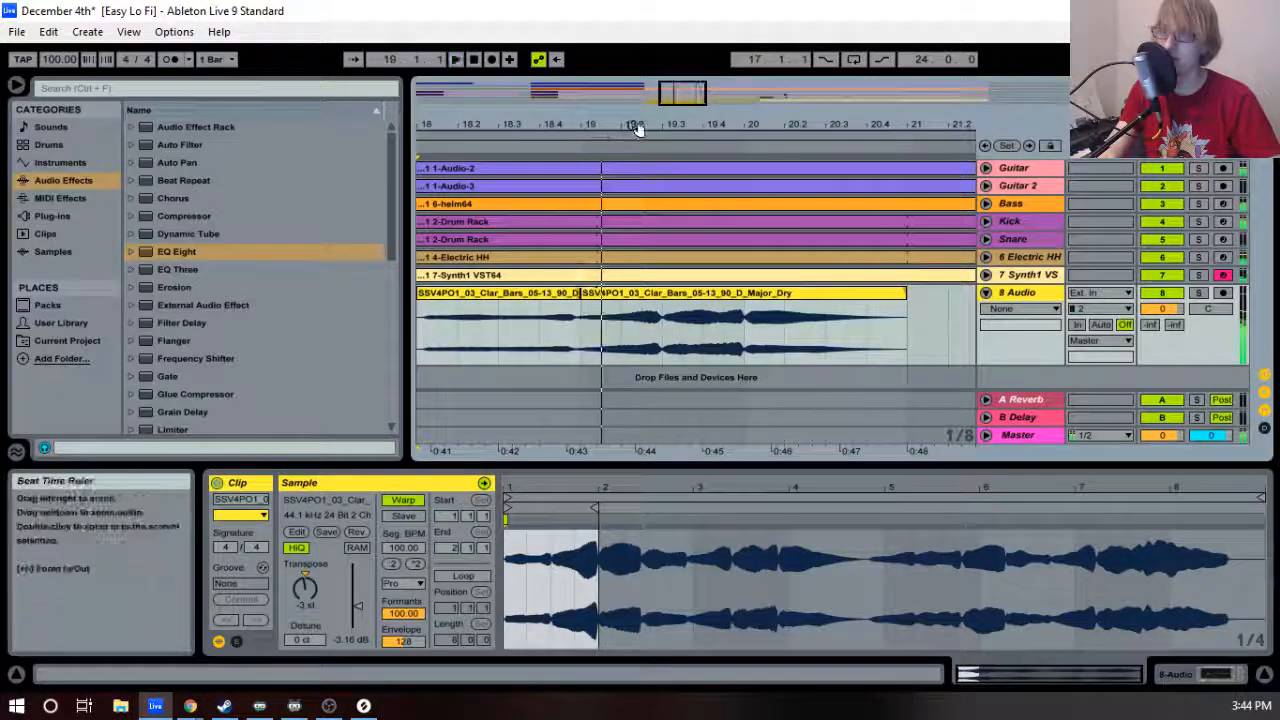
Move the third clarinet clip on track 8 from bar 19 to start at bar 23 and play it there.
drag(637, 128, 799, 304)
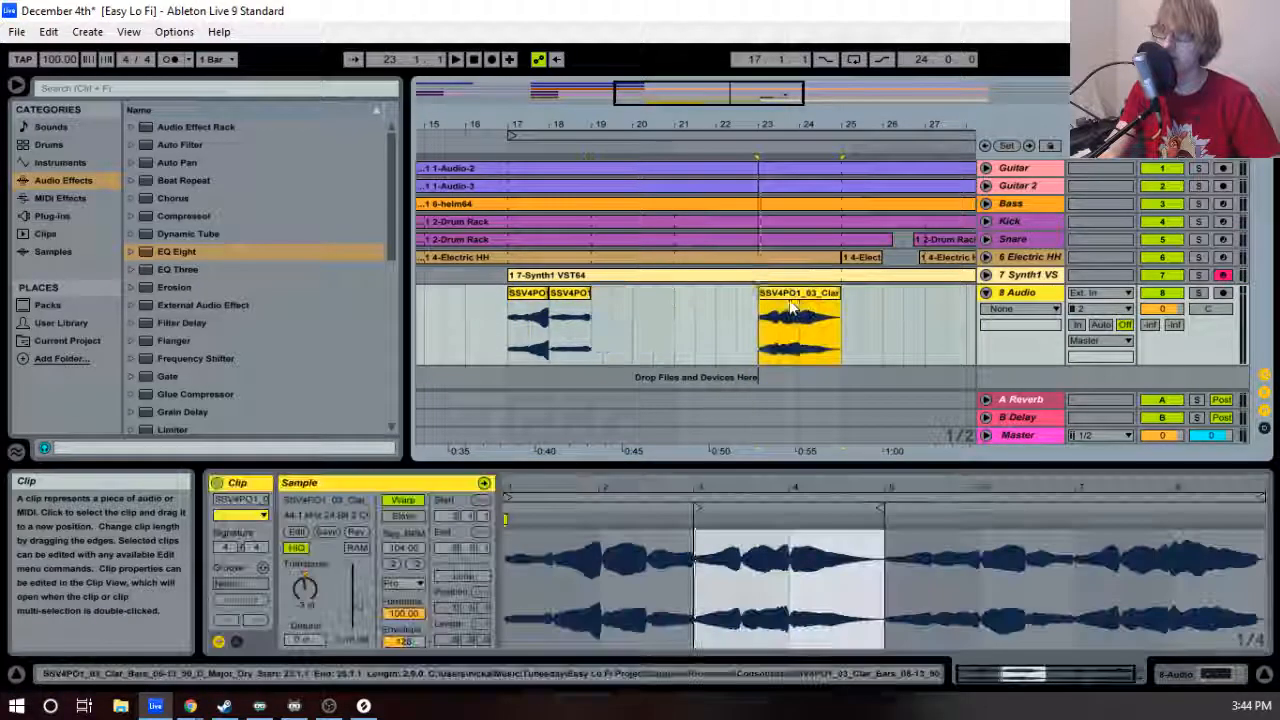
key(space)
drag(814, 126, 707, 202)
key(space)
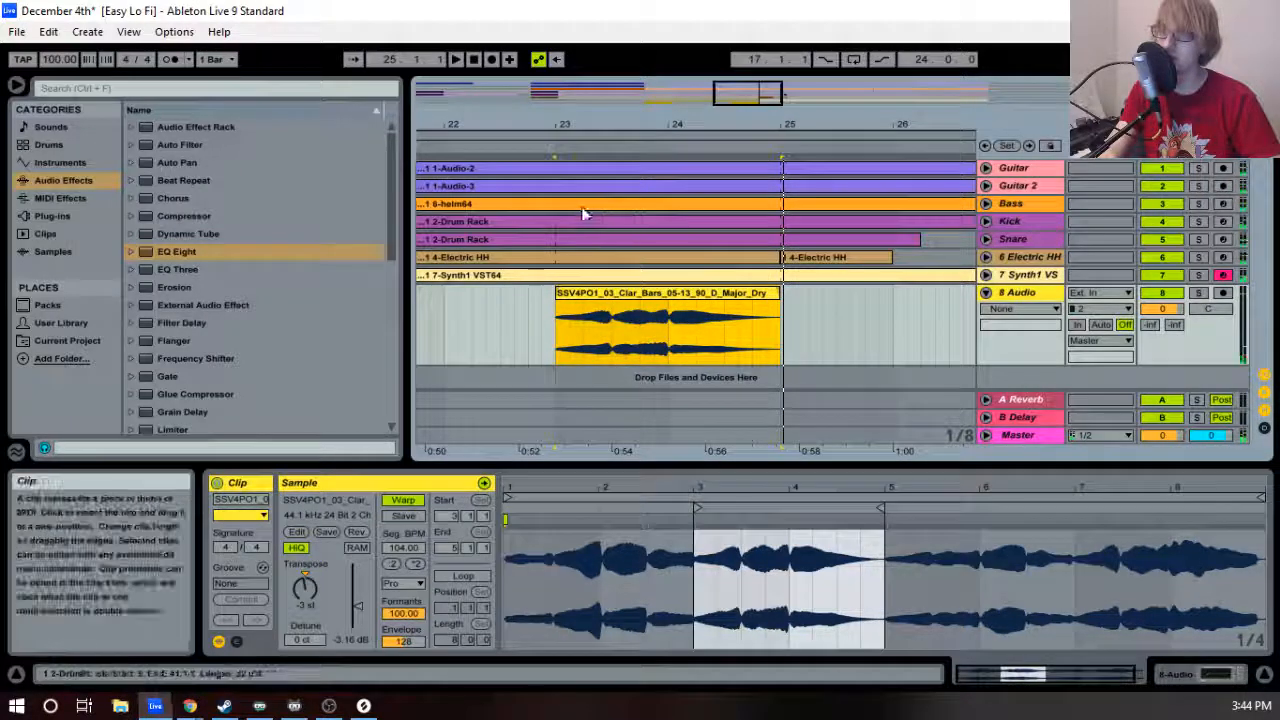
key(space)
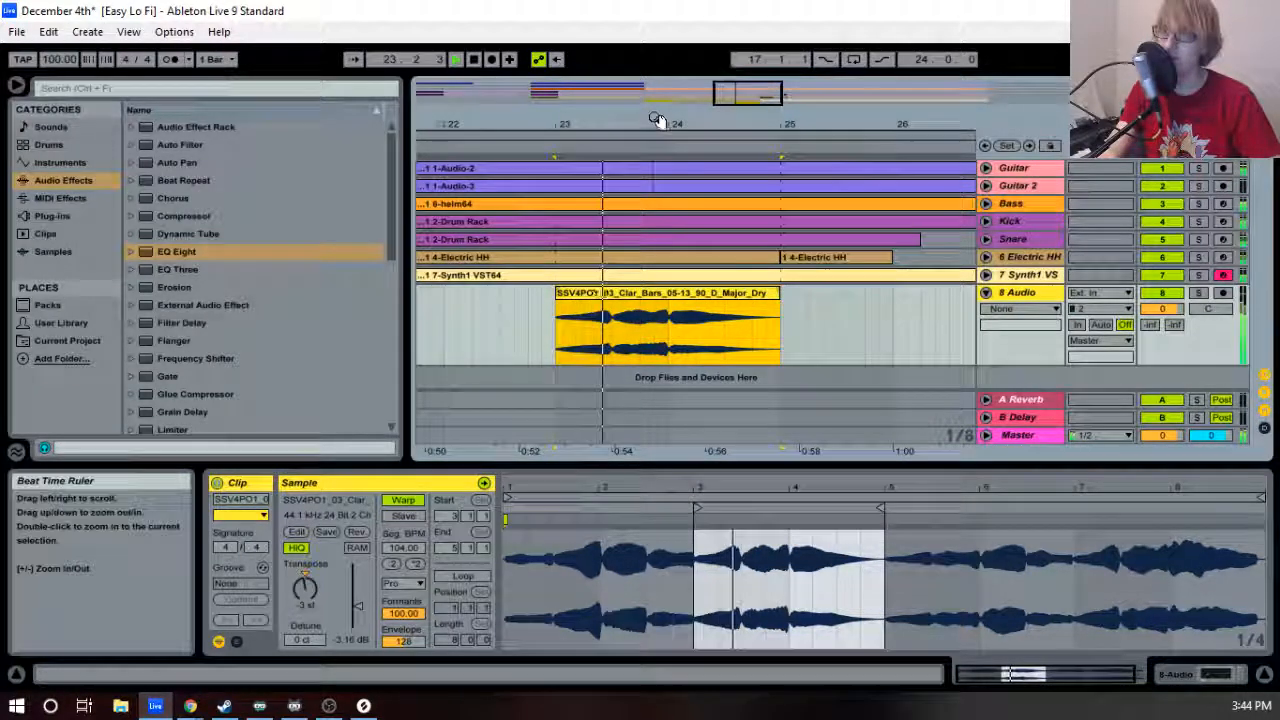
drag(658, 121, 652, 172)
key(space)
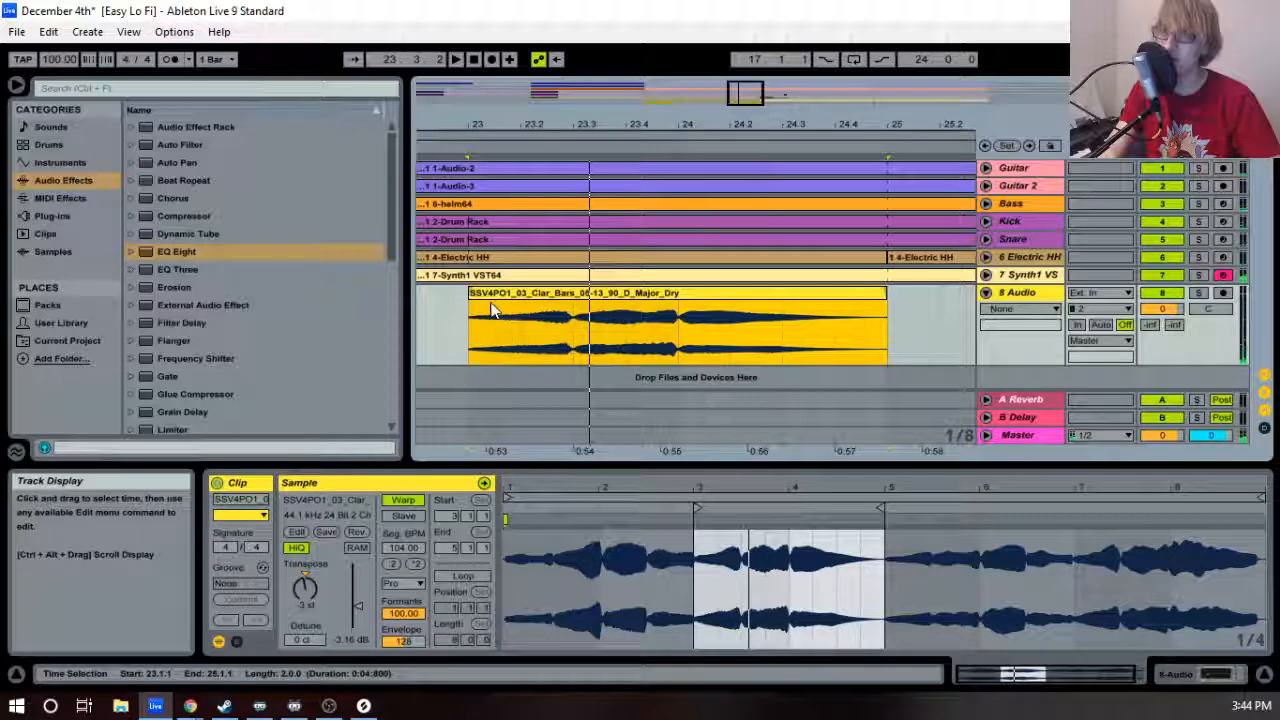
key(space)
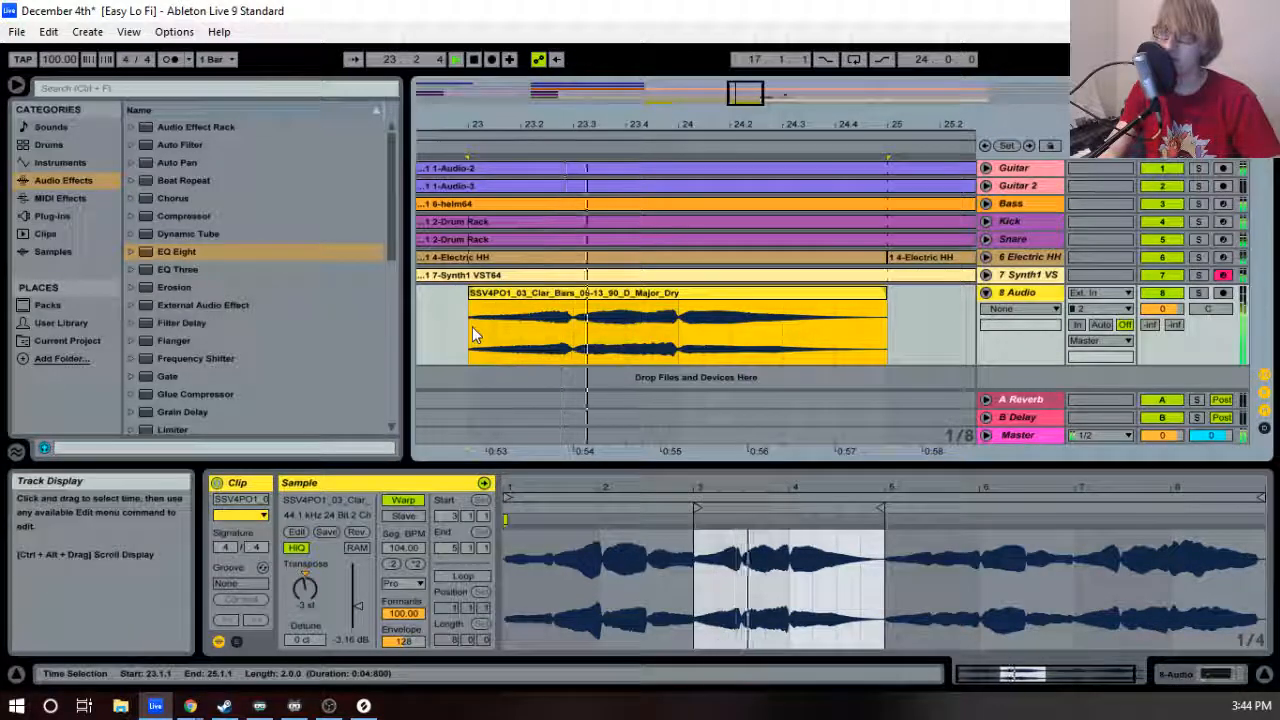
key(space)
Copy the first two beats of the clip at bar 23 and paste them over the clip at 23.3.
drag(472, 326, 567, 337)
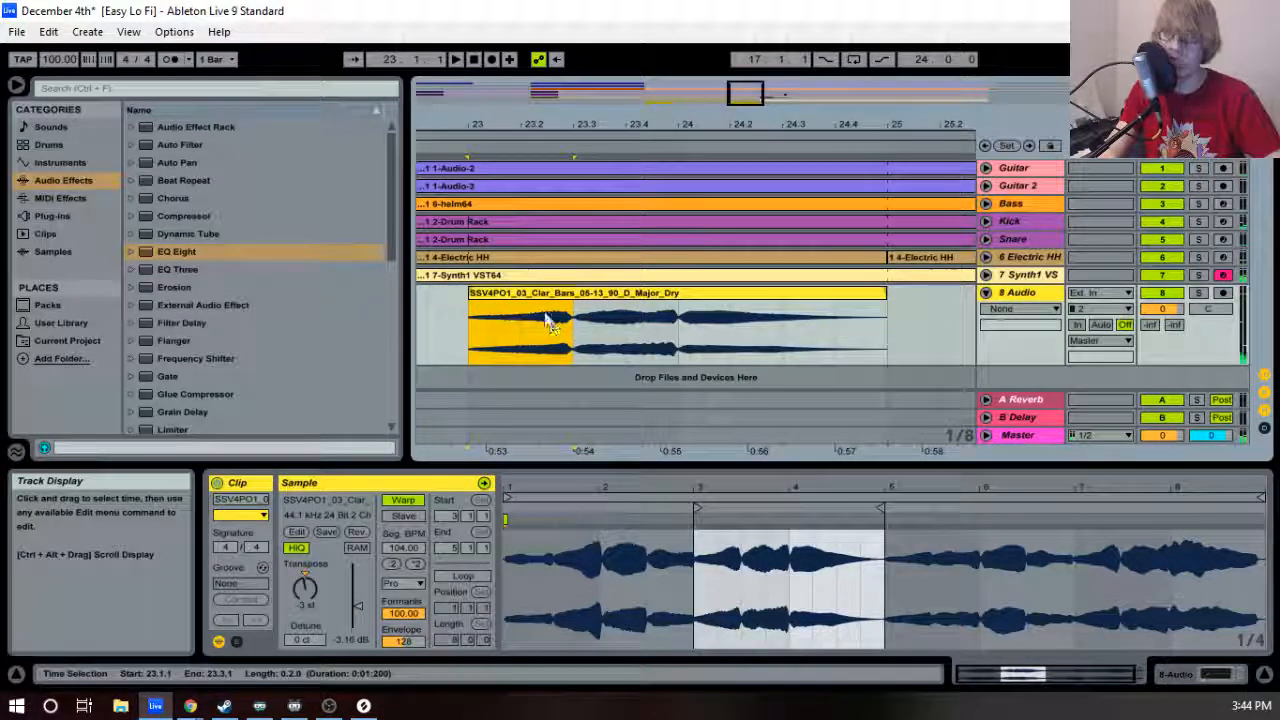
key(ctrl+c)
click(574, 329)
key(ctrl+v)
key(space)
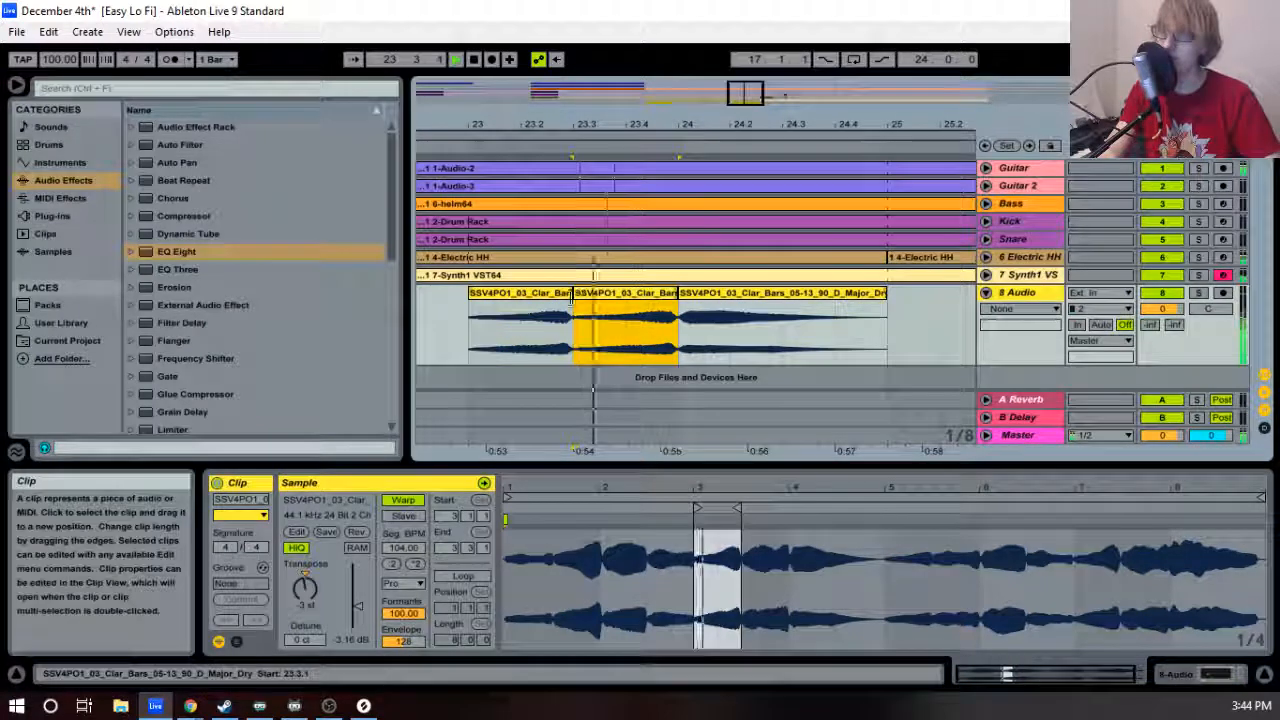
Adjust the transposition of the pasted two-beat clip at 23.3 and play the phrase from bar 23.
key(space)
drag(308, 600, 308, 592)
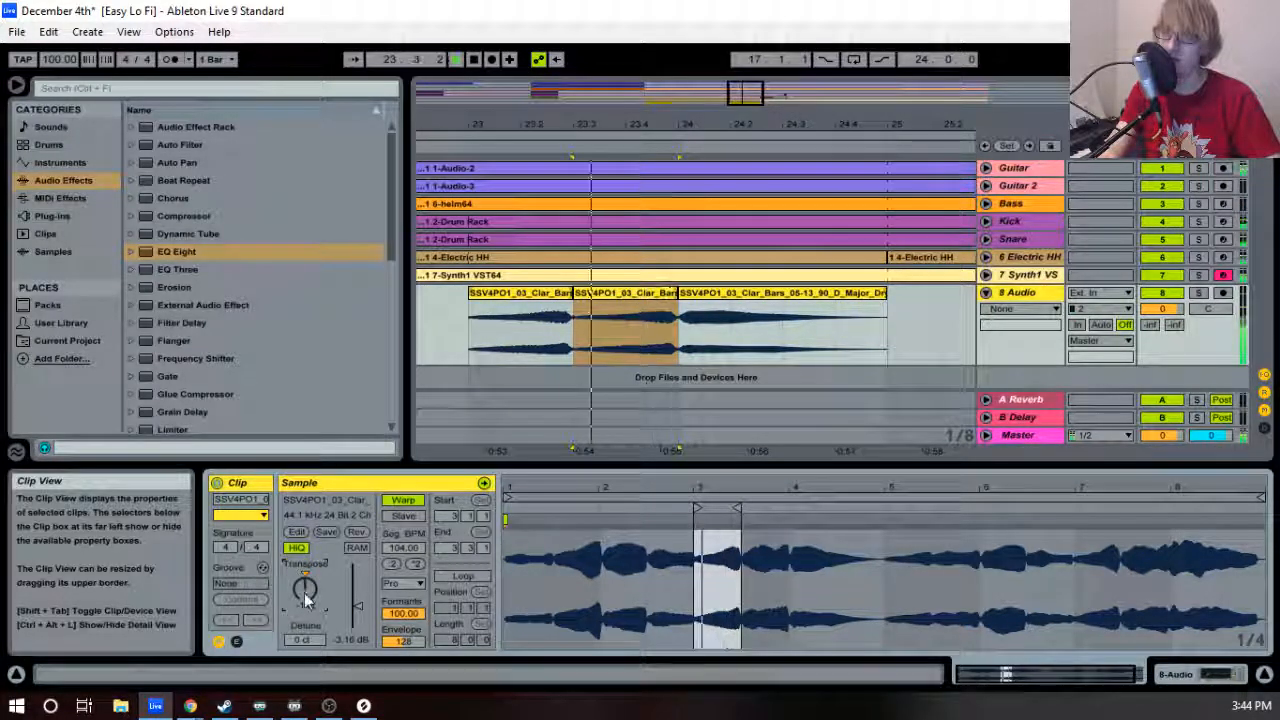
click(525, 296)
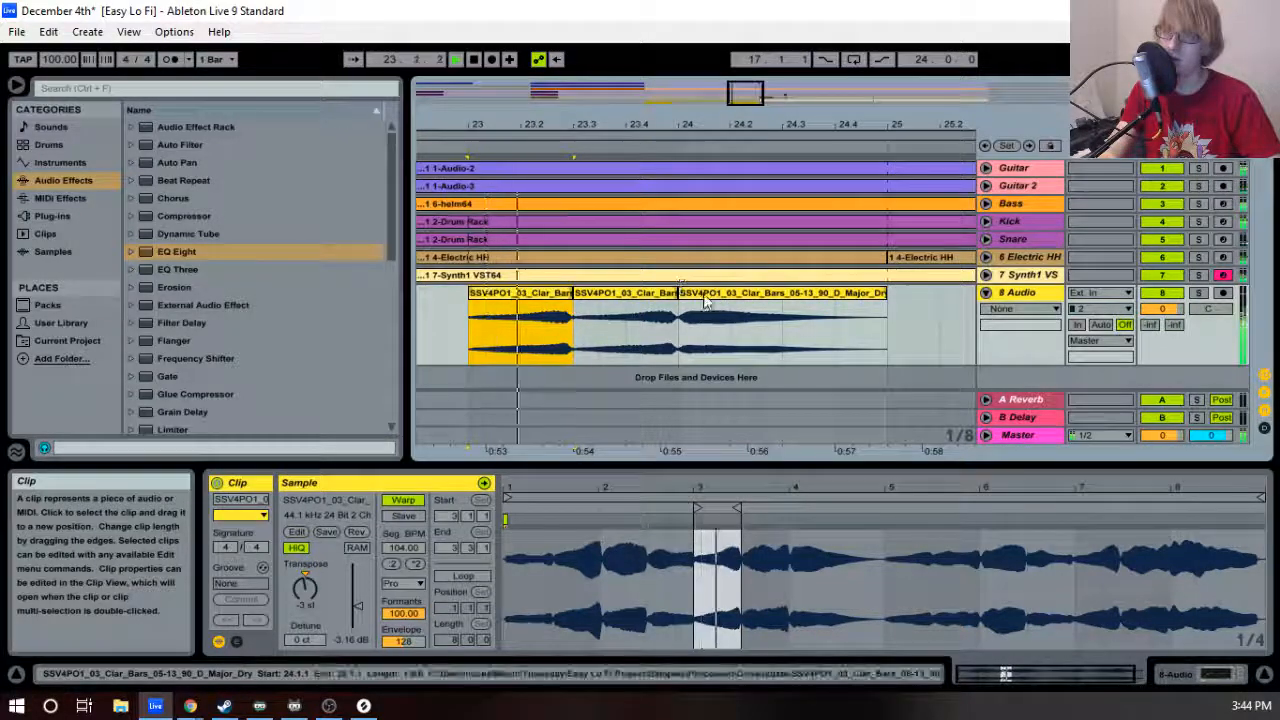
Try transposing the clarinet clip at bar 24 to -6 st during playback.
click(739, 290)
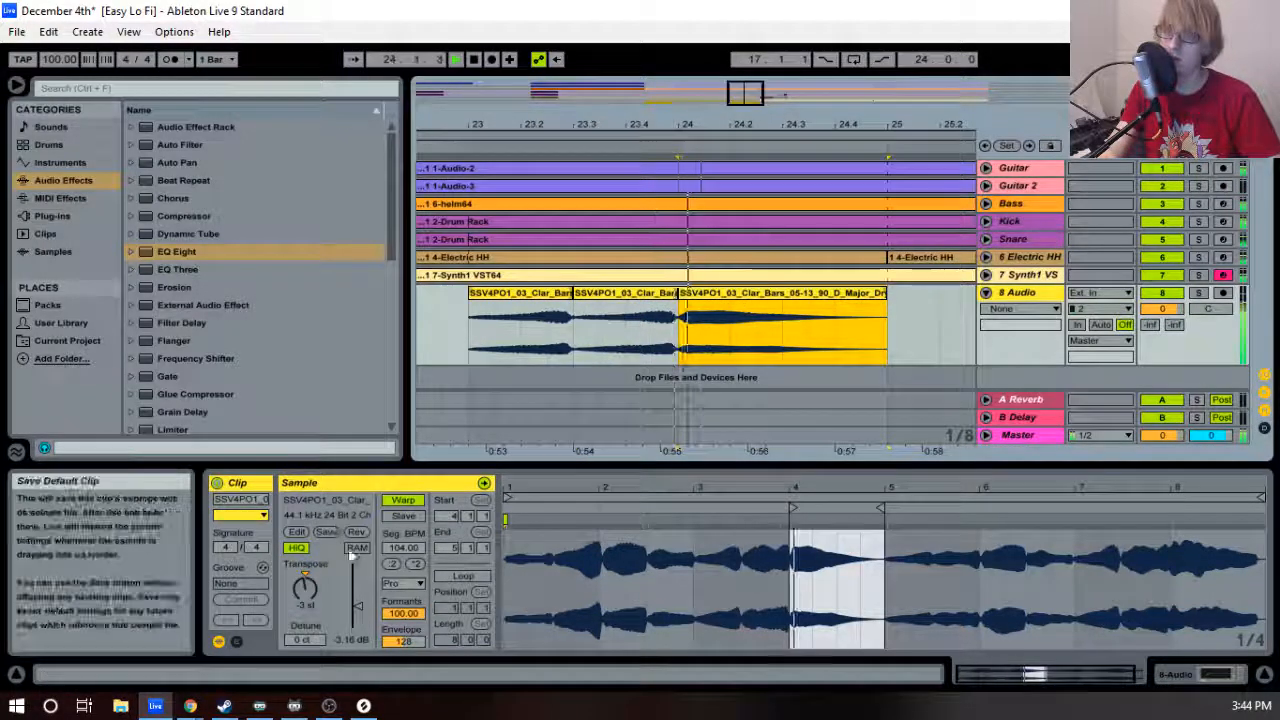
drag(305, 589, 305, 603)
key(space)
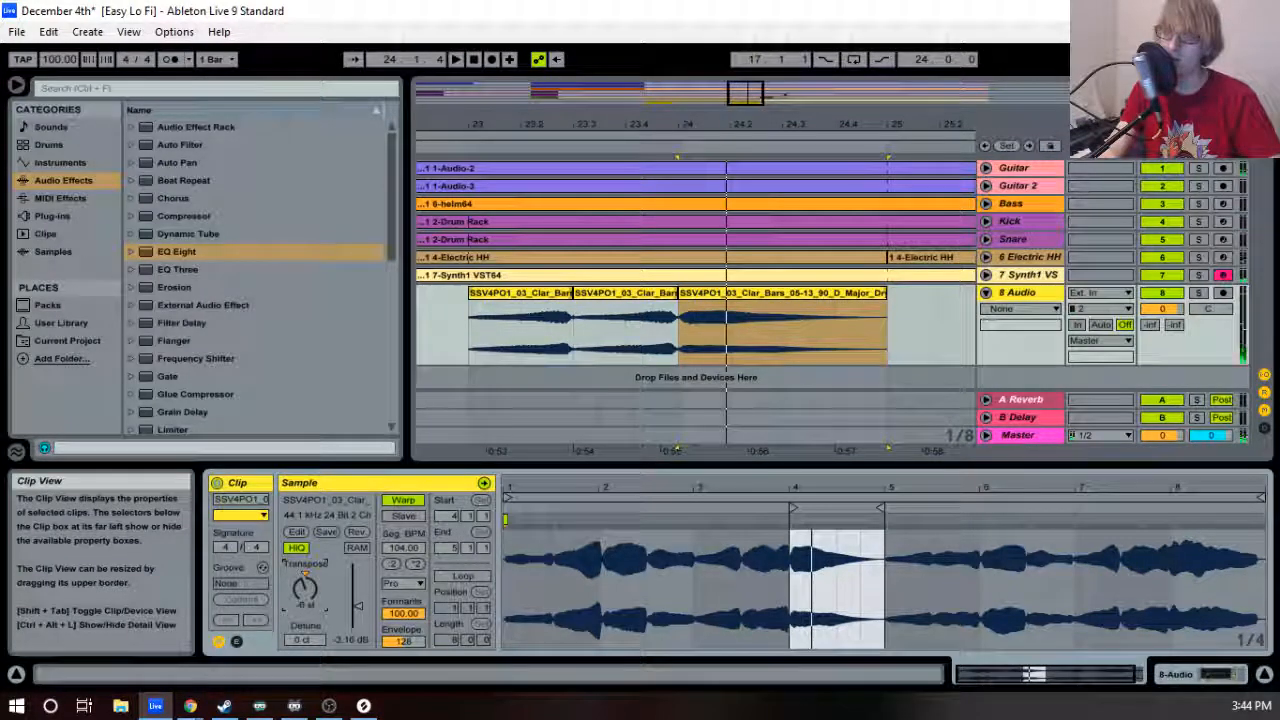
key(space)
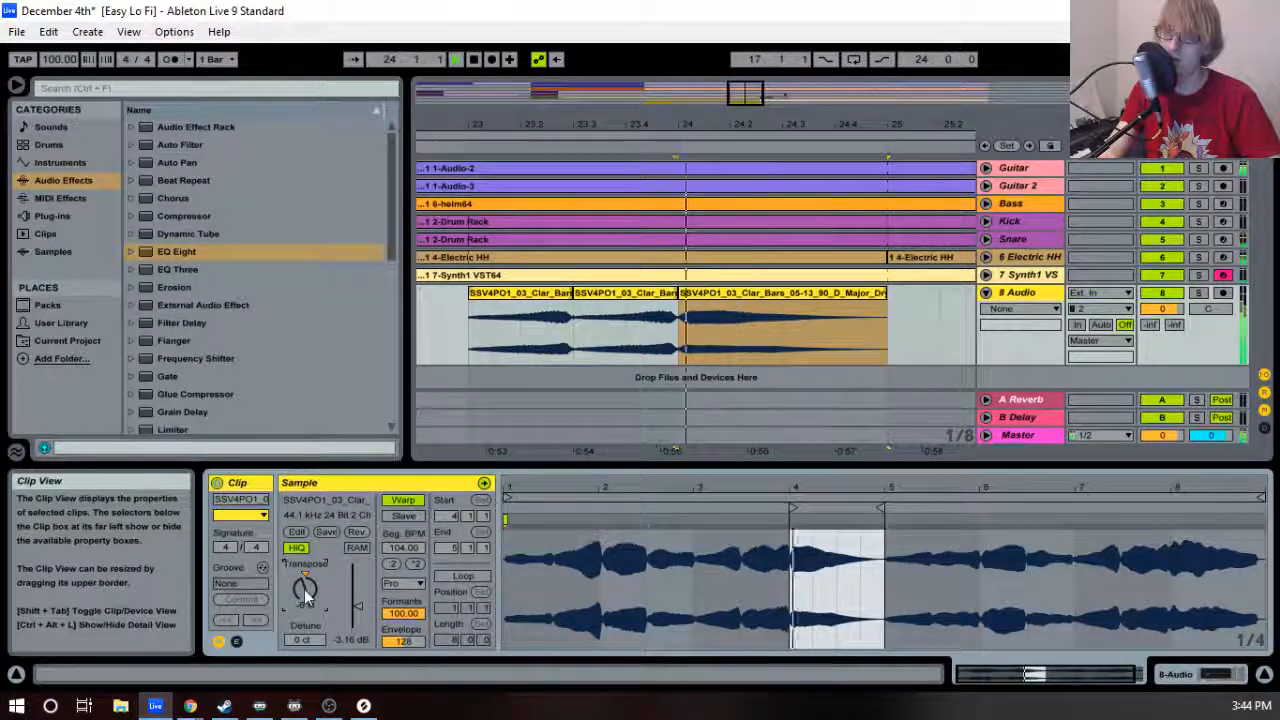
drag(304, 589, 304, 582)
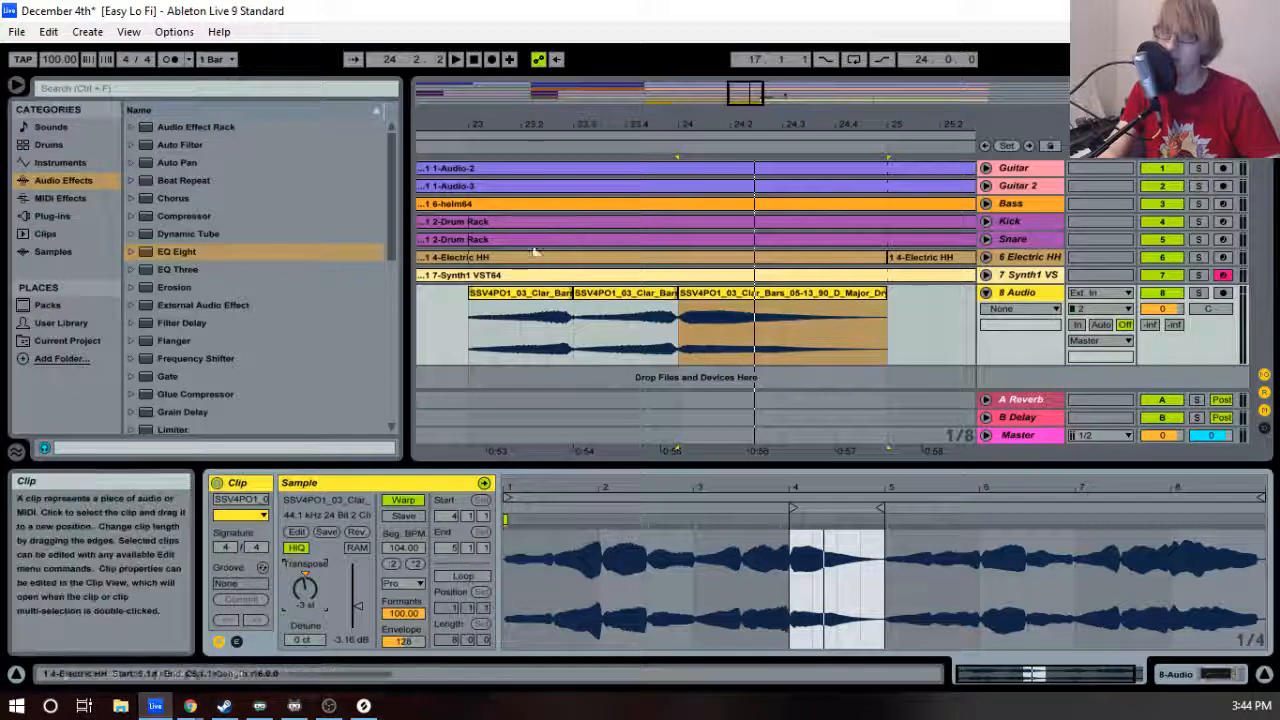
Play back the clarinet clips on track 8 from bar 23, and again from bar 17.
click(517, 293)
key(space)
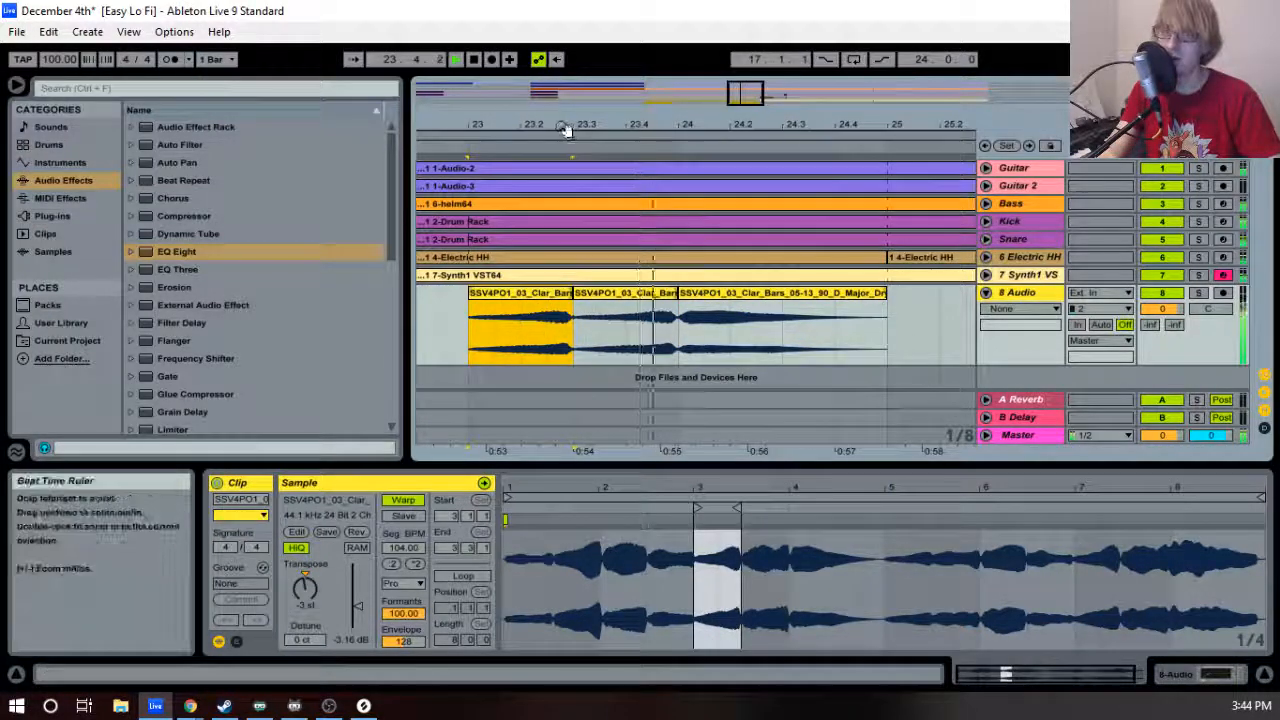
drag(610, 133, 612, 80)
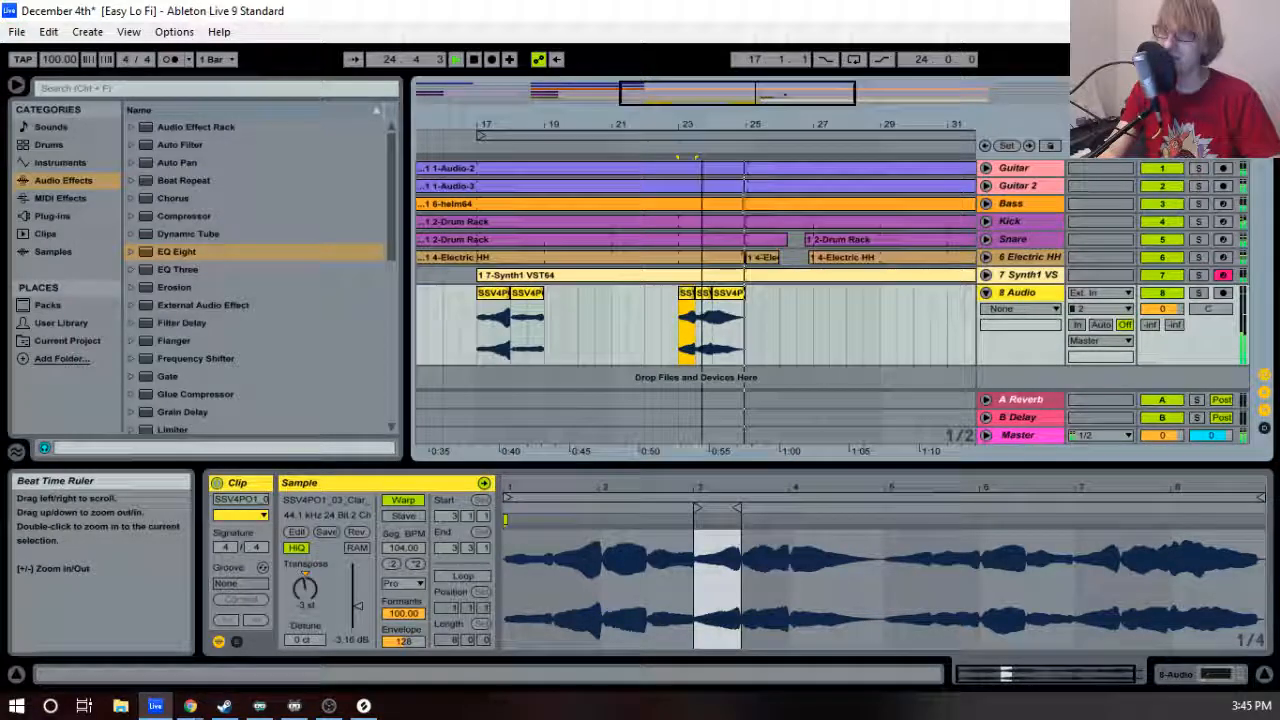
click(486, 320)
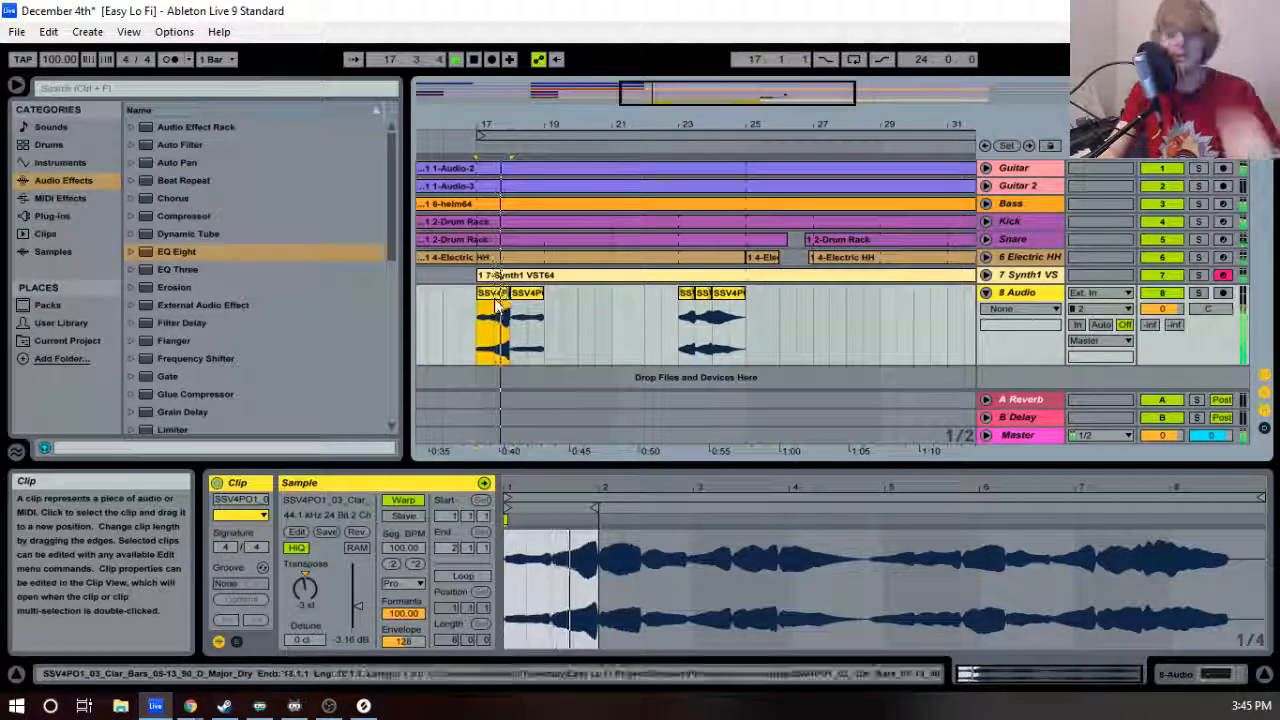
drag(550, 125, 584, 136)
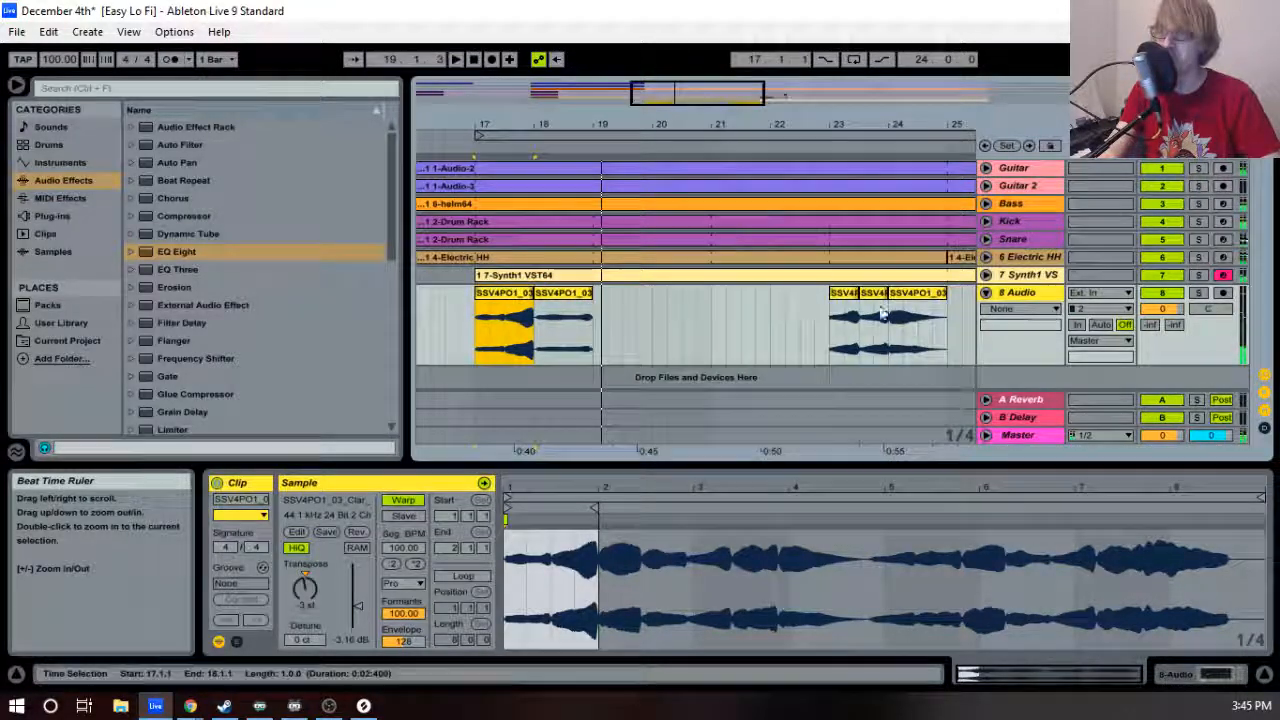
Duplicate the two clarinet clips at bars 17 and 18 so the copies fill bars 19 and 20.
shift+click(573, 293)
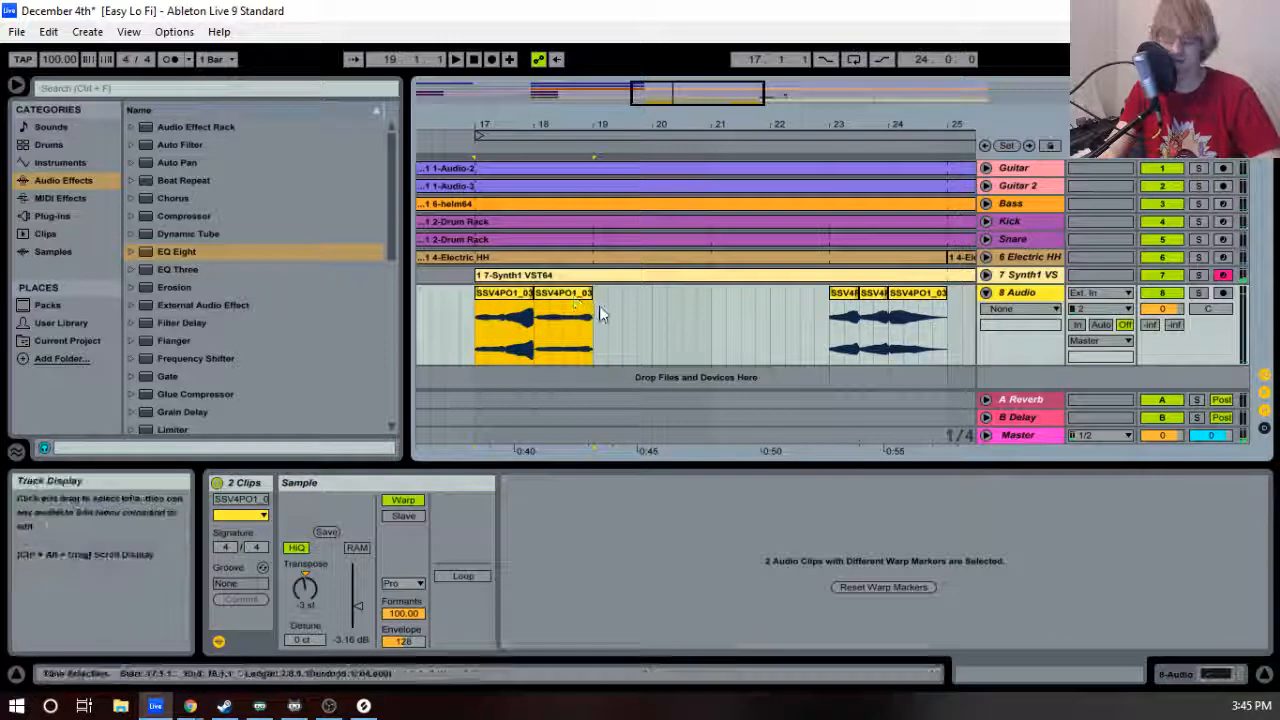
click(597, 305)
key(ctrl+d)
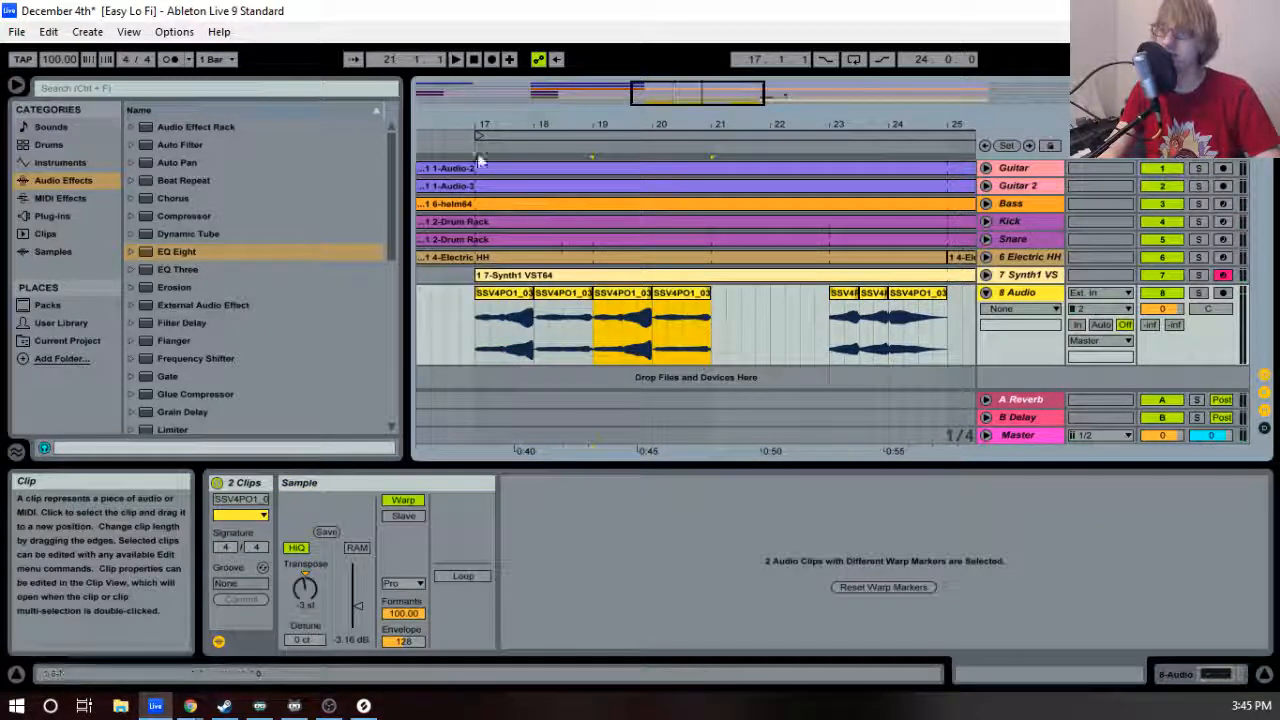
drag(600, 128, 528, 149)
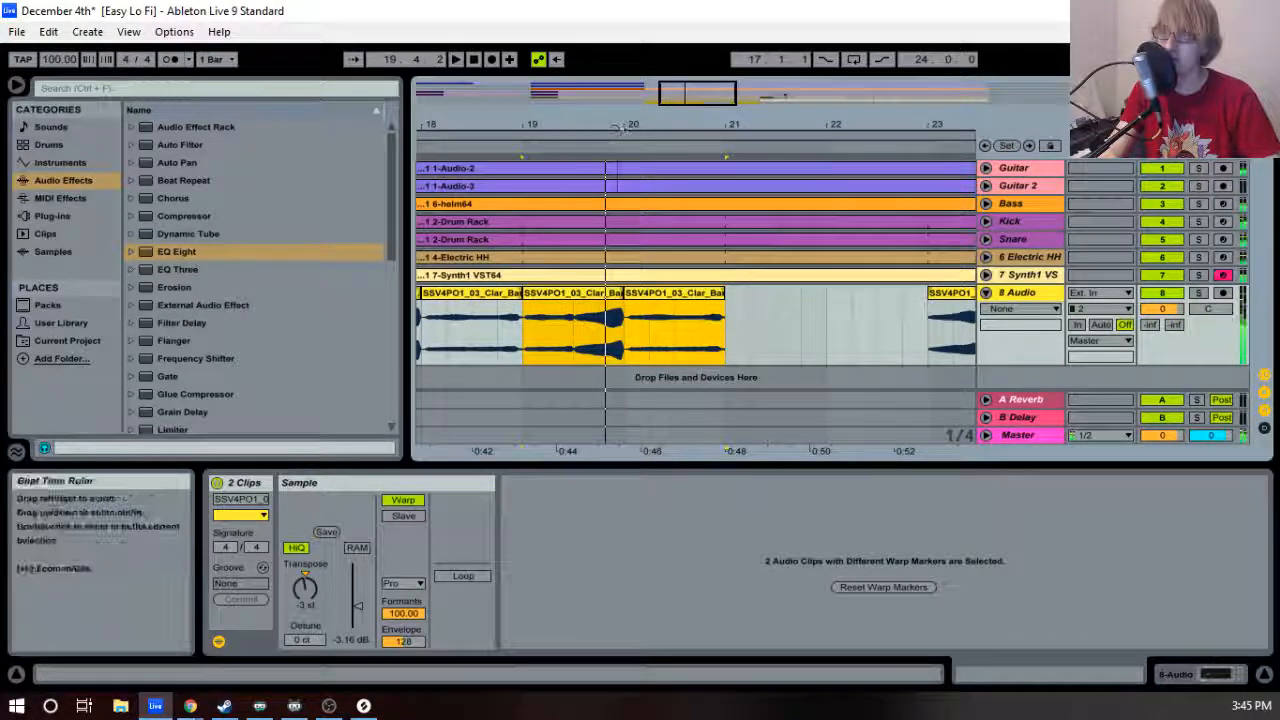
Split the copied clip in bar 19 at 19.3 and play its second half.
drag(617, 128, 580, 170)
click(565, 334)
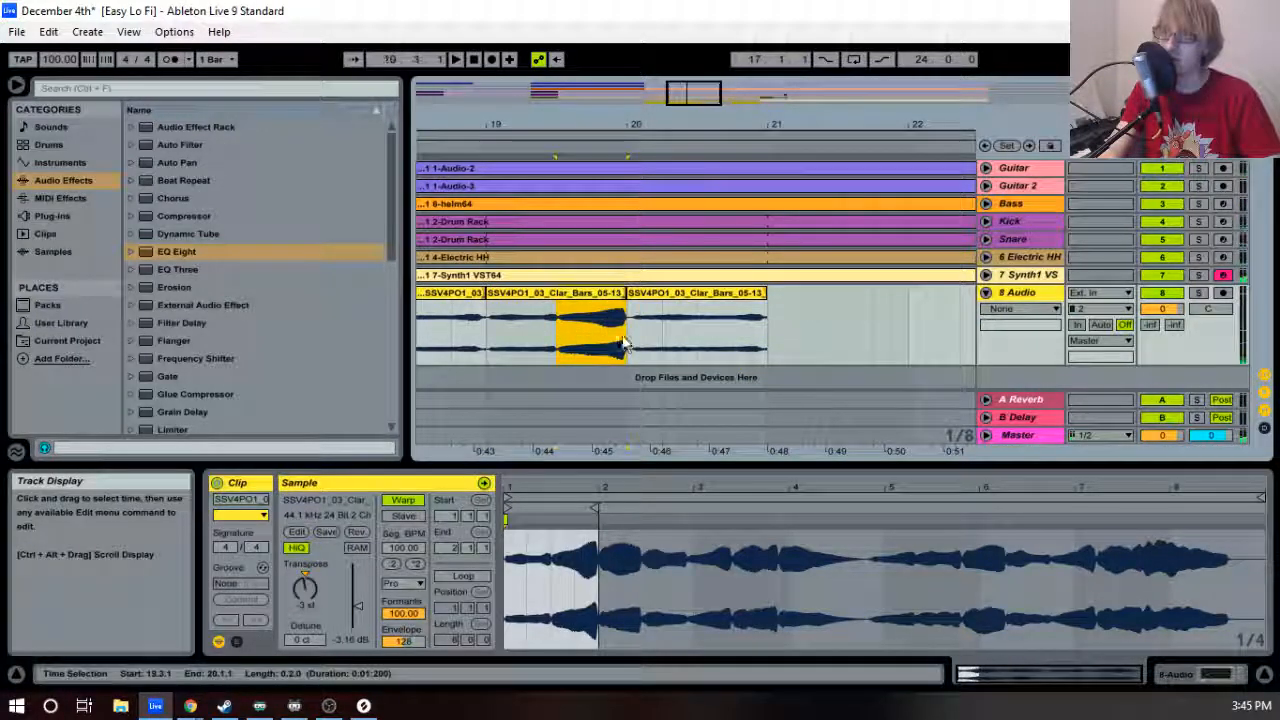
drag(589, 290, 572, 300)
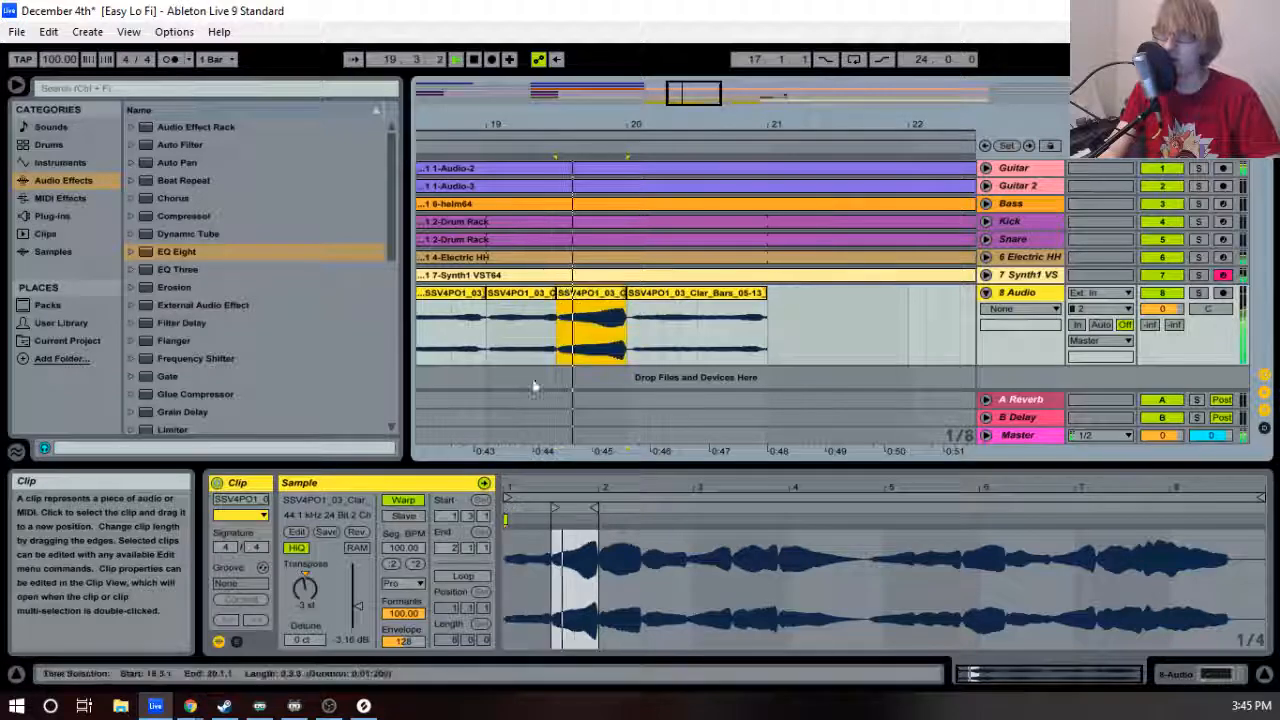
key(space)
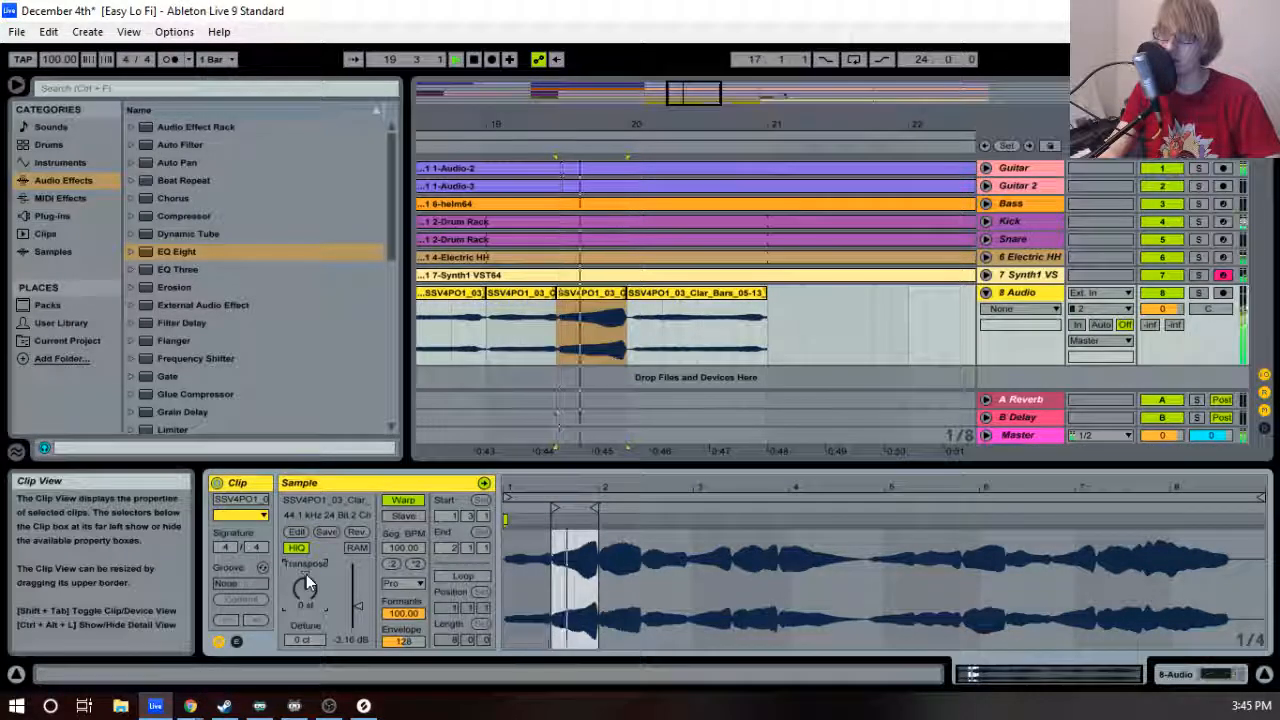
Play back the clarinet clips on the 8 Audio track from bar 19, and again from bar 17.
click(520, 296)
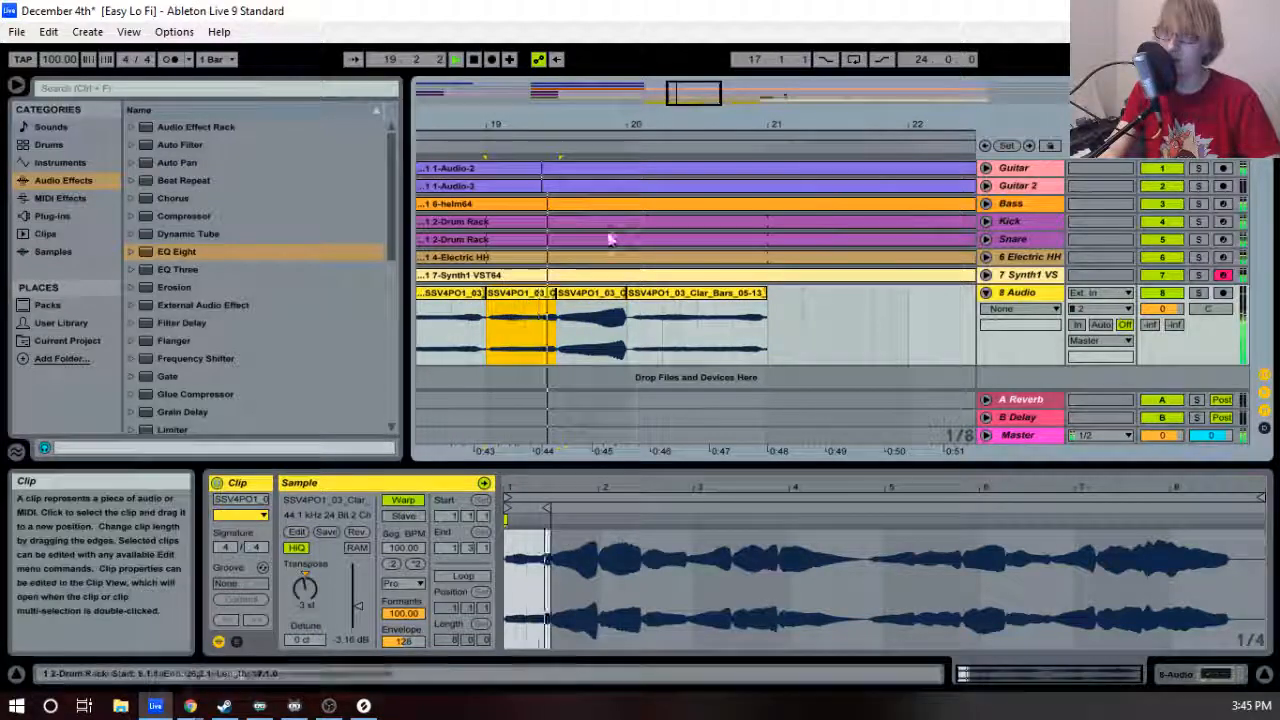
drag(586, 122, 614, 124)
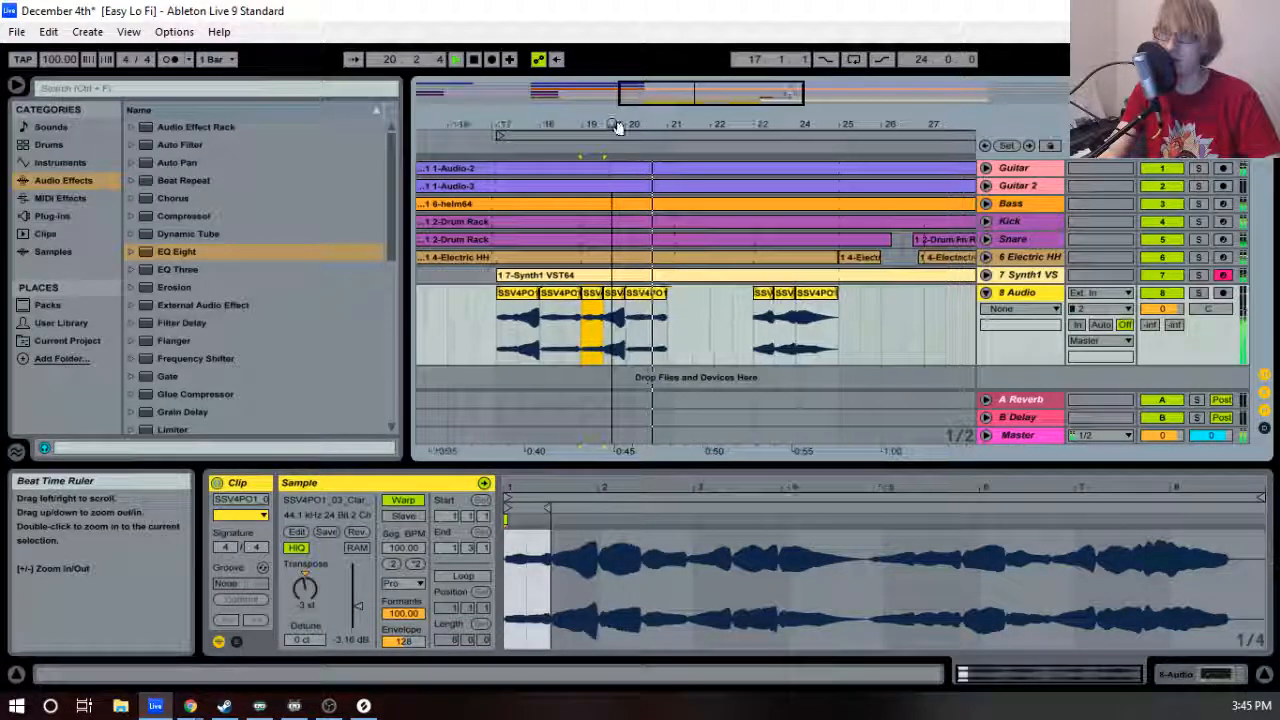
click(522, 294)
key(space)
key(space)
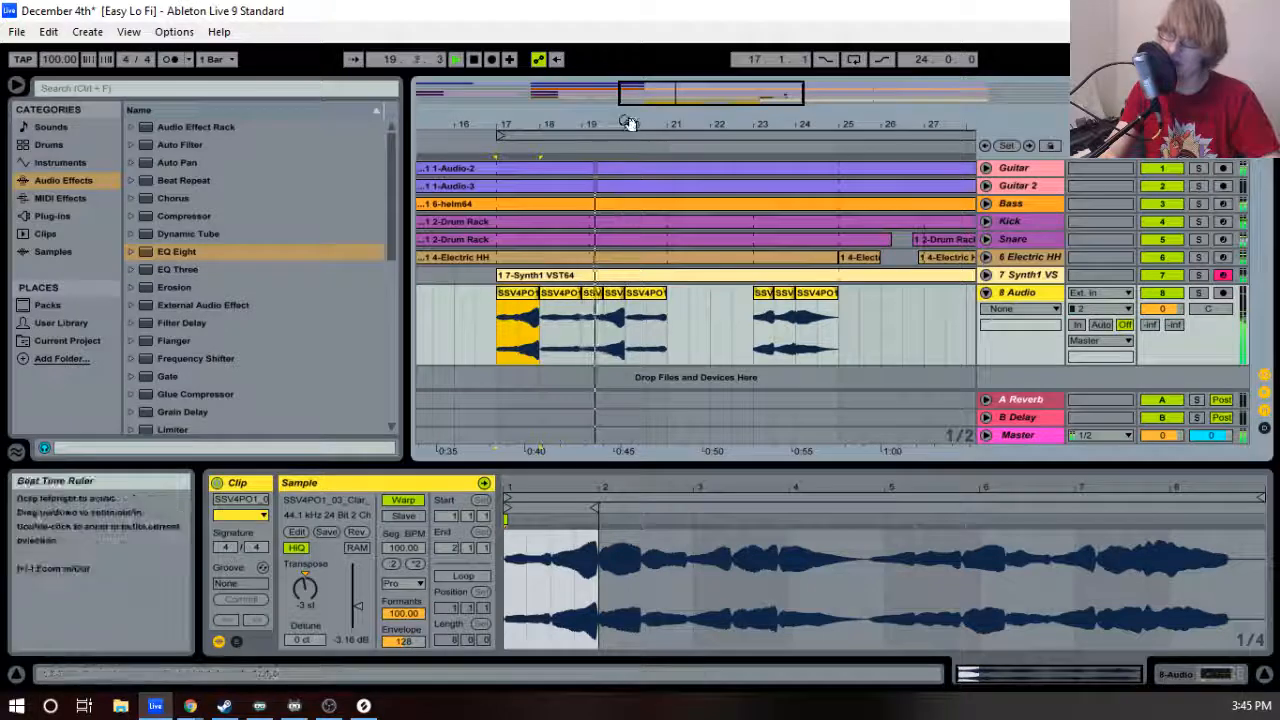
mouse_move(630, 123)
mouse_down()
mouse_move(630, 178)
mouse_move(630, 140)
mouse_up()
key(space)
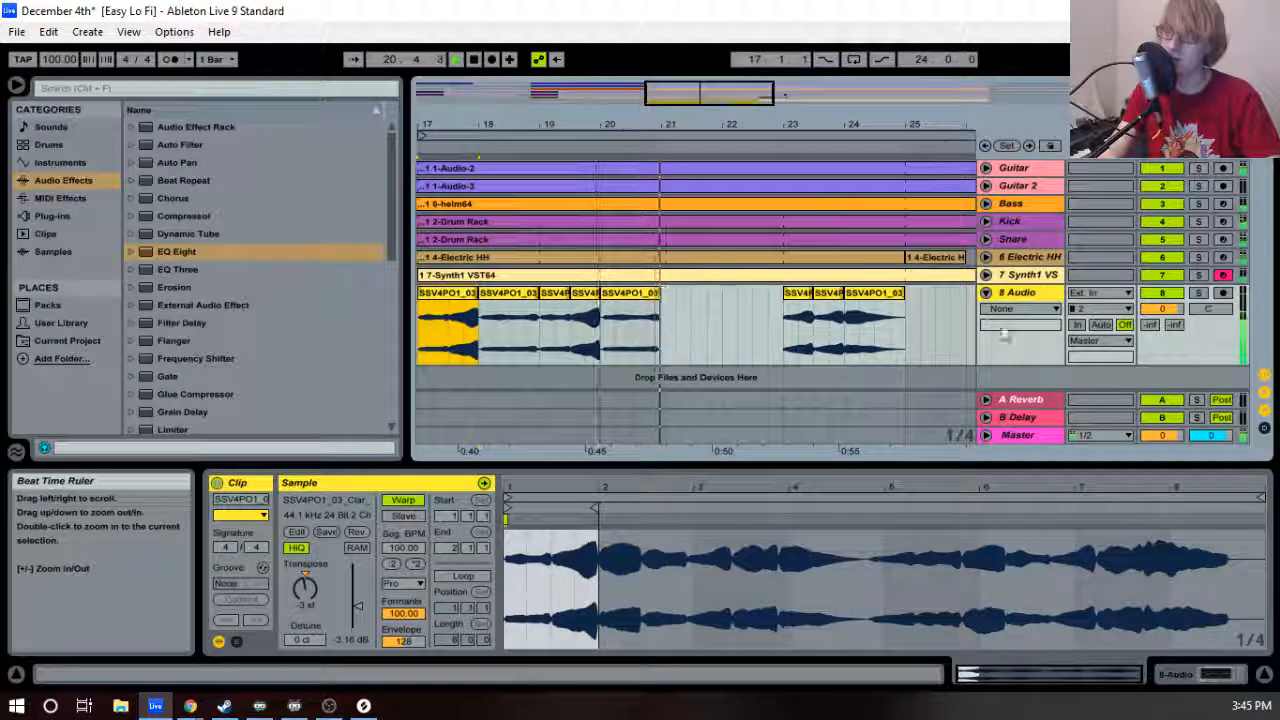
Lower the 8 Audio track's volume to -8.0 dB in the Session View mixer and play the clips.
click(1023, 295)
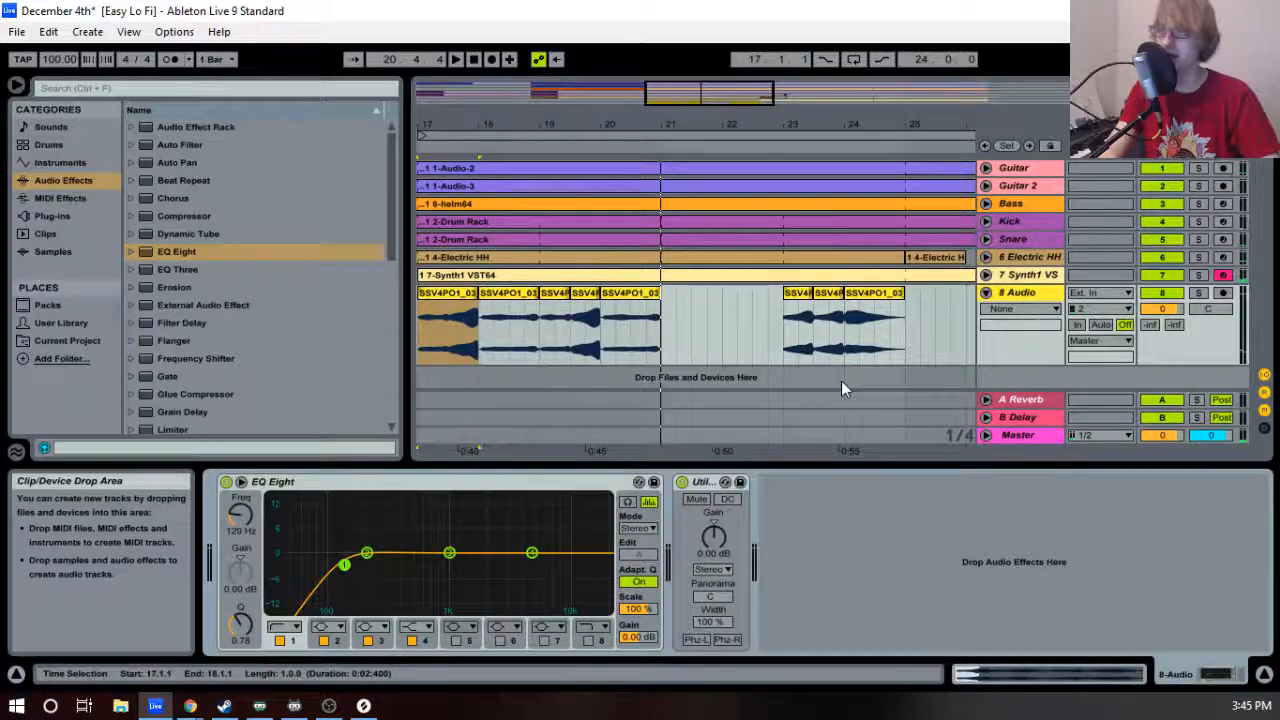
key(Tab)
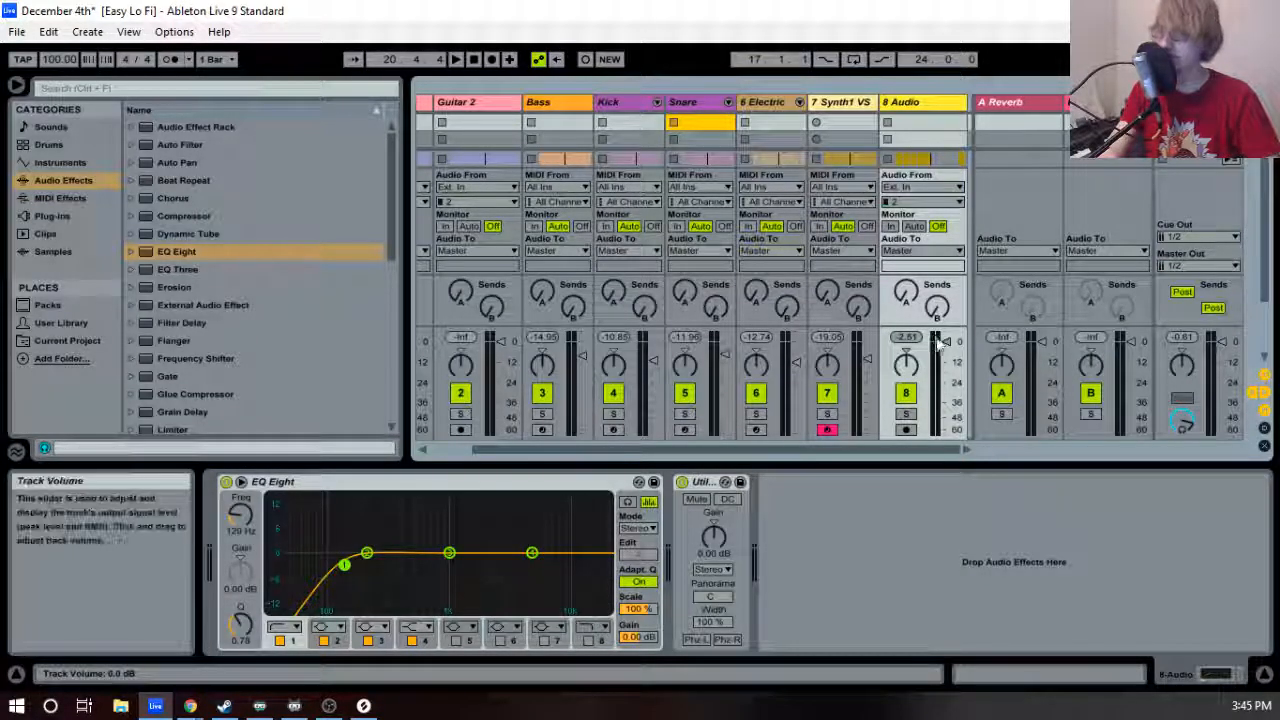
drag(947, 347, 951, 362)
key(space)
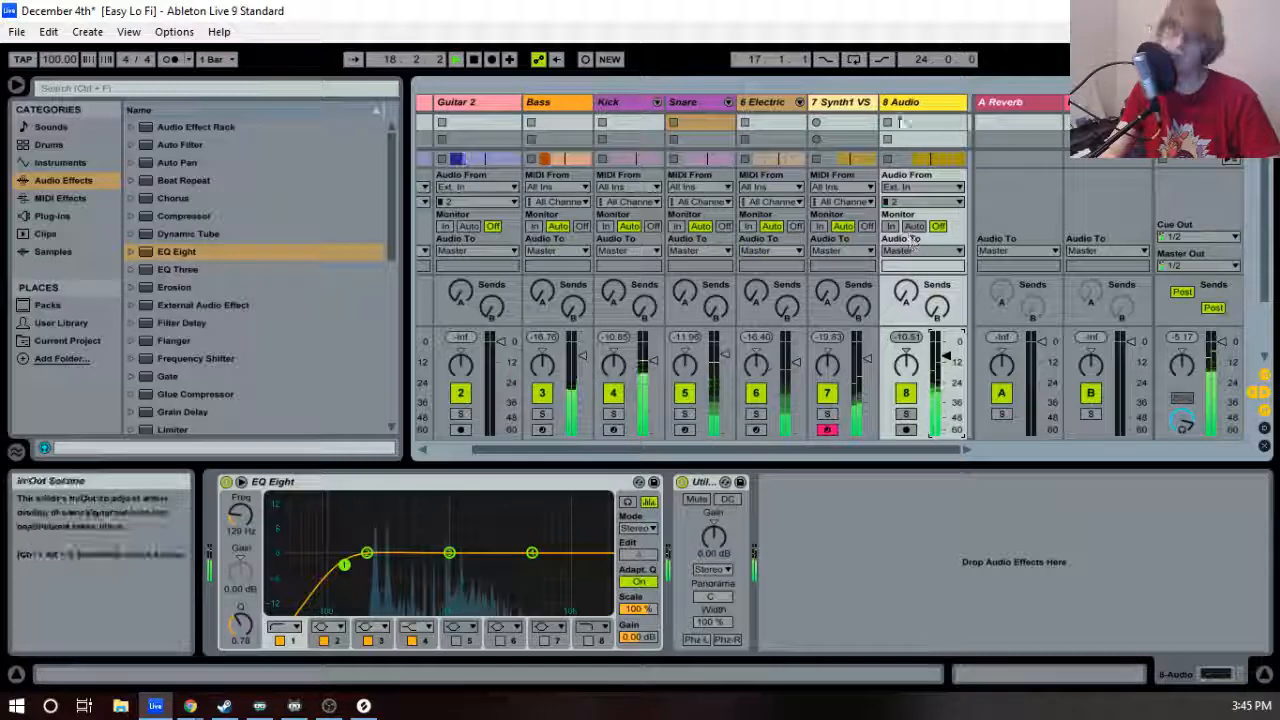
Return to the Arrangement View and rename the 8 Audio track as Clarinet.
key(Tab)
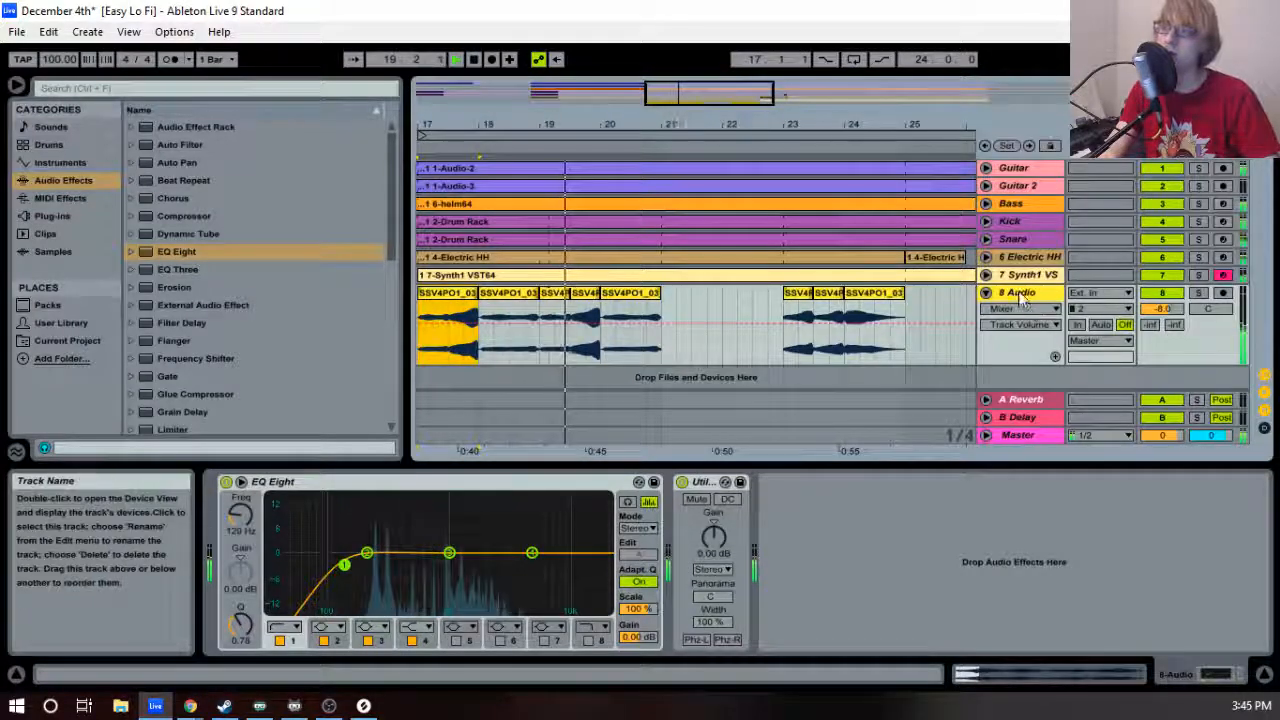
right_click(1022, 288)
click(1080, 355)
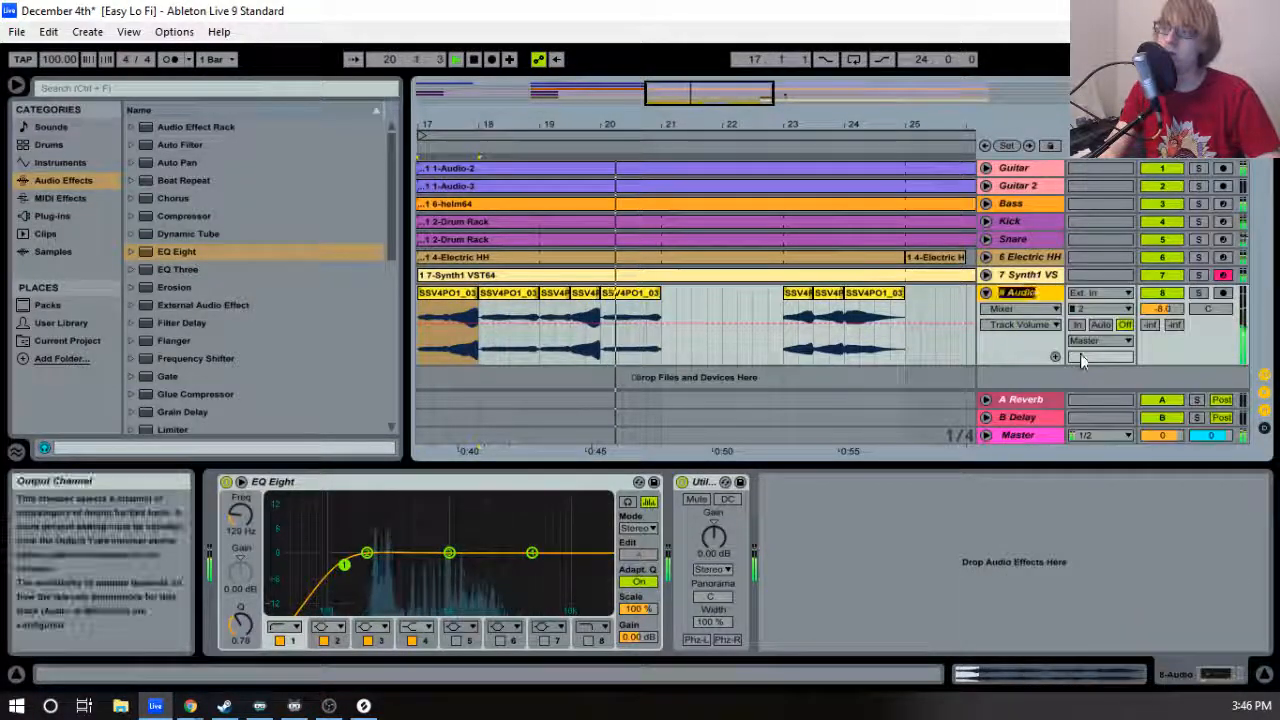
text(Clari)
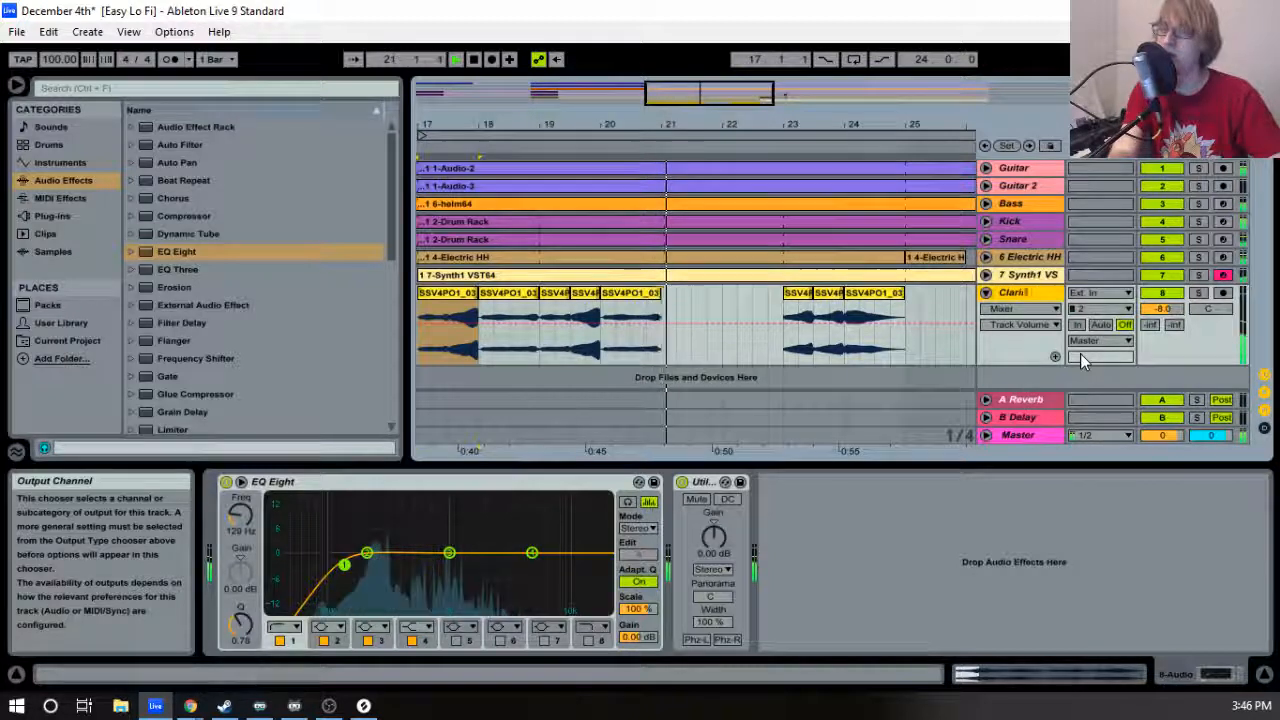
text(net)
key(Return)
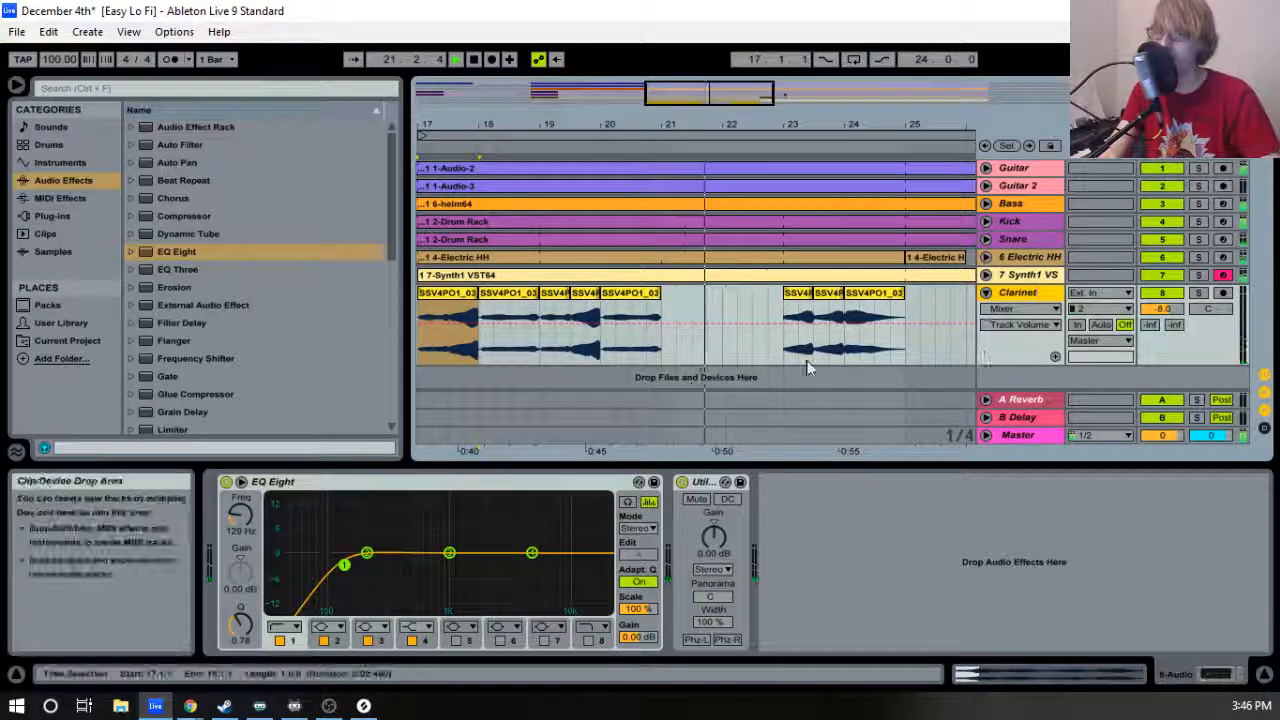
Copy the sidechain Compressor from the Bass track to the end of the Clarinet track's device chain and audition it.
click(686, 311)
key(space)
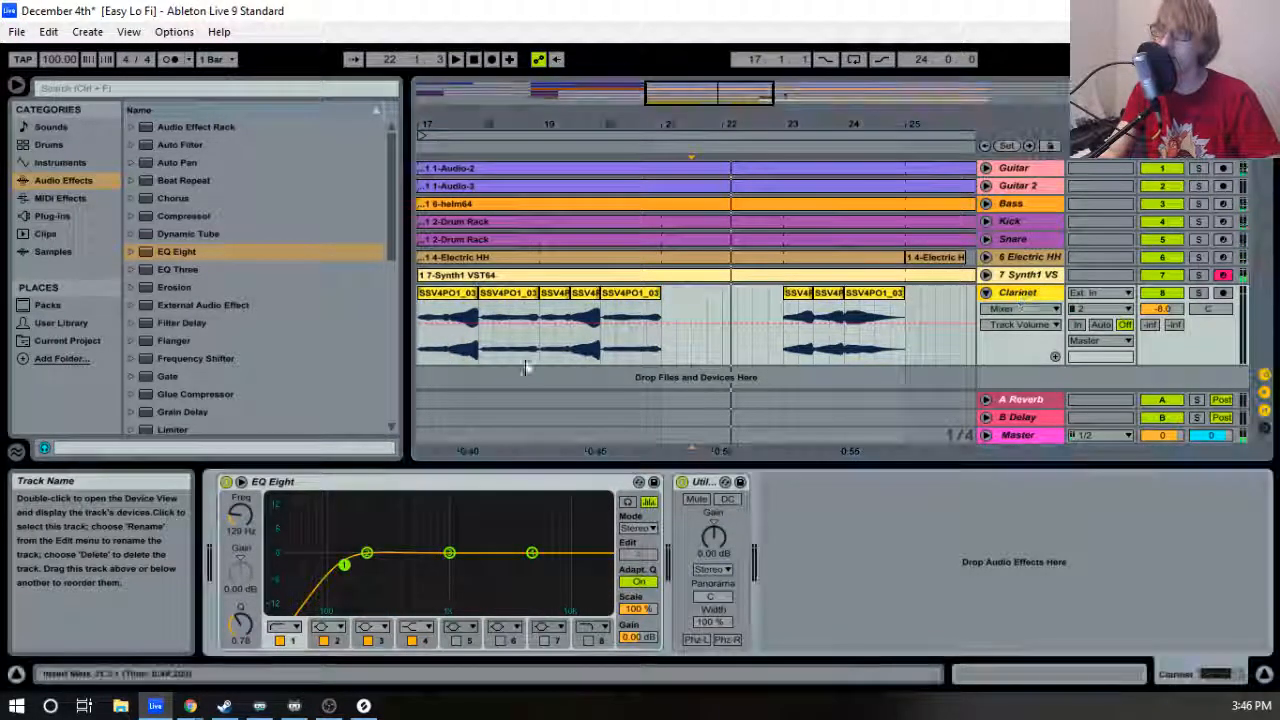
click(1030, 254)
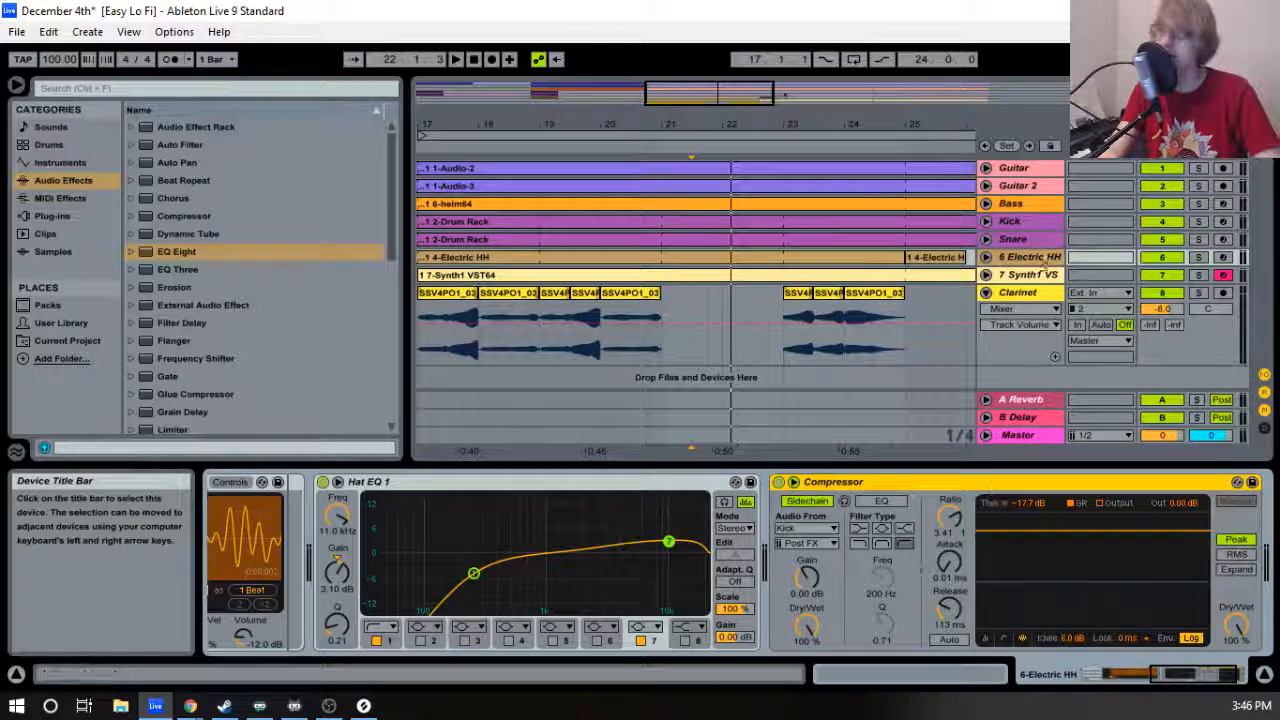
click(1012, 203)
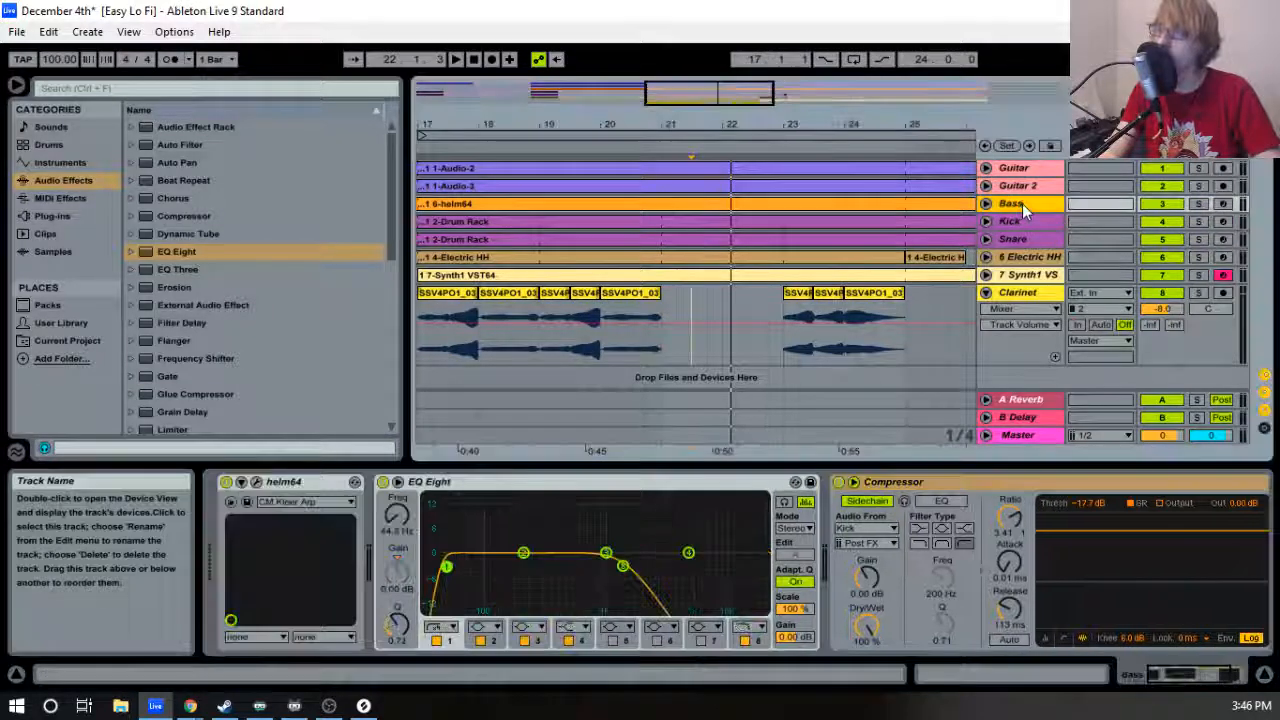
click(1030, 292)
right_click(1036, 532)
click(1054, 554)
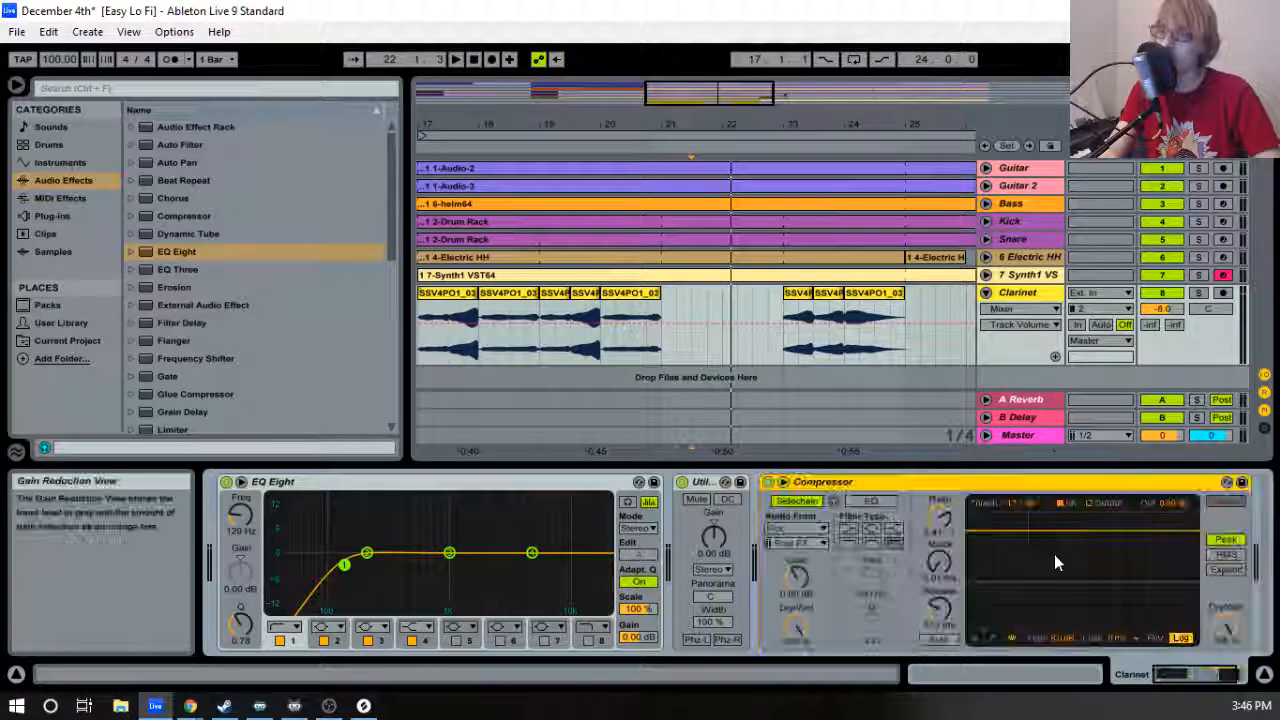
key(space)
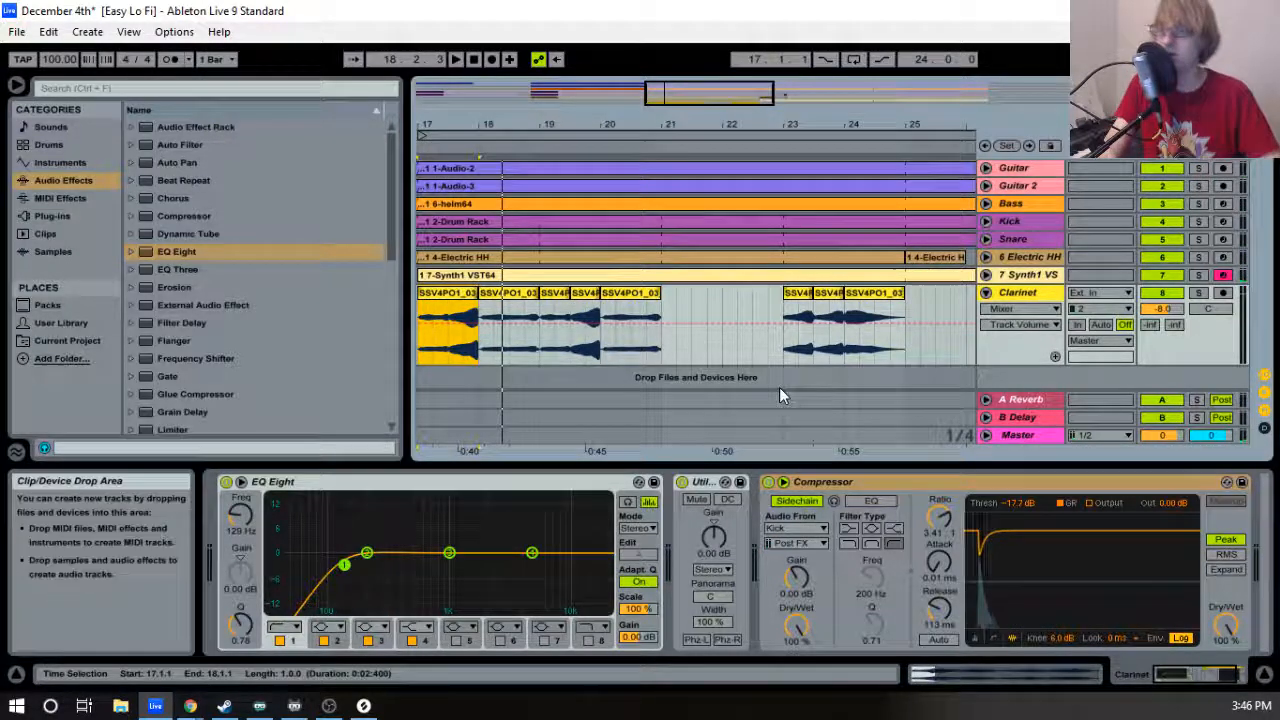
Set the Clarinet track's volume to -4.0 dB in the Session View mixer during playback, then return to the Arrangement View.
key(Tab)
key(Tab)
key(Tab)
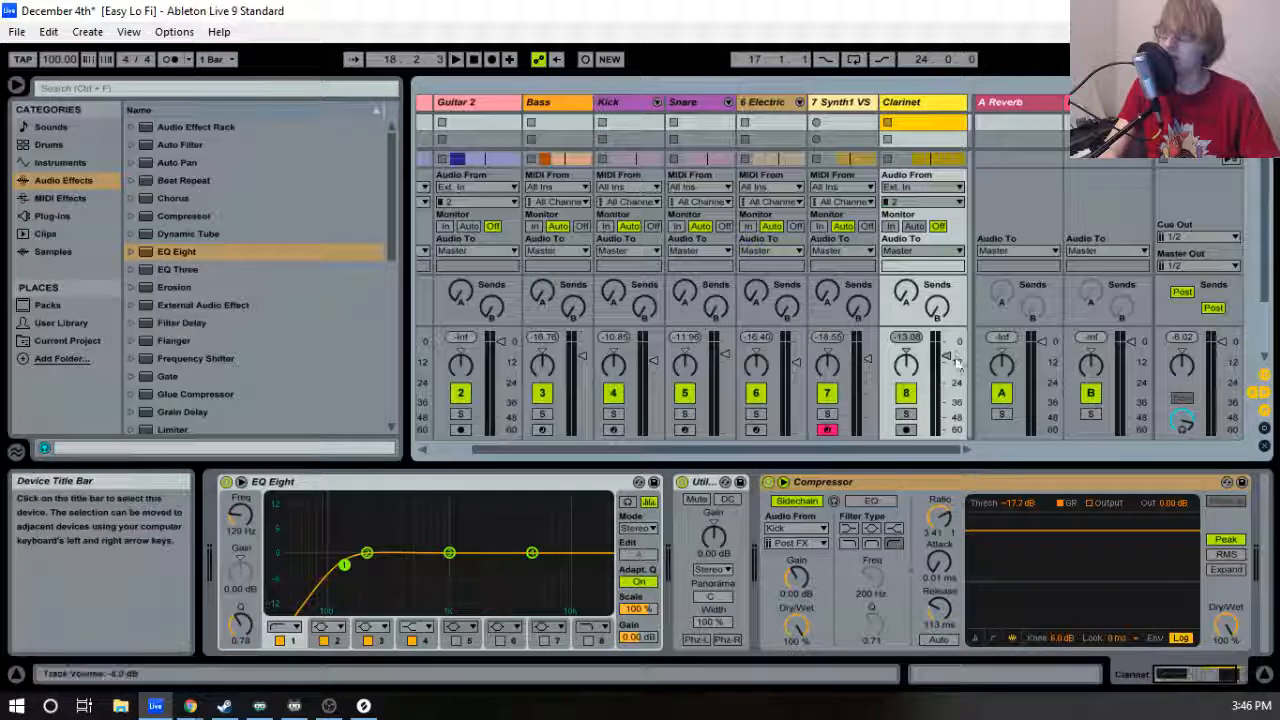
key(space)
drag(948, 357, 946, 349)
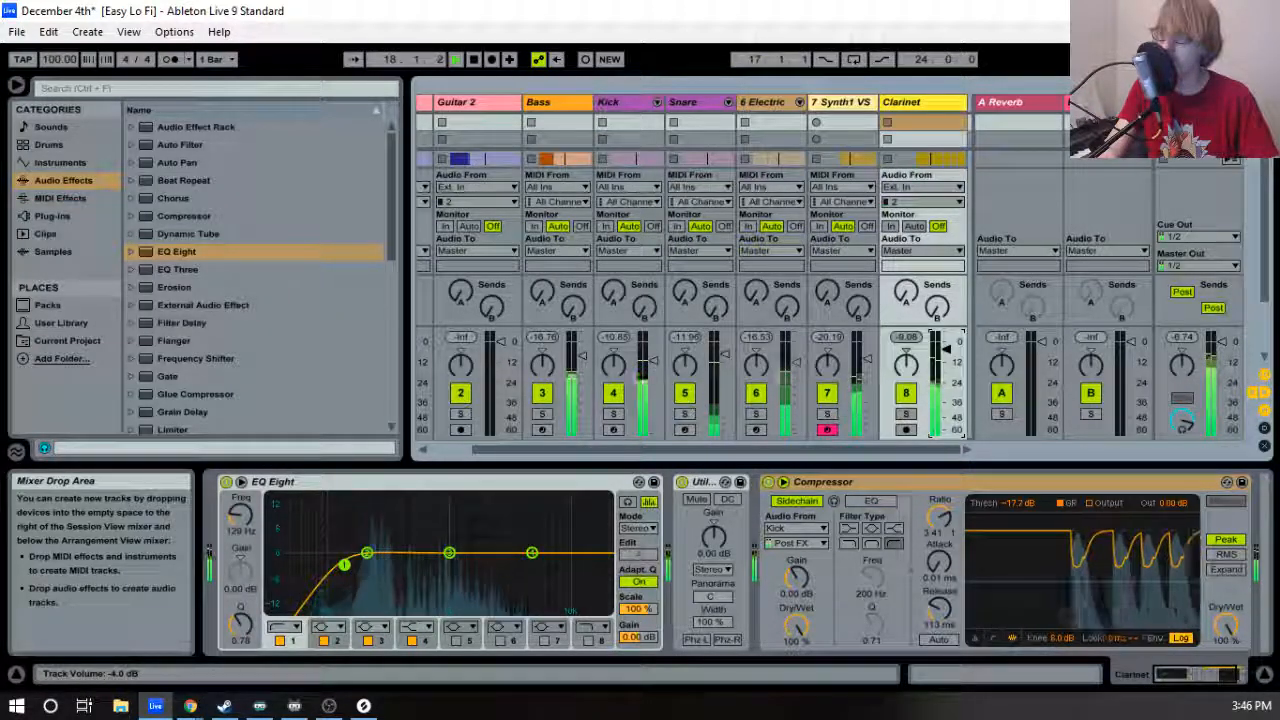
key(Tab)
key(space)
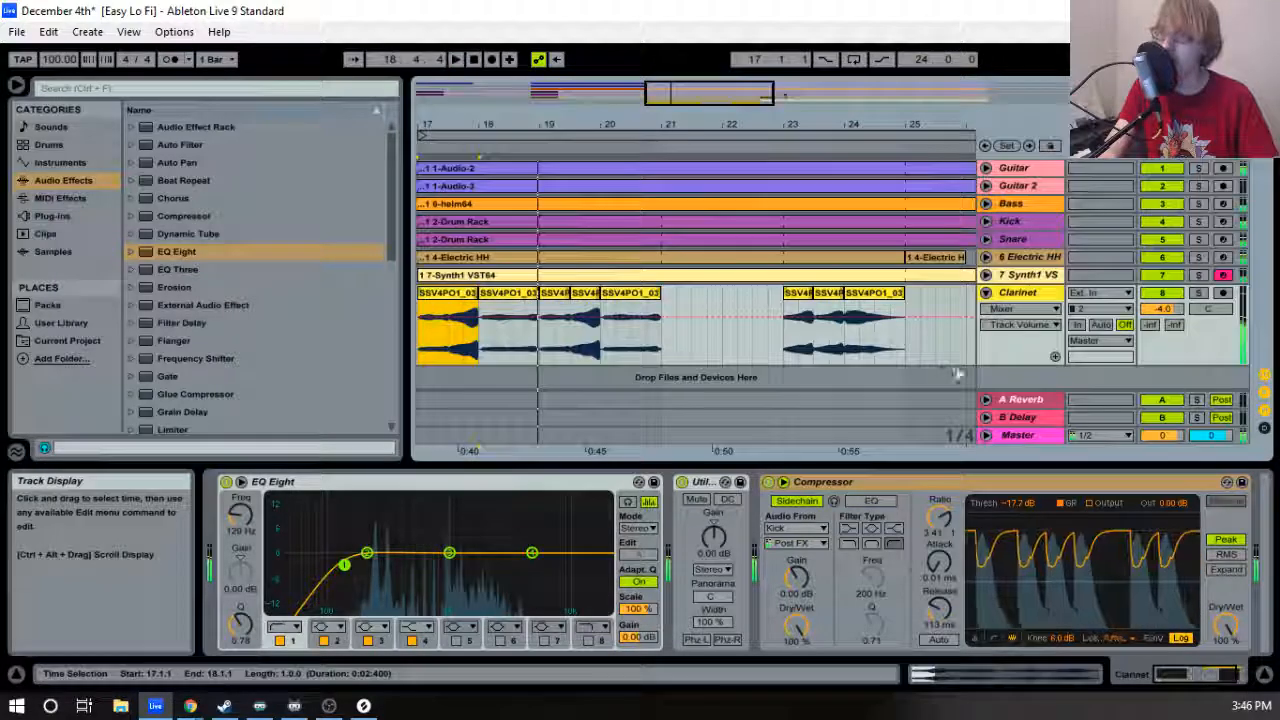
Add the Glue Compressor preset Guitar - controlled dynamics before the Clarinet track's Compressor and set its threshold to -17.1 dB.
click(1022, 292)
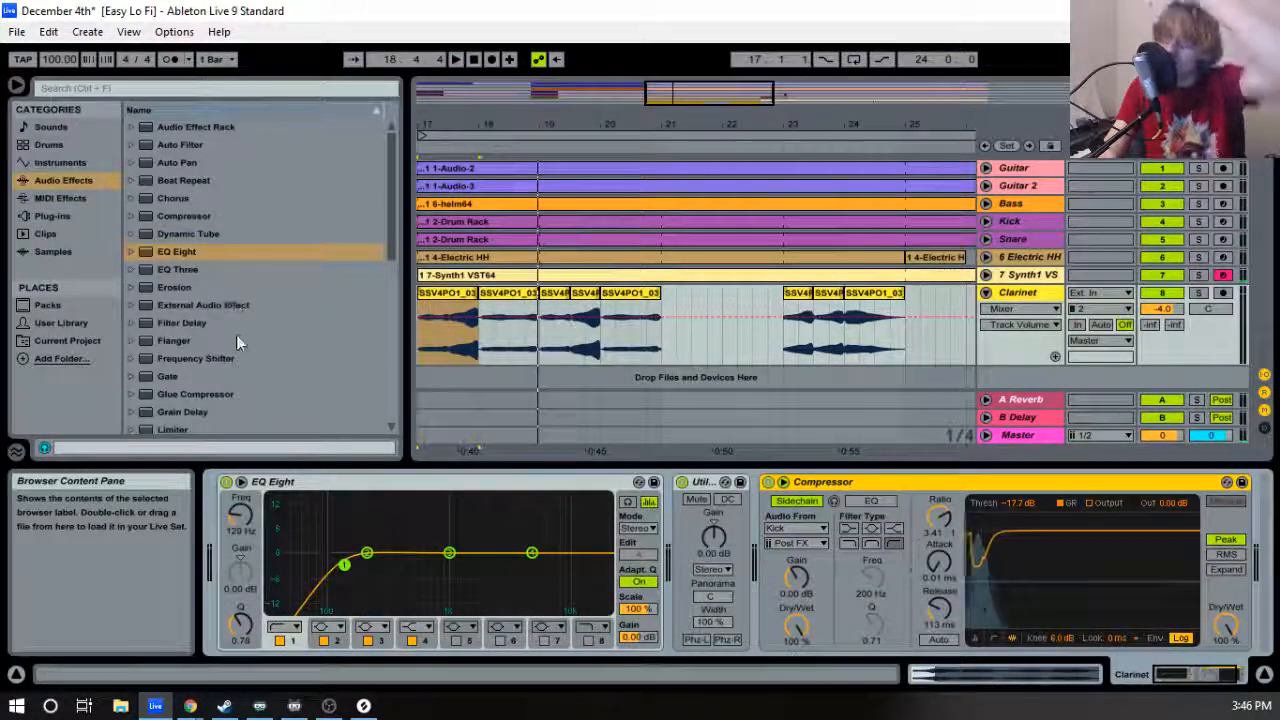
scroll(229, 354, down, 2)
click(133, 358)
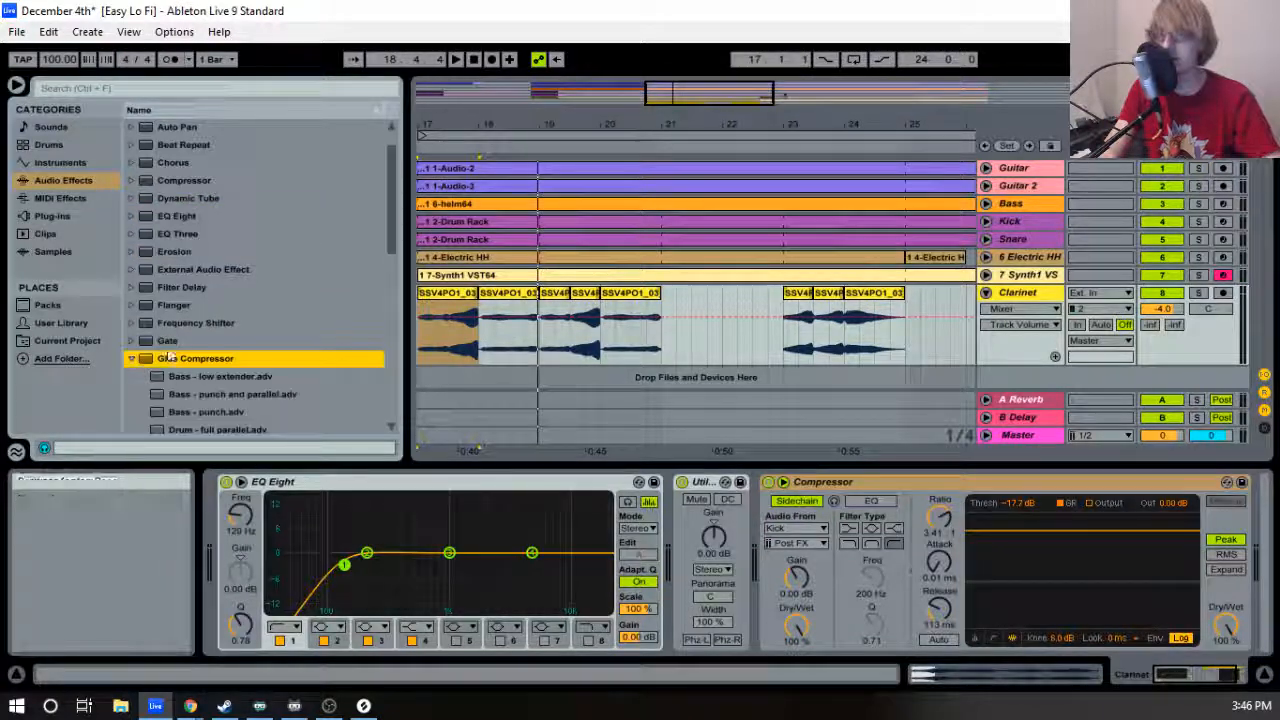
drag(234, 289, 757, 563)
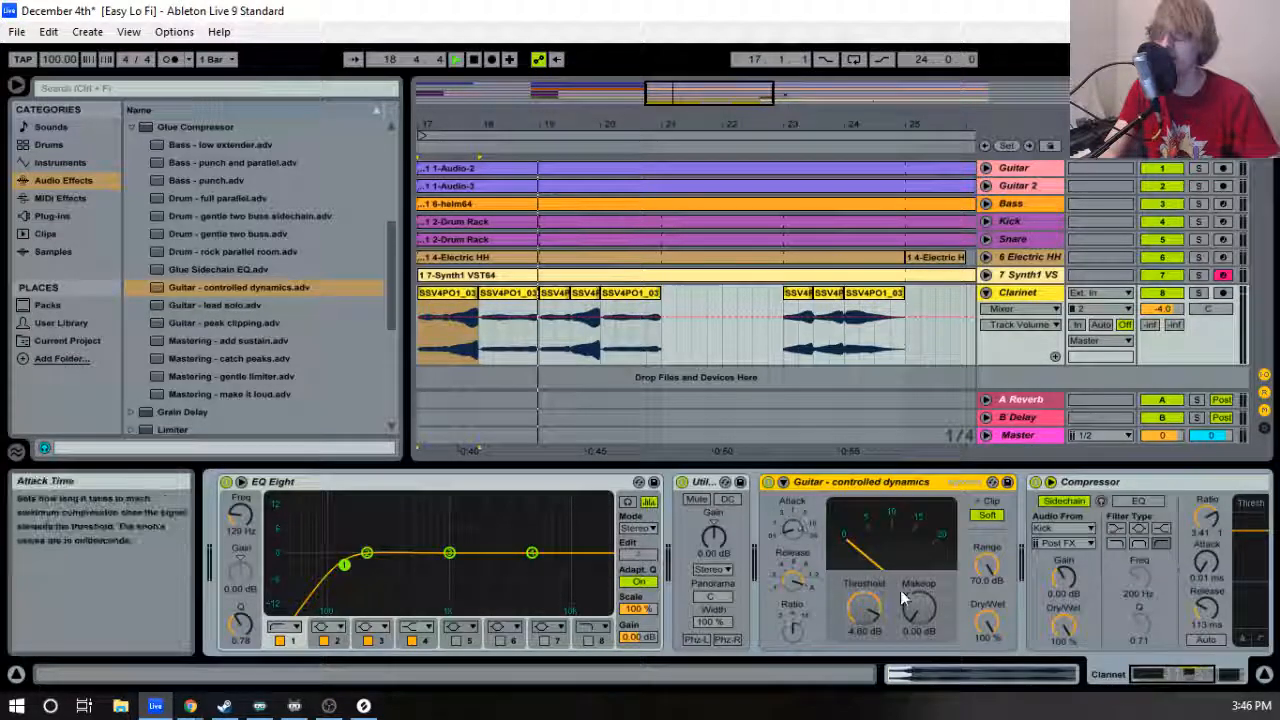
drag(864, 608, 864, 660)
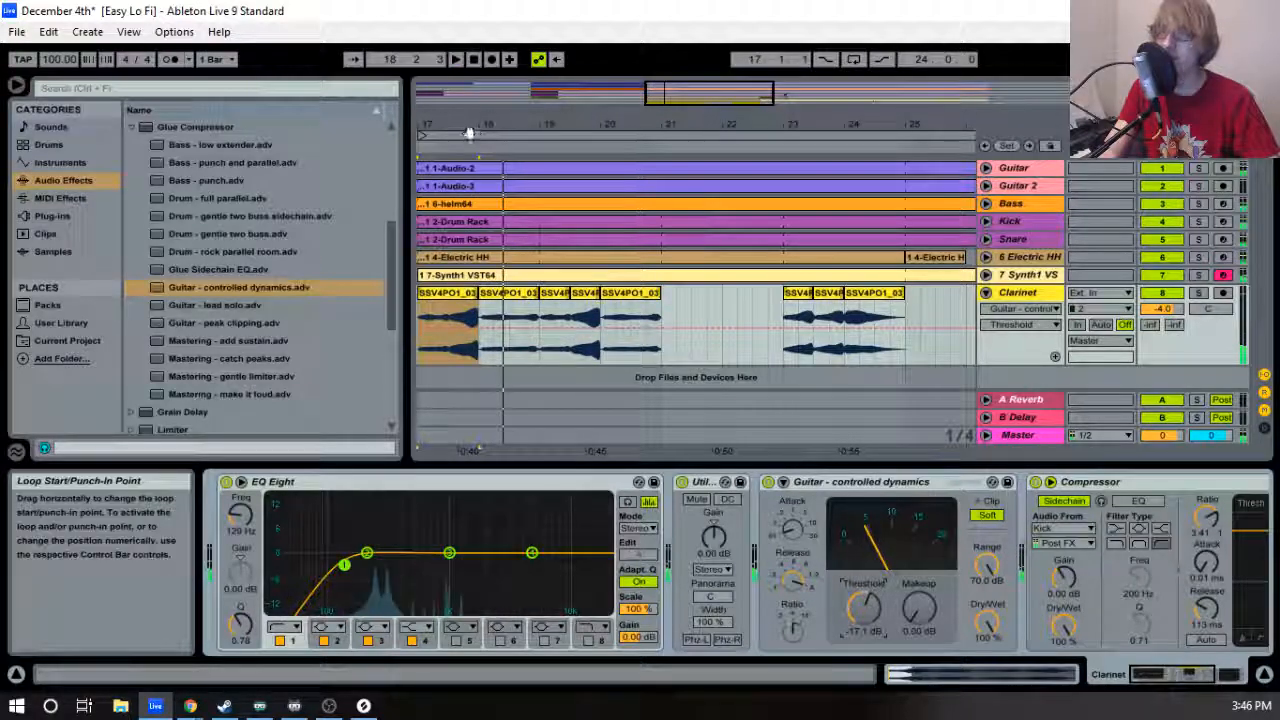
Compare the levels of the two halves of the bar 17 clarinet clip and play from 17.3.
drag(469, 134, 688, 378)
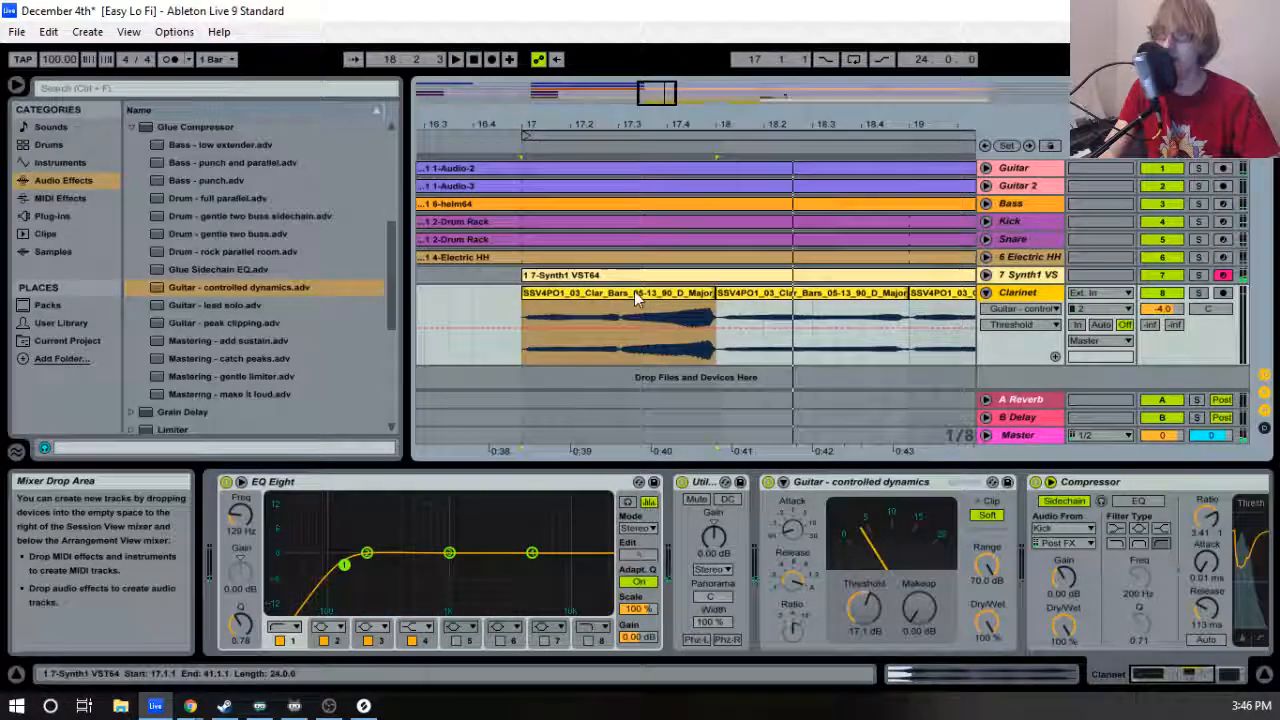
click(524, 362)
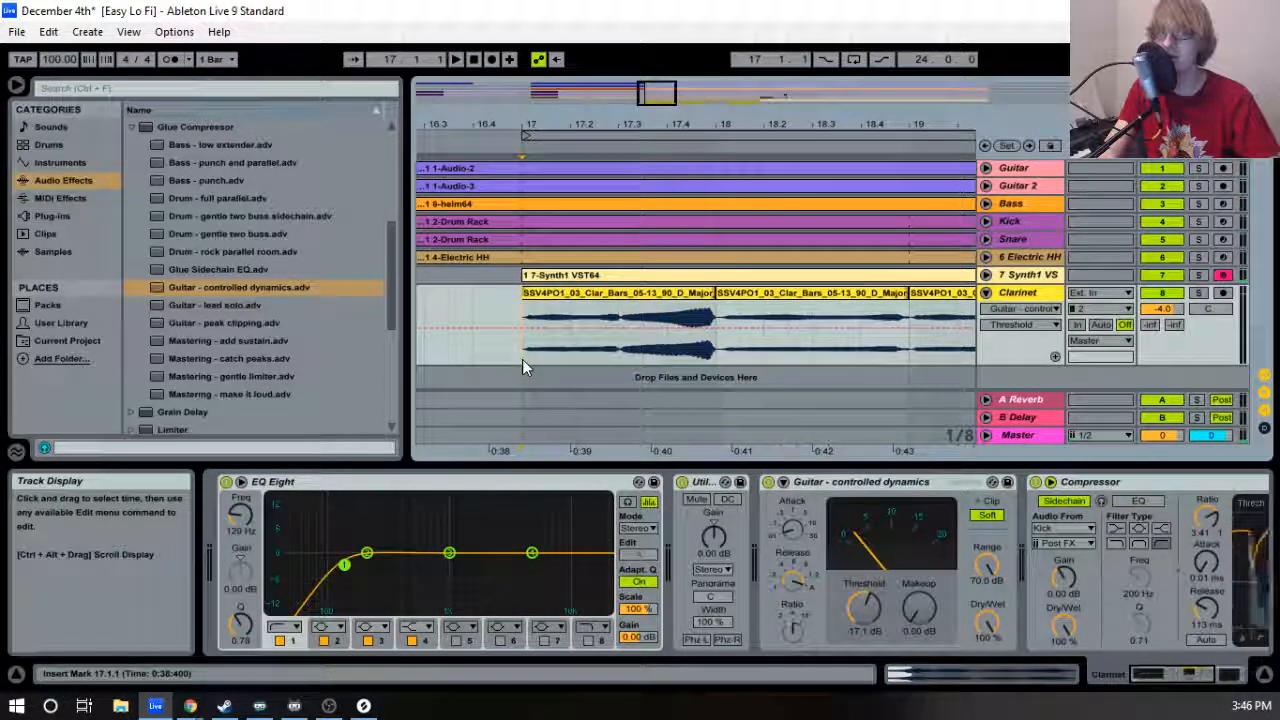
drag(522, 359, 624, 357)
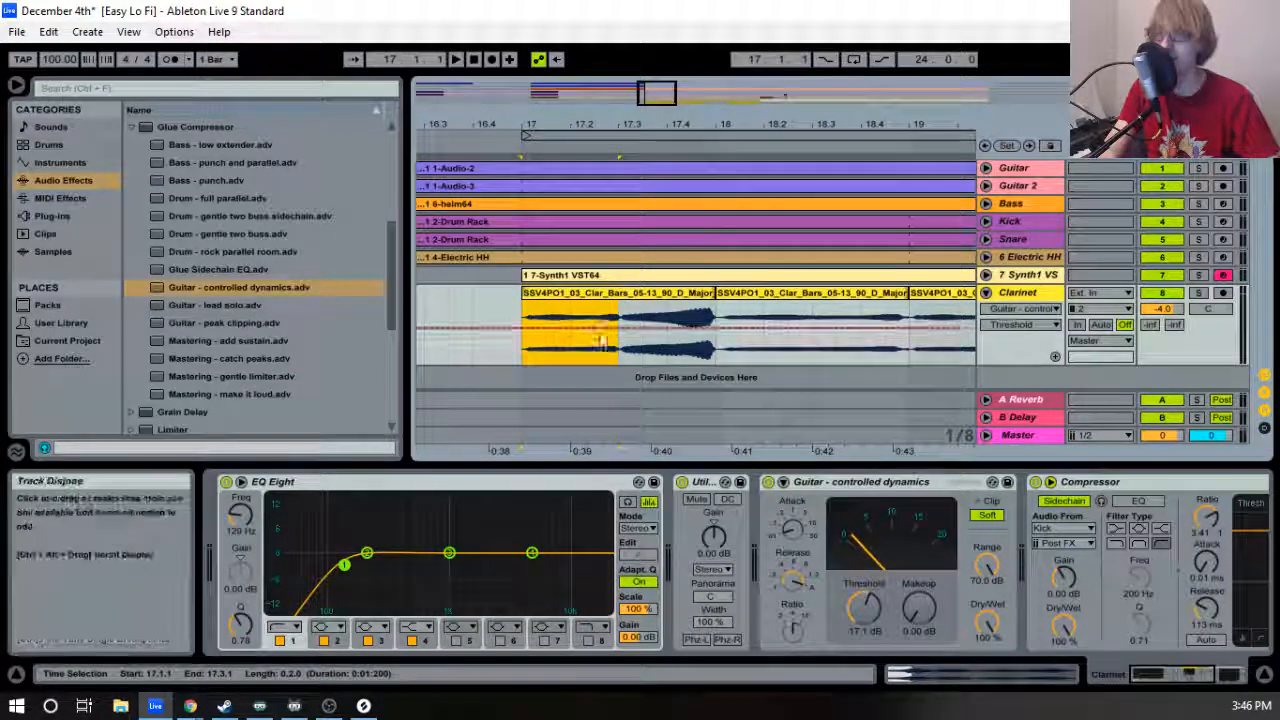
click(625, 357)
drag(718, 358, 717, 357)
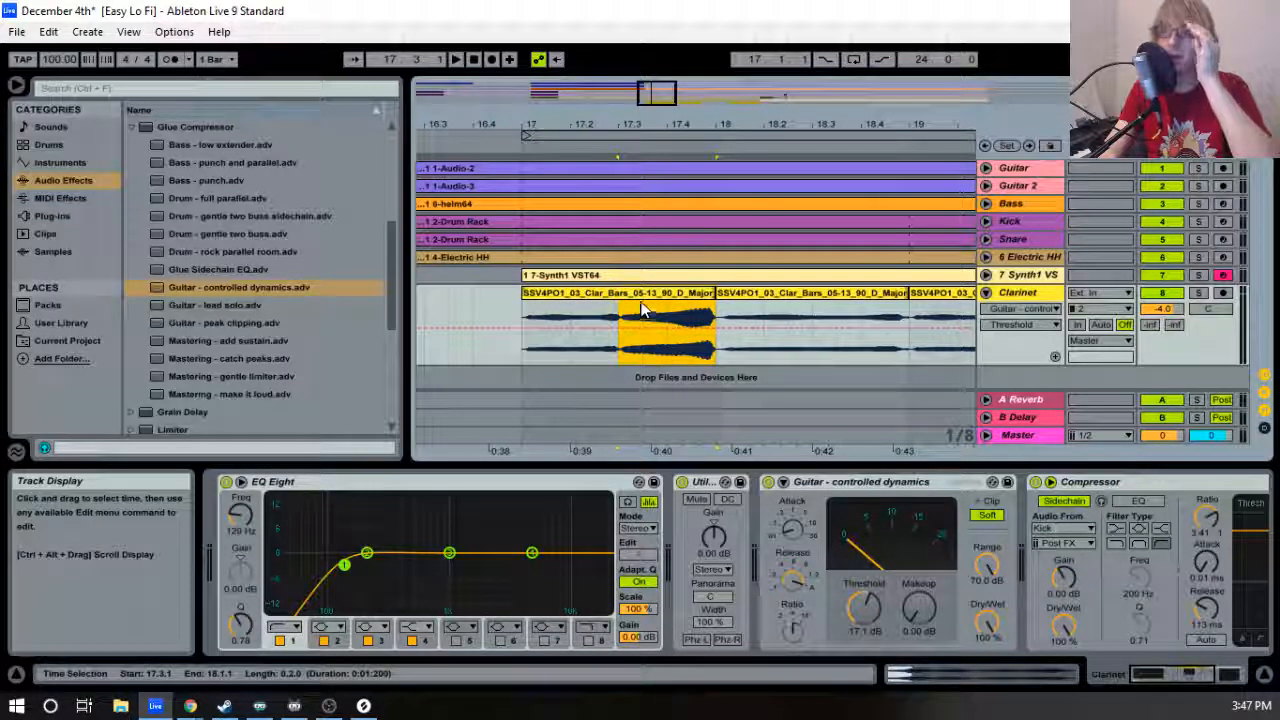
key(space)
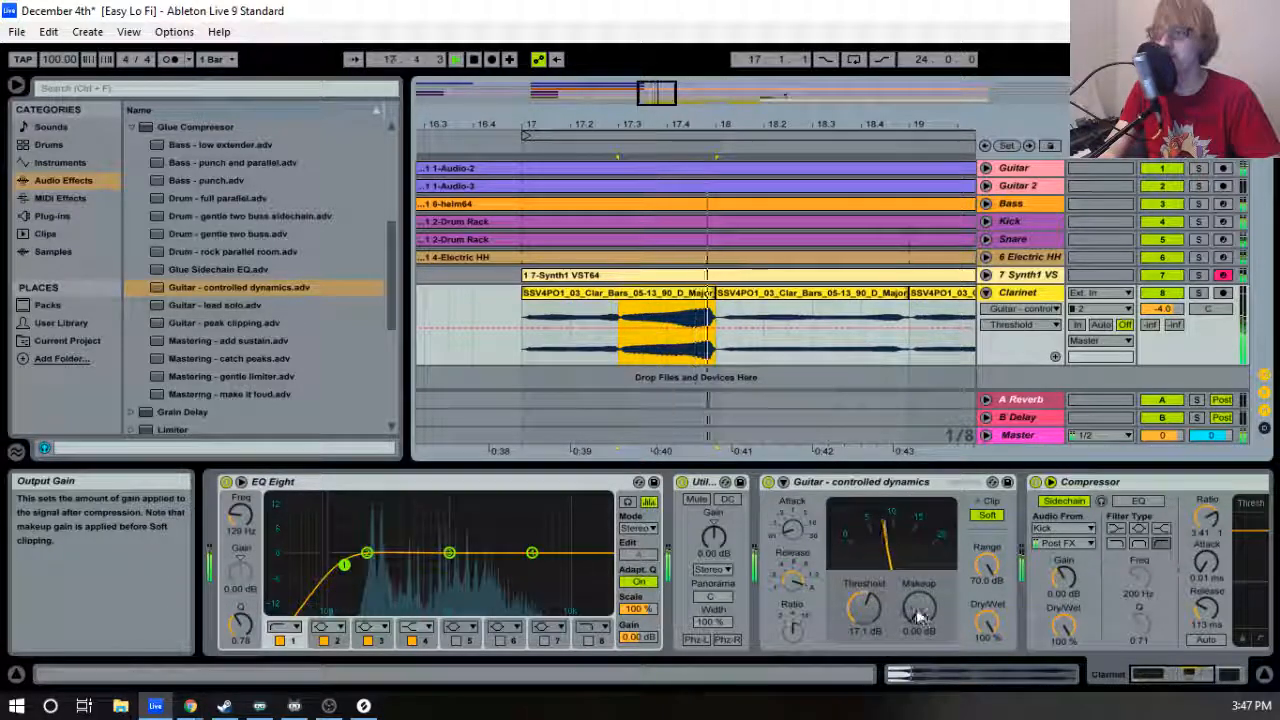
Raise the Glue Compressor's makeup gain to 7.46 dB while auditioning the clarinet clips from bars 17 and 18.
drag(918, 607, 918, 556)
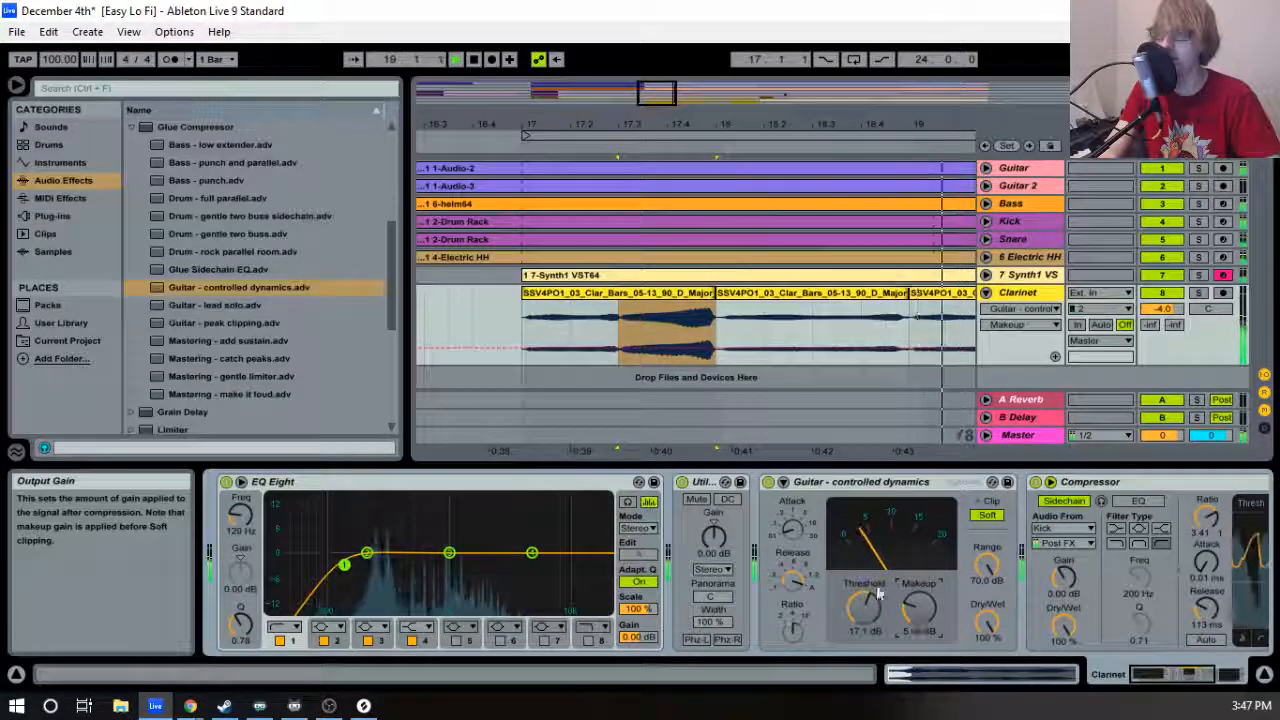
click(572, 310)
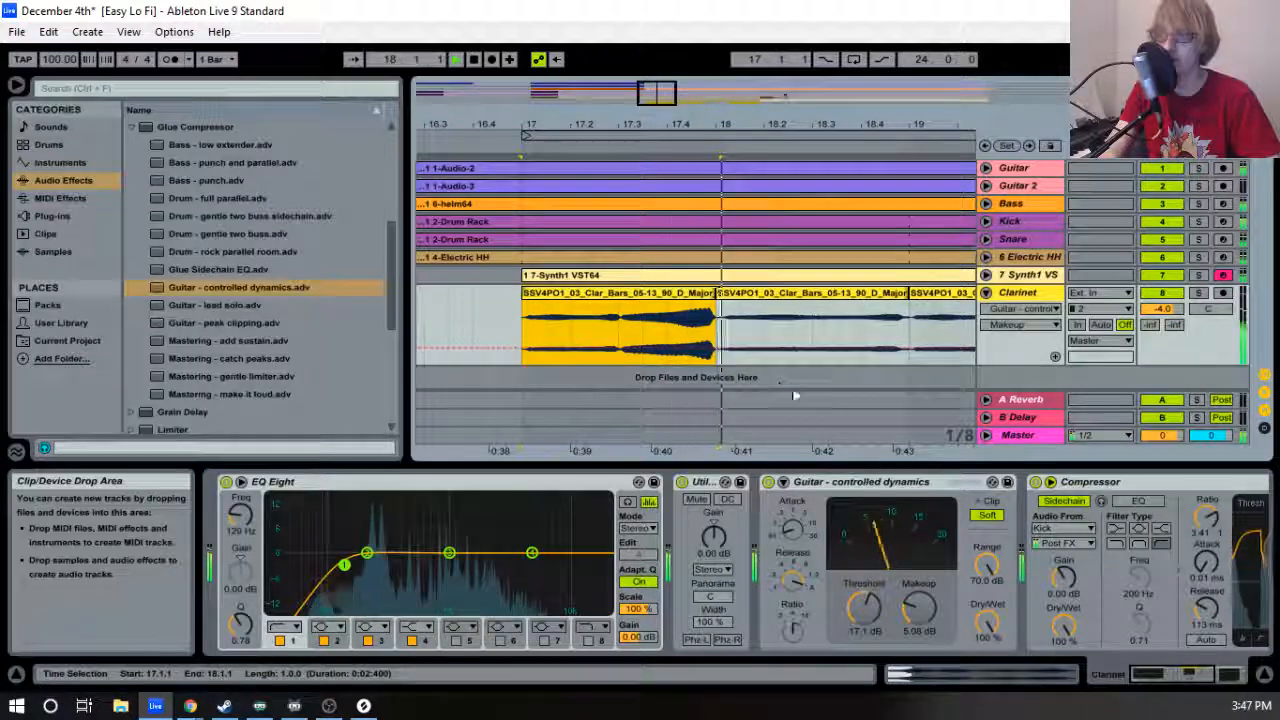
click(918, 607)
drag(918, 607, 918, 595)
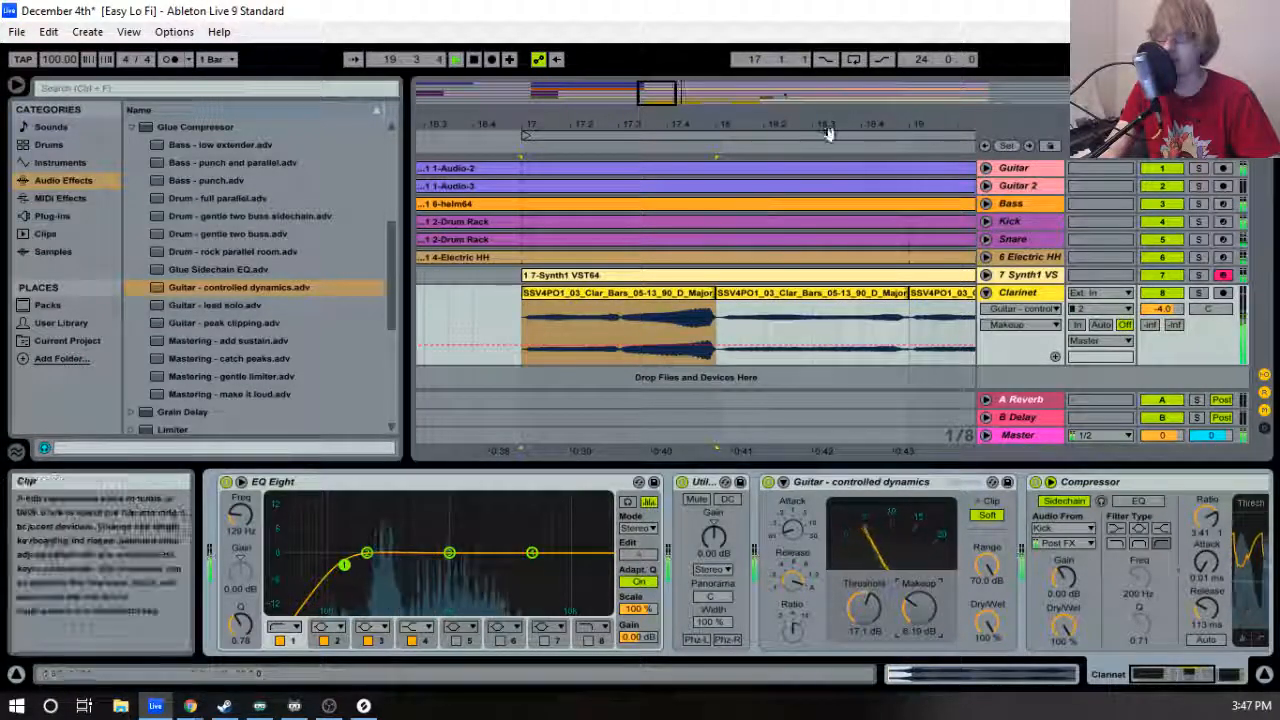
mouse_move(835, 127)
mouse_down()
mouse_move(490, 118)
mouse_move(553, 126)
mouse_up()
key(space)
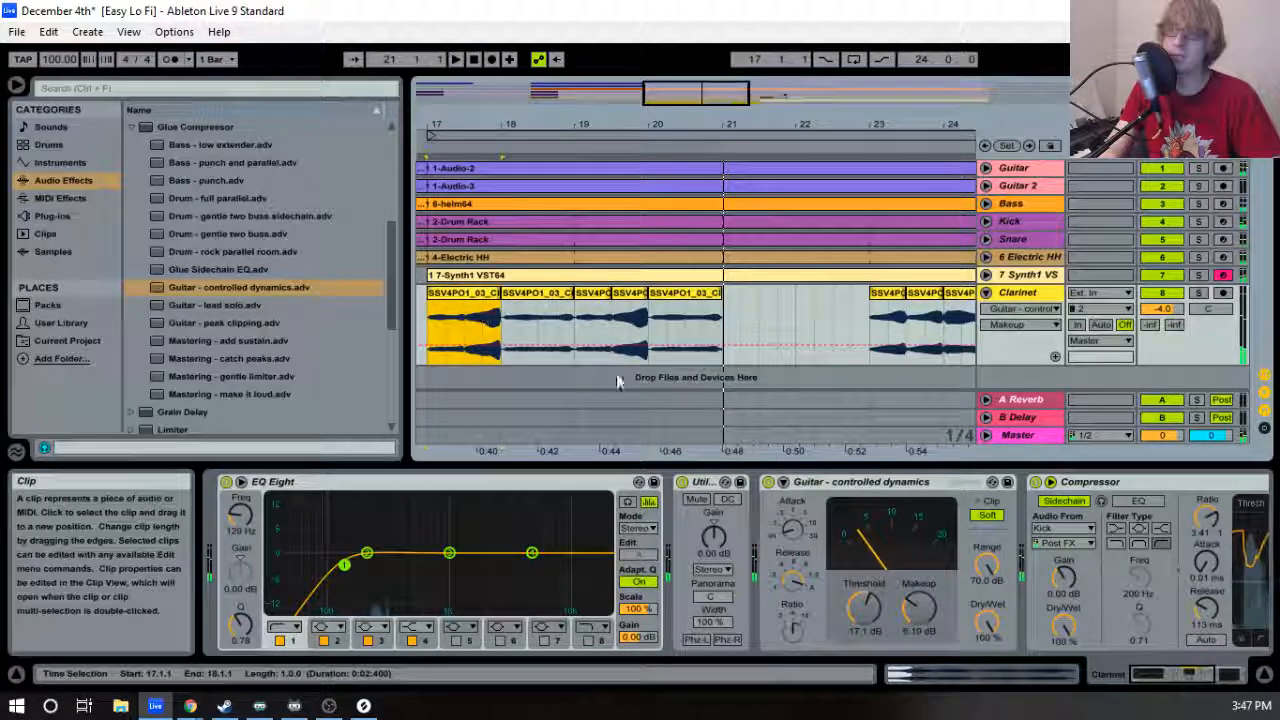
key(space)
drag(926, 614, 926, 604)
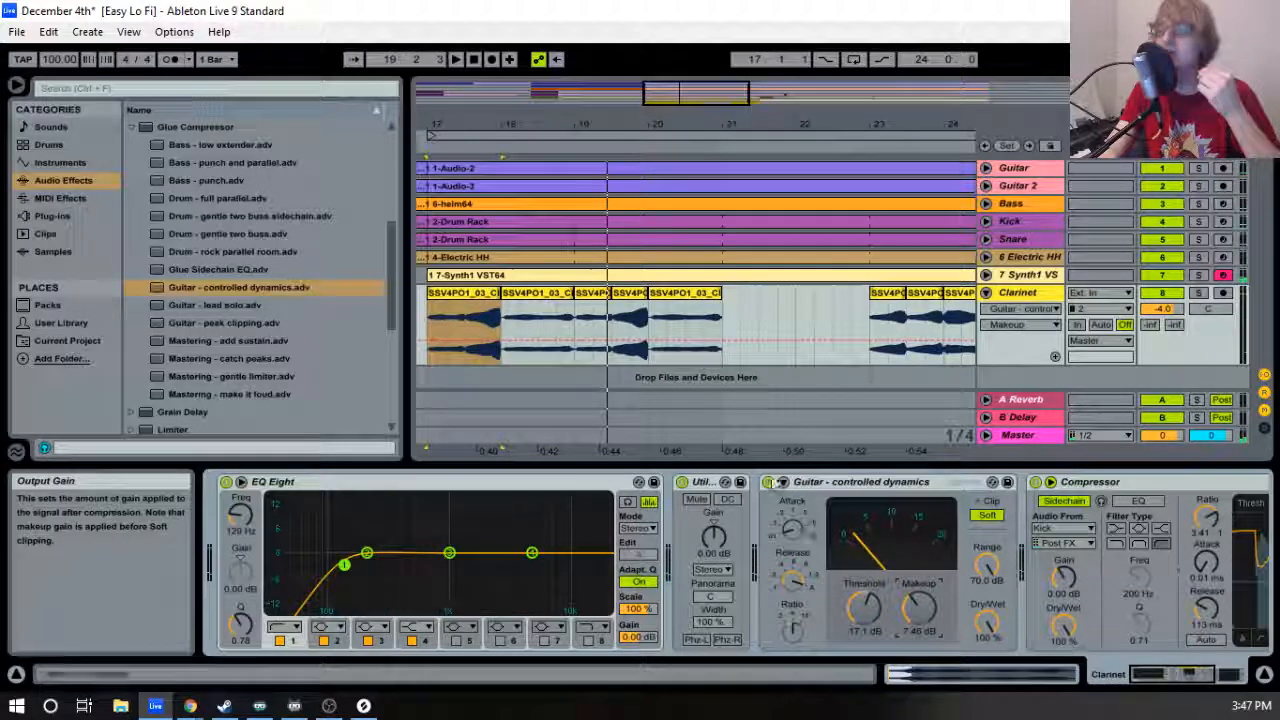
click(531, 294)
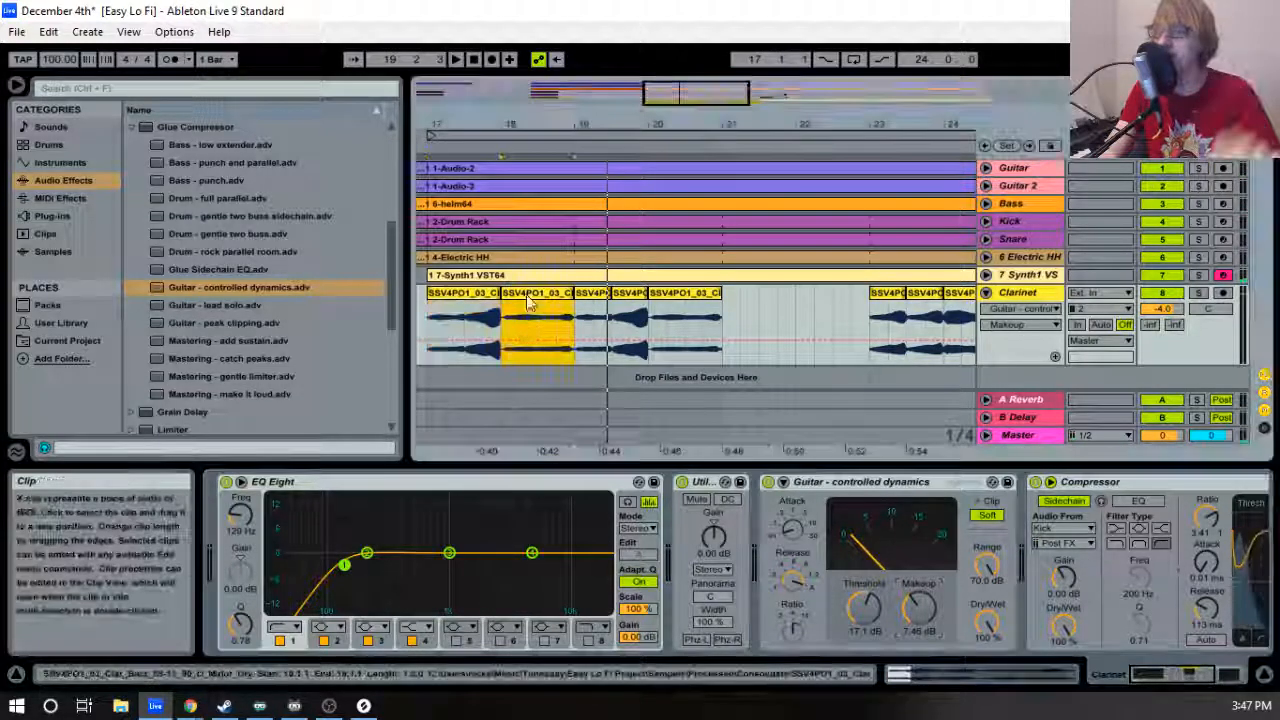
key(space)
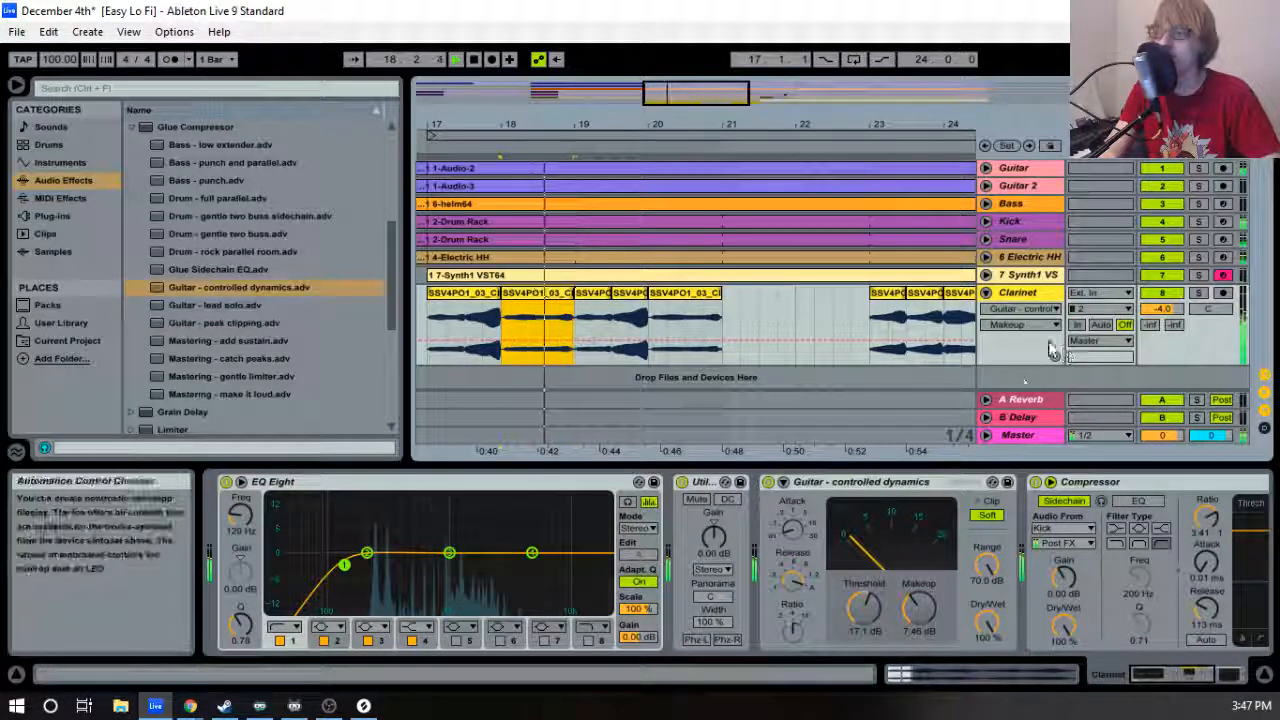
Bypass the Glue Compressor, replay from bar 17 and raise the Clarinet track's volume to -1.0 dB in the Session View mixer.
click(768, 482)
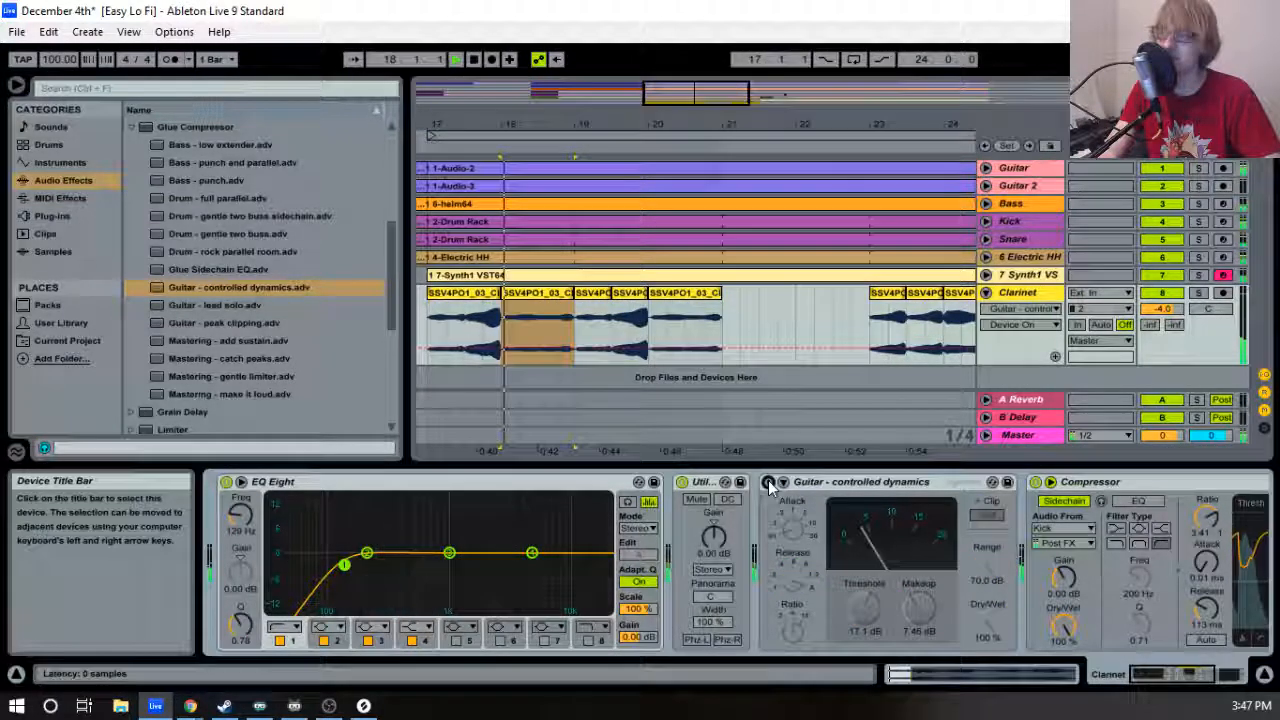
click(450, 315)
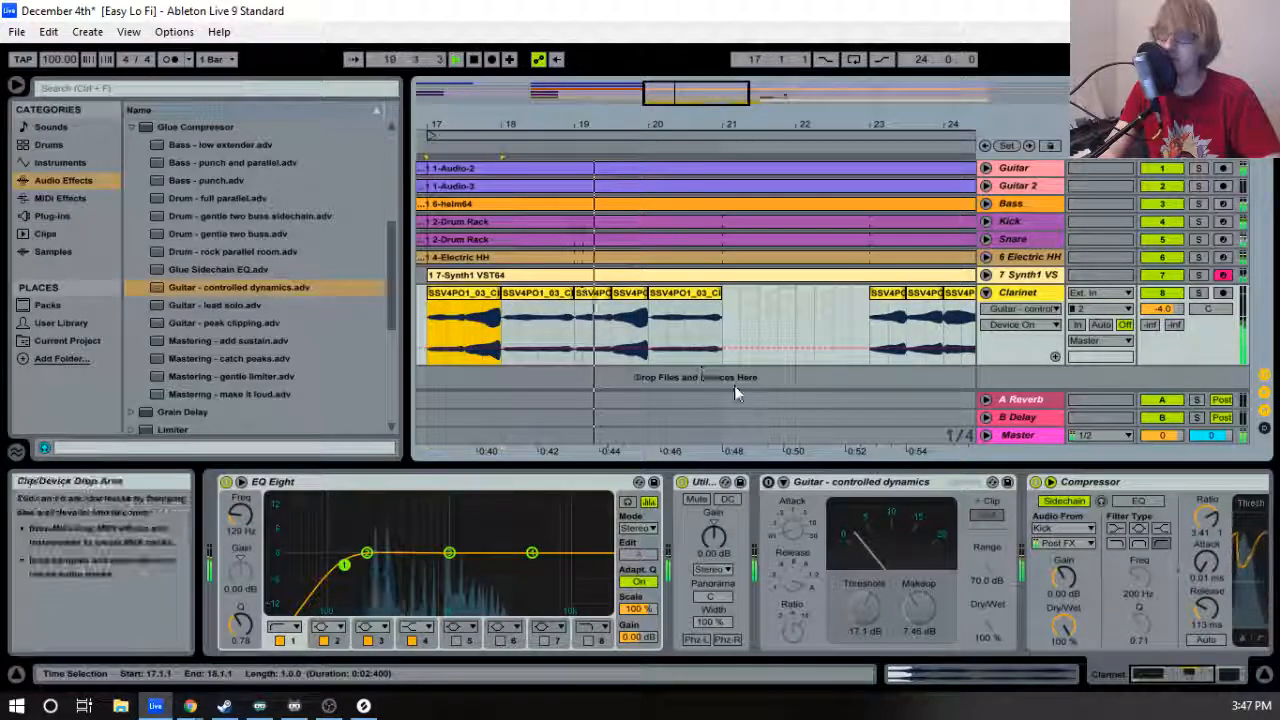
key(Tab)
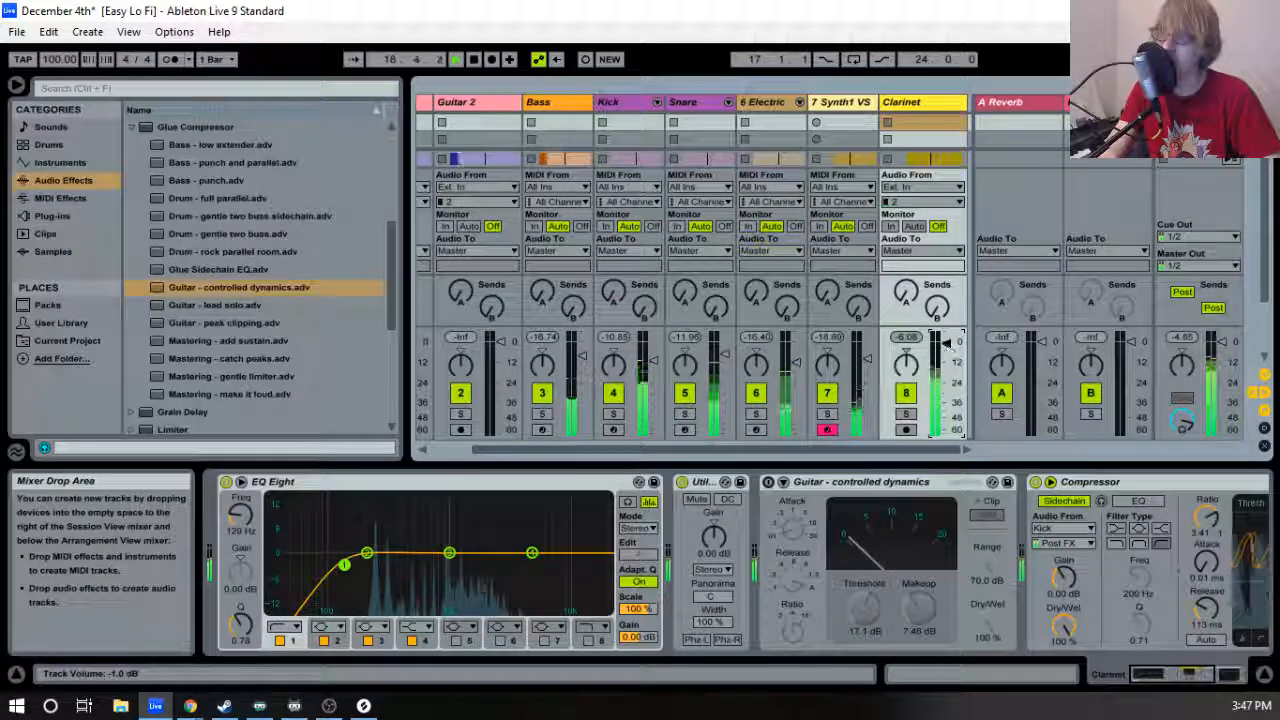
Delete the Clarinet track's Glue Compressor and insert a Limiter between its Utility and Compressor.
click(893, 482)
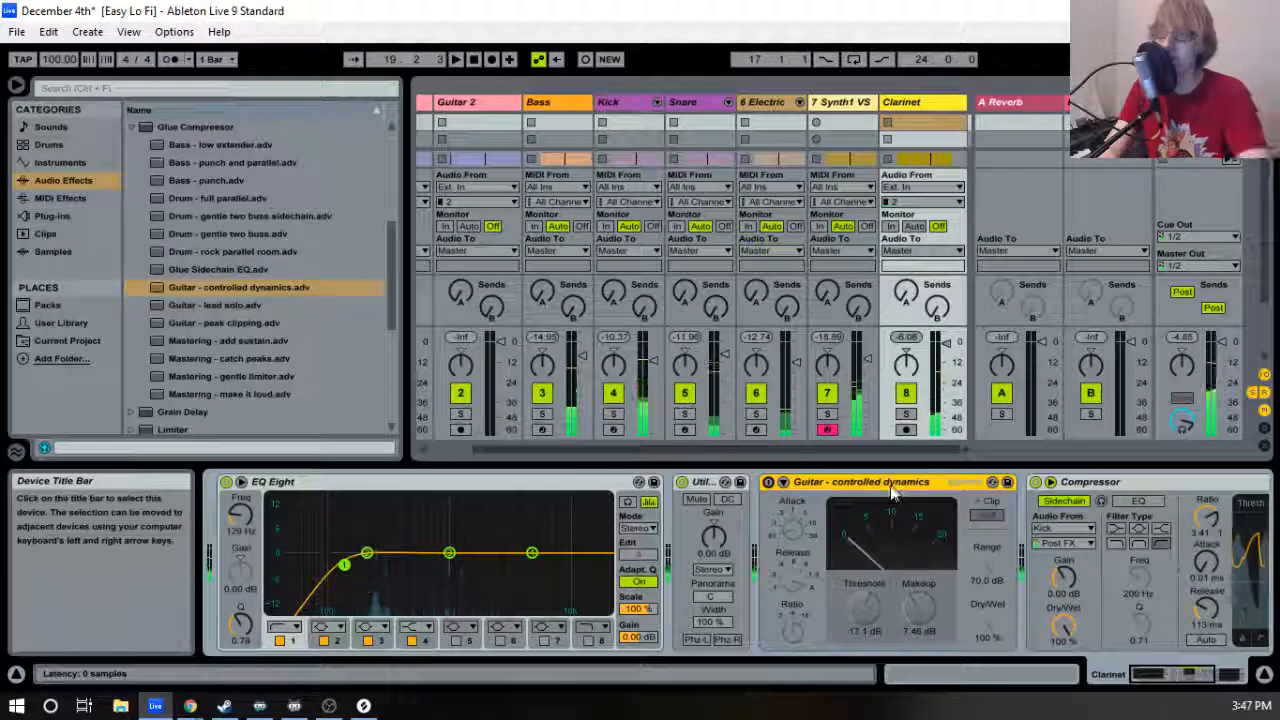
key(Delete)
scroll(212, 324, down, 2)
scroll(212, 324, down, 3)
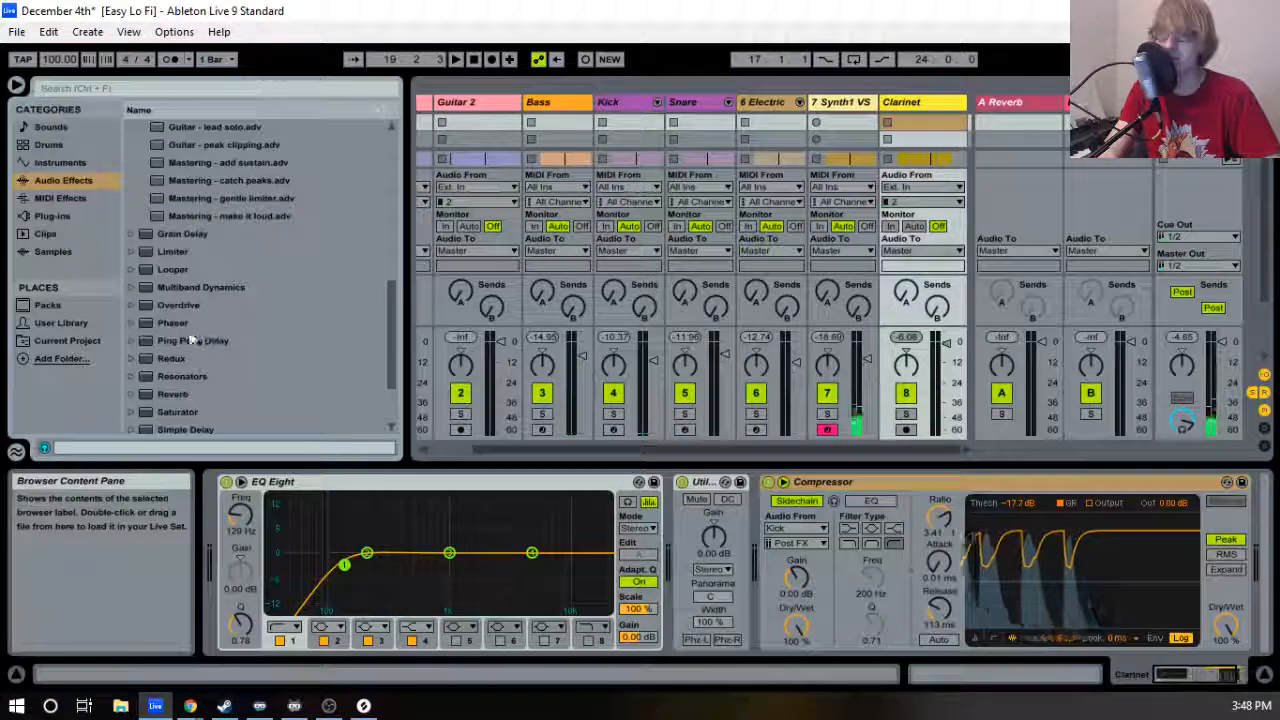
drag(172, 251, 762, 519)
key(space)
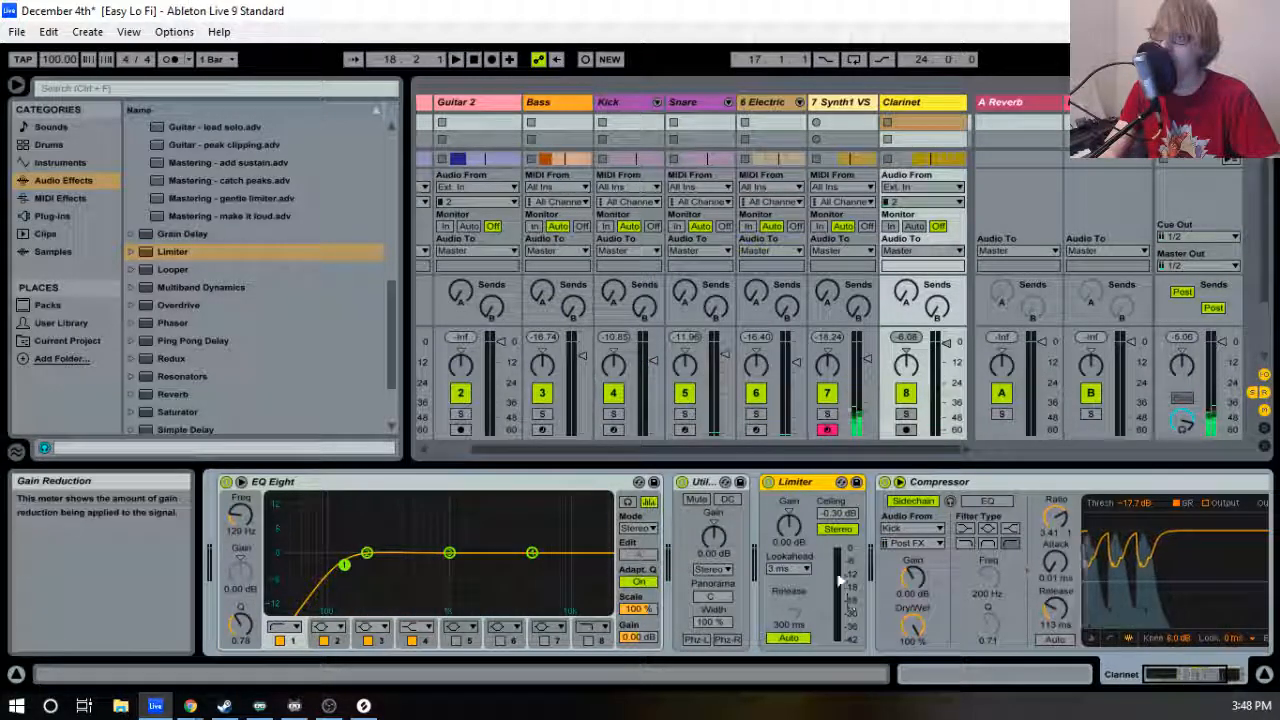
Set the Limiter's ceiling to -13.1 dB while the part plays, and return to the Arrangement View.
drag(838, 512, 838, 530)
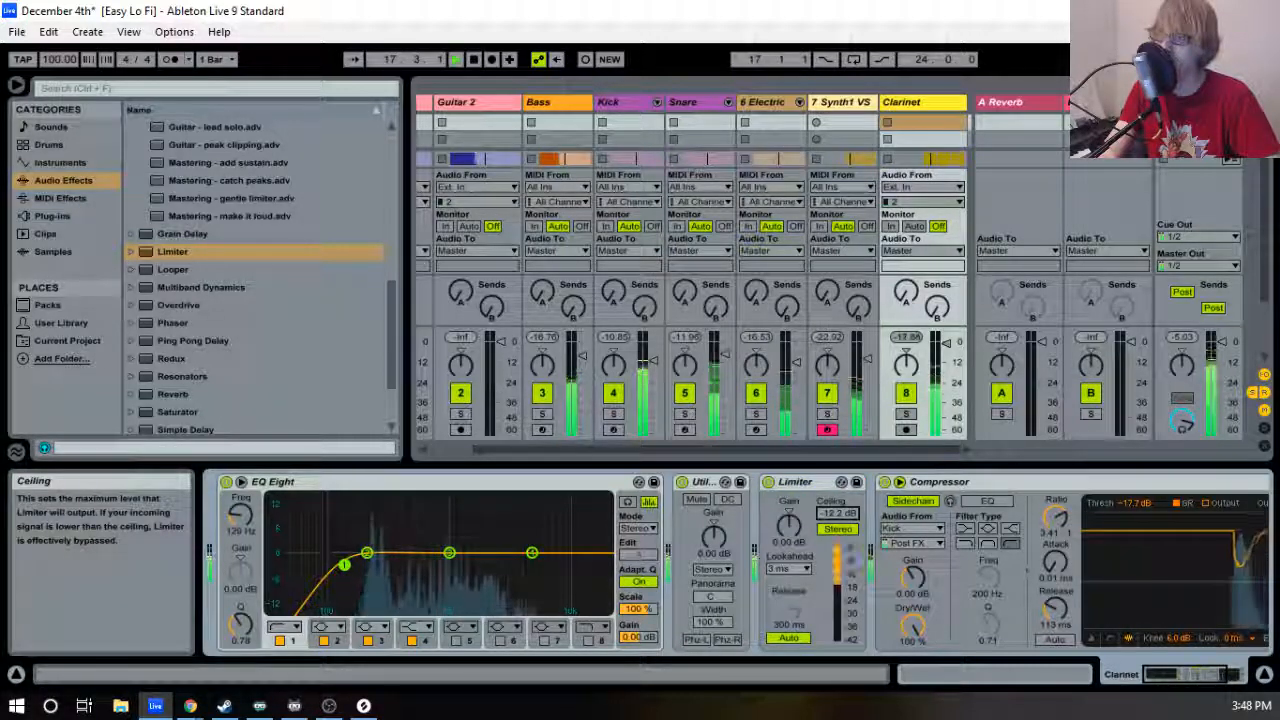
drag(838, 513, 838, 499)
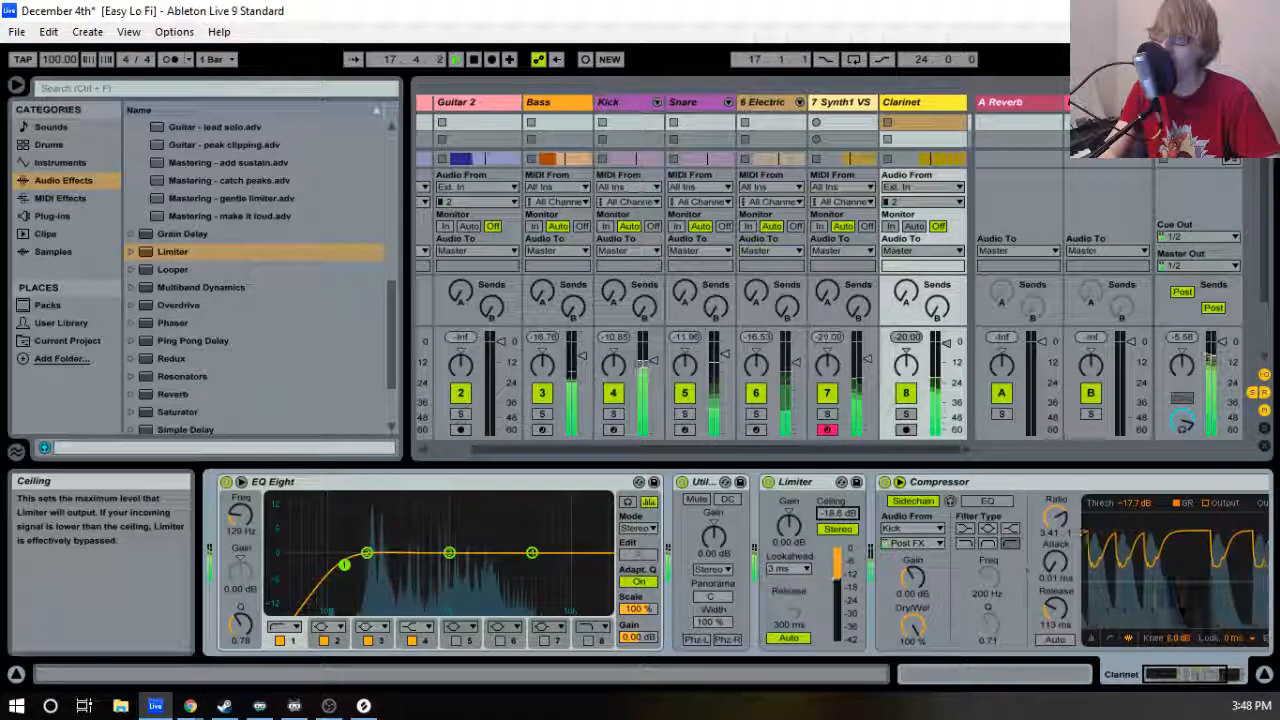
mouse_move(838, 513)
mouse_down()
mouse_move(838, 501)
mouse_move(847, 518)
mouse_up()
key(space)
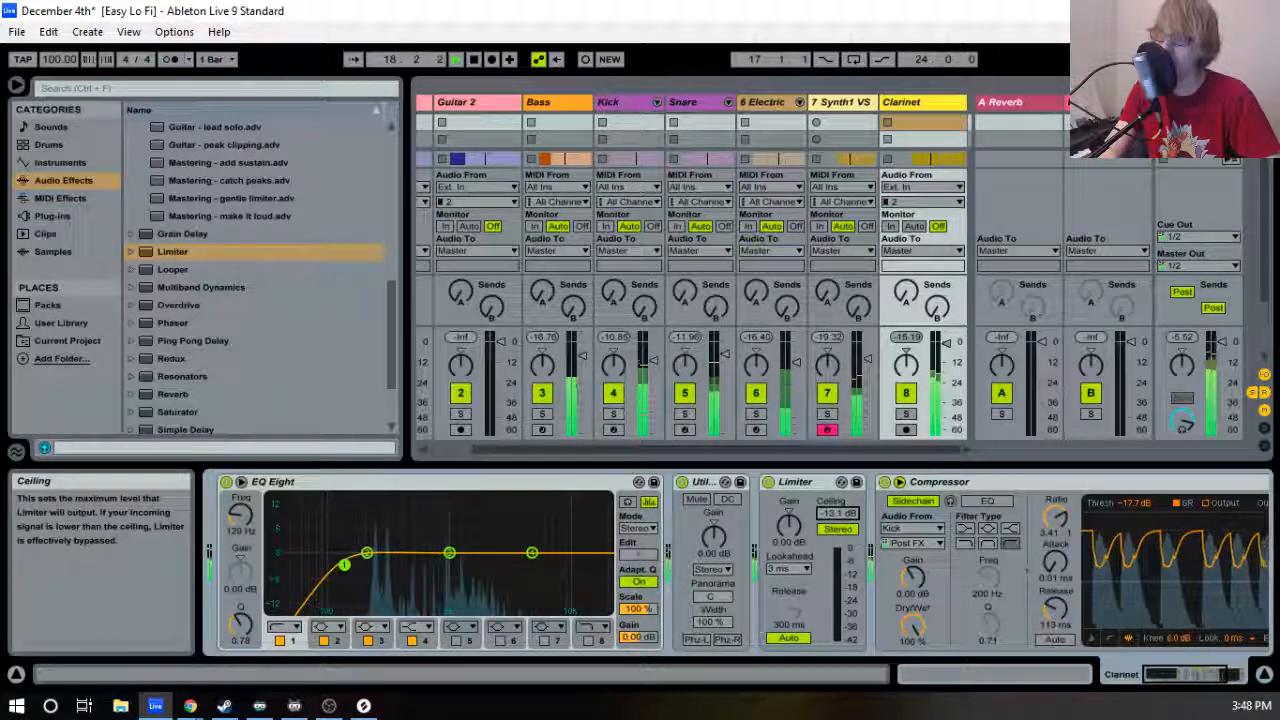
key(space)
key(Tab)
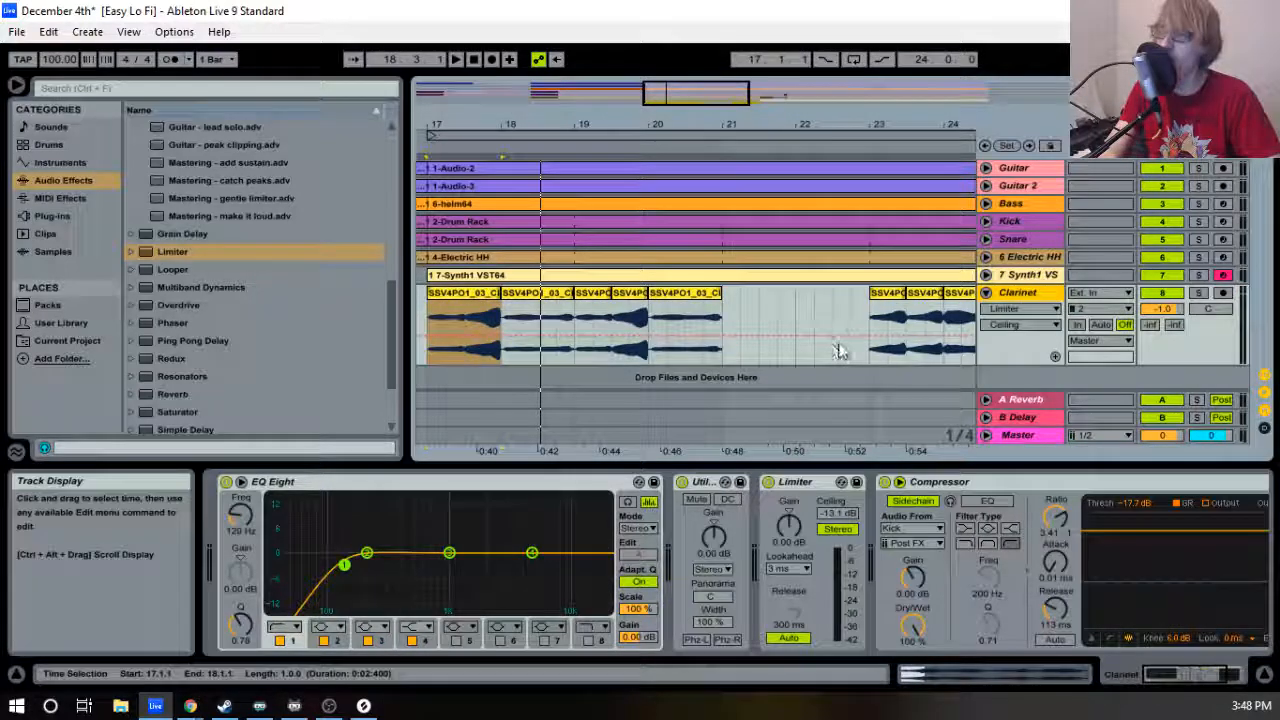
Move all the Clarinet clips from bars 17 to 24 so that the part starts at bar 25.
key(Tab)
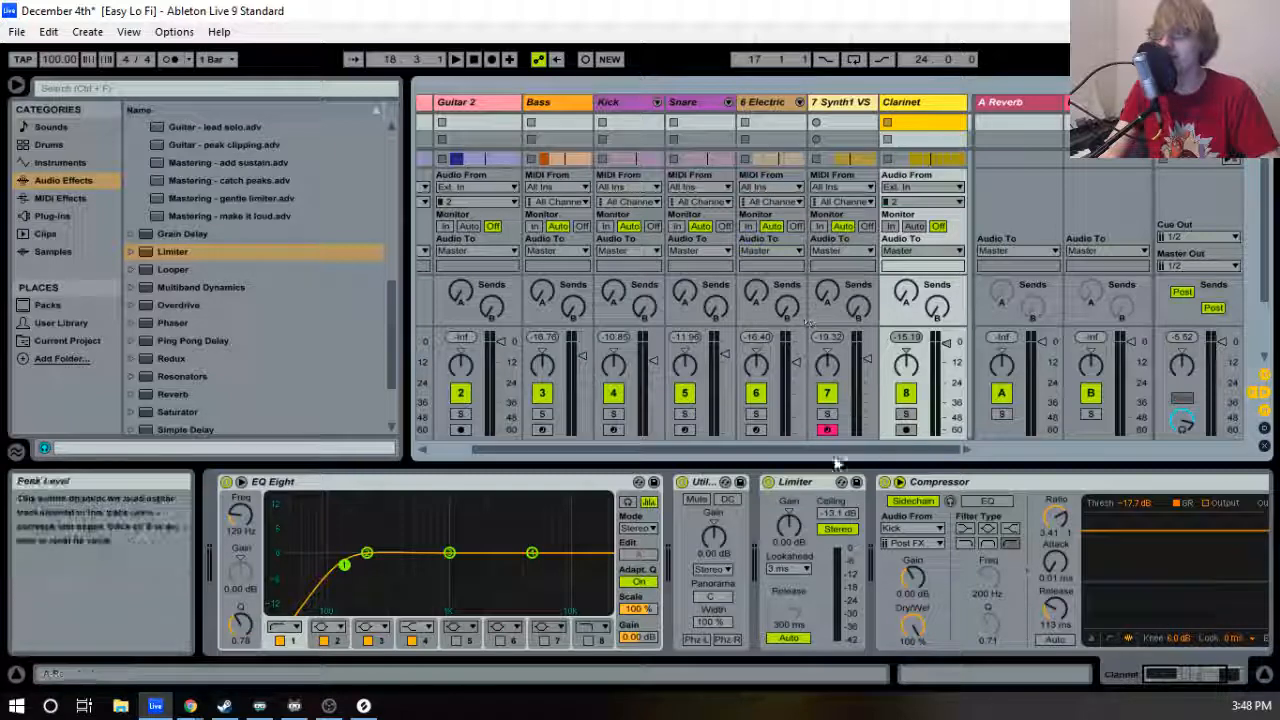
key(Tab)
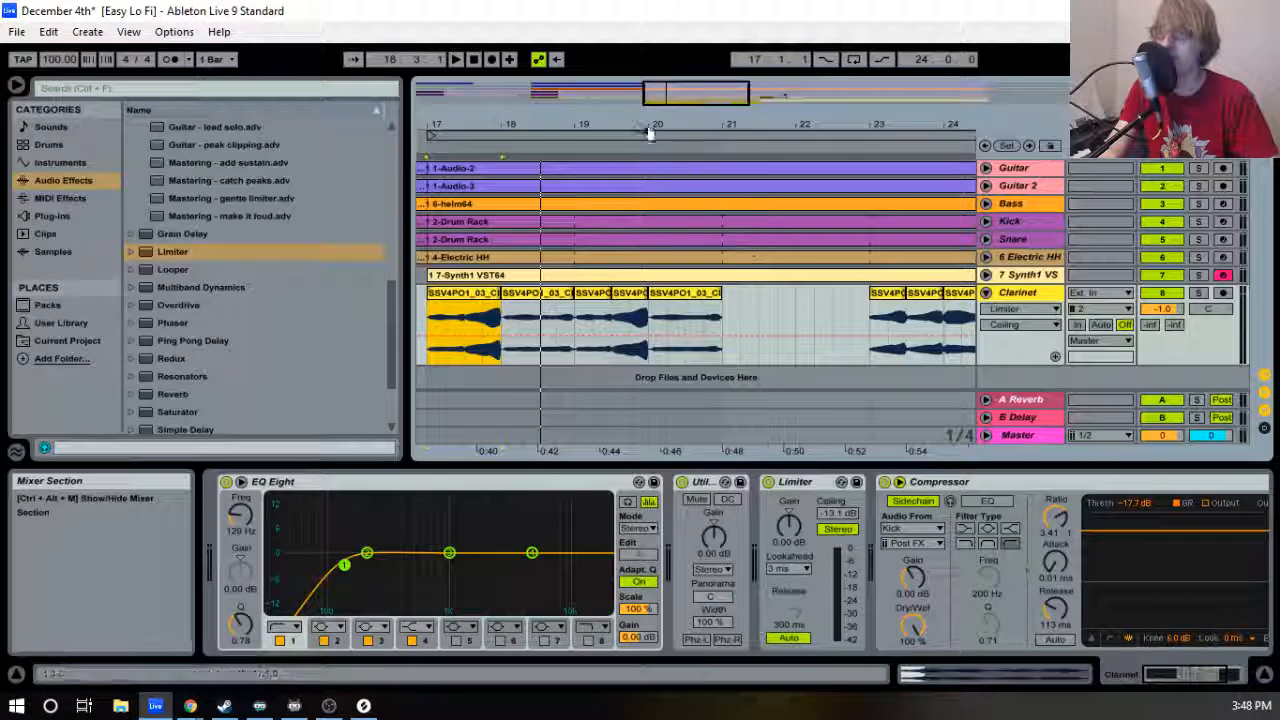
drag(672, 124, 626, 88)
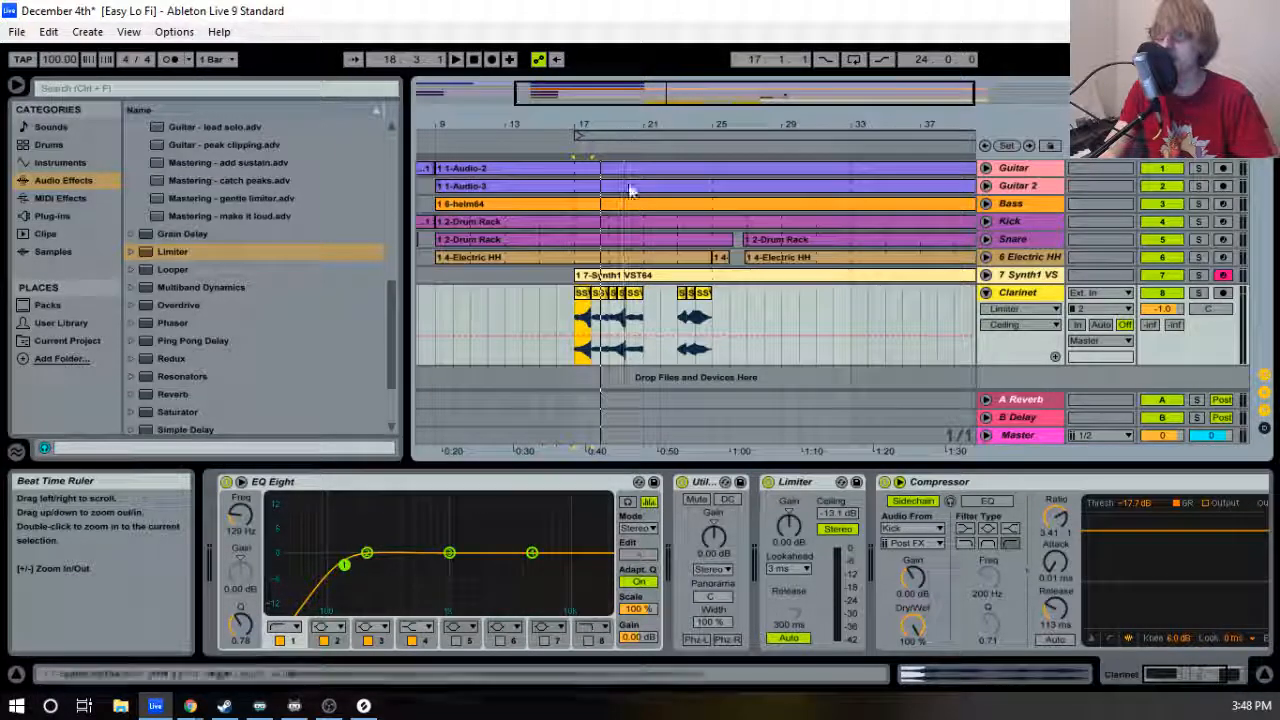
click(681, 303)
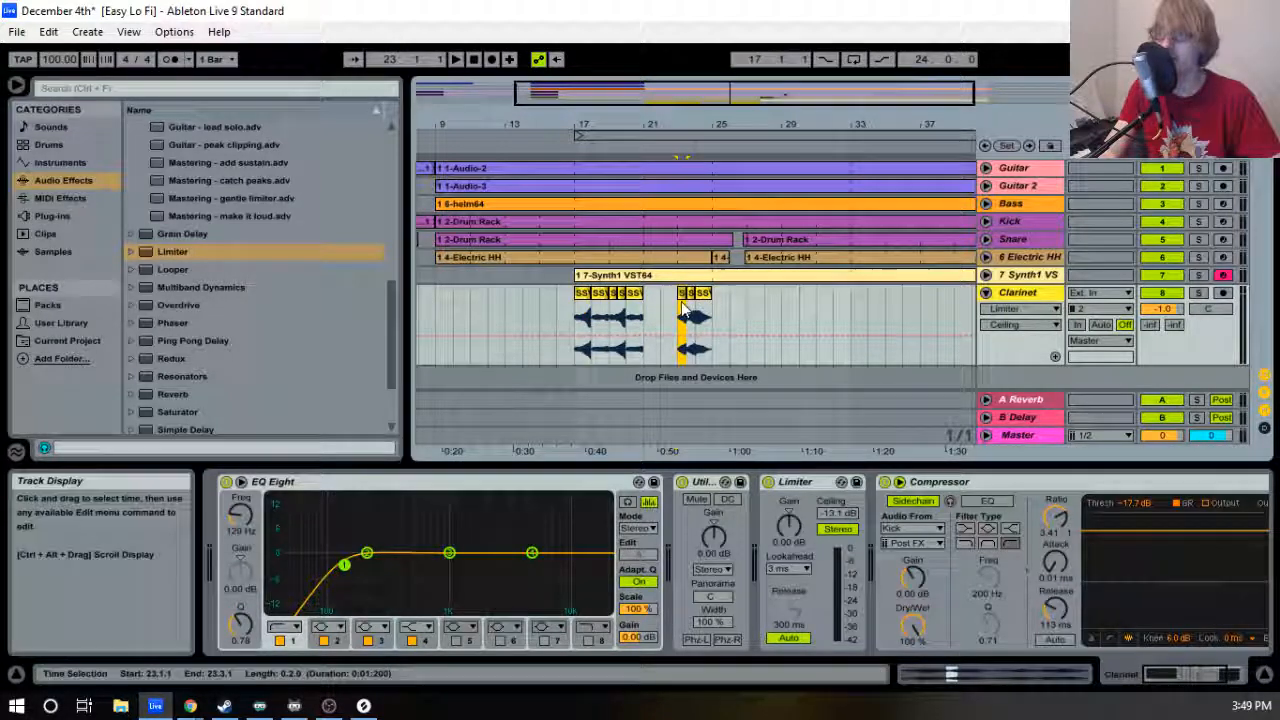
shift+click(596, 295)
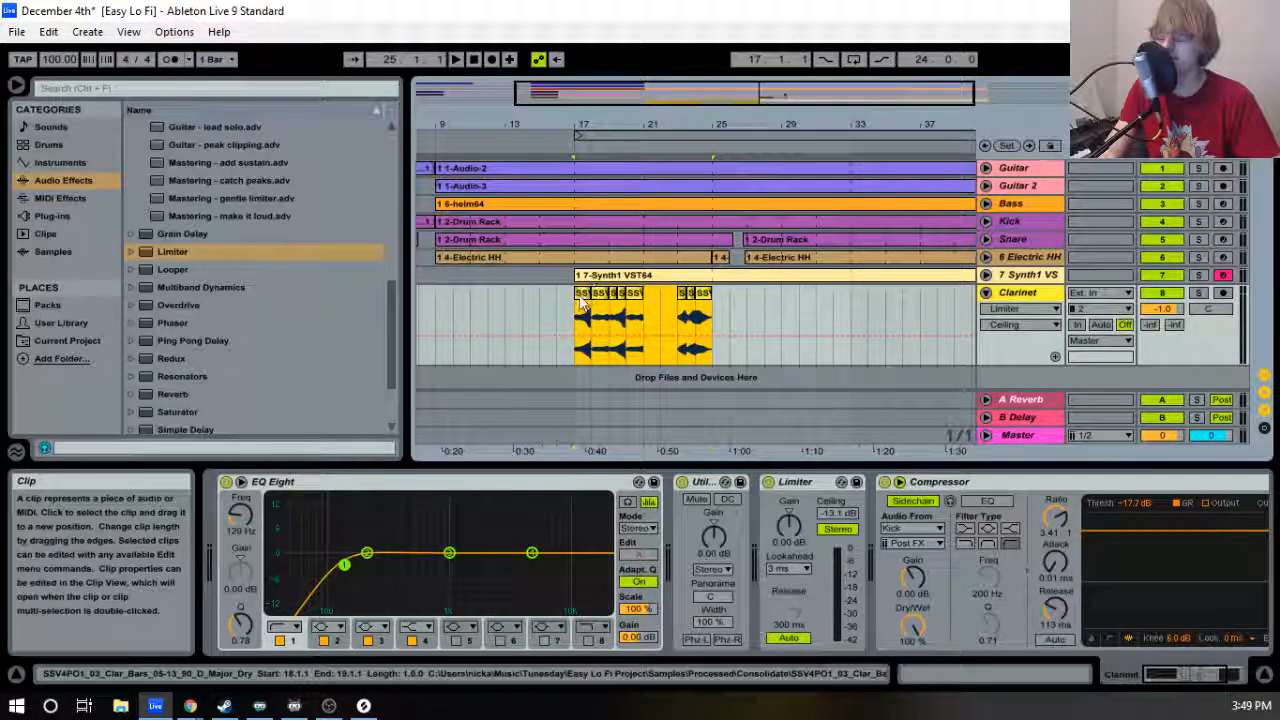
drag(598, 295, 736, 297)
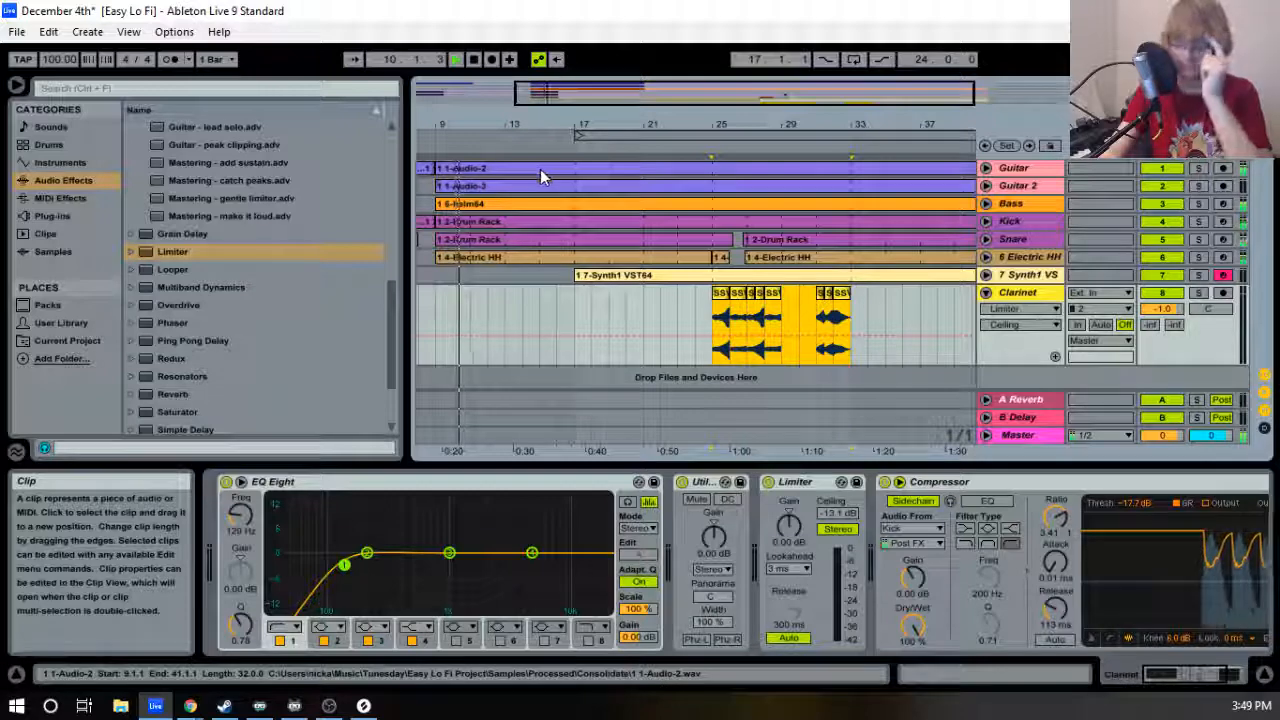
Stop playback and play the song from its very beginning.
drag(486, 122, 590, 121)
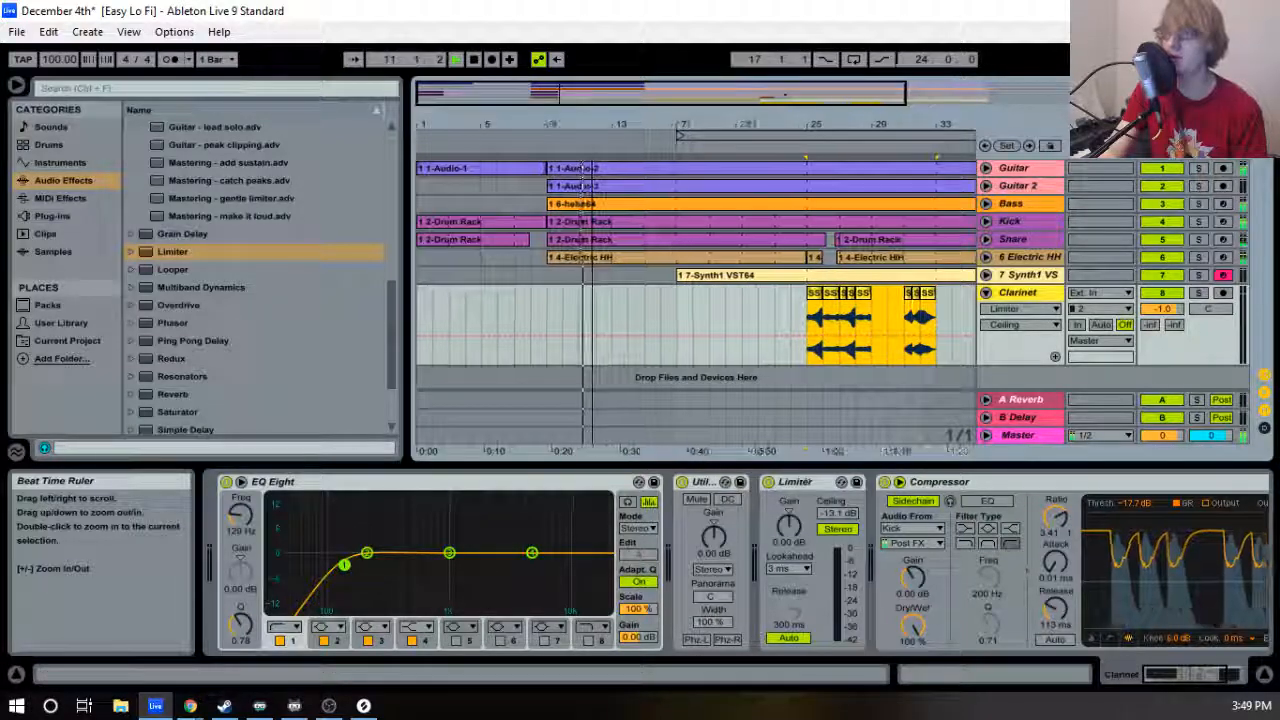
click(474, 61)
click(474, 61)
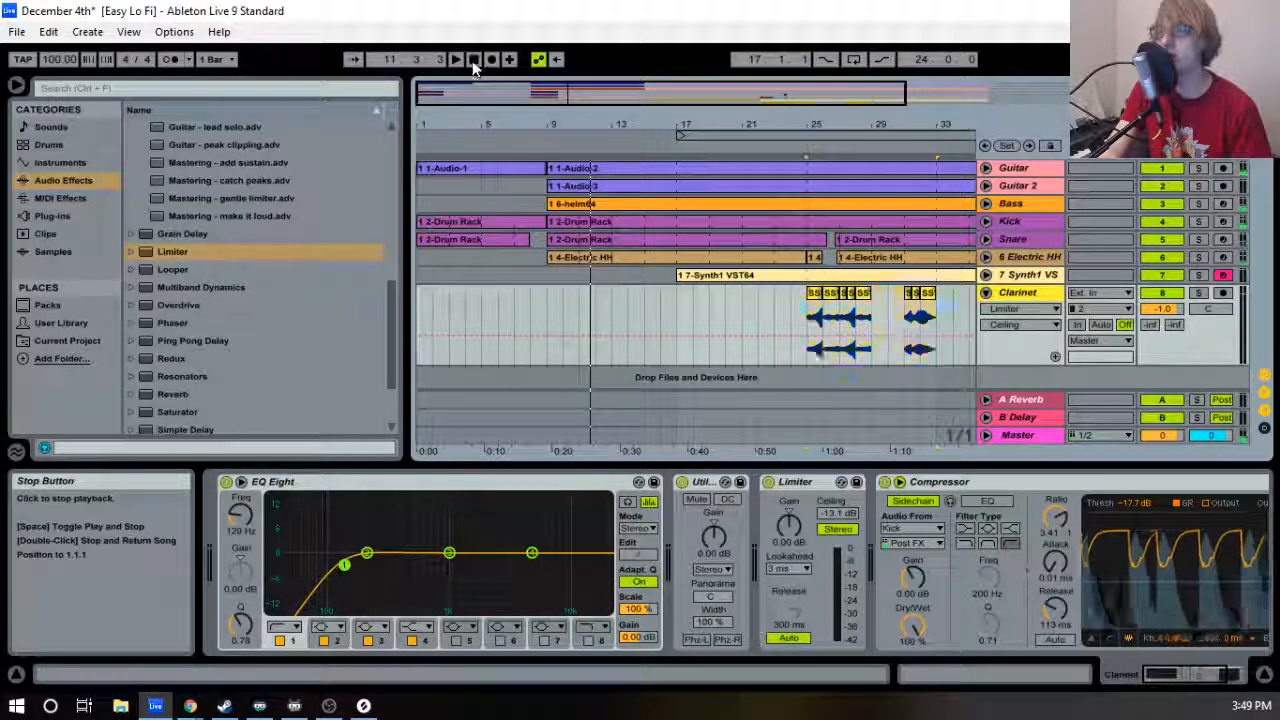
key(space)
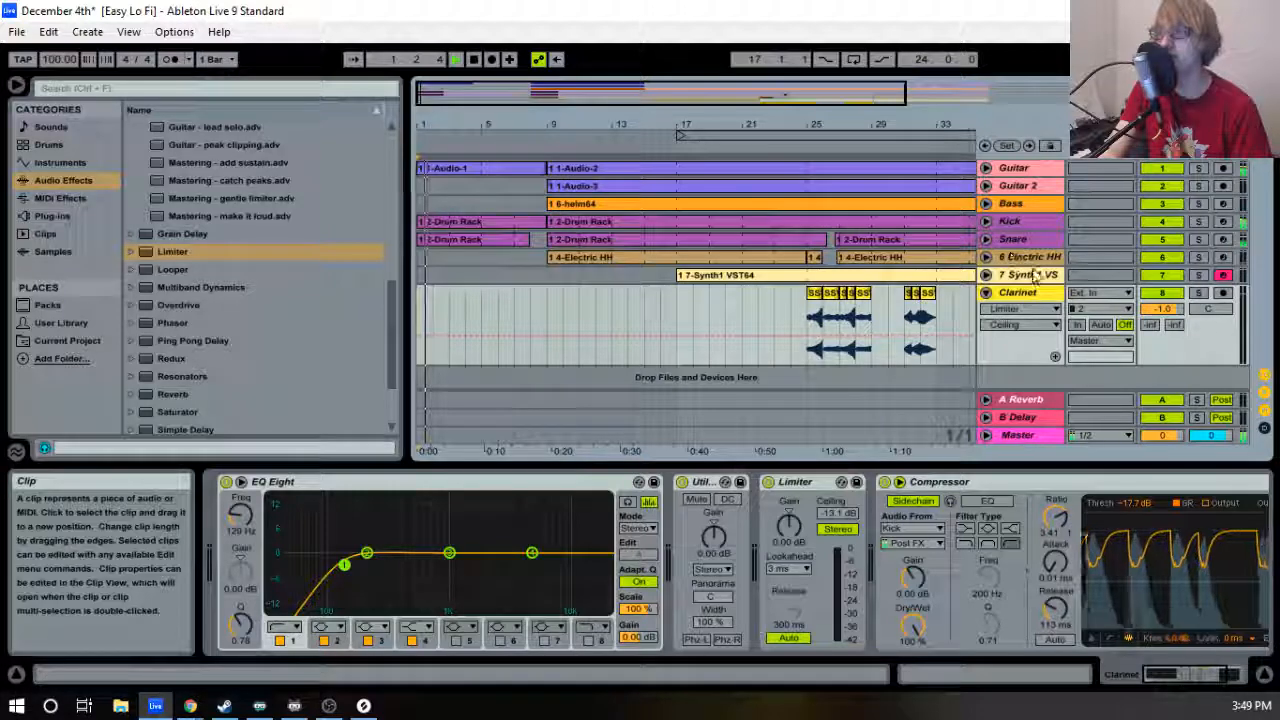
Fold the Clarinet track and add an Auto Filter to the Master track.
click(985, 292)
click(1018, 434)
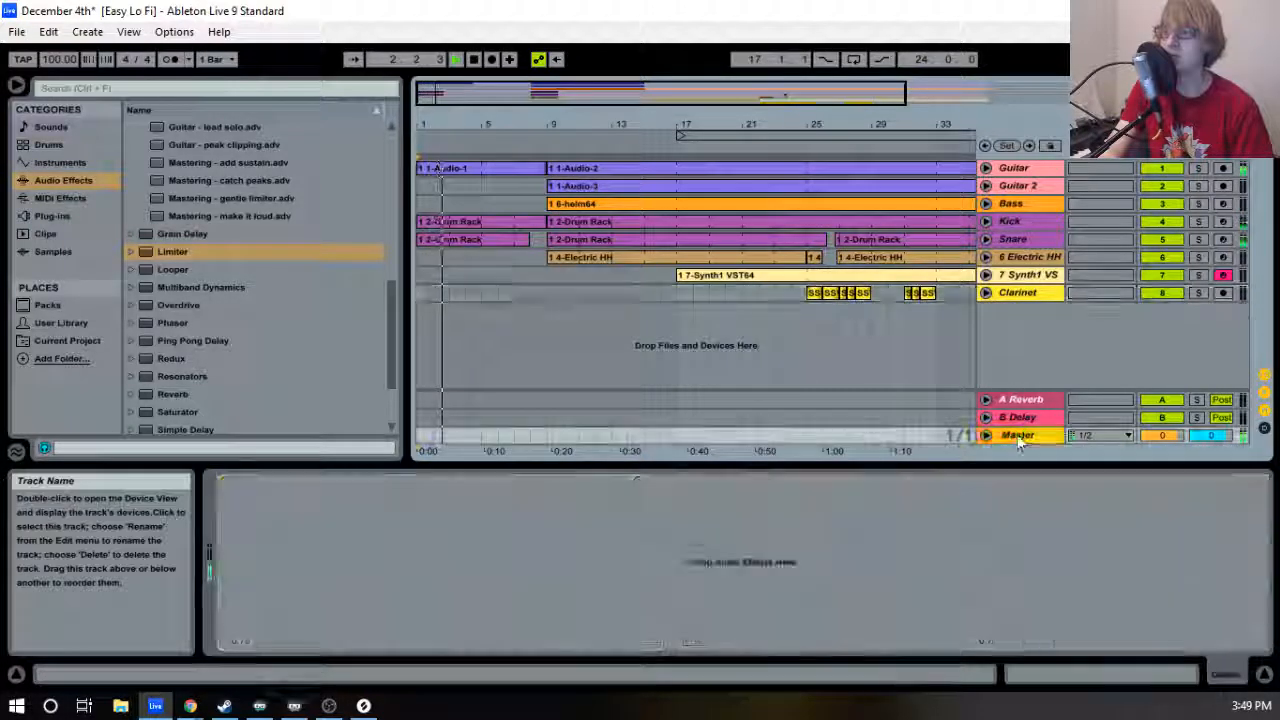
scroll(193, 275, up, 4)
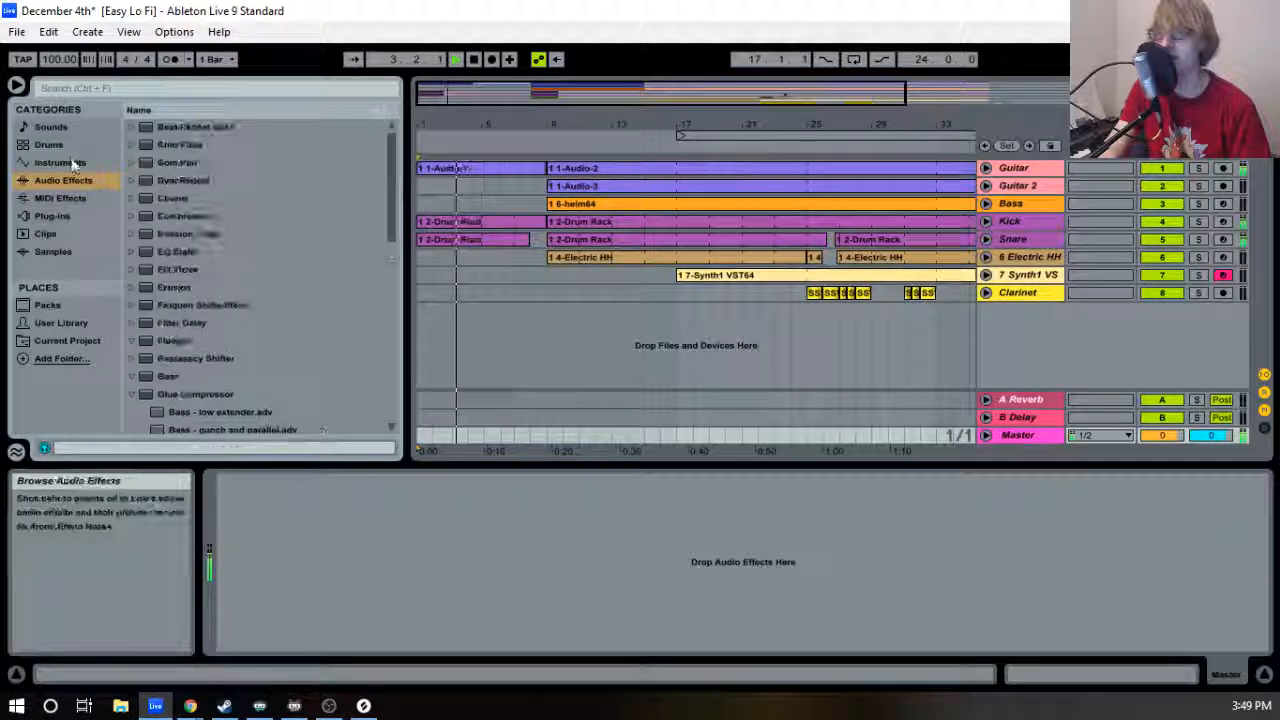
mouse_move(180, 144)
mouse_down()
mouse_move(394, 557)
mouse_move(535, 600)
mouse_up()
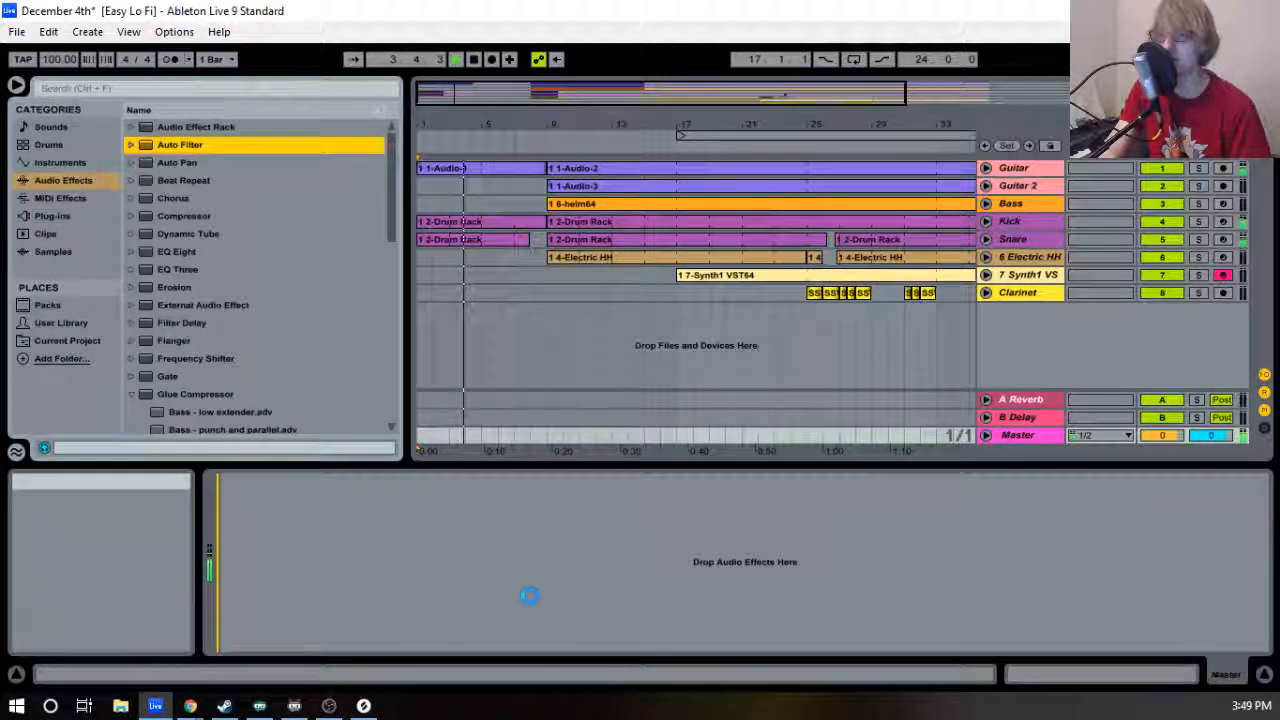
Adjust the Auto Filter's cutoff to 19.9 kHz and its resonance to 5.3 %, and switch the device off.
drag(437, 583, 408, 571)
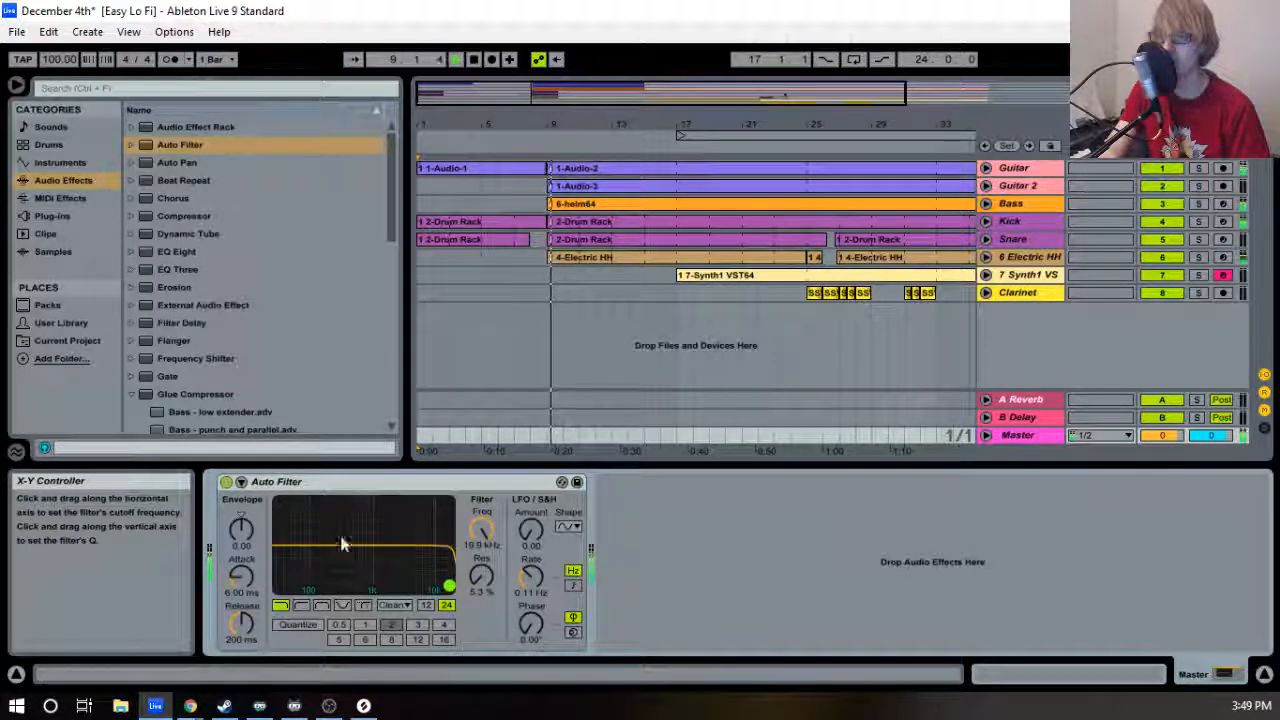
click(226, 481)
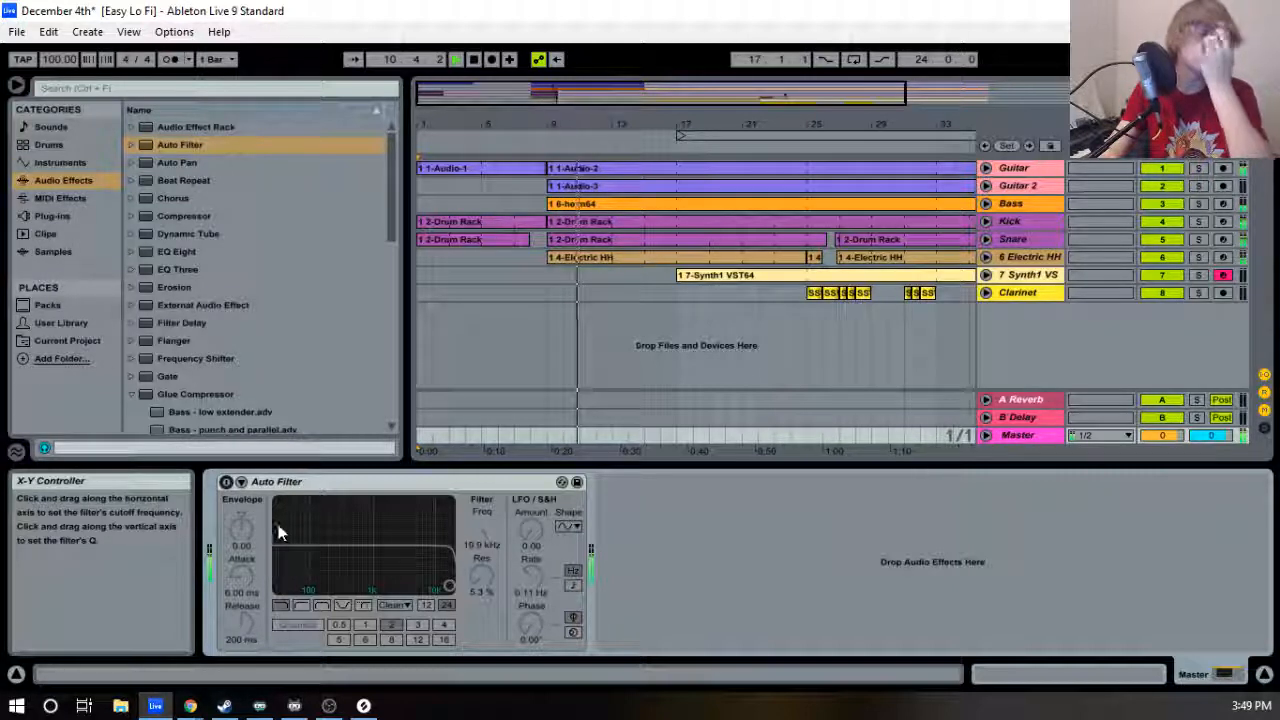
click(405, 482)
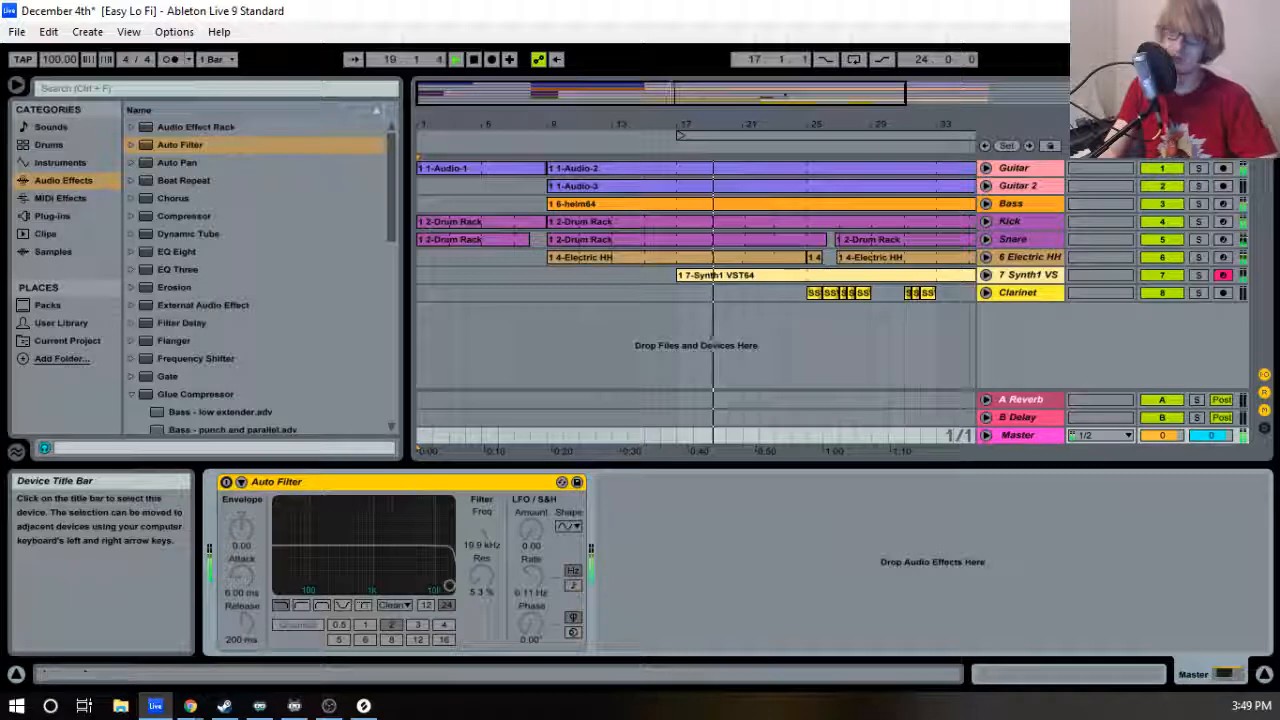
Open the clarinet clip at bar 28 during playback and set its transposition to 3 semitones.
drag(954, 463, 948, 672)
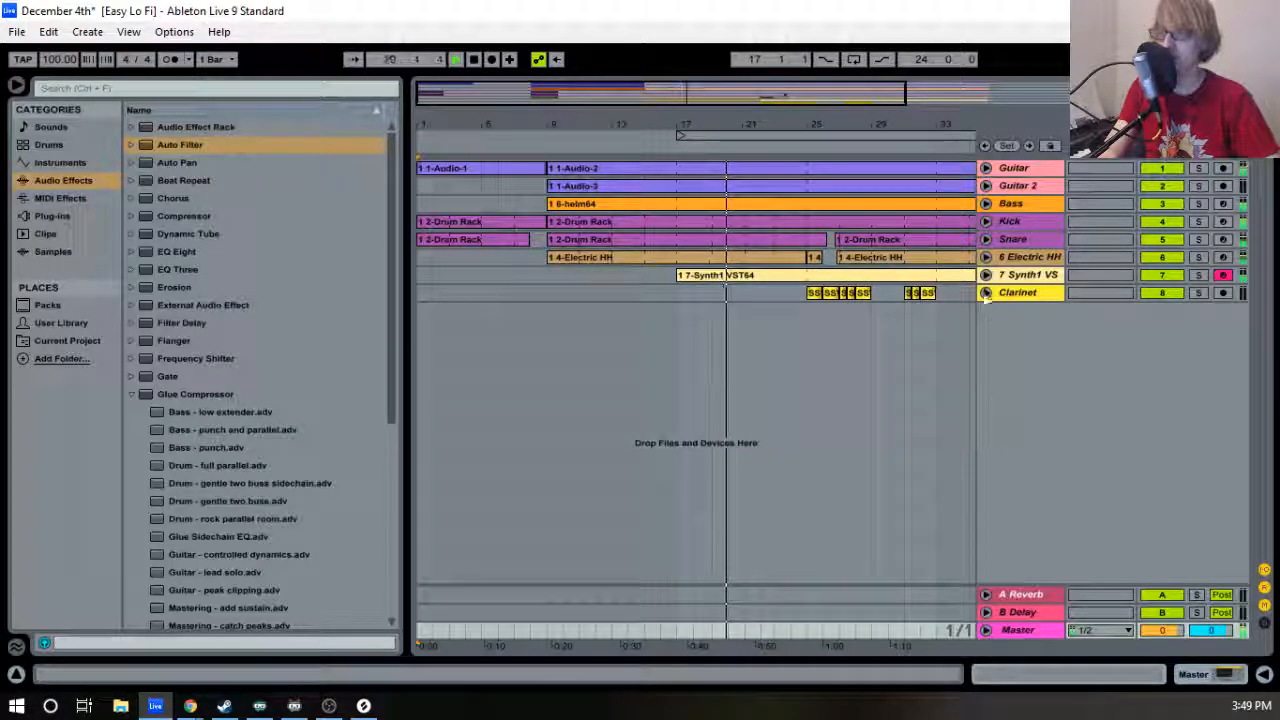
double_click(1029, 292)
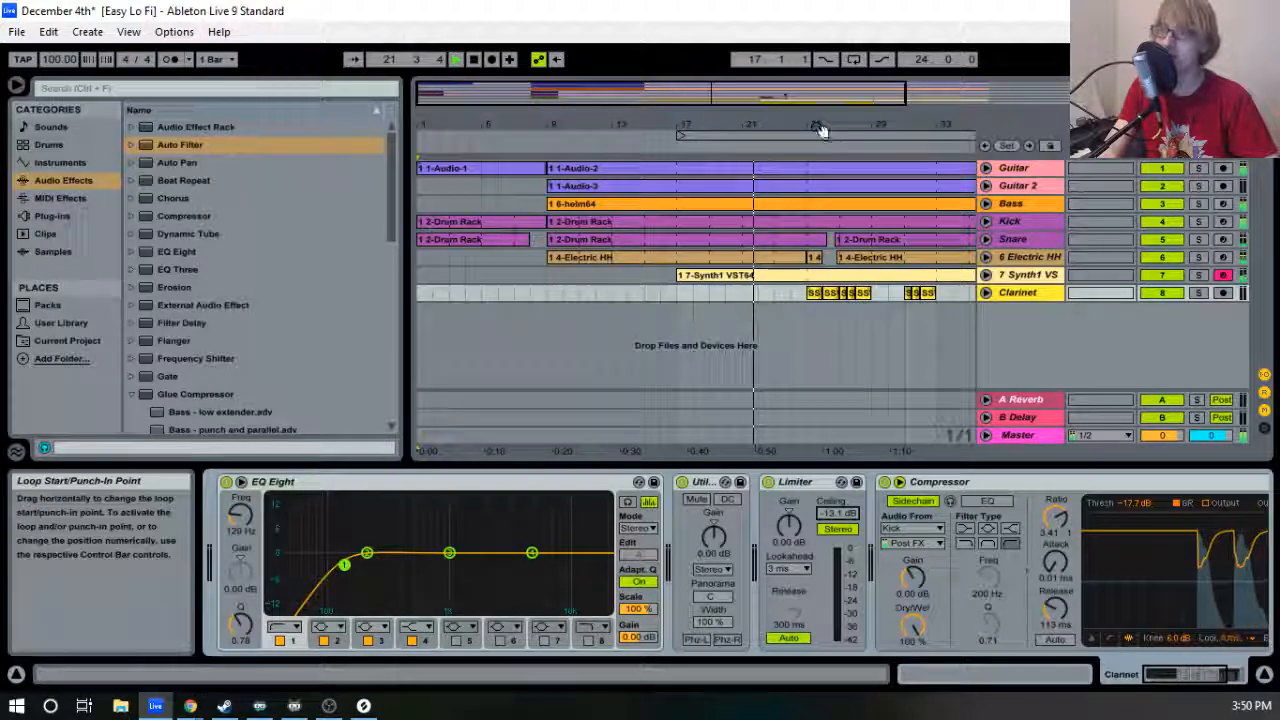
drag(822, 124, 713, 243)
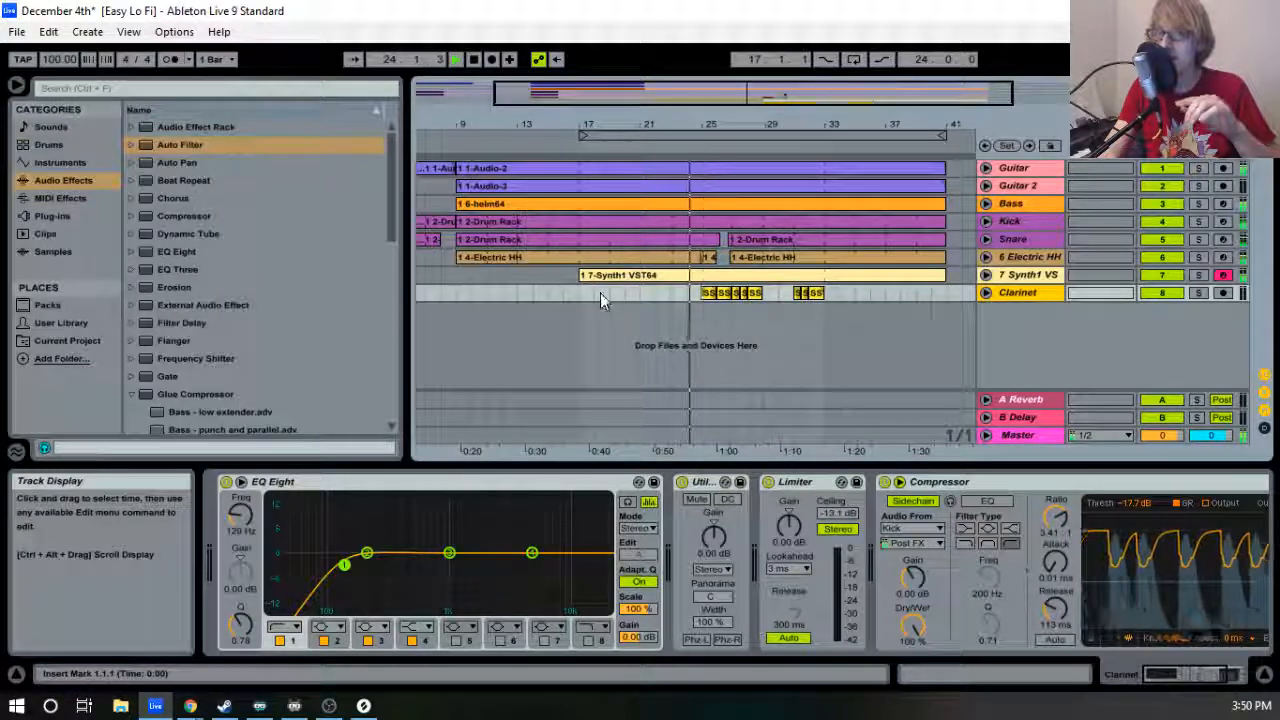
drag(715, 124, 650, 121)
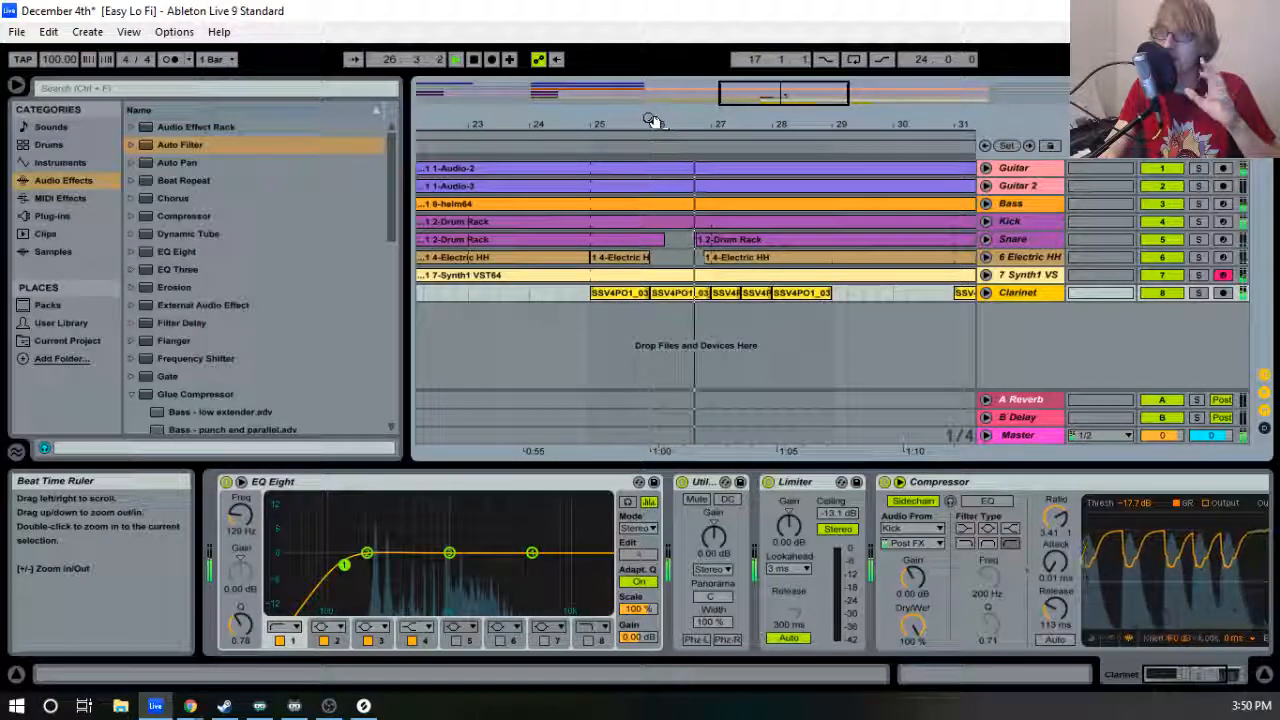
mouse_move(665, 121)
mouse_down()
mouse_move(665, 100)
mouse_move(665, 125)
mouse_up()
click(678, 144)
drag(763, 130, 763, 175)
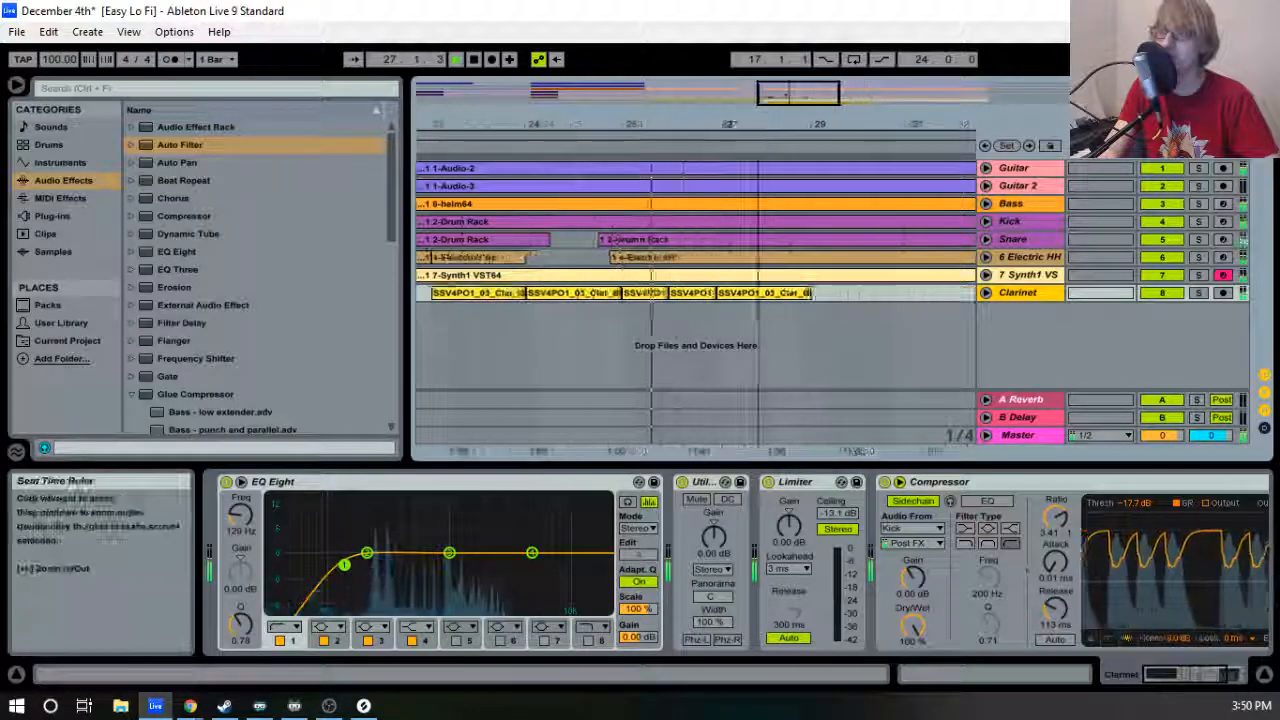
double_click(752, 296)
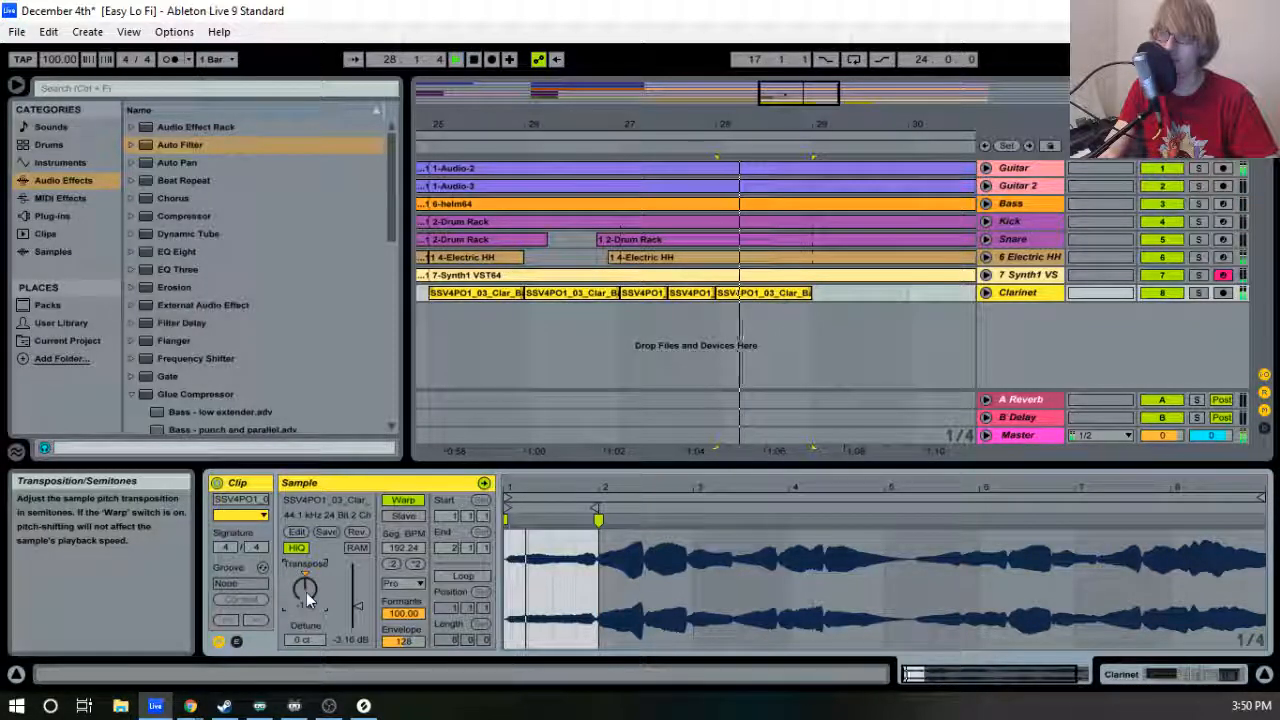
drag(305, 581, 305, 572)
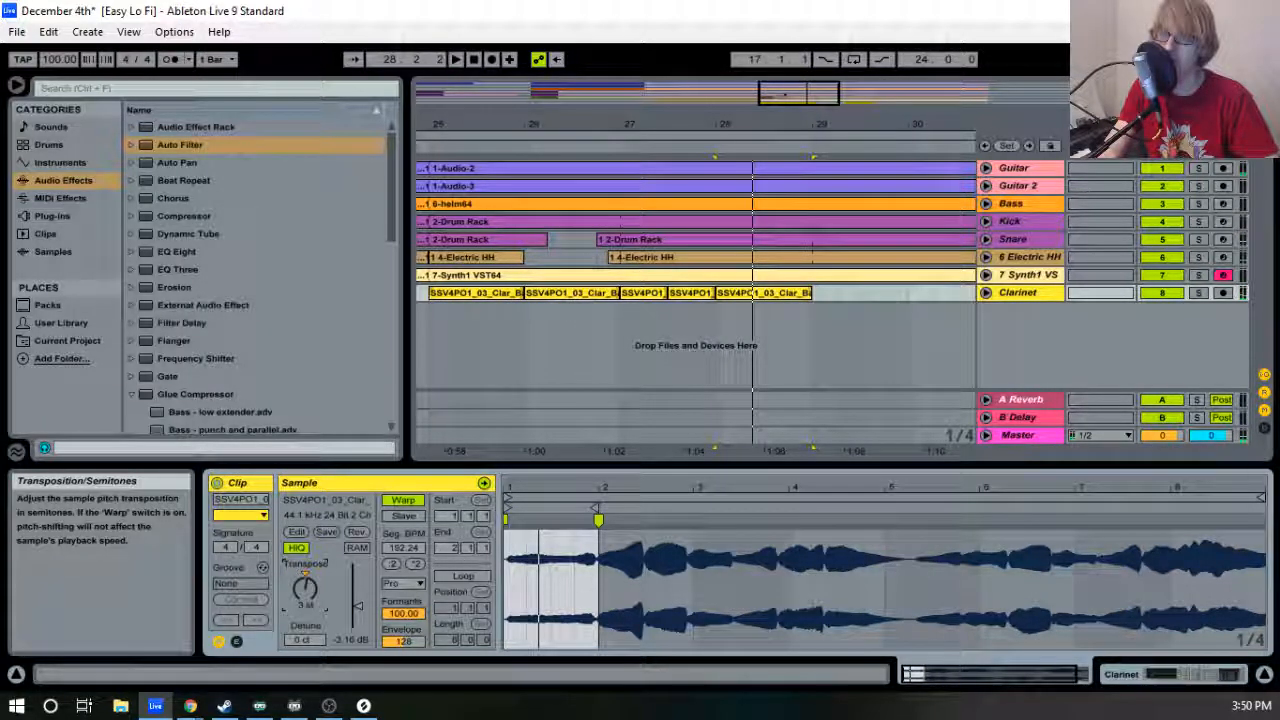
Solo the Clarinet track, audition from the bar 27 clip and set the bar 28 clip's transposition to 2 semitones.
click(645, 290)
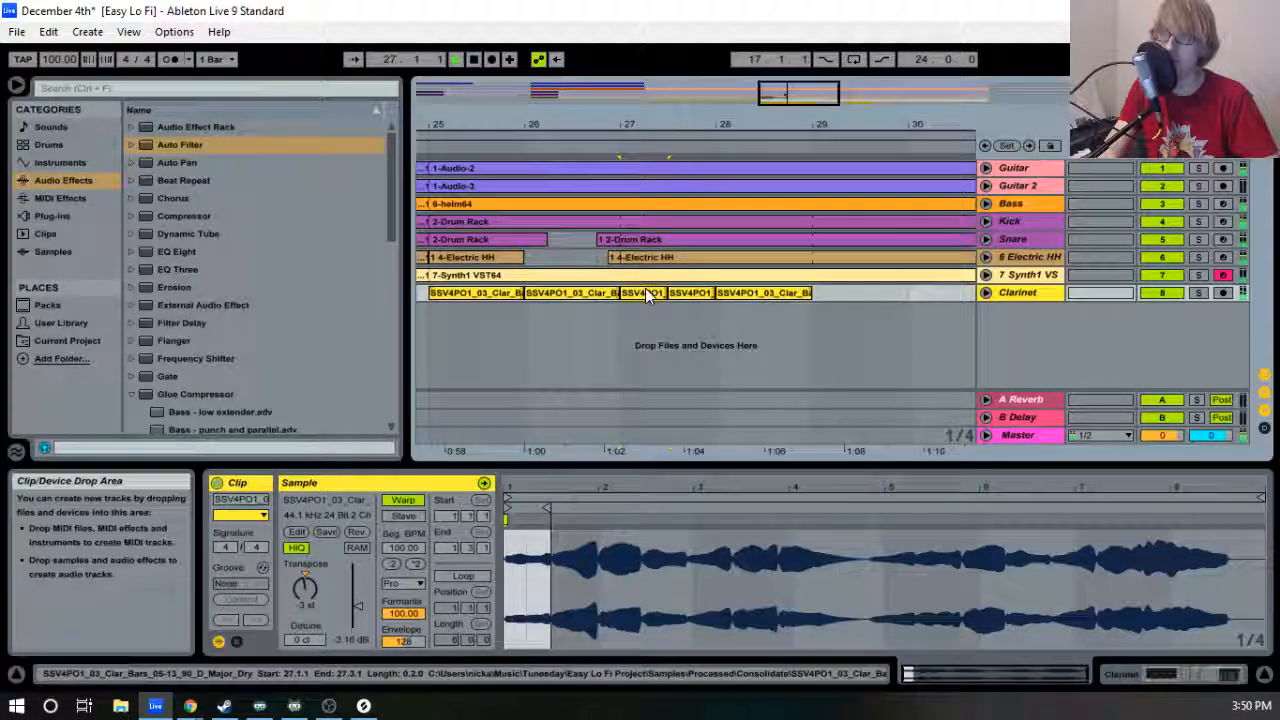
click(1198, 292)
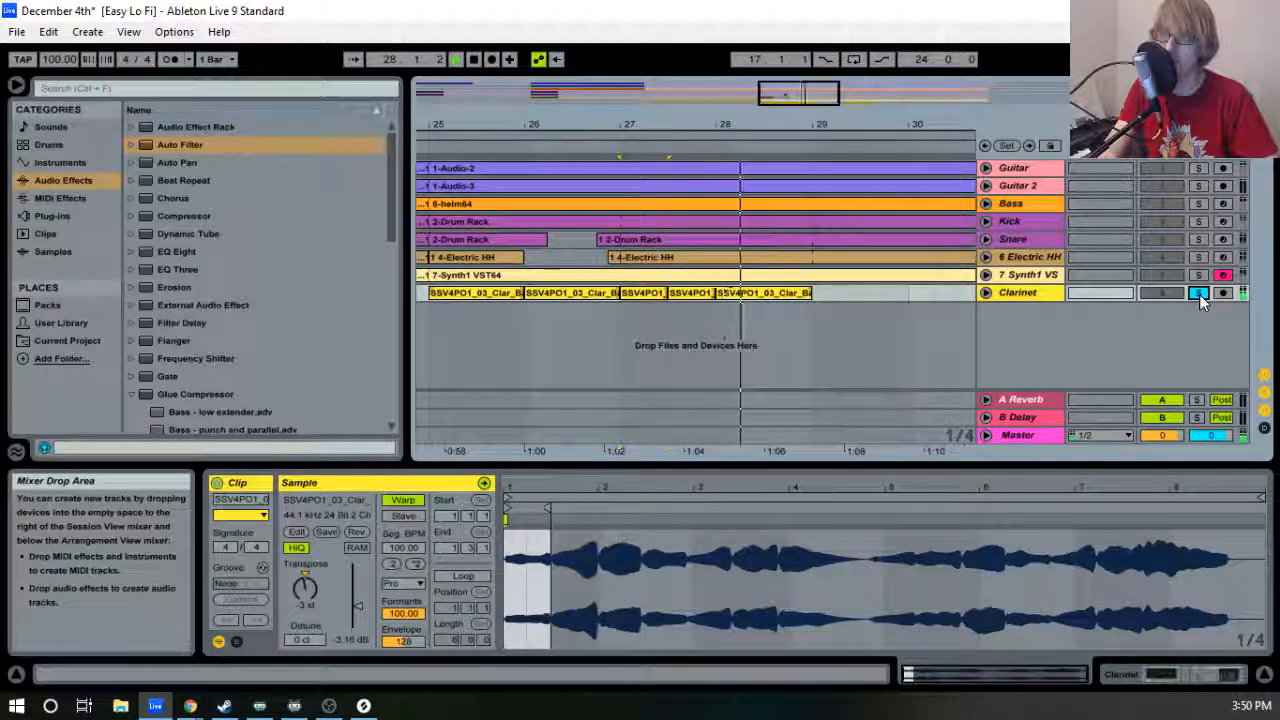
click(738, 293)
key(space)
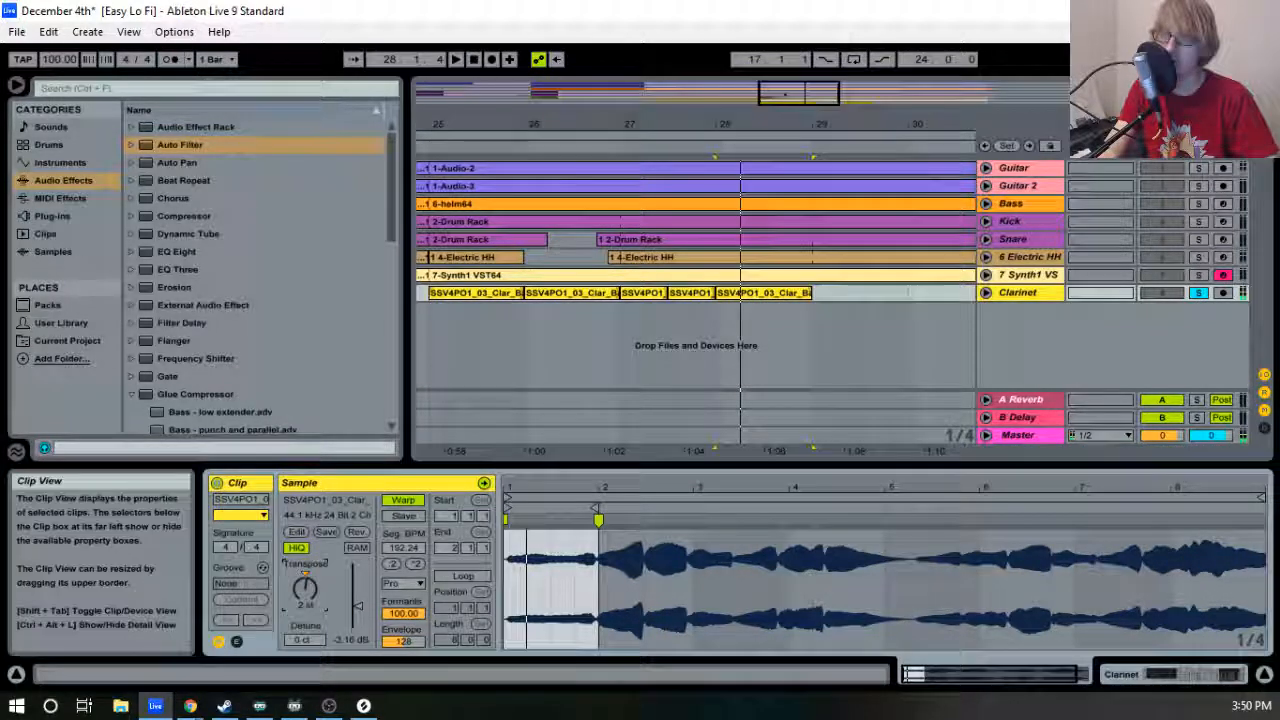
Set the bar 28 clarinet clip's transposition to 0 semitones and audition the phrase from the bar 27 clip.
key(space)
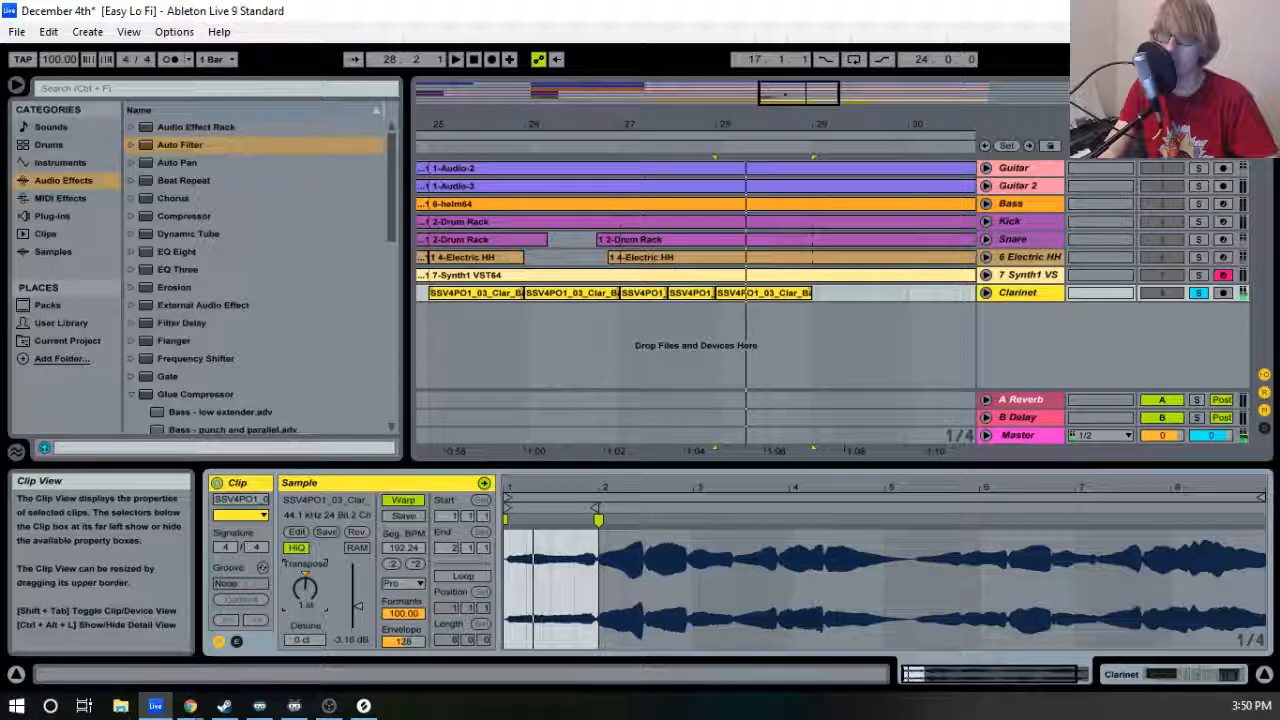
key(space)
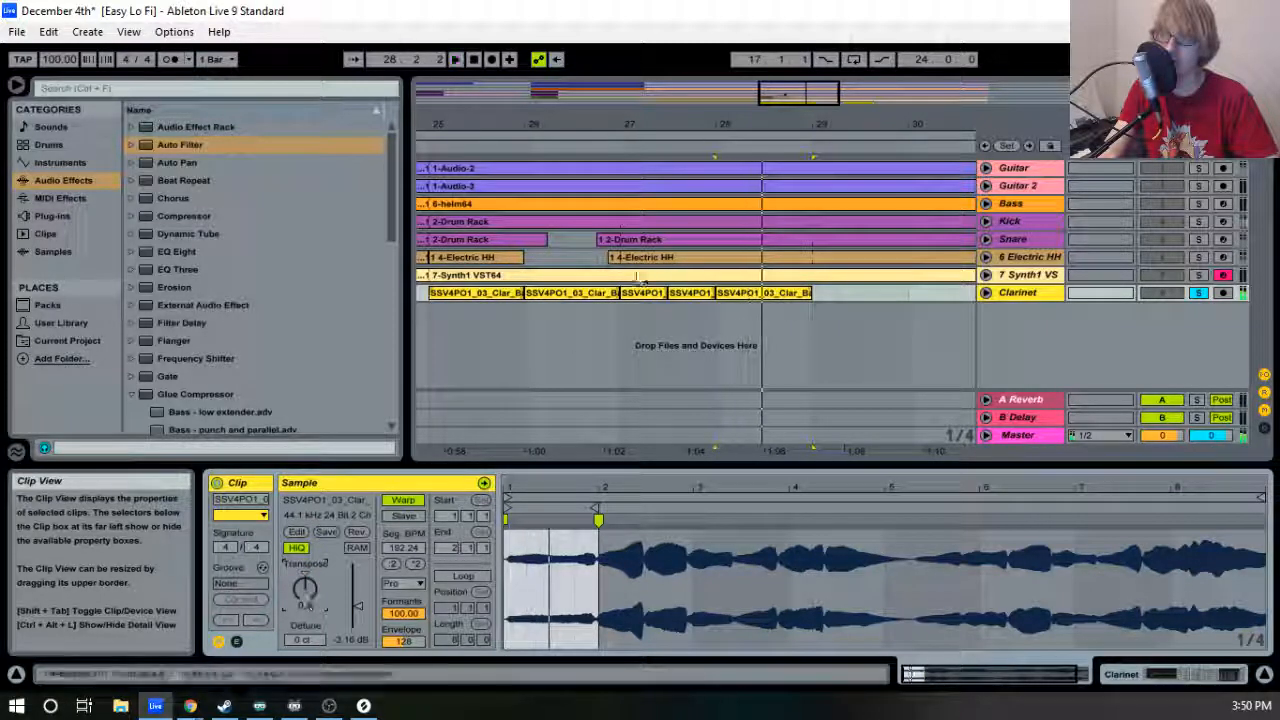
click(648, 294)
key(space)
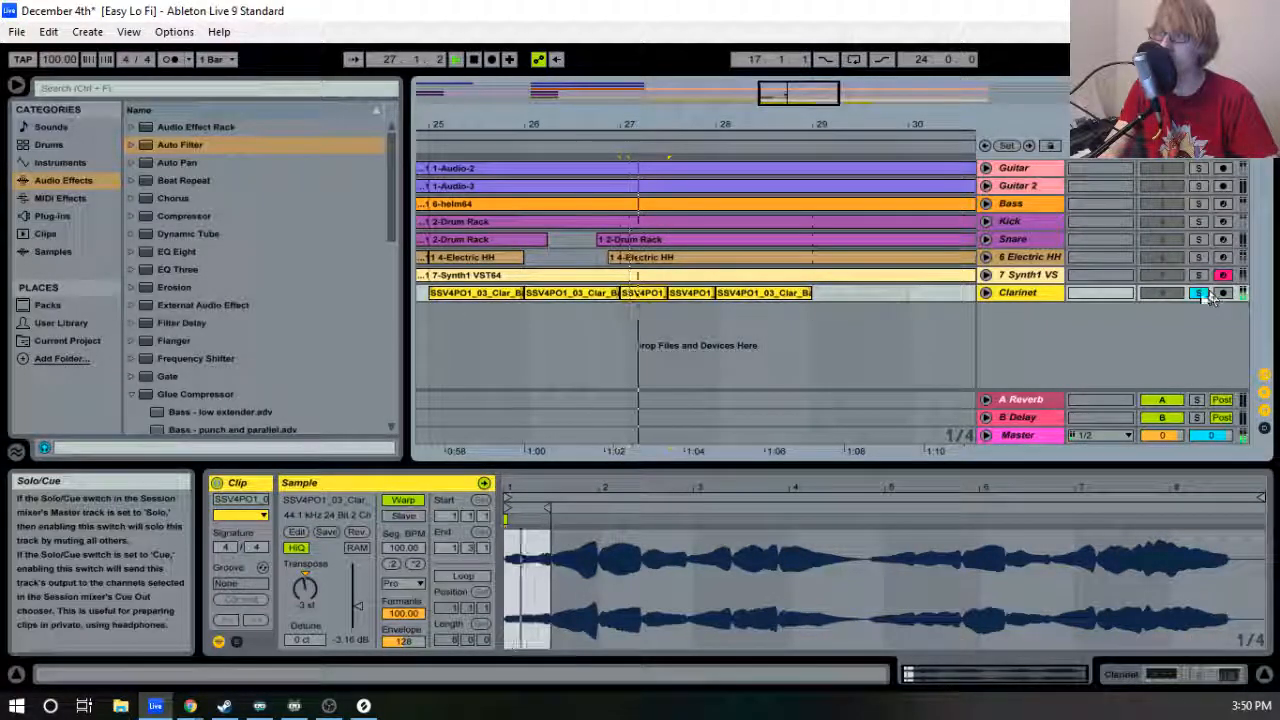
Unsolo and unfold the Clarinet track, and paste a copy of the second half-bar clip of bar 27 at bar 29.
click(986, 293)
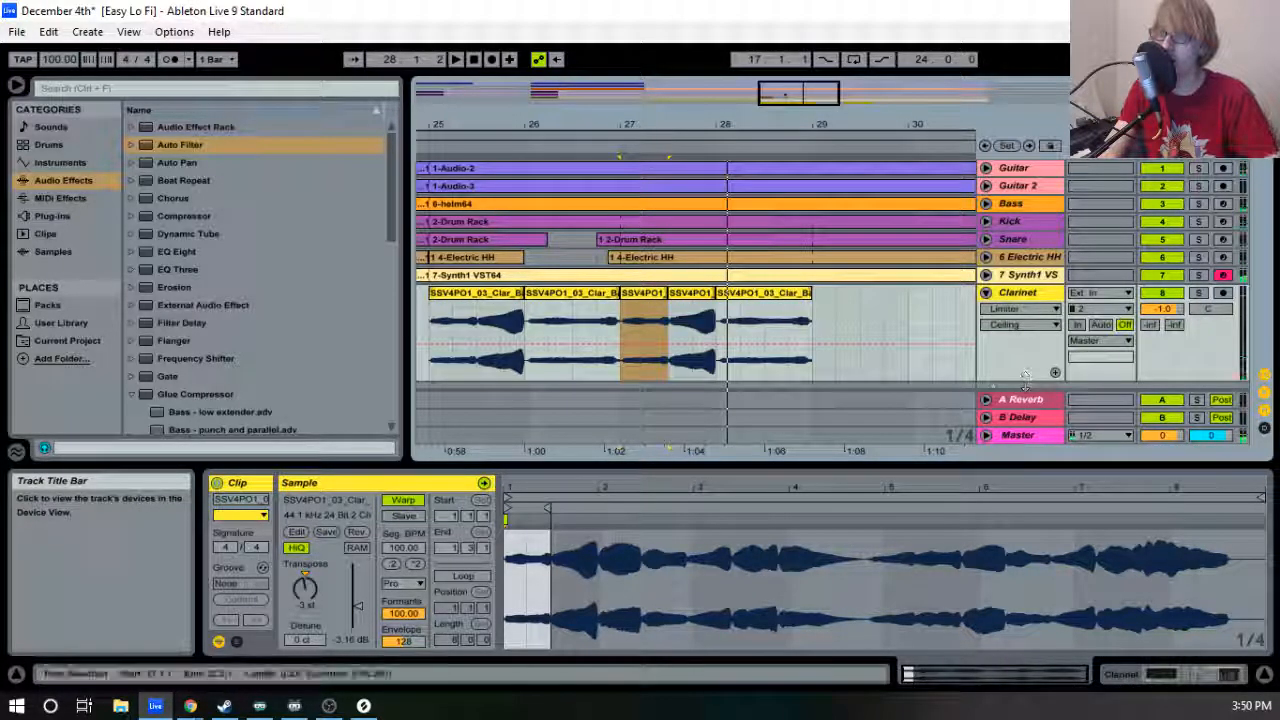
click(780, 300)
click(688, 300)
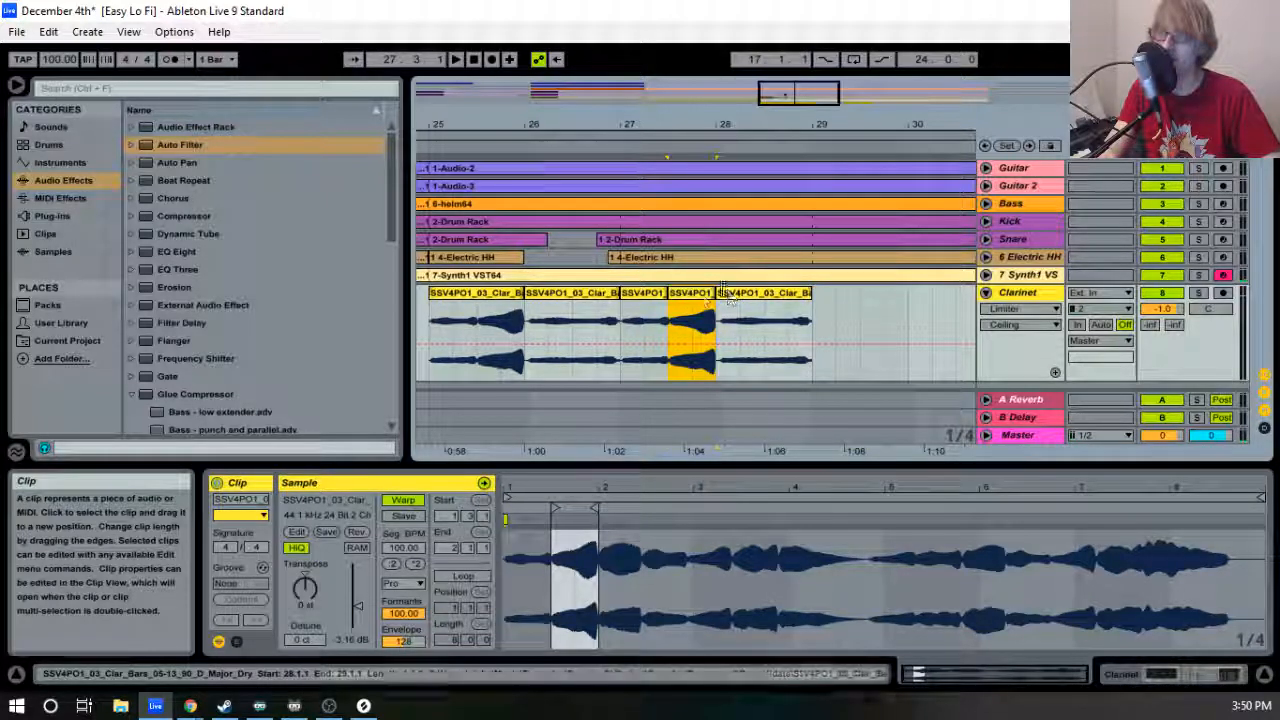
click(820, 311)
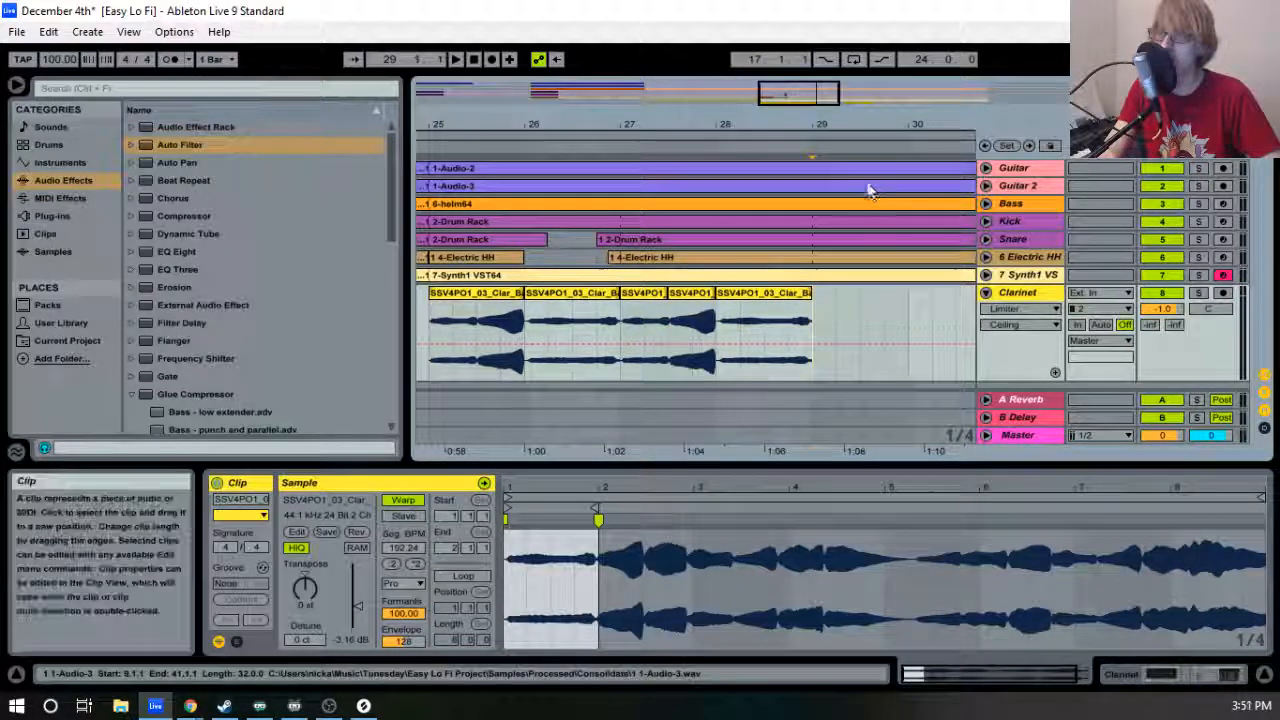
key(ctrl+v)
drag(830, 124, 769, 126)
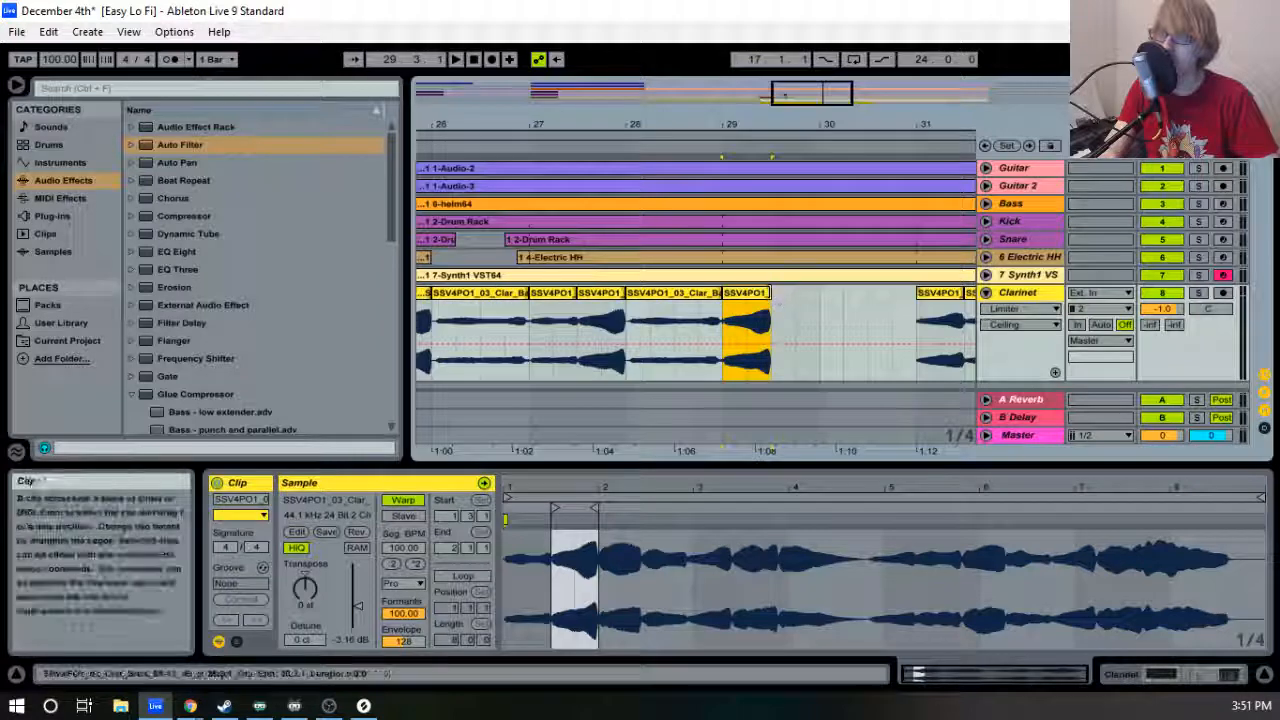
Extend the pasted clip to 30.3, trim its start to 29.3 and audition it with the Clarinet track soloed.
drag(769, 293, 868, 293)
drag(722, 293, 771, 293)
key(ctrl+z)
key(space)
click(1198, 292)
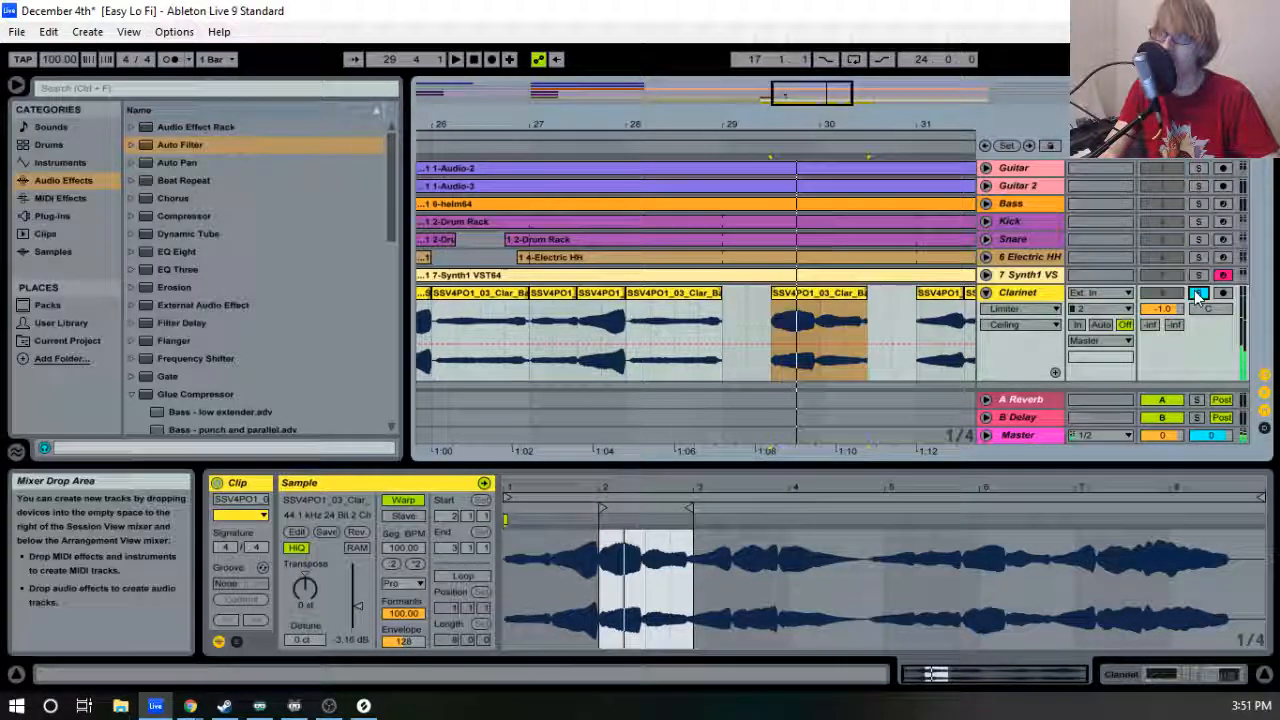
key(space)
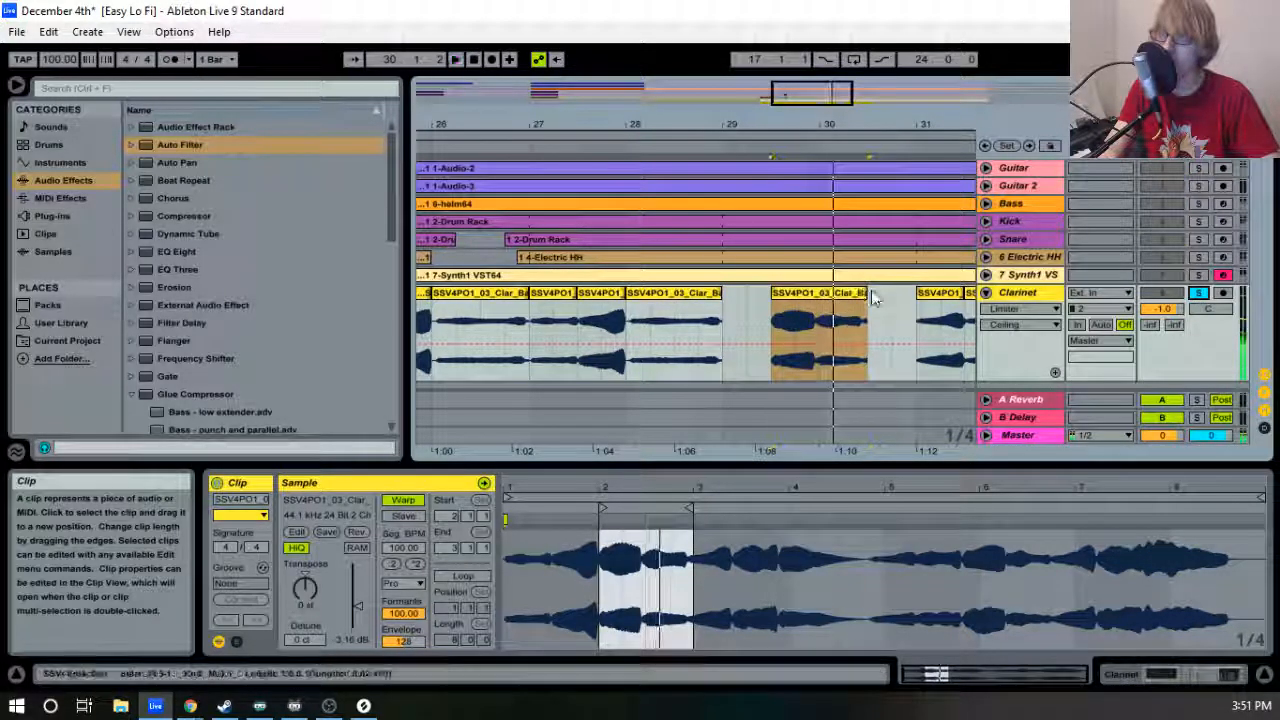
Add warp markers at the clip's start and at its second note, and move the second marker onto 2.3.
drag(826, 125, 805, 180)
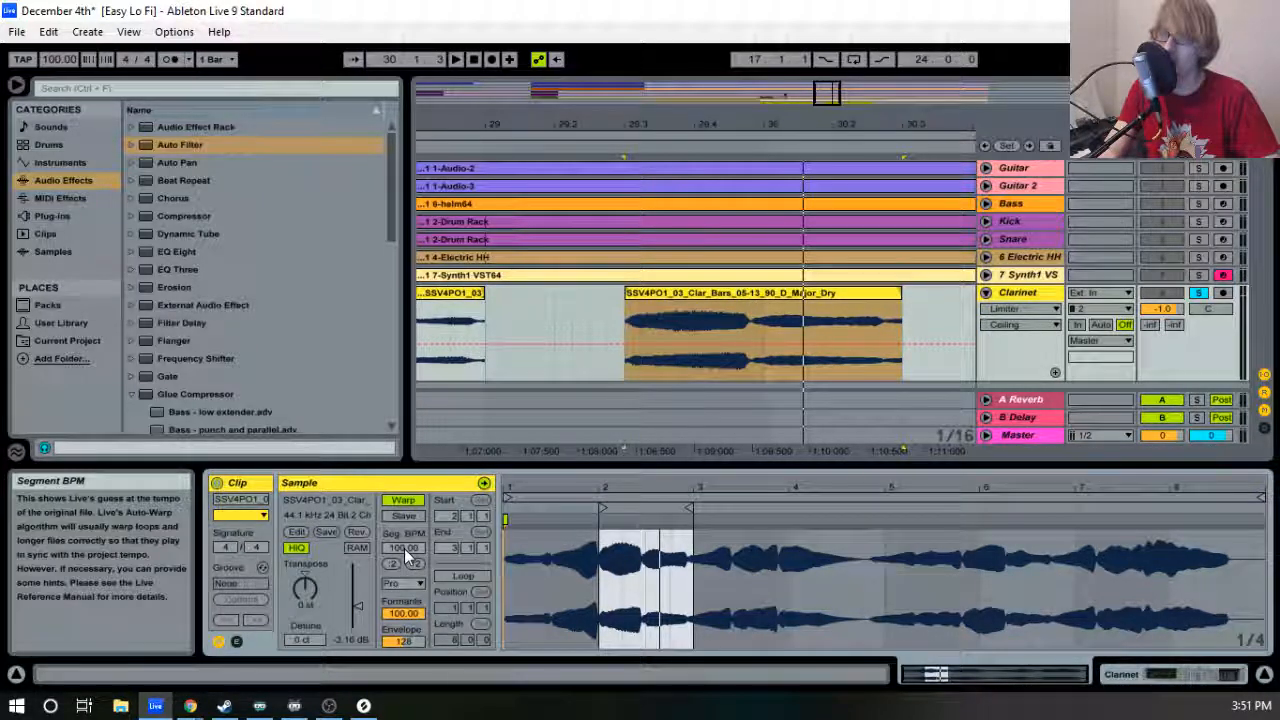
mouse_move(404, 548)
mouse_down()
mouse_move(404, 536)
mouse_move(404, 547)
mouse_up()
key(space)
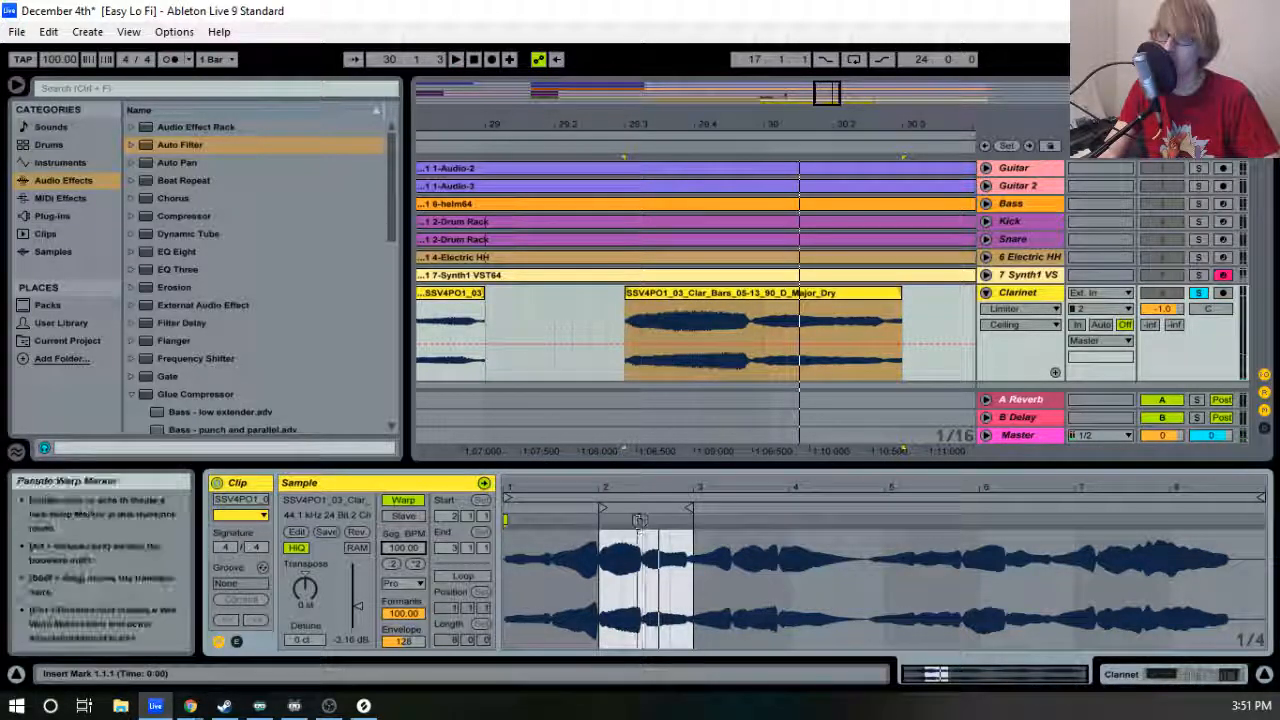
double_click(642, 515)
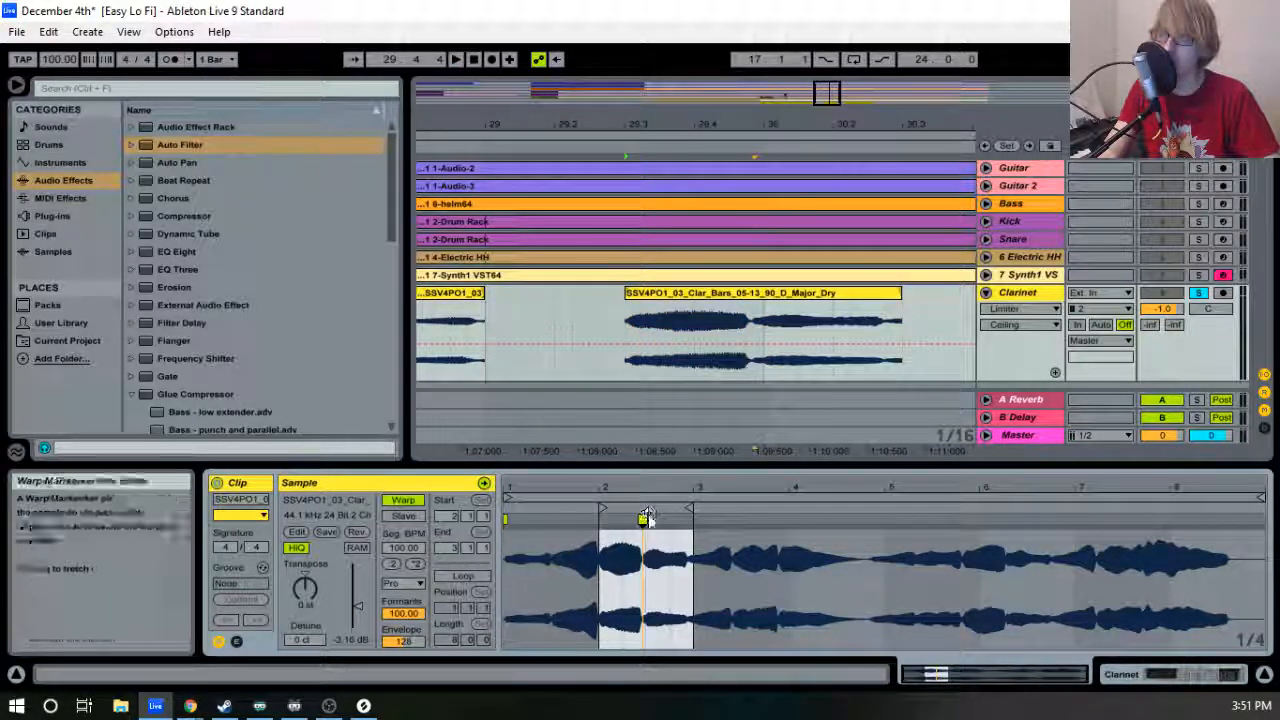
drag(642, 515, 648, 516)
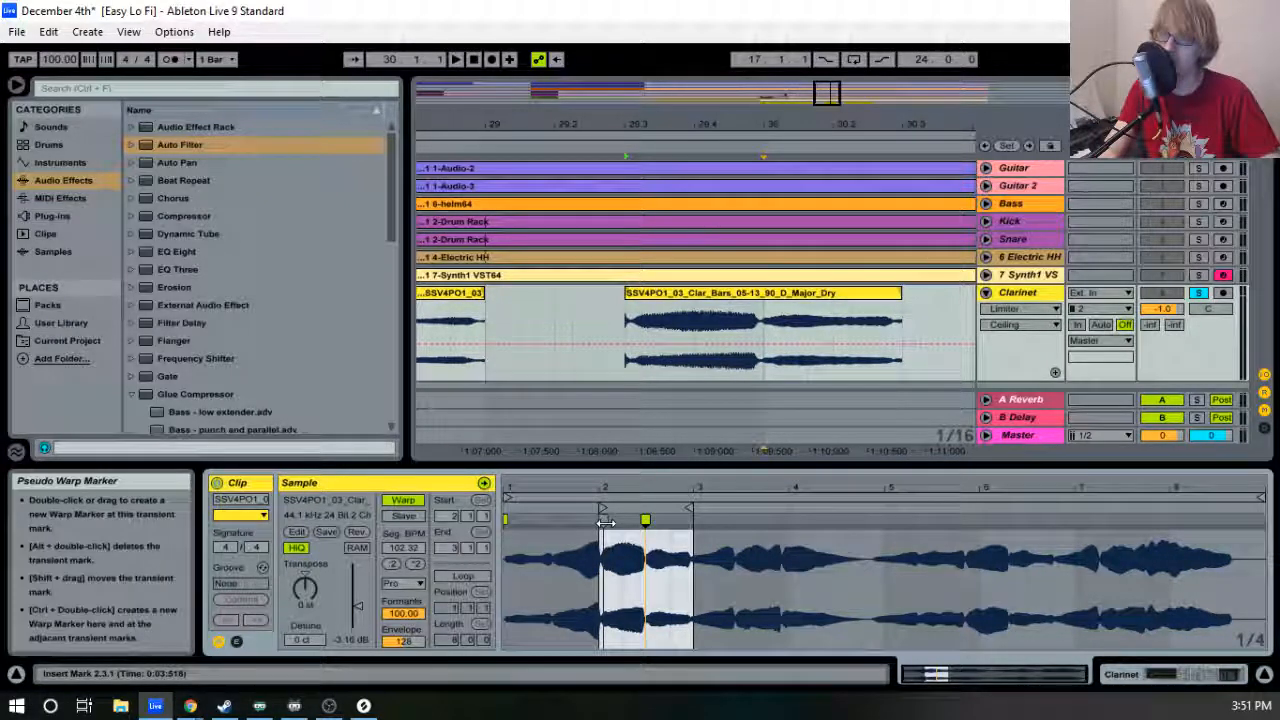
key(ctrl+z)
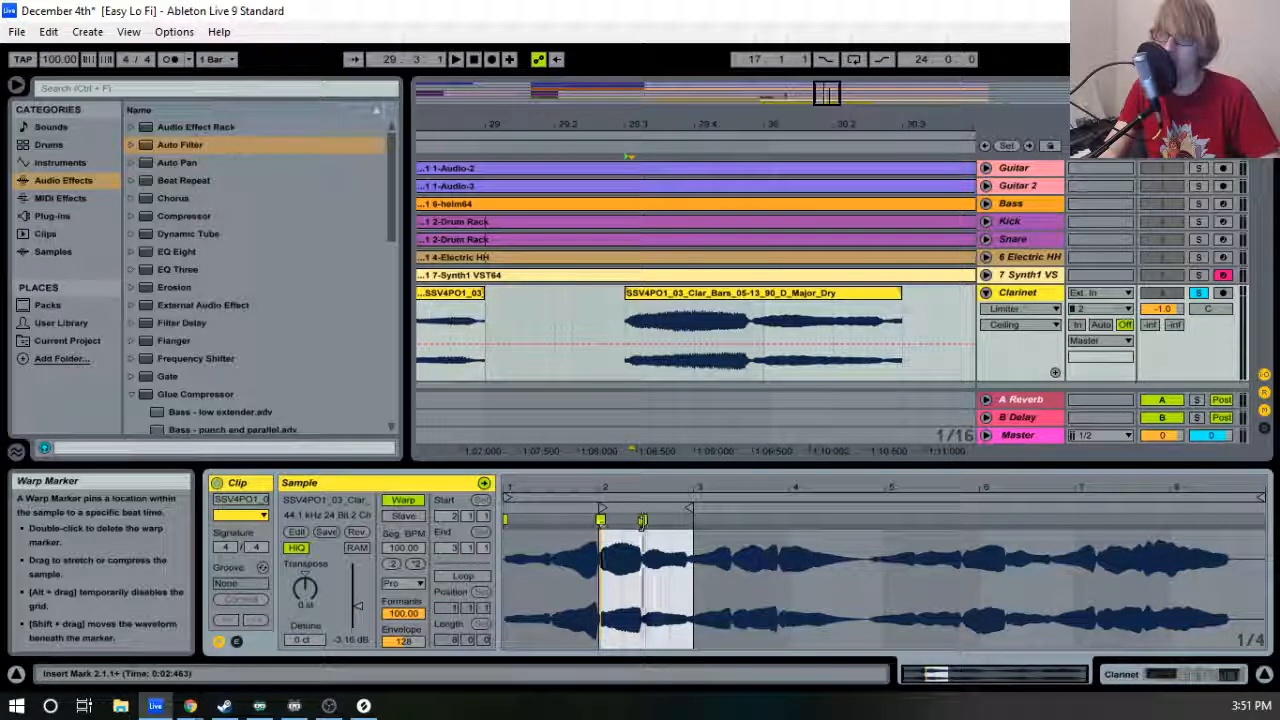
drag(642, 520, 646, 522)
Trim the warped clip's end to bar 30, audition it and move it to bar 28.
drag(901, 294, 766, 310)
key(space)
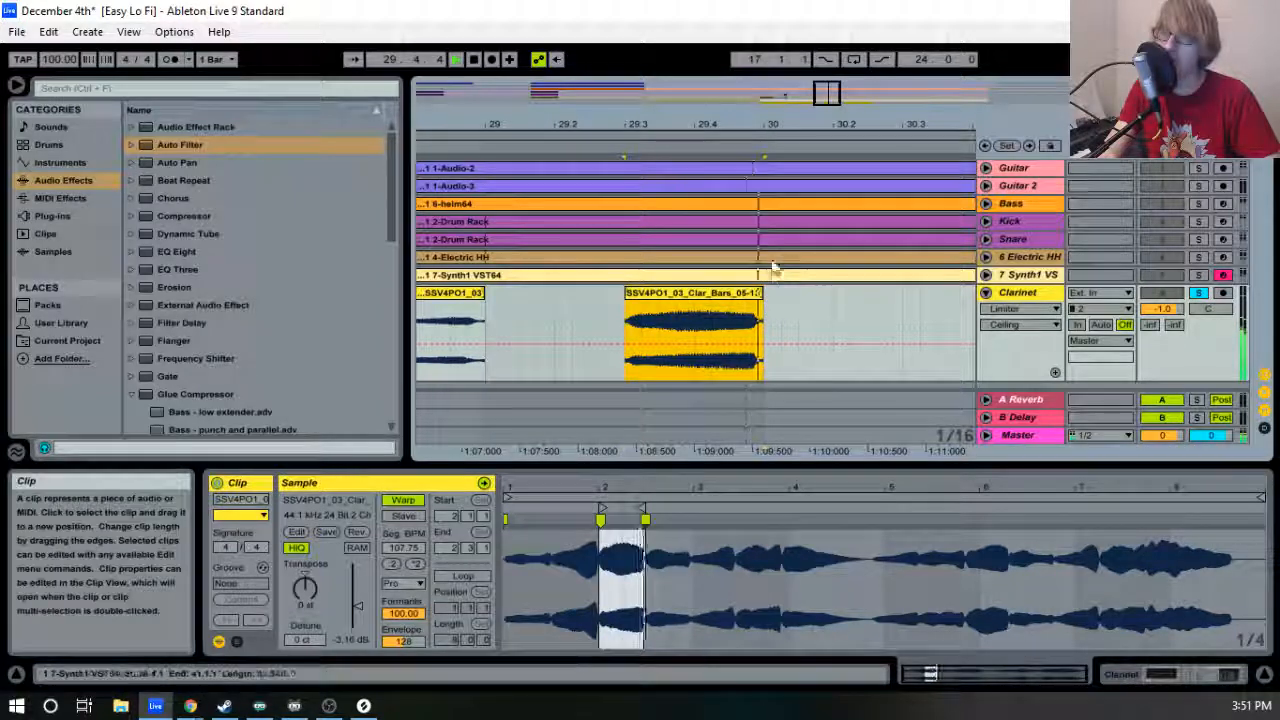
key(space)
drag(683, 118, 746, 50)
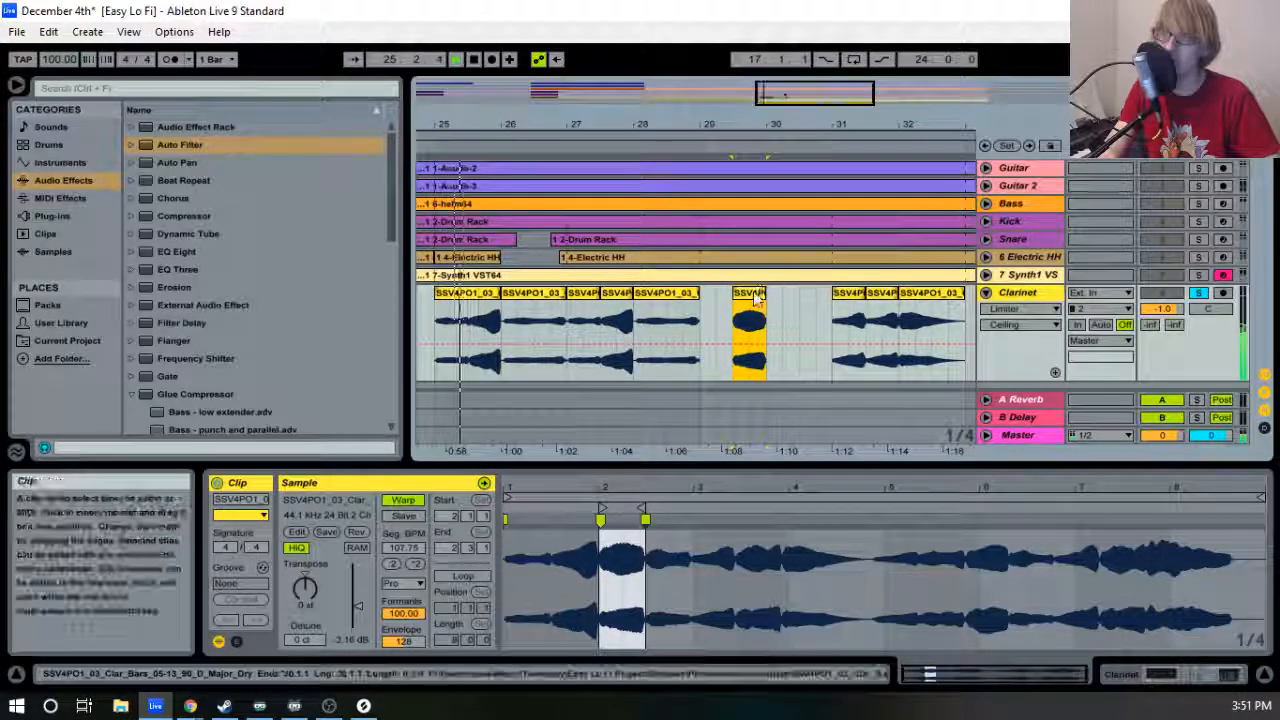
drag(756, 297, 655, 300)
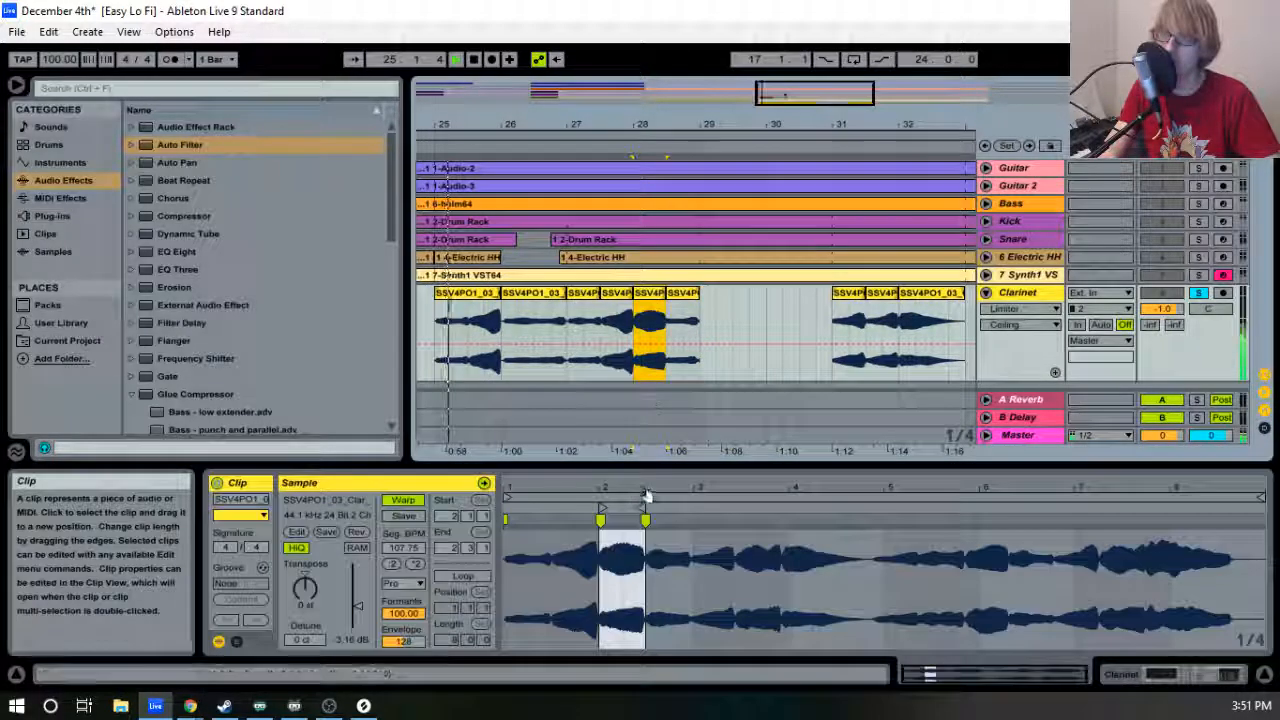
Extend the moved clip's end to bar 29 and stretch its note by moving the second warp marker to 3.1.1.
click(673, 295)
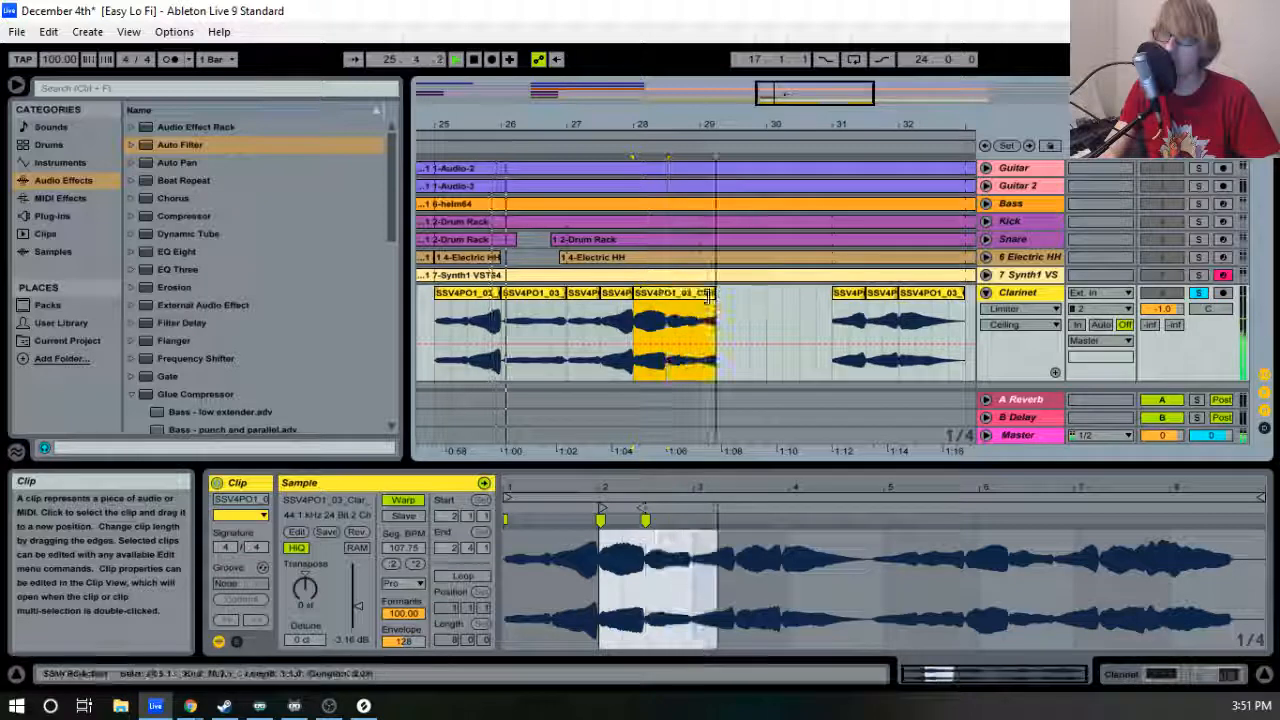
click(470, 305)
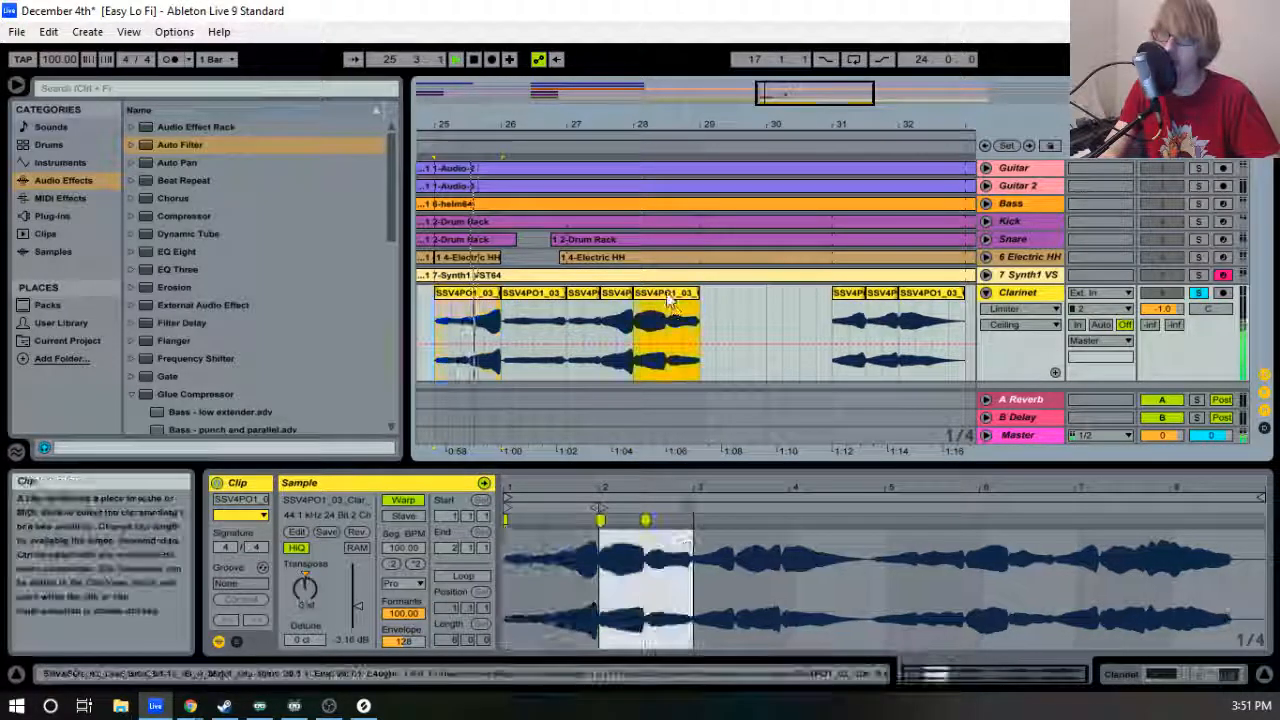
click(643, 522)
drag(645, 520, 695, 520)
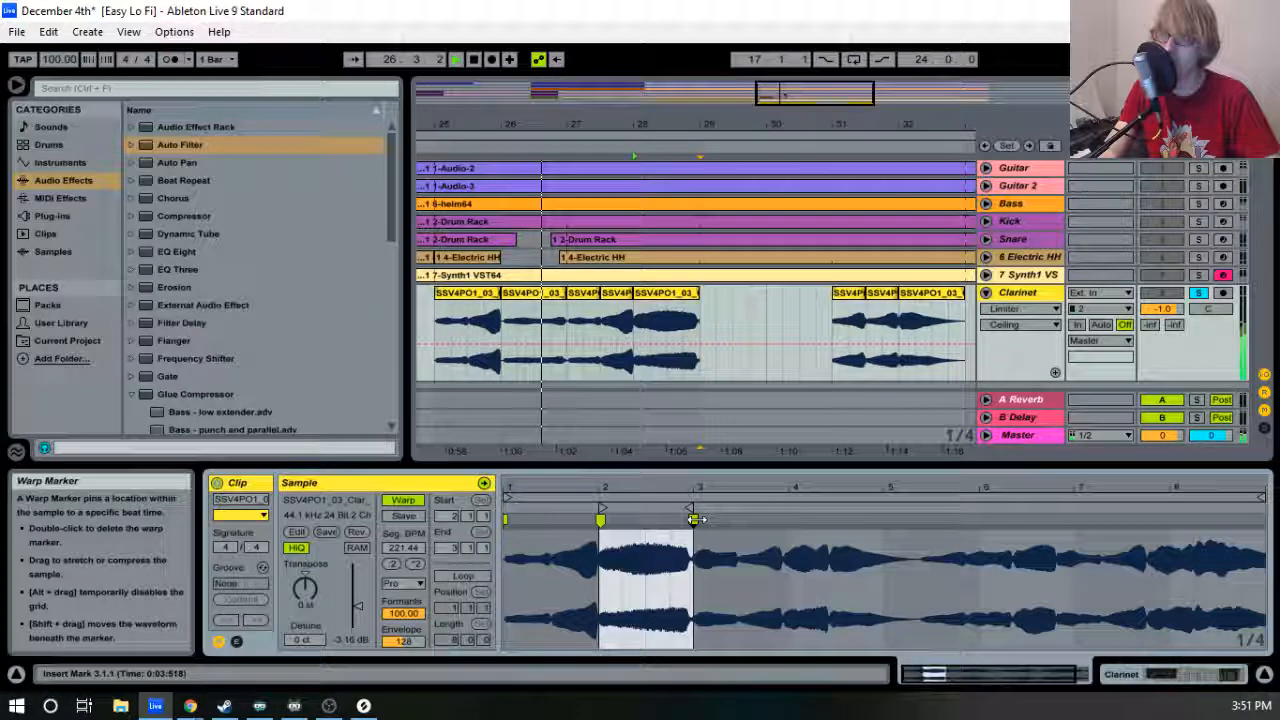
Set the stretched bar 28 clip's transposition to -2 semitones and audition it from the bar 27 clip.
click(676, 298)
click(306, 590)
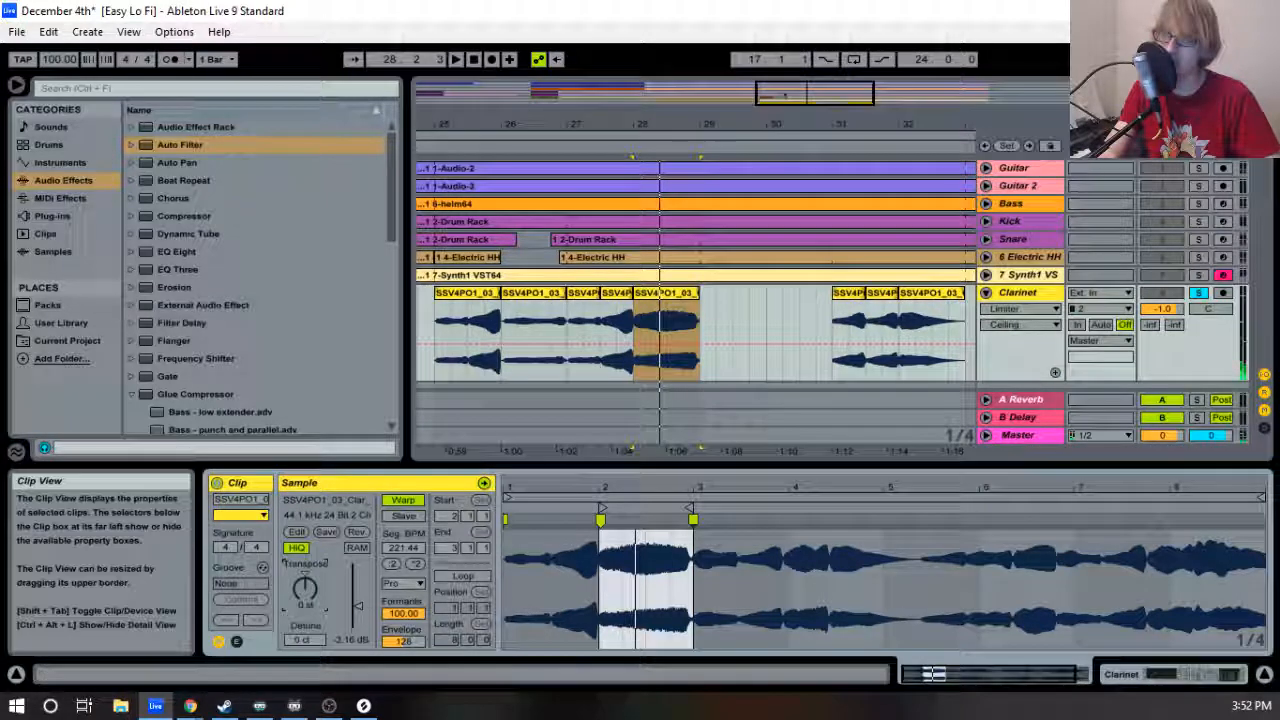
key(space)
key(space)
key(Up)
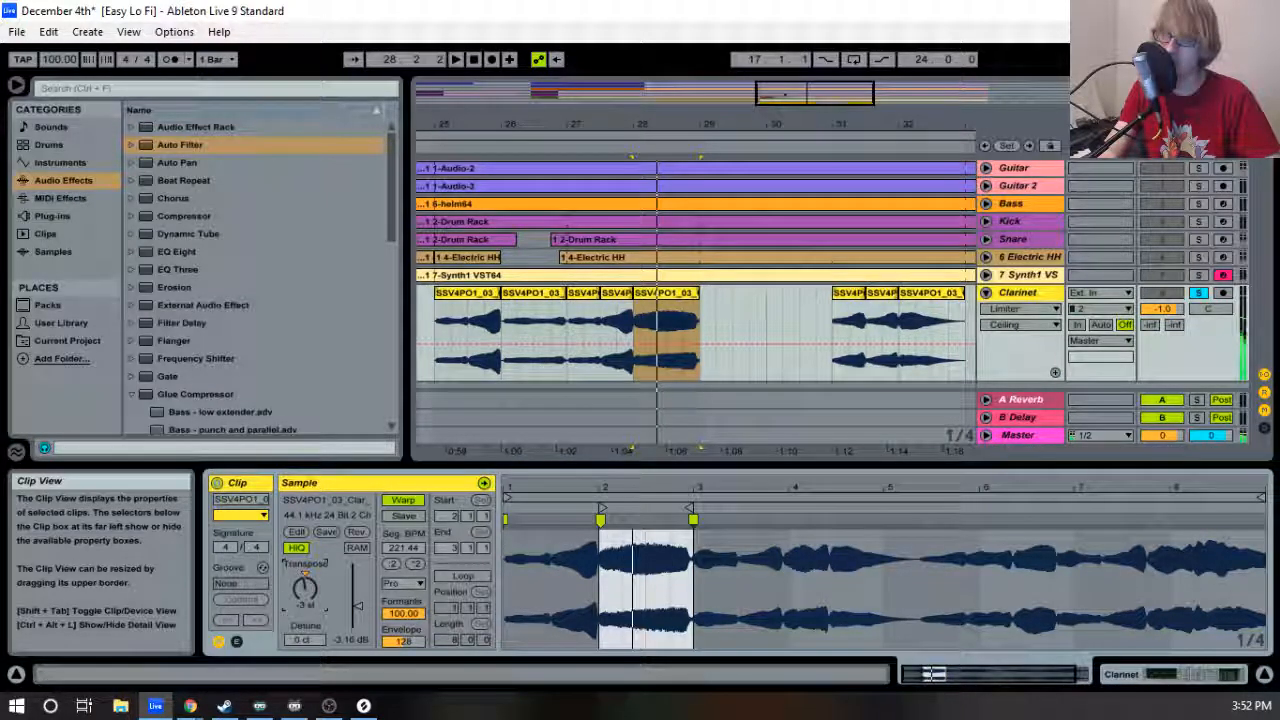
key(space)
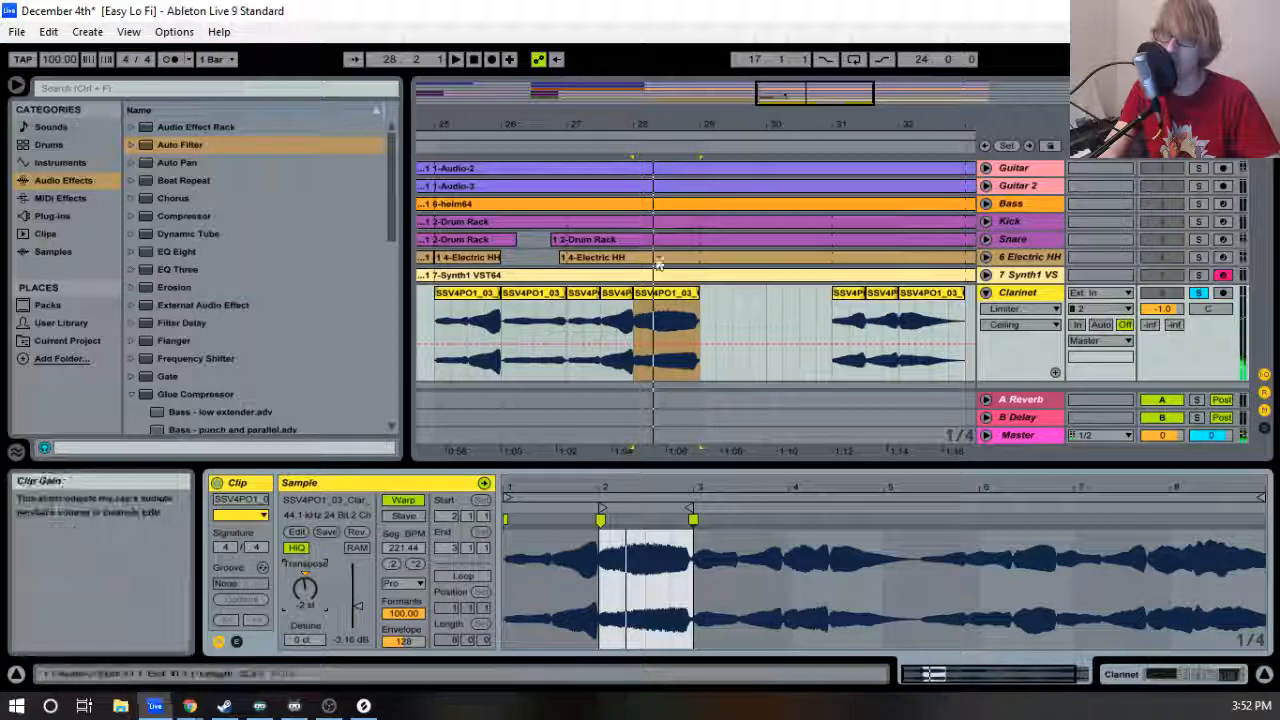
click(584, 293)
key(space)
drag(622, 122, 622, 172)
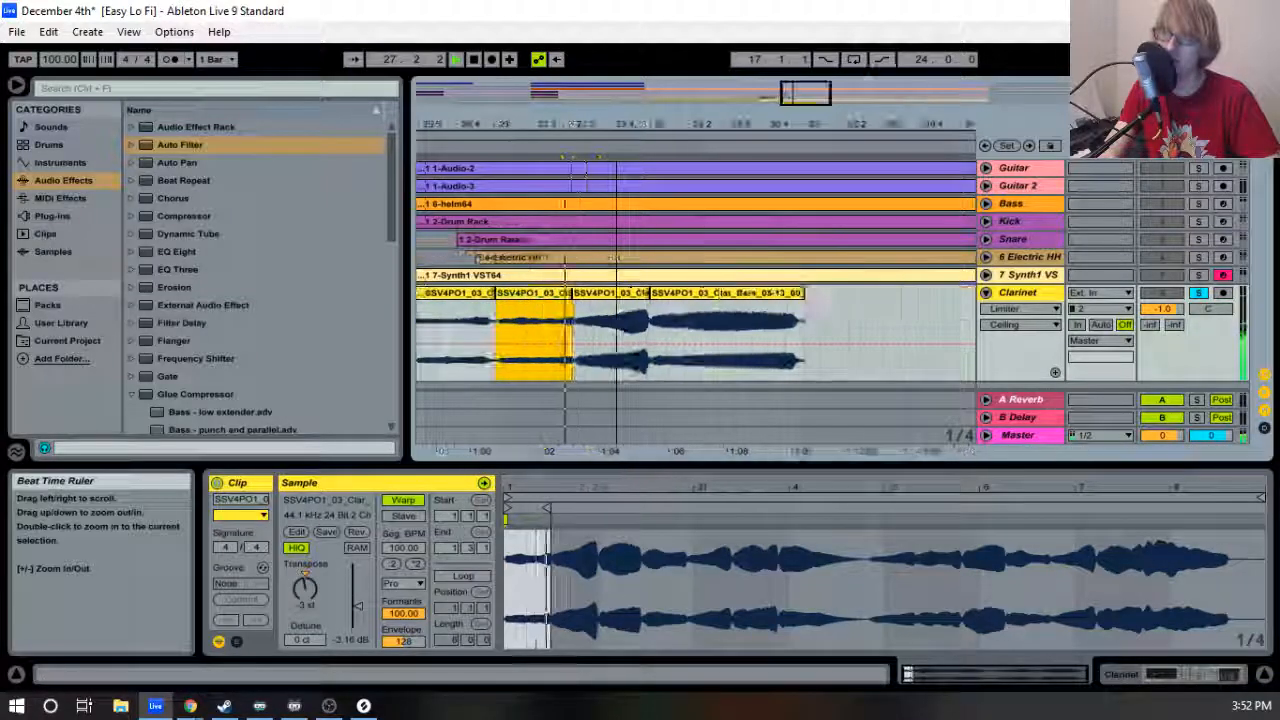
Set the bar 28 clip's transposition to 4 semitones and replay the phrase from bar 27.
click(680, 303)
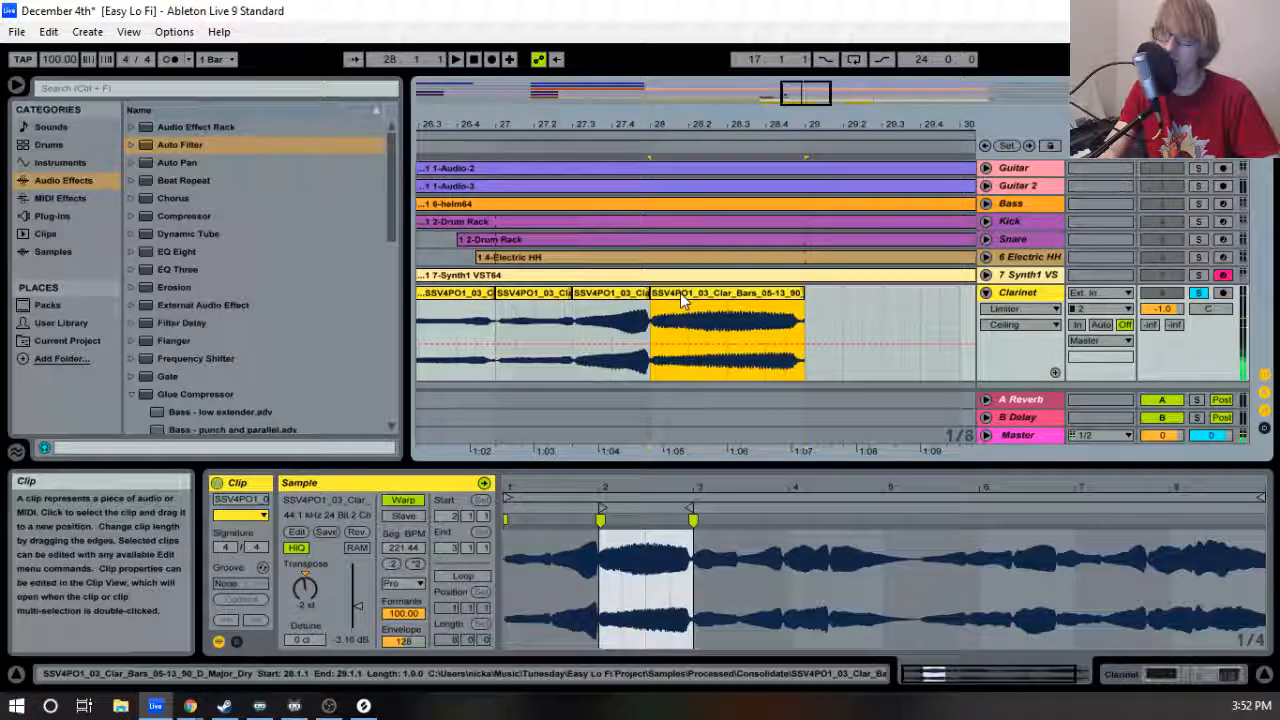
key(space)
key(space)
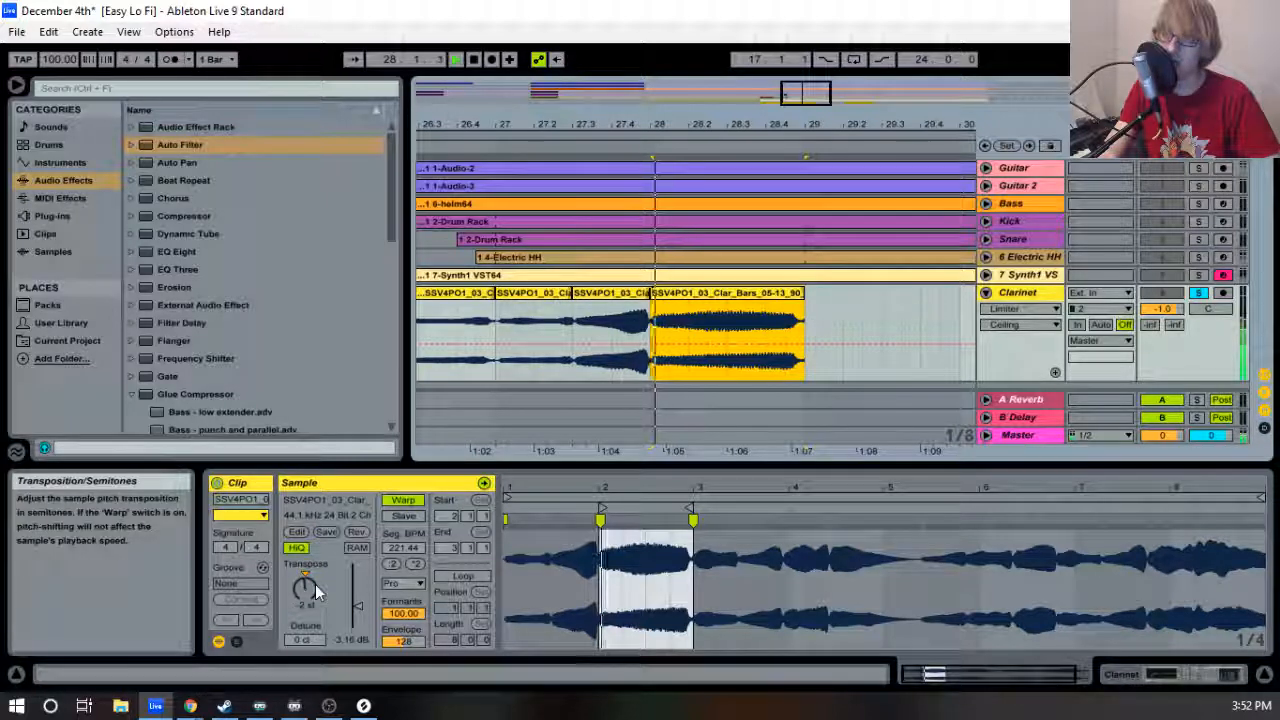
click(305, 592)
drag(305, 592, 305, 580)
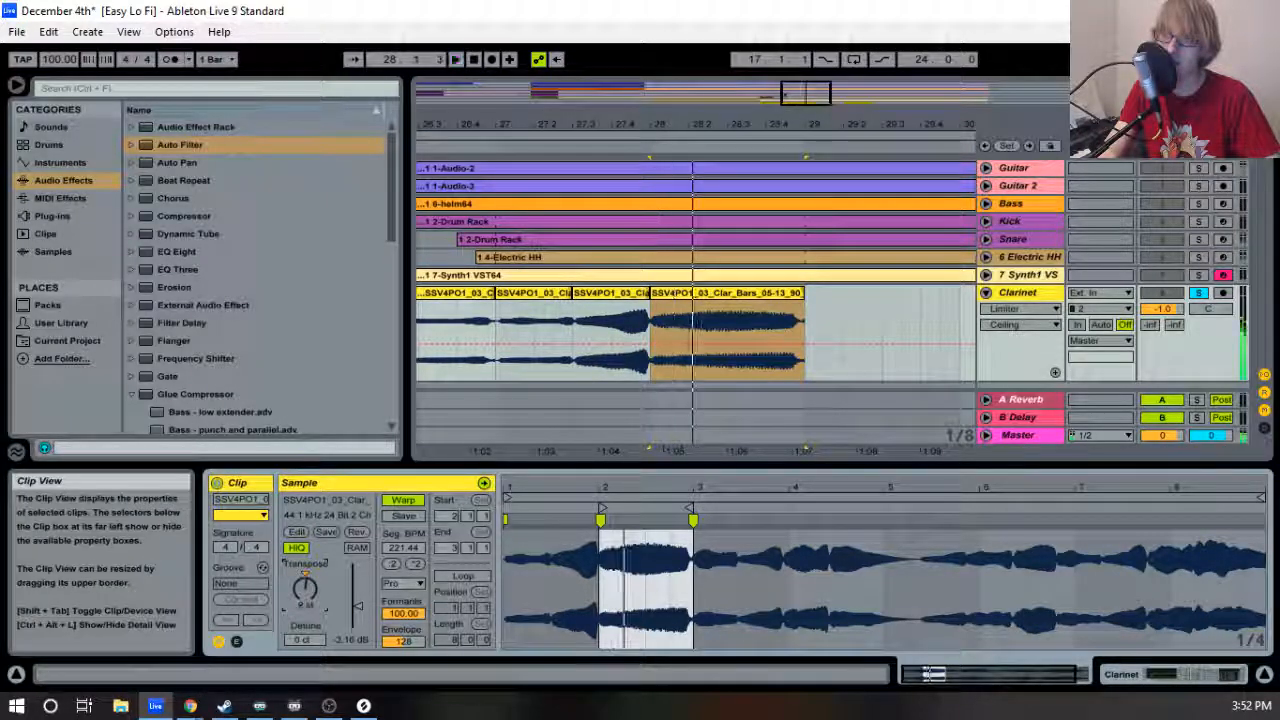
key(space)
key(space)
click(561, 293)
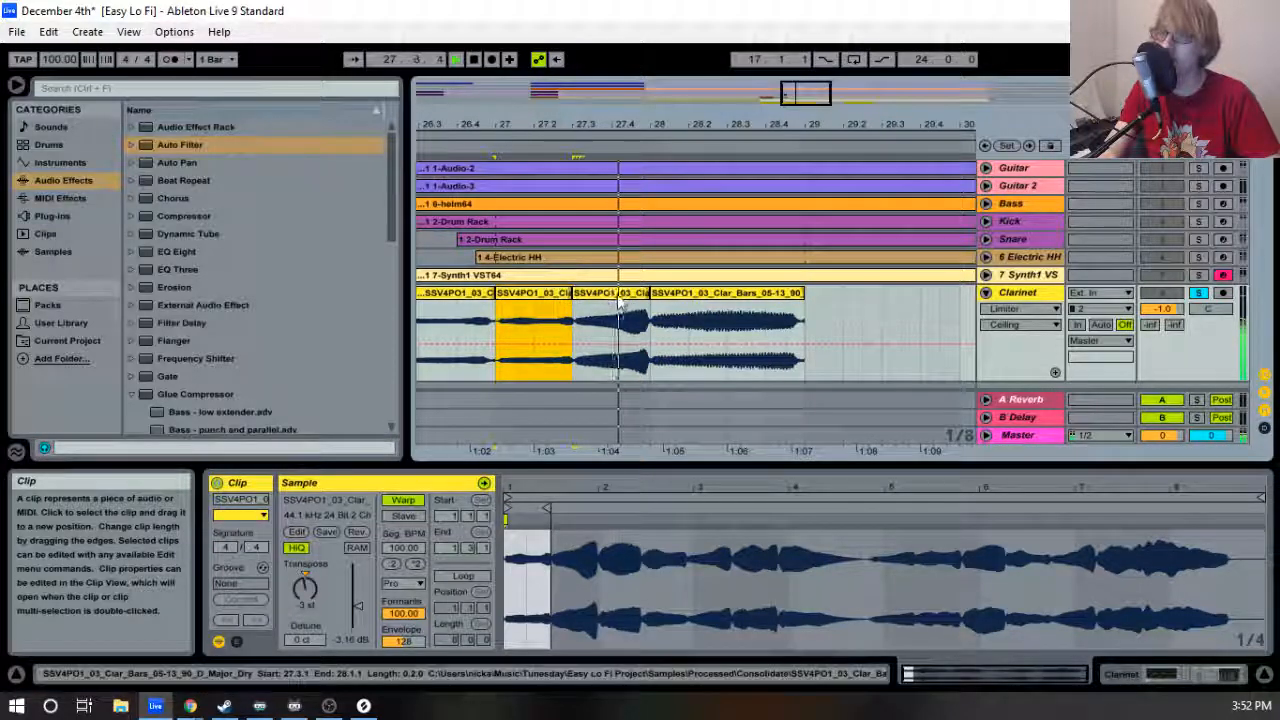
Unsolo the Clarinet track and play the full mix from the bar 25 clip.
click(1199, 292)
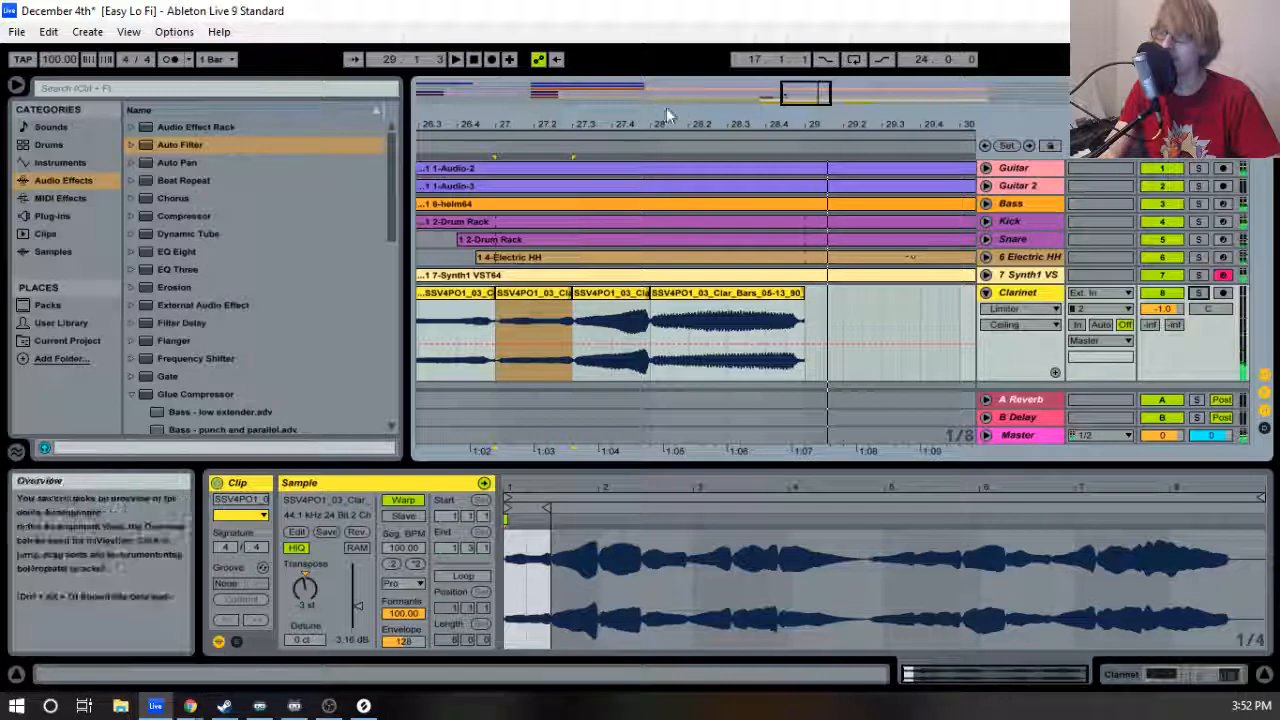
drag(666, 122, 680, 70)
click(556, 295)
key(space)
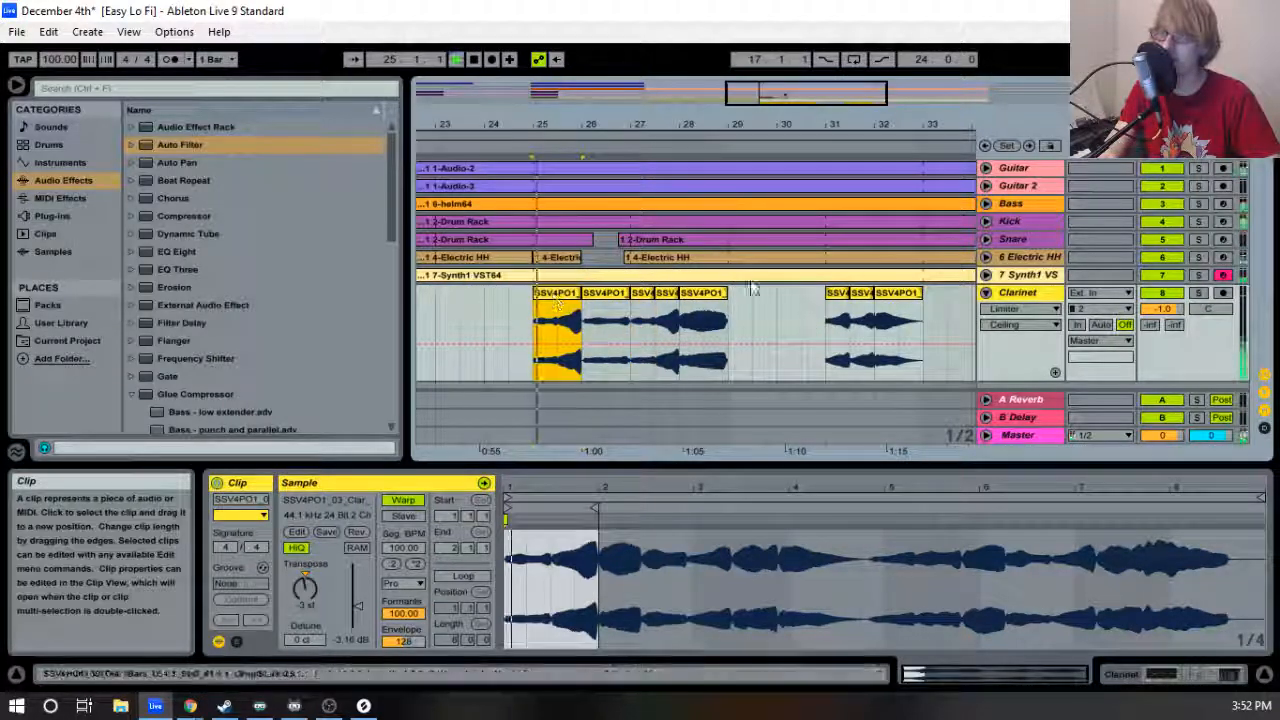
Copy the clarinet clips of bars 25 and 26 into the gap at bars 29 and 30 during playback.
shift+click(616, 292)
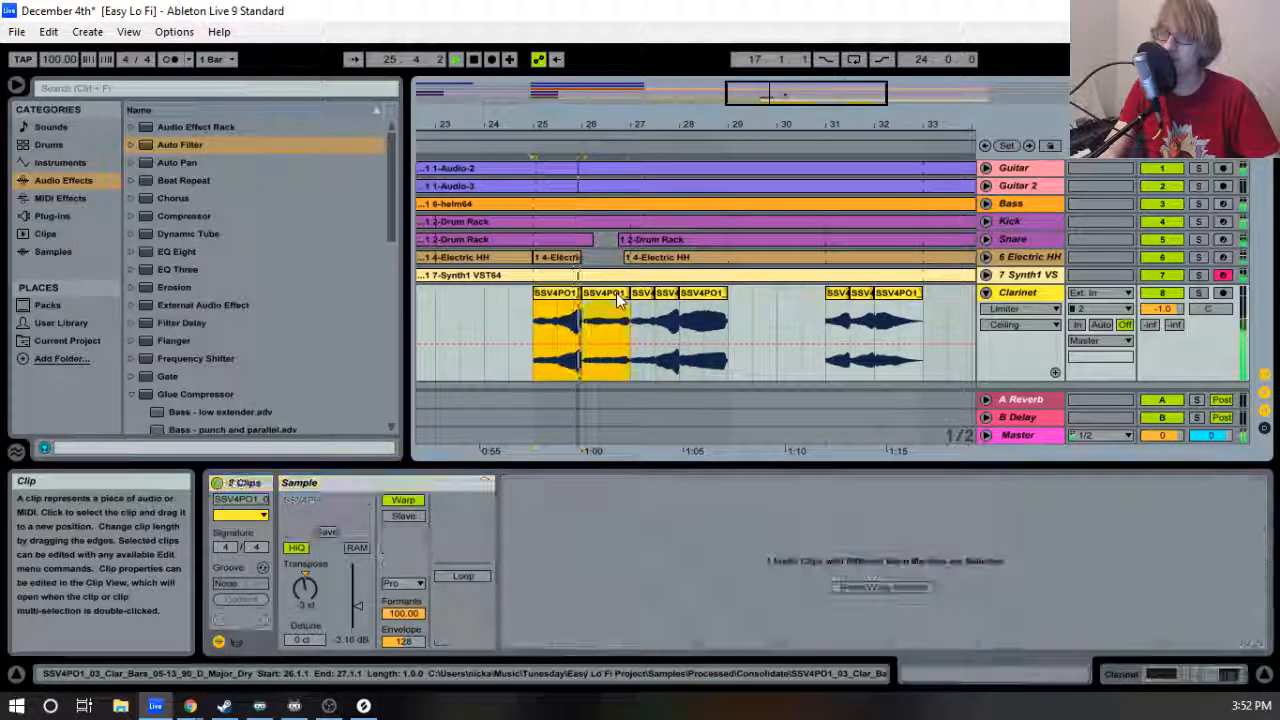
click(733, 305)
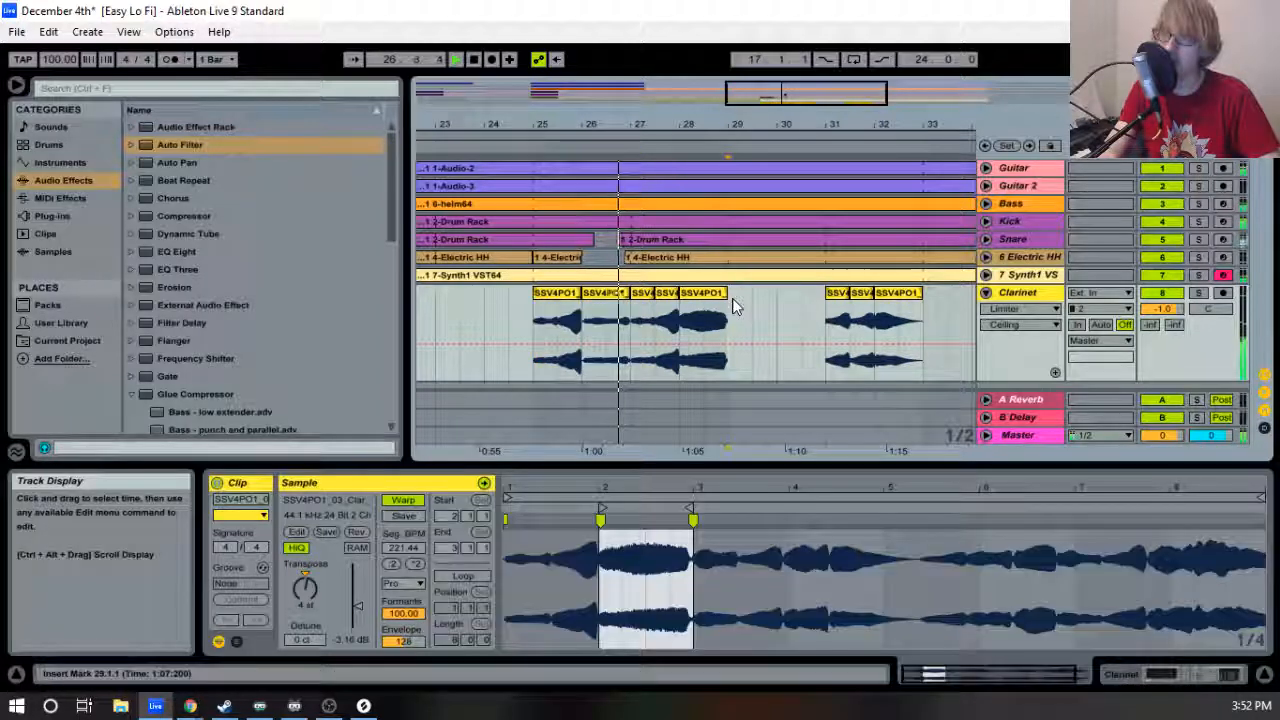
drag(733, 305, 825, 302)
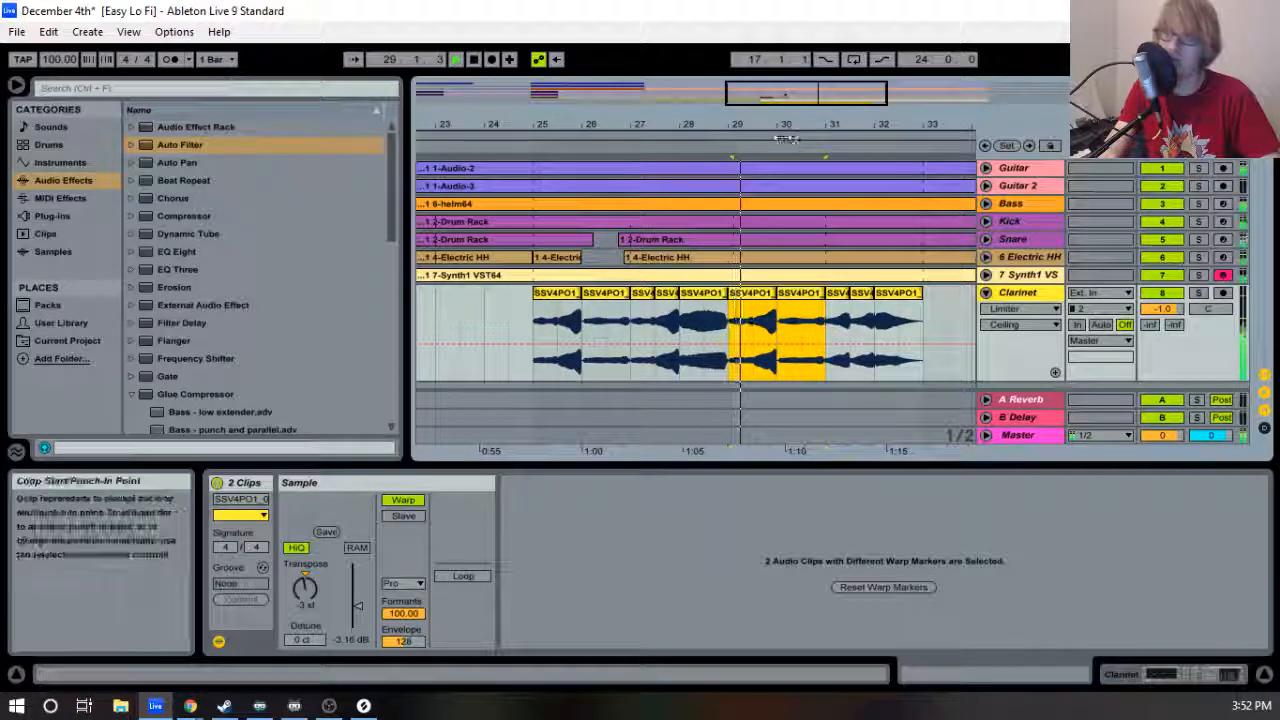
drag(797, 122, 652, 145)
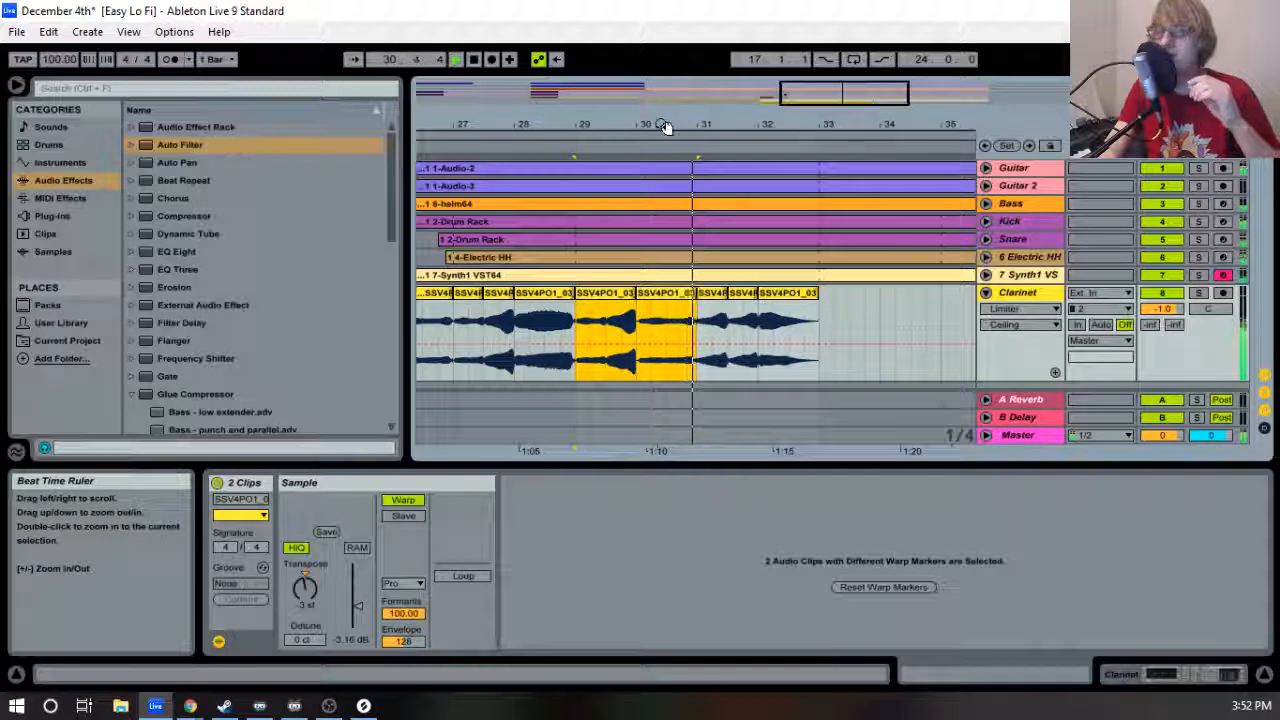
drag(770, 130, 692, 139)
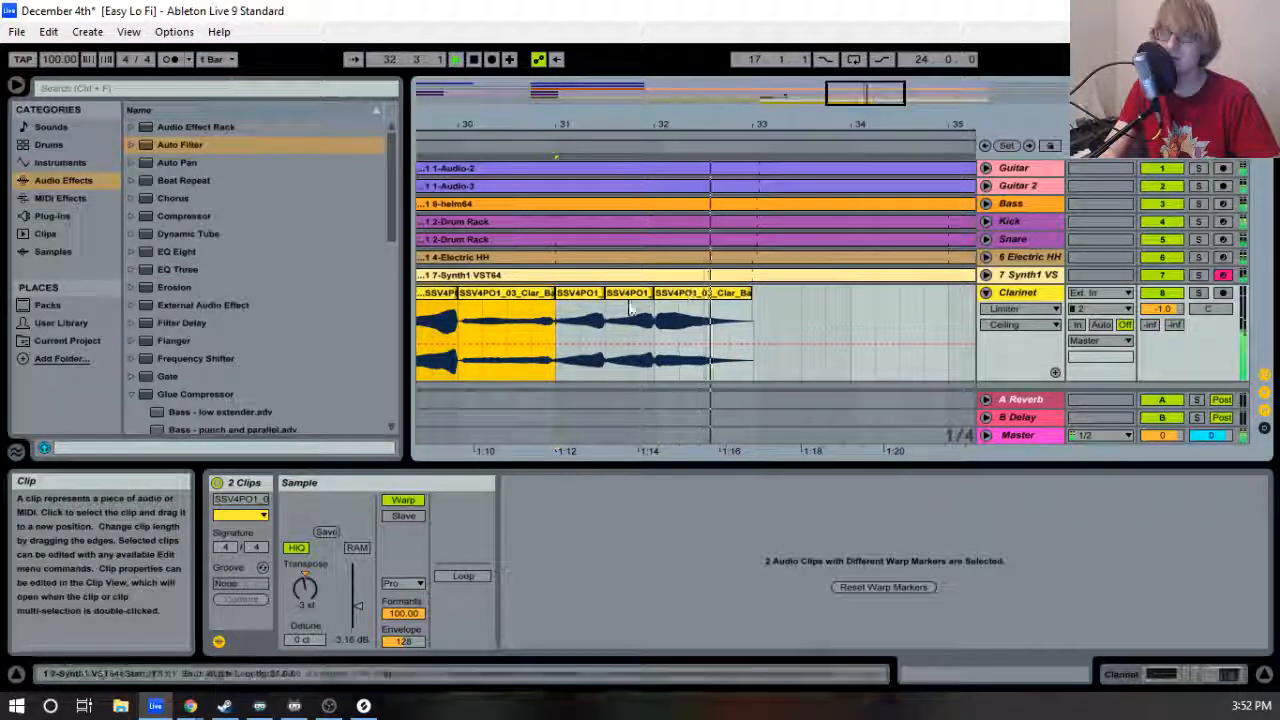
Extend the first half-bar clarinet clip in bar 31 over the second one so it fills the whole bar, and open it for editing.
click(585, 297)
key(space)
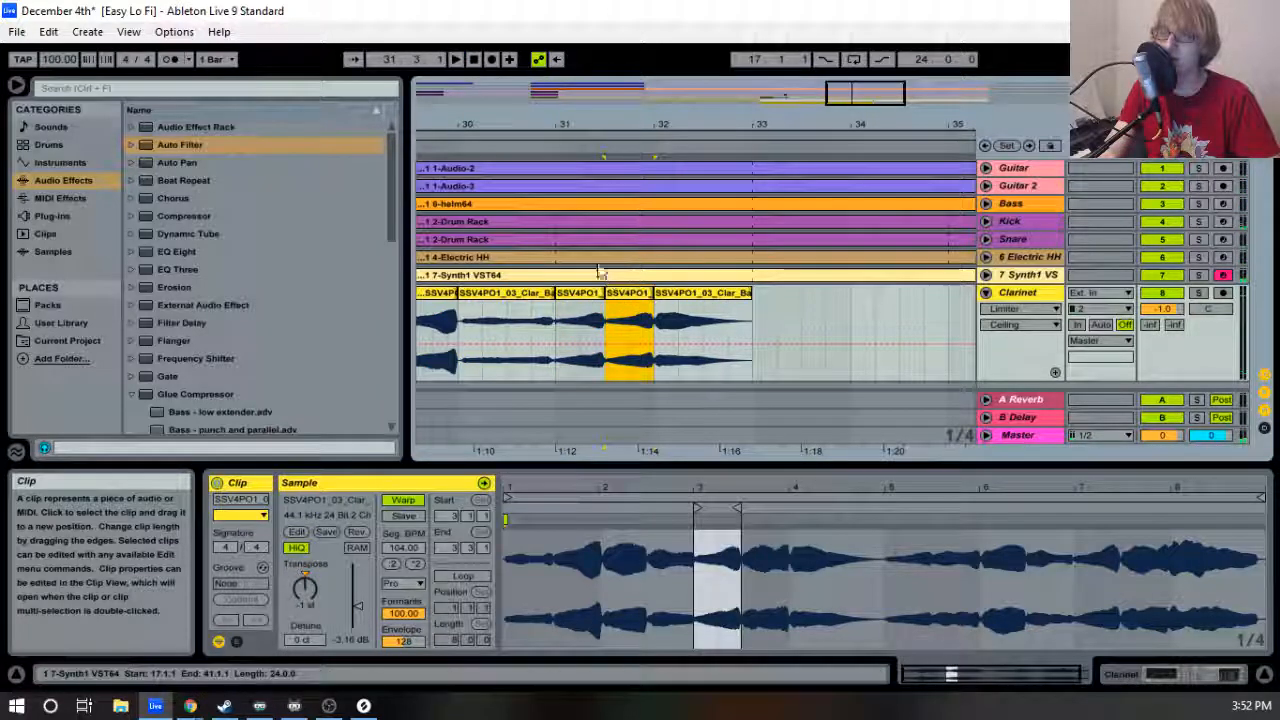
click(597, 296)
key(space)
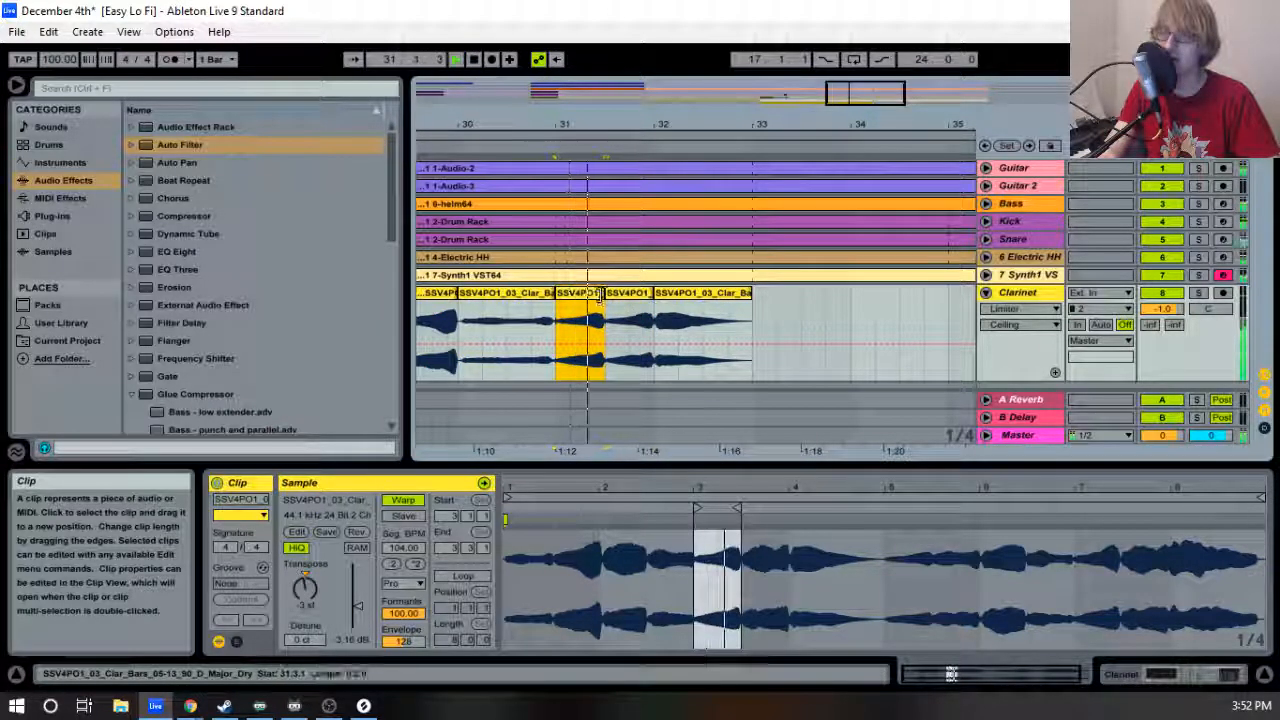
key(space)
drag(604, 294, 654, 293)
double_click(624, 294)
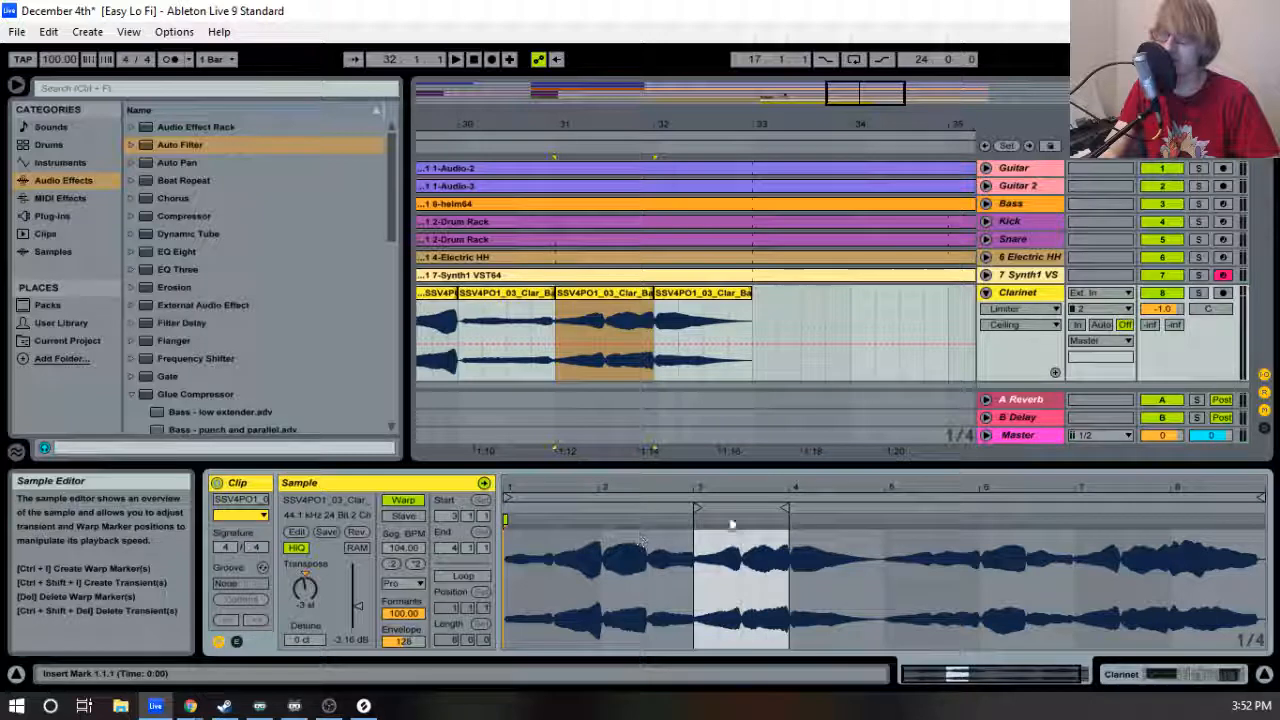
Add warp markers at the start and middle of the bar 31 clip's region, stretch the middle one to 4.1.1, and audition the result.
double_click(696, 520)
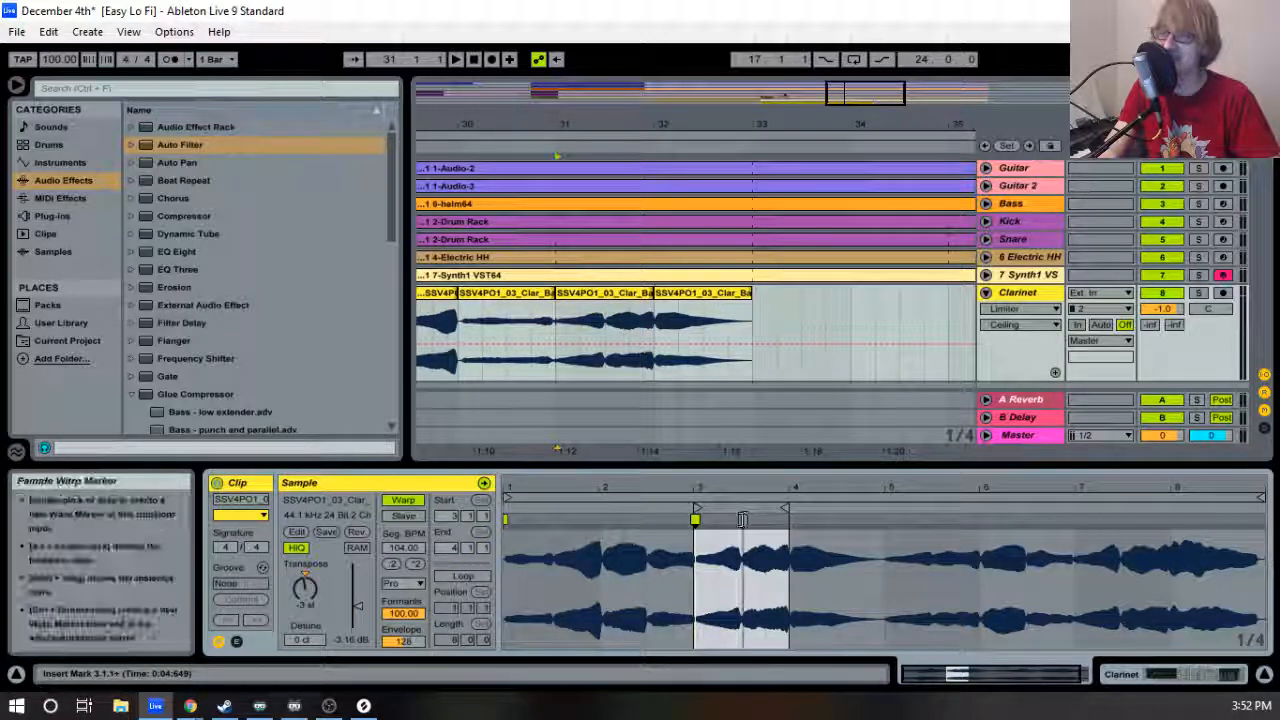
double_click(742, 519)
drag(742, 519, 788, 521)
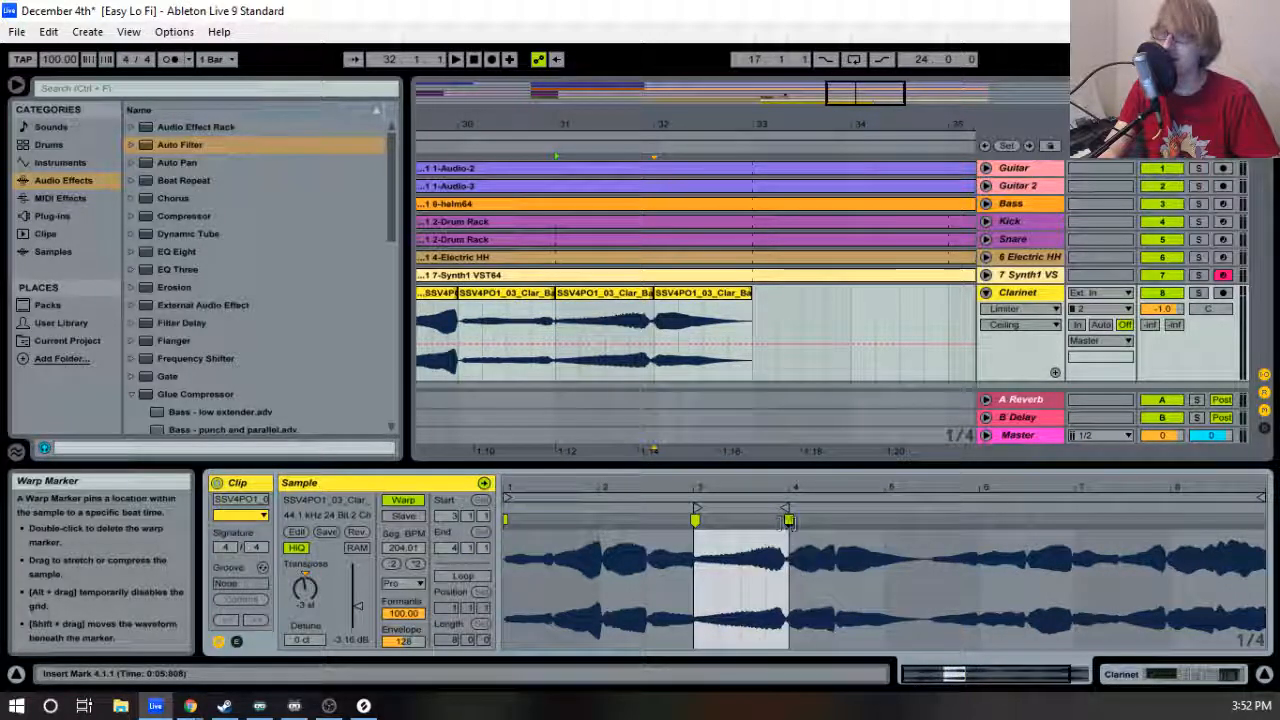
click(601, 294)
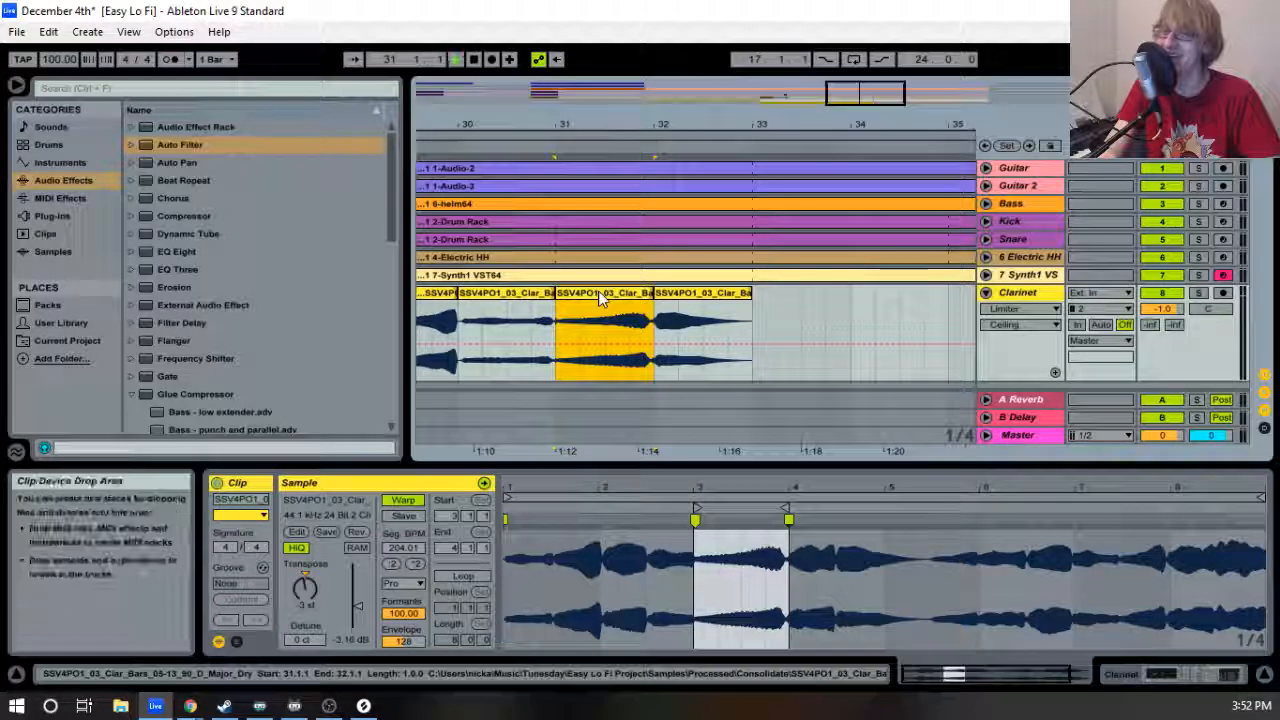
key(space)
drag(652, 122, 663, 168)
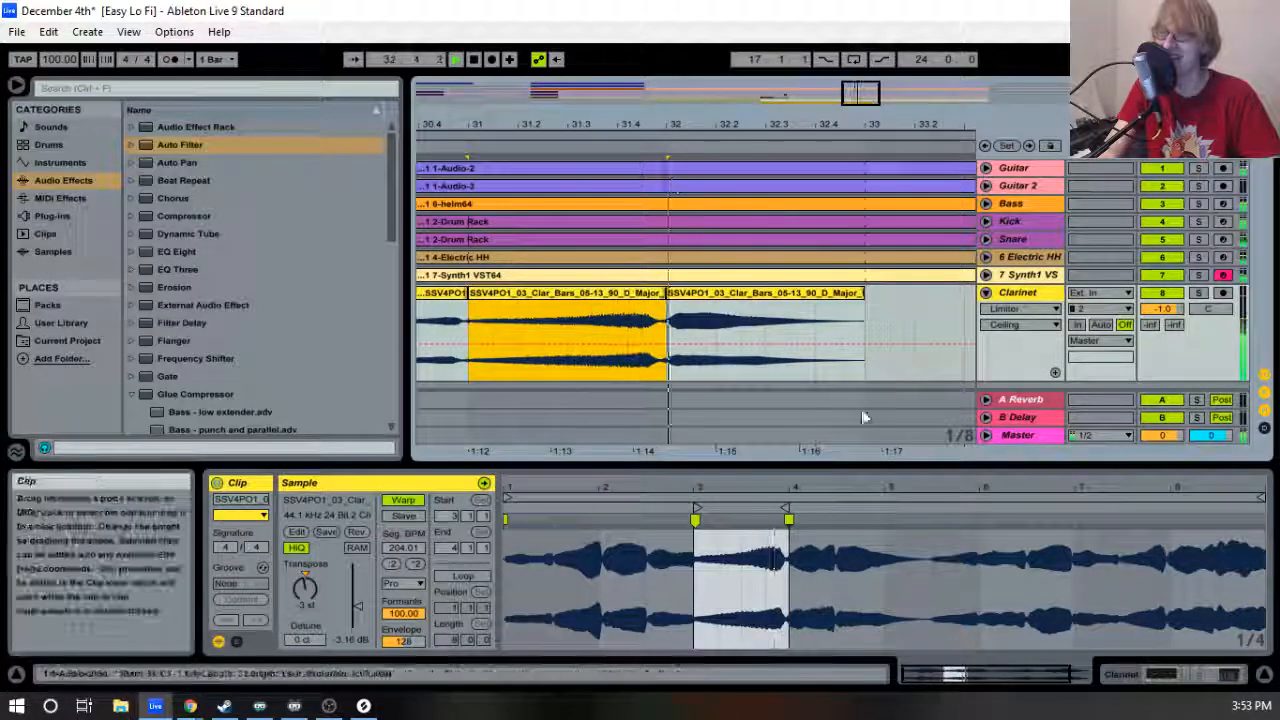
Solo the Clarinet track, set the bar 32 clip's transposition to -4 semitones, and audition it from the bar 31 clip.
click(1199, 292)
click(744, 296)
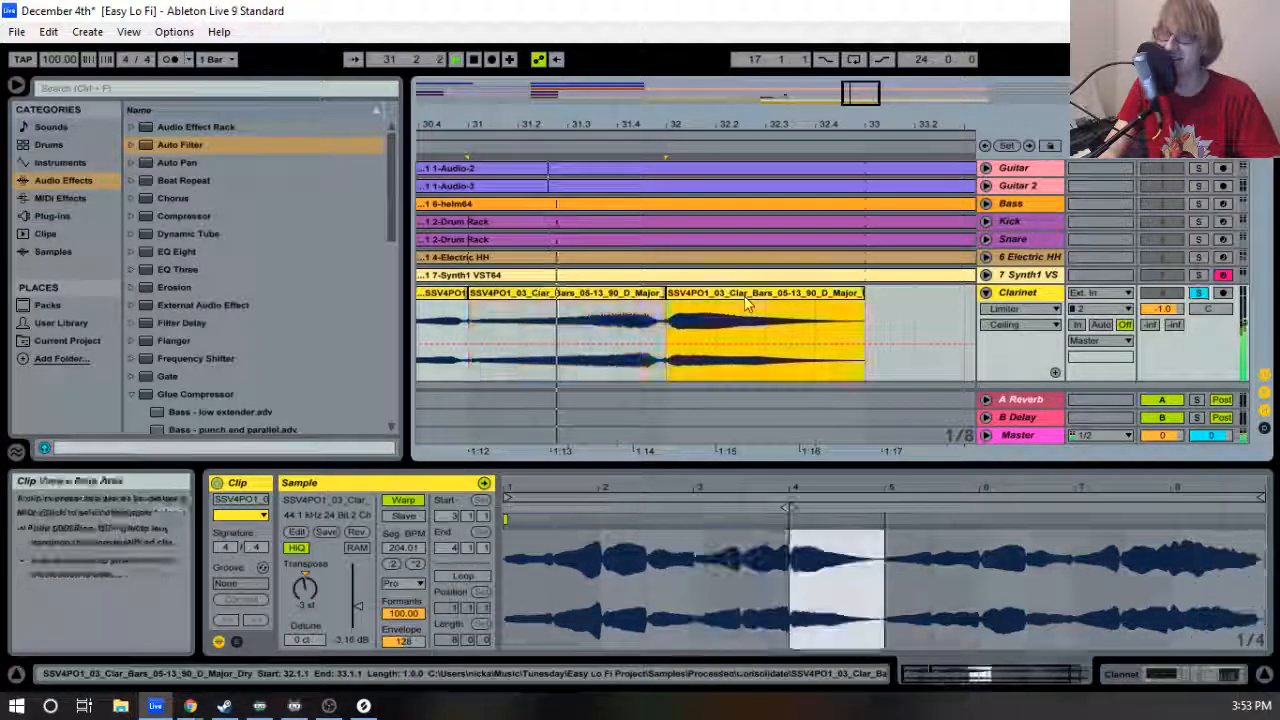
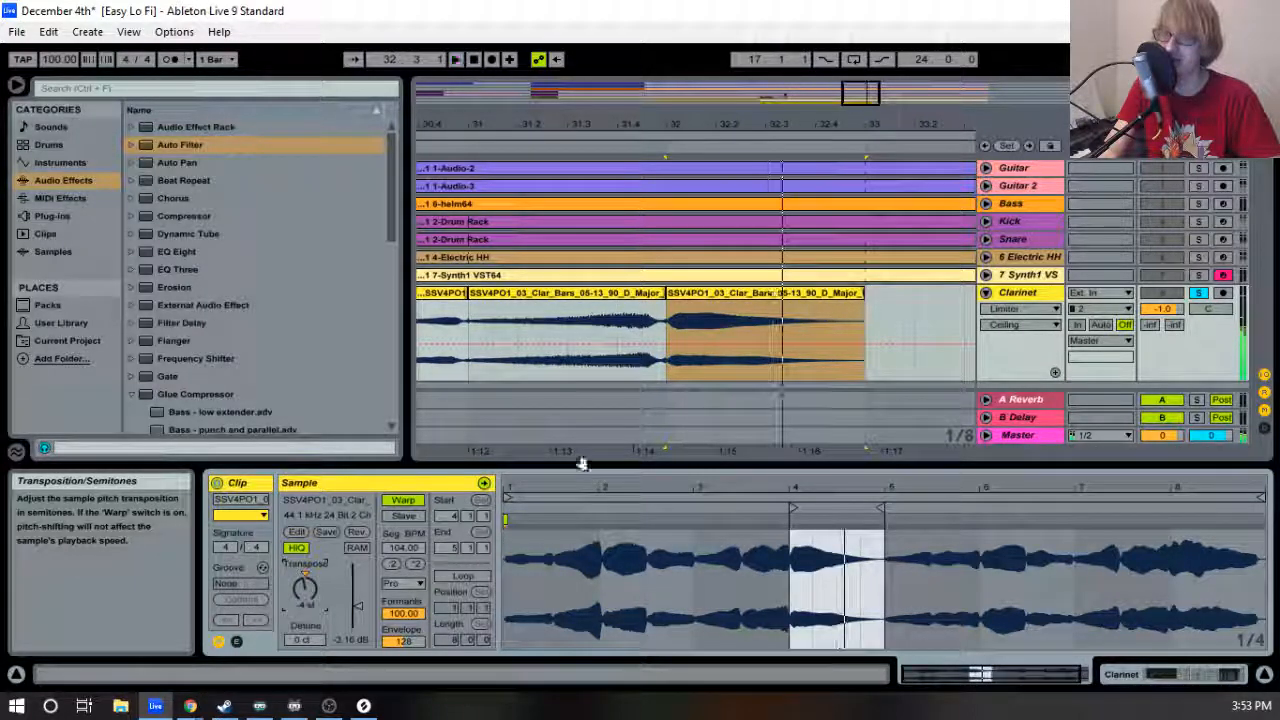
click(593, 297)
key(space)
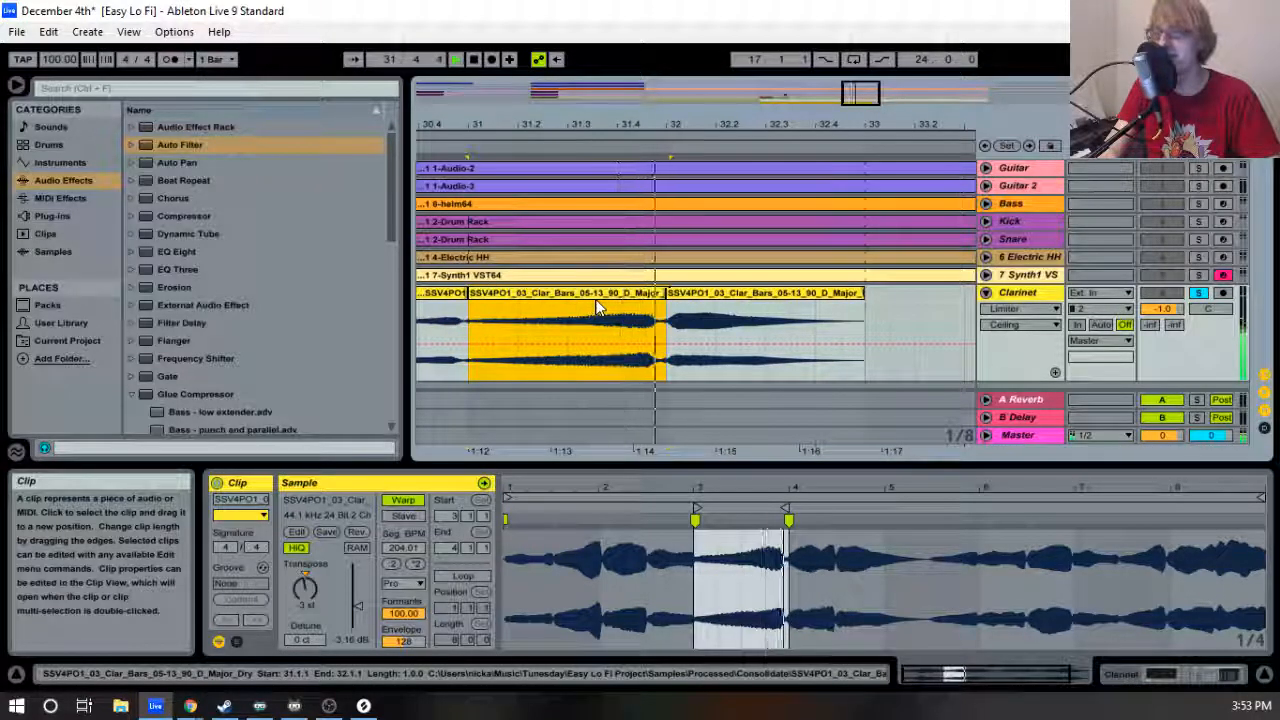
Set the bar 32 clip's transposition to -2 semitones and replay from the bar 31 clip.
key(space)
click(708, 298)
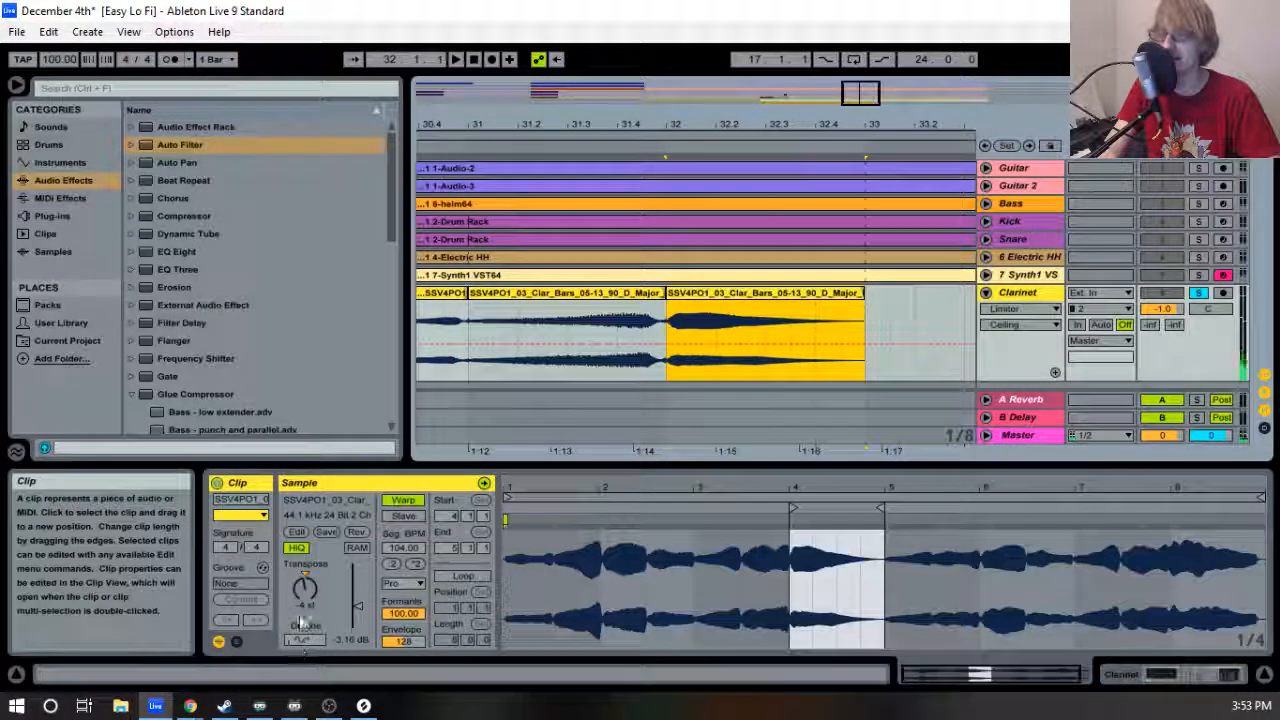
click(306, 592)
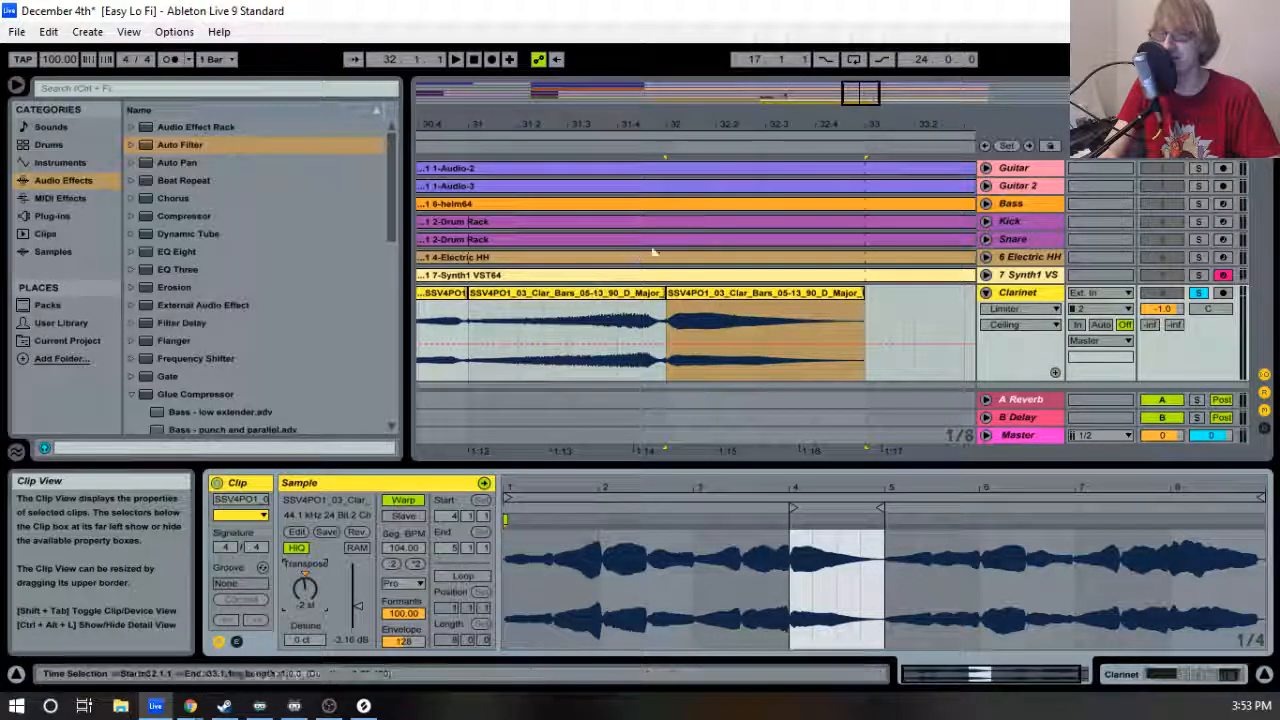
click(620, 295)
key(space)
Set the bar 32 clip's transposition to -1 semitone, replay from bar 31, and unsolo the Clarinet track.
click(739, 296)
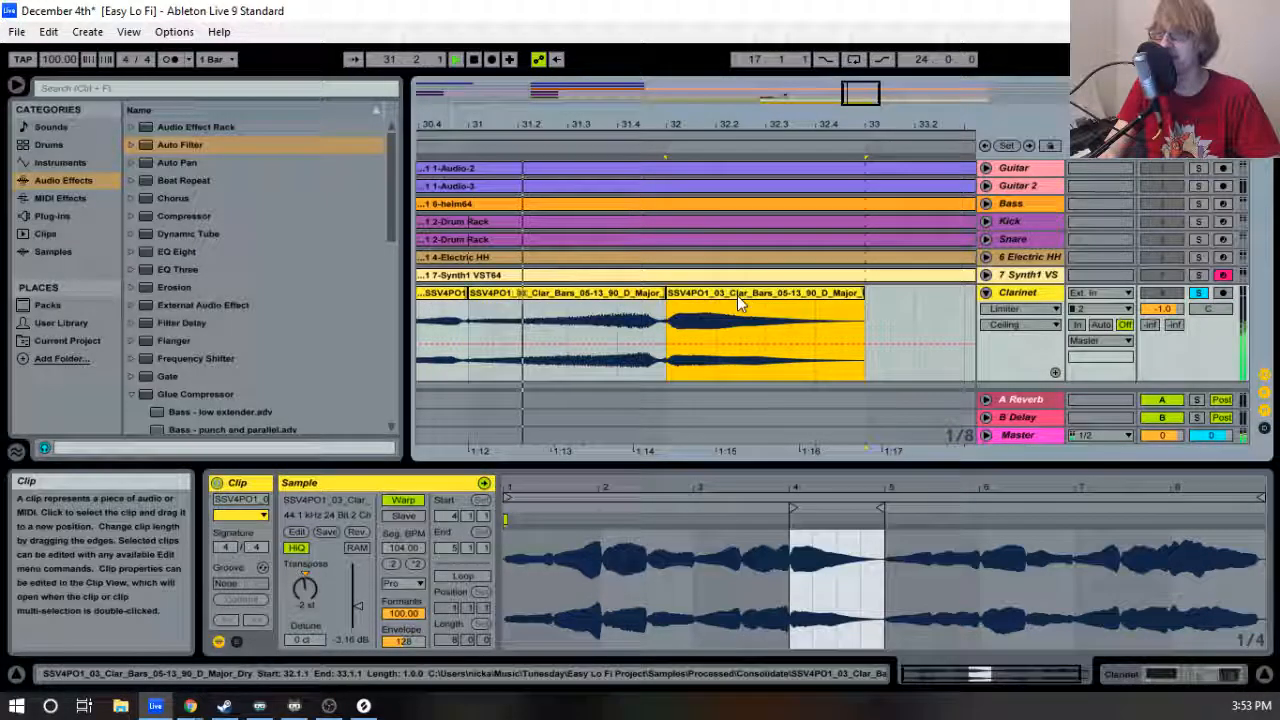
click(305, 586)
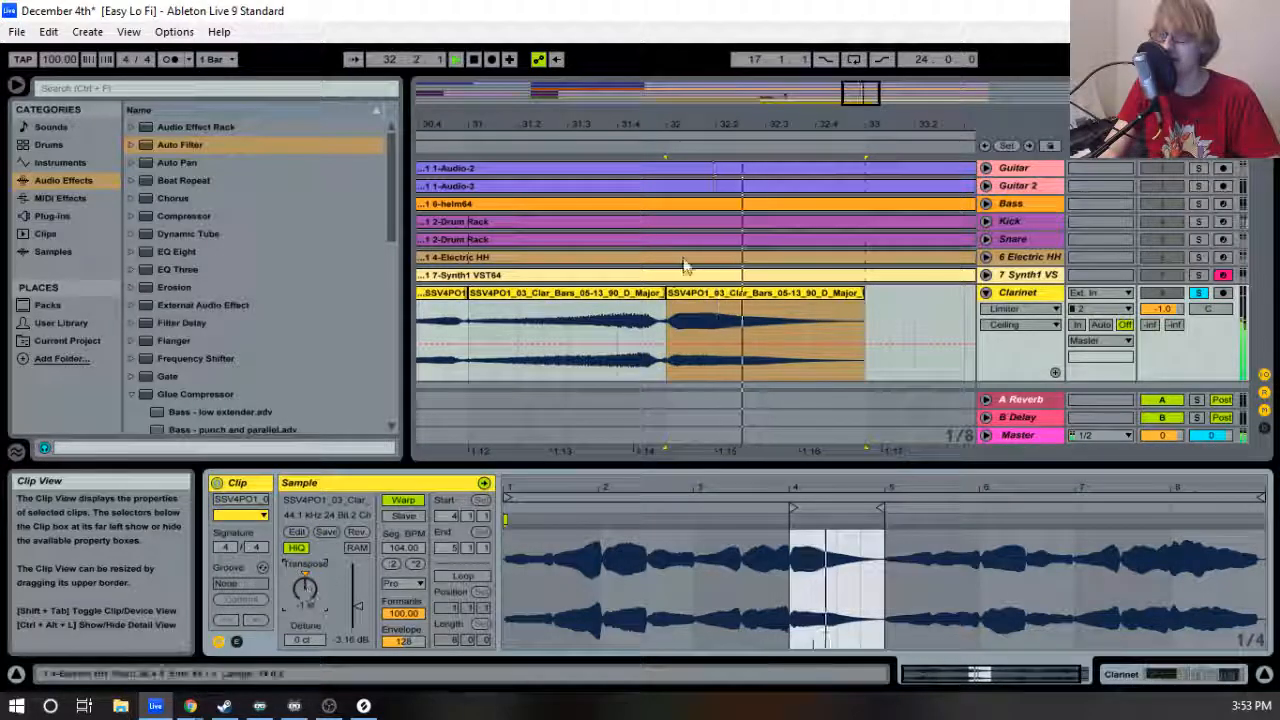
click(557, 296)
key(space)
key(space)
click(1198, 294)
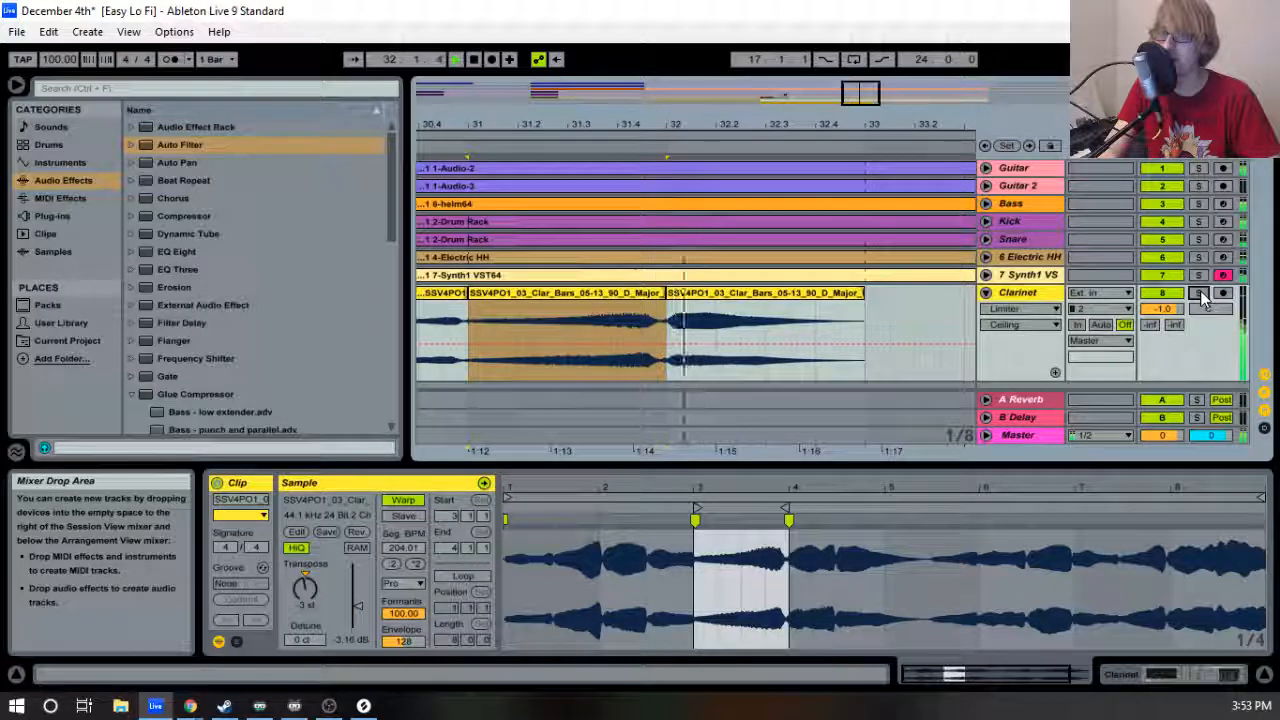
Set the bar 32 clip's transposition to 1 semitone and play the full mix from bar 27.
click(680, 318)
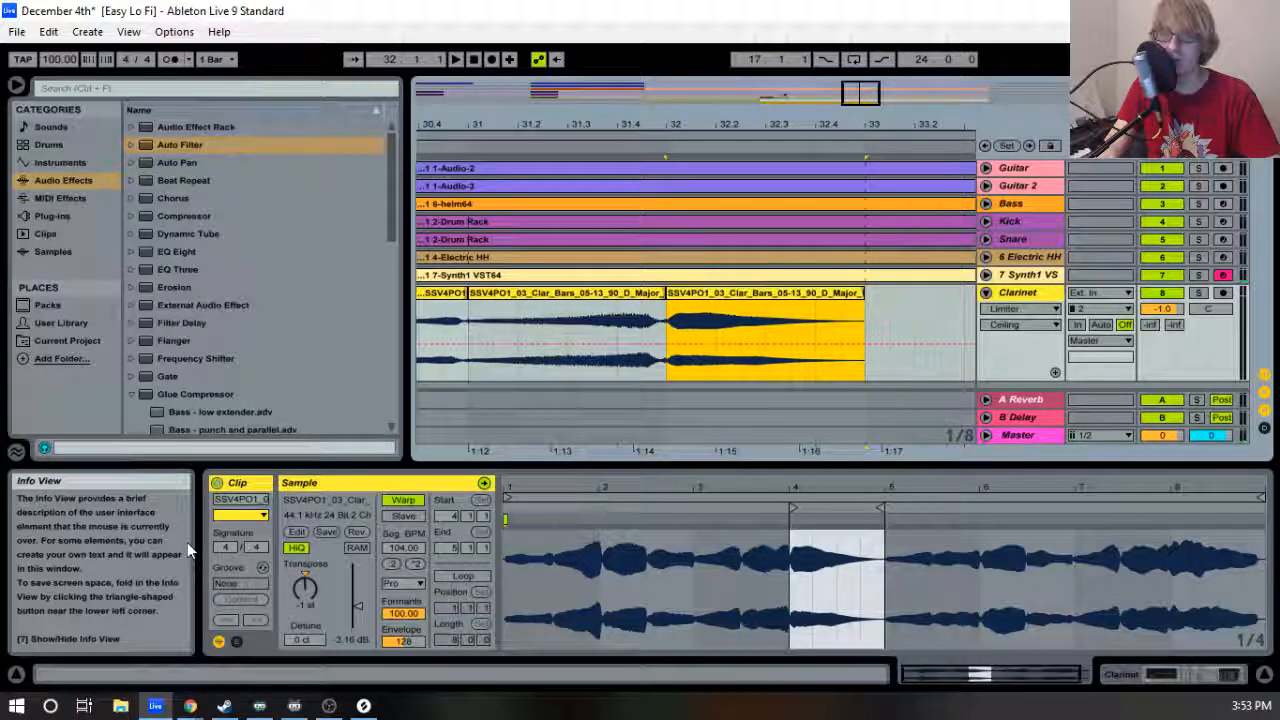
click(304, 580)
key(space)
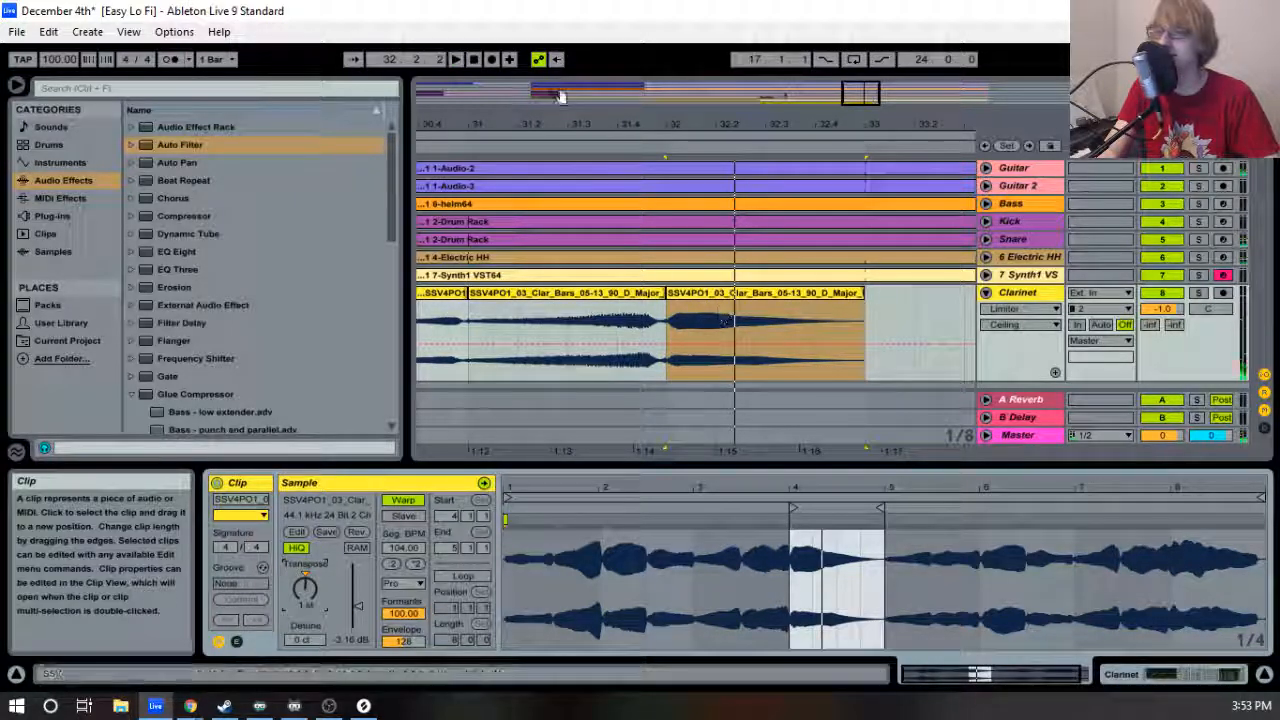
drag(590, 124, 645, 62)
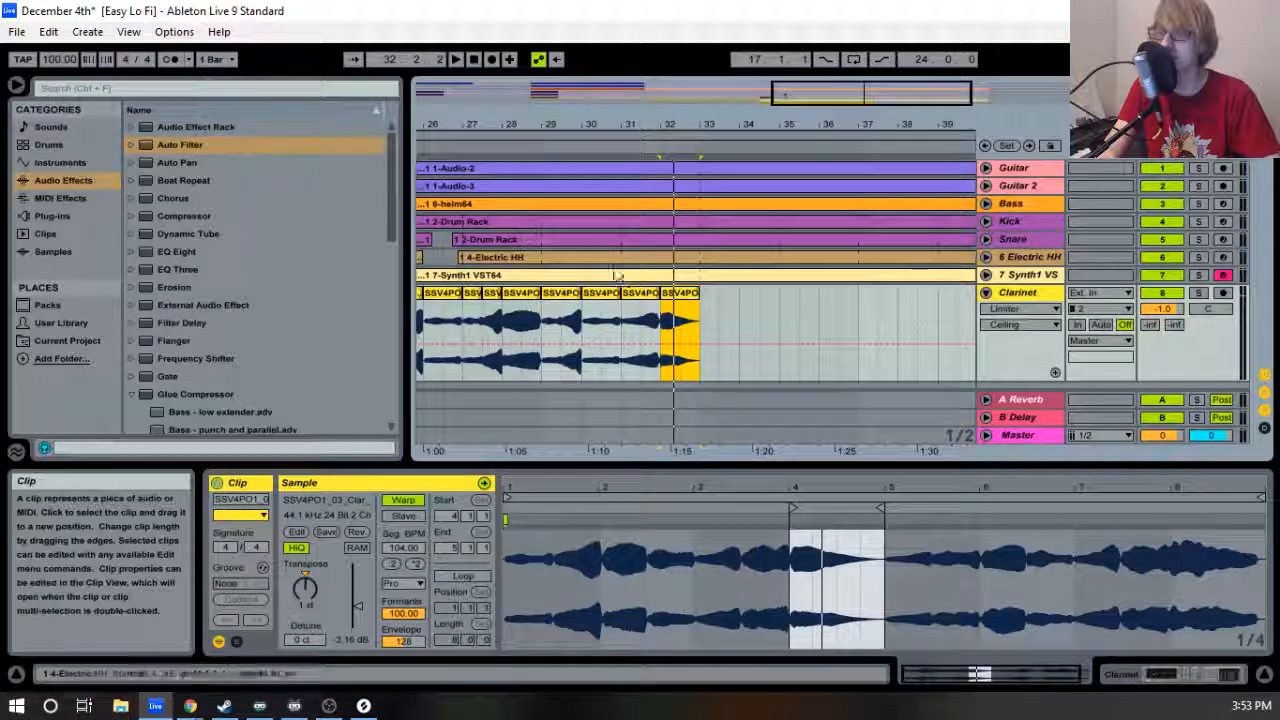
click(483, 150)
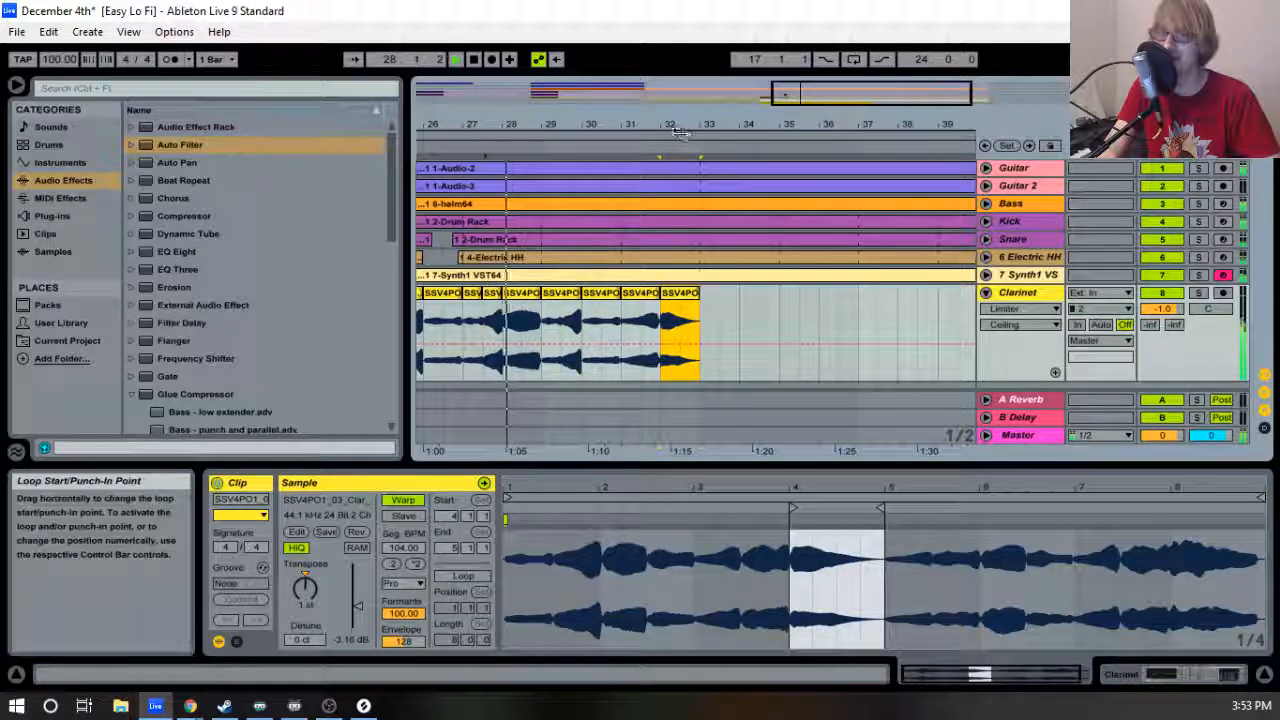
drag(625, 128, 630, 138)
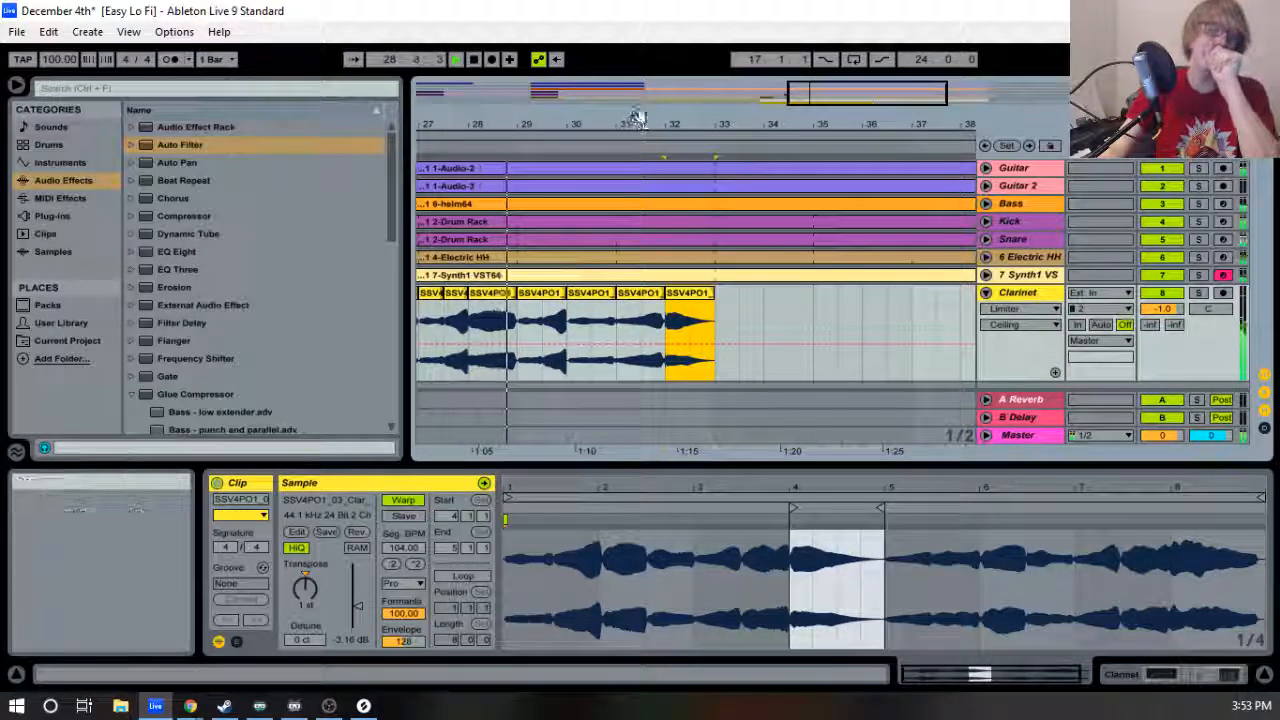
drag(618, 122, 560, 144)
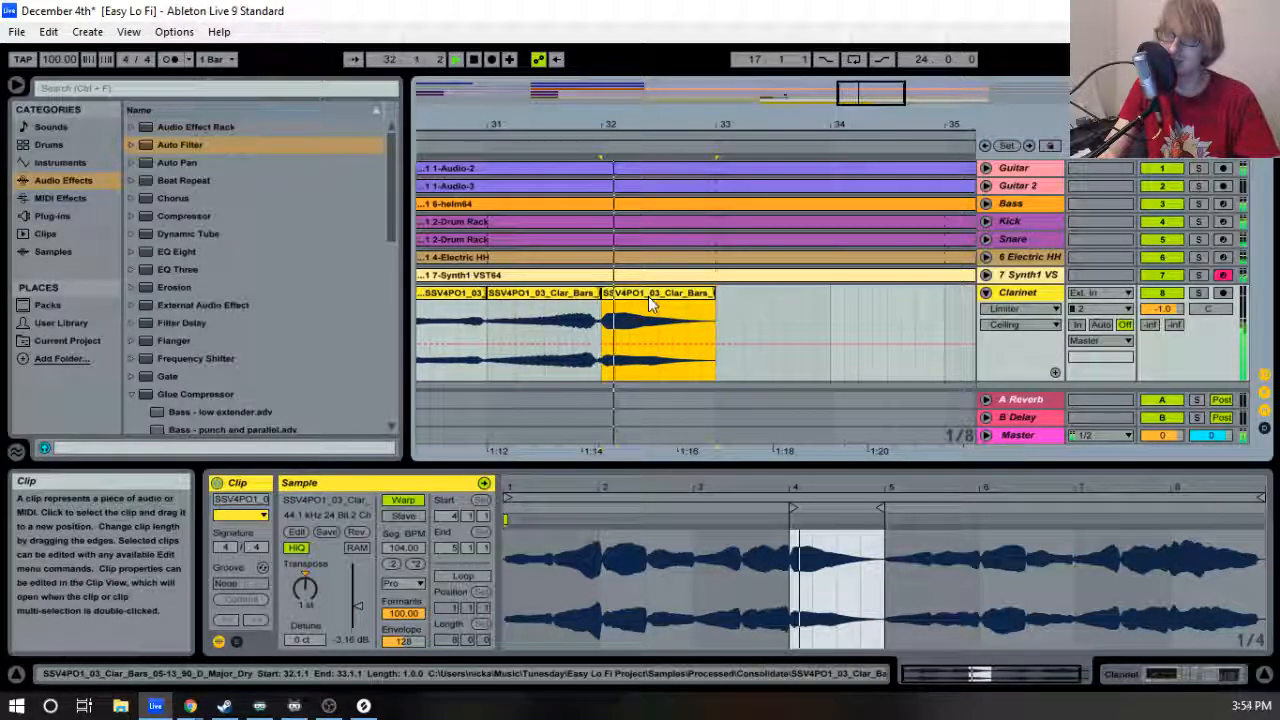
Try a lower transposition on the bar 32 clip and audition it repeatedly in the full mix.
mouse_move(306, 590)
mouse_down()
mouse_move(306, 609)
mouse_move(306, 597)
mouse_up()
key(space)
key(space)
key(space)
key(space)
key(space)
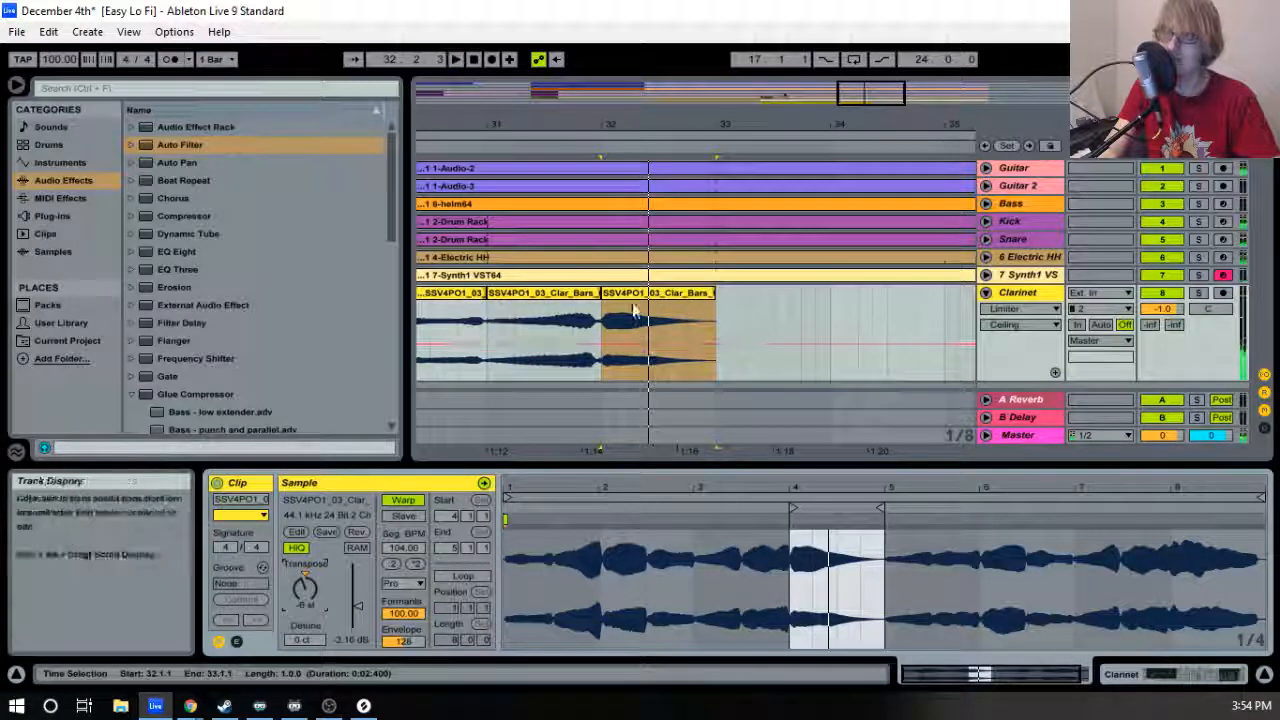
Replace the bar 32 clarinet clip with a copy of the stretched bar 31 clip and play from bar 31.
click(640, 295)
key(Delete)
click(584, 297)
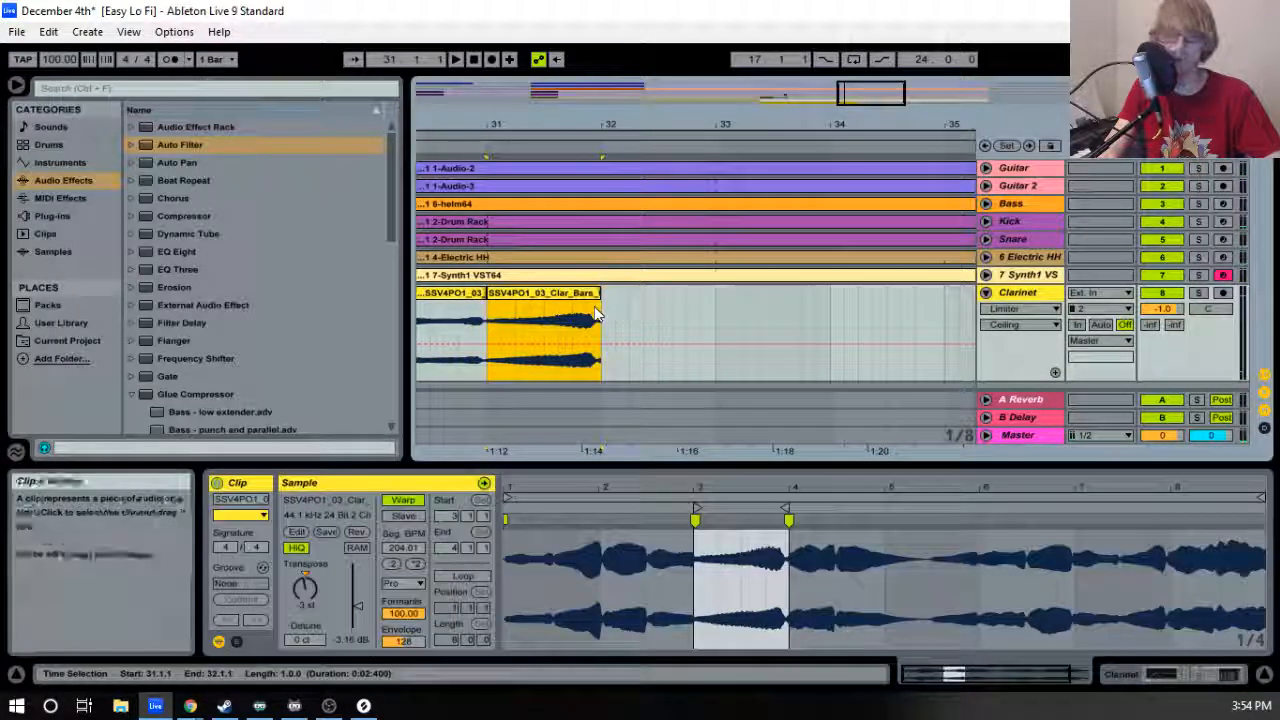
click(603, 314)
key(ctrl+v)
click(578, 297)
key(space)
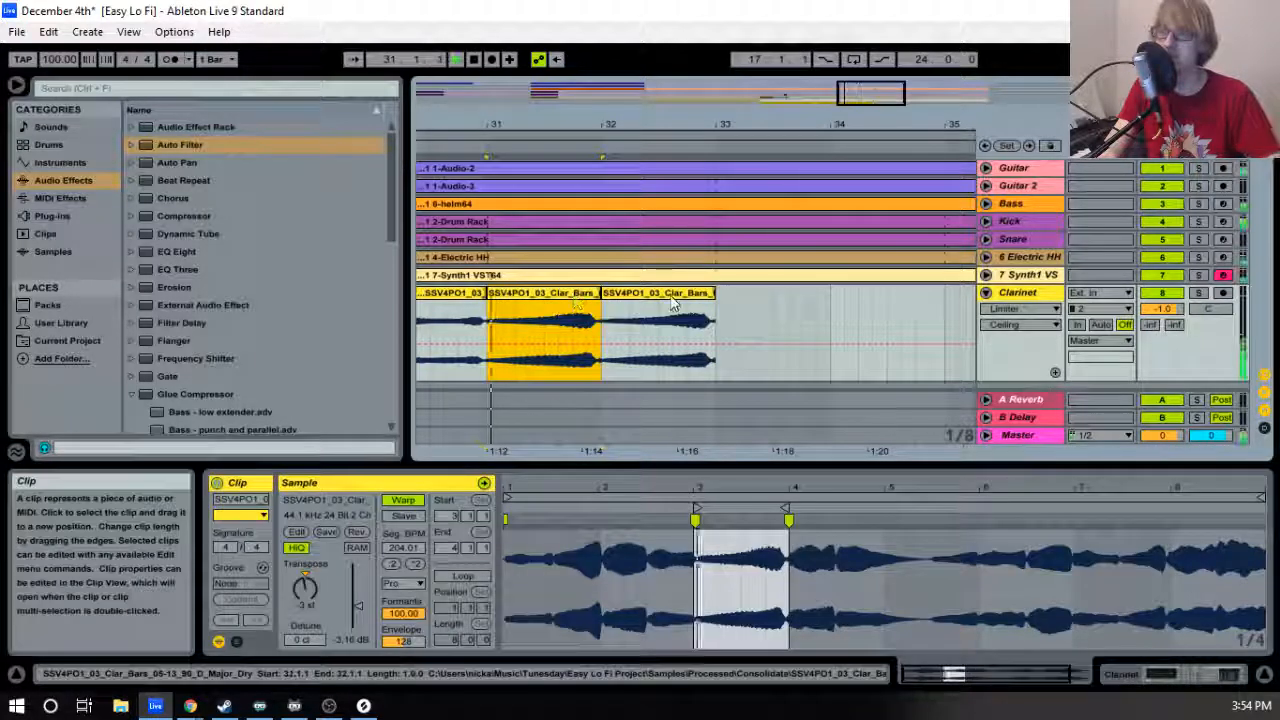
Try different transpositions on the copied bar 32 clip, ending at -1 semitone, and replay each from the bar 31 clip.
double_click(673, 297)
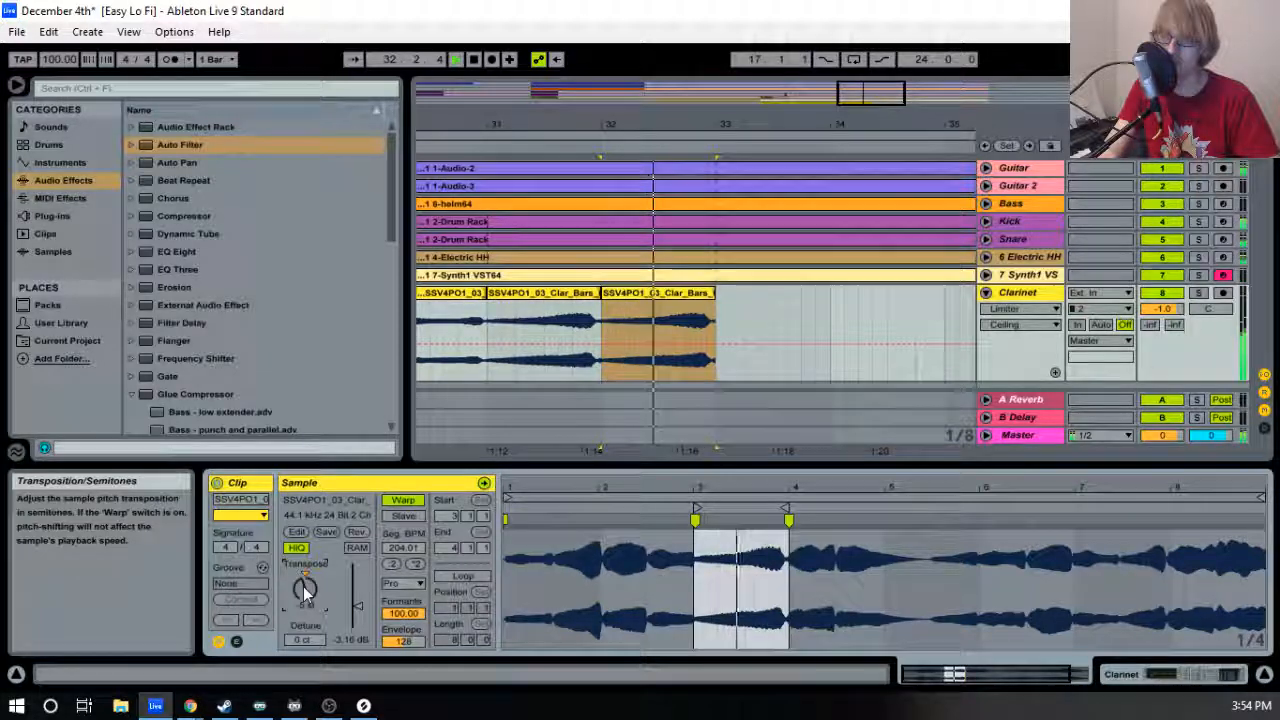
click(546, 293)
key(ctrl+l)
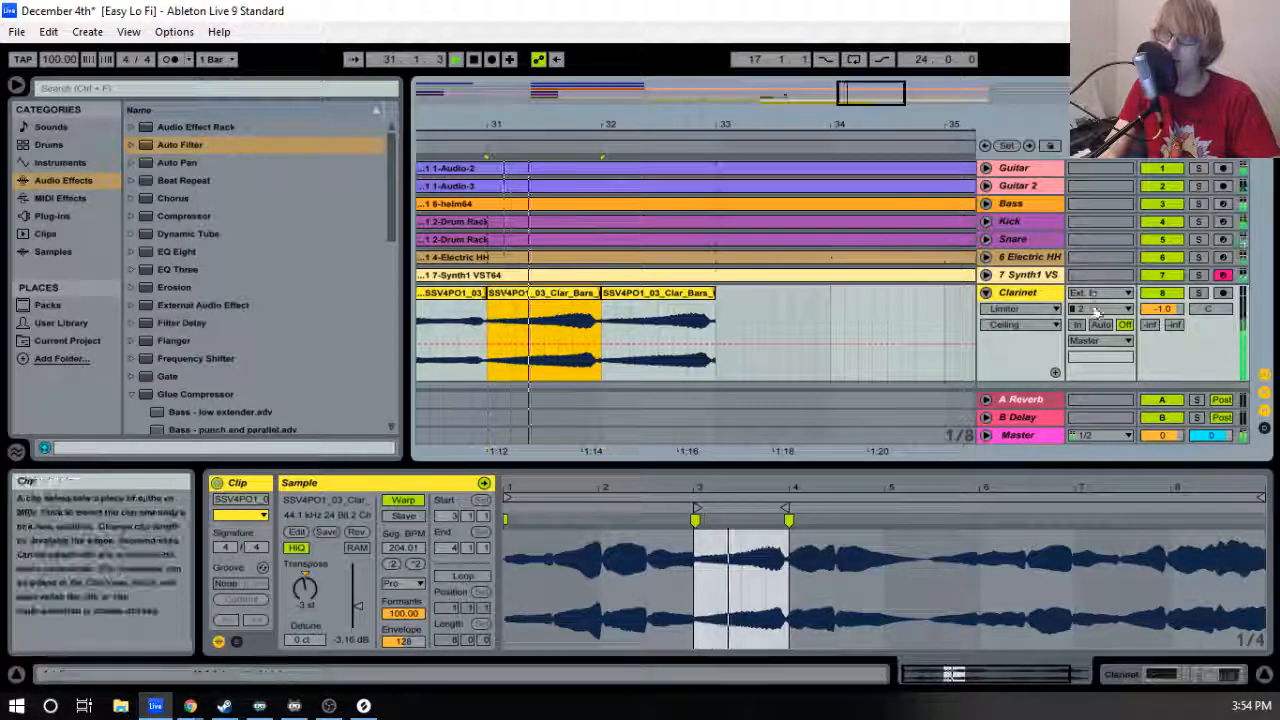
click(648, 294)
key(space)
drag(302, 589, 302, 578)
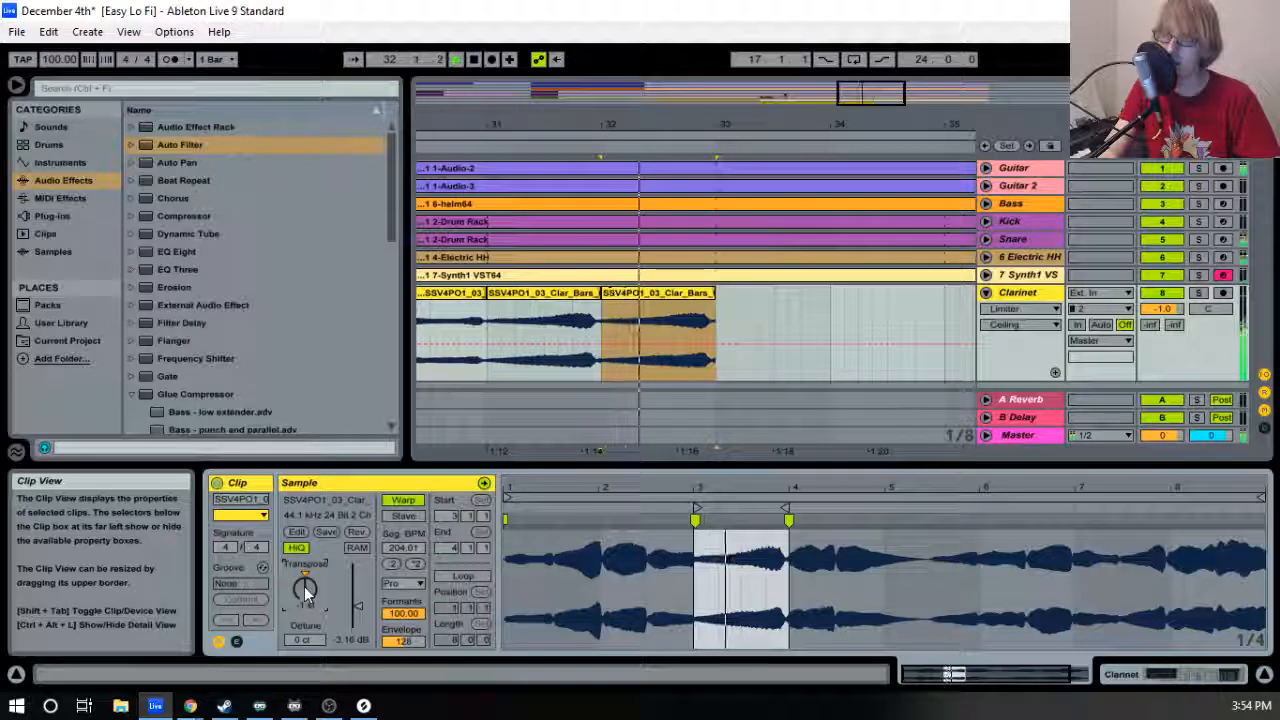
click(511, 292)
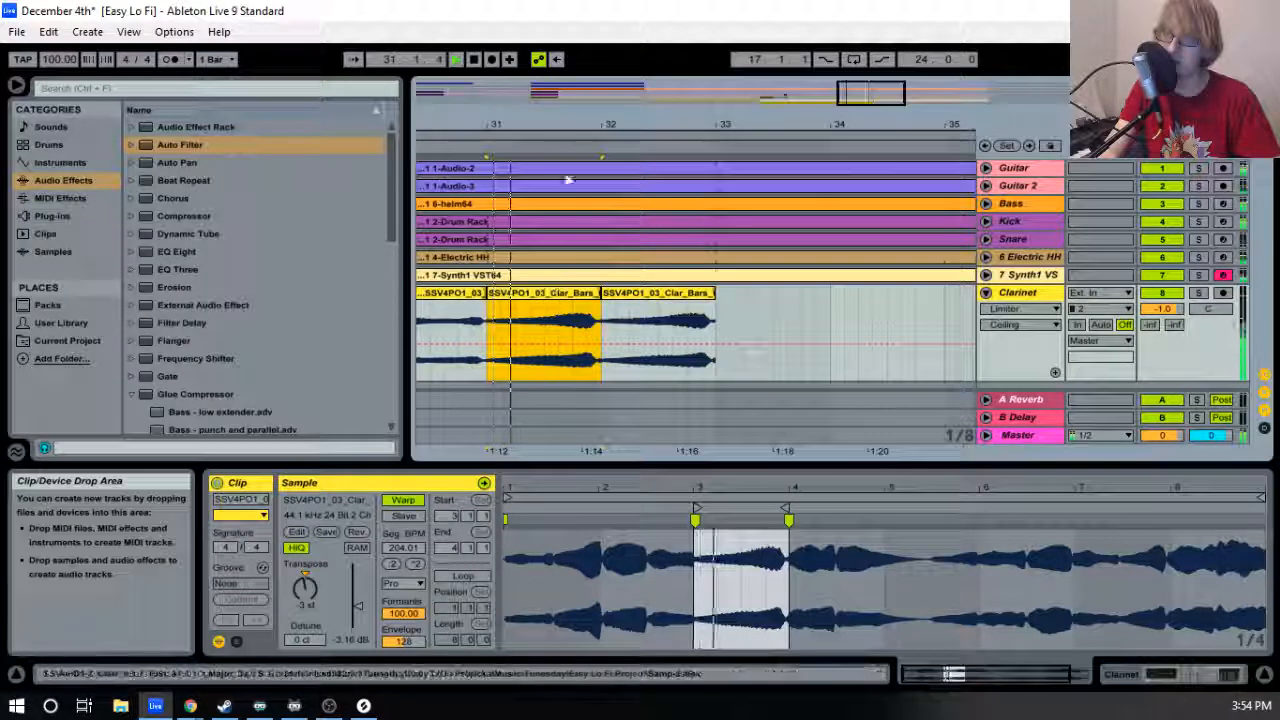
drag(577, 125, 577, 106)
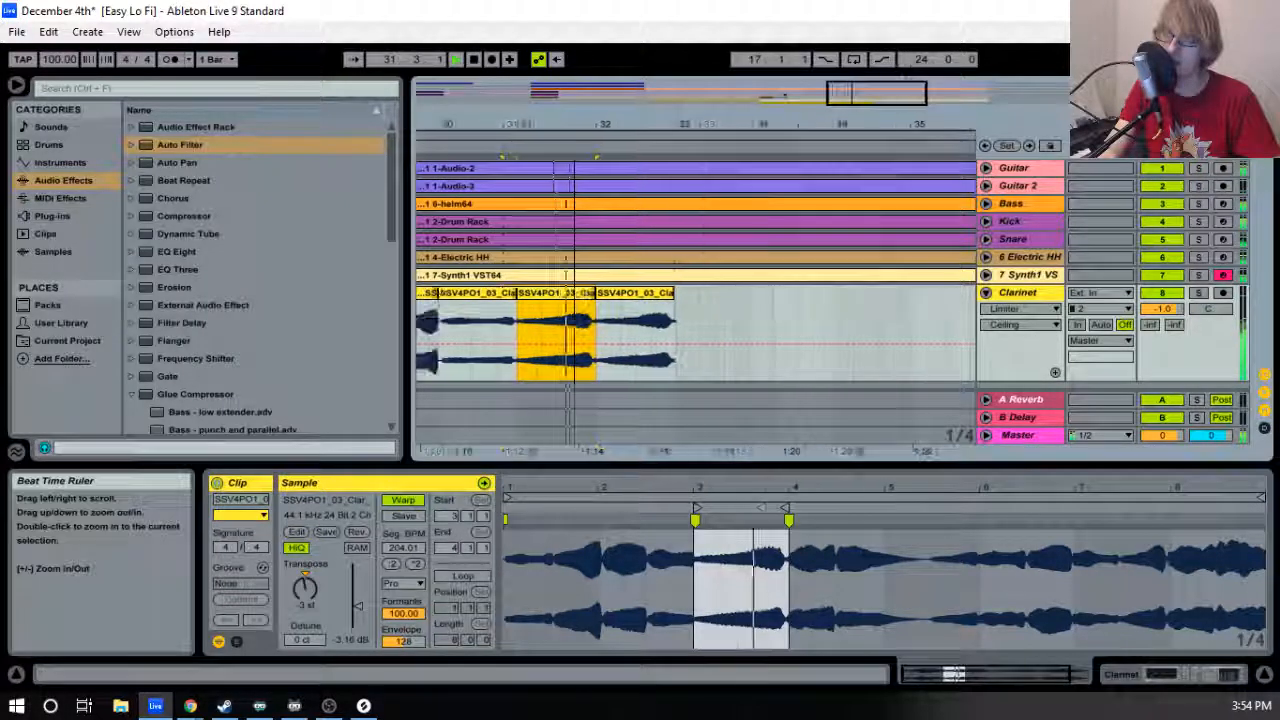
Copy the bar 30 clarinet clip over the clip in bar 32 and play it.
click(490, 297)
key(space)
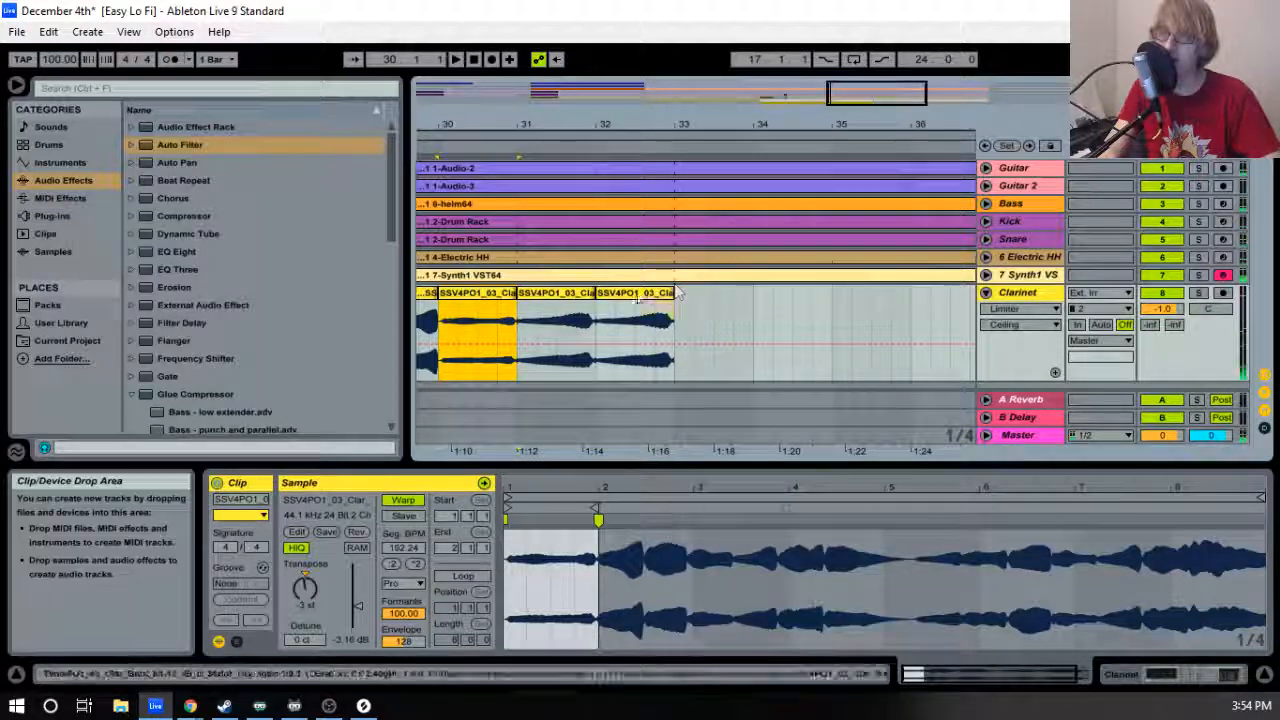
click(607, 312)
key(space)
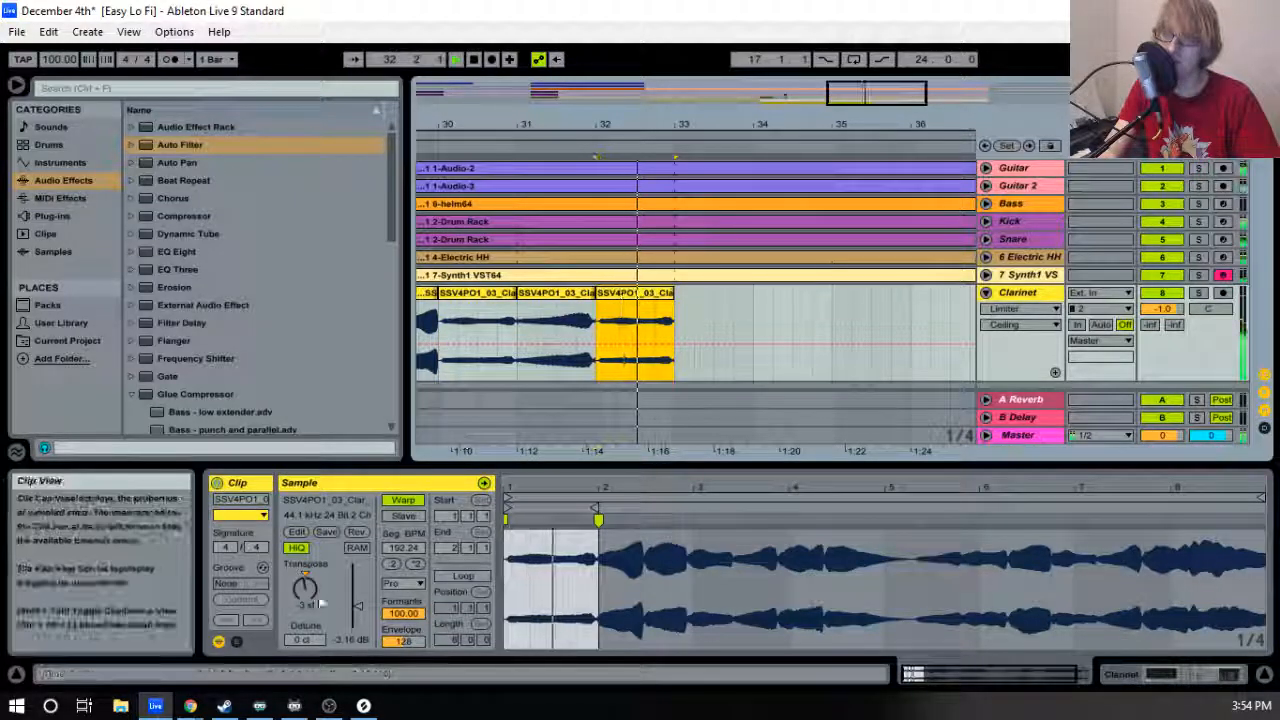
Set the new bar 32 clip's transposition to 0 semitones and replay the phrase from the bar 31 clip.
click(580, 298)
click(610, 297)
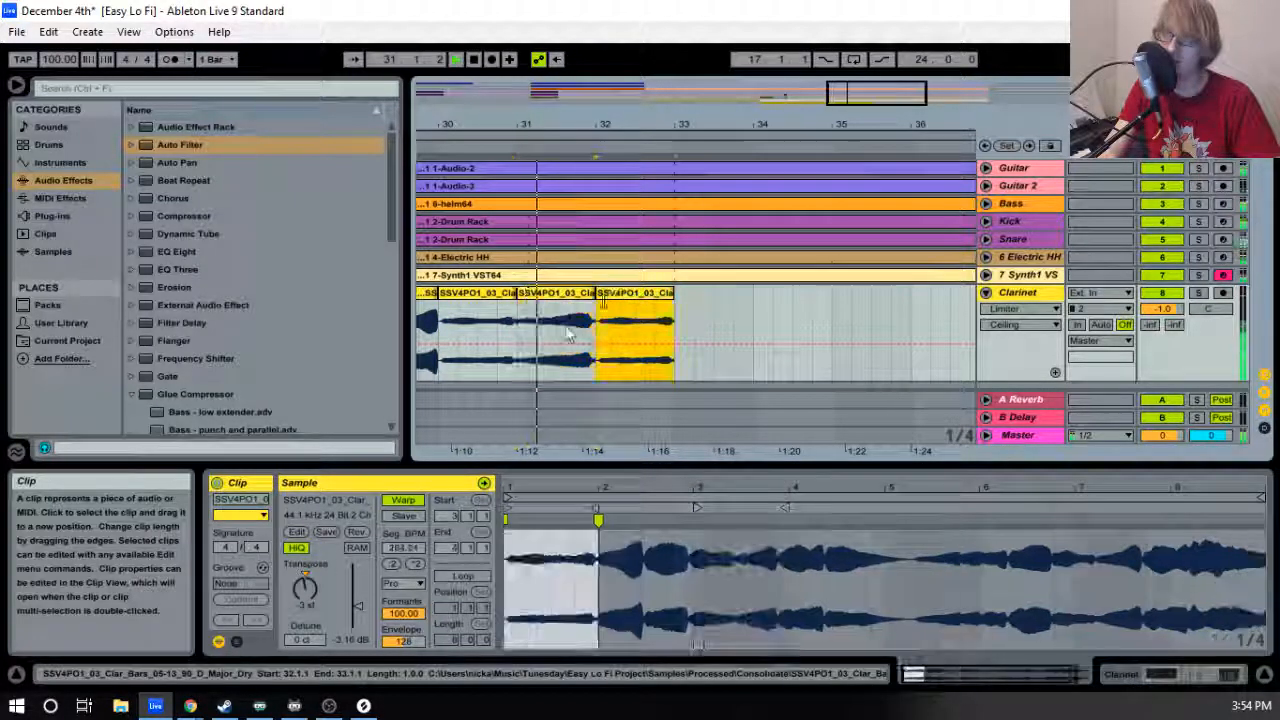
drag(305, 590, 304, 574)
key(space)
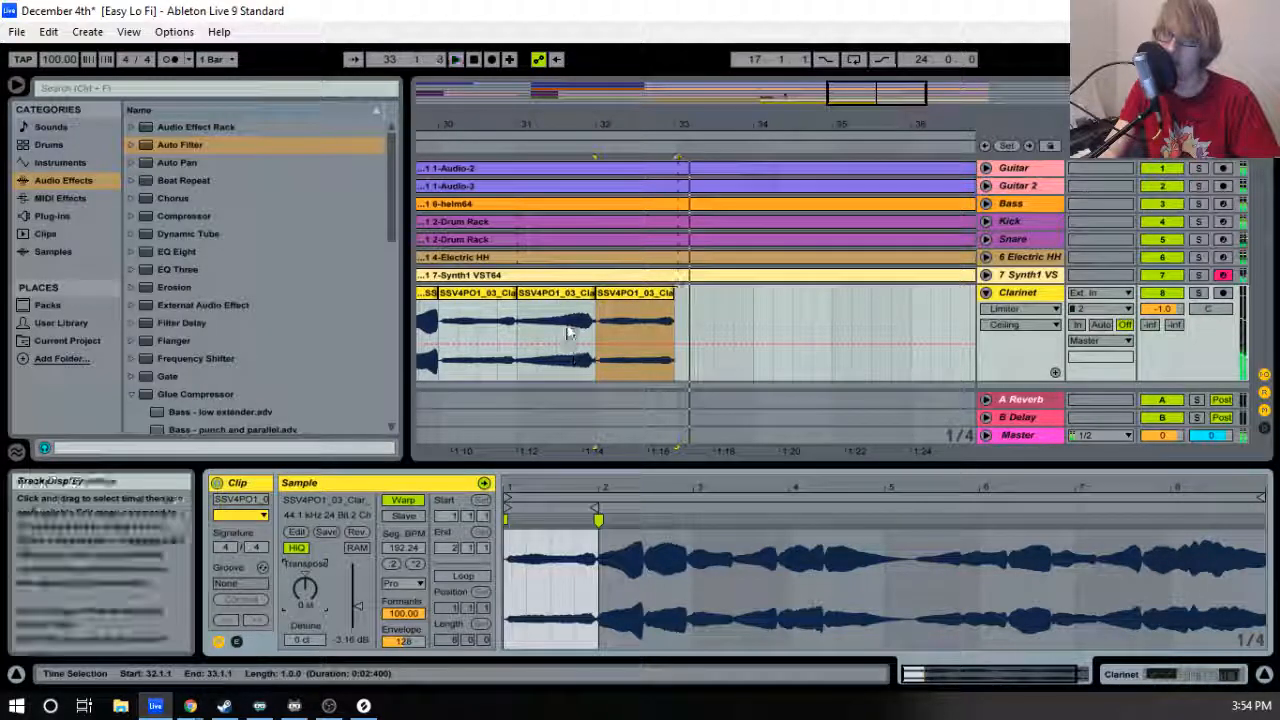
click(538, 340)
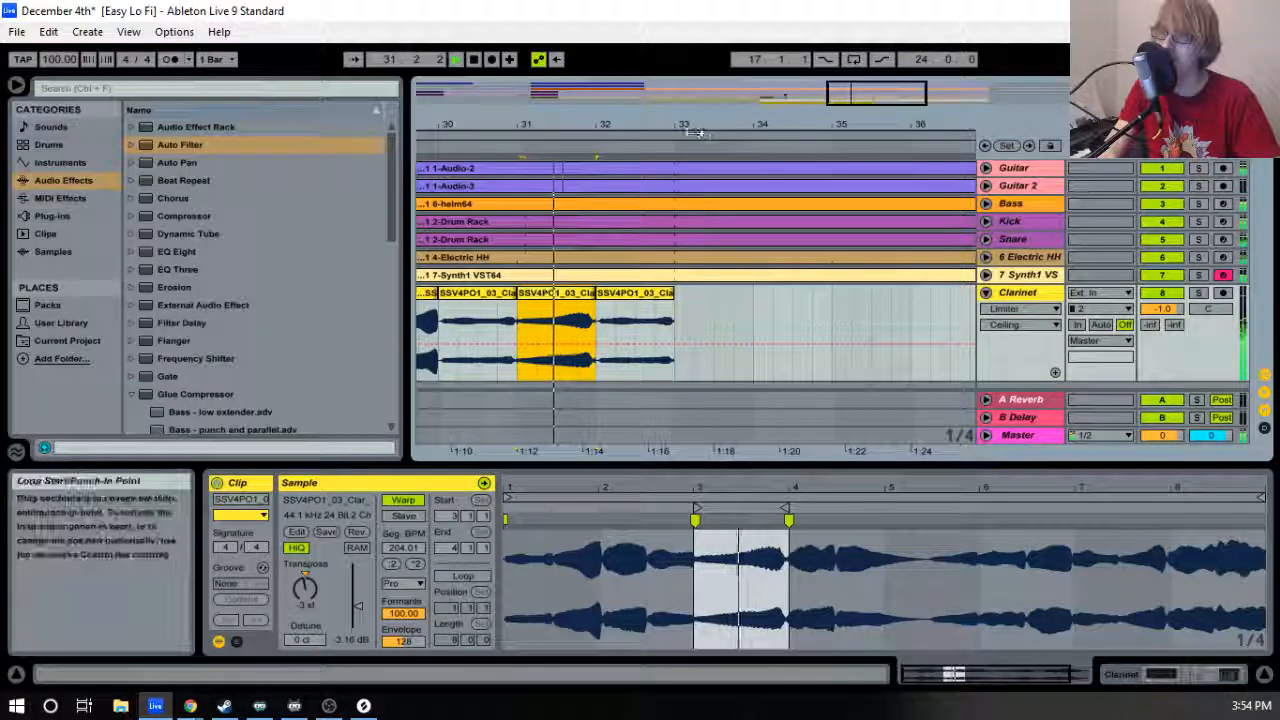
mouse_move(694, 127)
mouse_down()
mouse_move(712, 148)
mouse_move(695, 150)
mouse_up()
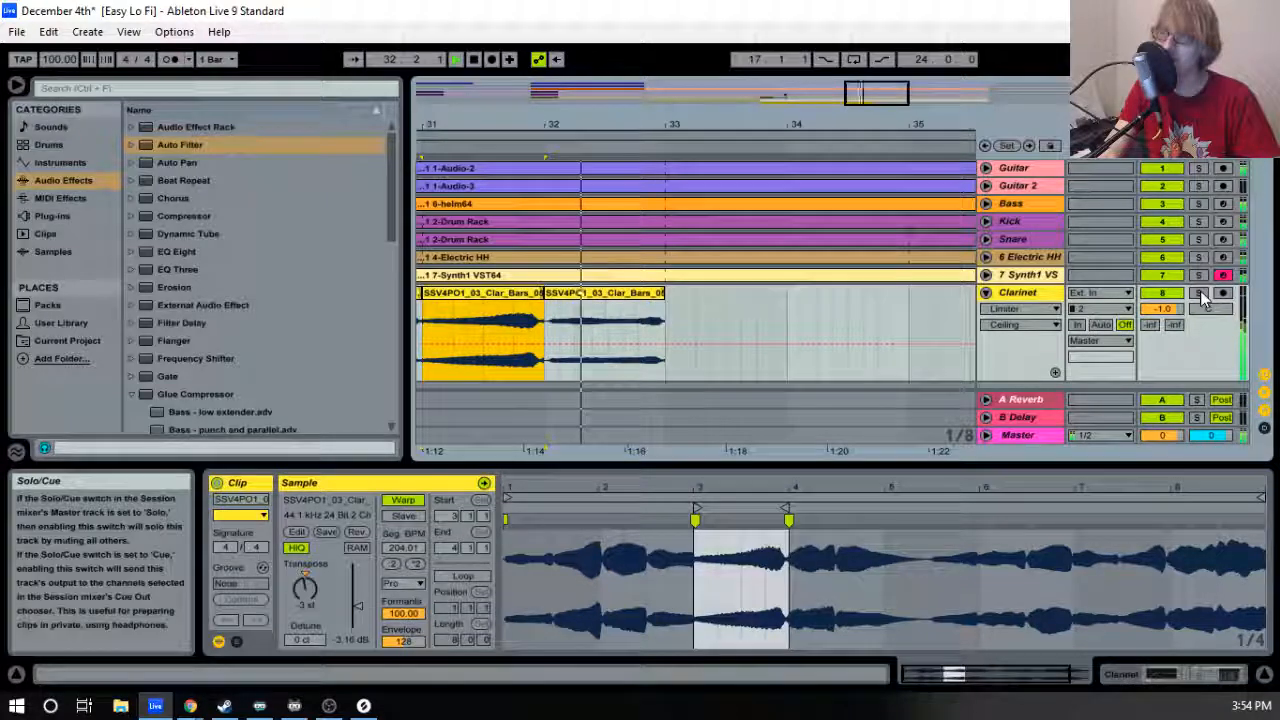
Solo the Clarinet track and duplicate its nine clips from bars 25–33 into bars 33–41.
click(1200, 293)
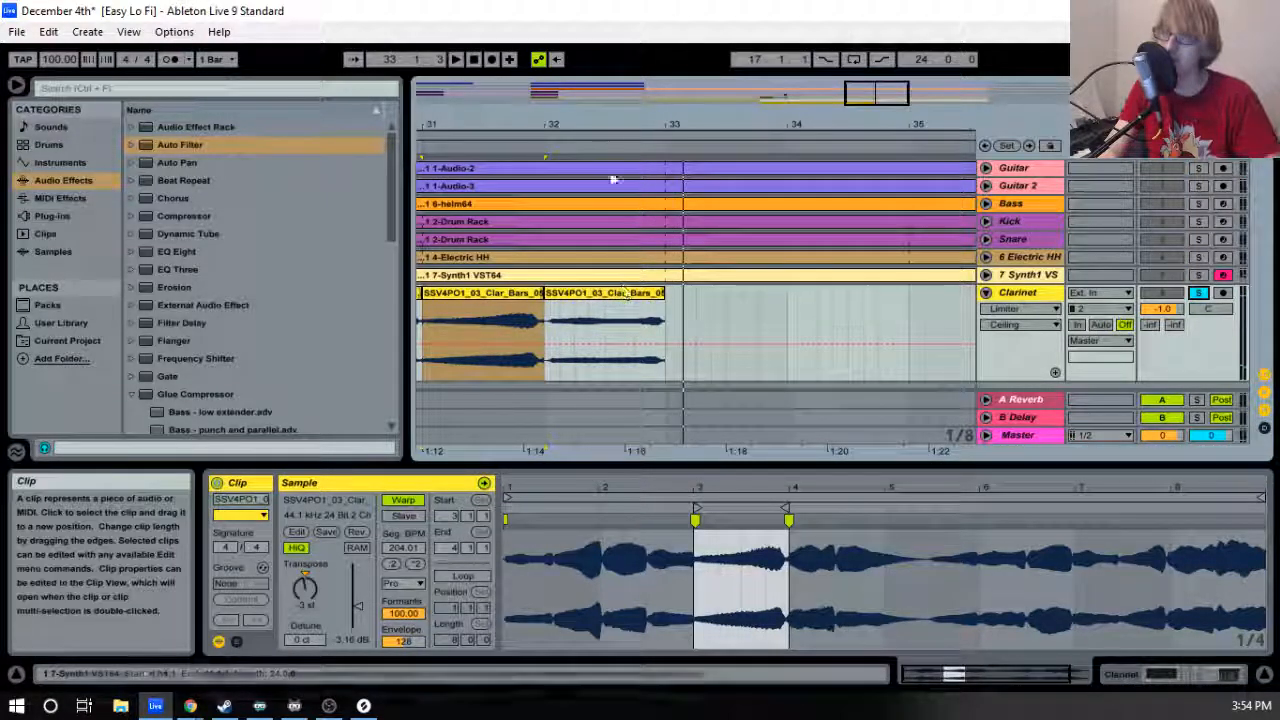
drag(628, 130, 655, 309)
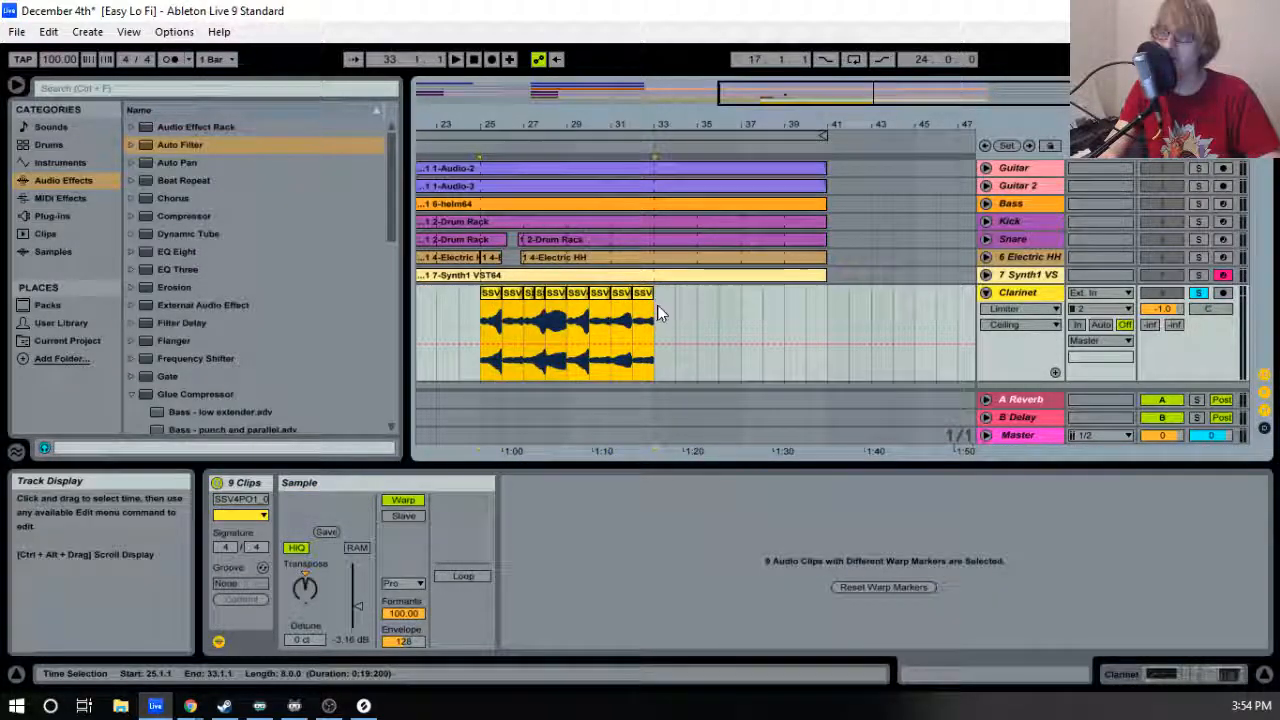
key(ctrl+d)
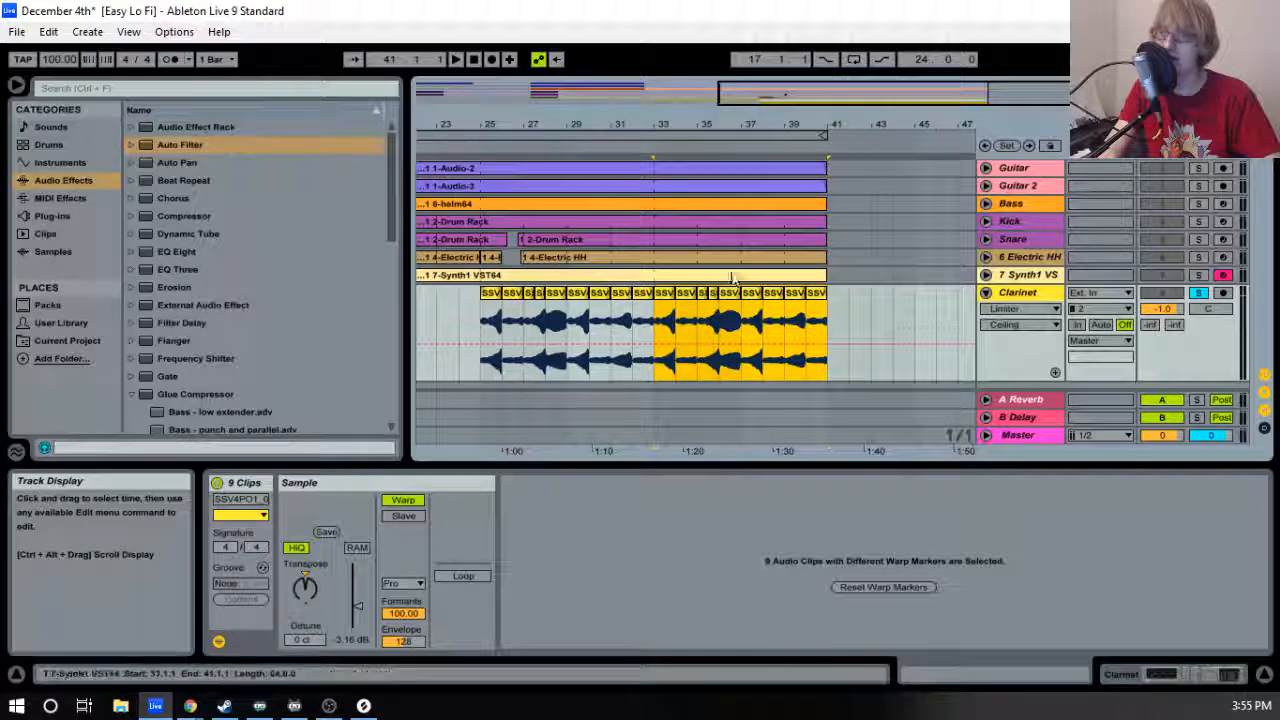
Play the soloed clarinet from just before bar 31 into the duplicated section, and turn the track's solo off.
click(604, 147)
drag(653, 125, 653, 165)
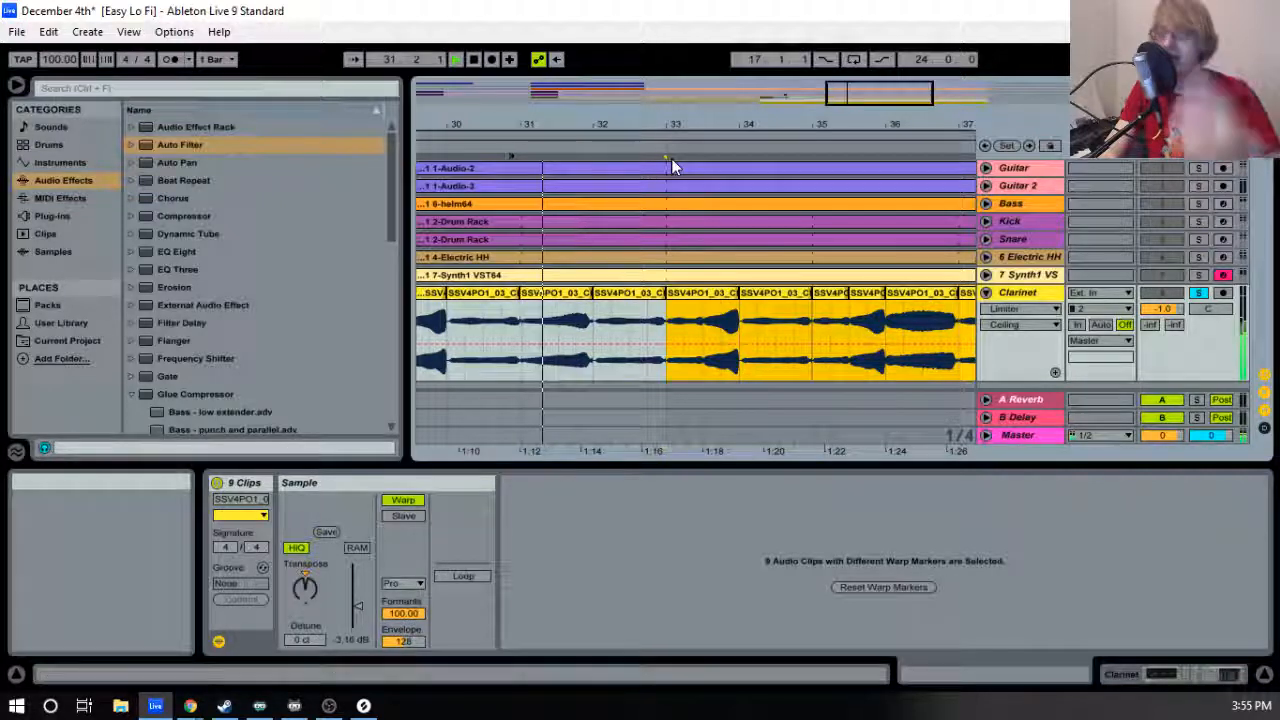
click(506, 145)
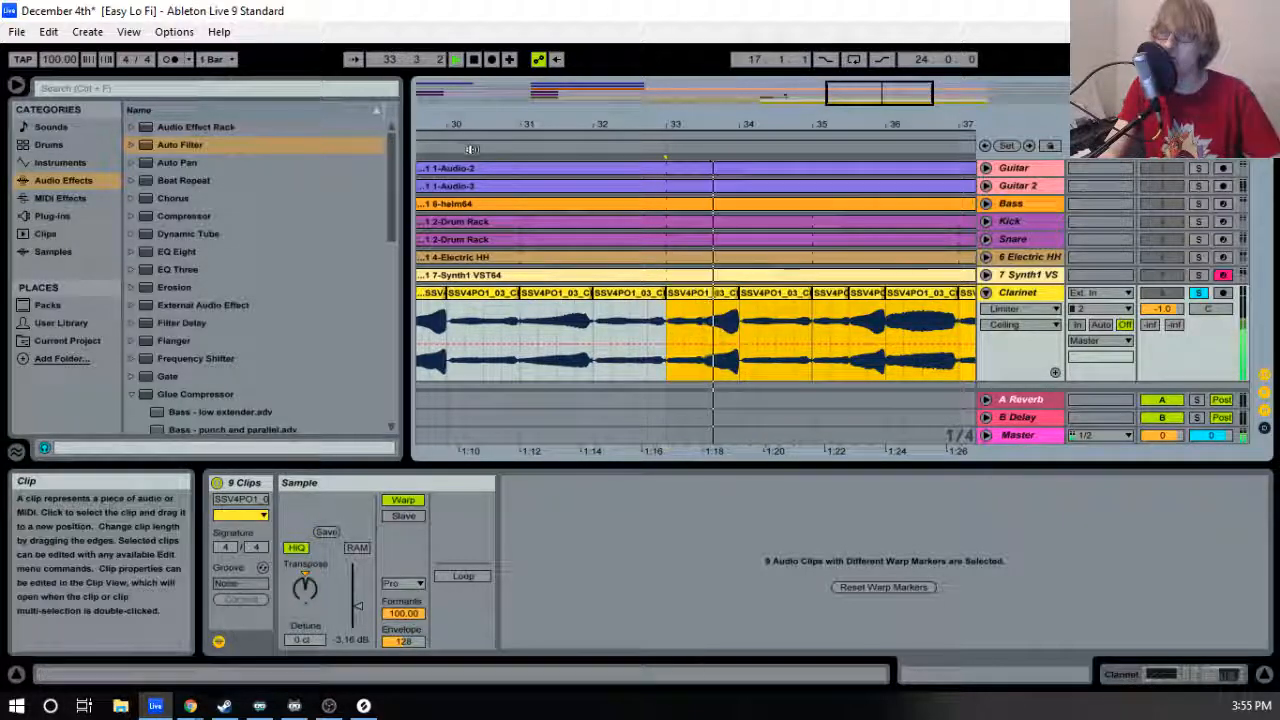
click(1199, 294)
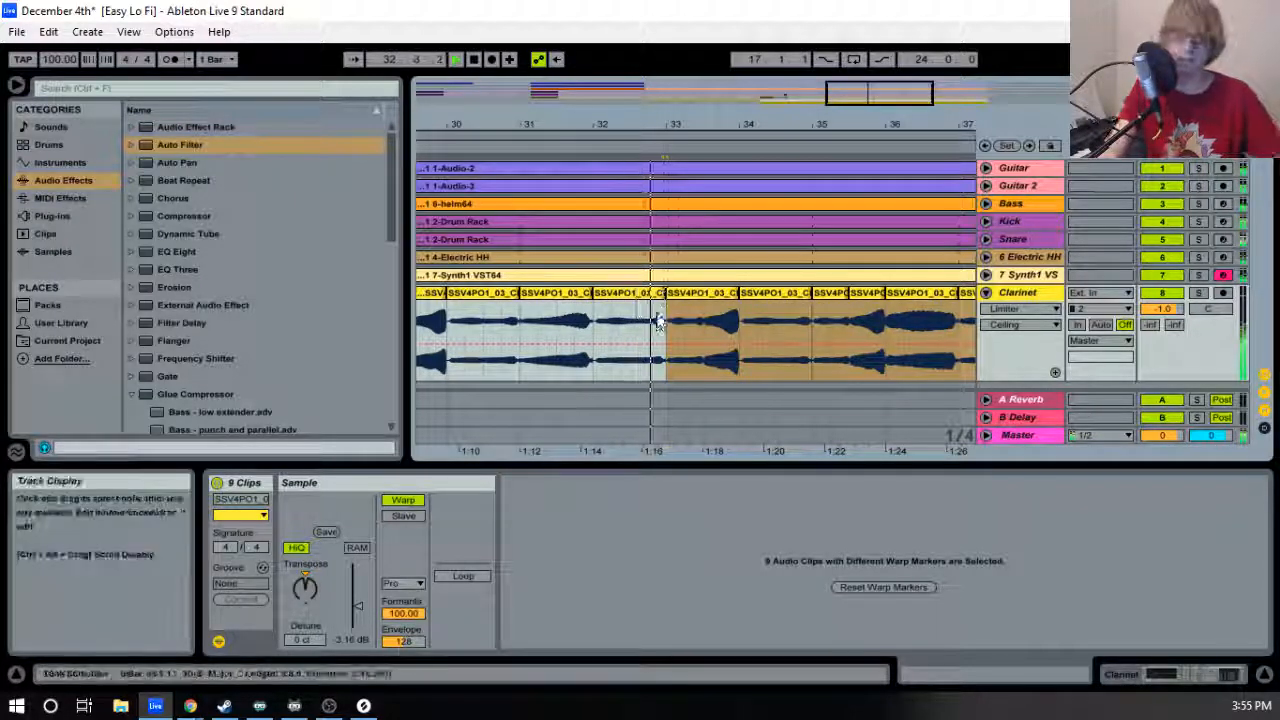
Raise the bar 32 clarinet clip's transposition to 2 semitones, playing the clip while adjusting it.
click(629, 293)
key(space)
click(306, 588)
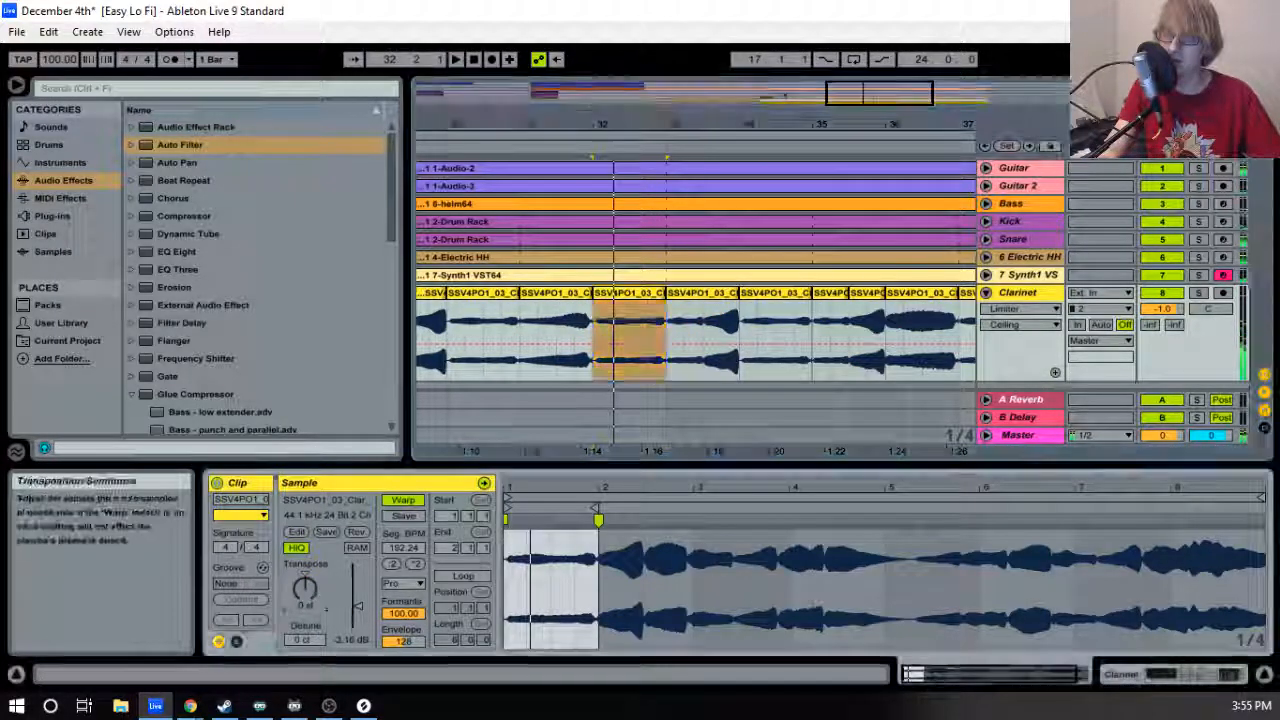
key(space)
drag(306, 590, 306, 580)
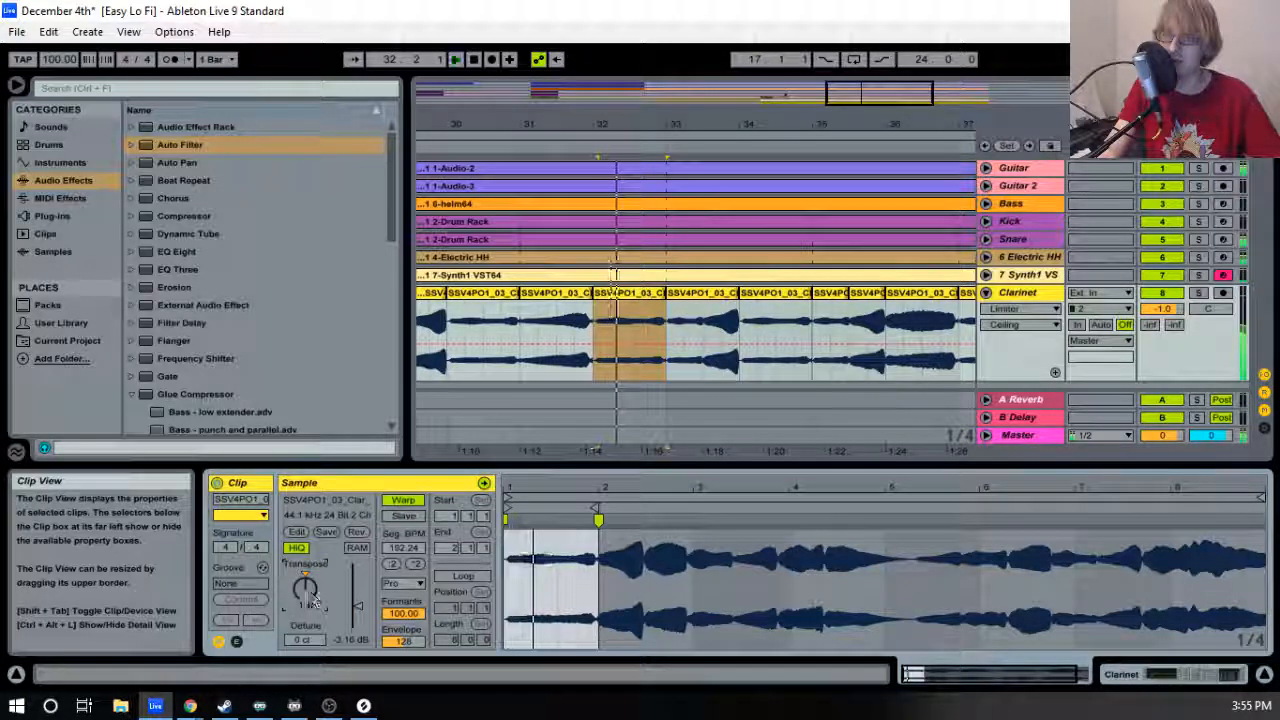
key(space)
key(space)
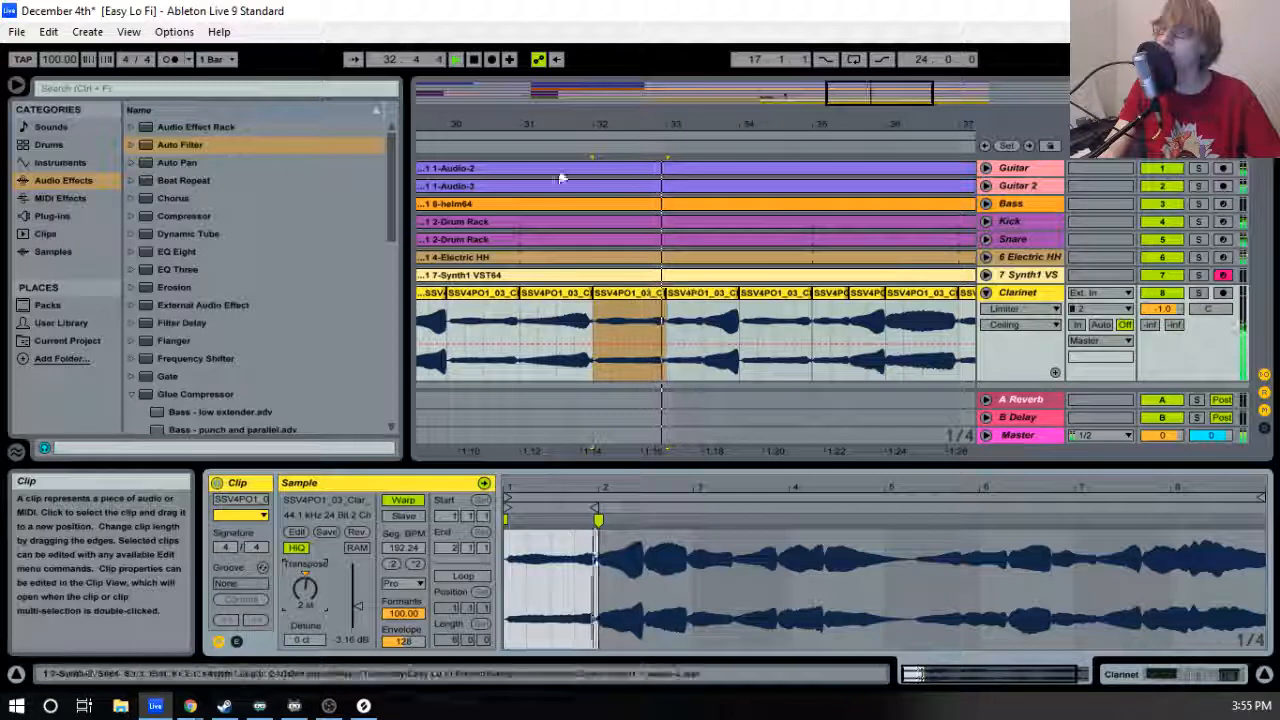
Replay the phrase from bar 30, soloing the Clarinet track for part of it.
click(501, 150)
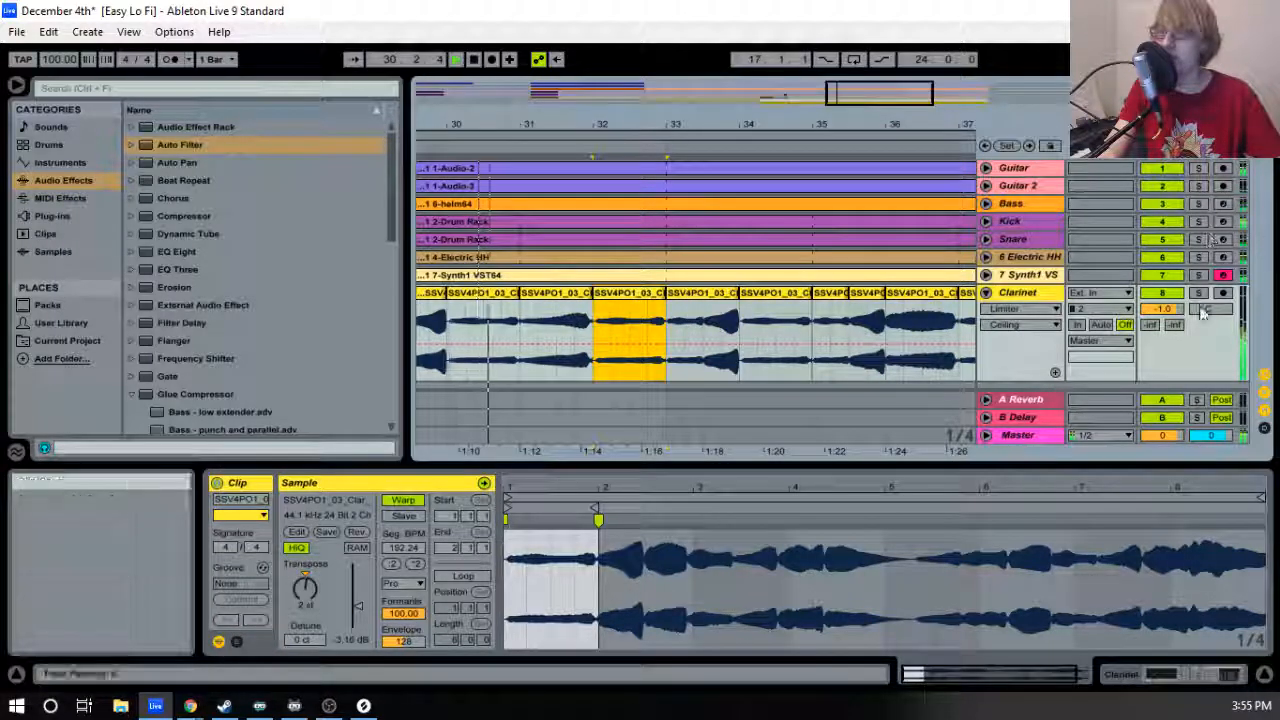
click(1198, 294)
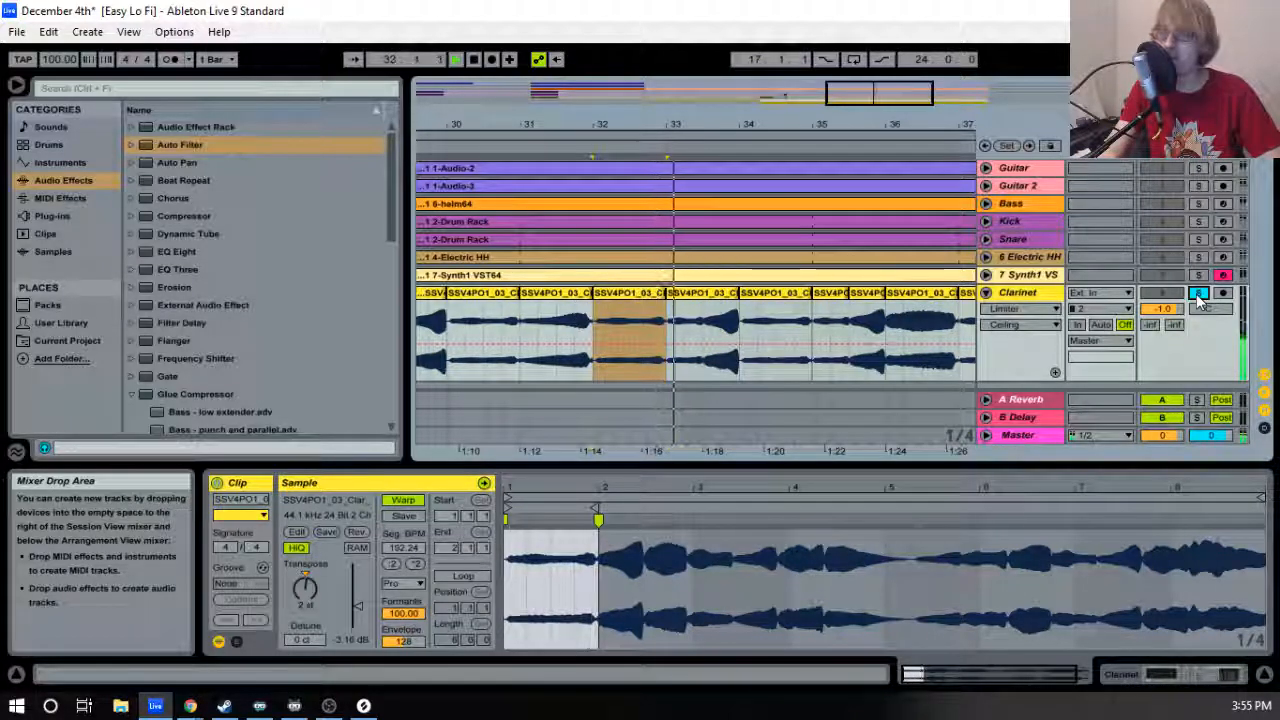
click(1197, 294)
Copy the nine clarinet clips from bars 25–33 and paste them over the clips starting at bar 33.
drag(677, 123, 677, 95)
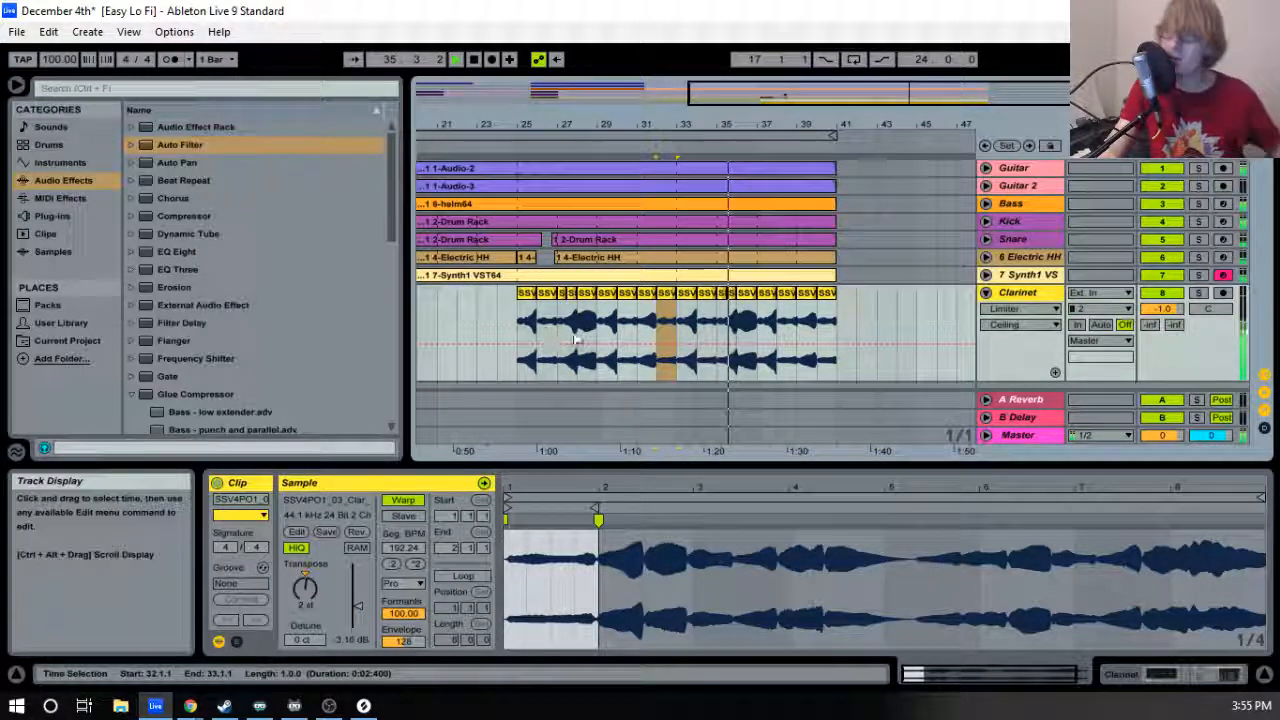
click(527, 293)
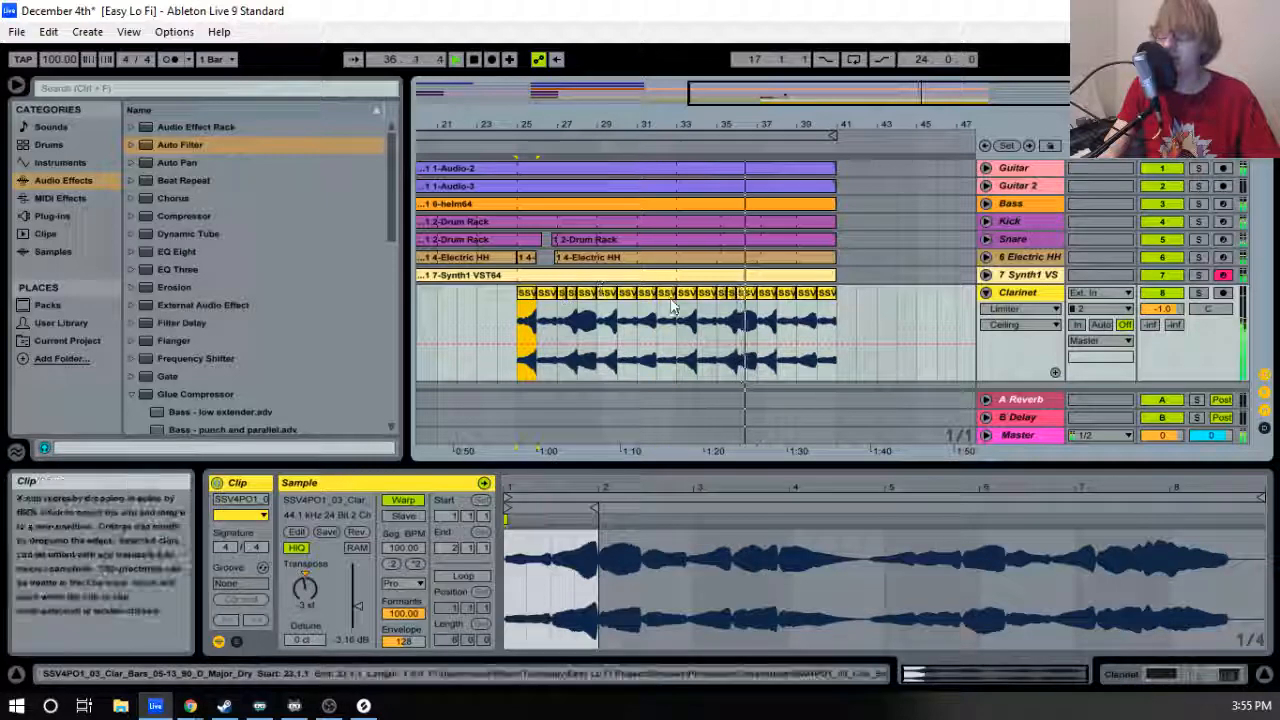
shift+click(668, 295)
key(ctrl+c)
click(690, 295)
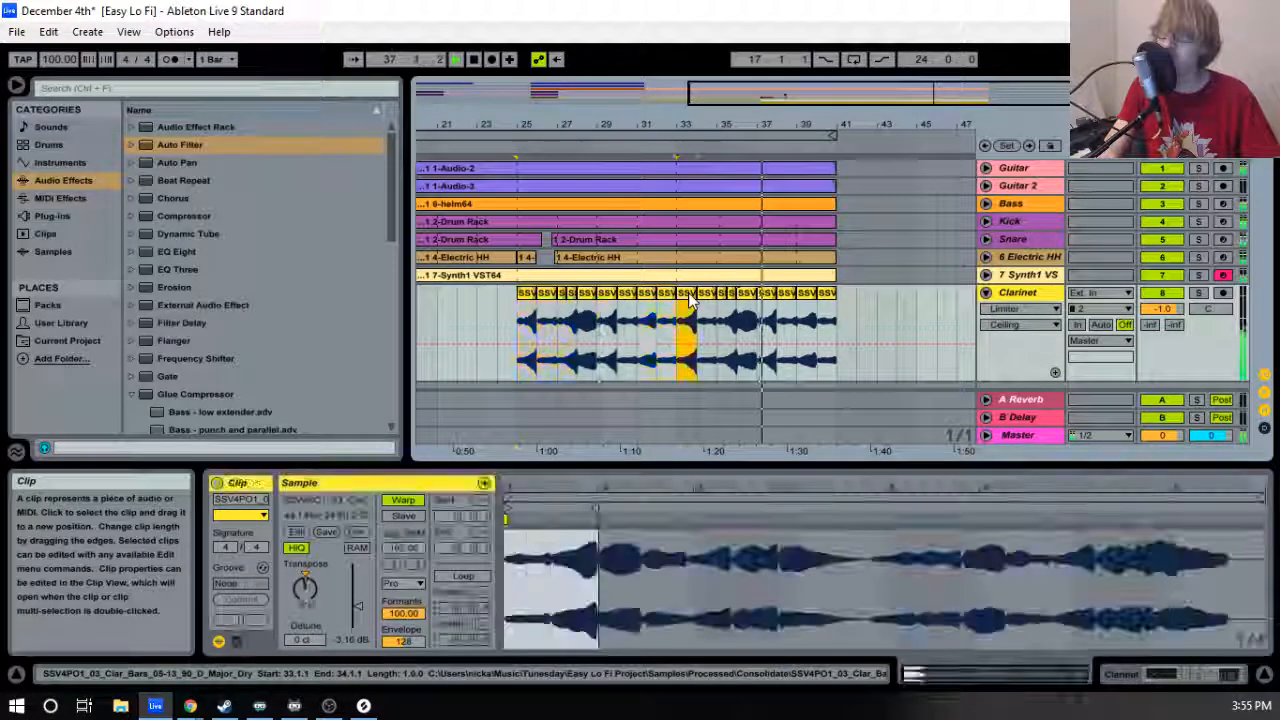
key(ctrl+v)
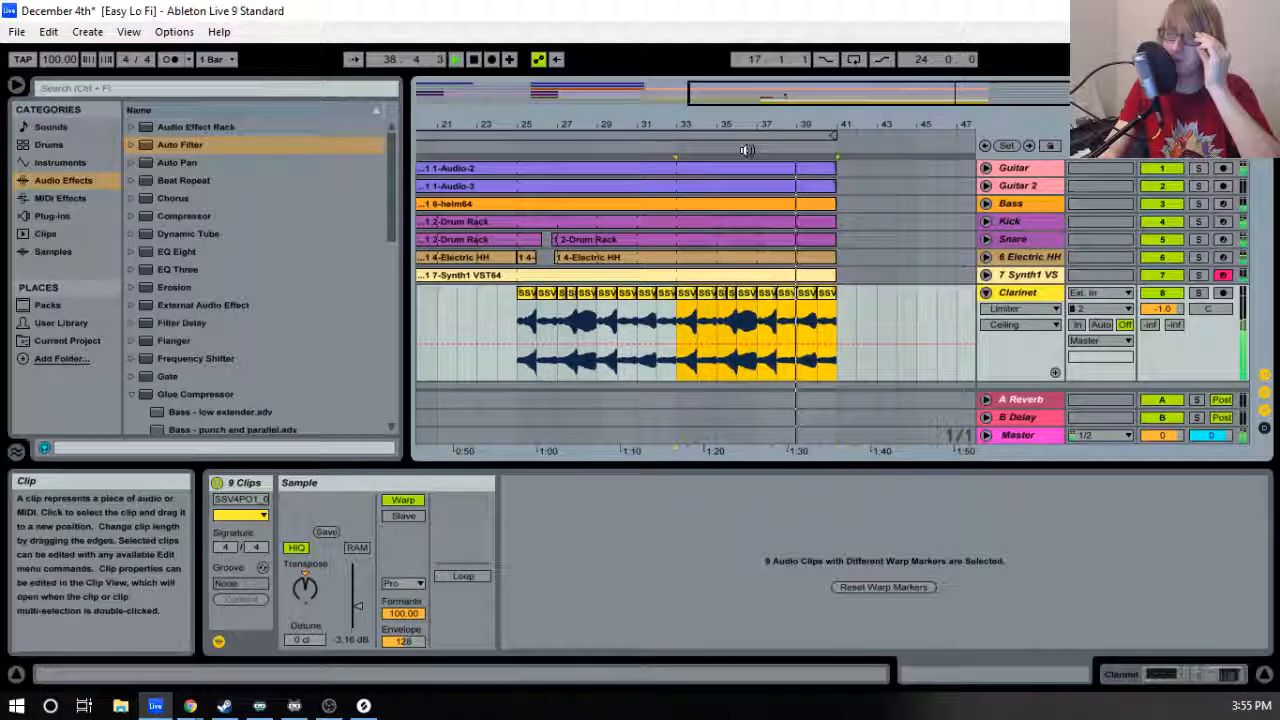
Stop playback at the end of the arrangement and fold the Clarinet track.
drag(765, 127, 838, 83)
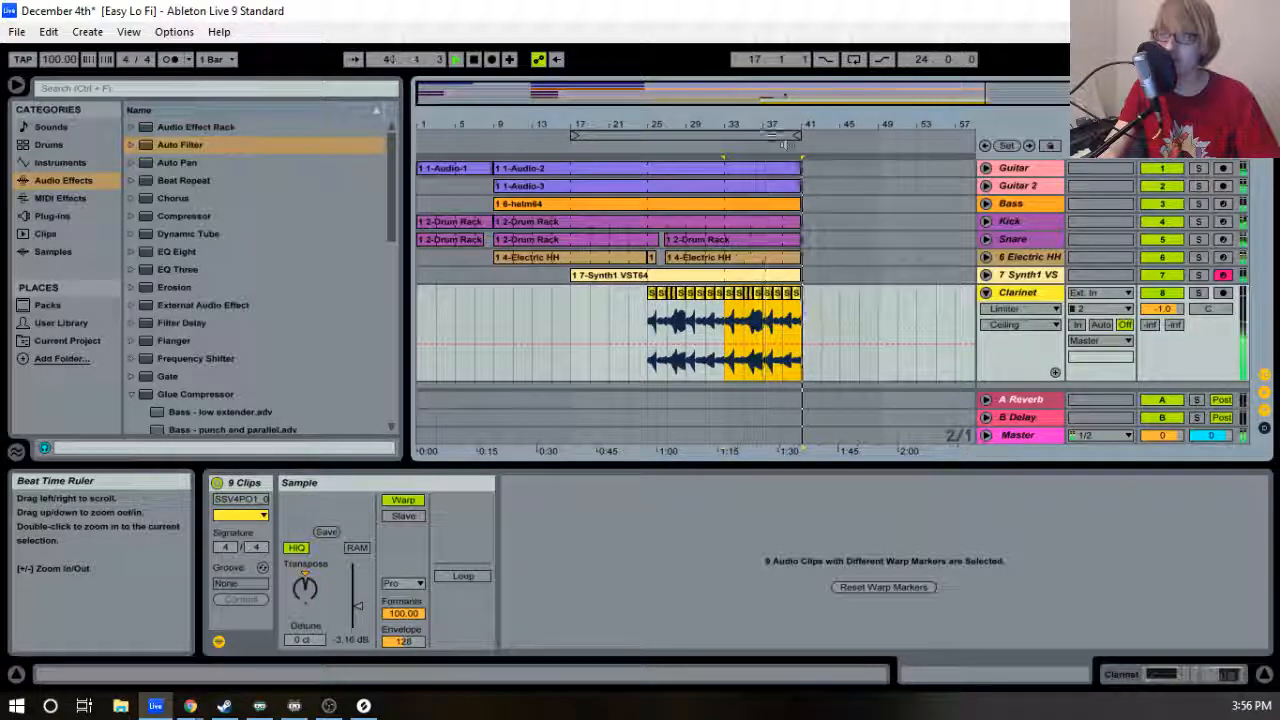
click(475, 60)
click(987, 295)
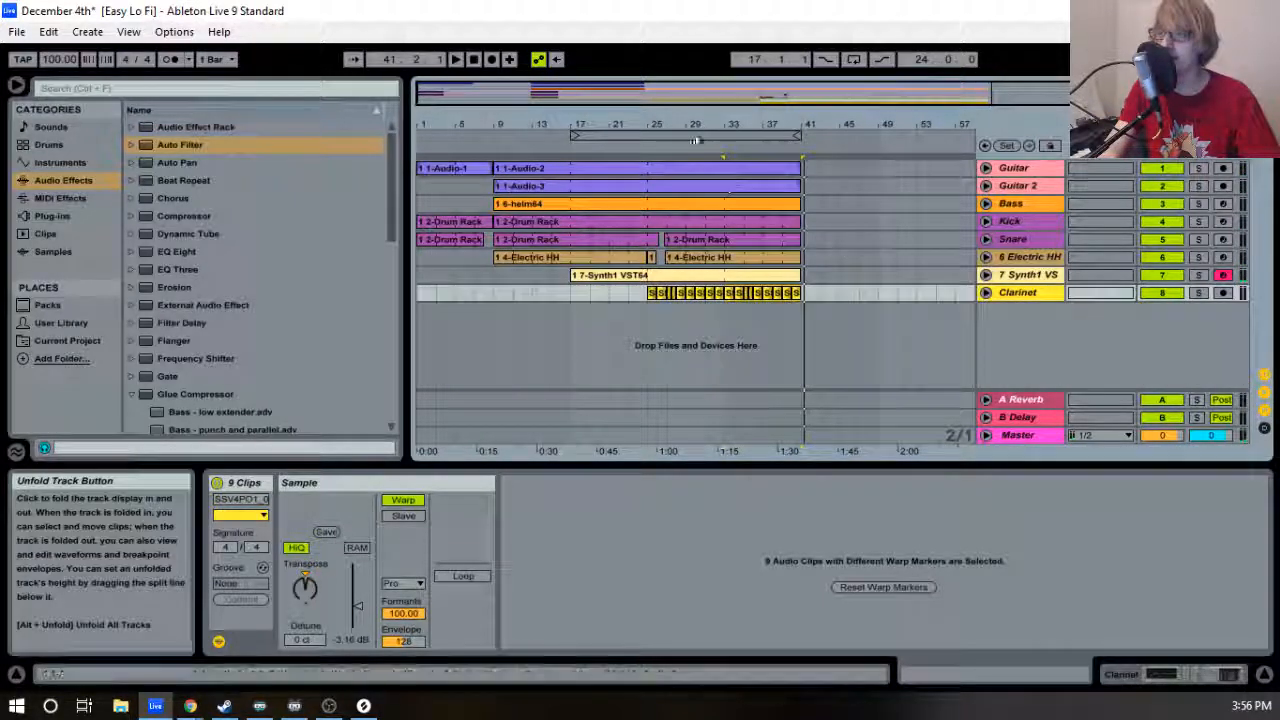
Try consolidating the copied clarinet clips from bar 33 to bar 41 into one clip.
scroll(737, 316, up, 5)
right_click(749, 294)
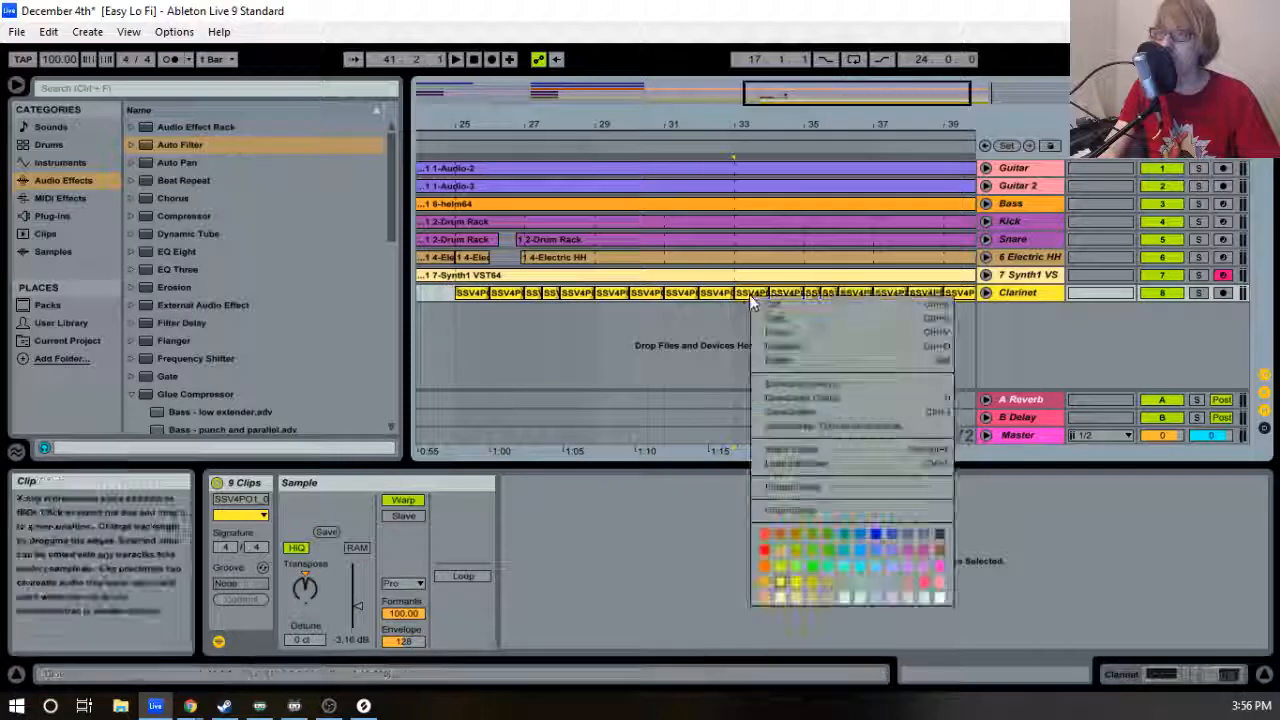
click(797, 491)
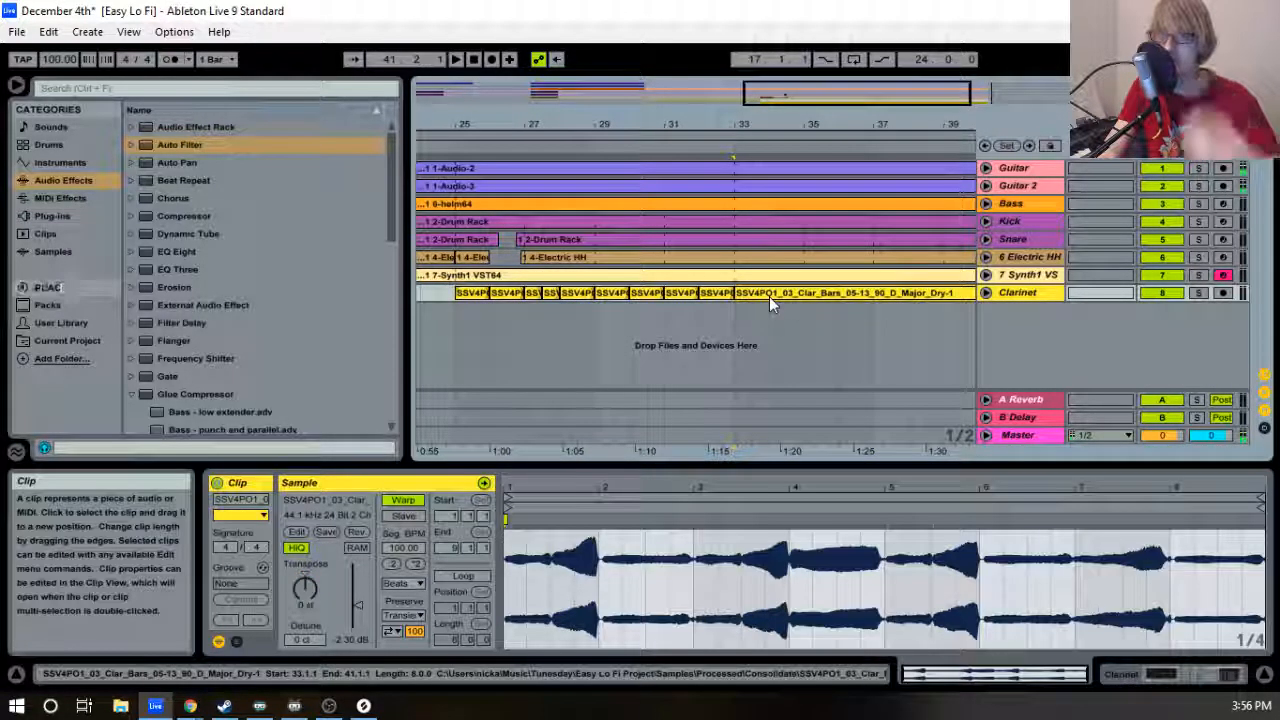
key(ctrl+z)
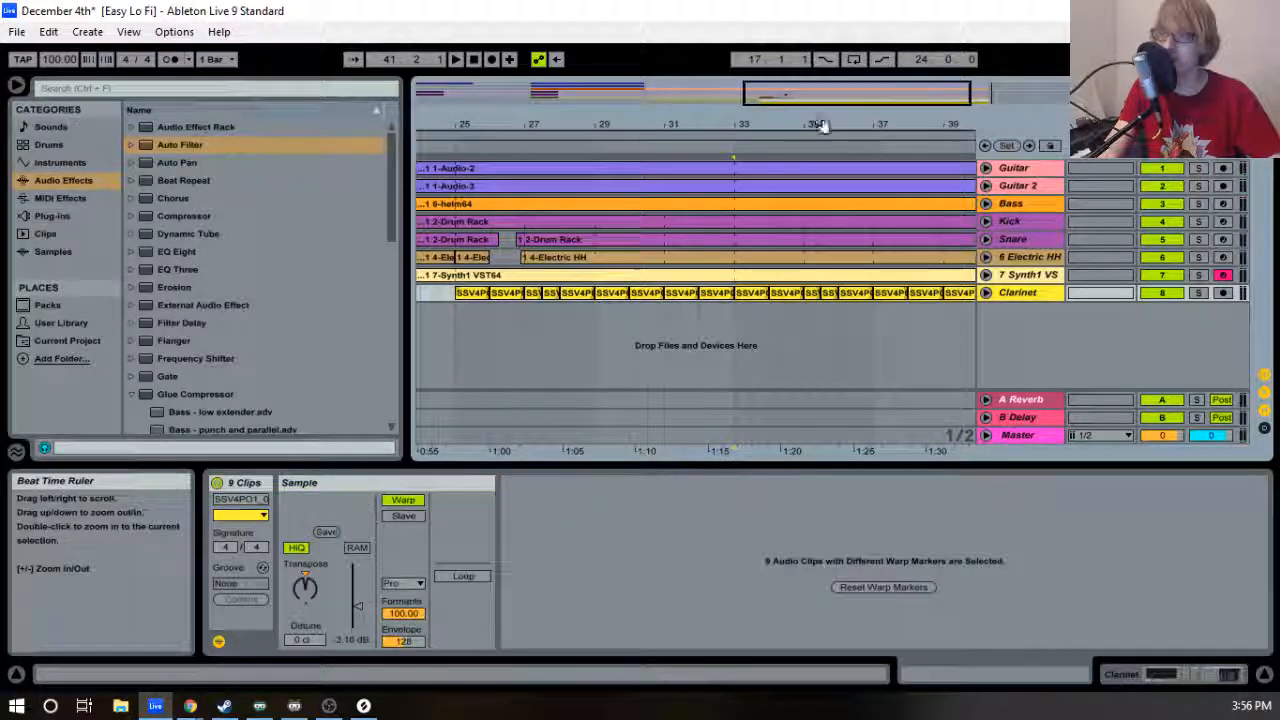
Try a transposition of -5 semitones on the bar 32 clarinet clip and replay from bar 31 with and without solo.
click(704, 292)
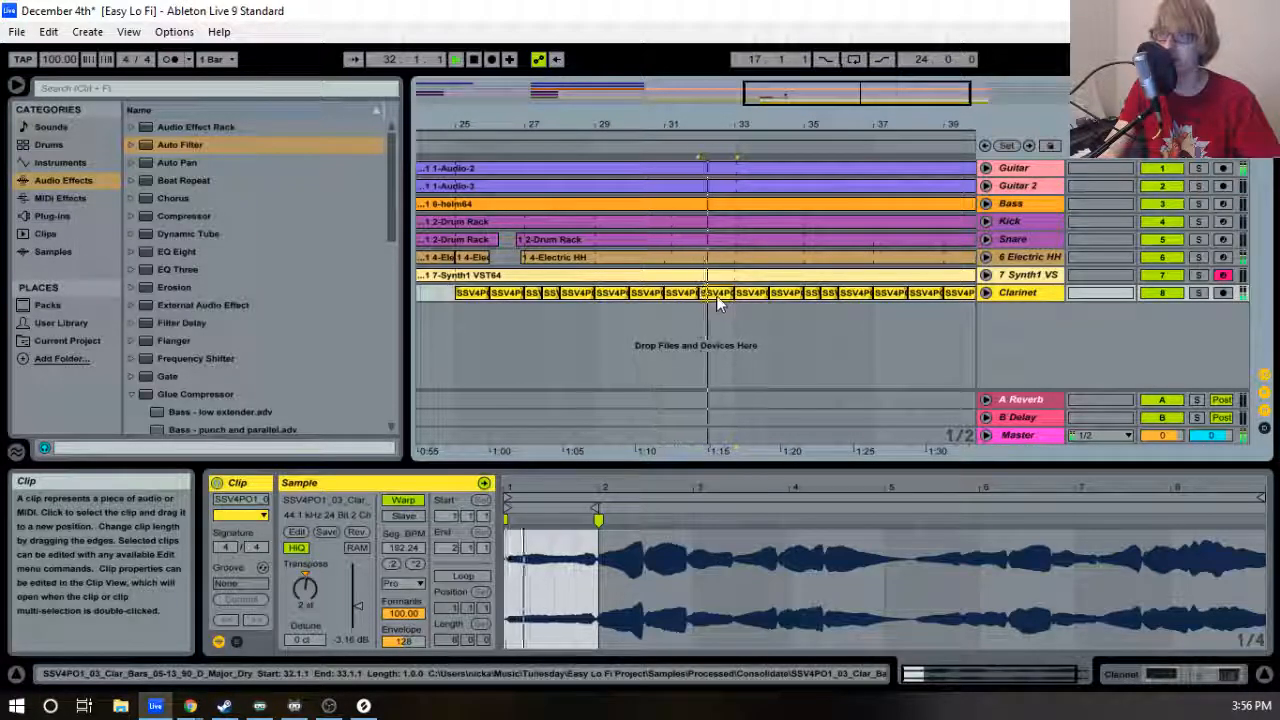
click(716, 295)
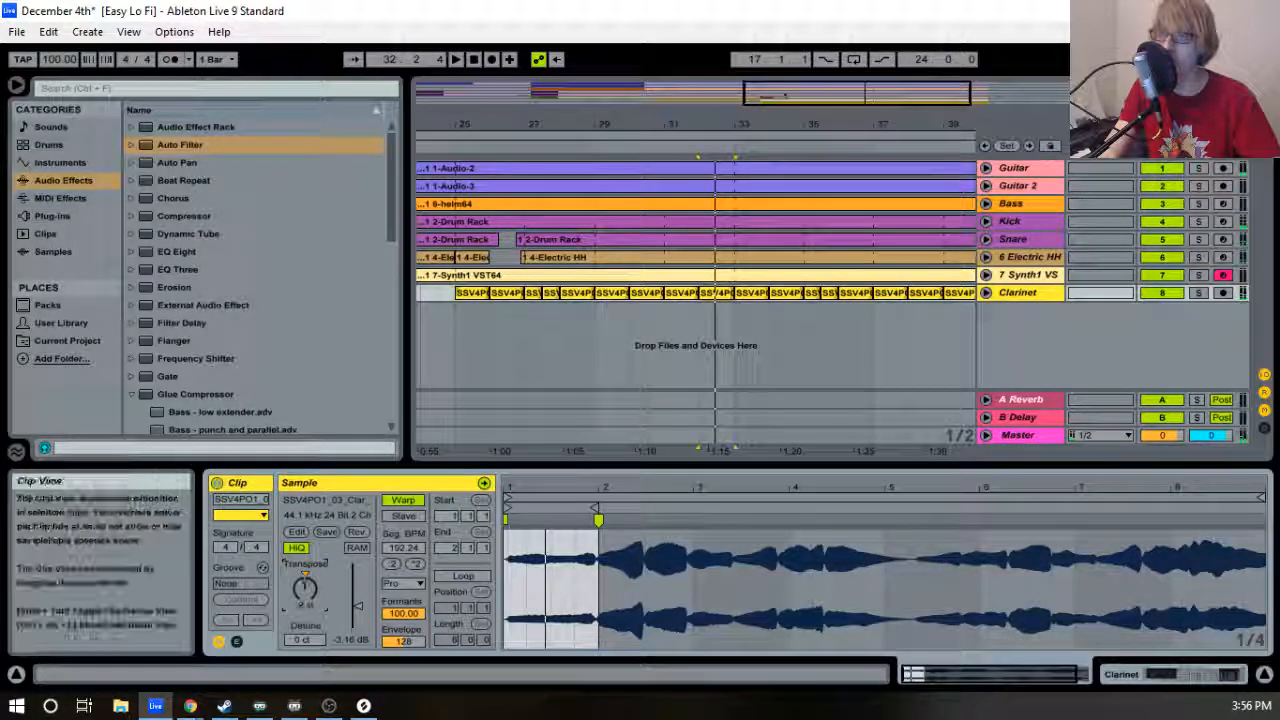
key(space)
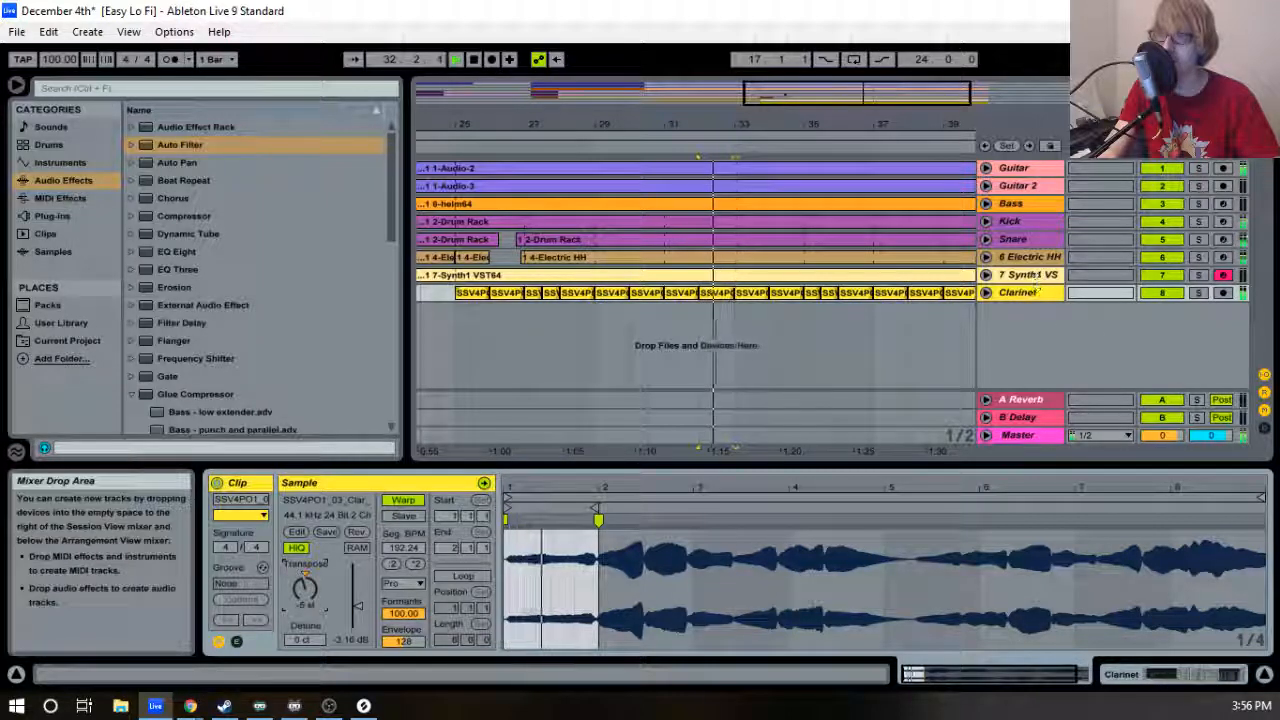
click(652, 147)
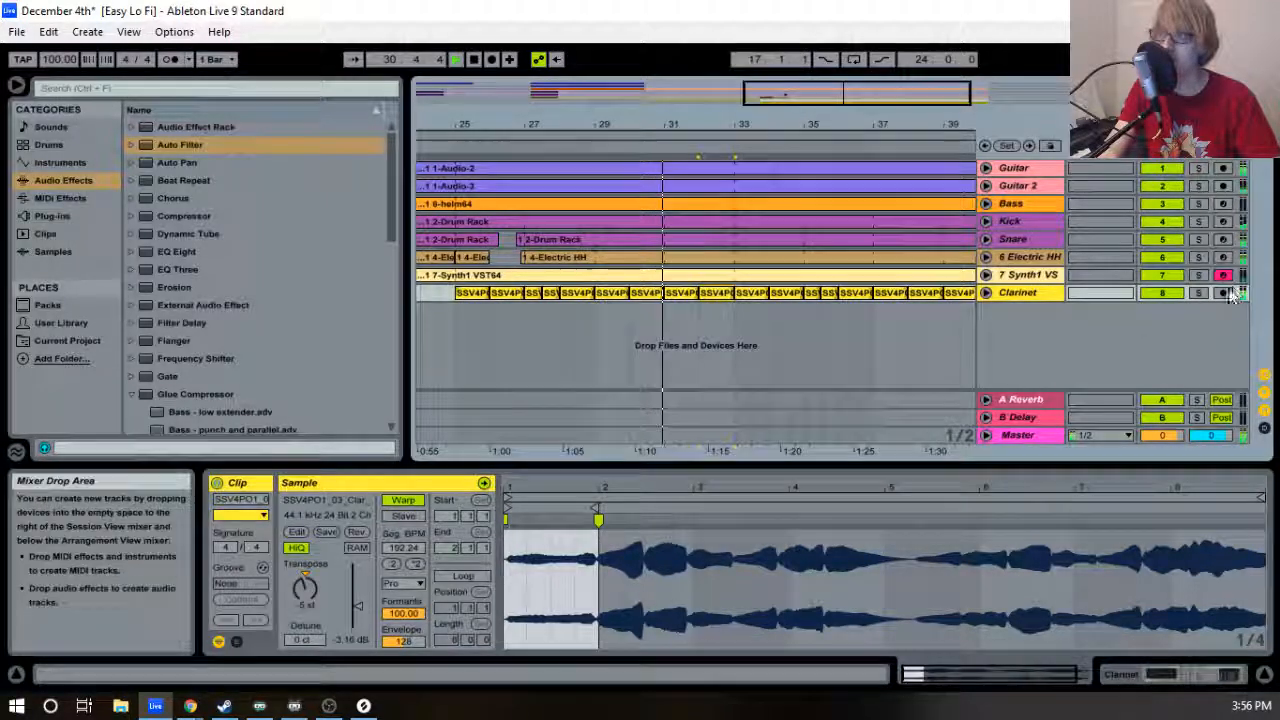
click(1200, 293)
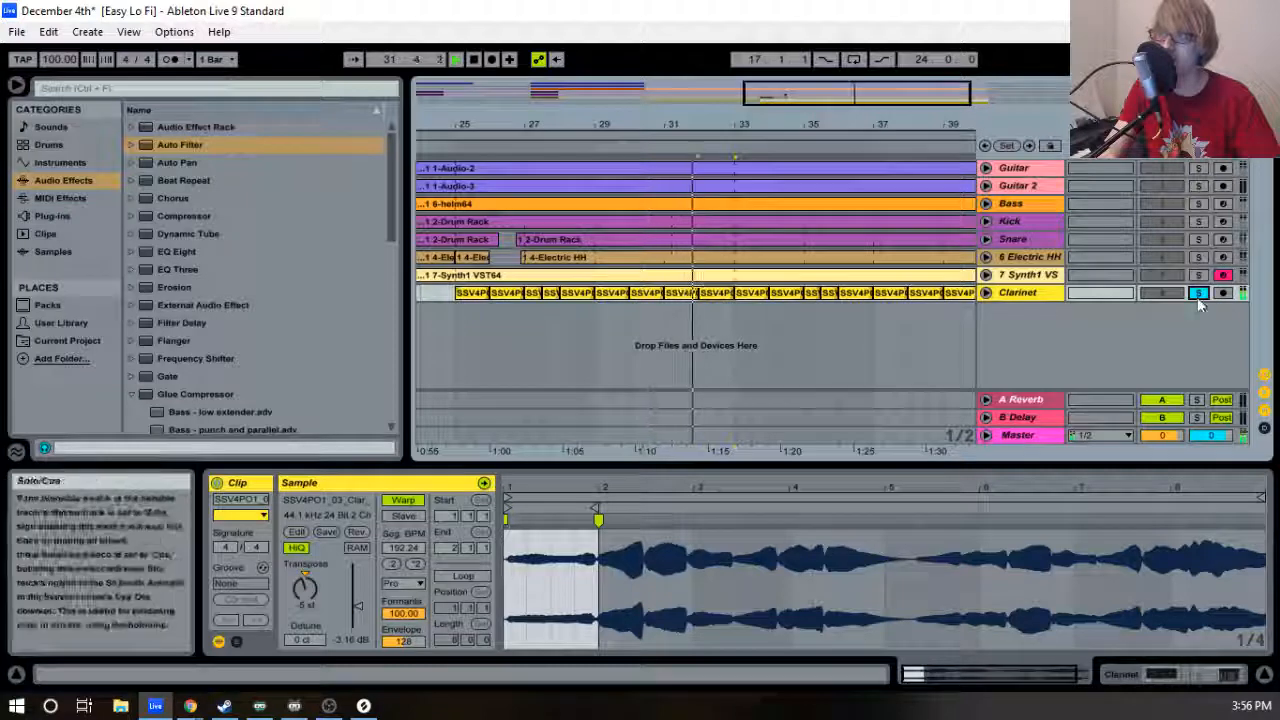
click(1198, 293)
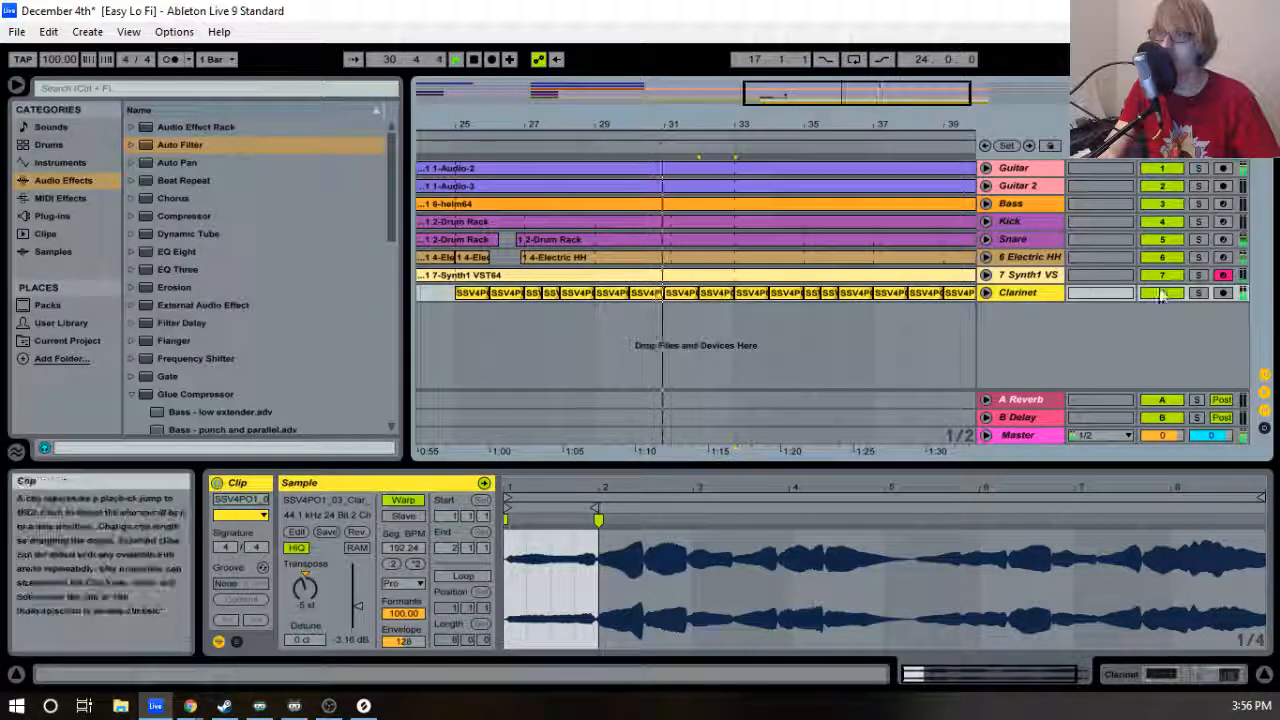
click(1201, 292)
click(1201, 292)
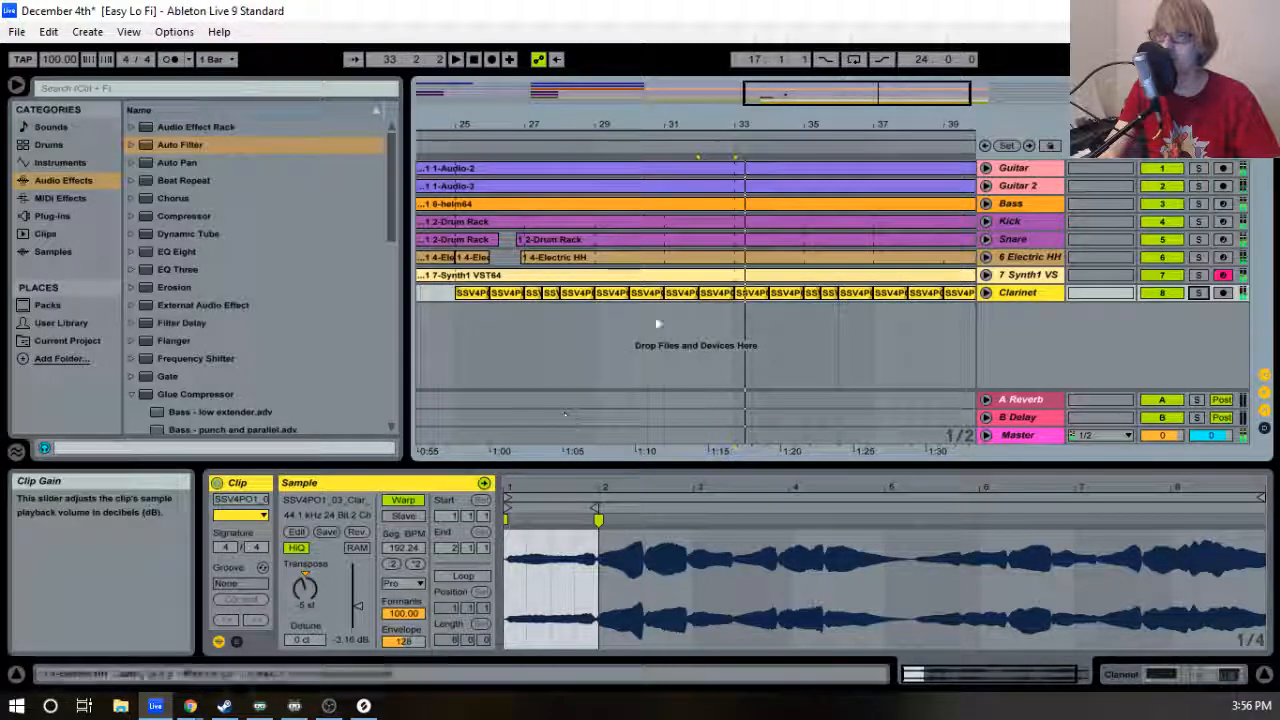
Set the bar 32 clarinet clip's transposition to 2 semitones and replay the phrase from bar 31.
key(space)
drag(305, 588, 305, 570)
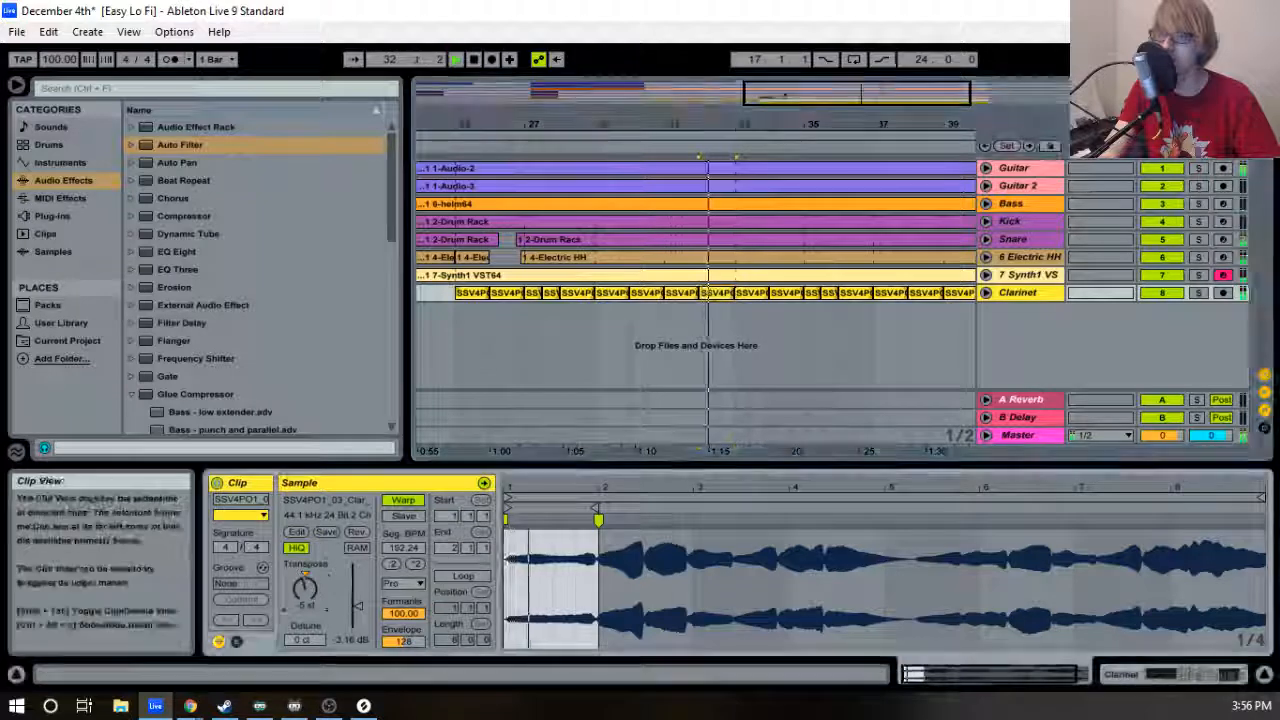
key(space)
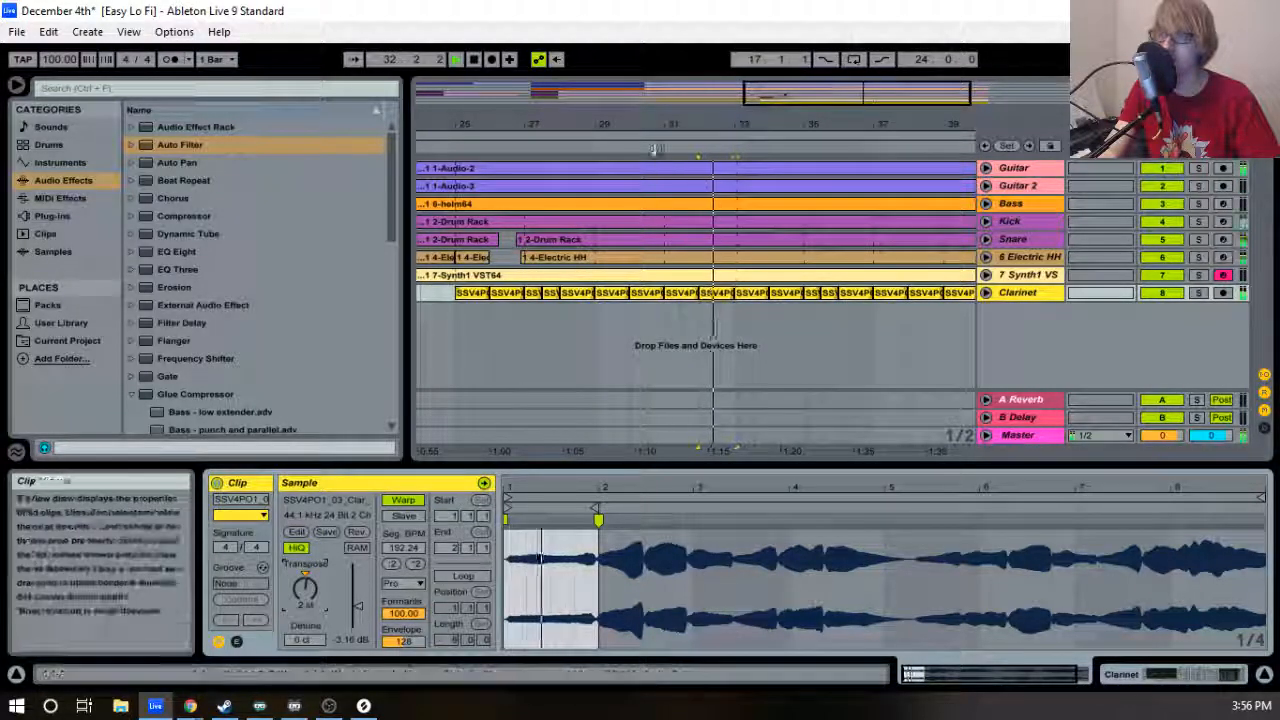
key(space)
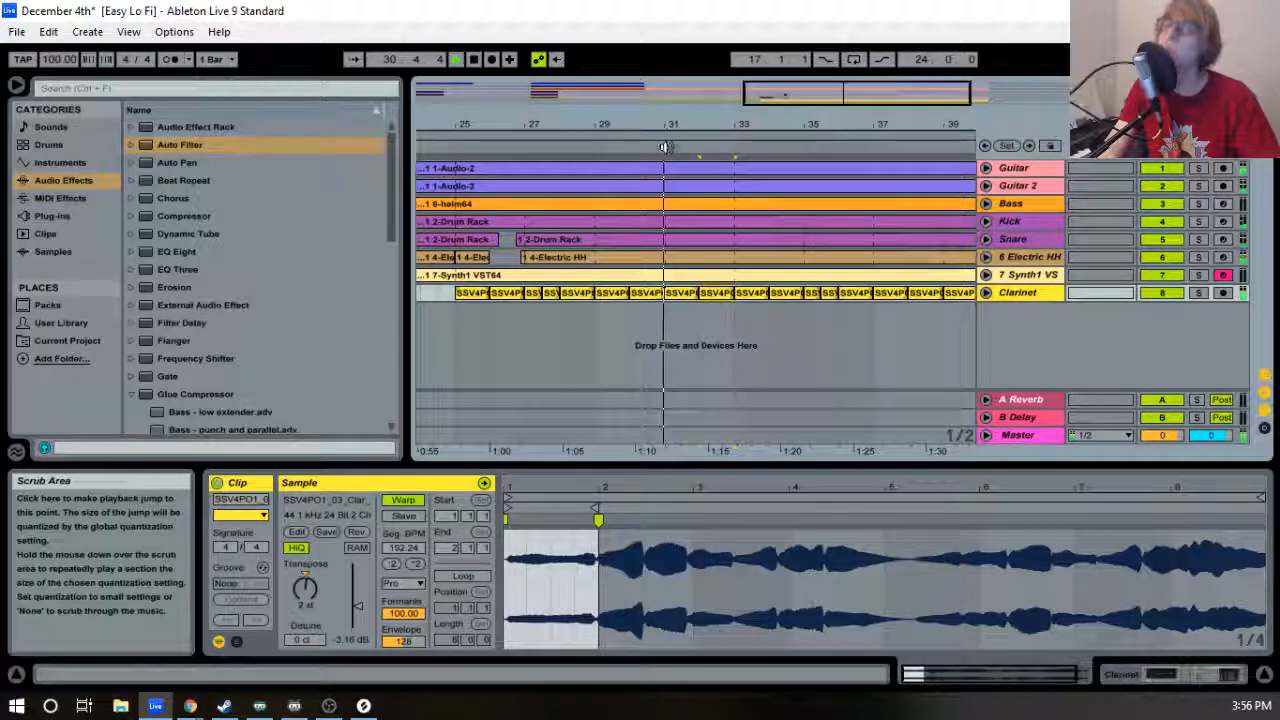
click(670, 148)
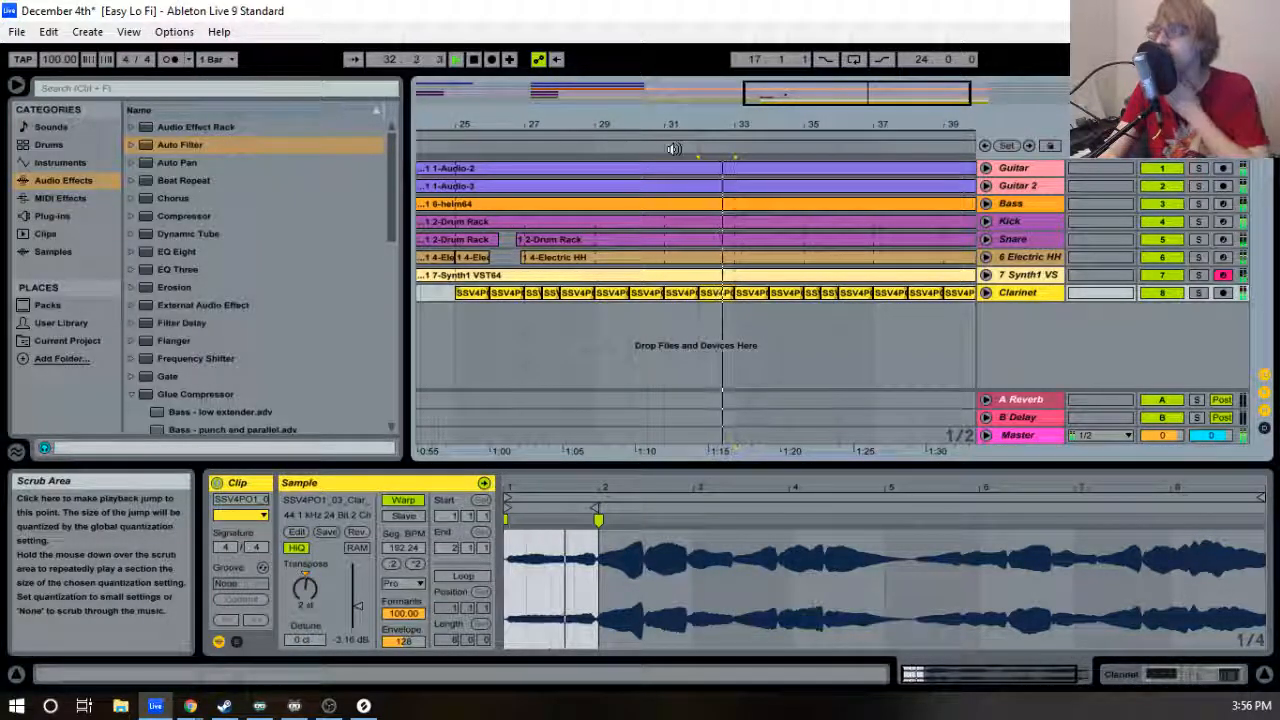
Consolidate the clarinet clips from bar 33 to bar 41 into one looped clip and extend its start back to bar 25.
drag(737, 127, 668, 100)
key(space)
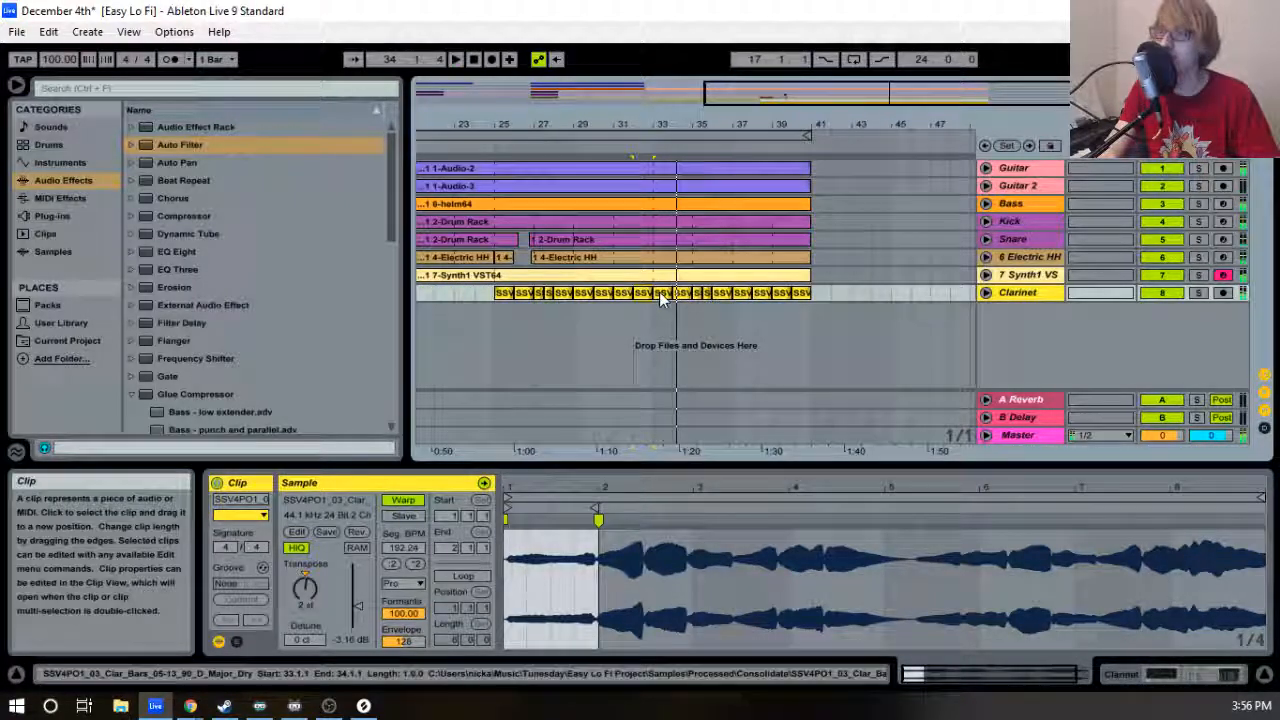
shift+click(801, 295)
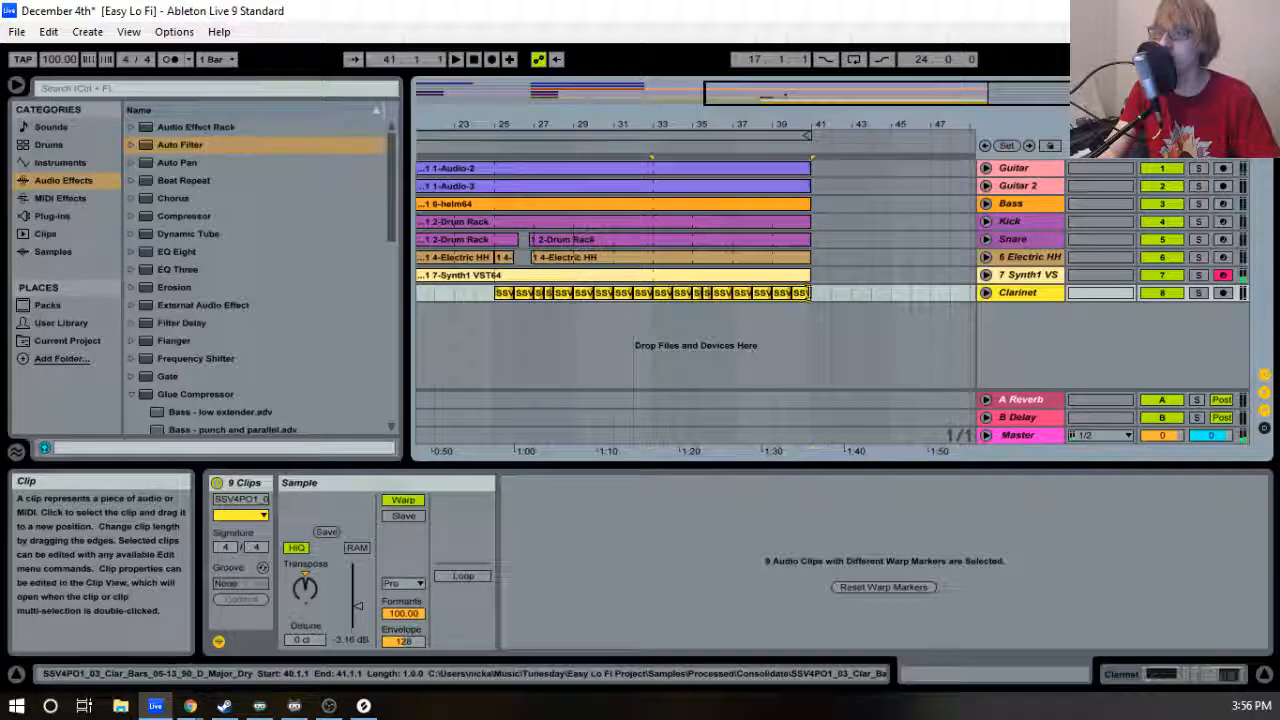
right_click(806, 290)
click(889, 413)
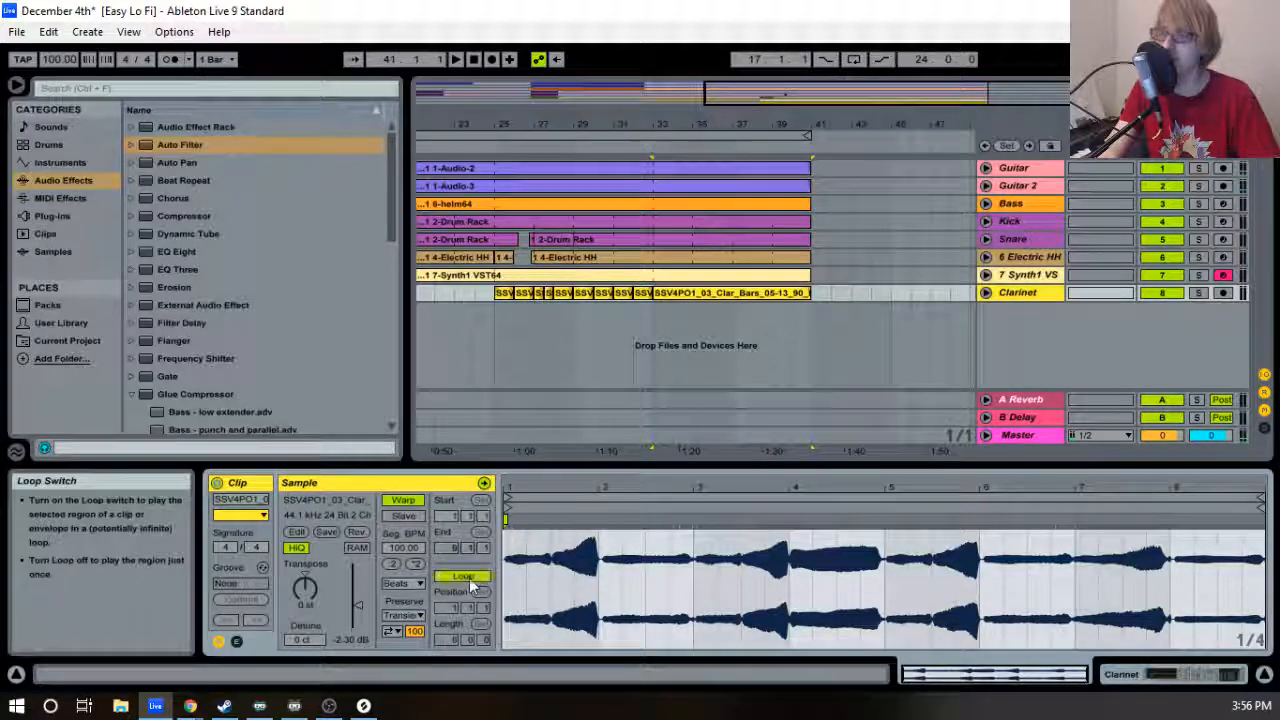
drag(653, 293, 491, 299)
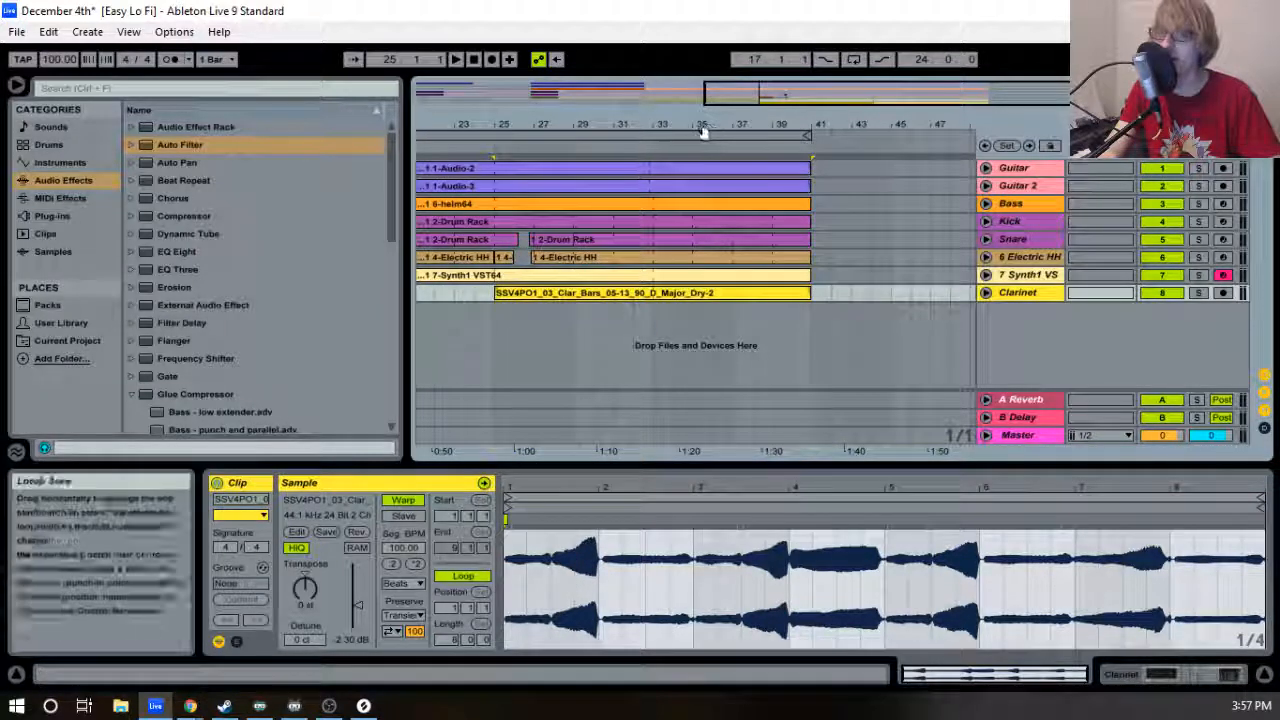
Undo the clarinet clip's extension back to bar 25 and its last consolidation, and duplicate the Clarinet track.
key(ctrl+z)
key(ctrl+z)
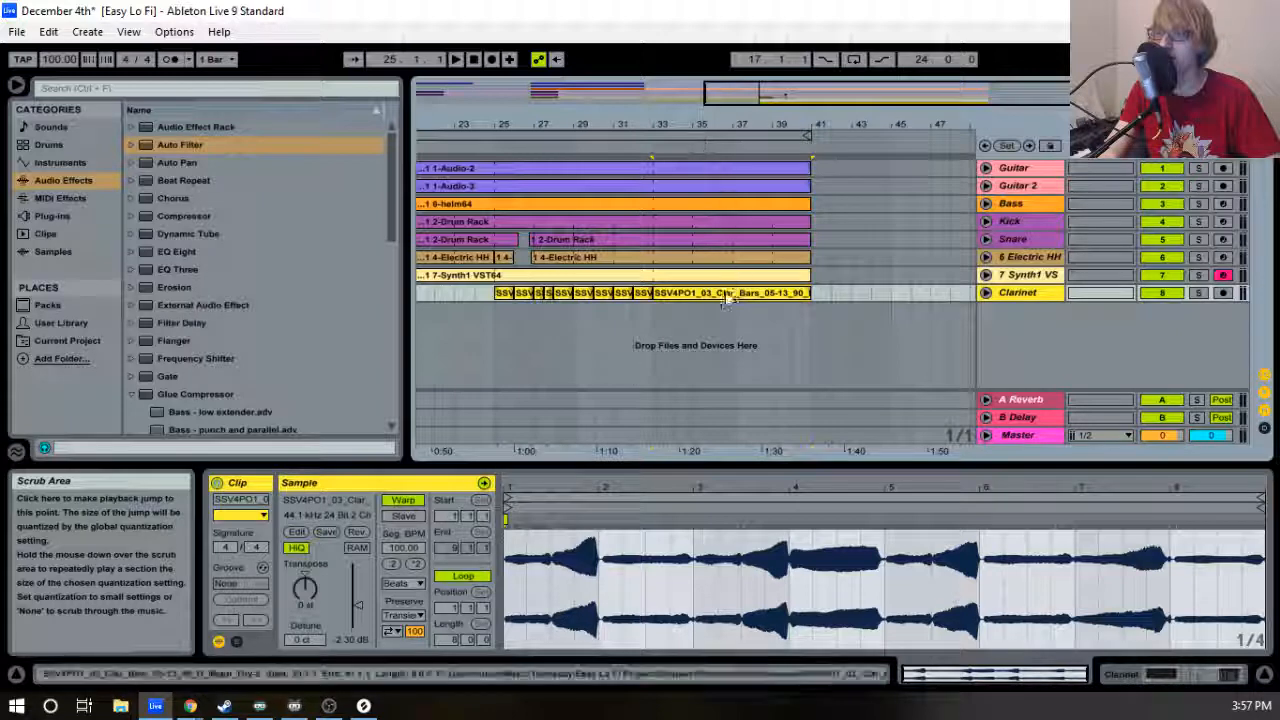
right_click(1025, 303)
click(1073, 321)
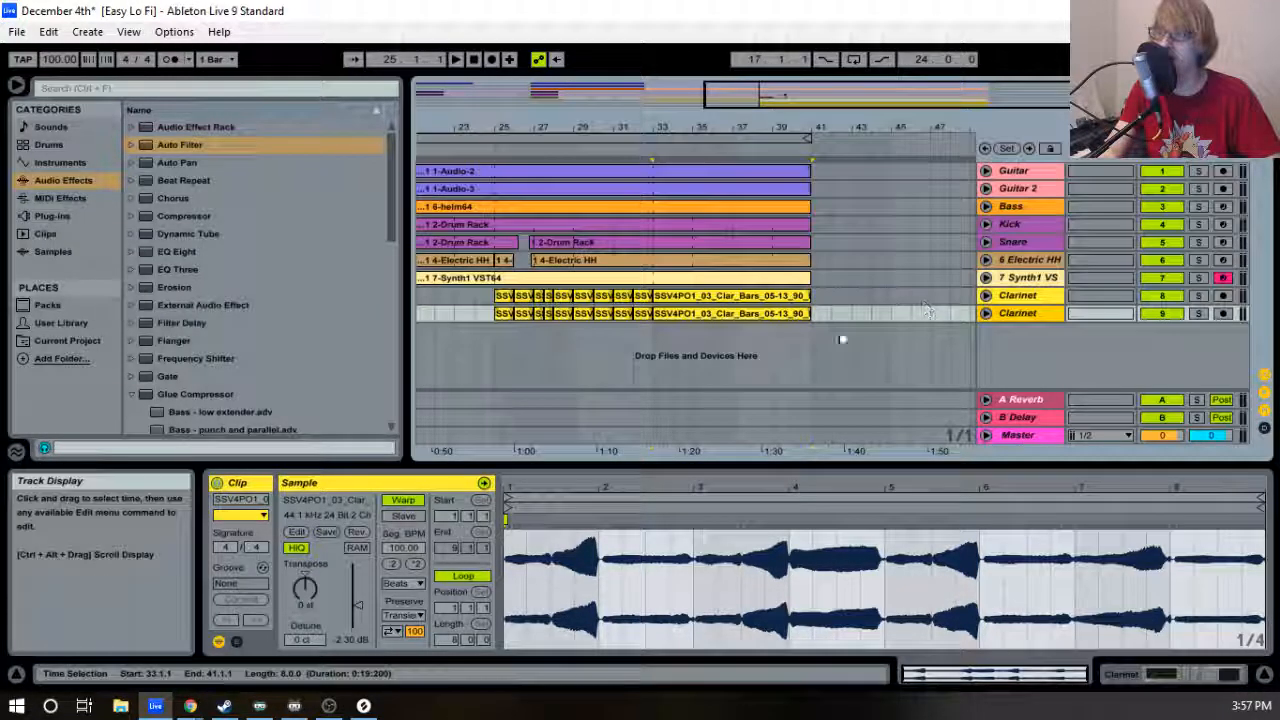
Delete the clips before bar 32 on the duplicate Clarinet track and set its bar 32 clip's transposition to -5 semitones.
click(614, 313)
key(Delete)
shift+click(478, 318)
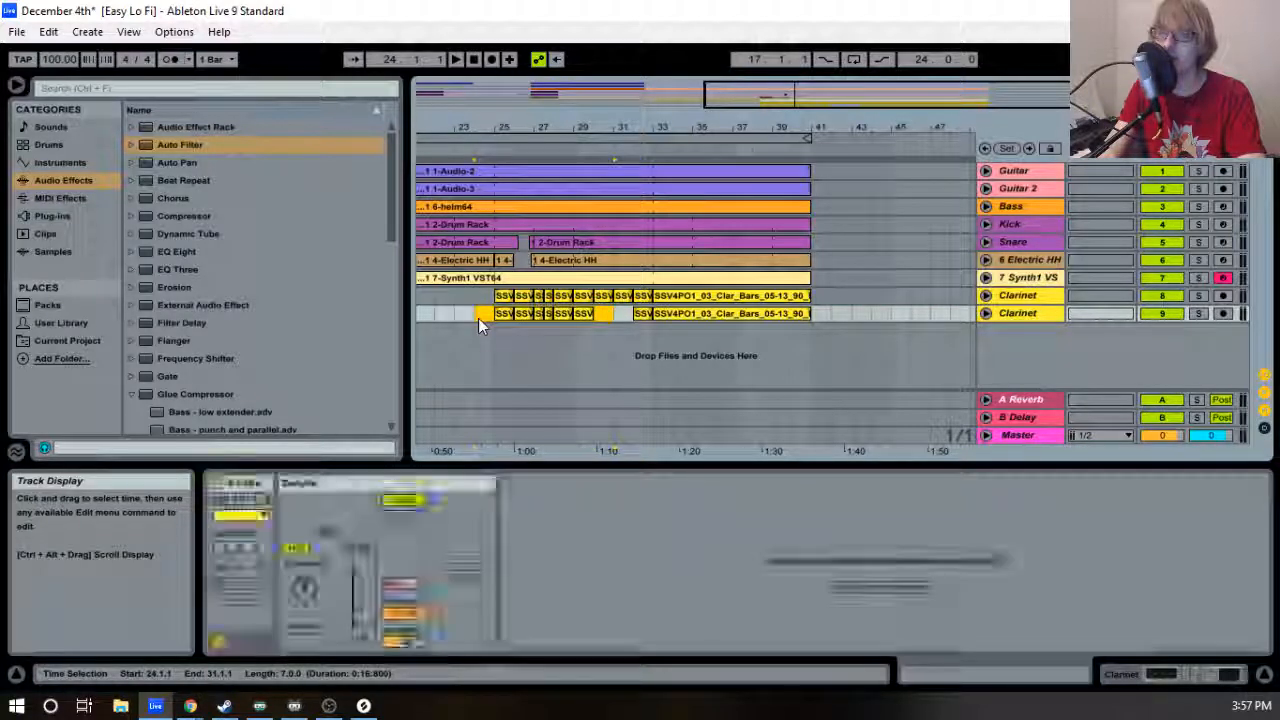
key(Delete)
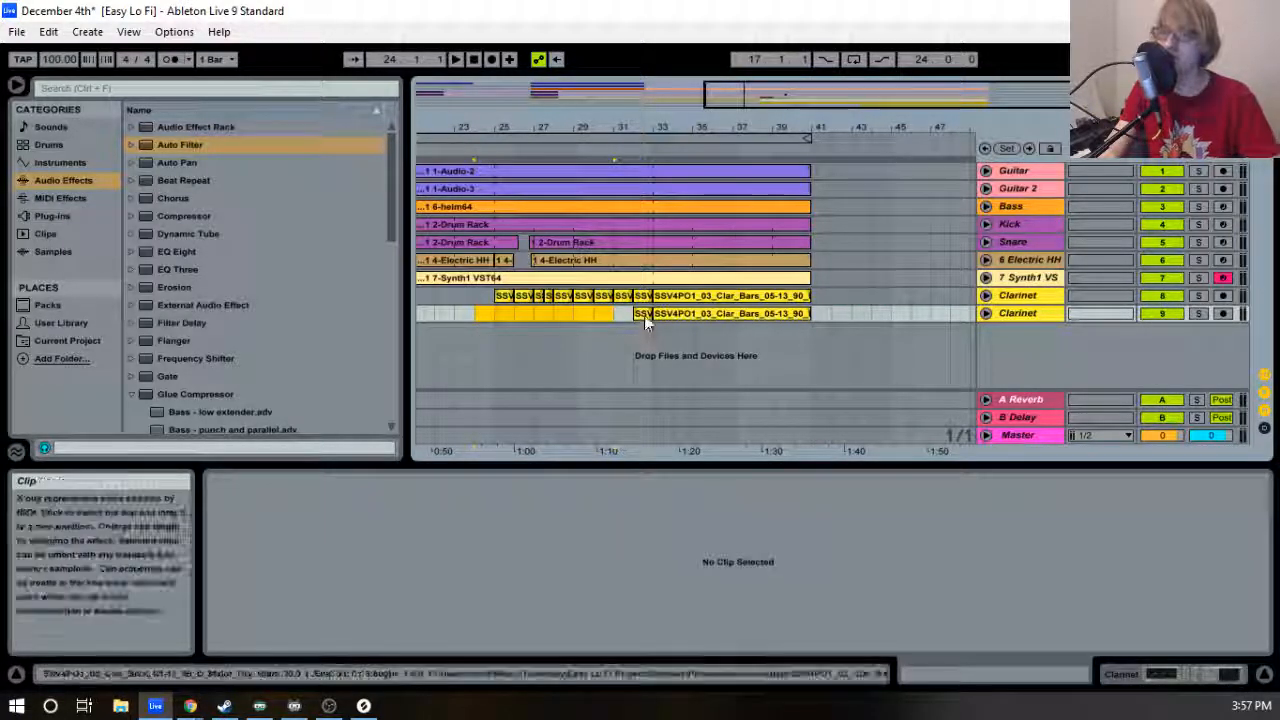
click(644, 315)
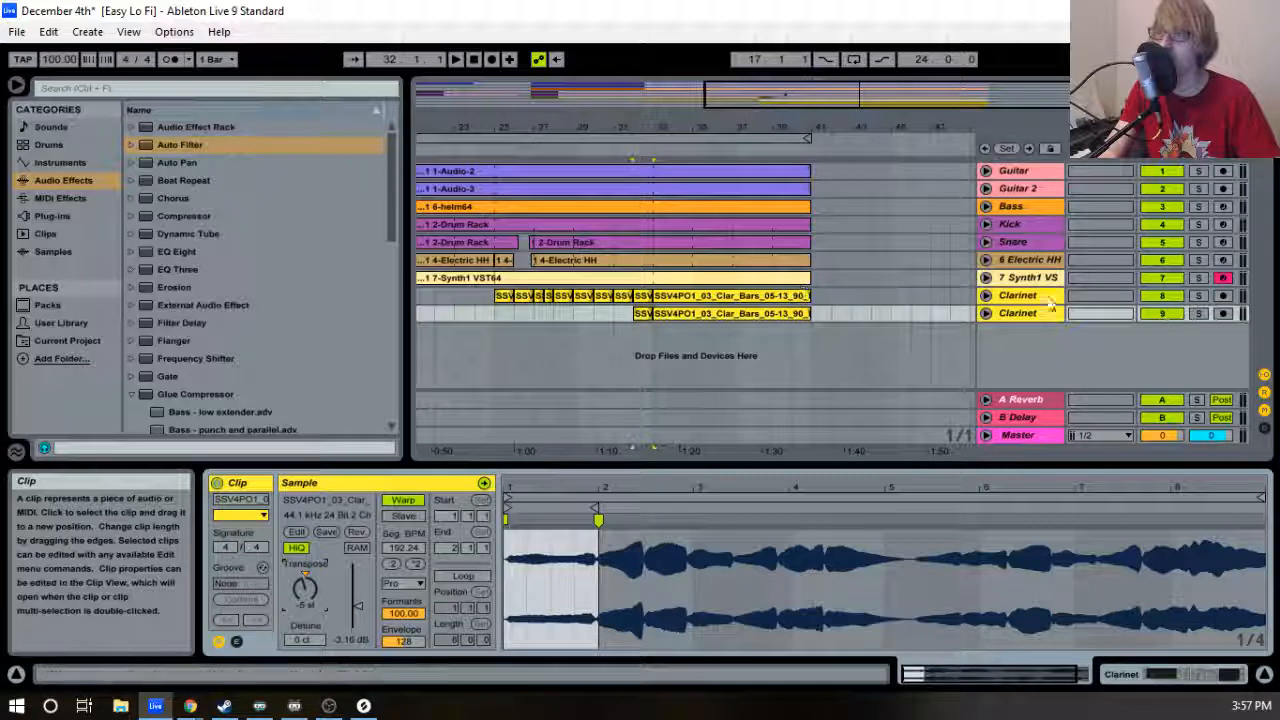
Solo both Clarinet tracks and play the layered bar 32 notes from bar 31.
click(986, 297)
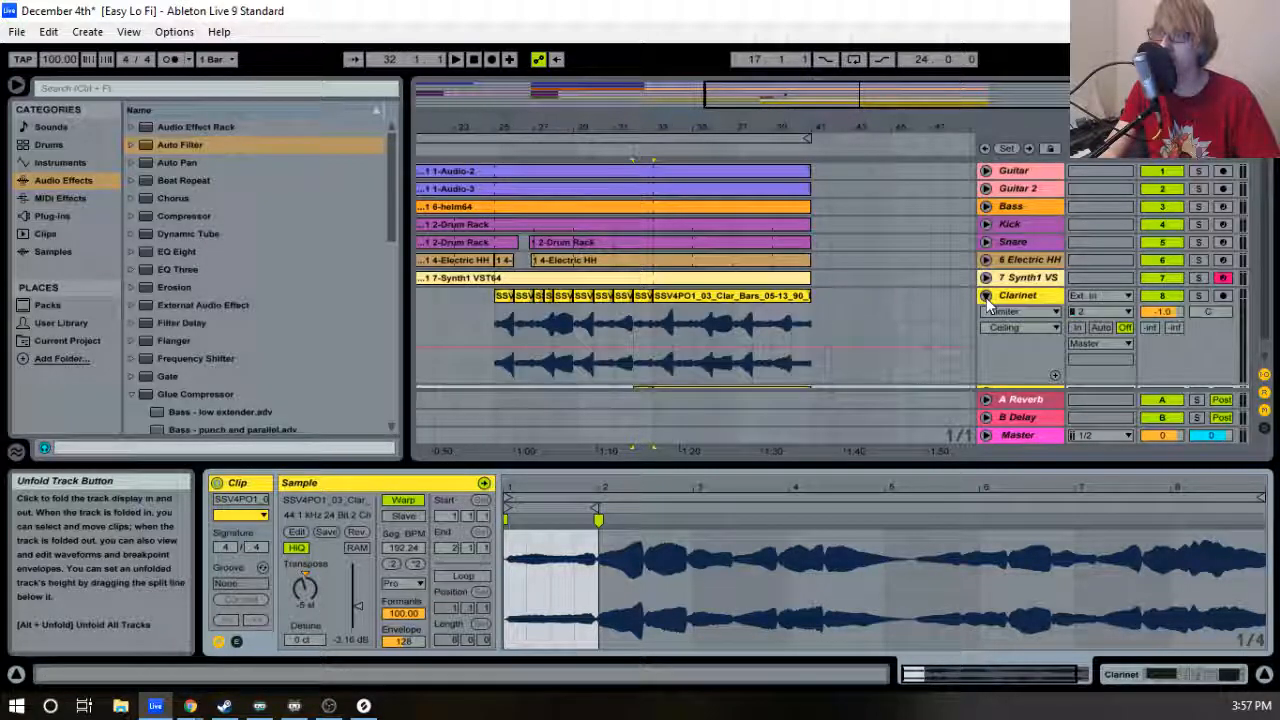
click(986, 297)
click(1198, 313)
click(1198, 295)
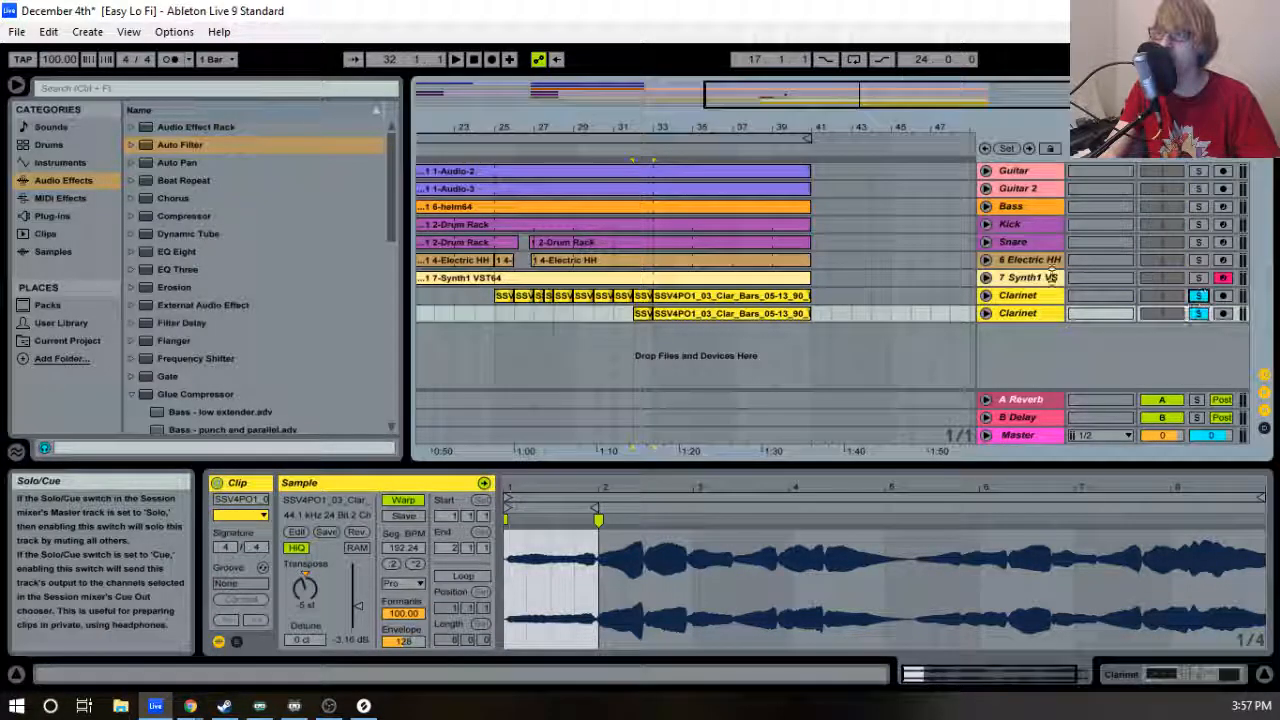
click(630, 148)
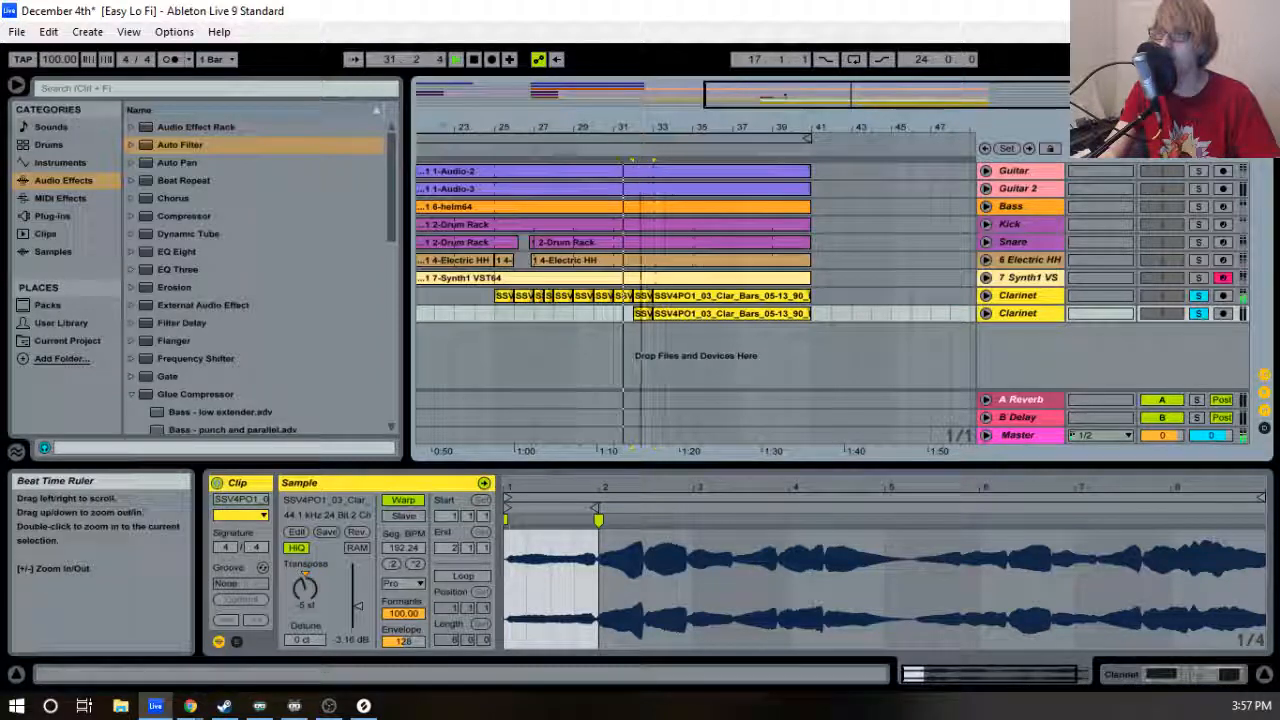
drag(650, 127, 652, 160)
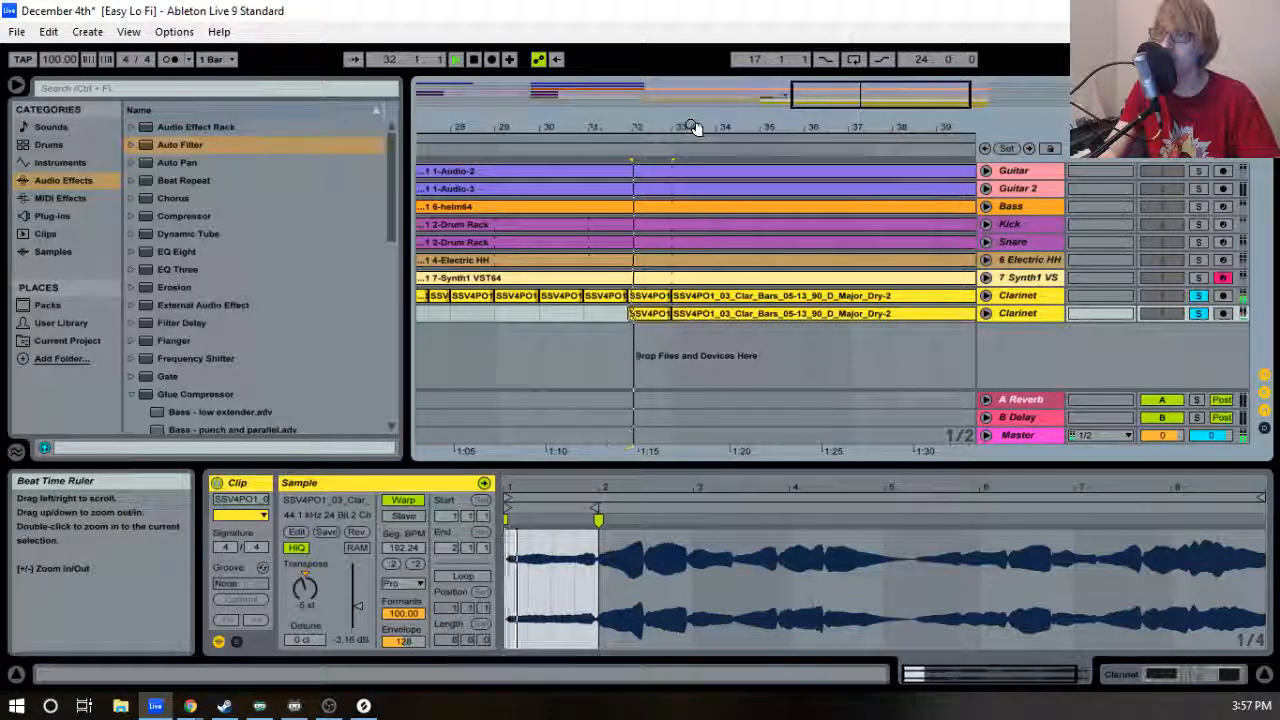
mouse_move(695, 130)
mouse_down()
mouse_move(695, 98)
mouse_move(695, 140)
mouse_up()
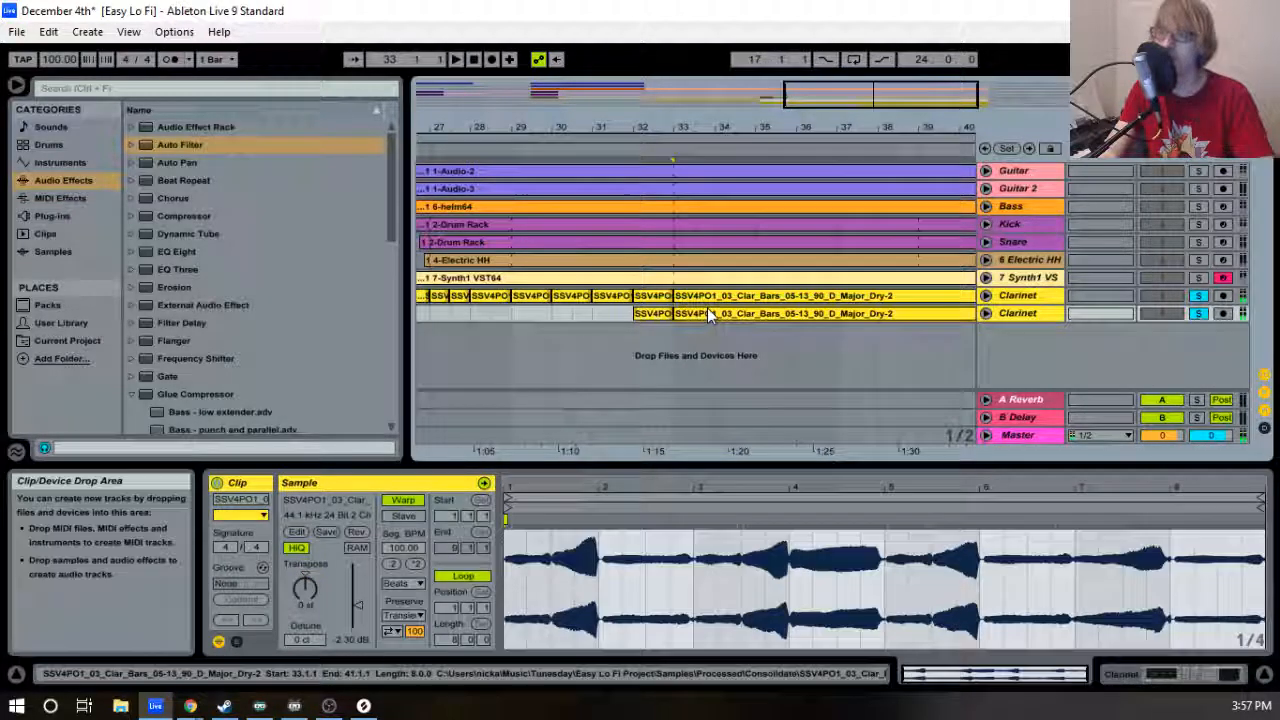
Delete the duplicate Clarinet track's long clip starting at bar 33 and replay from bar 31 with the solos off.
key(Delete)
key(ctrl+a)
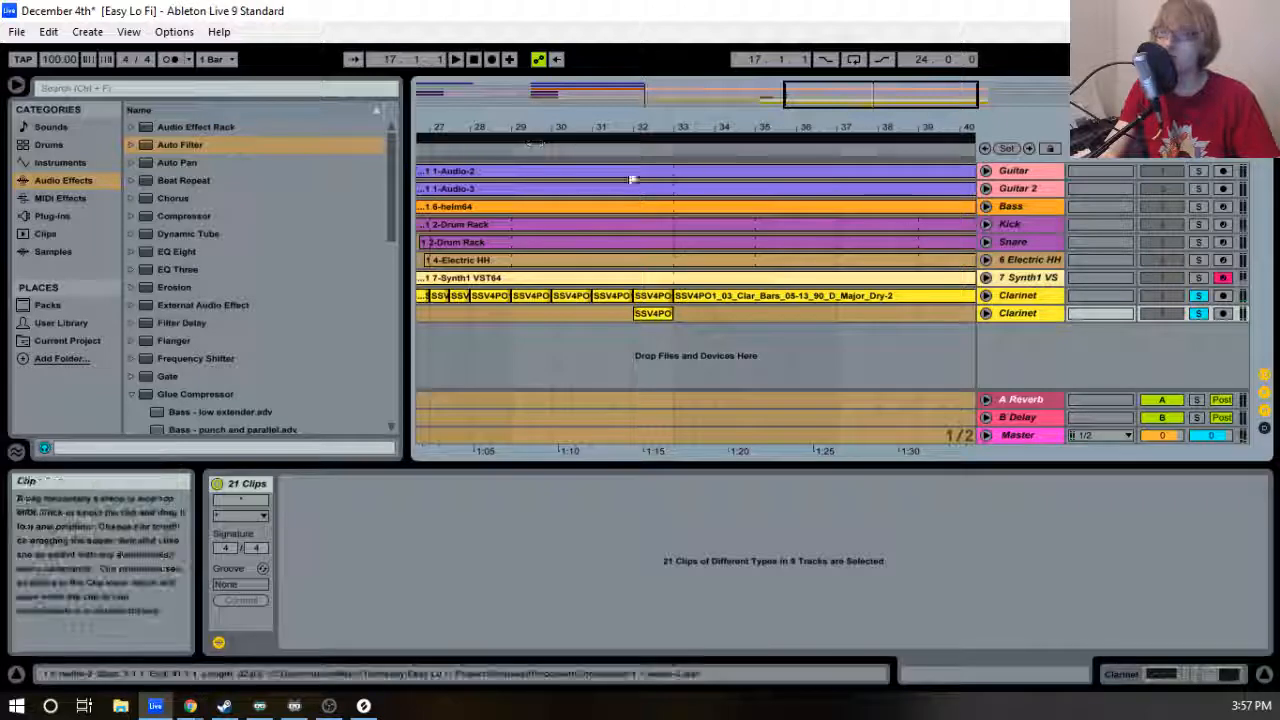
key(space)
click(1199, 313)
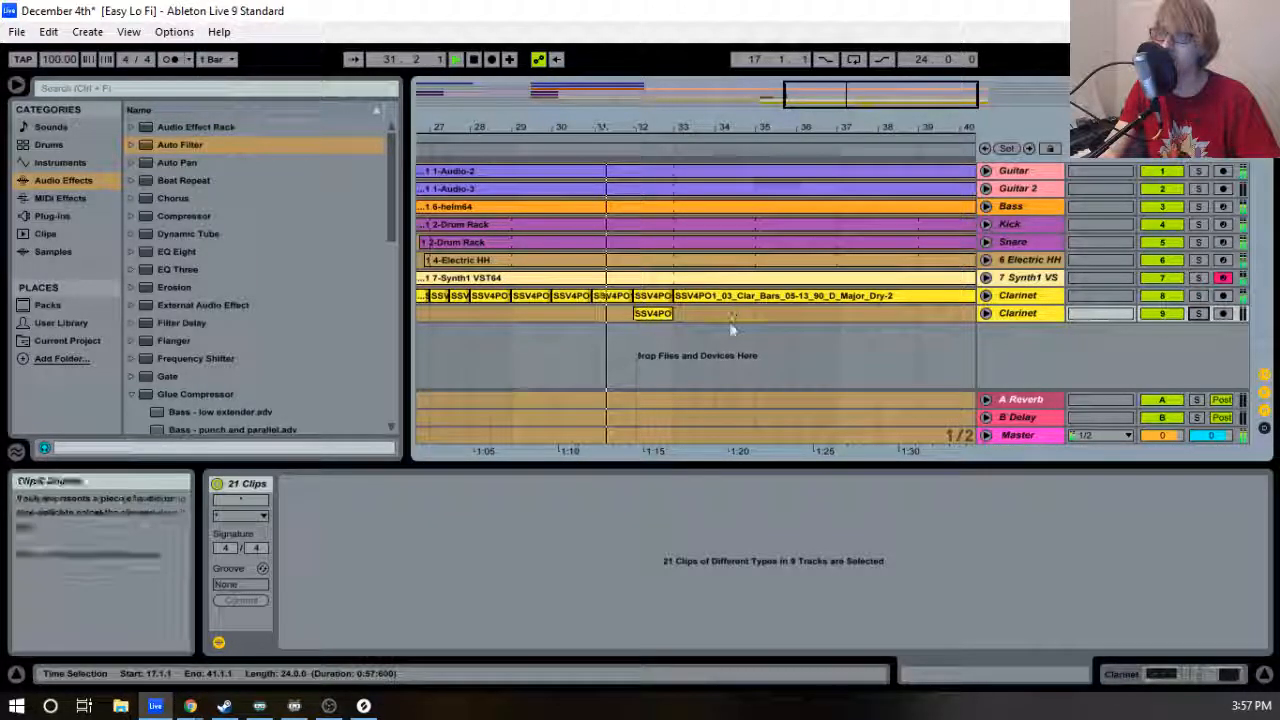
click(696, 314)
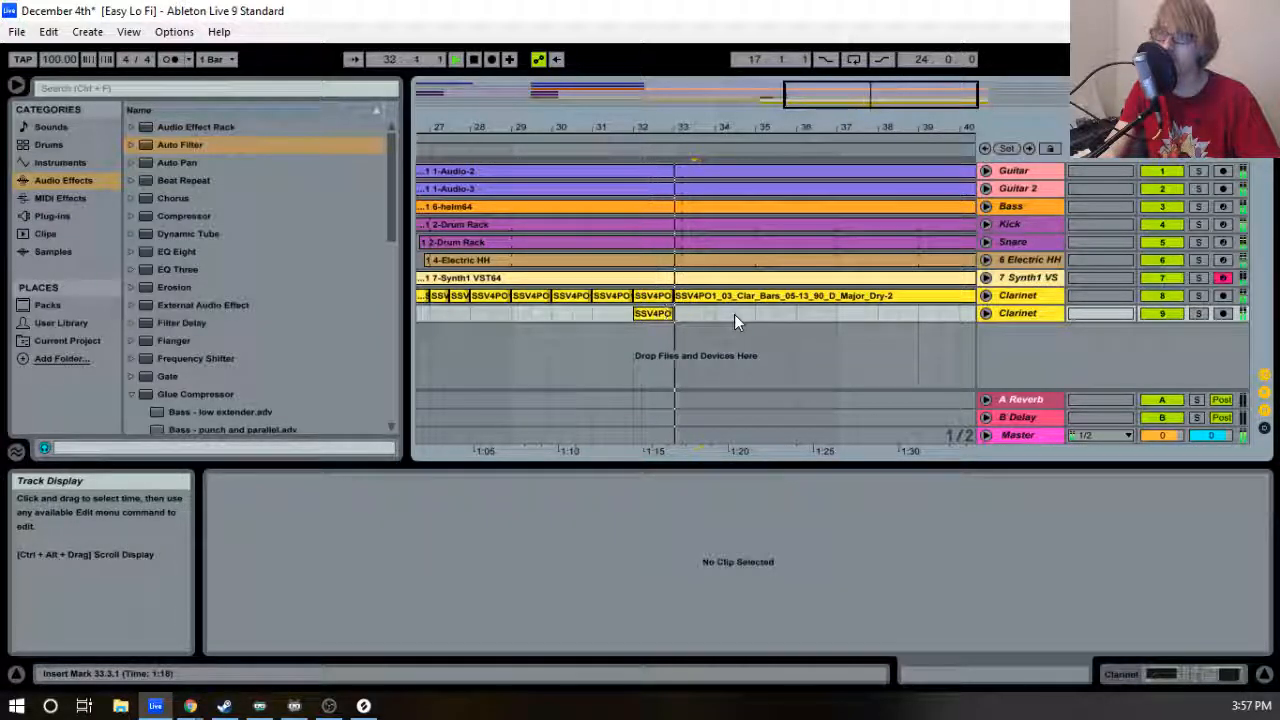
key(space)
Replay the phrase ending from bar 31 with both Clarinet tracks soloed and again with the full mix.
mouse_move(652, 128)
mouse_down()
mouse_move(608, 100)
mouse_move(628, 124)
mouse_up()
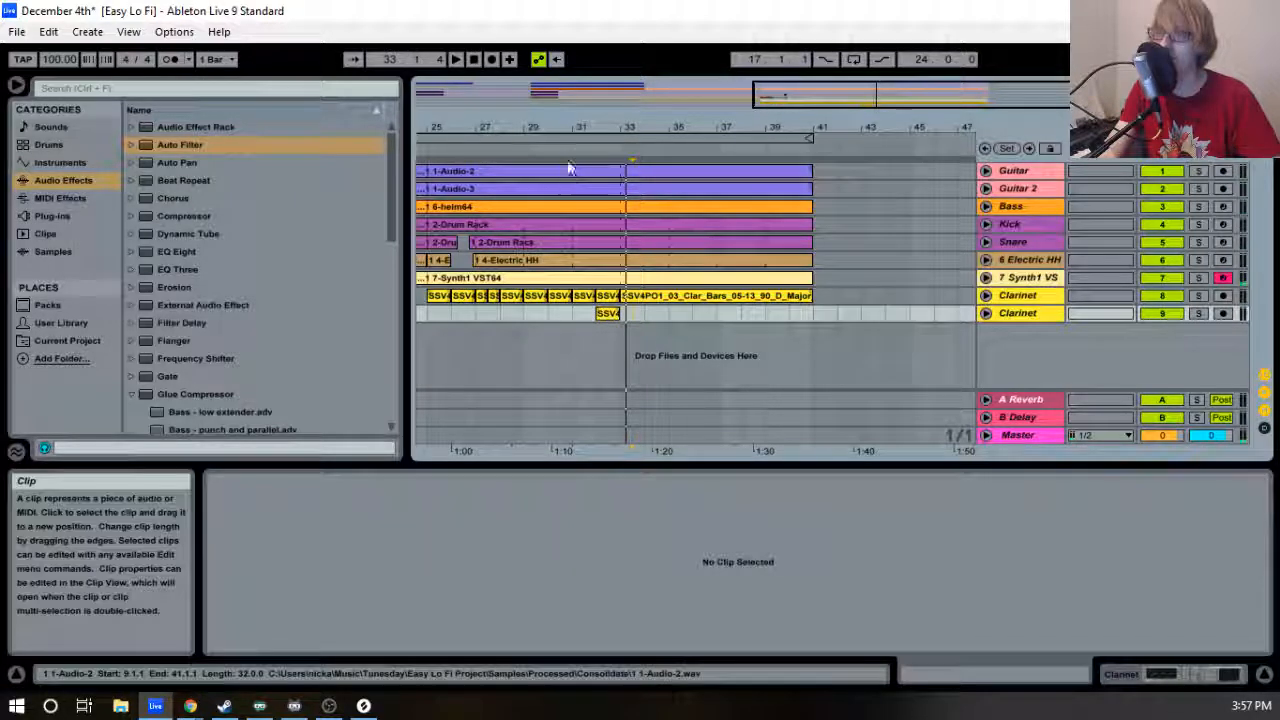
click(580, 158)
click(1199, 313)
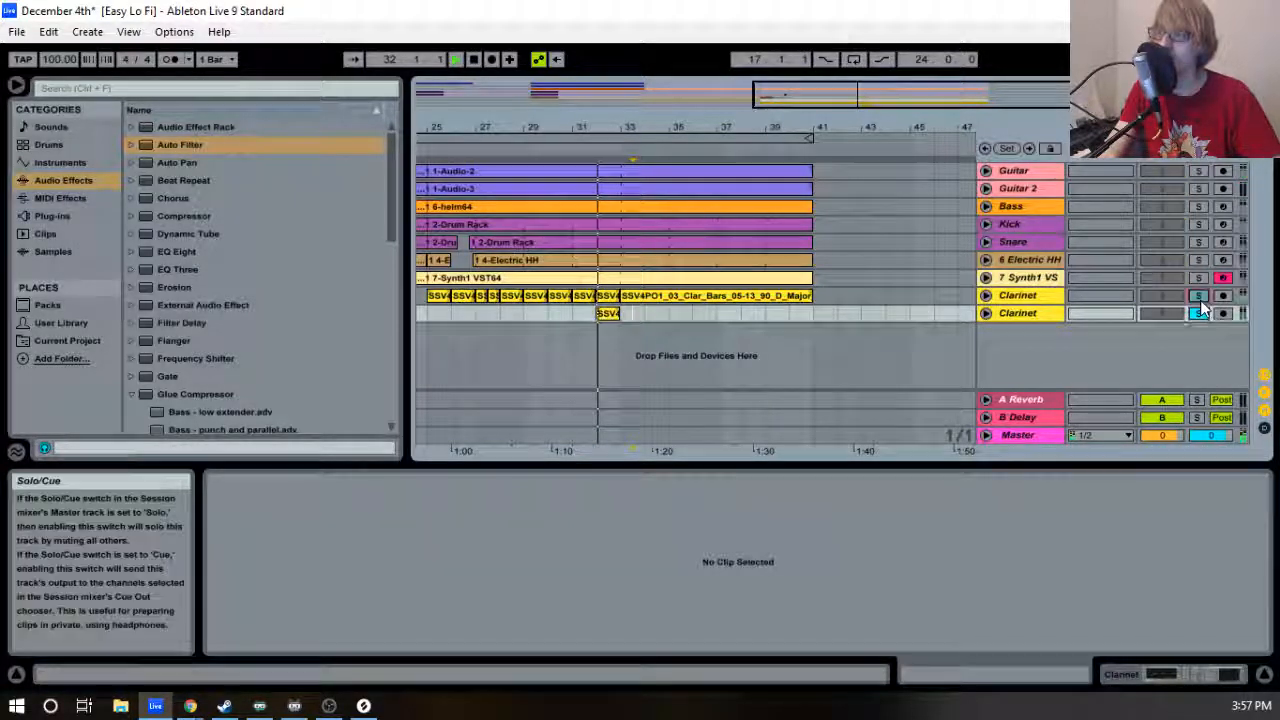
ctrl+click(1199, 295)
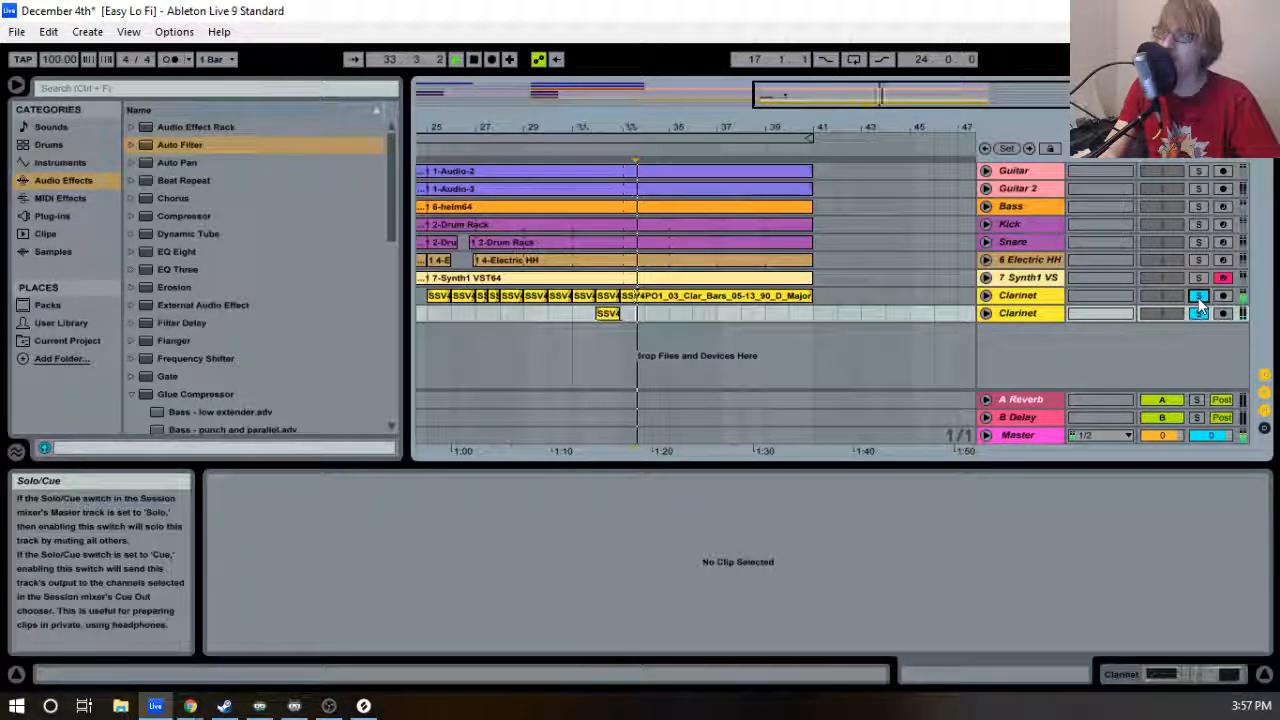
click(1199, 296)
key(space)
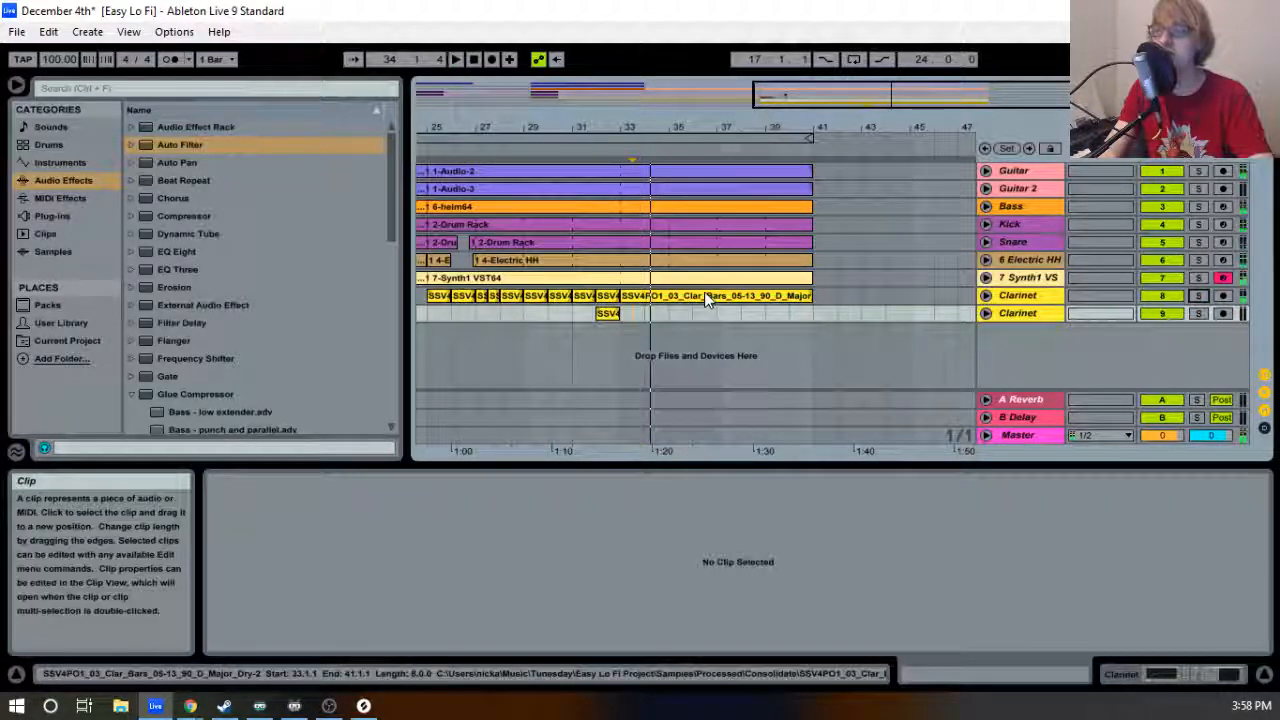
Replace the first Clarinet track's long clip at bar 33 with a copy of its clips from bar 25 to 33.
click(712, 296)
key(Delete)
click(432, 296)
shift+click(606, 298)
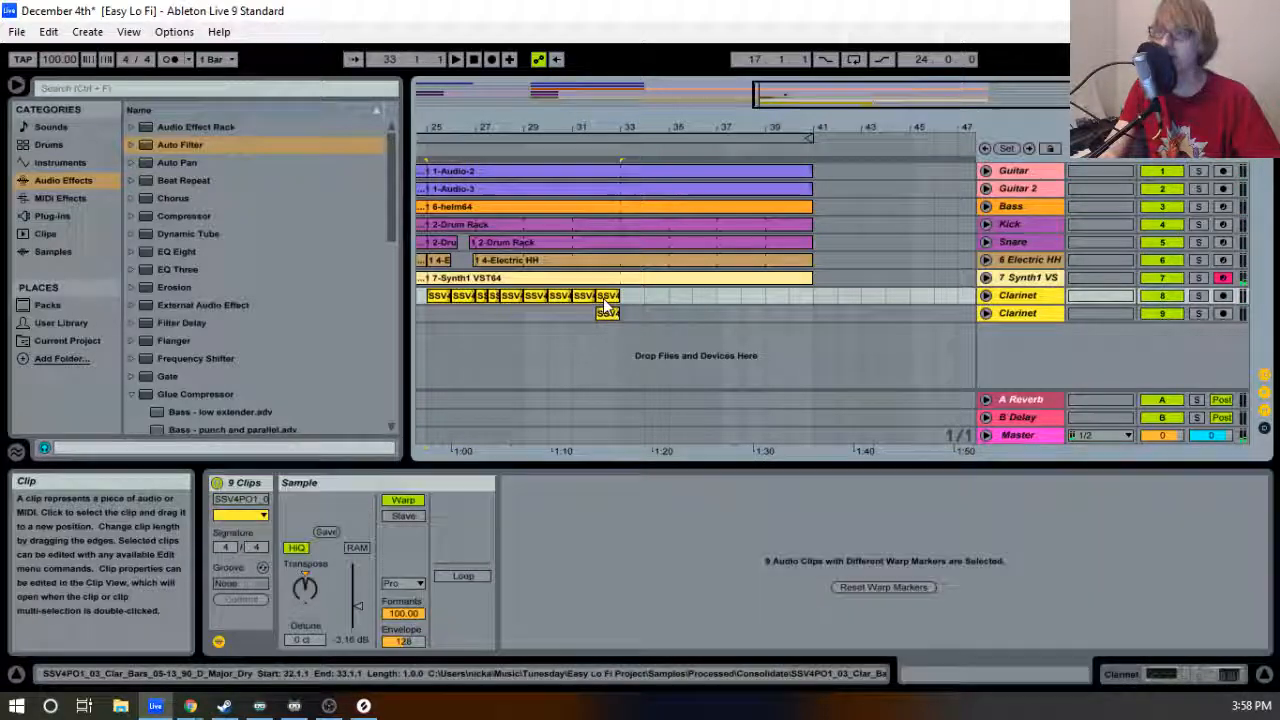
key(ctrl+c)
click(625, 299)
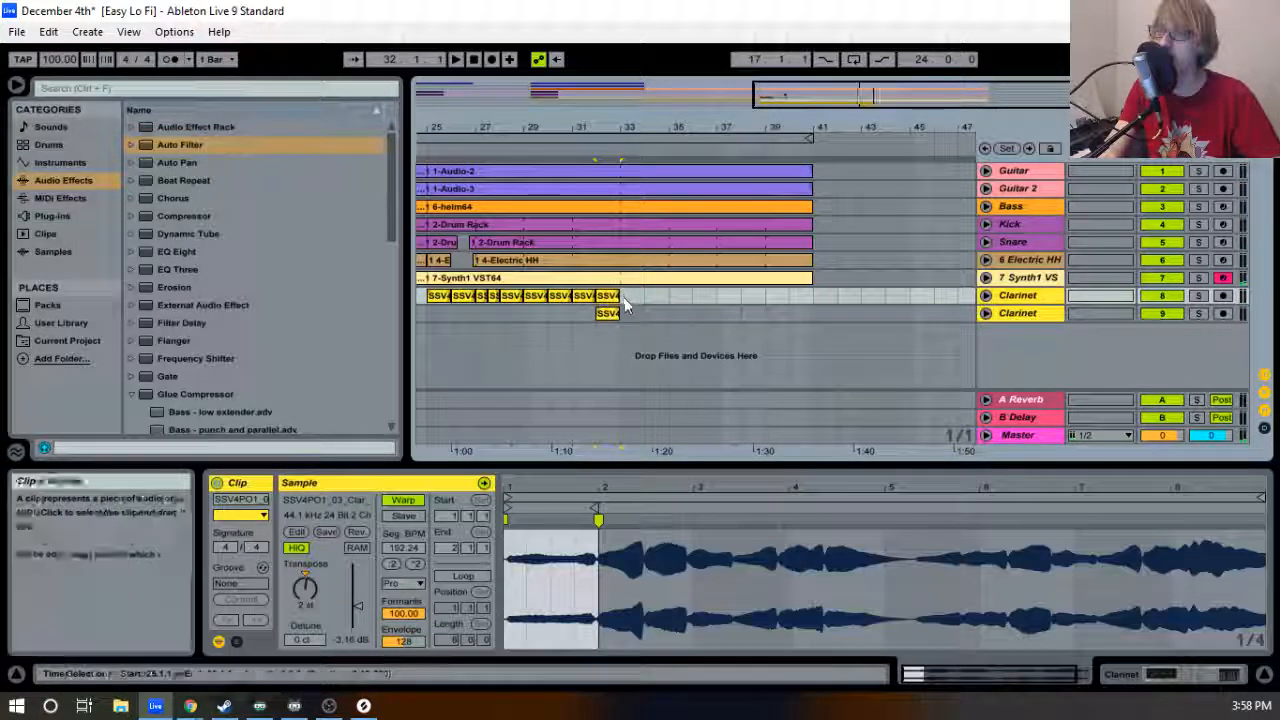
key(ctrl+v)
Copy the harmony clip at bar 32 on the second Clarinet track to bar 40.
click(617, 313)
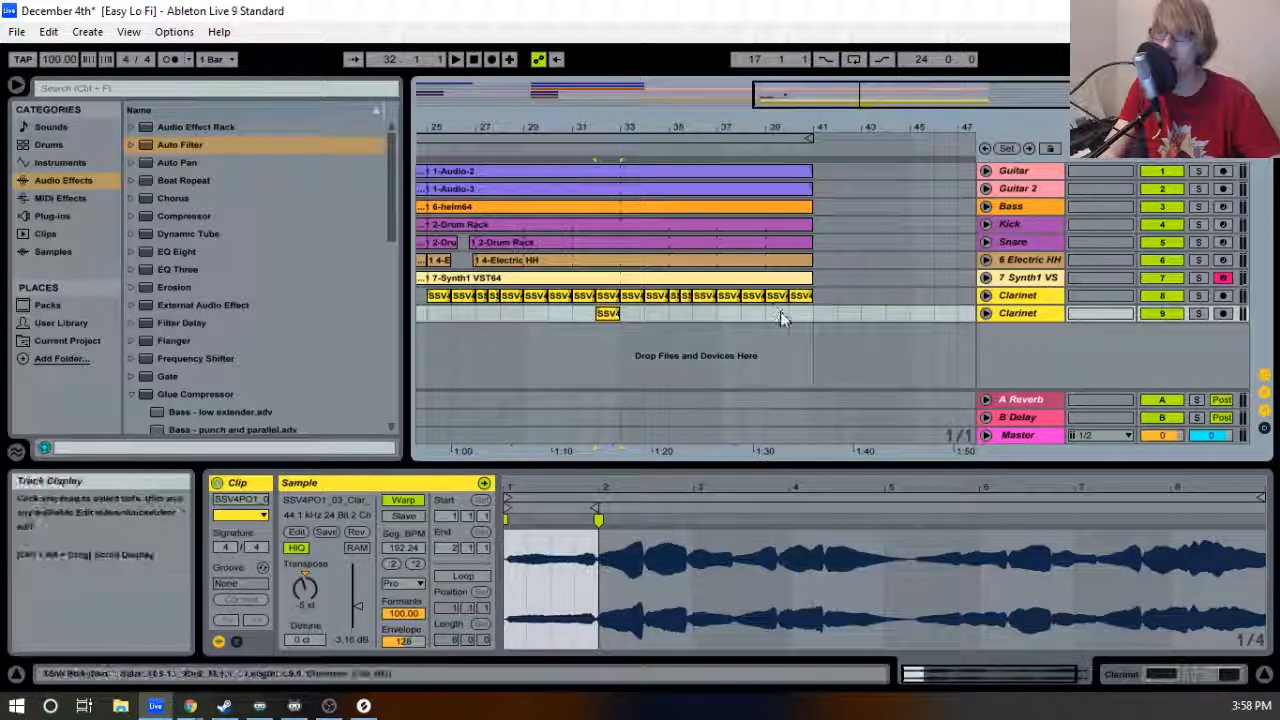
click(790, 313)
key(ctrl+v)
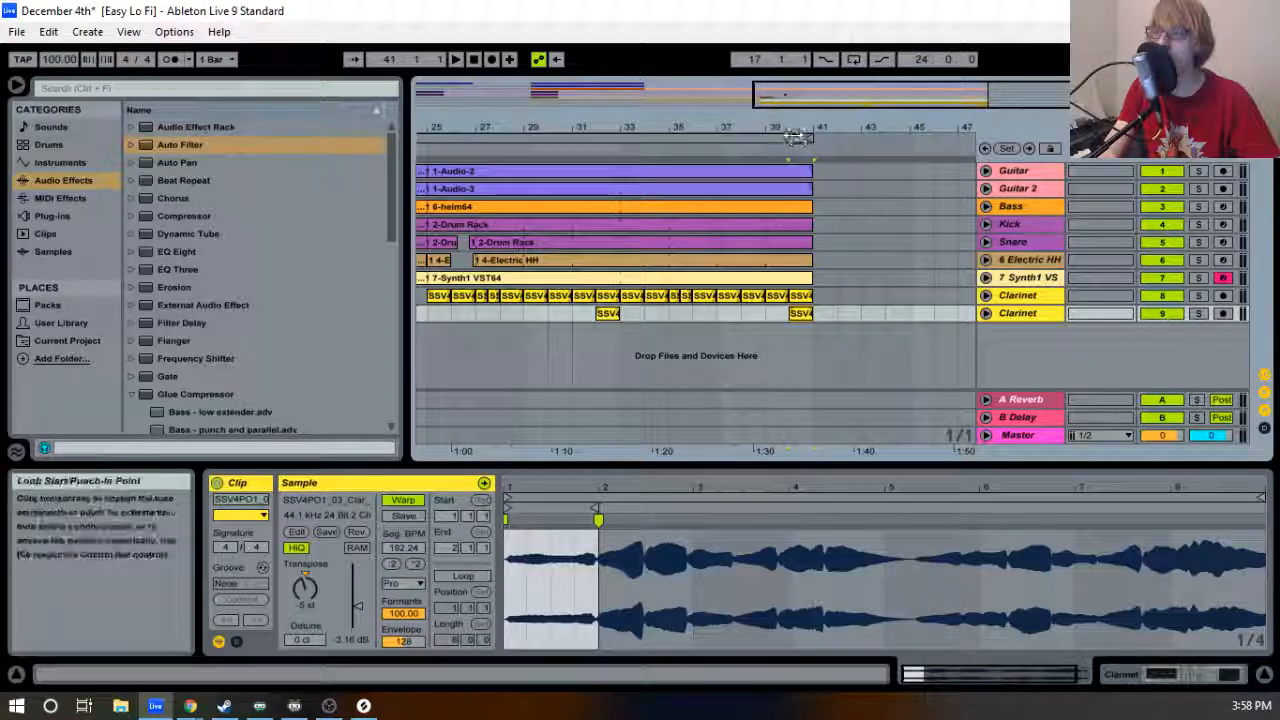
Duplicate the clips of both Clarinet tracks from bars 33 to 41 so they continue to bar 49.
drag(798, 128, 732, 120)
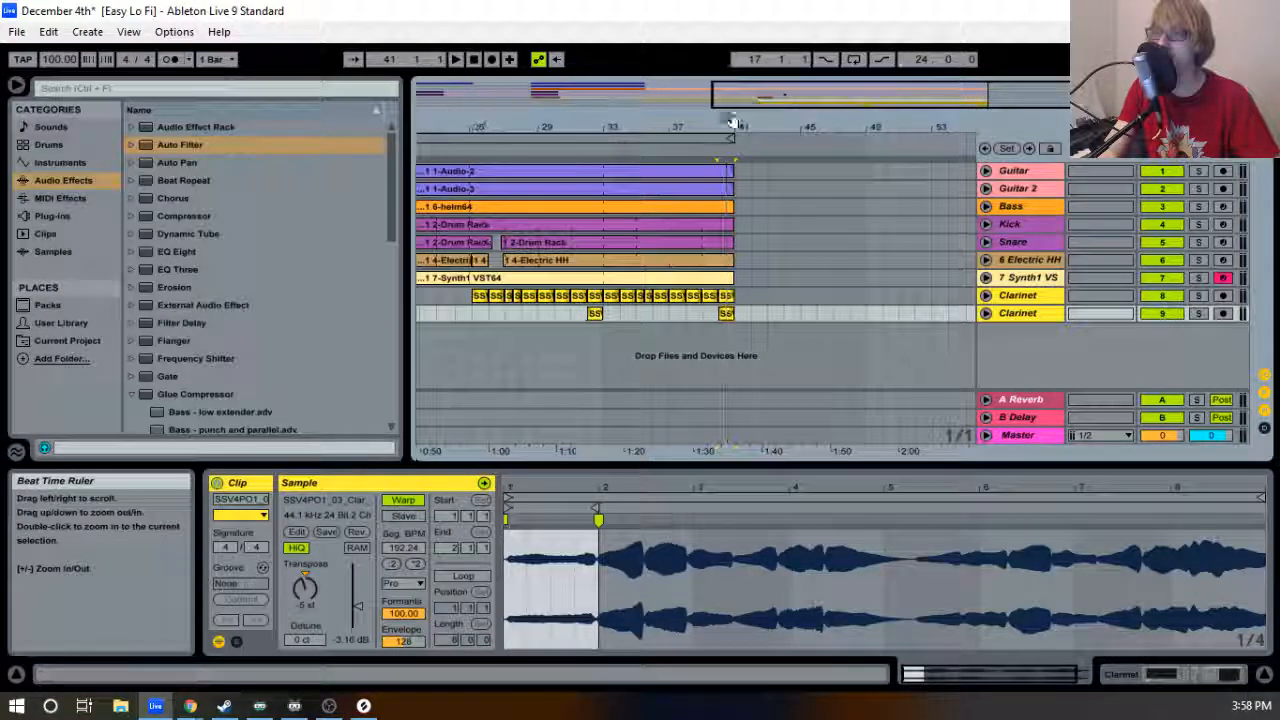
click(612, 298)
shift+click(727, 314)
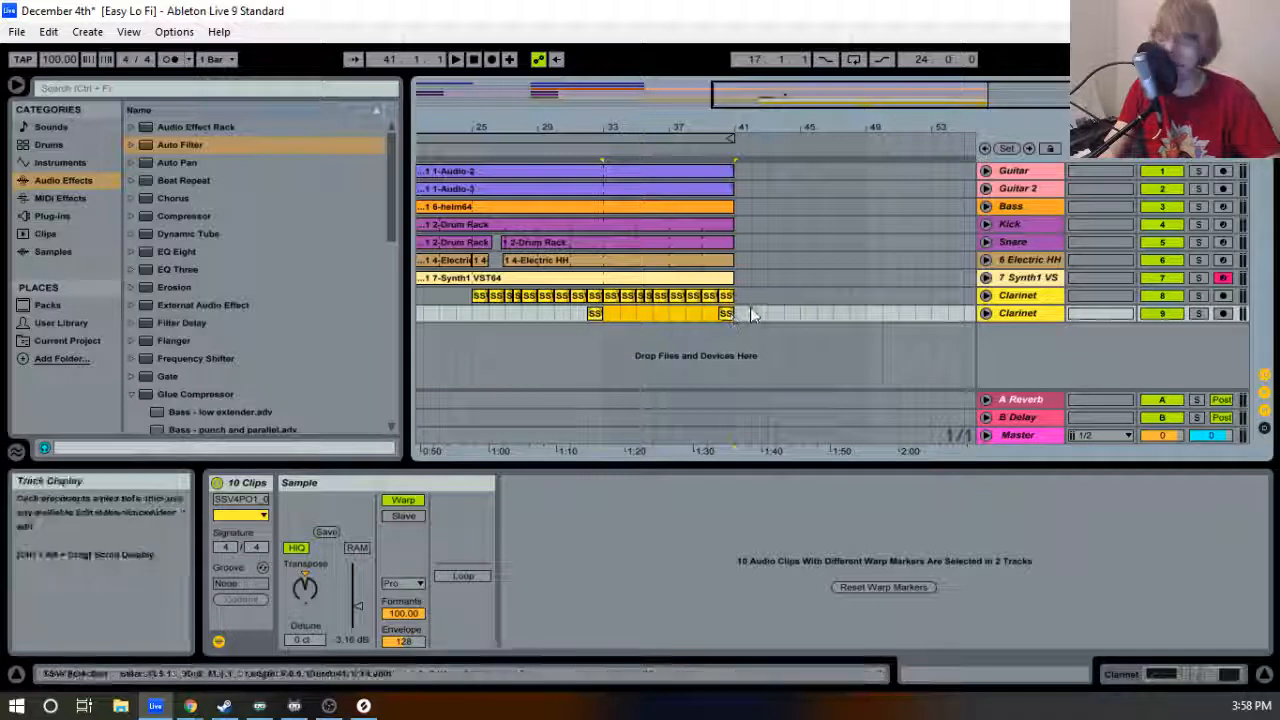
key(ctrl+d)
click(751, 229)
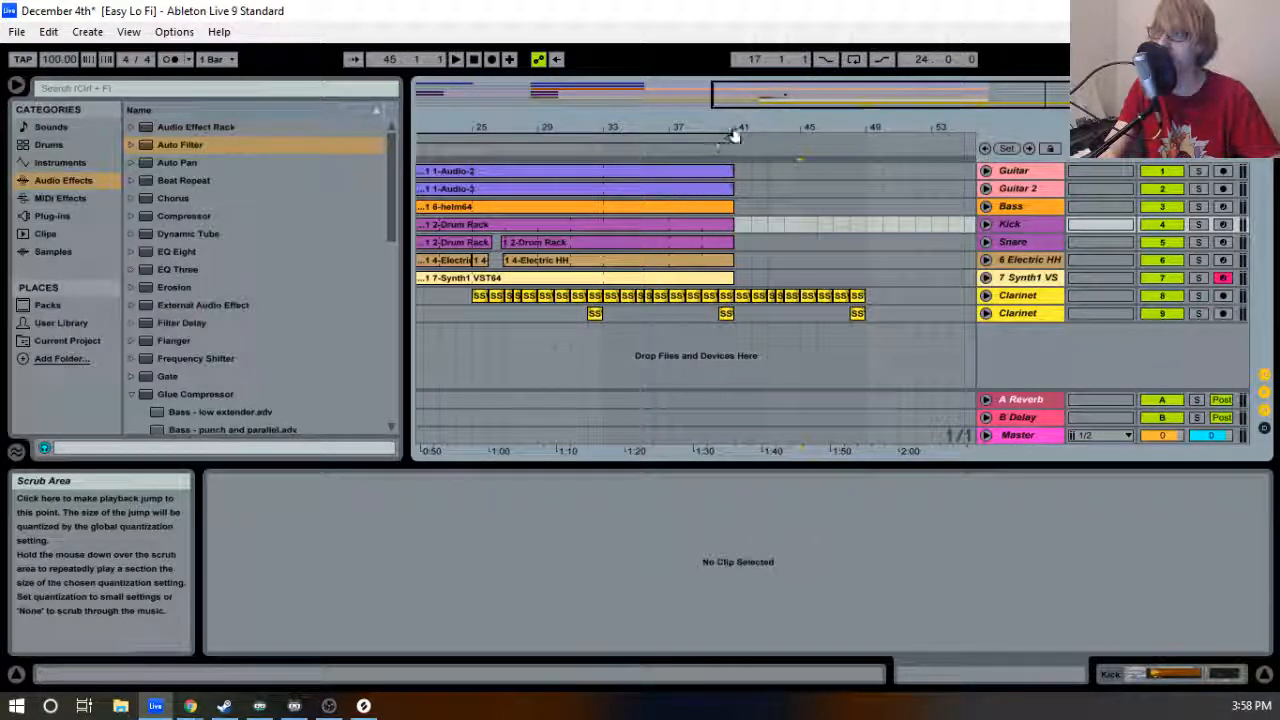
Extend the looped Kick and Snare clips from bar 41 to bar 49.
drag(737, 128, 801, 122)
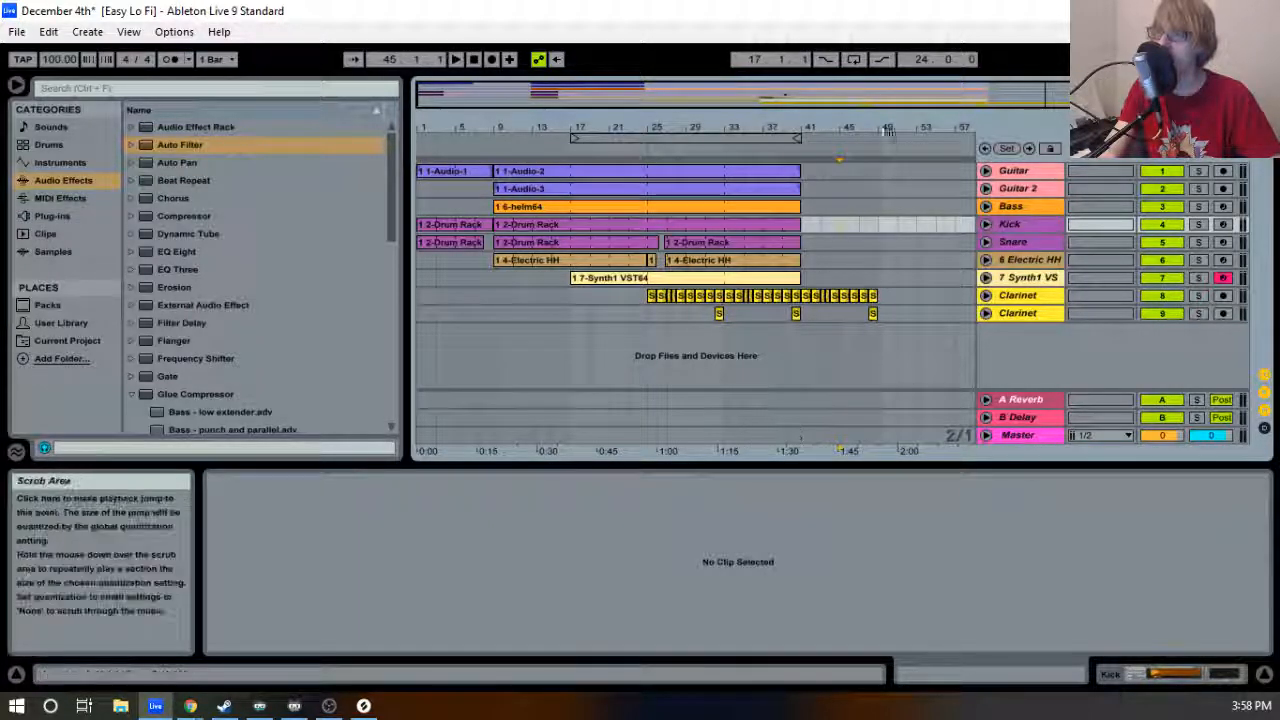
drag(888, 127, 790, 150)
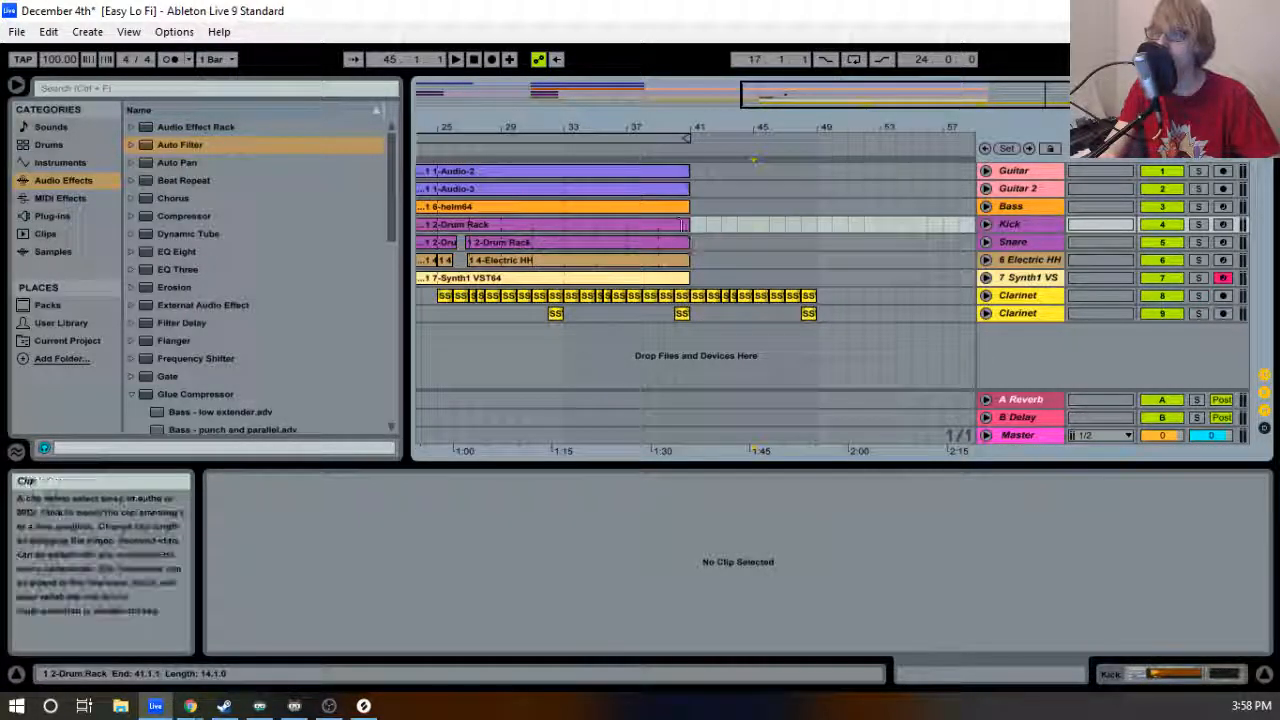
drag(679, 232, 817, 228)
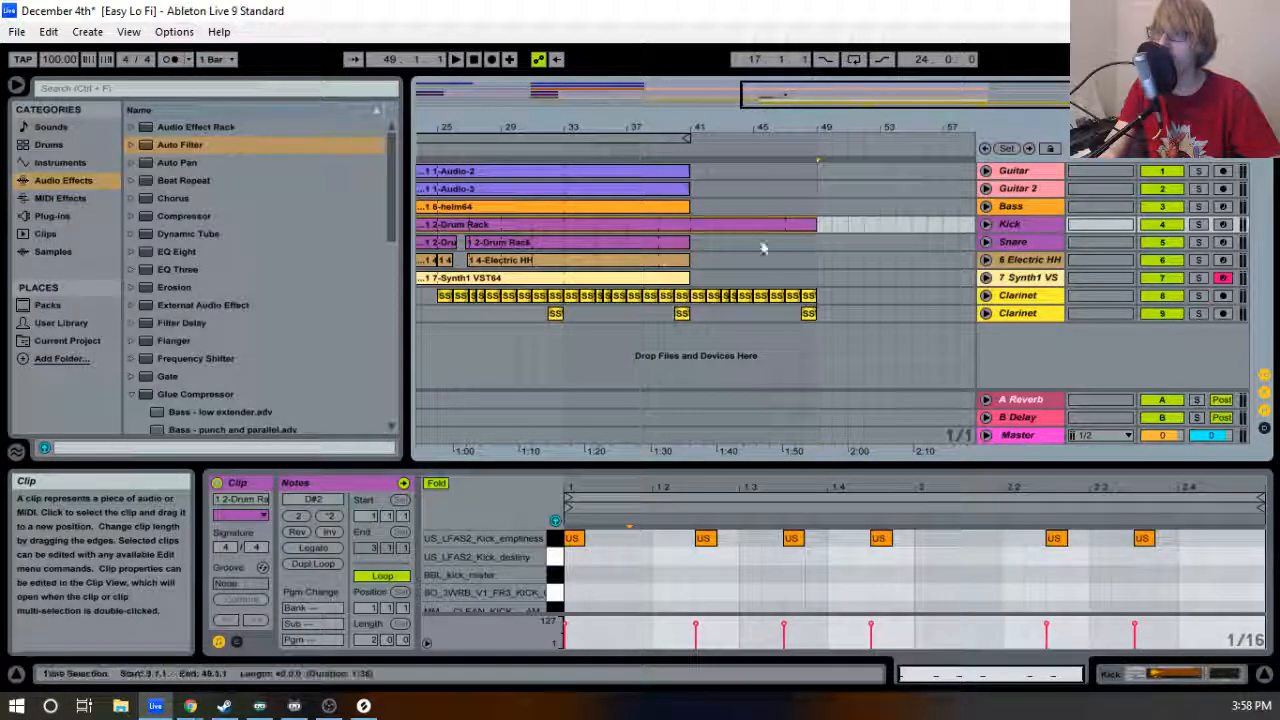
drag(688, 243, 817, 243)
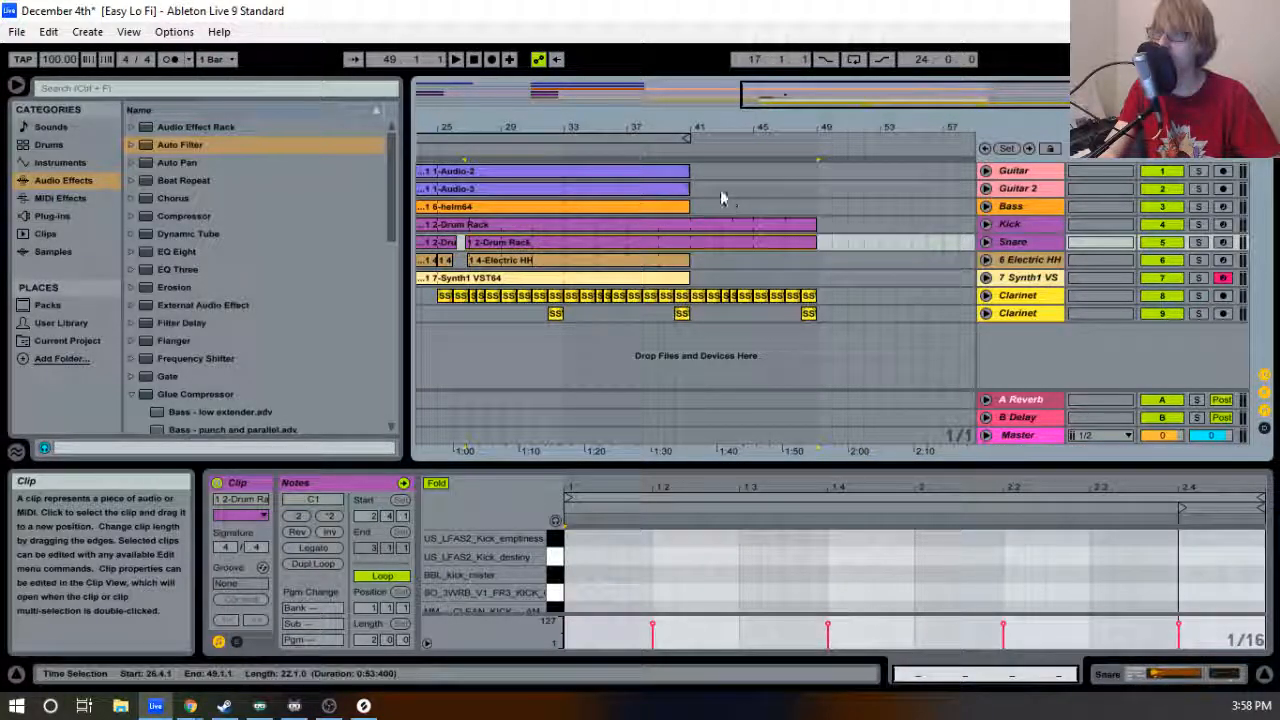
Play the section from bar 41 with only clarinets, kick and snare, and select the first Clarinet track's bar 41 clip.
click(683, 148)
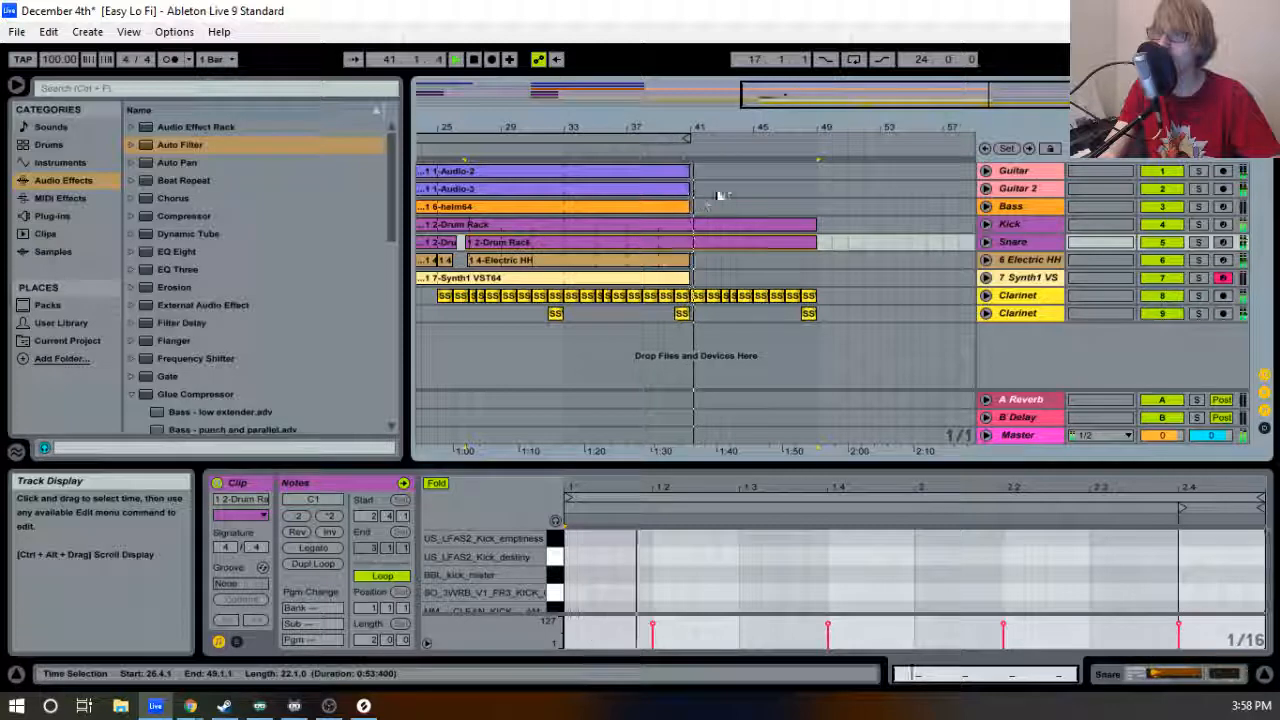
drag(714, 128, 695, 168)
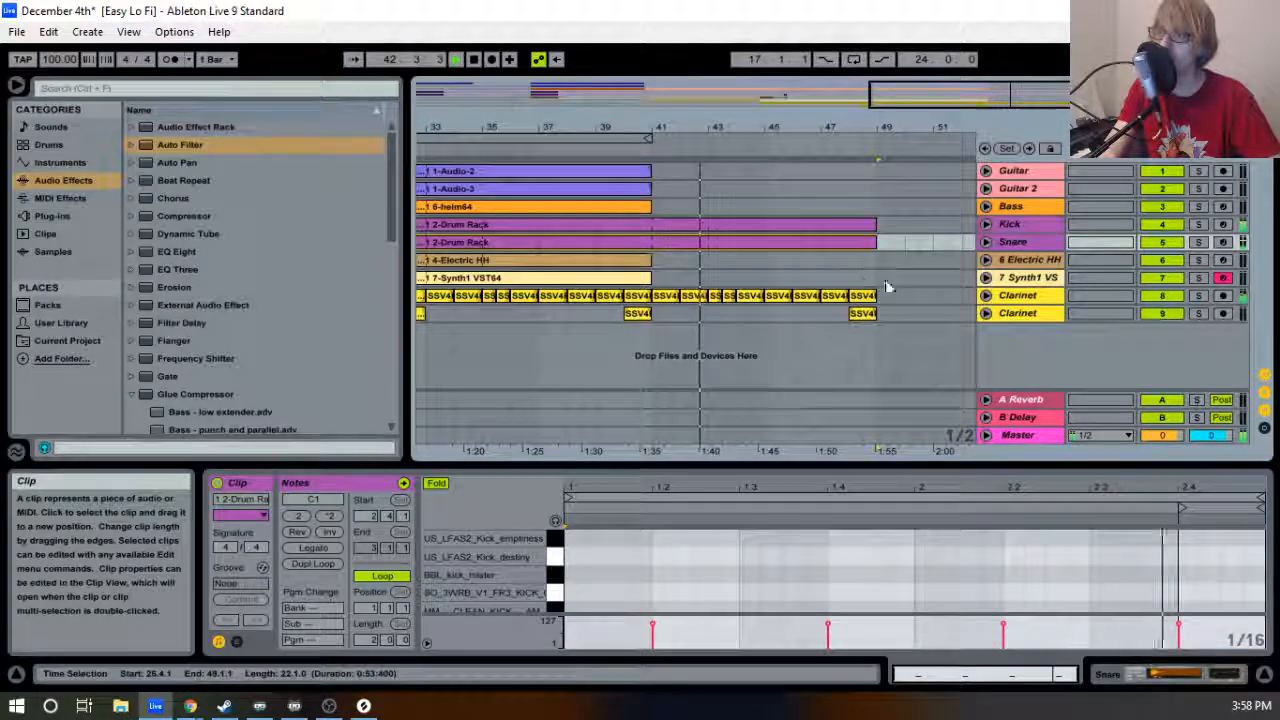
drag(773, 145, 680, 194)
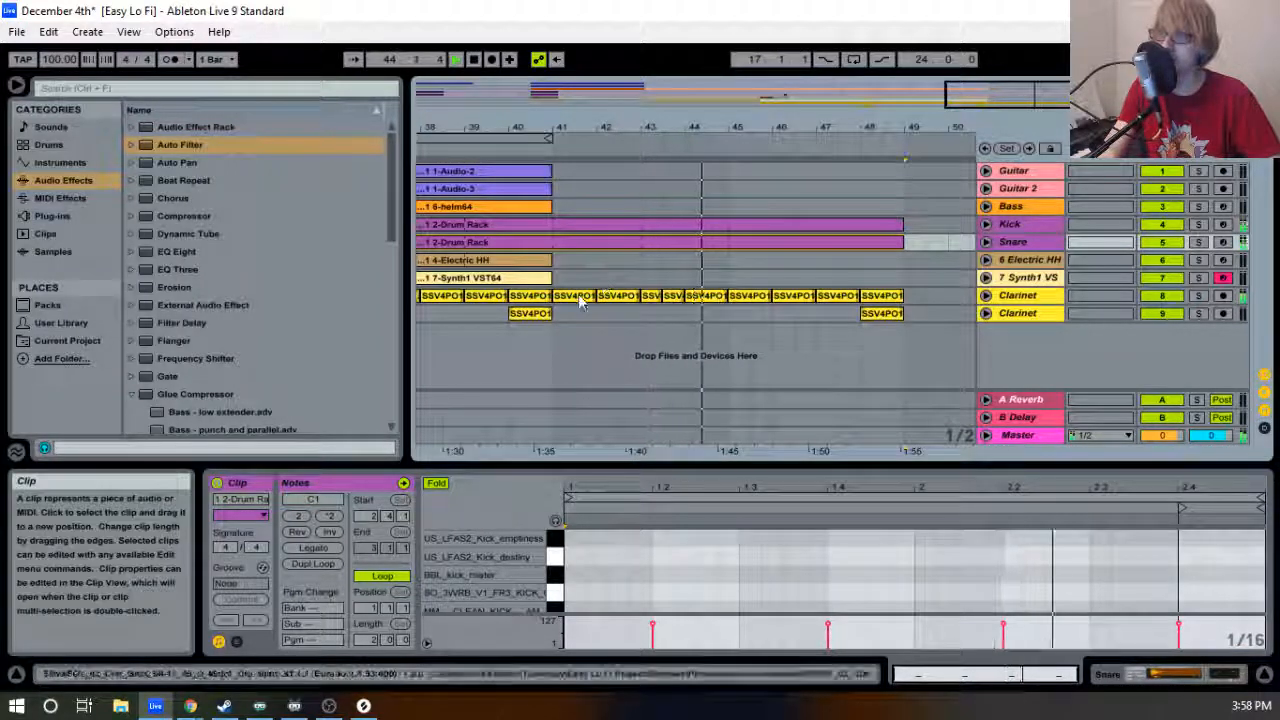
click(885, 296)
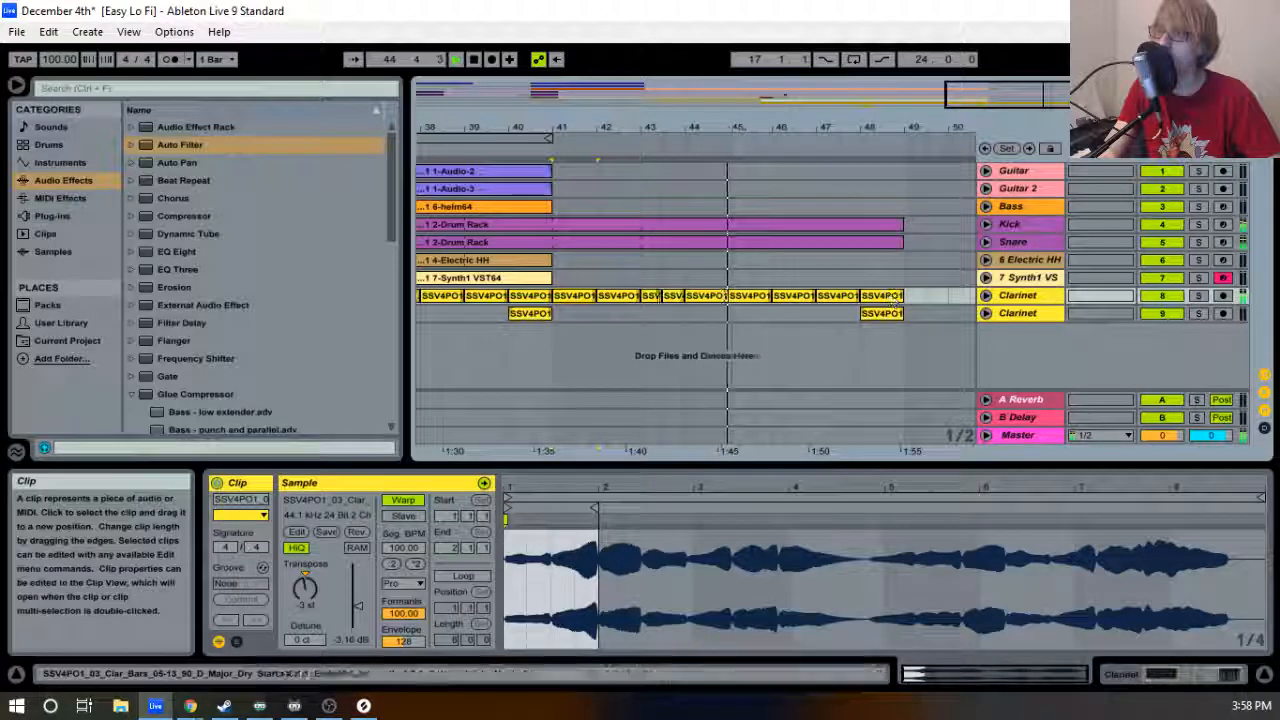
shift+click(841, 297)
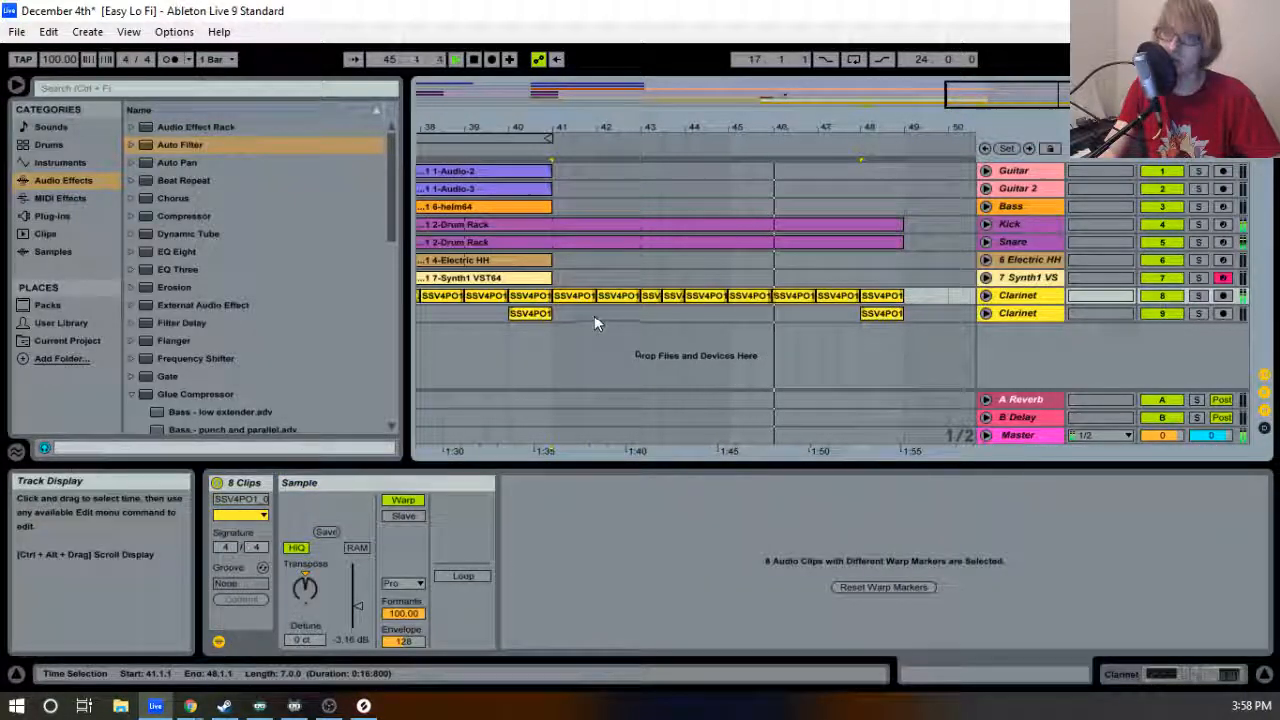
click(662, 321)
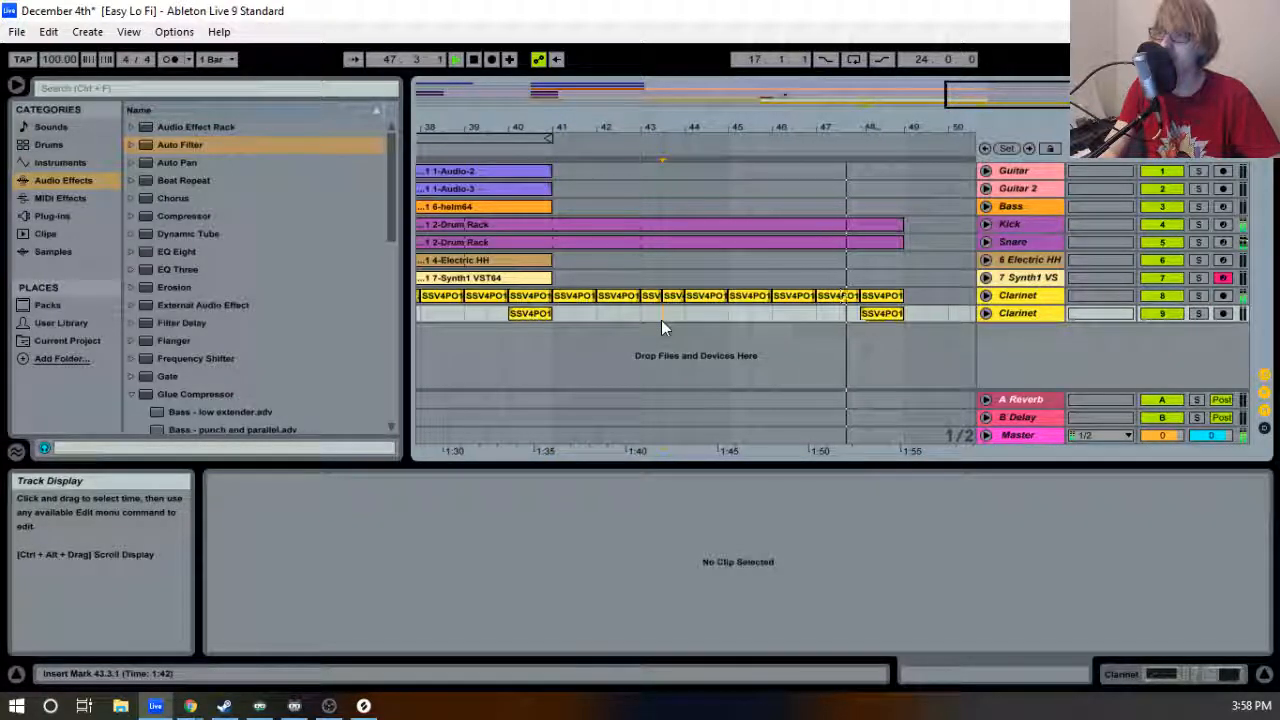
click(573, 296)
key(space)
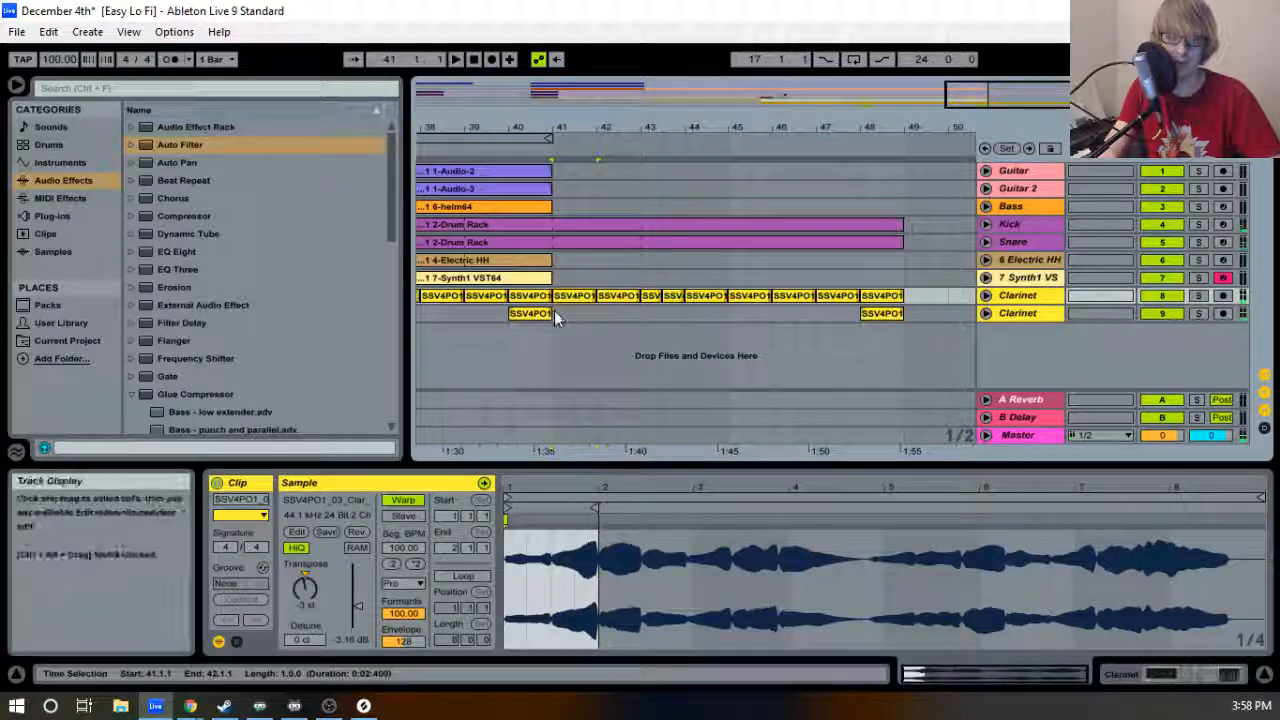
Copy the first Clarinet track's bar 41 clip to bar 41 on the second Clarinet track.
click(555, 313)
key(ctrl+v)
click(575, 297)
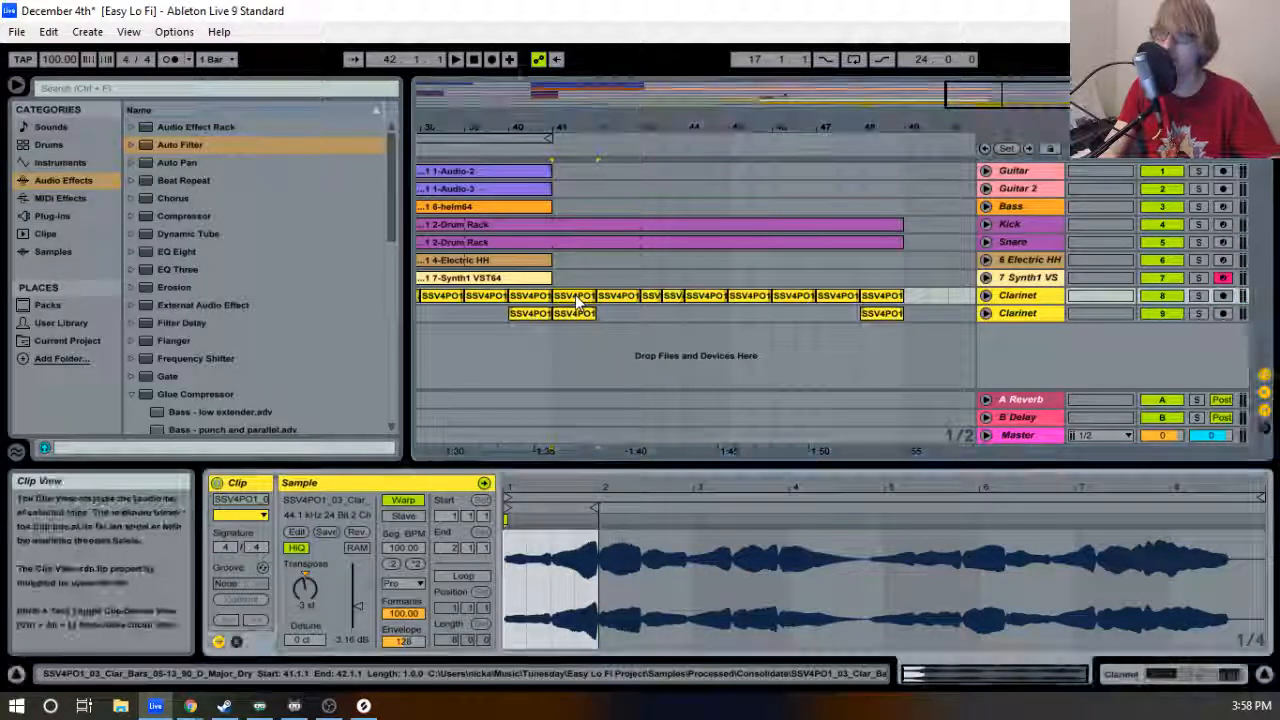
click(577, 315)
Solo both Clarinet tracks for playback, check the bar 48 clips, and transpose the second track's bar 41 clip to -10 st.
click(1198, 296)
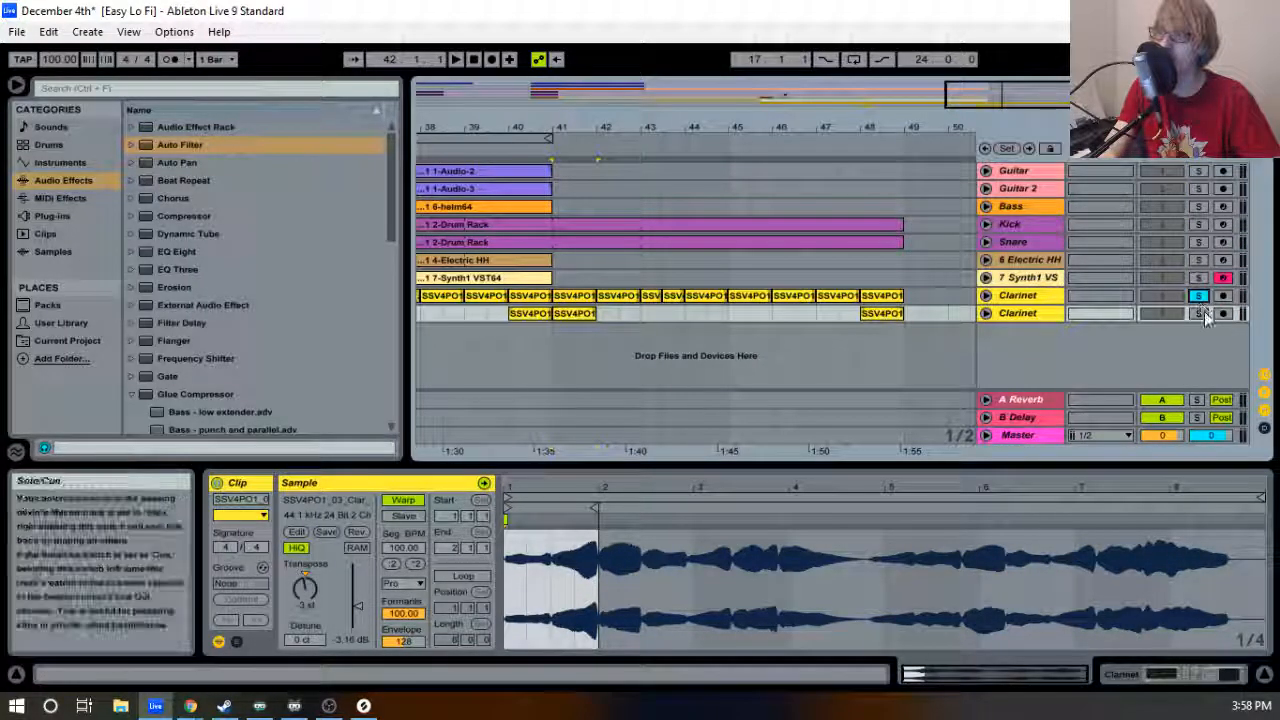
key(space)
click(1199, 313)
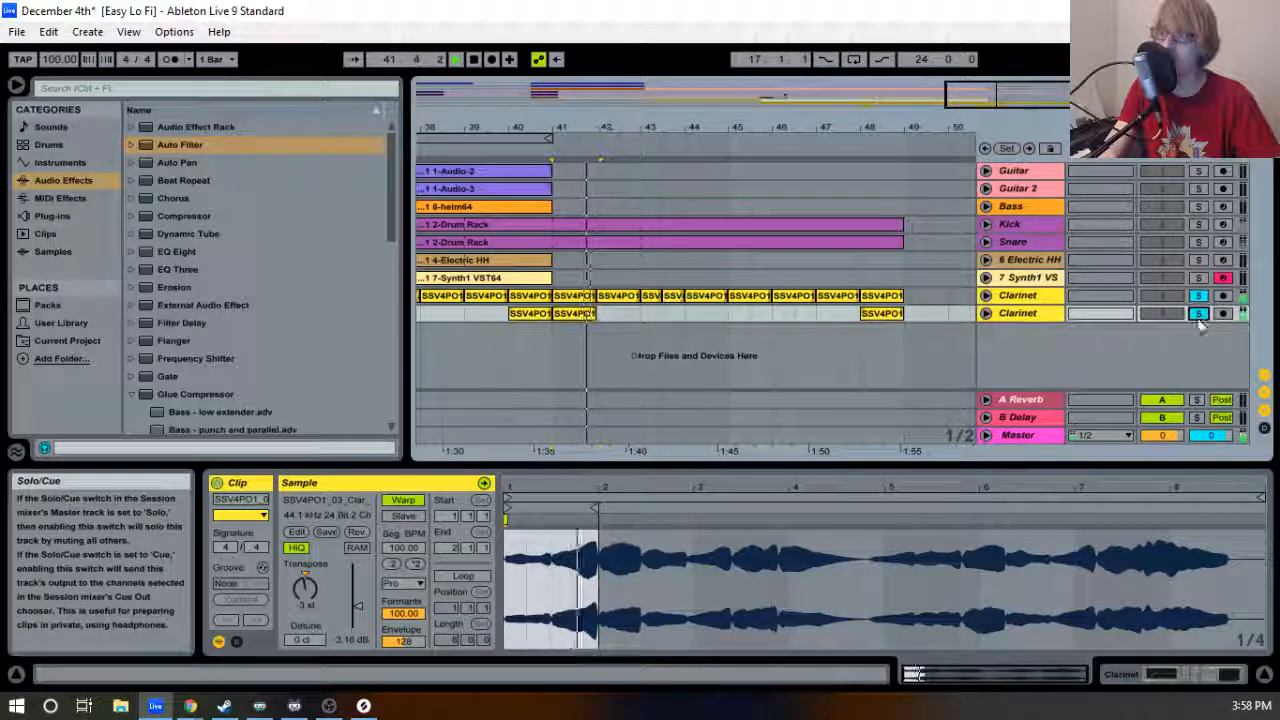
key(space)
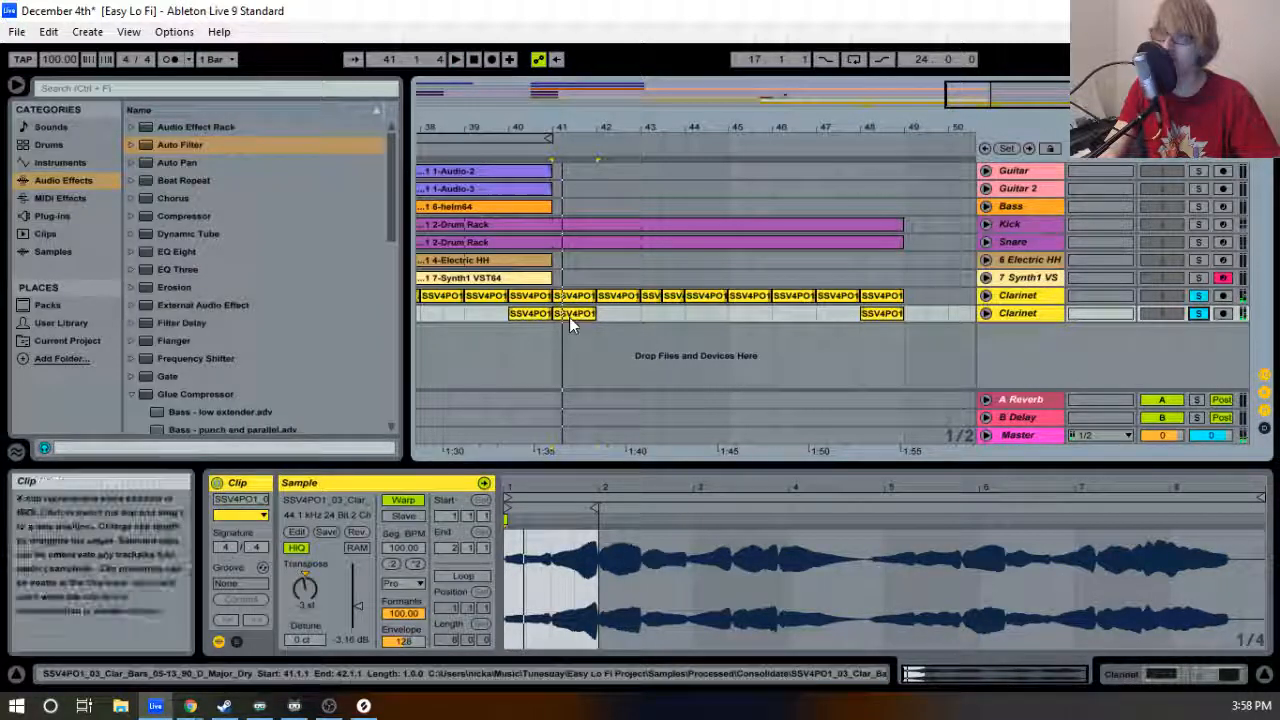
click(884, 296)
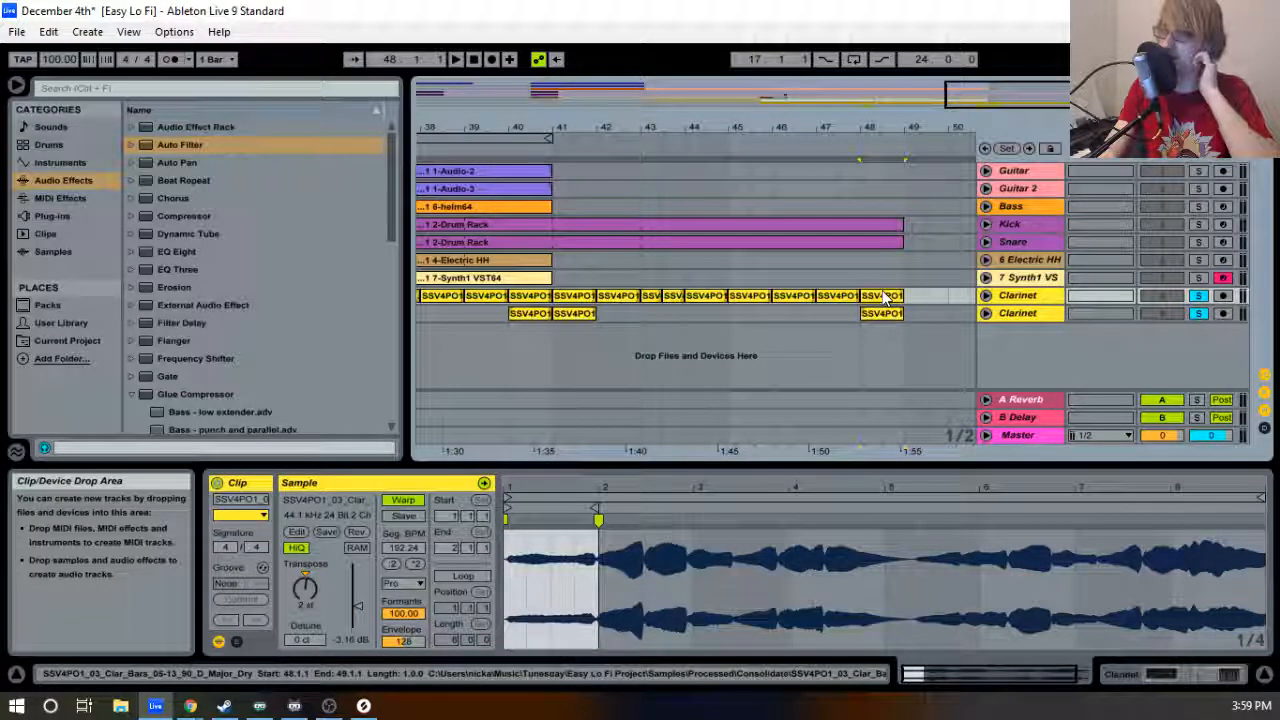
click(888, 317)
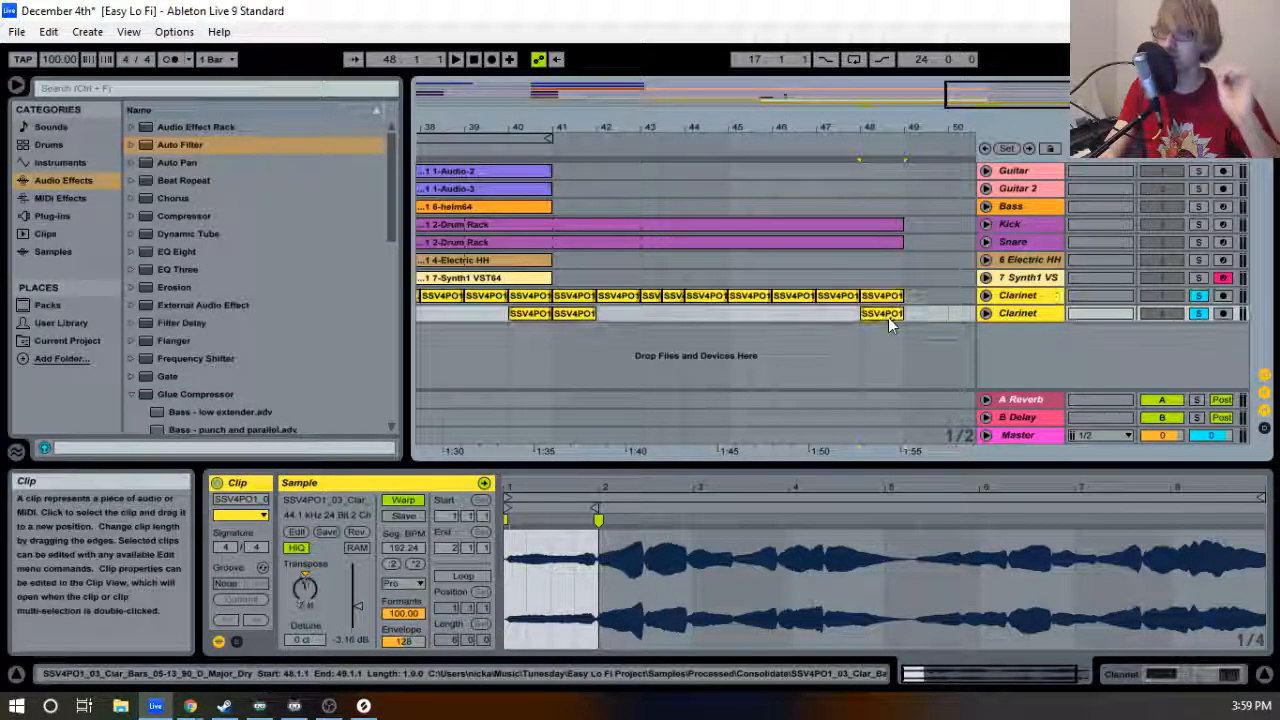
click(585, 314)
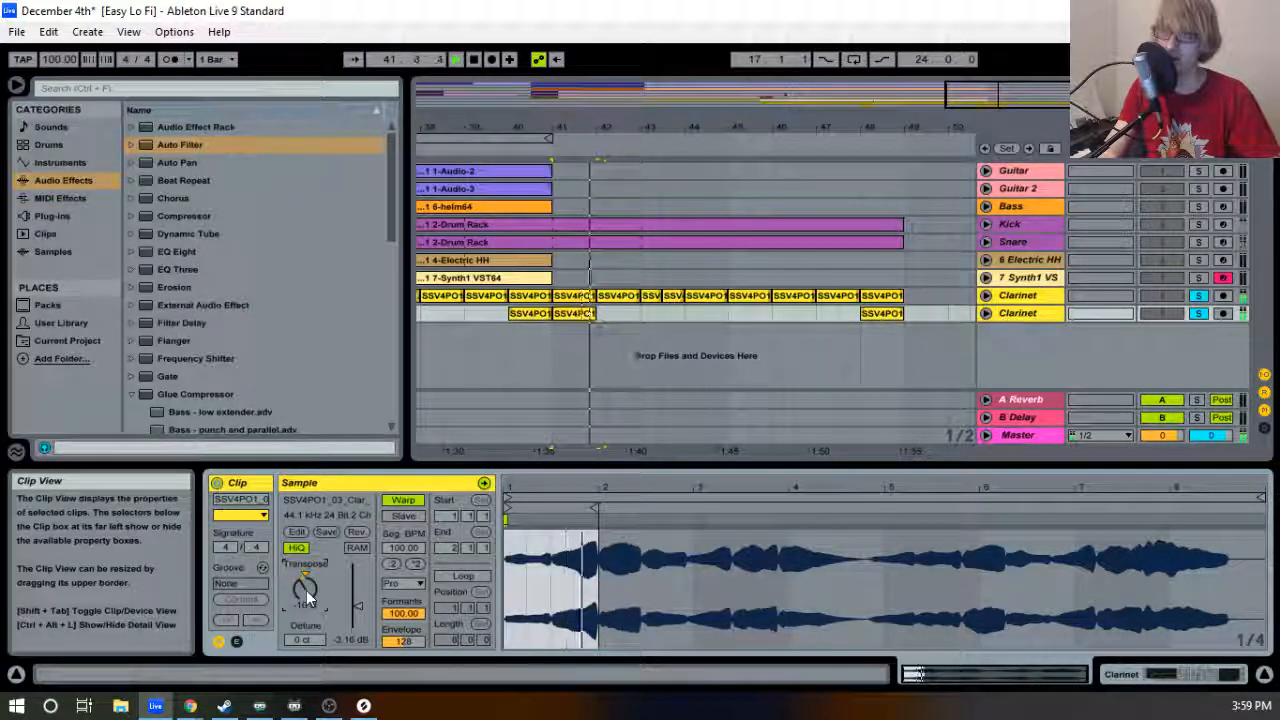
Copy the bar 42 clip to the second Clarinet track, transpose the copy to -10 st, and play from bar 41.
click(624, 298)
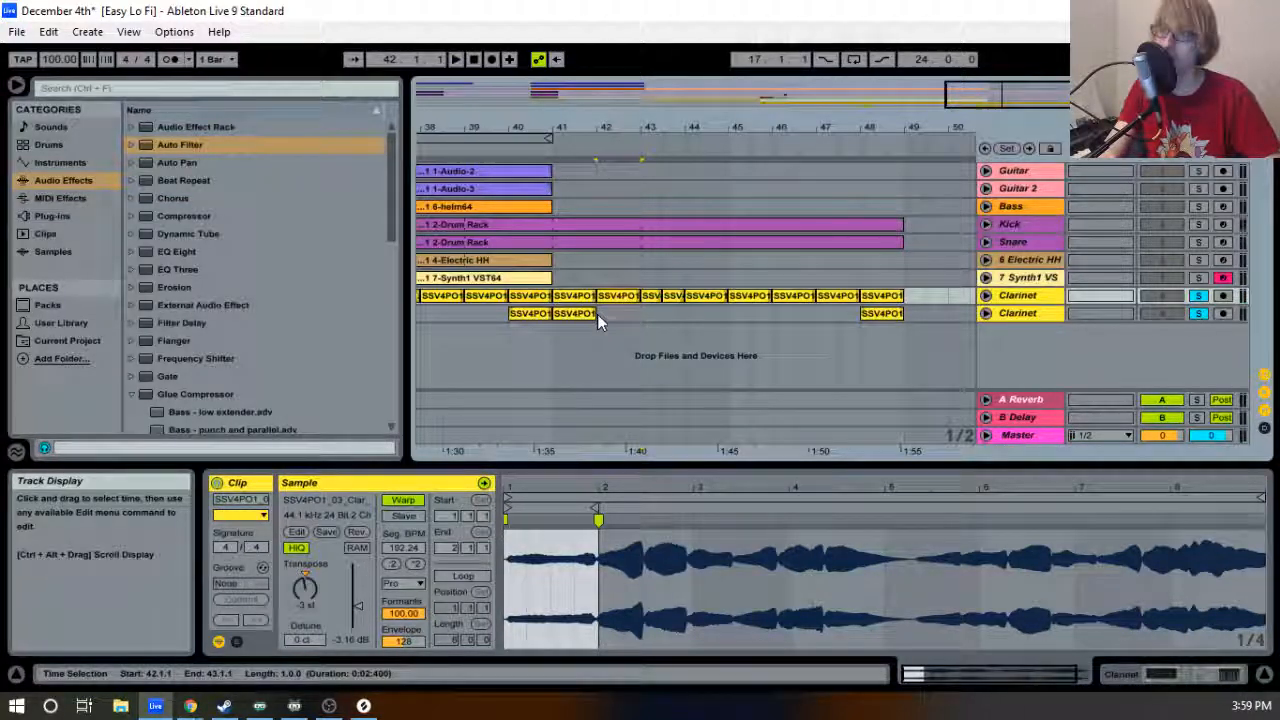
click(600, 315)
key(ctrl+v)
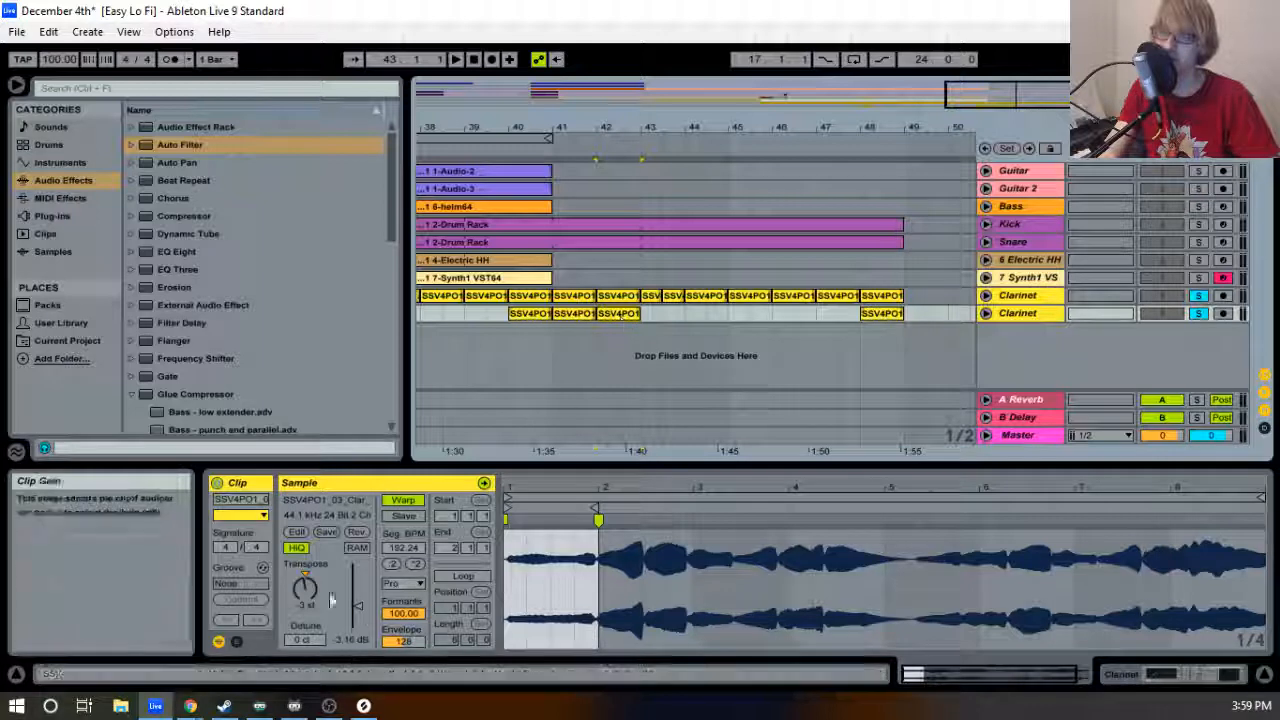
drag(306, 588, 306, 604)
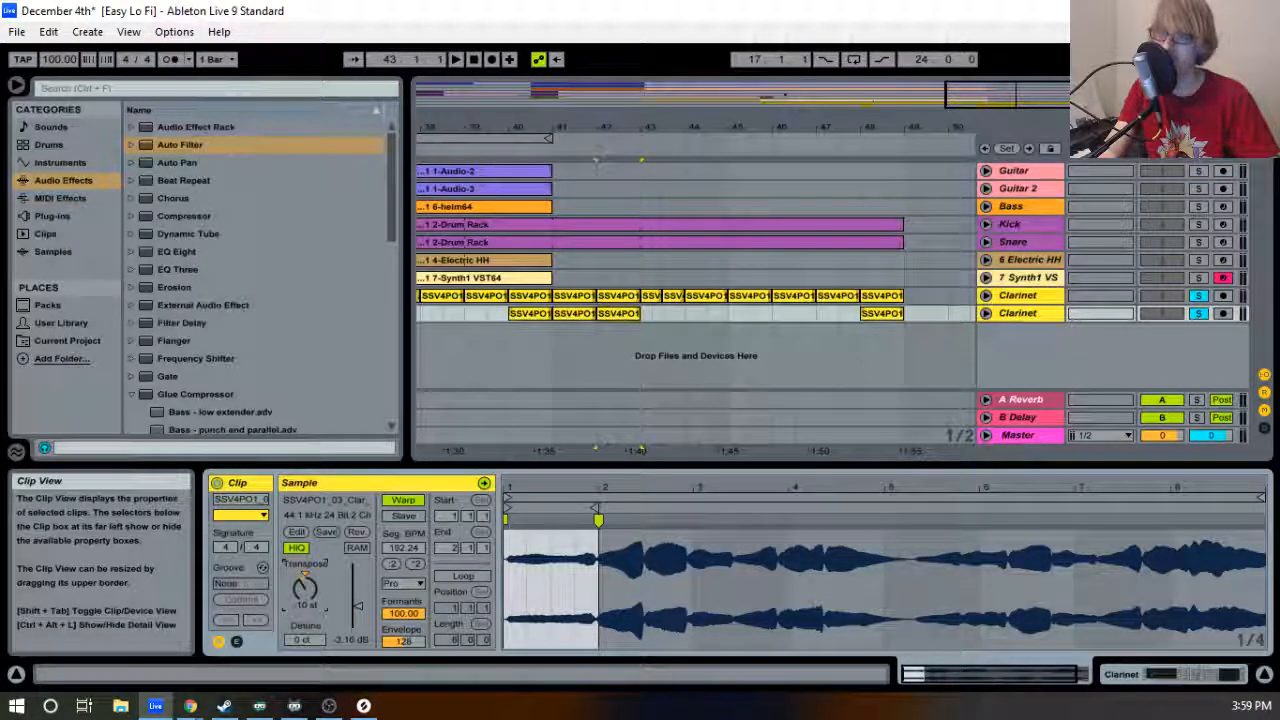
key(space)
click(573, 314)
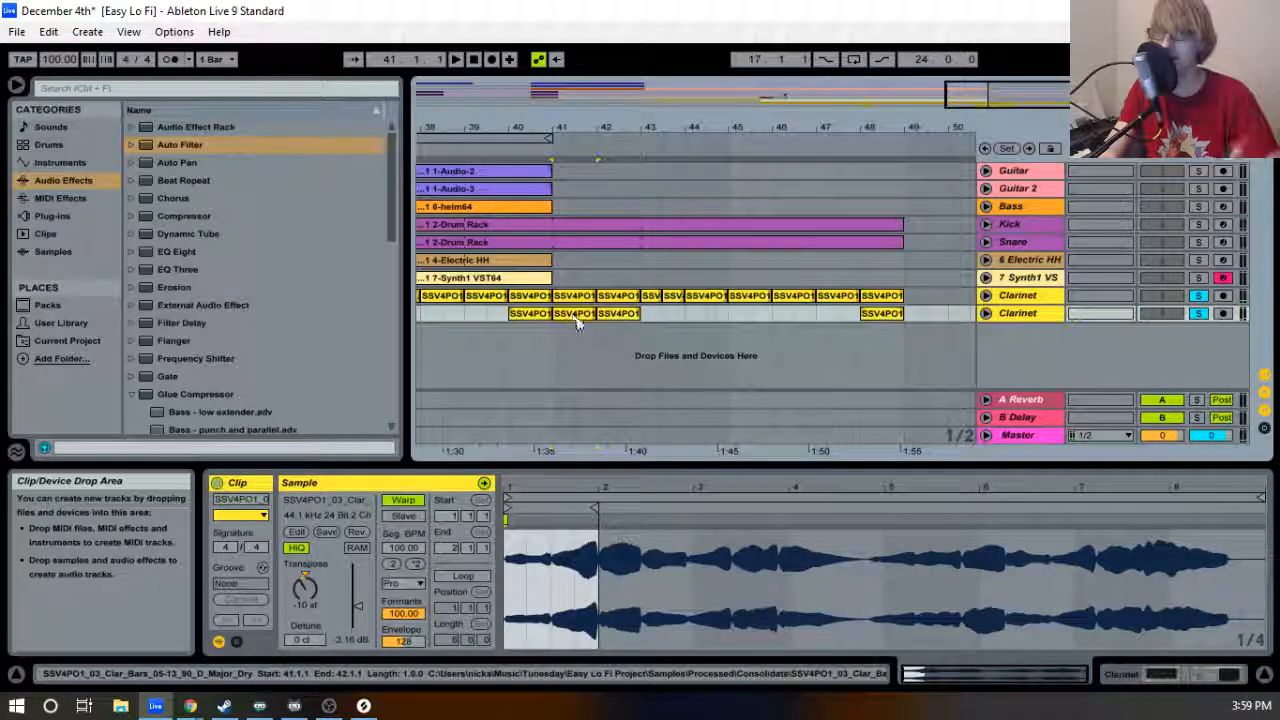
key(space)
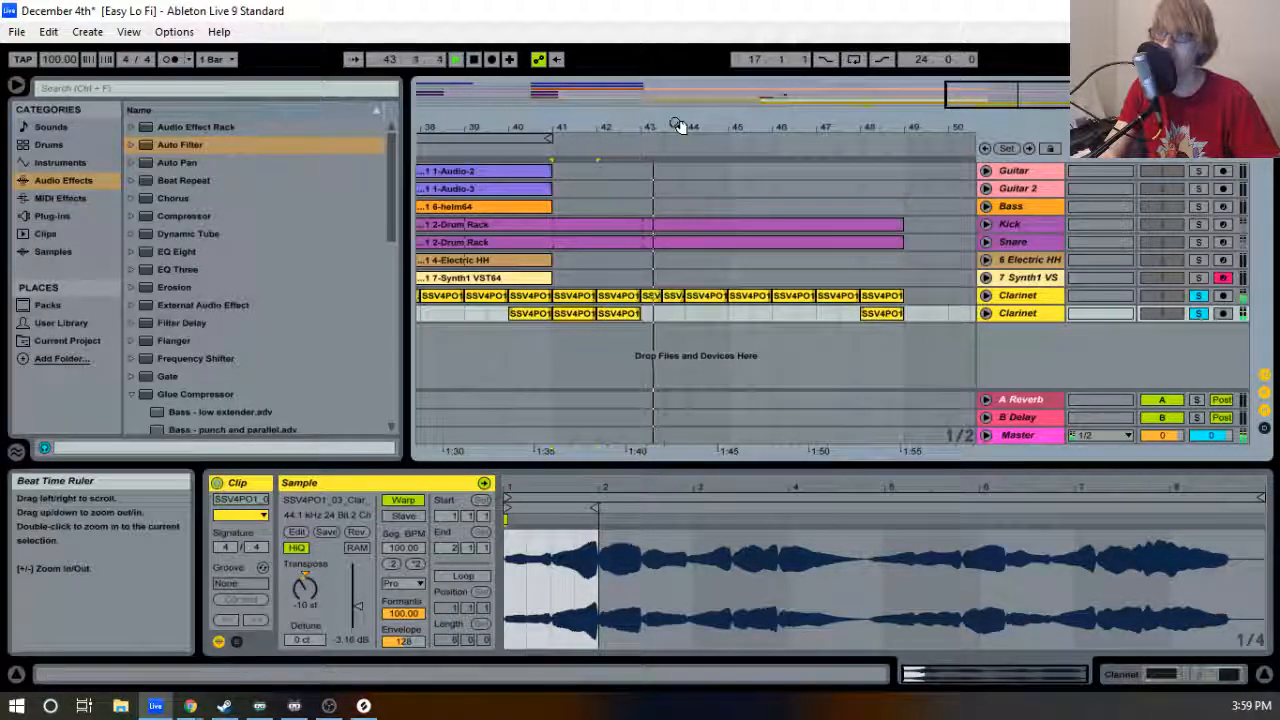
Copy the half-bar clip at bar 43 to the second Clarinet track and transpose the copy to -10 st.
drag(677, 127, 625, 145)
key(space)
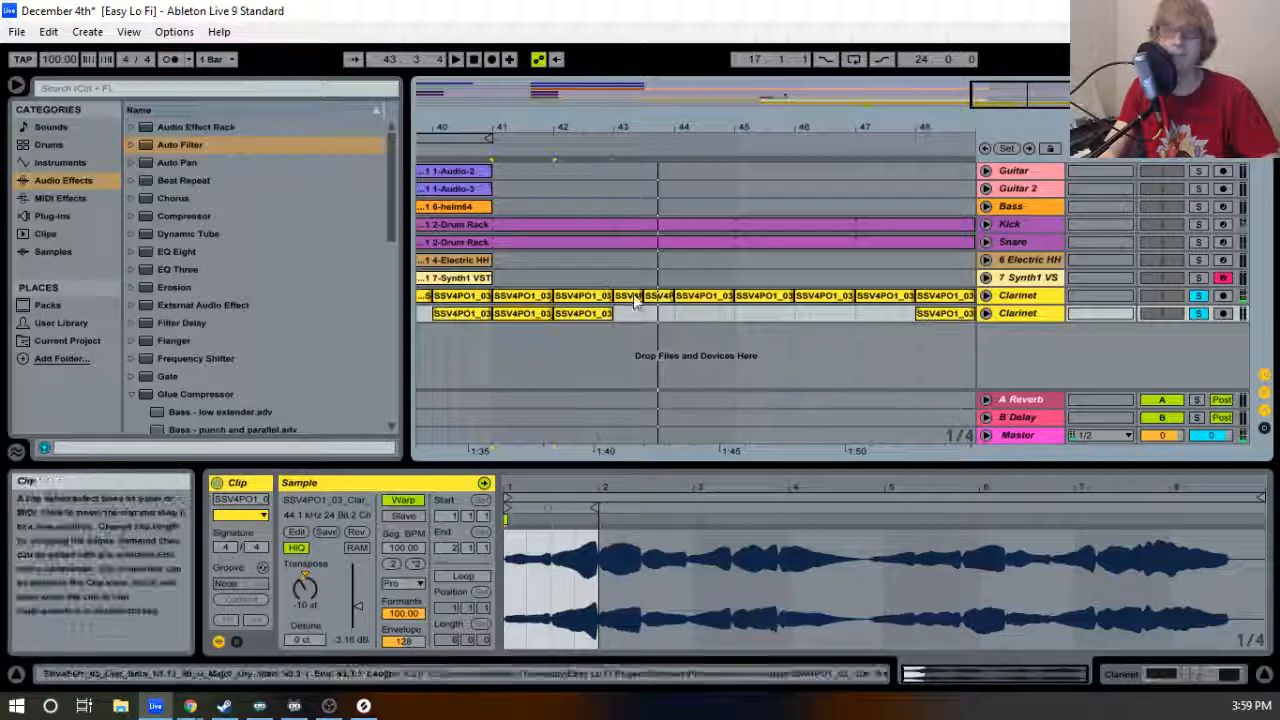
click(628, 297)
click(617, 316)
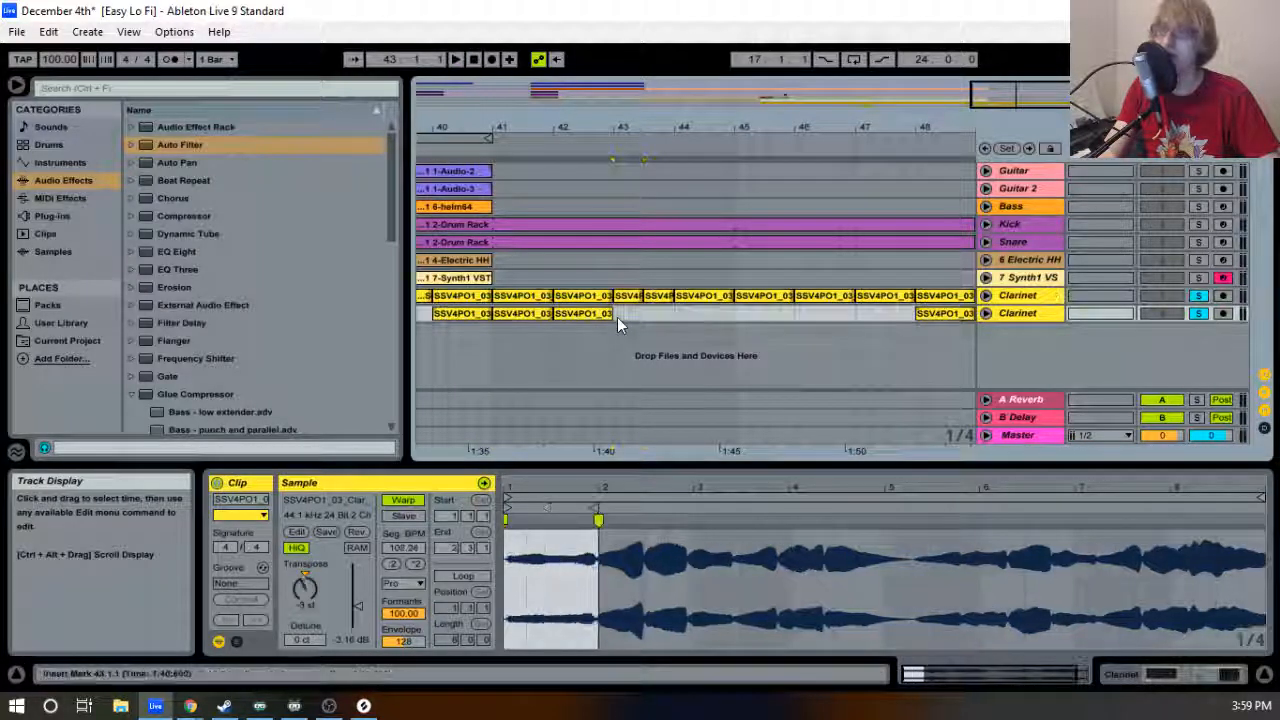
key(ctrl+v)
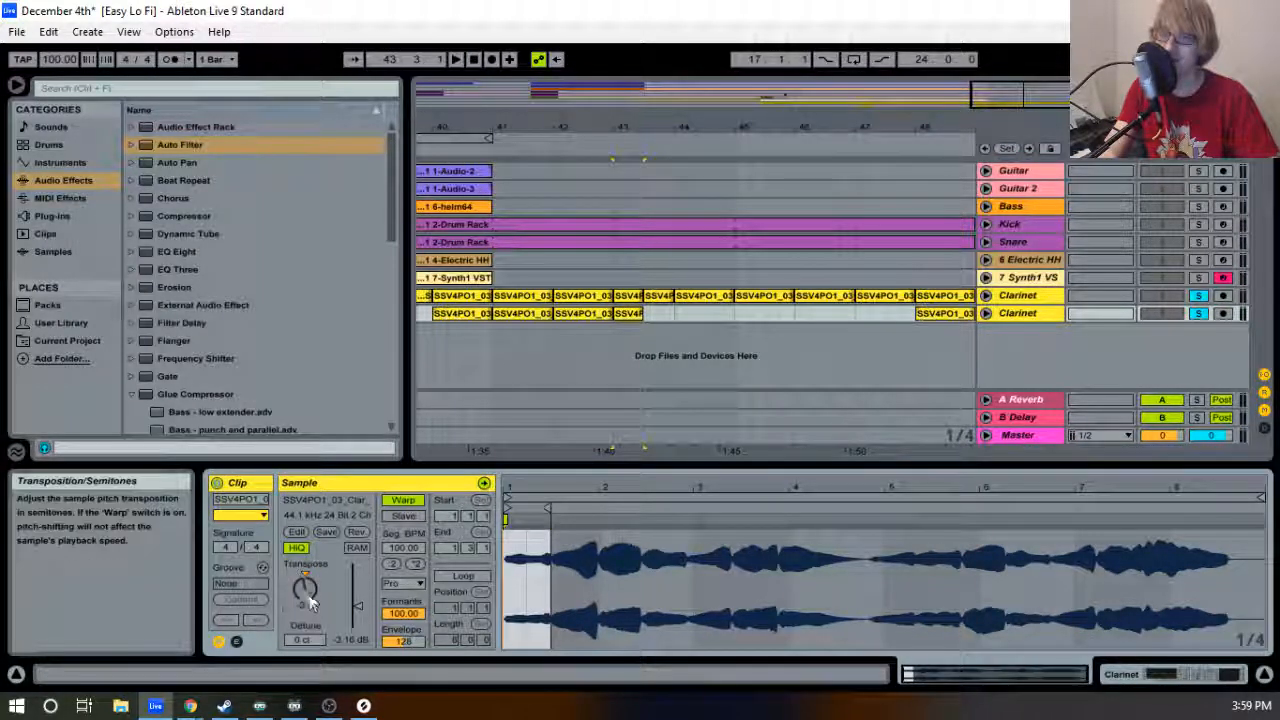
Play the harmony from bar 41 and turn off solo on both Clarinet tracks.
click(528, 312)
key(space)
click(1198, 313)
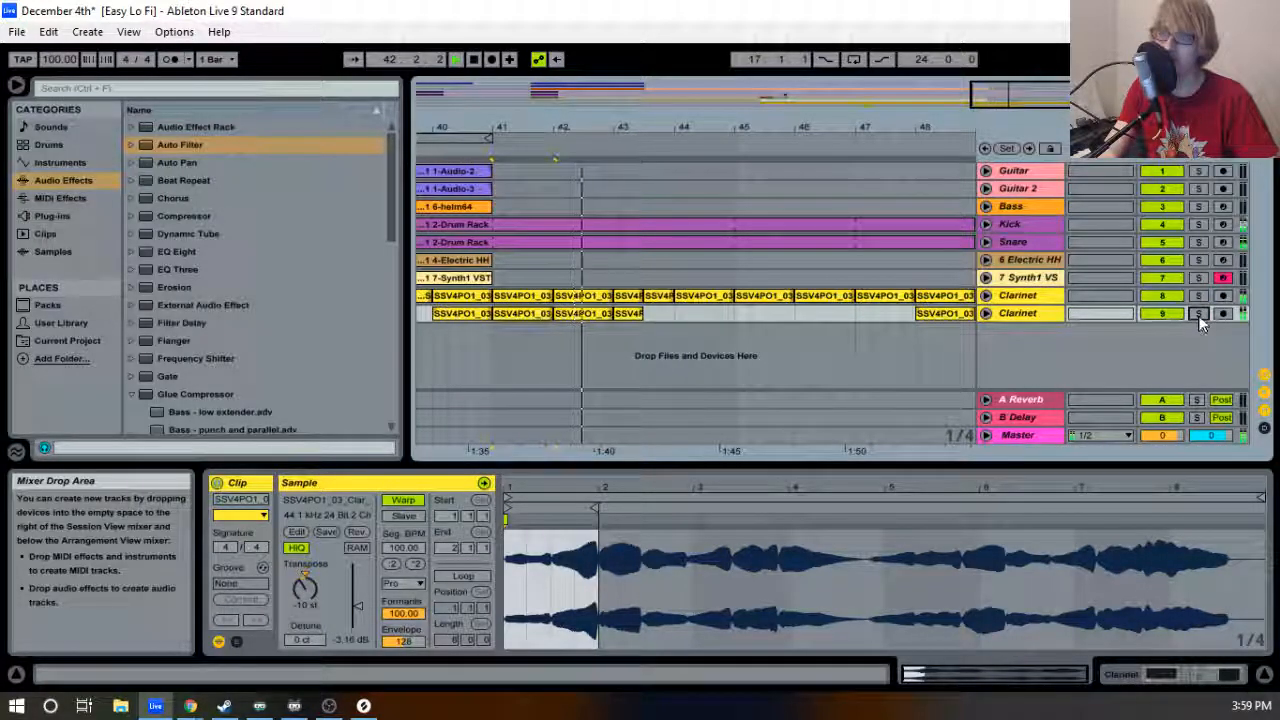
key(space)
Copy the half-bar clip at 43.3 to the second Clarinet track, transpose the copy to -7 st, and play from bar 43.
click(657, 300)
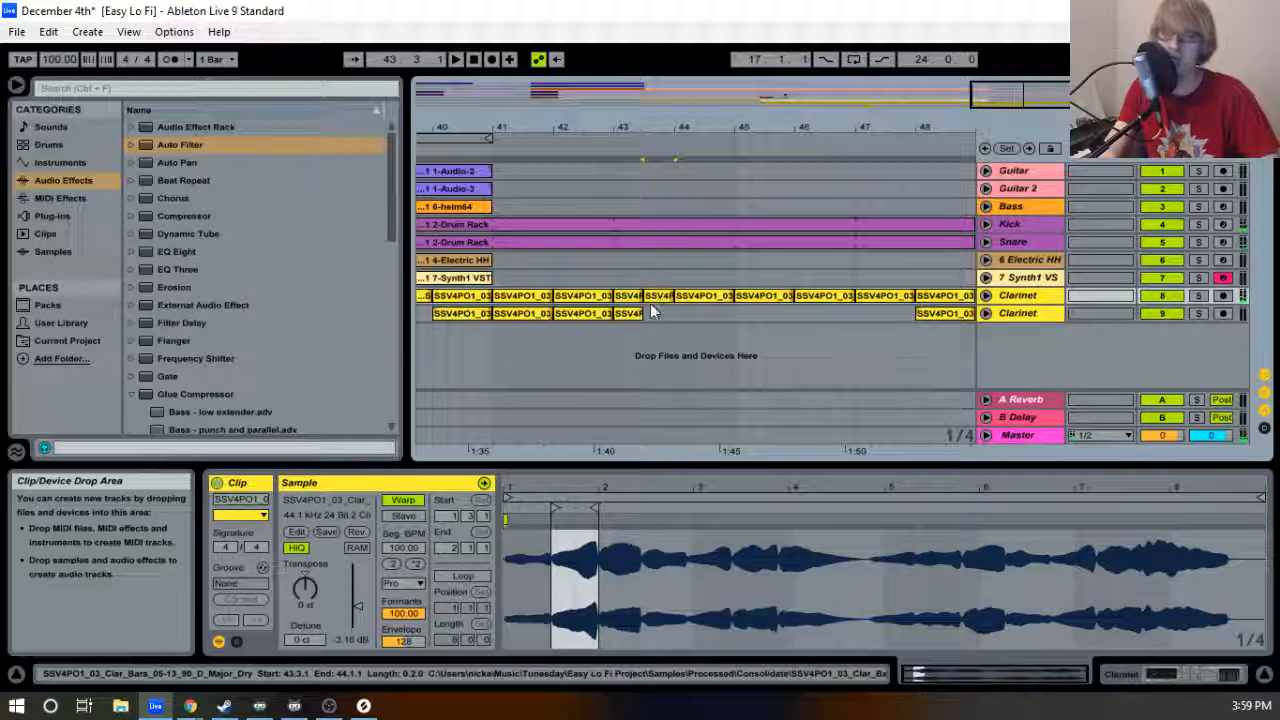
click(646, 312)
key(ctrl+v)
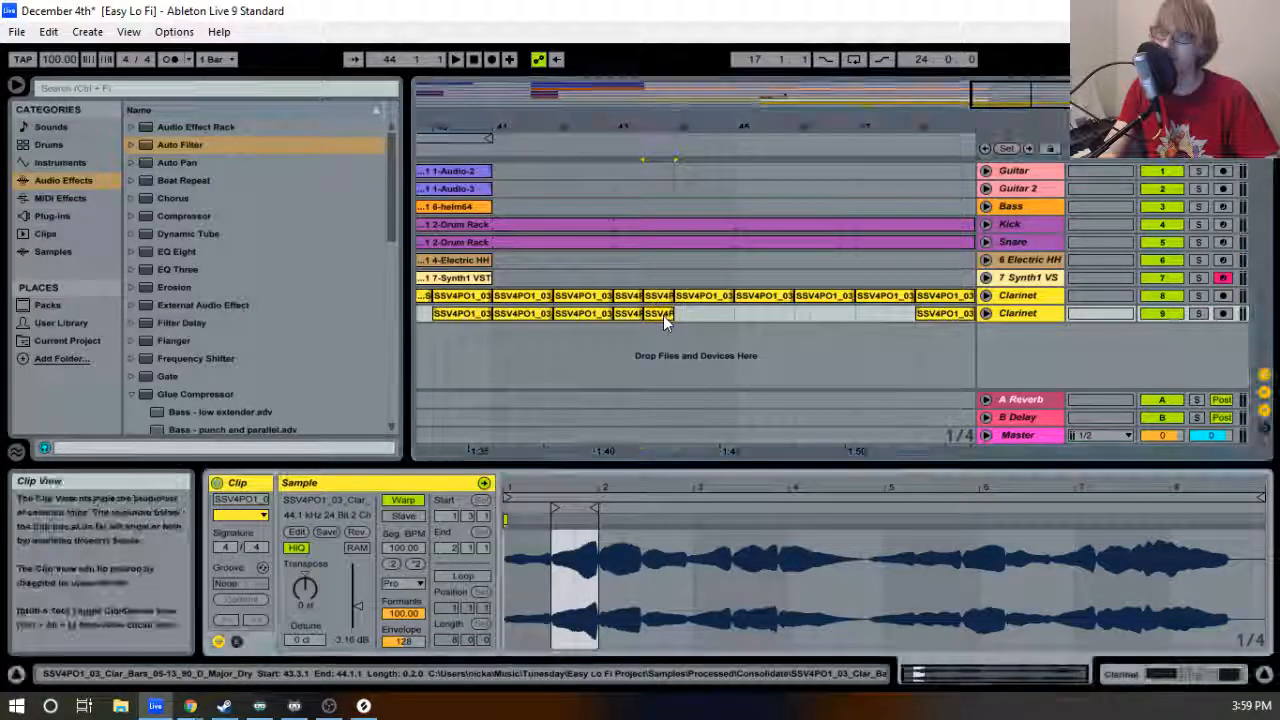
click(660, 315)
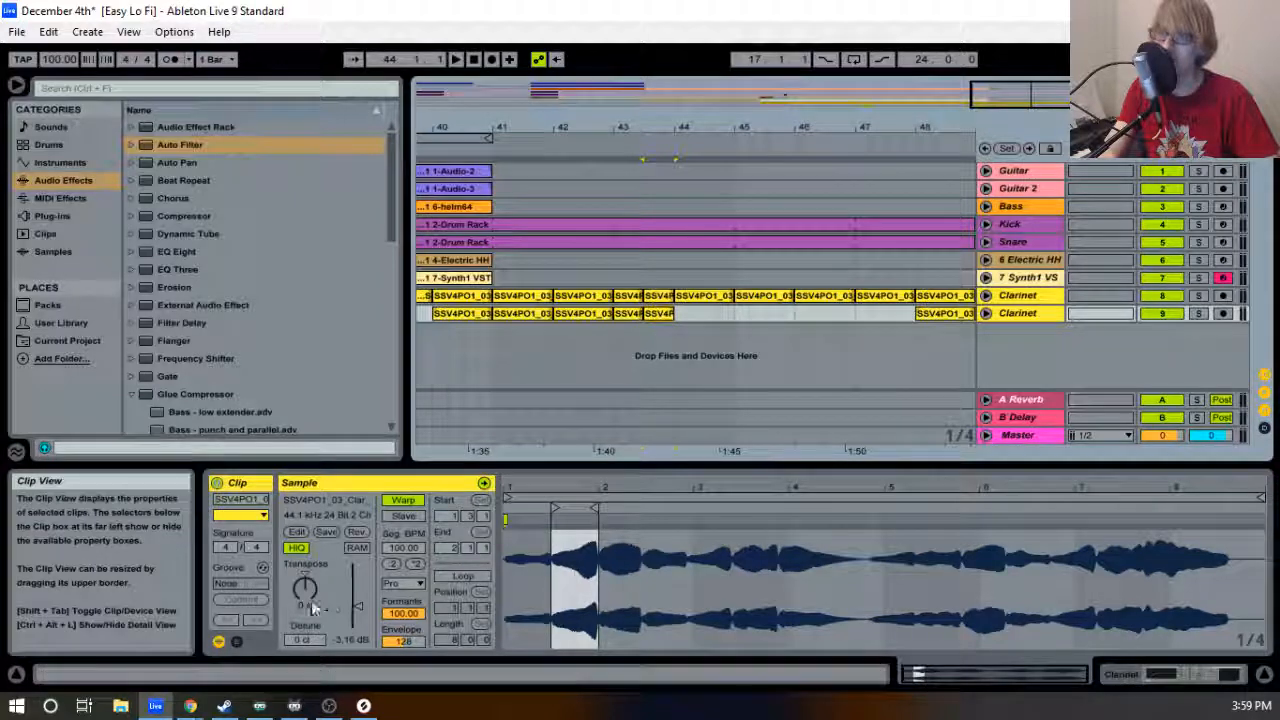
drag(306, 590, 306, 606)
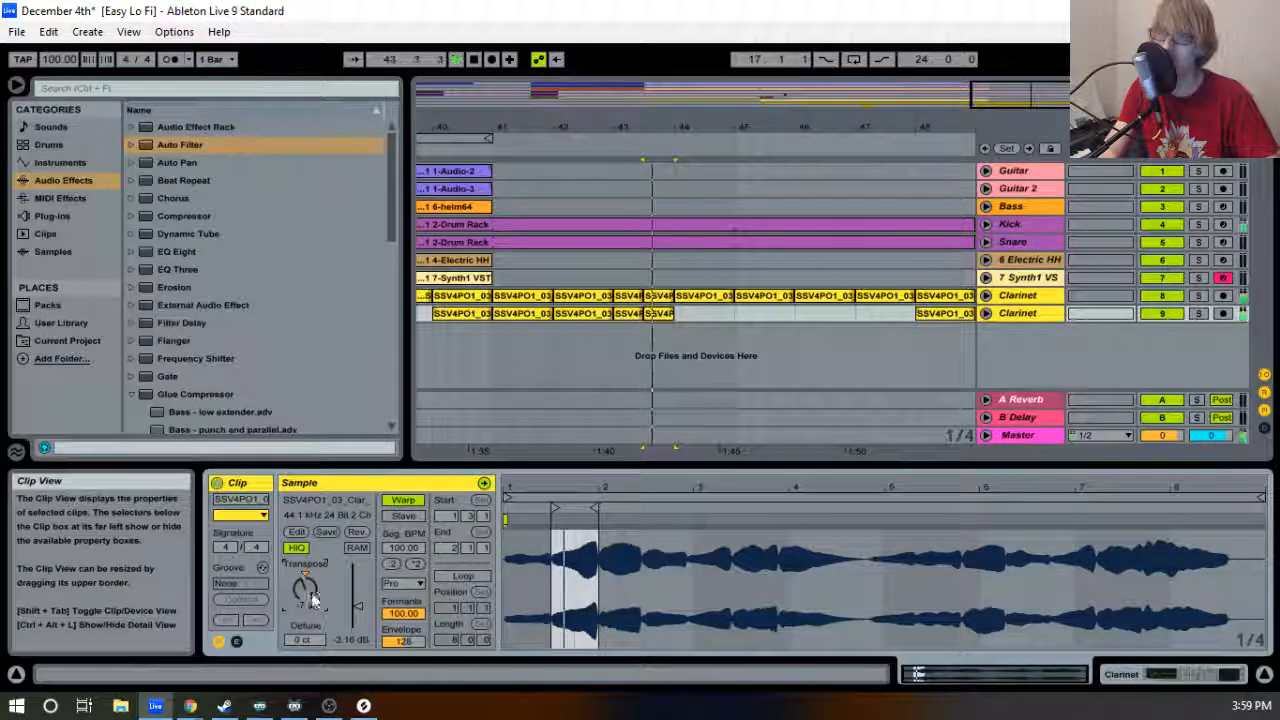
click(623, 318)
key(space)
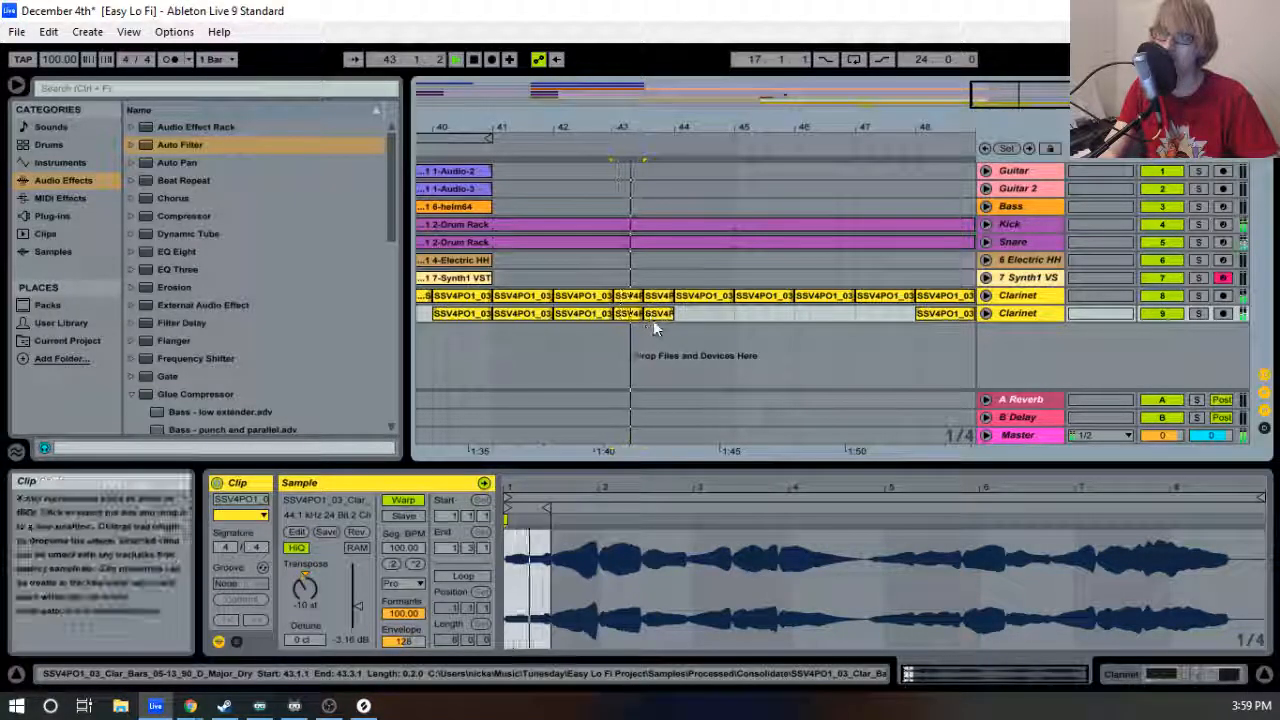
Copy the bar 44 clip to the second Clarinet track and transpose the copy to -3 st.
click(704, 299)
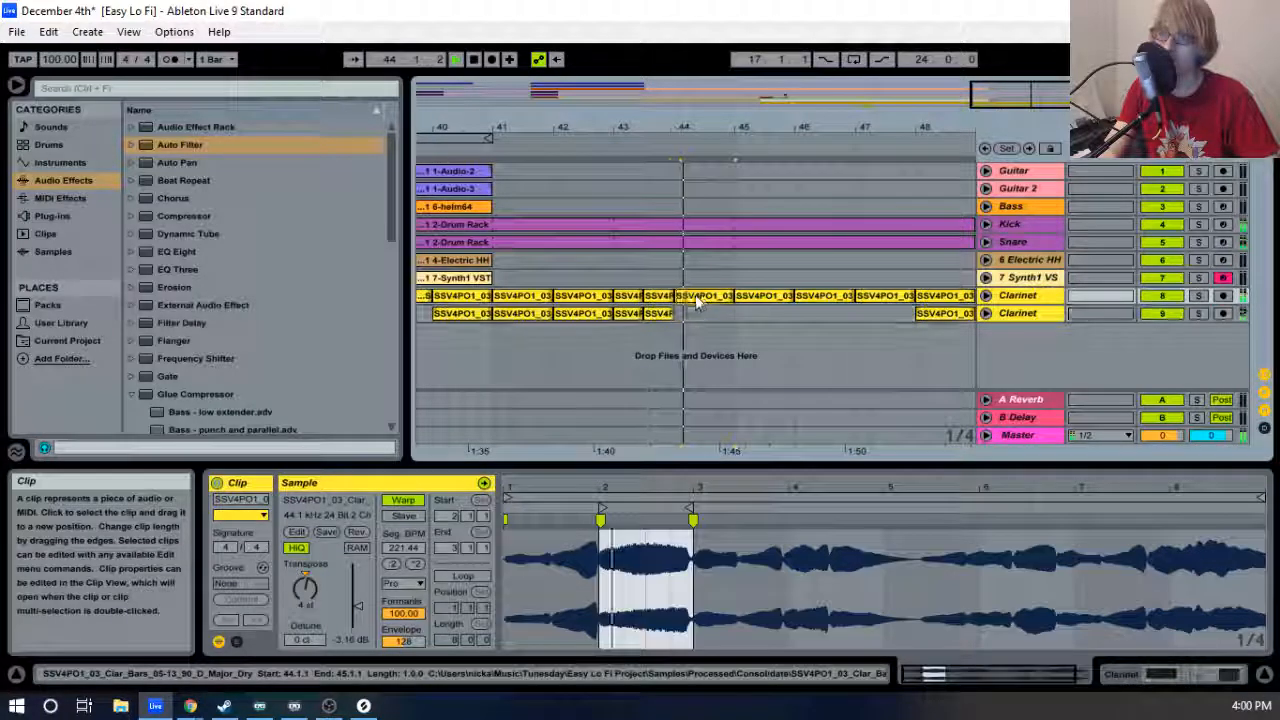
key(ctrl+c)
click(680, 317)
key(ctrl+v)
key(space)
key(space)
key(space)
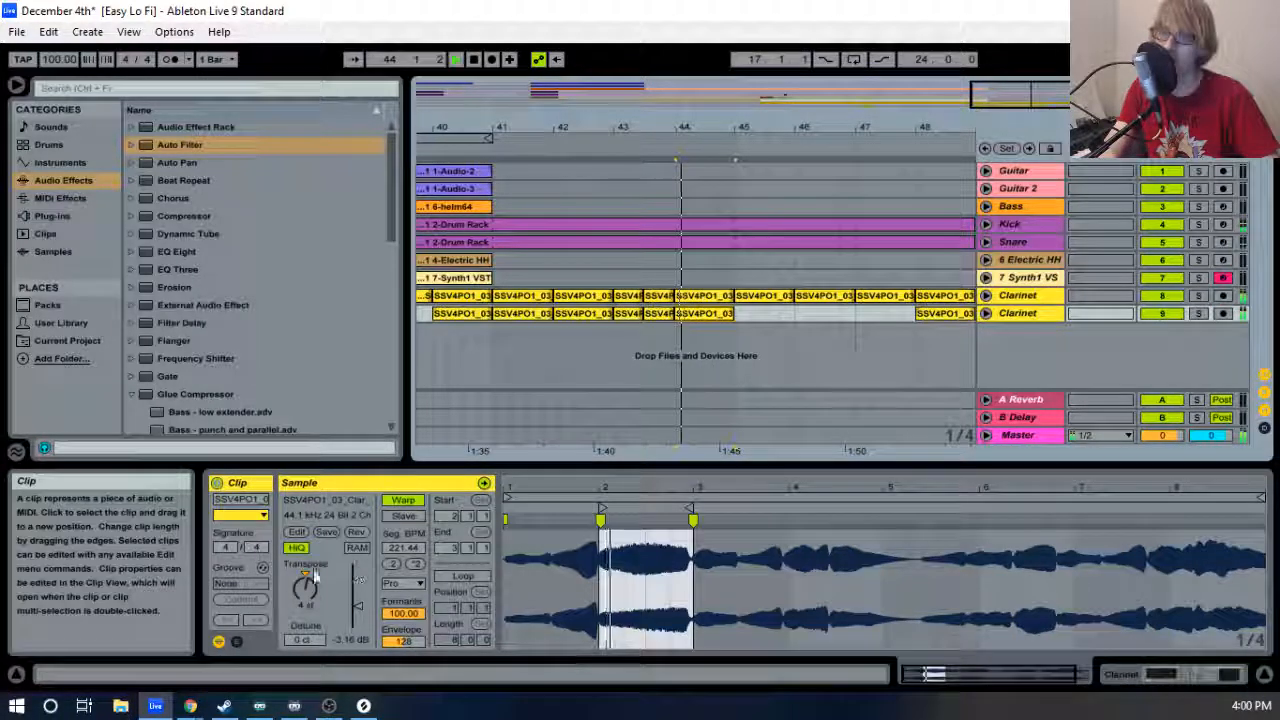
click(305, 589)
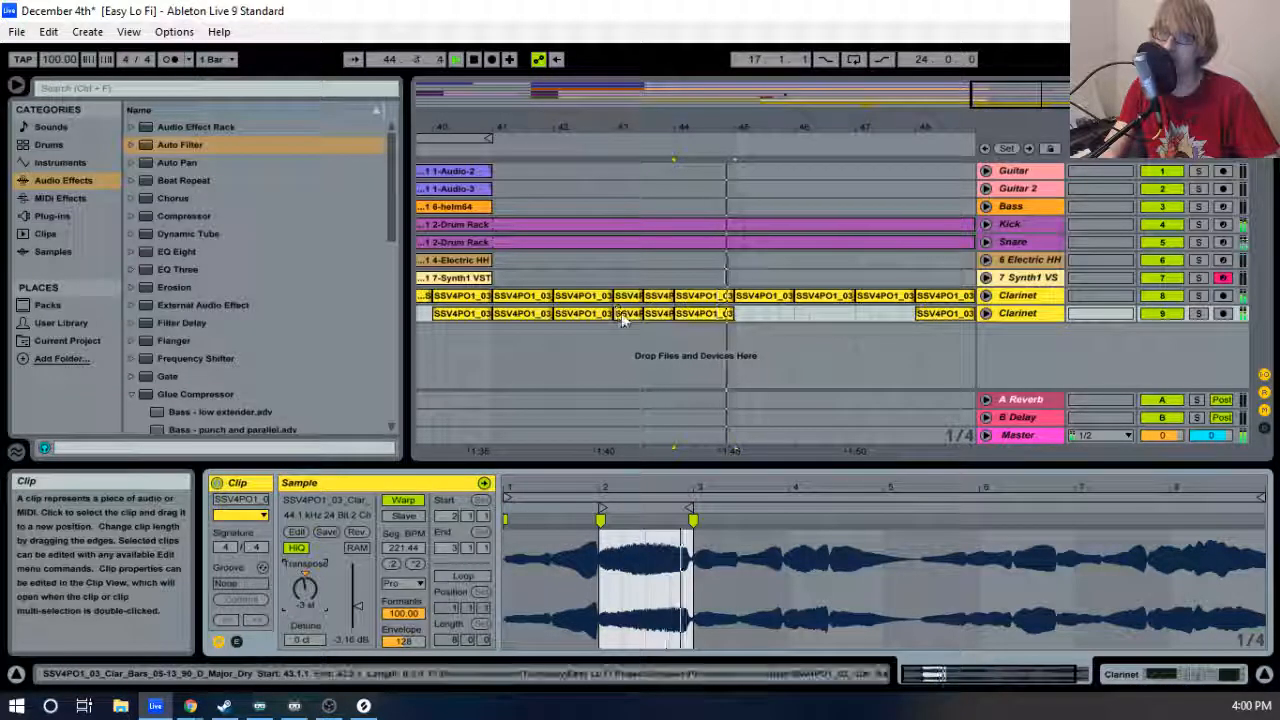
Play from bar 41 and copy the second Clarinet track's bar 41 and 42 clips to bar 45.
click(528, 314)
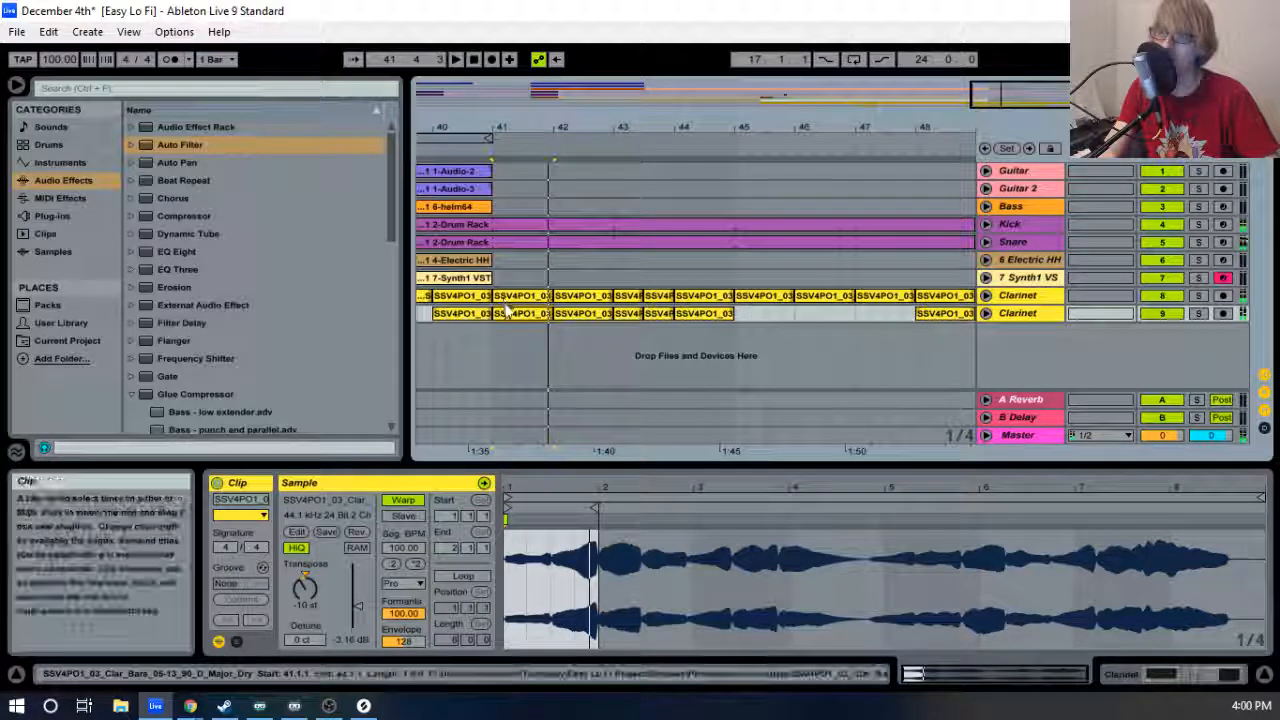
key(space)
drag(680, 128, 617, 130)
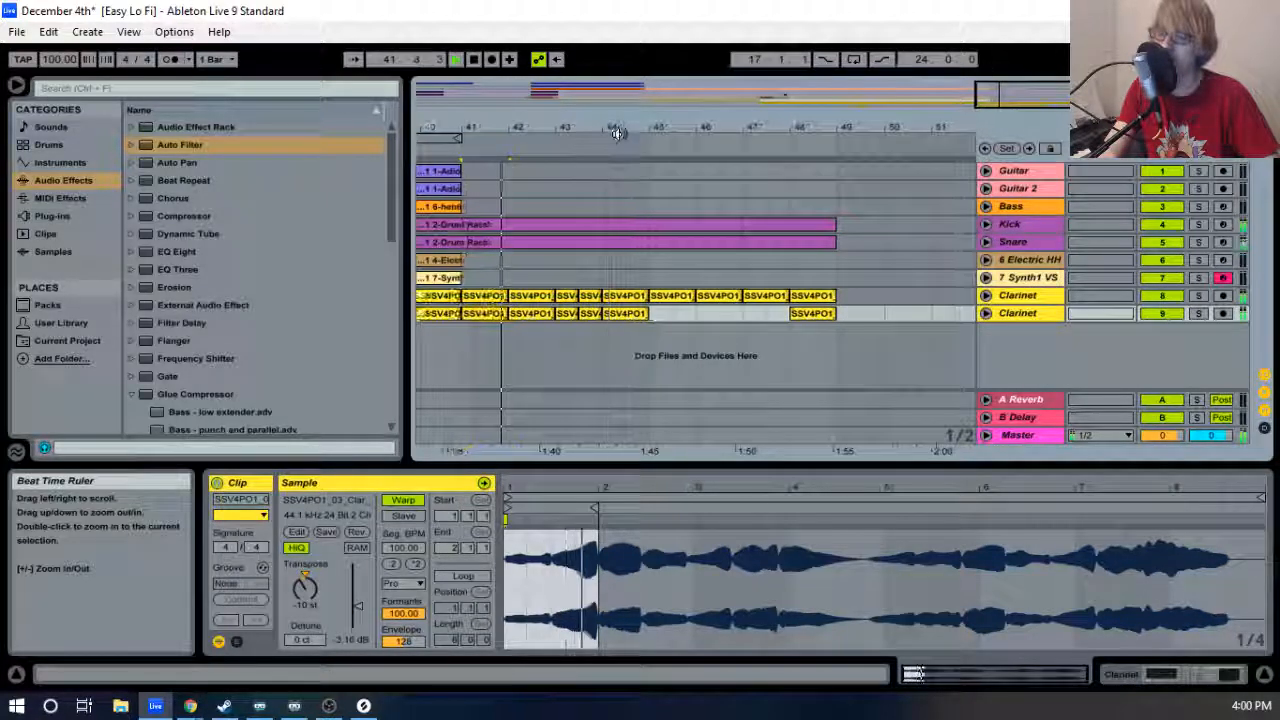
shift+click(532, 312)
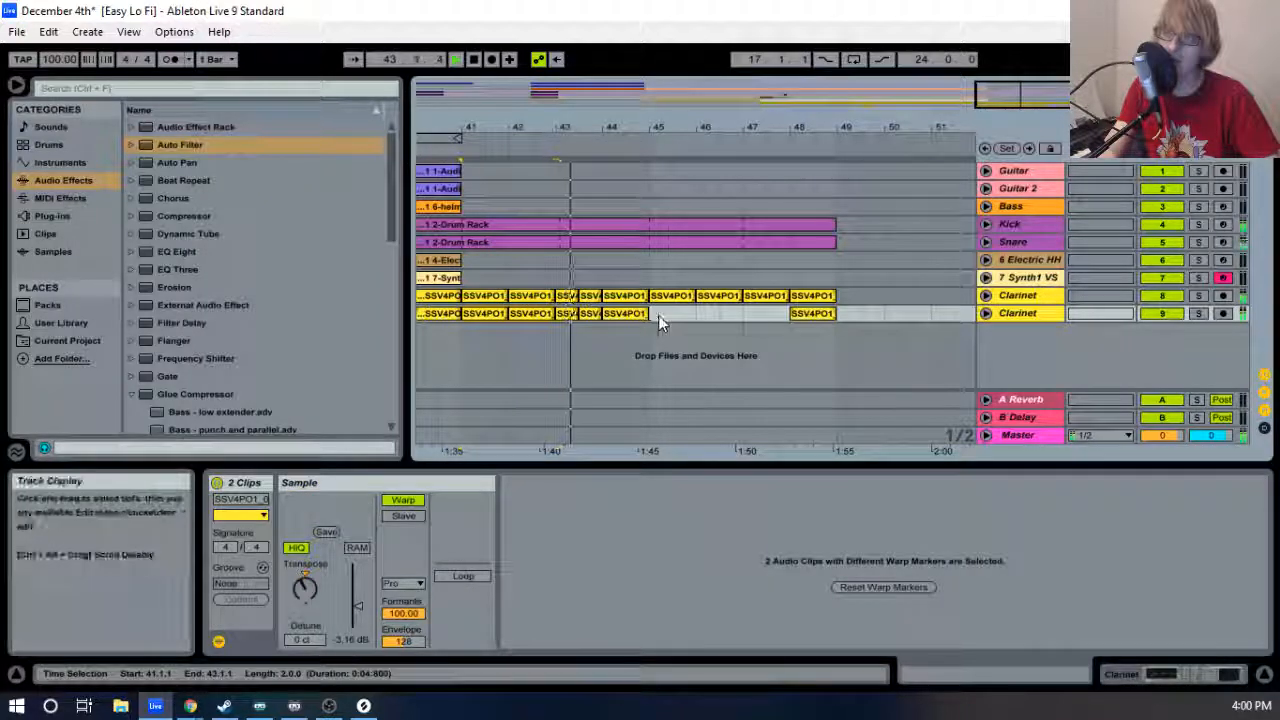
click(658, 315)
key(ctrl+v)
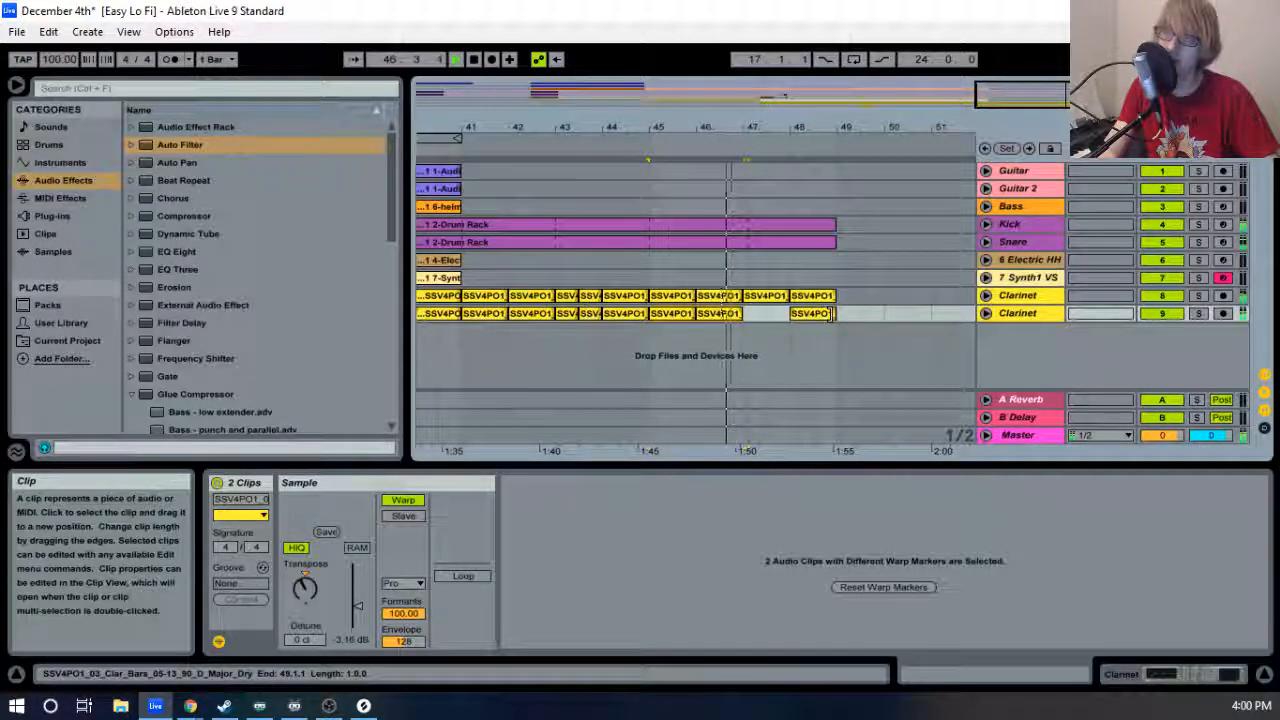
Copy the bar 47 clip to the second Clarinet track and transpose the copy to -10 st.
click(767, 297)
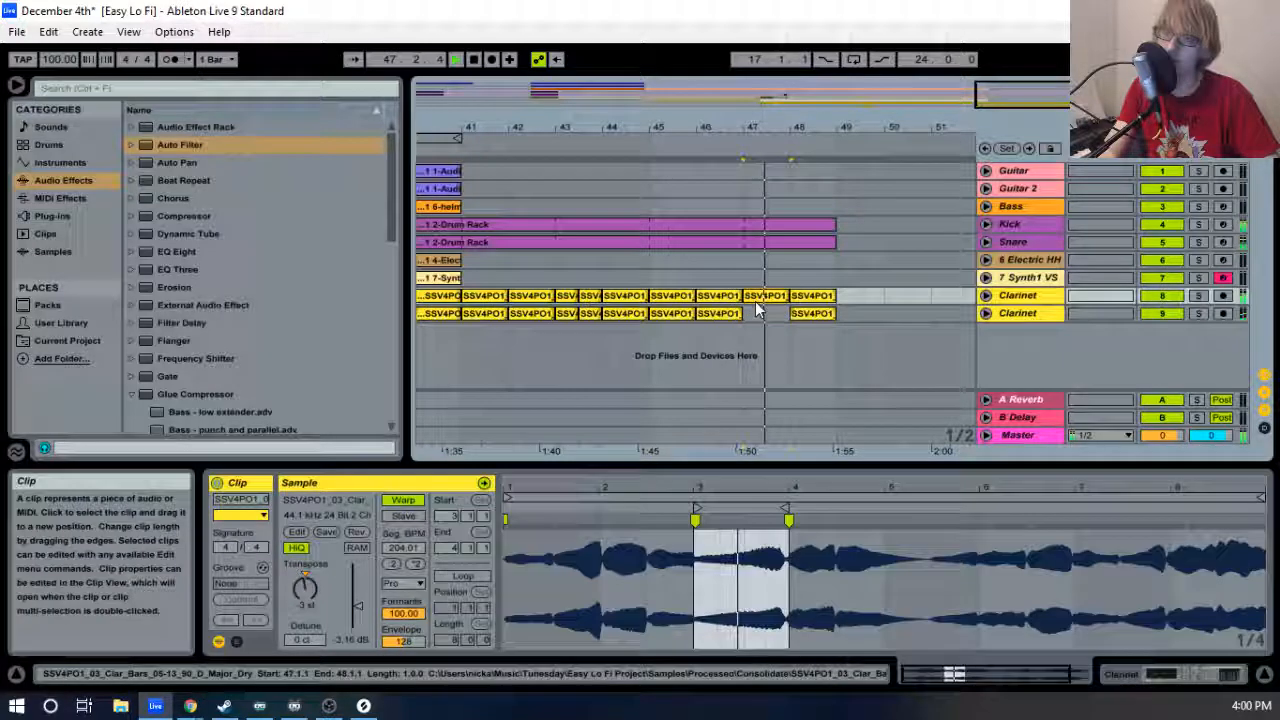
key(space)
click(748, 314)
key(ctrl+v)
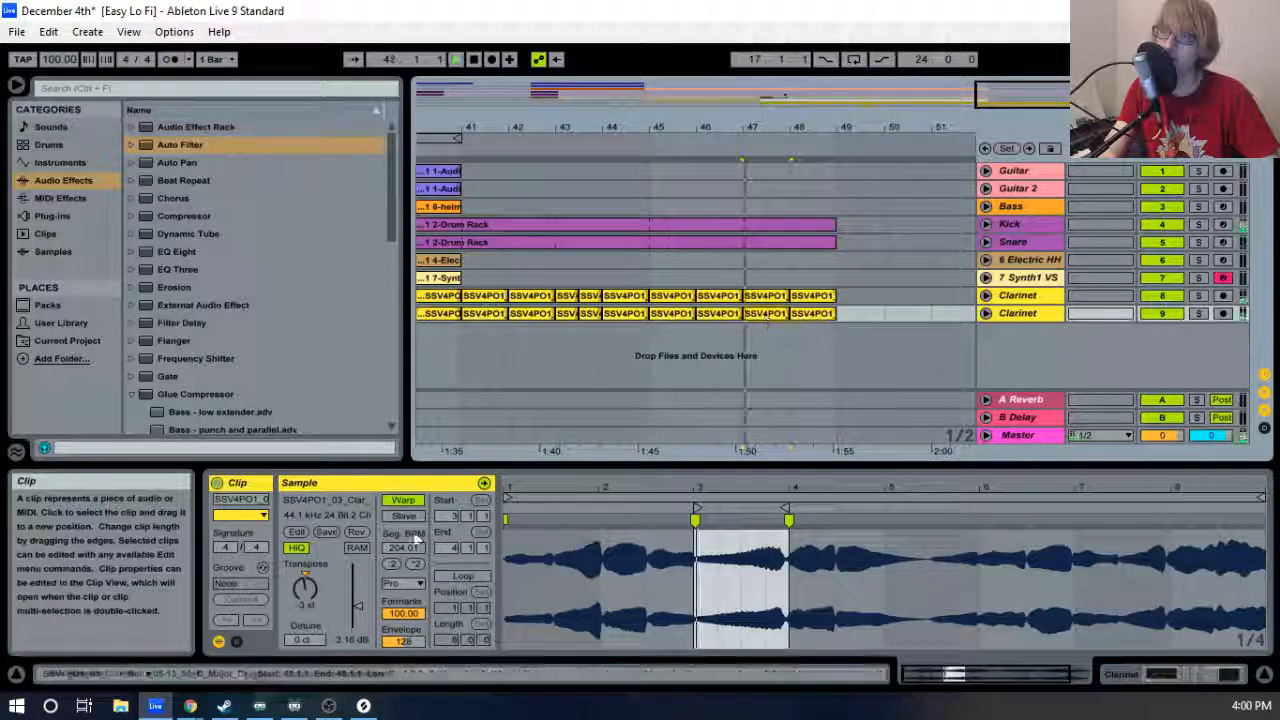
key(space)
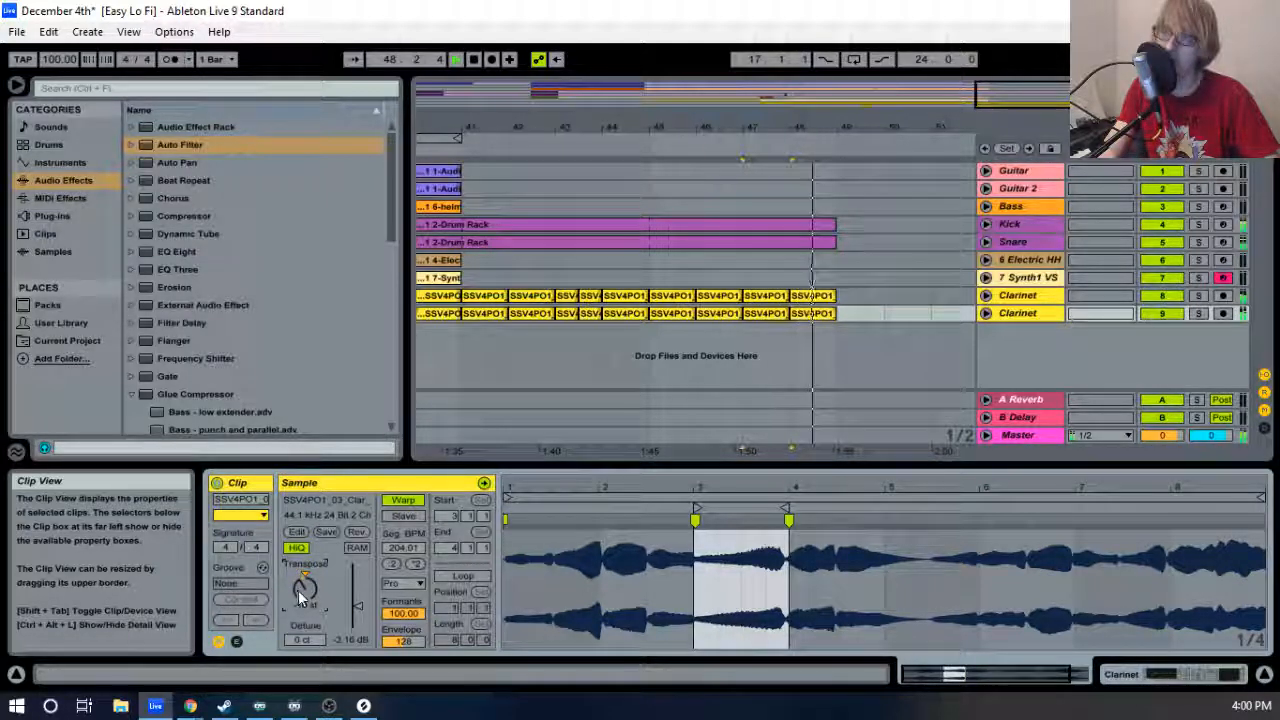
key(space)
Play the harmonized section from bar 41 and check the transposition of the Clarinet clips at bar 44.
click(778, 312)
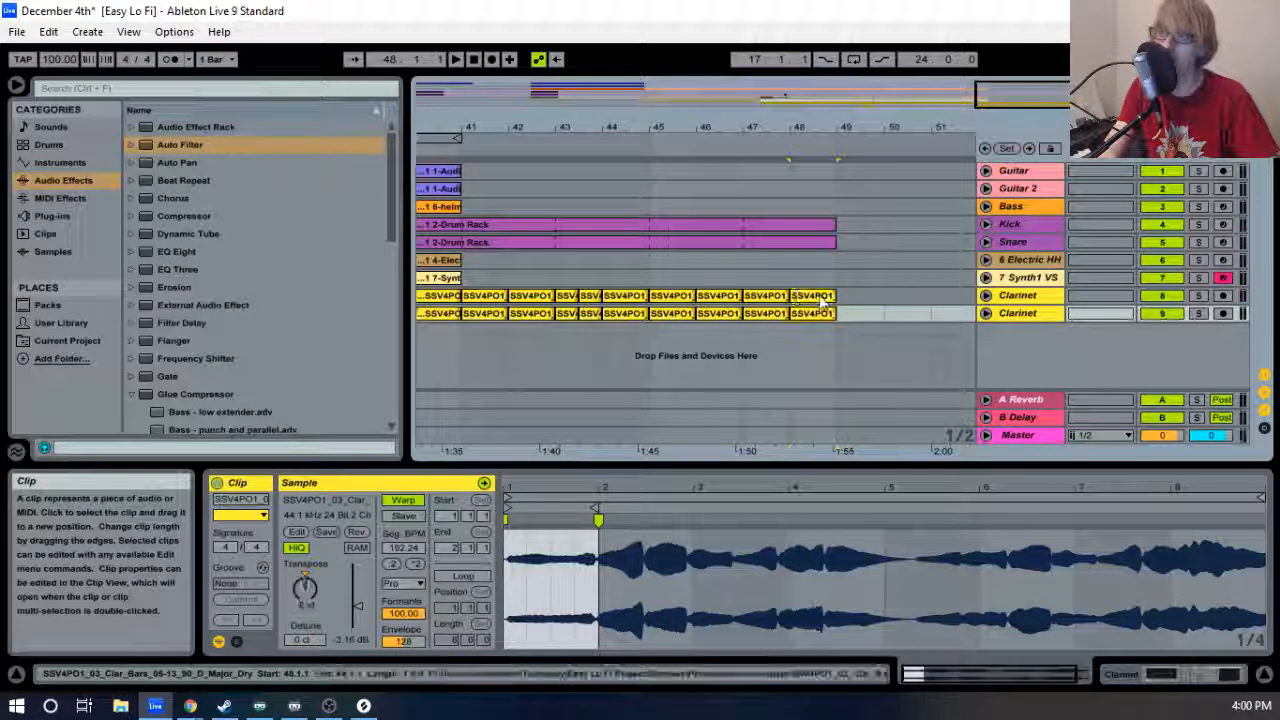
click(485, 298)
key(space)
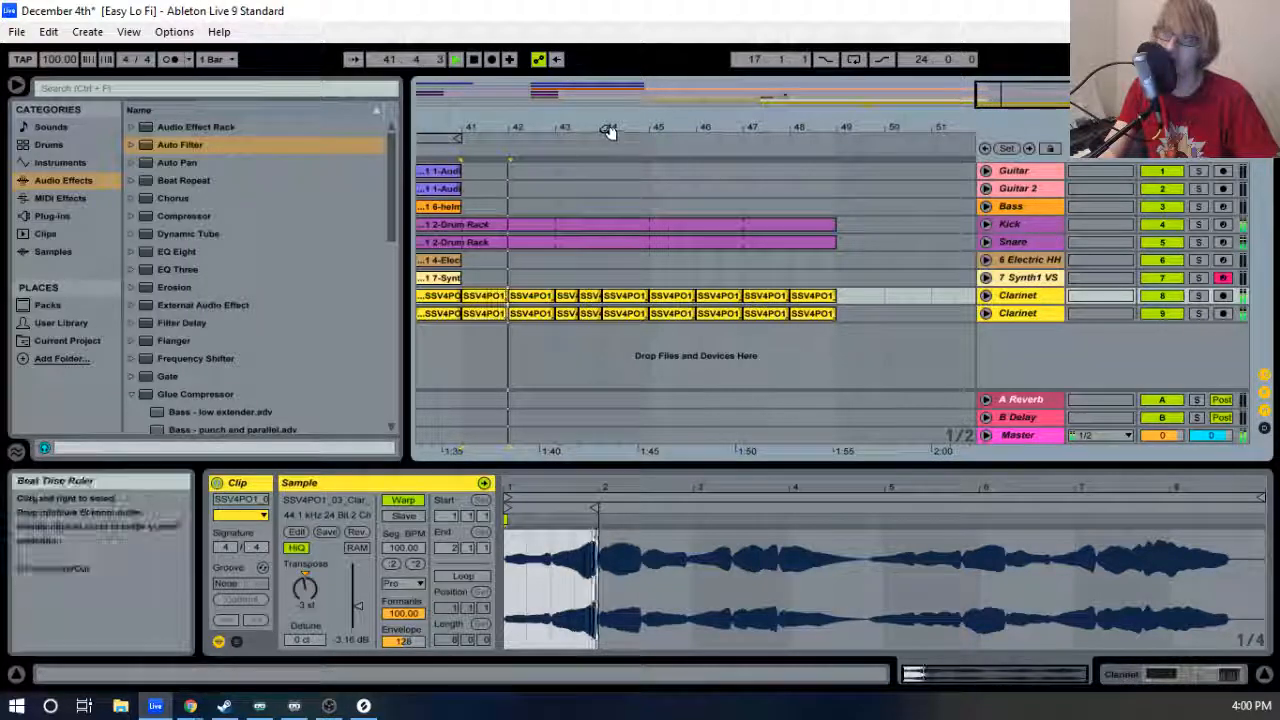
drag(618, 130, 605, 182)
click(616, 313)
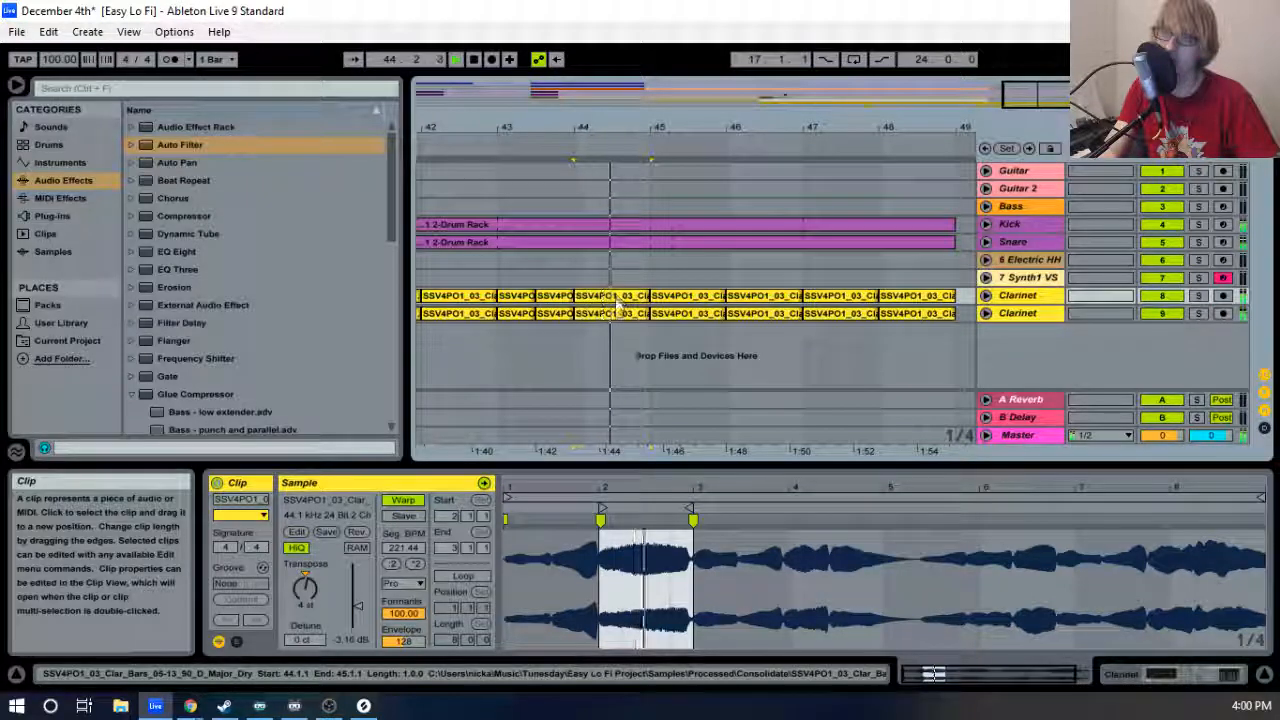
key(space)
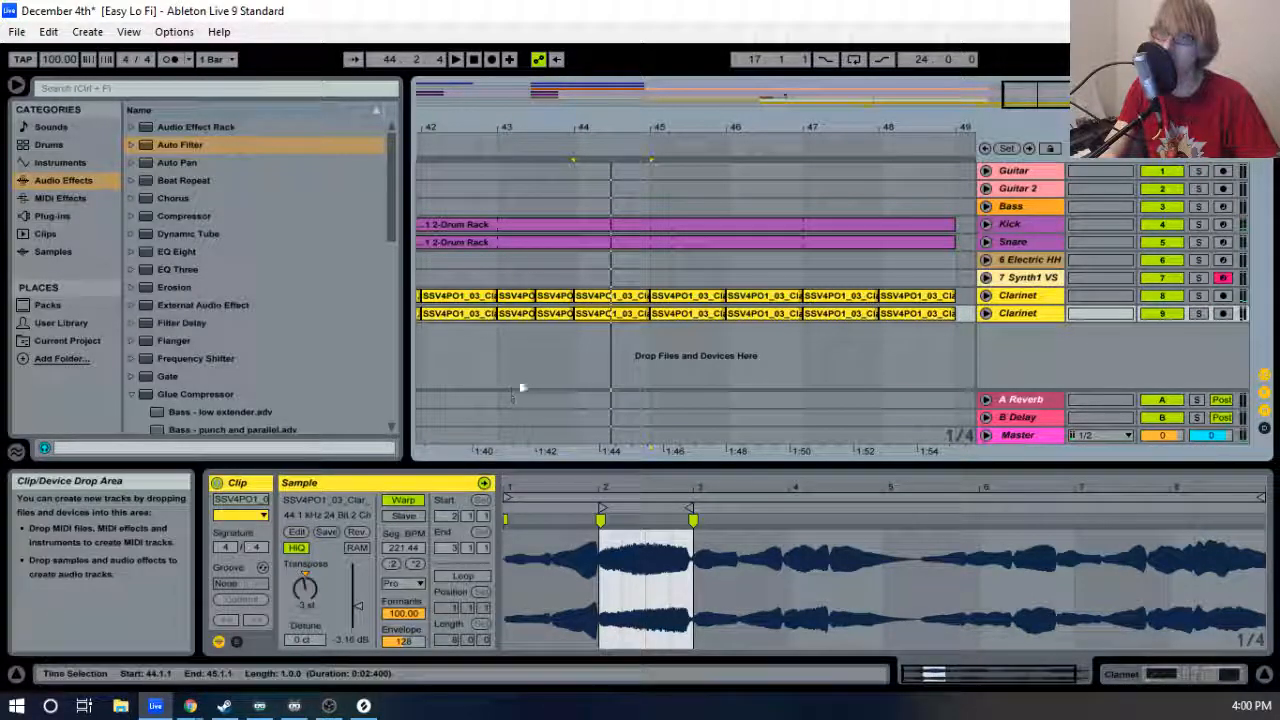
Try the second Clarinet track's bar 44 clip at -1 st while playing from bar 43, and restore its transposition to -3 st.
click(464, 313)
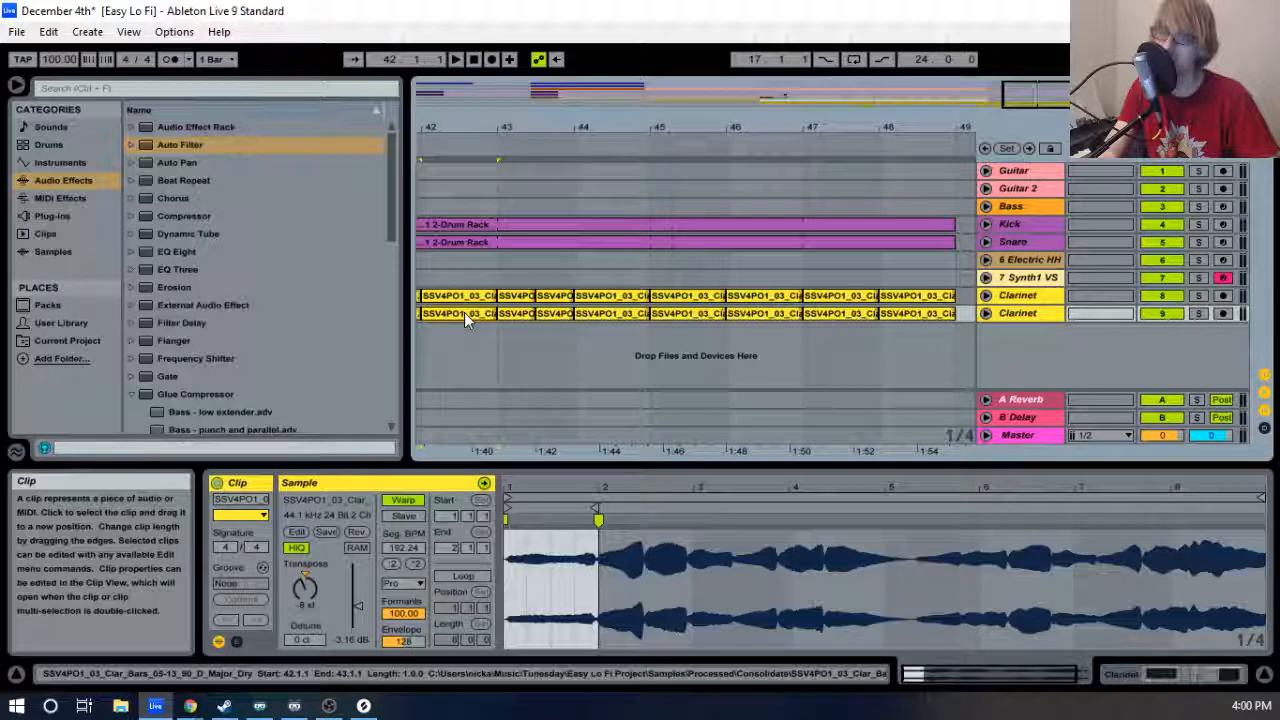
click(615, 311)
click(348, 585)
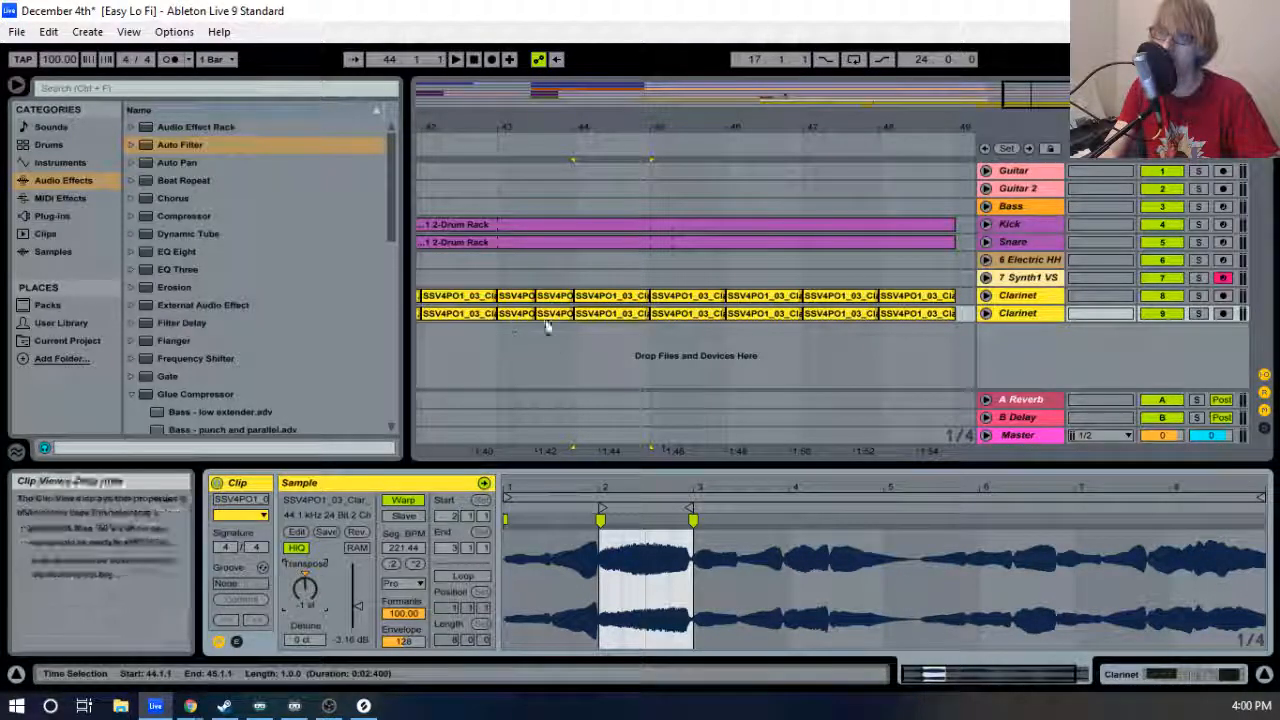
click(512, 316)
key(space)
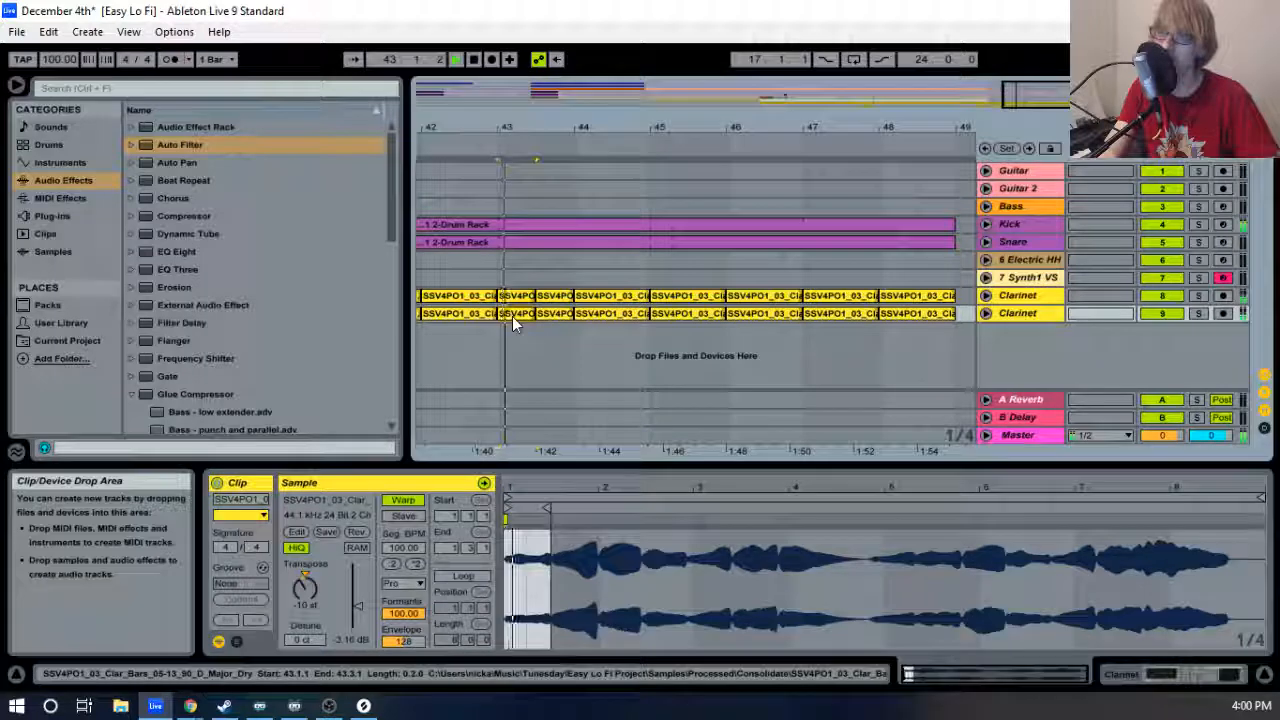
click(601, 320)
drag(310, 606, 310, 616)
key(space)
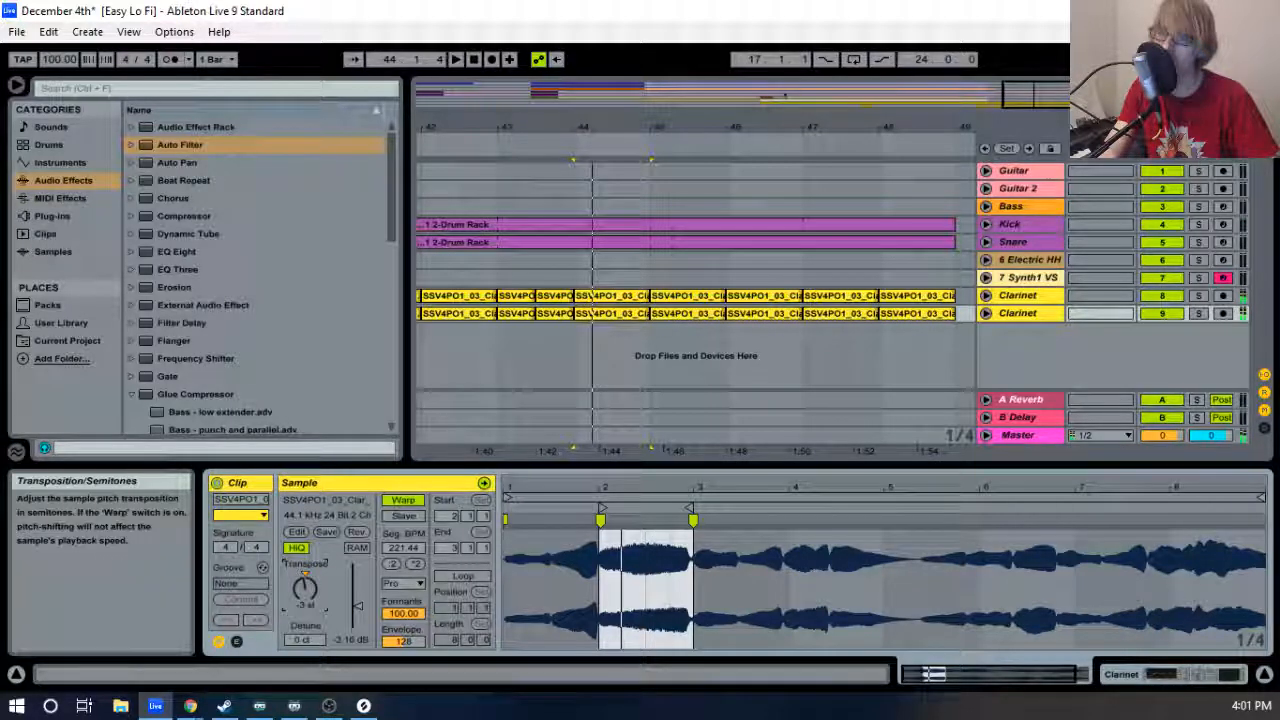
key(space)
drag(308, 600, 308, 592)
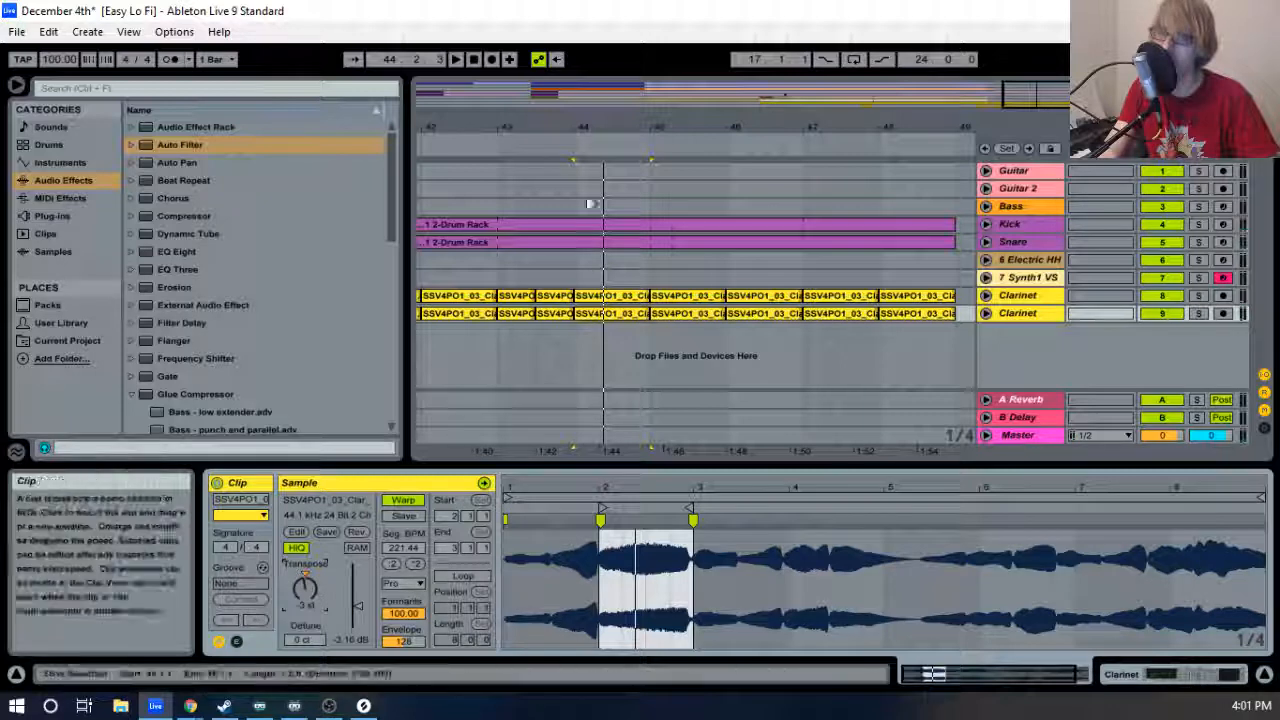
Play the harmonized clarinets with the drums from bar 41.
drag(586, 126, 630, 110)
click(493, 297)
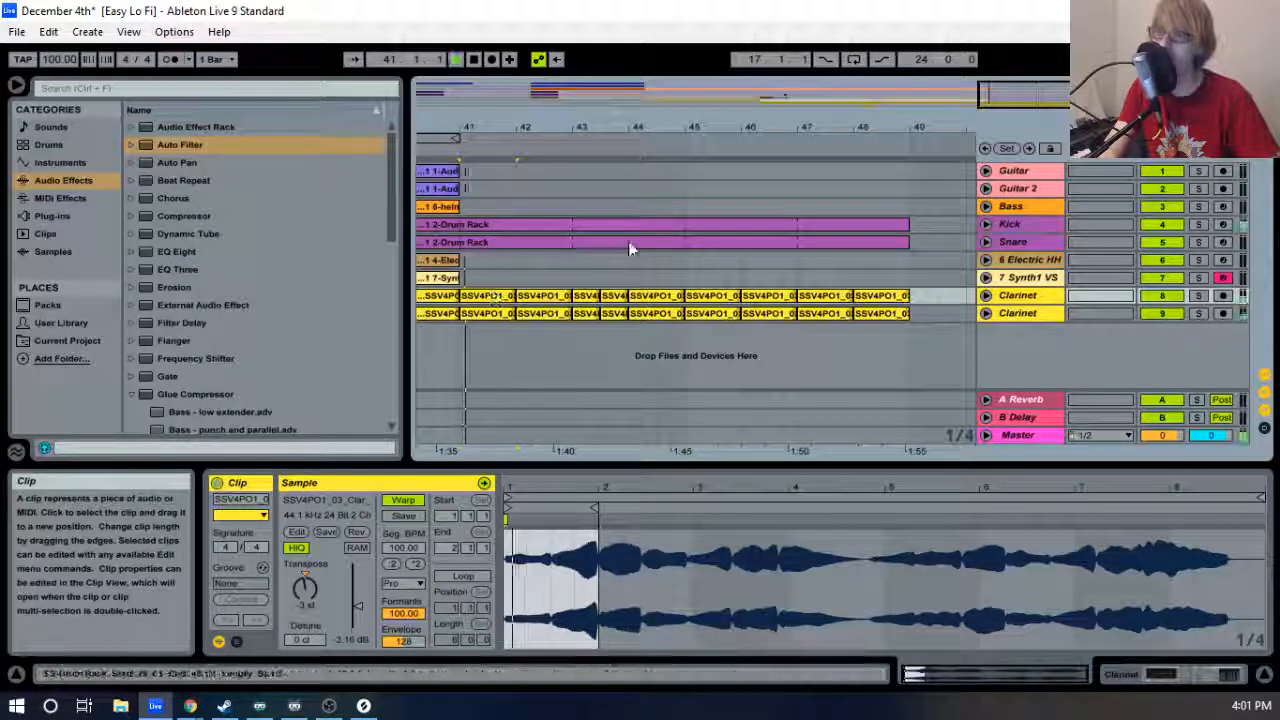
key(space)
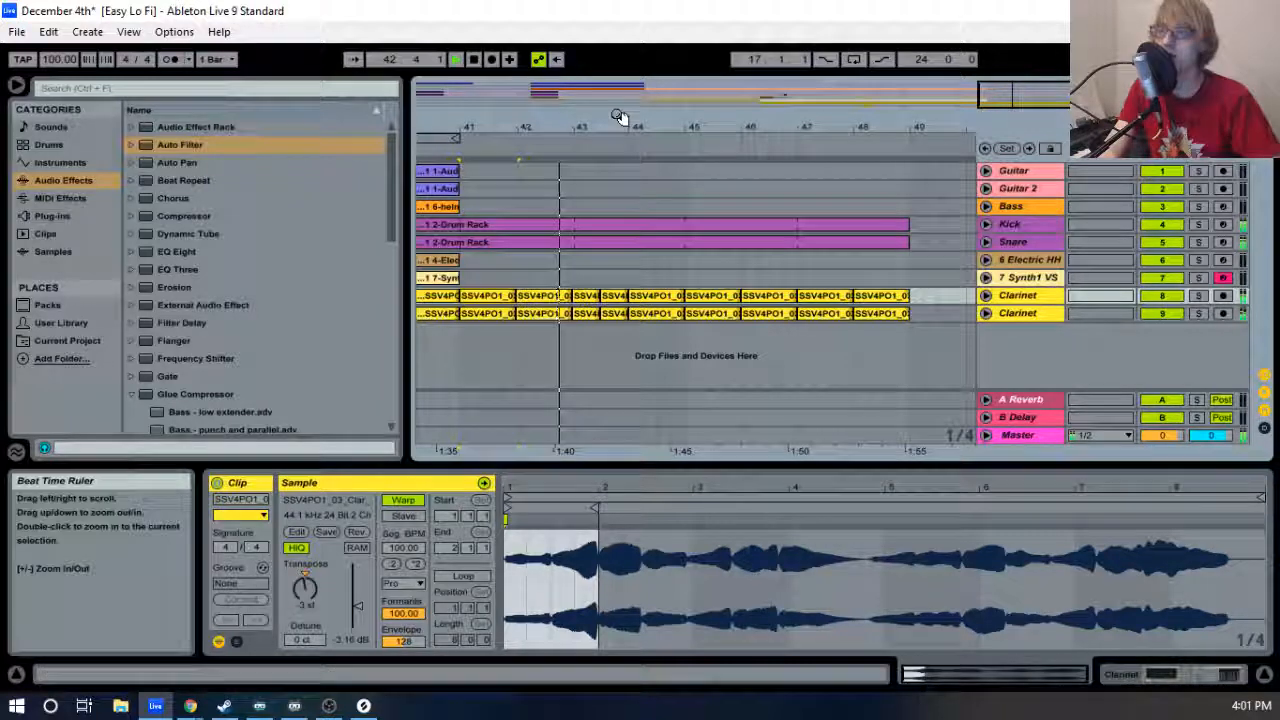
Delete the stray clip at bar 32 on the second Clarinet track.
drag(623, 121, 717, 66)
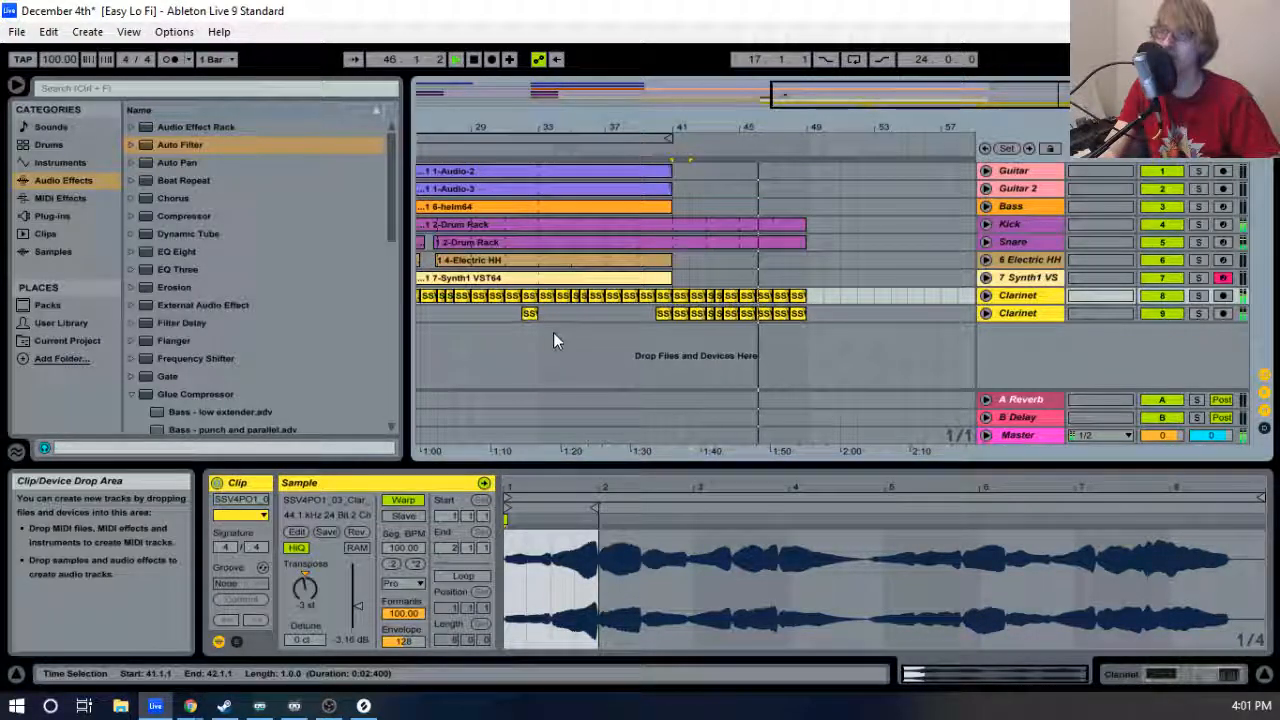
click(531, 314)
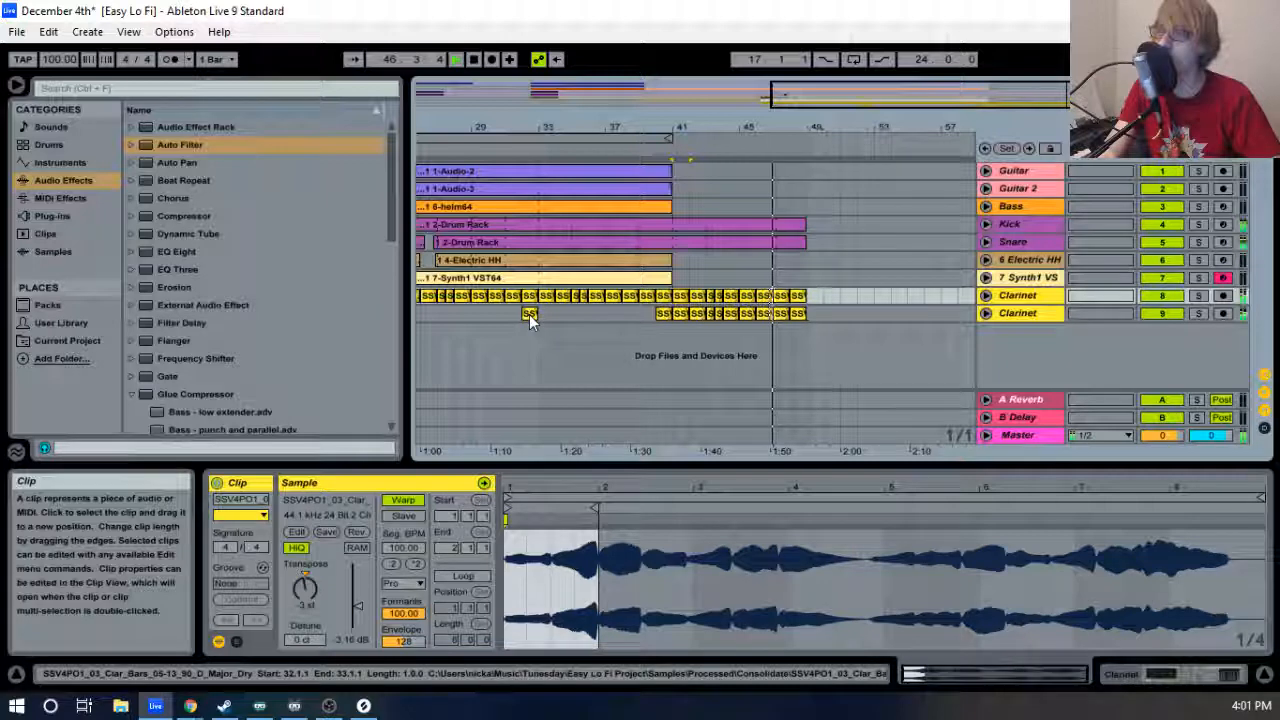
click(529, 314)
key(Delete)
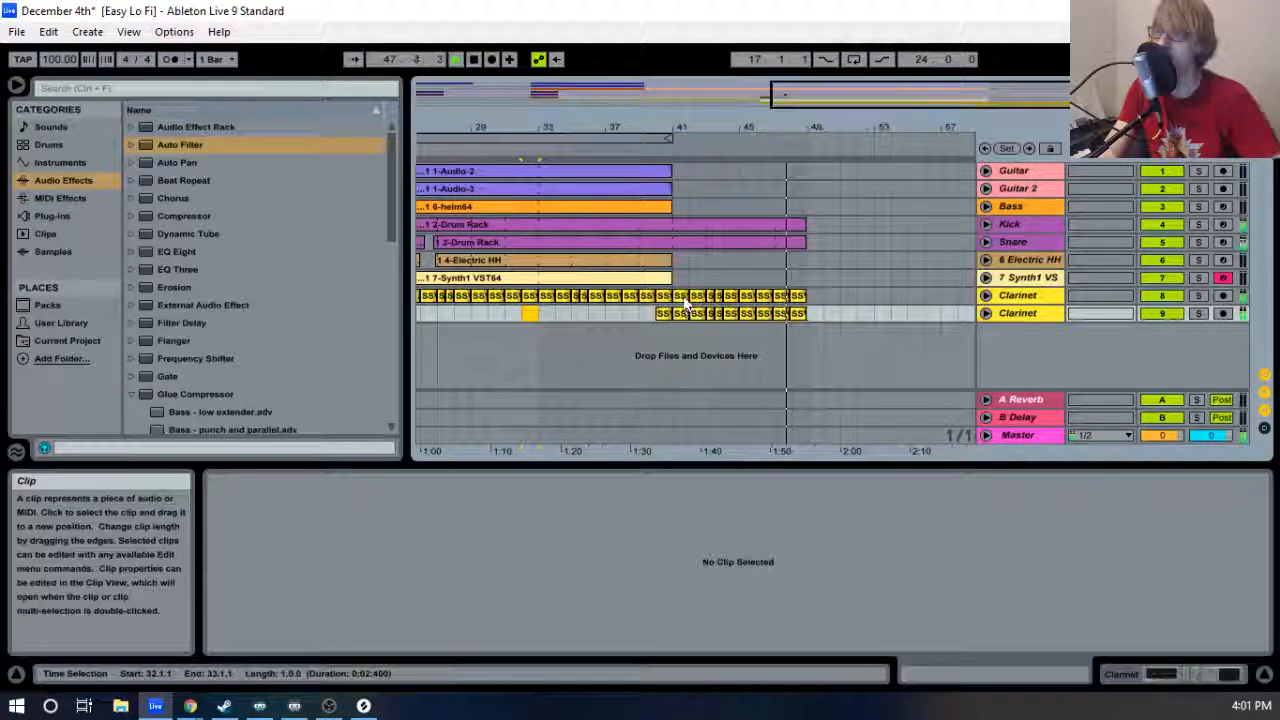
Copy the bar 41–49 clips of both Clarinet tracks and paste them at bar 33.
click(683, 298)
shift+click(797, 314)
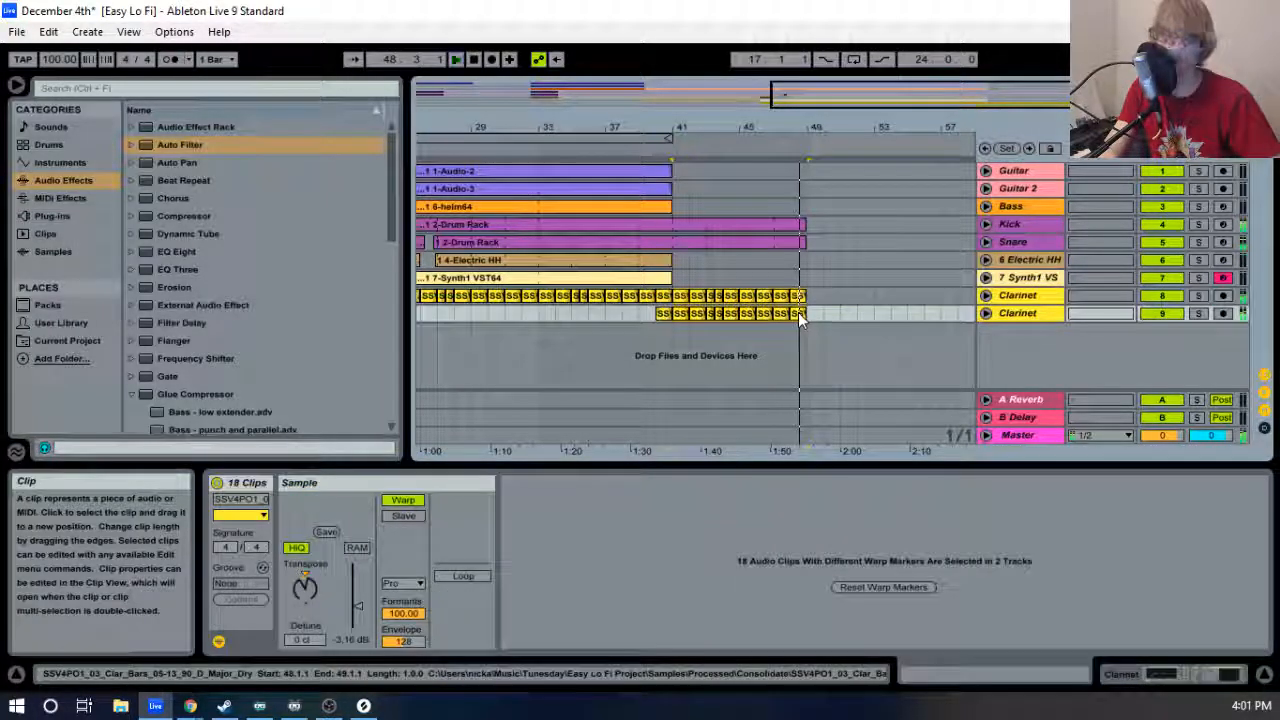
key(space)
click(549, 299)
key(ctrl+v)
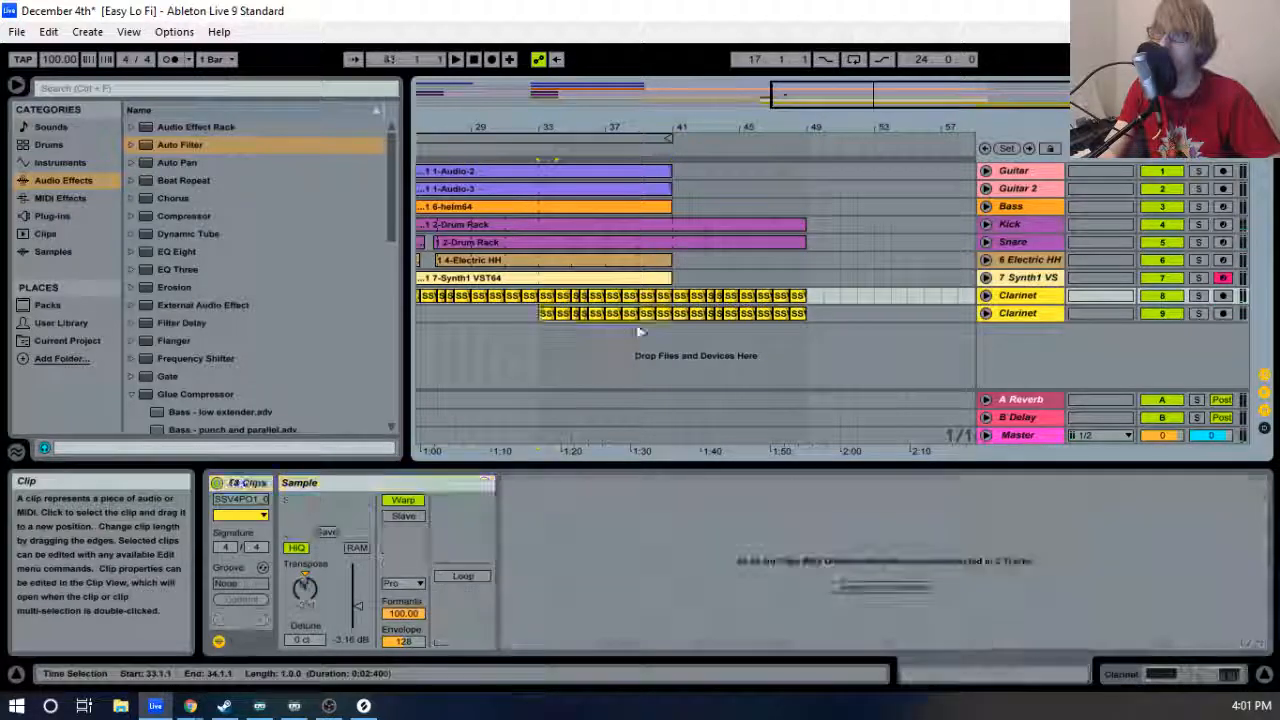
Rename the two Clarinet tracks as Clarinet L and Clarinet R.
right_click(1027, 297)
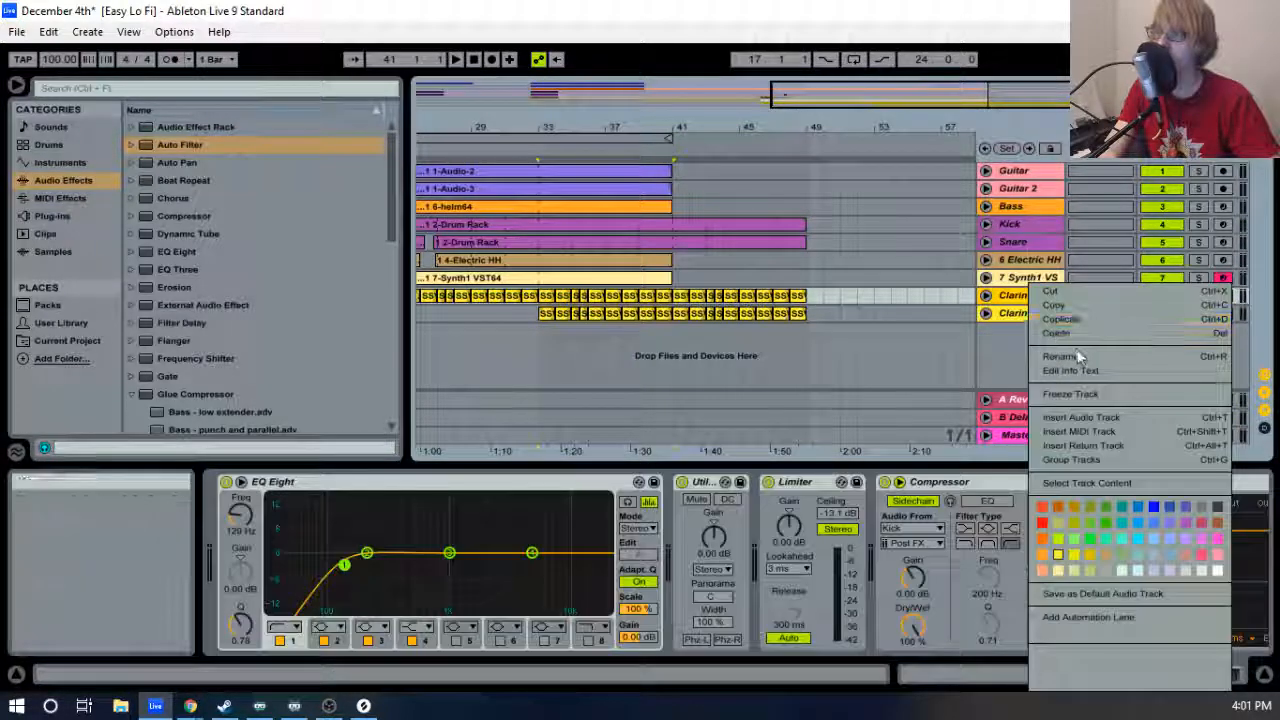
click(1070, 355)
key(End)
text(L)
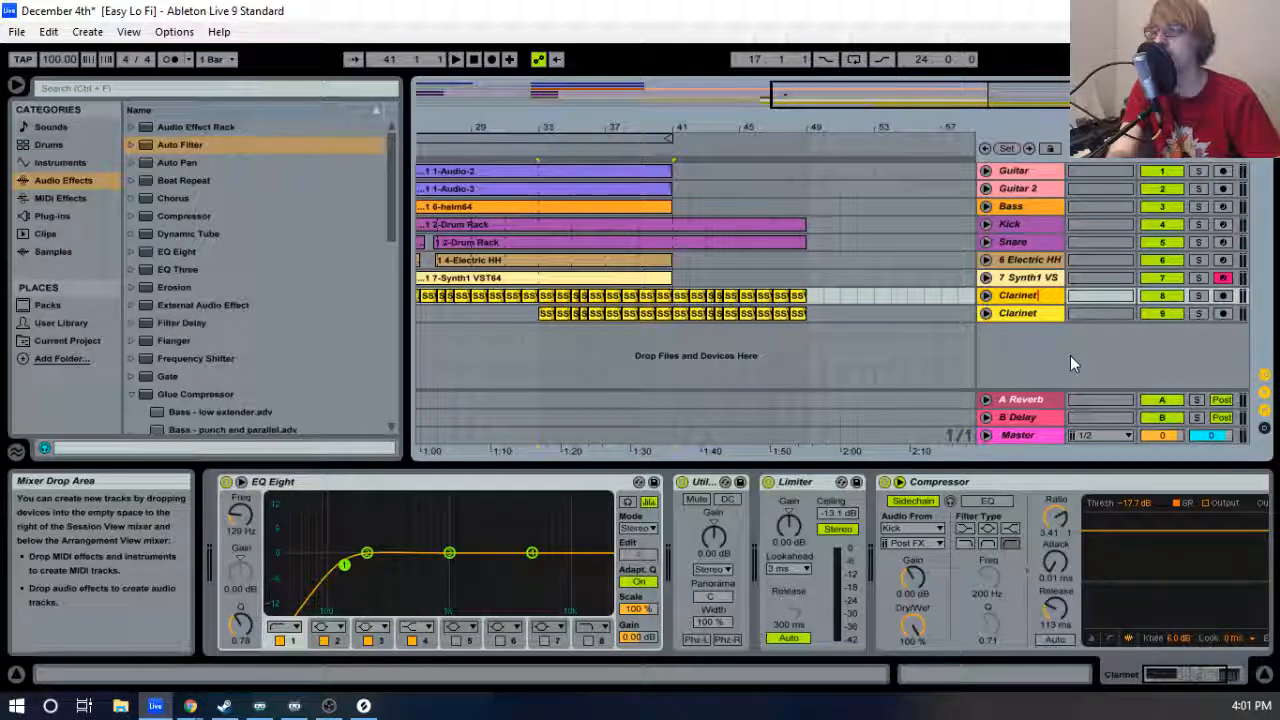
key(Tab)
key(End)
text(R)
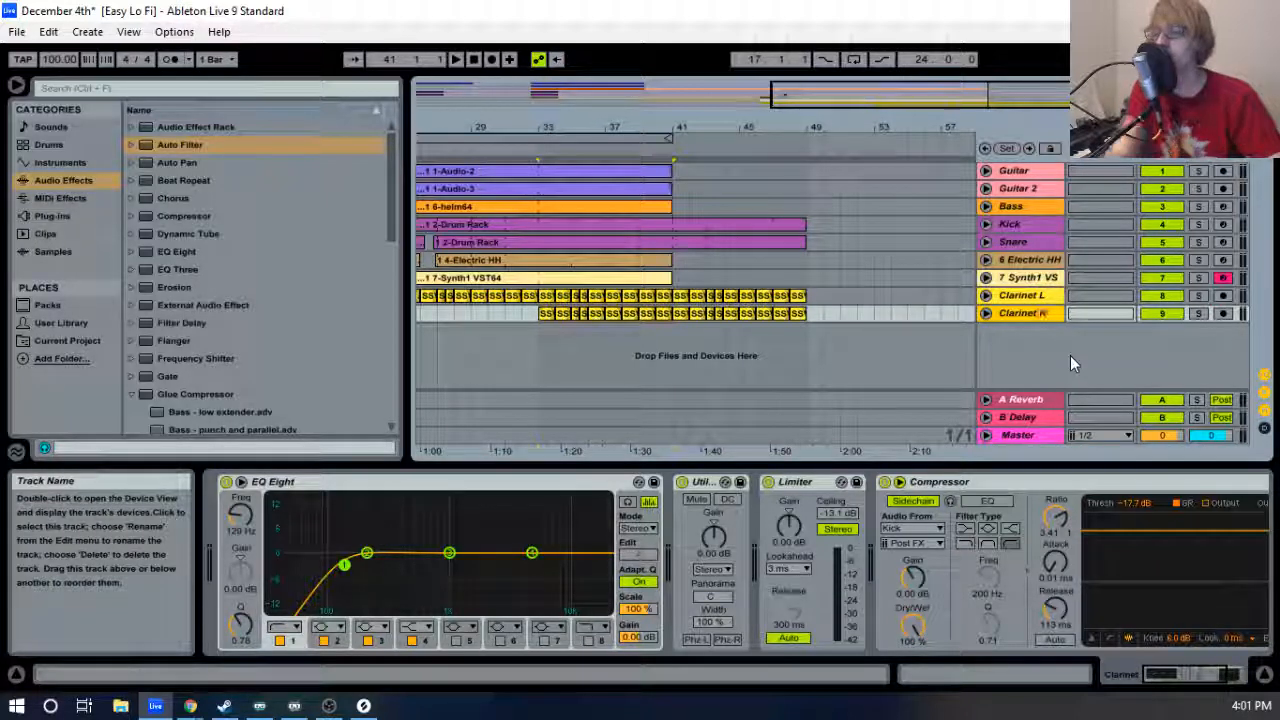
key(Return)
Pan the Clarinet L track to 13L and the Clarinet R track to 15R in the mixer.
click(1033, 298)
key(Tab)
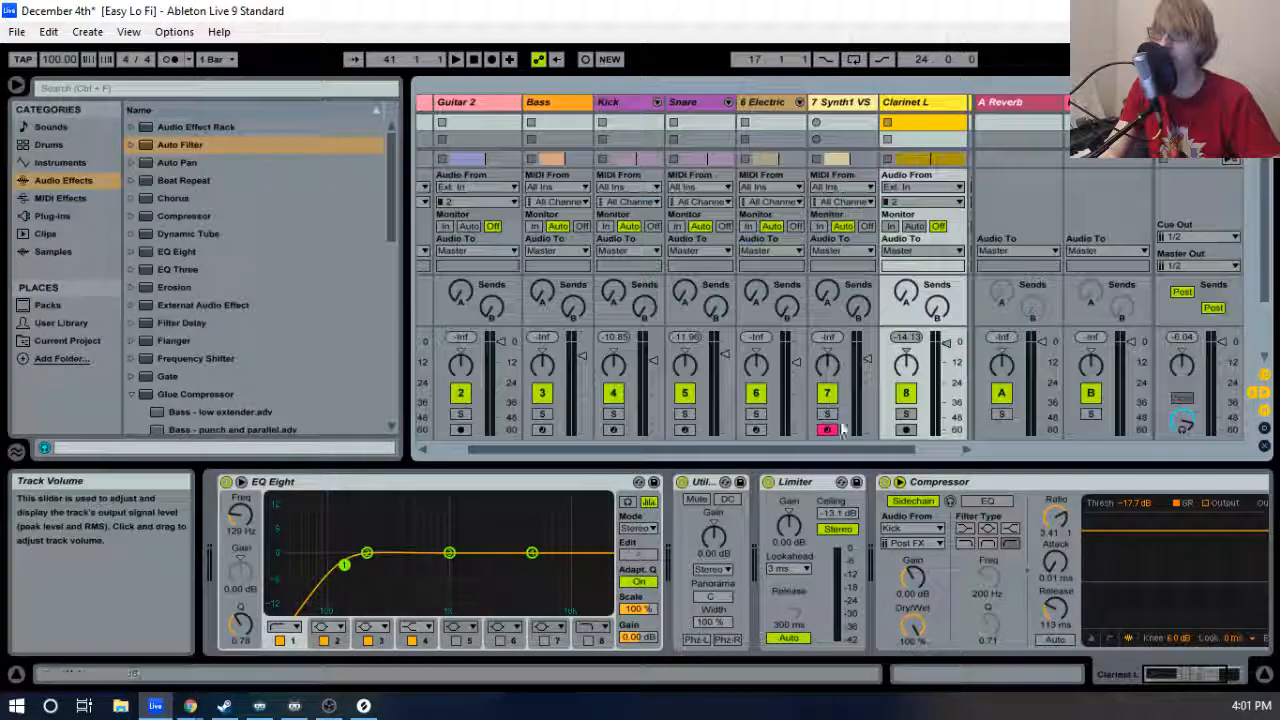
drag(880, 448, 956, 447)
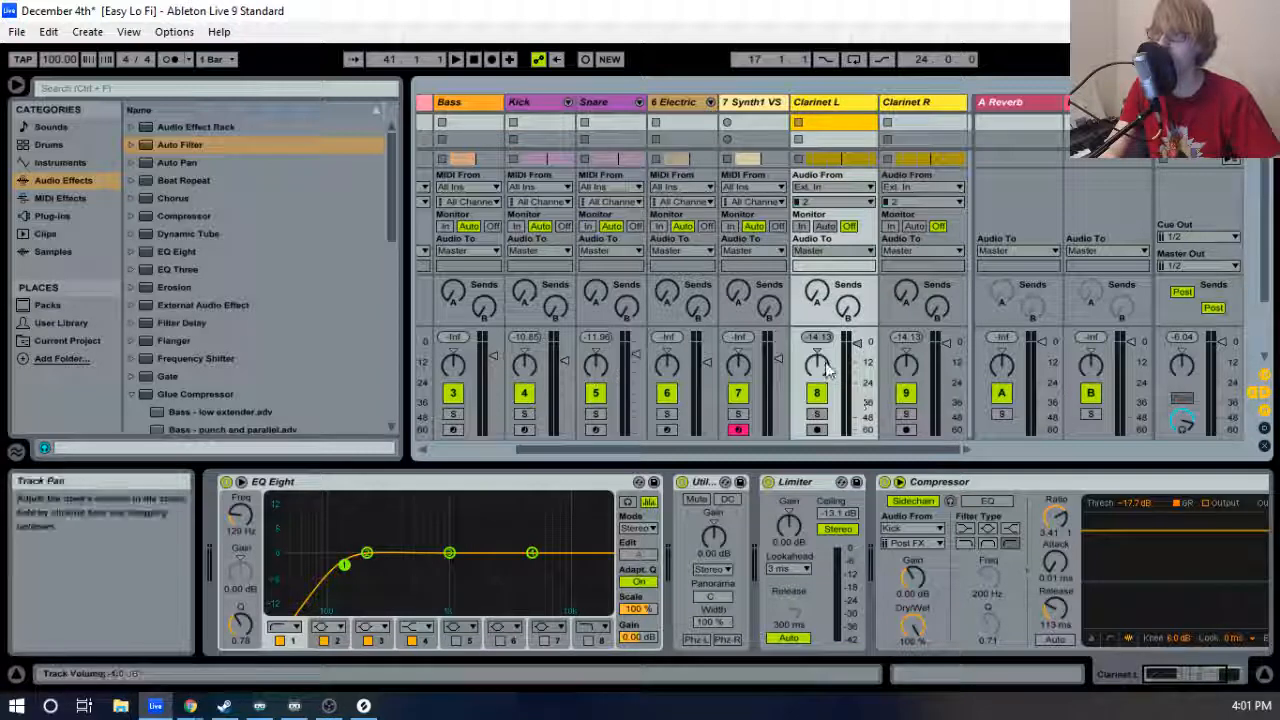
drag(816, 353, 816, 354)
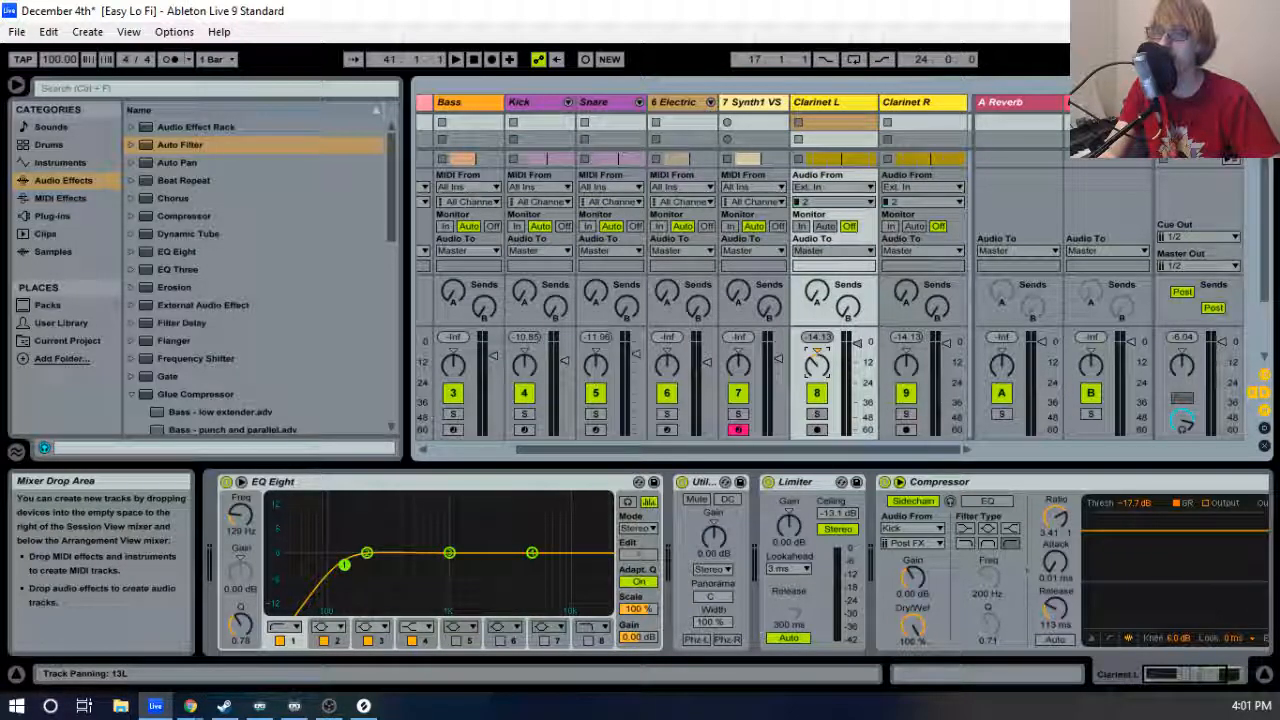
drag(906, 366, 906, 355)
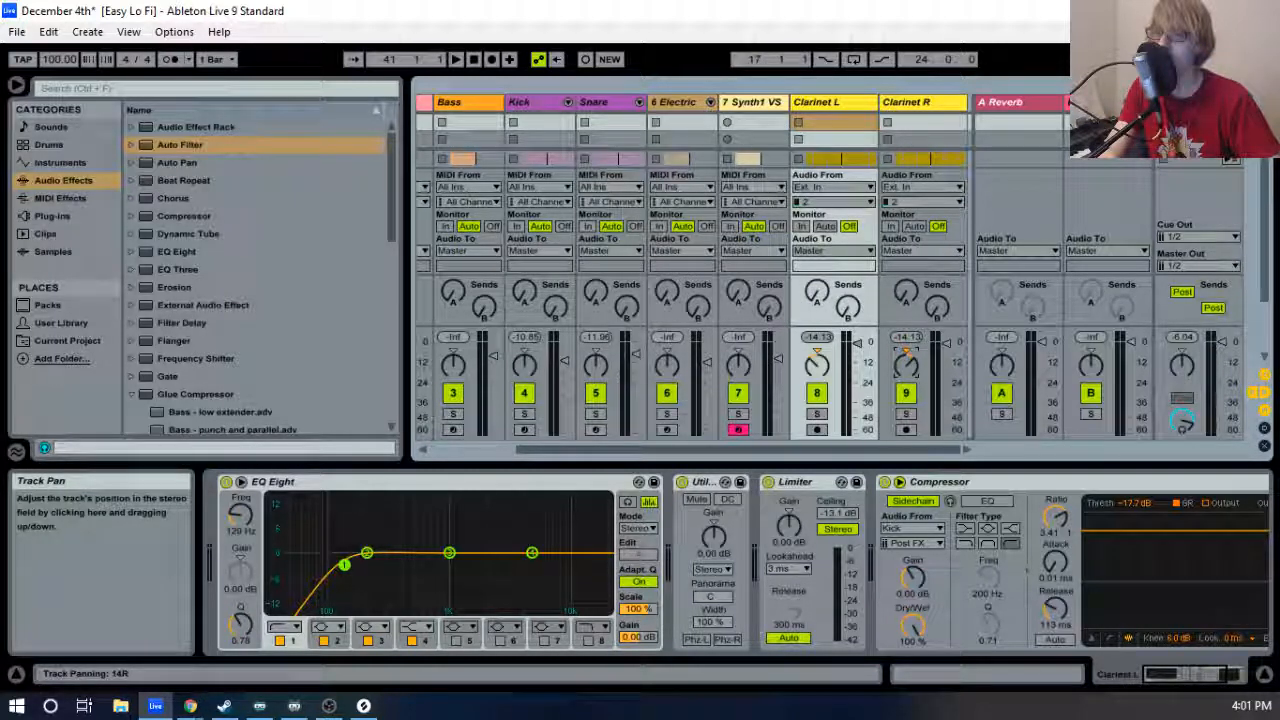
drag(906, 362, 909, 370)
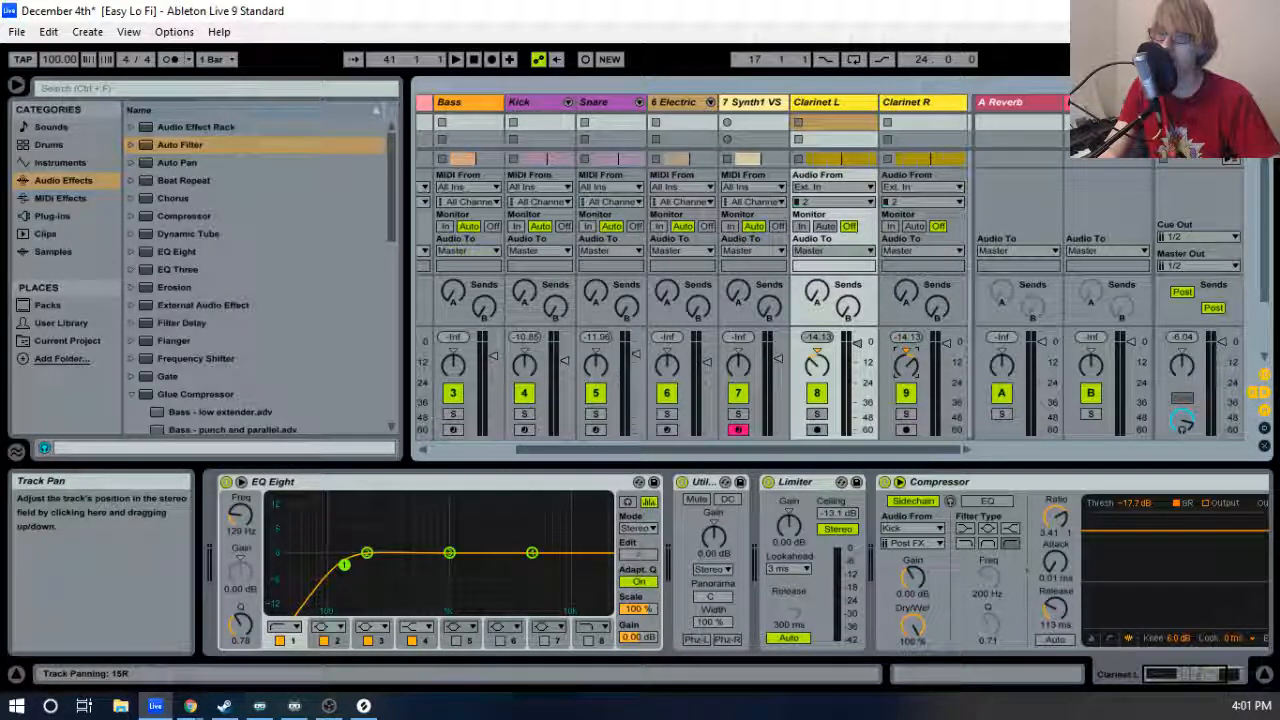
Play the arrangement from bar 33 and check the levels of the panned clarinets in the mixer.
key(Tab)
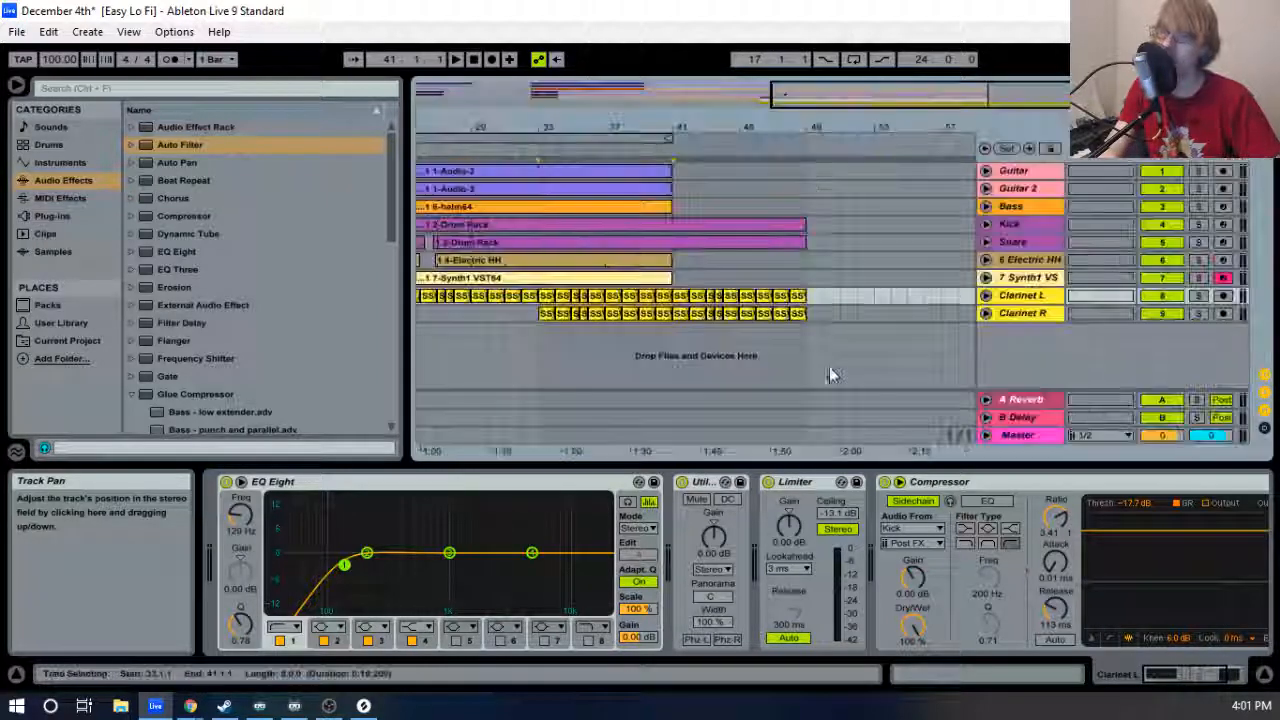
key(space)
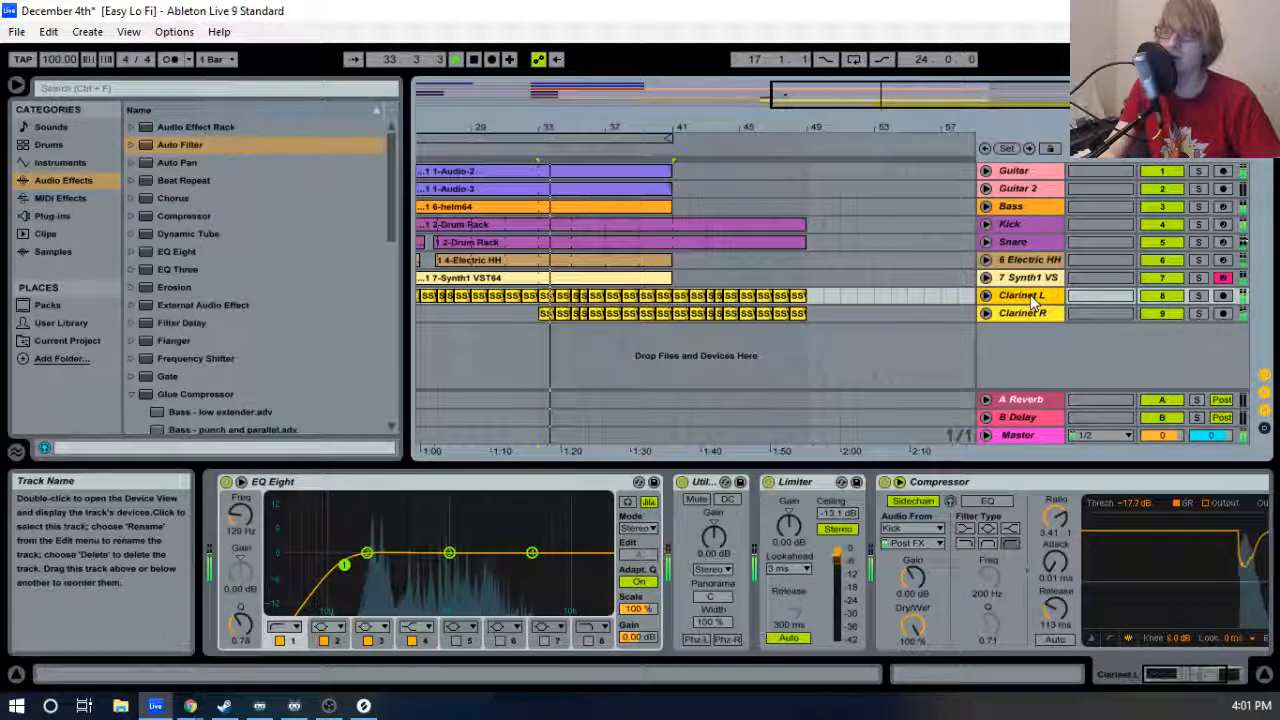
key(Tab)
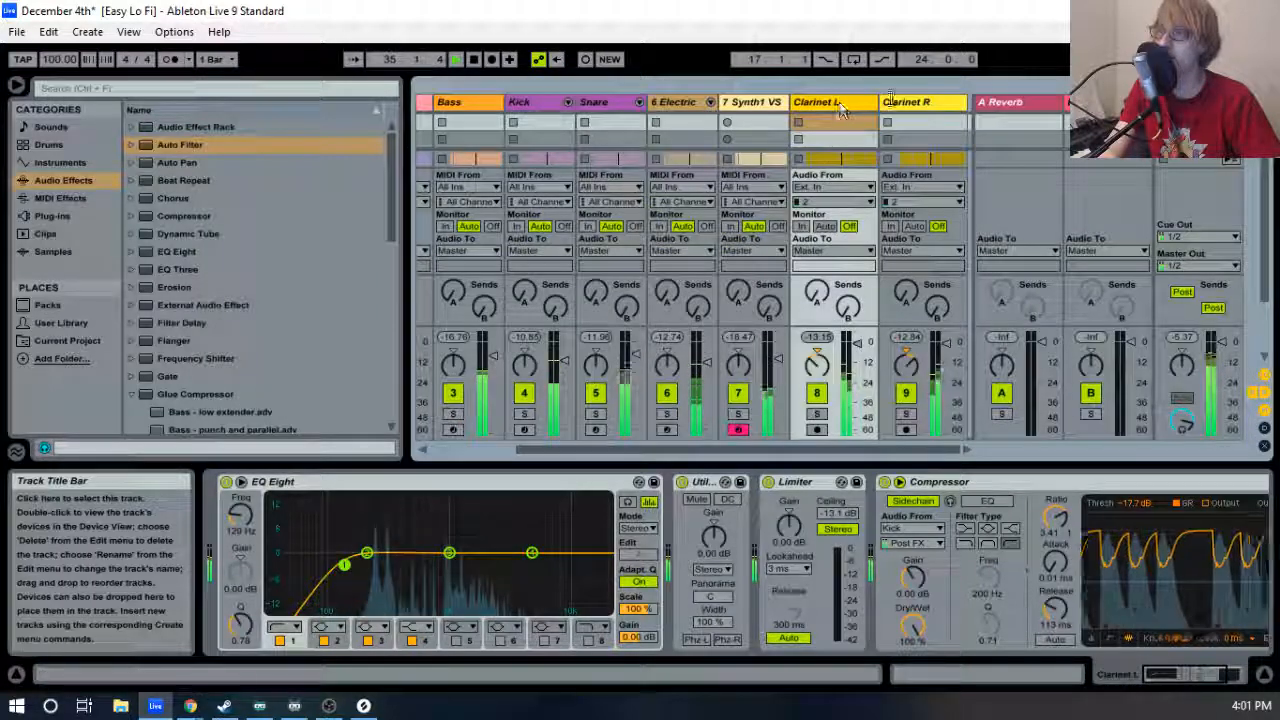
key(Tab)
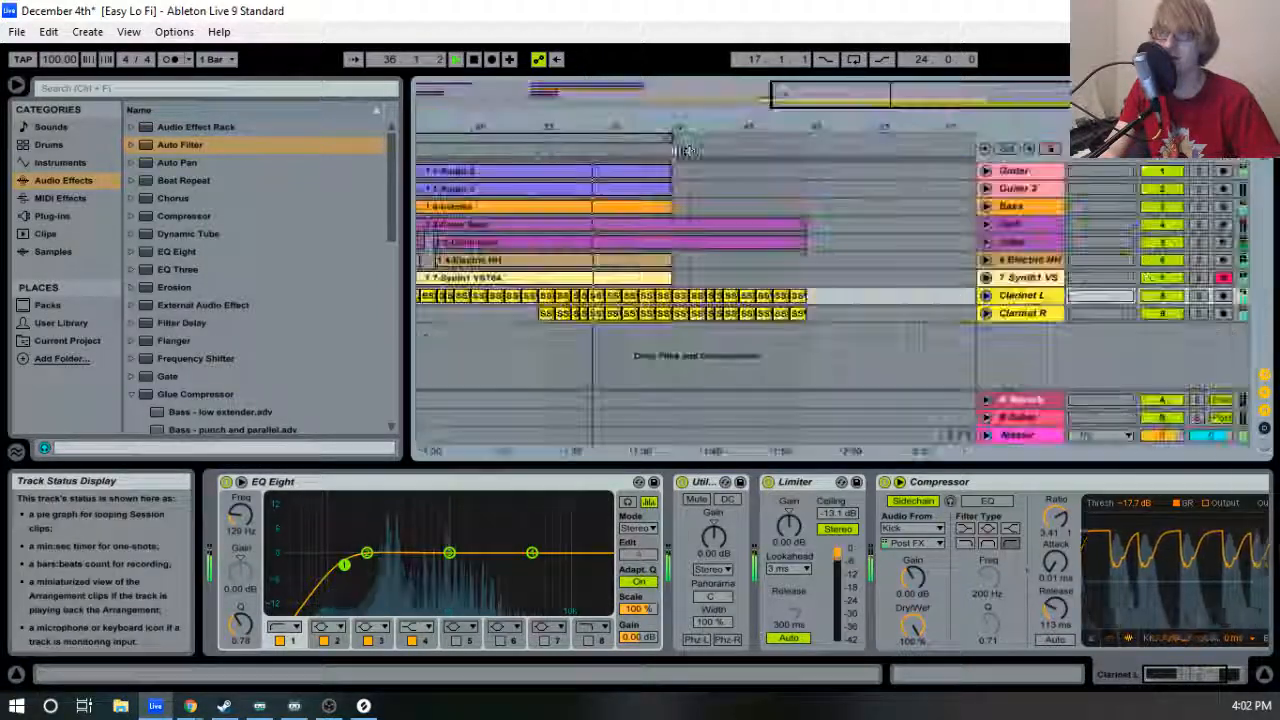
drag(628, 127, 677, 153)
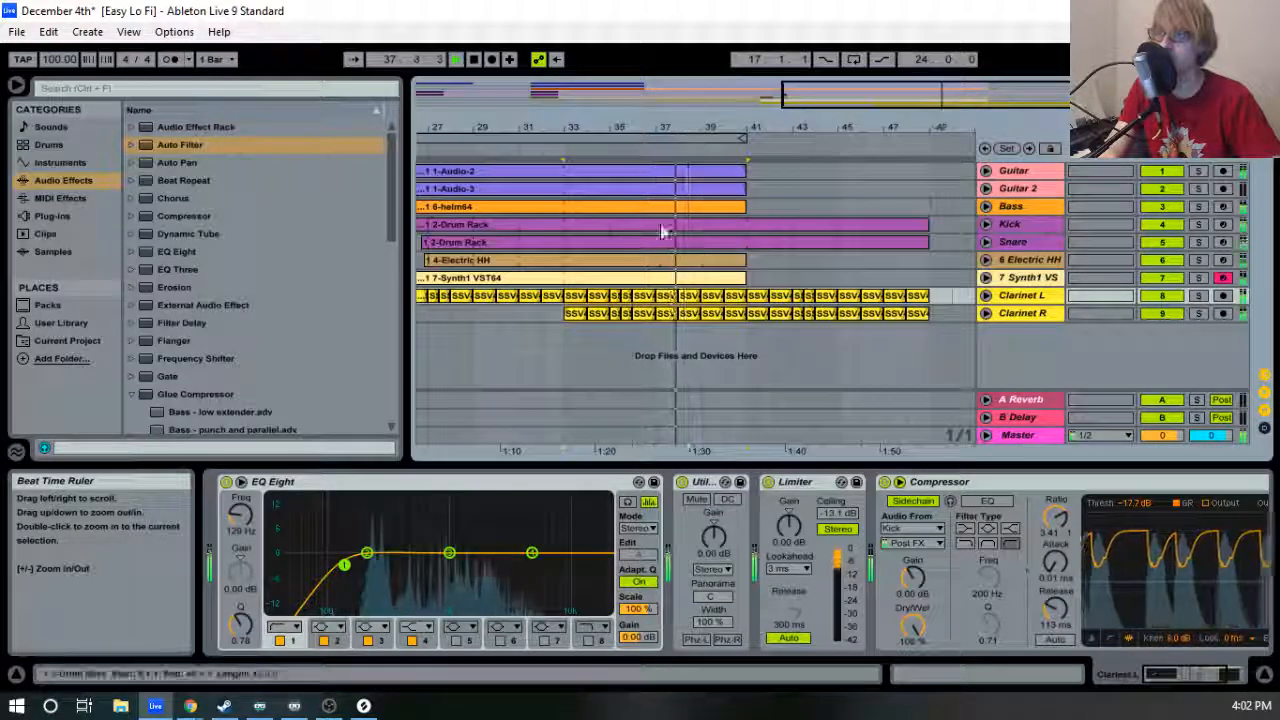
key(space)
Delete the Clarinet R clips from bar 33 up to bar 41 and play the full section leading into bar 41.
click(574, 315)
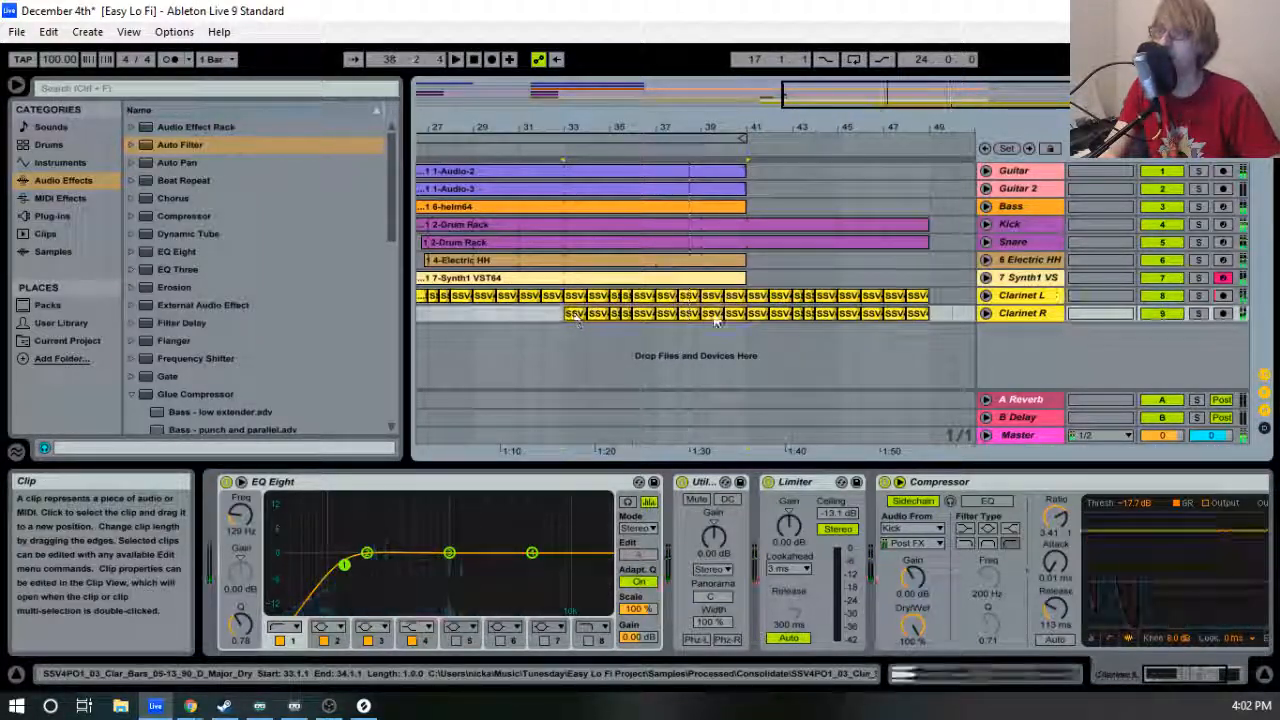
shift+click(725, 316)
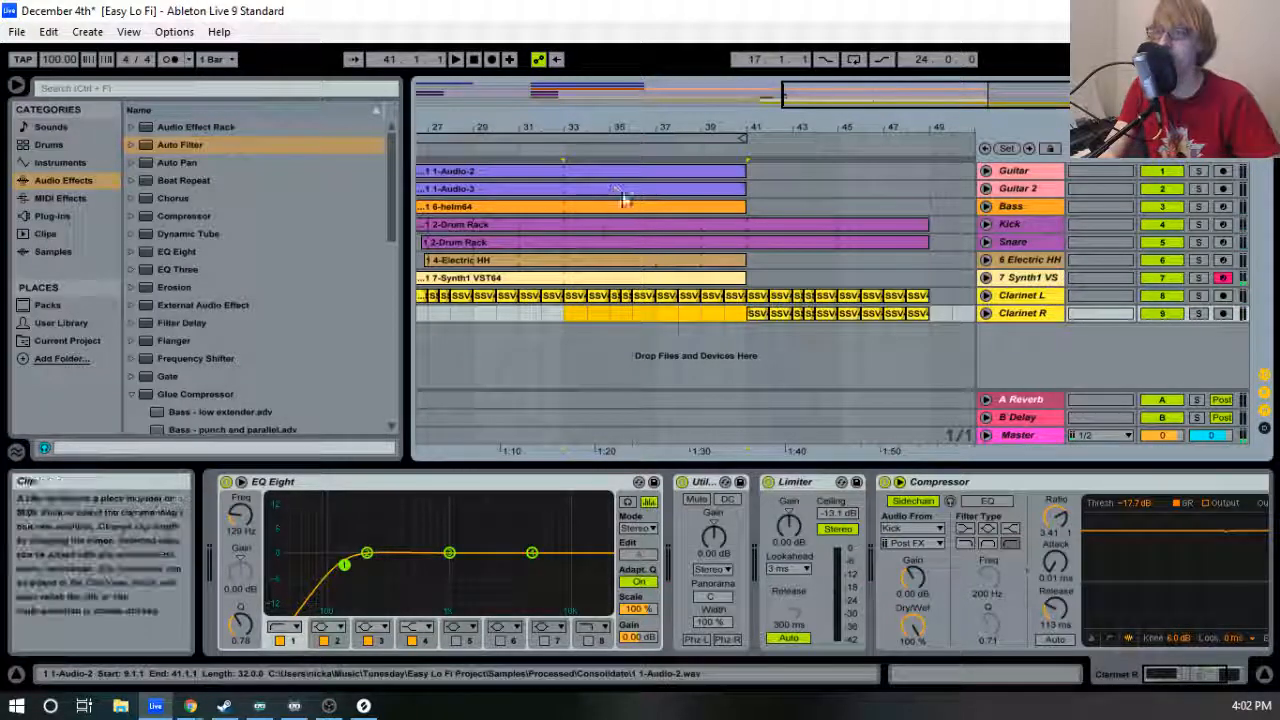
key(space)
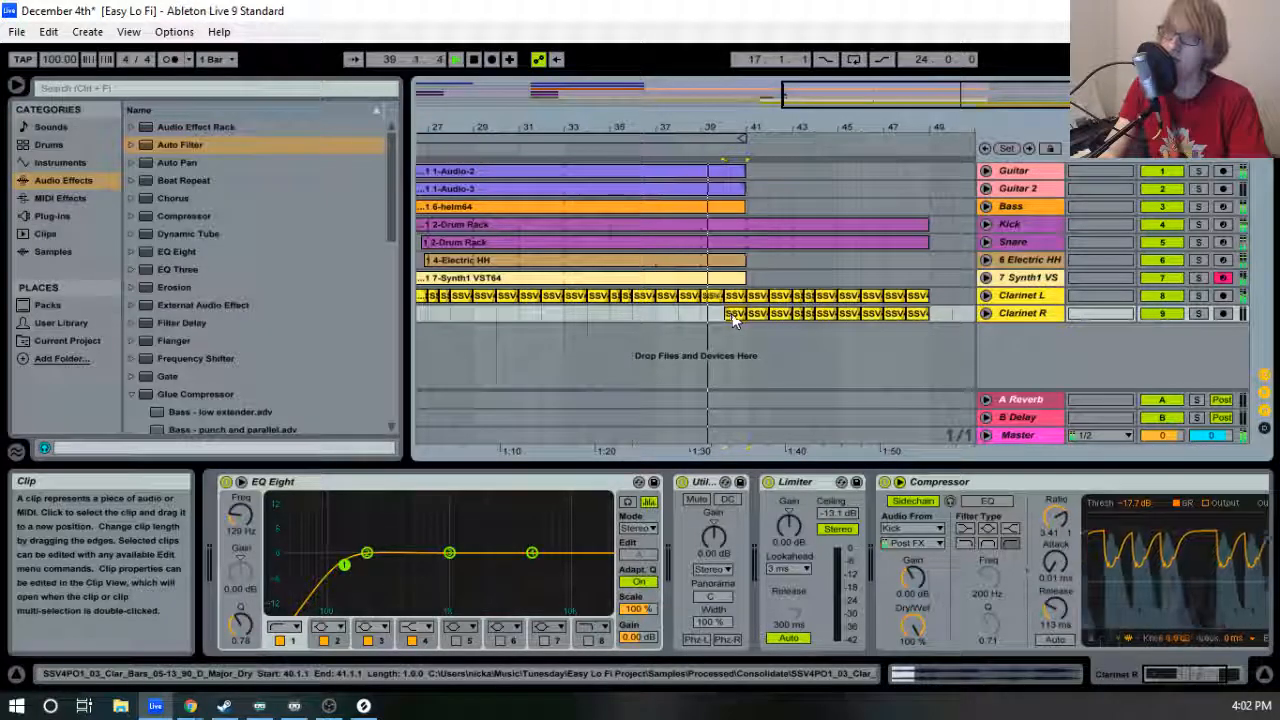
click(731, 316)
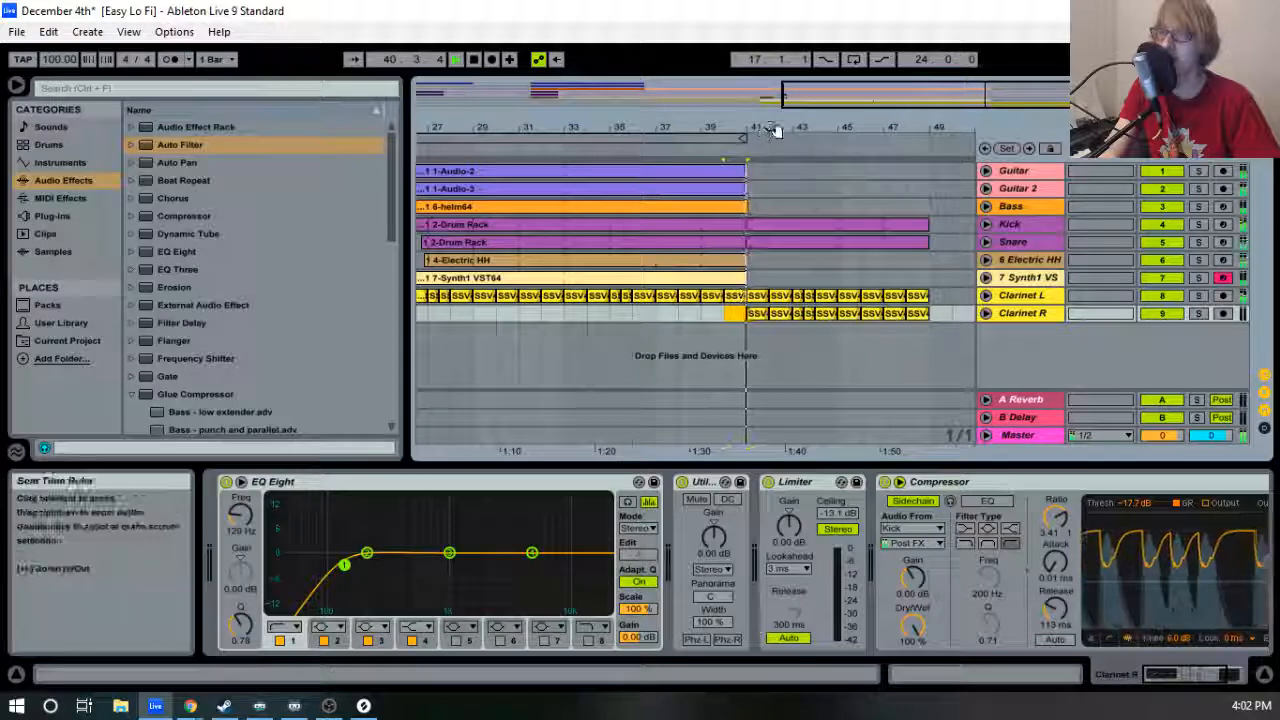
Copy the bar 41–49 clips of Clarinet L and Clarinet R and paste them at bar 49.
drag(777, 129, 602, 137)
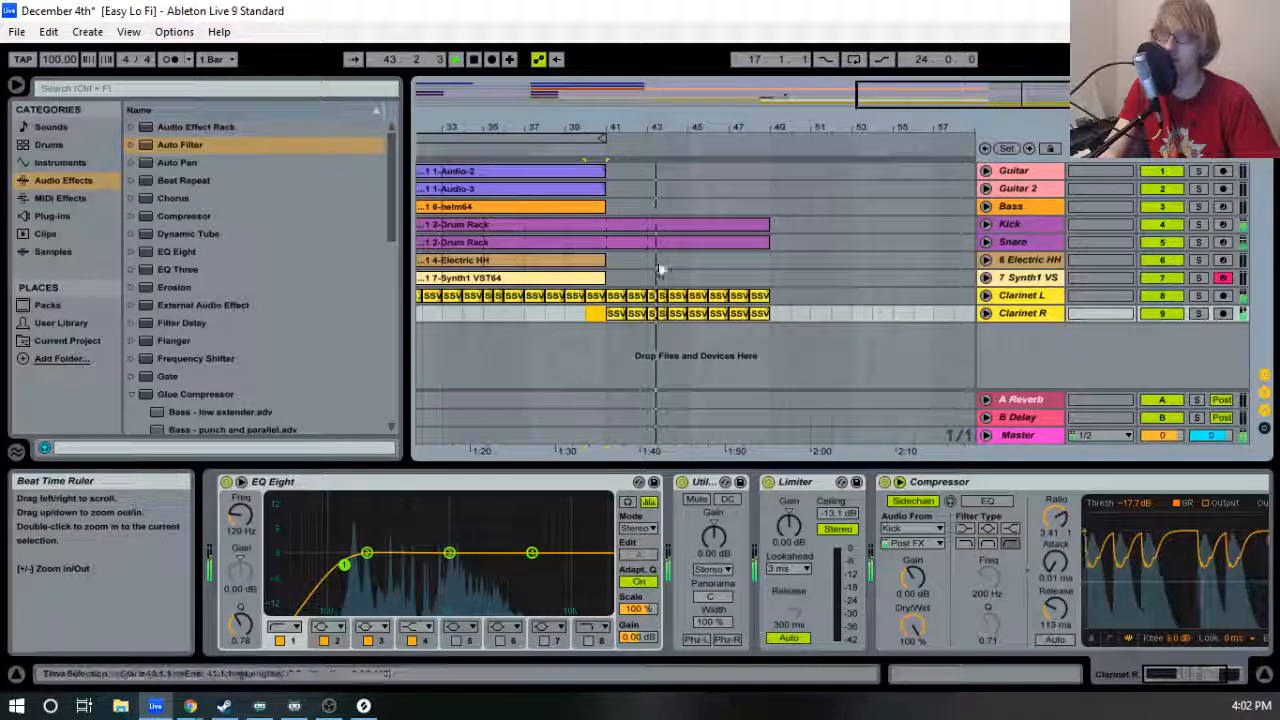
click(730, 295)
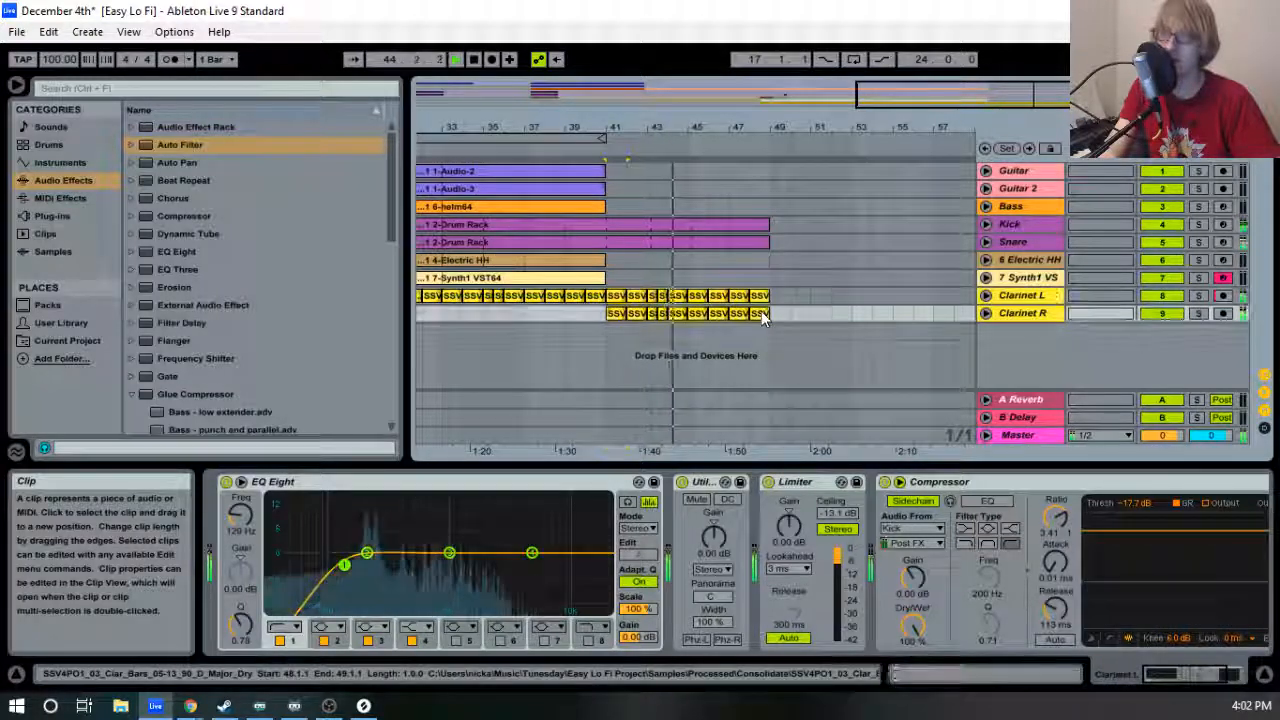
click(779, 306)
key(ctrl+v)
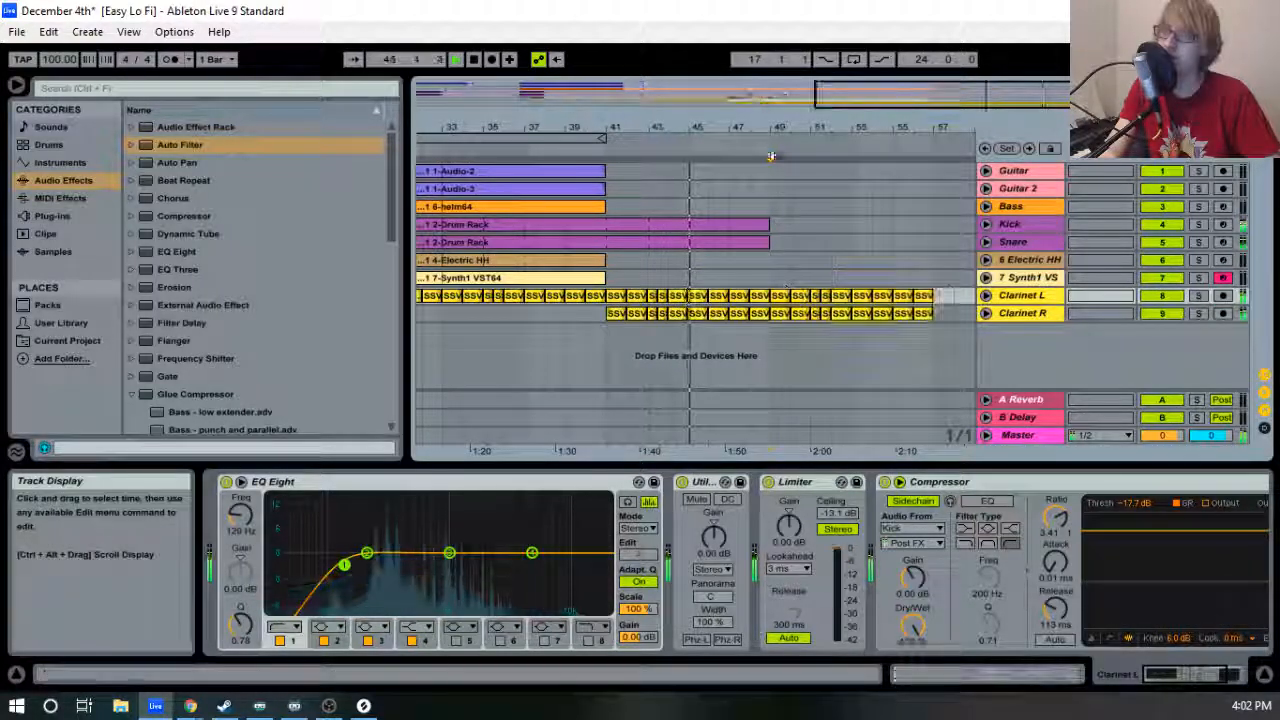
Extend the Kick and Snare Drum Rack clips to bar 57.
drag(786, 126, 855, 118)
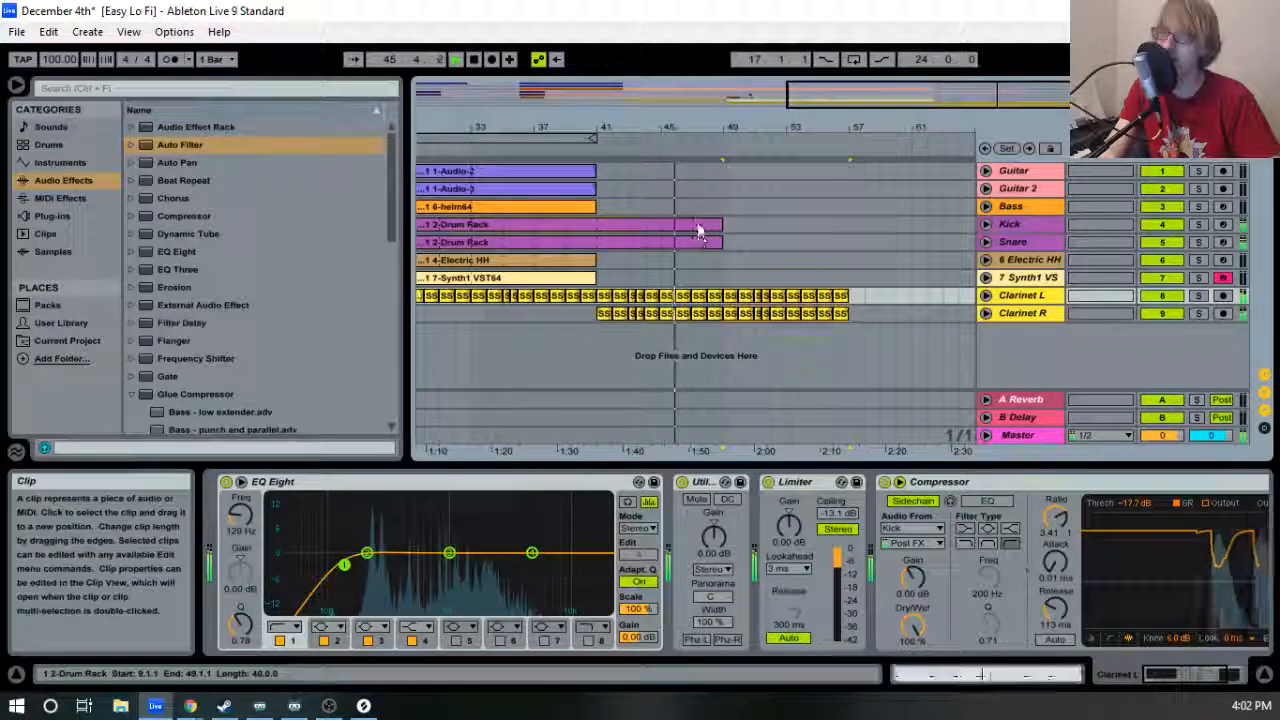
drag(722, 233, 849, 232)
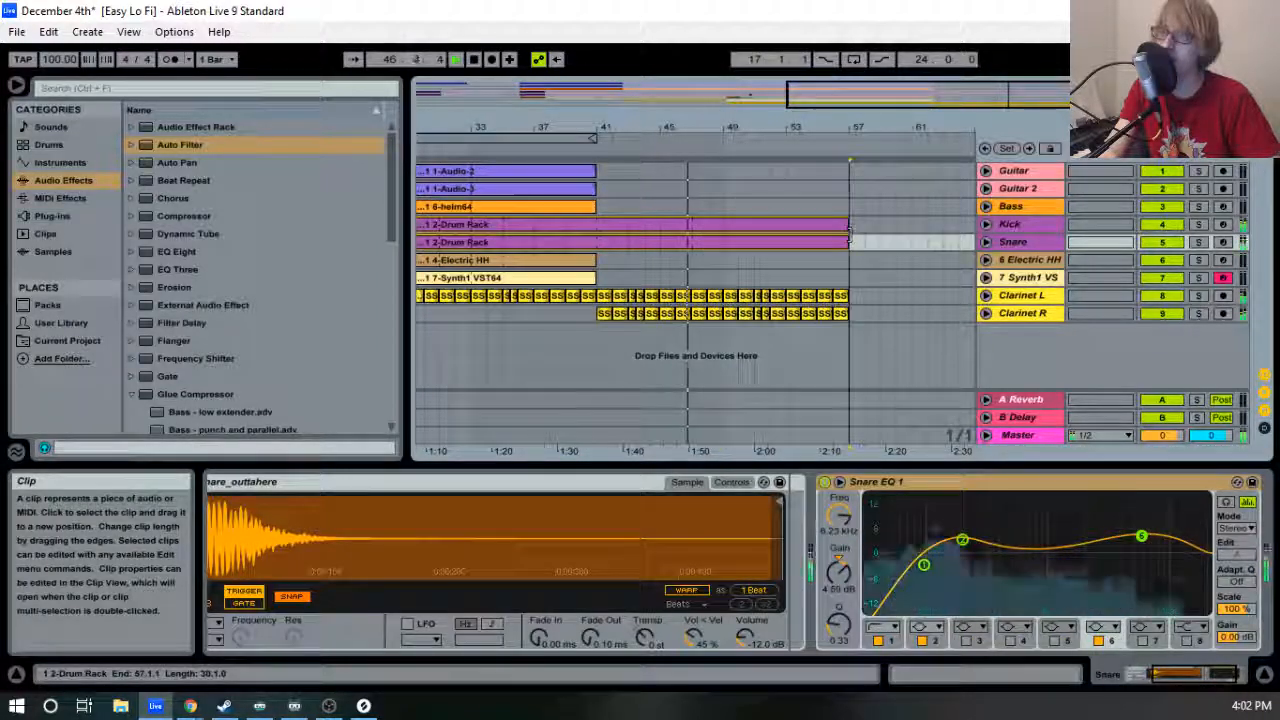
click(746, 258)
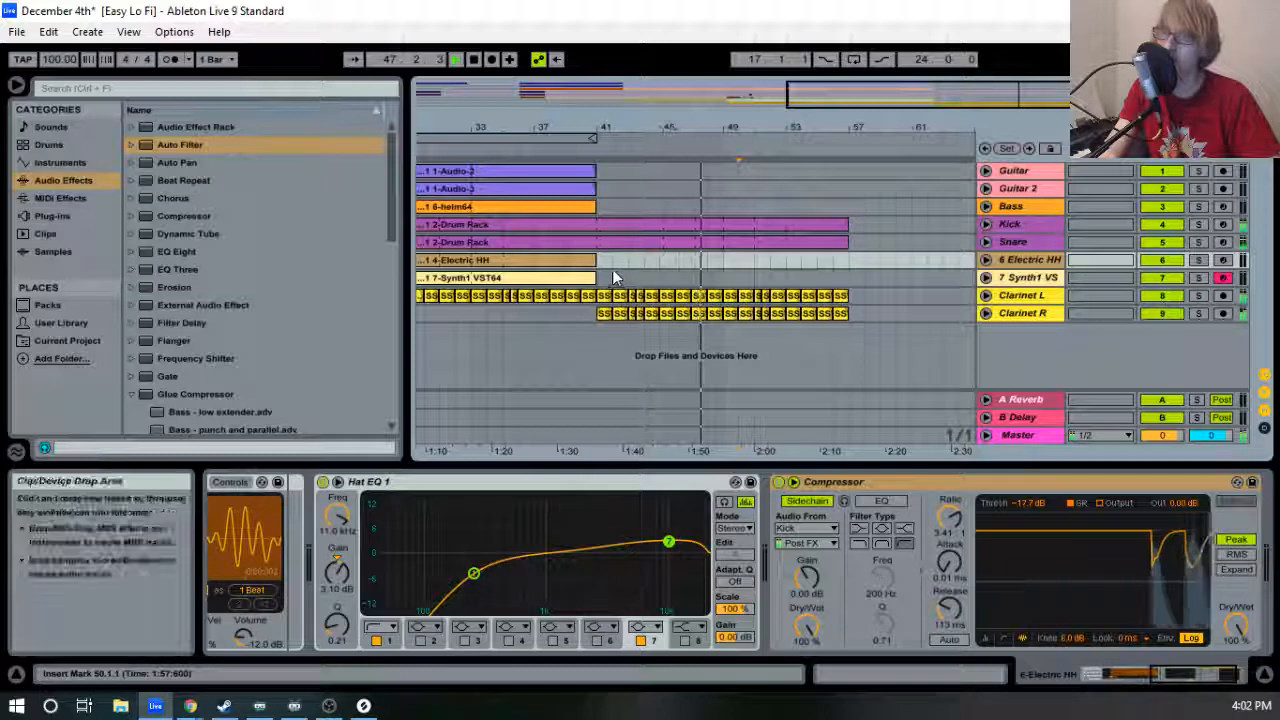
Copy the Electric HH clip to bar 49 and trim its end to line up with the drums at bar 57.
click(574, 262)
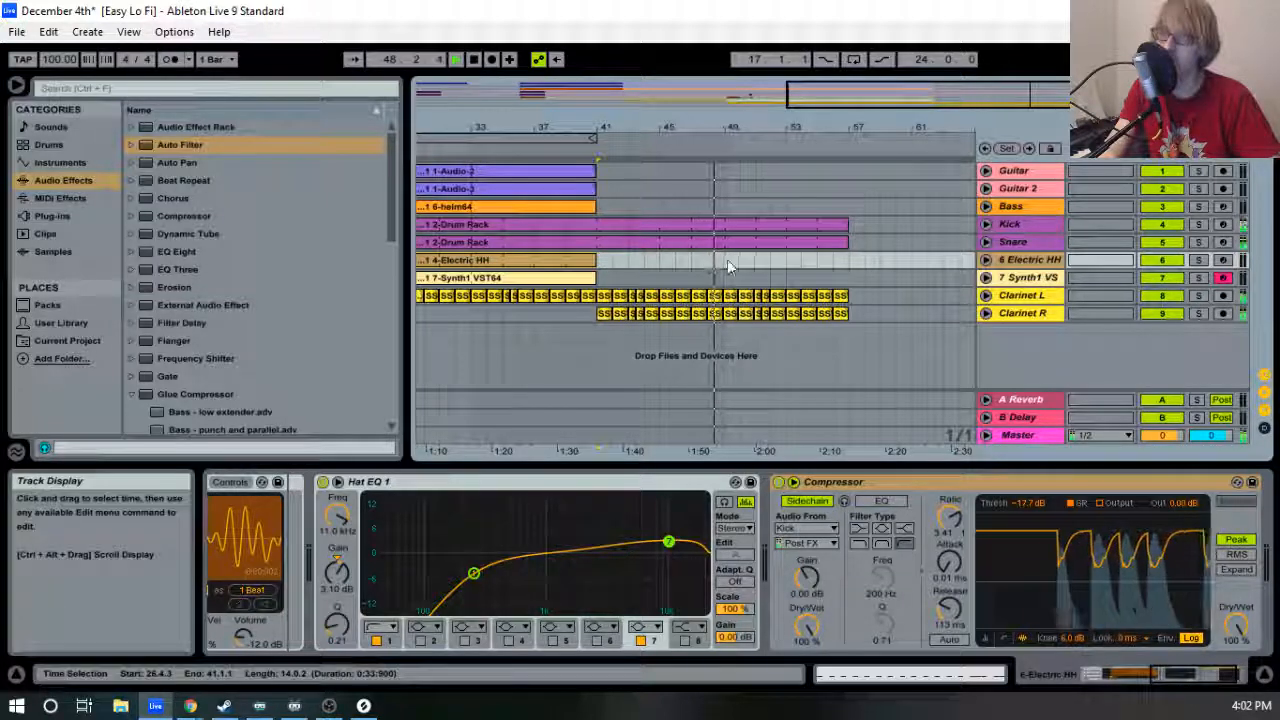
click(737, 260)
key(ctrl+v)
drag(944, 264, 851, 266)
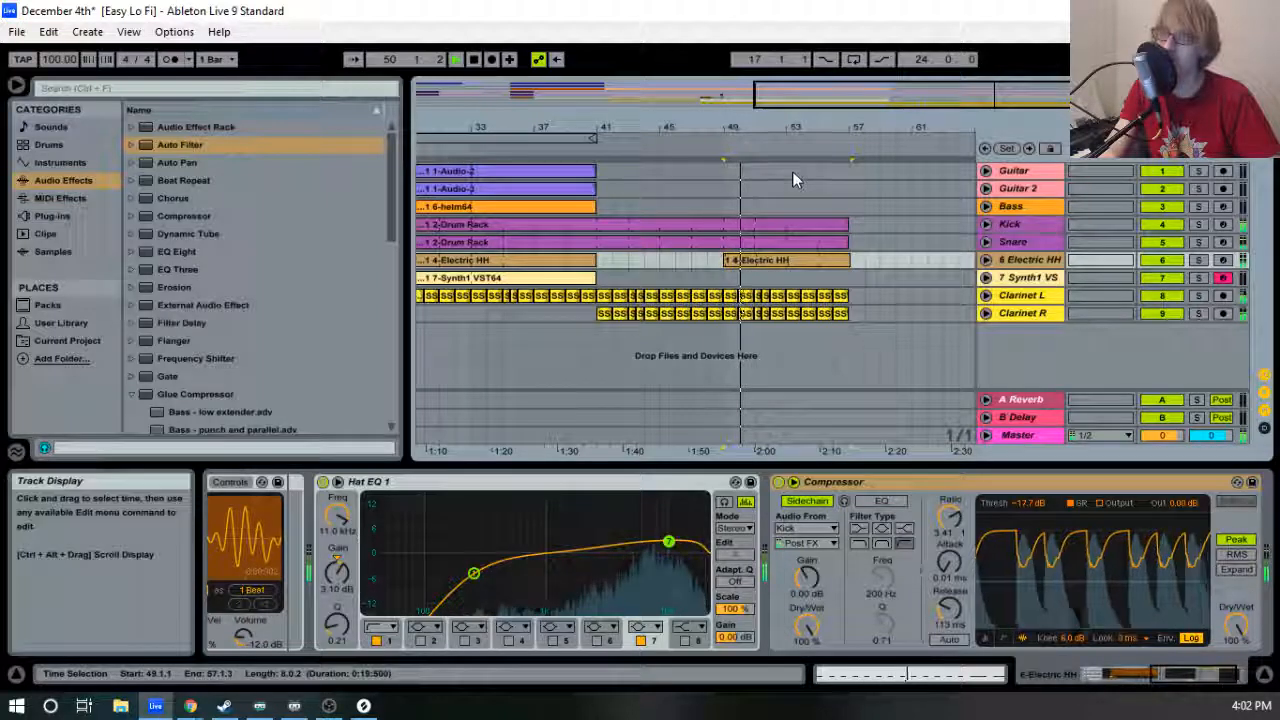
drag(727, 123, 712, 122)
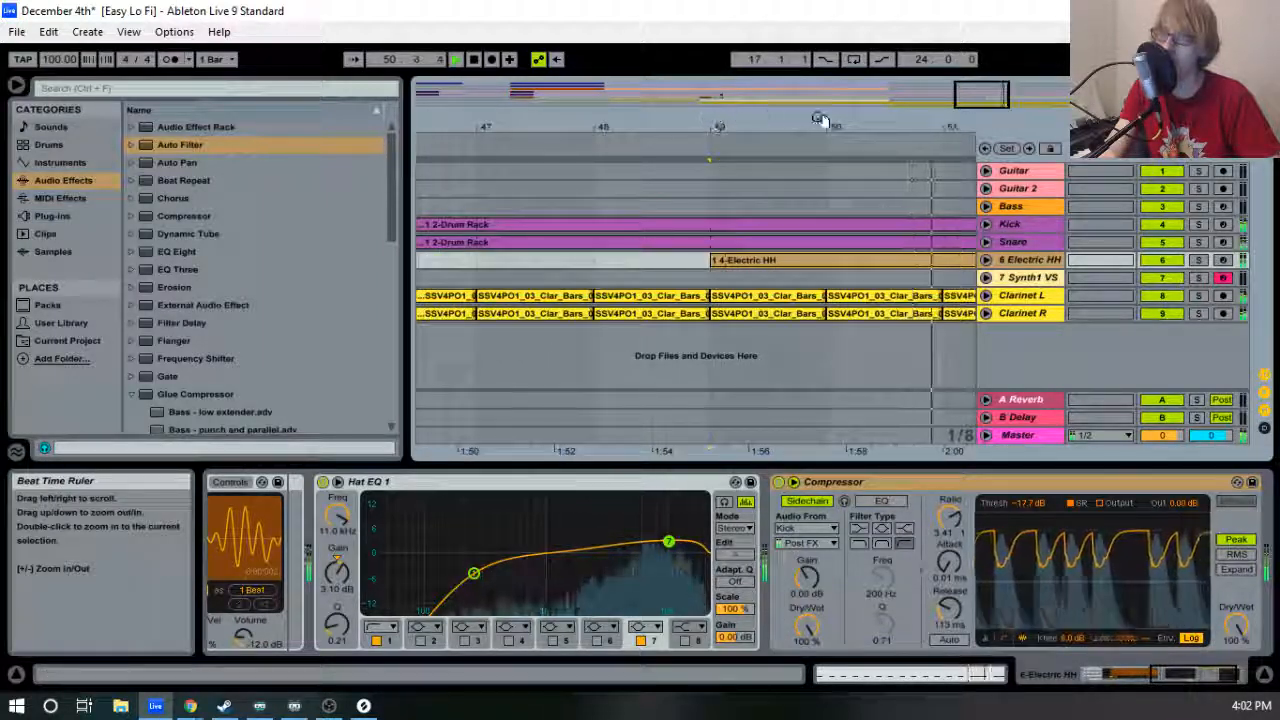
drag(820, 118, 644, 103)
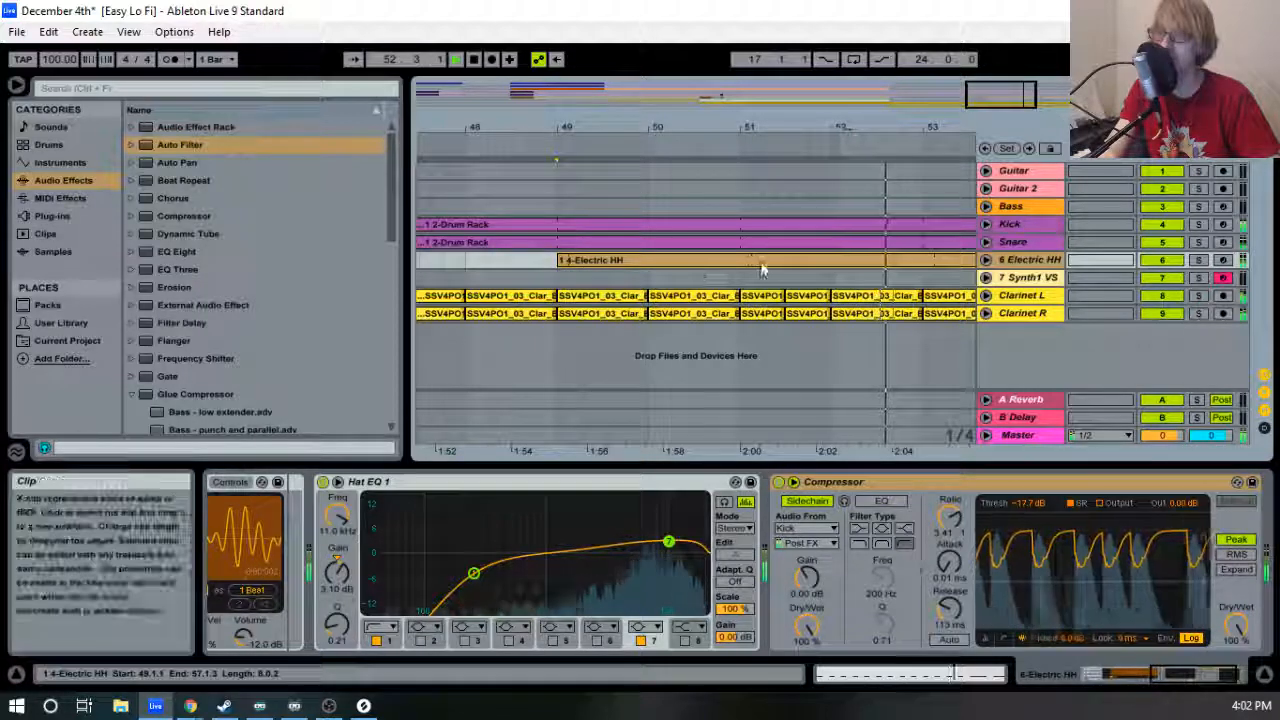
drag(870, 122, 512, 107)
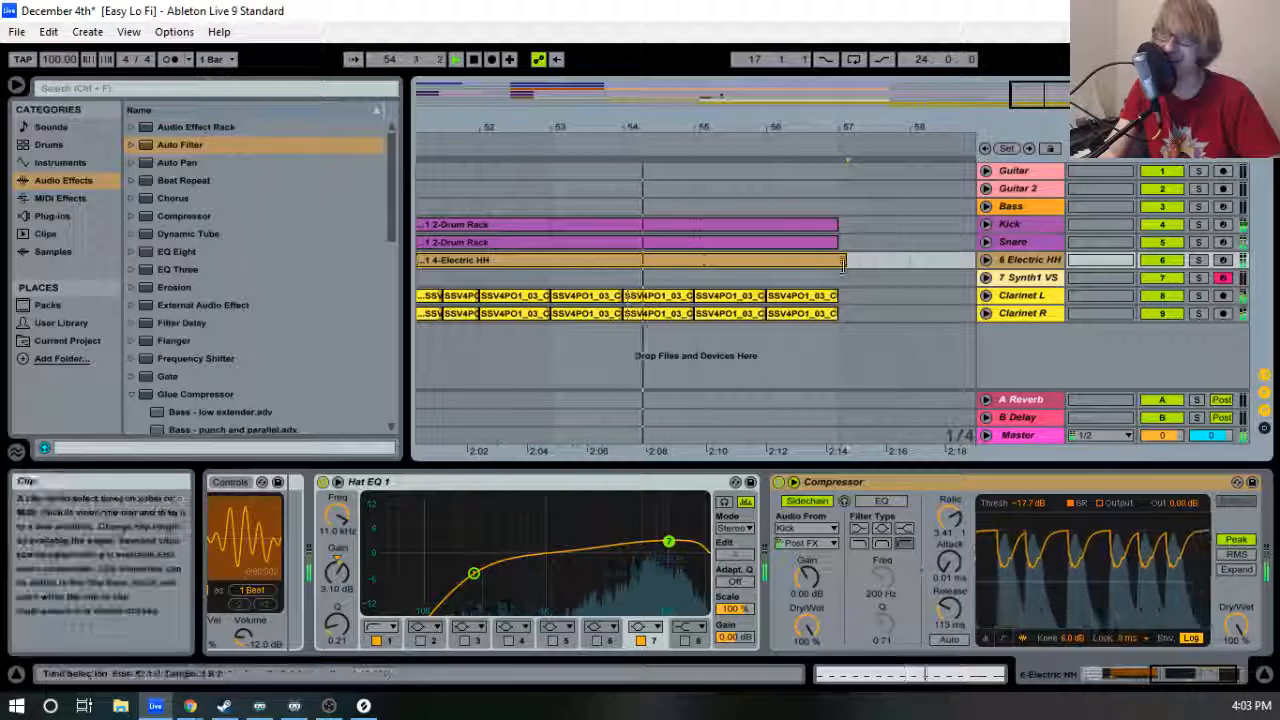
drag(847, 264, 838, 264)
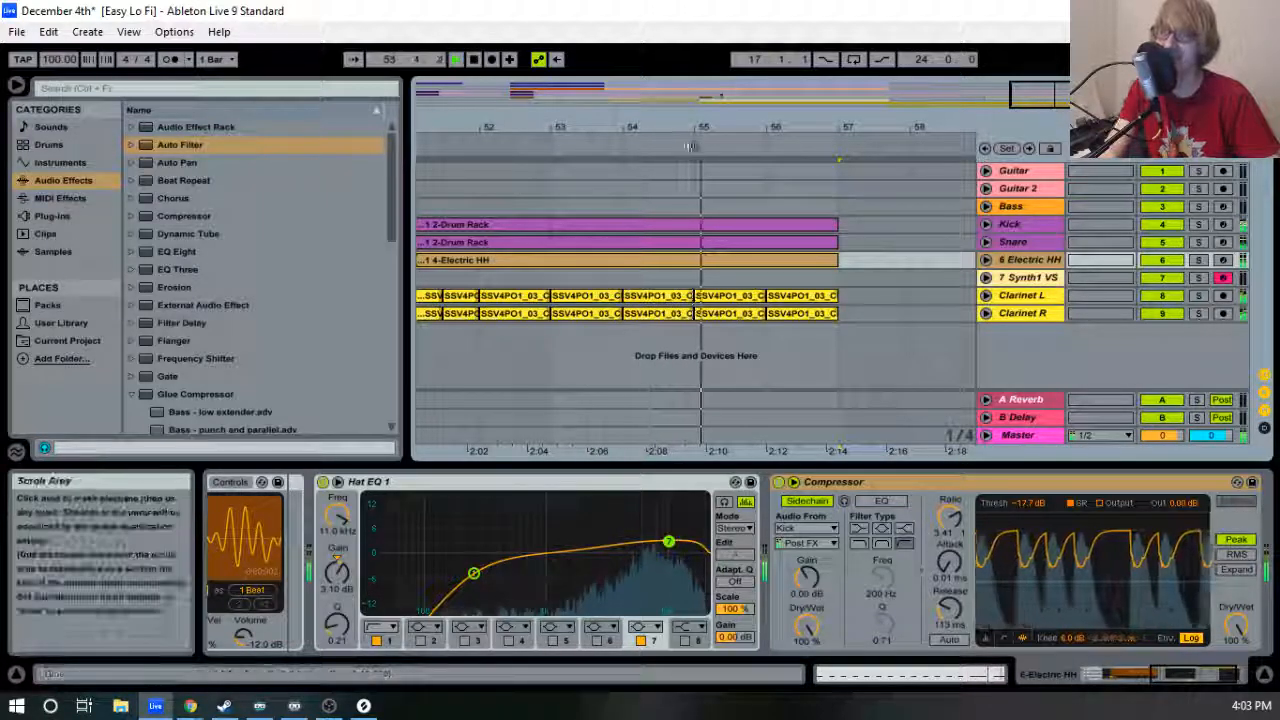
drag(694, 126, 782, 82)
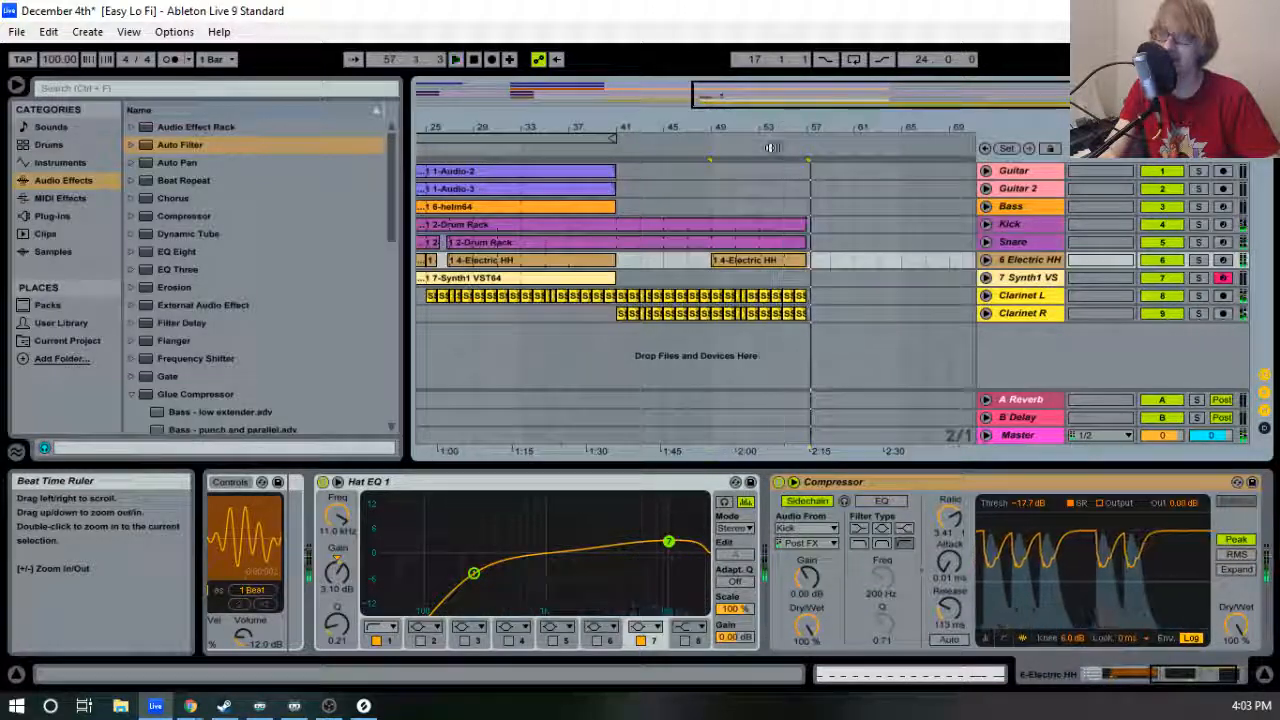
Copy the Guitar, Guitar 2 and Bass clips that start at bar 9 to bar 57 and shorten the copies to bar 73.
click(618, 150)
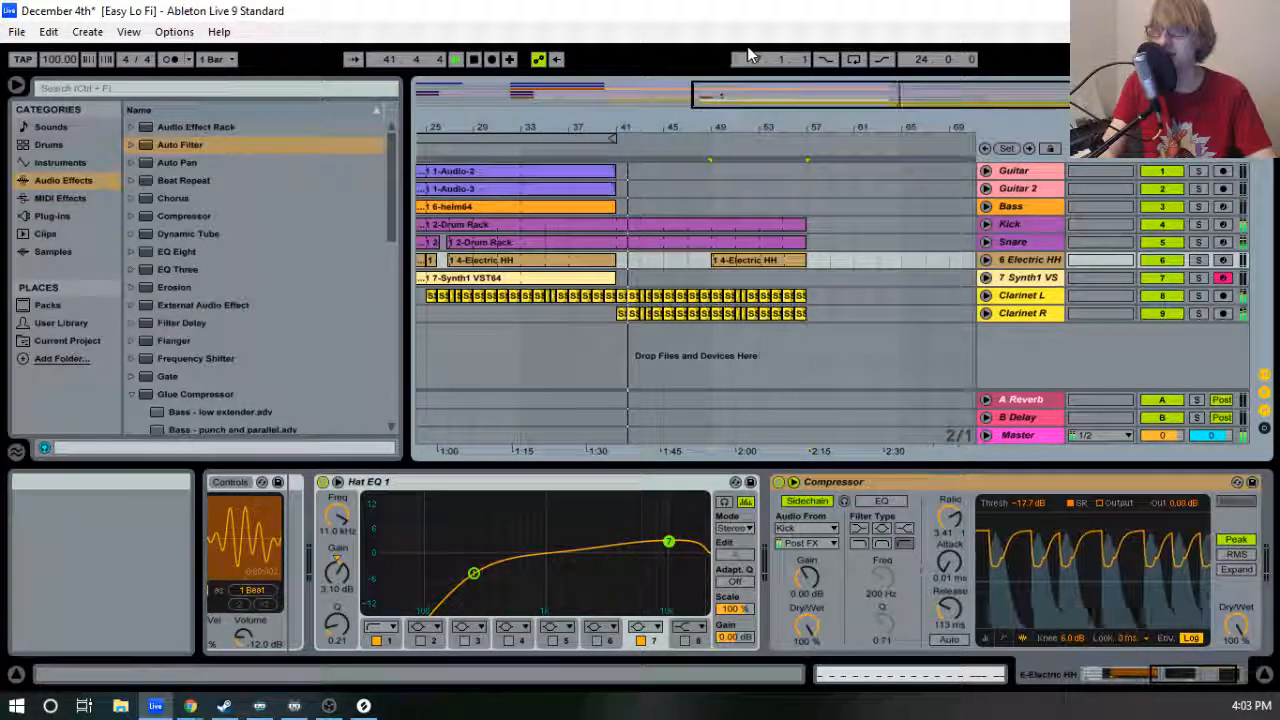
drag(653, 125, 760, 124)
click(623, 189)
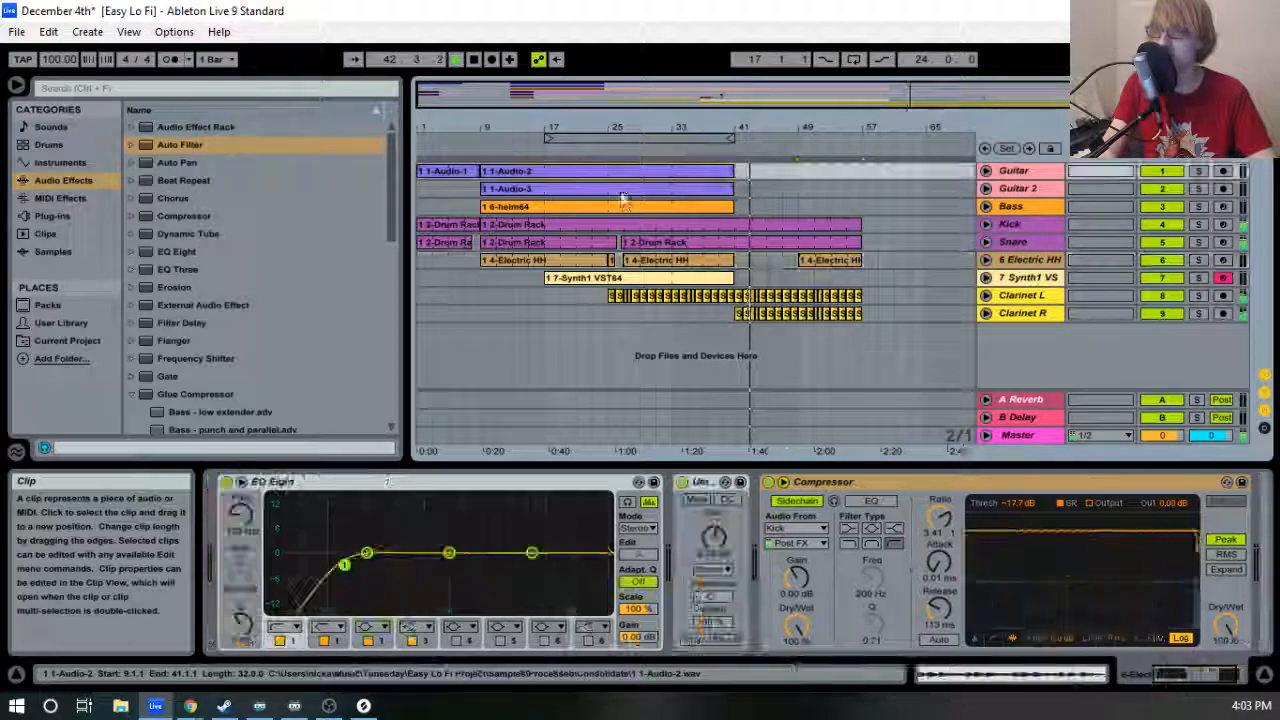
click(627, 208)
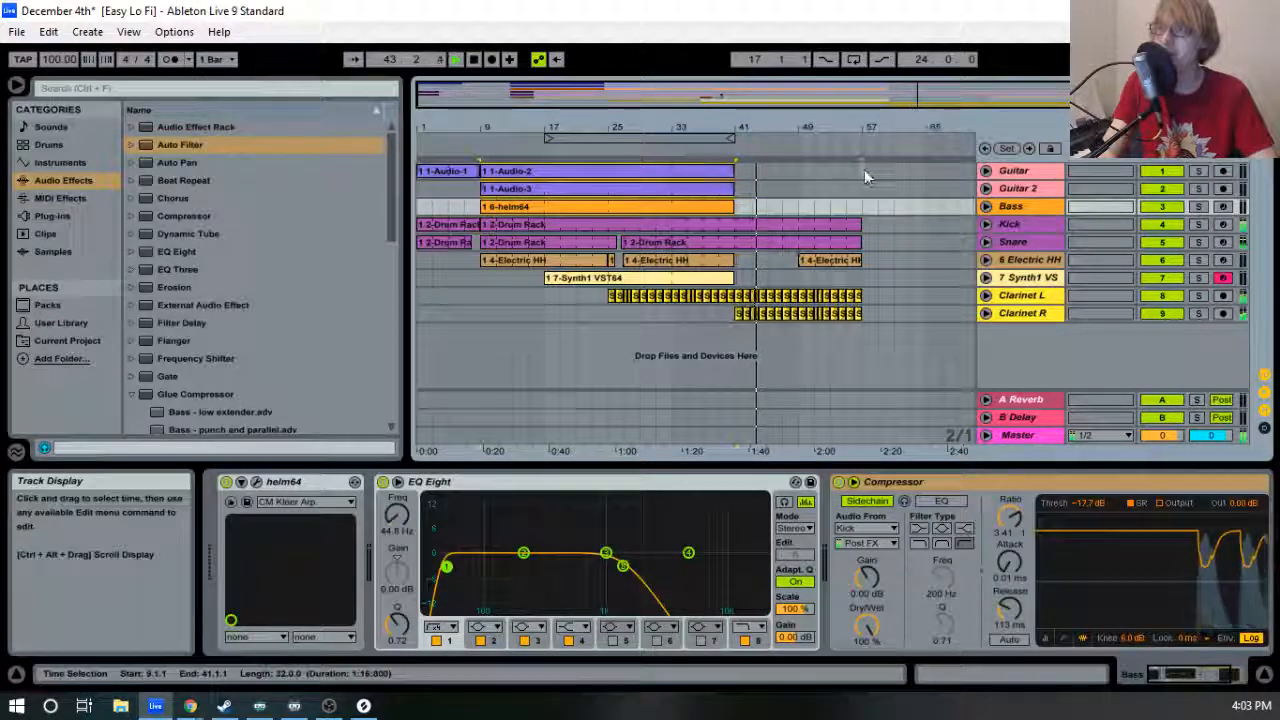
click(866, 177)
key(ctrl+v)
drag(903, 128, 696, 128)
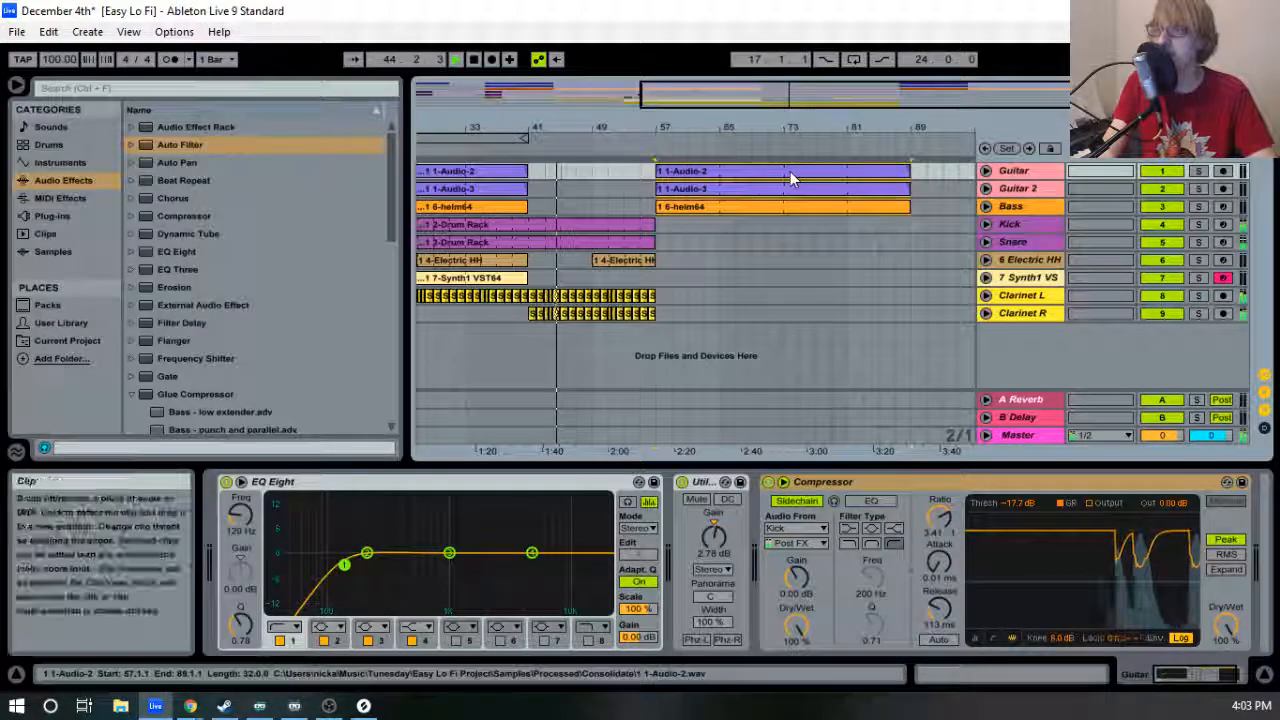
drag(909, 207, 806, 212)
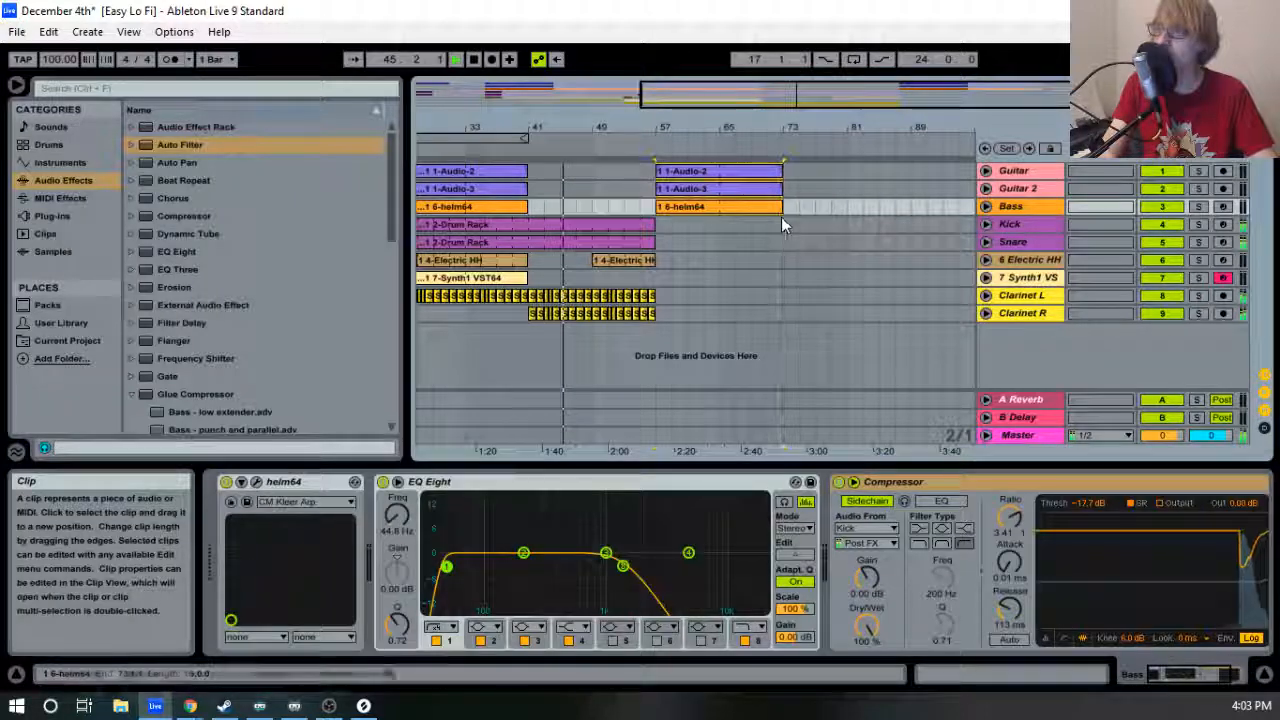
Duplicate the Kick and Snare Drum Rack clips from bar 9 onto bar 57 and split the originals at bar 41.
drag(600, 128, 600, 104)
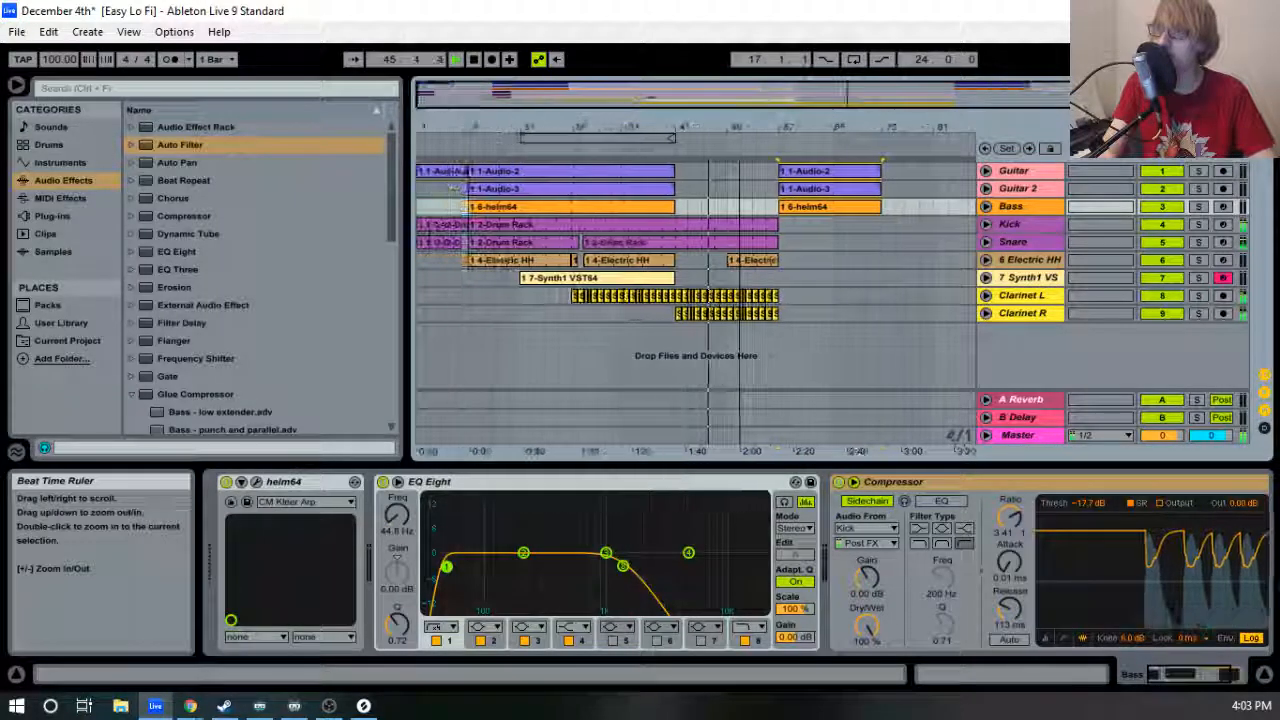
click(526, 228)
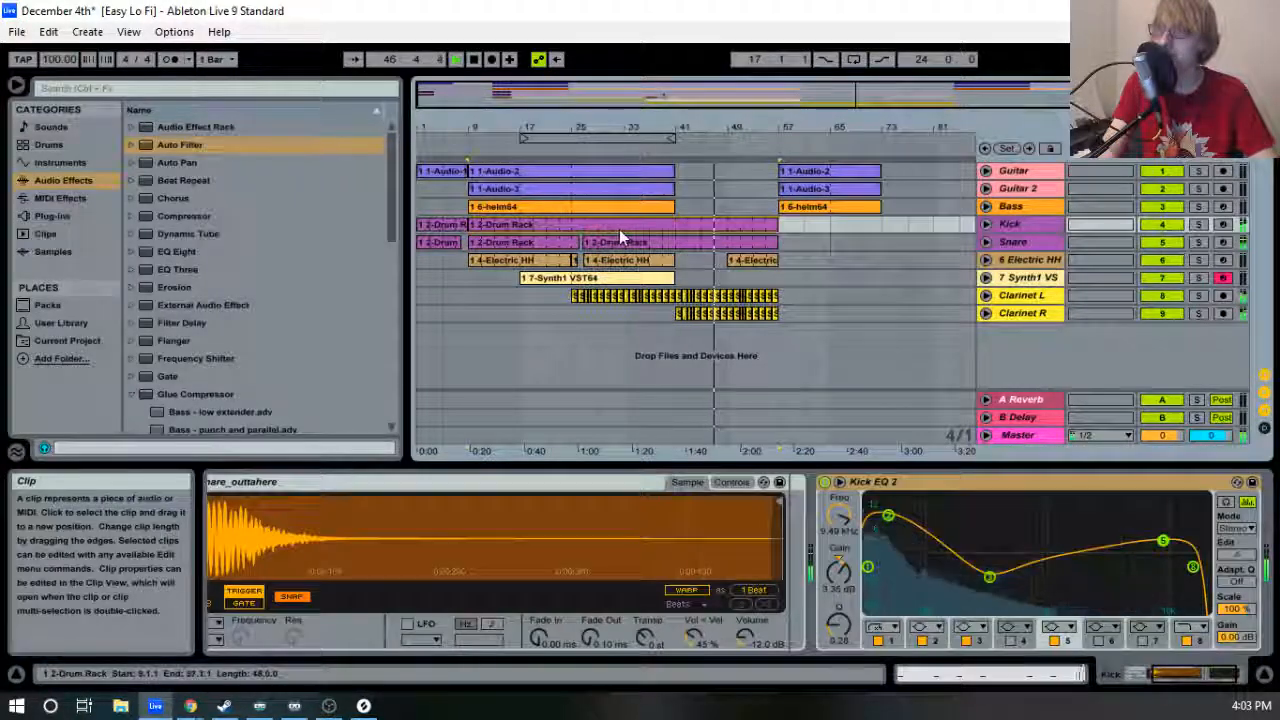
shift+click(531, 246)
key(ctrl+d)
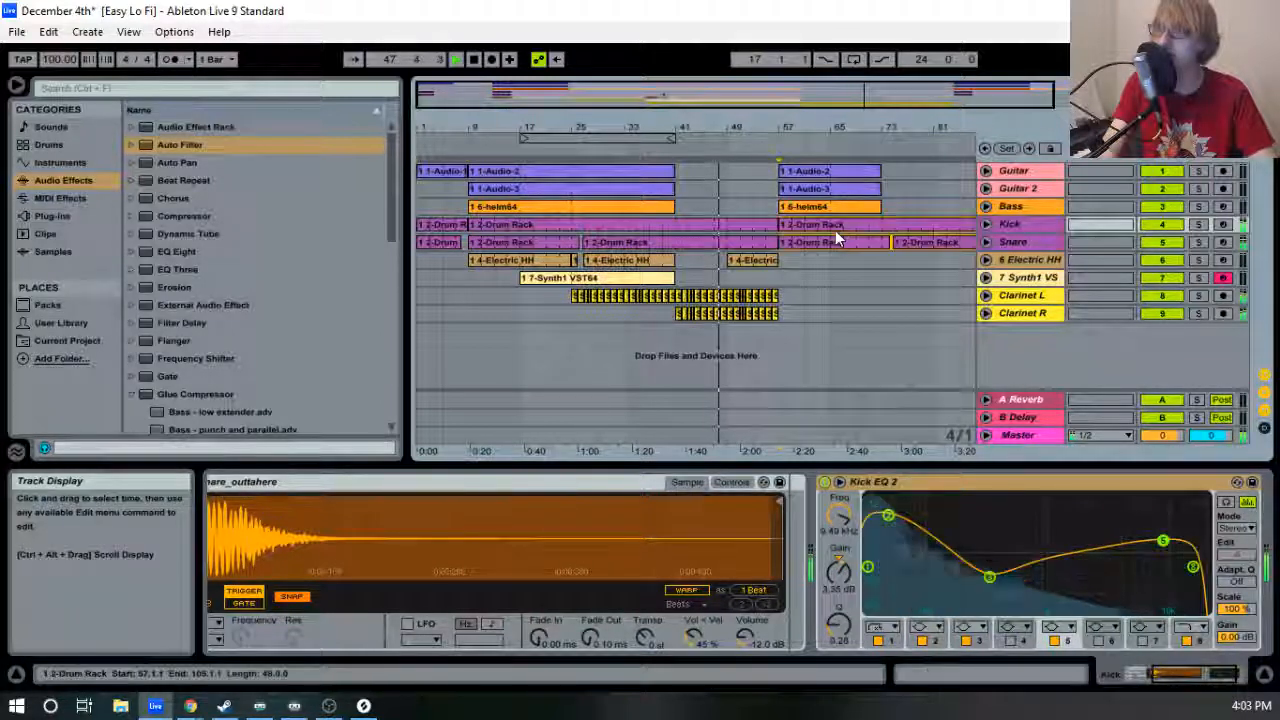
drag(682, 206, 765, 238)
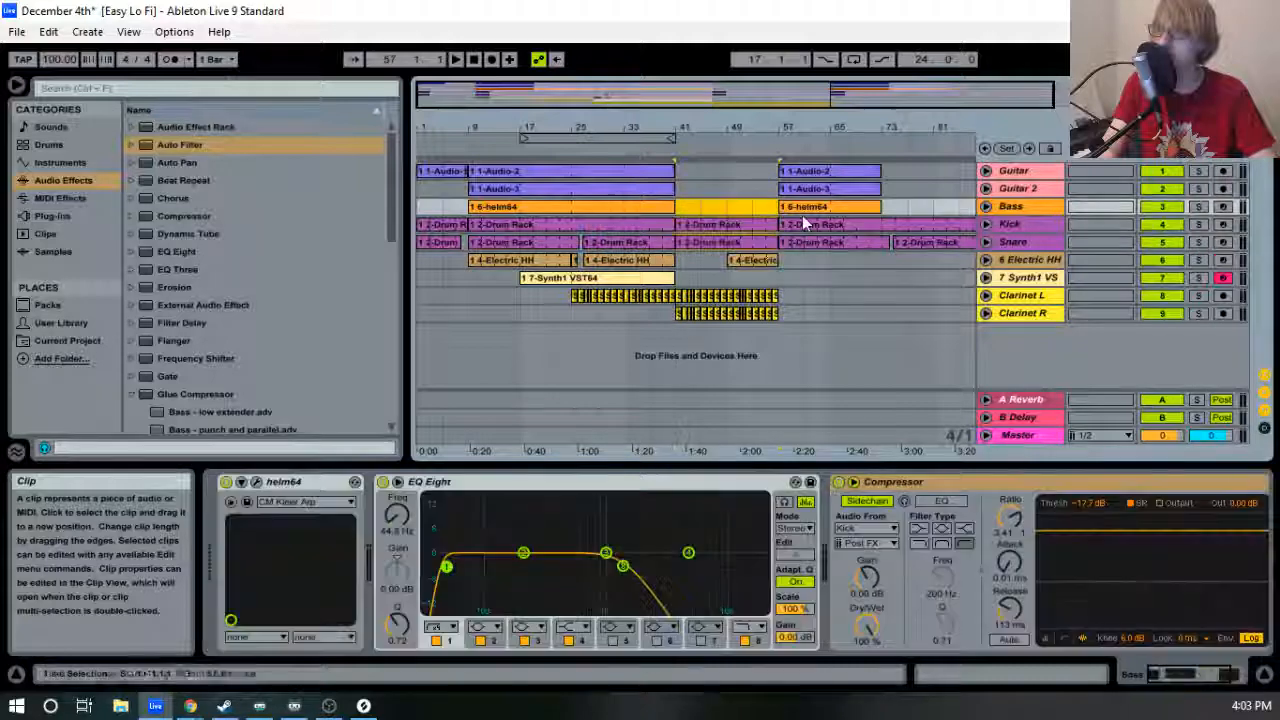
click(746, 237)
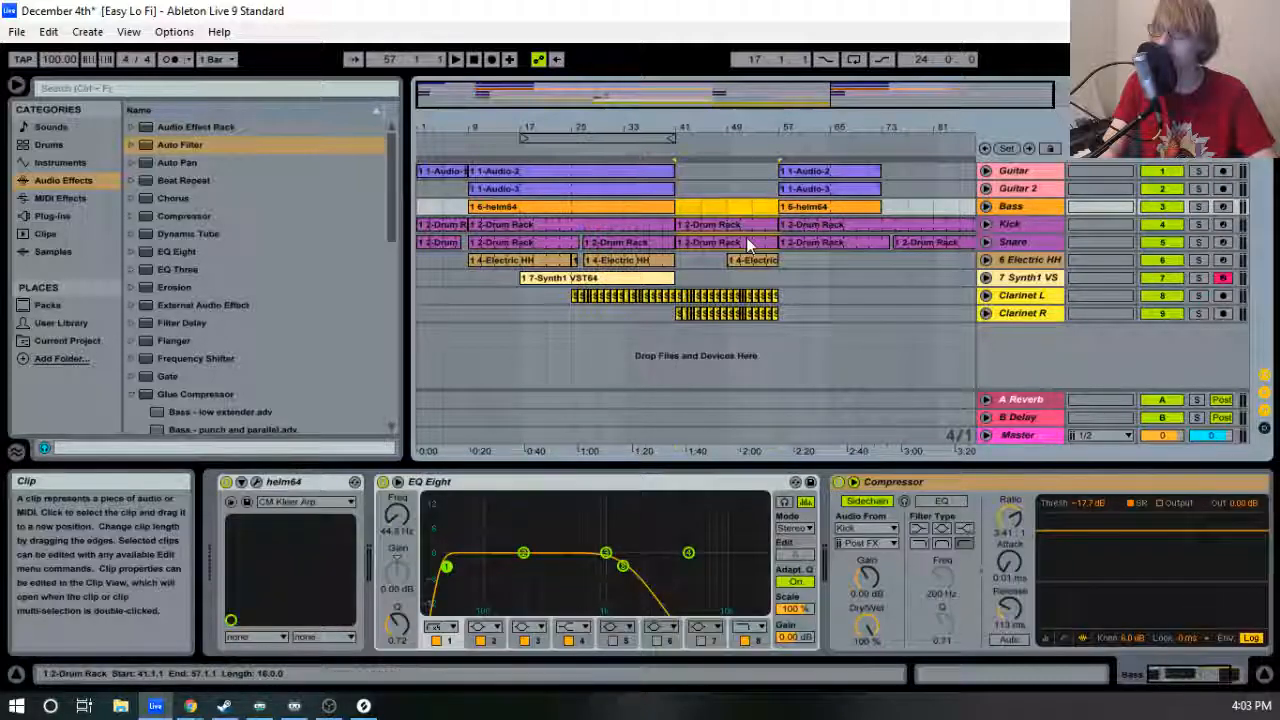
click(724, 140)
Cut the duplicated Kick and Snare parts back to bar 73, removing the leftover Snare clip, and save the set.
drag(686, 128, 265, 133)
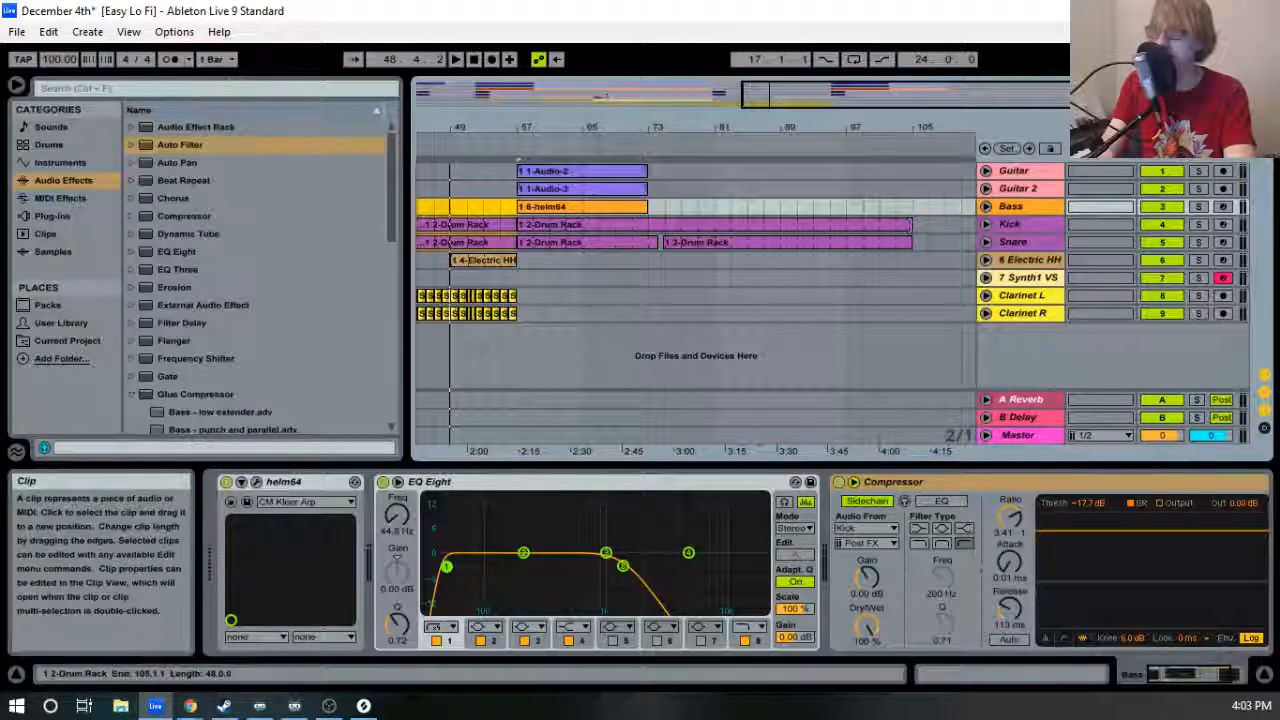
drag(910, 224, 650, 245)
click(683, 245)
key(Delete)
click(17, 31)
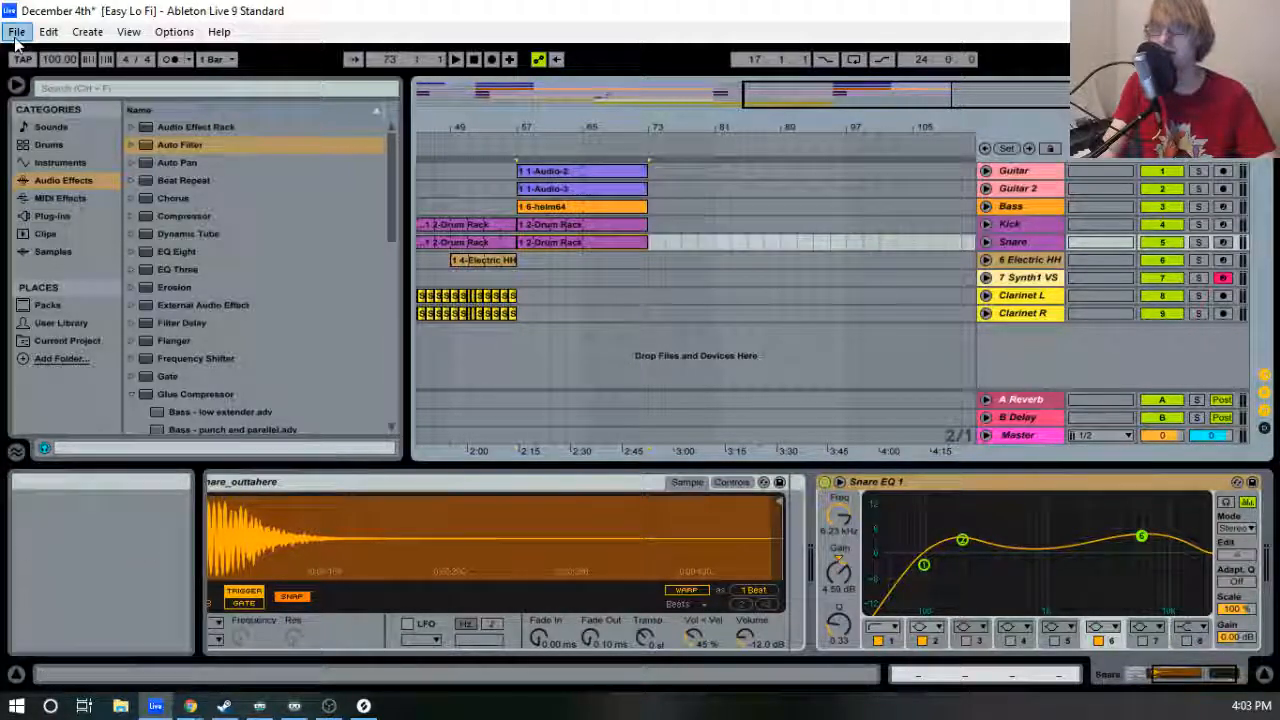
click(80, 197)
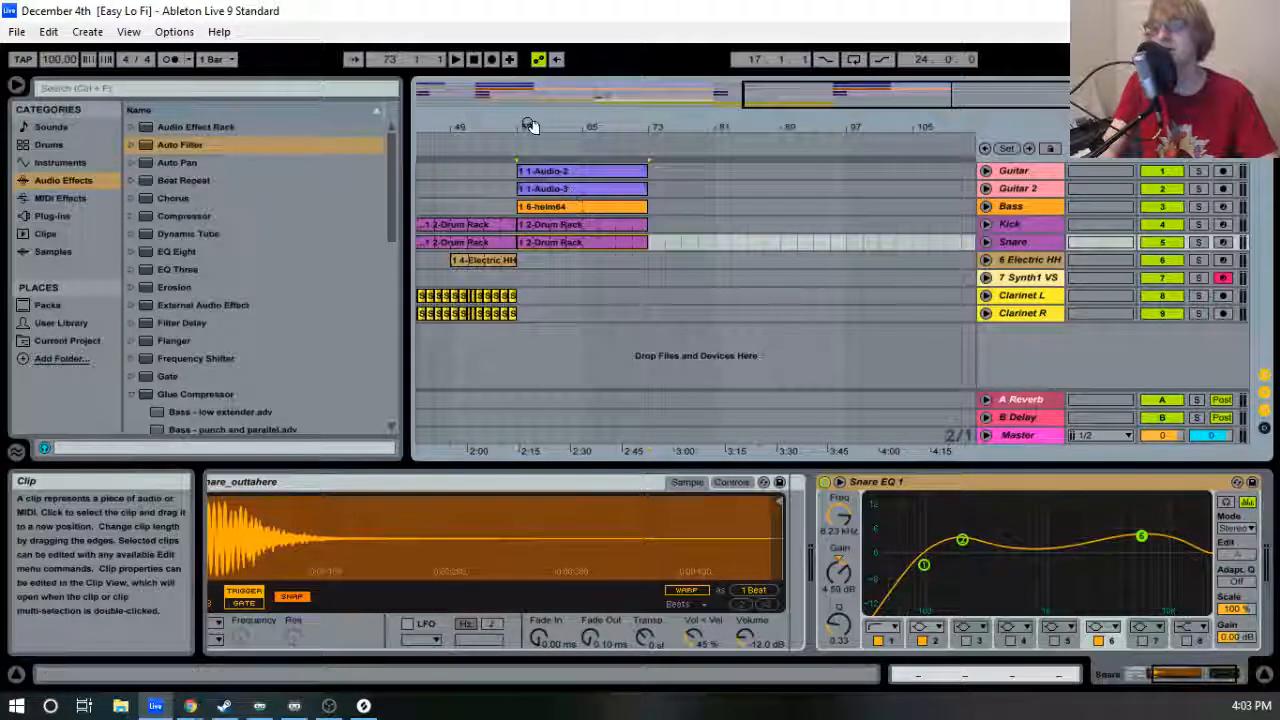
Copy the 16-bar Electric HH clip from bar 9 and paste it at bar 57.
drag(530, 127, 830, 122)
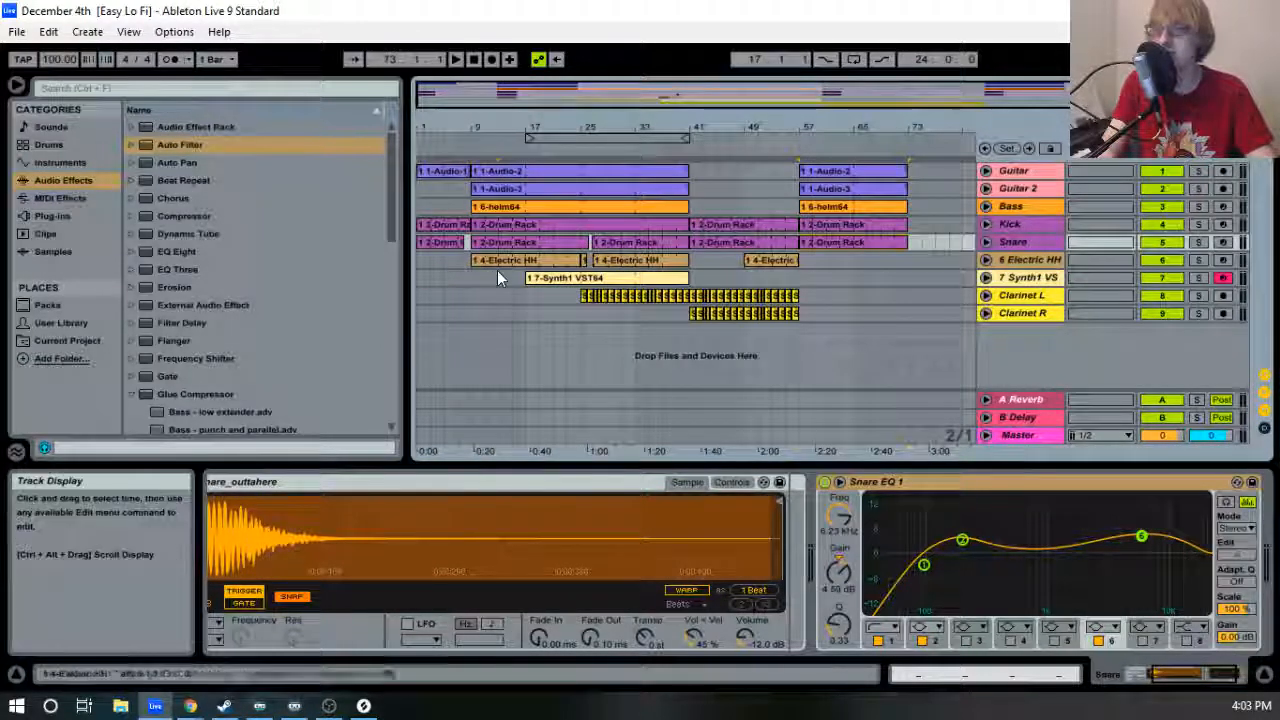
click(497, 266)
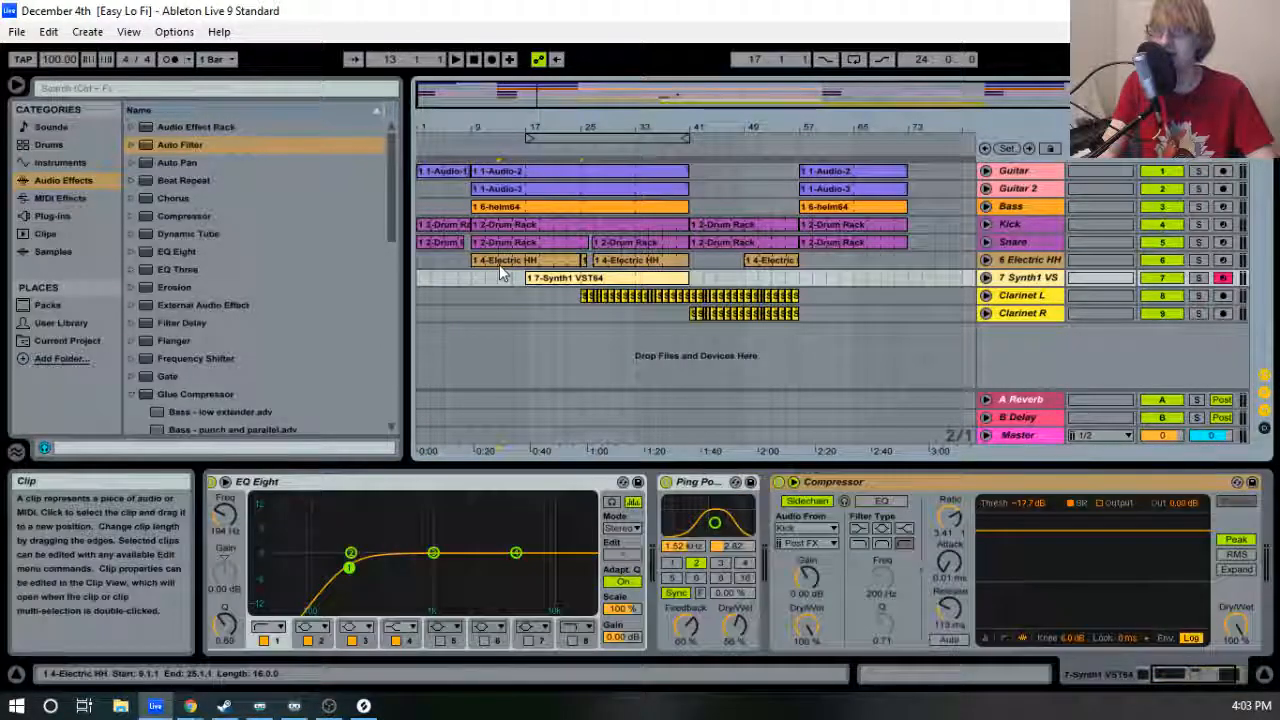
click(807, 264)
key(ctrl+v)
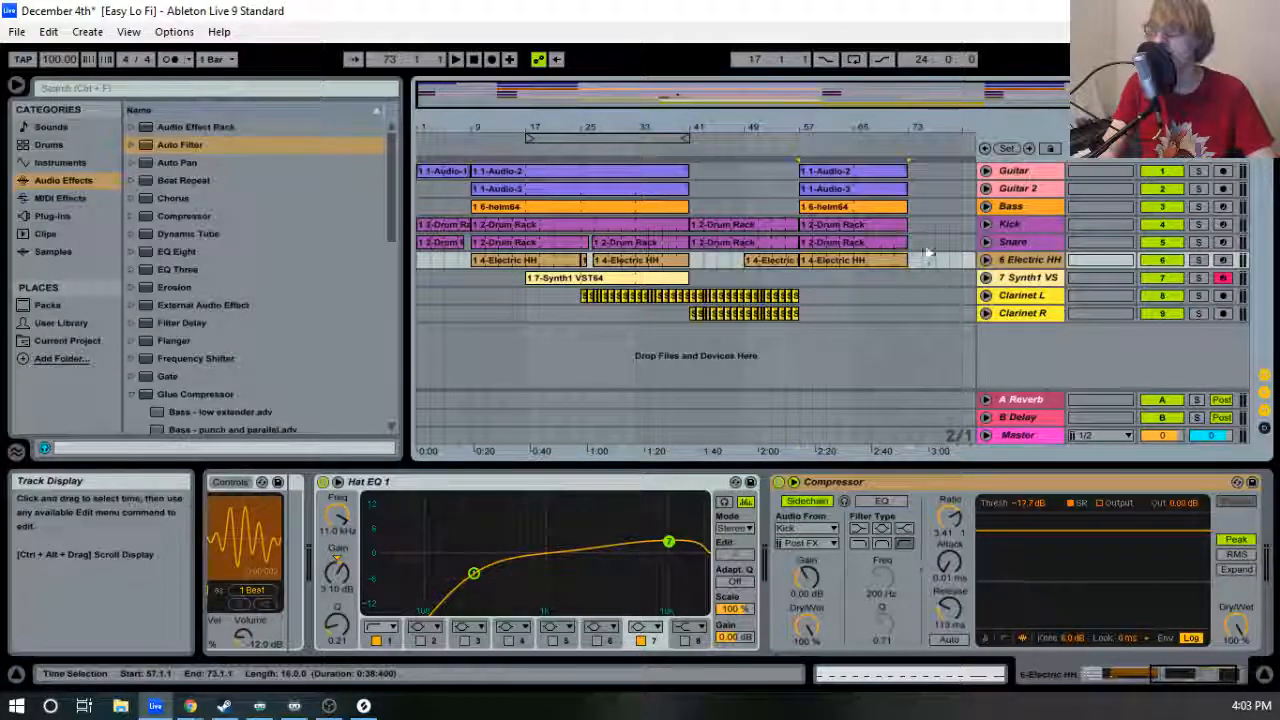
mouse_move(905, 122)
mouse_down()
mouse_move(905, 185)
mouse_move(935, 132)
mouse_move(960, 127)
mouse_move(905, 130)
mouse_up()
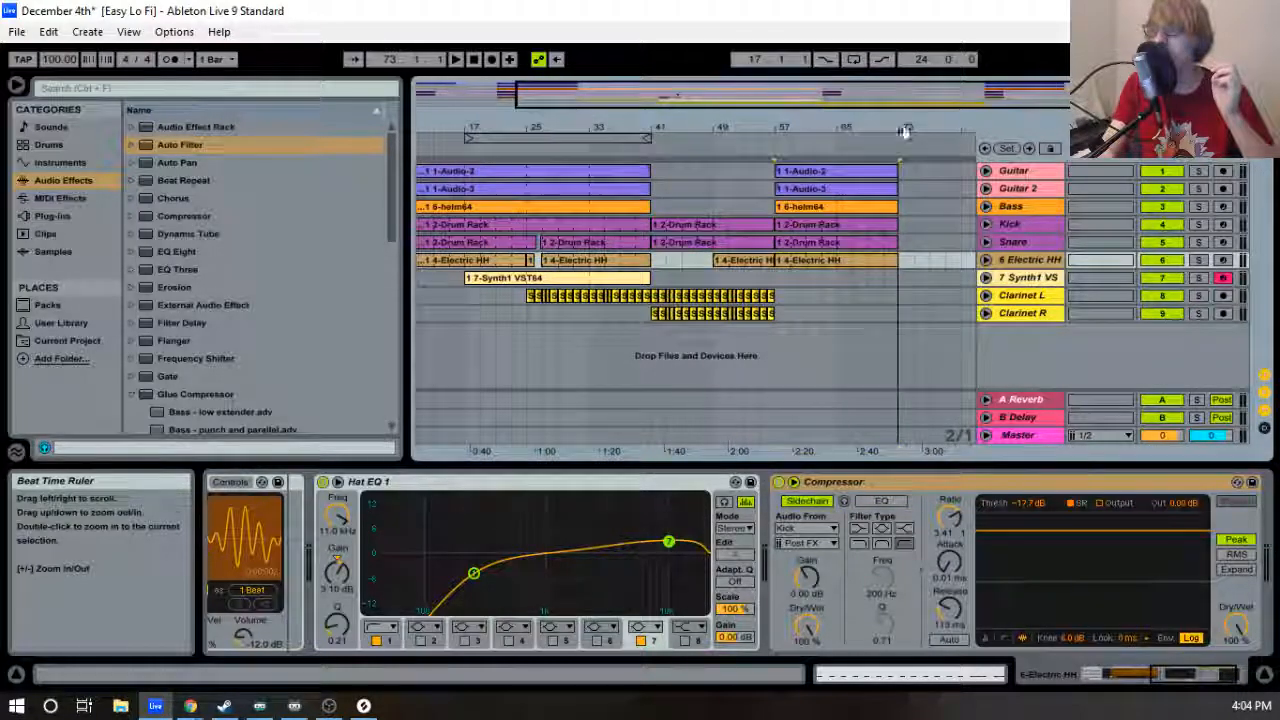
Copy the Synth1 clip from bar 17 to bar 57 and trim the copy to end at bar 73.
click(776, 163)
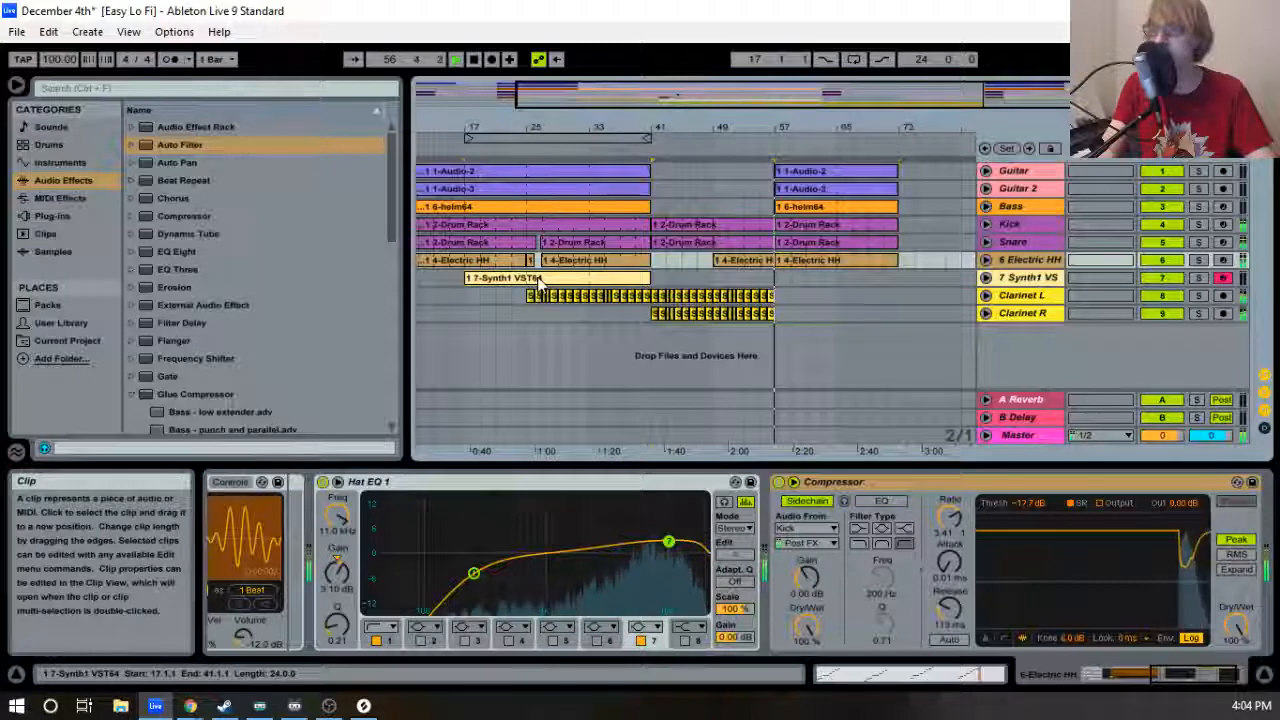
click(538, 279)
key(ctrl+c)
click(777, 282)
key(ctrl+v)
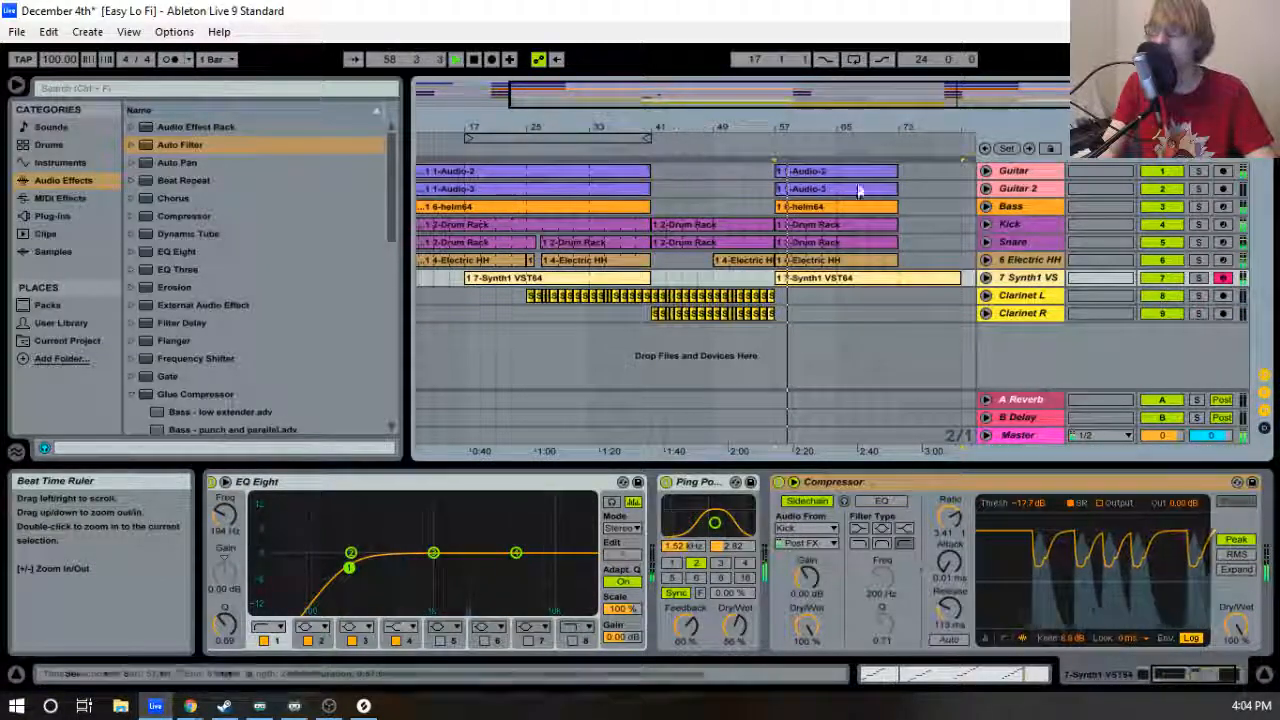
drag(958, 279, 898, 281)
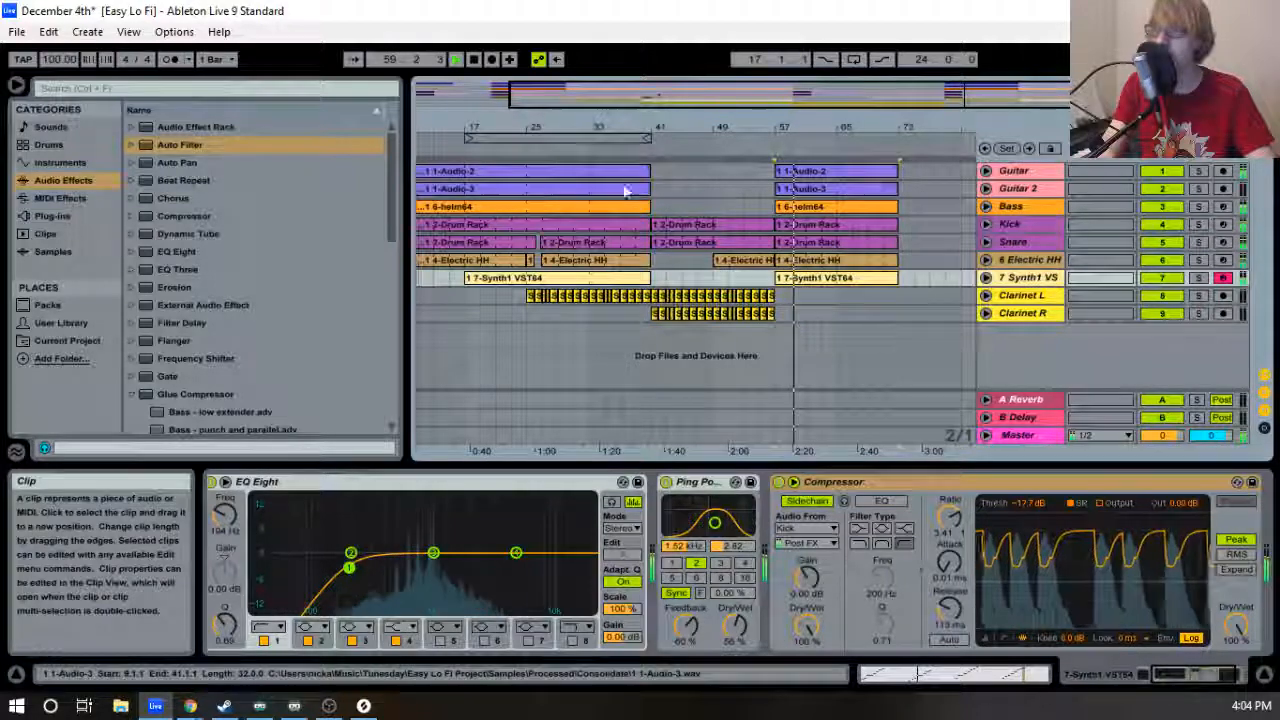
Duplicate the Clarinet L clips of bars 41–57 onto bar 57 and check the track levels in the mixer during playback.
drag(671, 123, 546, 124)
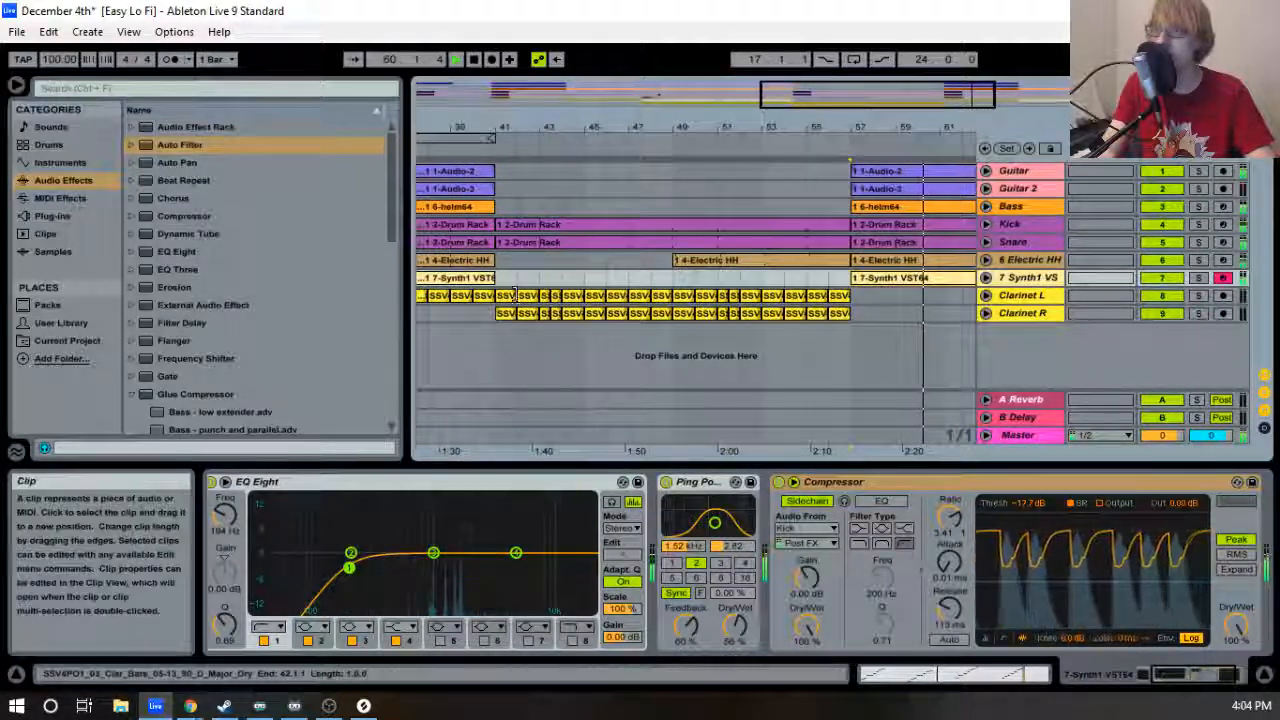
click(590, 297)
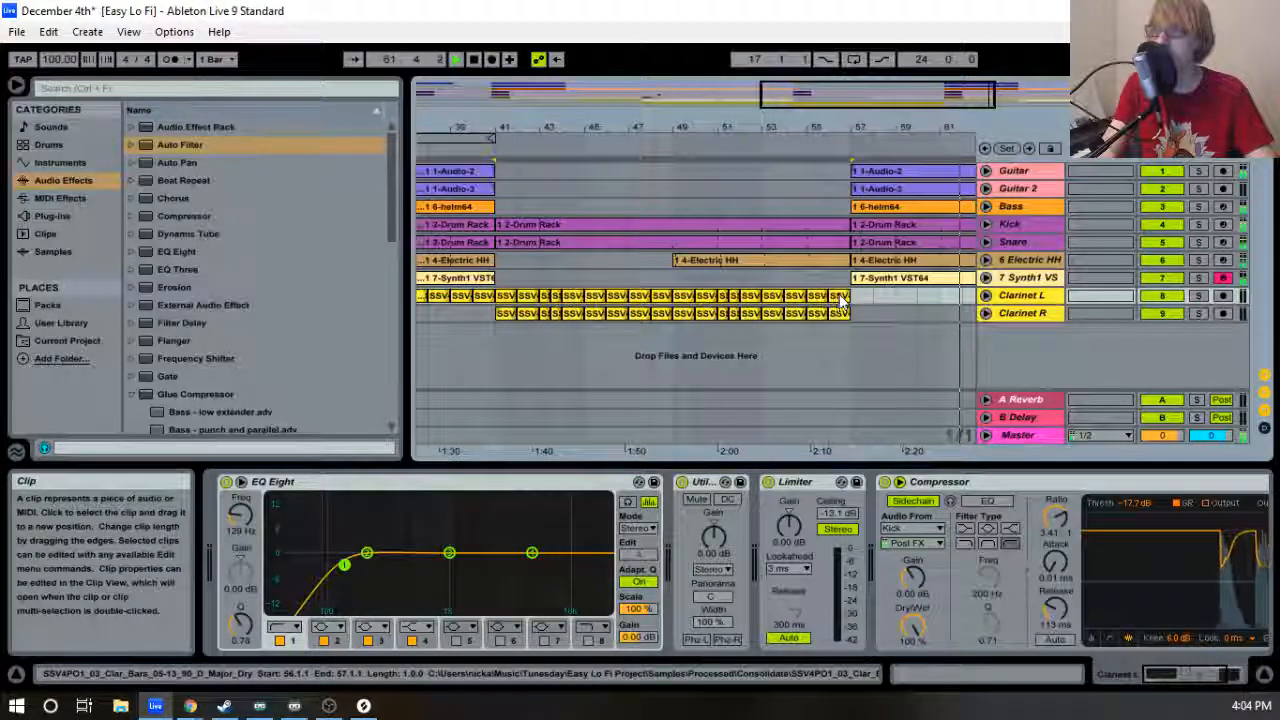
key(ctrl+d)
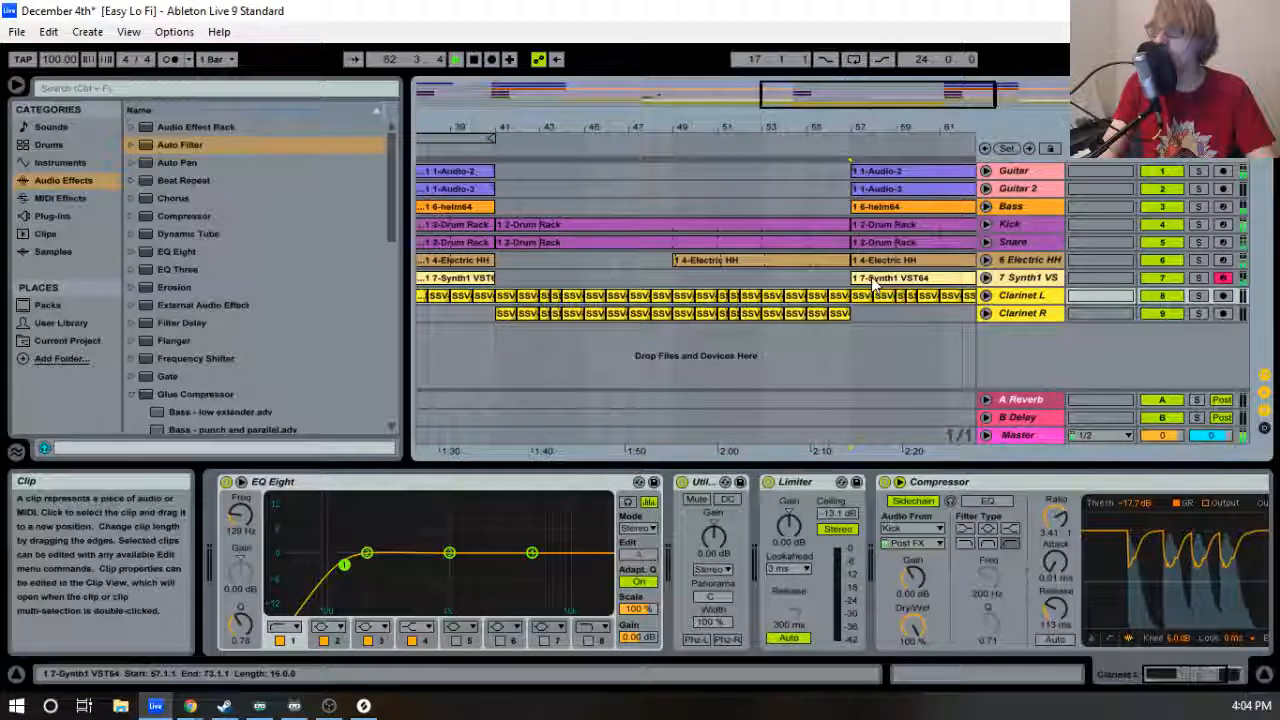
drag(951, 127, 727, 99)
key(Tab)
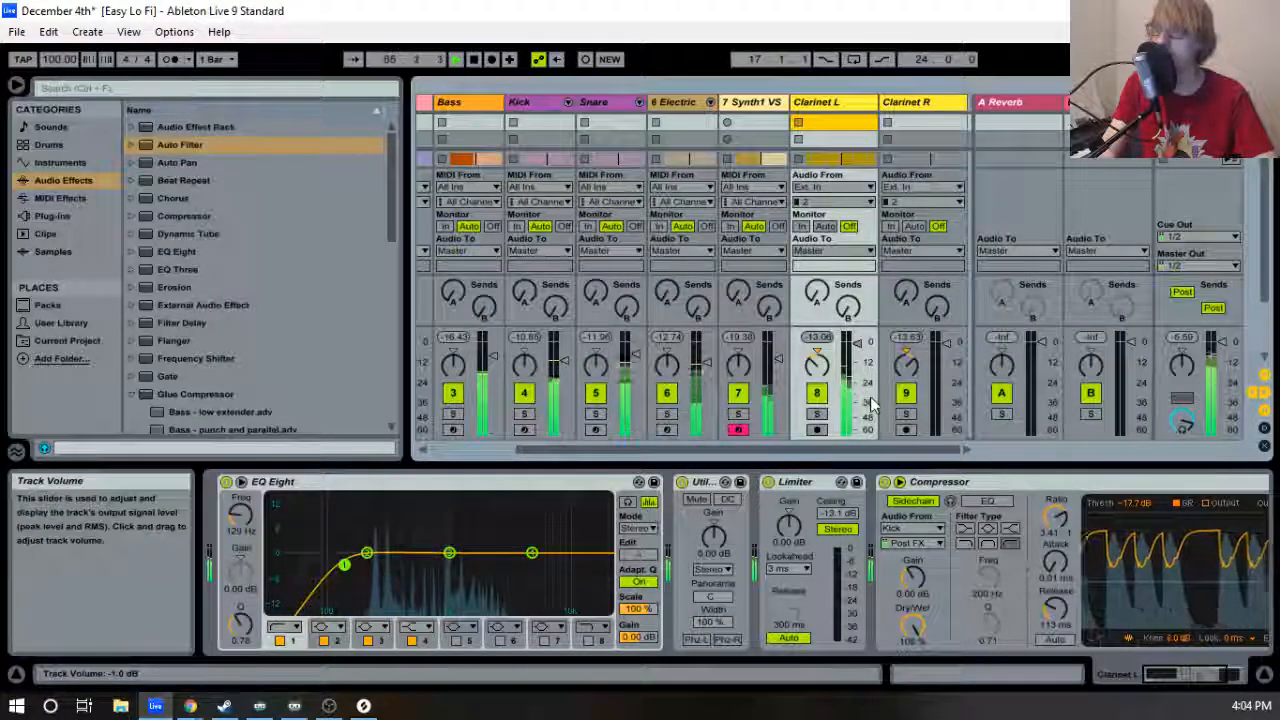
key(Tab)
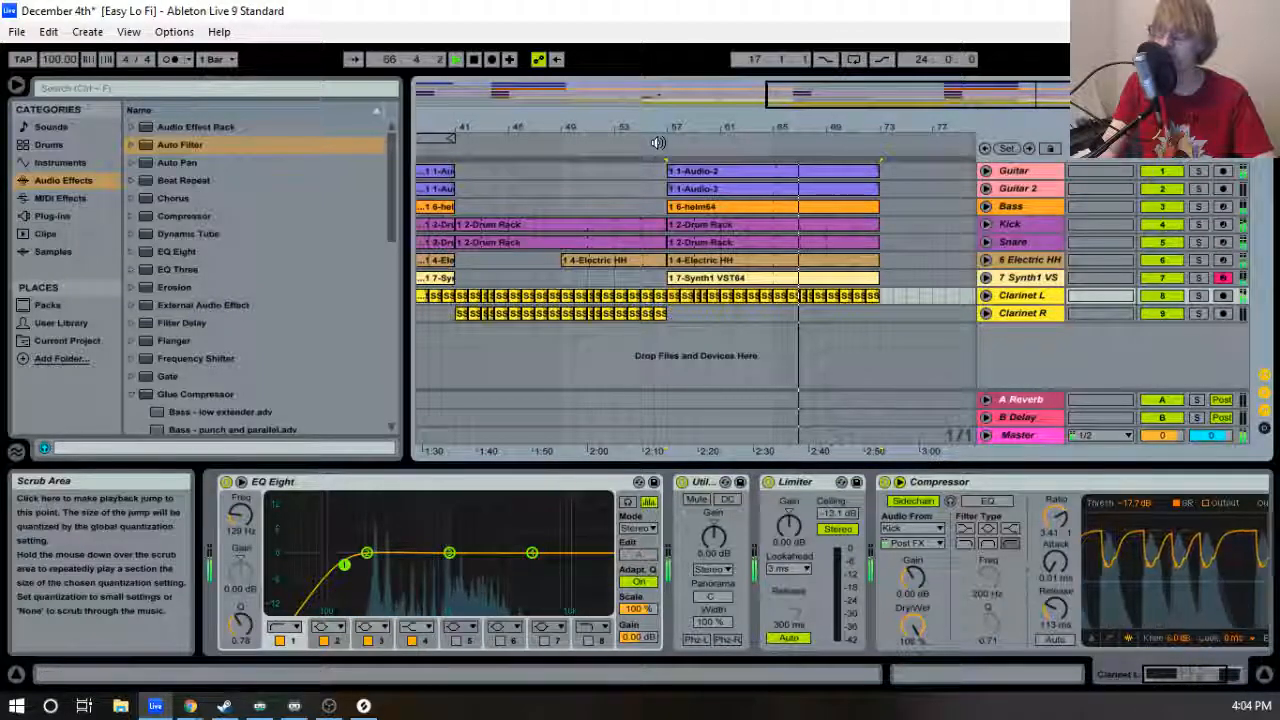
drag(660, 128, 688, 128)
Remove the Reverb effect from return track A.
key(Tab)
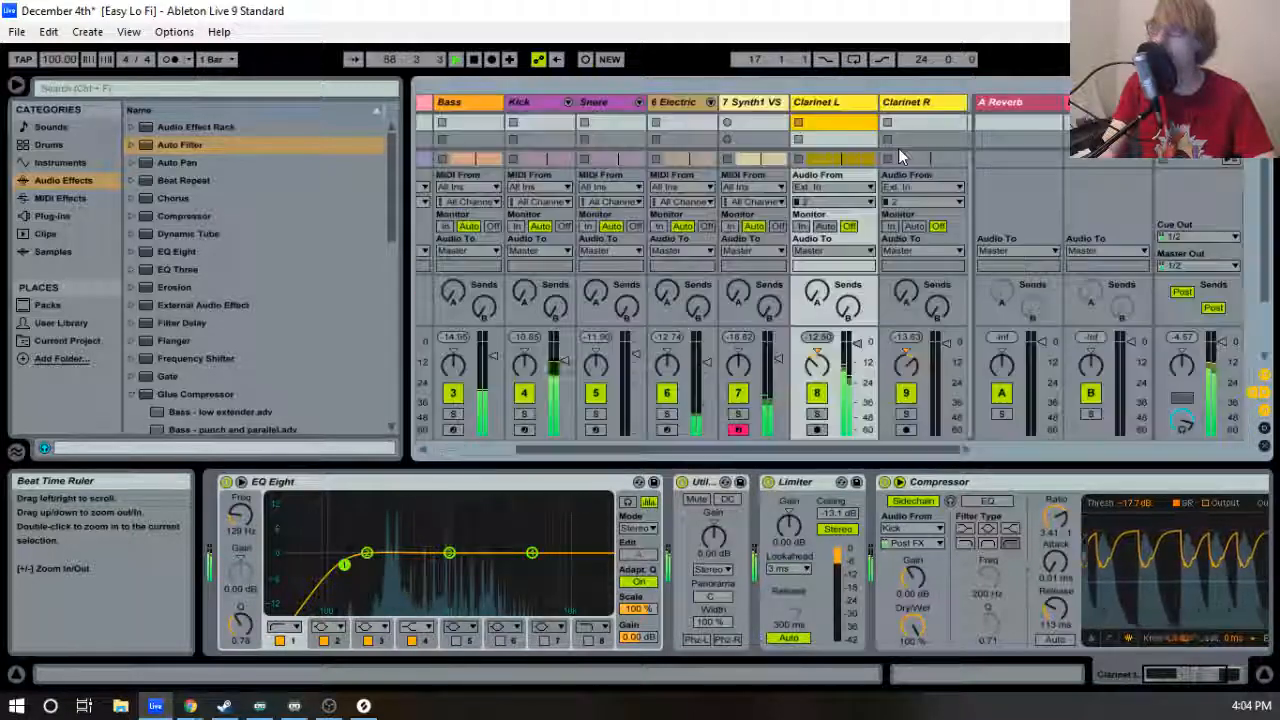
click(1008, 103)
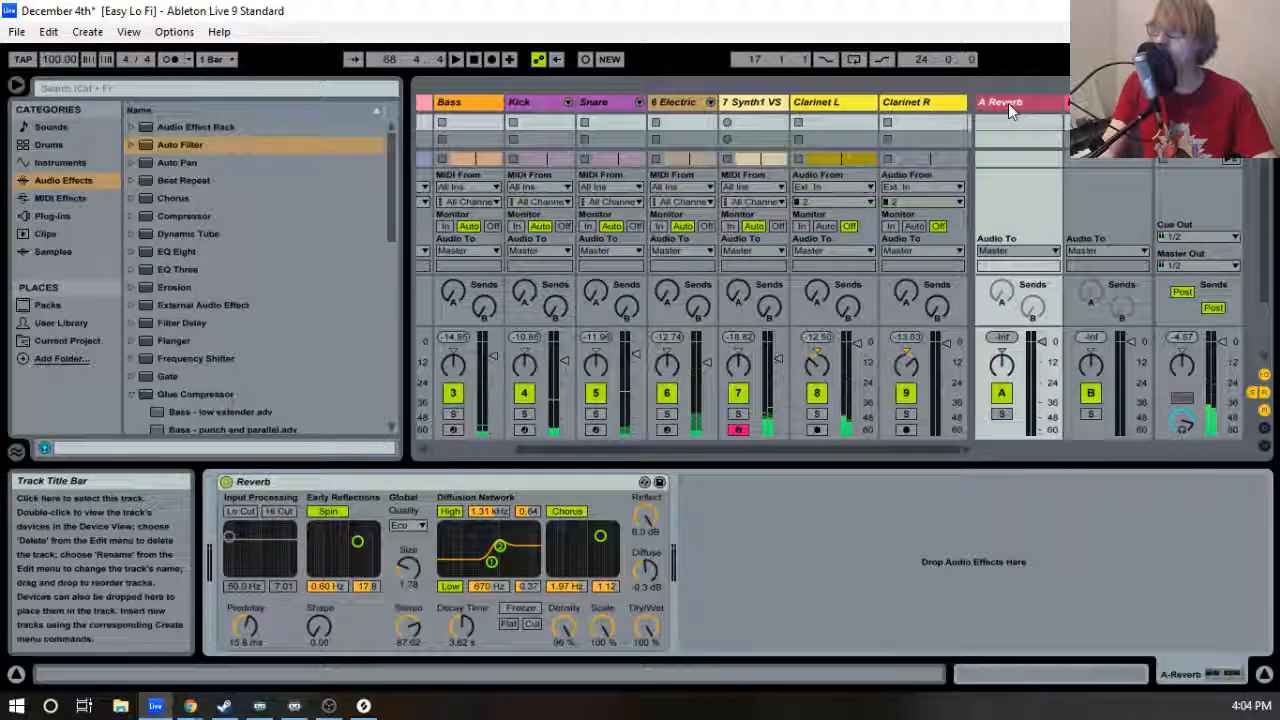
click(488, 480)
key(Delete)
Load the Gymnasium preset from the Reverb effect's Hall presets onto return track A and play the song.
scroll(300, 388, down, 4)
scroll(300, 388, down, 5)
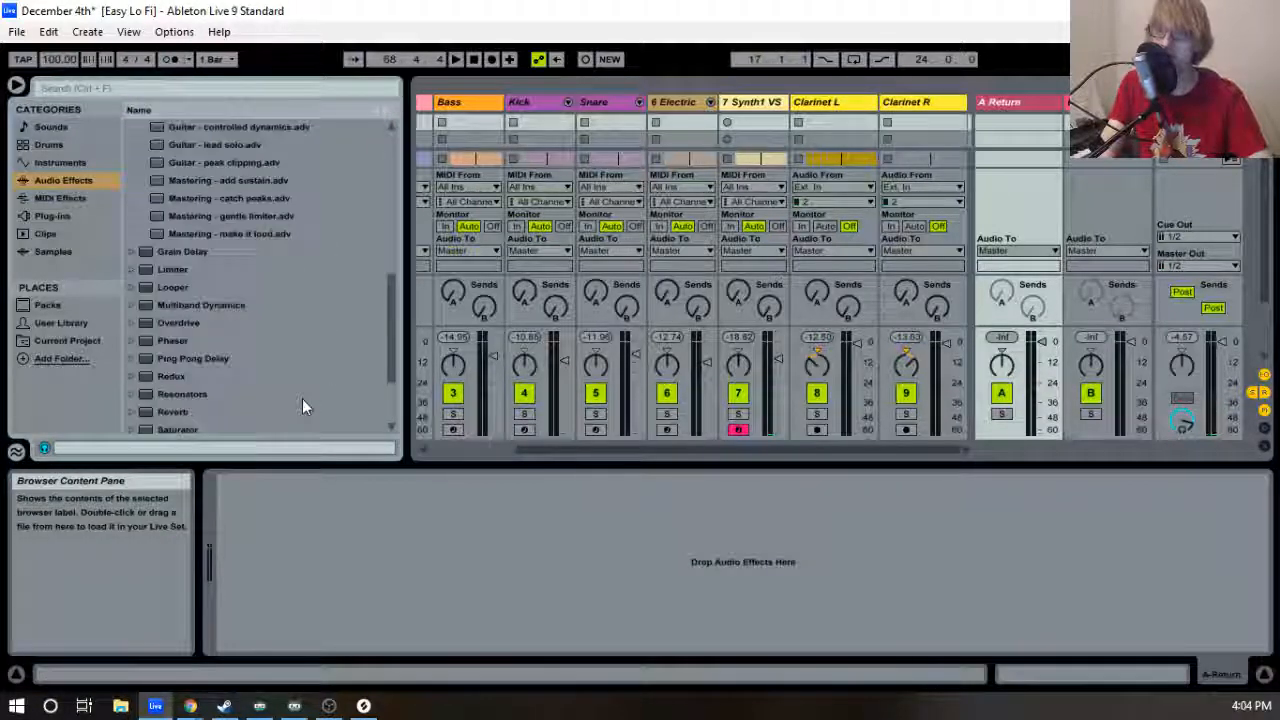
click(130, 300)
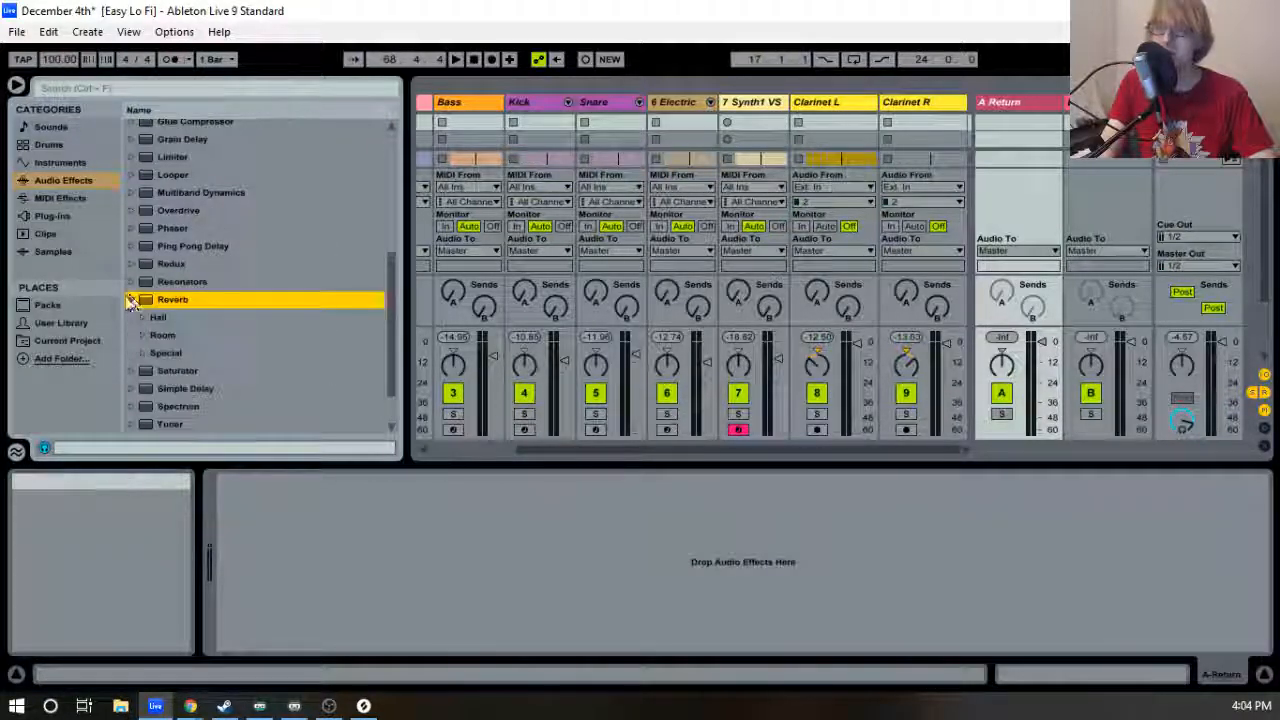
click(141, 317)
scroll(172, 315, down, 5)
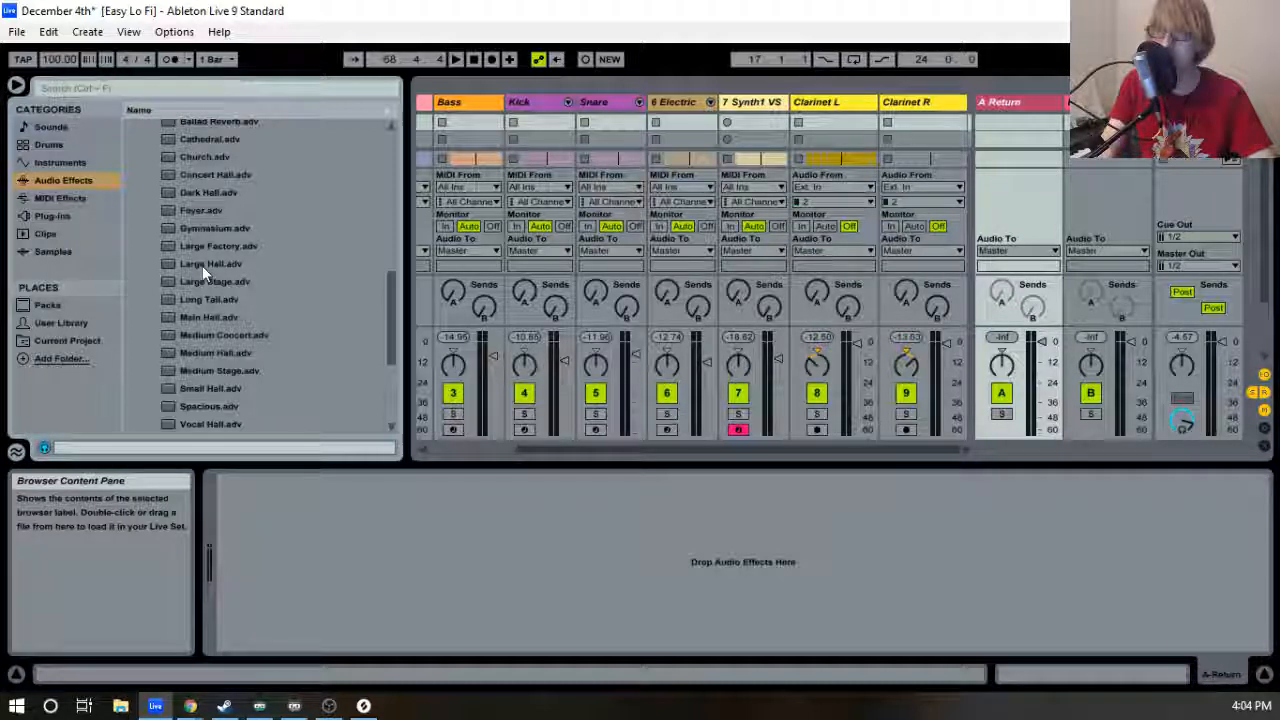
drag(203, 231, 480, 483)
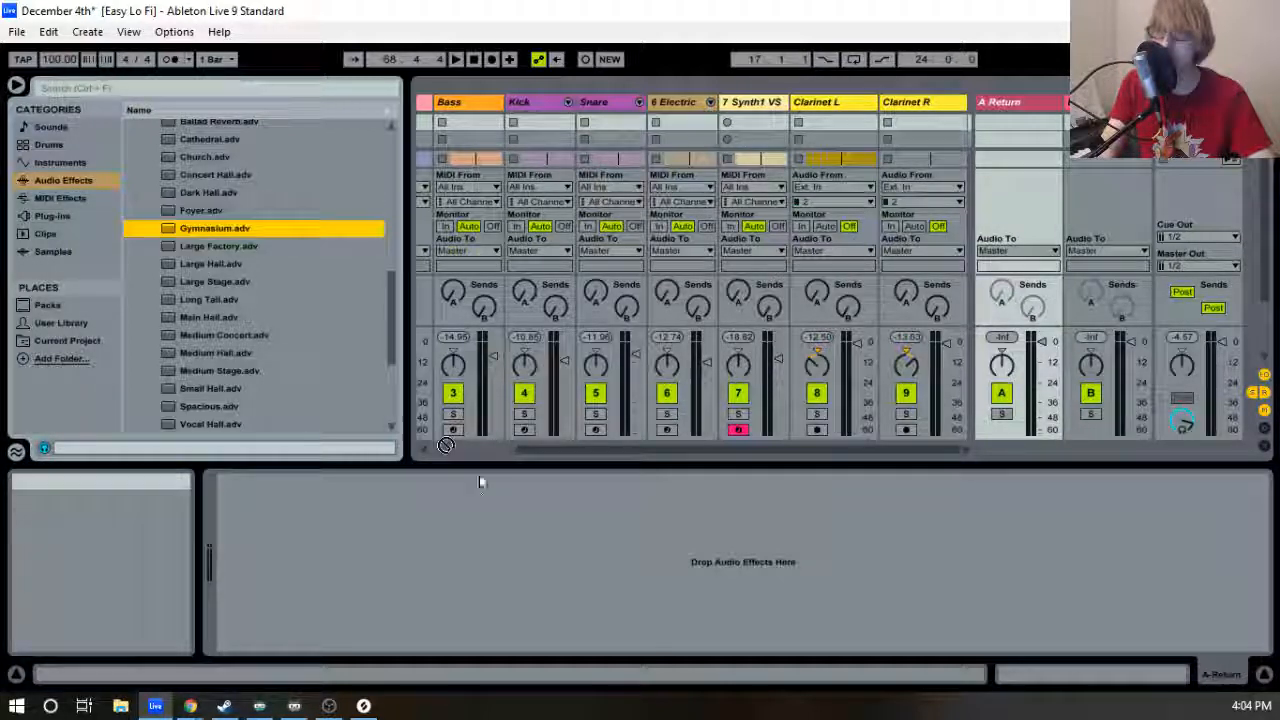
drag(539, 541, 545, 545)
key(space)
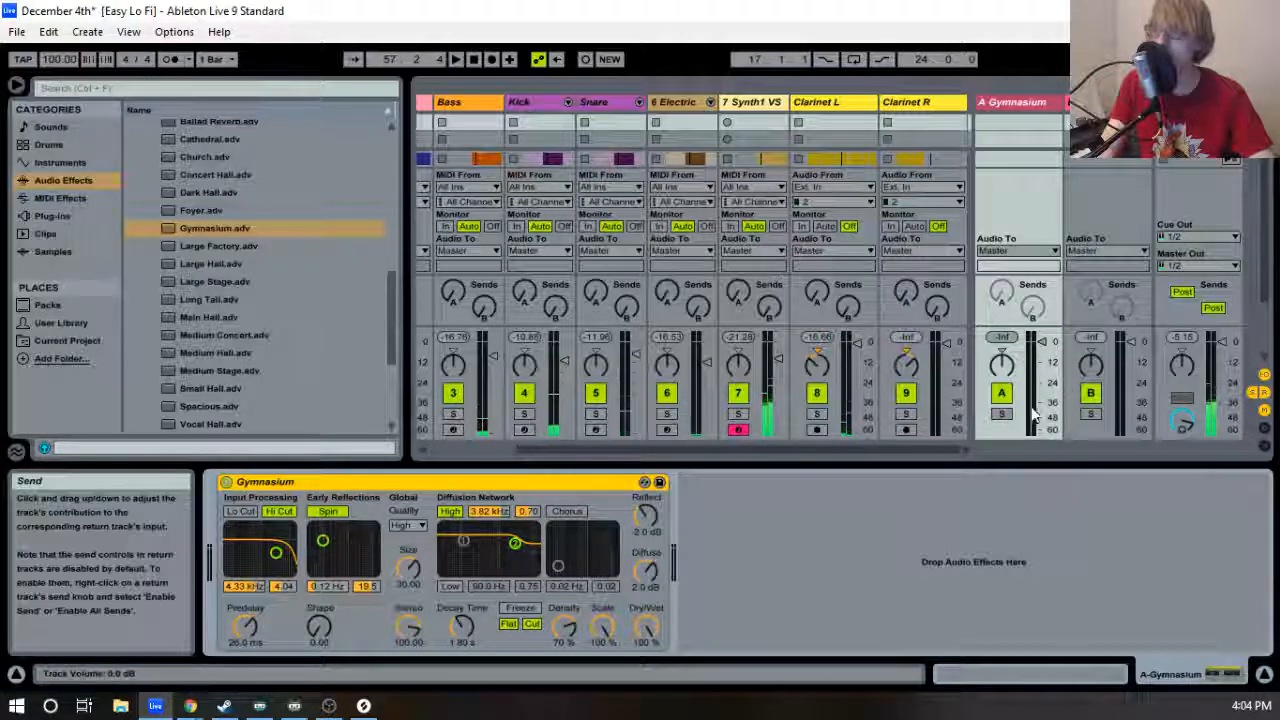
Raise Clarinet L's send A to 0.0 dB and audition the reverb by soloing Clarinet L and then return track A.
key(Tab)
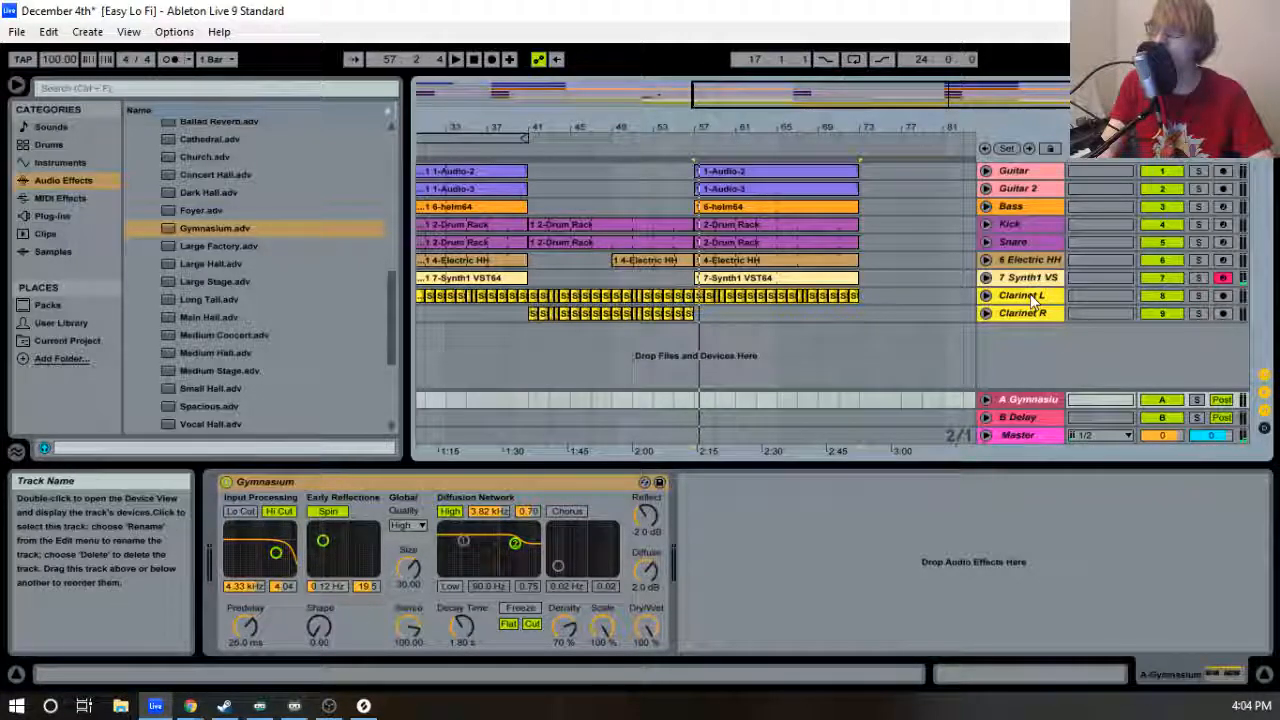
key(Tab)
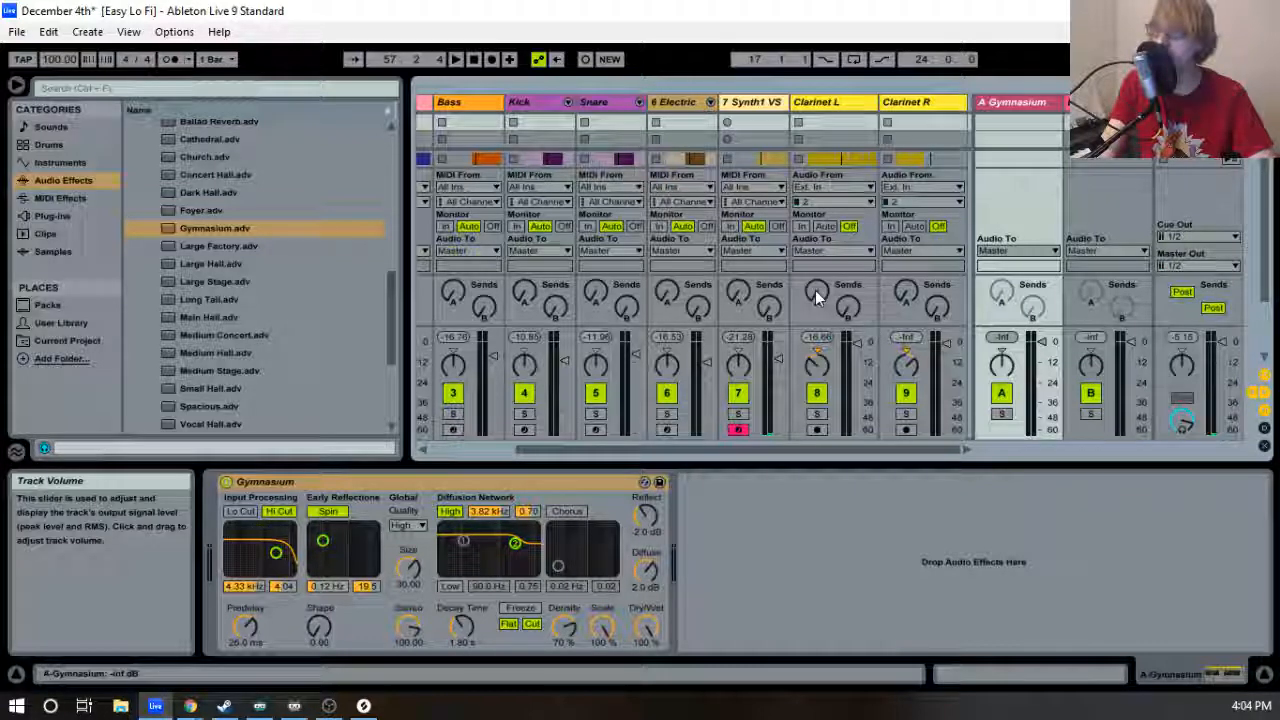
drag(812, 288, 812, 249)
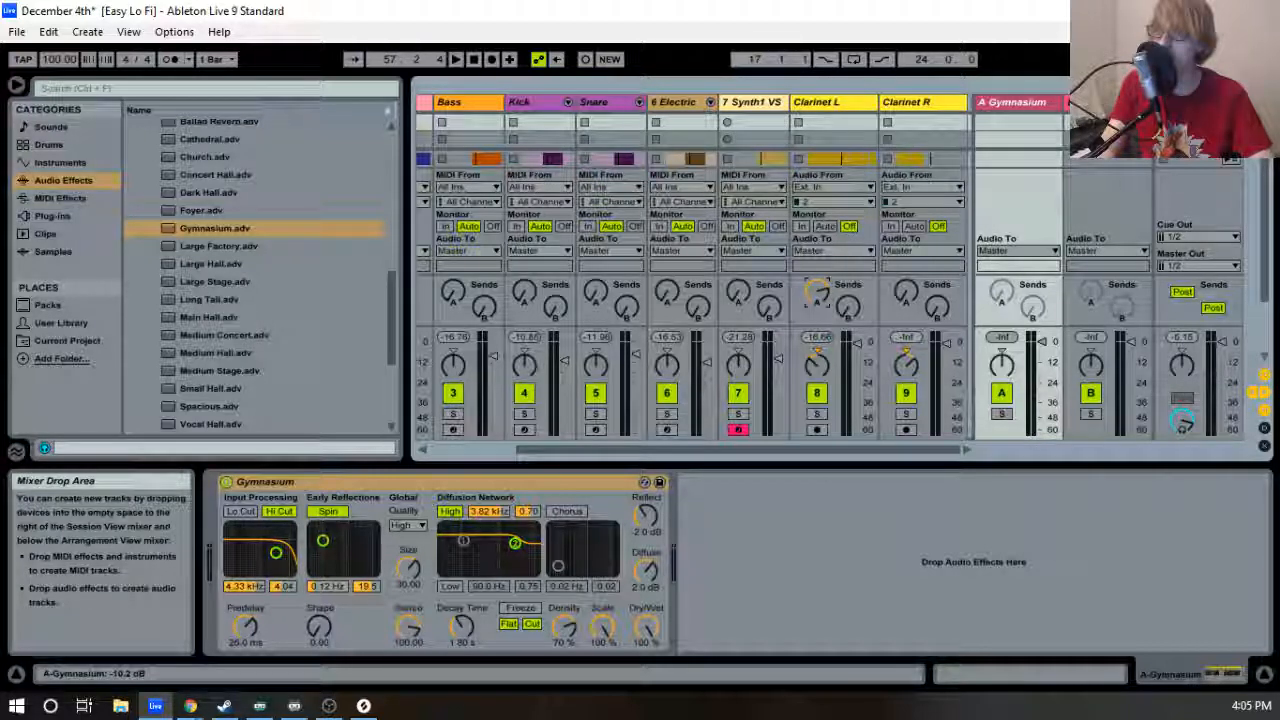
key(Tab)
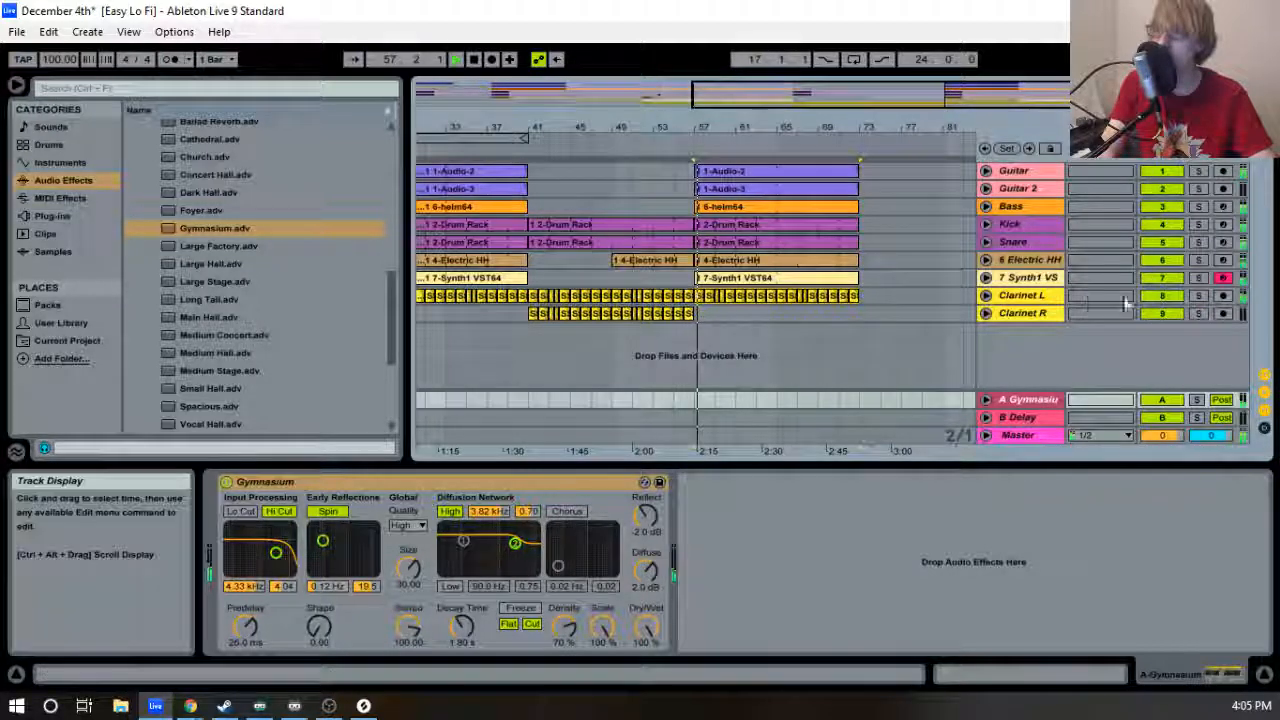
click(1199, 296)
key(Tab)
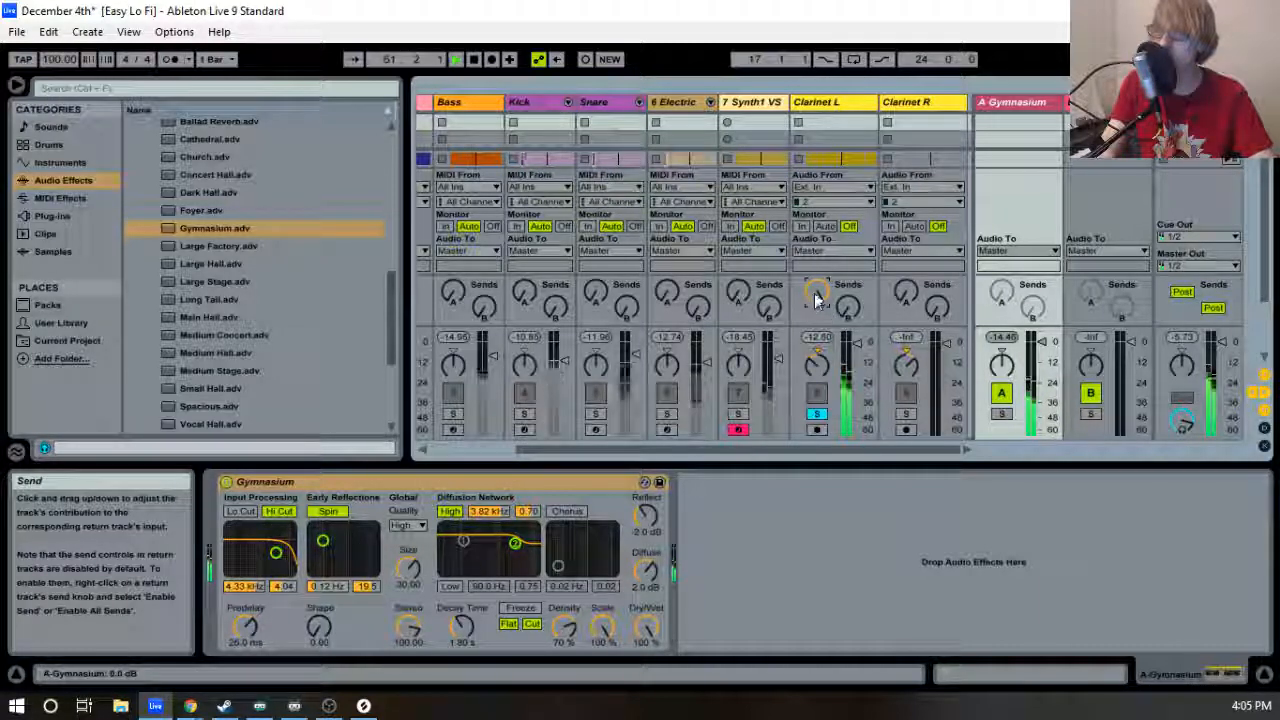
click(1002, 414)
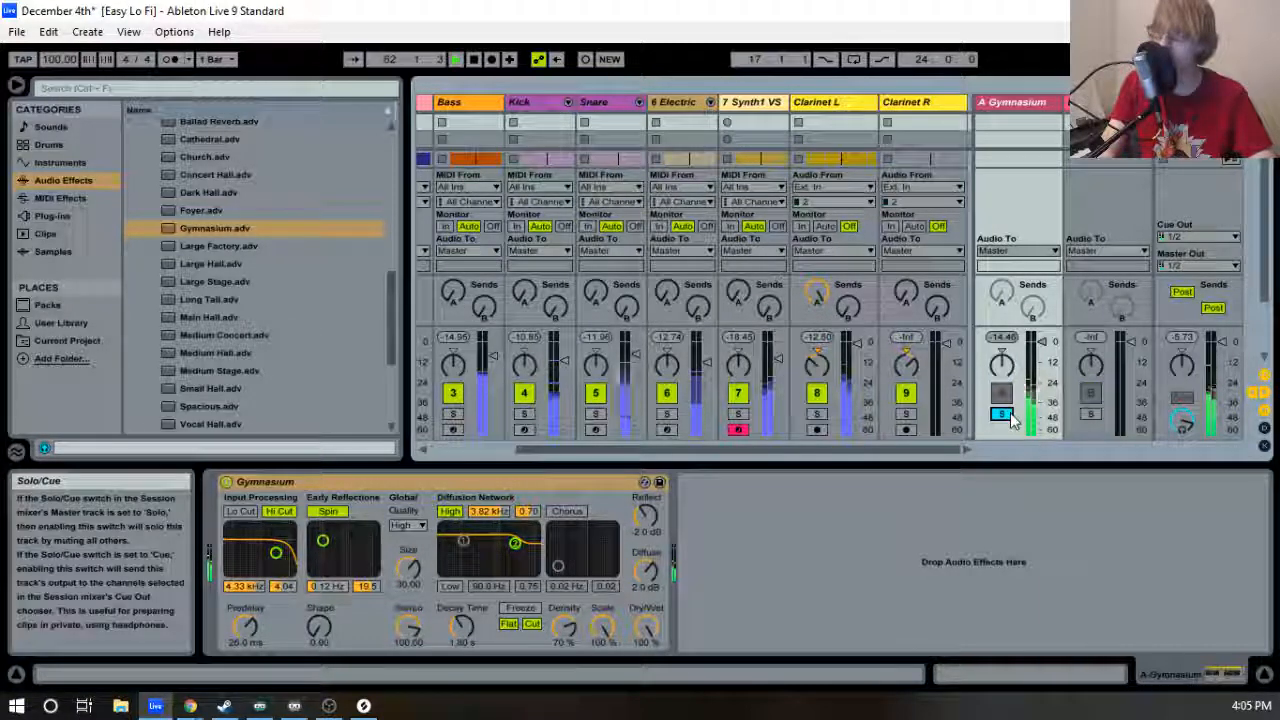
Replace the Gymnasium reverb on return track A with the Concert Hall preset and play the section.
click(462, 484)
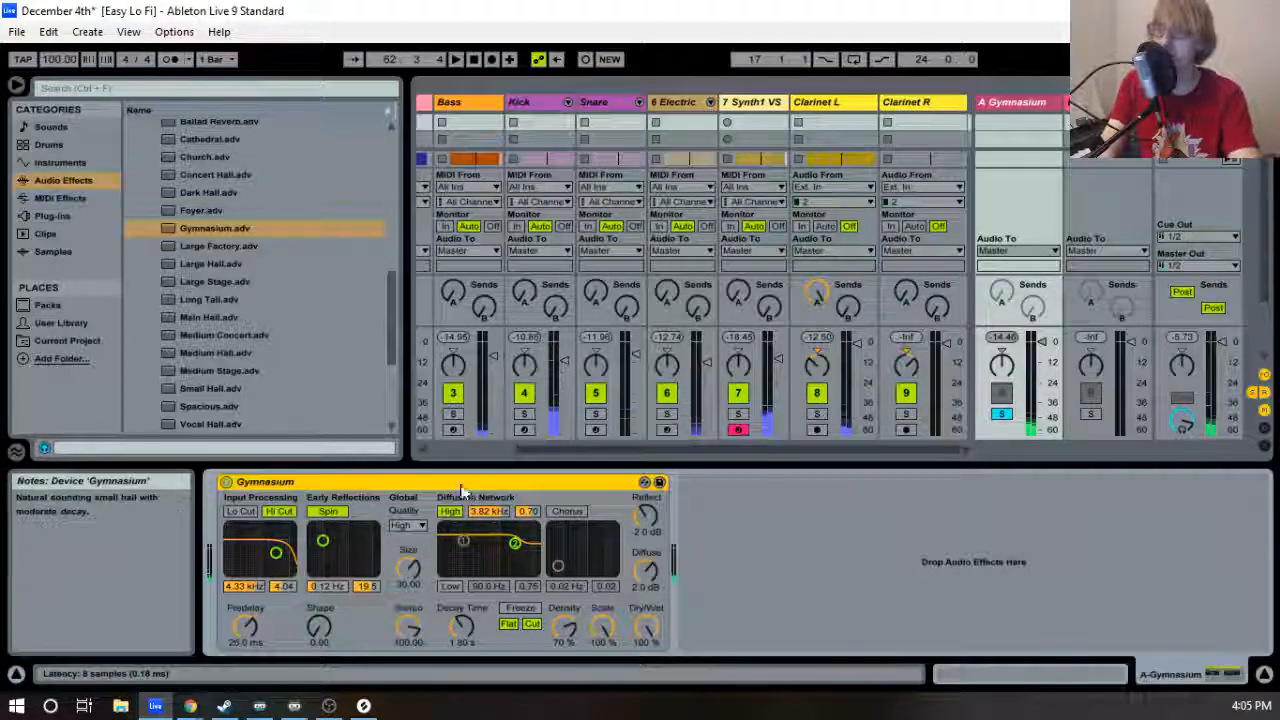
key(Delete)
scroll(247, 313, down, 3)
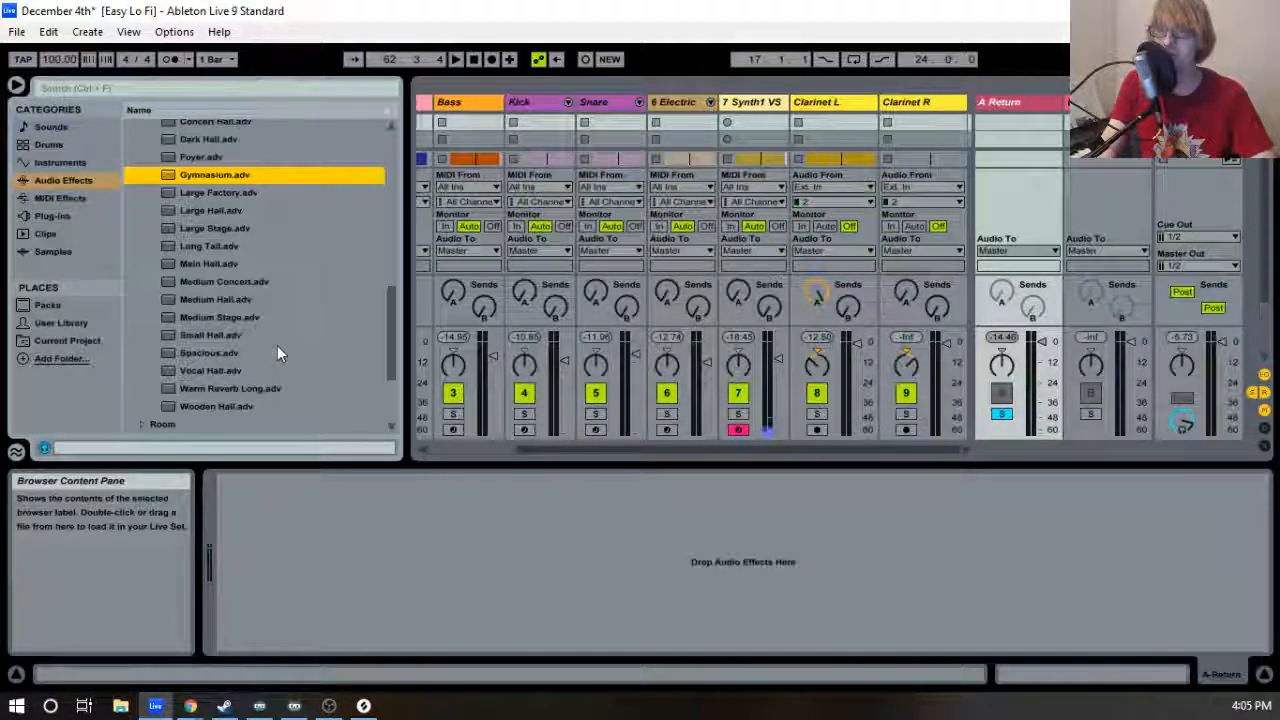
scroll(277, 345, up, 2)
scroll(287, 345, up, 3)
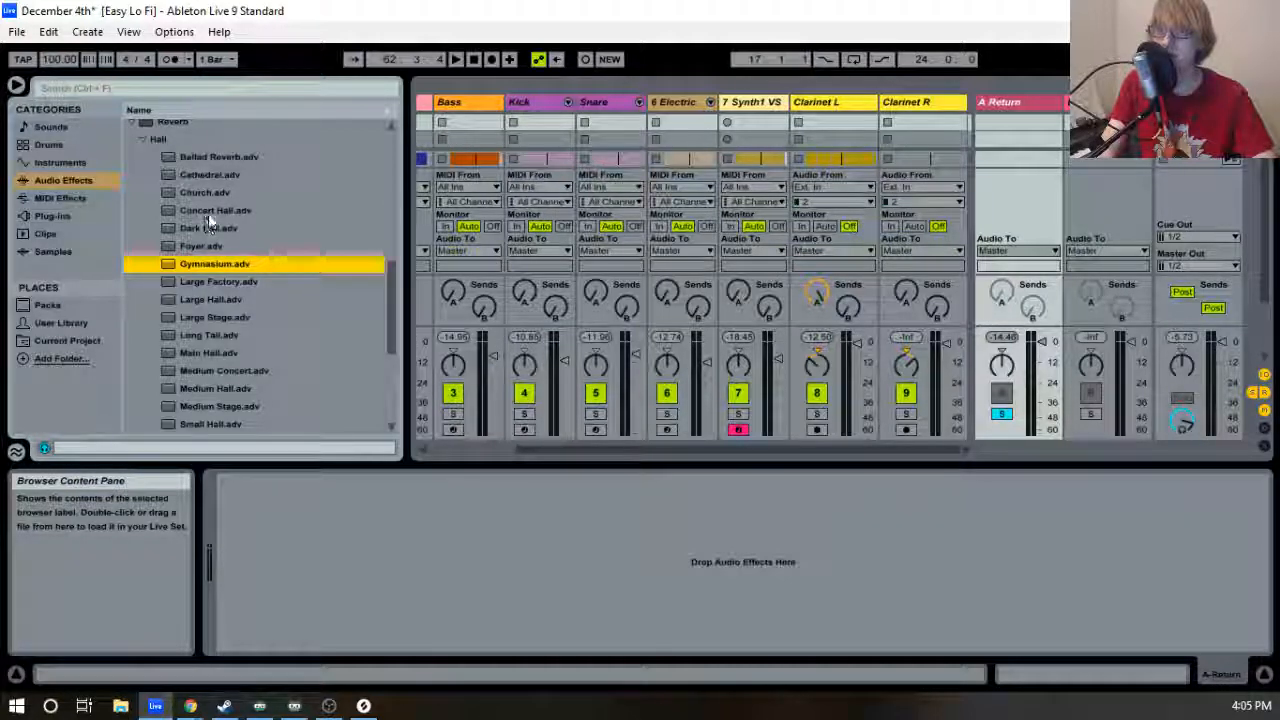
drag(213, 214, 471, 555)
key(space)
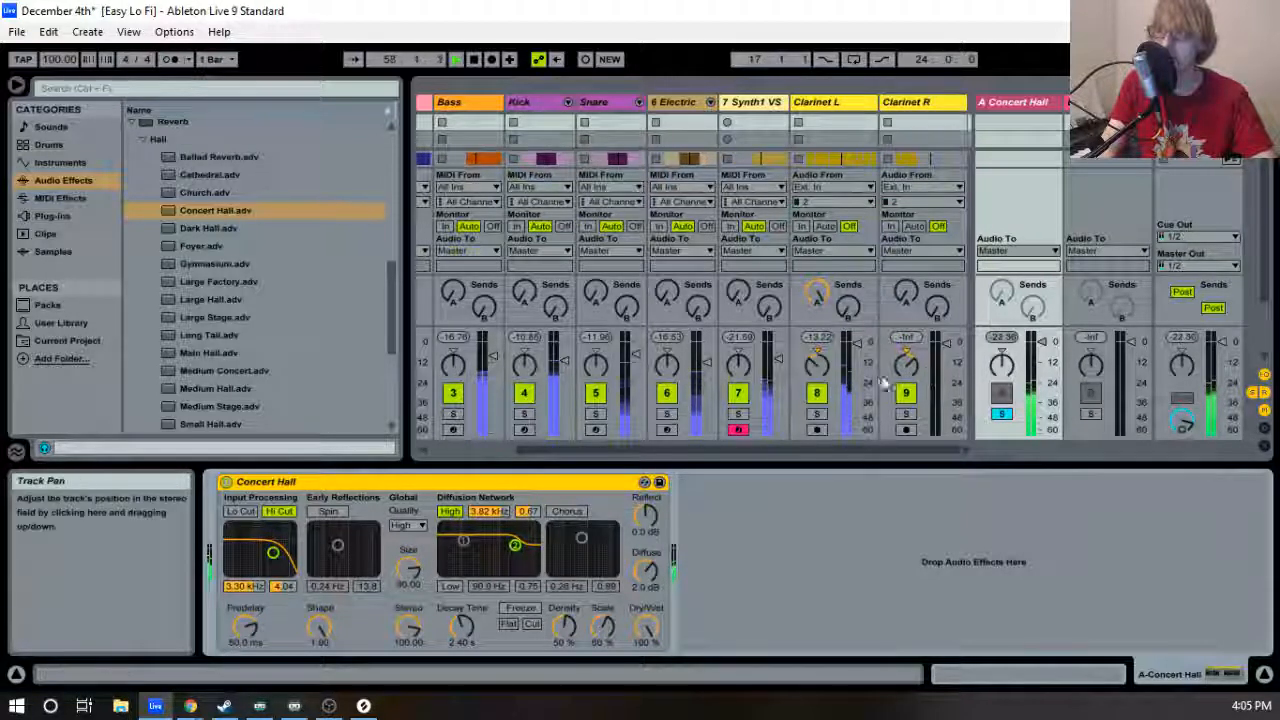
Lower Clarinet L's send to the Concert Hall return, unsolo the return, and raise Clarinet R's send A to a similar level.
mouse_move(817, 296)
mouse_down()
mouse_move(817, 339)
mouse_move(817, 320)
mouse_up()
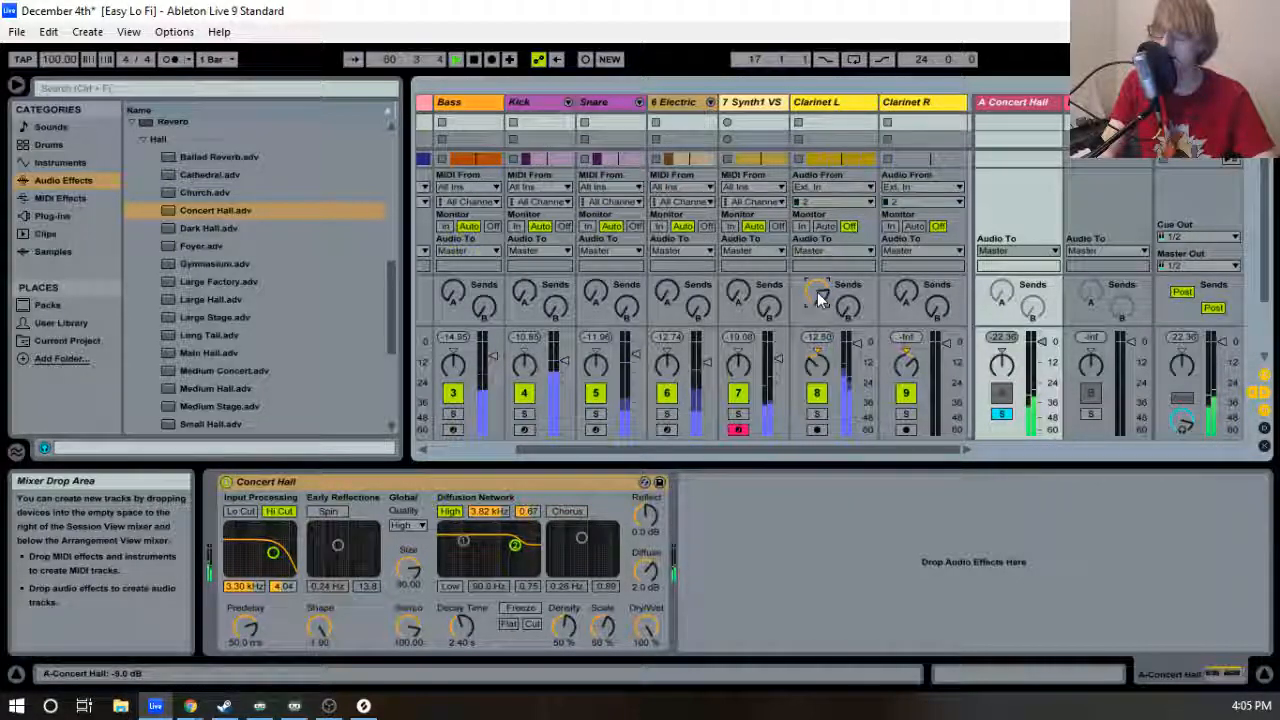
click(1010, 418)
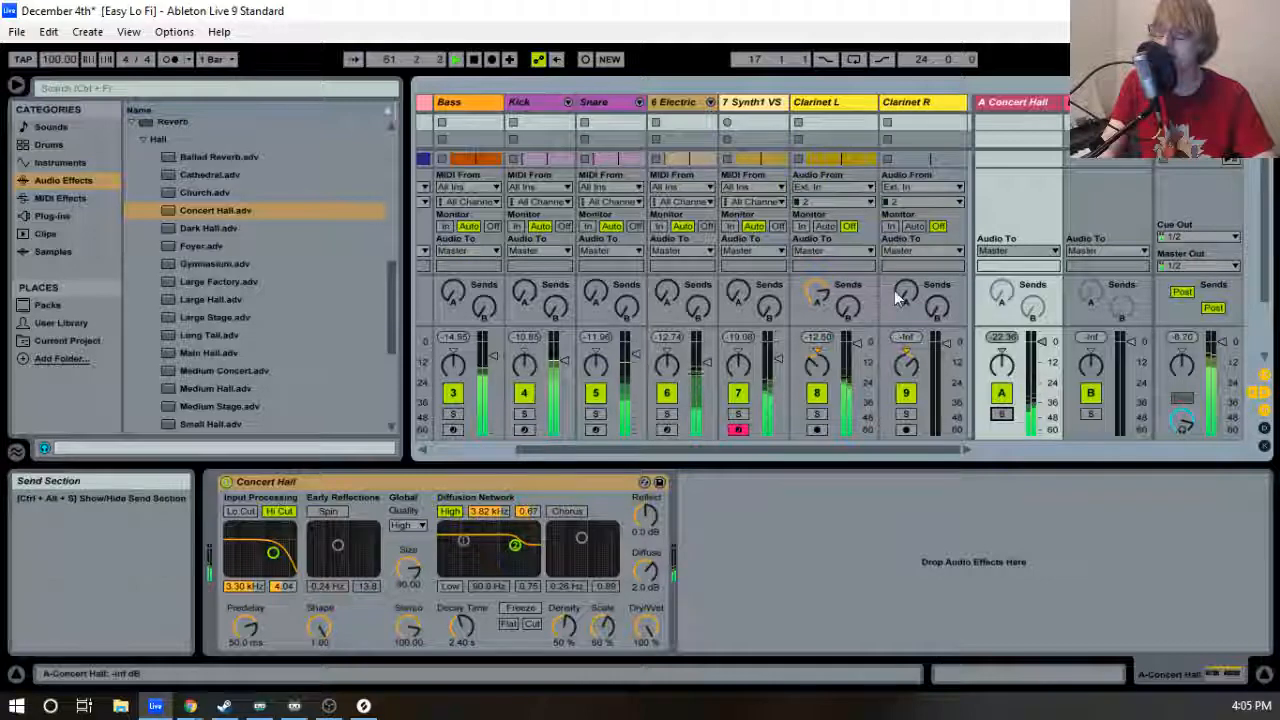
drag(906, 291, 906, 283)
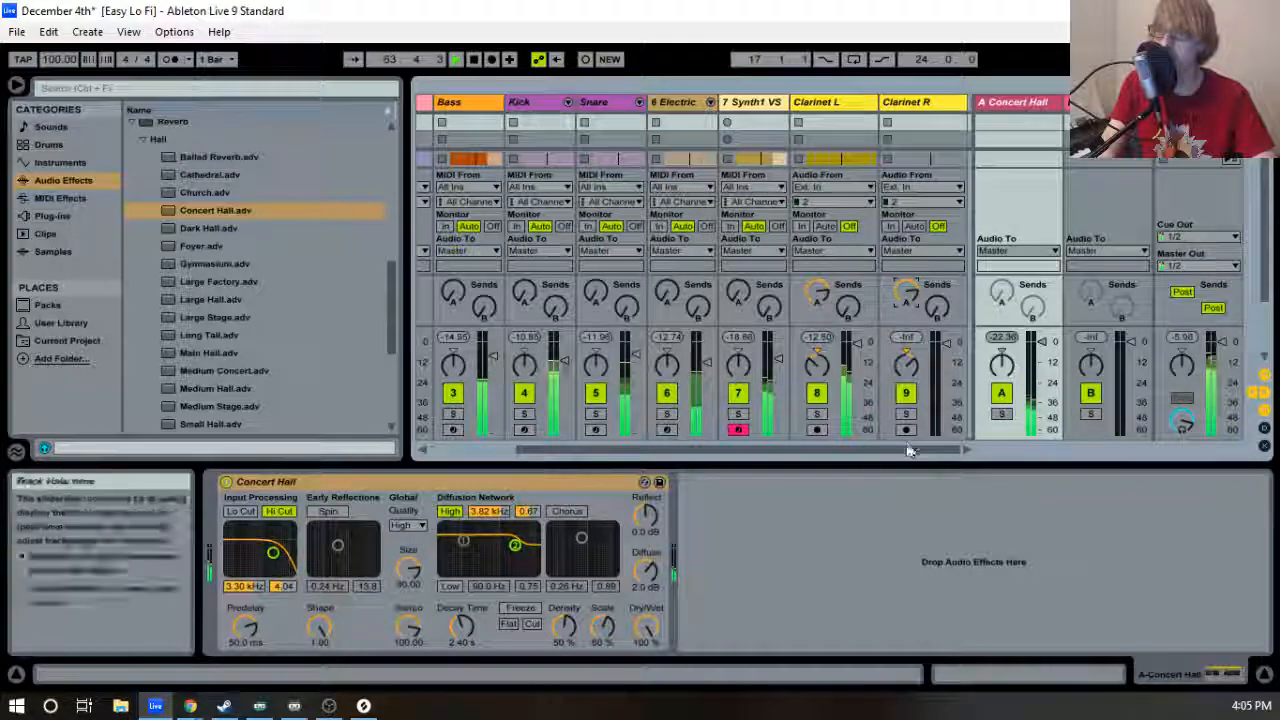
Raise send A on the Guitar and Guitar 2 tracks, setting Guitar 2's to -7.0 dB.
key(Tab)
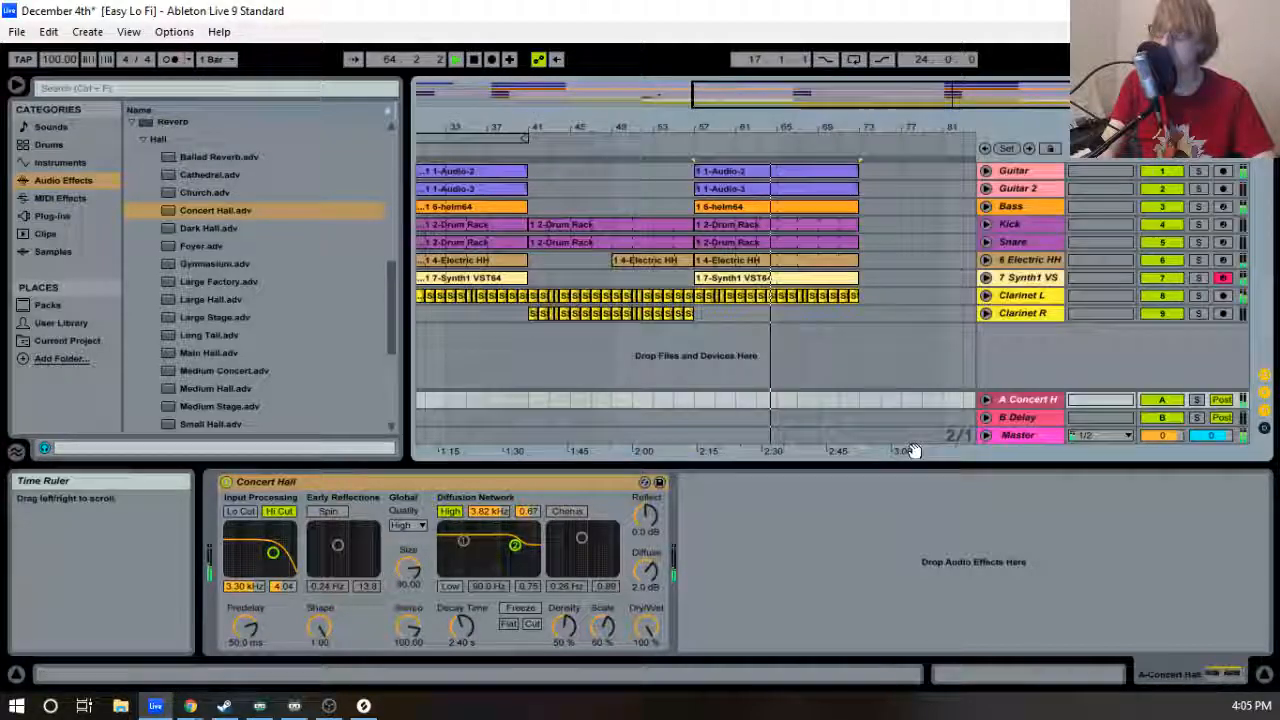
click(1027, 190)
key(Tab)
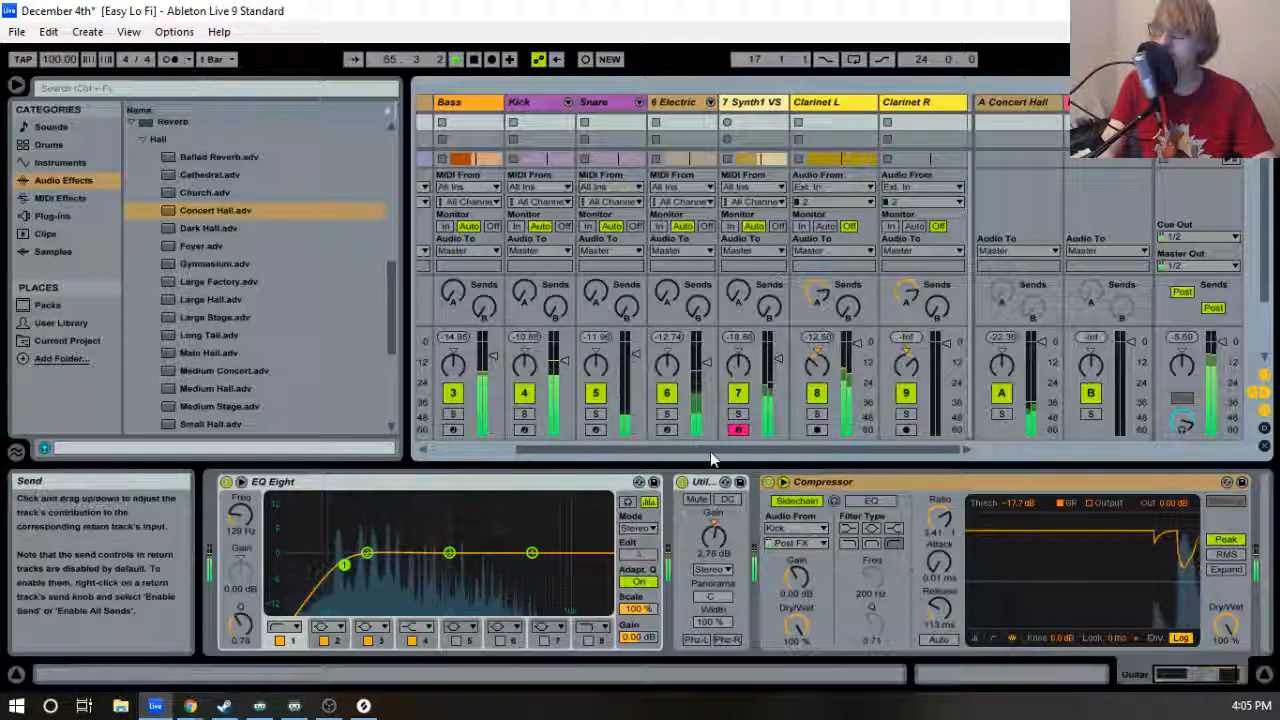
drag(710, 451, 555, 456)
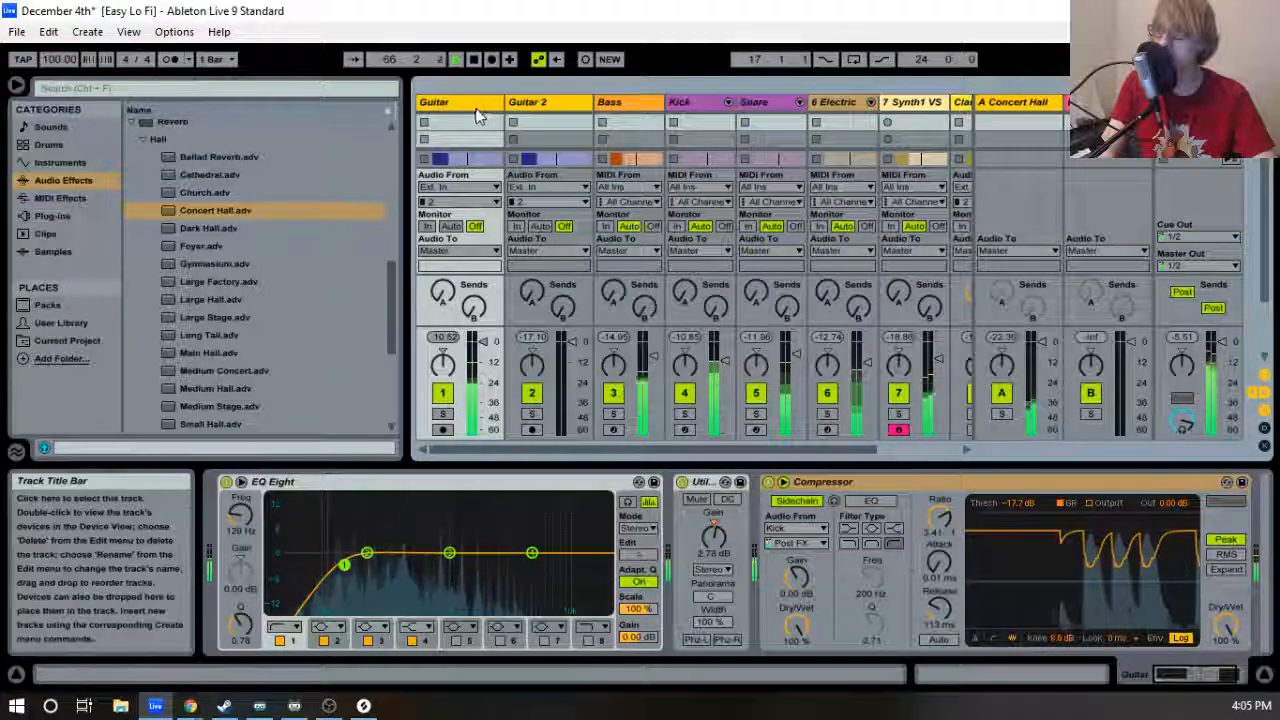
shift+click(549, 104)
drag(532, 293, 532, 262)
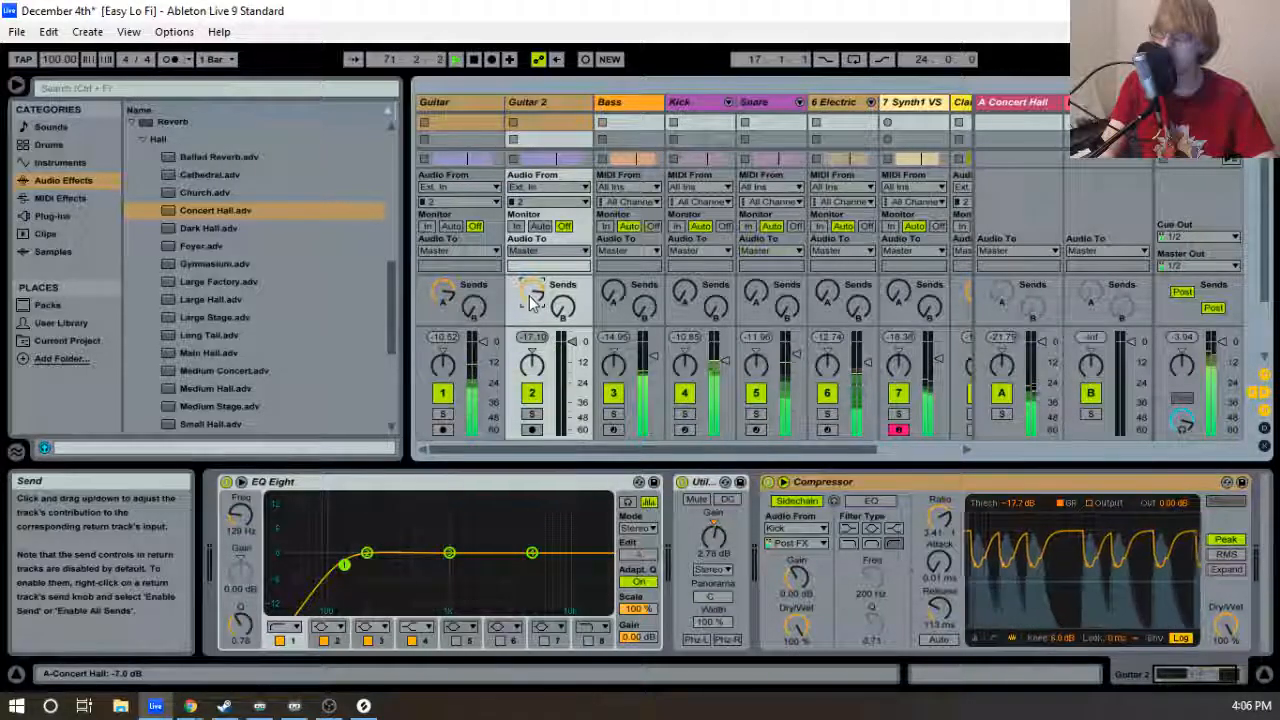
Raise the Electric HH track's send A to about halfway and set its track volume to -14.0 dB.
drag(672, 452, 781, 450)
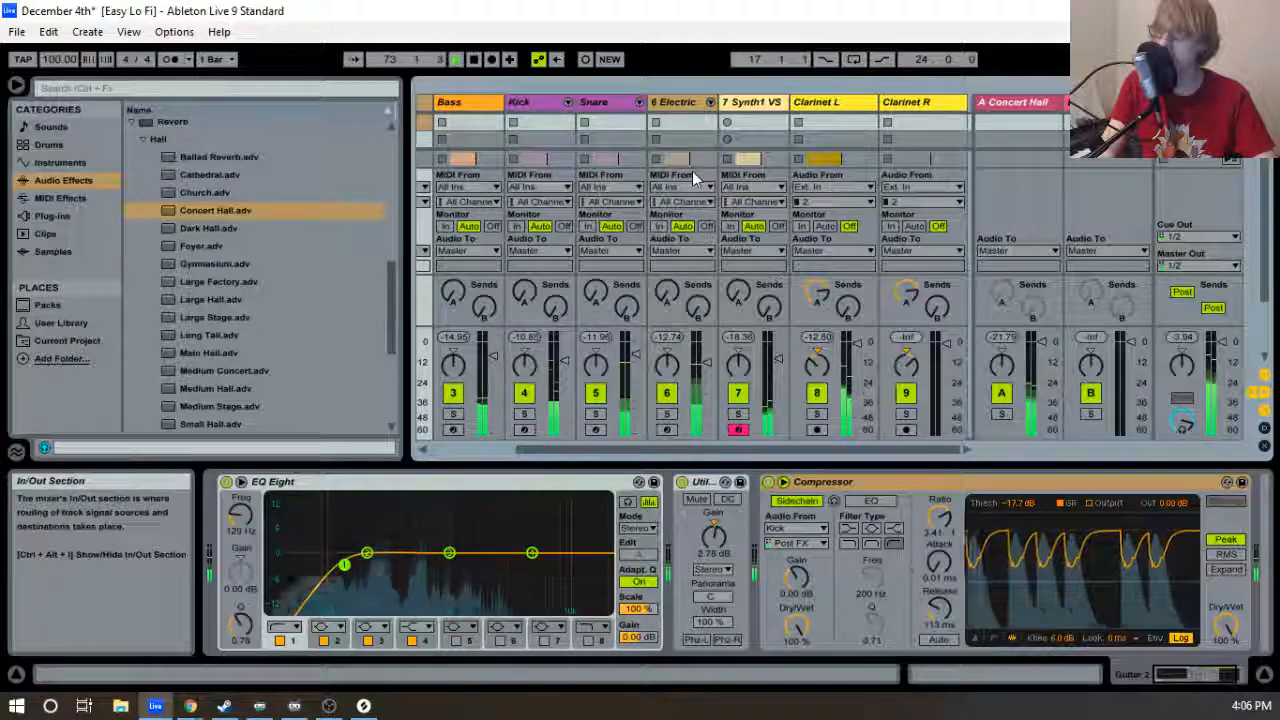
click(632, 123)
key(Tab)
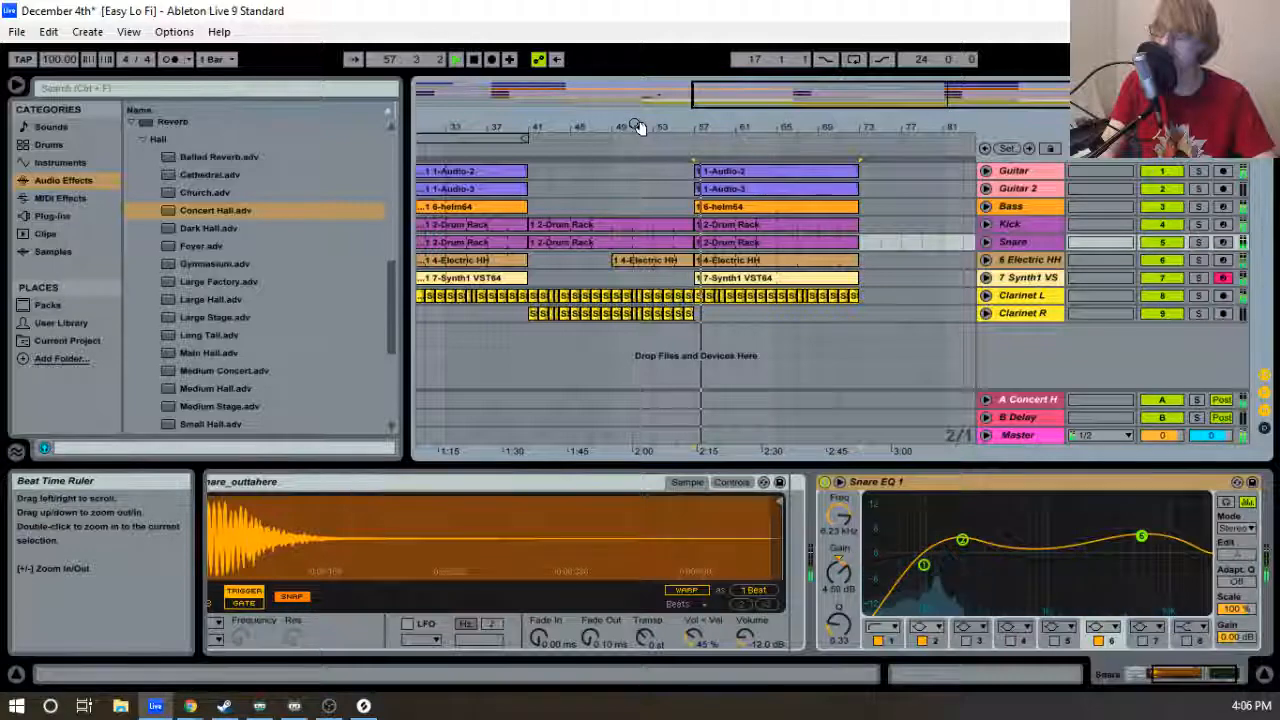
key(Tab)
click(701, 120)
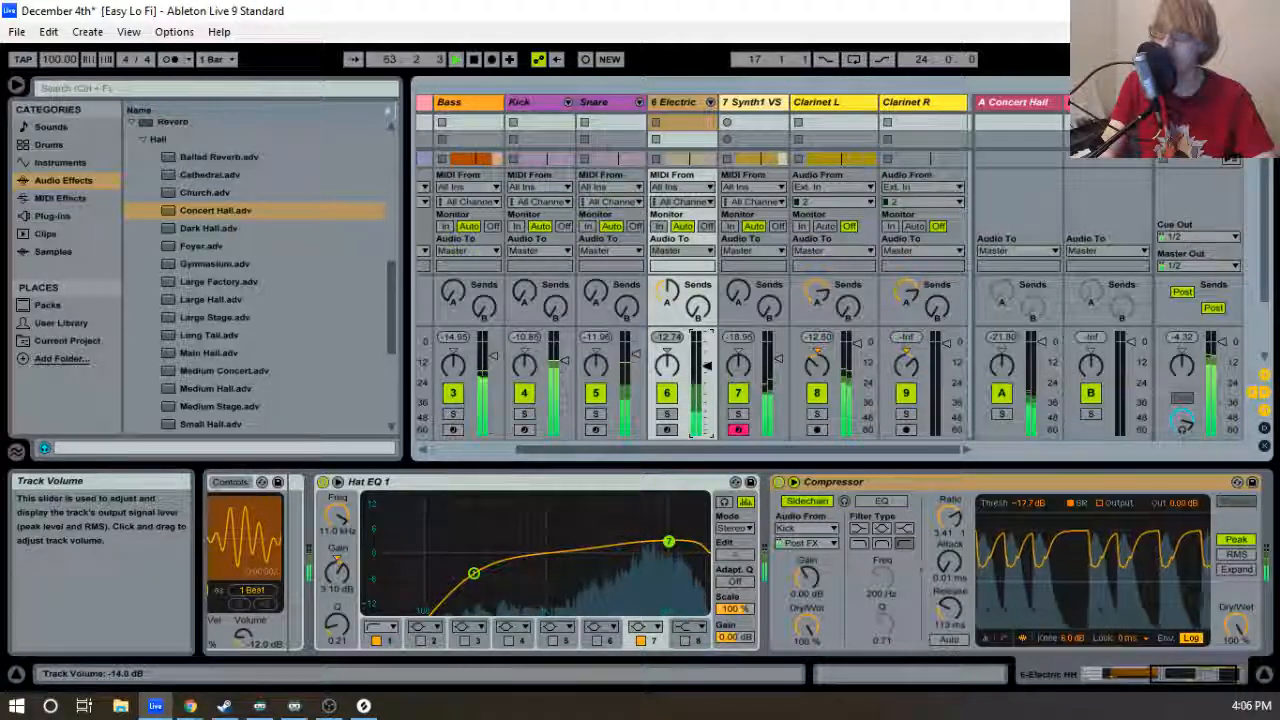
Set the Synth1 track's send to the Concert Hall return to -7.3 dB.
key(Tab)
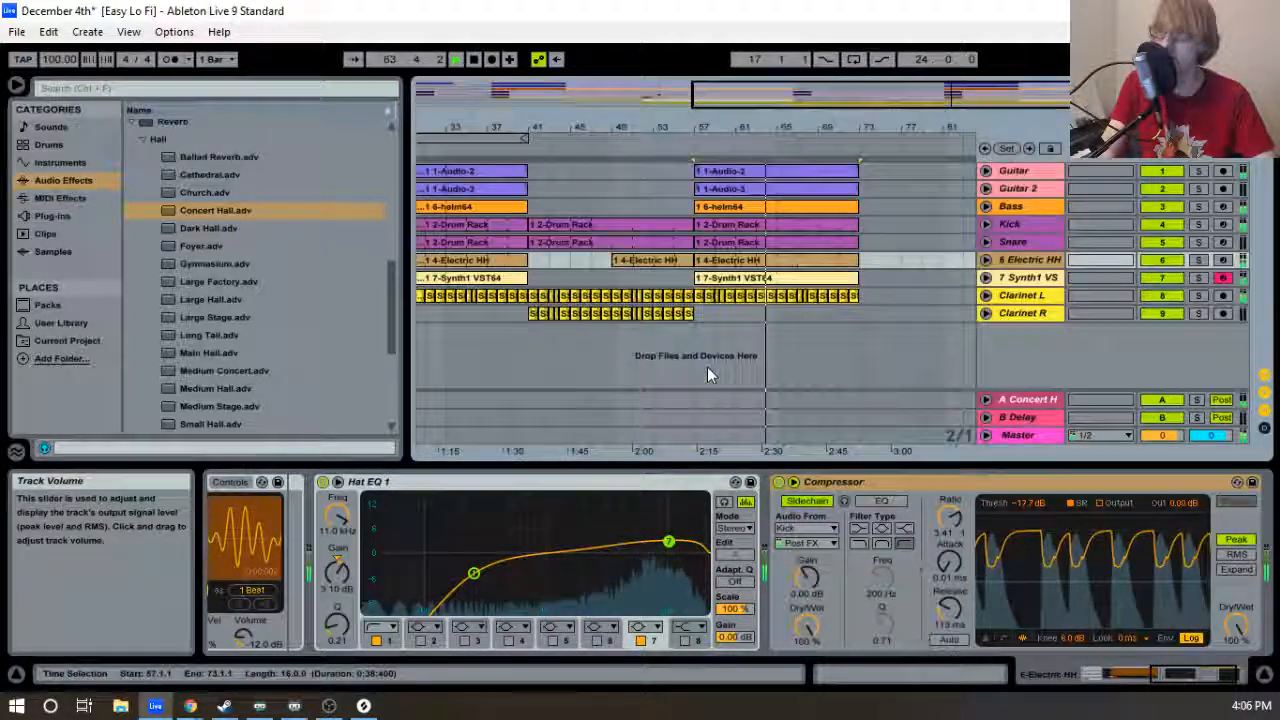
click(1029, 280)
key(Tab)
drag(740, 308, 740, 280)
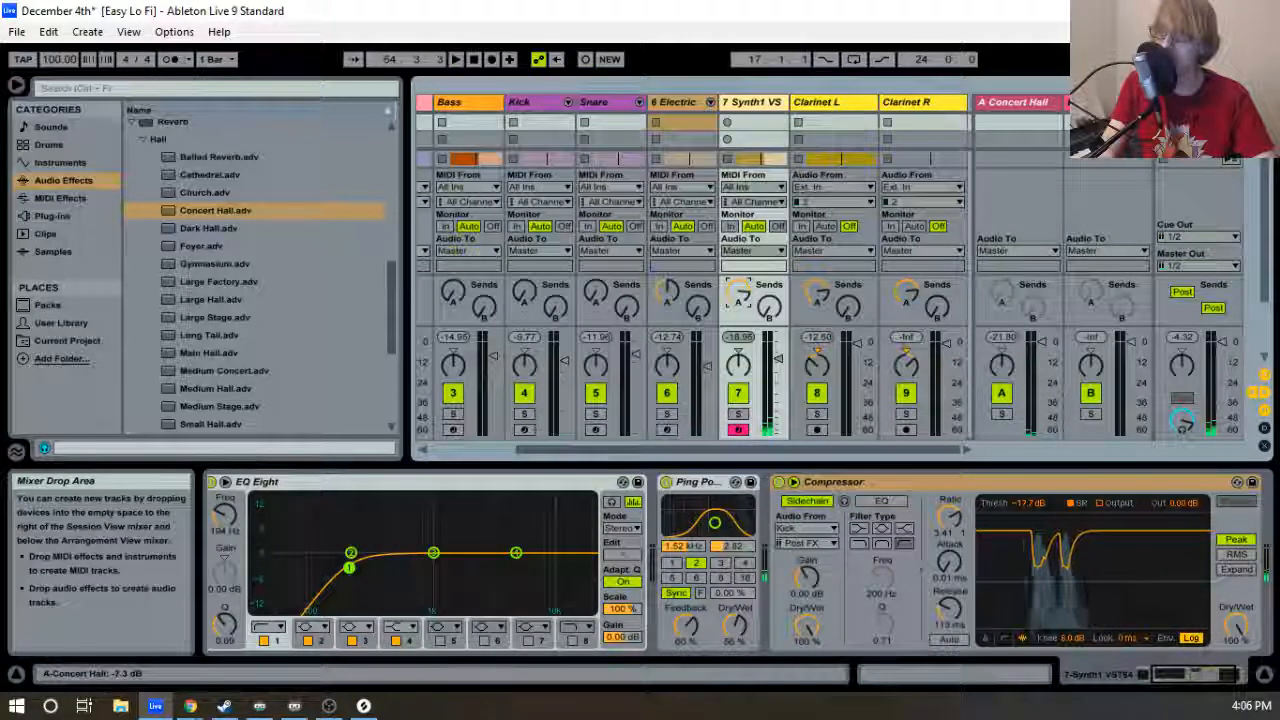
Play the transition into bar 41 and open the Kick clip starting there in an enlarged note editor, then stop playback.
key(Tab)
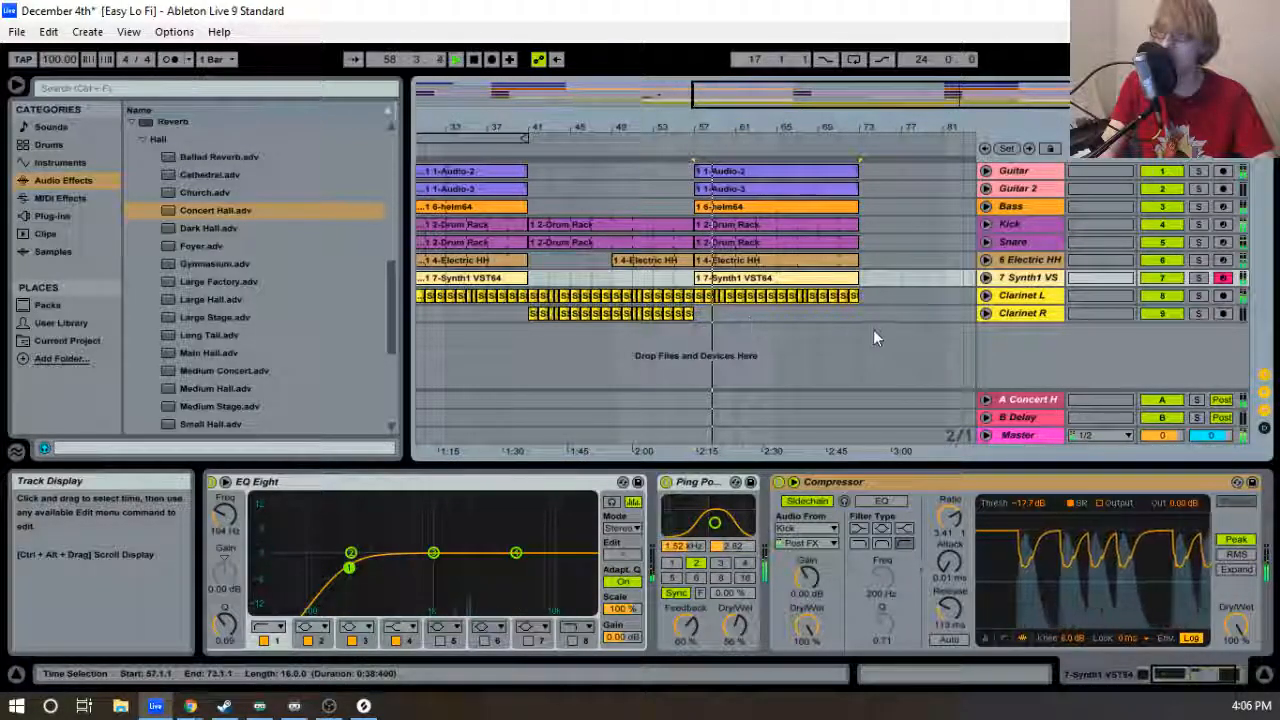
drag(708, 127, 775, 102)
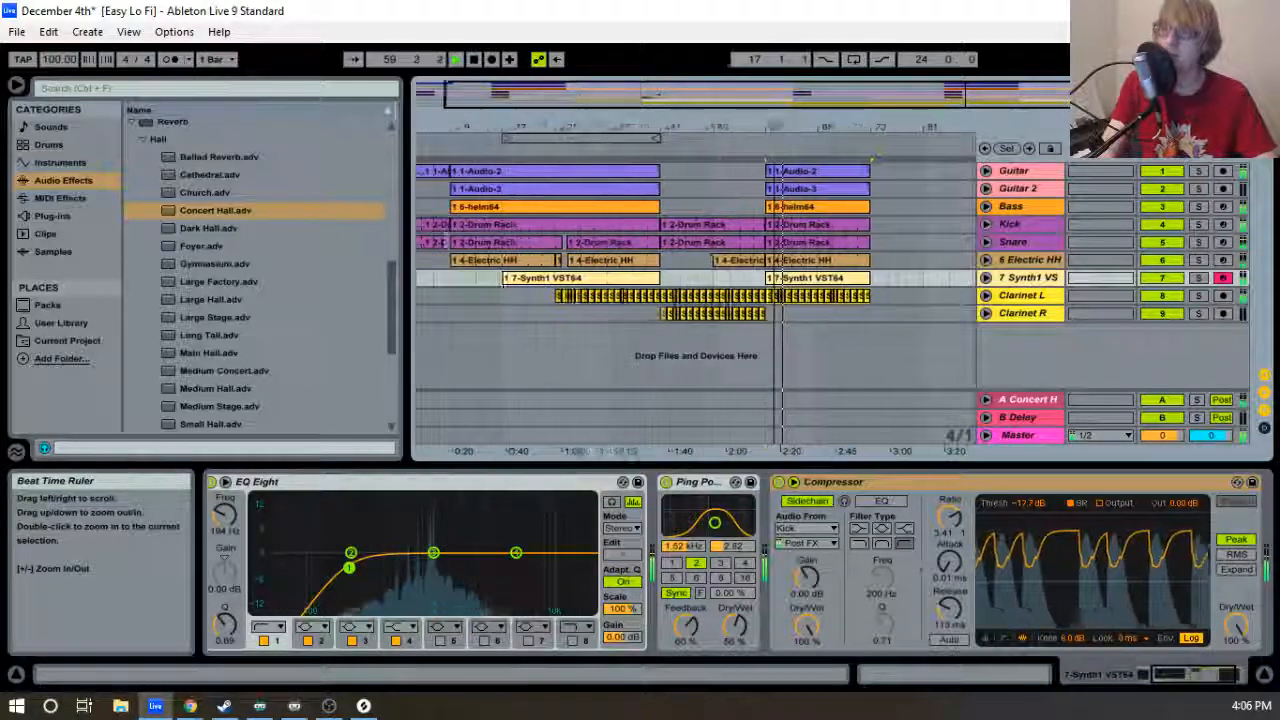
click(661, 152)
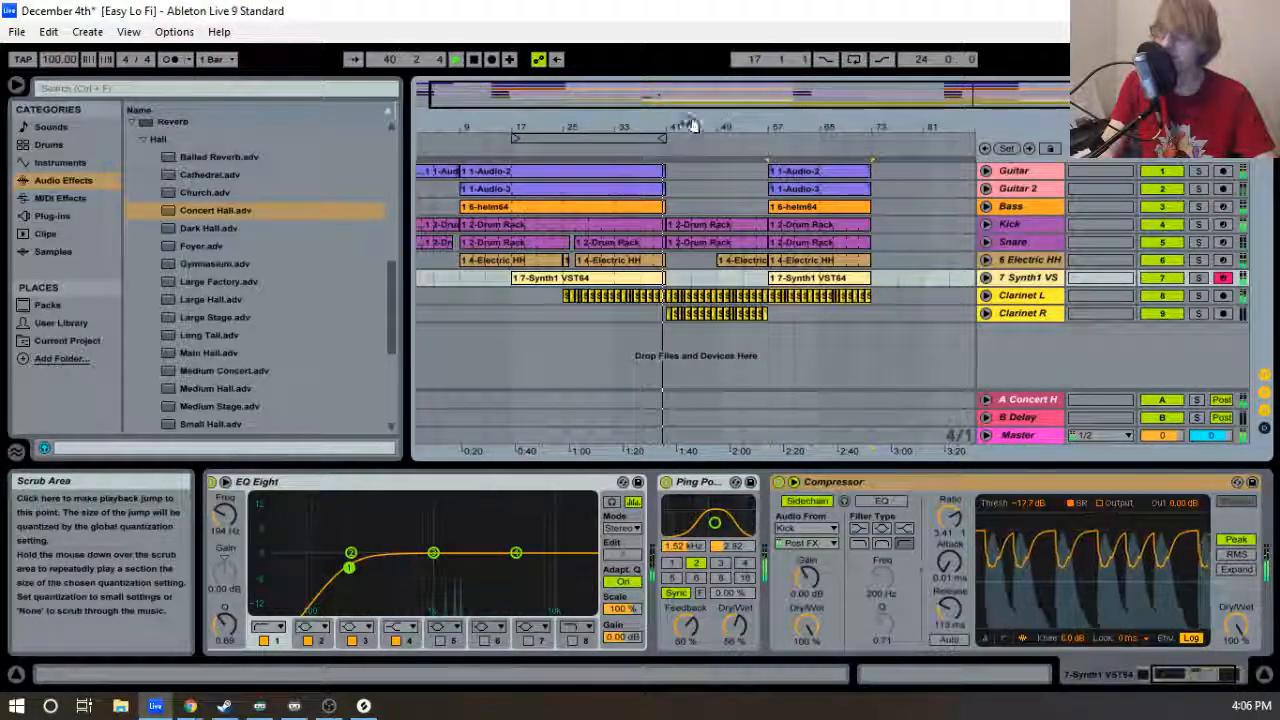
drag(691, 127, 691, 135)
double_click(671, 232)
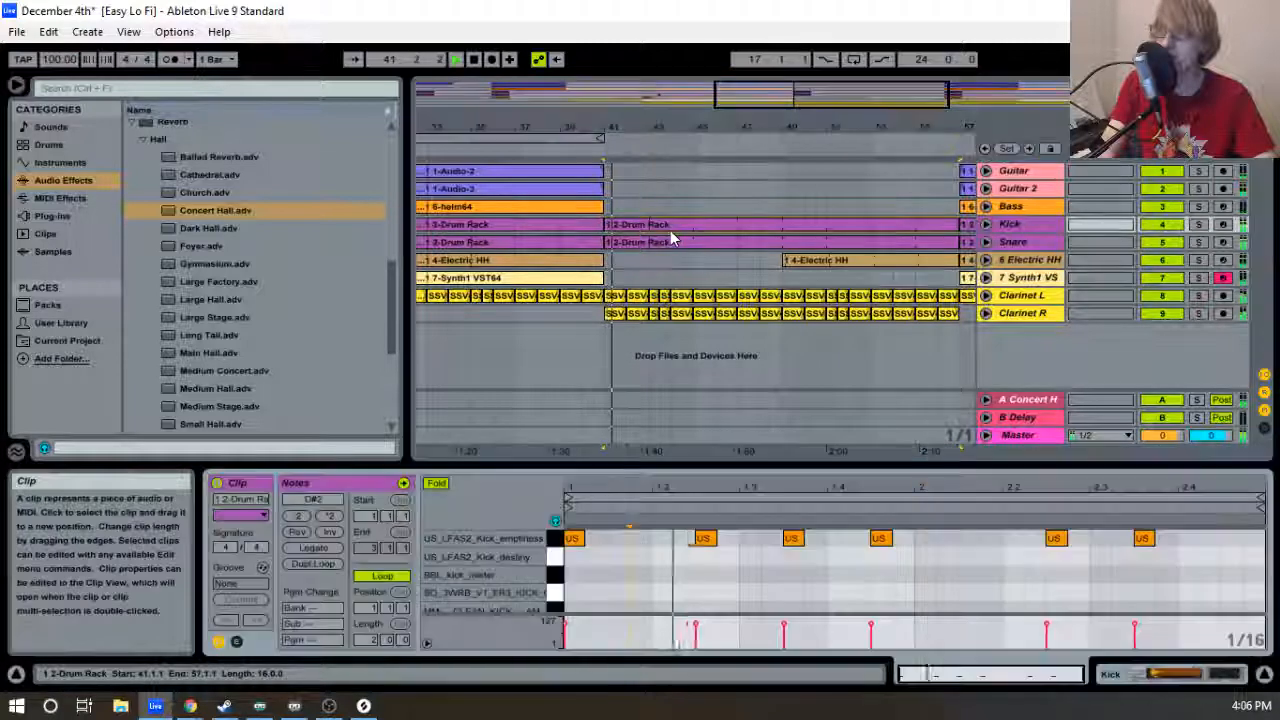
drag(769, 450, 769, 240)
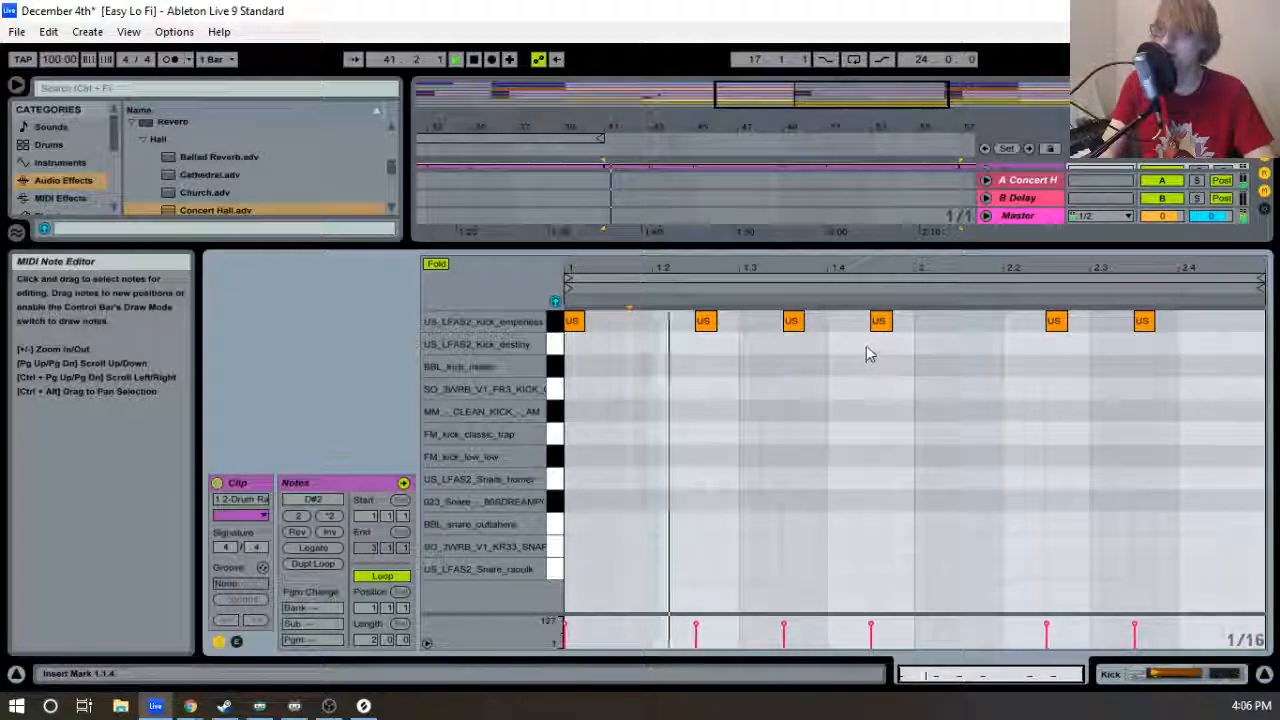
key(space)
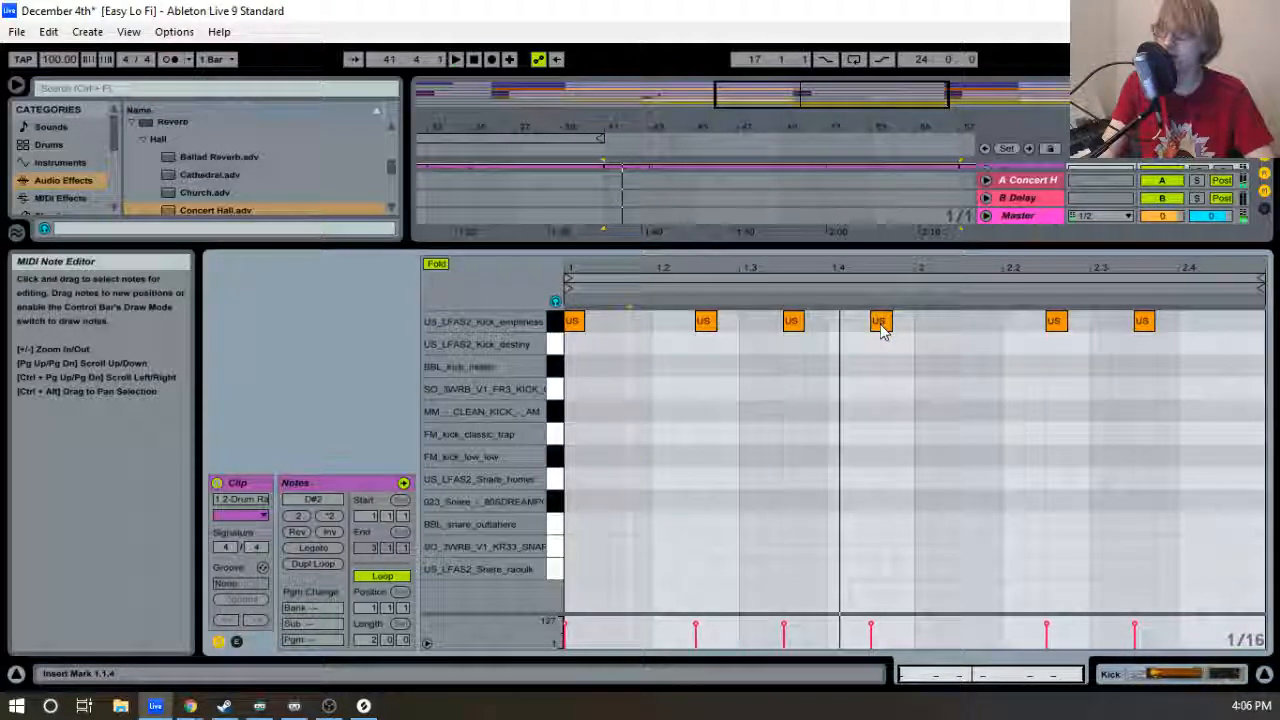
Move the kick note at 1.4.3 to 2.1.1 and play back the beat.
drag(883, 333, 927, 338)
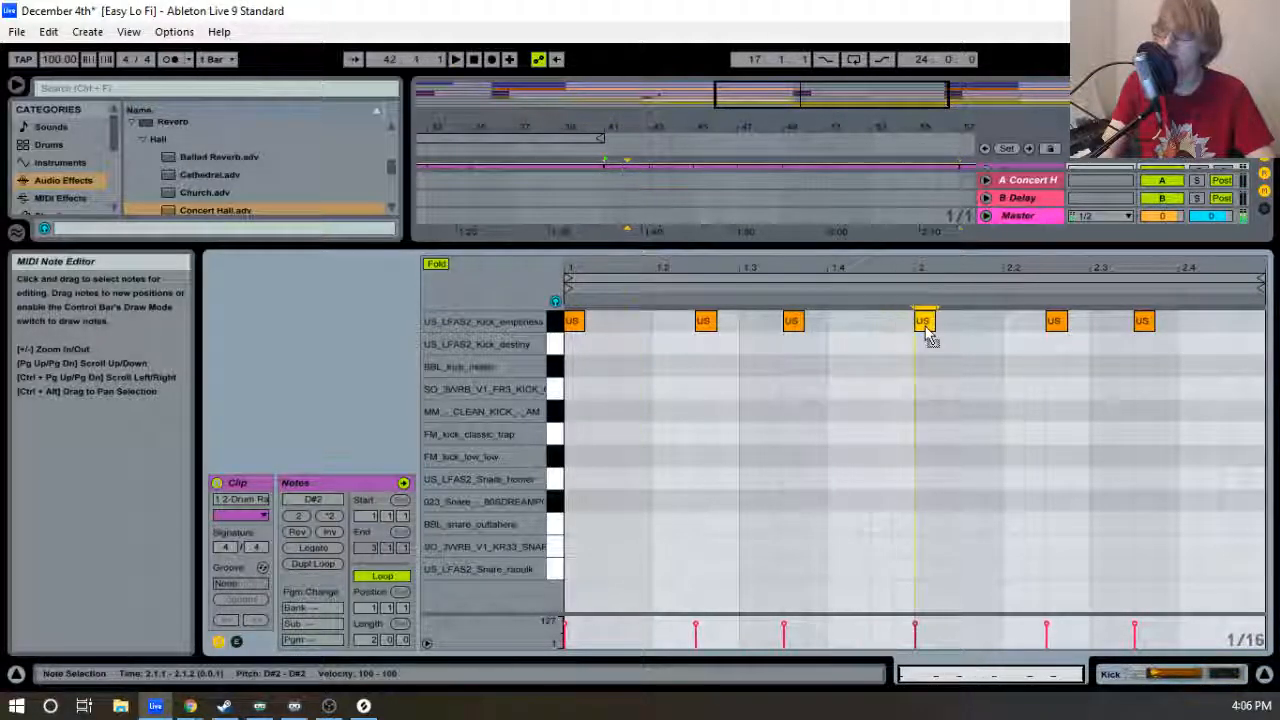
key(space)
click(978, 370)
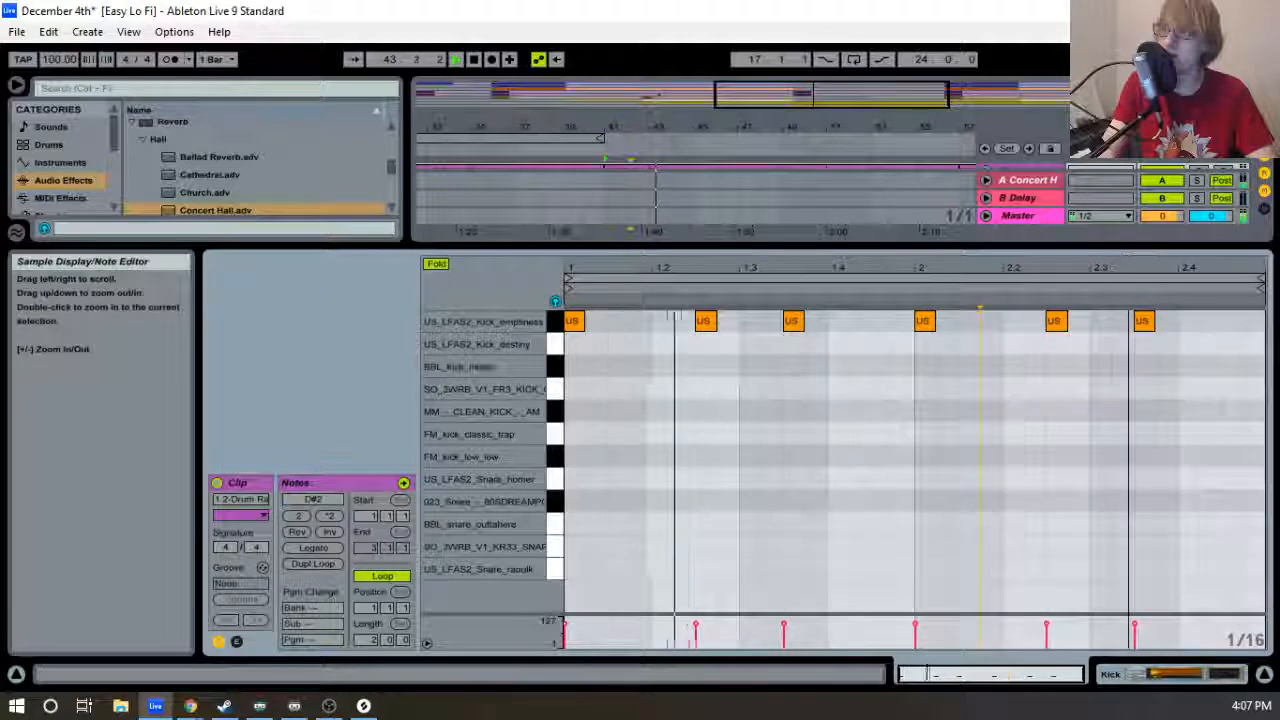
Trim the Kick and Snare drum clips that start at bar 41 so they end at bar 45.
drag(1095, 247, 1095, 402)
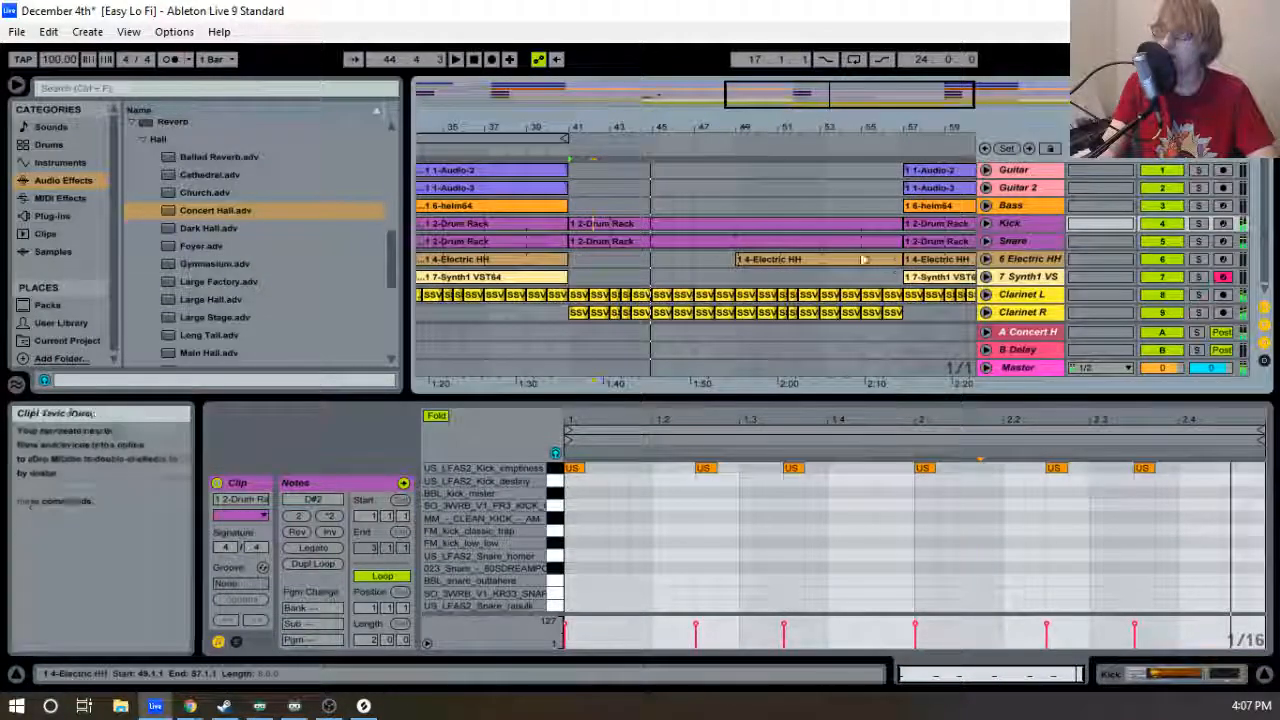
drag(902, 225, 653, 225)
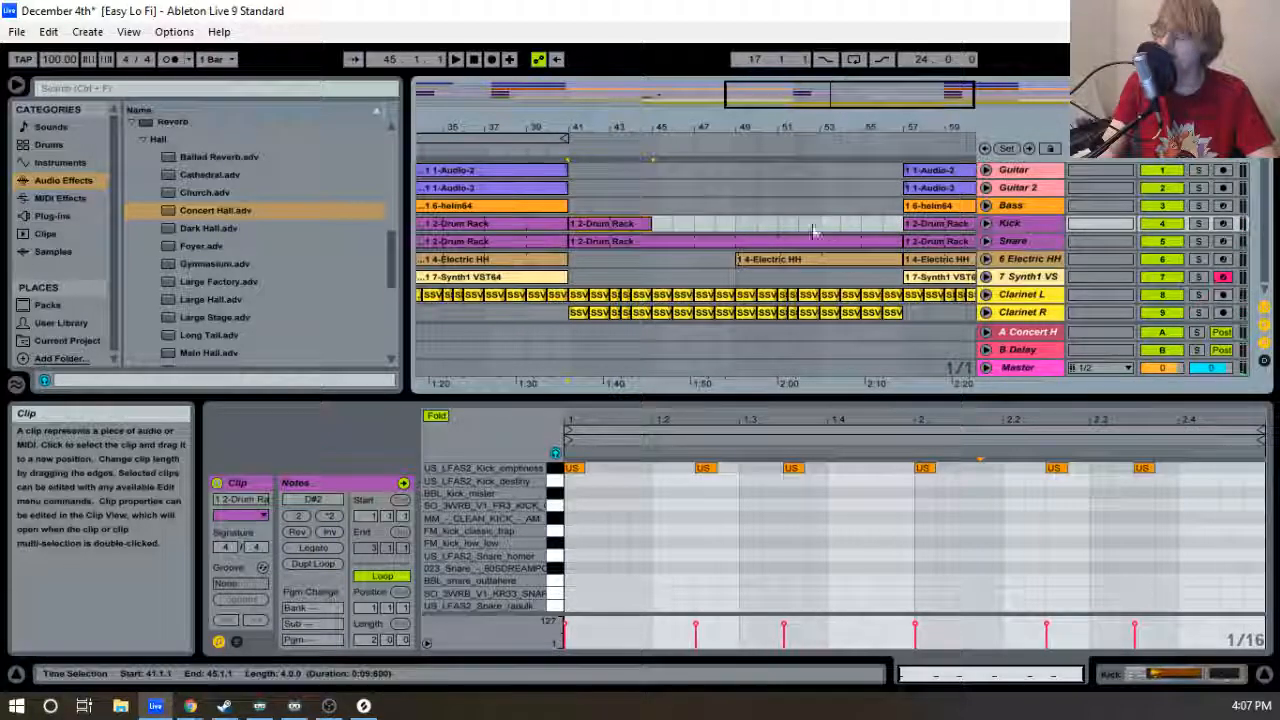
drag(902, 242, 646, 250)
Consolidate the trimmed Kick and Snare clips, then loop them out to bar 57.
click(626, 225)
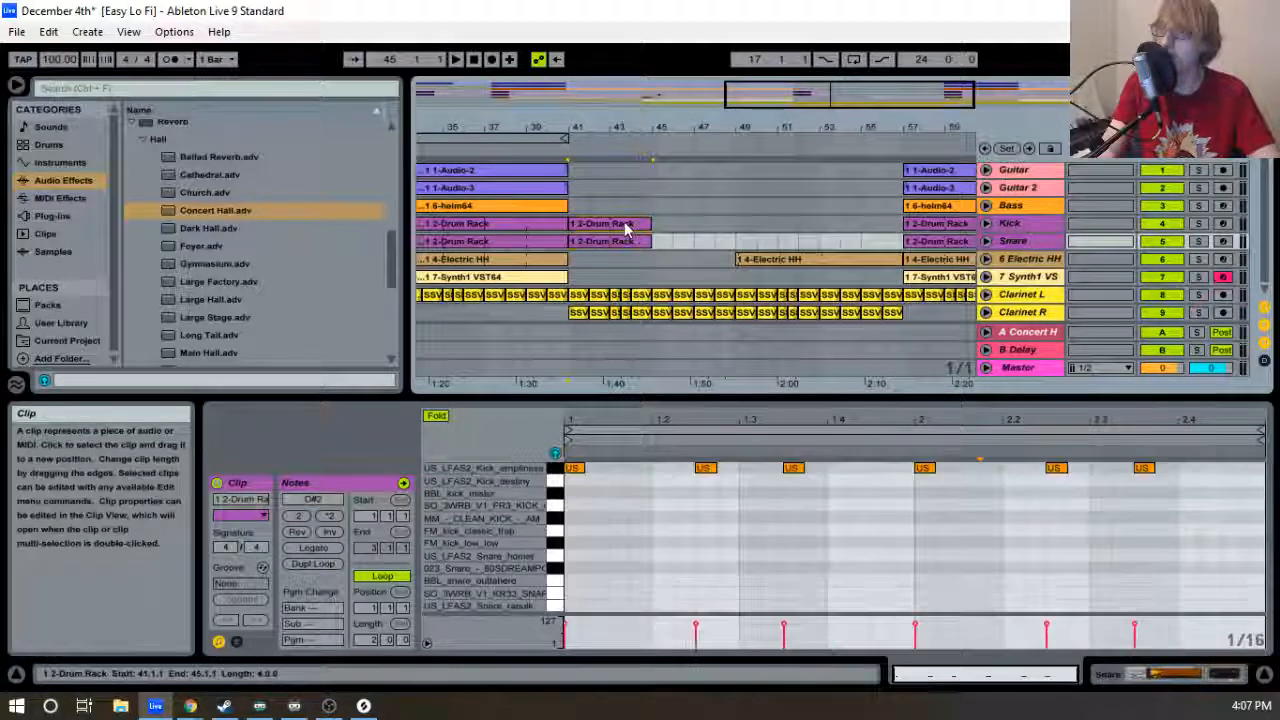
shift+click(622, 241)
right_click(622, 240)
click(700, 346)
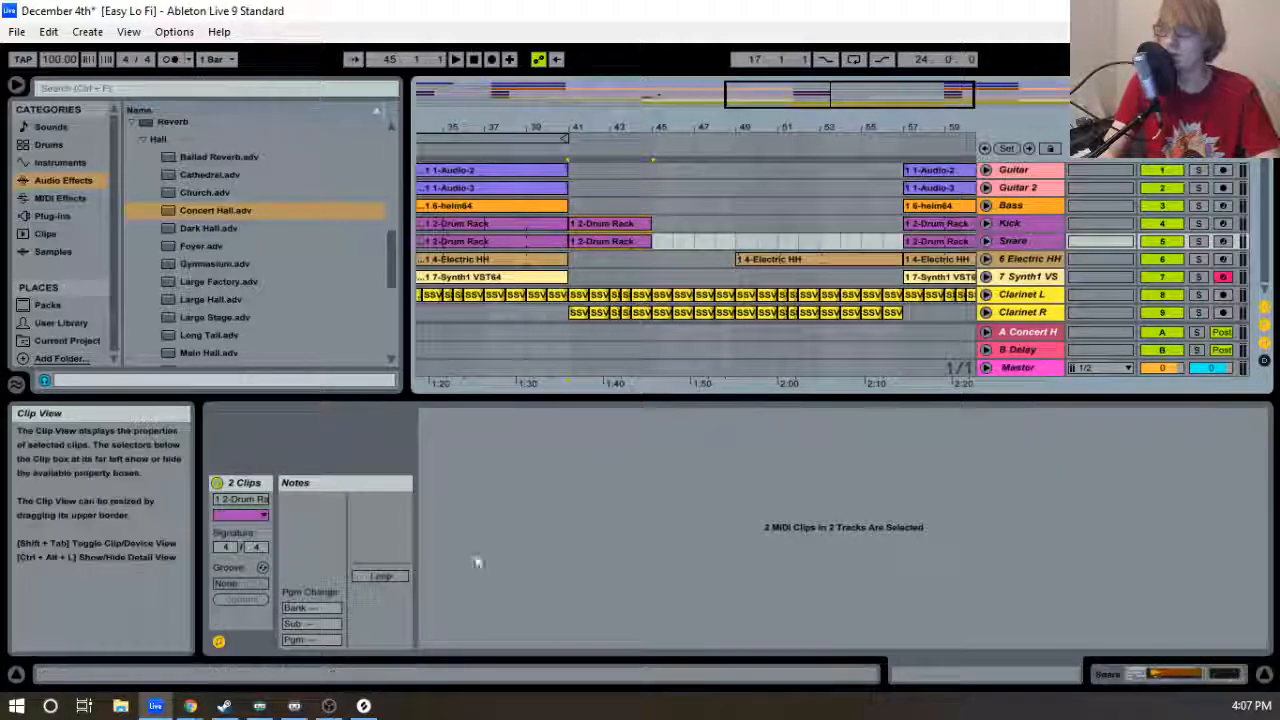
click(380, 576)
drag(650, 226, 912, 243)
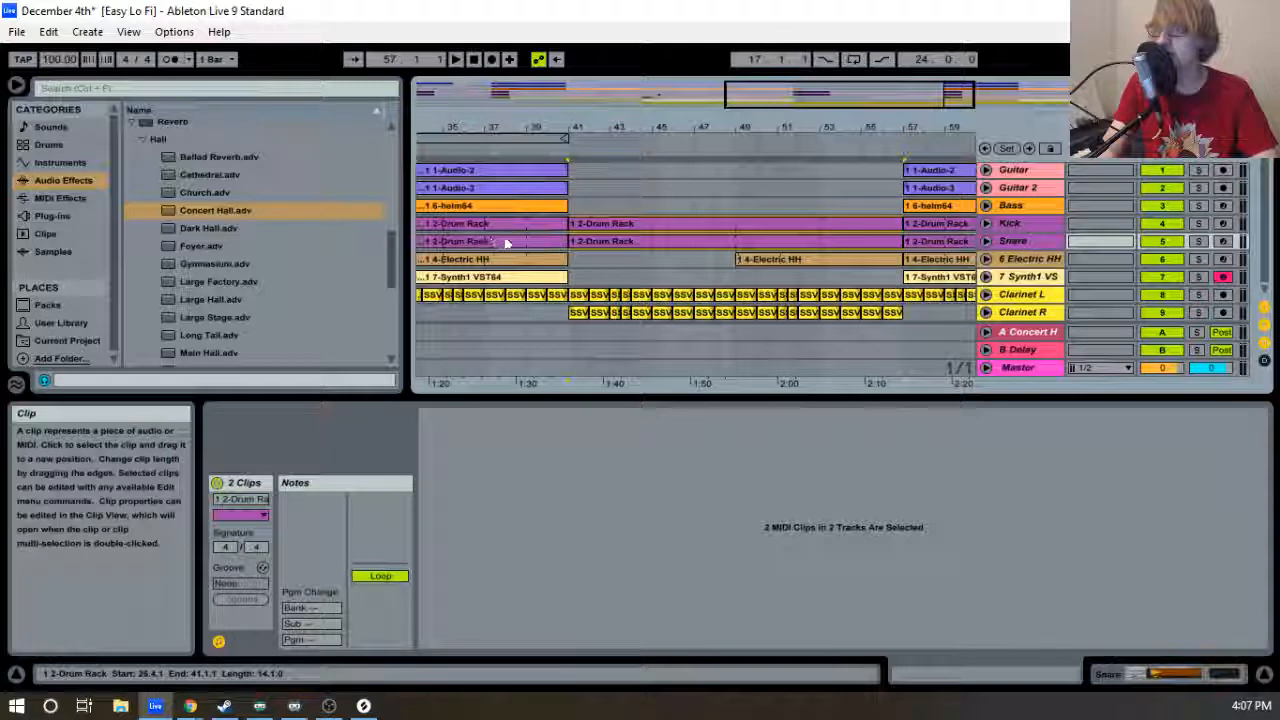
Add a sixteenth-note kick at 4.4.3 in the Kick clip starting at bar 41.
click(605, 228)
drag(760, 390, 765, 206)
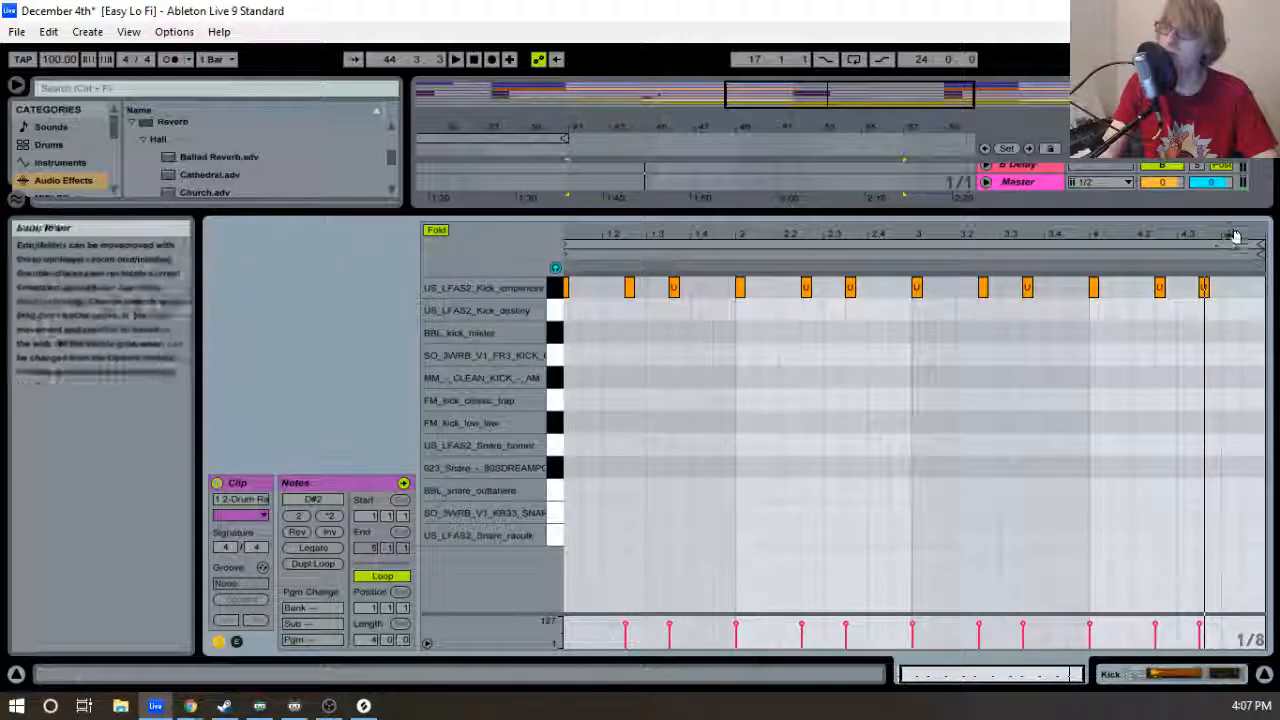
drag(1237, 236, 1215, 285)
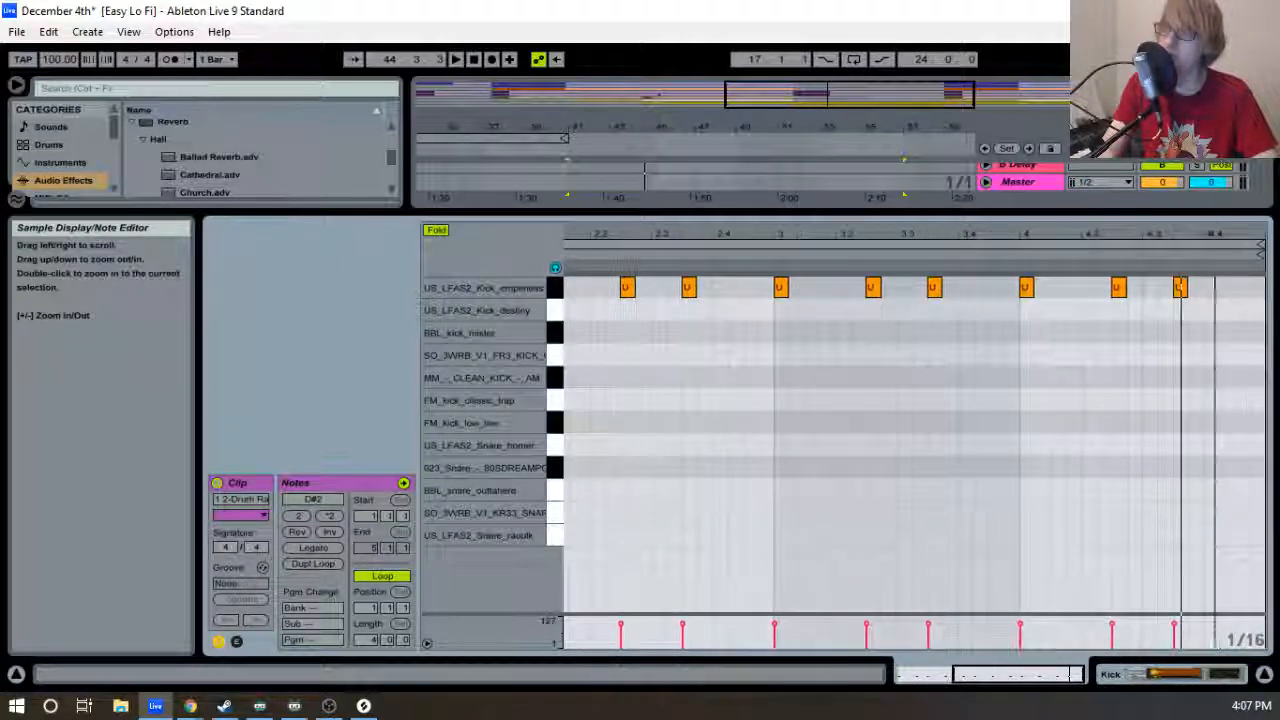
double_click(1210, 288)
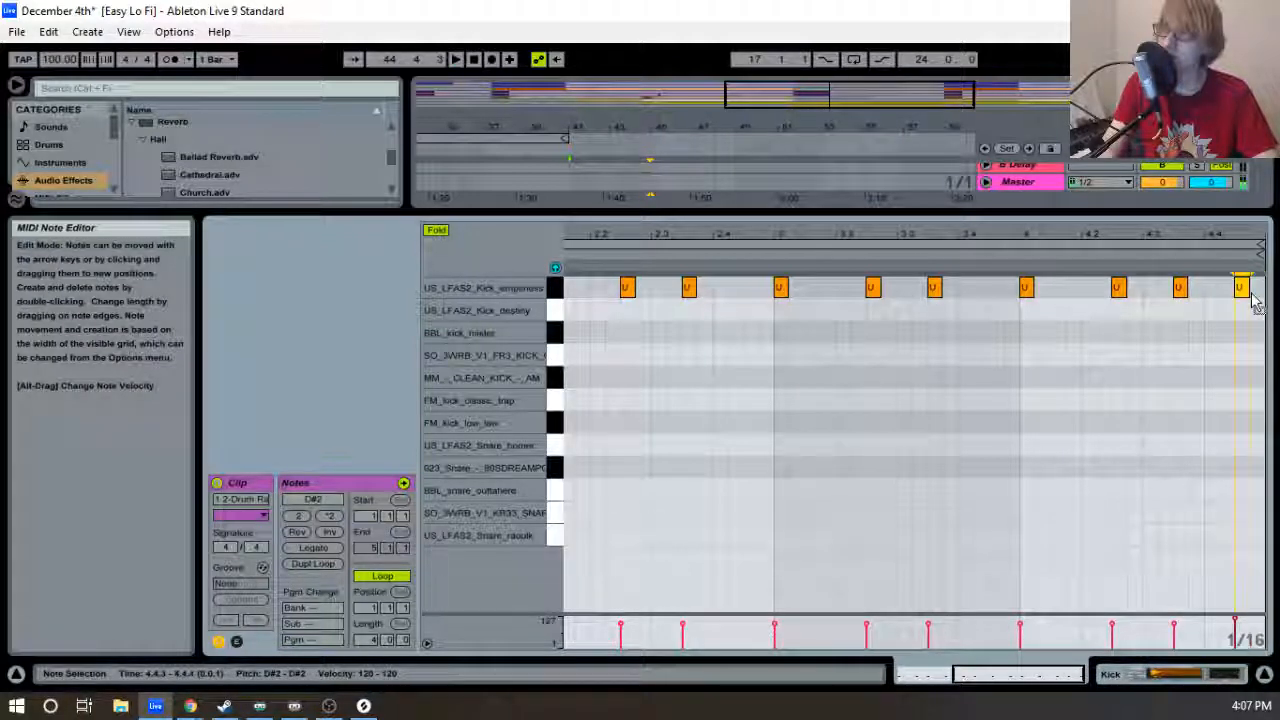
Lower the velocity of the kick note at 4.4.3 to 99 while playing back the pattern.
key(space)
drag(1073, 238, 1073, 190)
click(1160, 374)
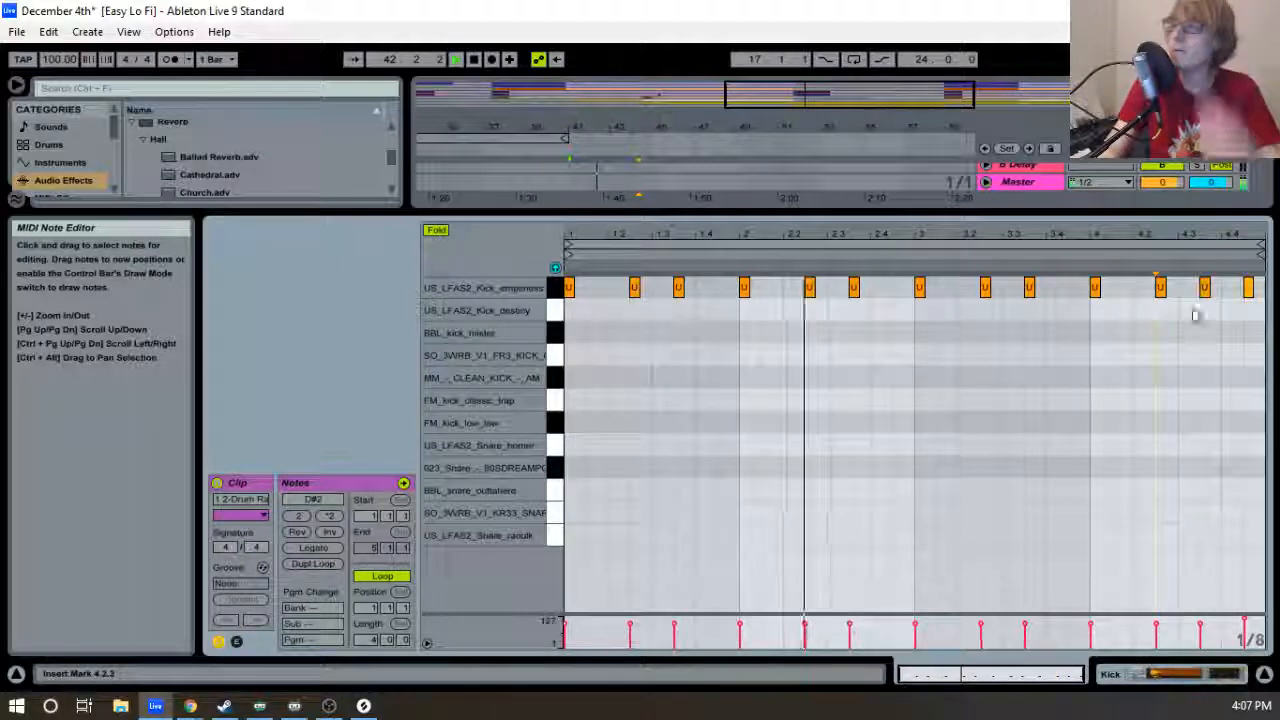
click(1248, 290)
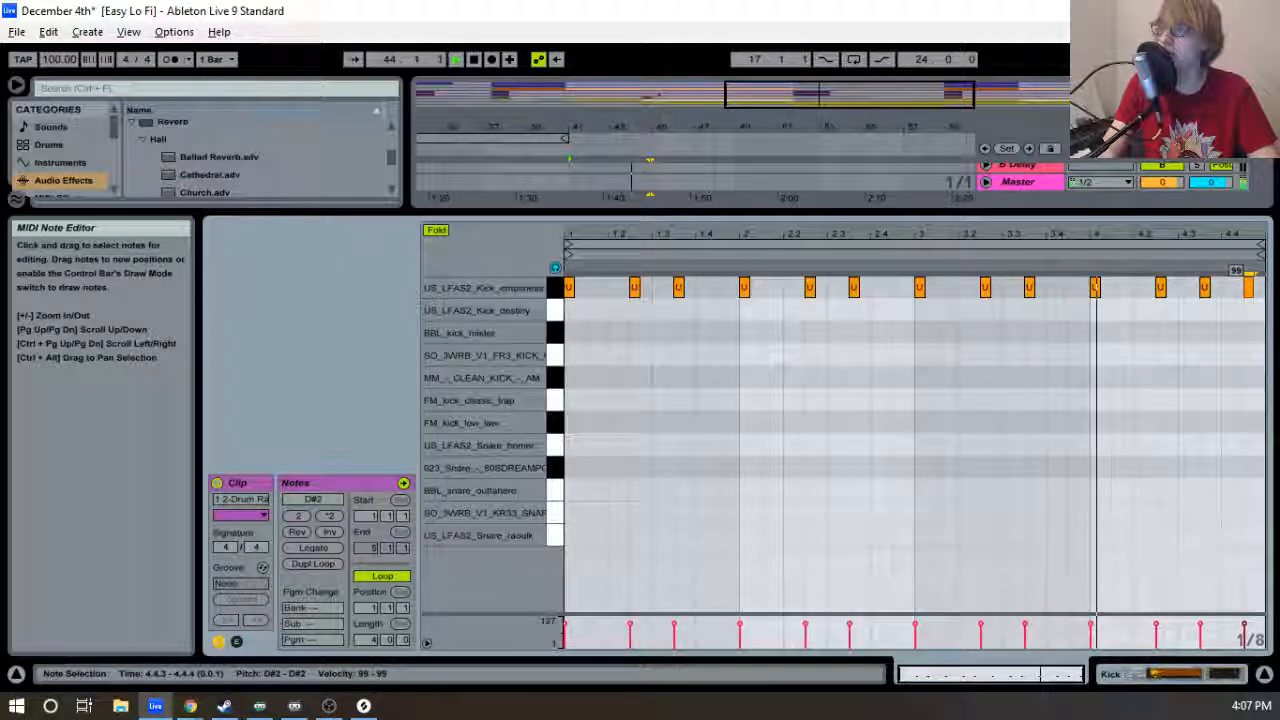
click(1228, 352)
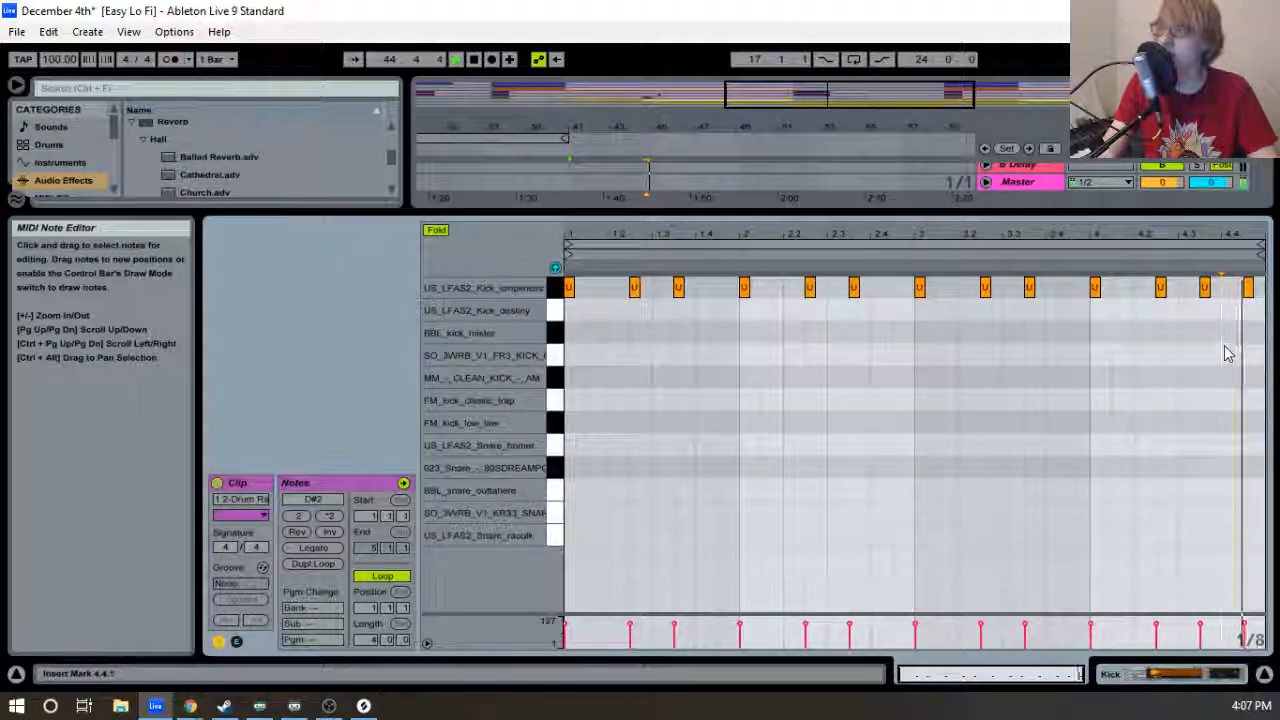
Add eighth-note kicks at 2.1.3 and 4.1.3, and delete the kick notes at 2.3.3 and 4.3.3.
drag(1015, 212, 1015, 330)
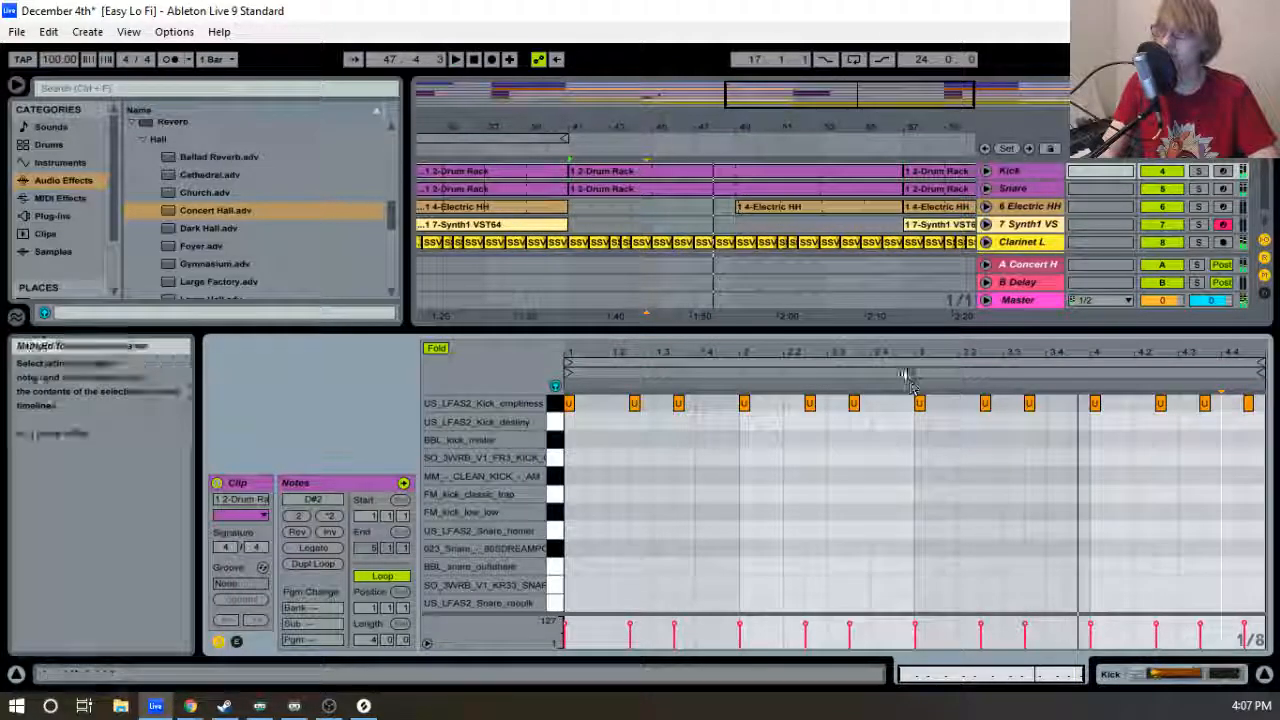
key(space)
key(space)
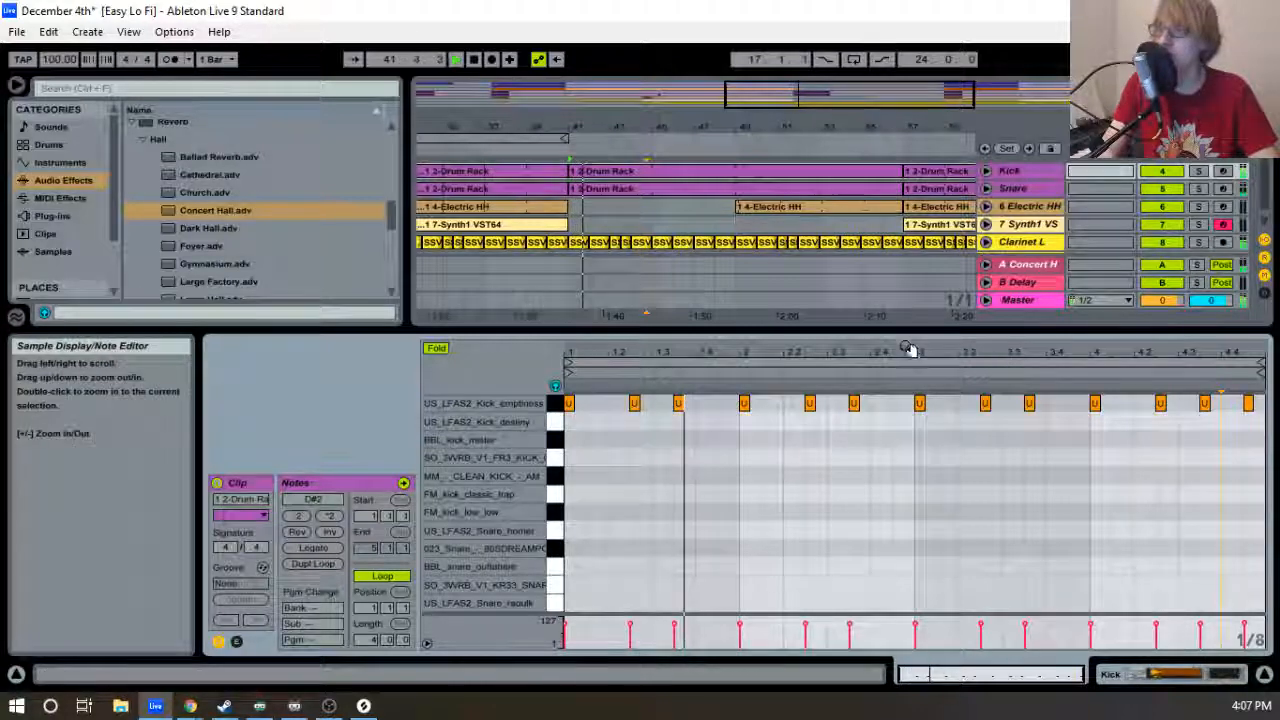
double_click(770, 404)
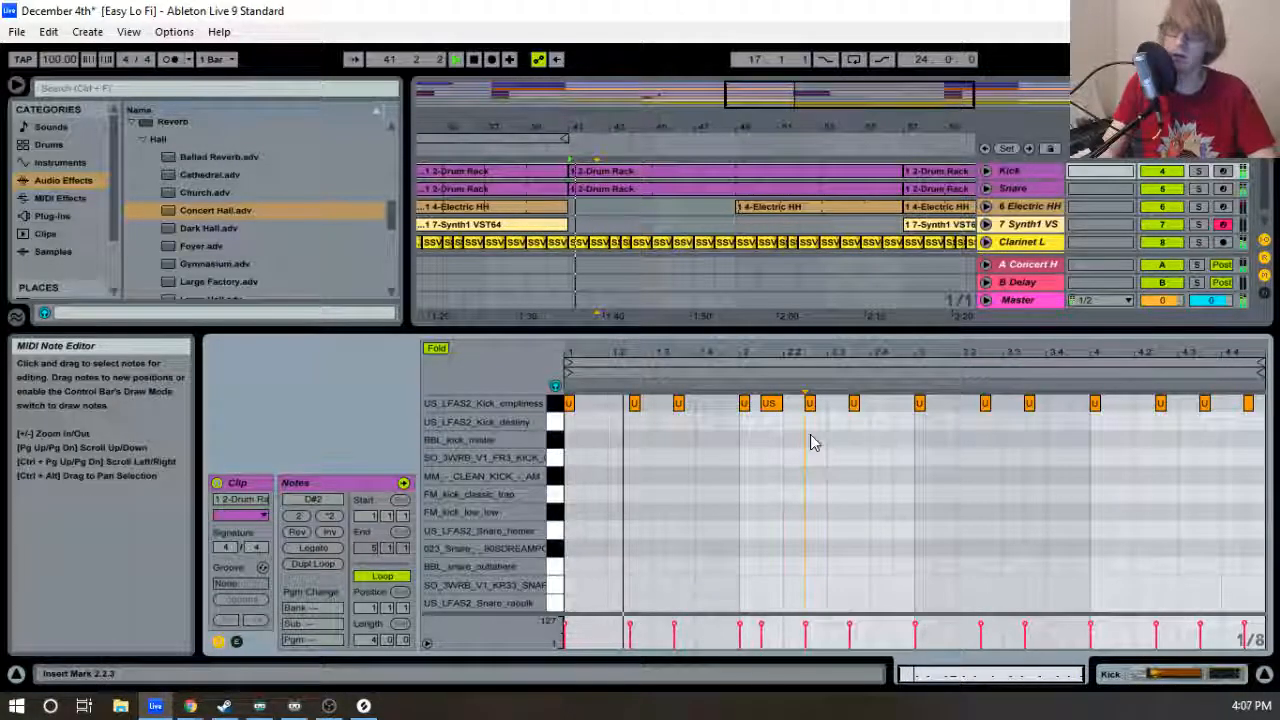
double_click(854, 403)
key(space)
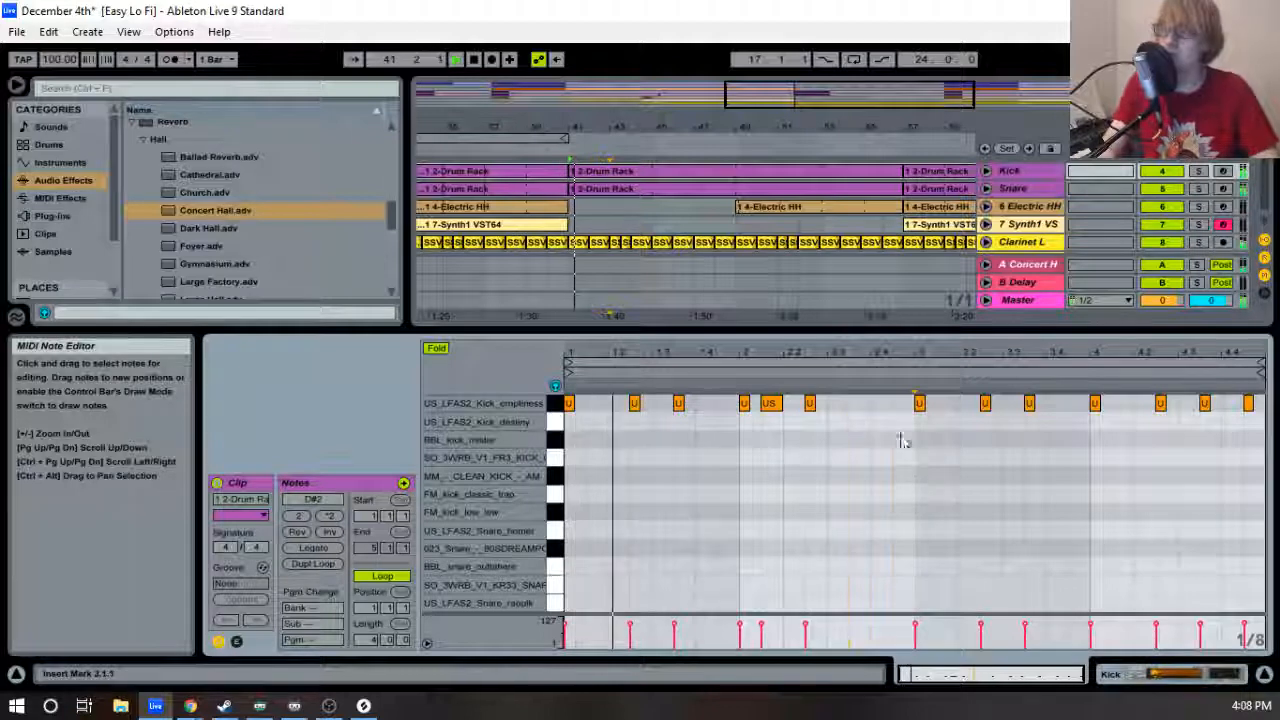
mouse_move(869, 354)
mouse_down()
mouse_move(869, 376)
mouse_move(869, 354)
mouse_up()
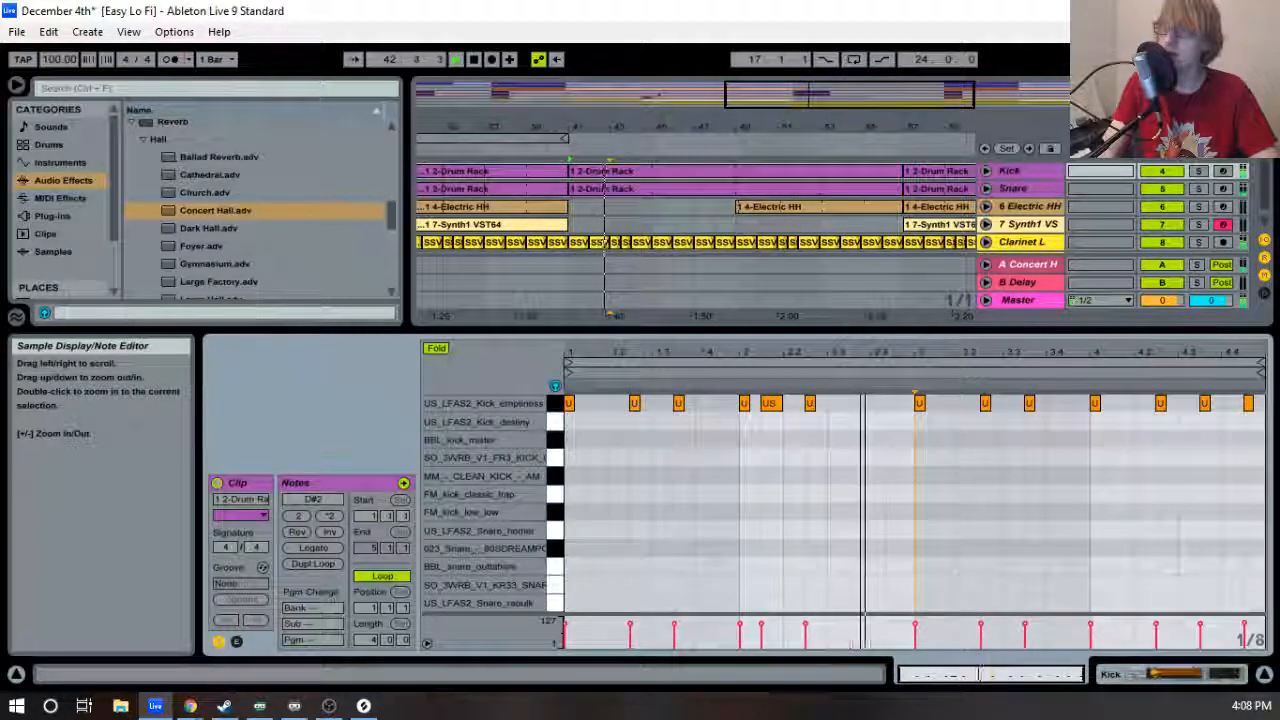
double_click(1125, 404)
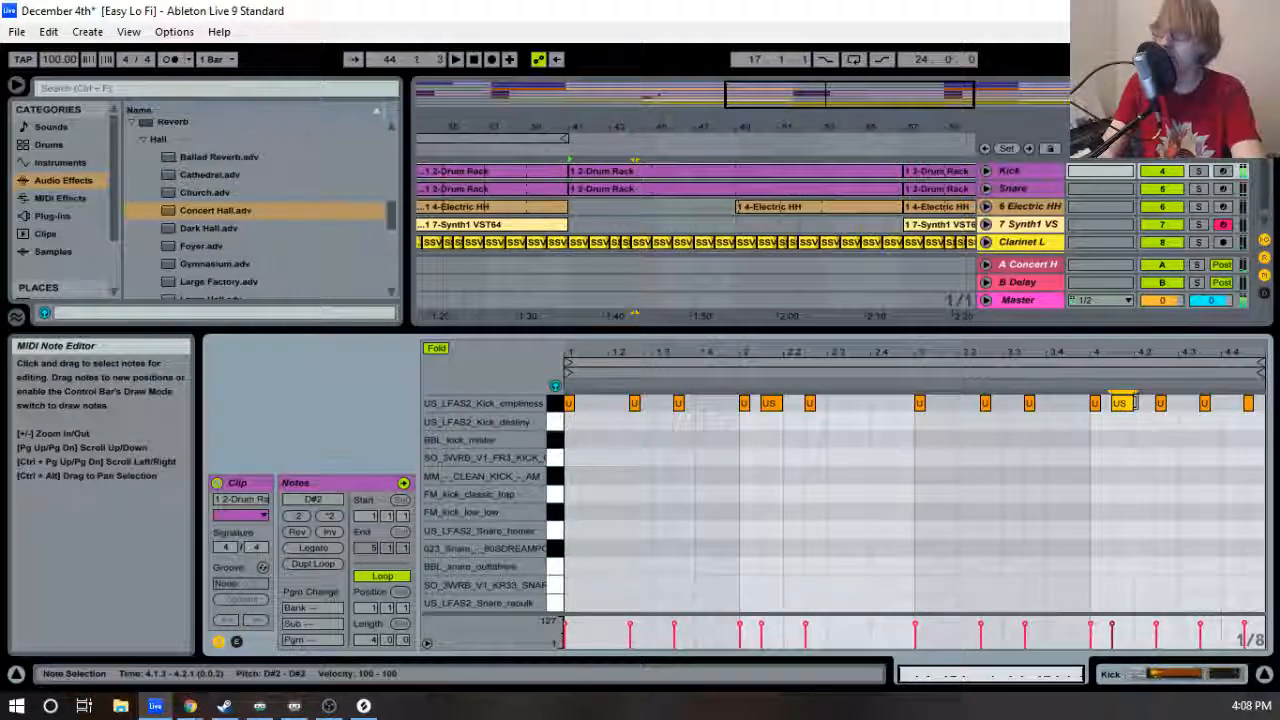
double_click(1204, 404)
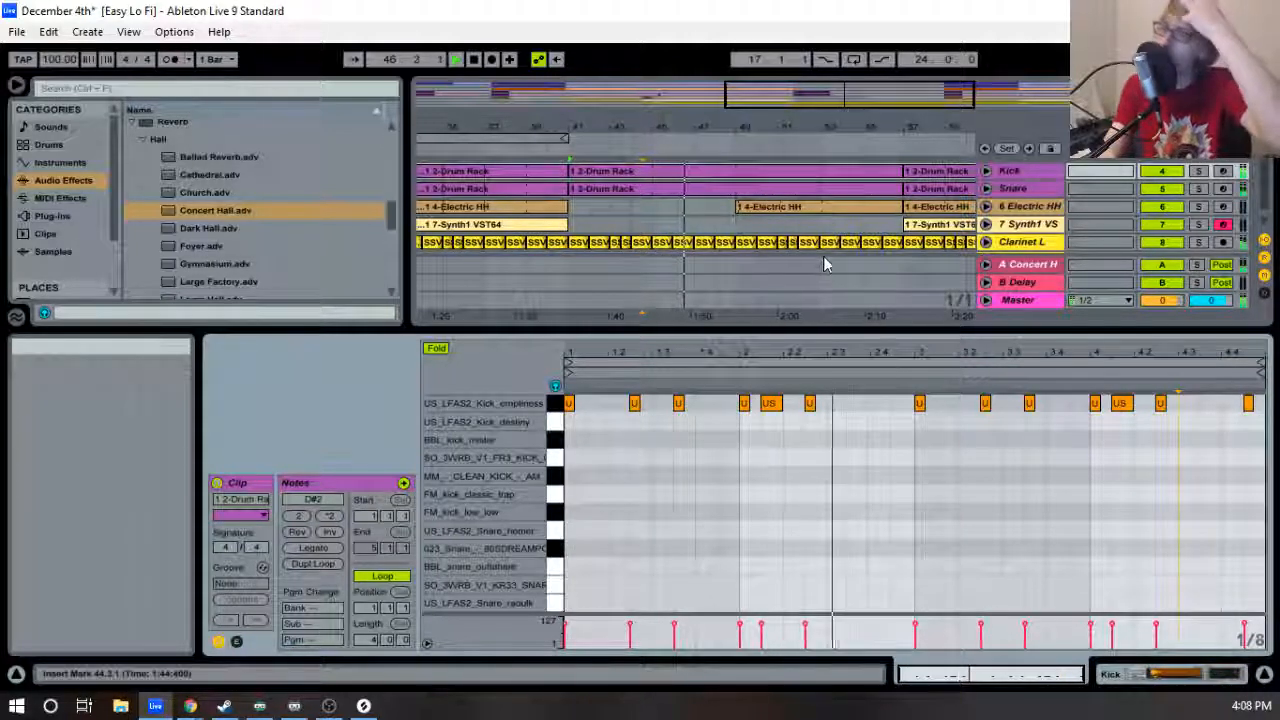
Add an eighth-note snare hit at 4.3.3 in the Snare clip starting at bar 41, and play it back.
click(700, 194)
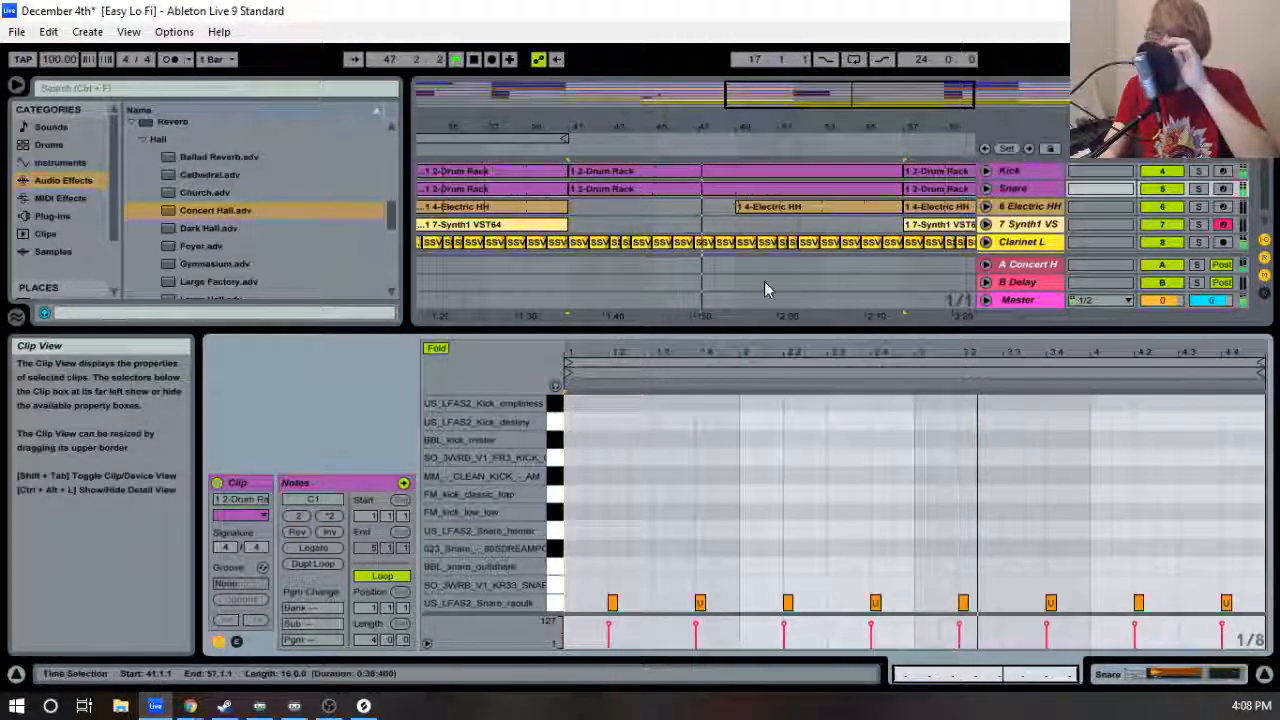
mouse_move(807, 330)
mouse_down()
mouse_move(803, 243)
mouse_move(820, 318)
mouse_up()
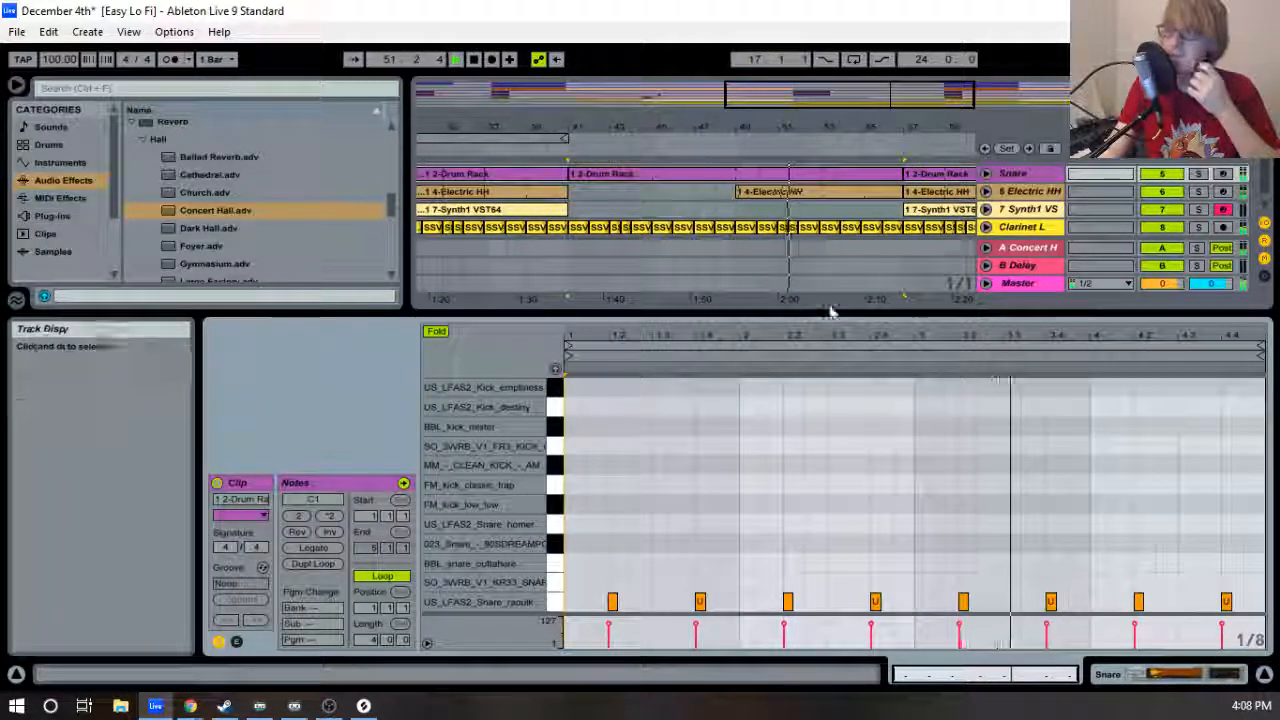
drag(810, 314, 828, 264)
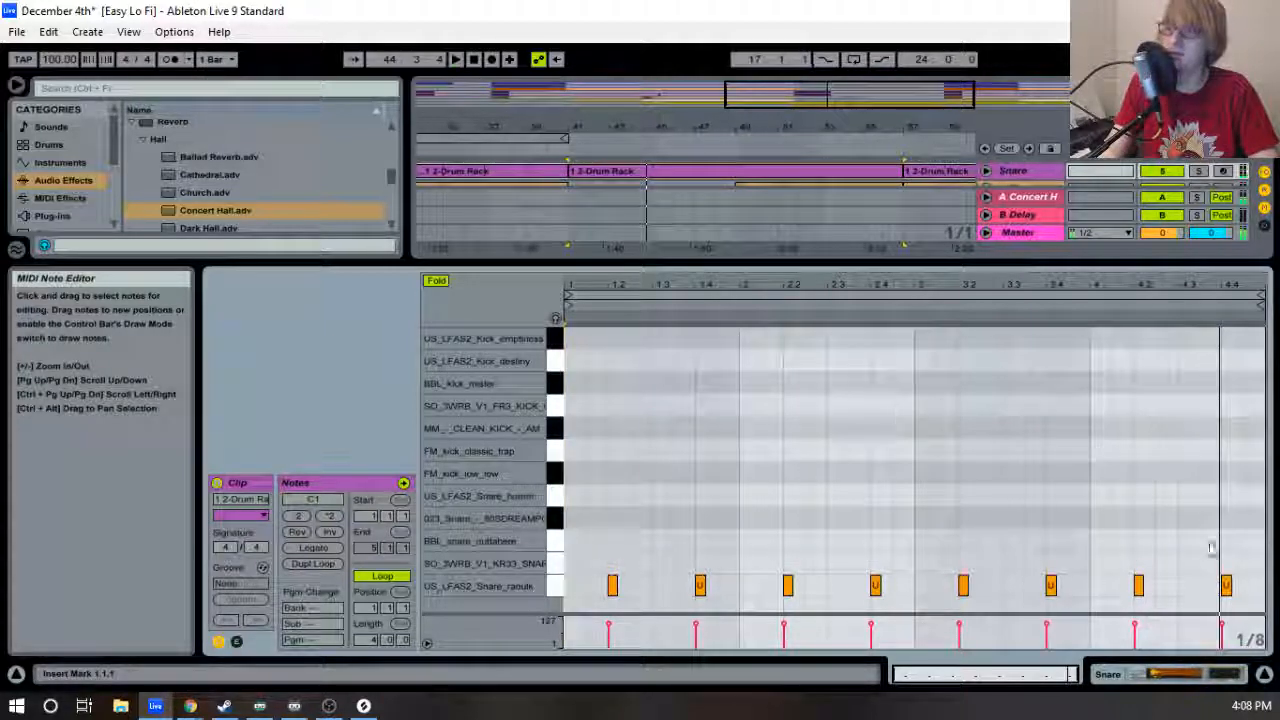
double_click(1208, 585)
key(space)
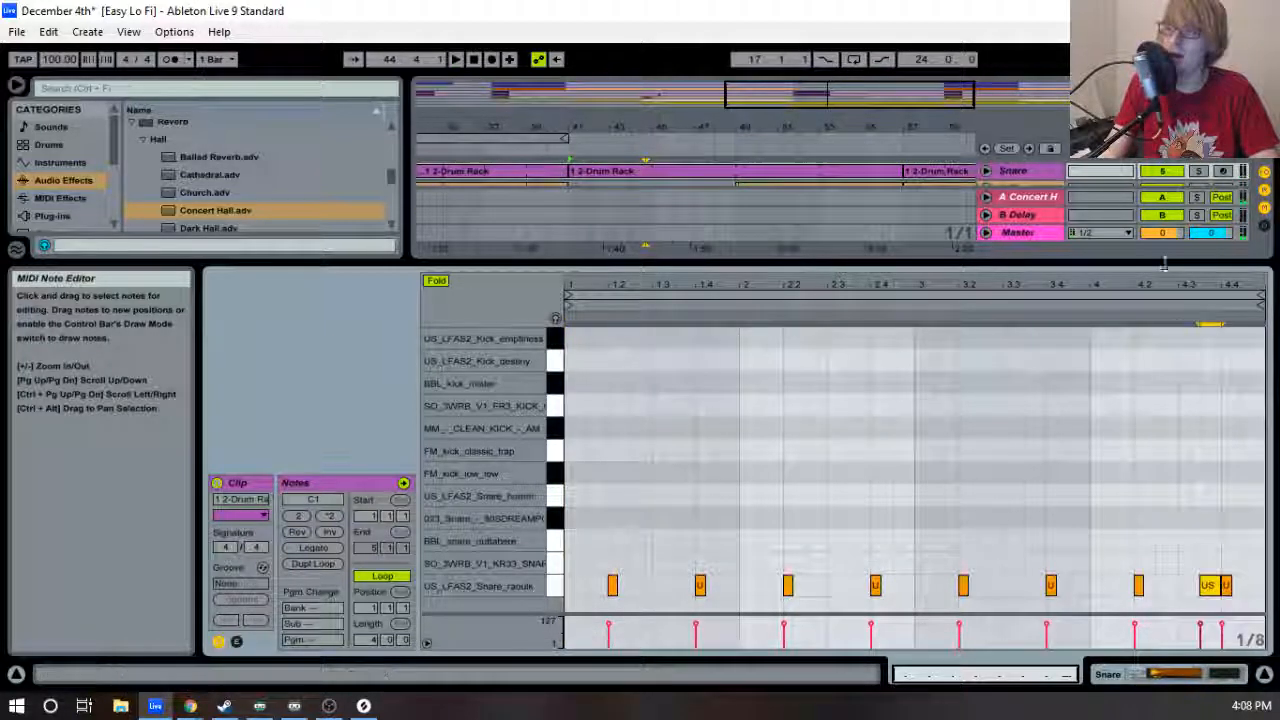
click(1079, 302)
key(space)
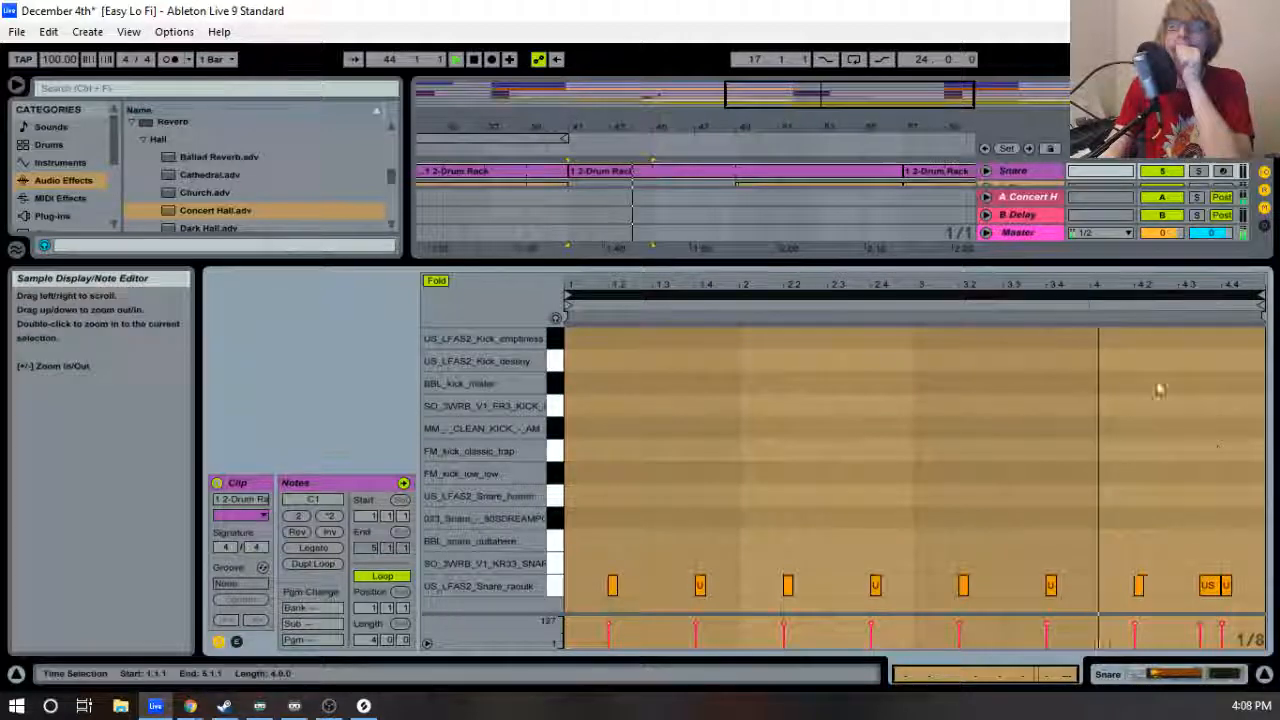
click(1214, 451)
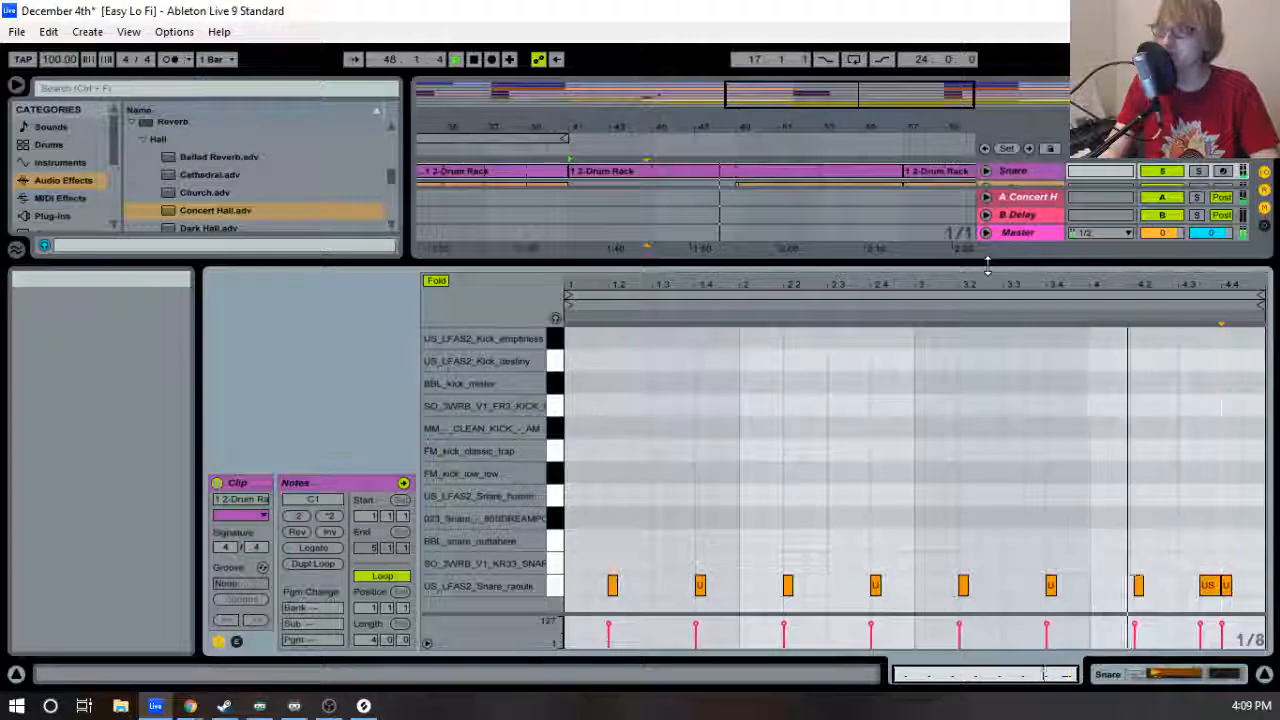
drag(990, 258, 966, 415)
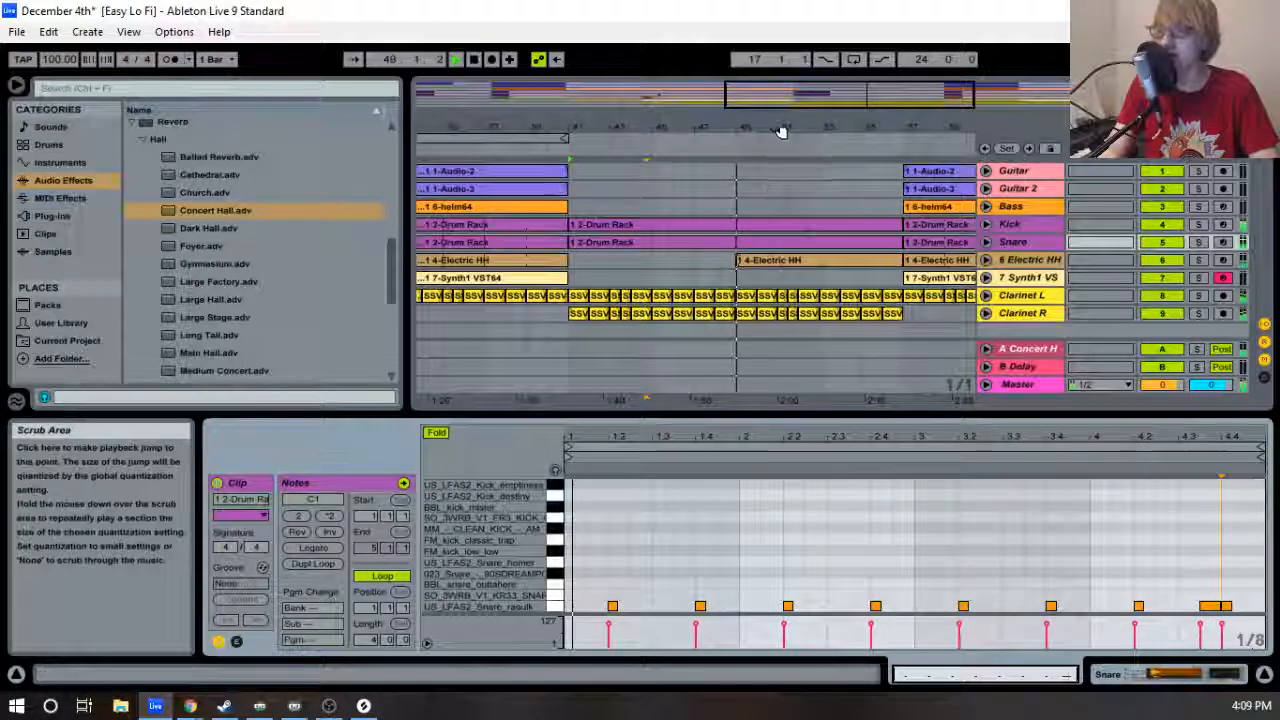
drag(780, 129, 768, 335)
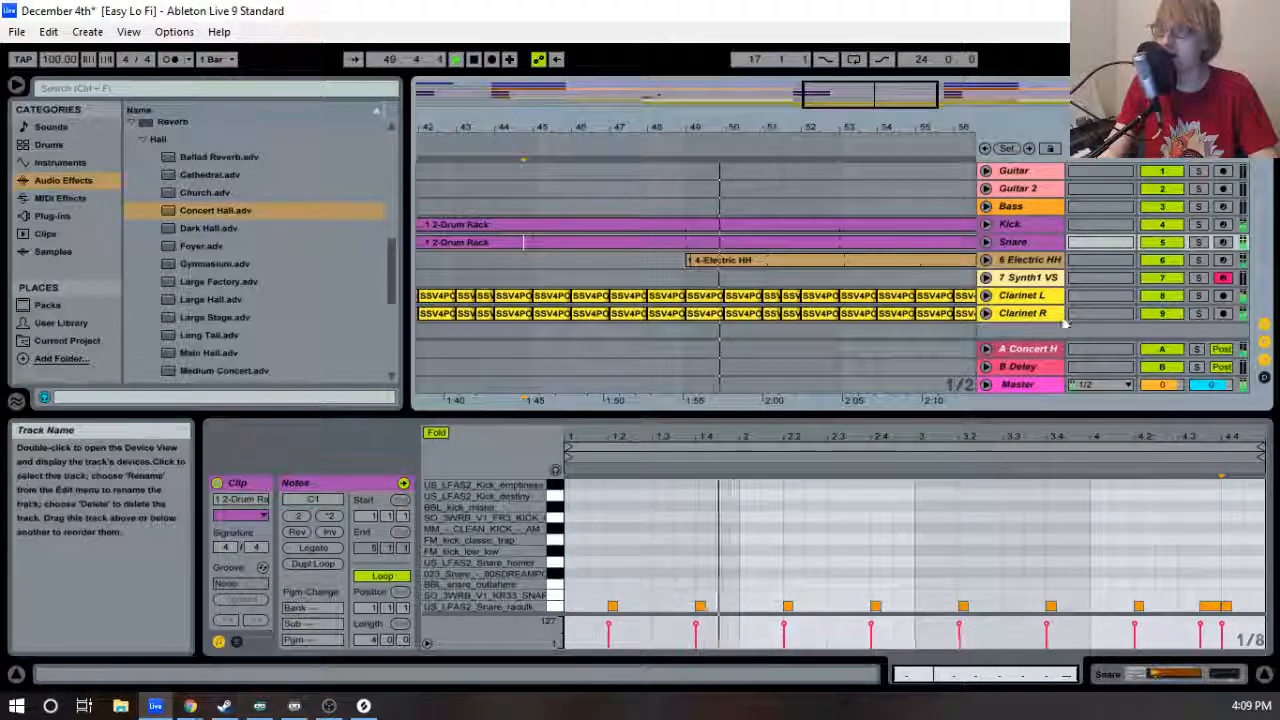
click(986, 295)
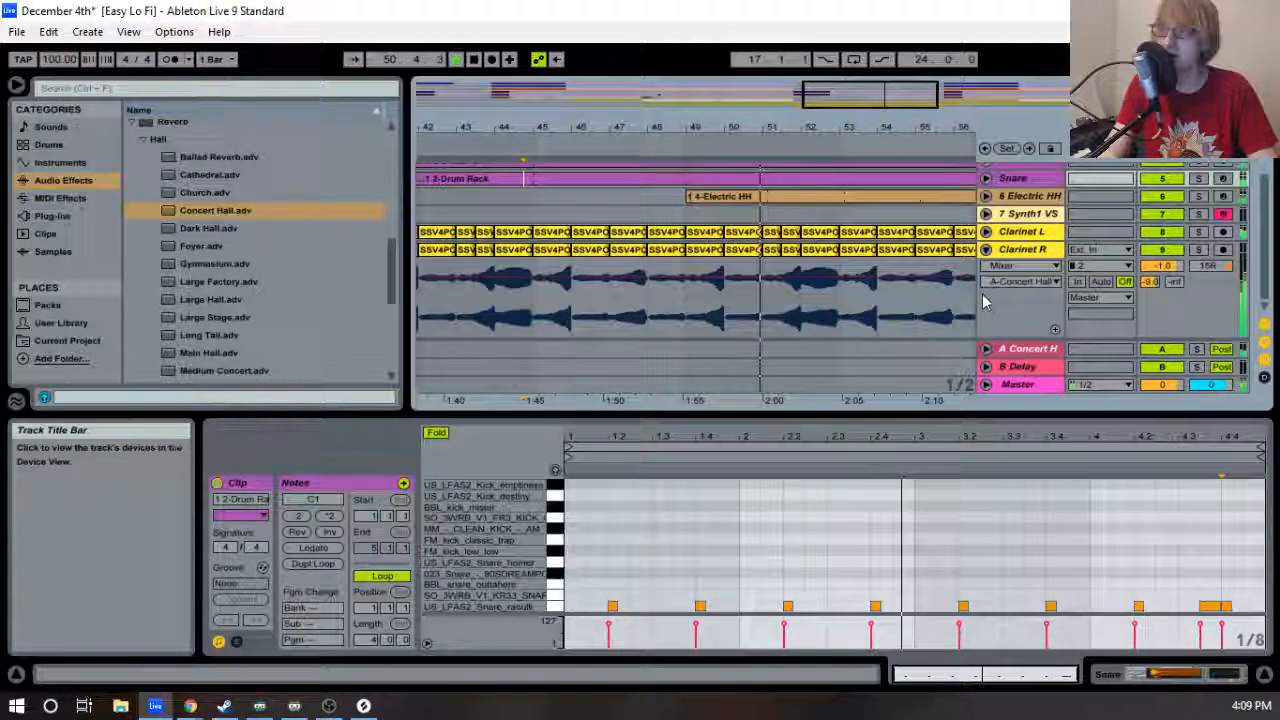
click(987, 233)
scroll(915, 223, up, 3)
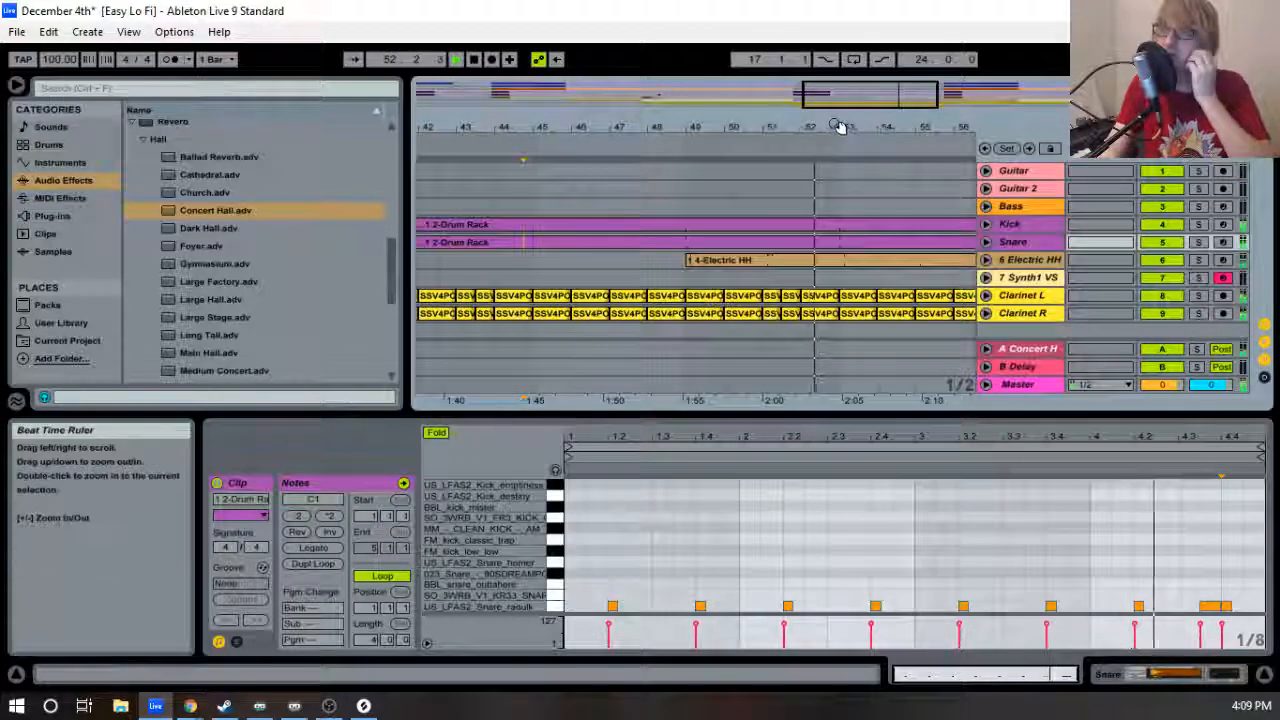
Copy the Bass clip from bar 57 and paste it at bar 41 on the Bass track.
drag(838, 127, 838, 25)
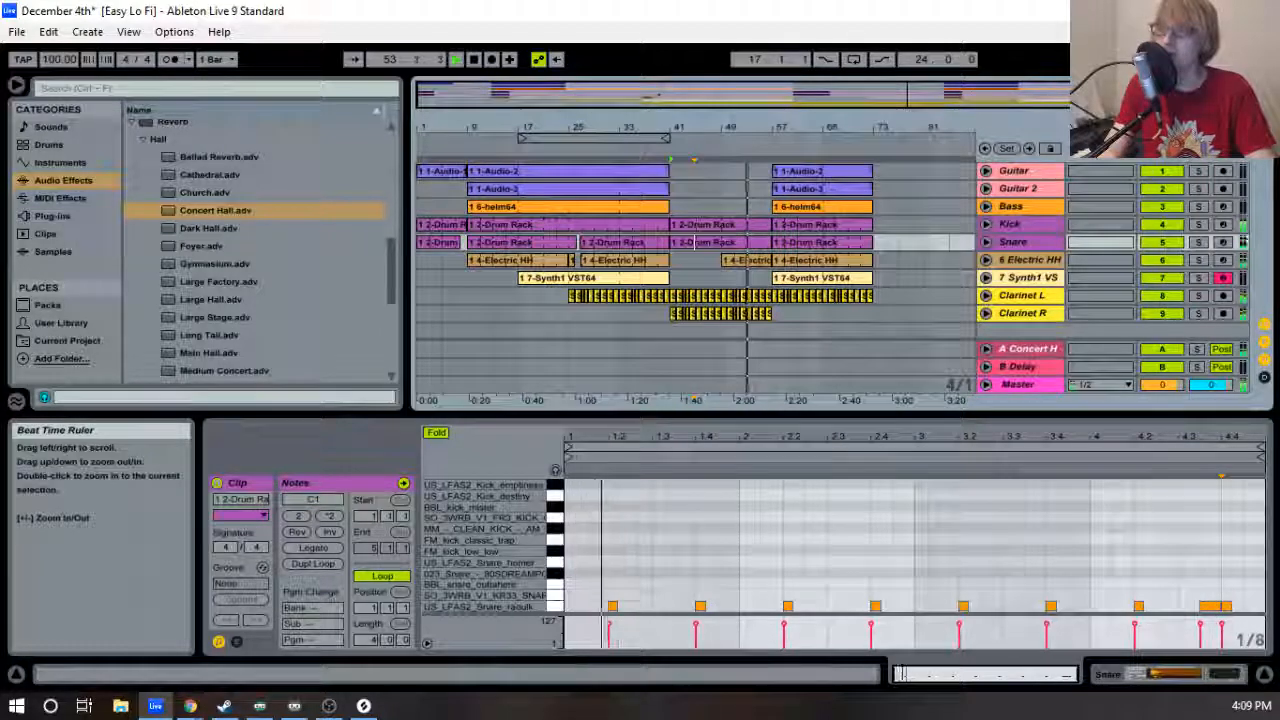
click(790, 213)
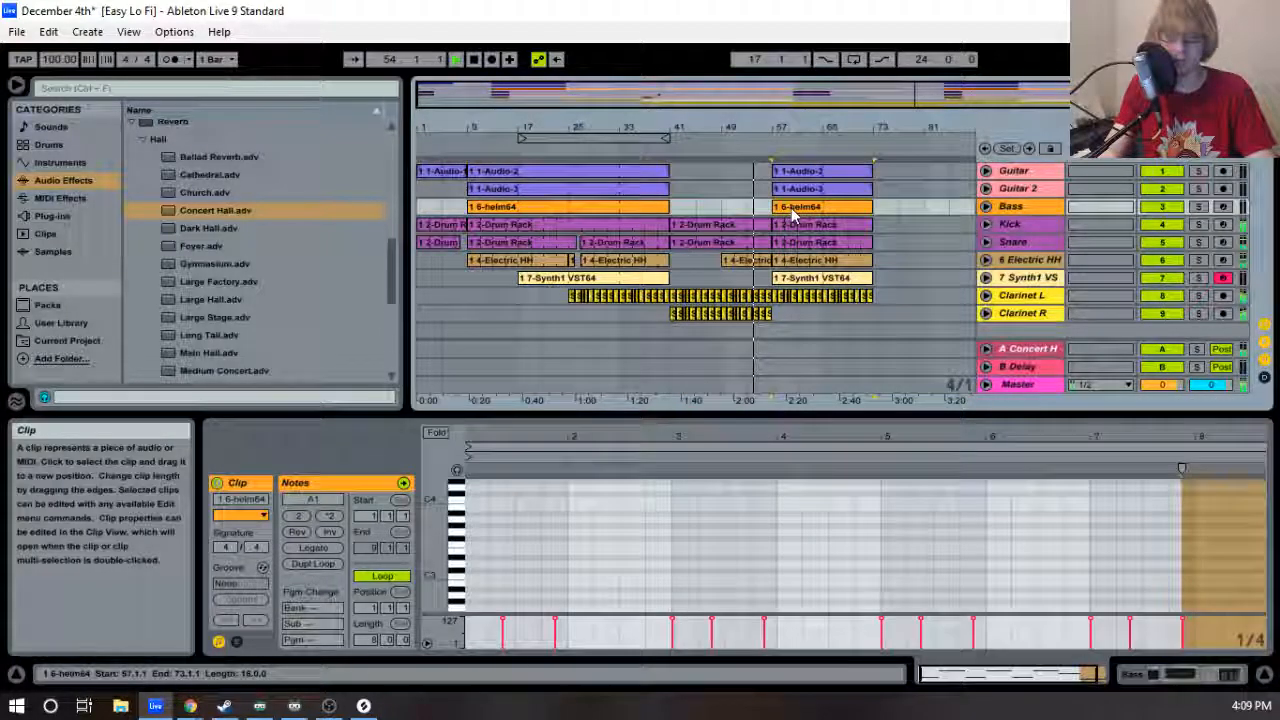
click(678, 207)
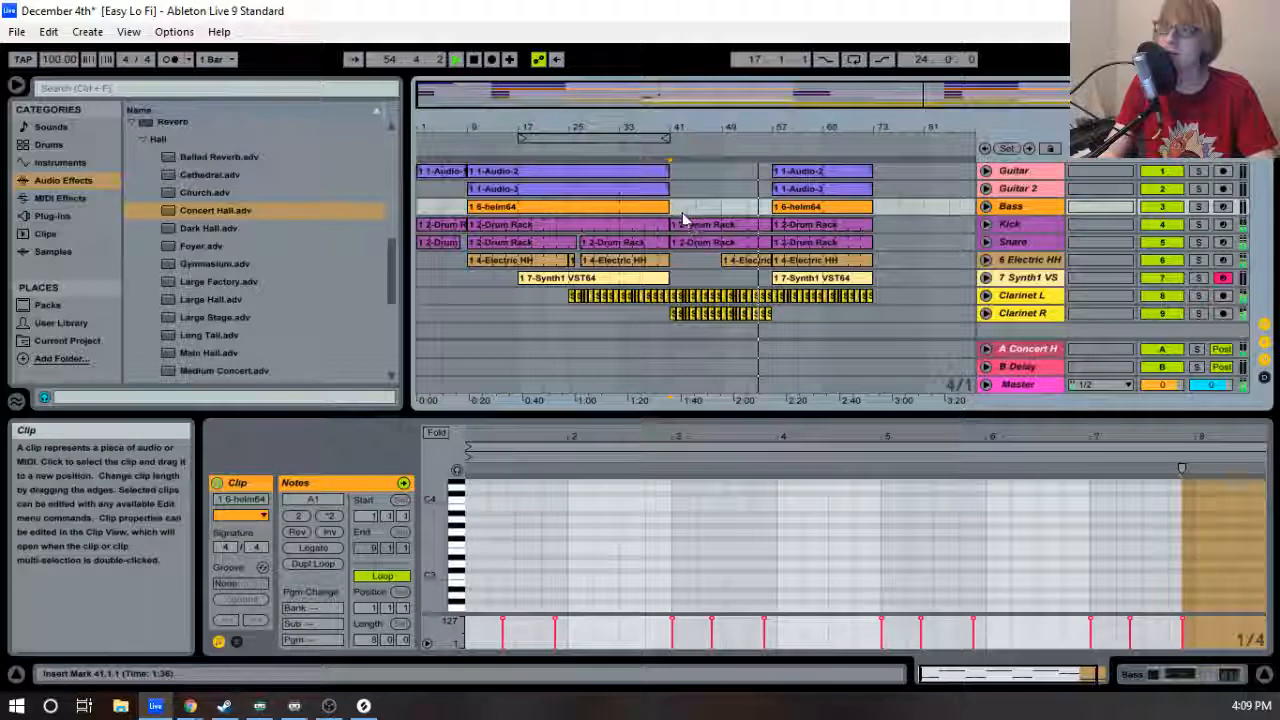
key(ctrl+v)
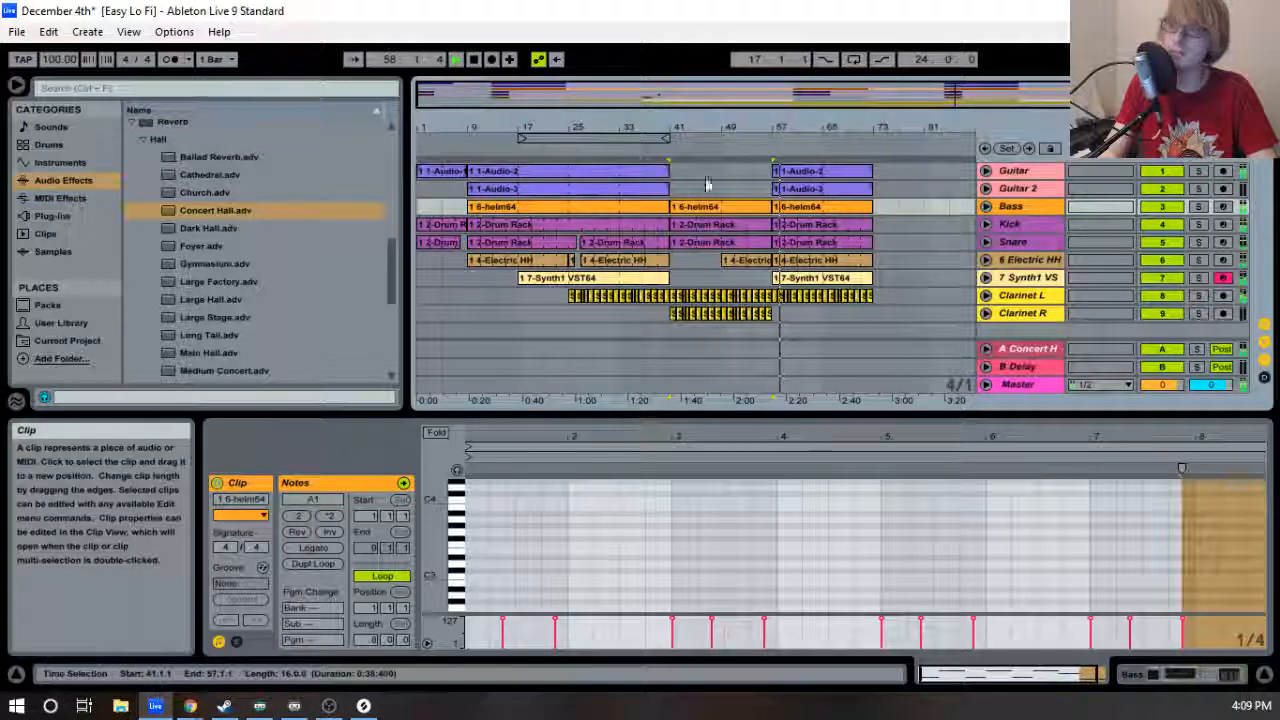
drag(700, 127, 643, 129)
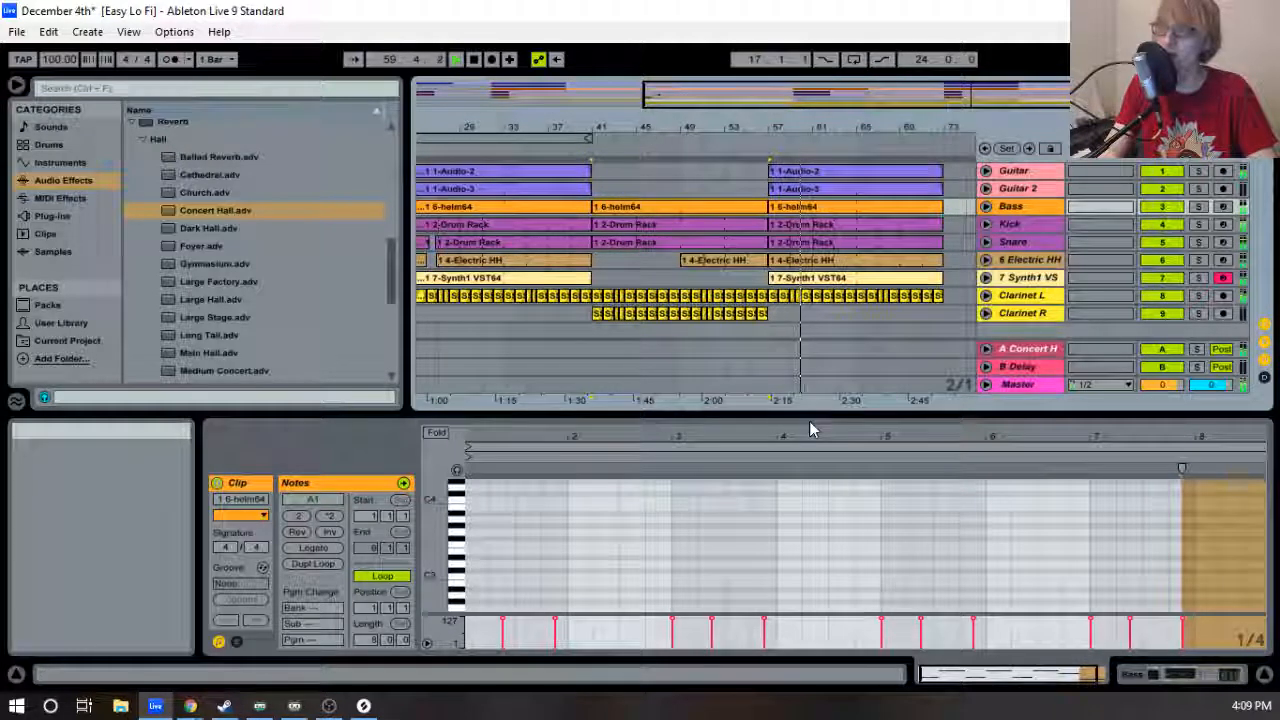
Solo the 7 Synth1 track, play its clip starting at bar 57, and unsolo the track.
drag(806, 411, 795, 462)
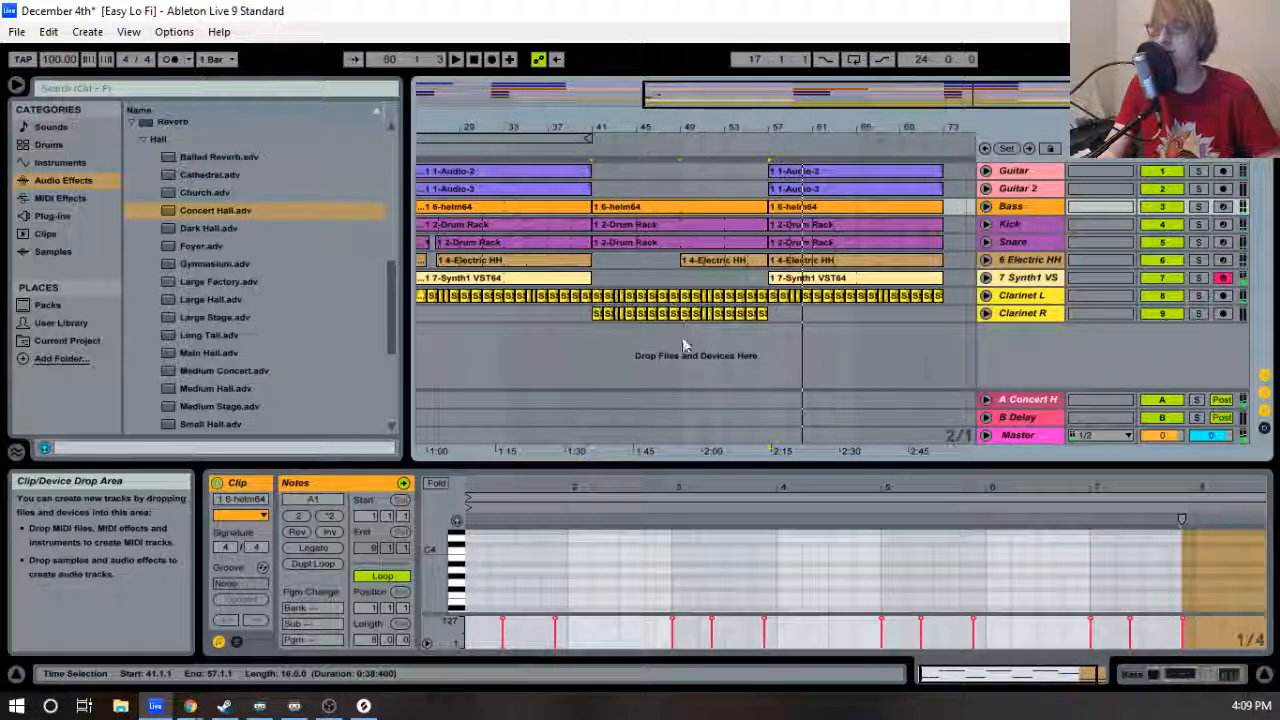
key(space)
drag(682, 342, 957, 351)
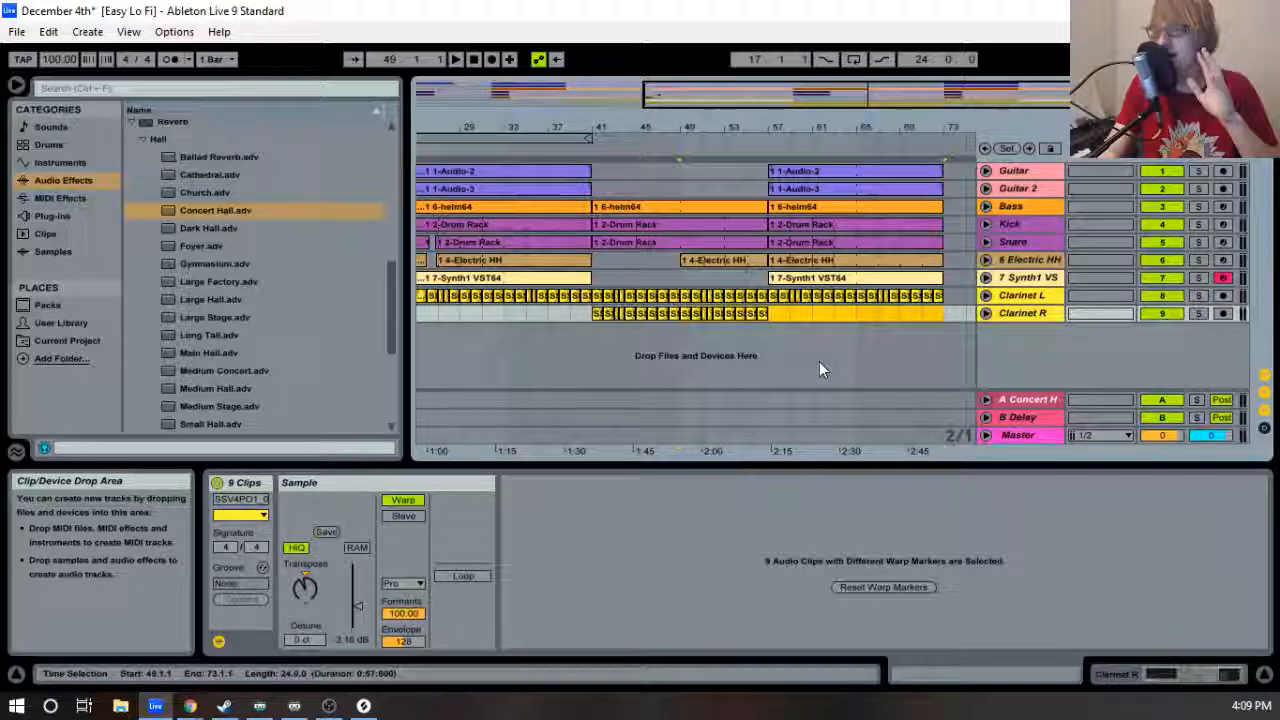
click(817, 275)
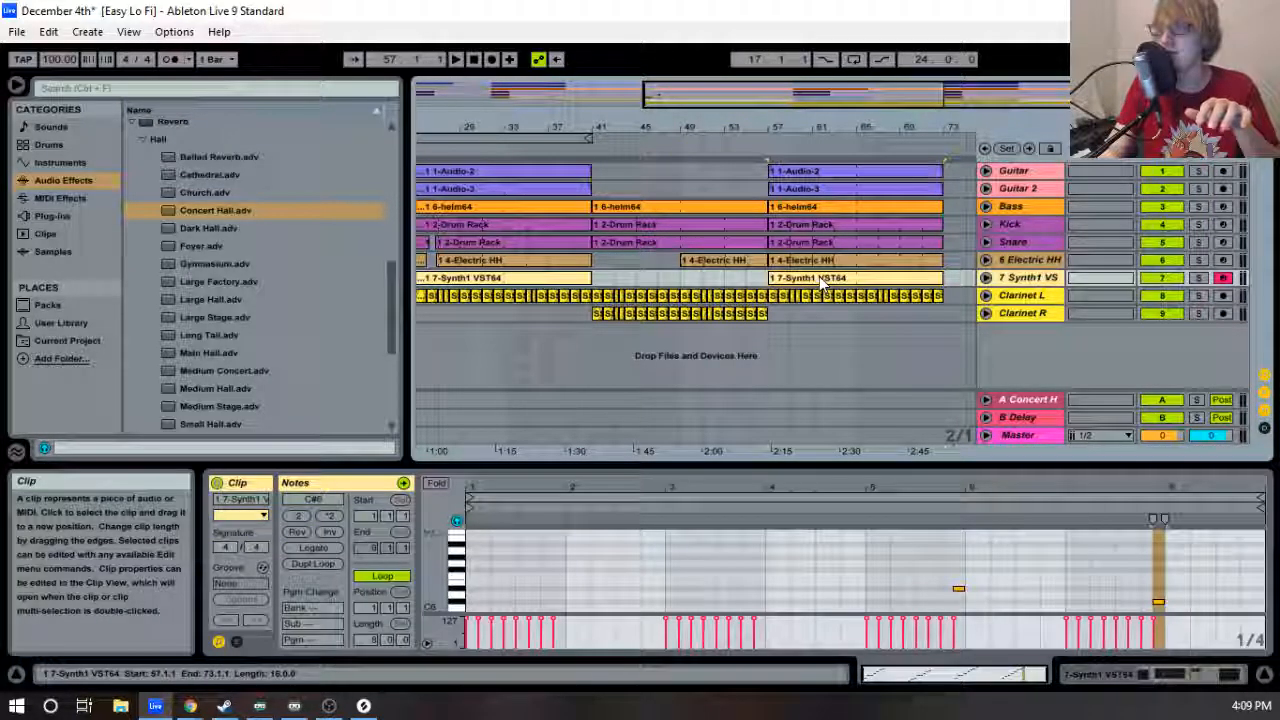
click(1198, 278)
key(space)
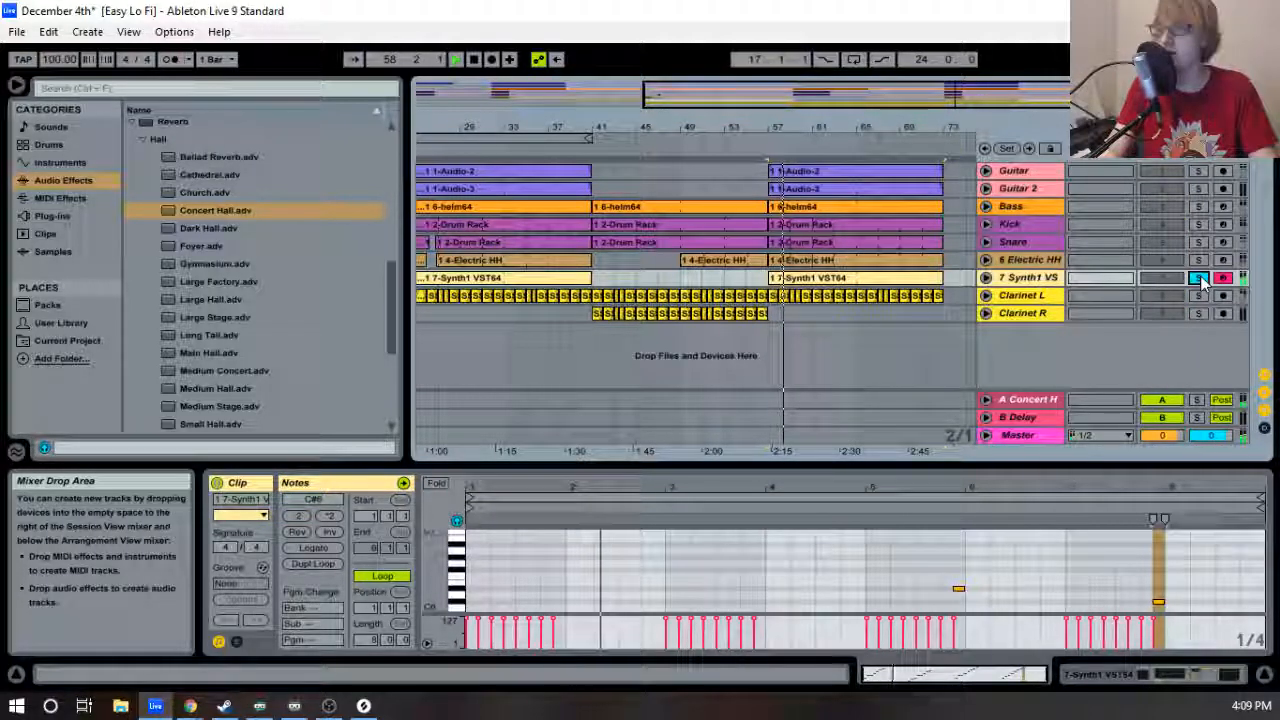
key(space)
click(1199, 278)
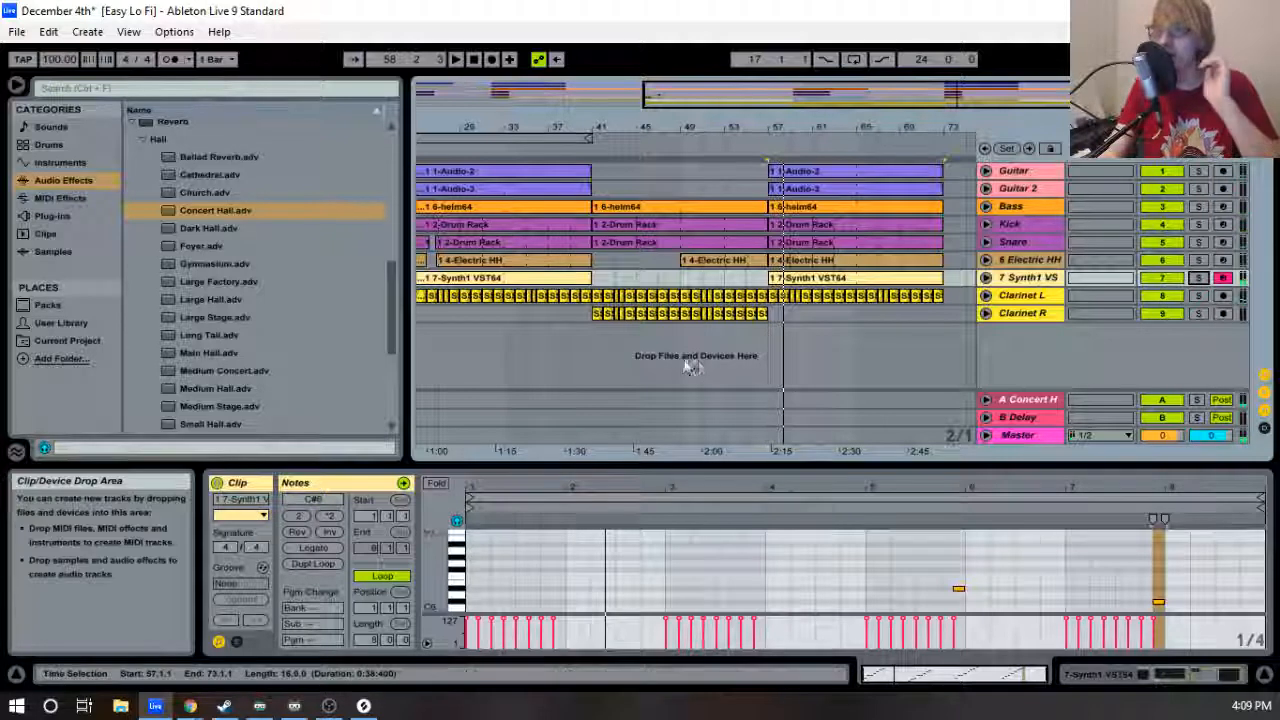
drag(681, 336, 951, 324)
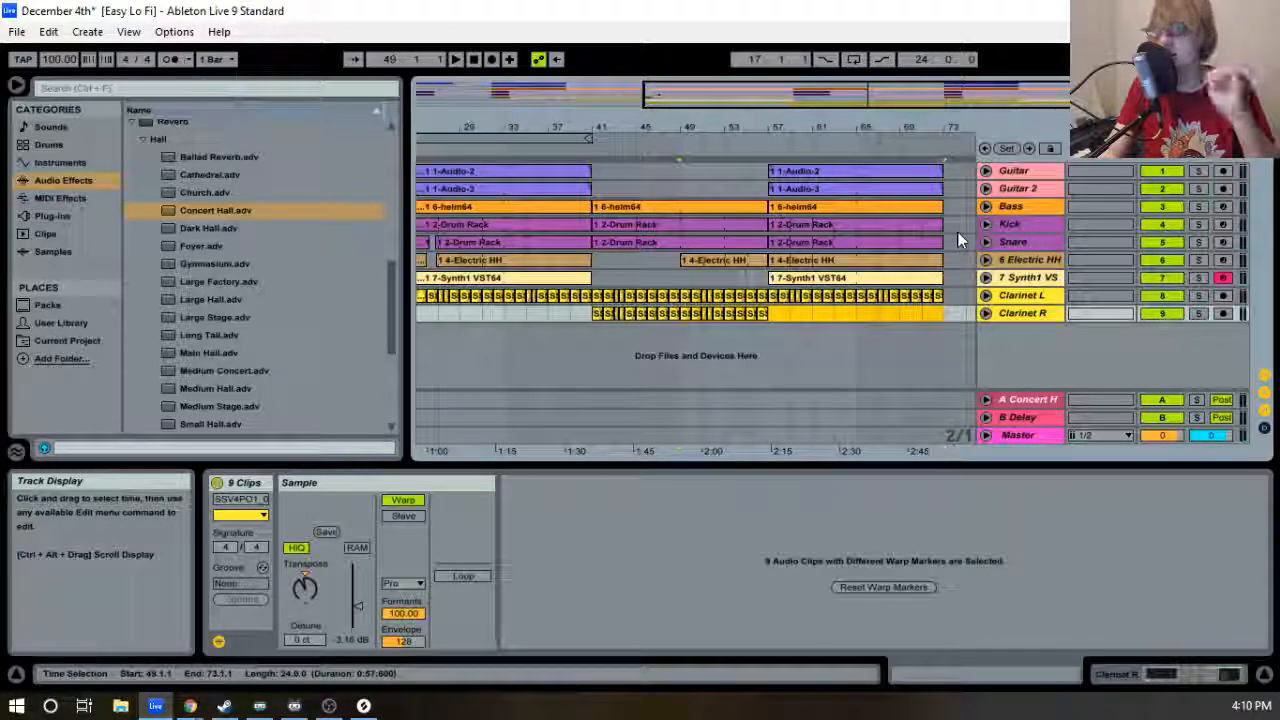
drag(788, 450, 788, 410)
drag(788, 127, 828, 132)
drag(461, 300, 403, 176)
click(670, 314)
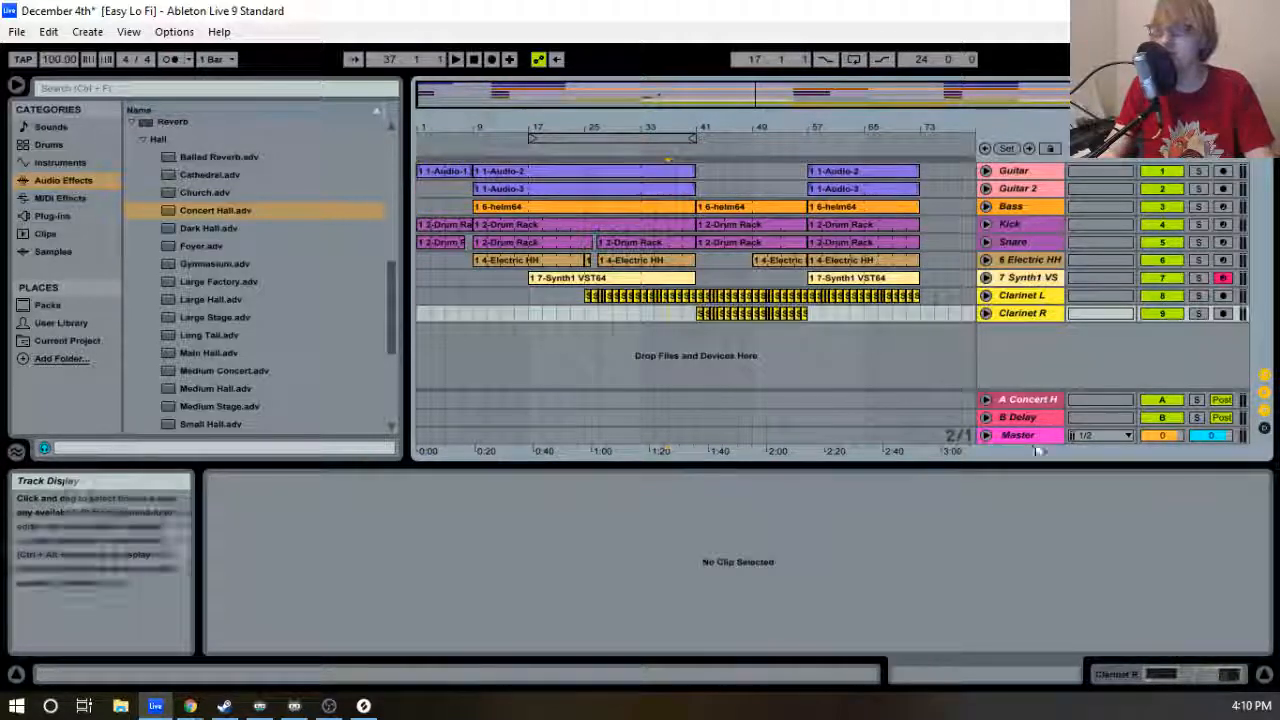
Activate the Auto Filter on the Master track and raise its resonance to 16% while playing the song from the start.
click(1041, 437)
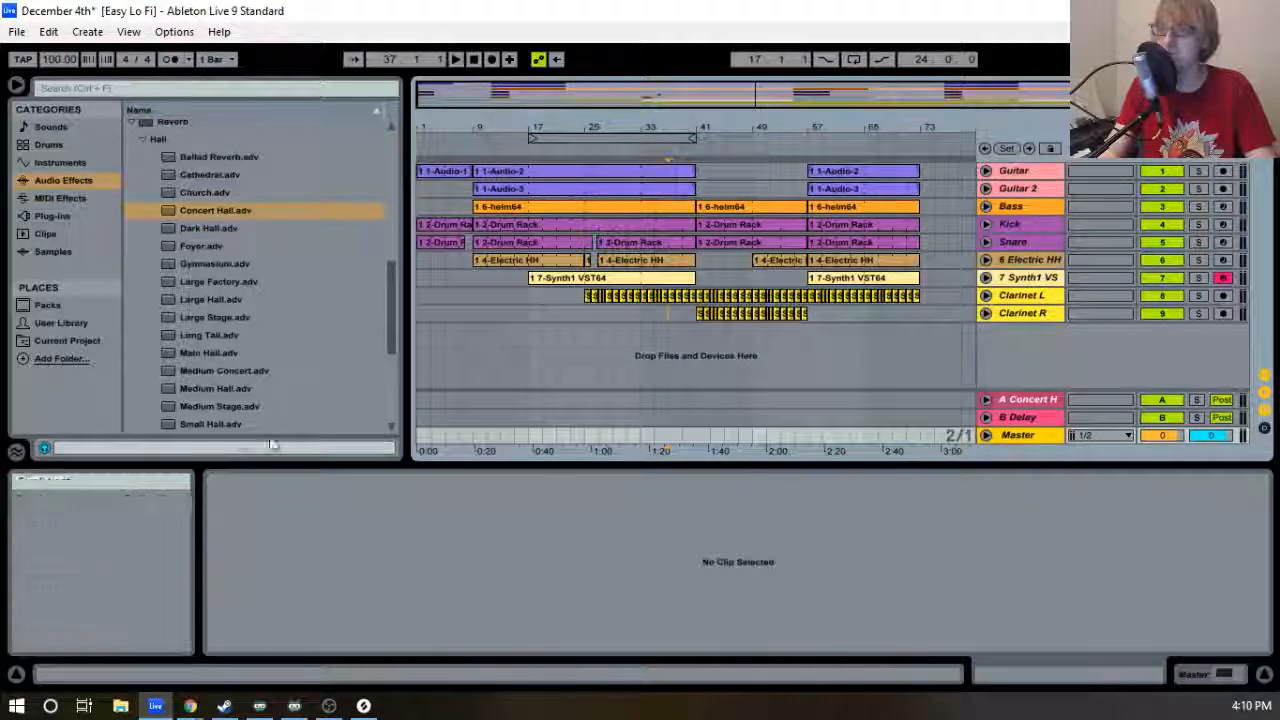
double_click(1022, 435)
click(227, 483)
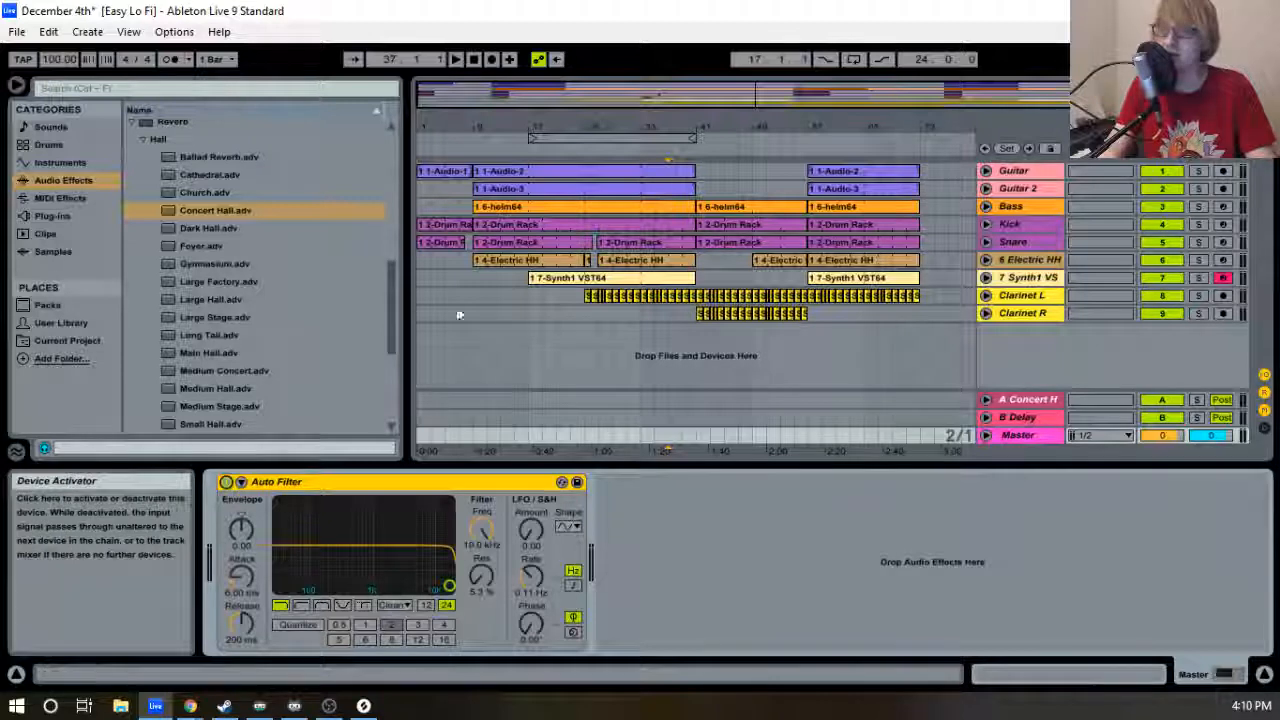
click(474, 60)
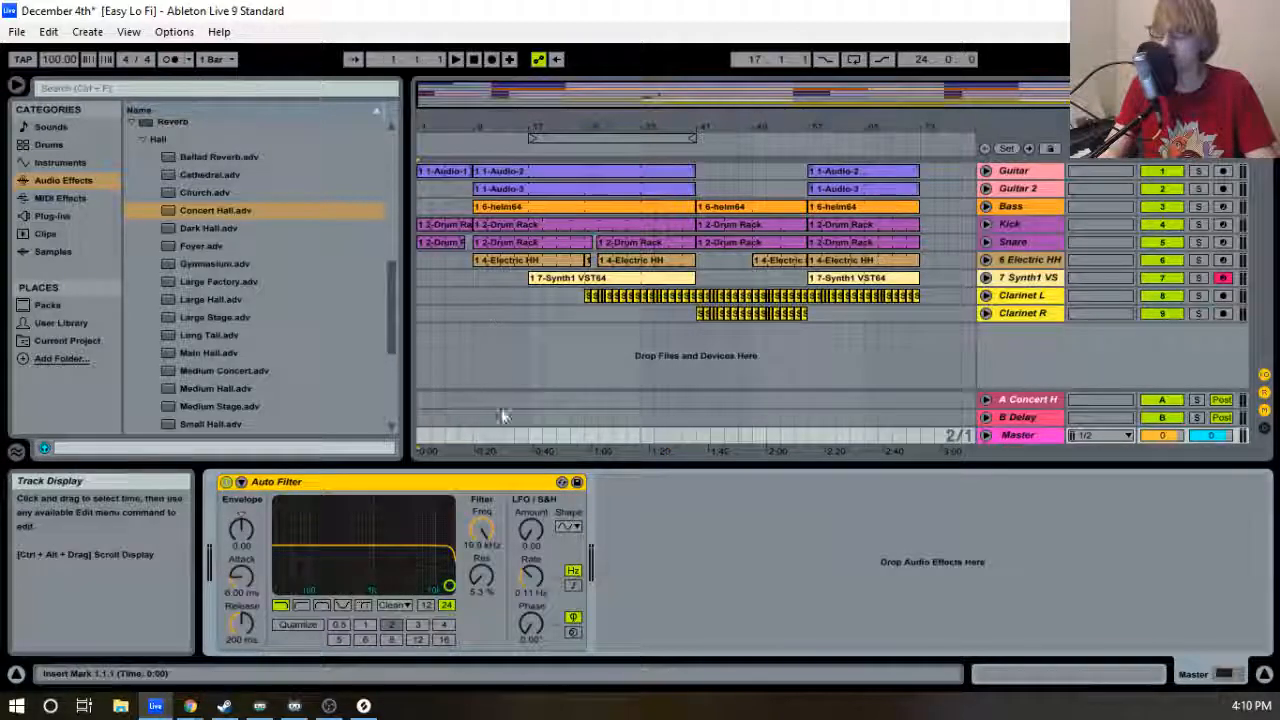
key(space)
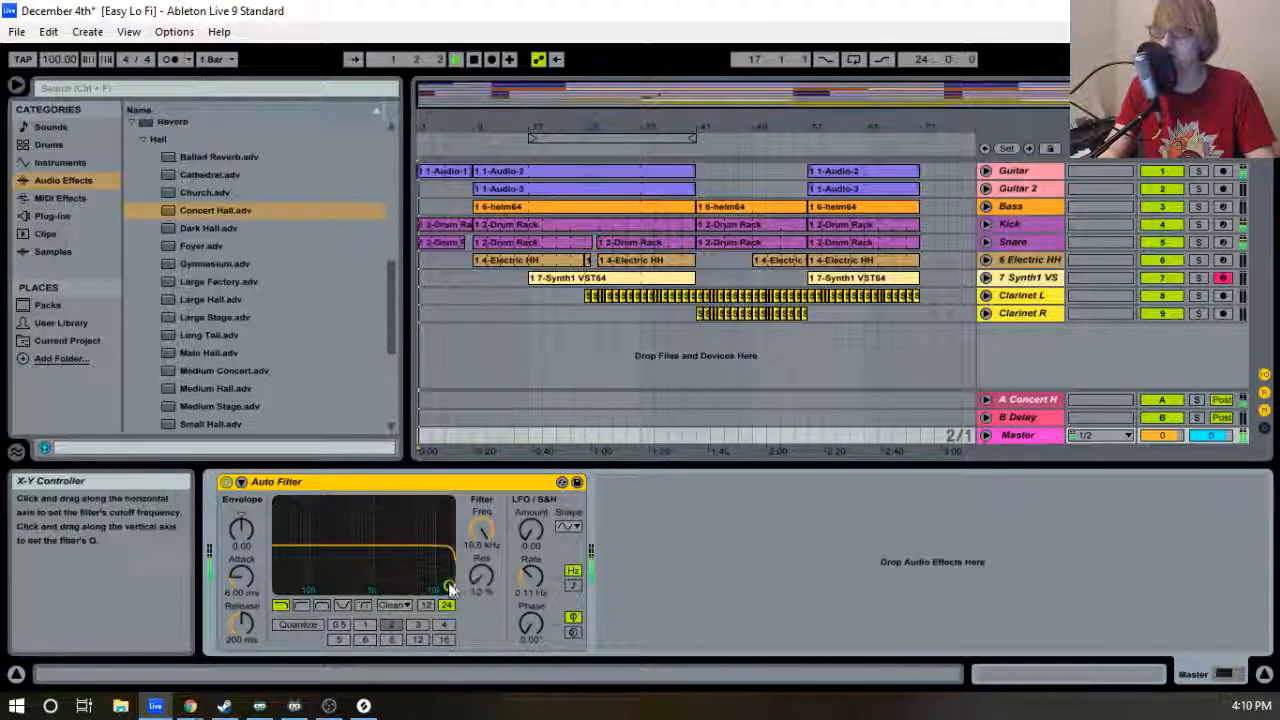
mouse_move(449, 586)
mouse_down()
mouse_move(280, 580)
mouse_move(317, 566)
mouse_move(449, 577)
mouse_up()
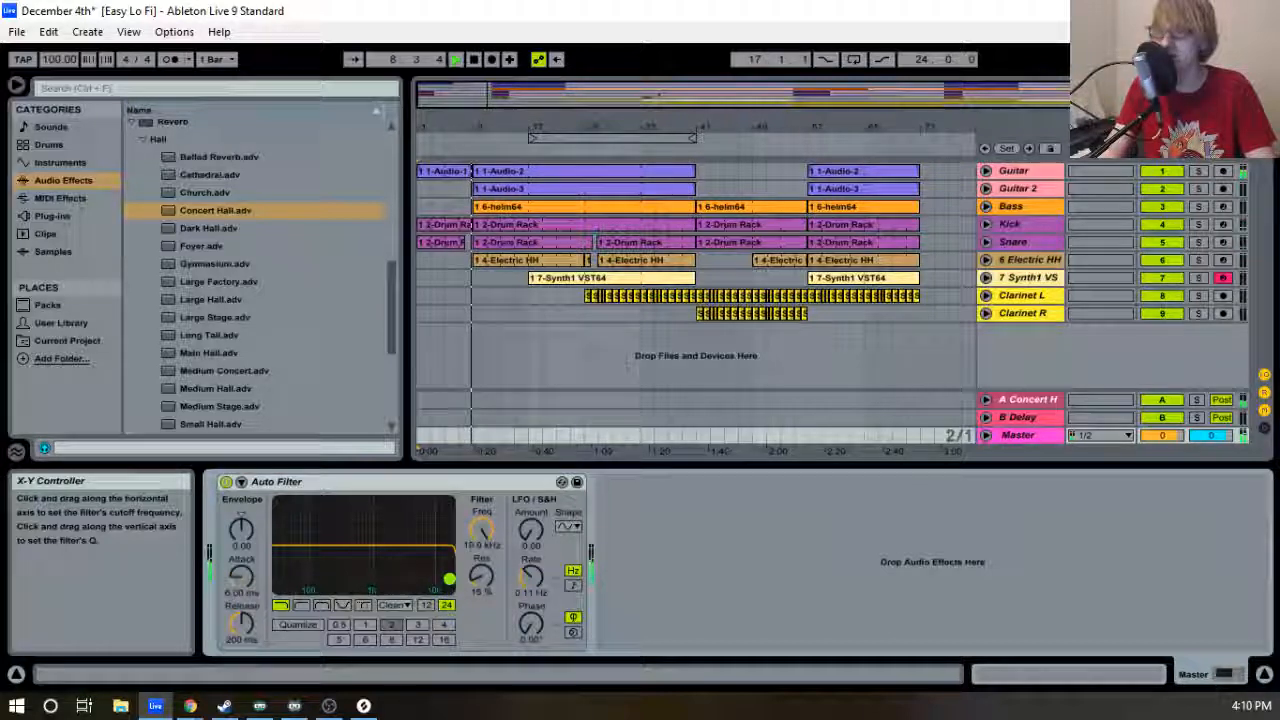
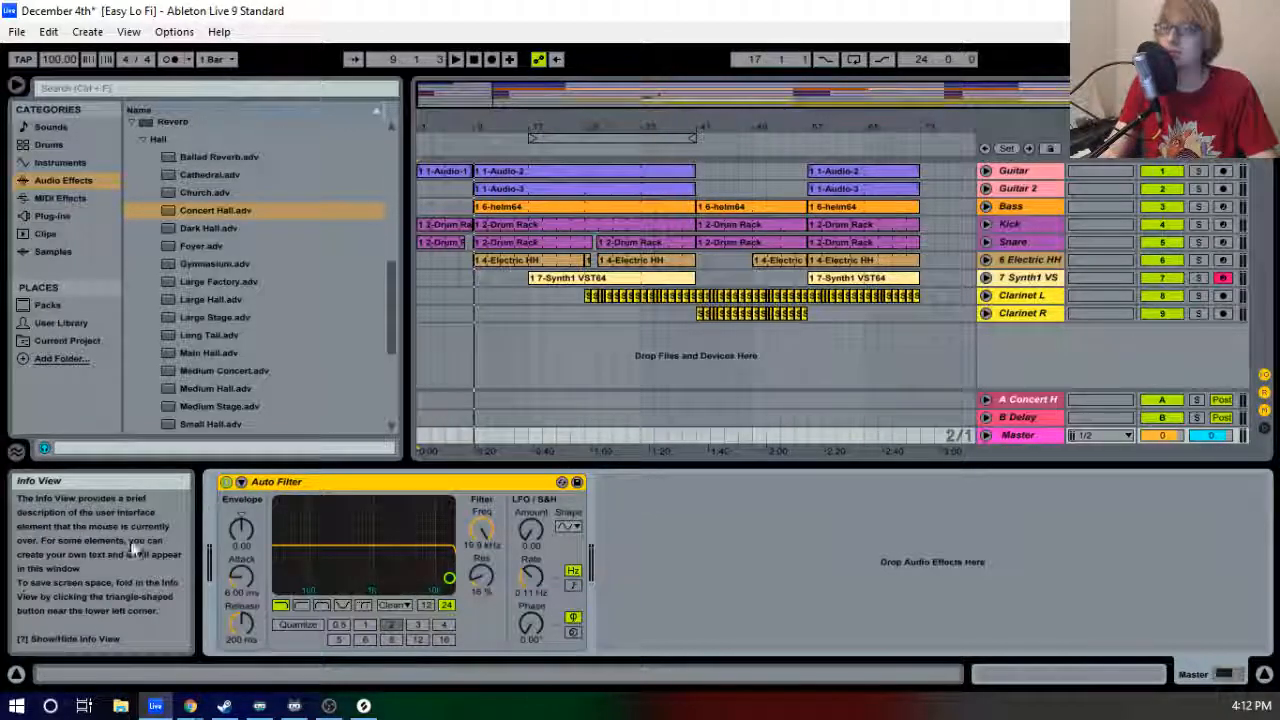
Play back the arrangement from bar 8 and replay the transition into the synth entry at bar 17.
key(space)
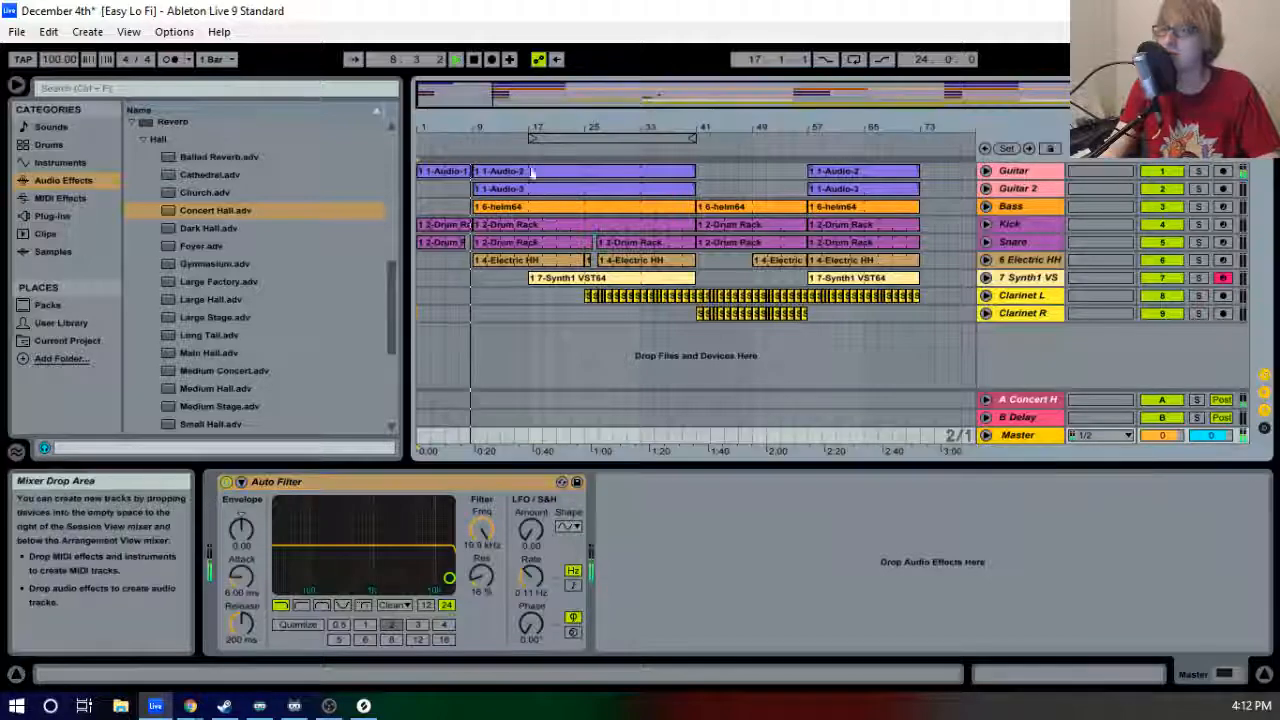
drag(523, 127, 568, 125)
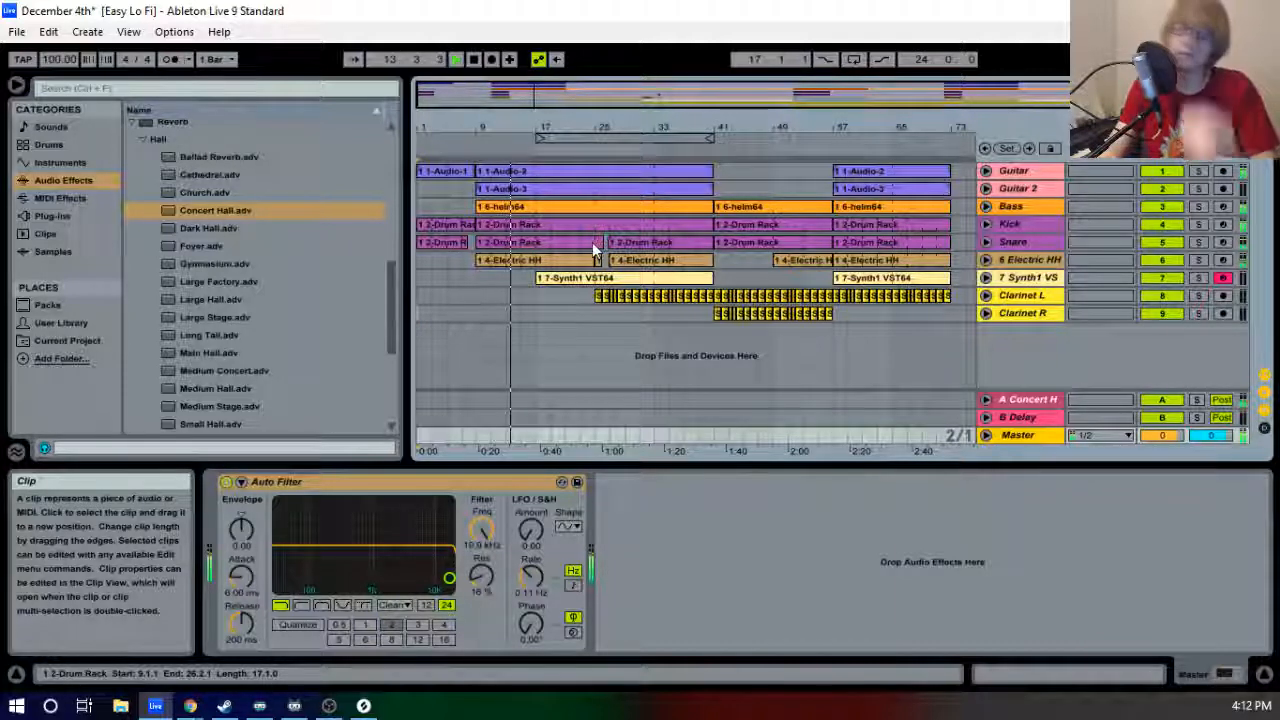
drag(537, 122, 743, 136)
key(space)
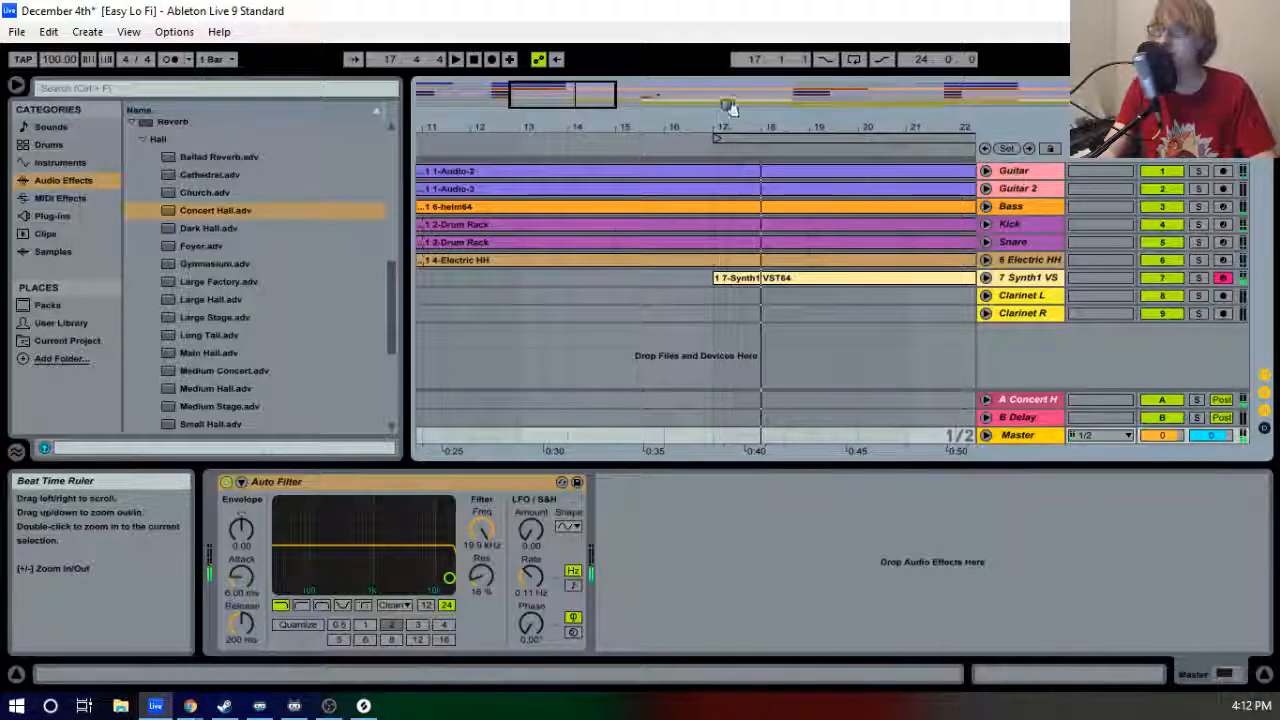
click(665, 140)
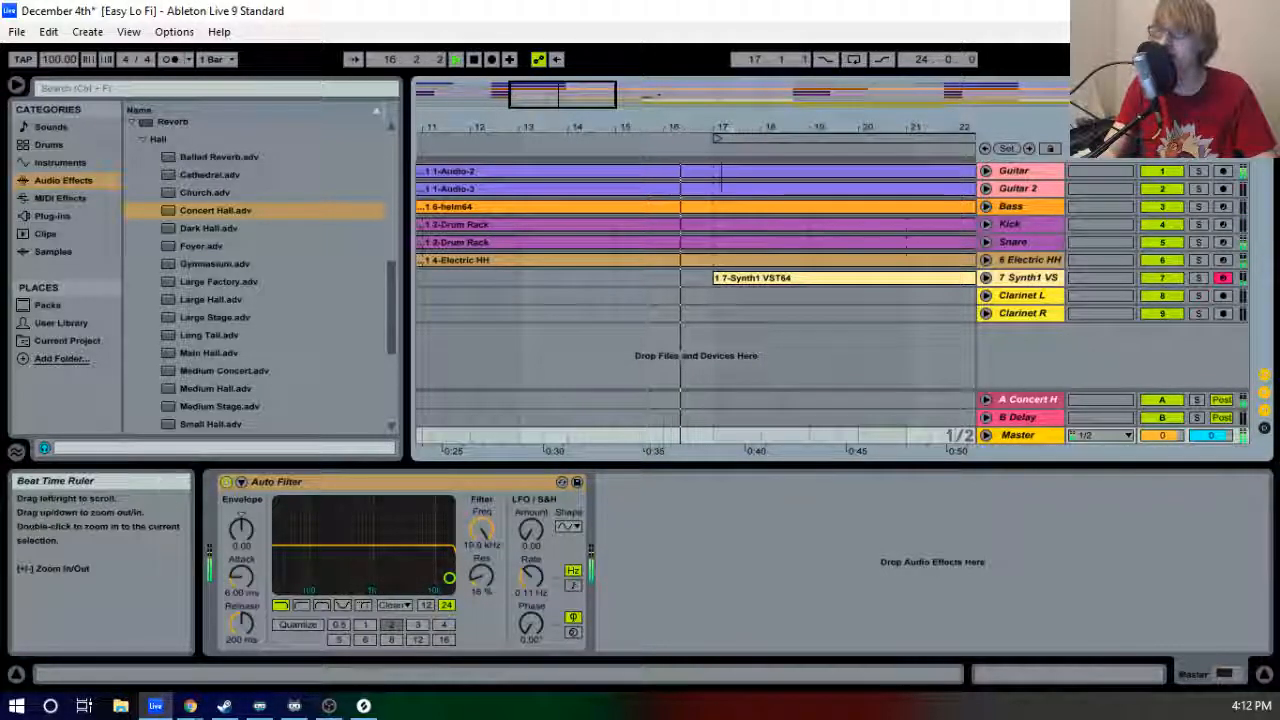
Play back the transition from bar 7 into the bass and hi-hat entry at bar 9.
drag(735, 128, 868, 124)
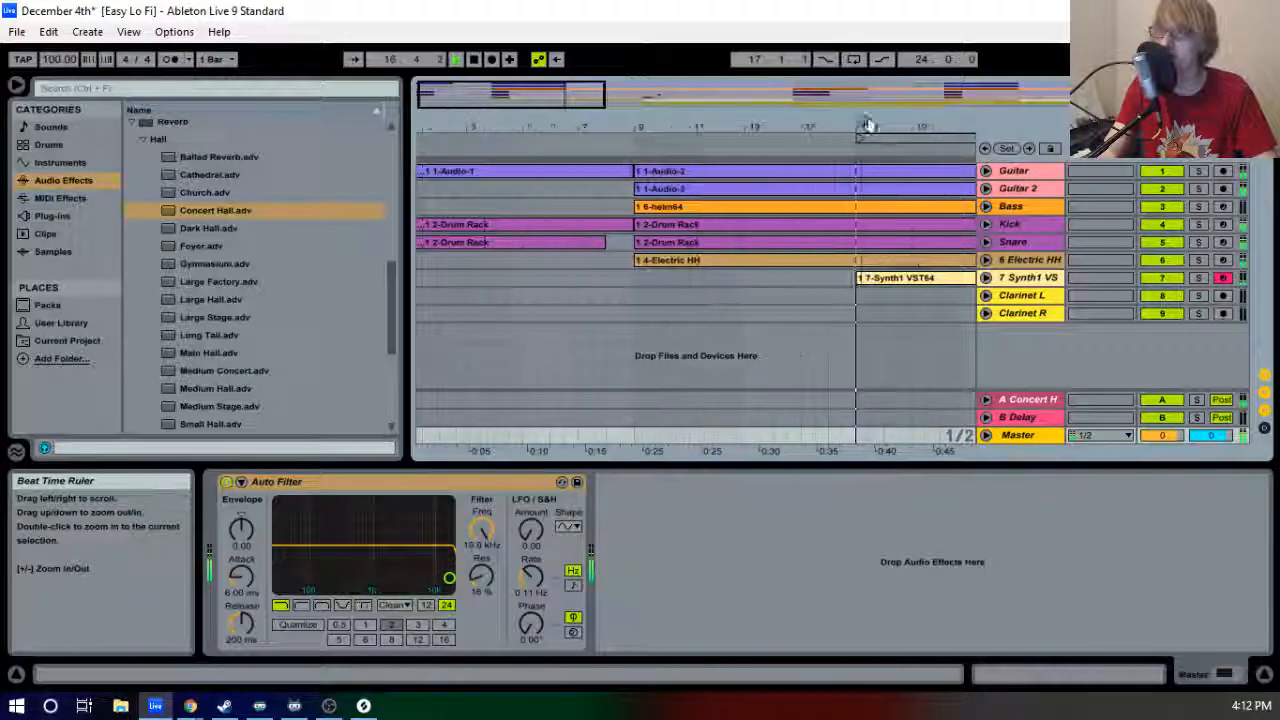
click(590, 142)
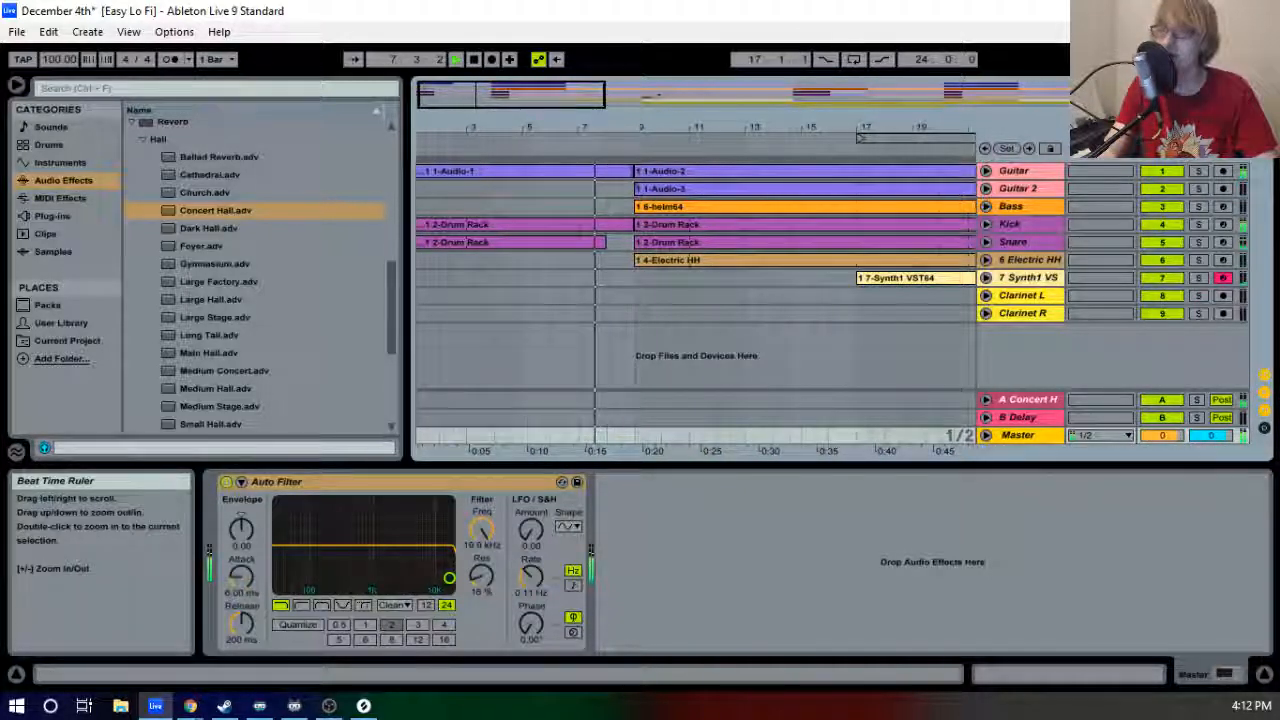
drag(627, 124, 630, 131)
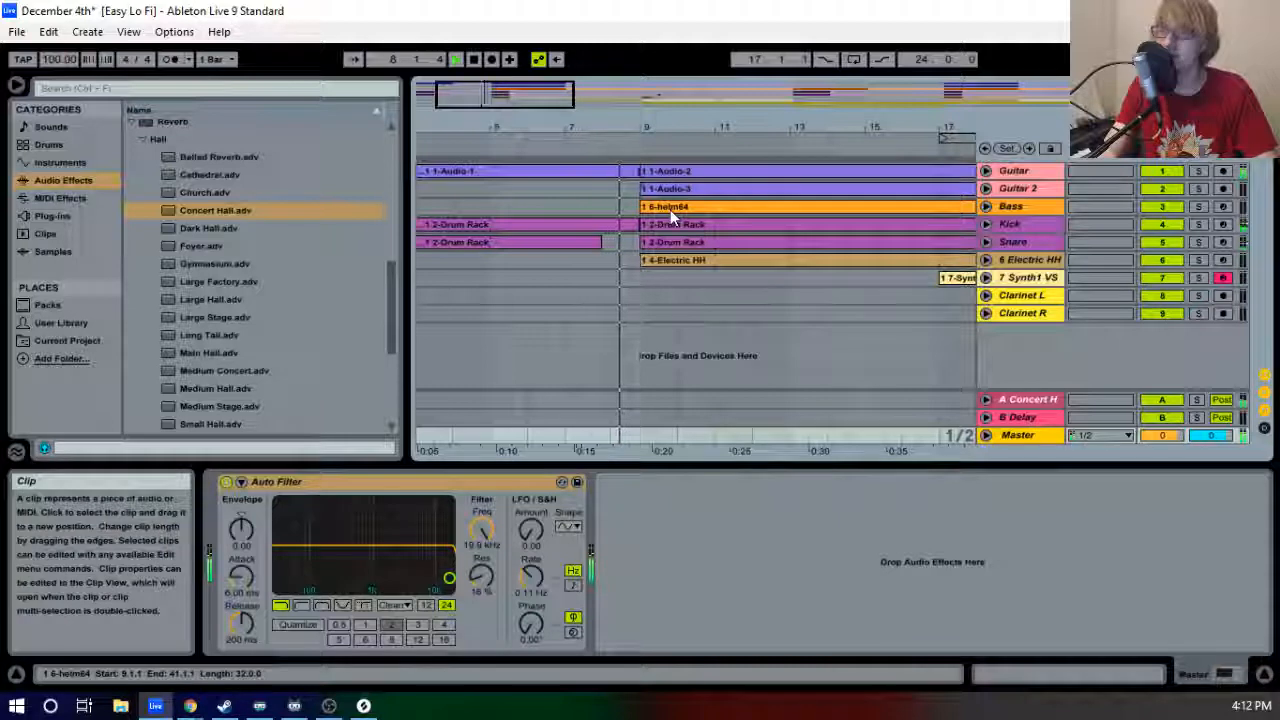
key(space)
drag(610, 124, 623, 123)
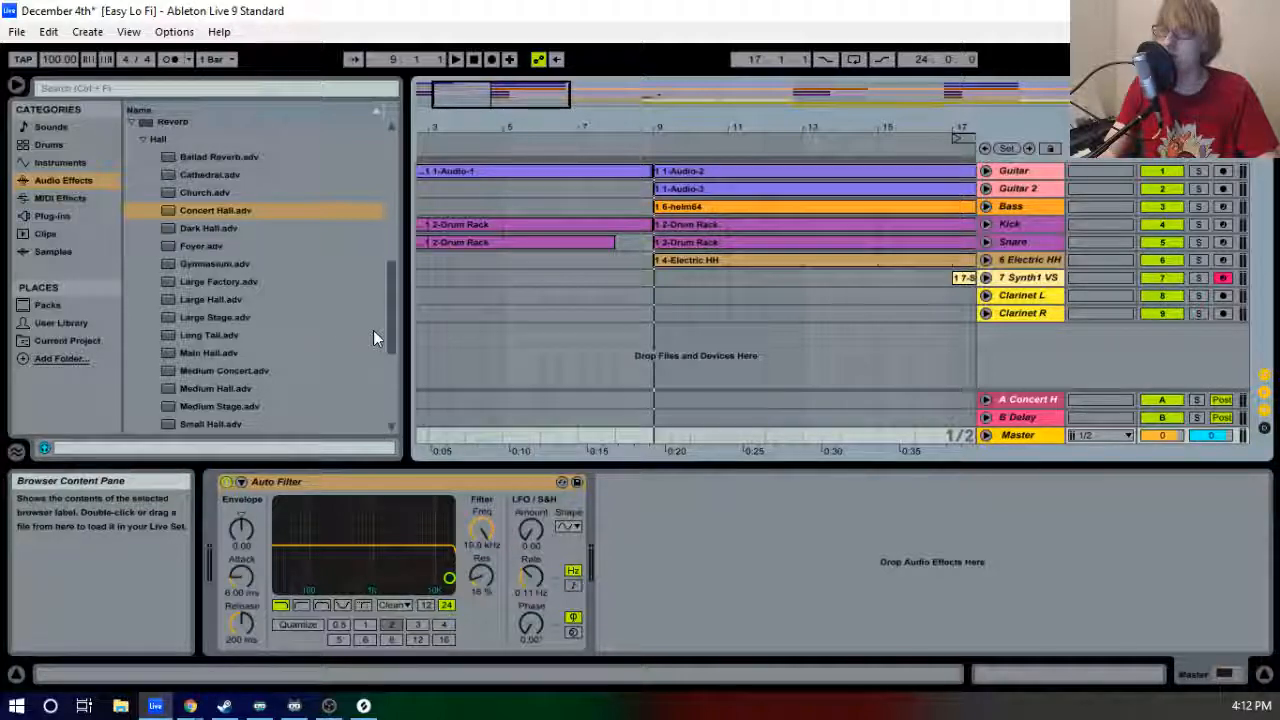
Load the ADM COIN-OP Noise.adg instrument preset from the Coin Op kit in the User Library onto a new MIDI track.
click(60, 320)
click(146, 179)
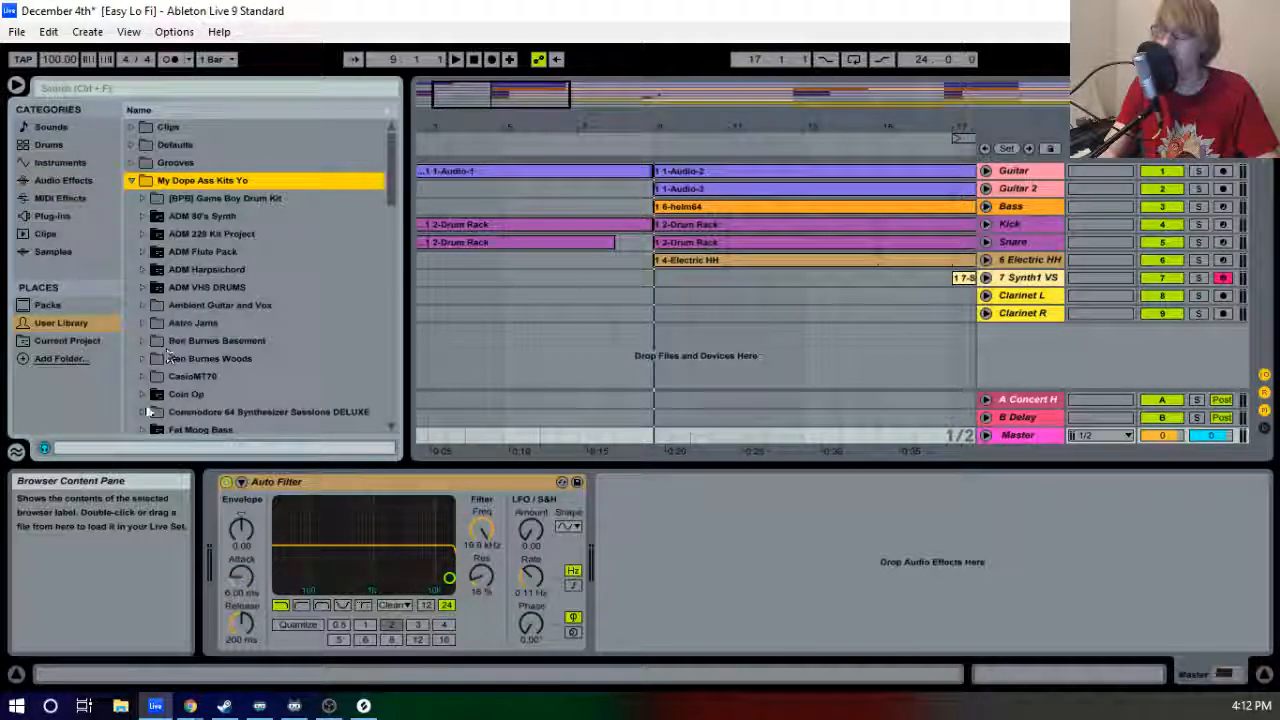
click(142, 394)
scroll(151, 396, down, 4)
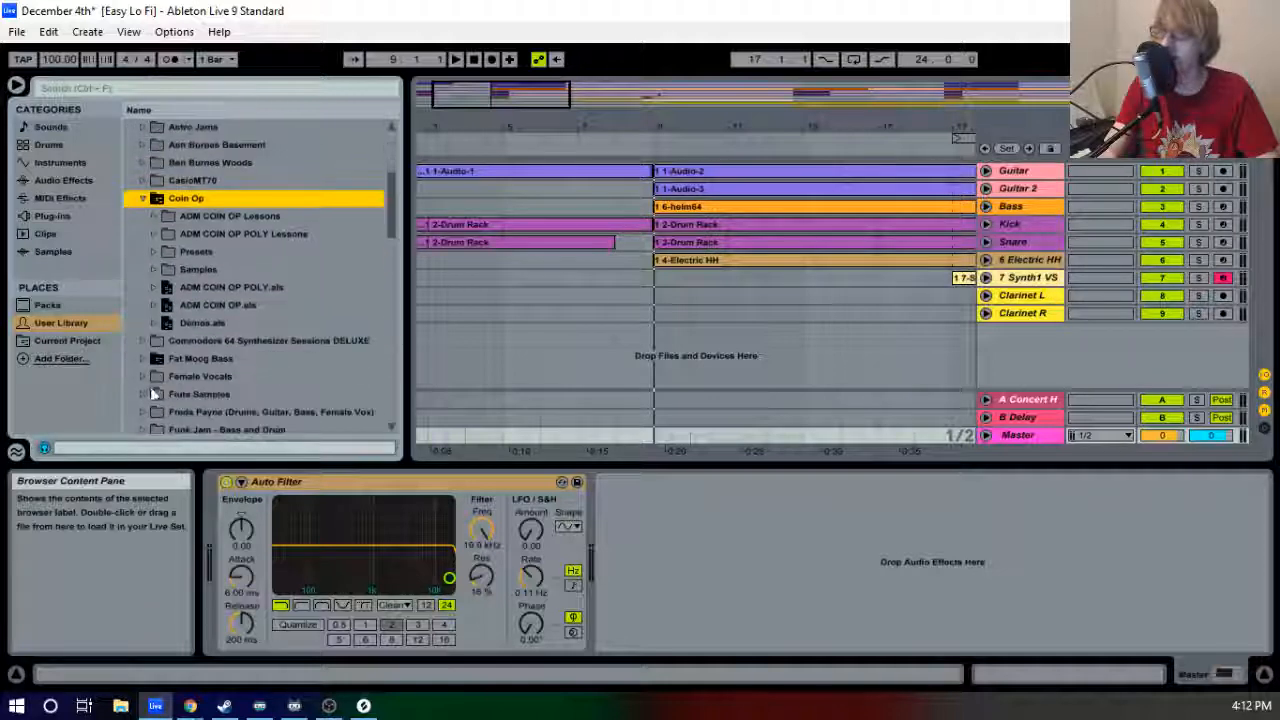
click(209, 305)
click(159, 251)
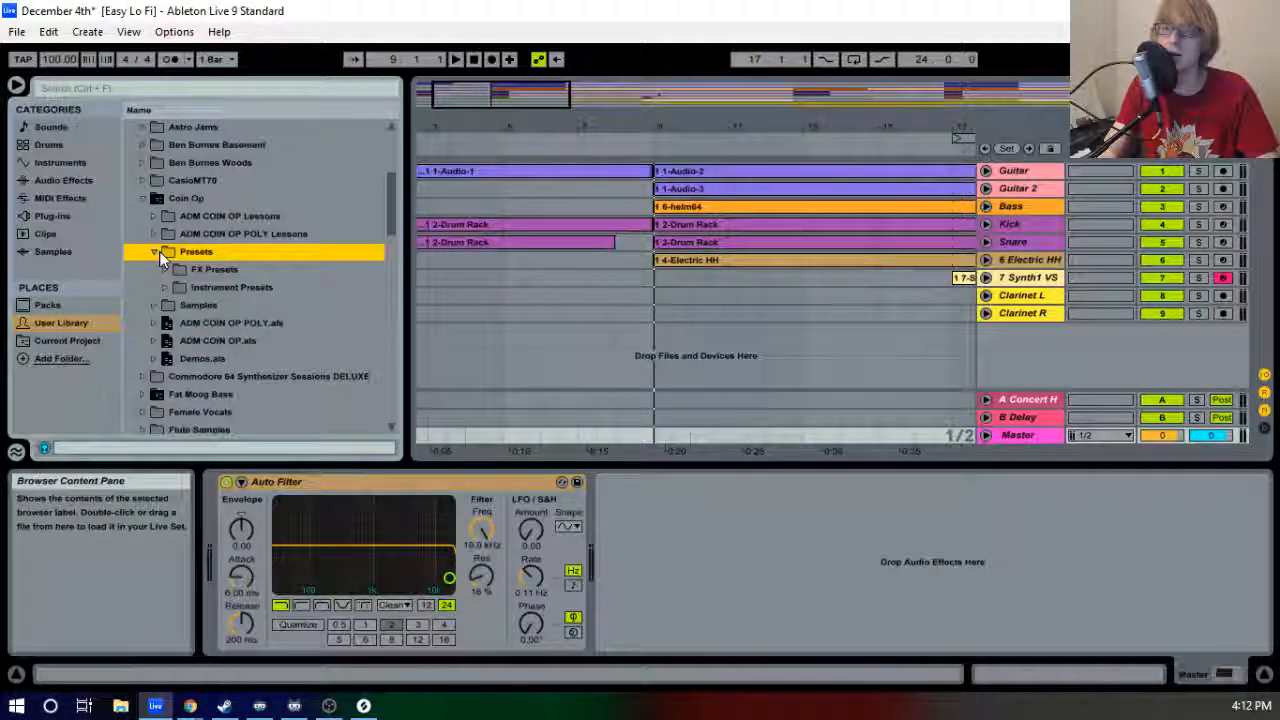
click(172, 284)
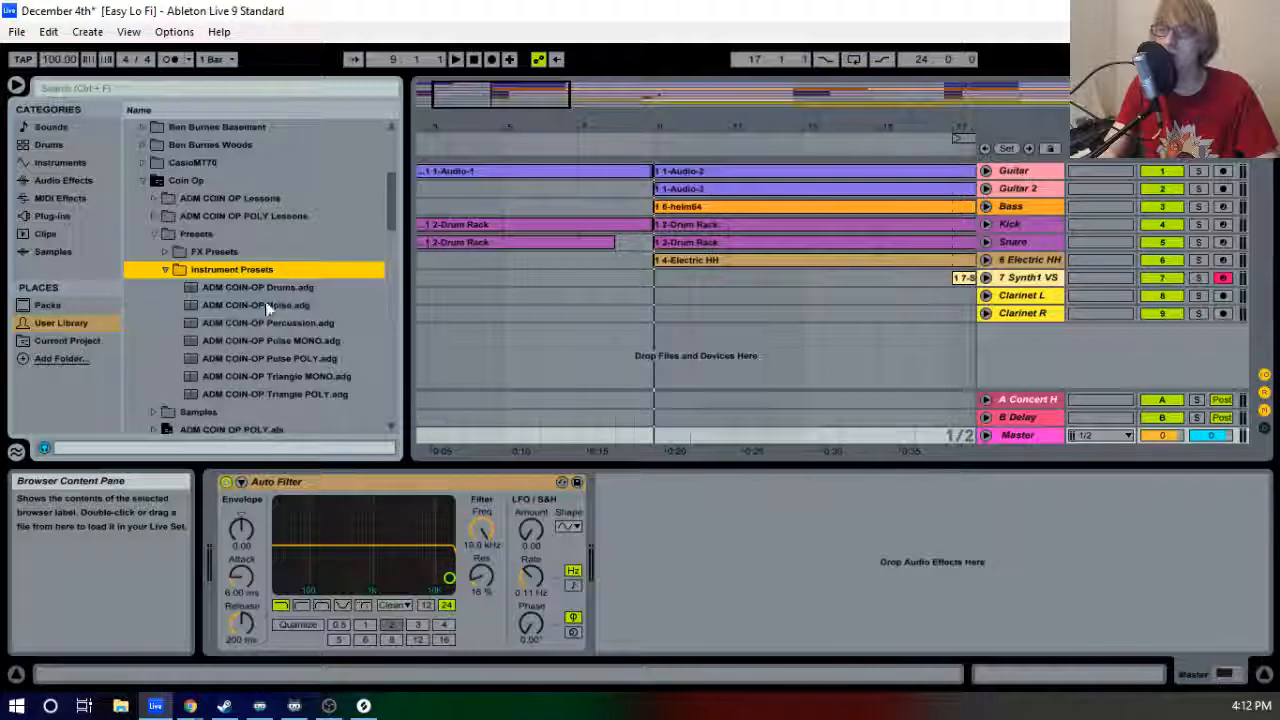
drag(256, 304, 1022, 344)
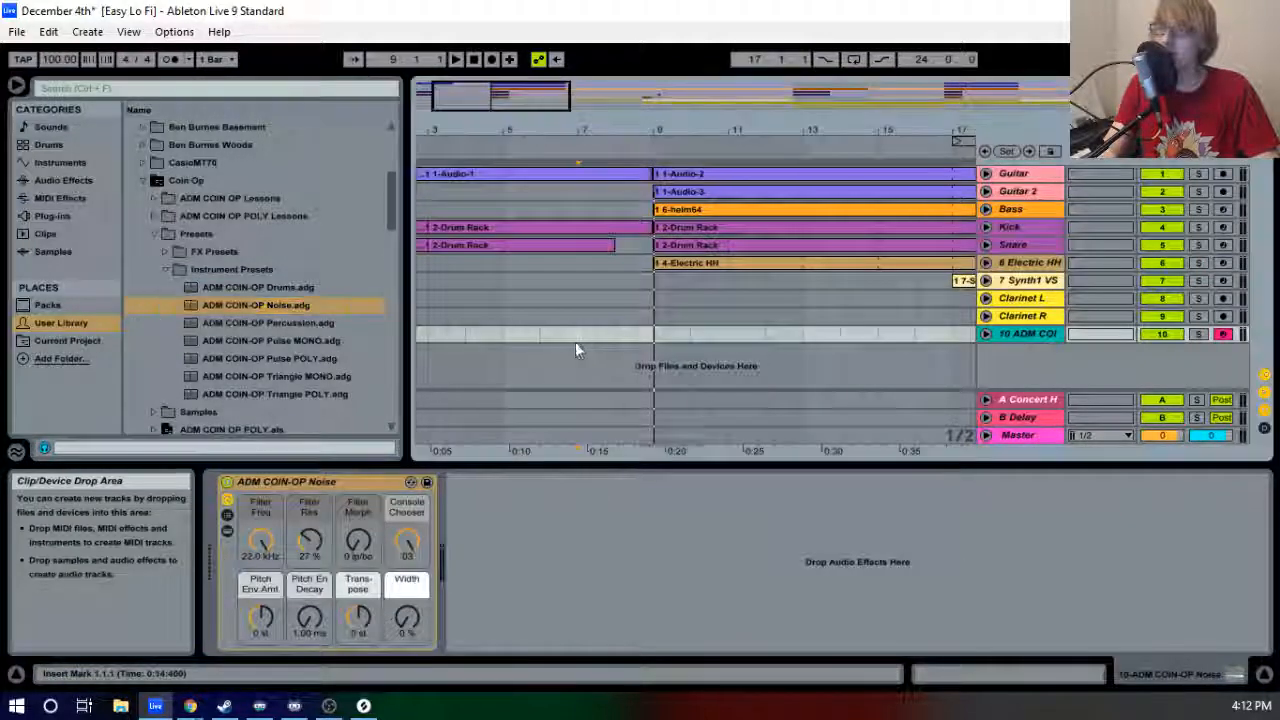
Record a short MIDI clip at bar 7 on the noise track and set the rack's Console Chooser to 01.
click(491, 59)
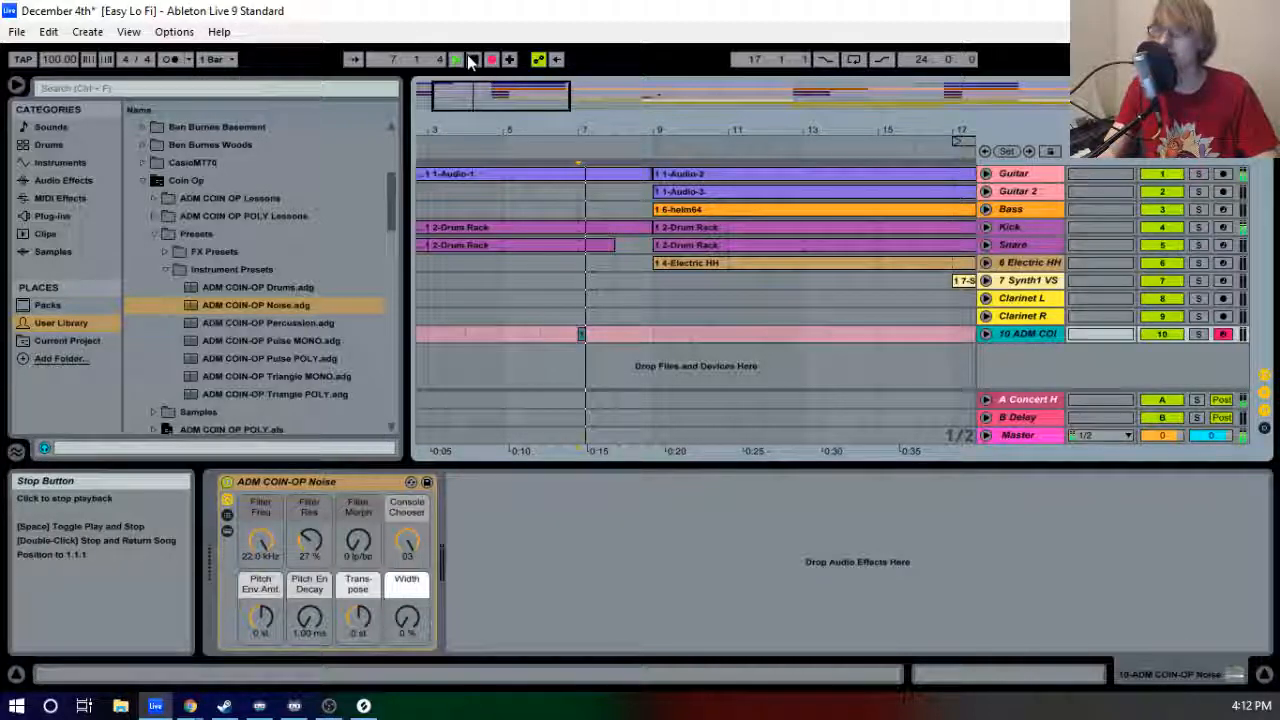
click(474, 59)
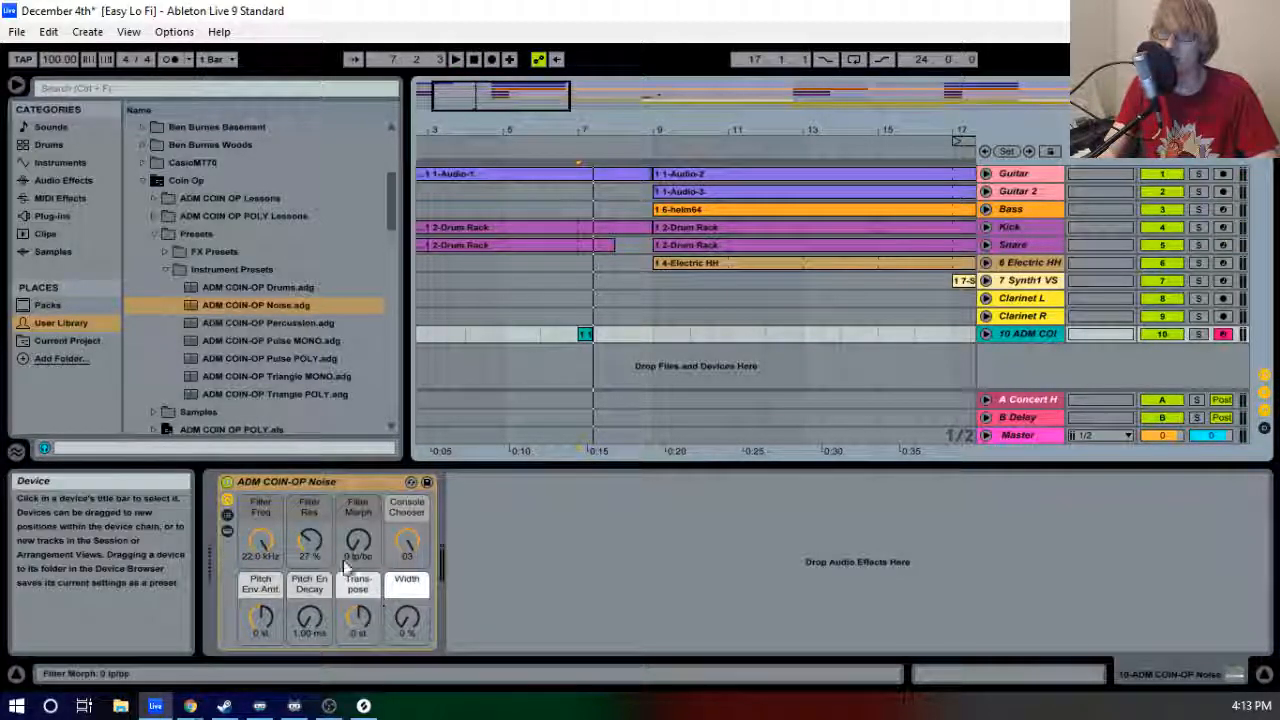
drag(410, 541, 410, 580)
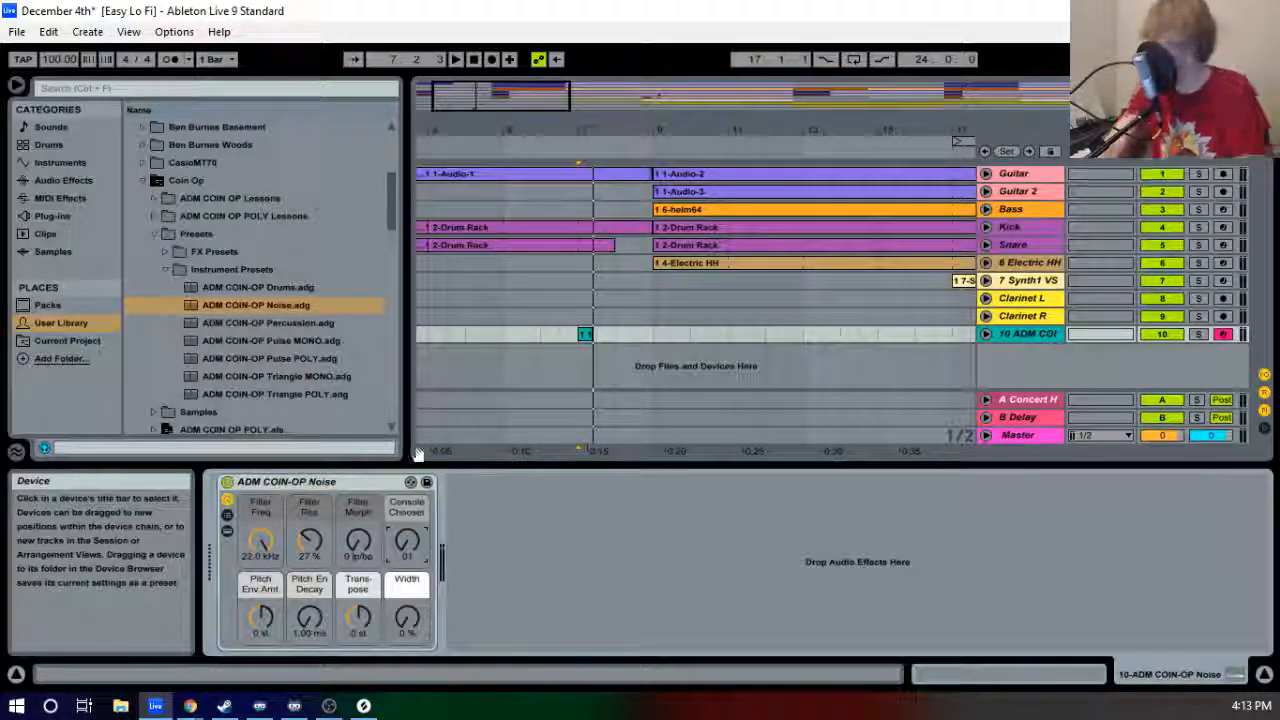
Lower the volume of the ADM COIN-OP Noise track to -18.3 dB in the mixer and return to the arrangement.
key(Tab)
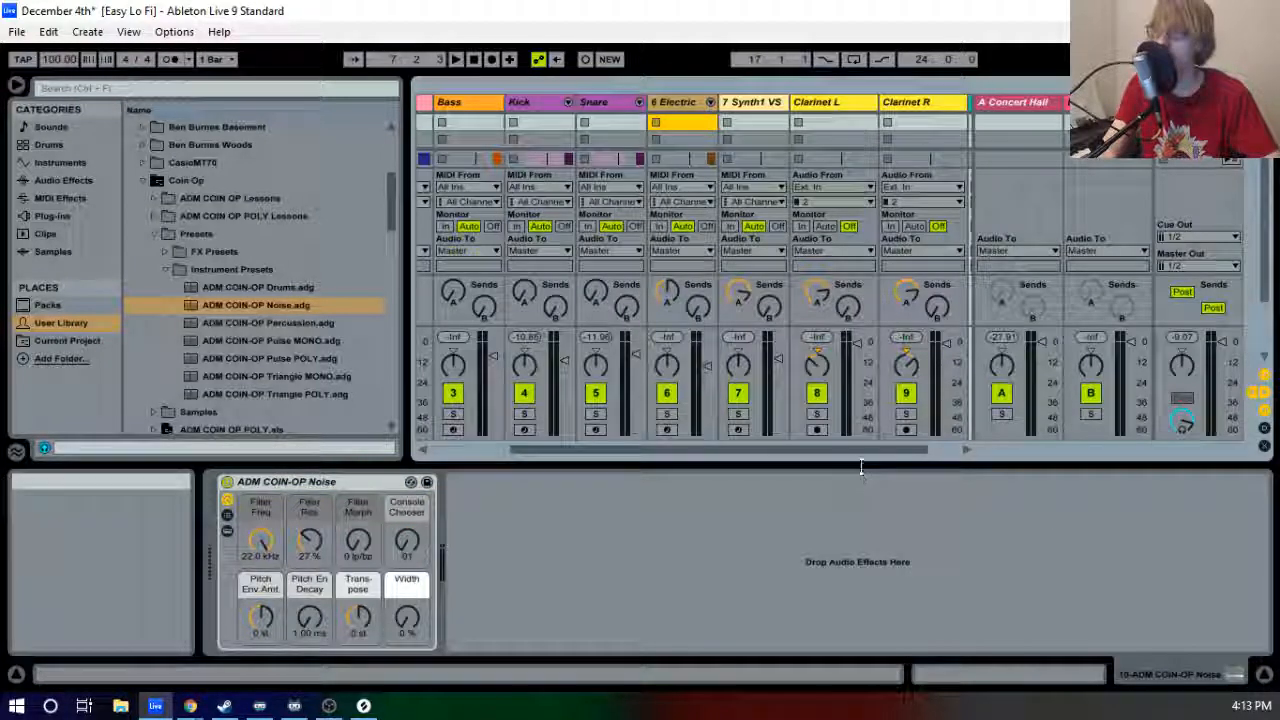
drag(864, 451, 988, 437)
drag(957, 343, 953, 373)
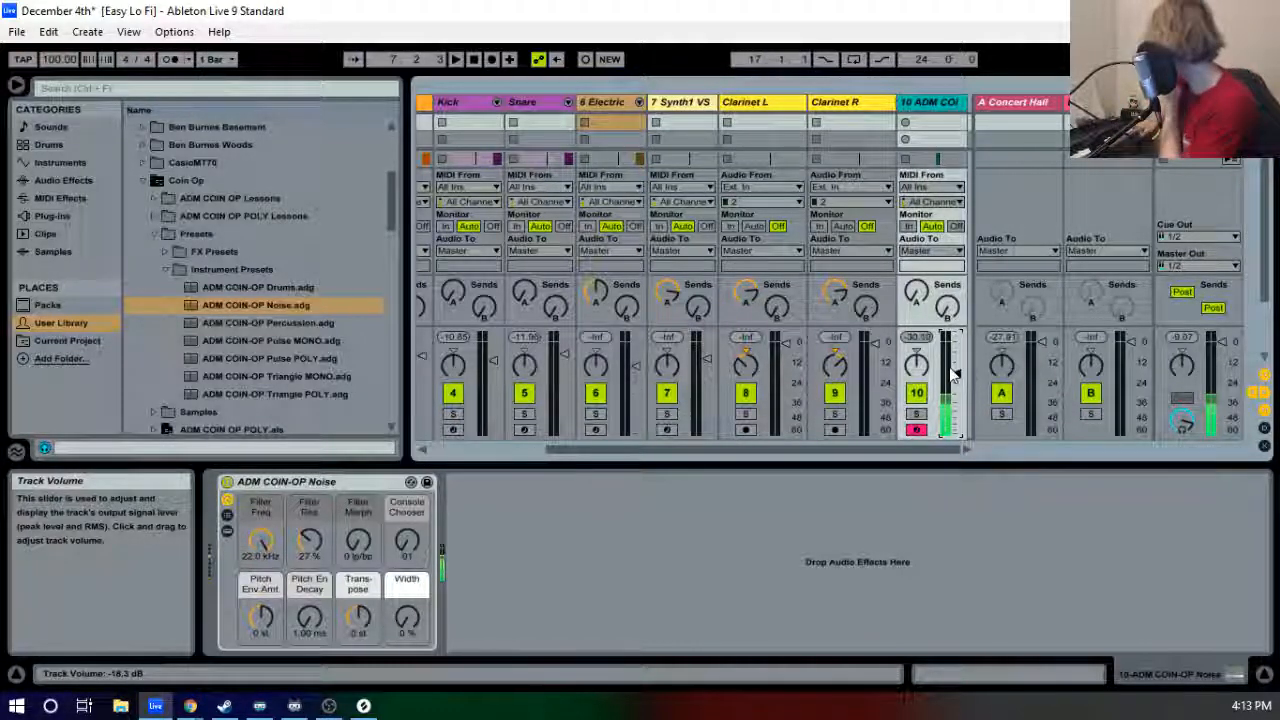
key(Tab)
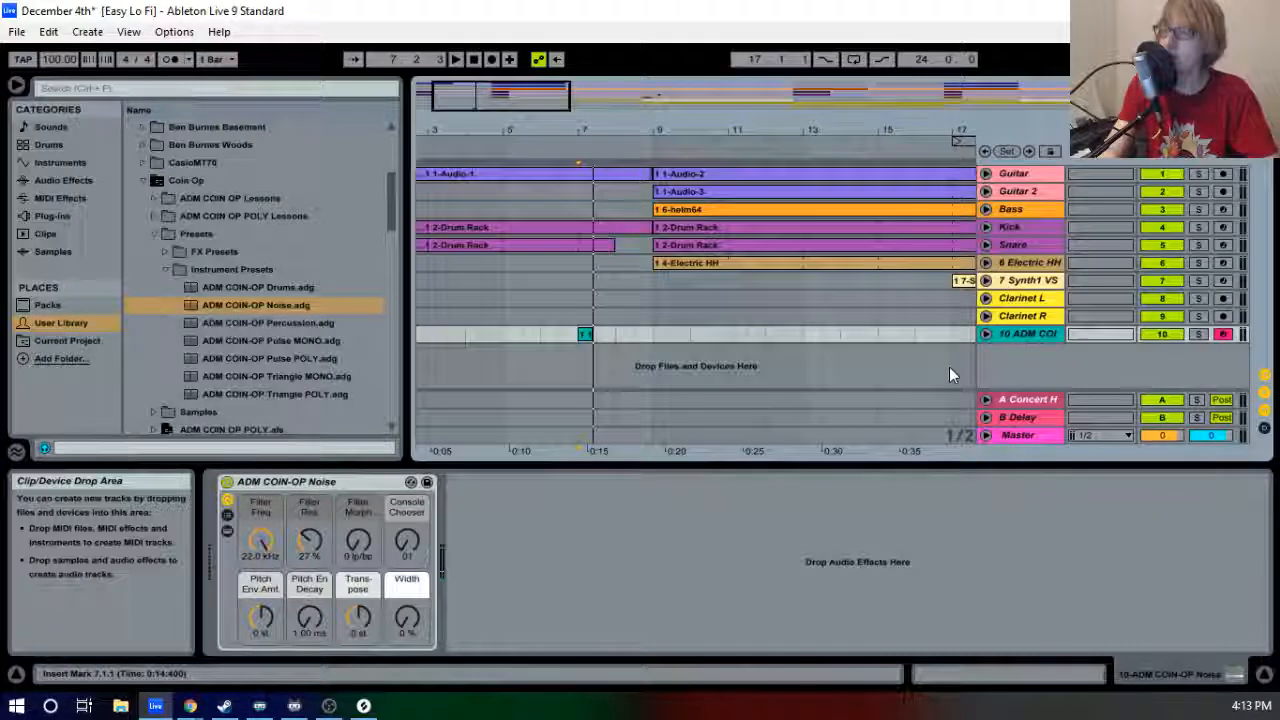
Extend the noise clip on track 10 so that it runs from bar 7 to bar 9.
click(588, 340)
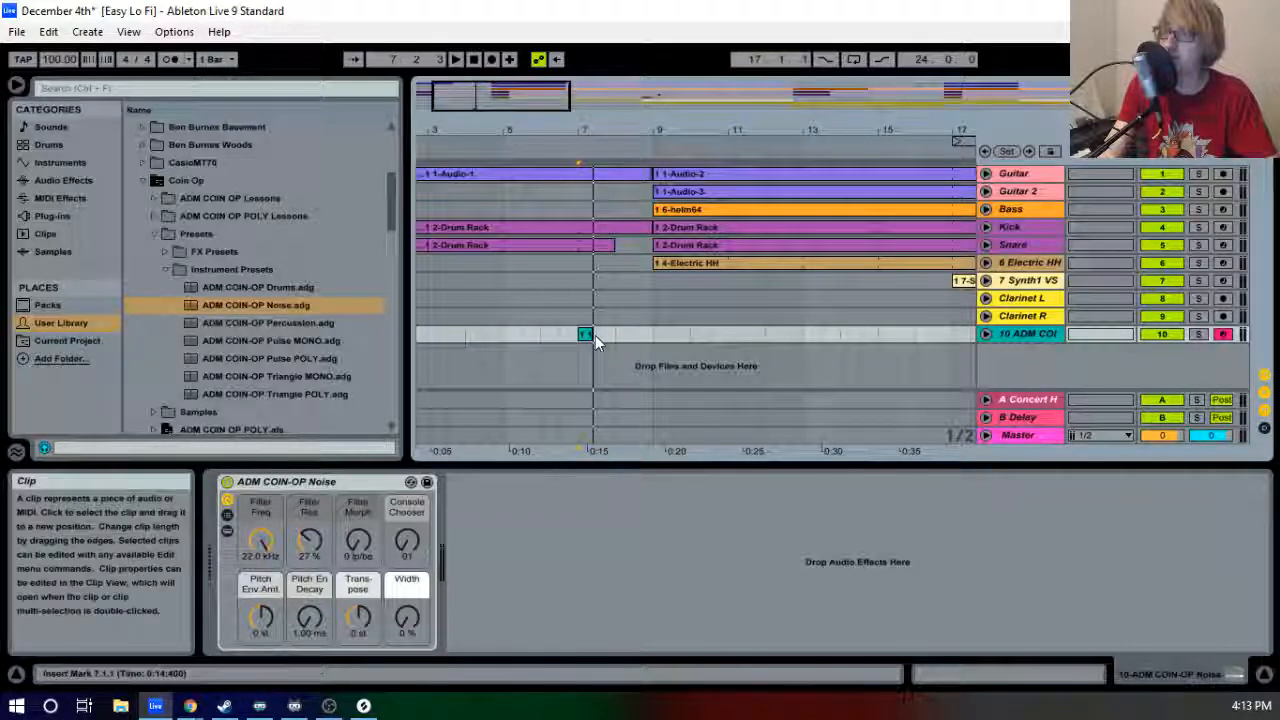
drag(594, 335, 651, 340)
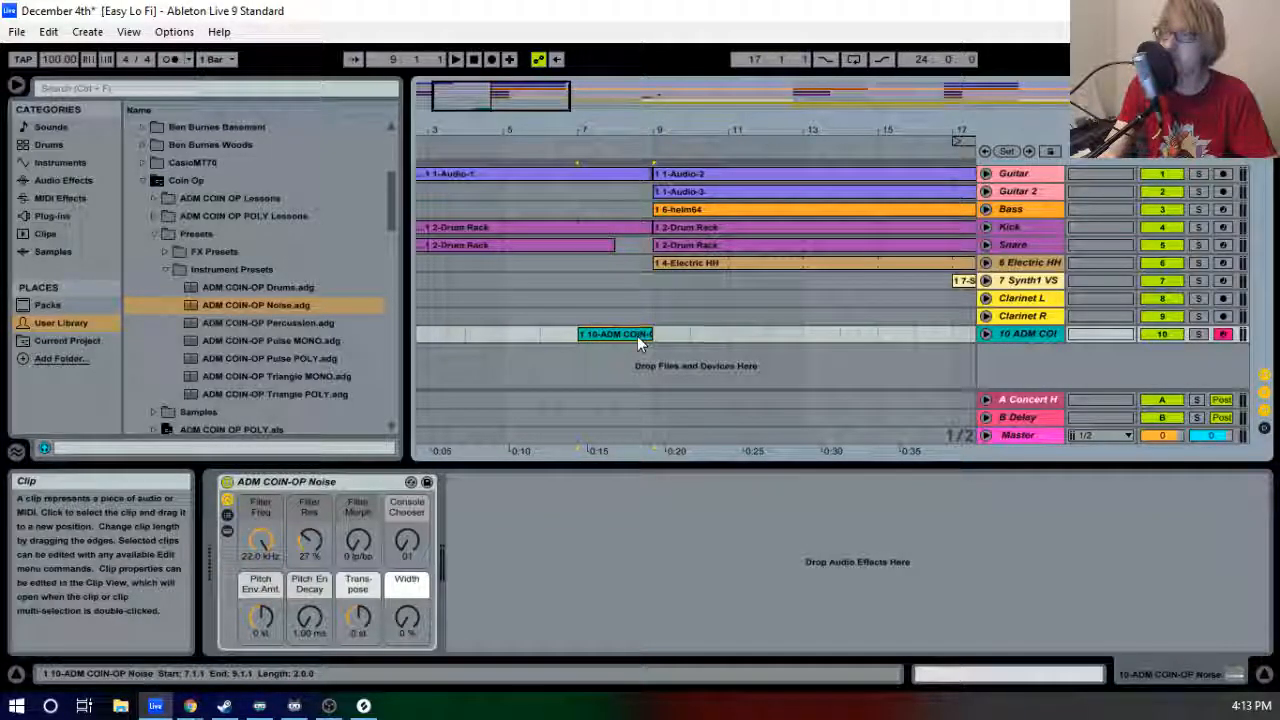
right_click(639, 338)
click(706, 482)
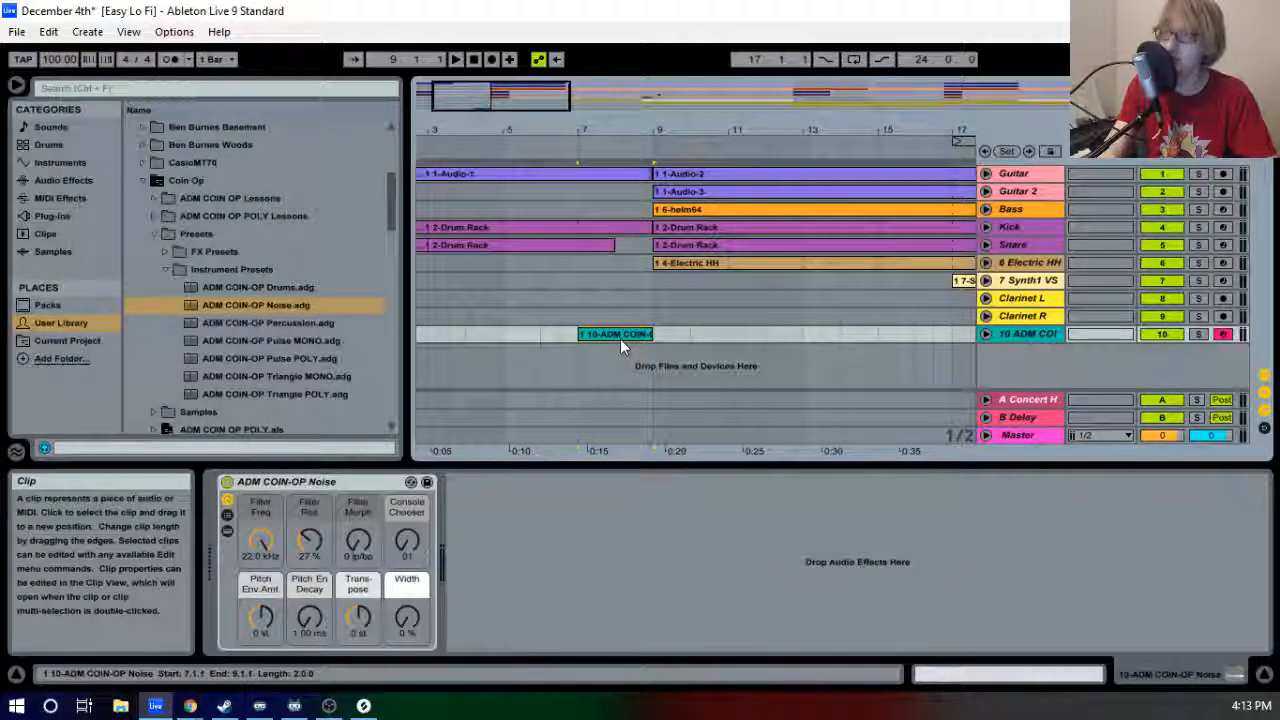
Draw a G5 note at the start of the noise clip, stretch it across the clip's full two bars, and audition it in the arrangement.
double_click(620, 339)
drag(569, 468, 628, 261)
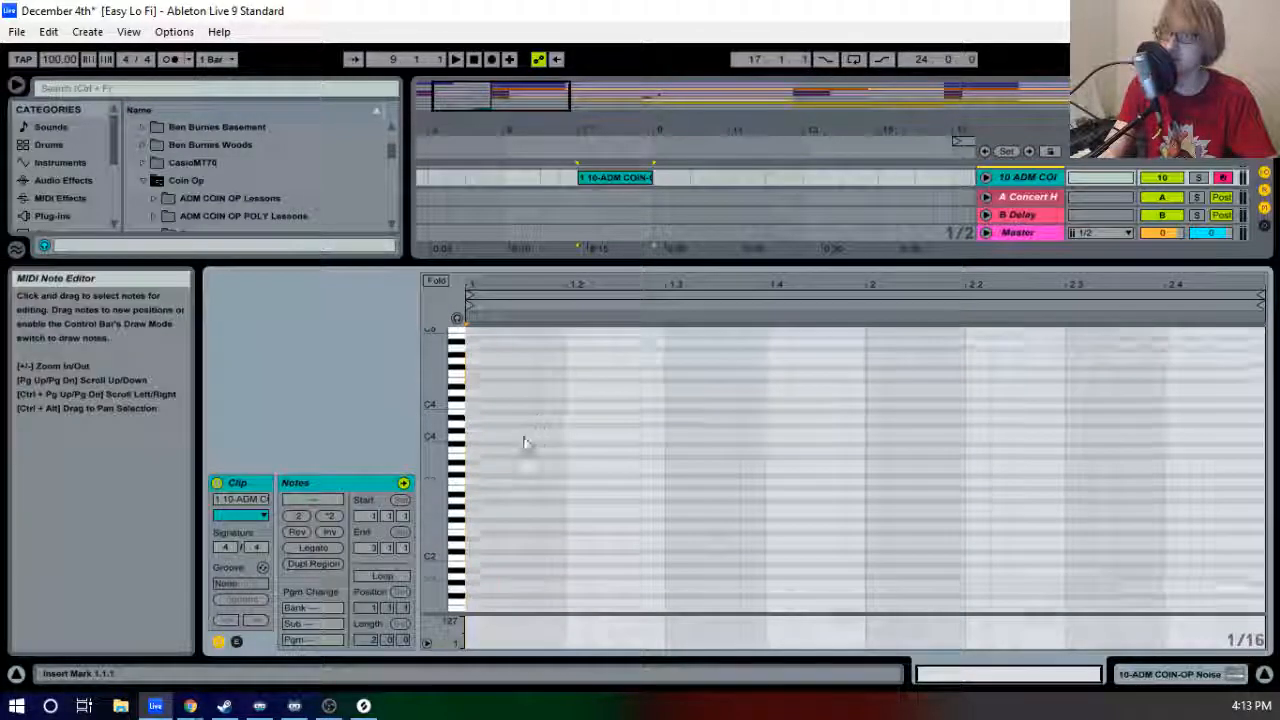
scroll(510, 442, up, 5)
double_click(480, 381)
key(space)
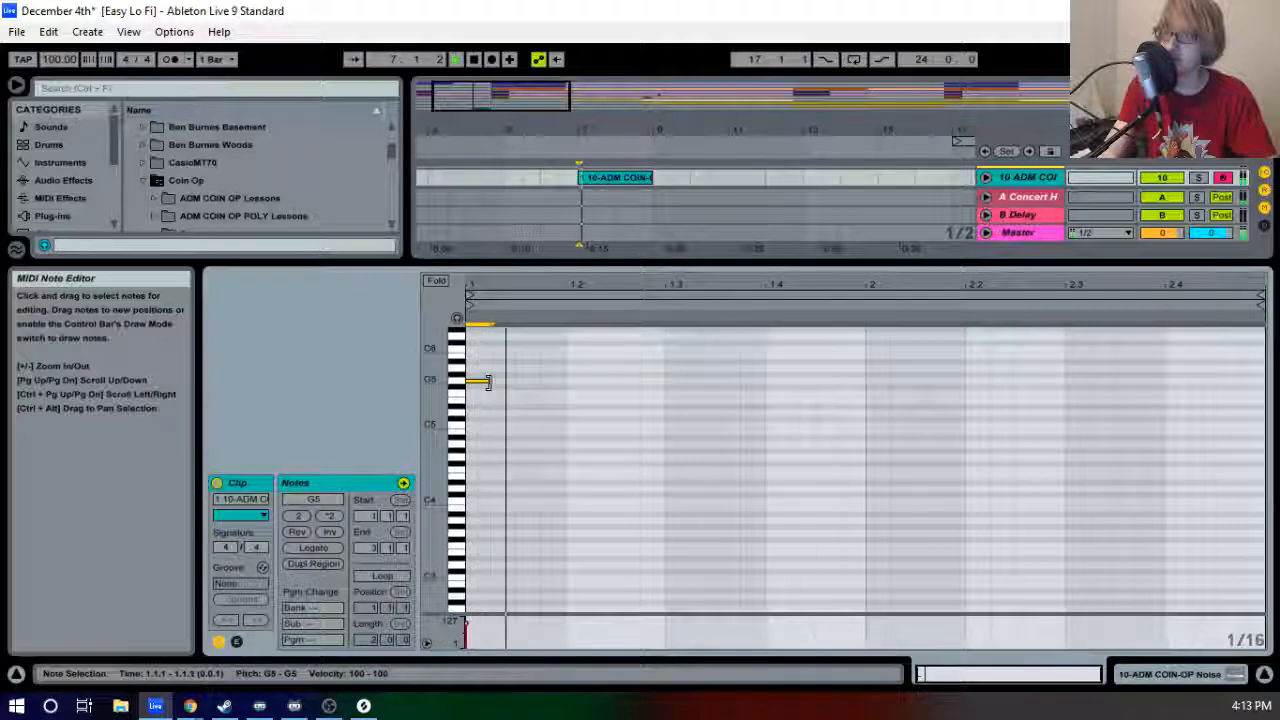
drag(489, 381, 1262, 378)
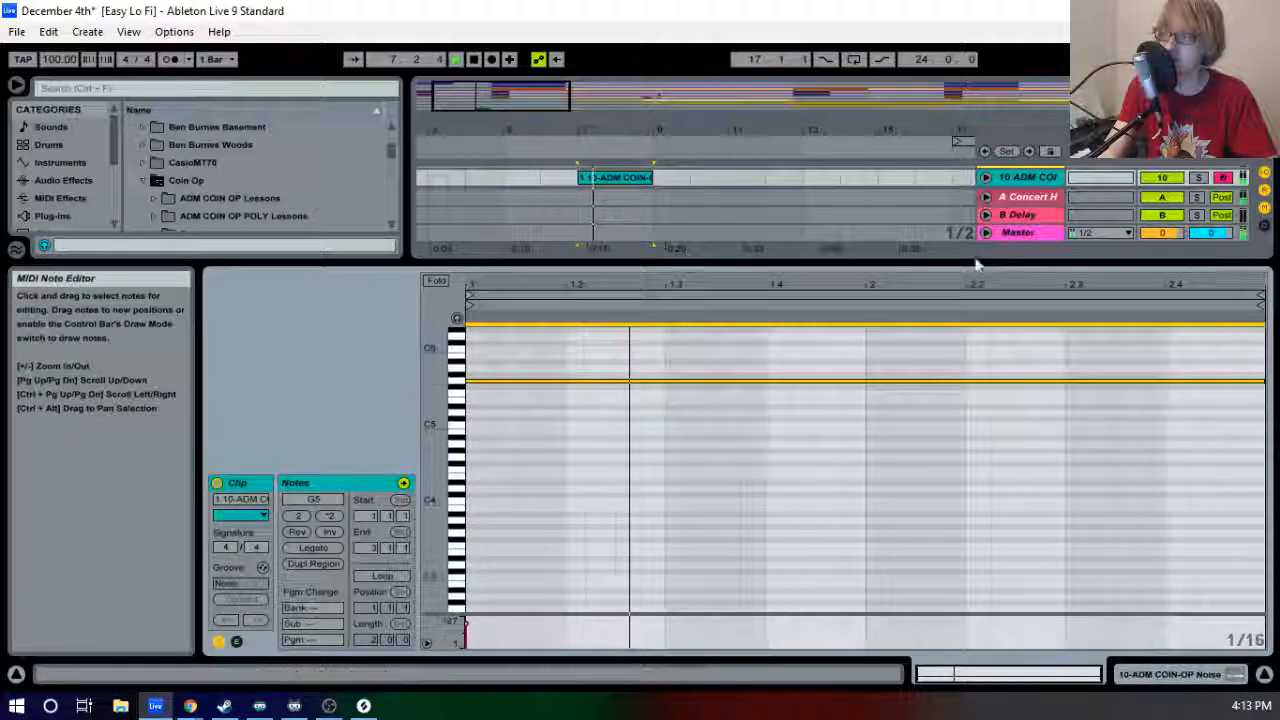
drag(980, 261, 926, 564)
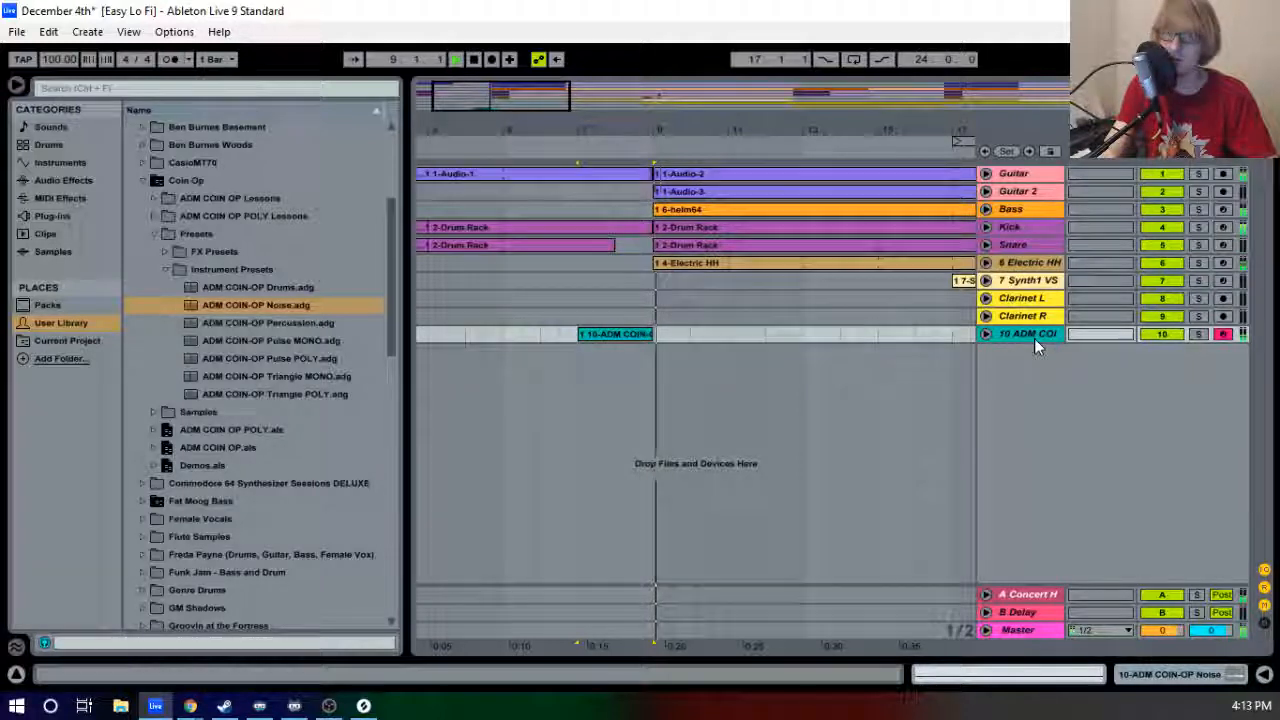
key(space)
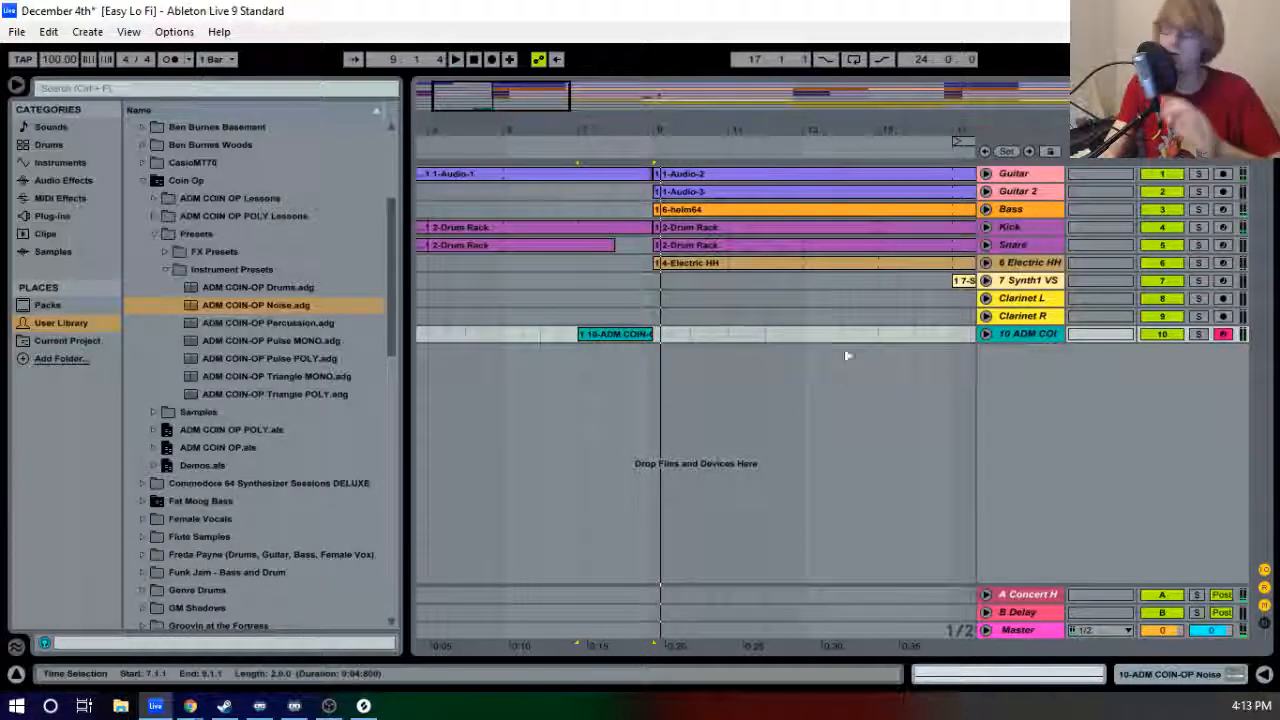
Add an Auto Filter audio effect after the ADM COIN-OP Noise instrument on track 10.
double_click(1024, 333)
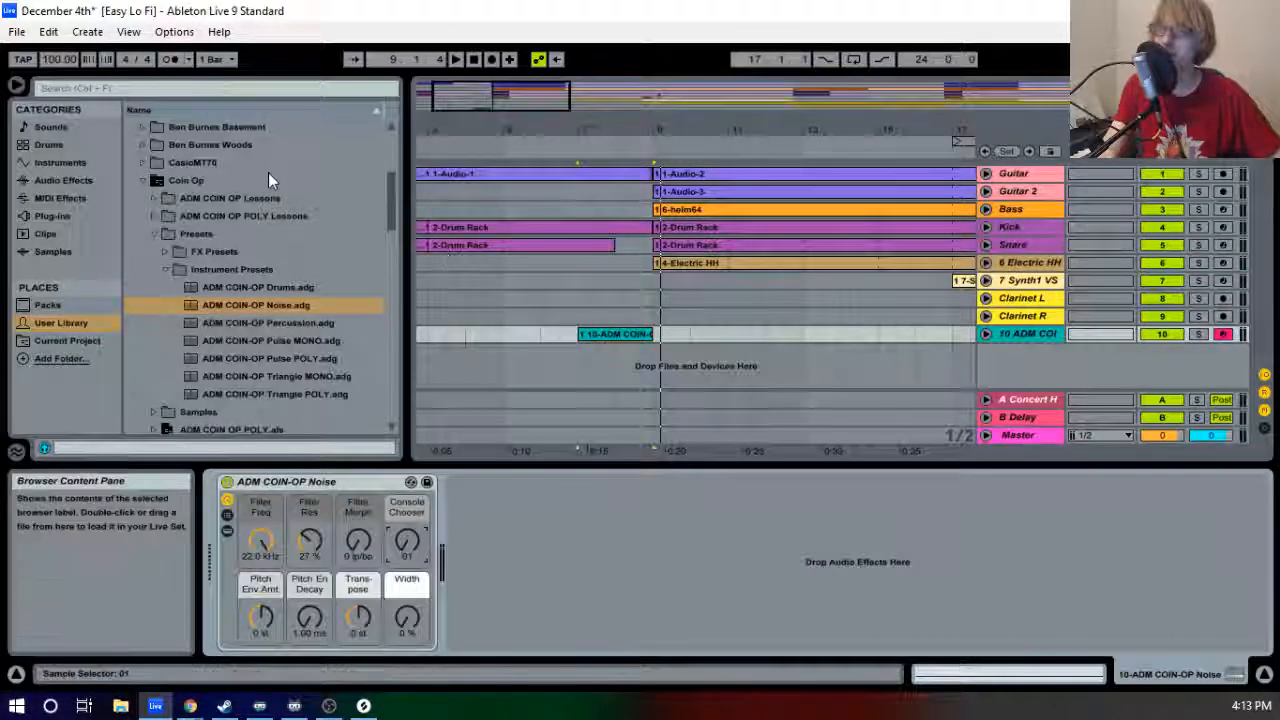
scroll(280, 185, up, 5)
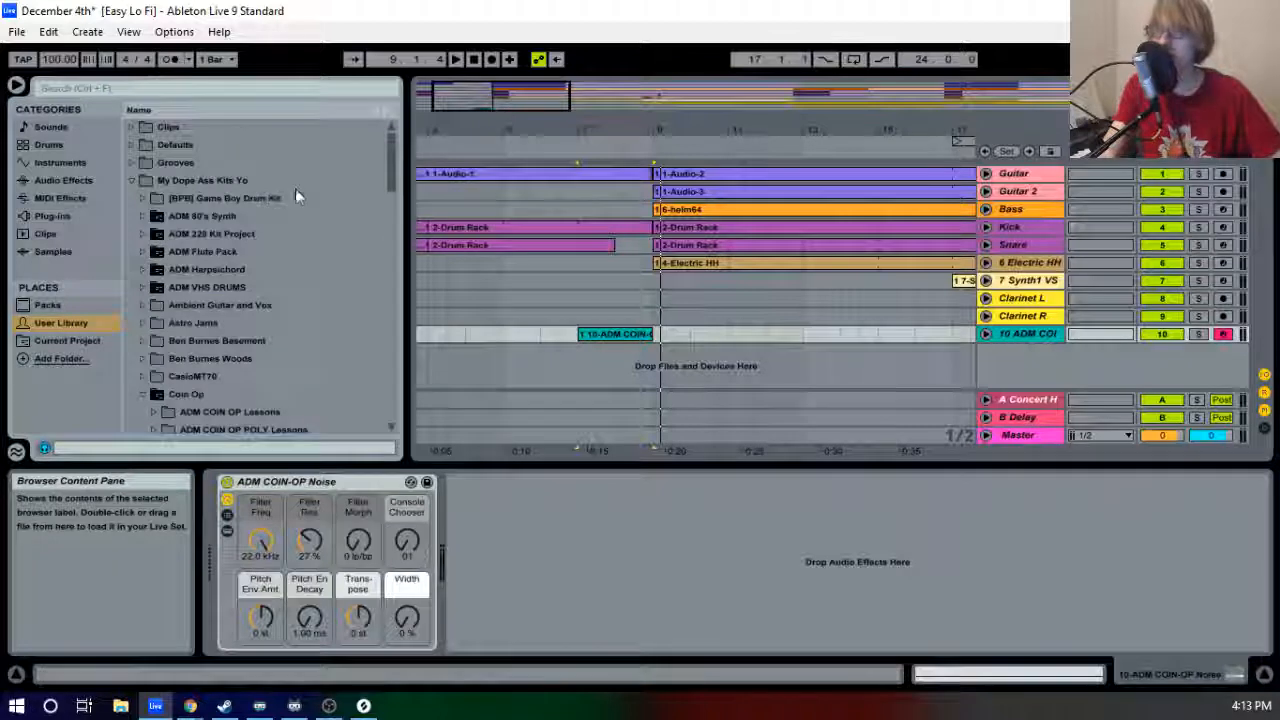
click(72, 147)
click(79, 180)
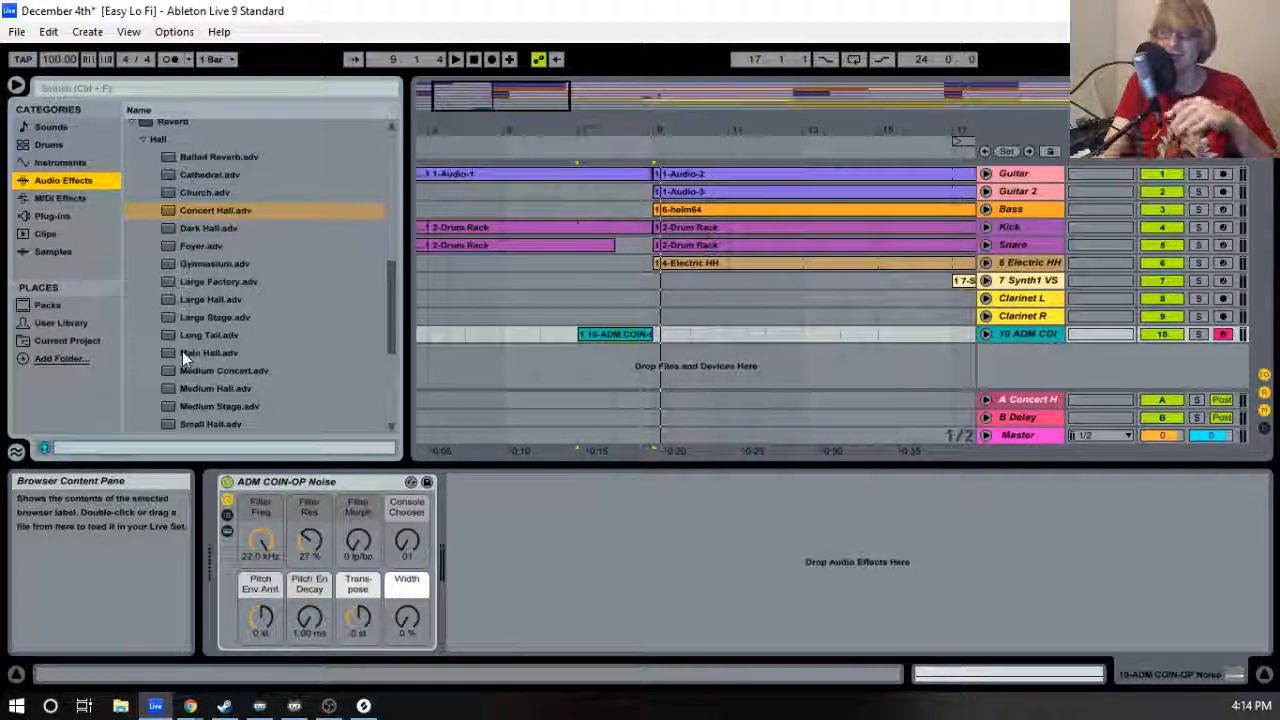
scroll(230, 255, up, 10)
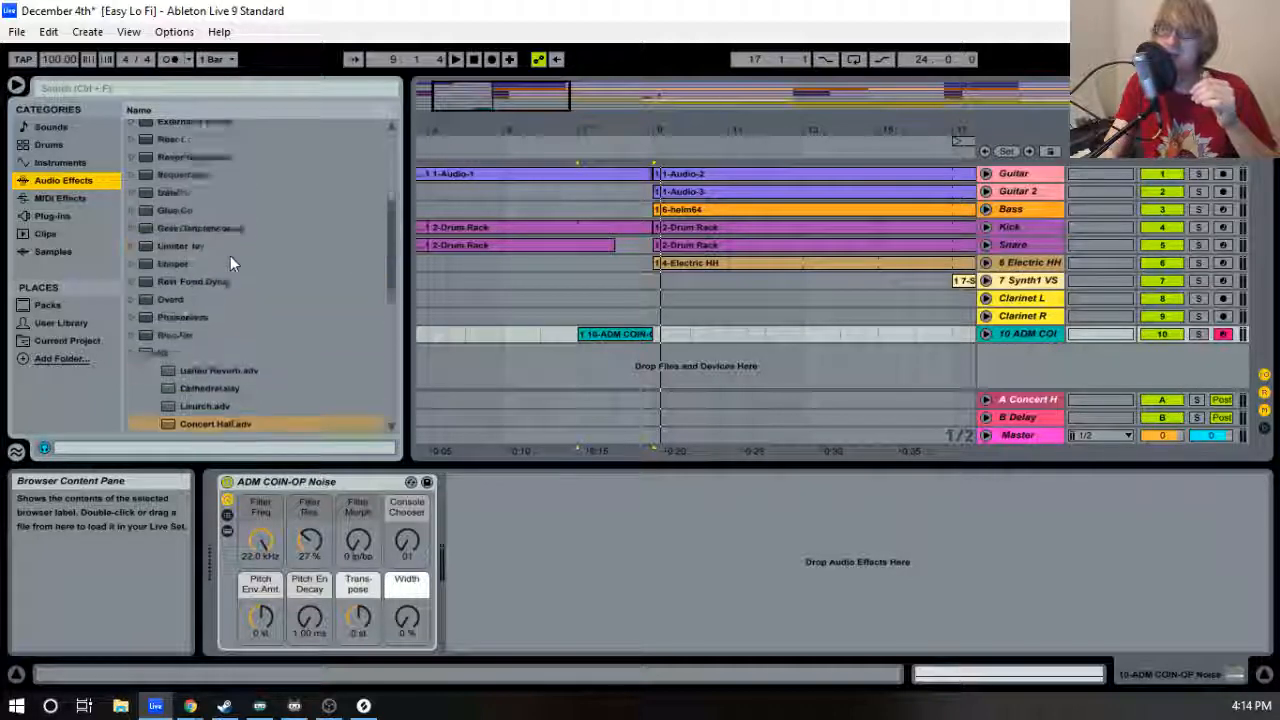
click(170, 164)
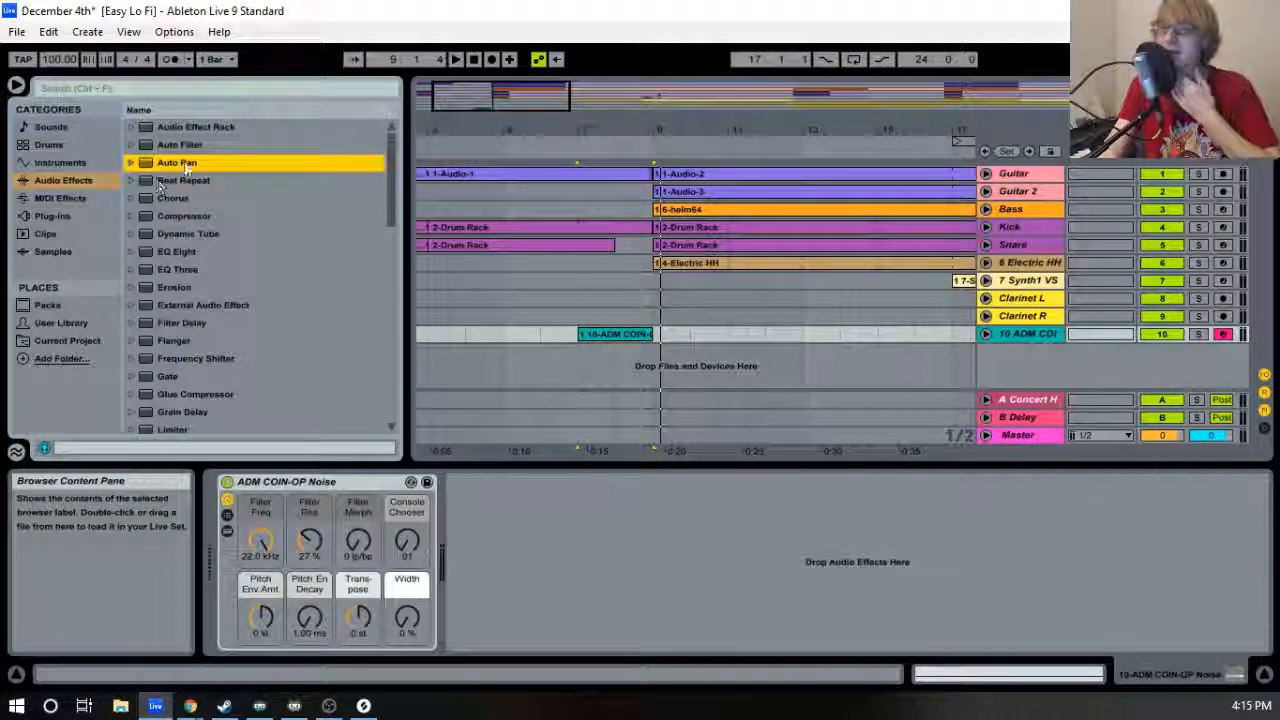
drag(180, 145, 606, 553)
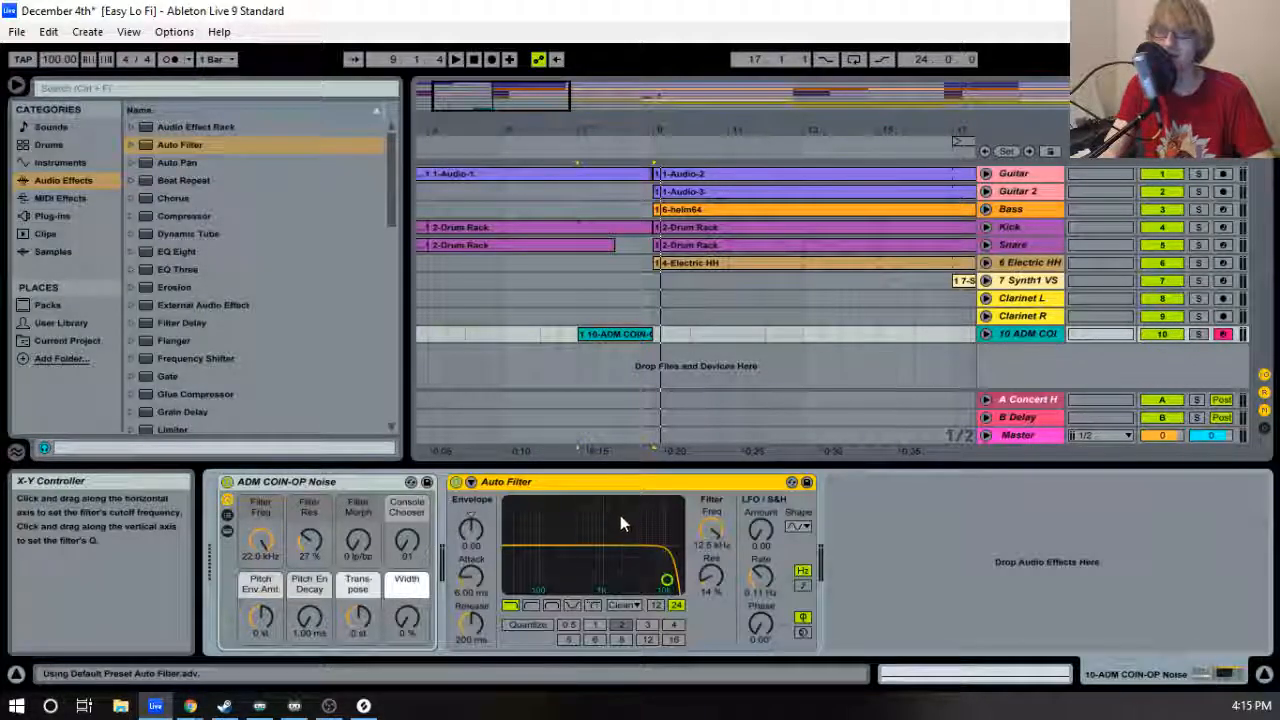
Set the Auto Filter's lowpass cutoff to about 150 Hz with 8.0% resonance while auditioning the noise from bar 7.
key(space)
drag(666, 580, 580, 578)
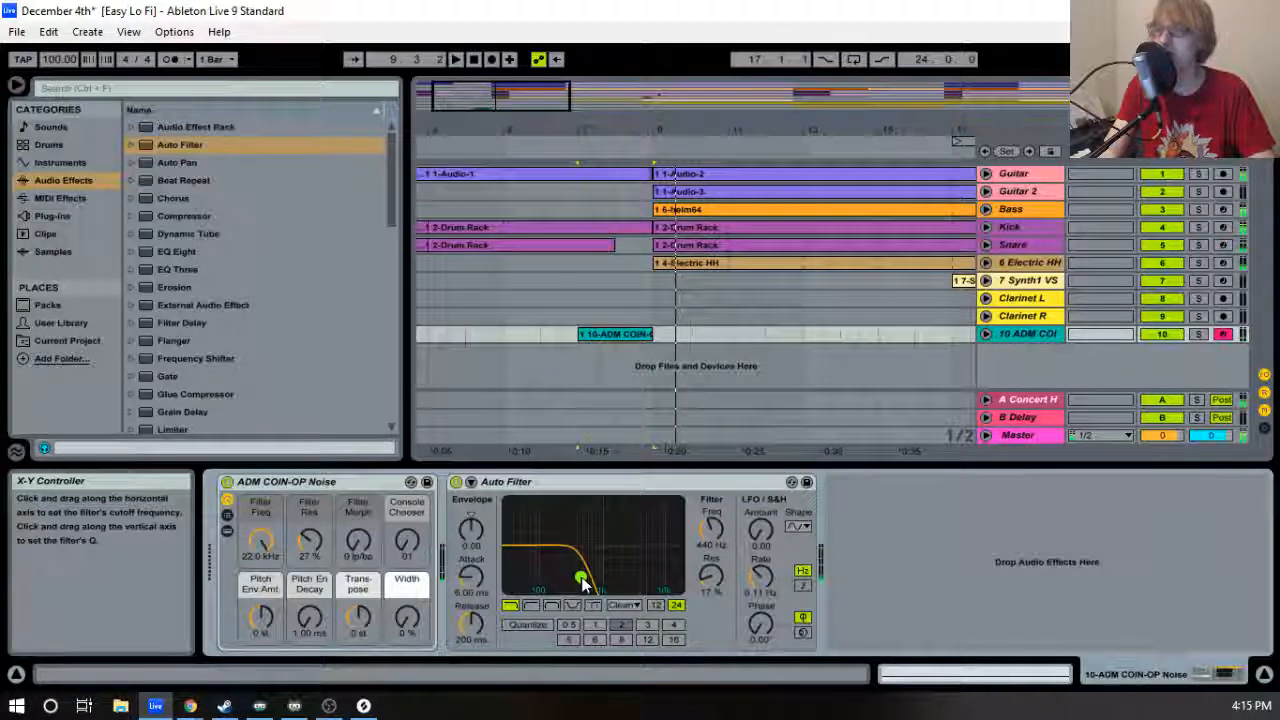
key(space)
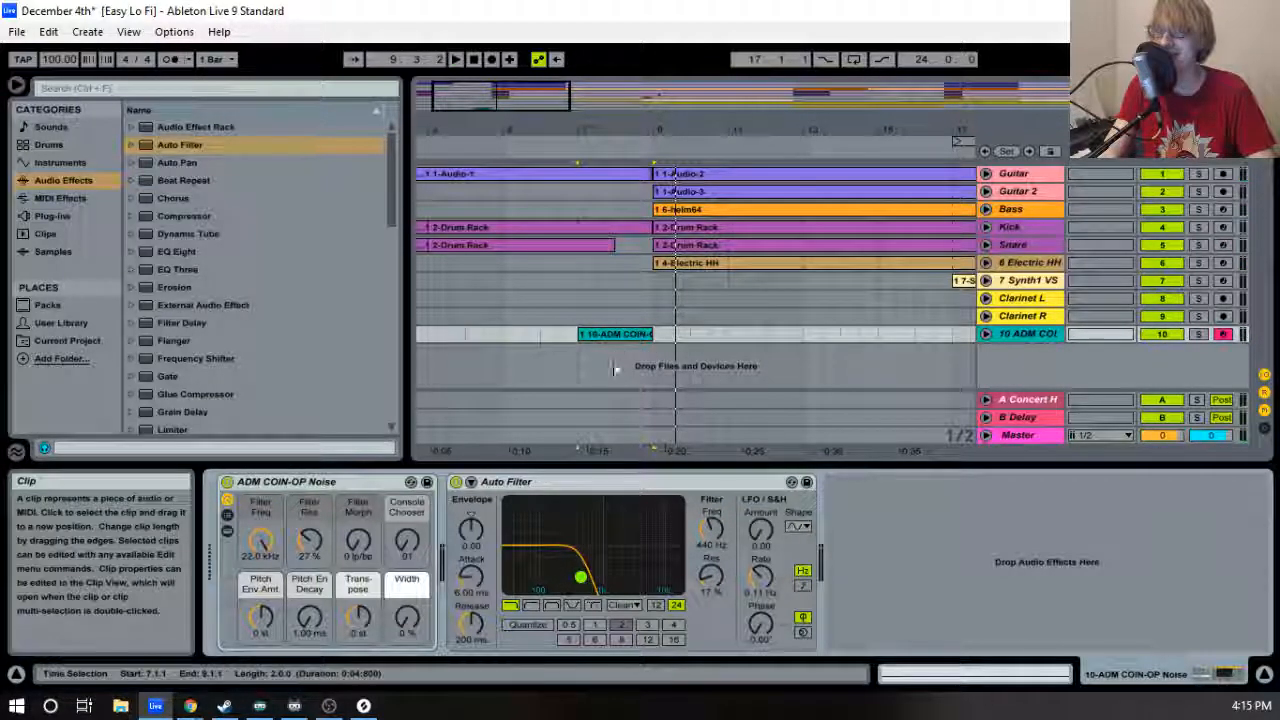
drag(578, 570, 533, 578)
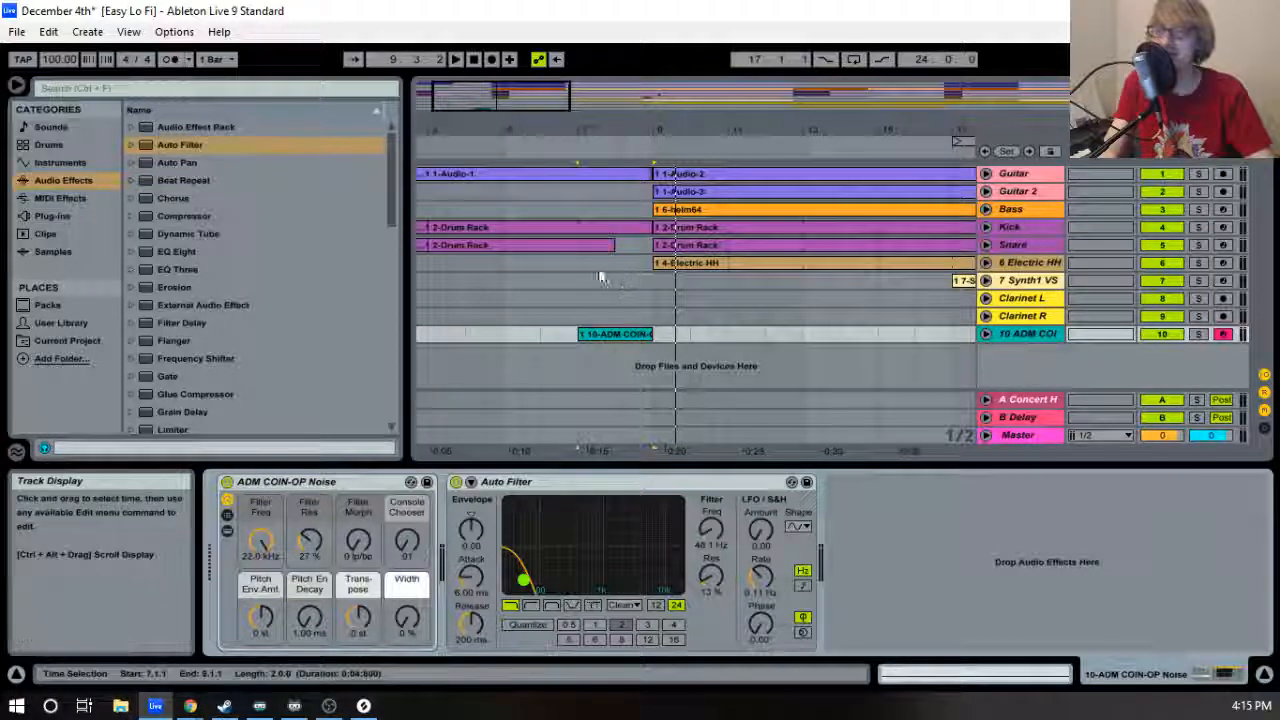
key(space)
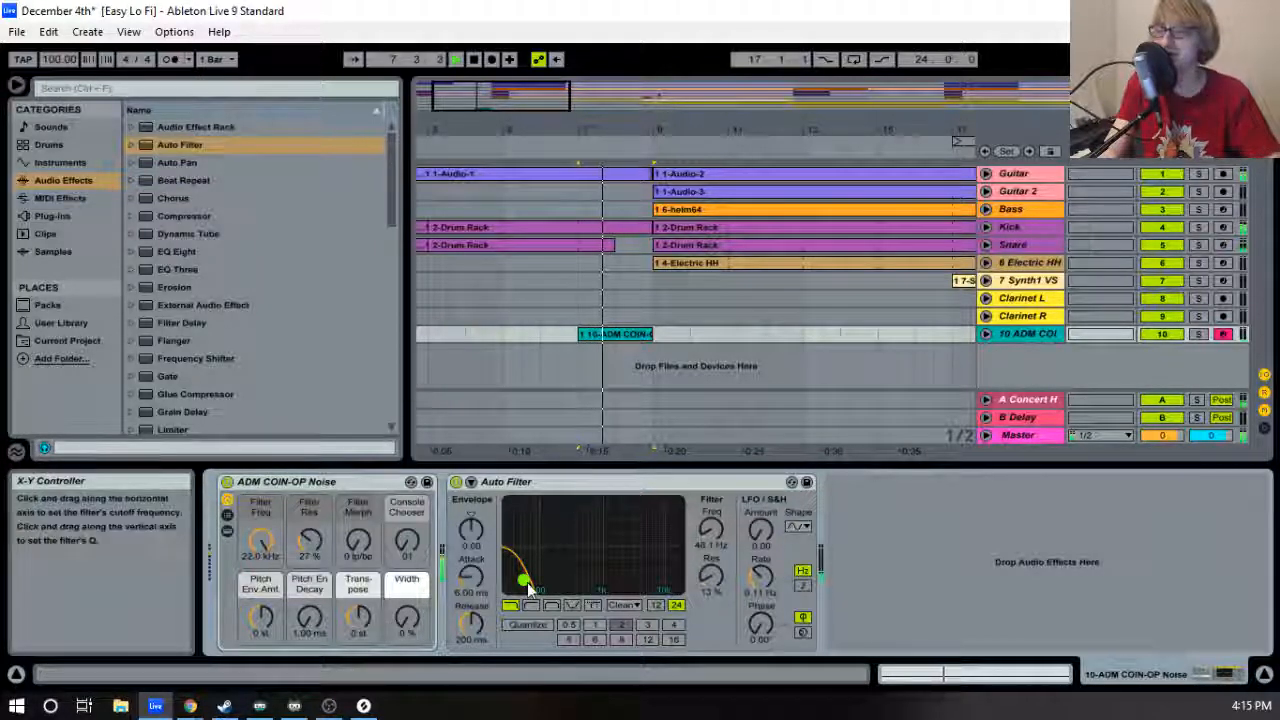
mouse_move(523, 580)
mouse_down()
mouse_move(560, 555)
mouse_move(560, 537)
mouse_move(674, 537)
mouse_move(508, 584)
mouse_move(553, 584)
mouse_up()
click(590, 295)
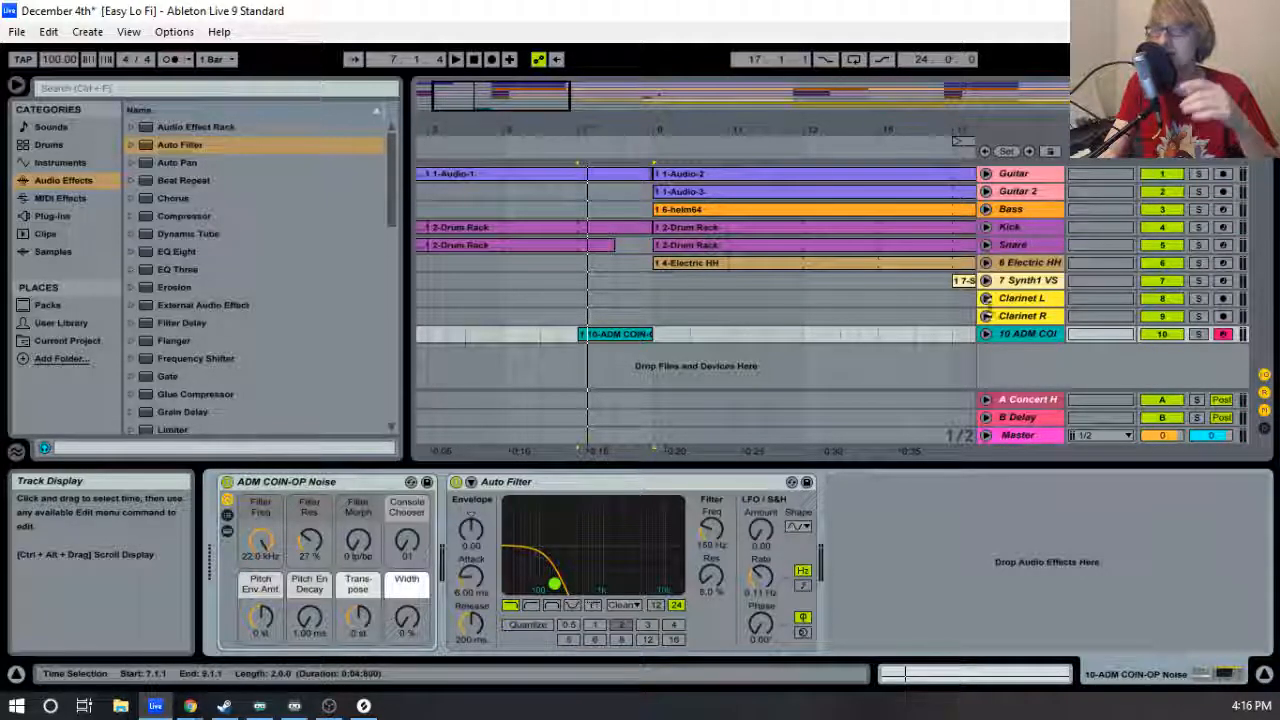
Disarm recording on the ADM COIN-OP Noise track, keeping the track folded.
click(985, 333)
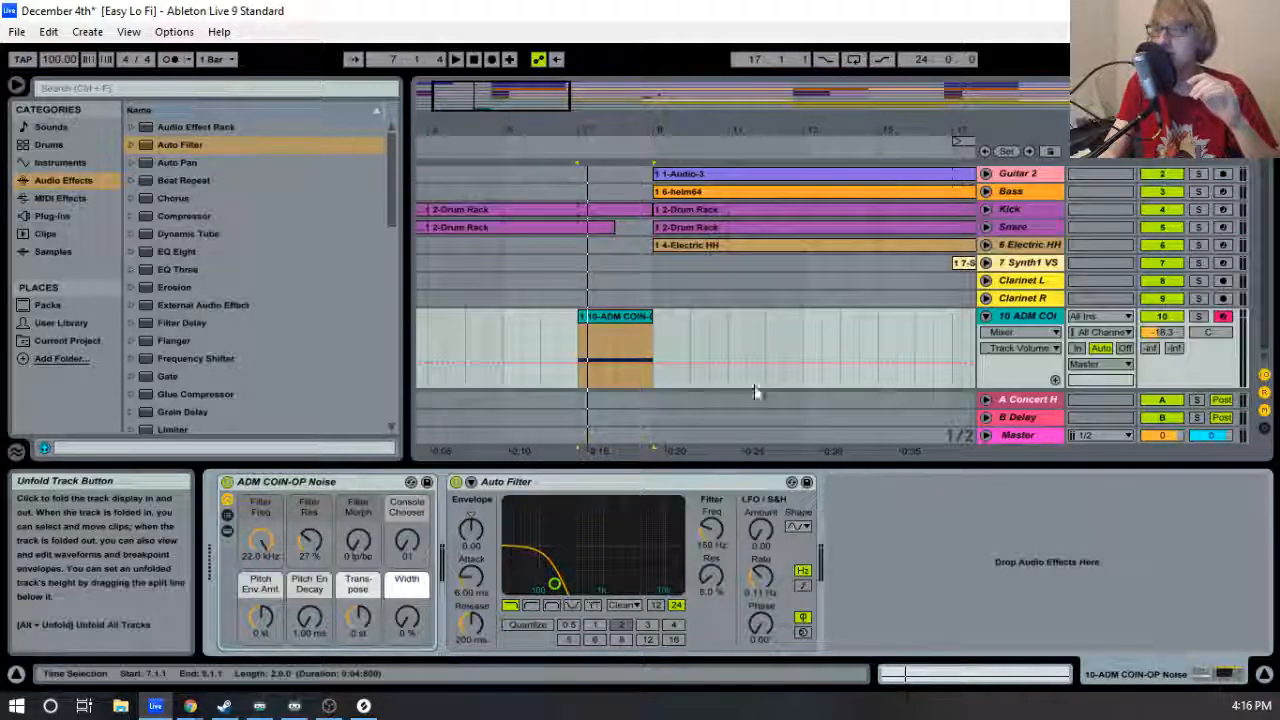
click(985, 316)
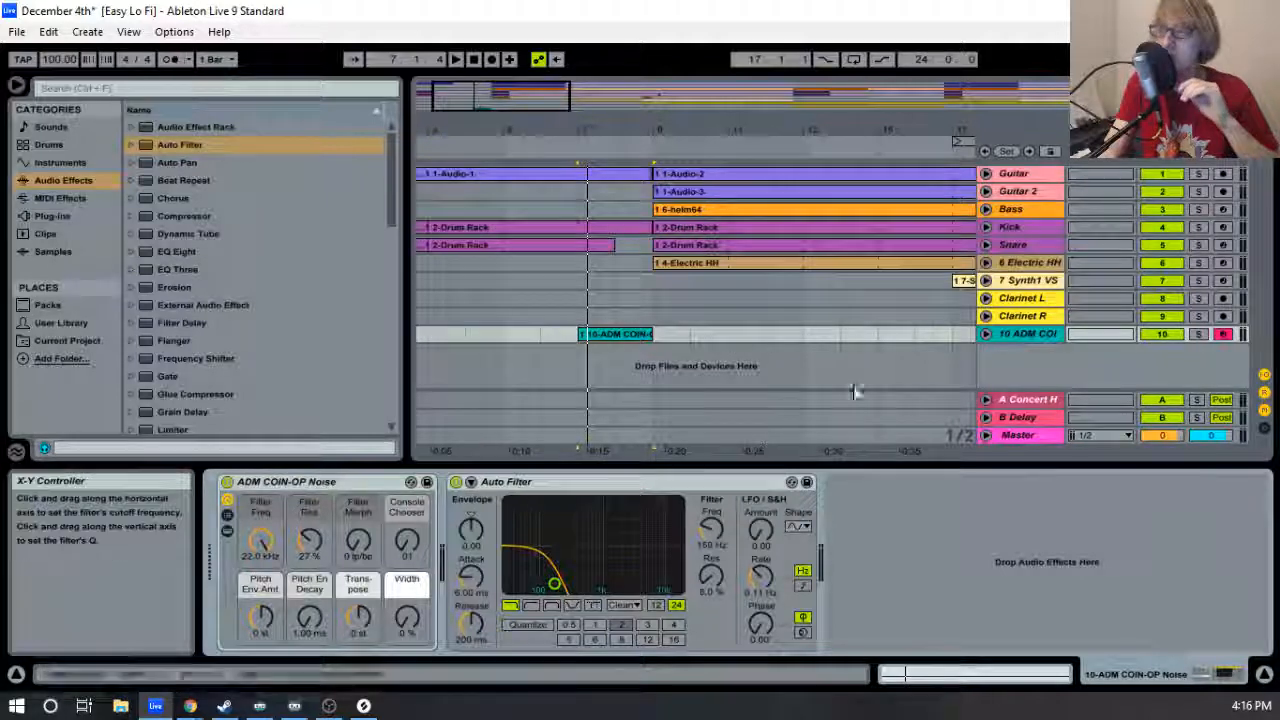
click(1222, 334)
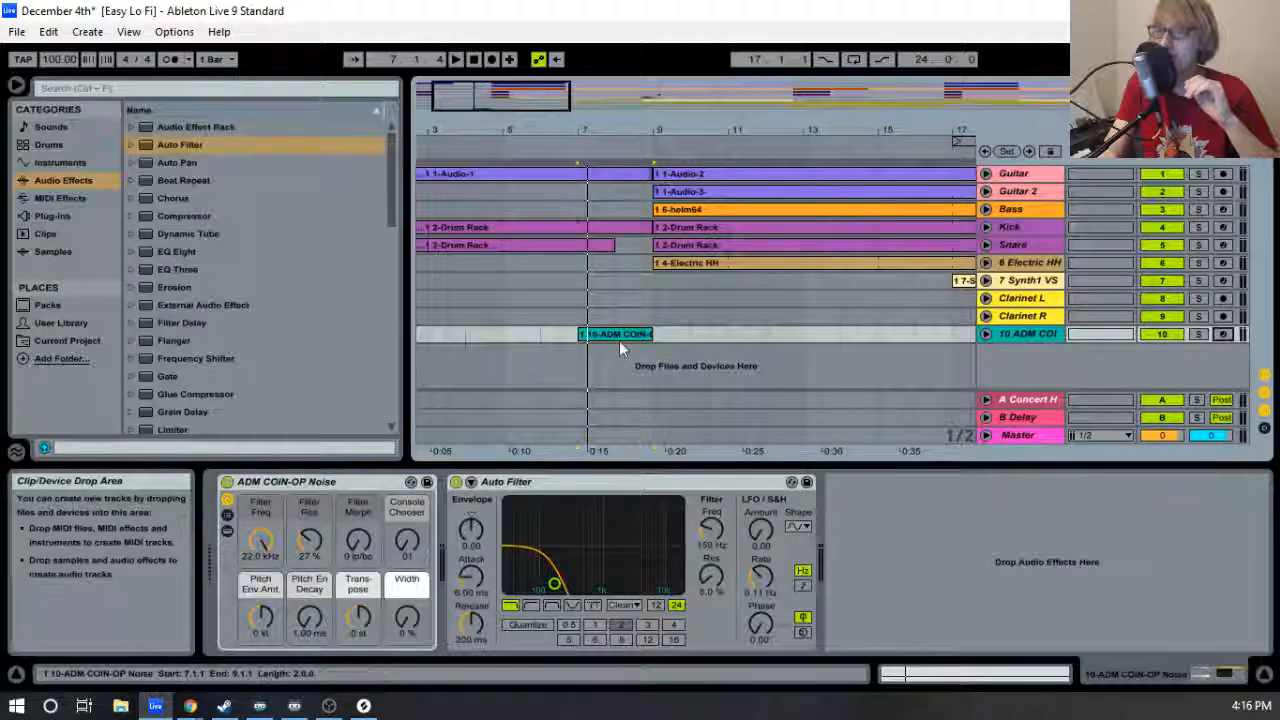
Try to record an Auto Filter cutoff sweep over the noise clip from bar 7, and undo the take.
click(491, 60)
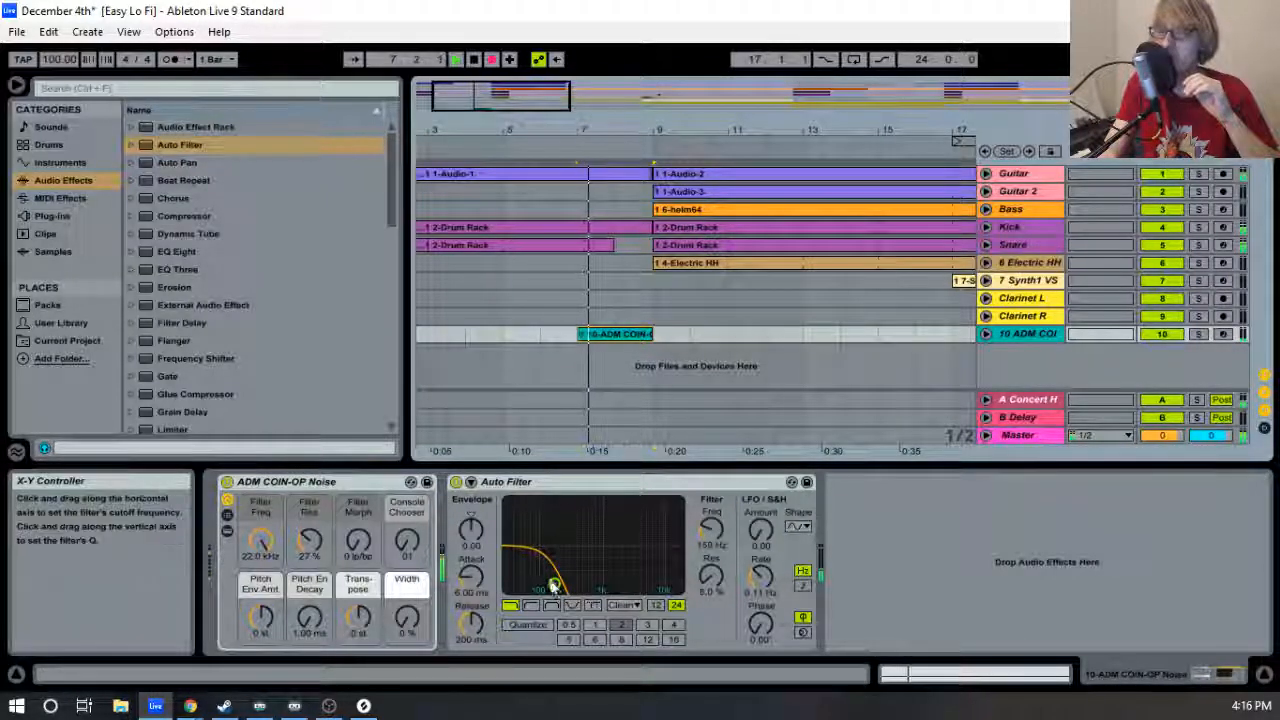
drag(554, 583, 509, 579)
key(space)
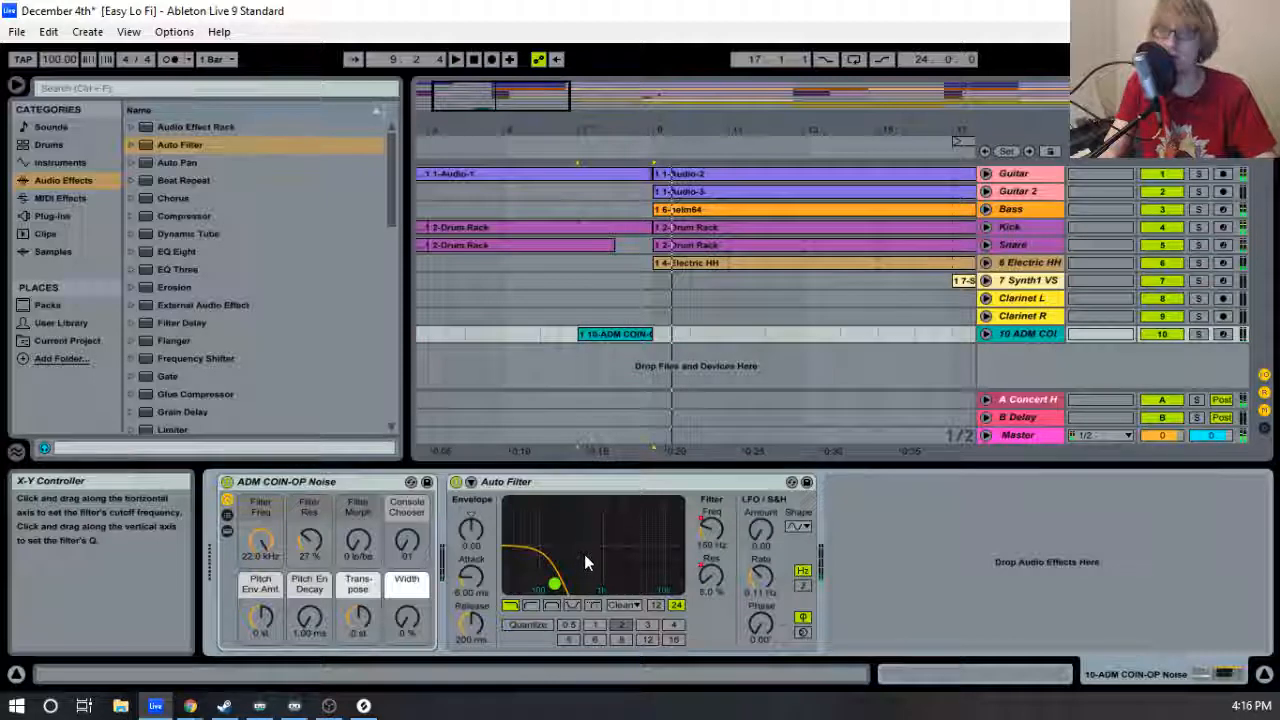
key(ctrl+z)
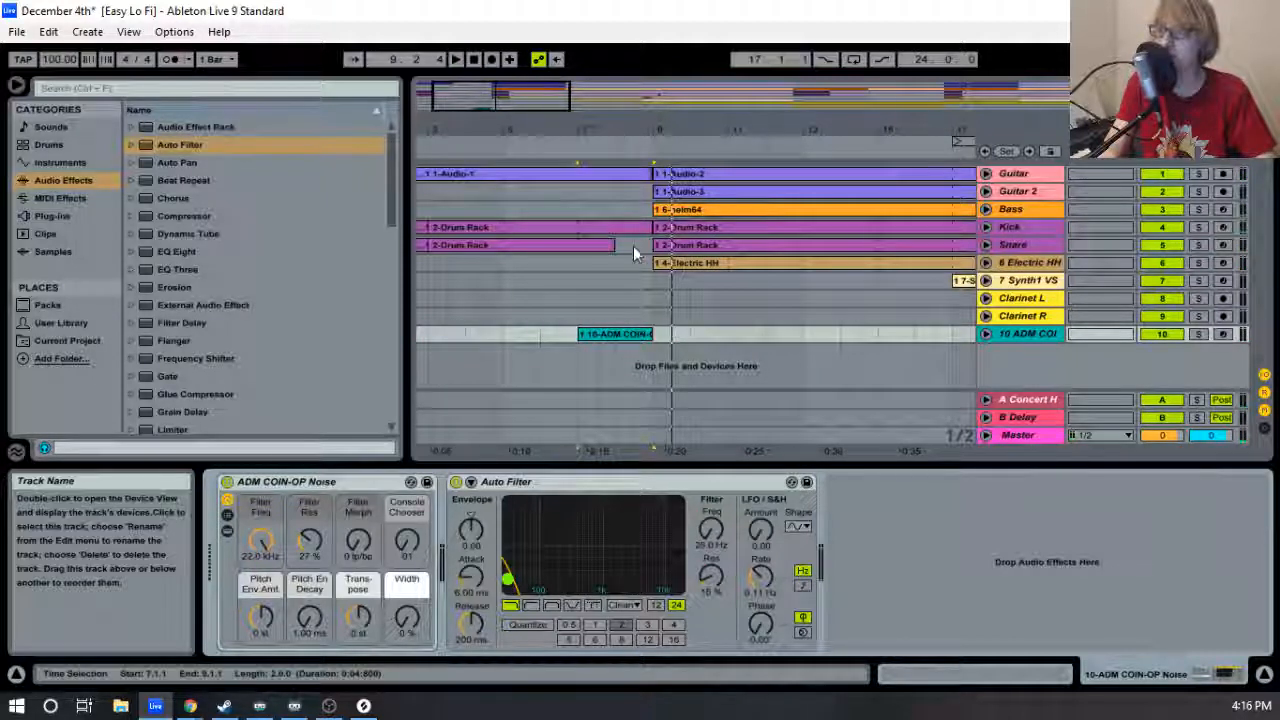
Try two more automation takes of the Auto Filter's cutoff and resonance over the noise clip, undoing each one.
click(547, 153)
click(491, 60)
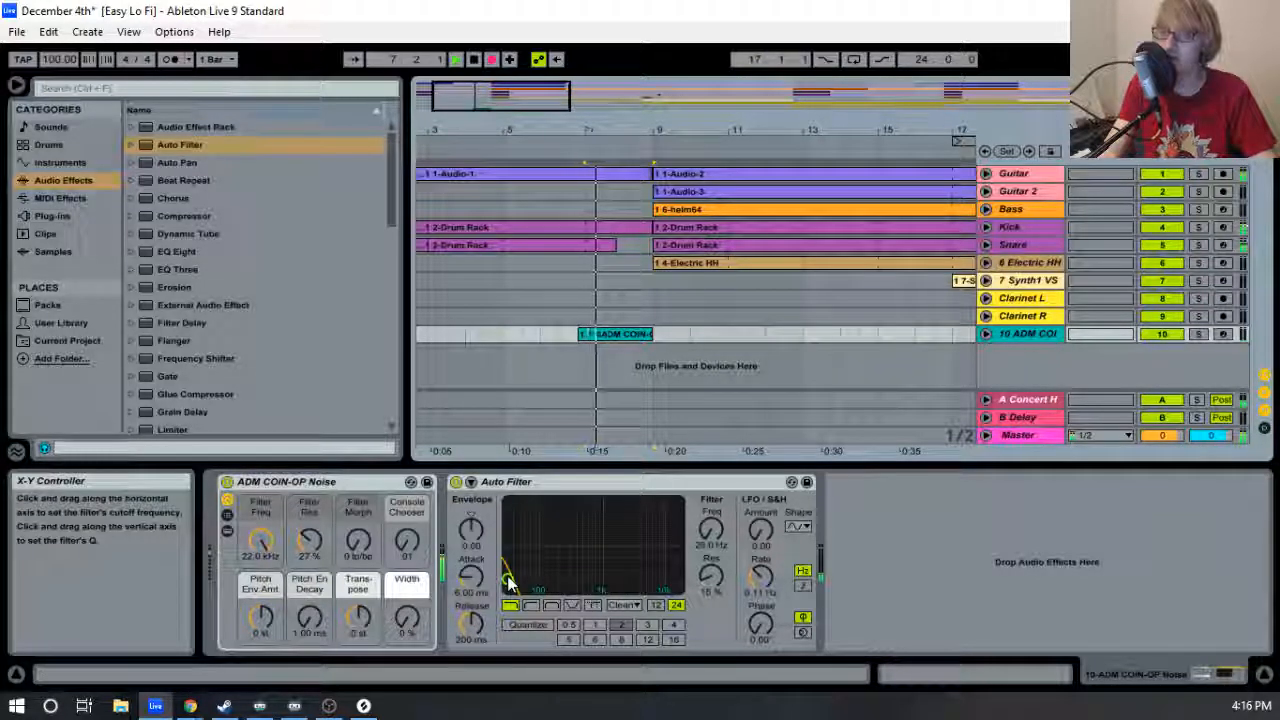
mouse_move(508, 583)
mouse_down()
mouse_move(652, 528)
mouse_move(520, 578)
mouse_up()
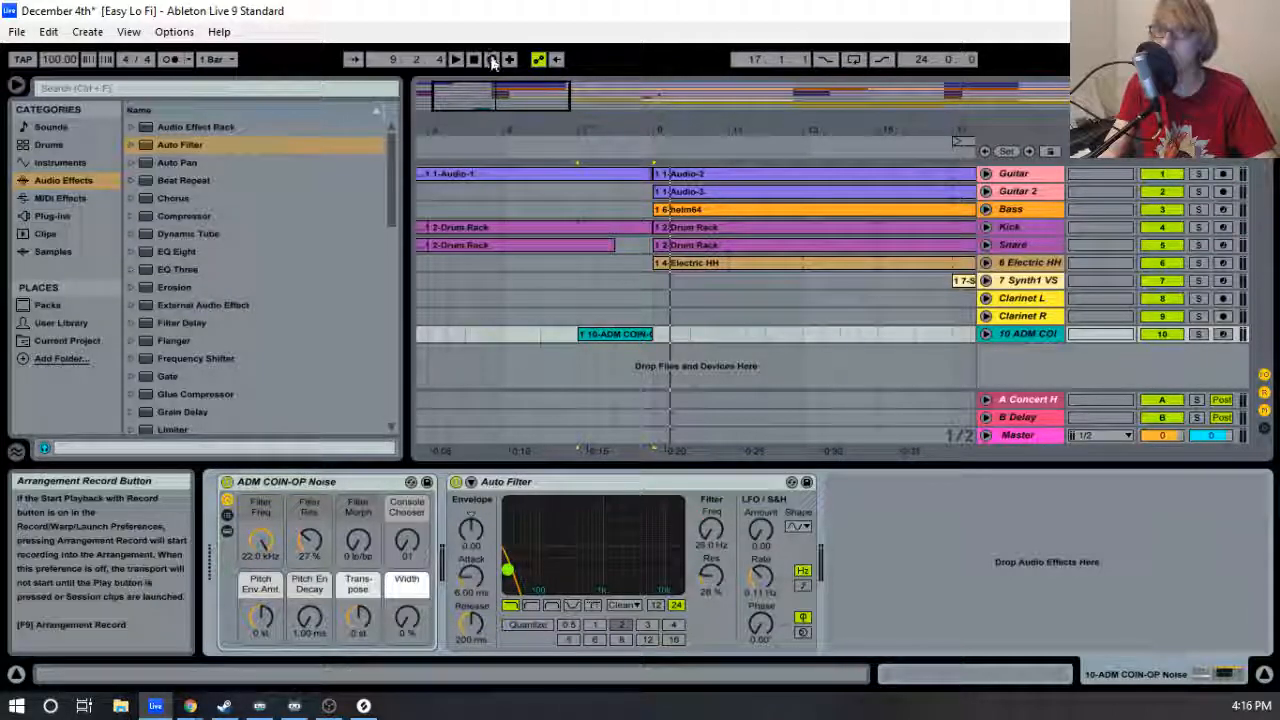
click(491, 59)
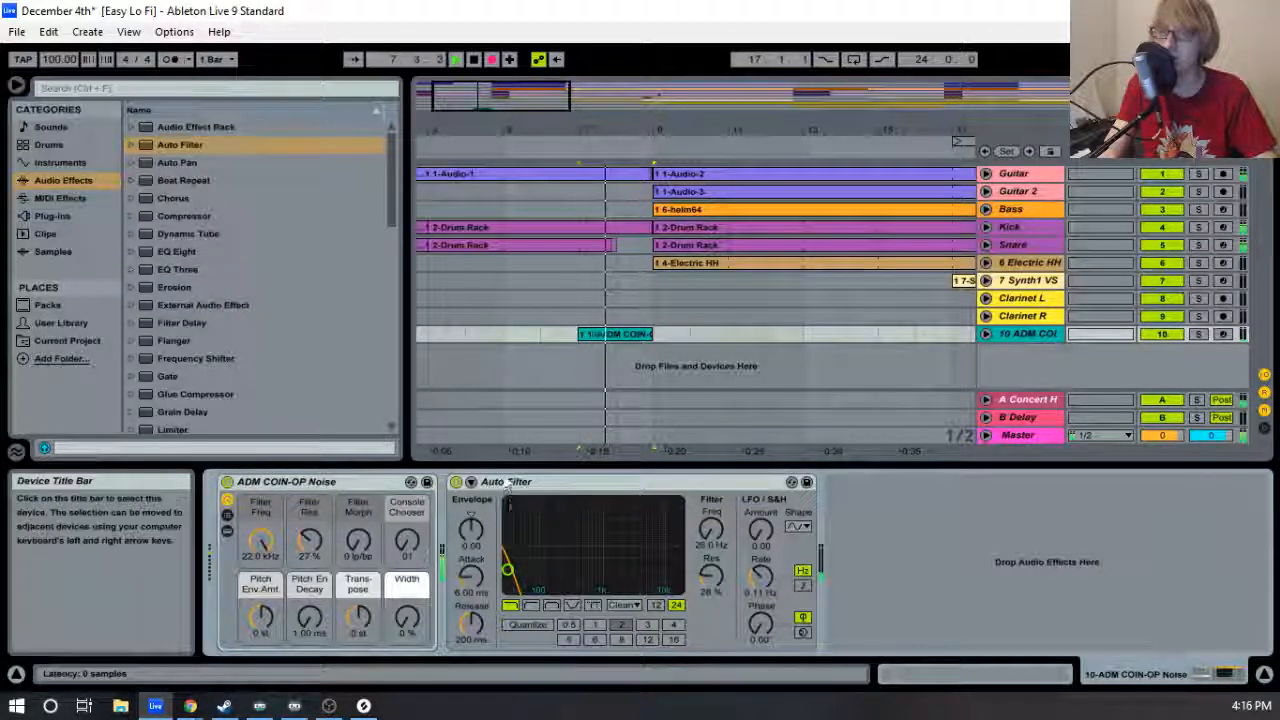
drag(509, 571, 517, 600)
key(space)
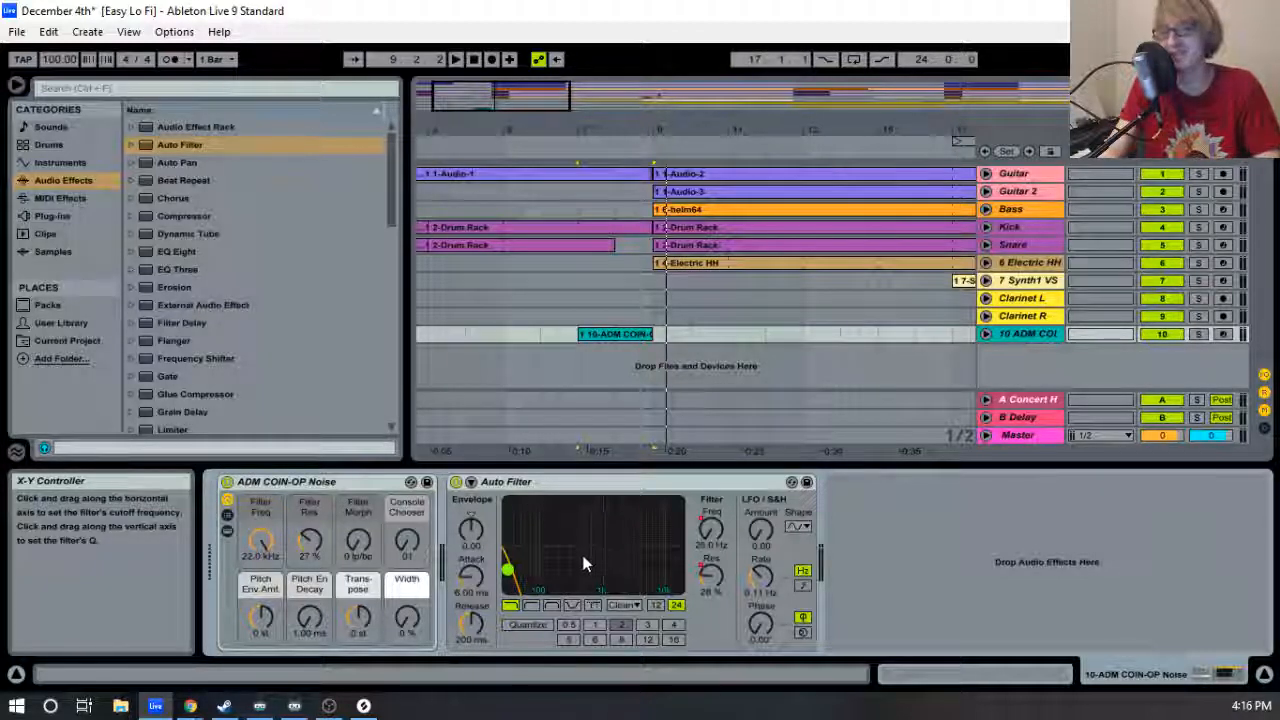
key(ctrl+z)
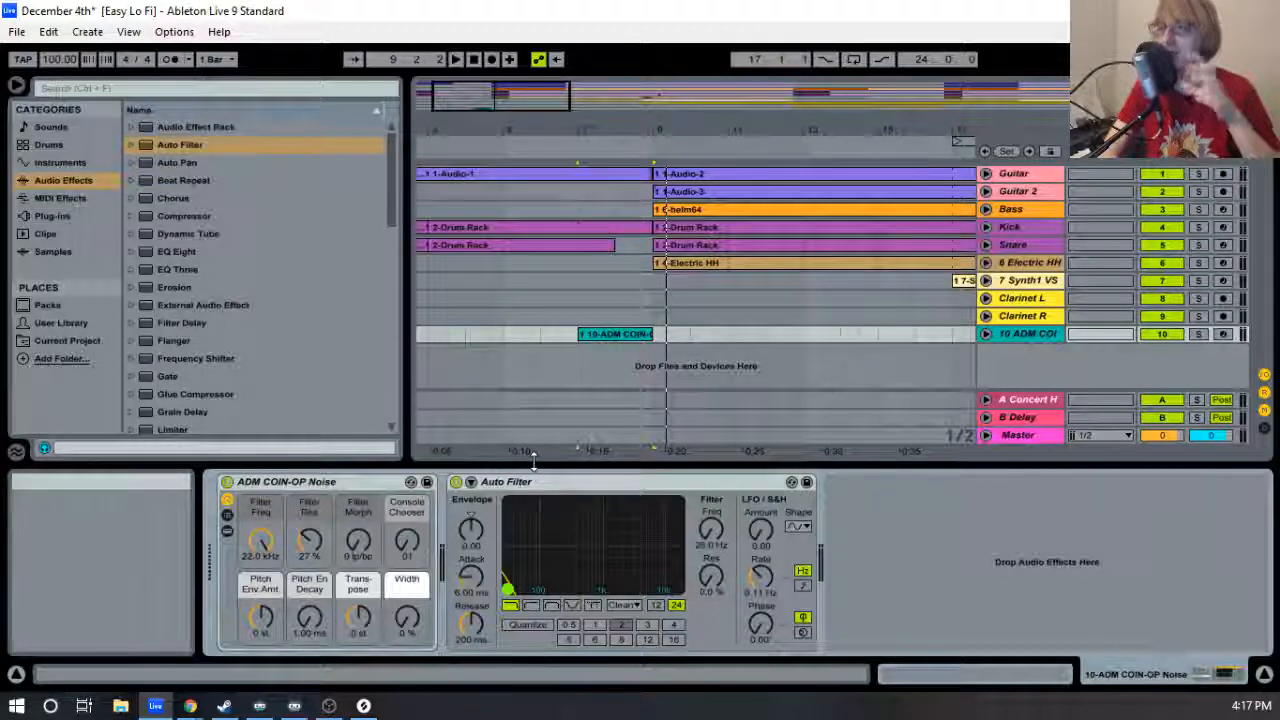
Record another Auto Filter sweep from bar 7, ending at 43.1 Hz cutoff and 64% resonance, and play it back.
click(604, 333)
click(597, 332)
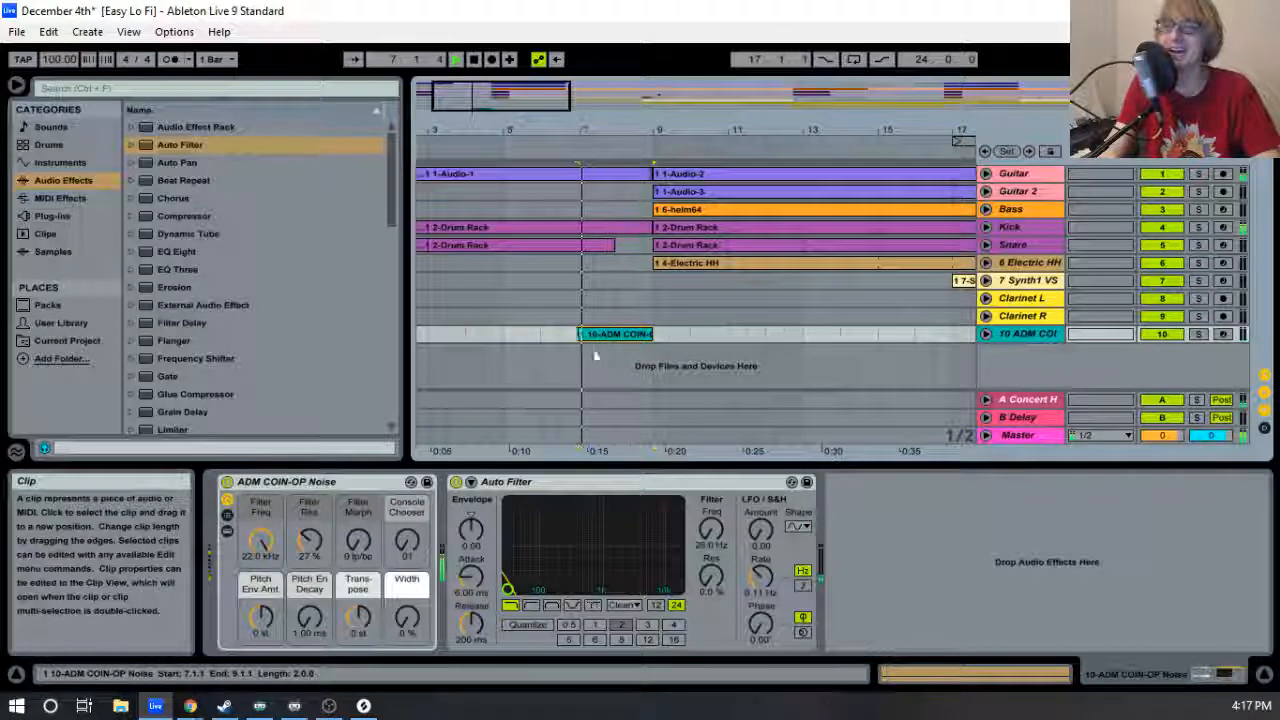
click(492, 60)
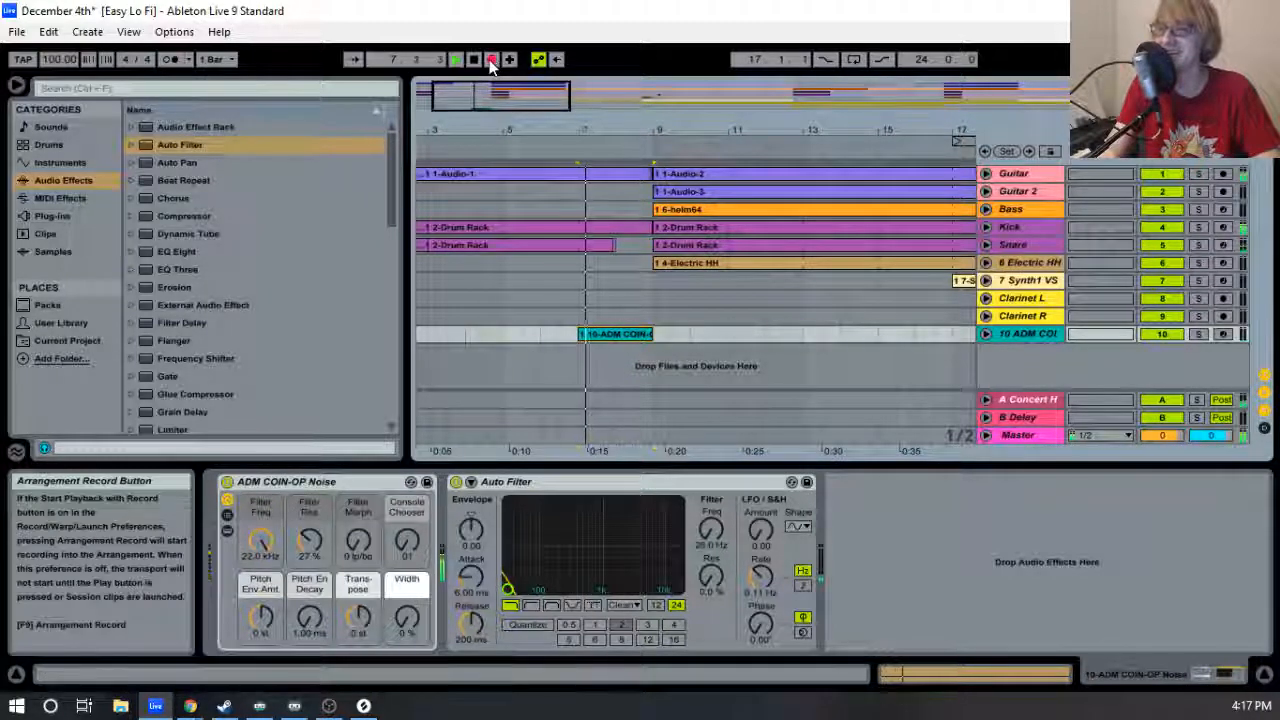
drag(507, 597, 520, 543)
key(space)
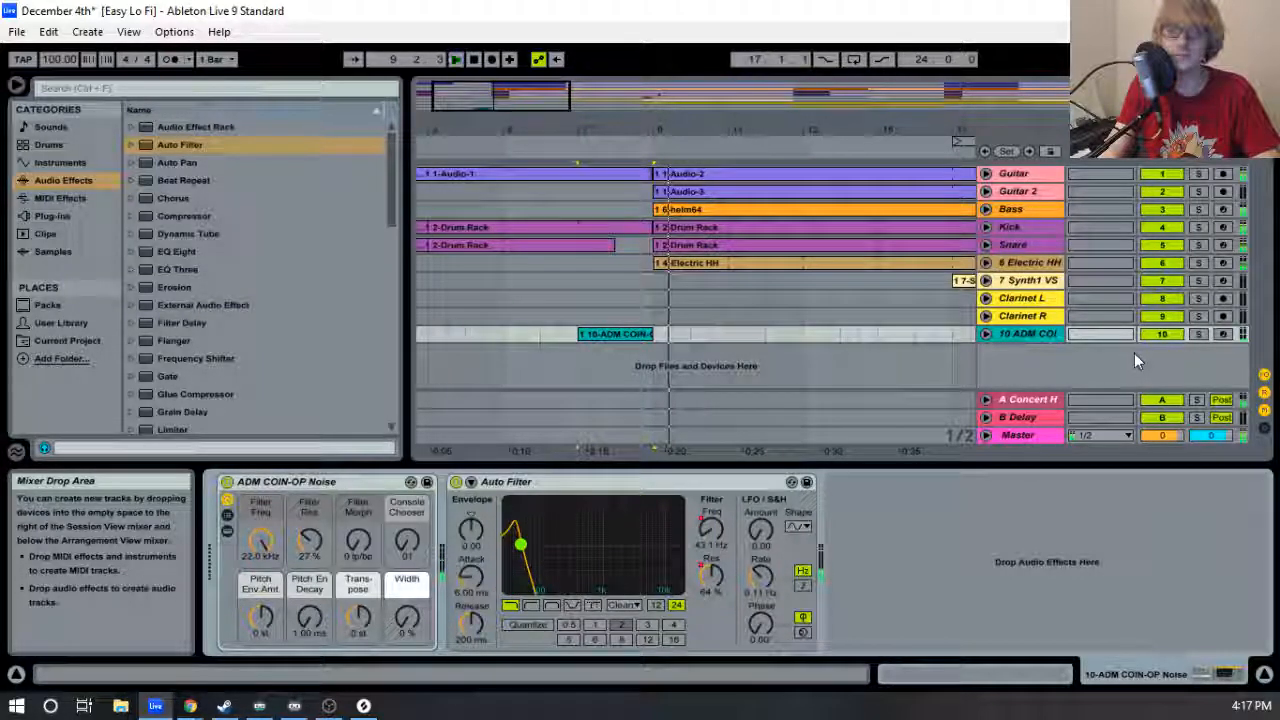
key(space)
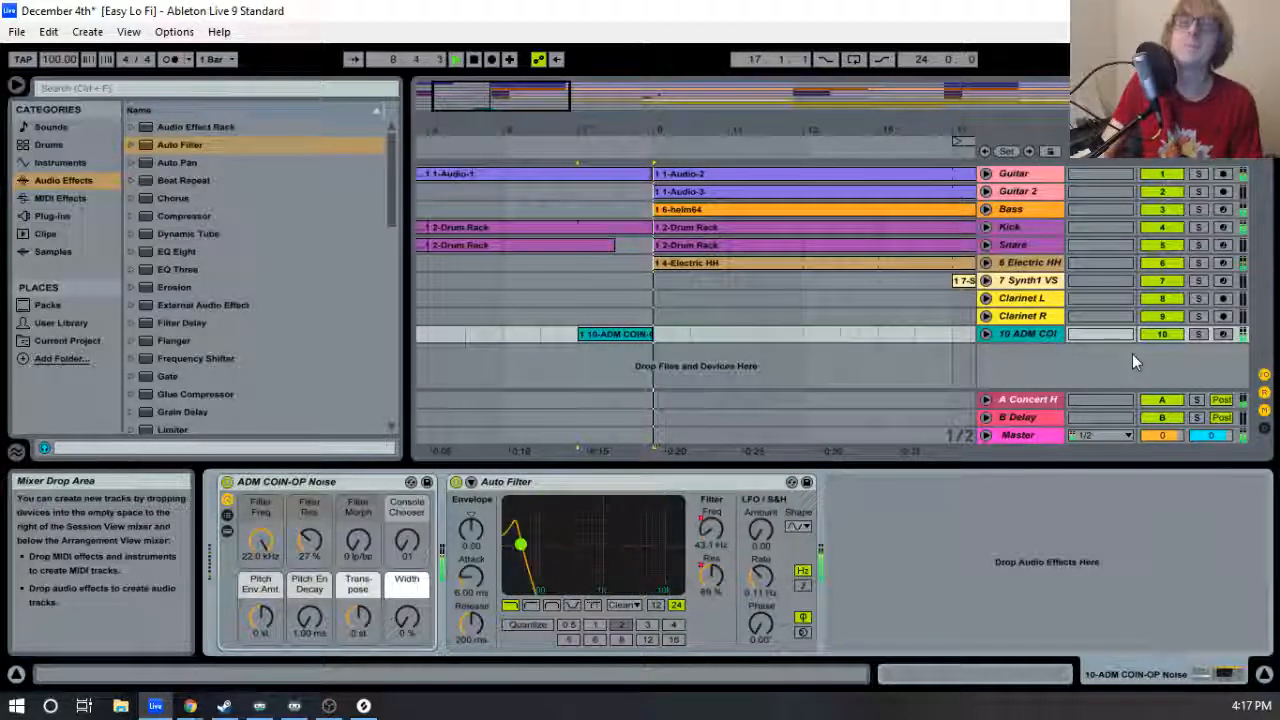
key(space)
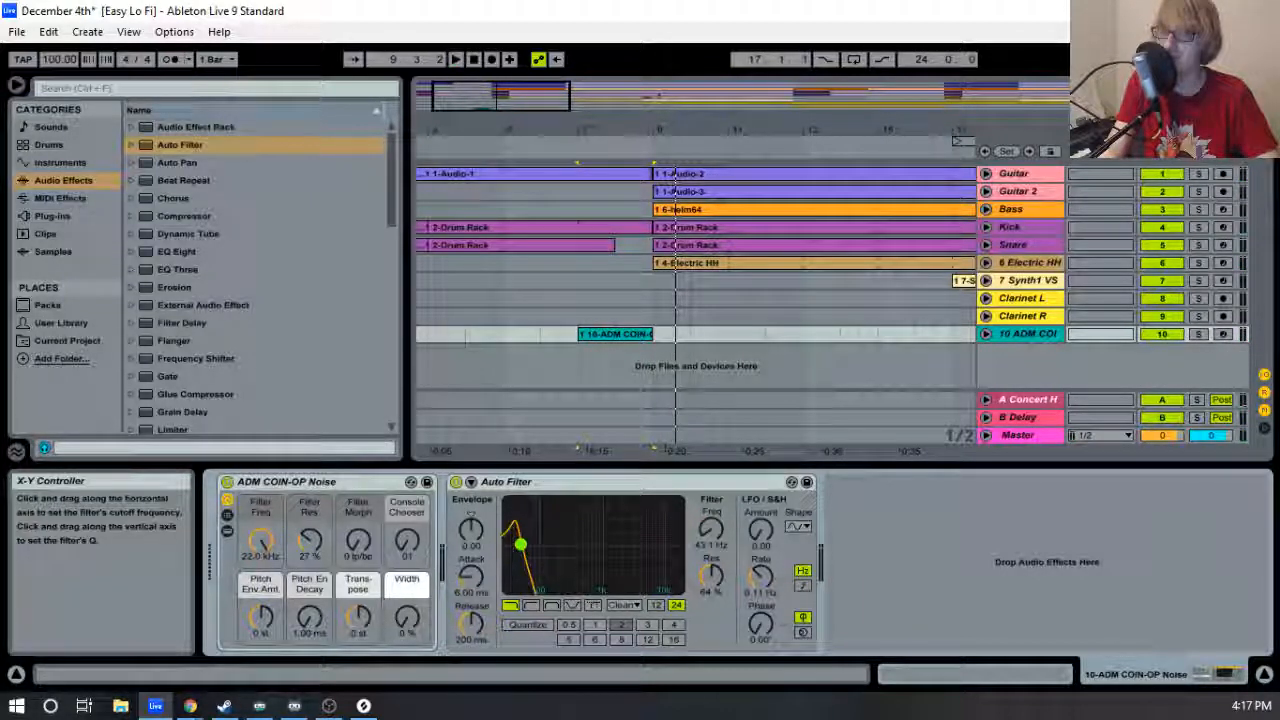
Record a new Auto Filter sweep over the noise clip from bar 7, ending at minimum cutoff and 17% resonance, and play it back.
click(610, 330)
click(588, 335)
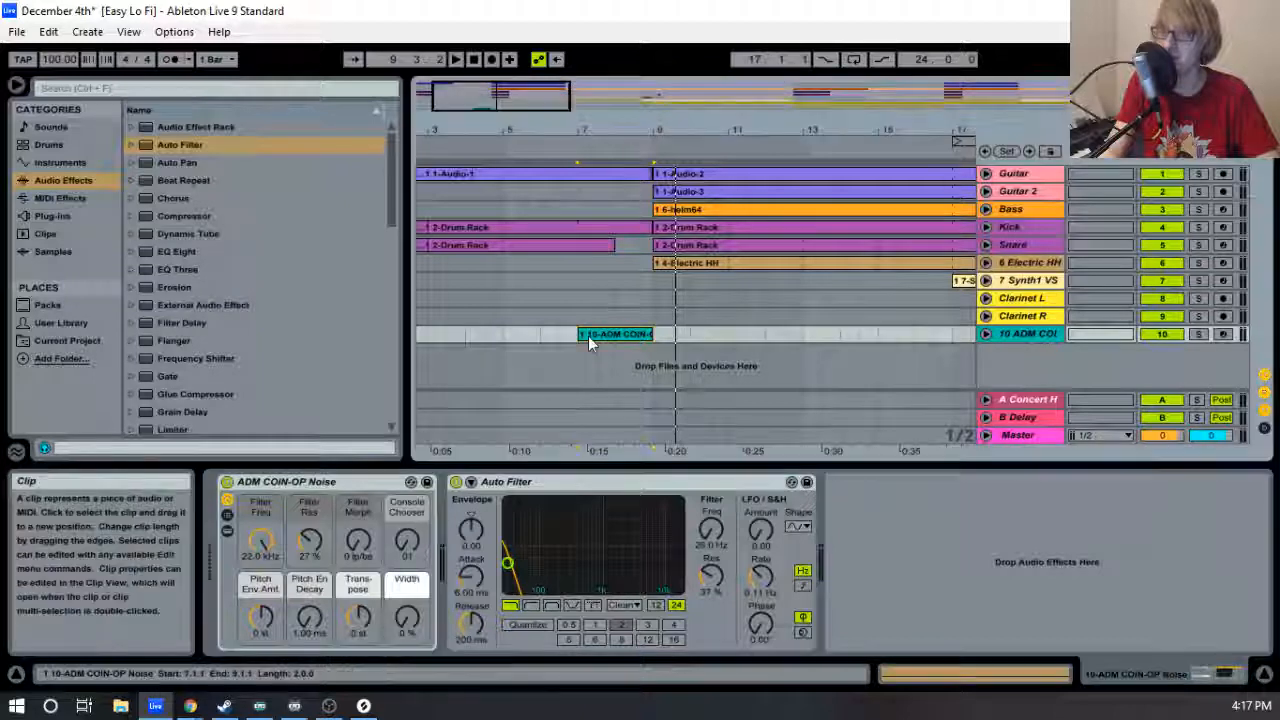
key(space)
click(493, 59)
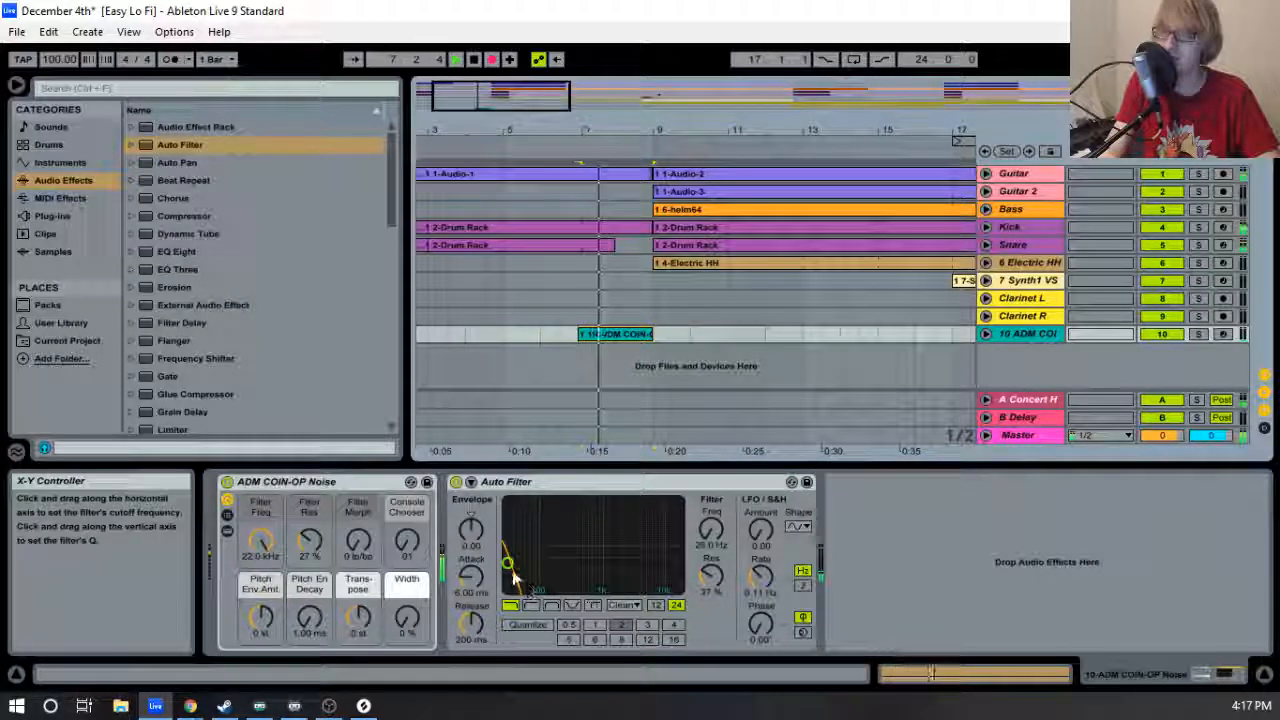
drag(541, 571, 520, 608)
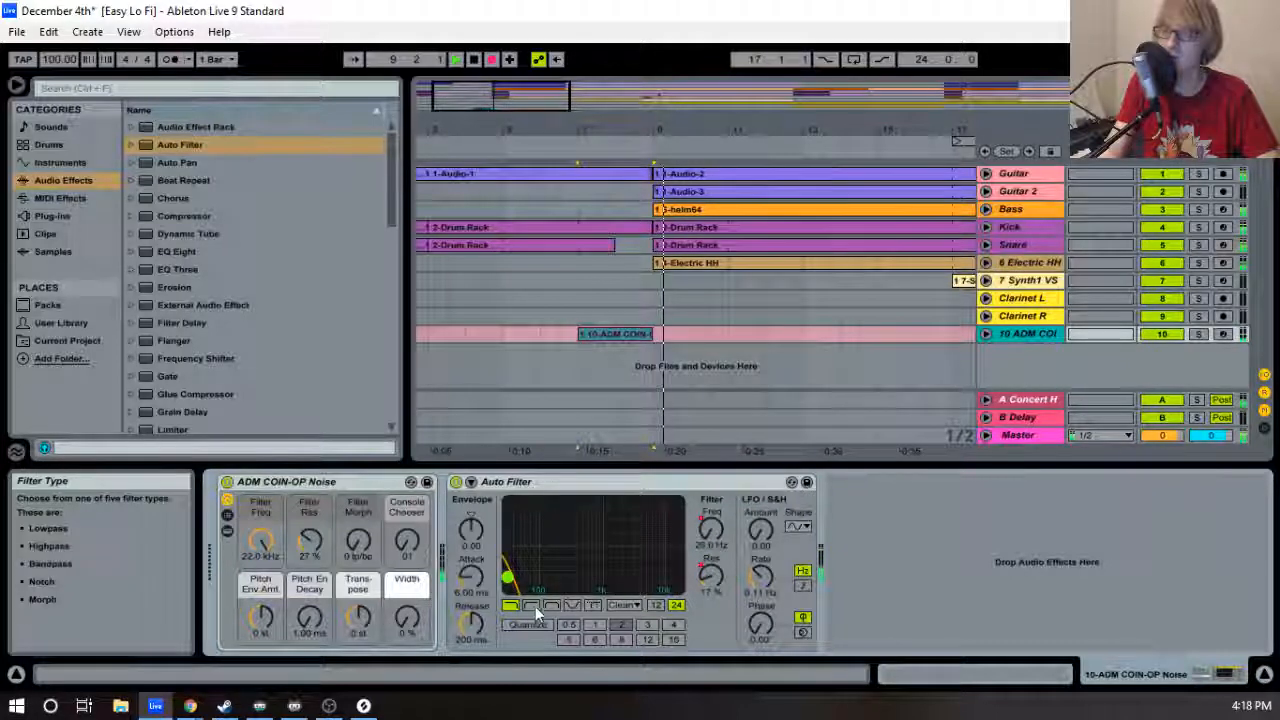
key(space)
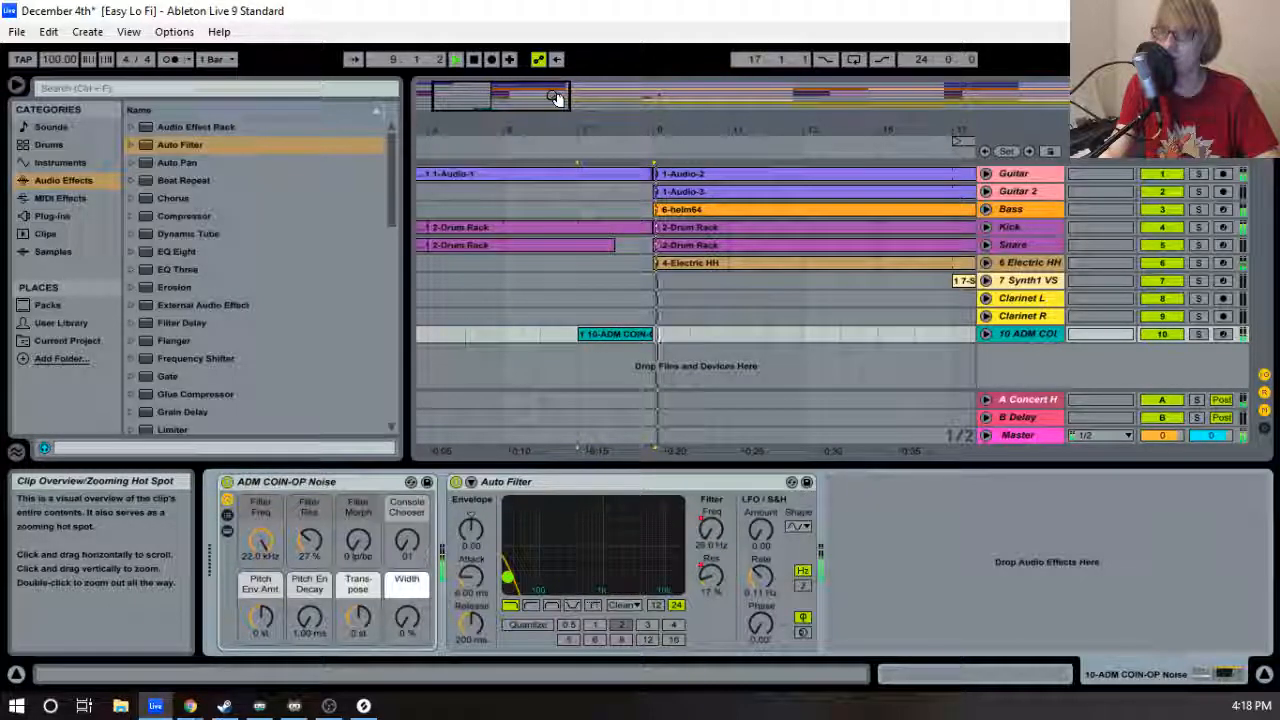
key(space)
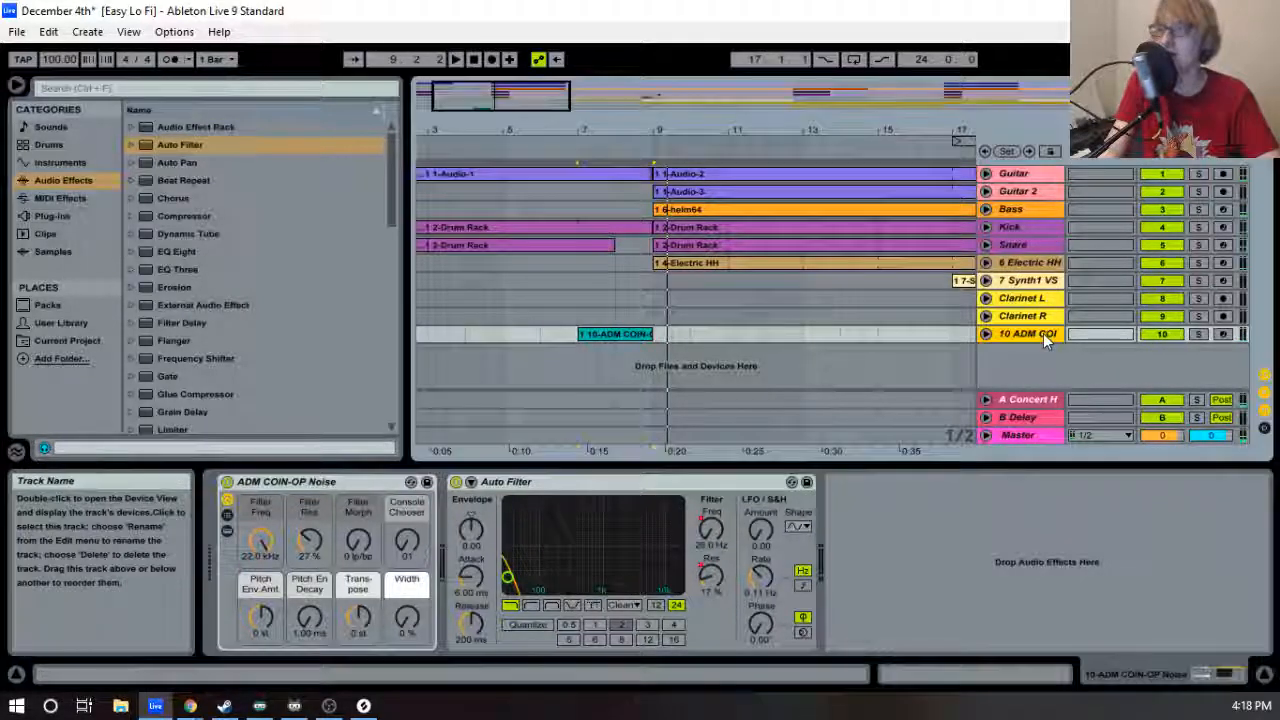
Check the ADM COIN-OP Noise track's level in the mixer, and save the Live Set with the playhead back at bar 1.
key(Tab)
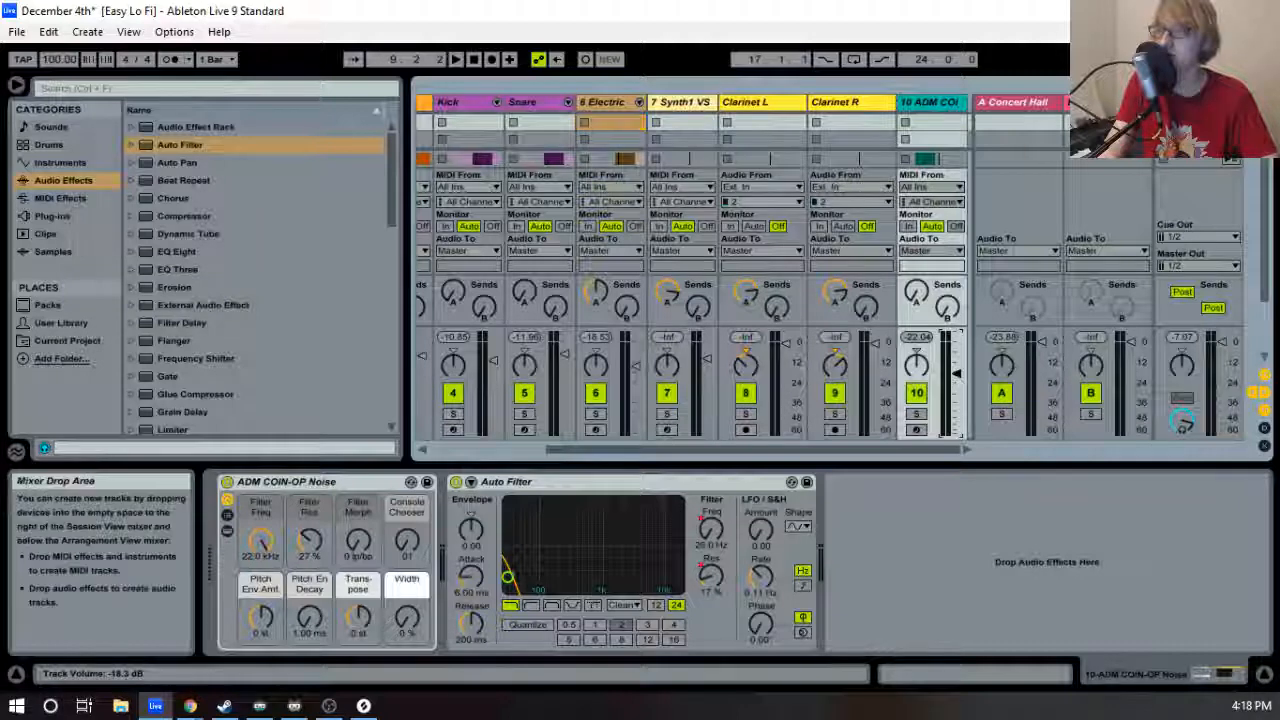
key(Tab)
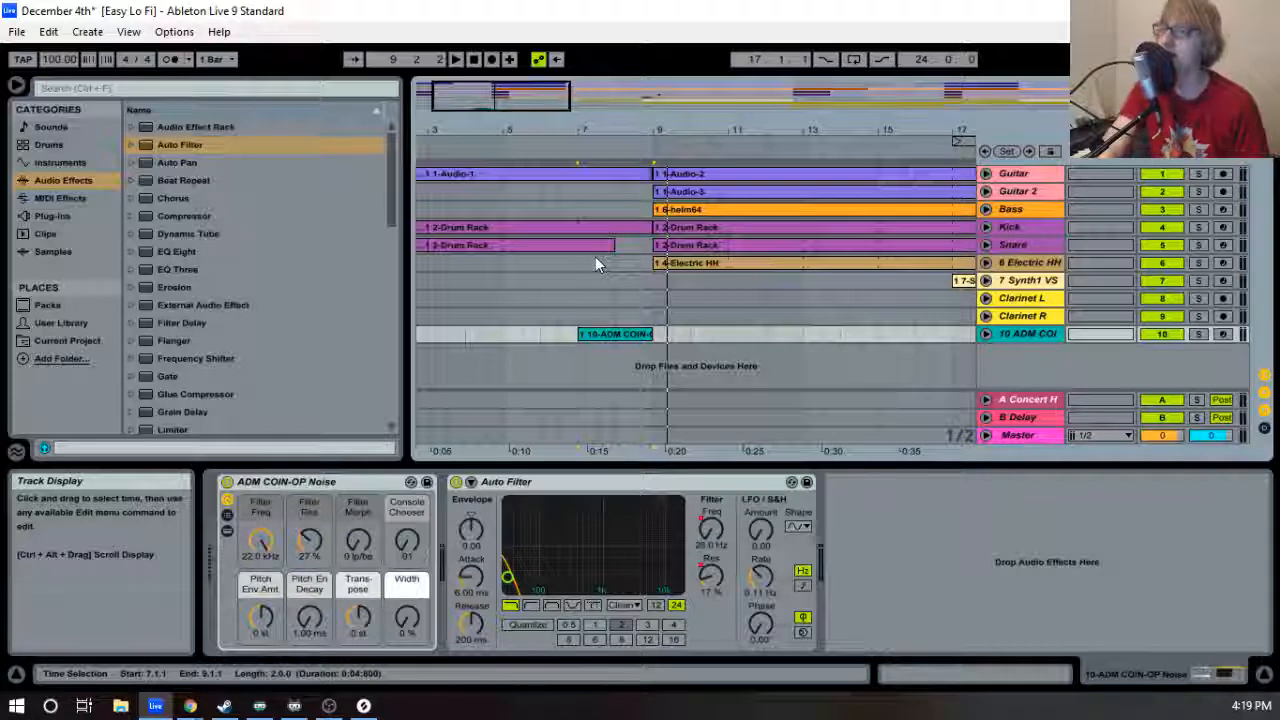
double_click(473, 59)
drag(585, 130, 585, 84)
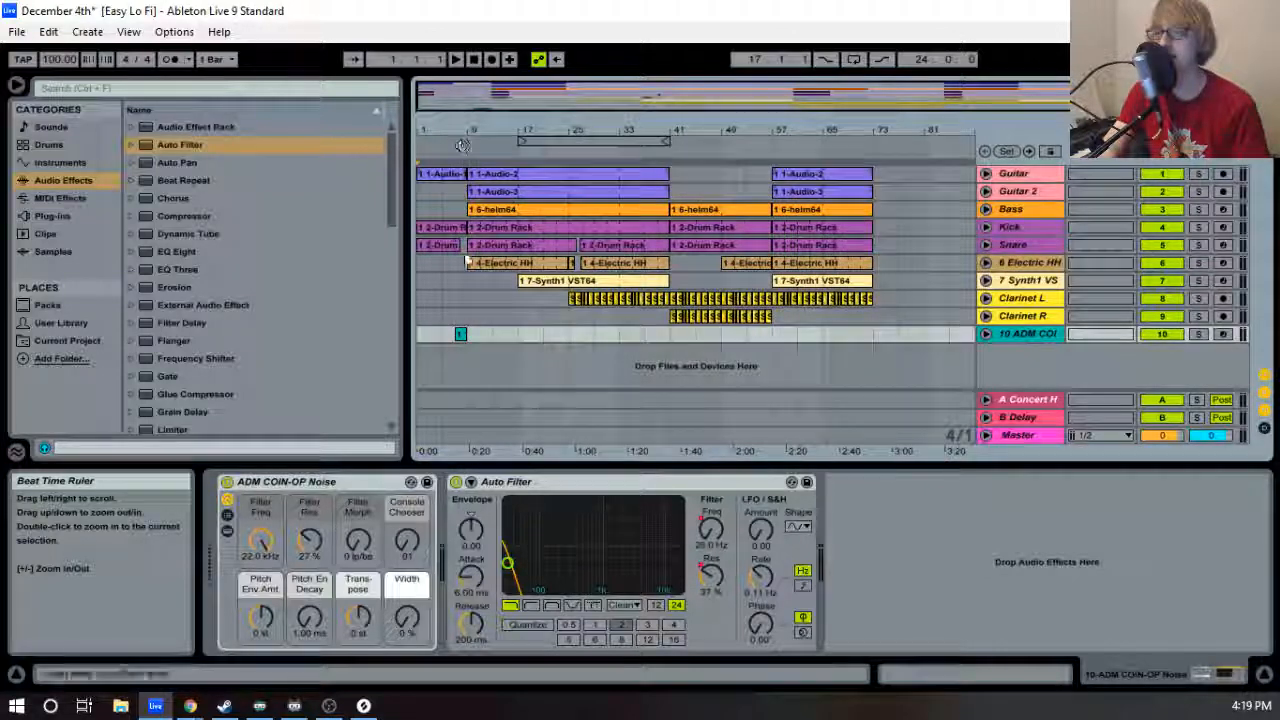
click(17, 31)
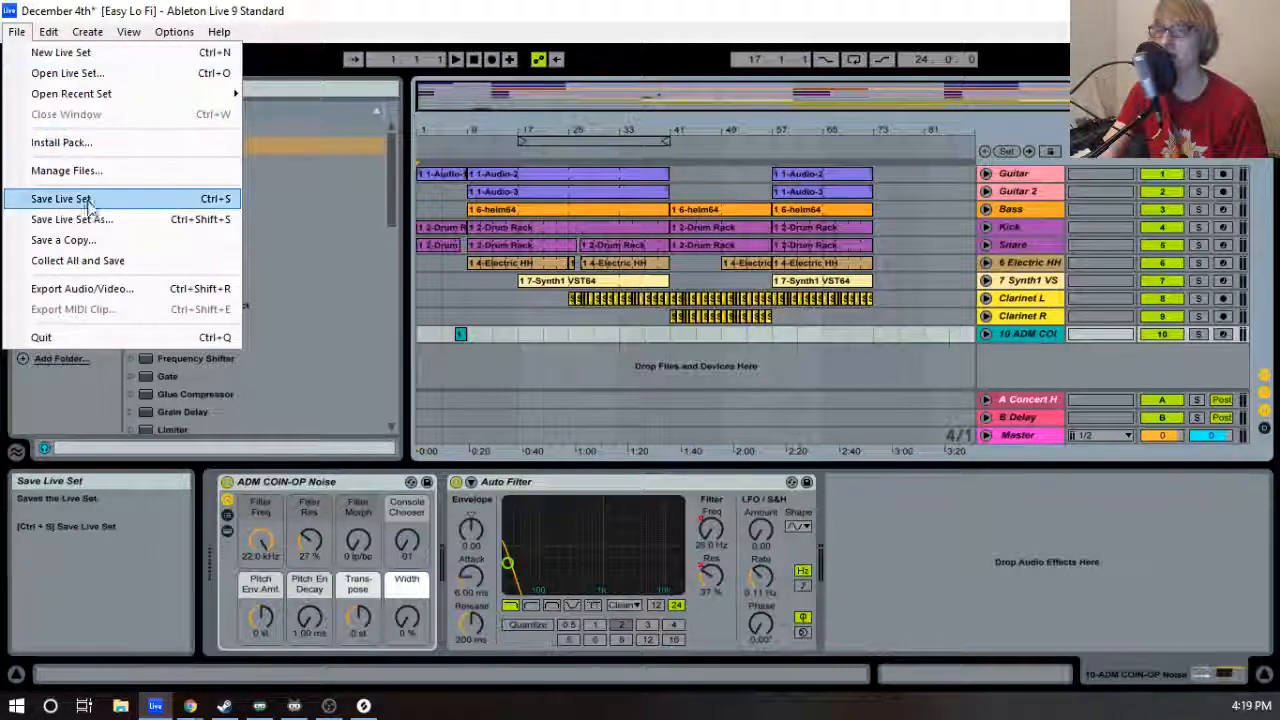
click(80, 198)
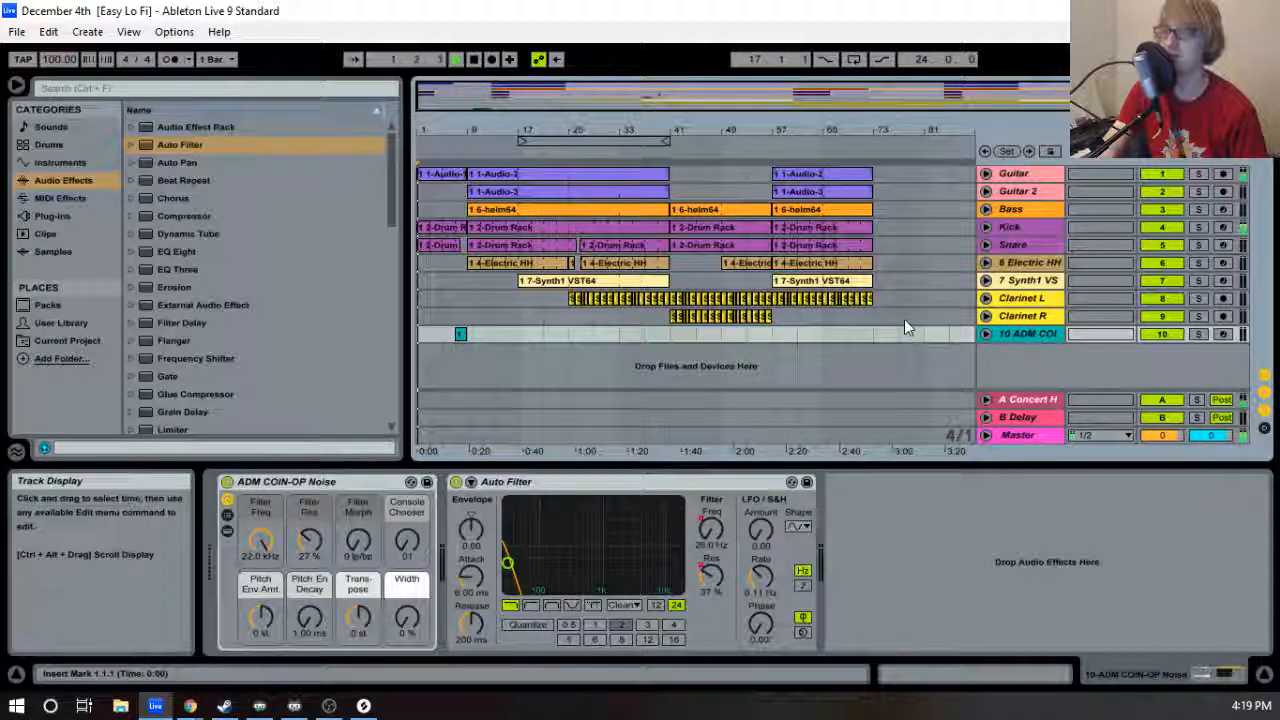
Set the Master's Auto Filter to 128 Hz and 12% resonance, and record a cutoff sweep up to 19.9 kHz from bar 1 into bar 9.
click(1015, 436)
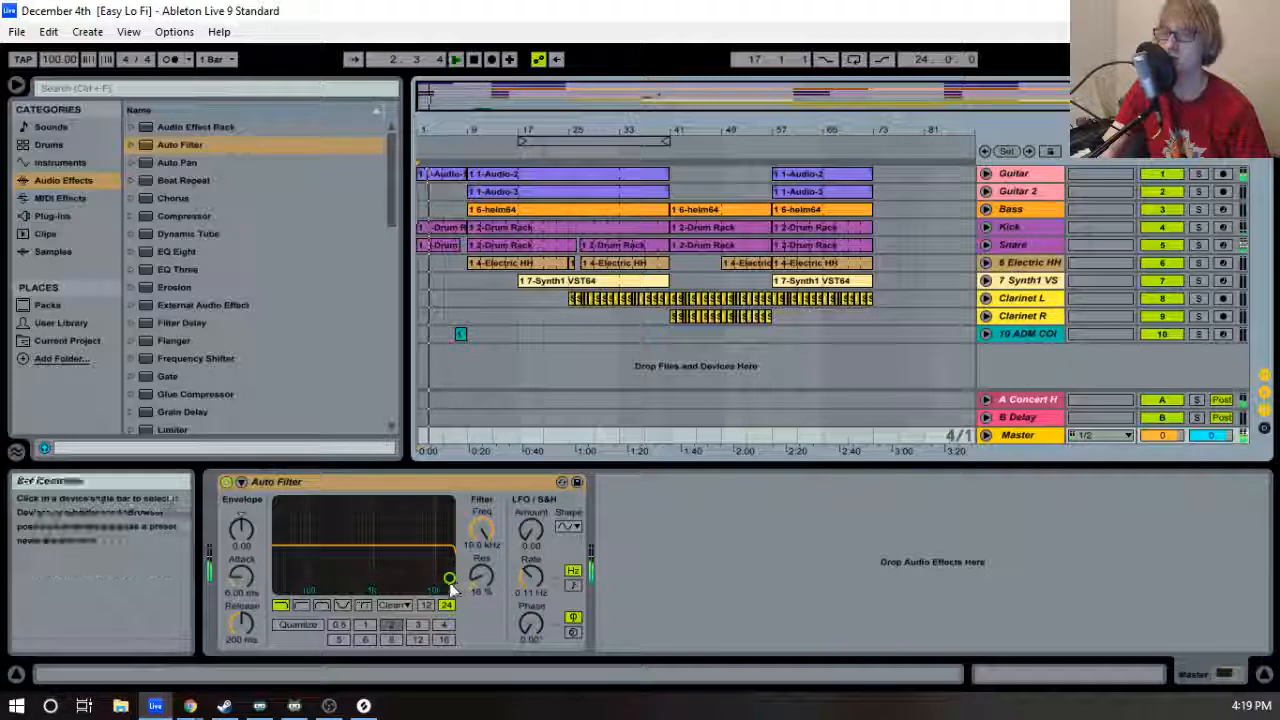
drag(449, 578, 319, 581)
key(space)
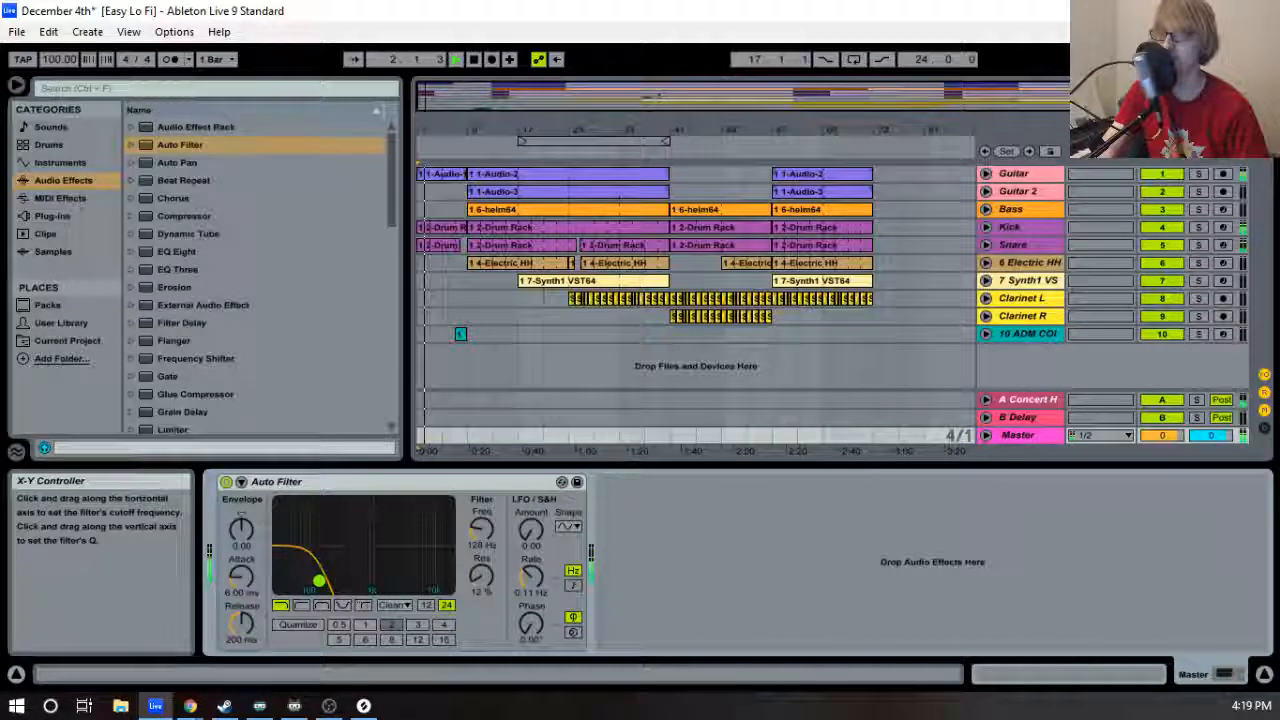
click(474, 60)
click(490, 60)
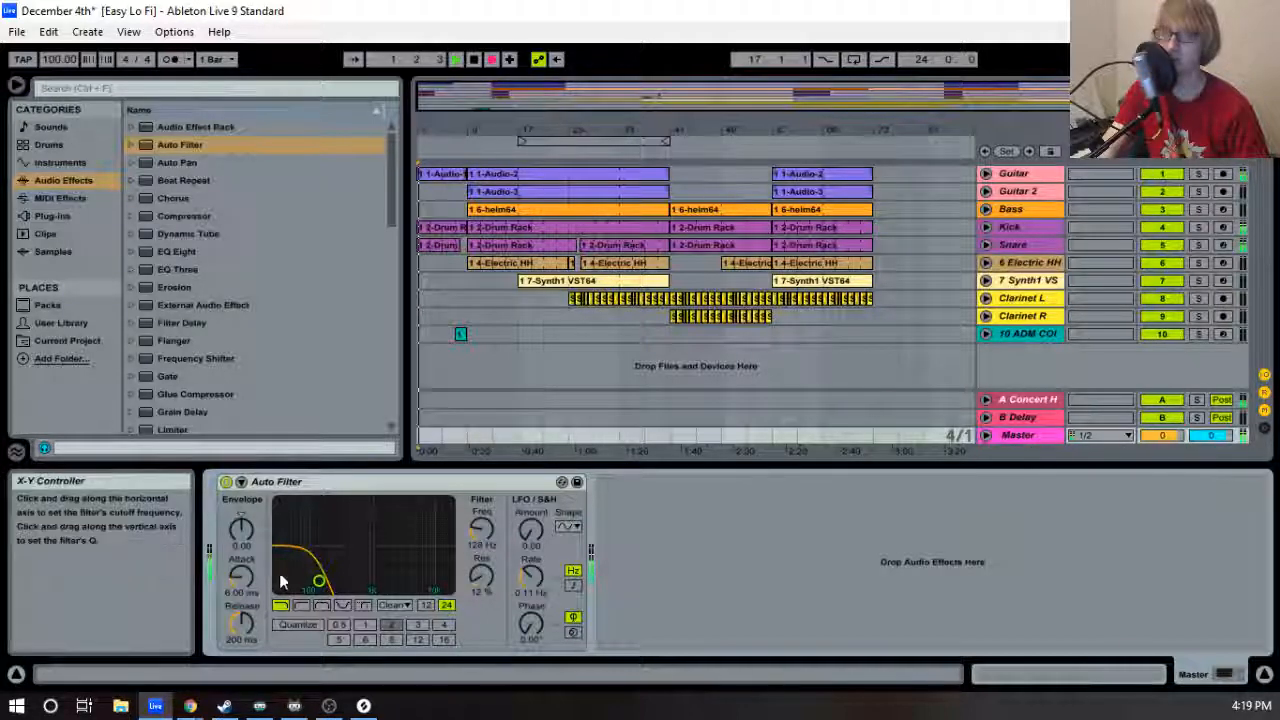
drag(319, 581, 468, 586)
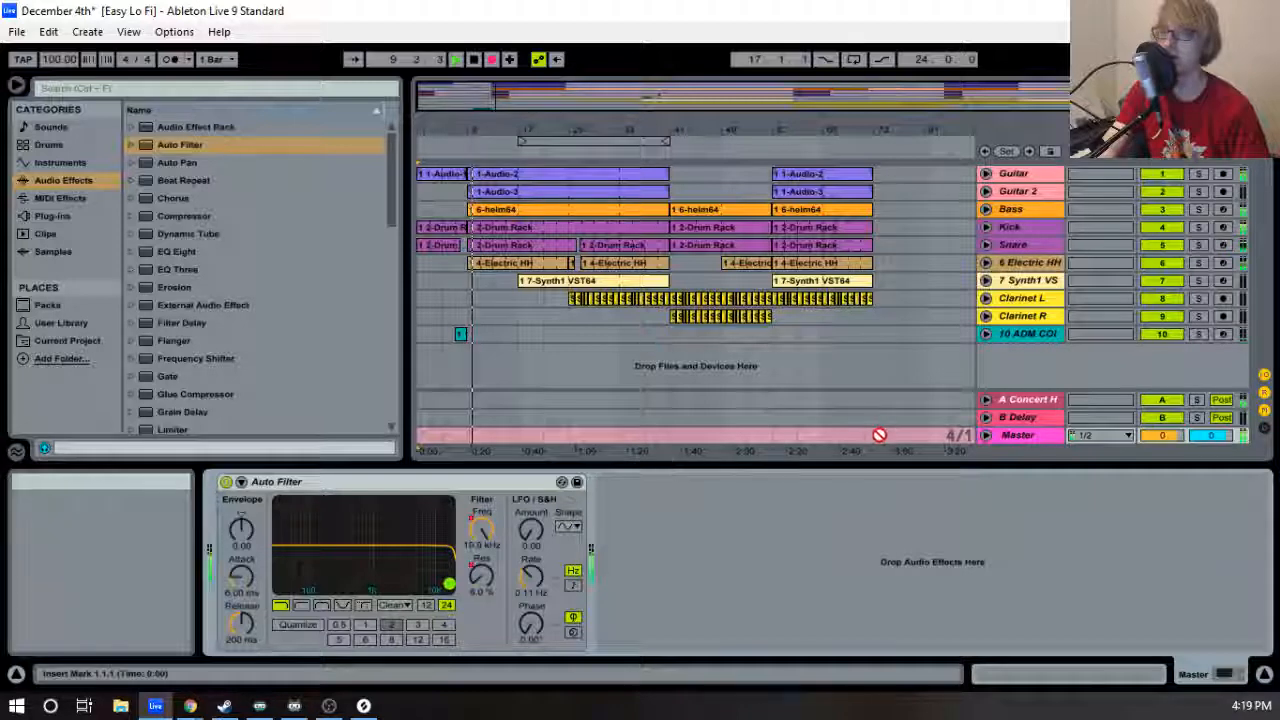
key(space)
Automate the Master Auto Filter's Device On parameter to switch off from bar 9 onward, and return the playhead to bar 1.
click(985, 435)
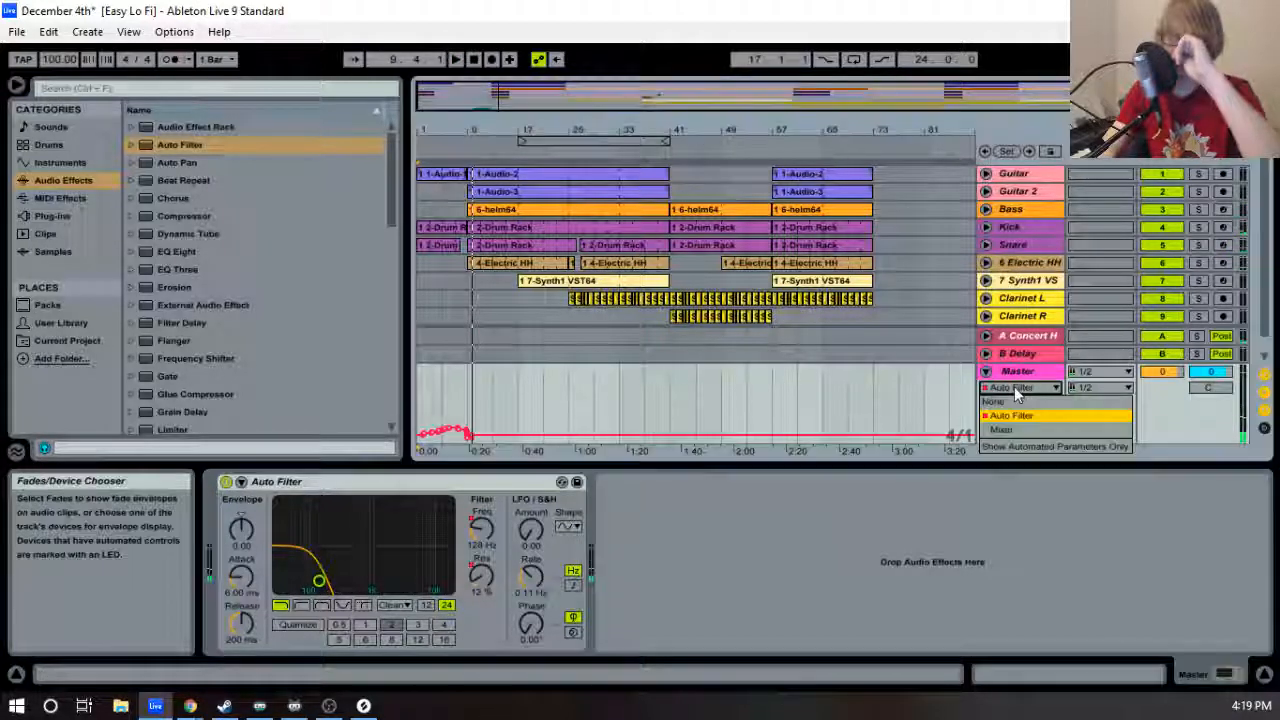
click(1012, 404)
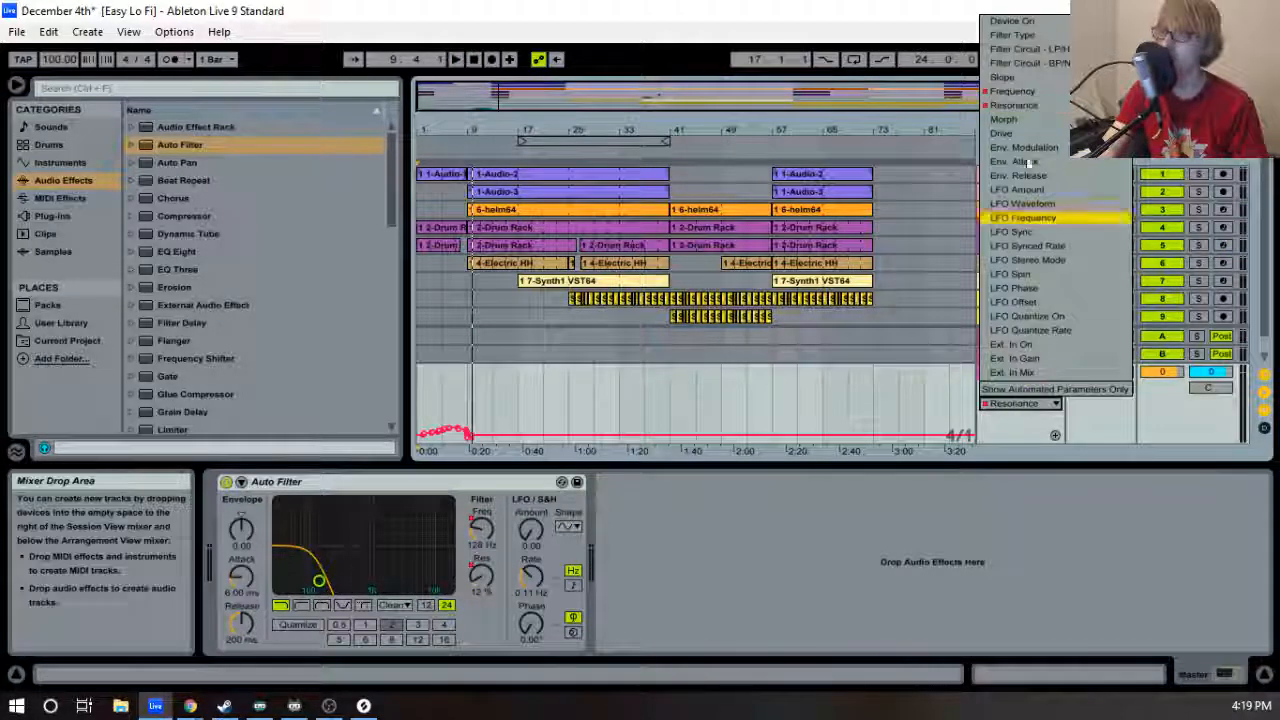
click(1012, 21)
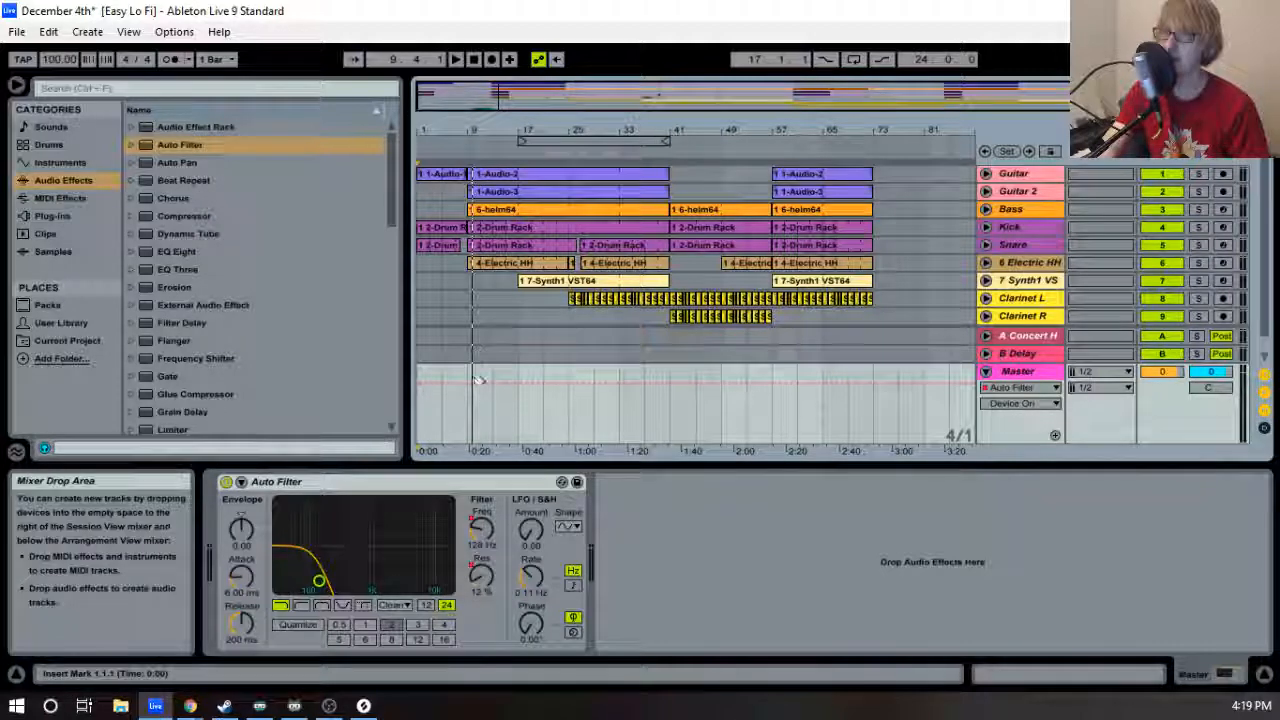
drag(481, 125, 484, 165)
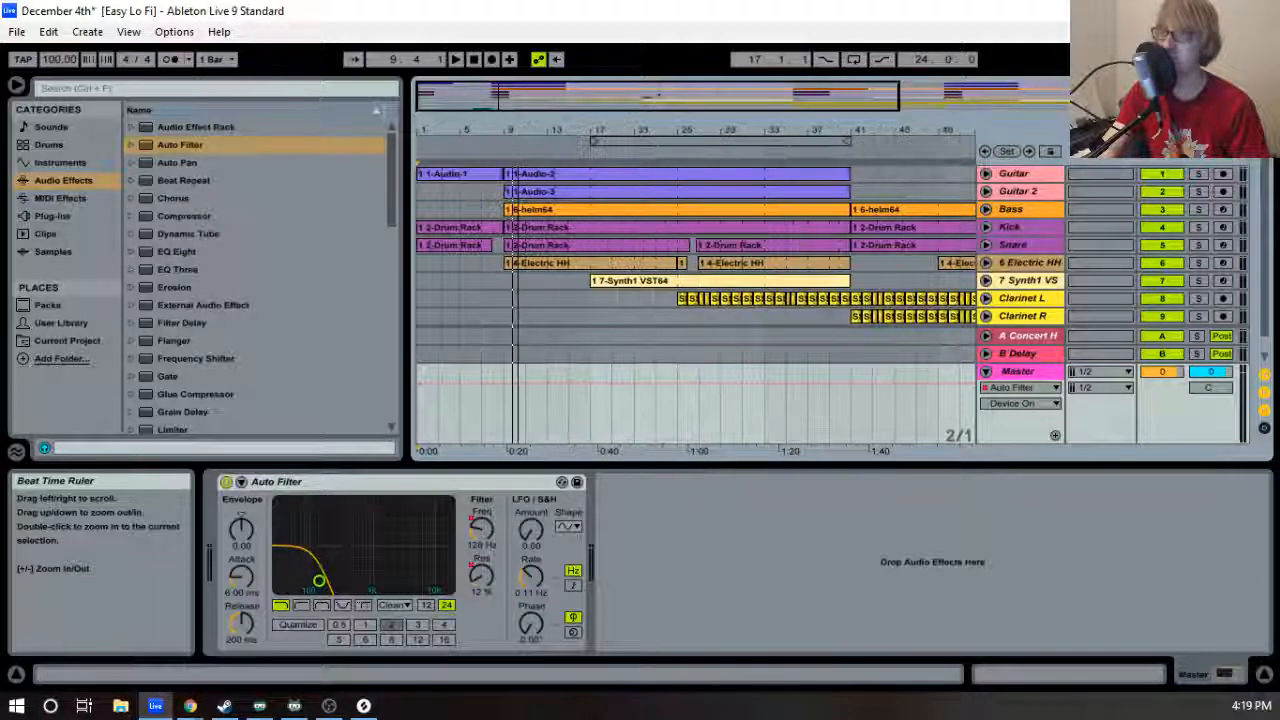
click(515, 410)
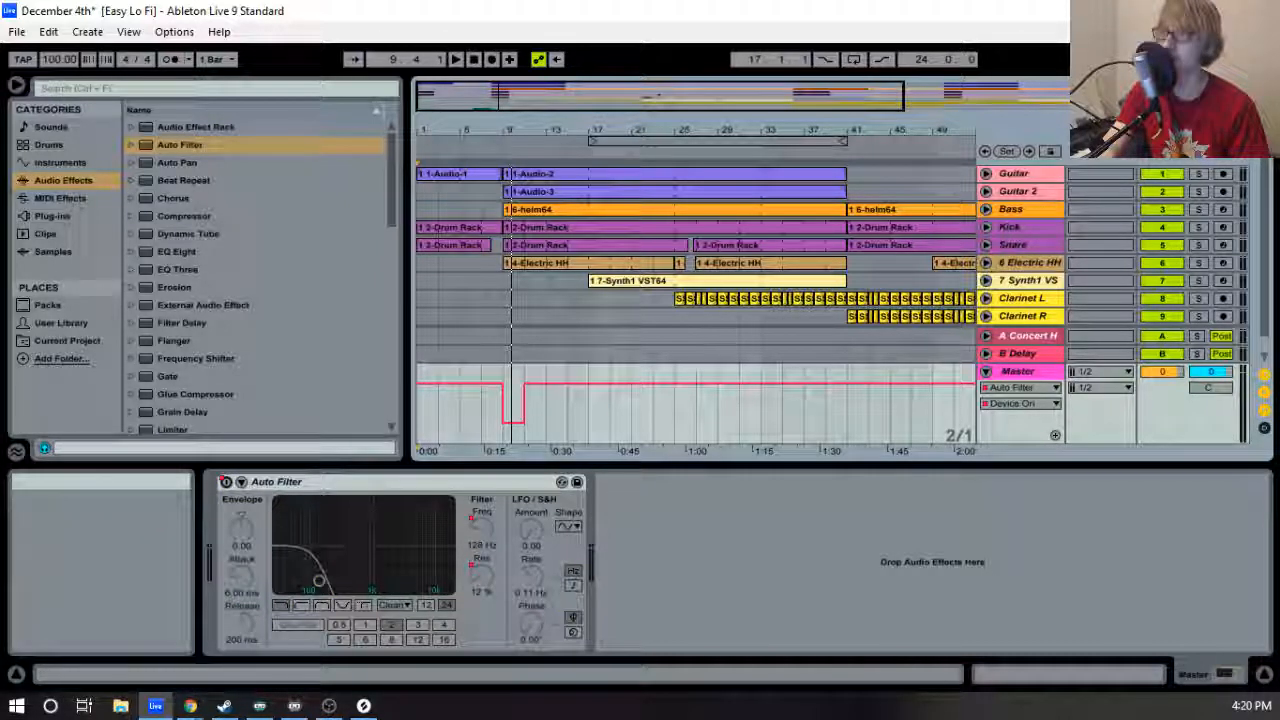
click(523, 384)
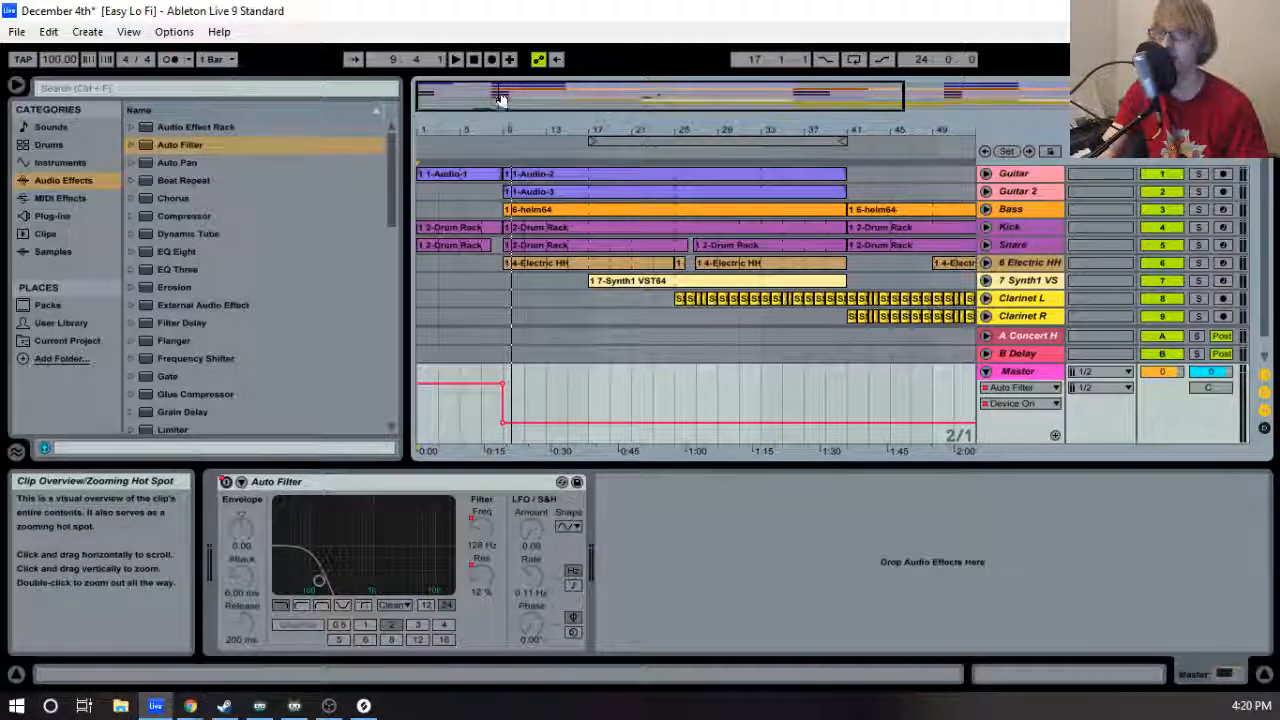
click(474, 60)
drag(457, 125, 474, 124)
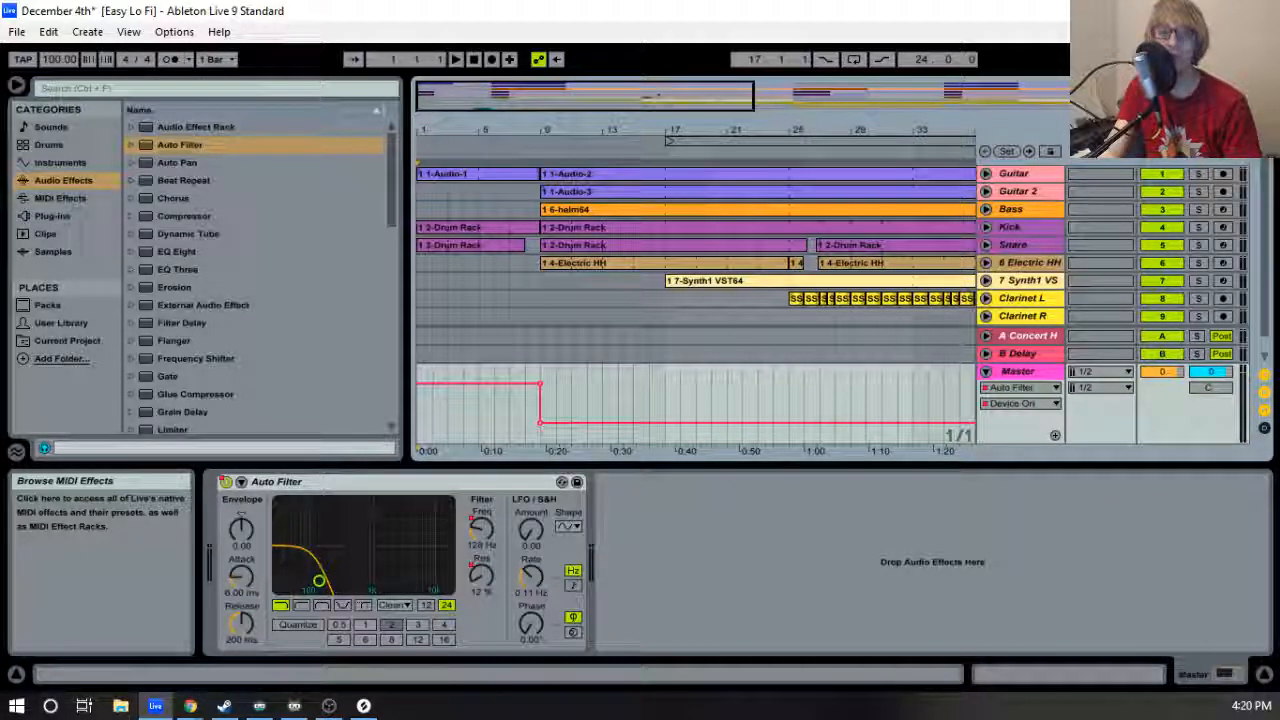
Switch to Steam, browse the game library, view the Rocksmith 2014 Edition - Remastered page, and return to Ableton Live.
key(alt+Tab)
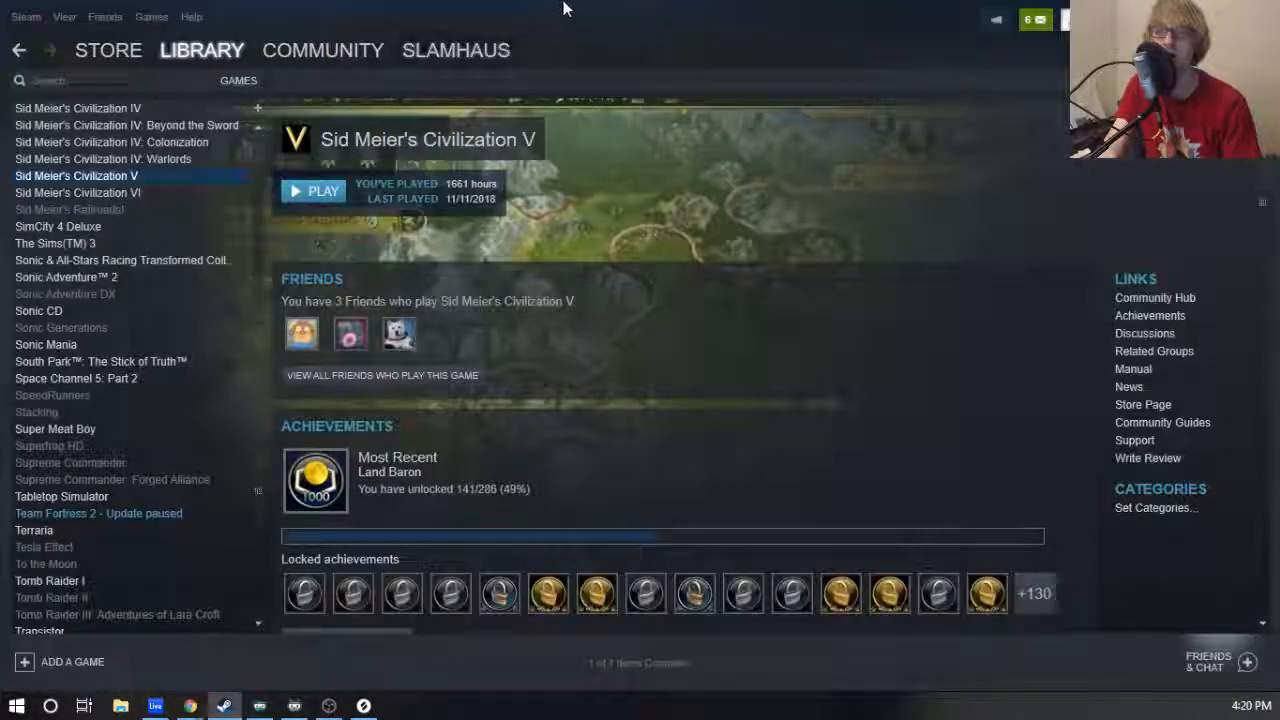
scroll(196, 263, up, 10)
scroll(200, 272, down, 10)
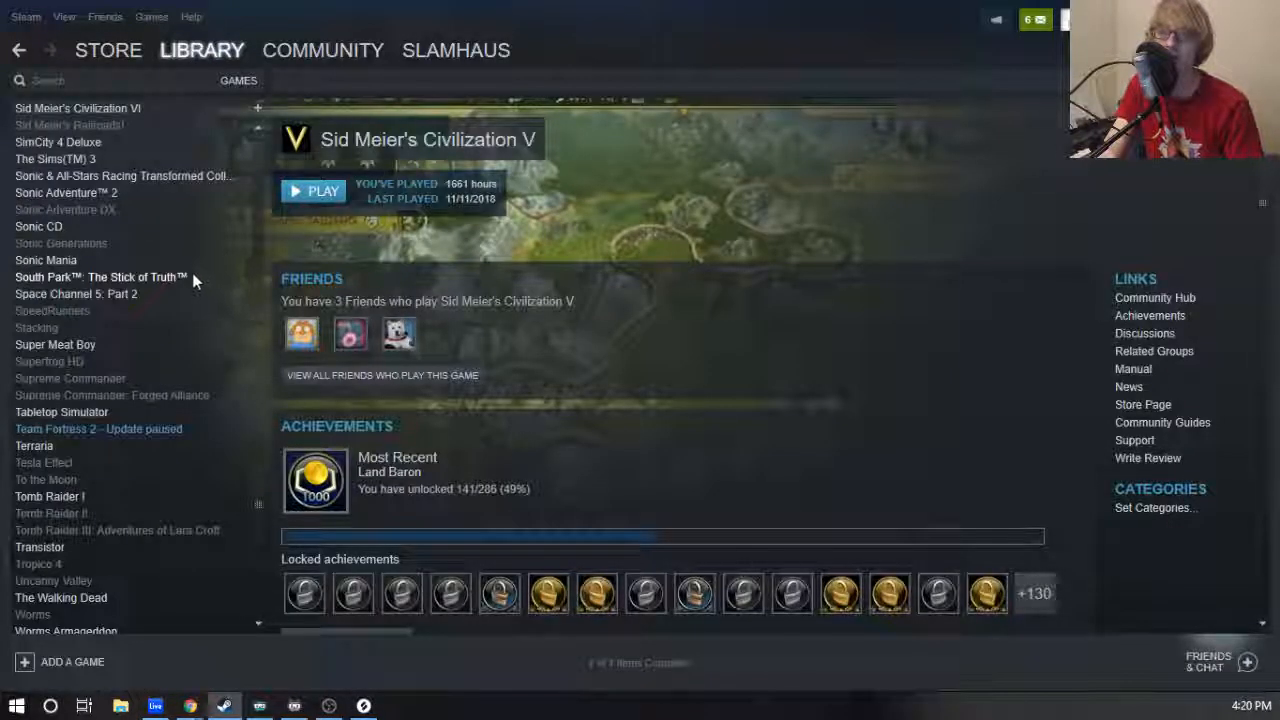
scroll(190, 280, up, 2)
scroll(178, 305, up, 10)
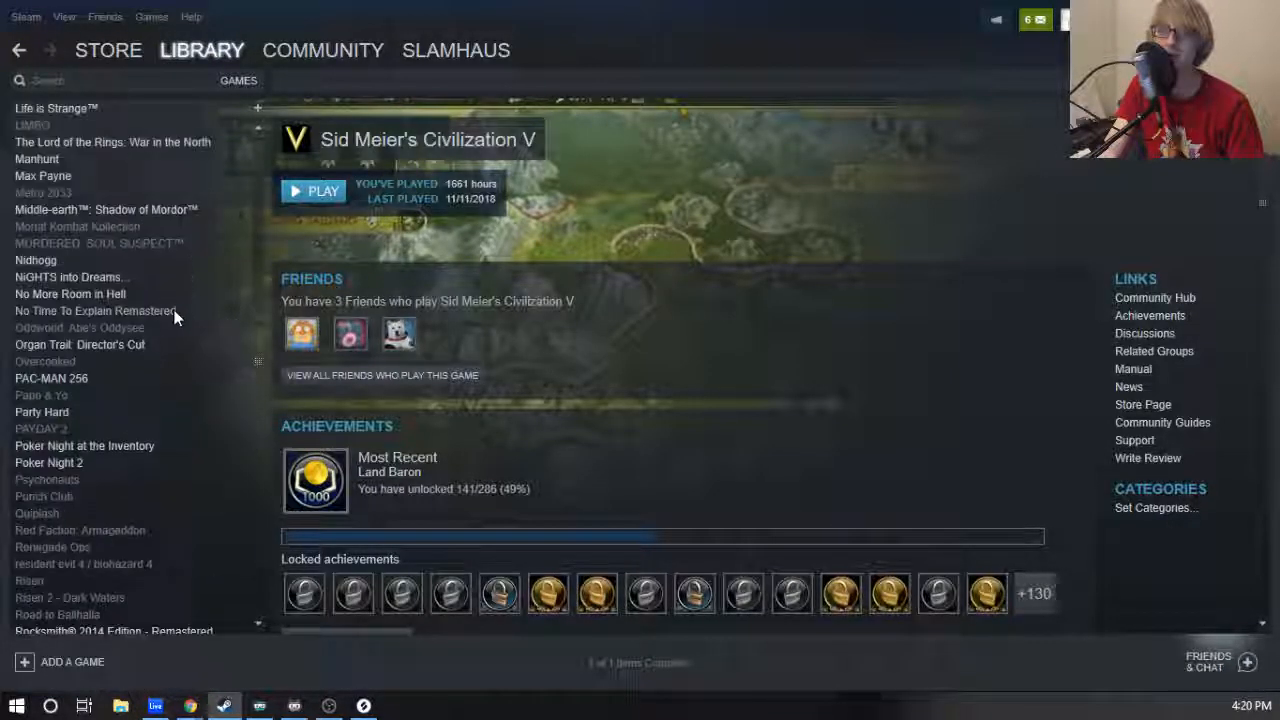
scroll(160, 355, up, 8)
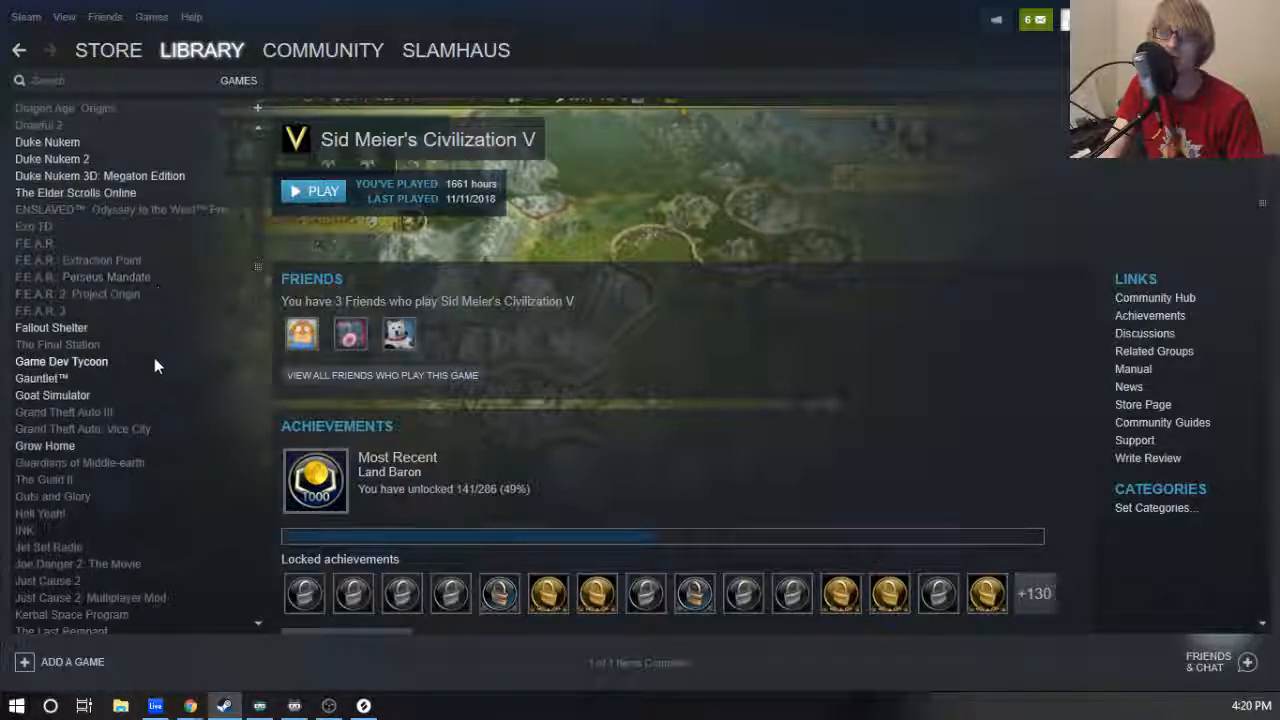
scroll(124, 378, down, 7)
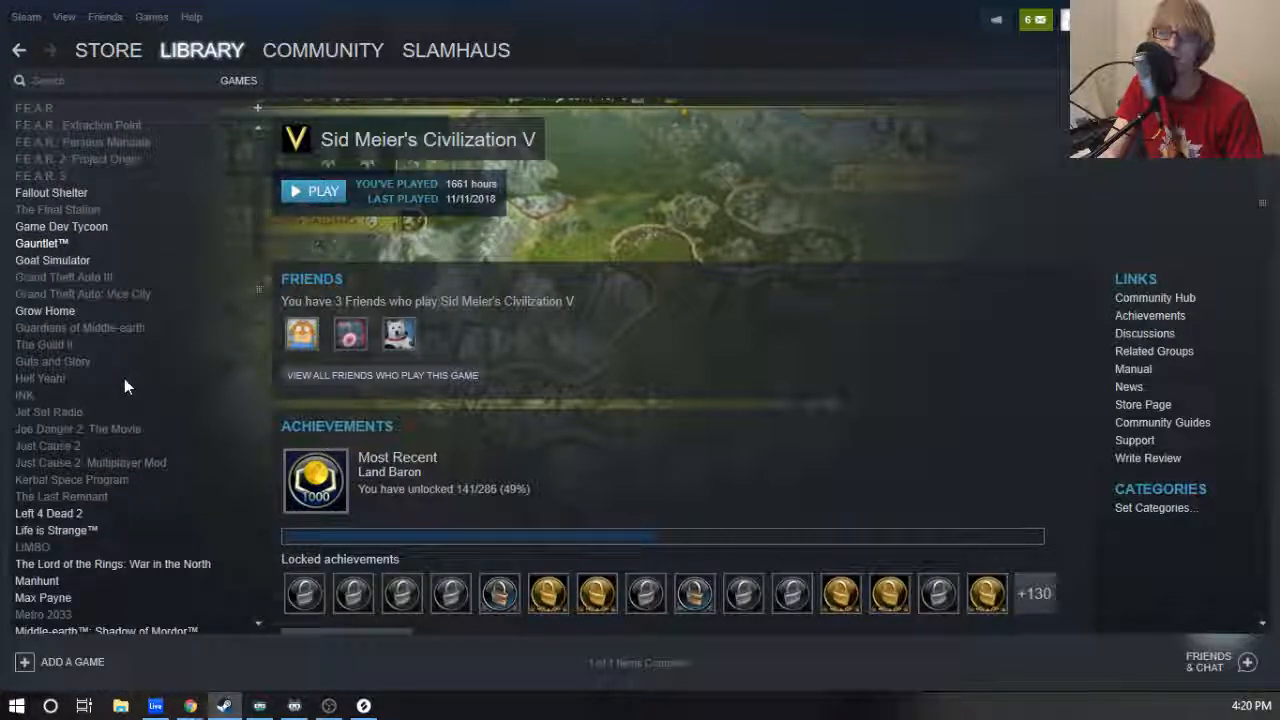
scroll(185, 380, down, 10)
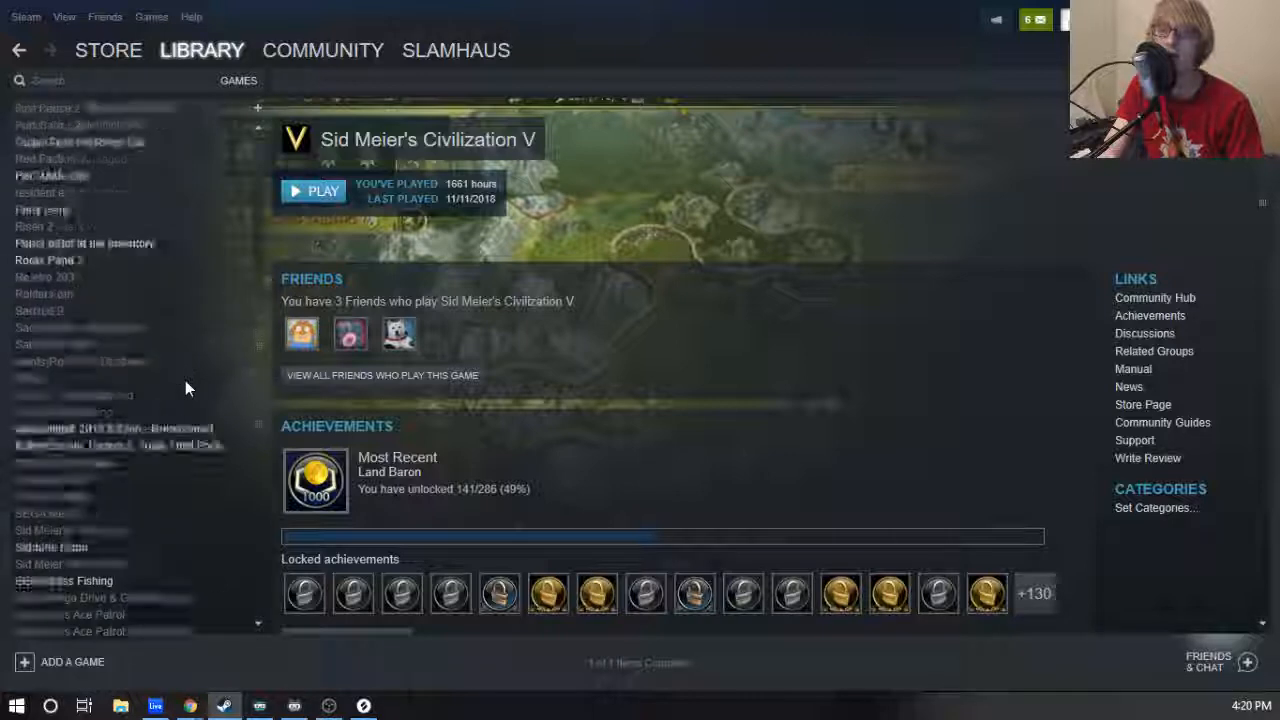
scroll(186, 398, up, 3)
scroll(180, 398, up, 6)
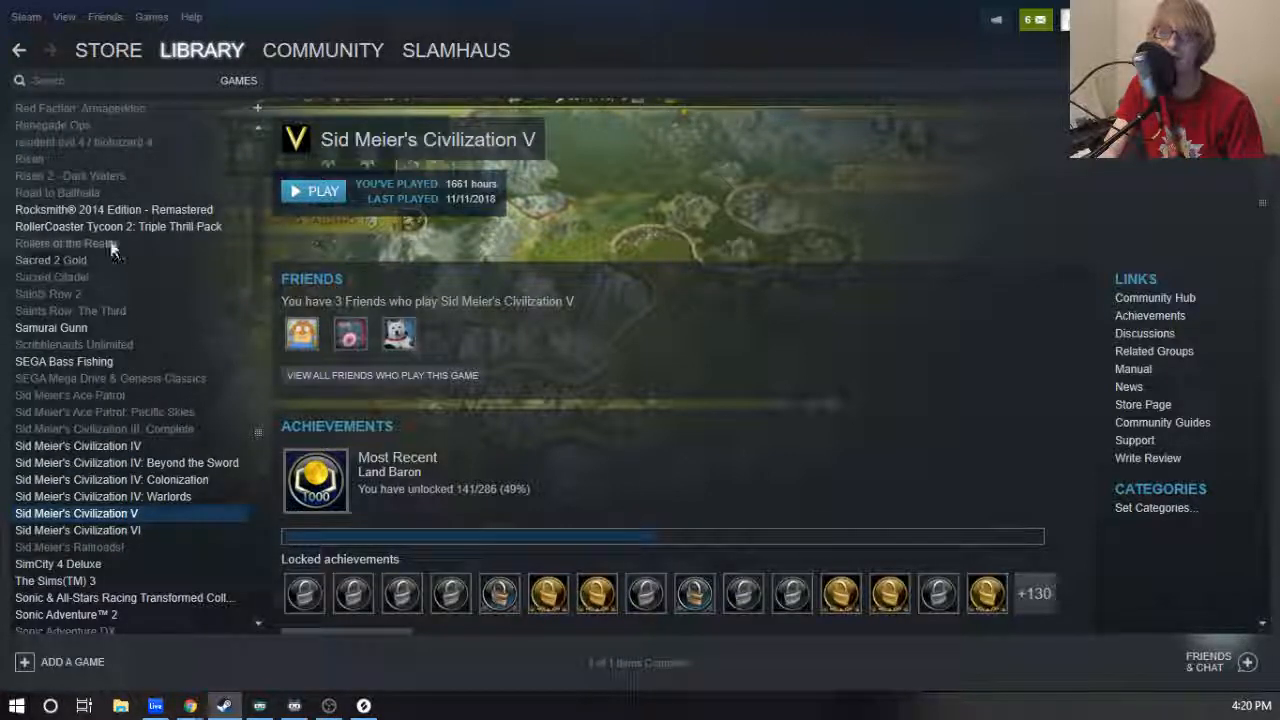
click(139, 210)
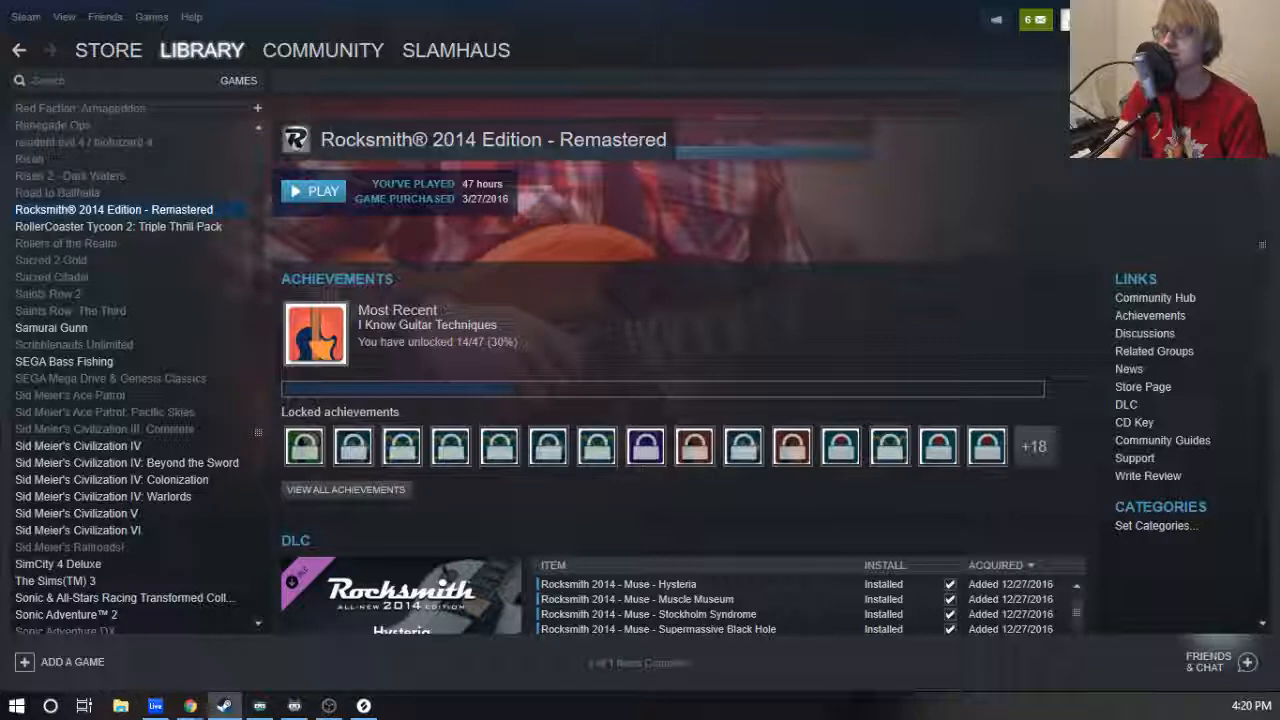
click(1229, 9)
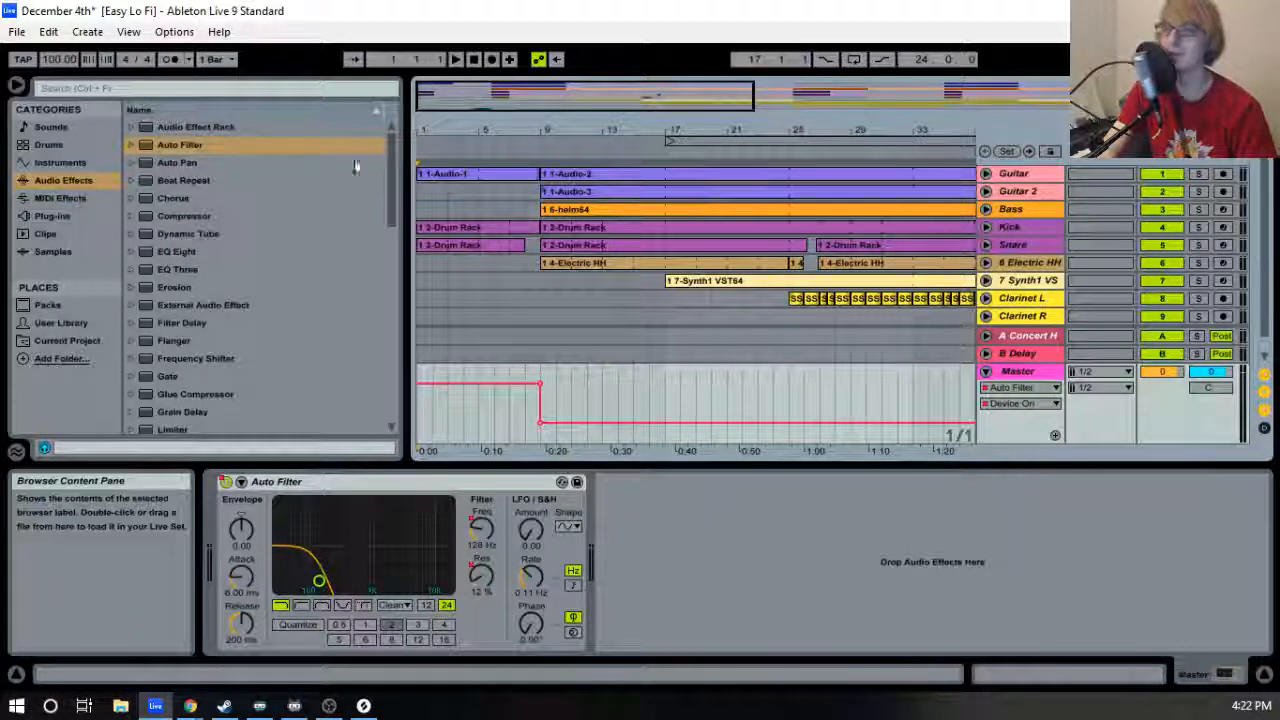
Play the arrangement from bar 1 to check the Master filter sweep, and fold the Master track's automation lane.
click(455, 60)
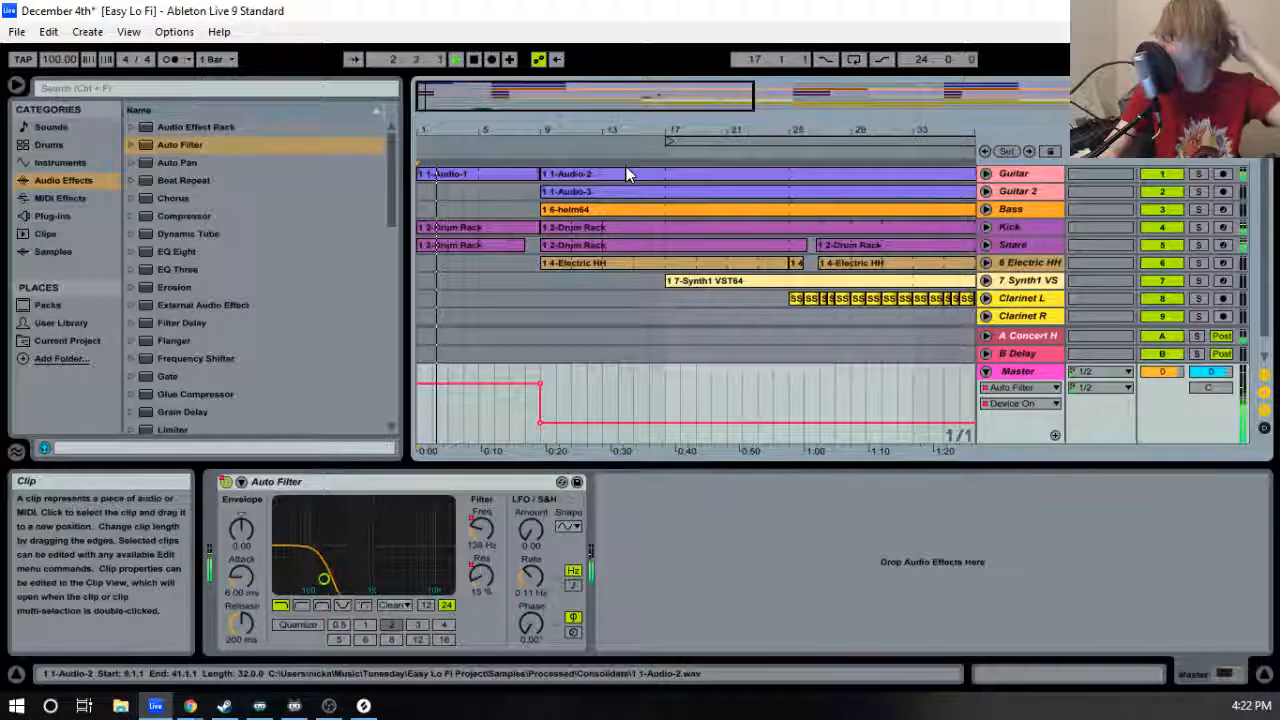
drag(515, 130, 517, 156)
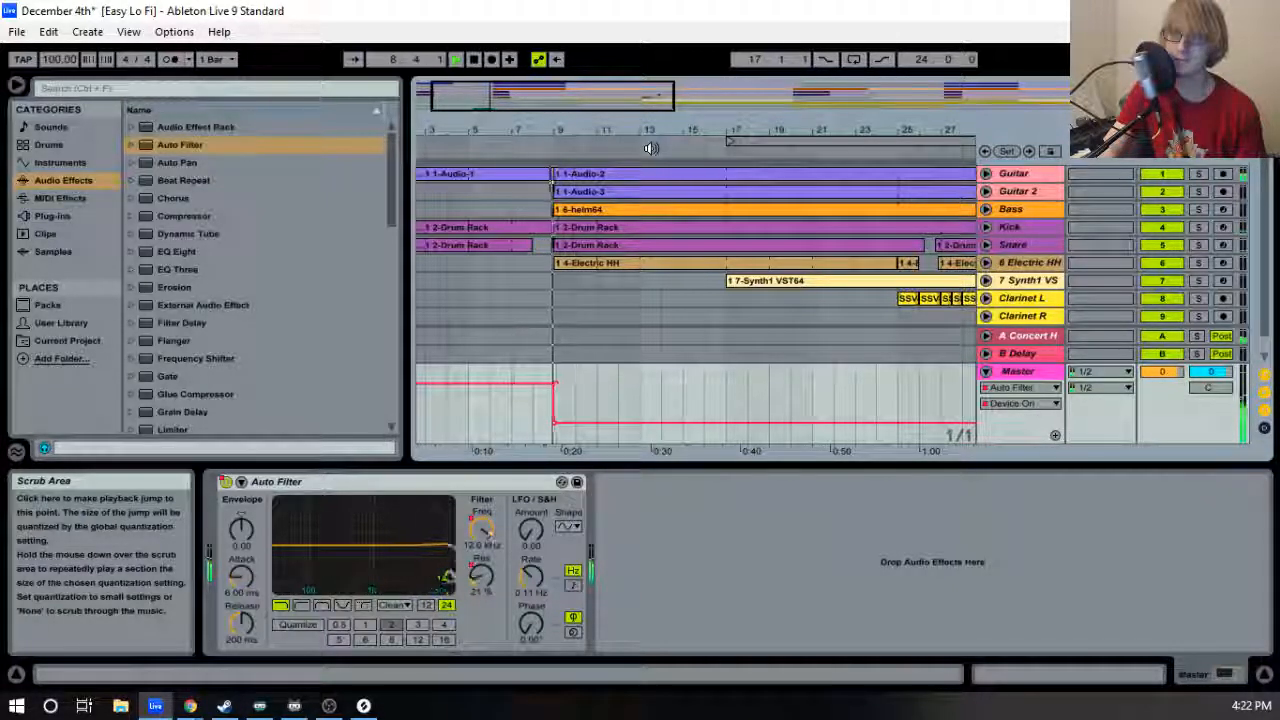
click(986, 371)
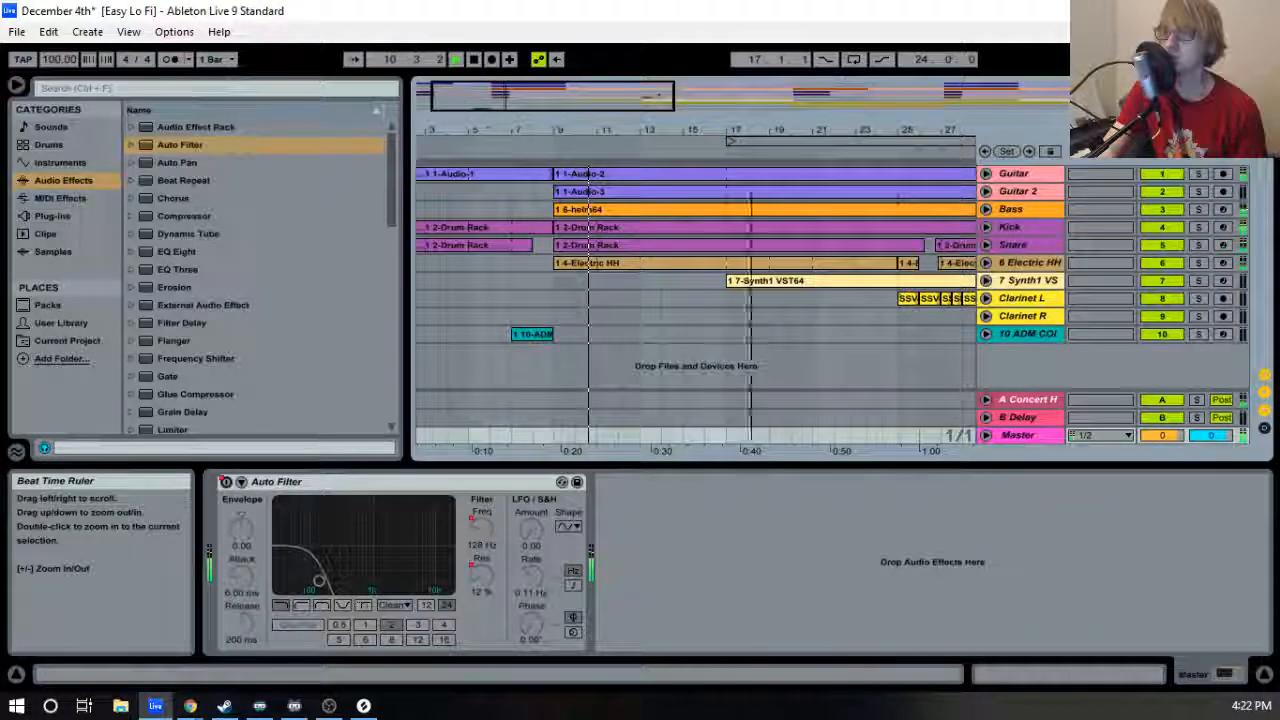
drag(752, 125, 564, 124)
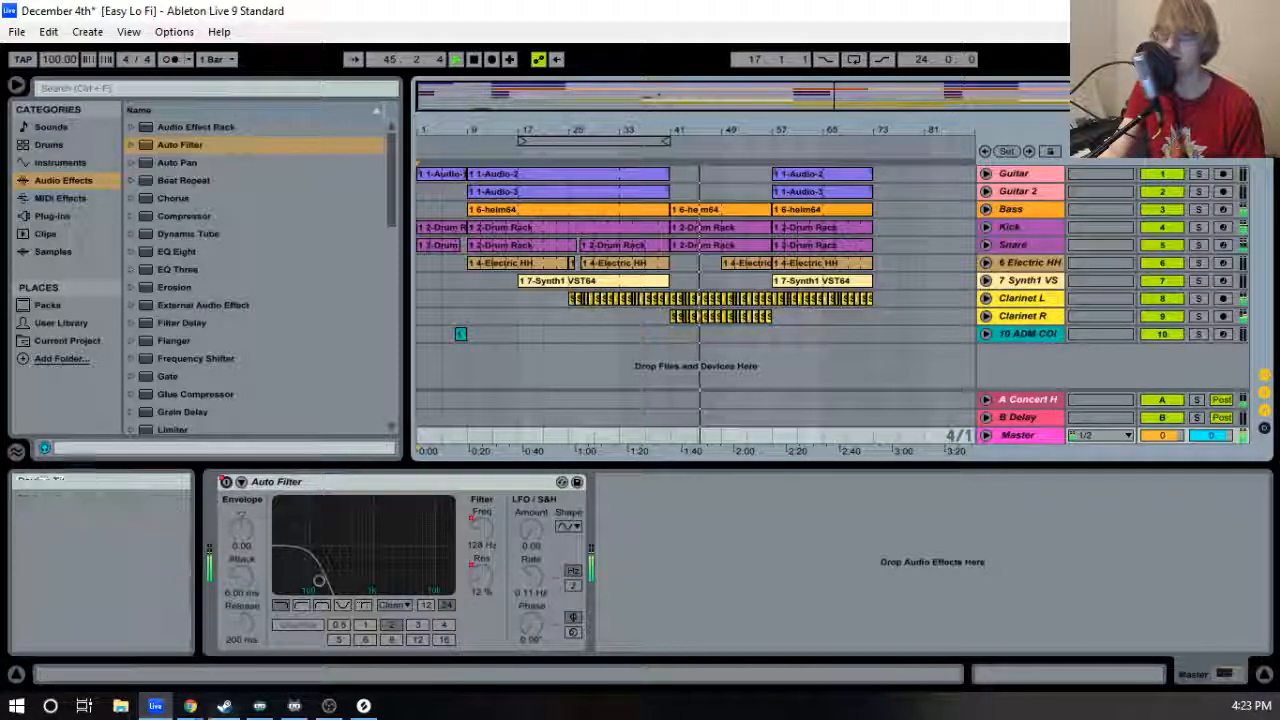
Switch to Steam, browse the Rocksmith 2014 DLC list, select The Smashing Pumpkins - "Cherub Rock", and return to Ableton Live.
click(224, 706)
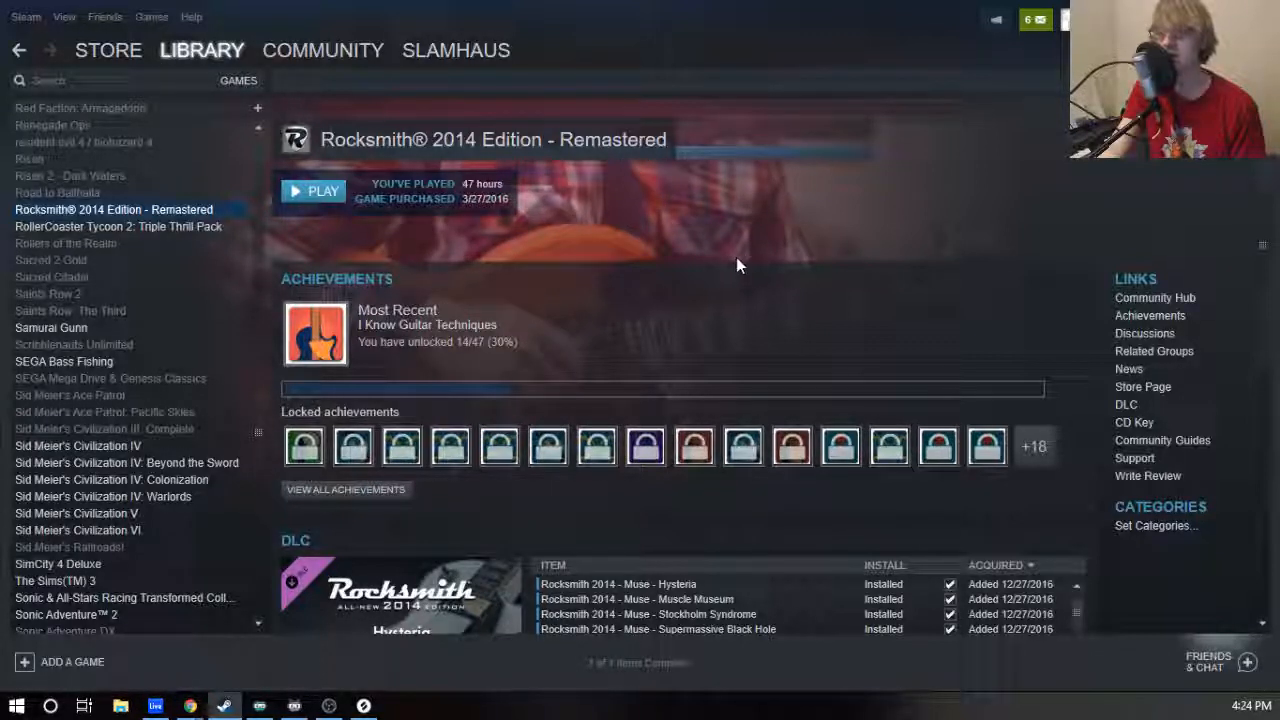
scroll(730, 245, down, 2)
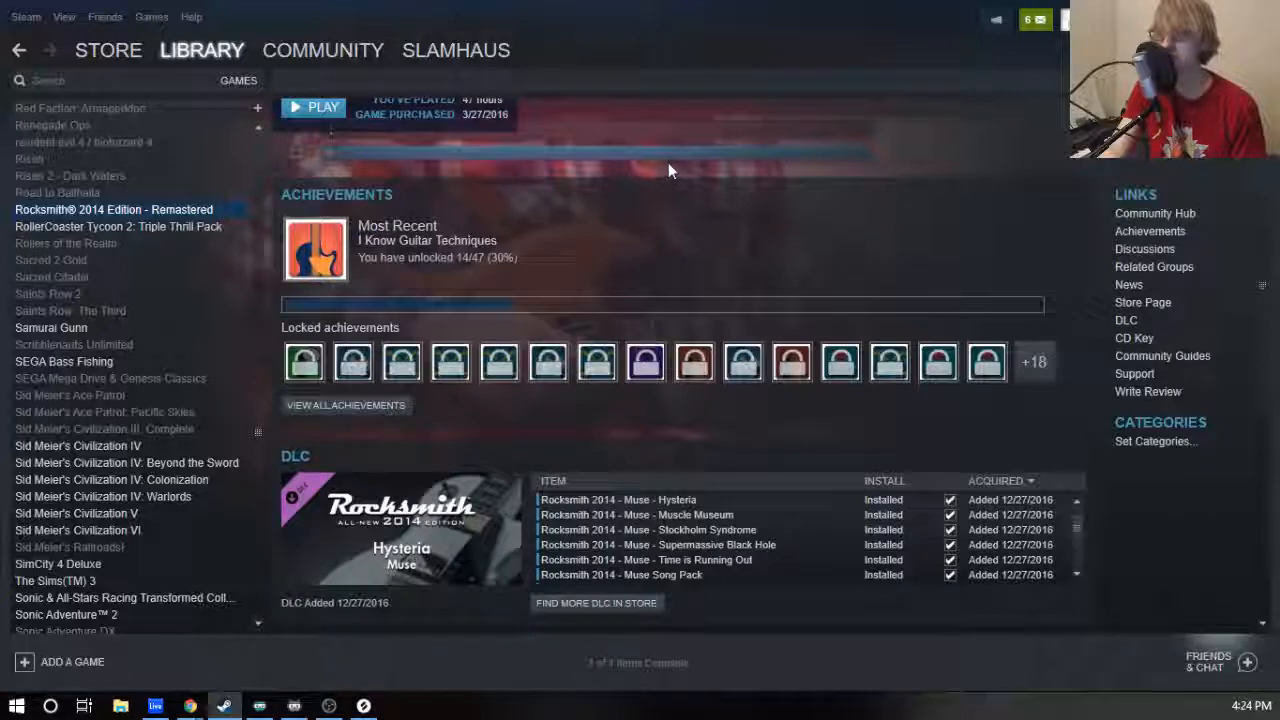
scroll(666, 545, down, 1)
scroll(662, 542, down, 1)
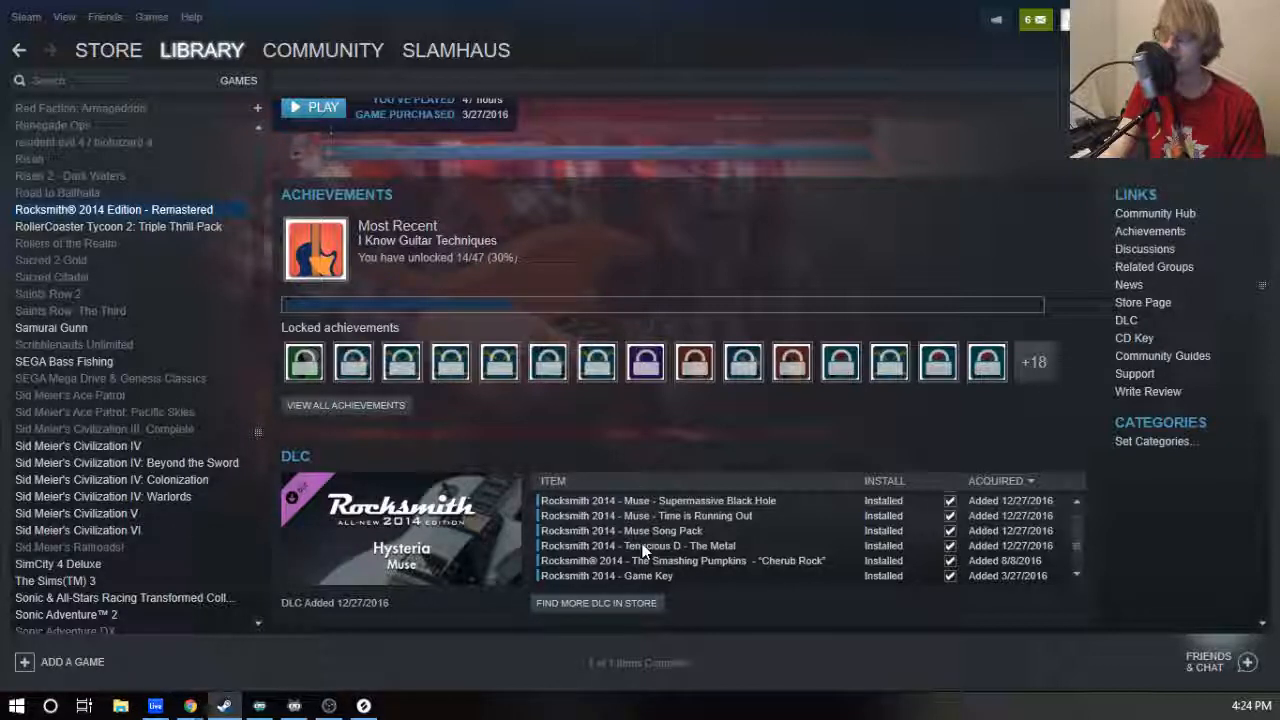
click(741, 560)
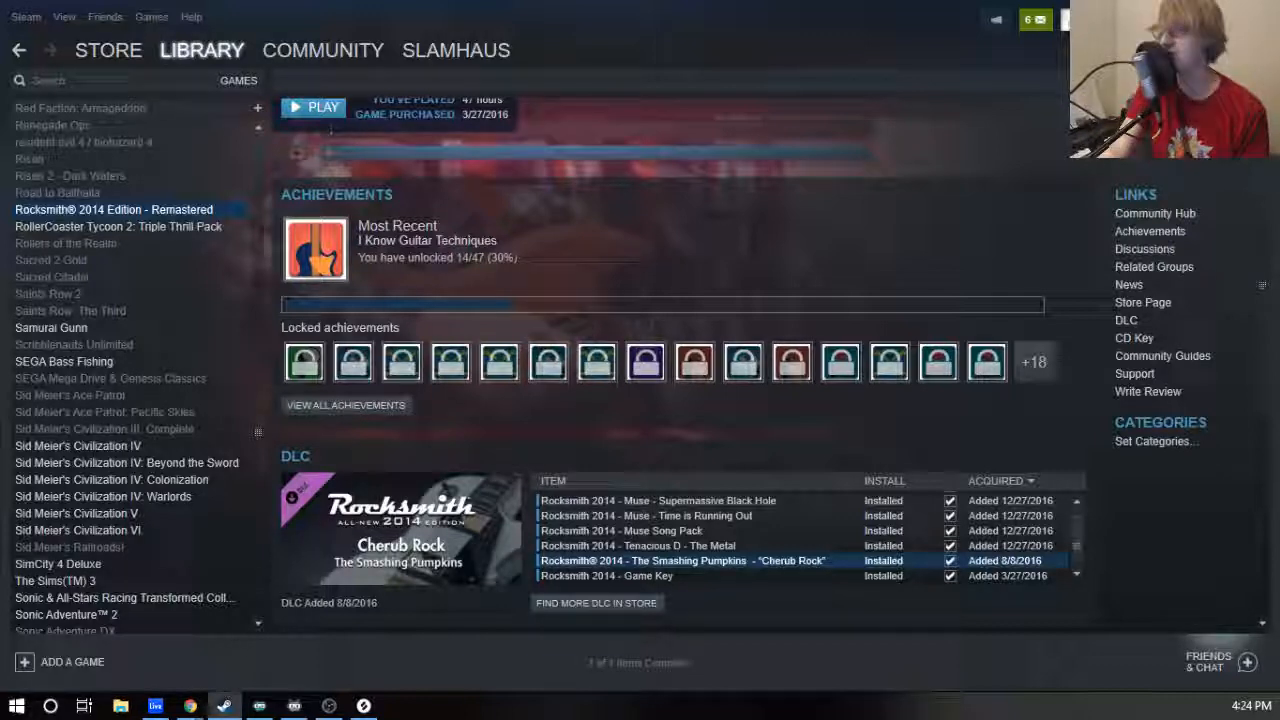
click(155, 706)
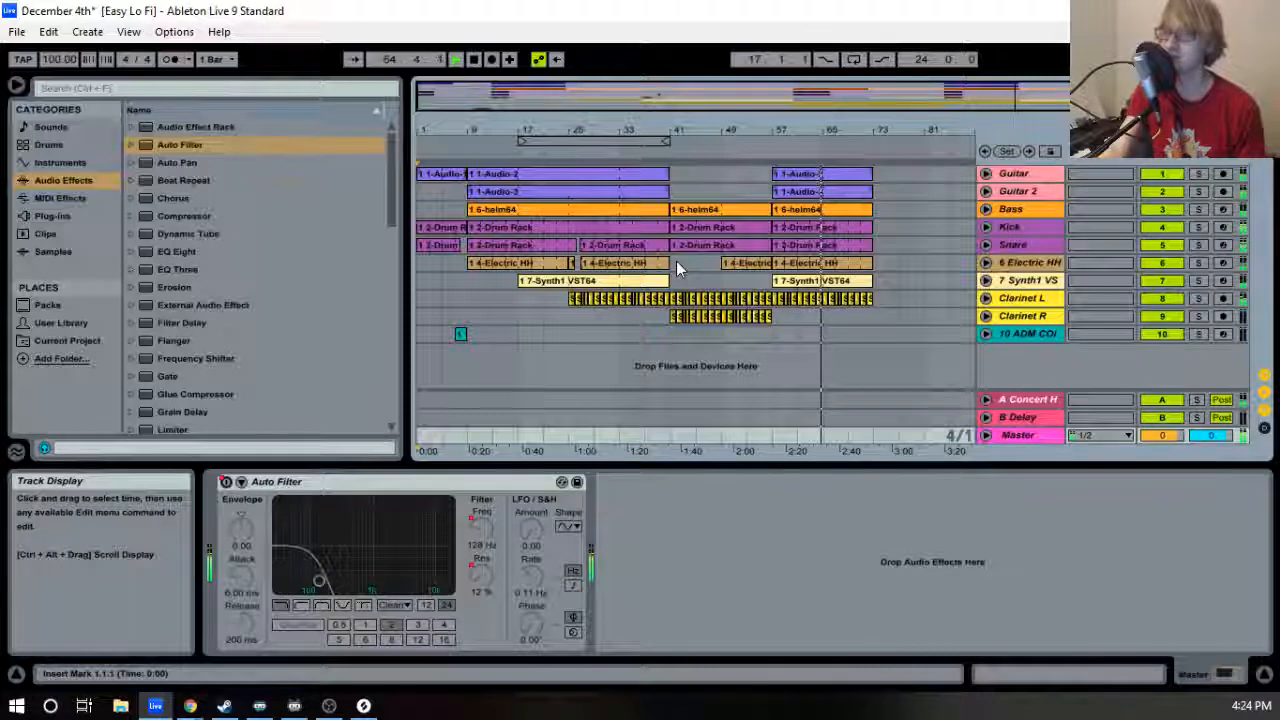
Stop playback near the song's end, then play from about bar 24 and bar 40 to review the section changes at bars 25 and 41.
drag(837, 125, 799, 129)
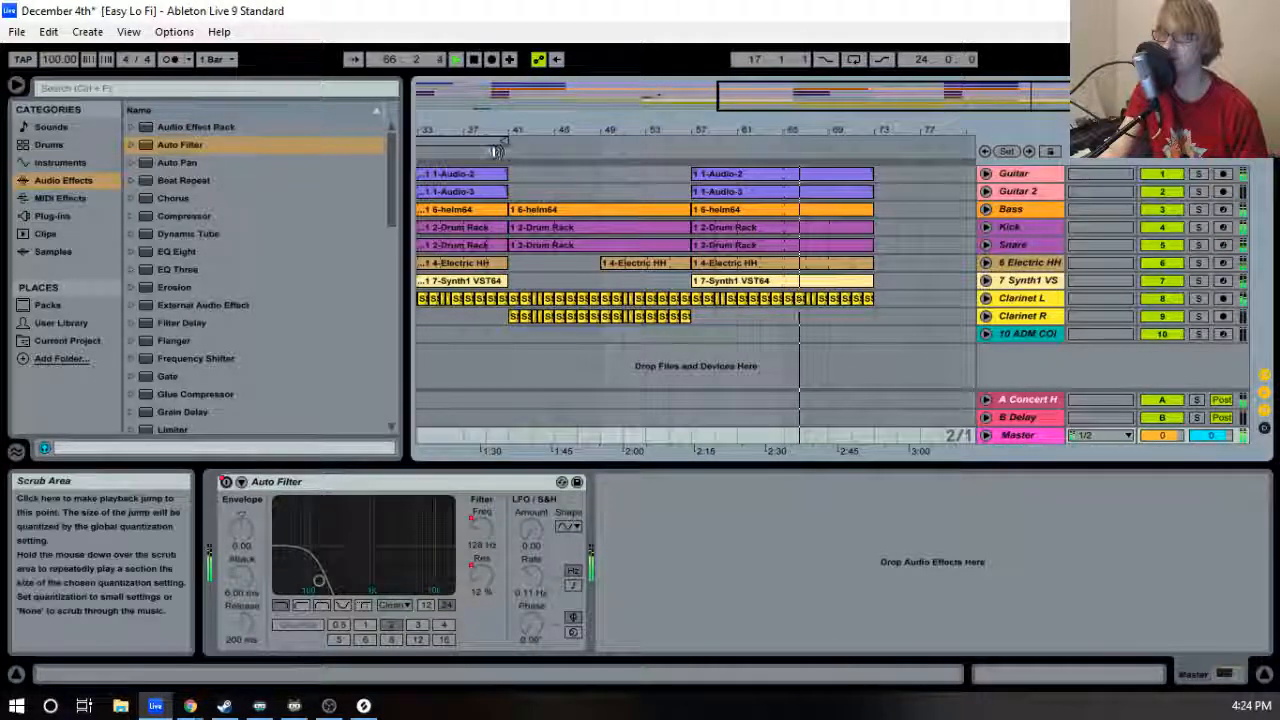
drag(615, 130, 700, 100)
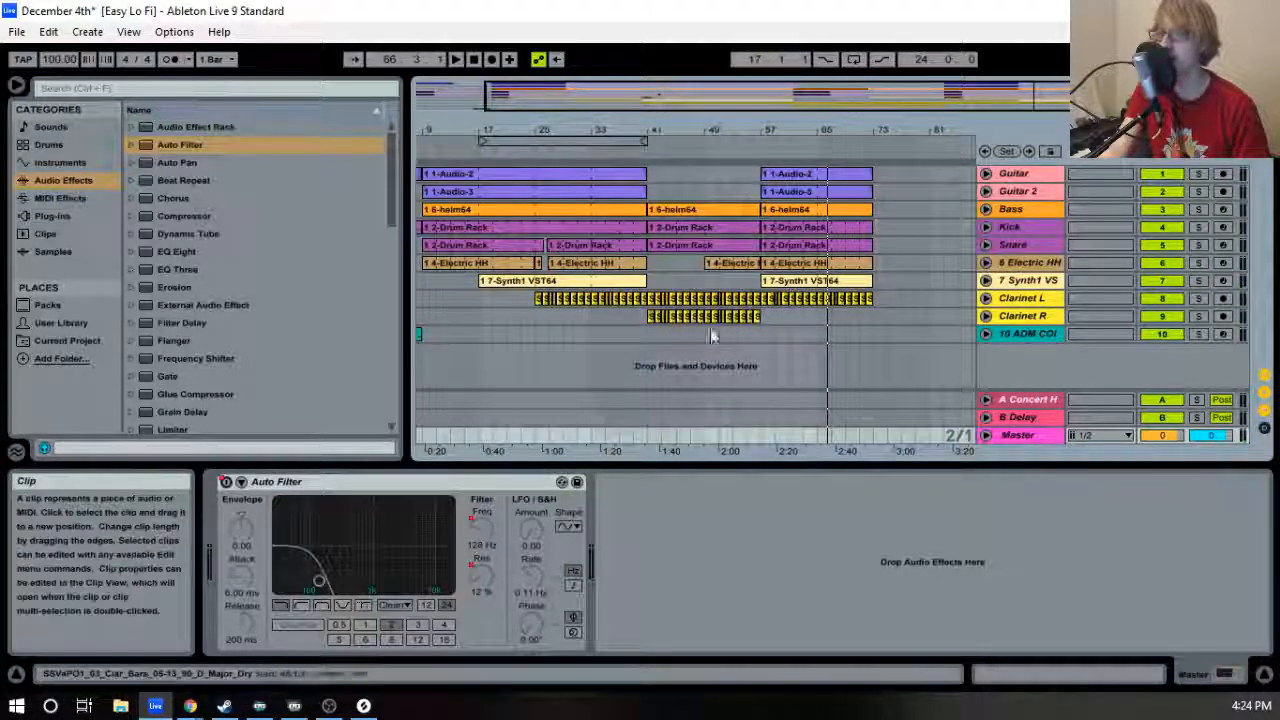
drag(709, 122, 756, 130)
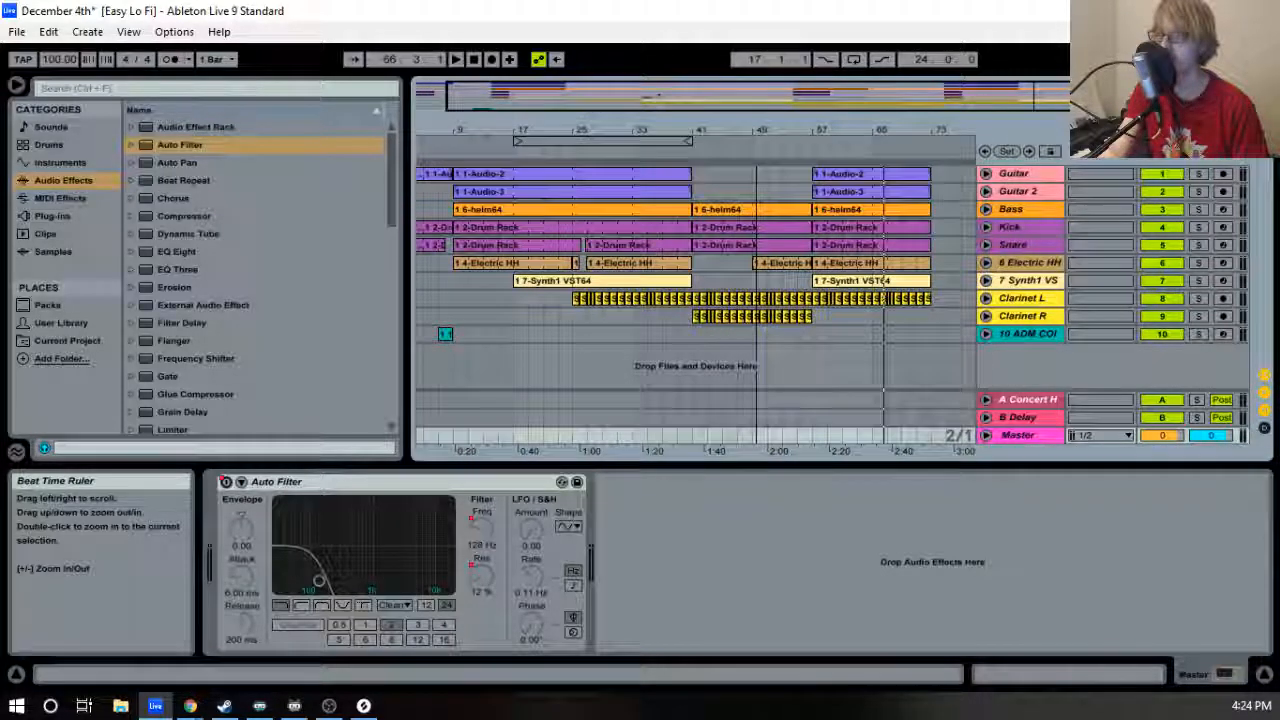
click(569, 148)
drag(600, 130, 598, 171)
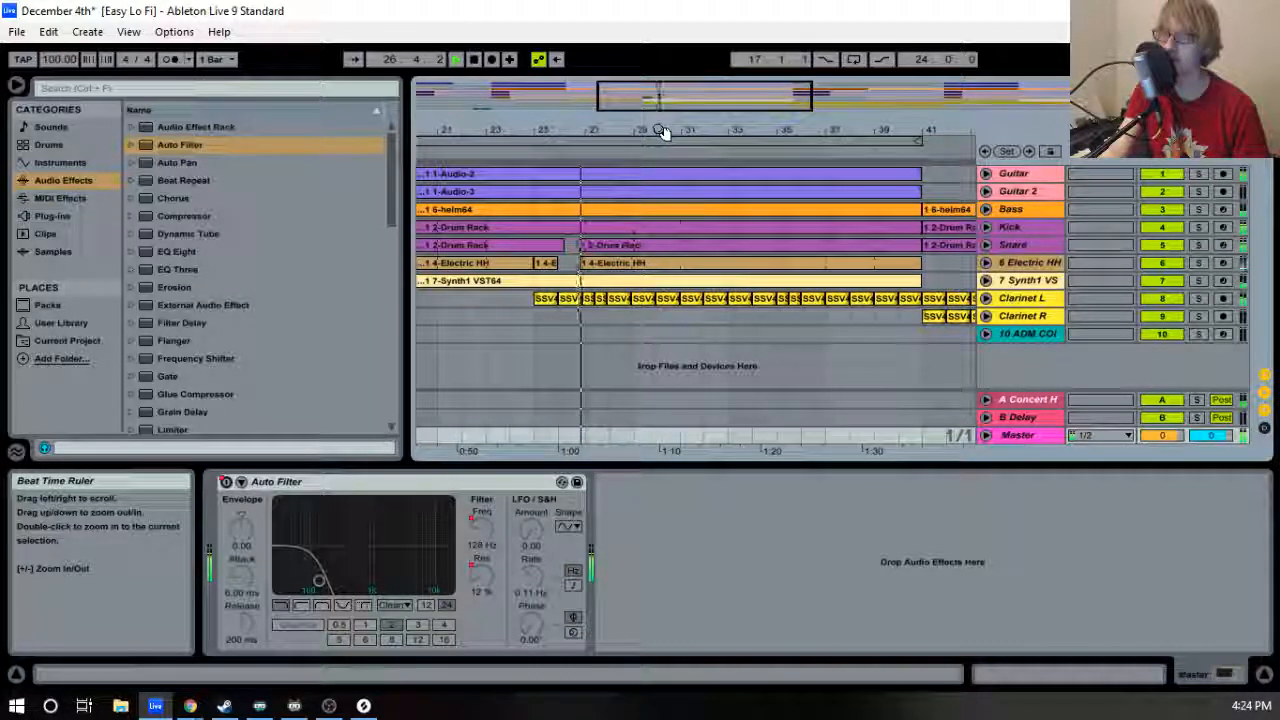
drag(659, 129, 514, 103)
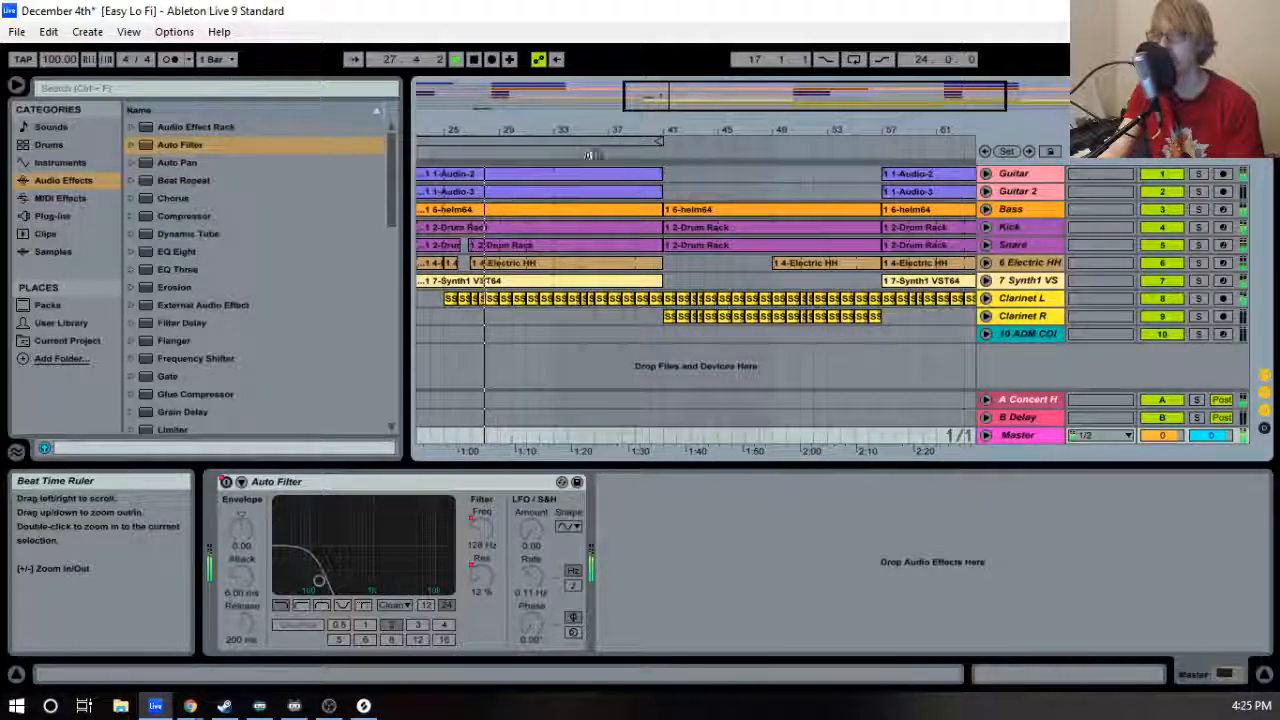
click(646, 151)
drag(654, 129, 654, 213)
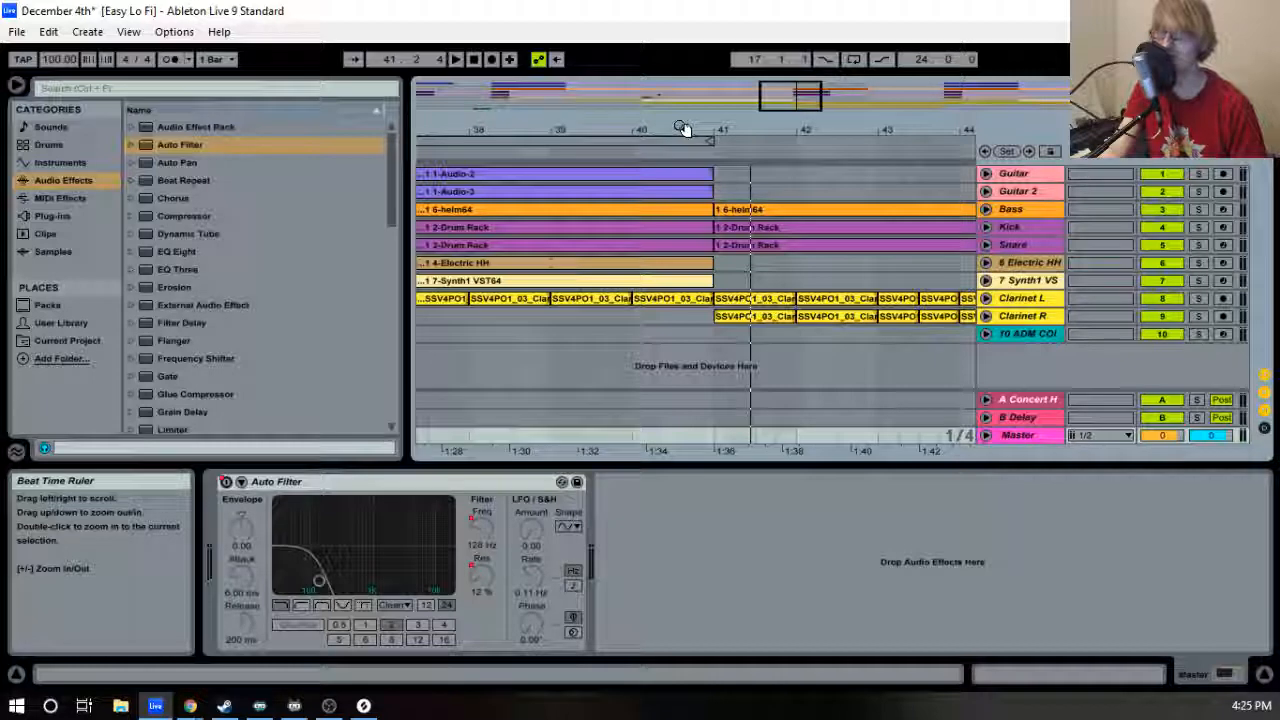
drag(678, 125, 678, 100)
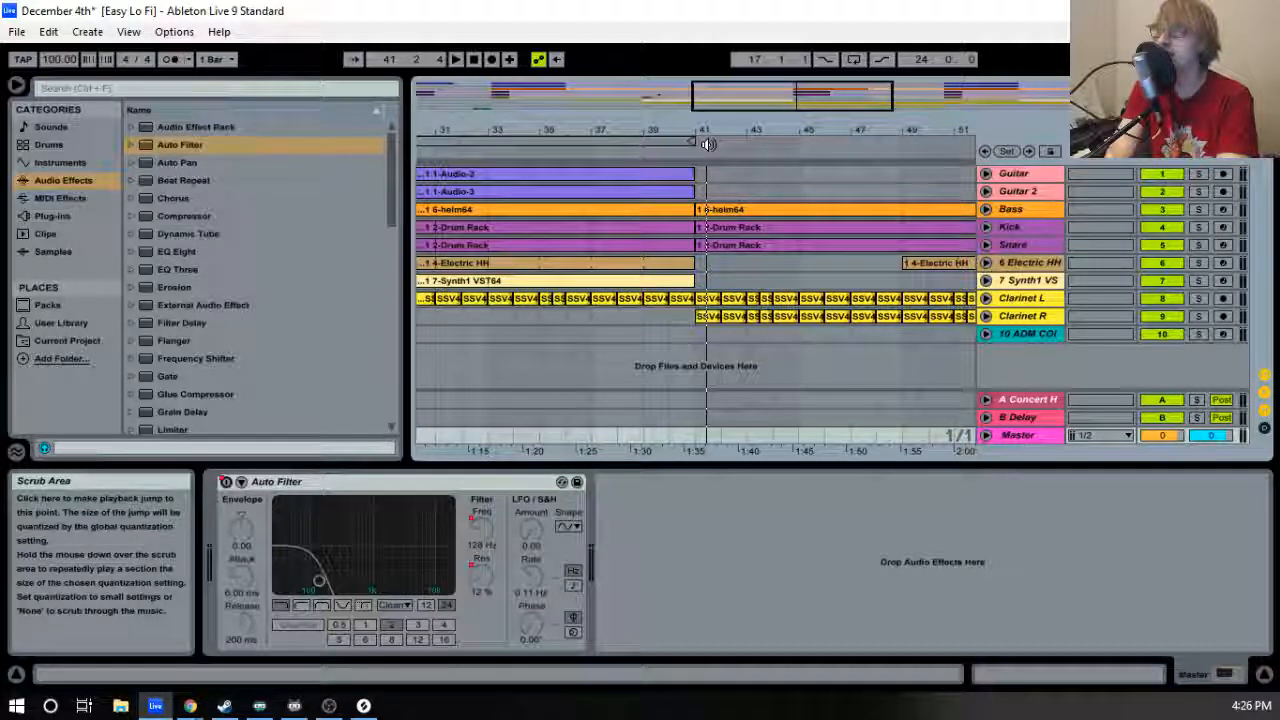
Unfold the Kick and 6 Electric HH tracks, and replay the bars leading into bar 41.
click(656, 148)
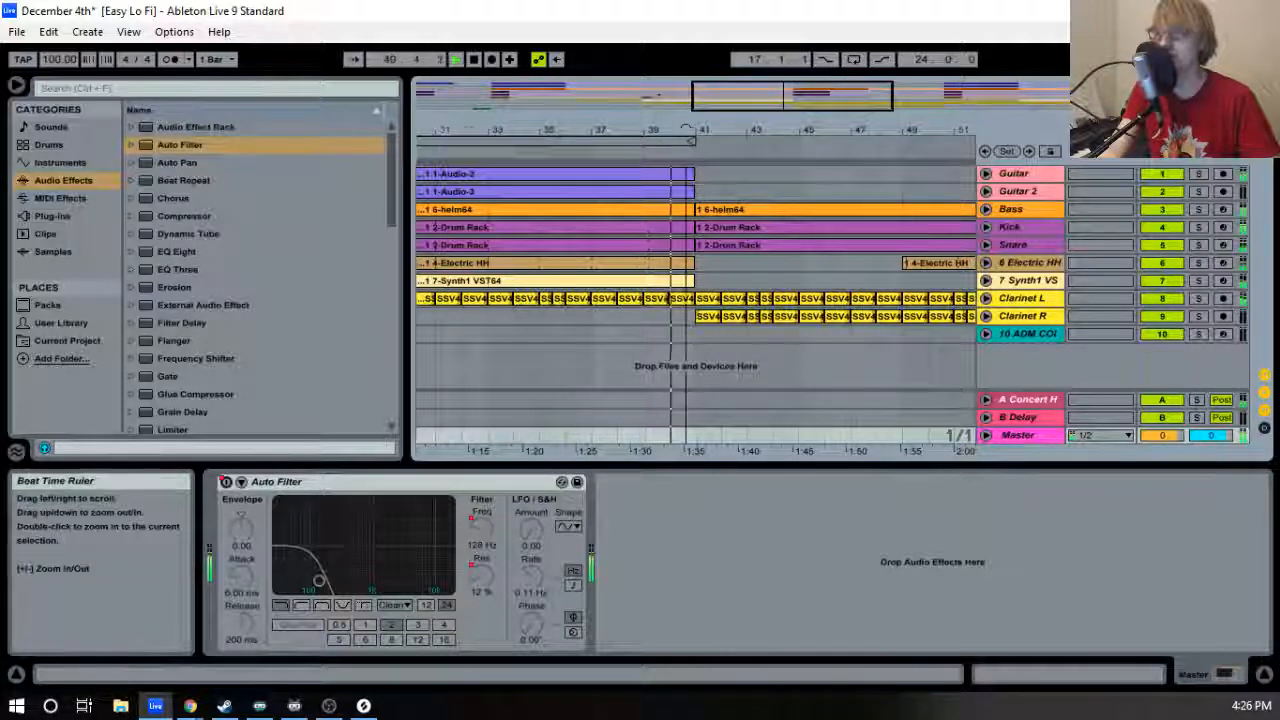
drag(685, 135, 923, 209)
click(985, 228)
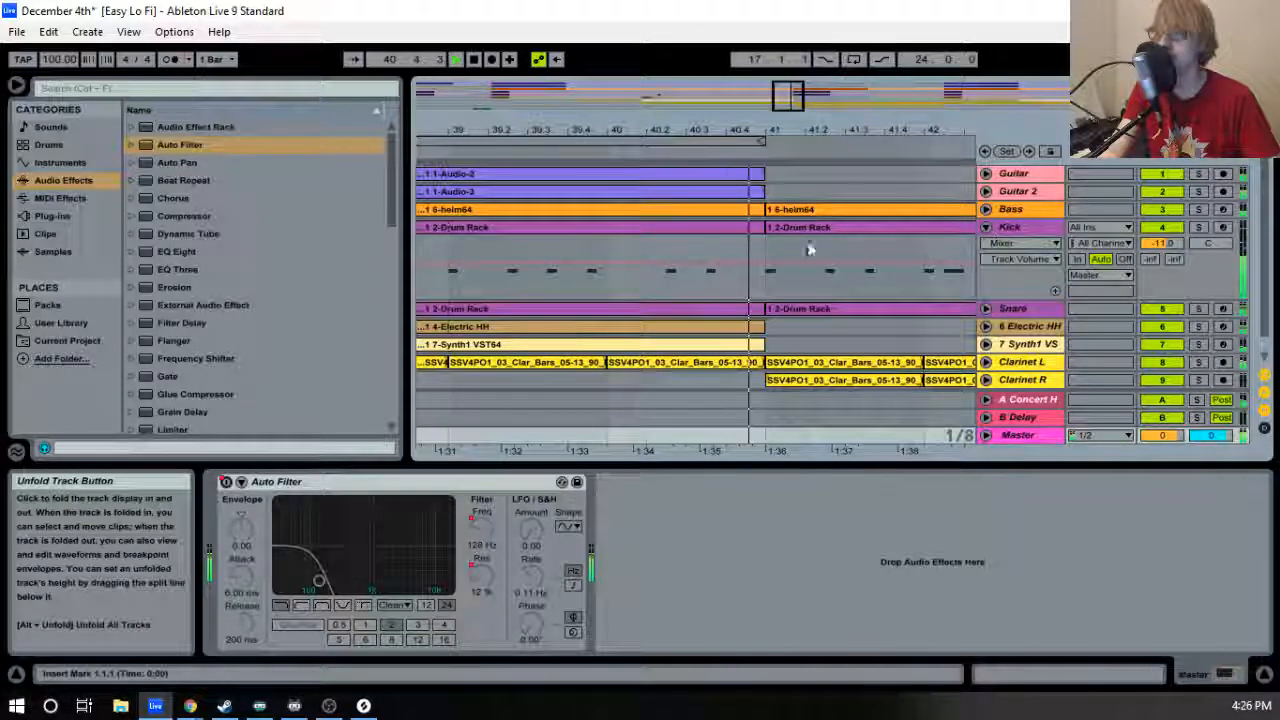
click(515, 150)
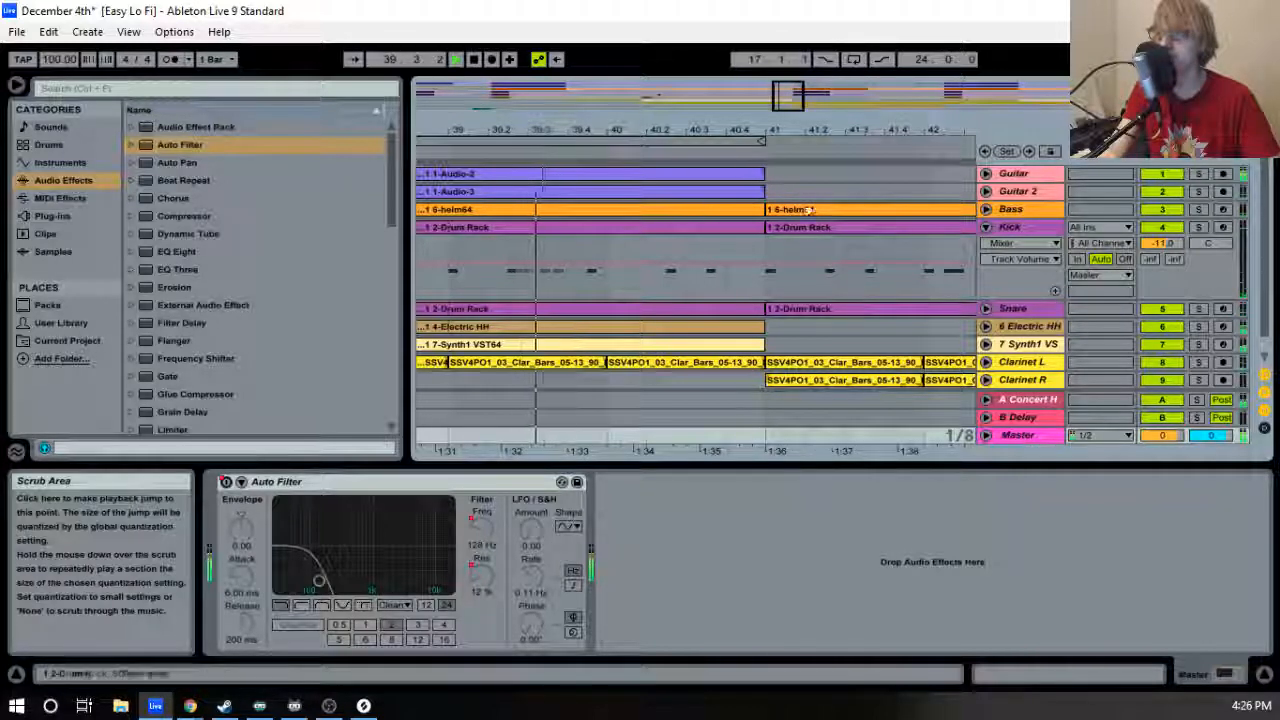
click(985, 326)
key(space)
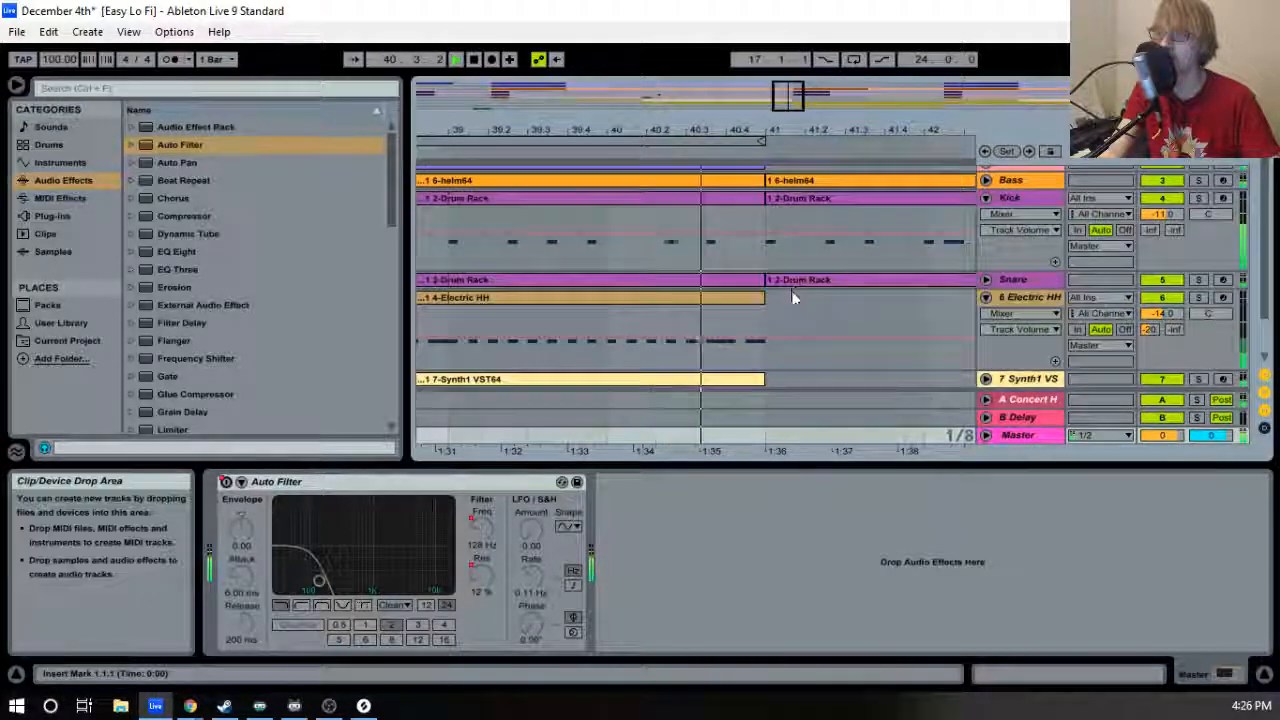
Split the 6 Electric HH clip at 40.3, and open the half-bar clip before bar 41 for note editing.
mouse_move(688, 337)
mouse_down()
mouse_move(766, 334)
mouse_move(745, 322)
mouse_move(762, 309)
mouse_up()
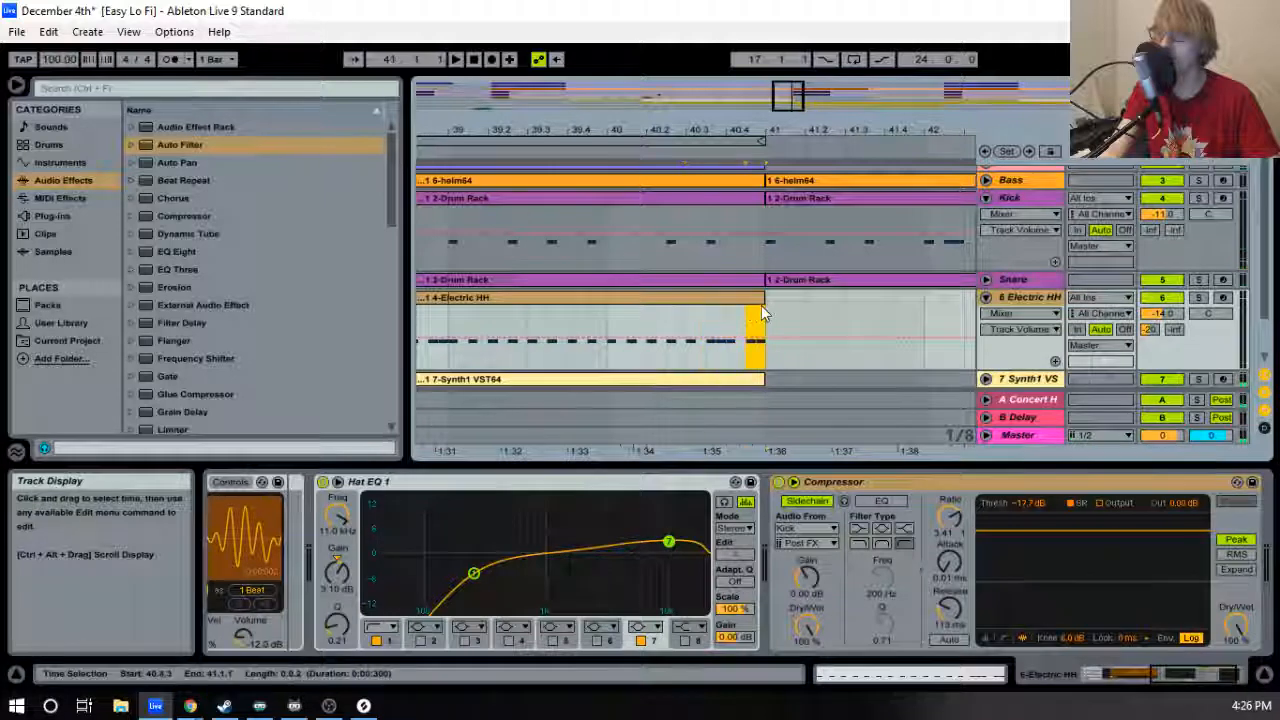
click(746, 311)
drag(683, 320, 759, 326)
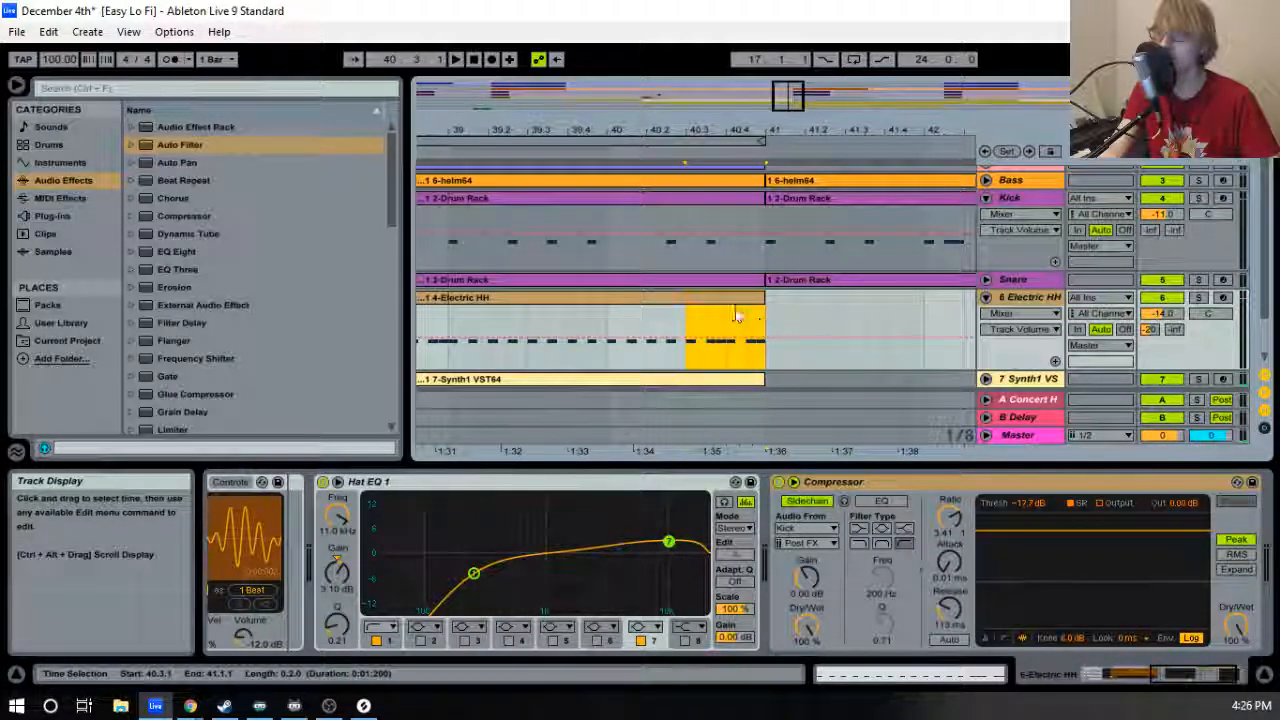
key(ctrl+e)
double_click(721, 298)
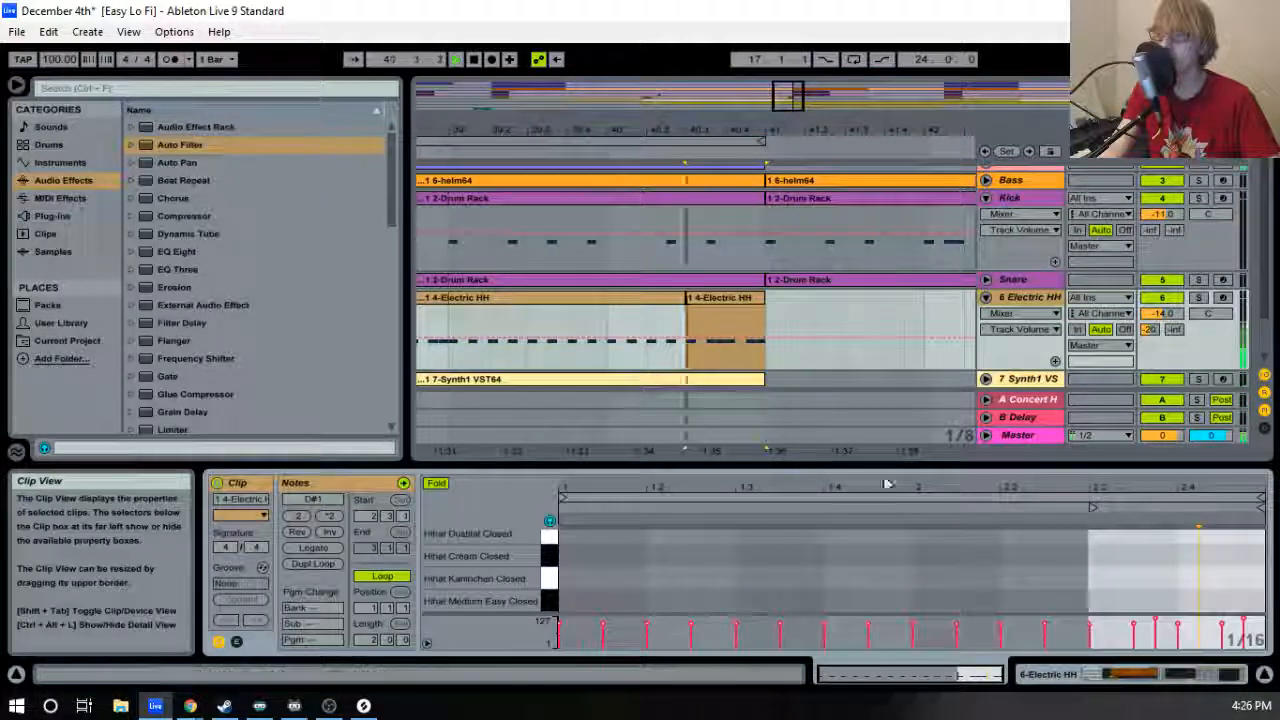
Add TT_Tight Hat2 notes at 2.3.2 and 2.4.2, adjust the 2.3.4 note's velocity, and set the 2.4.4 note's velocity to 100.
drag(945, 460, 958, 283)
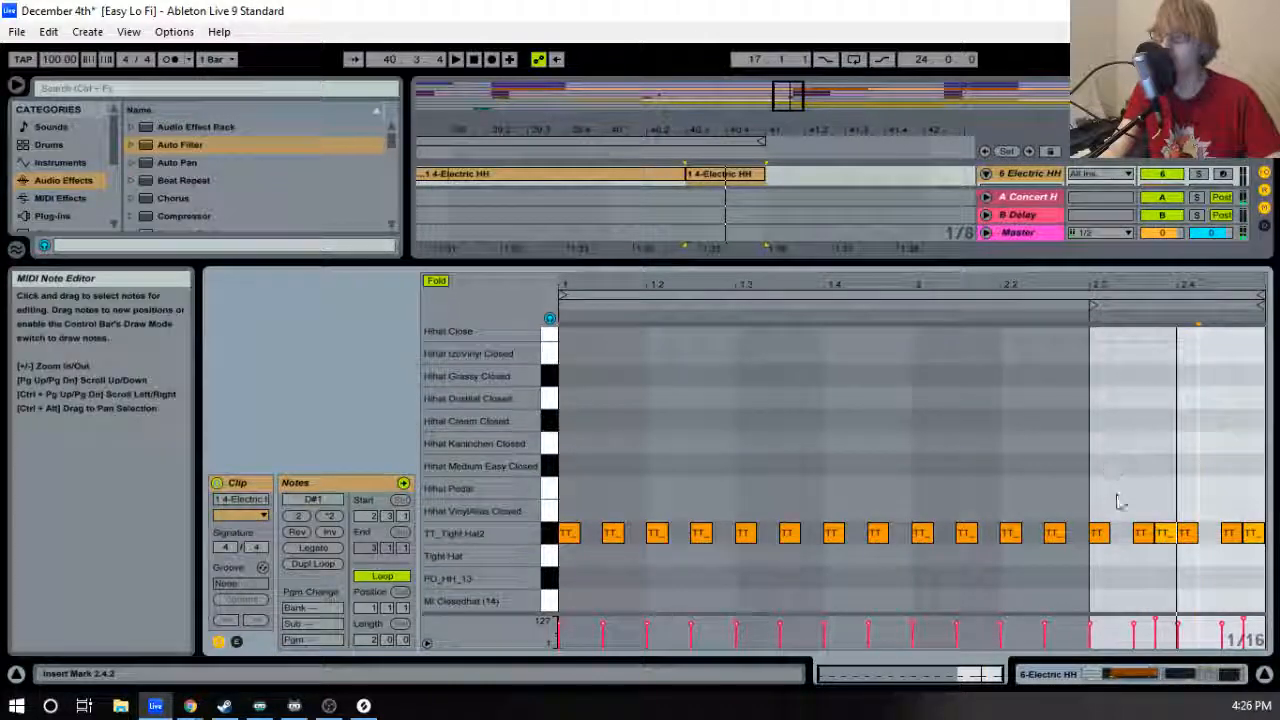
double_click(1120, 533)
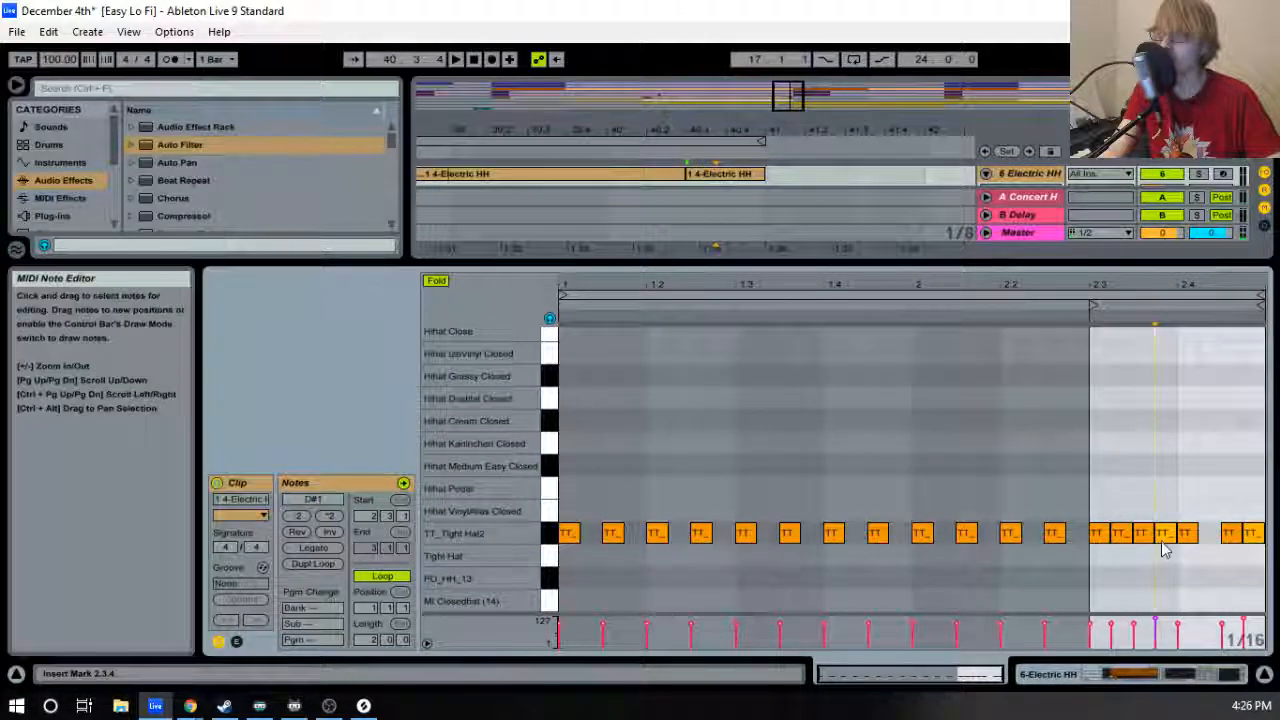
click(1162, 537)
drag(1162, 537, 1162, 557)
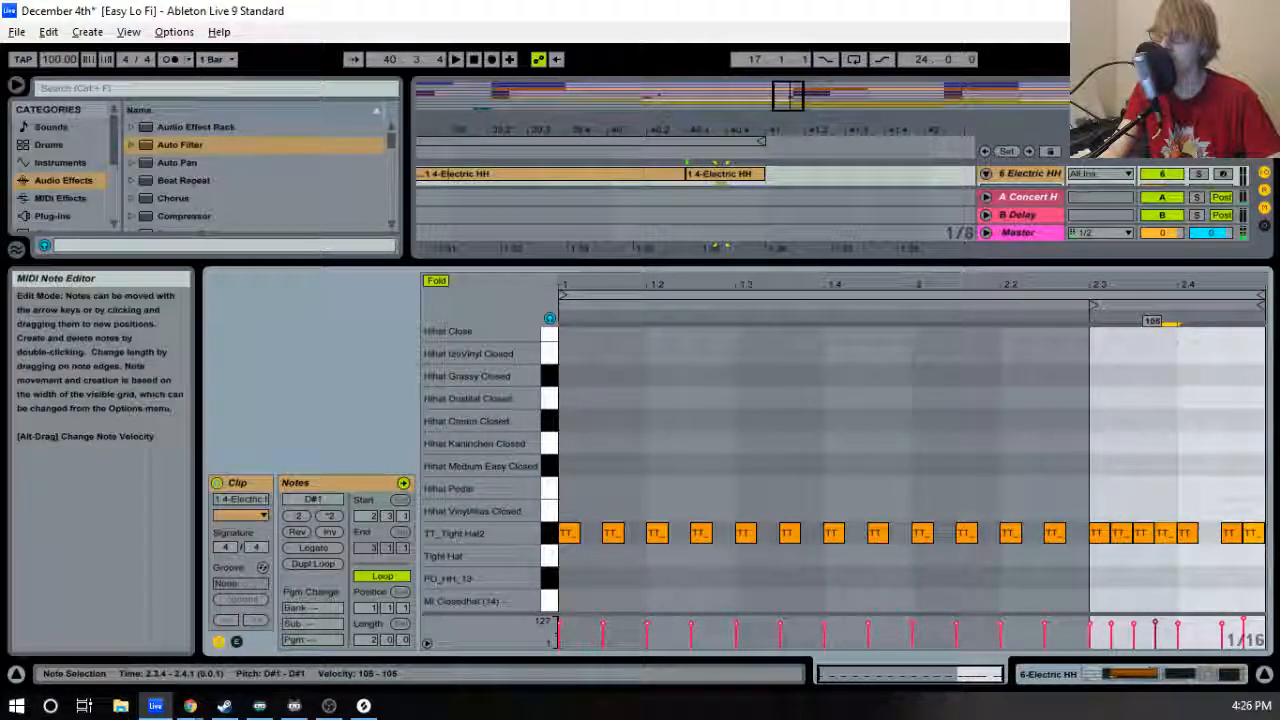
drag(1252, 535, 1252, 565)
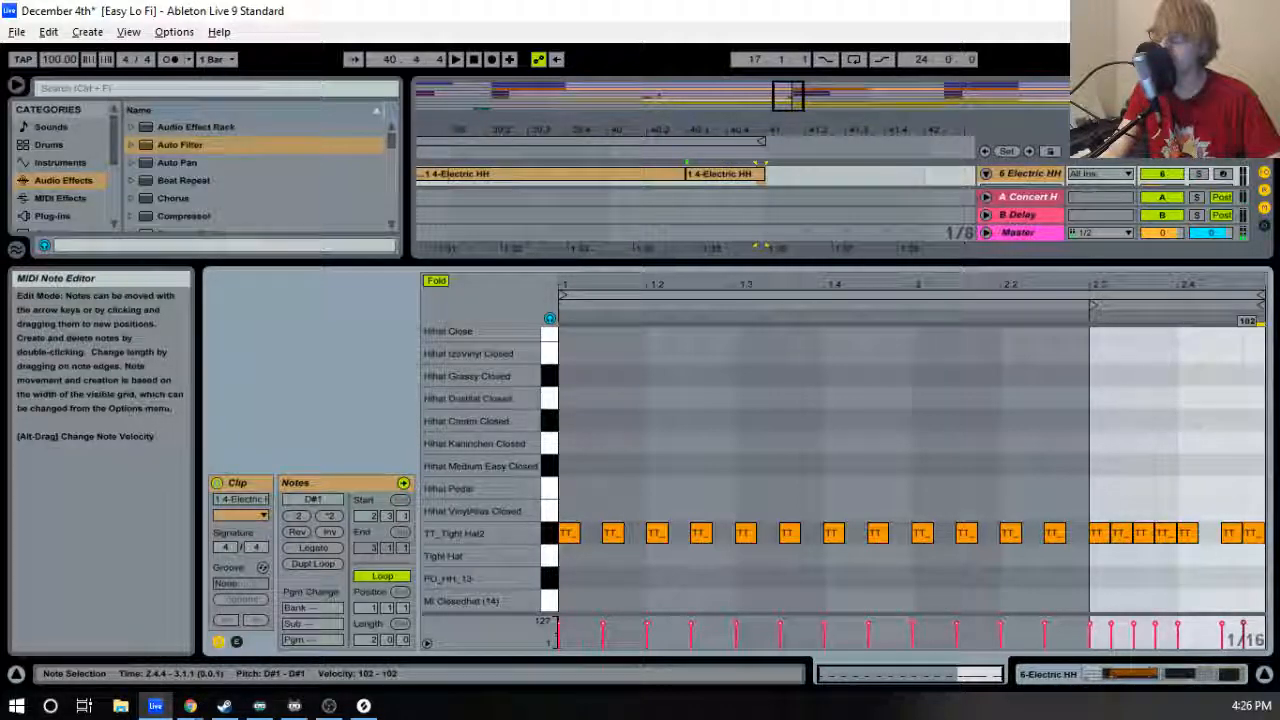
click(1110, 410)
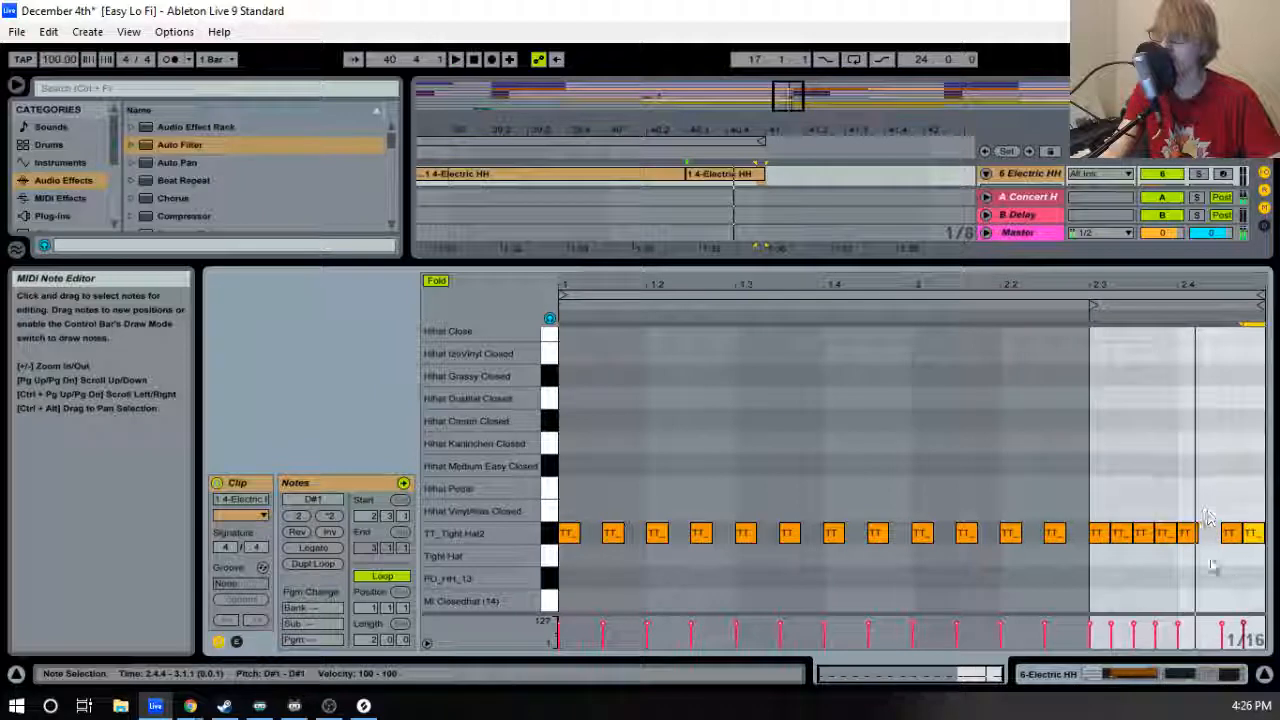
click(1203, 565)
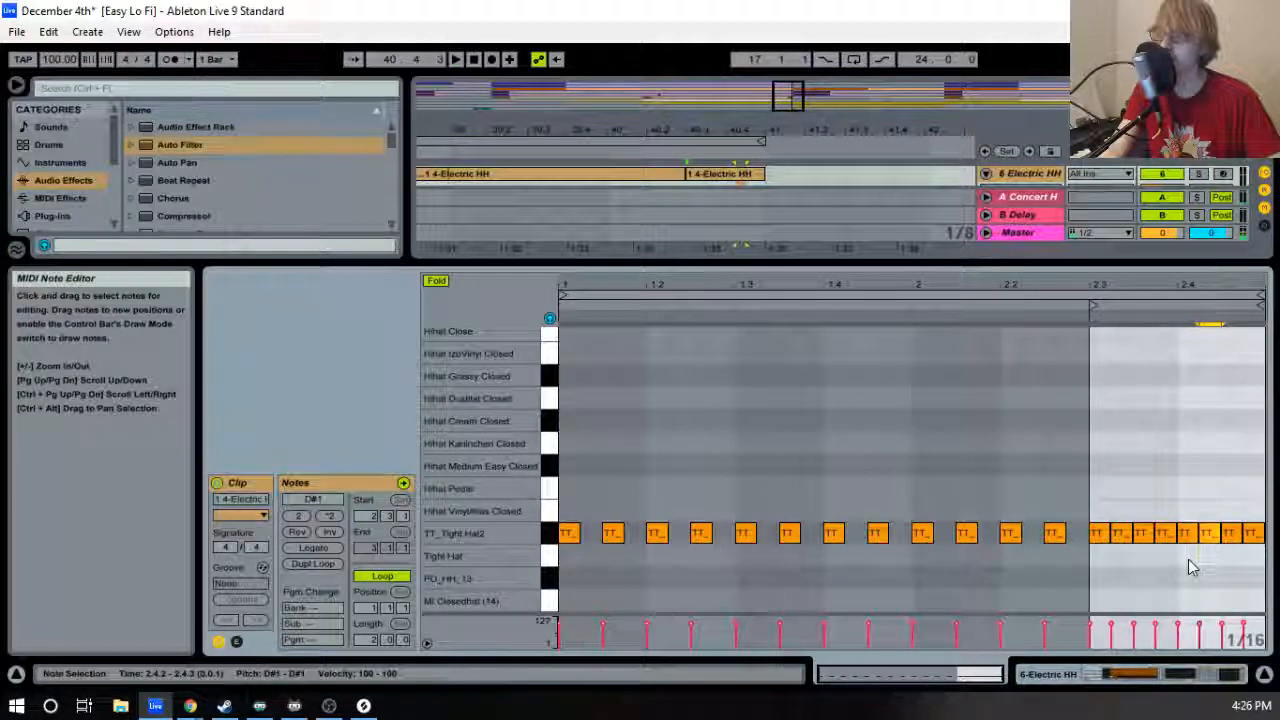
Shorten the TT_Tight Hat2 notes from 2.4 onward to 1/32, duplicate them into the gaps as a roll, and play it back.
mouse_move(1189, 563)
mouse_down()
mouse_move(1270, 533)
mouse_move(1231, 533)
mouse_up()
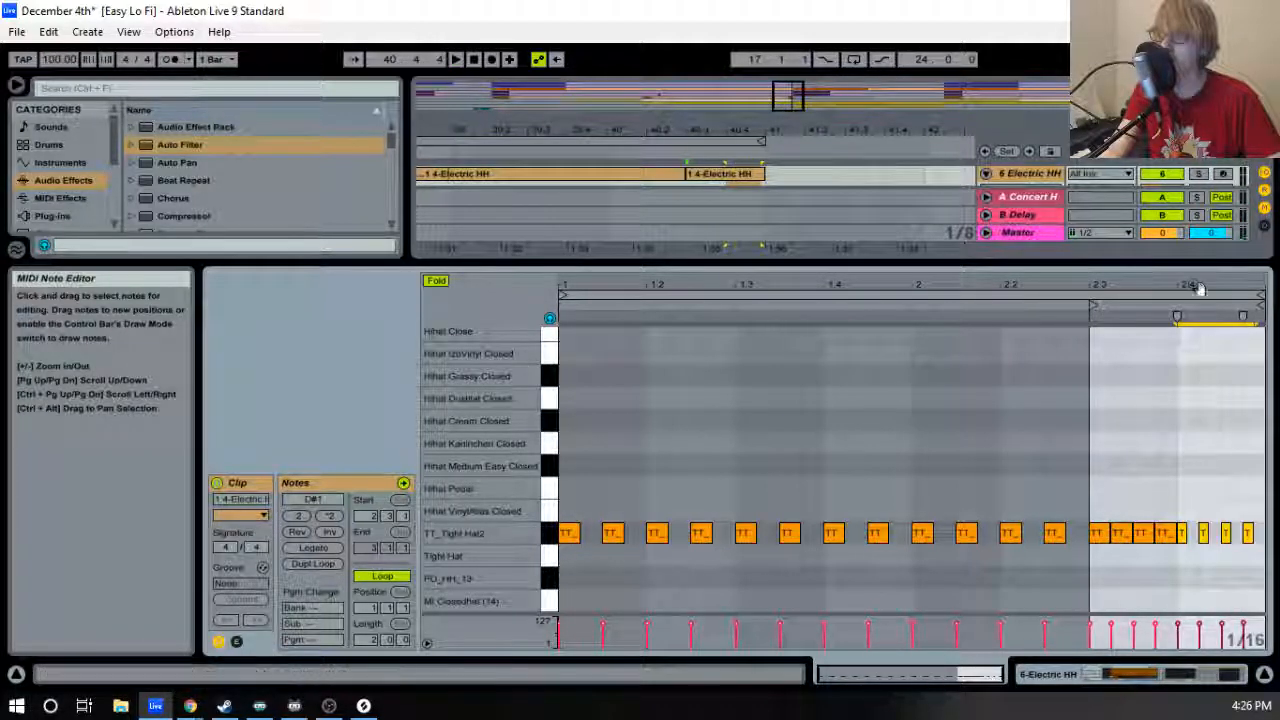
drag(1203, 287, 1204, 335)
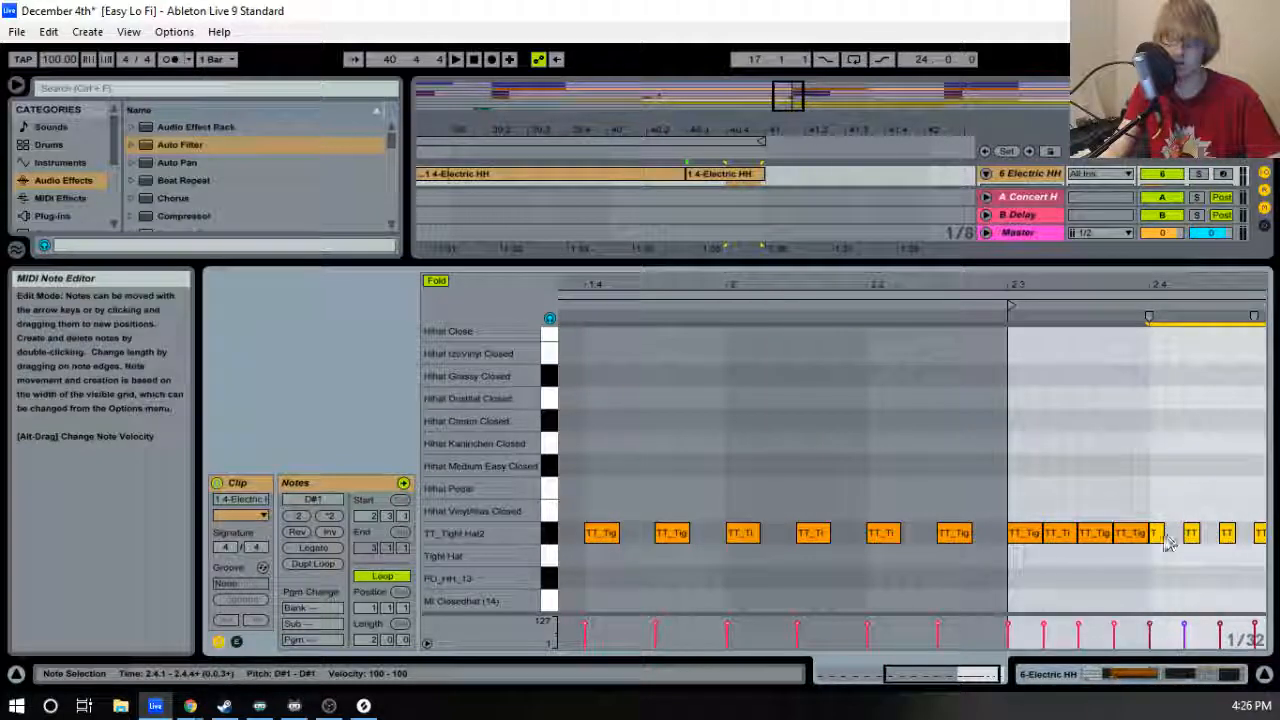
click(1190, 565)
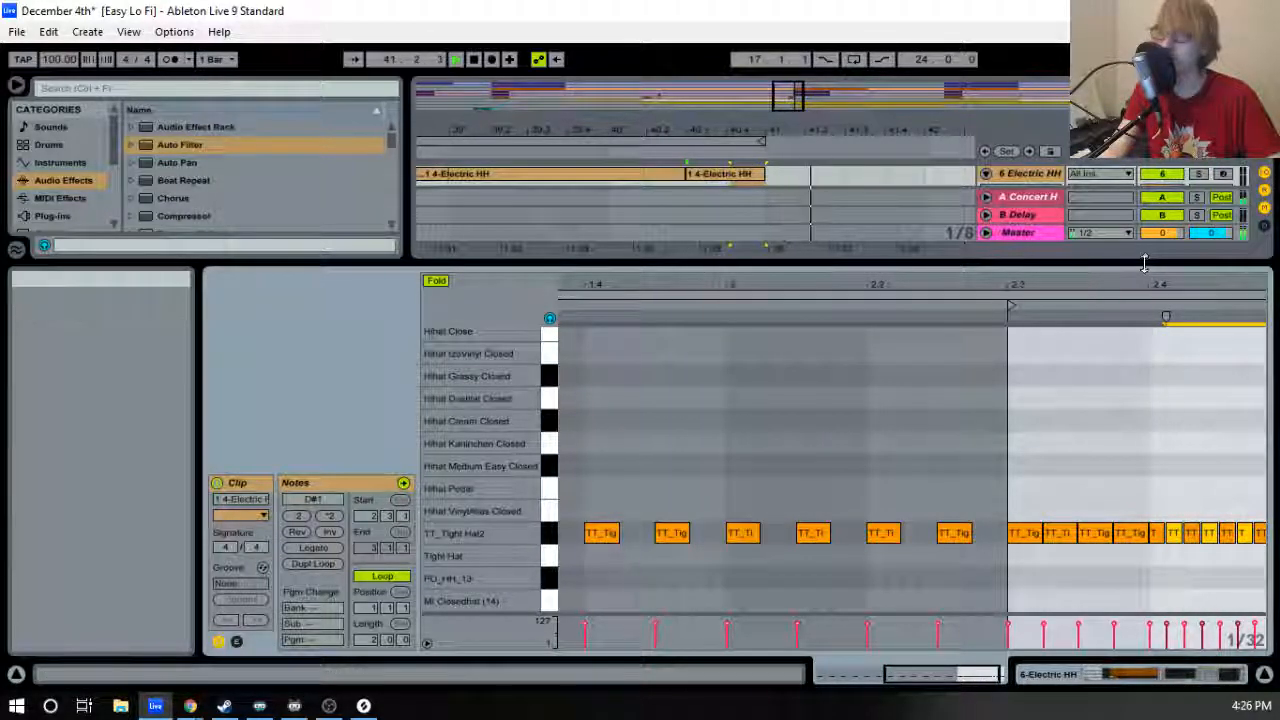
drag(1145, 263, 1103, 489)
key(space)
Unfold the Snare track, trim the end of its clip before bar 41 back to 40.4, and play the result.
drag(686, 128, 736, 130)
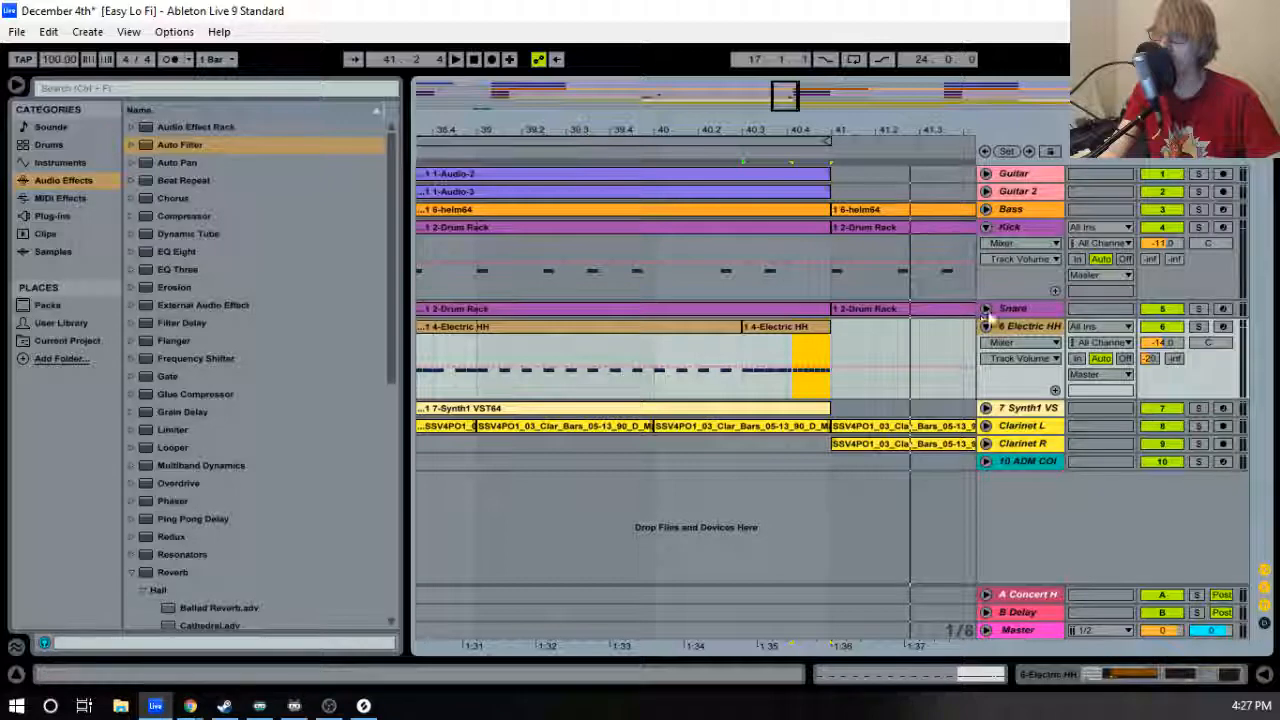
click(985, 308)
drag(829, 309, 786, 310)
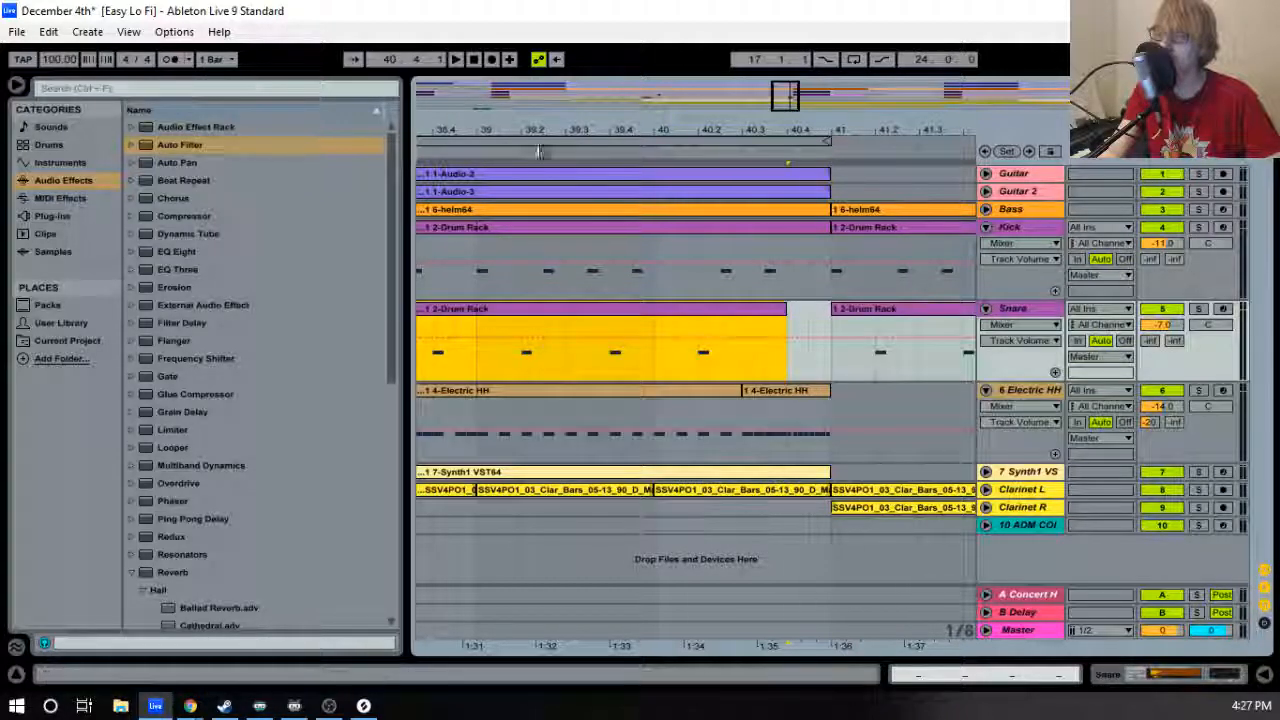
click(747, 140)
key(space)
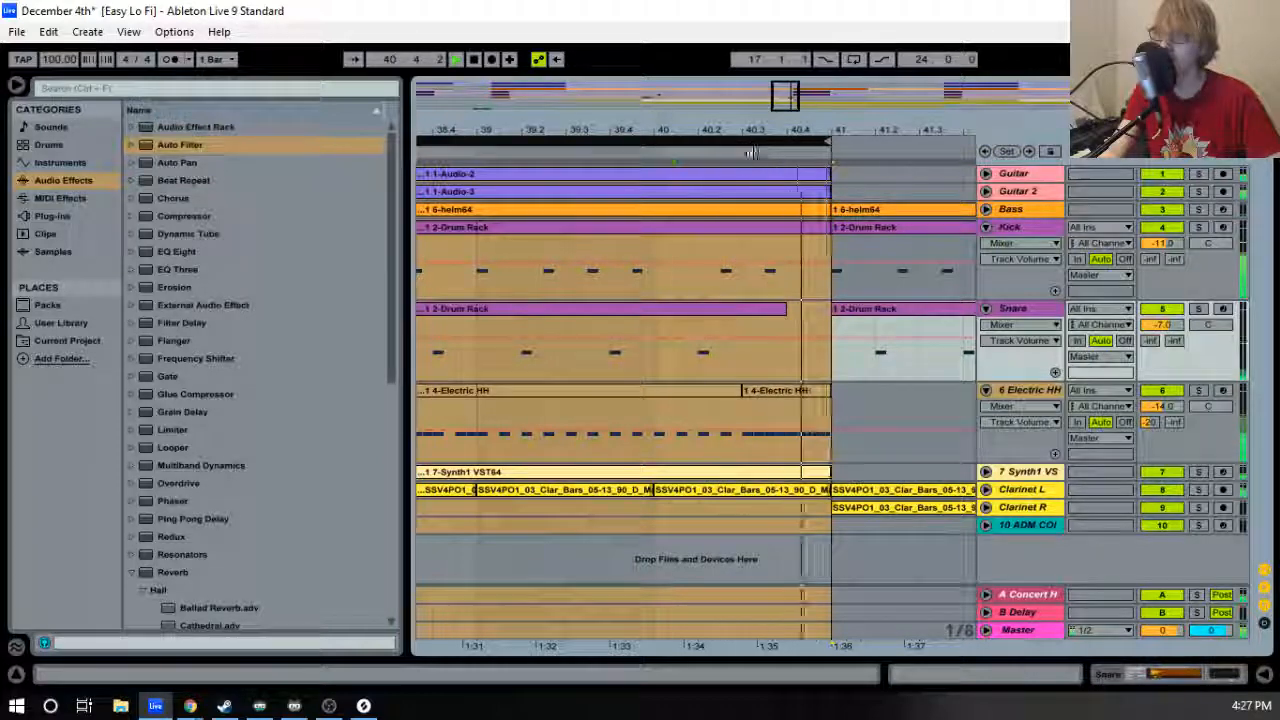
key(space)
Trim the end of the Kick clip before bar 41 back to 40.3.3, and replay the transition from around bar 39.
drag(828, 227, 758, 239)
click(826, 241)
click(617, 156)
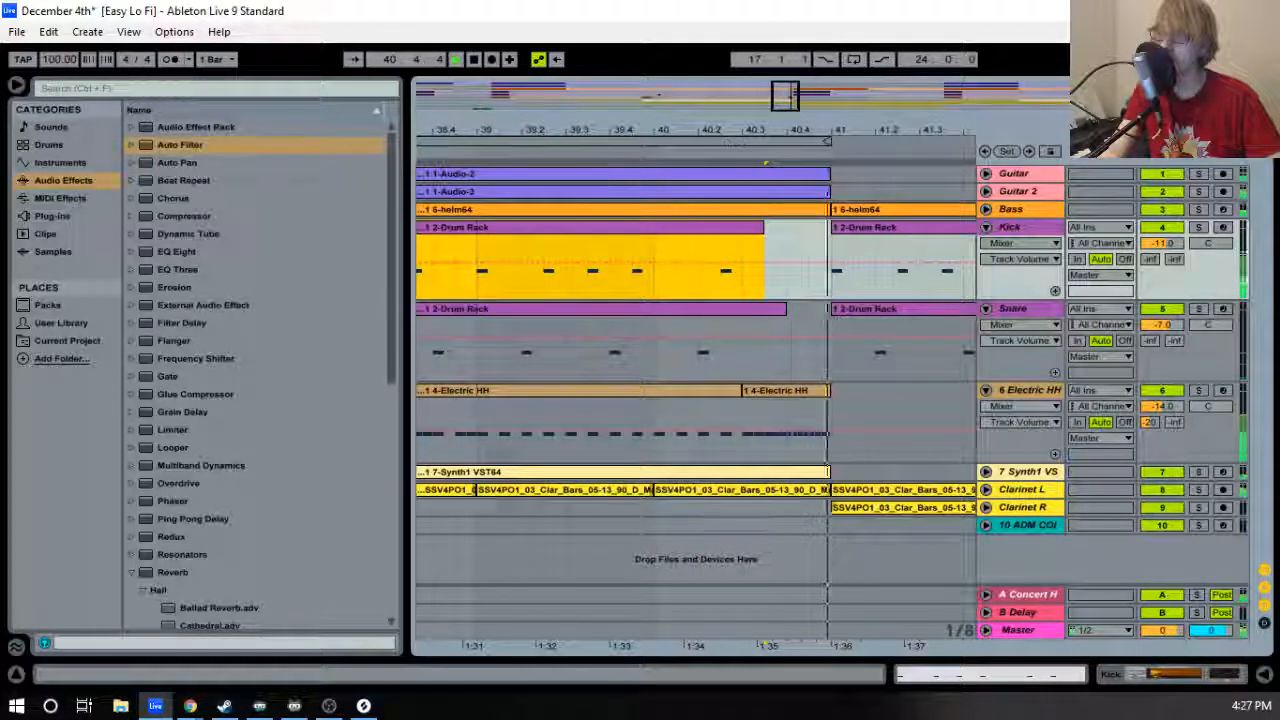
drag(831, 131, 787, 170)
click(642, 150)
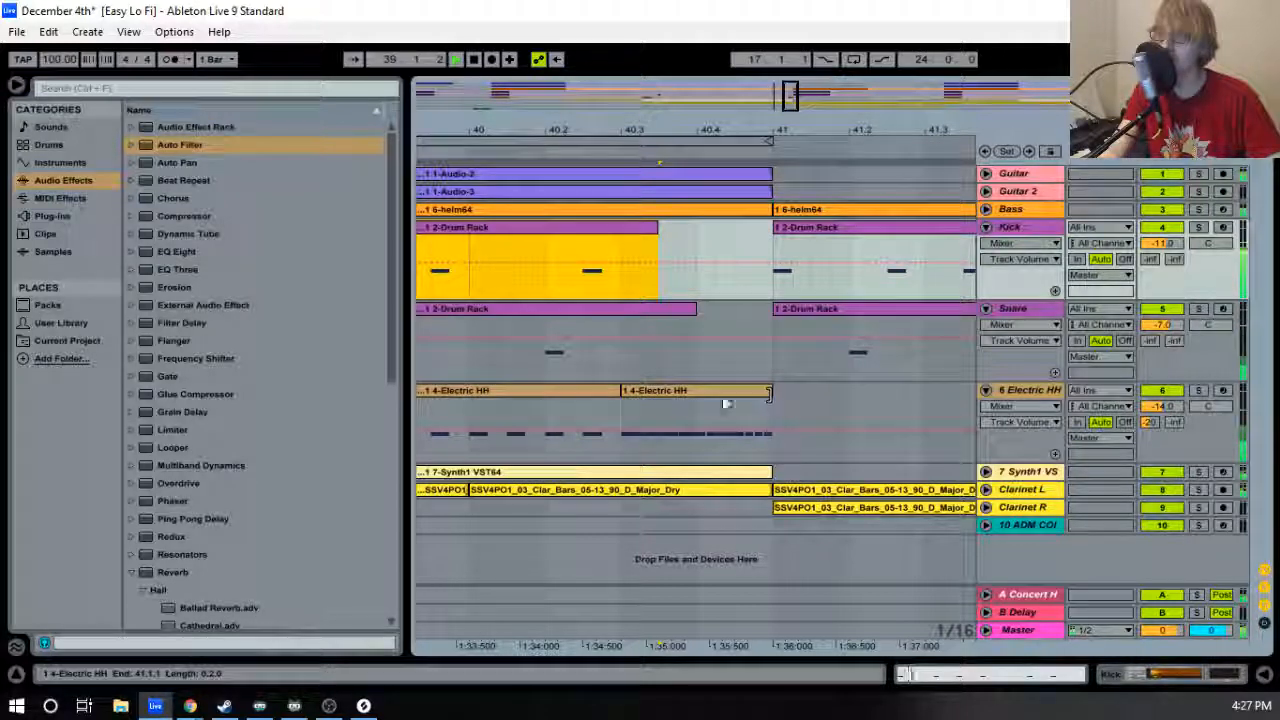
Delete the 6 Electric HH clip between 40.3 and 41.1, and fold that track.
click(648, 391)
key(Delete)
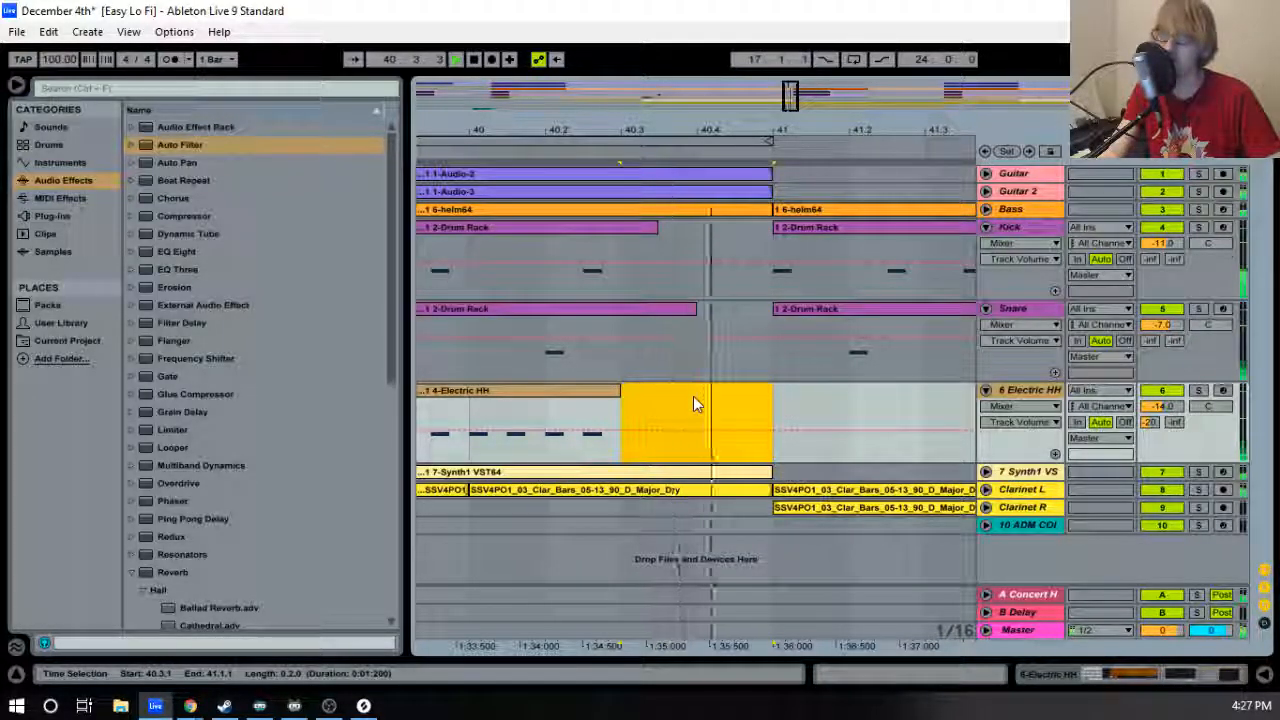
drag(790, 130, 606, 126)
click(986, 392)
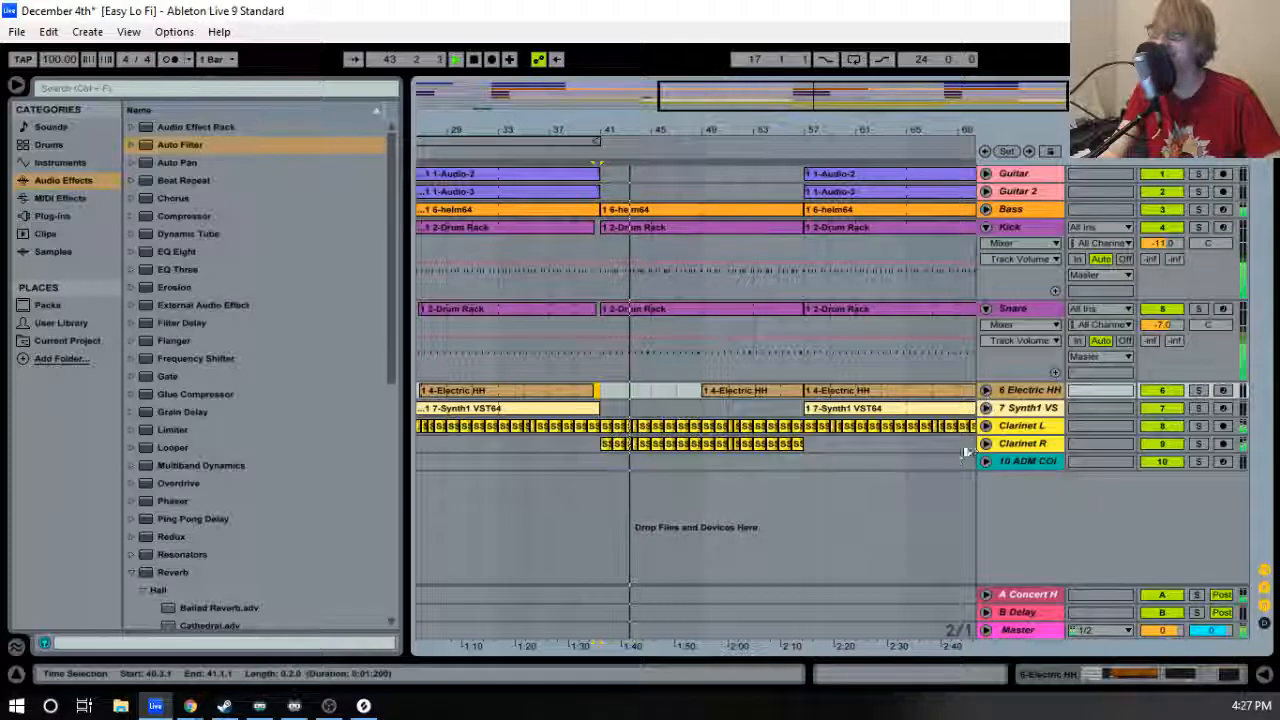
Fold the Kick and Snare tracks, play on through the section, stop, and place the insert marker at bar 49.
click(985, 229)
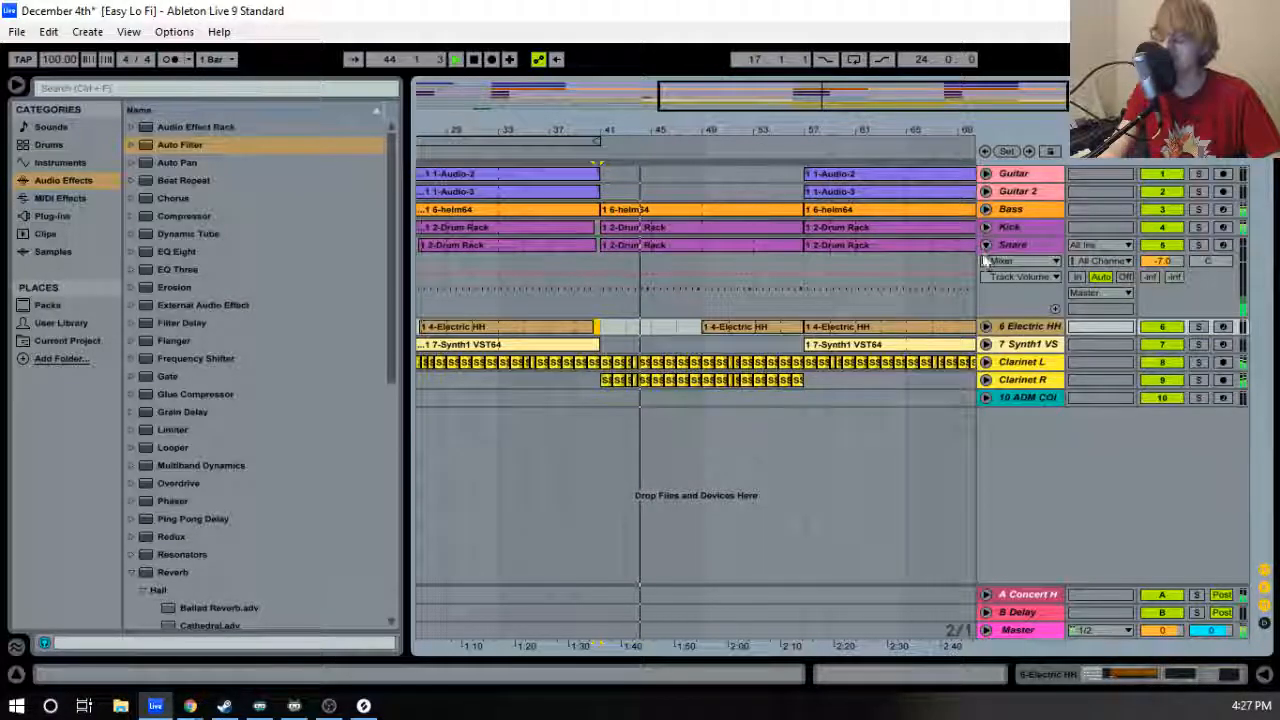
click(985, 245)
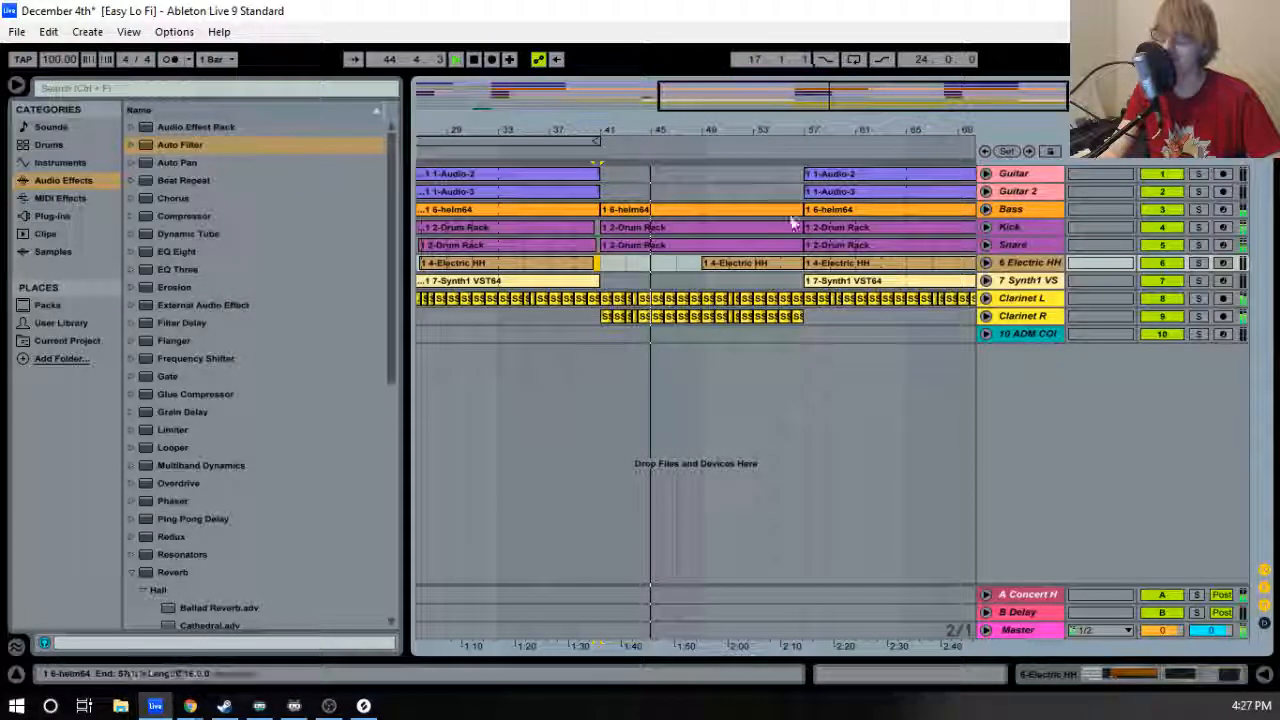
drag(812, 130, 773, 154)
drag(775, 130, 595, 124)
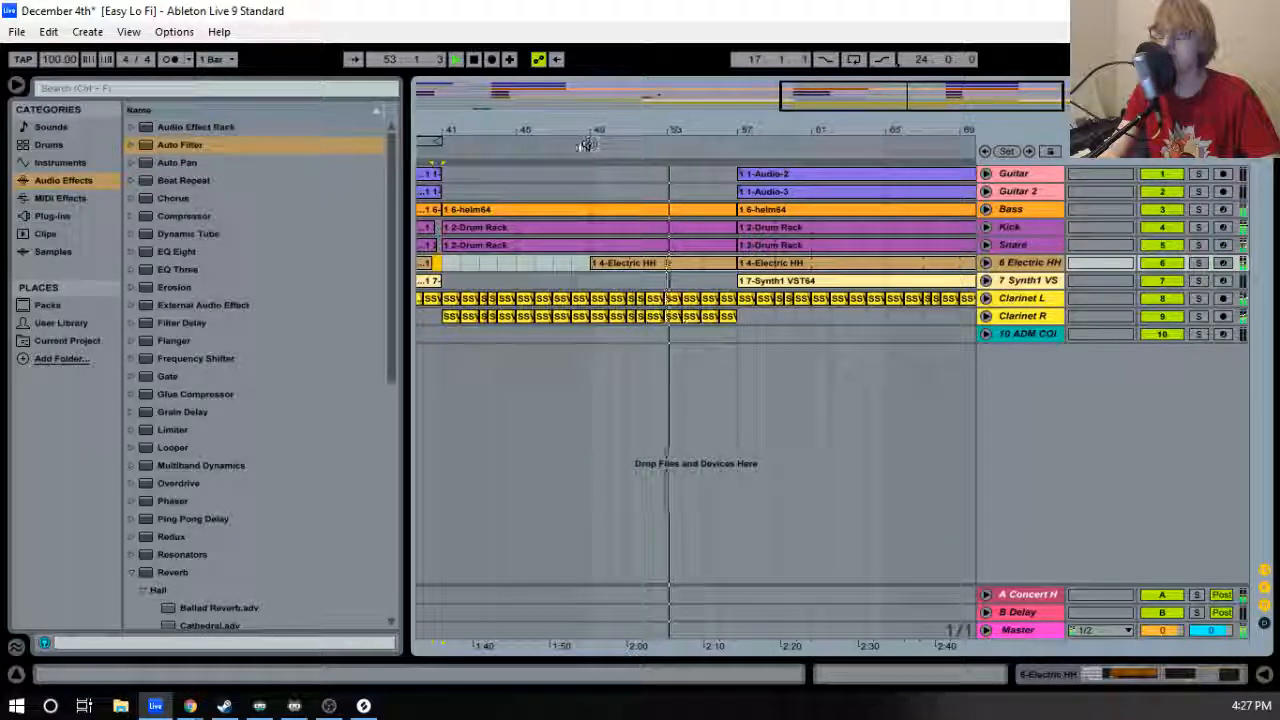
key(space)
click(595, 337)
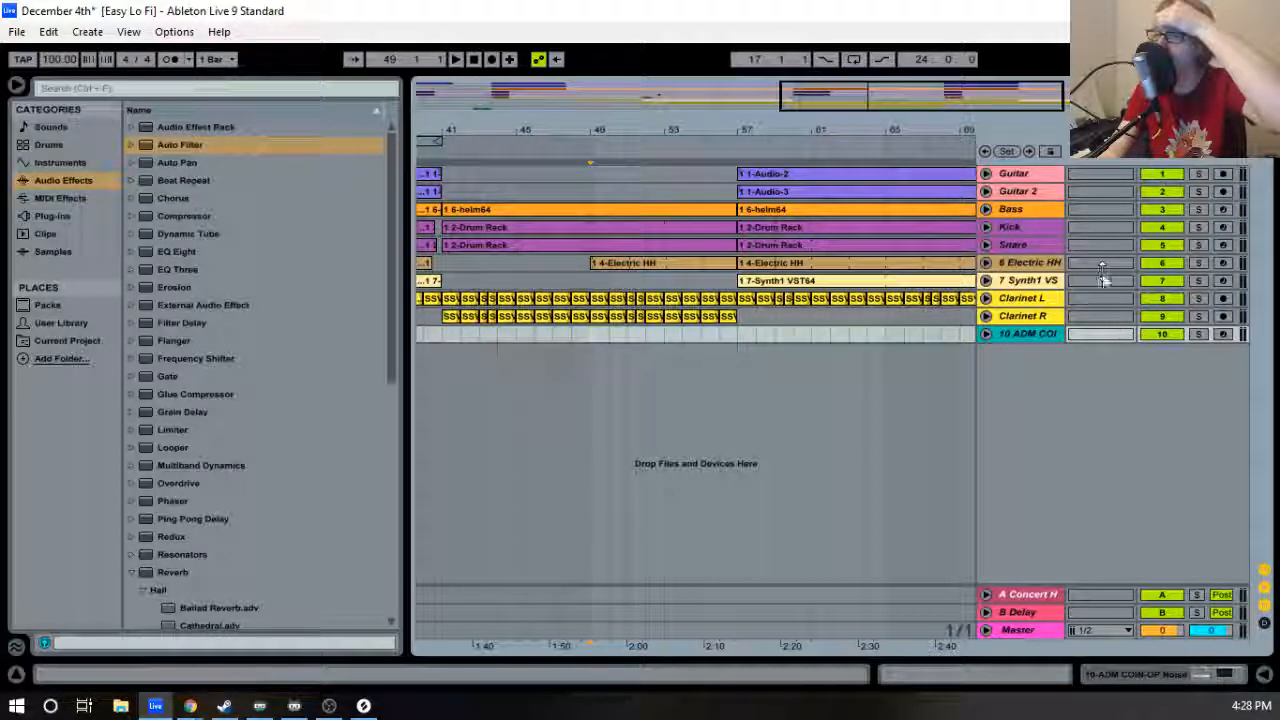
Load Grand Piano Equal Mellow Production.adg from the Grand Piano pack onto a new MIDI track.
click(62, 323)
click(47, 305)
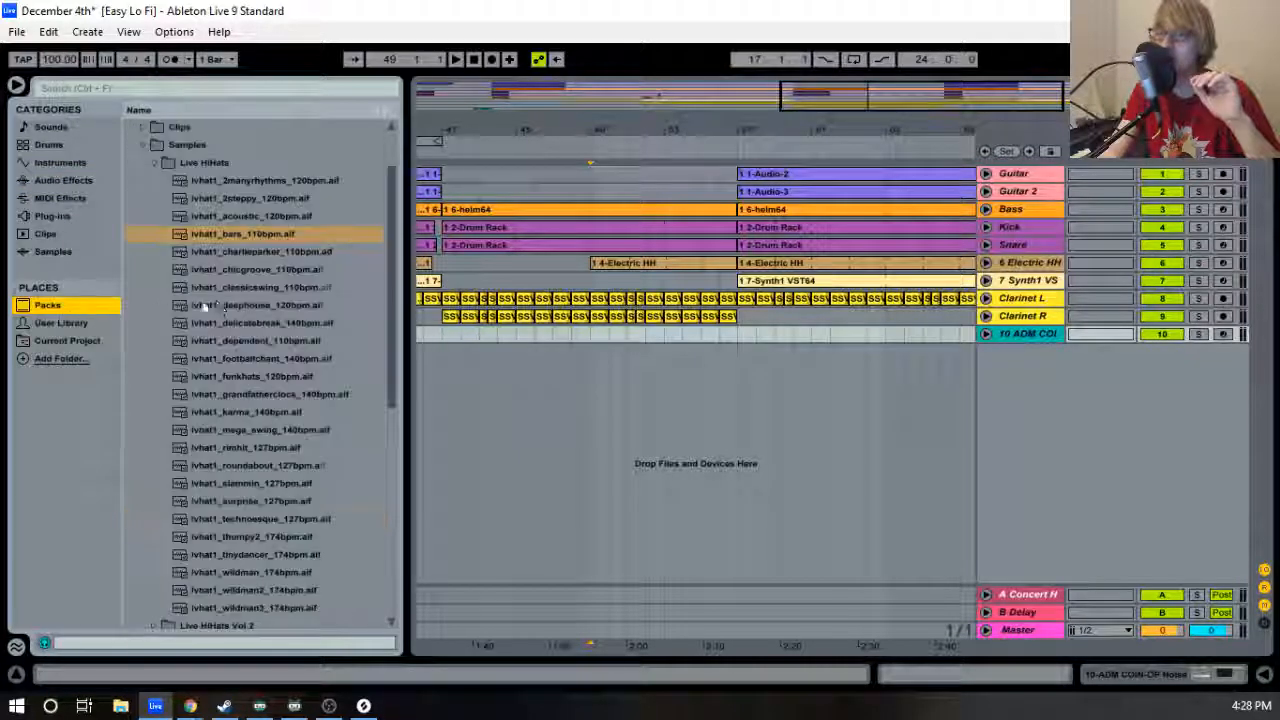
scroll(220, 322, down, 3)
scroll(217, 322, up, 5)
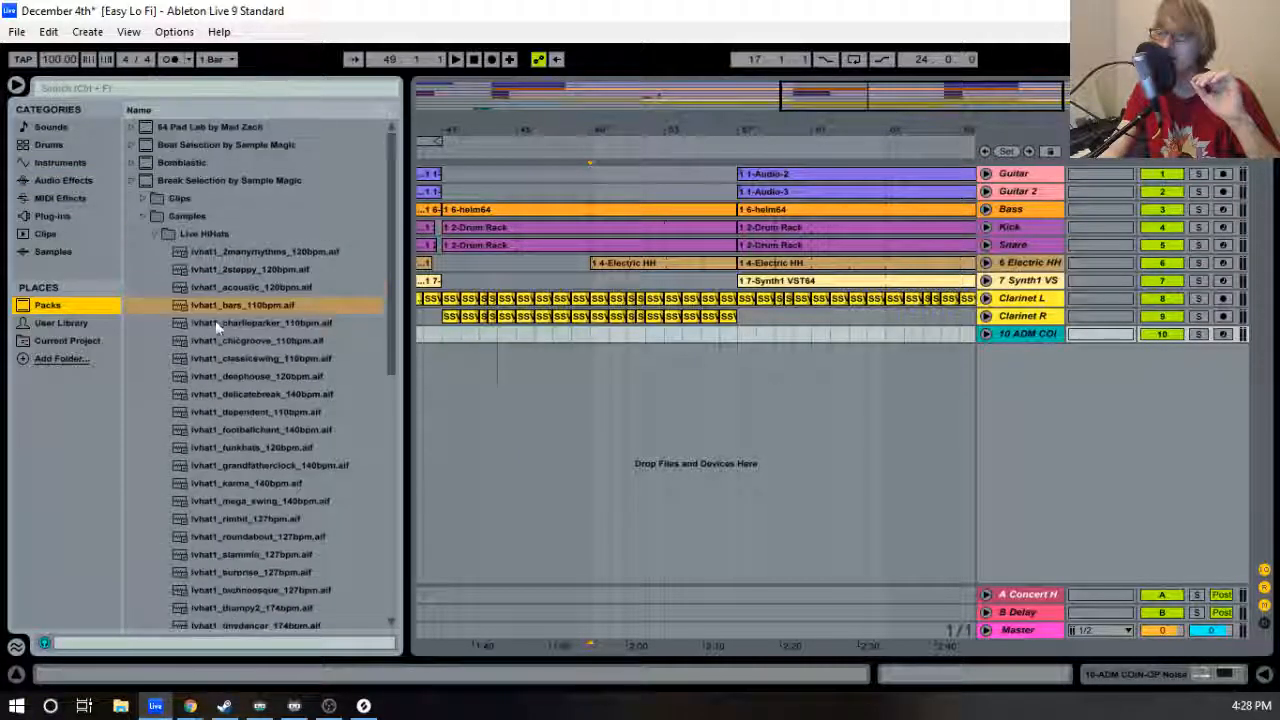
click(145, 182)
click(131, 323)
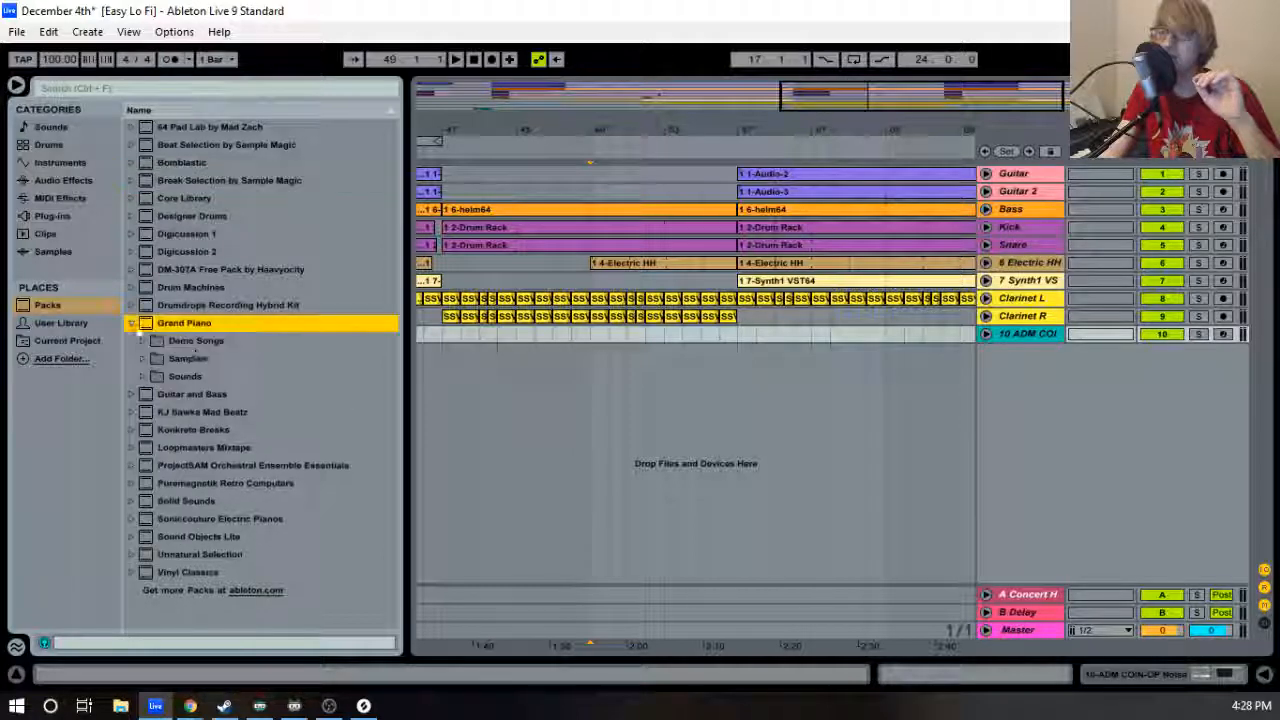
click(157, 377)
scroll(160, 385, down, 1)
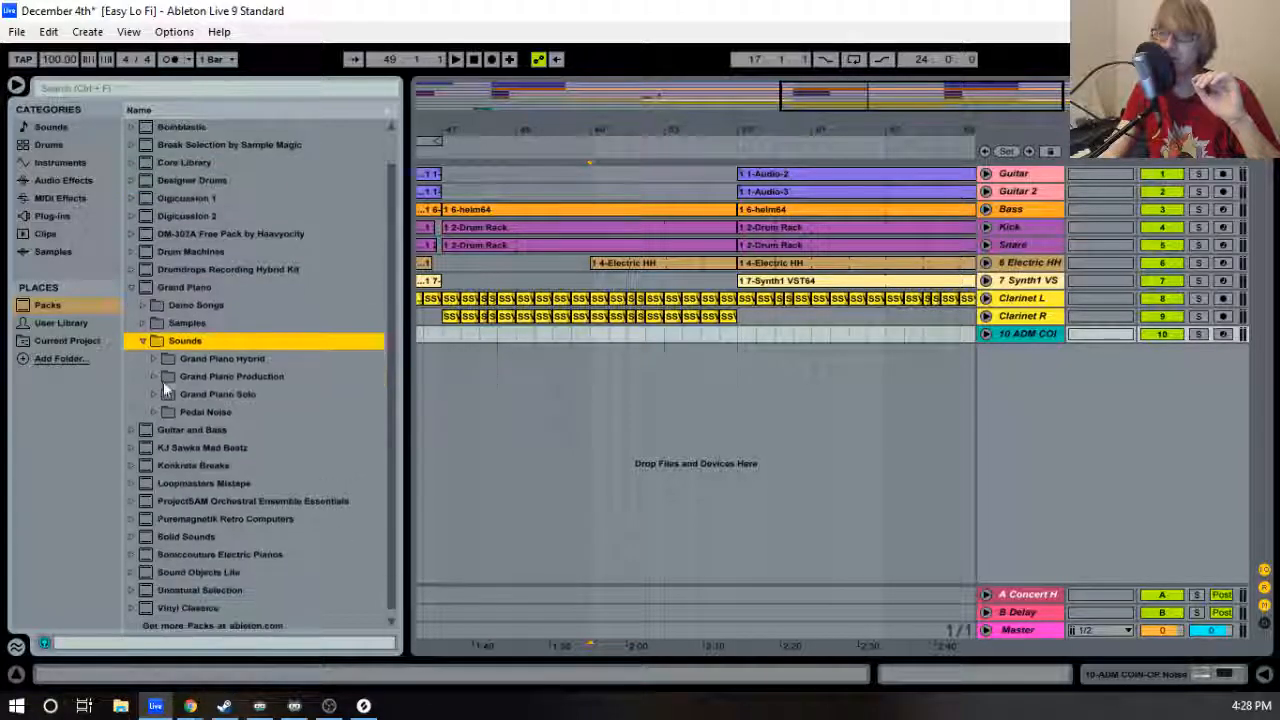
click(157, 377)
drag(282, 412, 855, 388)
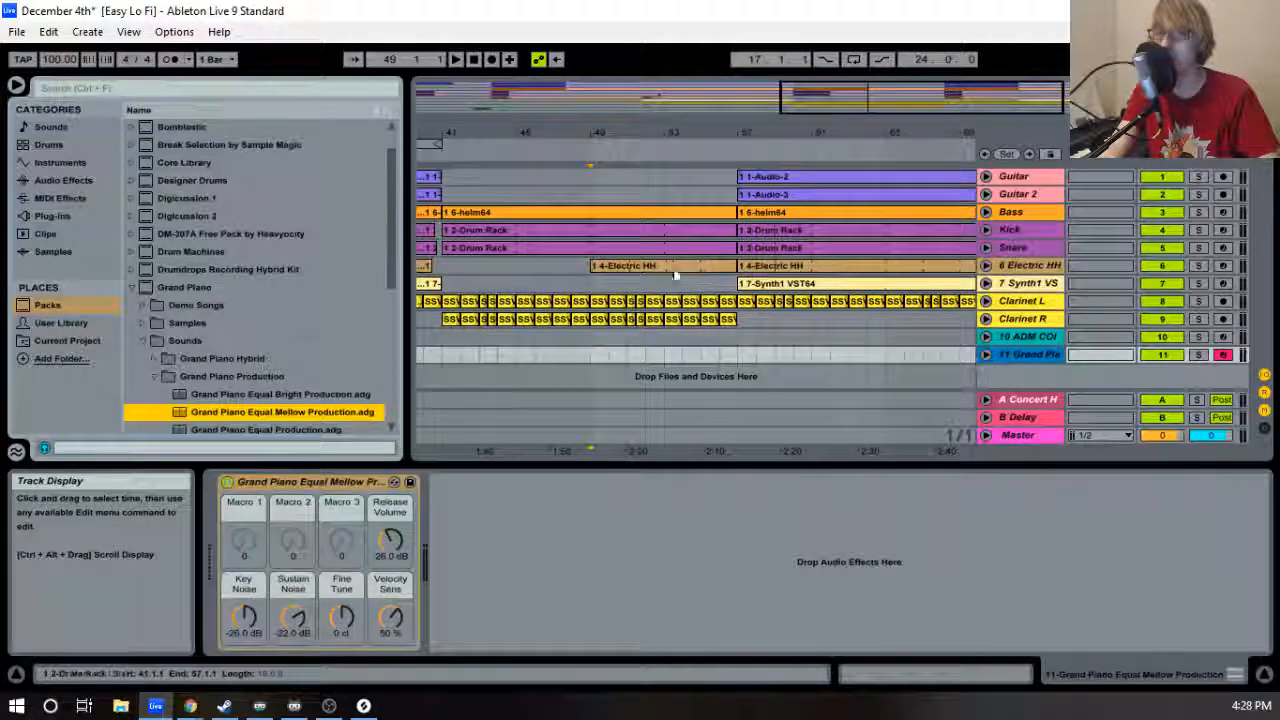
Create a consolidated four-bar MIDI clip on the Grand Piano track from bar 49 to 53 and open it for editing.
click(449, 356)
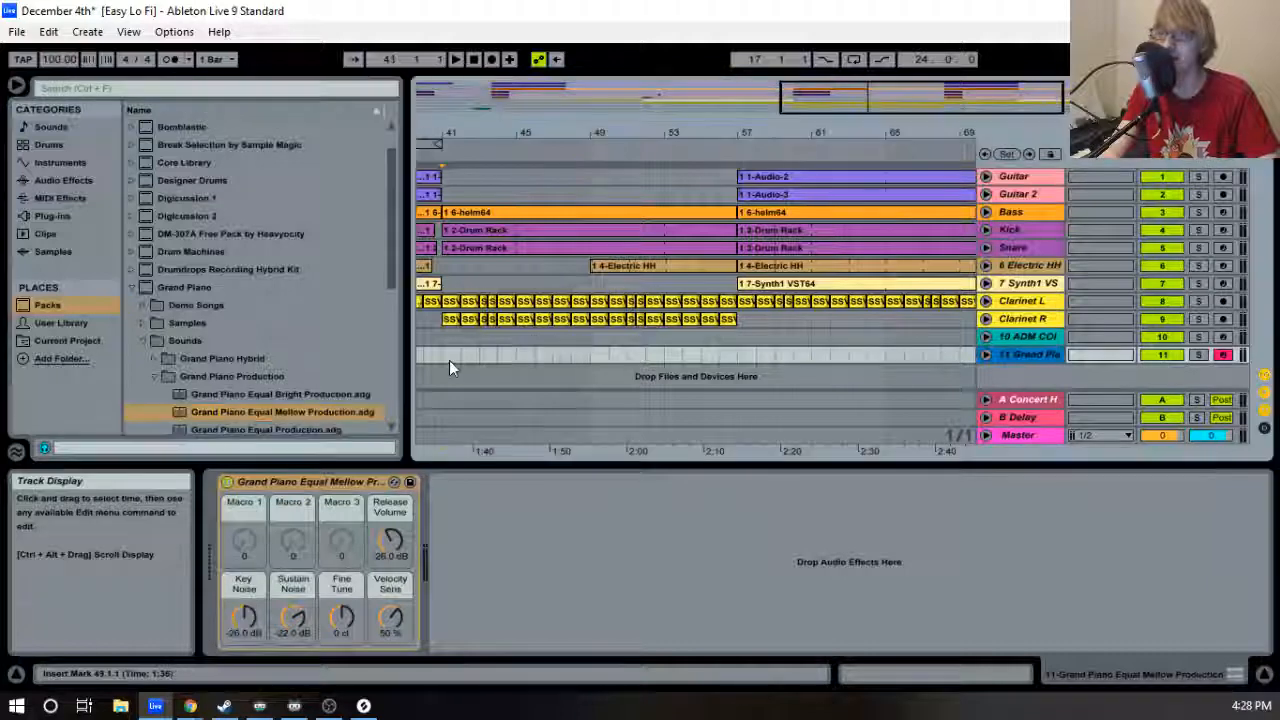
key(space)
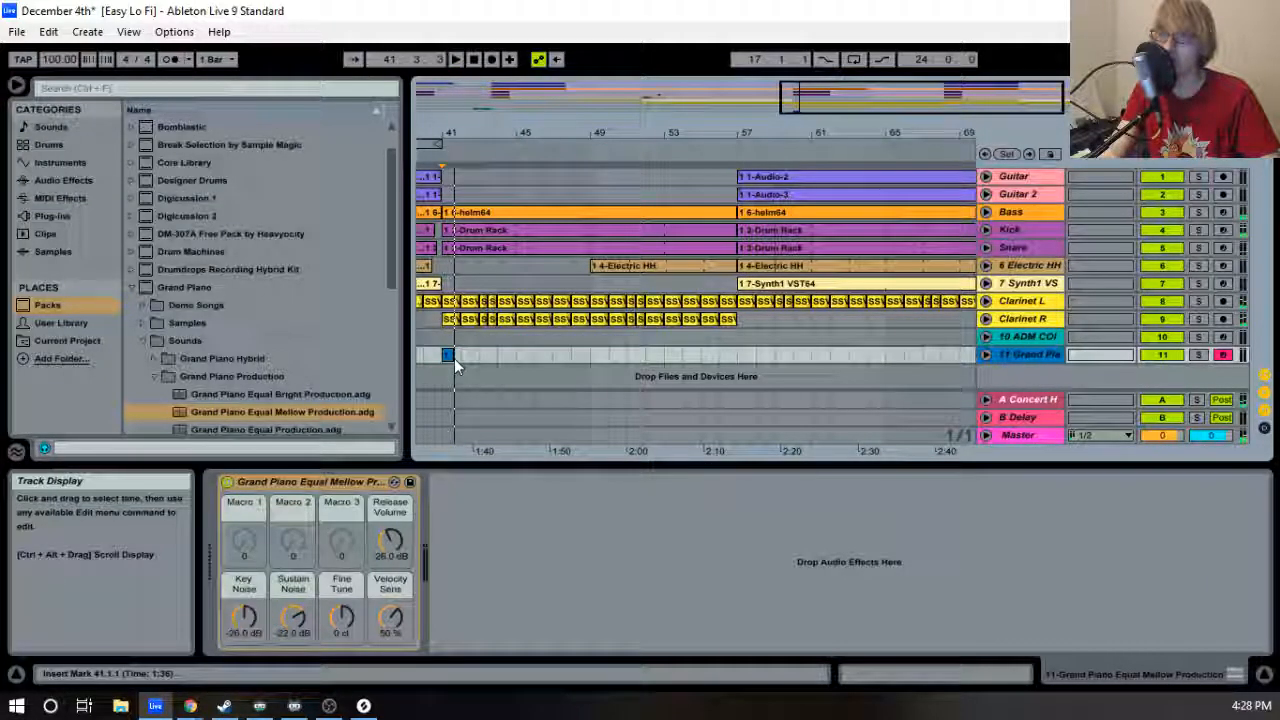
drag(453, 355, 657, 362)
right_click(639, 358)
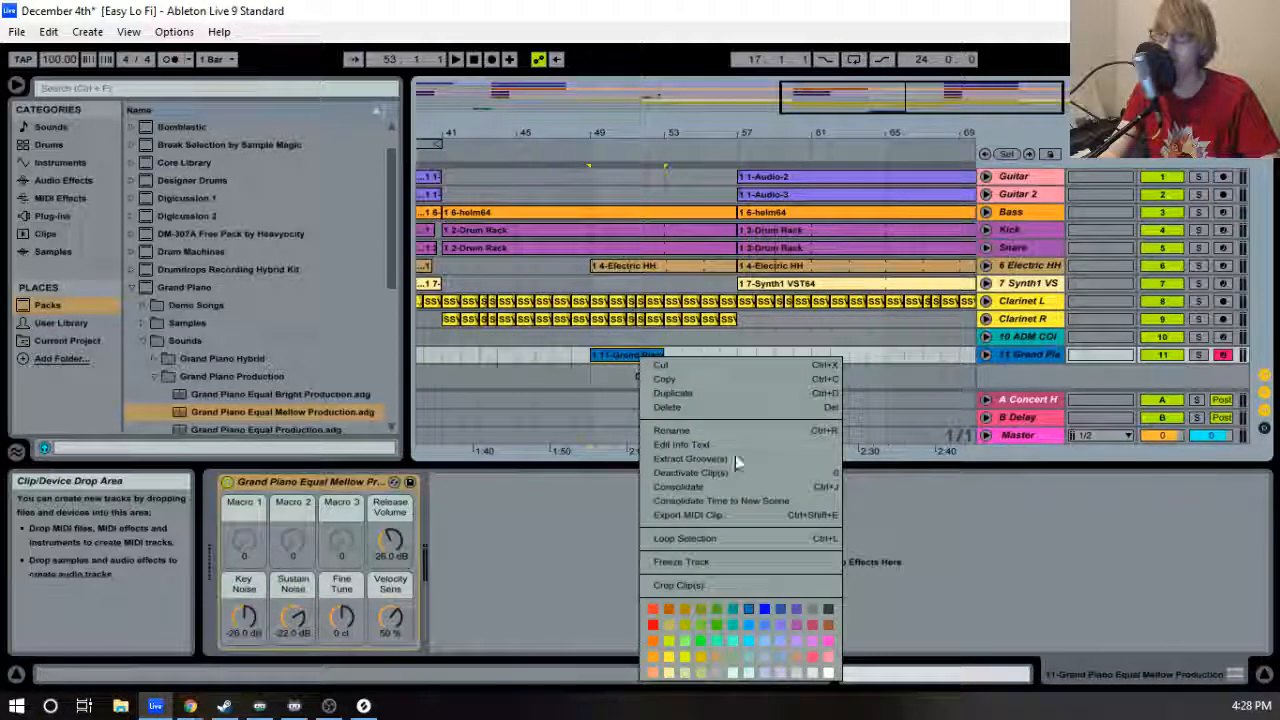
click(704, 487)
double_click(640, 356)
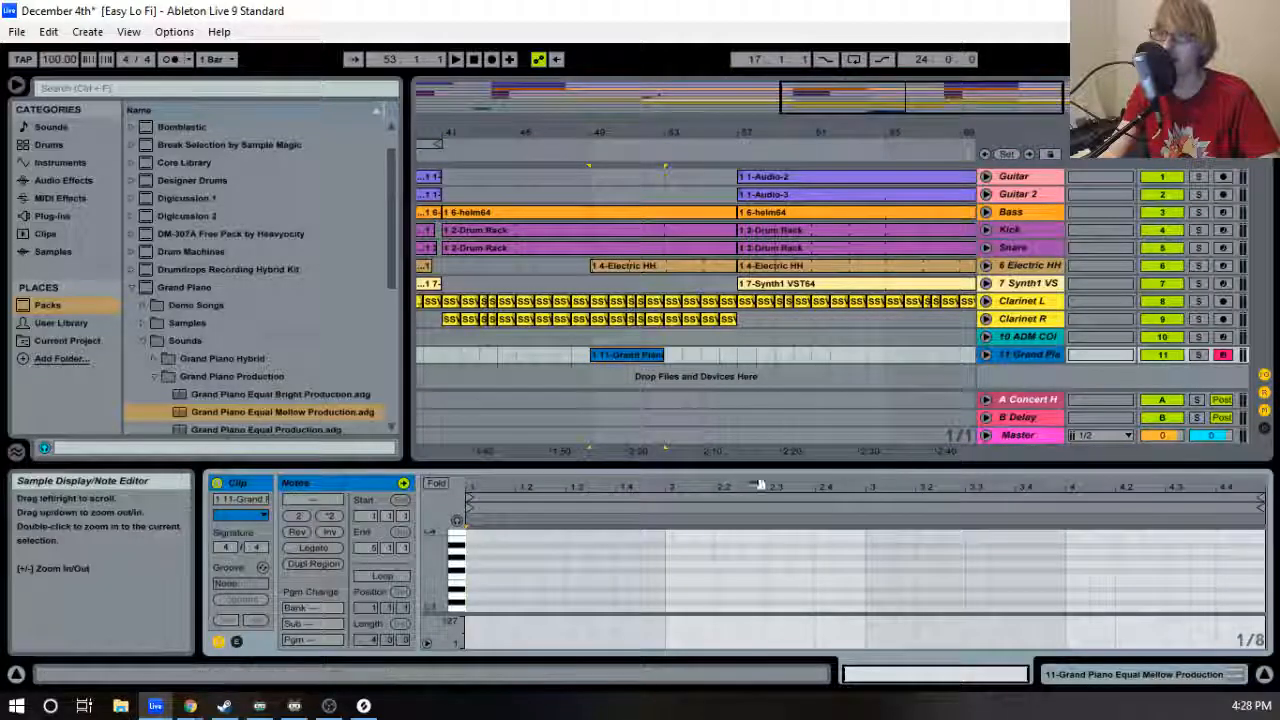
Enlarge the note editor, play the lead-in to bar 49, and add a 1/8 B4 note at 1.1.3 in the piano clip.
drag(703, 463, 655, 416)
key(space)
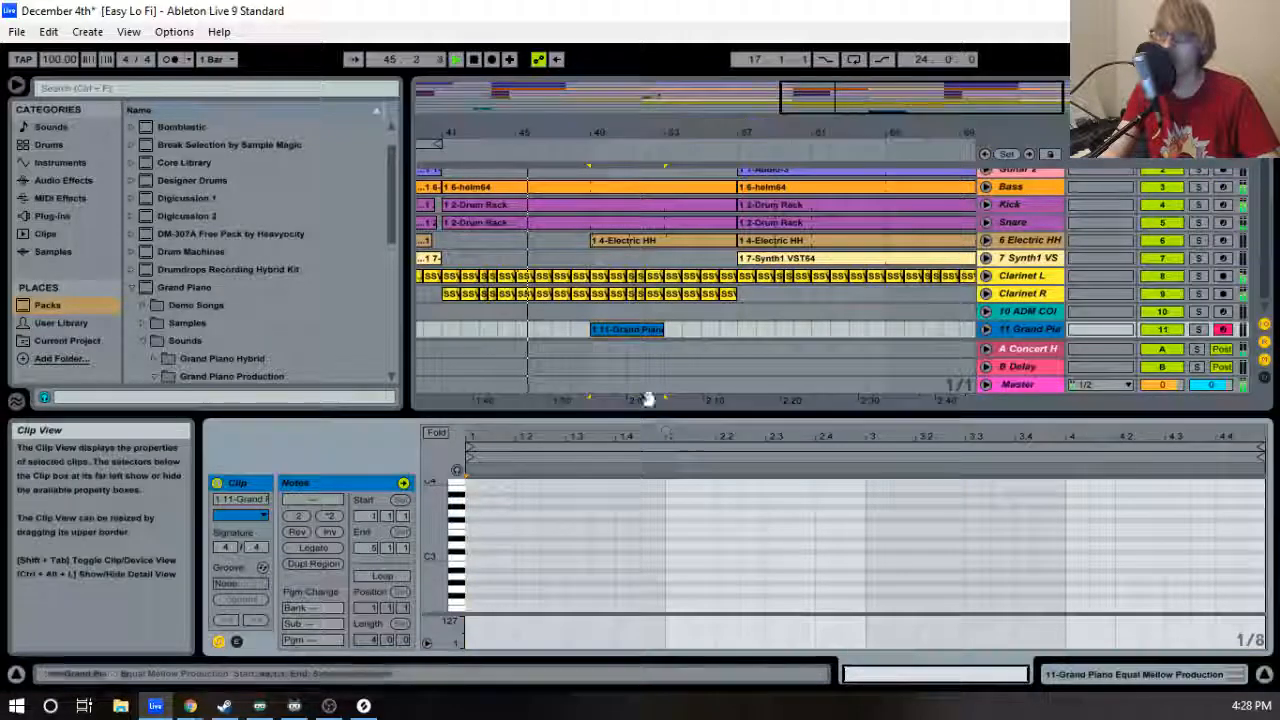
drag(675, 419, 675, 264)
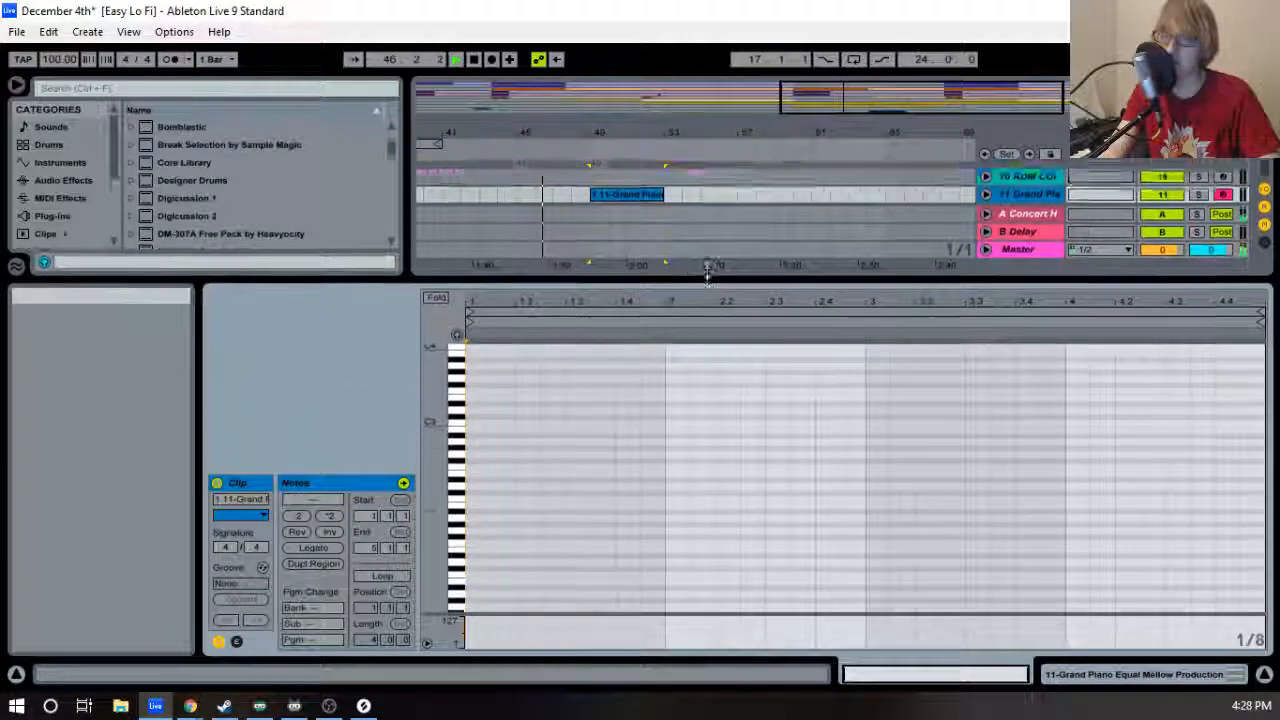
scroll(565, 401, up, 1)
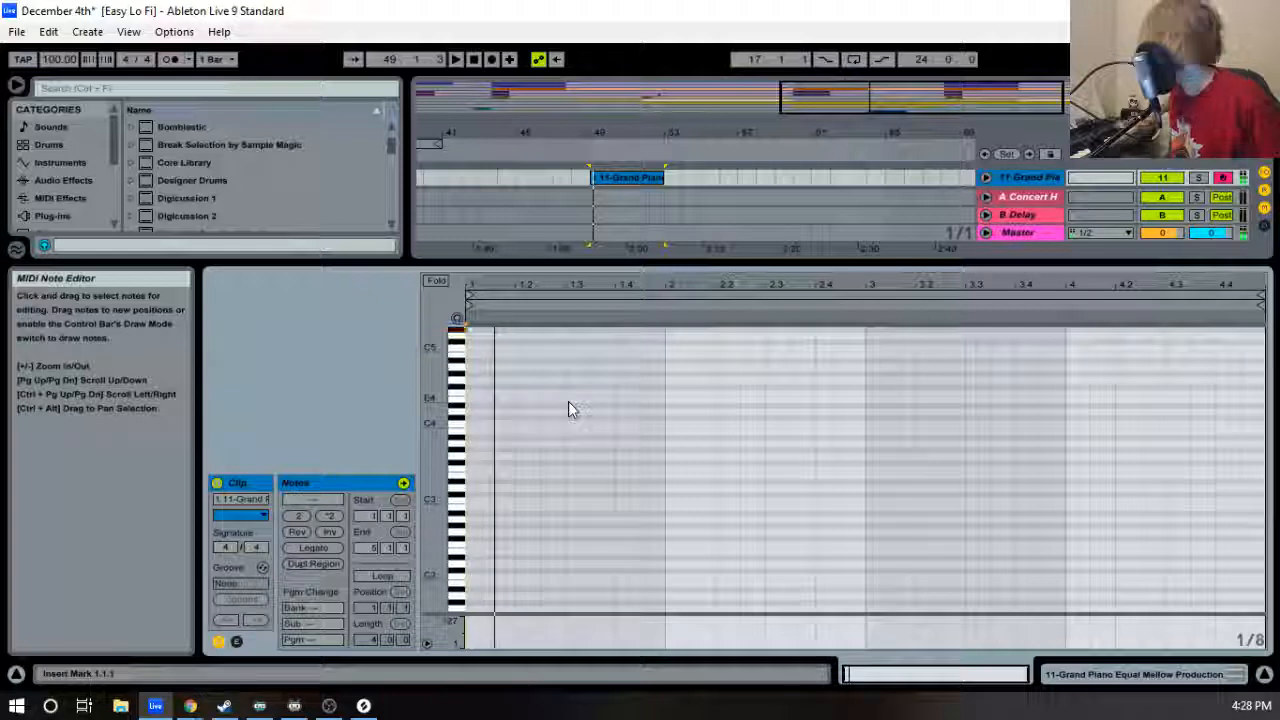
scroll(511, 407, up, 3)
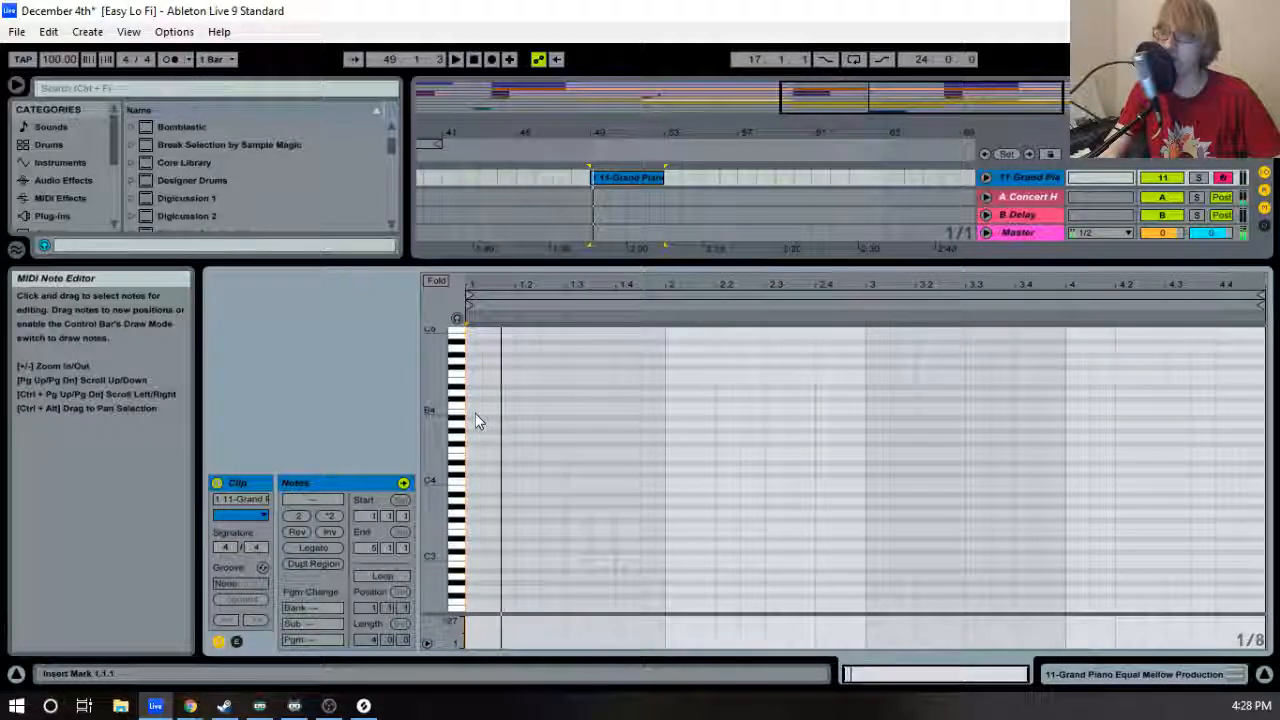
double_click(508, 412)
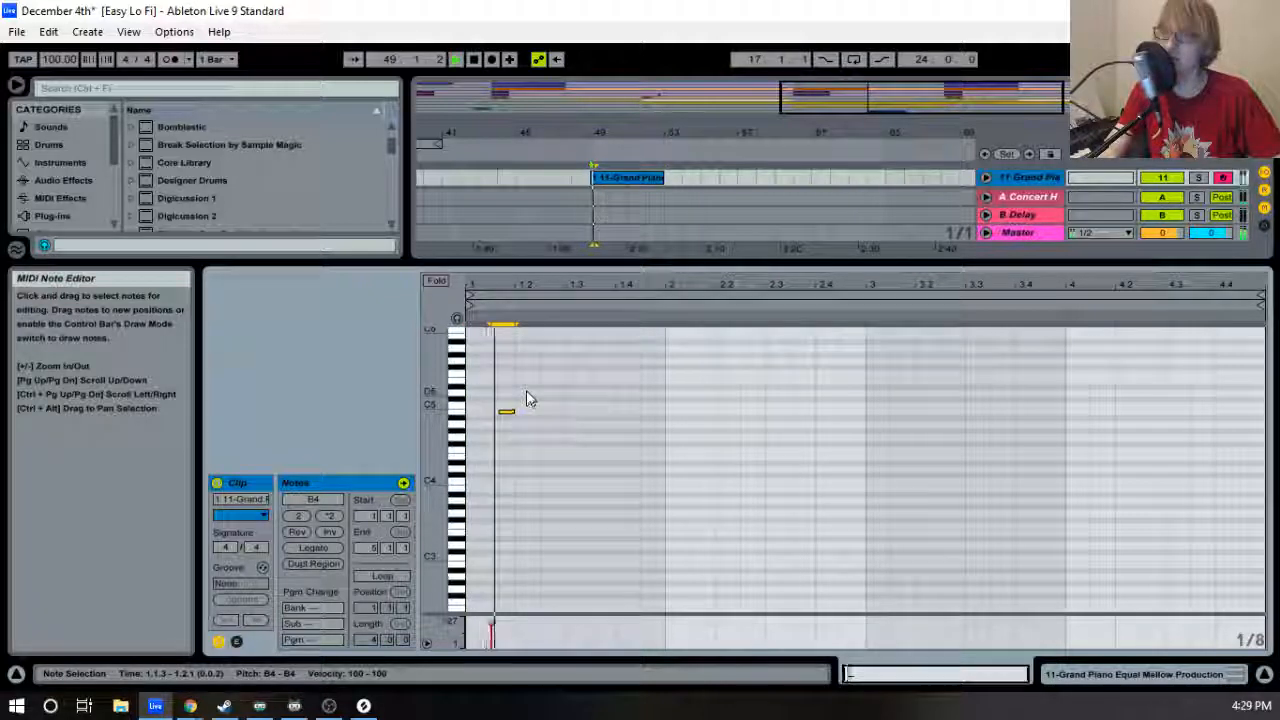
click(526, 399)
Switch to the Session View mixer and lower the Grand Piano track's volume to about -8 dB.
key(Tab)
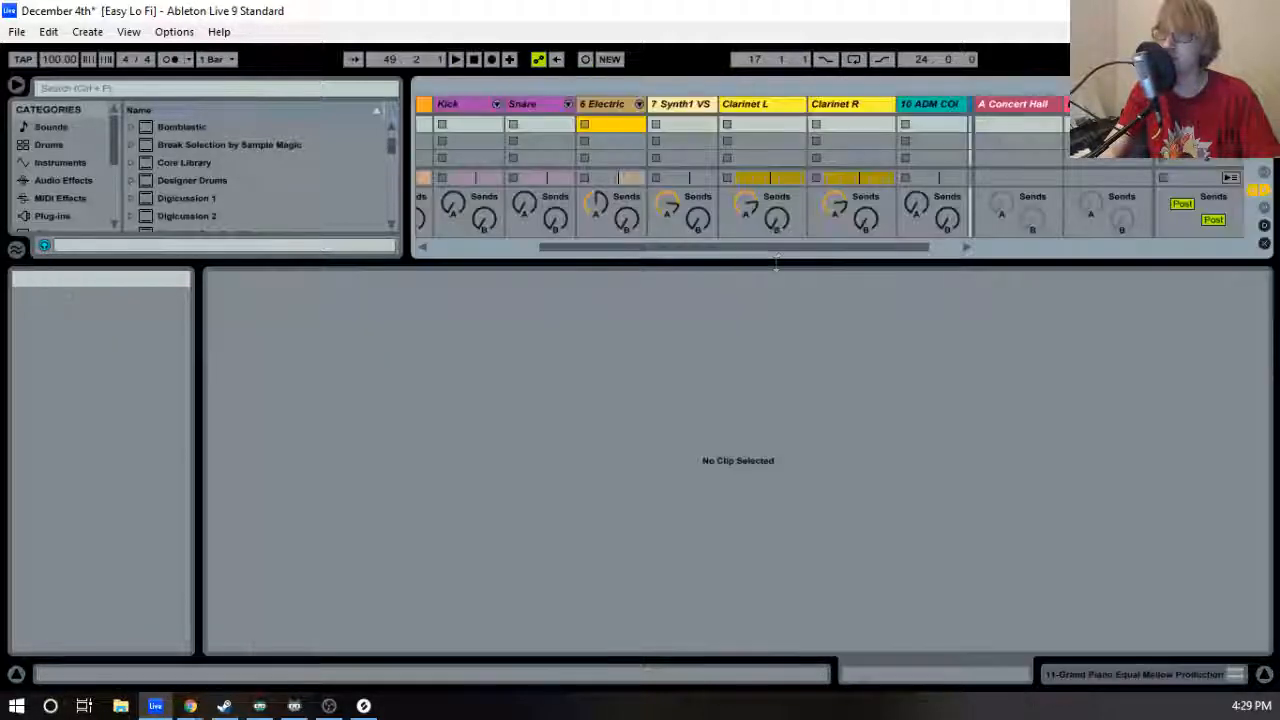
drag(777, 262, 837, 397)
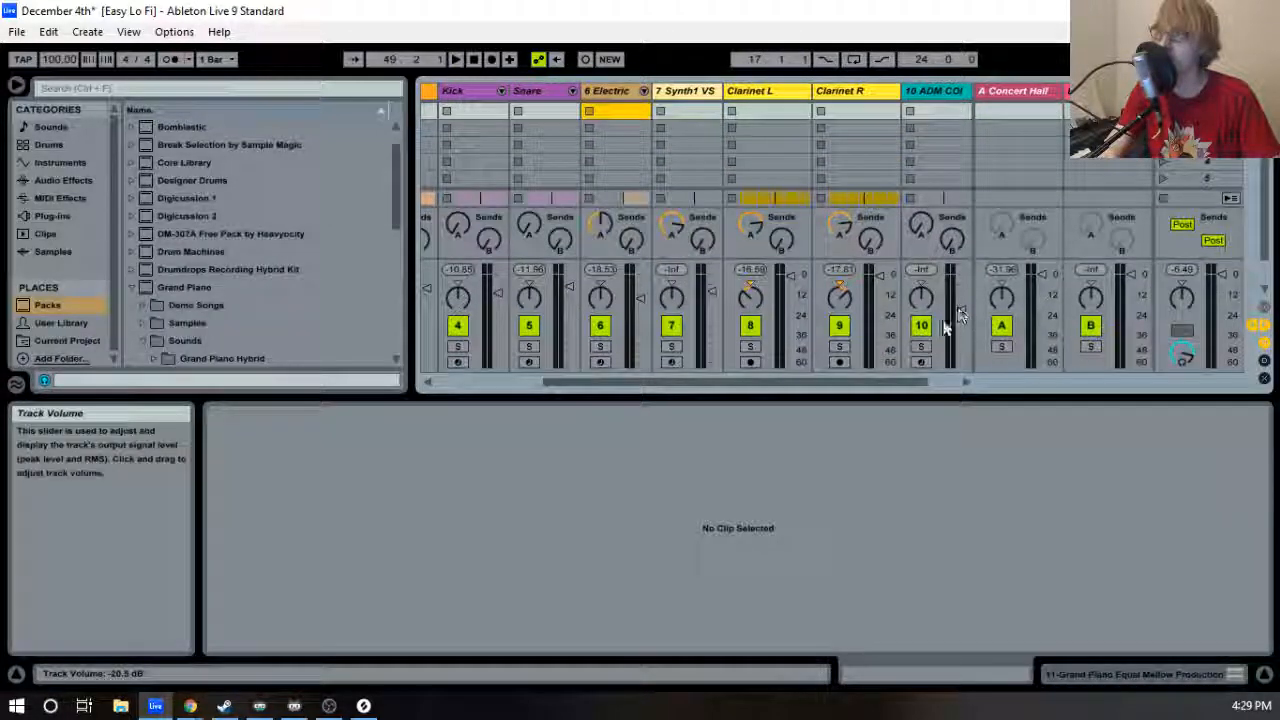
scroll(958, 295, right, 1)
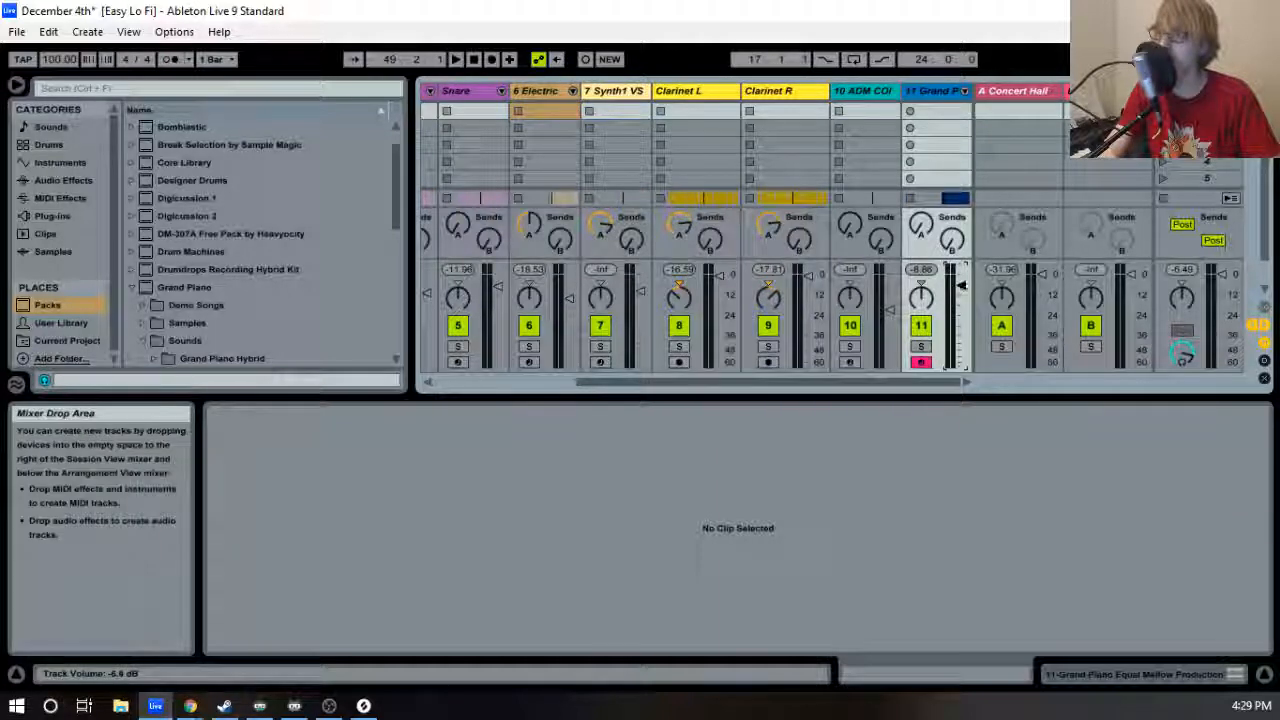
drag(962, 276, 962, 290)
Add the EQ Eight preset Piano EQ 1 after the instrument on the Grand Piano track.
click(933, 92)
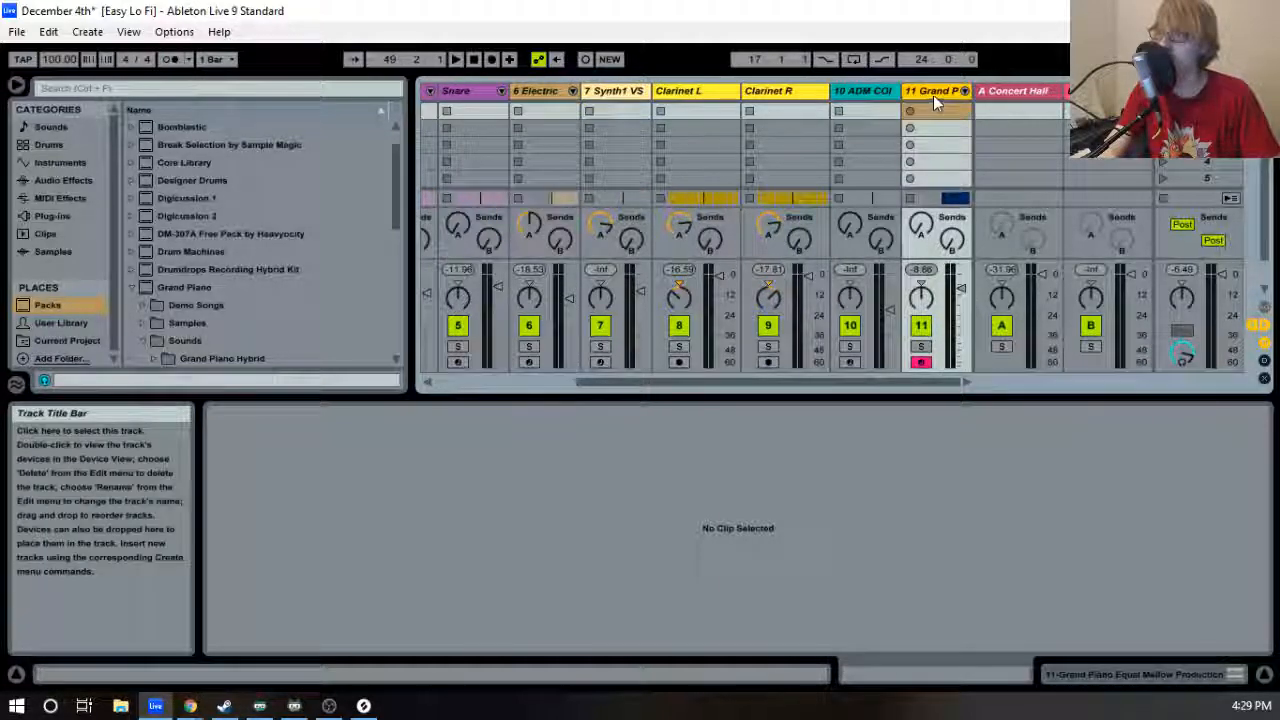
double_click(932, 90)
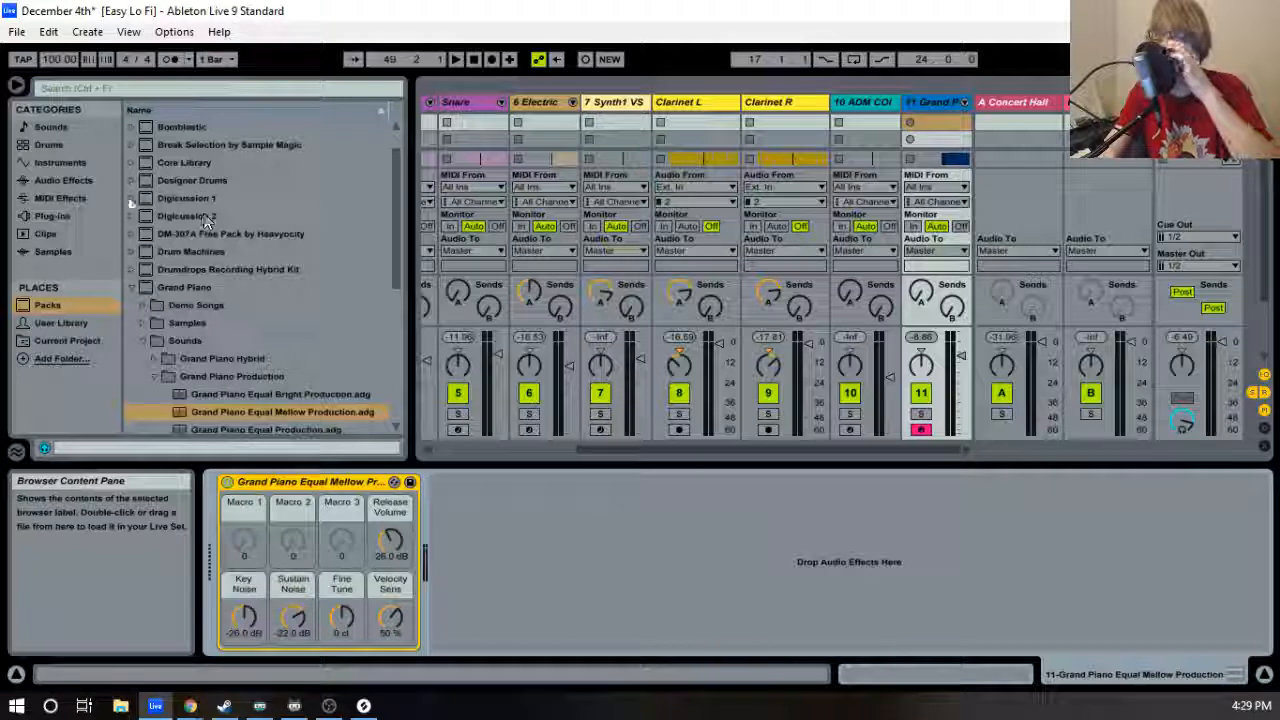
click(62, 163)
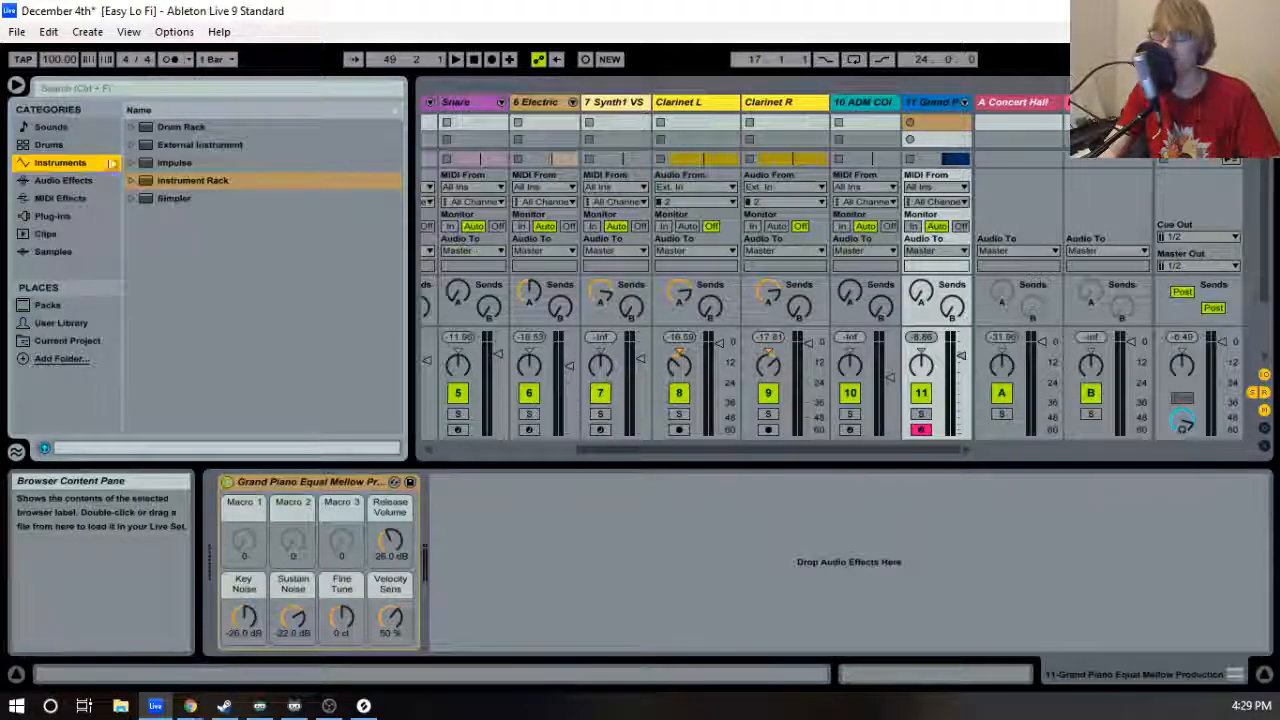
click(63, 180)
click(140, 253)
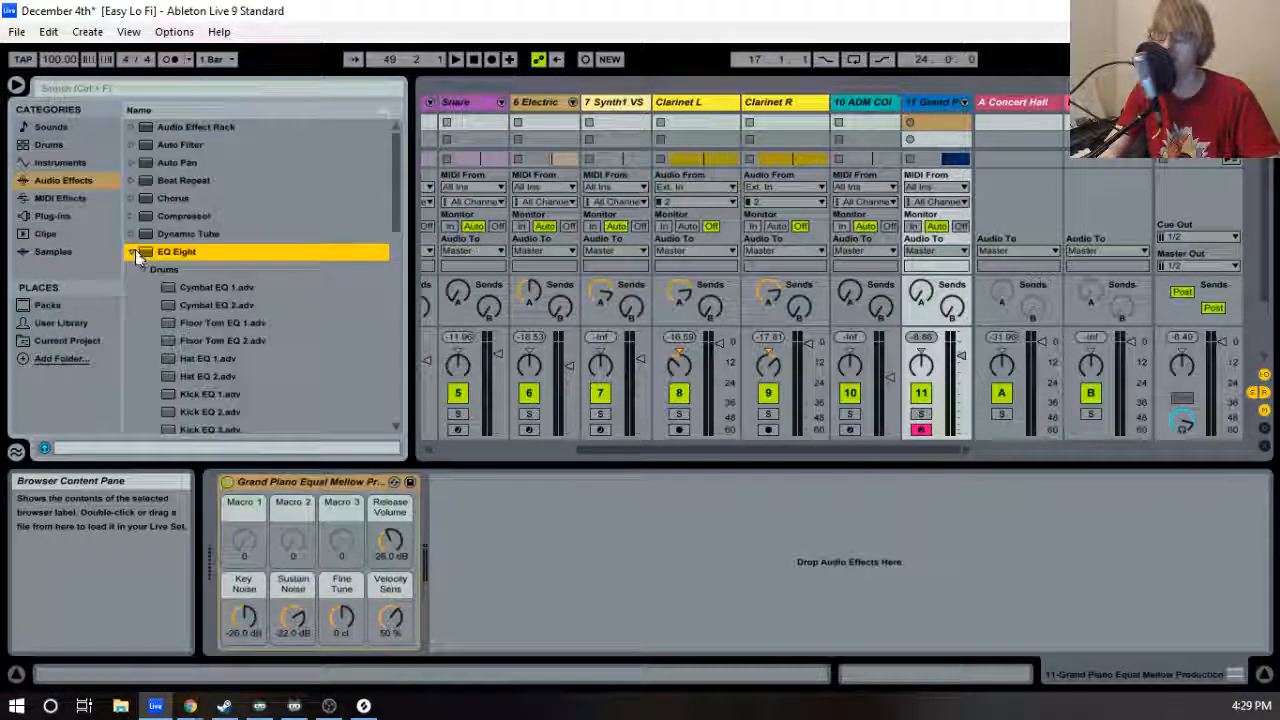
key(Down)
click(143, 231)
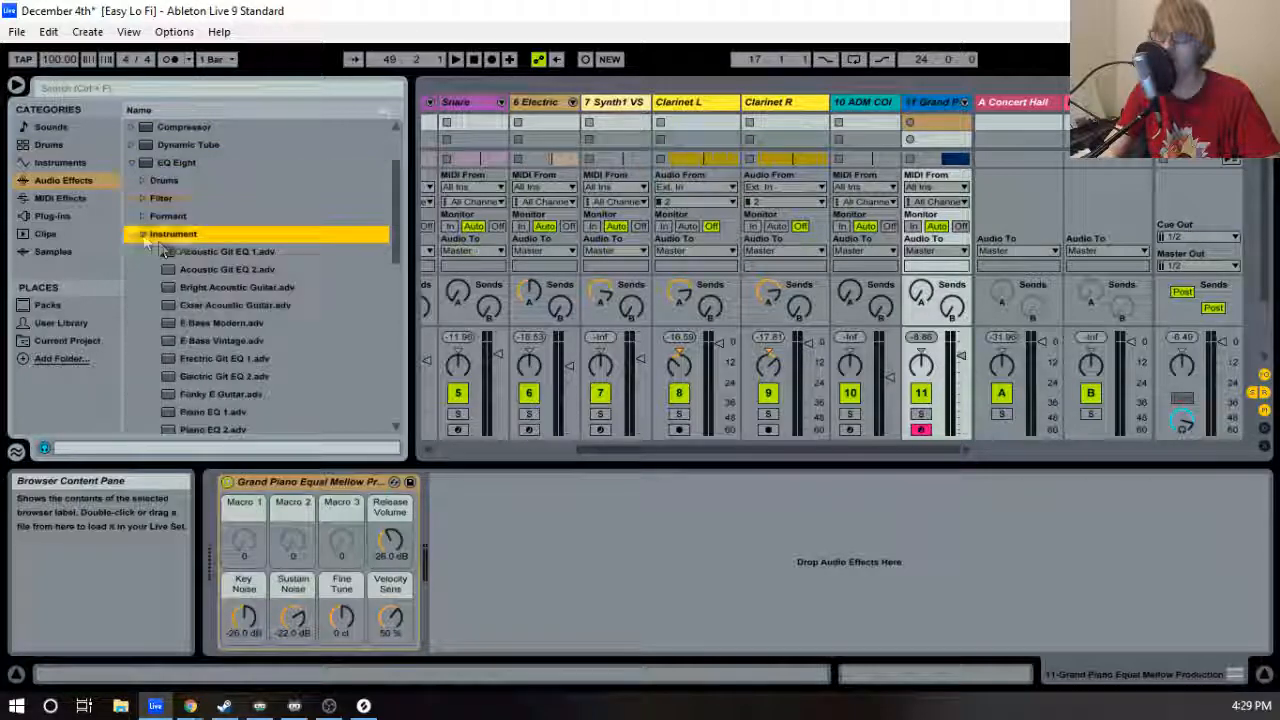
drag(227, 340, 650, 567)
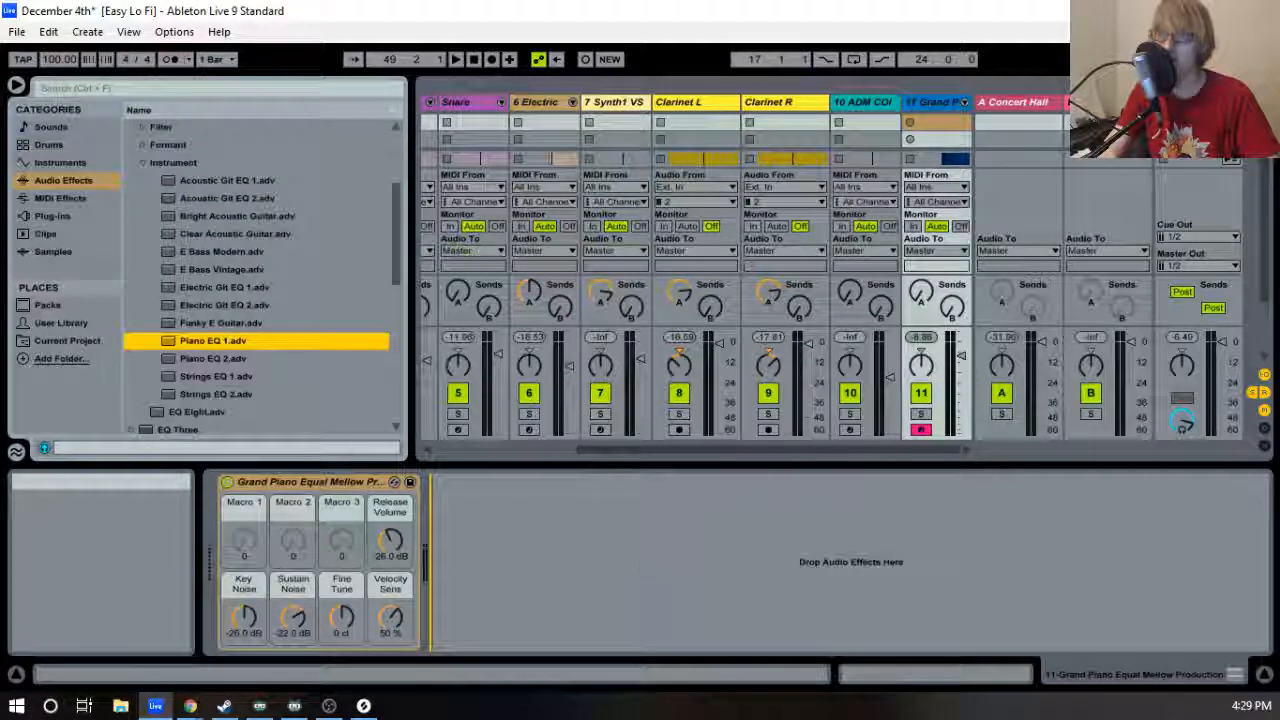
click(143, 163)
scroll(148, 195, up, 2)
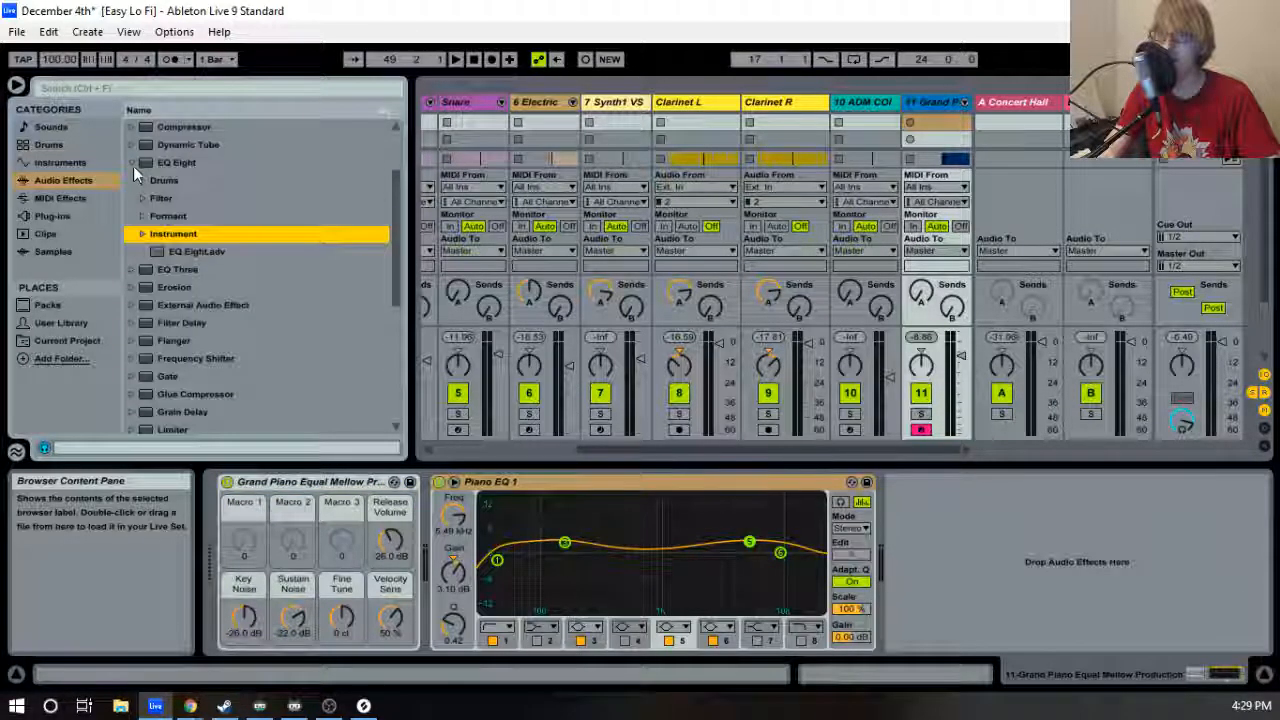
click(132, 164)
scroll(160, 230, down, 3)
Copy the Kick-sidechained Compressor from Clarinet R onto the Grand Piano track after its EQ.
click(789, 121)
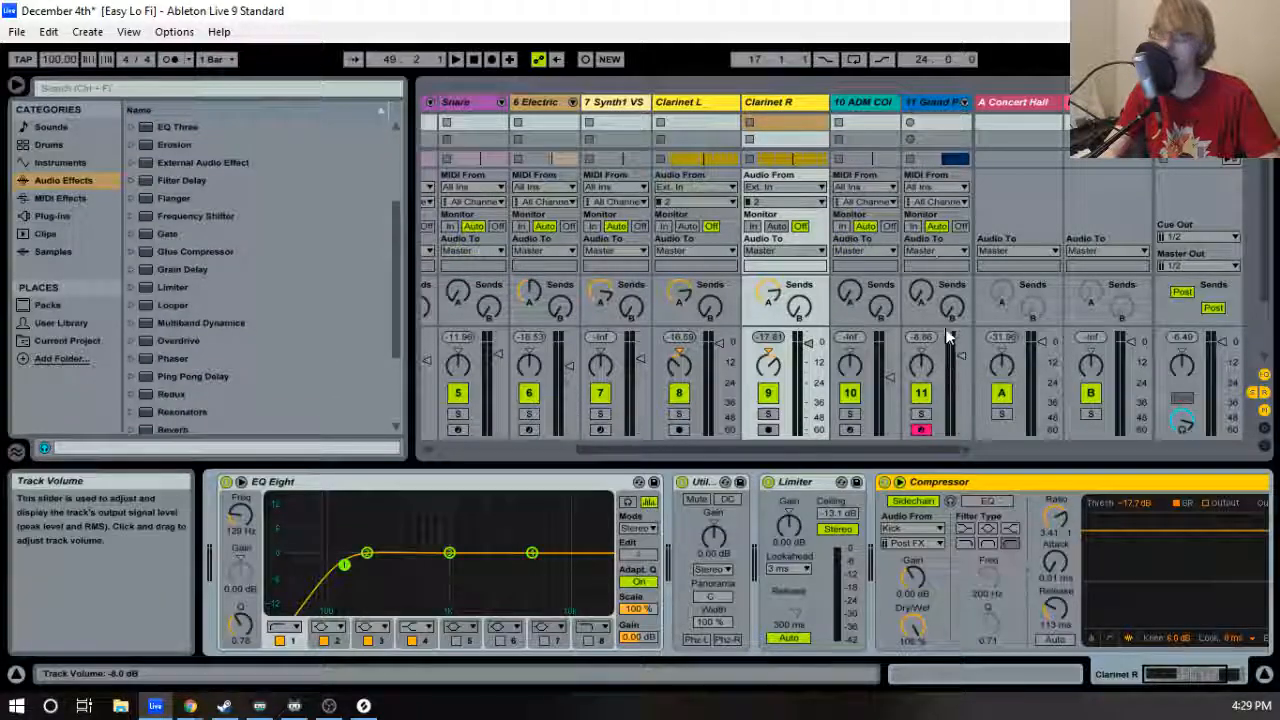
click(912, 122)
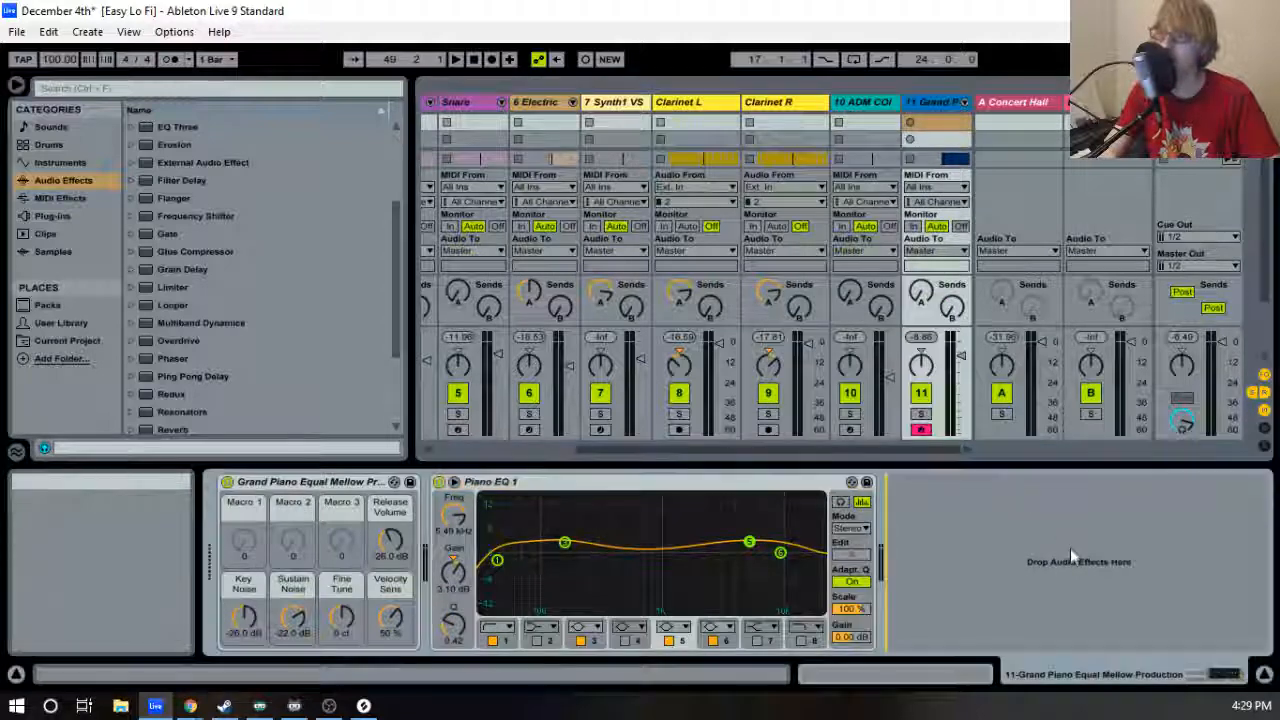
right_click(1070, 548)
click(1095, 556)
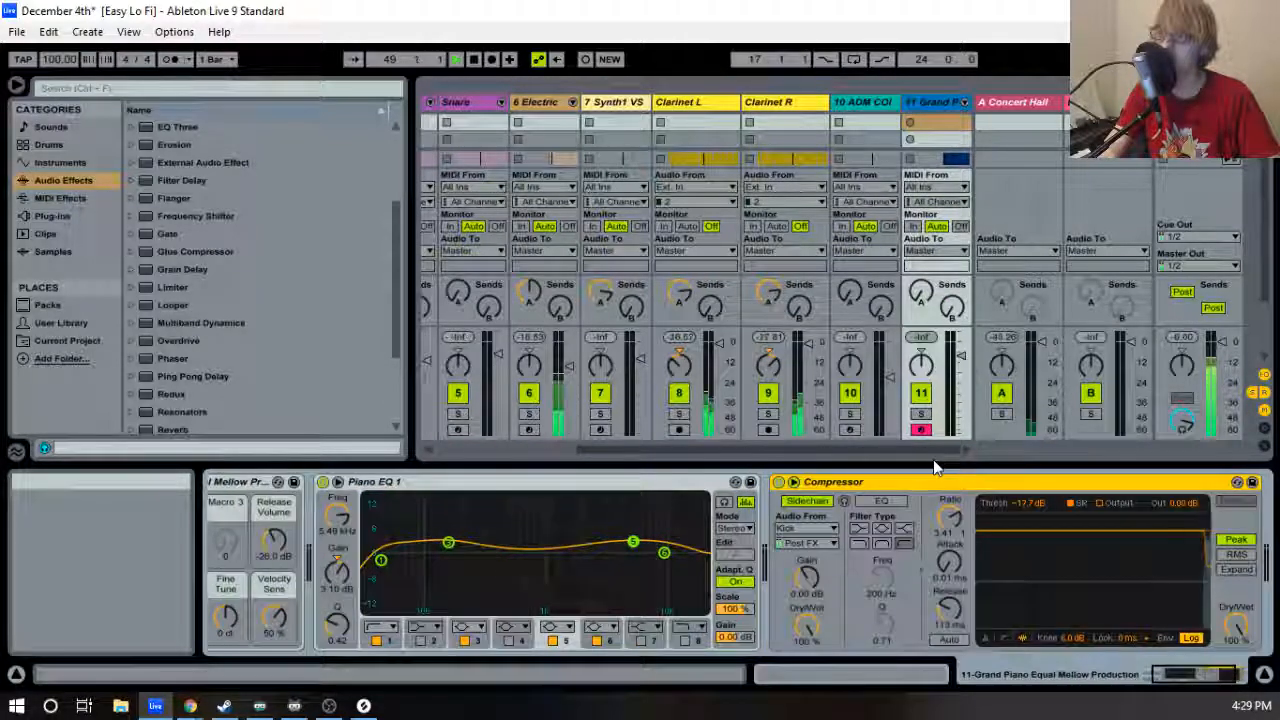
Reopen the Grand Piano clip in the Arrangement and place a 1/8 C#5 note at 1.2.1, right after the B4 note.
key(Tab)
double_click(612, 348)
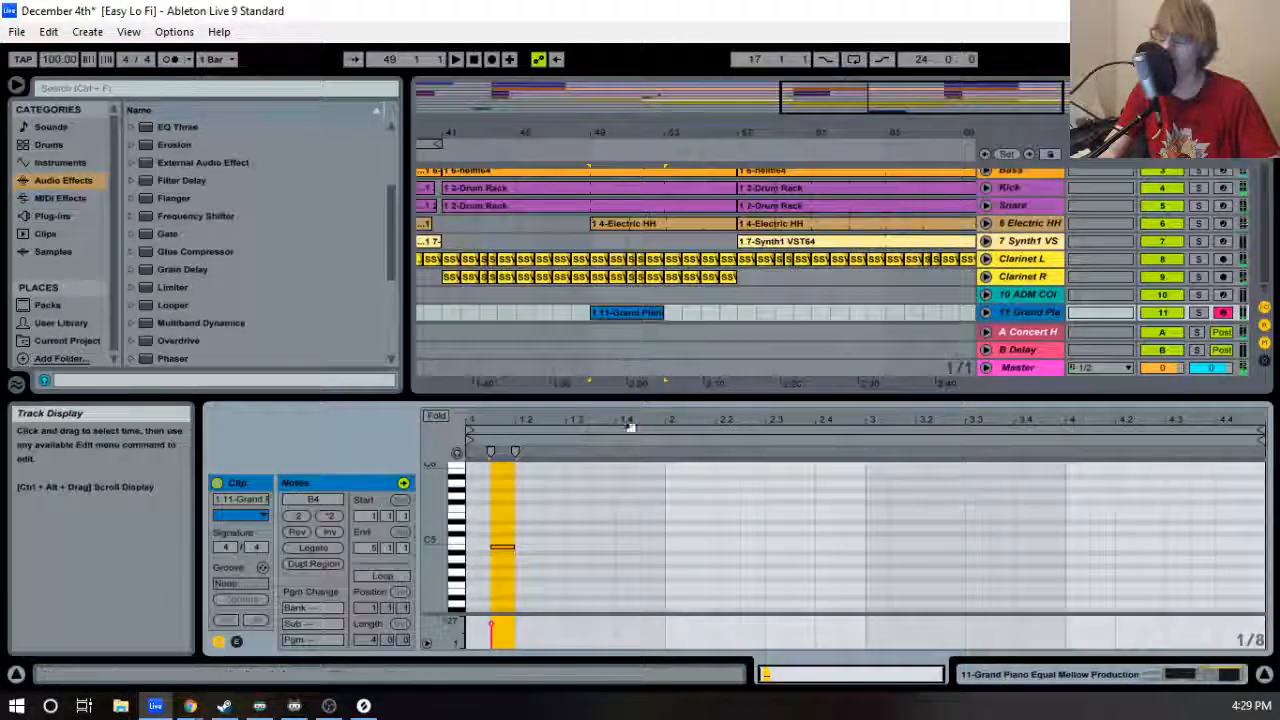
drag(532, 396, 560, 196)
scroll(588, 360, up, 3)
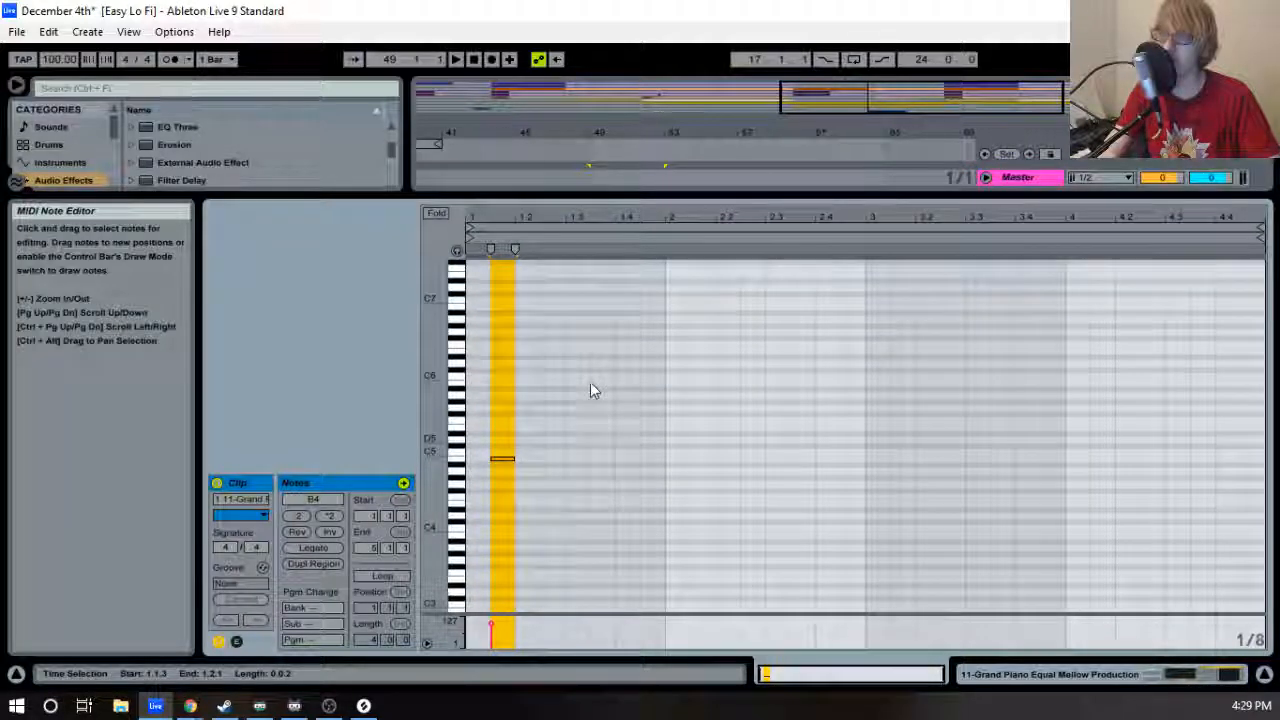
click(536, 440)
double_click(535, 440)
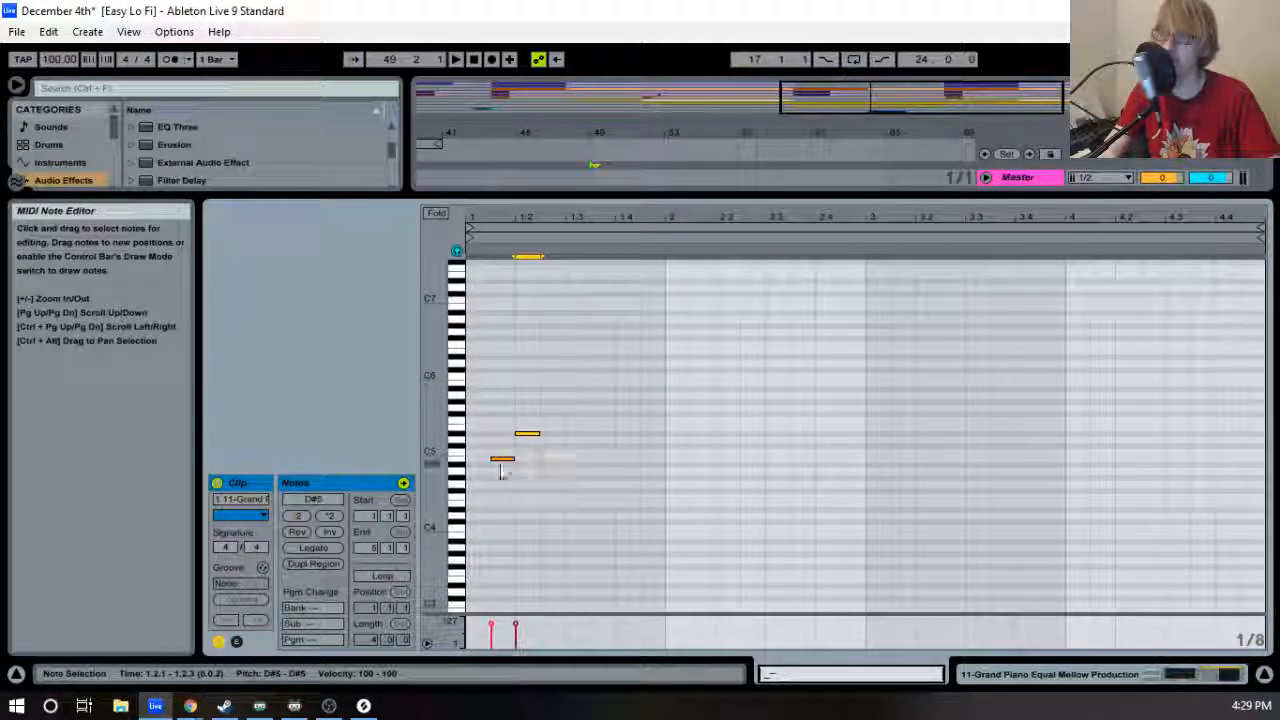
click(502, 472)
click(528, 436)
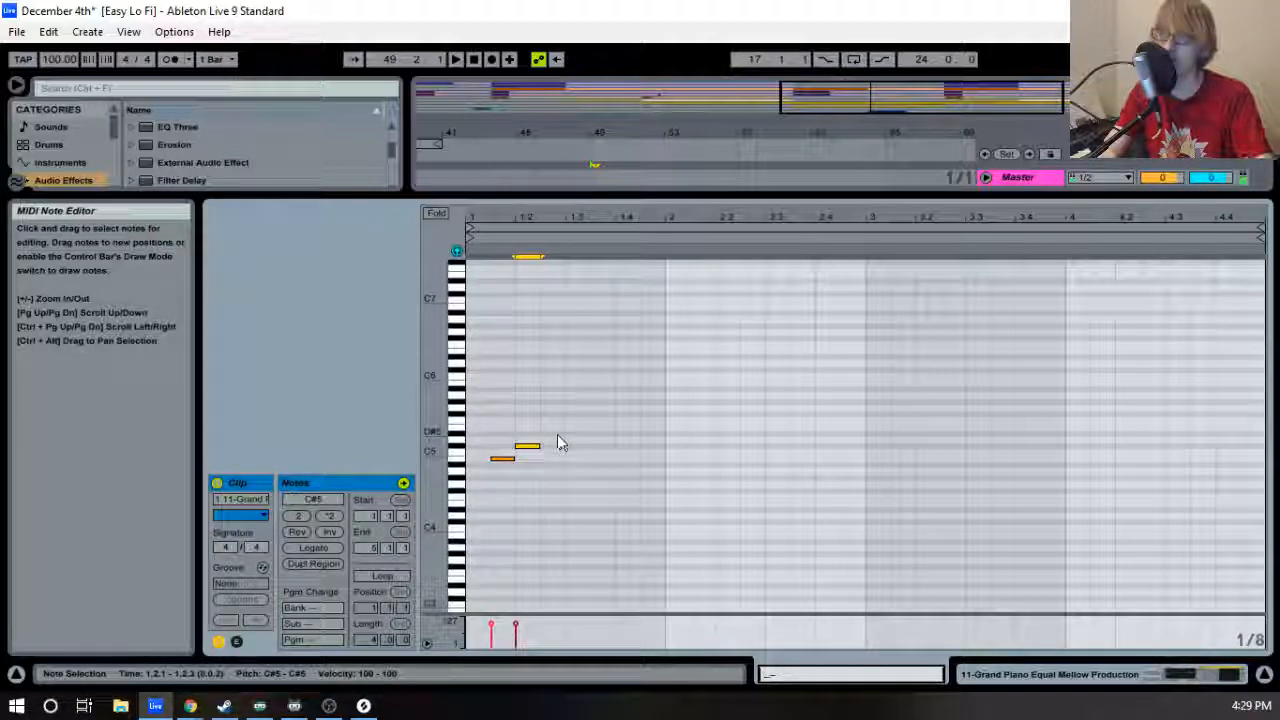
Place a 1/8 D#5 note at 1.2.3 right after the C#5 note in the Grand Piano clip and listen to the phrase.
double_click(556, 435)
click(664, 398)
key(space)
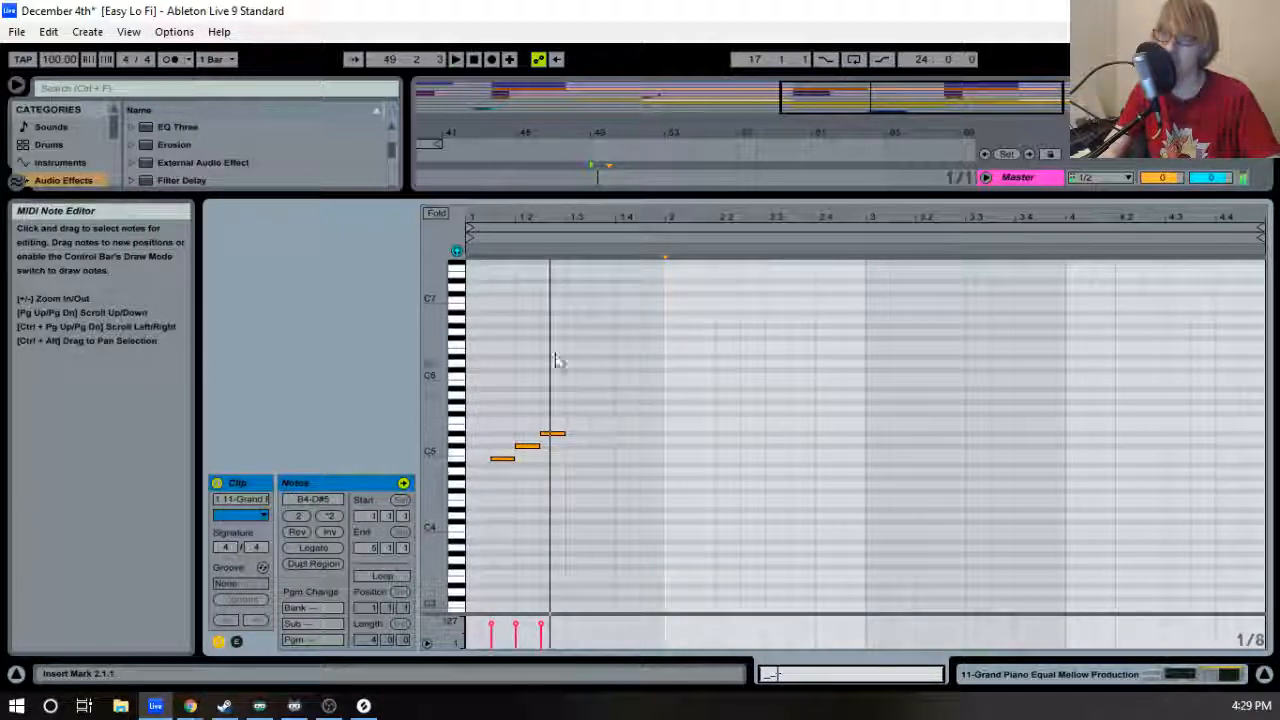
Shift the C#5 note to 1.1.4 and the D#5 note to 1.2.1 so the three rising notes overlap, and play the result.
drag(520, 217, 525, 250)
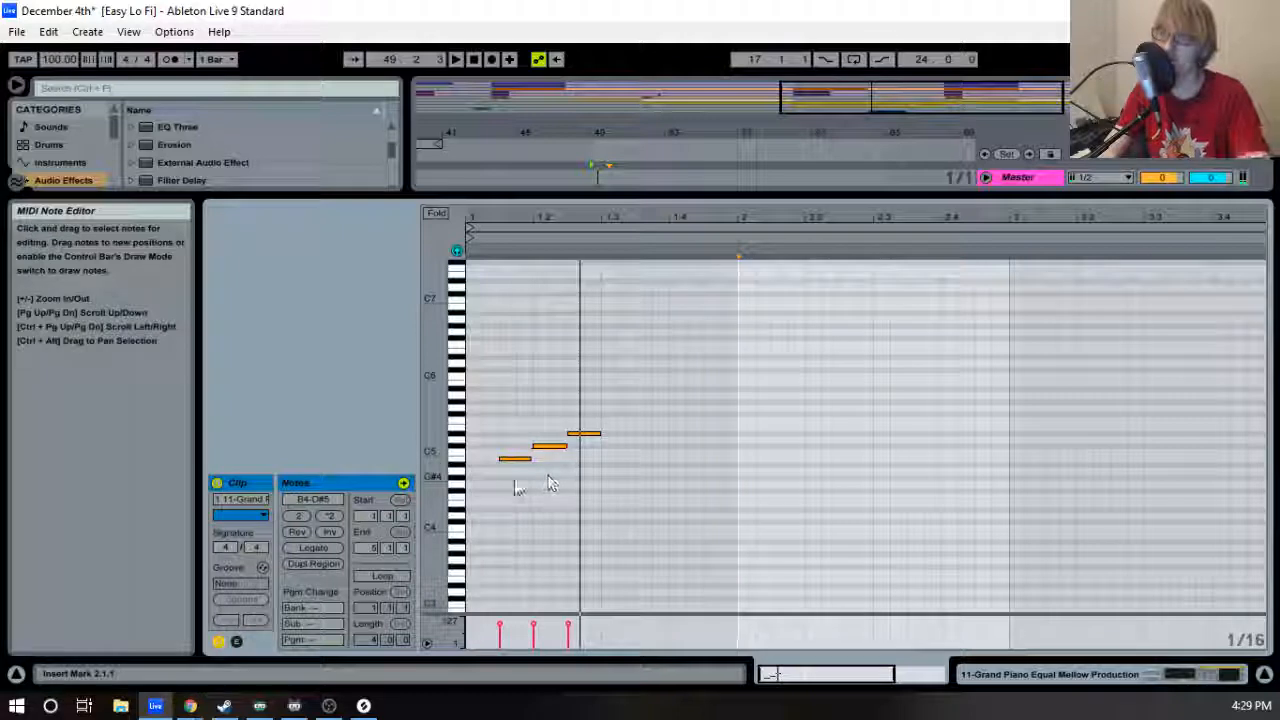
key(ctrl+a)
drag(545, 467, 560, 450)
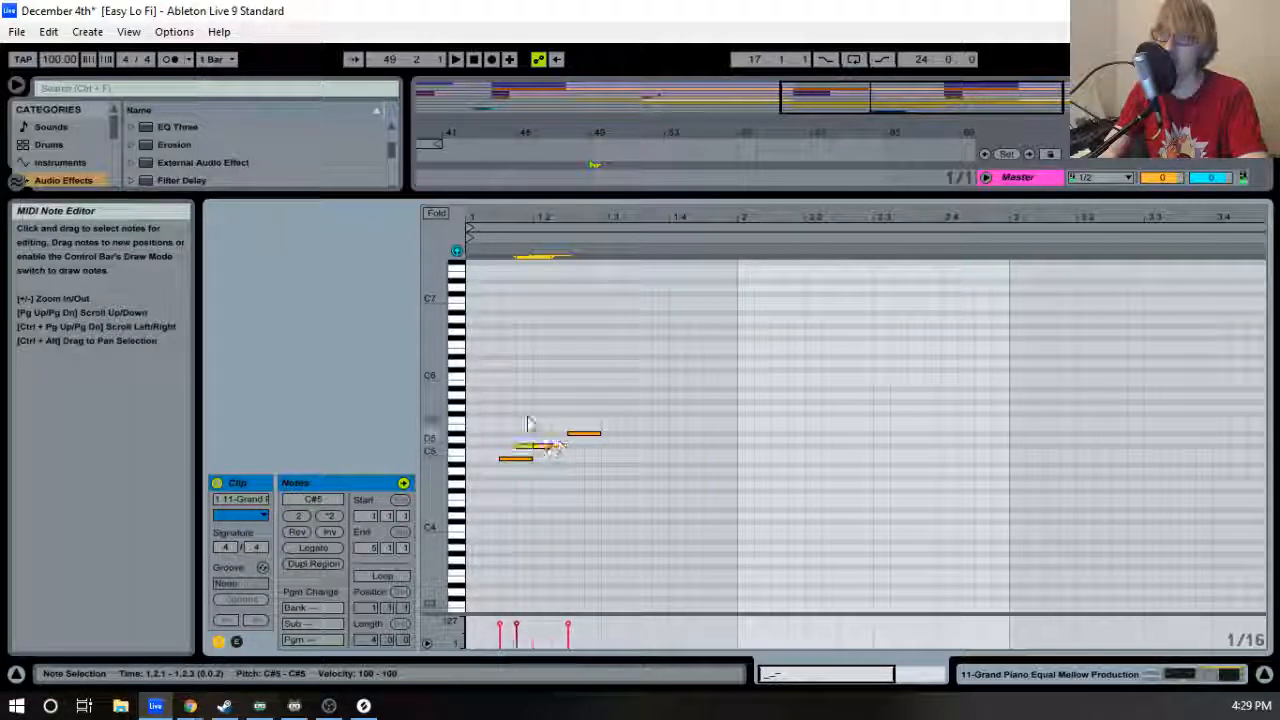
drag(579, 435, 569, 441)
click(592, 405)
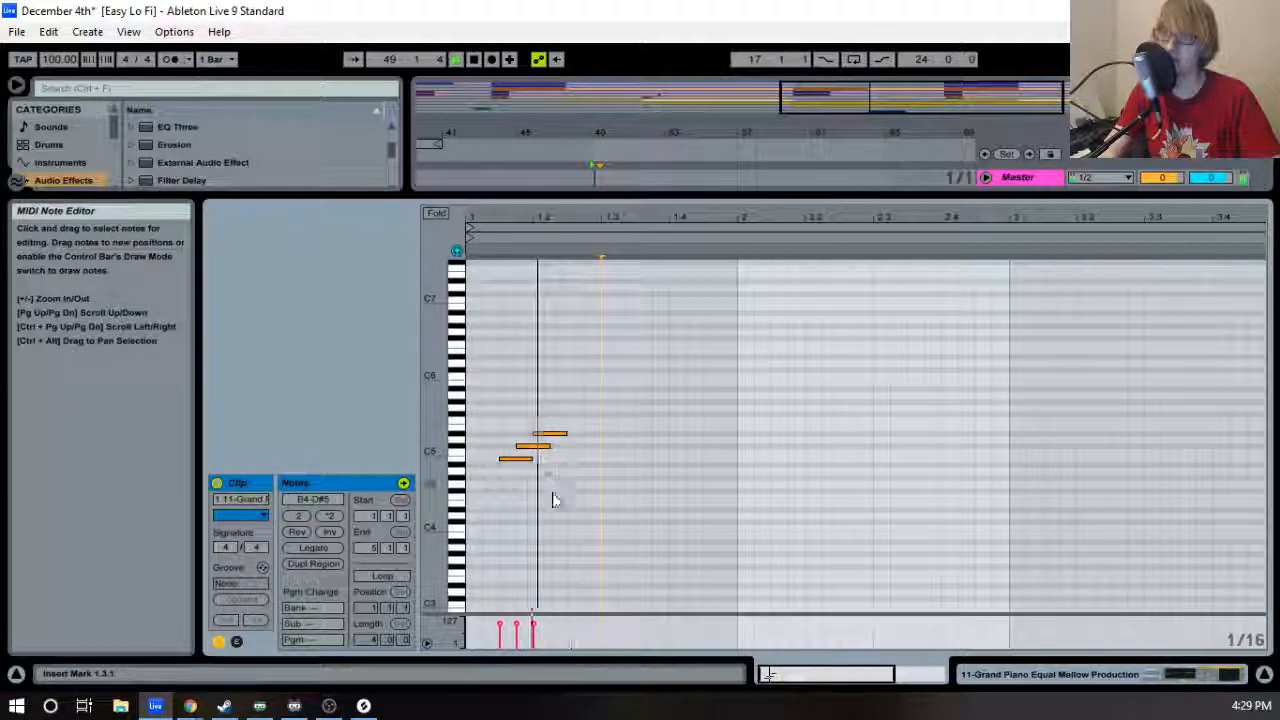
Add a B4 note at 1.2.3 after the rising notes and lengthen it to 1/8.
double_click(575, 458)
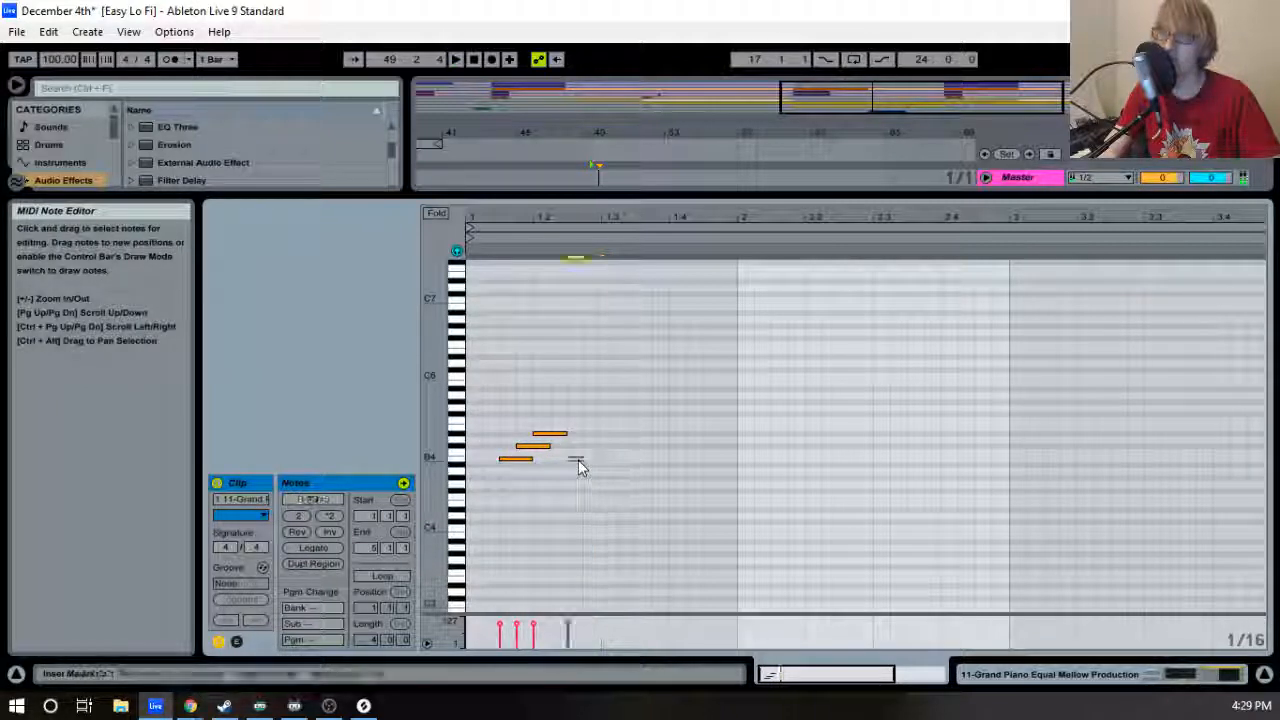
key(space)
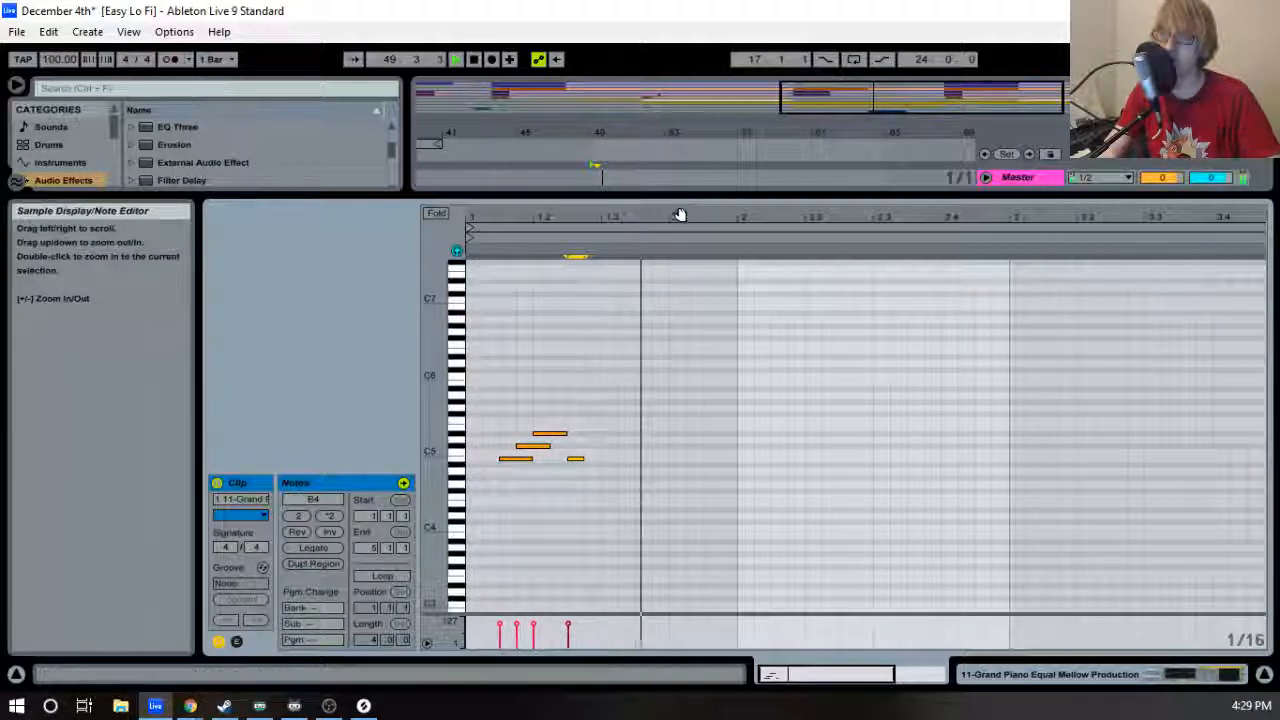
drag(584, 459, 602, 460)
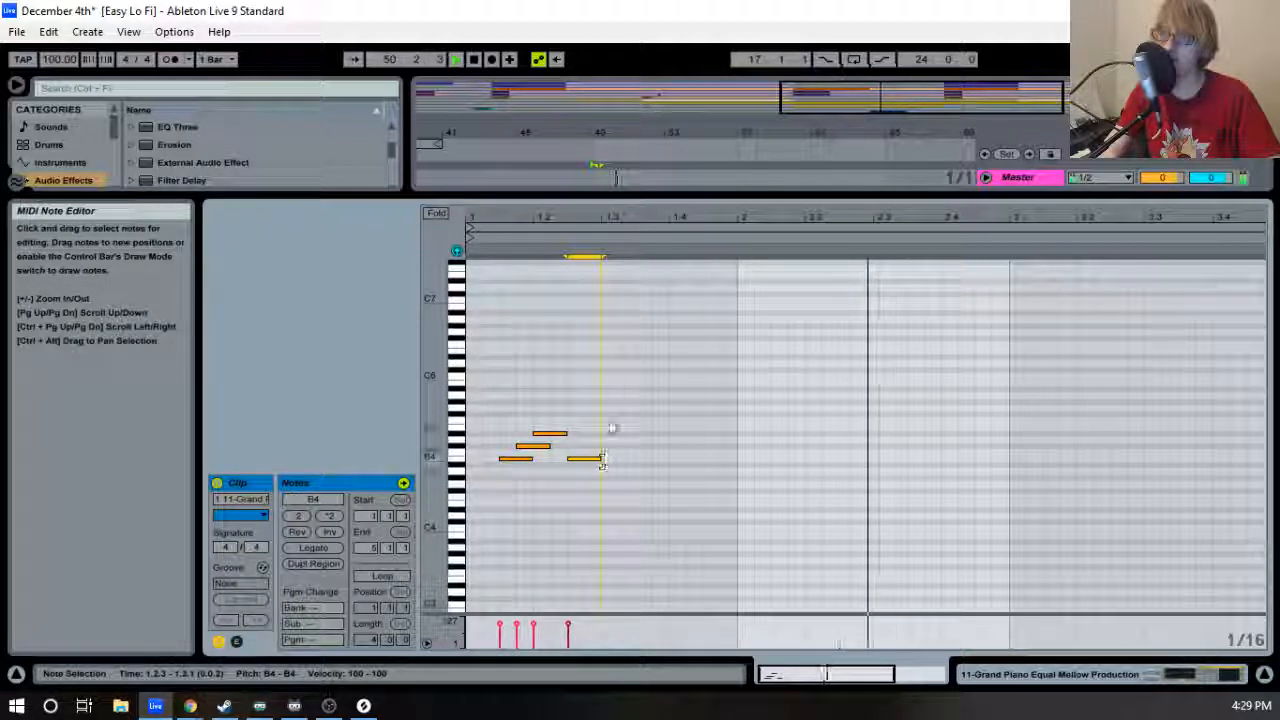
drag(605, 217, 589, 196)
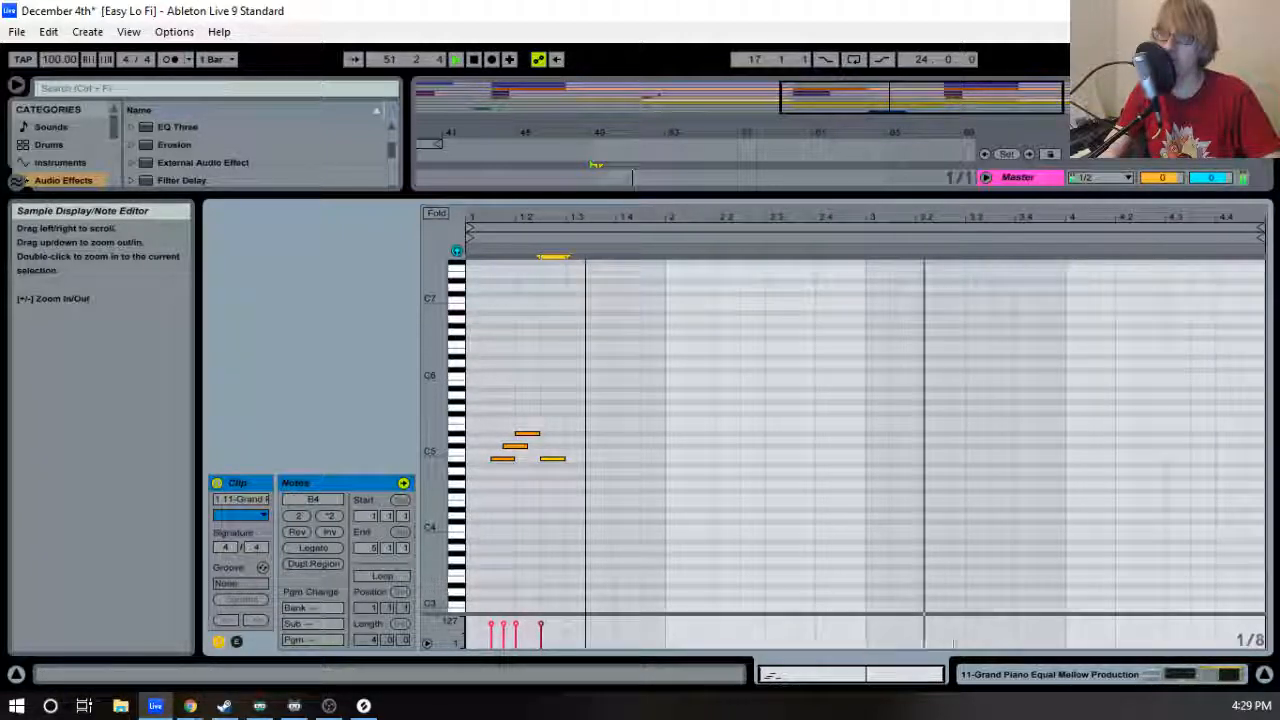
Copy the four-note B4–D#5 phrase to the same position in bars 2, 3 and 4 of the clip and listen through it.
drag(508, 491, 596, 360)
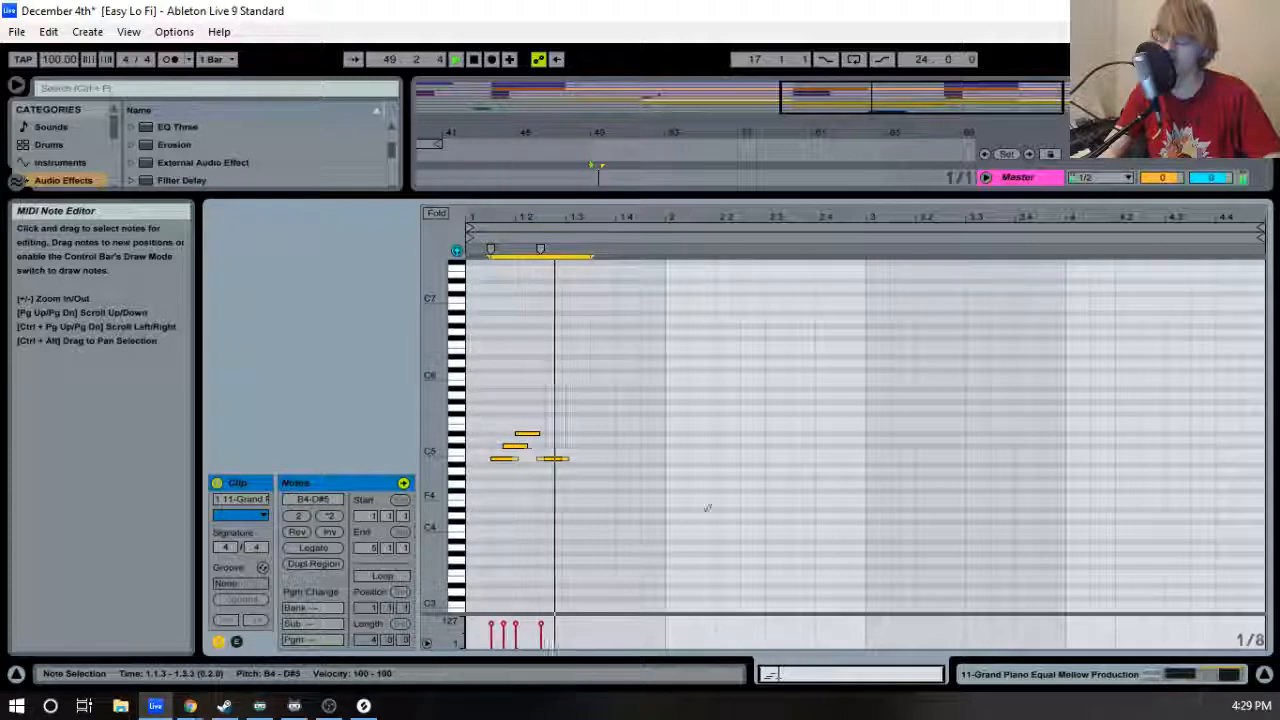
click(698, 470)
key(ctrl+v)
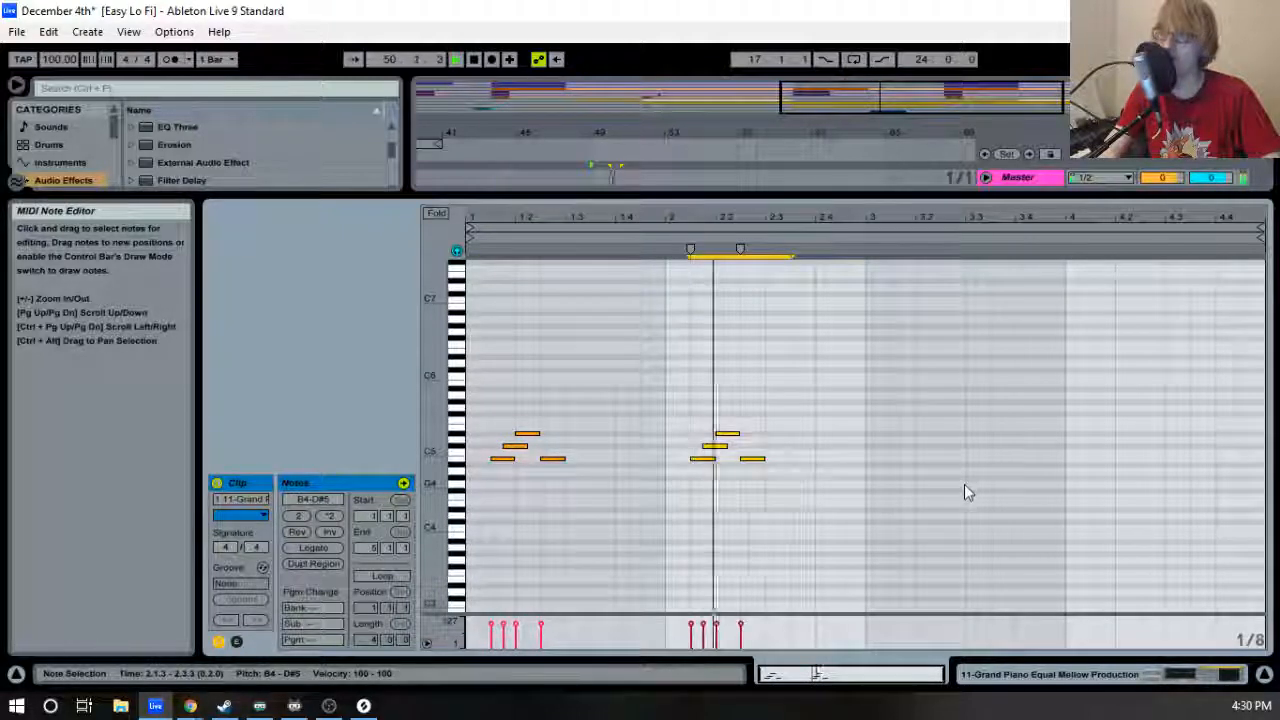
key(ctrl+v)
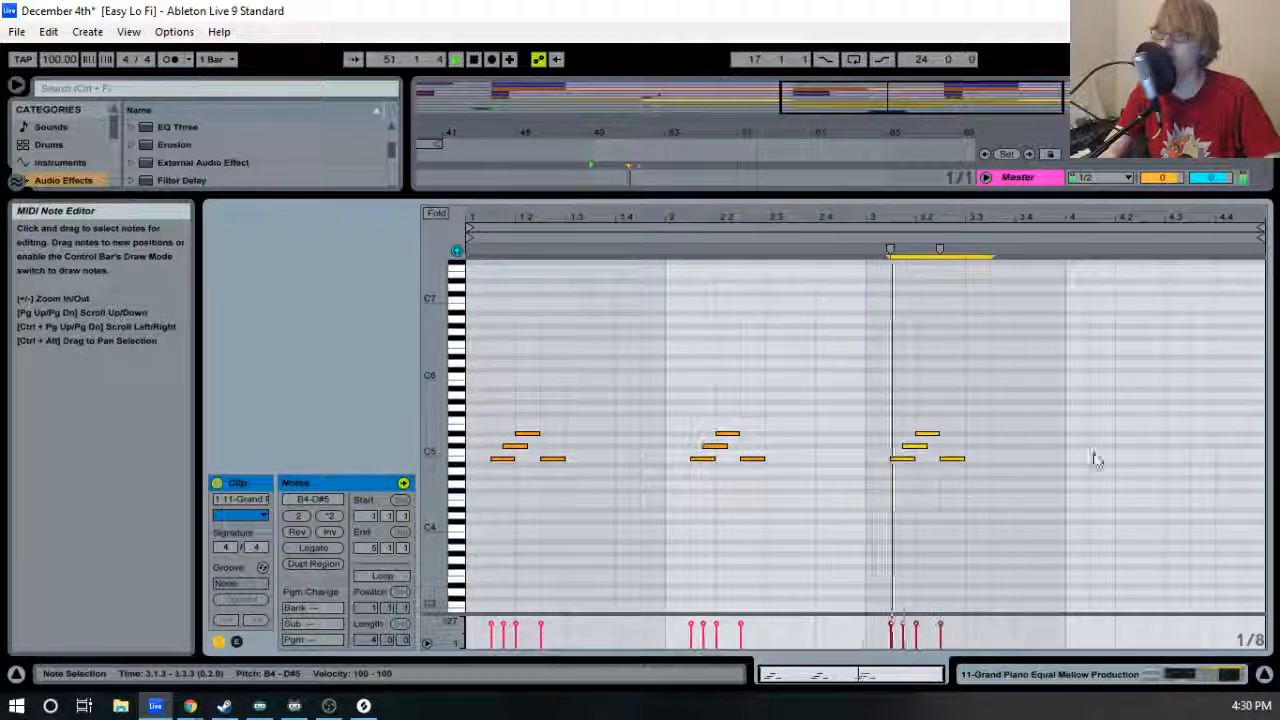
key(ctrl+v)
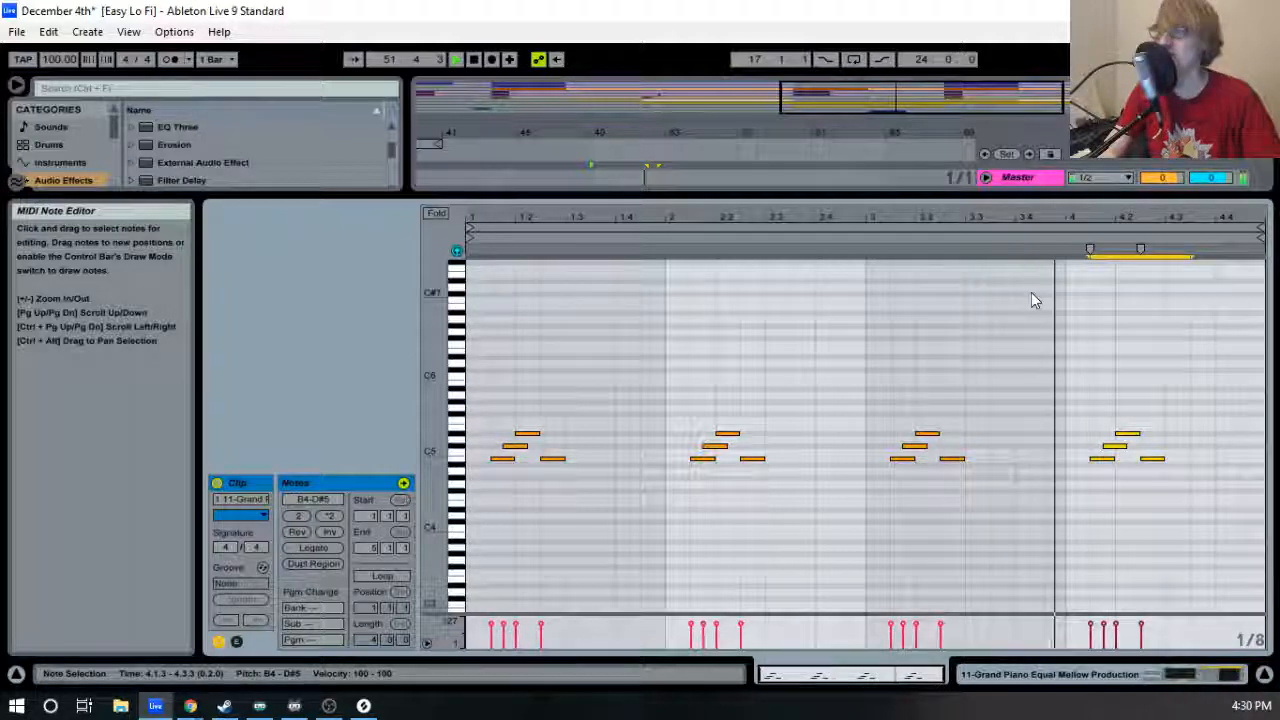
drag(997, 217, 997, 212)
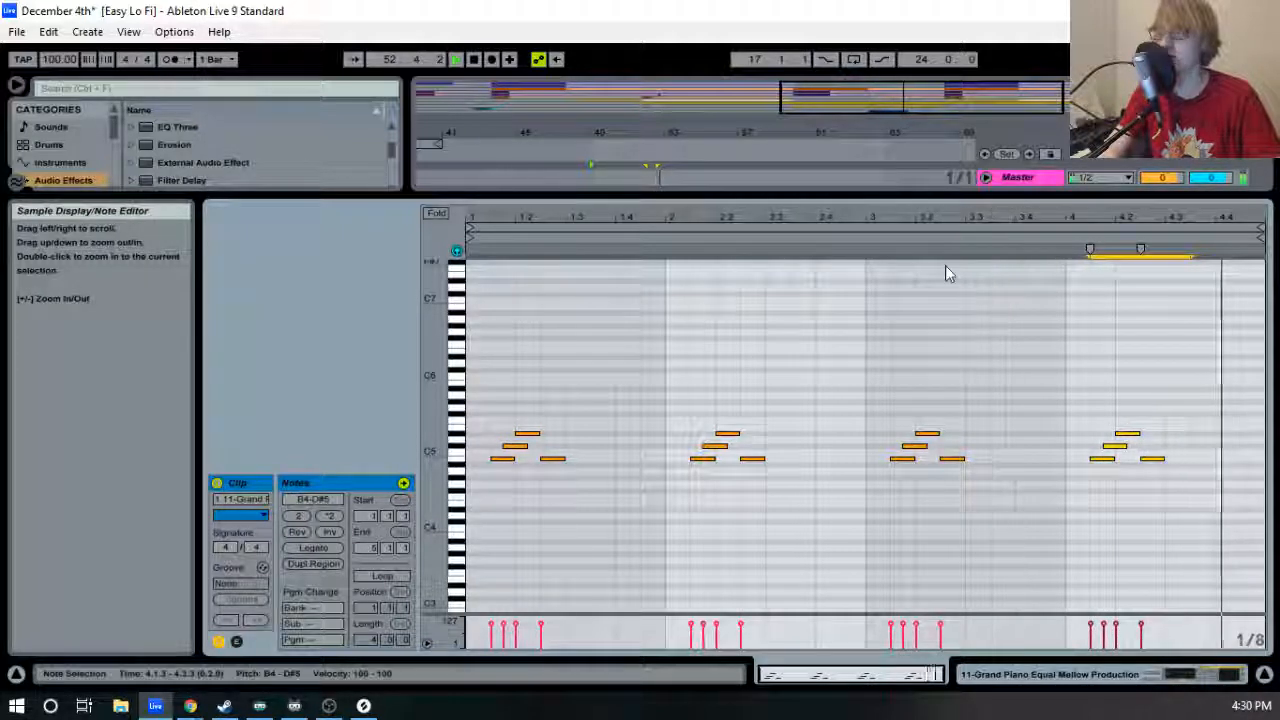
key(space)
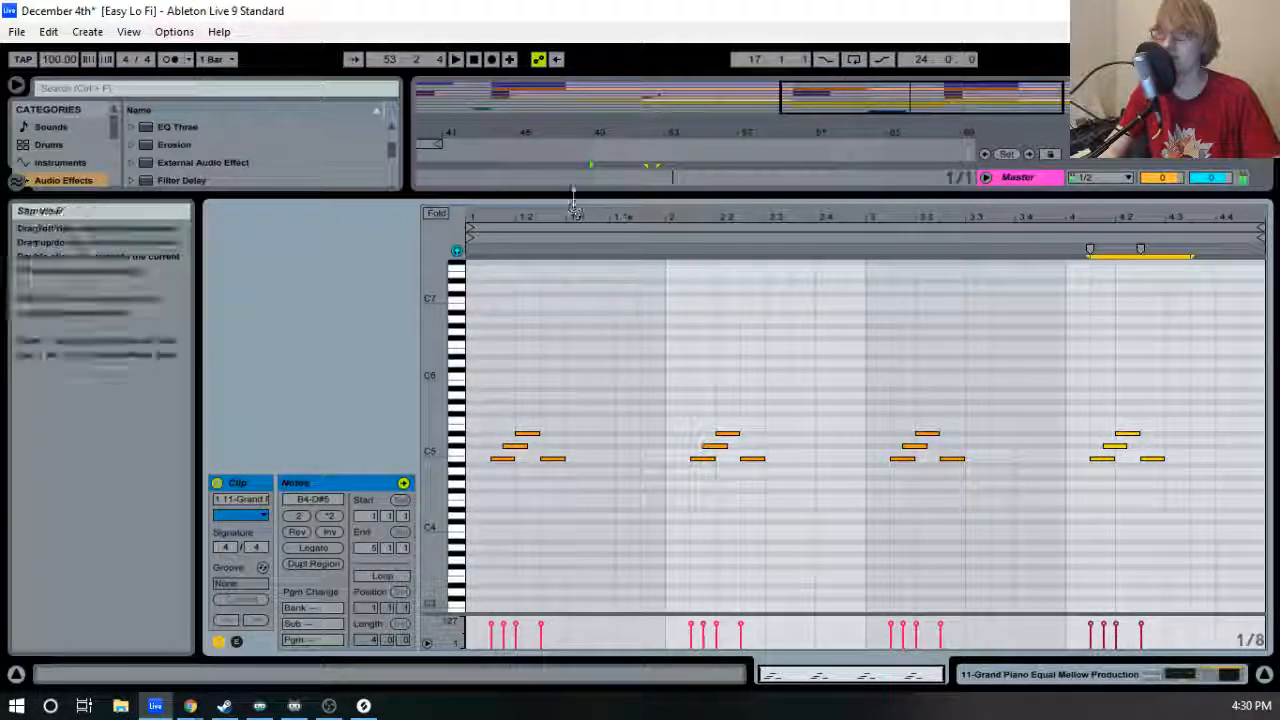
Turn on looping for the Grand Piano clip and extend it to end at bar 57 in the Arrangement.
drag(571, 194, 557, 459)
click(647, 357)
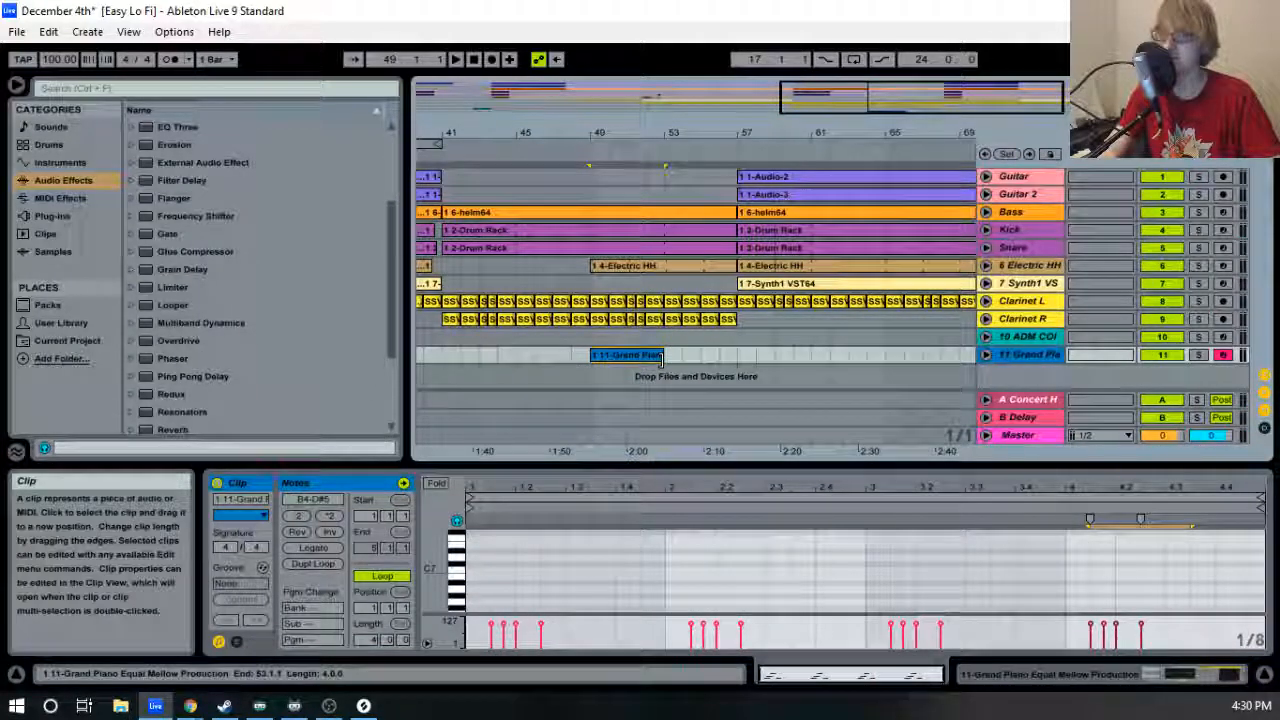
drag(660, 357, 737, 355)
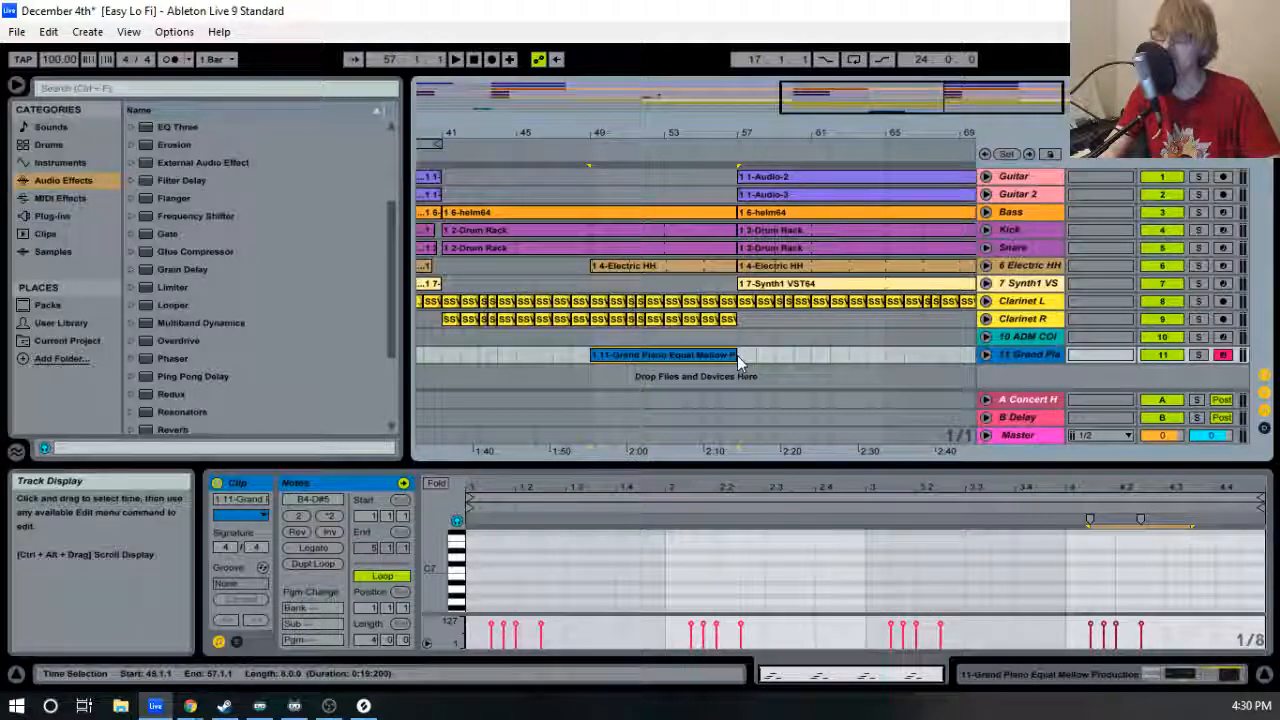
drag(737, 355, 885, 350)
drag(793, 360, 700, 366)
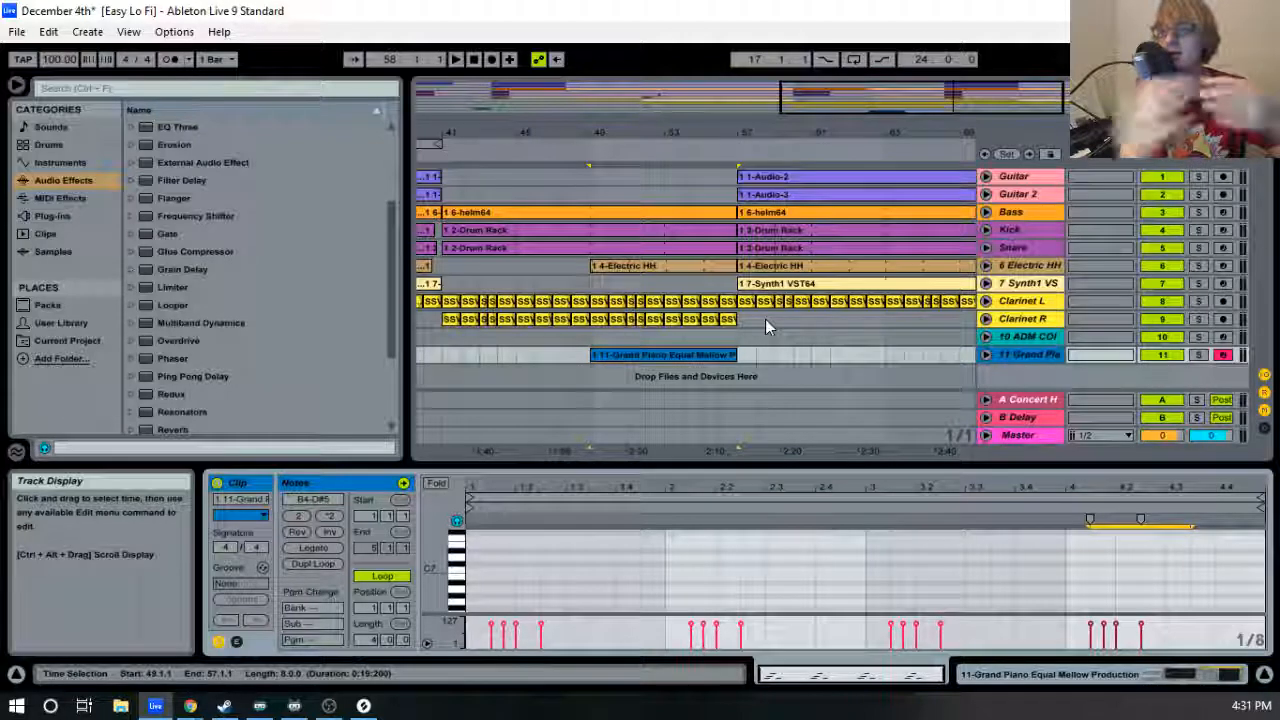
Try rising 1/16 notes F5, G5 and A5 starting at 1.2.2 in the Grand Piano clip, and delete them after listening.
drag(598, 468, 566, 520)
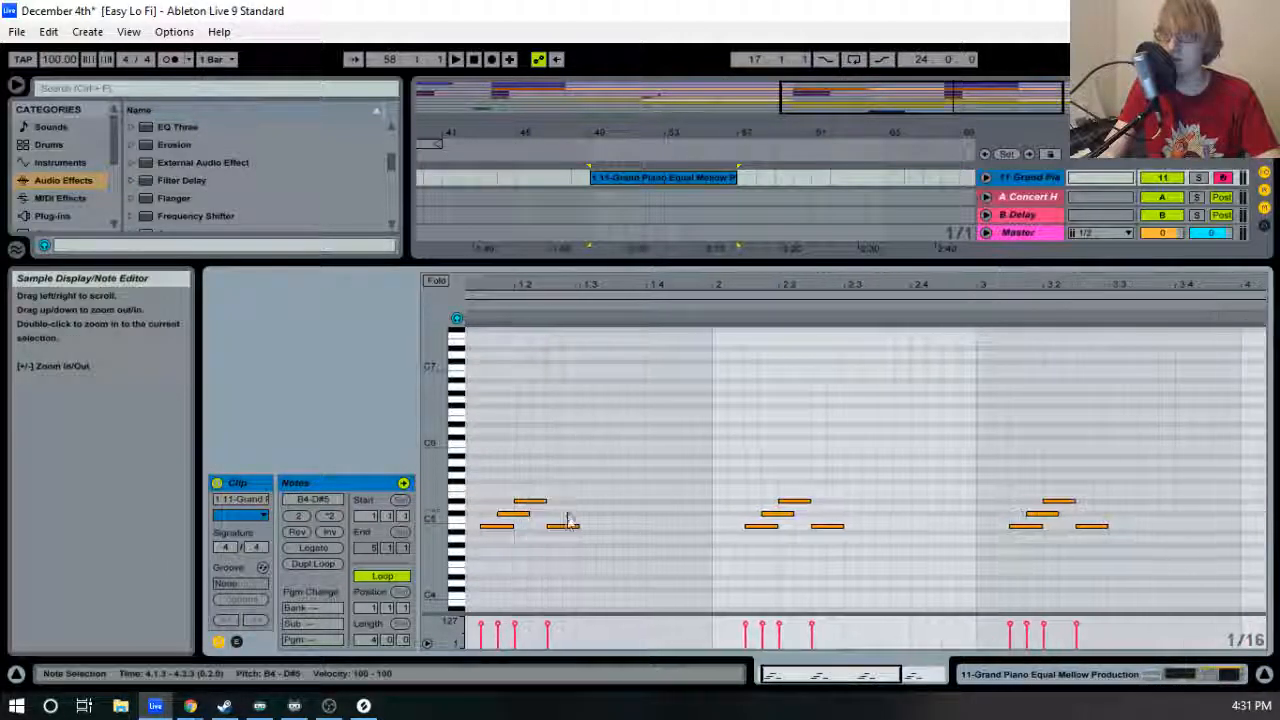
double_click(538, 488)
double_click(555, 476)
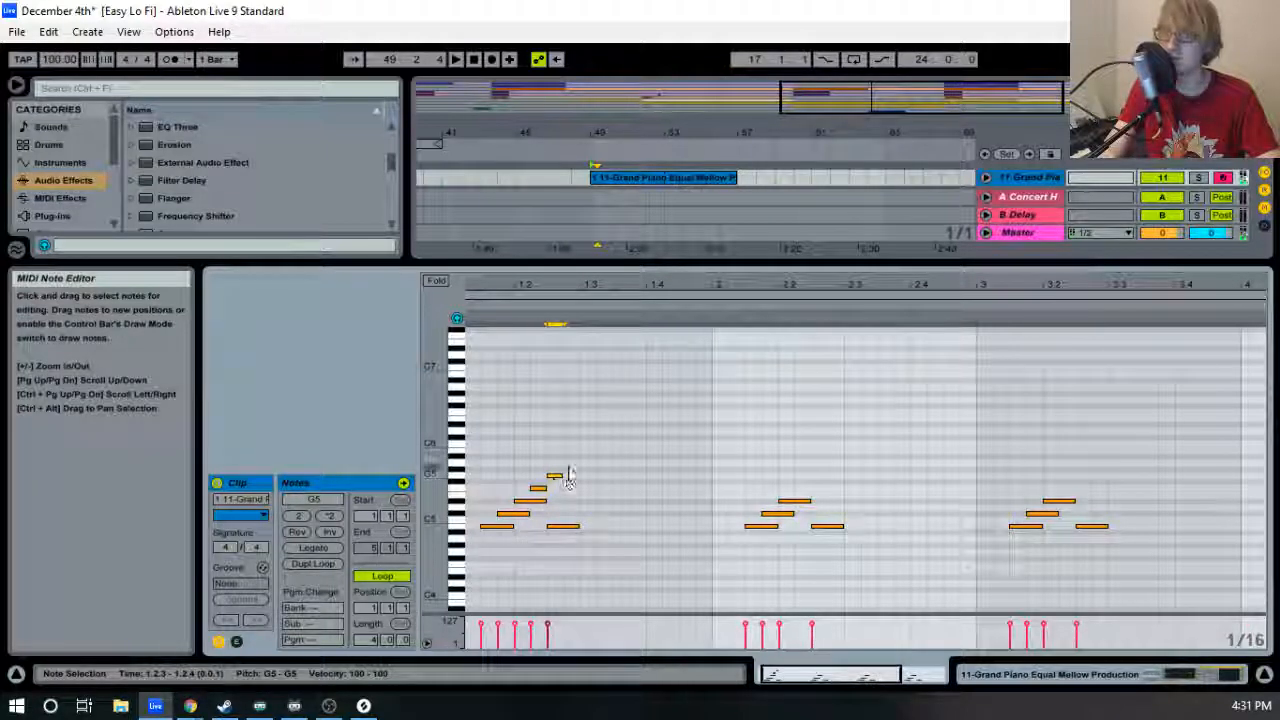
double_click(570, 463)
key(space)
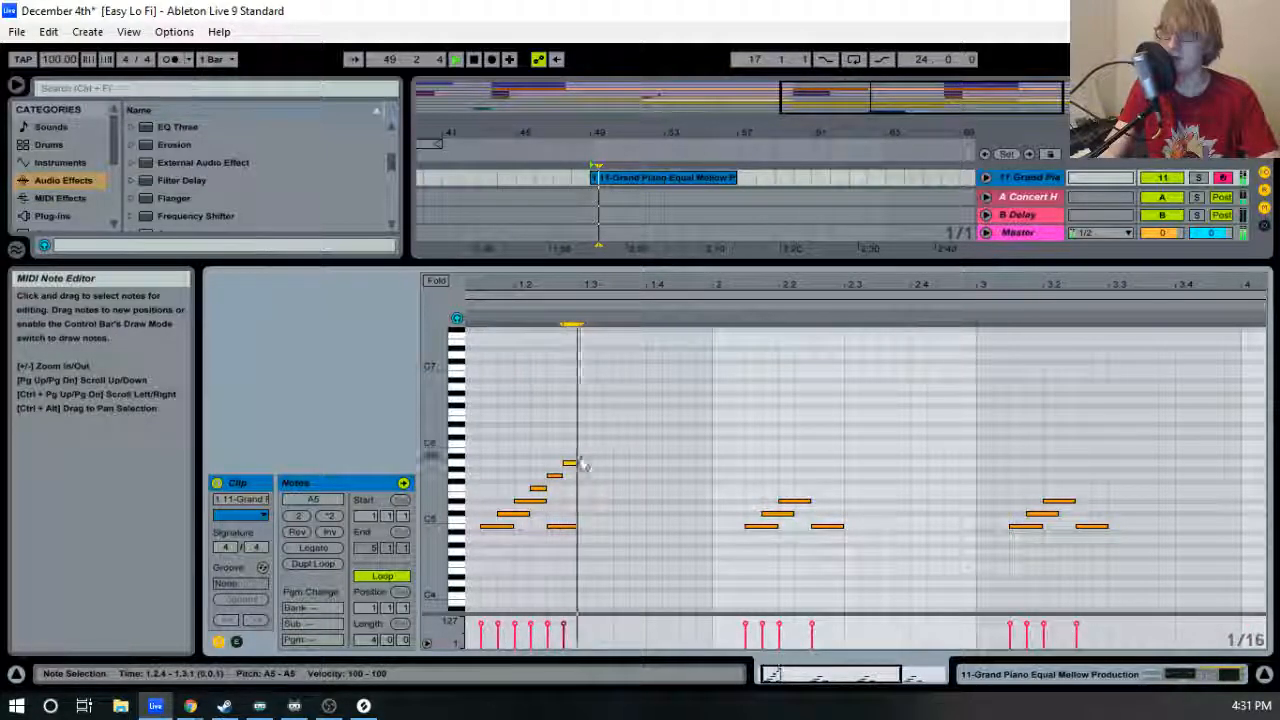
key(space)
drag(531, 437, 575, 491)
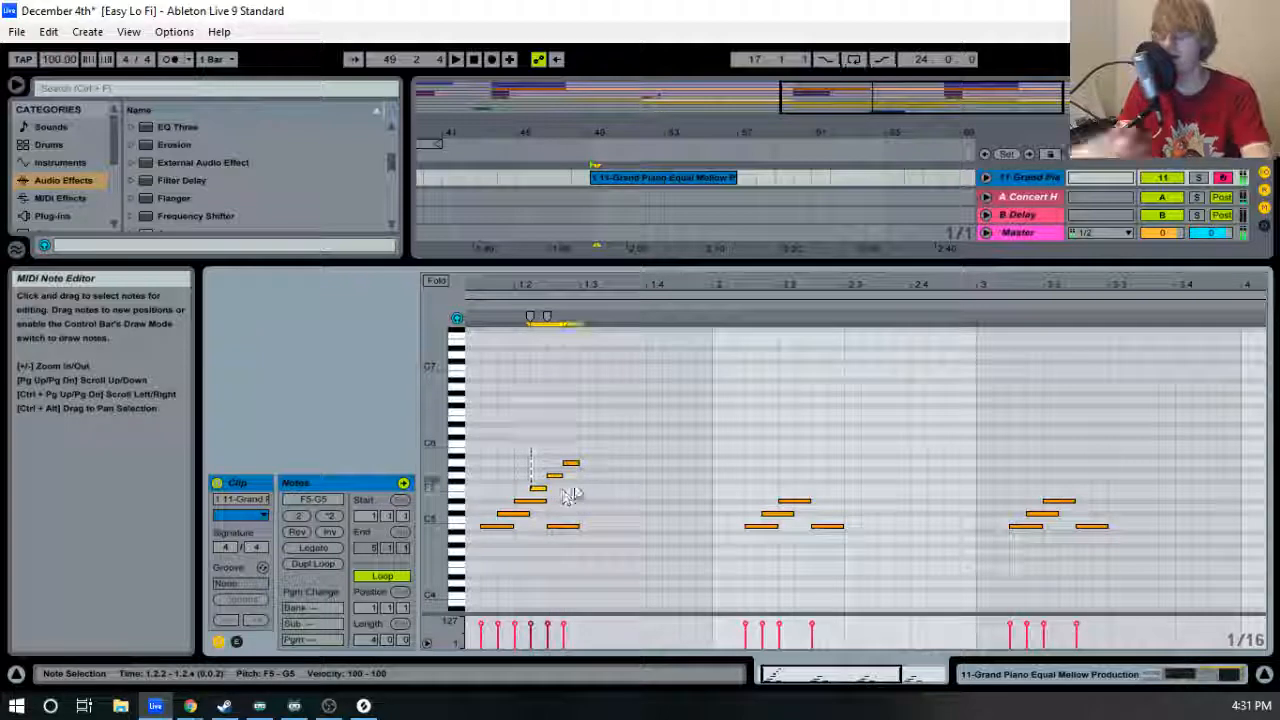
key(Delete)
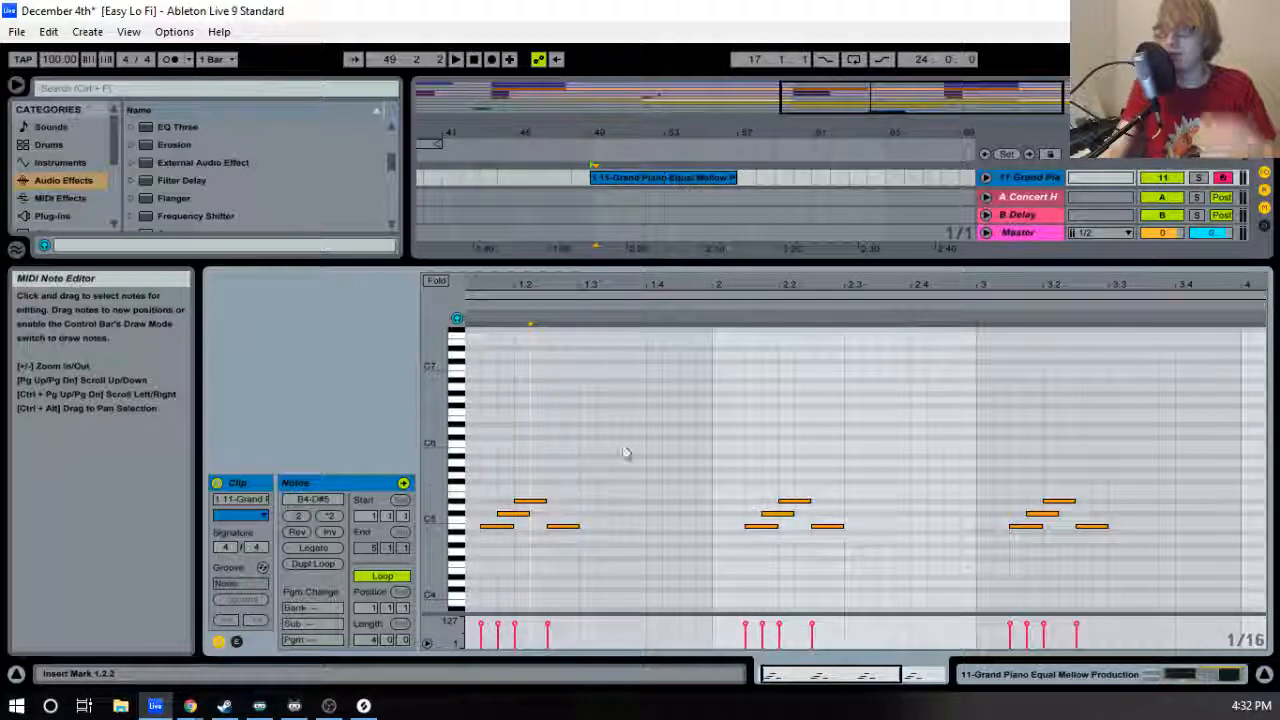
Play the arrangement from the start of the Grand Piano clip and check where the first bar's phrase leaves space for another note.
drag(744, 279, 744, 268)
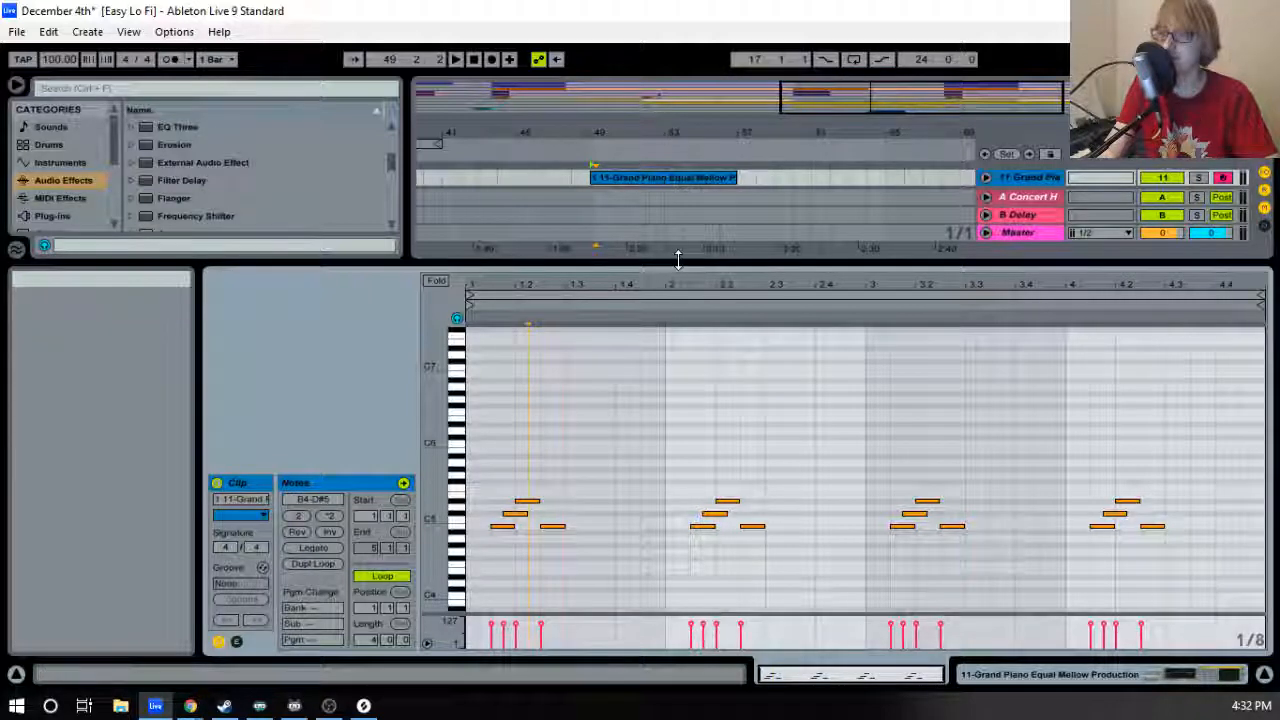
drag(677, 266, 680, 382)
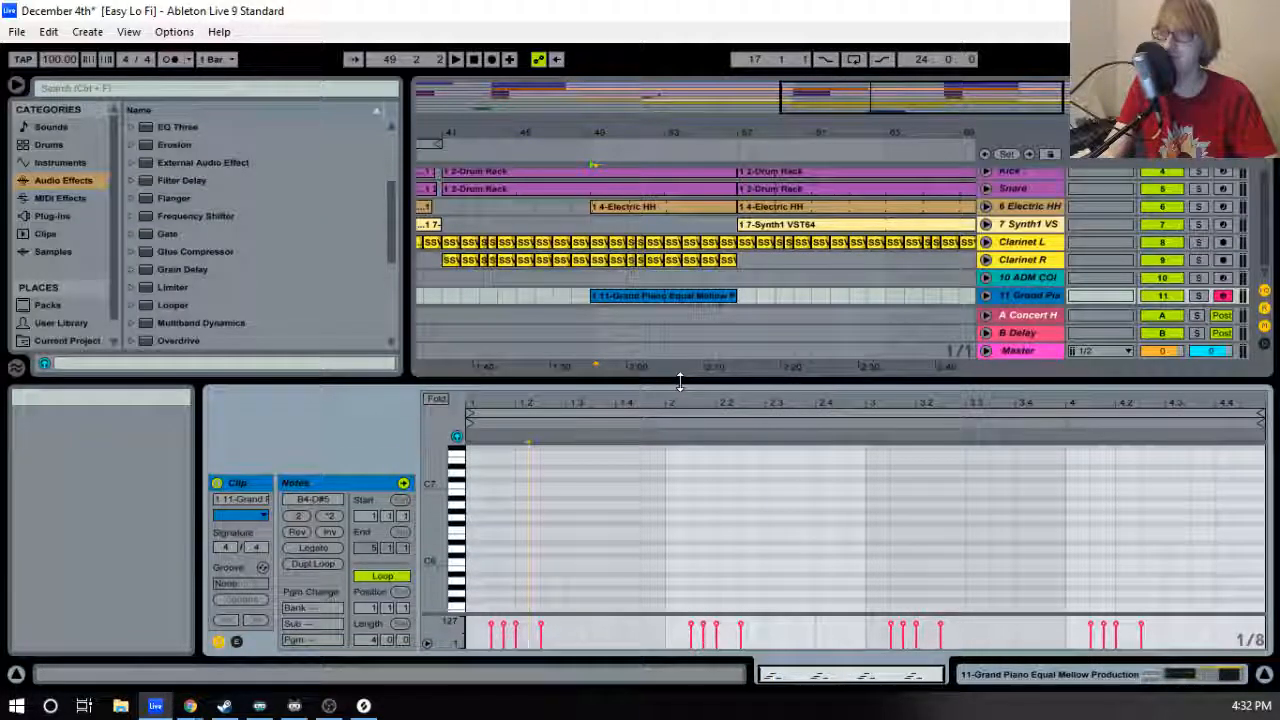
click(614, 298)
key(space)
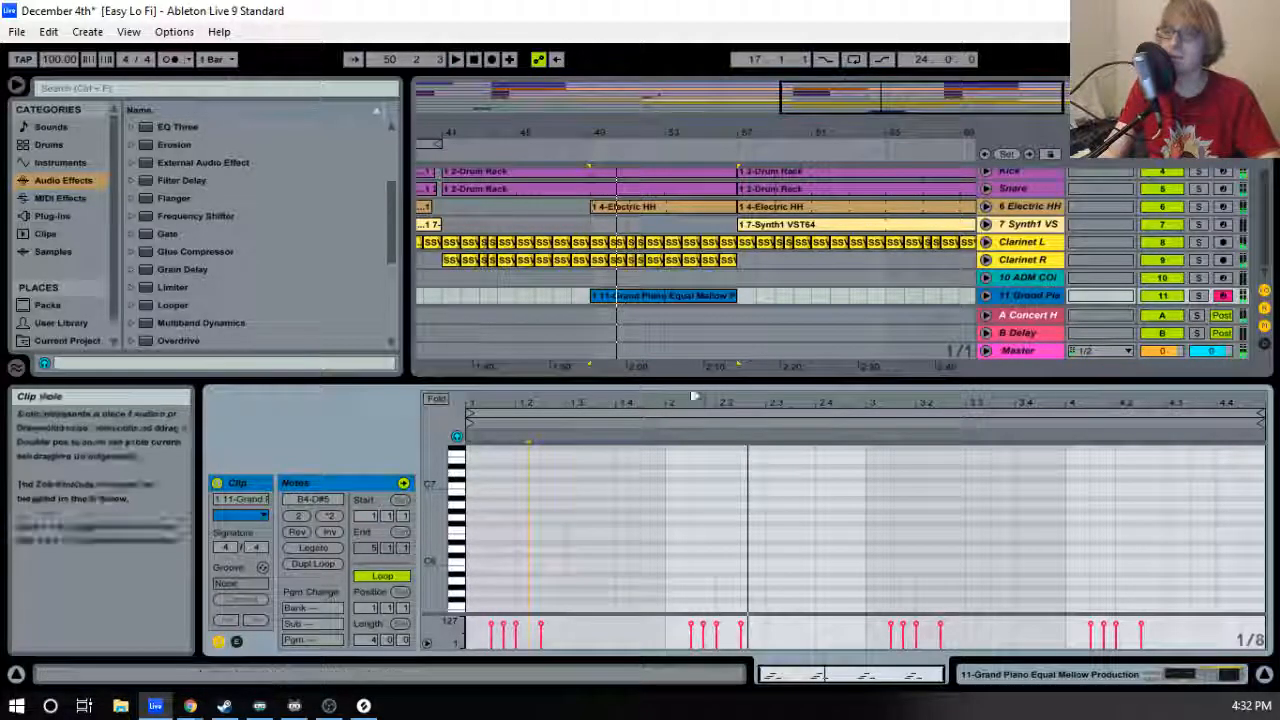
drag(688, 391, 685, 152)
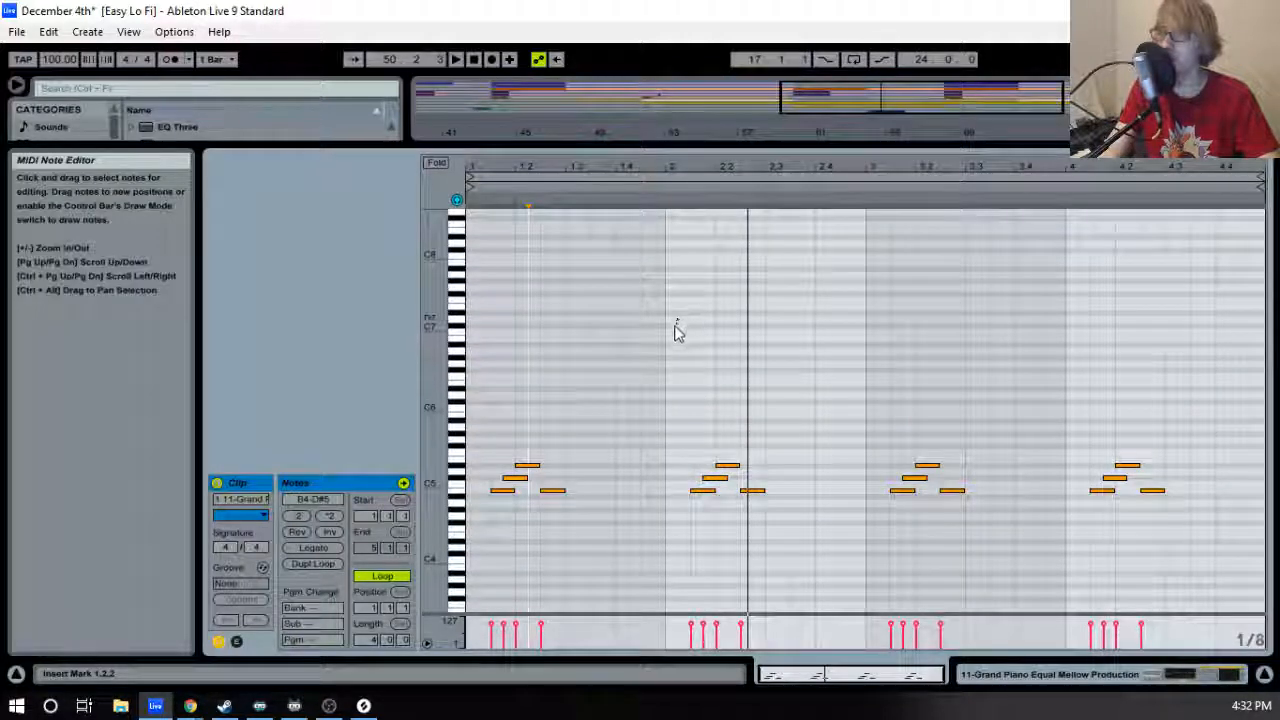
click(599, 372)
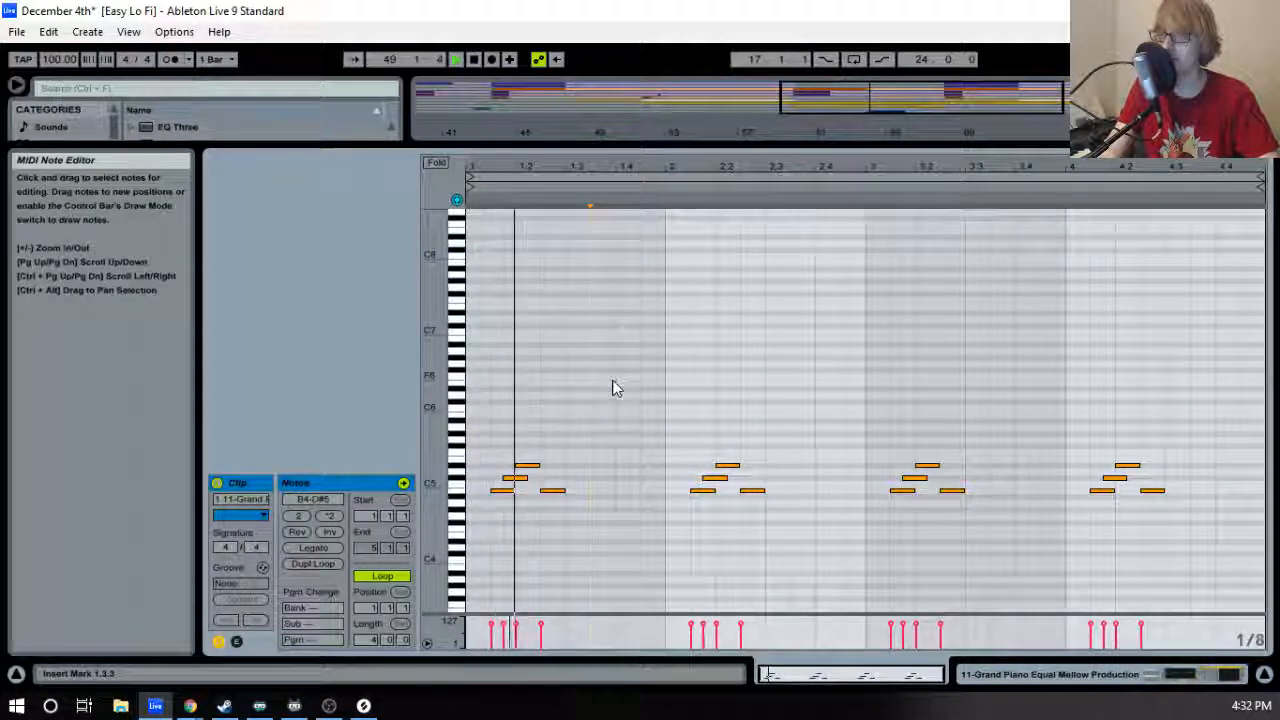
key(space)
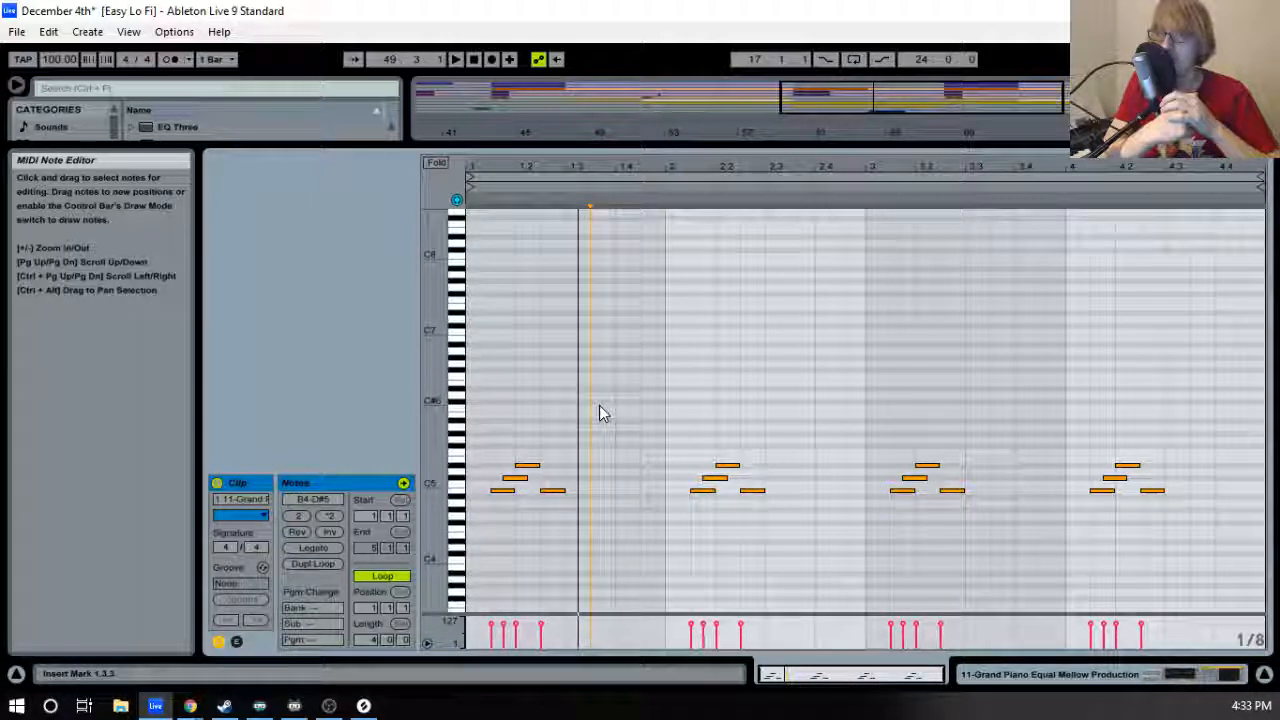
key(space)
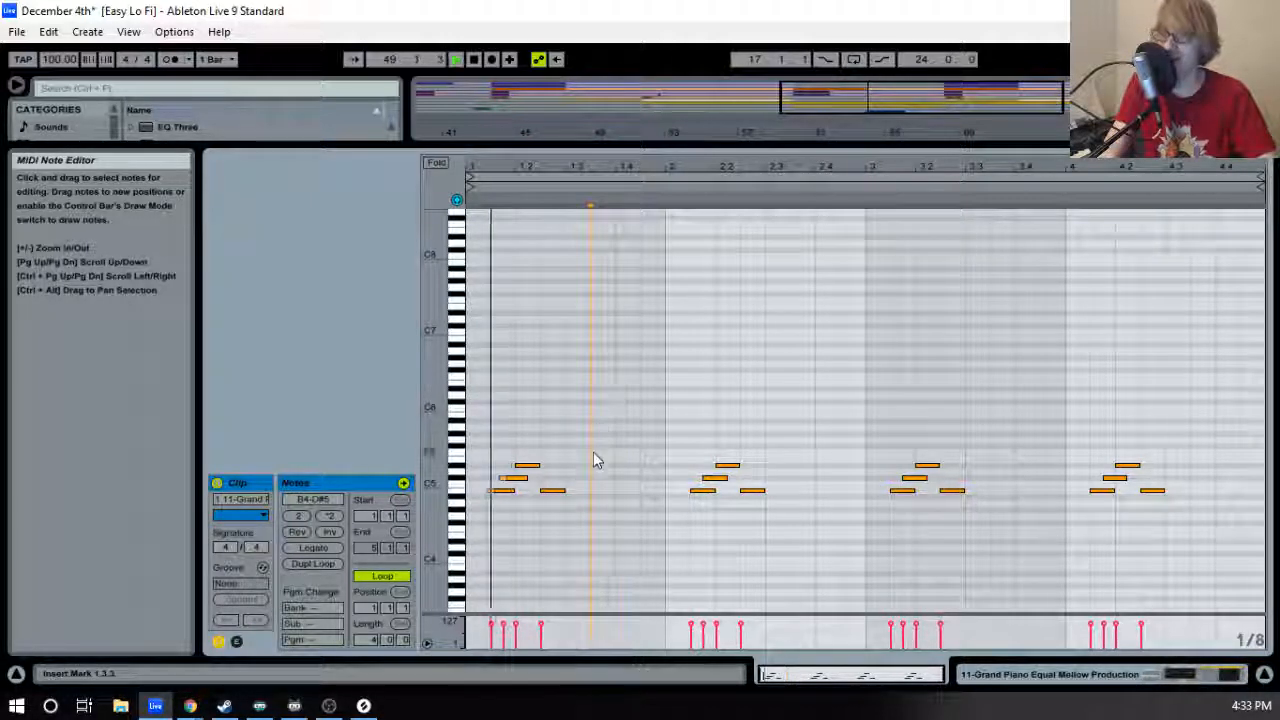
key(space)
Place a 1/8 note at 1.3.3 after the first phrase, lower it from A5 to F#5, and audition the melody.
double_click(600, 437)
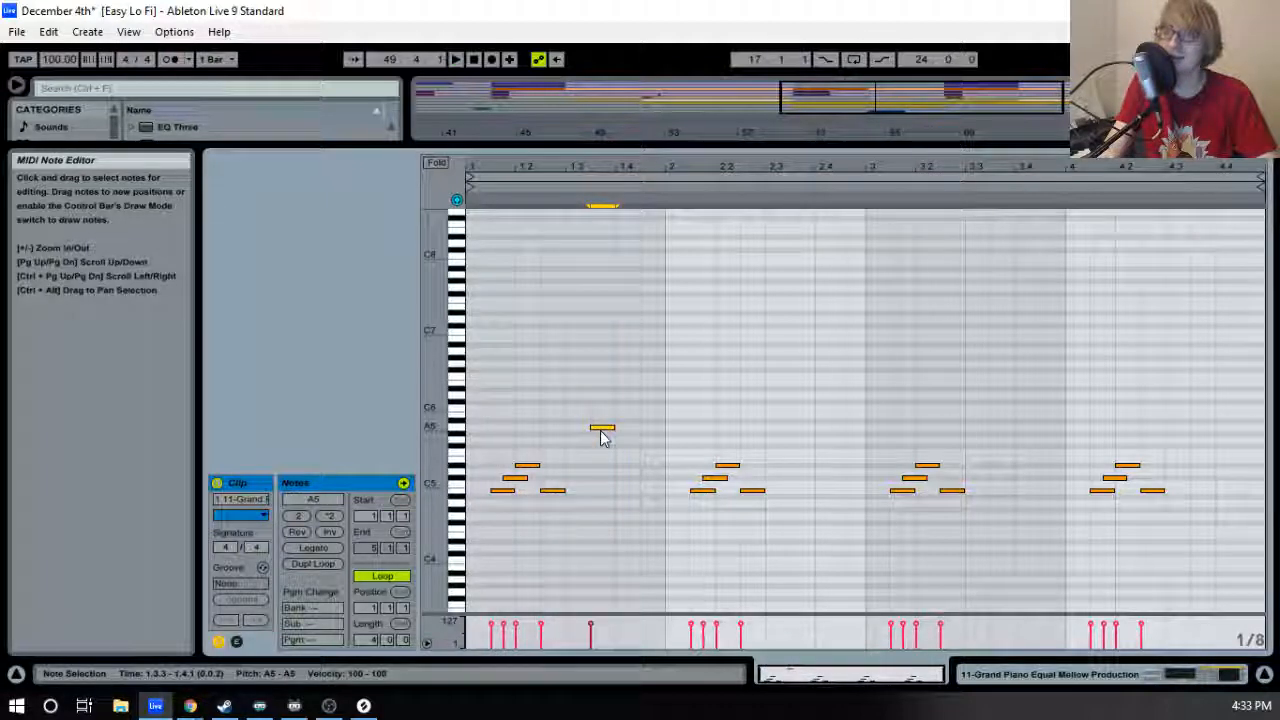
key(Down)
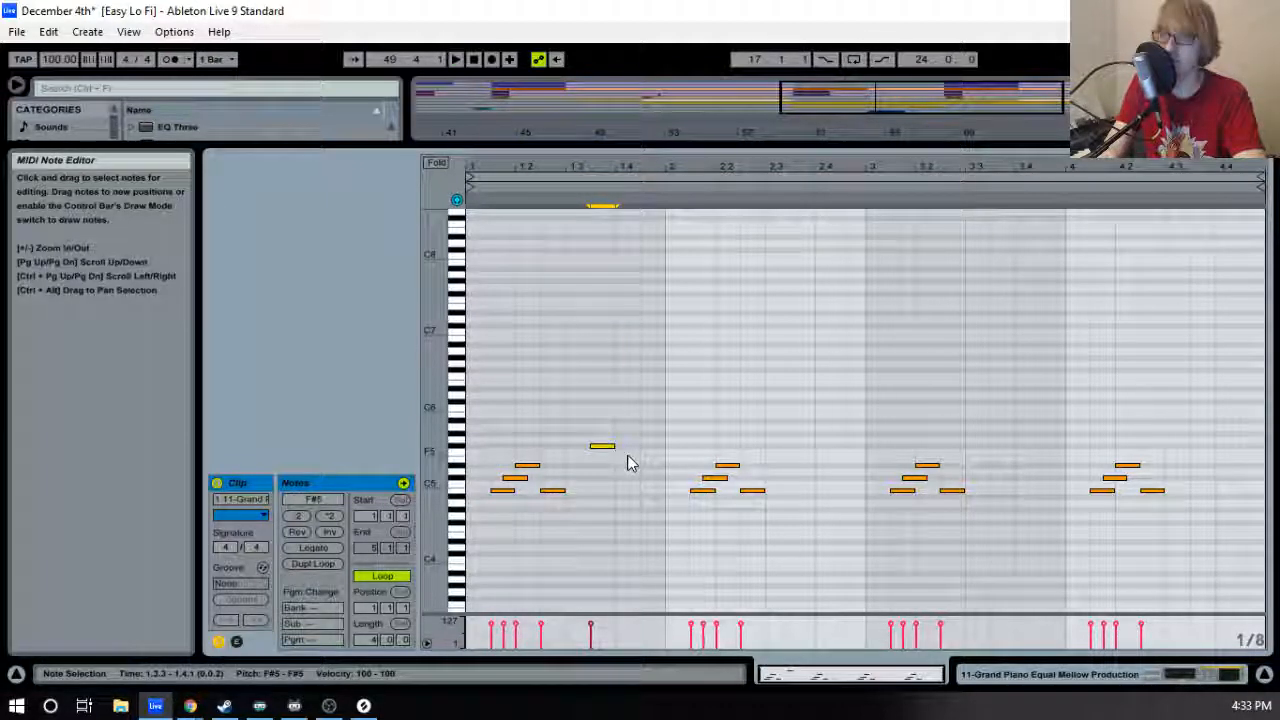
key(space)
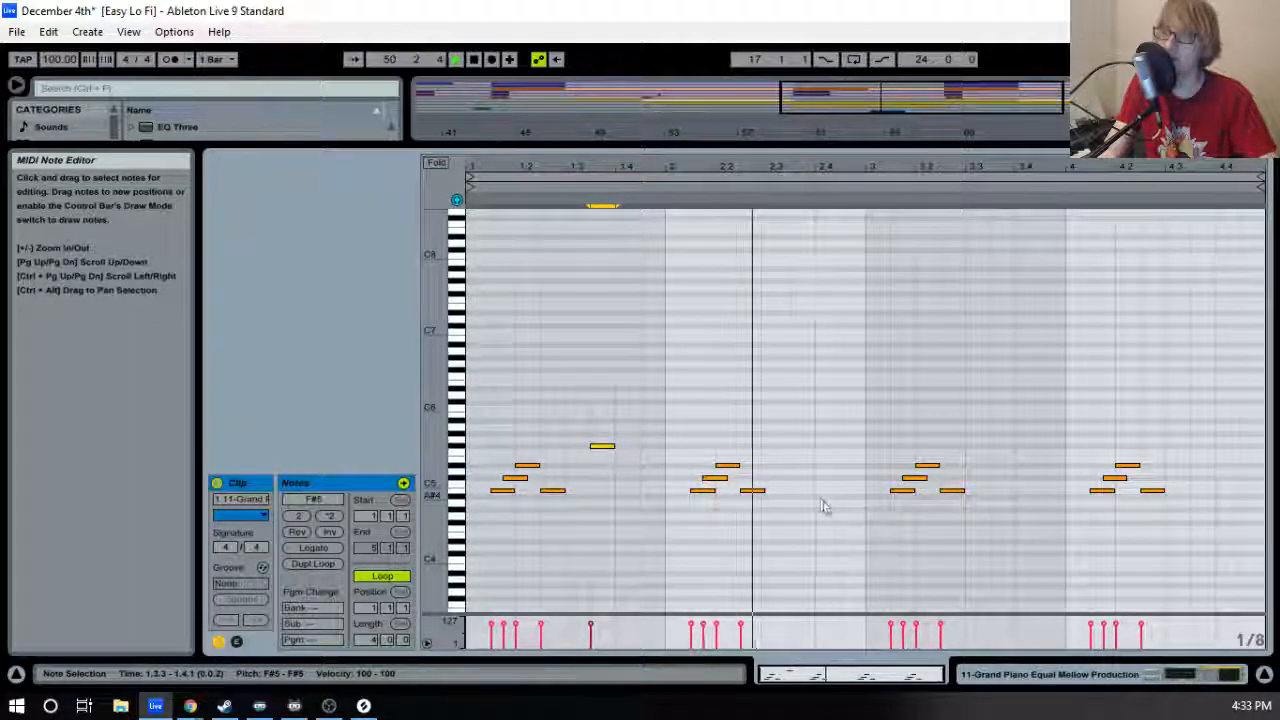
key(space)
drag(785, 164, 790, 173)
key(space)
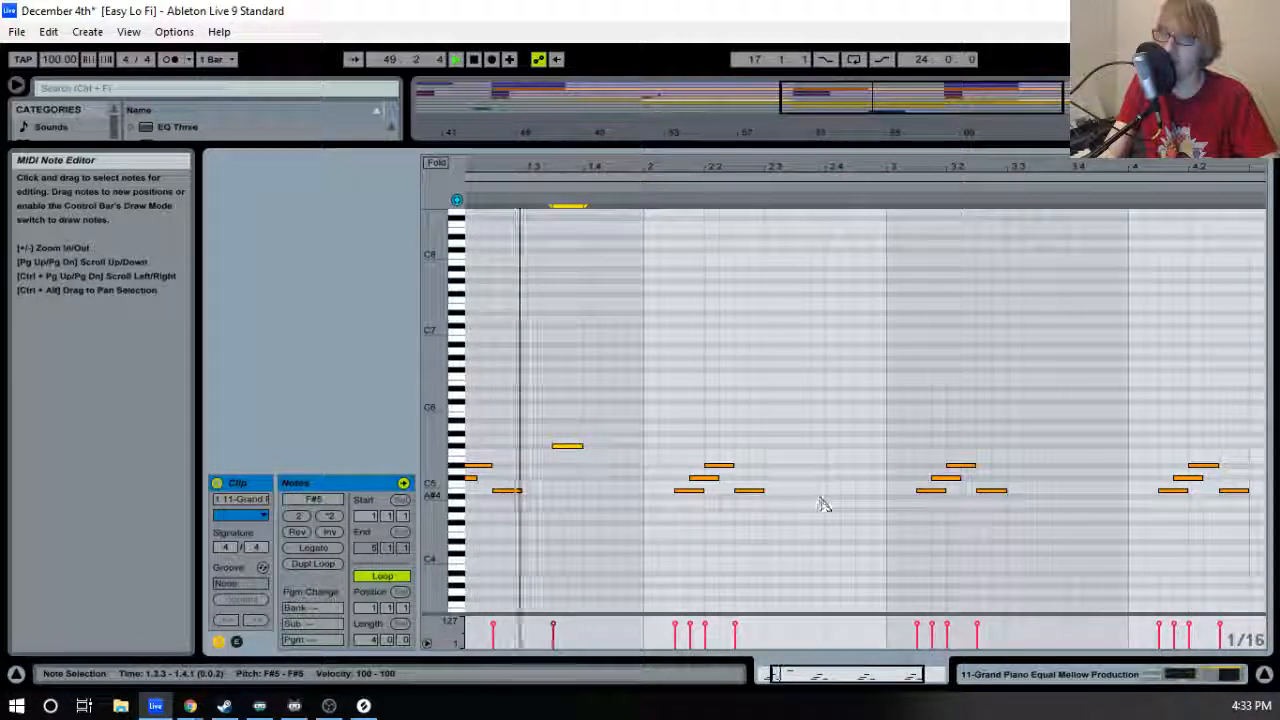
click(649, 505)
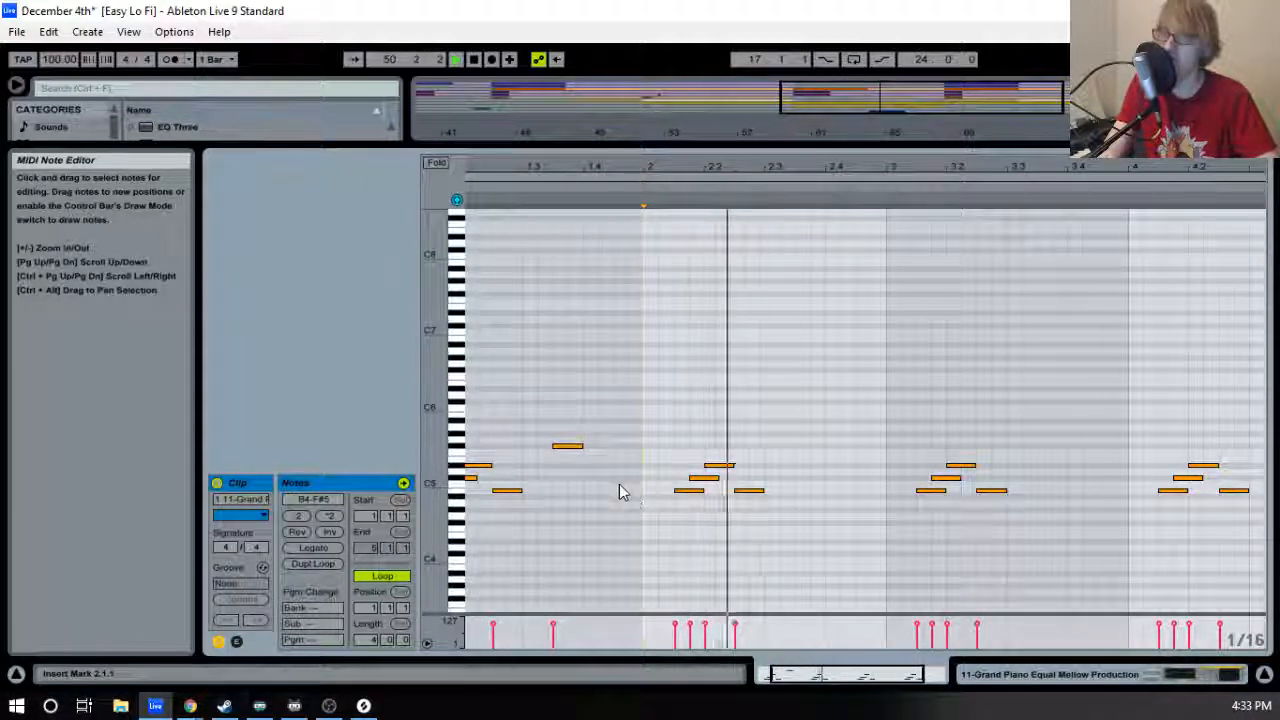
key(space)
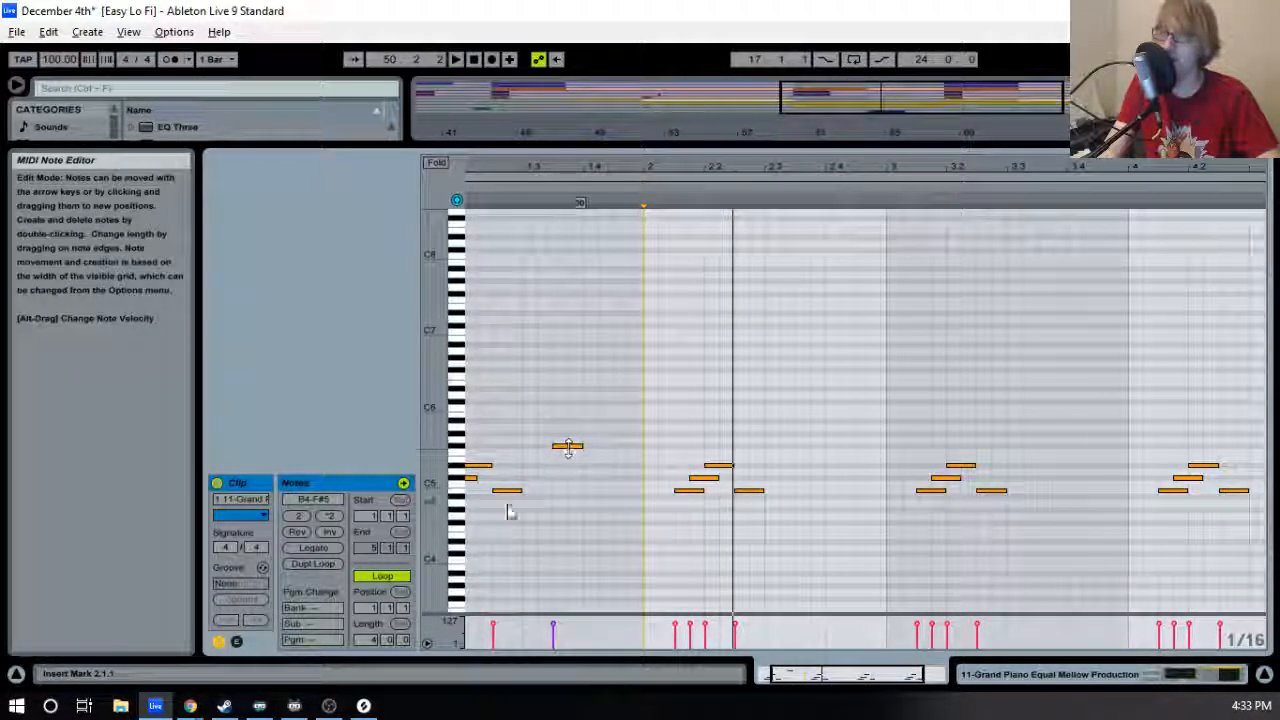
Play the Grand Piano clip from the start of its second bar and listen for where another phrase could fit.
key(space)
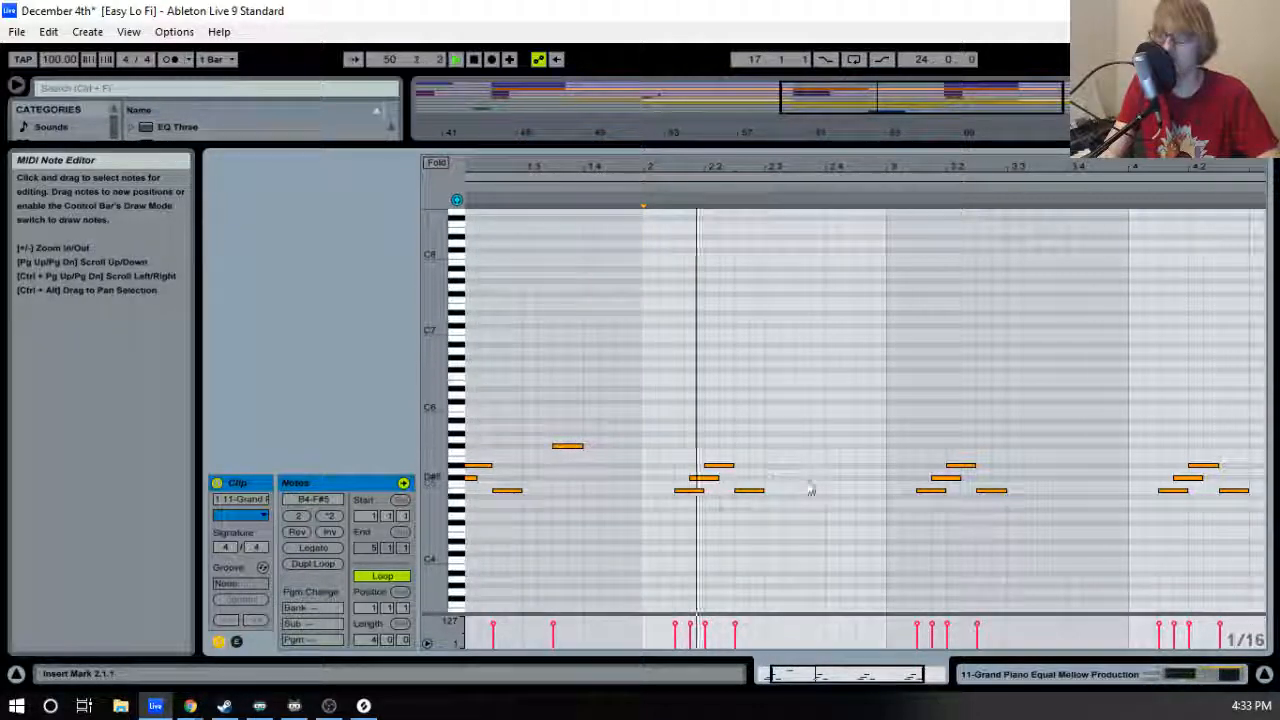
key(space)
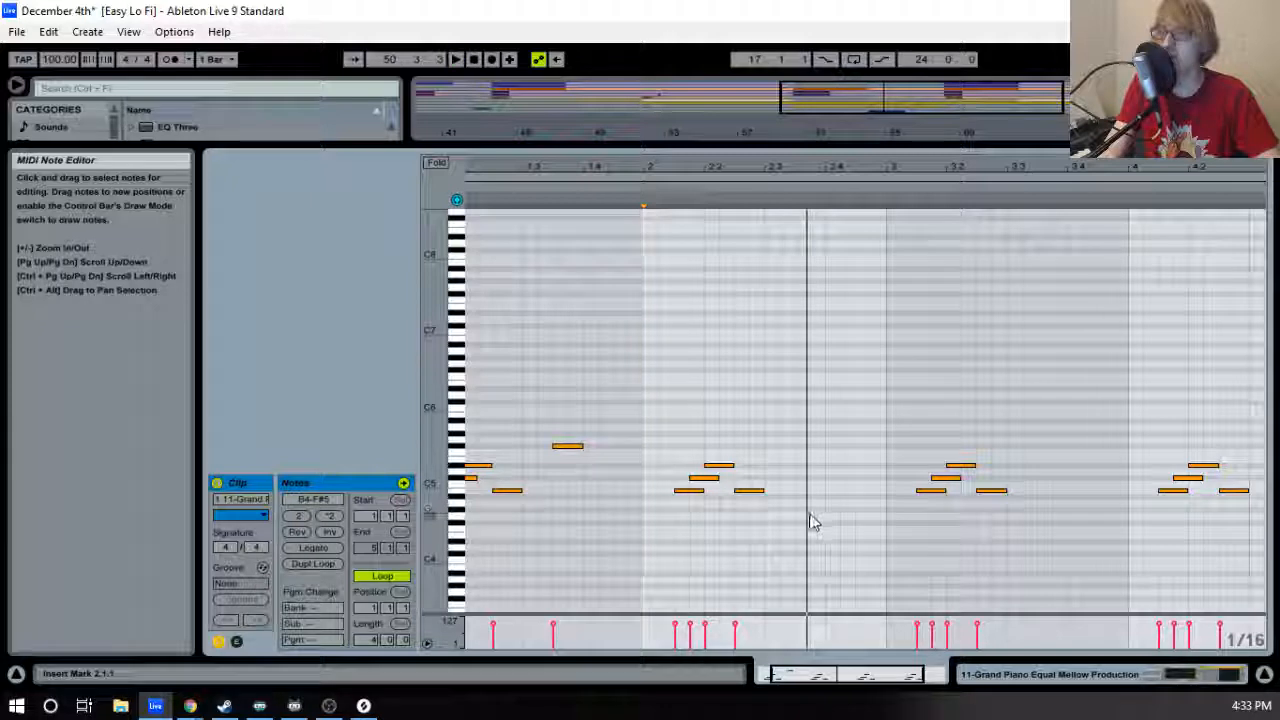
click(650, 203)
key(space)
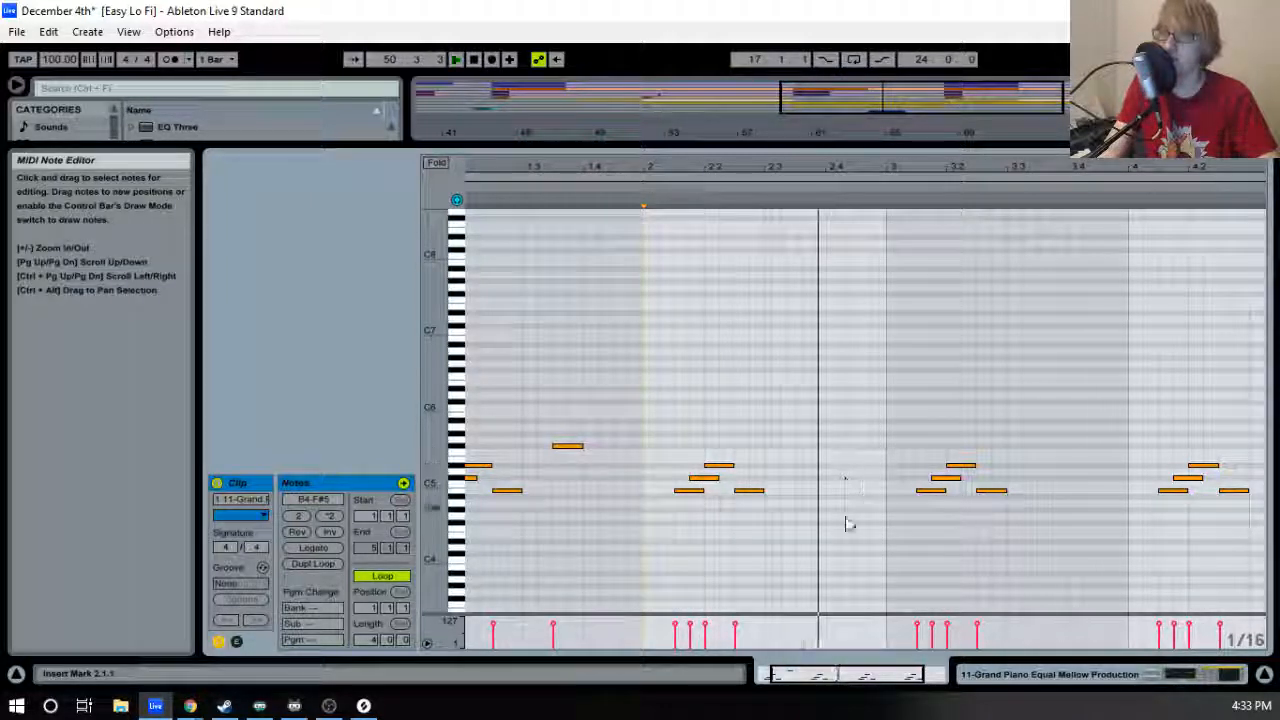
click(647, 188)
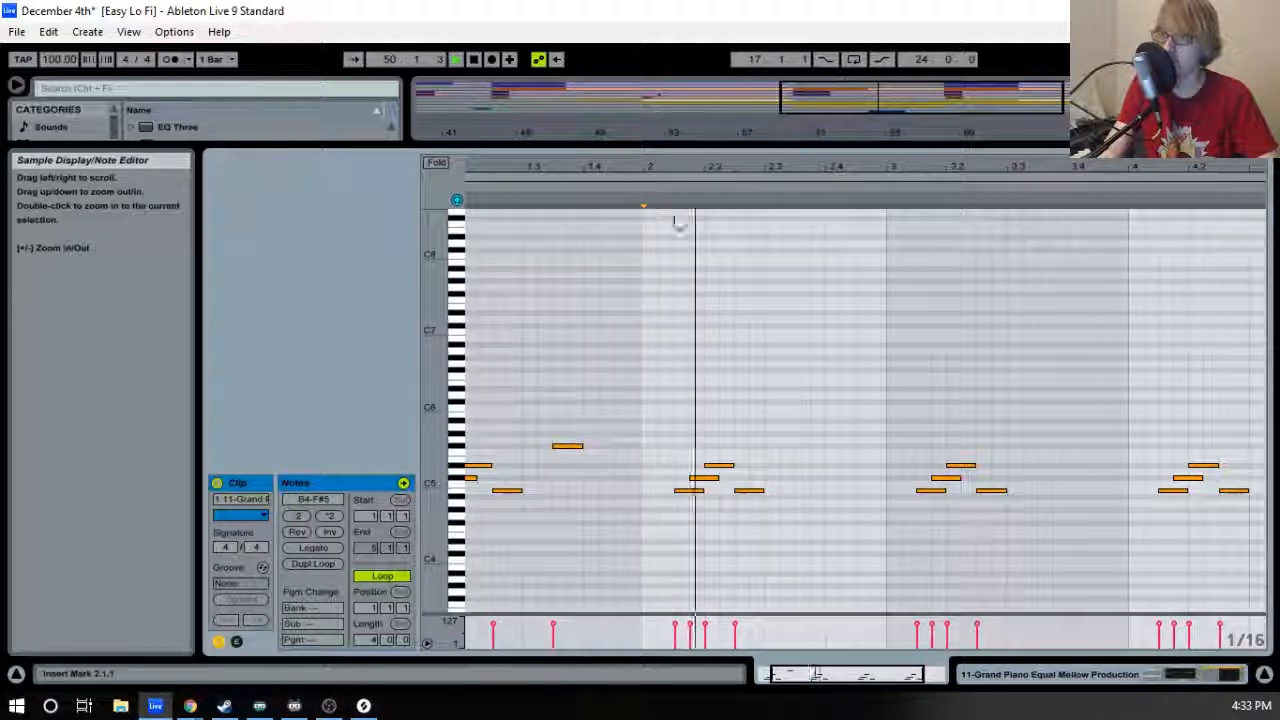
Try 1/16 notes G#4 at 2.3.3 and F#4 at 2.3.4 after the second bar's phrase, and audition them.
double_click(801, 504)
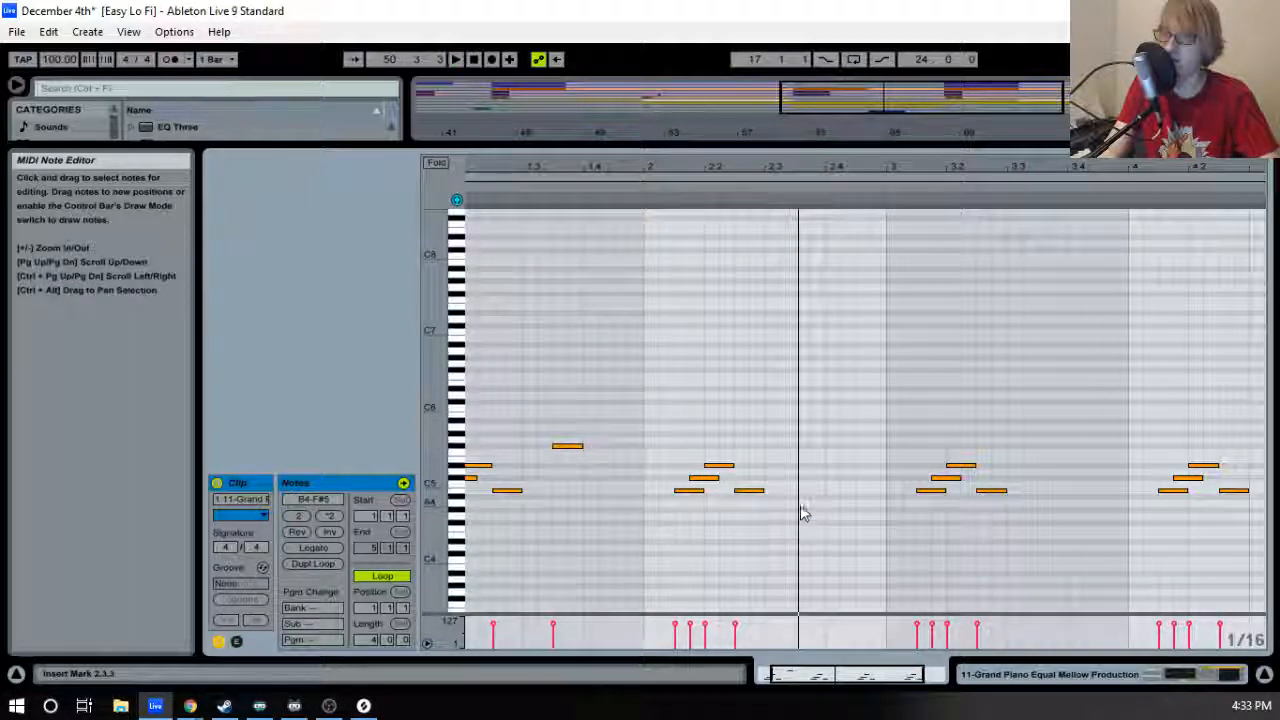
key(space)
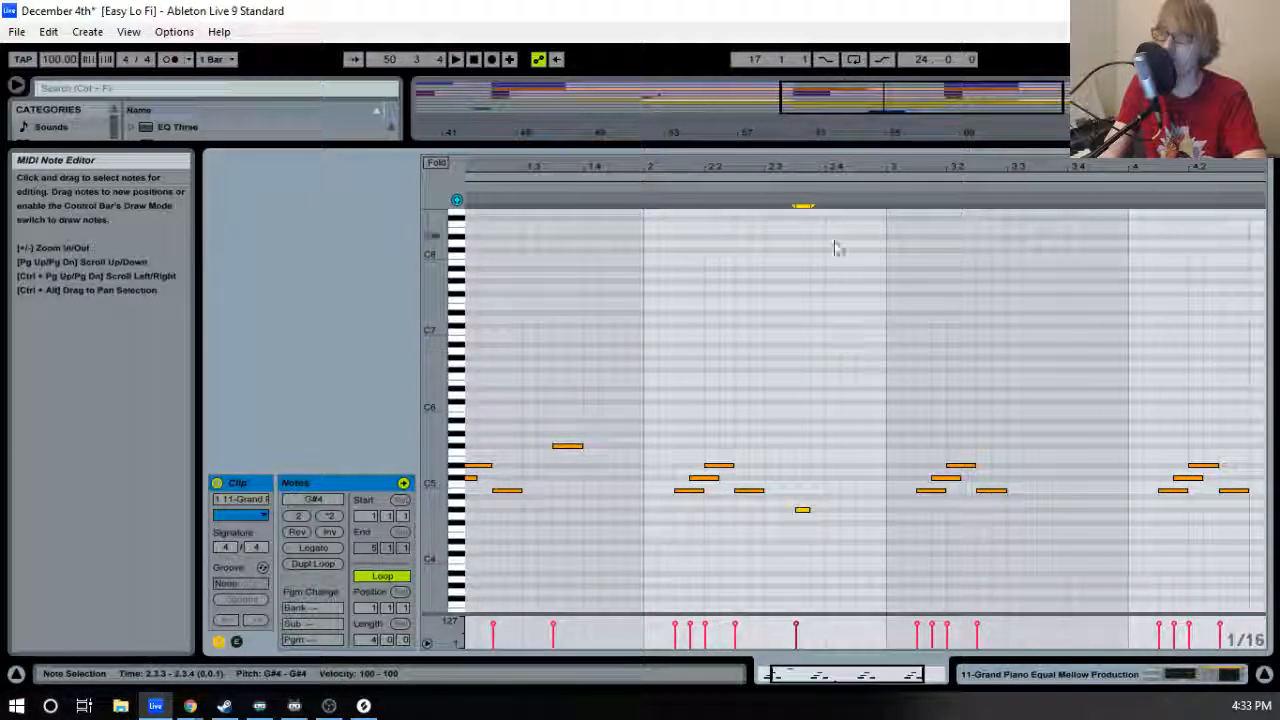
drag(823, 166, 820, 215)
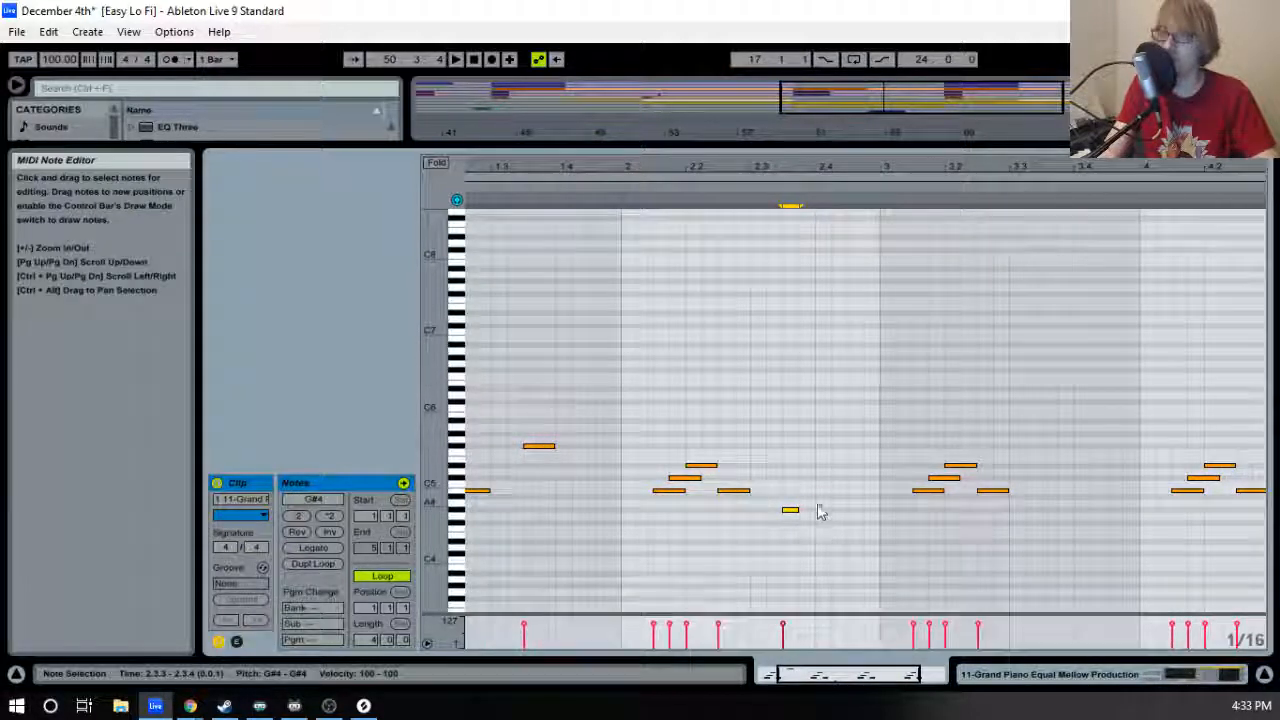
double_click(809, 523)
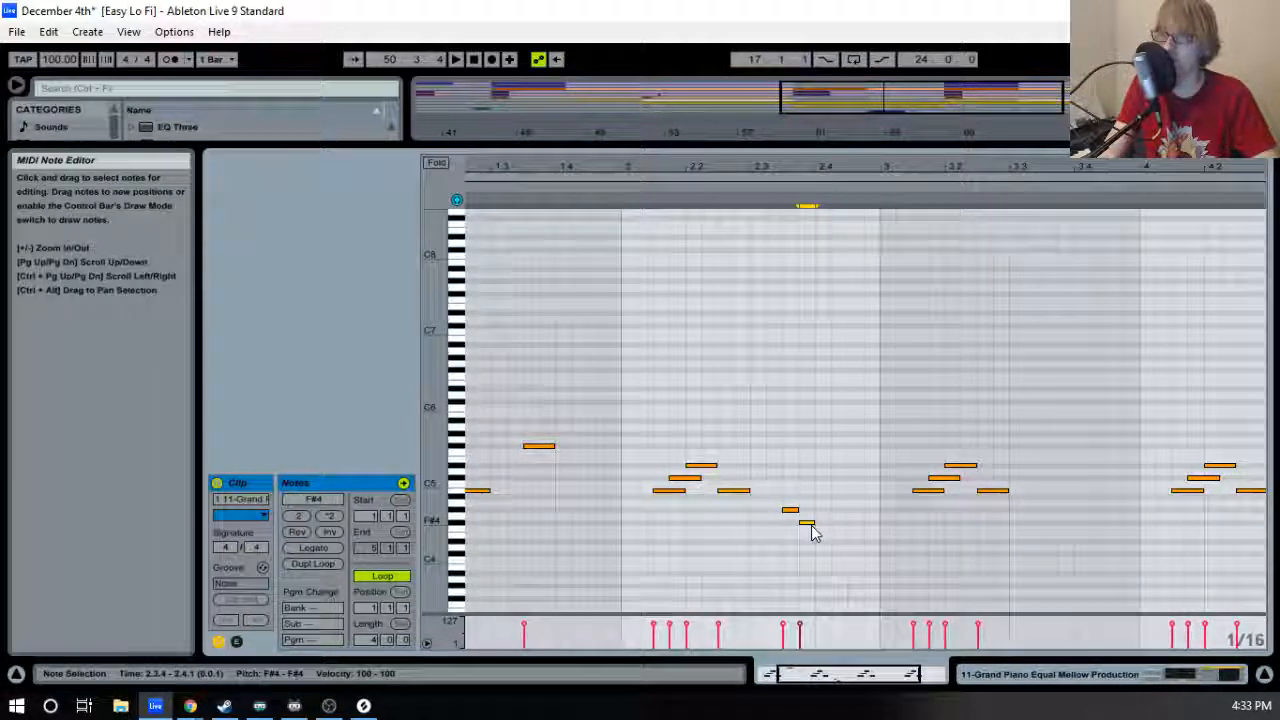
click(625, 203)
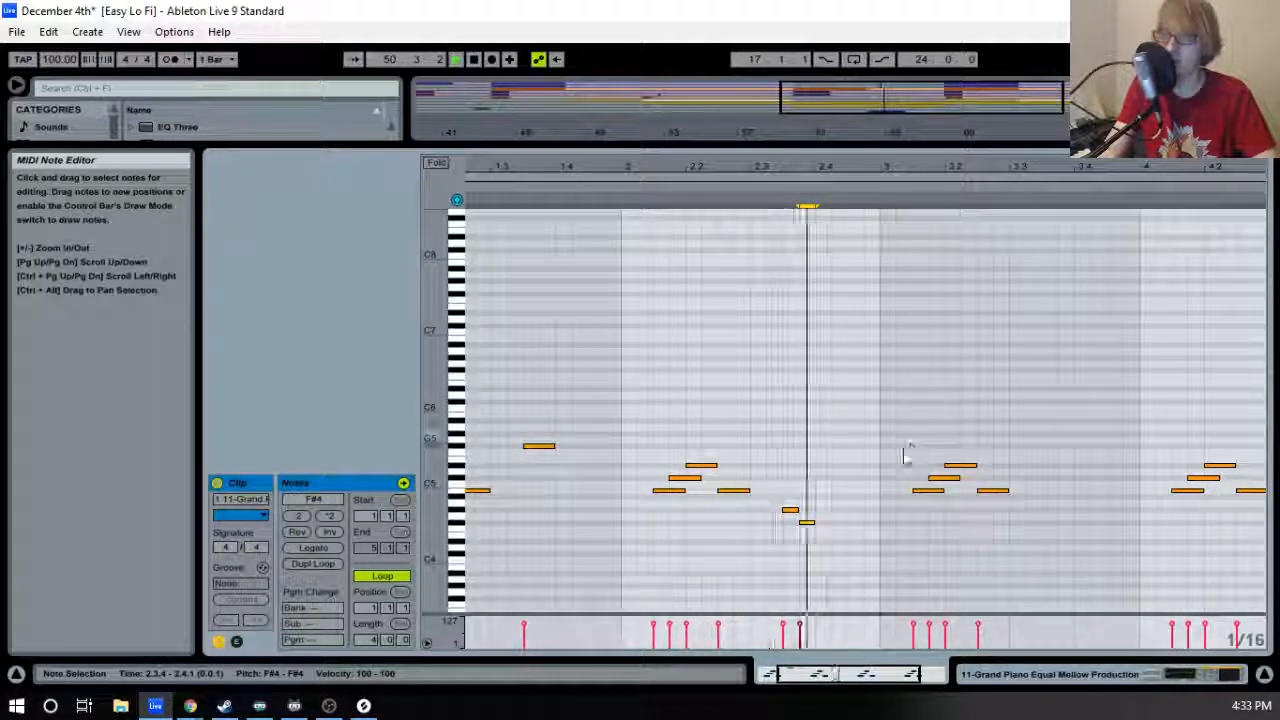
key(space)
Continue the run with rising 1/16 notes G#4, B4, C#5 and D#5 from 2.4.1 to 2.4.4.
double_click(822, 510)
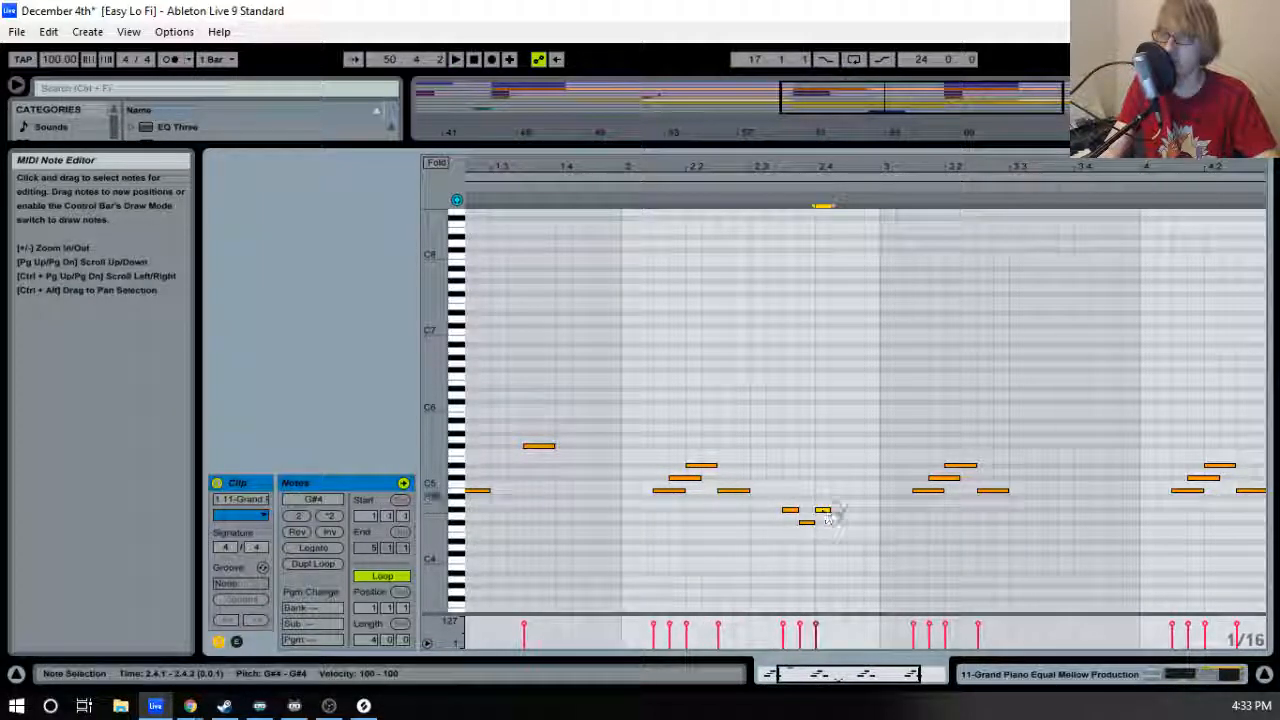
double_click(838, 486)
key(Down)
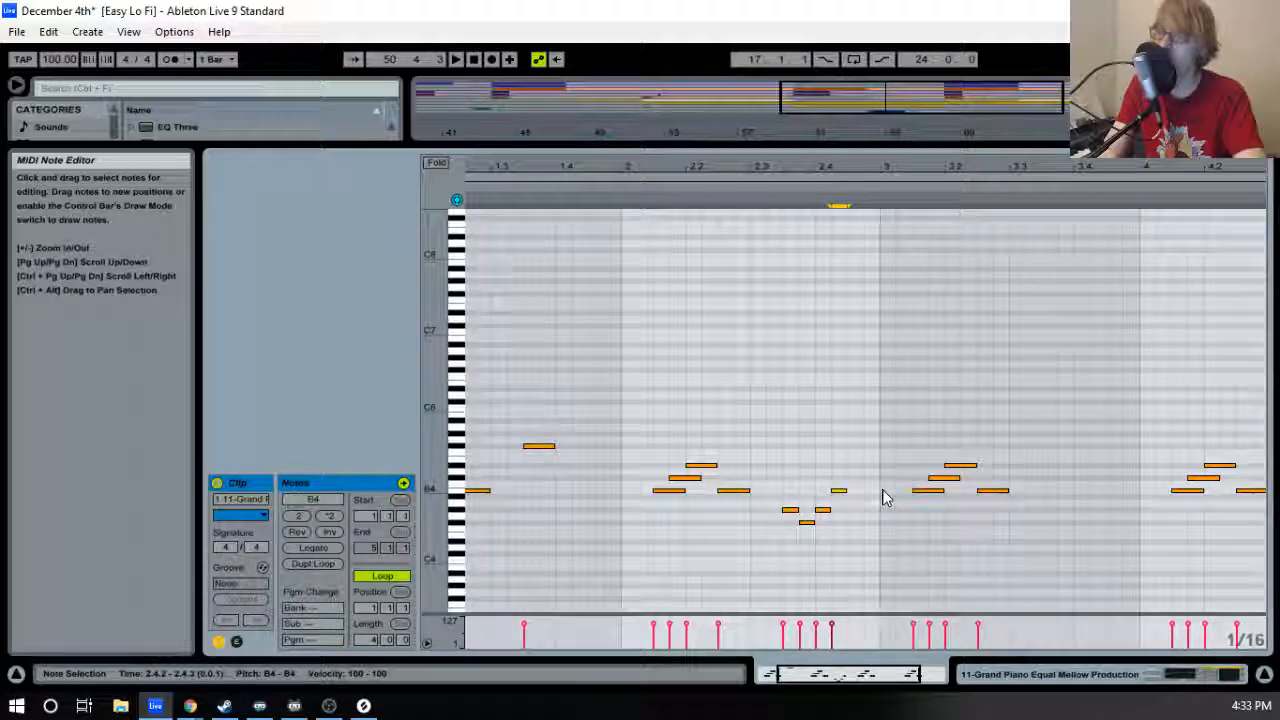
double_click(854, 473)
key(Down)
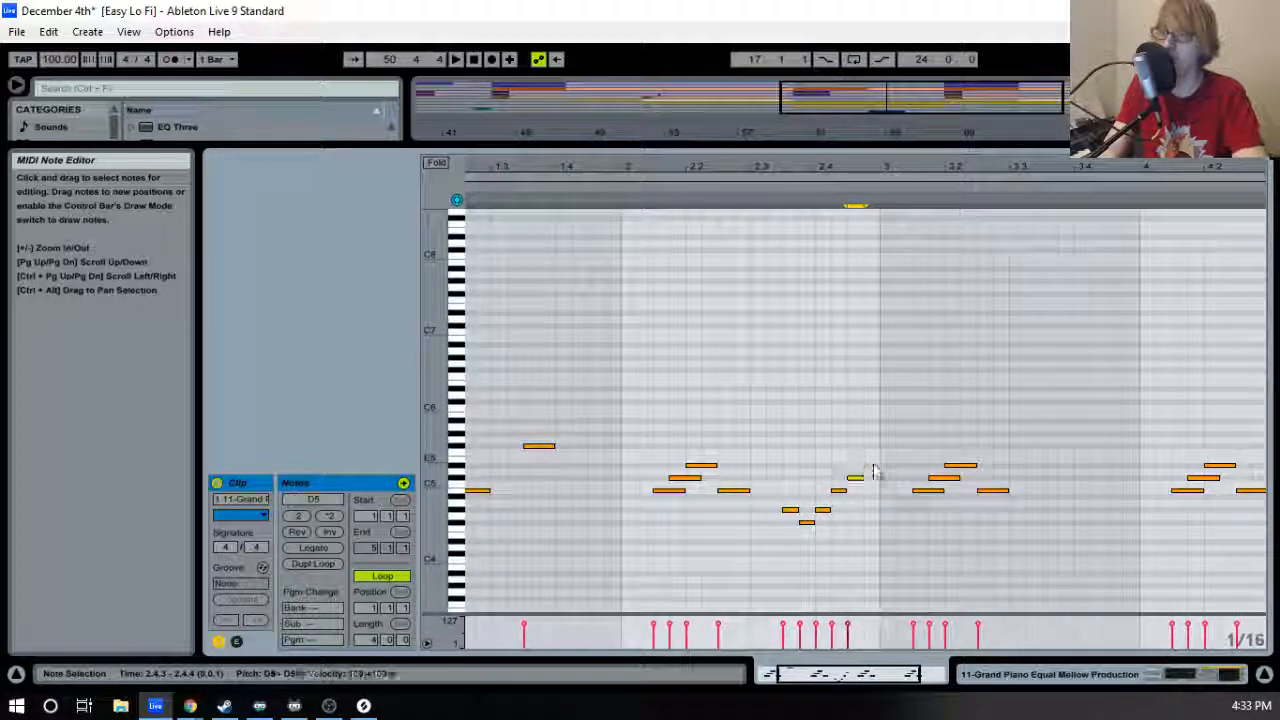
double_click(871, 460)
key(Down)
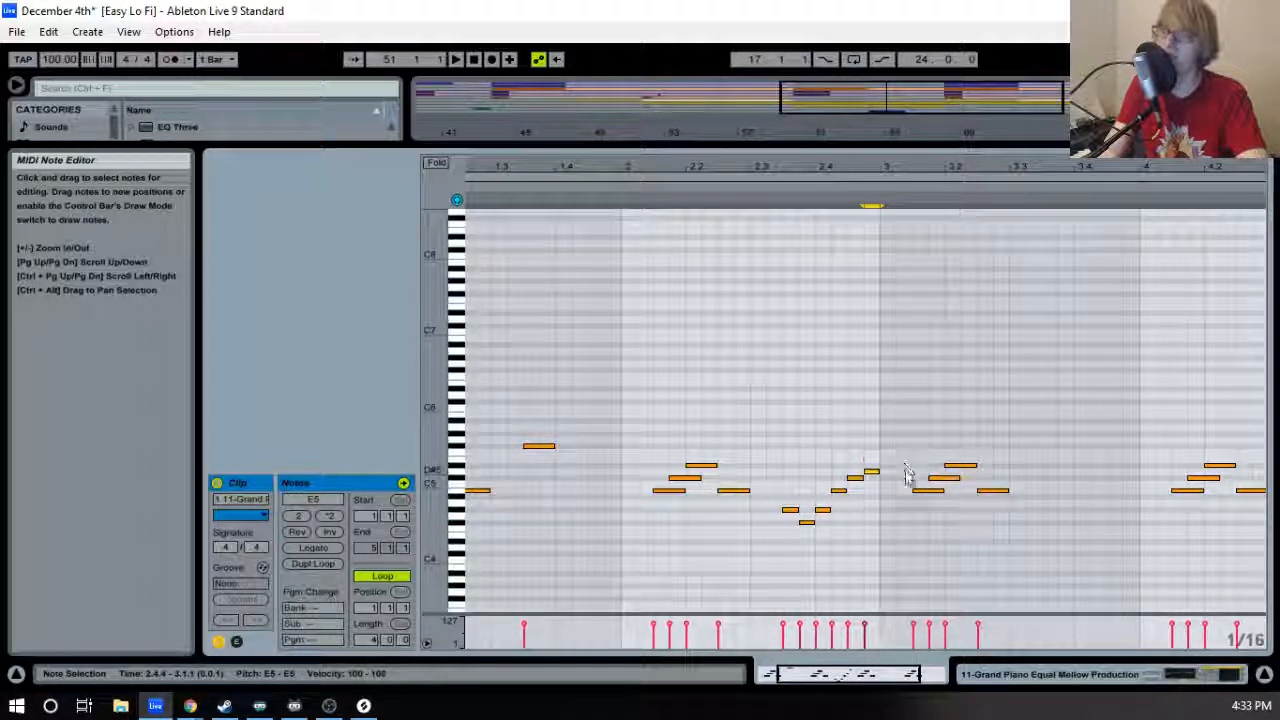
Audition the melody with the new 1/16 run leading from the second bar into the third.
key(space)
click(804, 400)
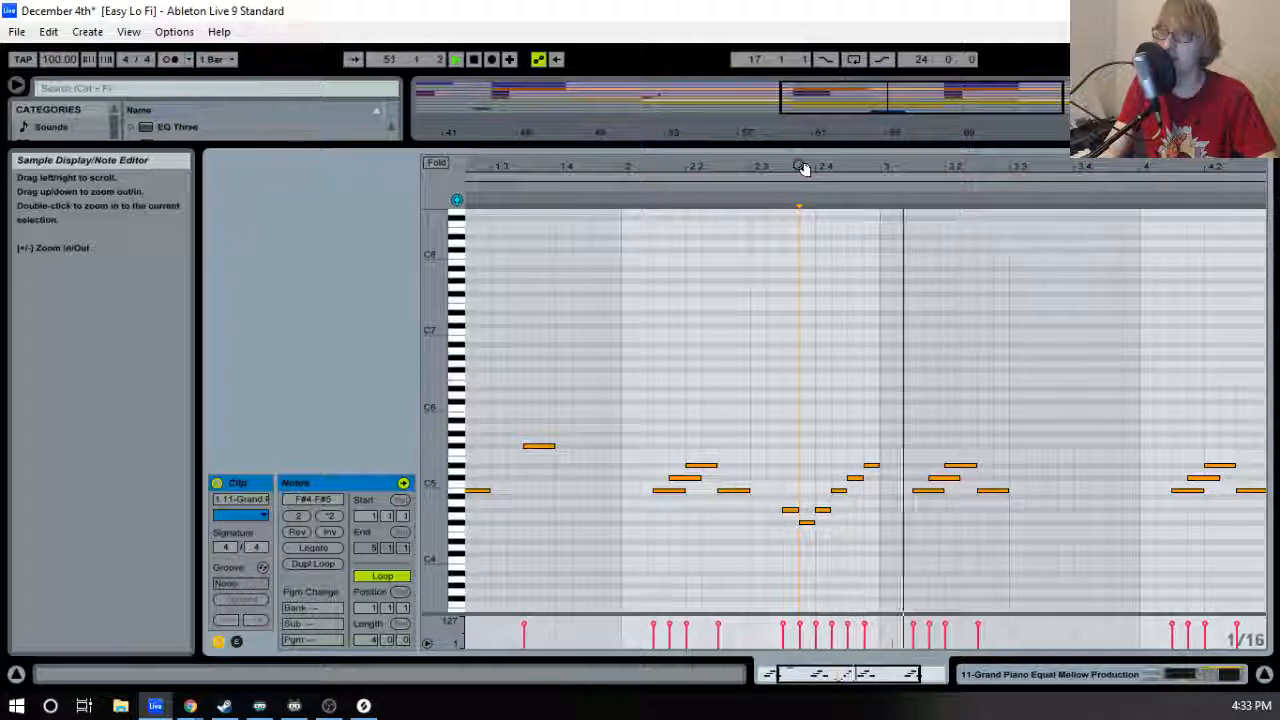
drag(804, 167, 804, 200)
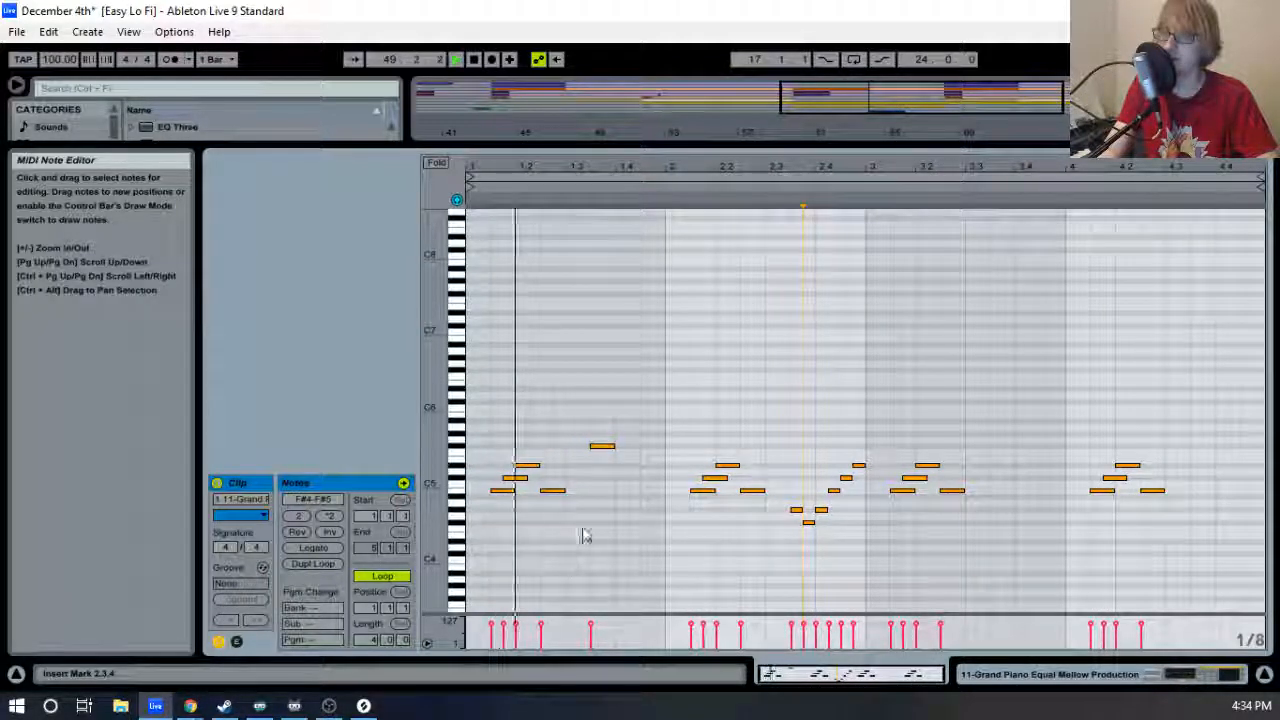
key(space)
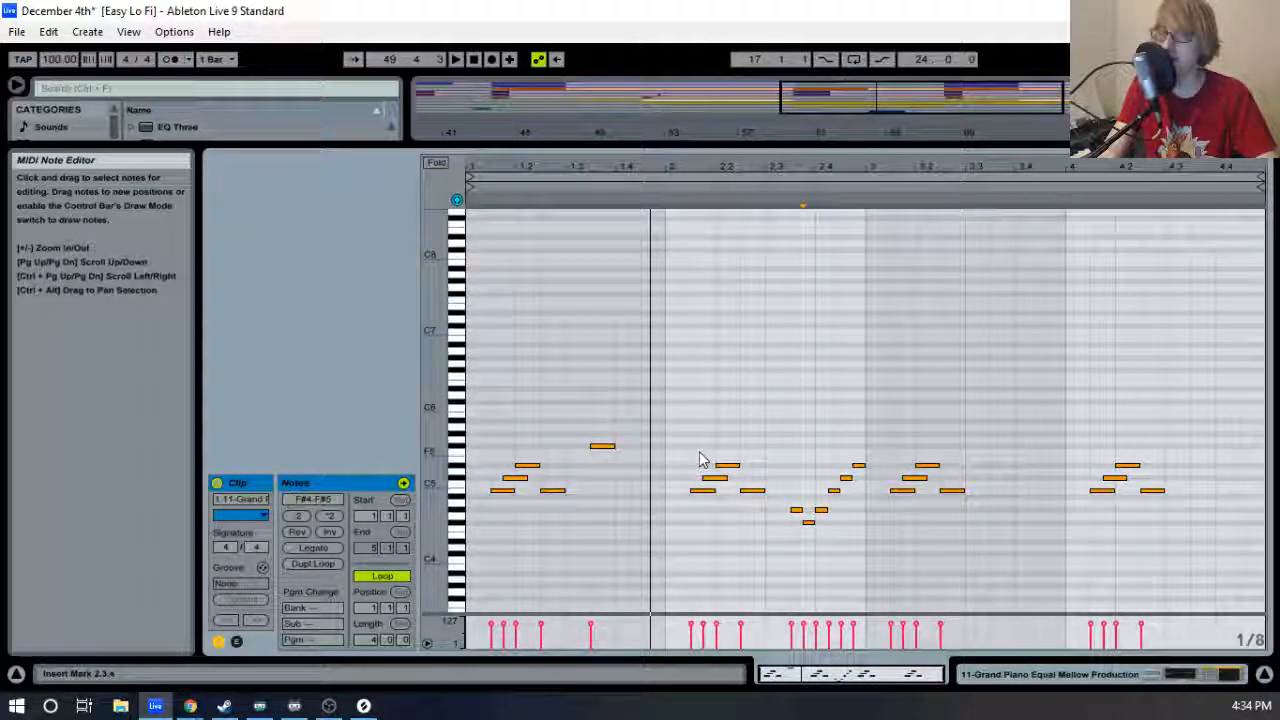
key(space)
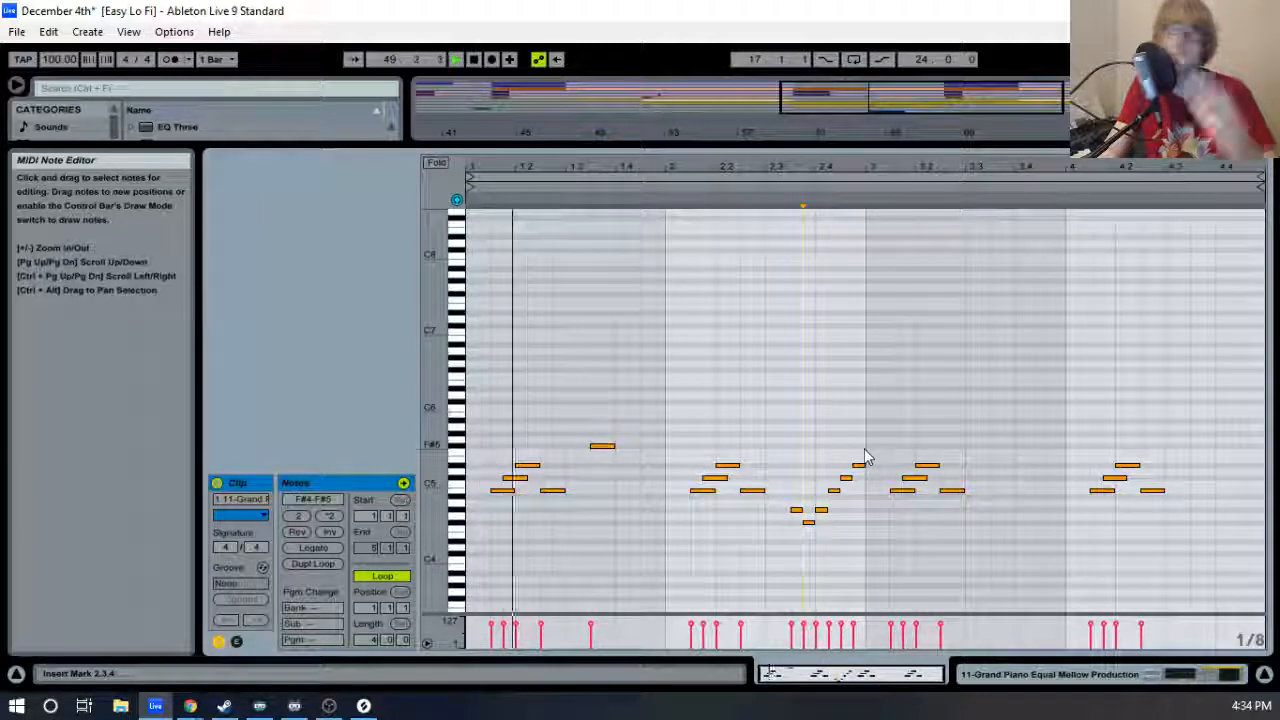
double_click(856, 465)
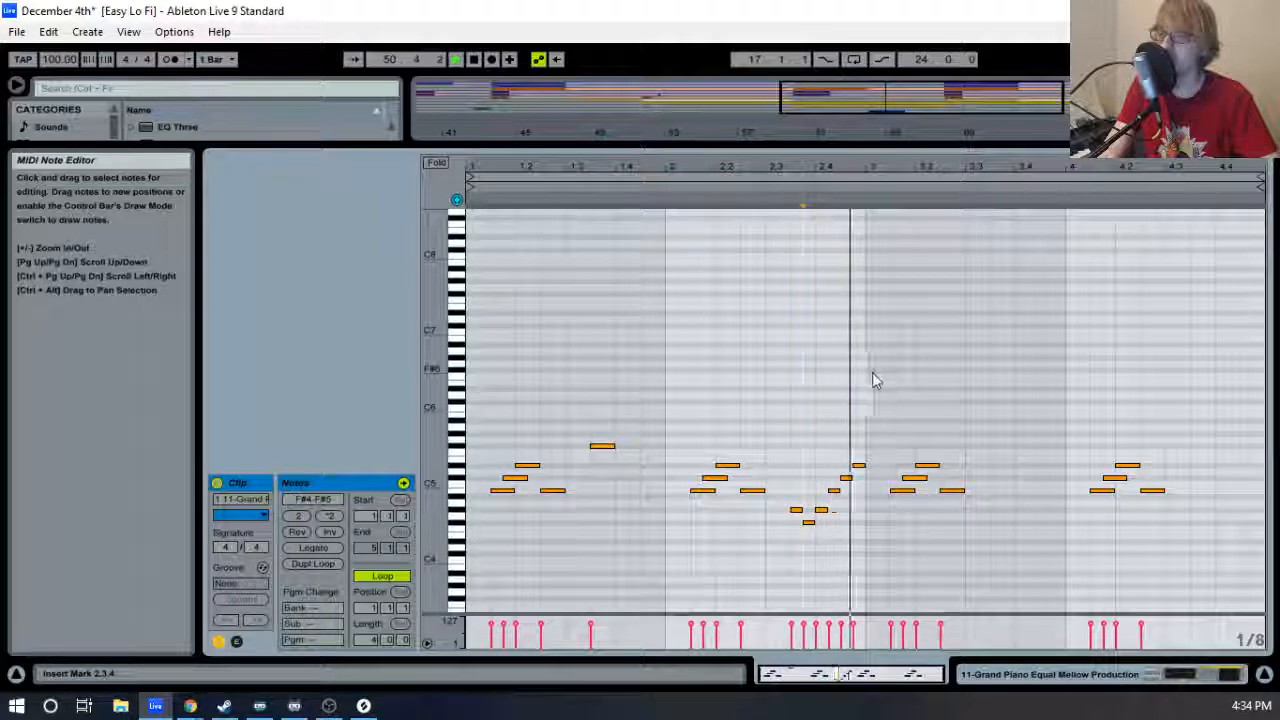
key(space)
Delete all the 1/16 notes of the run between 2.3.3 and the end of the second bar.
drag(848, 170, 848, 185)
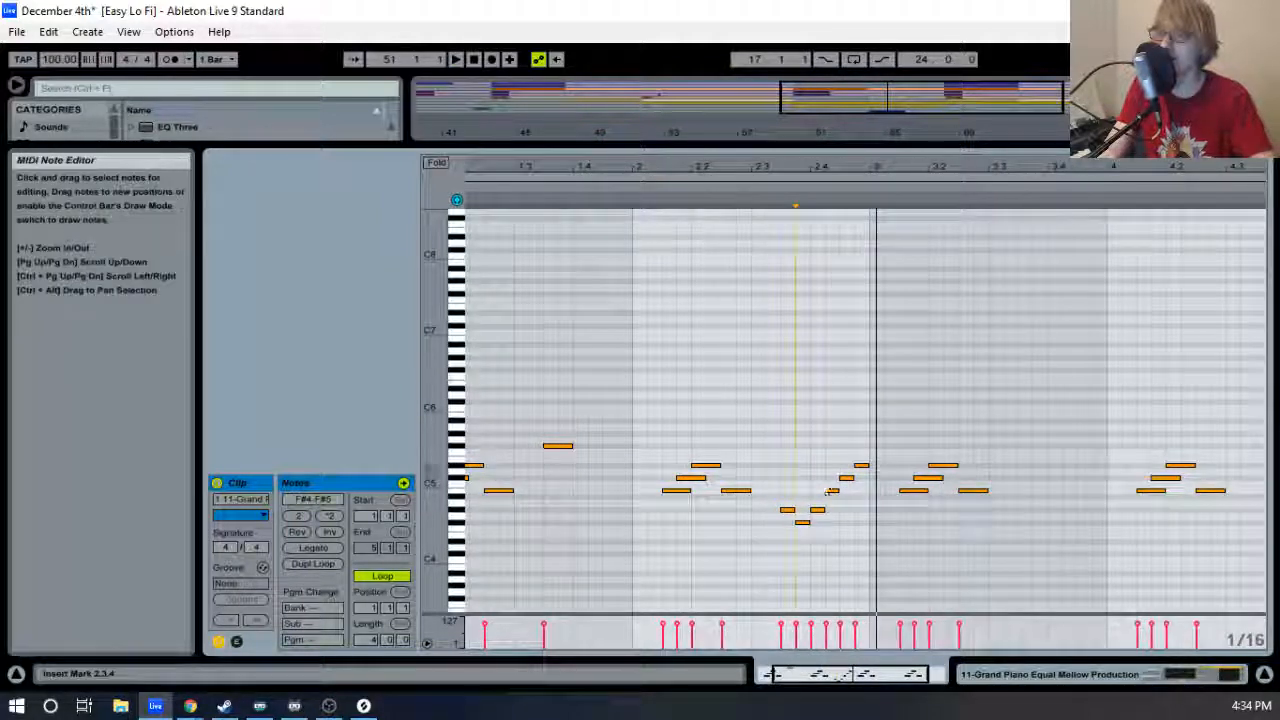
drag(792, 540, 869, 438)
key(Delete)
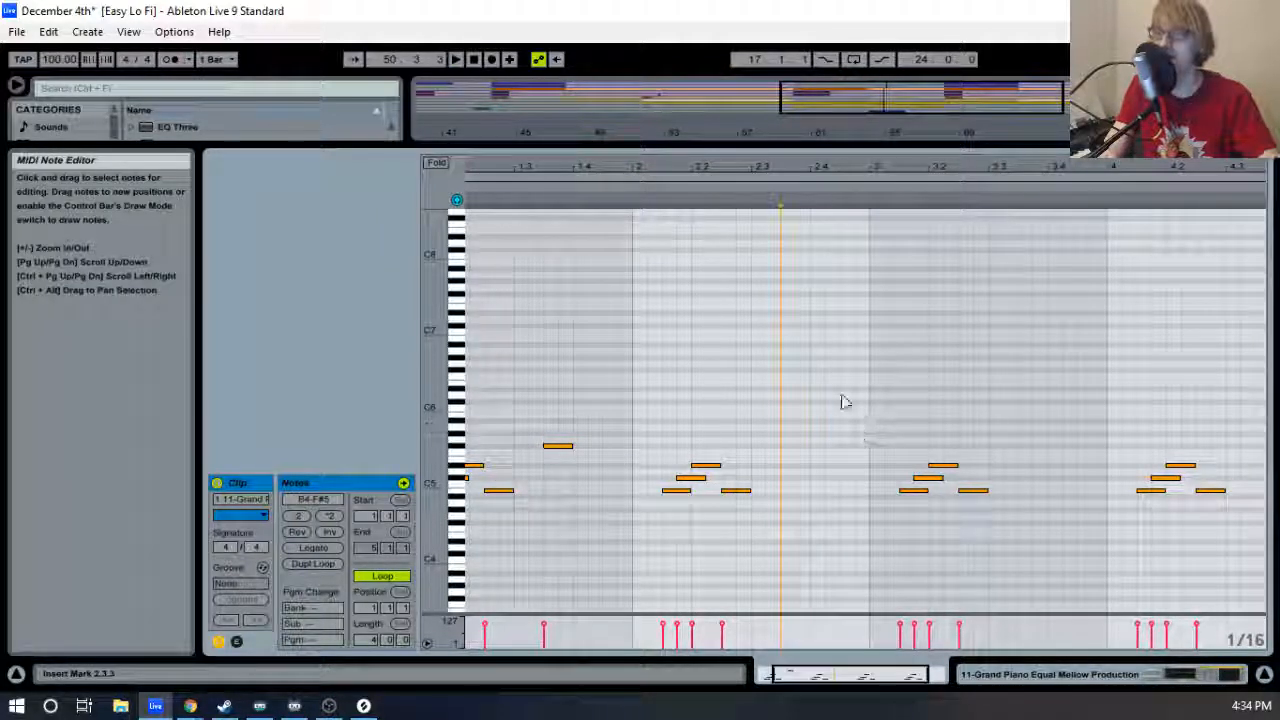
Lower the second bar's note at 2.2.1 to A#4 and audition the phrase from 2.1.1.
key(space)
drag(803, 169, 818, 154)
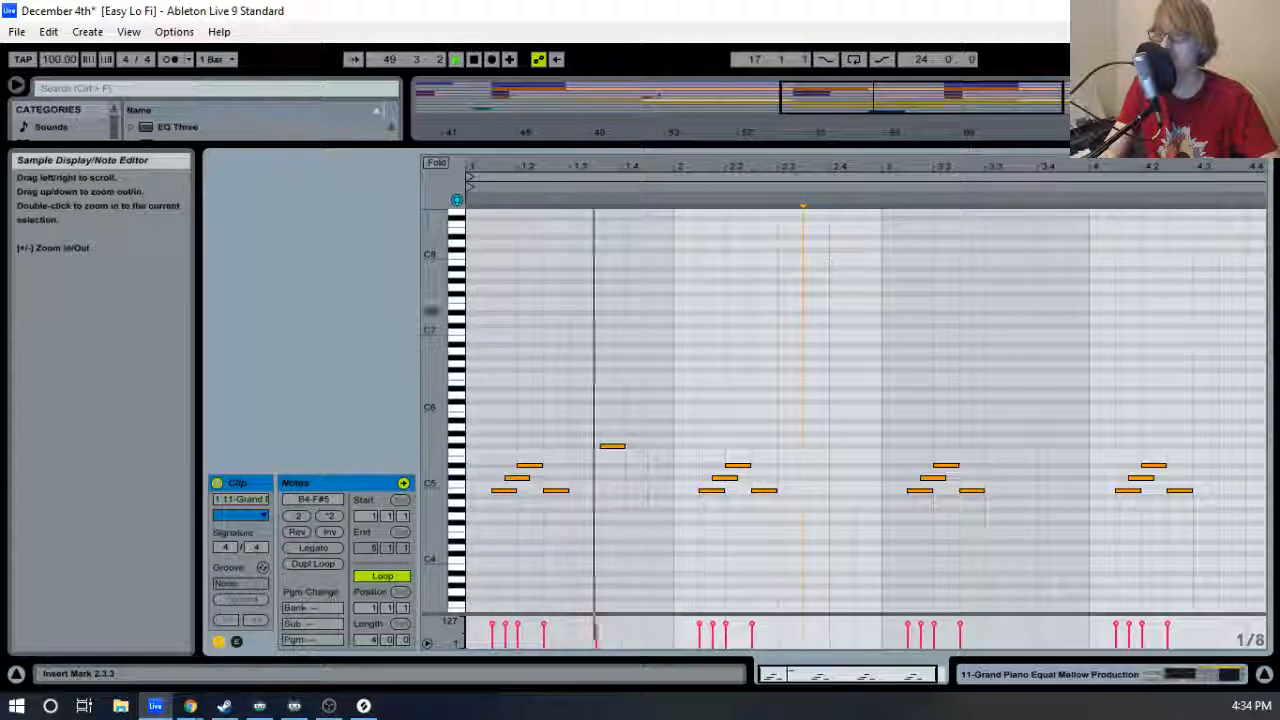
click(722, 490)
key(space)
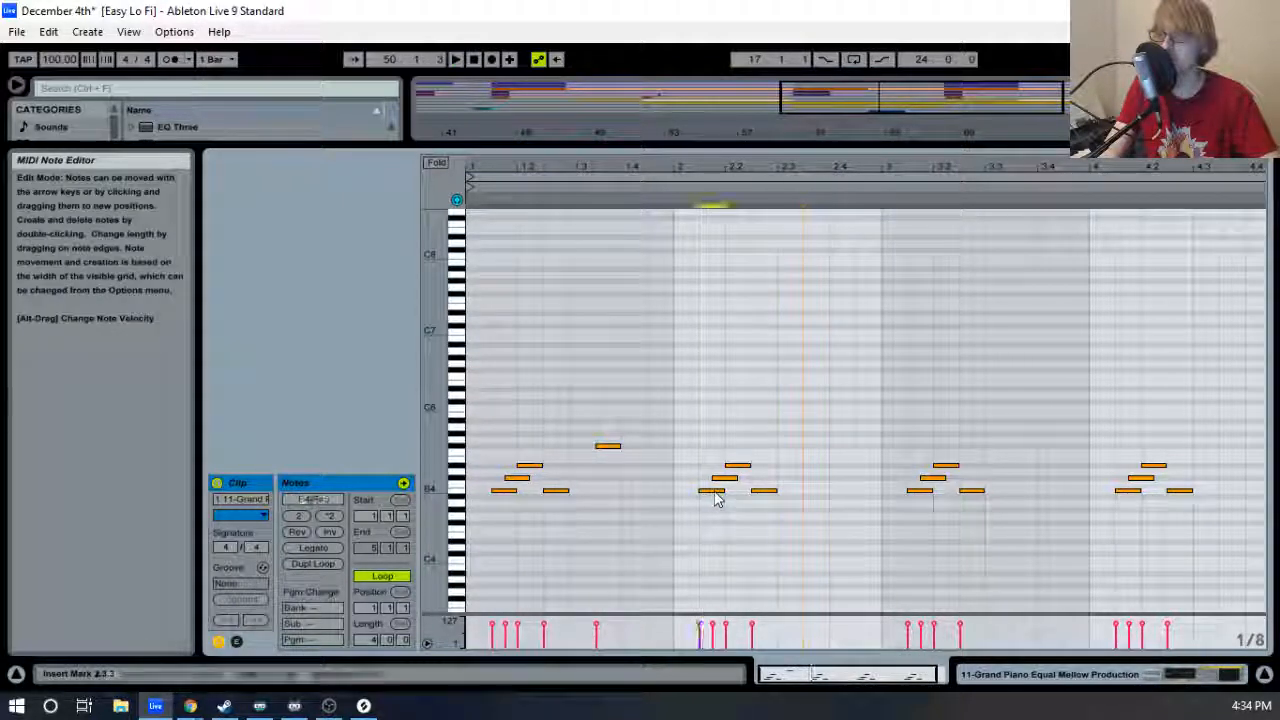
drag(738, 467, 745, 510)
click(705, 190)
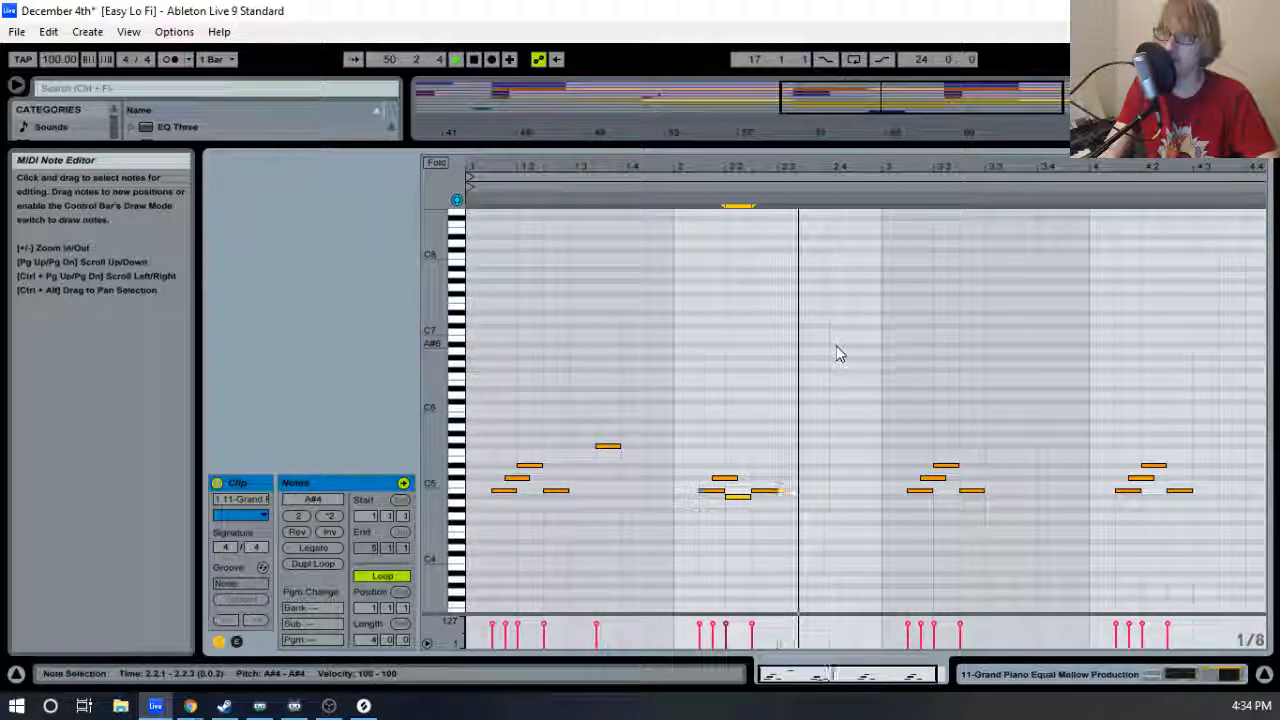
key(space)
click(676, 197)
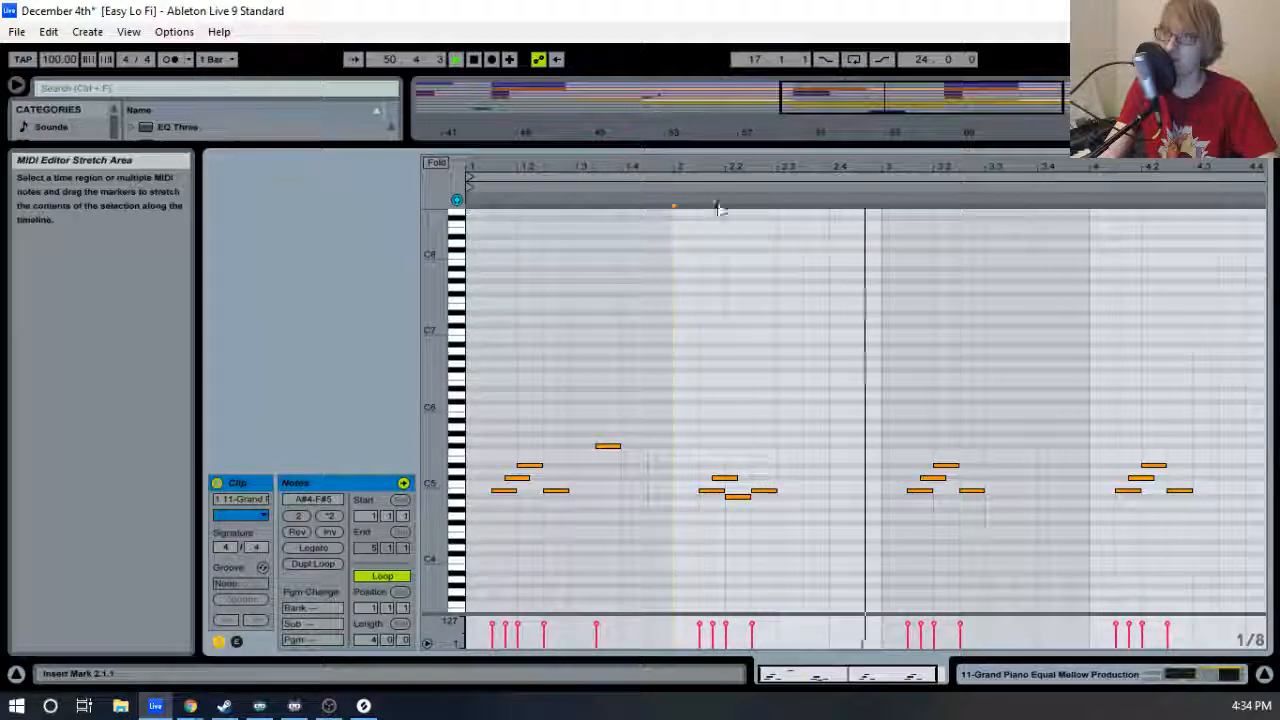
key(space)
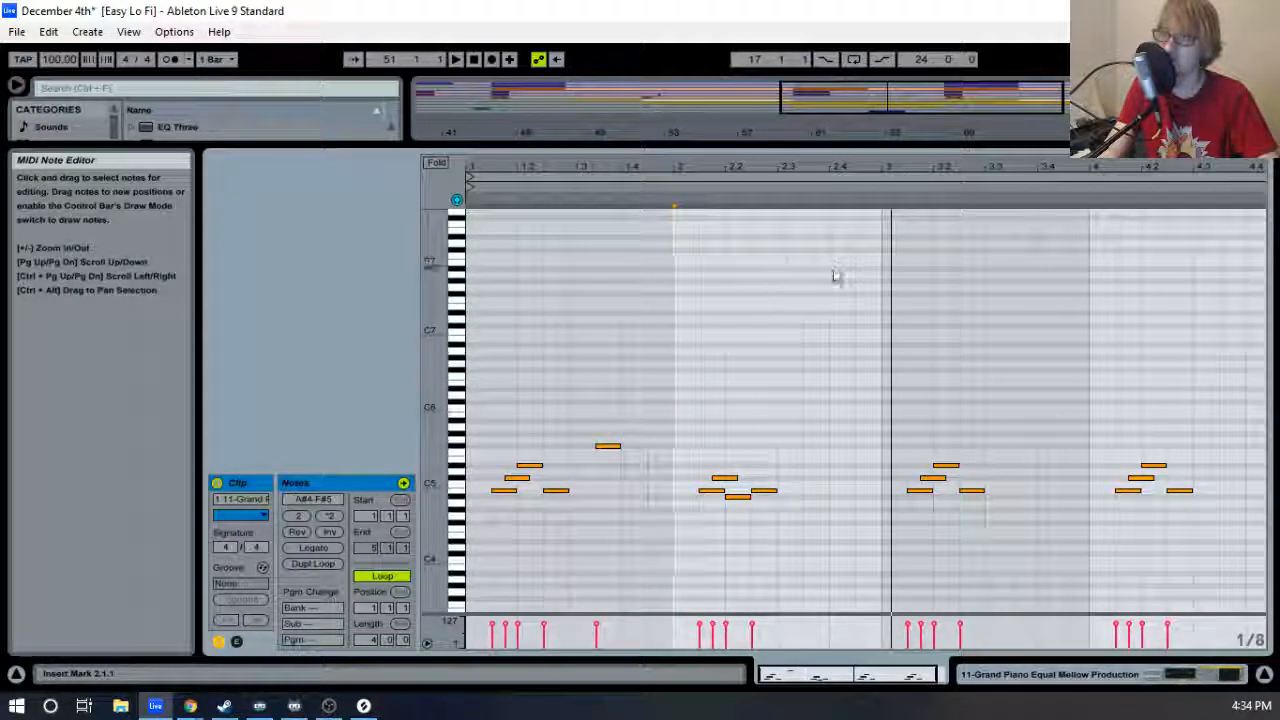
Place seven consecutive 1/128 notes starting at 2.4.1, descending chromatically from A#7 to E7.
drag(846, 166, 846, 226)
double_click(728, 270)
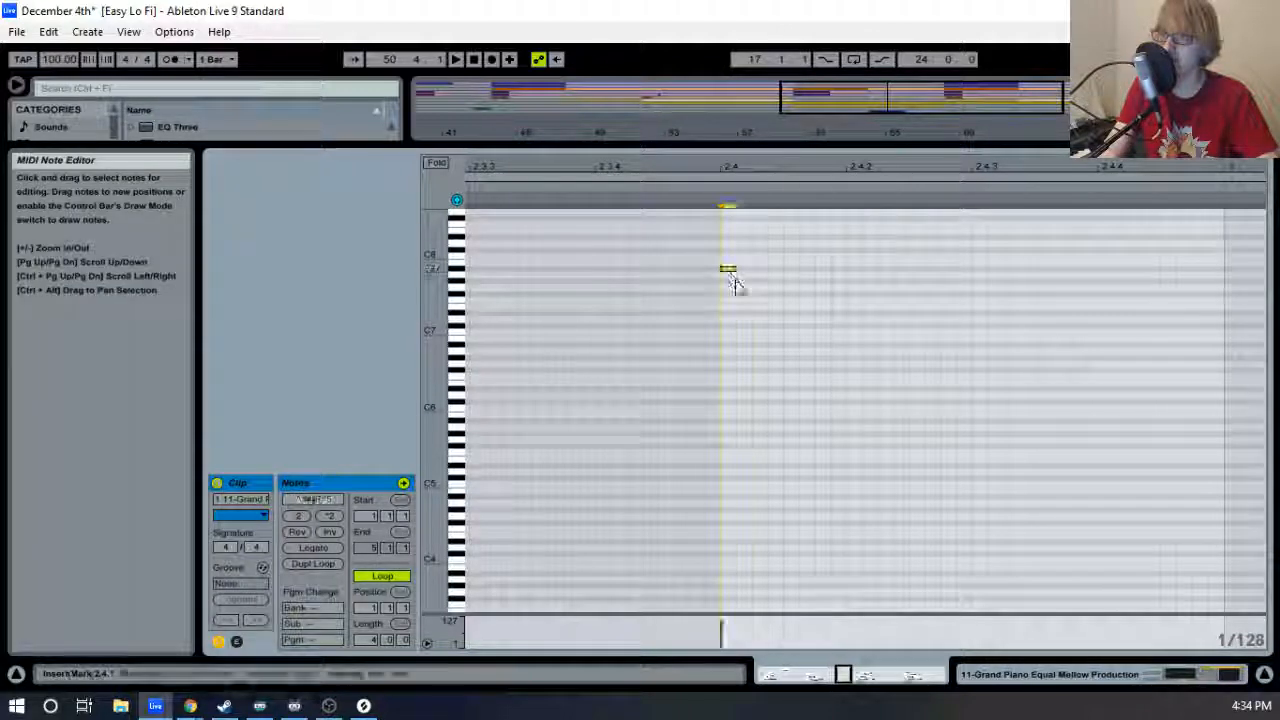
double_click(742, 274)
click(758, 291)
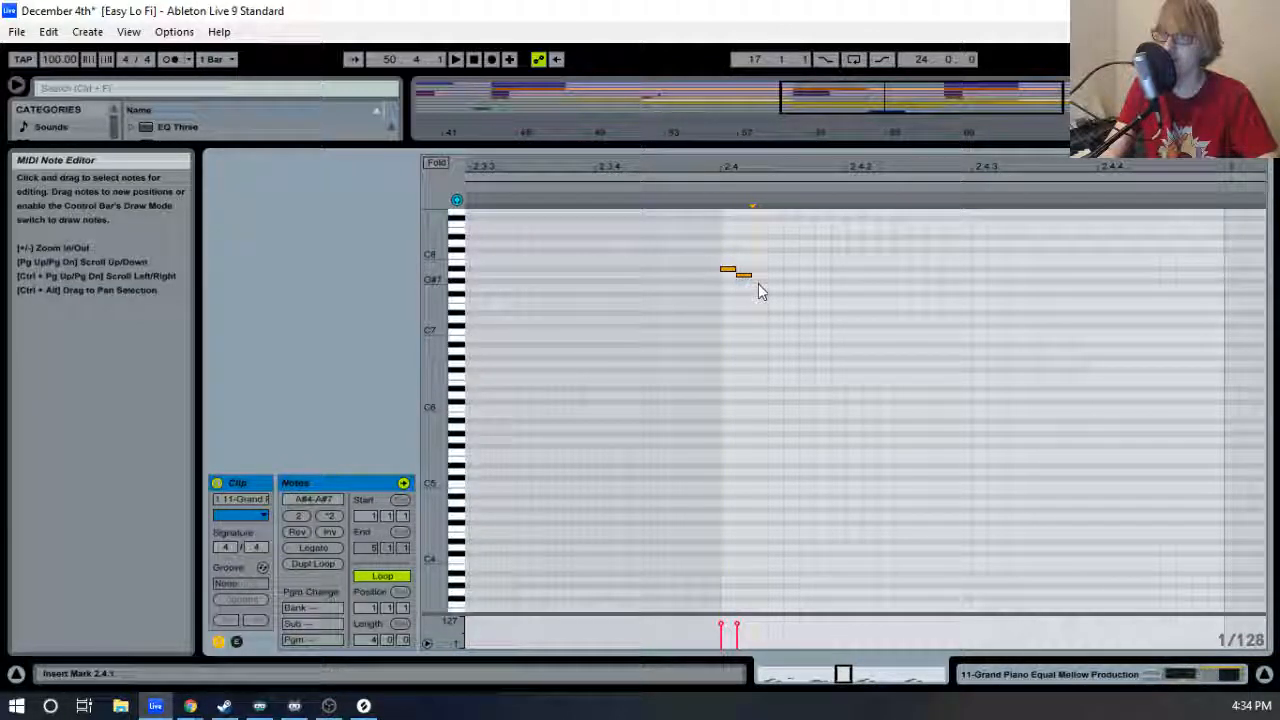
double_click(777, 288)
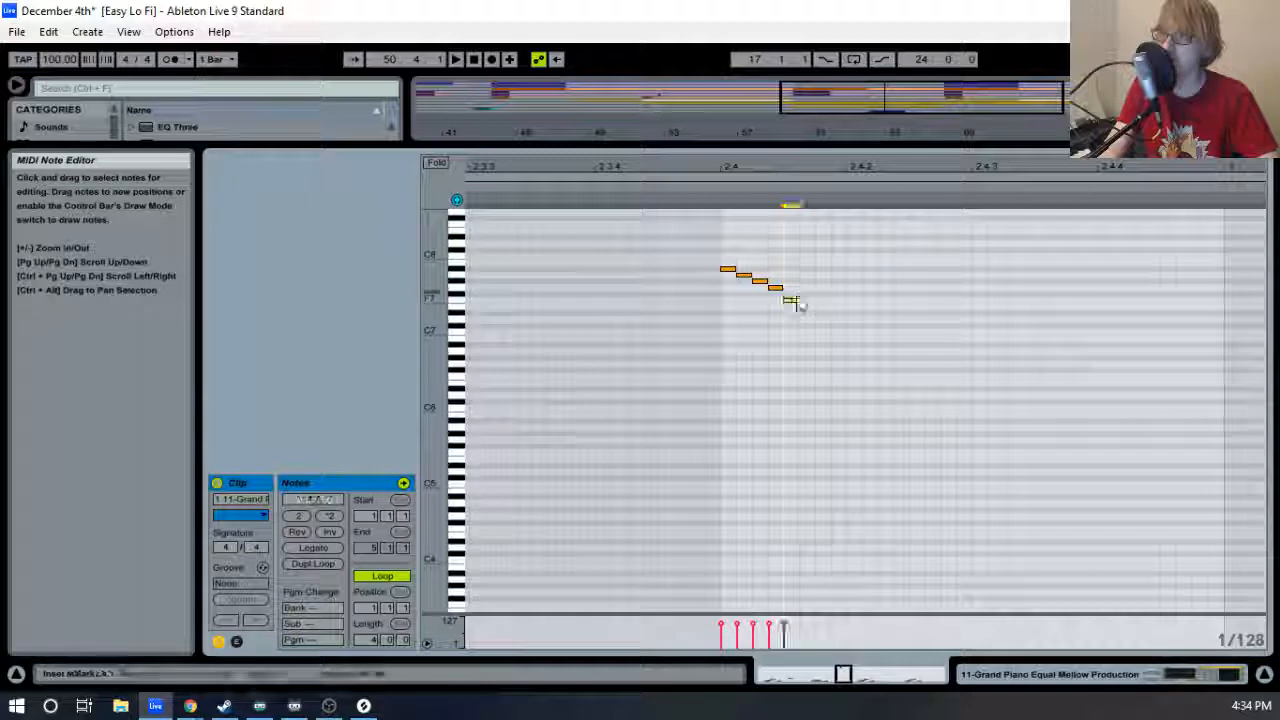
double_click(791, 300)
click(808, 301)
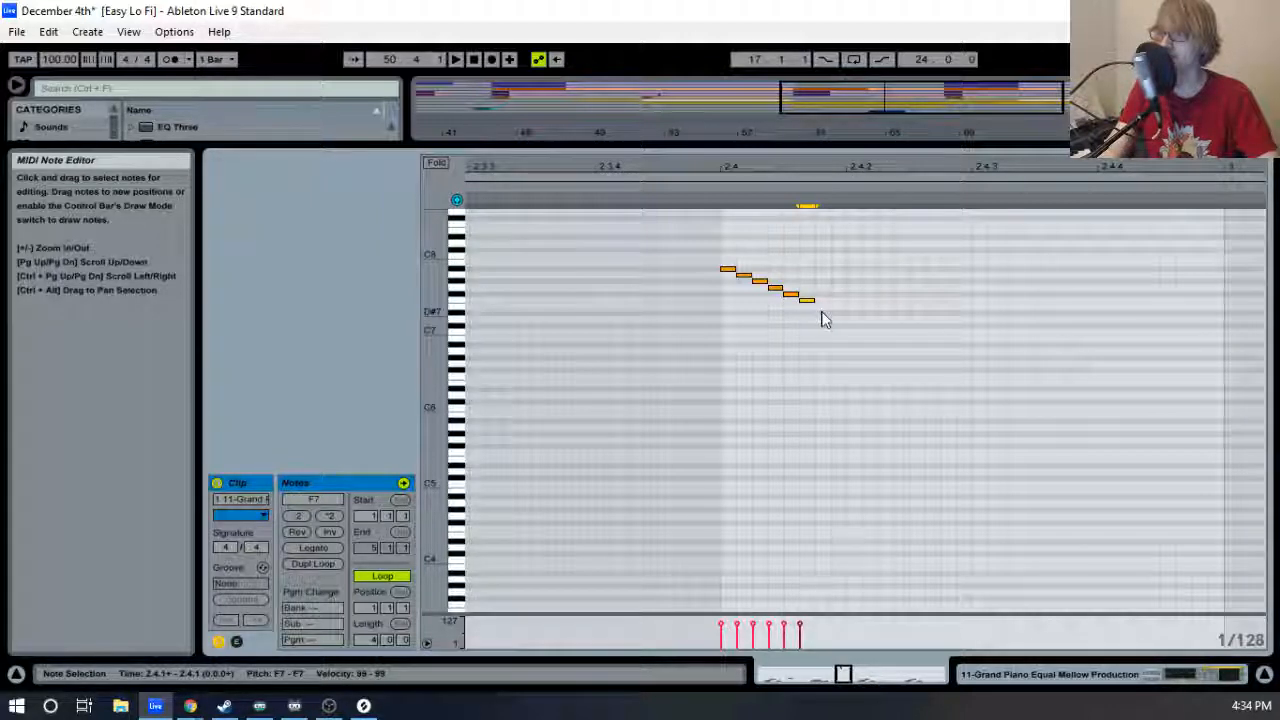
double_click(820, 314)
key(Up)
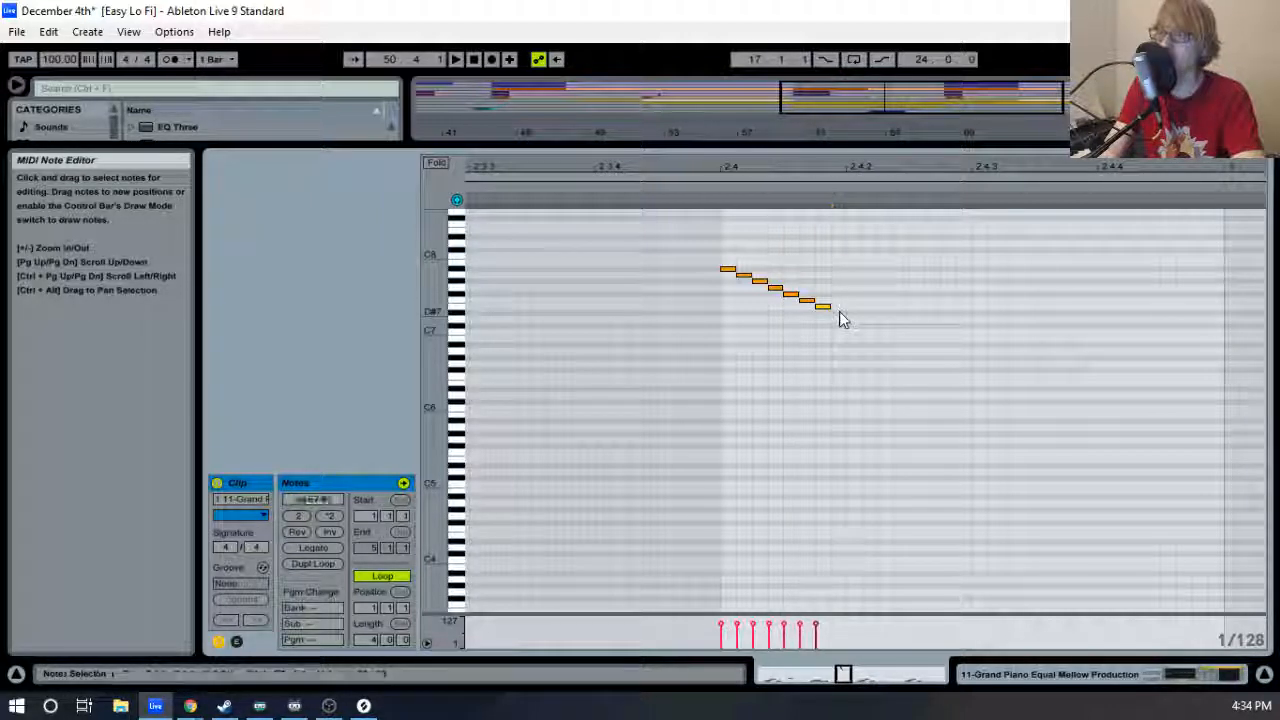
Extend the chromatic 1/128 run past 2.4.2 with notes descending from D#7 to B6.
double_click(839, 314)
double_click(855, 321)
double_click(868, 327)
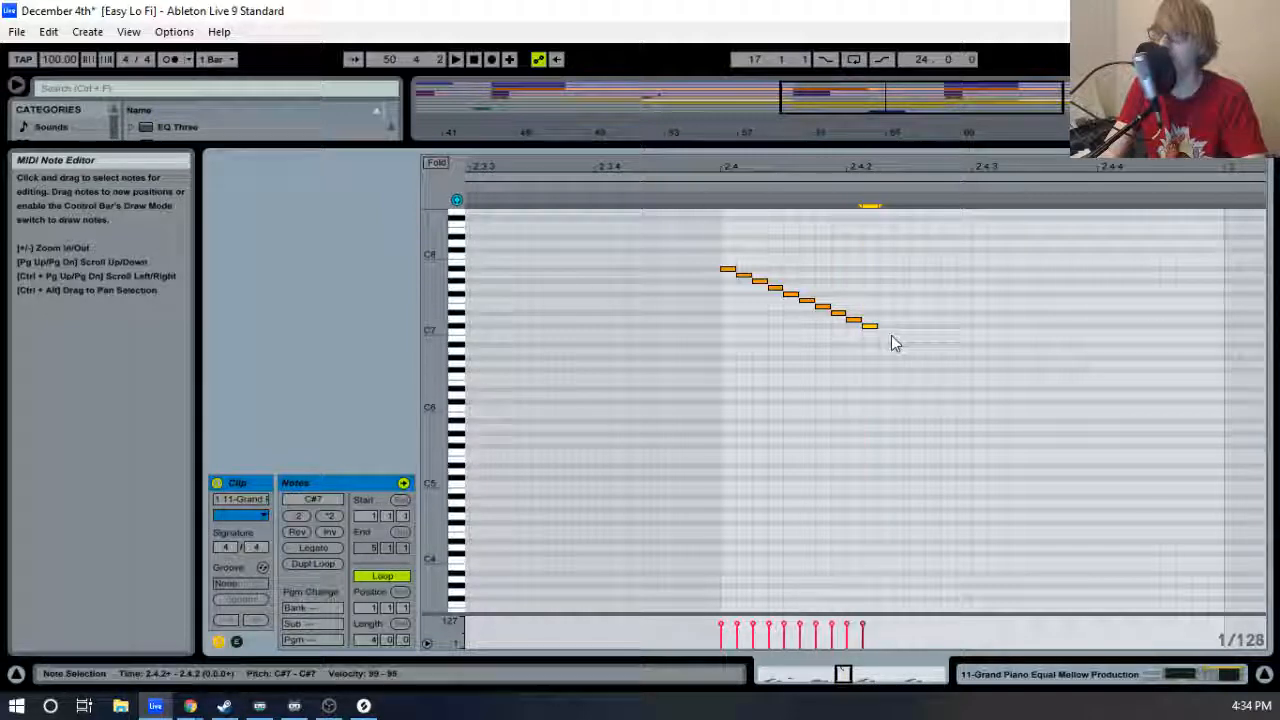
double_click(887, 334)
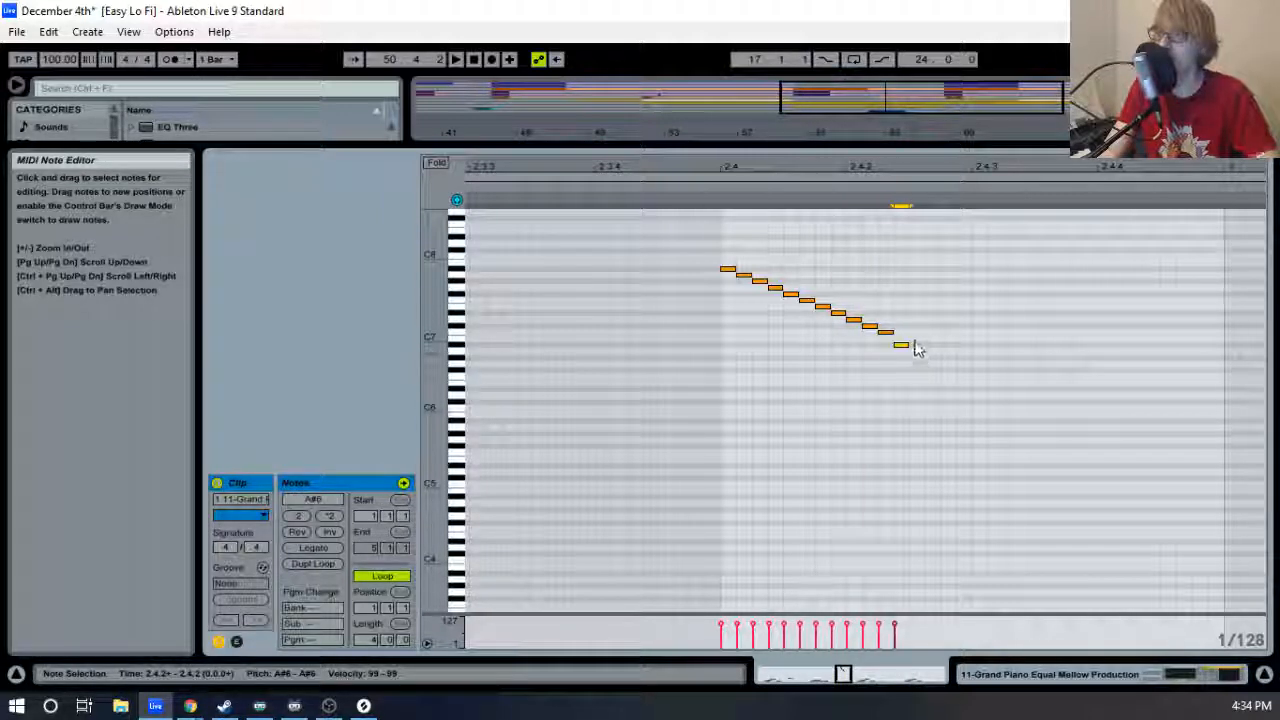
Audition the descending 1/128 run and transpose all its notes down one octave to span A#6 to B5.
click(703, 182)
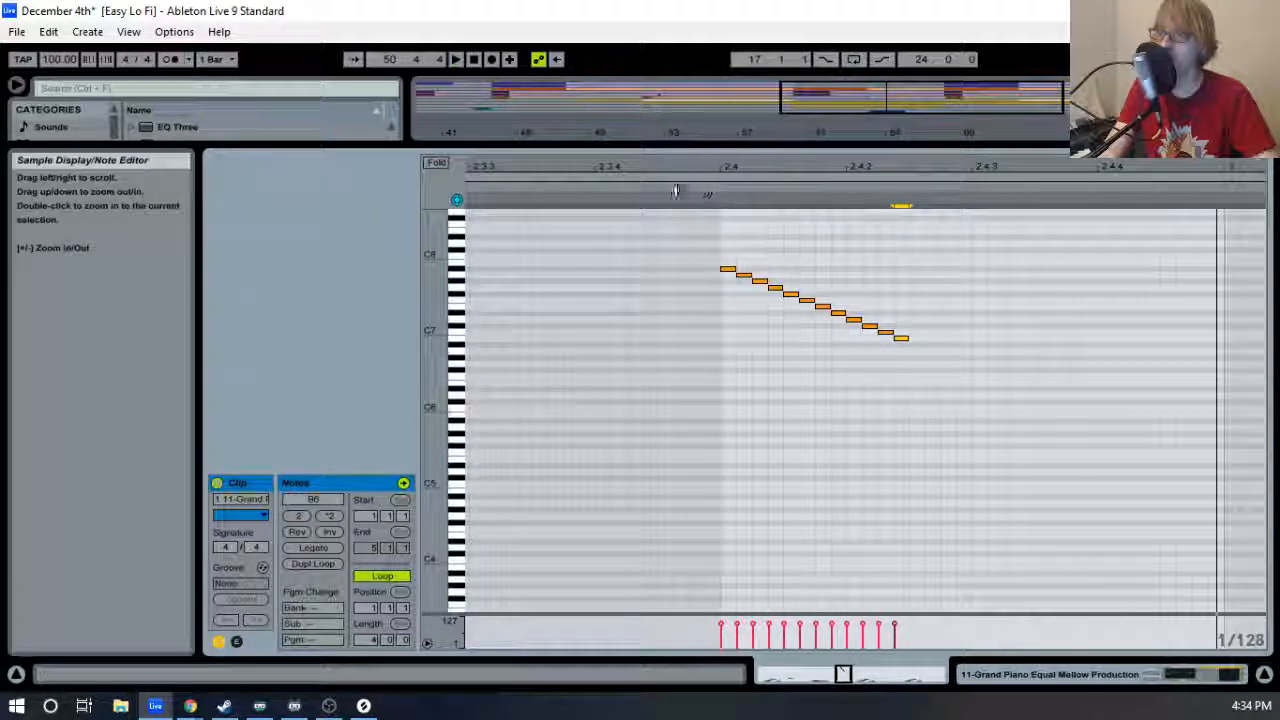
key(space)
drag(692, 366, 982, 239)
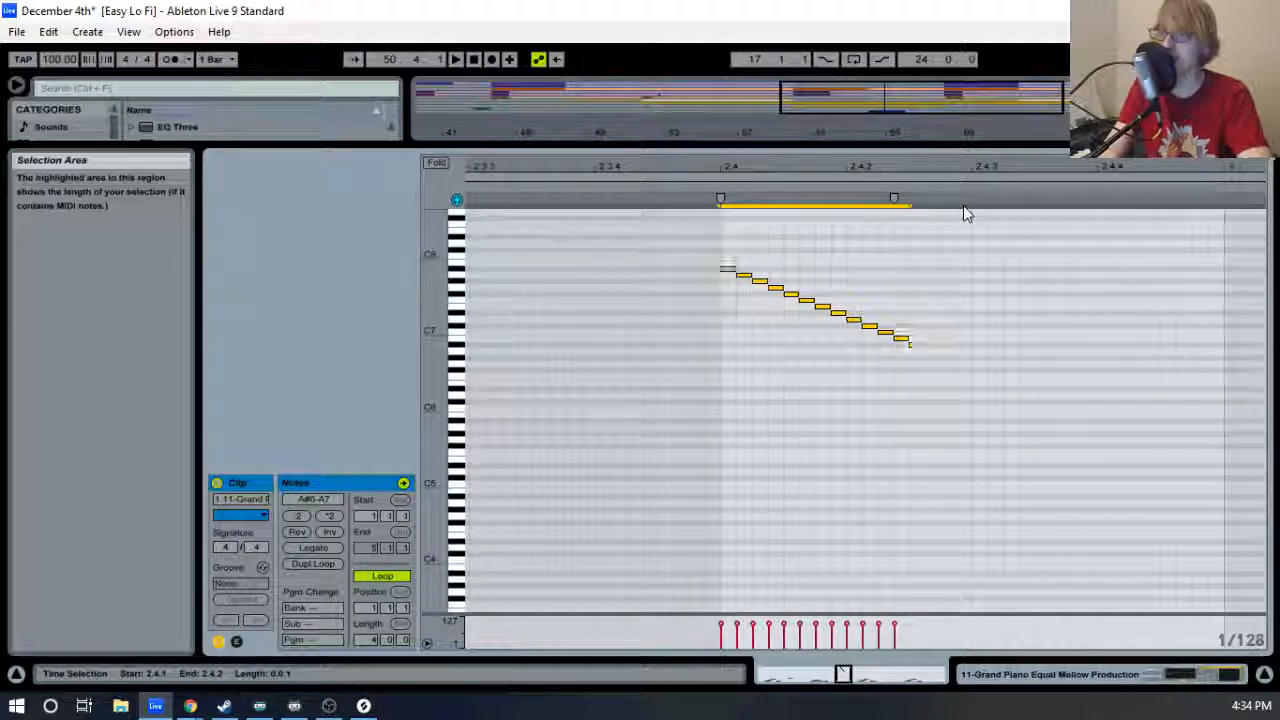
key(shift+Down)
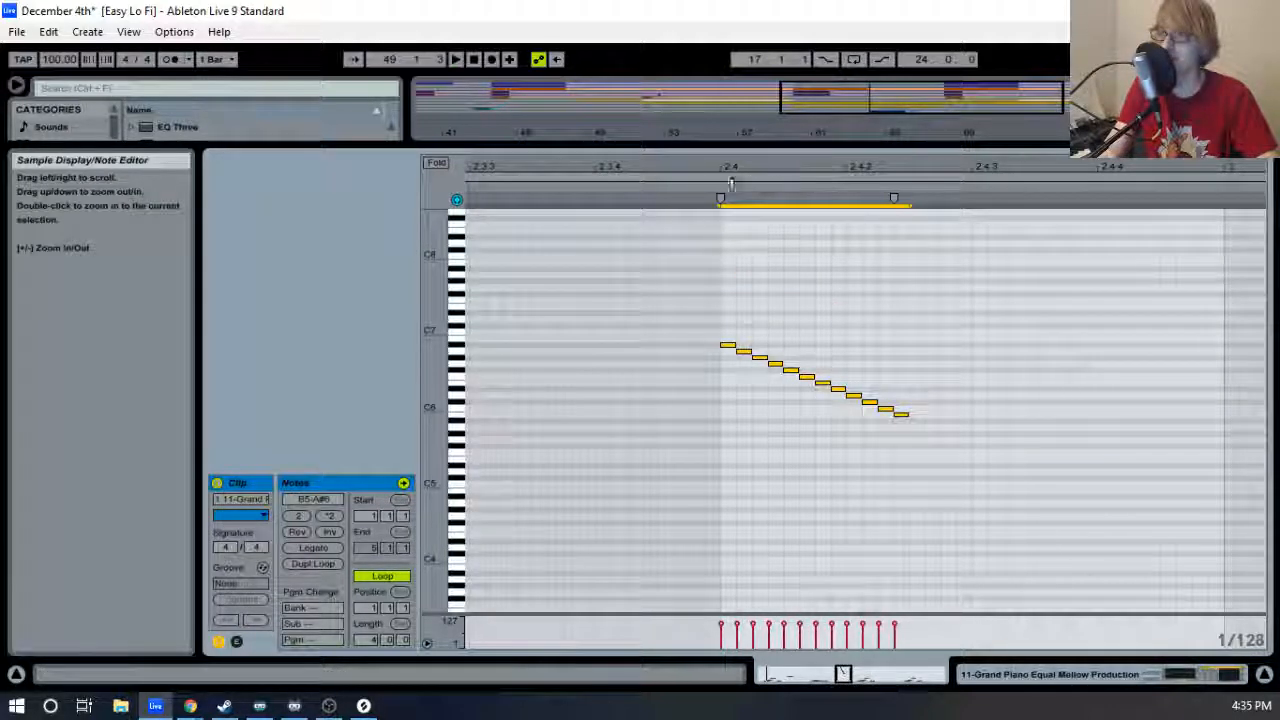
Audition the descending 1/128 run in the context of the piano phrase's first two bars.
key(space)
key(space)
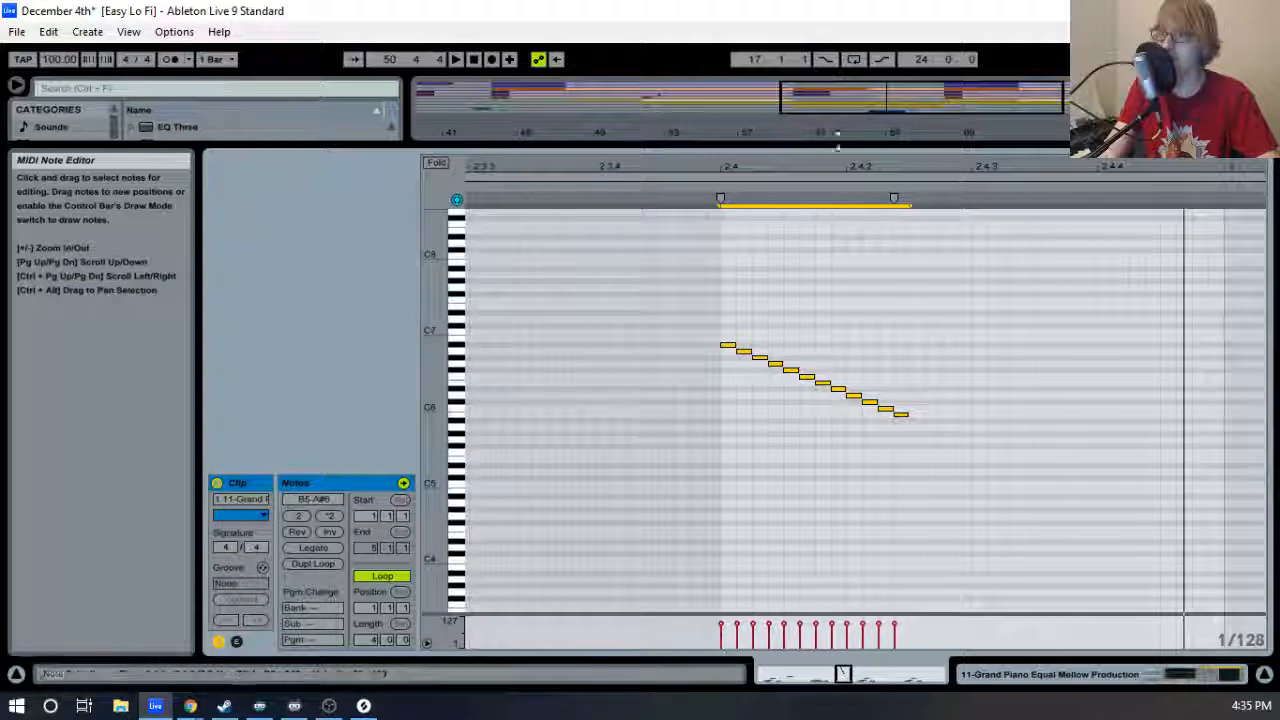
drag(840, 163, 827, 70)
key(space)
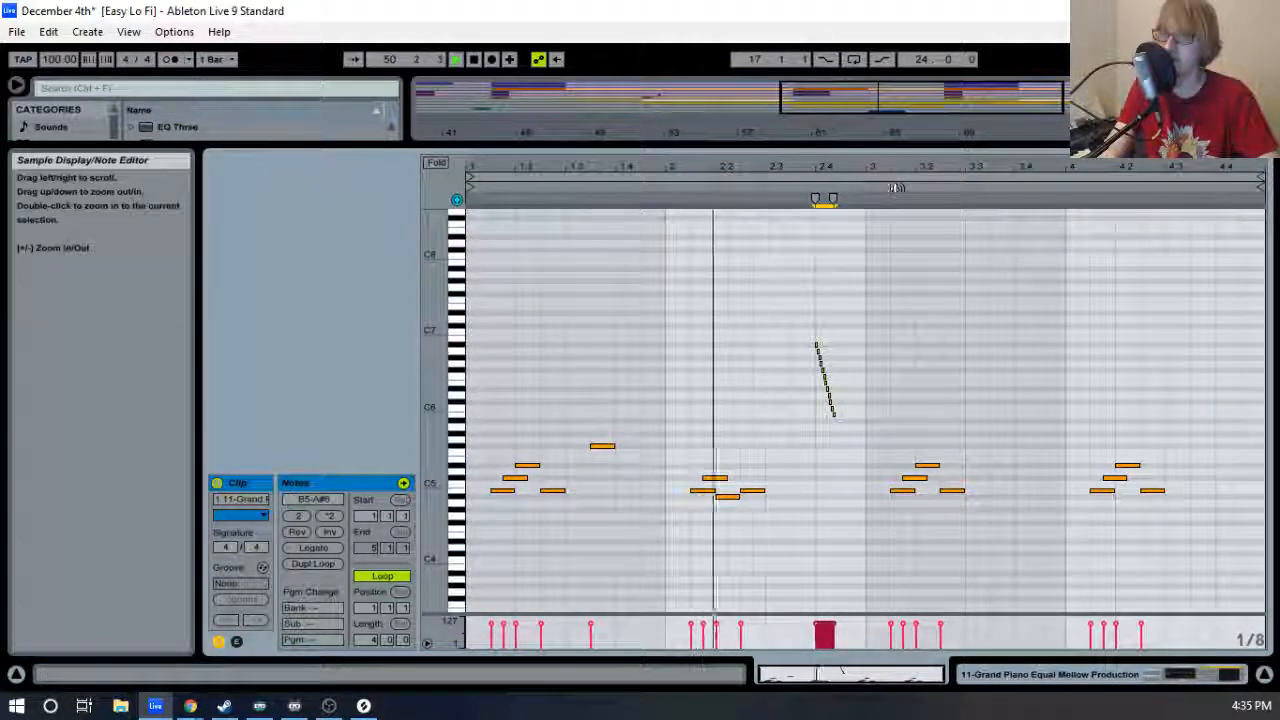
key(space)
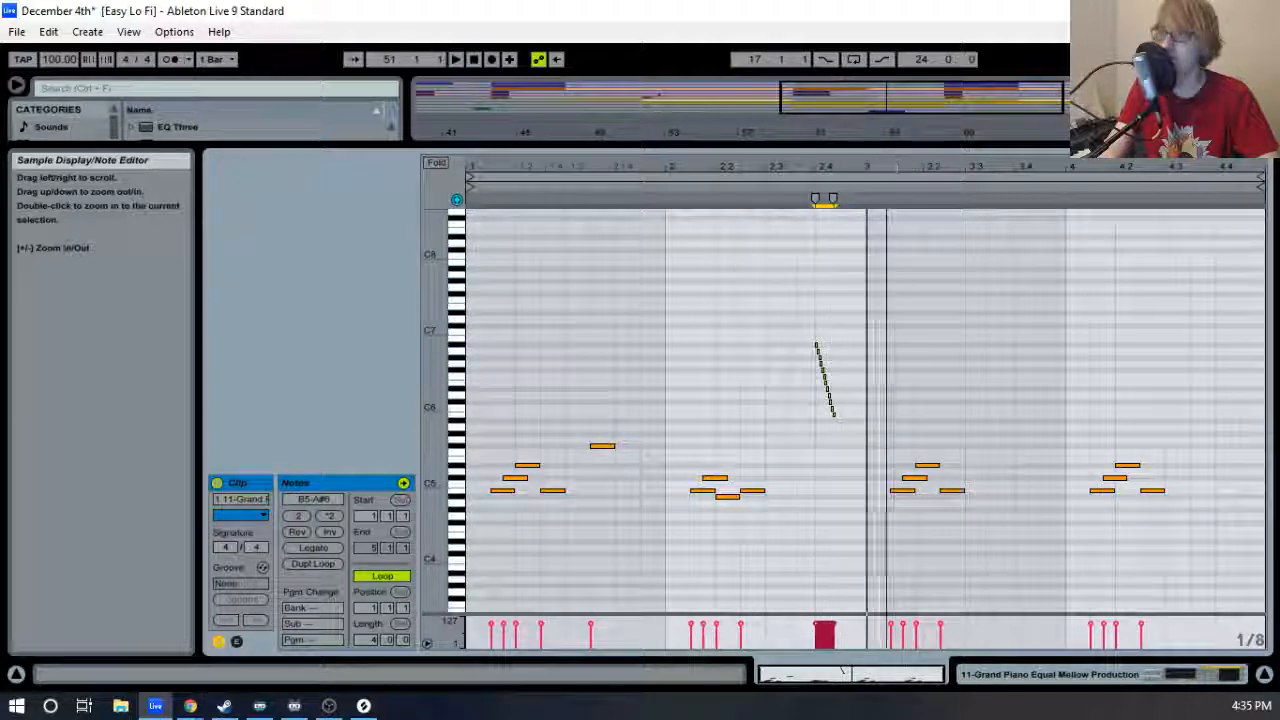
Duplicate the descending 1/128 run at 2.4.2, transpose the copy one octave down to A#5–B4, and audition it.
drag(884, 165, 883, 201)
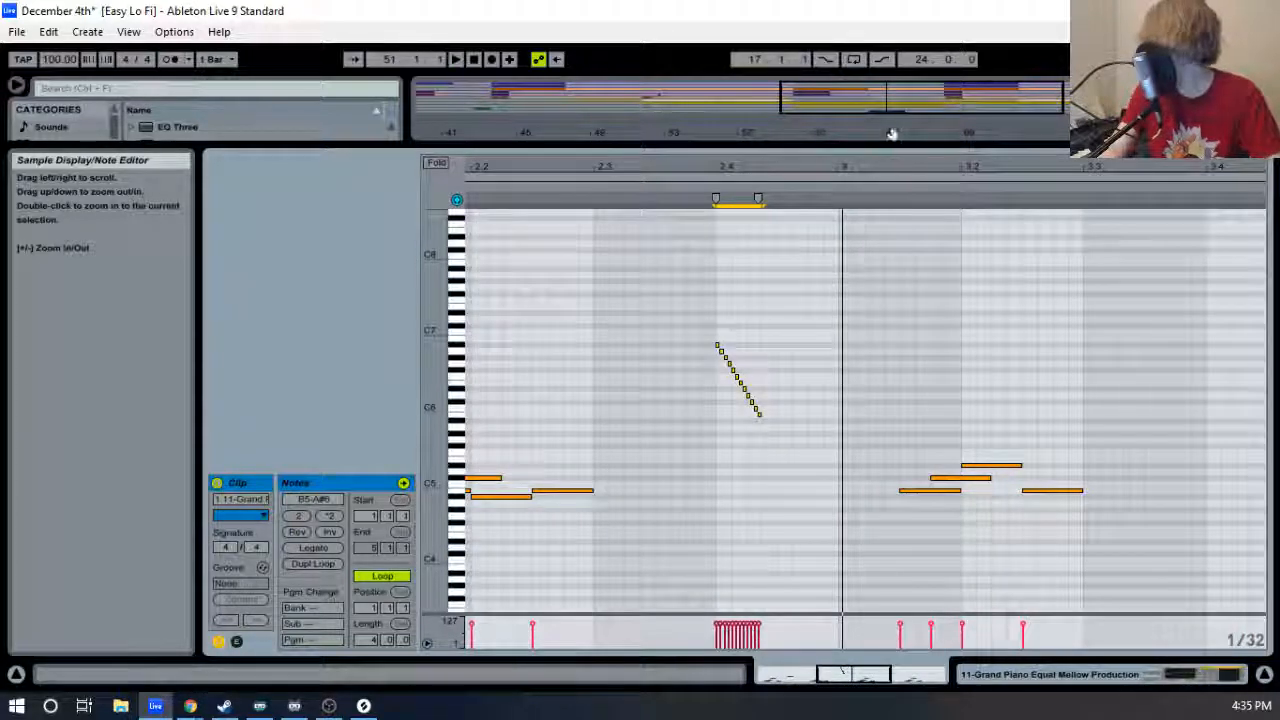
drag(768, 166, 692, 200)
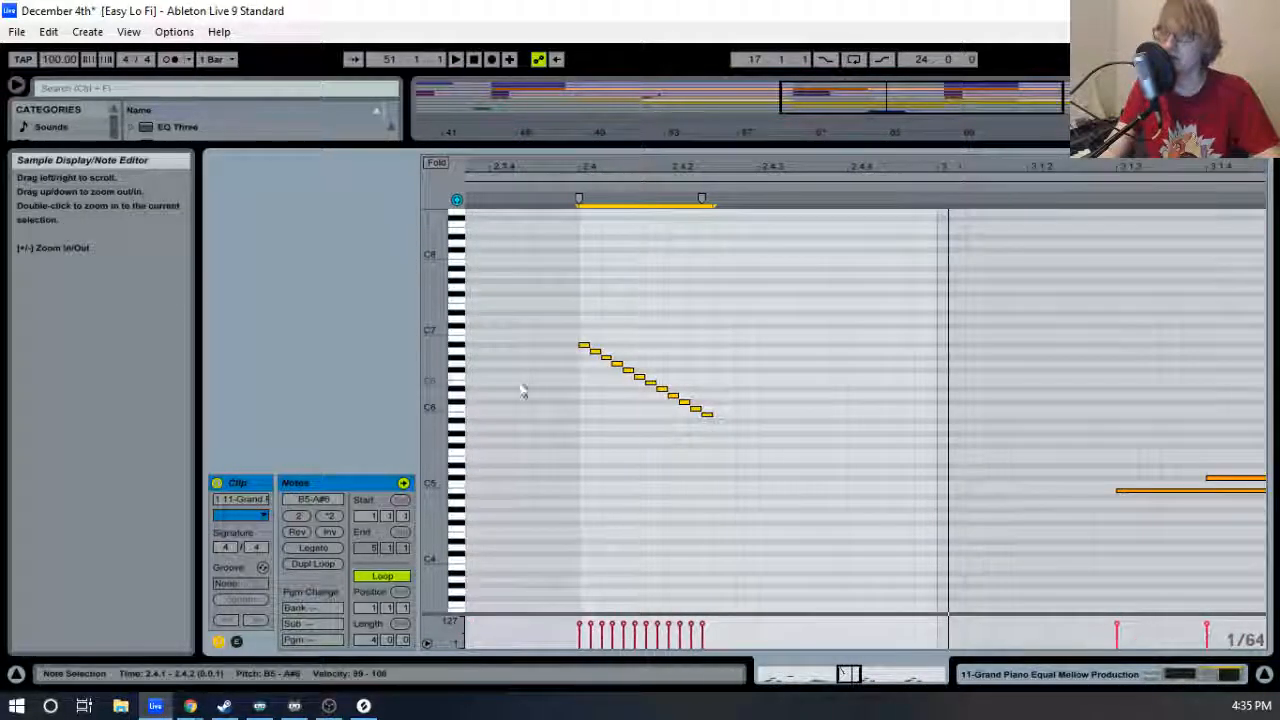
drag(556, 449, 735, 320)
click(734, 352)
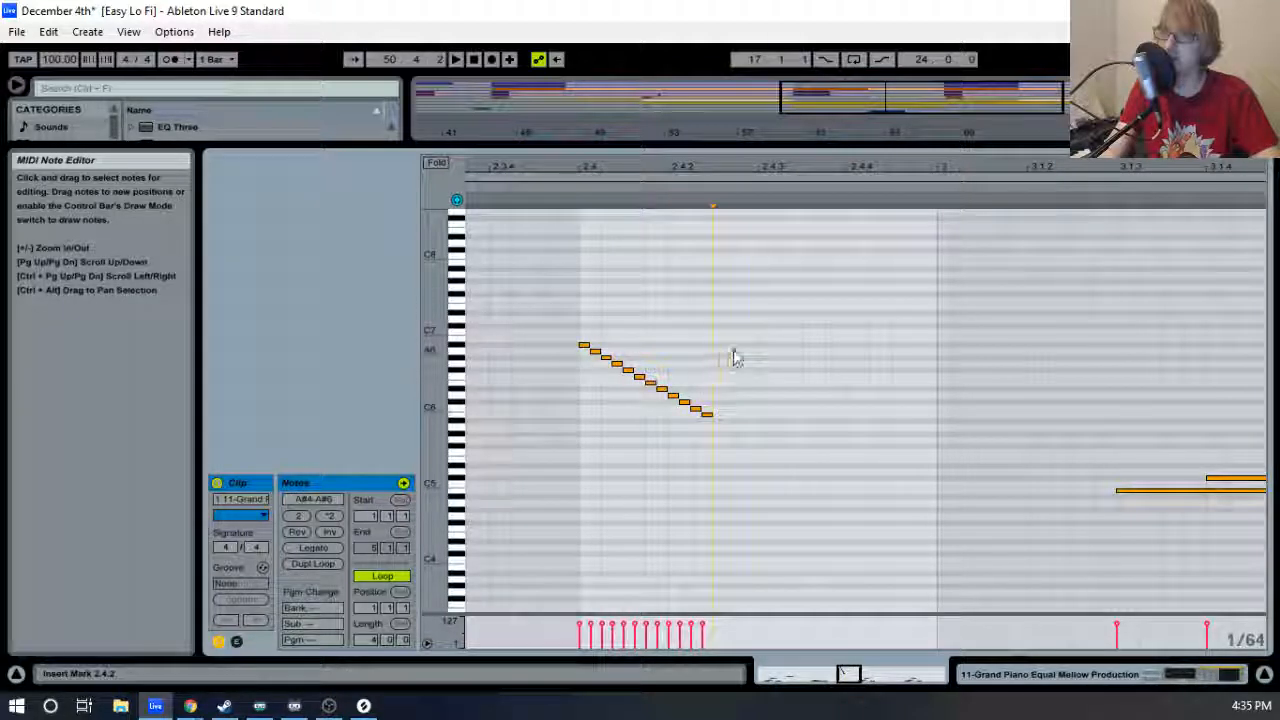
key(shift+Down)
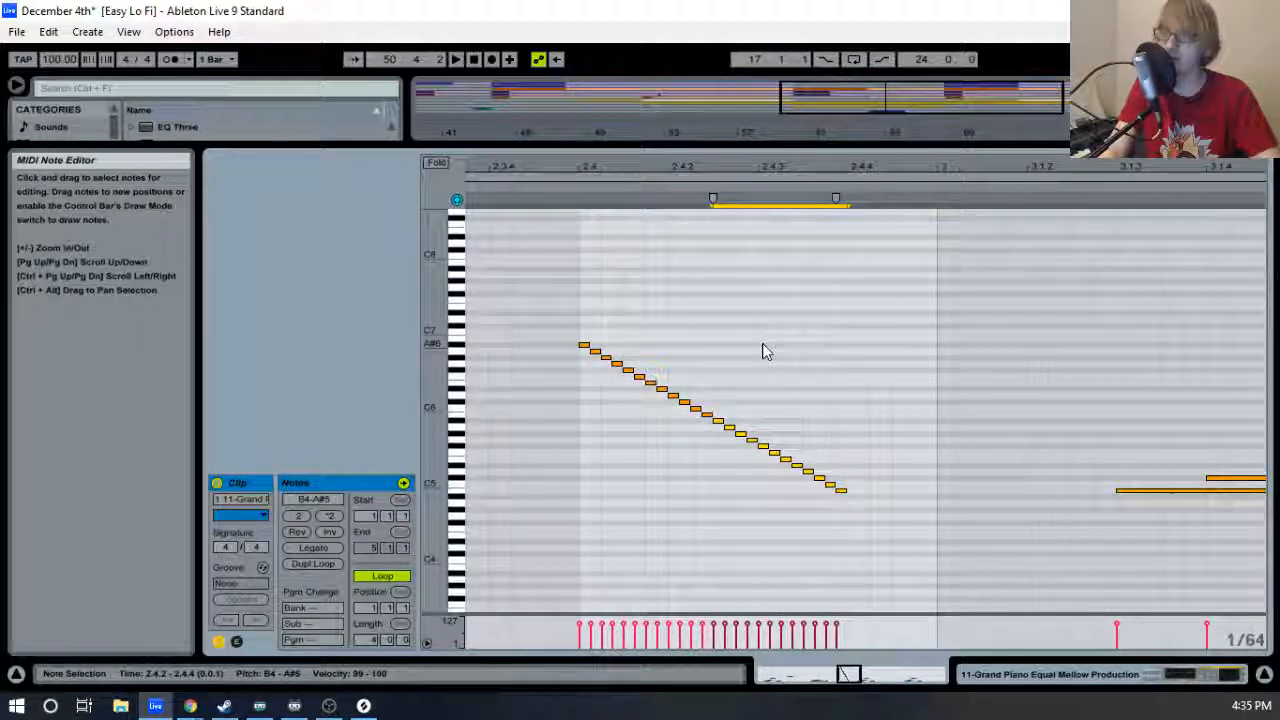
key(space)
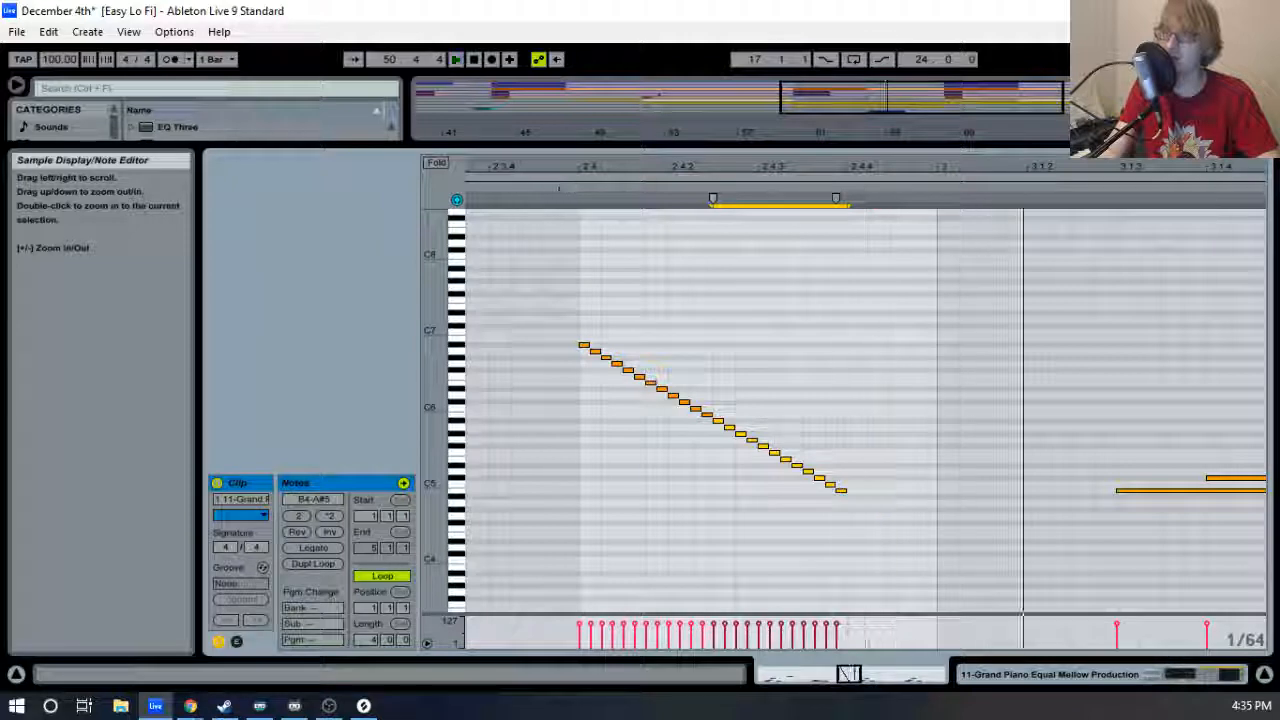
Delete the entire chromatic 1/128 run after 2.4.1 and audition the remaining piano phrase.
drag(711, 167, 711, 102)
drag(658, 268, 797, 574)
key(Delete)
drag(674, 165, 674, 120)
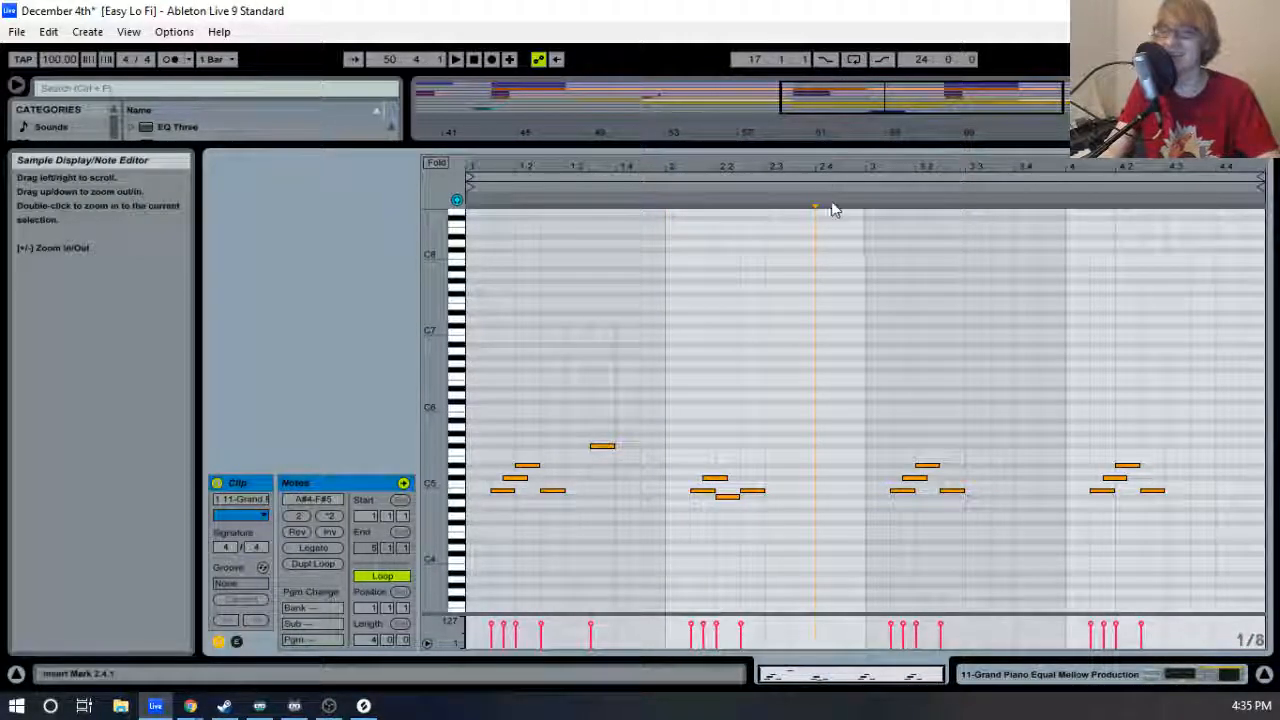
key(space)
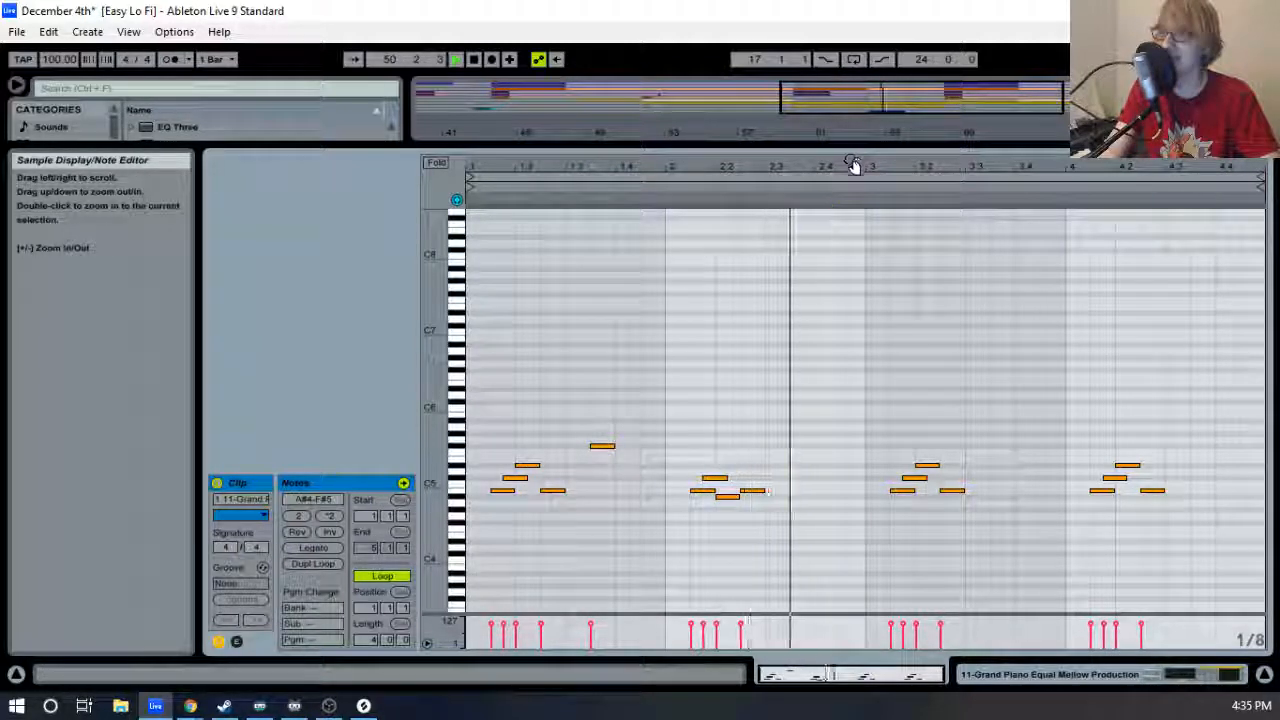
Place consecutive 1/32 notes B6 and A#6 just before 2.4.1 and shift the pair earlier to 2.3.3.
drag(852, 163, 762, 200)
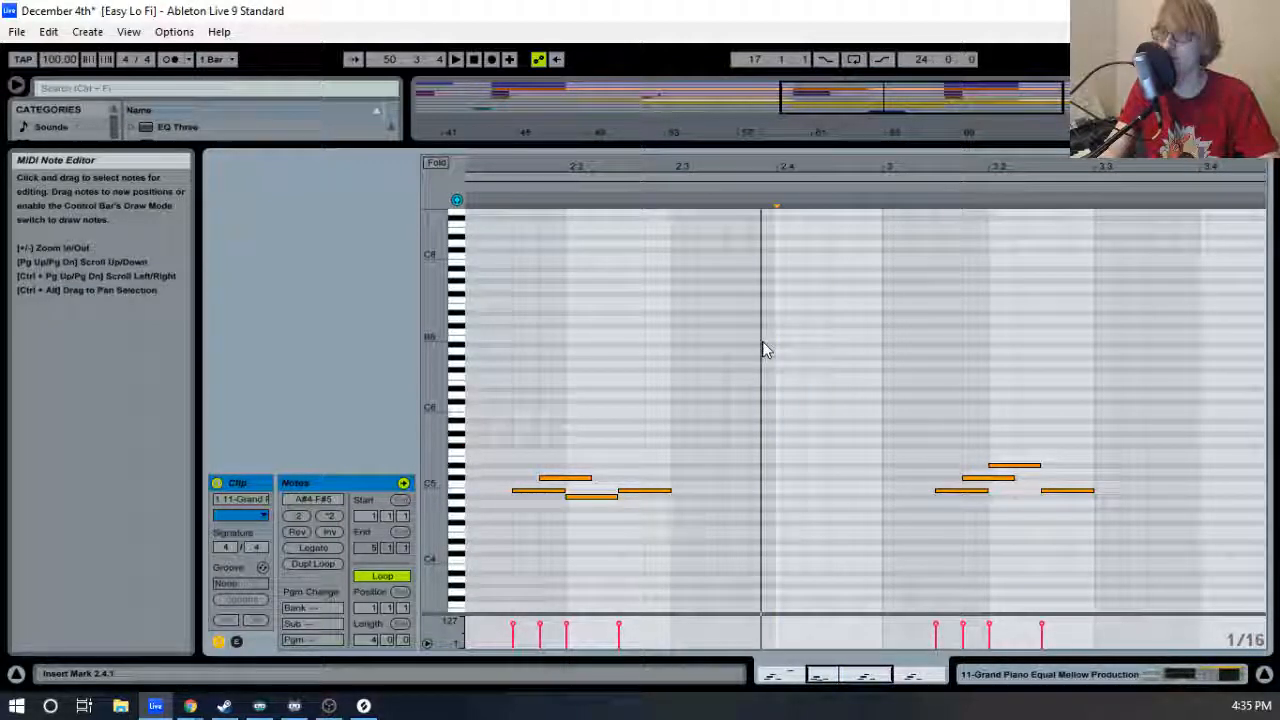
drag(755, 165, 755, 220)
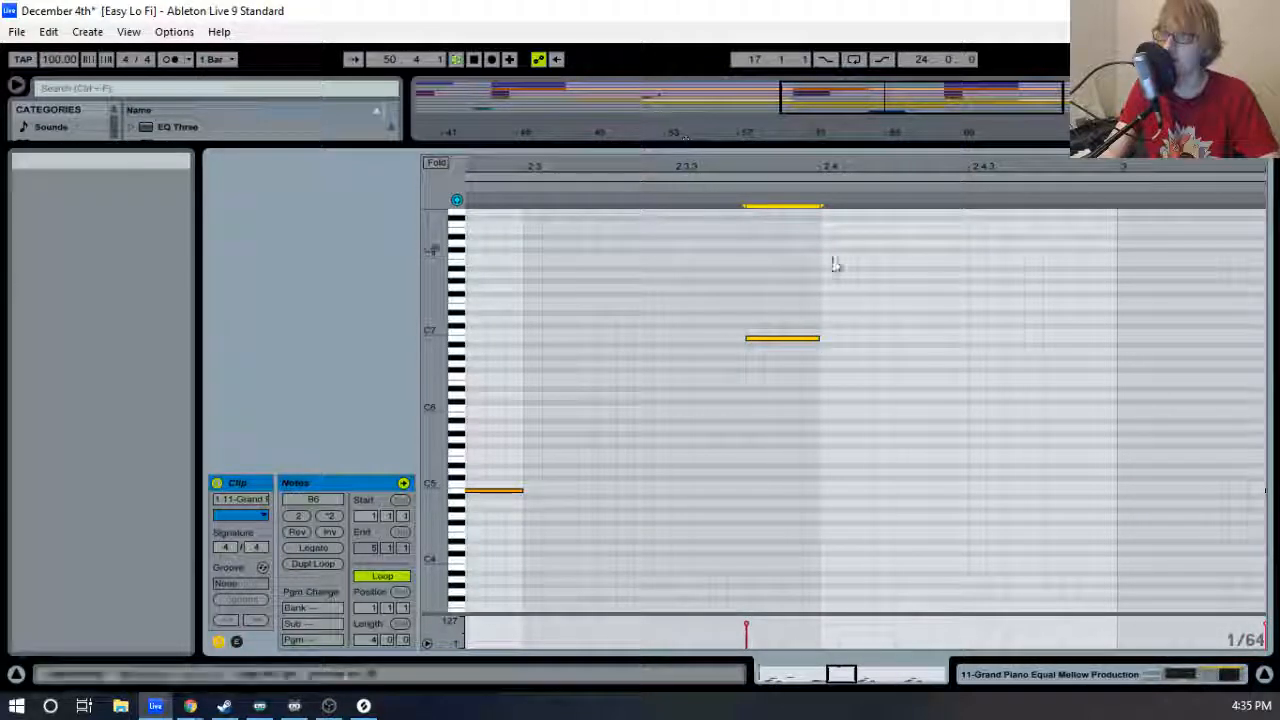
drag(757, 171, 757, 158)
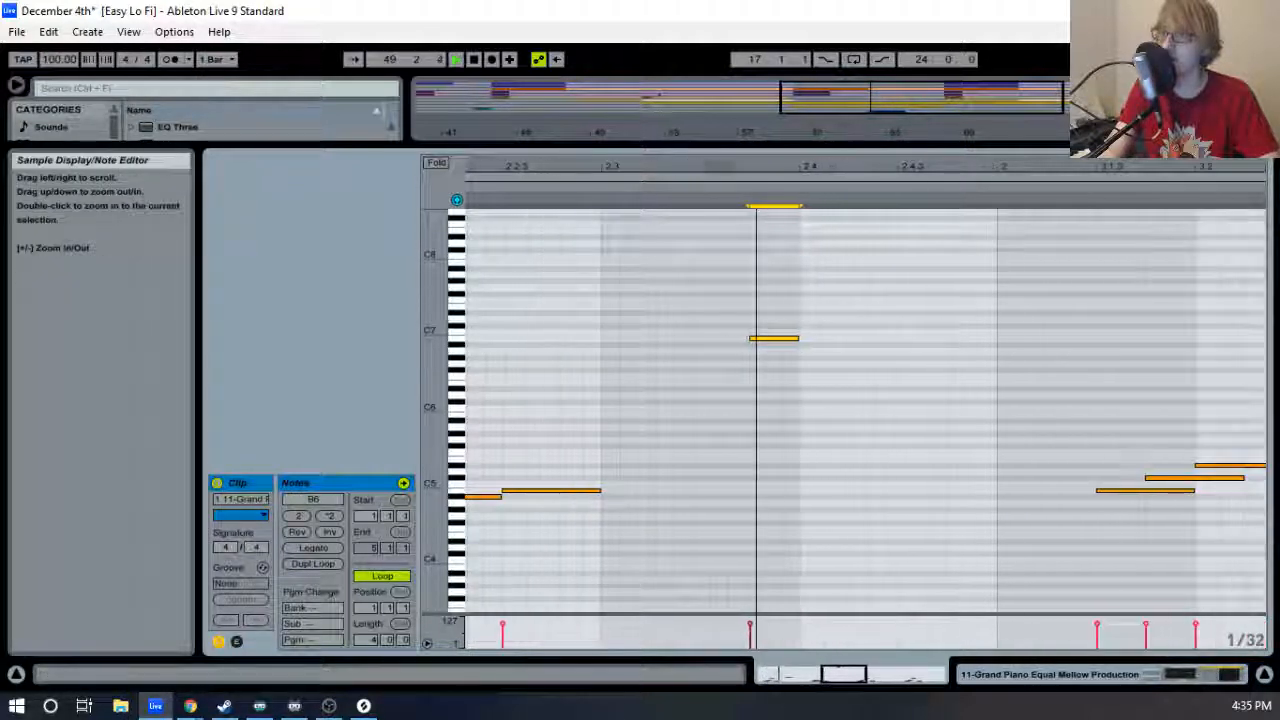
double_click(787, 345)
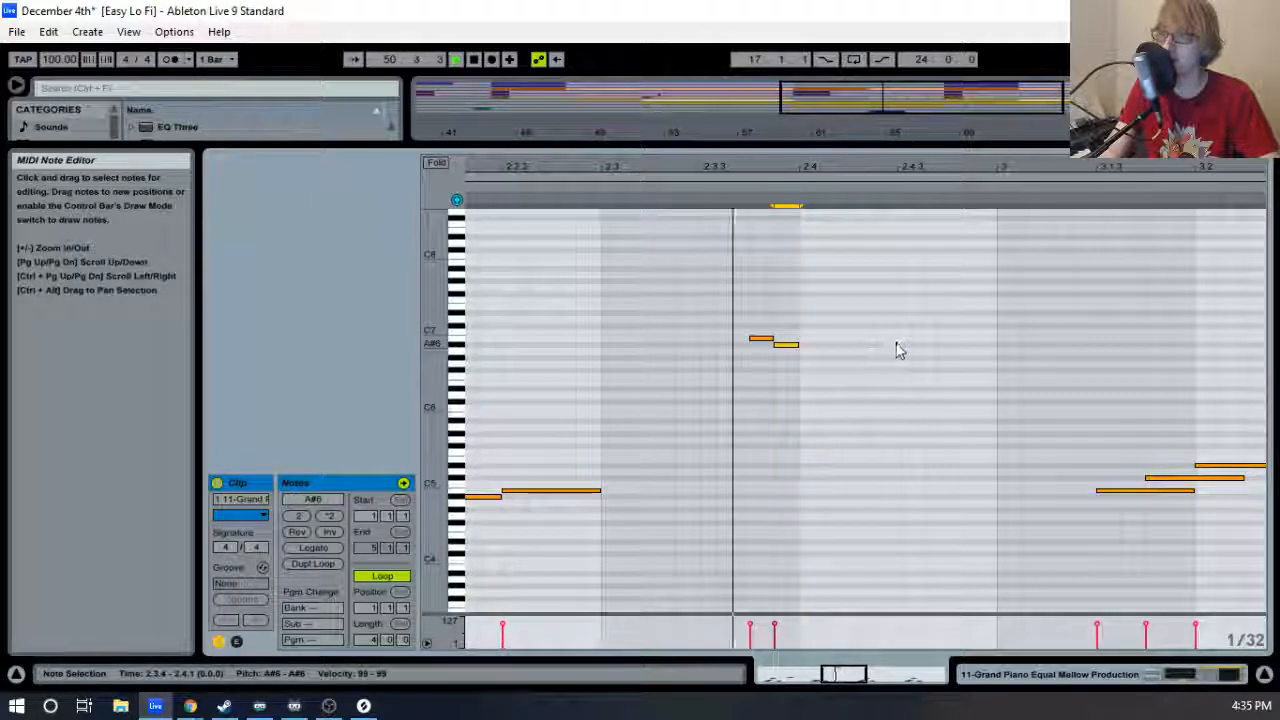
drag(789, 202, 797, 196)
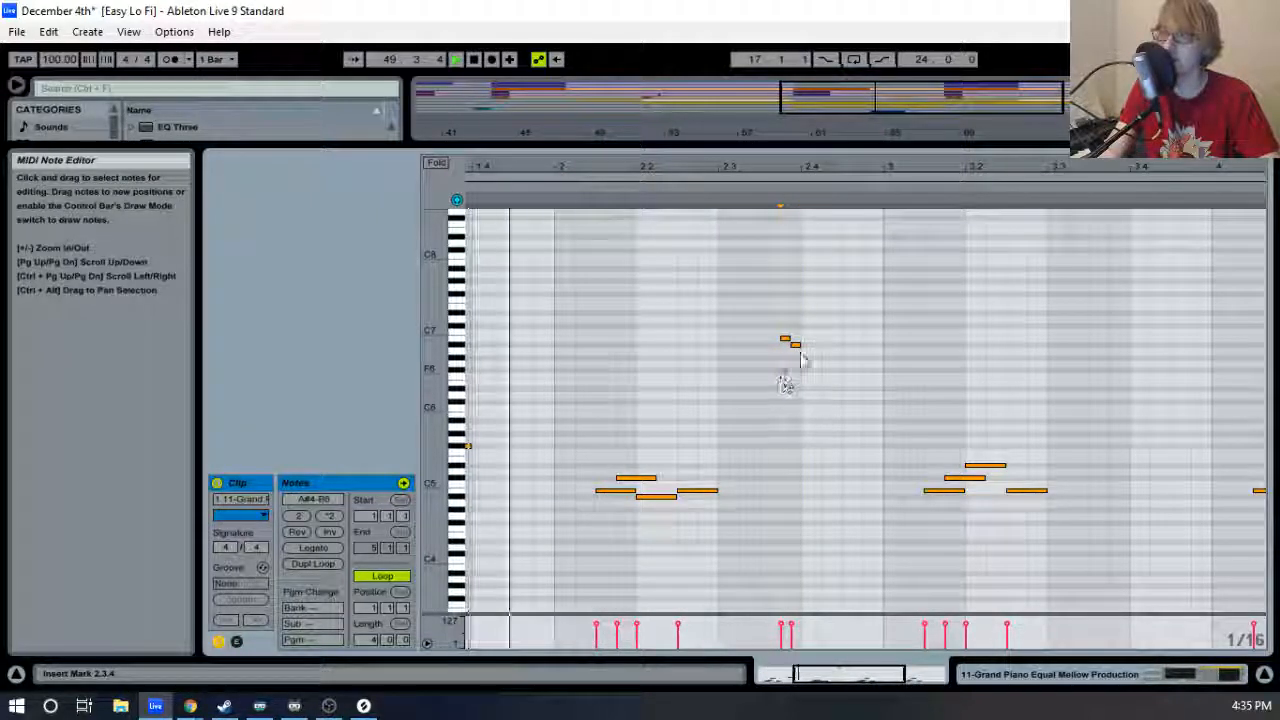
drag(785, 375, 870, 297)
key(Left)
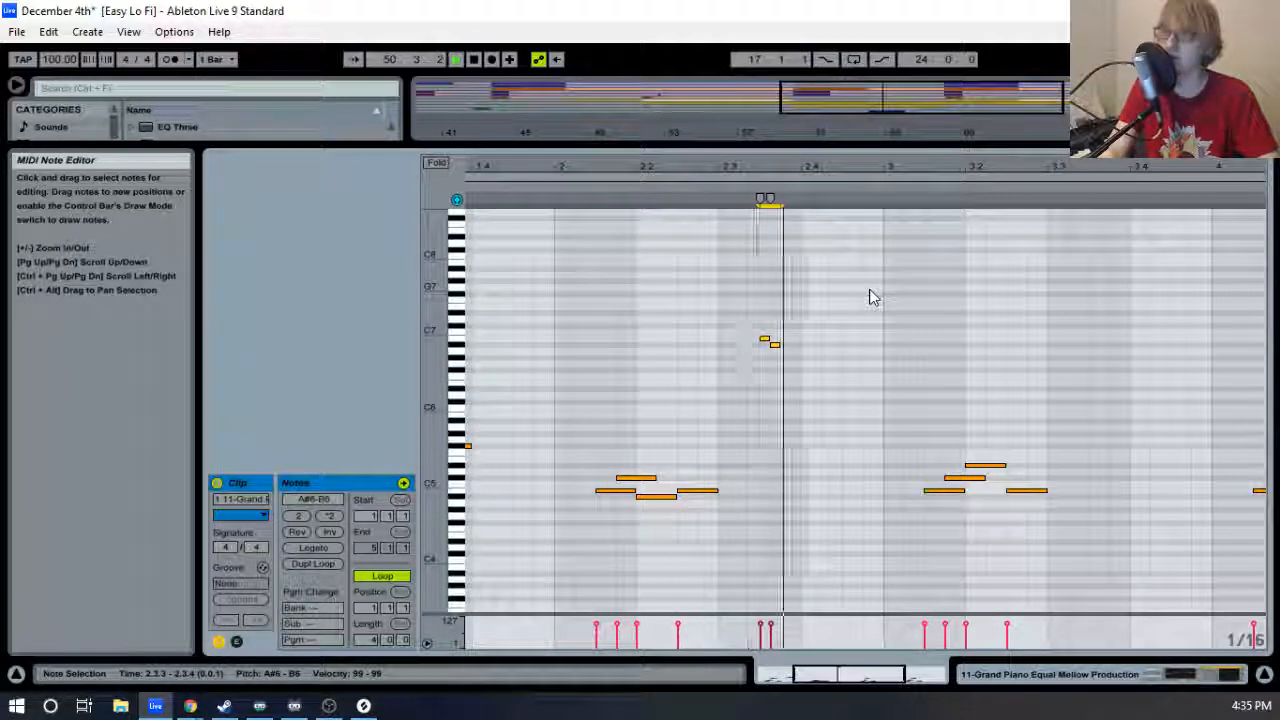
Rework the high pair into 1/16 notes, B6 at 2.3.3 and G#6 at 2.3.4, and audition it.
key(space)
drag(773, 162, 797, 306)
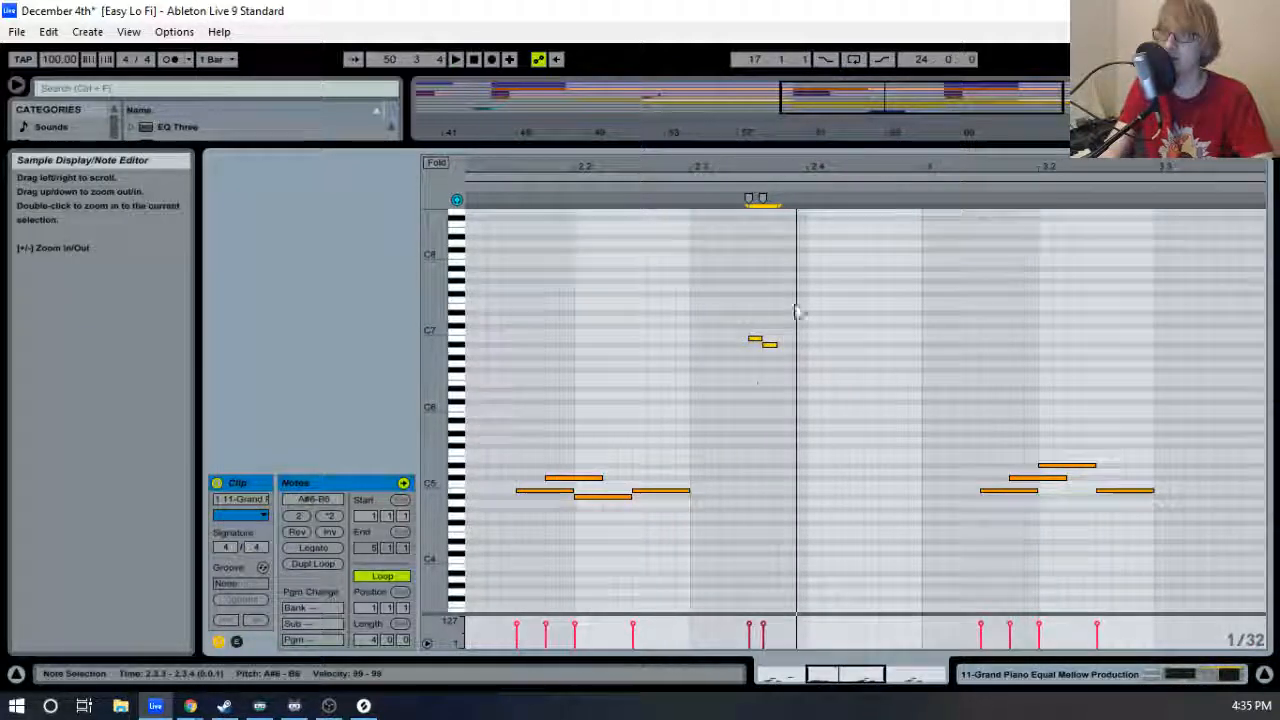
drag(757, 381, 799, 350)
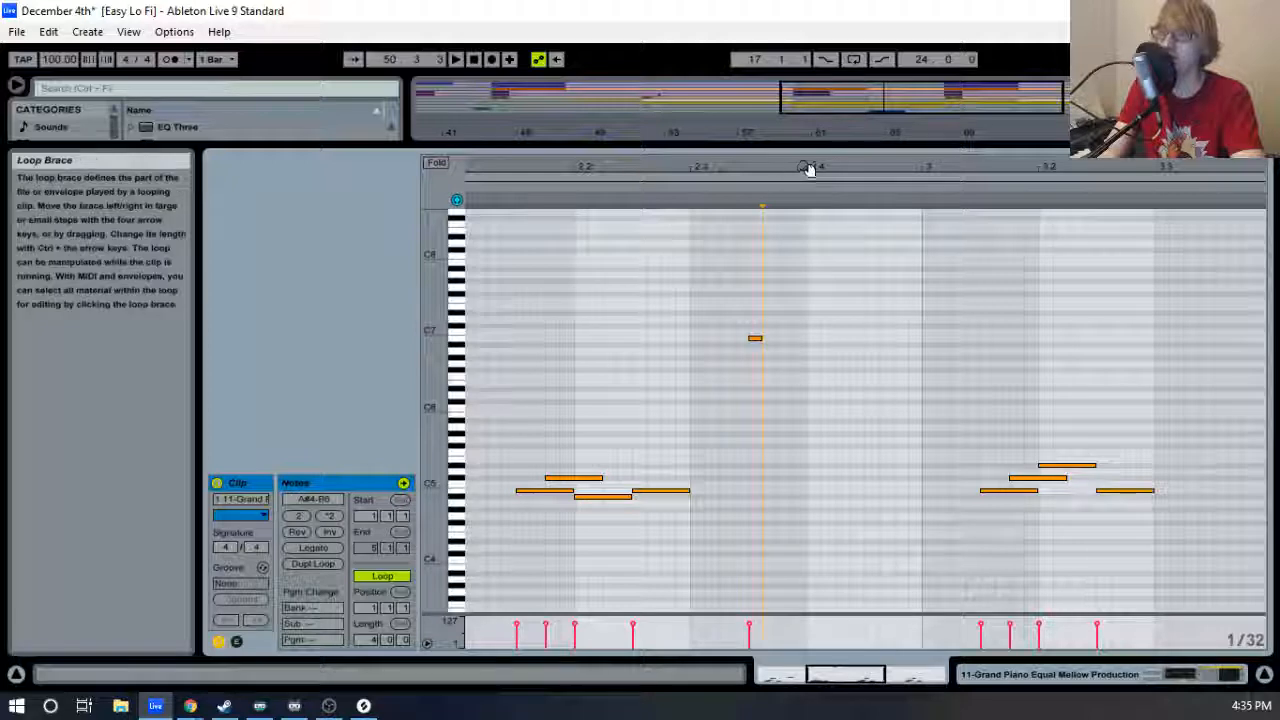
drag(809, 166, 809, 160)
click(800, 351)
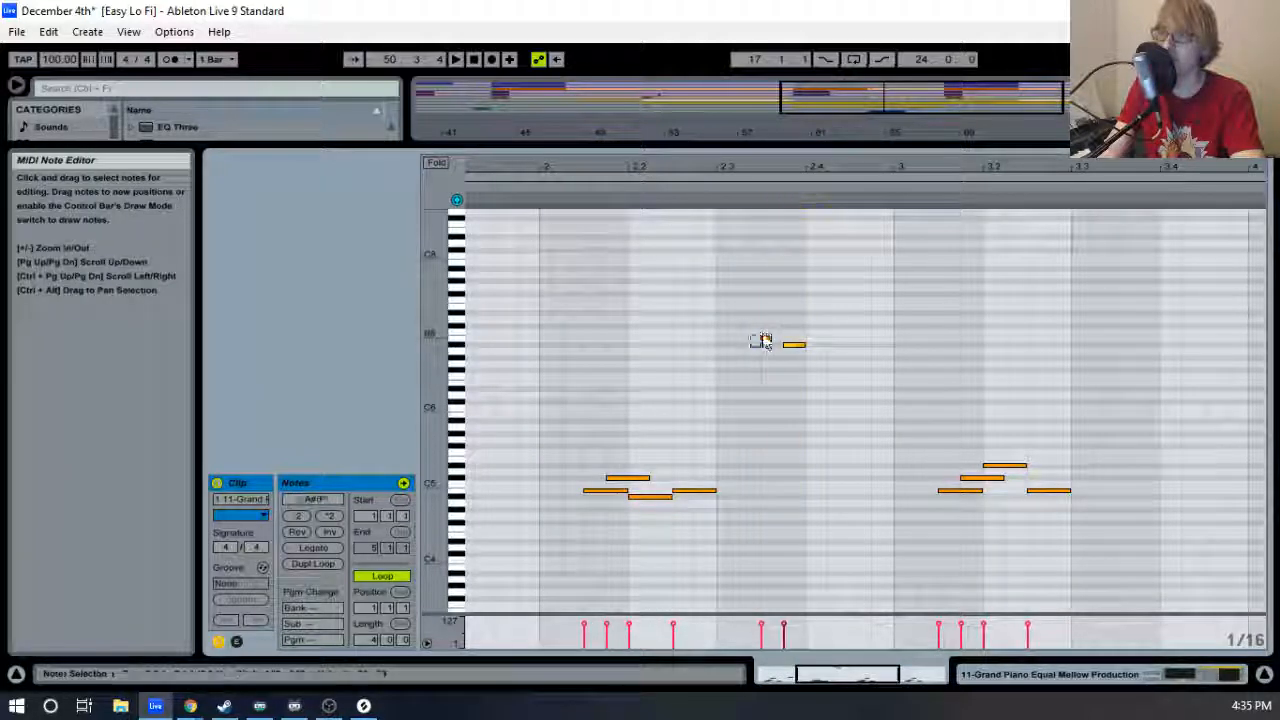
double_click(769, 340)
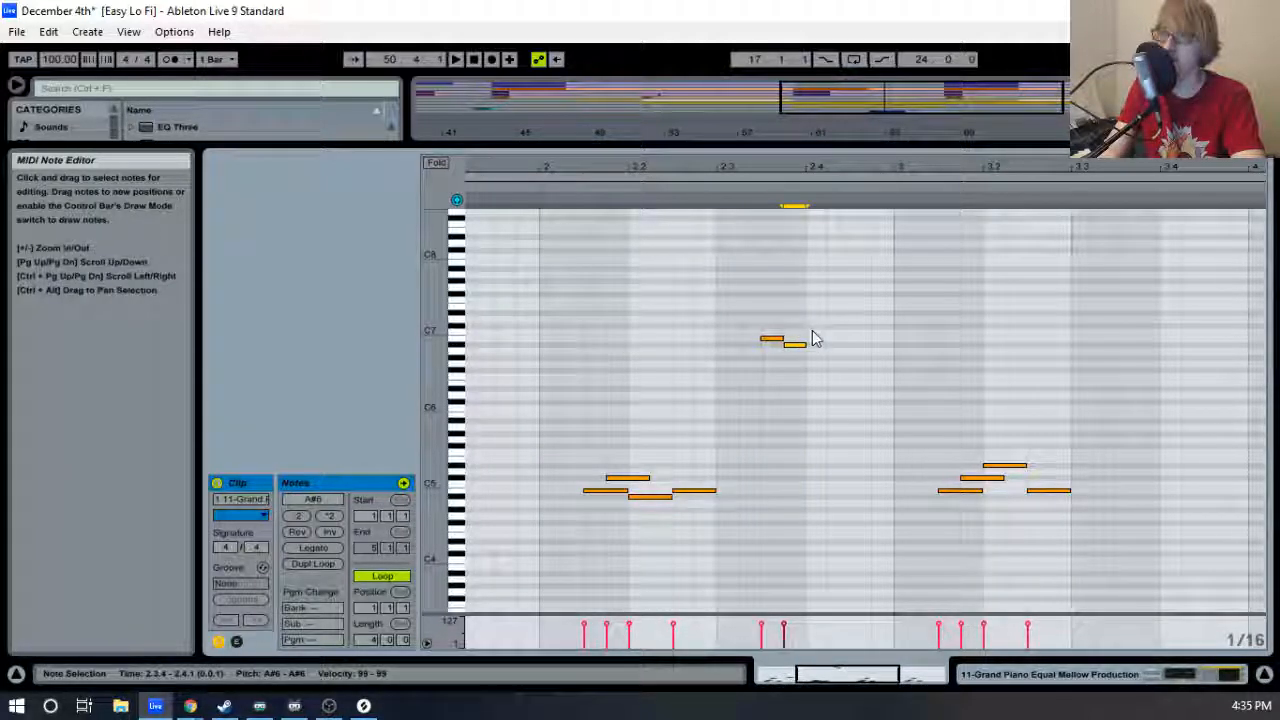
key(Down)
key(space)
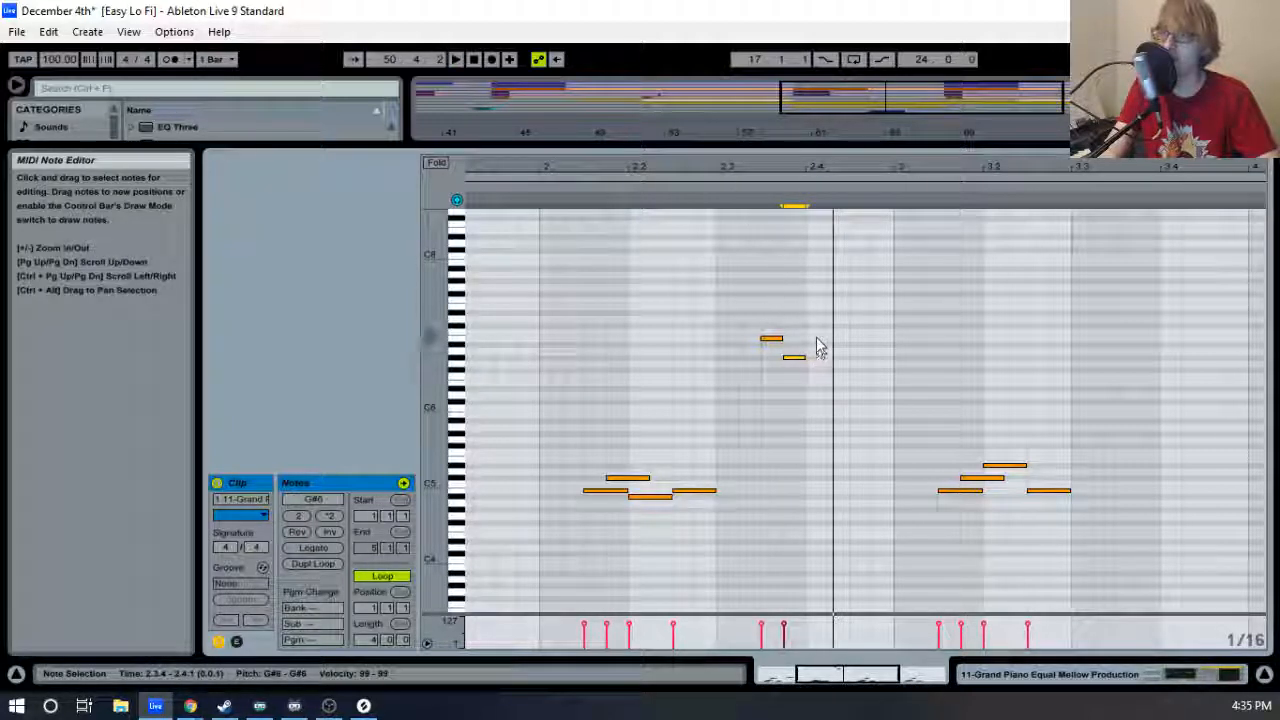
Continue the high run with 1/16 notes B6 at 2.4.1, F#6 at 2.4.2, B6 at 2.4.3 and D#6 at 2.4.4.
double_click(840, 372)
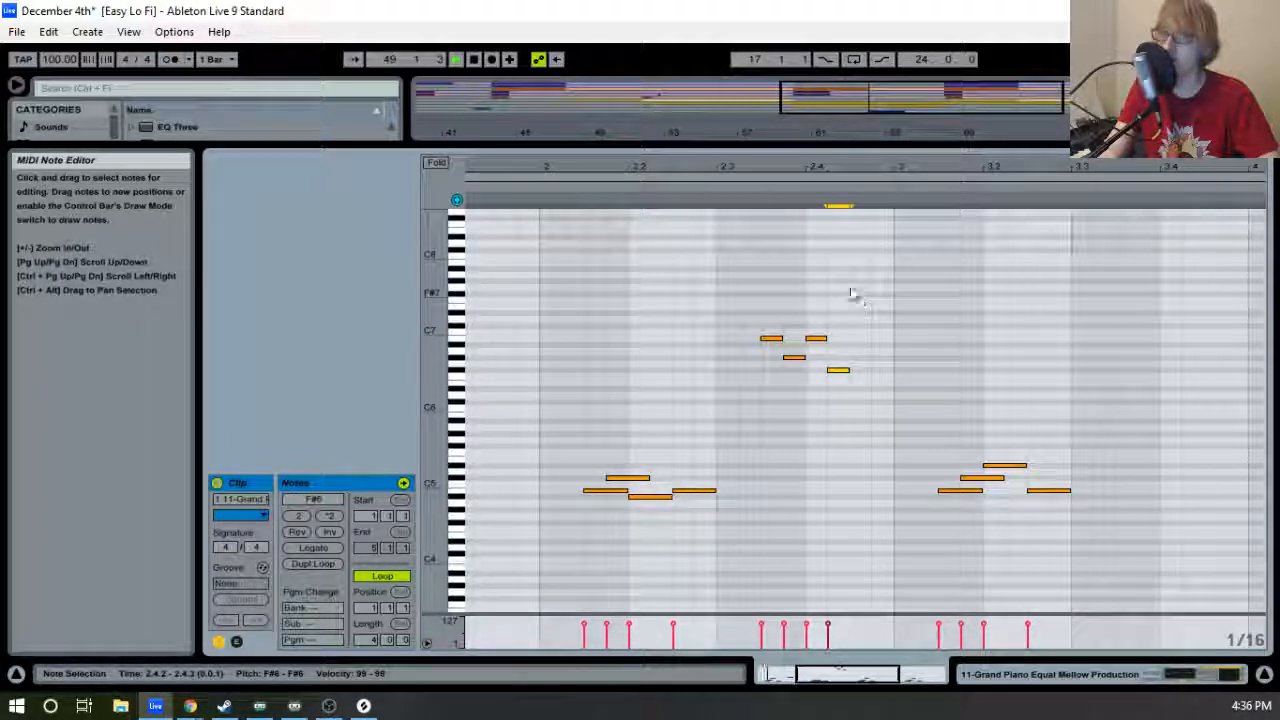
drag(844, 167, 808, 140)
key(space)
click(808, 342)
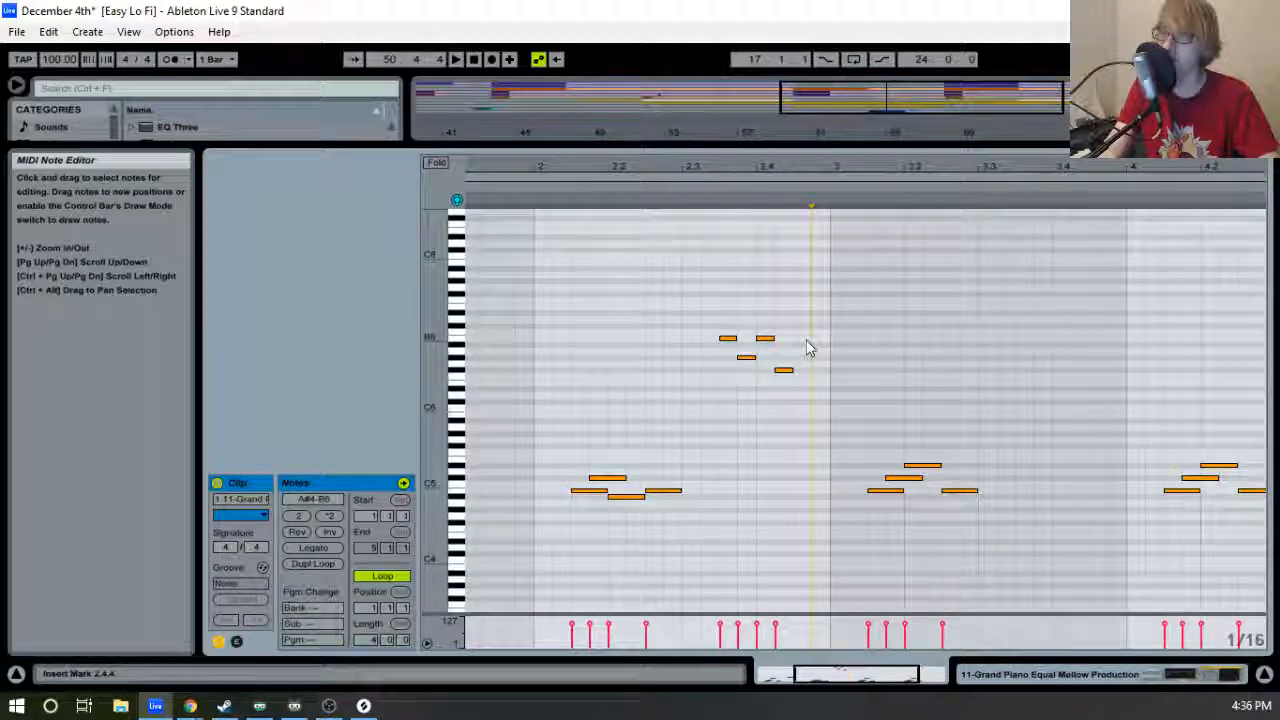
double_click(806, 340)
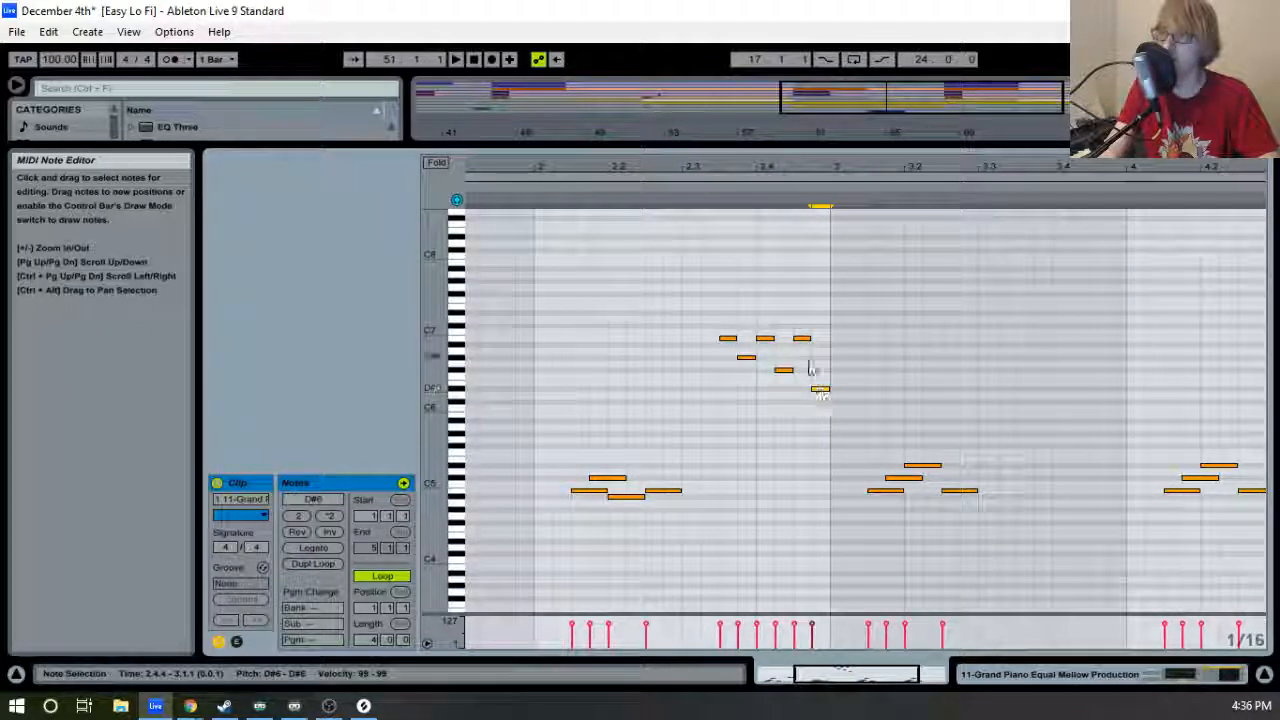
Lower the note at 2.4.3 to G#6 and audition the run from 2.3.1.
drag(801, 338, 801, 344)
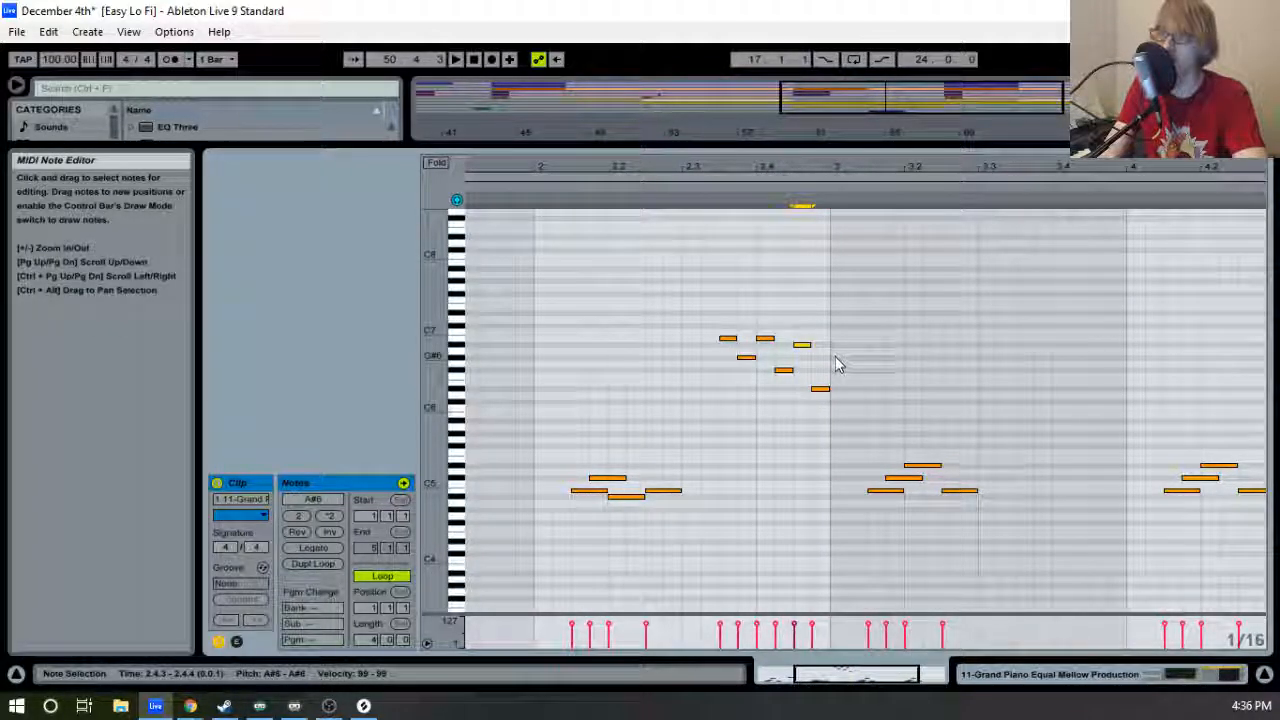
key(Down)
key(Down)
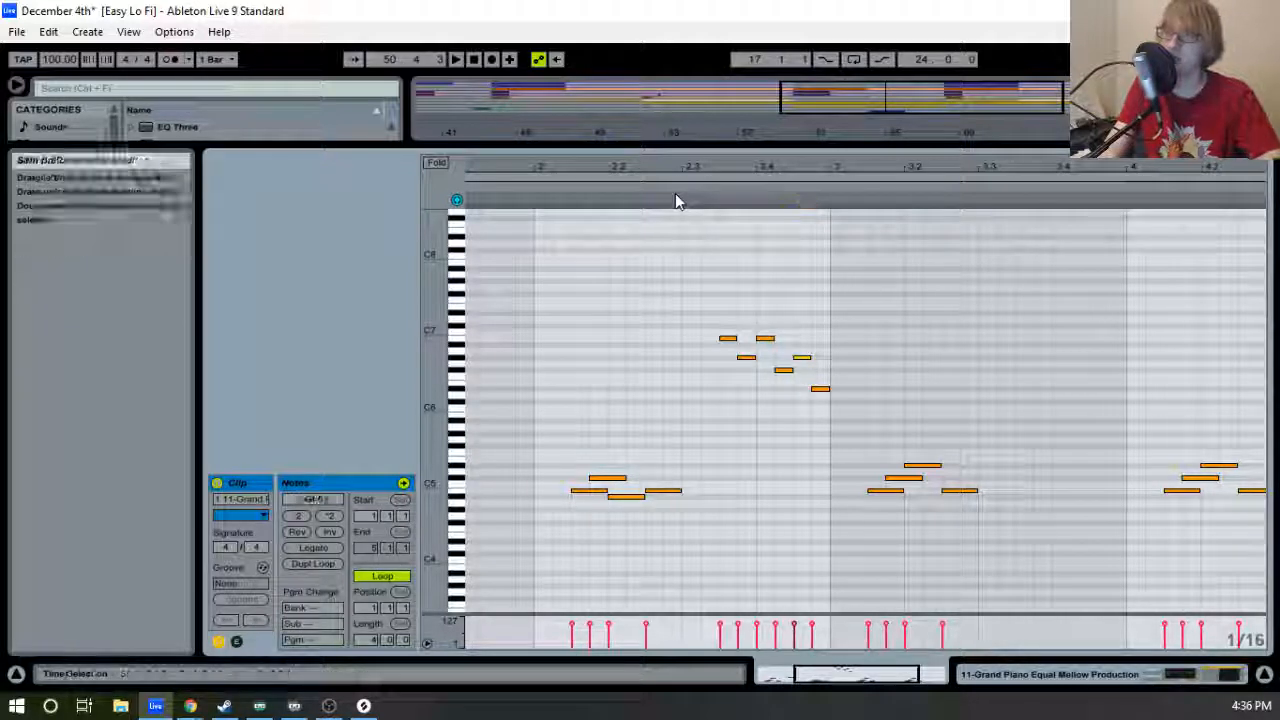
click(678, 200)
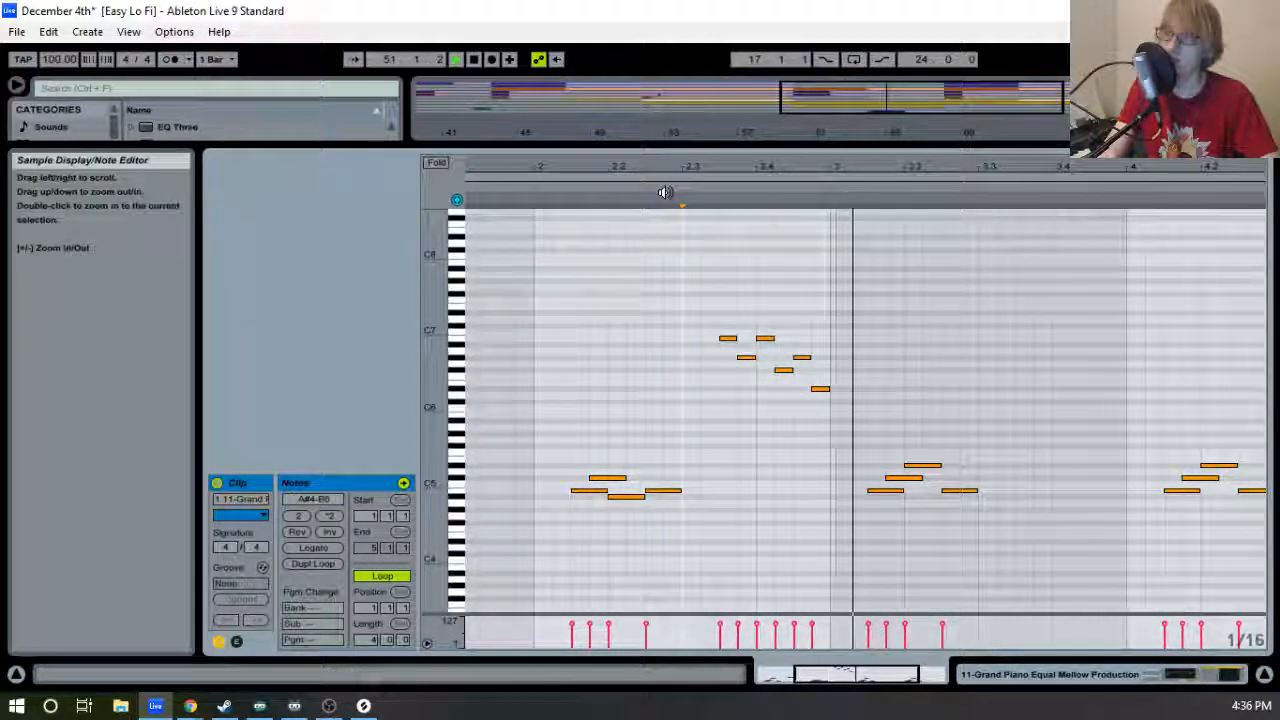
key(space)
click(837, 190)
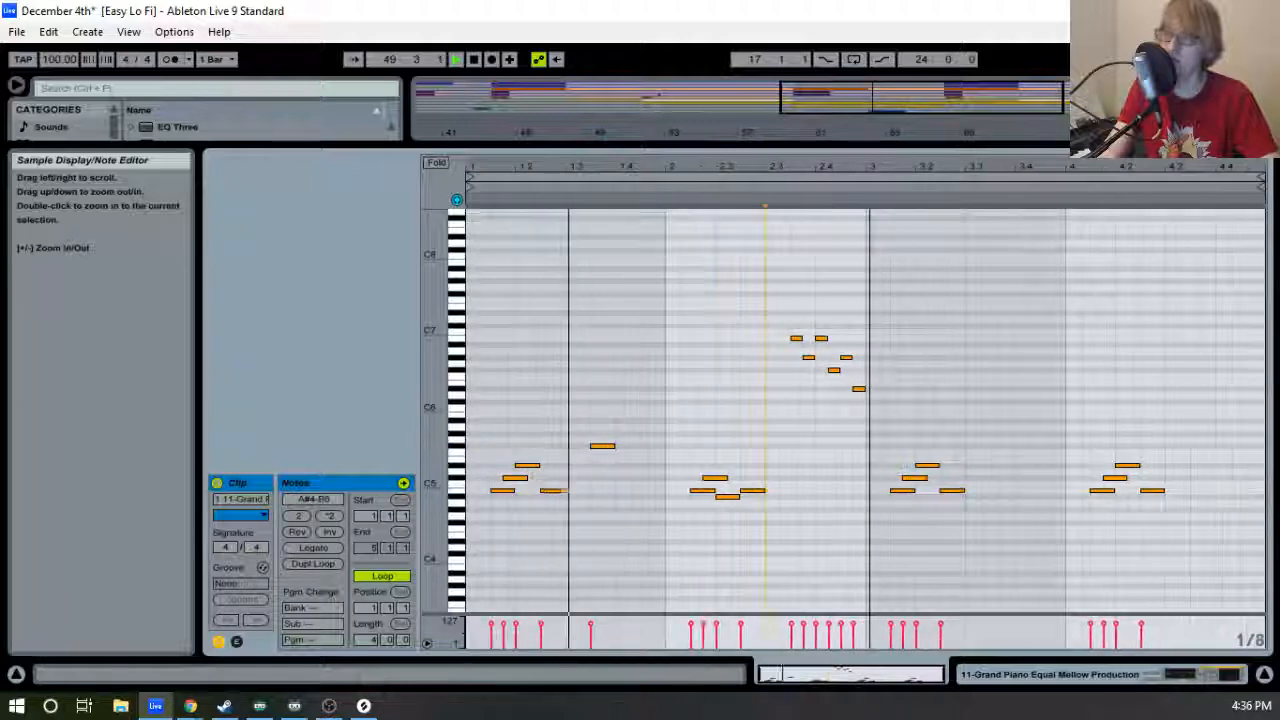
drag(837, 167, 768, 180)
key(space)
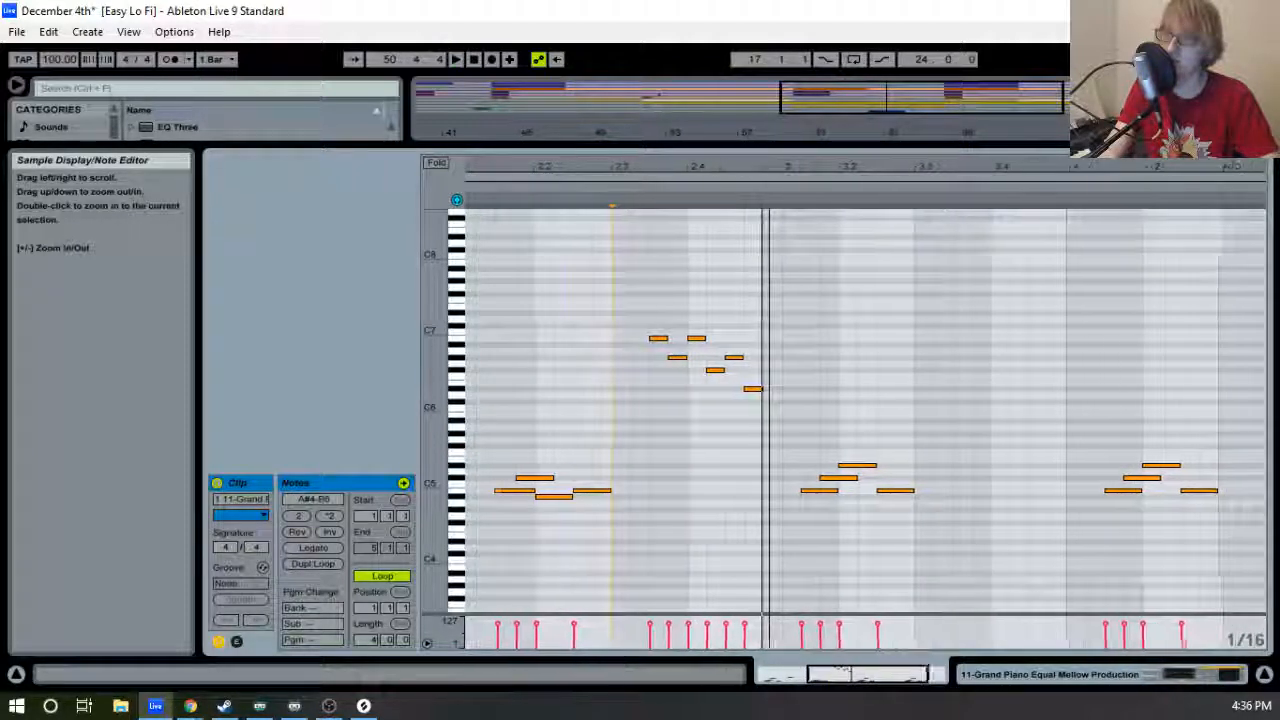
Add a 1/16 F#6 note at 3.1.1 and audition the melody with the extended run.
double_click(771, 377)
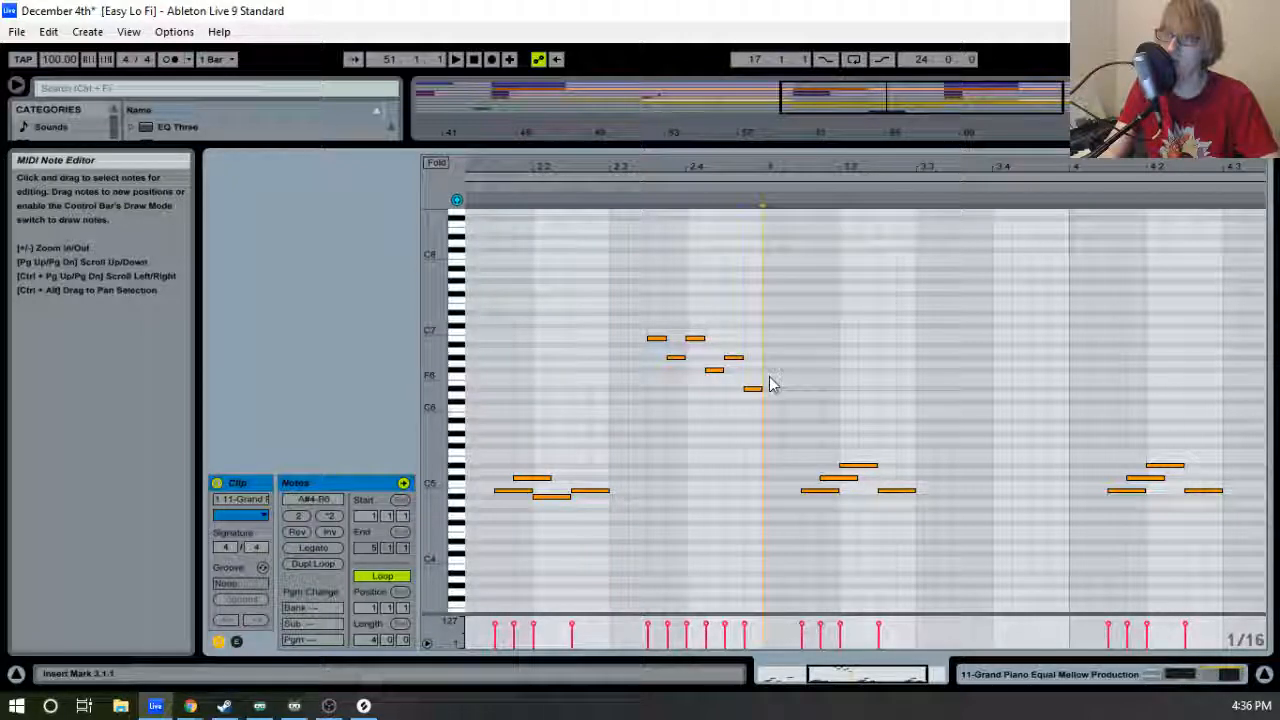
click(605, 199)
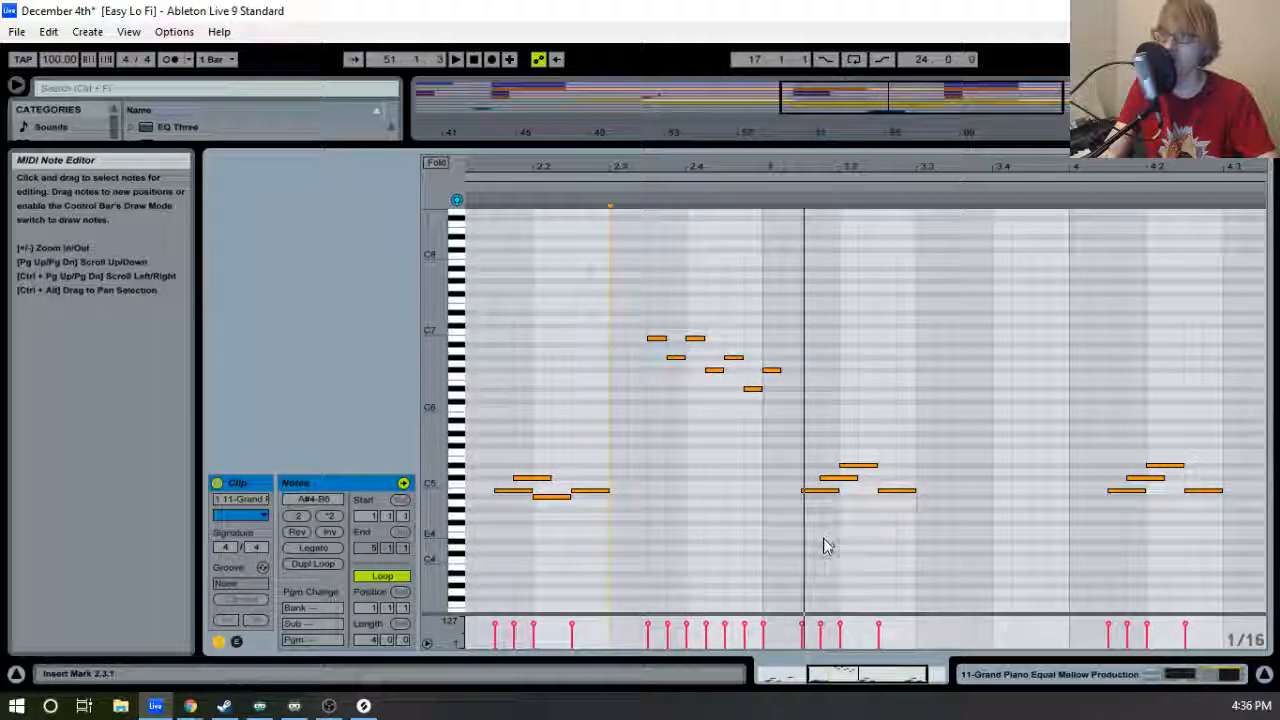
key(space)
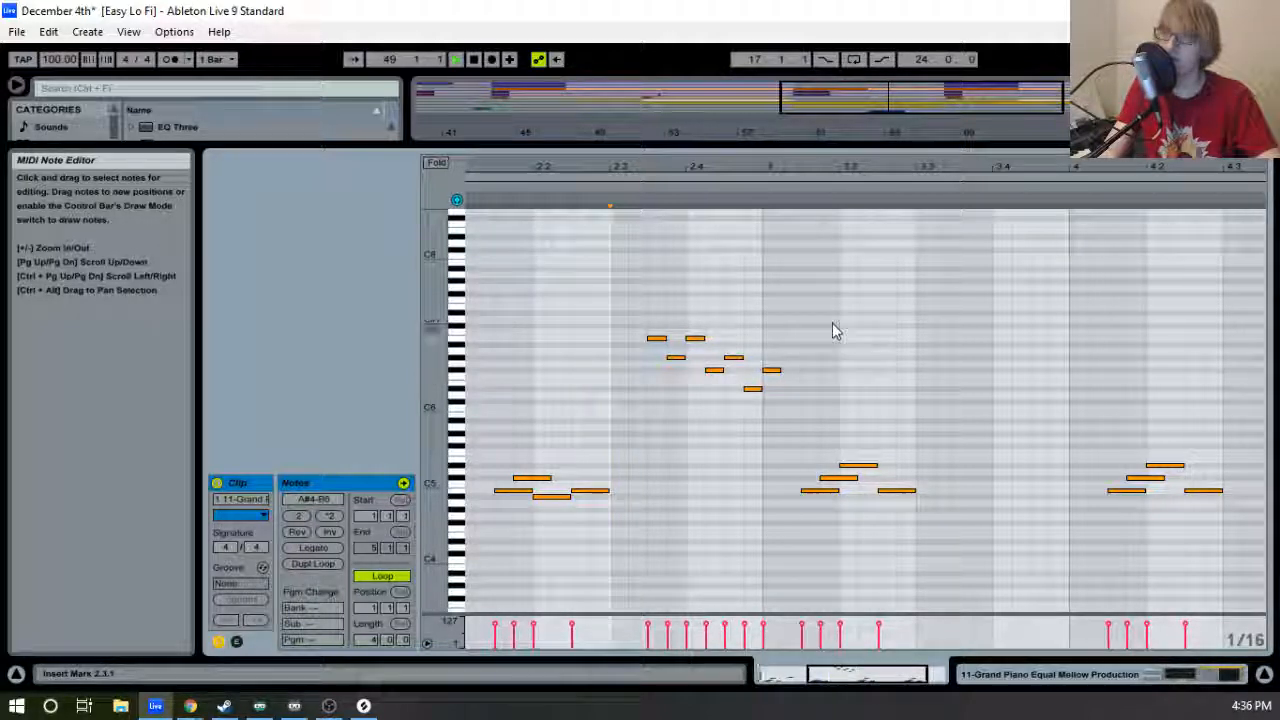
drag(845, 167, 878, 167)
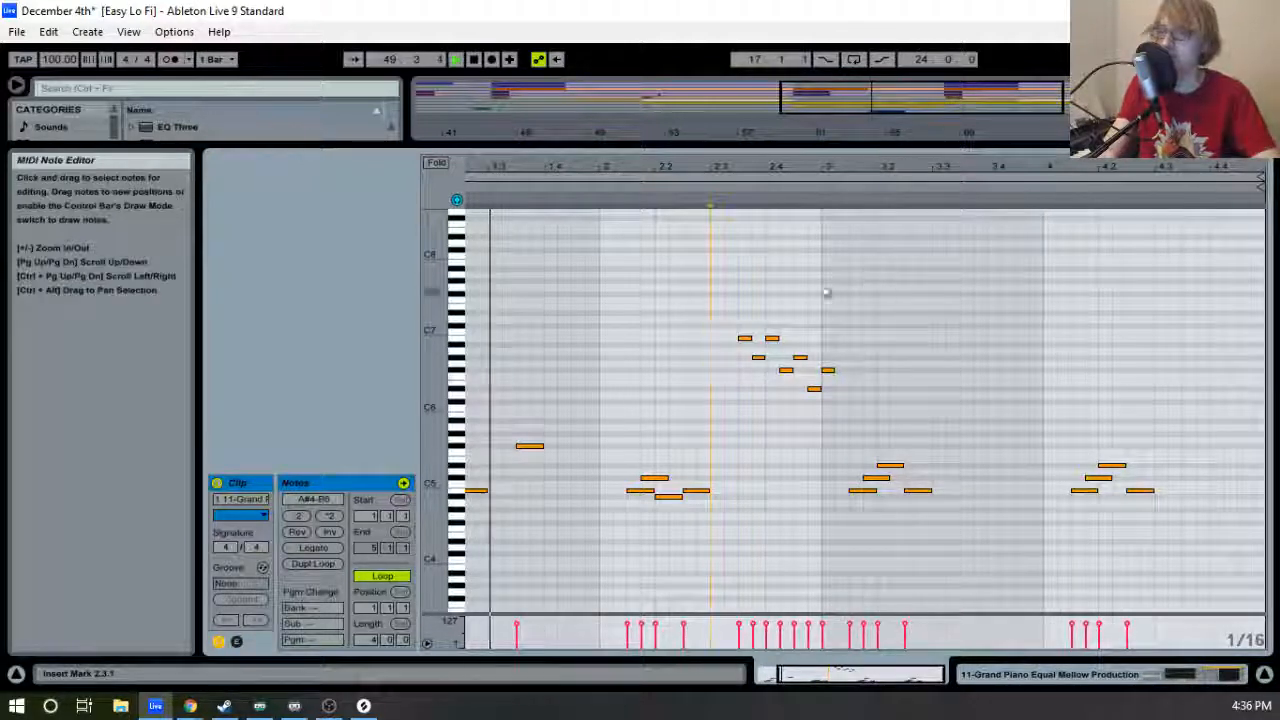
Lower the velocity of the high-run notes from 2.3.3 through 3.1.1 to 67 and audition the melody.
drag(779, 168, 706, 167)
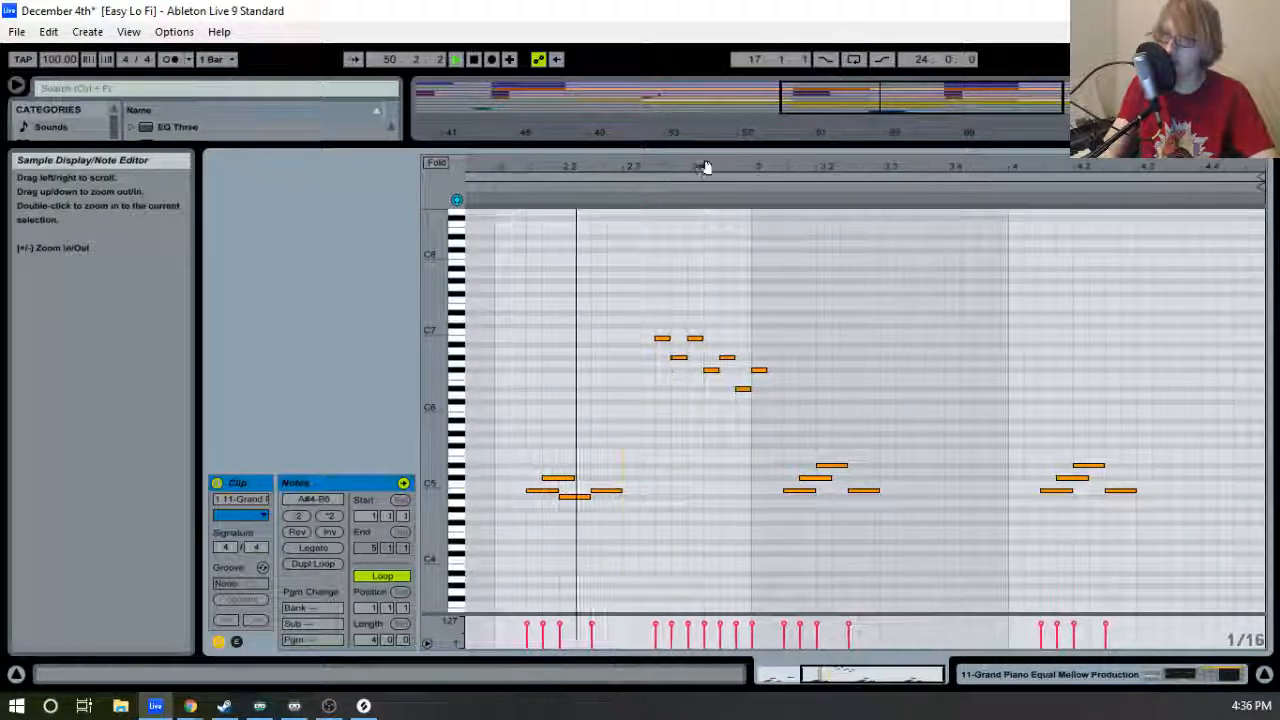
key(space)
drag(818, 311, 745, 404)
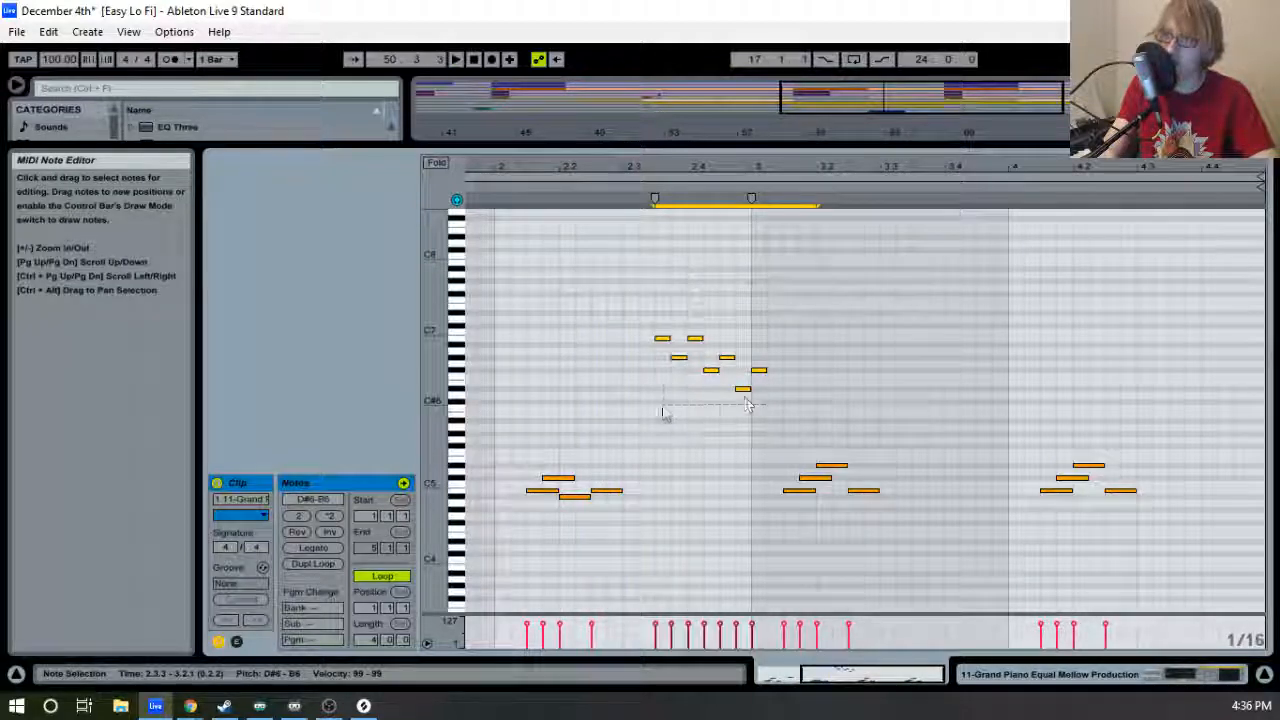
click(796, 340)
drag(871, 301, 624, 430)
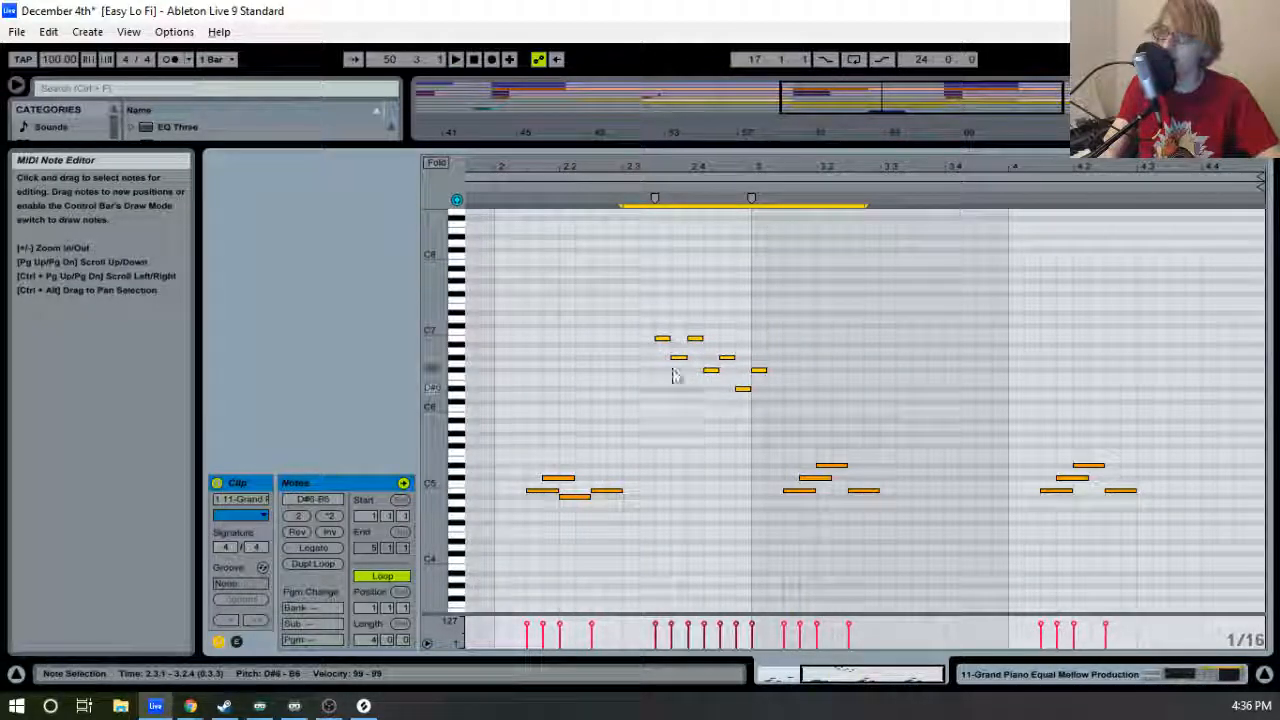
drag(696, 338, 696, 357)
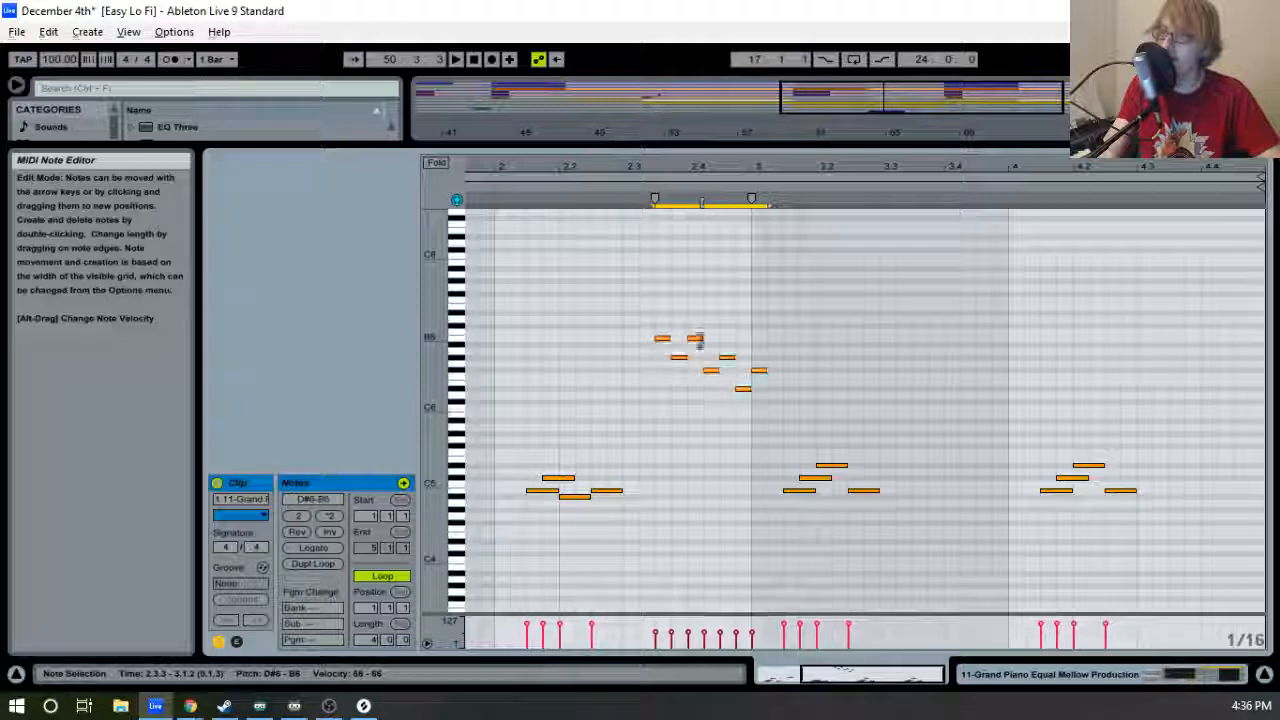
key(space)
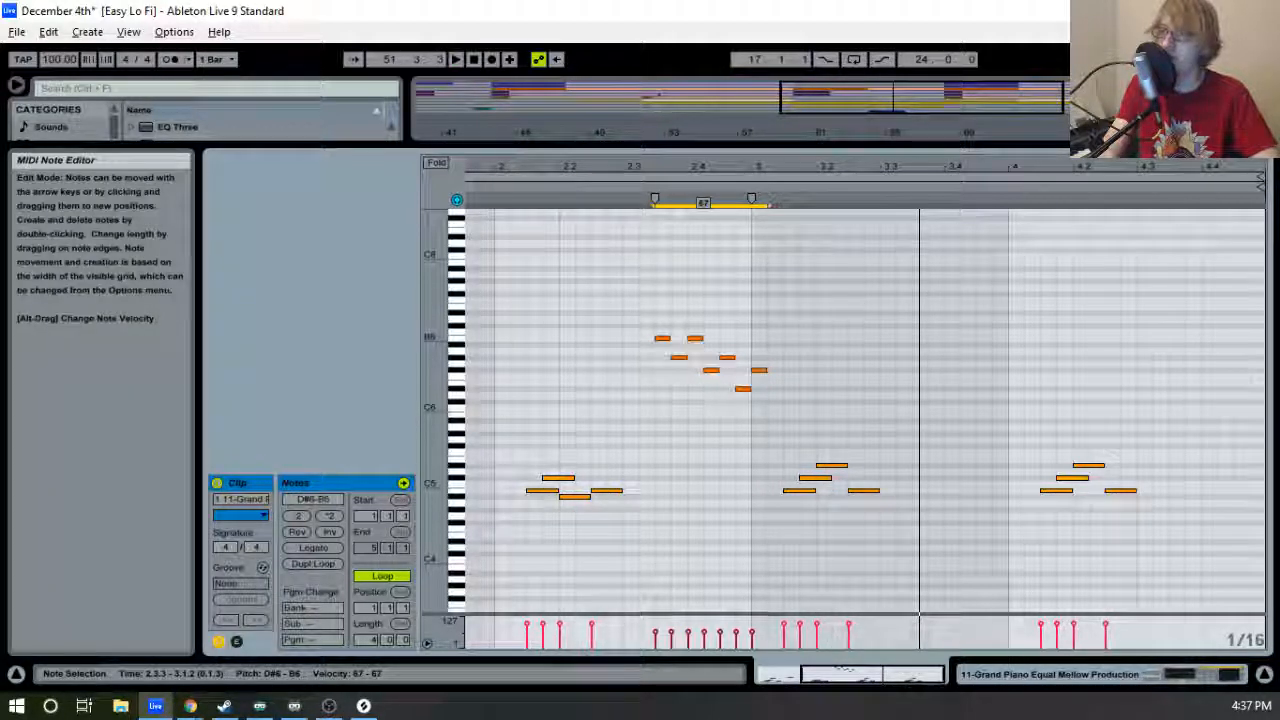
Delete the Piano EQ 1 device from the Grand Piano track and audition the arrangement without it.
drag(763, 149, 760, 416)
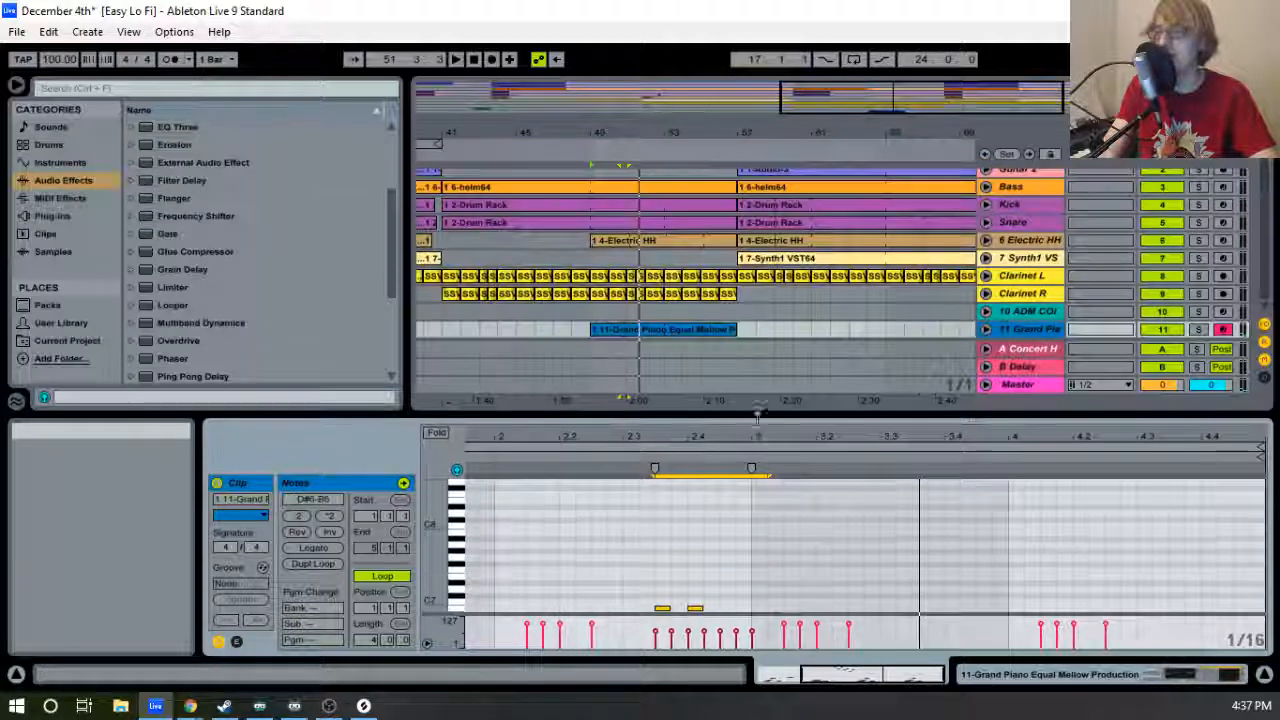
click(1016, 328)
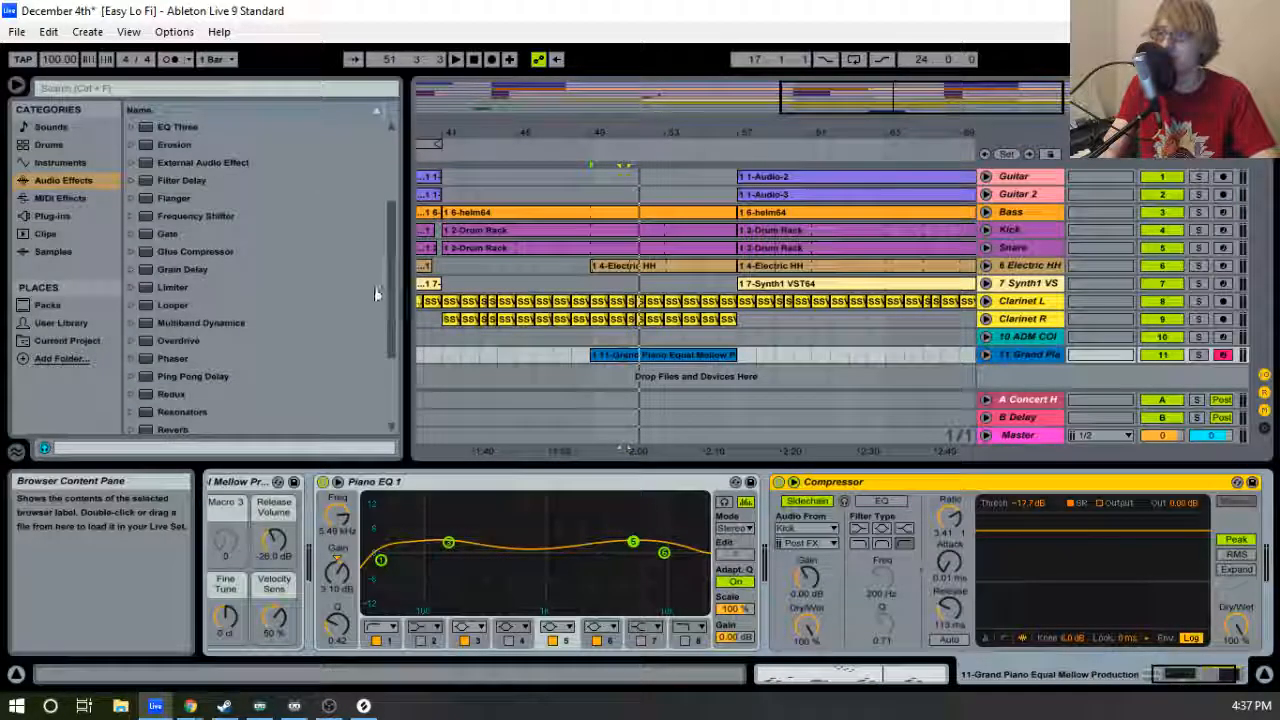
click(528, 483)
key(Delete)
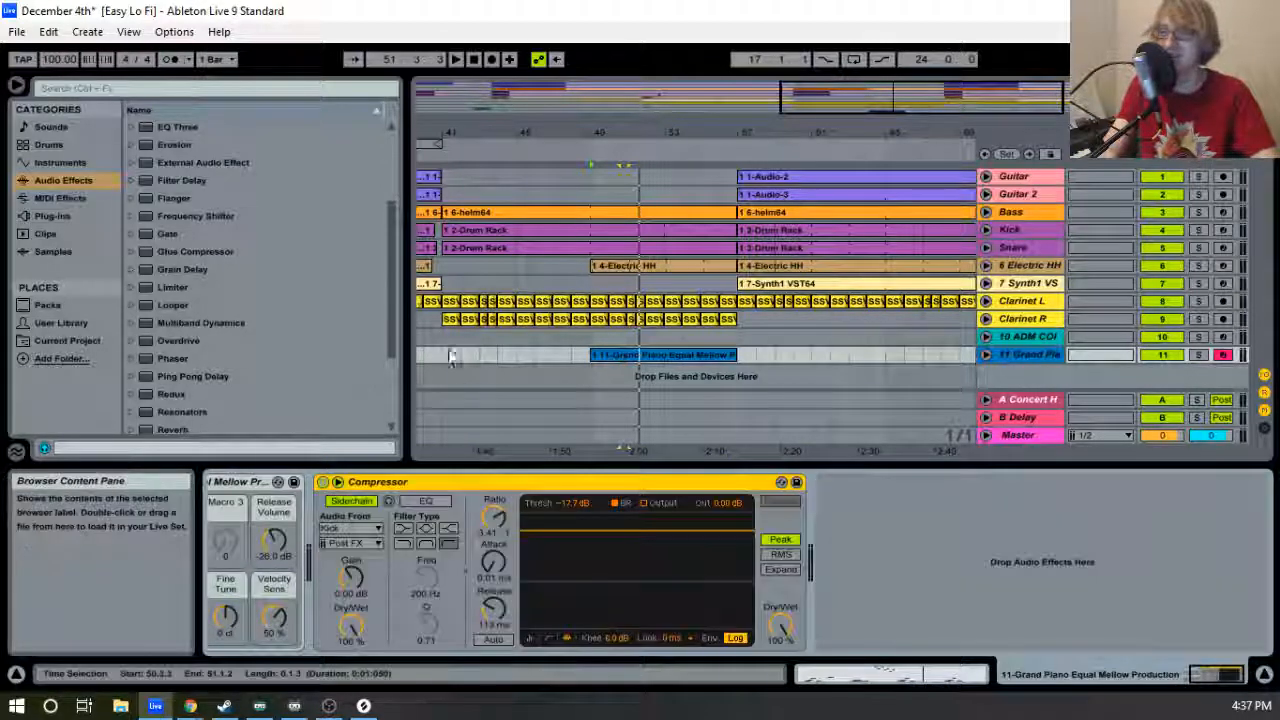
key(space)
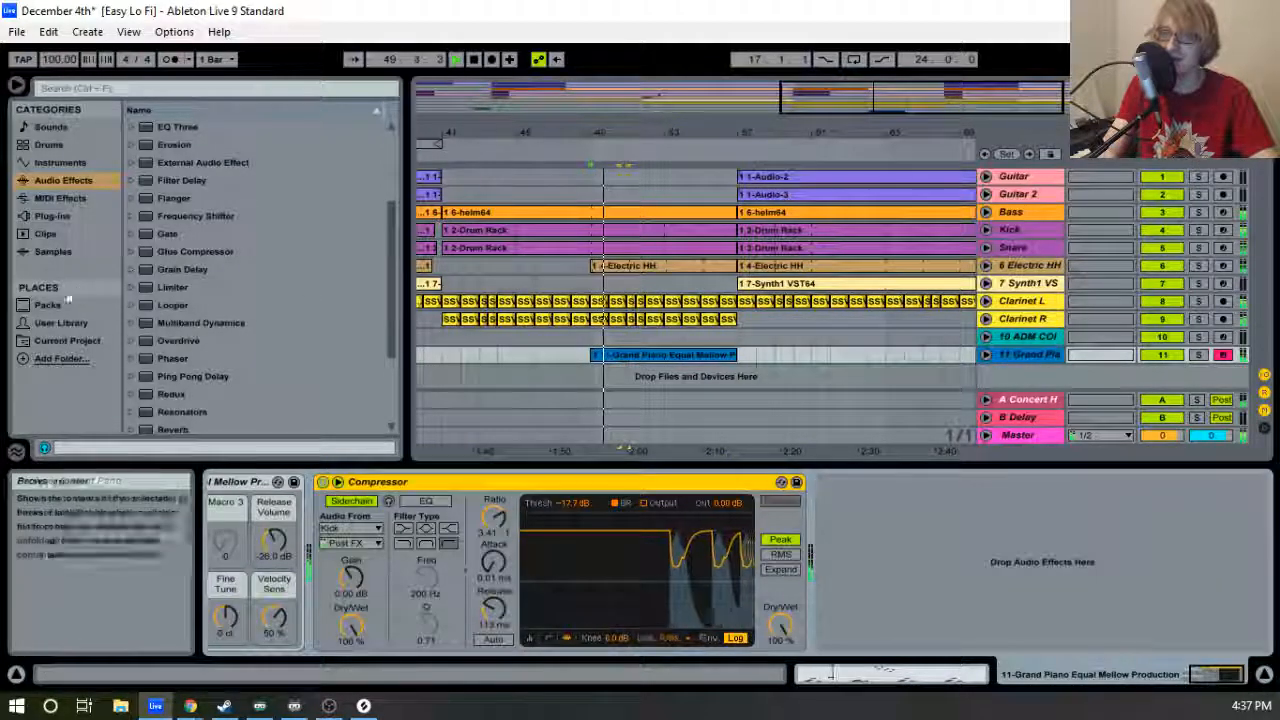
Browse the User Library and collapse the My Dope Ass Kits Yo folder.
click(47, 304)
click(60, 322)
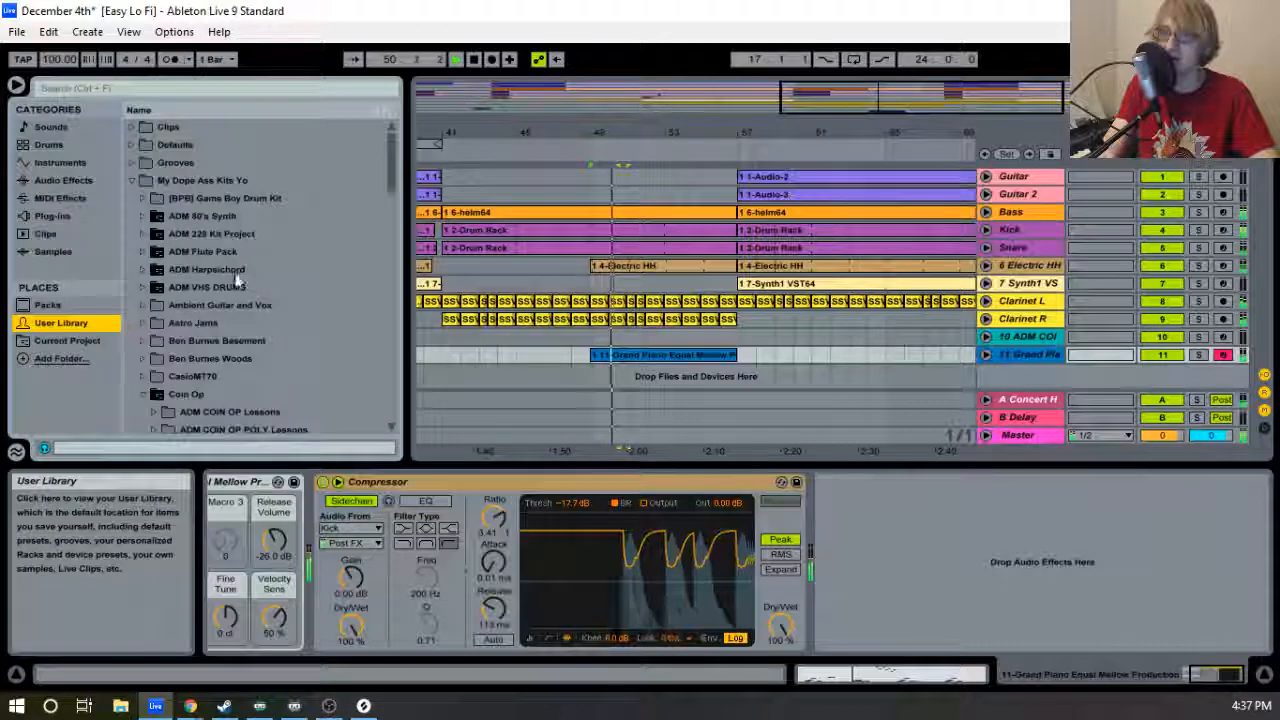
click(134, 183)
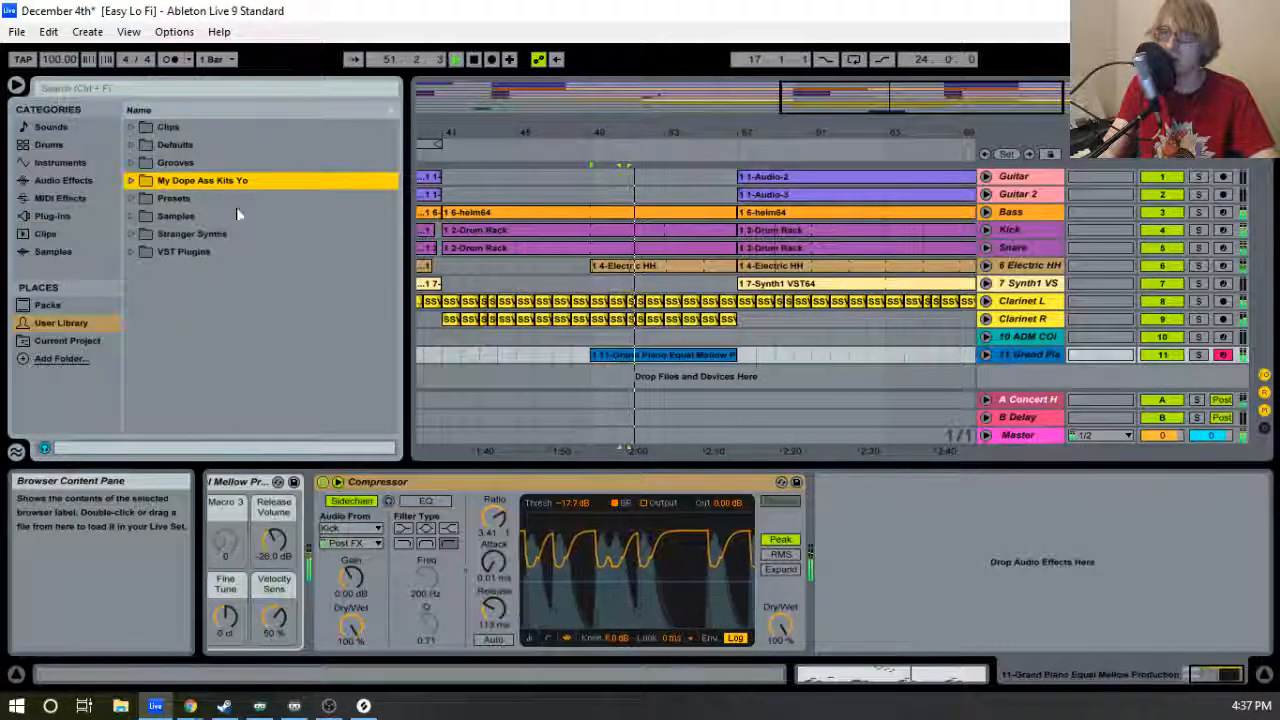
Delete the low four-note phrase starting at 3.1.3 in the Grand Piano clip and audition the melody.
double_click(626, 355)
key(space)
drag(715, 420, 864, 165)
drag(882, 538, 986, 446)
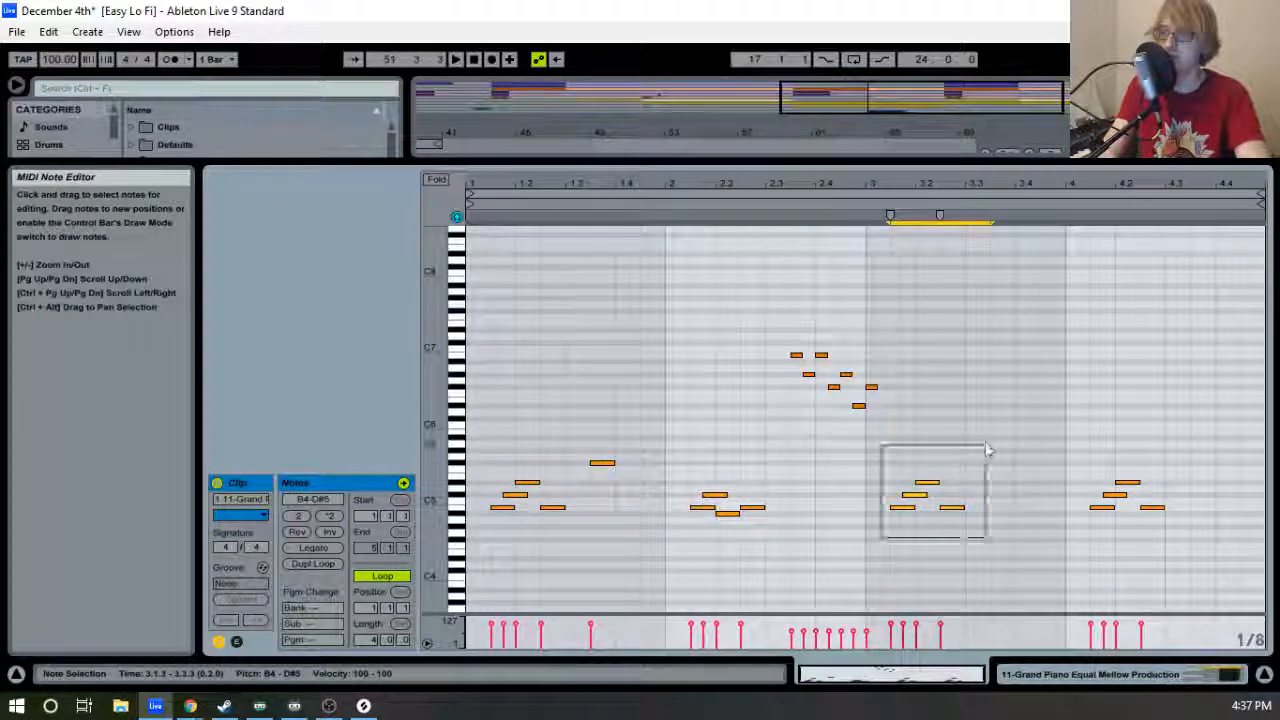
key(Delete)
key(space)
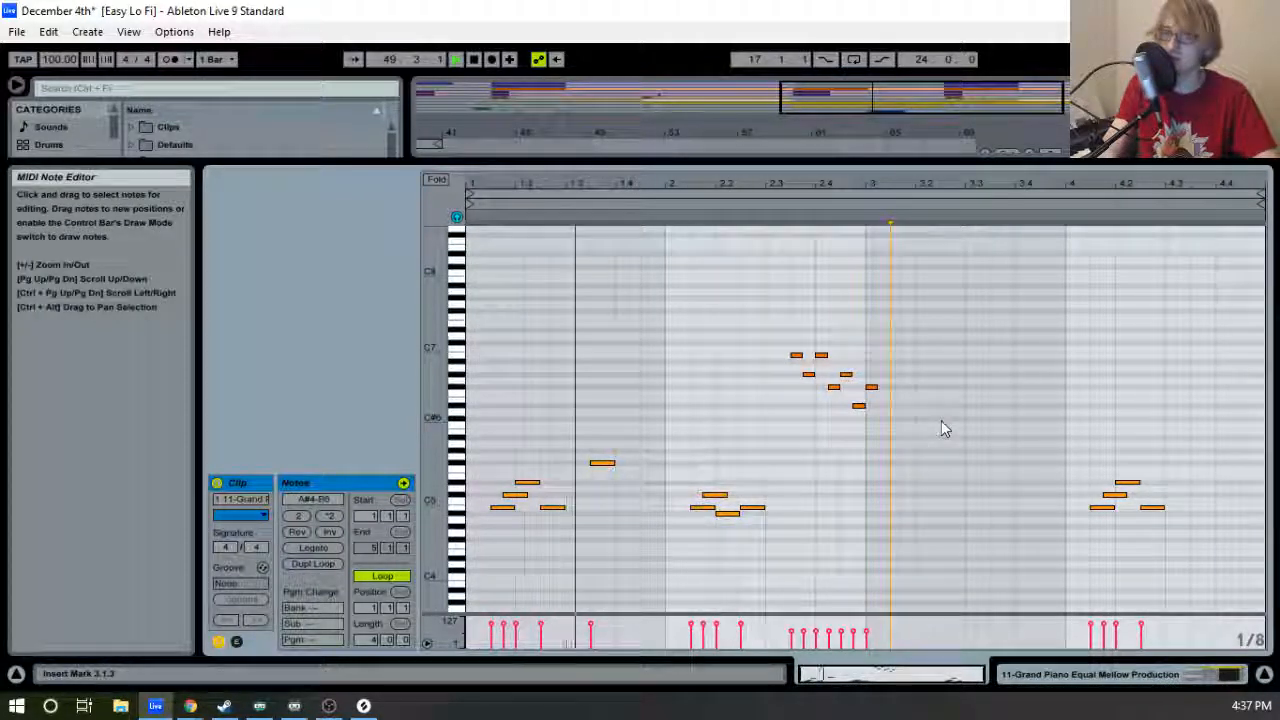
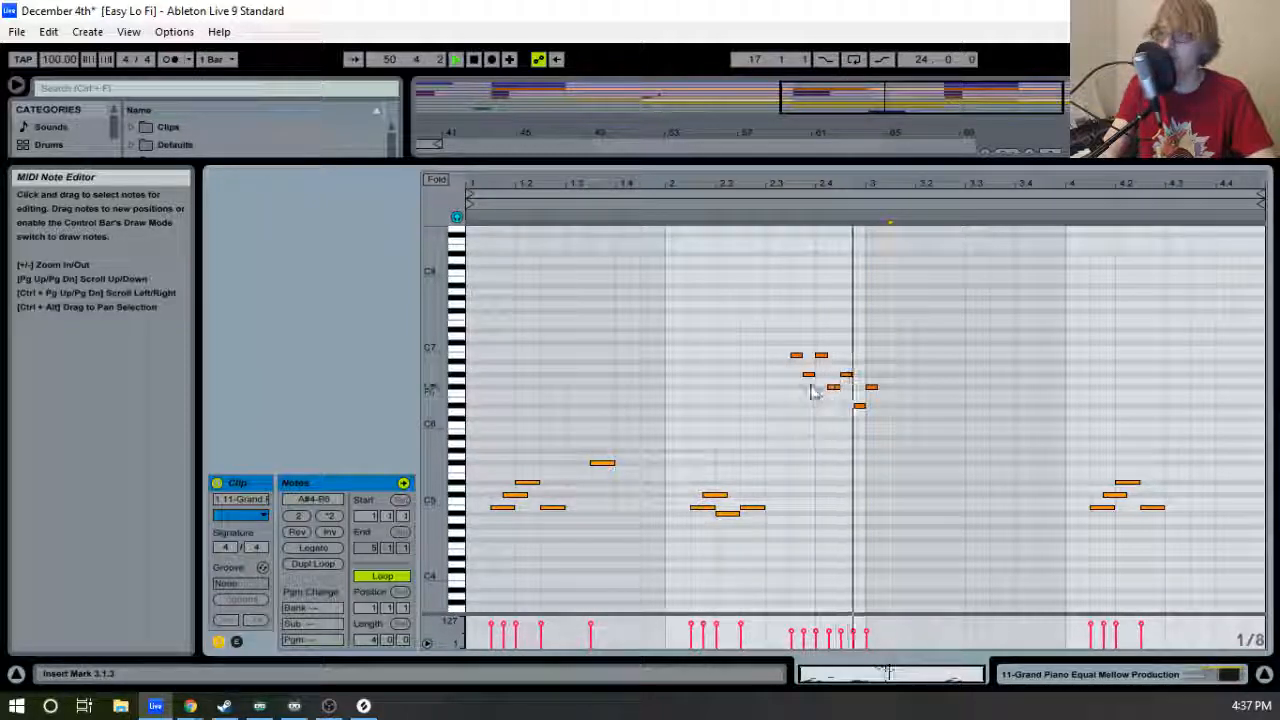
key(space)
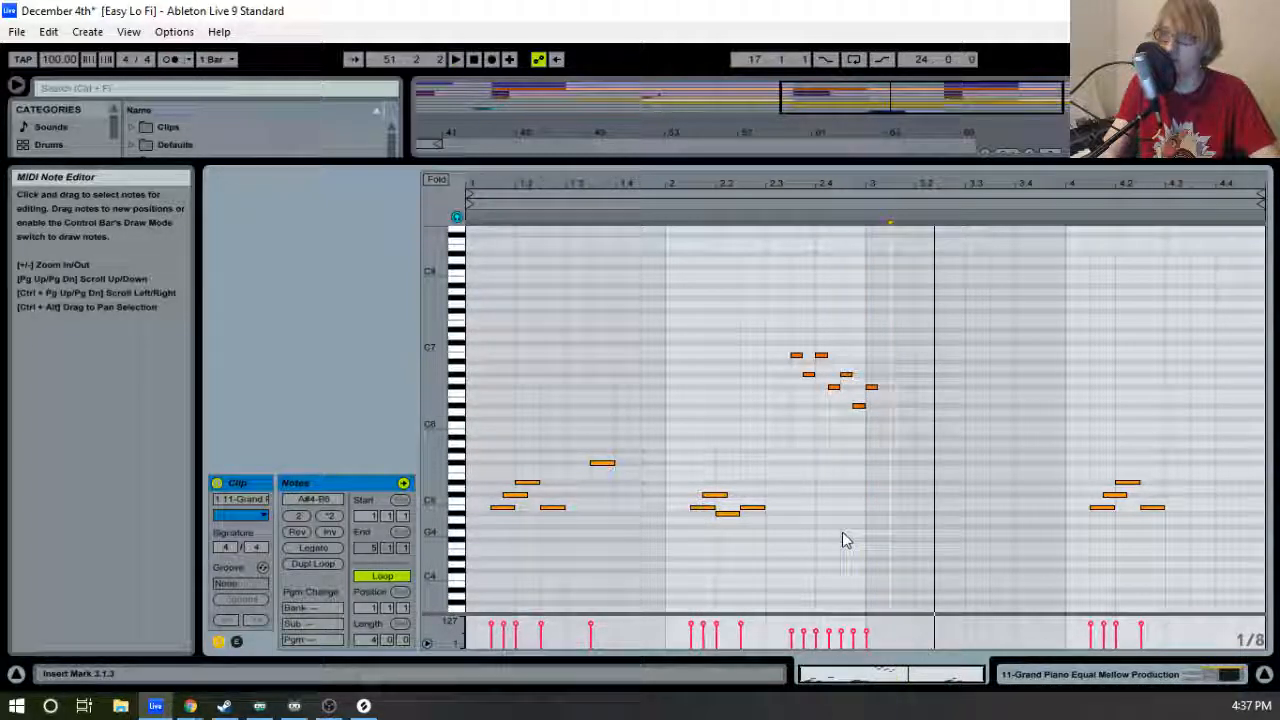
Copy the low five-note phrase from bar 1 of the clip to 3.1.3 and audition it.
drag(616, 442, 618, 442)
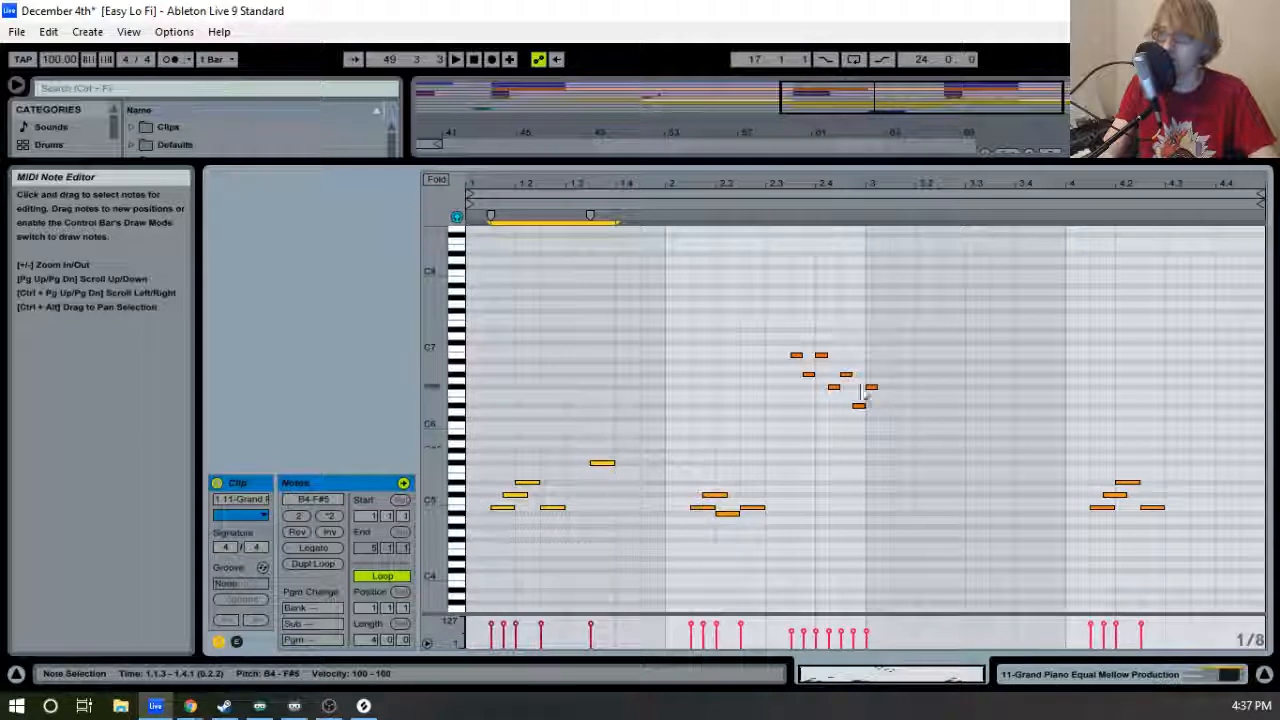
click(915, 500)
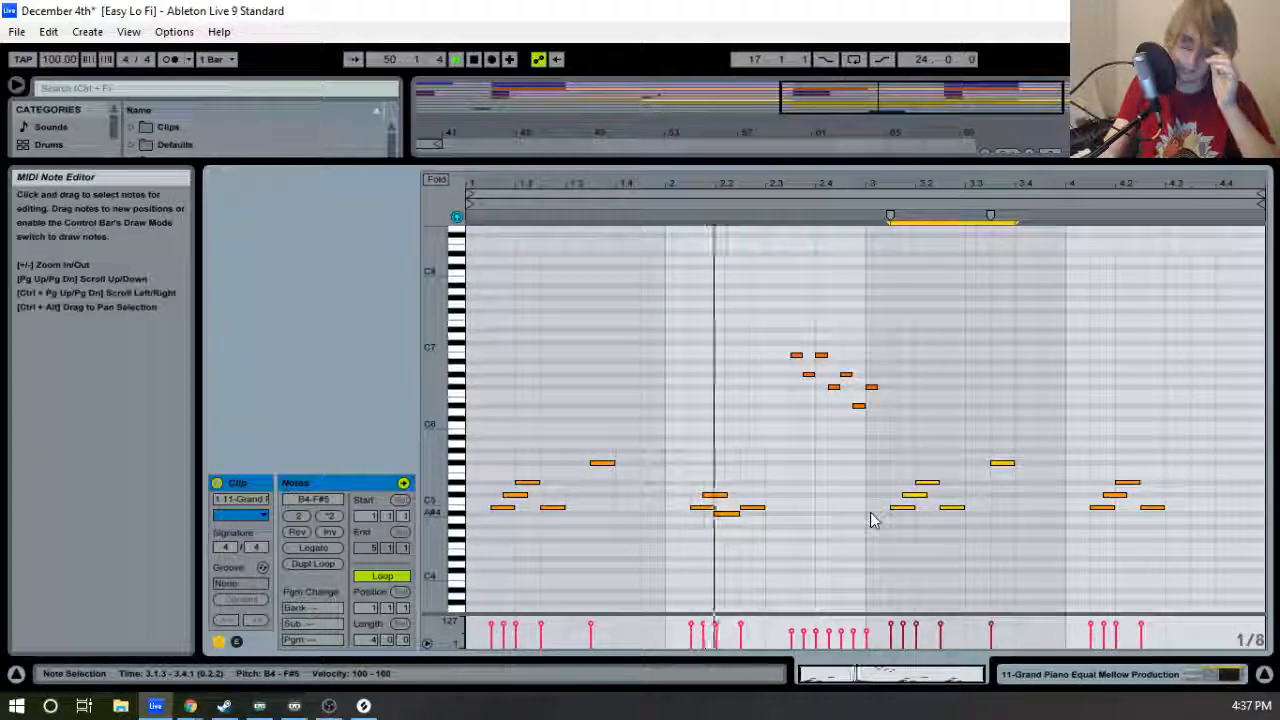
click(758, 543)
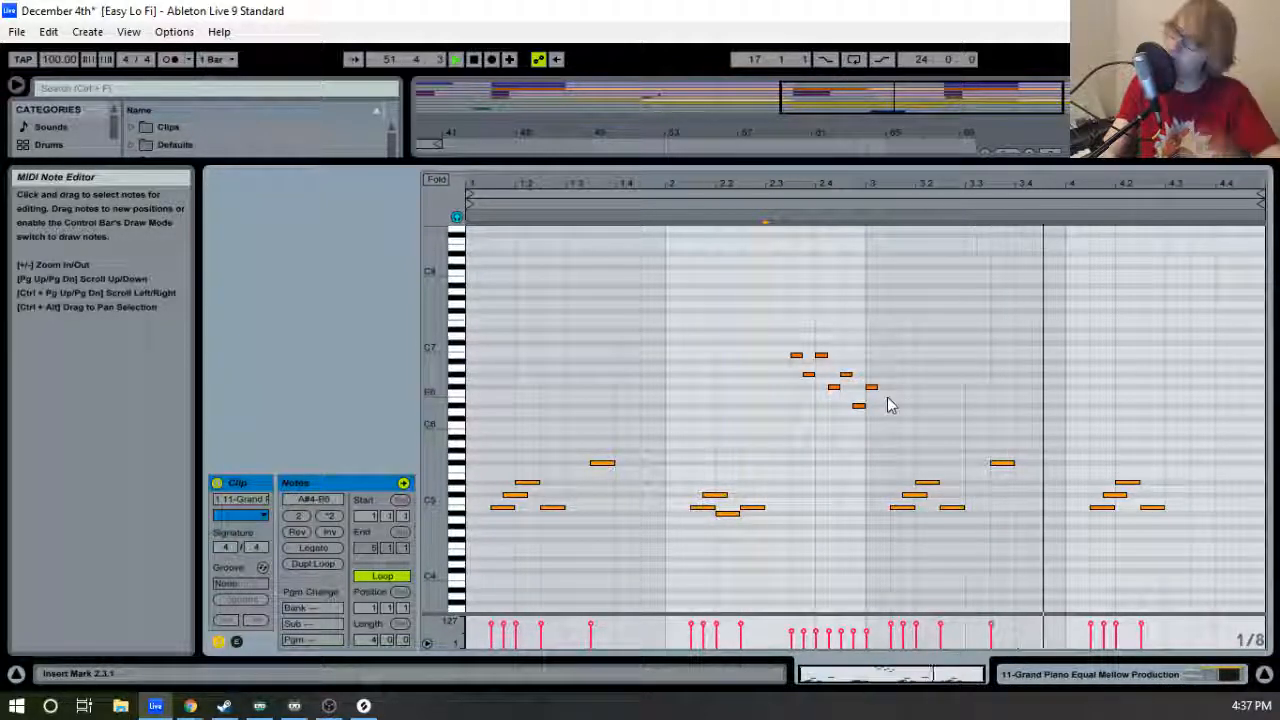
Extend the F#6 note at 3.1.1 to last the whole bar, ending at 4.1.1, and audition it.
drag(875, 386, 1065, 382)
key(space)
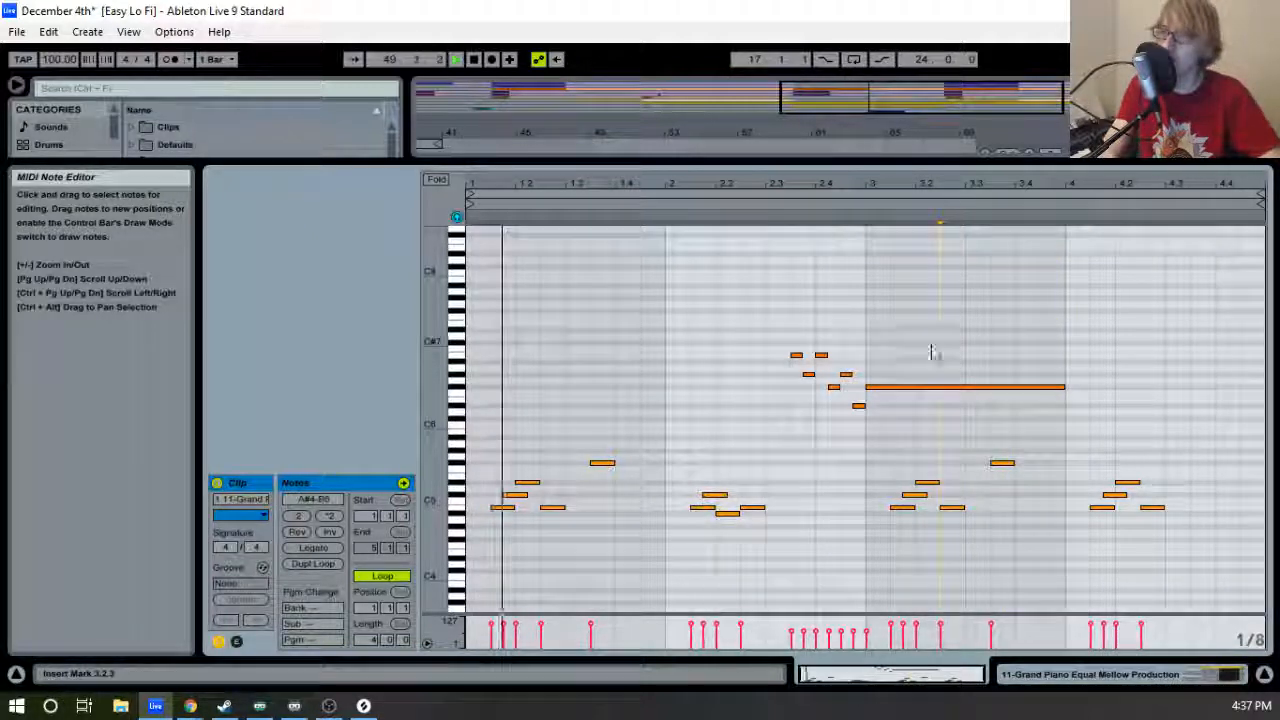
key(space)
Try shifting the high run and long F#6 down an octave, move them back up, and audition the melody.
drag(919, 315, 786, 428)
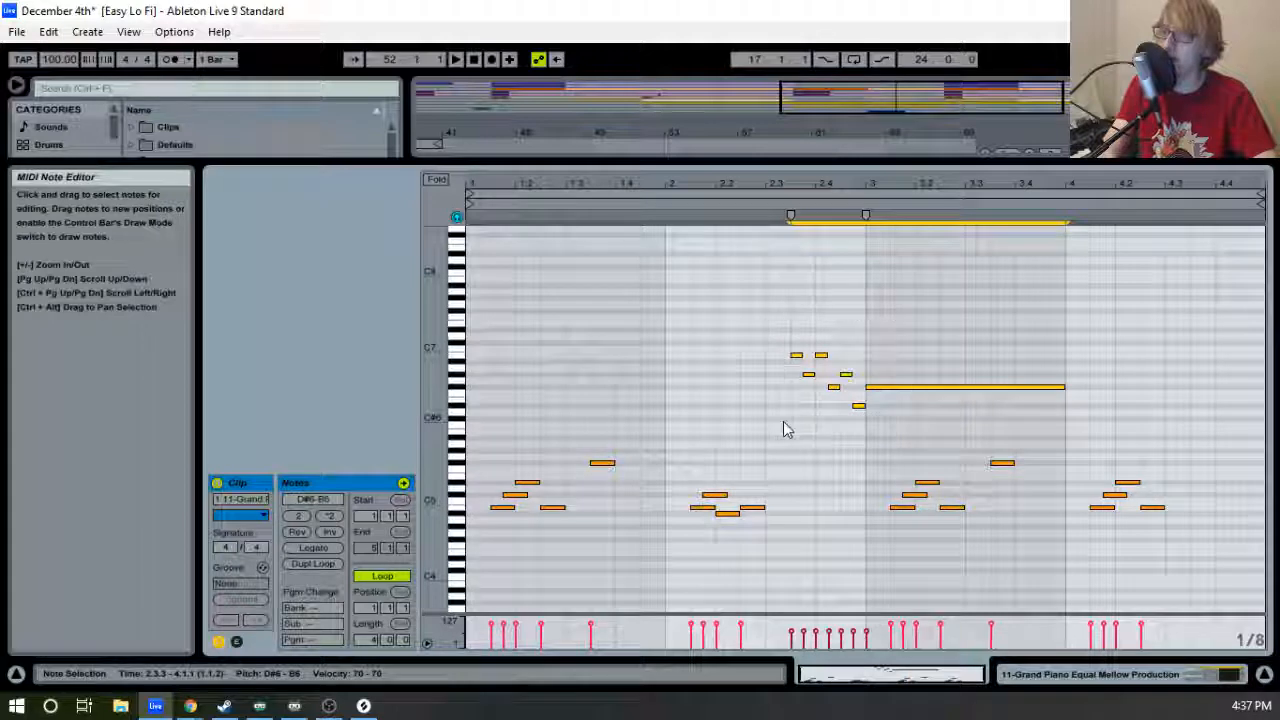
key(shift+Down)
key(shift+Up)
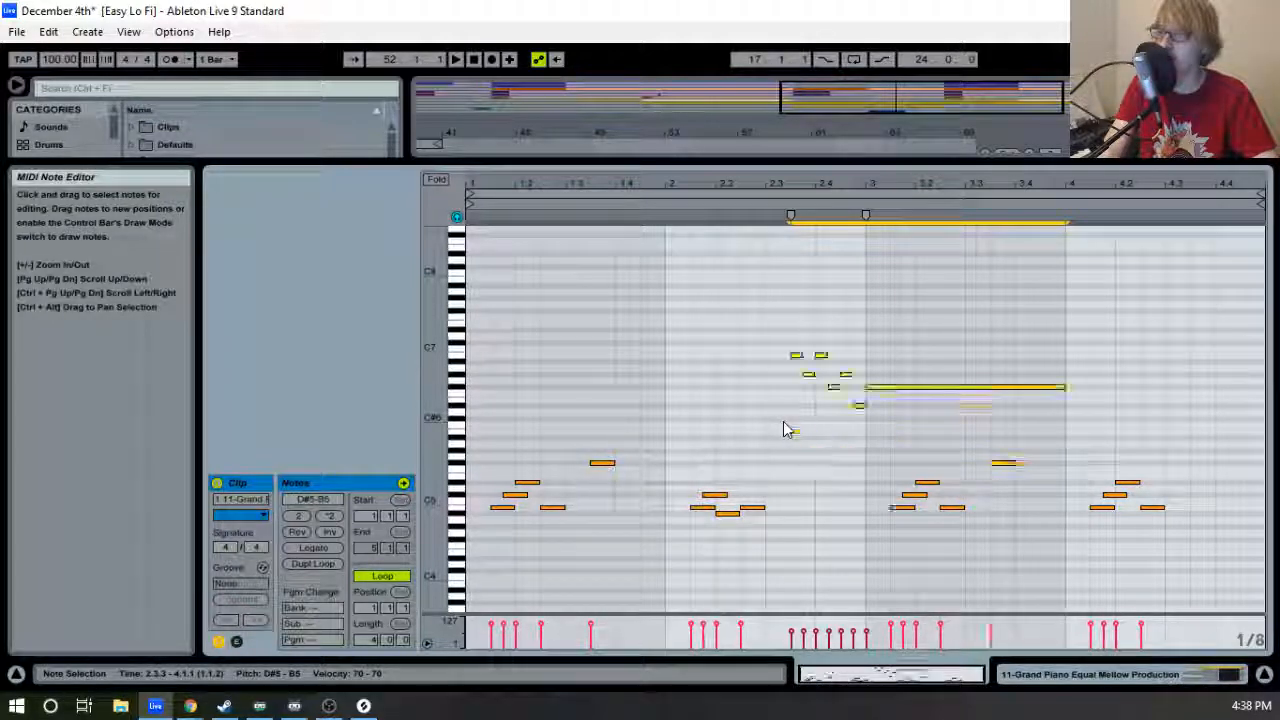
key(space)
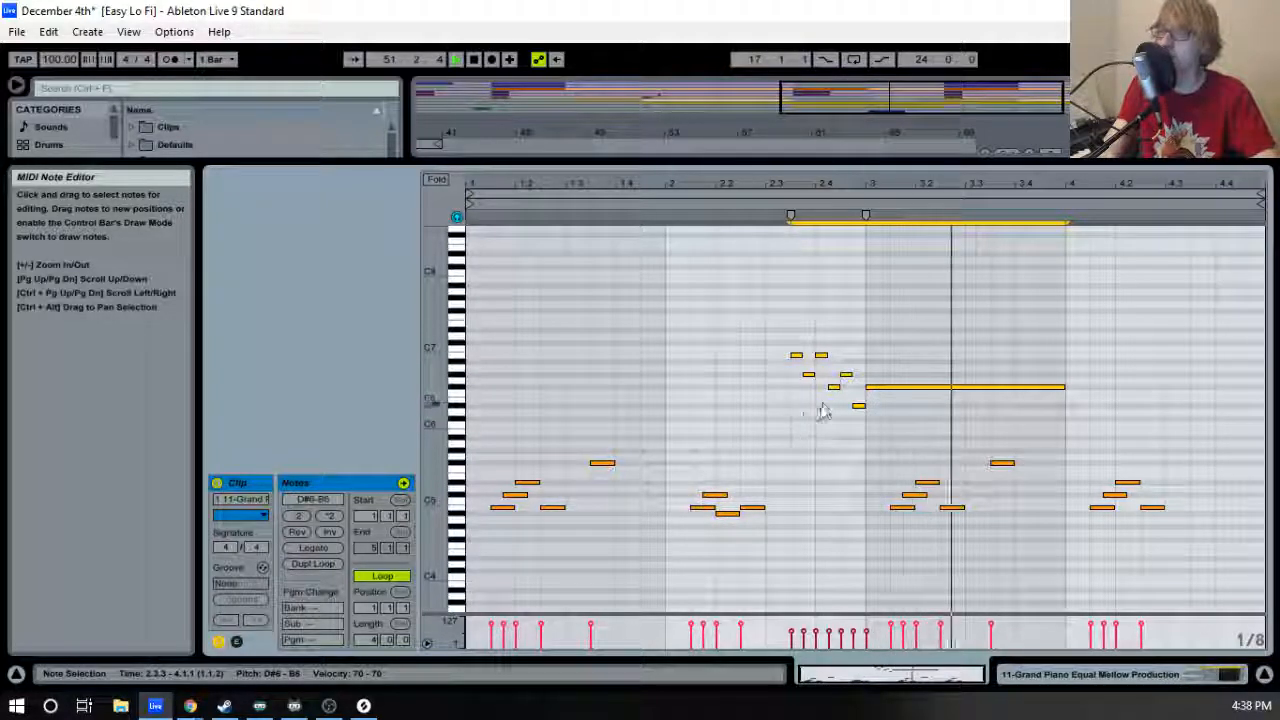
click(1006, 182)
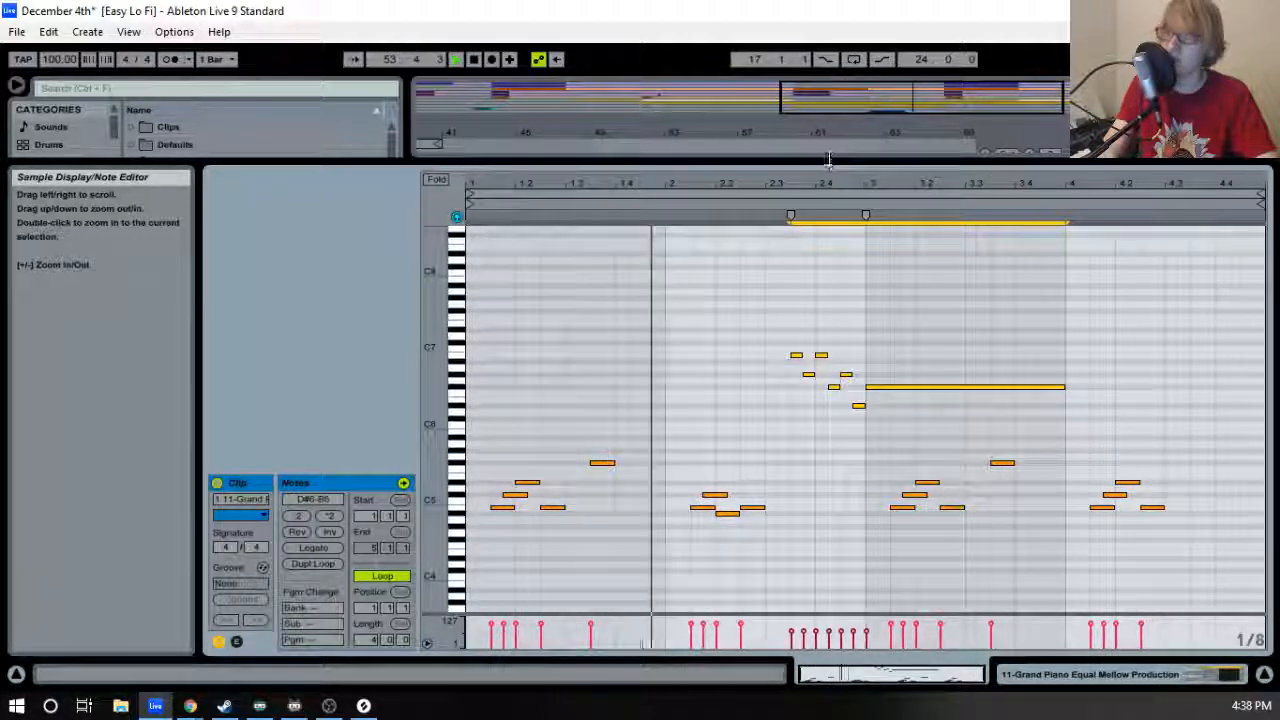
Extend the looped Grand Piano clip in the arrangement so it ends at bar 73 with the other tracks.
drag(812, 167, 812, 480)
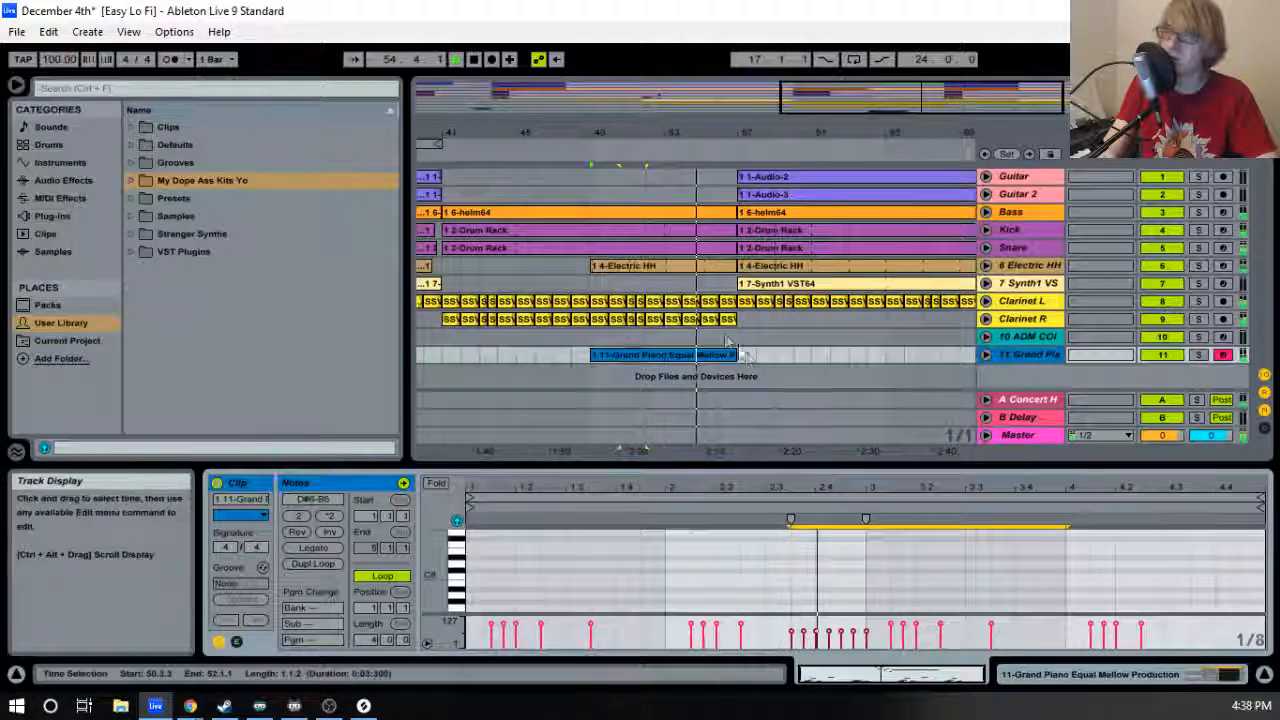
drag(736, 356, 992, 366)
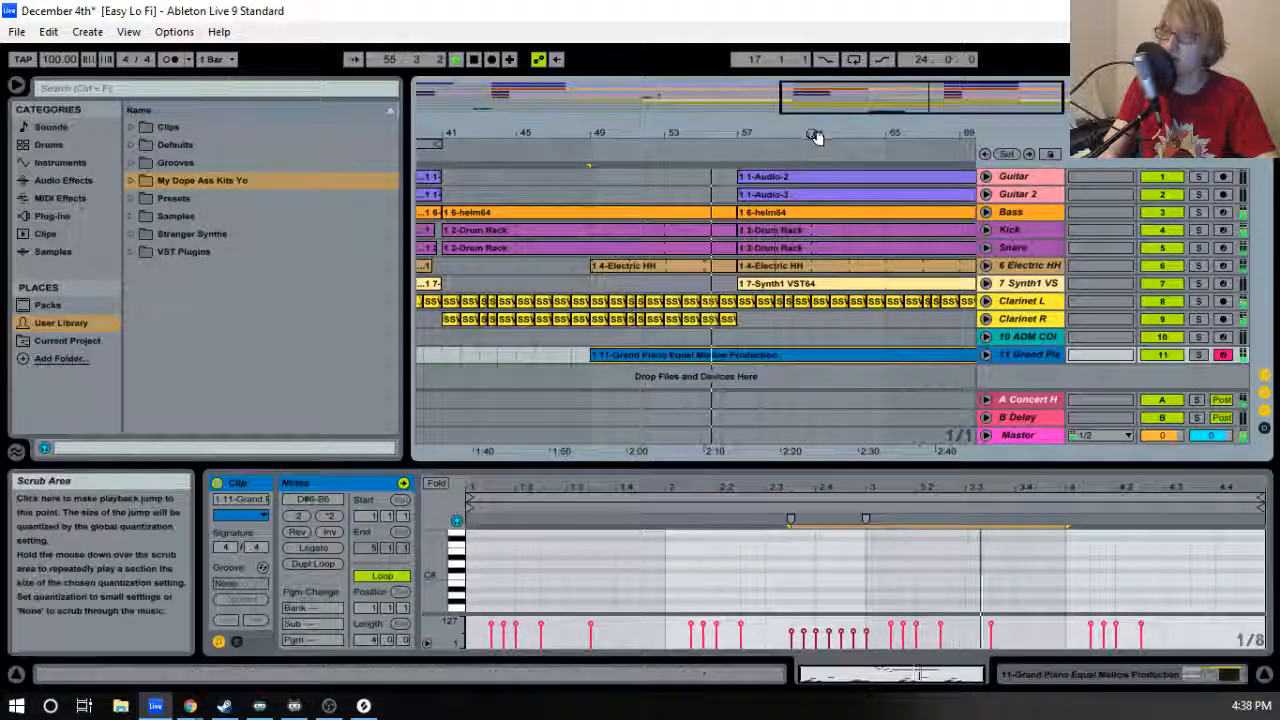
drag(817, 135, 636, 133)
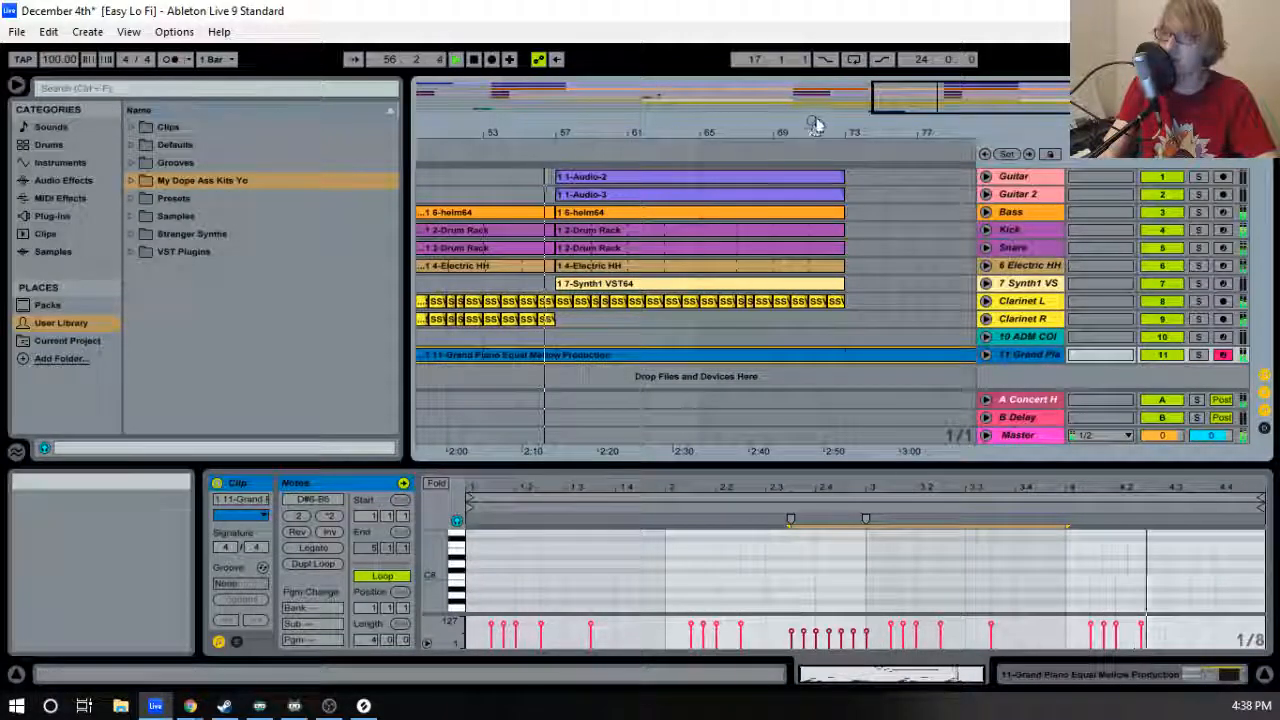
drag(815, 132, 704, 125)
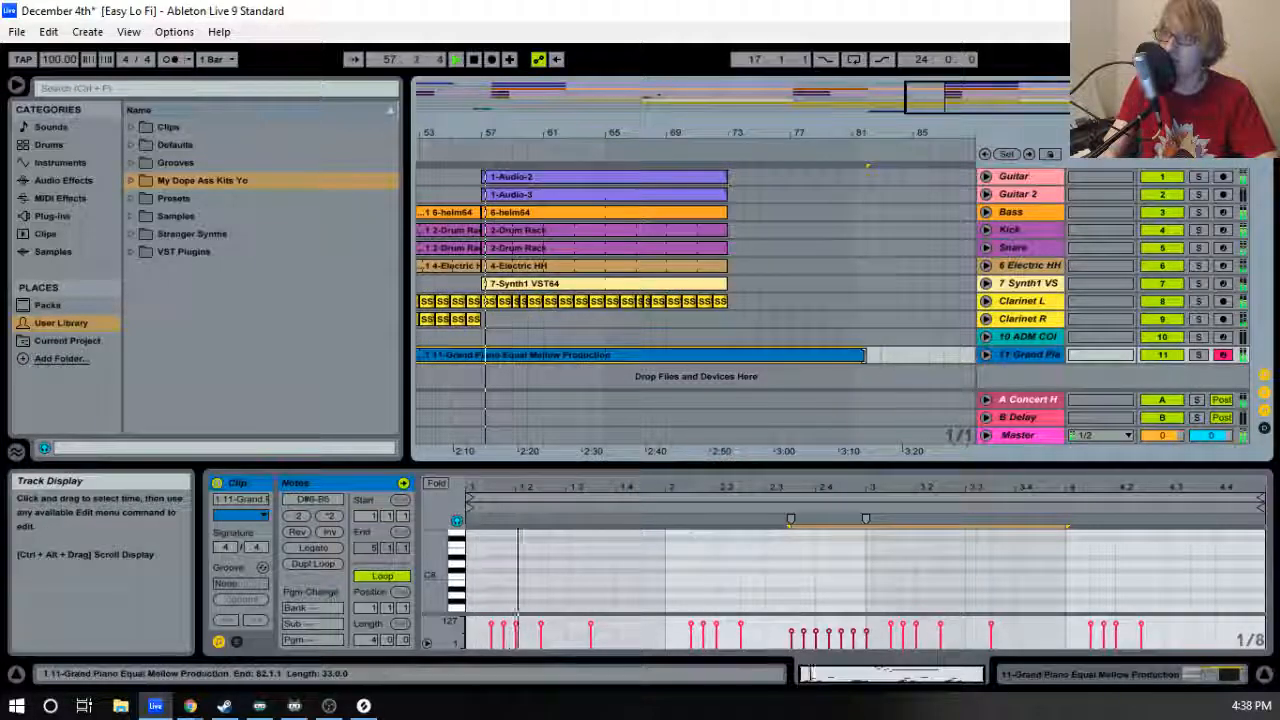
drag(865, 355, 728, 350)
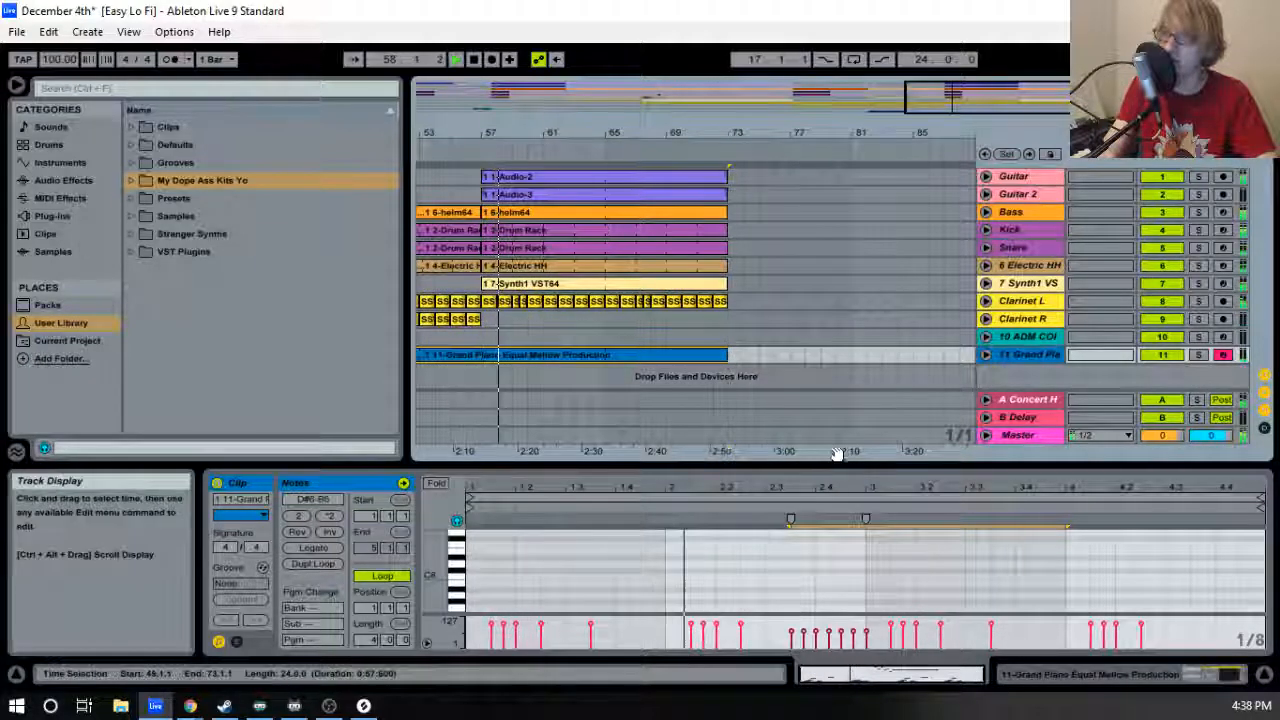
Lower the note at 4.2.1 in the piano clip to A#4 and audition the changed phrase.
drag(796, 463, 796, 197)
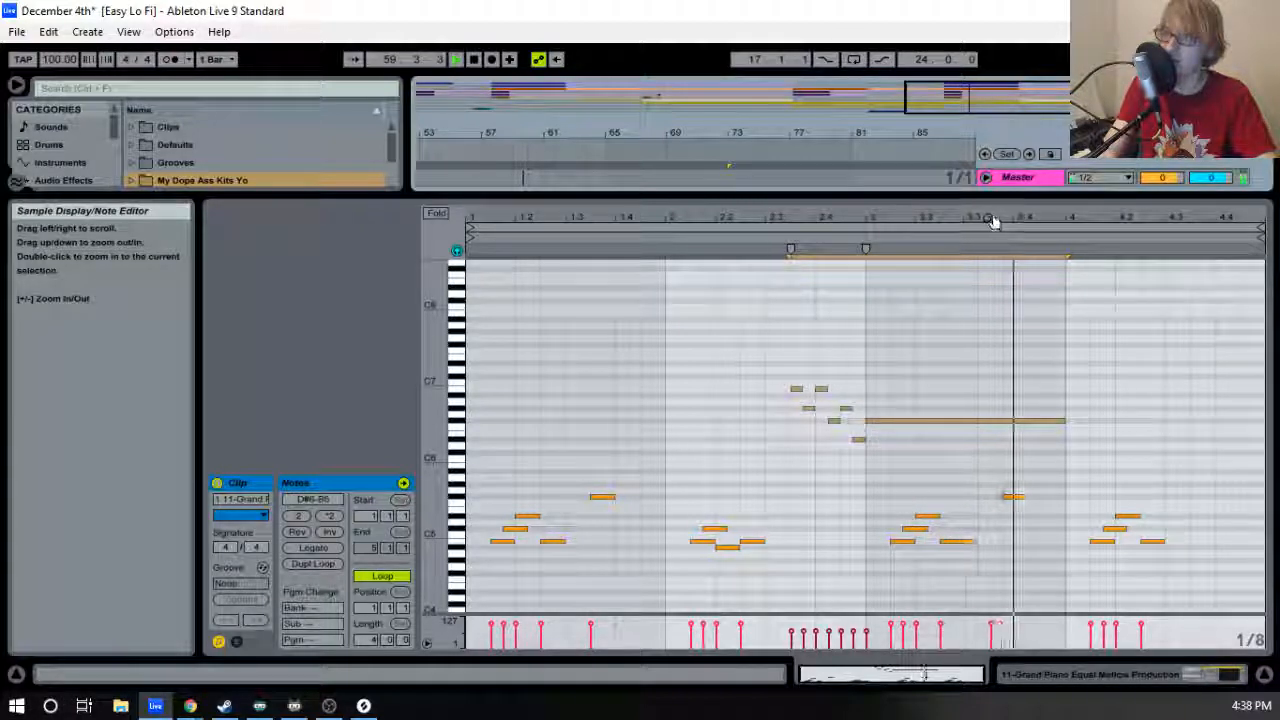
click(1128, 516)
key(space)
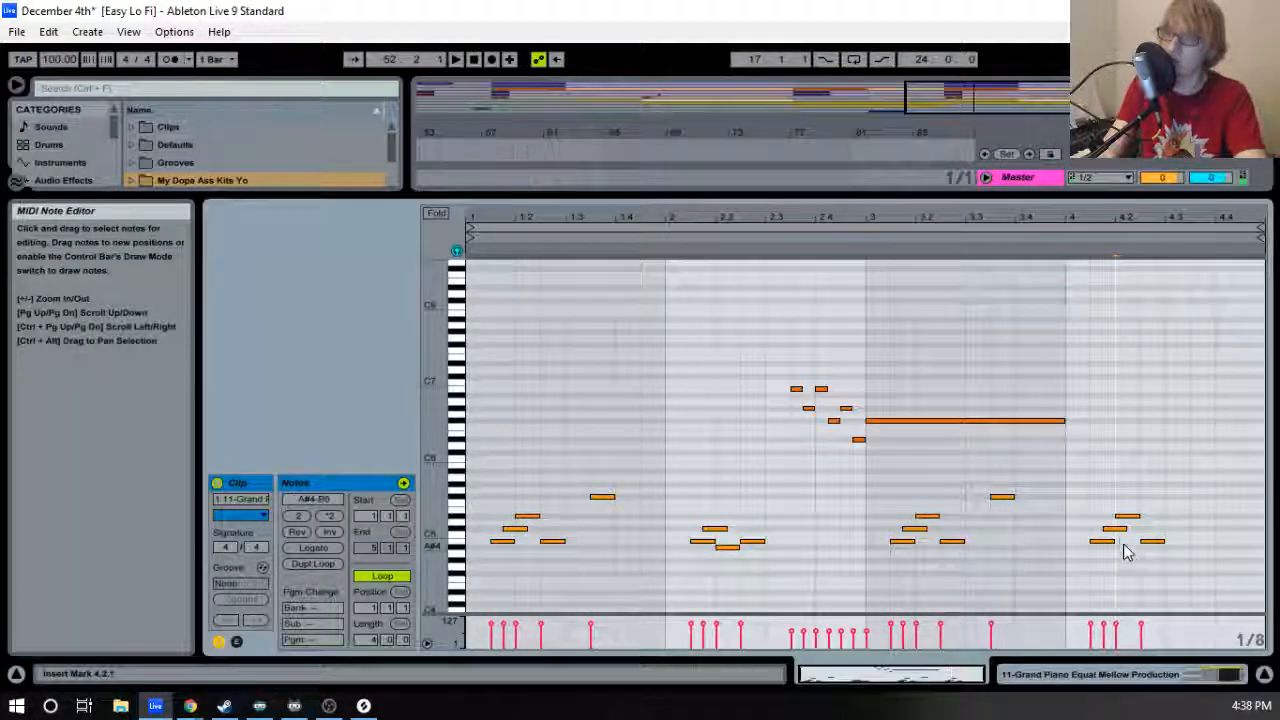
drag(1122, 516, 1122, 523)
key(Down)
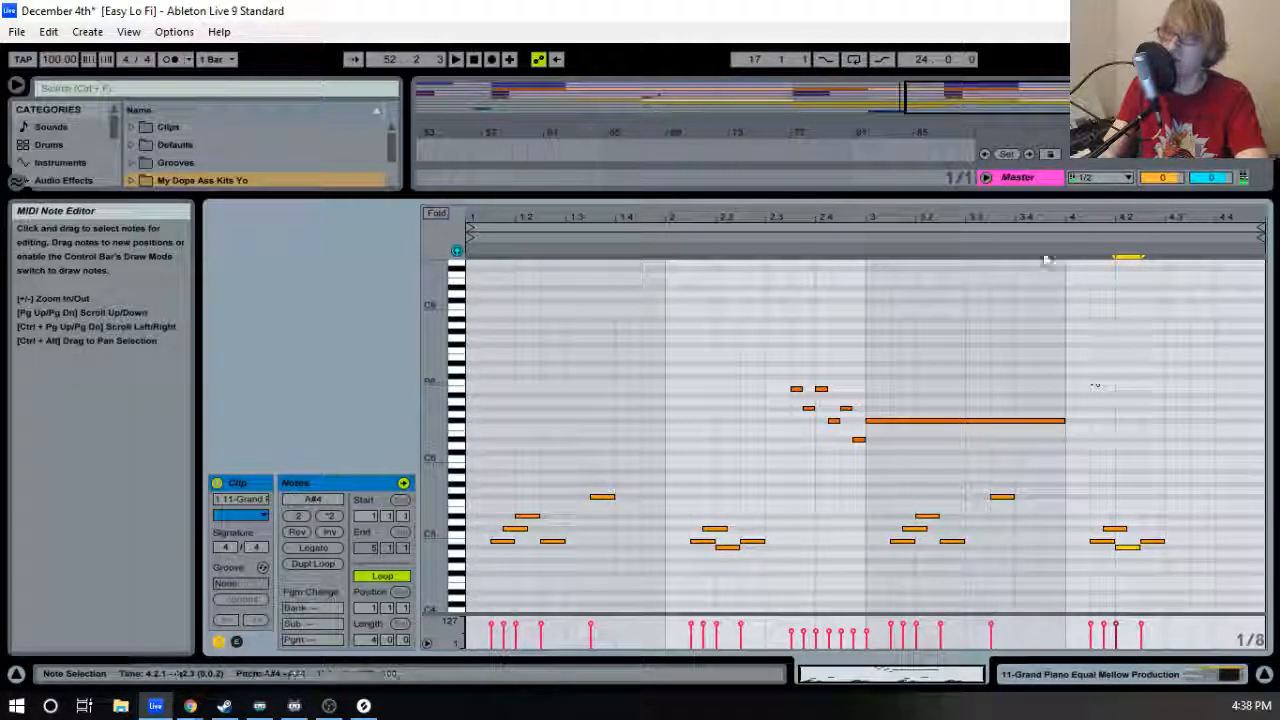
click(1060, 239)
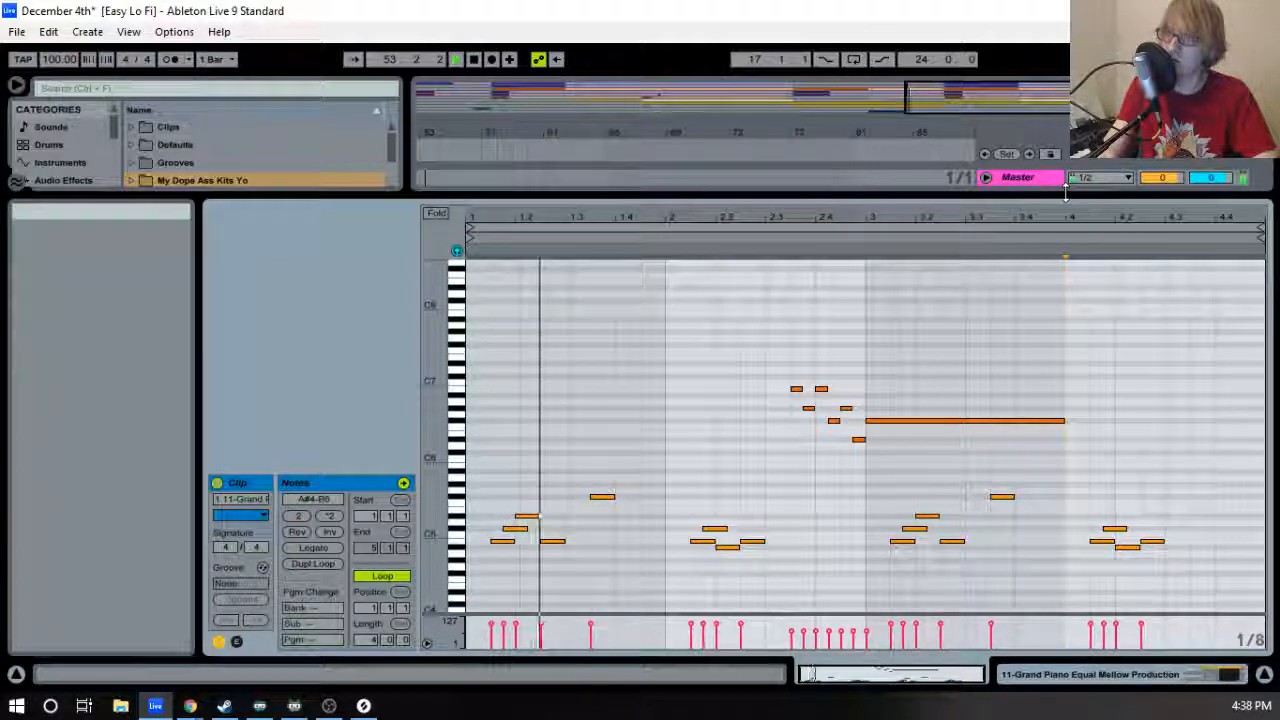
Play the arrangement through to bar 57 and save the Live Set.
drag(1066, 195, 1074, 397)
key(space)
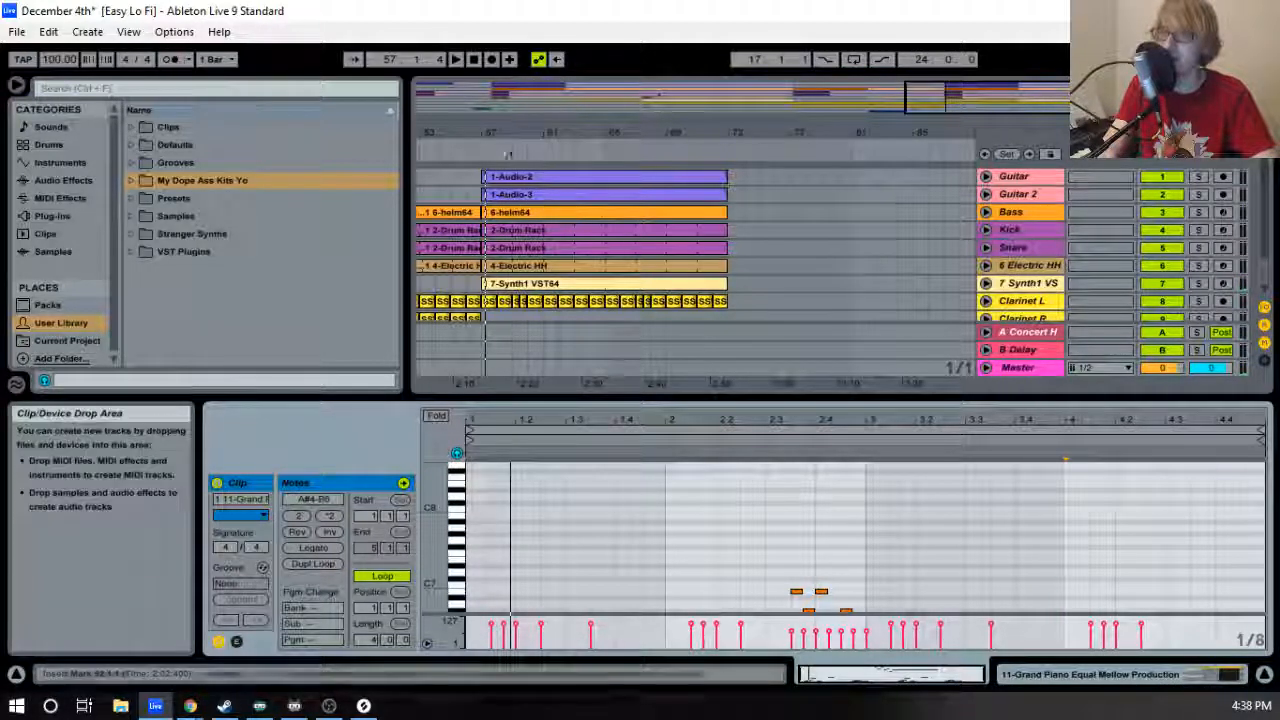
click(29, 34)
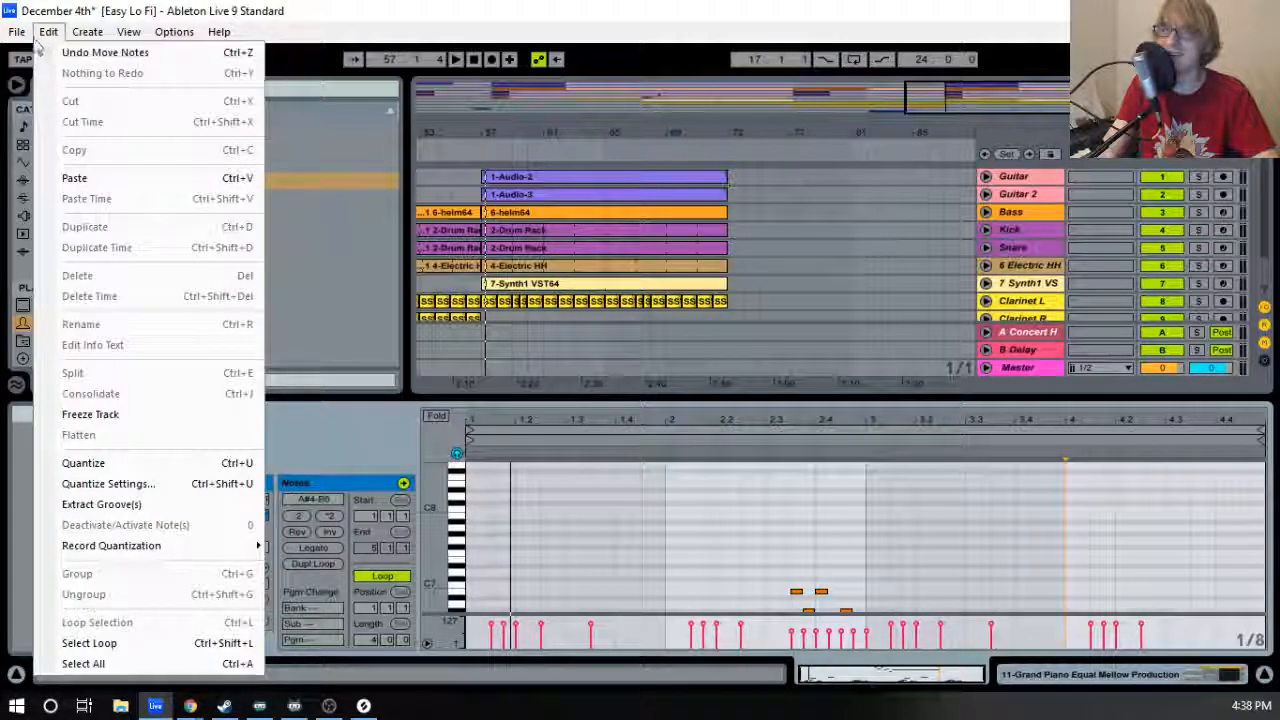
click(70, 198)
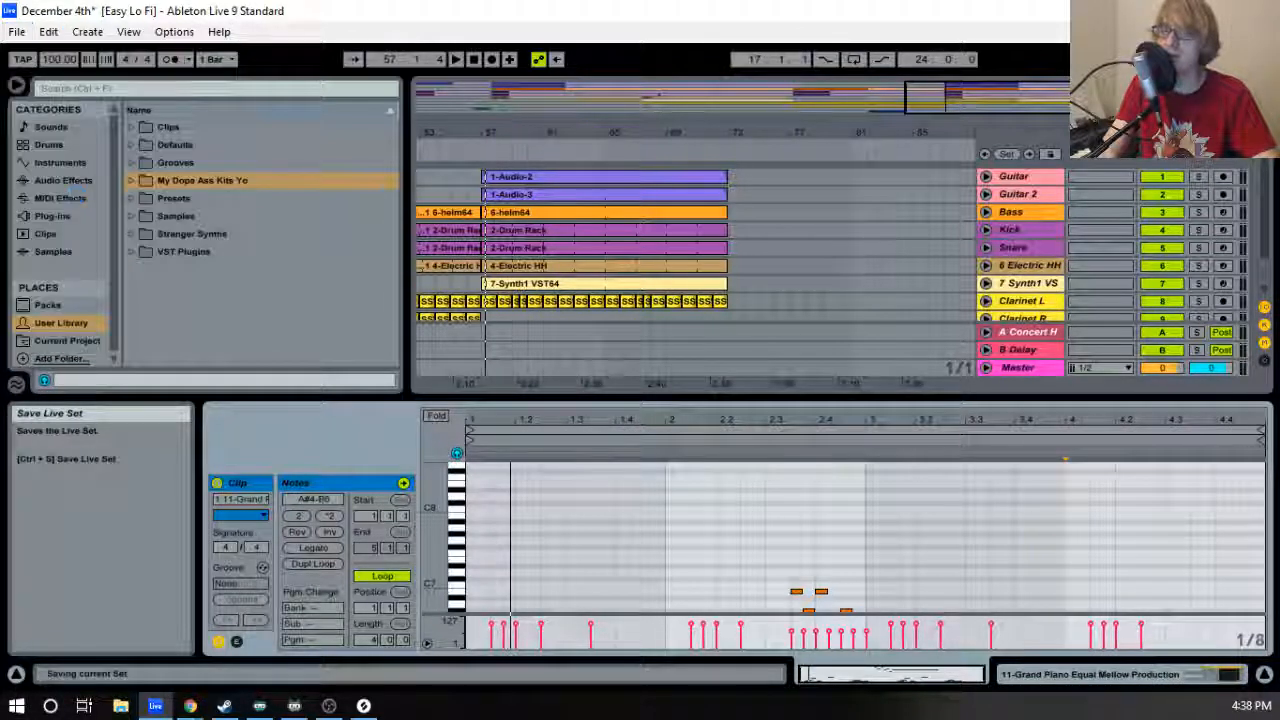
Return the playhead to the start of the arrangement and fit the whole song in view.
double_click(474, 59)
drag(540, 134, 540, 45)
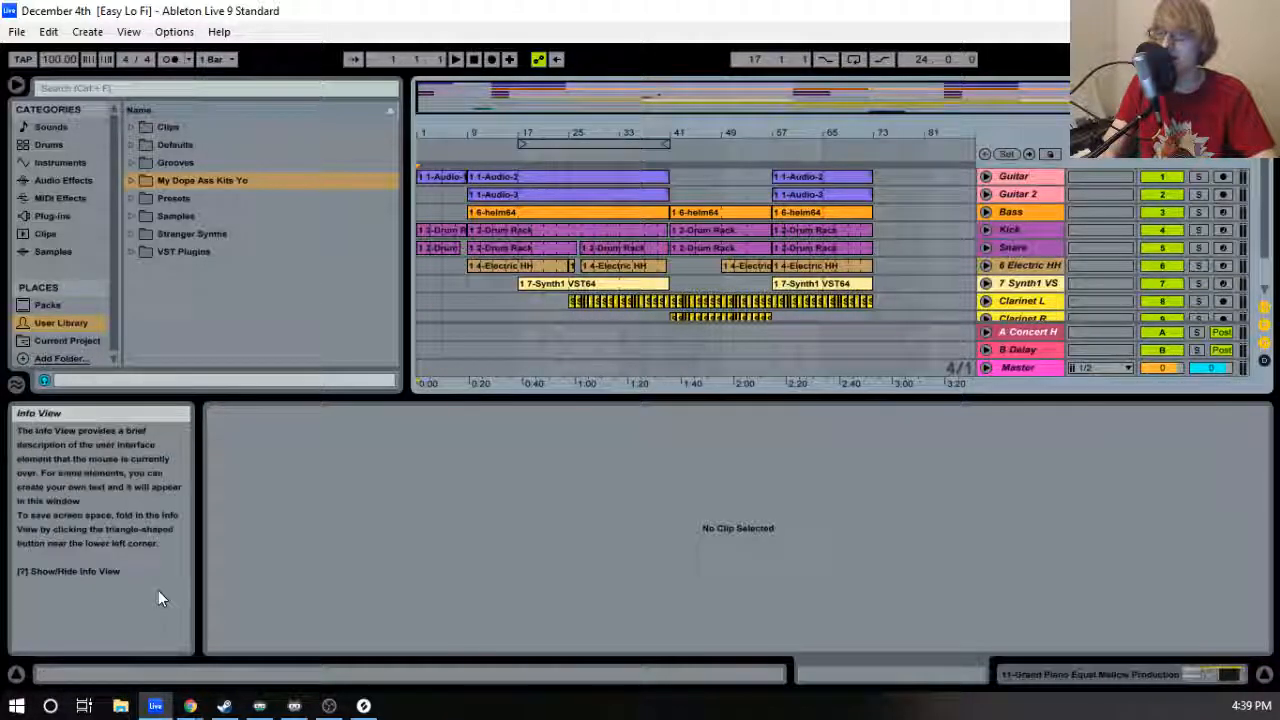
Switch to the SoundCloud profile in Chrome and open the Entire Tunesday Collection playlist in a new tab.
click(191, 706)
click(240, 614)
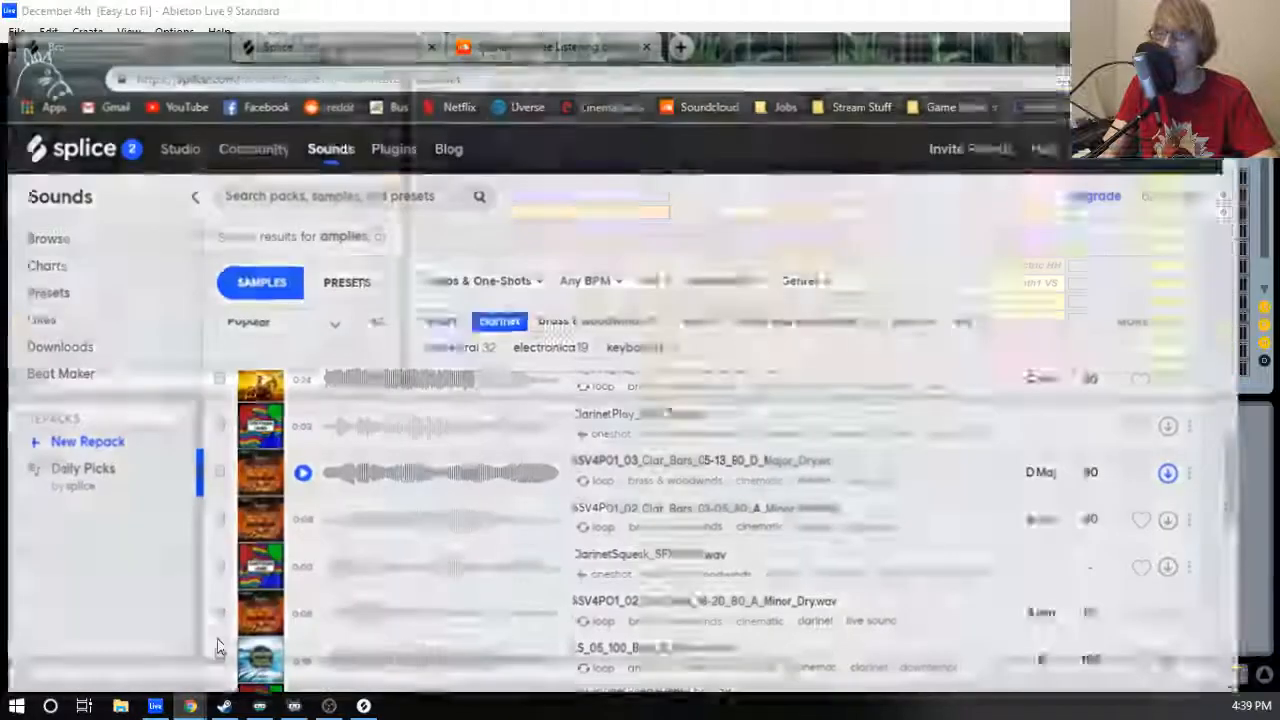
click(597, 17)
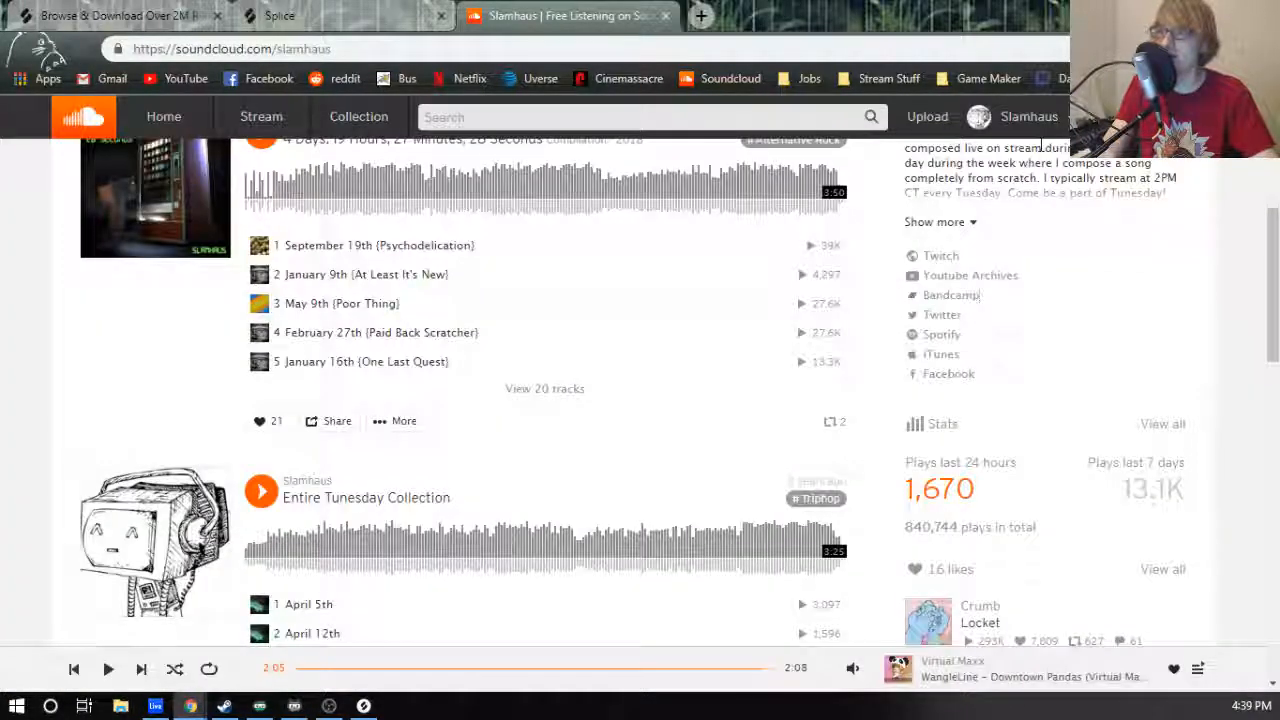
click(1012, 117)
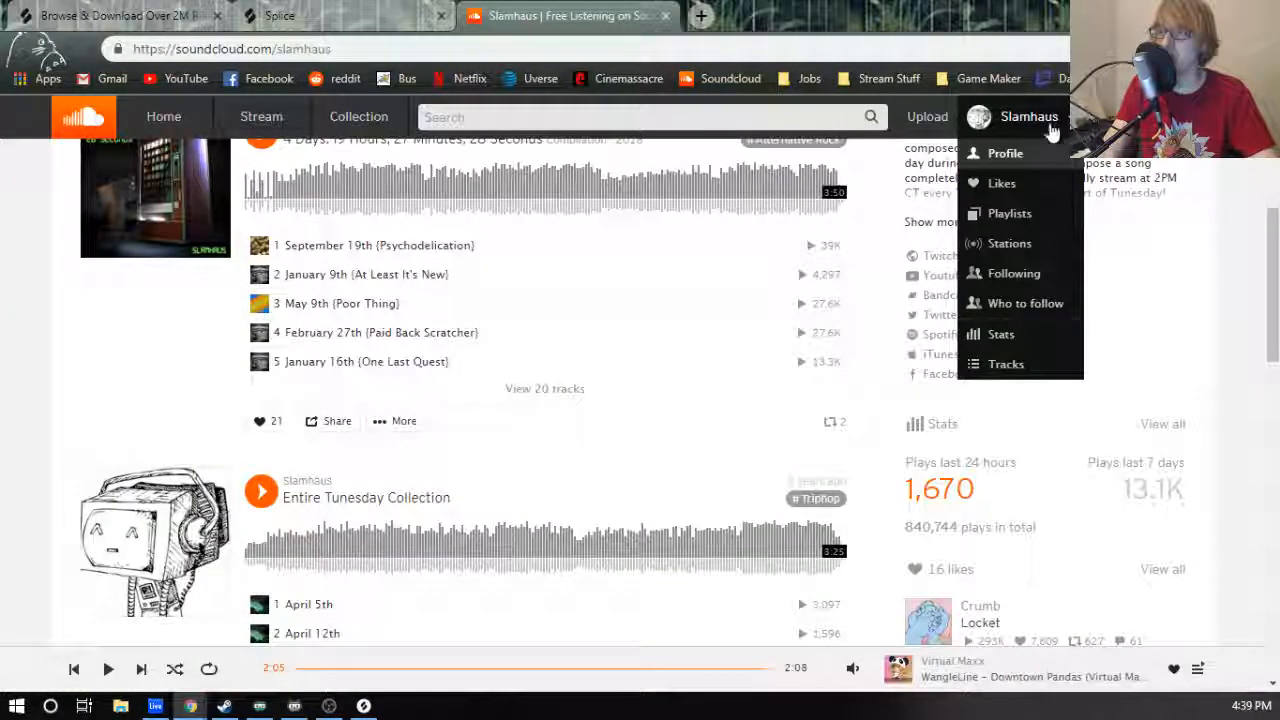
click(1020, 117)
scroll(600, 330, down, 4)
scroll(560, 345, down, 9)
scroll(523, 358, up, 14)
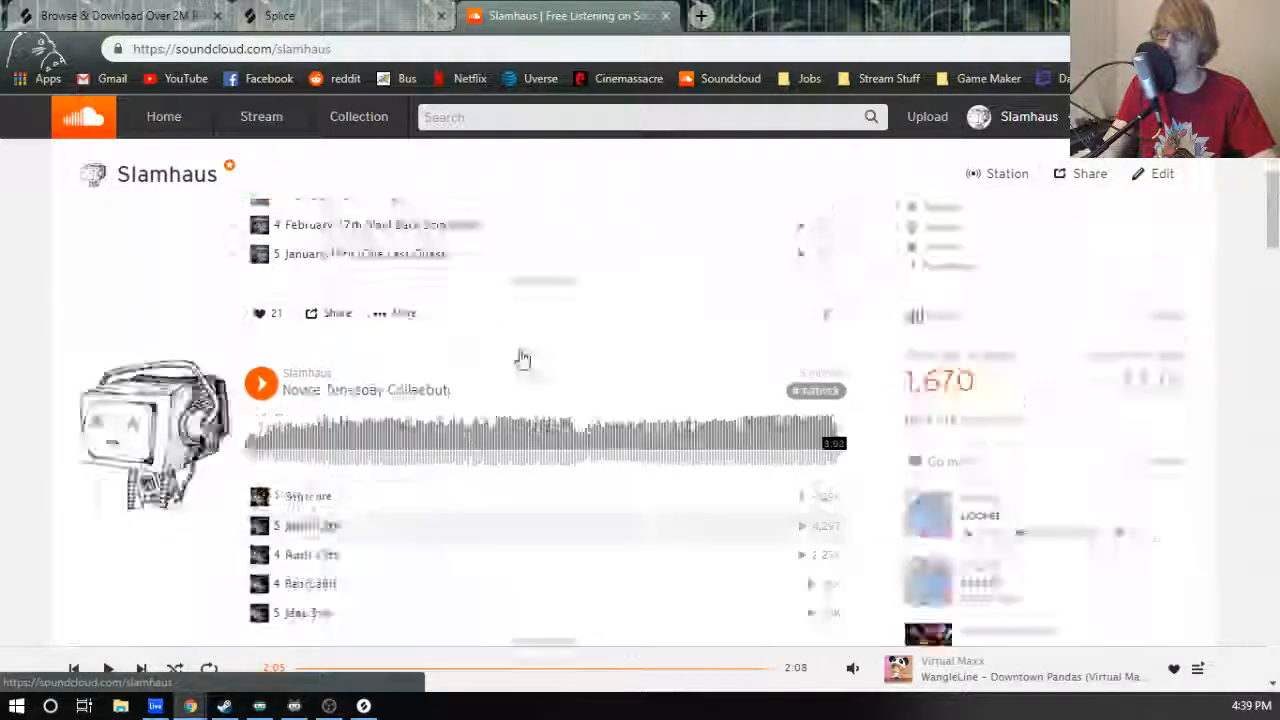
scroll(493, 365, down, 5)
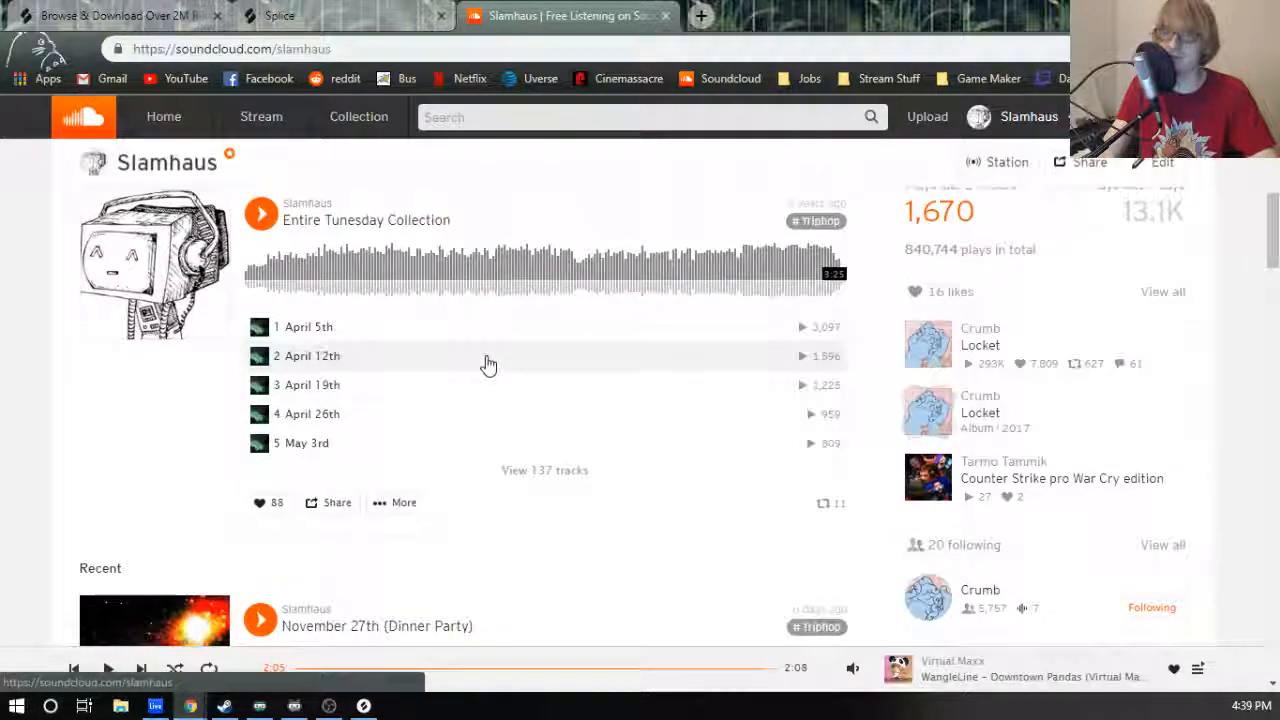
ctrl+click(403, 221)
click(783, 12)
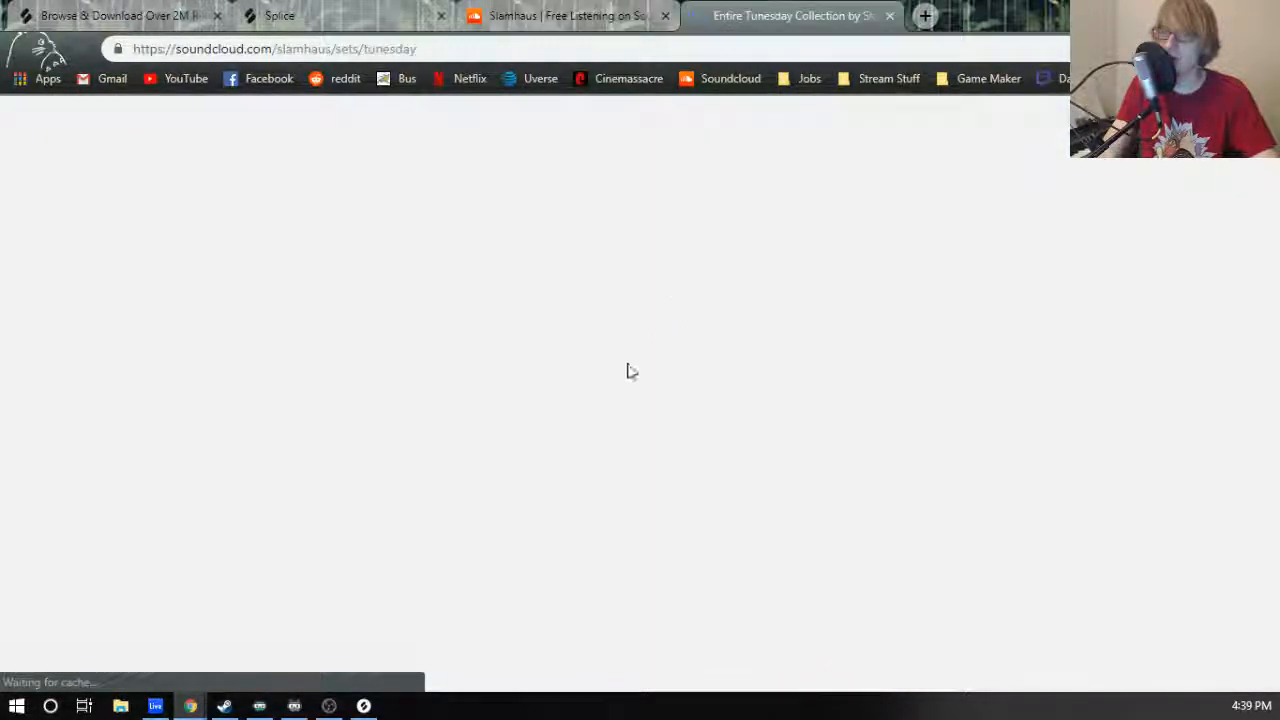
Find March 27th (Bacon and Eggs) in the Entire Tunesday Collection and play it.
scroll(614, 440, down, 5)
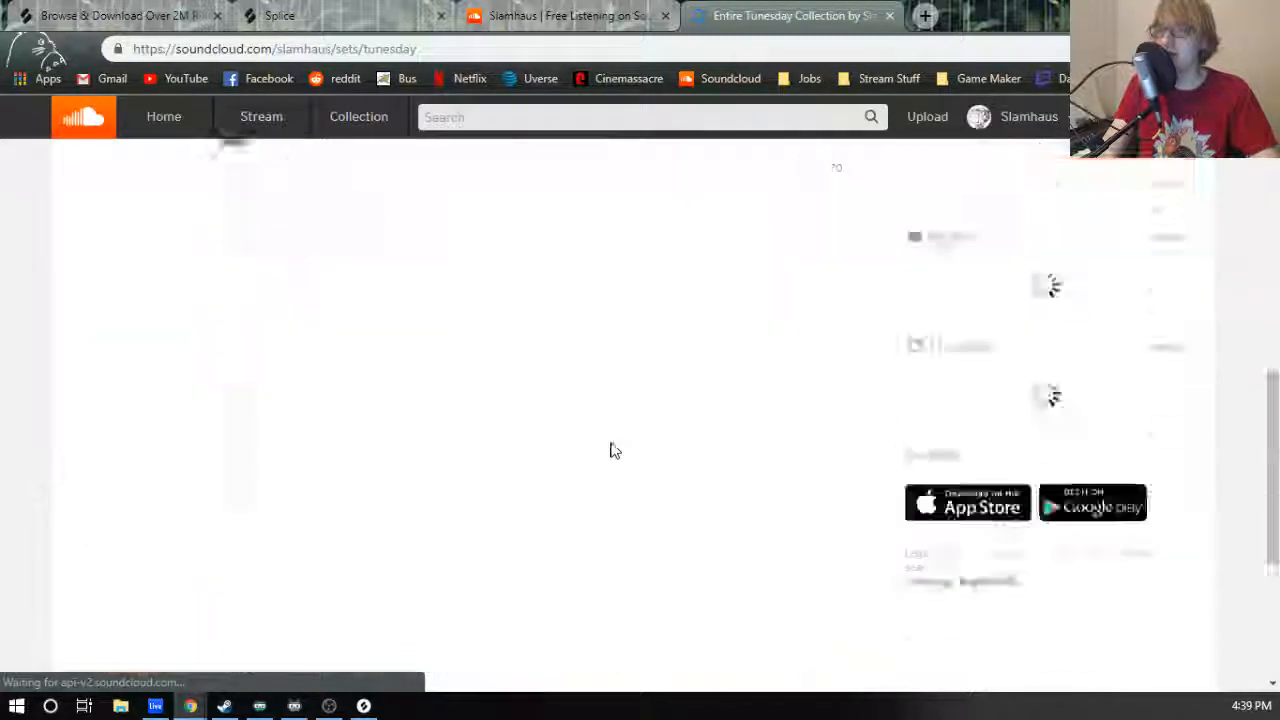
scroll(612, 450, down, 5)
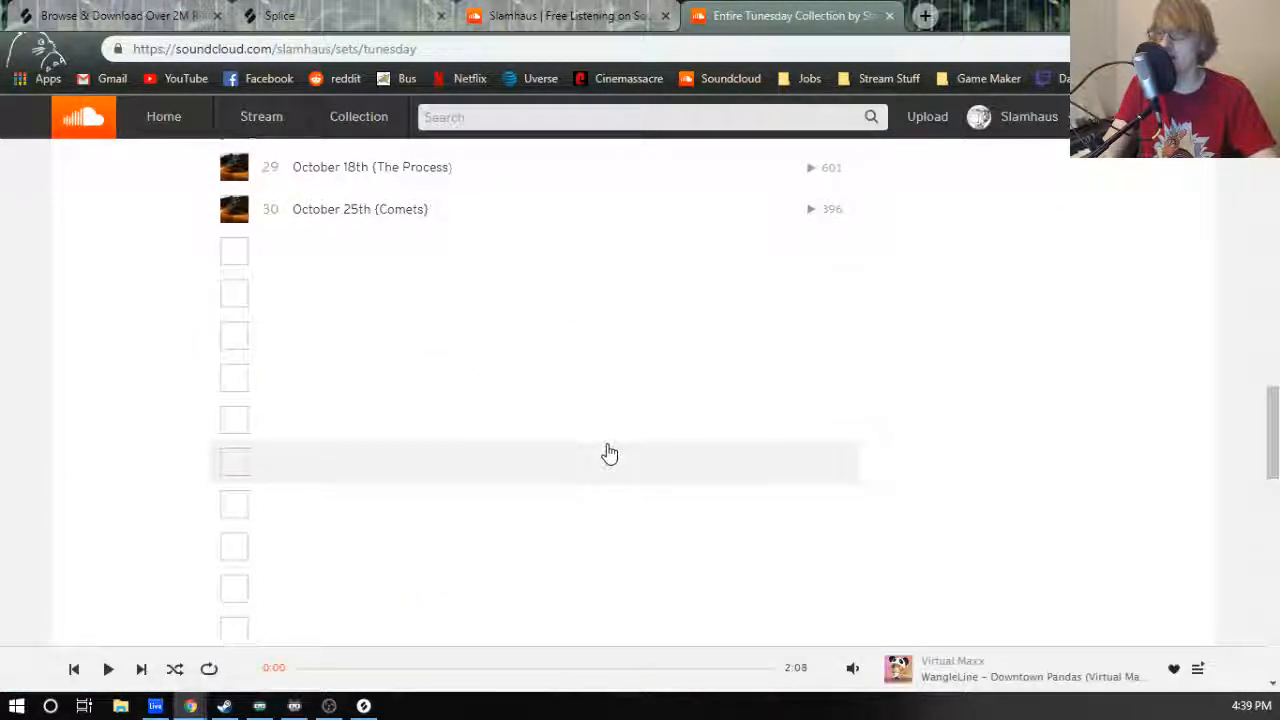
scroll(609, 455, down, 5)
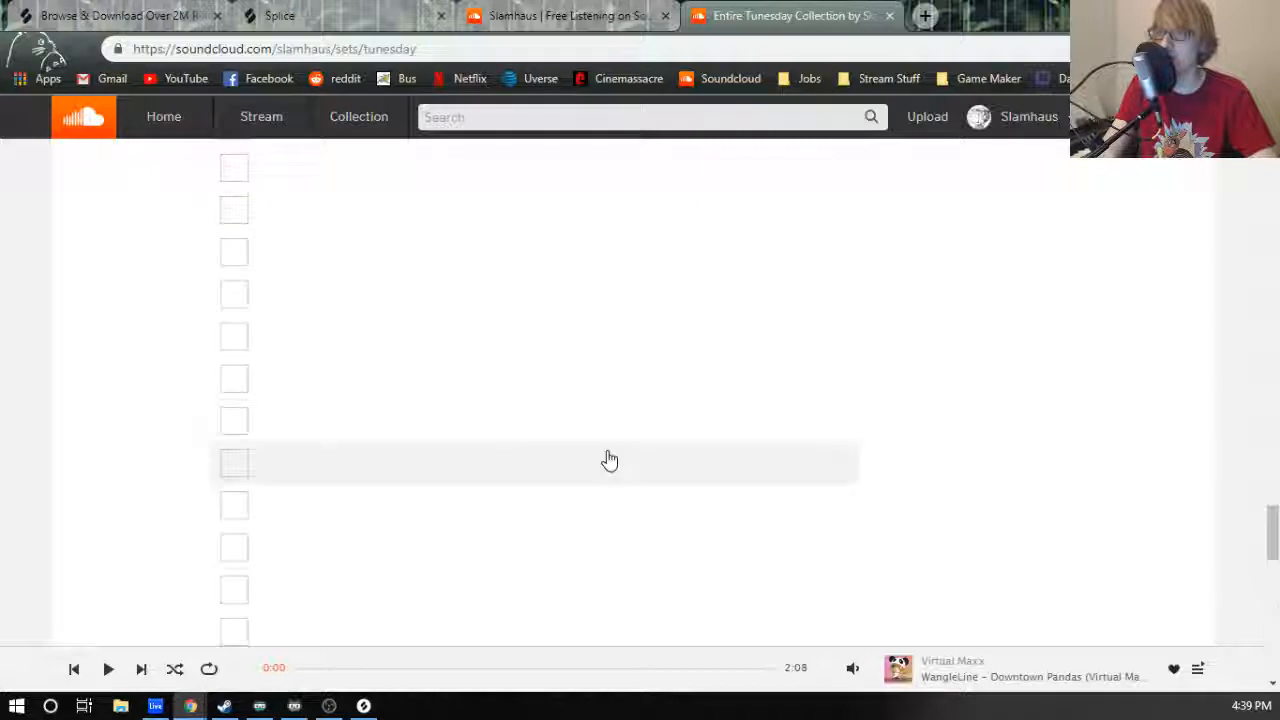
scroll(609, 460, up, 3)
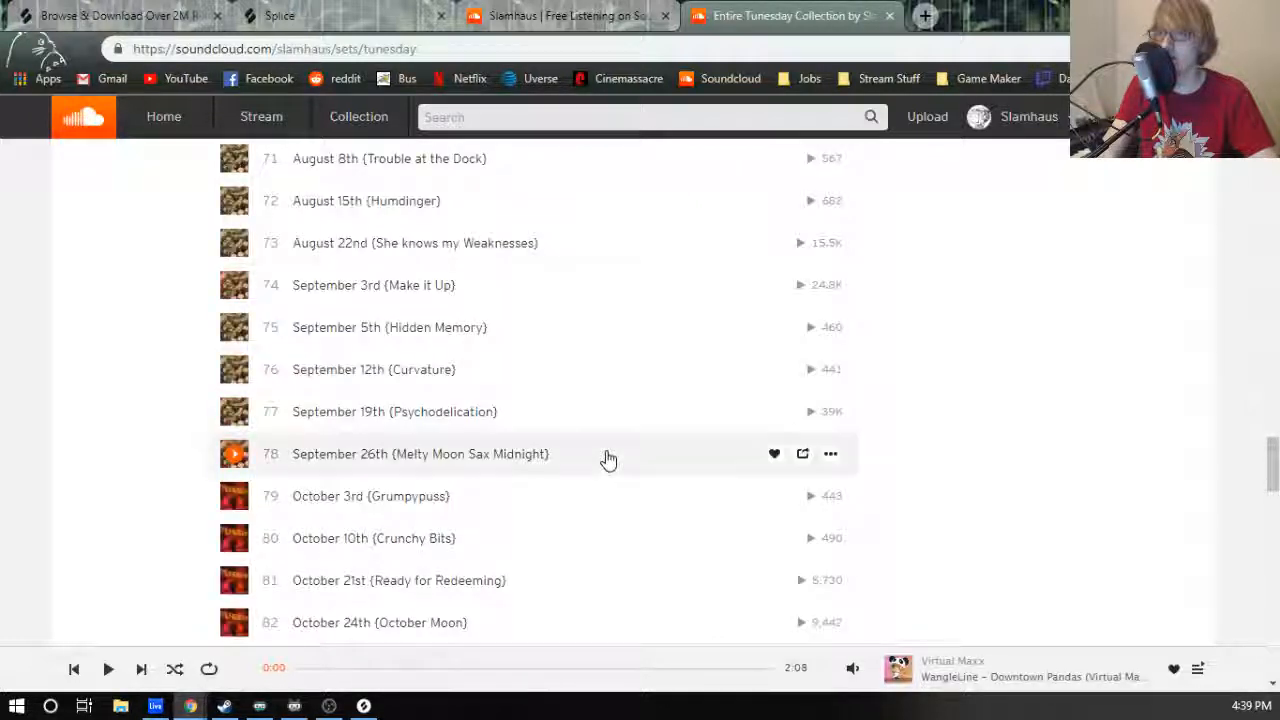
scroll(609, 460, down, 9)
scroll(609, 460, down, 1)
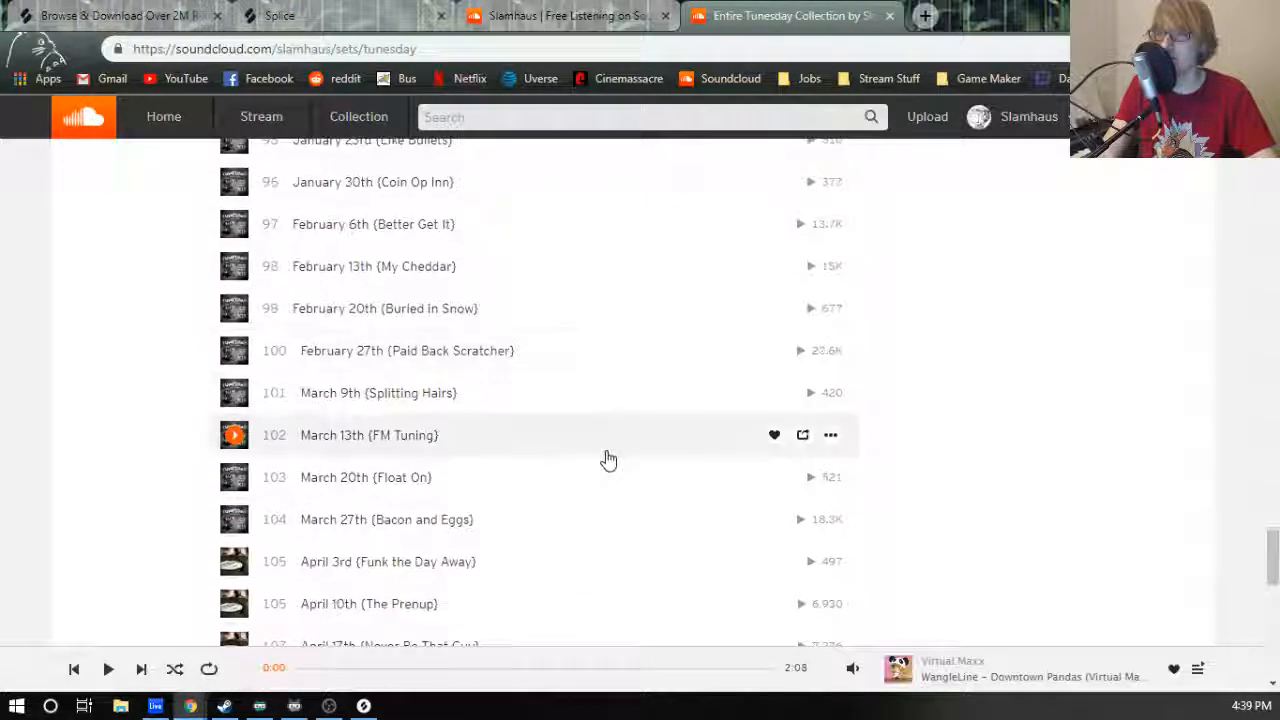
scroll(408, 524, down, 10)
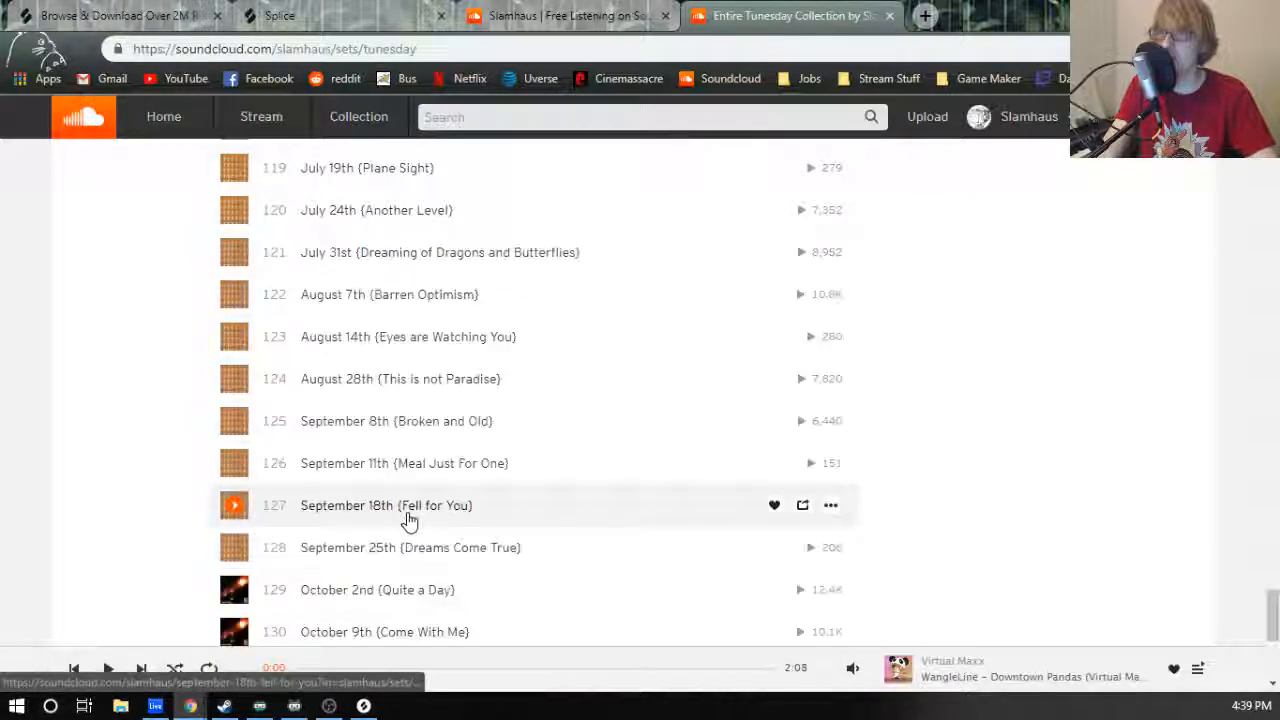
scroll(408, 522, down, 4)
scroll(408, 520, up, 11)
scroll(418, 515, down, 3)
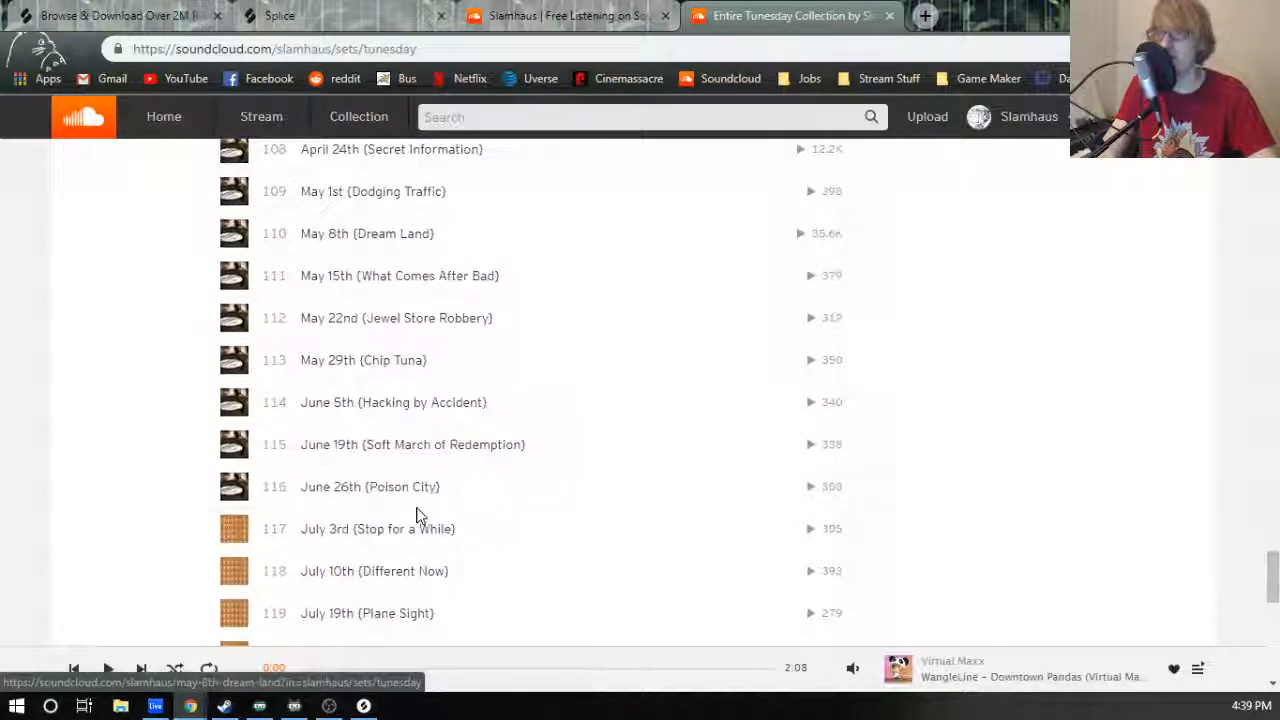
scroll(410, 479, up, 3)
scroll(402, 478, up, 2)
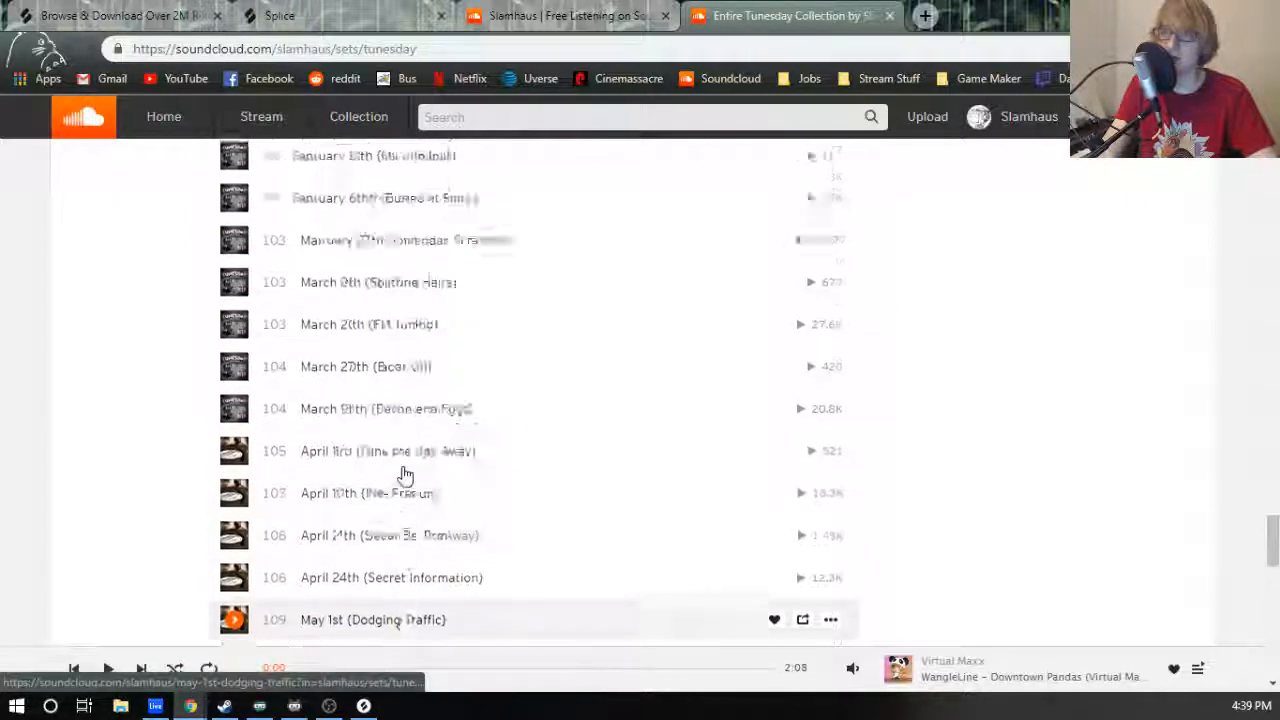
scroll(410, 465, down, 1)
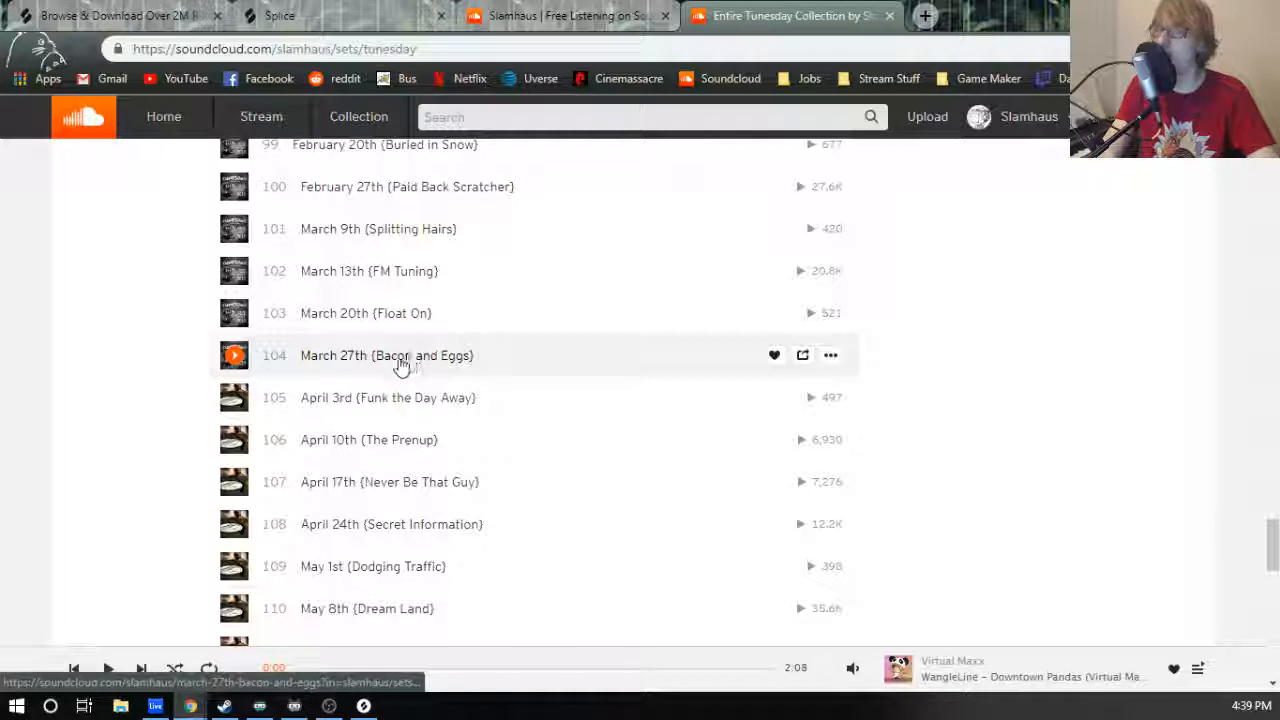
click(236, 358)
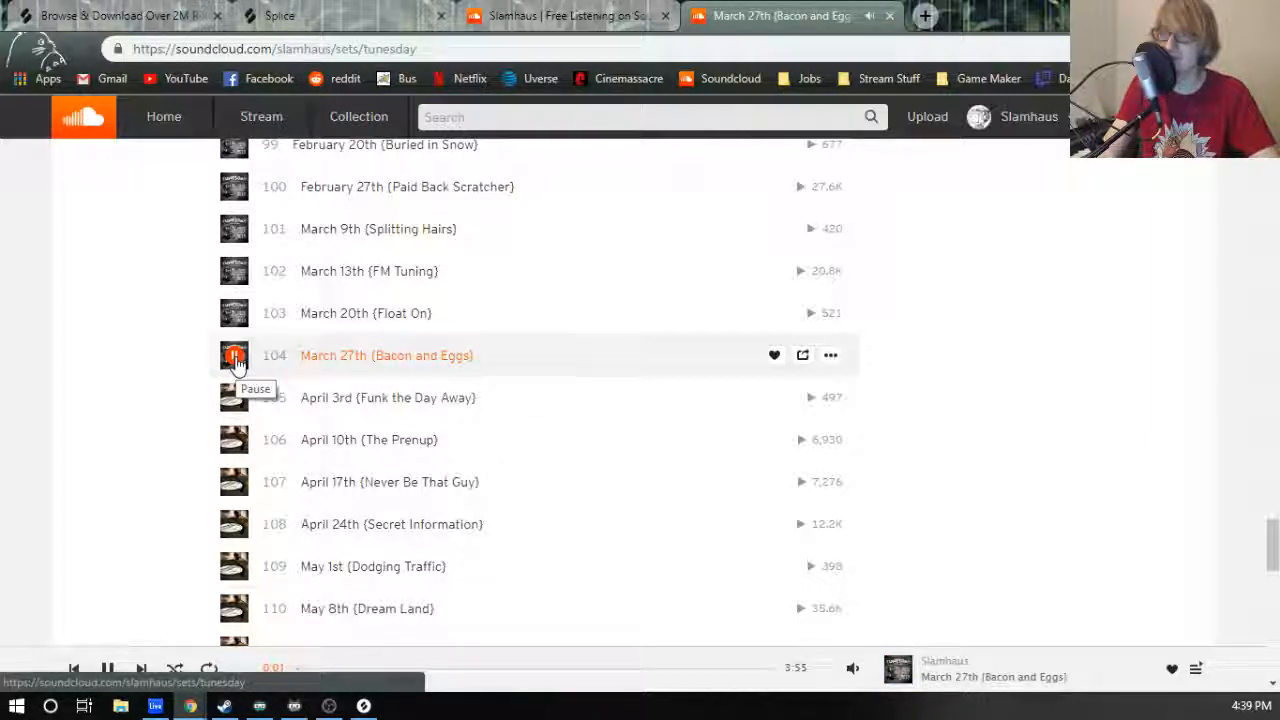
mouse_move(846, 660)
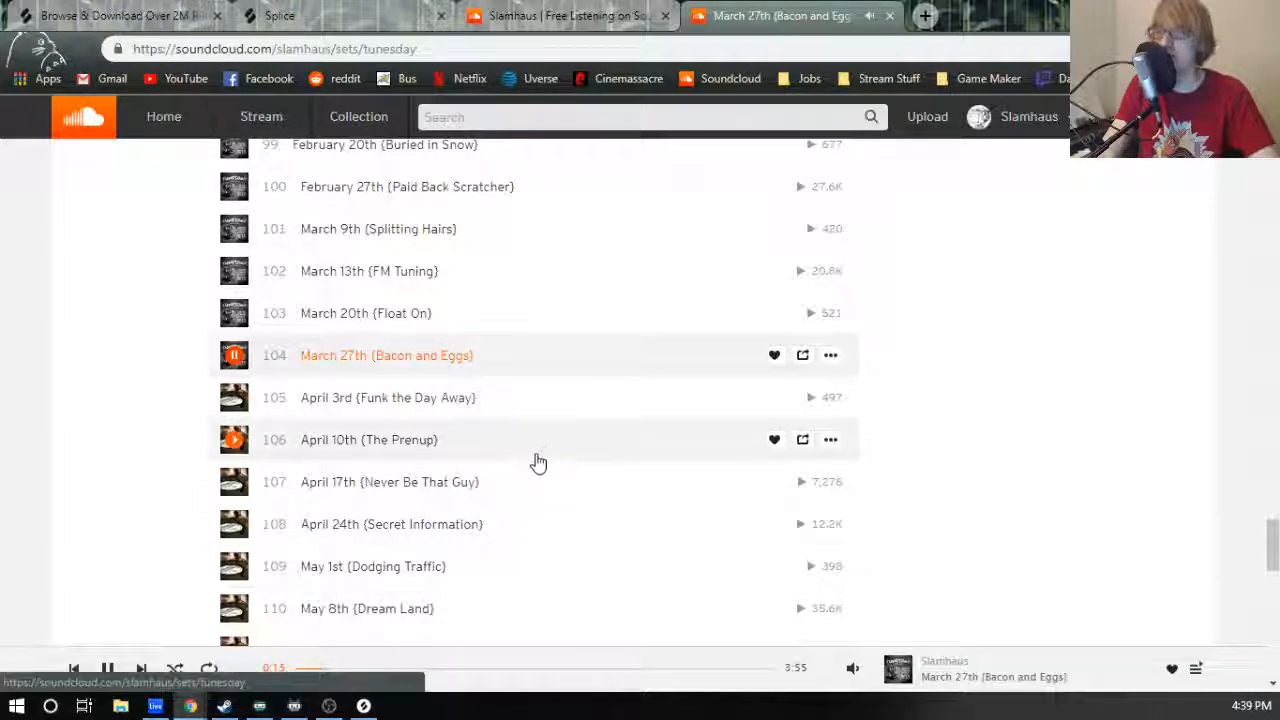
Go back to the SoundCloud profile page and look through its uploads for the private Bacon And Eggs version.
scroll(560, 480, up, 2)
click(1028, 118)
click(1005, 153)
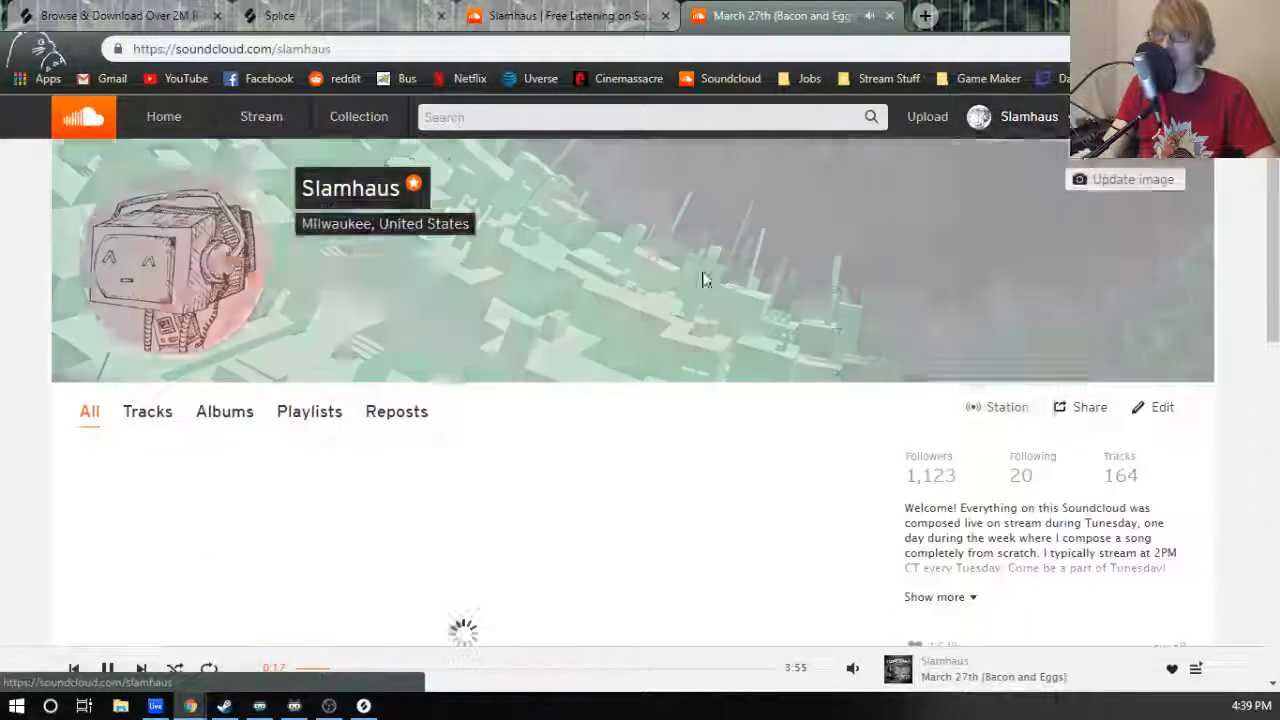
scroll(731, 386, down, 1)
scroll(725, 380, down, 15)
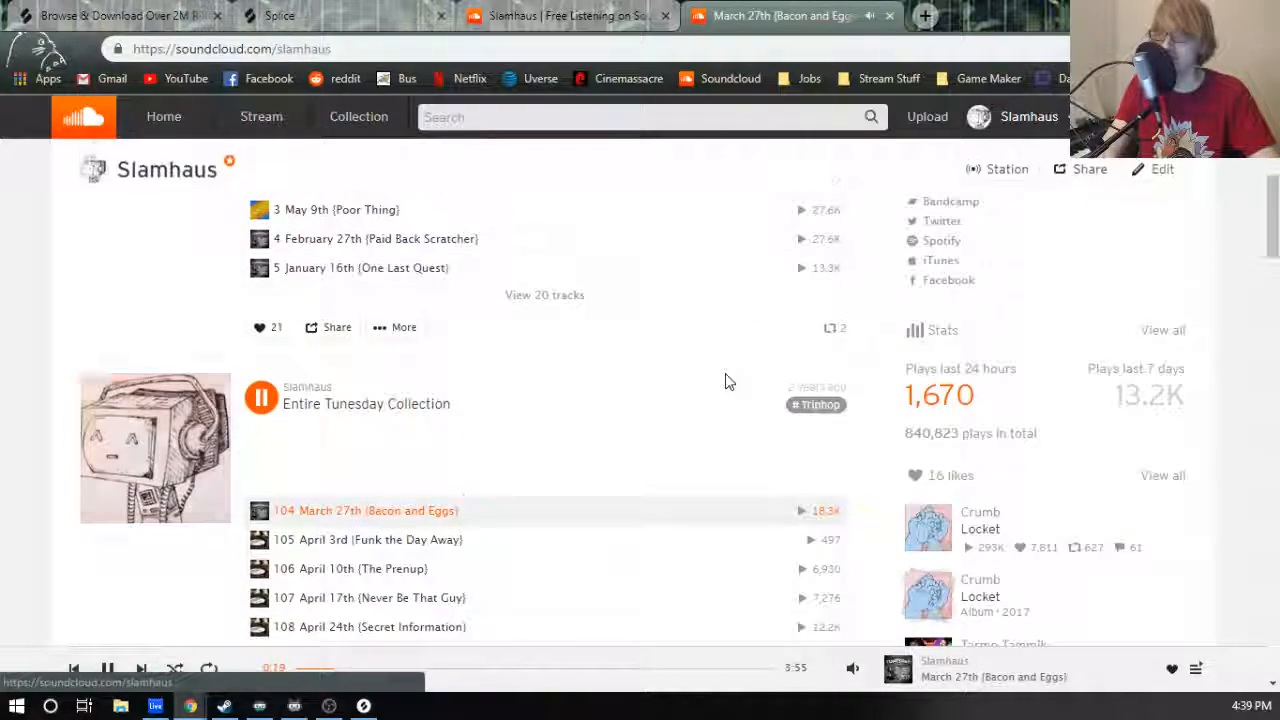
scroll(715, 404, down, 6)
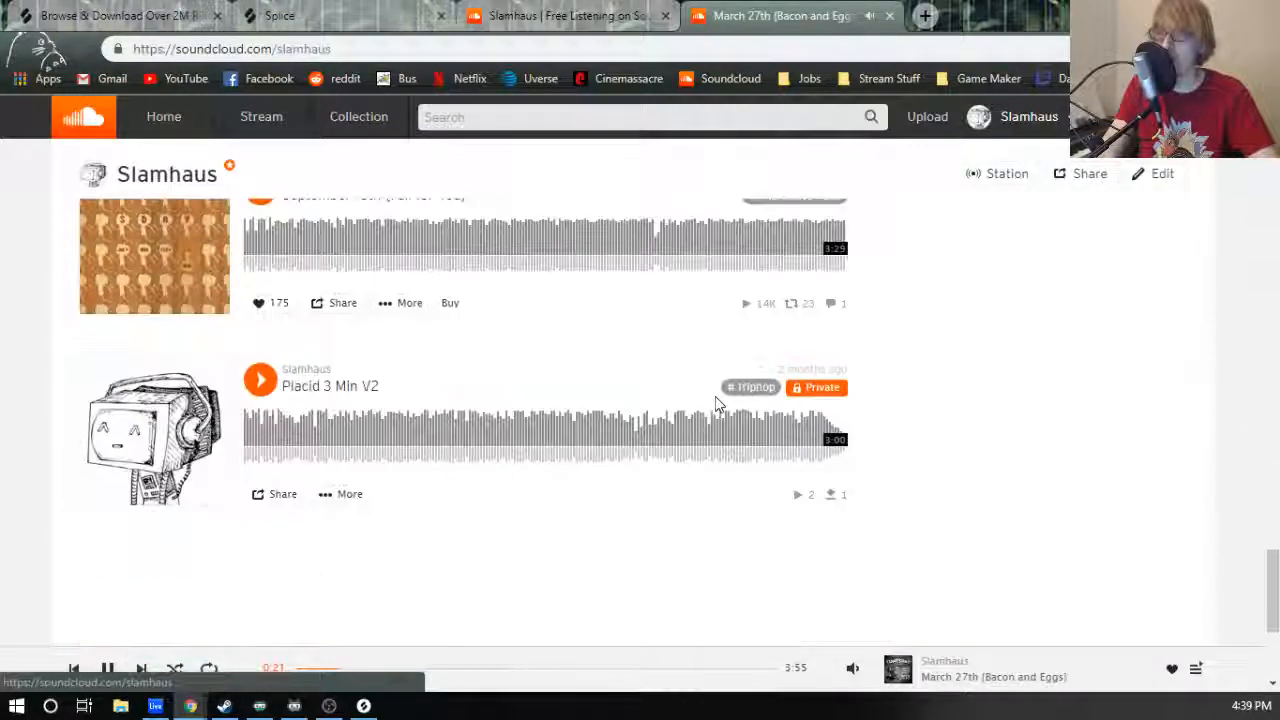
scroll(715, 404, down, 12)
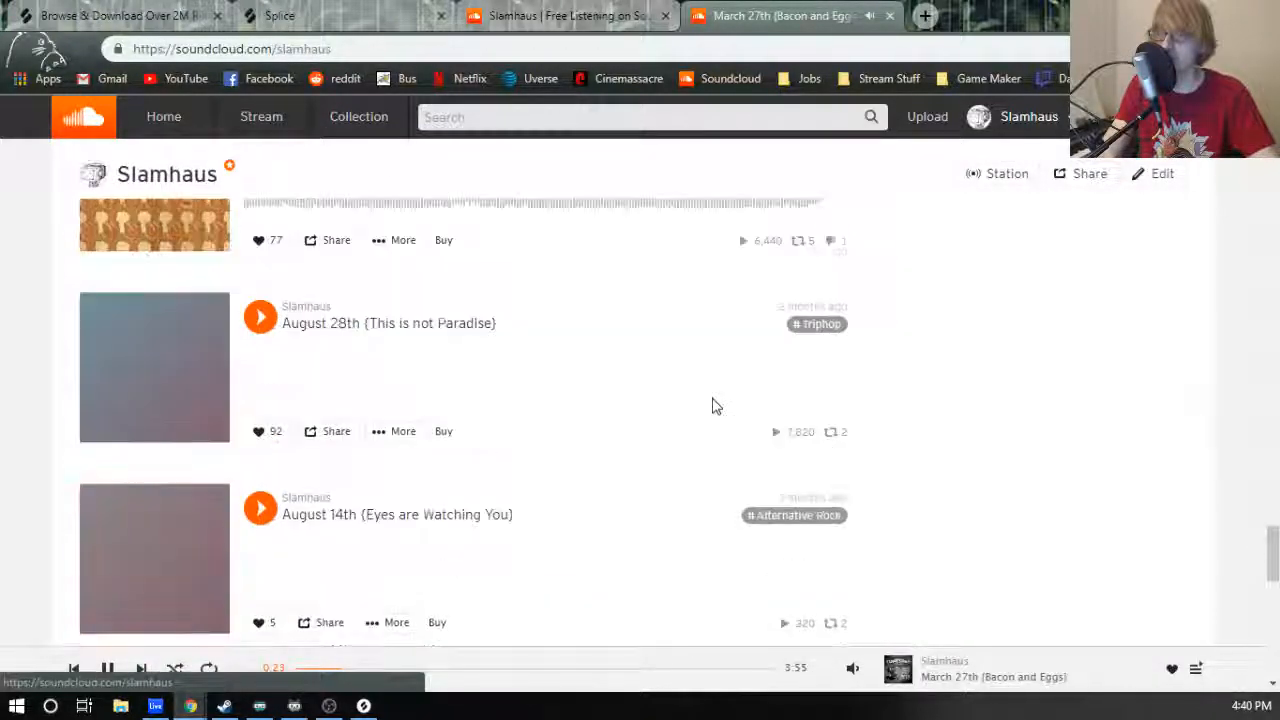
scroll(715, 412, down, 14)
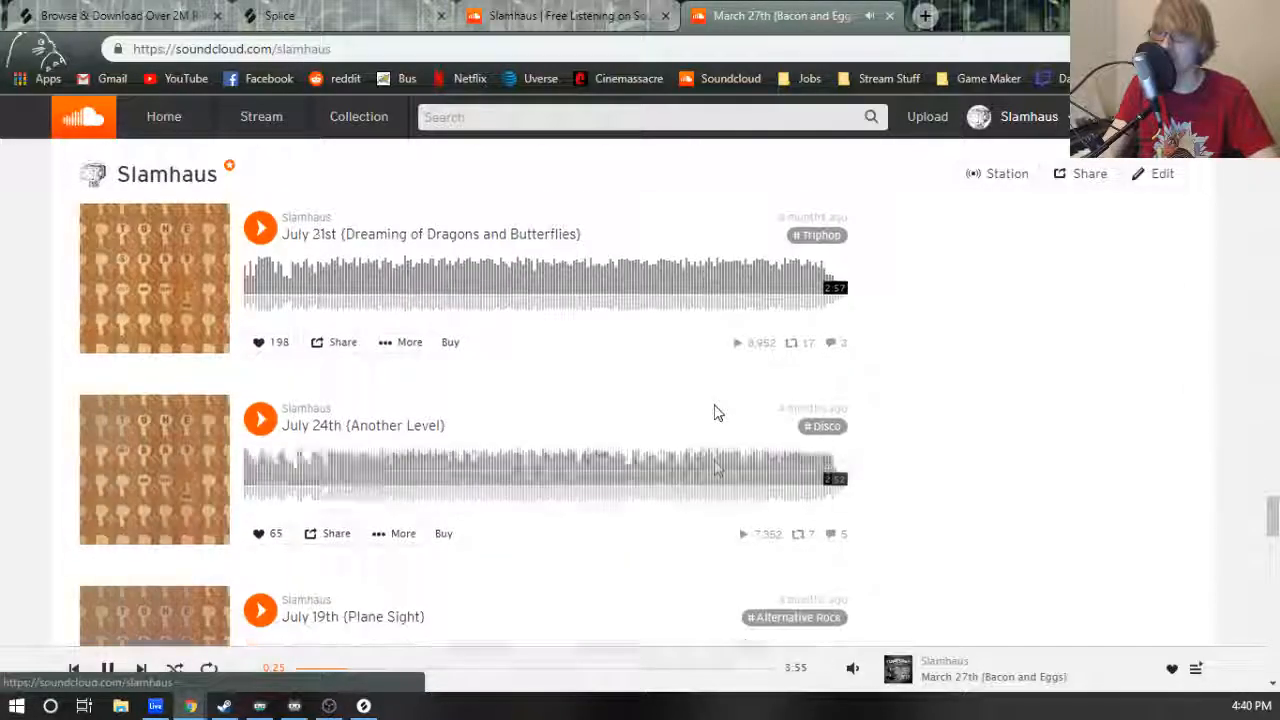
scroll(716, 421, down, 3)
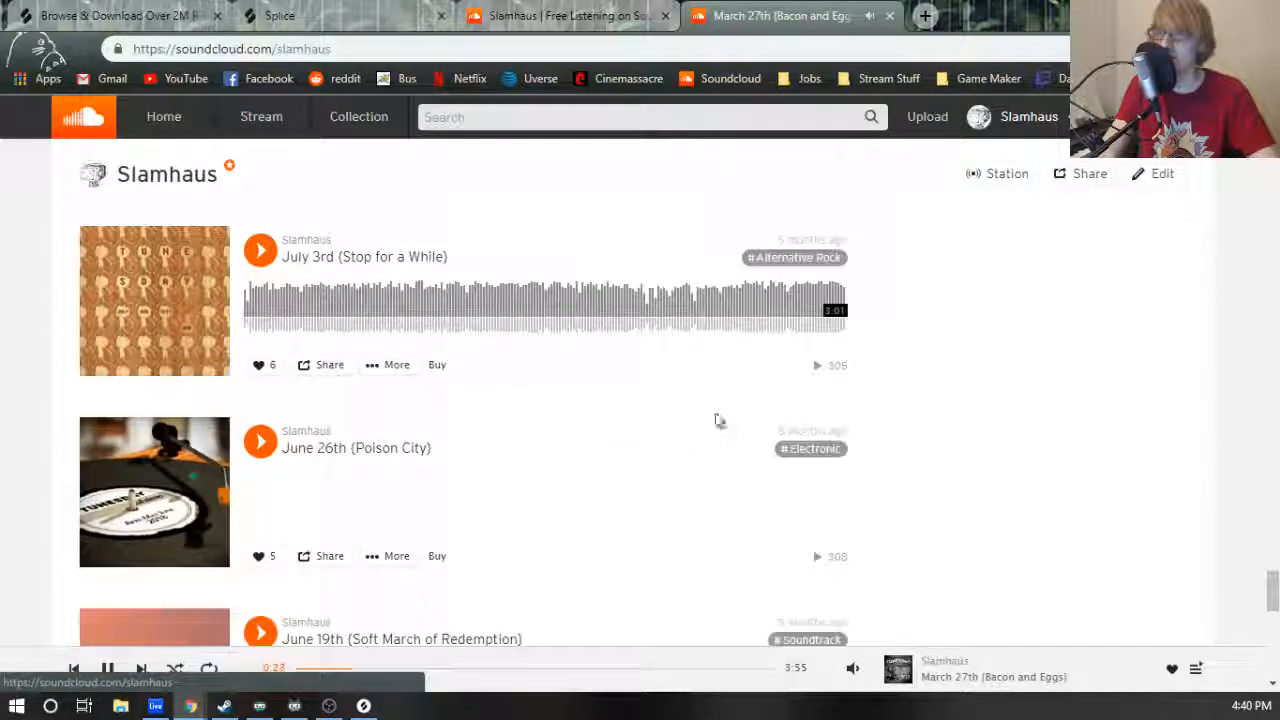
scroll(658, 420, down, 4)
scroll(600, 510, down, 2)
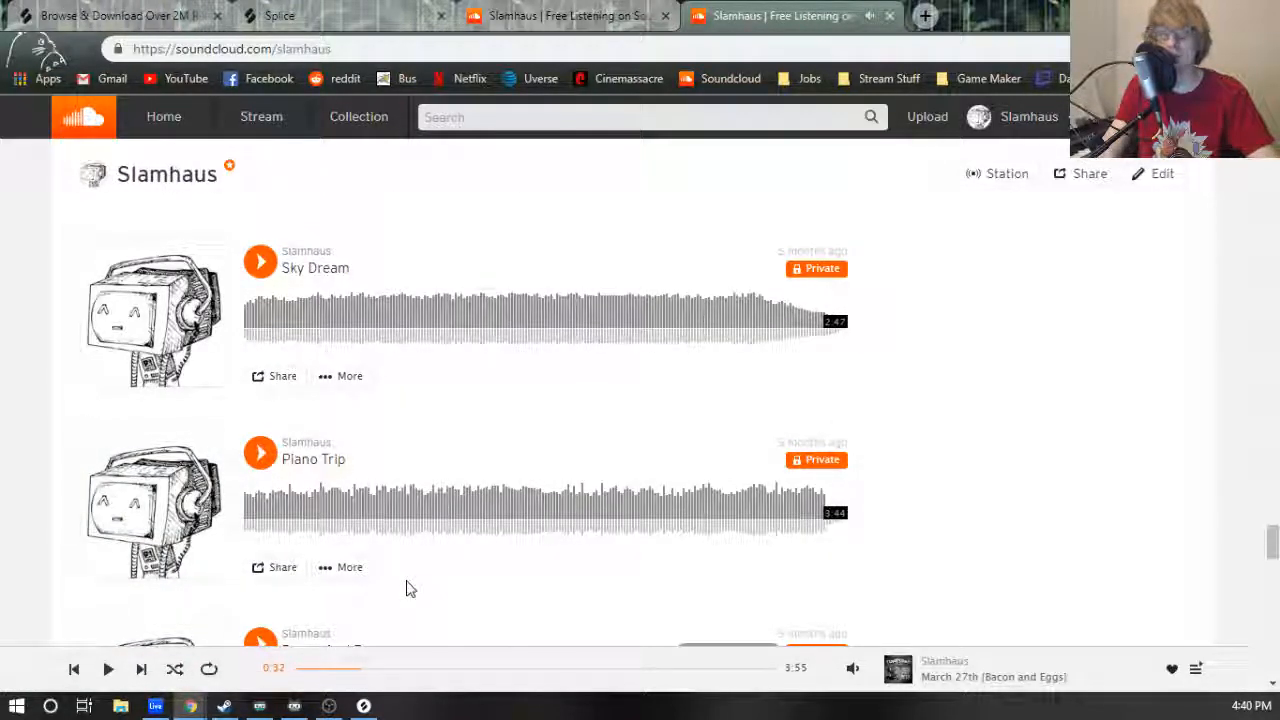
scroll(528, 444, down, 4)
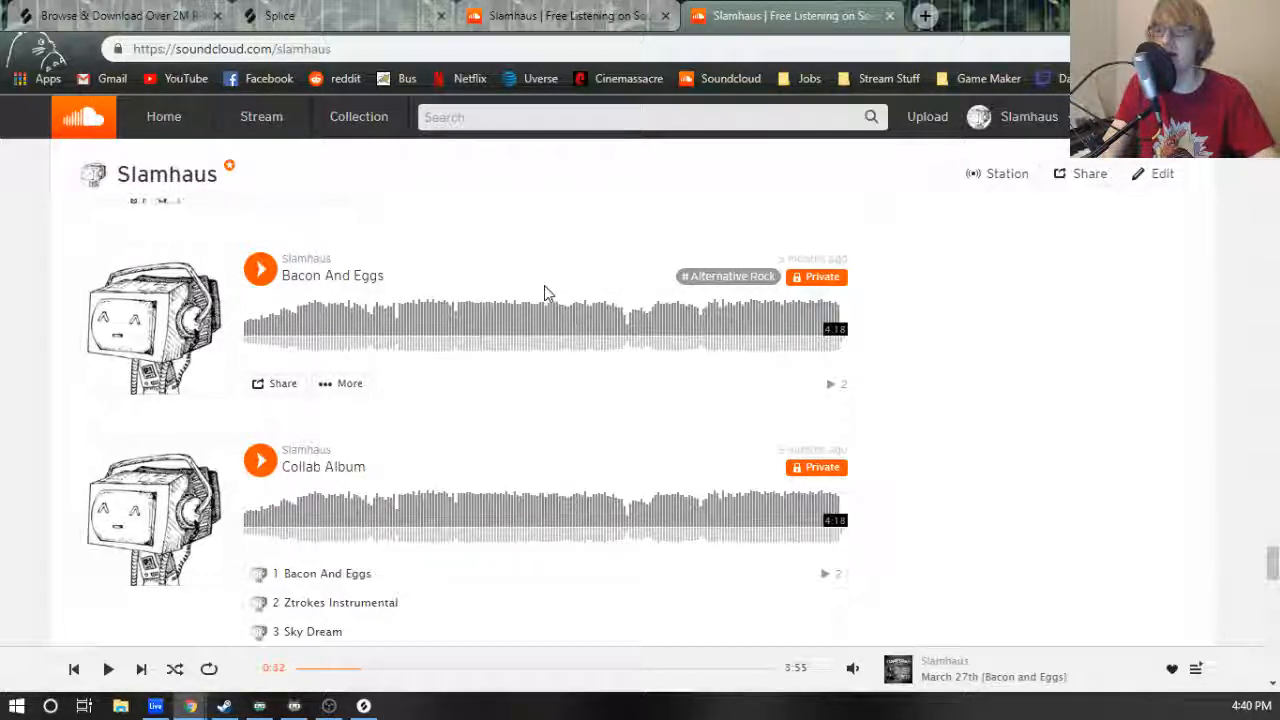
scroll(543, 314, up, 1)
Play the private Bacon And Eggs track from its start, pausing and resuming once, up to about 1:02.
click(264, 365)
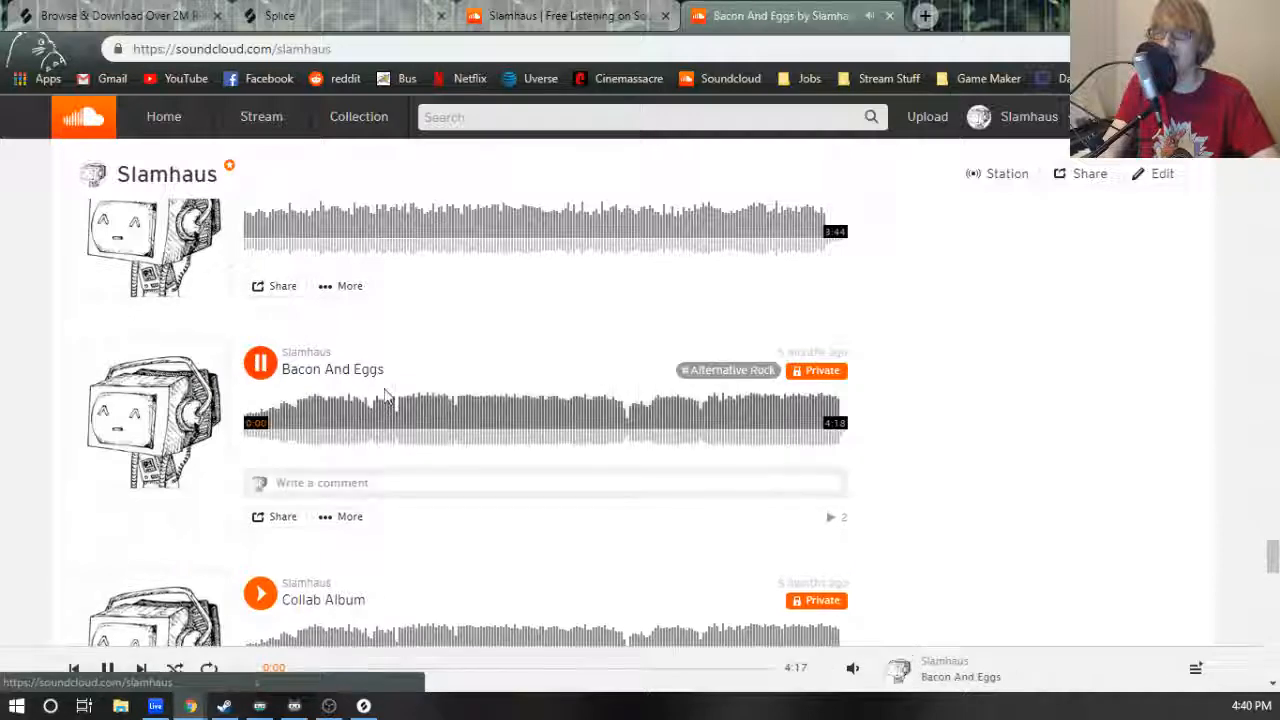
scroll(380, 402, down, 1)
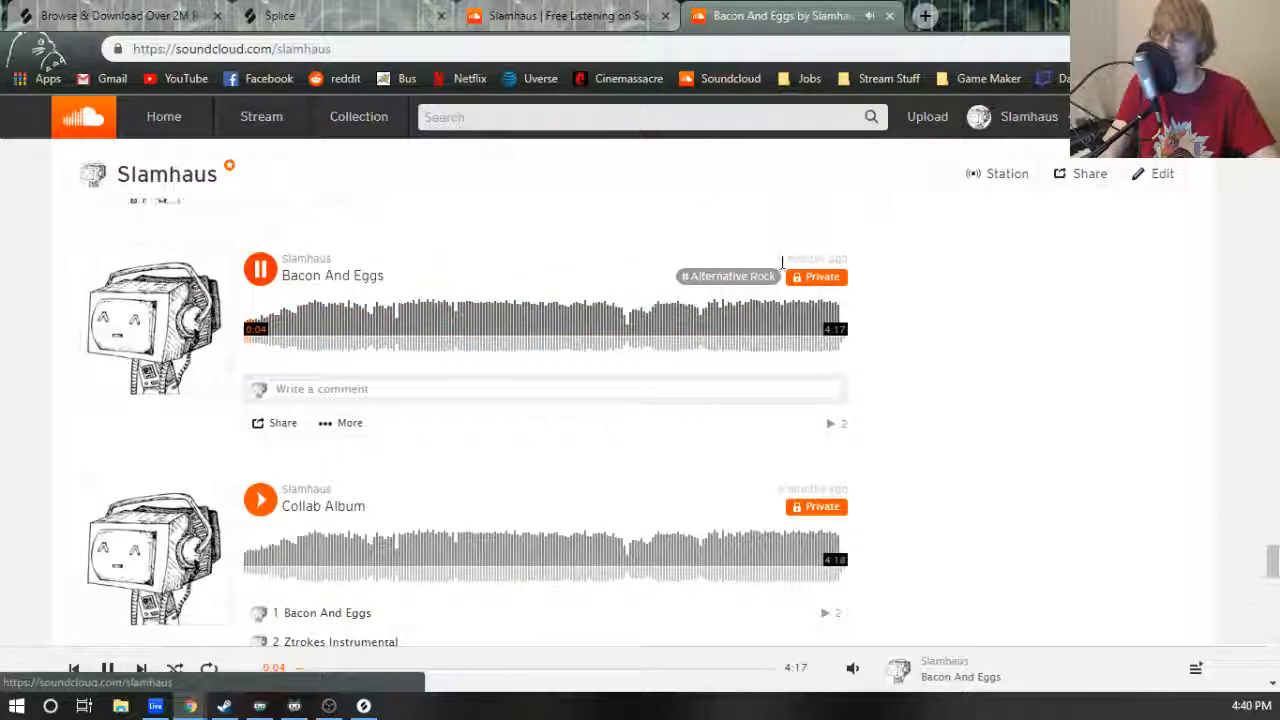
drag(782, 262, 847, 257)
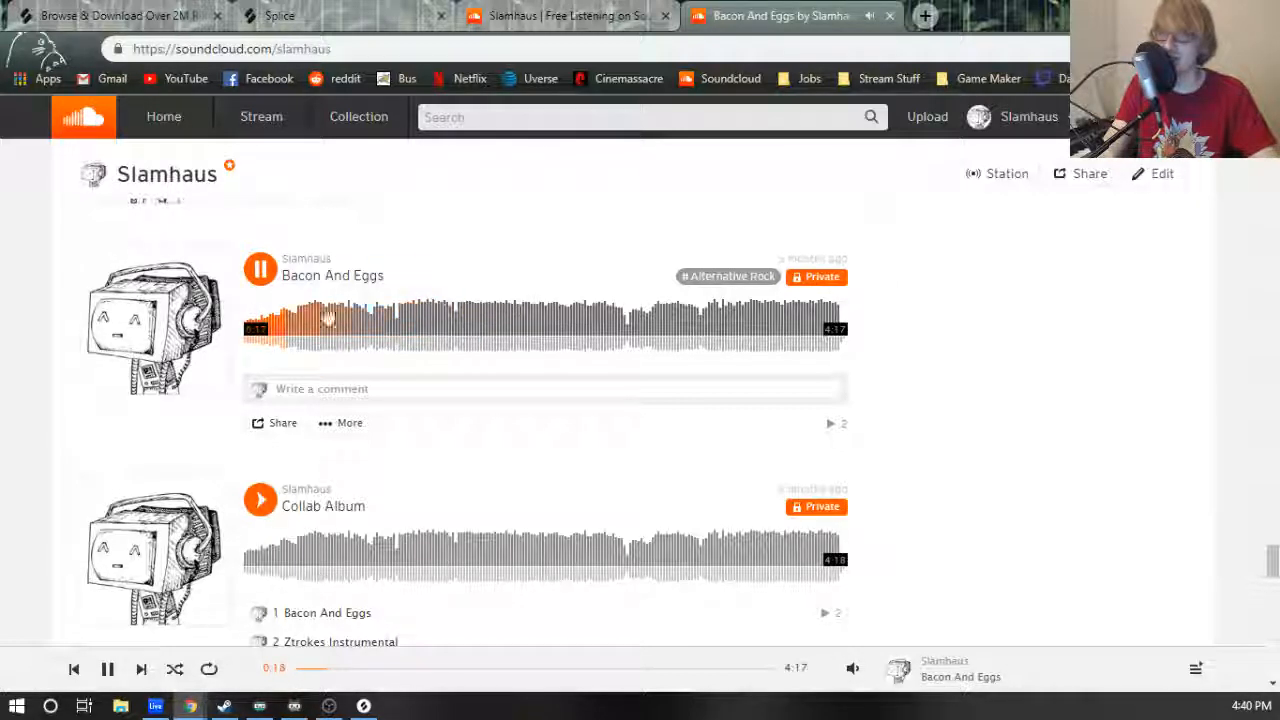
click(261, 270)
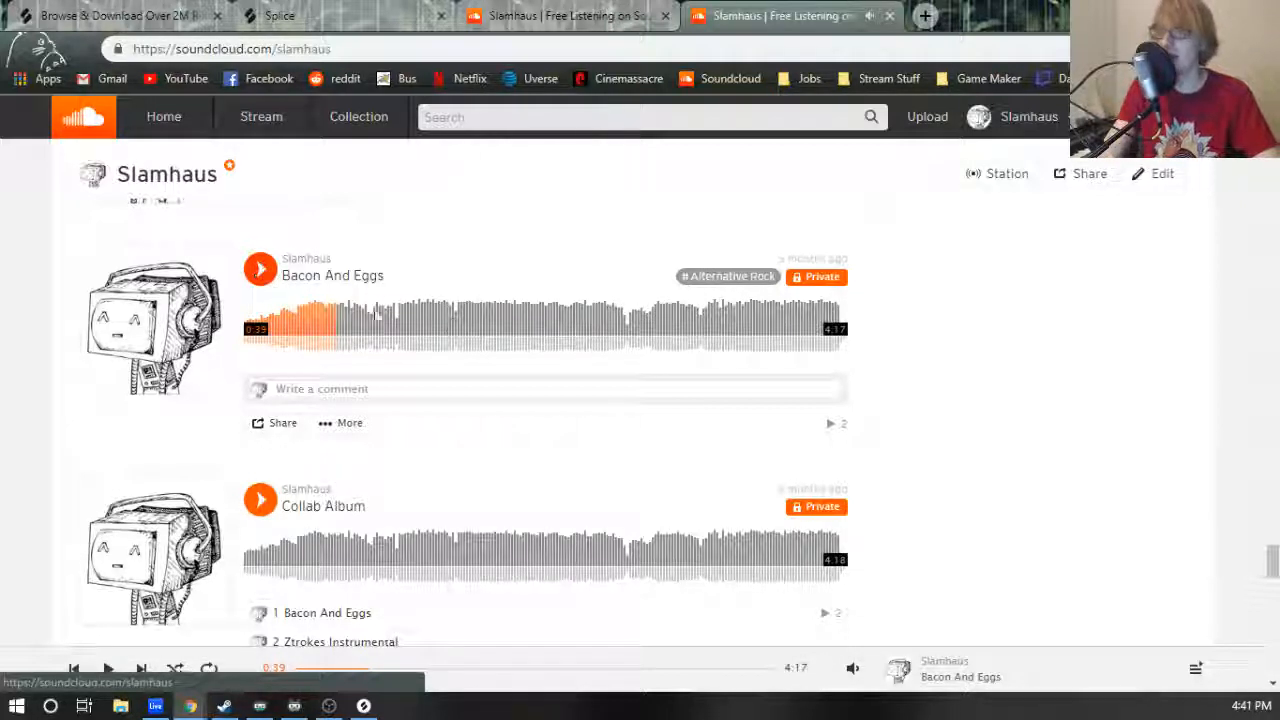
click(343, 322)
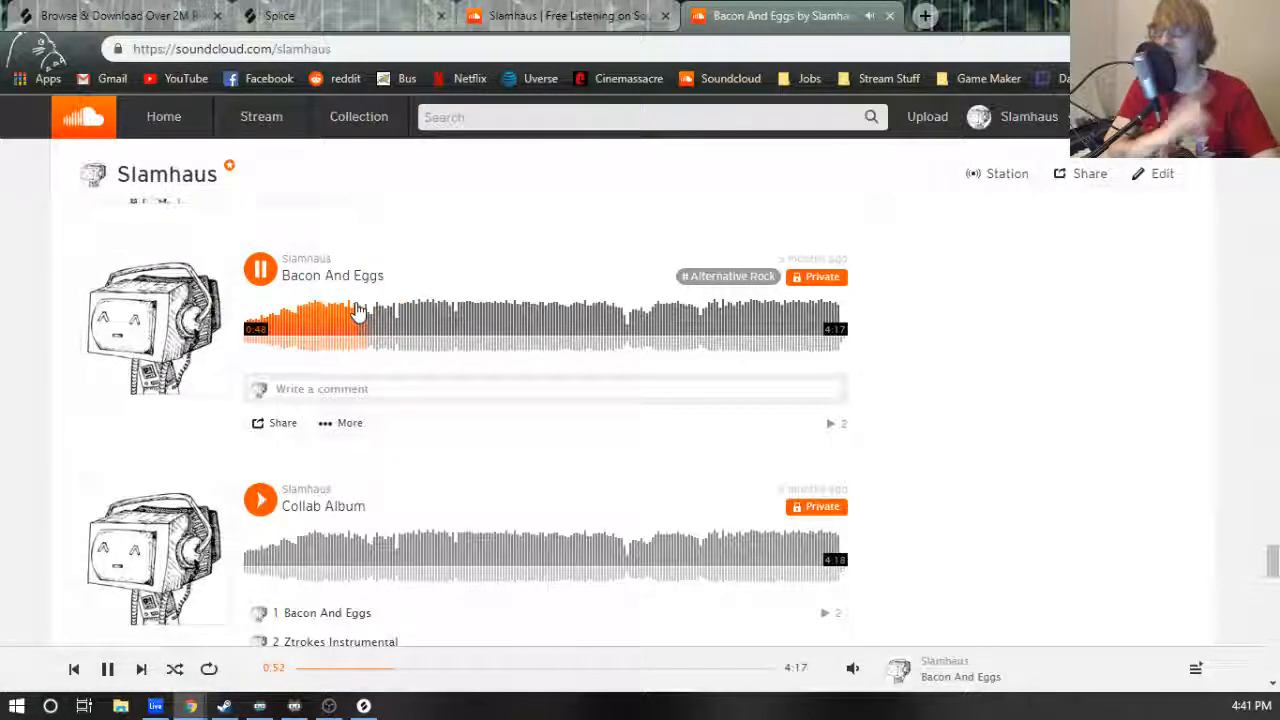
click(259, 270)
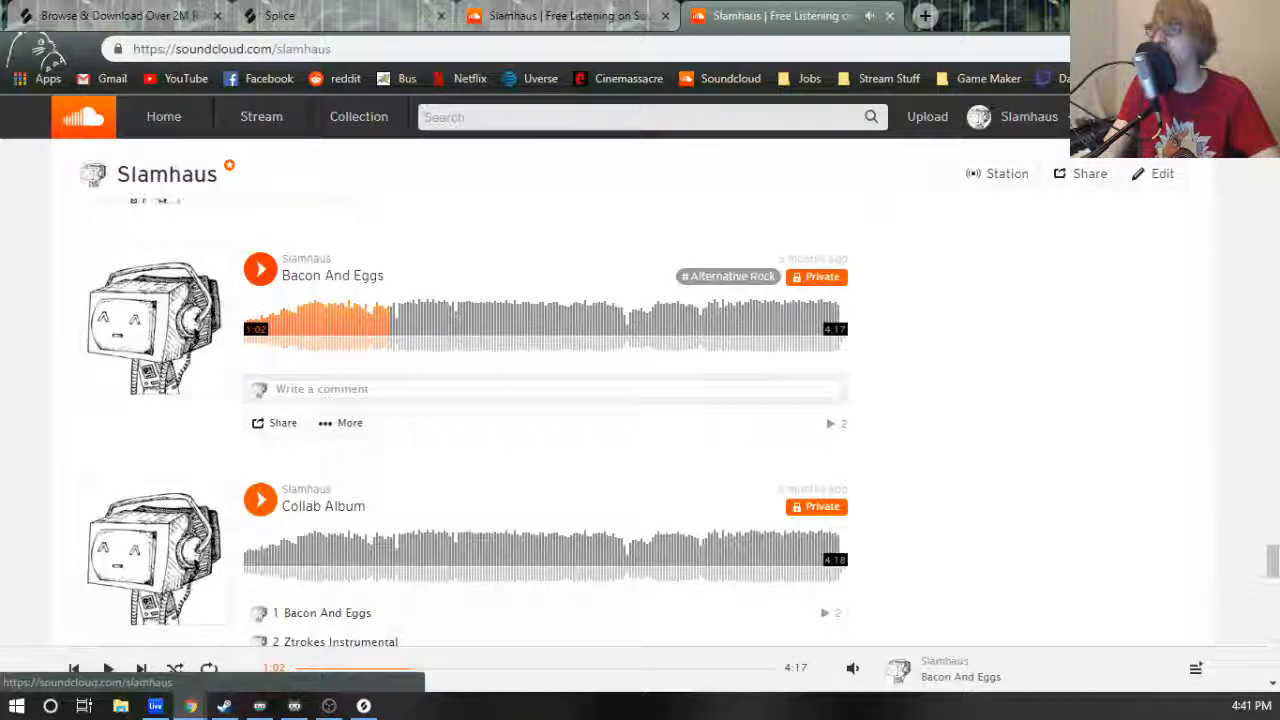
Switch to Ableton Live, enlarge the arrangement area to show all tracks, and audition from about bar 47 to bar 49.
click(155, 706)
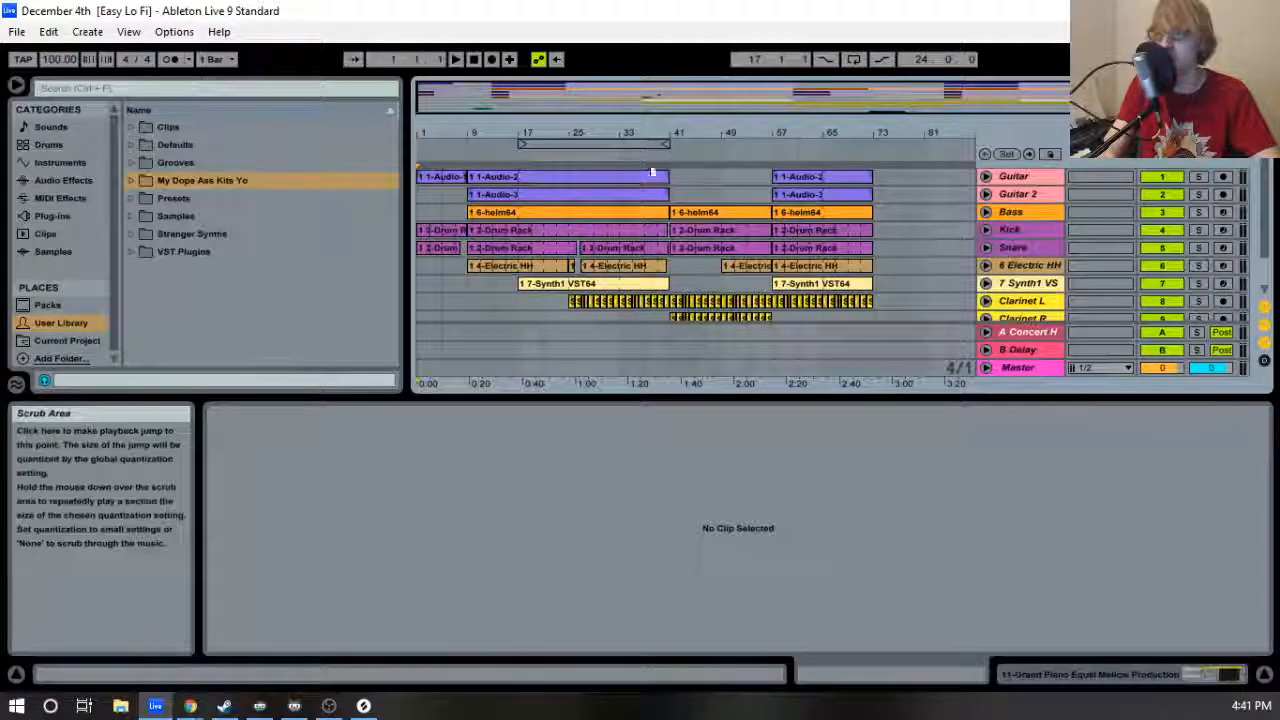
drag(717, 398, 722, 466)
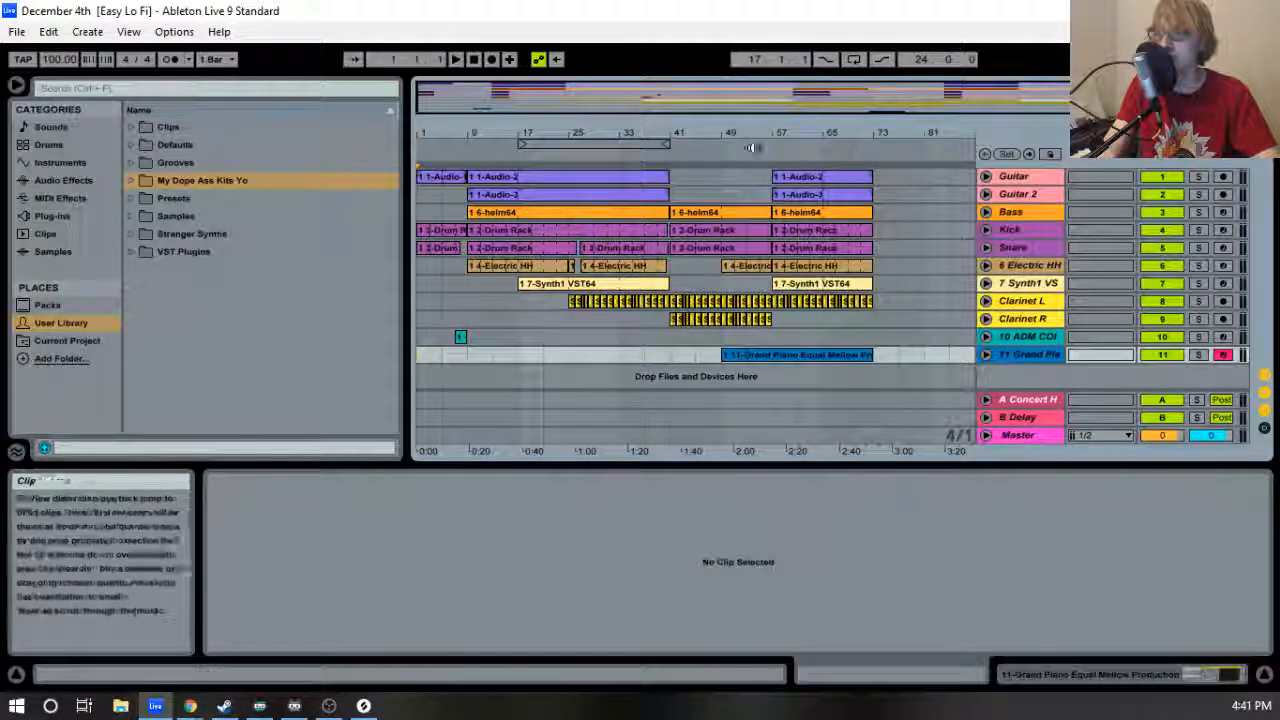
click(710, 156)
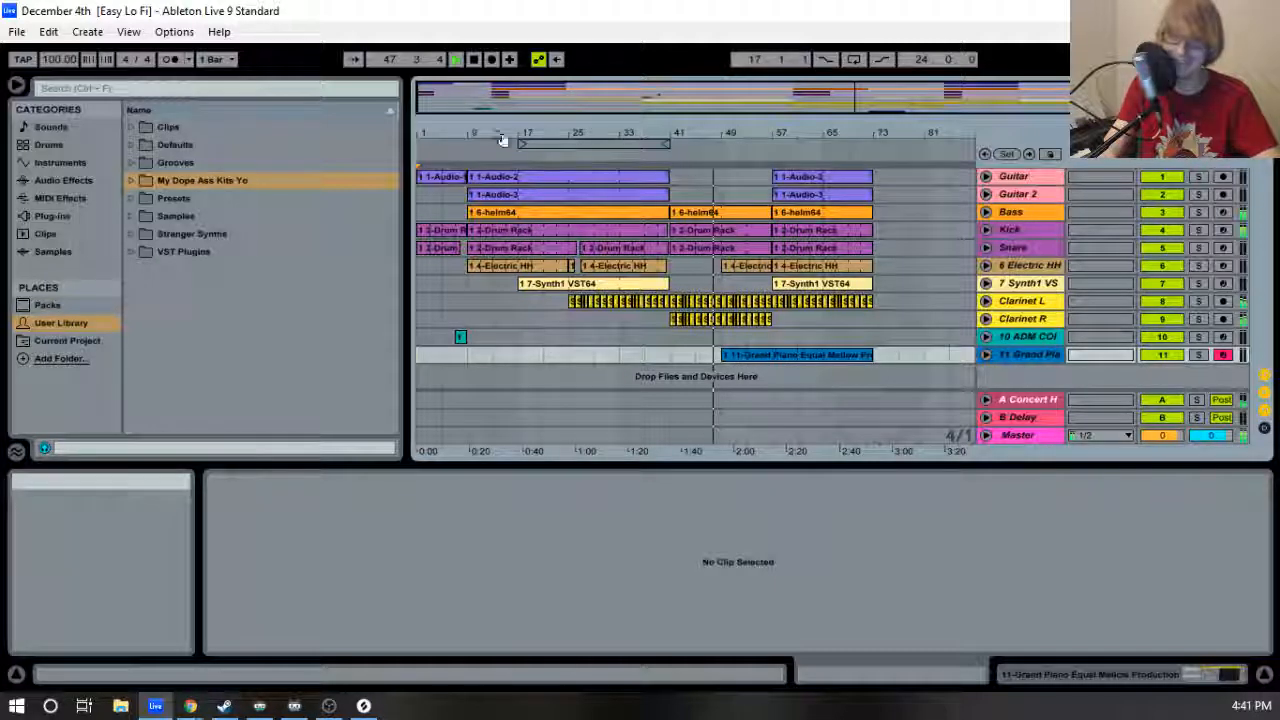
click(476, 61)
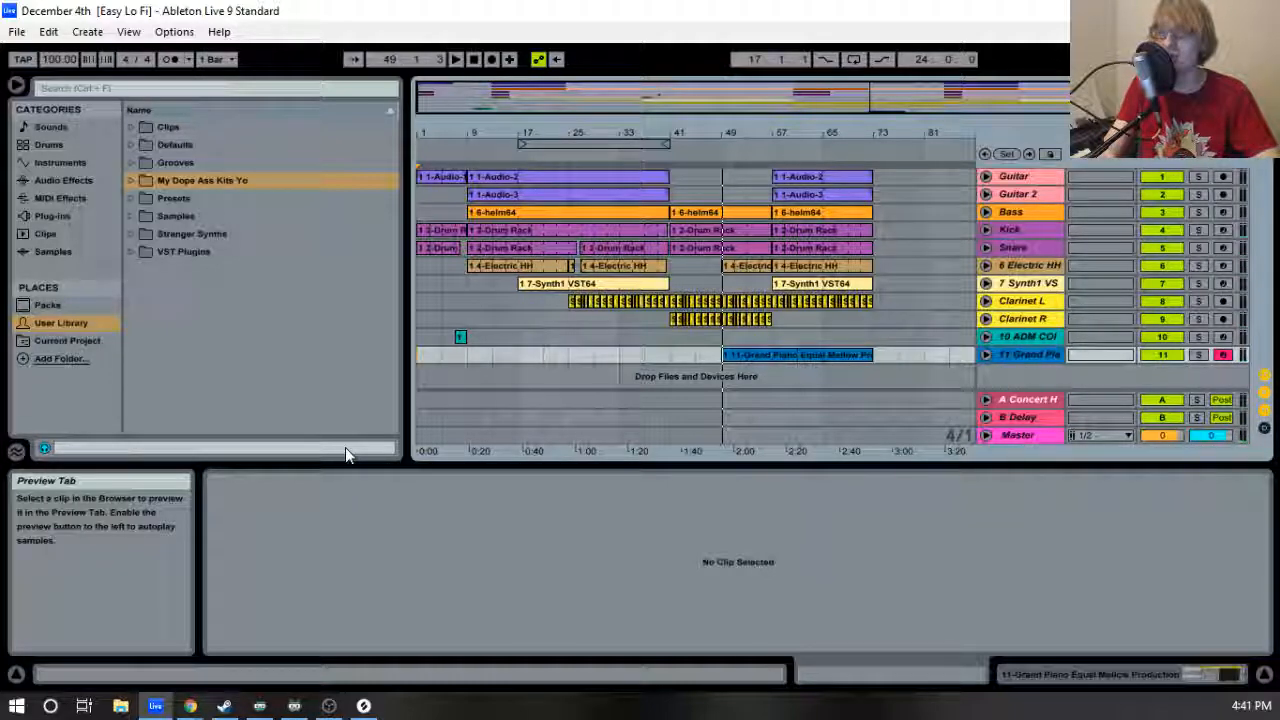
Switch back to the SoundCloud profile in Chrome and look through the Collab Album track list.
click(188, 710)
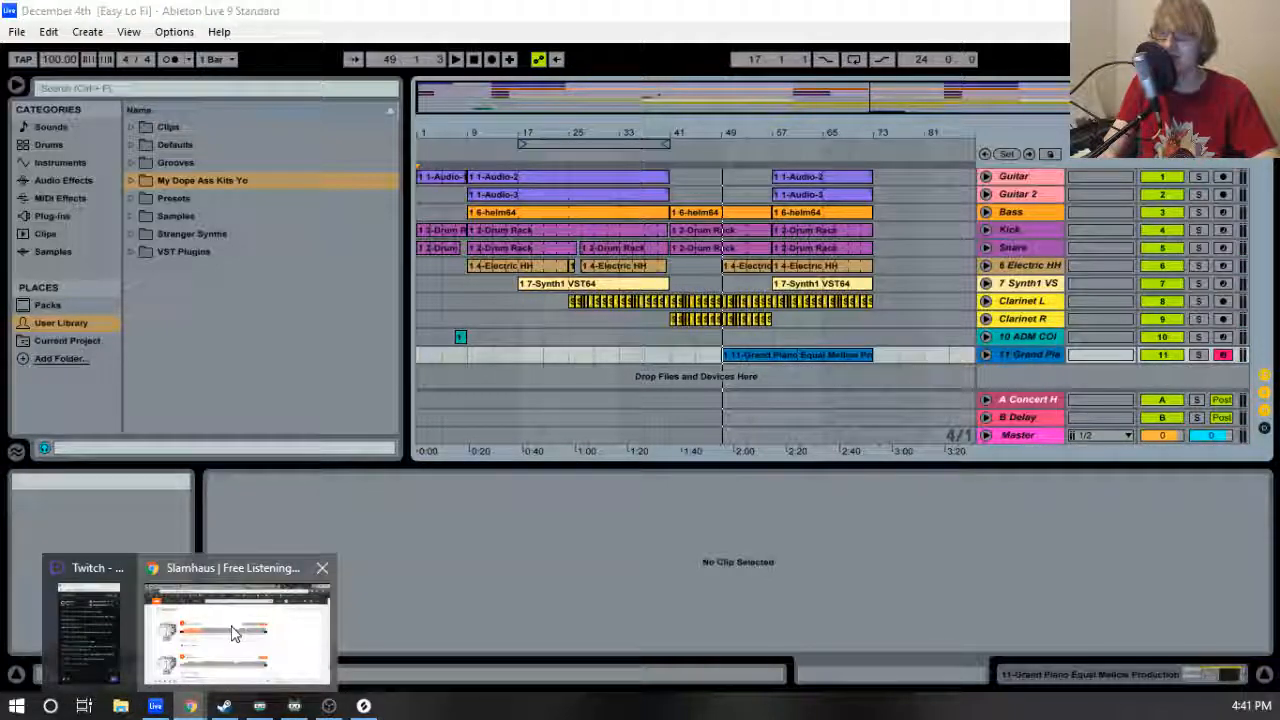
click(257, 625)
scroll(400, 505, down, 3)
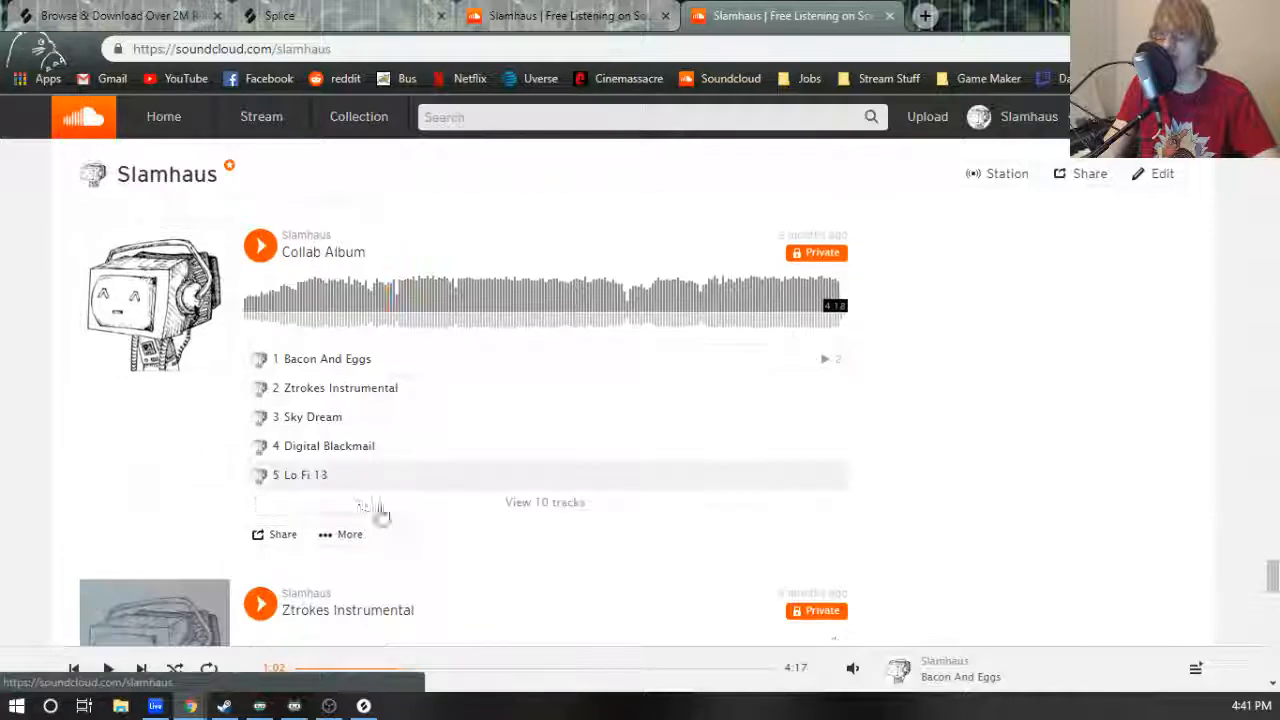
Expand the Collab Album's full track list on the SoundCloud profile, and close that tab after reviewing it.
scroll(400, 412, down, 2)
scroll(428, 419, up, 2)
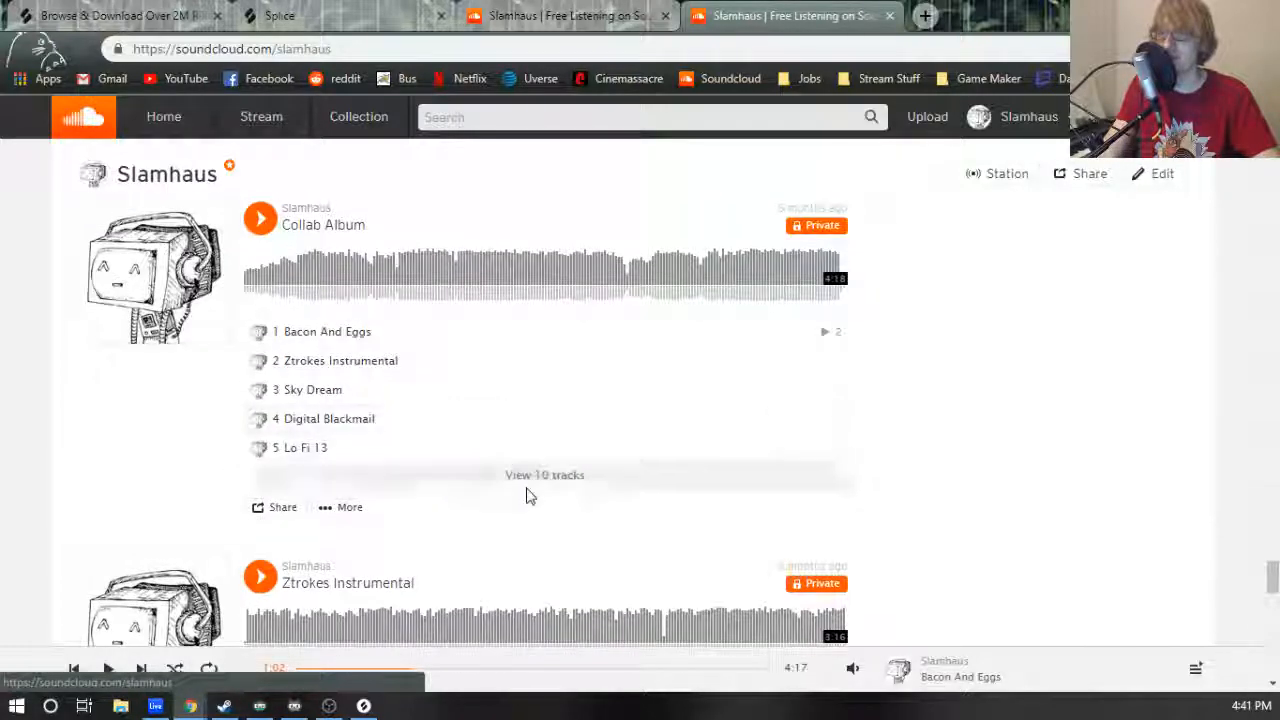
click(530, 478)
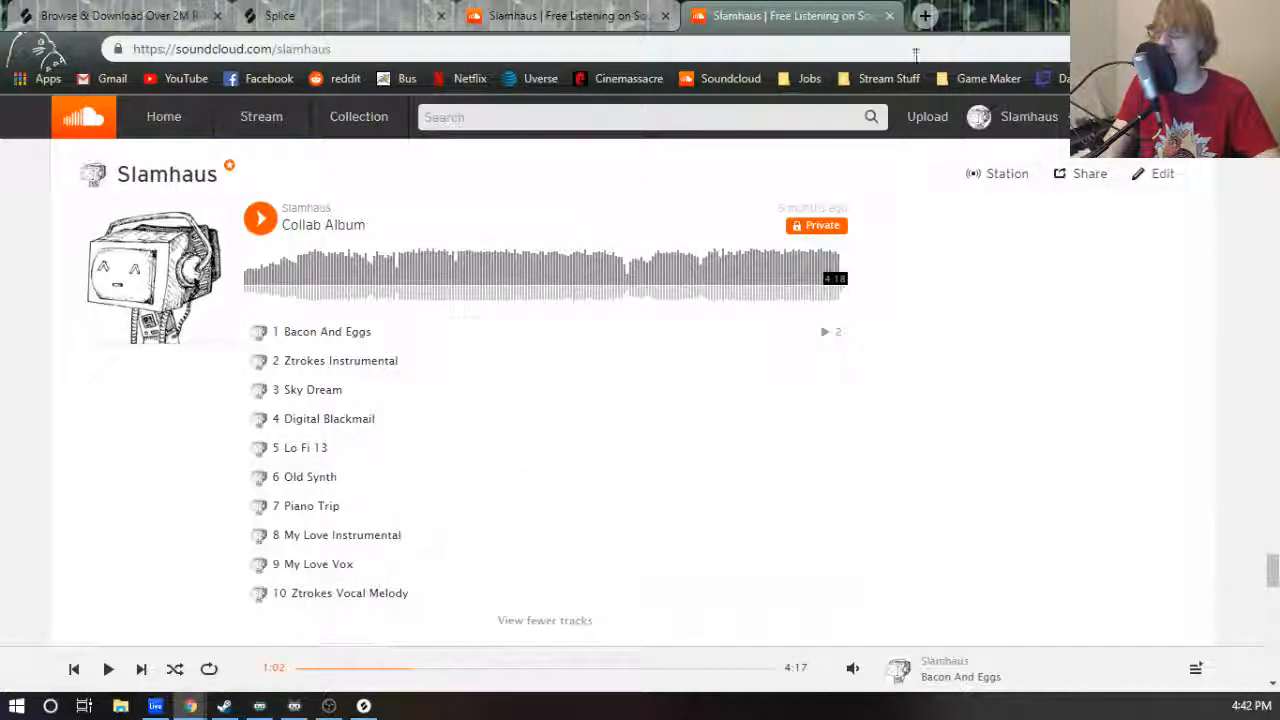
click(888, 18)
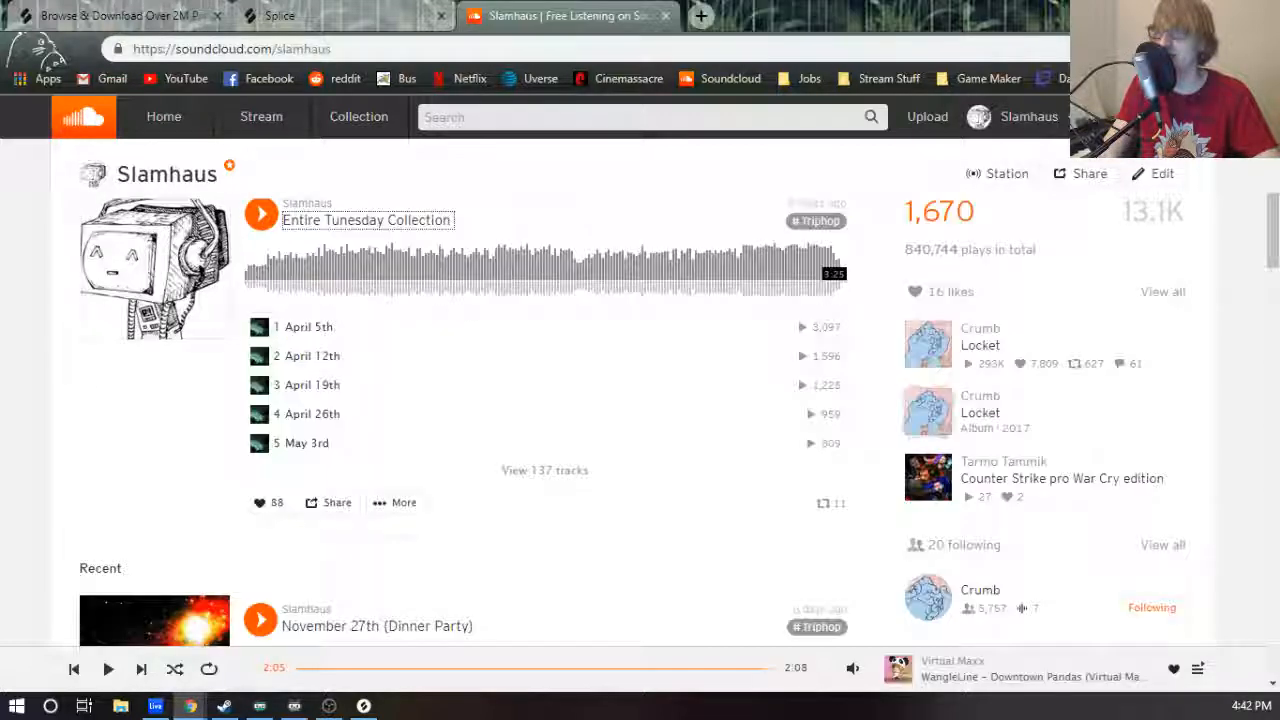
Switch to Ableton Live, hide the detail view and frame the arrangement around bar 49.
click(155, 706)
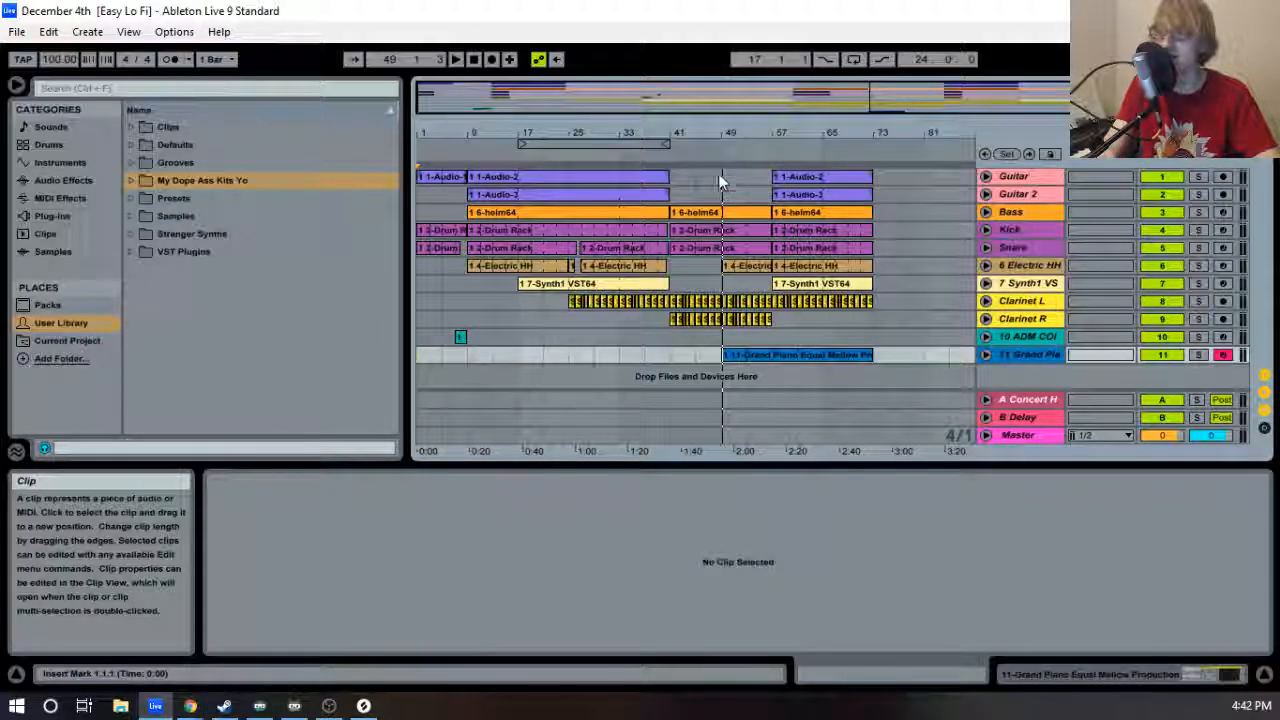
drag(723, 134, 680, 133)
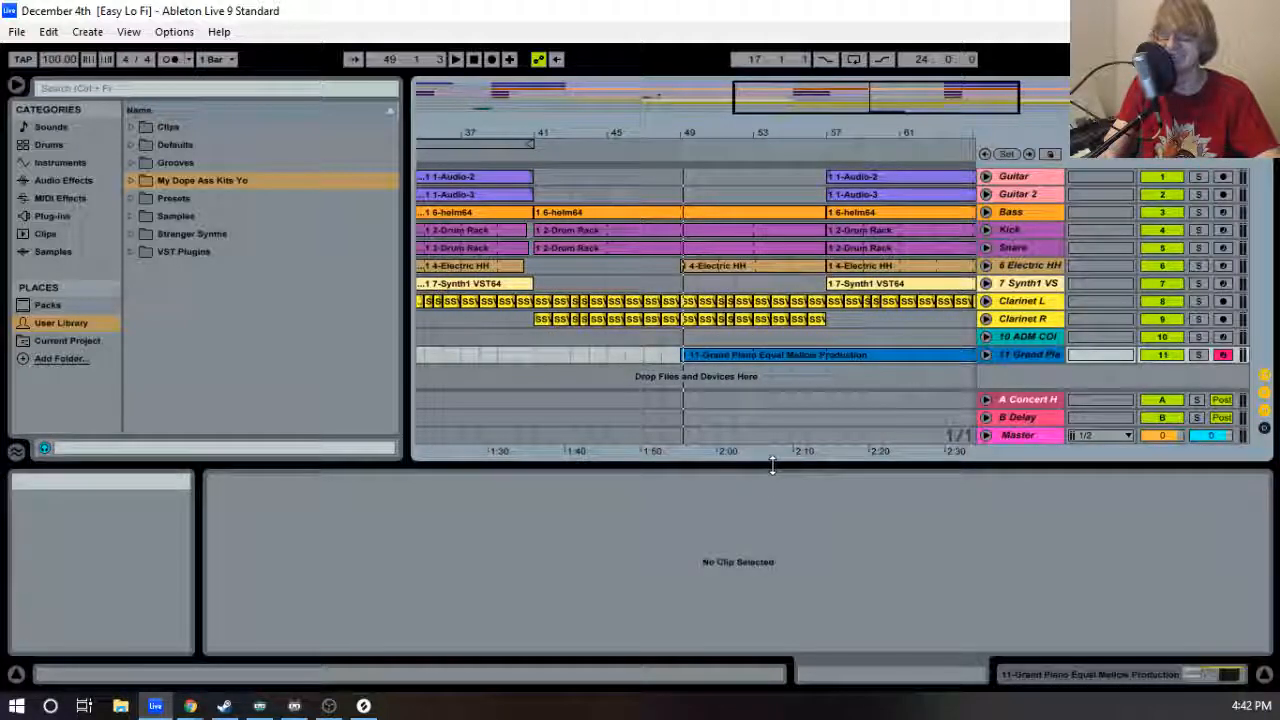
key(ctrl+alt+l)
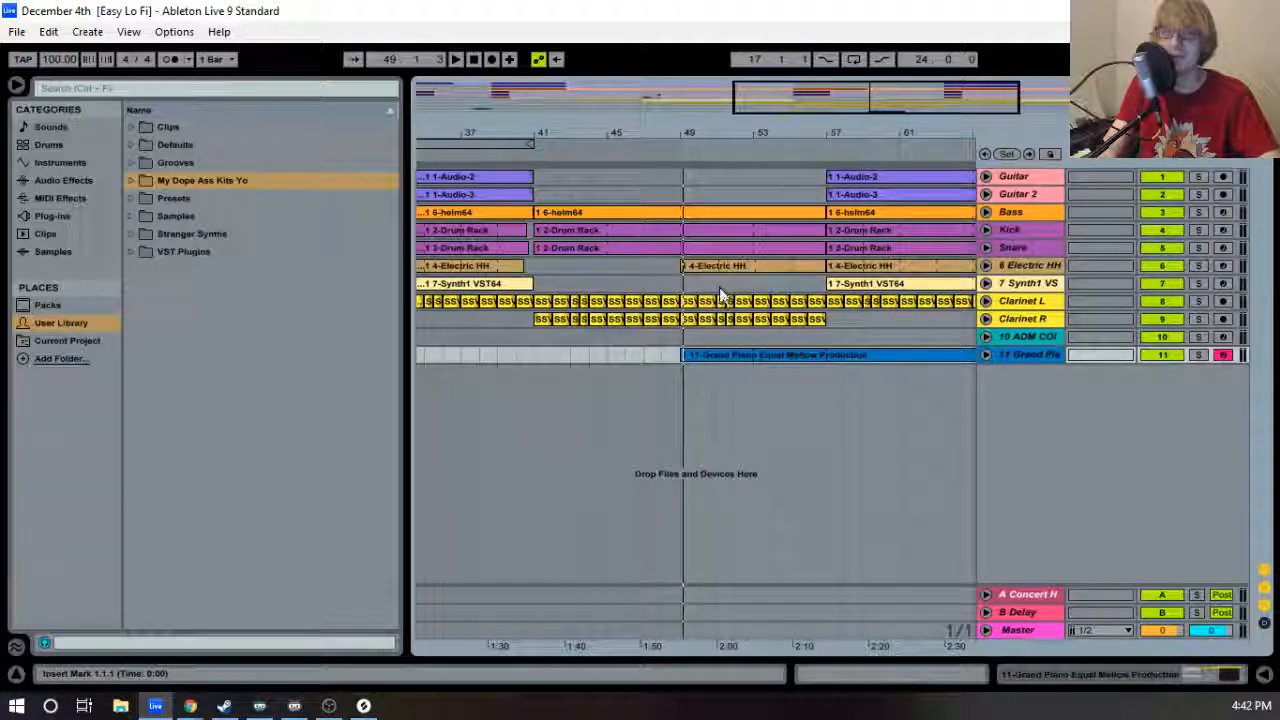
drag(703, 134, 703, 96)
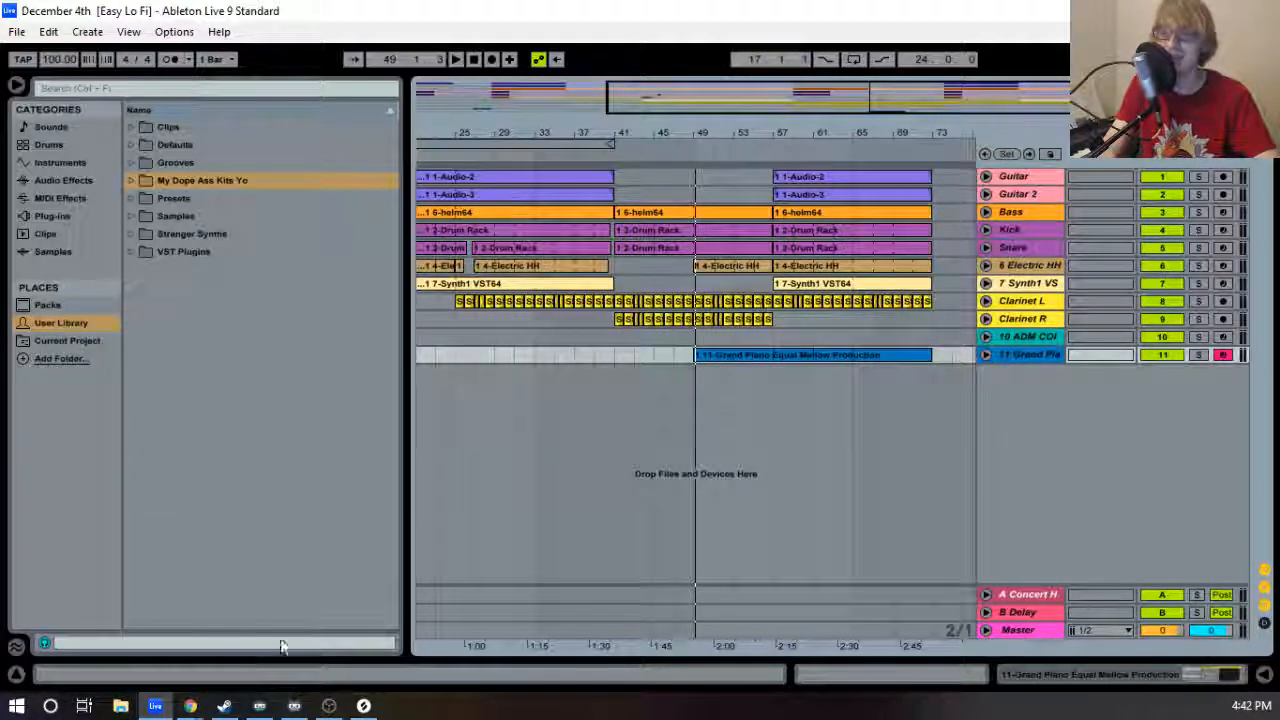
click(190, 706)
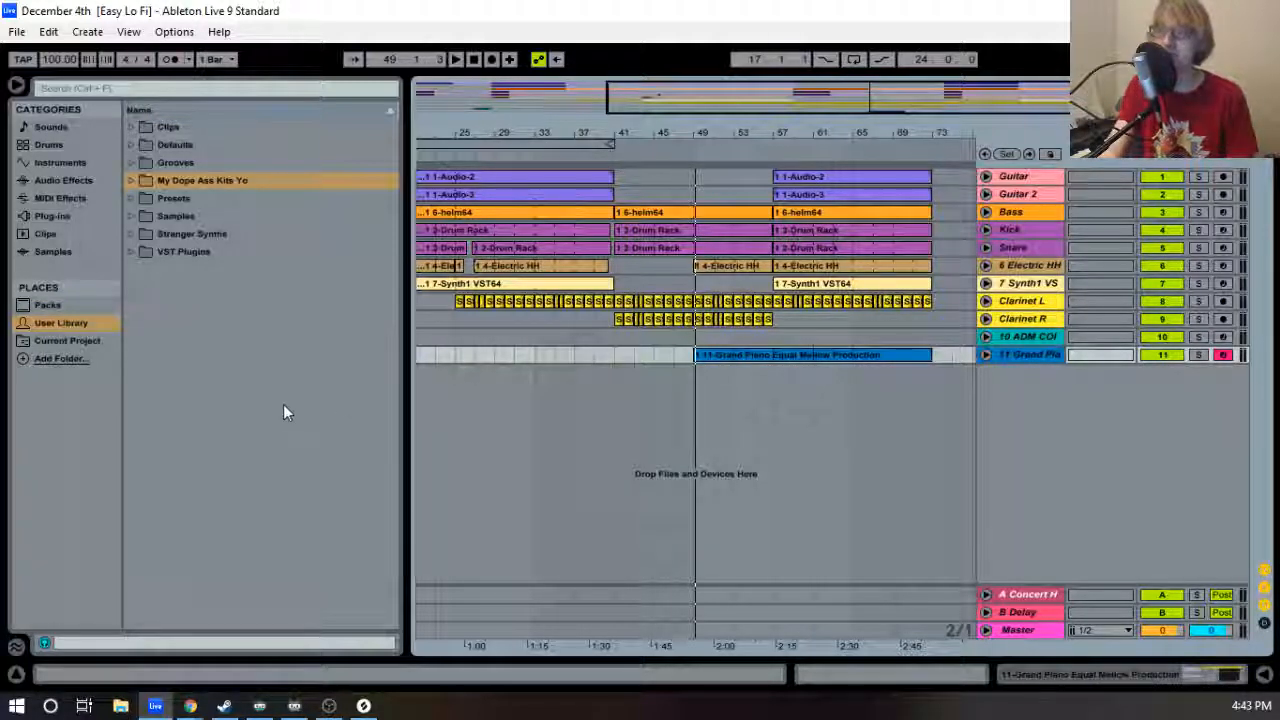
Play the arrangement from bar 49, and open the grand piano clip's notes for editing.
click(772, 356)
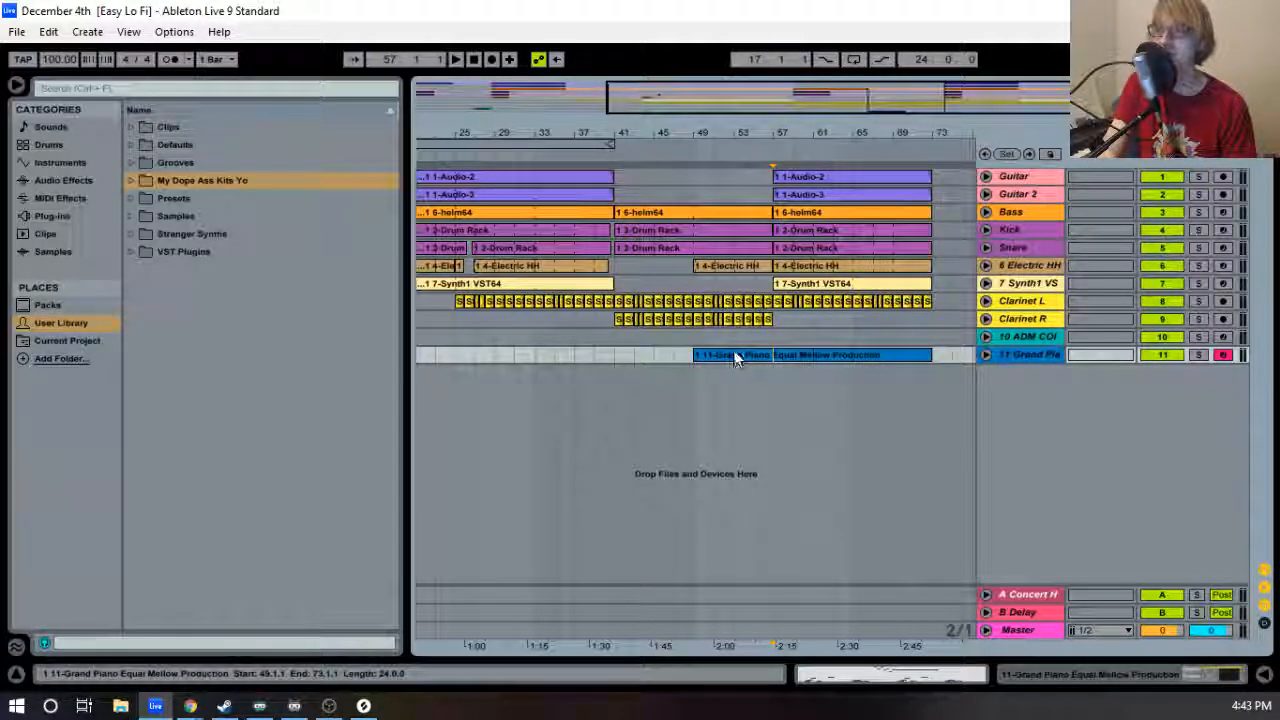
click(736, 356)
drag(759, 130, 760, 170)
key(space)
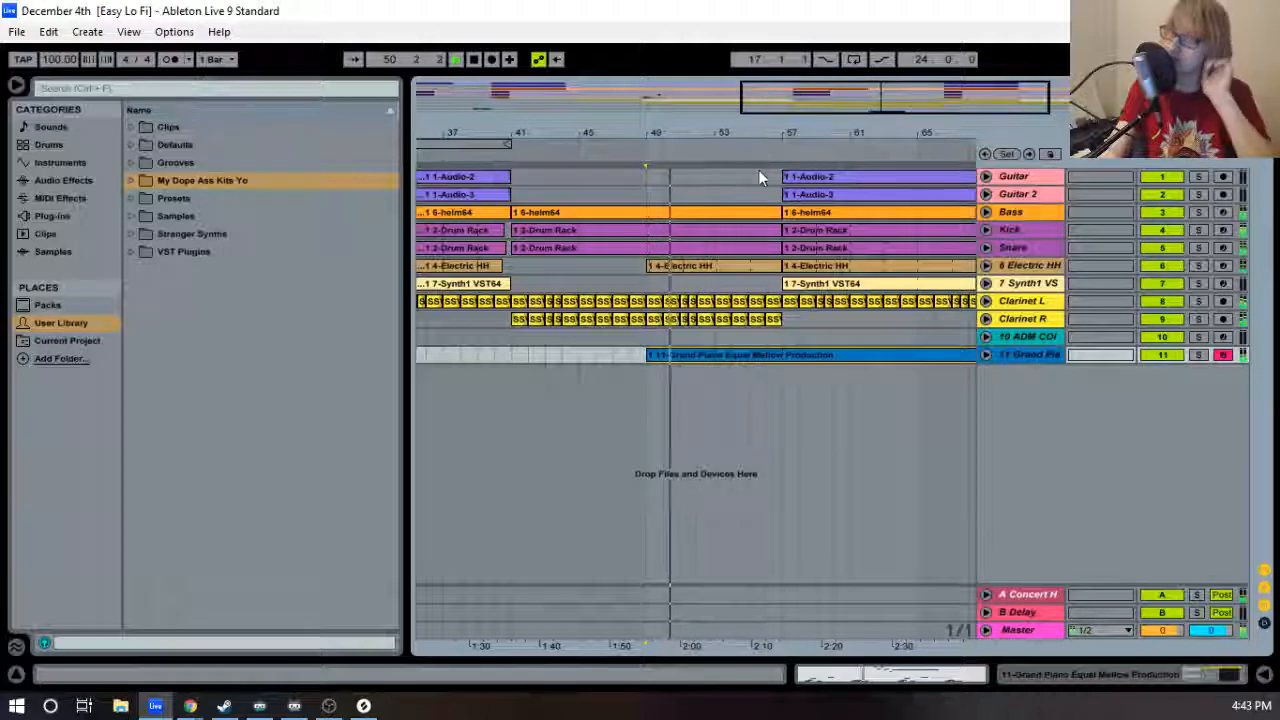
double_click(732, 363)
drag(830, 392, 830, 434)
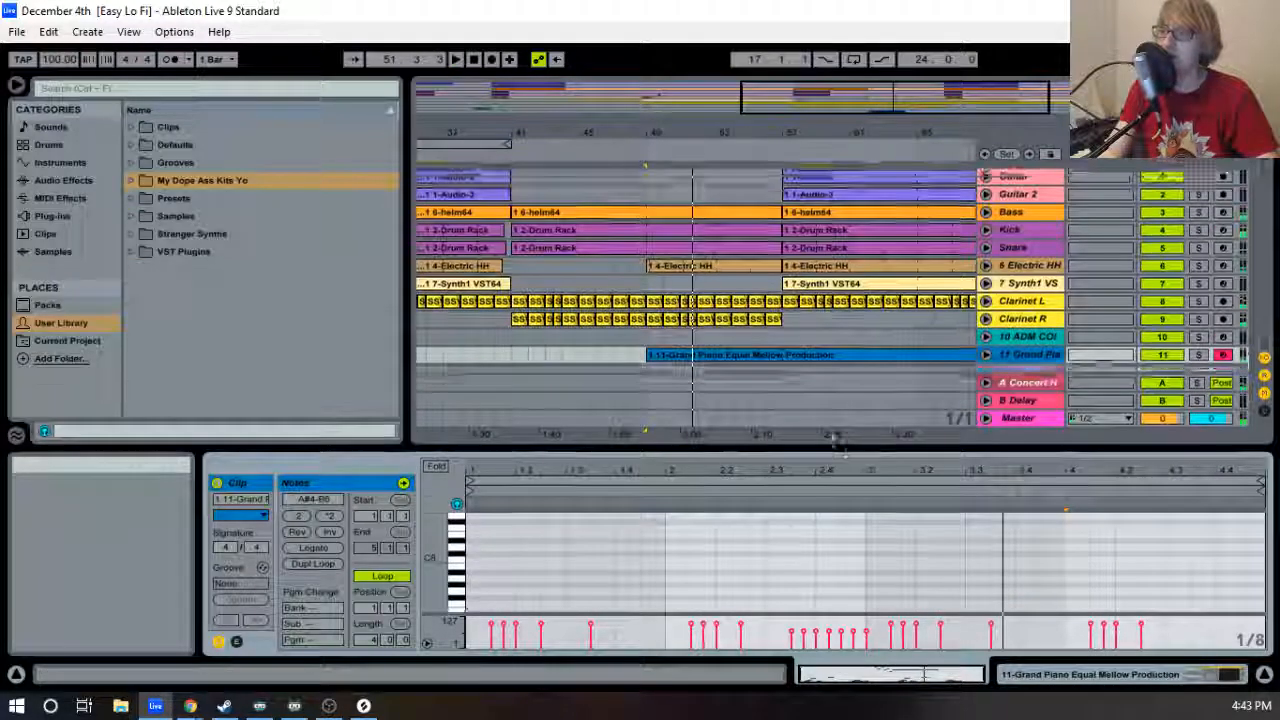
Duplicate the Grand Piano track and delete the copied clip from the duplicate.
right_click(1008, 348)
click(1050, 319)
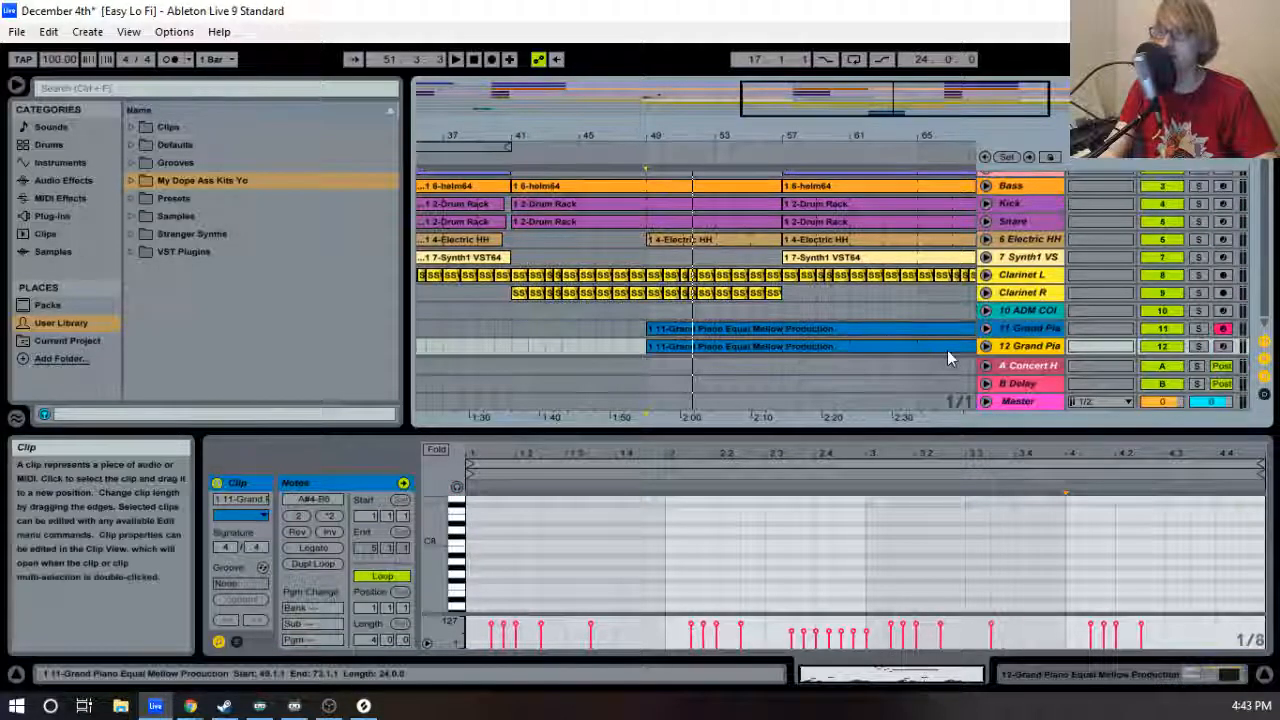
click(888, 348)
key(Delete)
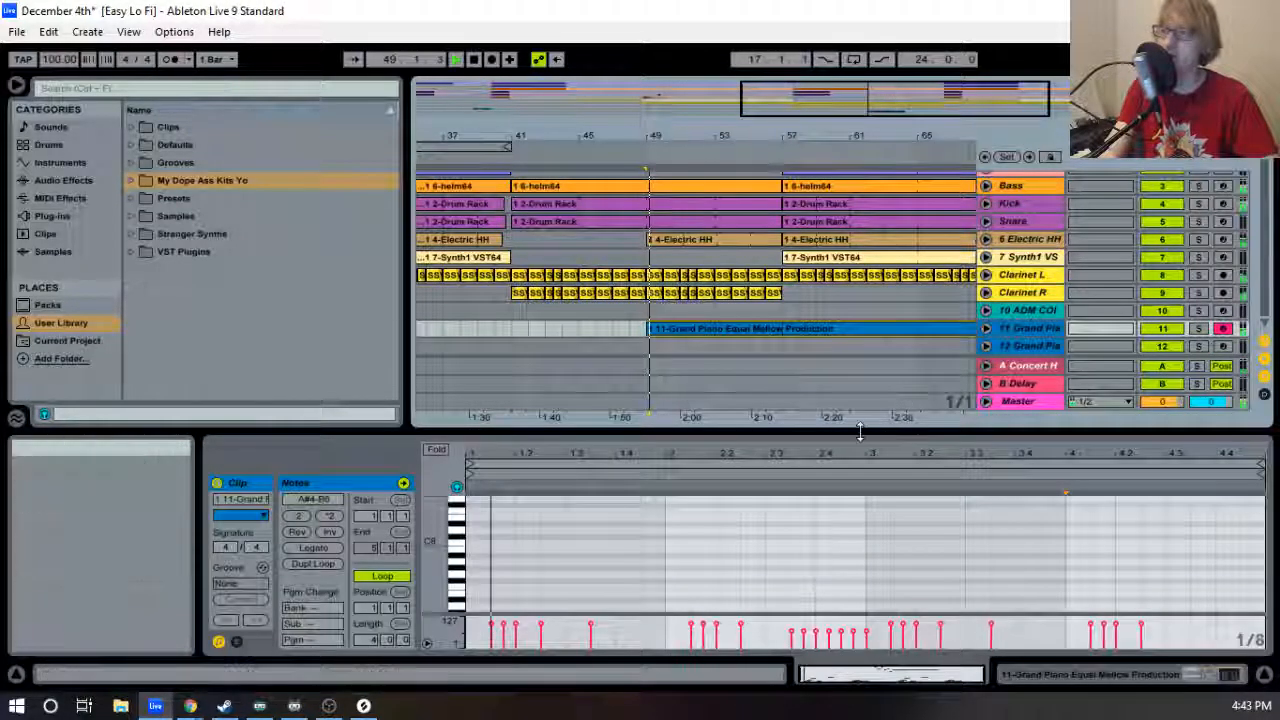
Enlarge the note editor, copy the high run from 2.3.3 to 4.3.3, and delete the copied long note past the clip end.
drag(640, 432, 640, 165)
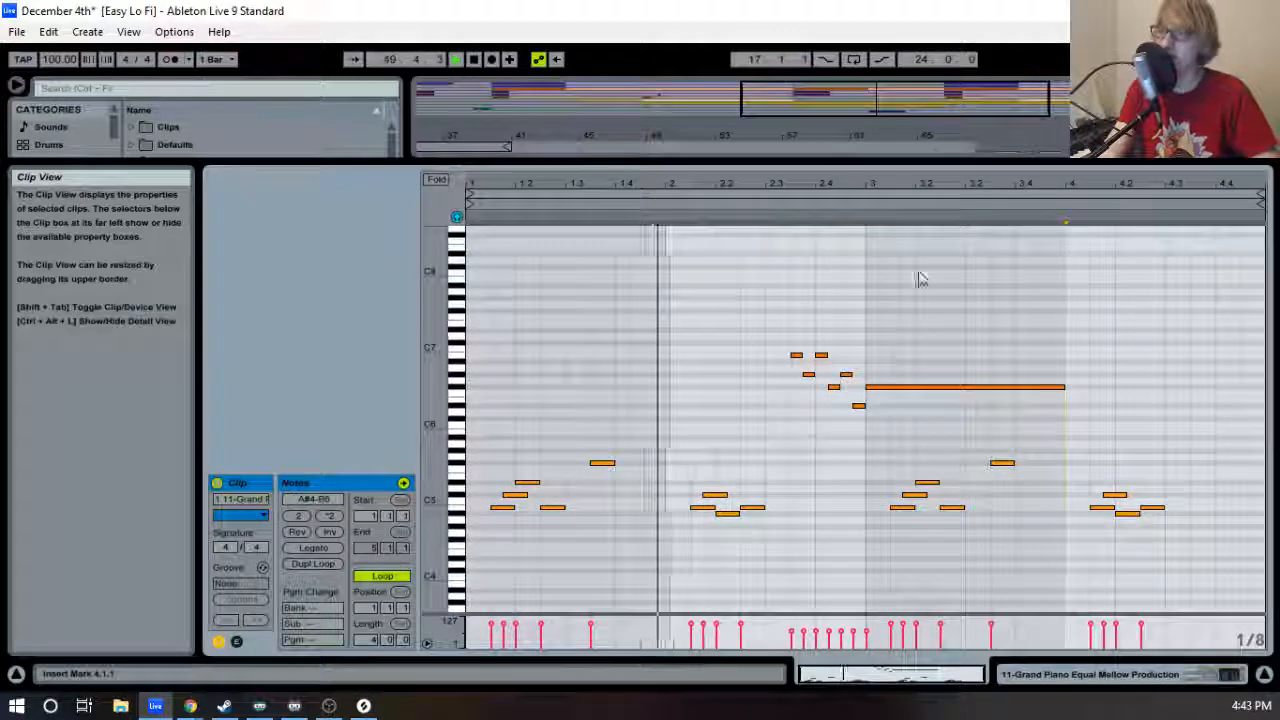
drag(803, 434, 1222, 330)
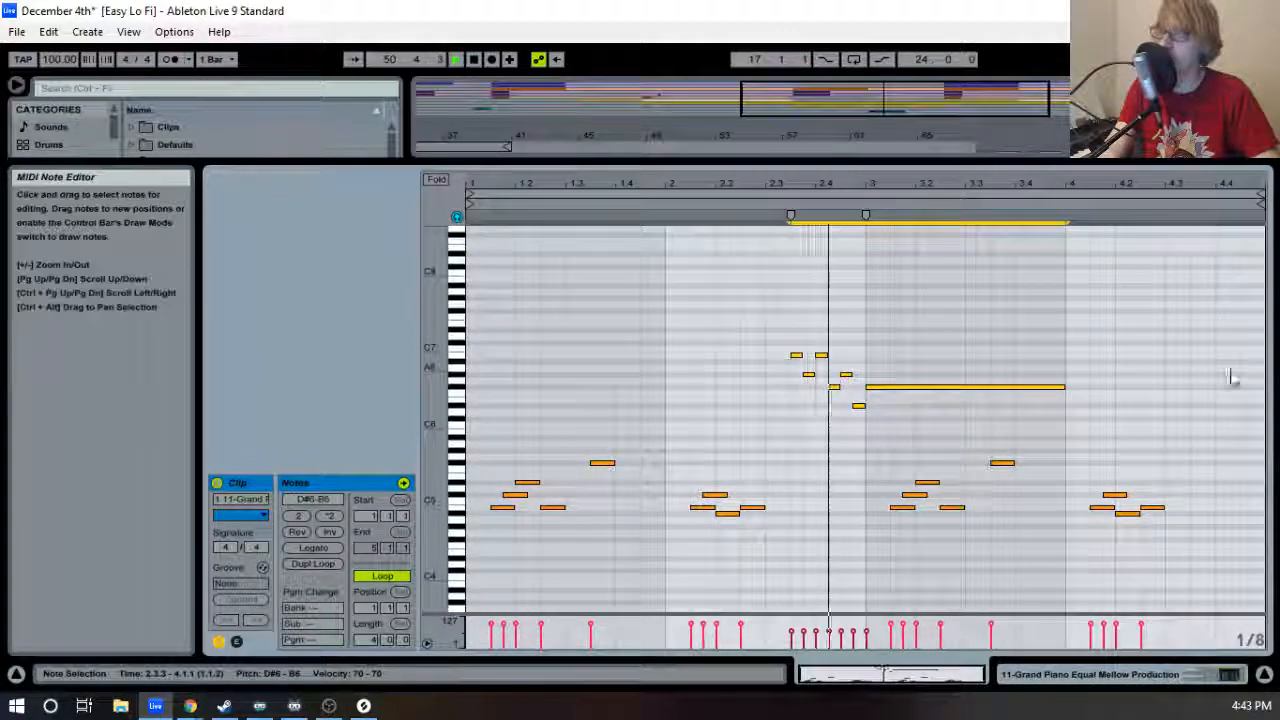
click(1194, 372)
key(ctrl+v)
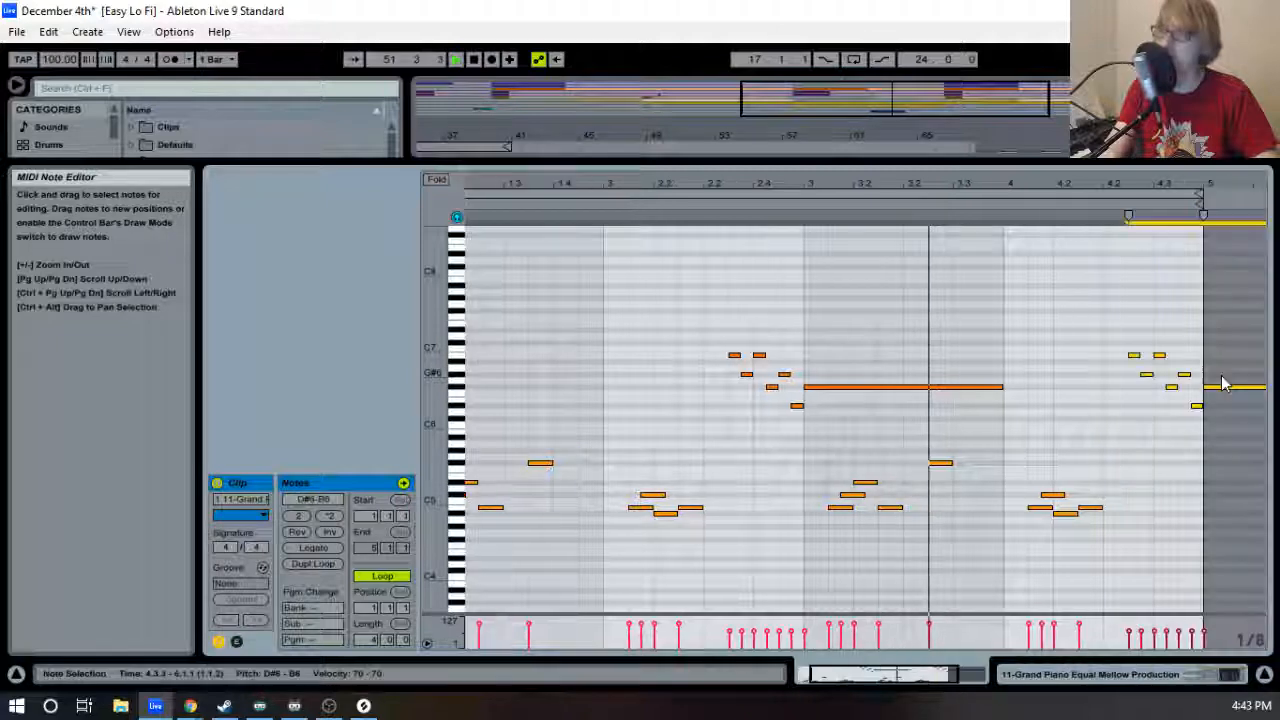
drag(1233, 429, 1252, 350)
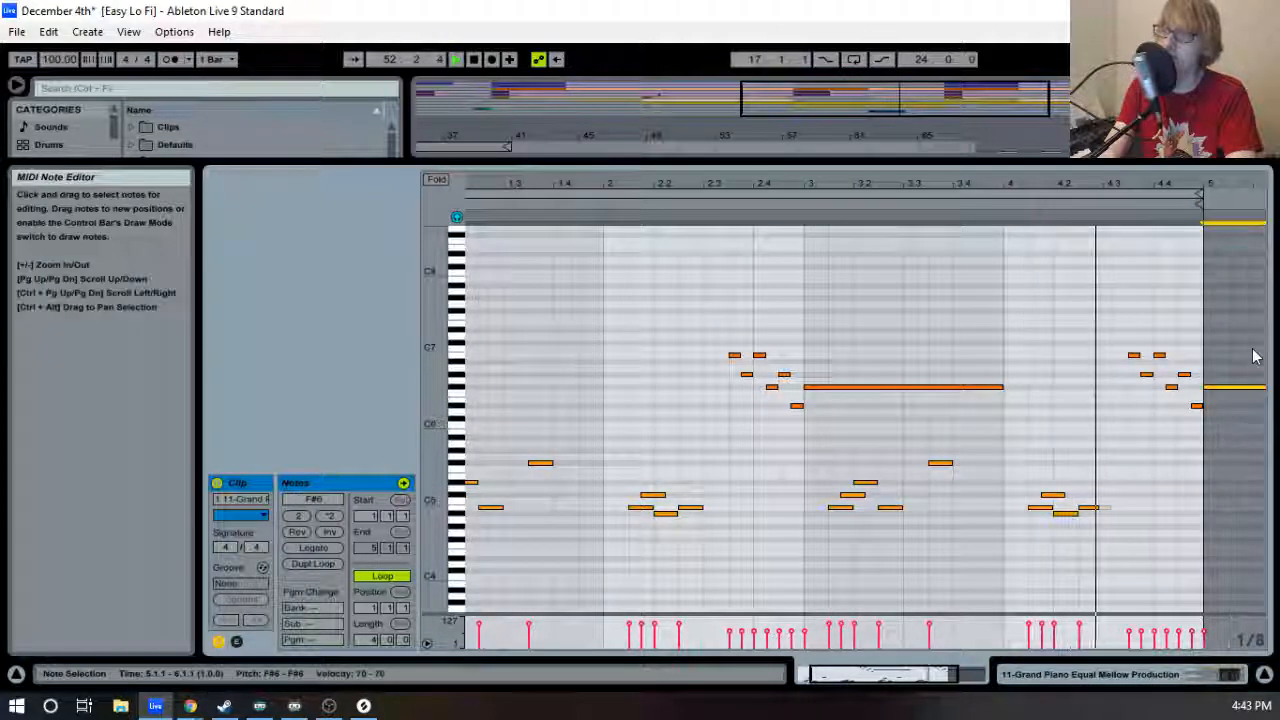
key(Delete)
key(space)
Lower the first note of the copied run at 4.3.3 to D#6.
click(1132, 355)
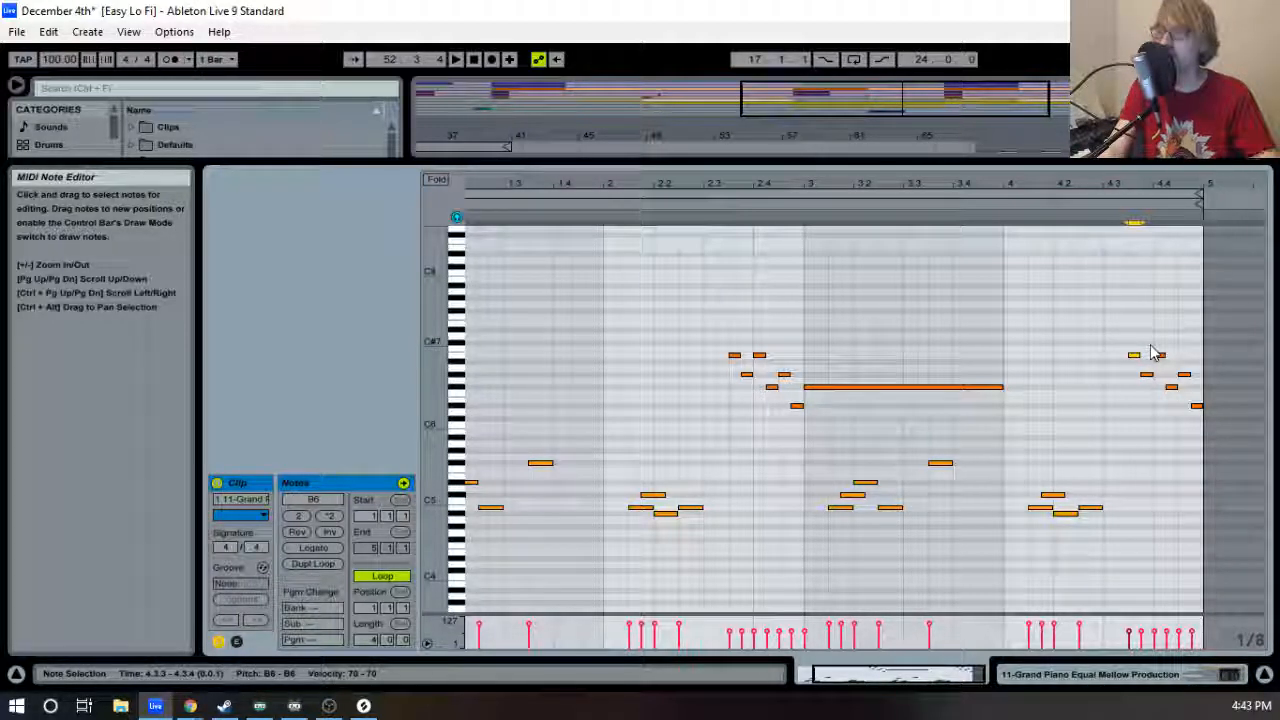
key(Down)
key(Down)
key(Down)
key(Down)
key(Down)
key(Down)
key(Down)
key(Down)
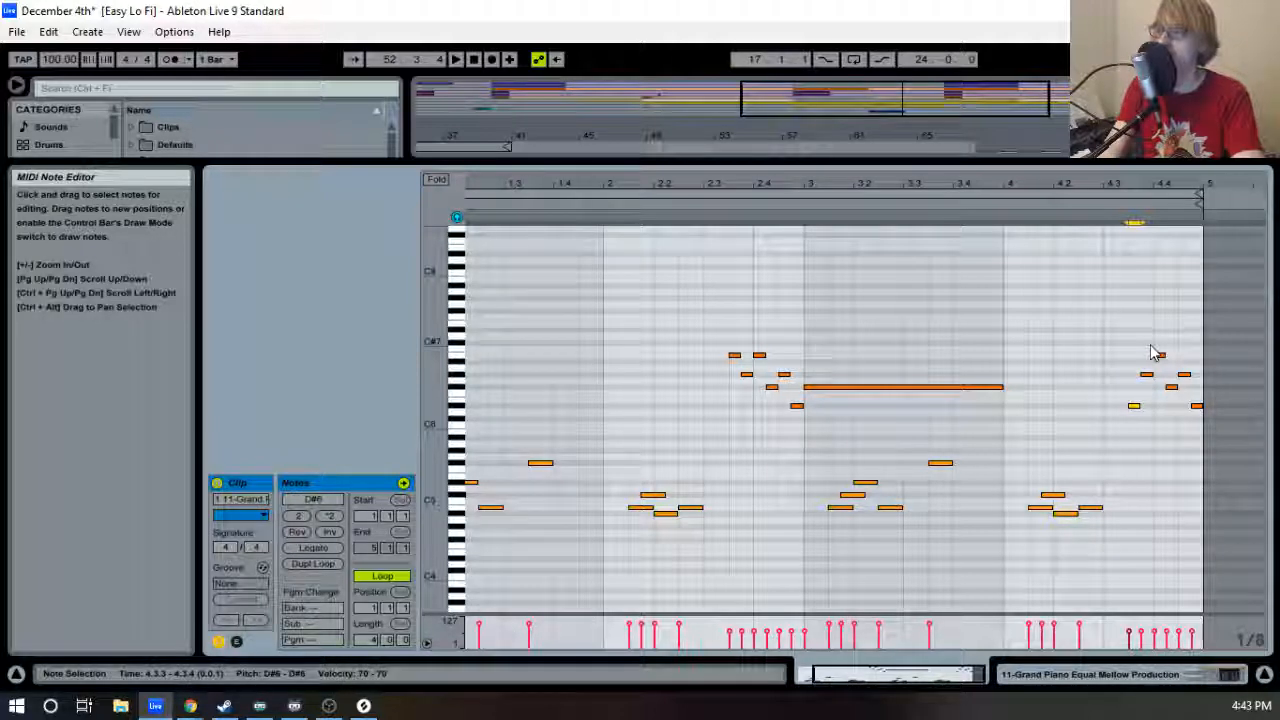
Lower the copied run's second note to F#6 and audition the clip from 4.3.
click(1146, 375)
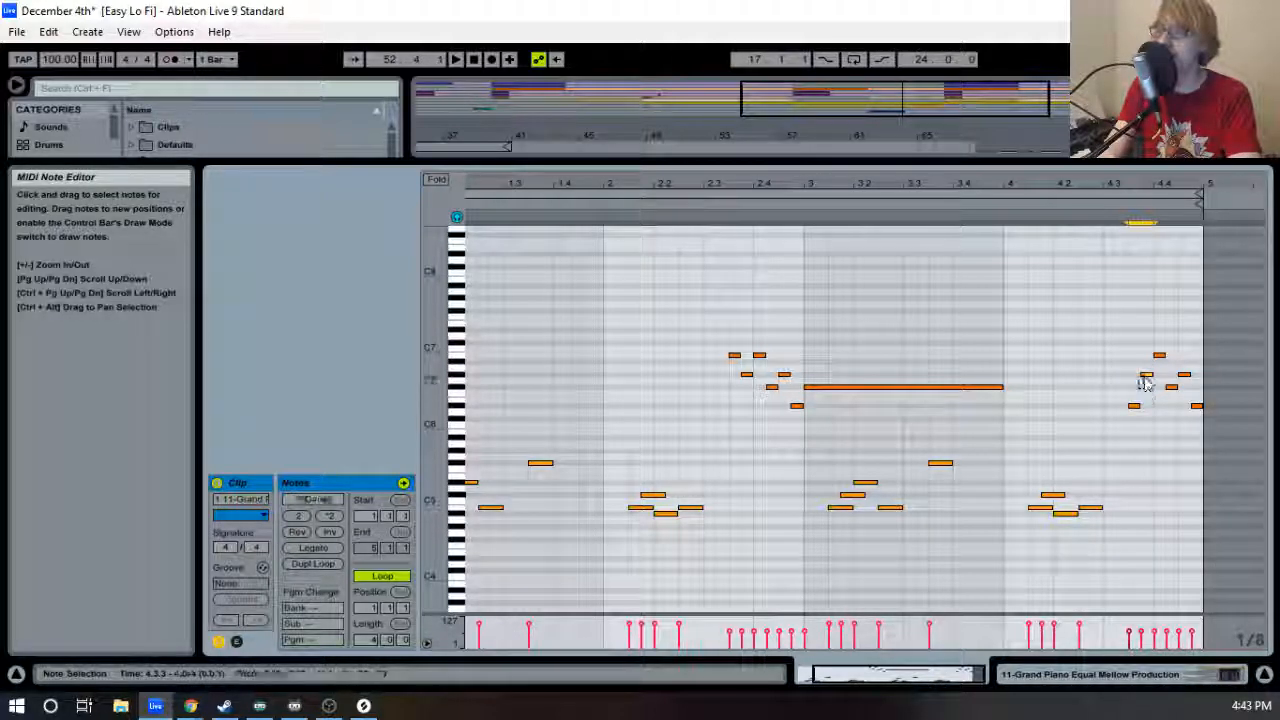
key(Down)
key(Down)
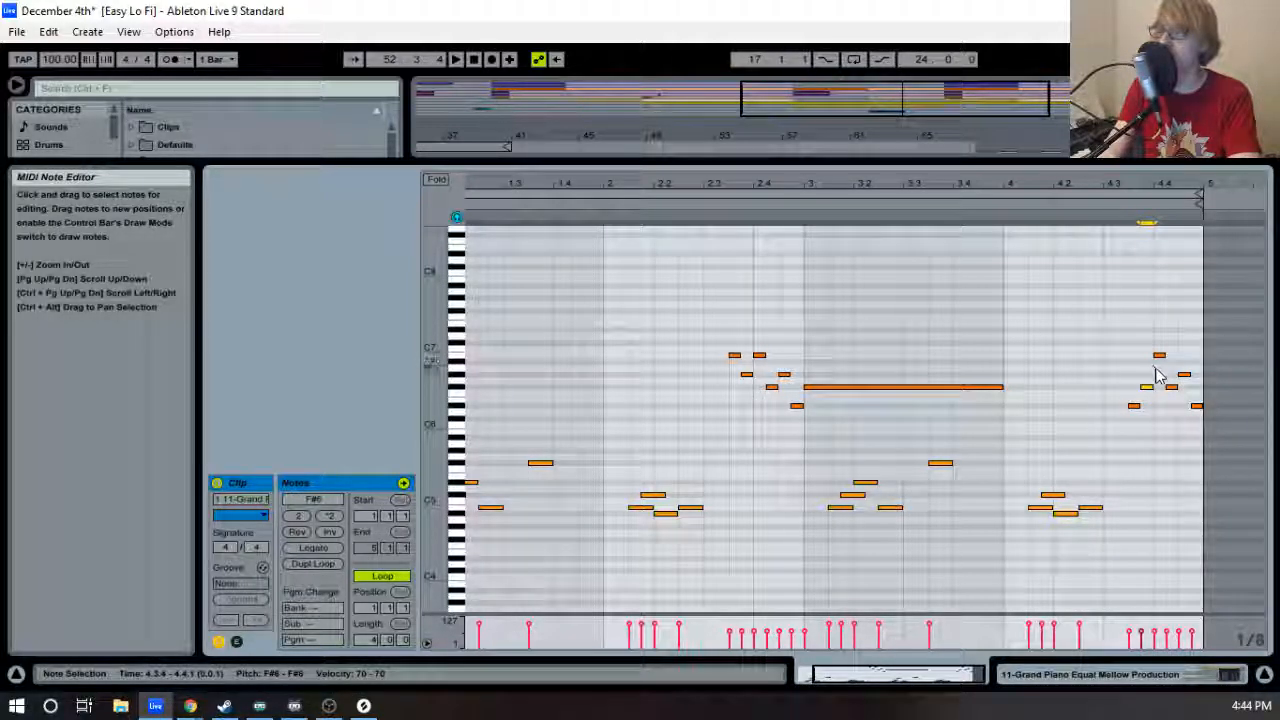
click(1098, 203)
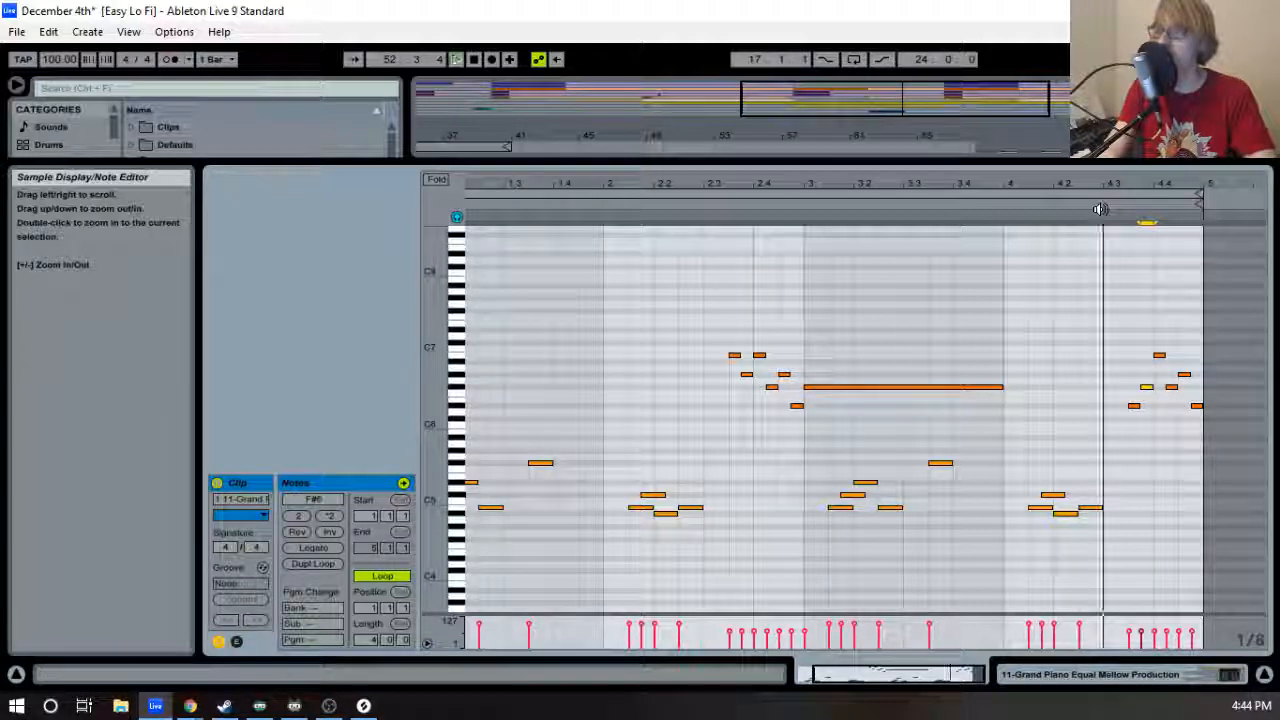
Lower the copied run's third note at 4.4.1 to G#6.
drag(1124, 439, 1157, 350)
click(1159, 356)
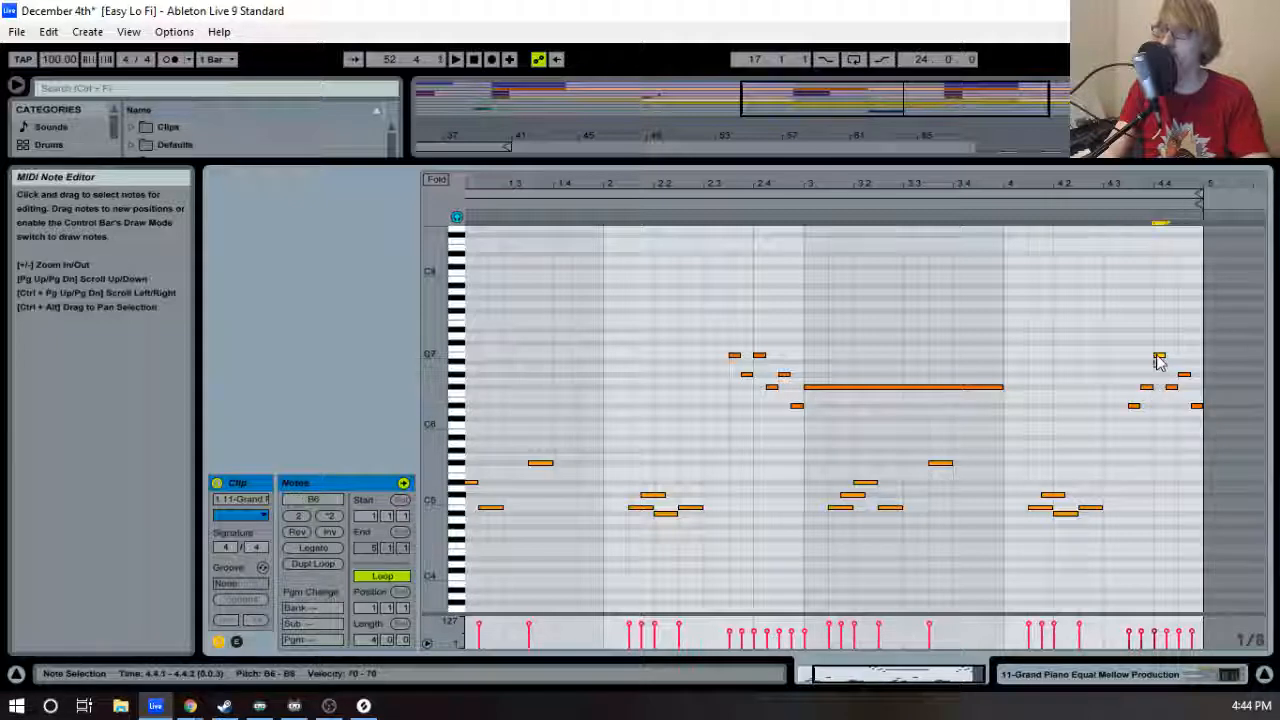
key(Down)
key(Down)
Lower the copied run's fourth note to D#6 and raise its fifth note to B6.
click(1170, 388)
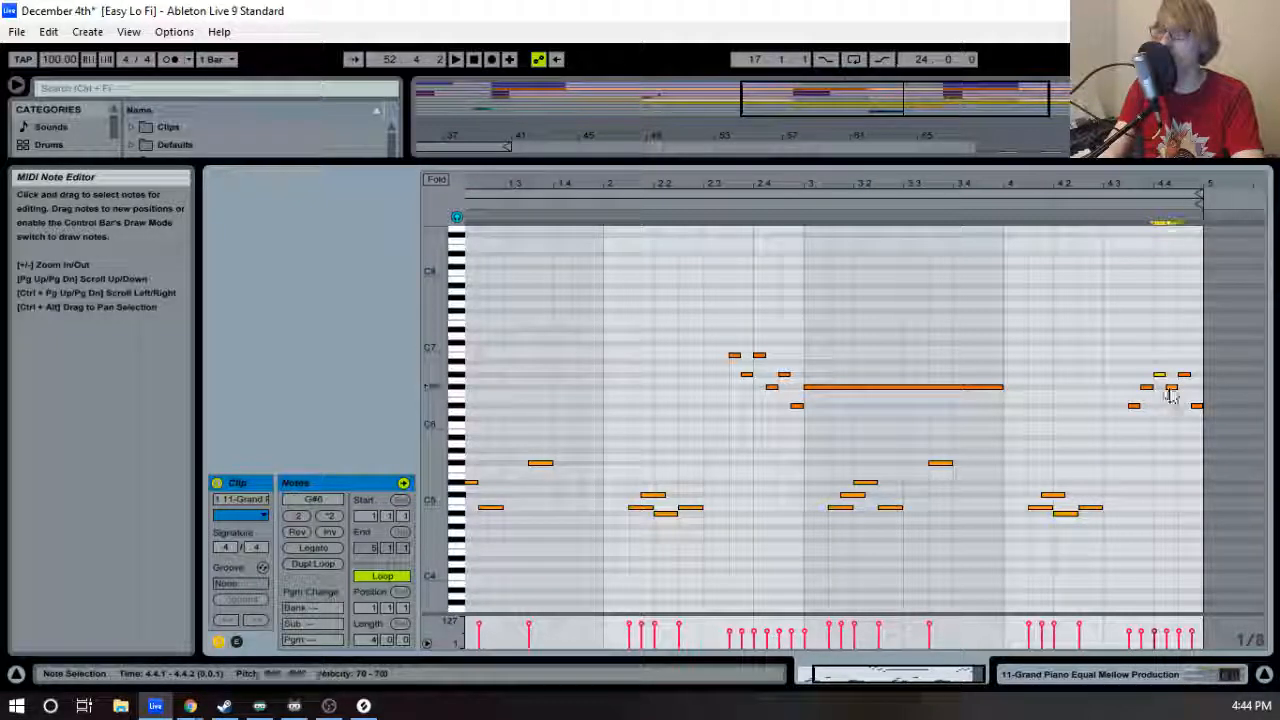
key(Down)
key(Down)
key(Down)
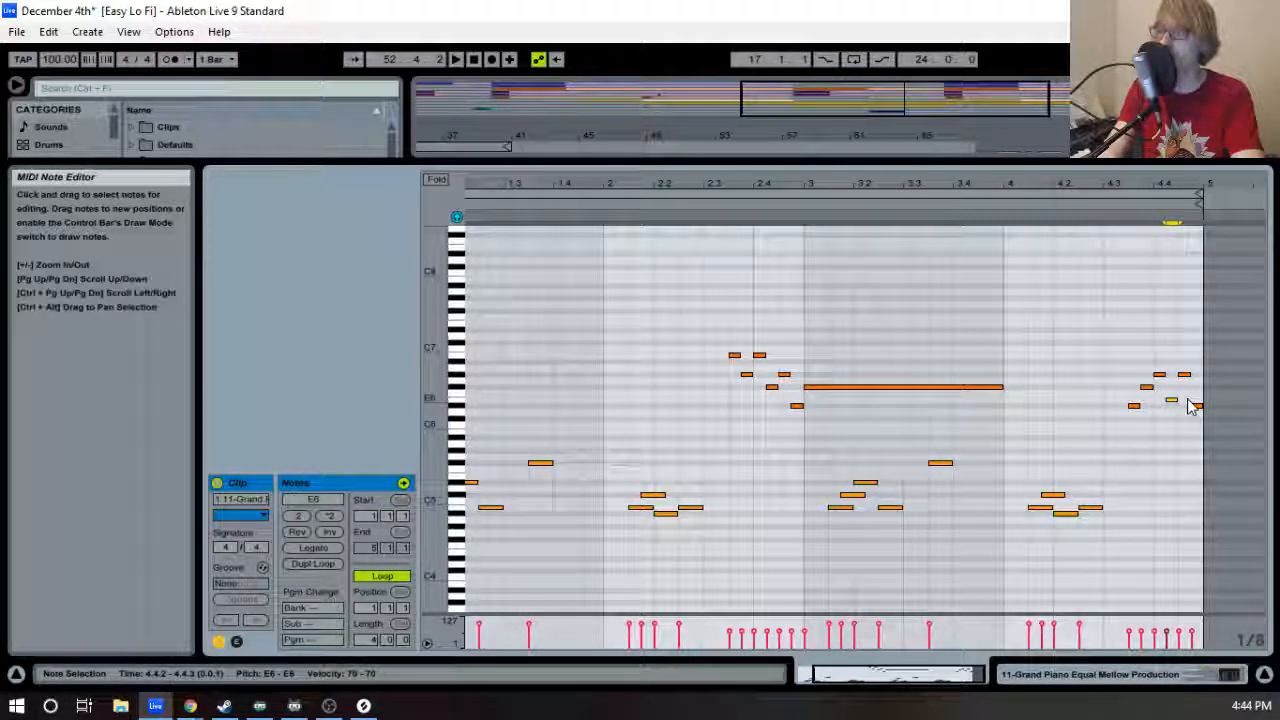
click(1186, 375)
key(Up)
key(Up)
key(Up)
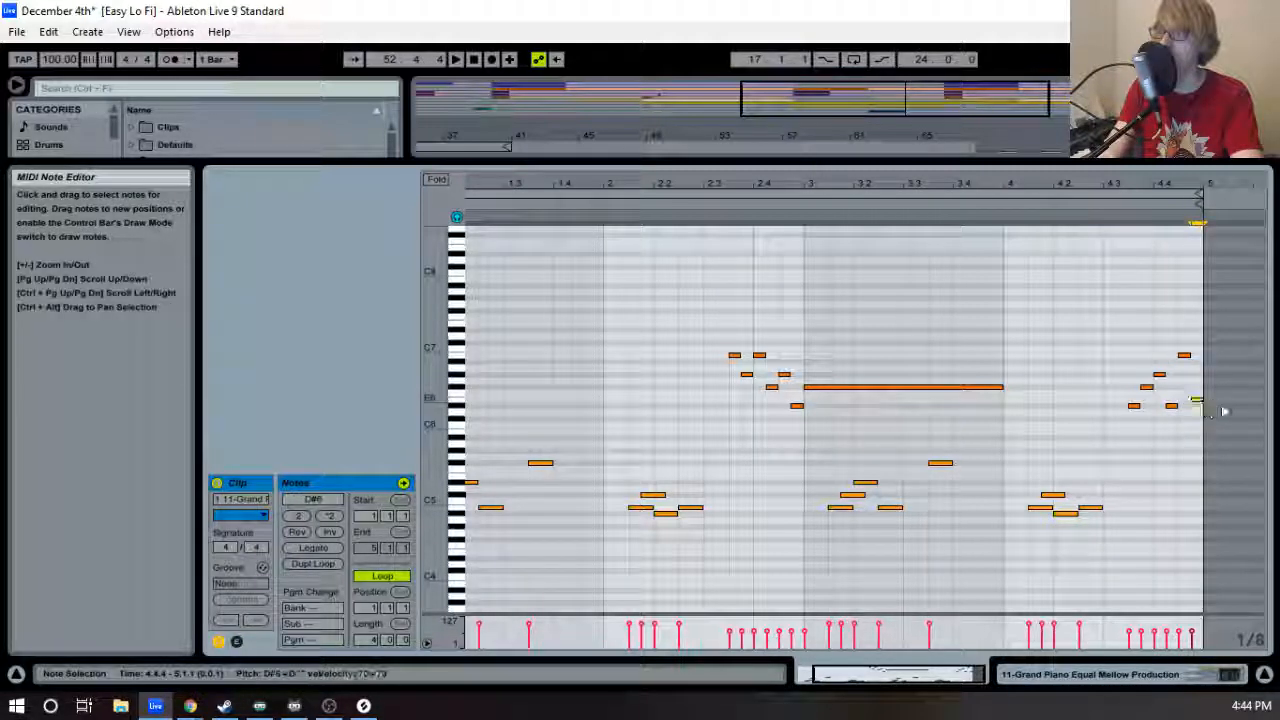
Audition the reworked run by playing the clip from about 4.3.
click(1148, 387)
click(1100, 221)
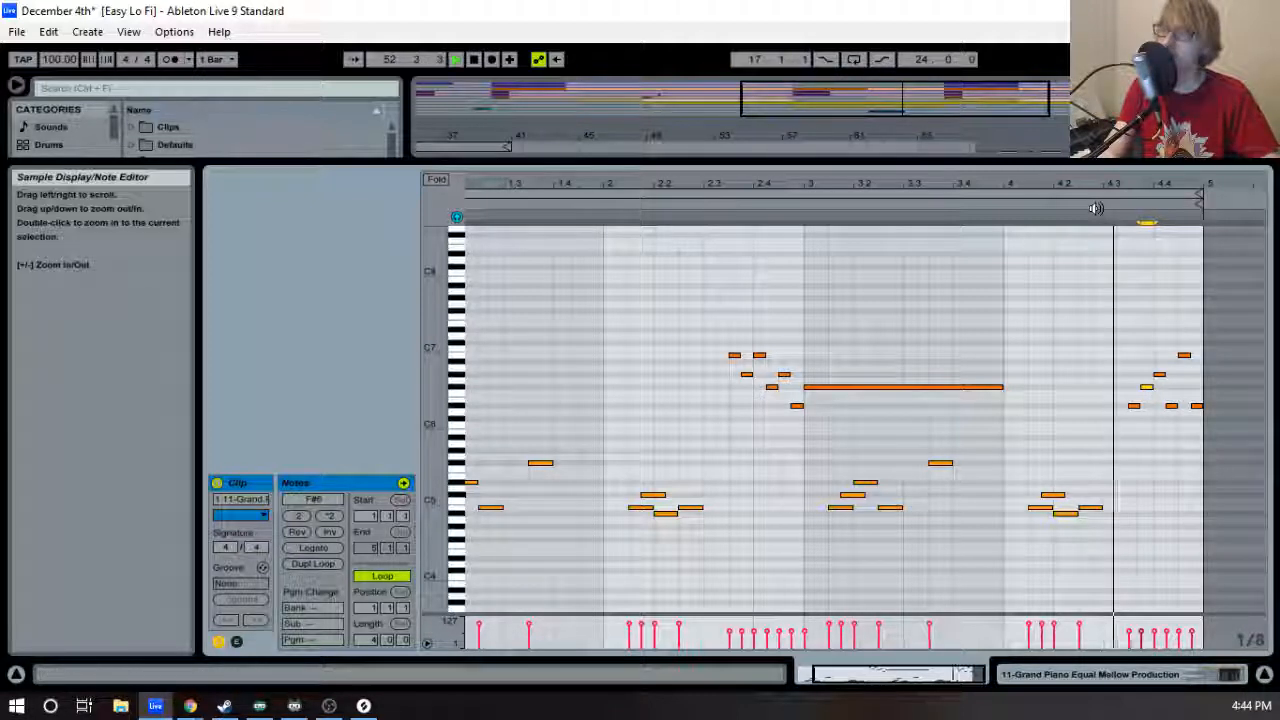
key(space)
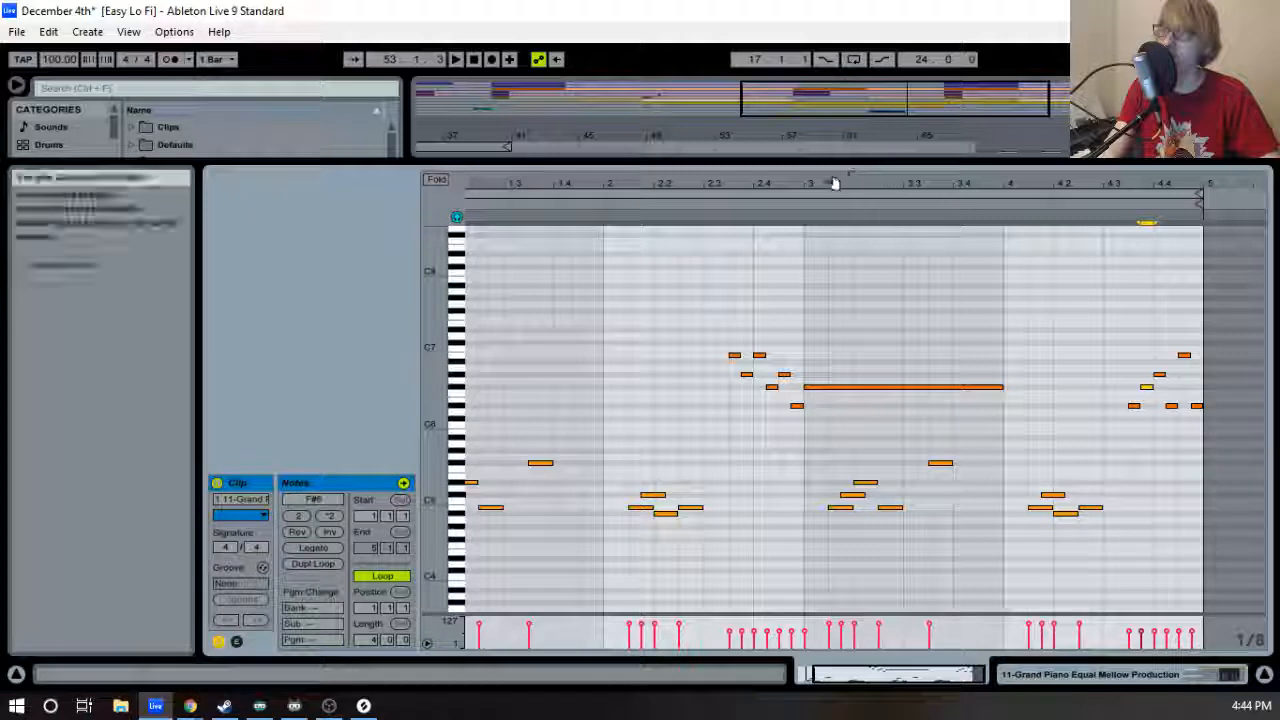
Add a short F#6 note at the very start of the grand piano clip and play the result.
drag(834, 183, 860, 150)
drag(1136, 397, 1158, 387)
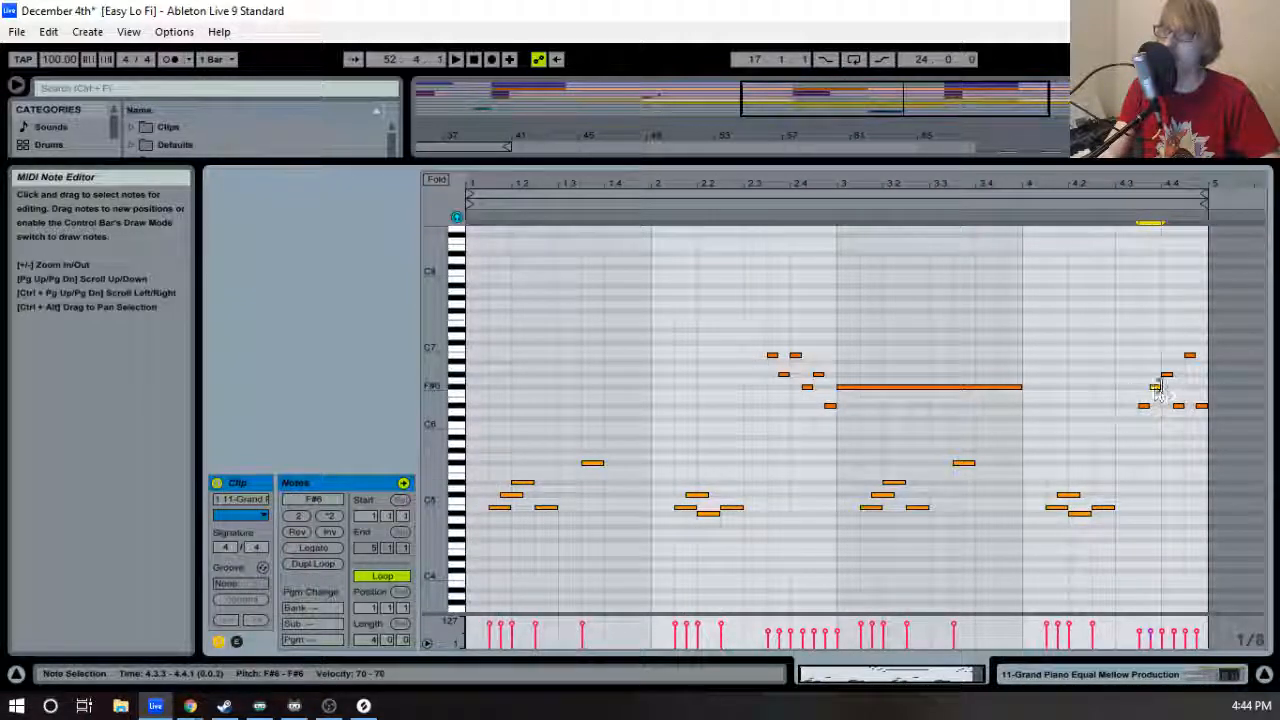
double_click(478, 388)
key(space)
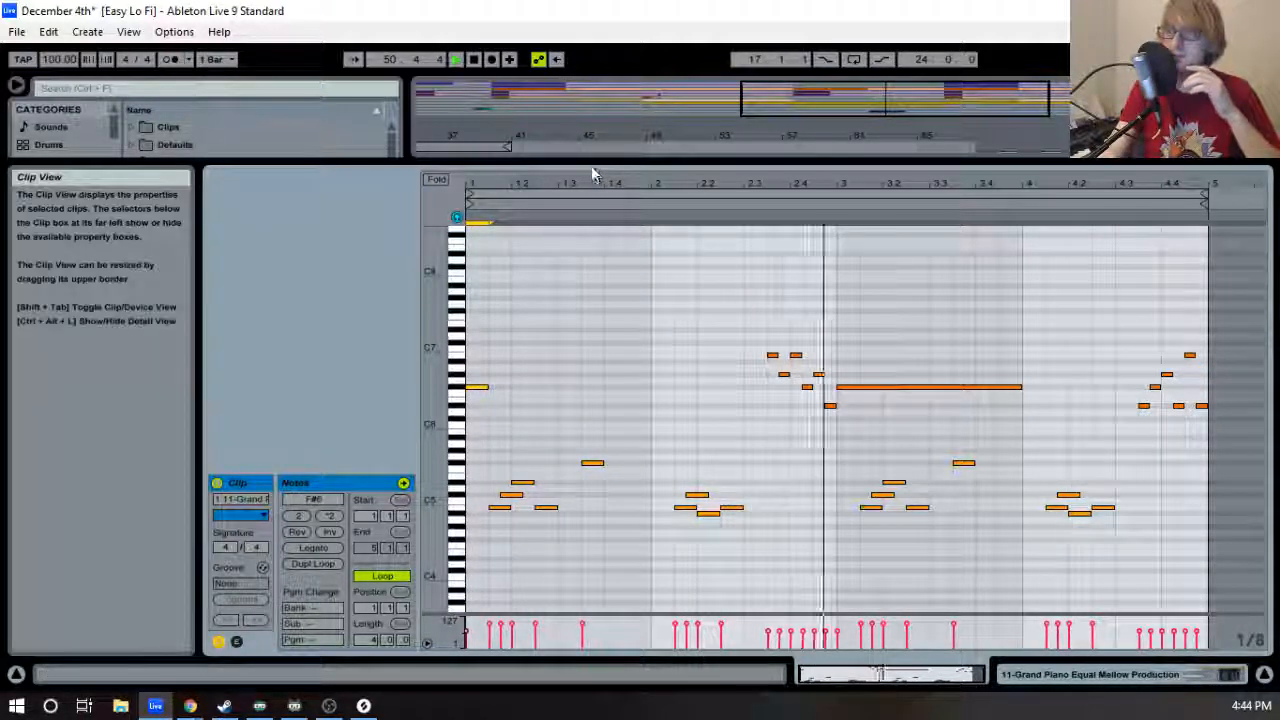
Split the grand piano clip at bar 53 and delete the opening F#6 note from the first section.
drag(591, 164, 620, 399)
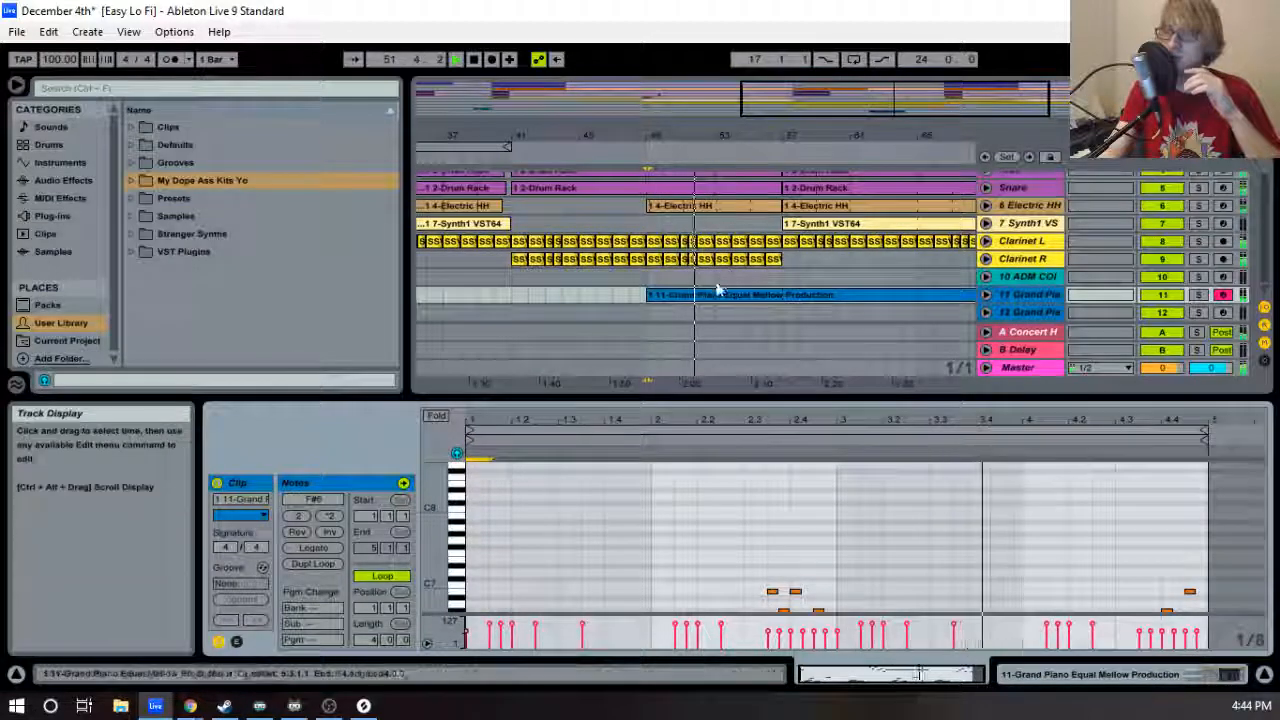
drag(714, 284, 674, 303)
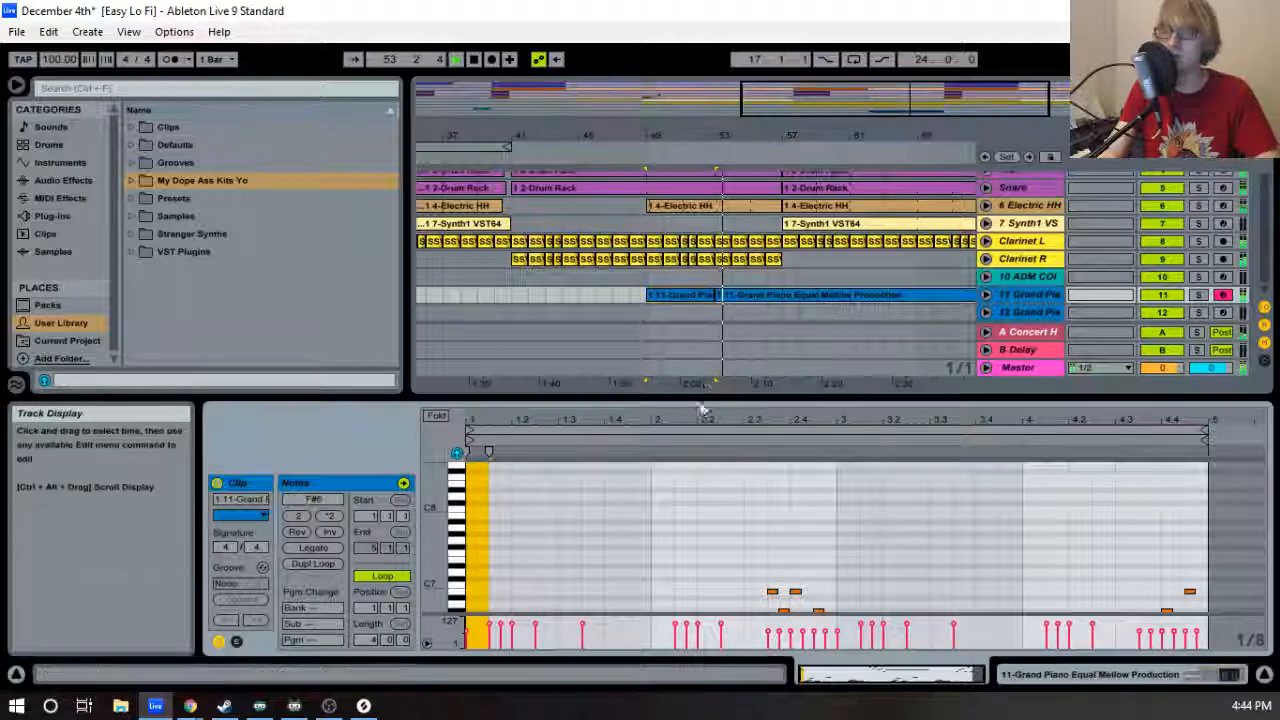
drag(700, 397, 690, 210)
click(533, 413)
drag(533, 413, 483, 463)
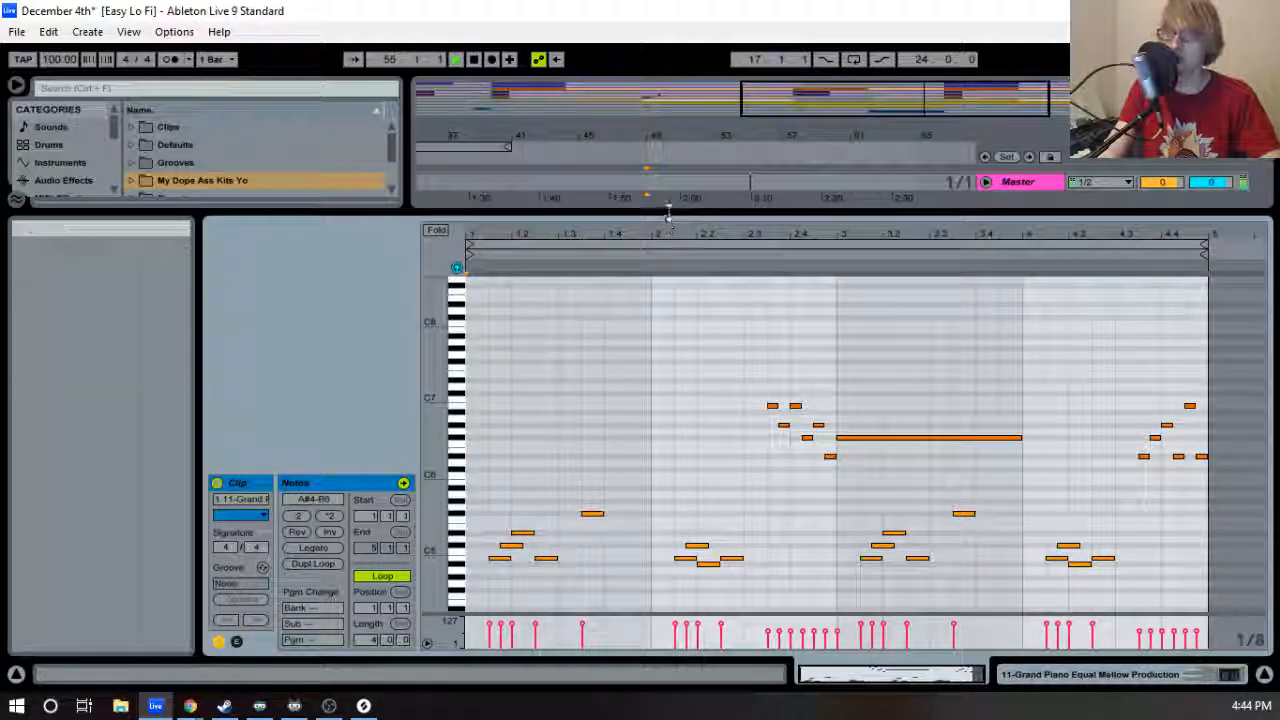
Open the grand piano clip starting at bar 53 and examine its notes in the note editor.
drag(666, 216, 668, 380)
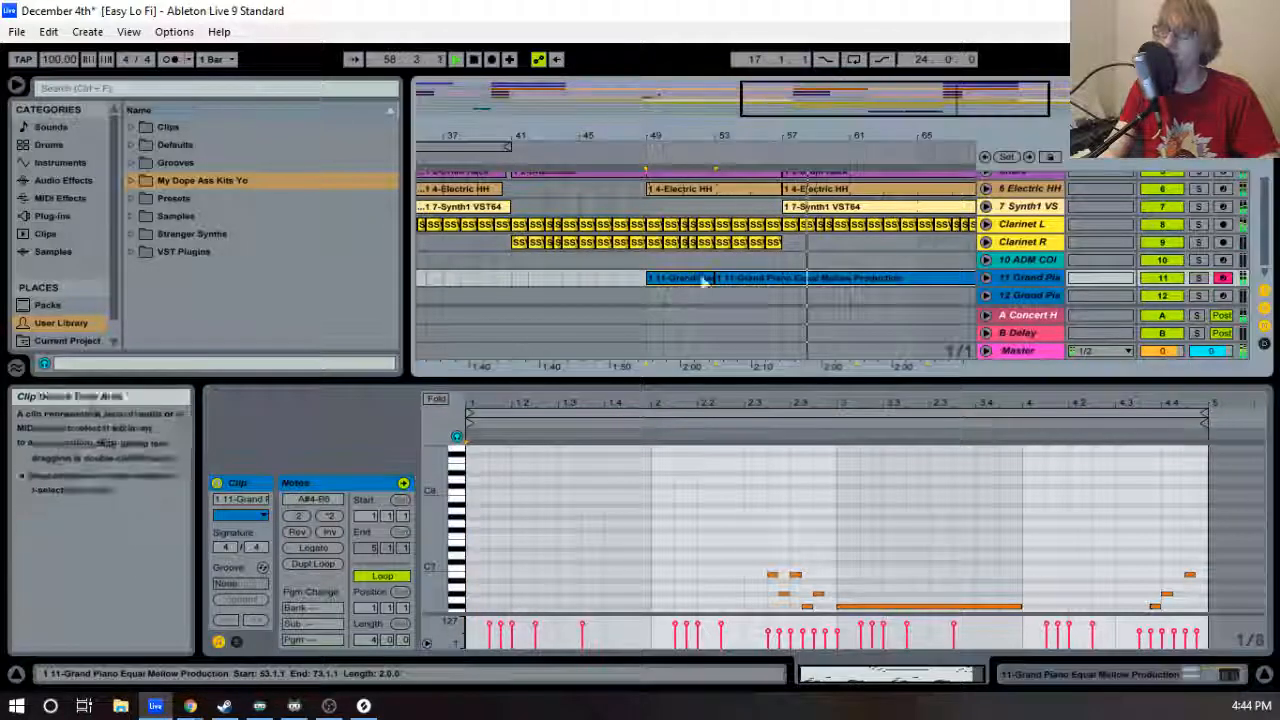
shift+click(750, 279)
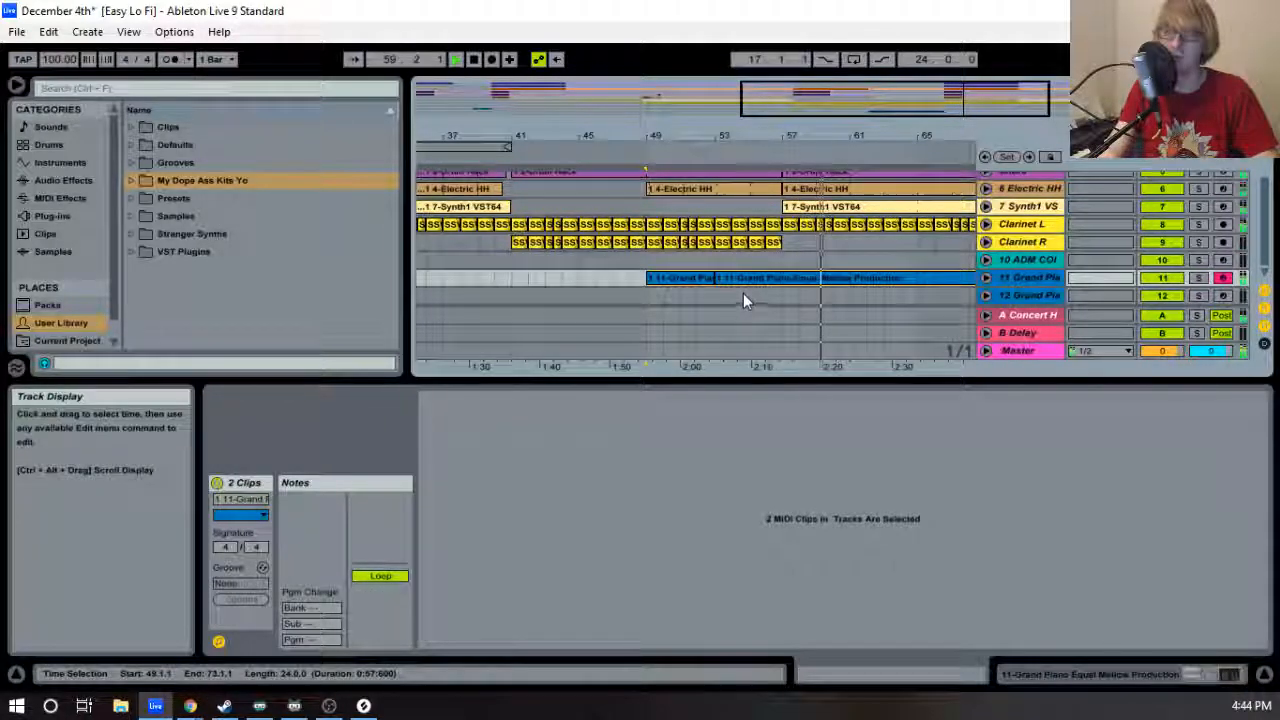
double_click(742, 276)
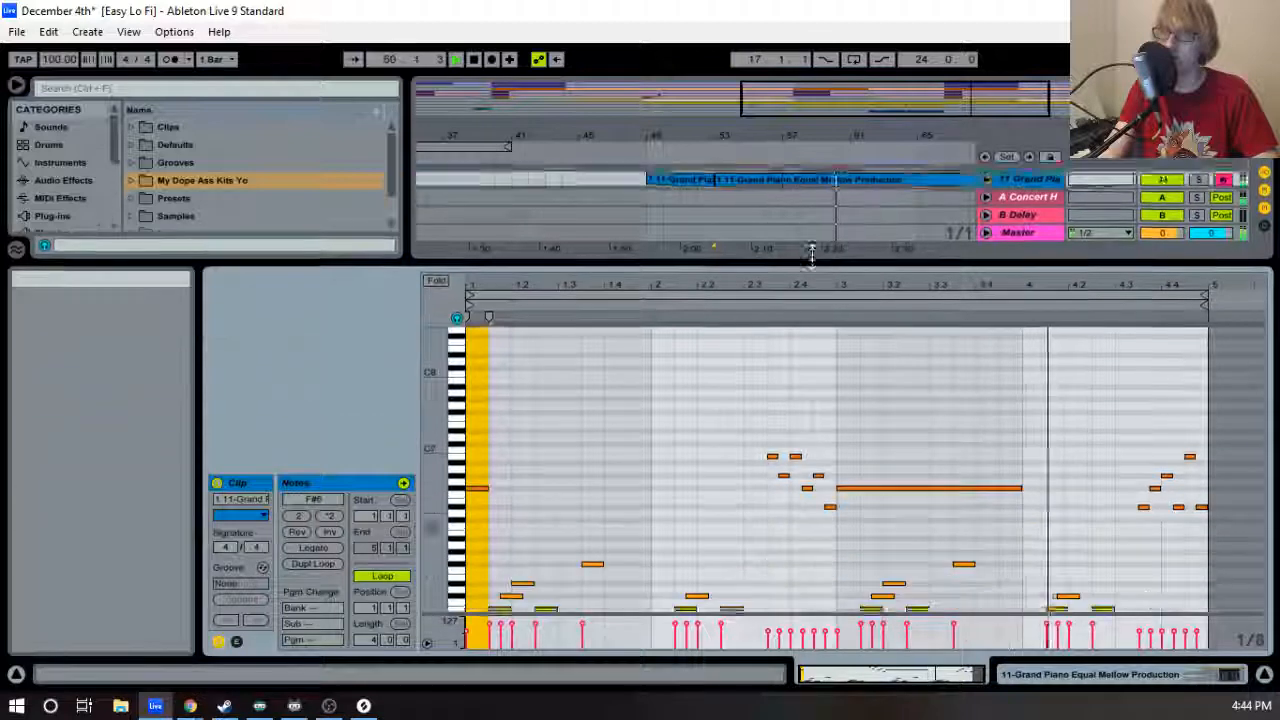
drag(814, 371, 814, 222)
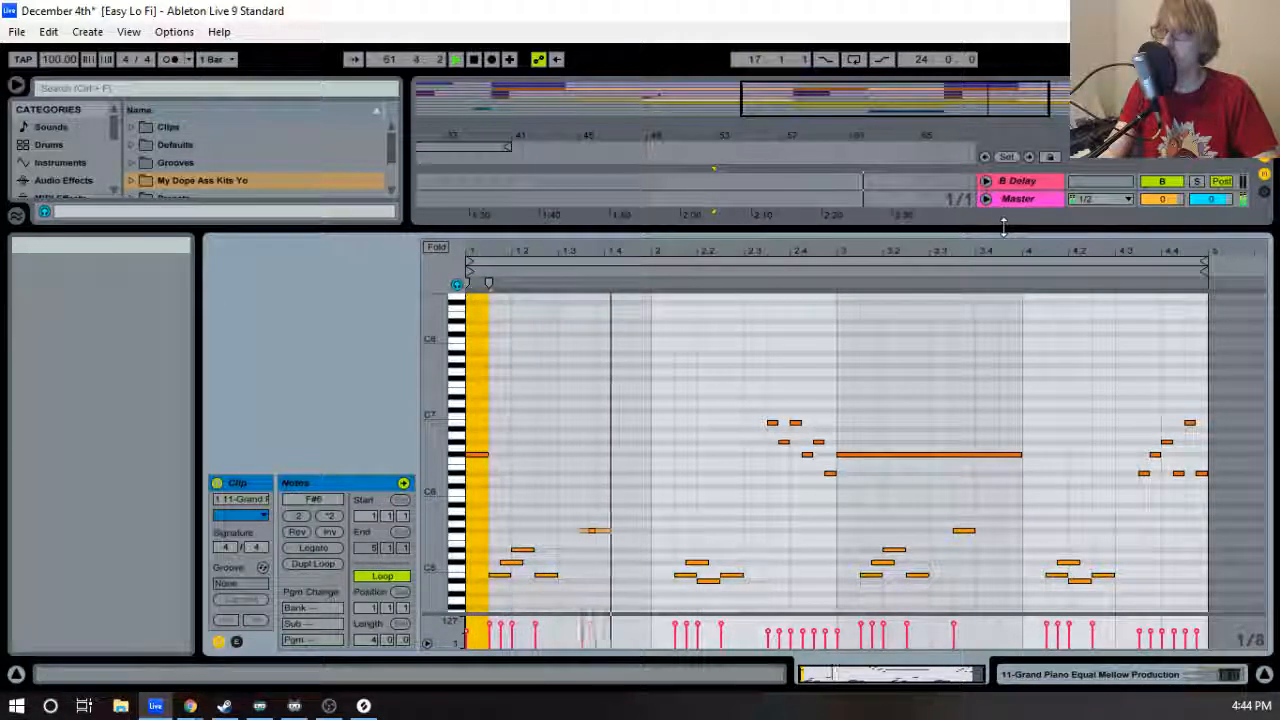
drag(1035, 222, 1000, 329)
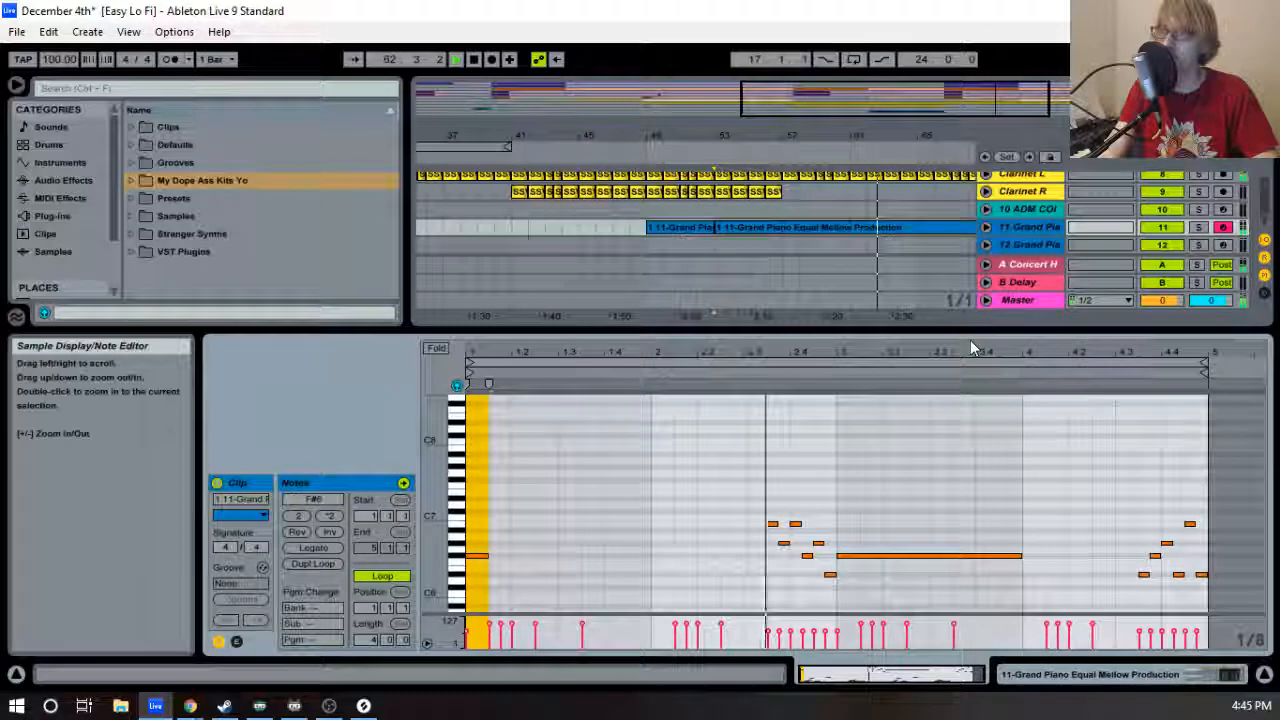
Copy both grand piano clips to the second grand piano track, track 12, starting at bar 49.
click(682, 228)
shift+click(743, 230)
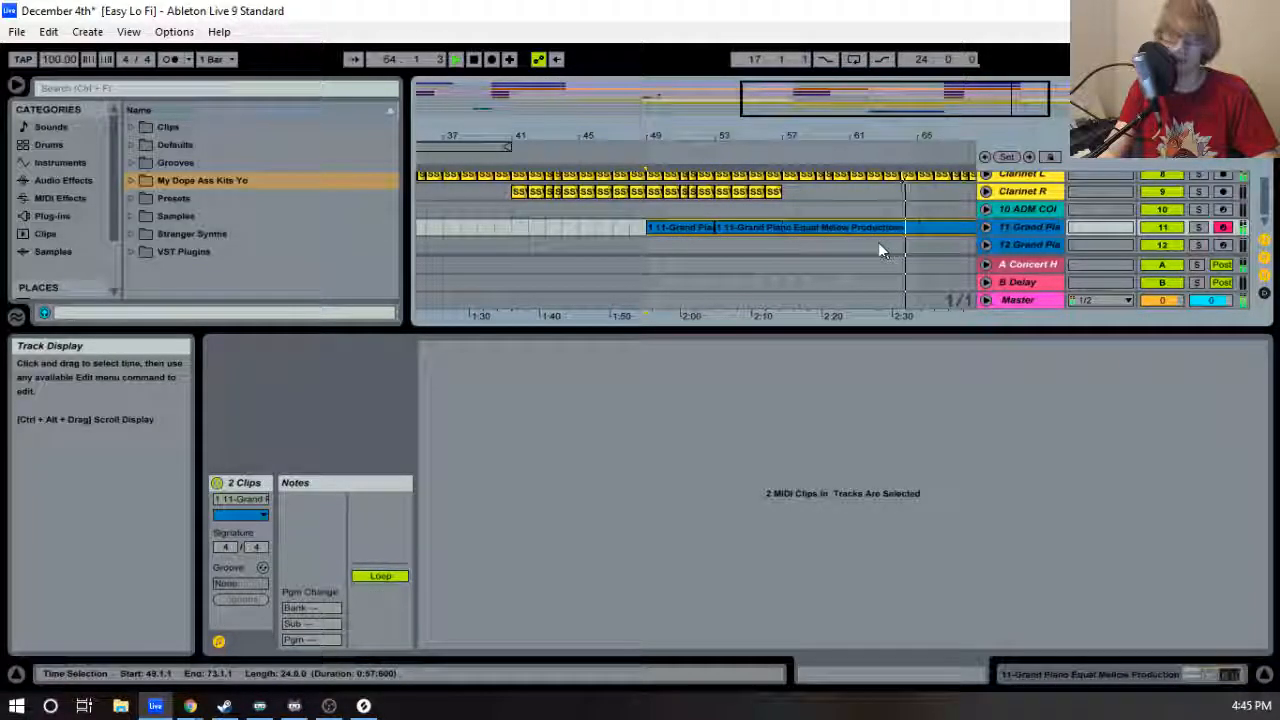
click(647, 247)
key(ctrl+v)
key(space)
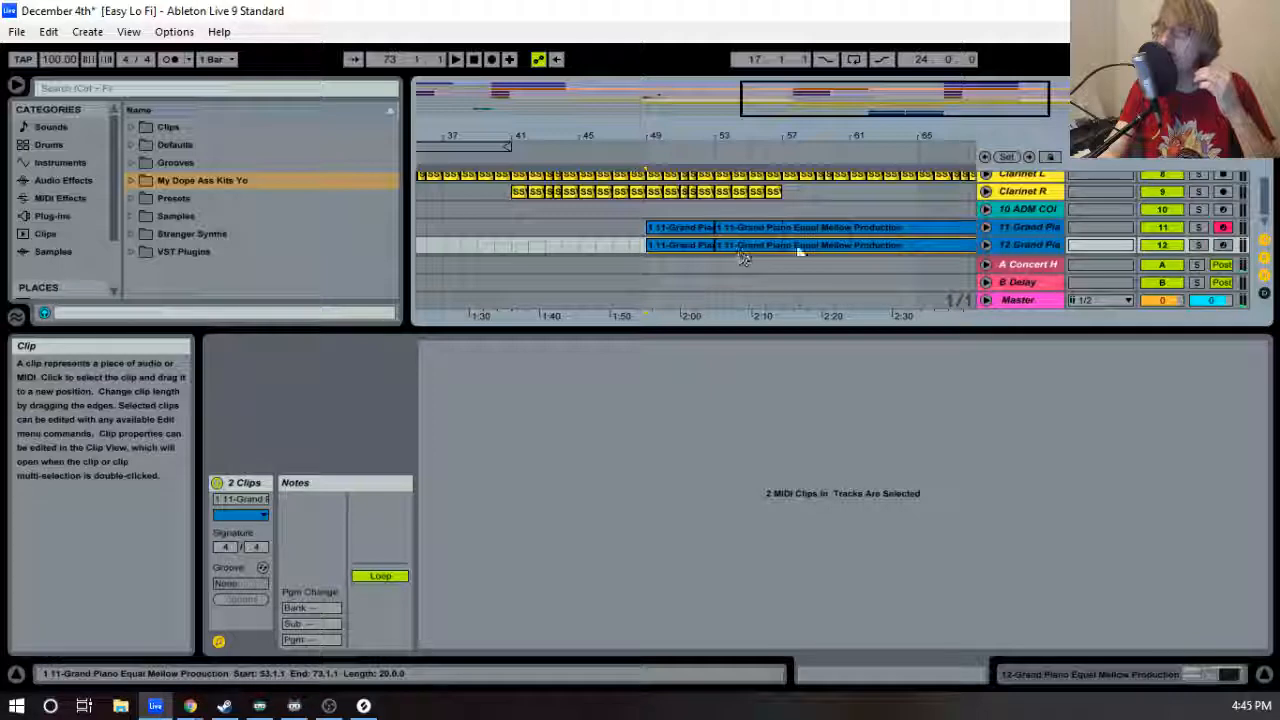
Delete both copied clips from track 12.
click(741, 244)
key(Delete)
click(685, 247)
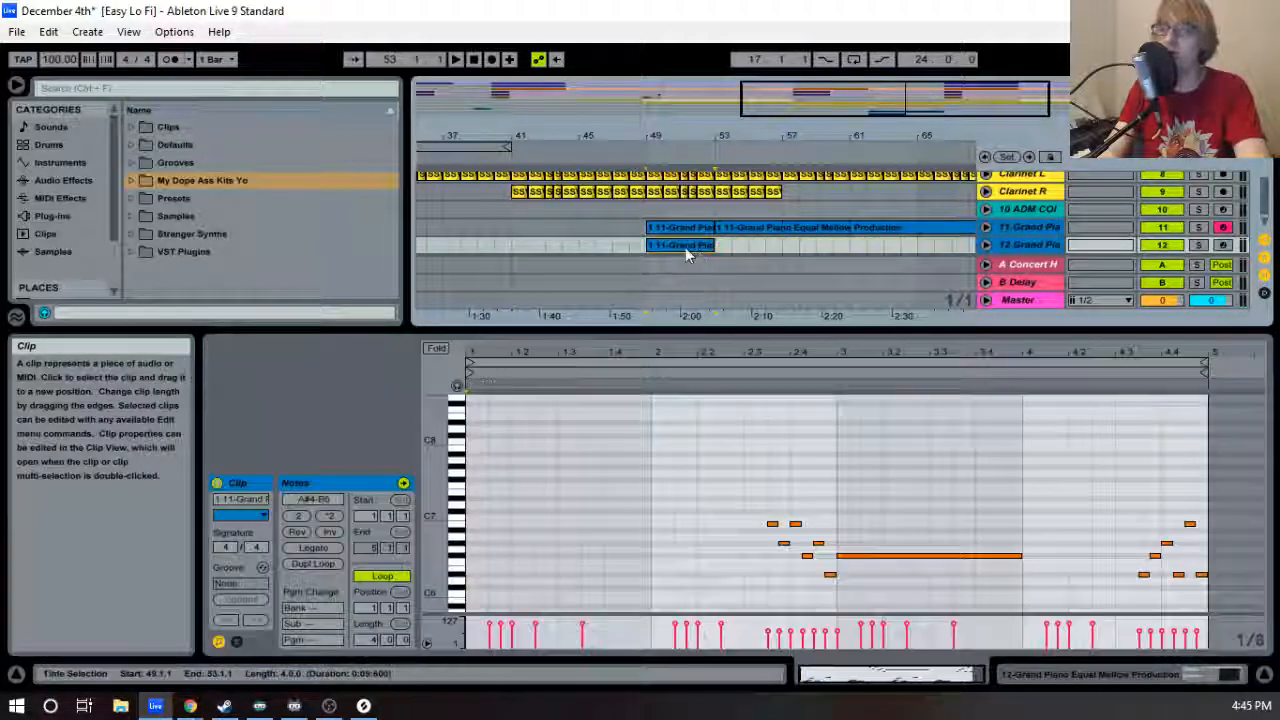
key(Delete)
Solo the track 11 grand piano, play it from bar 49 and show its devices.
click(1072, 226)
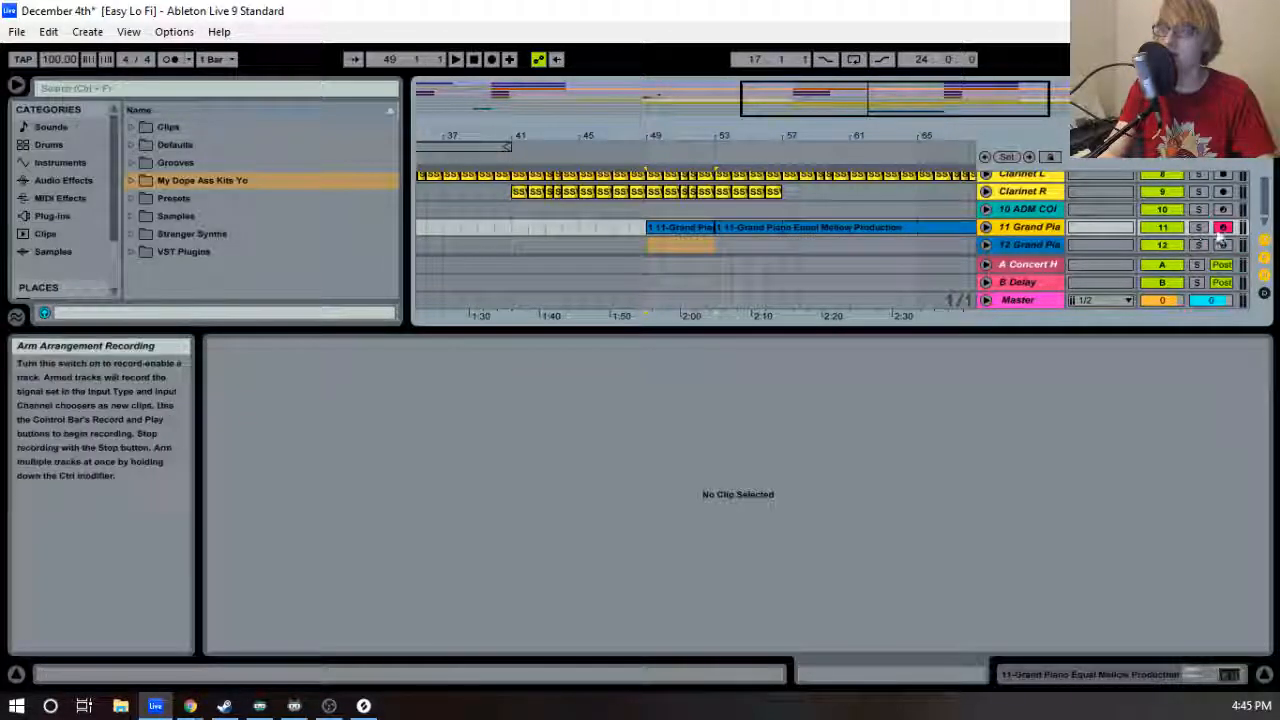
click(1200, 228)
click(1024, 225)
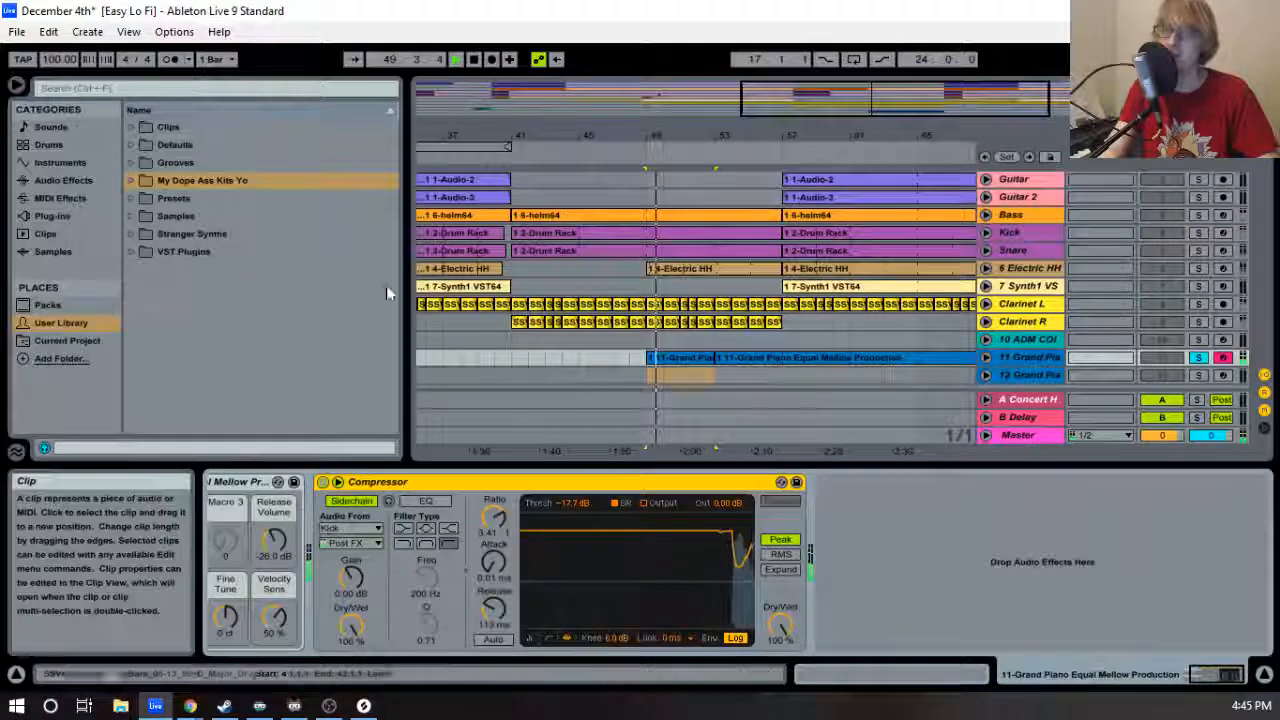
Browse the installed packs to the Piano & Keys presets in the Sounds folder of Sound Objects Lite.
click(66, 304)
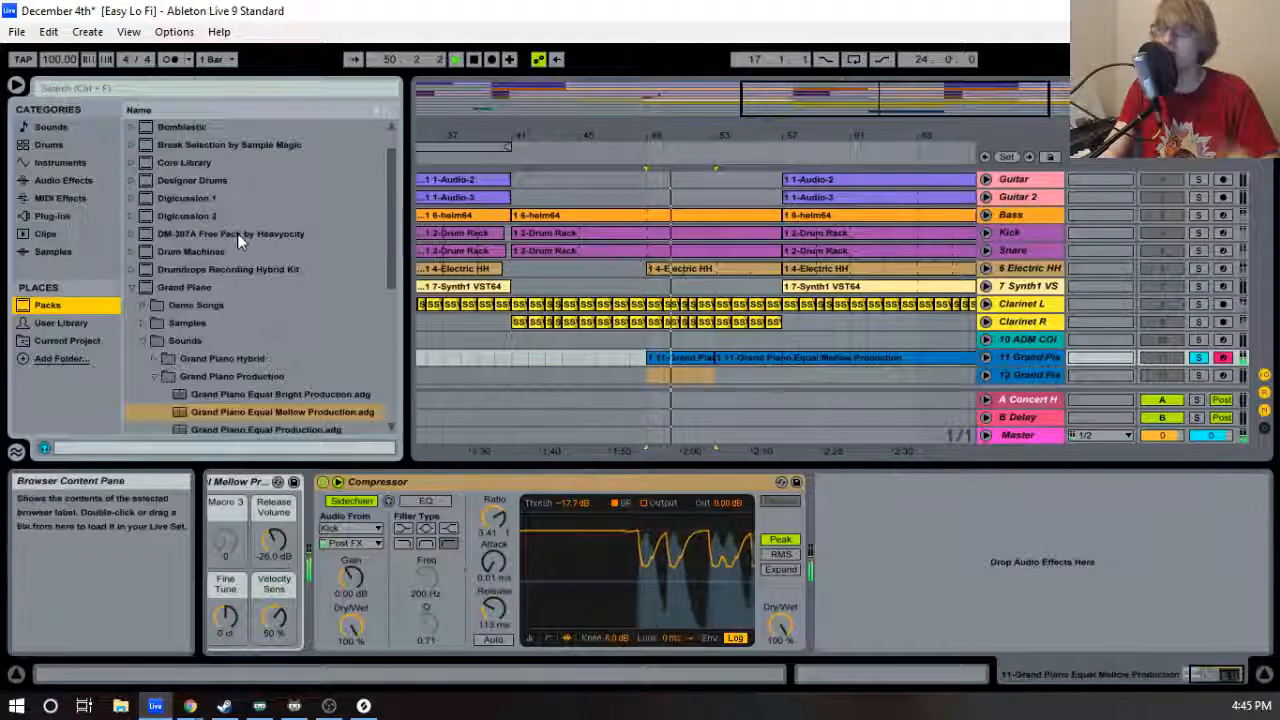
scroll(193, 310, down, 3)
scroll(199, 325, up, 2)
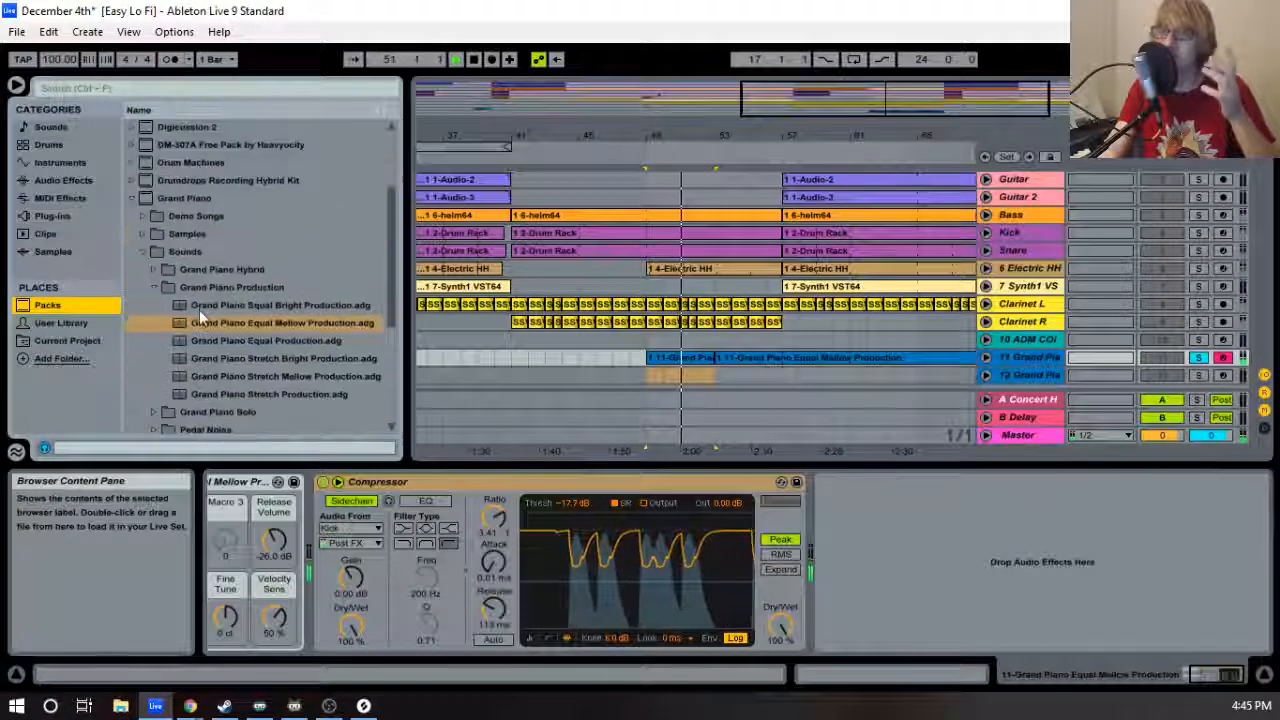
click(131, 198)
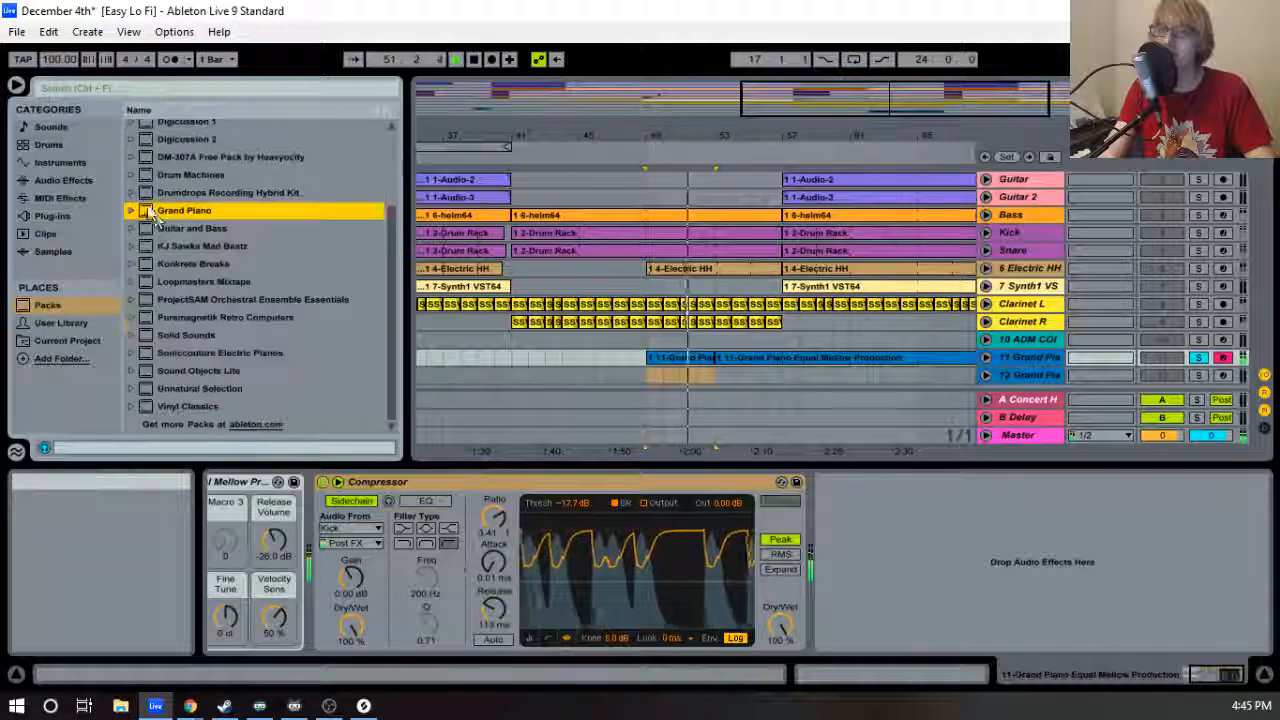
click(136, 371)
click(145, 370)
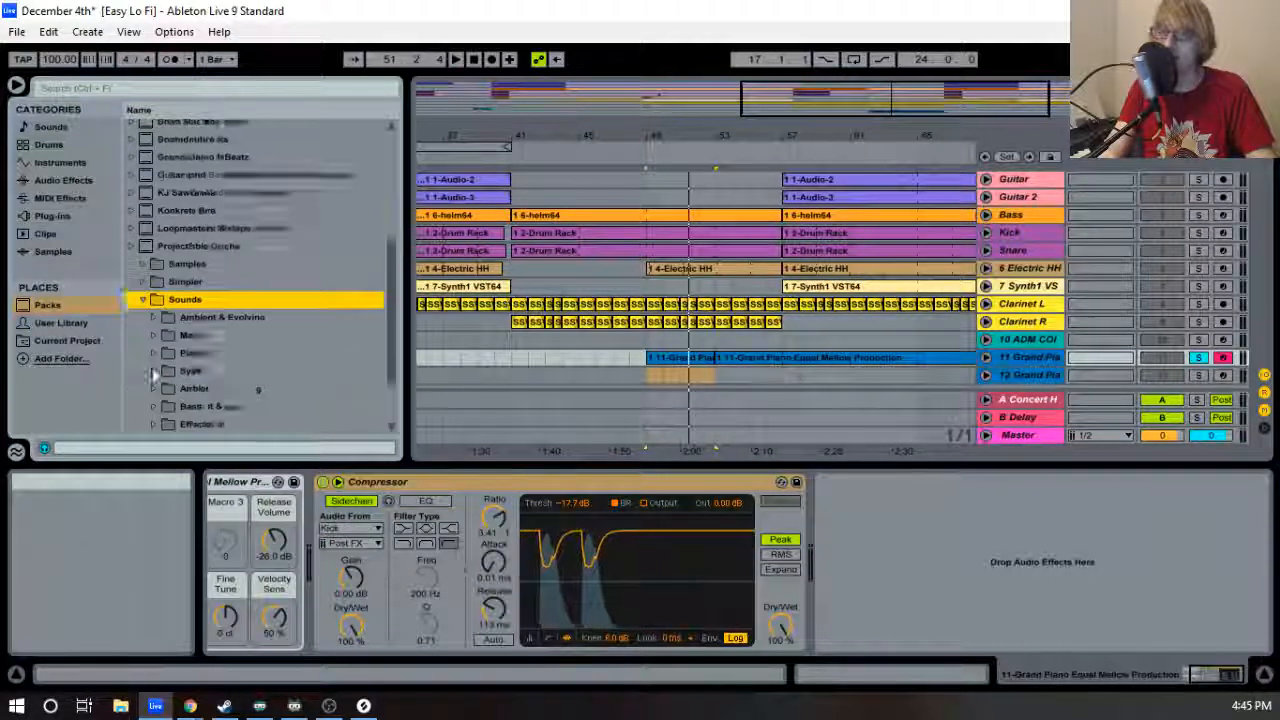
click(152, 335)
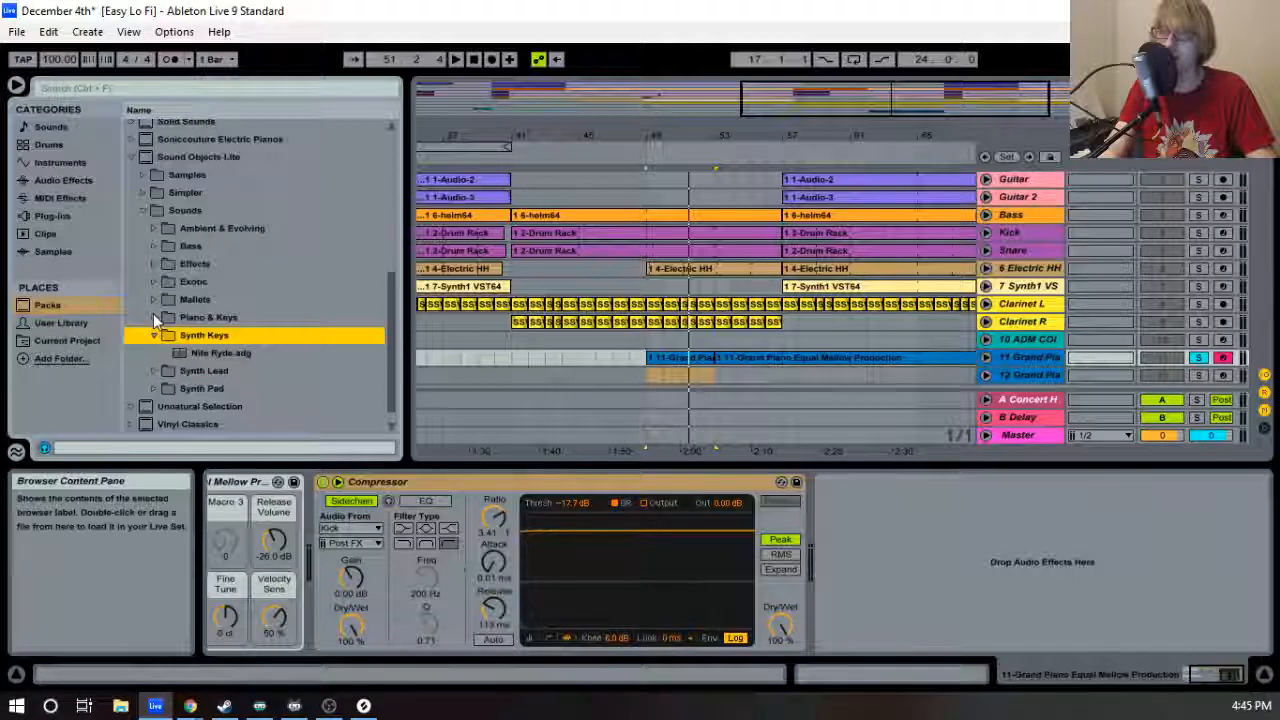
click(154, 317)
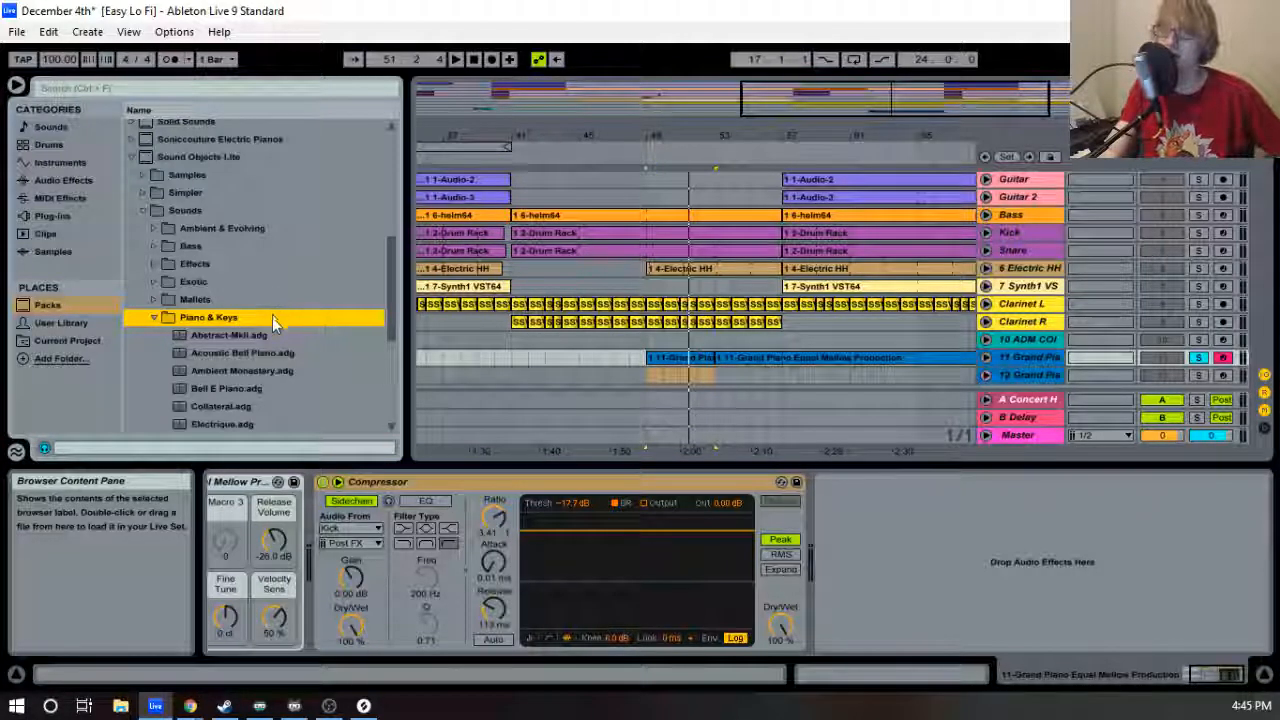
scroll(272, 317, down, 1)
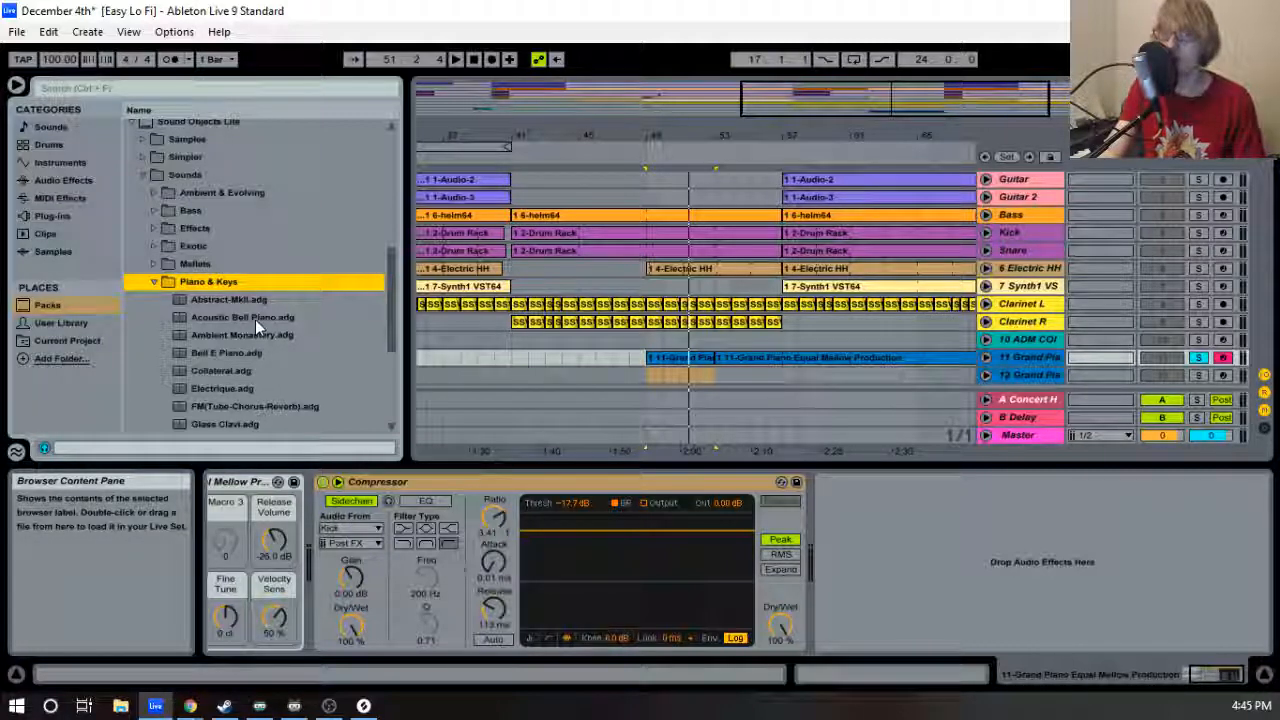
scroll(255, 319, down, 1)
scroll(252, 318, down, 2)
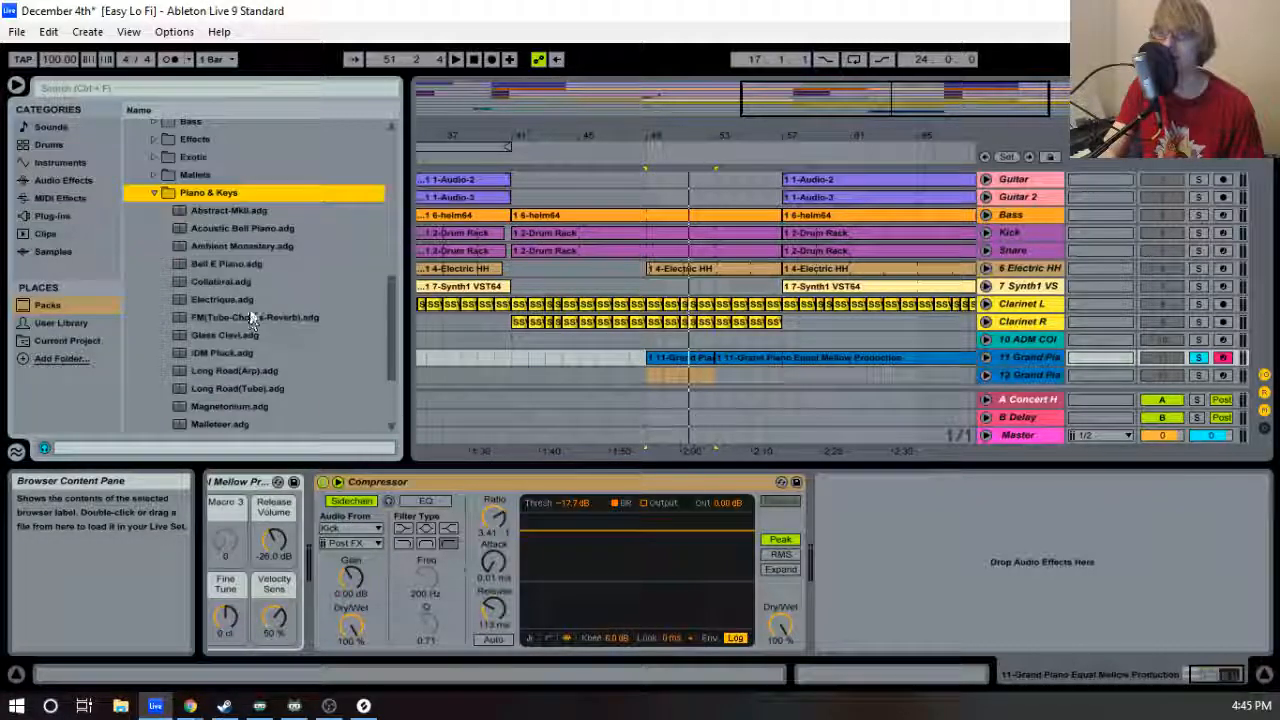
scroll(262, 290, down, 2)
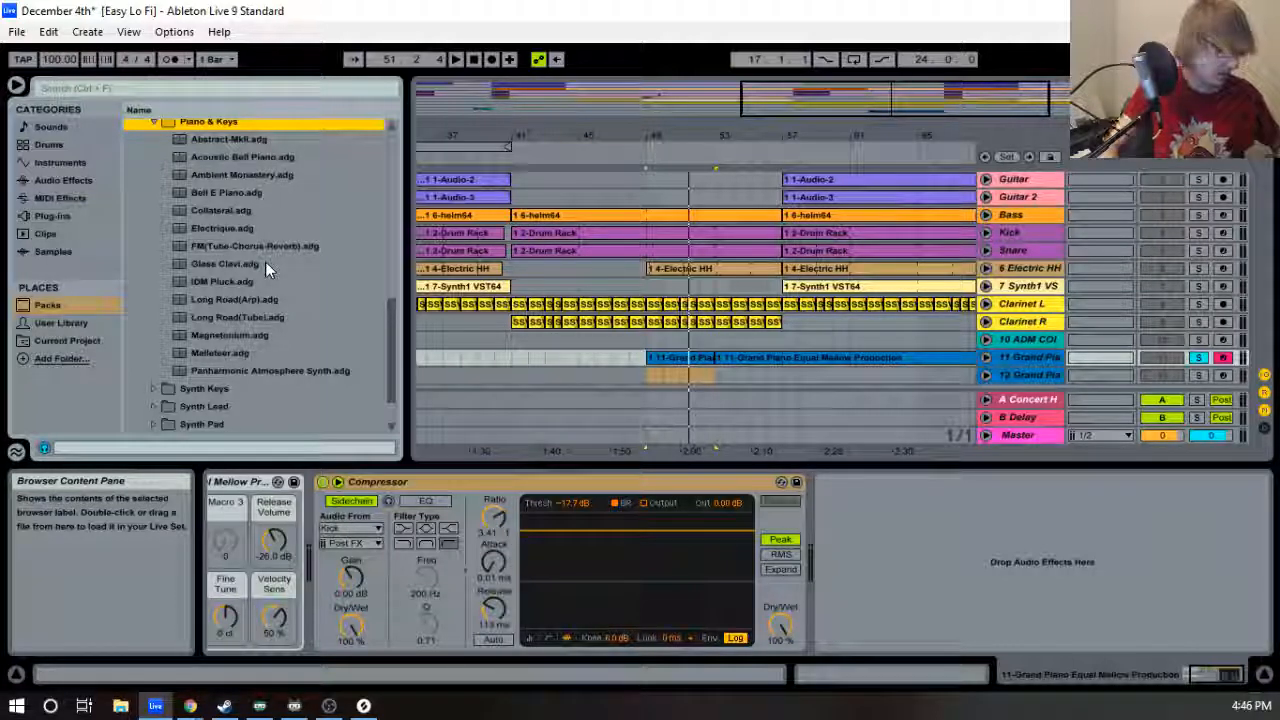
Play the soloed piano track from bar 49 and preview the IDM Pluck preset.
key(space)
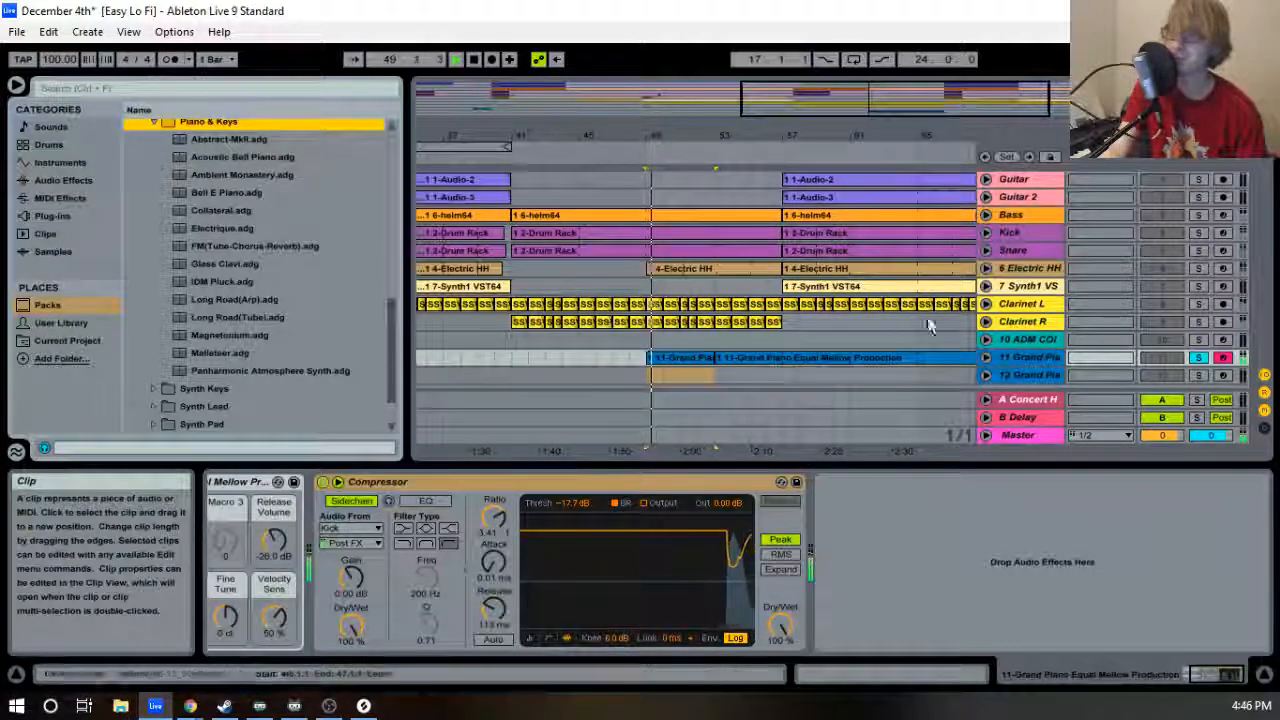
click(1047, 358)
click(640, 482)
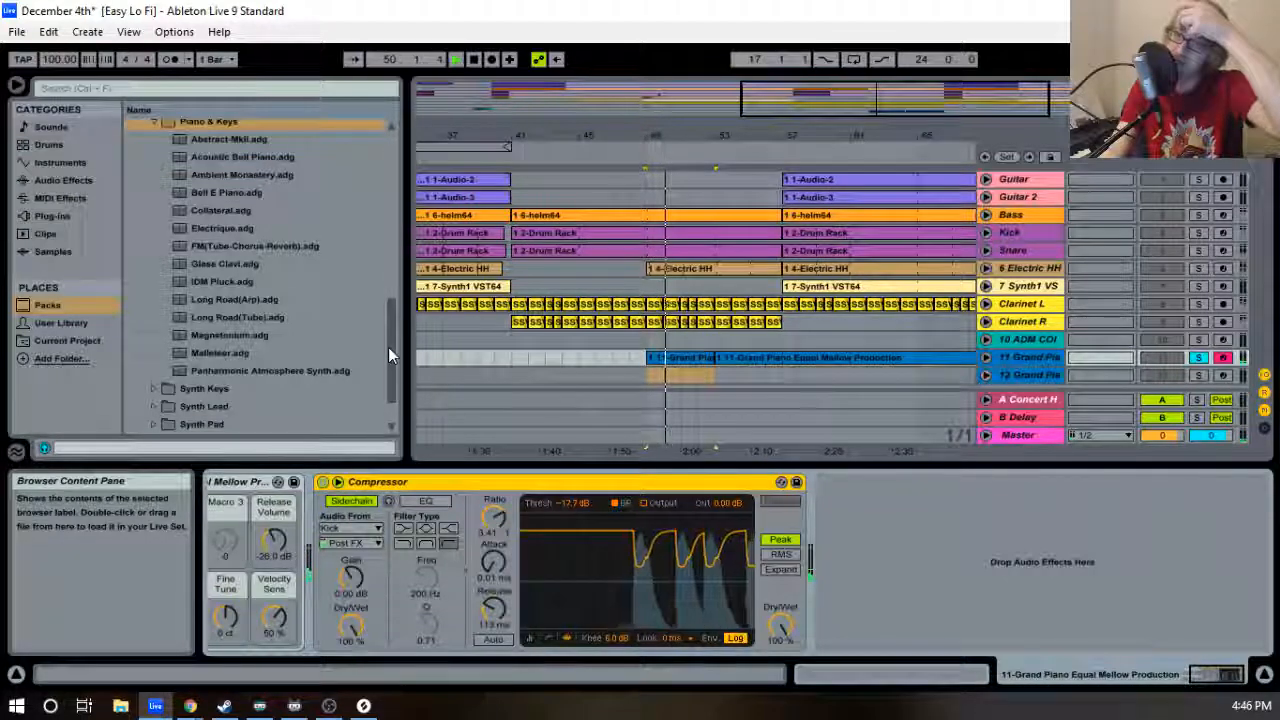
click(229, 283)
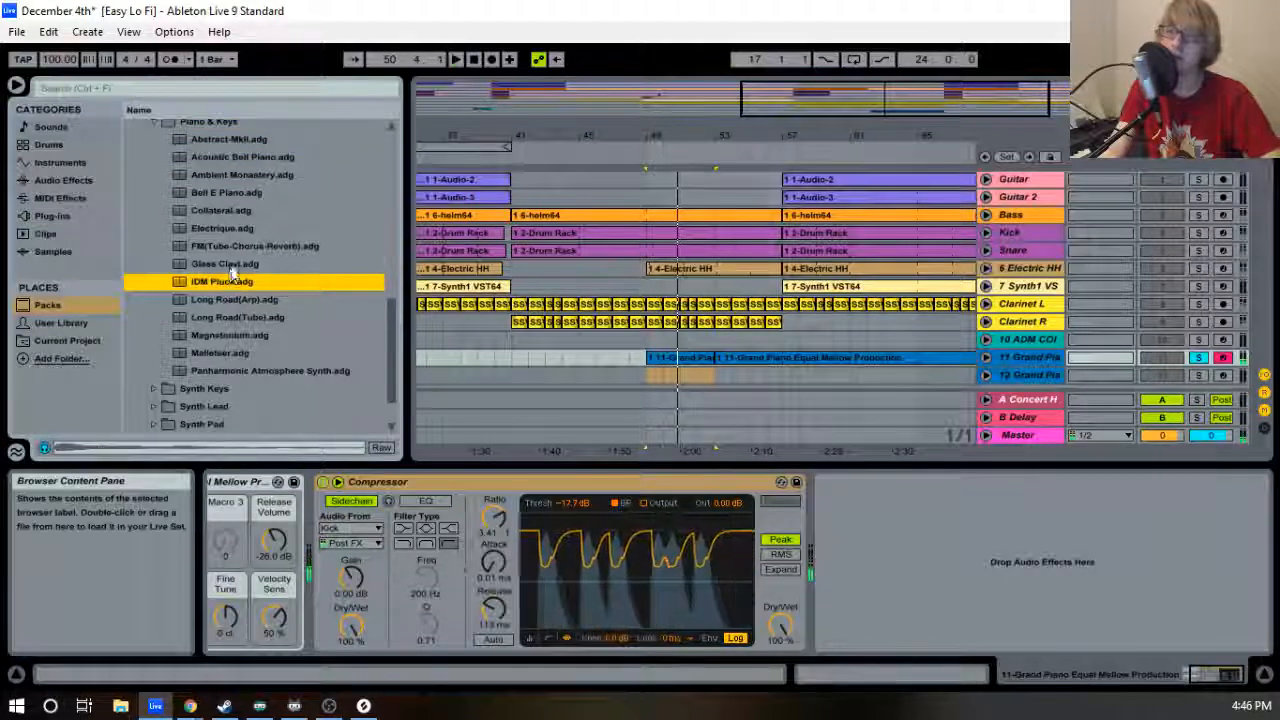
key(space)
Replace the grand piano instrument on track 11 with the Glass Clavi preset and play it from bar 49.
click(231, 264)
click(240, 246)
click(231, 263)
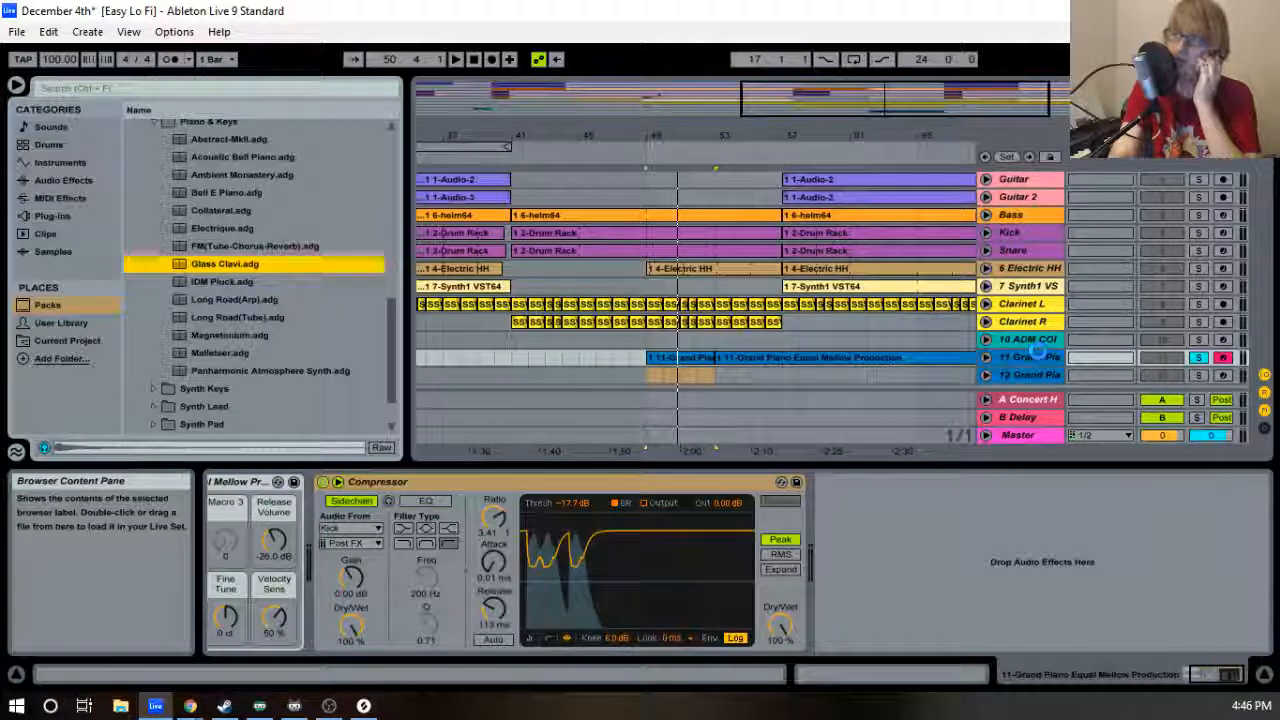
key(space)
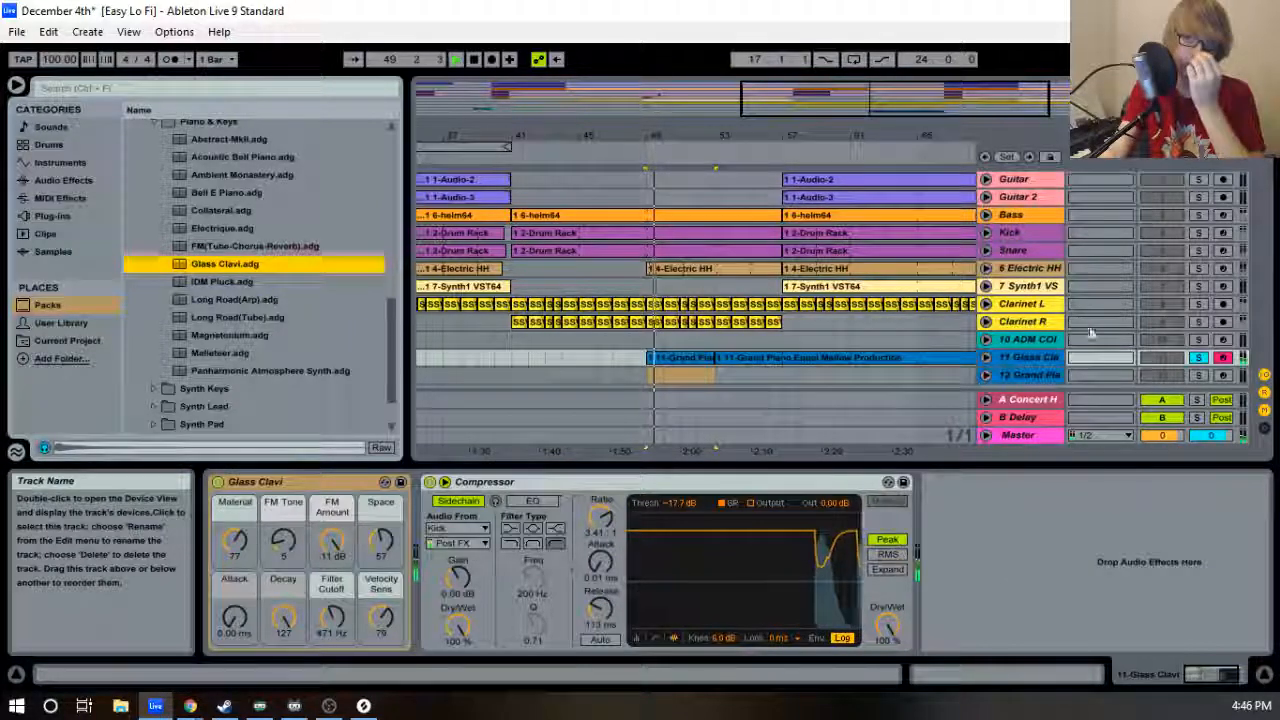
Transpose all notes of the track 11 clip at bar 49 down one octave.
click(676, 362)
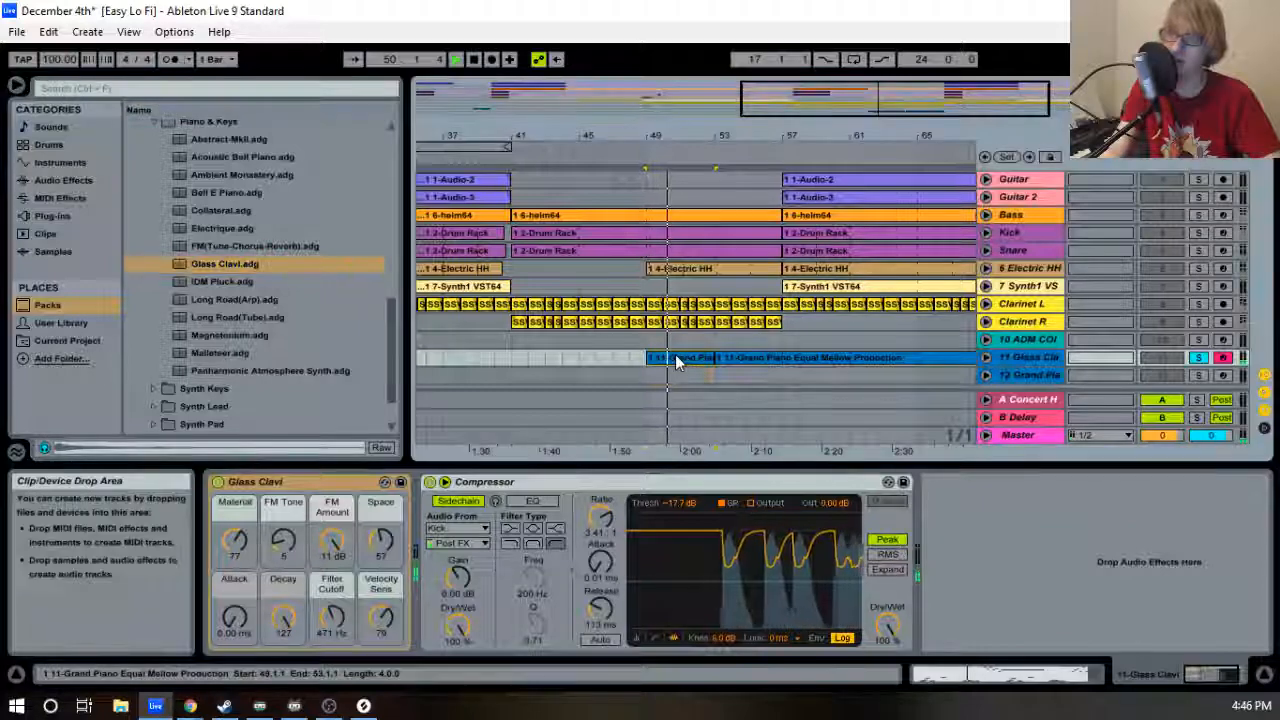
double_click(705, 358)
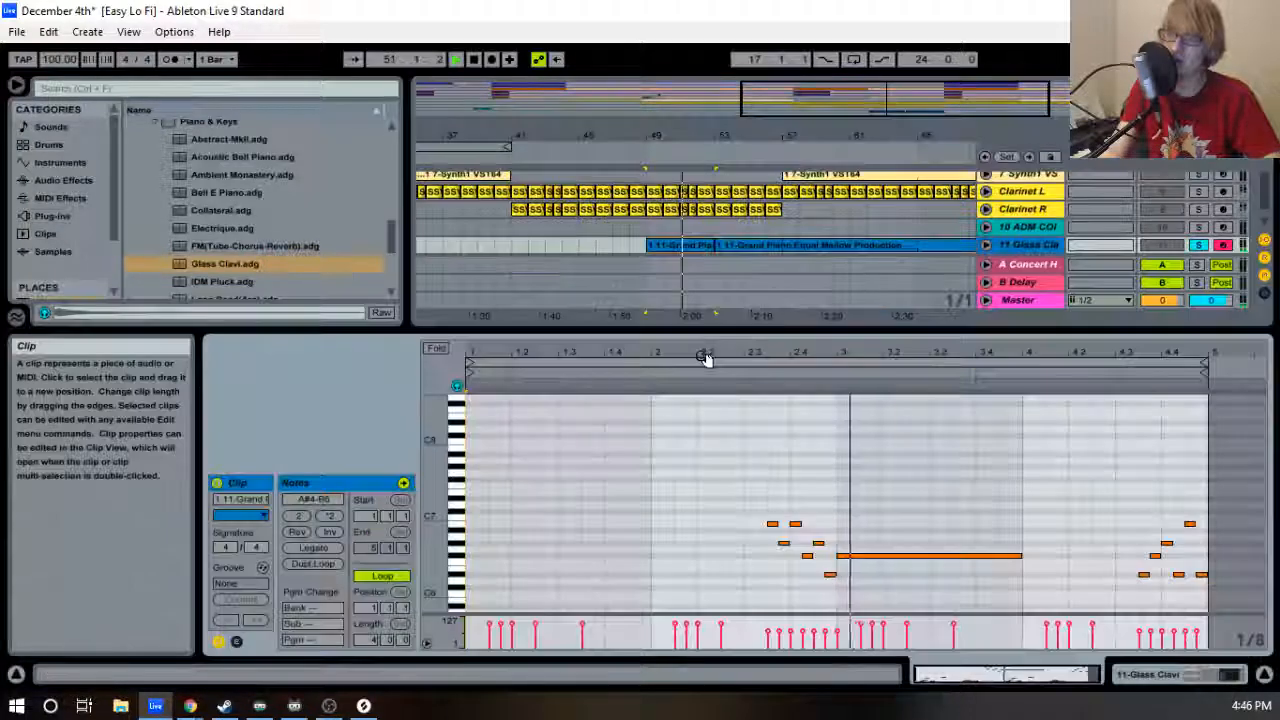
key(space)
click(817, 475)
key(ctrl+a)
key(shift+Down)
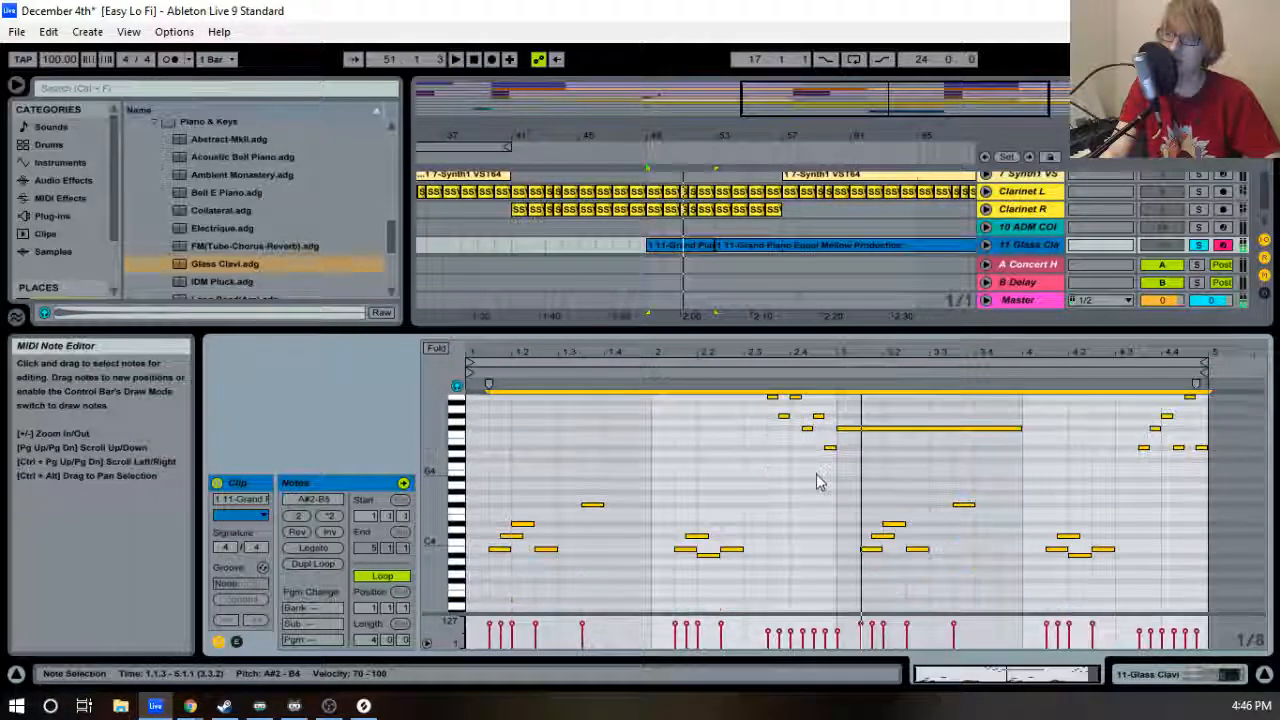
Raise the Glass Clavi track's volume to about -1.0 dB and set its Space macro to 91.
key(Tab)
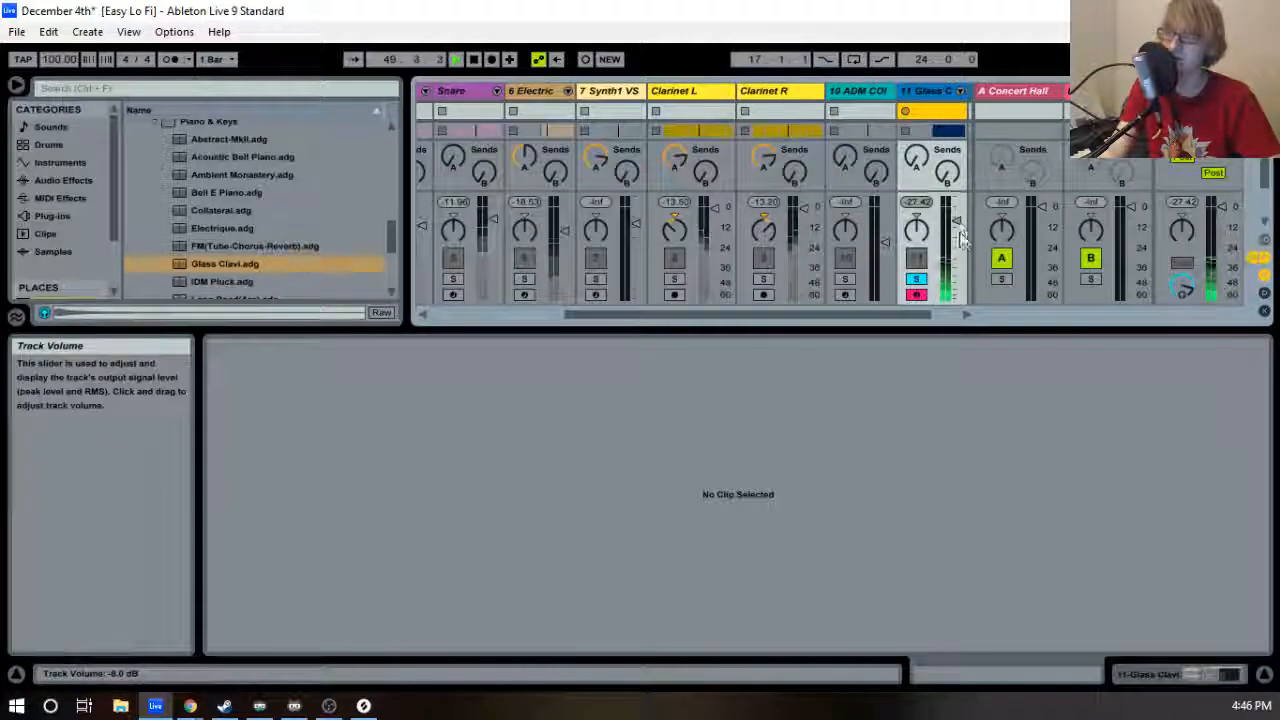
drag(955, 217, 955, 207)
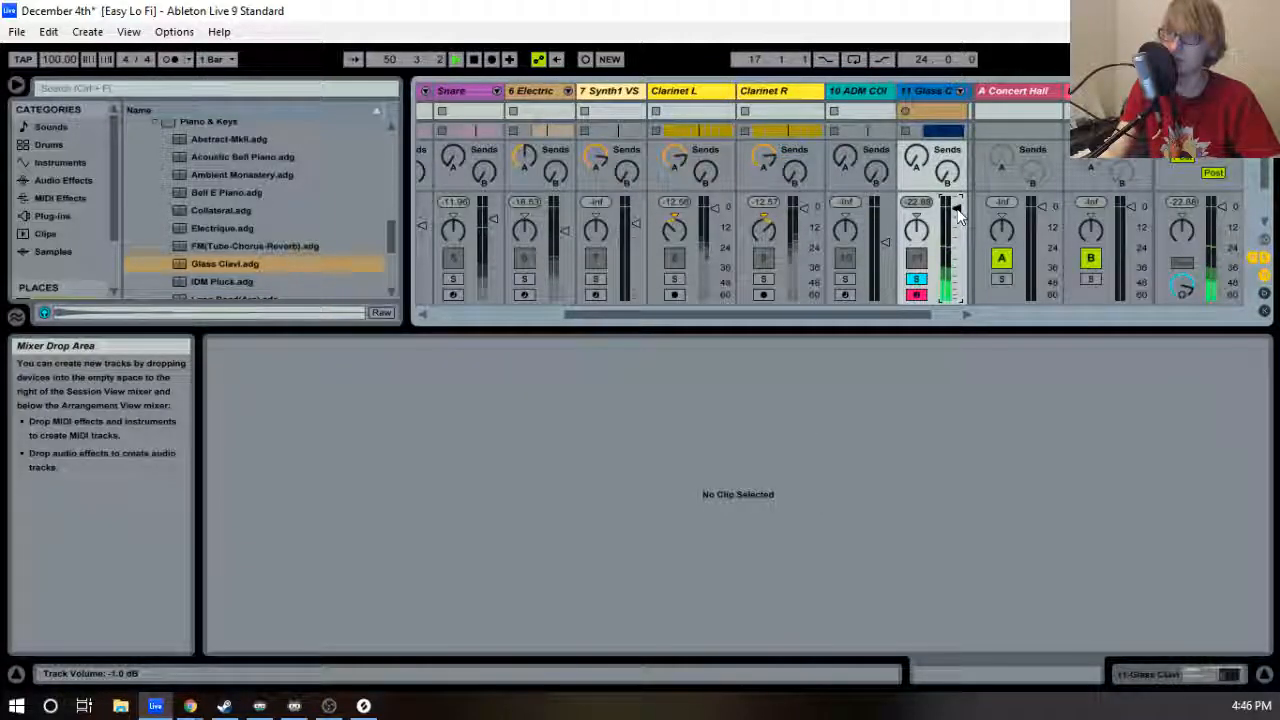
double_click(931, 91)
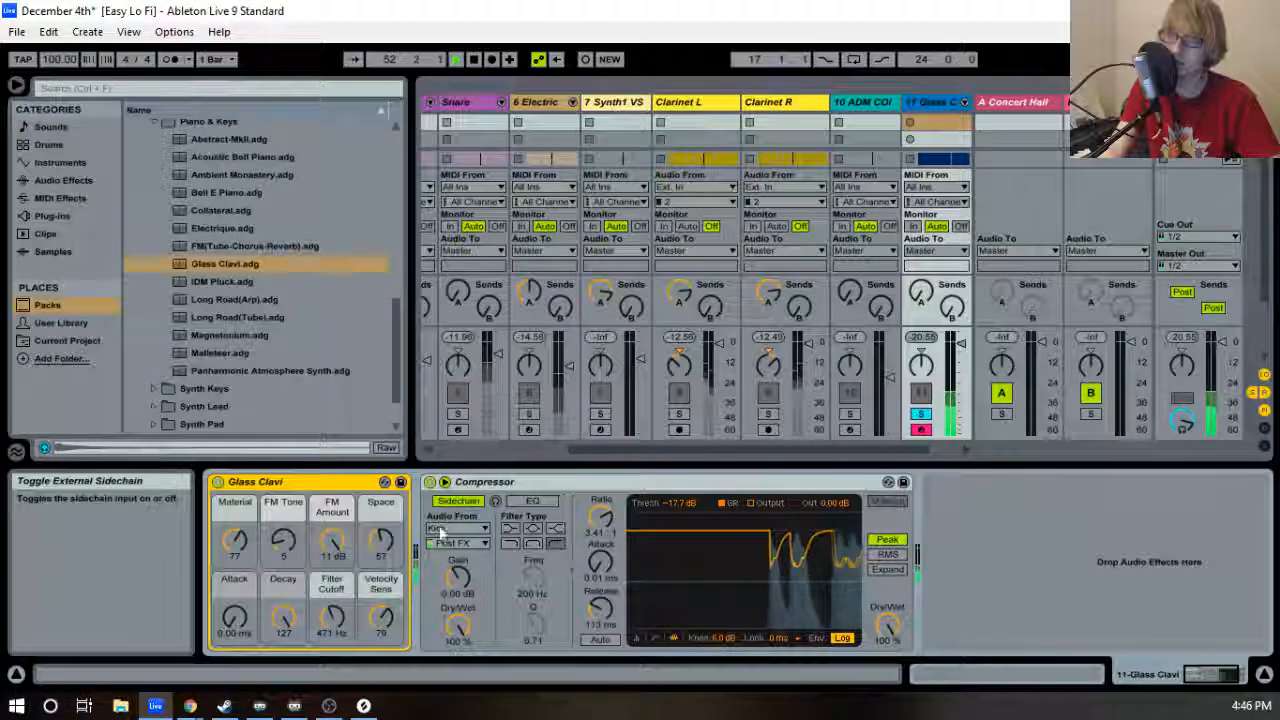
drag(386, 549, 386, 524)
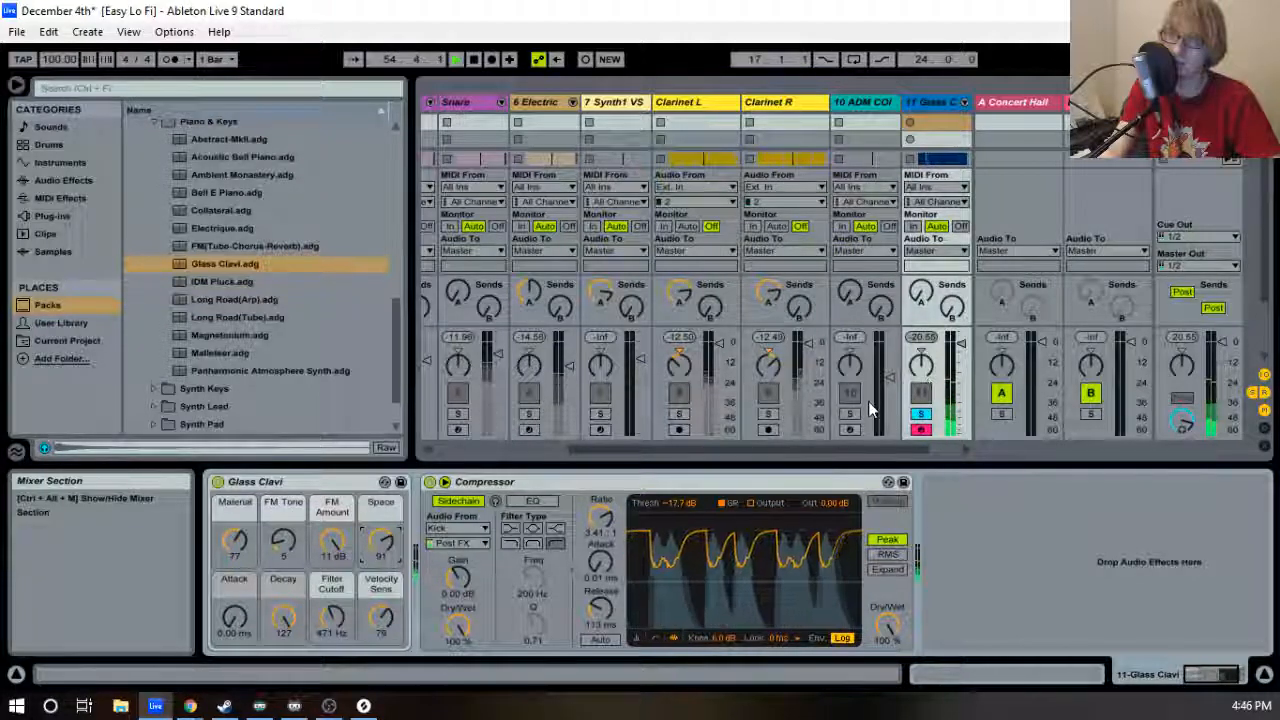
Reopen the clip at bar 49 and play its transposed melody with the Glass Clavi sound.
key(Tab)
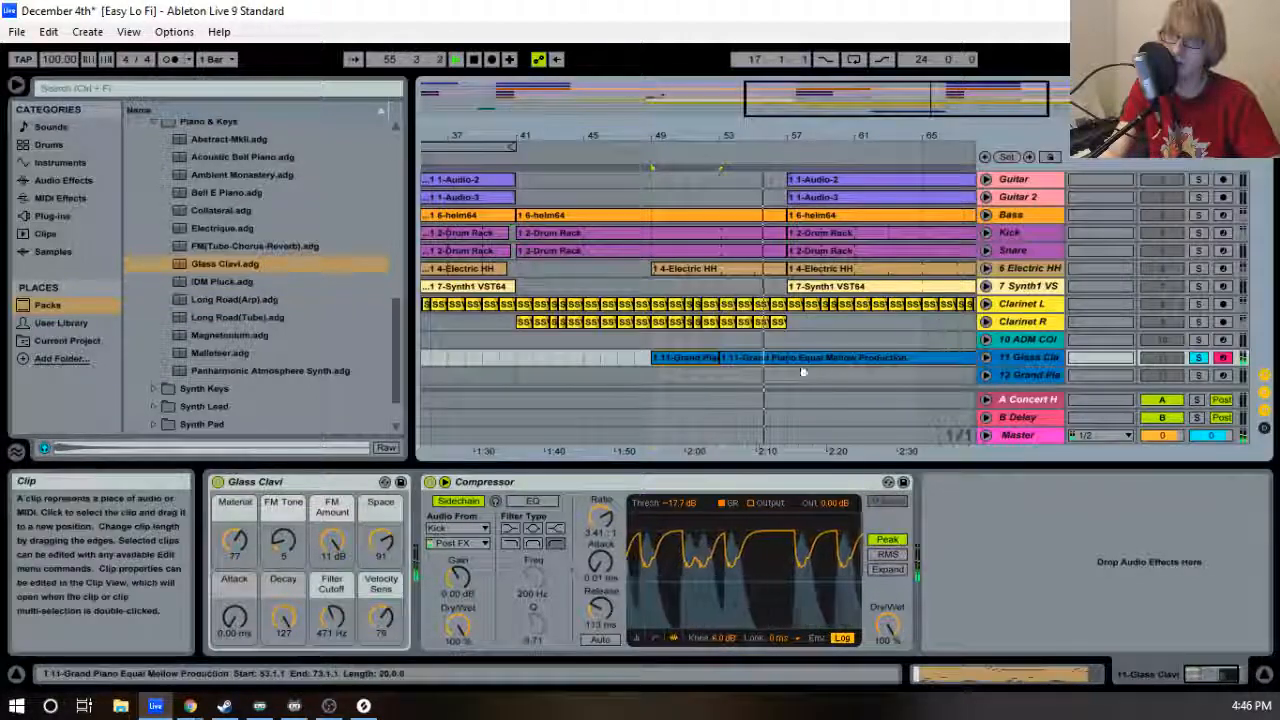
double_click(700, 357)
key(space)
click(787, 487)
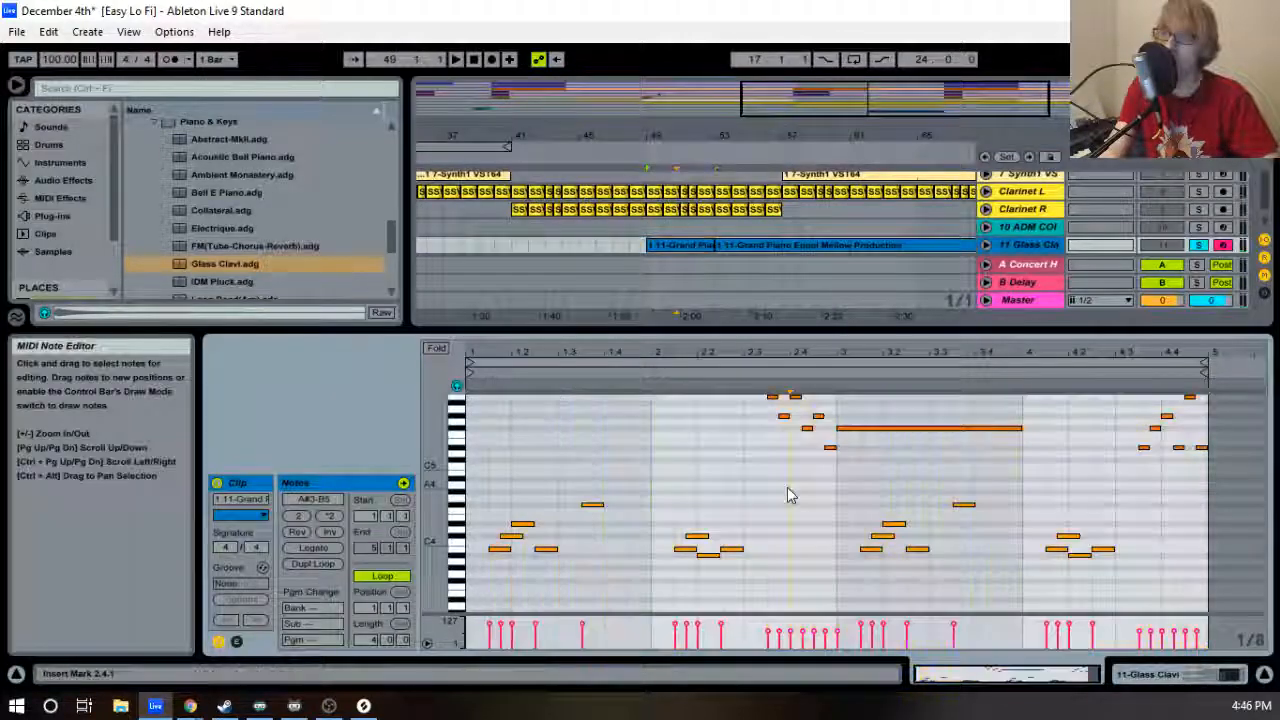
scroll(786, 484, up, 2)
key(space)
scroll(745, 500, up, 3)
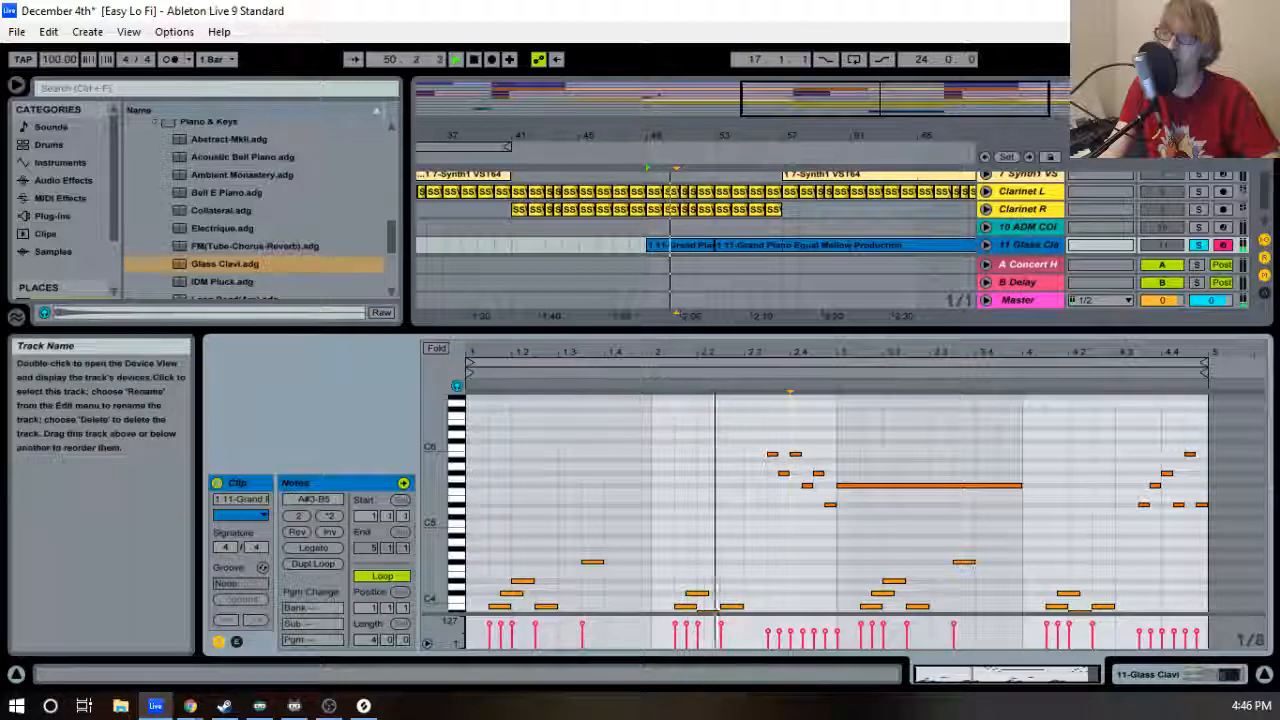
Transpose all notes of the track 11 clip at bar 53 down one octave, and play the melody again from bar 49.
key(space)
drag(727, 547, 1266, 397)
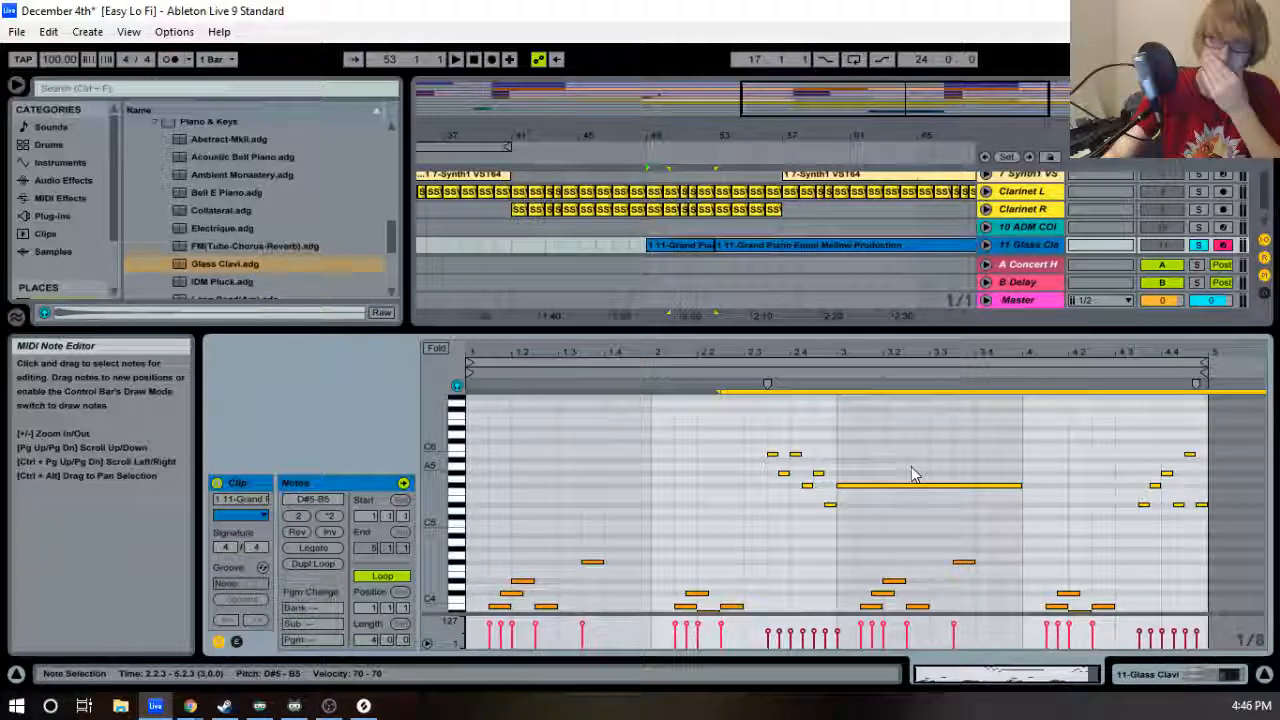
click(770, 252)
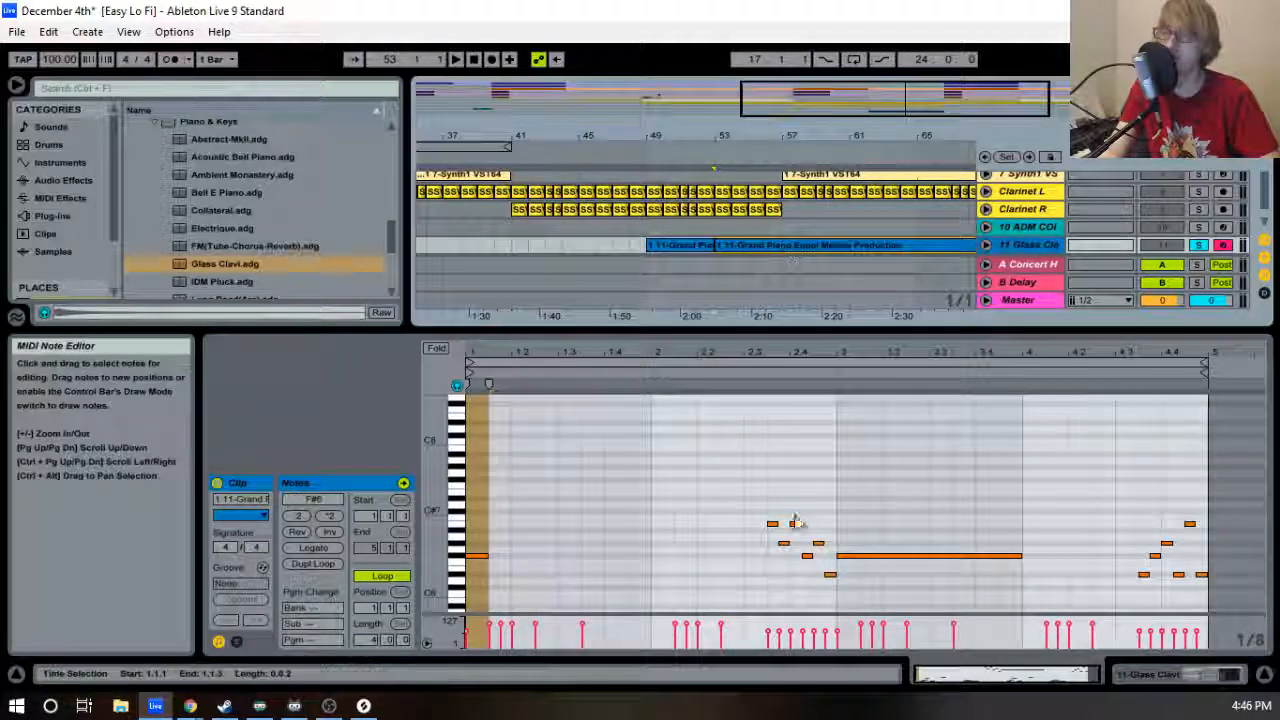
click(826, 491)
key(ctrl+a)
key(space)
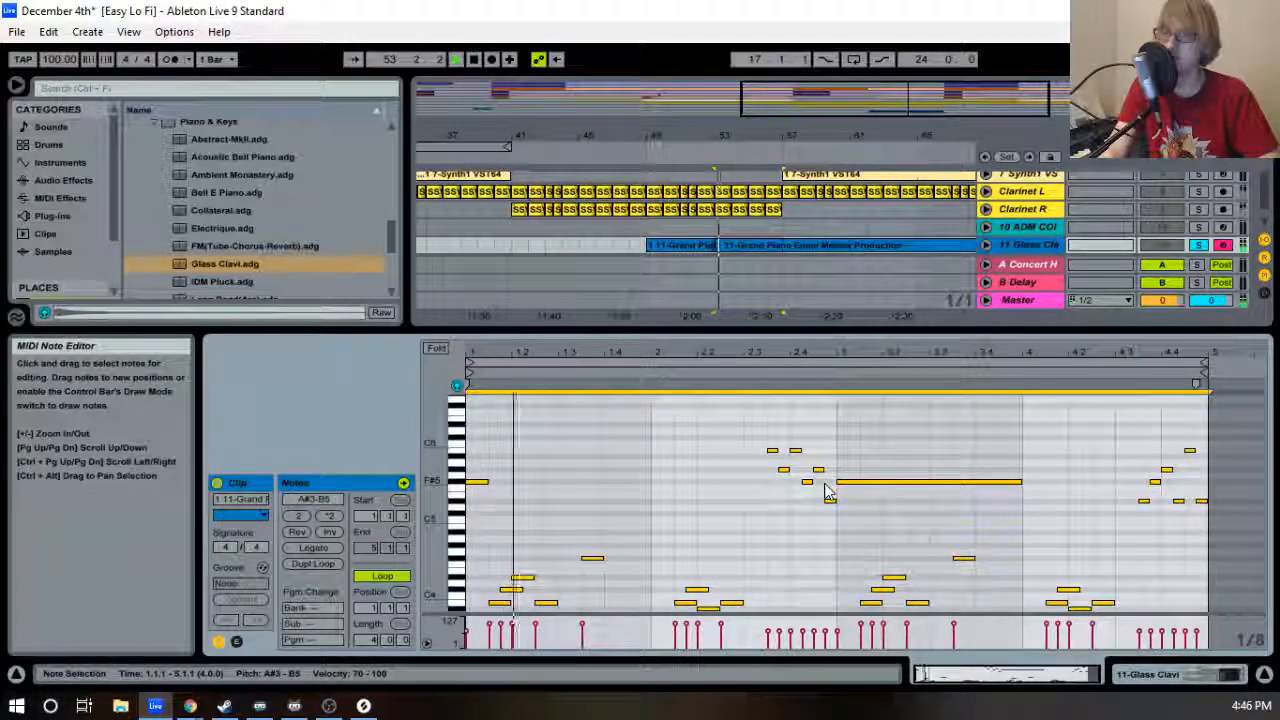
click(672, 252)
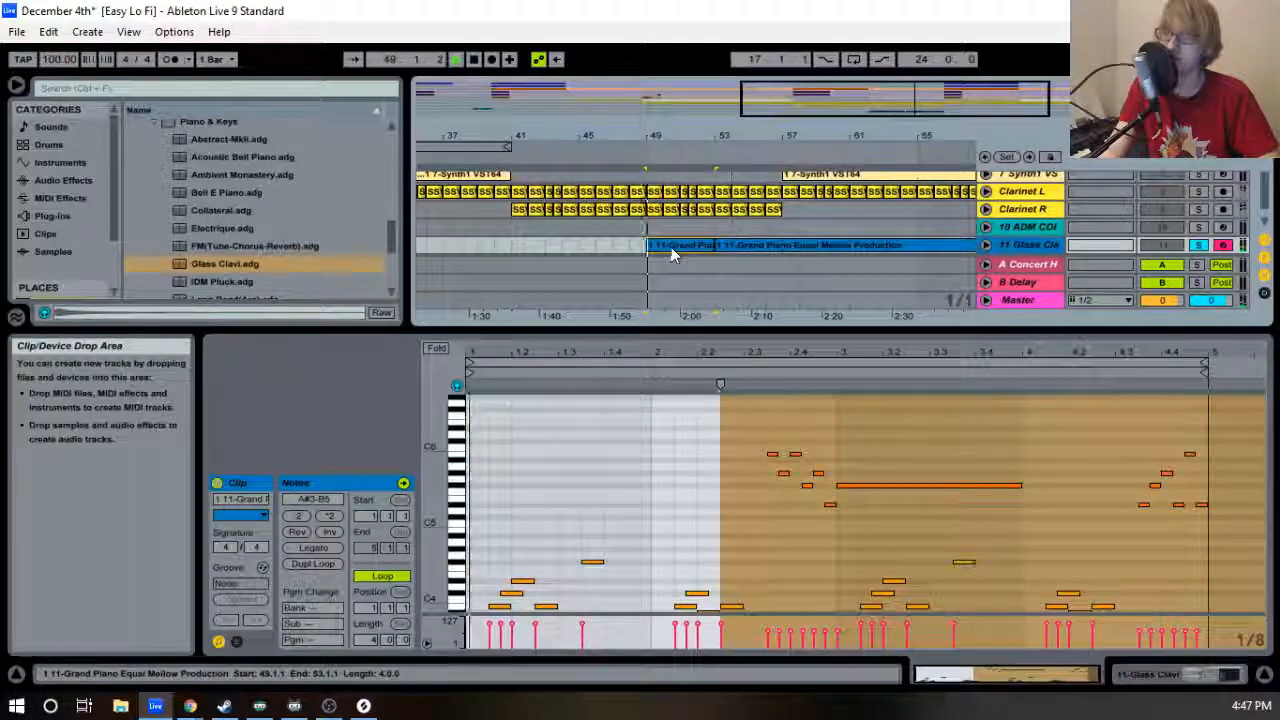
Show the Glass Clavi track's devices and raise its mixer volume slightly.
double_click(1022, 246)
key(Tab)
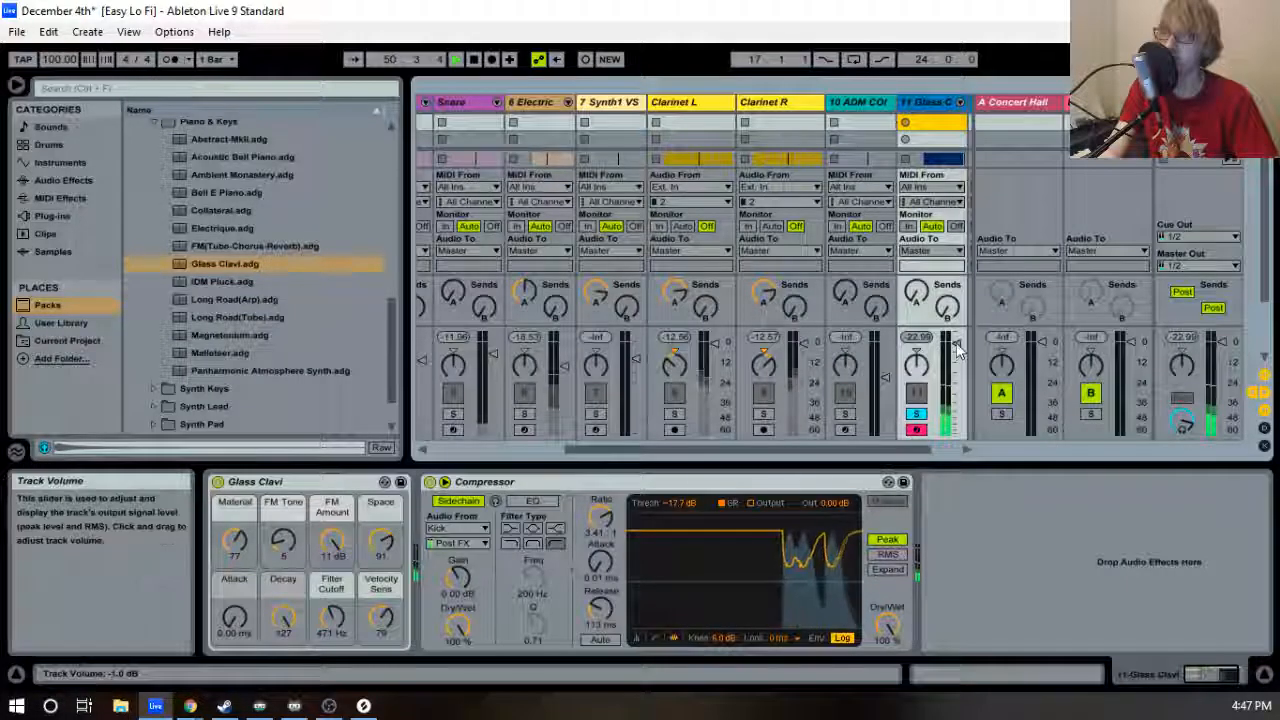
drag(956, 343, 956, 341)
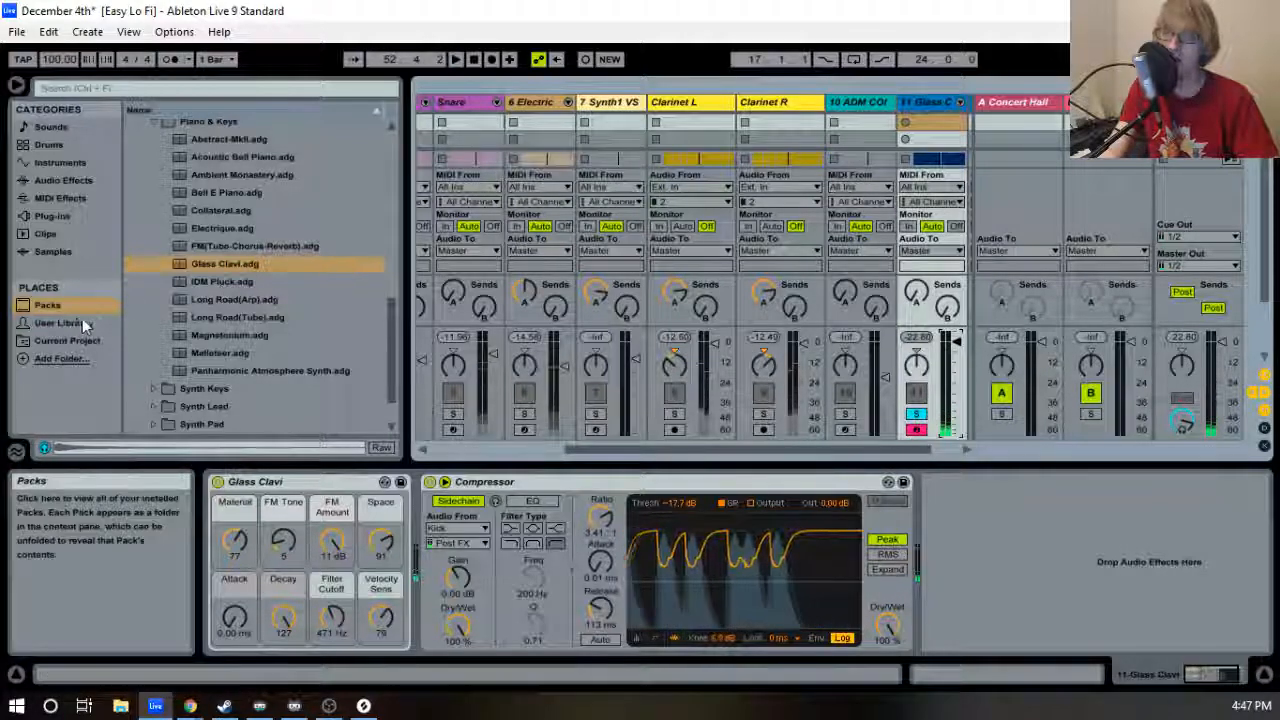
Insert a Utility between Glass Clavi and the Compressor, set its gain to about 3.89 dB, and unsolo the track.
click(63, 180)
scroll(235, 300, down, 4)
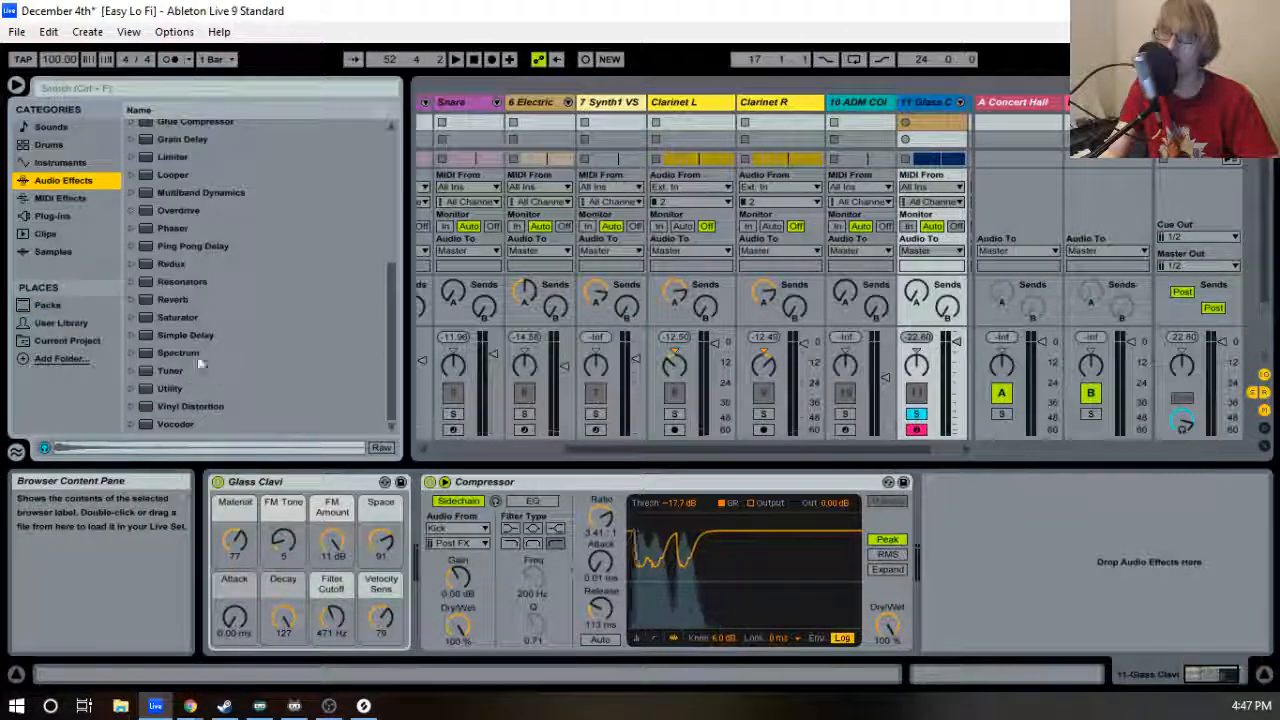
drag(170, 388, 434, 509)
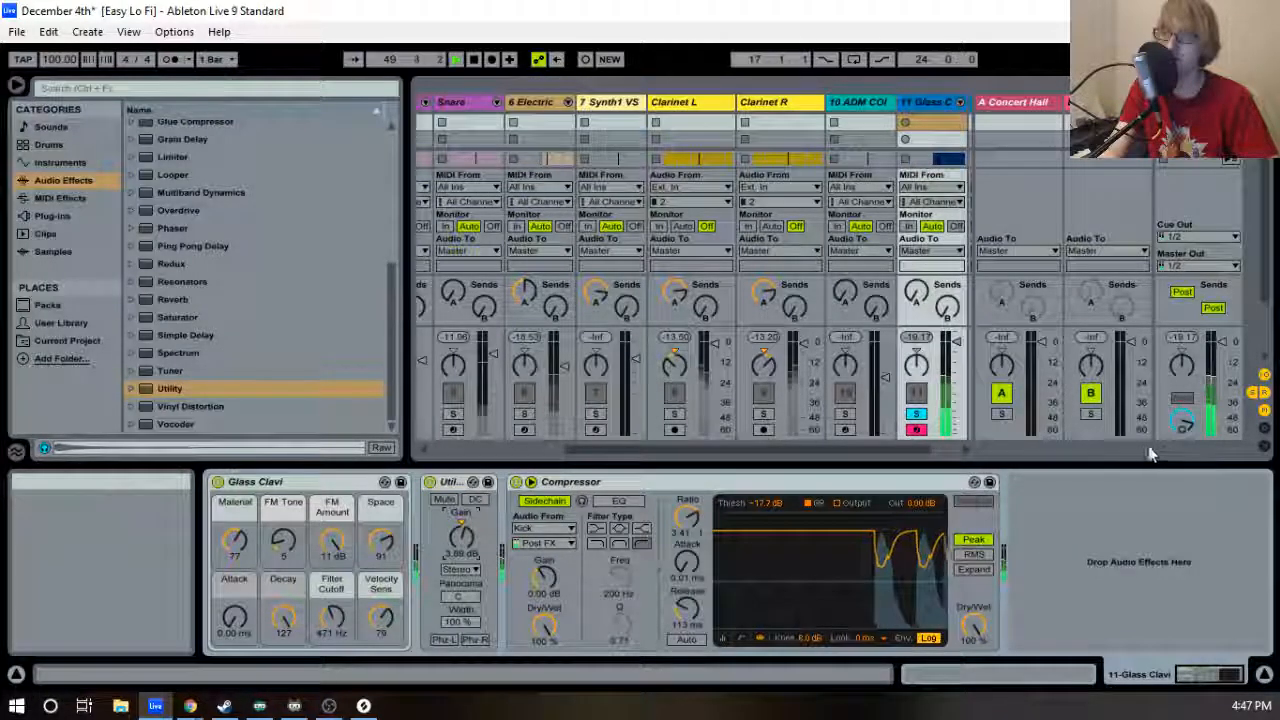
click(916, 414)
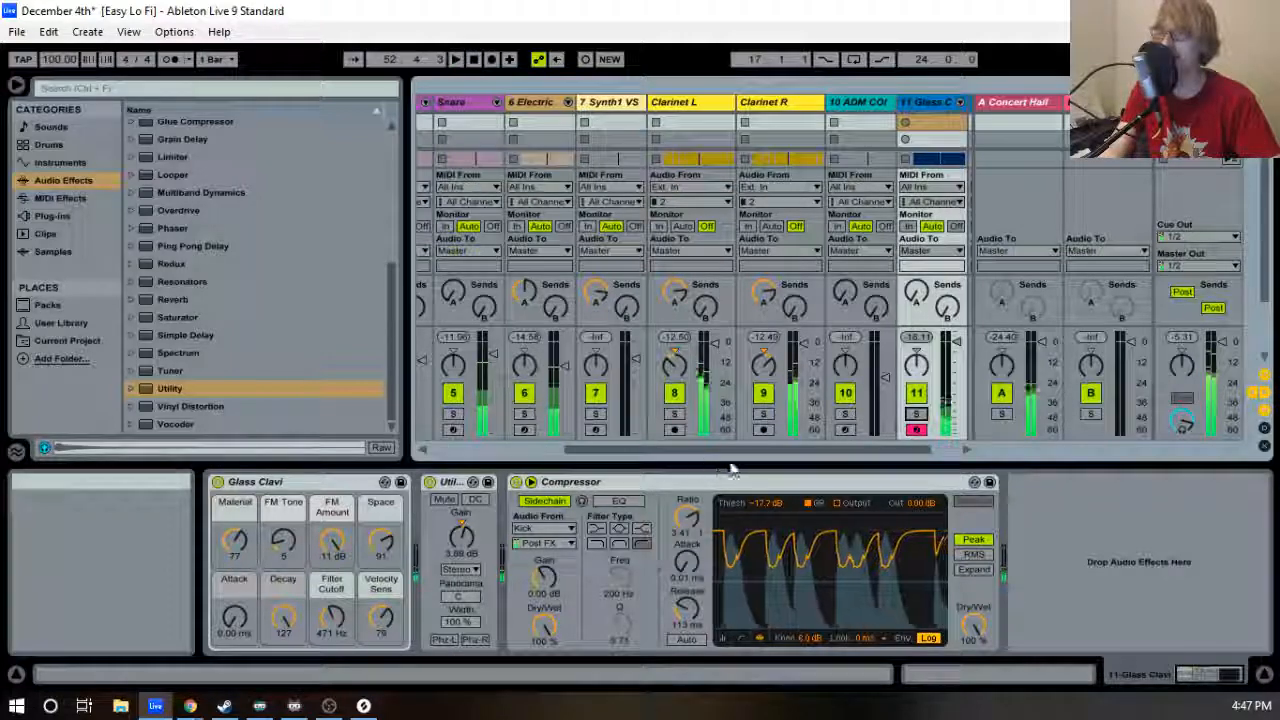
Duplicate the Glass Clavi track in the arrangement and delete the leftover grand piano track below it.
key(Tab)
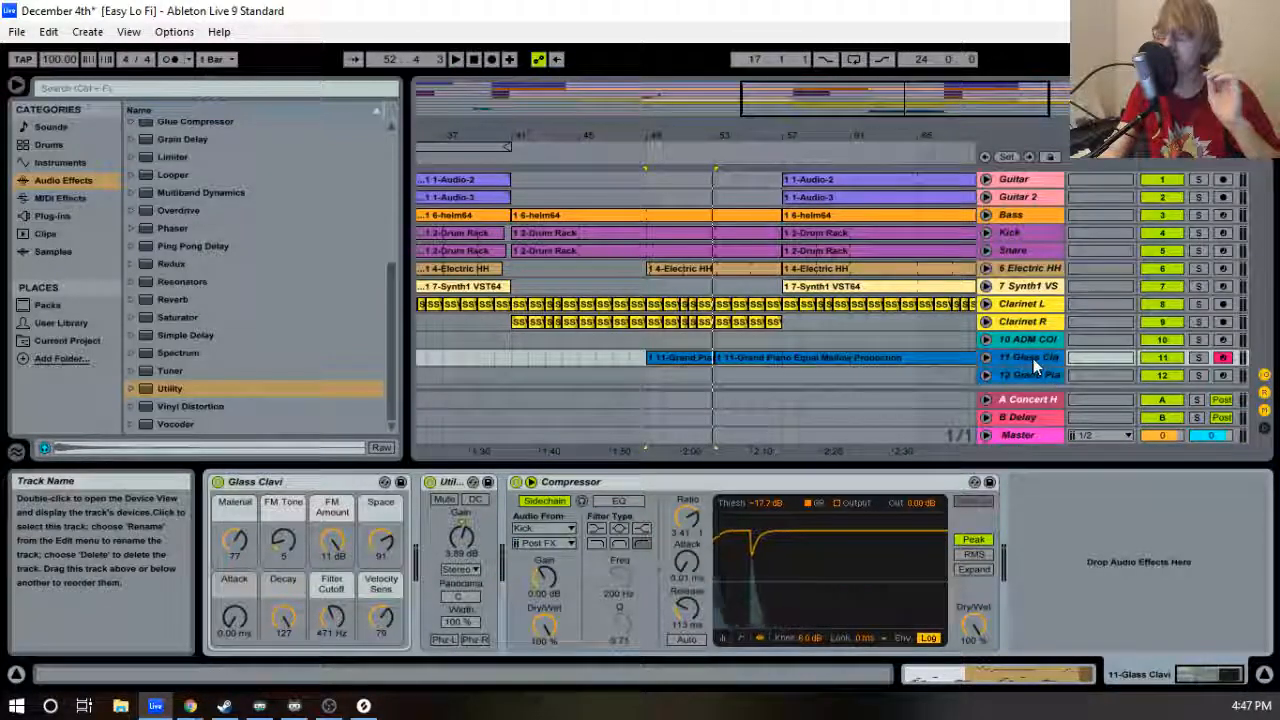
right_click(1035, 358)
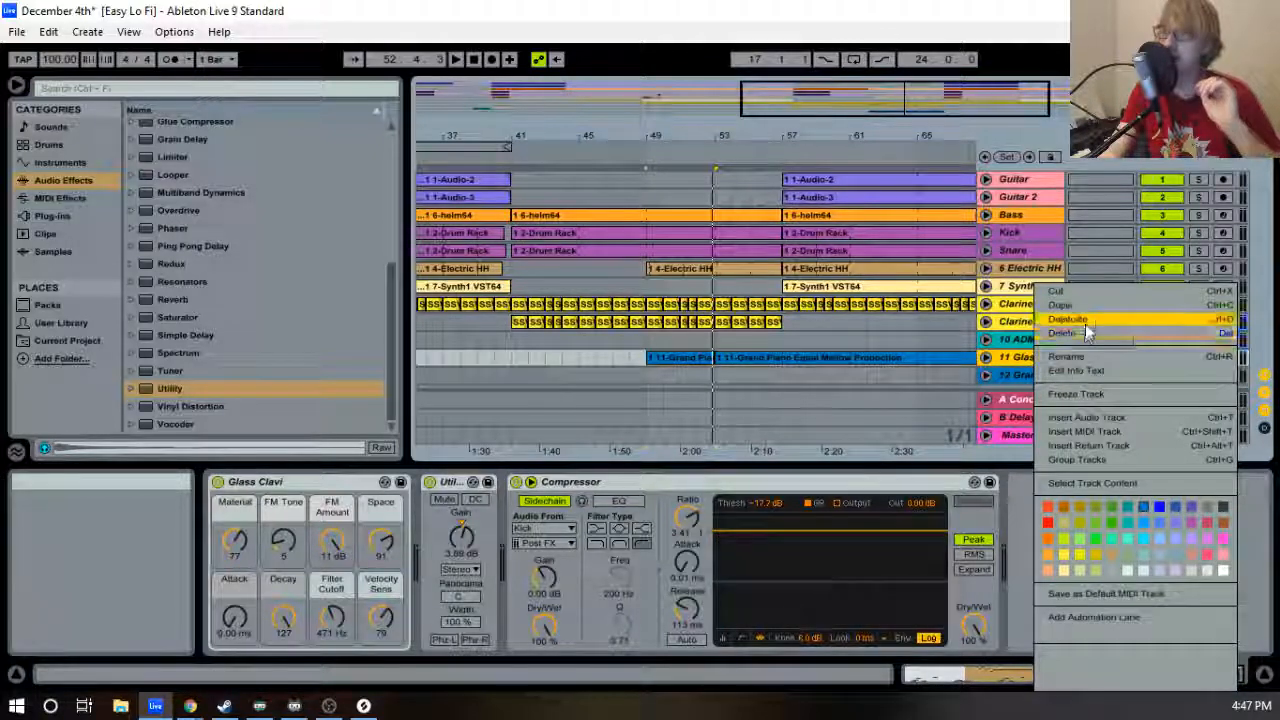
click(1085, 320)
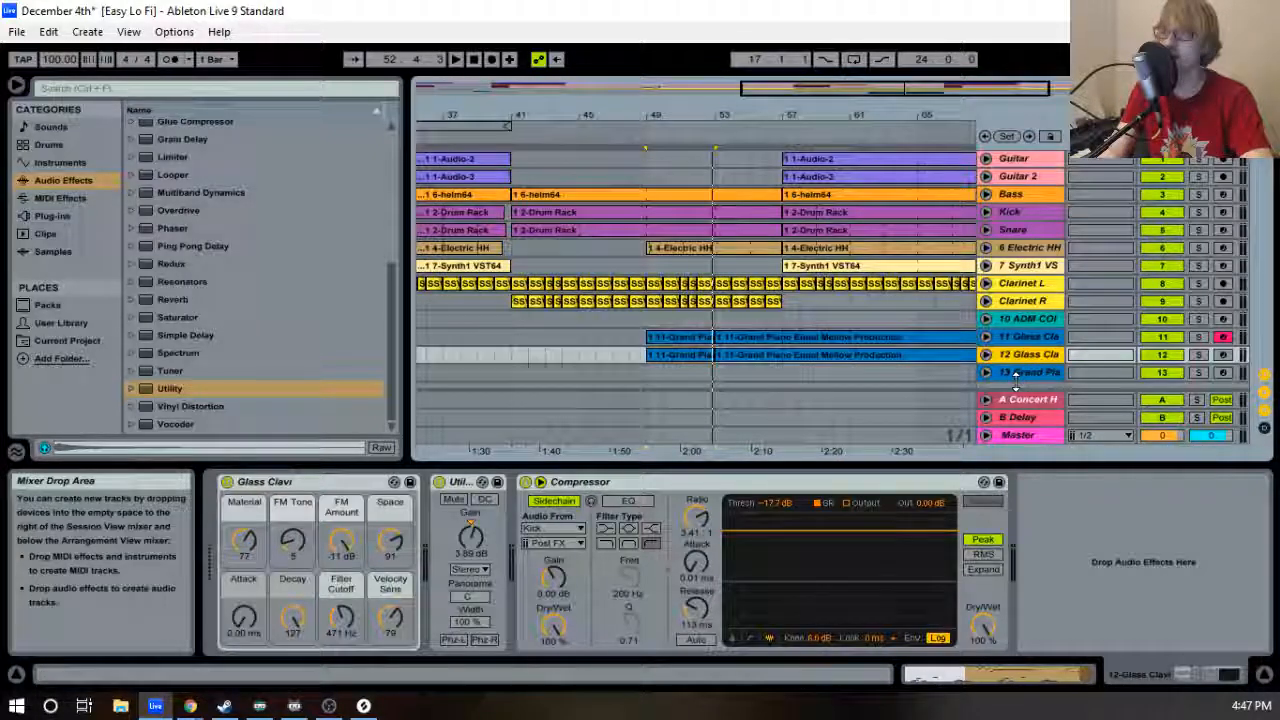
click(1019, 372)
key(Delete)
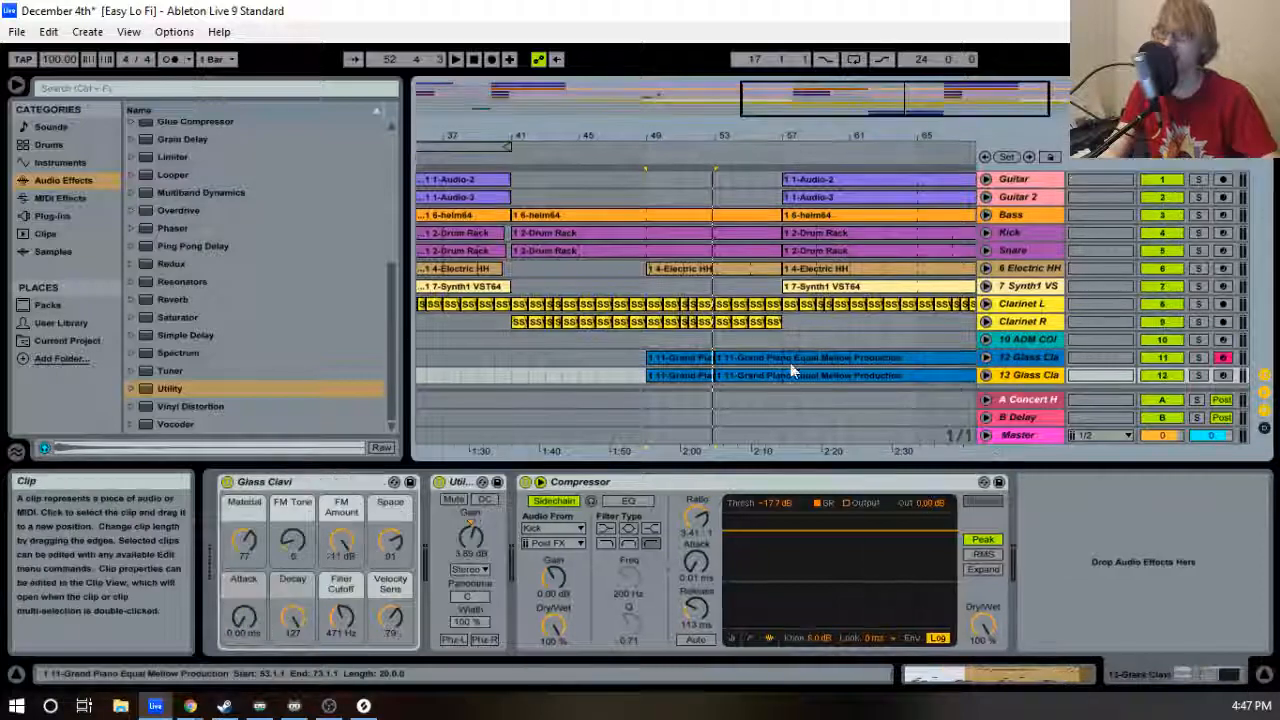
Open the track 11 clip at bar 53, enlarge its note editor, and rename the duplicated track 12 as "Chirp High".
double_click(792, 355)
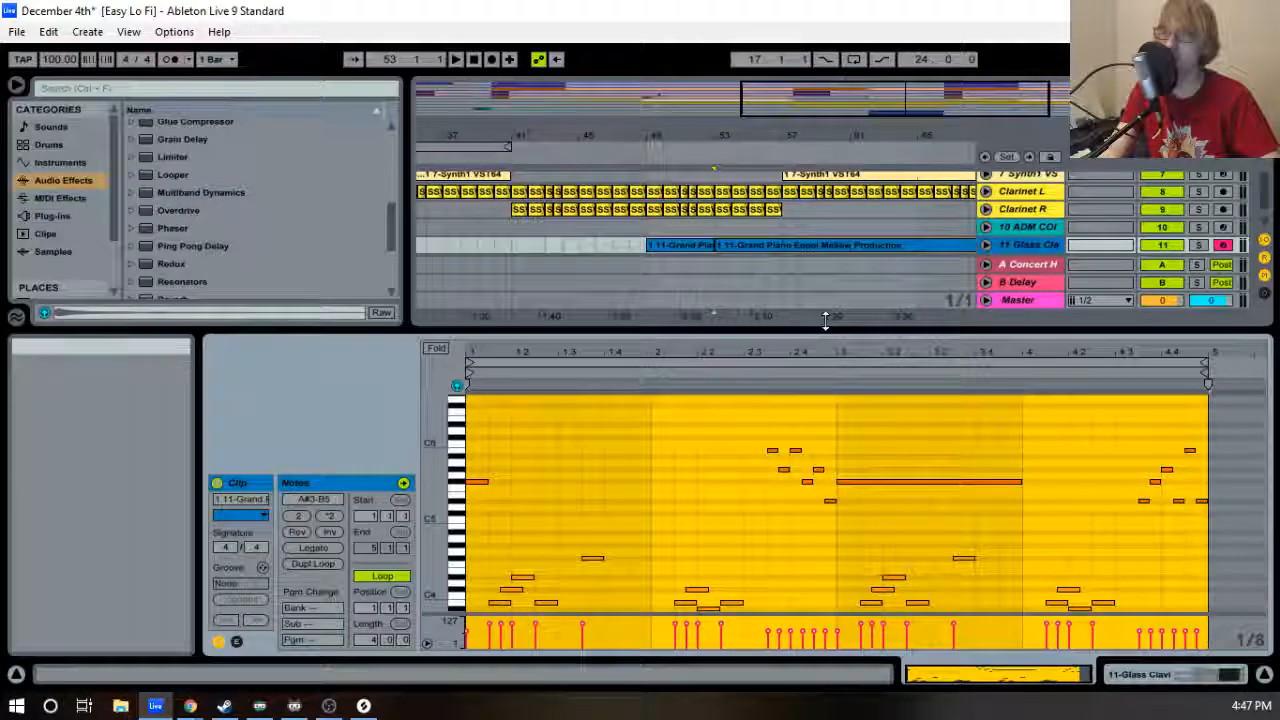
drag(820, 330, 826, 313)
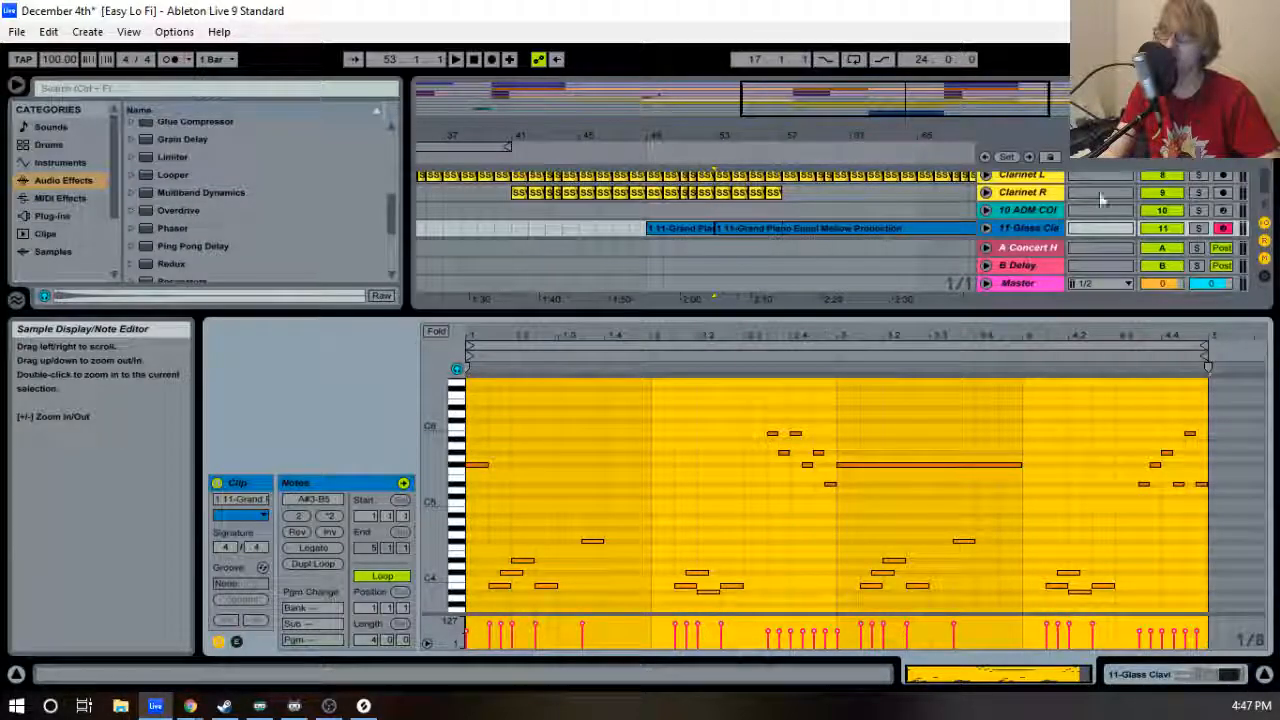
key(ctrl+d)
right_click(1025, 228)
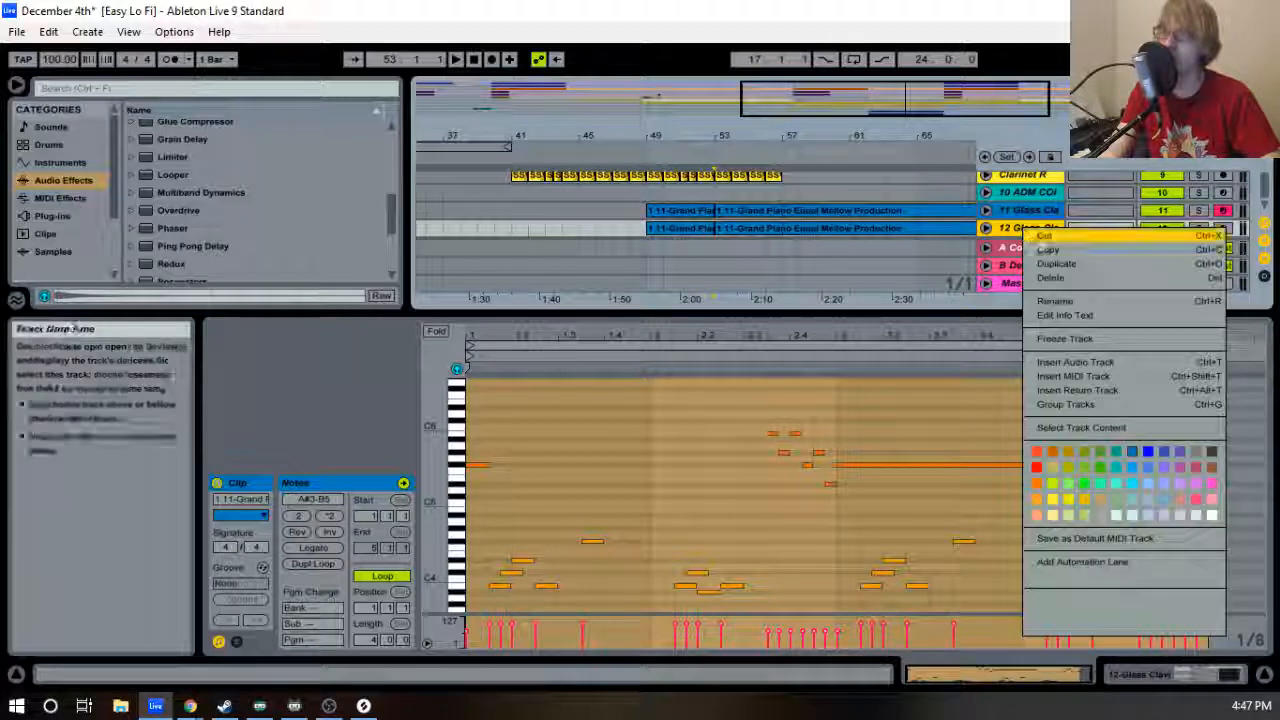
click(1075, 303)
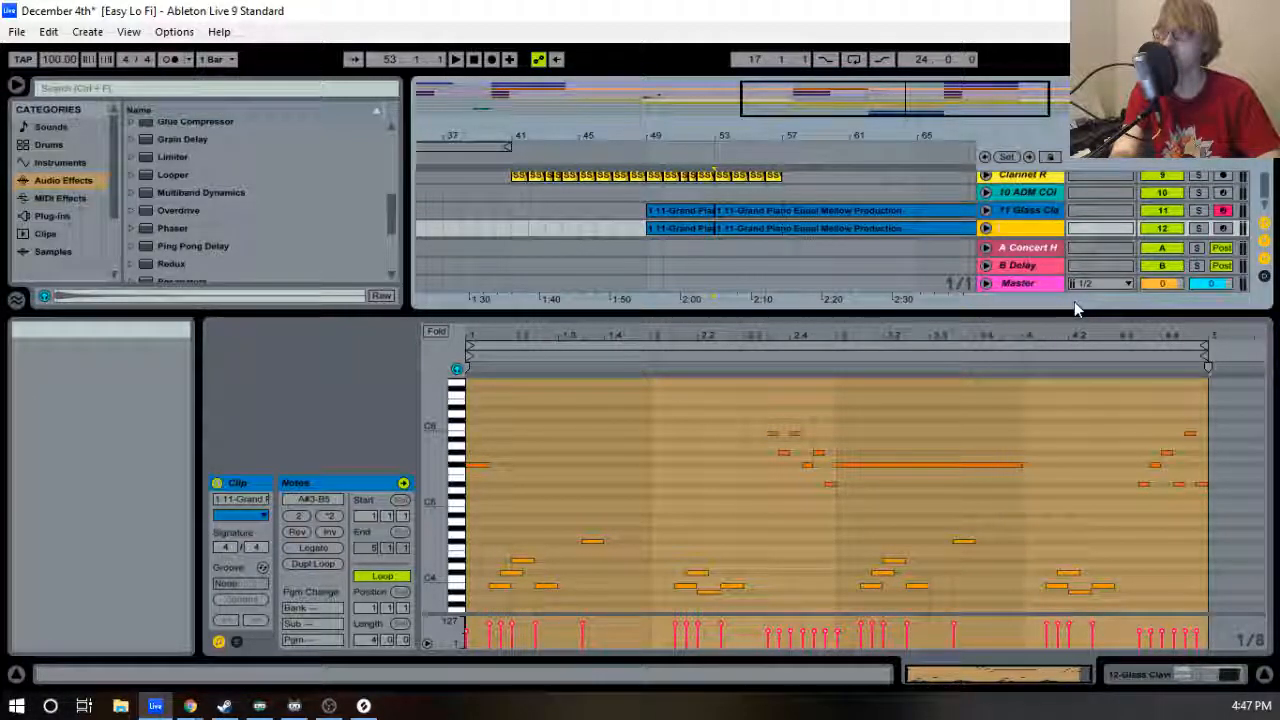
text(Chi)
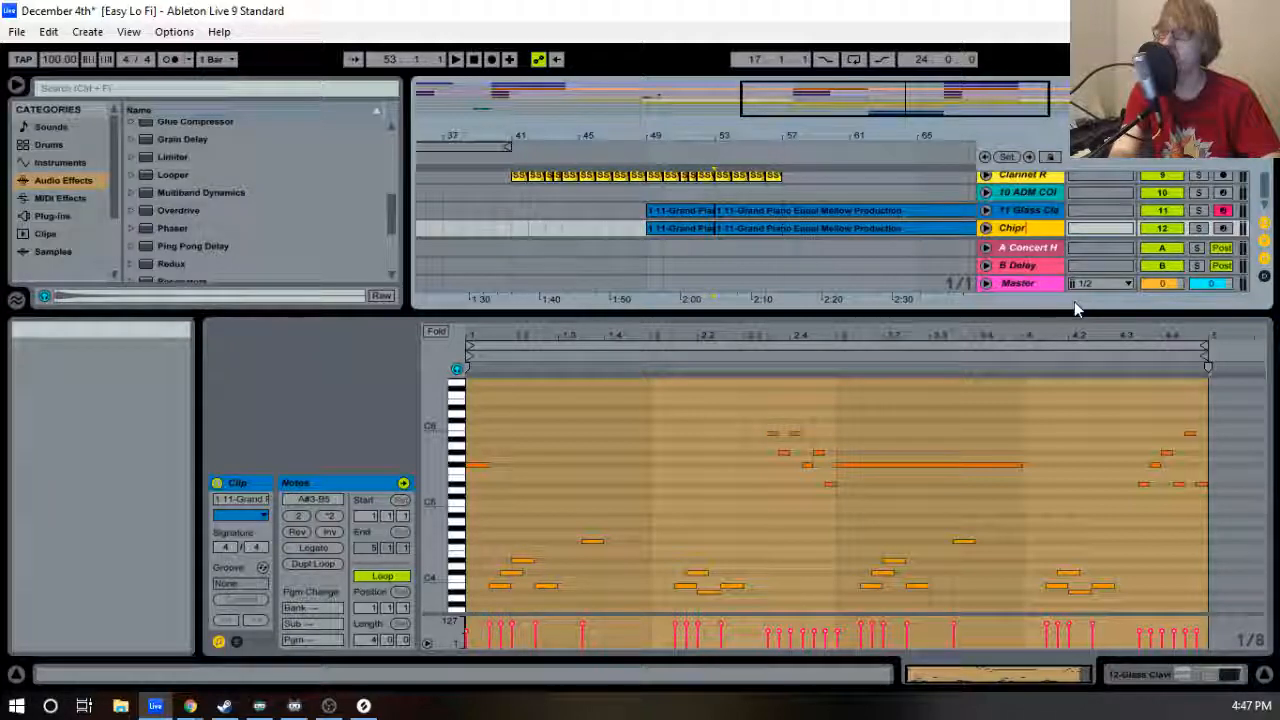
text(rp High)
key(Return)
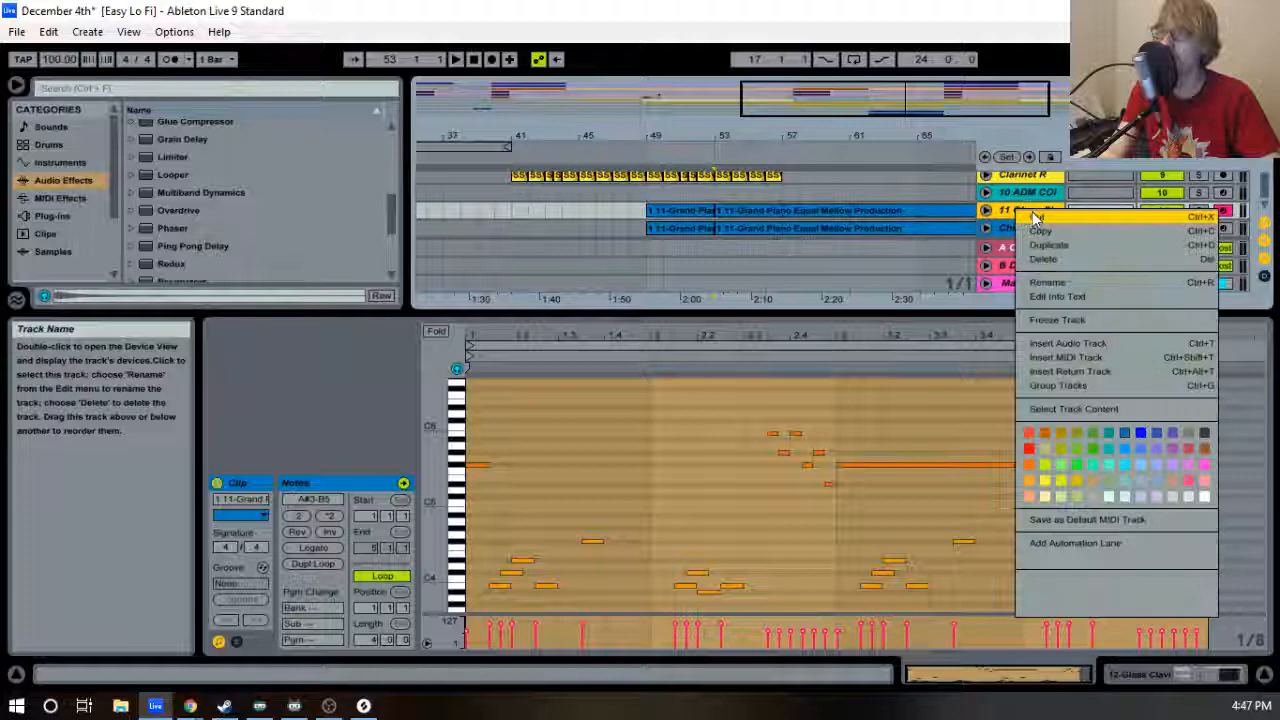
Rename the original Glass Clavi track 11 as "Plain ass Chirp".
click(1049, 282)
text(Chi)
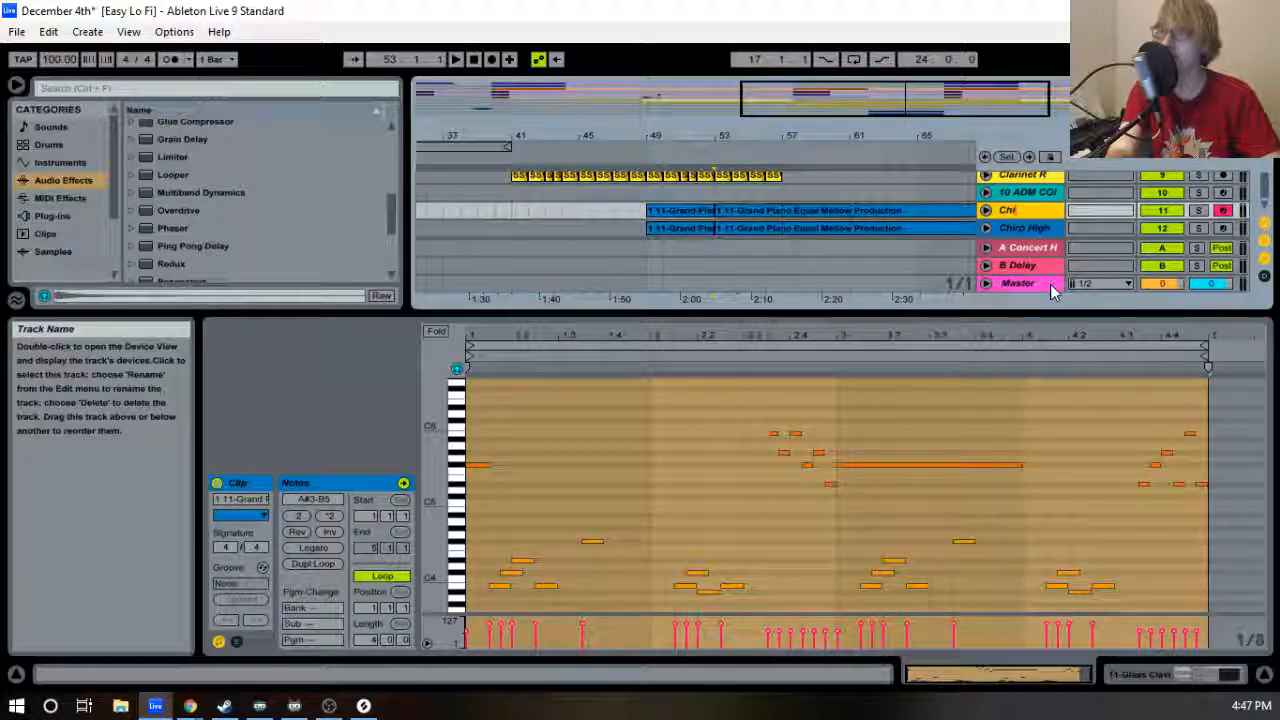
text(Pia)
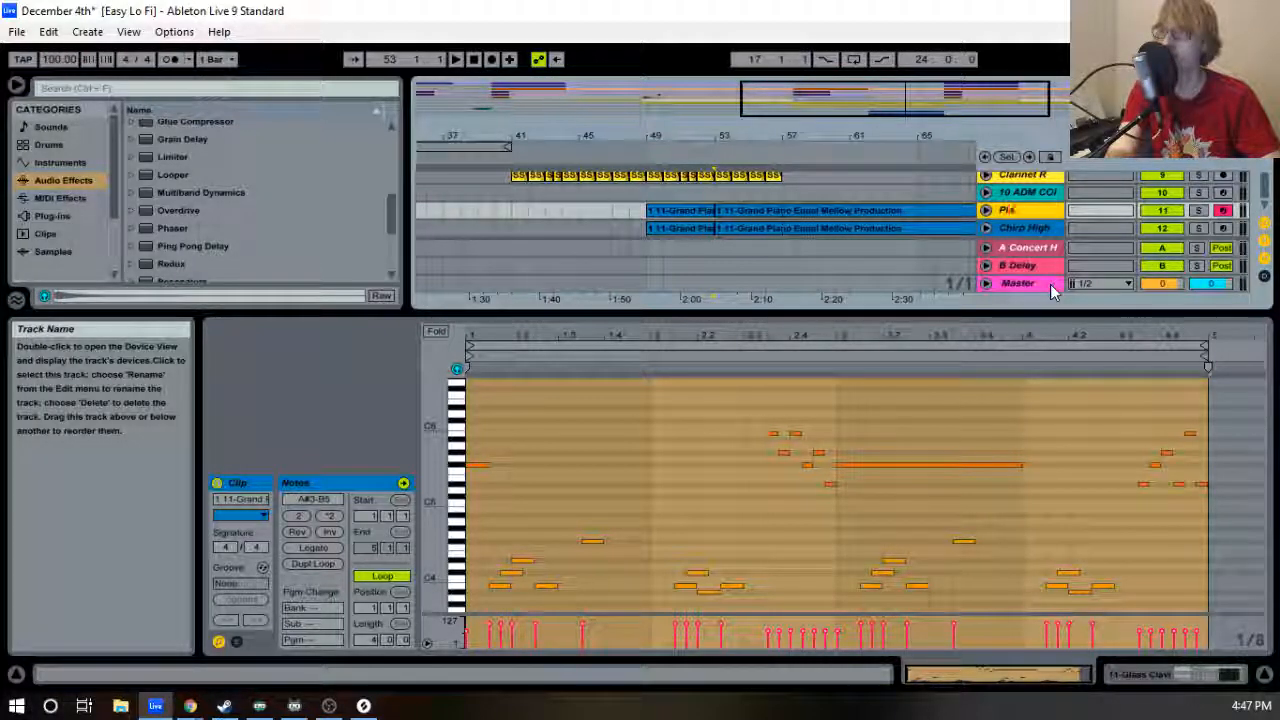
text(in ass Chi)
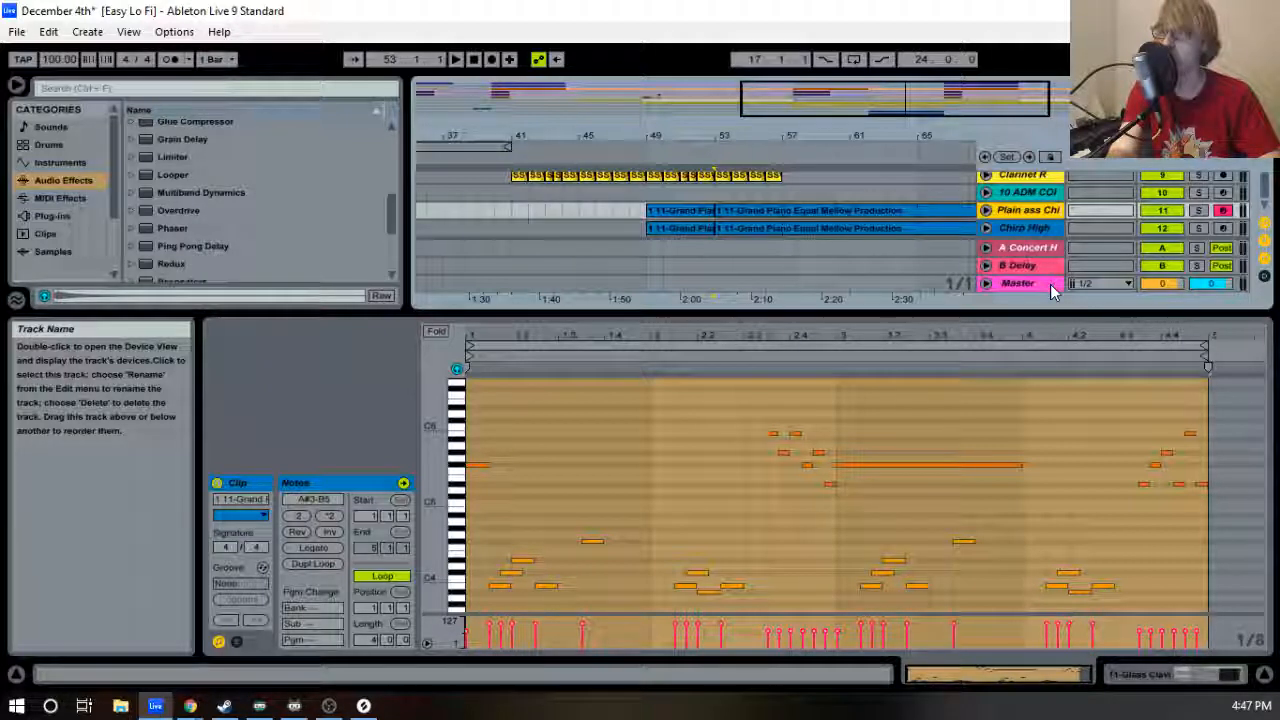
text(rp)
key(Return)
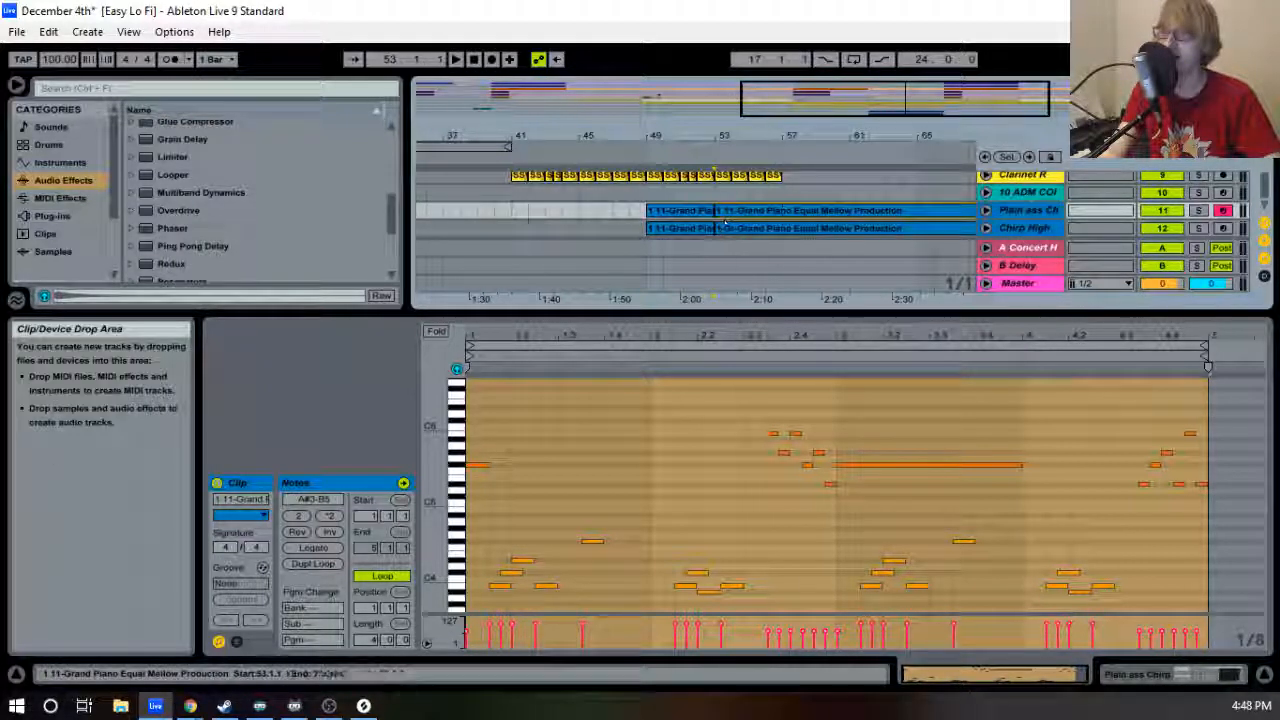
Delete the high notes from the Plain ass Chirp clips at bars 53 and 49, keeping only the low phrases.
click(763, 211)
click(717, 456)
drag(748, 500, 1232, 394)
key(Delete)
drag(569, 467, 463, 488)
key(Delete)
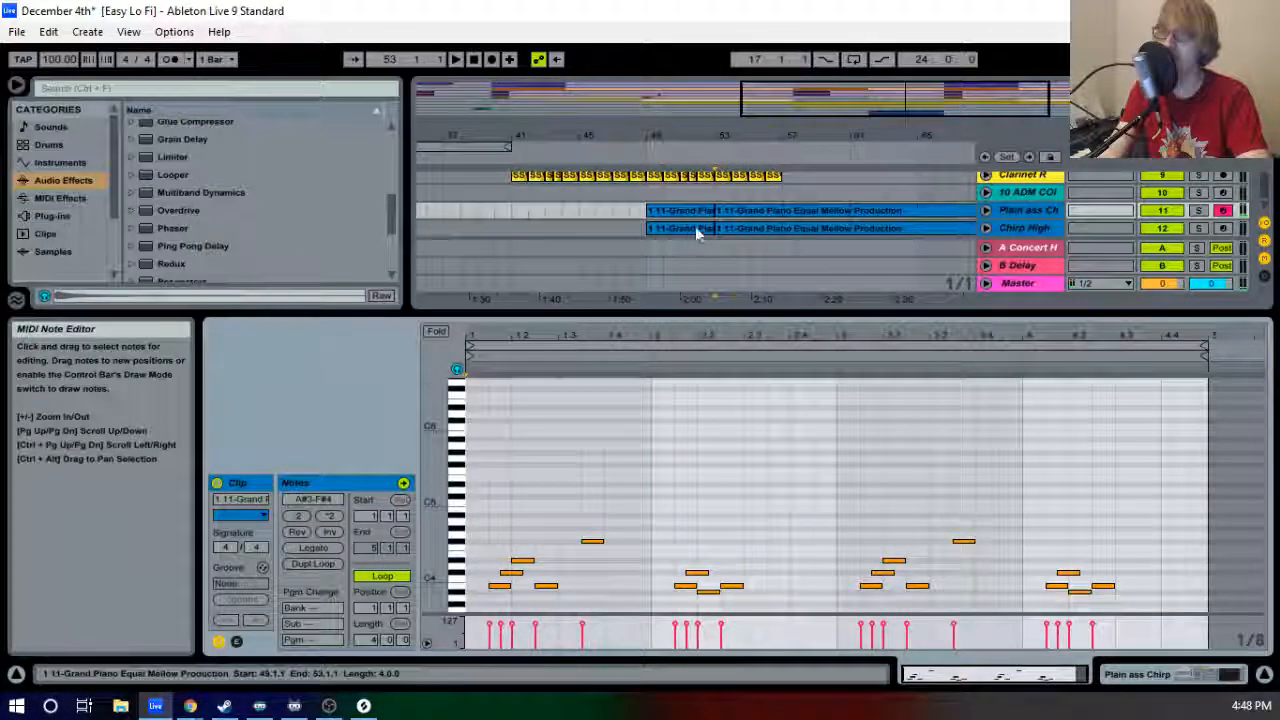
click(687, 215)
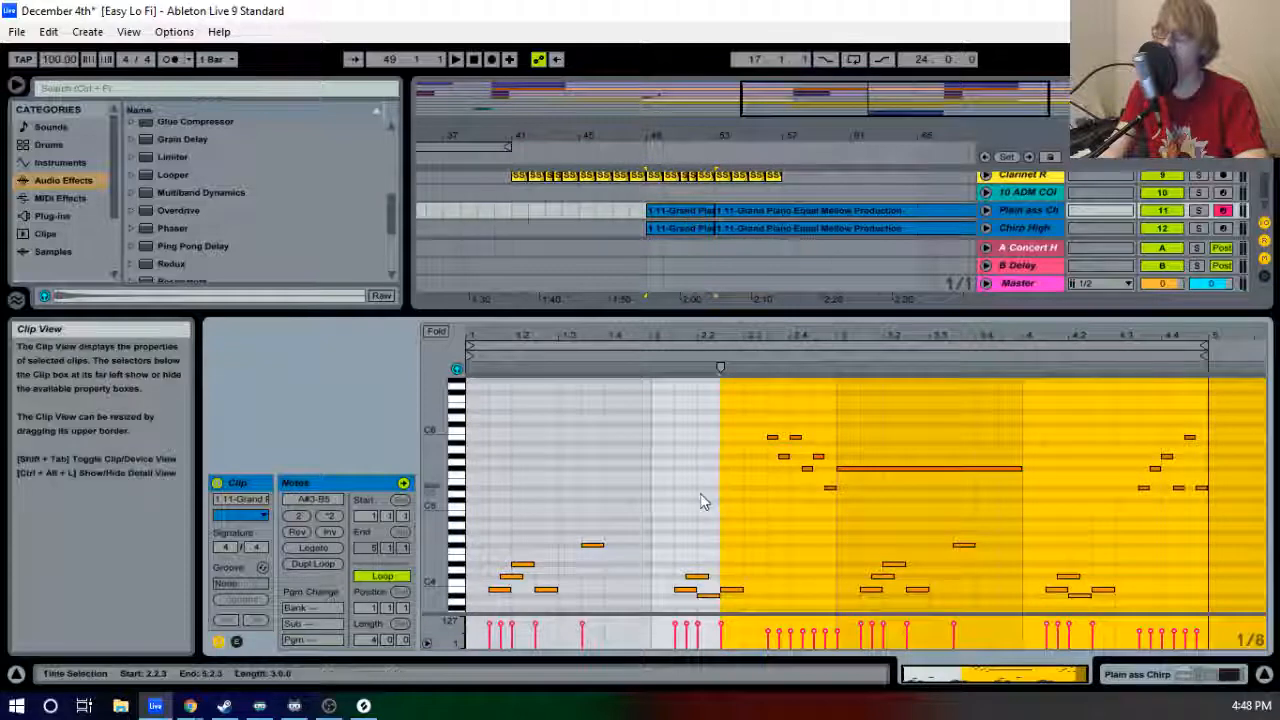
drag(718, 505, 1270, 373)
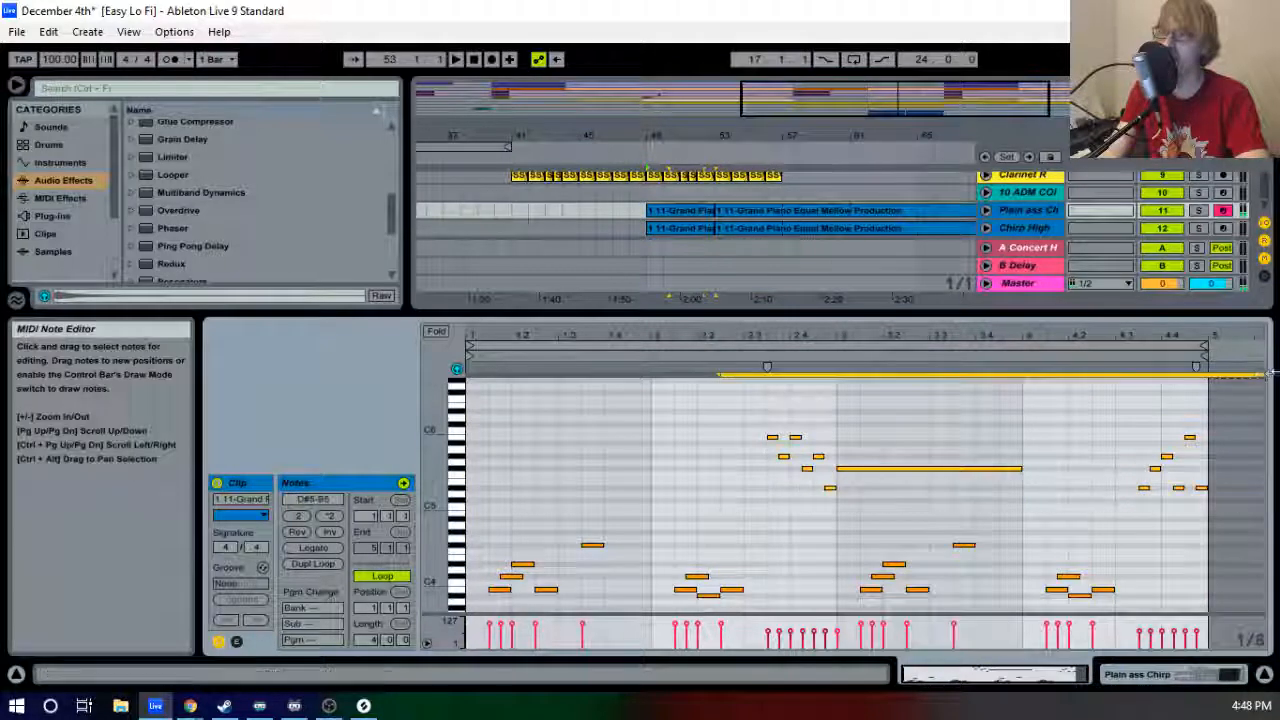
Delete the low notes from the Chirp High clips at bars 49 and 53, keeping only the high phrases.
click(683, 230)
scroll(606, 466, down, 2)
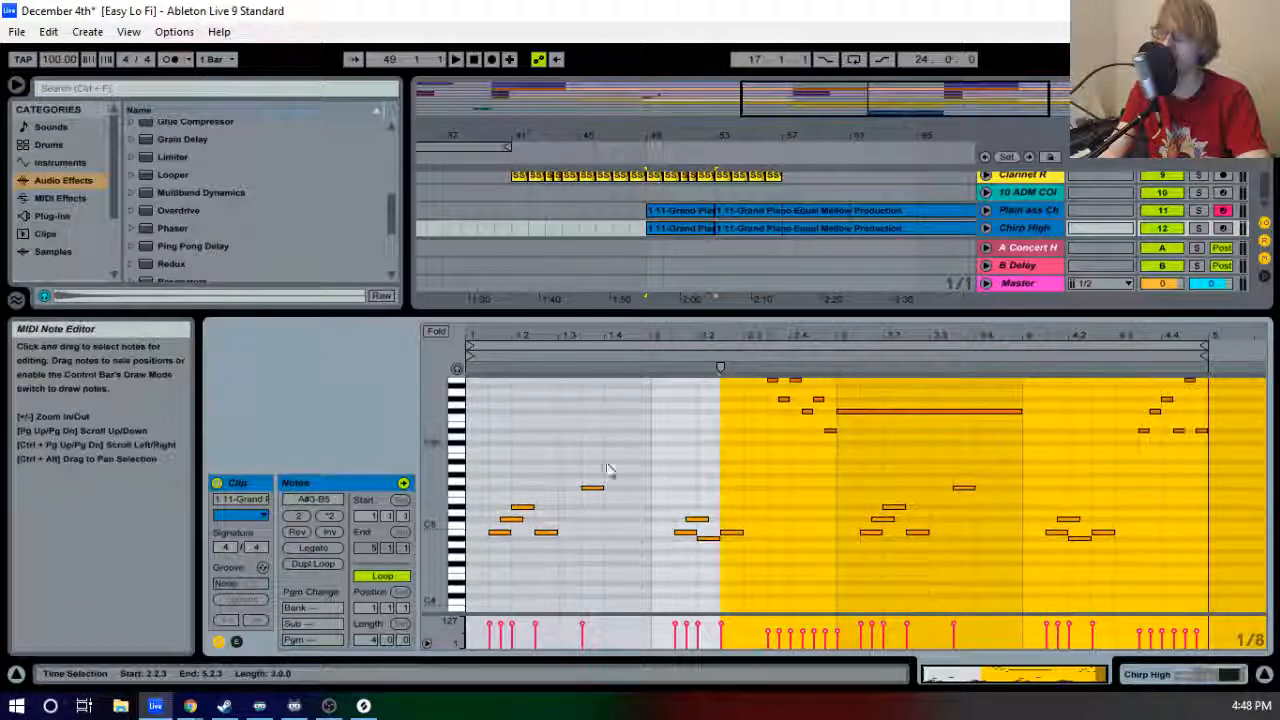
drag(487, 457, 1245, 578)
scroll(1000, 480, up, 2)
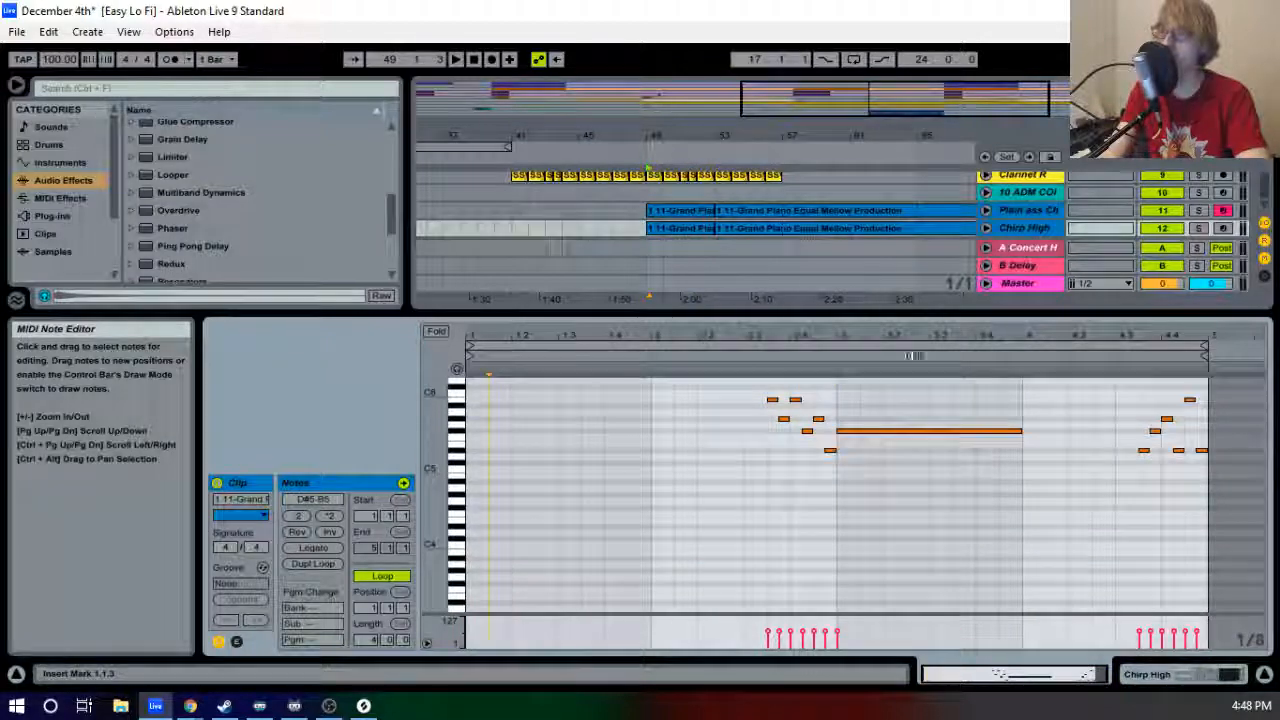
click(797, 228)
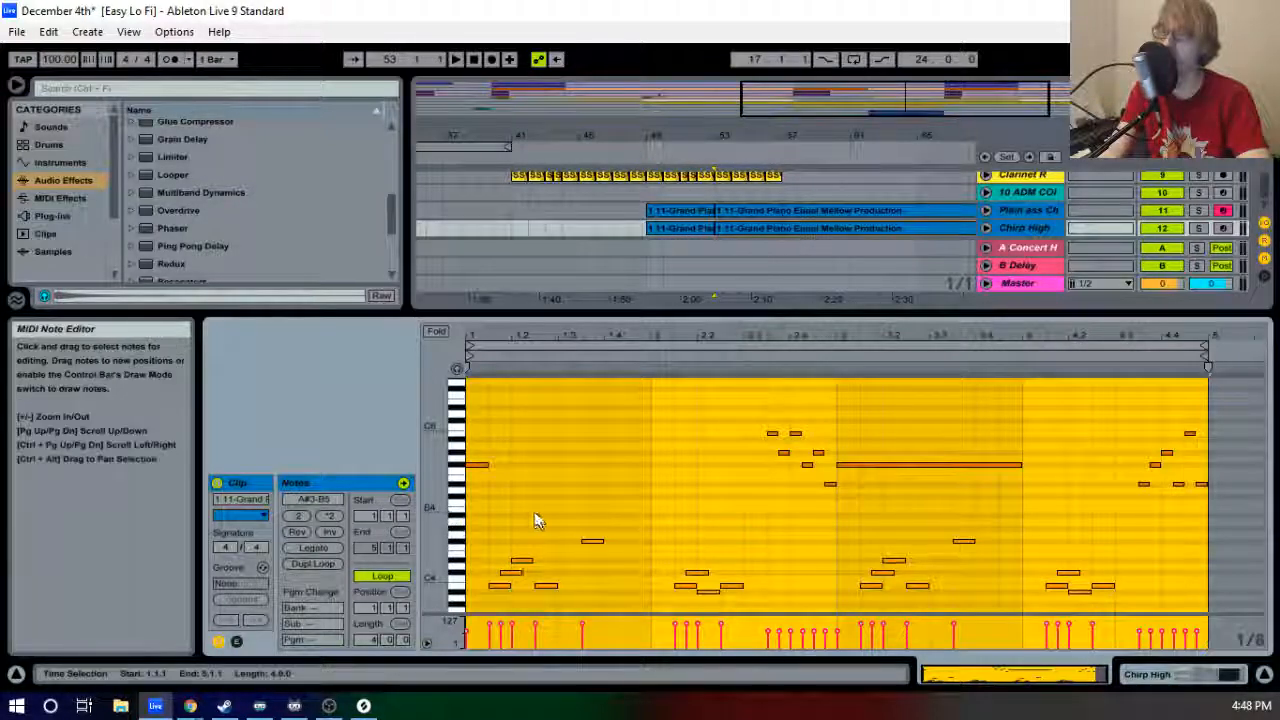
drag(487, 515, 1186, 603)
key(Delete)
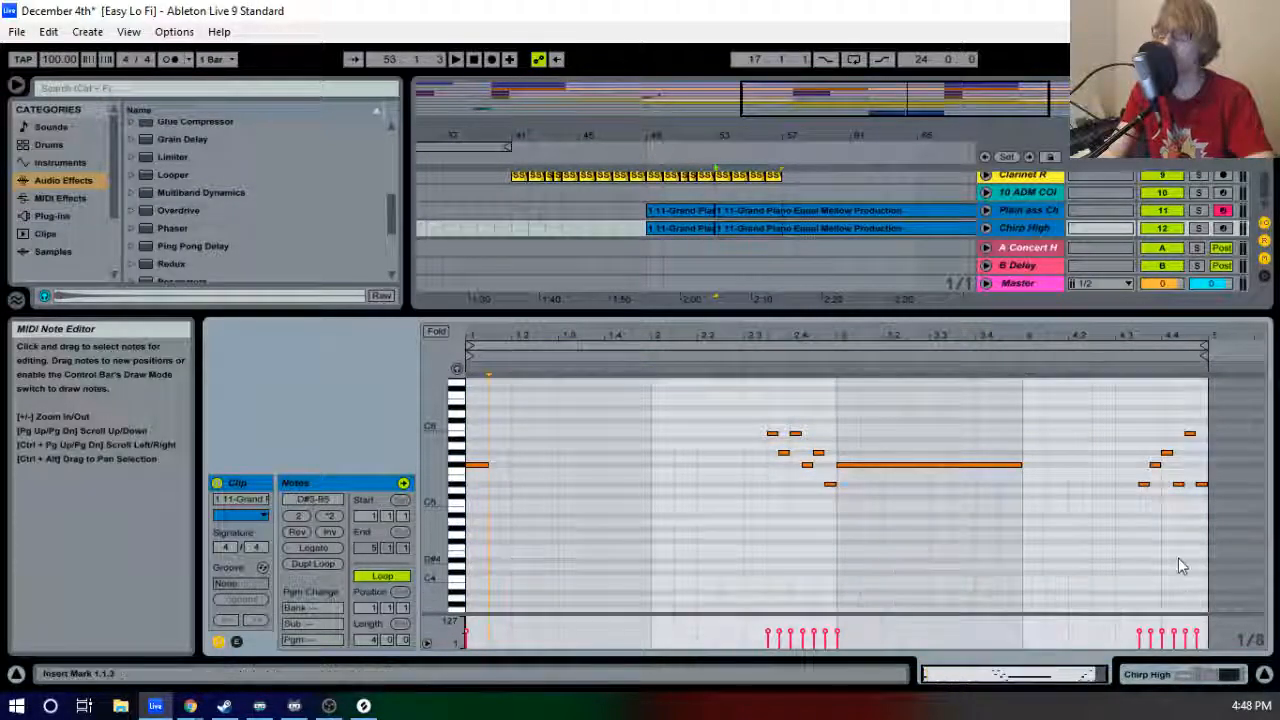
Set the Chirp High track's Utility gain to 6.11 dB, then solo the track and play it from bar 53.
key(space)
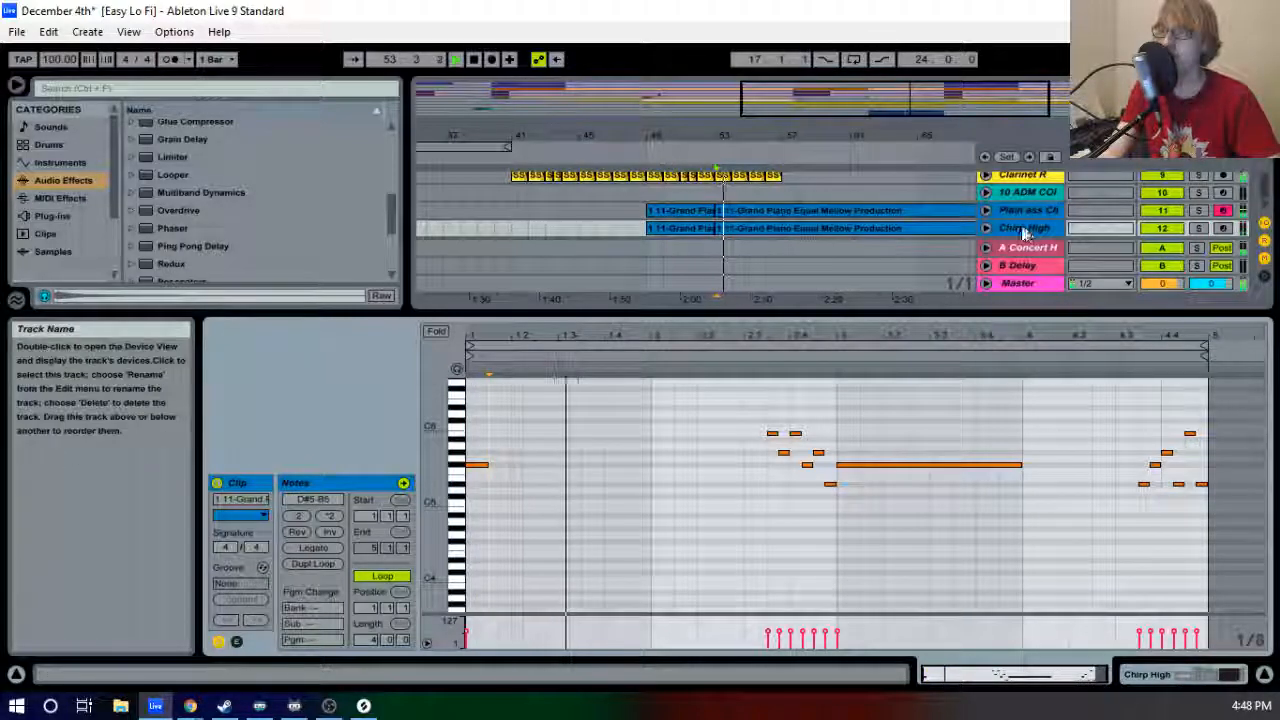
key(Tab)
key(Tab)
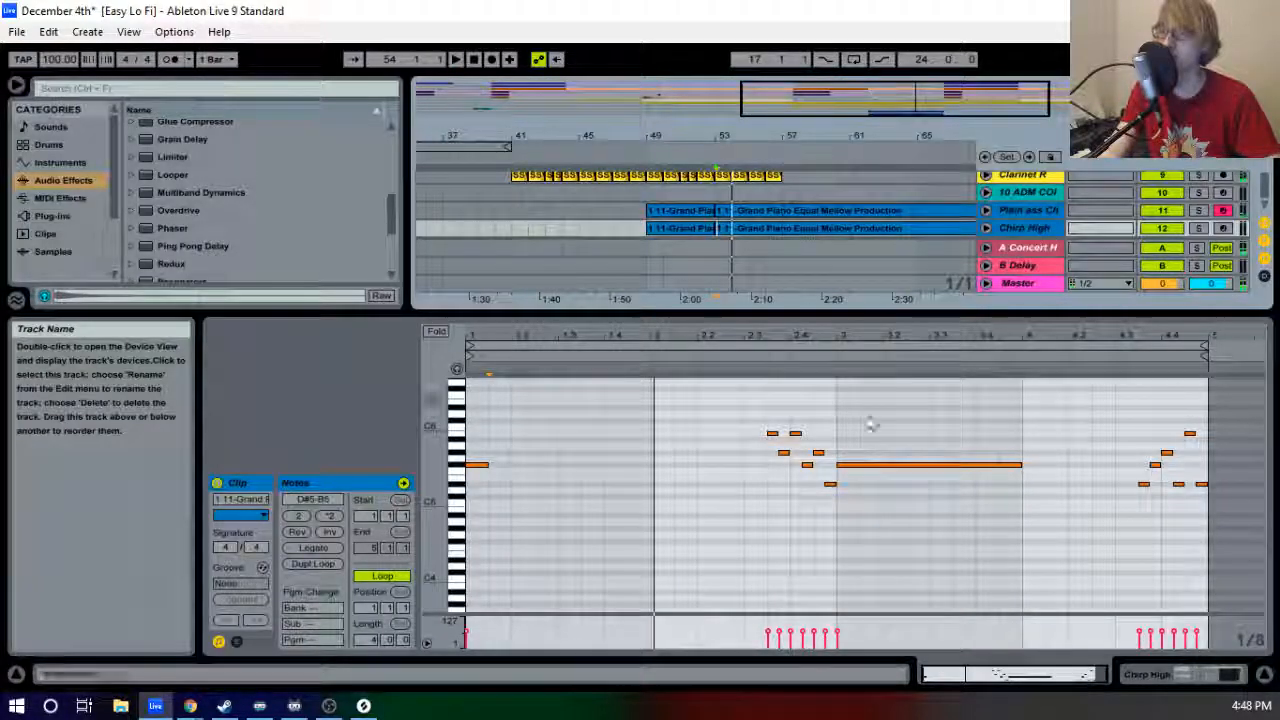
double_click(1034, 236)
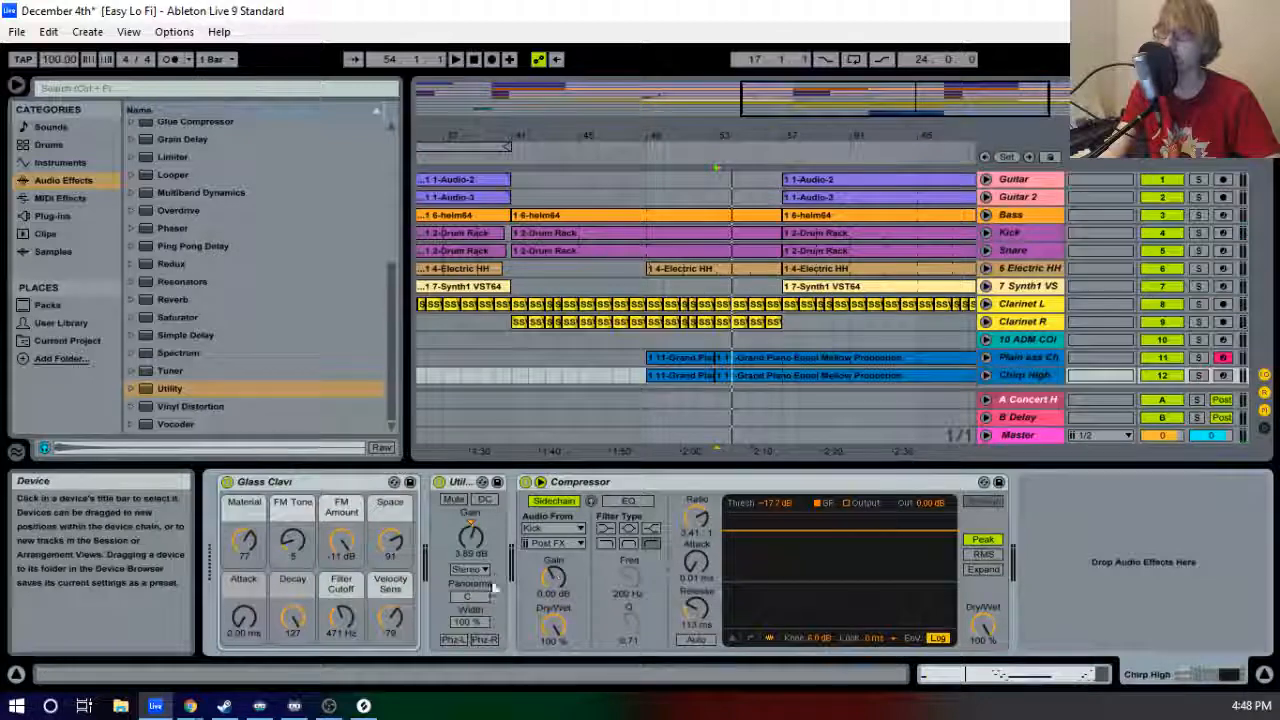
key(space)
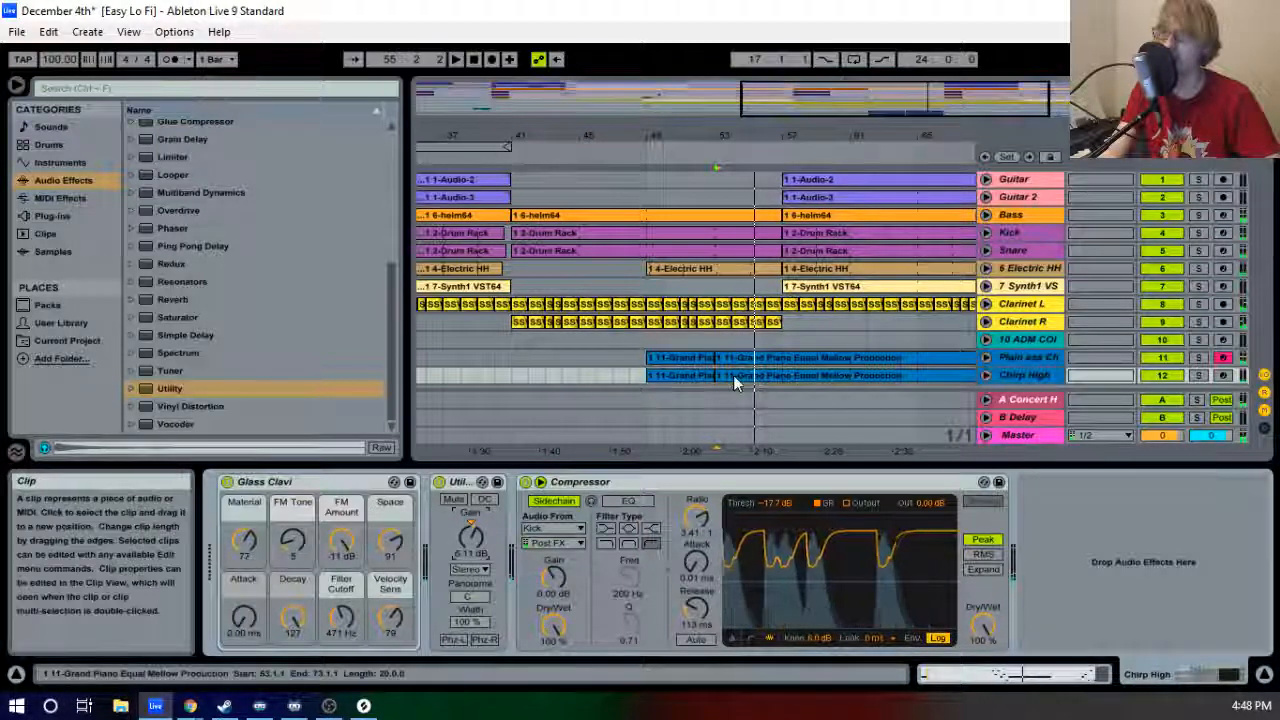
key(space)
key(space)
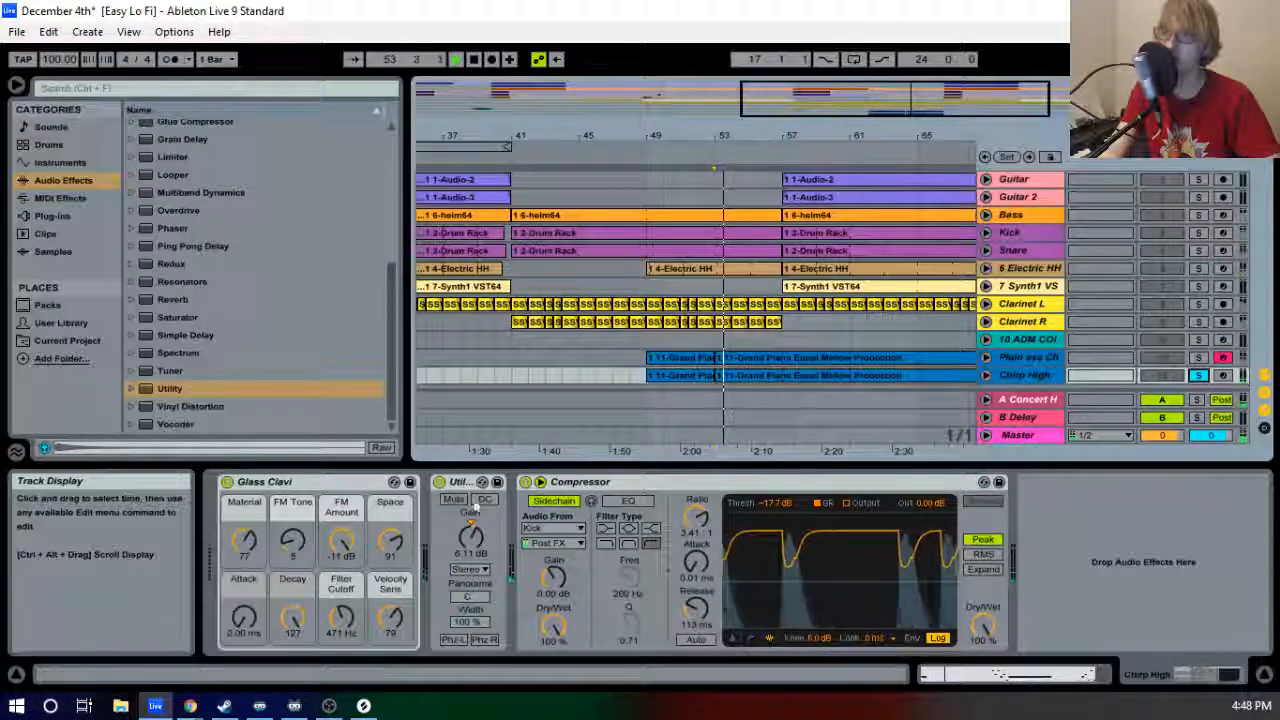
Stop playback and set the Chirp High track's Utility gain to 4.44 dB.
click(1198, 375)
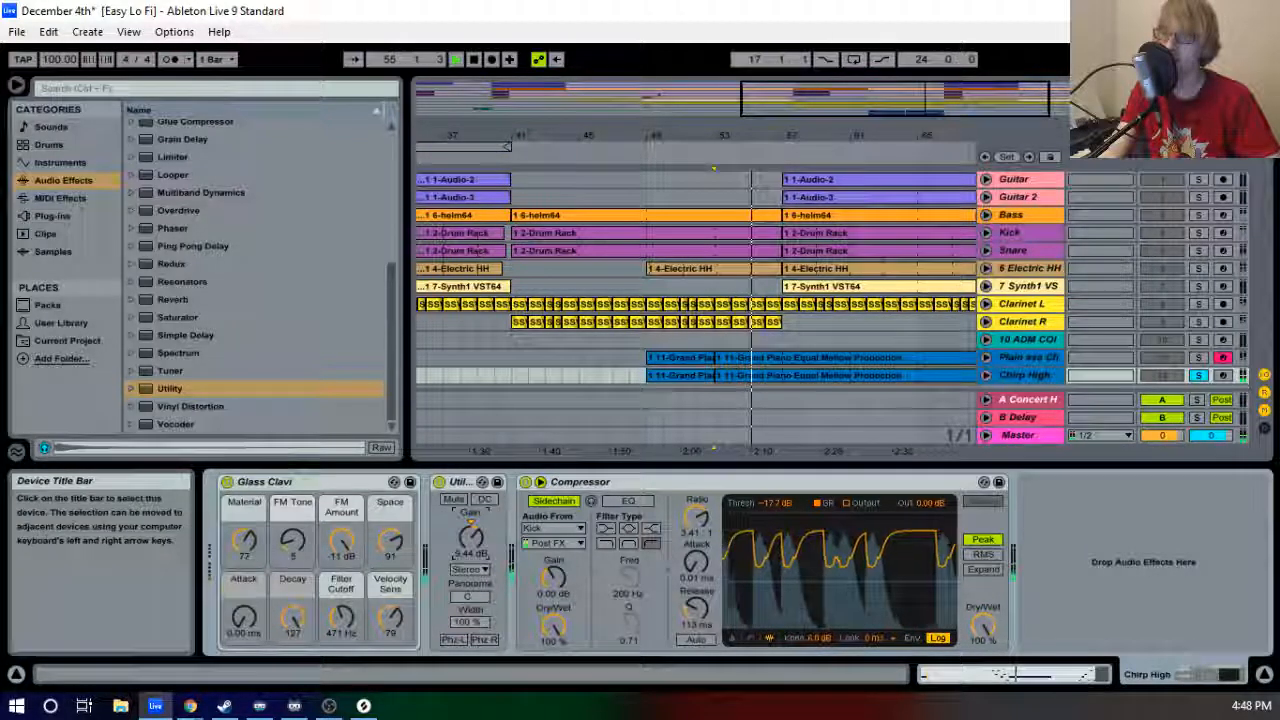
key(space)
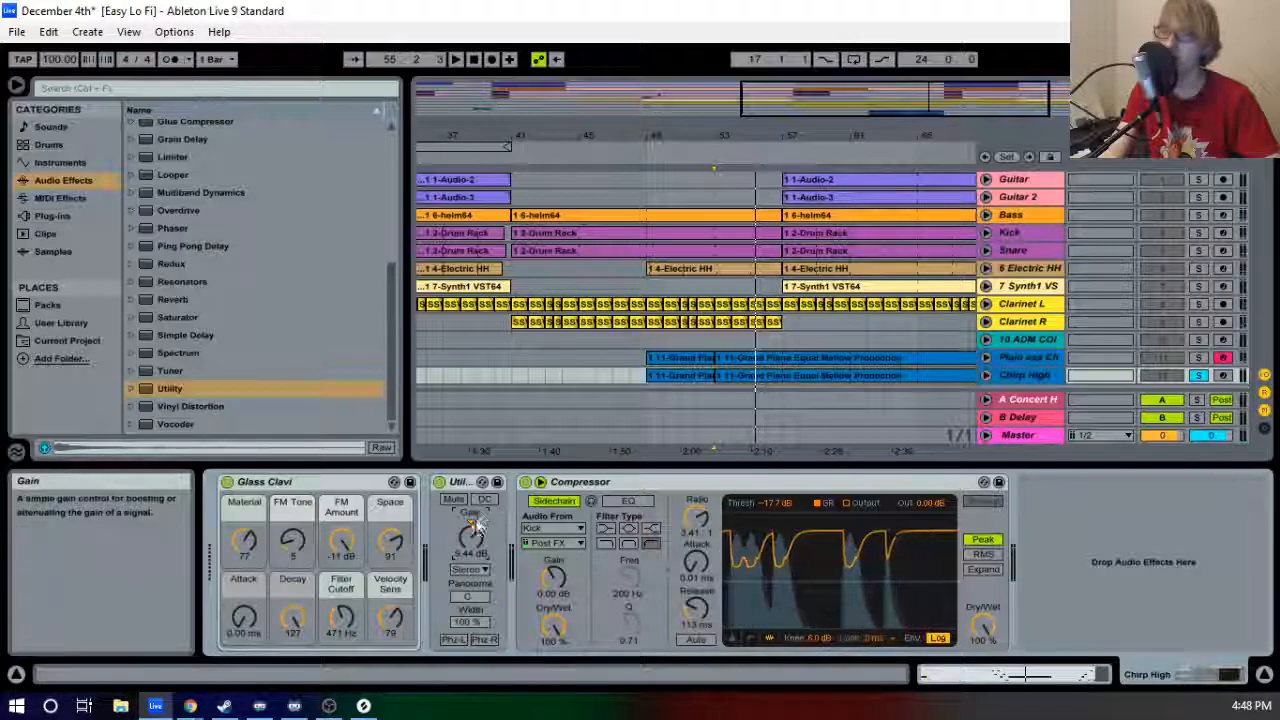
drag(476, 539, 476, 550)
Set all notes in the Chirp High clip at bar 53 to velocity 100 and play the clip to check it.
double_click(729, 375)
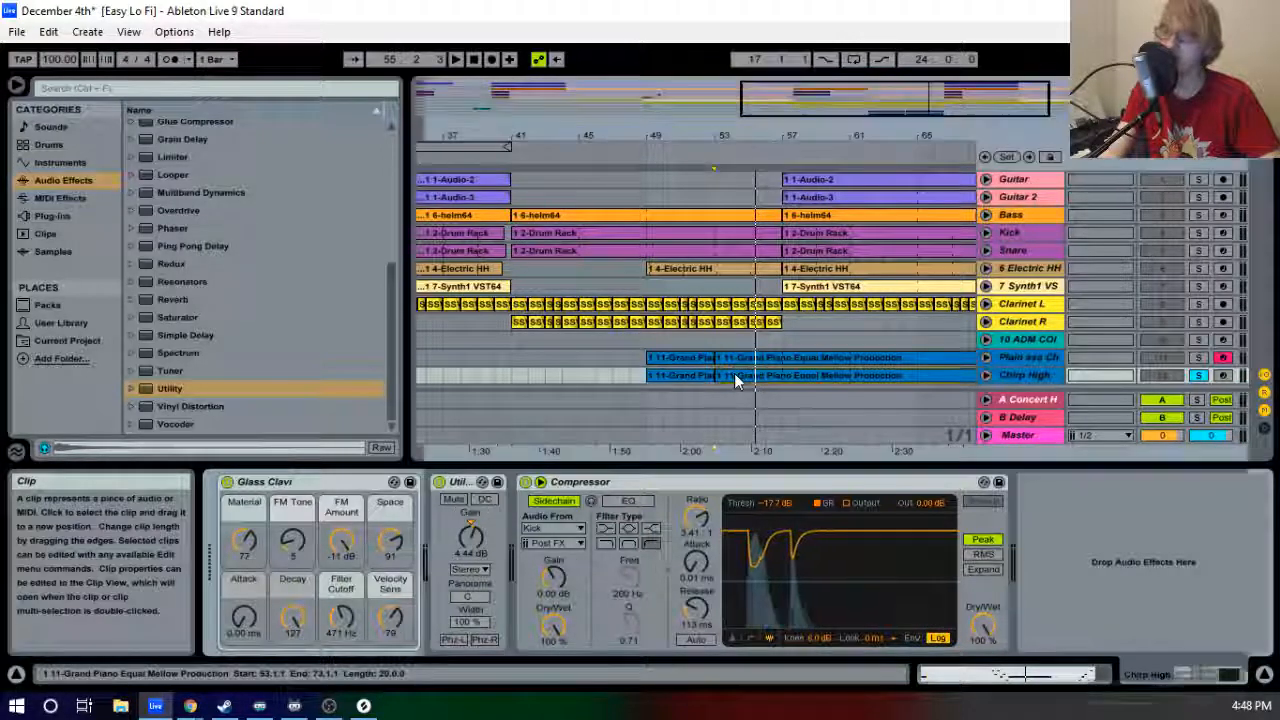
key(ctrl+a)
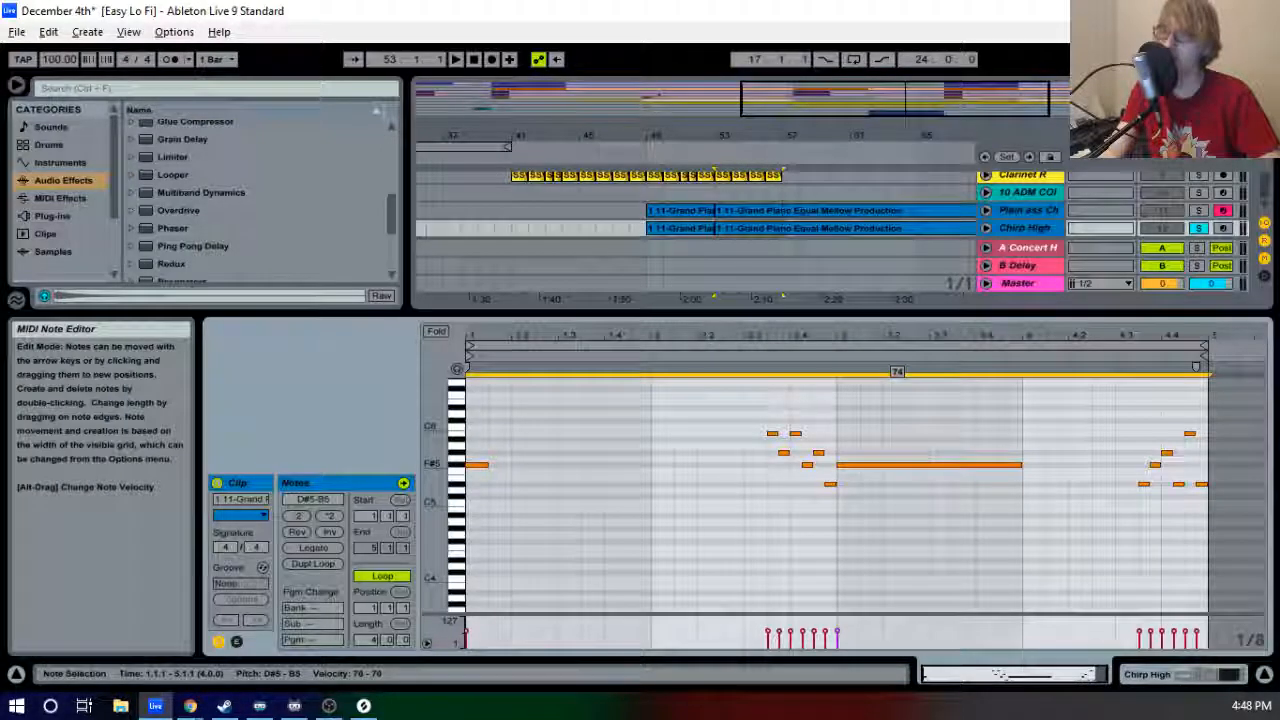
drag(905, 466, 905, 466)
key(space)
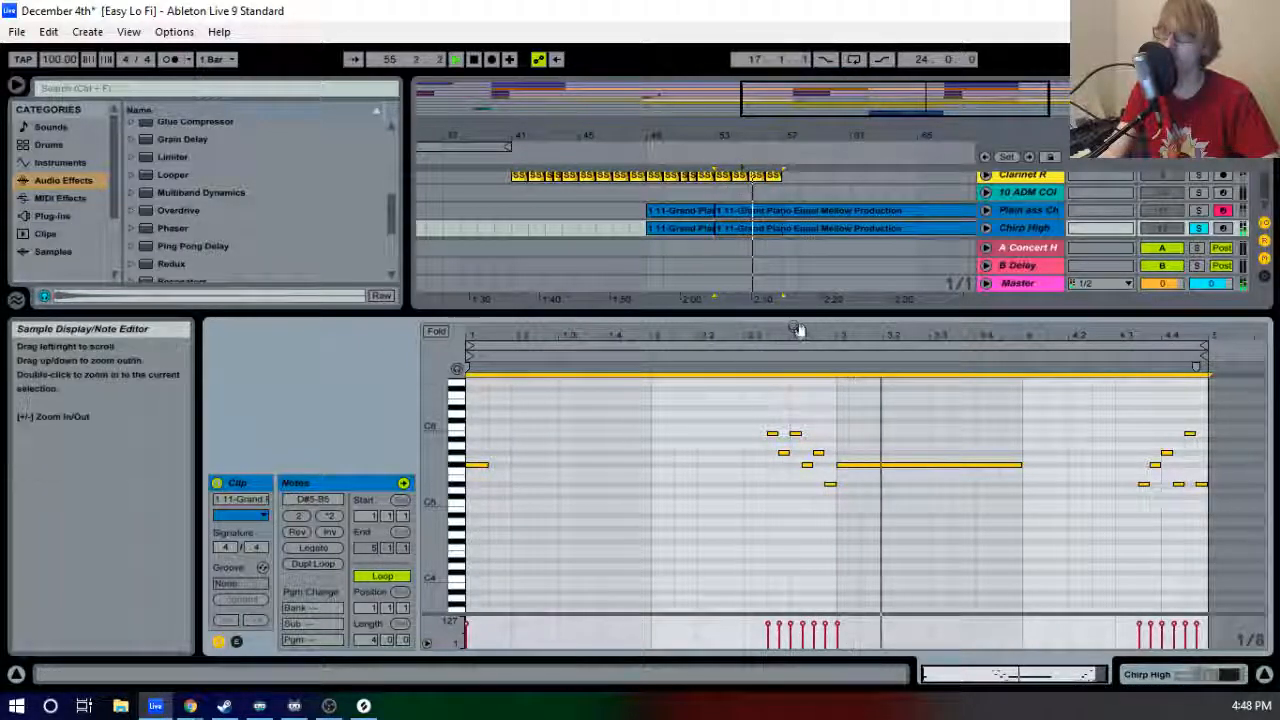
key(space)
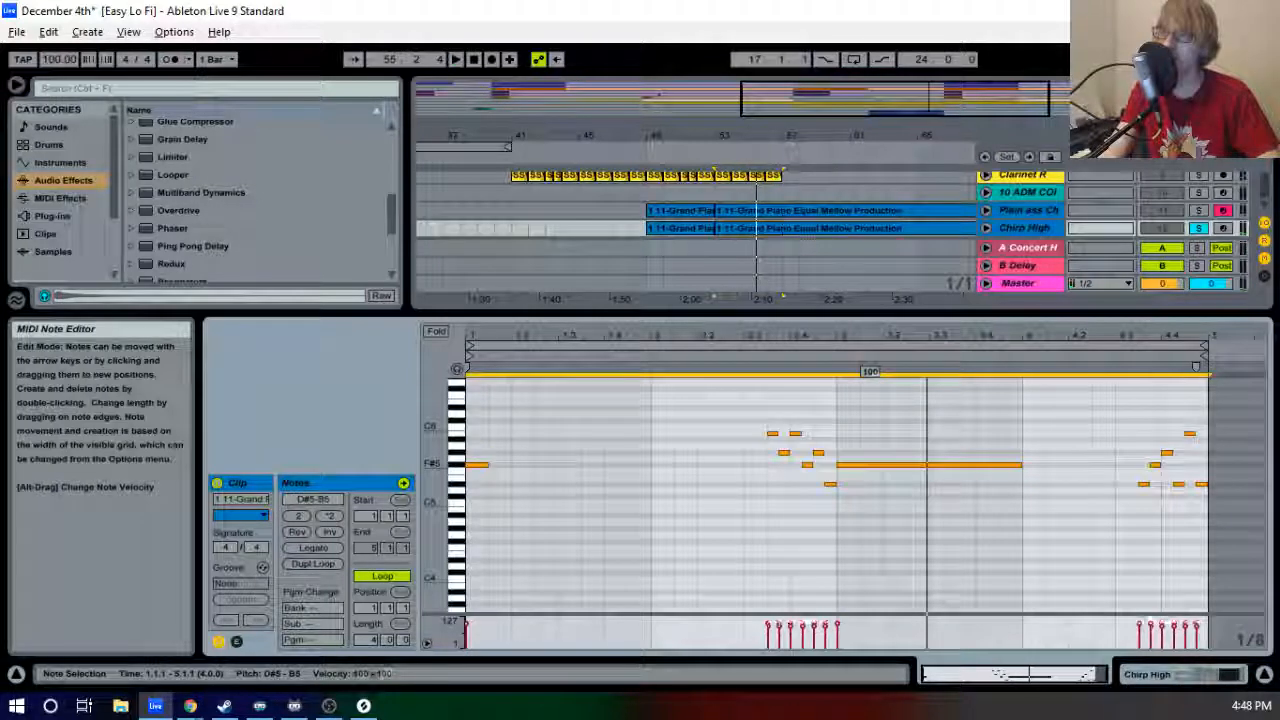
click(757, 357)
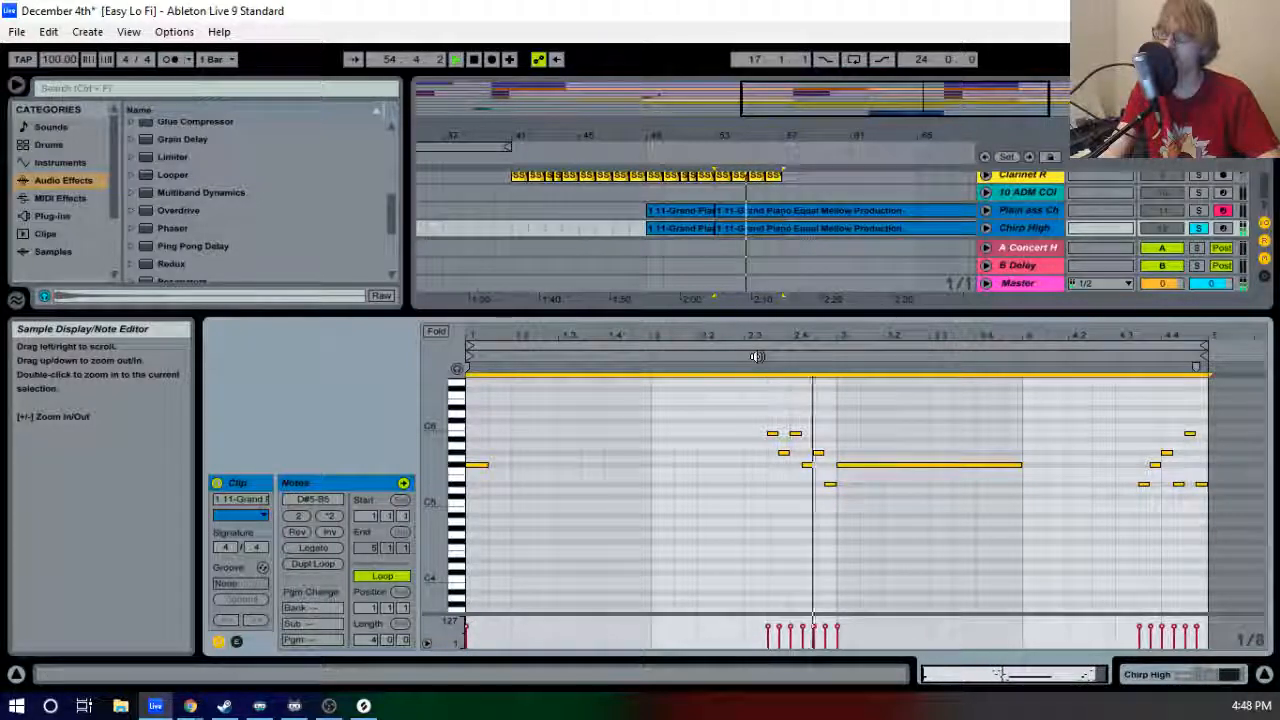
key(space)
key(space)
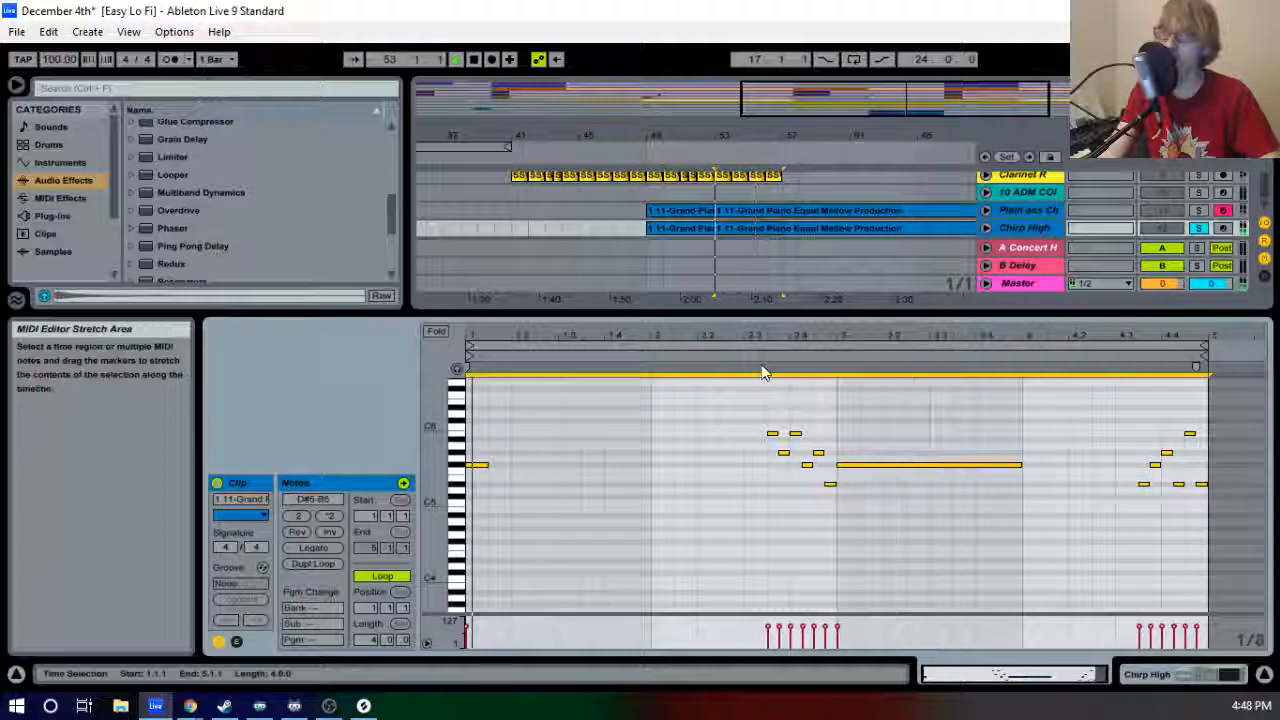
Raise the velocity of all notes in the Chirp High clip at bar 49.
click(696, 505)
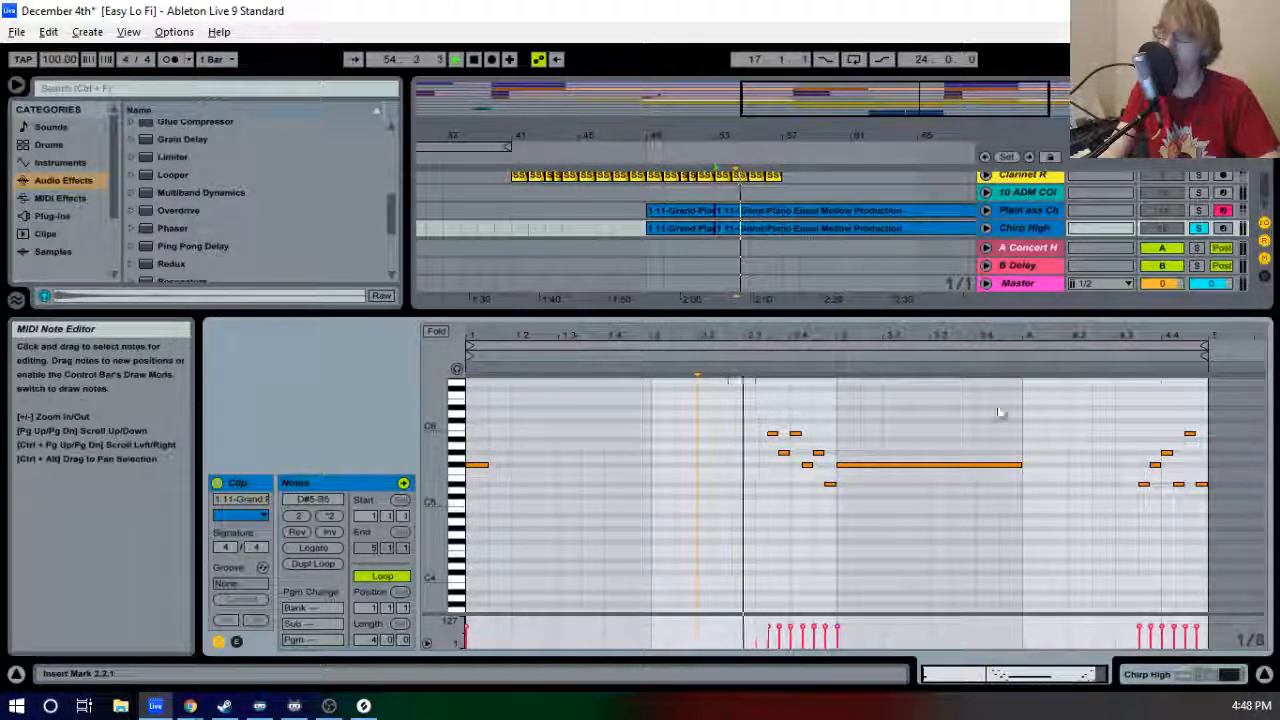
click(684, 228)
click(787, 496)
key(ctrl+a)
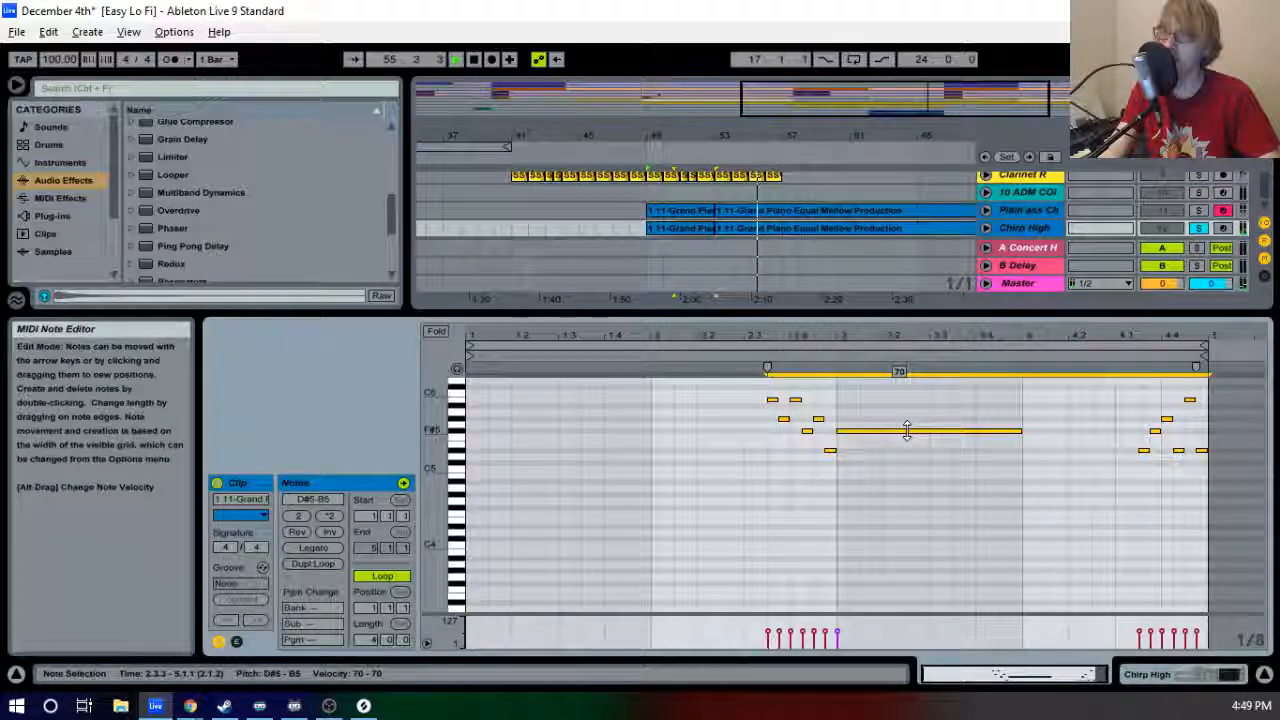
drag(908, 431, 908, 379)
Enlarge the mixer and arrangement area, then unsolo the Chirp High track and play the full mix from bar 53.
key(Tab)
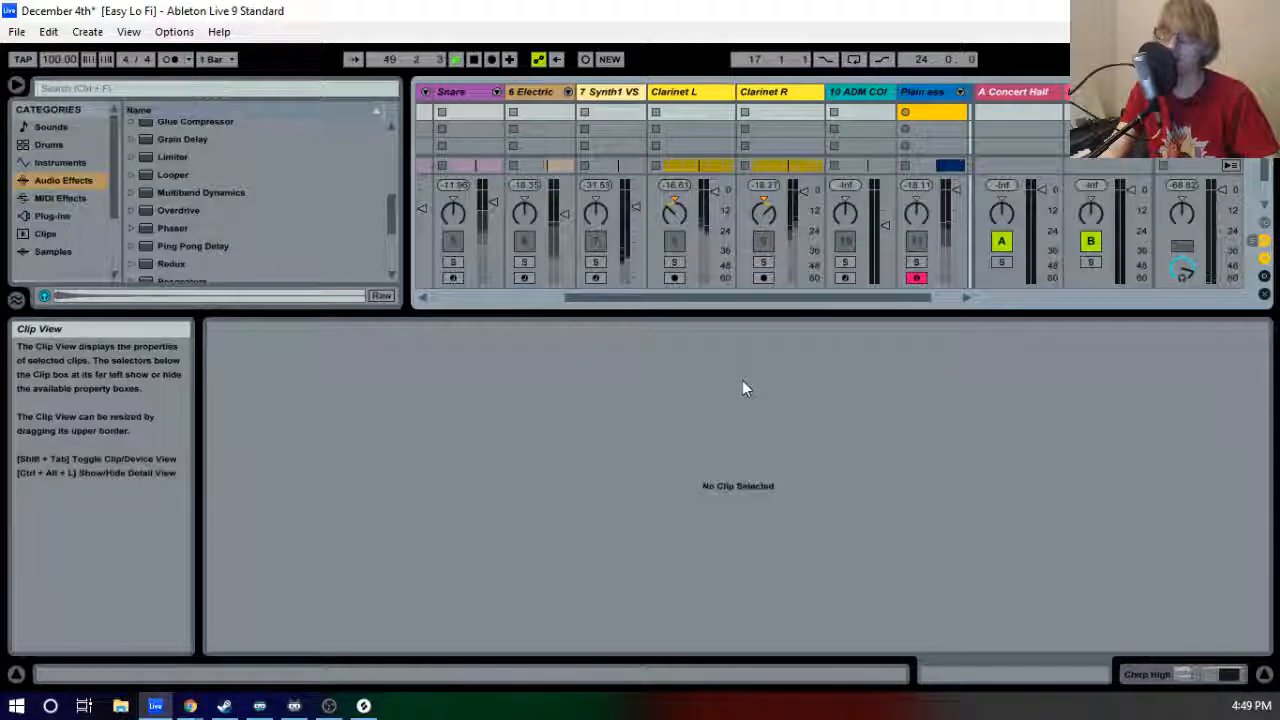
drag(746, 318, 781, 377)
key(Tab)
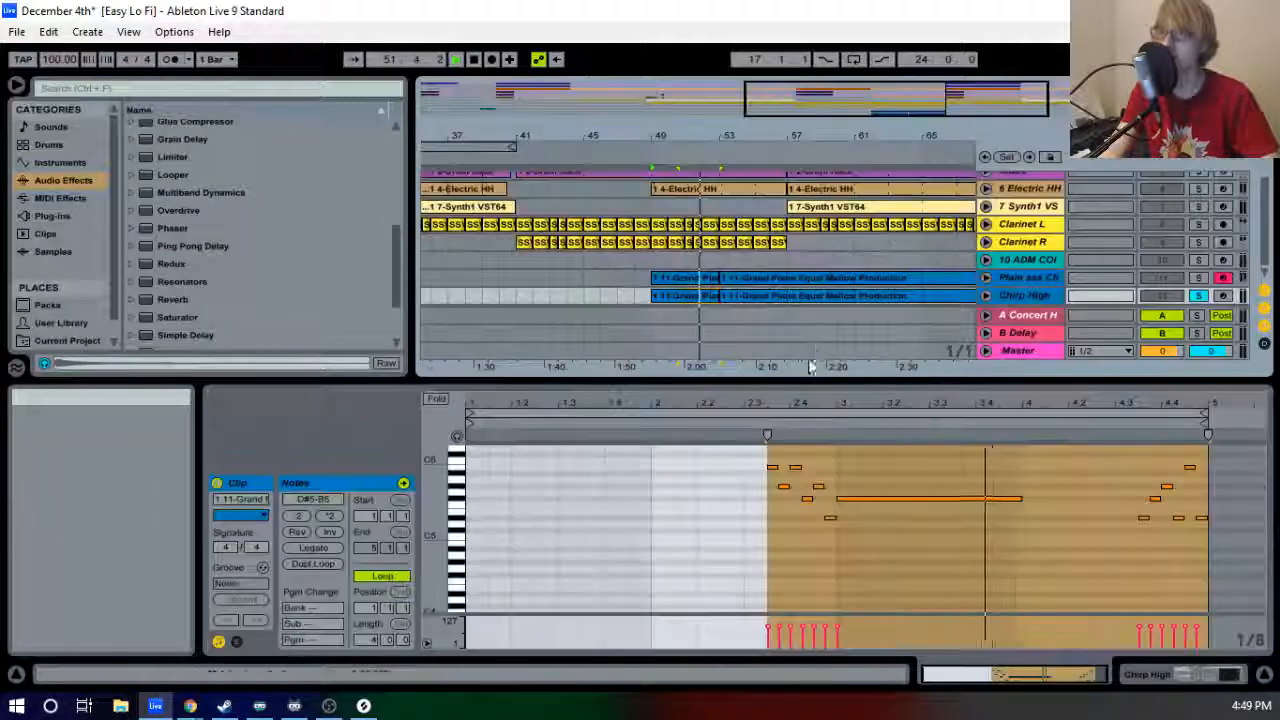
click(735, 293)
key(Tab)
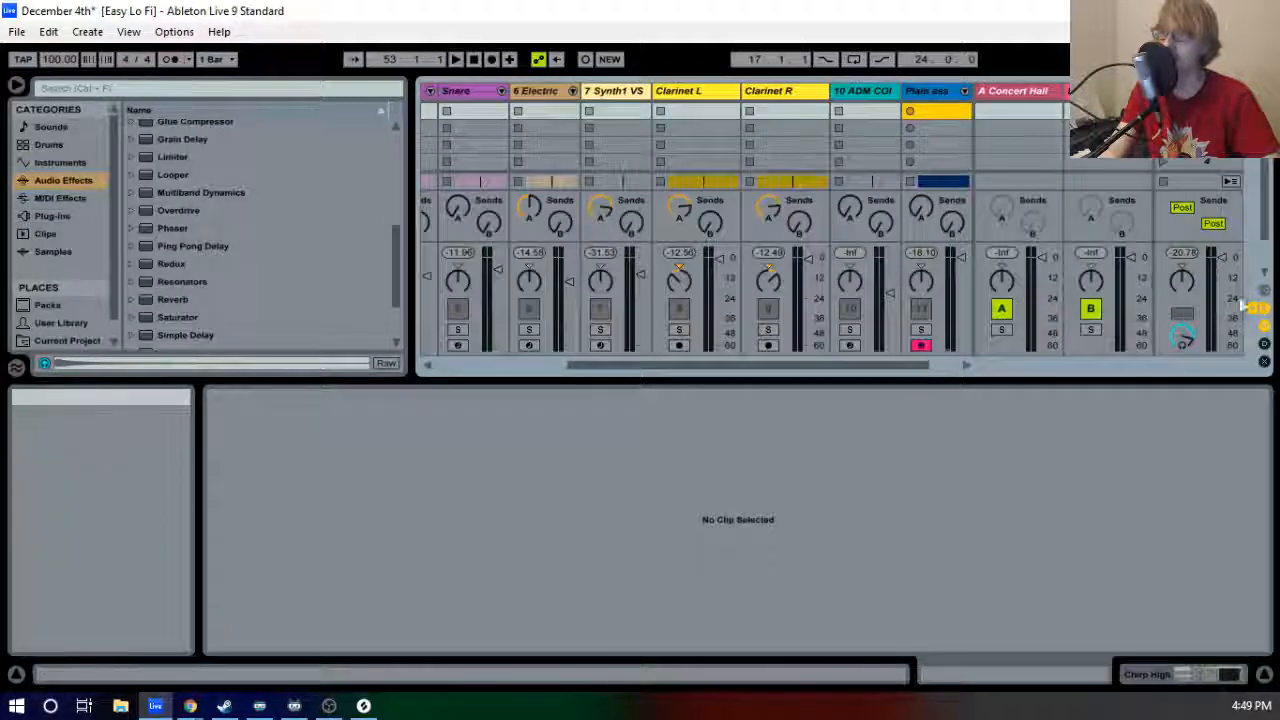
key(Tab)
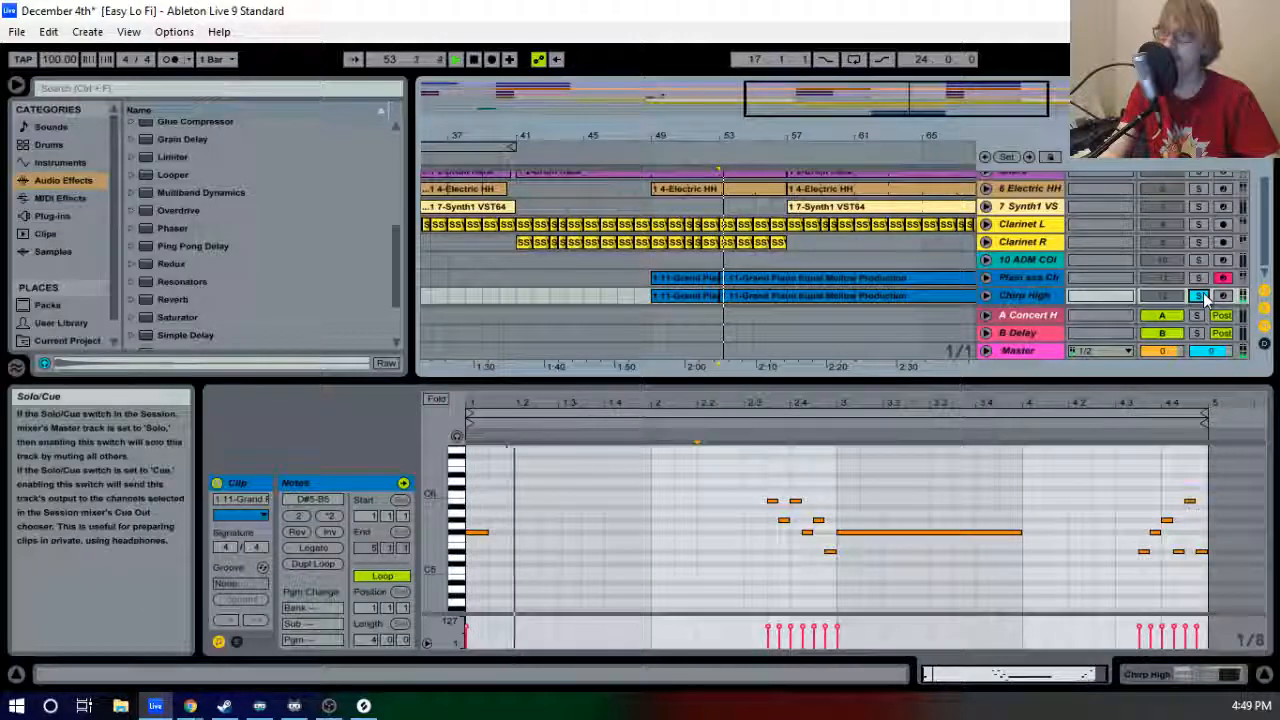
key(Tab)
key(Tab)
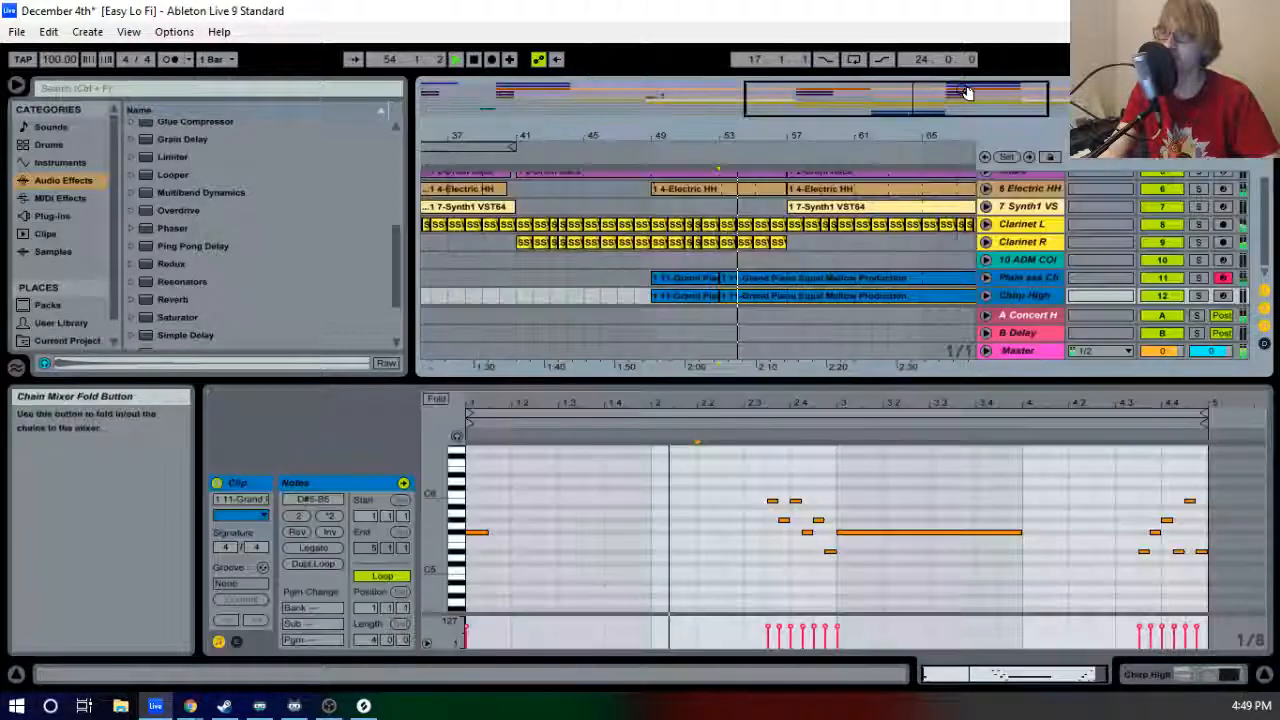
Show the Chirp High track's devices, stop playback and raise its Utility gain to 6.67 dB.
key(shift+Tab)
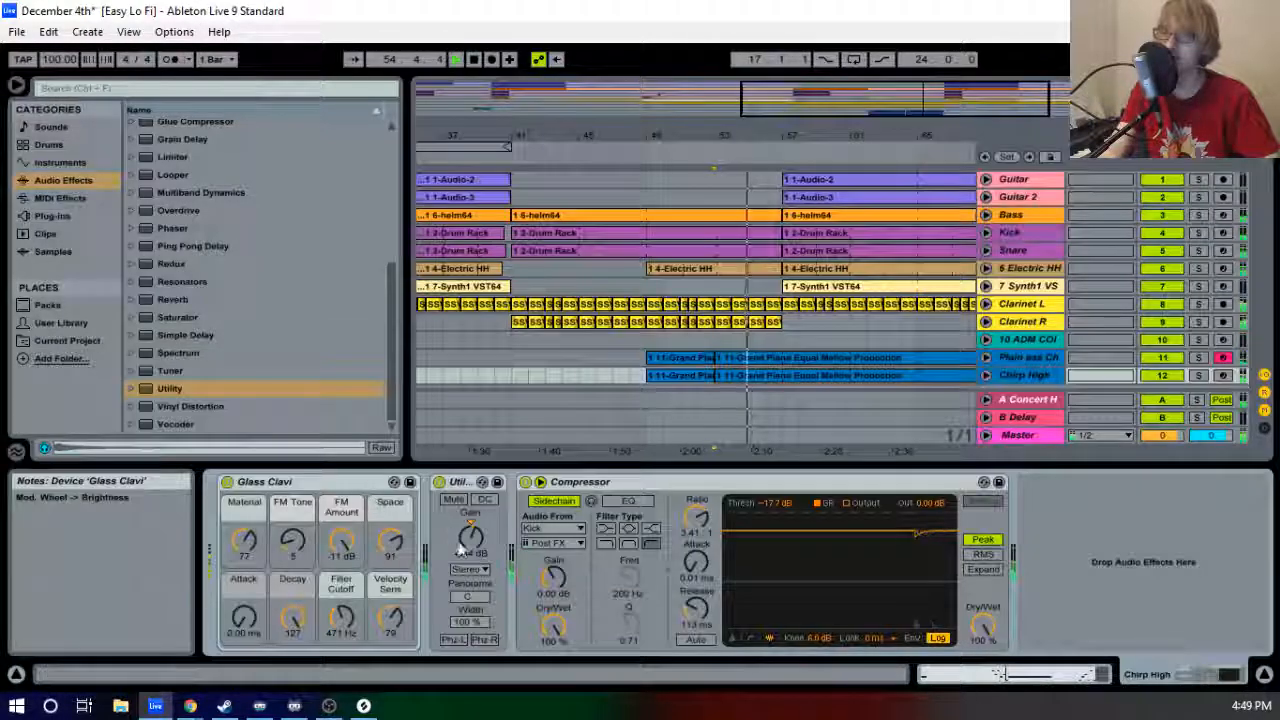
key(space)
drag(473, 546, 473, 538)
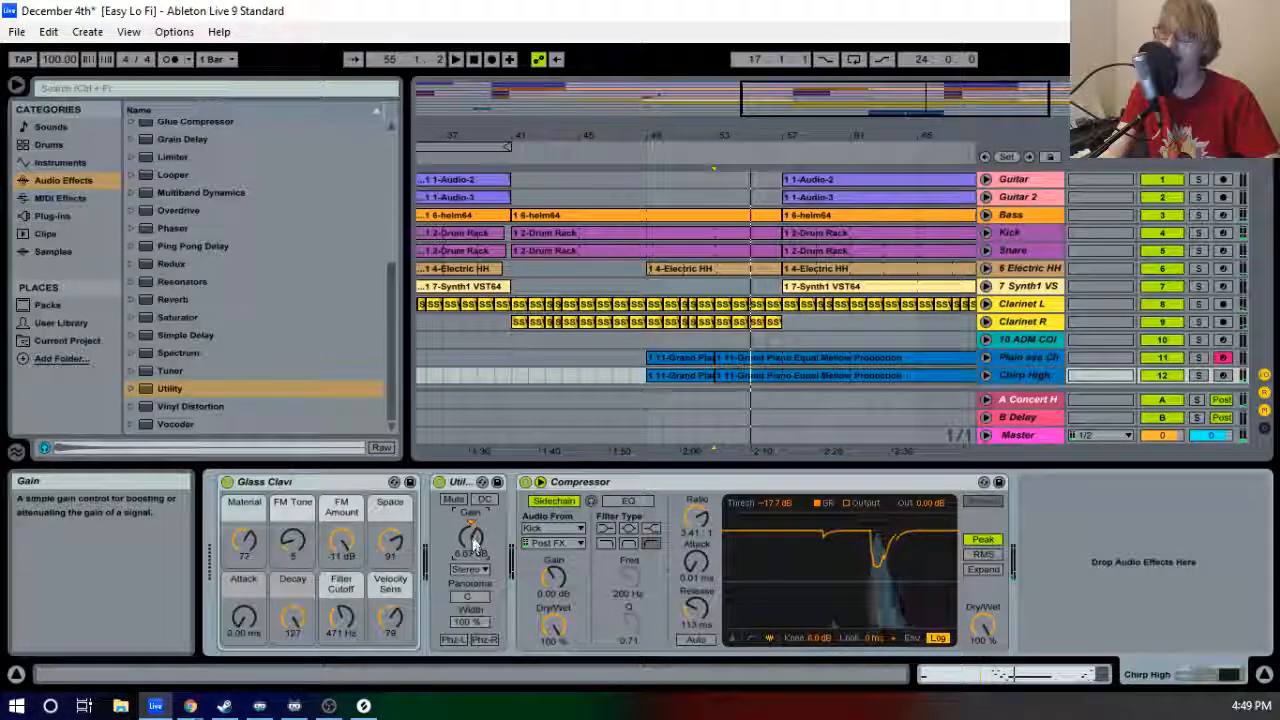
Bring the note velocities in the Chirp High clips at bars 53 and 49 back down to 70.
double_click(748, 376)
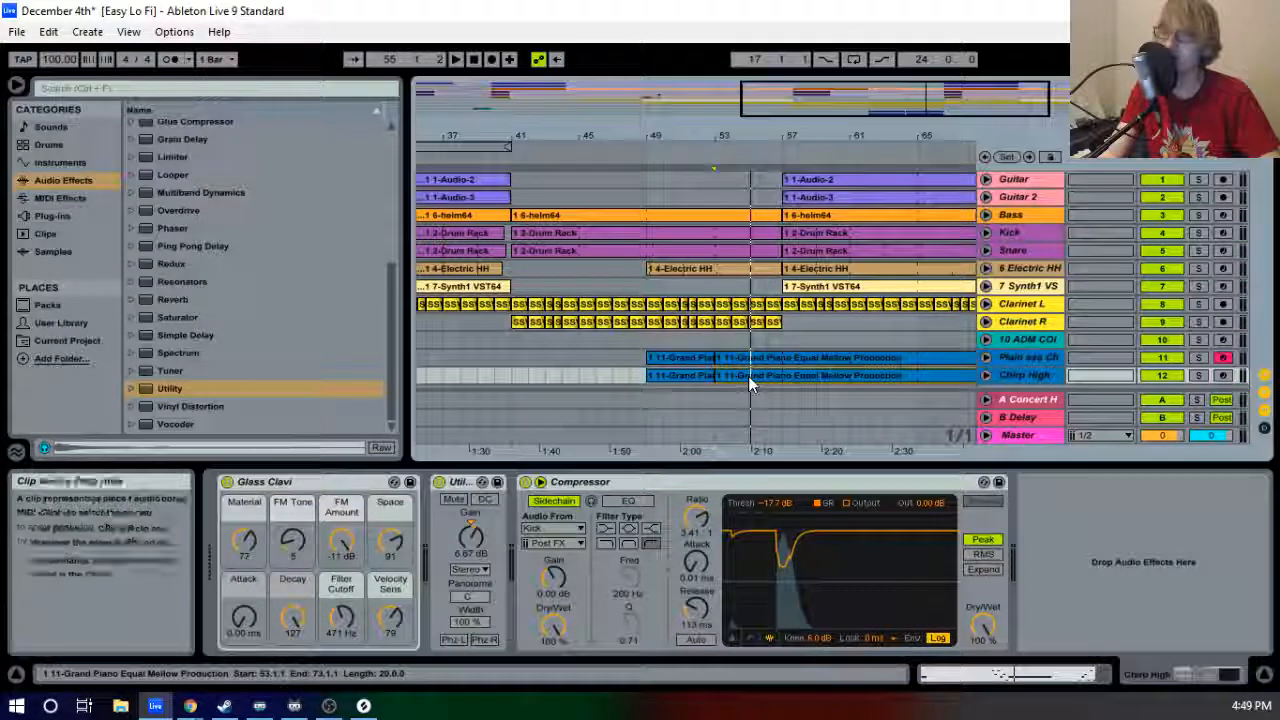
key(ctrl+a)
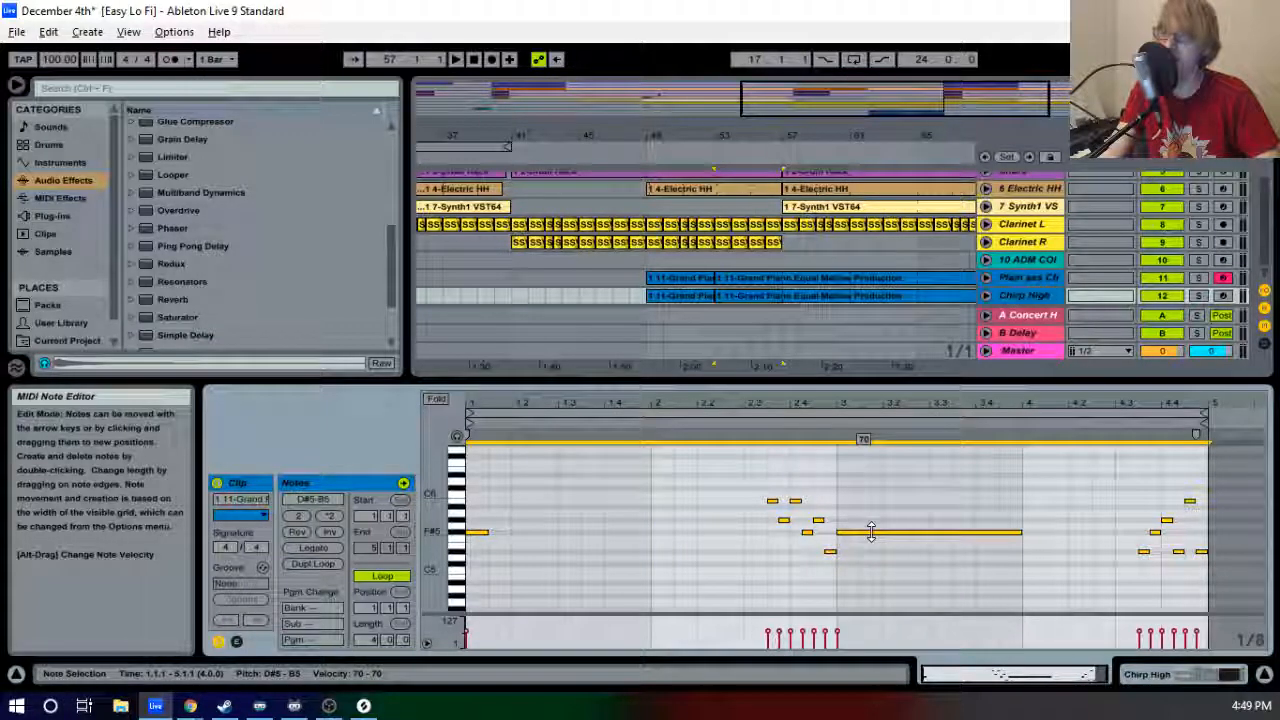
click(861, 470)
click(695, 297)
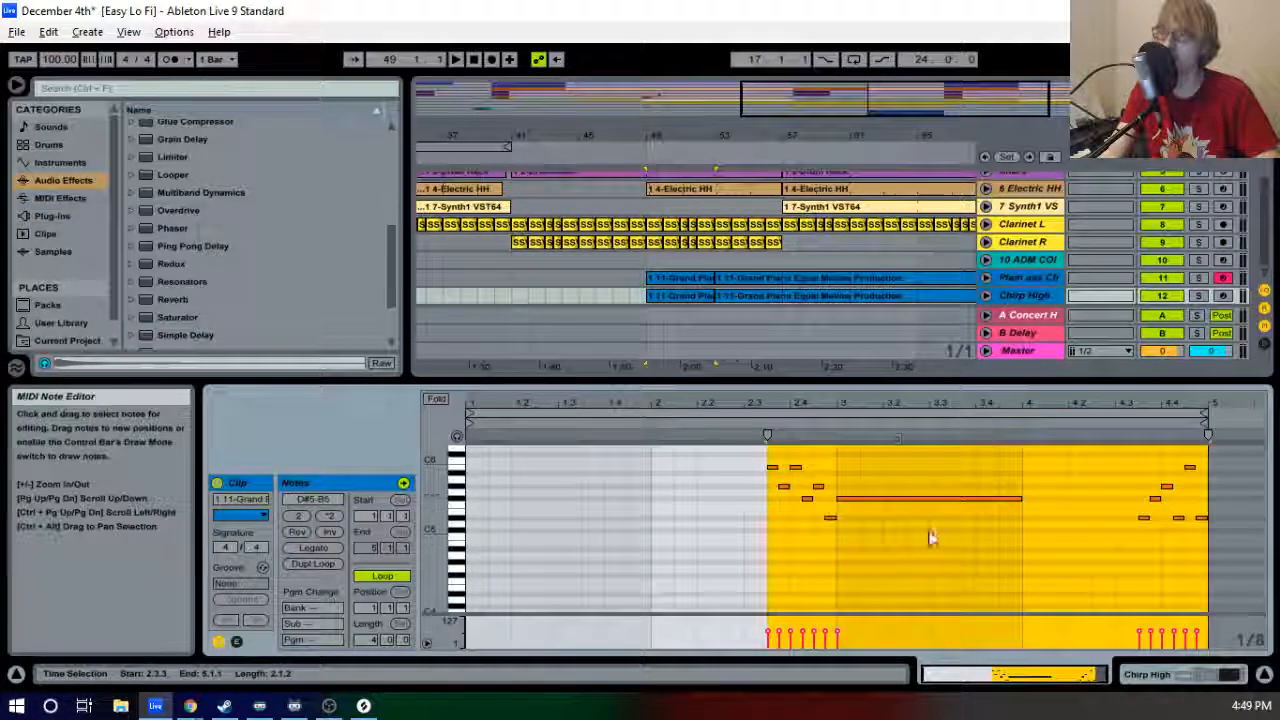
click(913, 457)
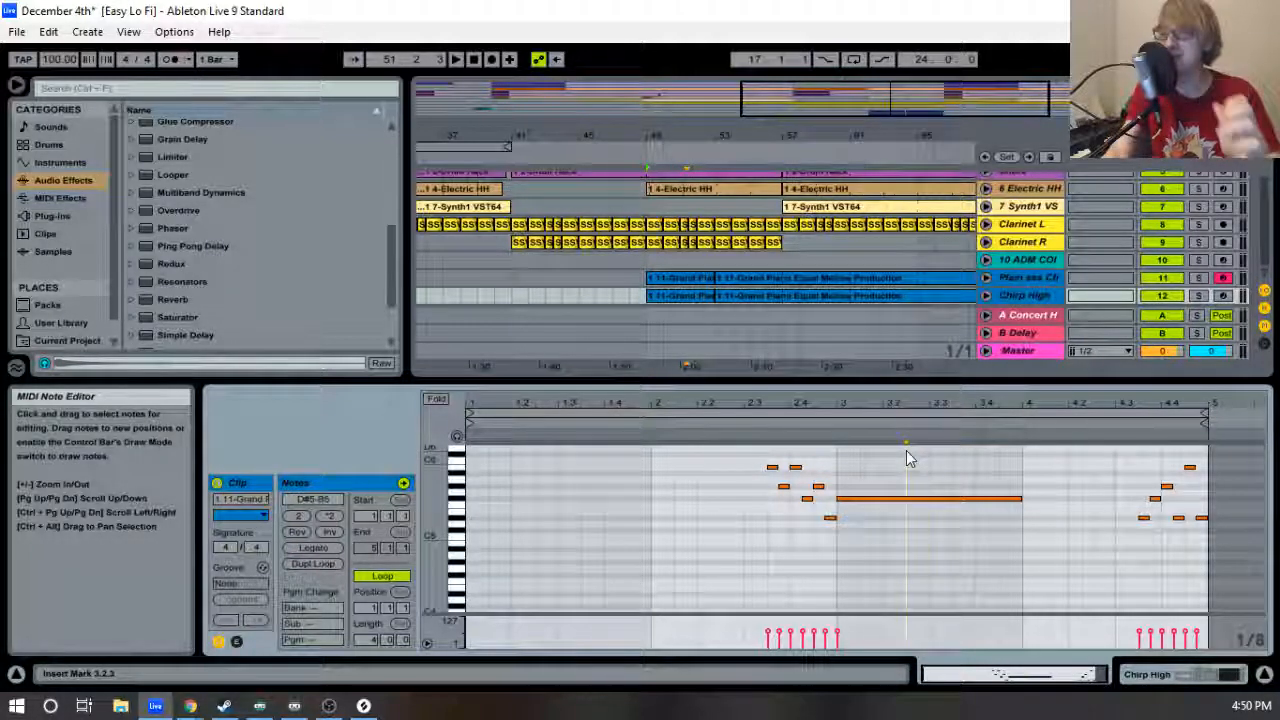
Play from bar 49 and raise the Chirp High track's Utility gain to 19.4 dB with its channel shown in the session mixer.
click(668, 293)
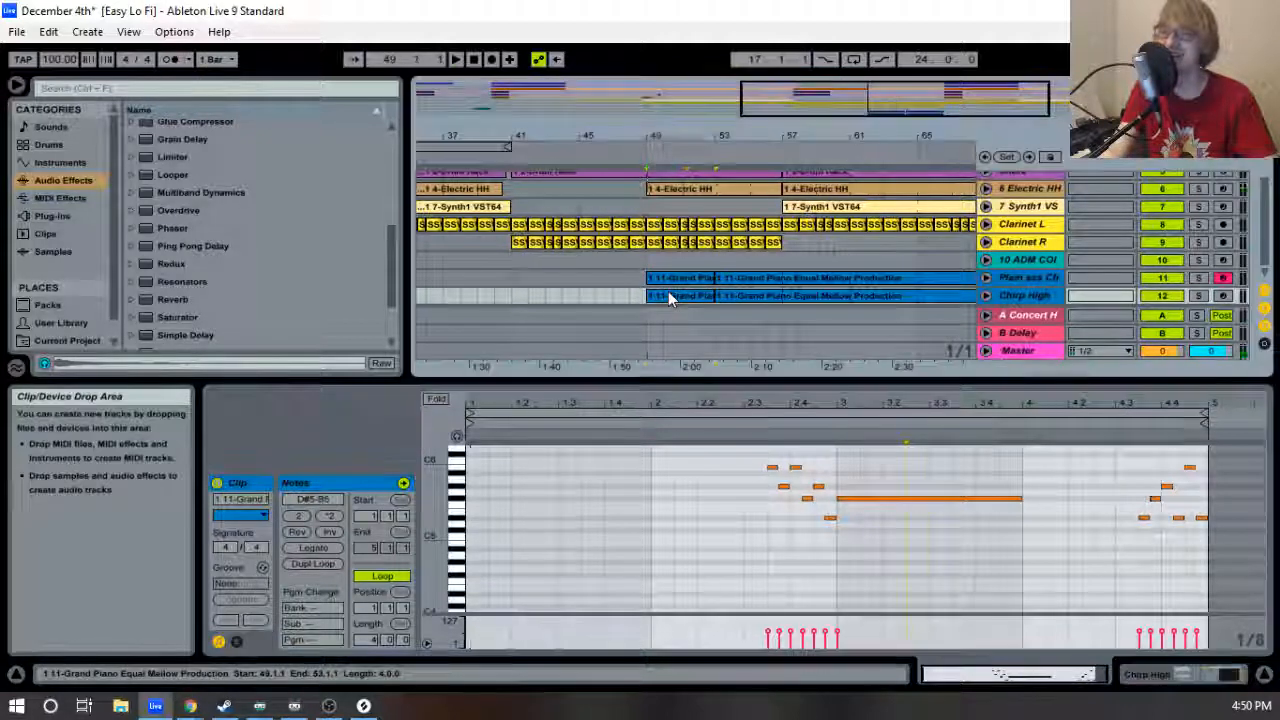
key(space)
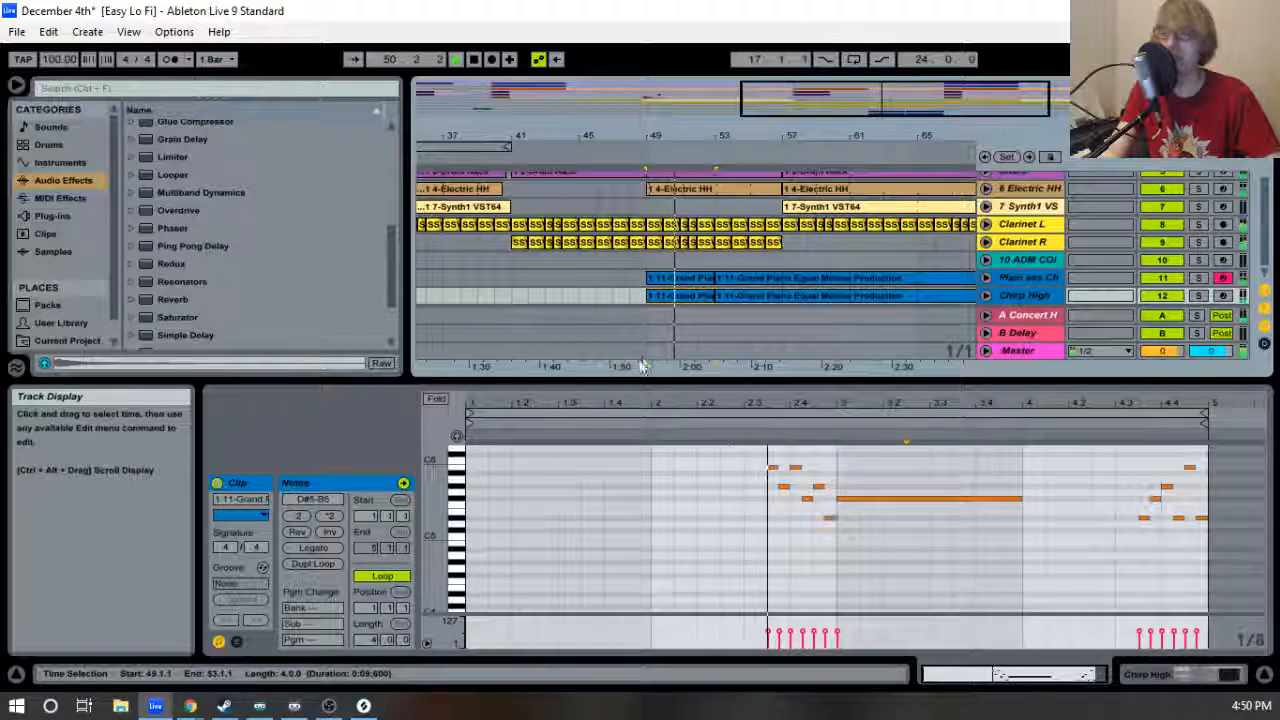
double_click(1024, 297)
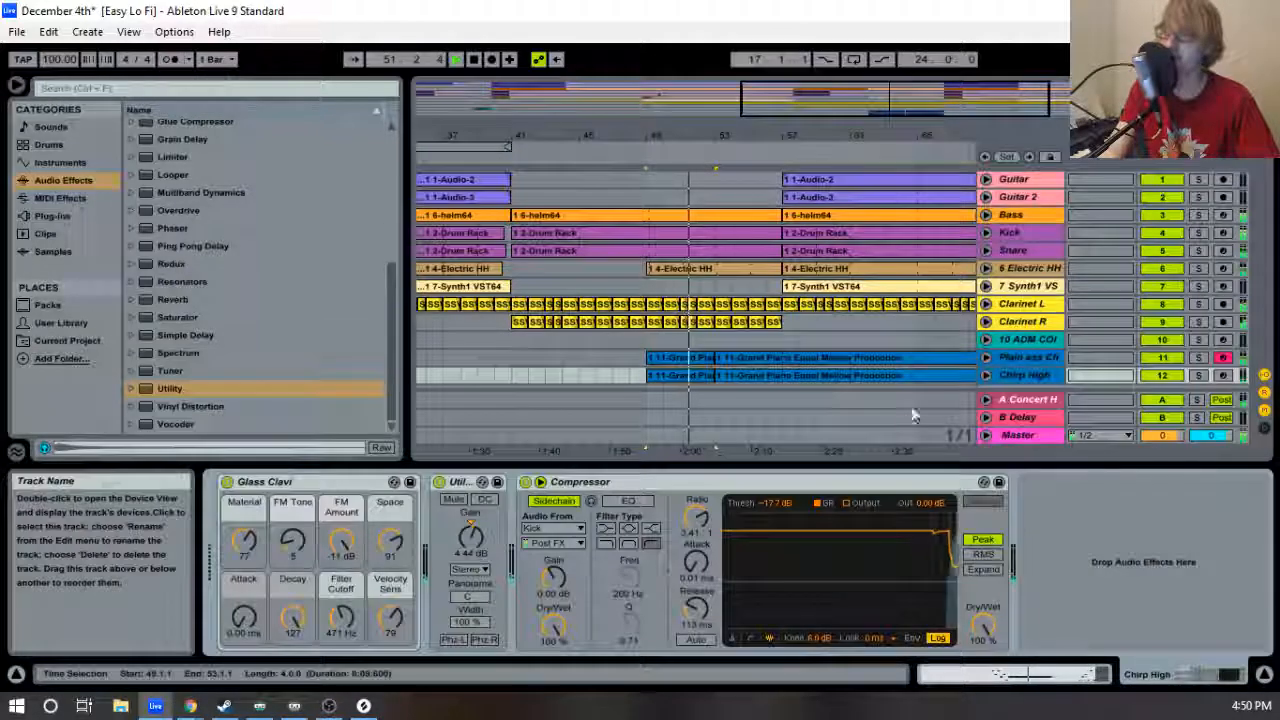
key(Tab)
drag(474, 548, 474, 486)
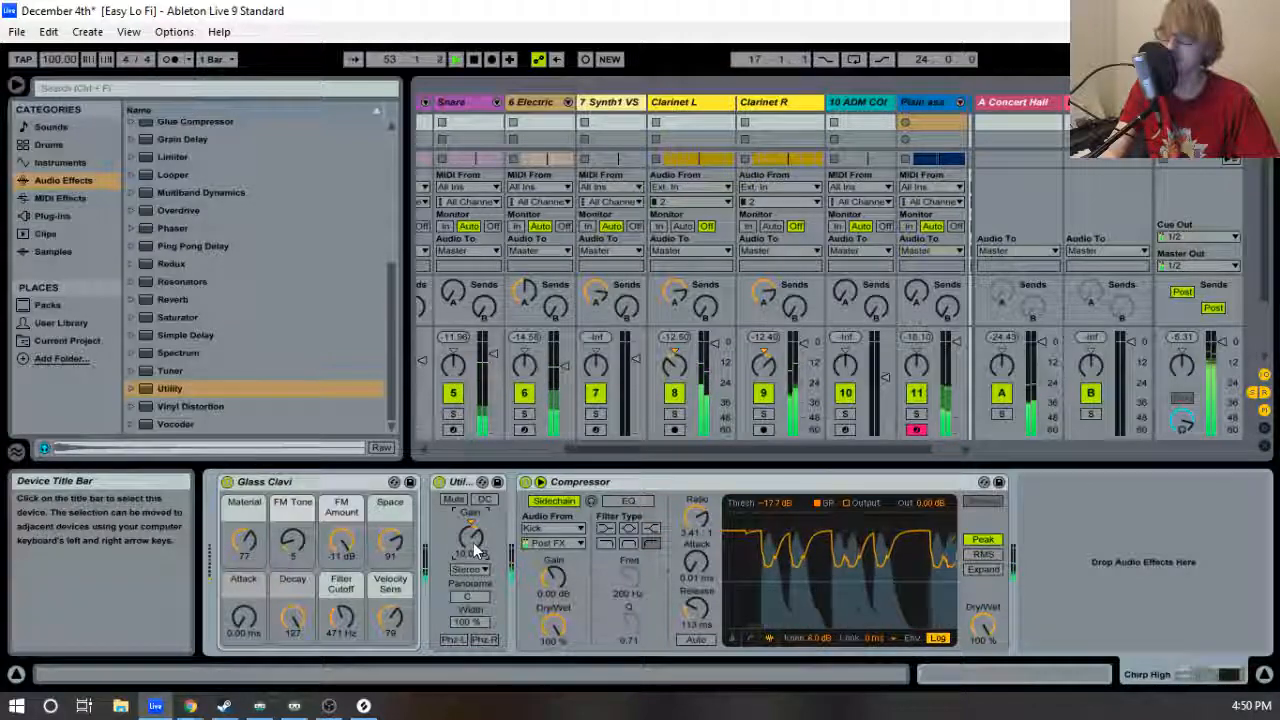
drag(474, 548, 474, 524)
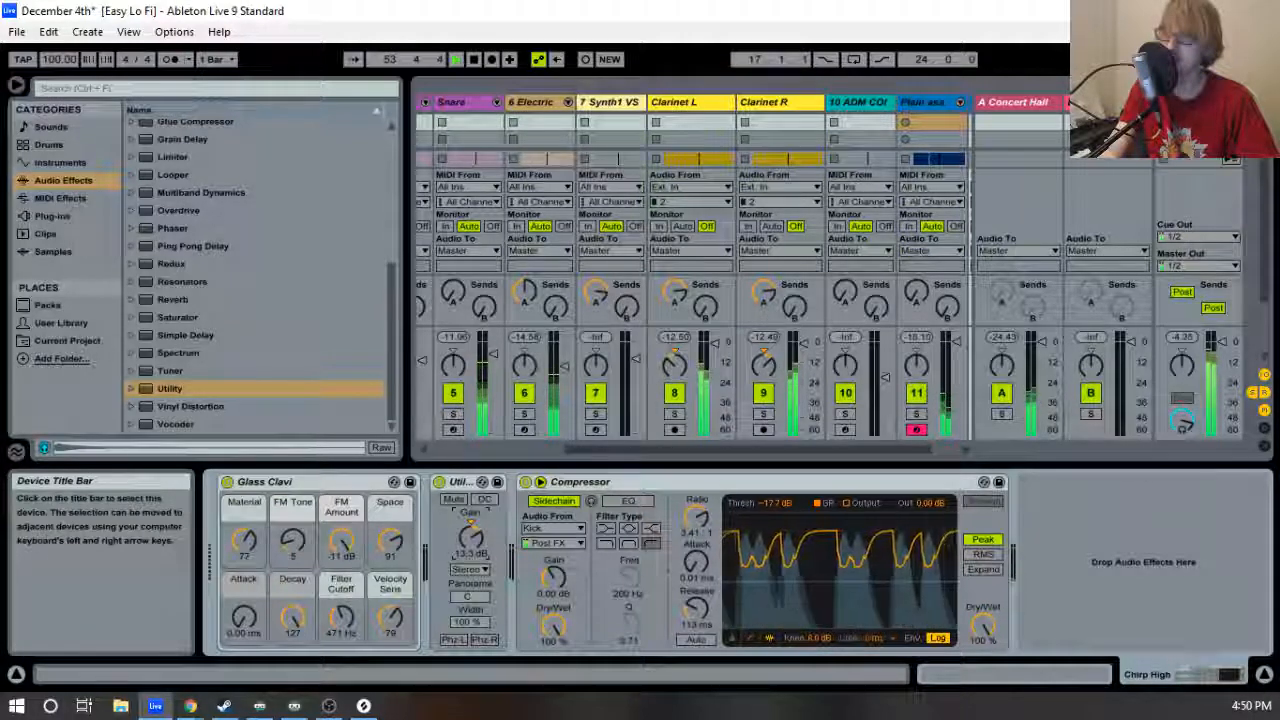
drag(803, 450, 891, 447)
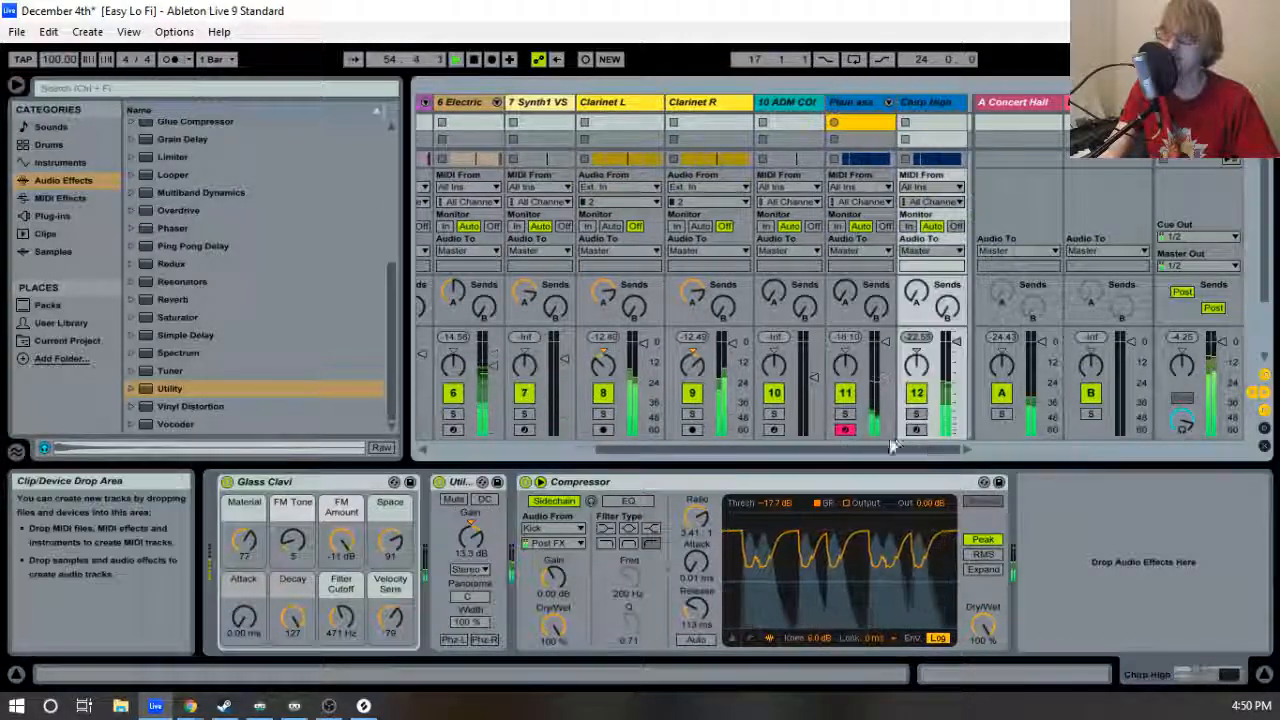
drag(474, 546, 474, 528)
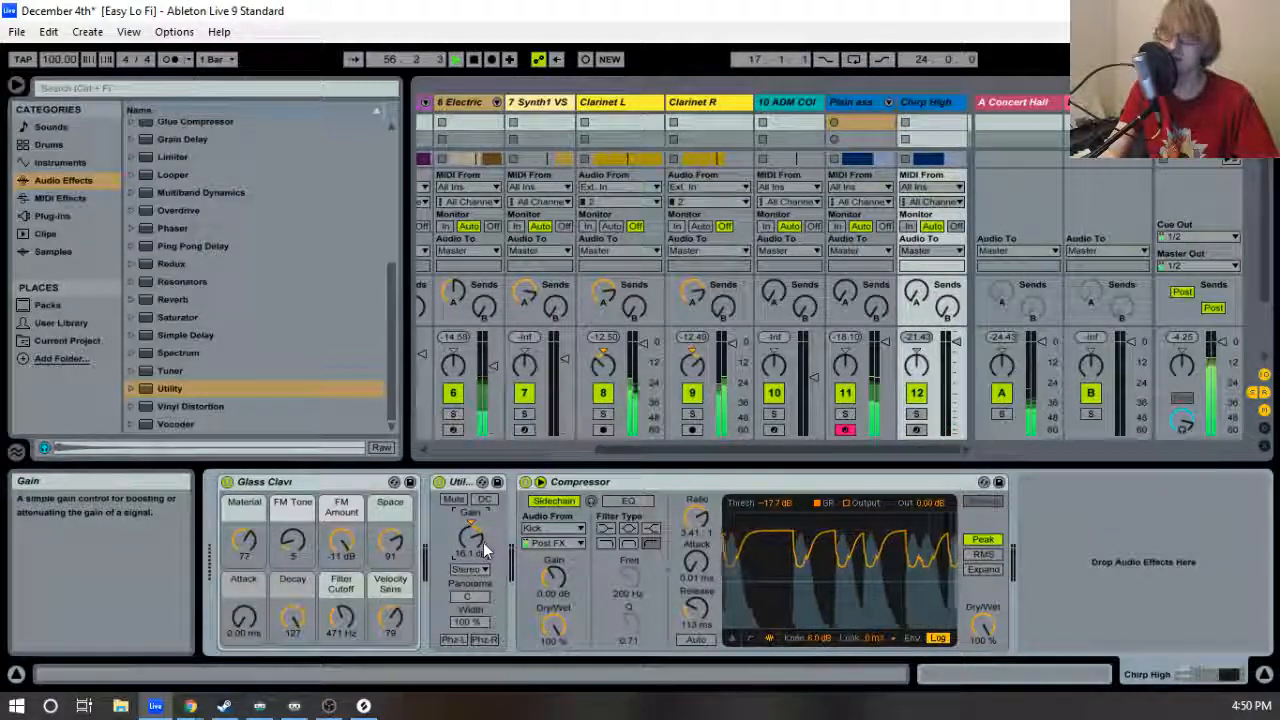
drag(475, 541, 475, 523)
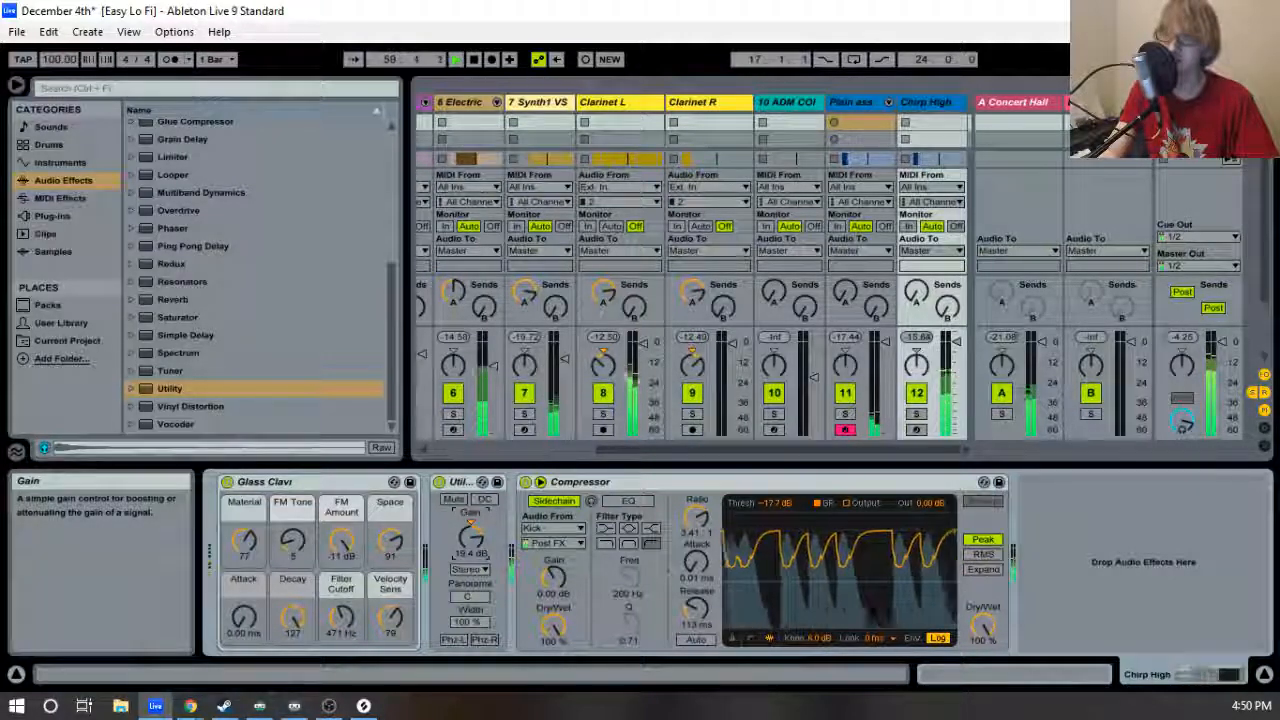
Set the Chirp High track's Utility gain to 18.9 dB while replaying the section from bar 49.
key(space)
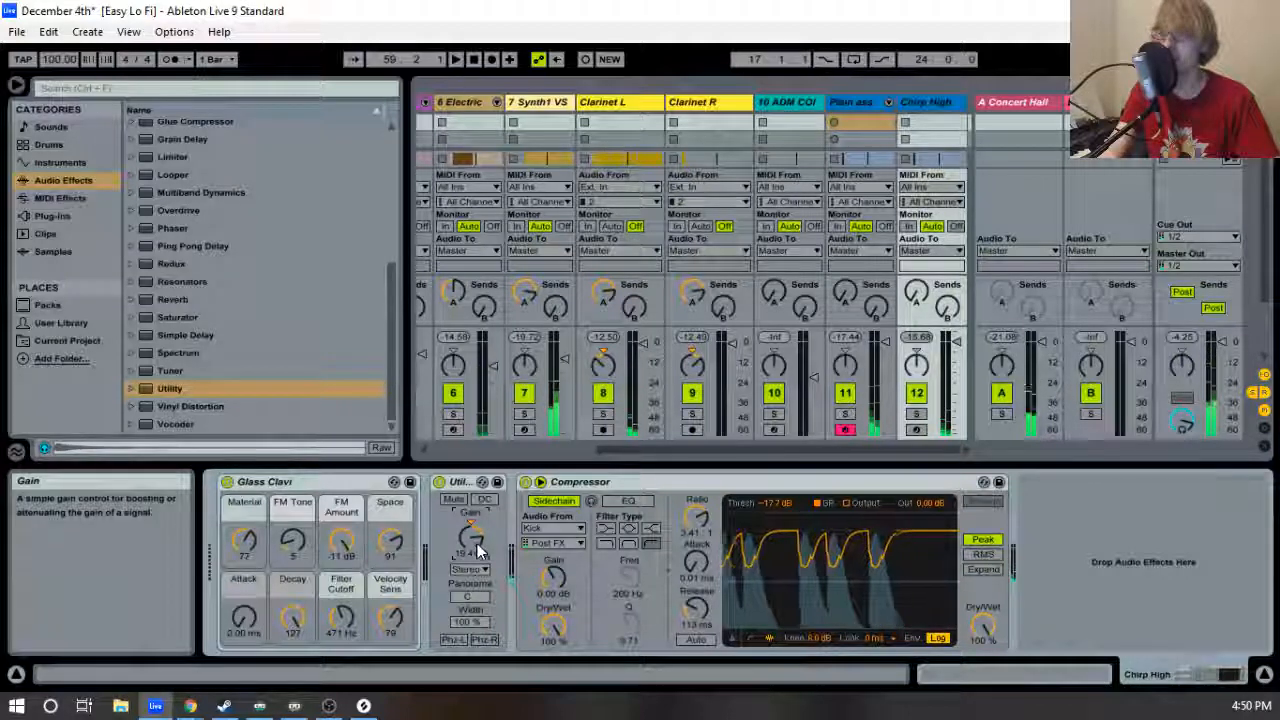
drag(478, 542, 478, 539)
key(space)
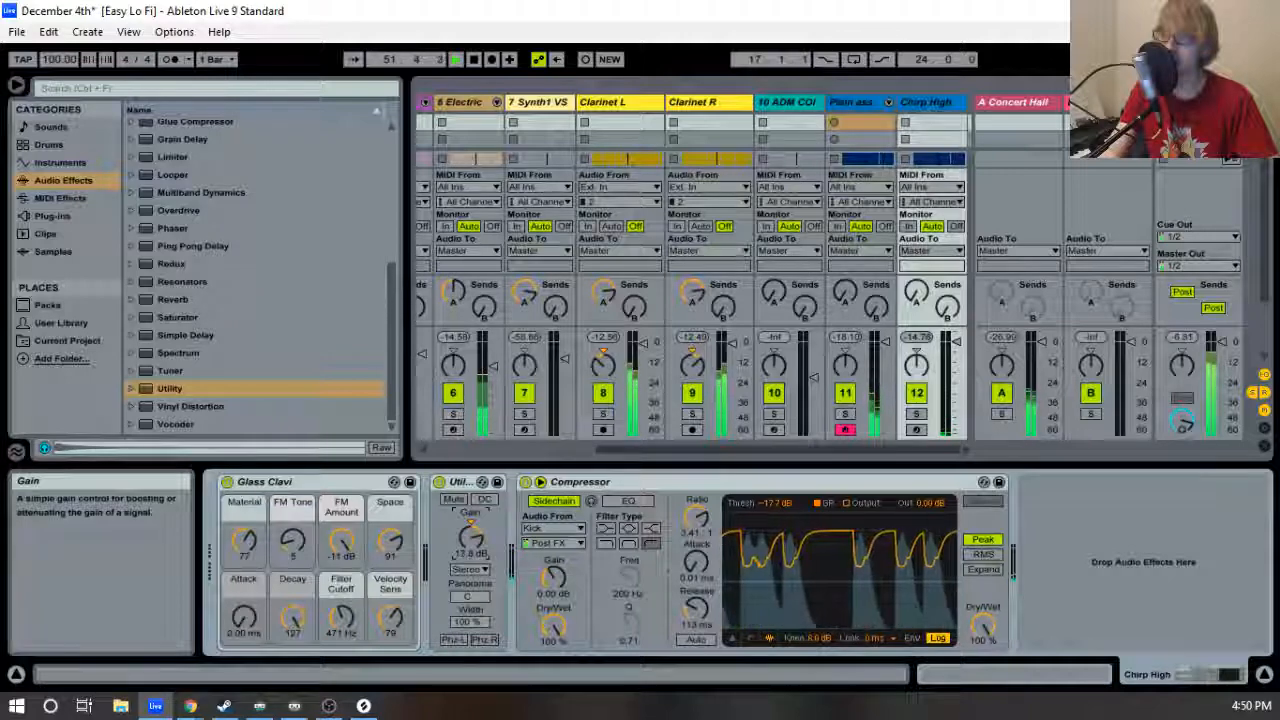
Insert a Ping Pong Delay on the Chirp High track between its Utility and Compressor.
click(924, 106)
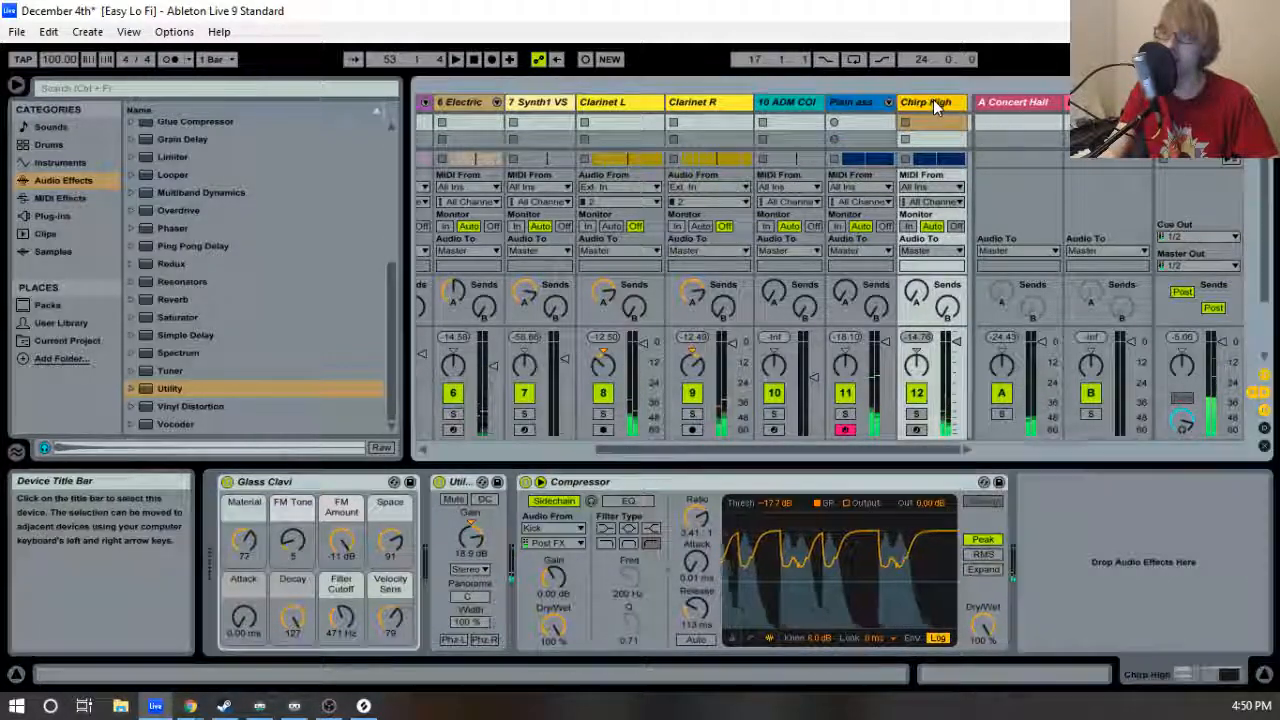
scroll(232, 328, up, 3)
scroll(218, 345, down, 3)
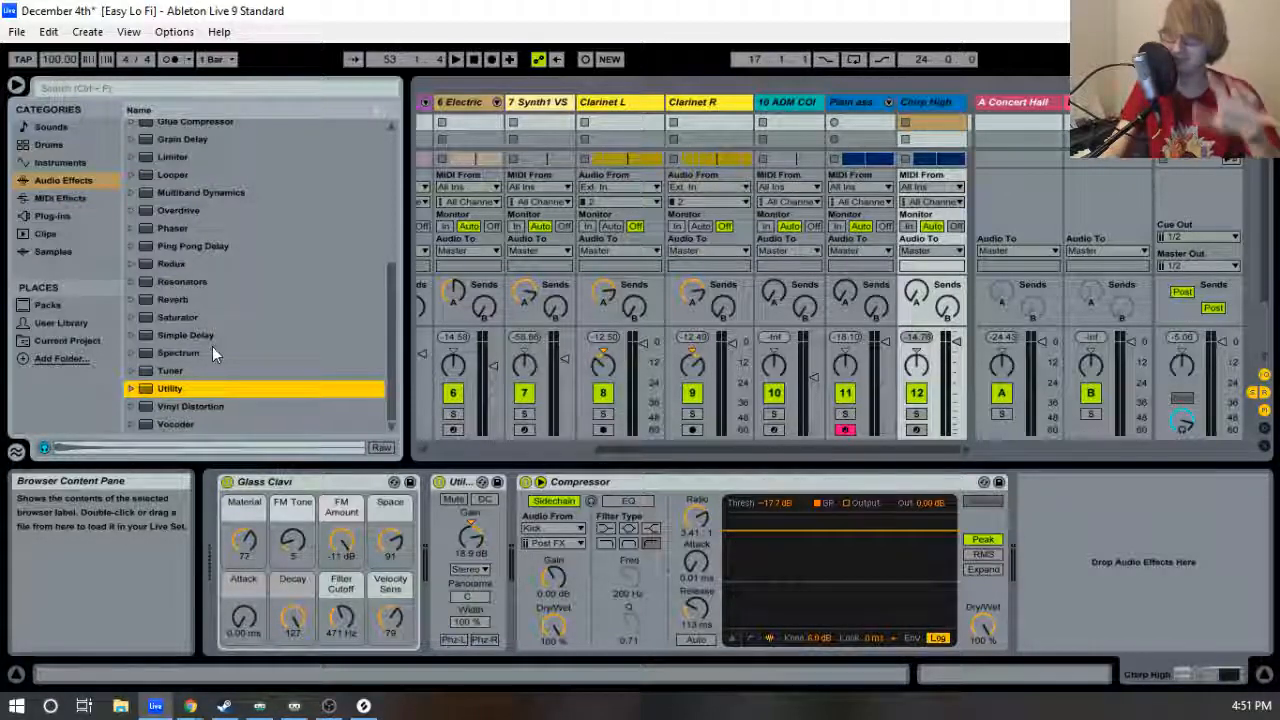
scroll(270, 323, up, 2)
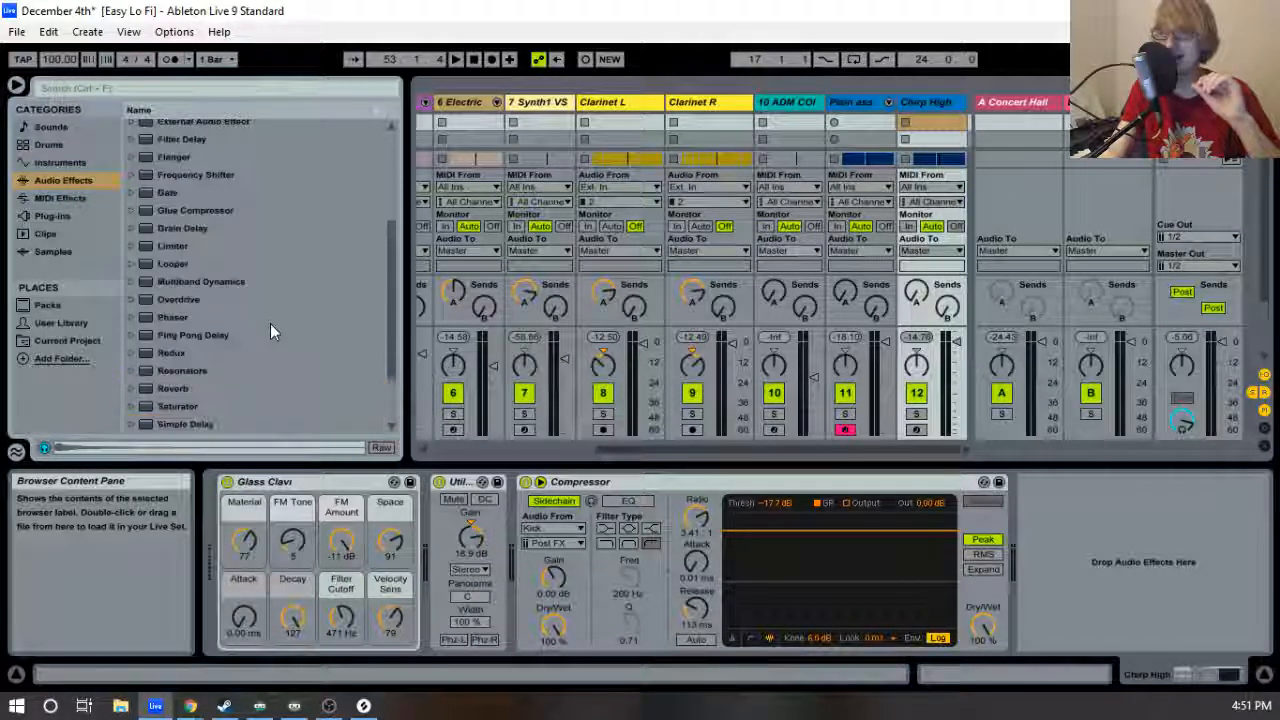
drag(158, 336, 516, 516)
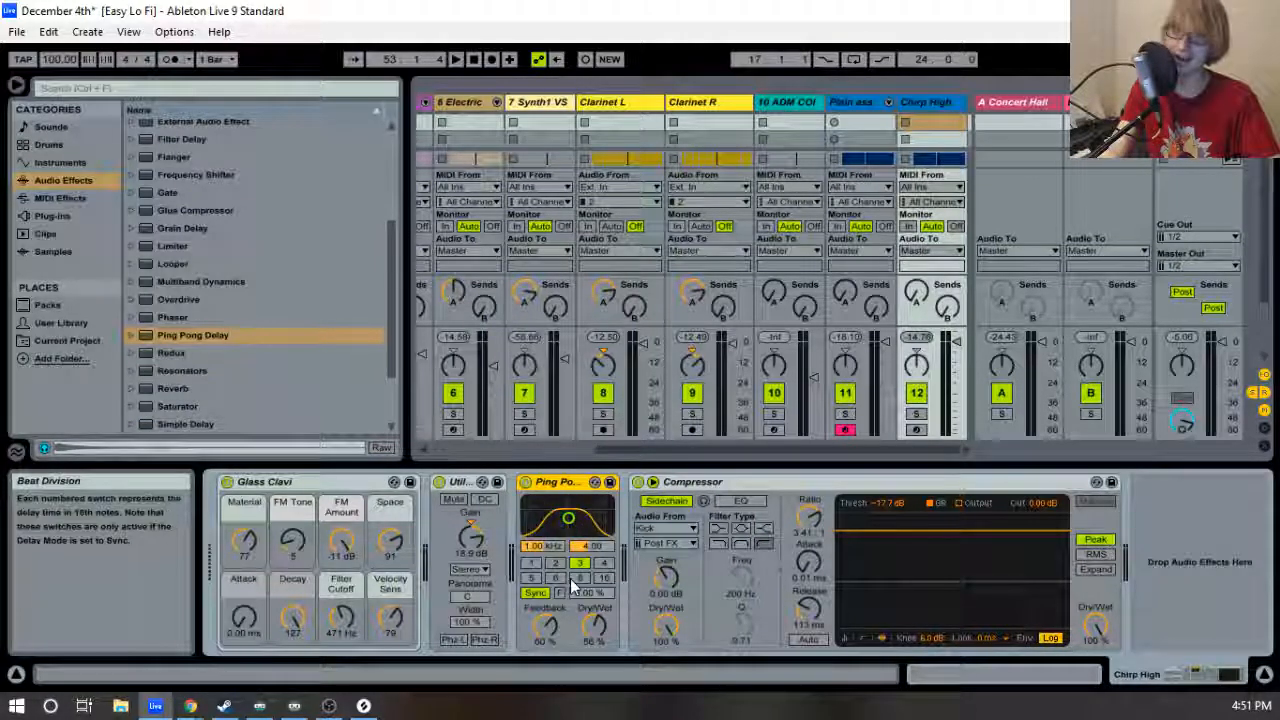
Play from bar 49 and set Chirp High's Ping Pong Delay to beat division 2, 44 % feedback and 51 % dry/wet, soloing the track.
key(space)
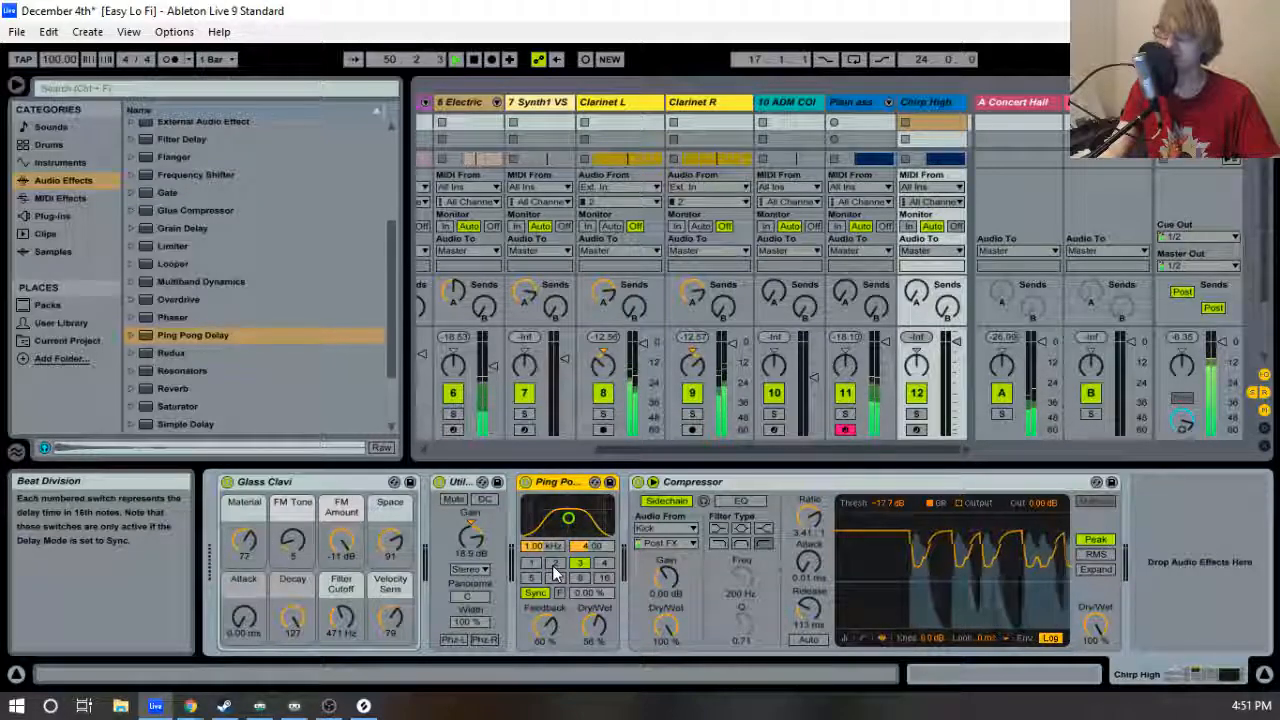
drag(595, 627, 595, 633)
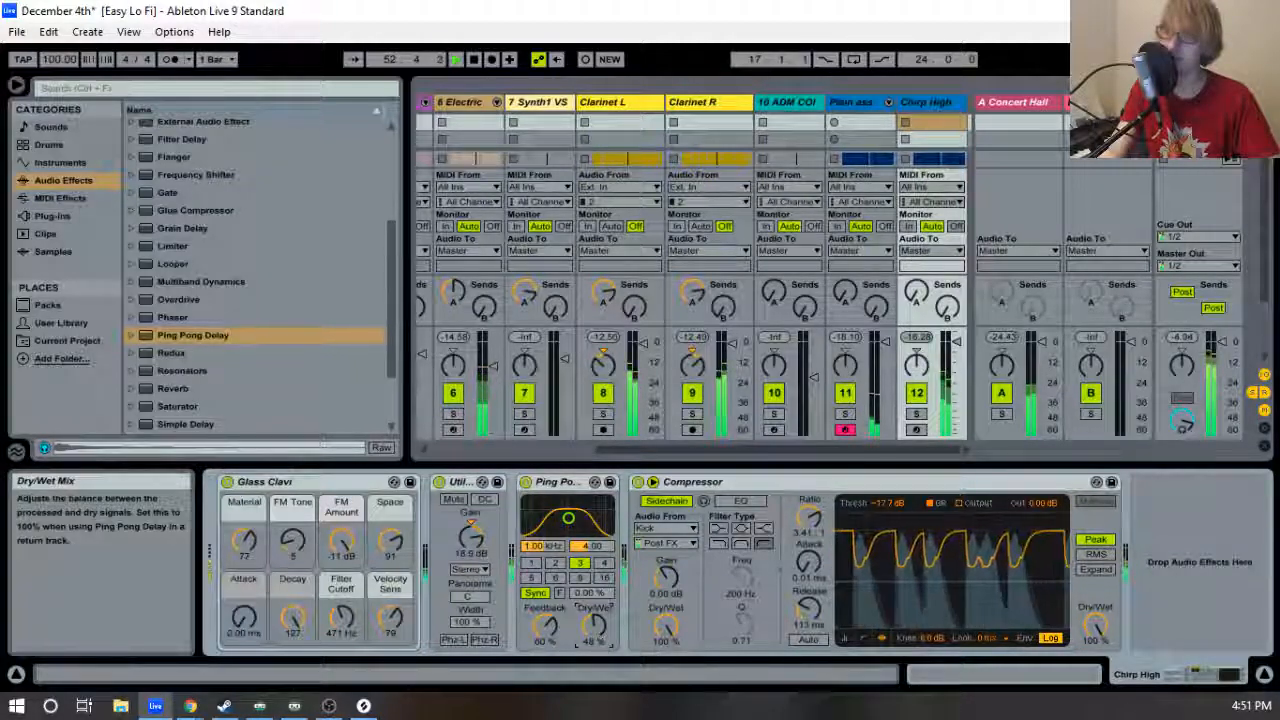
drag(596, 633, 596, 627)
click(916, 414)
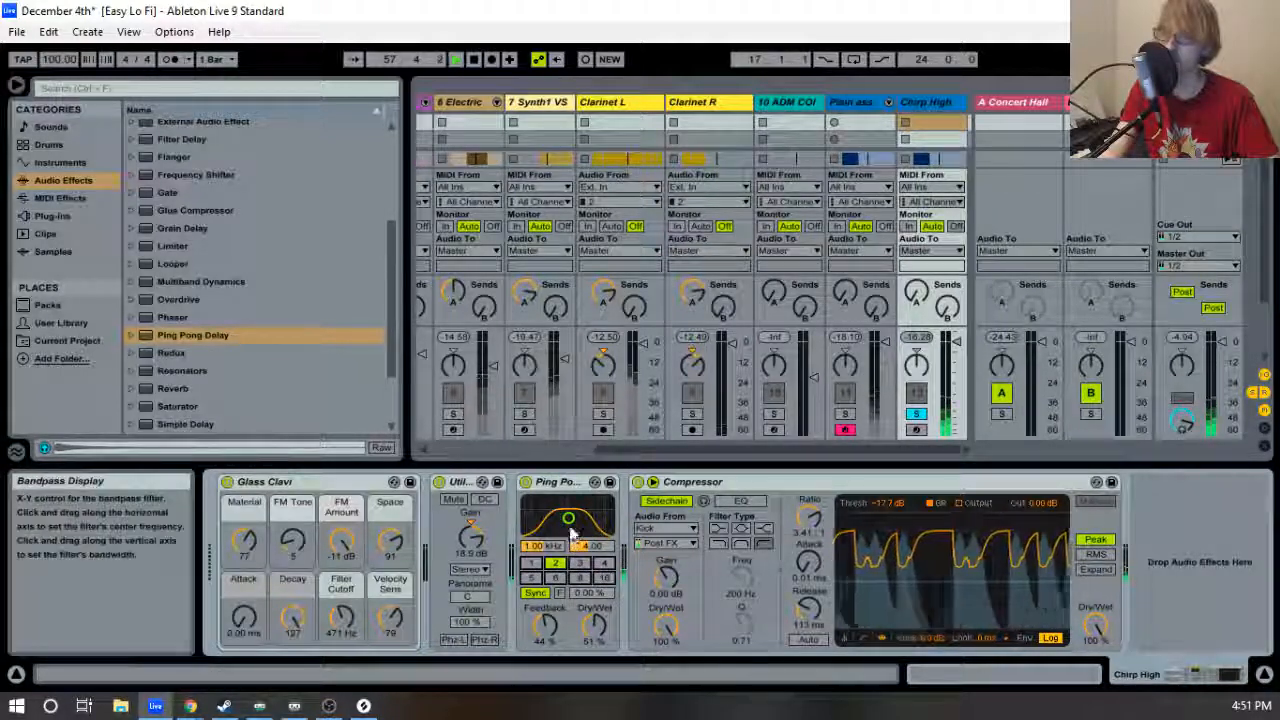
Set the delay's bandpass to 2.12 kHz with width 3.08, beat division 4 and 50 % dry/wet, comparing the soloed track with the full mix.
drag(577, 522, 579, 522)
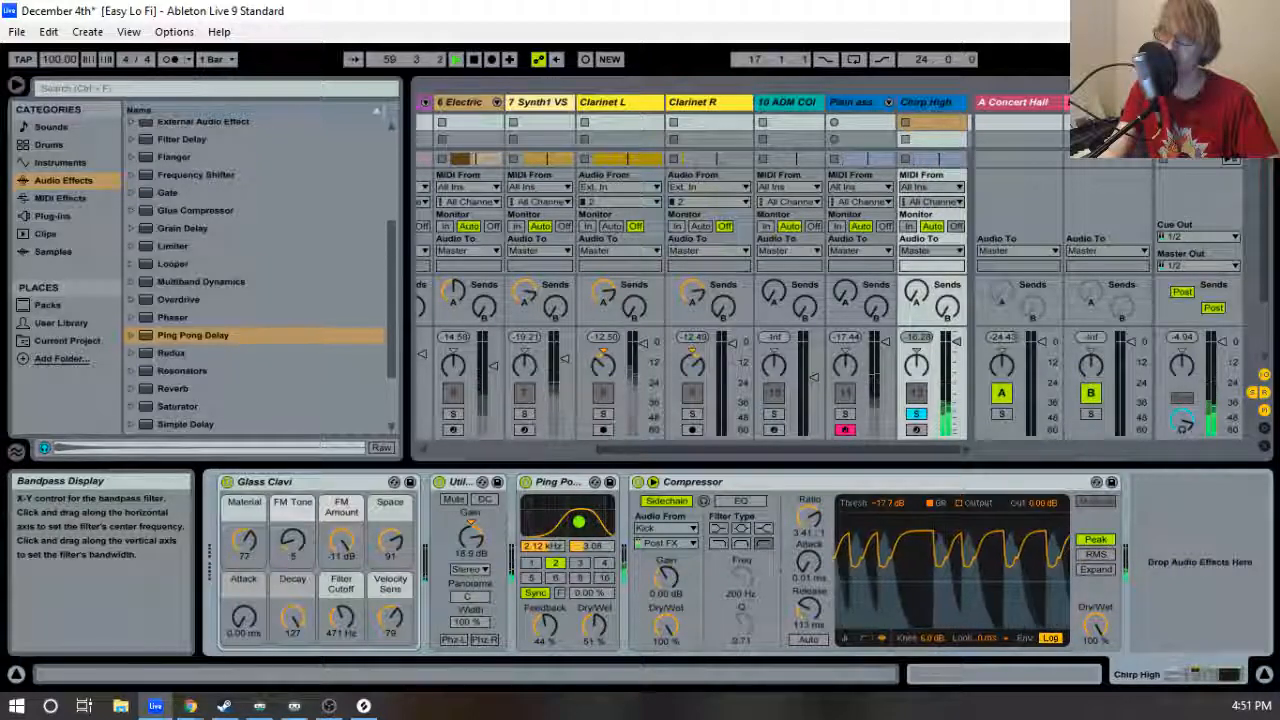
click(917, 415)
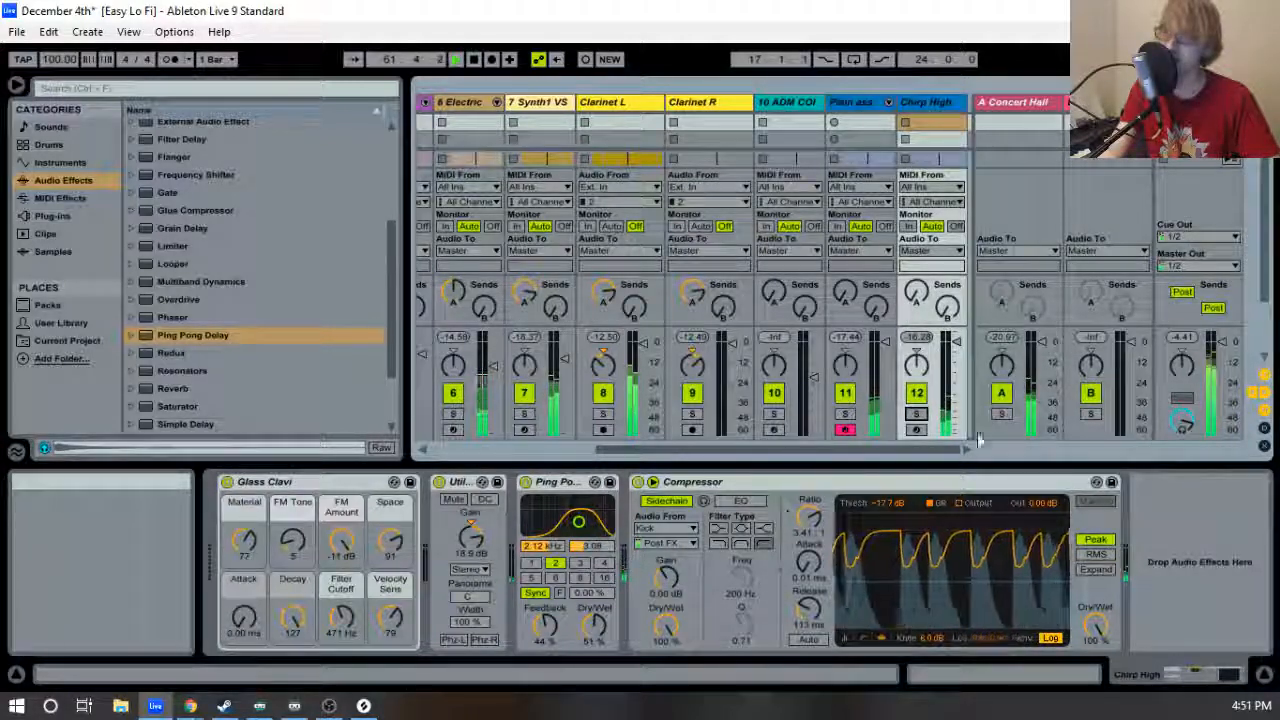
click(917, 414)
click(606, 564)
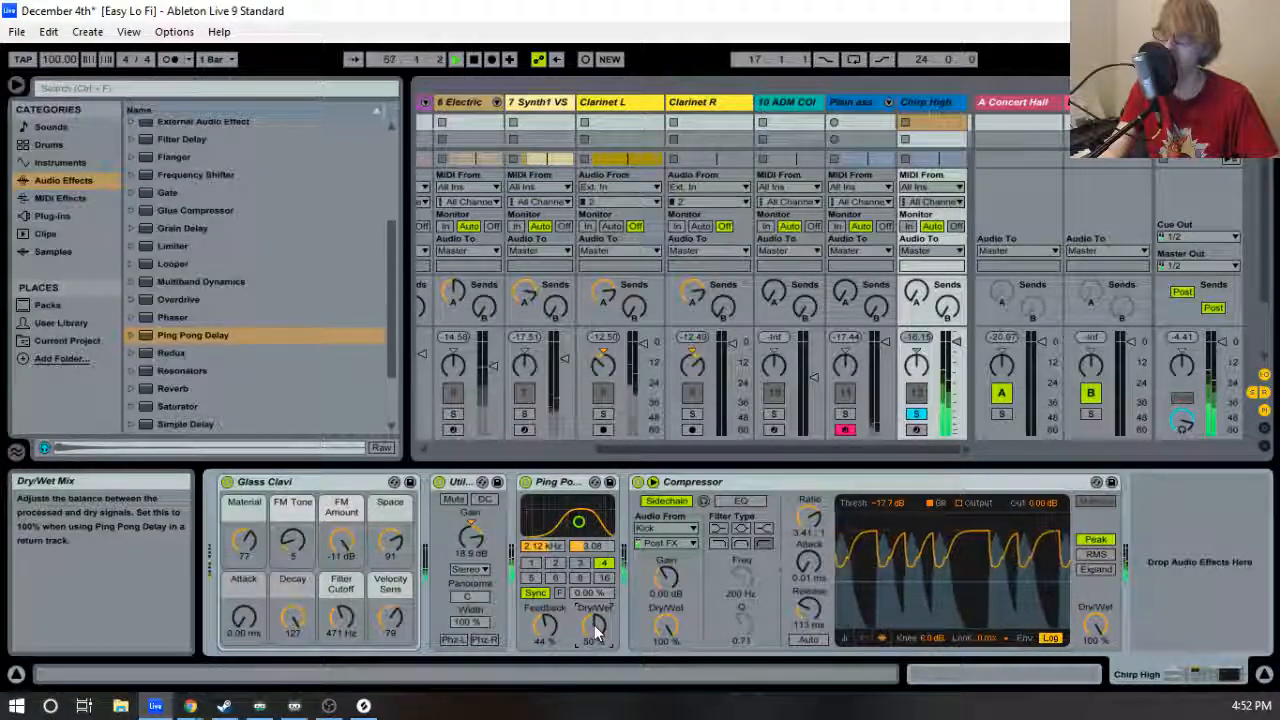
click(917, 414)
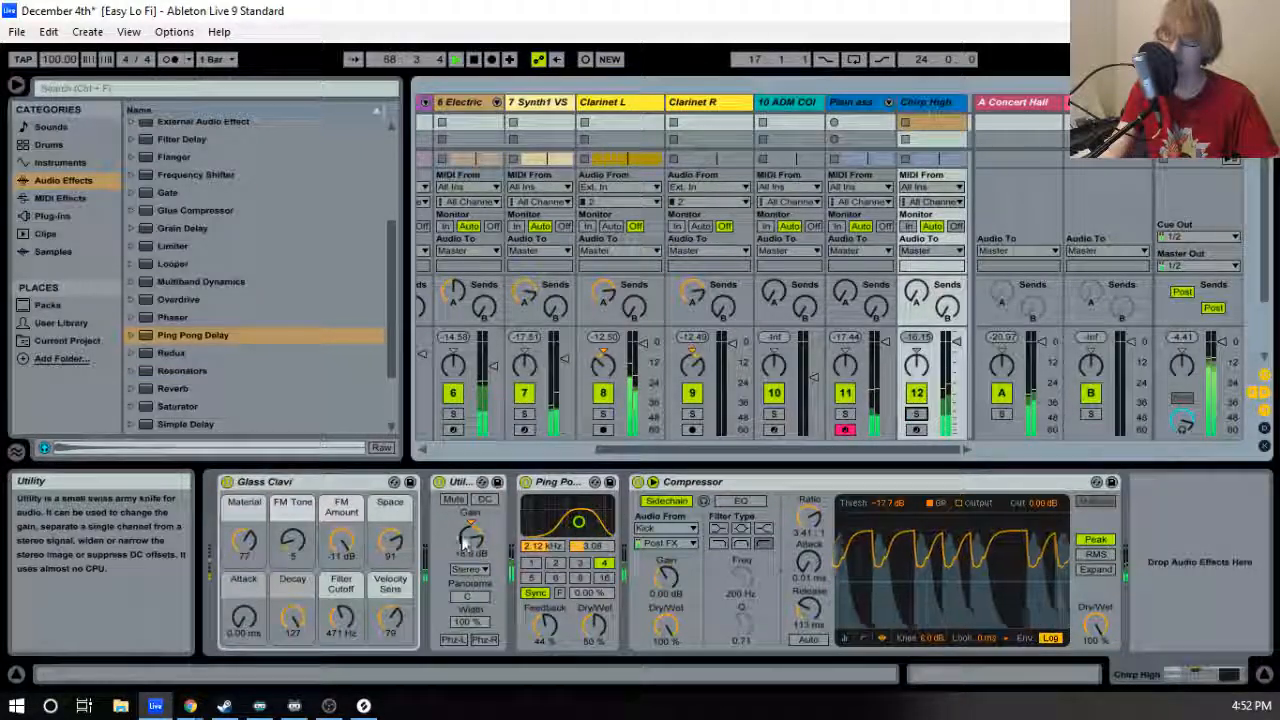
Raise the Chirp High track's Utility gain to 20 dB and reset the Plain ass Chirp track's Utility gain to 0 dB.
drag(471, 535, 471, 483)
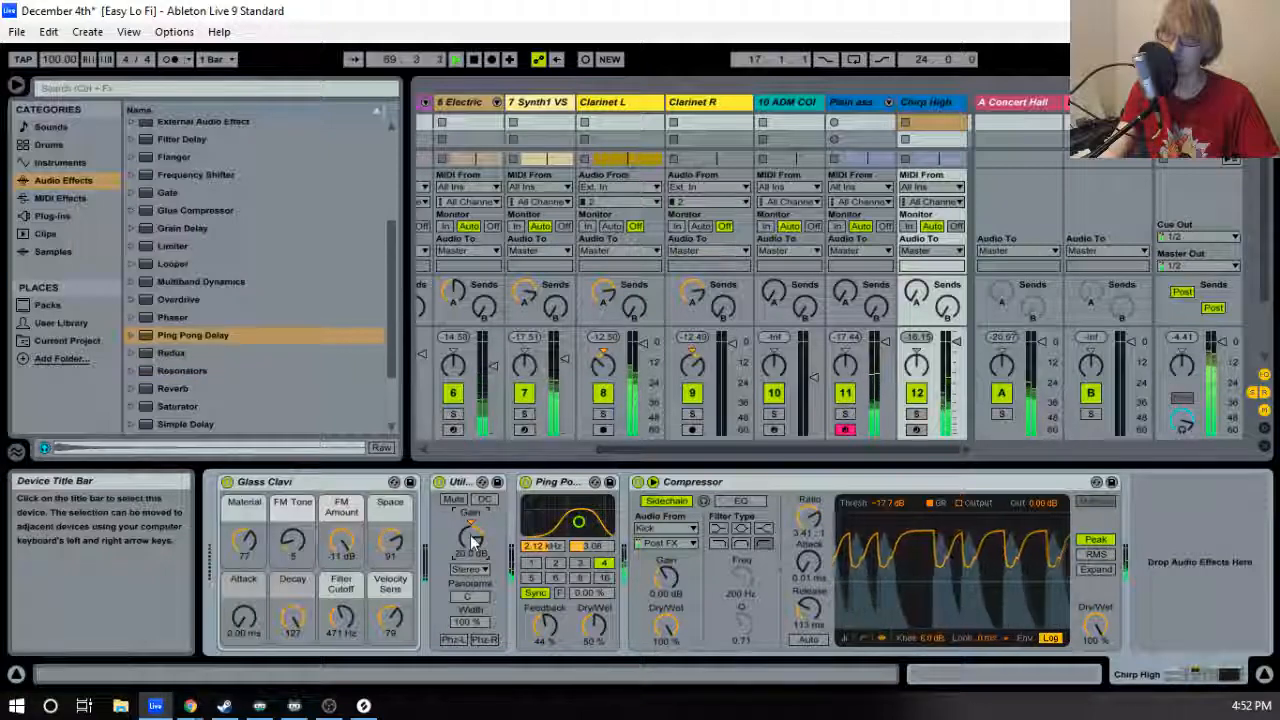
click(855, 104)
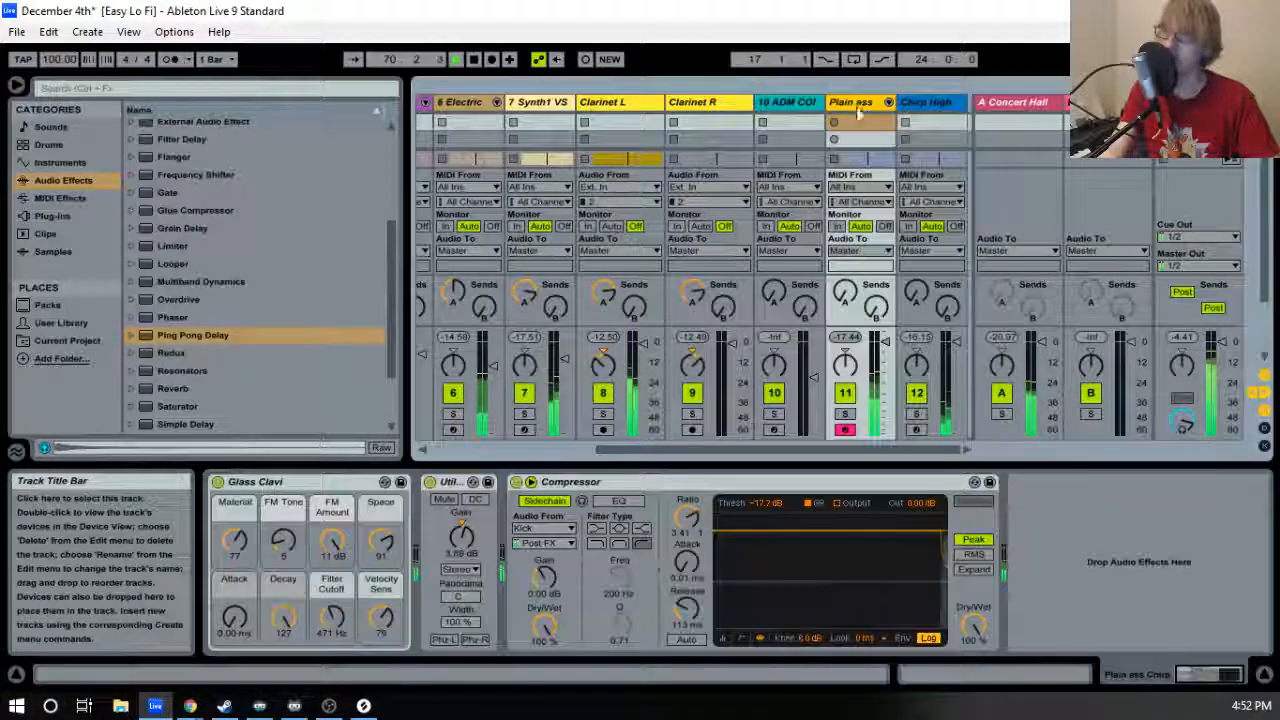
click(461, 524)
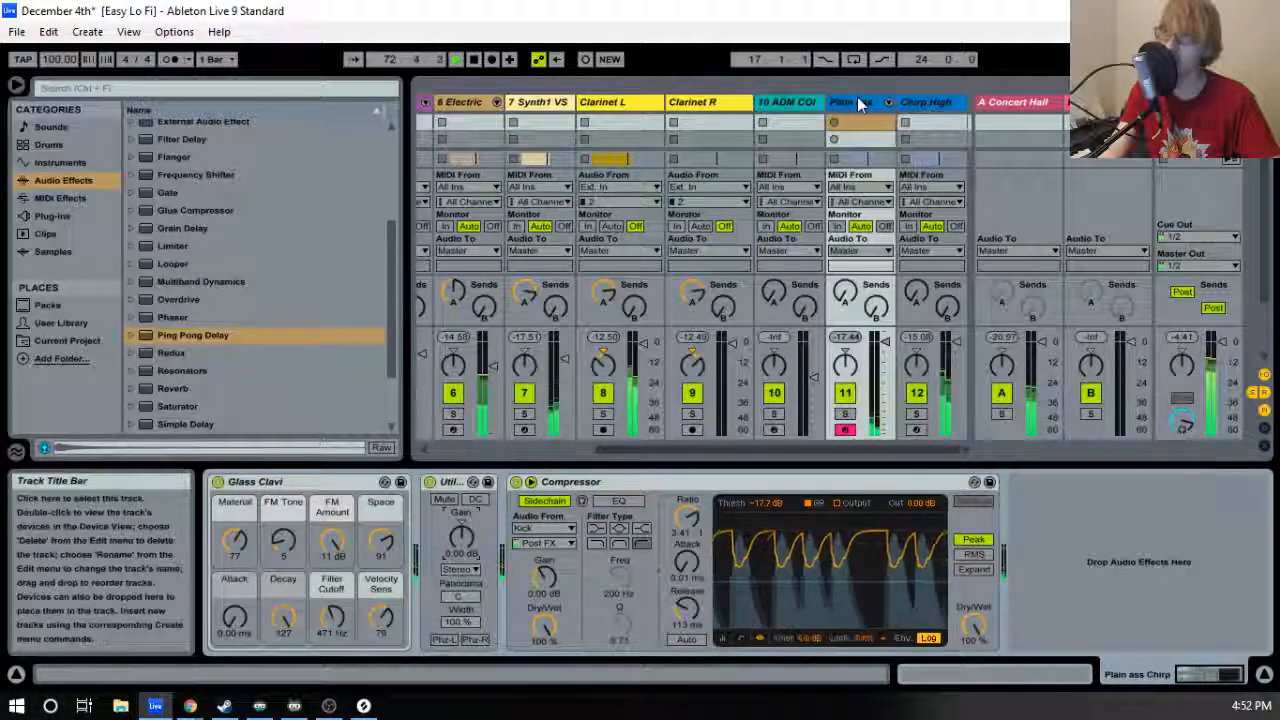
Insert an EQ Eight on the Plain ass Chirp track between its Utility and Compressor.
scroll(212, 294, up, 5)
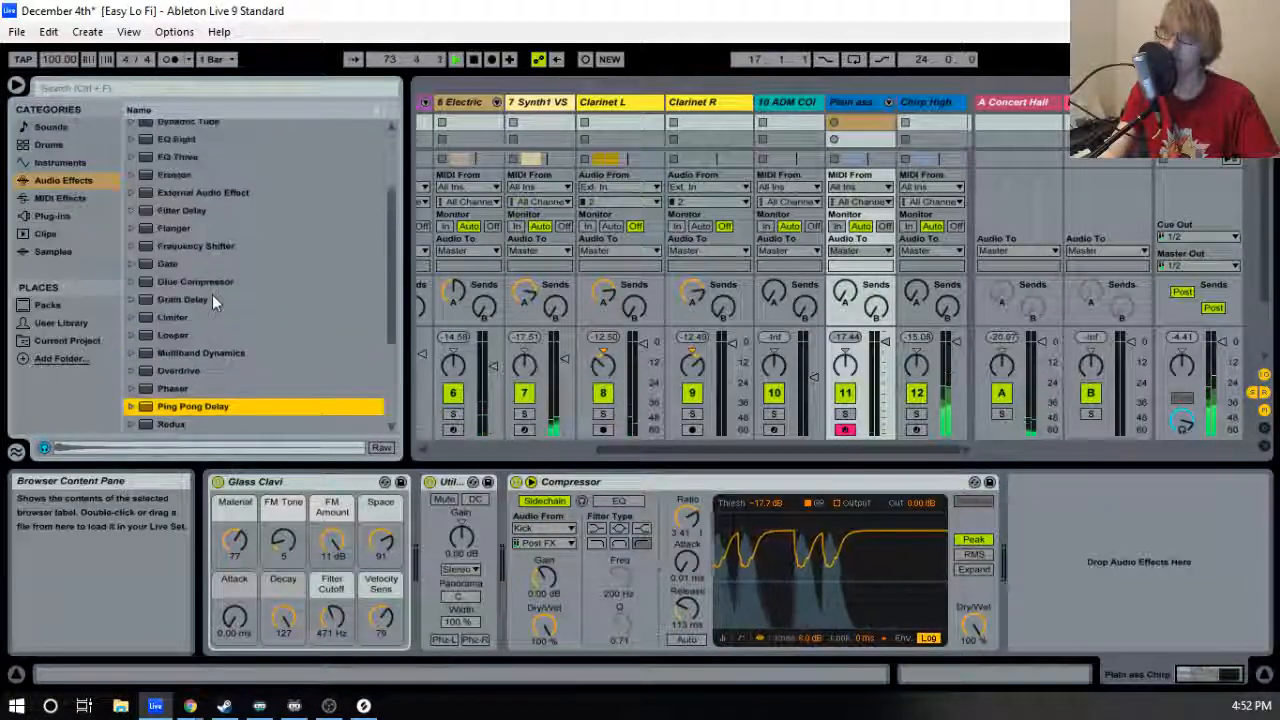
scroll(215, 294, down, 1)
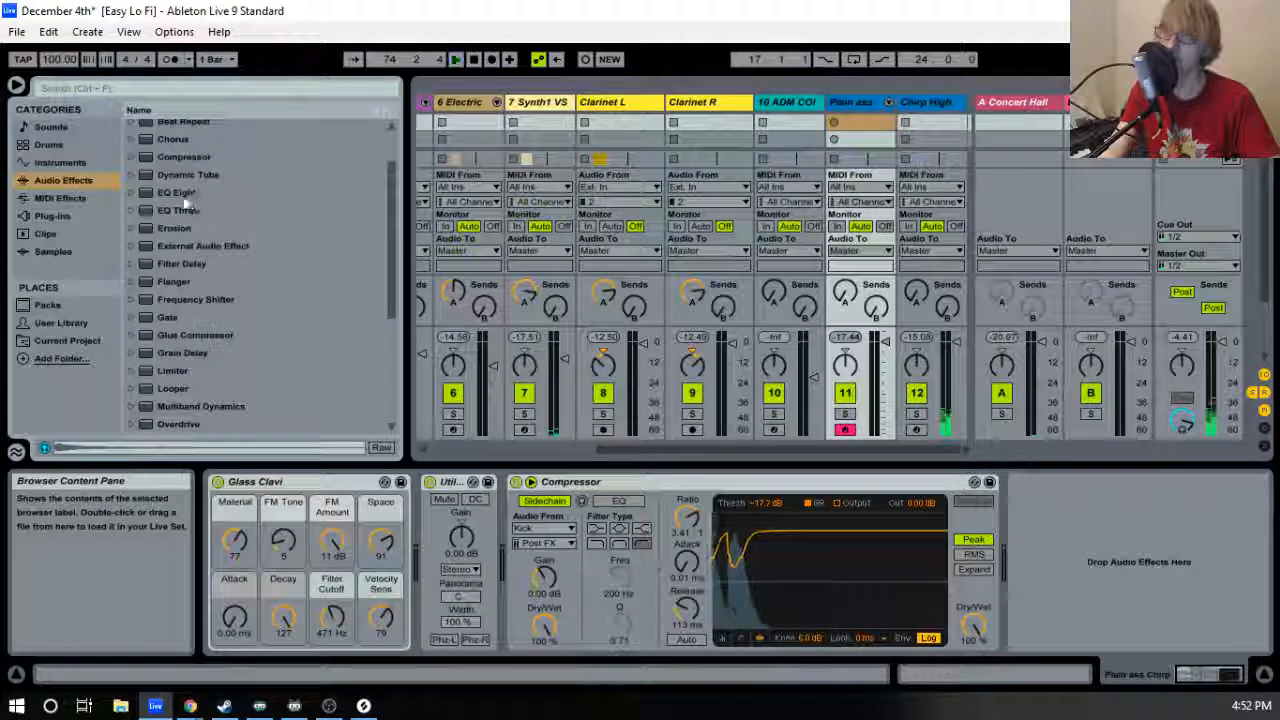
drag(200, 192, 502, 516)
Play from bar 49 and turn the EQ Eight's band 1 into a low cut at about 317 Hz.
key(space)
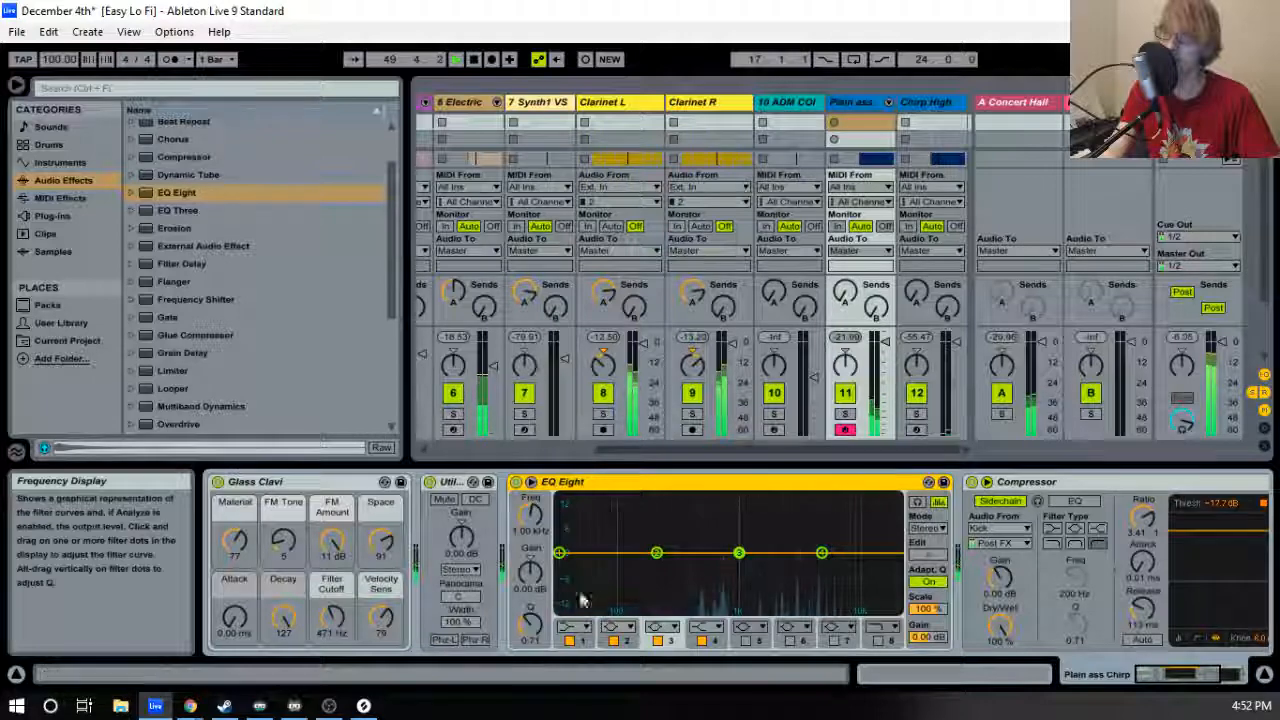
click(574, 626)
click(588, 545)
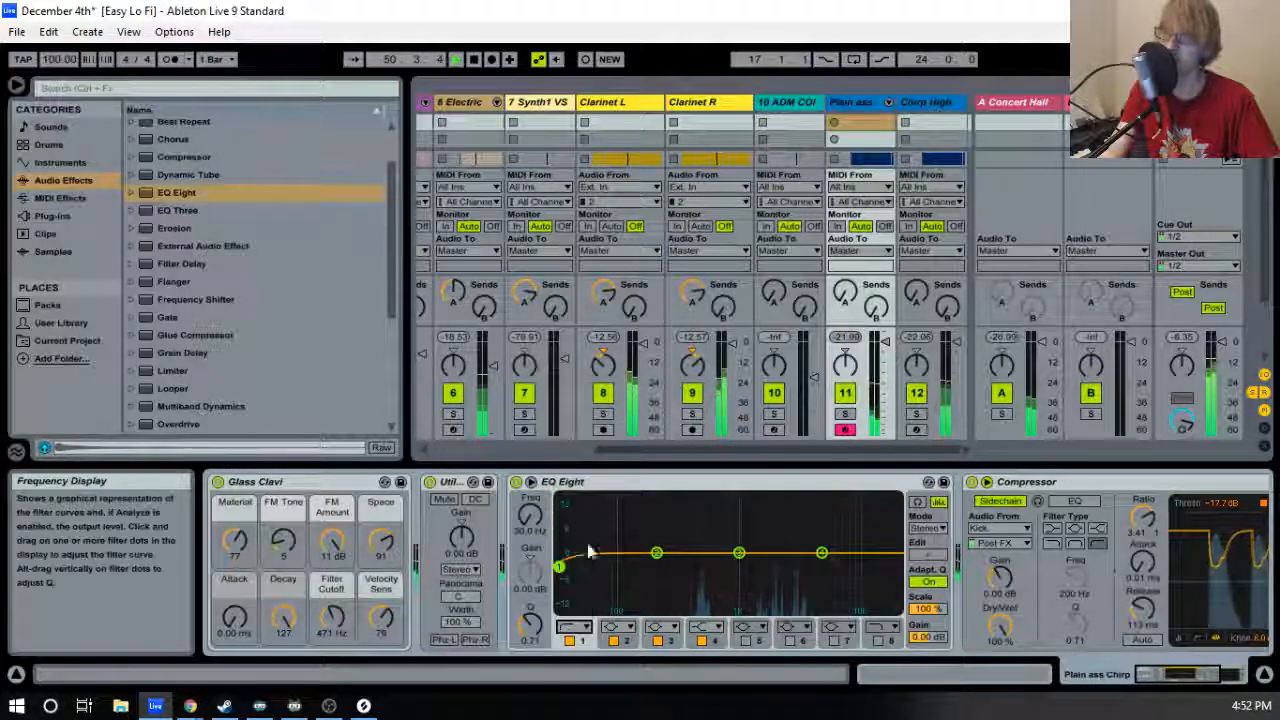
drag(560, 566, 662, 566)
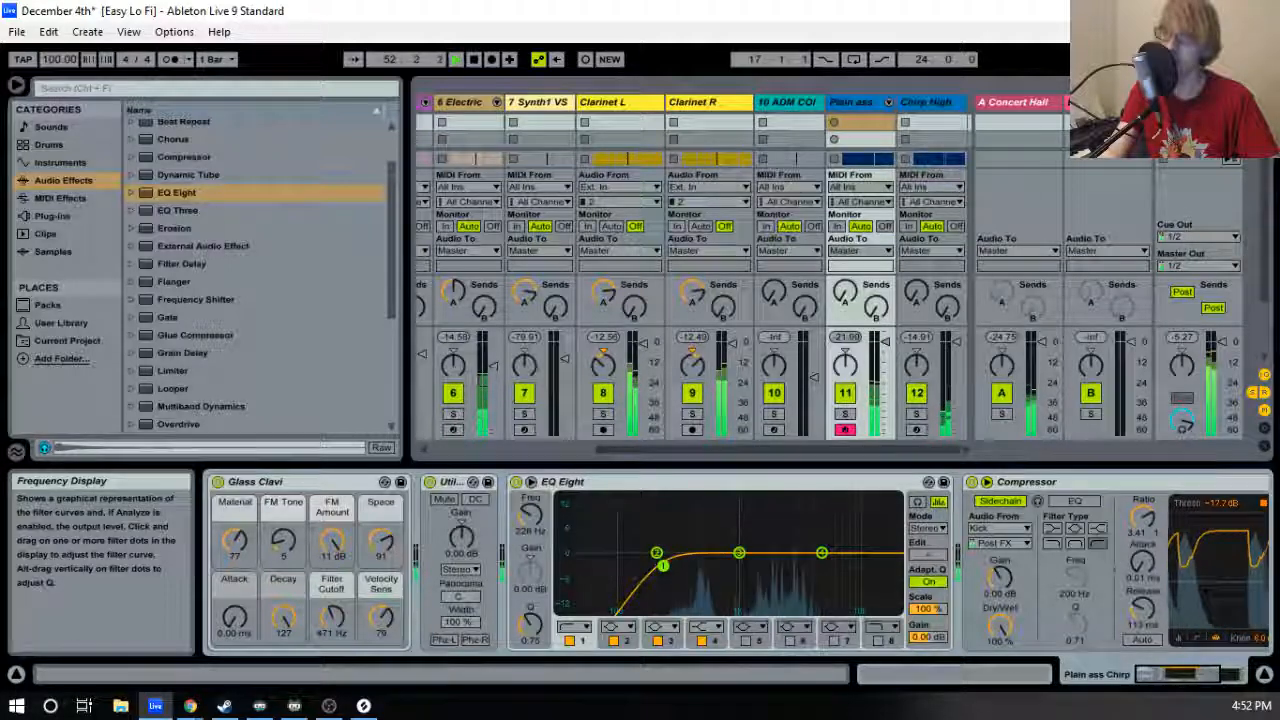
drag(662, 566, 681, 566)
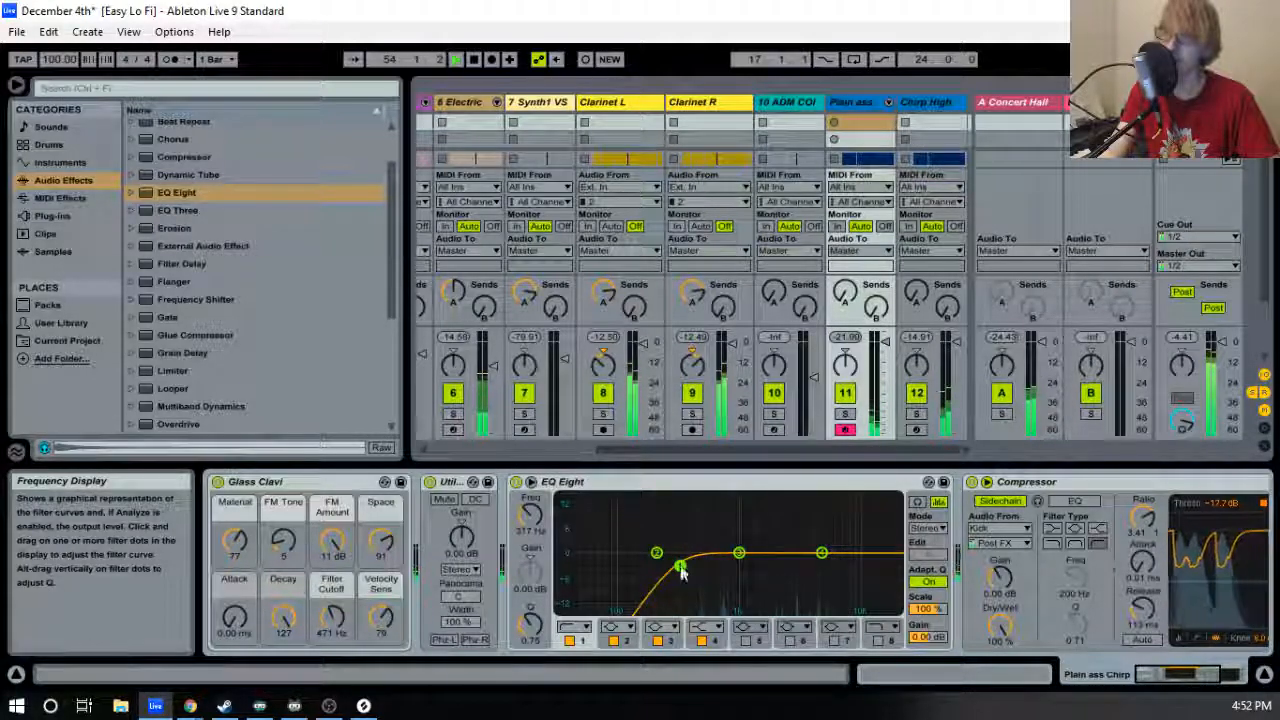
Copy the EQ Eight to the Chirp High track and place it between the Ping Pong Delay and the Compressor.
click(656, 485)
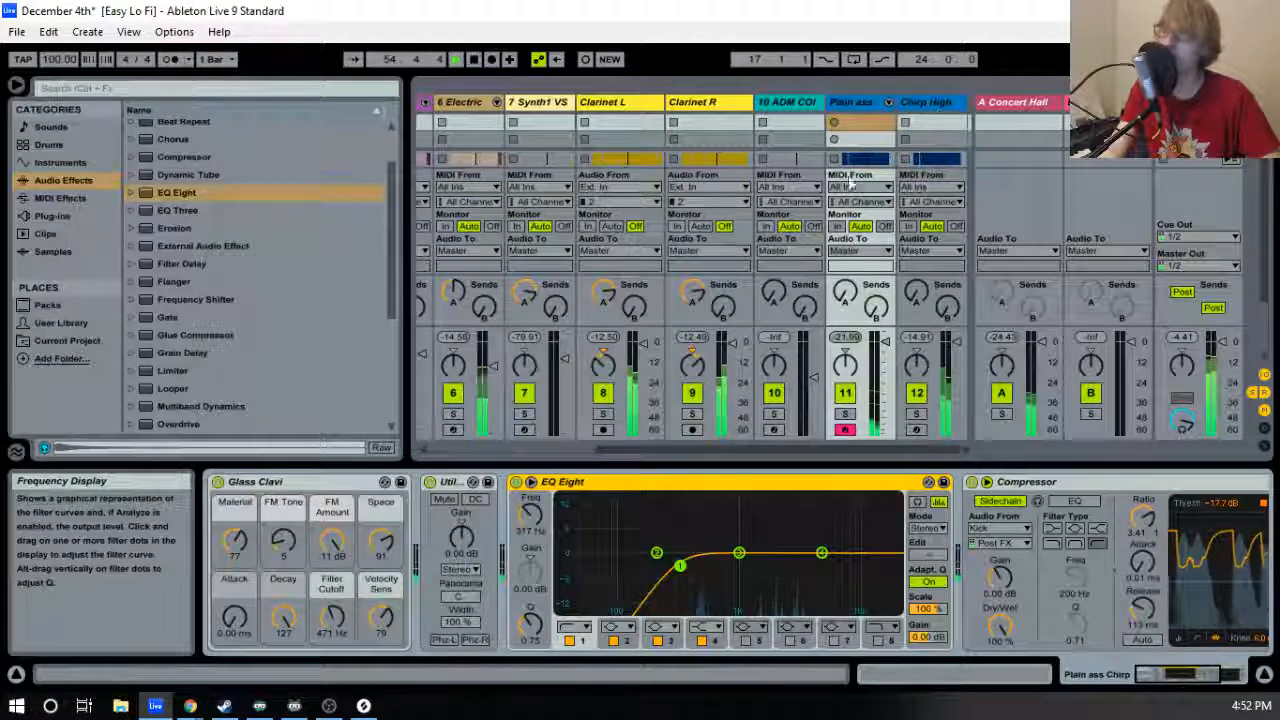
click(924, 103)
click(1184, 552)
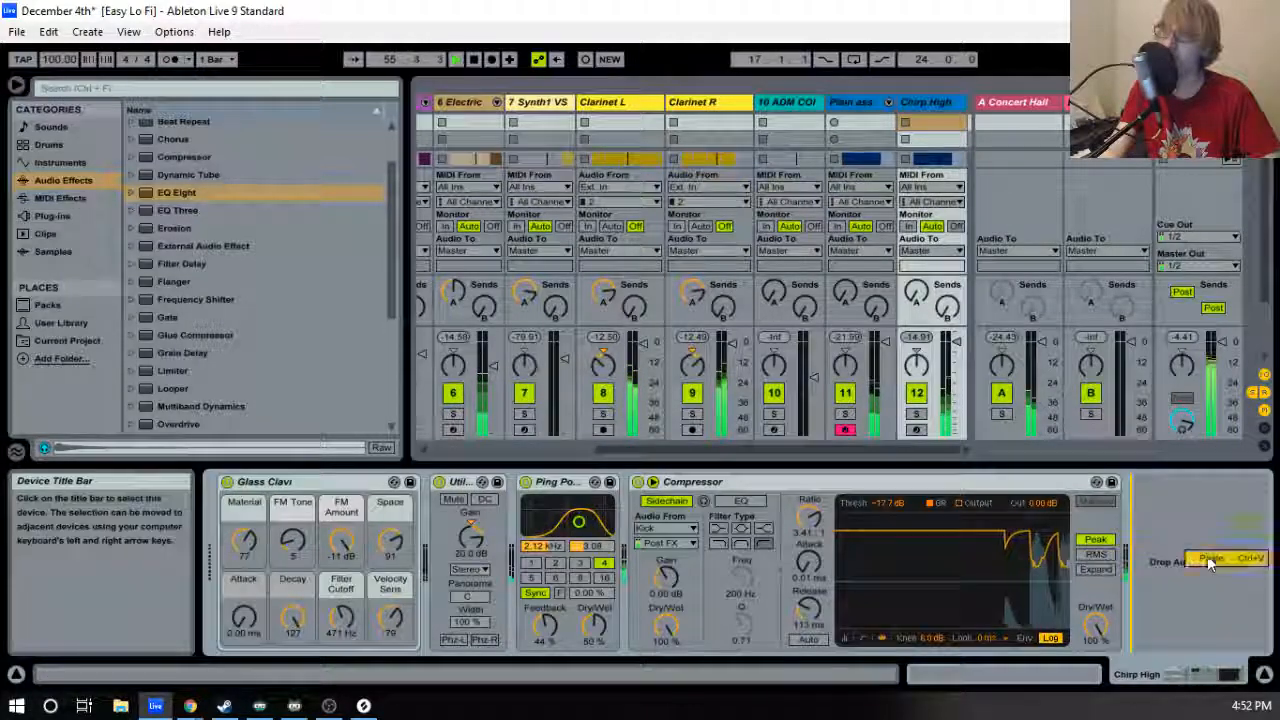
key(ctrl+v)
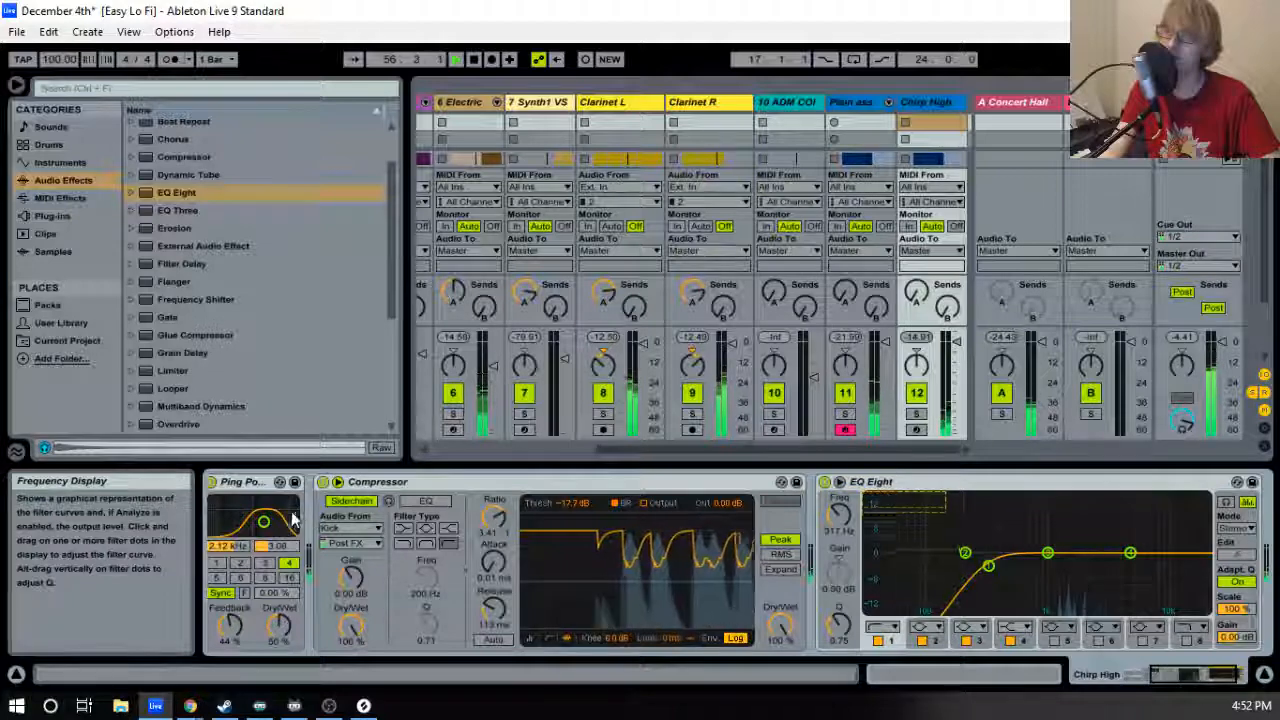
click(934, 483)
drag(786, 486, 350, 482)
scroll(418, 484, up, 2)
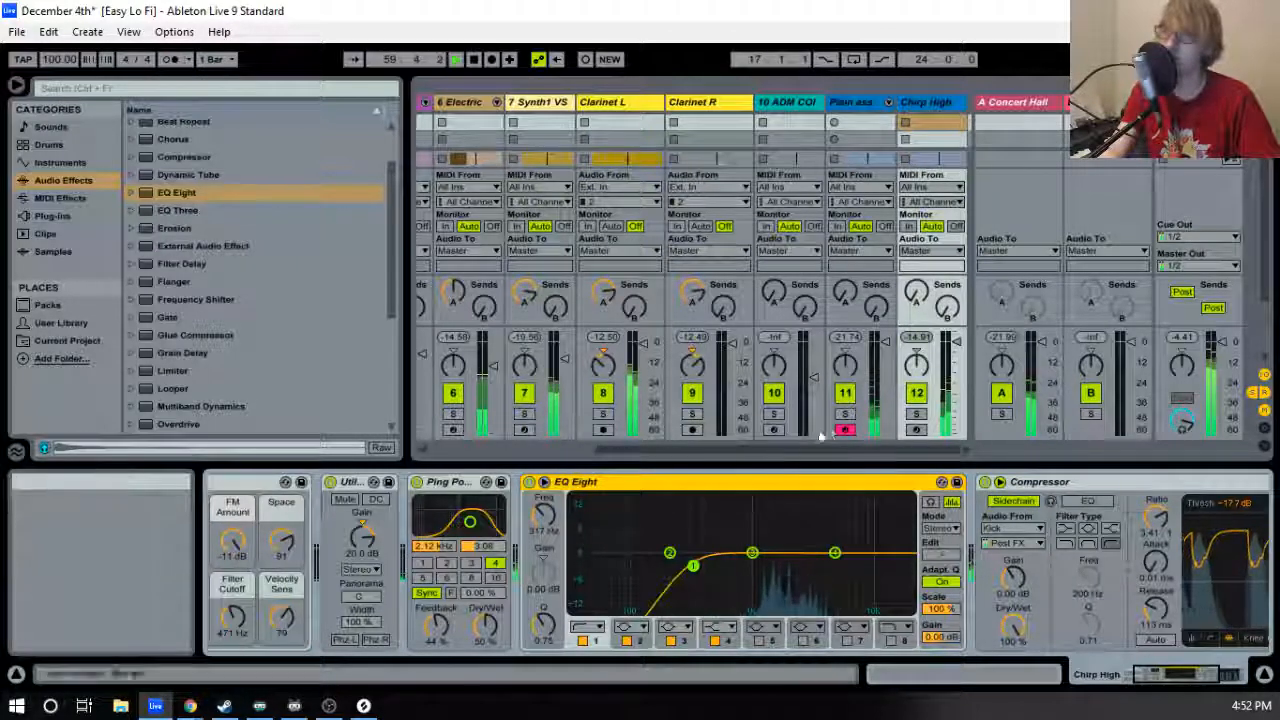
In the arrangement, unfold the Chirp High track, shorten its last clip to end at 72.3.1, and fold the track again.
key(Tab)
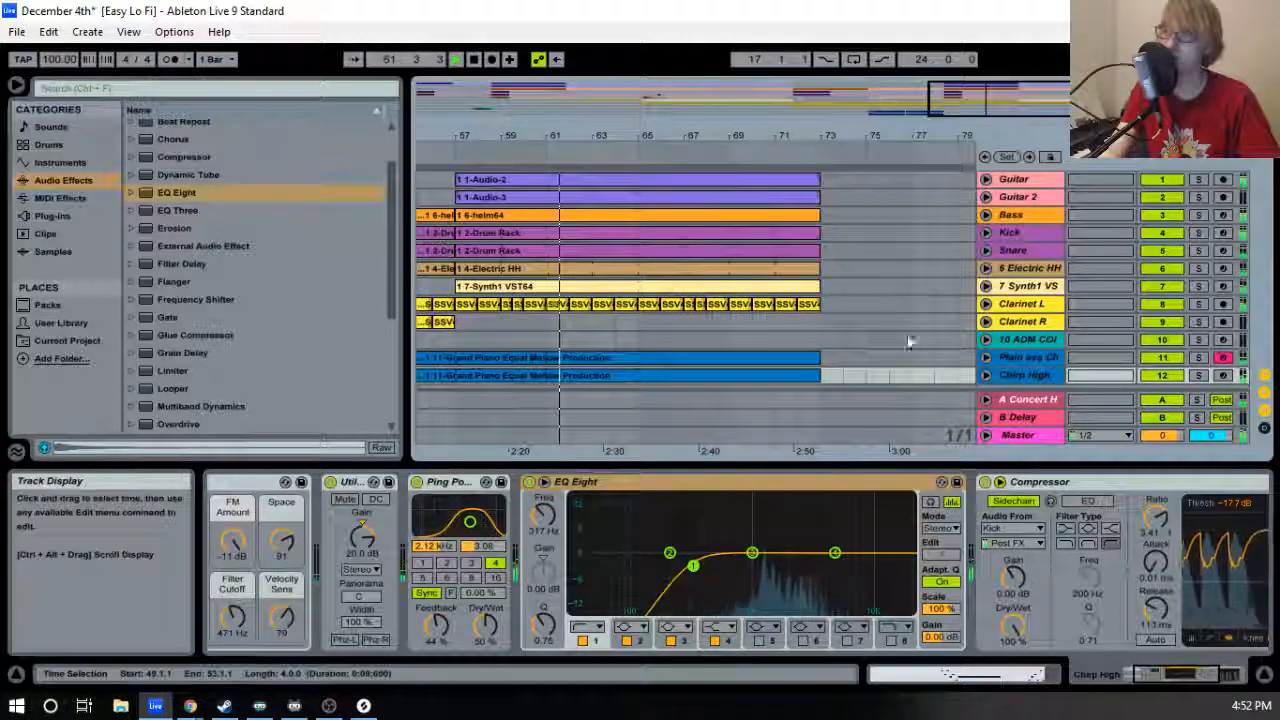
click(985, 375)
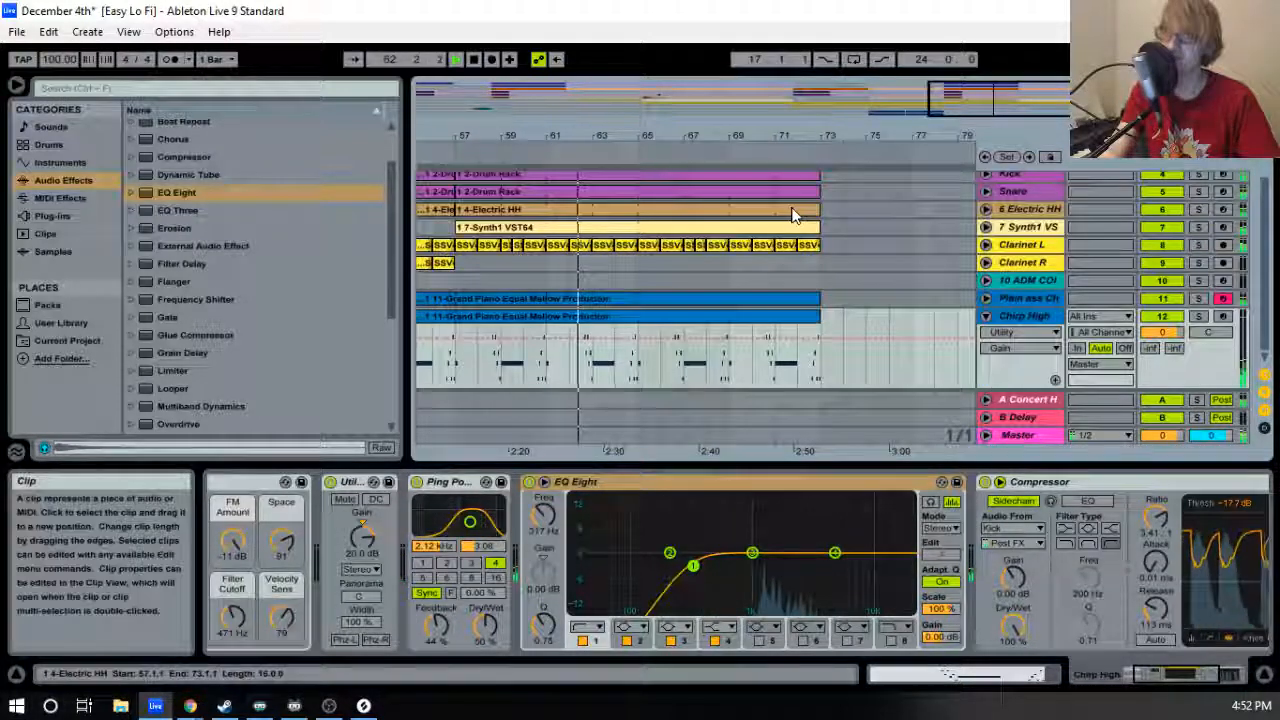
drag(823, 136, 805, 323)
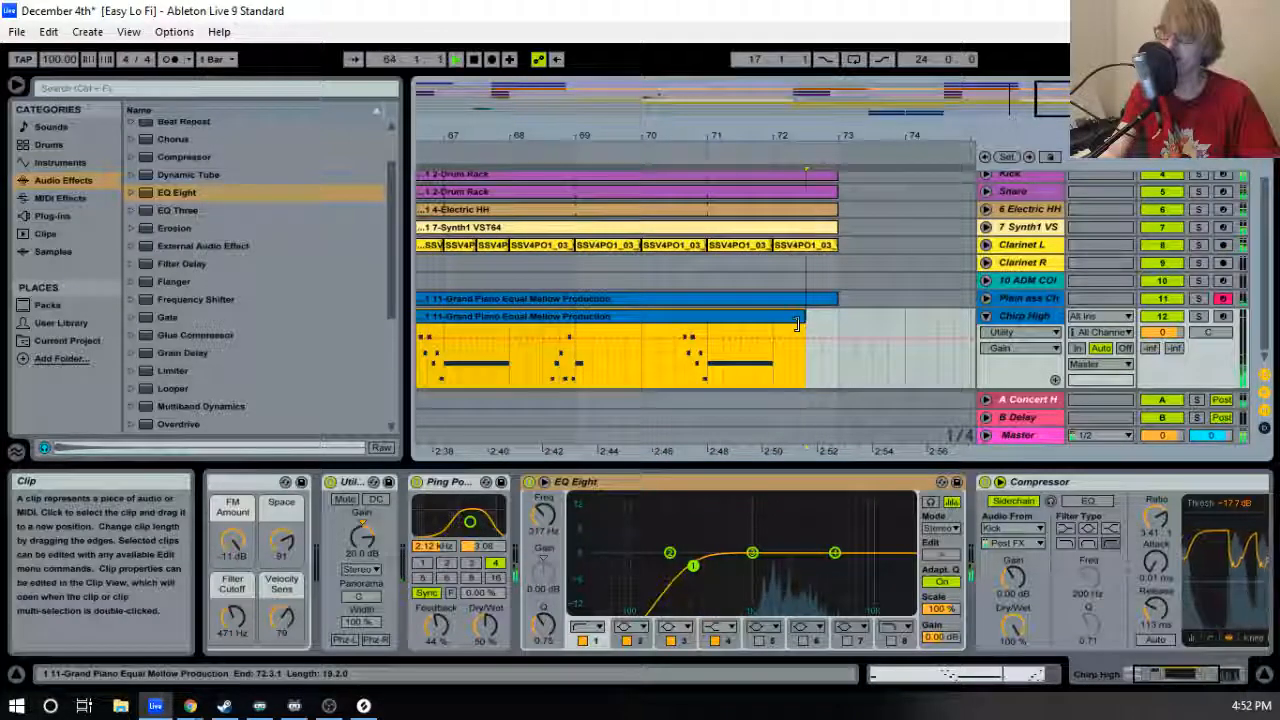
drag(739, 142, 808, 137)
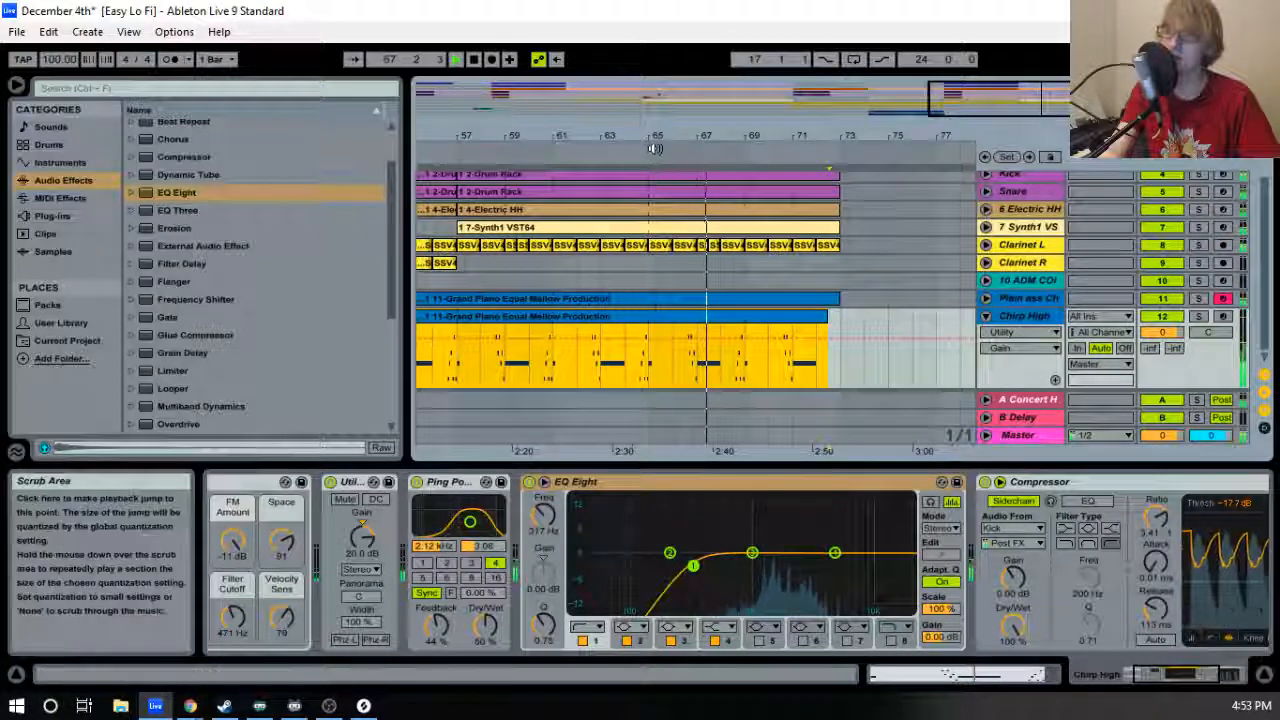
drag(655, 137, 690, 80)
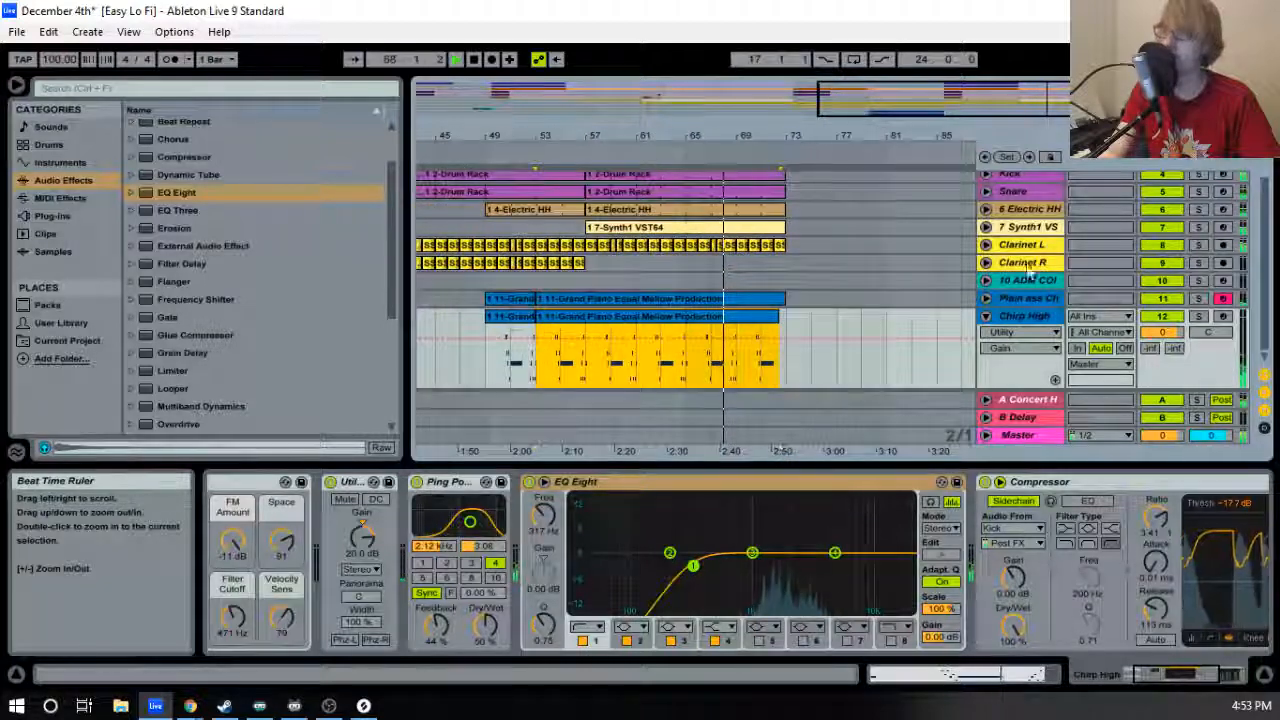
click(986, 316)
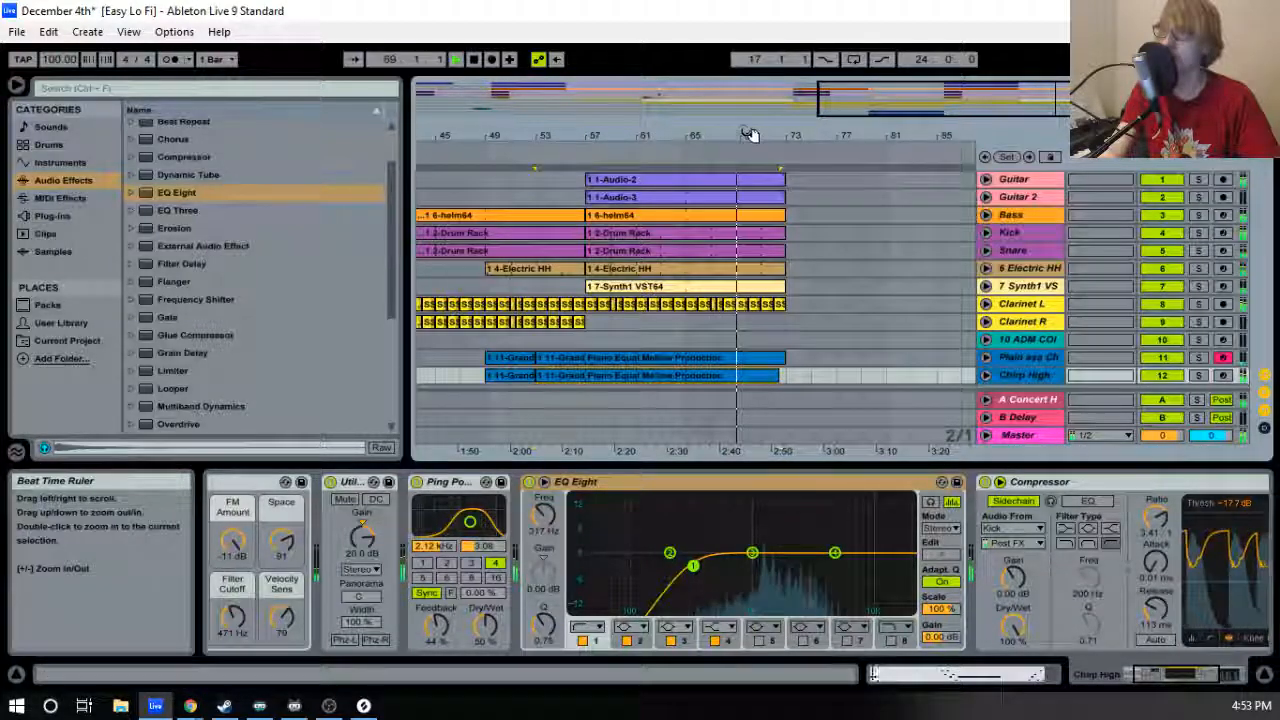
Open the Plain ass Chirp clip at bar 49 and examine its notes, selecting the second bar's phrase while the section plays.
drag(738, 130, 817, 106)
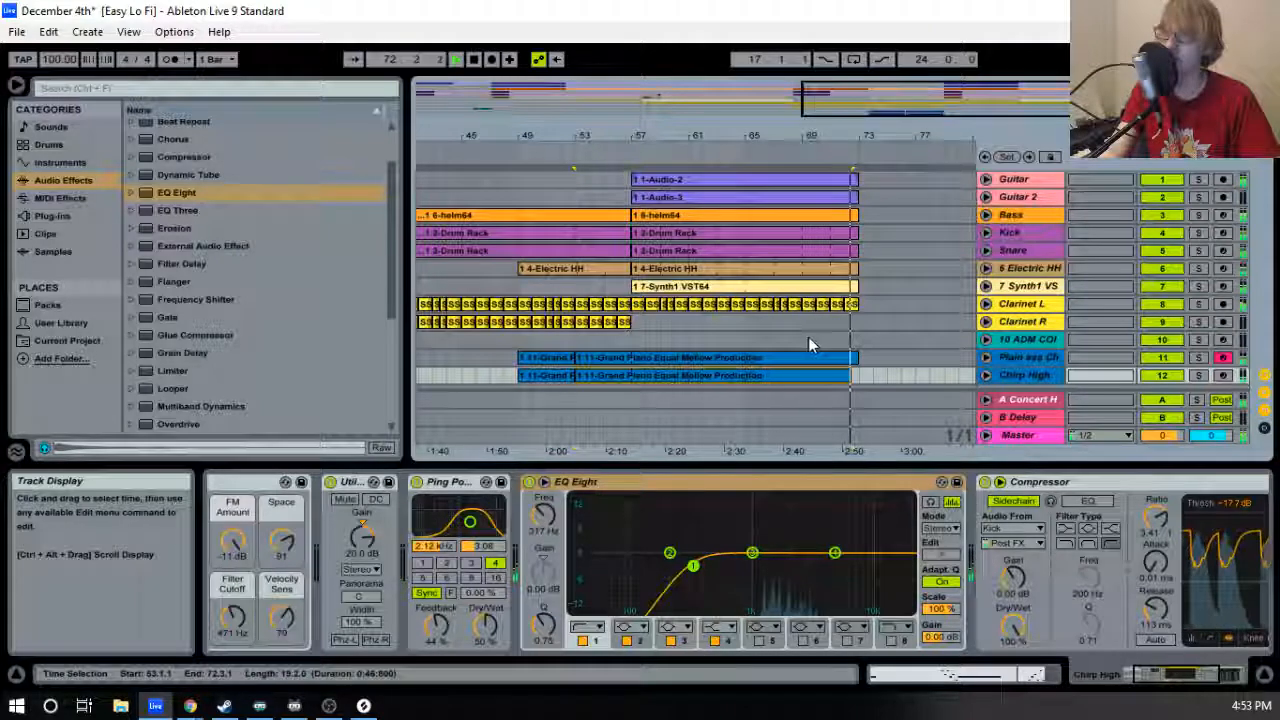
double_click(557, 362)
drag(750, 384, 752, 300)
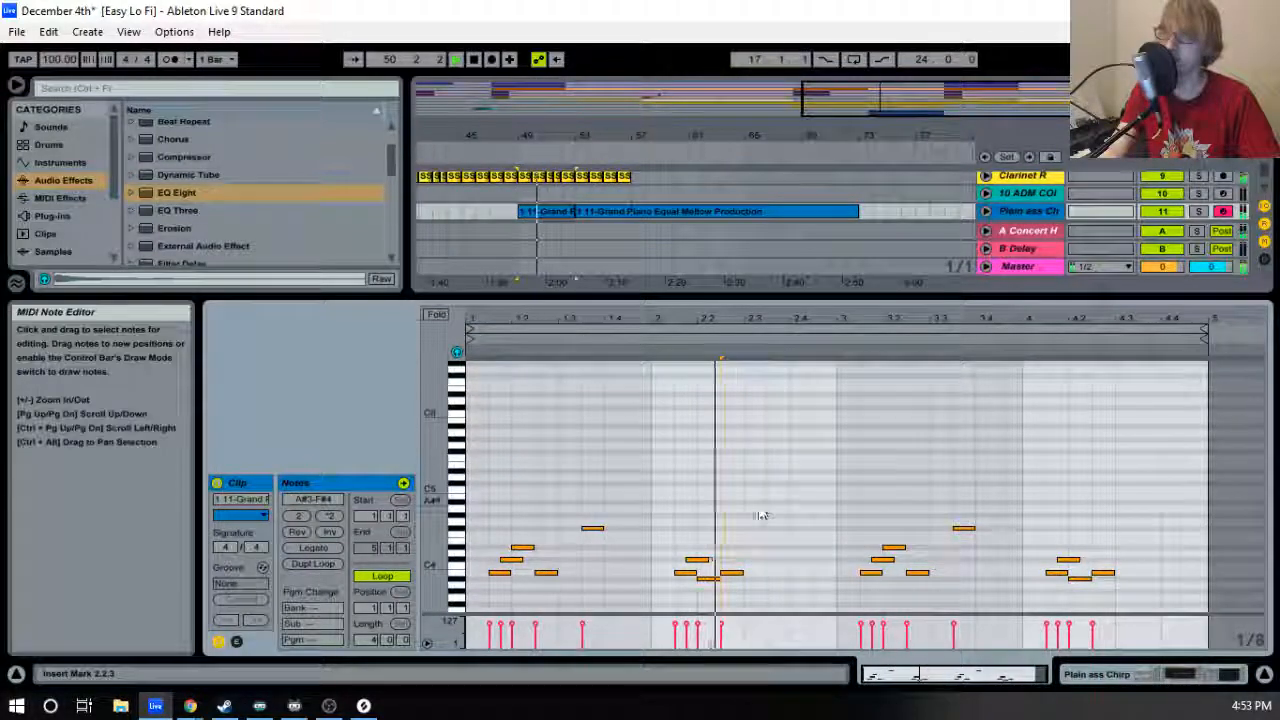
key(space)
key(Delete)
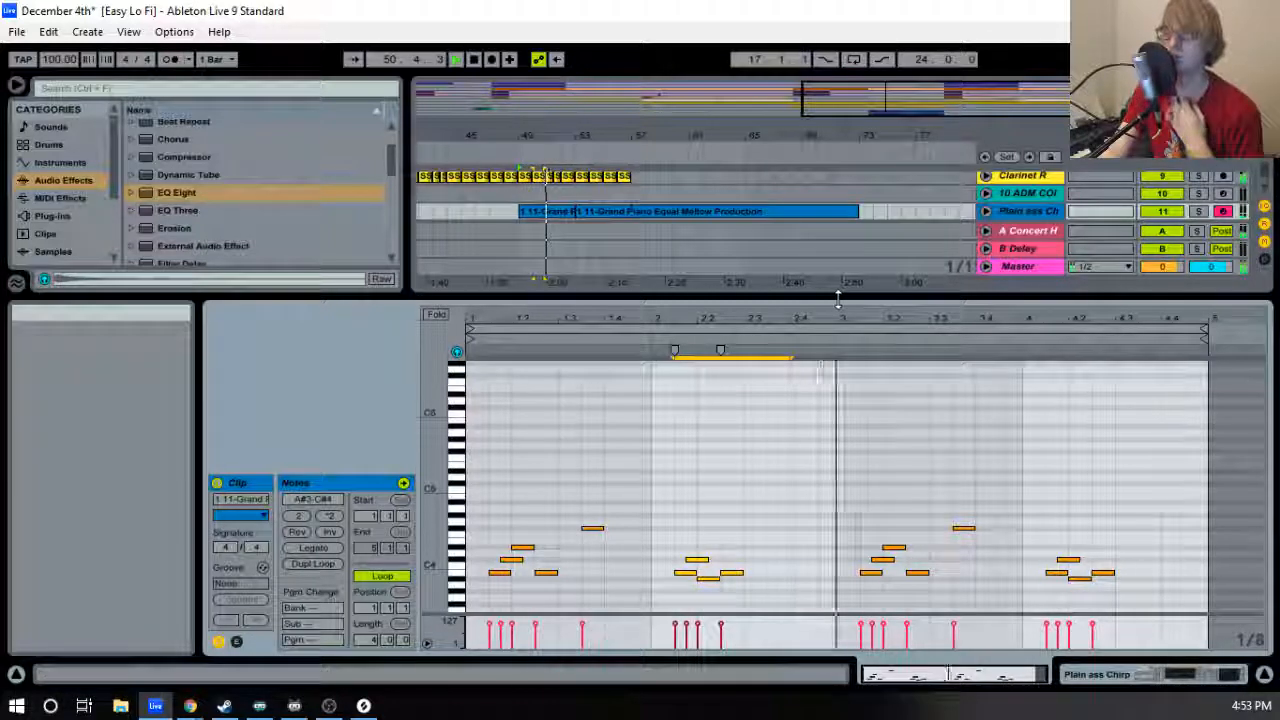
drag(838, 300, 865, 531)
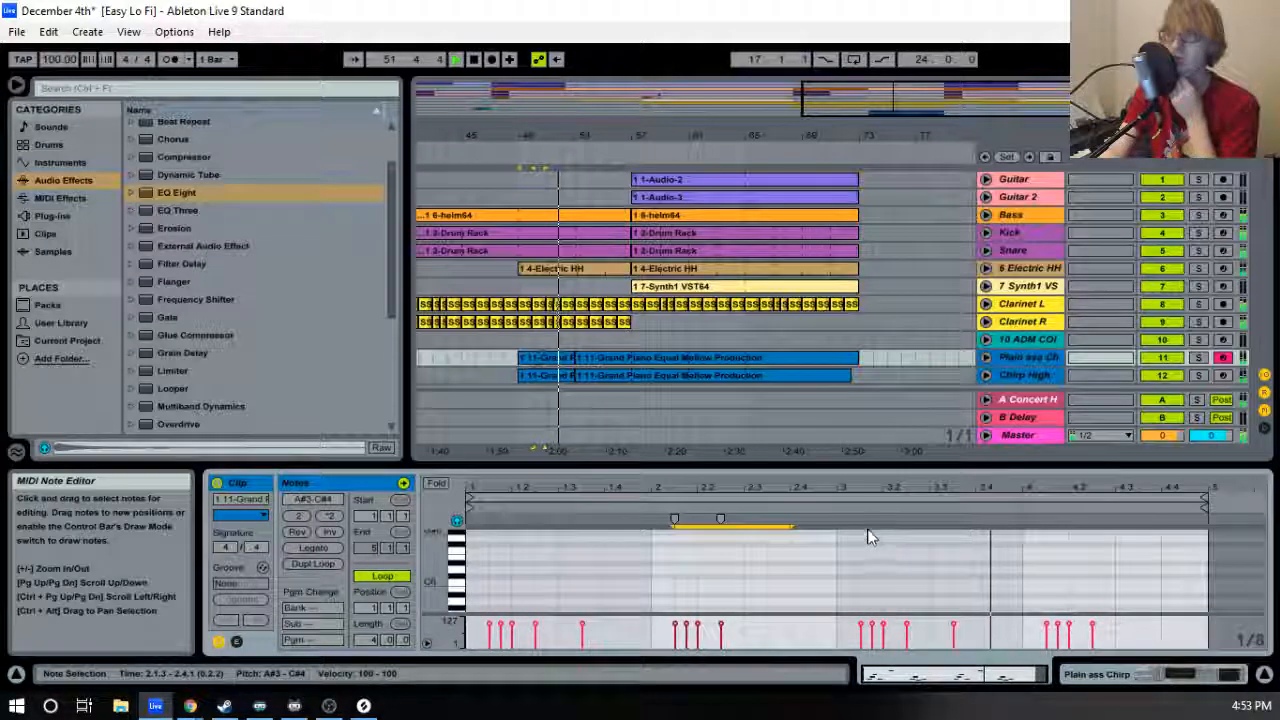
Compare the device chains of both chirp tracks and duplicate the Plain ass Chirp track.
click(1028, 357)
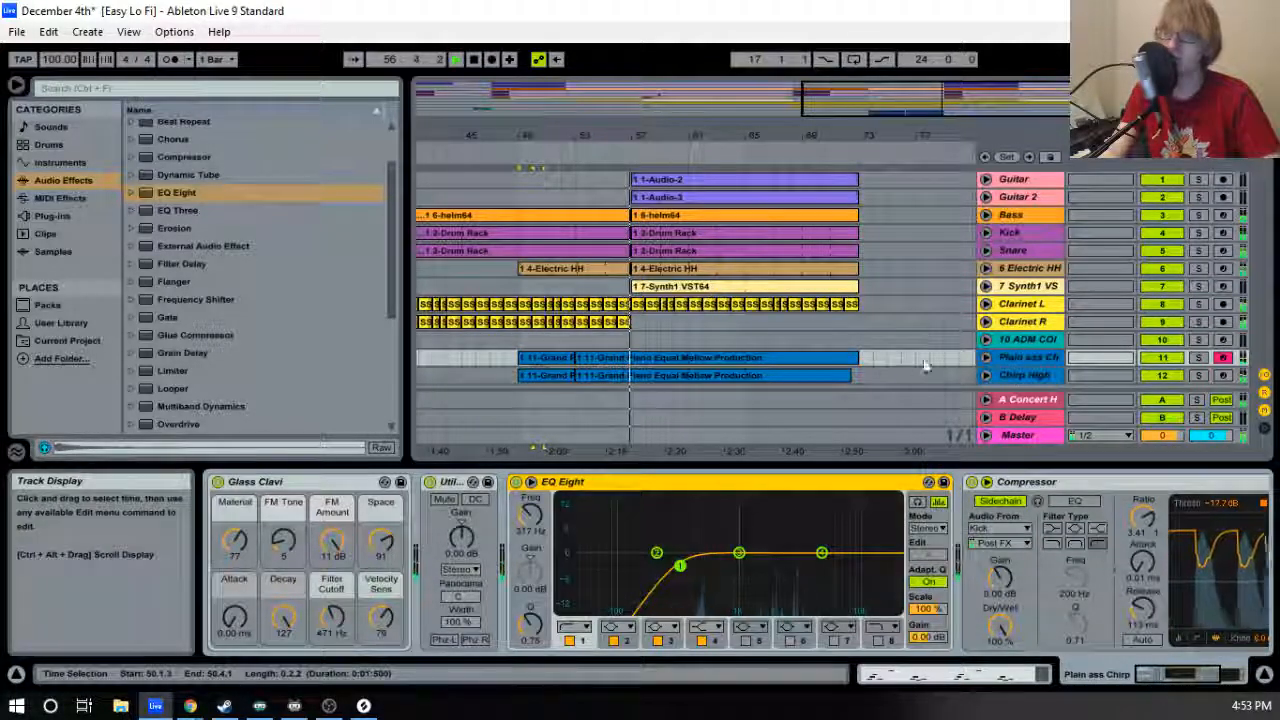
click(1011, 373)
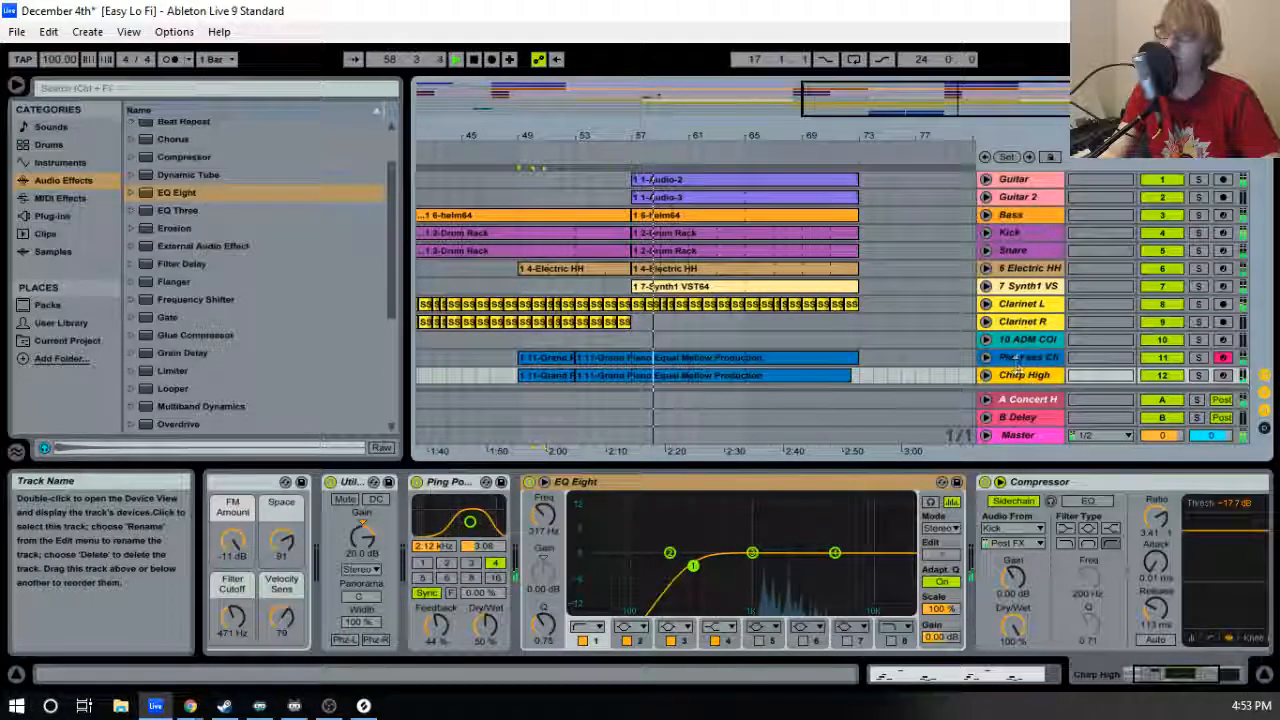
right_click(1015, 364)
click(1072, 322)
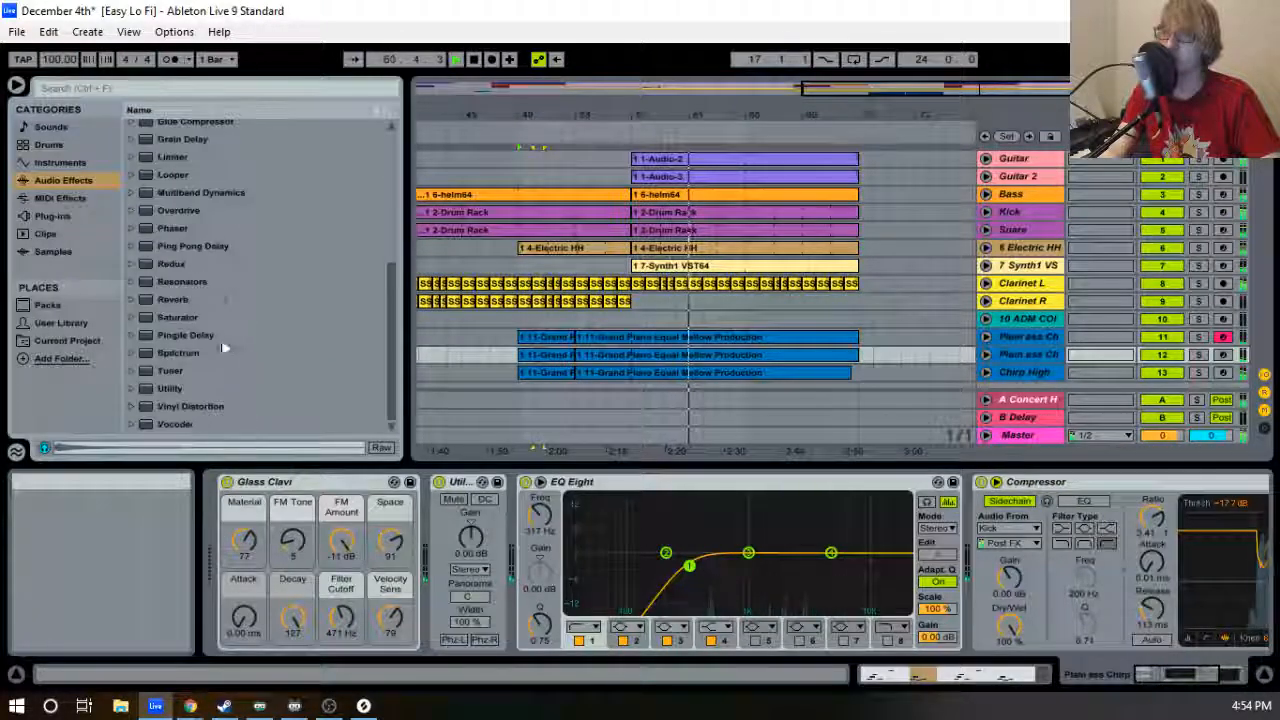
Replace Glass Clavi on the duplicated Plain ass Chirp track with the Collateral.adg preset from Packs and play the section.
click(70, 322)
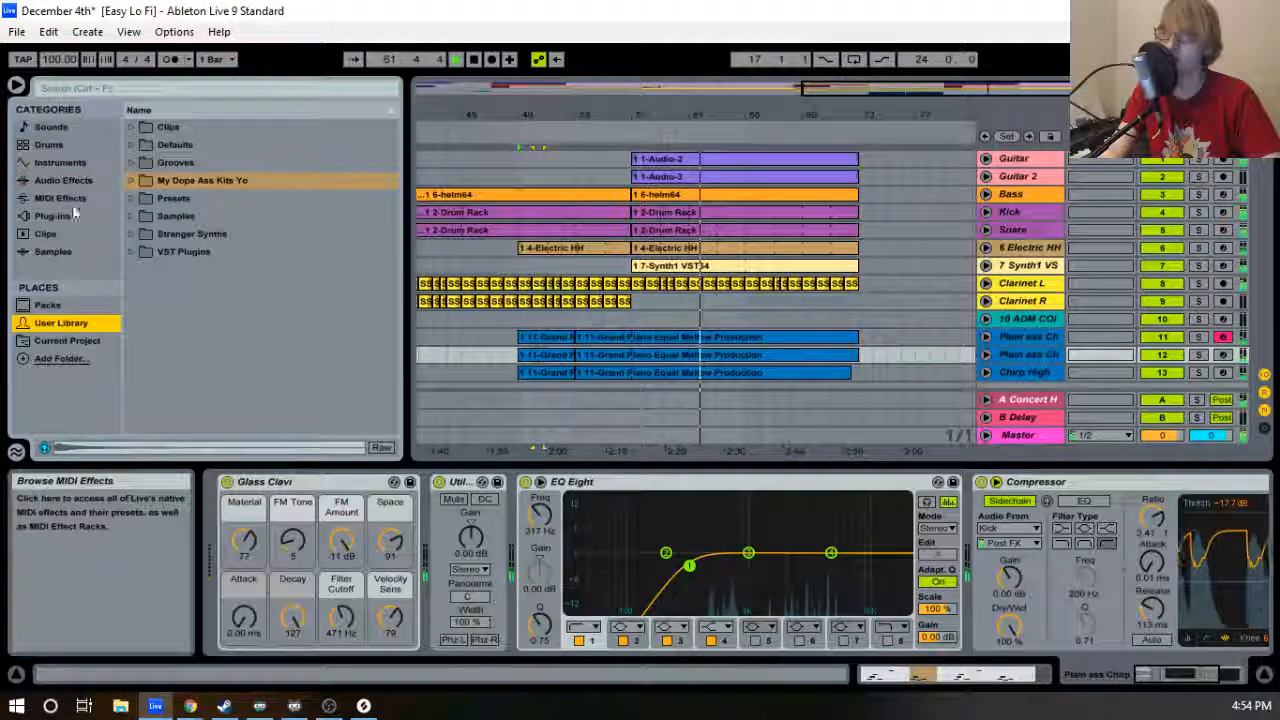
click(46, 305)
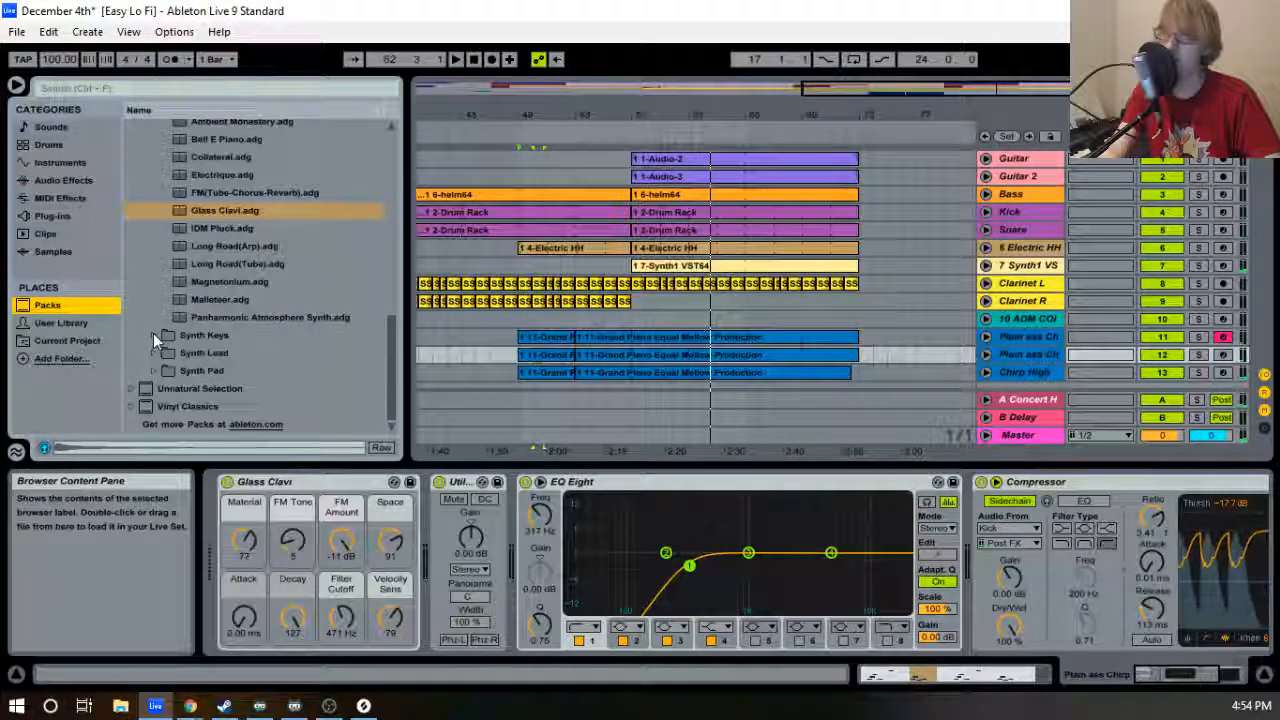
scroll(245, 317, up, 3)
click(226, 228)
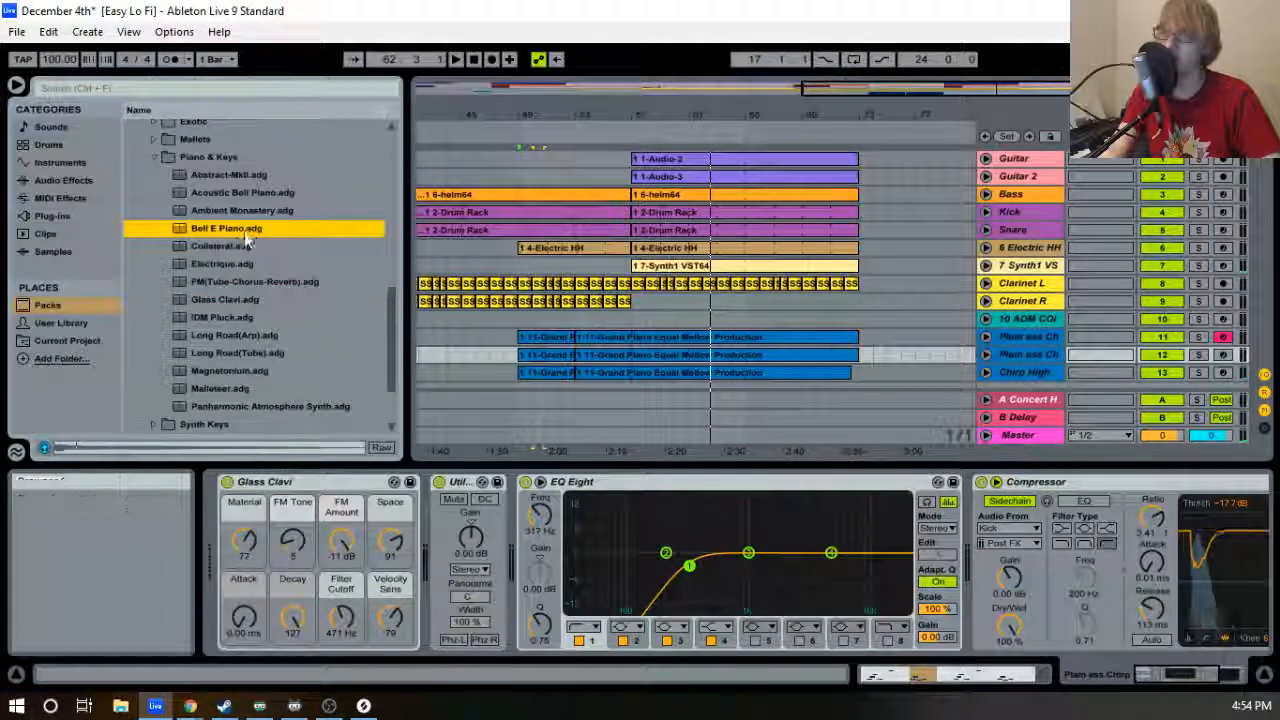
click(225, 246)
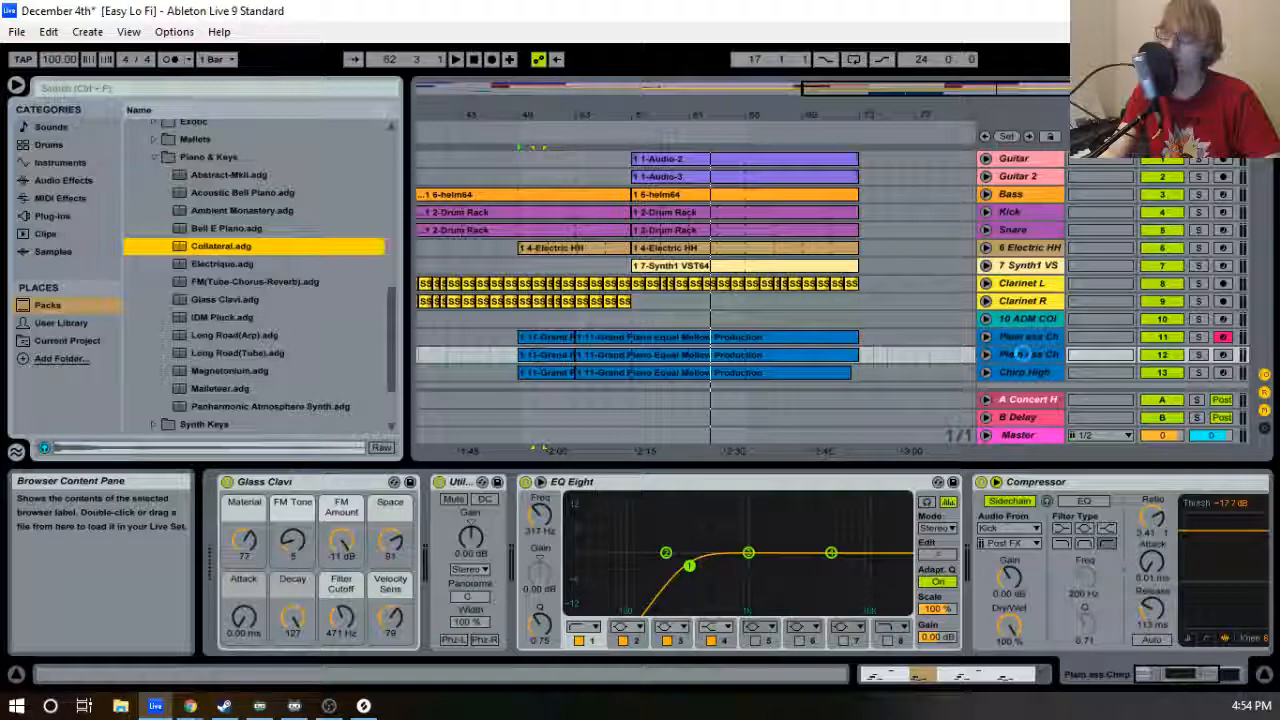
key(space)
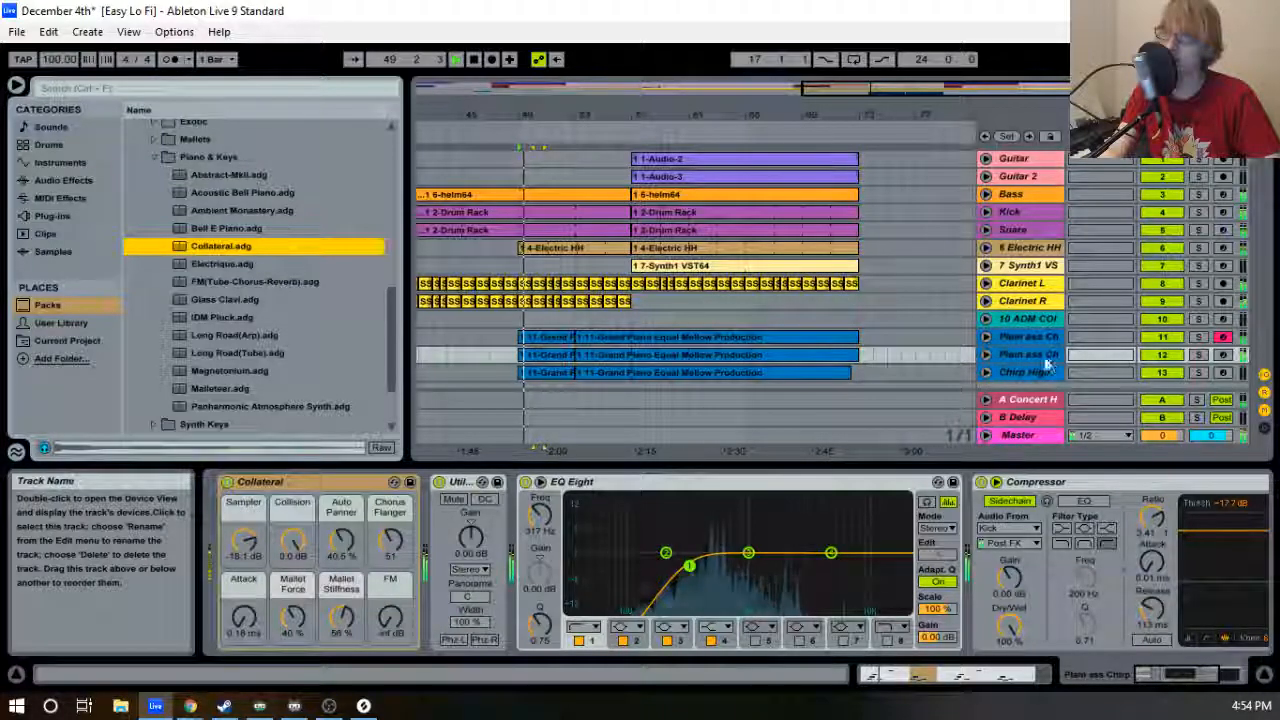
On the duplicated Plain ass Chirp track, delete the clip at bar 49 and trim the remaining clip to start at bar 57.
click(556, 361)
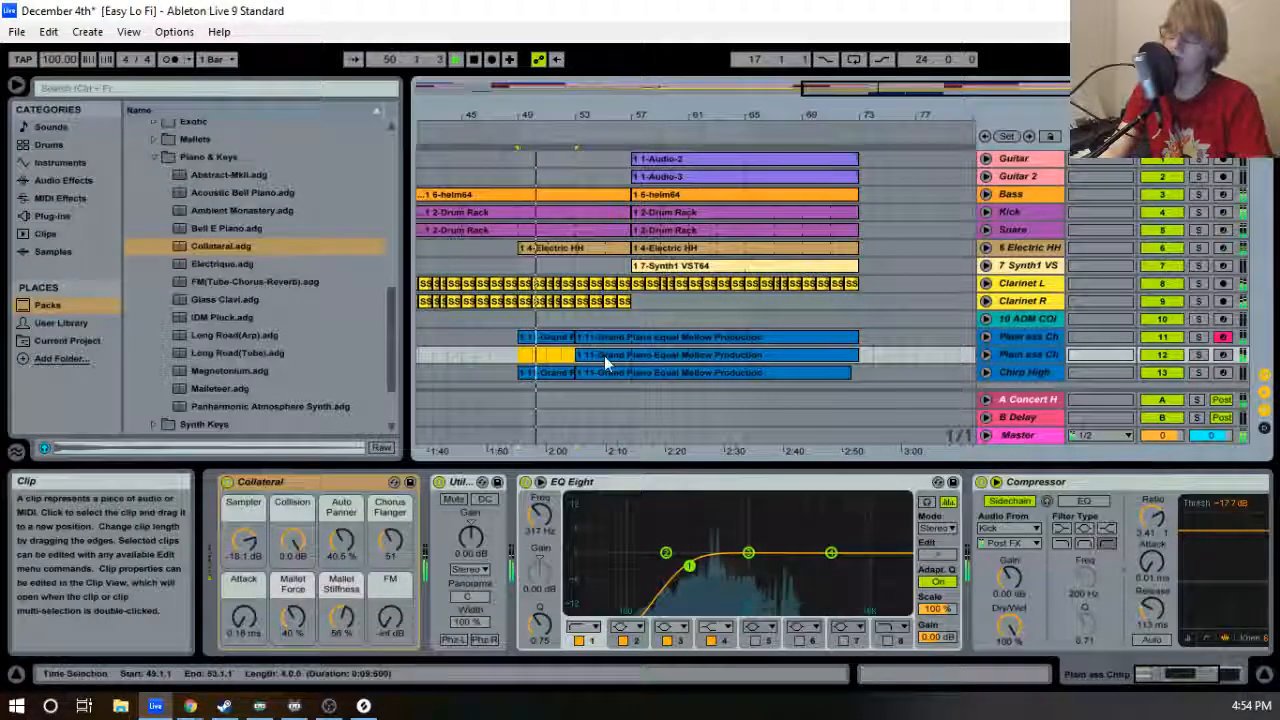
key(Delete)
drag(577, 353, 632, 345)
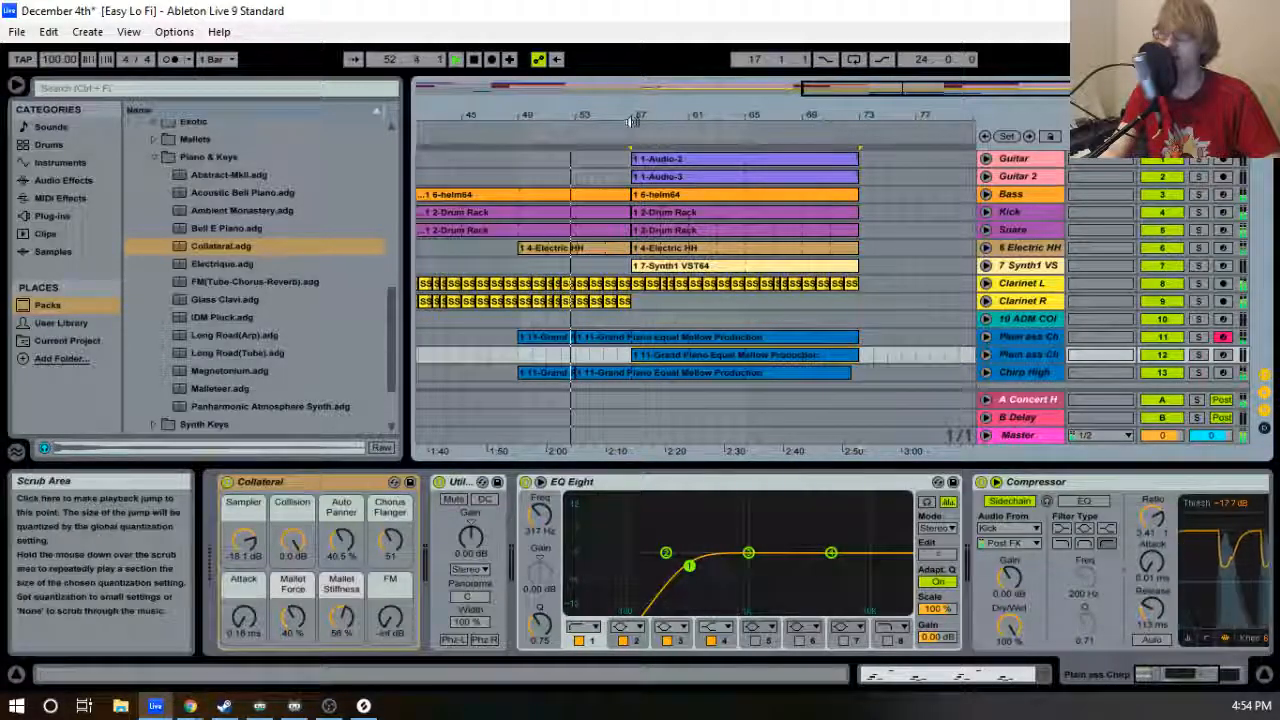
mouse_move(633, 116)
mouse_down()
mouse_move(633, 178)
mouse_move(633, 122)
mouse_up()
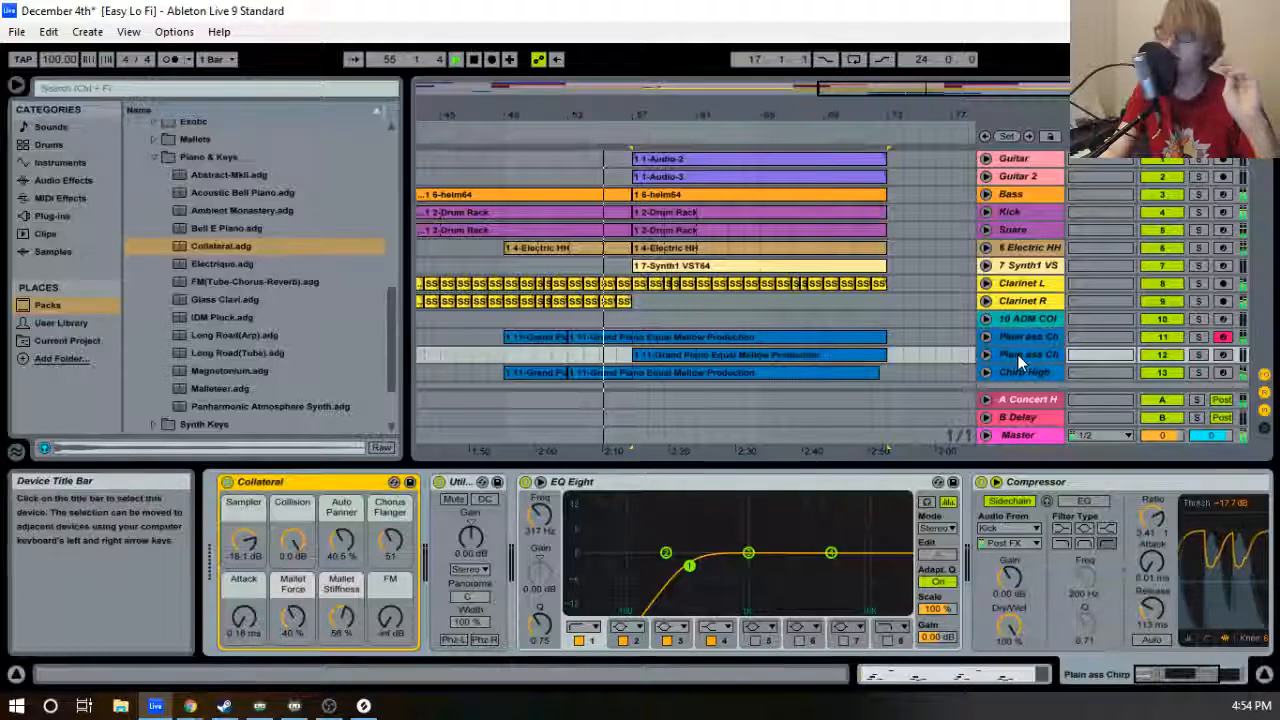
click(1034, 354)
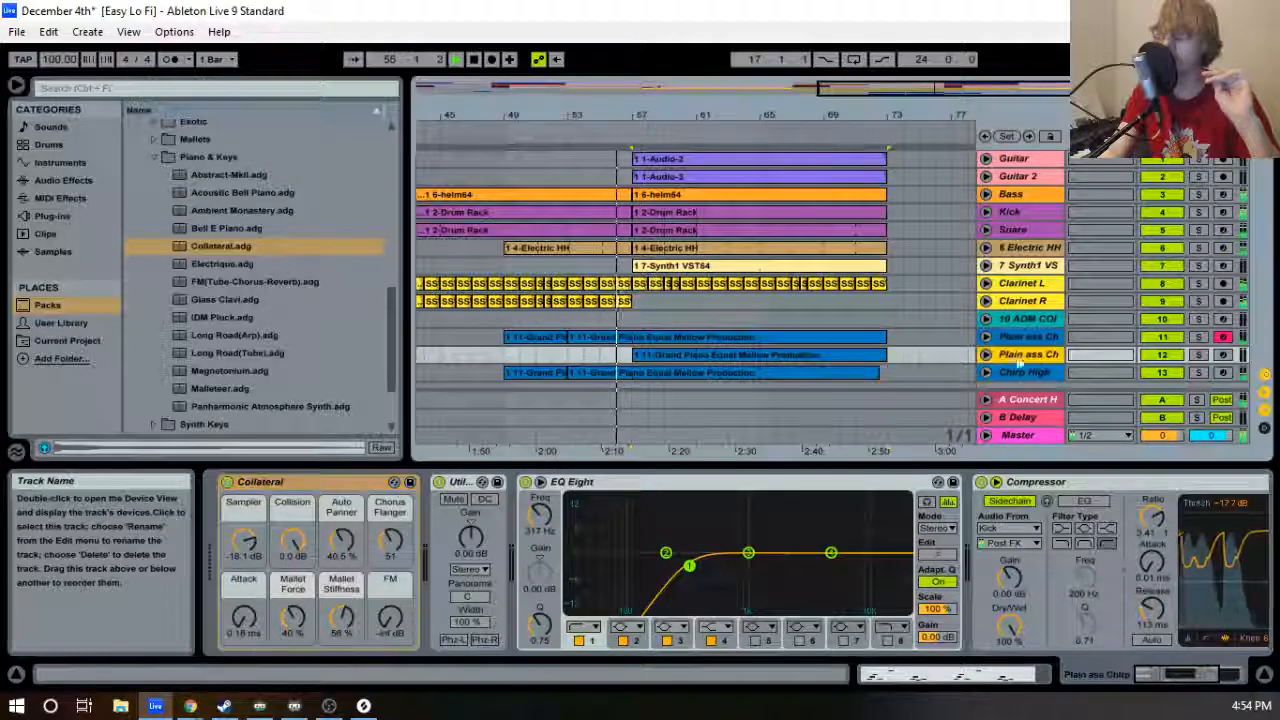
Look through the Piano & Keys presets for another sound while the section plays.
scroll(262, 312, down, 1)
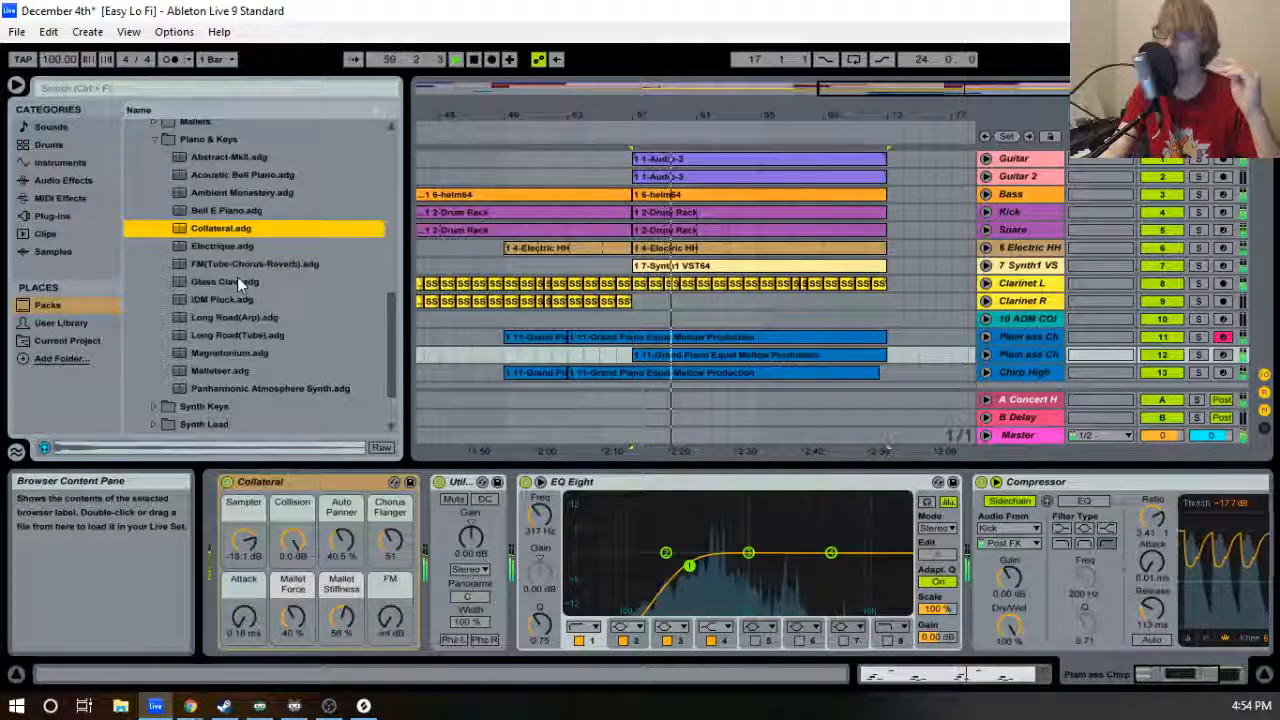
click(157, 141)
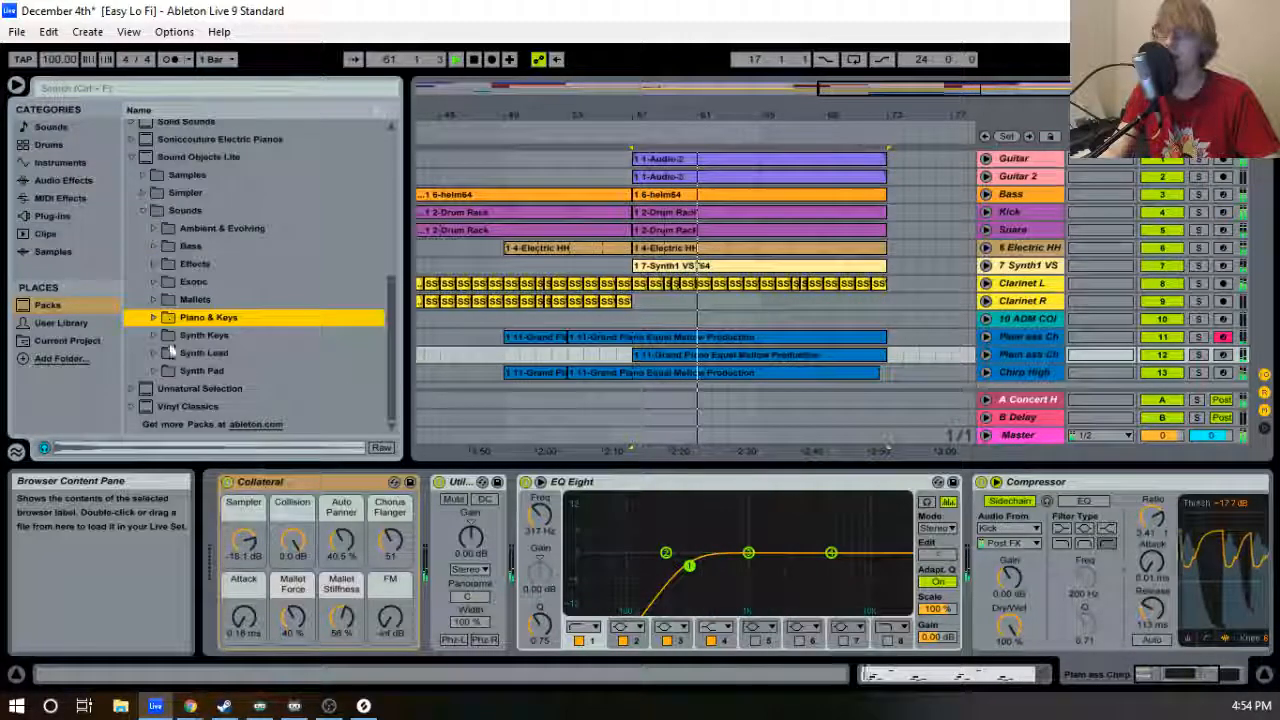
click(155, 317)
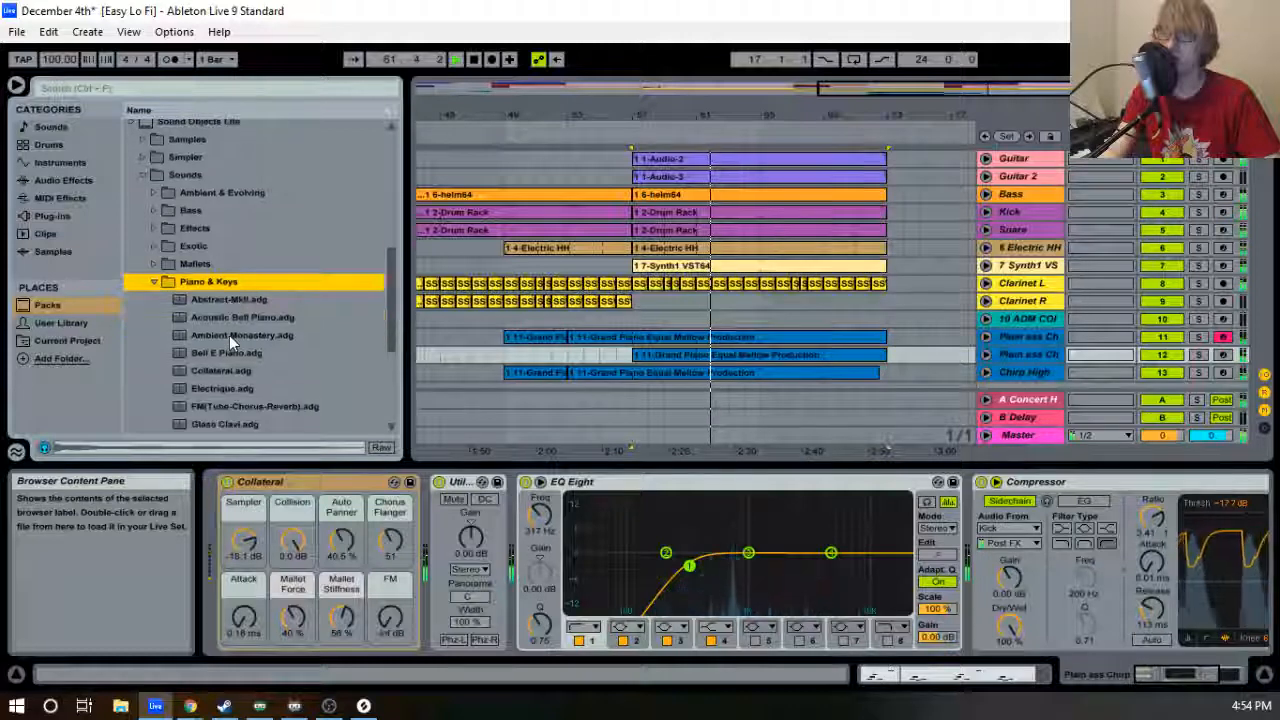
scroll(229, 336, down, 2)
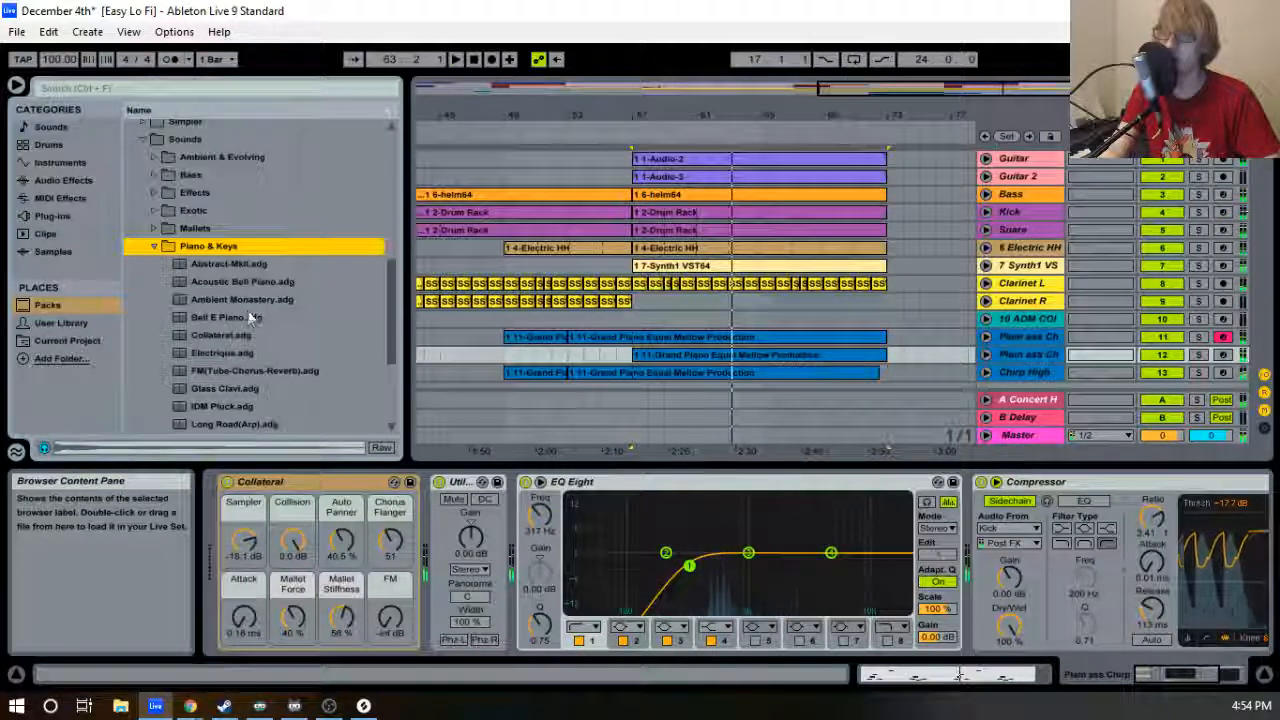
scroll(250, 335, down, 2)
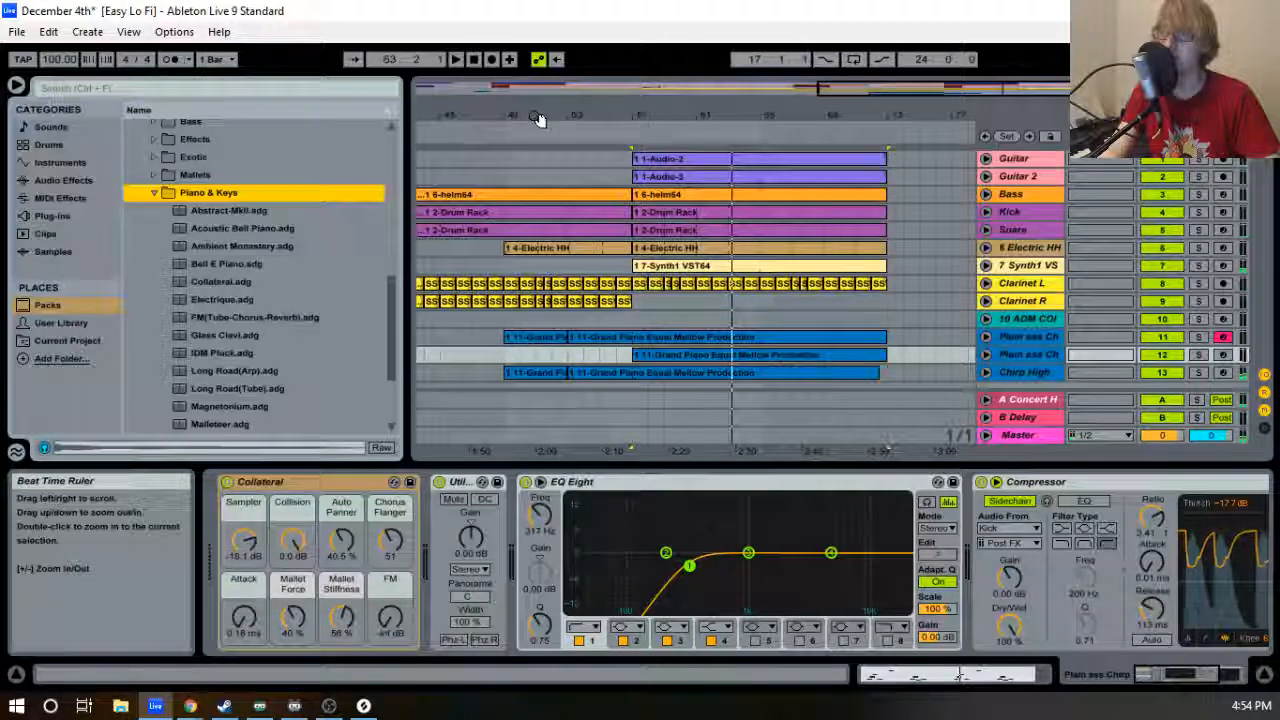
drag(540, 118, 646, 117)
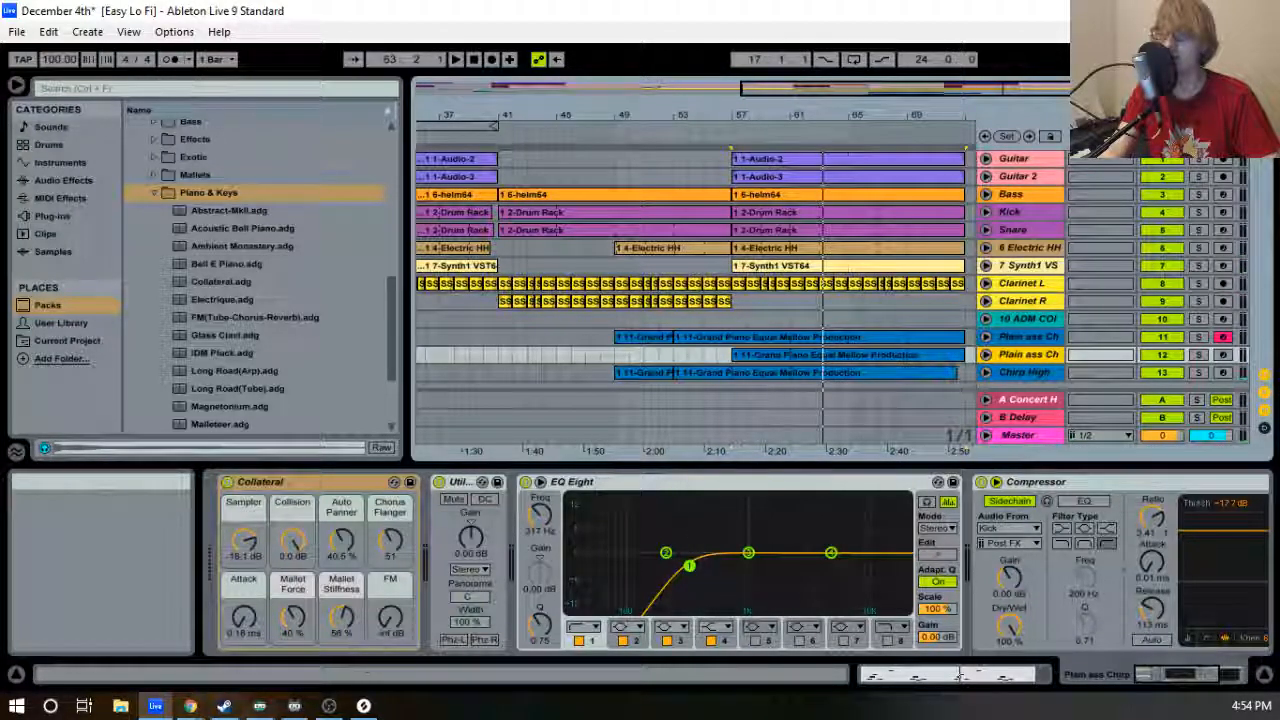
Switch to Chrome, close the SoundCloud tab and move the browser window aside to uncover the Live set.
click(190, 706)
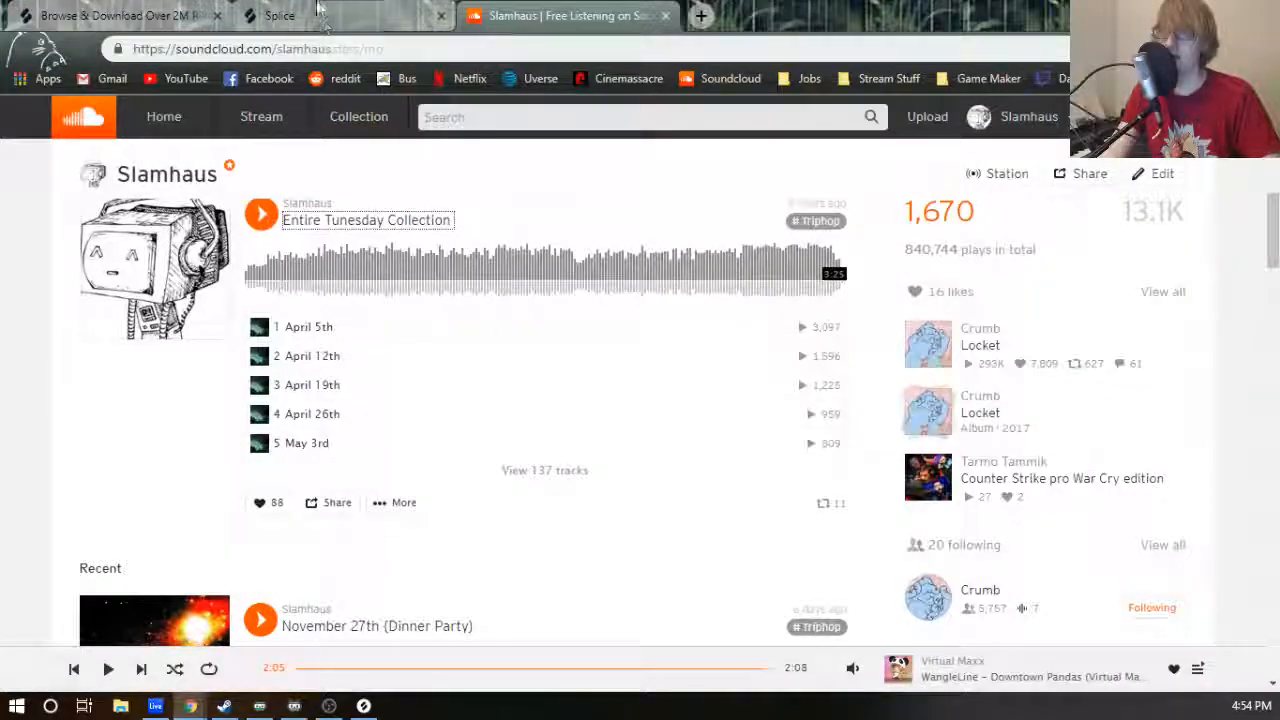
click(352, 30)
click(664, 16)
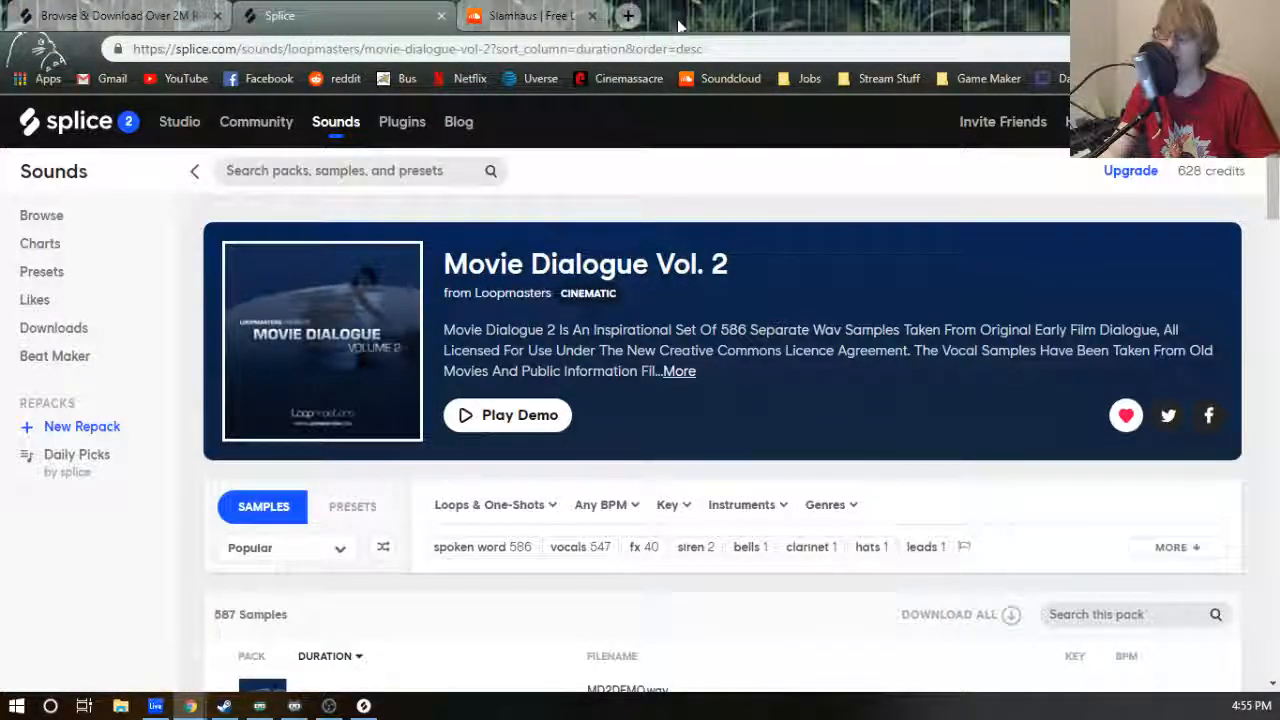
drag(725, 22, 0, 8)
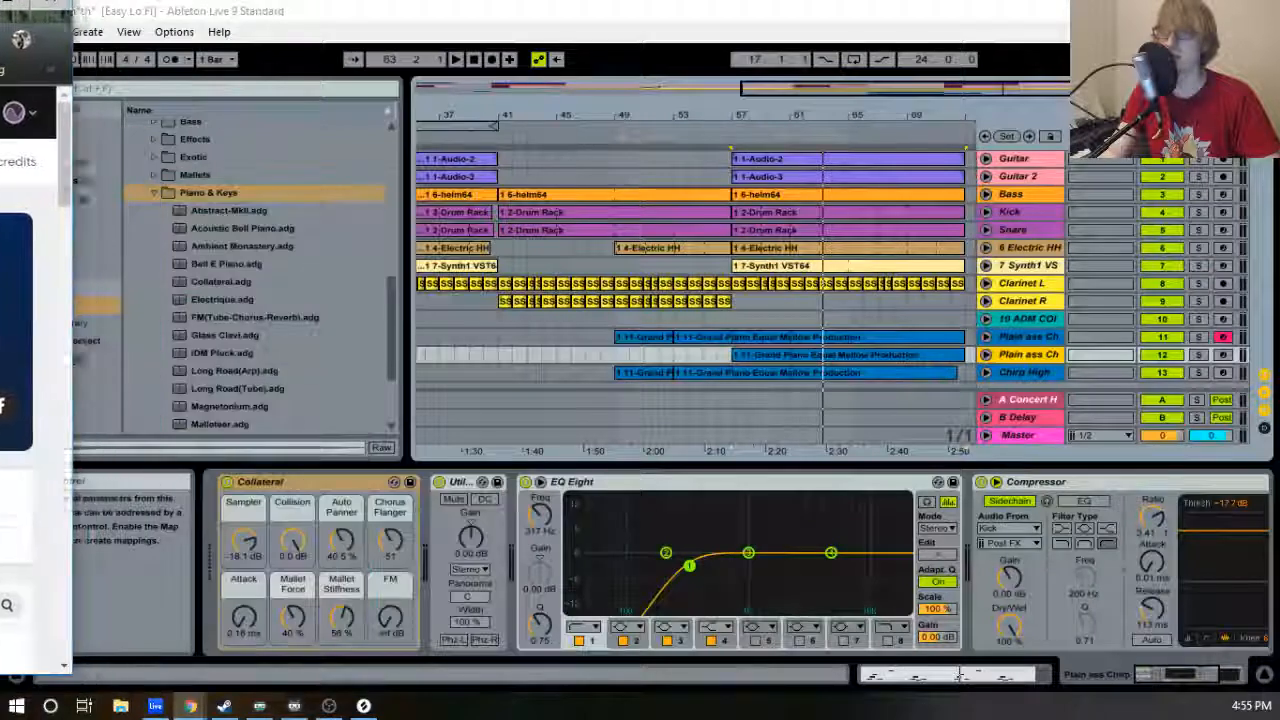
Play the arrangement from about bar 40, then bring back the Splice browser window and minimize it.
click(489, 143)
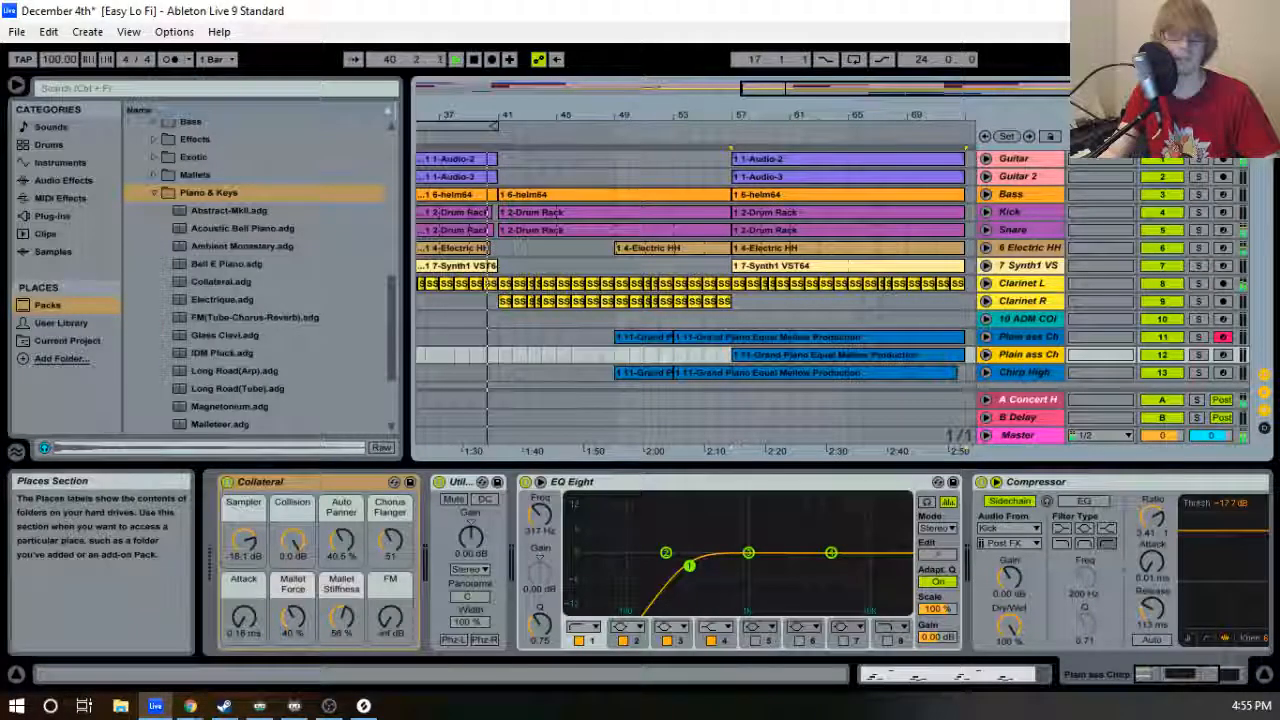
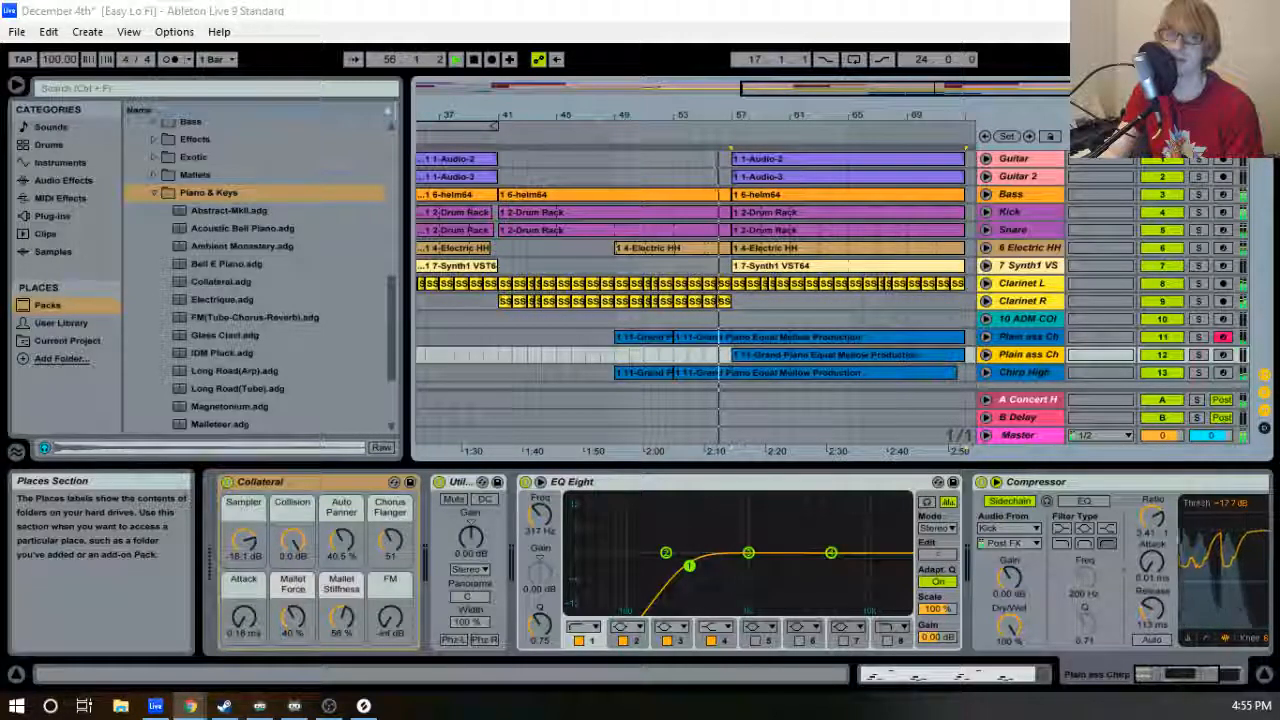
drag(2, 400, 735, 2)
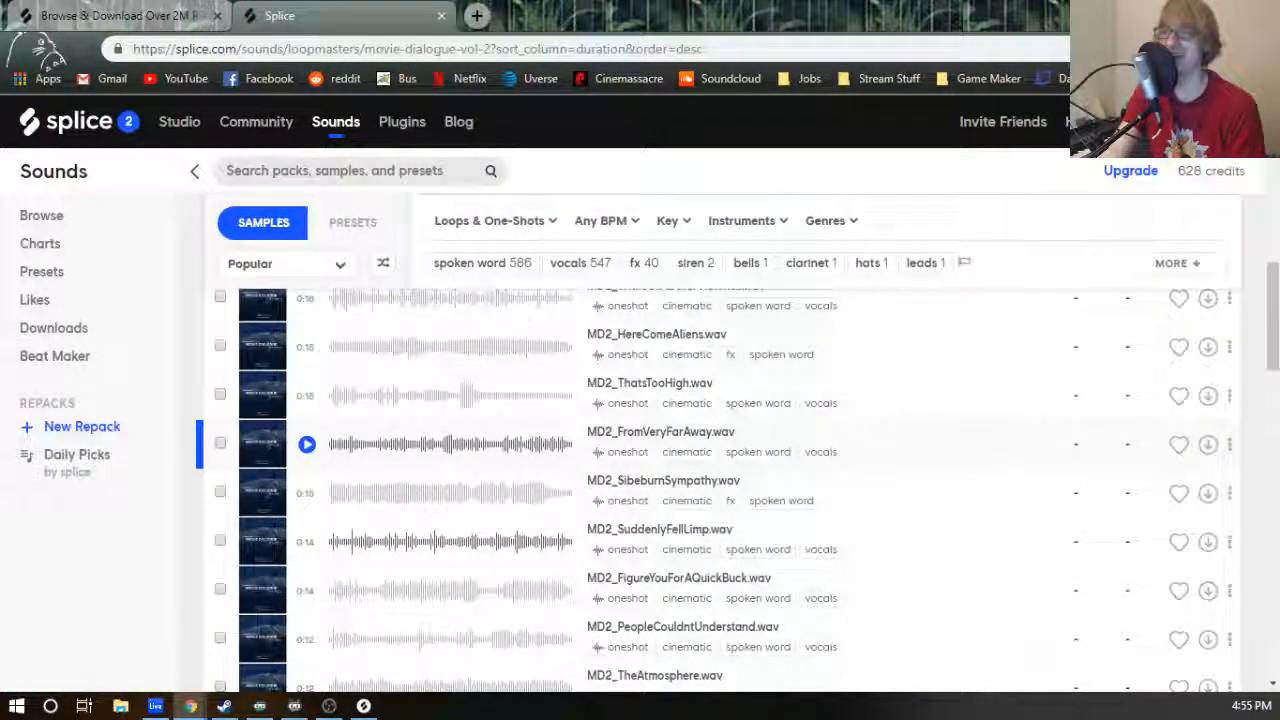
click(1203, 10)
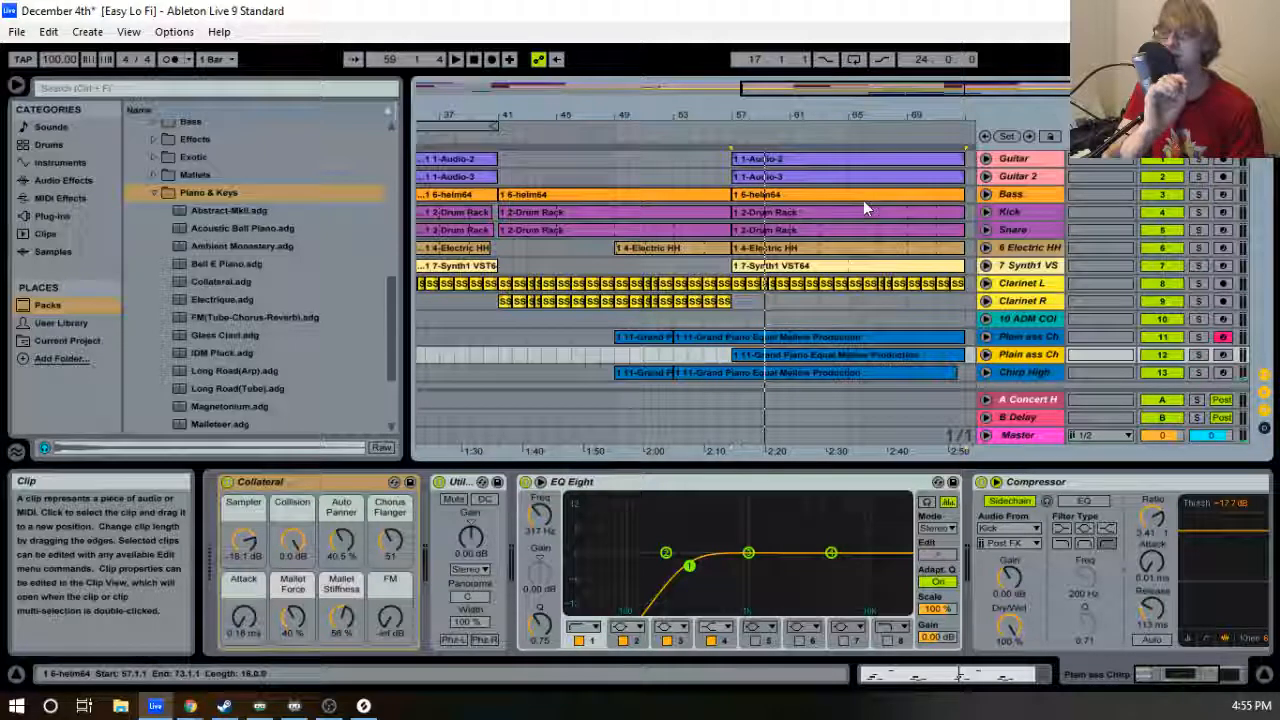
Play from just before bar 57 with the track's devices shown and solo the duplicated Plain ass Chirp track.
click(710, 131)
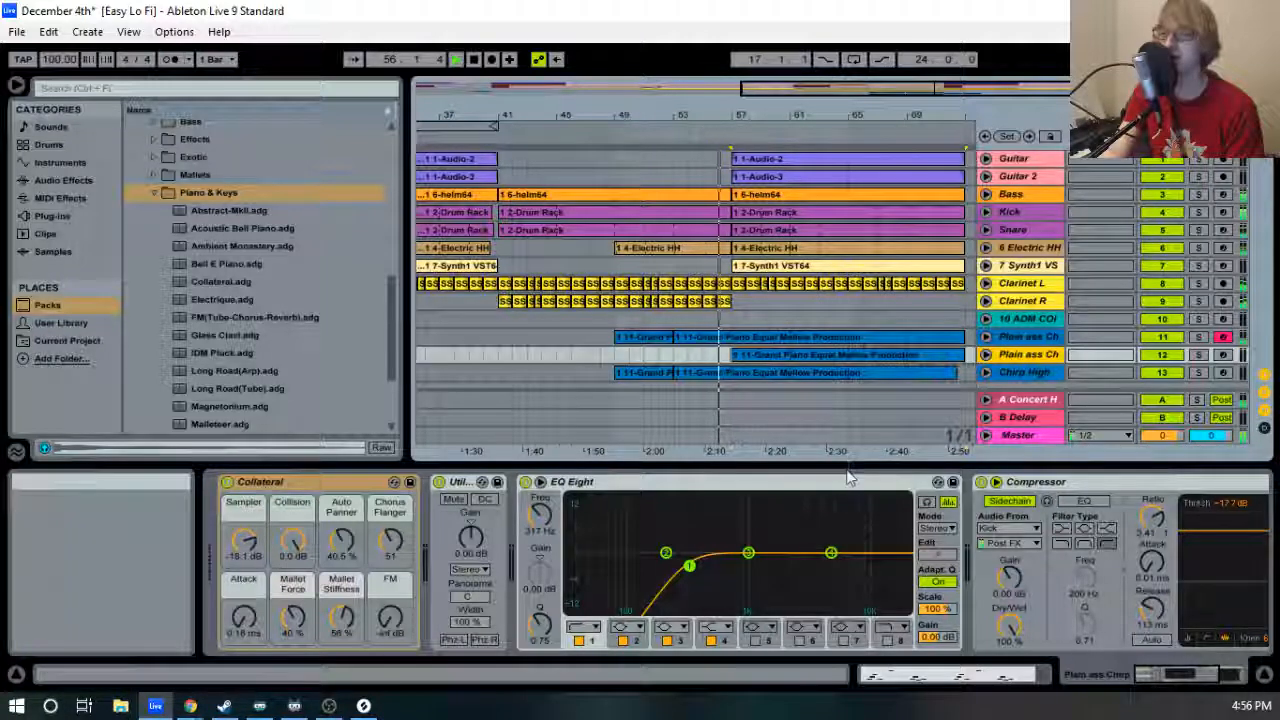
drag(851, 463, 837, 713)
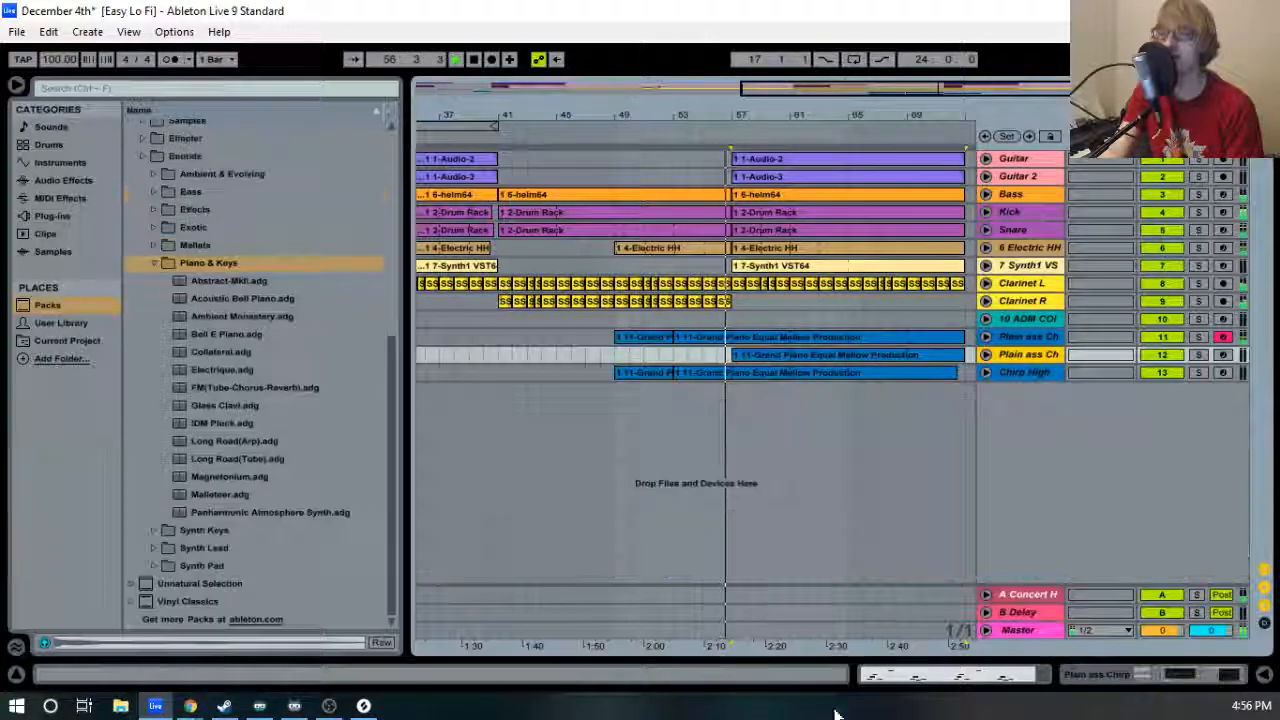
double_click(1029, 355)
scroll(325, 358, down, 3)
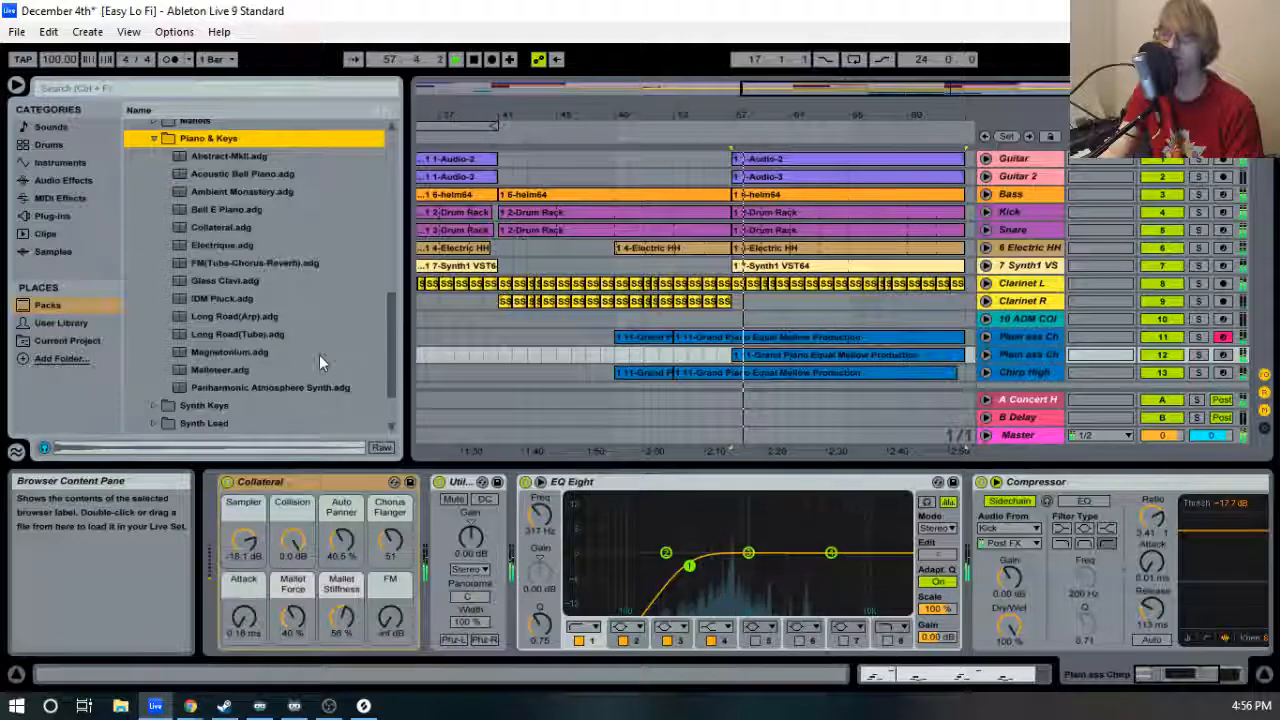
scroll(352, 350, down, 3)
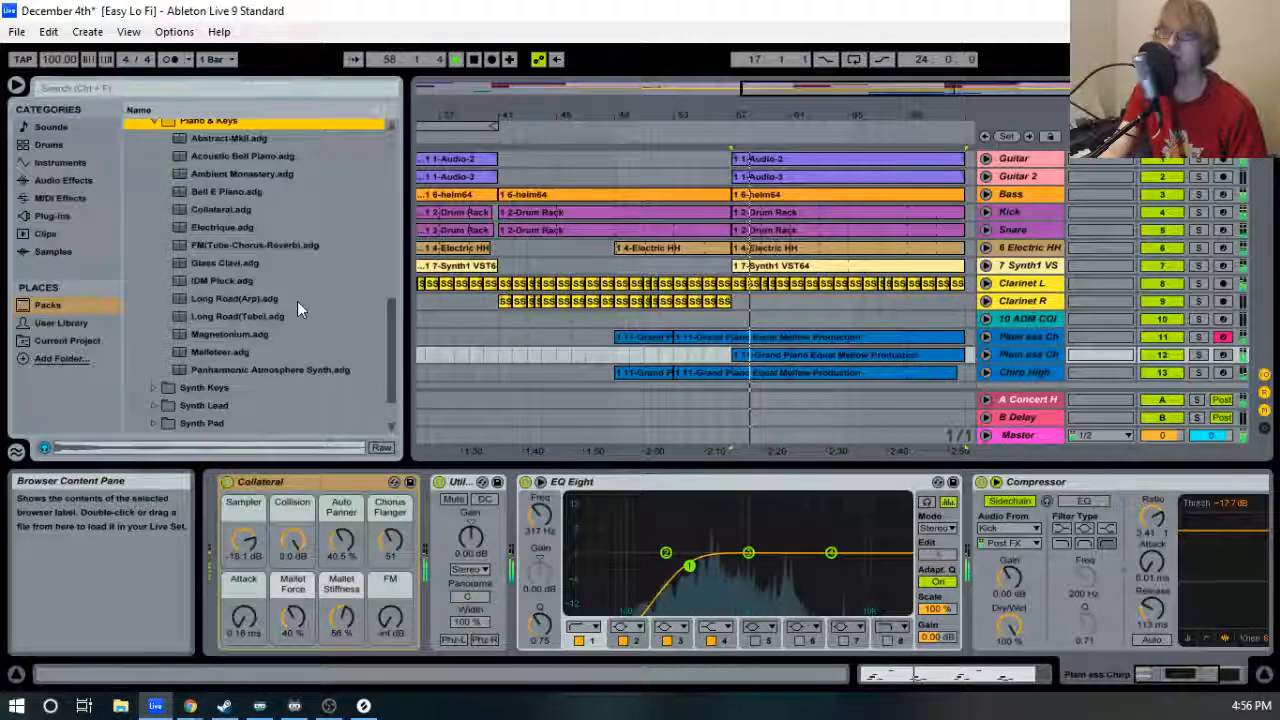
click(1198, 354)
Replace Collateral on the soloed Plain ass Chirp track with the Nite Ryde.adg preset from the Synth Keys folder and play it.
scroll(225, 300, up, 2)
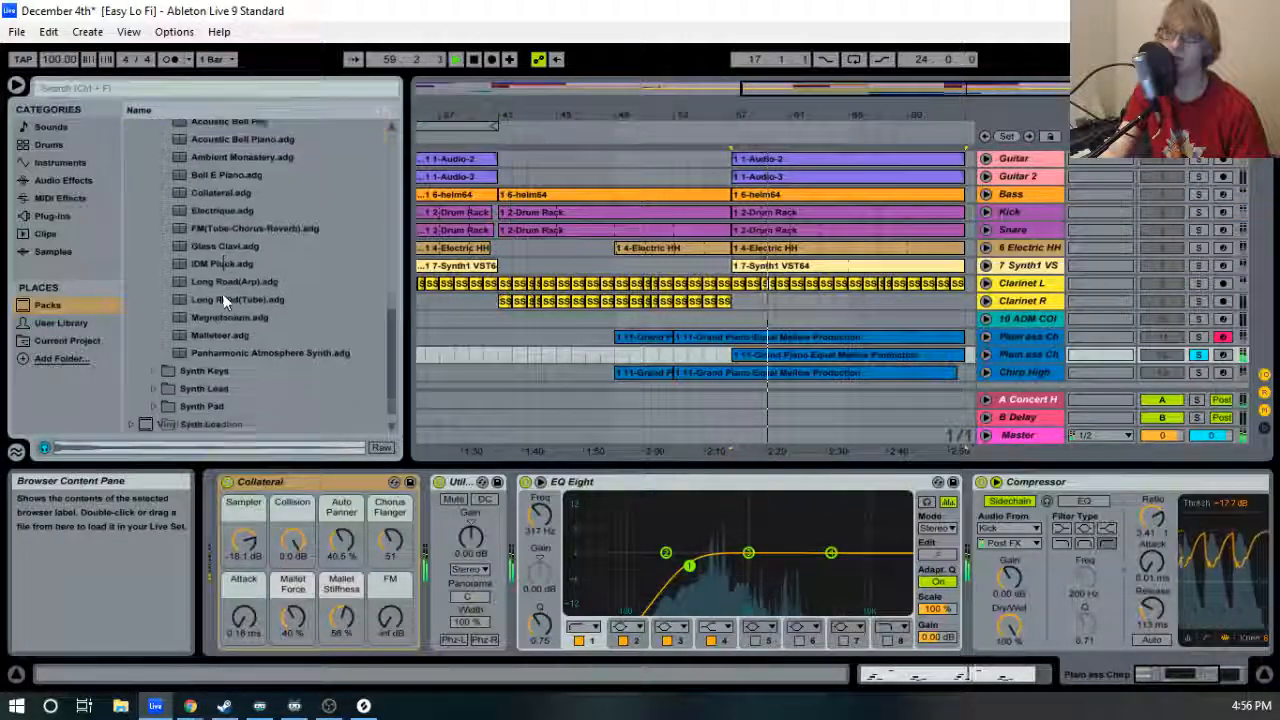
click(156, 388)
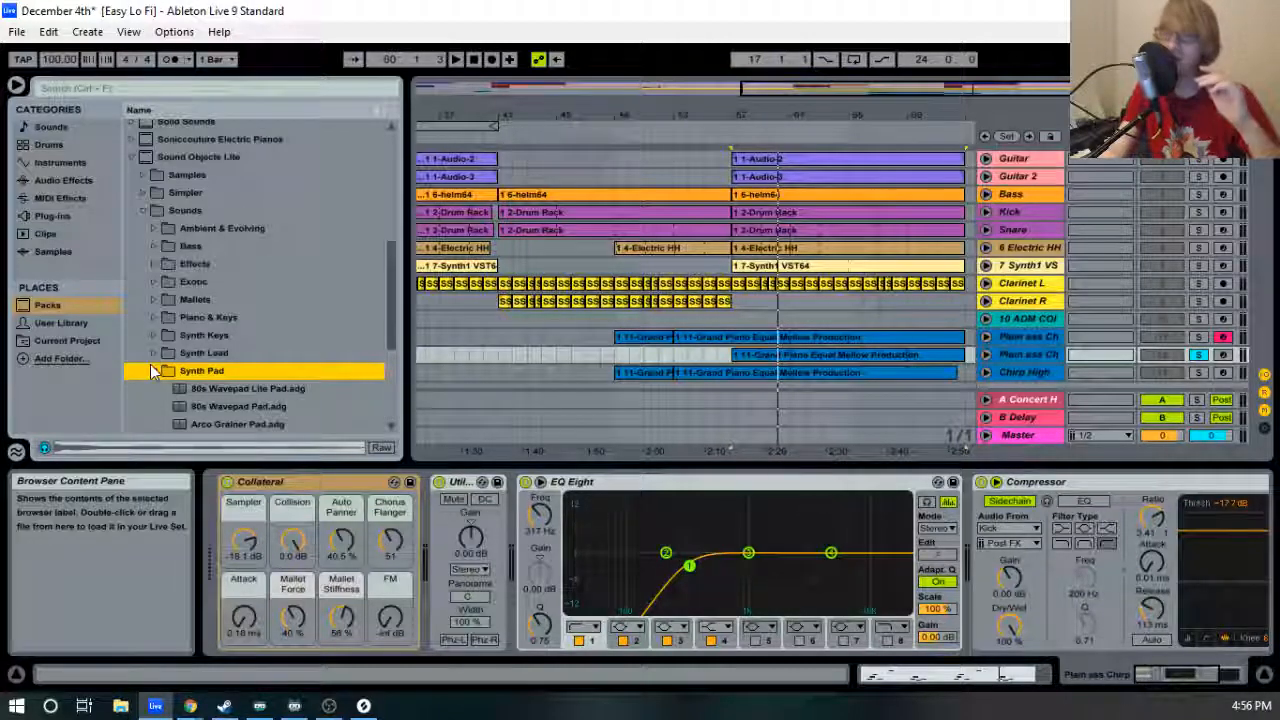
click(158, 353)
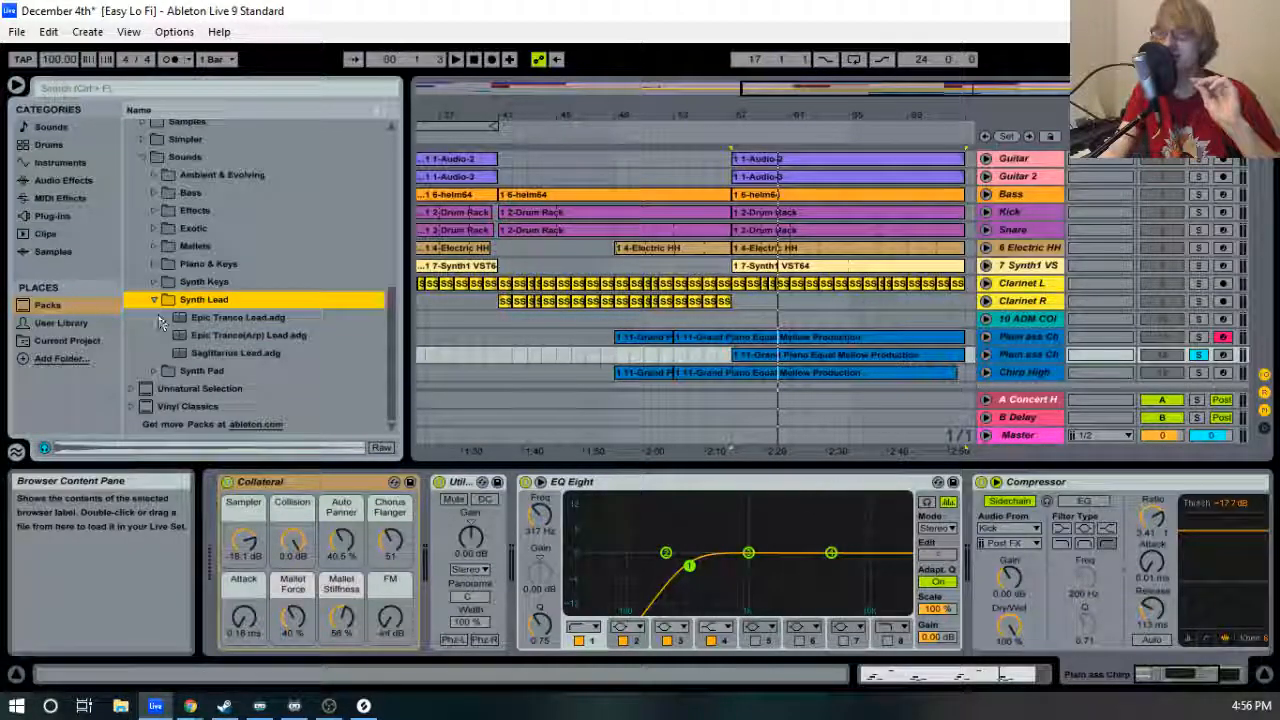
click(146, 283)
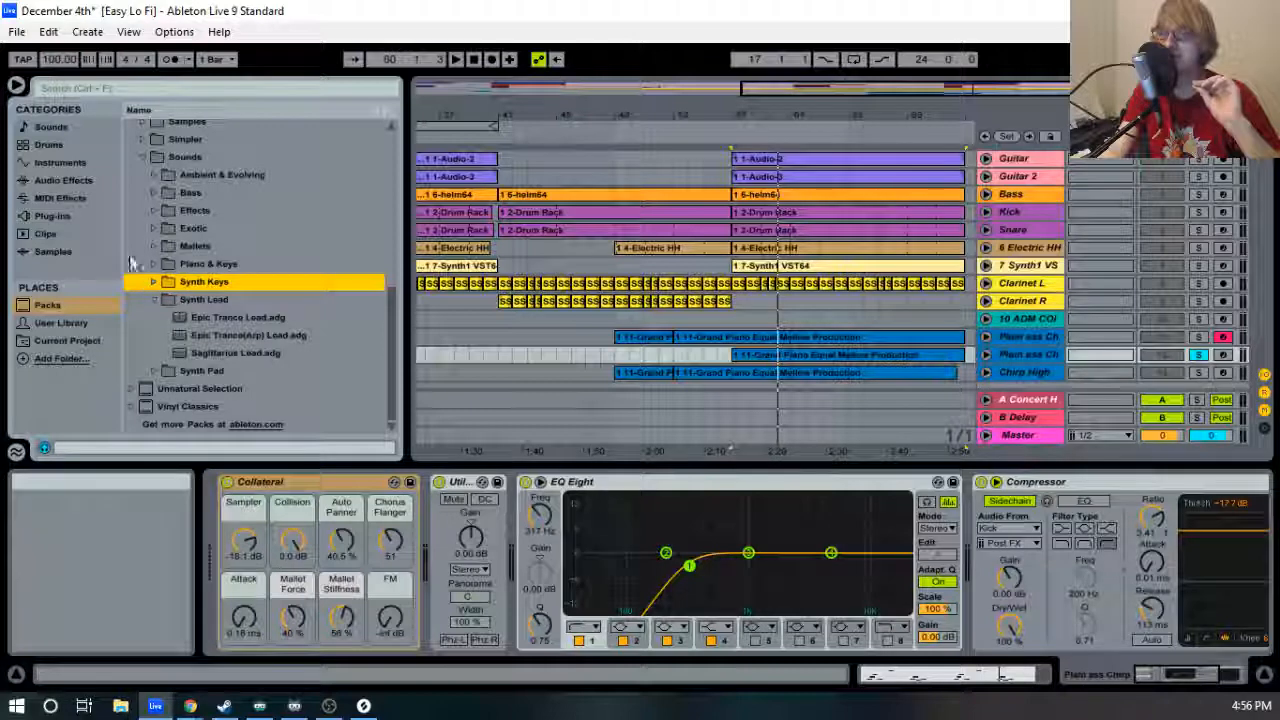
click(155, 263)
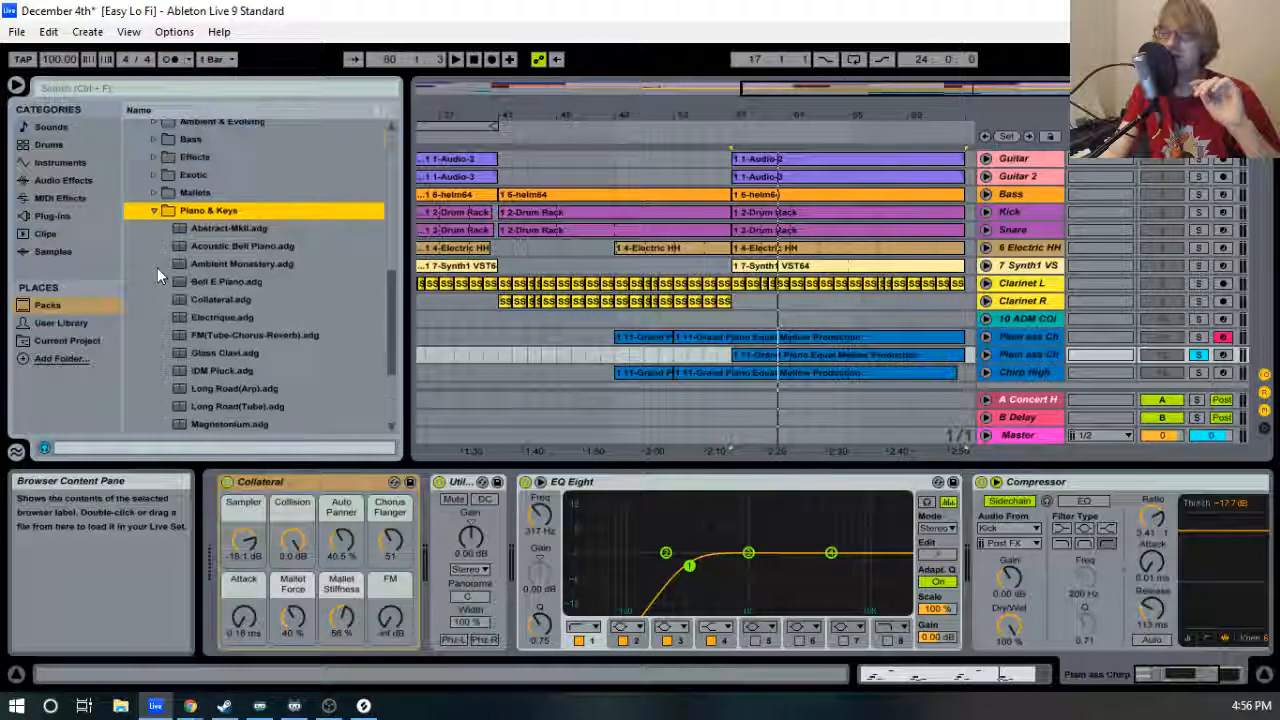
click(155, 210)
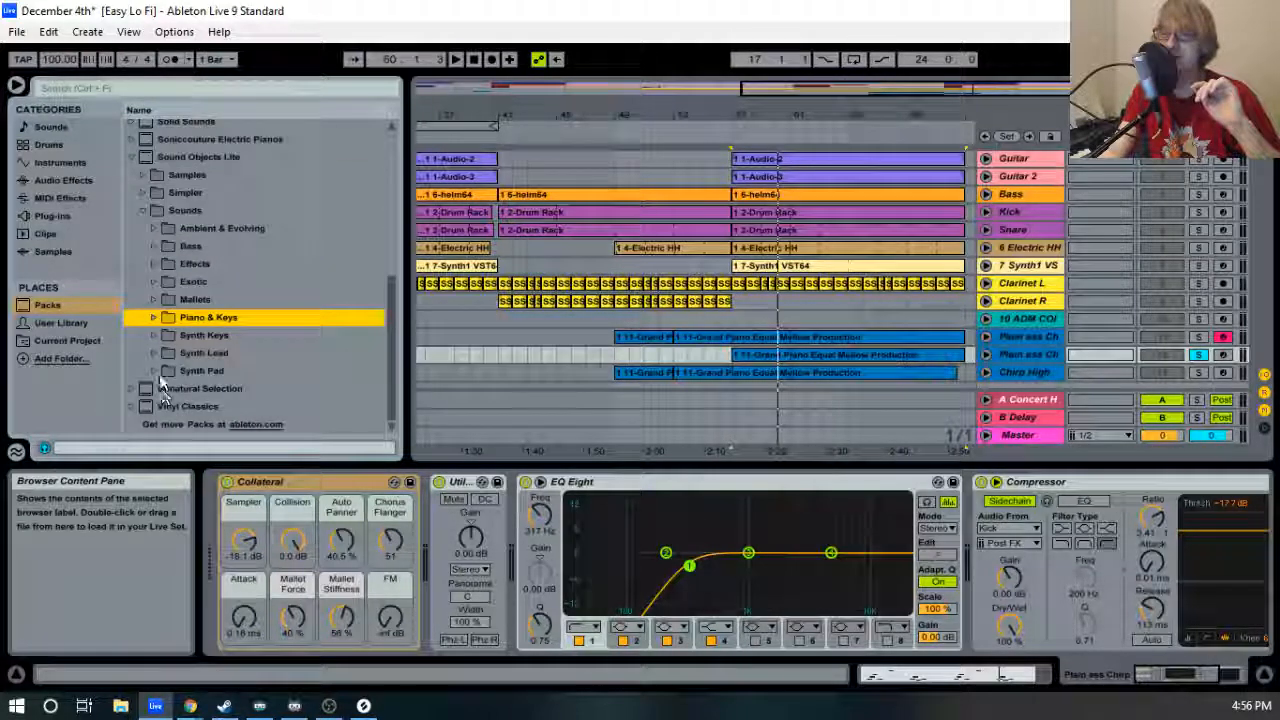
click(155, 335)
click(226, 352)
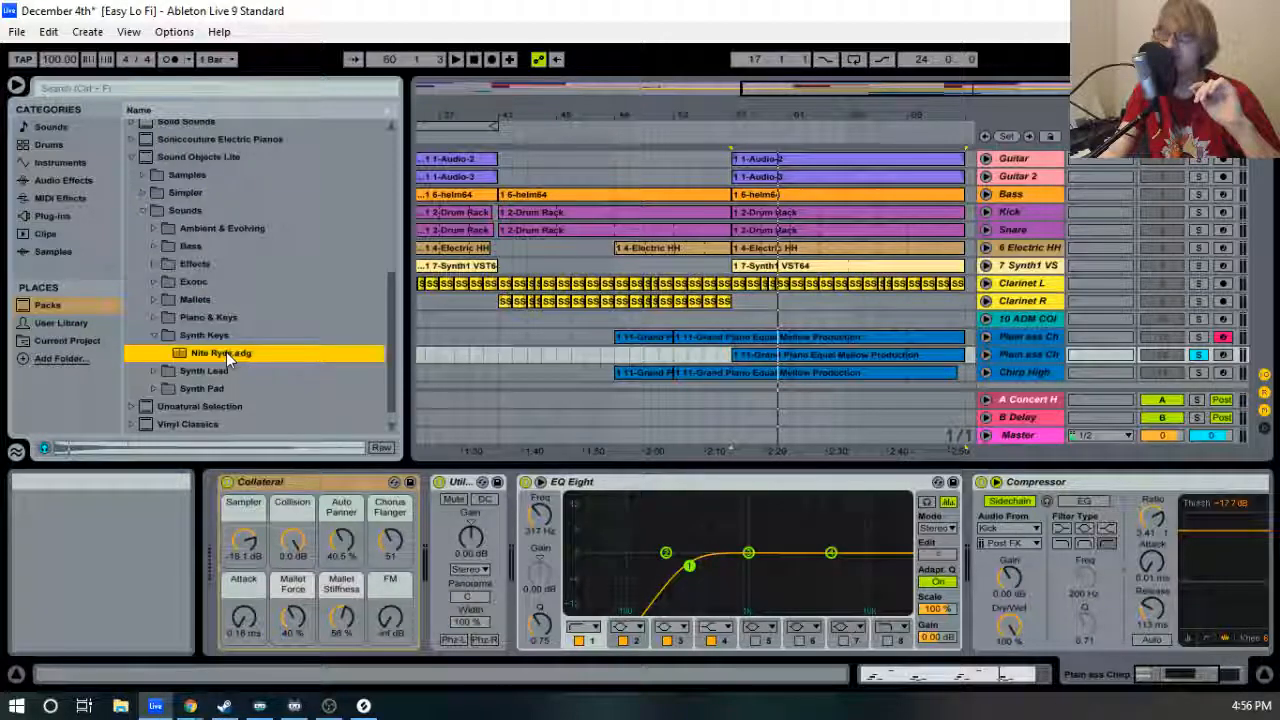
drag(1018, 339, 1030, 351)
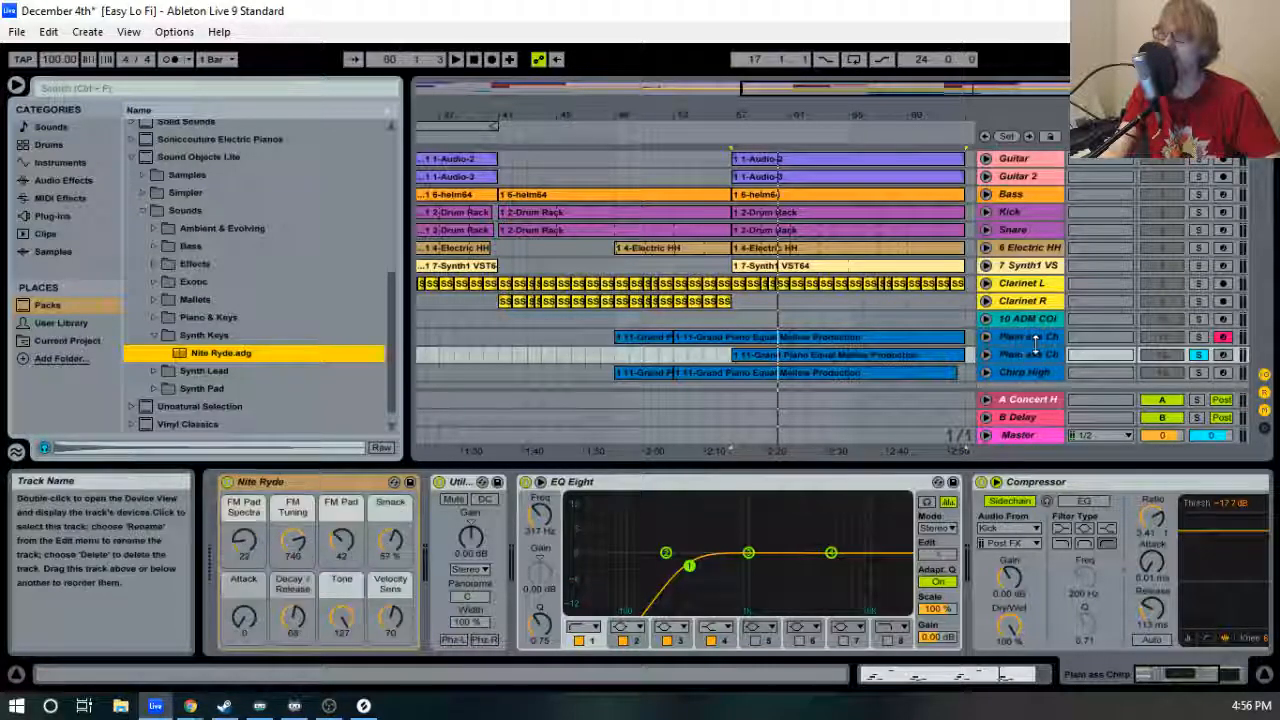
key(space)
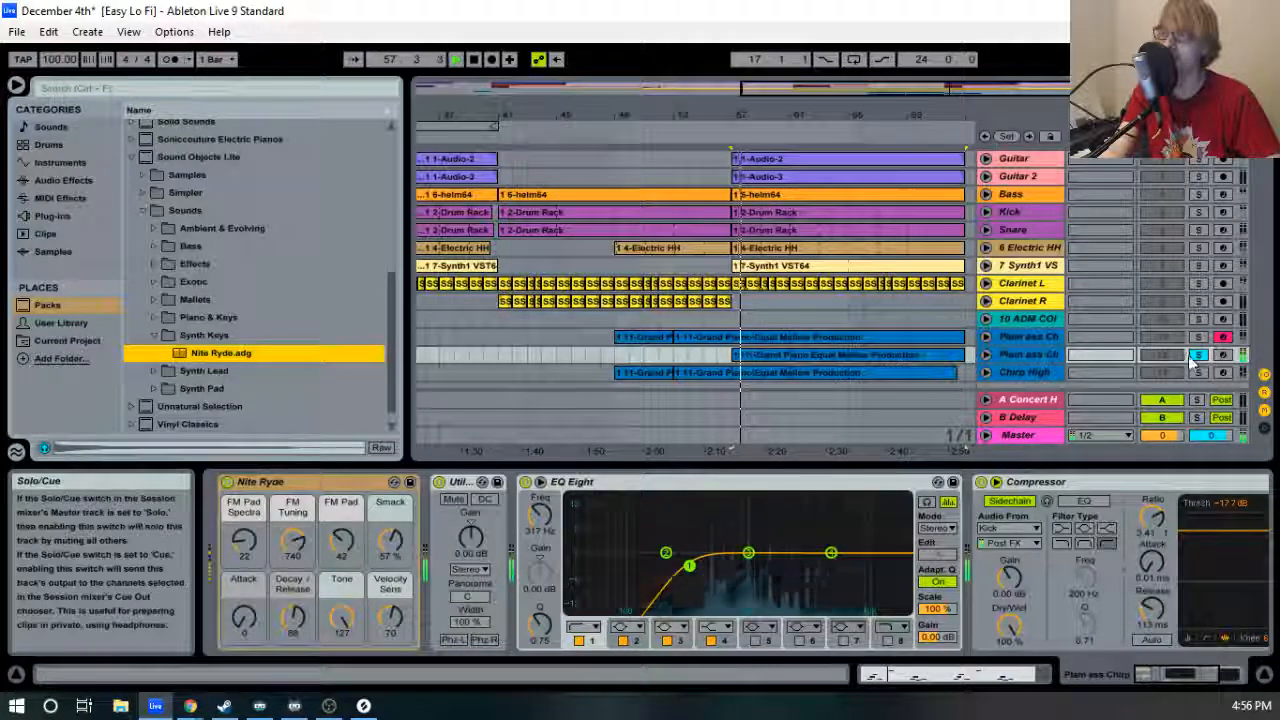
Hear the duplicated Plain ass Chirp track unsoloed in the full mix, and undo its preset swap to restore Collateral.
click(1199, 355)
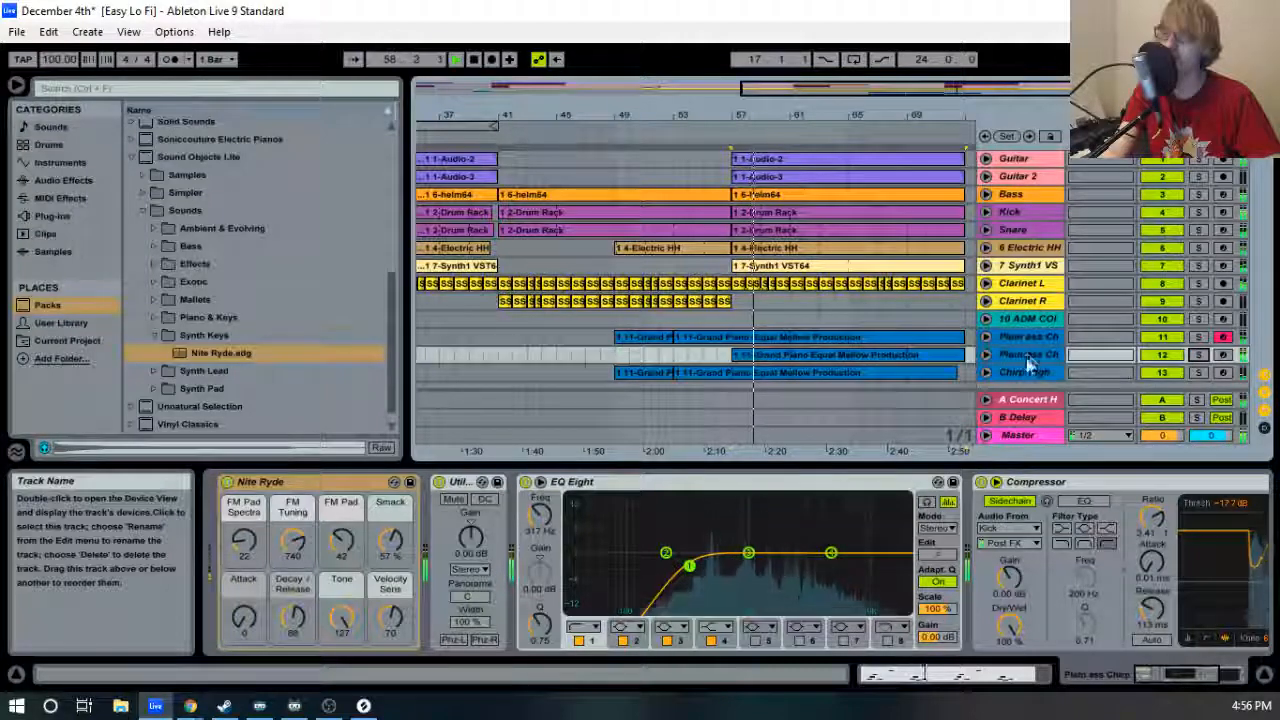
key(Tab)
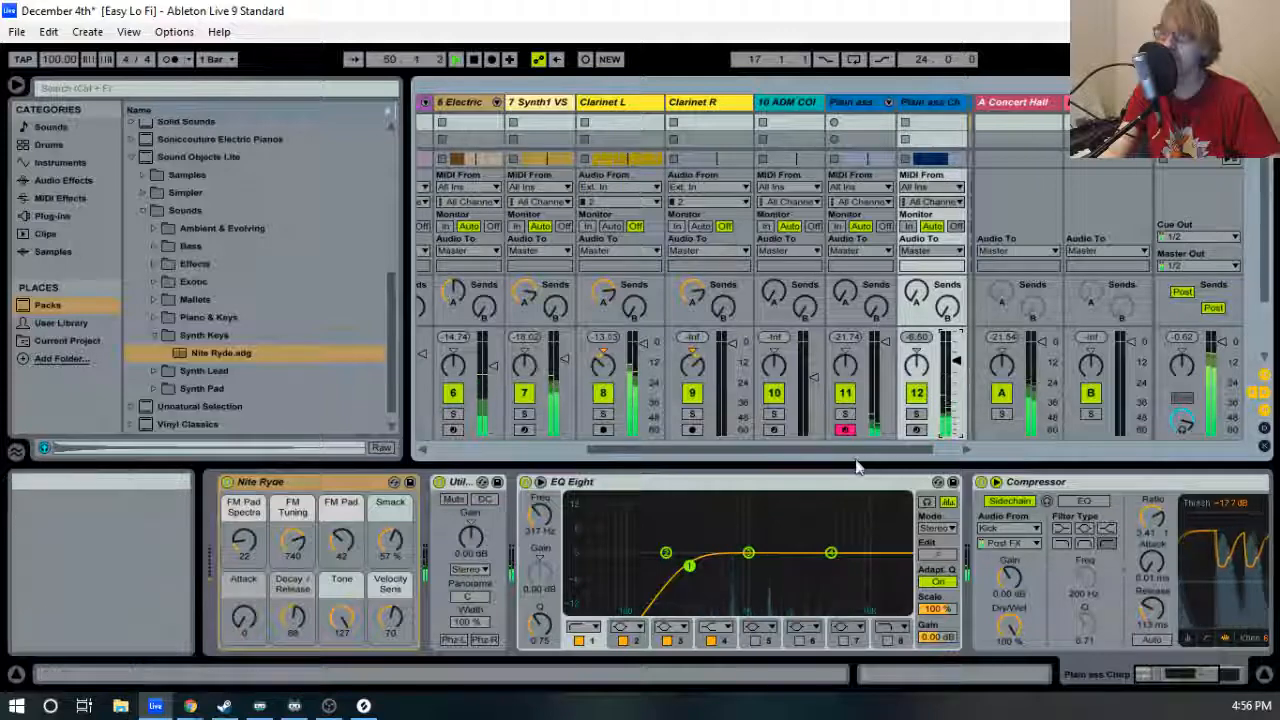
drag(866, 451, 963, 447)
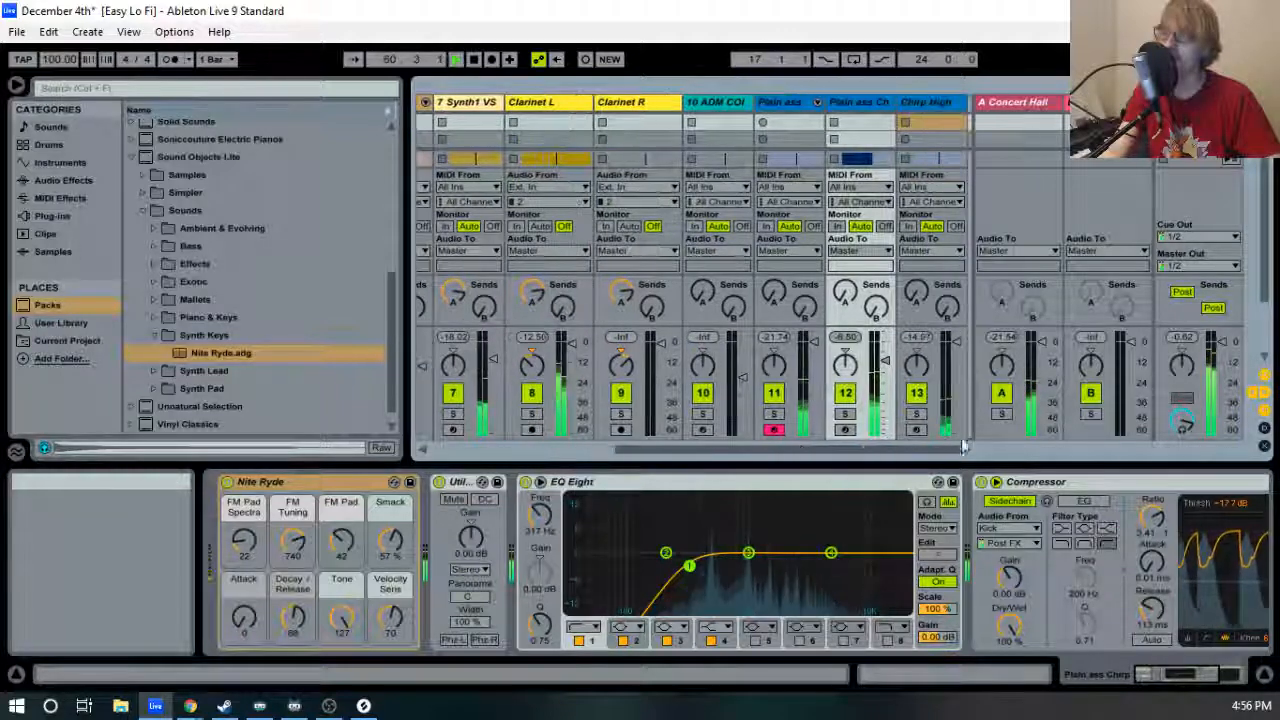
click(897, 366)
key(Tab)
key(space)
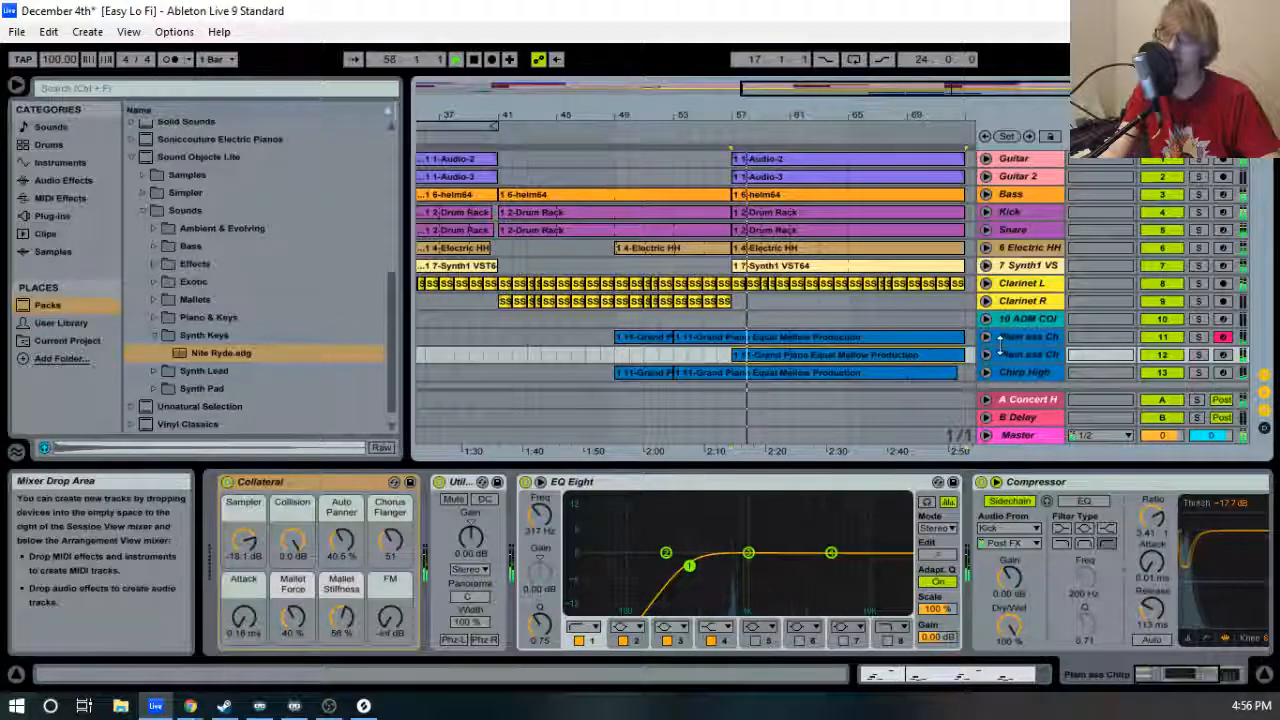
Solo the duplicated Plain ass Chirp track with the original, lower the duplicate's volume to -6.0 dB, and unsolo both.
click(1199, 355)
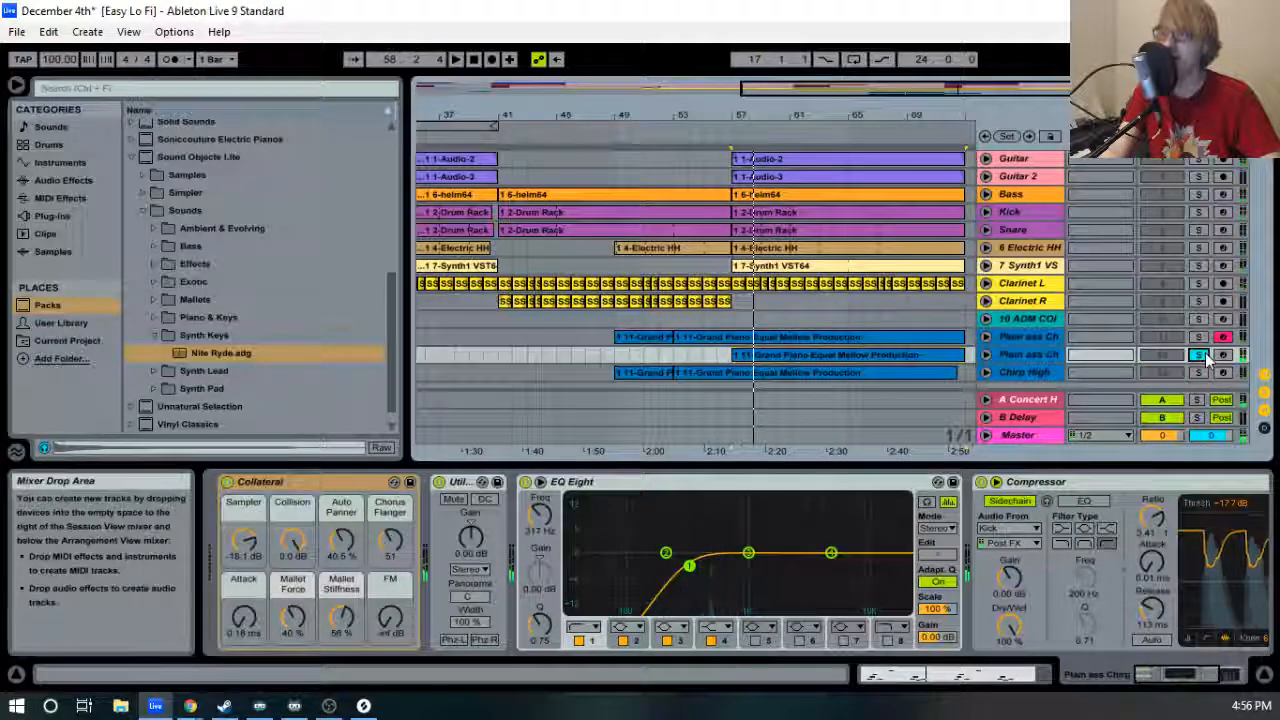
key(Tab)
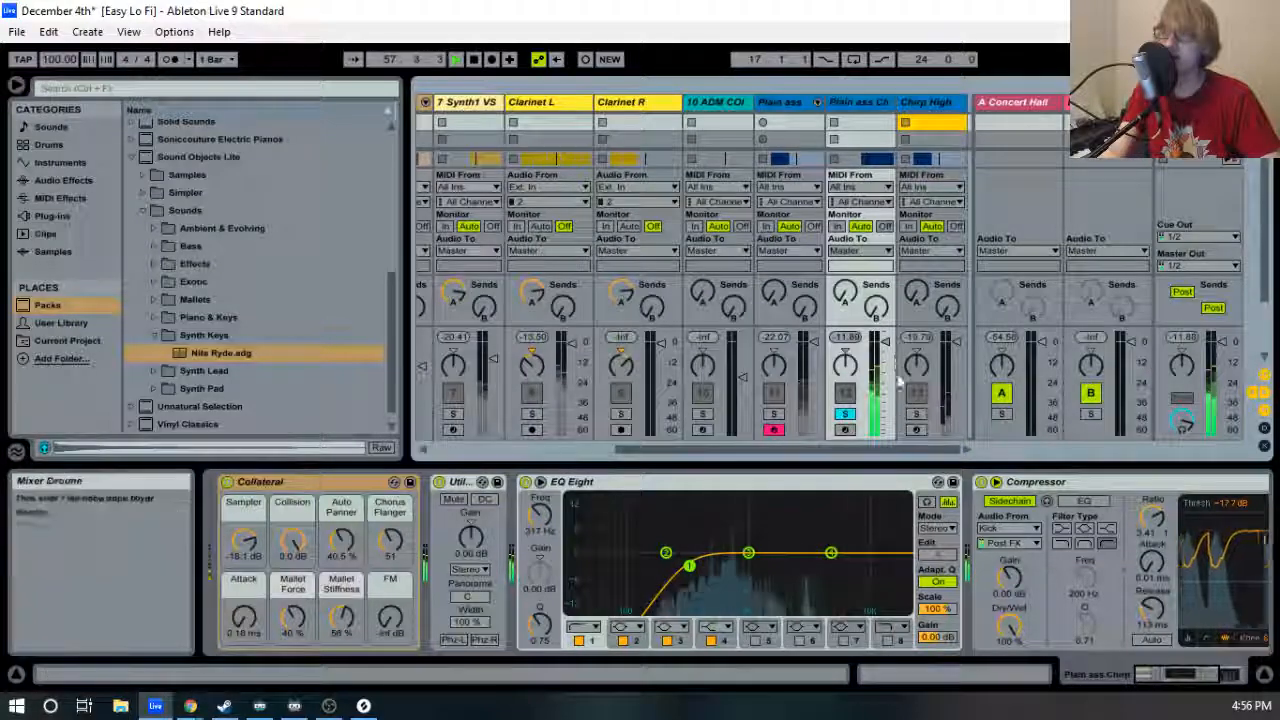
click(773, 413)
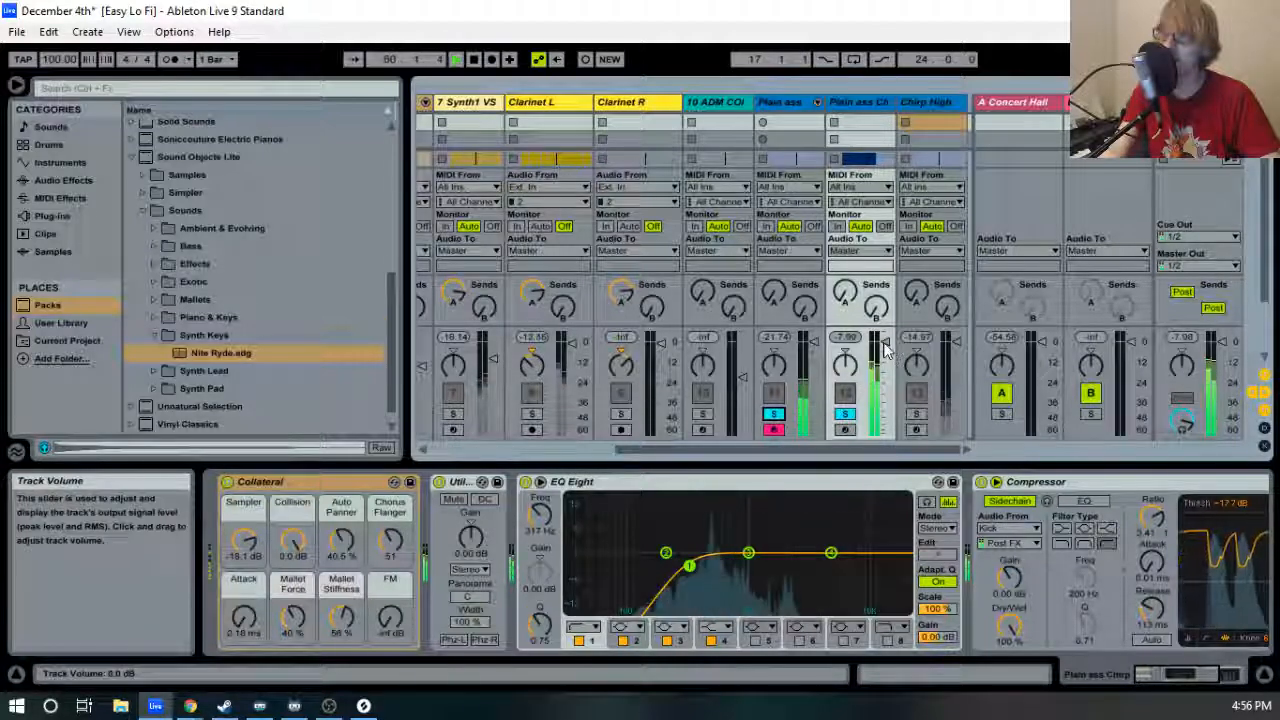
drag(885, 347, 885, 351)
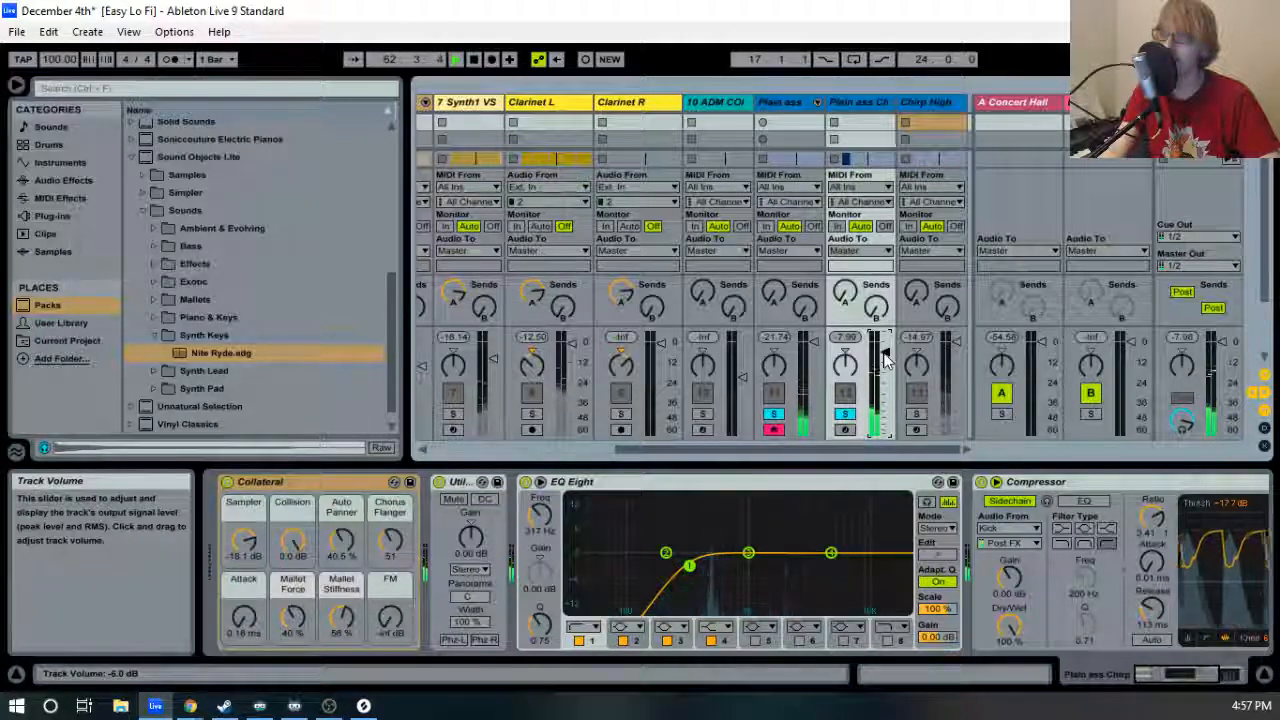
click(846, 414)
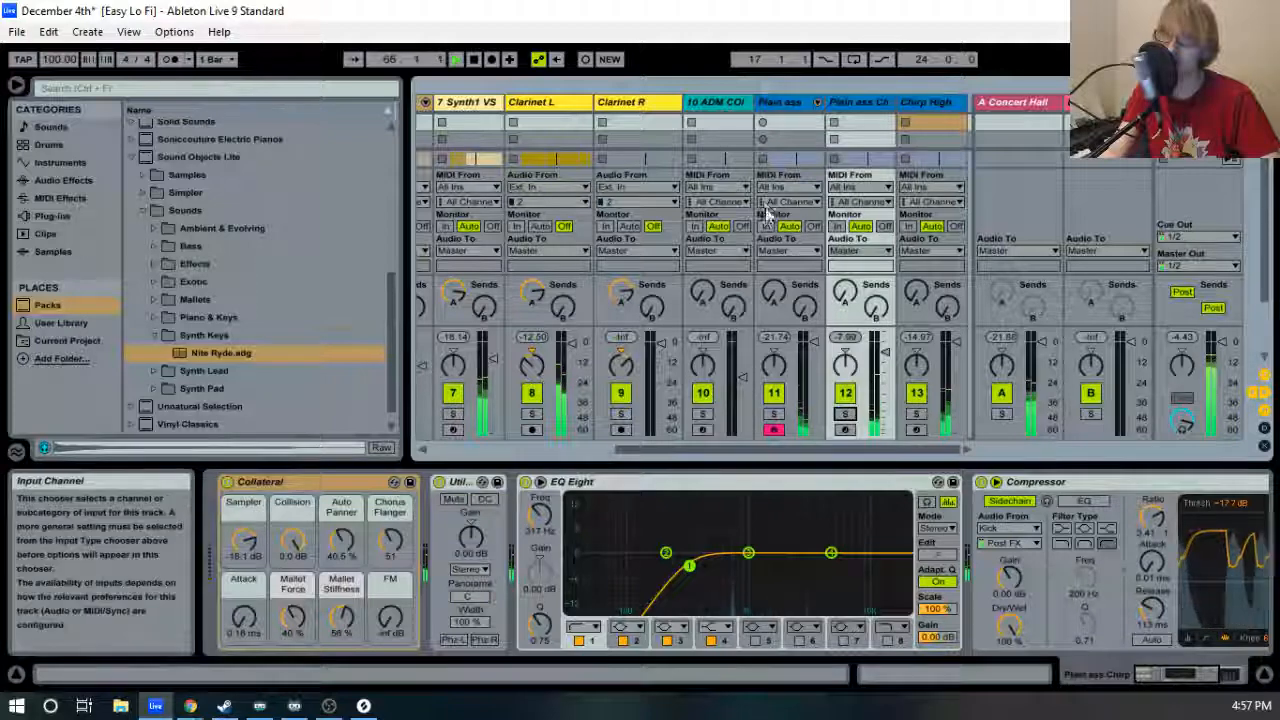
Return to the arrangement, stop playback and save the Live set.
key(Tab)
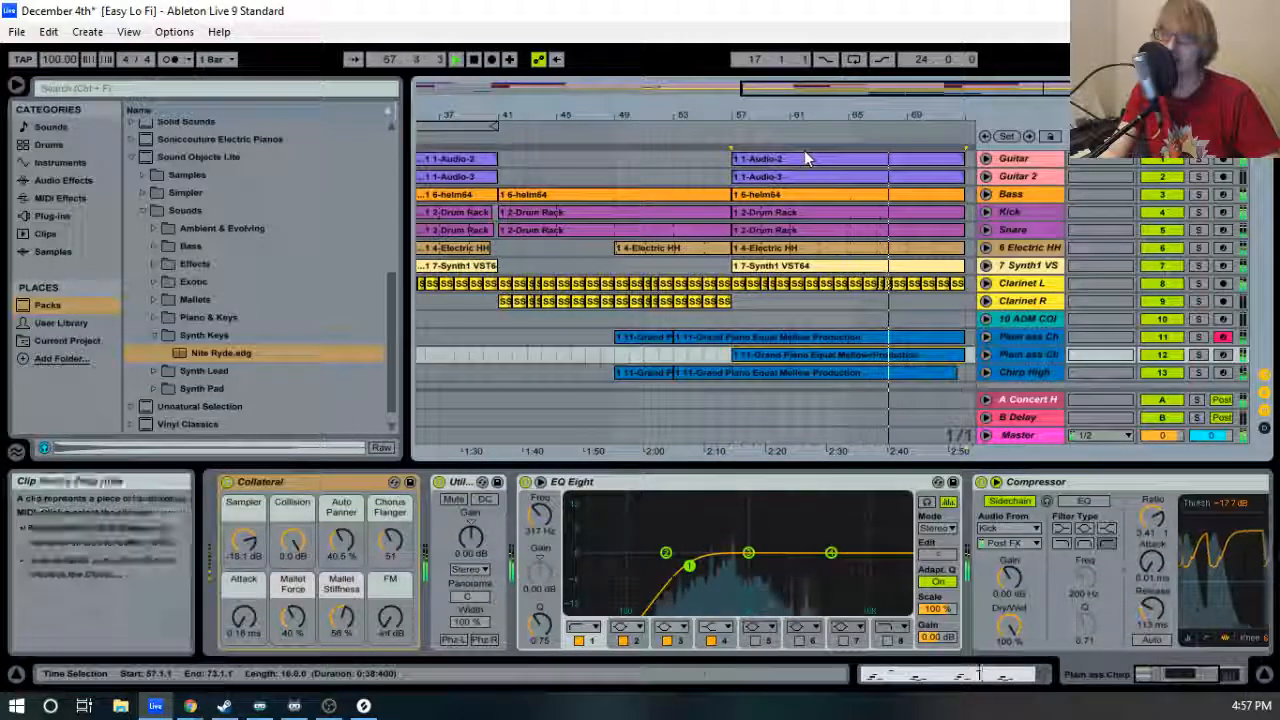
key(space)
drag(650, 115, 653, 95)
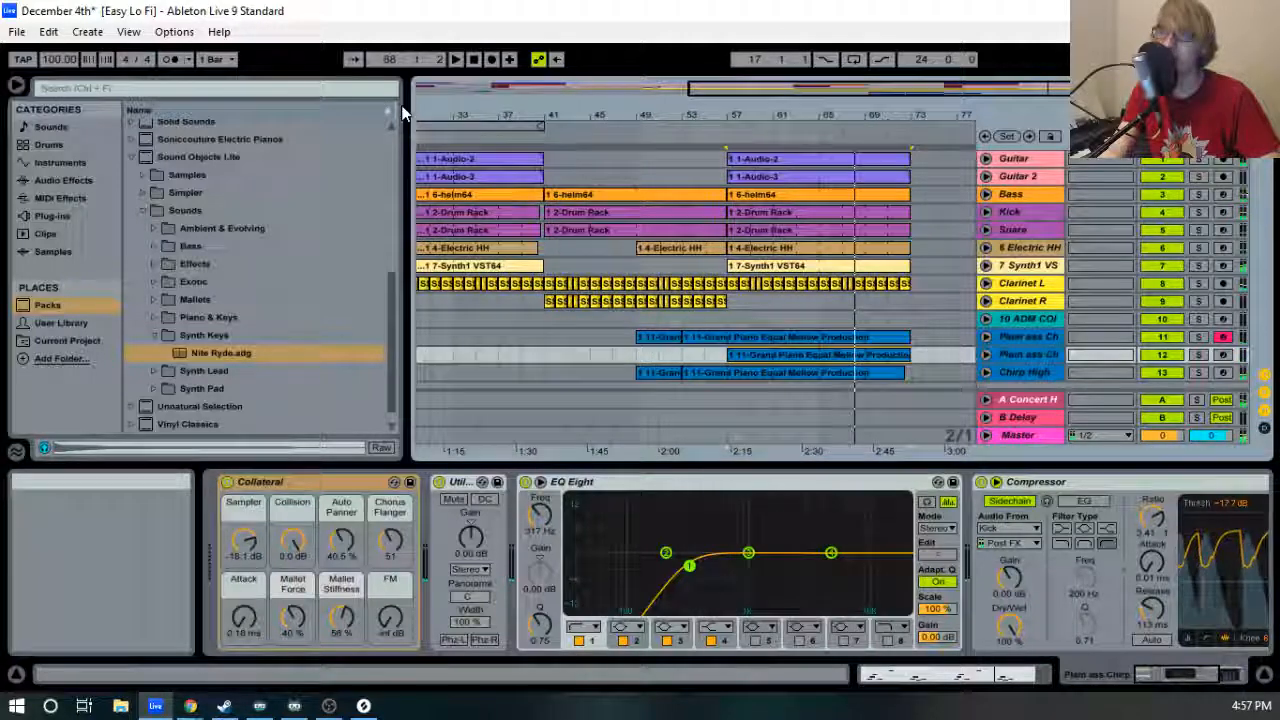
click(12, 35)
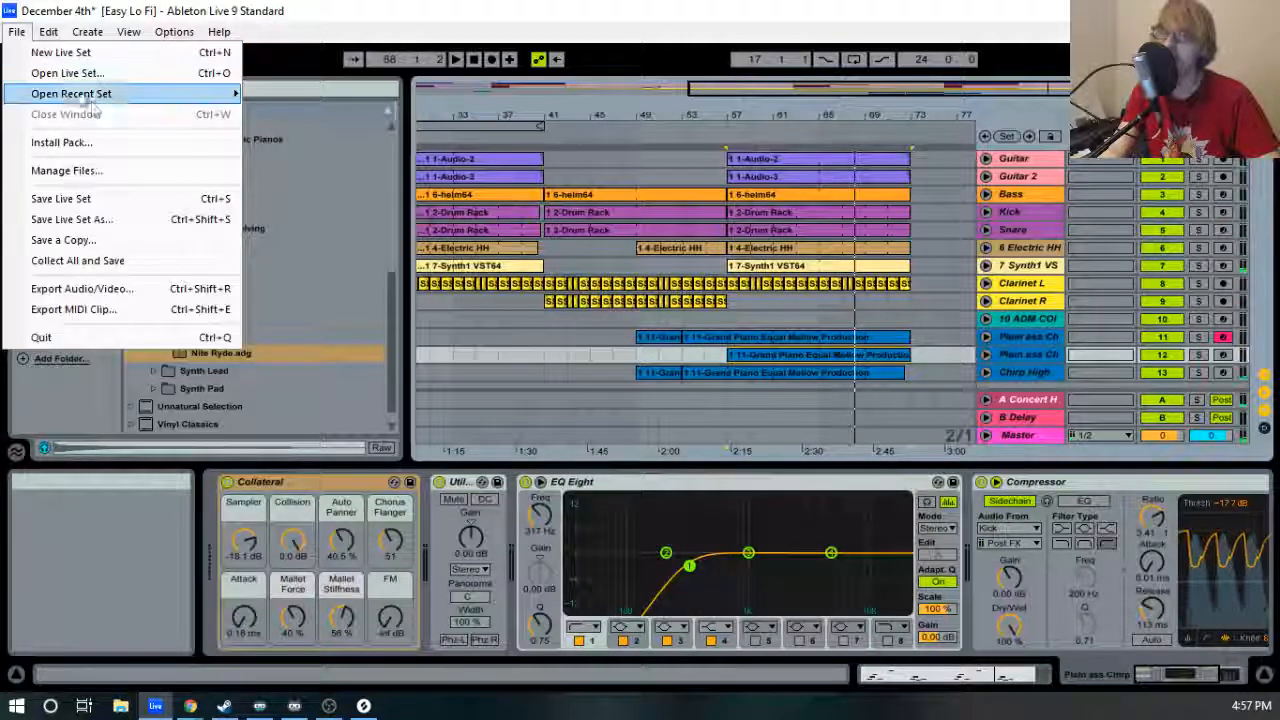
click(150, 192)
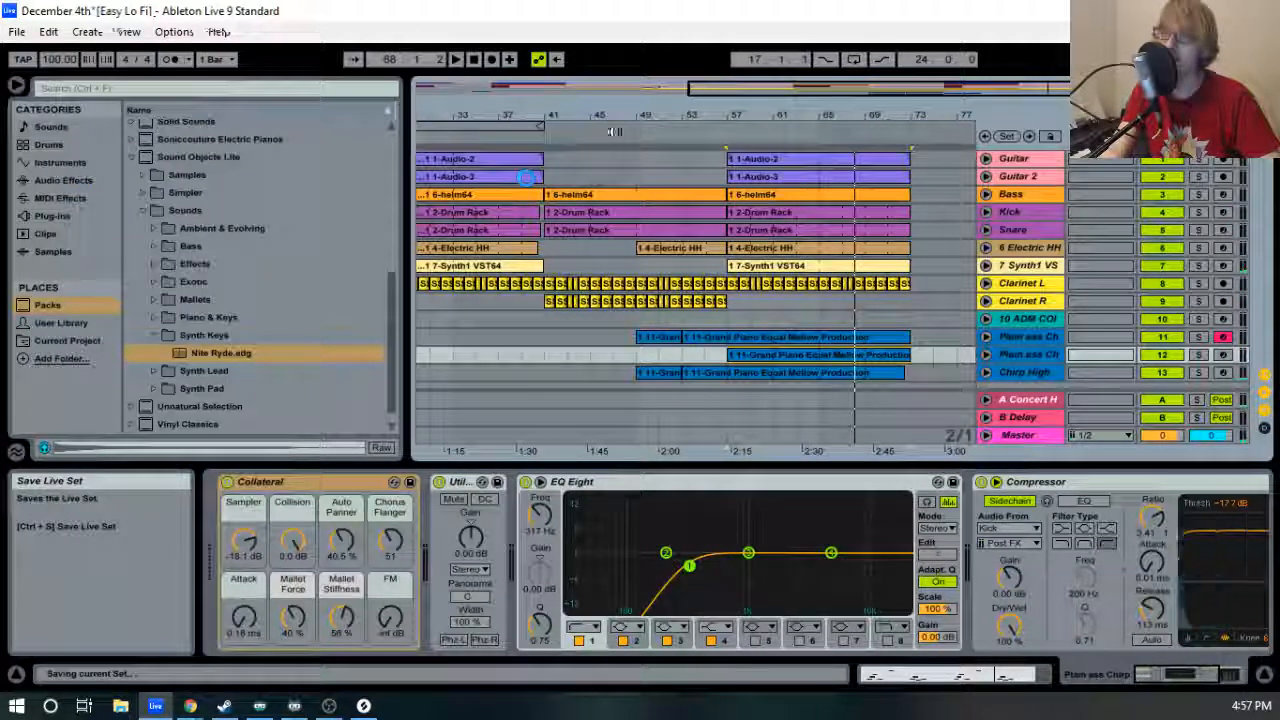
Play the arrangement from about bar 39 with the device view collapsed, and stop it just after bar 57.
key(space)
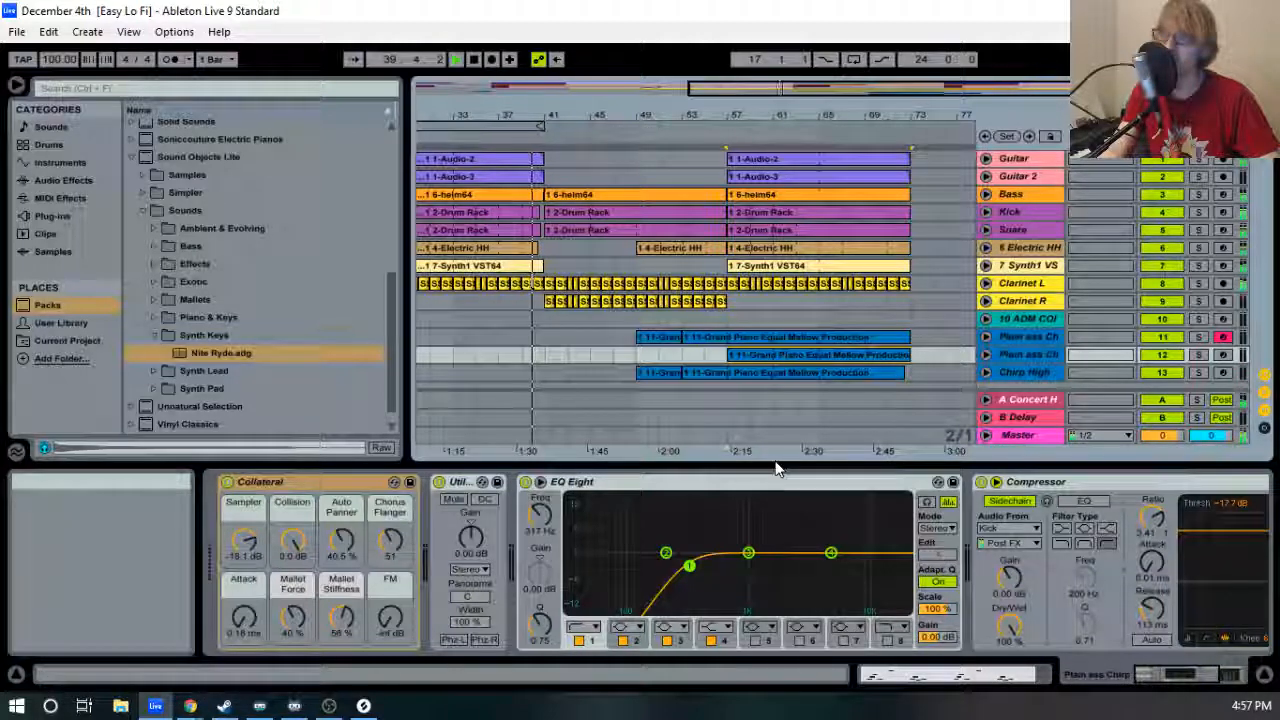
drag(745, 465, 680, 537)
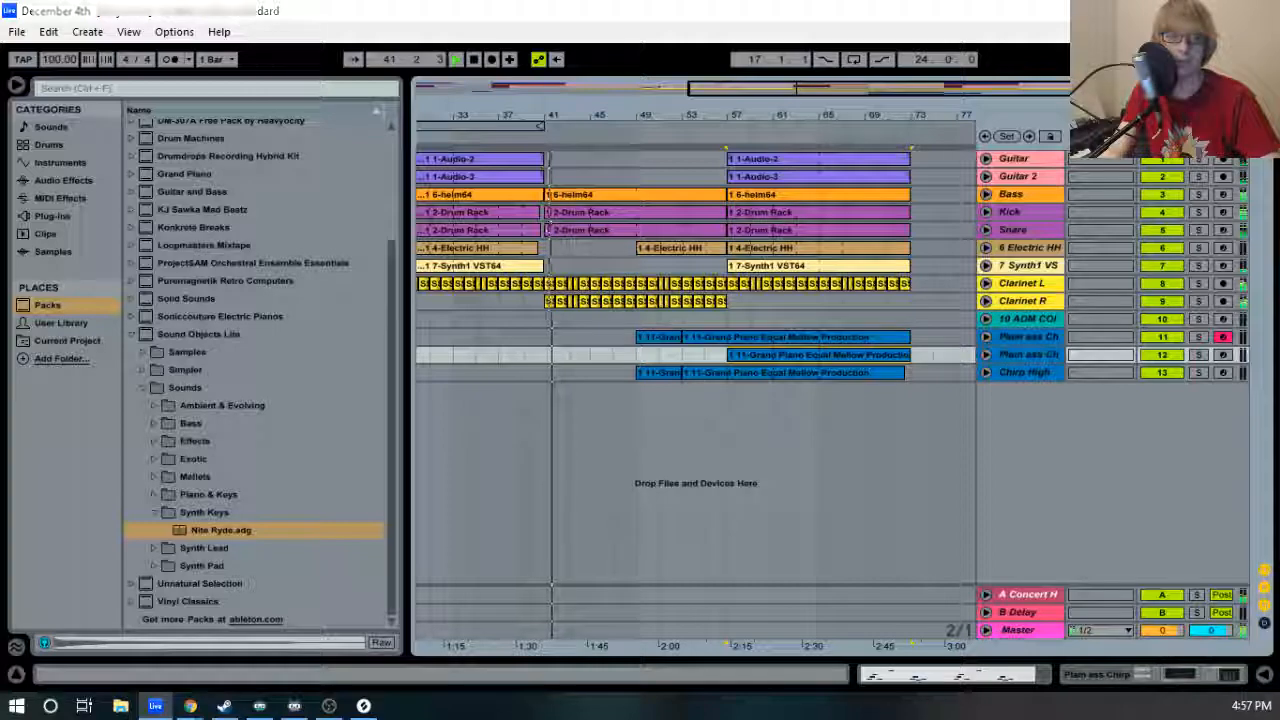
key(alt+Tab)
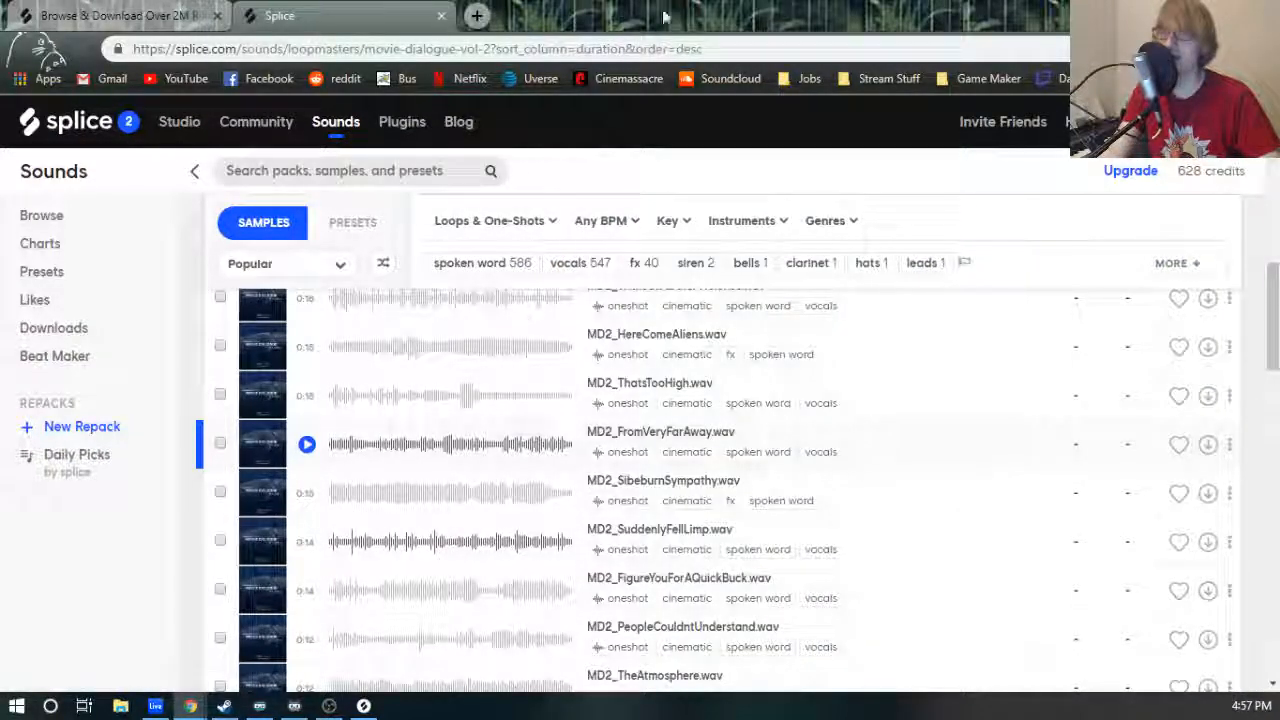
key(alt+Tab)
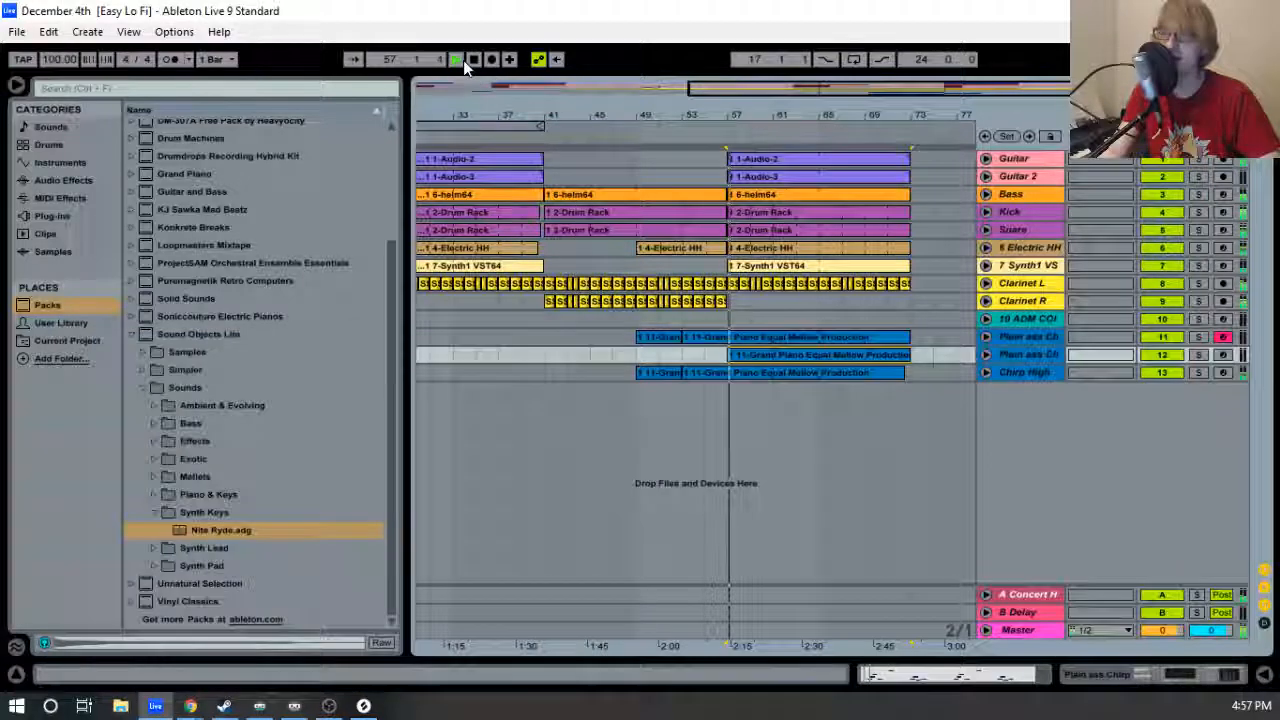
click(468, 60)
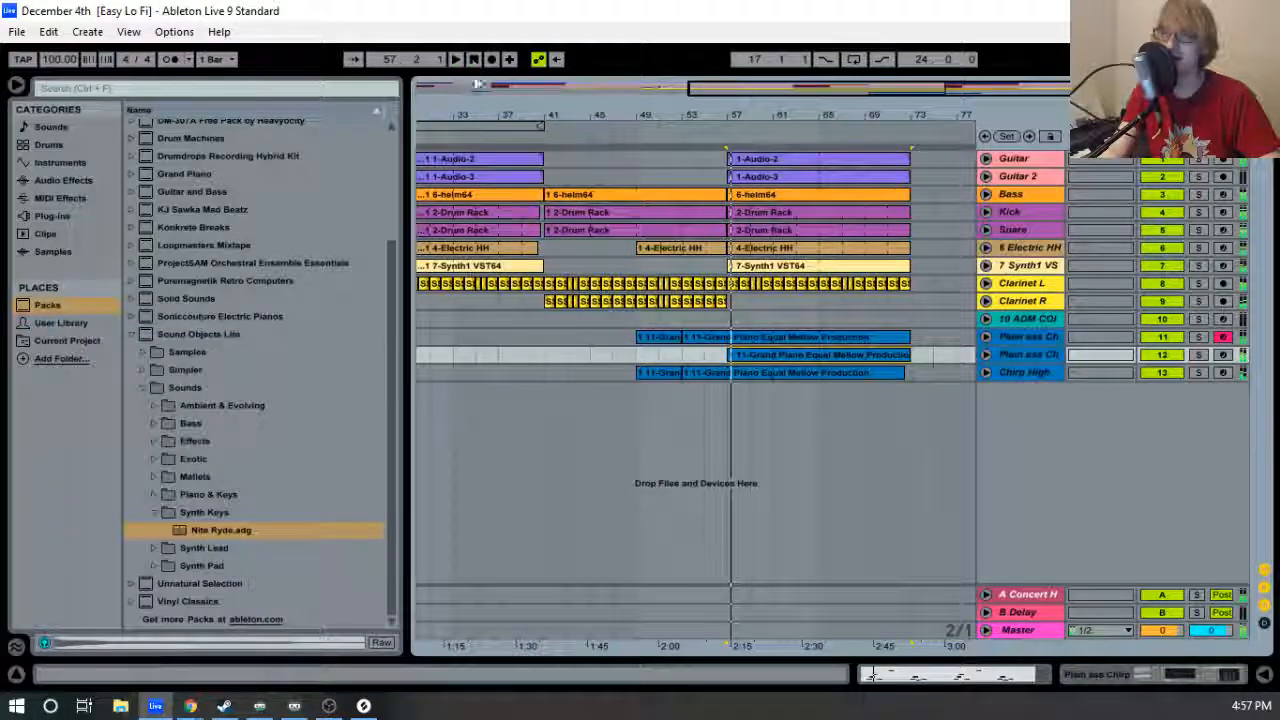
Switch to Splice in Chrome and audition MD2_SuddenlyFellLimp.wav, replaying its start and the passage near its middle.
mouse_move(190, 706)
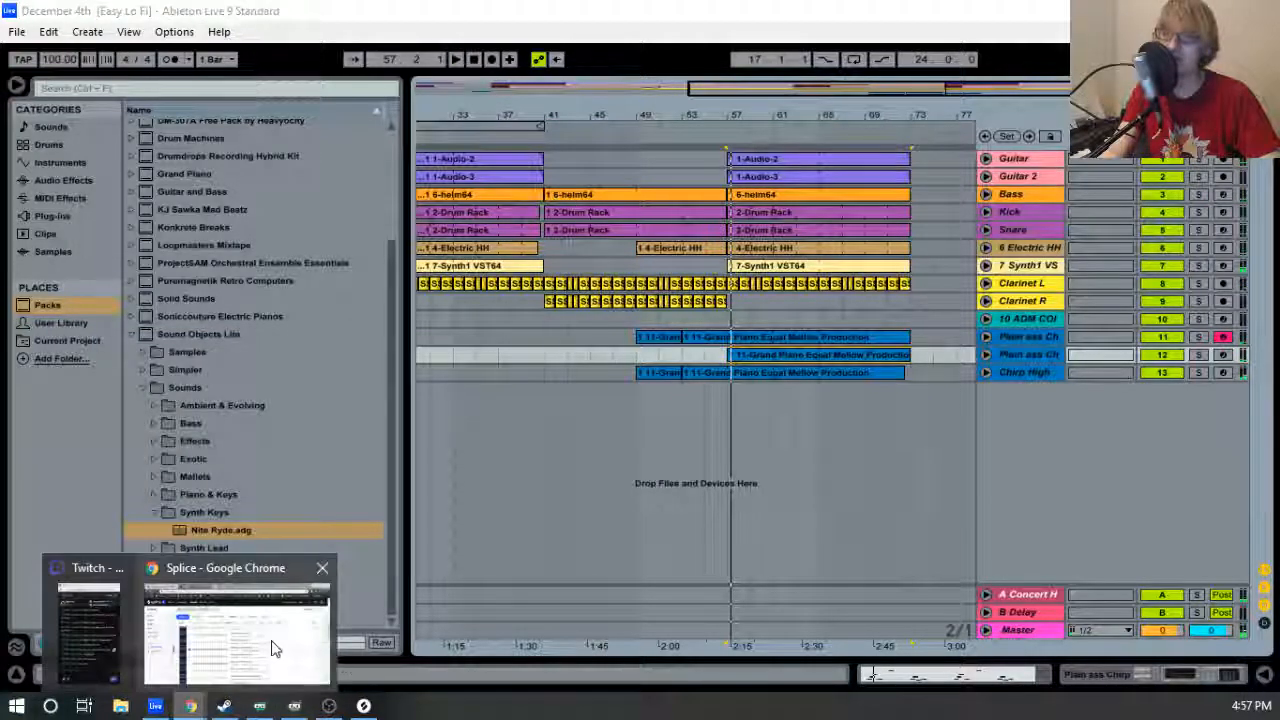
click(270, 630)
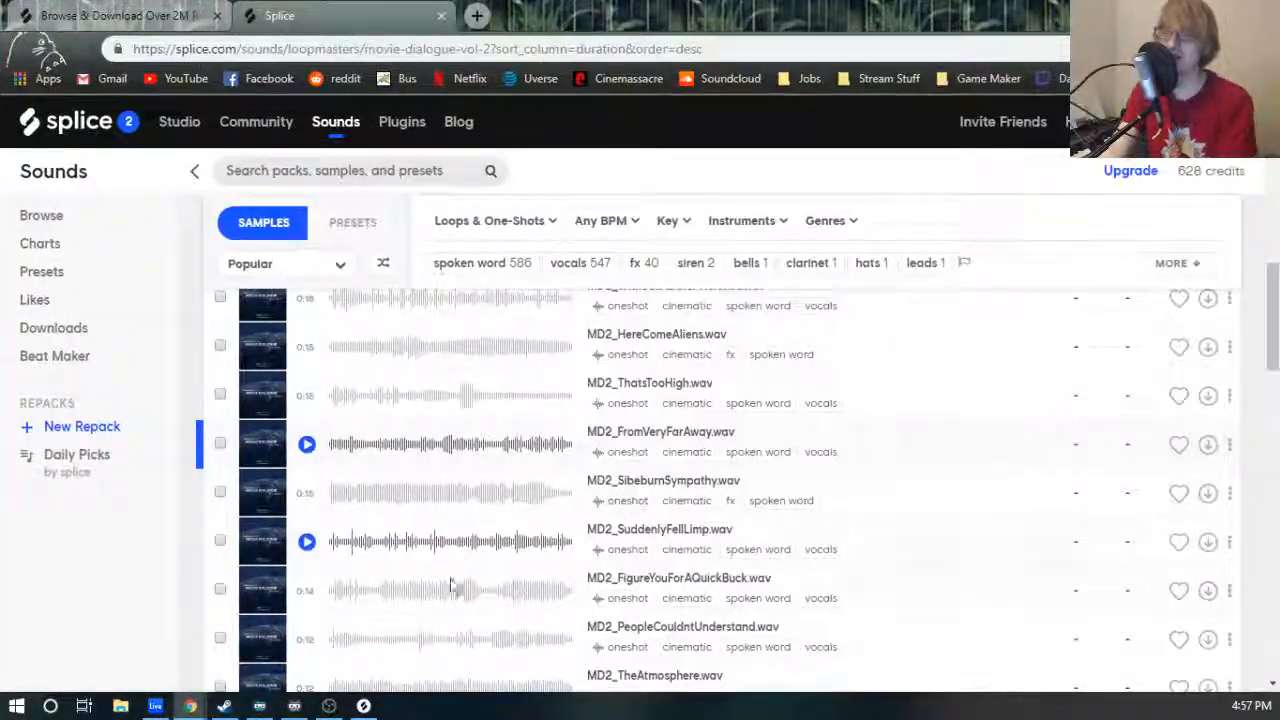
click(316, 543)
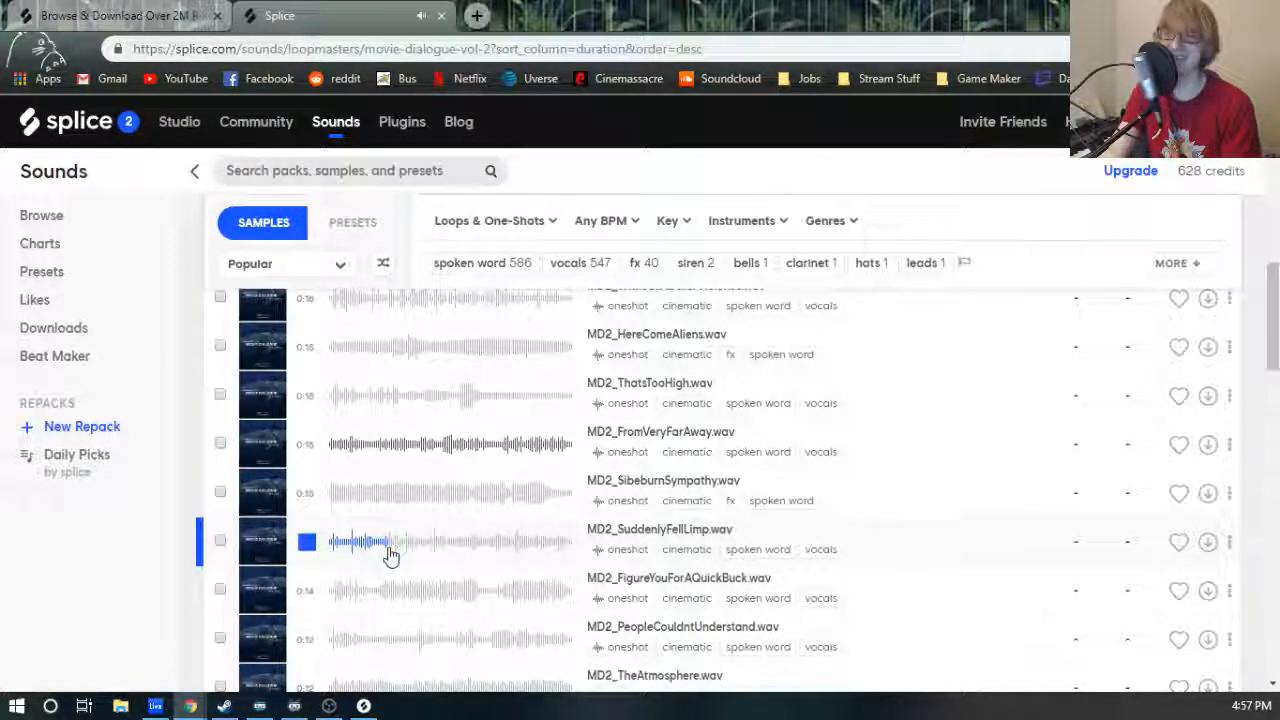
click(307, 541)
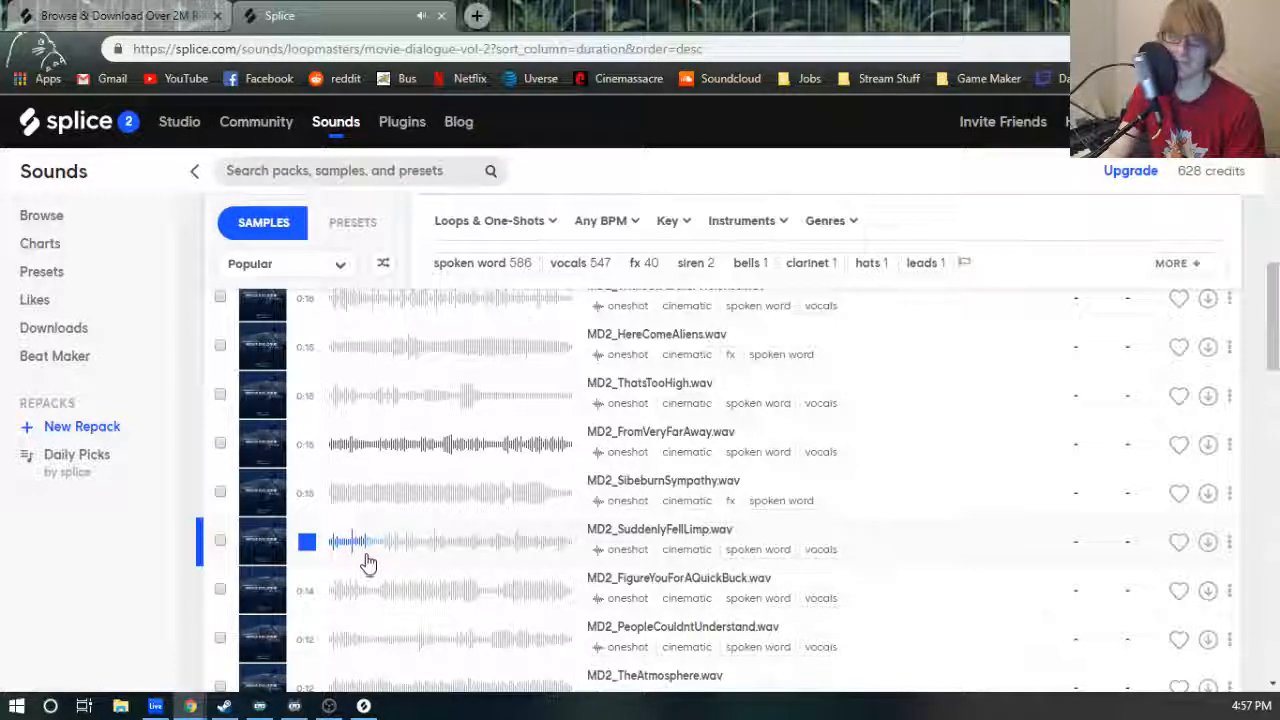
scroll(366, 560, down, 1)
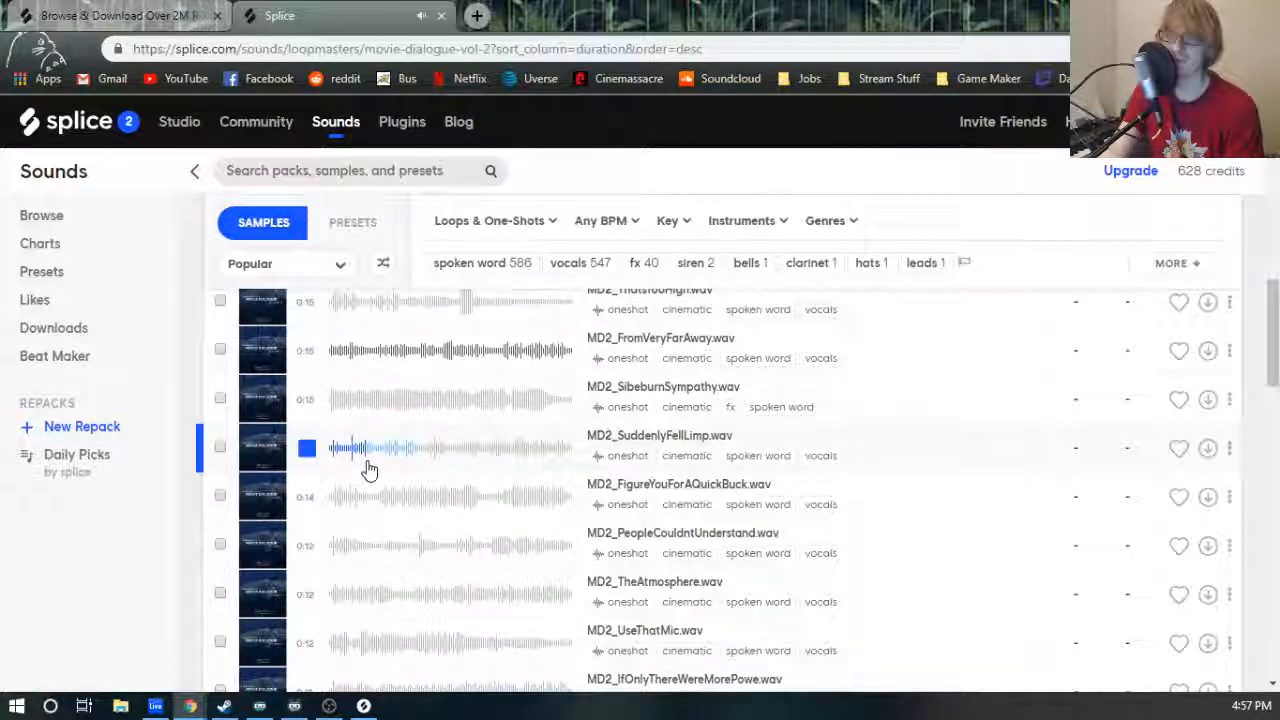
click(425, 458)
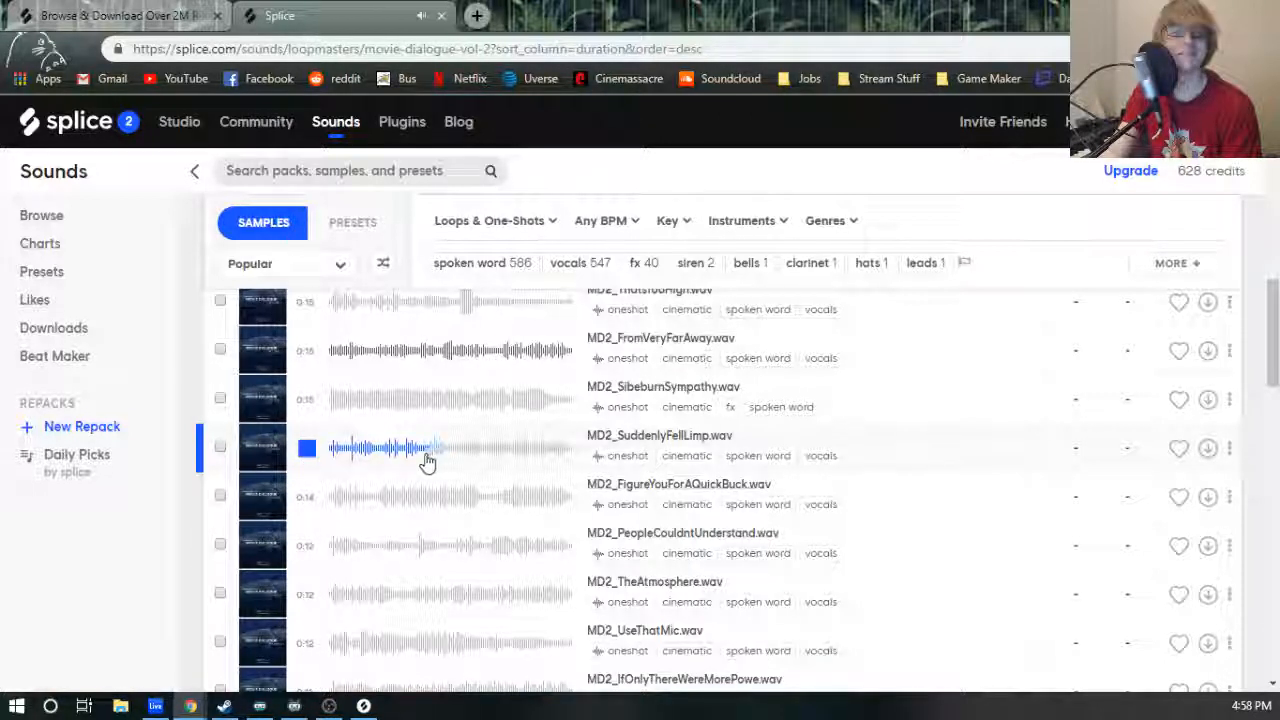
click(427, 461)
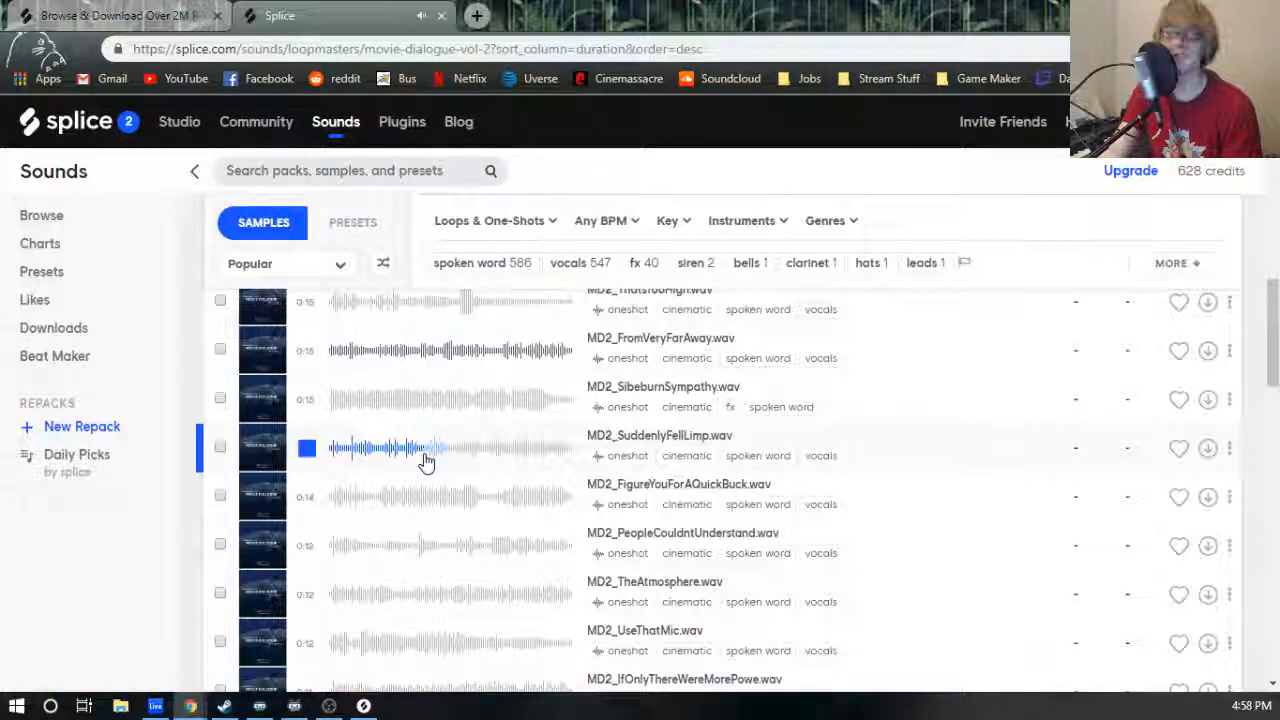
click(307, 449)
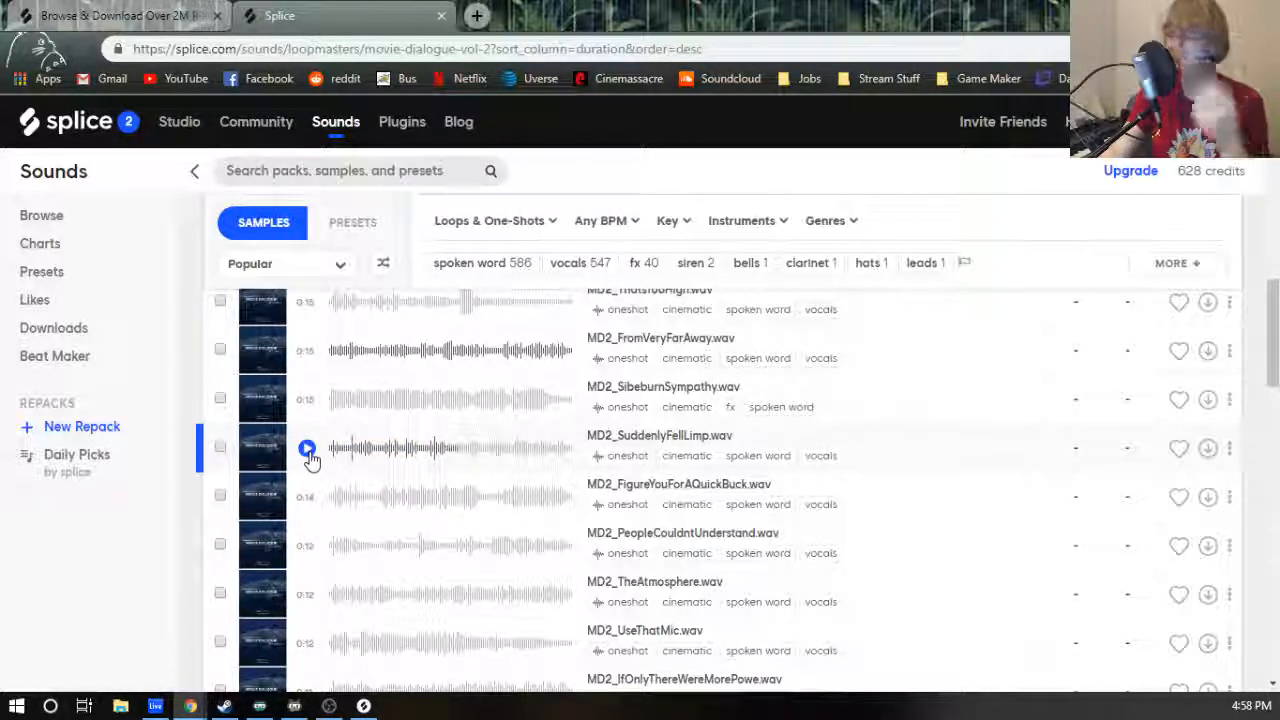
click(428, 462)
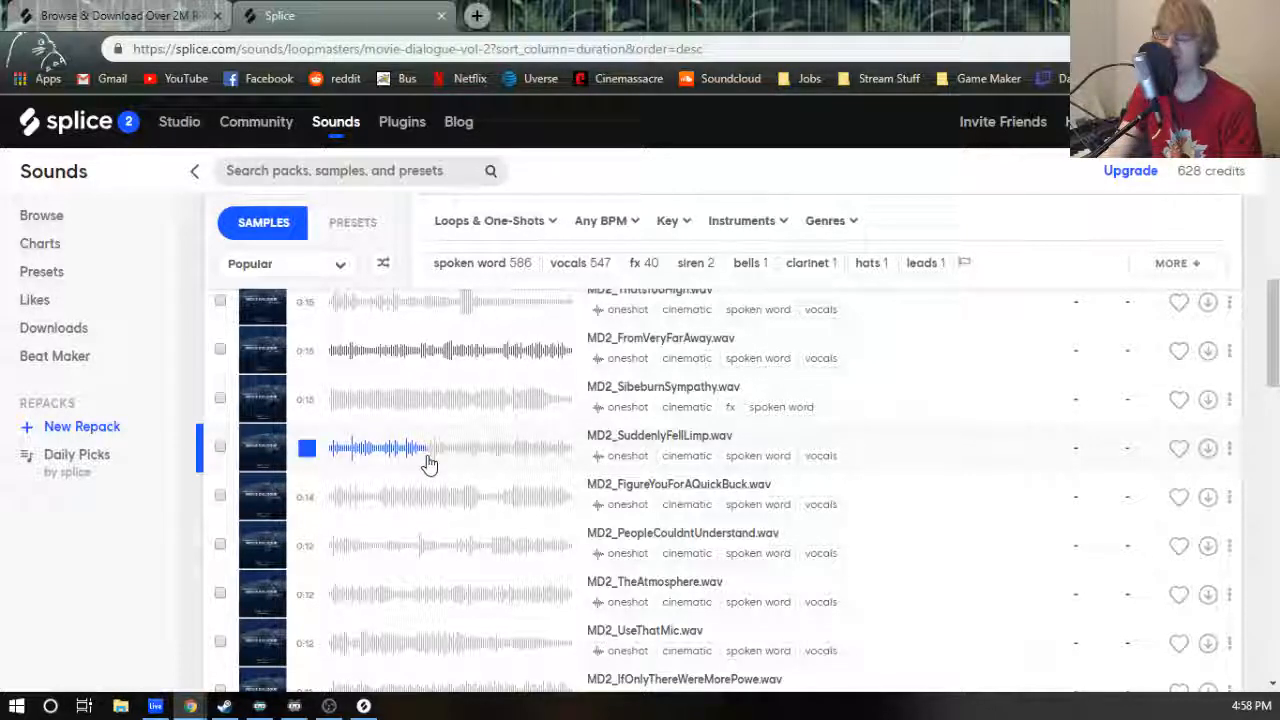
click(308, 449)
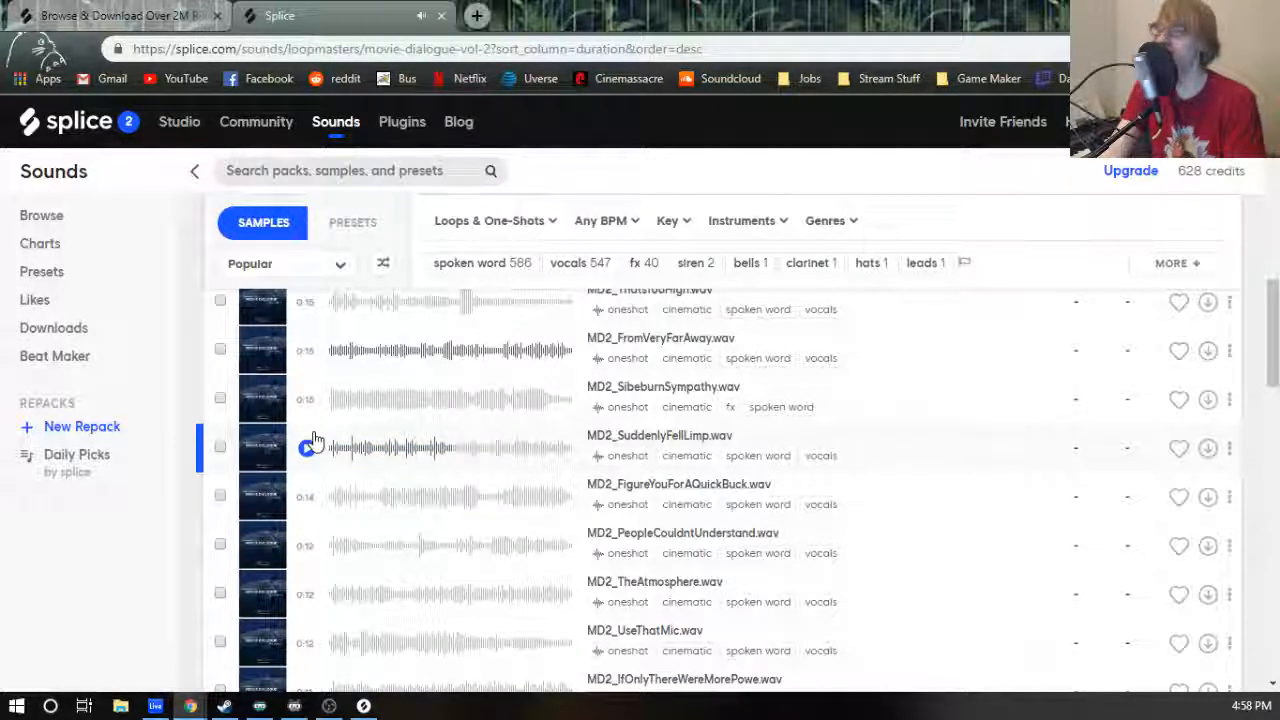
click(445, 458)
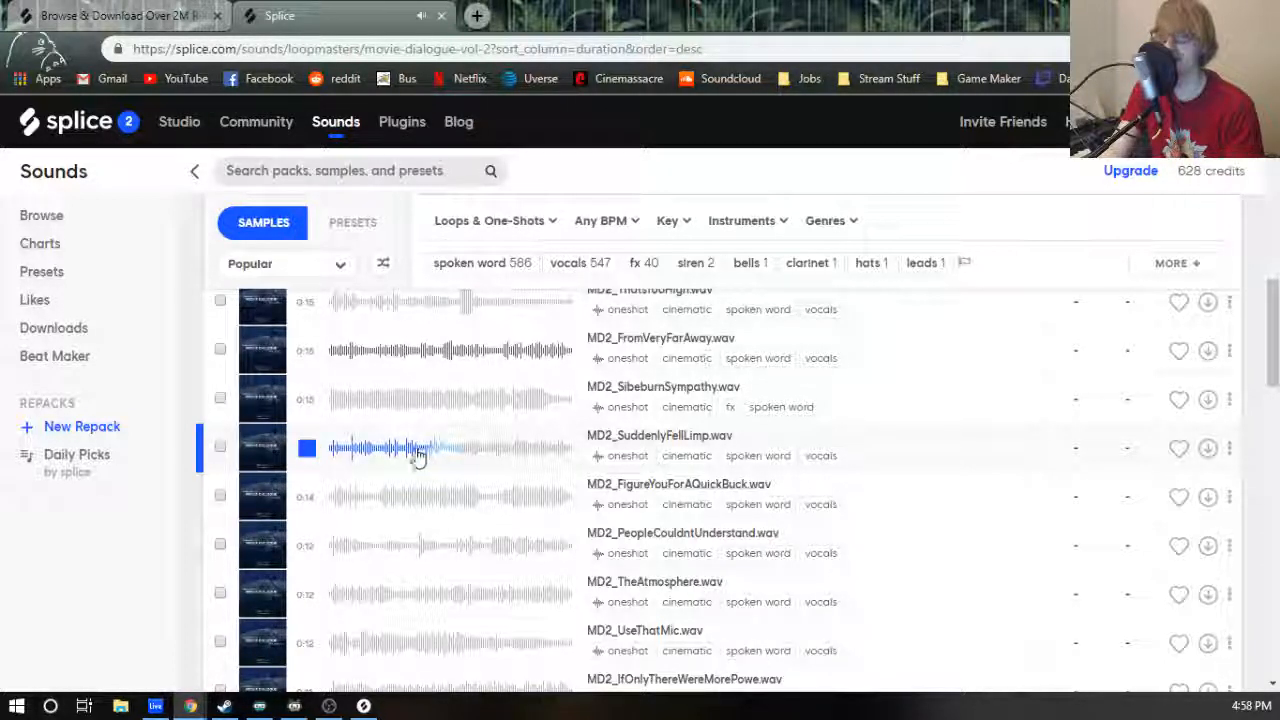
click(310, 452)
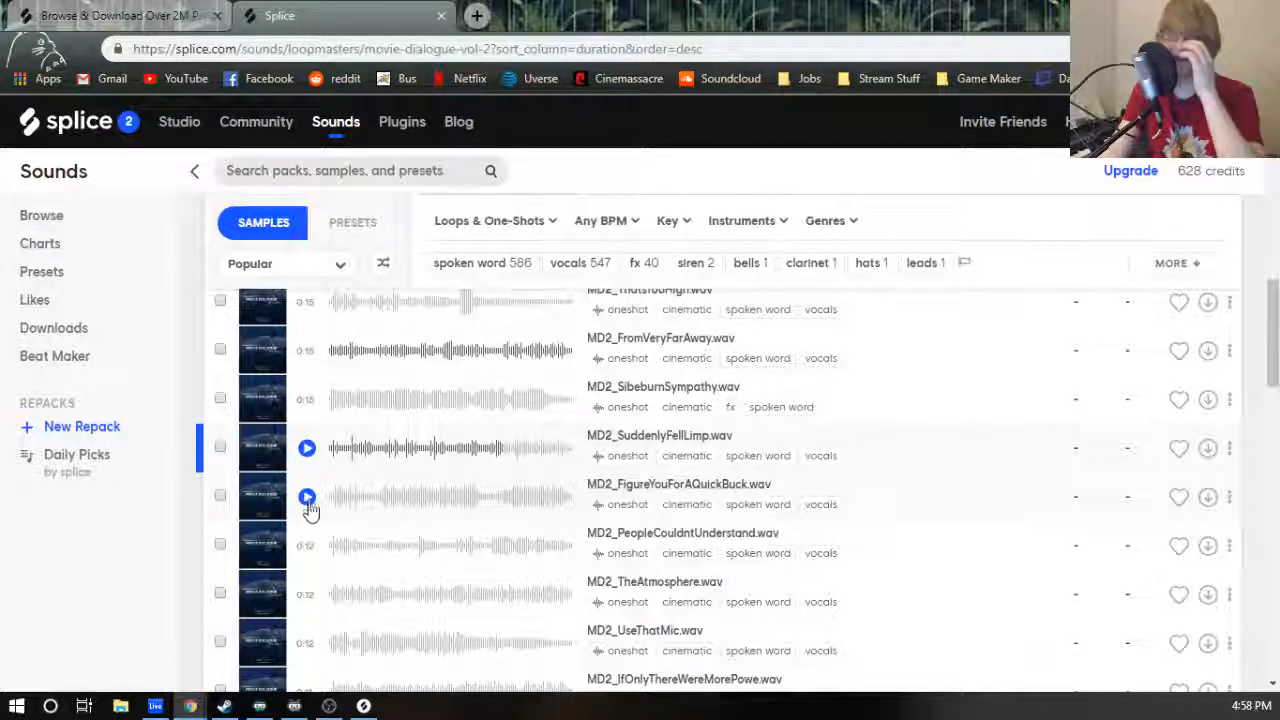
Audition the MD2_FigureYouForAQuickBuck.wav and MD2_ThatsTooHigh.wav dialogue samples.
click(308, 499)
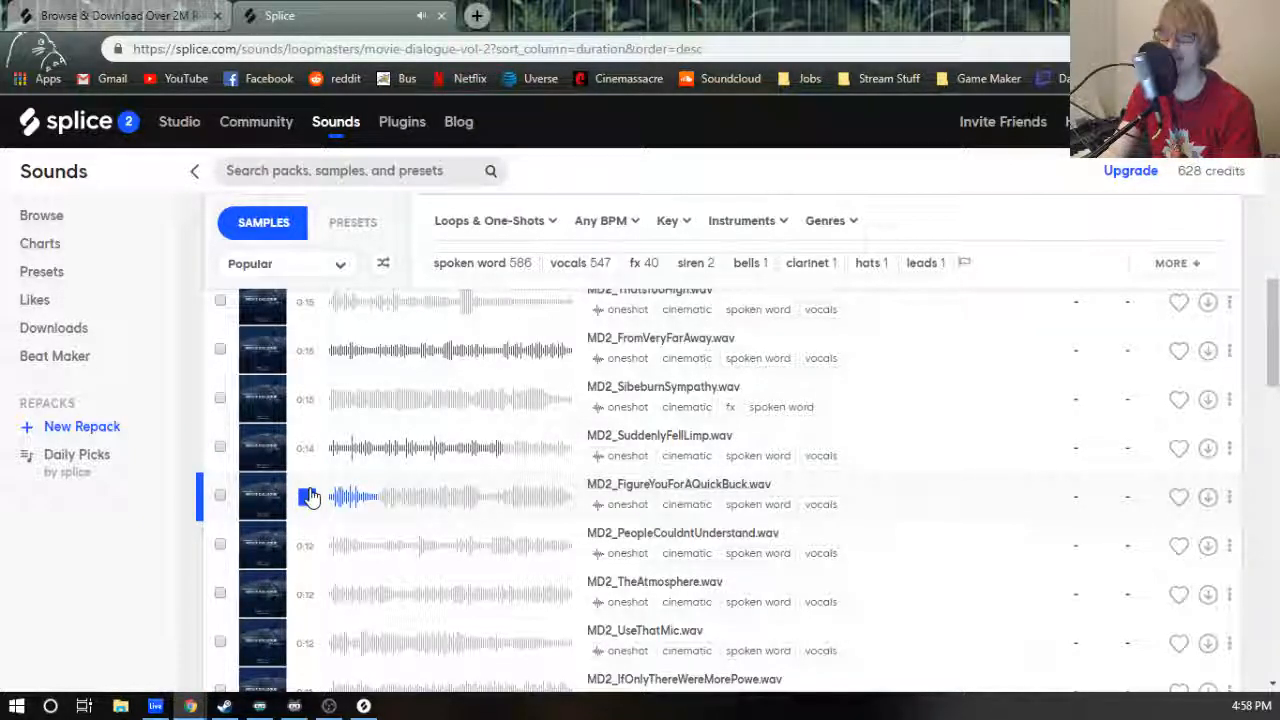
scroll(784, 429, up, 1)
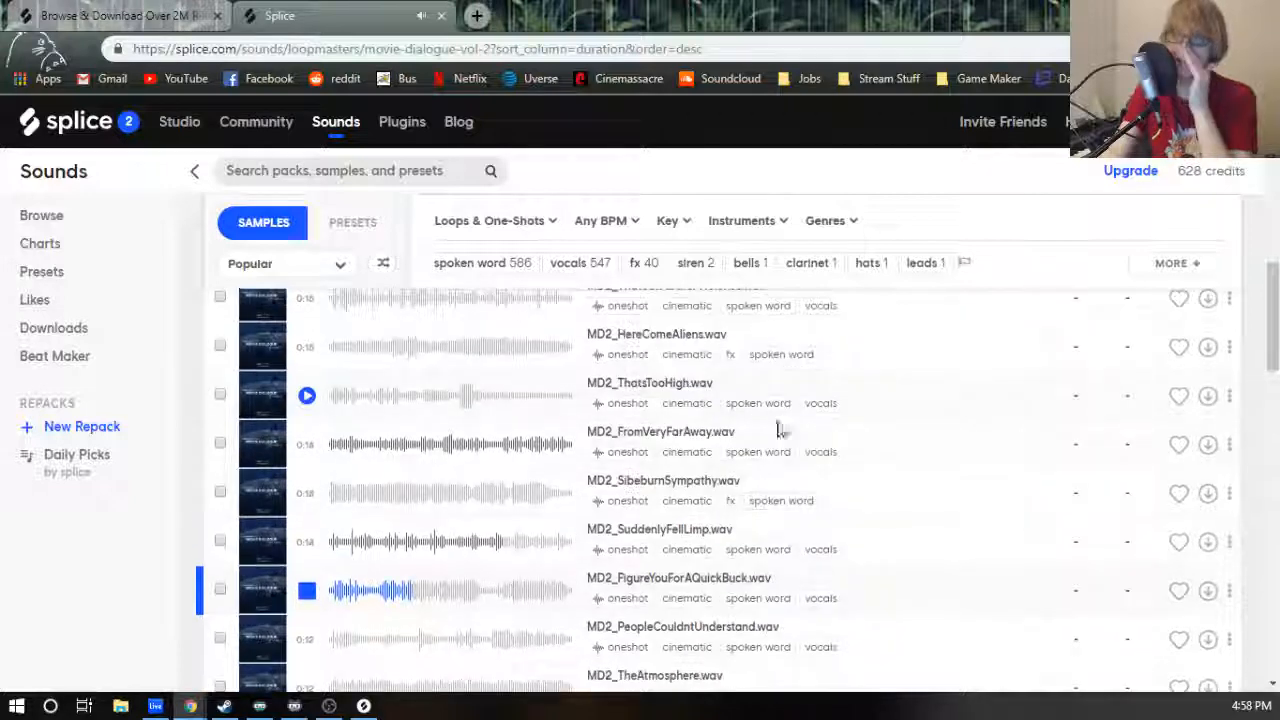
scroll(738, 435, up, 1)
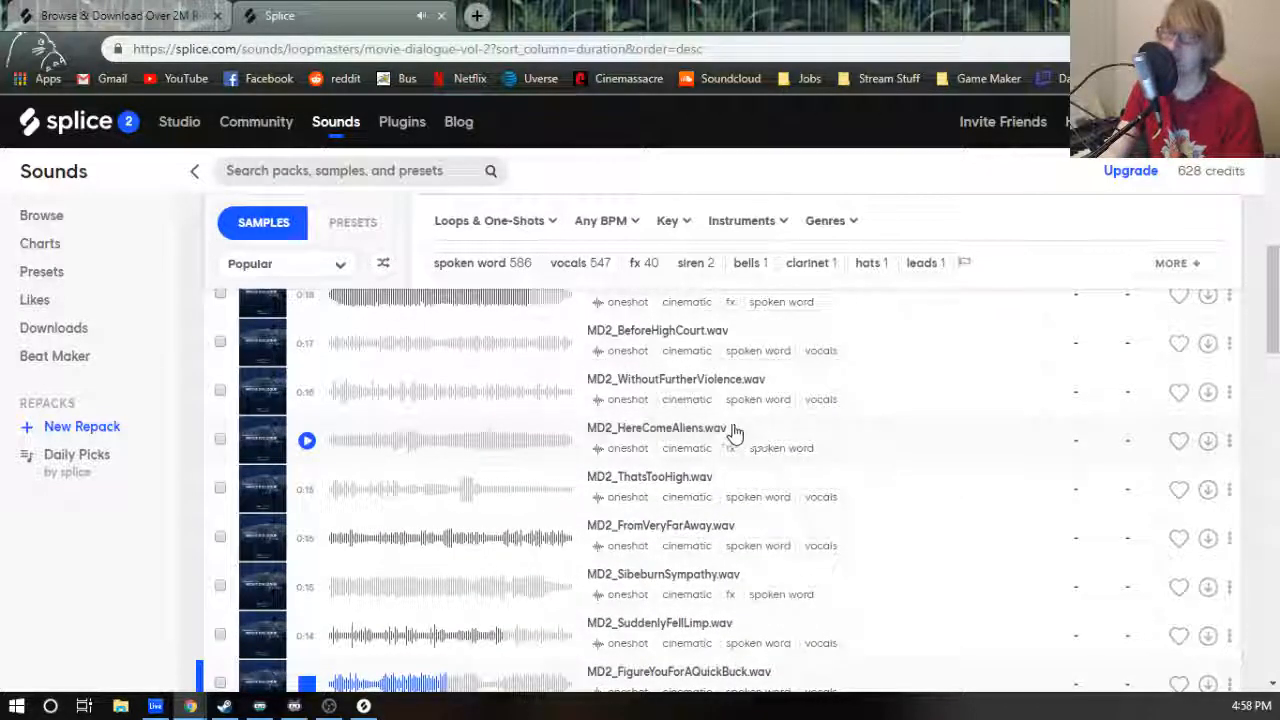
click(334, 497)
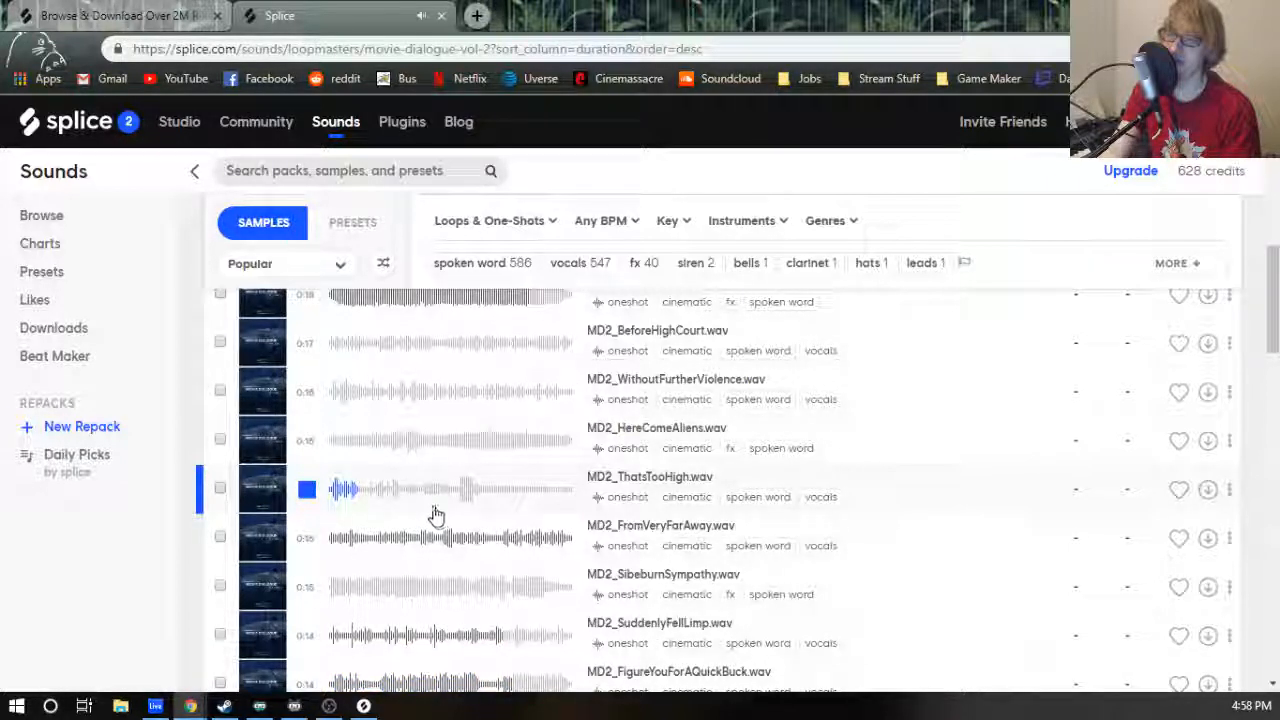
click(307, 497)
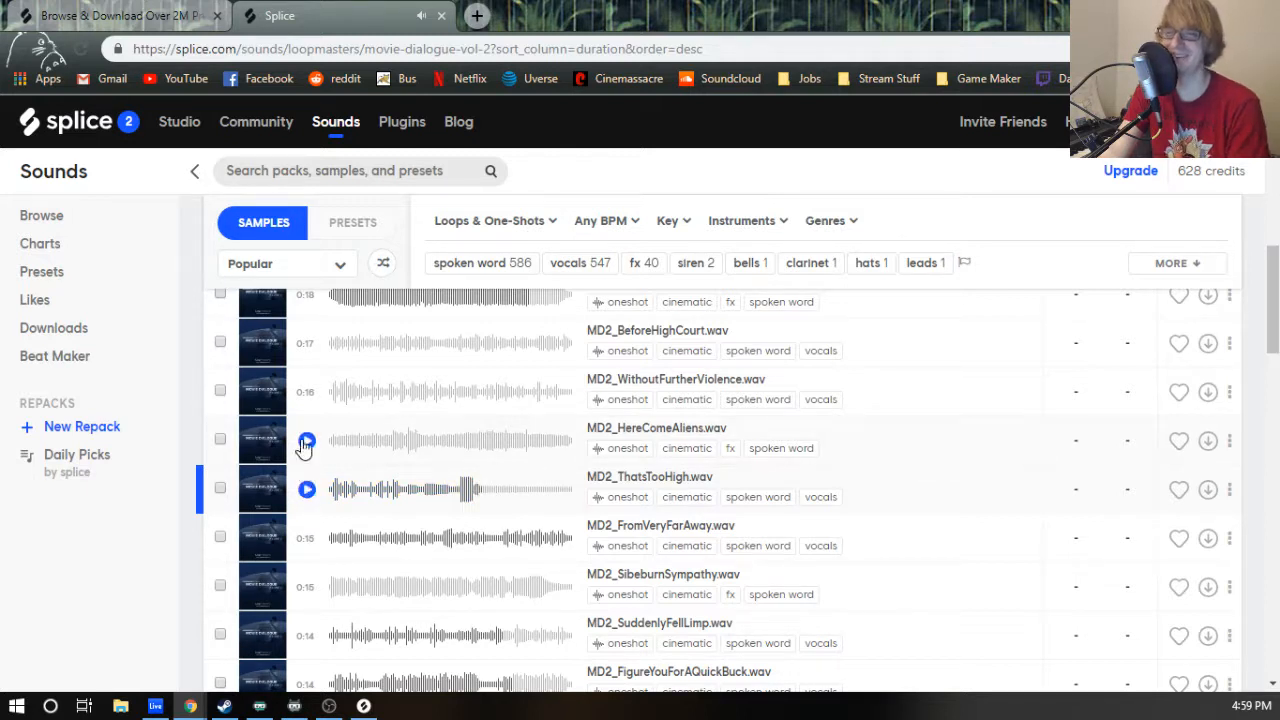
Audition the MD2_HereComeAliens.wav and MD2_WithoutFurtherViolence.wav dialogue samples.
click(307, 443)
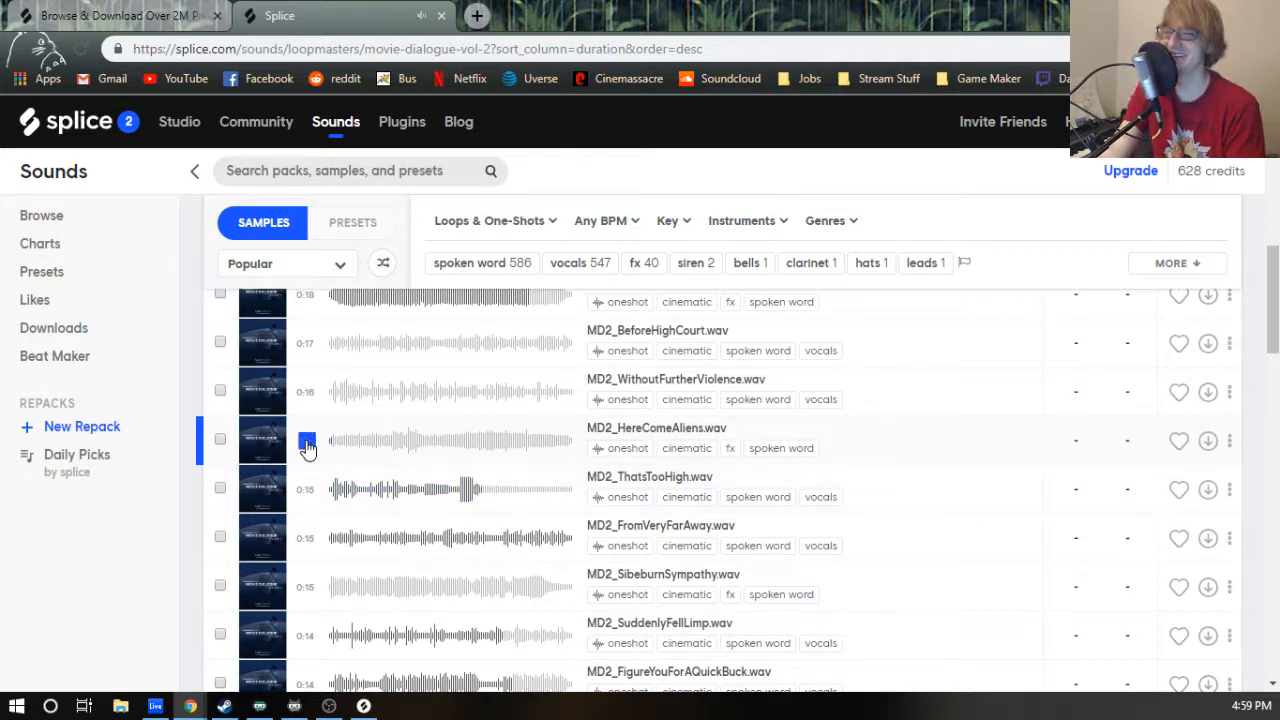
click(308, 391)
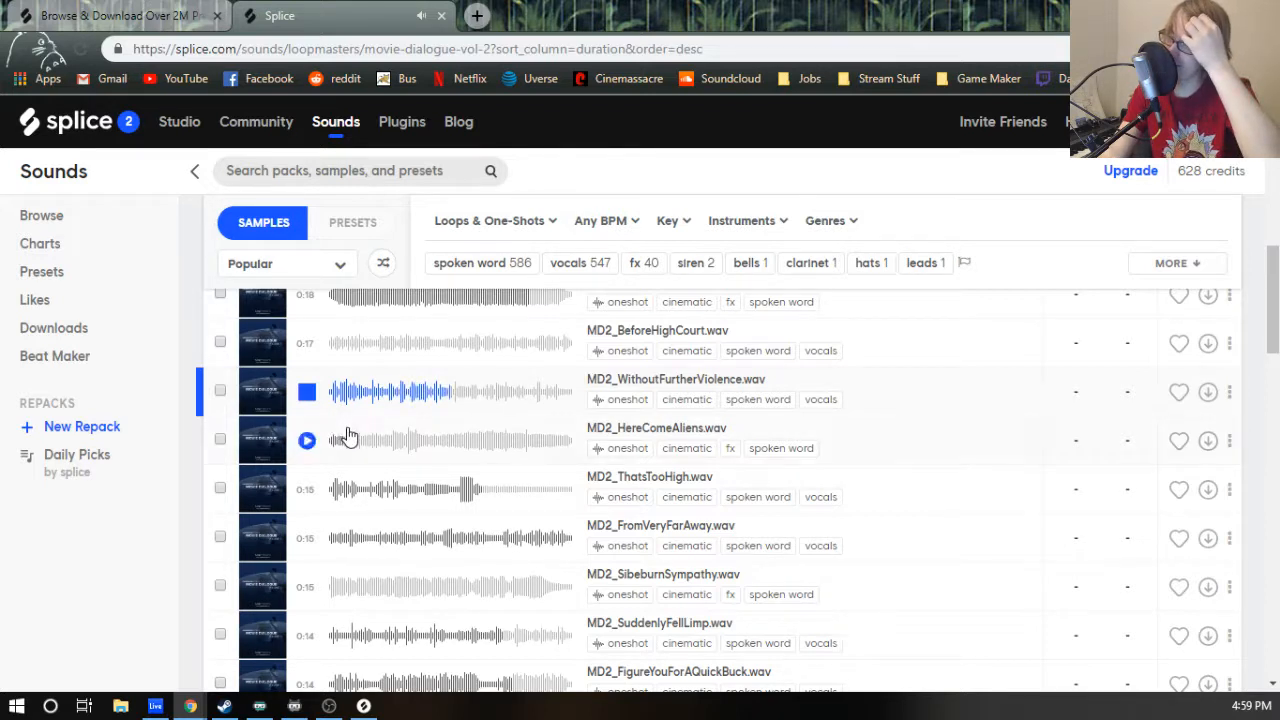
scroll(400, 436, up, 1)
scroll(418, 498, up, 1)
scroll(420, 505, up, 4)
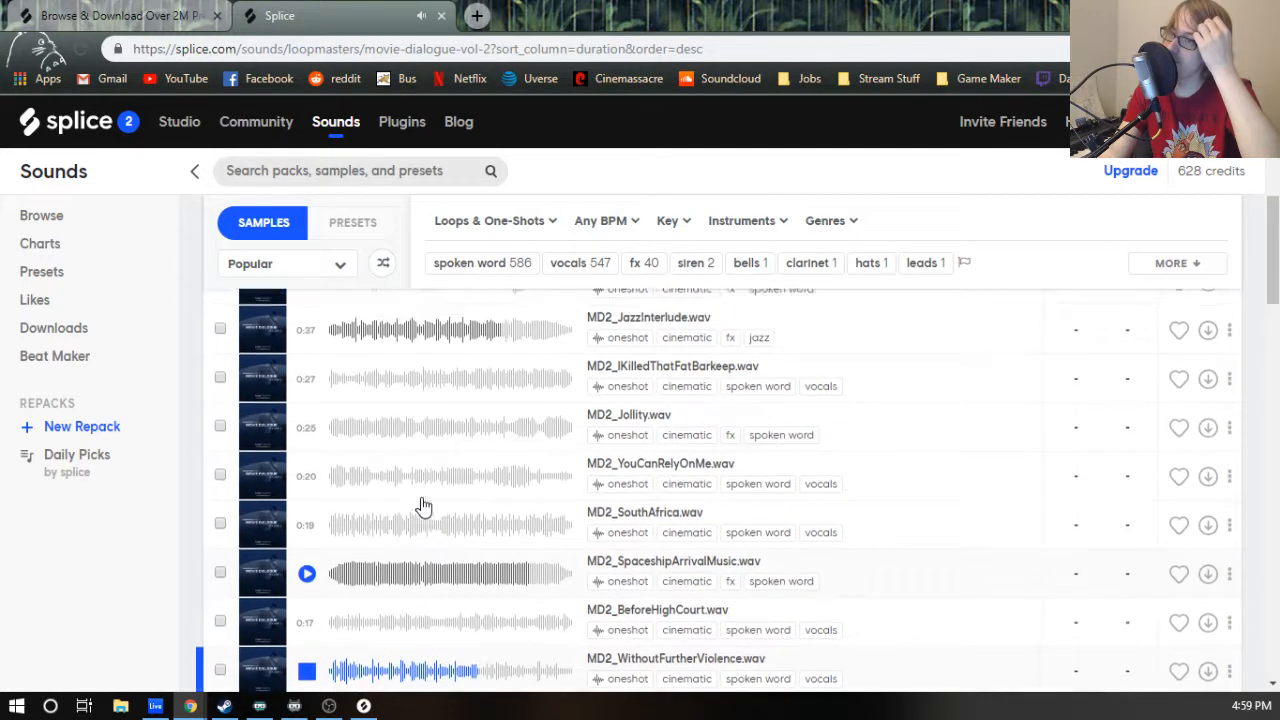
Audition MD2_BeforeHighCourt.wav, stop it partway, and move the Discord window off the Splice page.
scroll(425, 500, down, 4)
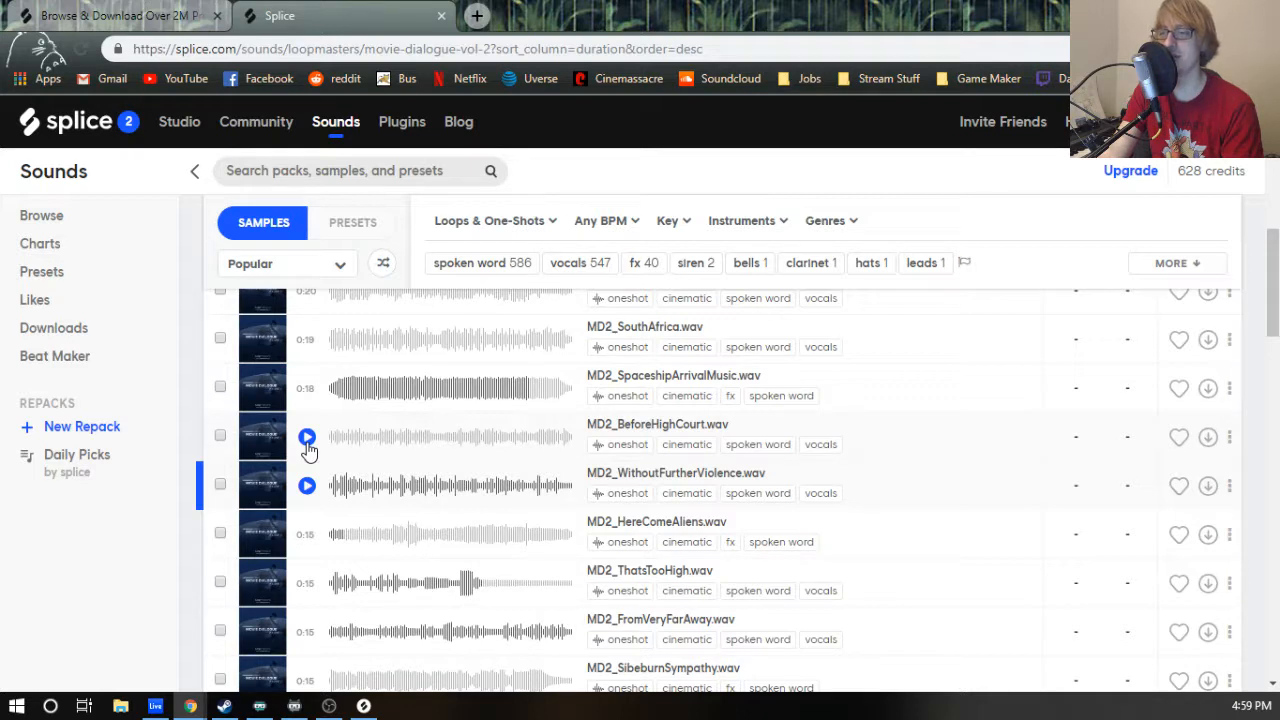
click(307, 440)
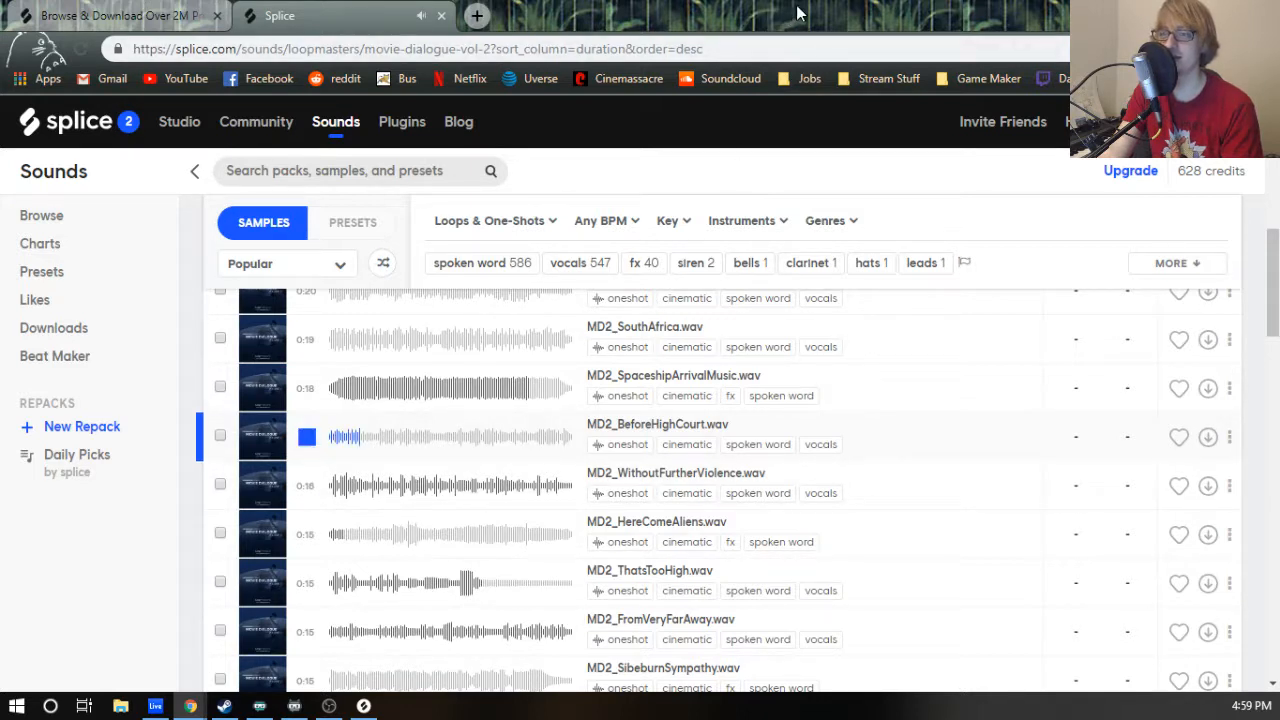
click(307, 440)
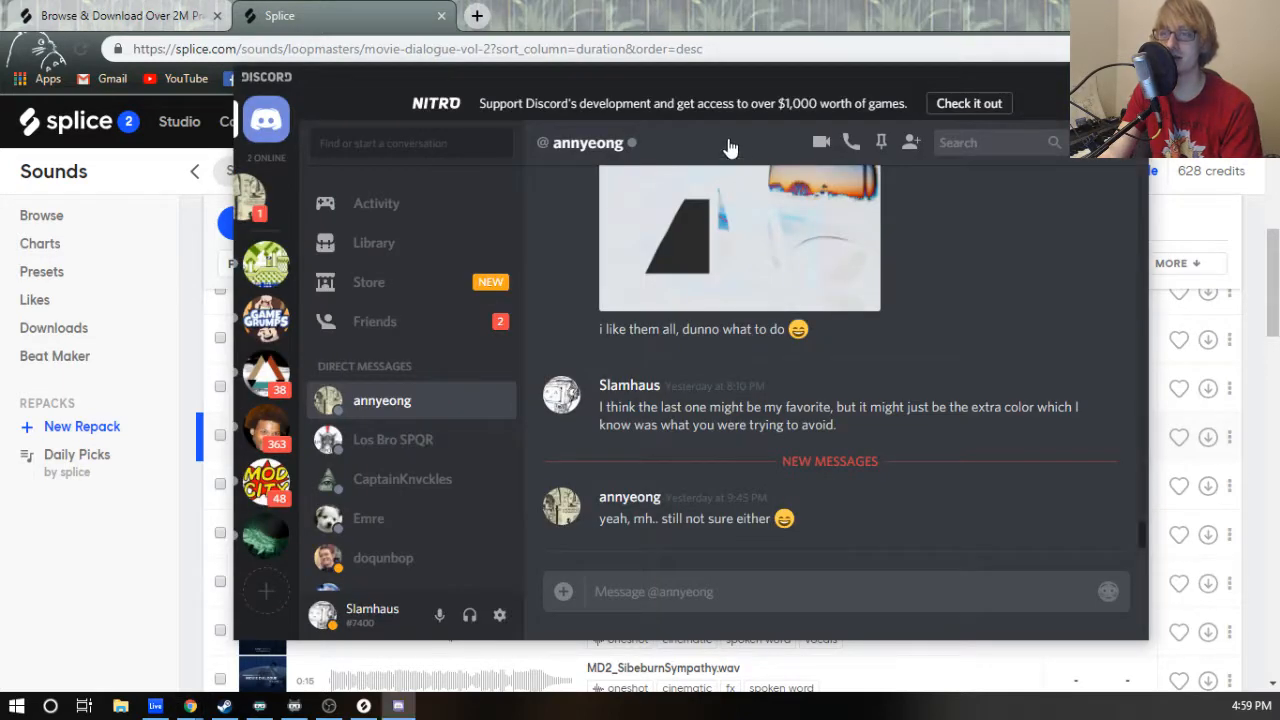
drag(729, 83, 0, 188)
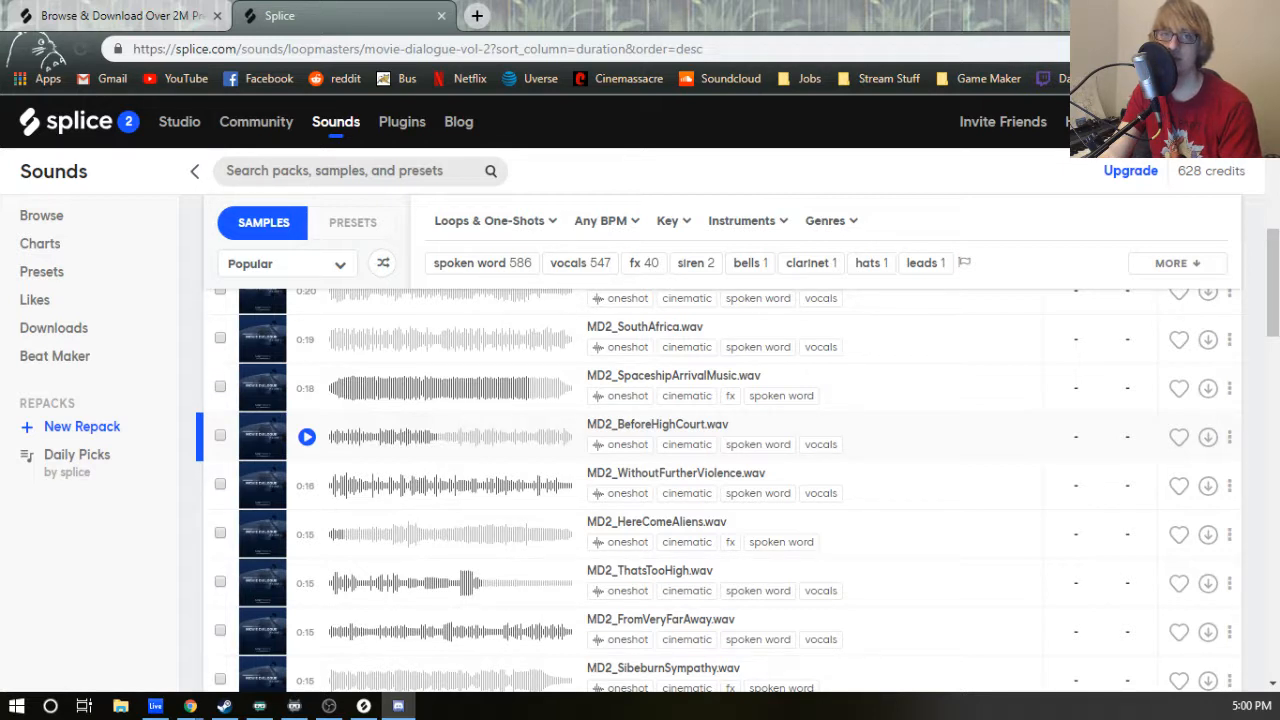
key(alt+Tab)
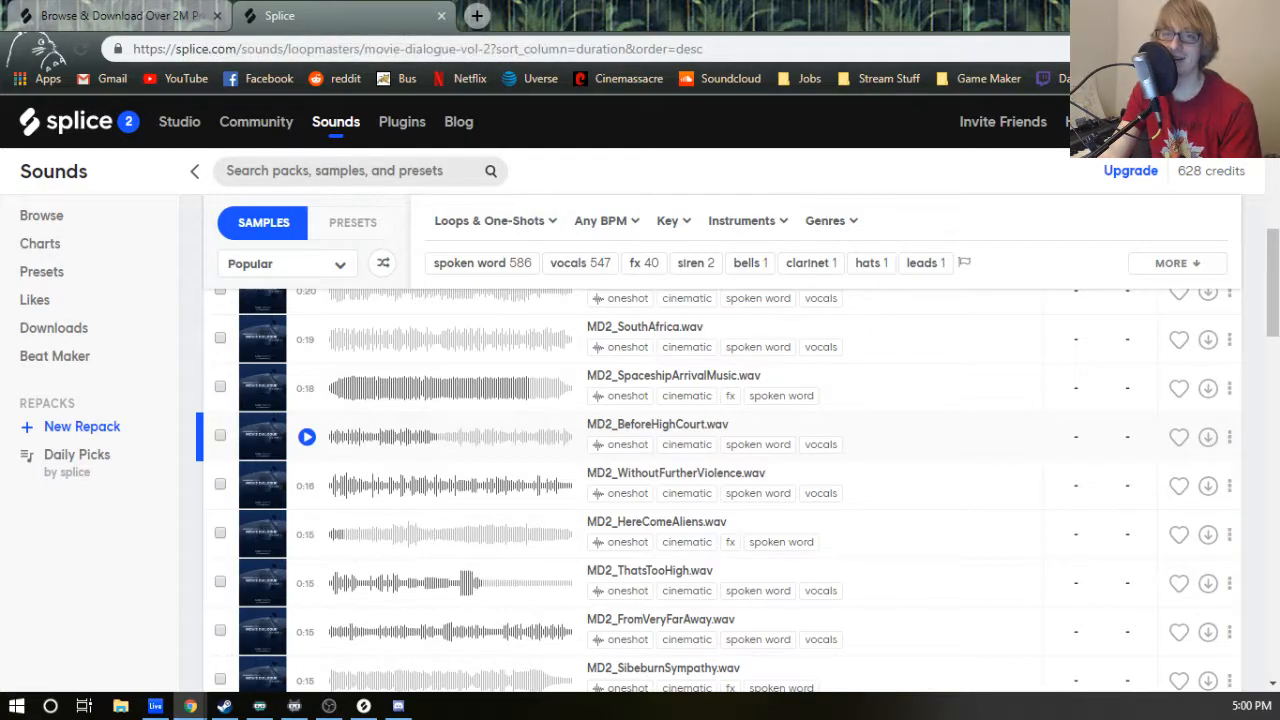
Switch to Ableton Live, start the arrangement from about bar 49 as backing, and return to Splice in Chrome.
key(alt+Tab)
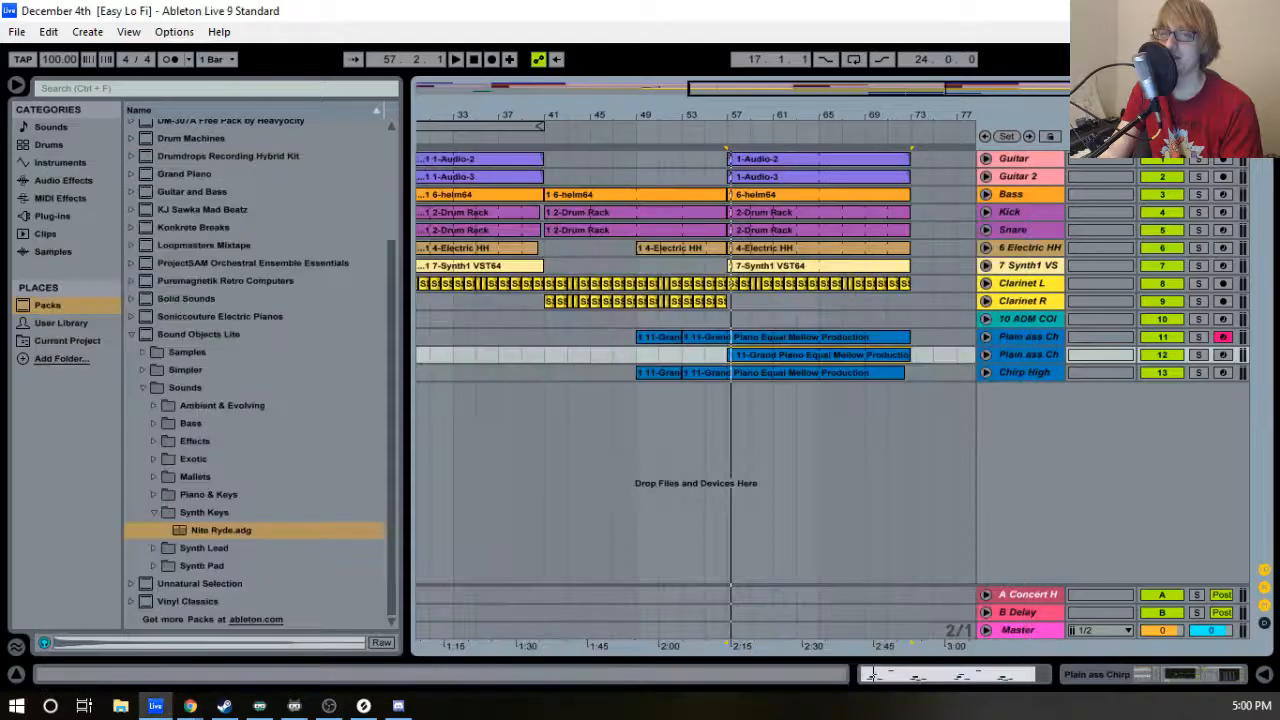
click(631, 141)
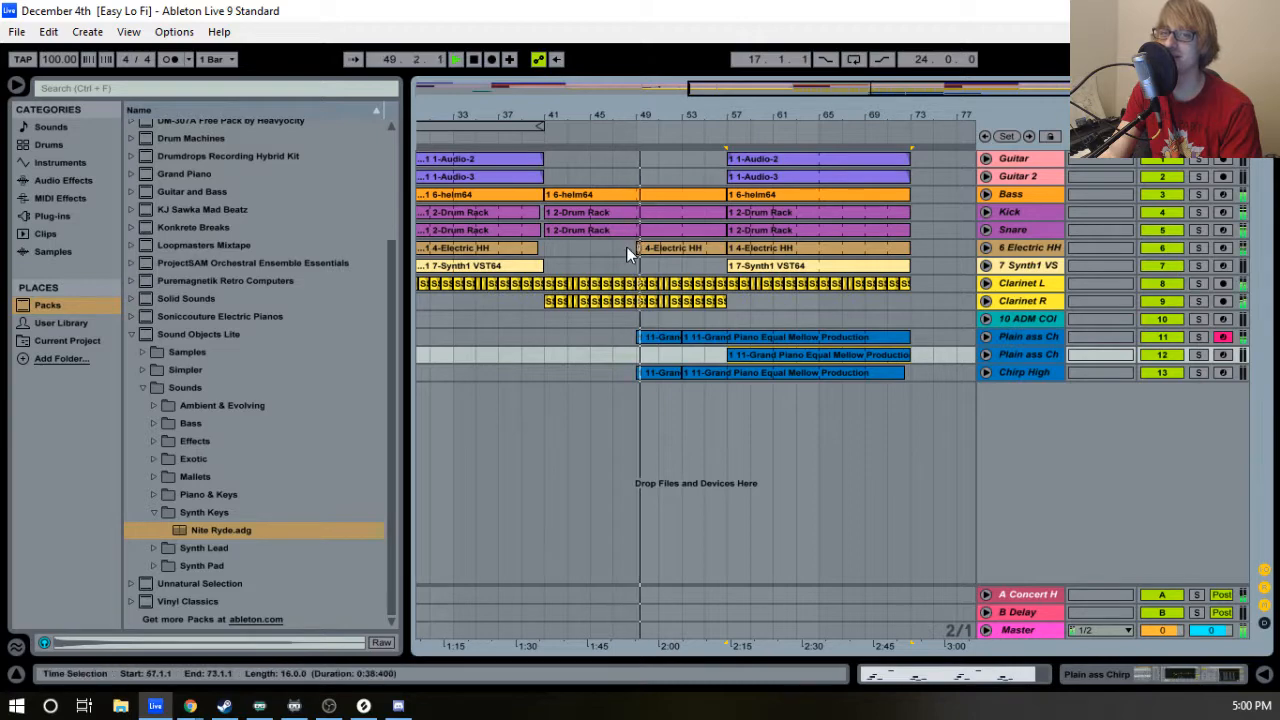
mouse_move(190, 706)
click(222, 643)
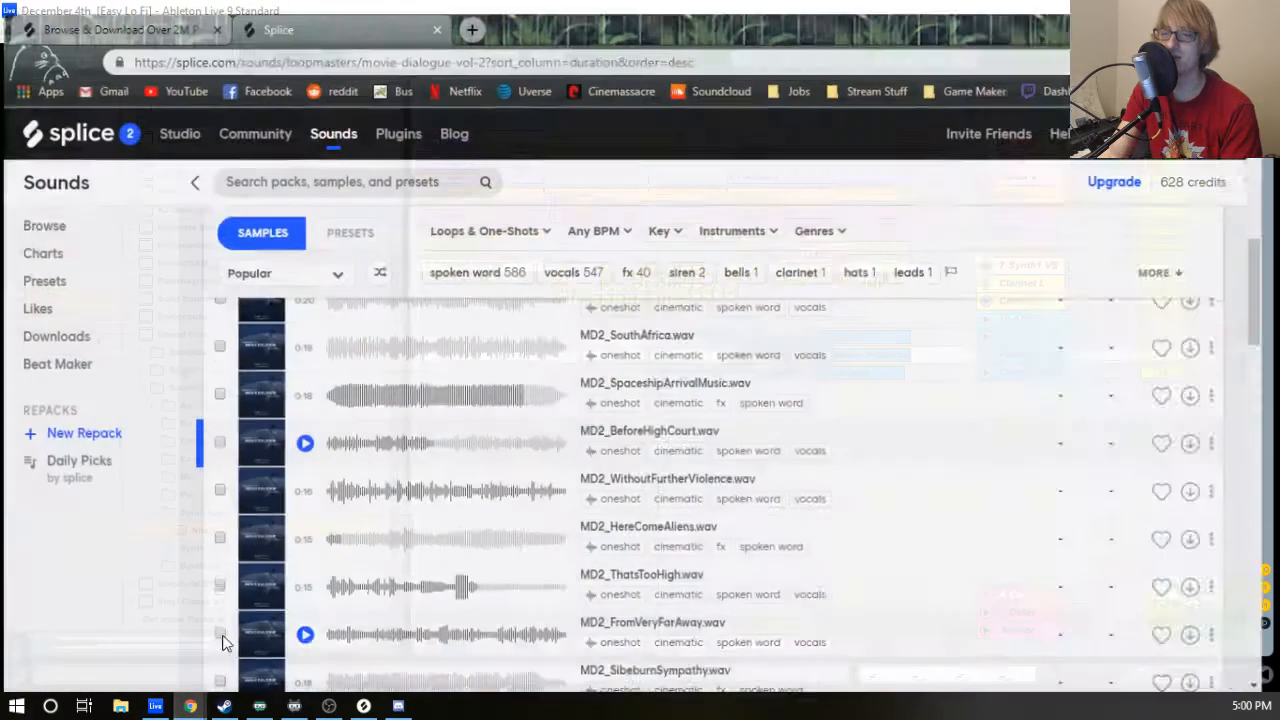
Audition the MD2_SouthAfrica.wav and MD2_YouCanRelyOnMe.wav samples over the playing track.
scroll(370, 436, up, 1)
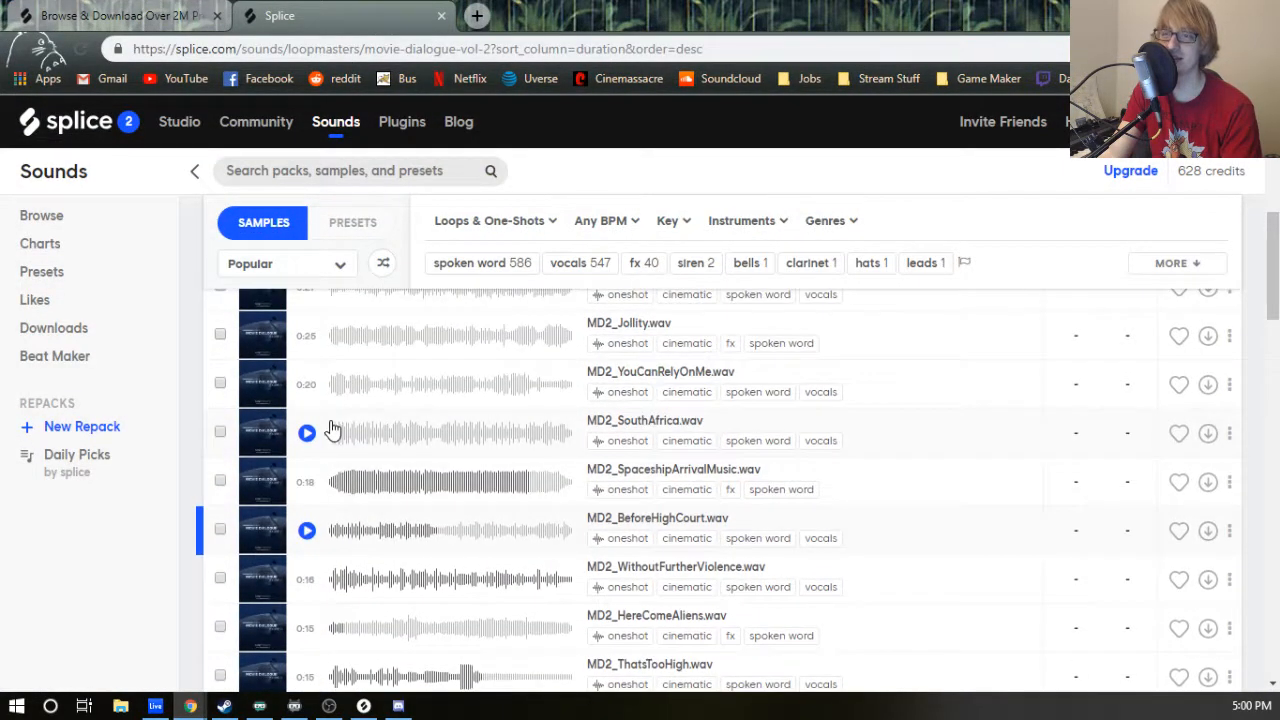
click(334, 432)
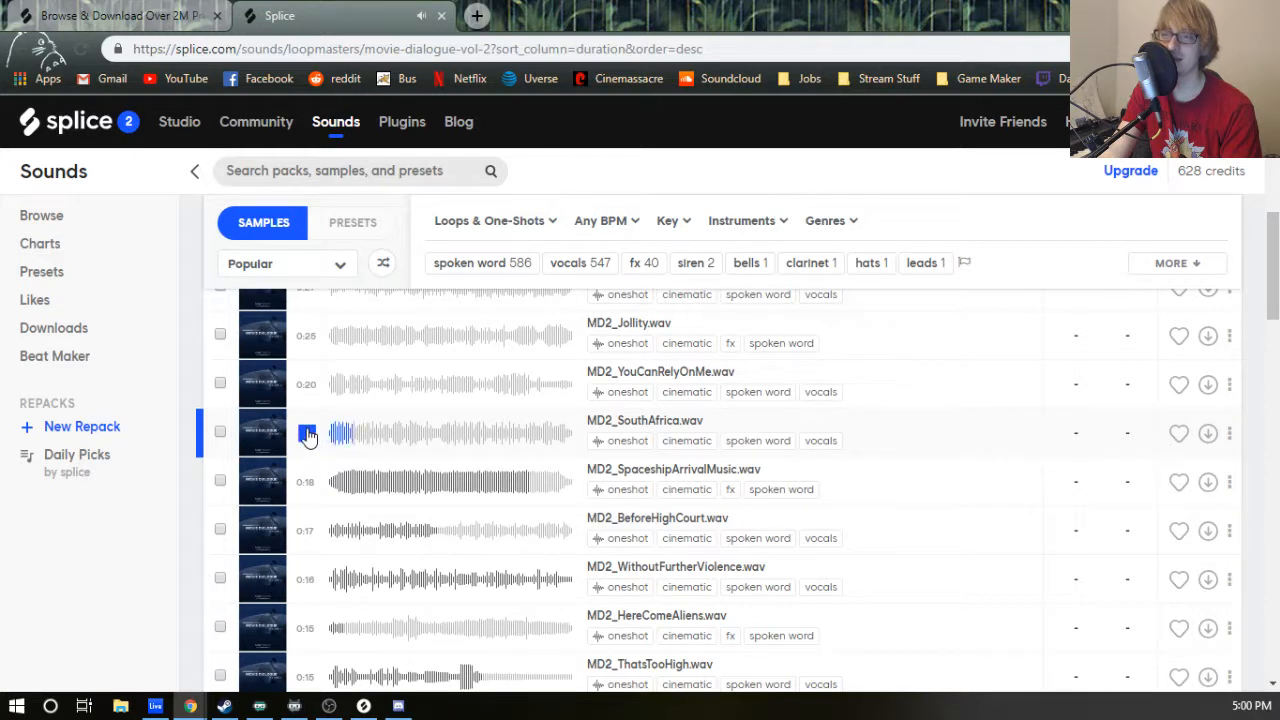
click(332, 397)
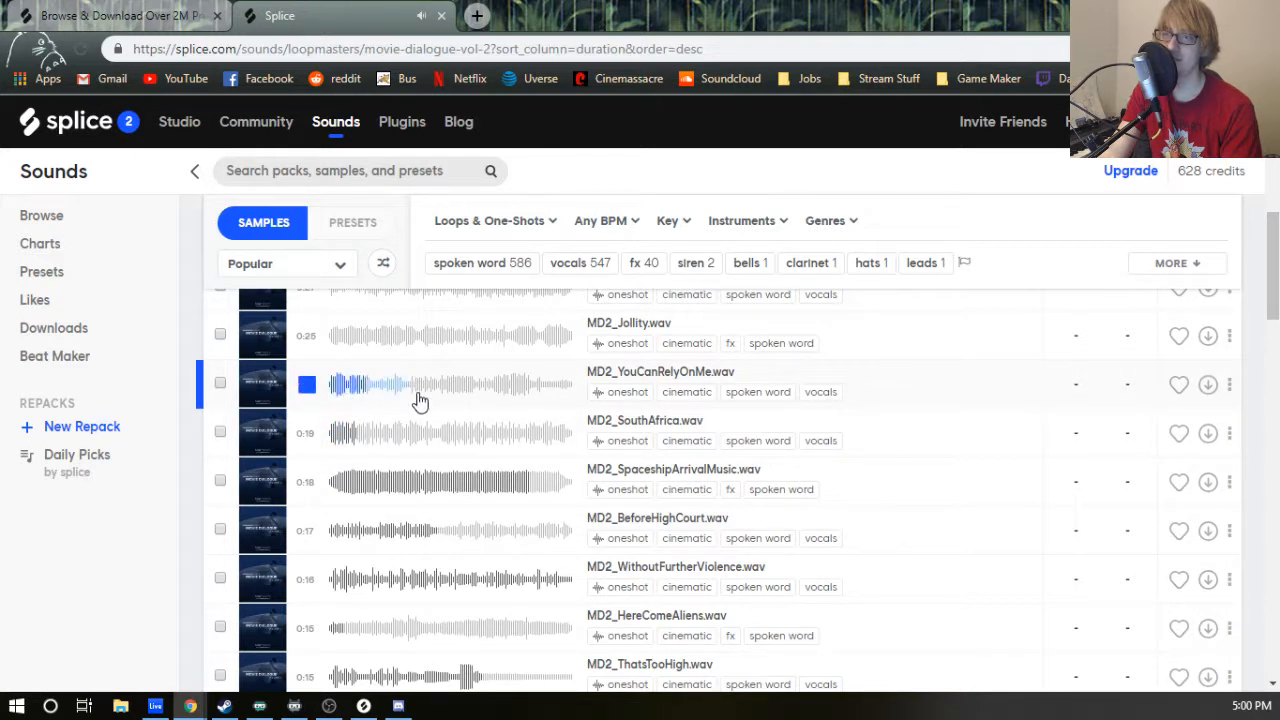
scroll(425, 410, up, 1)
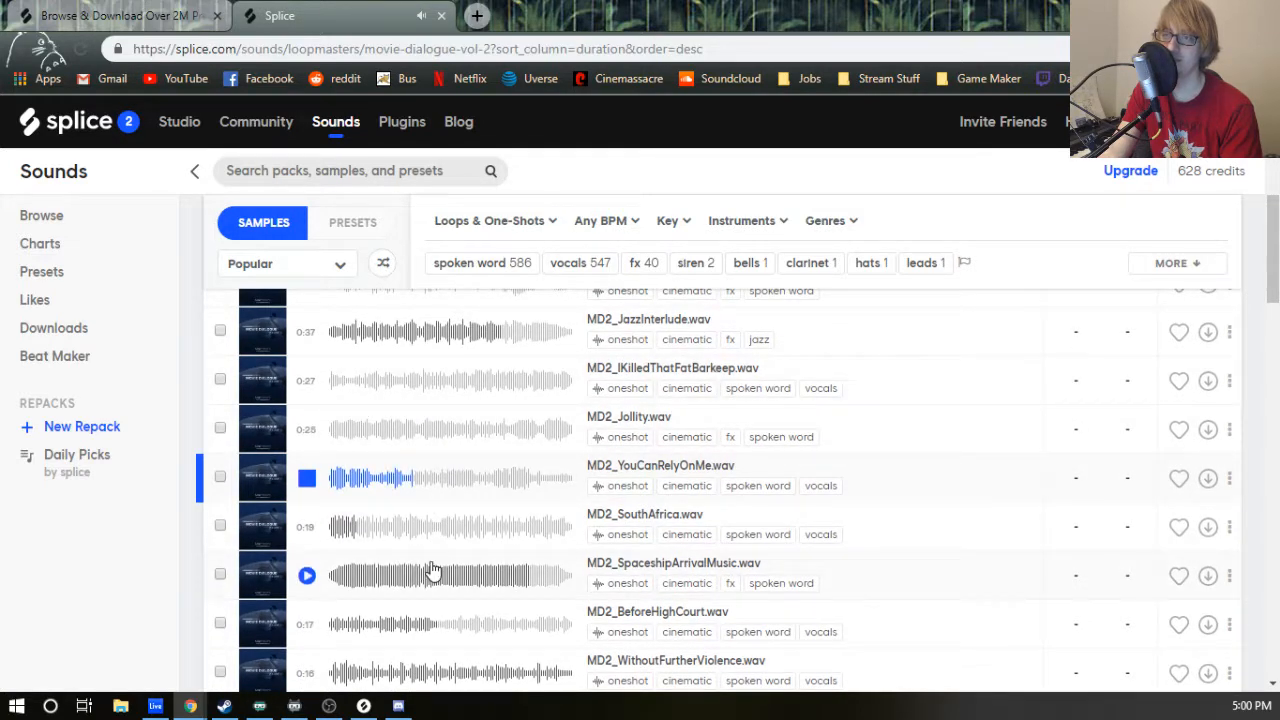
Audition MD2_IKilledThatFatBarkeep.wav and stop it partway through.
click(307, 384)
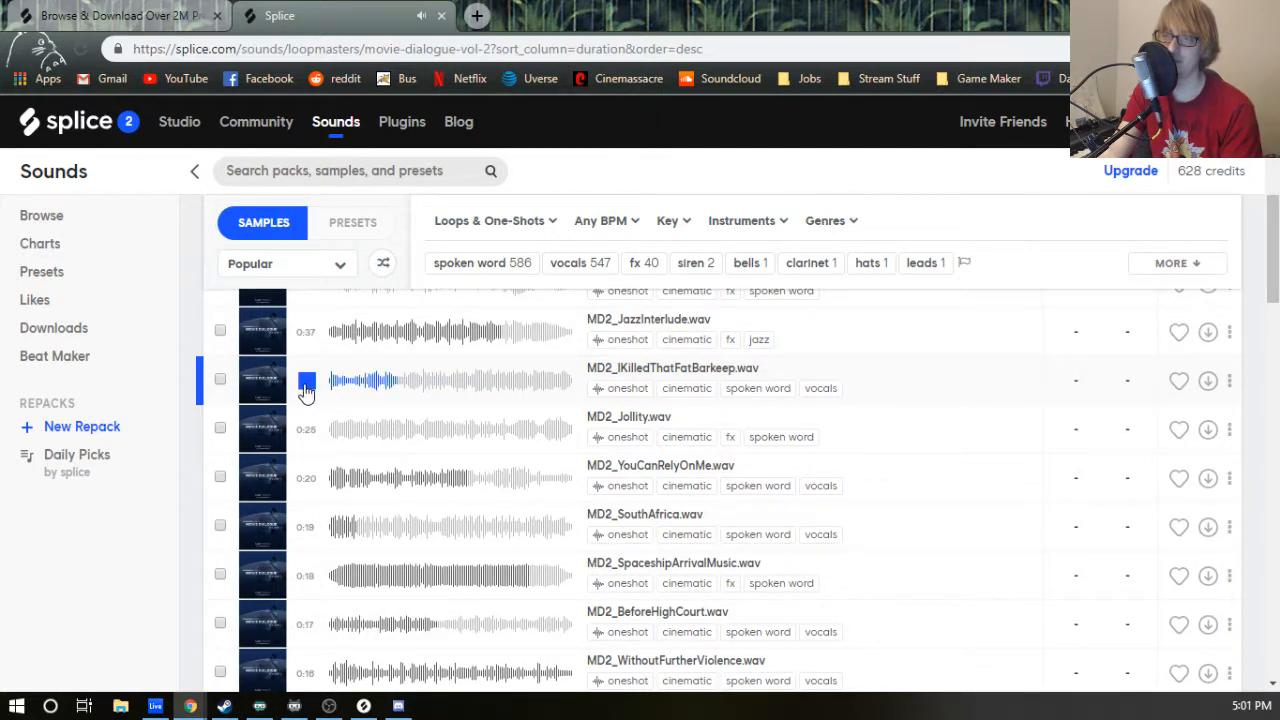
scroll(306, 392, up, 1)
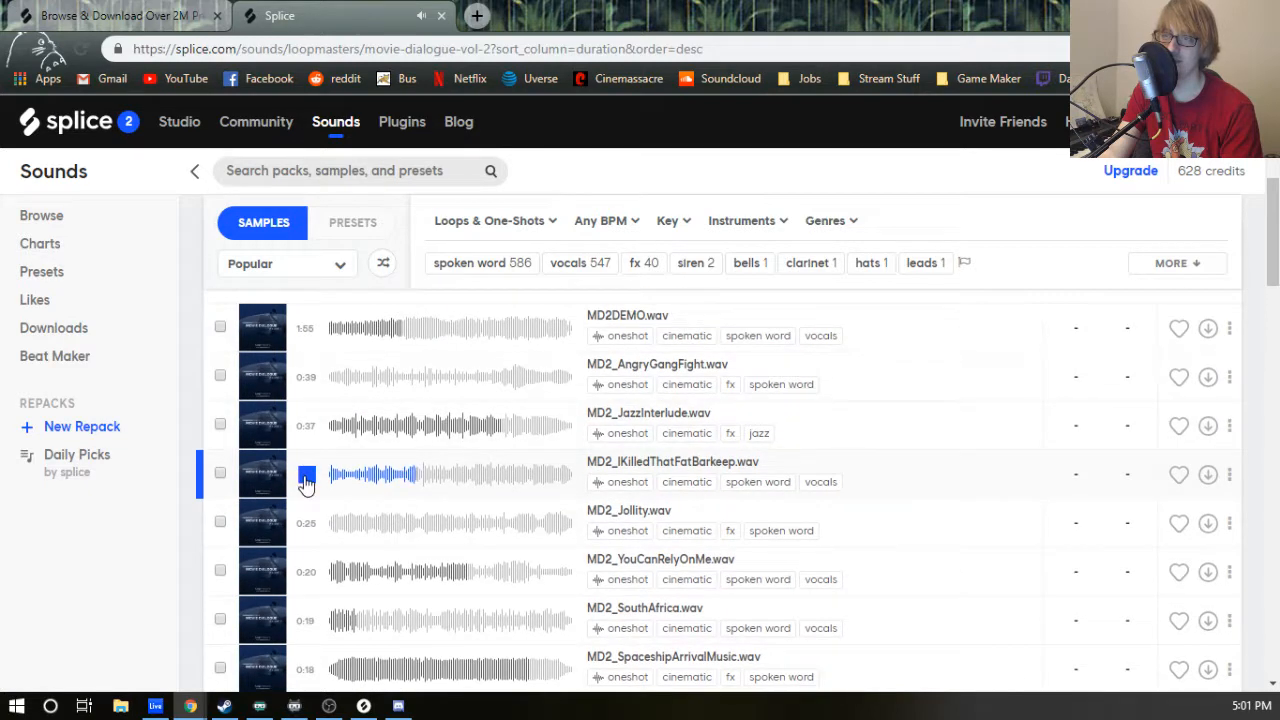
click(306, 478)
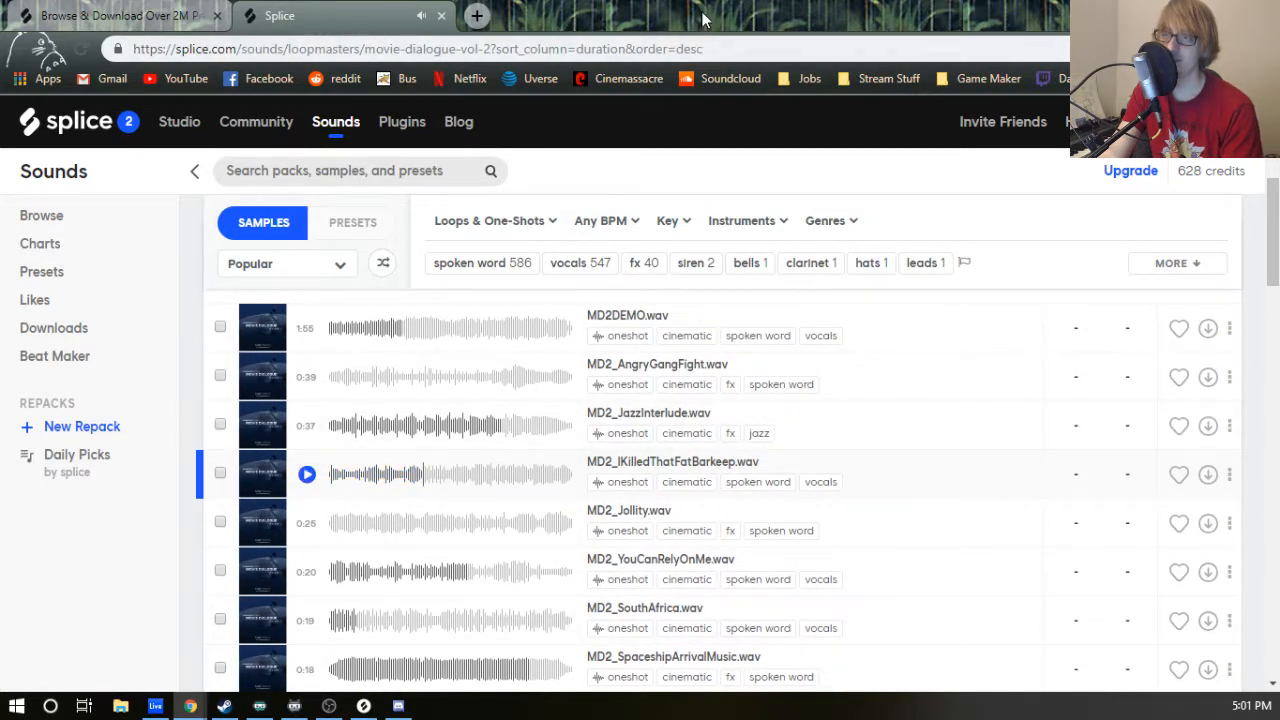
Move the Chrome window aside, restart the Live arrangement from about bar 35, and bring the Splice window back.
drag(704, 14, 0, 338)
click(117, 12)
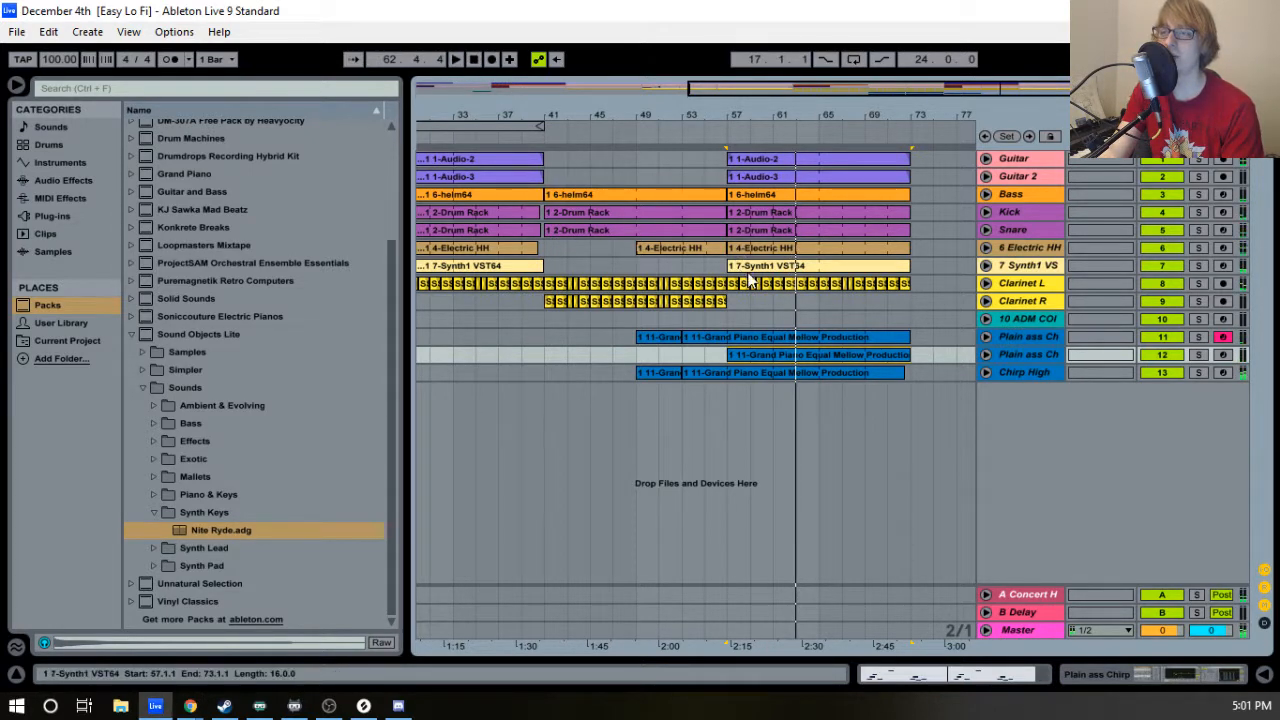
click(482, 137)
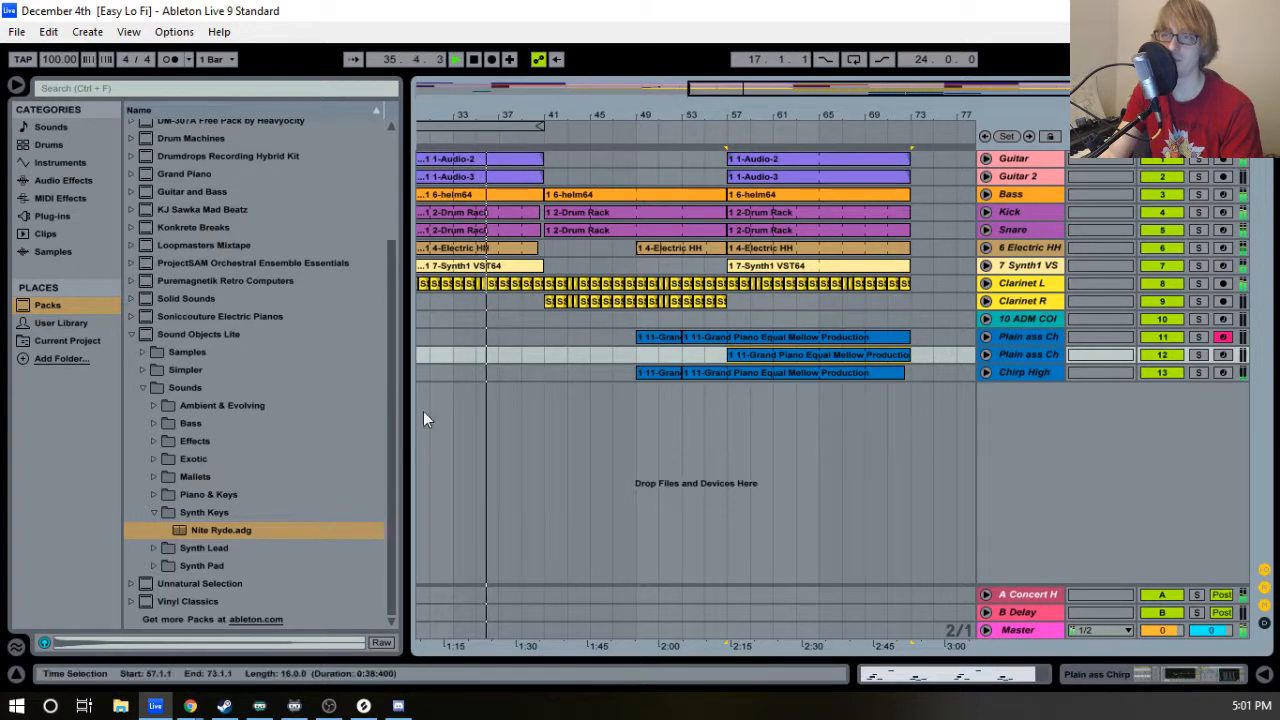
drag(2, 375, 890, 2)
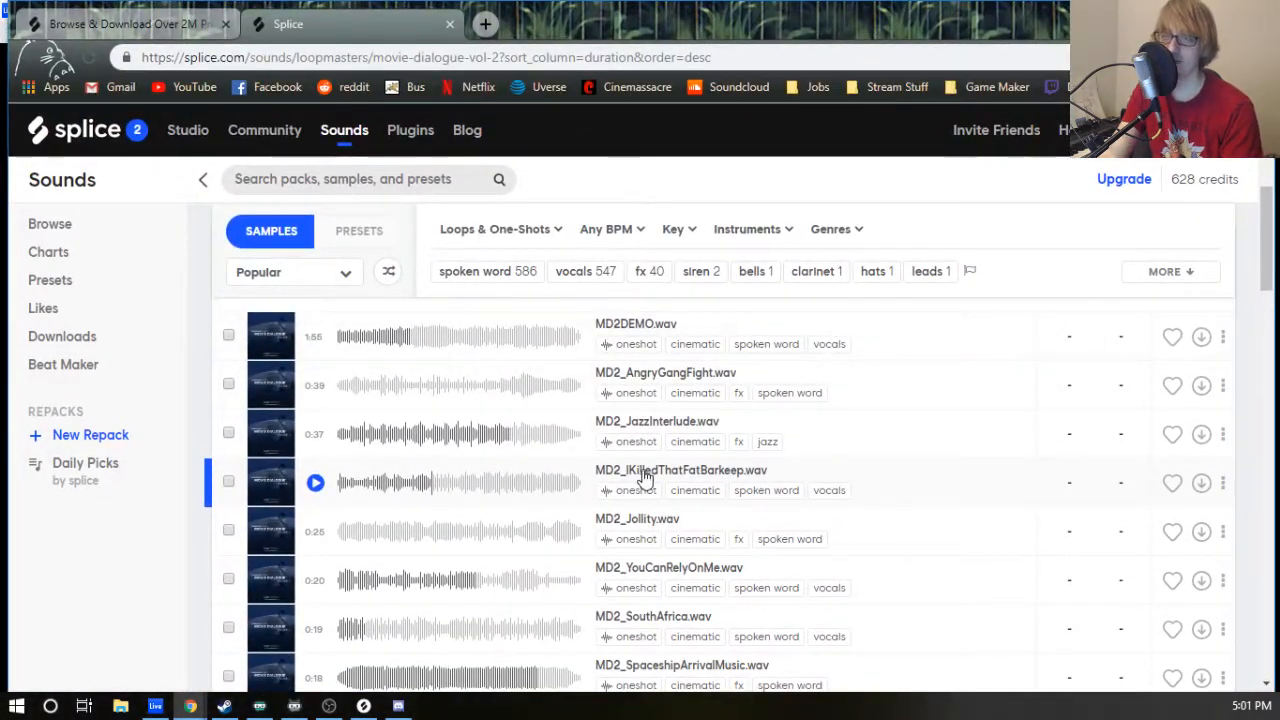
Audition the MD2_PeopleCouldntUnderstand.wav and MD2_TheAtmosphere.wav samples against the playing arrangement.
scroll(640, 477, down, 3)
scroll(535, 502, down, 1)
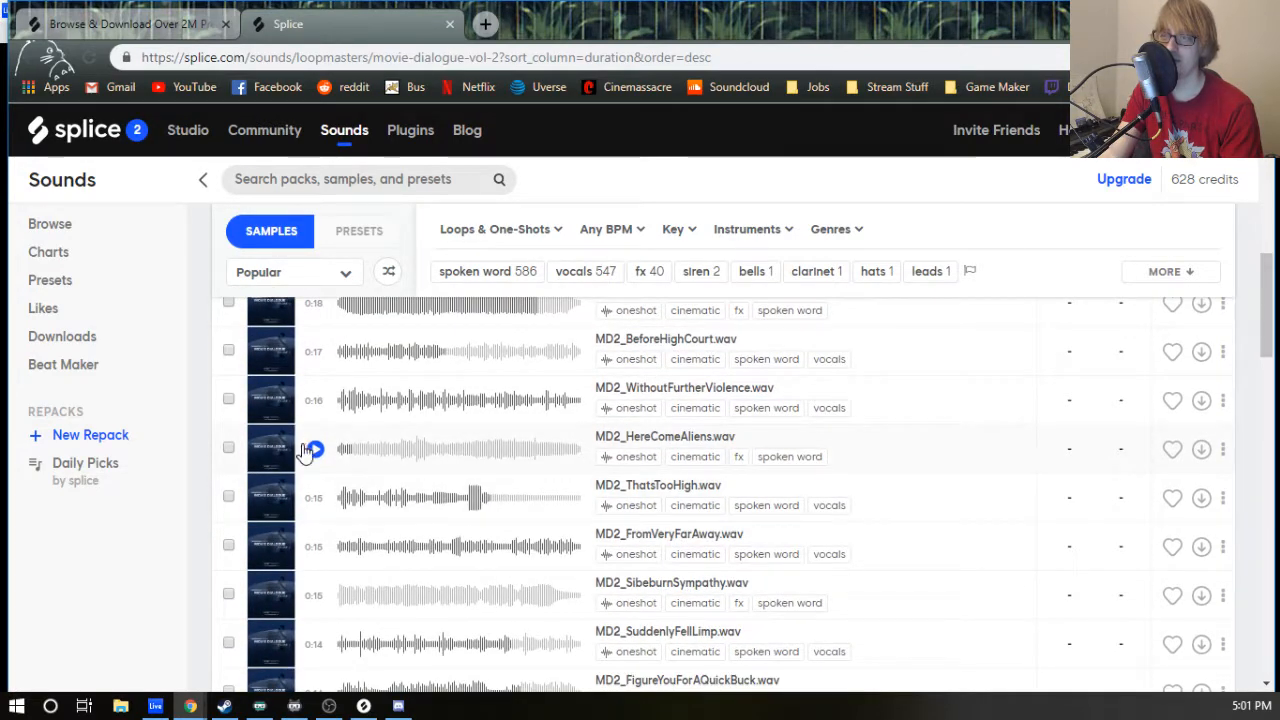
scroll(365, 505, down, 3)
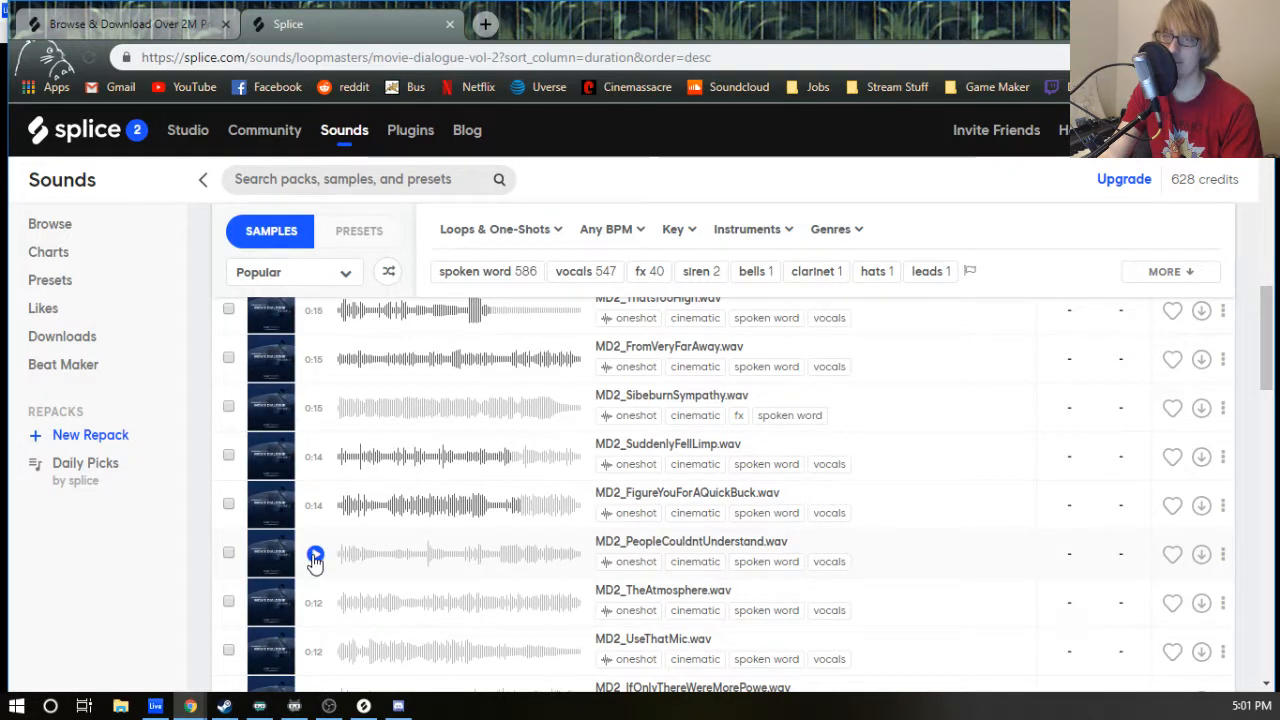
click(314, 561)
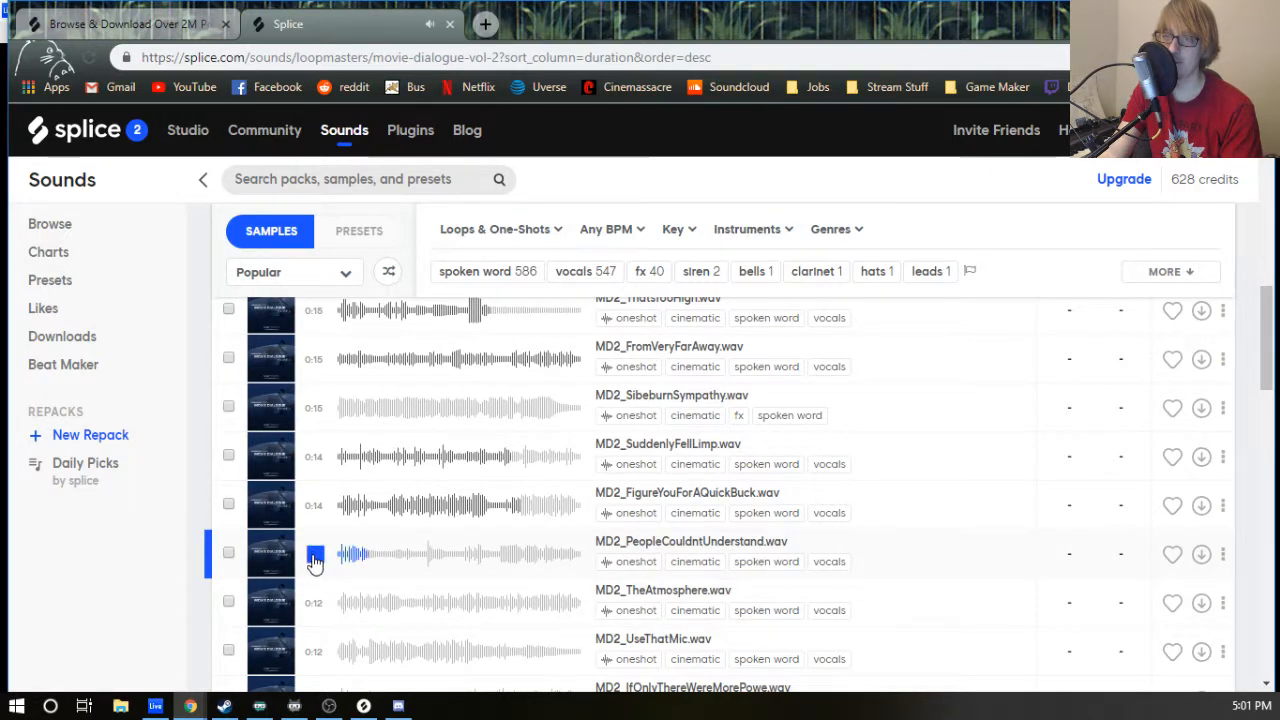
click(342, 609)
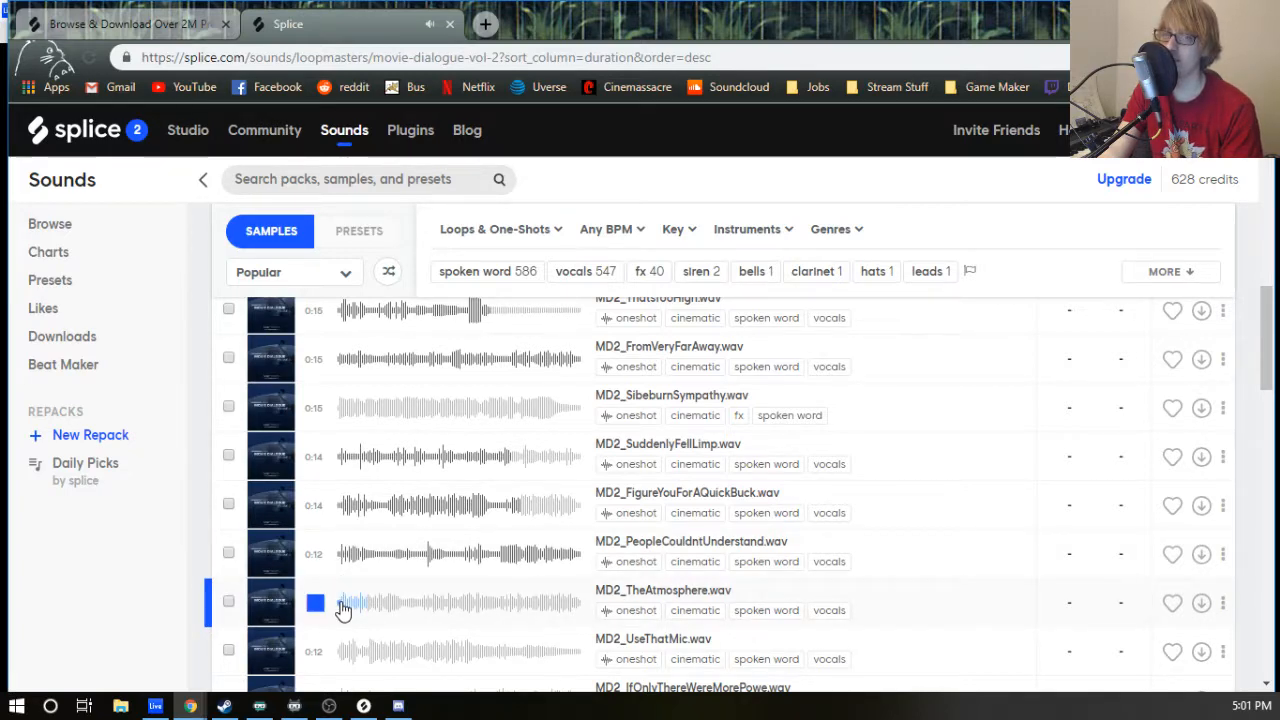
scroll(342, 605, down, 1)
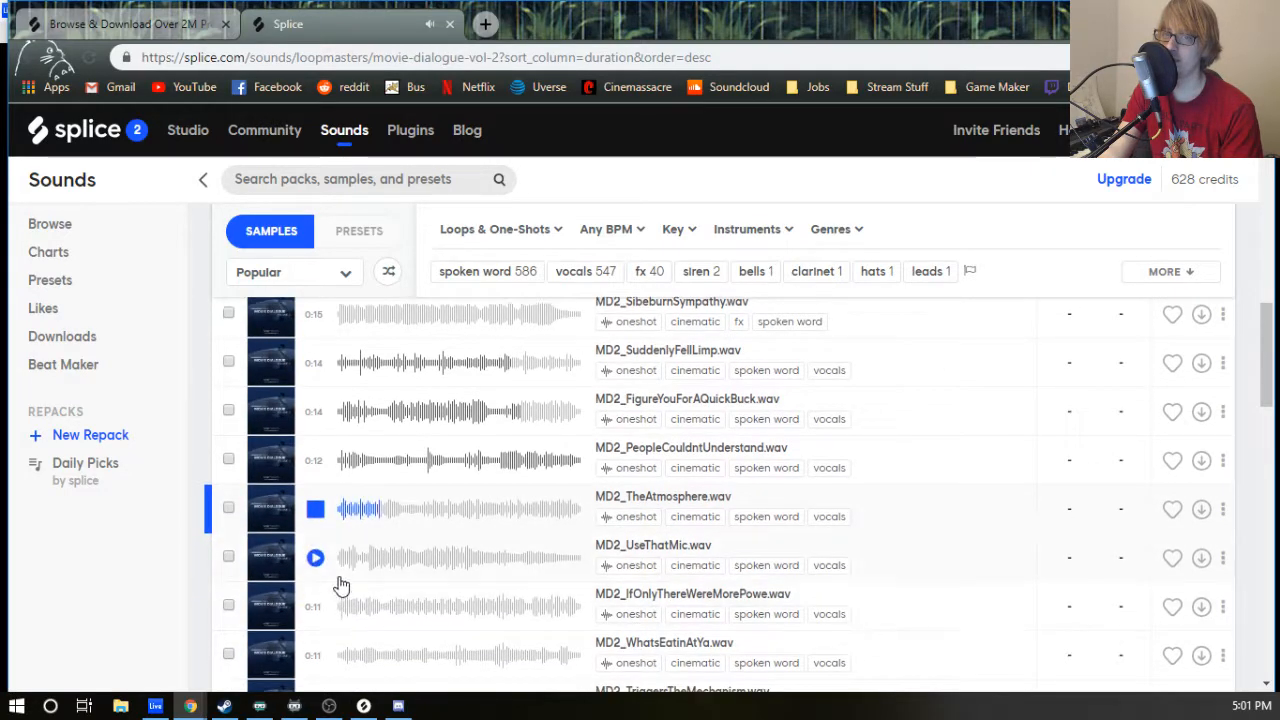
Replay MD2_PeopleCouldntUnderstand.wav, repeating the passage near its end and restarting it from the beginning.
click(340, 468)
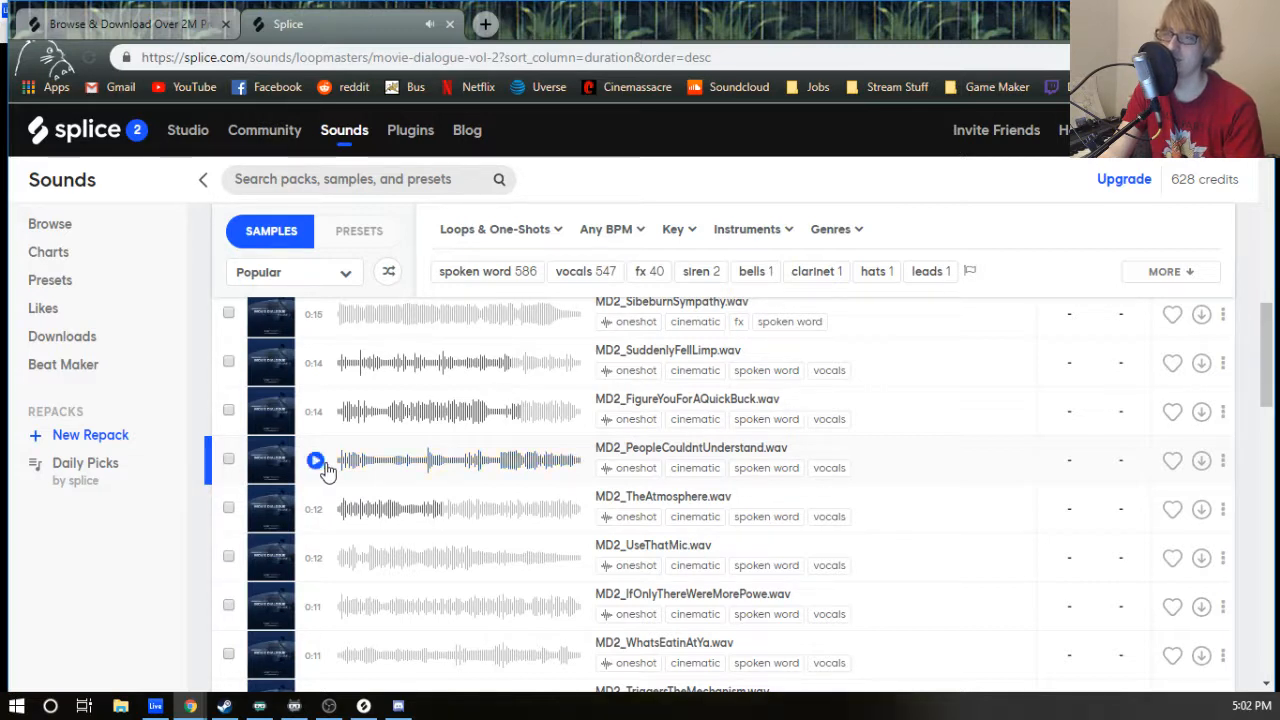
click(542, 467)
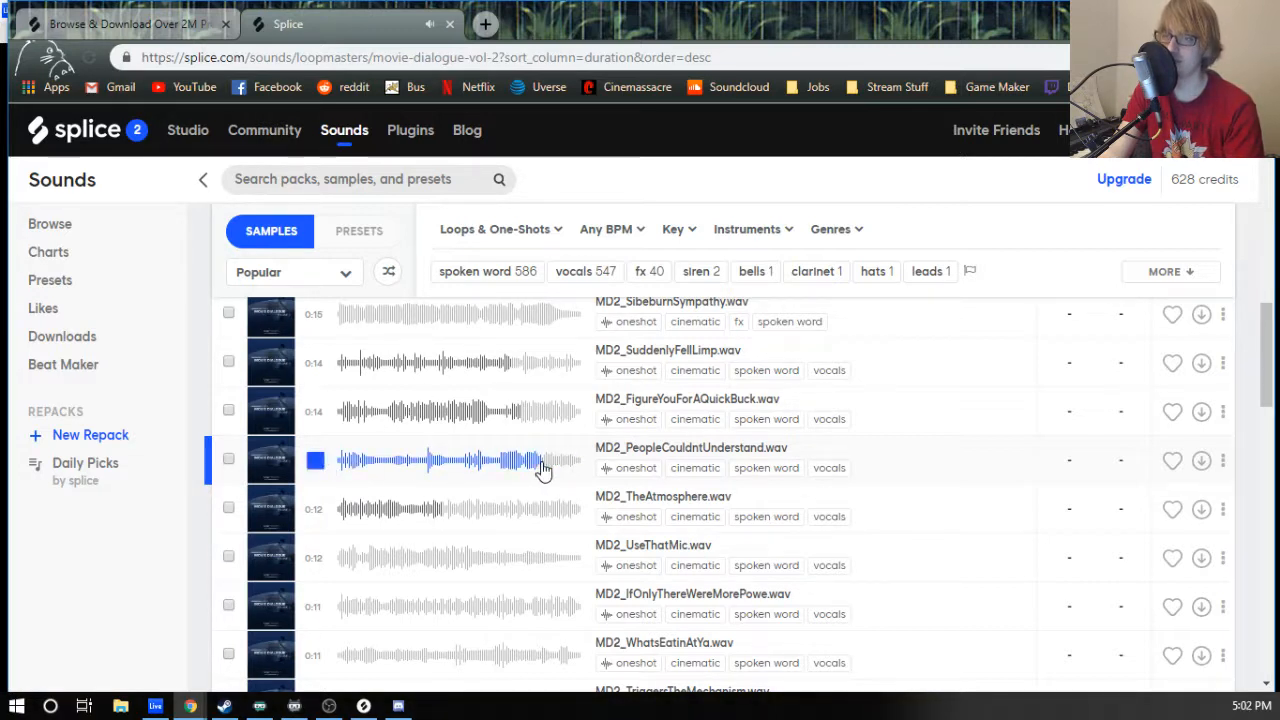
click(541, 466)
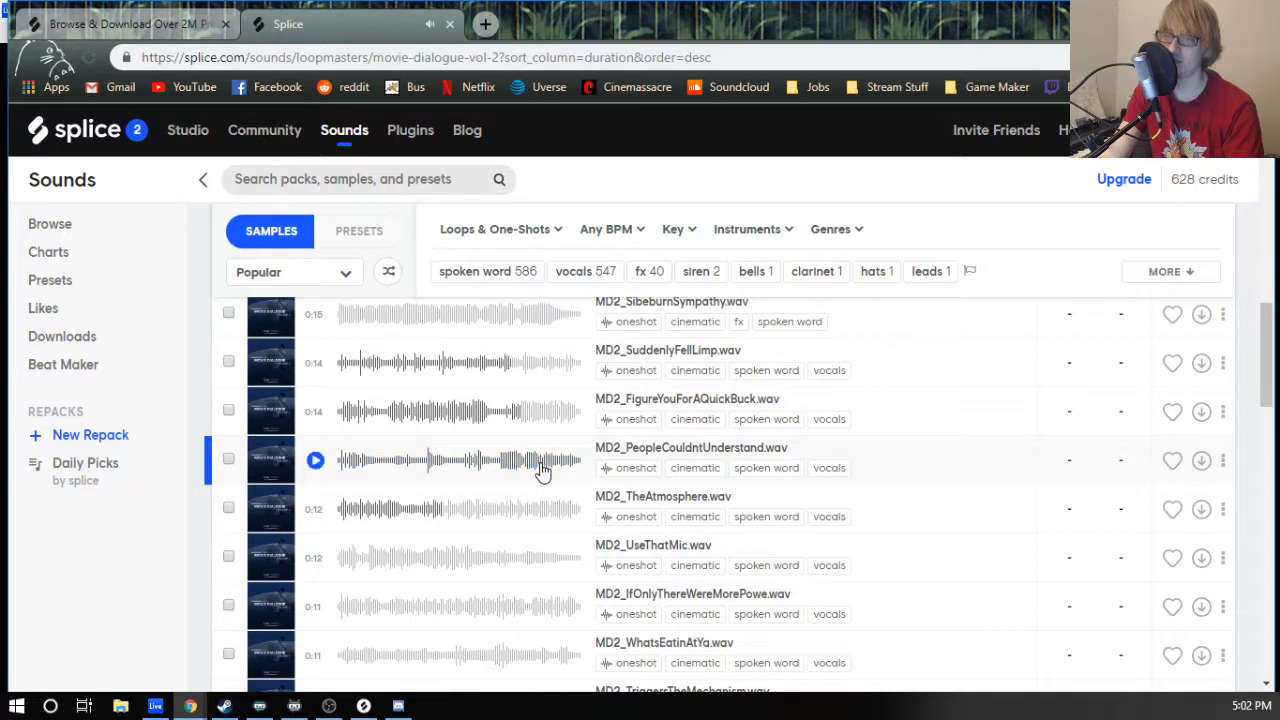
click(541, 467)
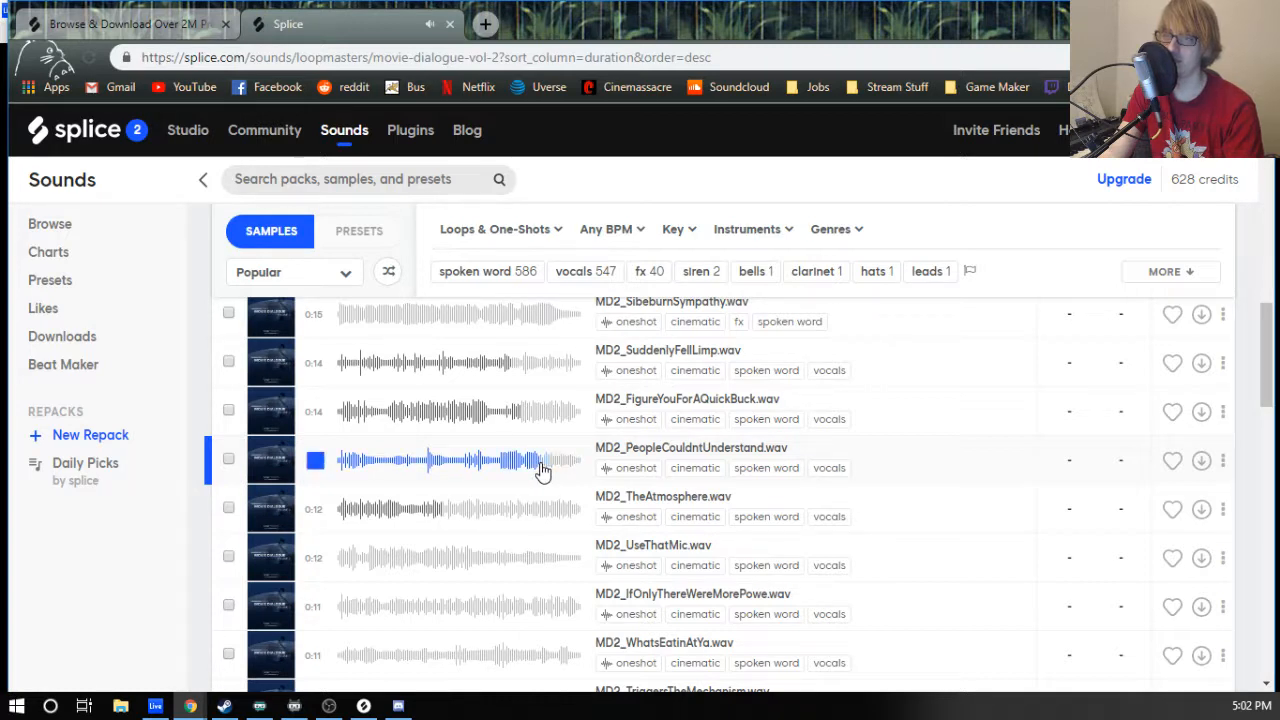
click(315, 463)
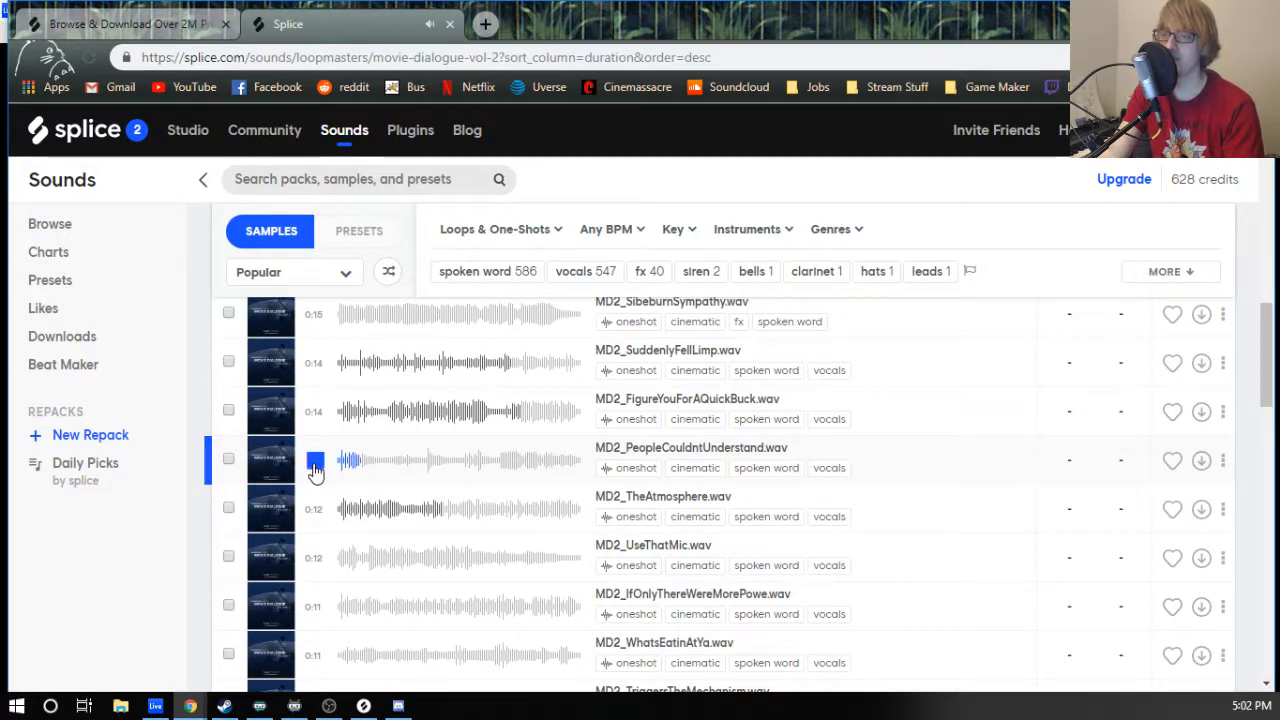
Audition MD2_UseThatMic.wav, stop it, and switch to Ableton Live to stop the arrangement.
click(315, 558)
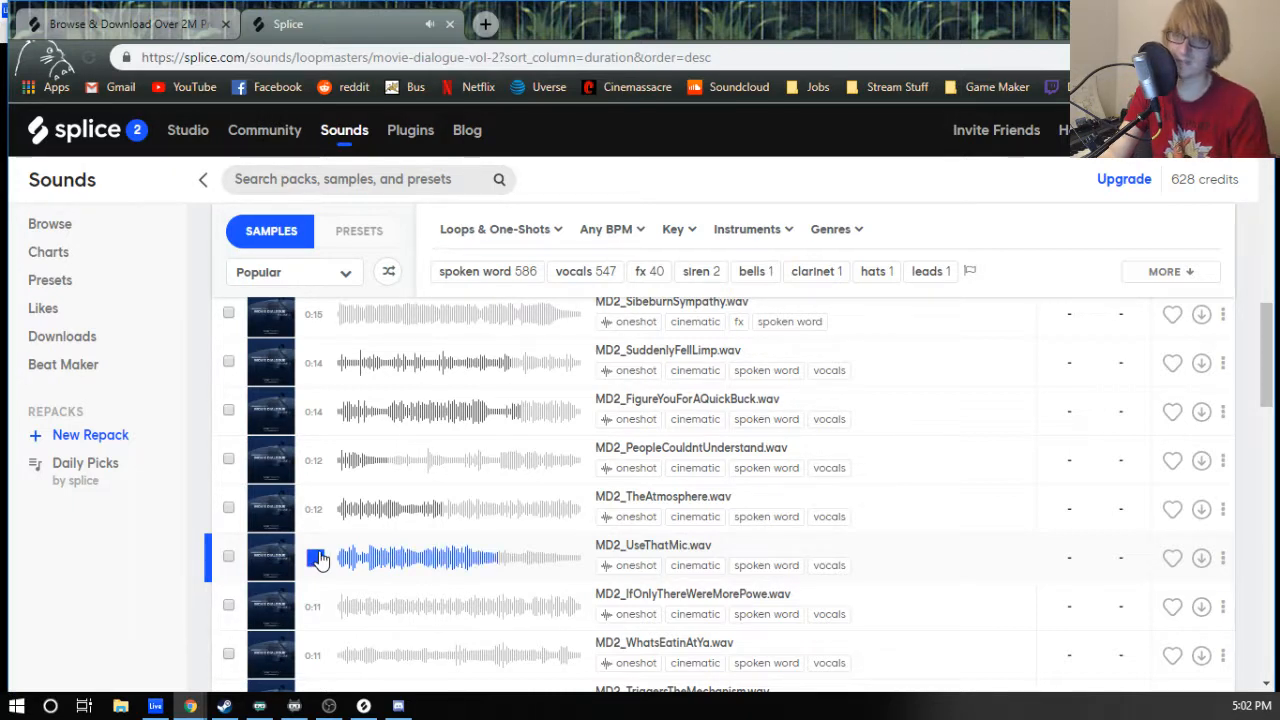
click(316, 558)
click(155, 706)
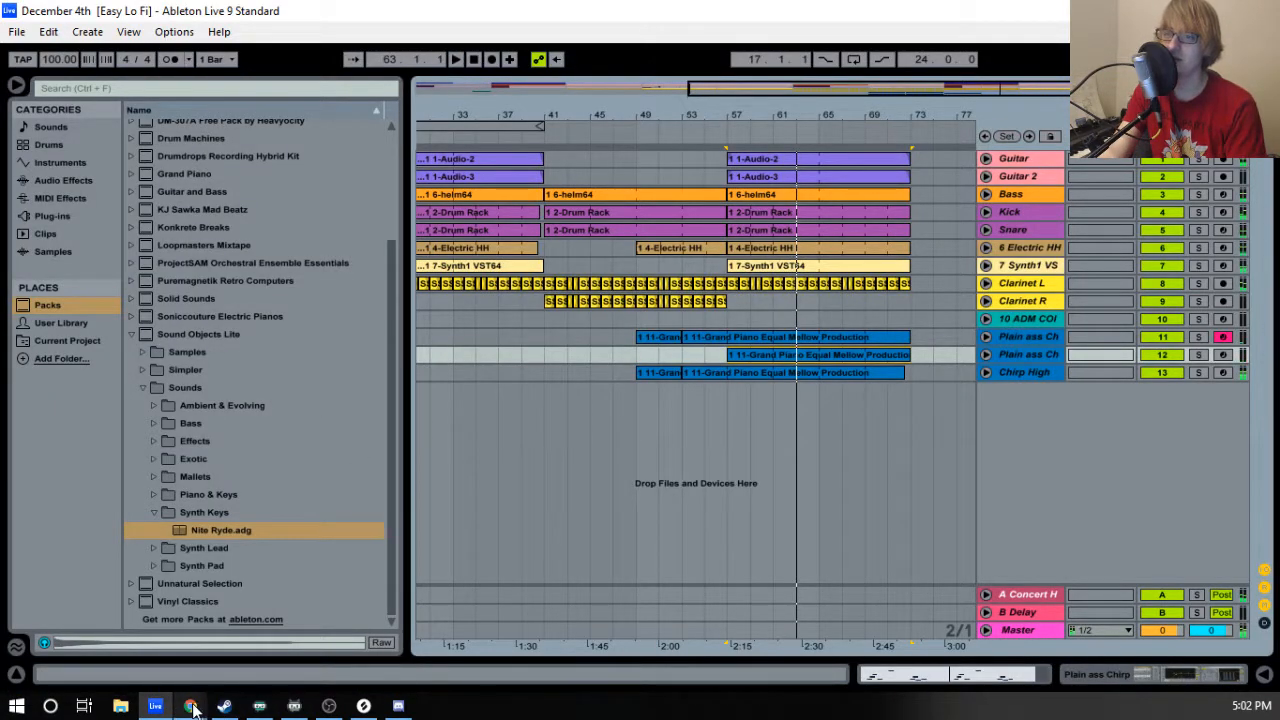
Return to Splice in Chrome, replay MD2_UseThatMic.wav without backing, and audition MD2_IfOnlyThereWereMorePowe.wav.
click(220, 650)
click(364, 566)
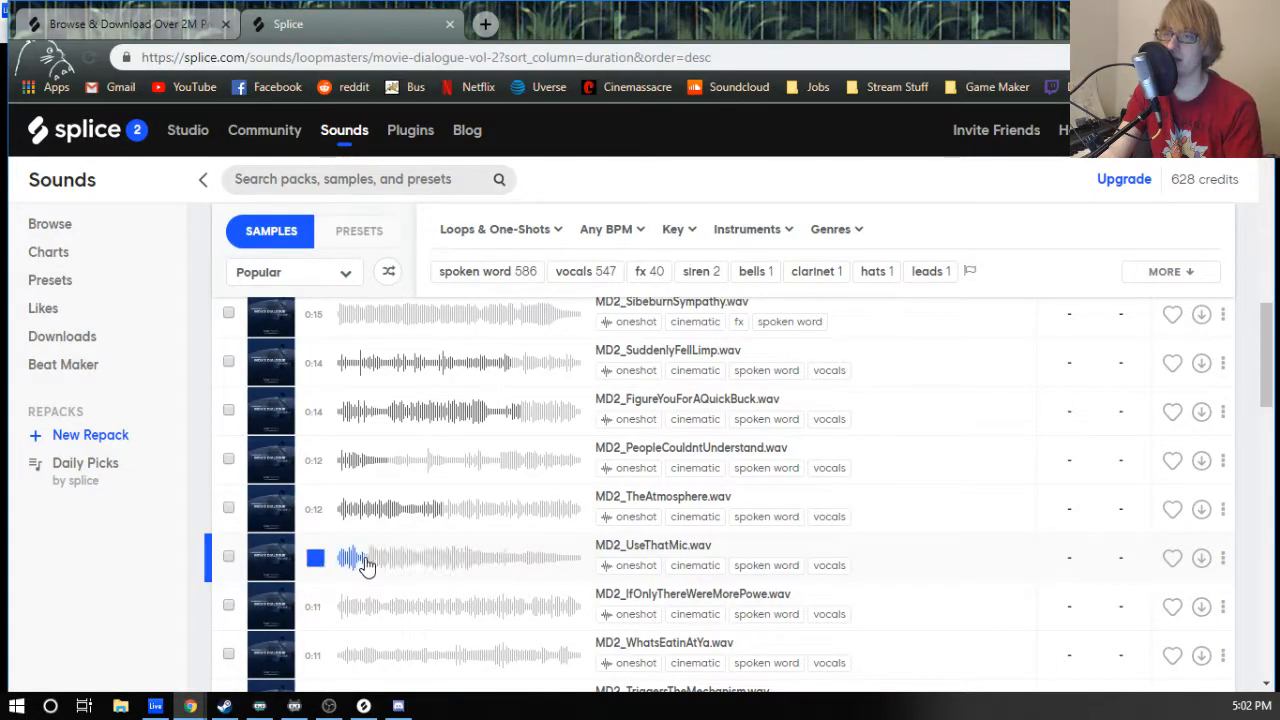
click(342, 612)
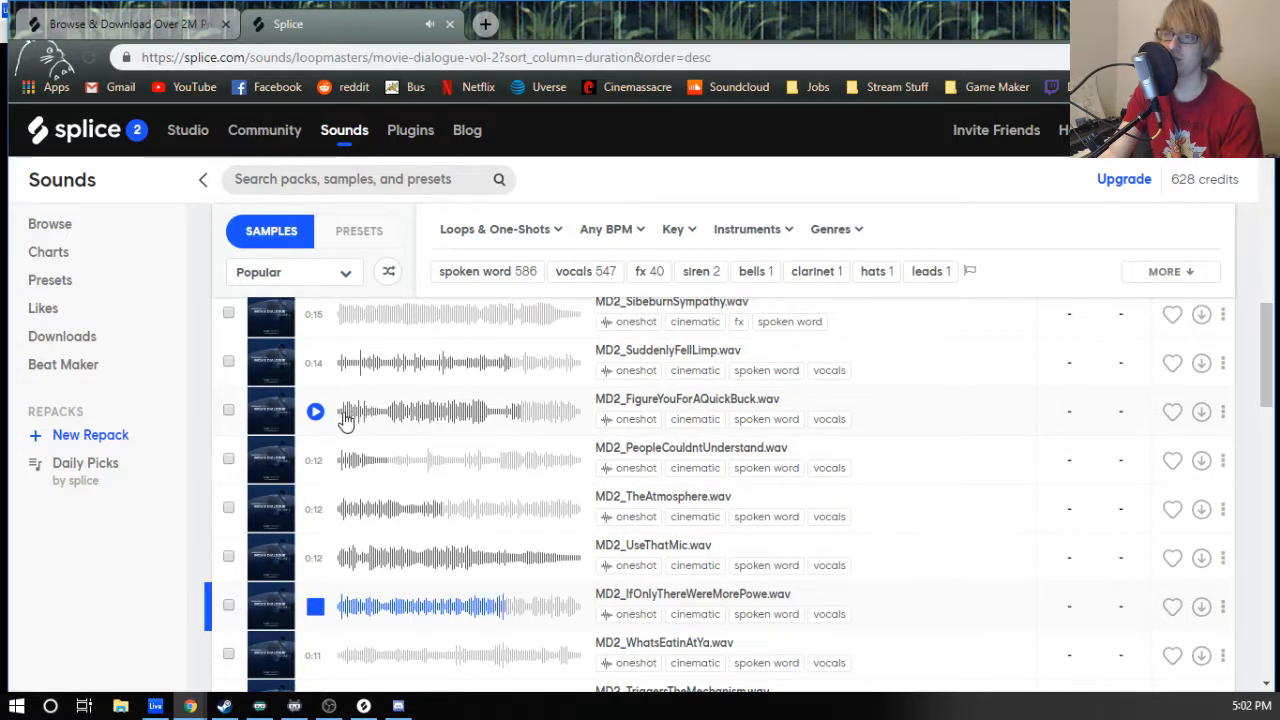
Replay MD2_PeopleCouldntUnderstand.wav, and audition the MD2_WhatsEatinAtYa.wav and MD2_TriggersTheMechanism.wav samples.
click(340, 473)
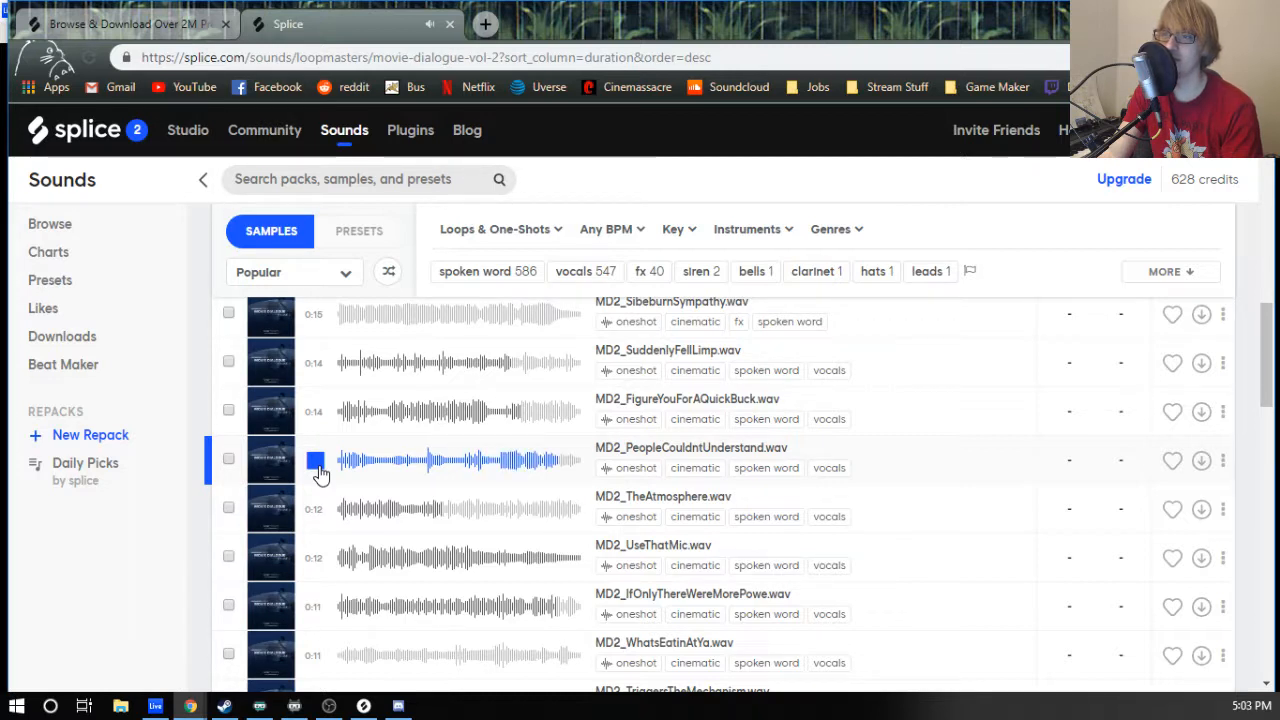
scroll(320, 476, down, 1)
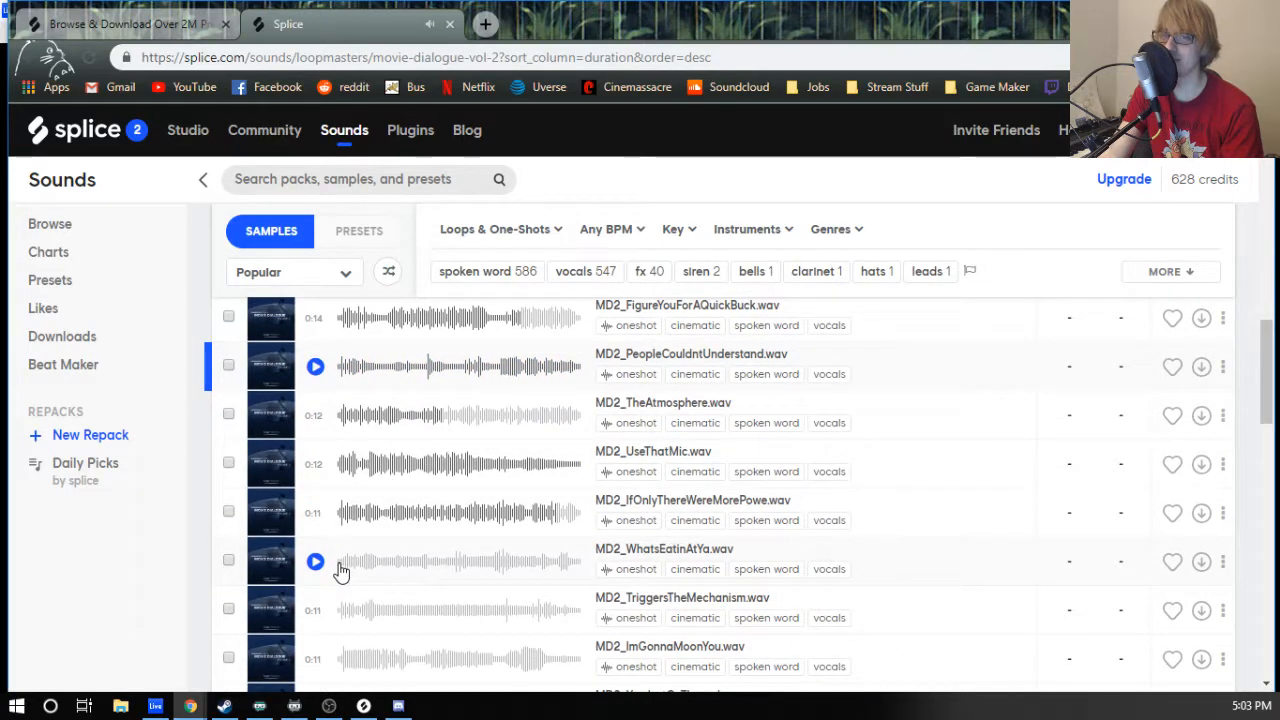
click(315, 562)
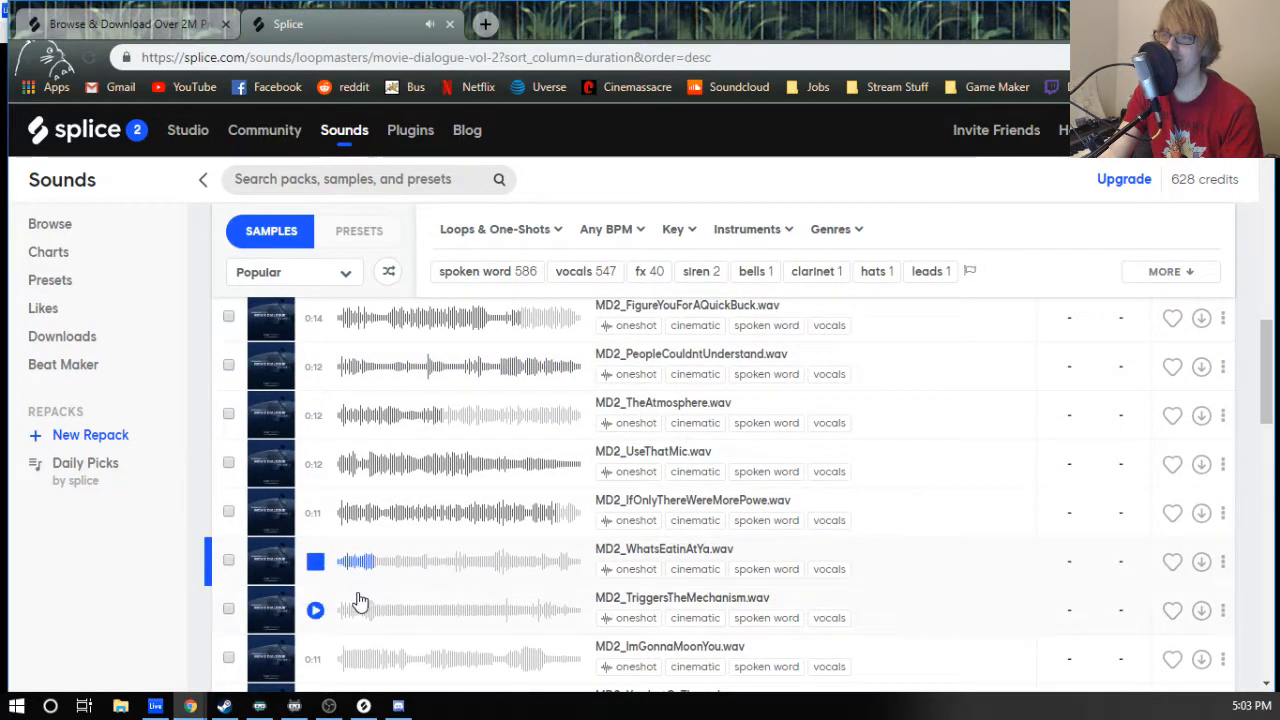
click(344, 612)
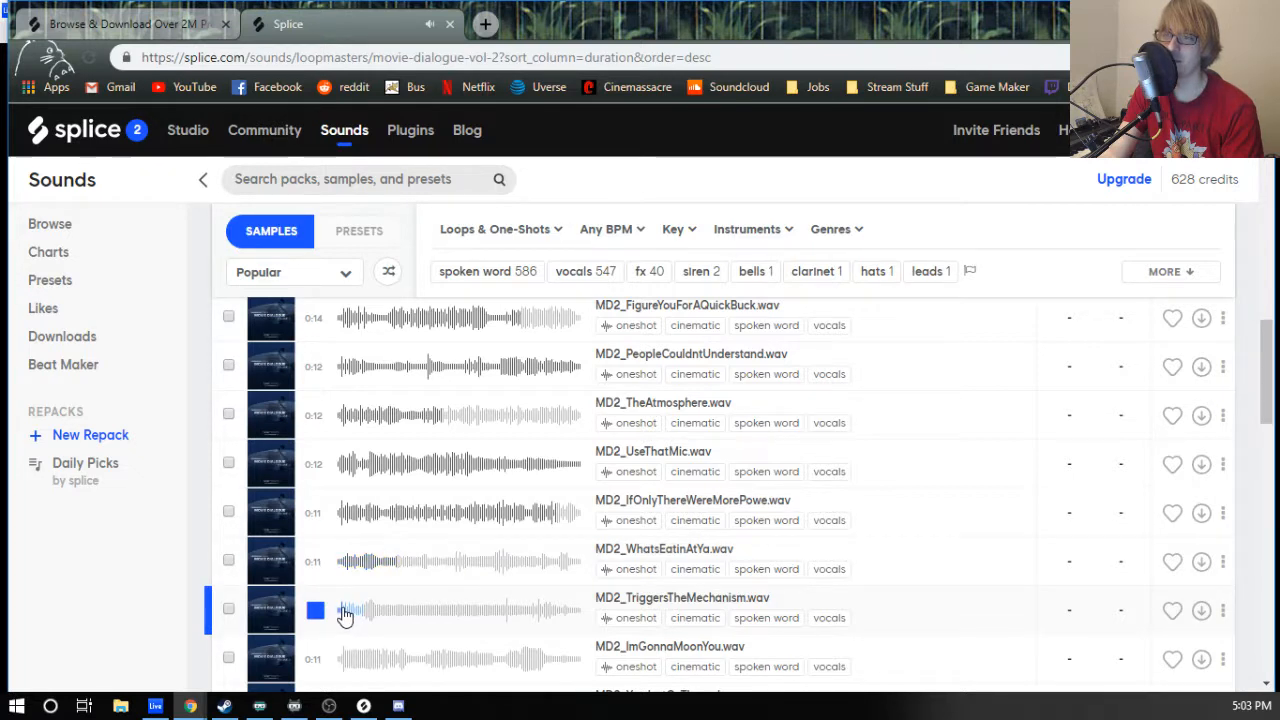
Audition MD2_ImGonnaMoonYou.wav from its beginning, and repeat the passage starting around its middle.
scroll(343, 612, down, 1)
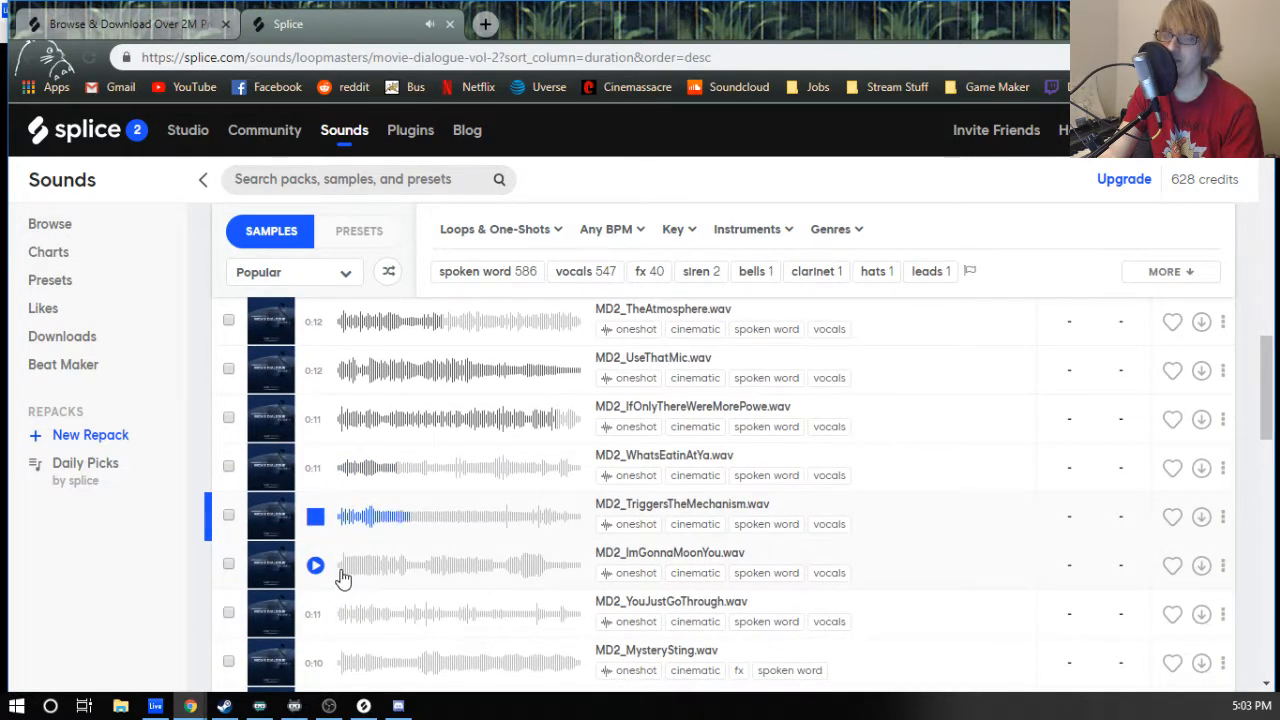
click(343, 578)
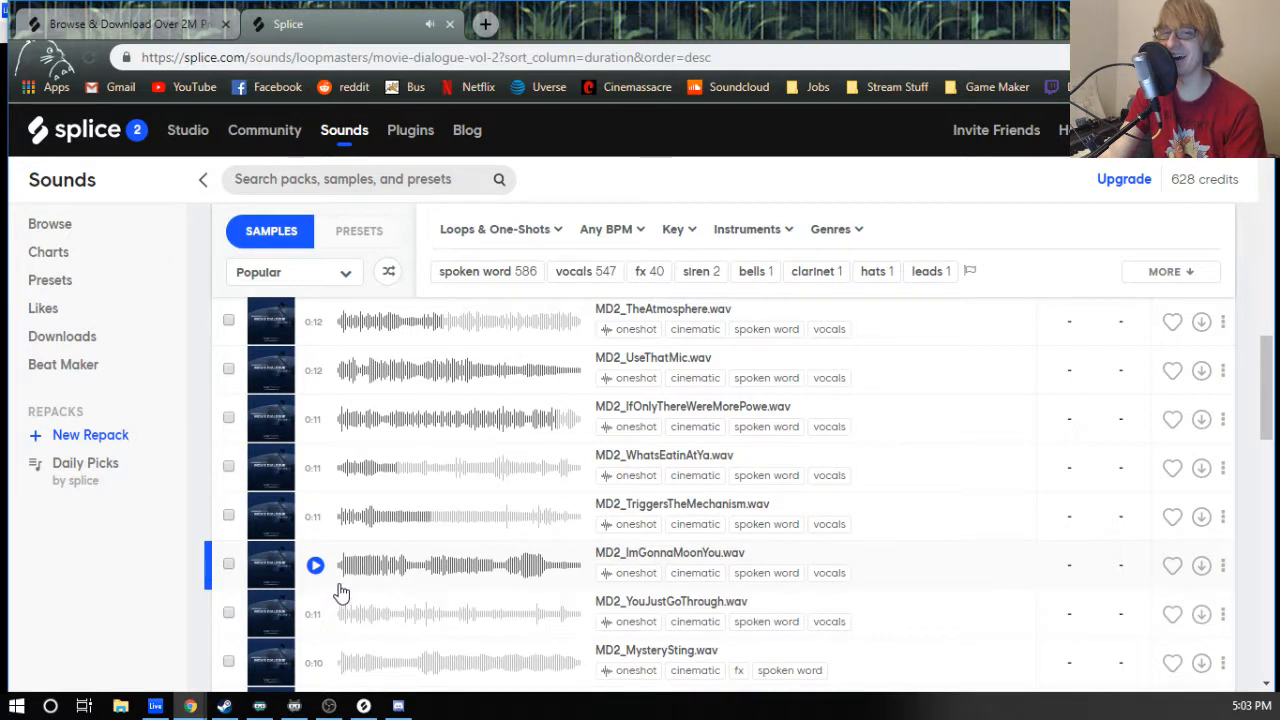
click(498, 570)
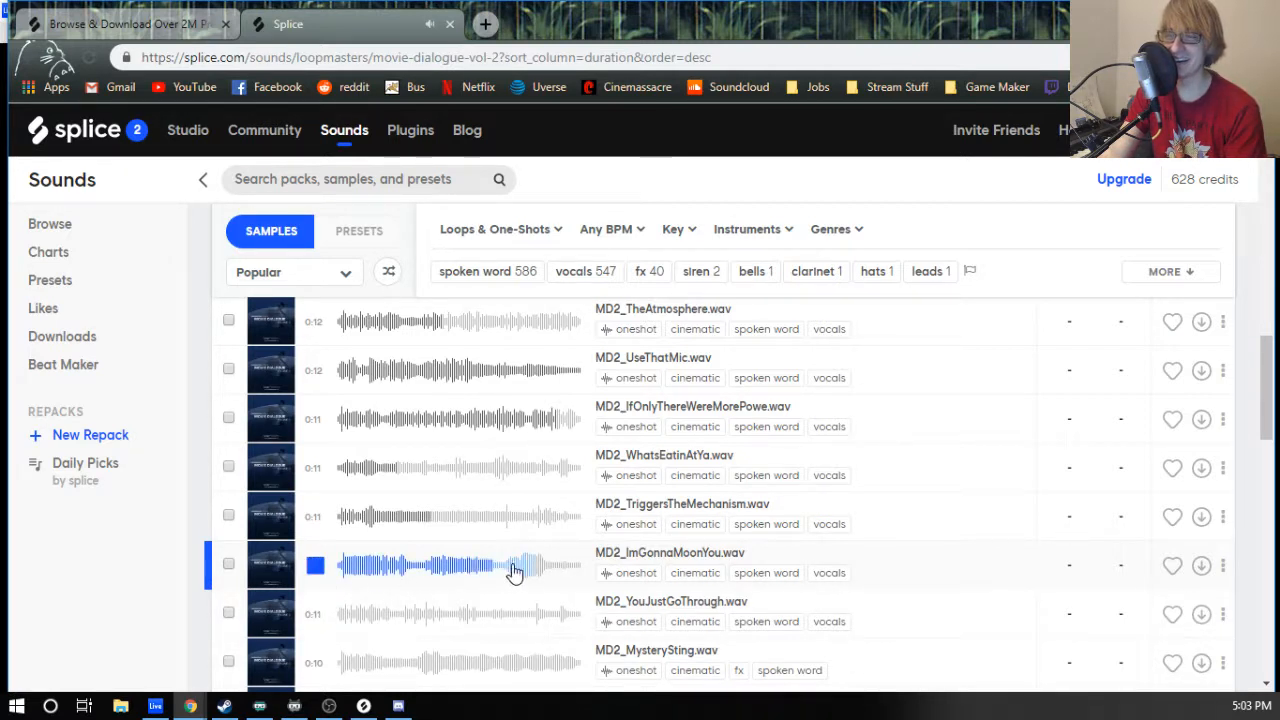
click(316, 567)
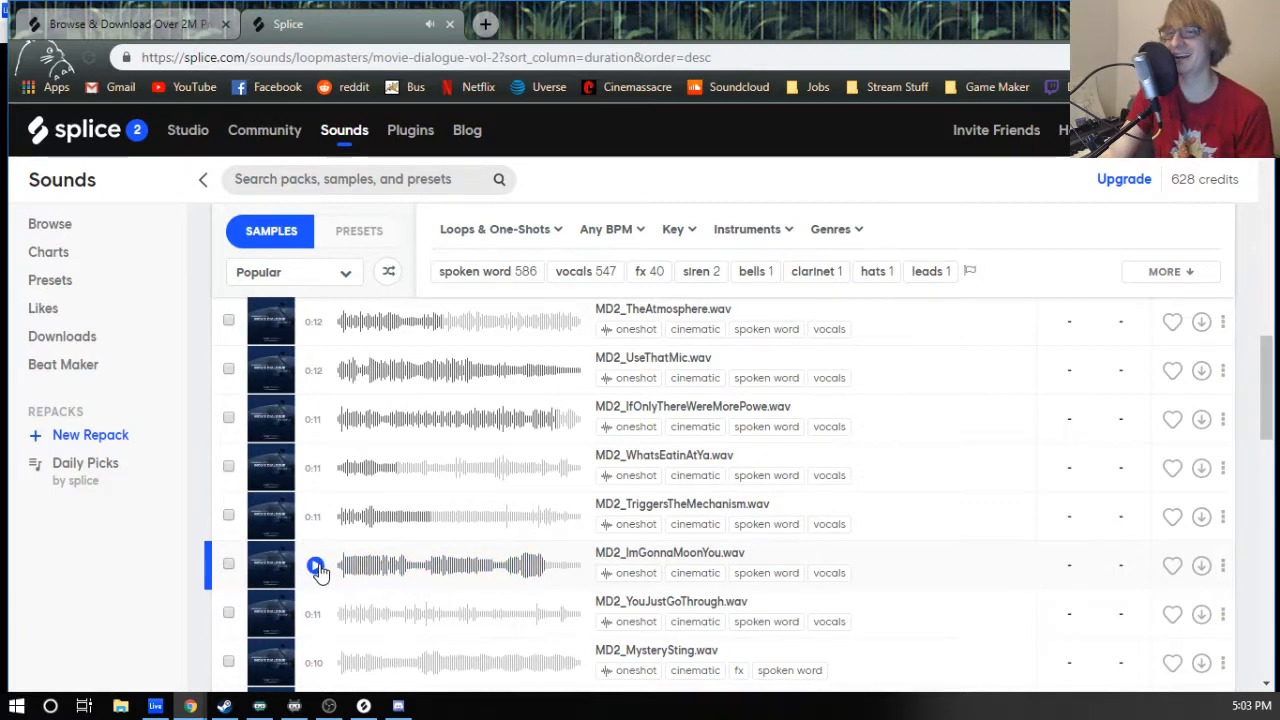
click(316, 567)
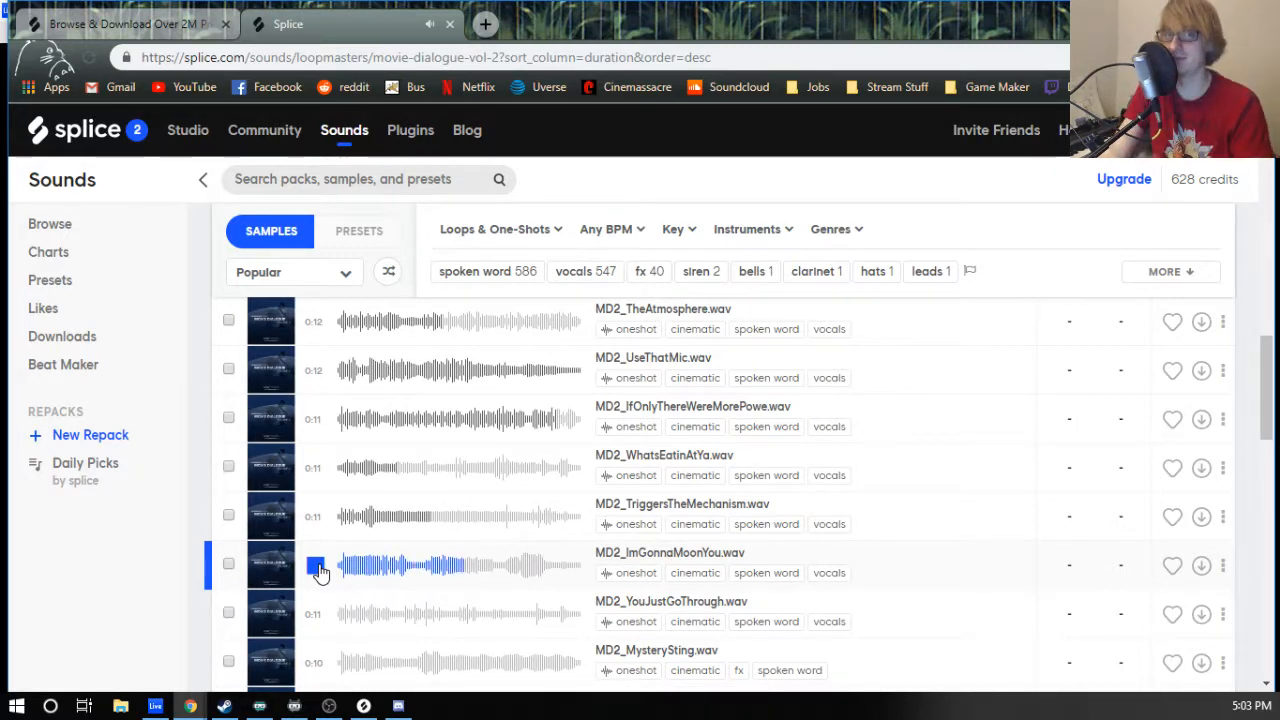
click(316, 567)
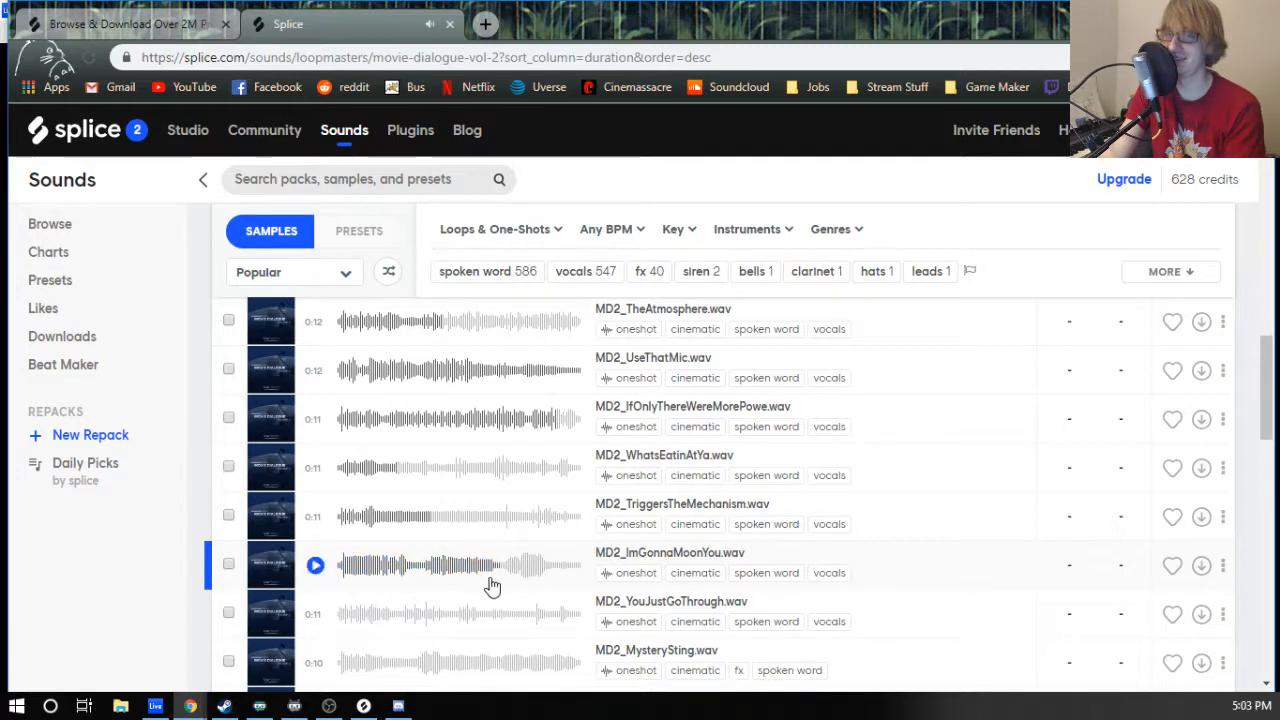
click(463, 575)
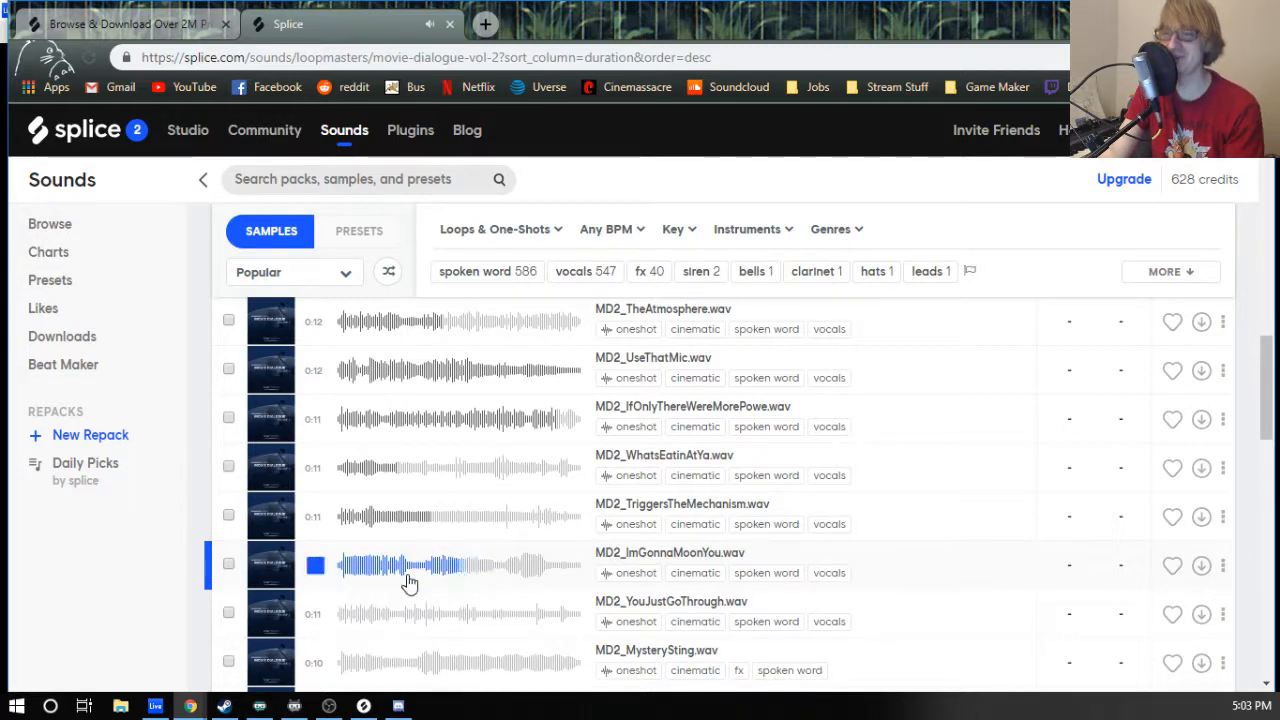
click(316, 568)
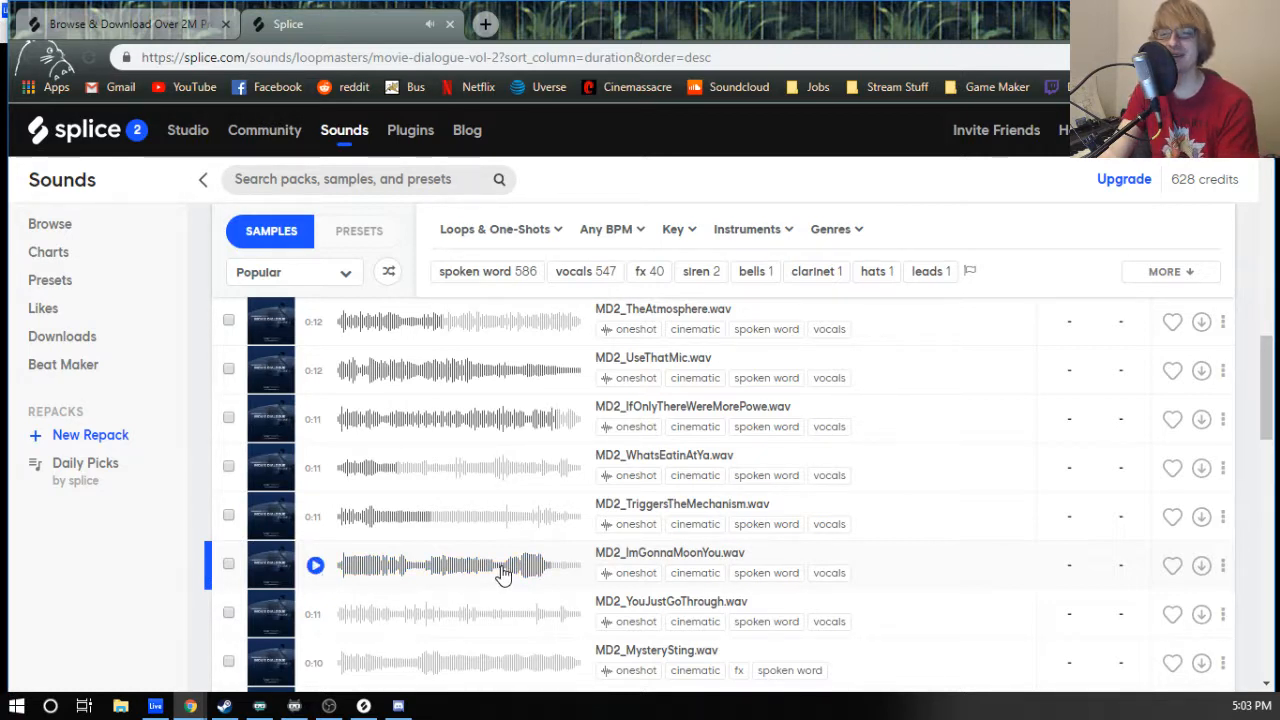
Replay the last phrase and the full length of MD2_ImGonnaMoonYou.wav, and download the sample.
click(500, 571)
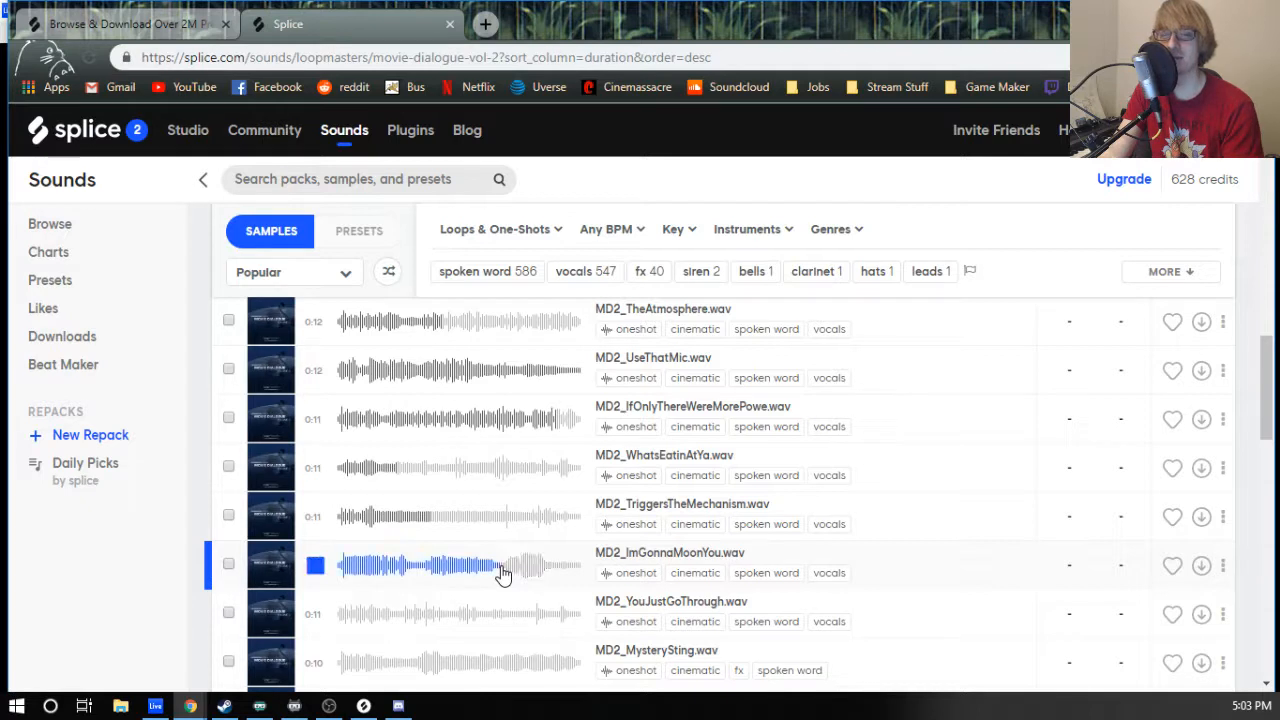
click(316, 568)
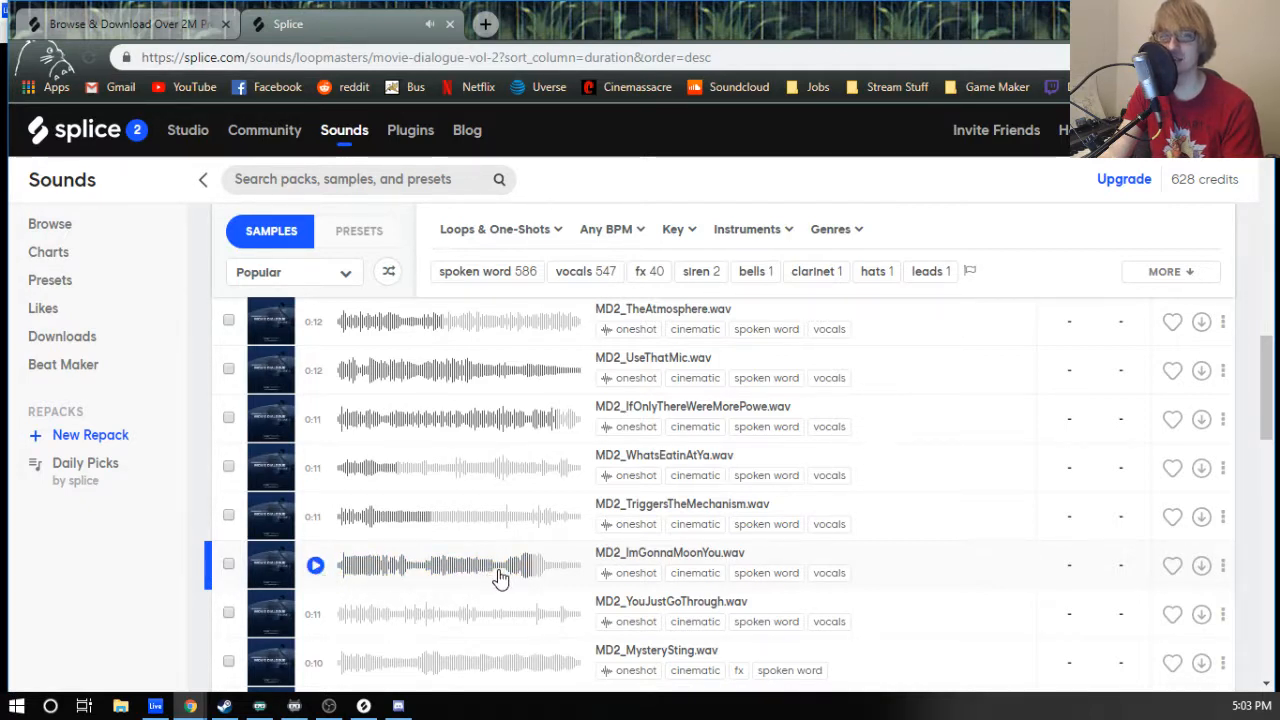
click(500, 576)
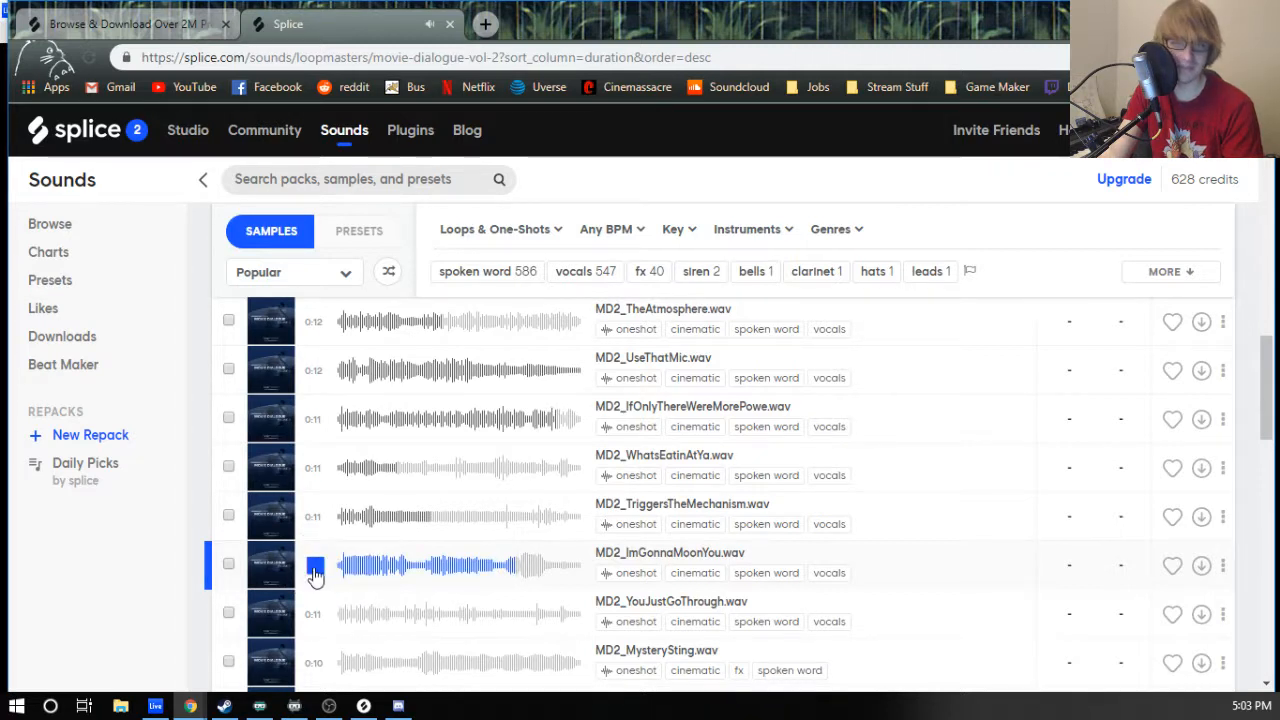
click(316, 567)
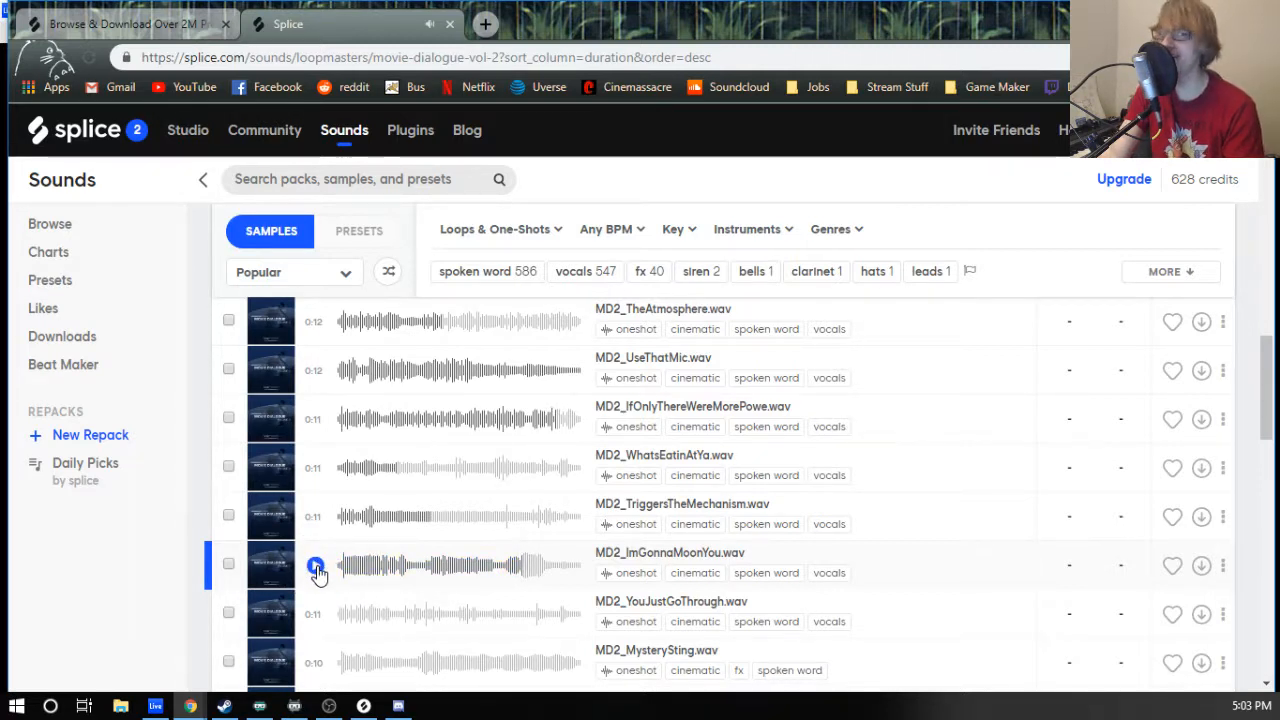
click(316, 568)
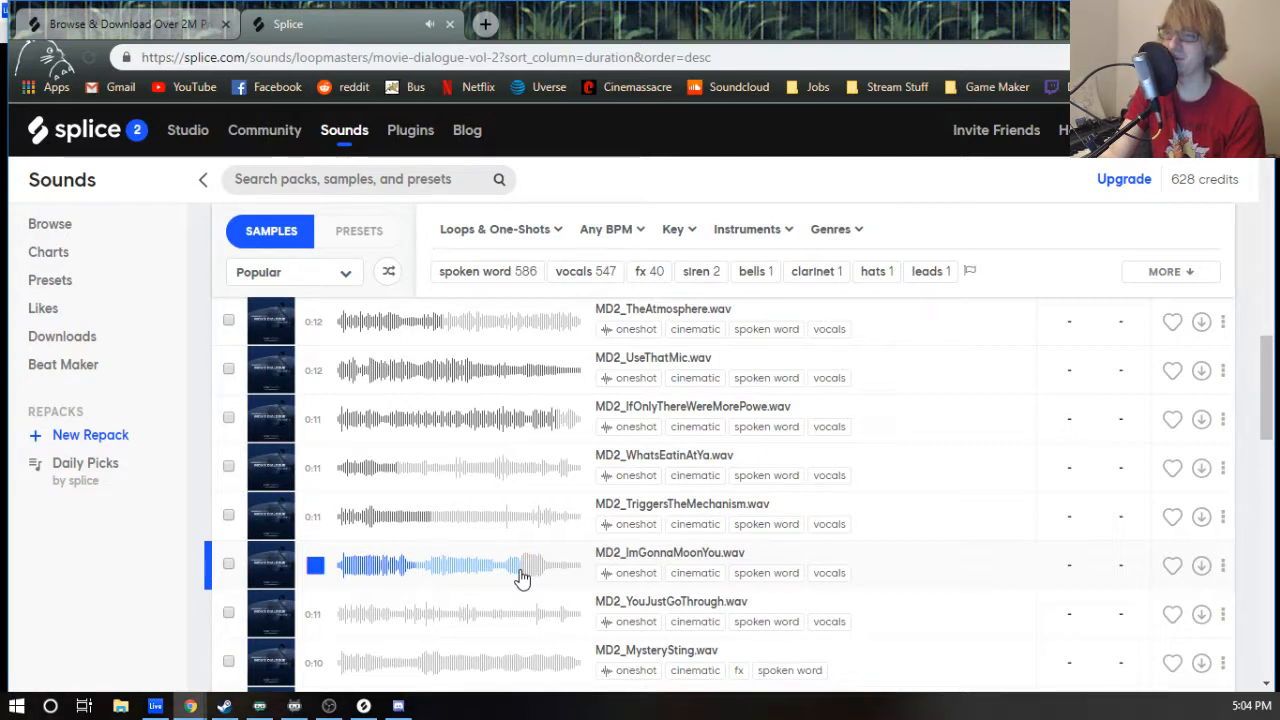
click(1201, 566)
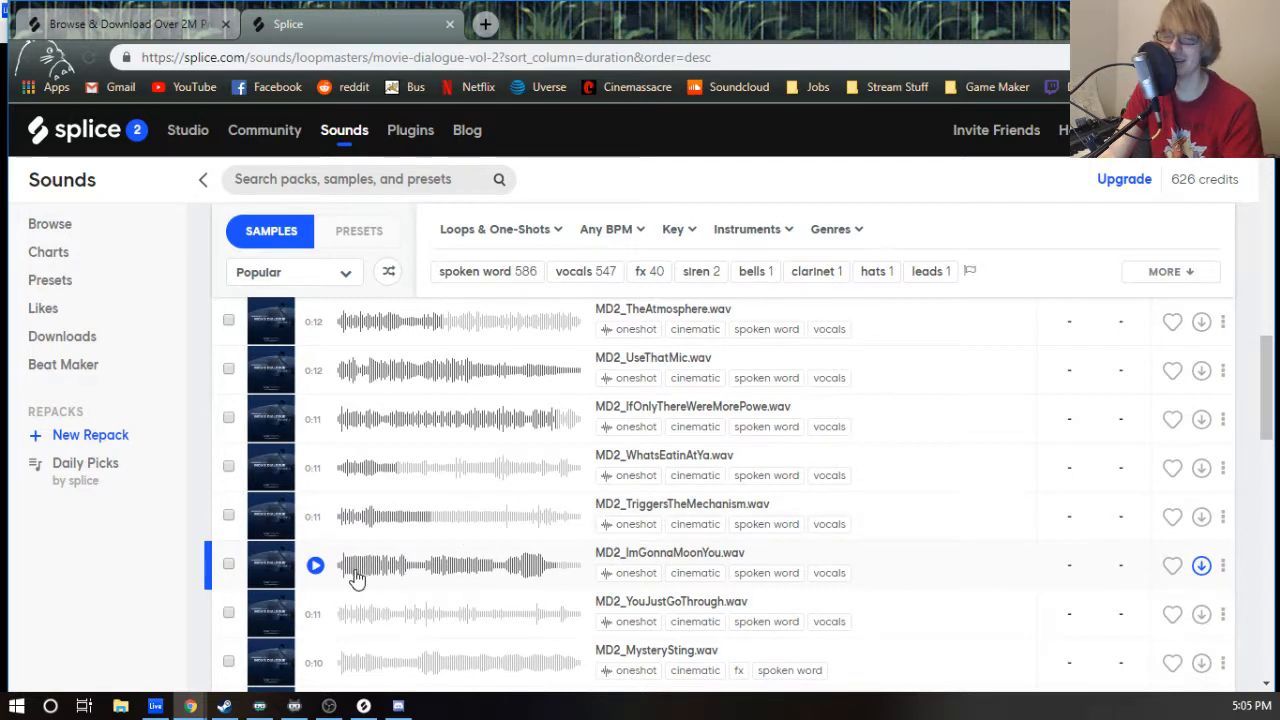
Listen to the downloaded MD2_ImGonnaMoonYou.wav again from the start, and repeat its last phrase.
click(315, 566)
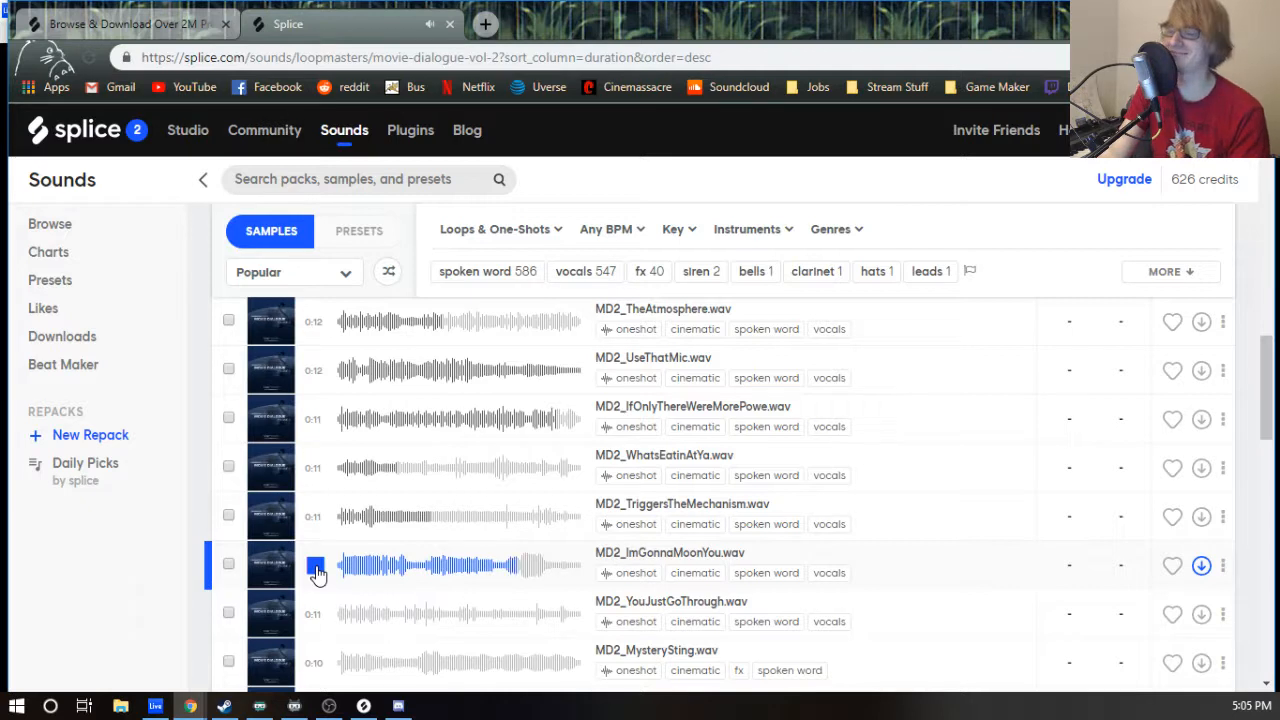
click(315, 566)
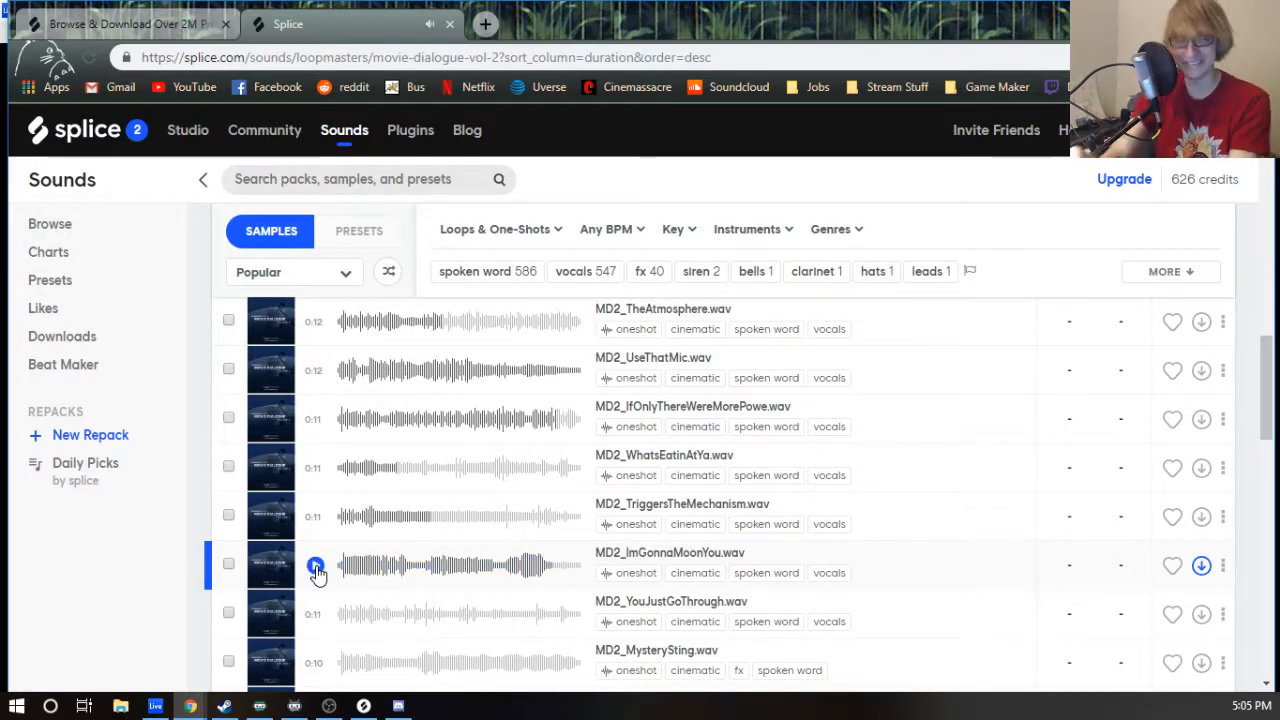
click(500, 576)
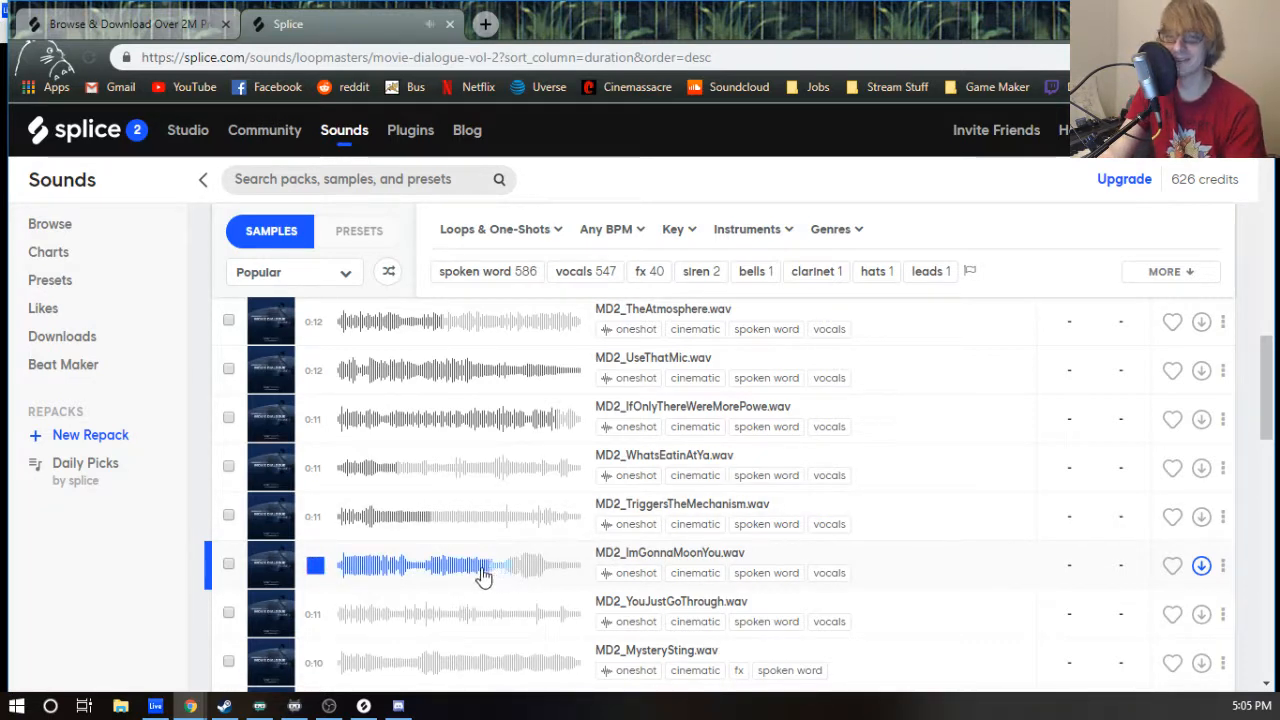
click(316, 566)
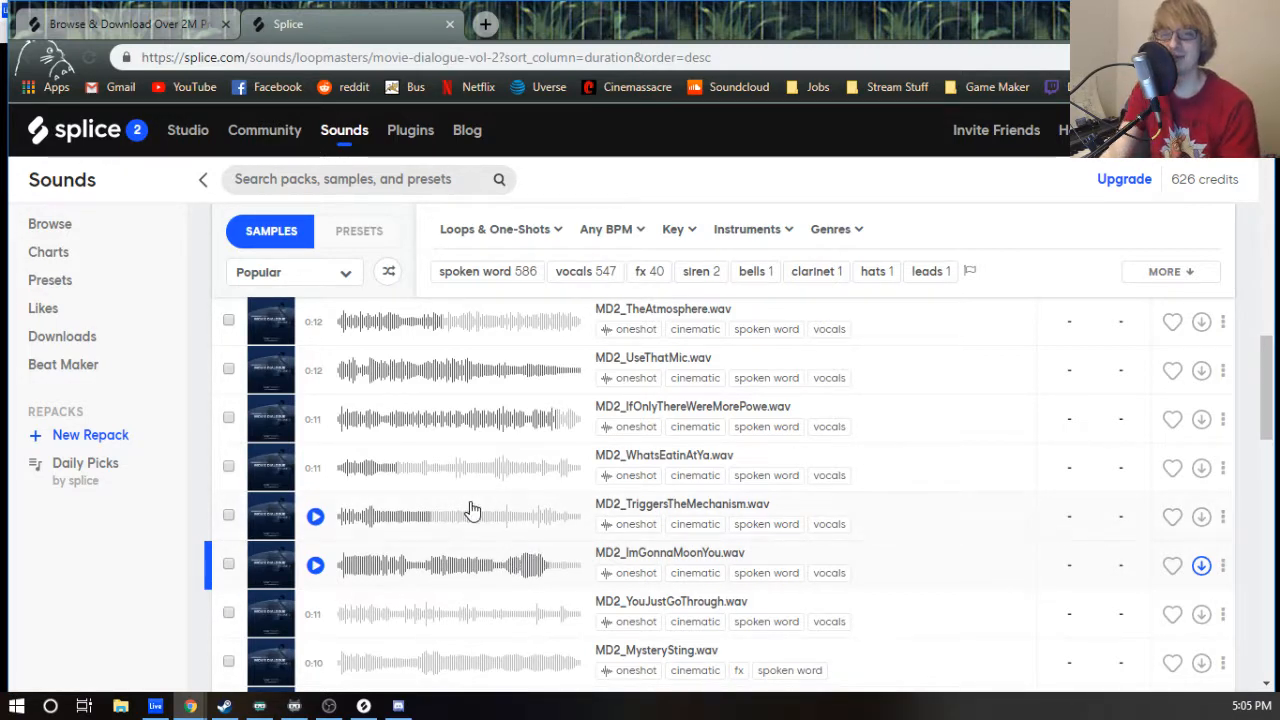
mouse_move(440, 515)
mouse_down()
mouse_move(237, 483)
mouse_move(437, 506)
mouse_up()
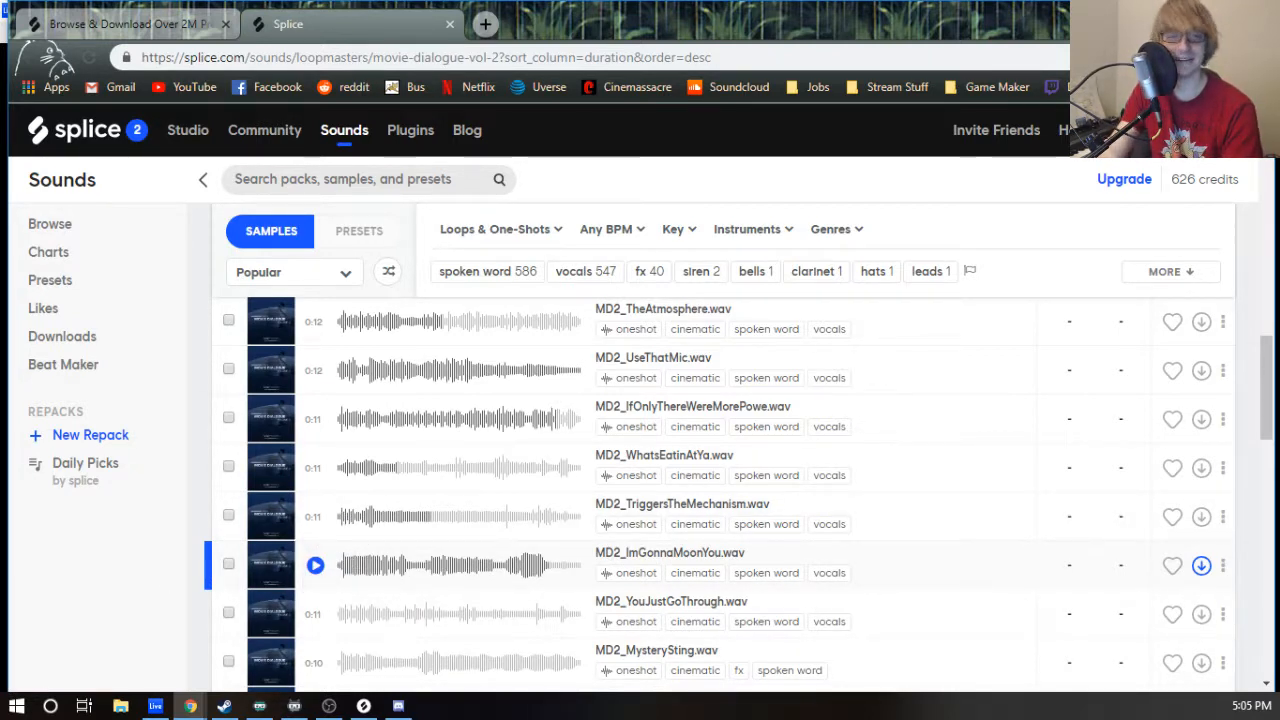
Switch to Ableton Live and play the whole arrangement from bar 1.
key(alt+Tab)
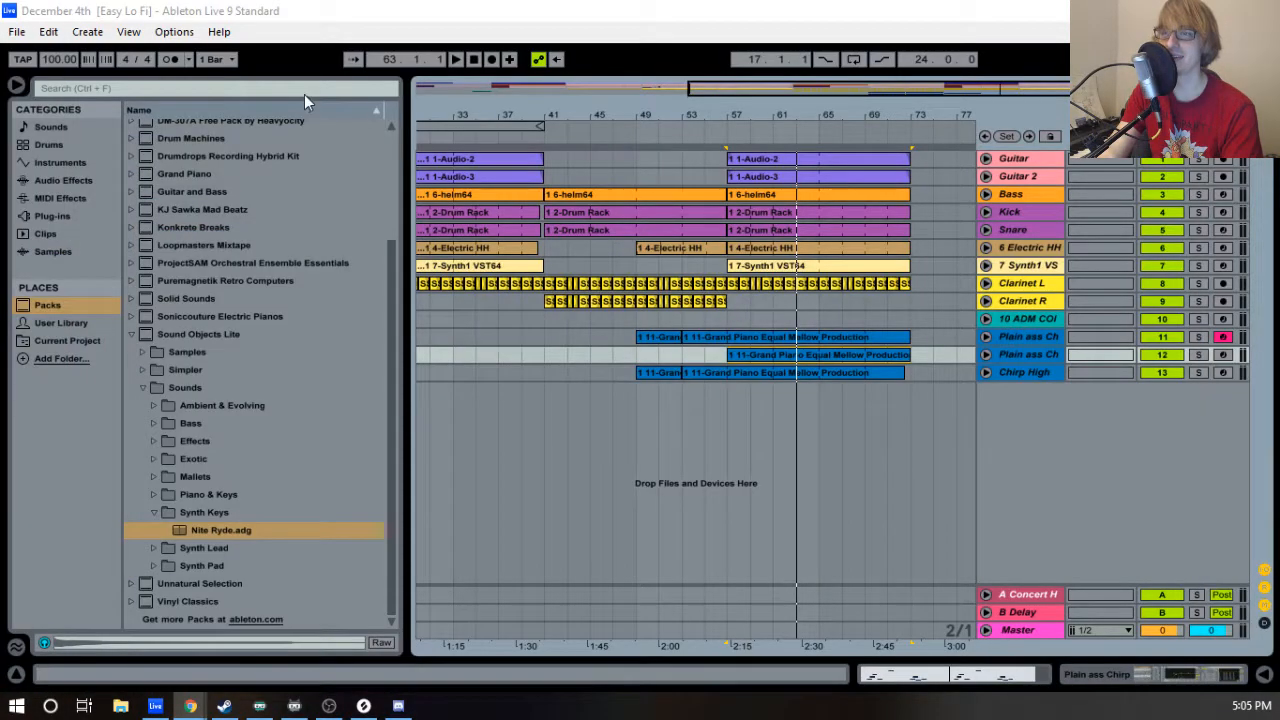
double_click(478, 61)
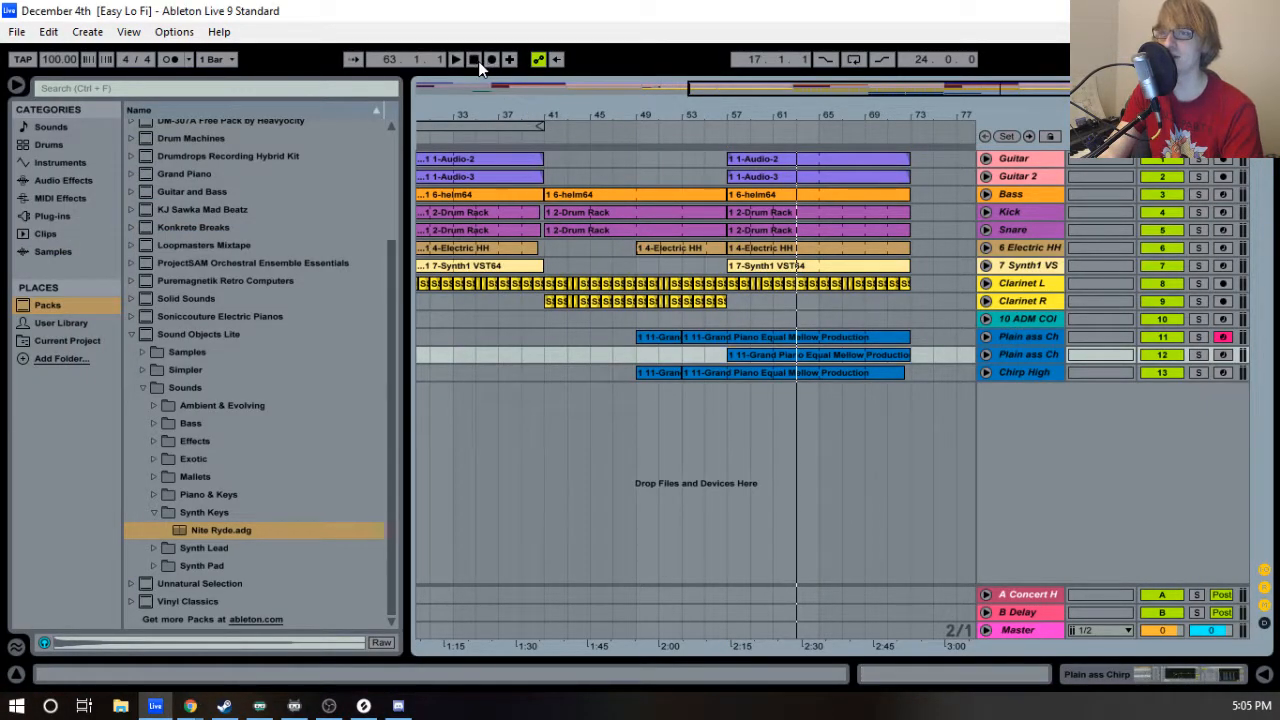
drag(534, 116, 660, 118)
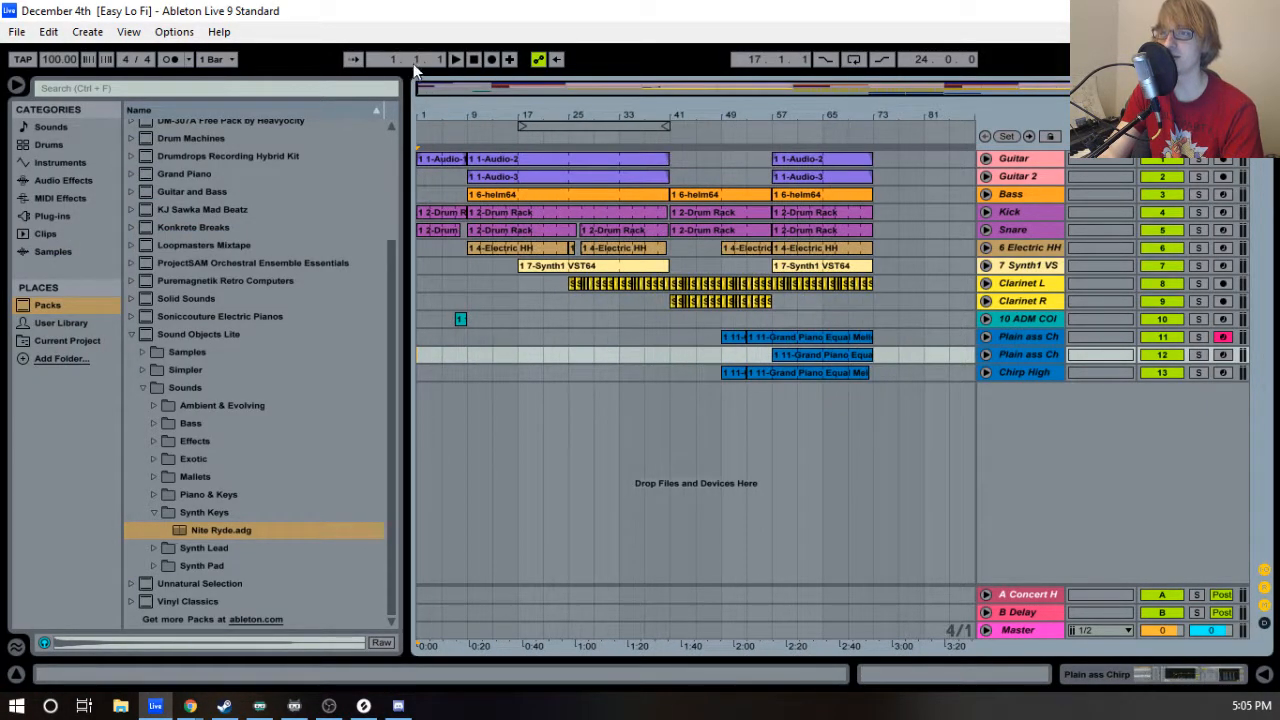
click(456, 60)
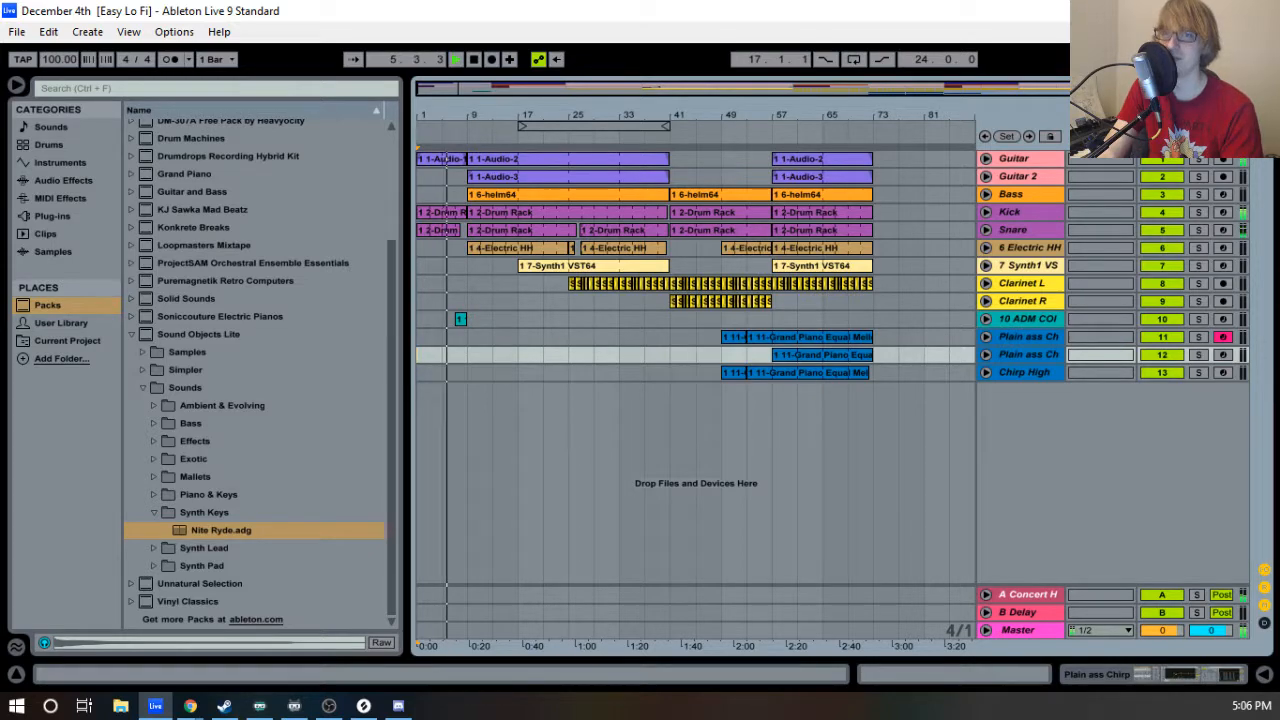
Return to Splice in Chrome, reposition its window over Ableton Live, and replay MD2_ImGonnaMoonYou.wav.
key(alt+Tab)
drag(0, 109, 1005, 9)
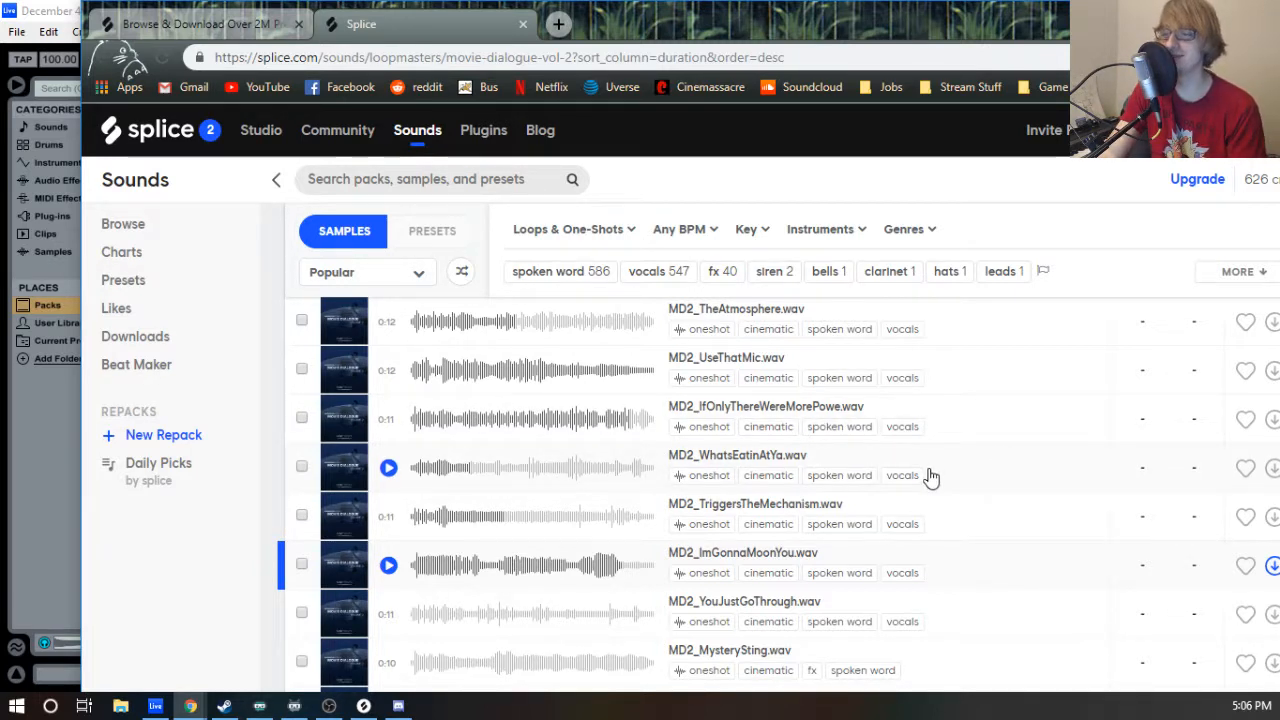
scroll(778, 464, down, 2)
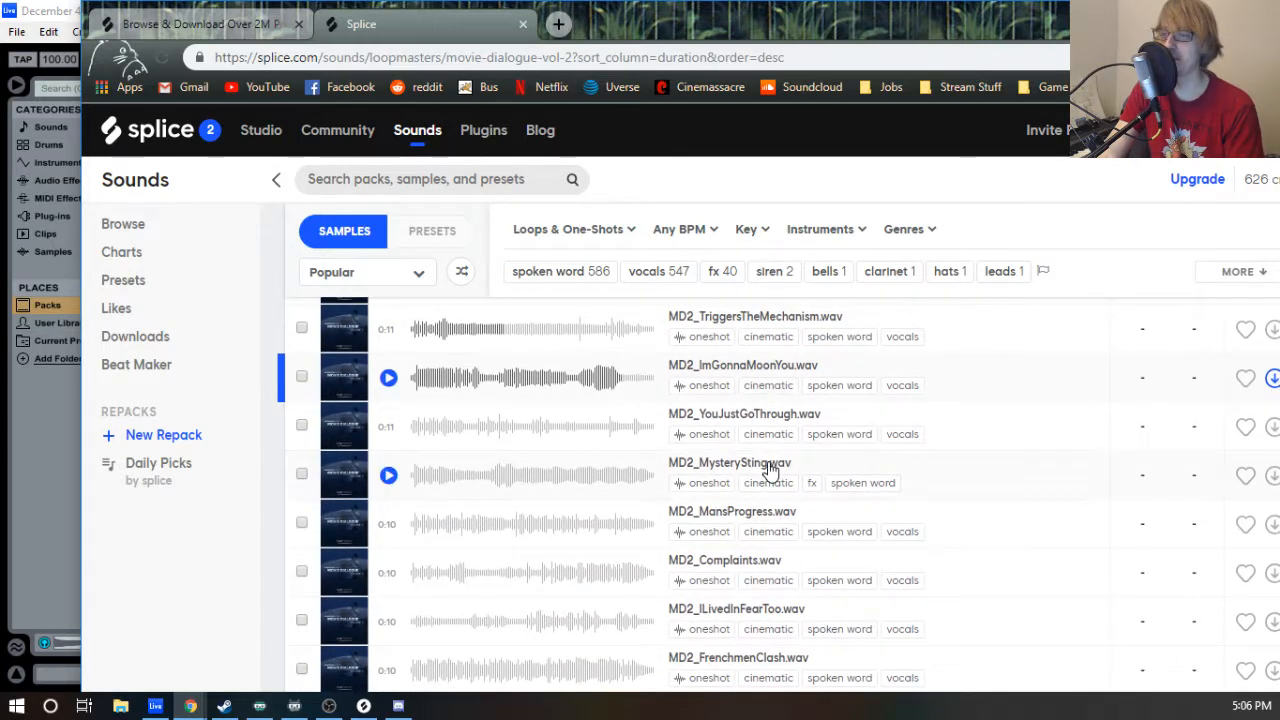
scroll(497, 449, up, 1)
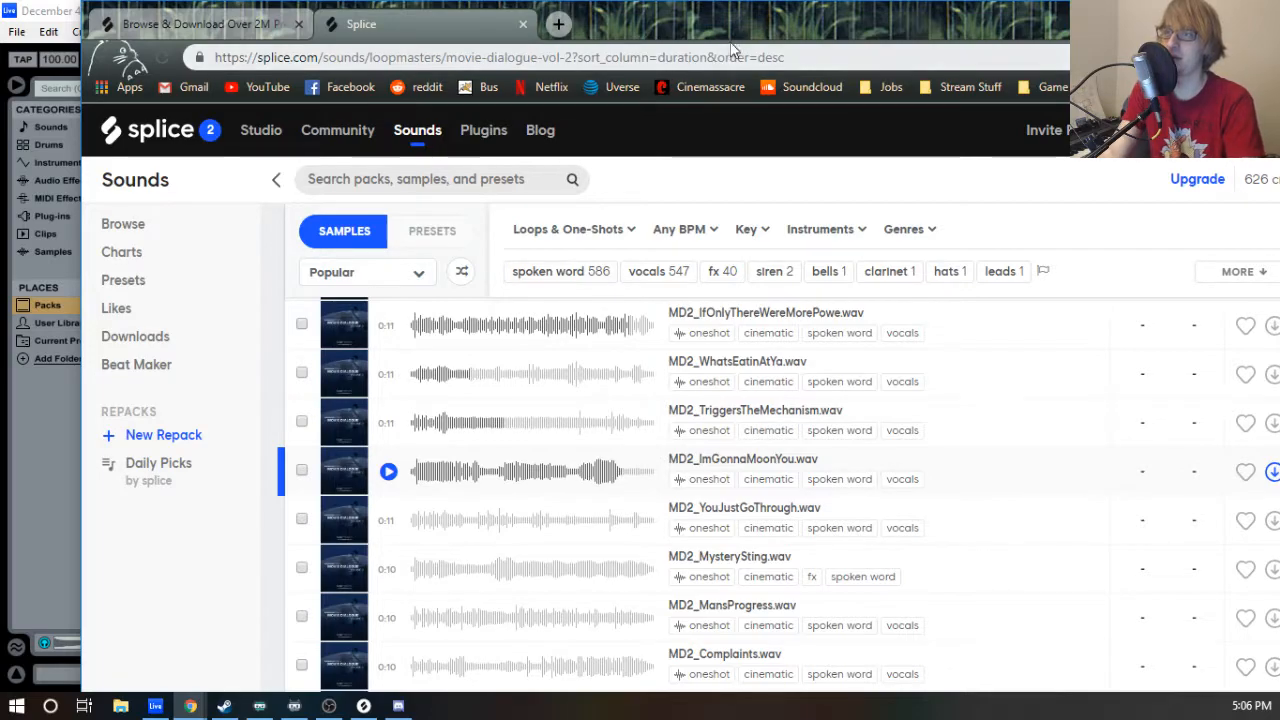
drag(748, 33, 767, 52)
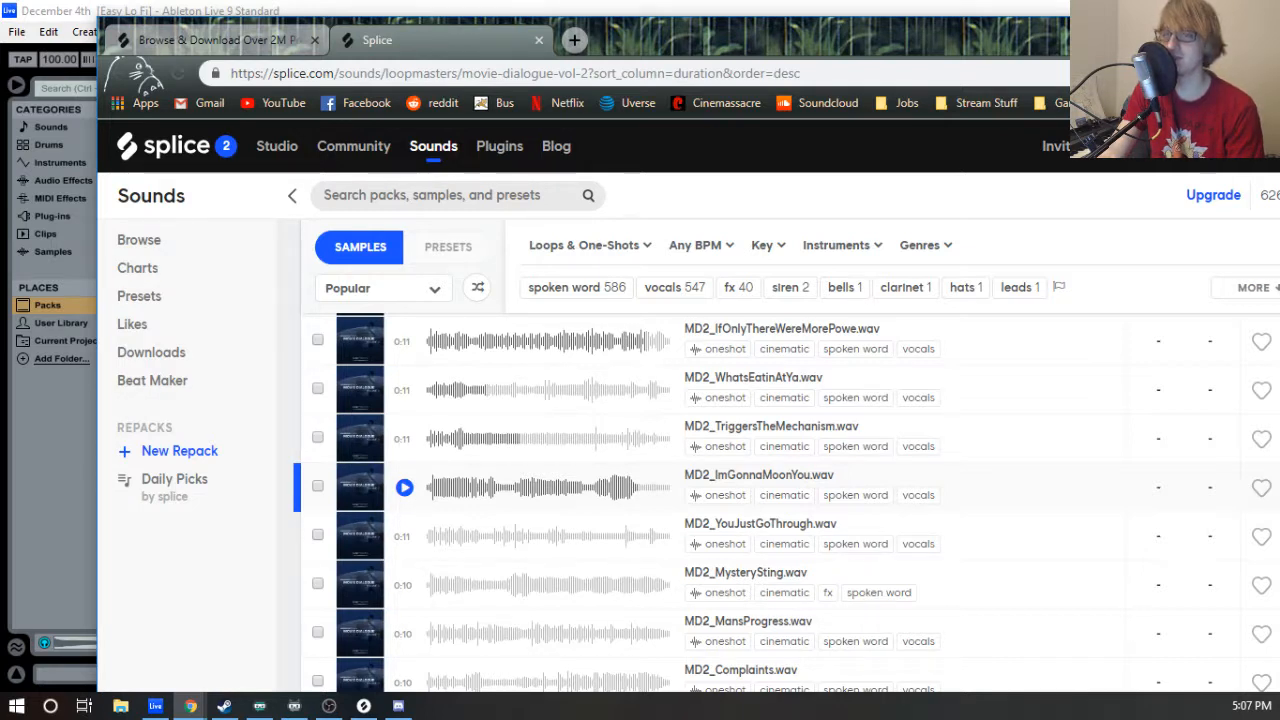
click(404, 492)
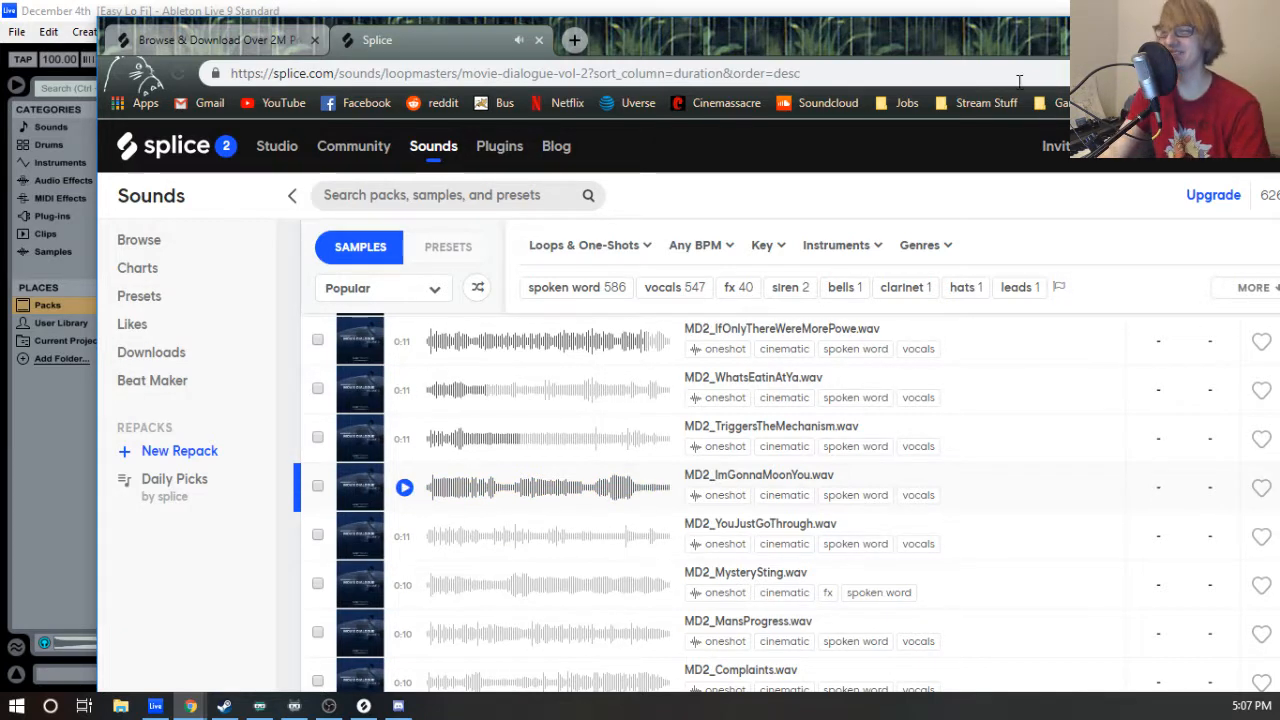
Find MD2_PeopleCouldntUnderstand.wav in the sample list again and play it from the beginning.
scroll(516, 443, up, 1)
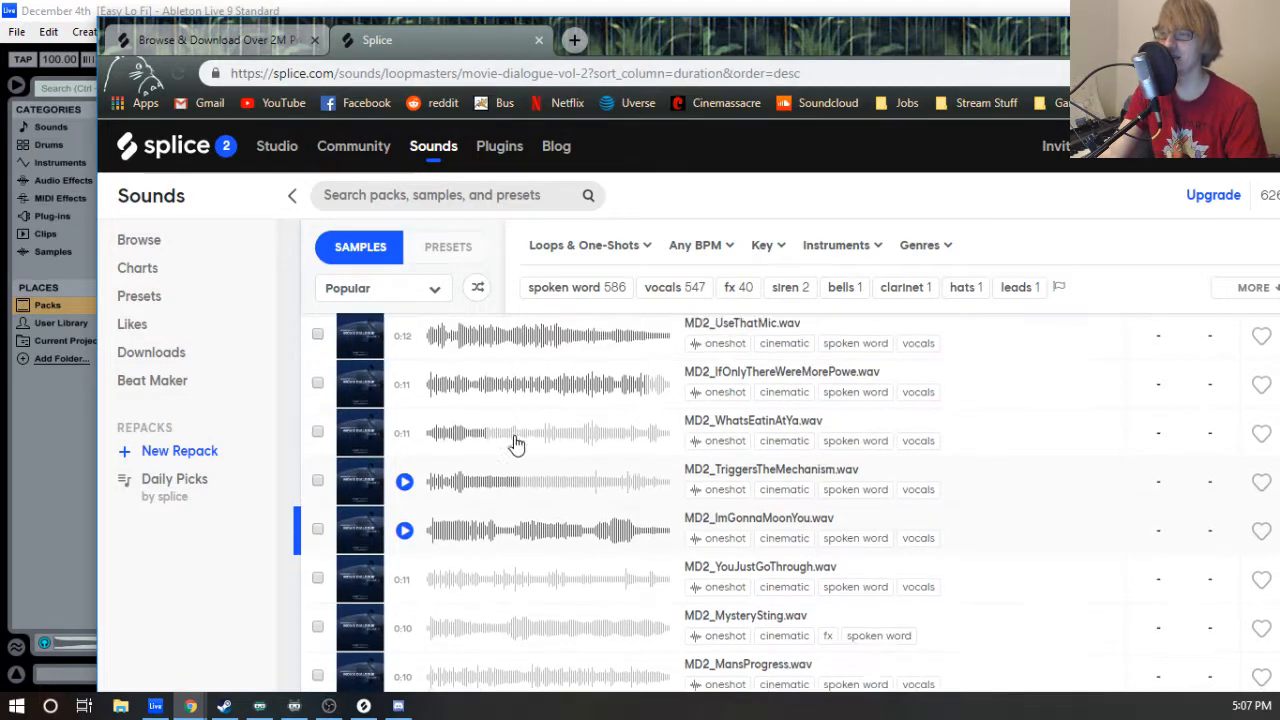
scroll(516, 443, up, 3)
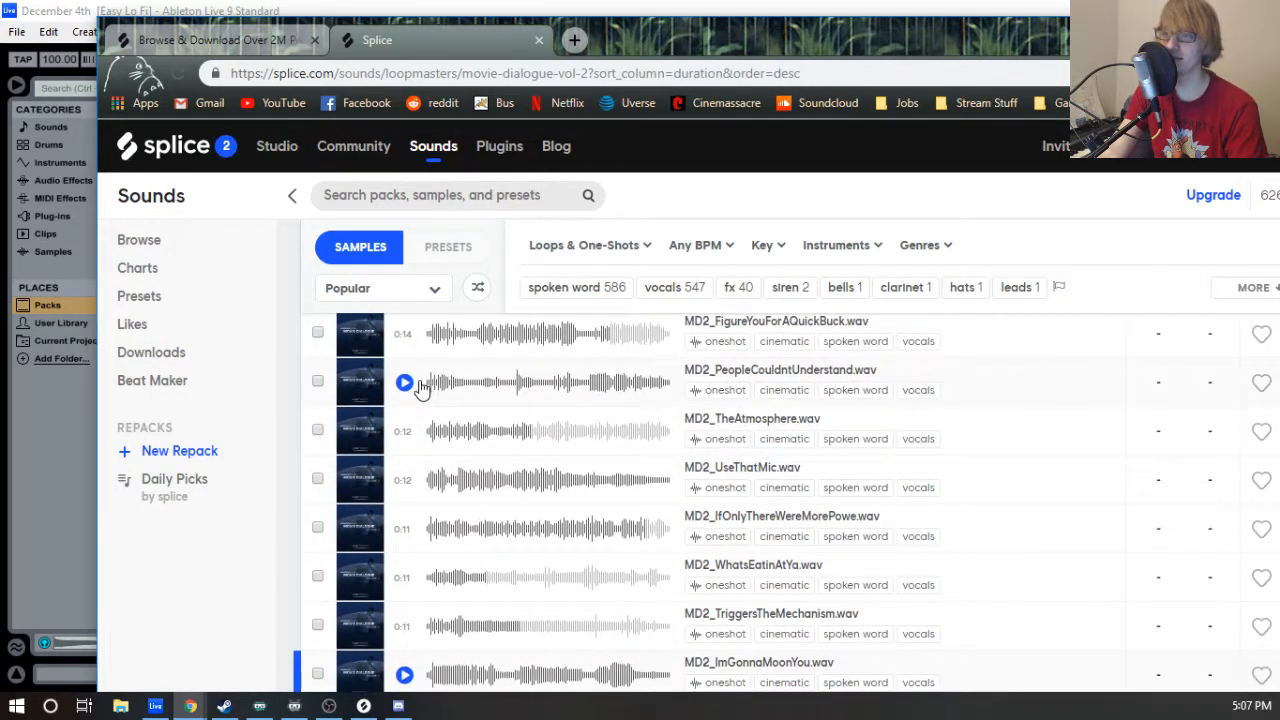
click(405, 384)
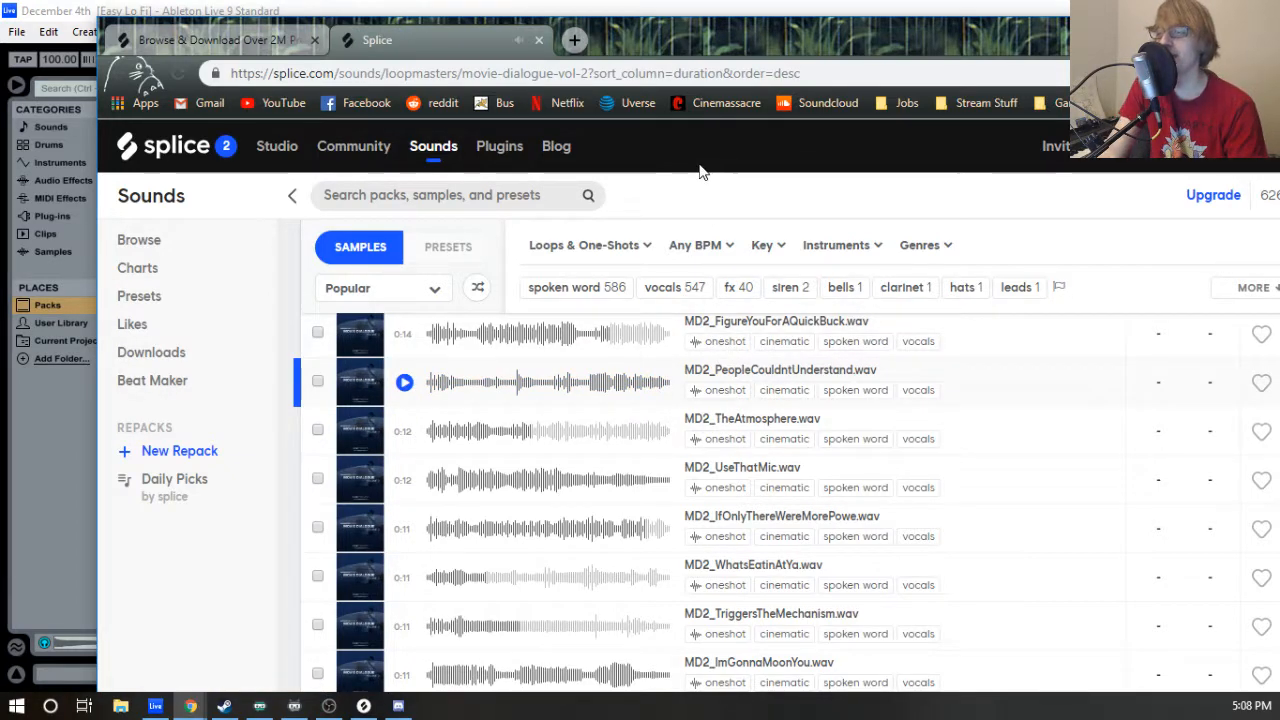
Reposition the Splice browser window over Ableton Live and download MD2_ImGonnaMoonYou.wav again from the sample list.
drag(750, 40, 700, 24)
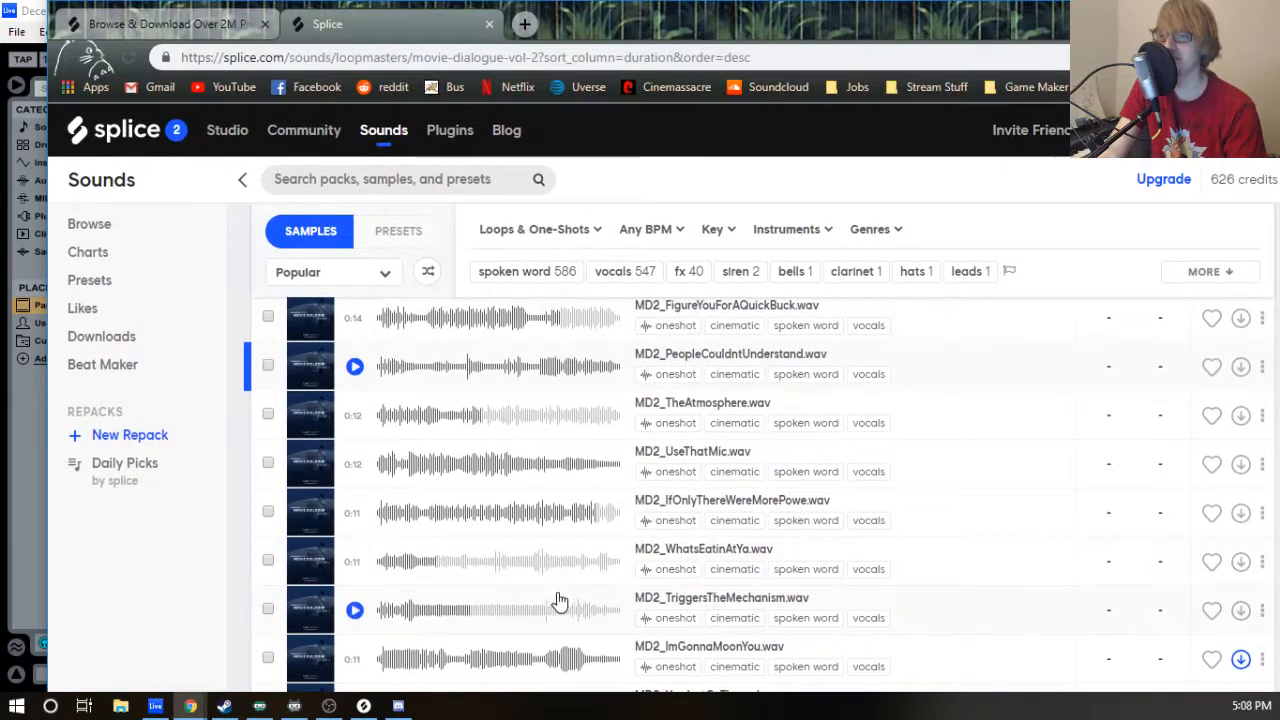
scroll(560, 600, down, 2)
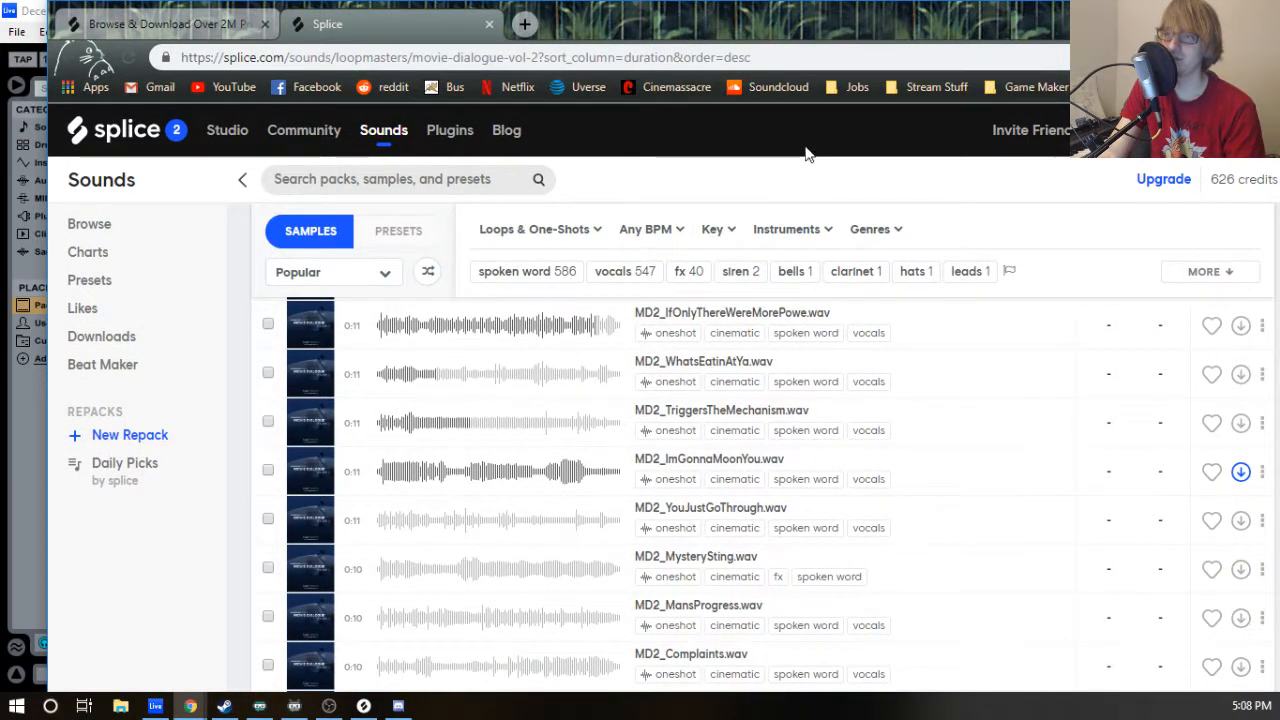
drag(843, 24, 796, 15)
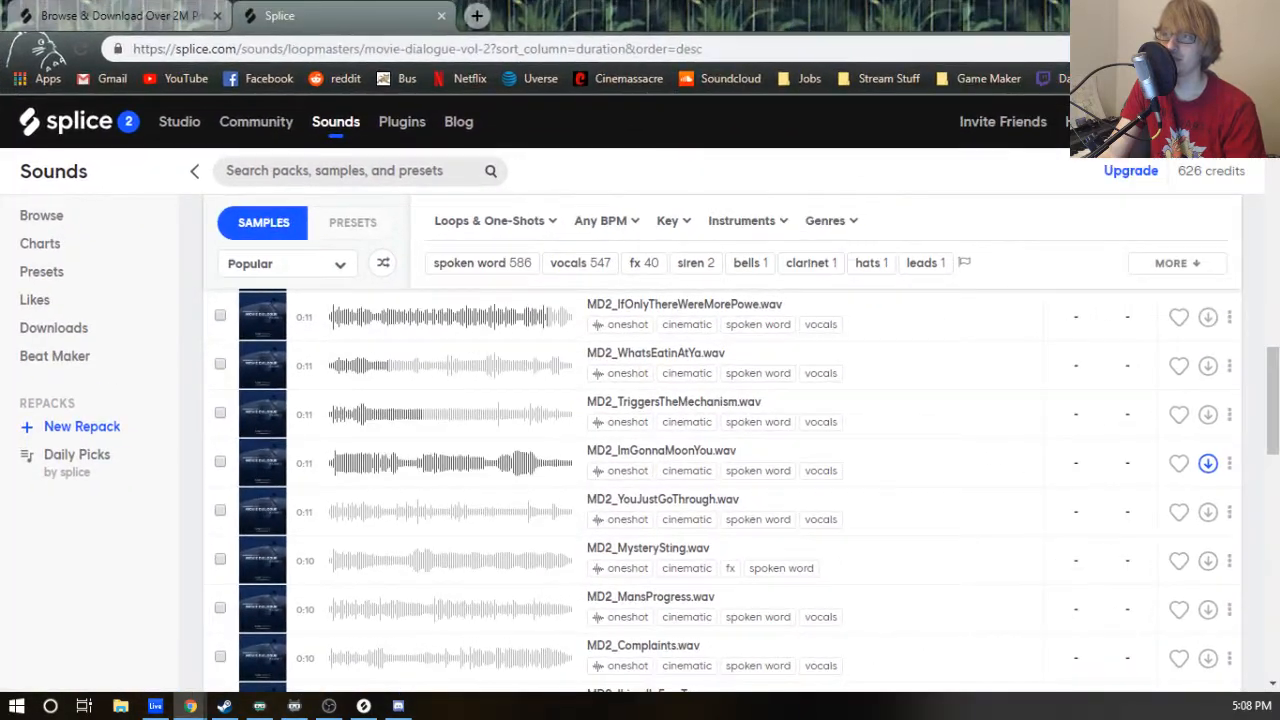
click(1172, 10)
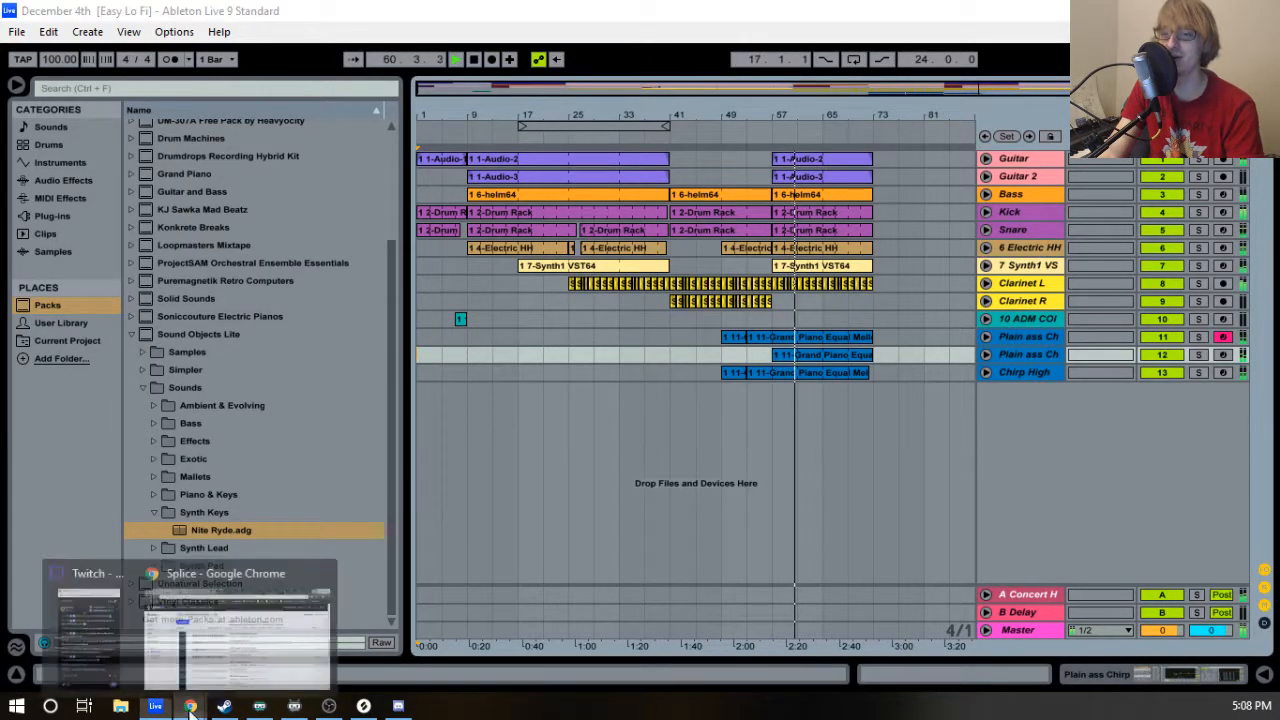
click(245, 680)
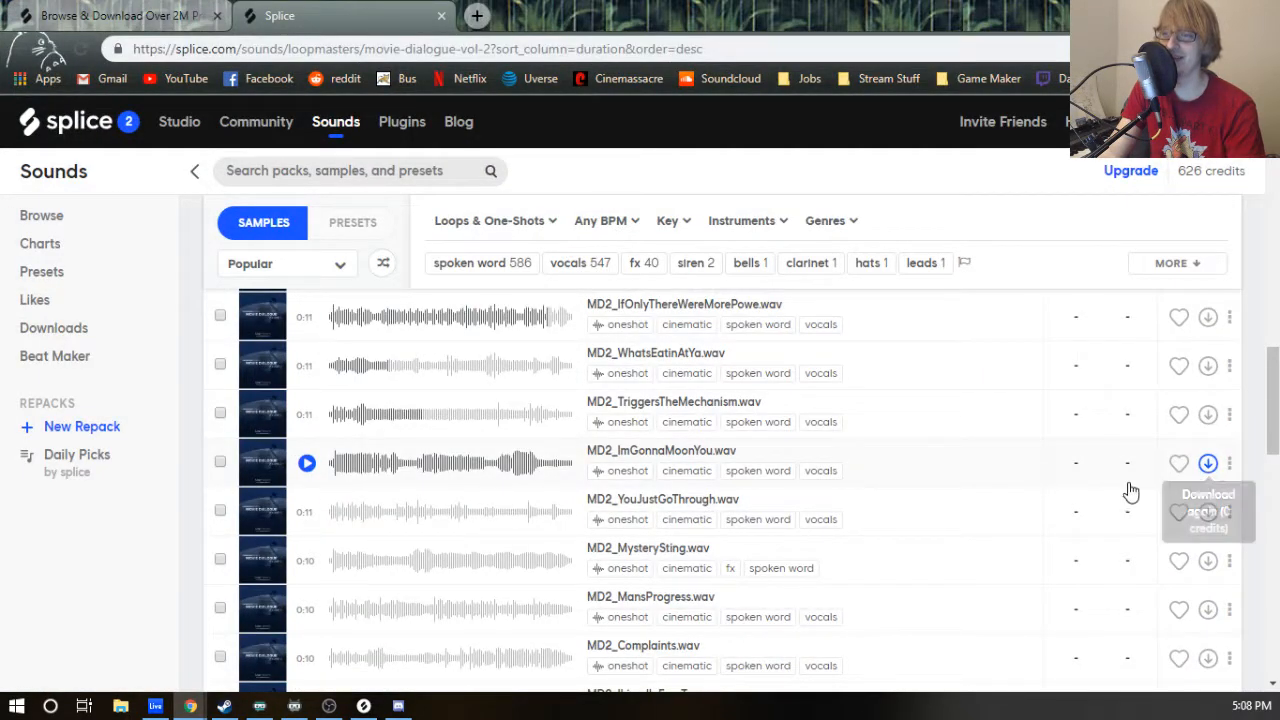
click(1208, 464)
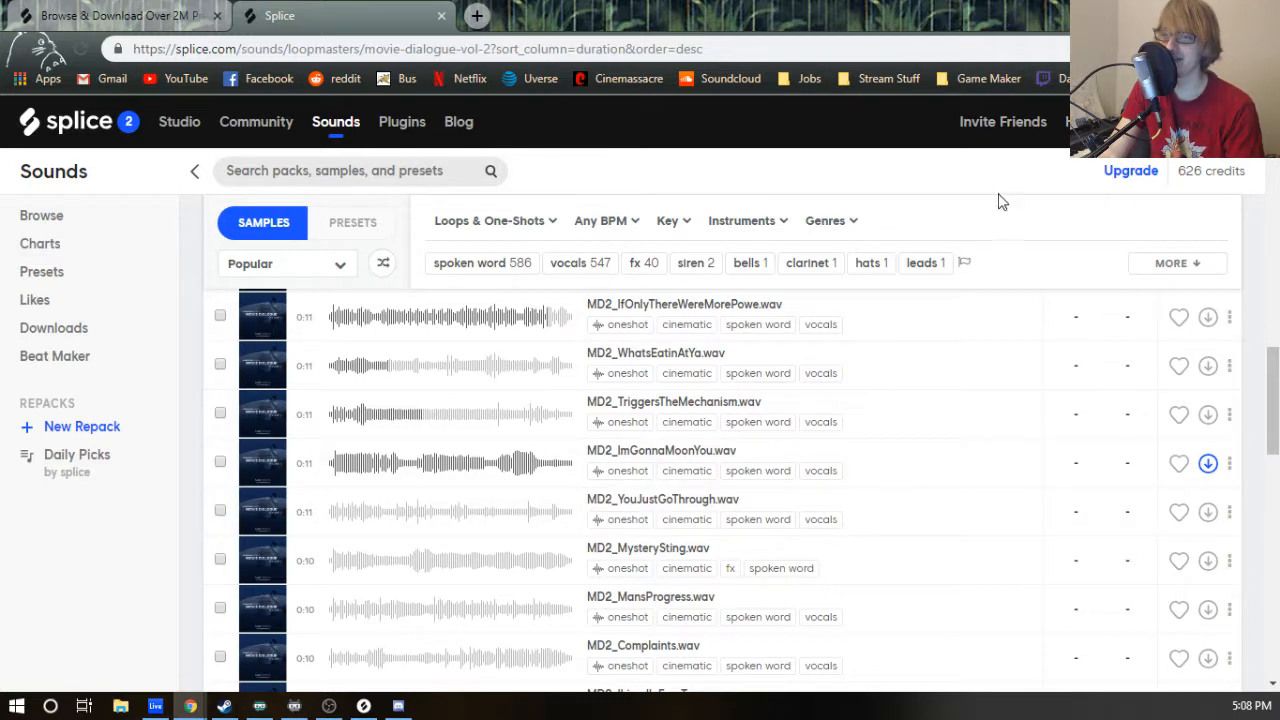
Switch to Ableton Live and stop the arrangement playback after the last clips.
key(alt+Tab)
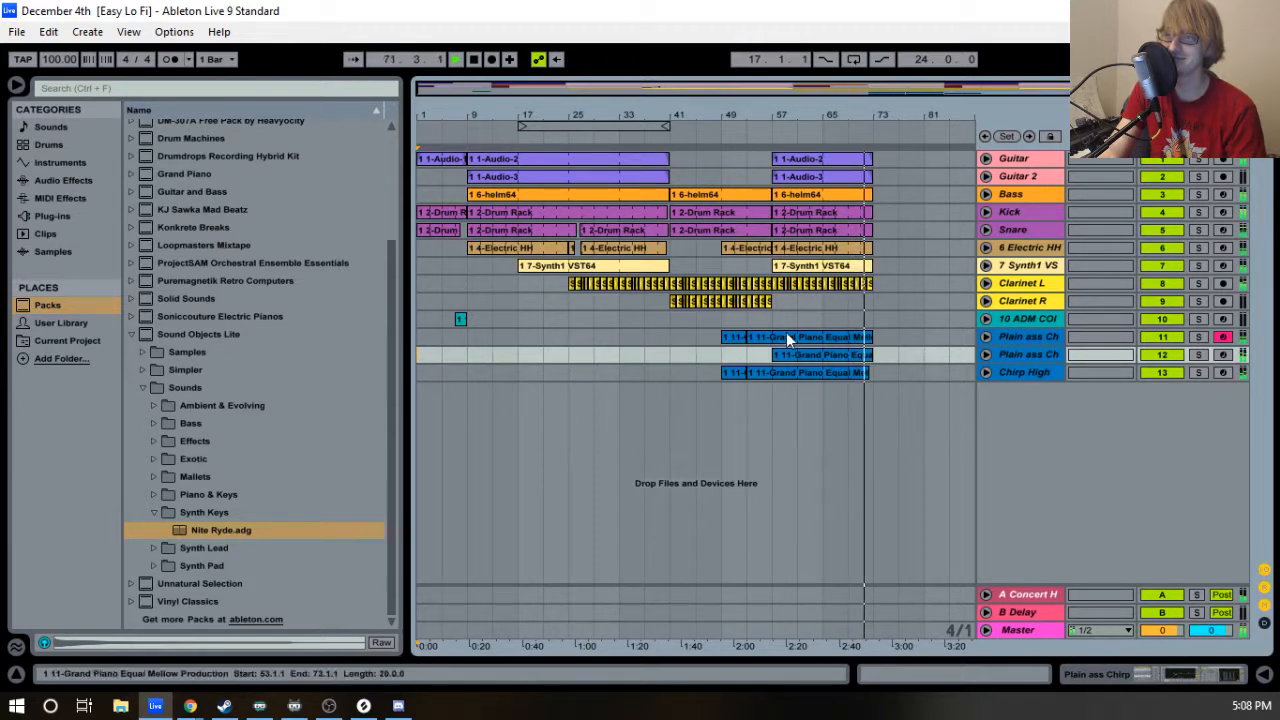
mouse_move(879, 117)
mouse_down()
mouse_move(836, 205)
mouse_move(918, 205)
mouse_move(832, 220)
mouse_move(827, 243)
mouse_move(851, 252)
mouse_move(824, 238)
mouse_move(826, 204)
mouse_move(853, 188)
mouse_move(933, 188)
mouse_up()
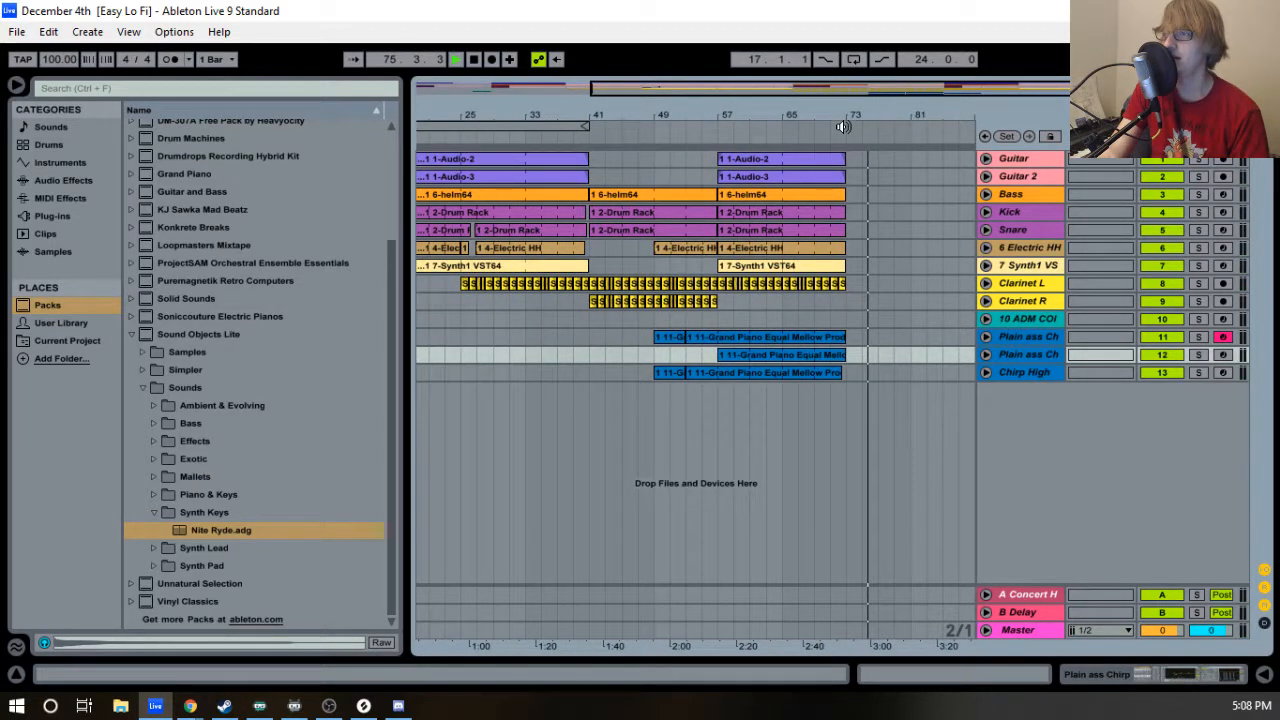
key(space)
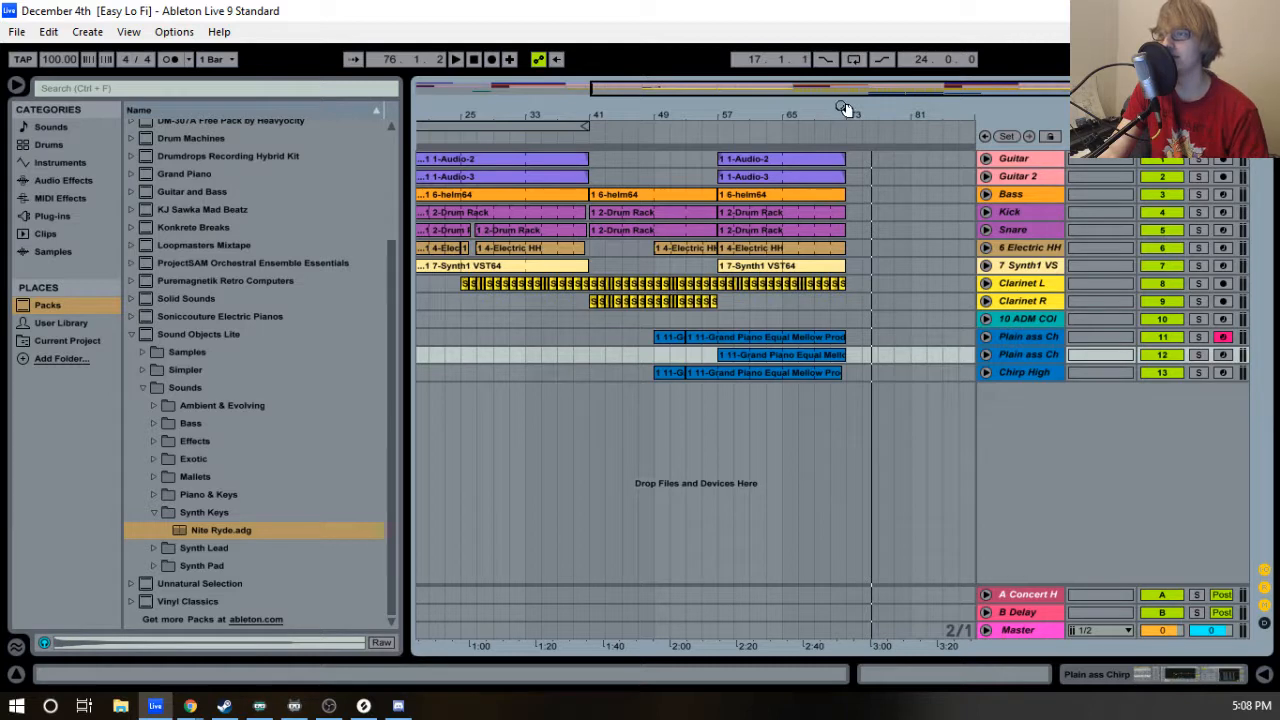
Play the arrangement briefly across the transition into bar 41, then stop it.
drag(845, 113, 897, 109)
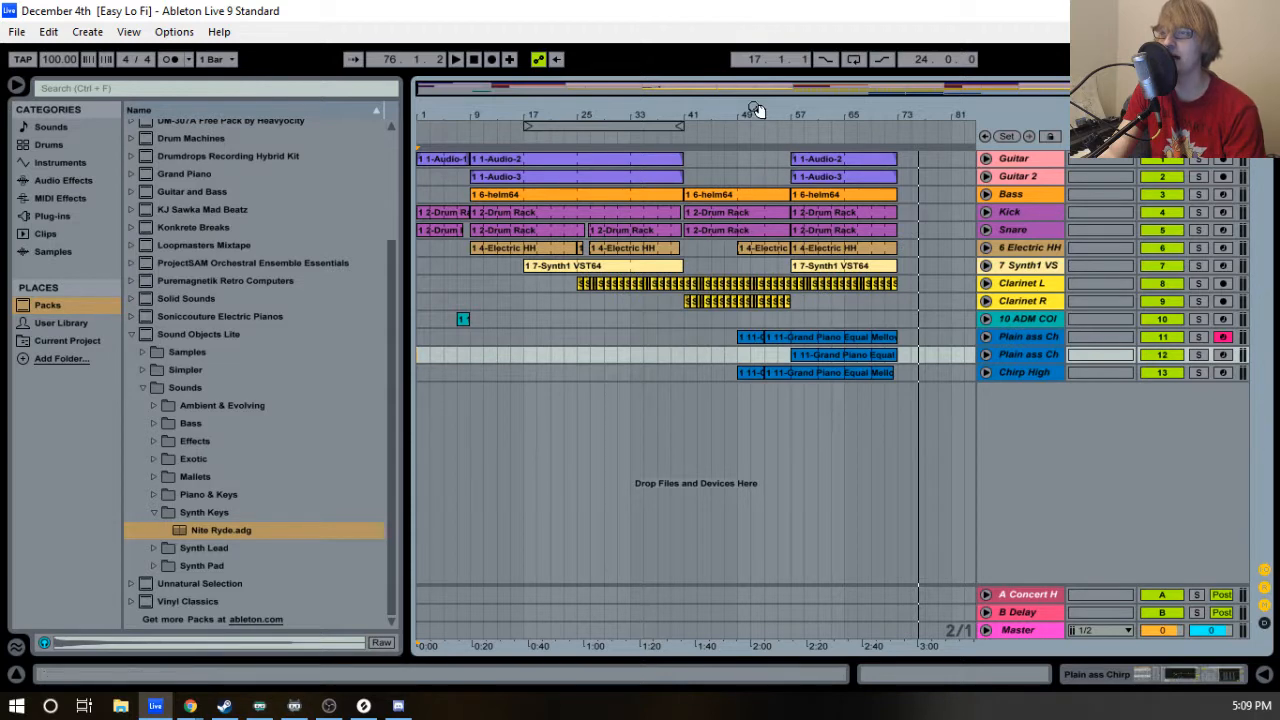
drag(757, 108, 671, 127)
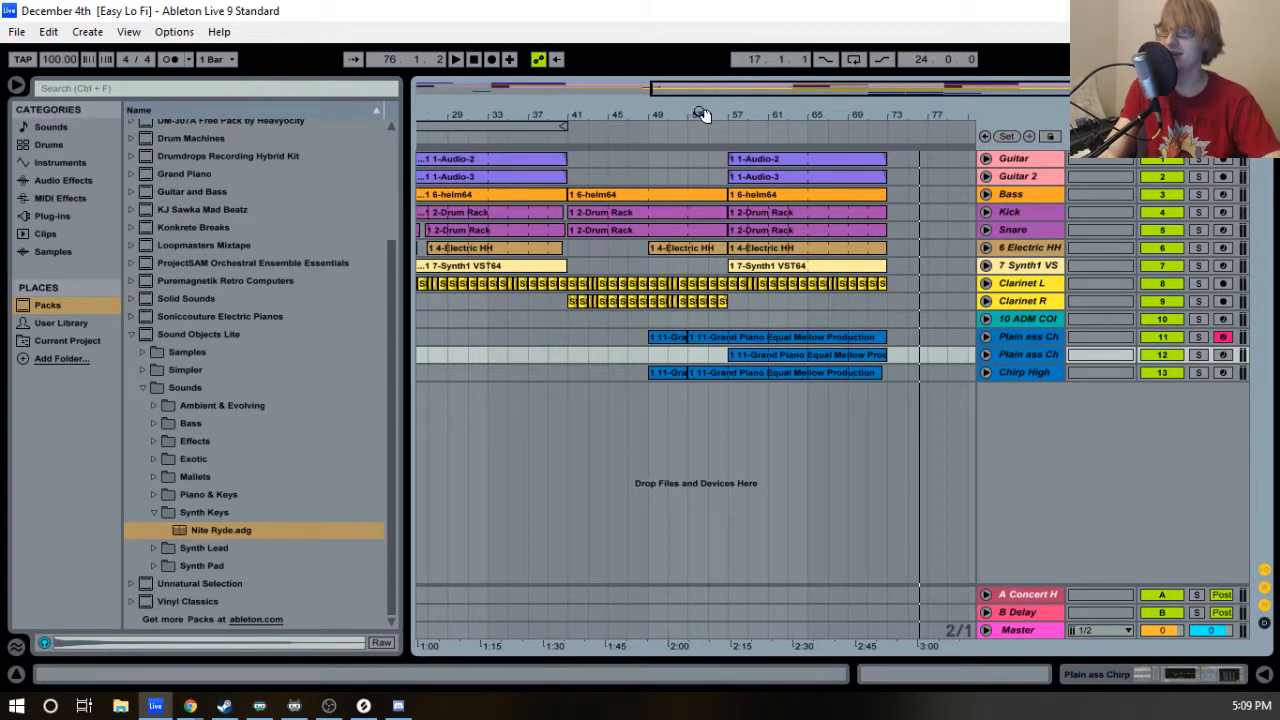
drag(700, 116, 700, 104)
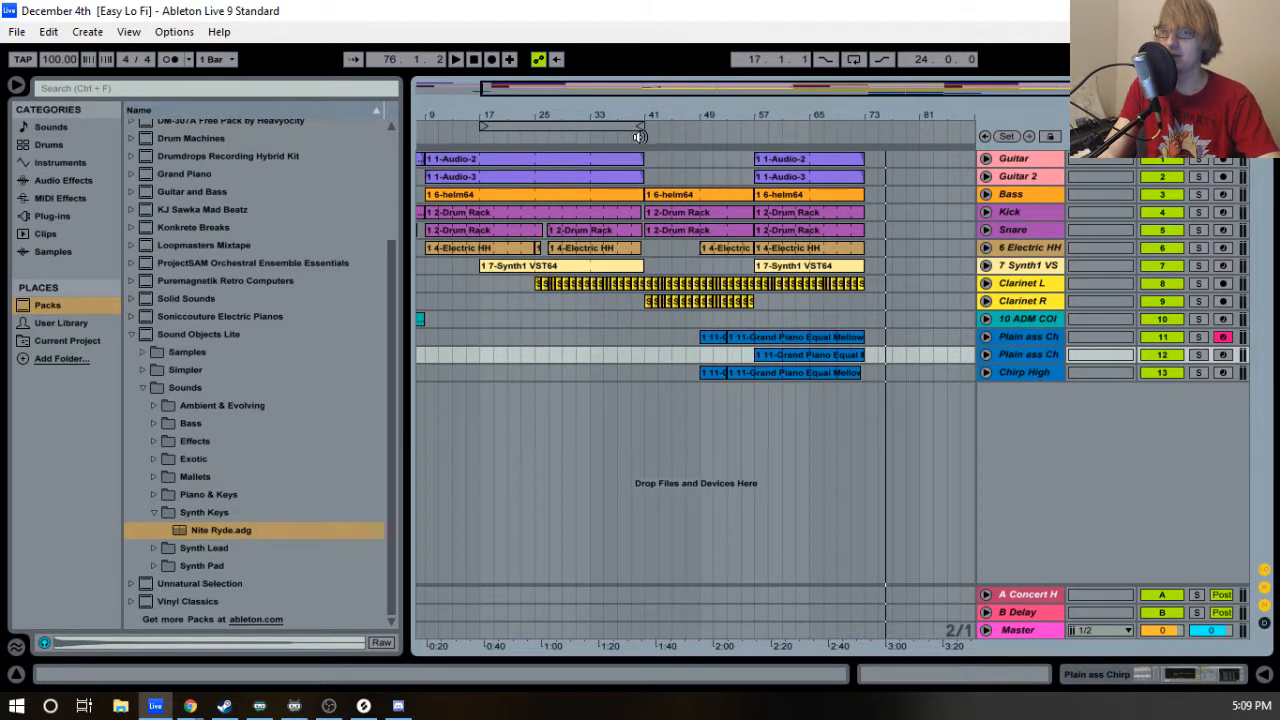
click(639, 137)
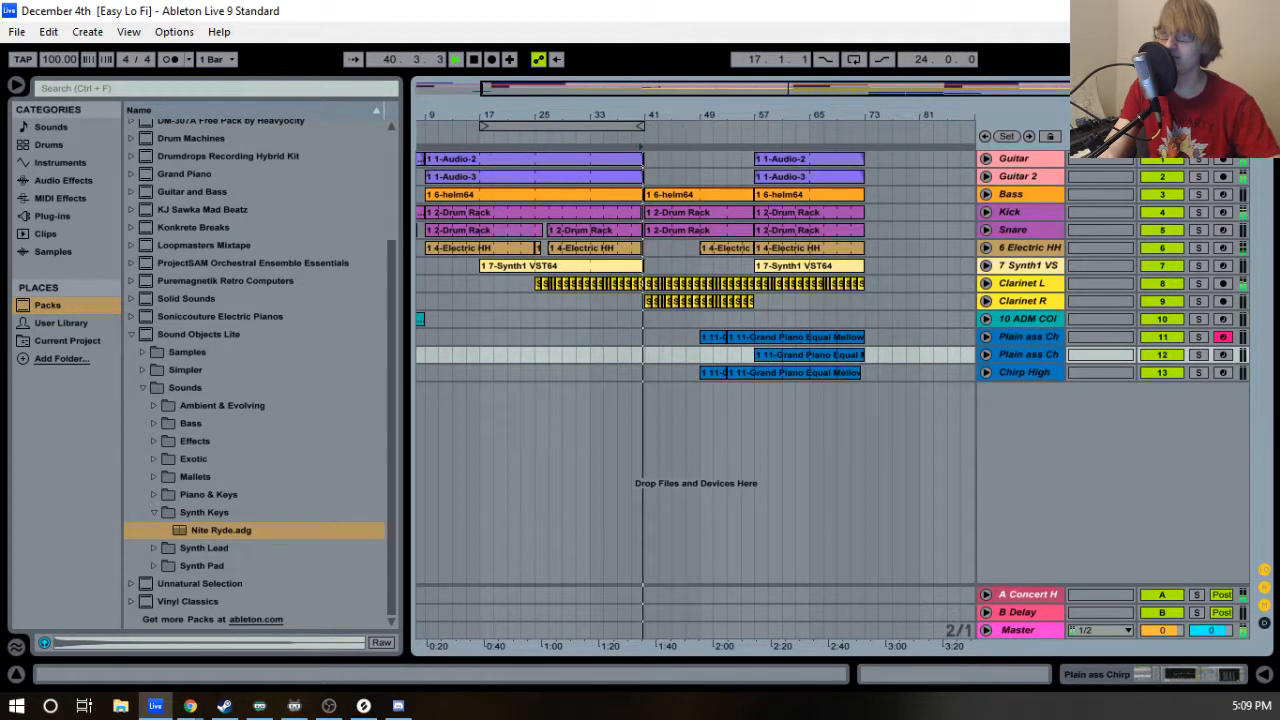
drag(692, 104, 682, 120)
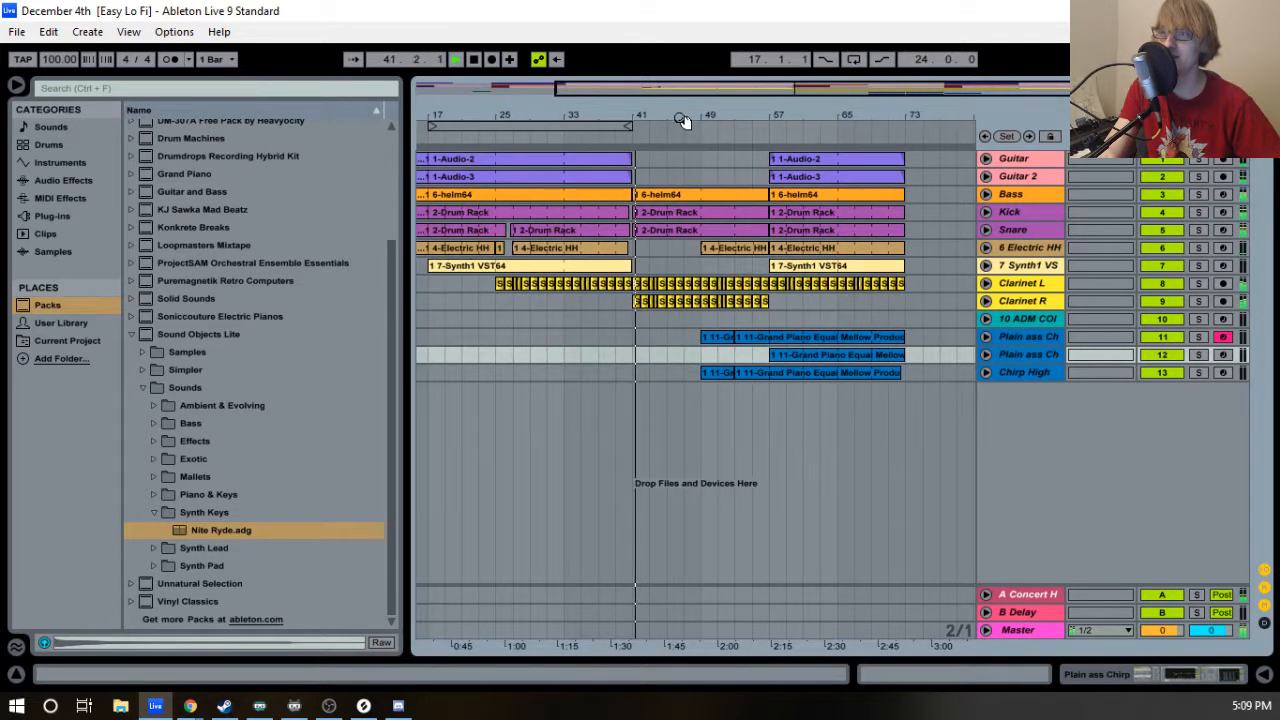
key(space)
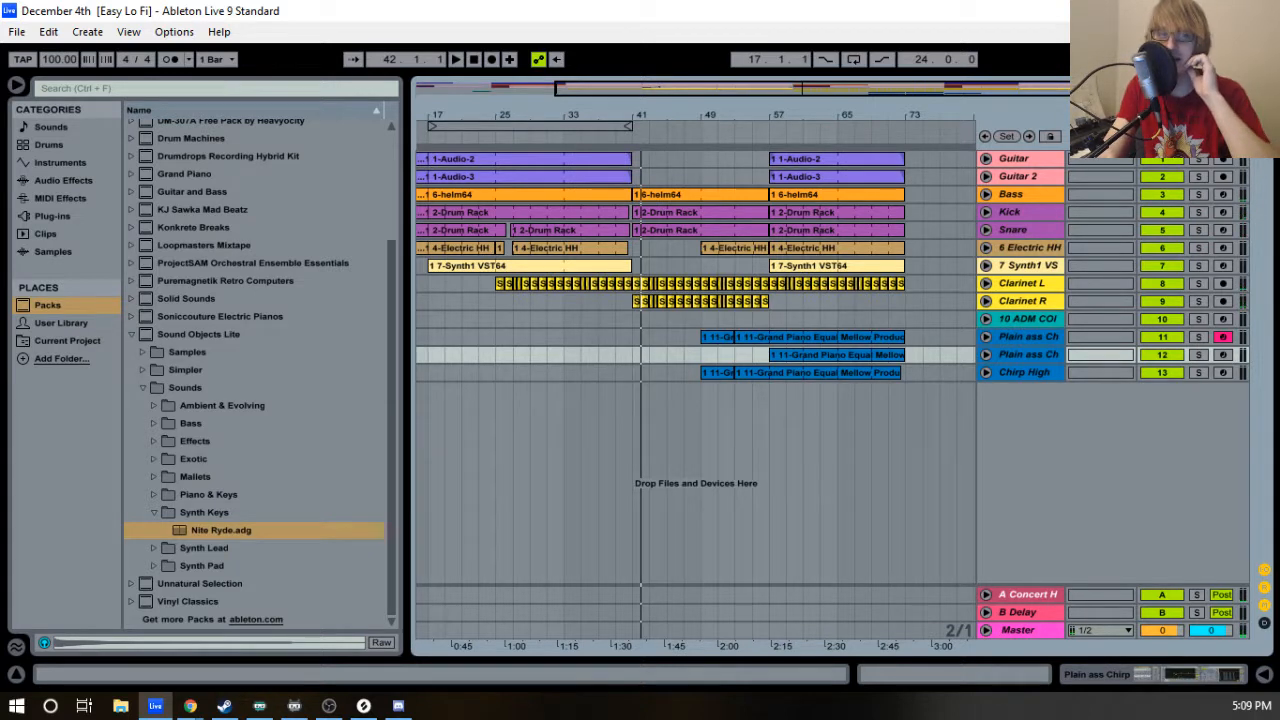
Set the insert marker at bar 41 on the Chirp High track, play the arrangement from there, and stop it in bar 63.
key(alt+Tab)
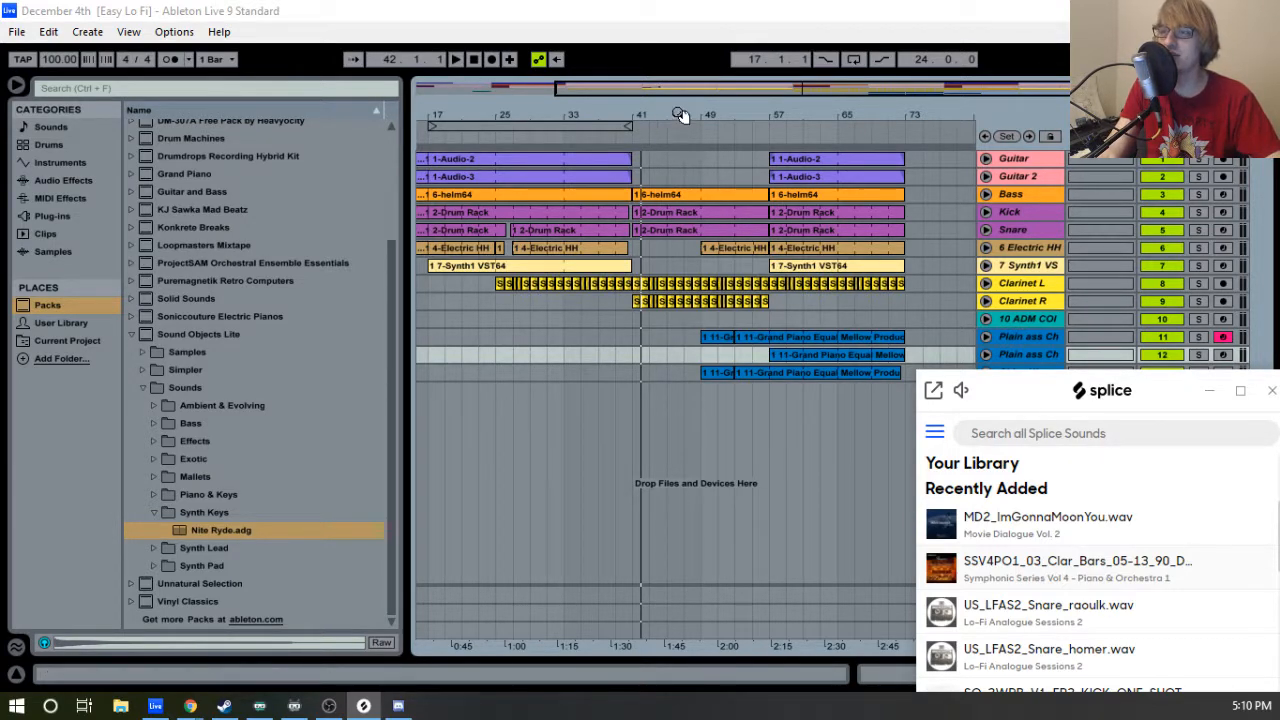
drag(682, 116, 708, 119)
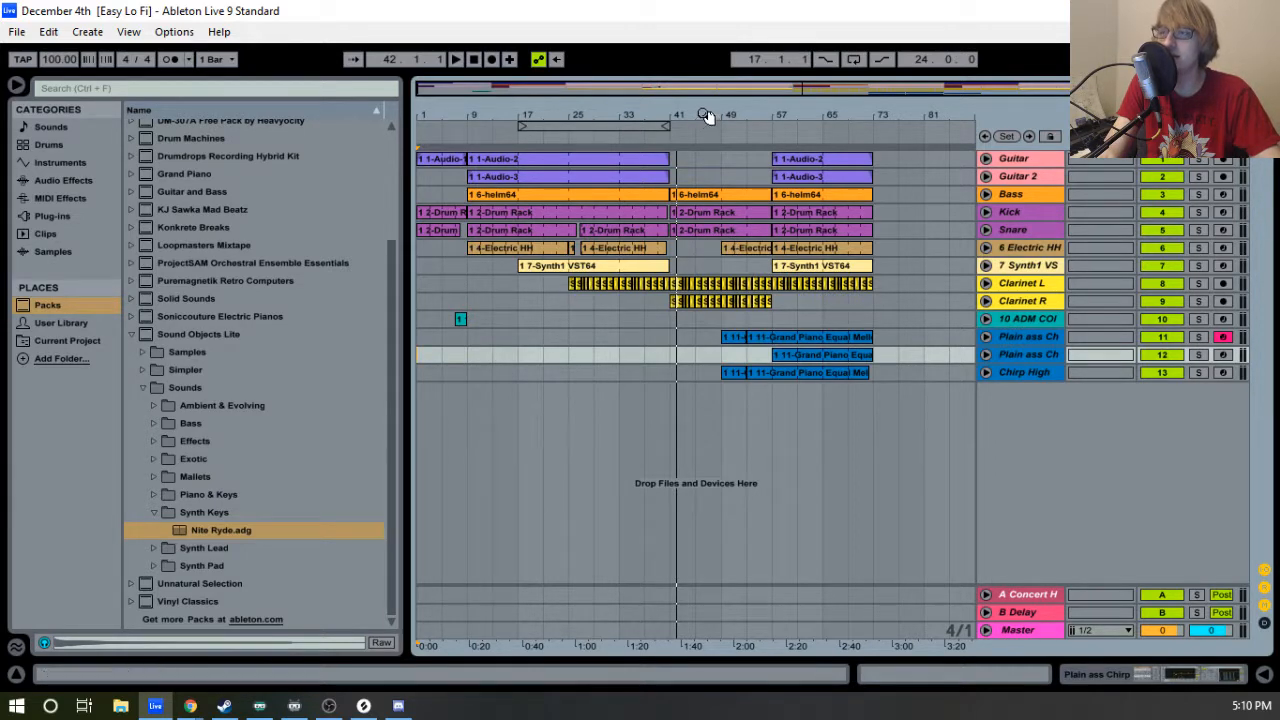
drag(706, 116, 672, 154)
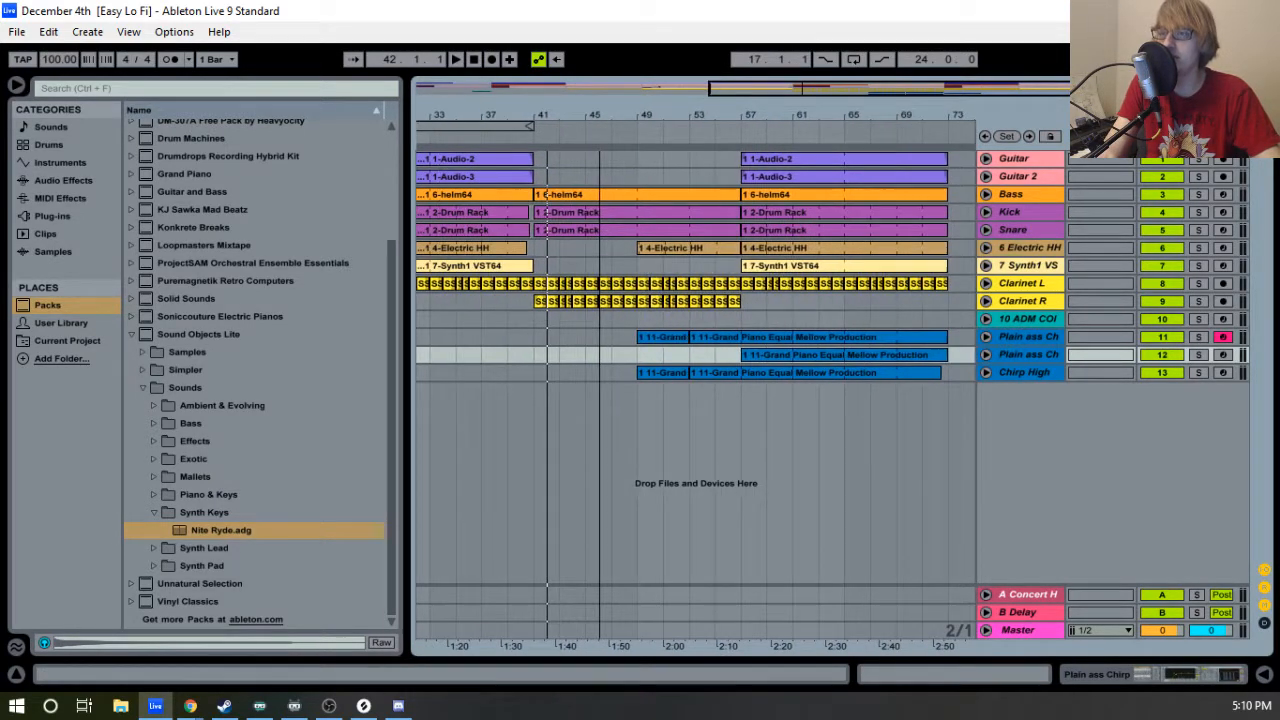
drag(600, 120, 600, 116)
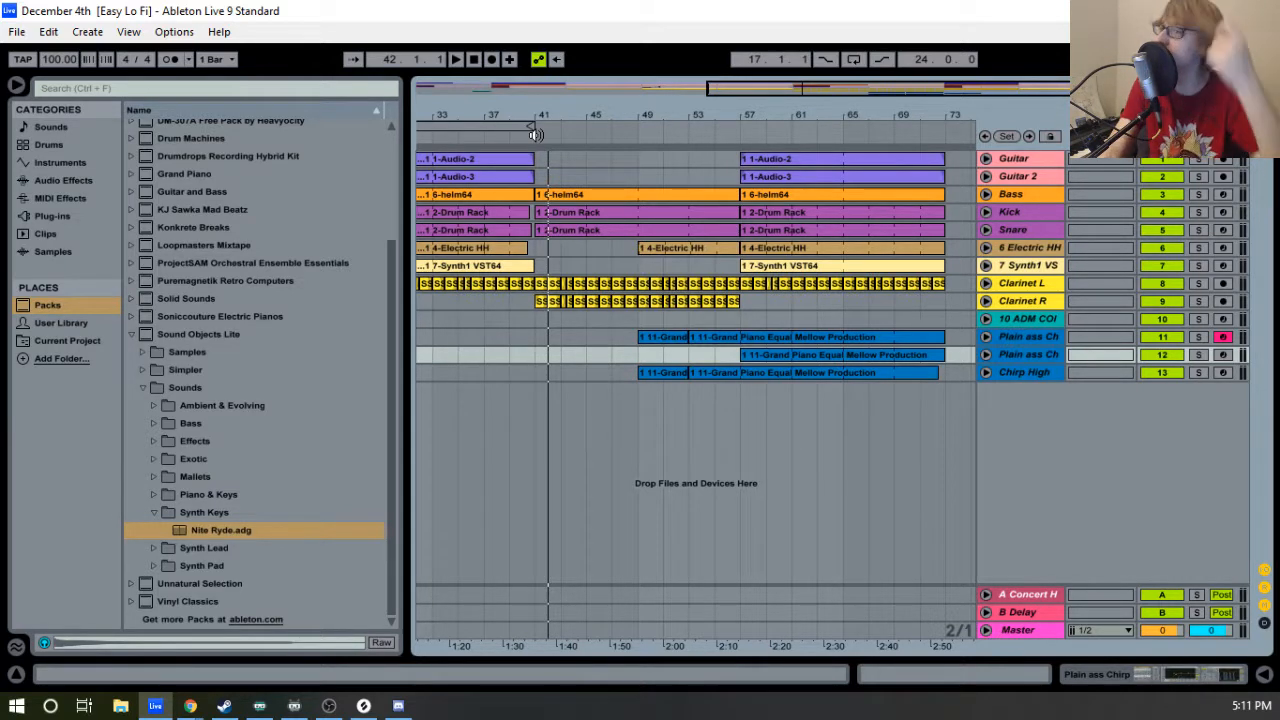
click(550, 372)
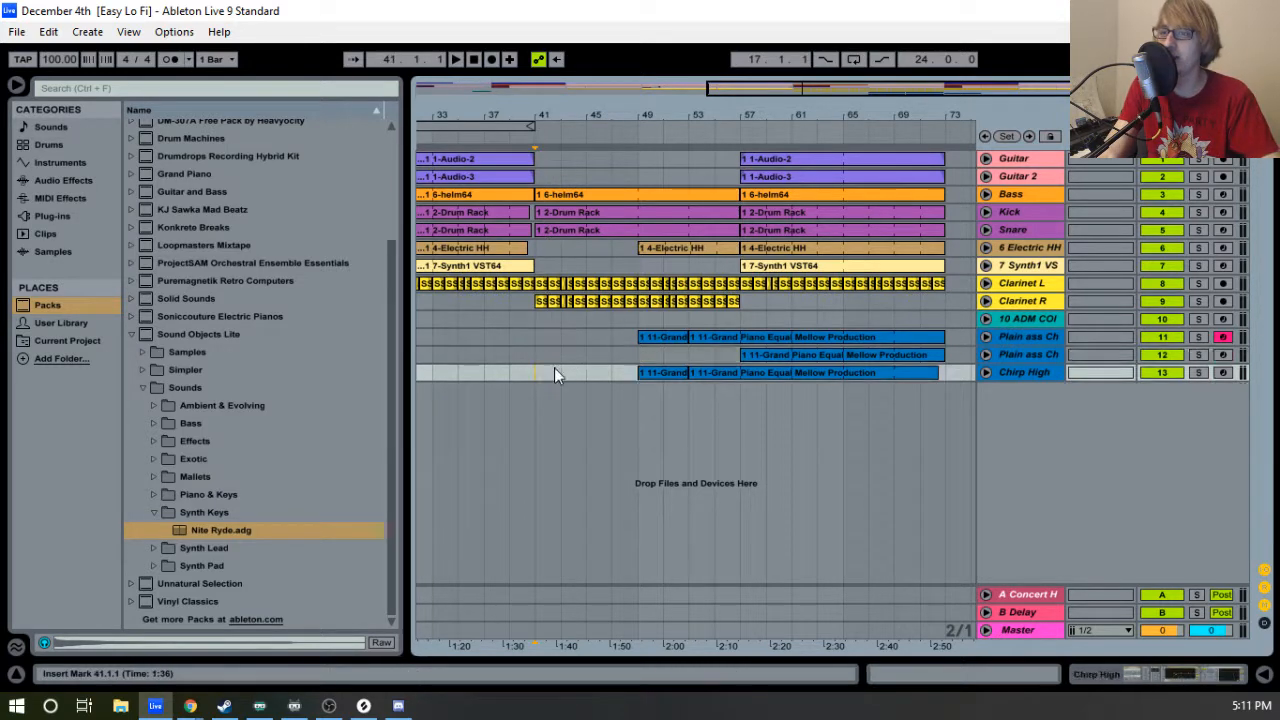
key(space)
drag(590, 110, 543, 114)
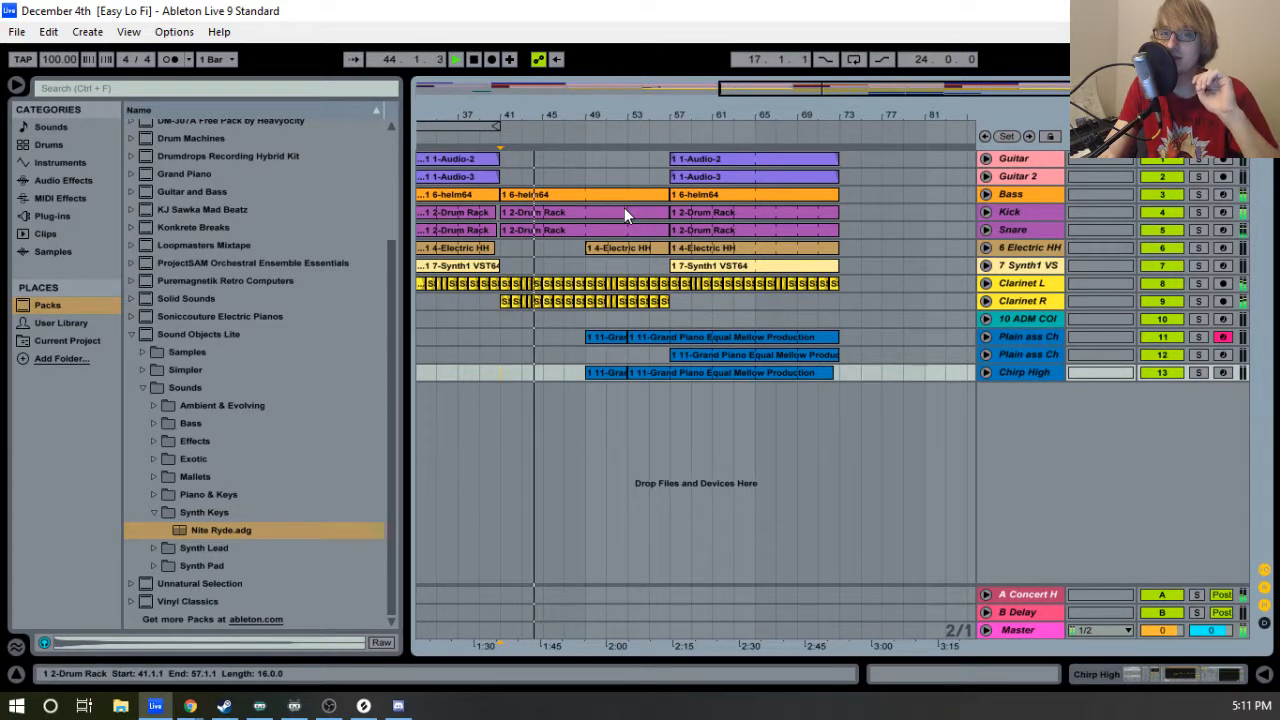
mouse_move(614, 119)
mouse_down()
mouse_move(614, 140)
mouse_move(612, 121)
mouse_up()
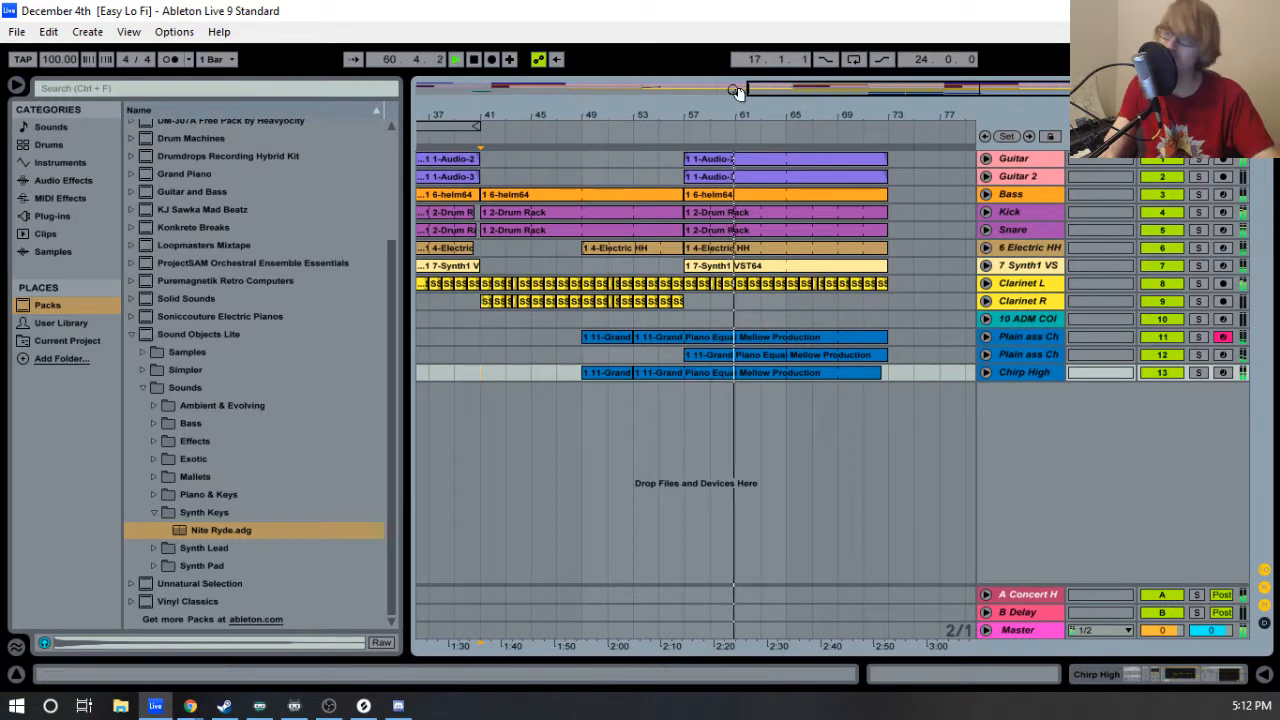
drag(736, 115, 773, 118)
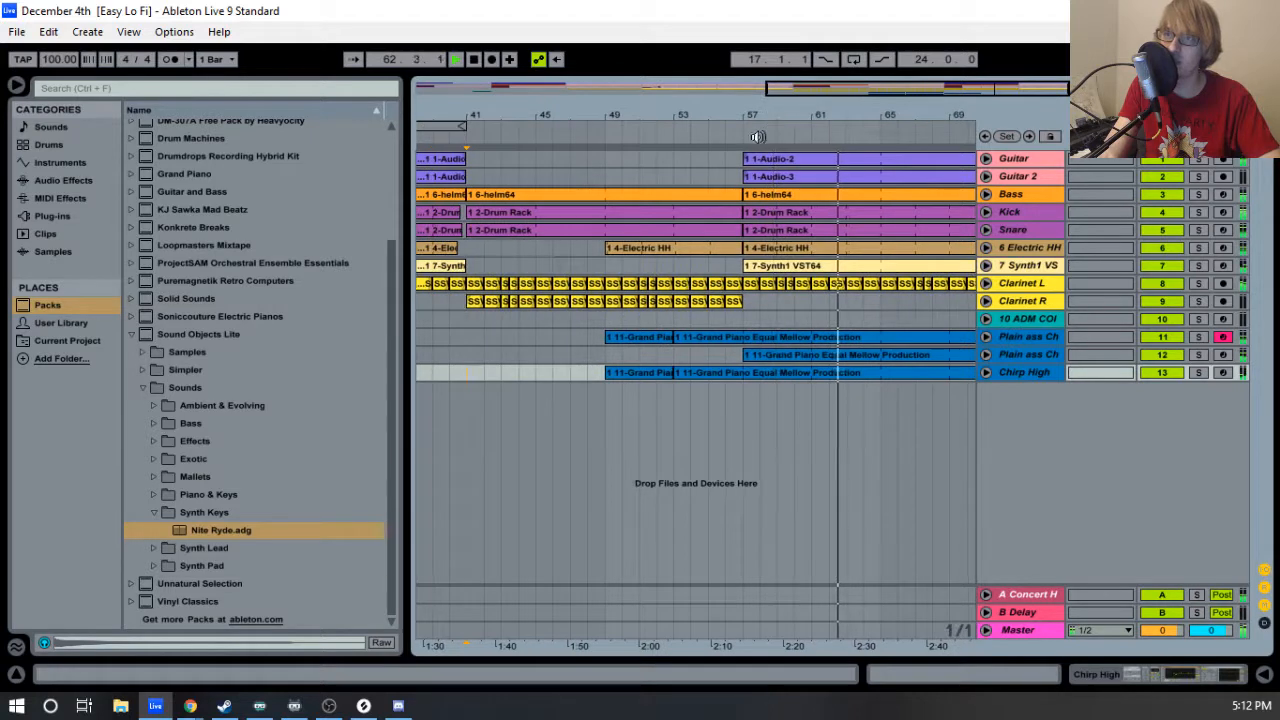
key(space)
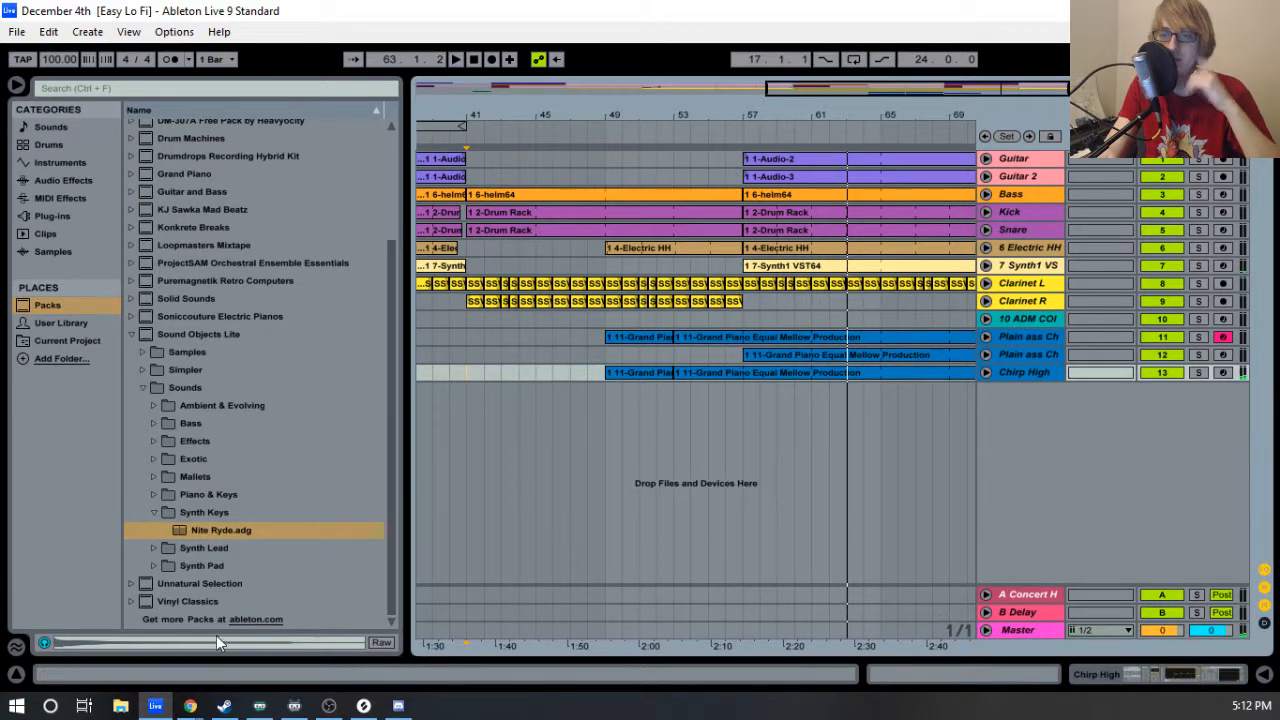
Return to Splice in Chrome, find MD2_PeopleCouldntUnderstand.wav in the sample list, download it, and move the browser window out of the way.
mouse_move(191, 704)
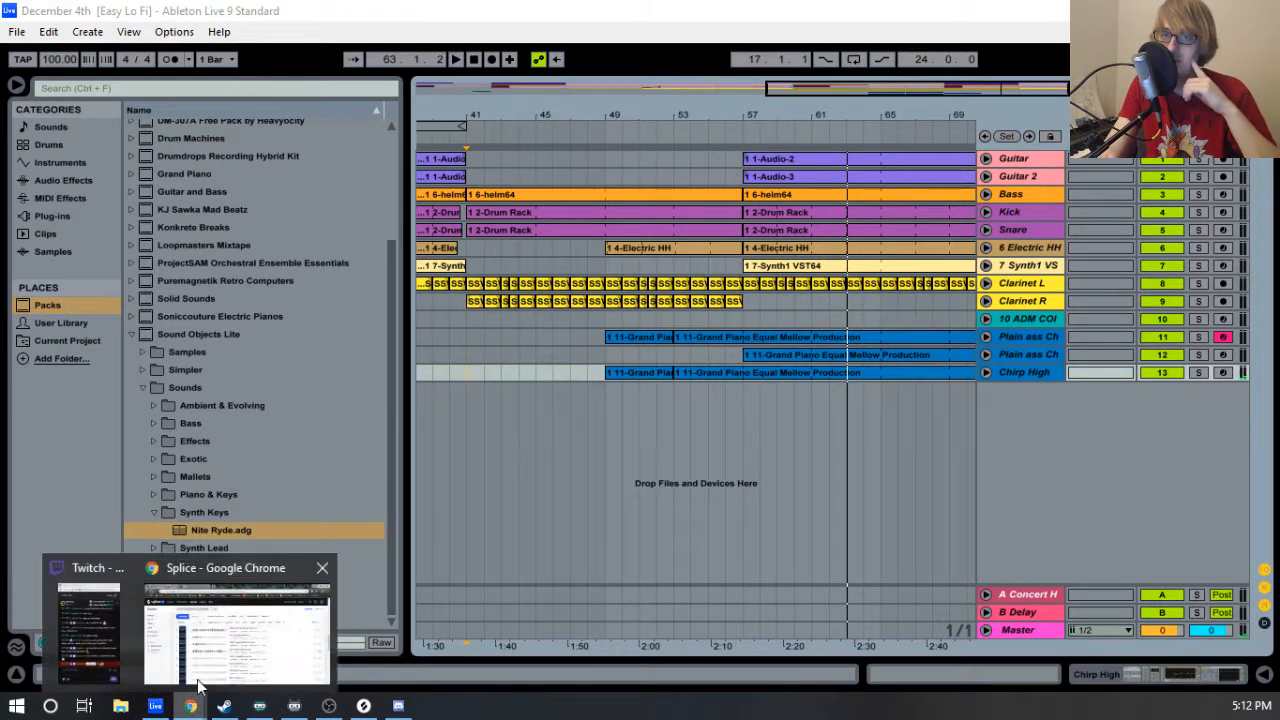
click(249, 638)
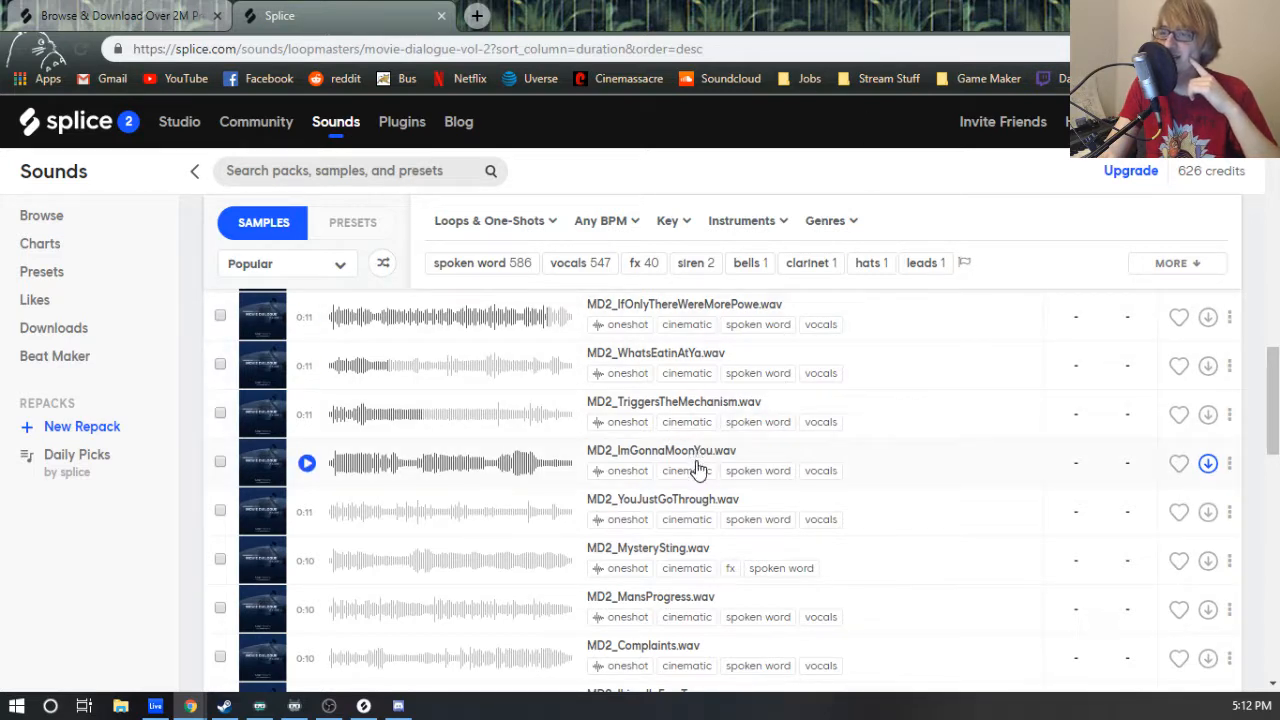
scroll(700, 468, up, 1)
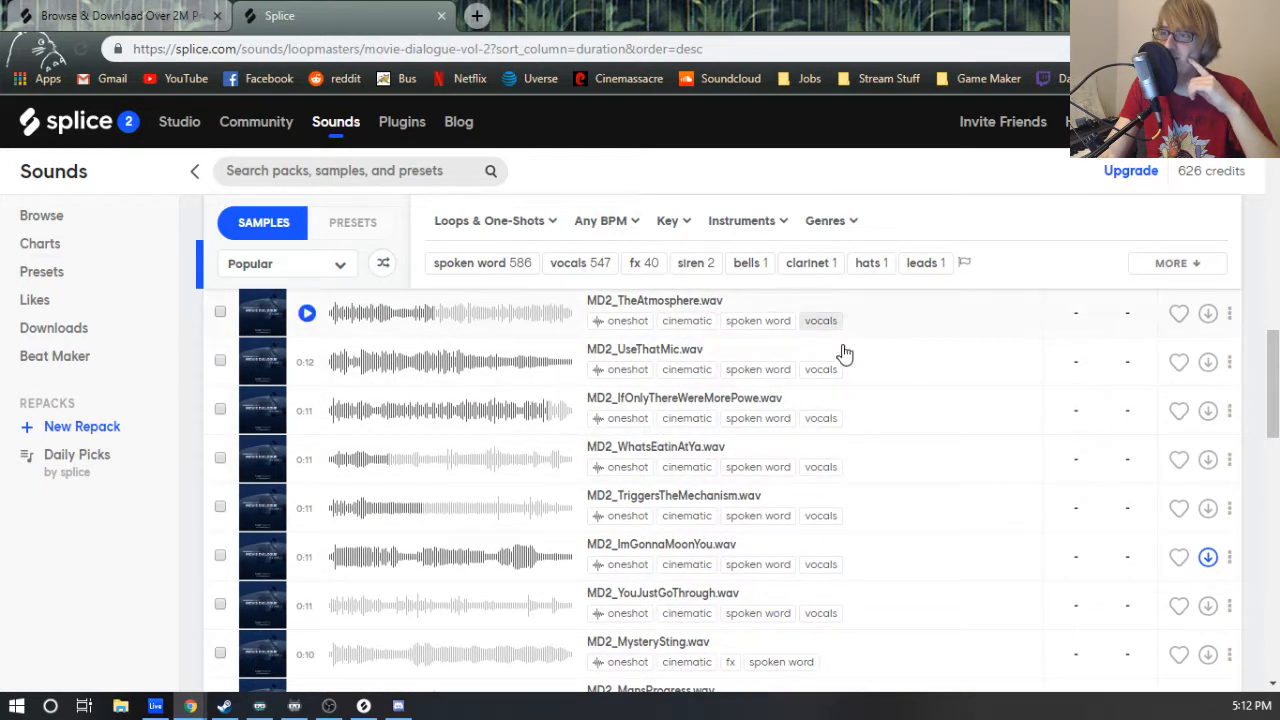
scroll(700, 410, up, 3)
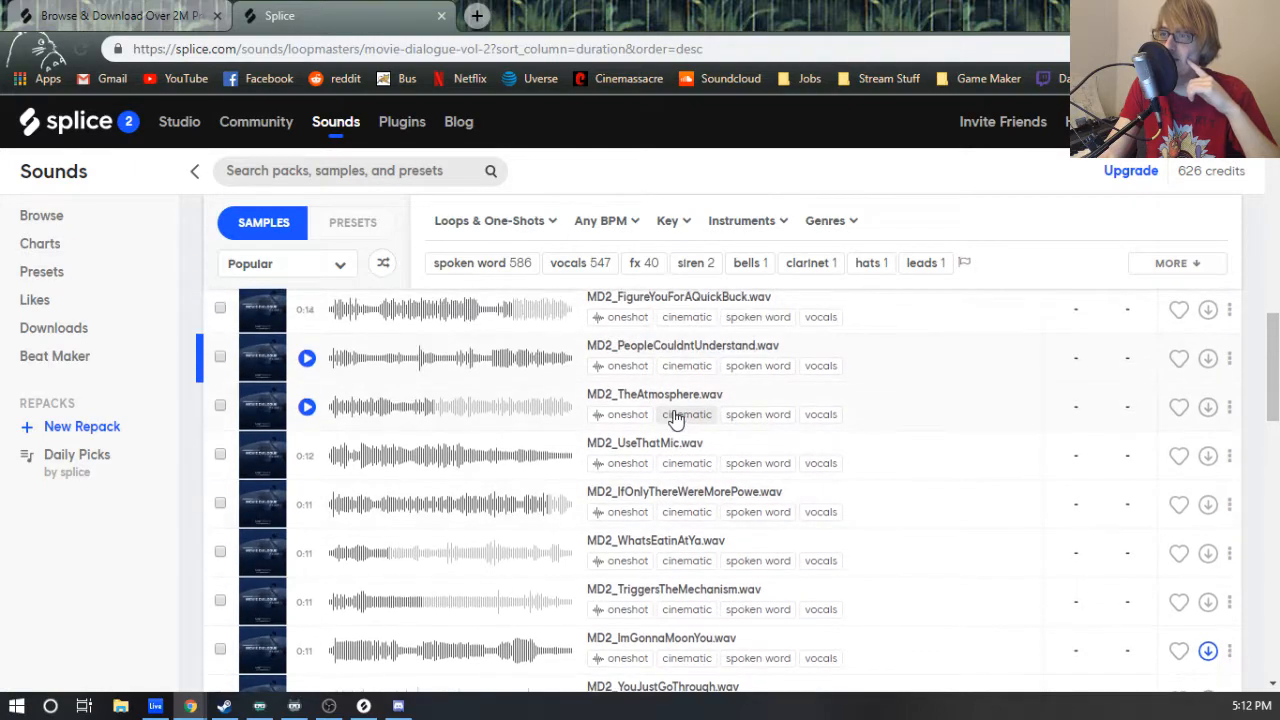
scroll(676, 418, up, 2)
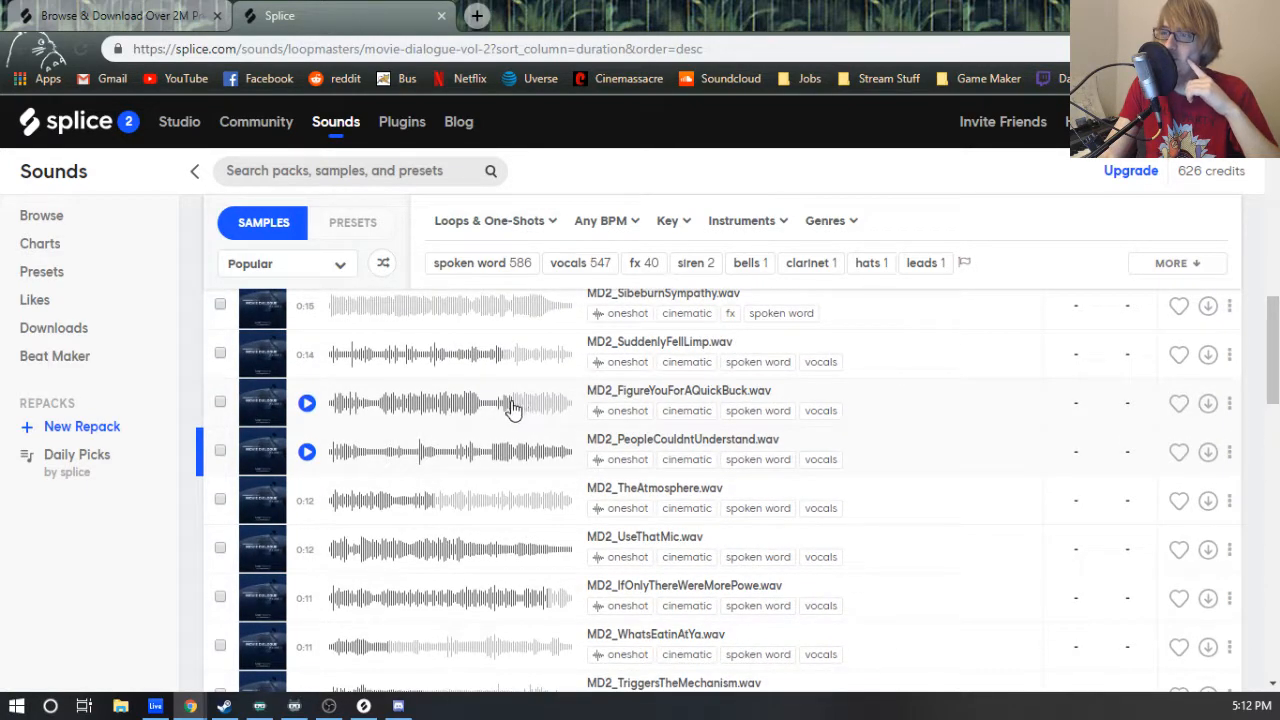
scroll(512, 412, up, 1)
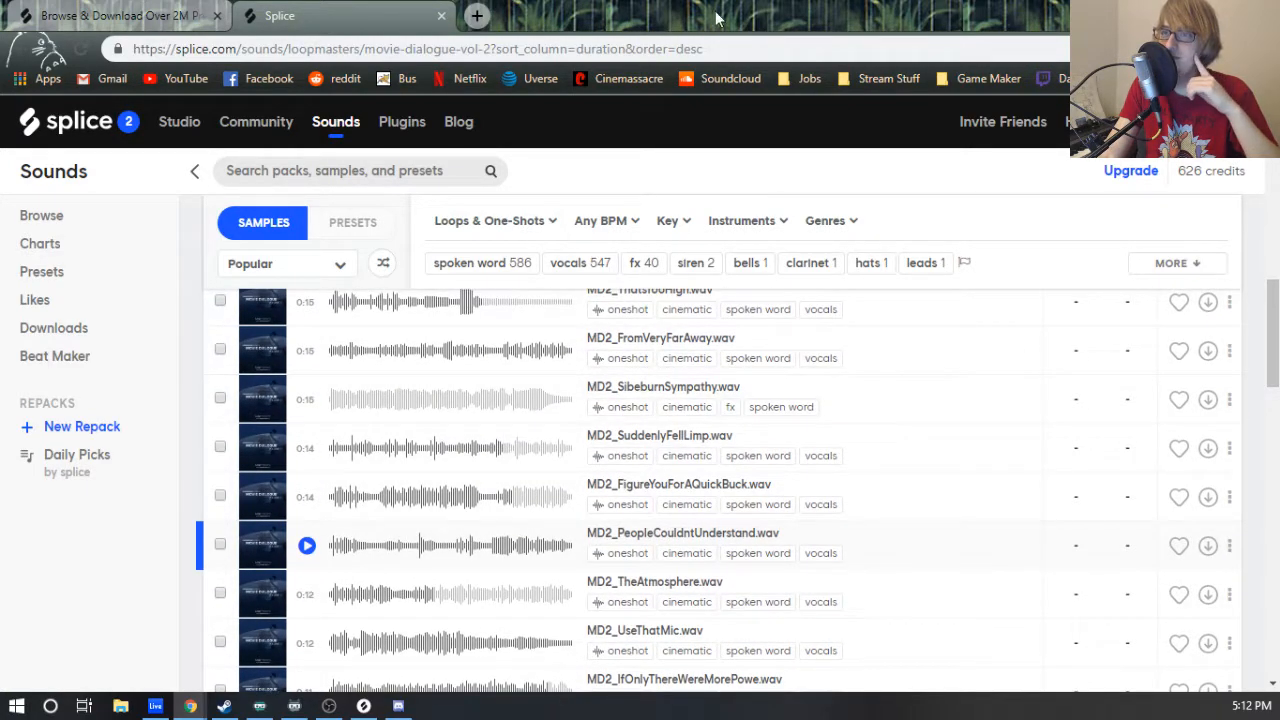
drag(716, 19, 0, 8)
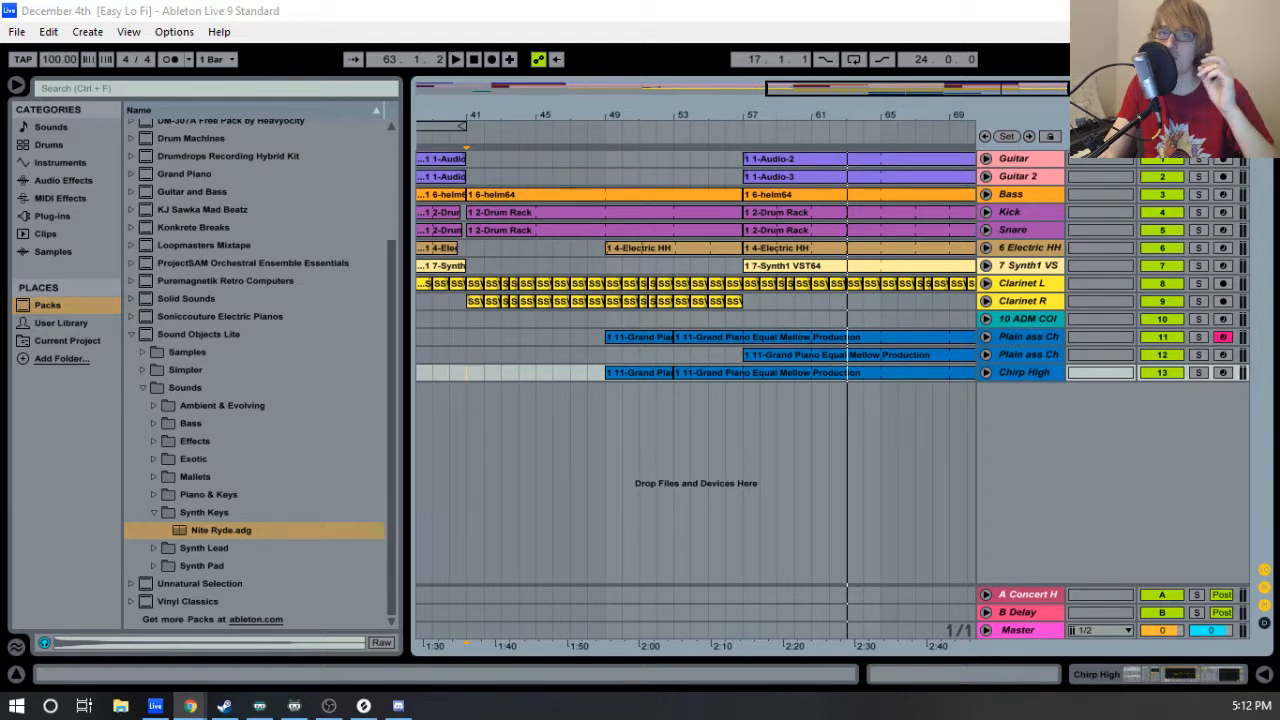
Open the Splice desktop app over Ableton Live and place MD2_PeopleCouldntUnderstand.wav on a new audio track at bar 41.
key(alt+Tab)
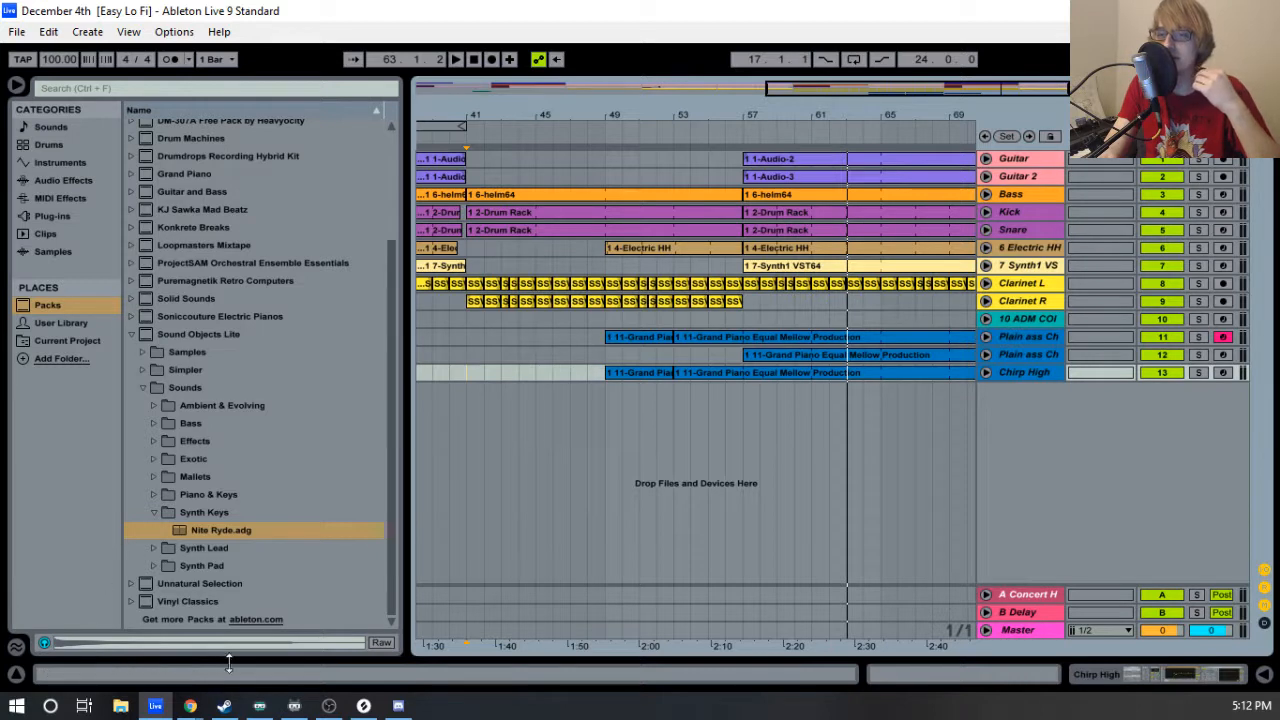
click(365, 707)
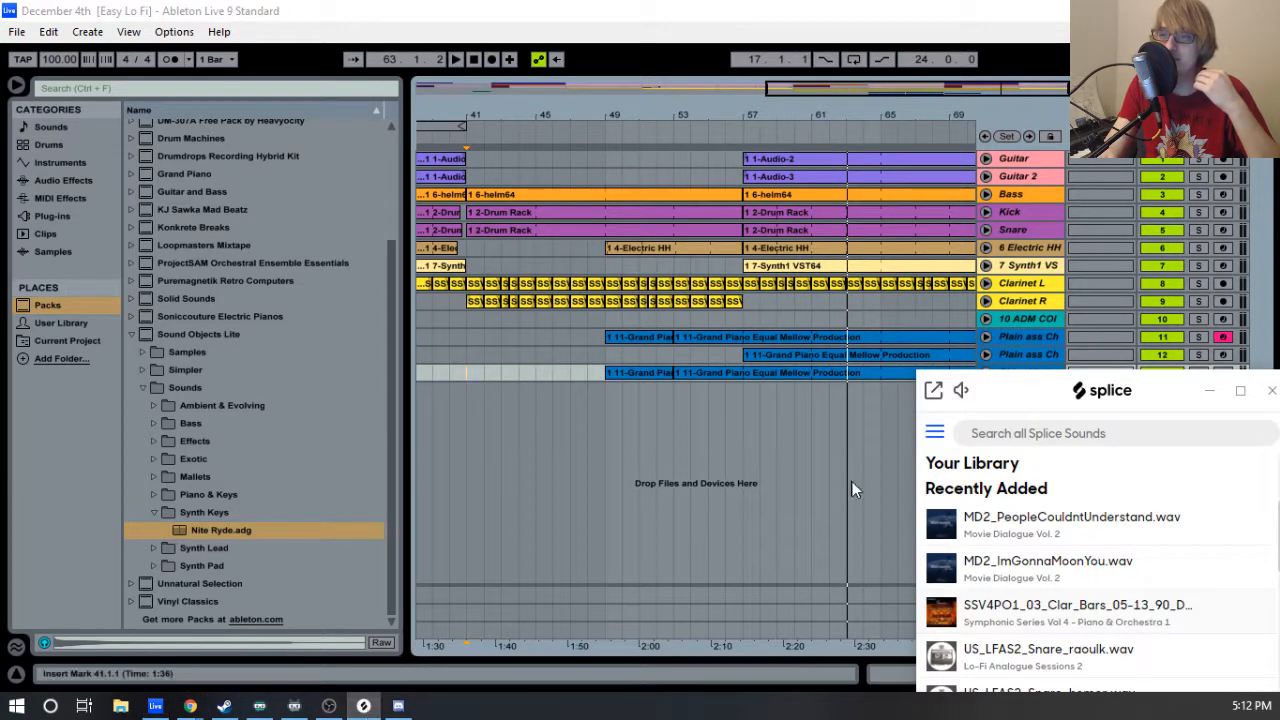
drag(1096, 528, 507, 404)
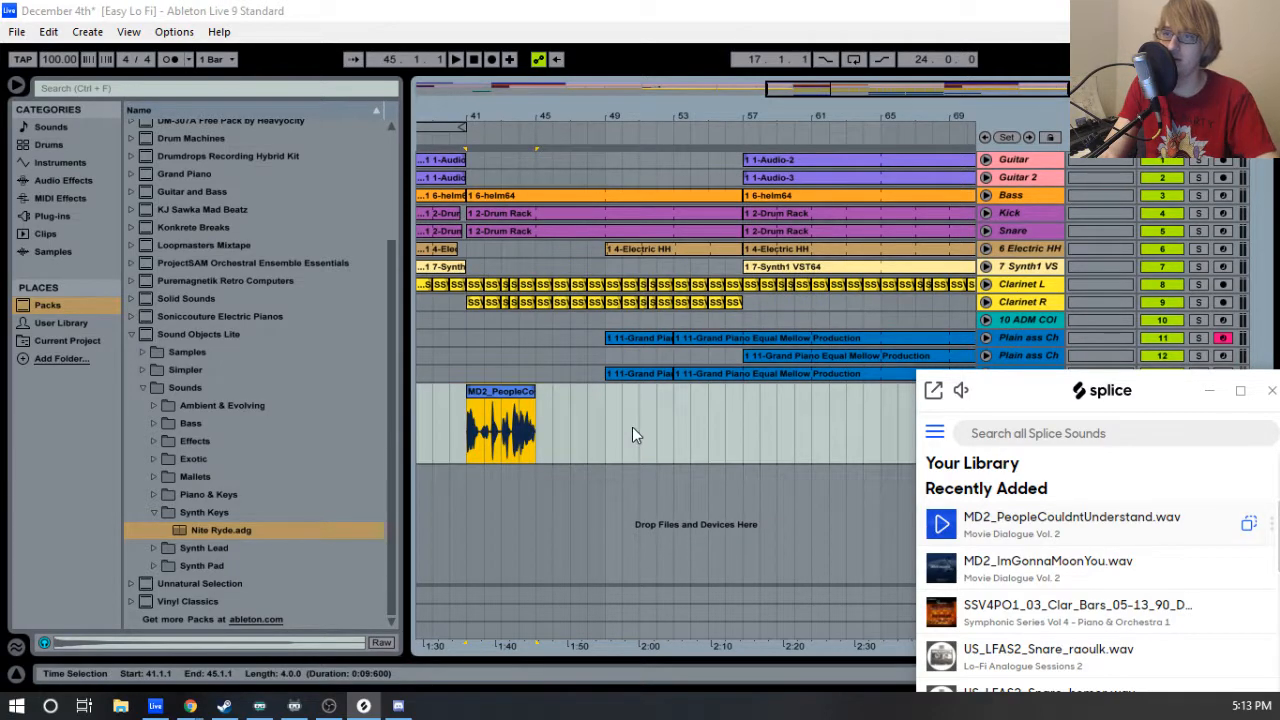
Select the new dialogue track in Ableton Live and switch to Session View to show the mixer.
click(619, 413)
key(Tab)
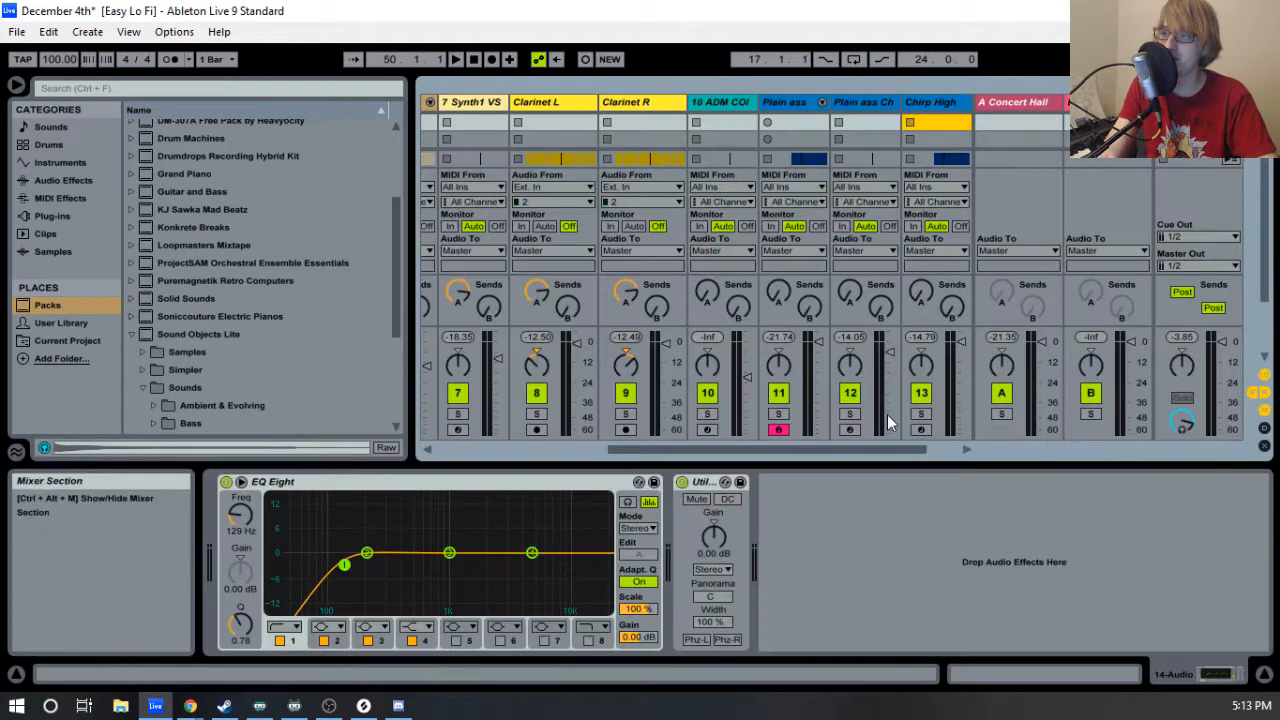
Set the 14 Audio track's volume to -20 dB and its A send to 0 dB, and return to Arrangement View.
drag(848, 446, 900, 446)
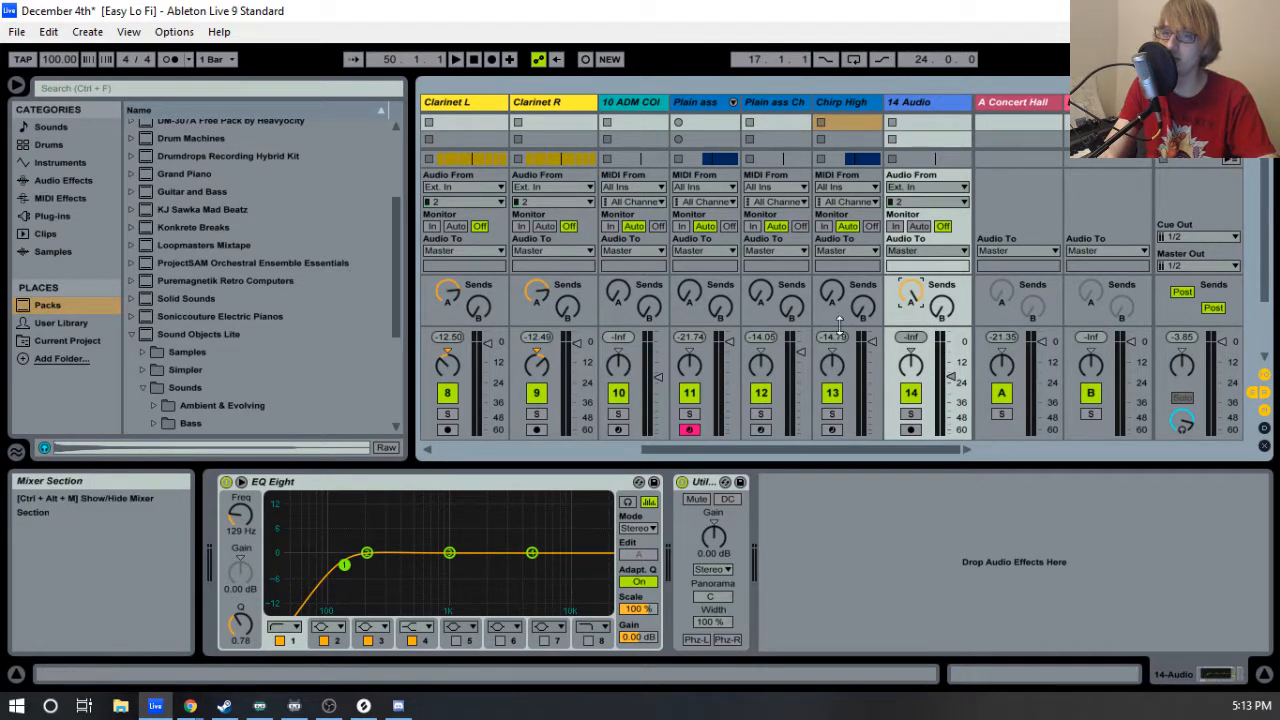
key(Tab)
Turn off Warp for the MD2_PeopleCouldntUnderstand clip and move the clip to start at bar 43.
double_click(508, 388)
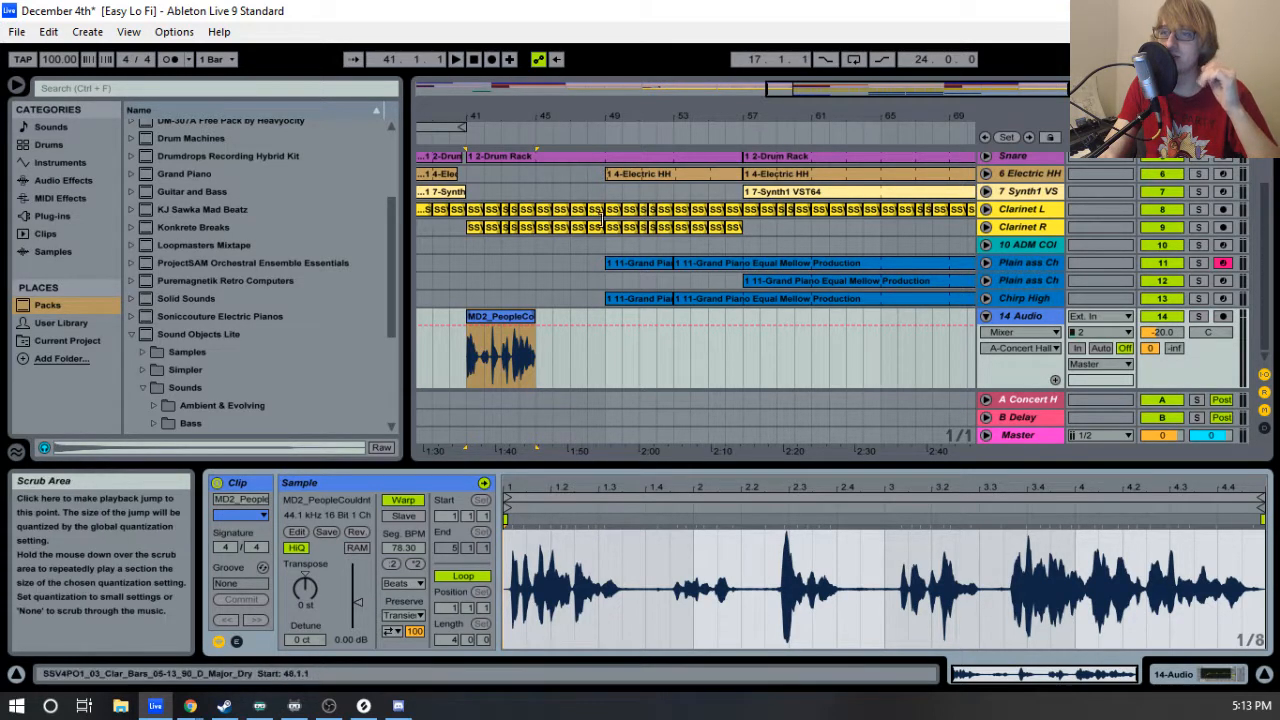
drag(493, 128, 582, 177)
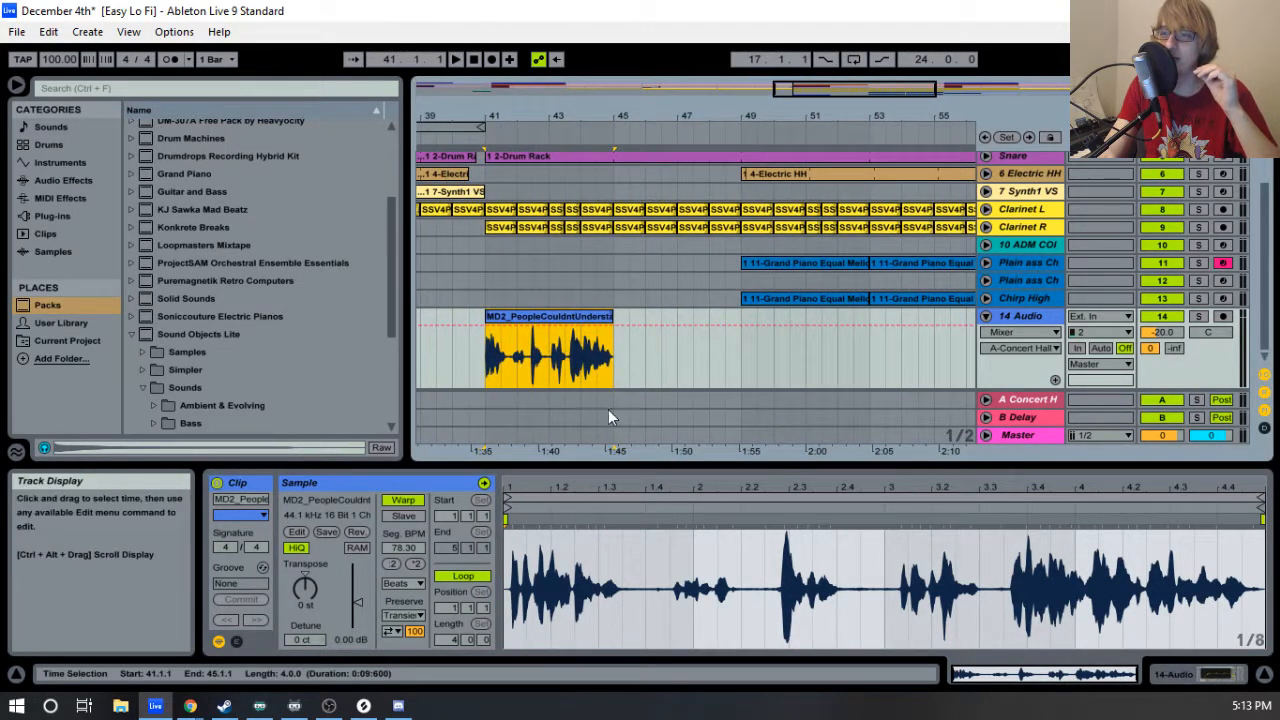
click(403, 500)
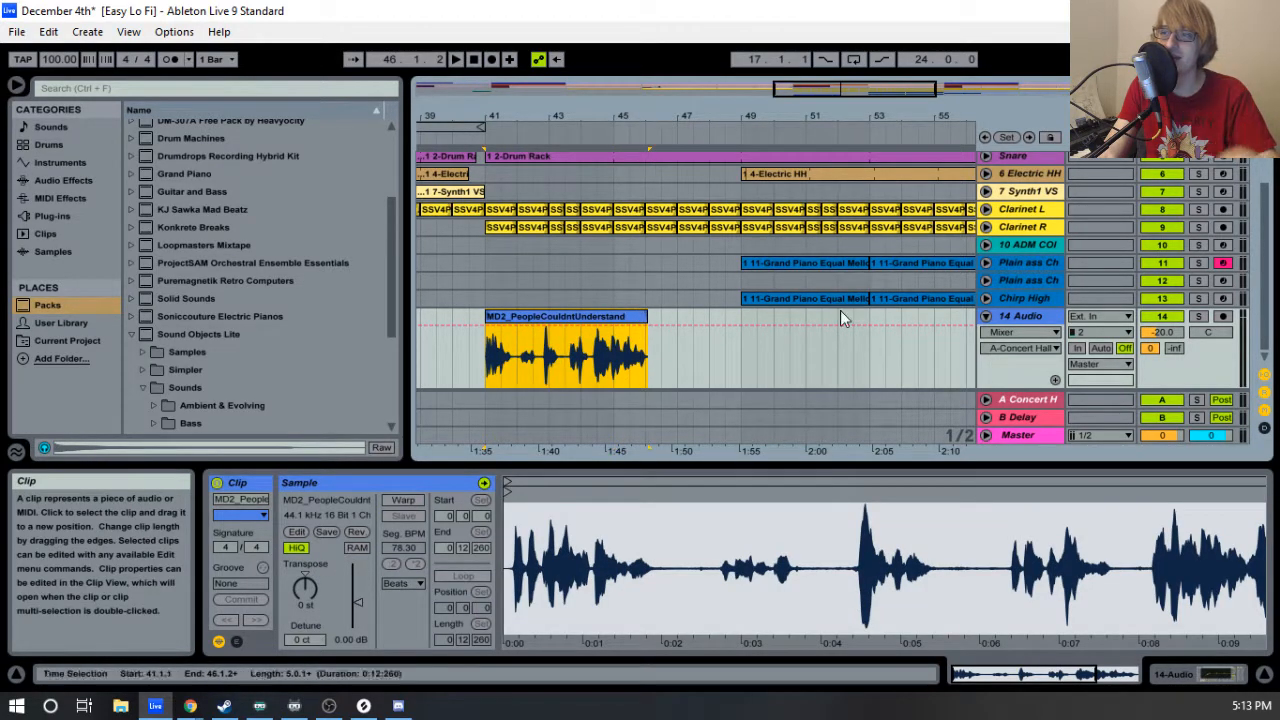
drag(586, 316, 615, 320)
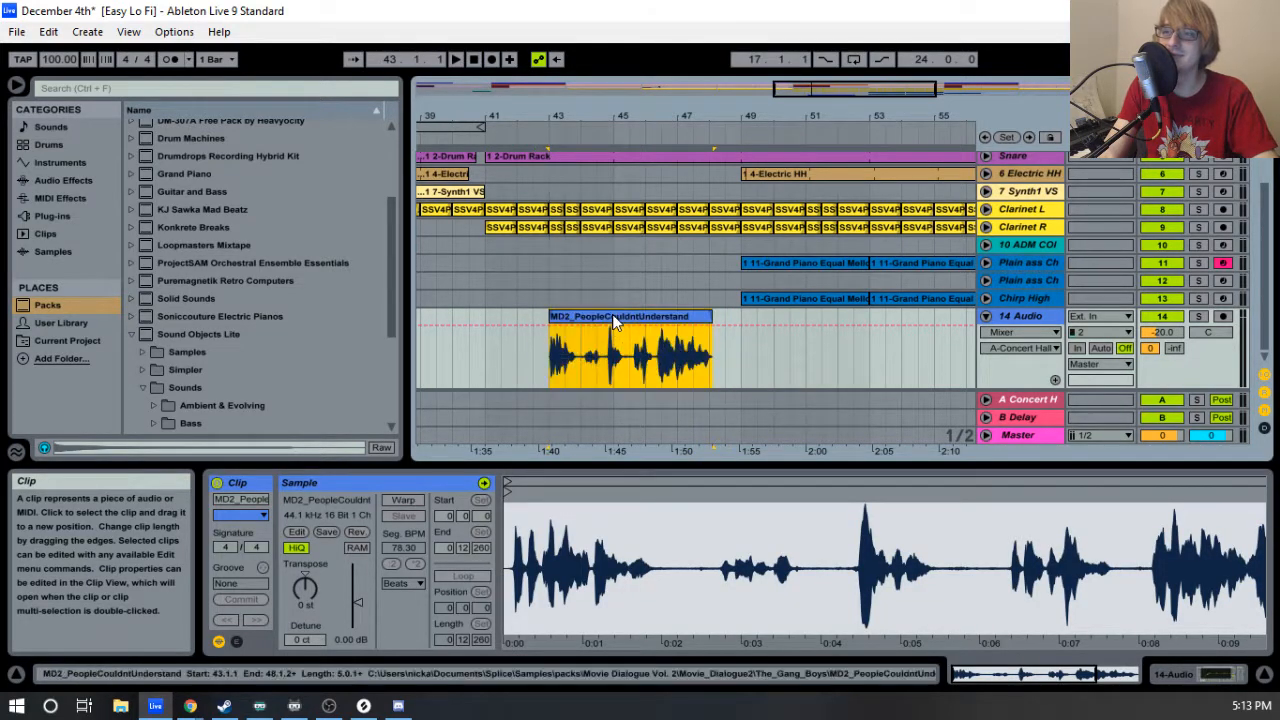
Play the arrangement from about bar 41 into the dialogue clip and stop it in bar 43.
click(478, 134)
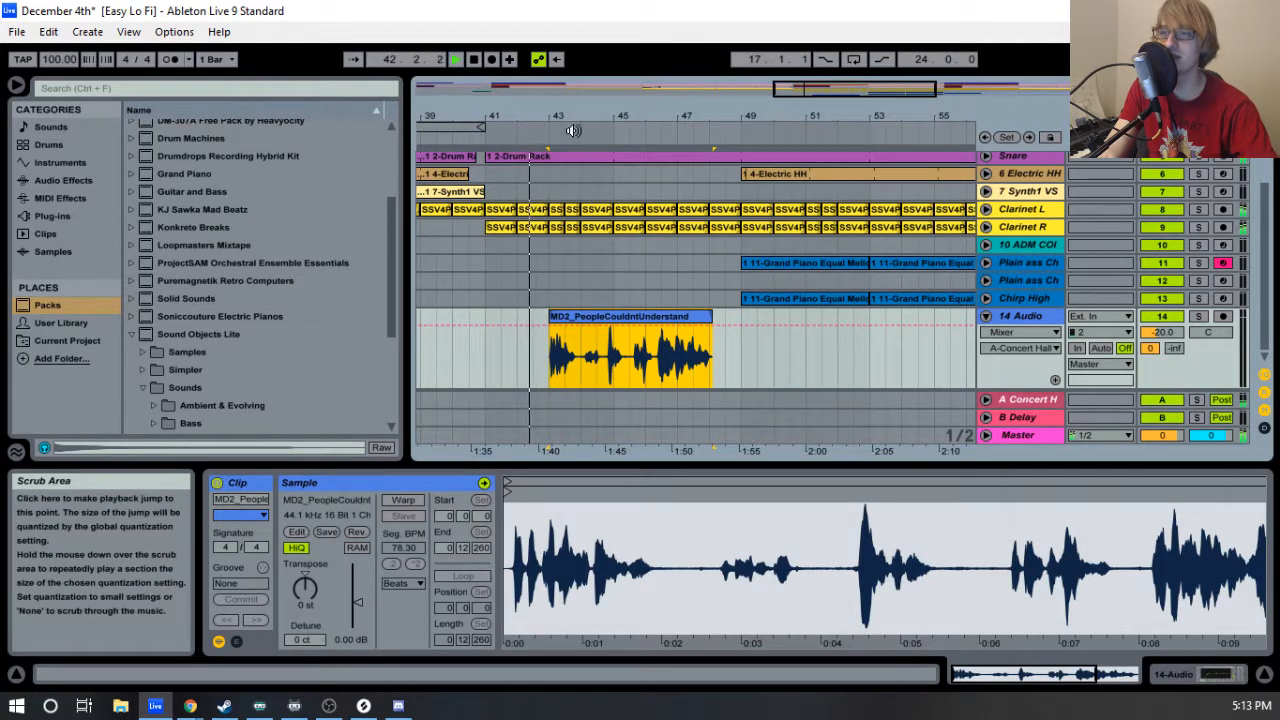
drag(571, 115, 571, 145)
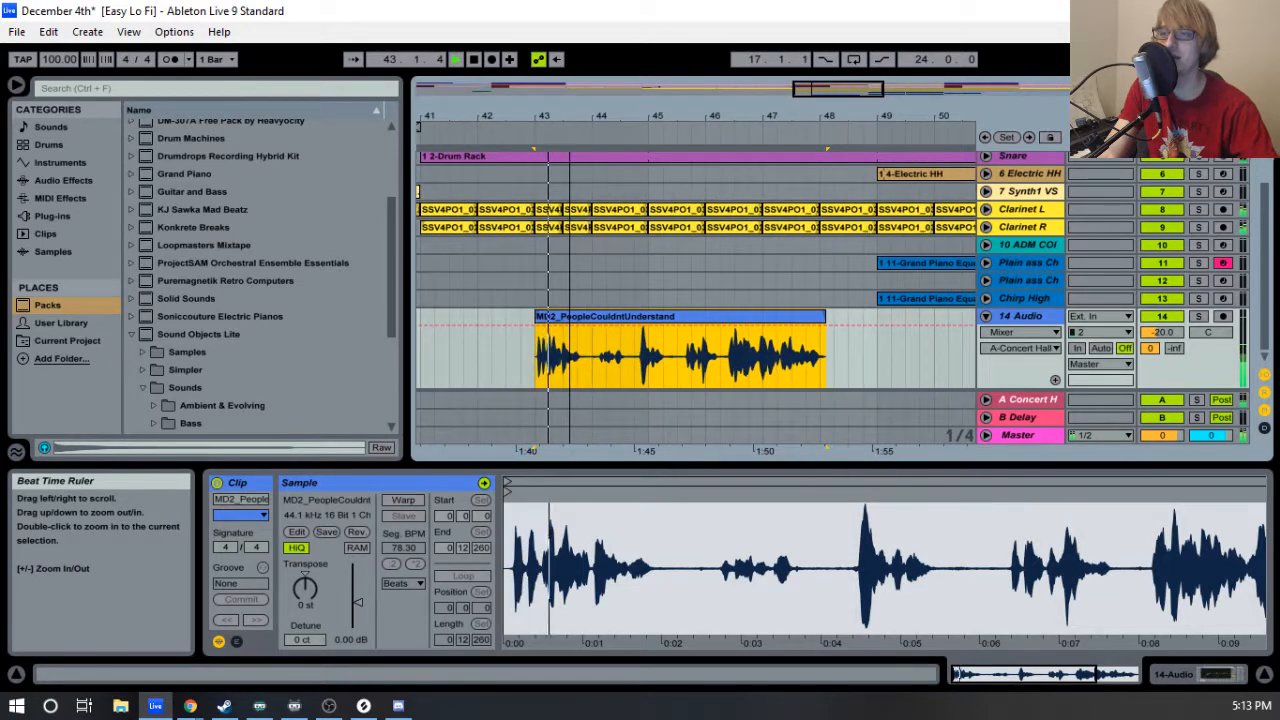
key(space)
Raise the 14 Audio track's volume to -11 dB in the mixer while checking it against playback.
key(Tab)
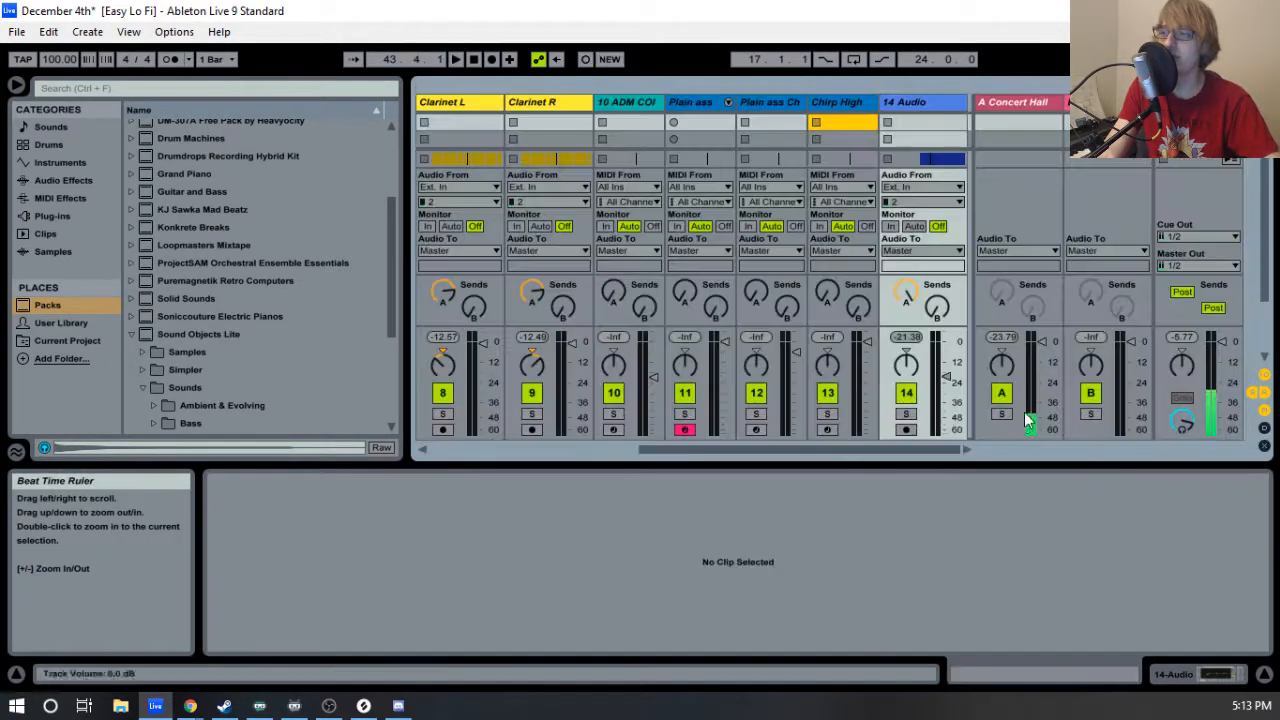
drag(949, 379, 949, 376)
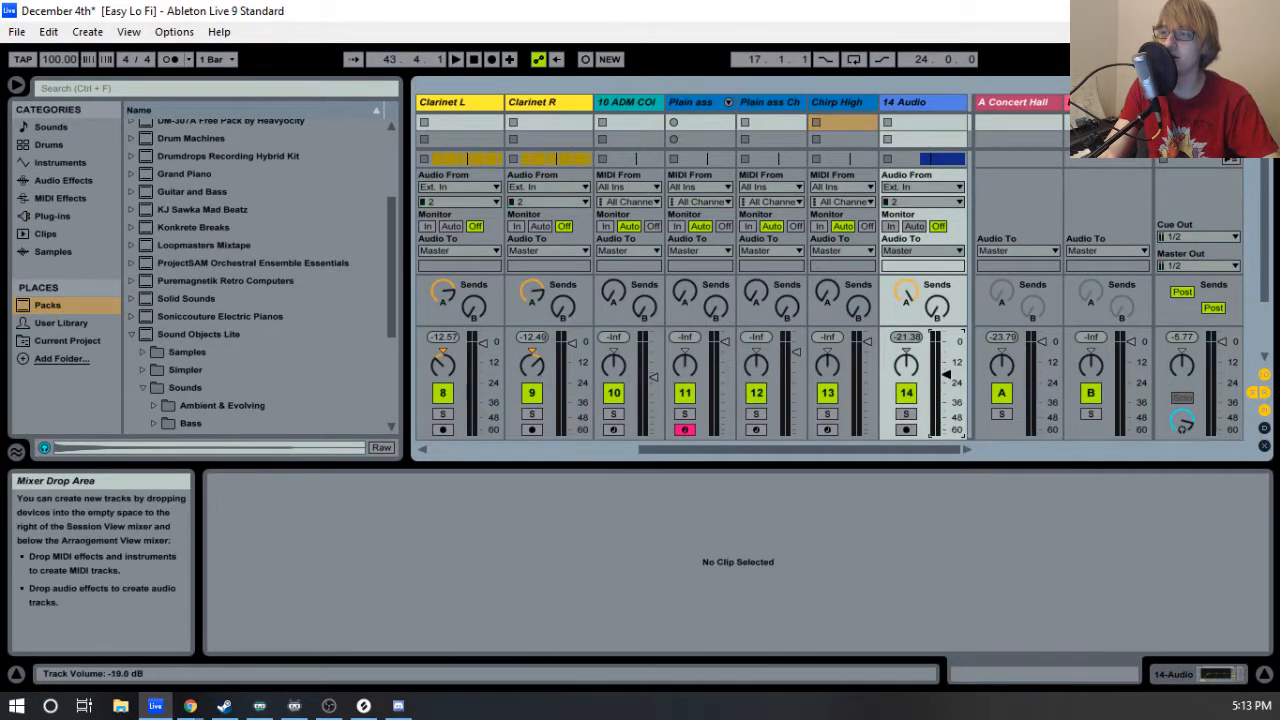
key(space)
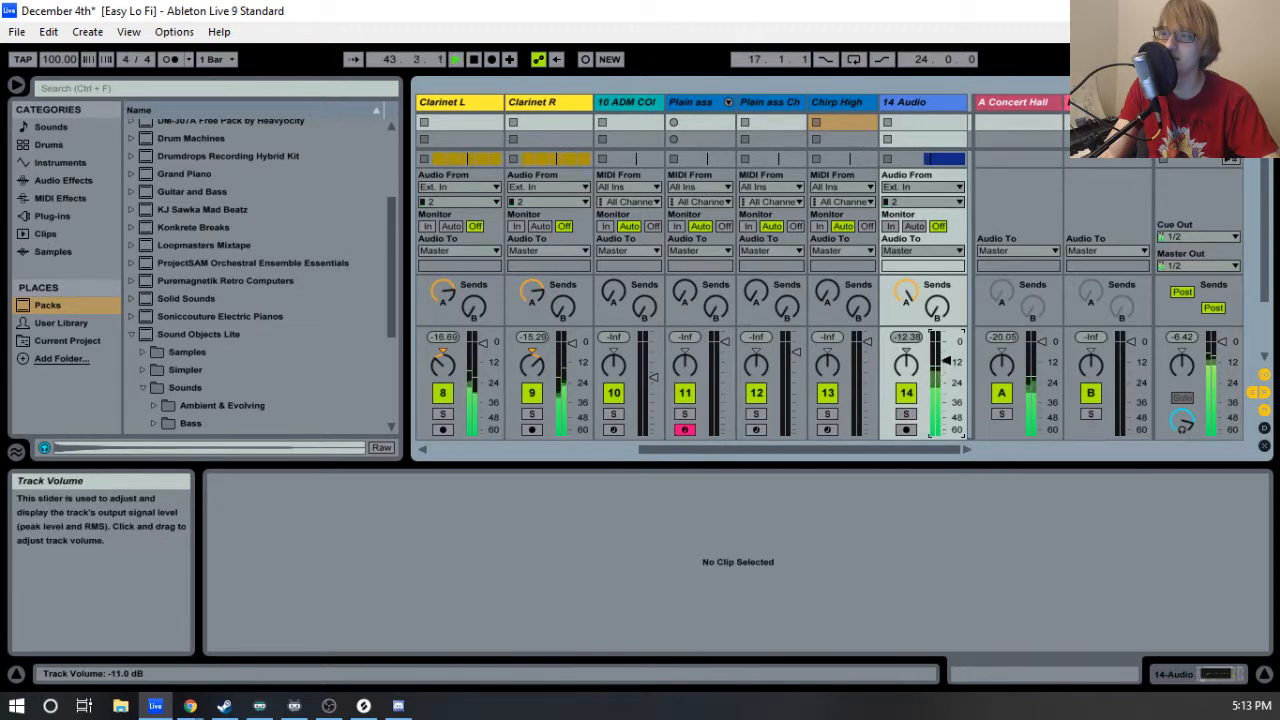
key(space)
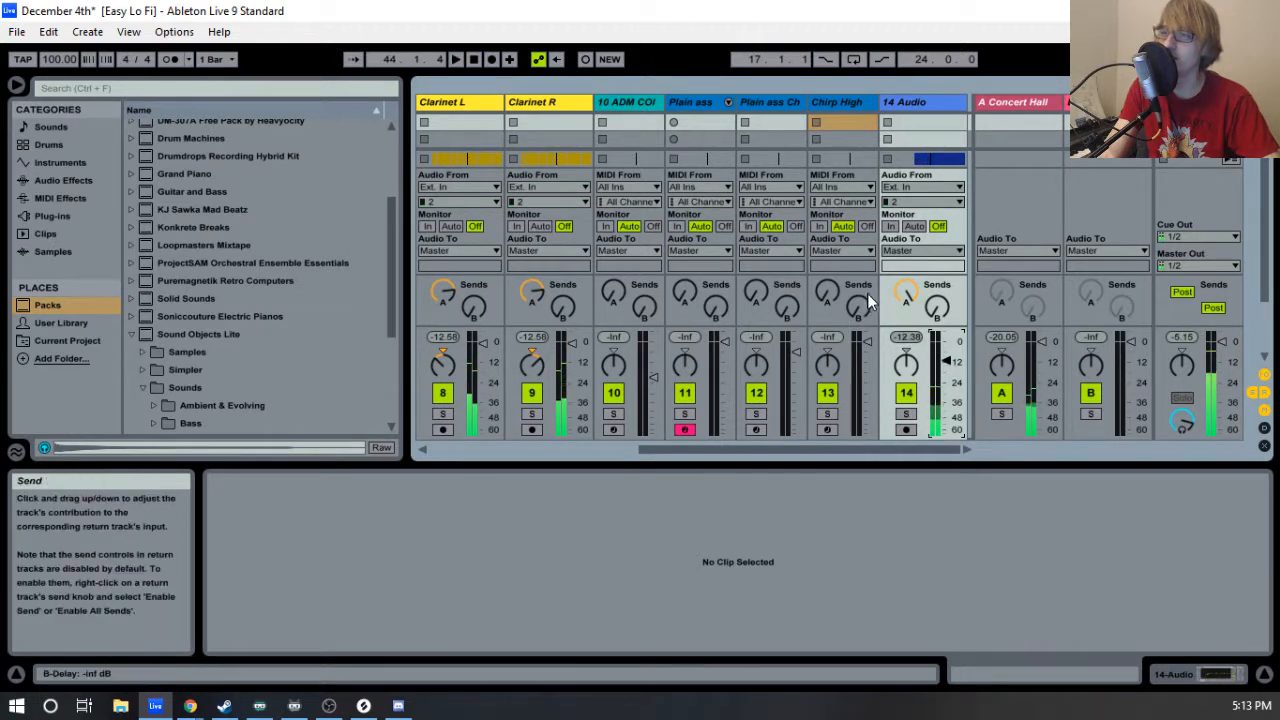
Reduce the 14 Audio track's A-Concert Hall send to -7 dB and return to Arrangement View.
drag(906, 292, 906, 308)
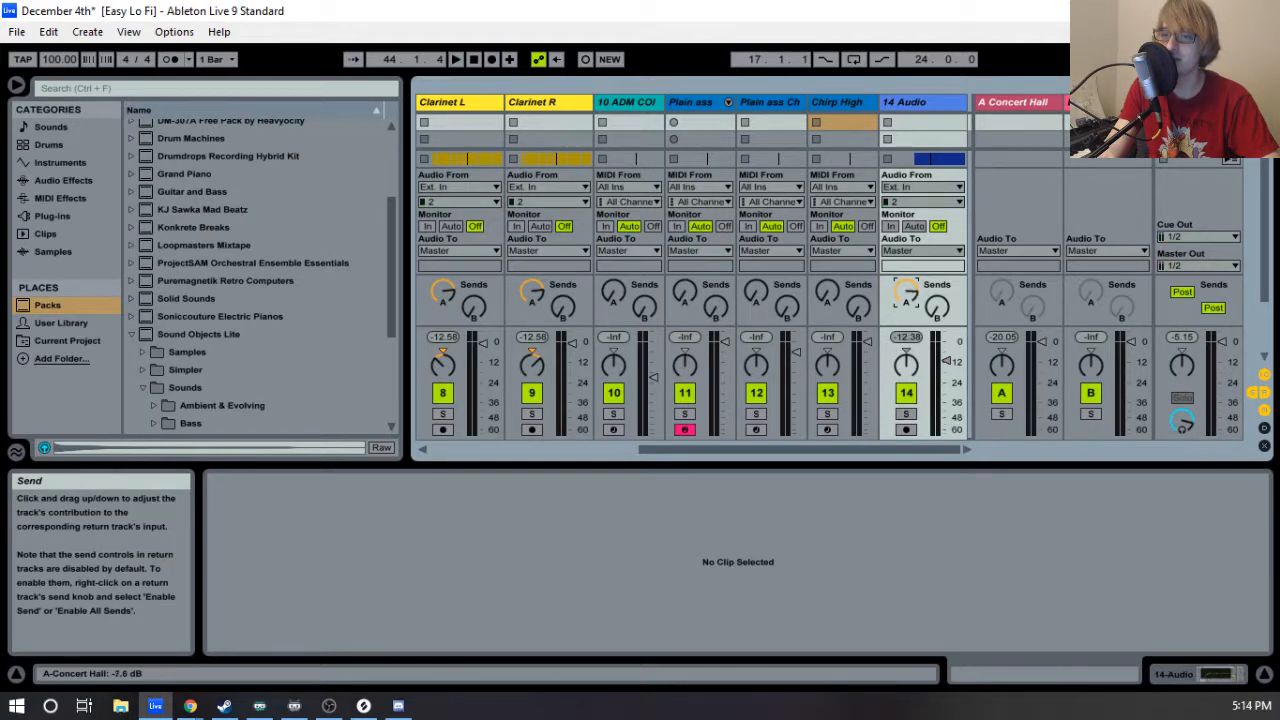
drag(906, 308, 906, 310)
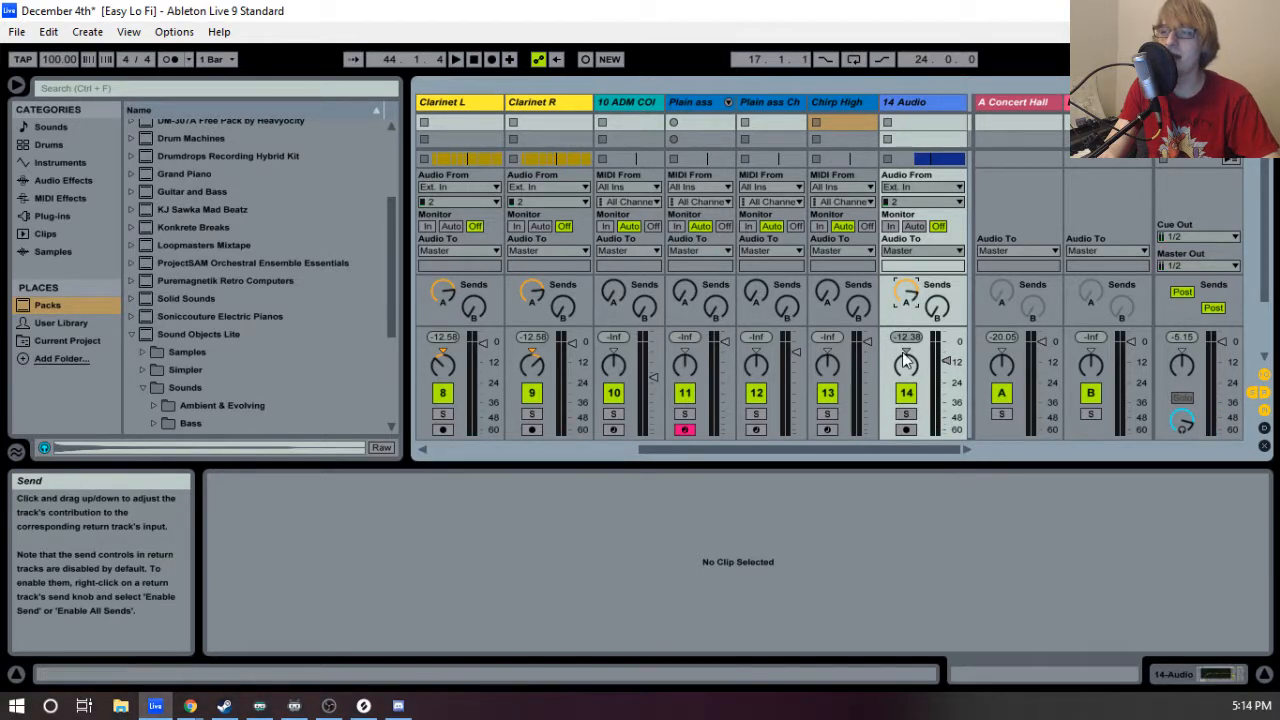
key(Tab)
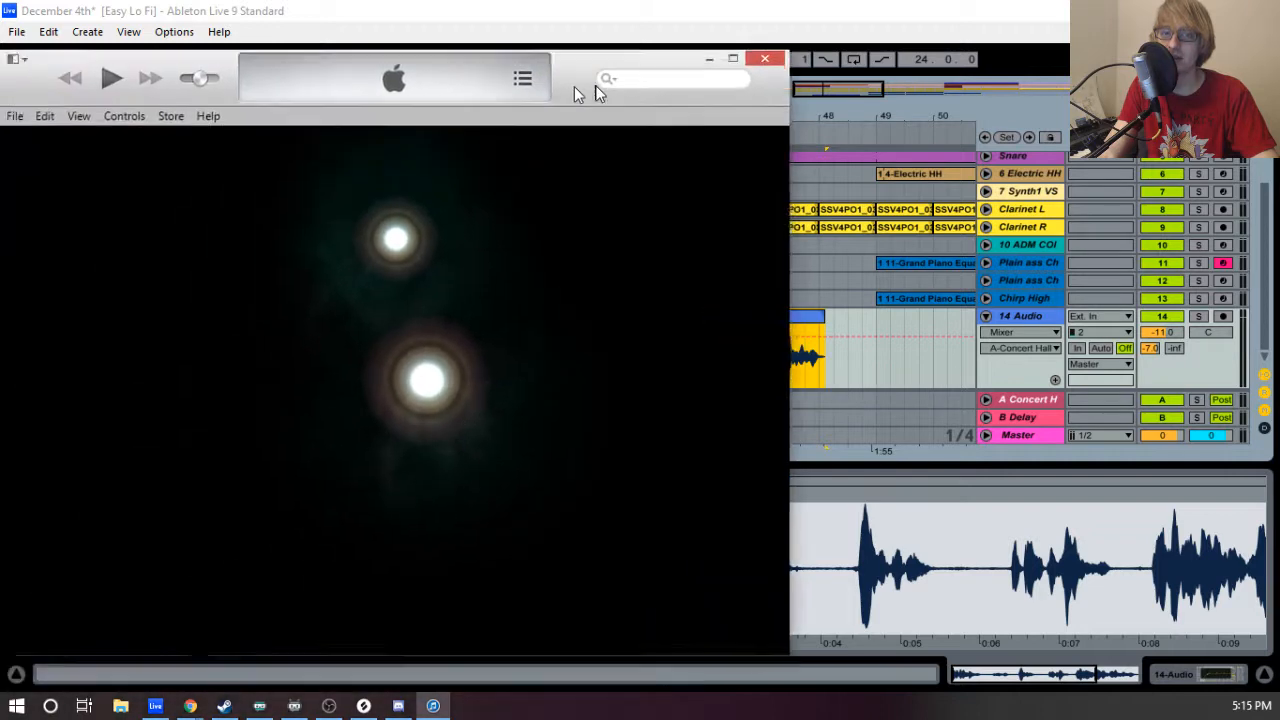
Switch to iTunes, position its window over Ableton Live, and replace the visualizer with the Tunesday Sound Effects playlist.
drag(574, 86, 840, 96)
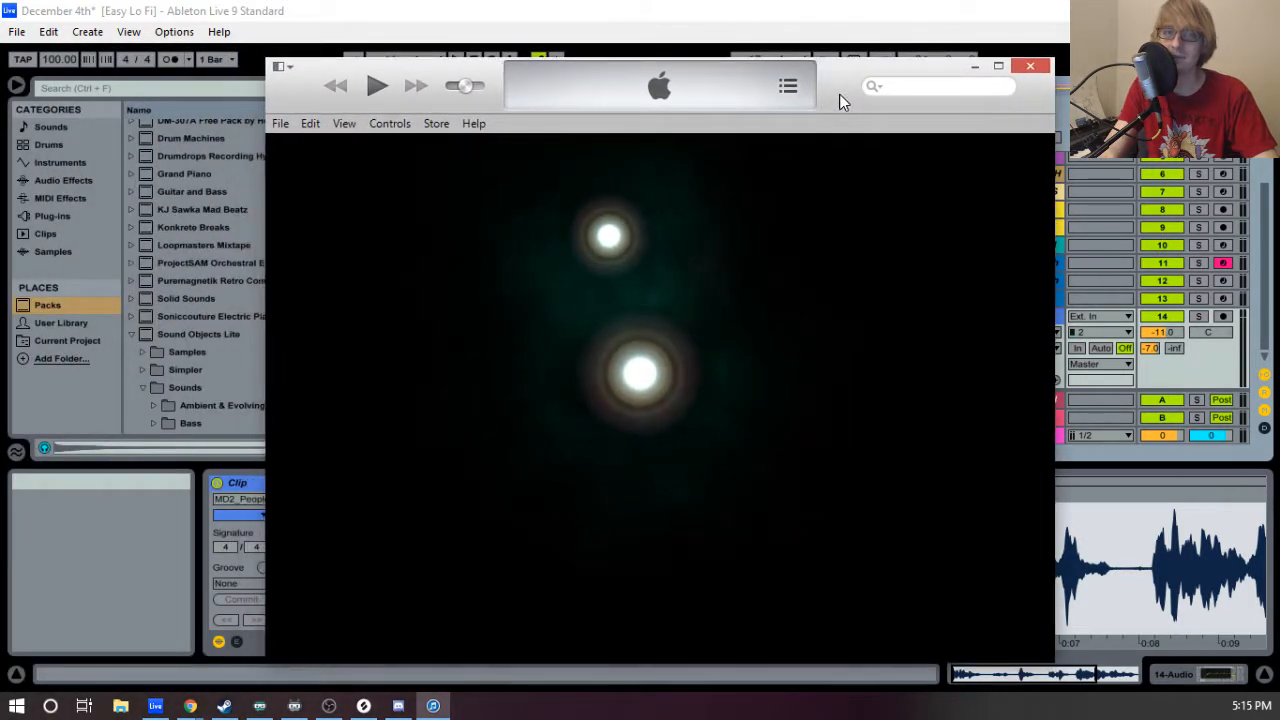
click(996, 70)
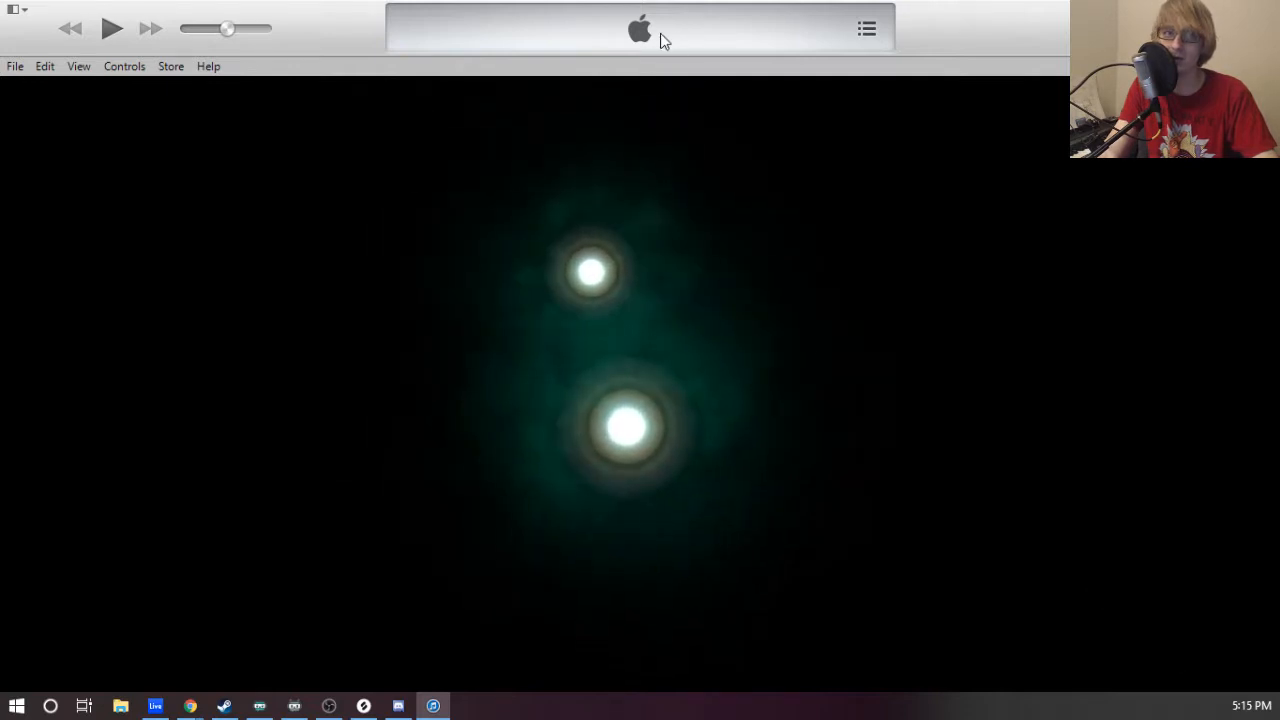
drag(928, 43, 735, 8)
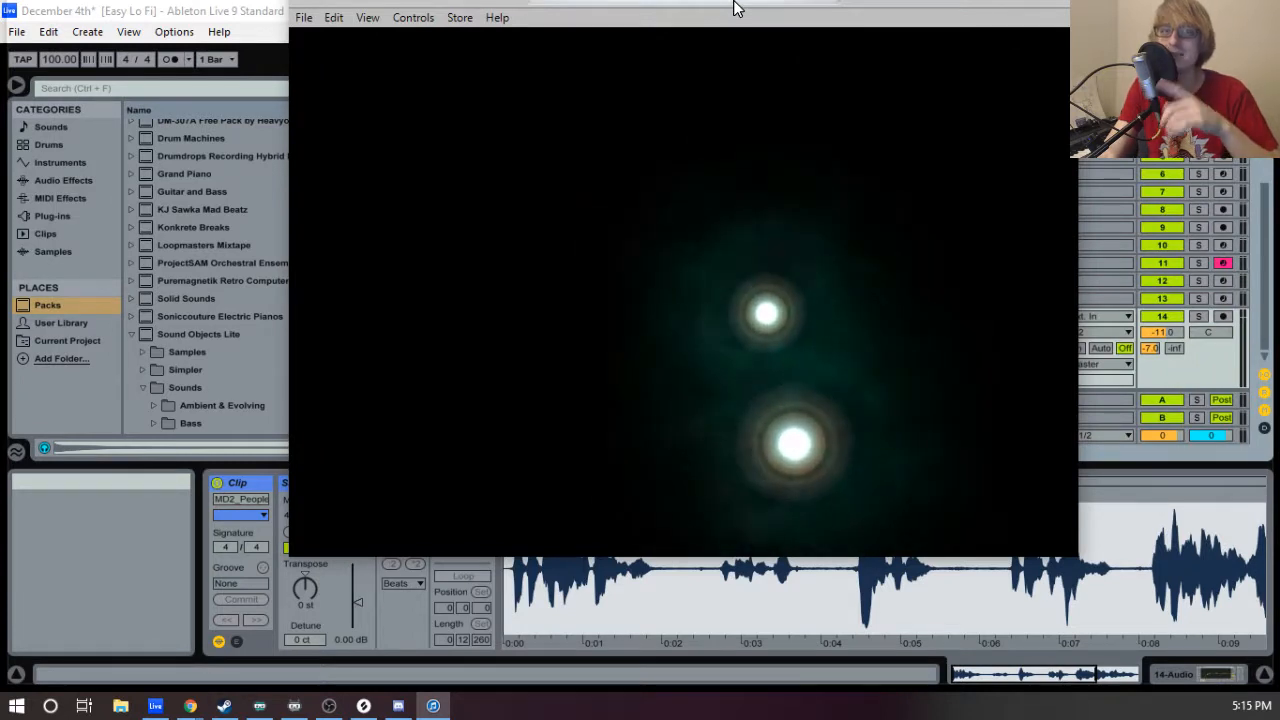
drag(731, 6, 711, 71)
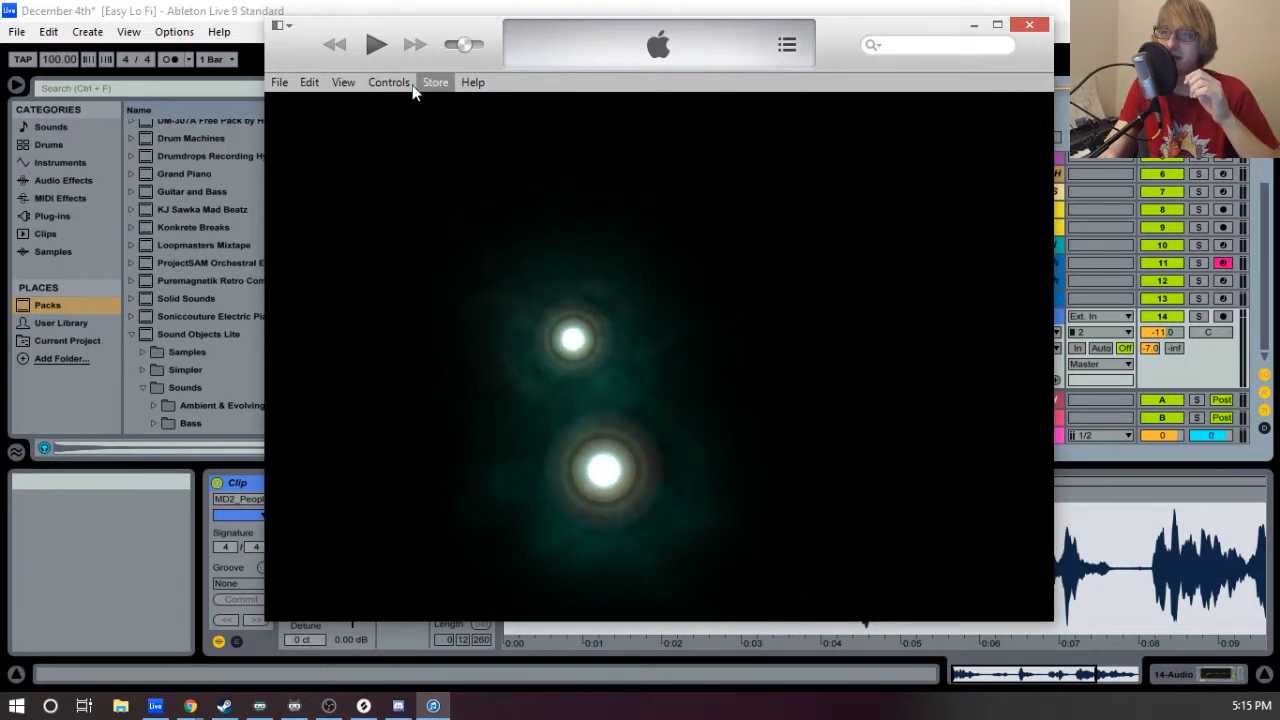
click(570, 183)
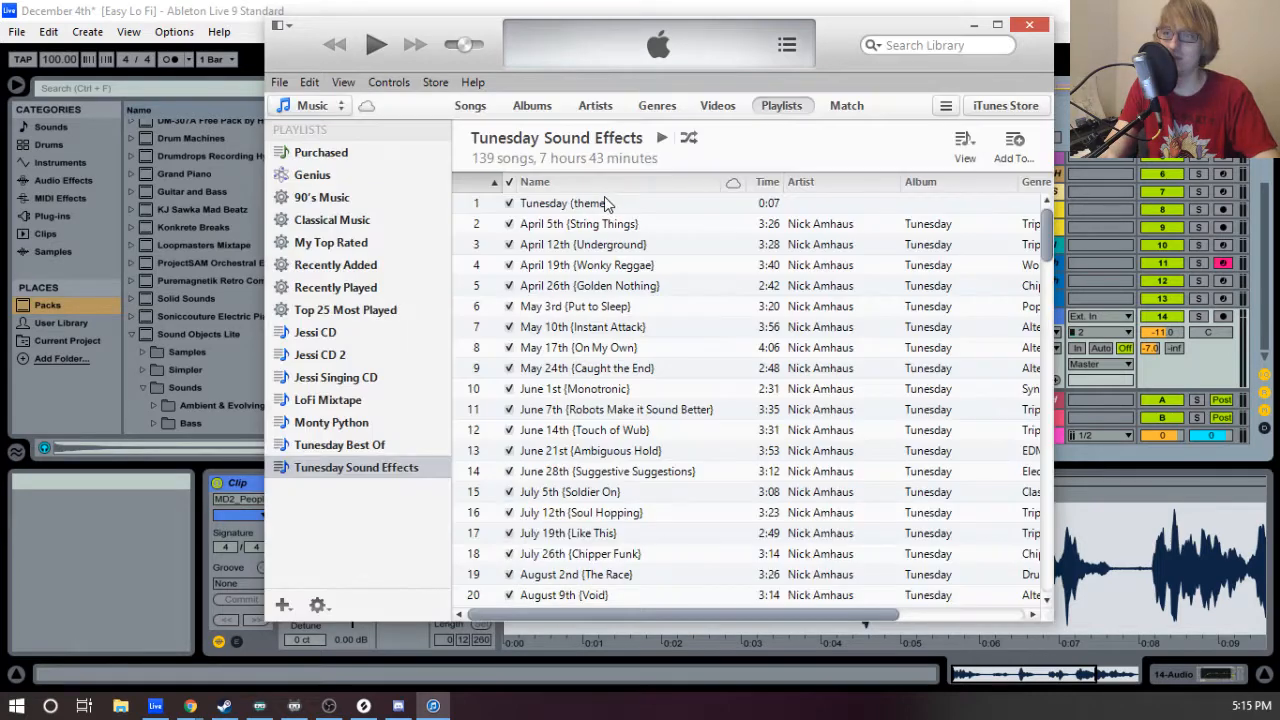
Find November 27th (Dinner Party) at the end of the Tunesday Sound Effects playlist and play it.
scroll(573, 548, down, 10)
scroll(573, 548, down, 20)
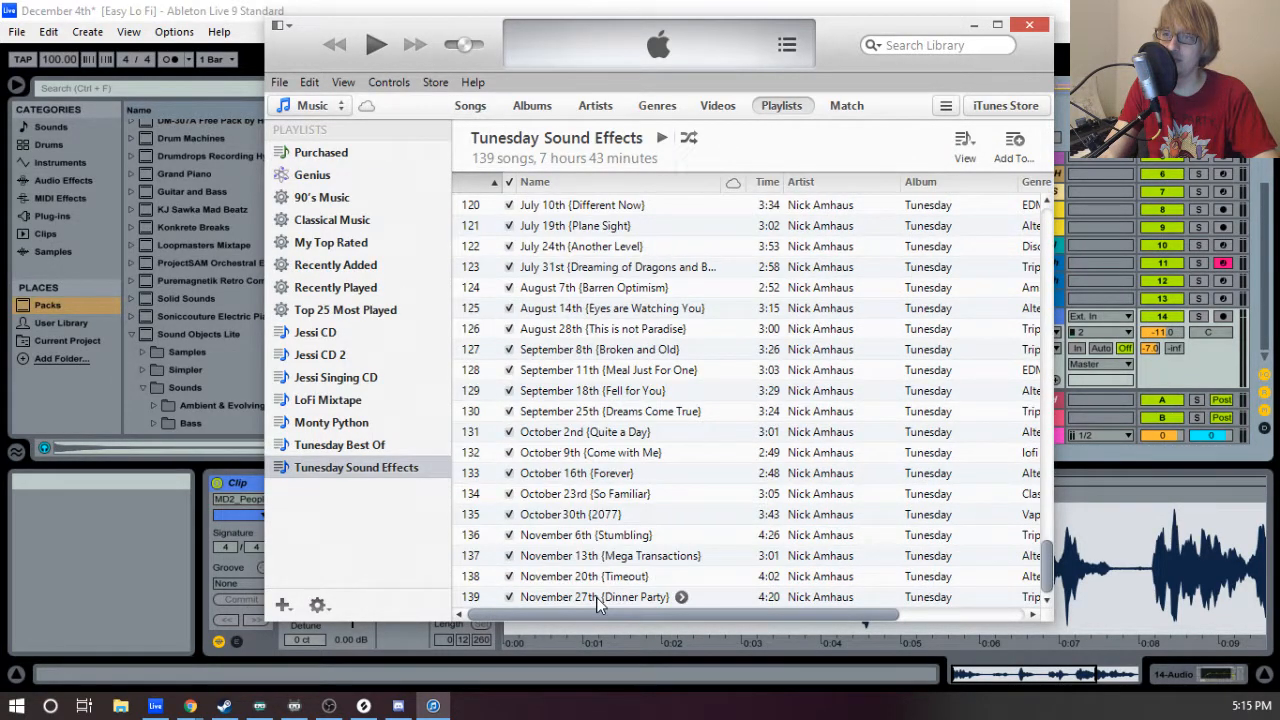
click(604, 596)
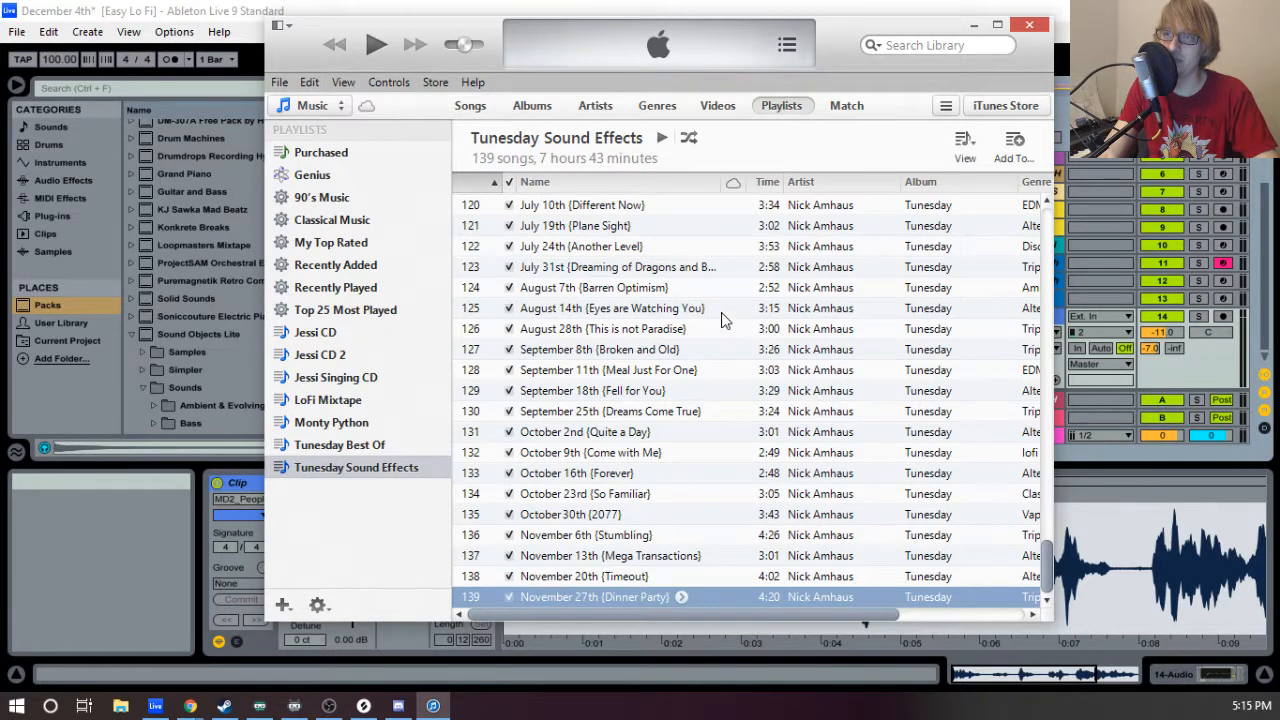
key(space)
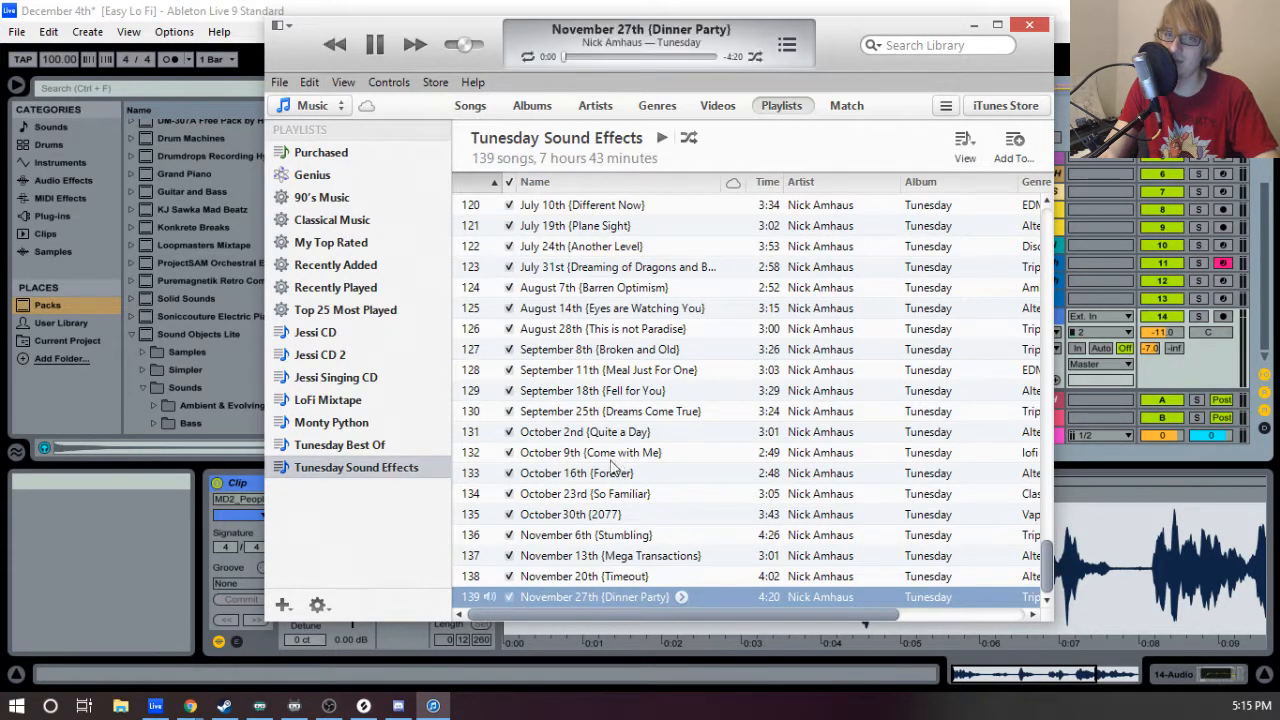
Show the visualizer for the playing song, hide it again, stop playback, and close iTunes.
key(ctrl+t)
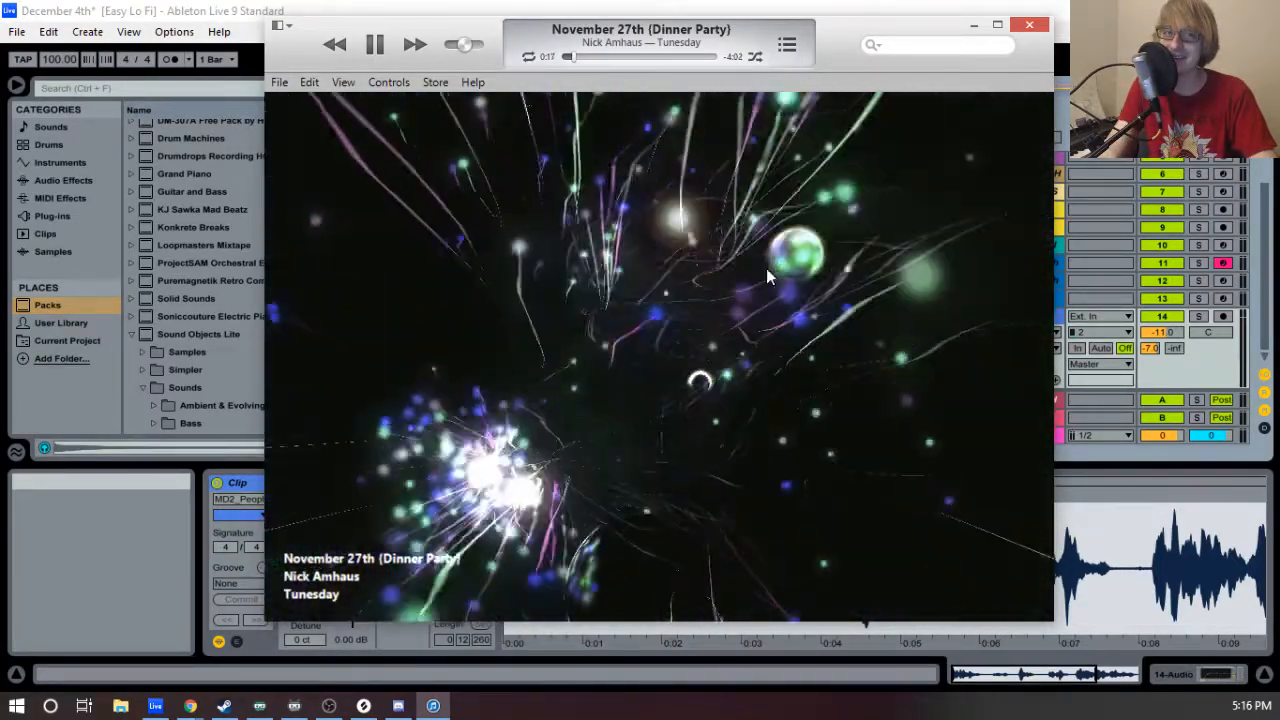
key(ctrl+t)
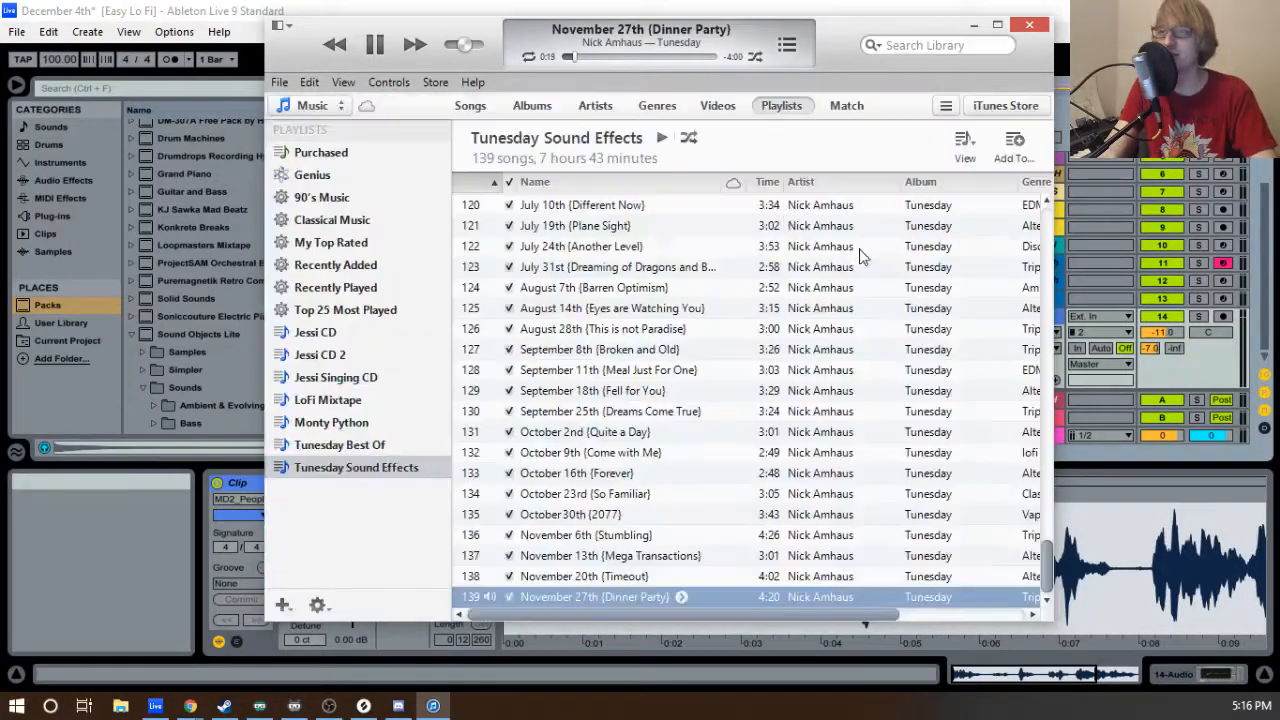
click(376, 48)
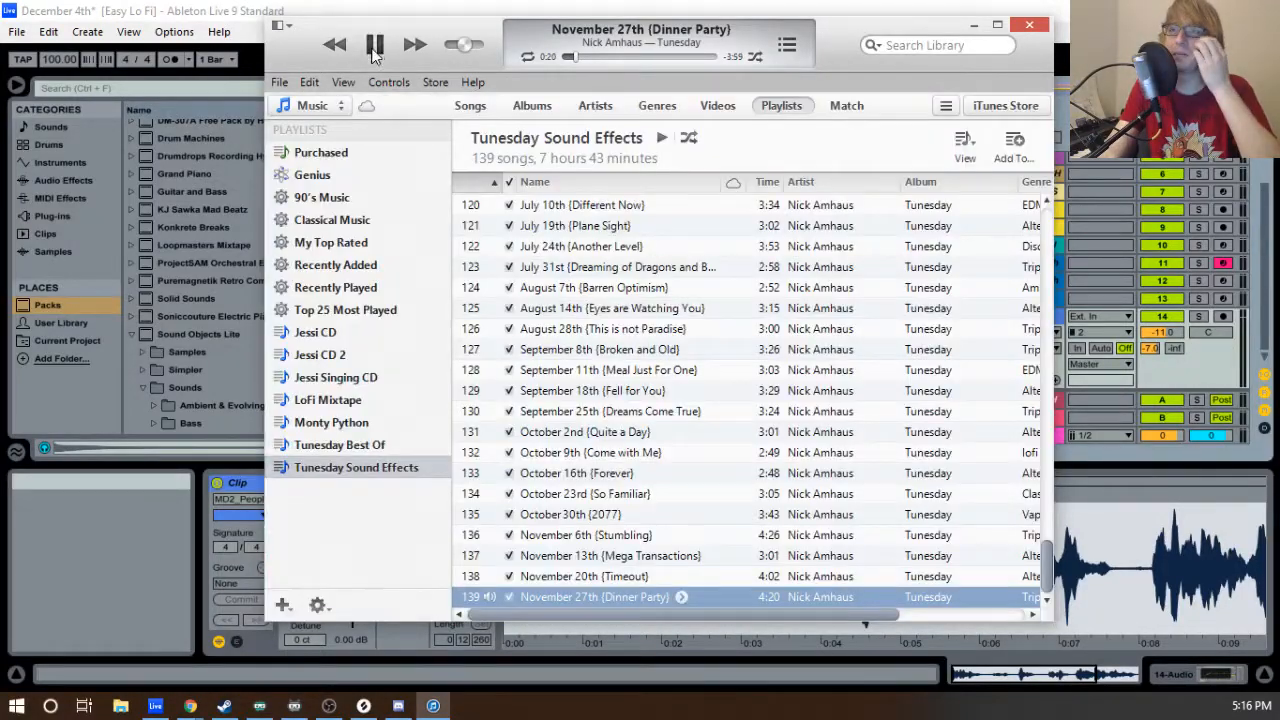
click(1029, 26)
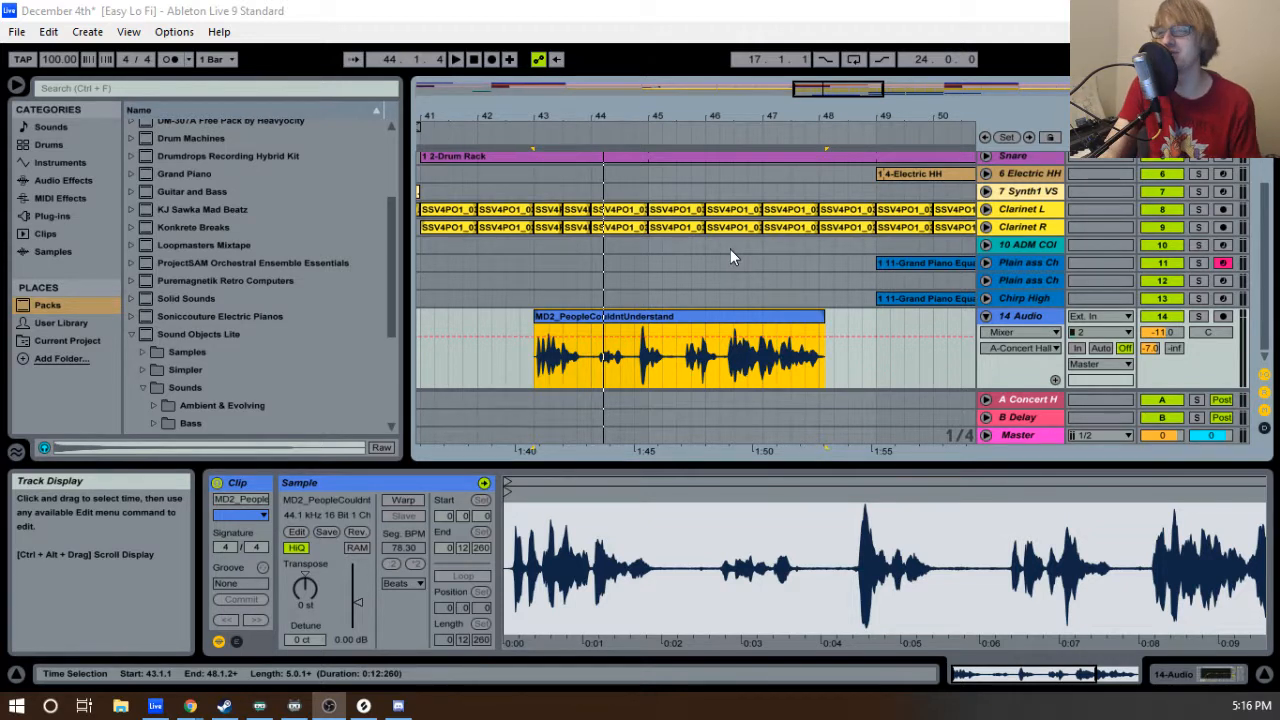
Play the arrangement from bar 42 and raise the 14 Audio track's volume to -7 dB in the mixer.
click(472, 135)
drag(540, 113, 602, 90)
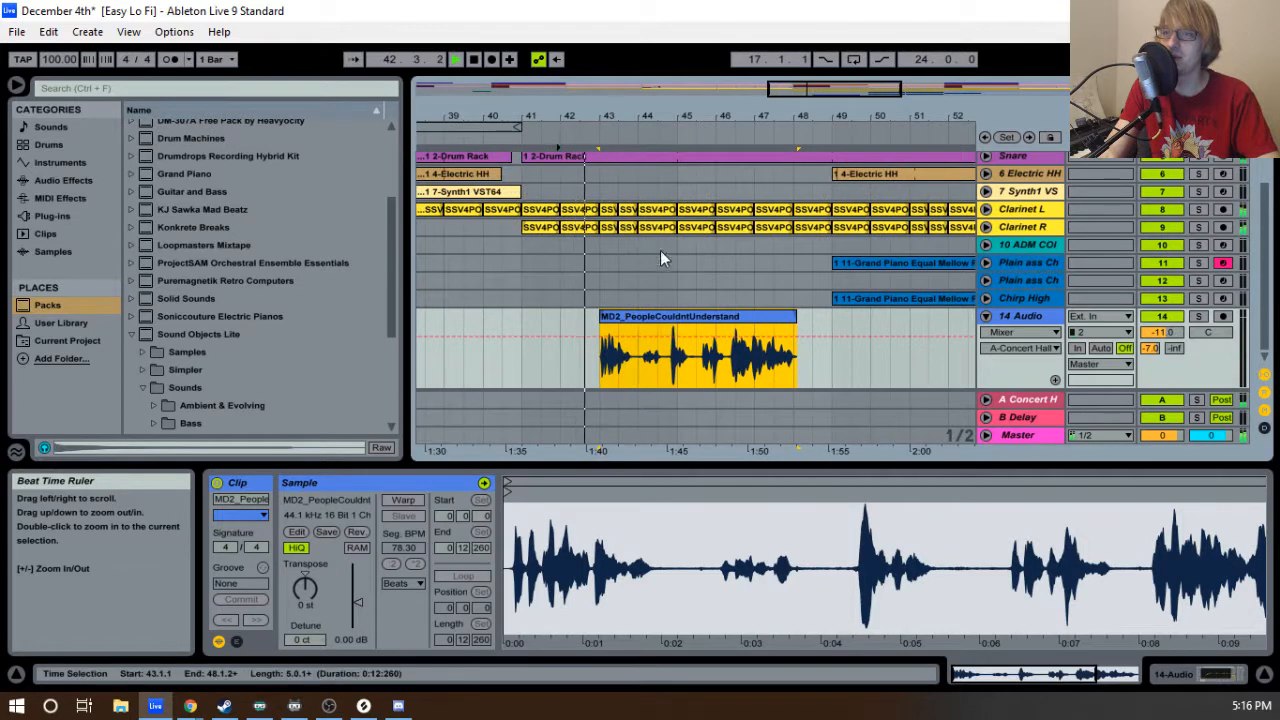
click(654, 317)
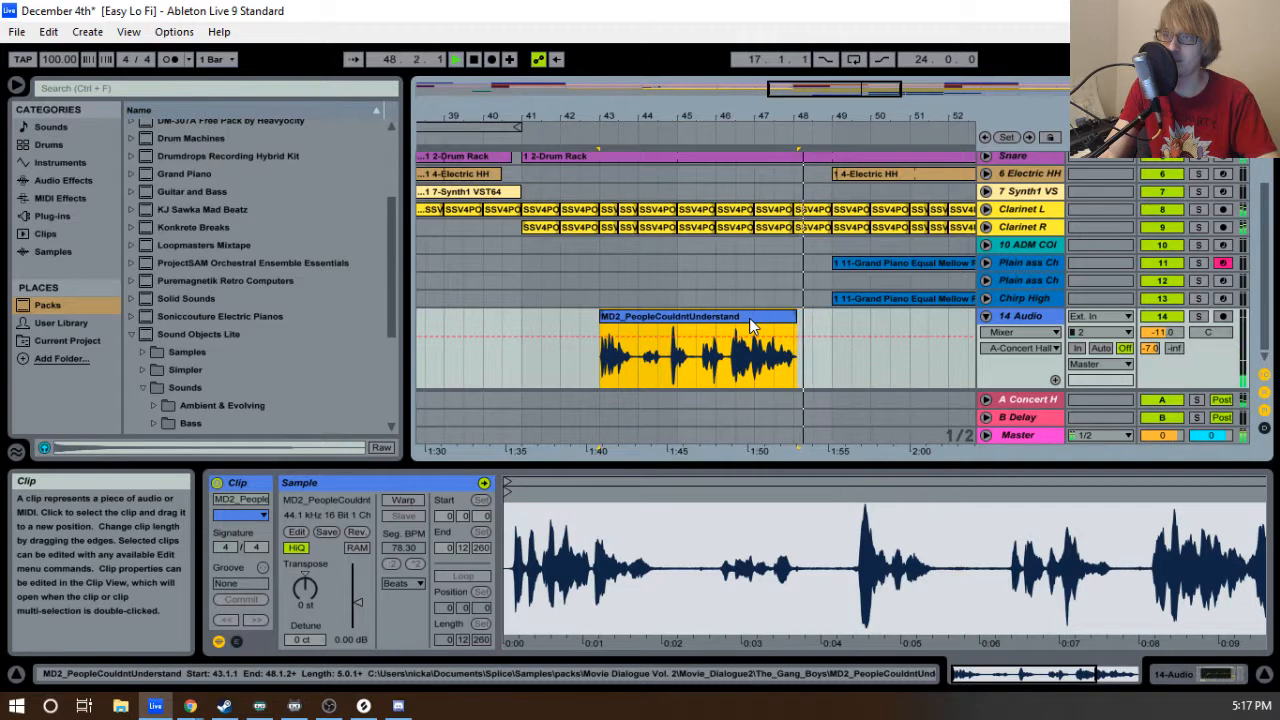
key(Tab)
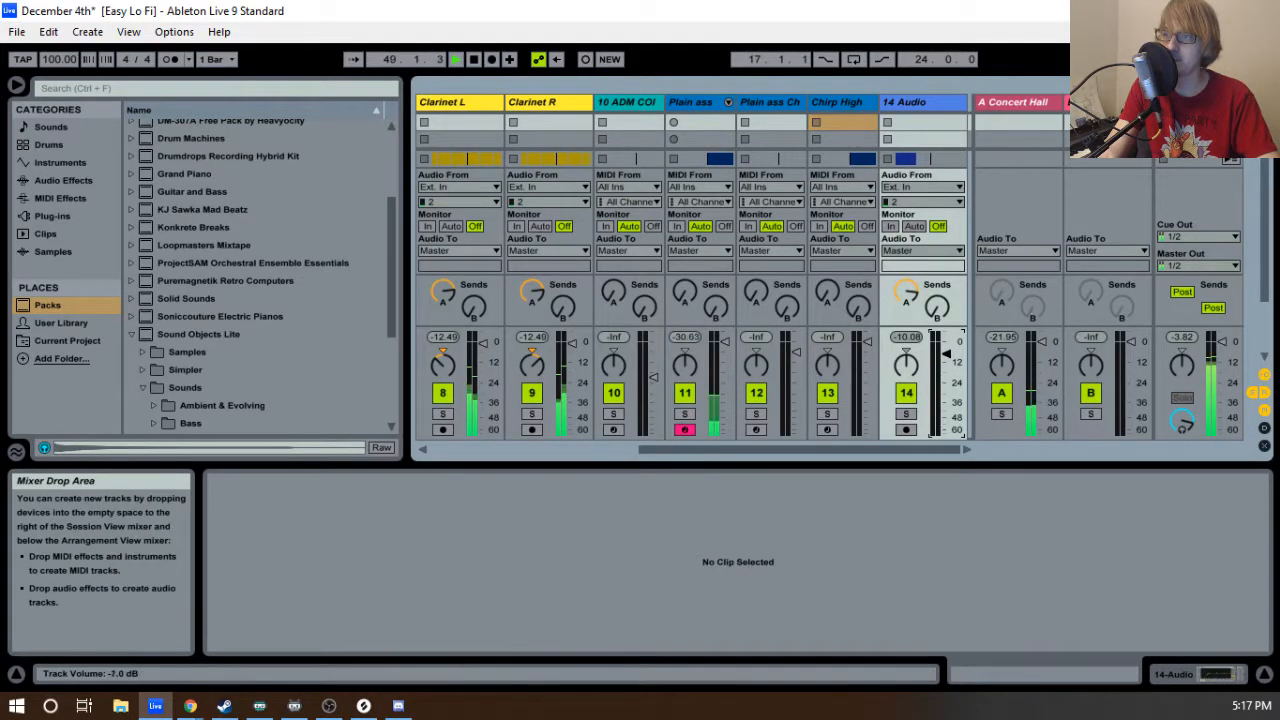
key(Tab)
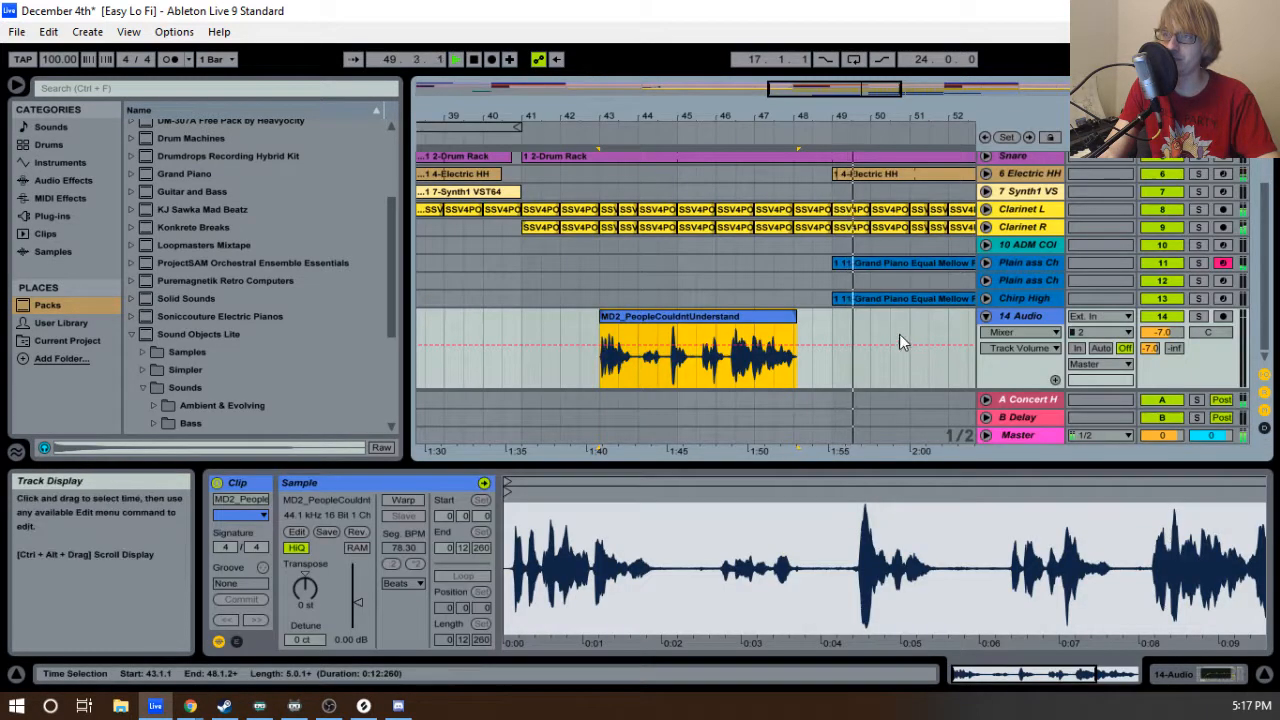
Show the 14 Audio track's devices and browse the audio effects, examining the Glue Compressor presets.
click(1010, 316)
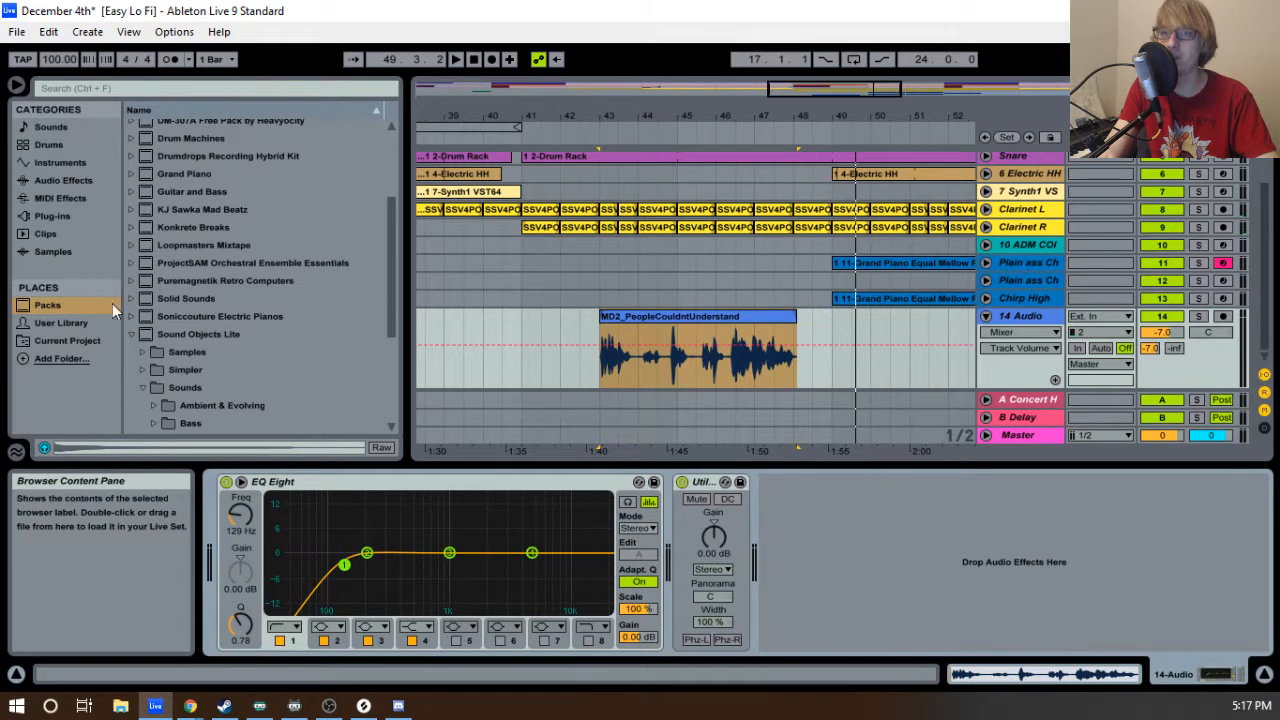
click(60, 180)
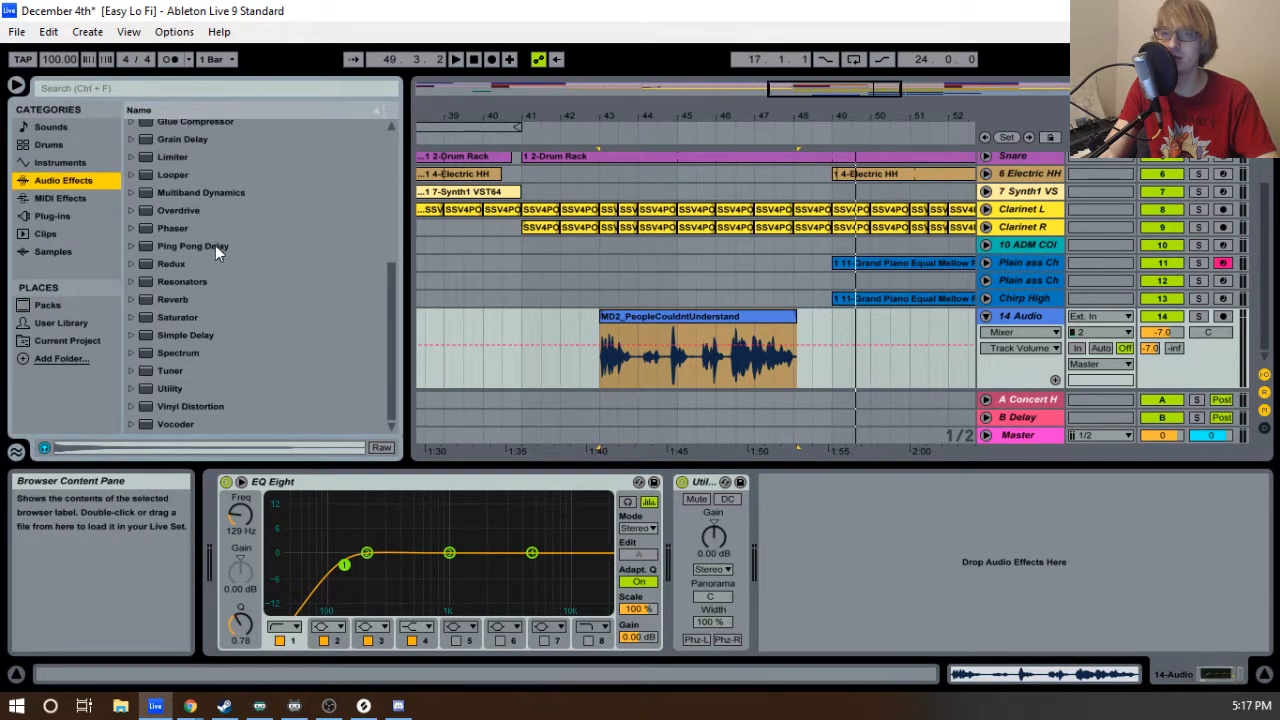
scroll(180, 242, up, 1)
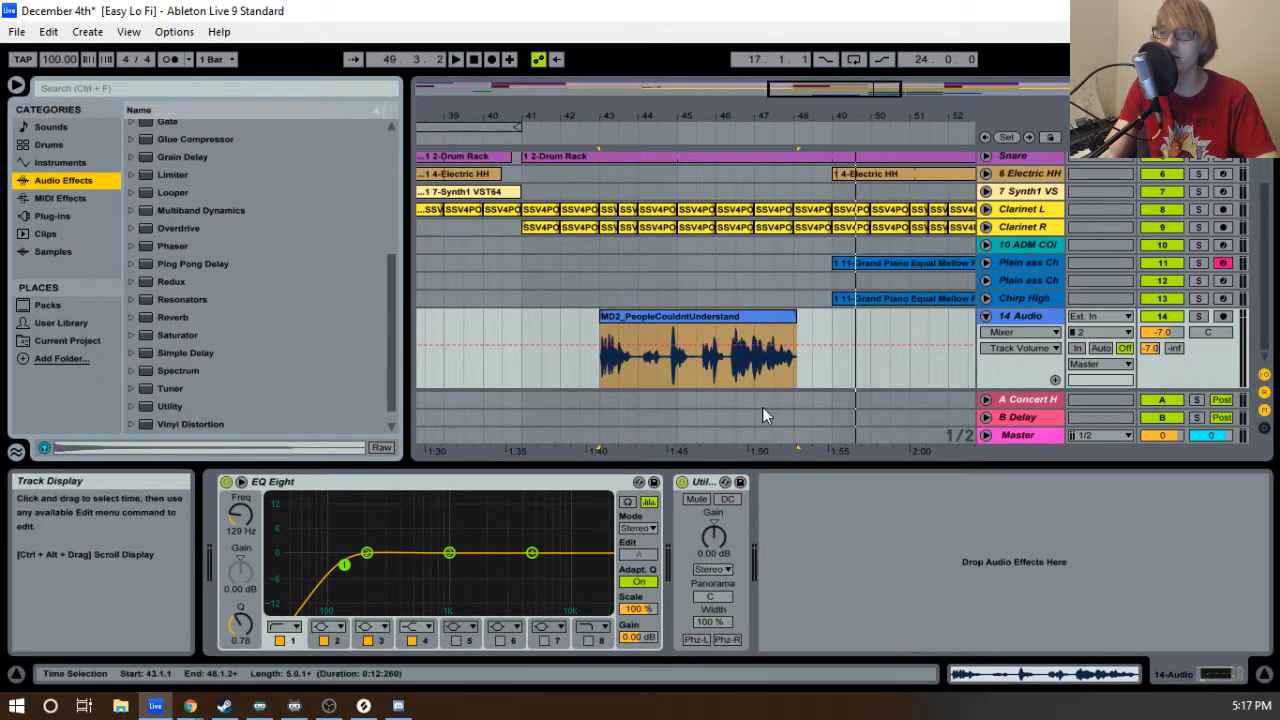
click(648, 362)
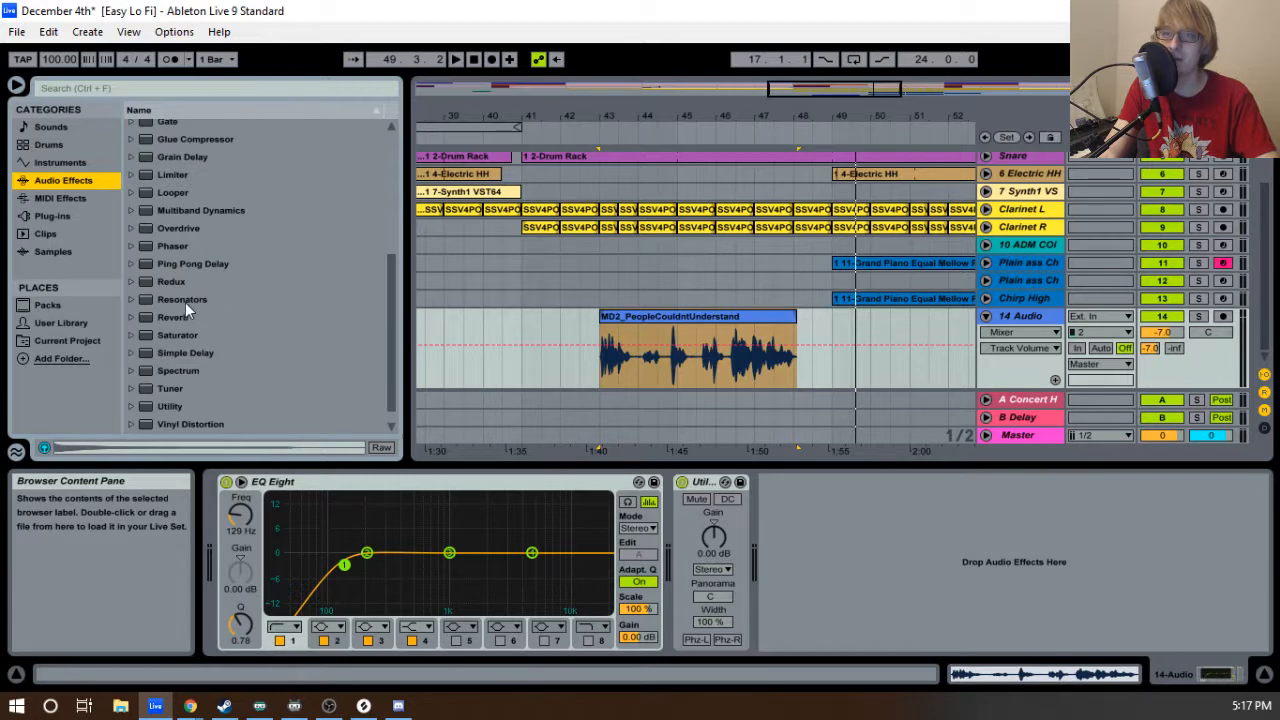
scroll(150, 265, up, 5)
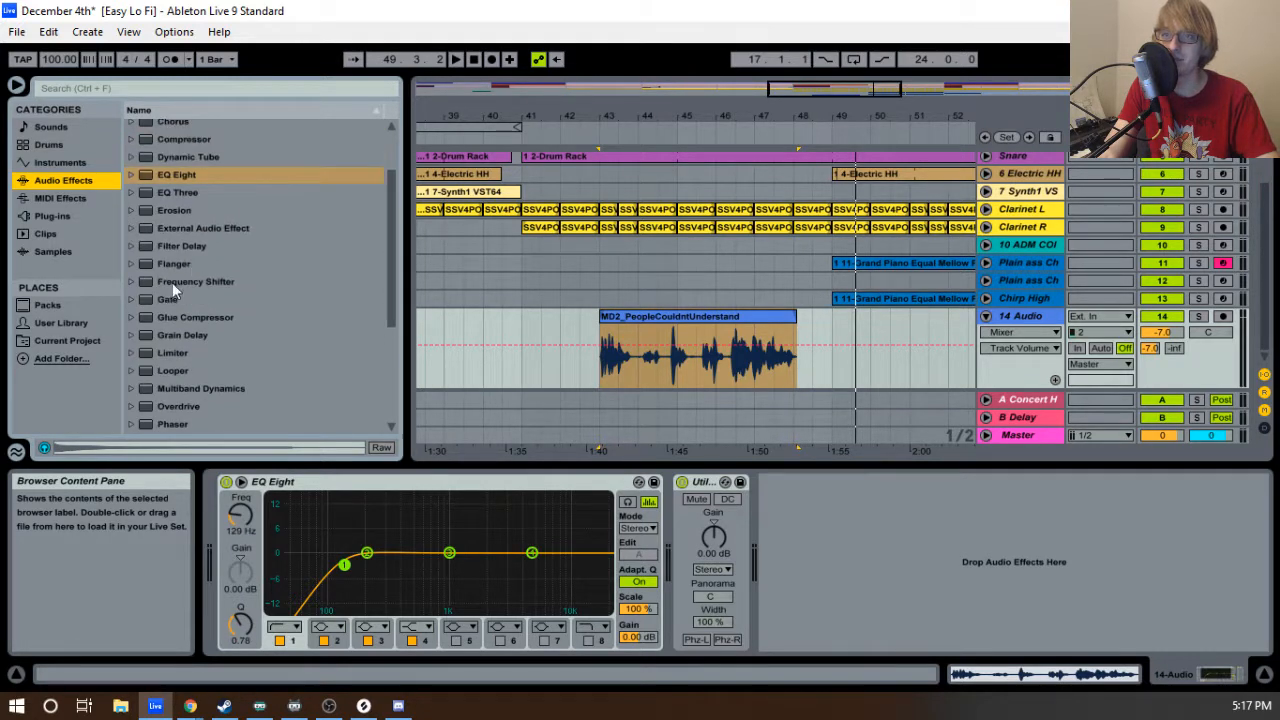
click(137, 318)
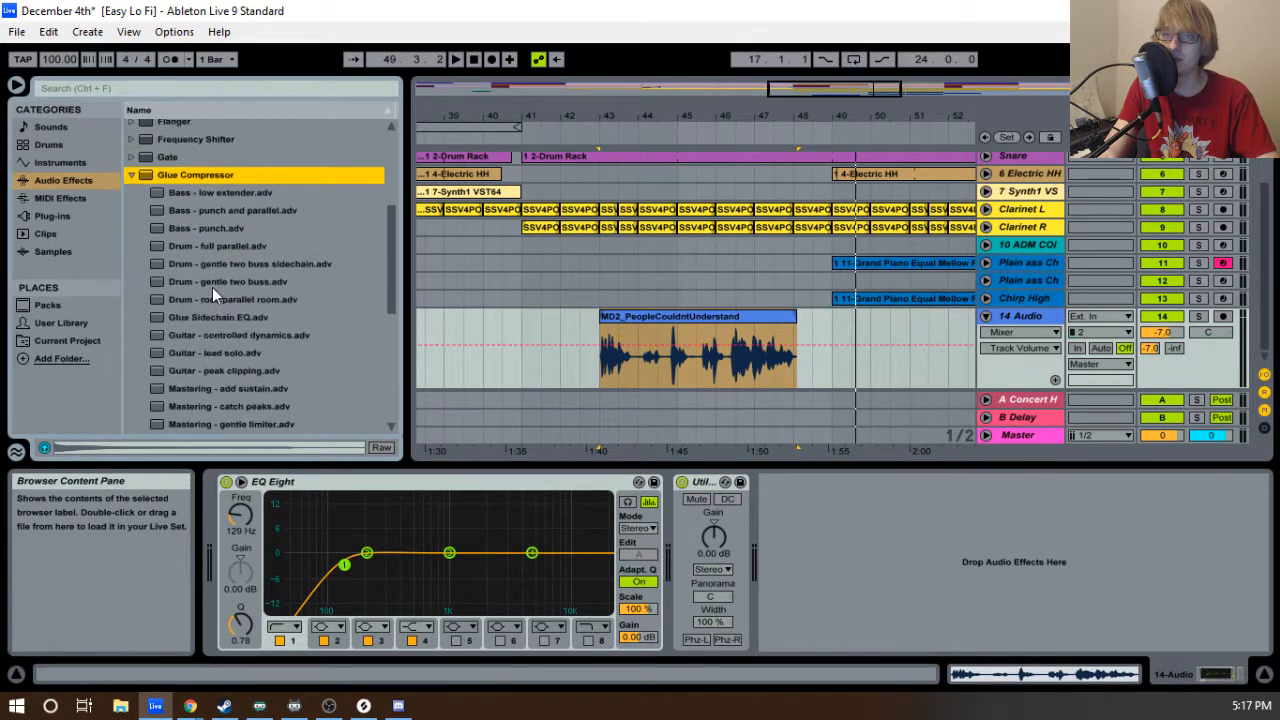
scroll(219, 296, up, 3)
scroll(219, 296, down, 2)
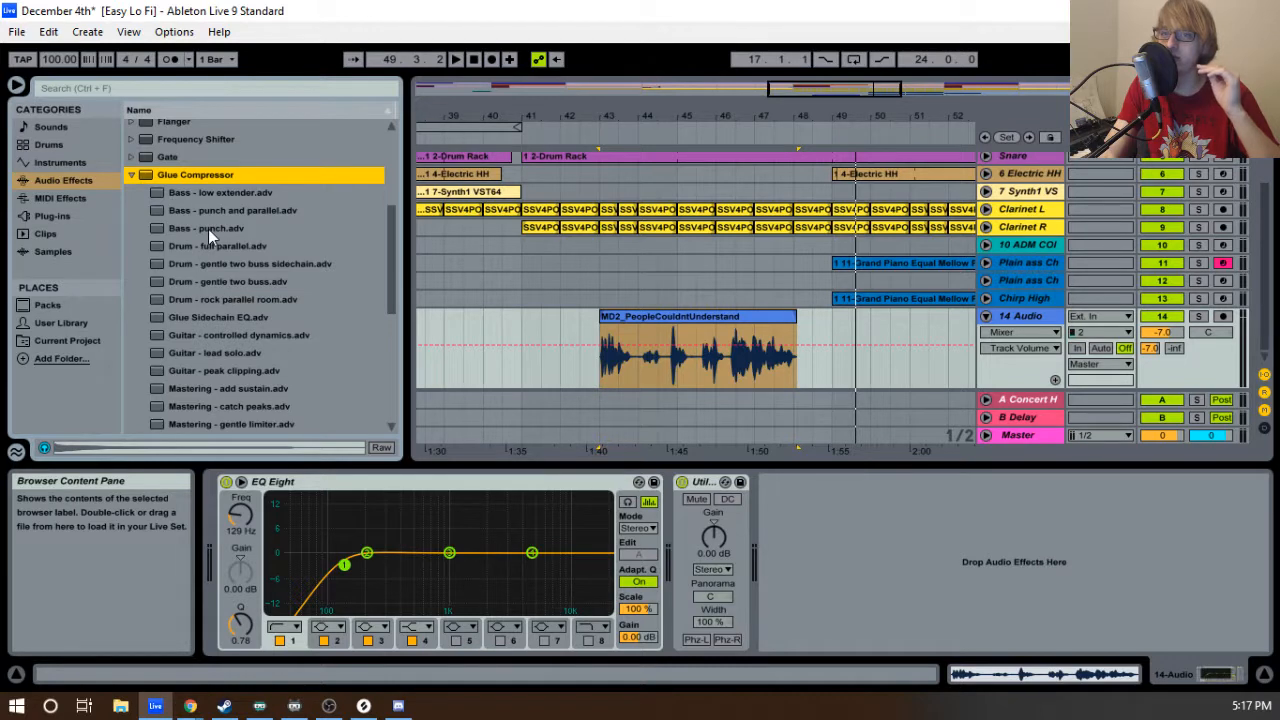
scroll(275, 203, up, 1)
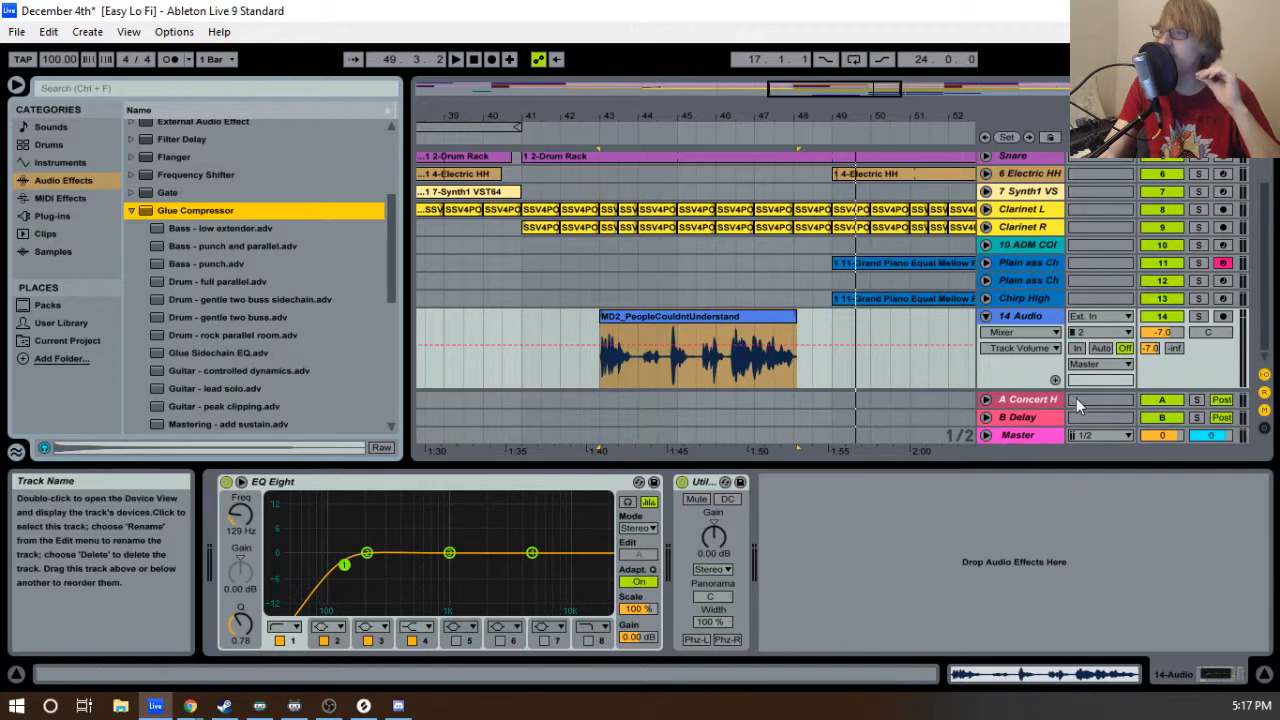
Add a Spectrum analyzer after Auto Filter on the Master track.
click(1016, 435)
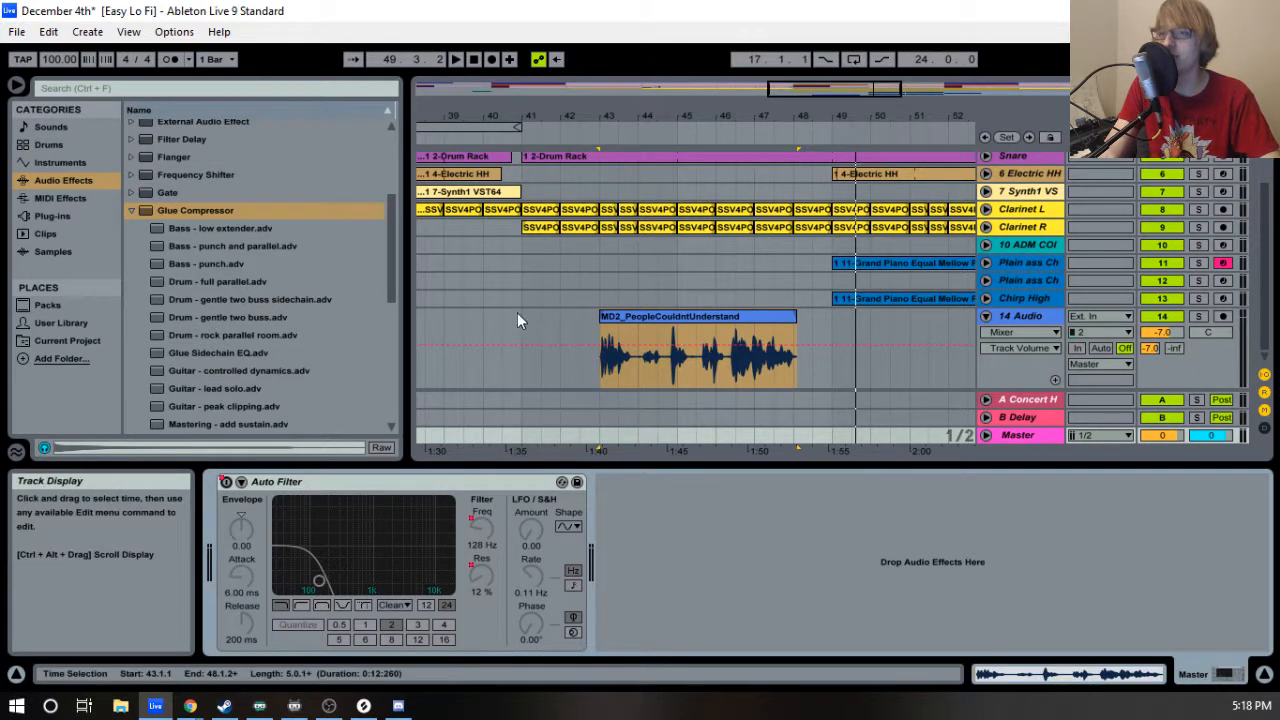
scroll(362, 375, down, 6)
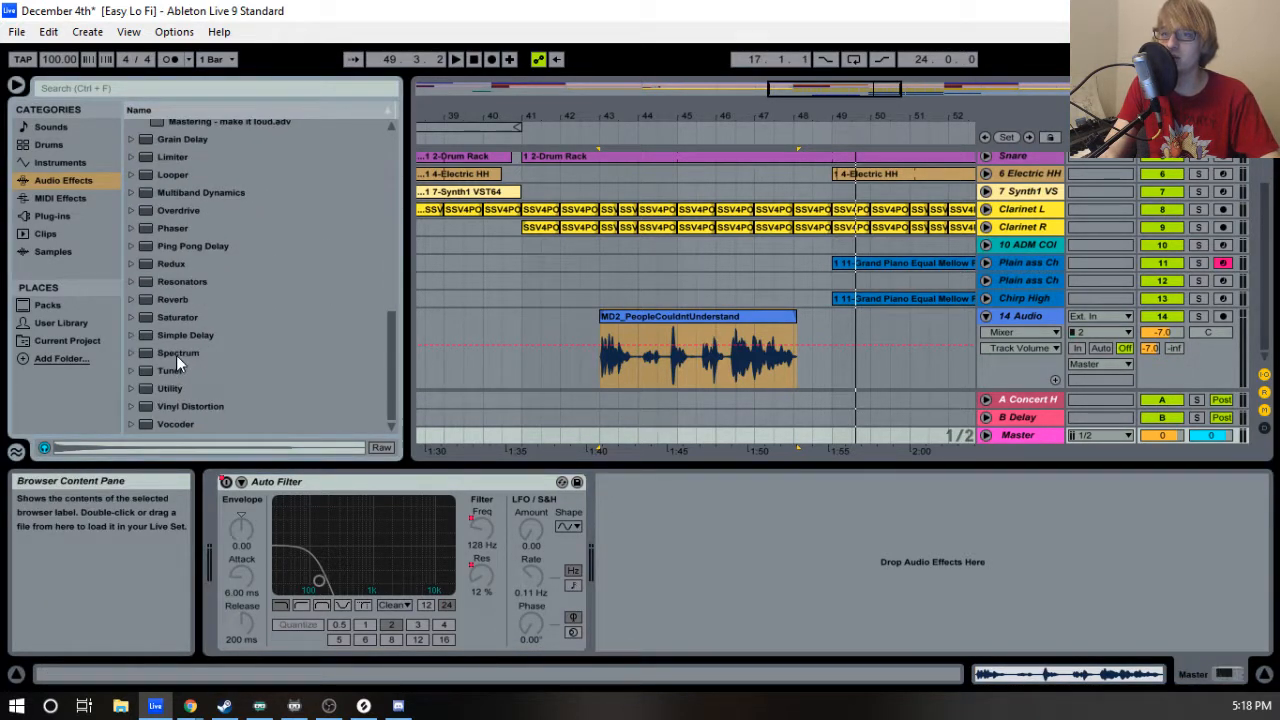
drag(176, 355, 919, 630)
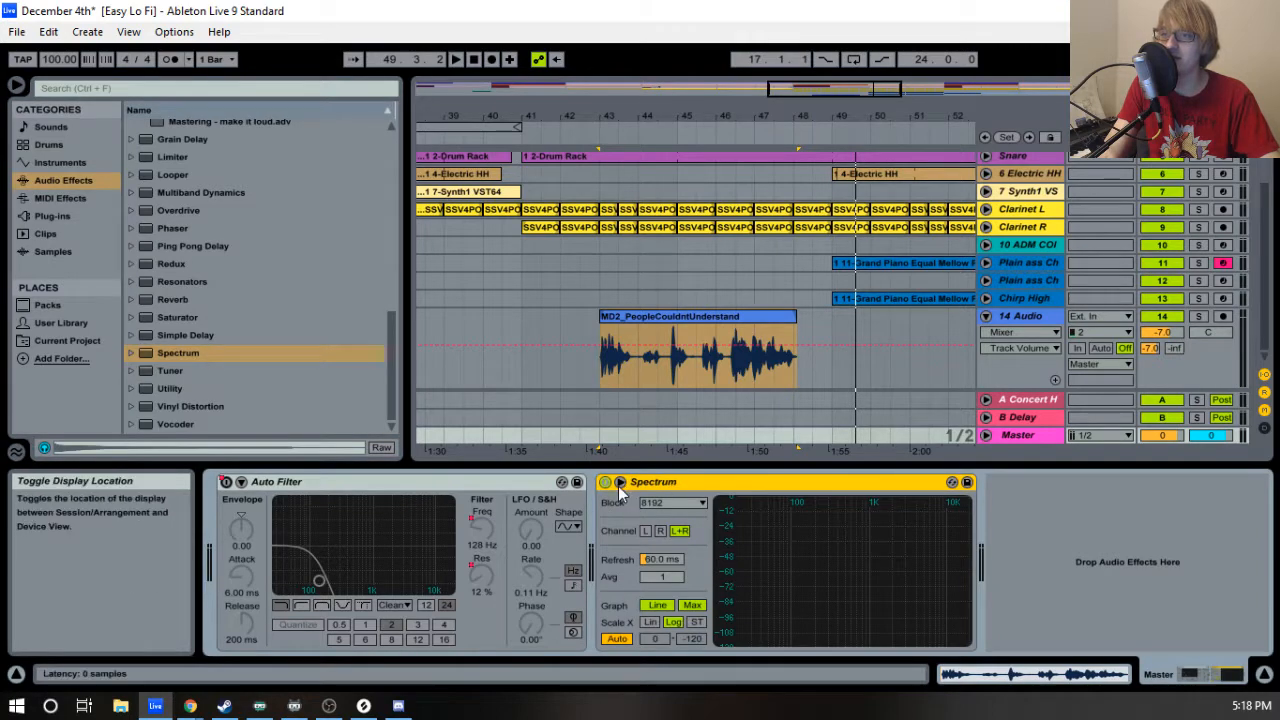
Examine the master's frequency content during playback in the enlarged Spectrum display, then return the display to the device.
click(620, 483)
key(space)
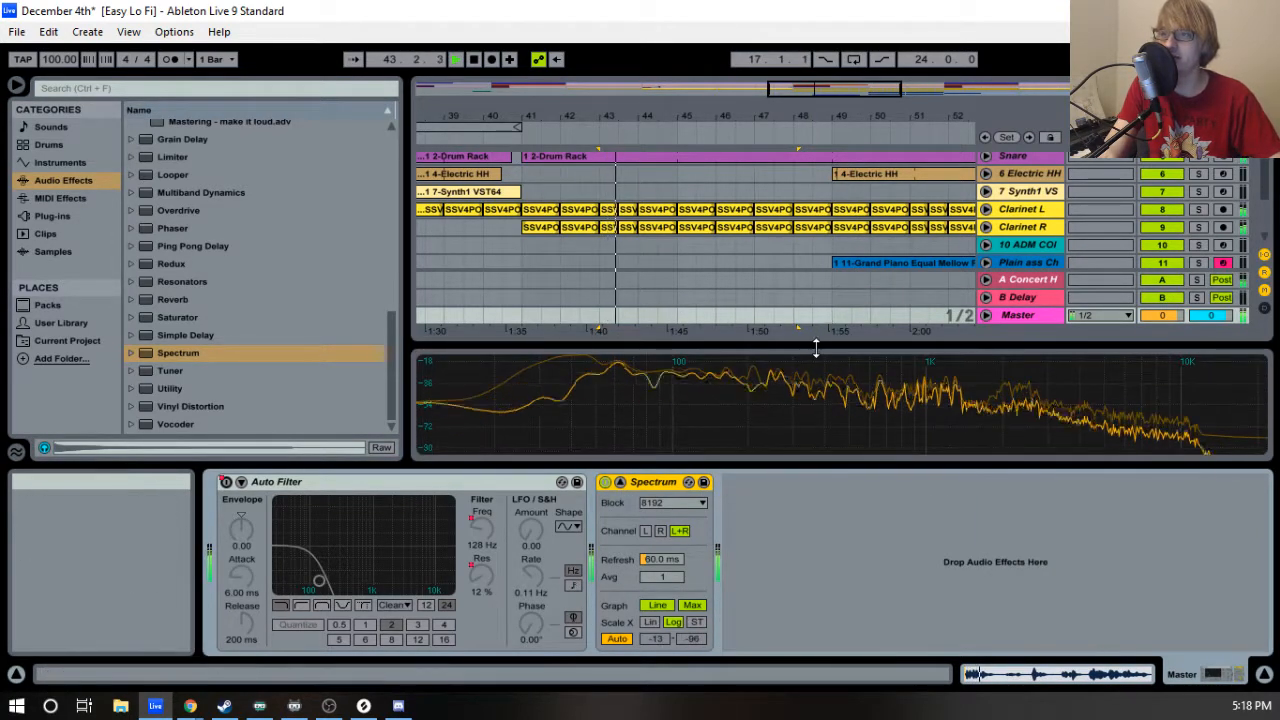
drag(817, 346, 812, 8)
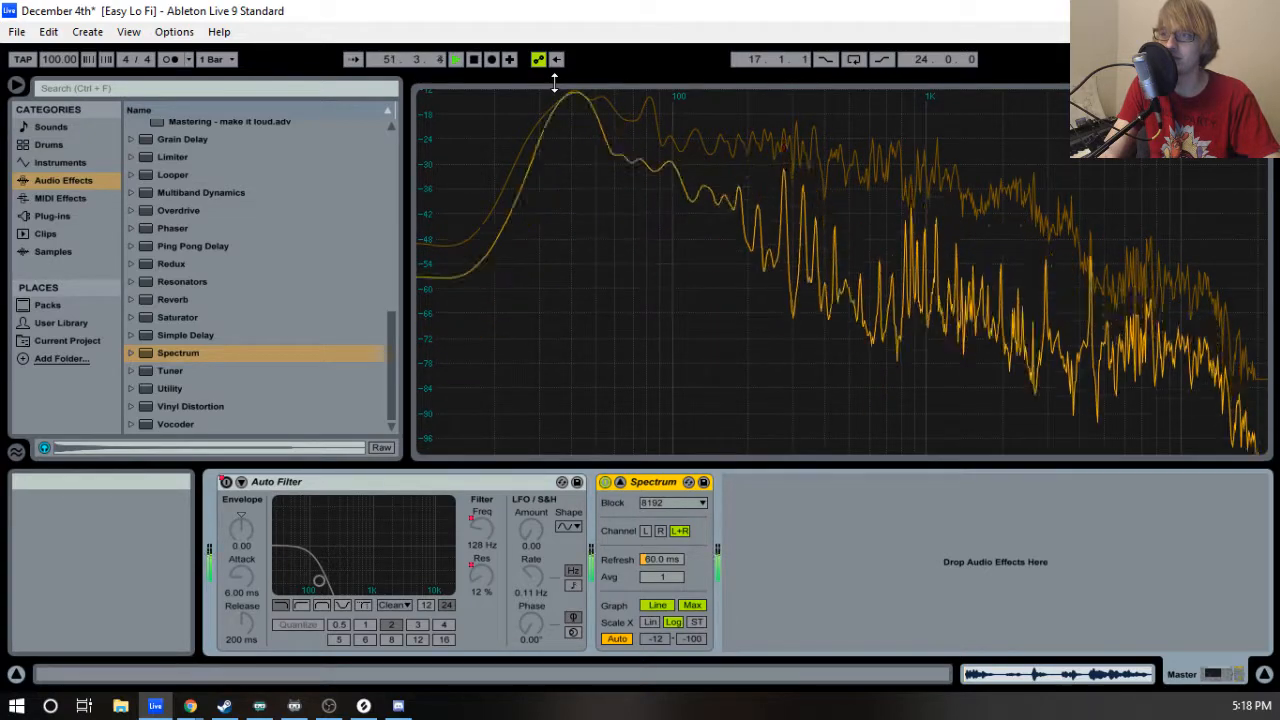
click(688, 482)
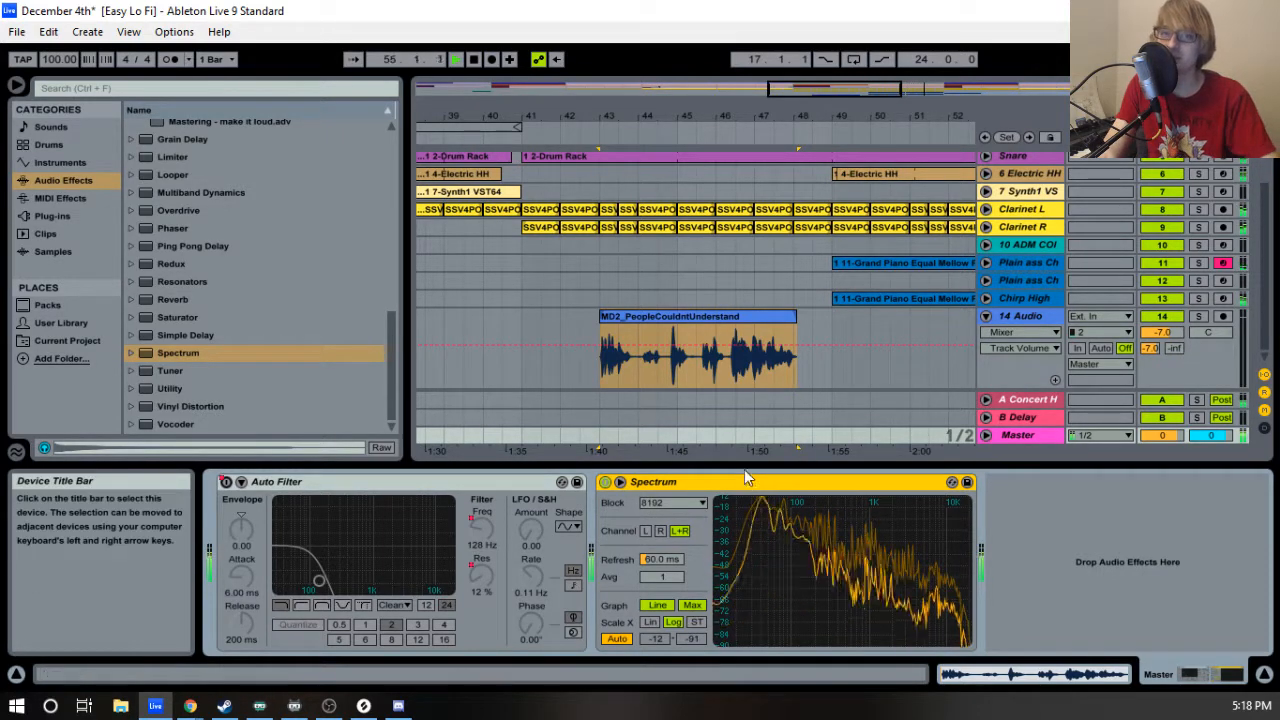
Insert the Guitar - controlled dynamics preset between EQ Eight and Utility on 14 Audio, with Threshold -23.5 dB and Makeup 10.0 dB.
click(695, 315)
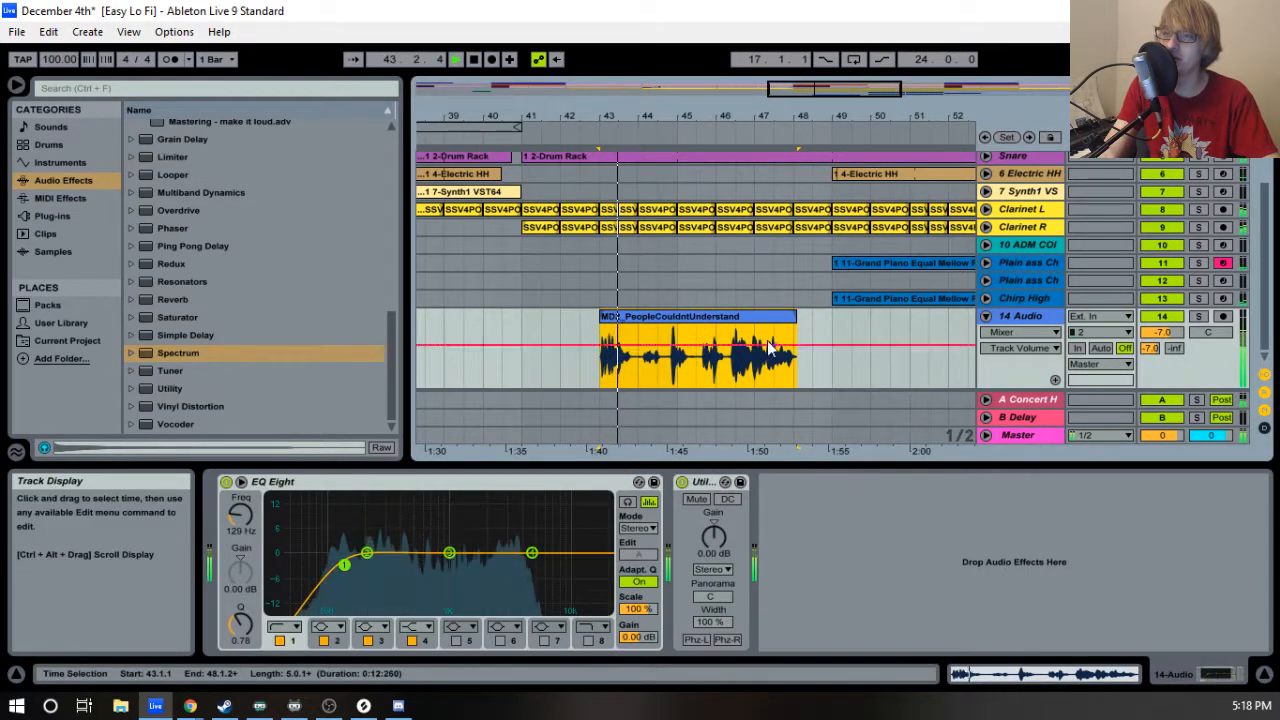
double_click(1005, 319)
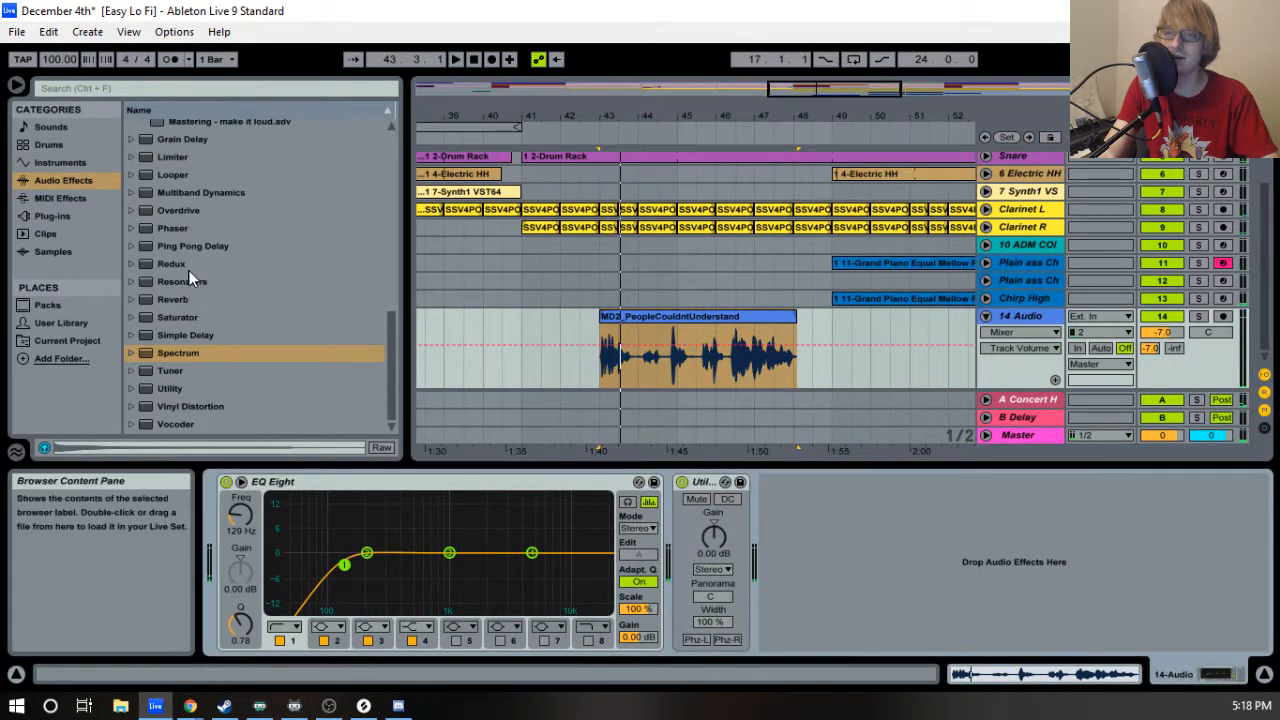
scroll(205, 297, up, 6)
scroll(200, 305, up, 2)
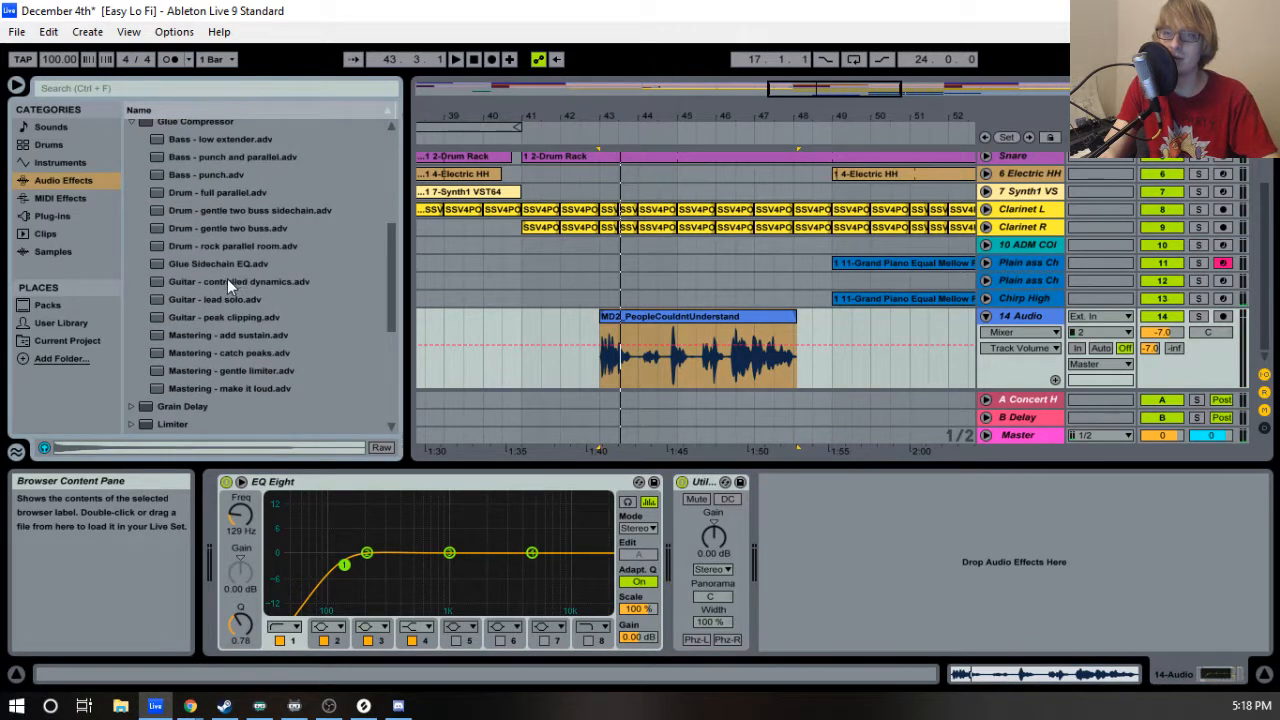
mouse_move(227, 280)
mouse_down()
mouse_move(690, 538)
mouse_move(647, 512)
mouse_up()
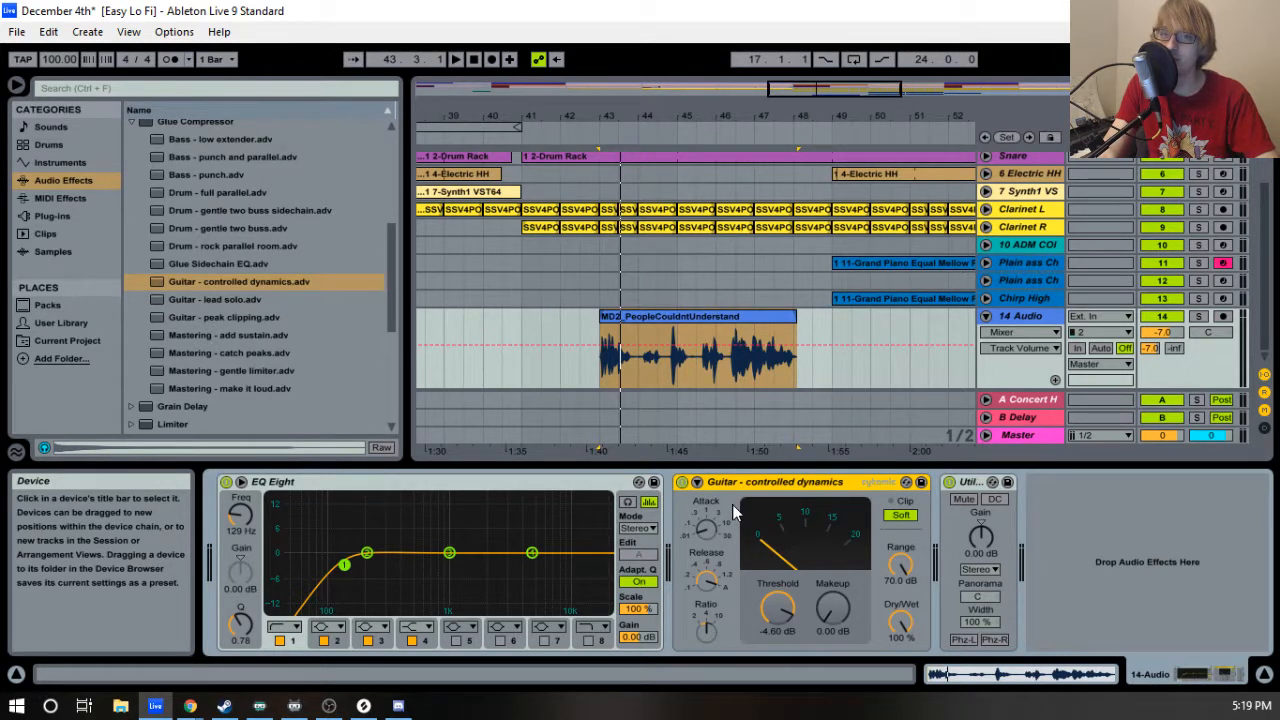
key(space)
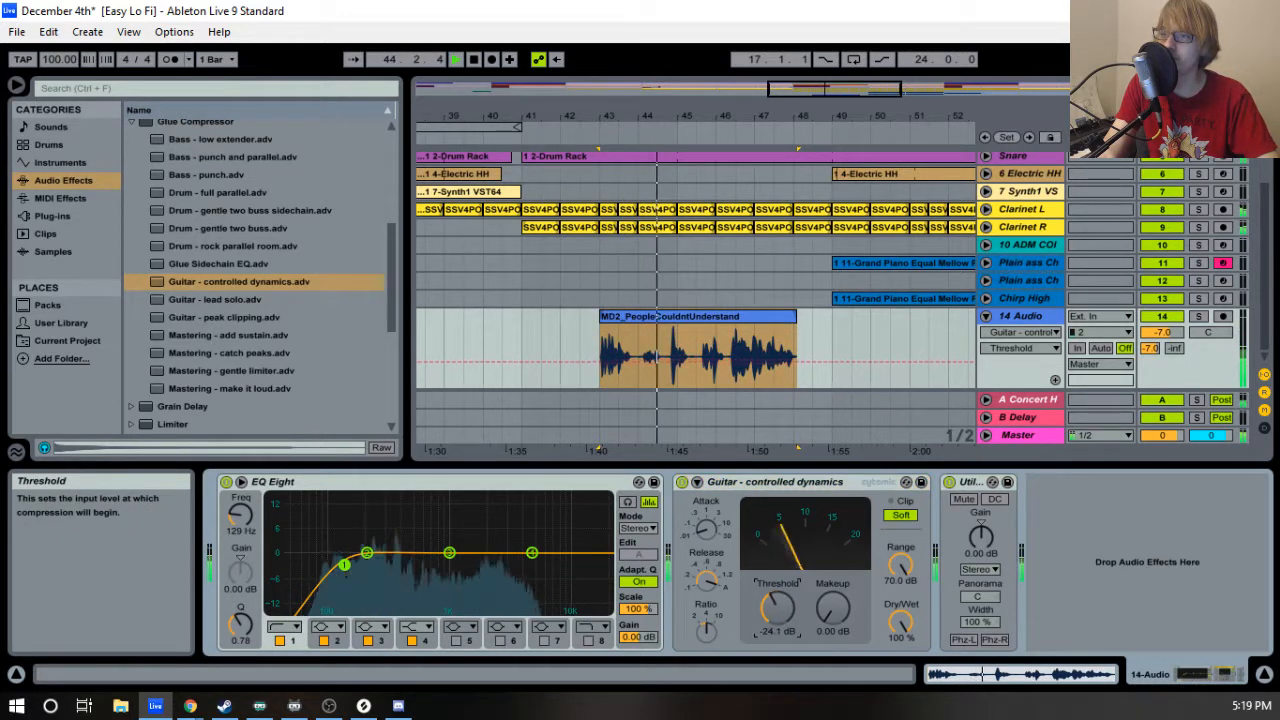
drag(832, 608, 832, 602)
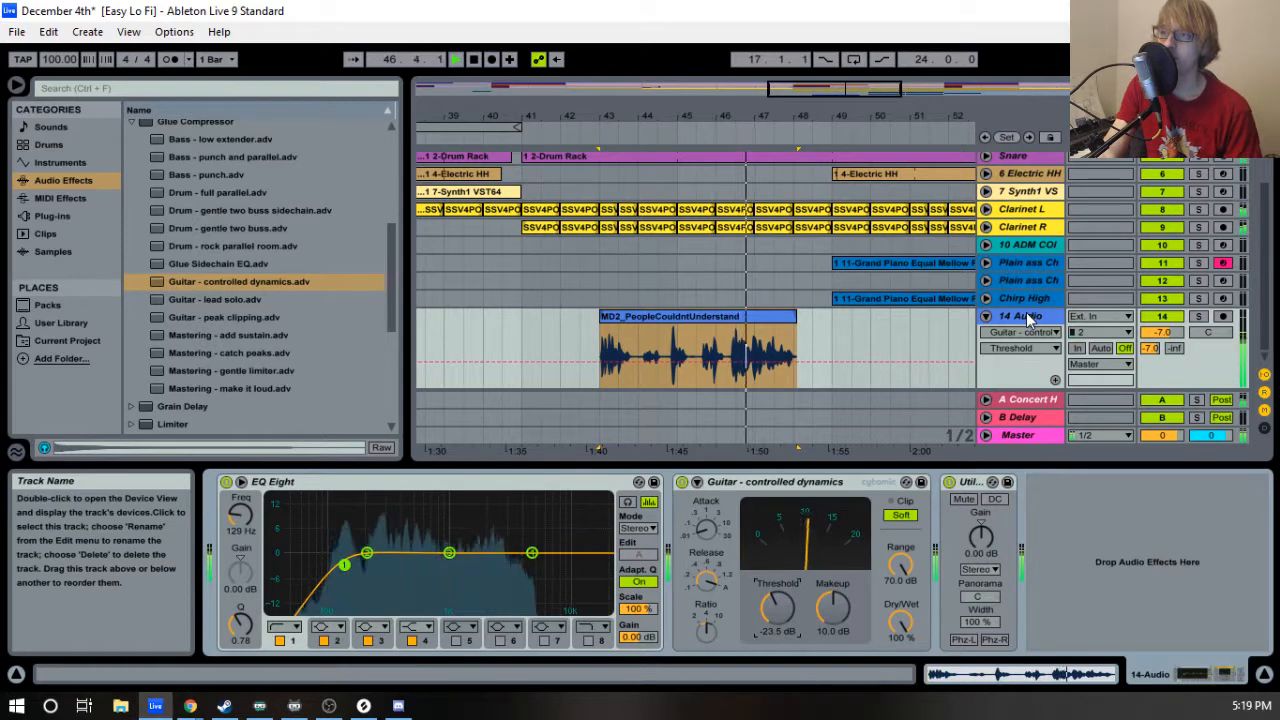
Move the MD2_PeopleCouldntUnderstand clip to start at 43.4.1 and play it back from there.
drag(817, 120, 783, 178)
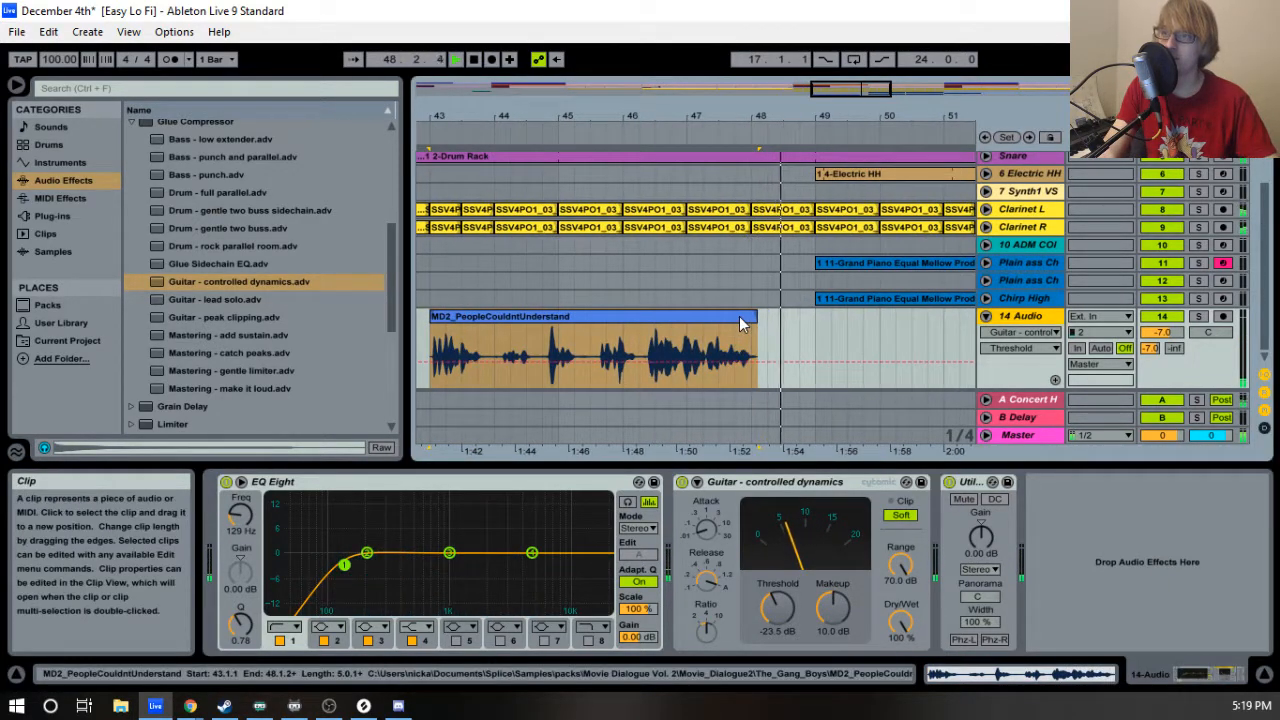
drag(739, 316, 786, 334)
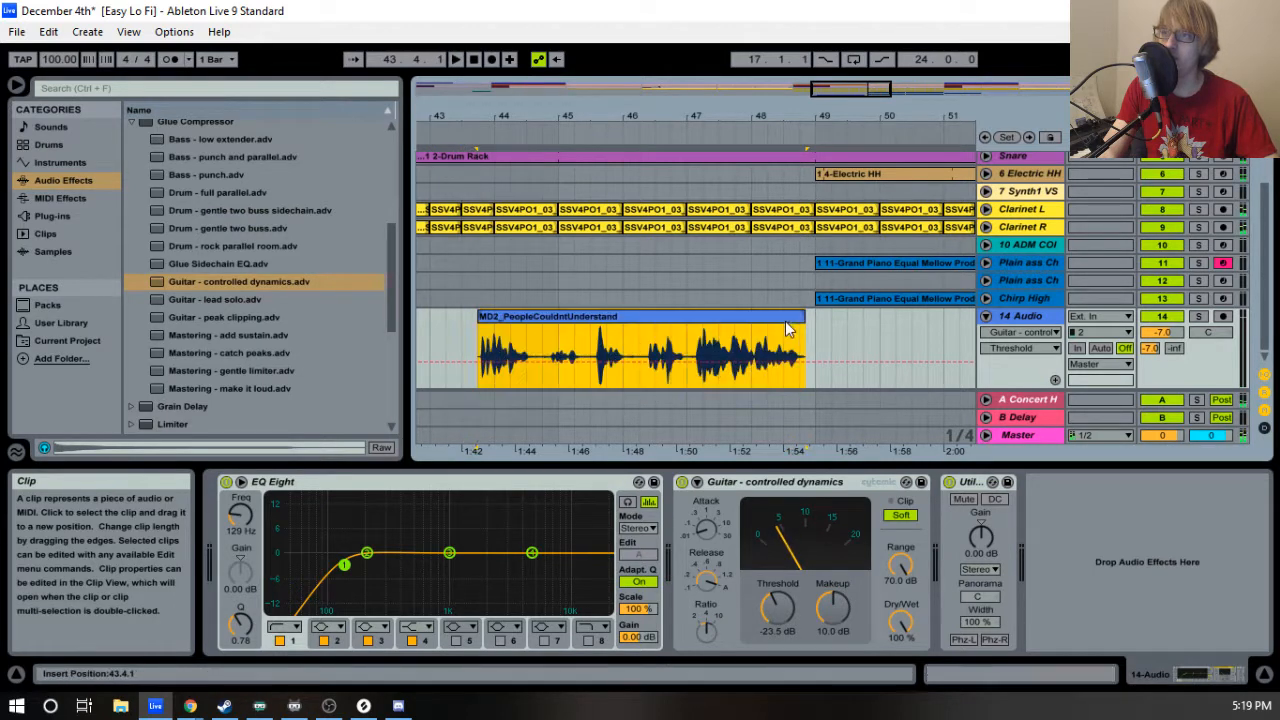
click(472, 134)
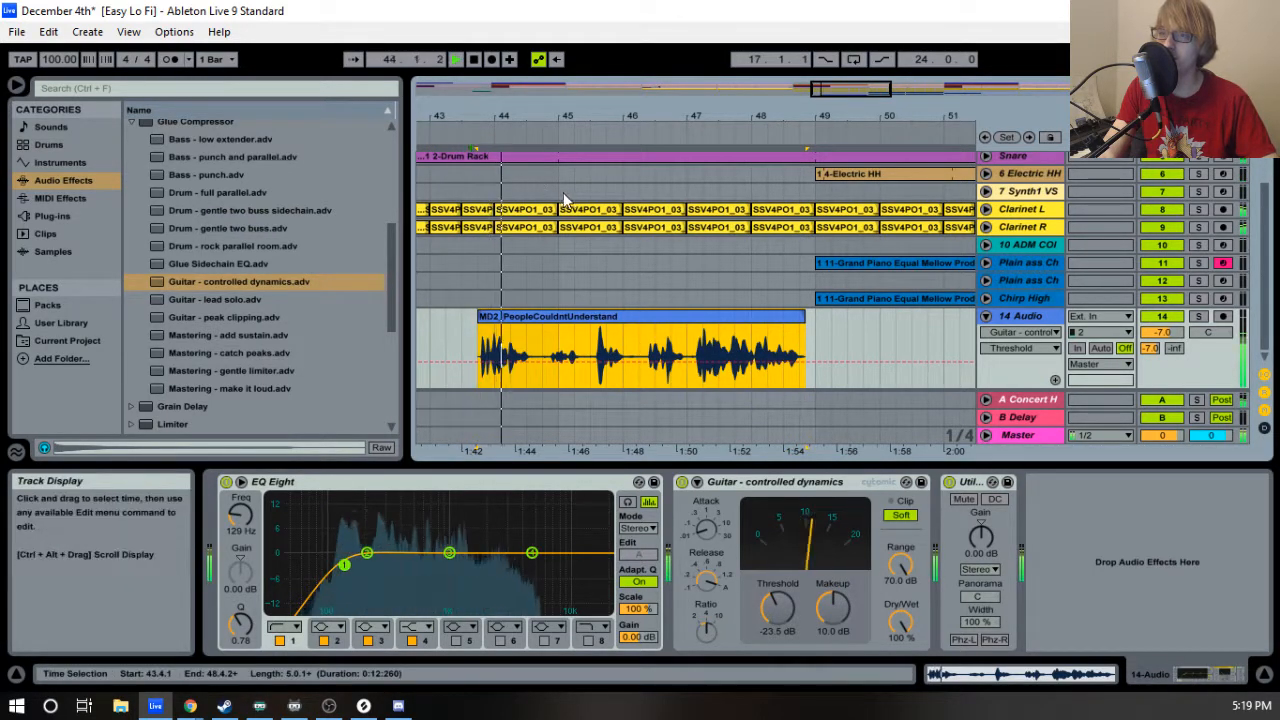
scroll(664, 249, up, 2)
scroll(665, 247, down, 2)
key(space)
key(space)
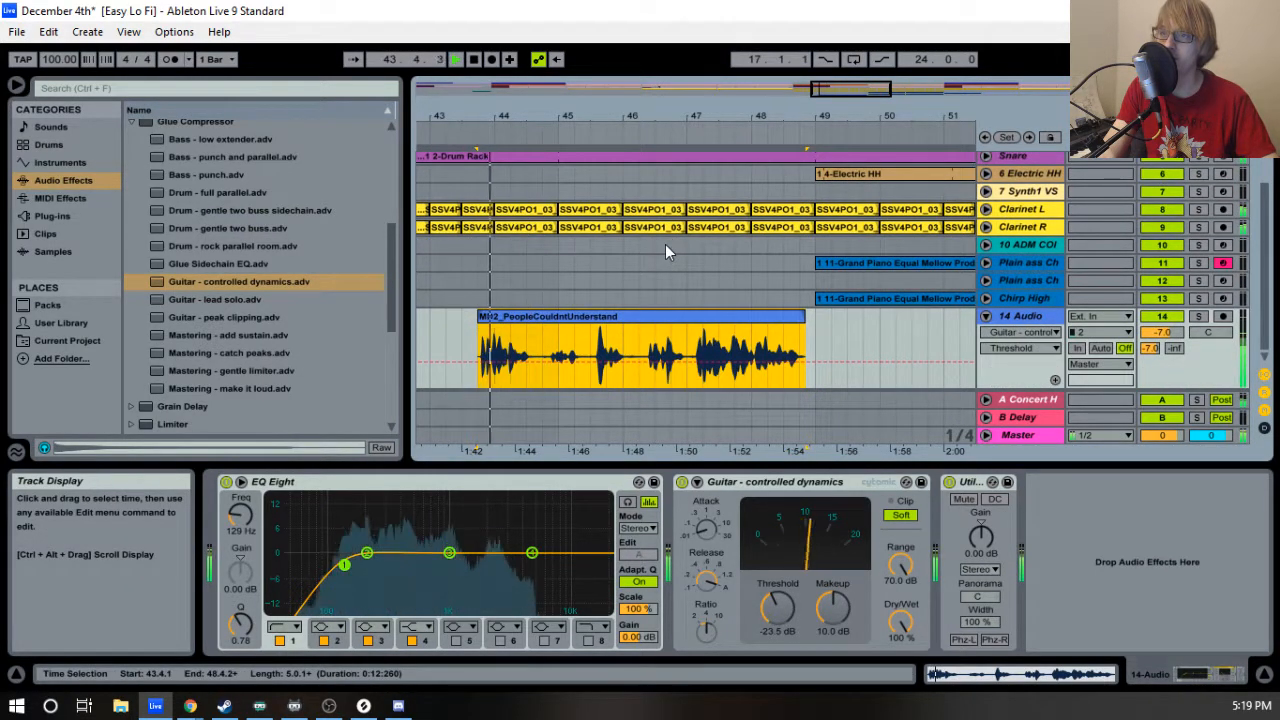
Play the arrangement from around bar 41 to check the timing of the dialogue clip.
drag(585, 114, 562, 94)
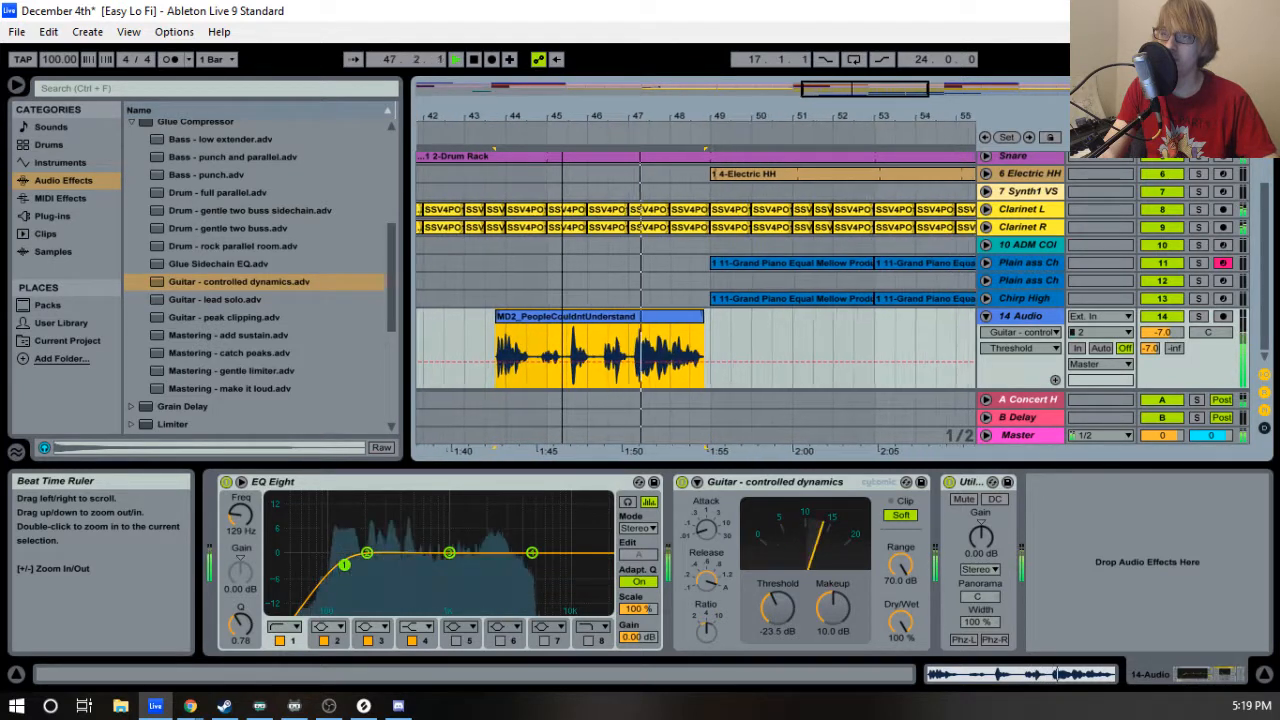
drag(698, 118, 794, 63)
key(space)
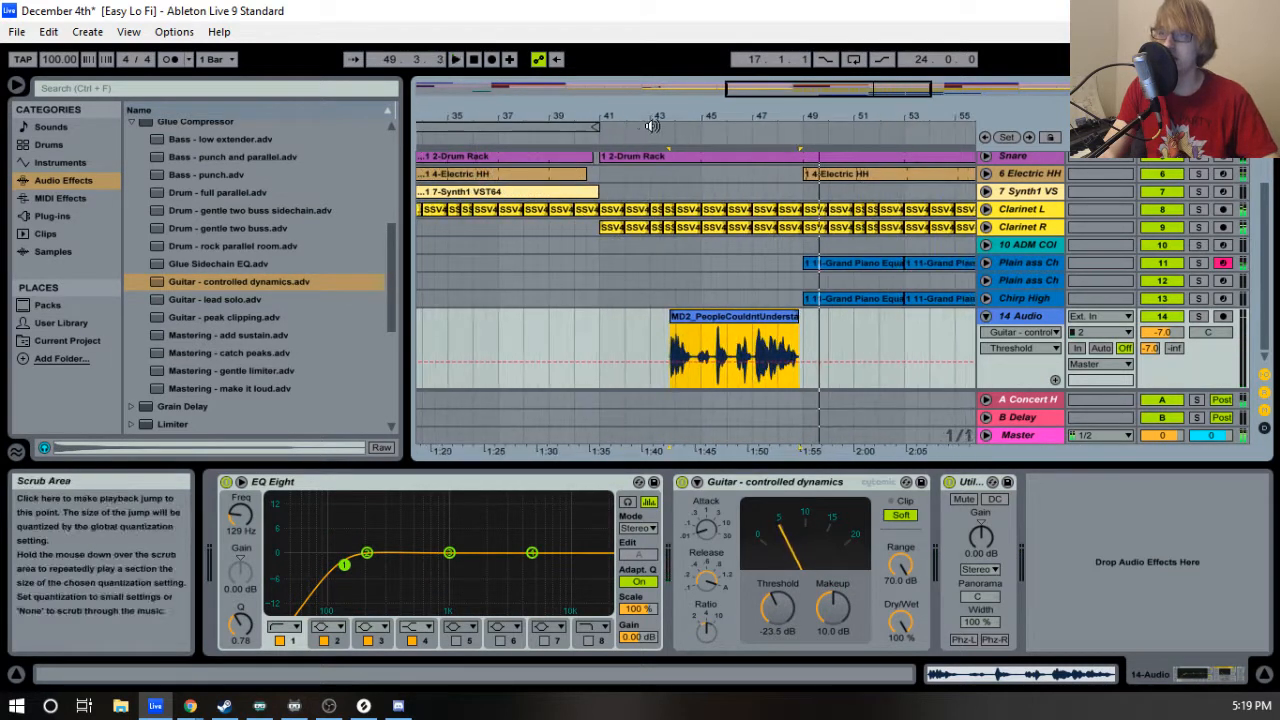
click(597, 130)
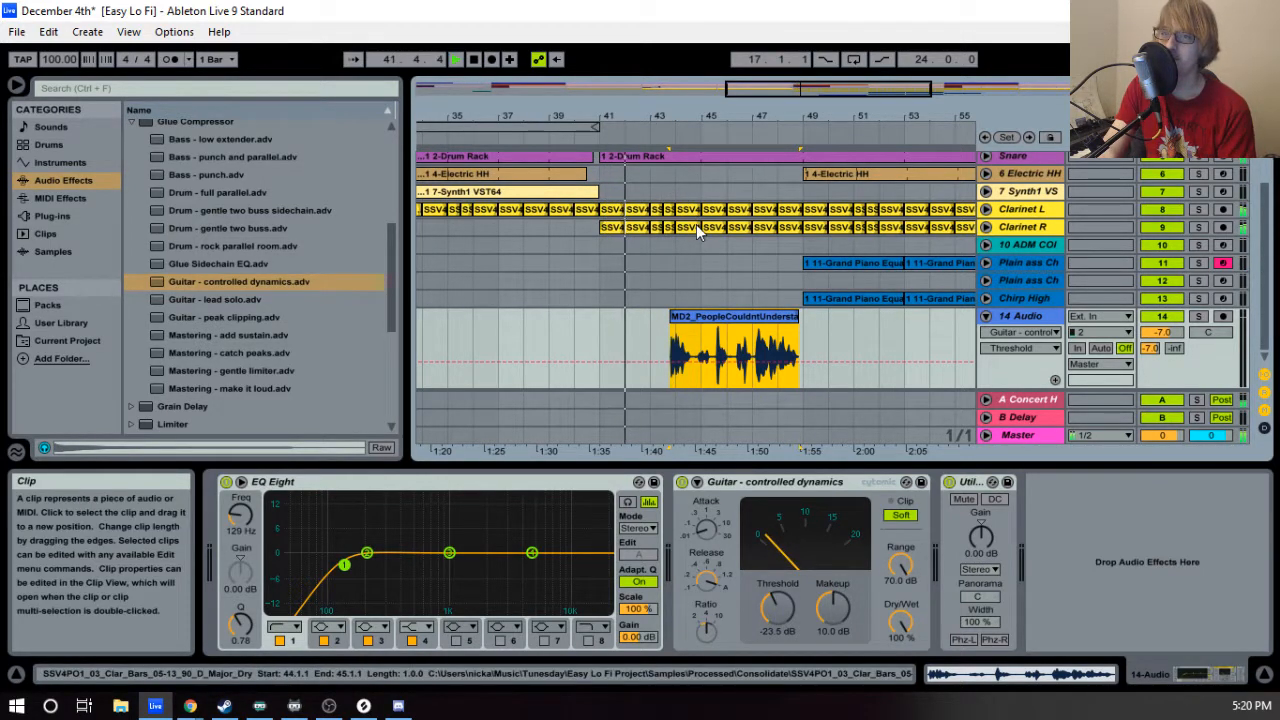
scroll(746, 285, up, 3)
scroll(715, 198, down, 3)
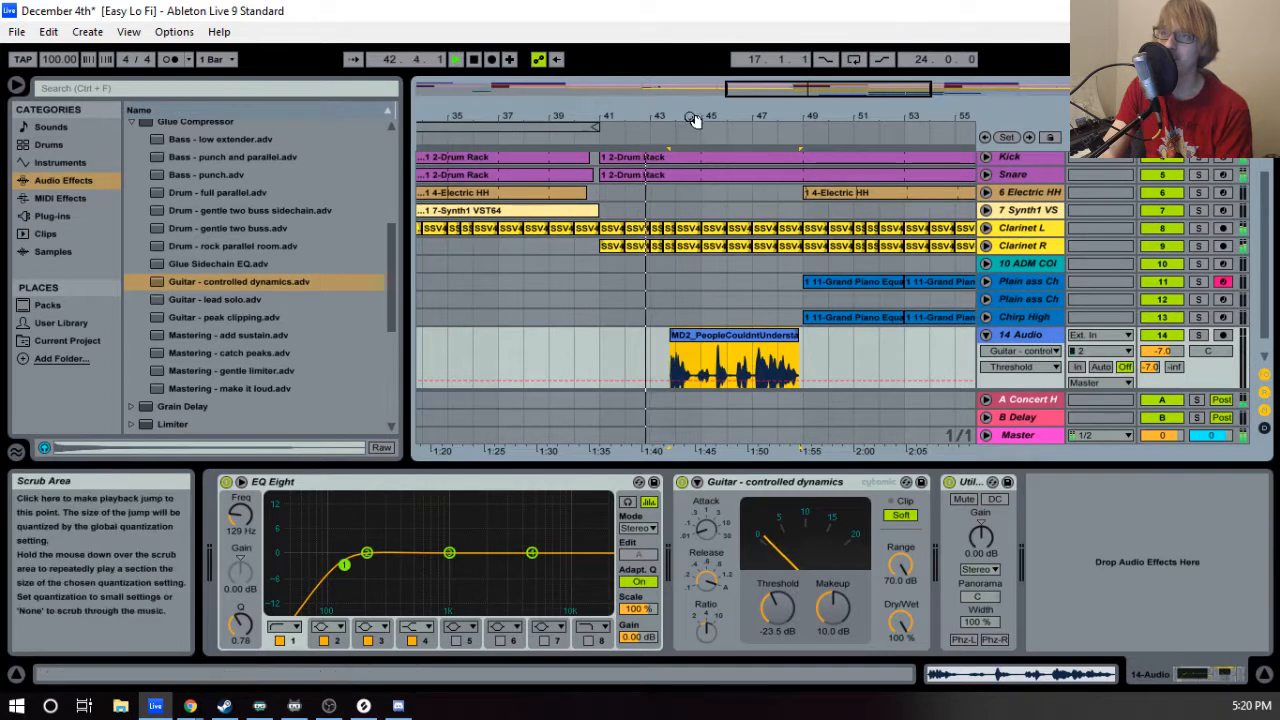
drag(688, 117, 688, 180)
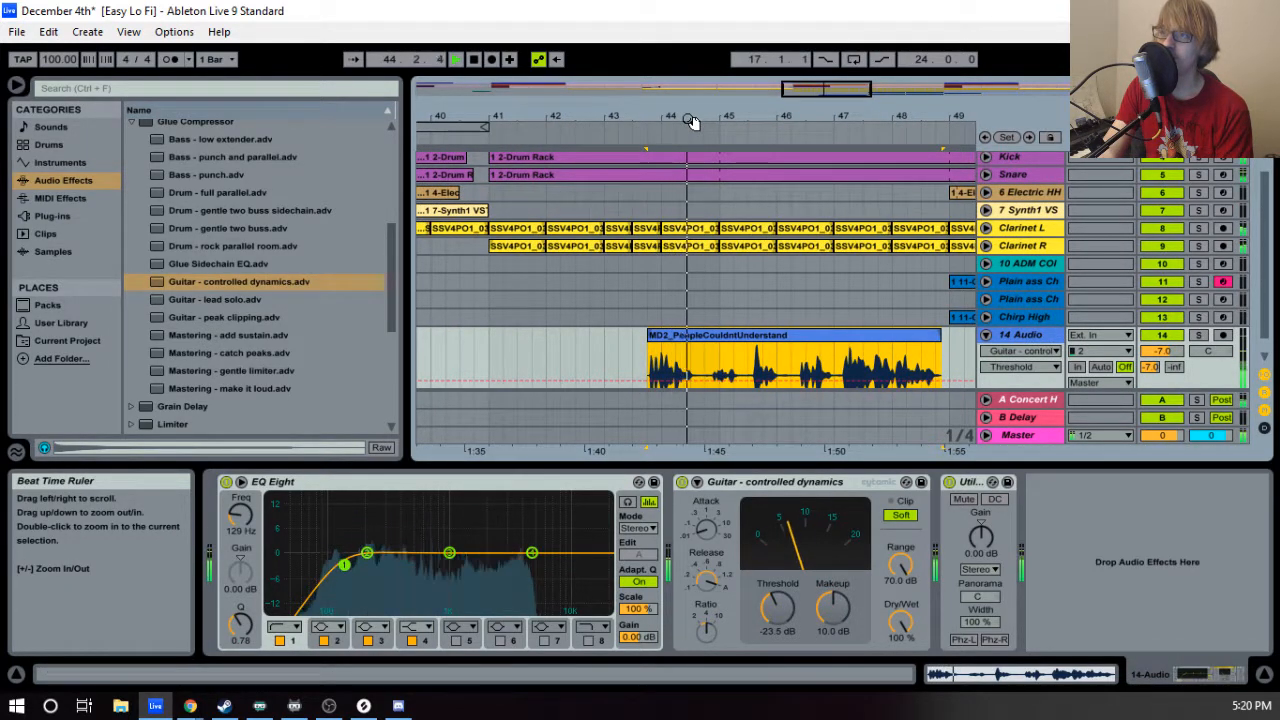
scroll(705, 377, down, 1)
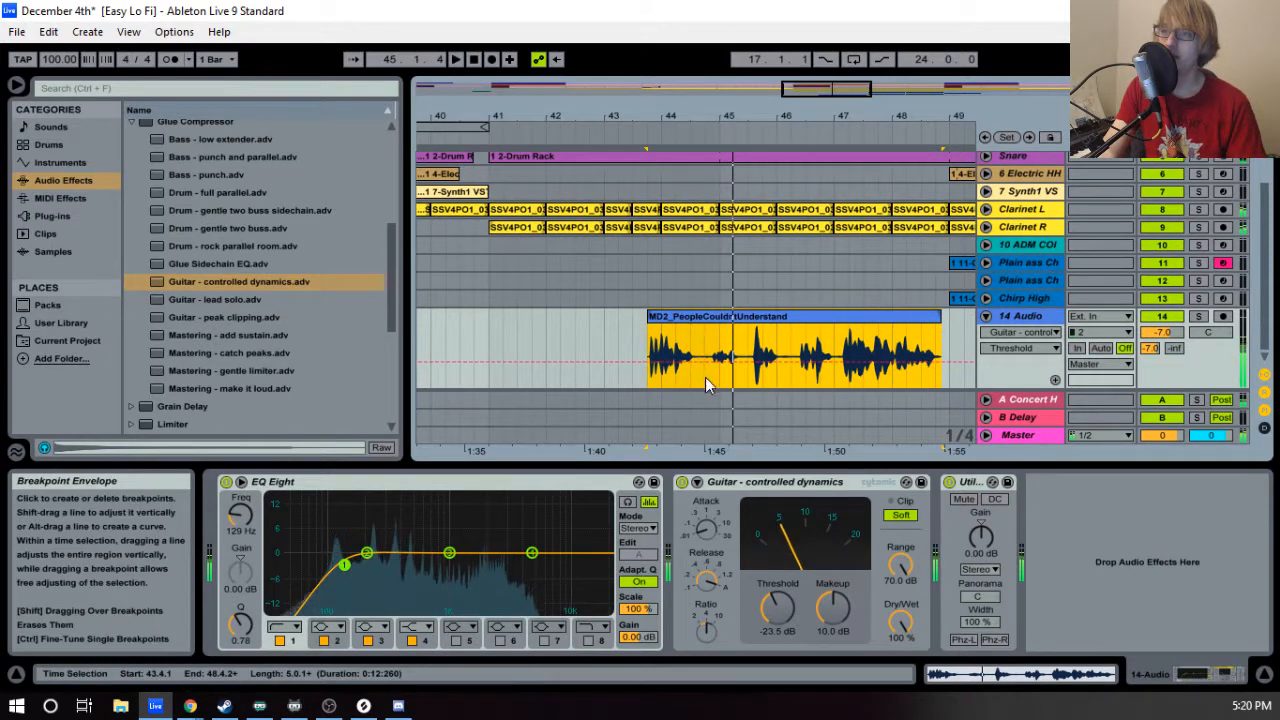
Separate the first two phrases from the dialogue clip, placing the first at 41.3.1 and the second at 43.2.1.
drag(703, 380, 523, 371)
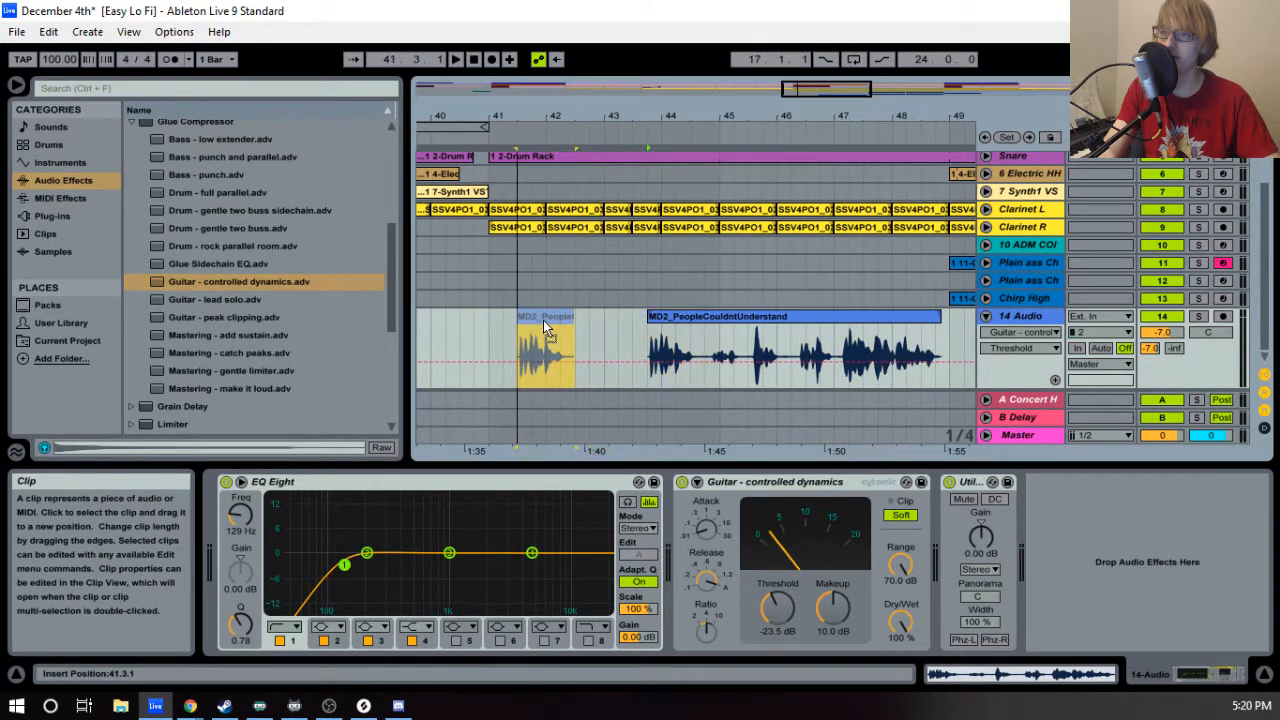
click(483, 133)
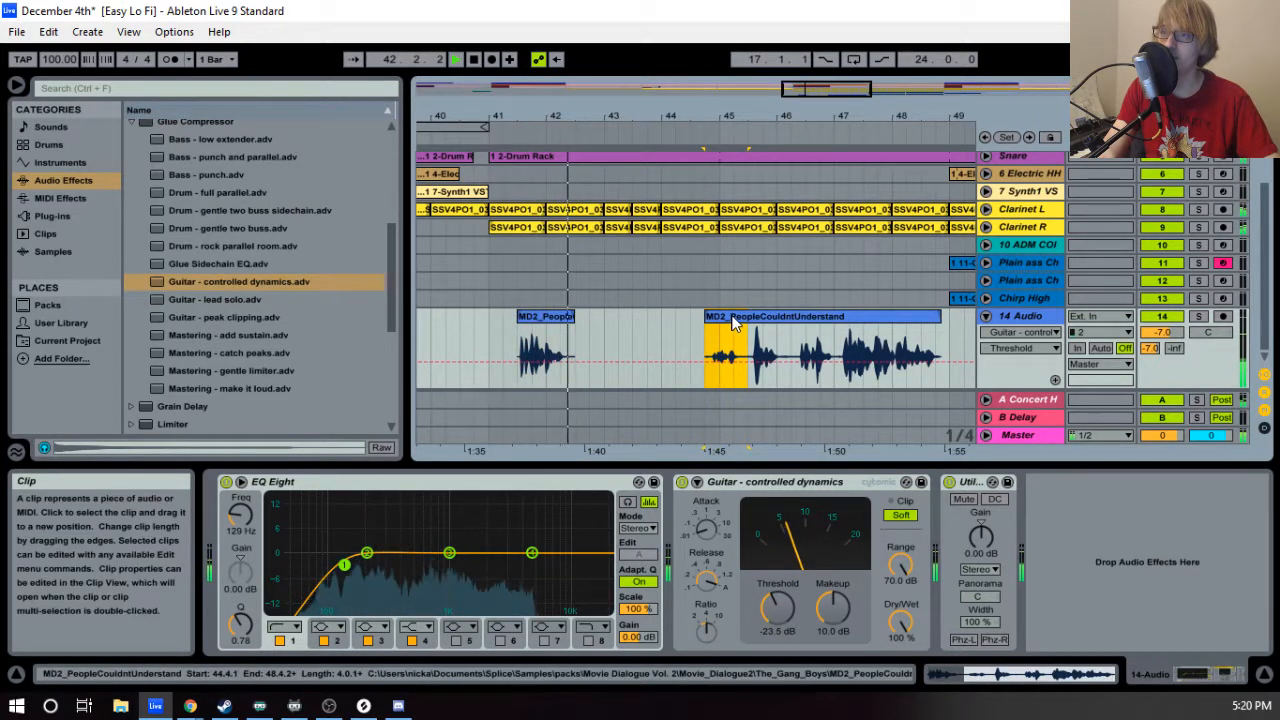
drag(733, 323, 645, 323)
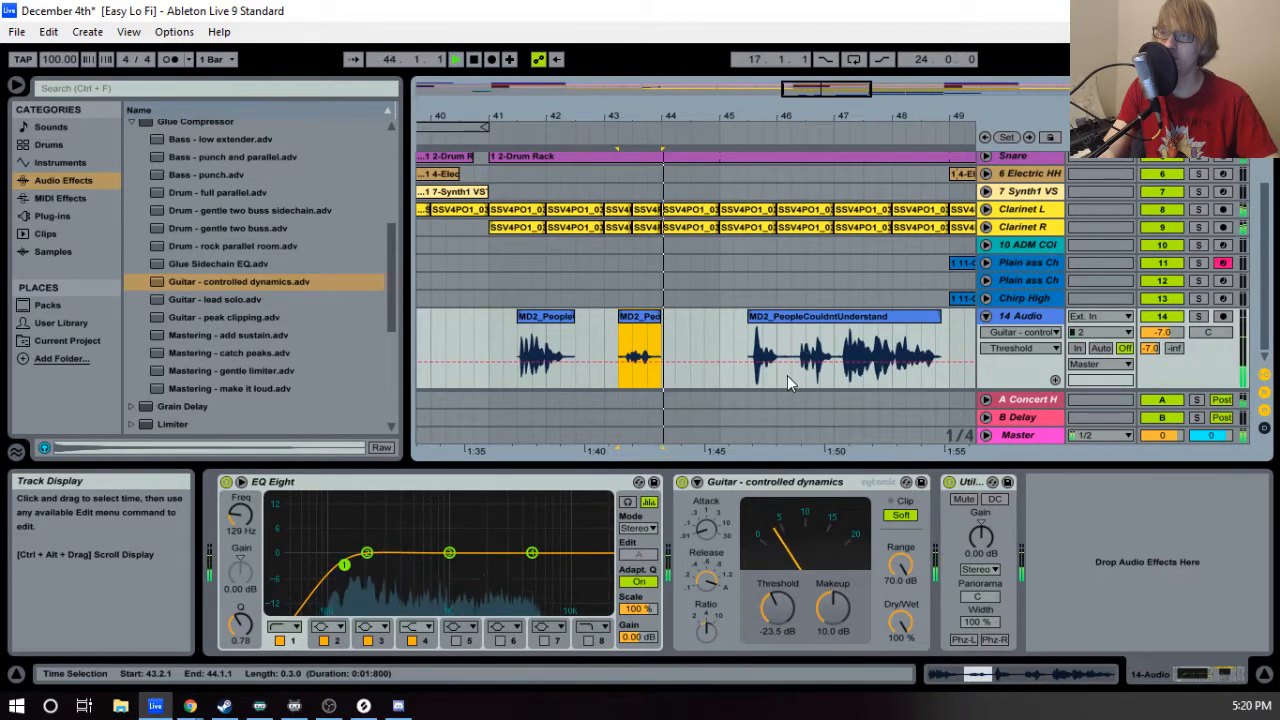
Extend the second phrase's clip to include the following phrase, and trim the remaining dialogue clip to start at 46.2.1.
key(space)
click(735, 373)
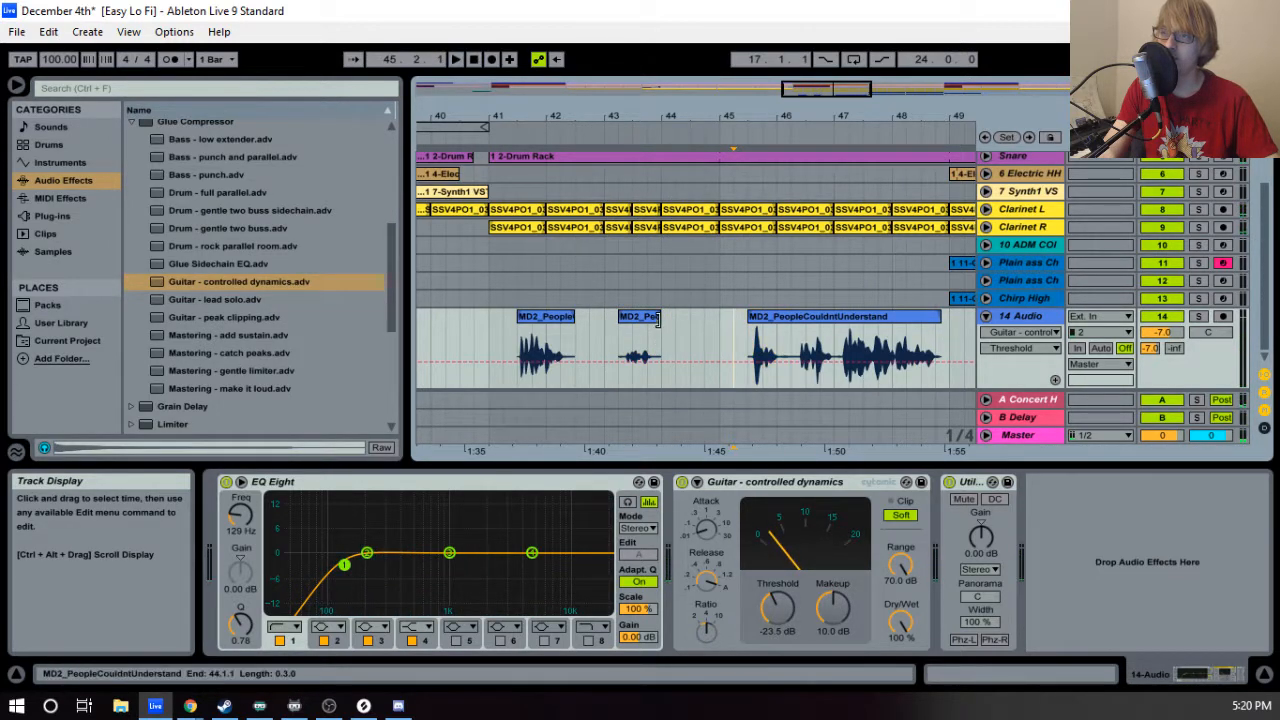
drag(657, 320, 727, 322)
key(space)
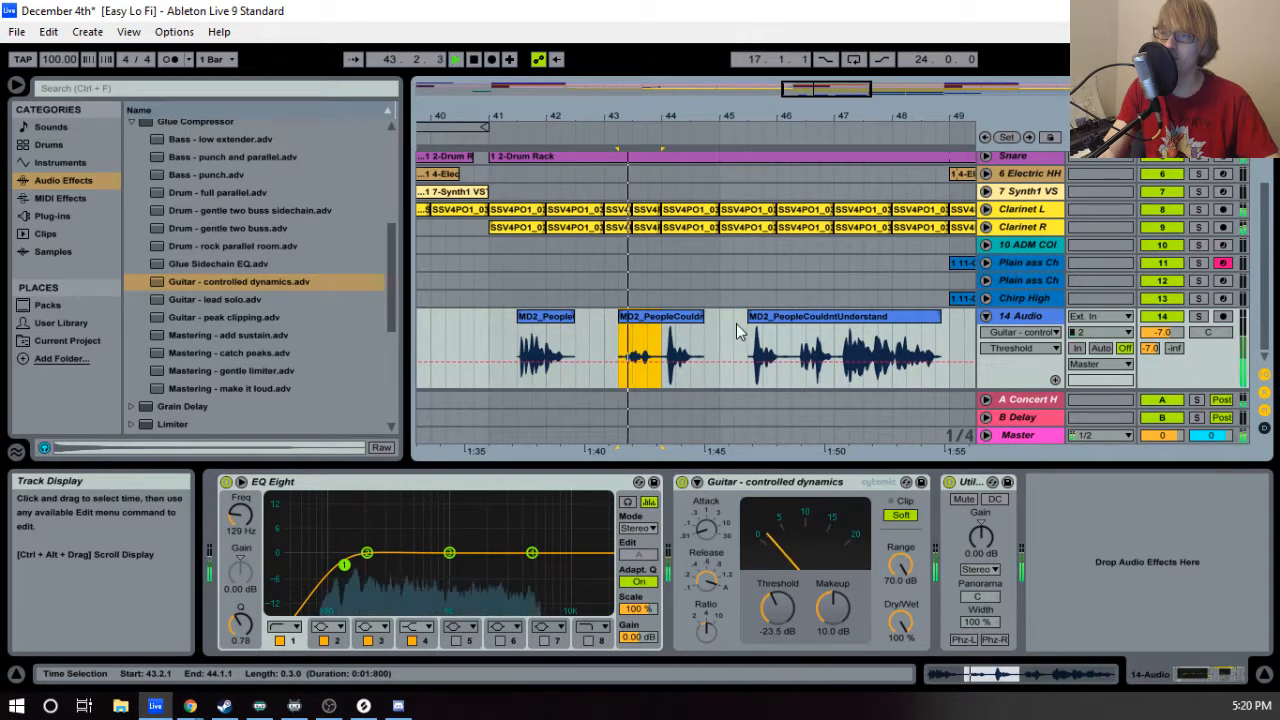
drag(749, 318, 795, 327)
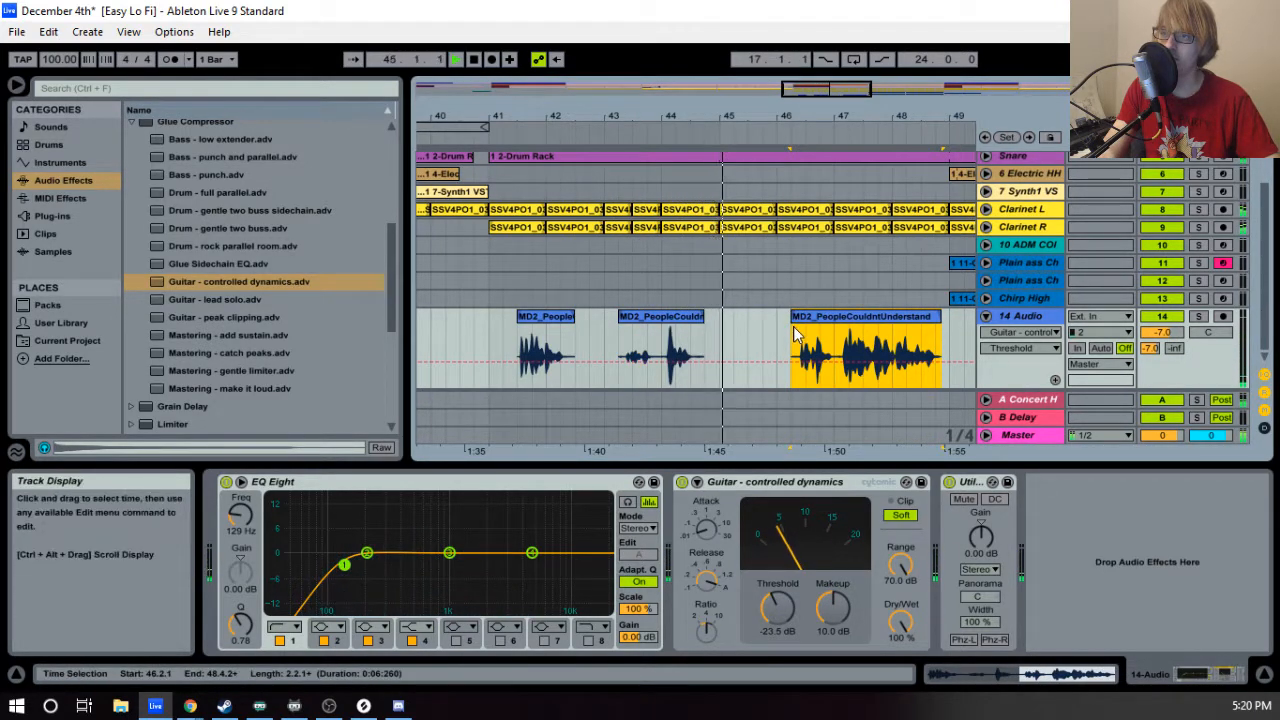
Move the dialogue section from 46.2.1 to 47.1.1 so it starts at 45.2.1, and play the arrangement from bar 41.
click(838, 384)
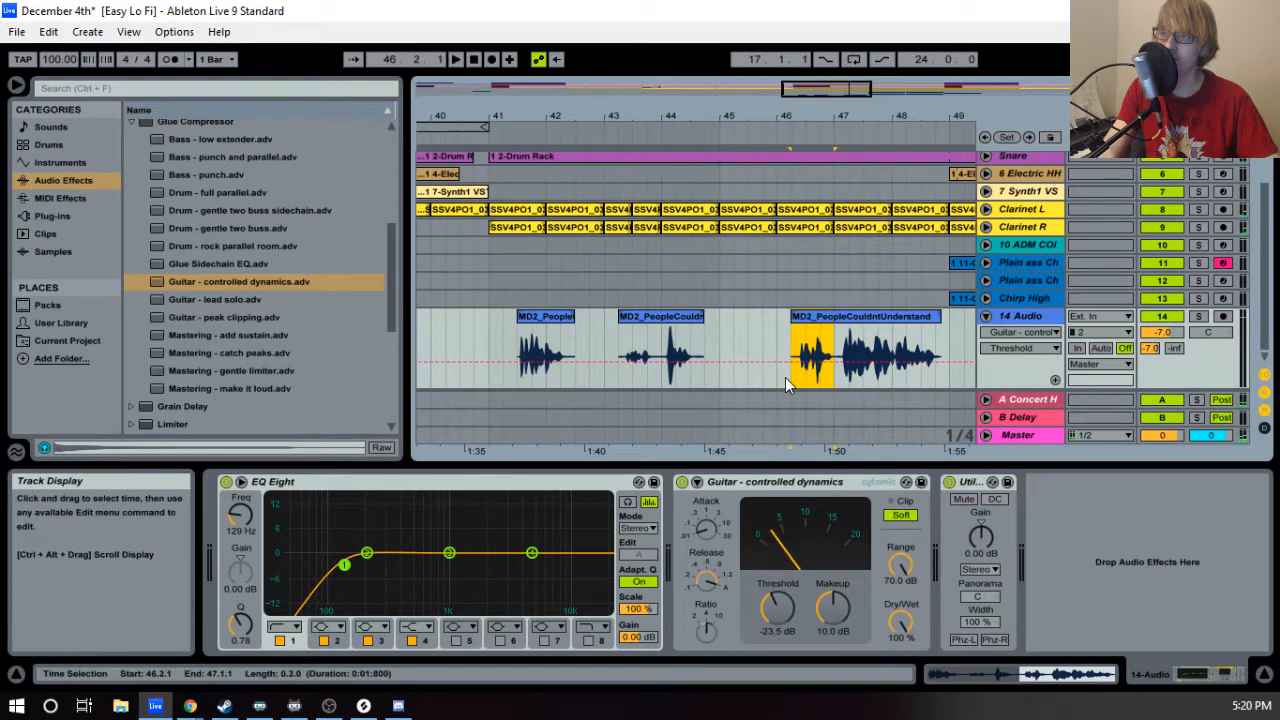
drag(803, 322, 746, 322)
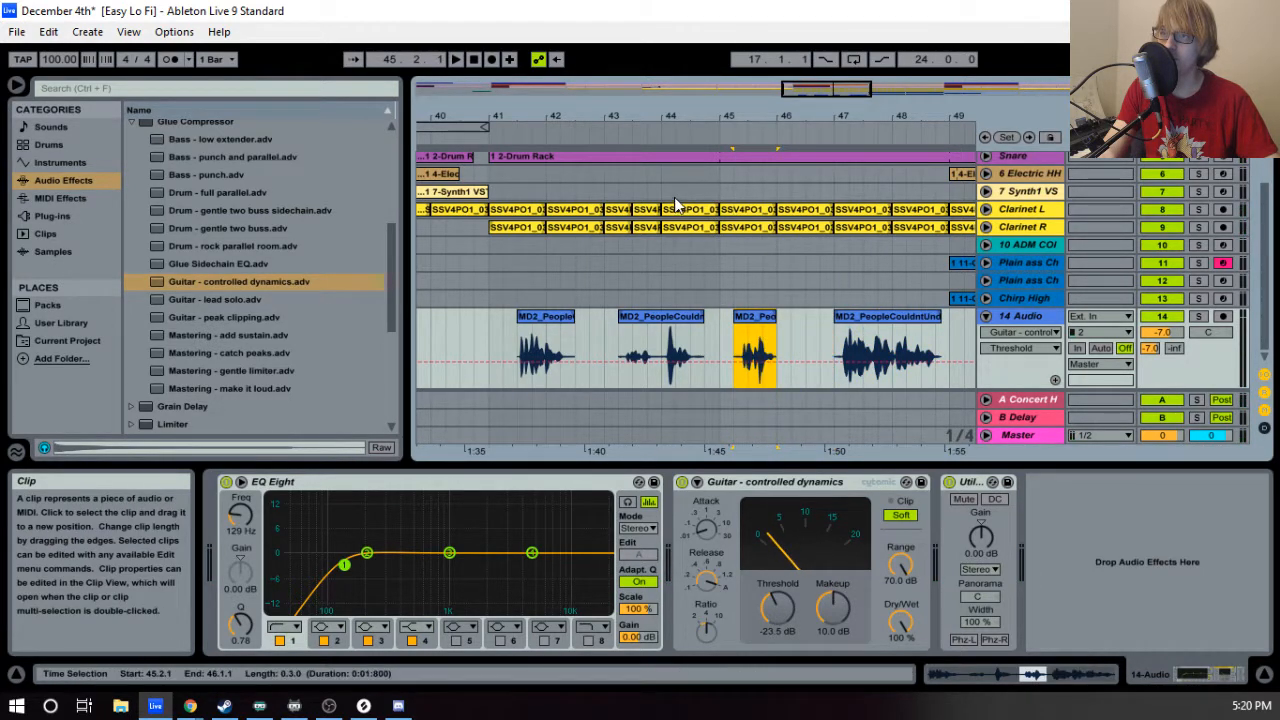
click(485, 137)
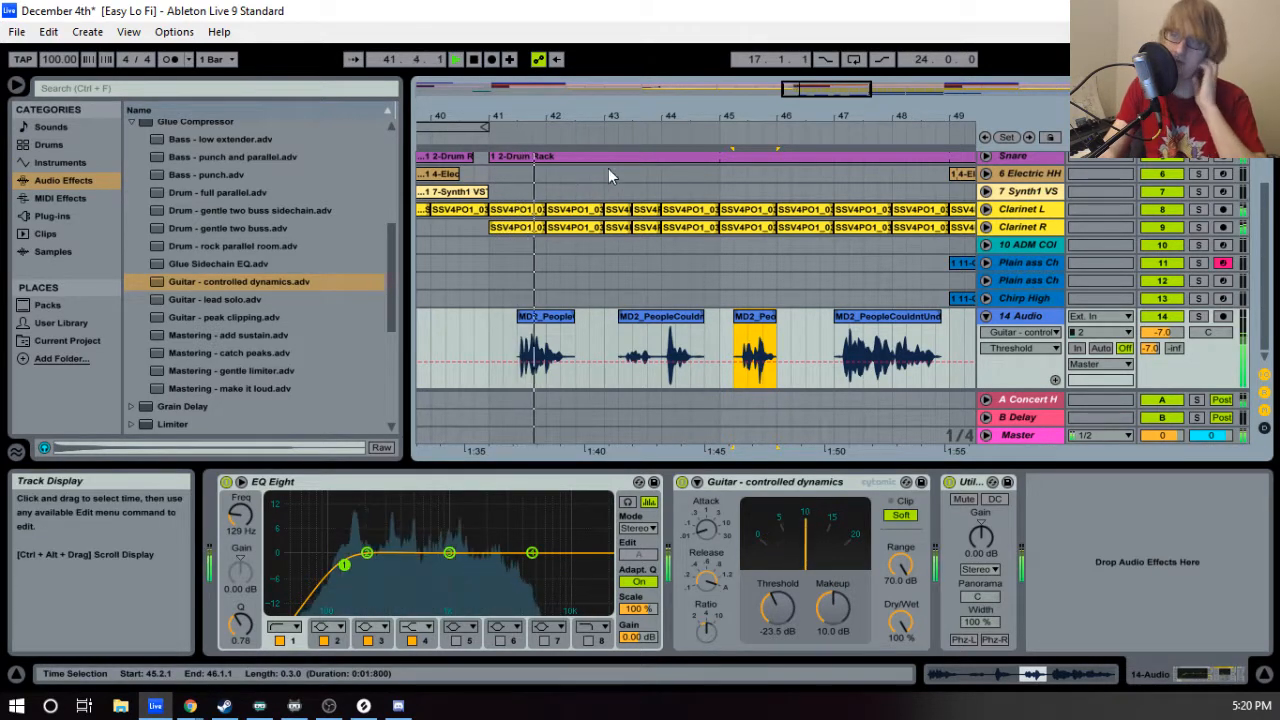
mouse_move(574, 117)
mouse_down()
mouse_move(574, 190)
mouse_move(574, 105)
mouse_up()
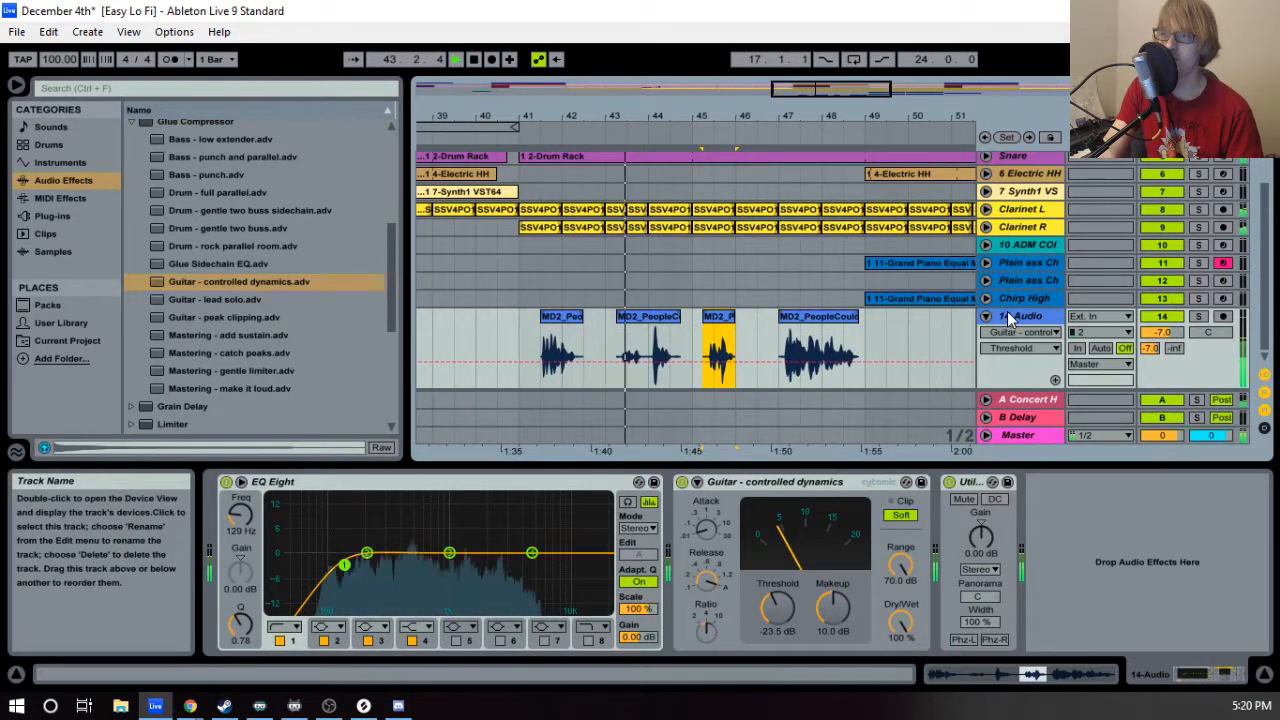
Add a Gate before EQ Eight in the 14 Audio track's device chain.
double_click(1011, 312)
key(space)
scroll(235, 290, up, 5)
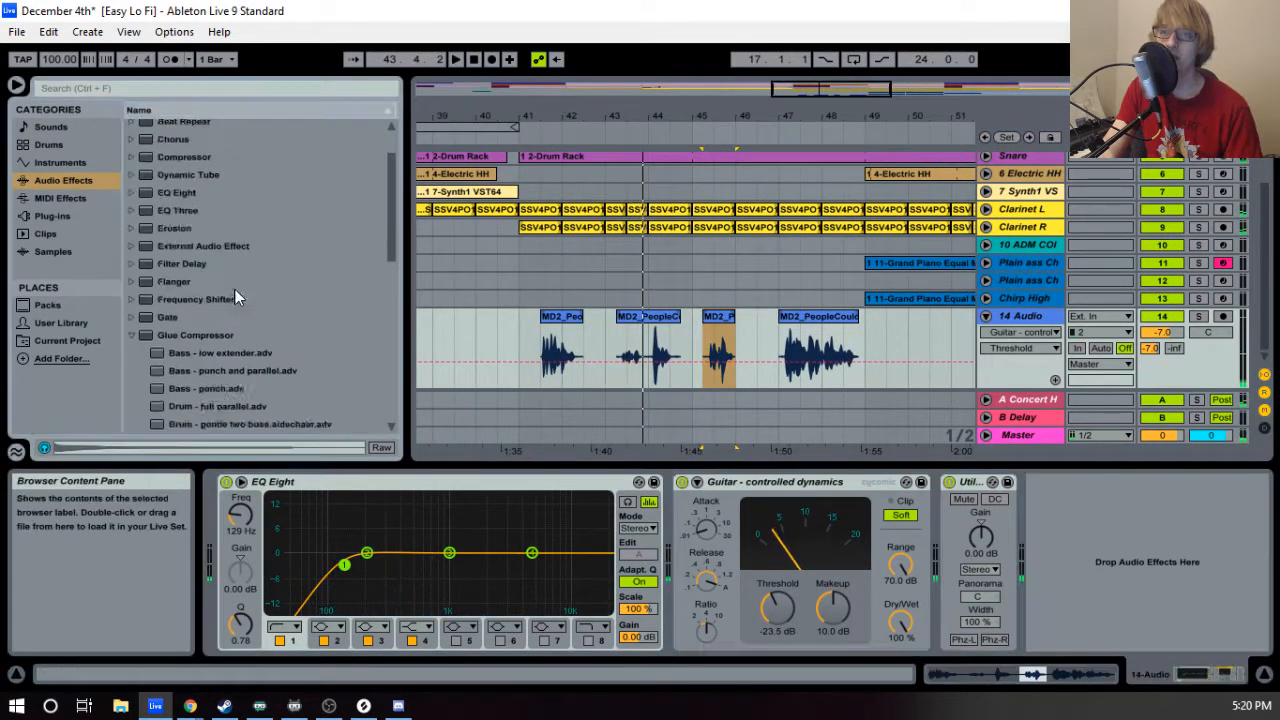
click(130, 389)
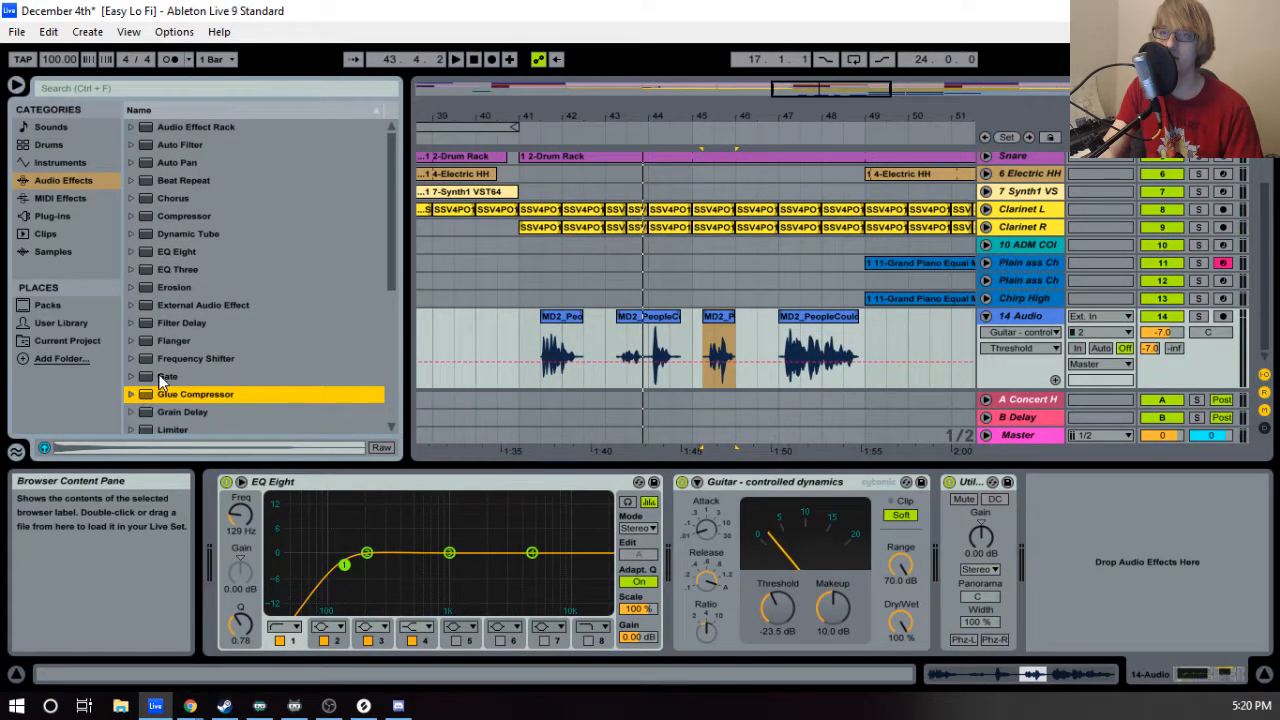
drag(163, 380, 227, 524)
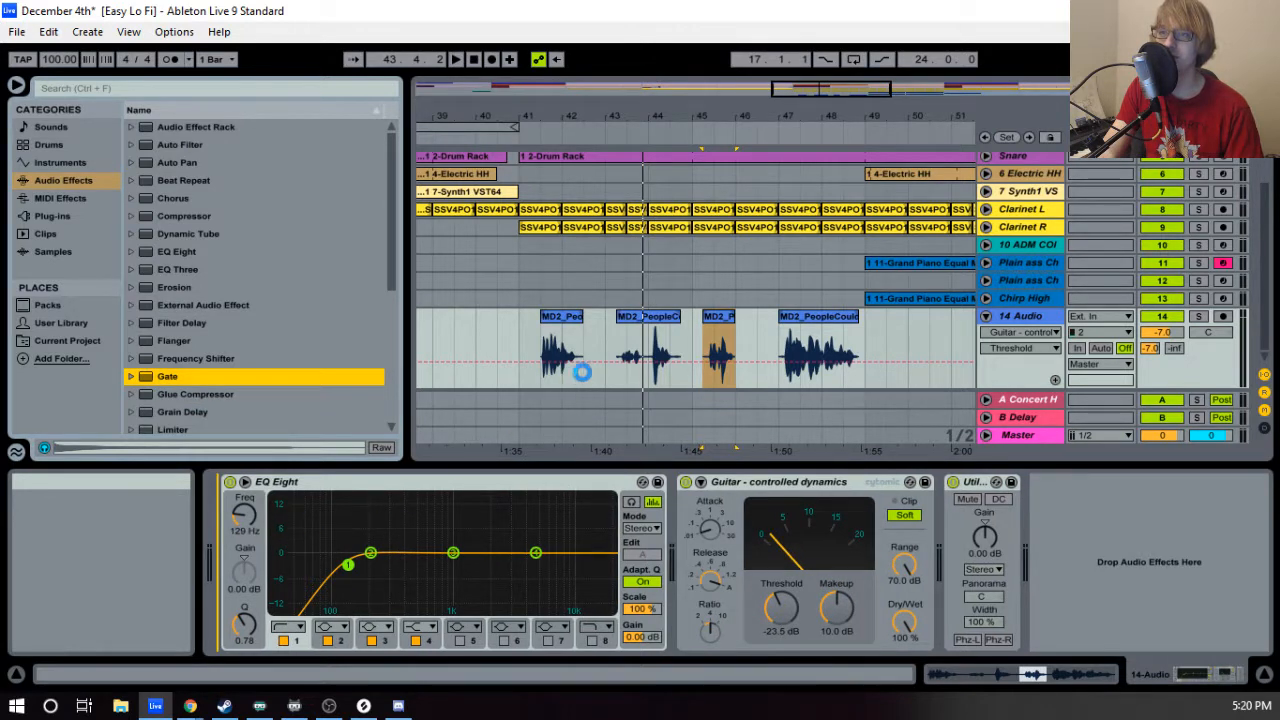
Set the Gate threshold on the 14 Audio track to -35.6 dB during playback, and replay the dialogue from just before its first clip.
key(space)
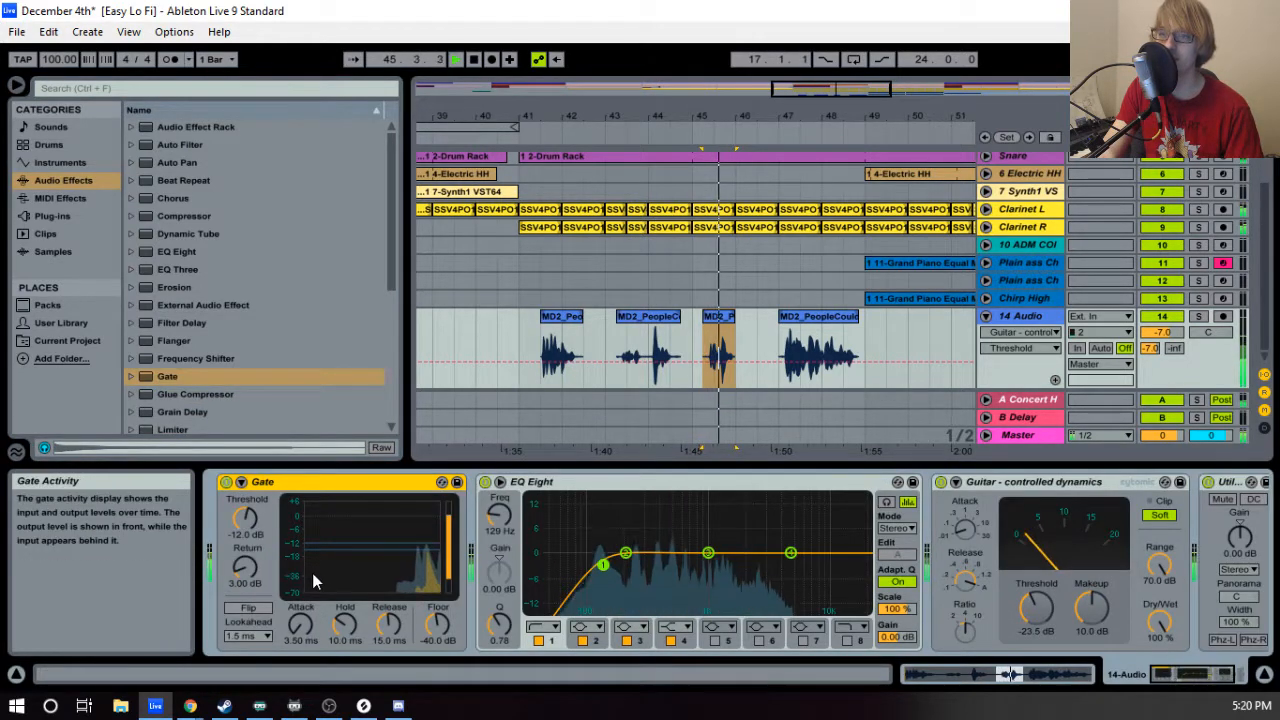
drag(247, 530, 247, 573)
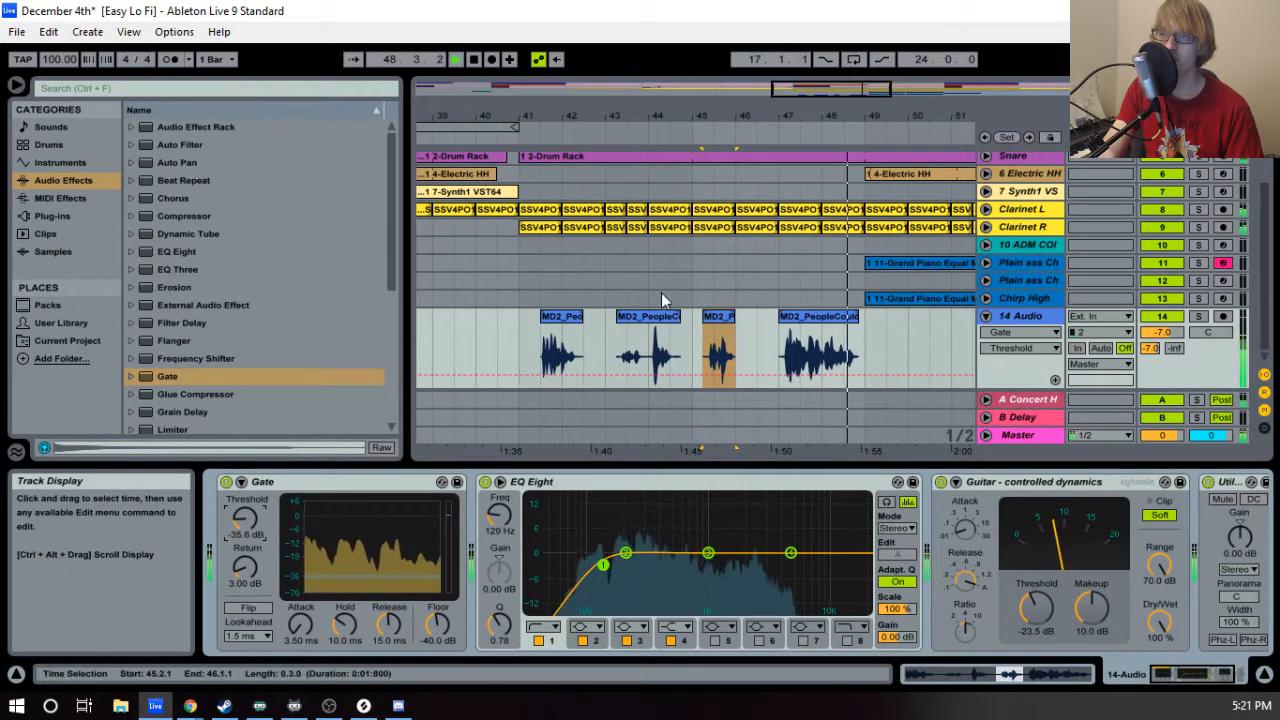
key(space)
click(562, 320)
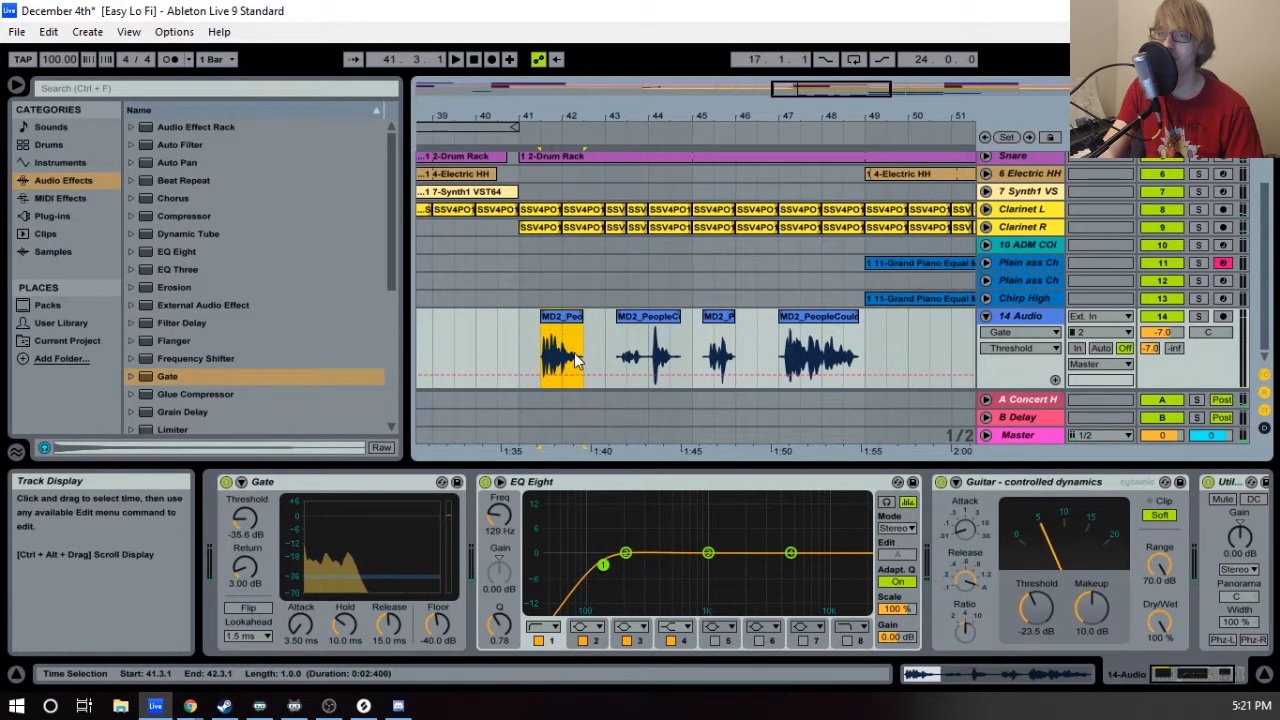
click(527, 353)
key(space)
click(557, 333)
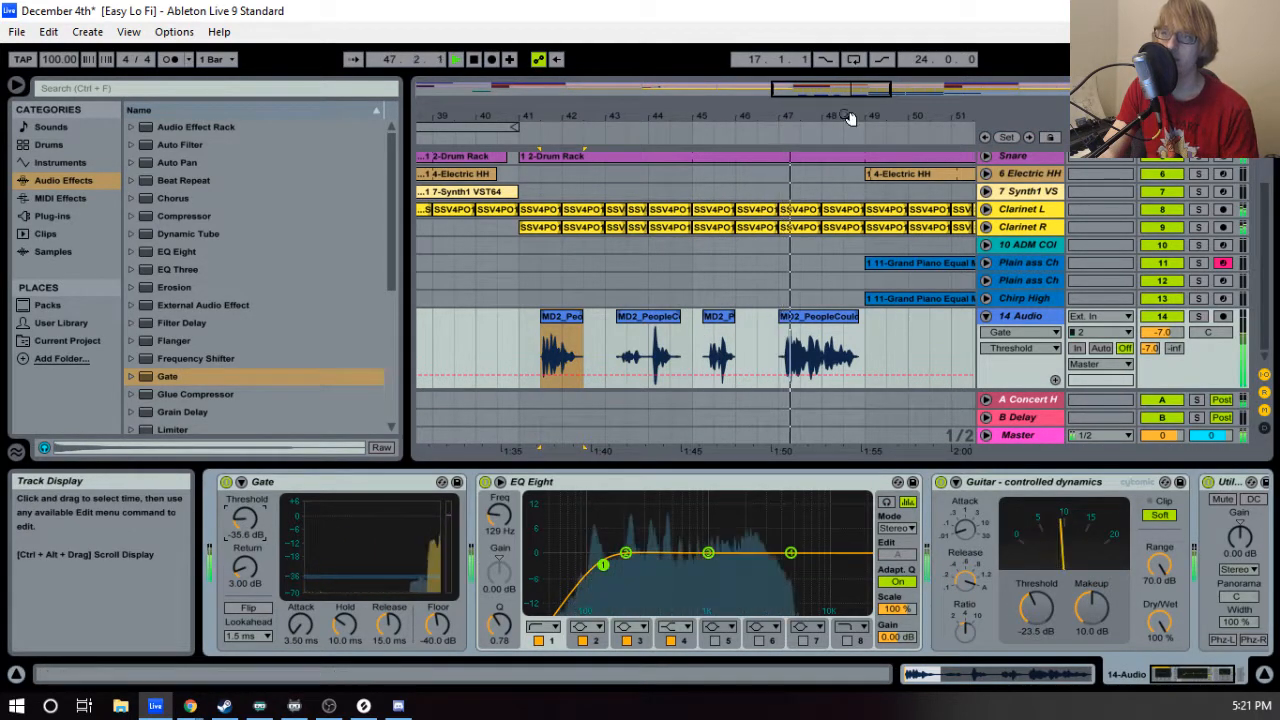
Extend the start of the last dialogue clip back to 46.2.1, delete the clip at 45.2.1, and play the revised section.
drag(757, 121, 757, 151)
key(space)
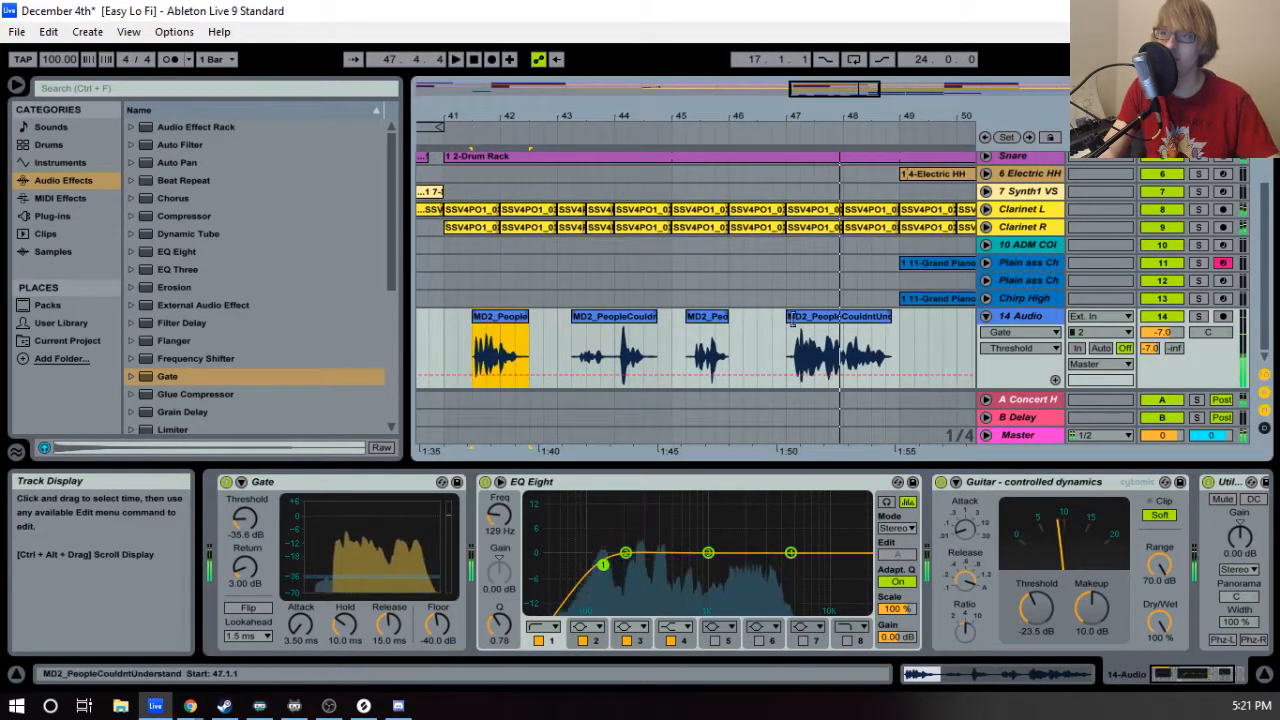
drag(790, 318, 744, 318)
click(707, 318)
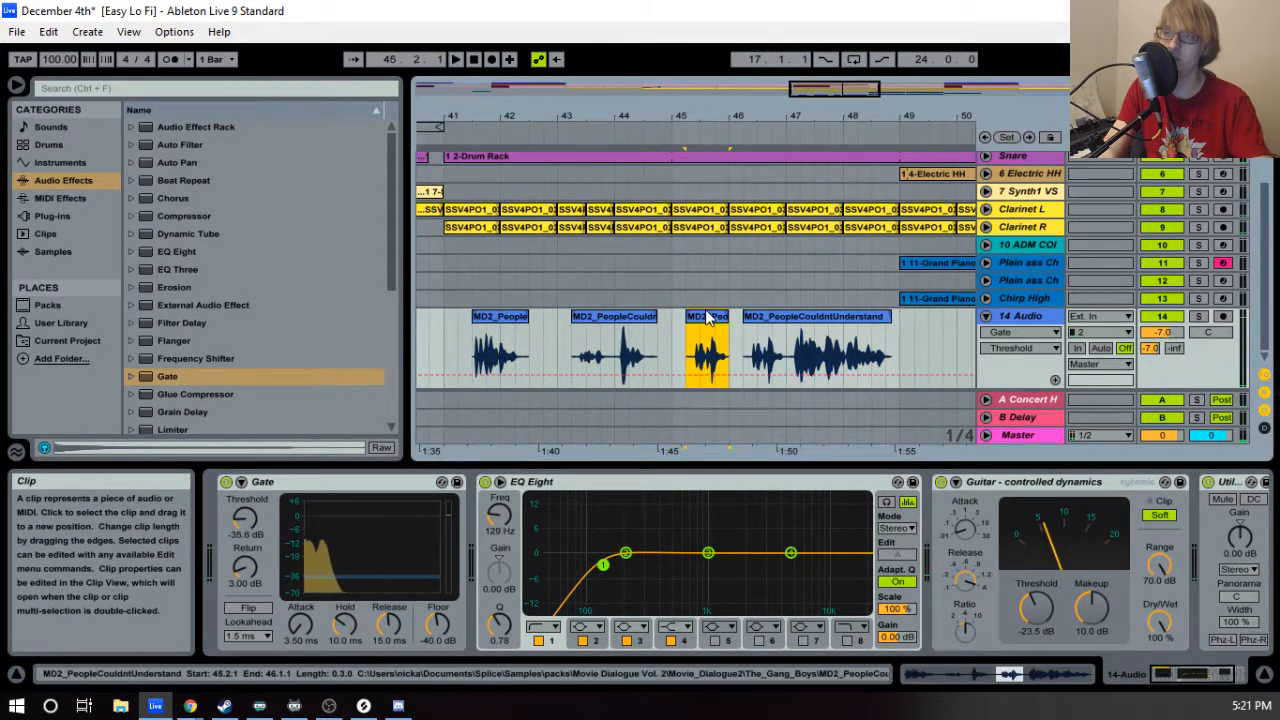
key(Delete)
click(585, 140)
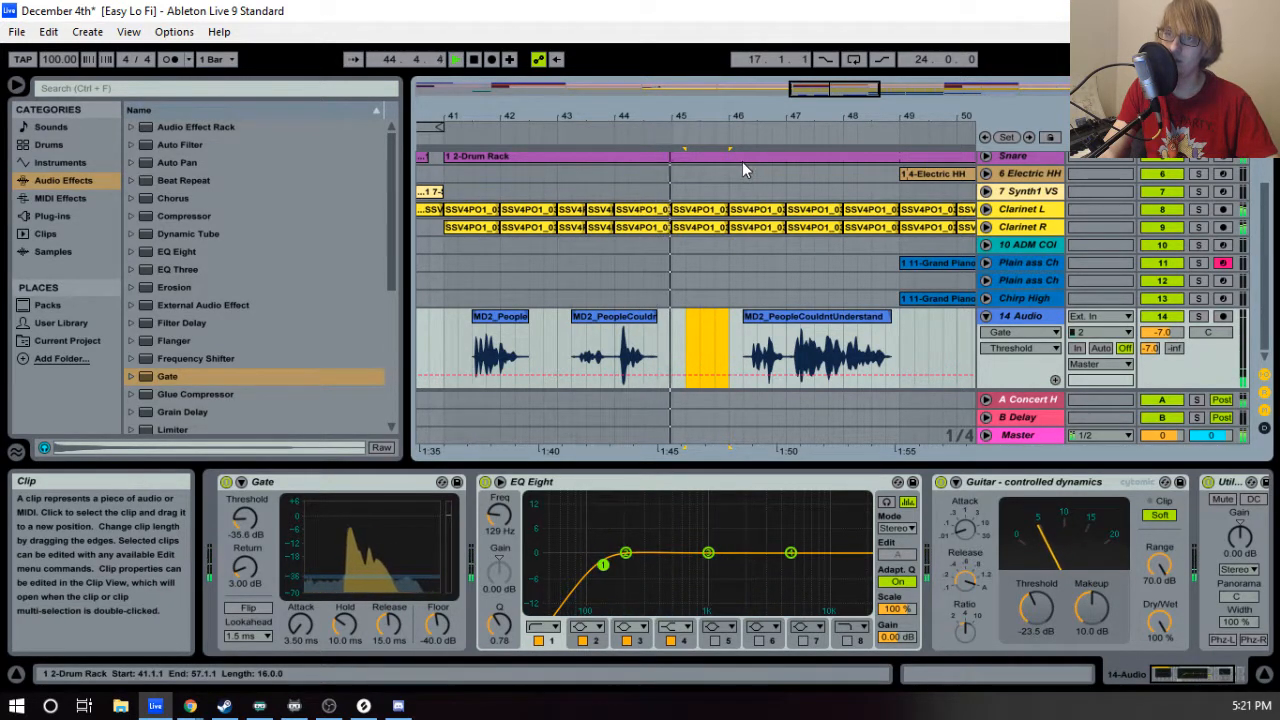
drag(748, 114, 664, 112)
key(space)
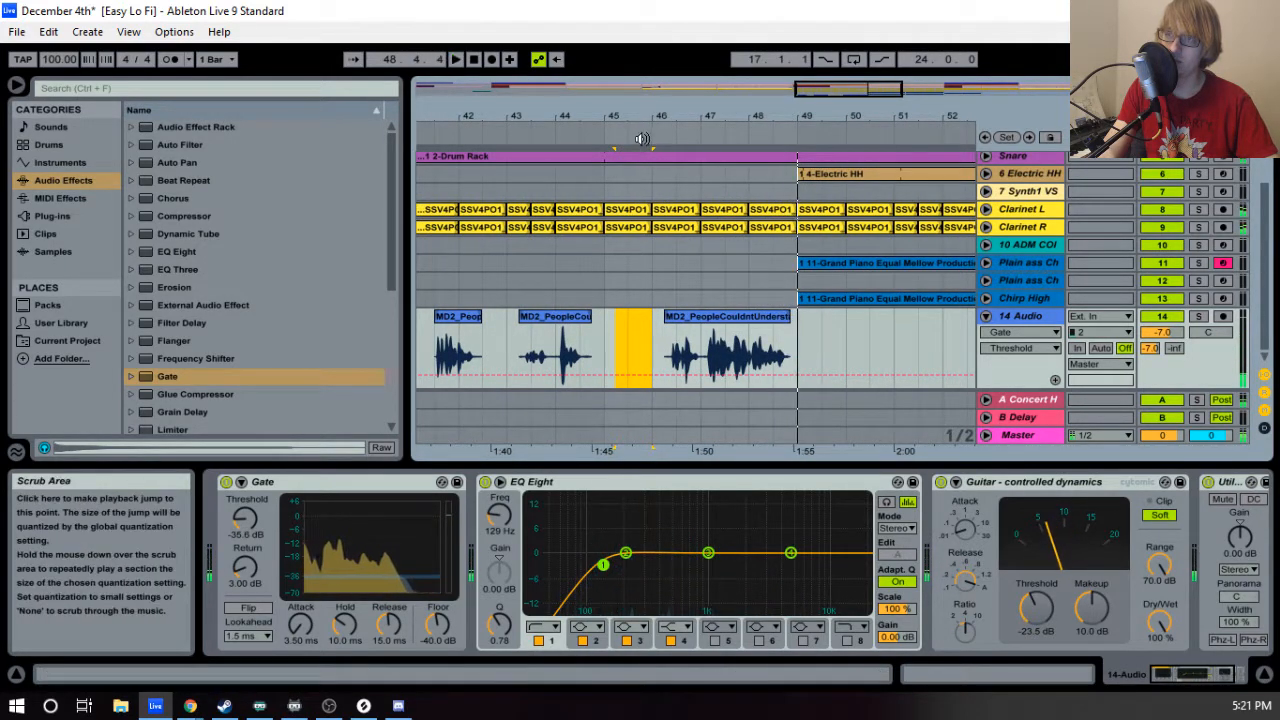
Audition the last dialogue clip from just before its start and again from within bar 47.
click(642, 138)
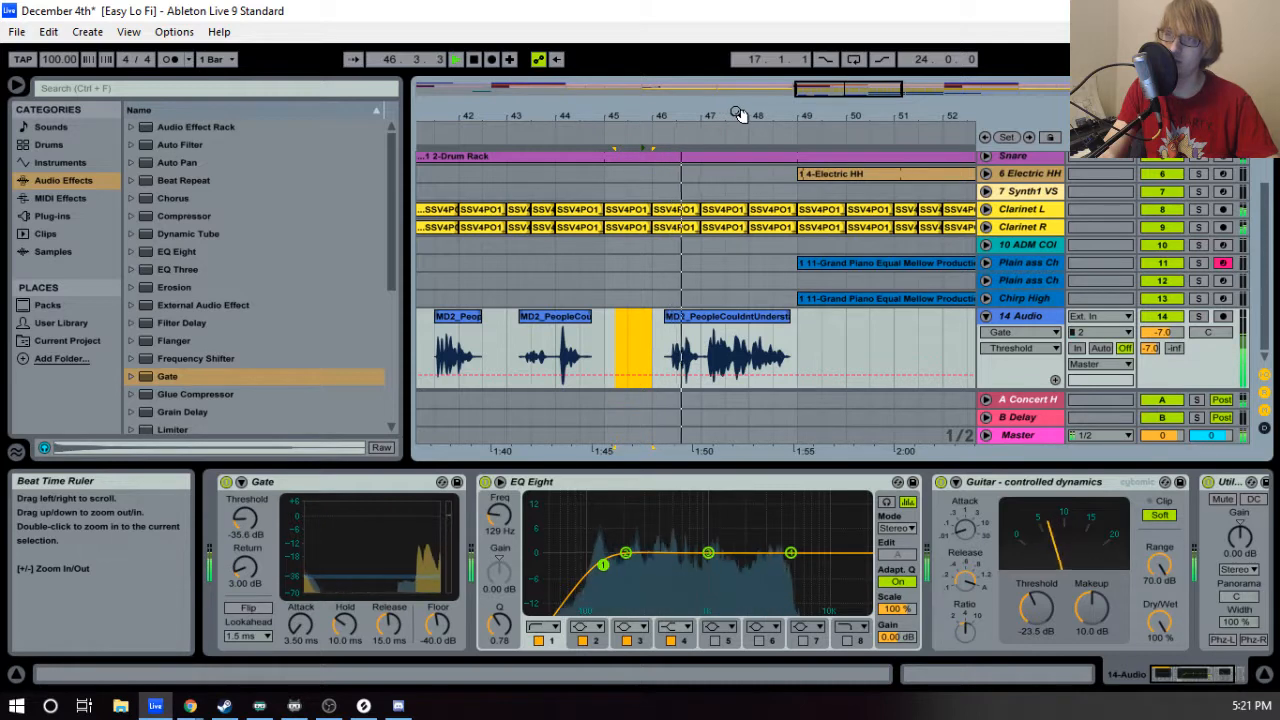
drag(739, 114, 719, 452)
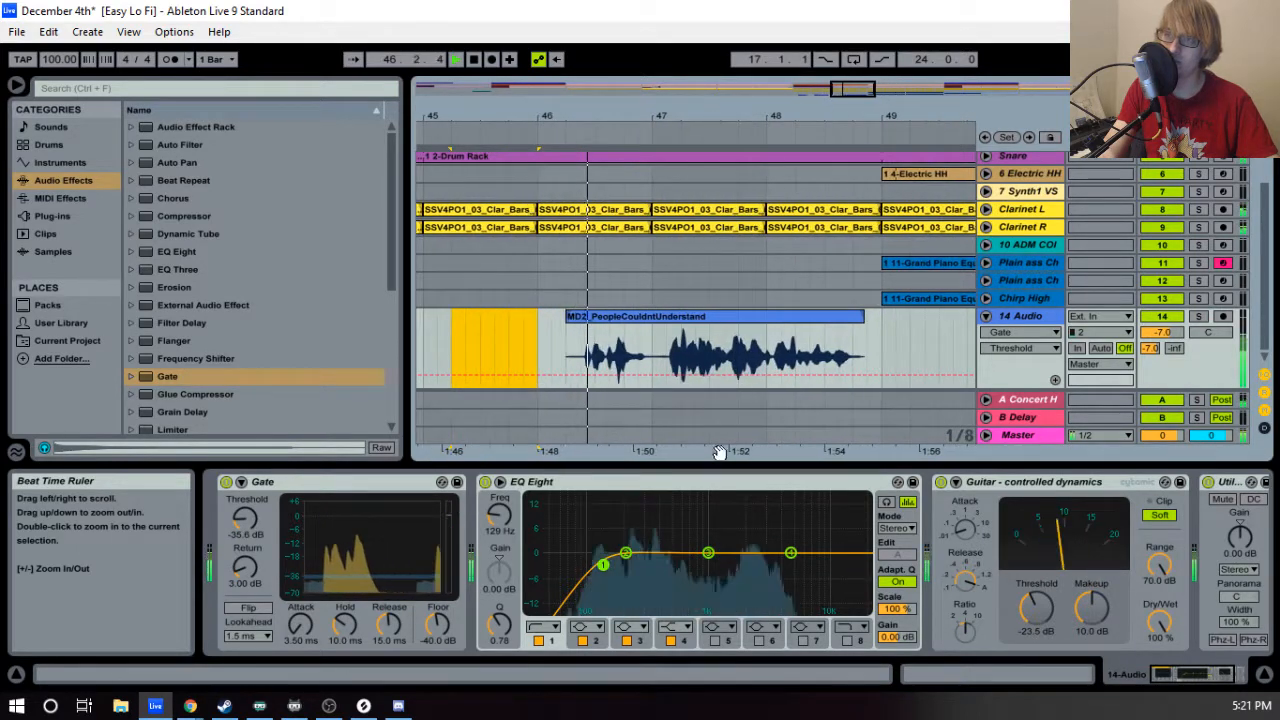
drag(726, 380, 566, 375)
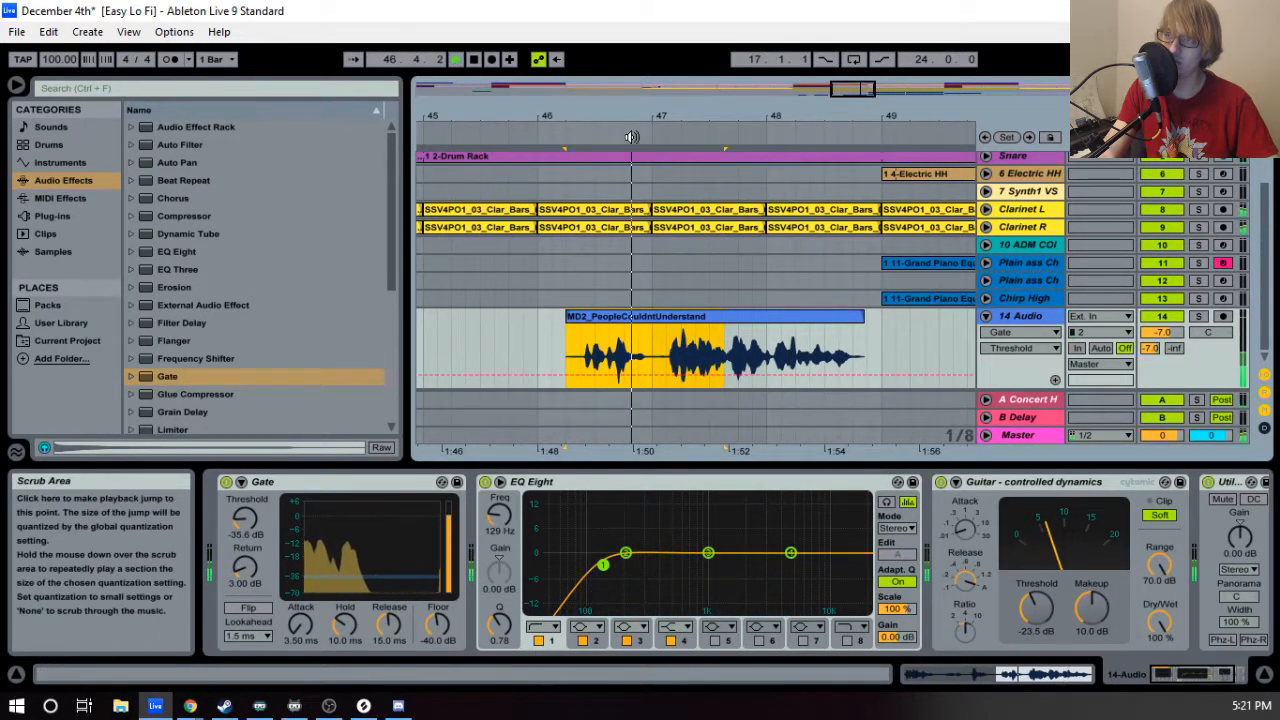
click(683, 130)
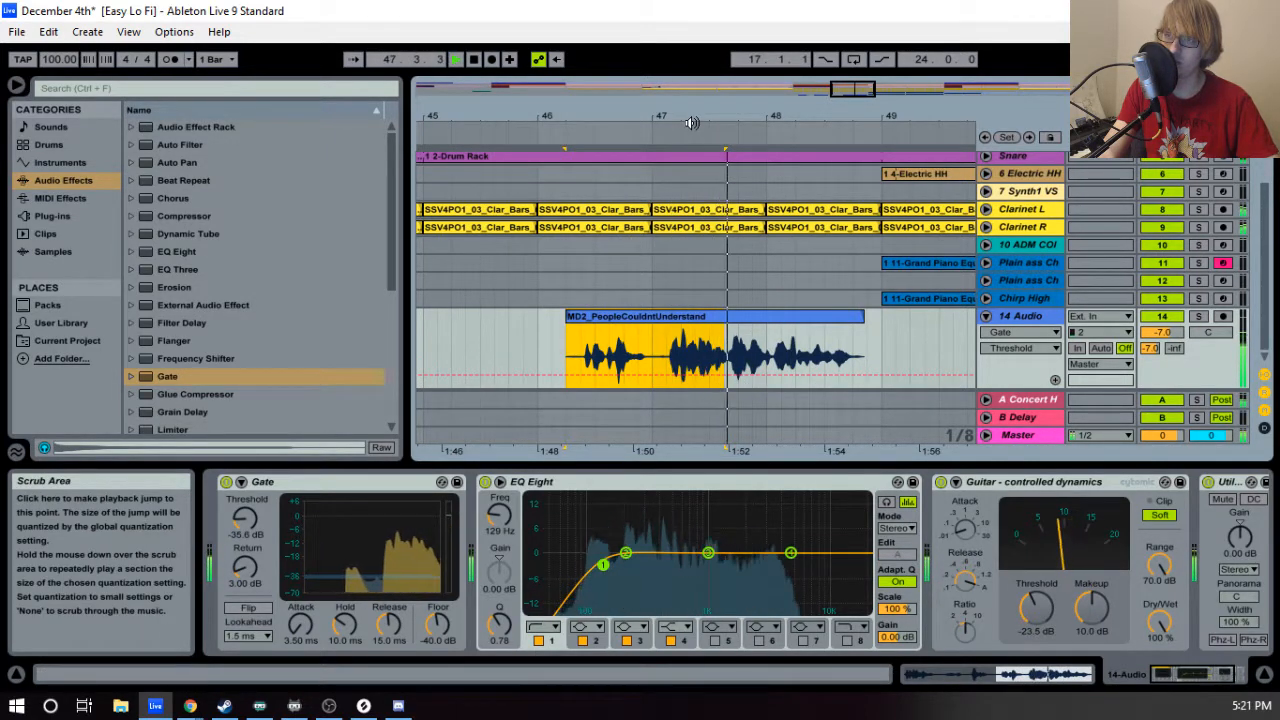
click(565, 136)
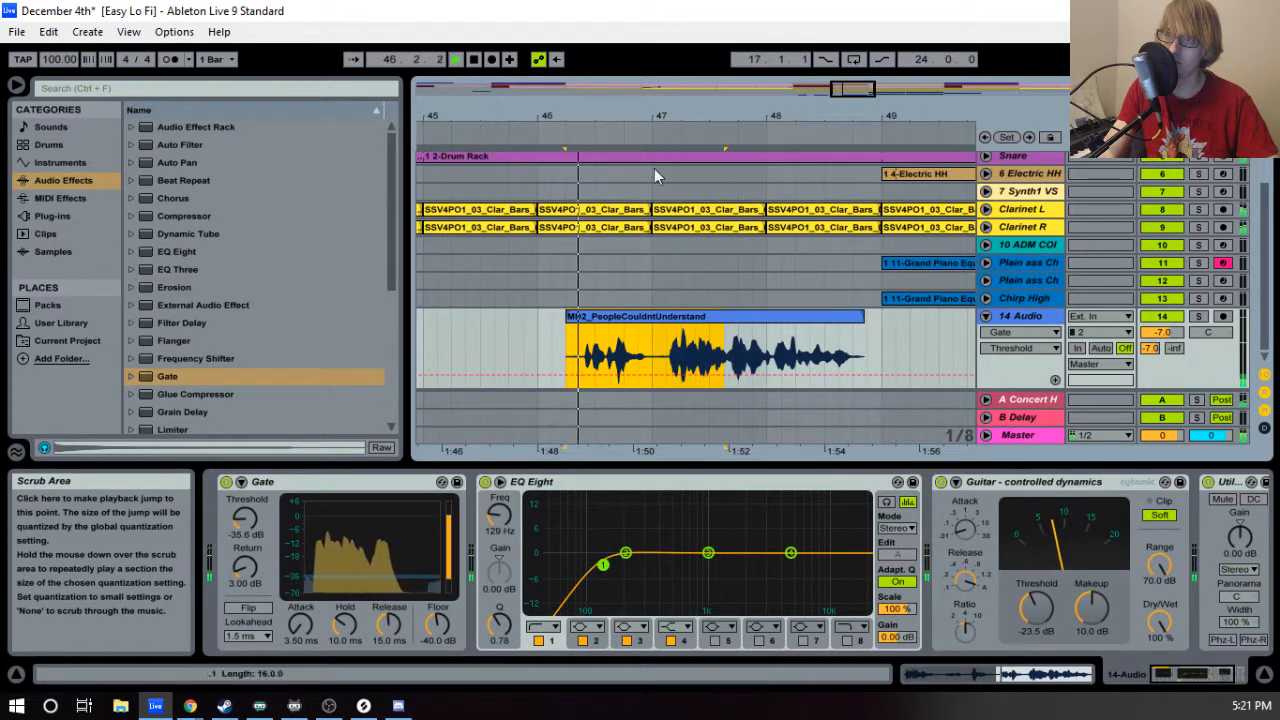
drag(718, 118, 718, 152)
key(space)
Play the last dialogue clip from several closely spaced positions between 47.2.4 and 47.3.1 to examine the break between words.
click(704, 383)
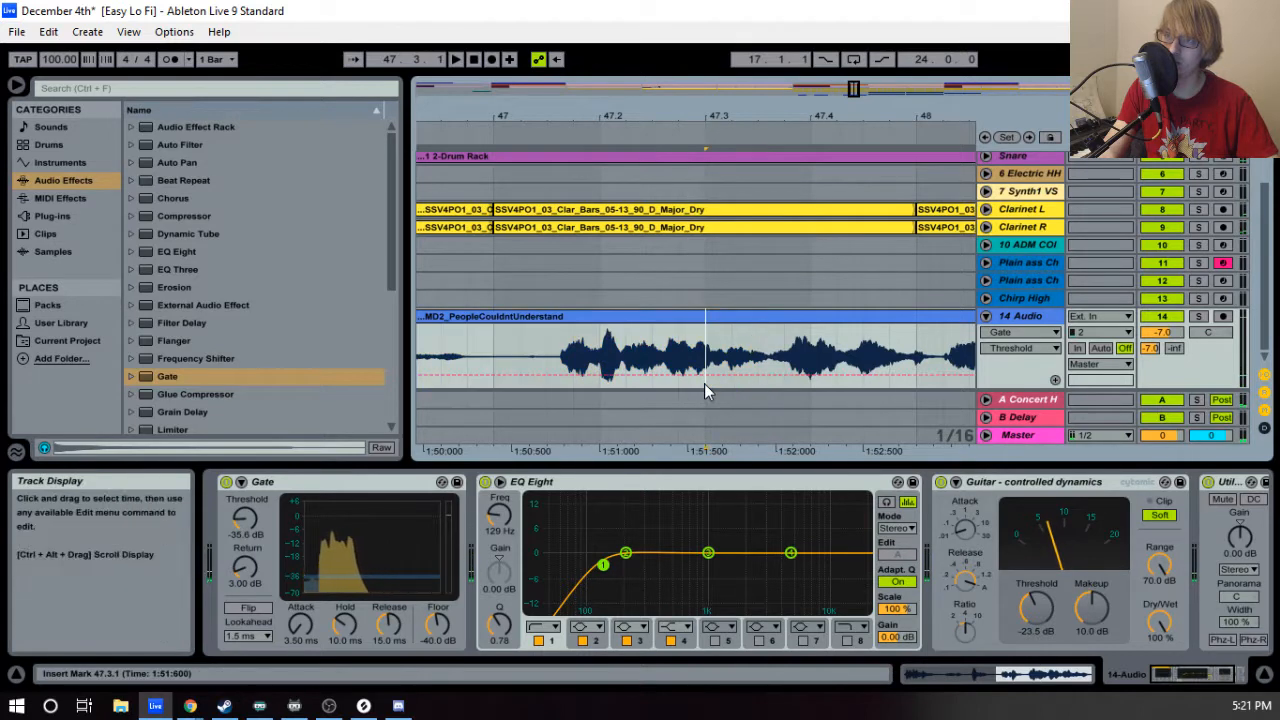
key(space)
key(space)
key(space)
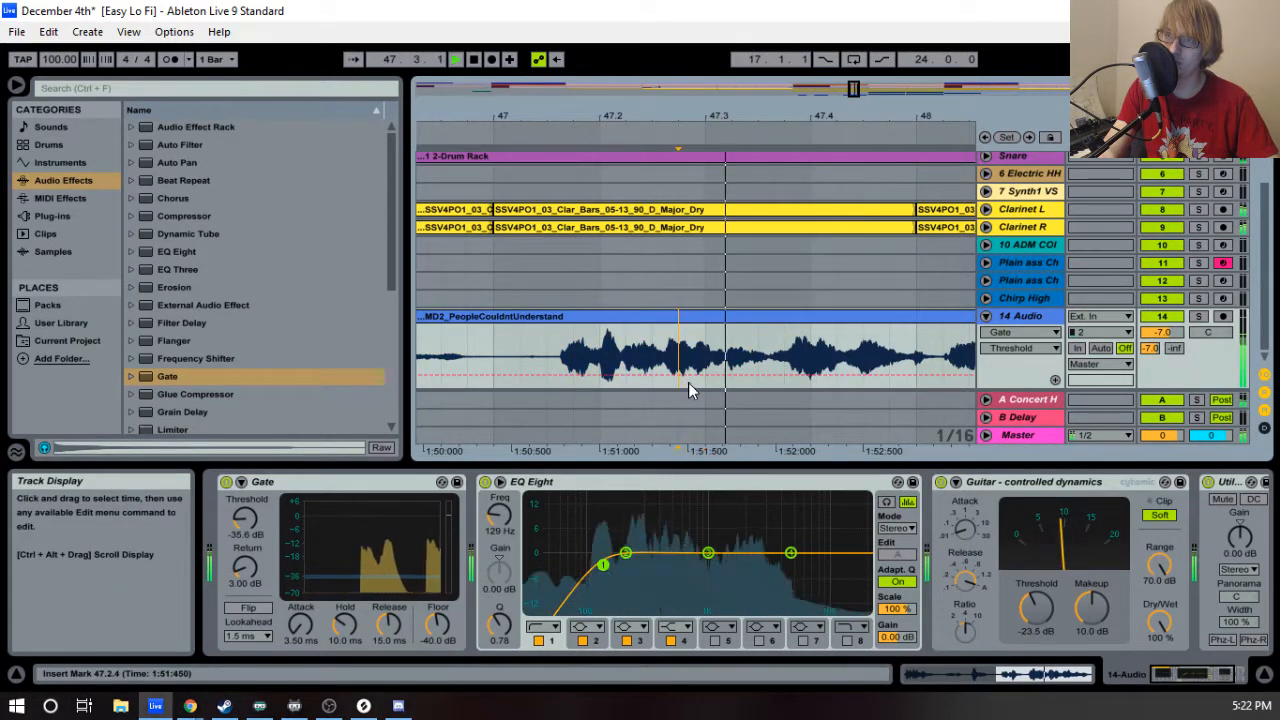
key(space)
drag(700, 102, 700, 108)
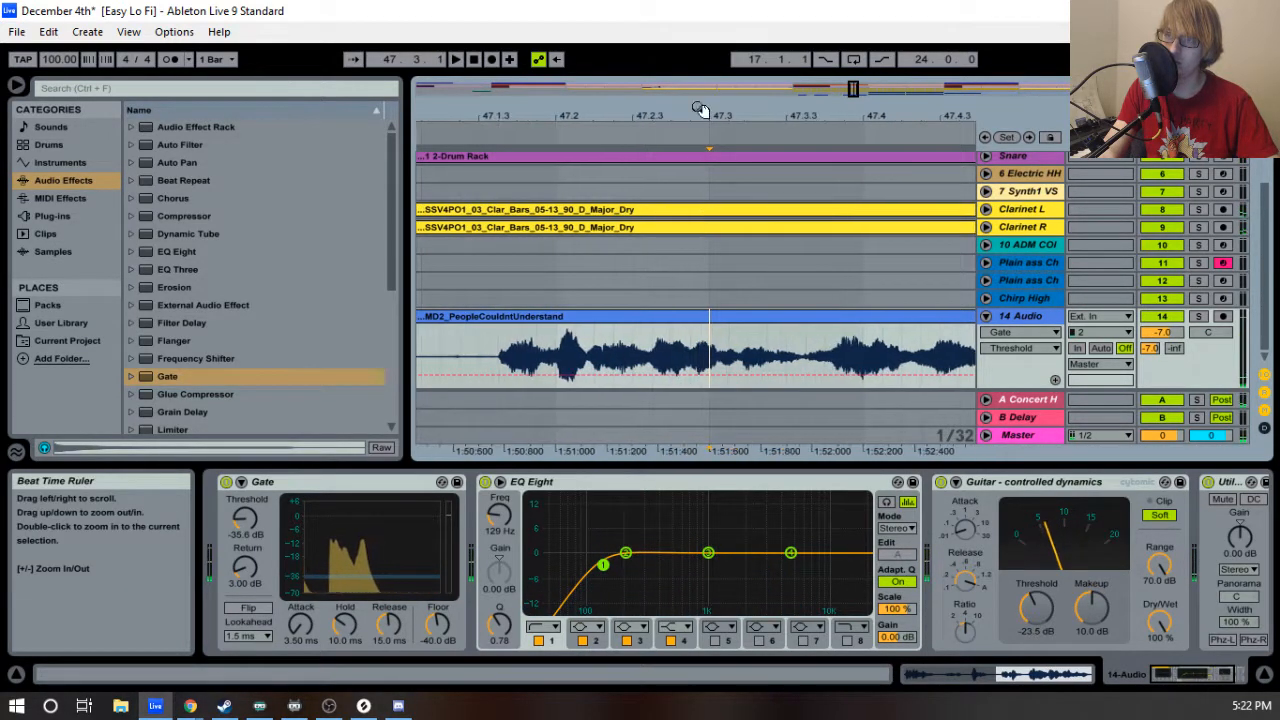
click(692, 330)
key(space)
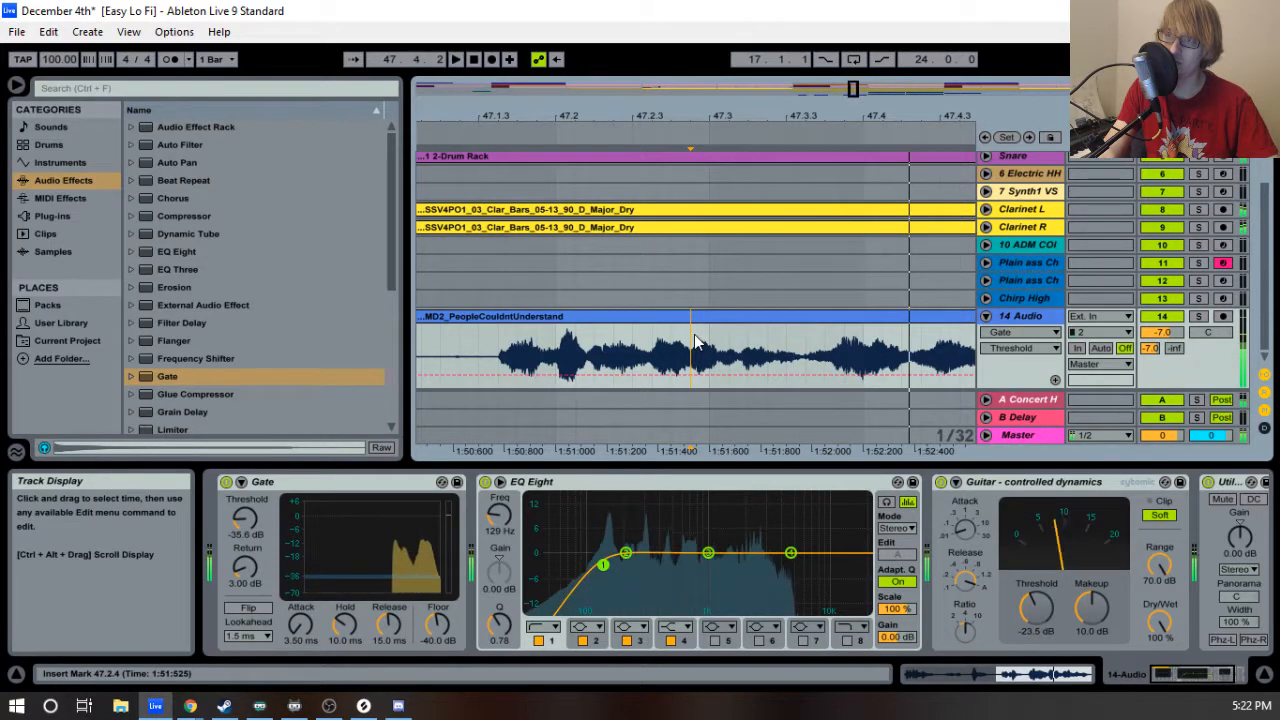
key(space)
drag(704, 104, 704, 112)
click(704, 333)
key(space)
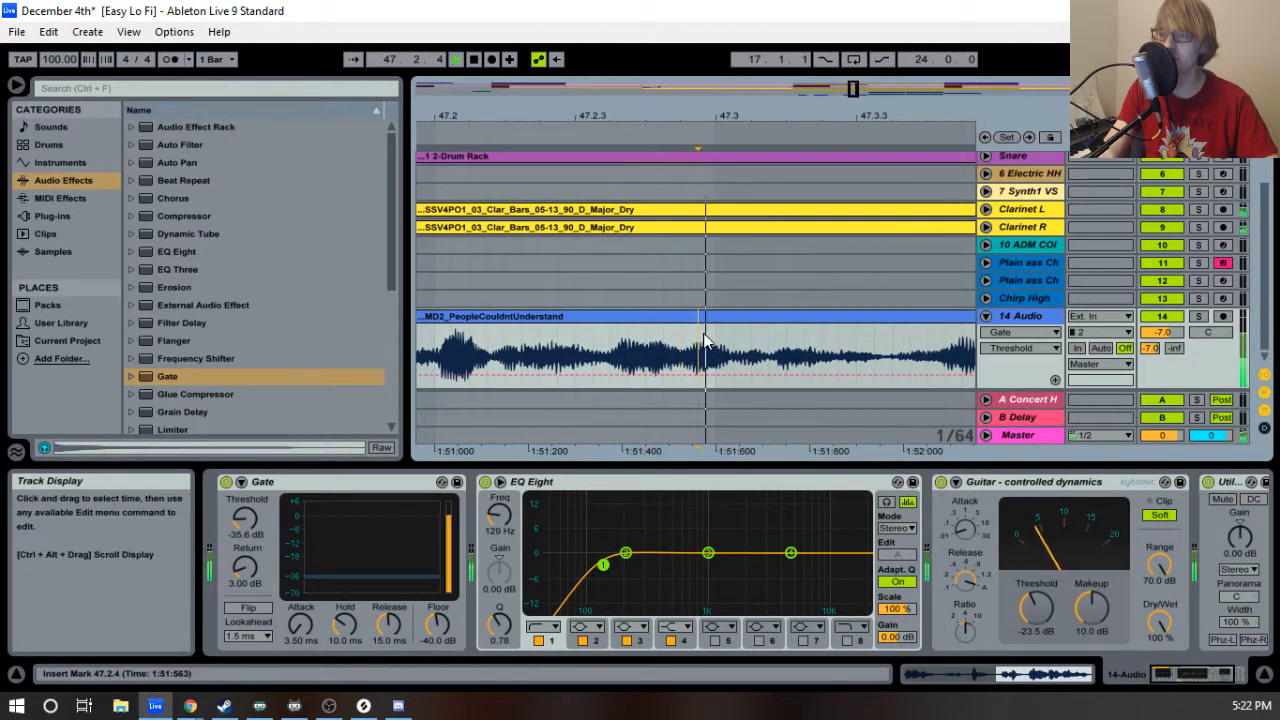
key(space)
click(684, 345)
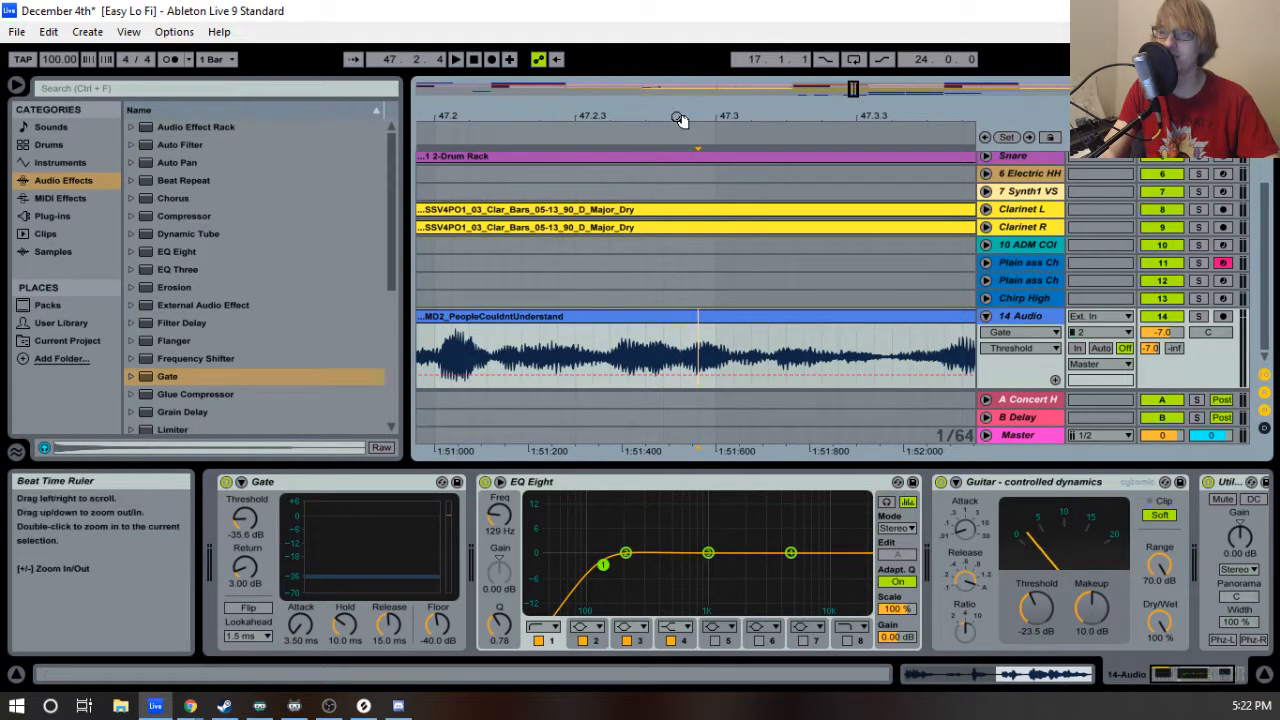
Play the arrangement from bar 46 and fold the 14 Audio track.
drag(682, 119, 679, 30)
click(580, 137)
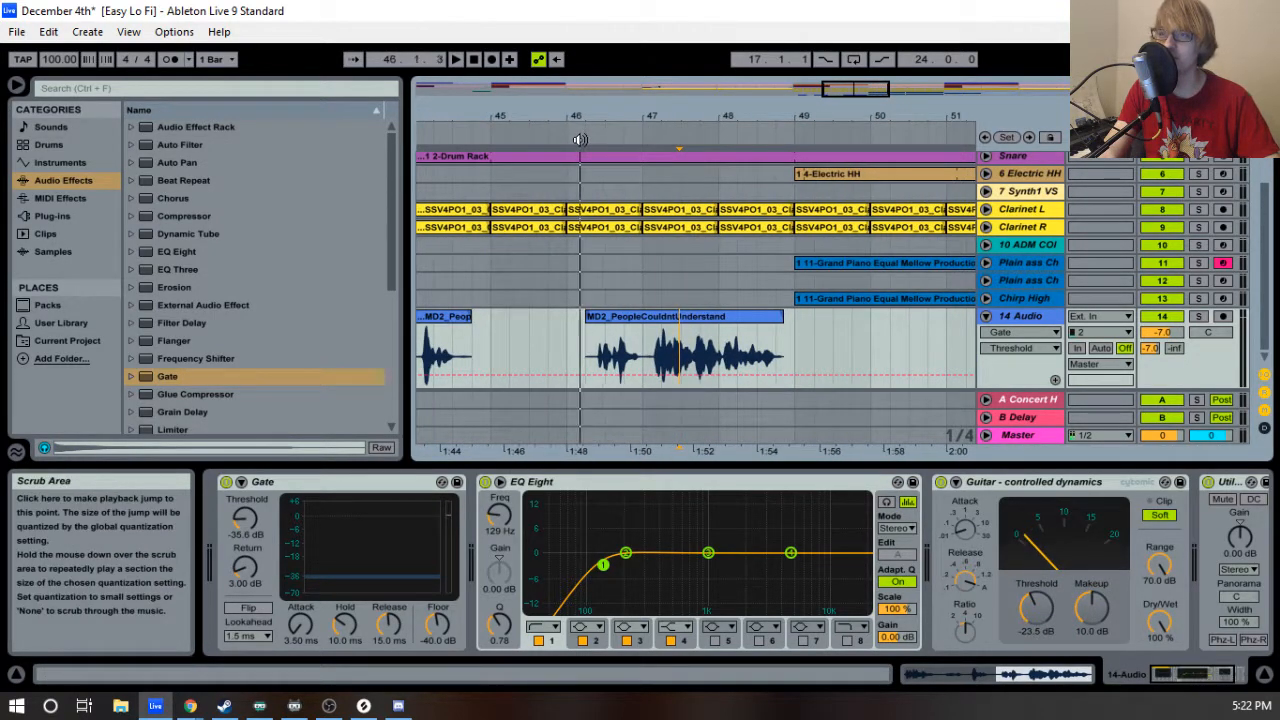
drag(665, 118, 664, 80)
click(987, 318)
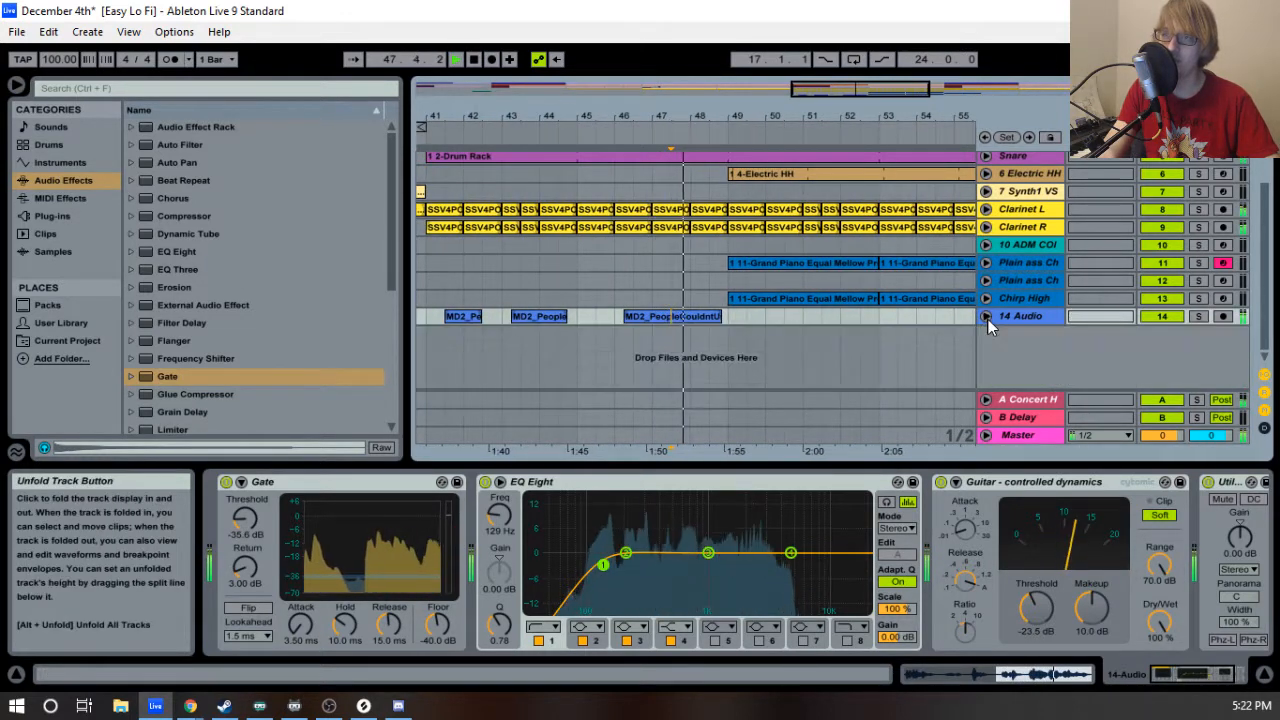
scroll(879, 325, up, 4)
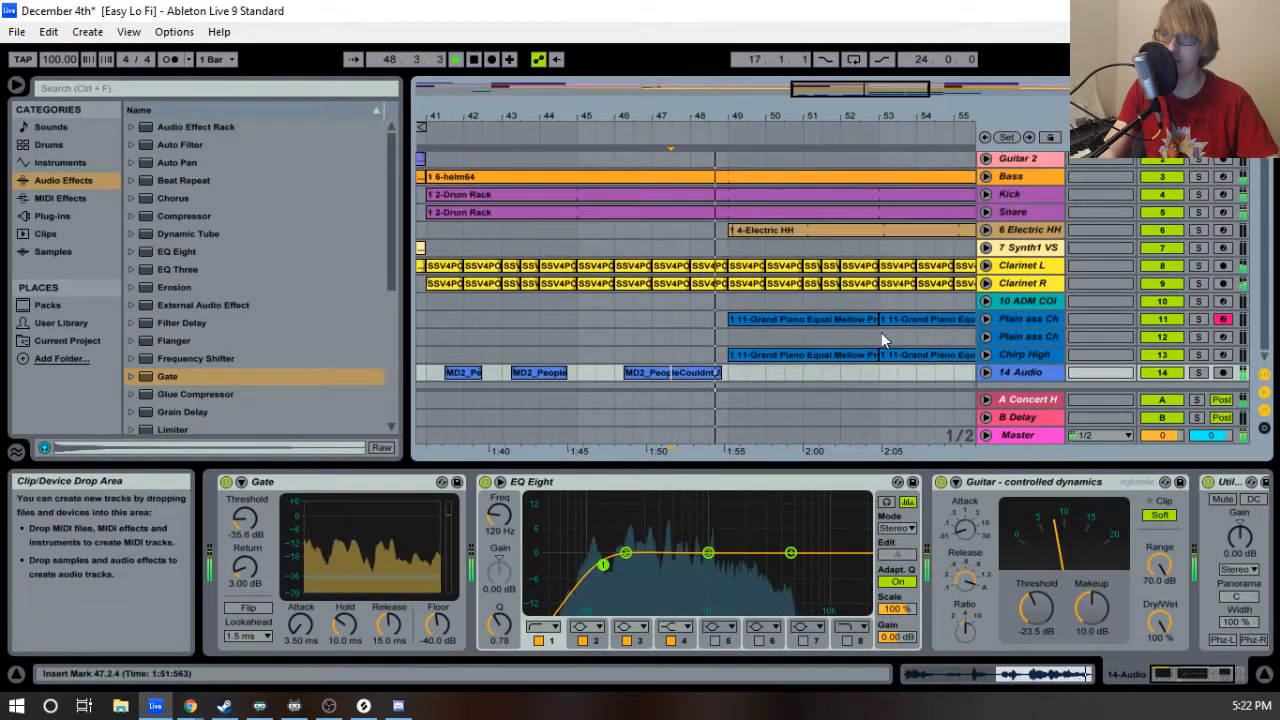
Check the 14 Audio volume in the mixer, replay the arrangement from just before bar 41, and hide the device chain view.
mouse_move(699, 114)
mouse_down()
mouse_move(699, 135)
mouse_move(699, 114)
mouse_up()
scroll(760, 370, down, 1)
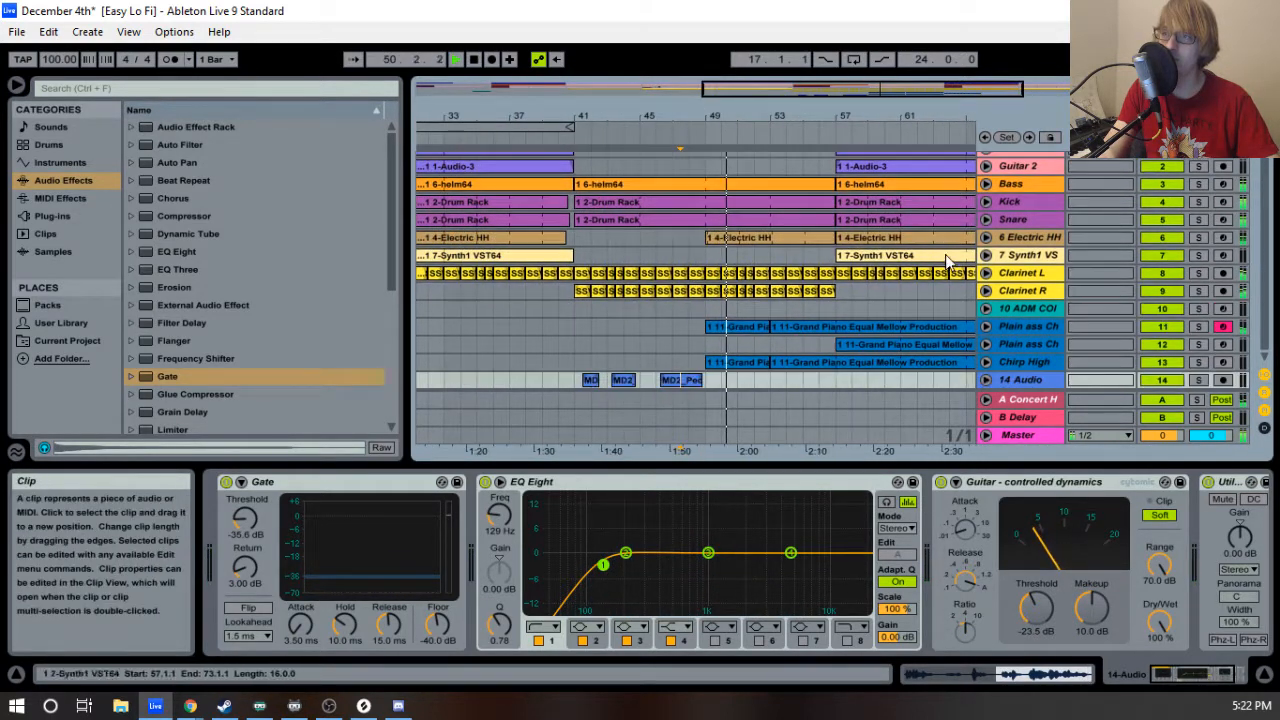
key(Tab)
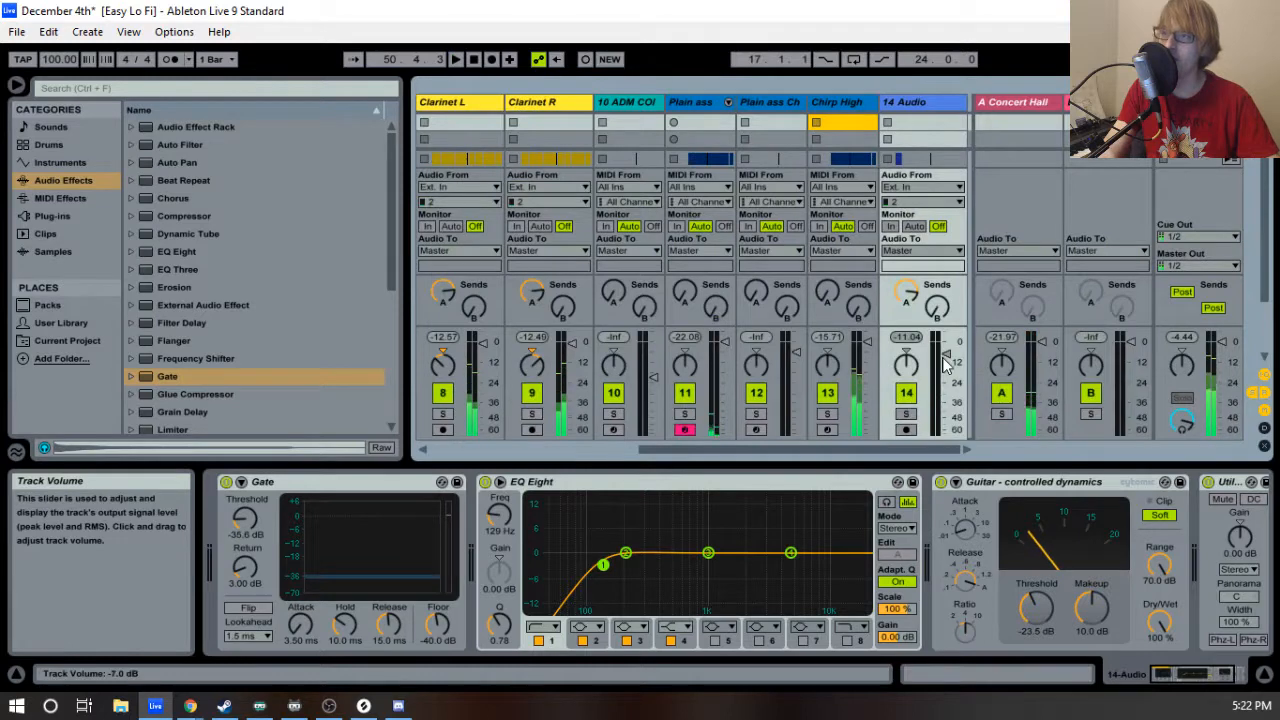
key(Tab)
click(568, 139)
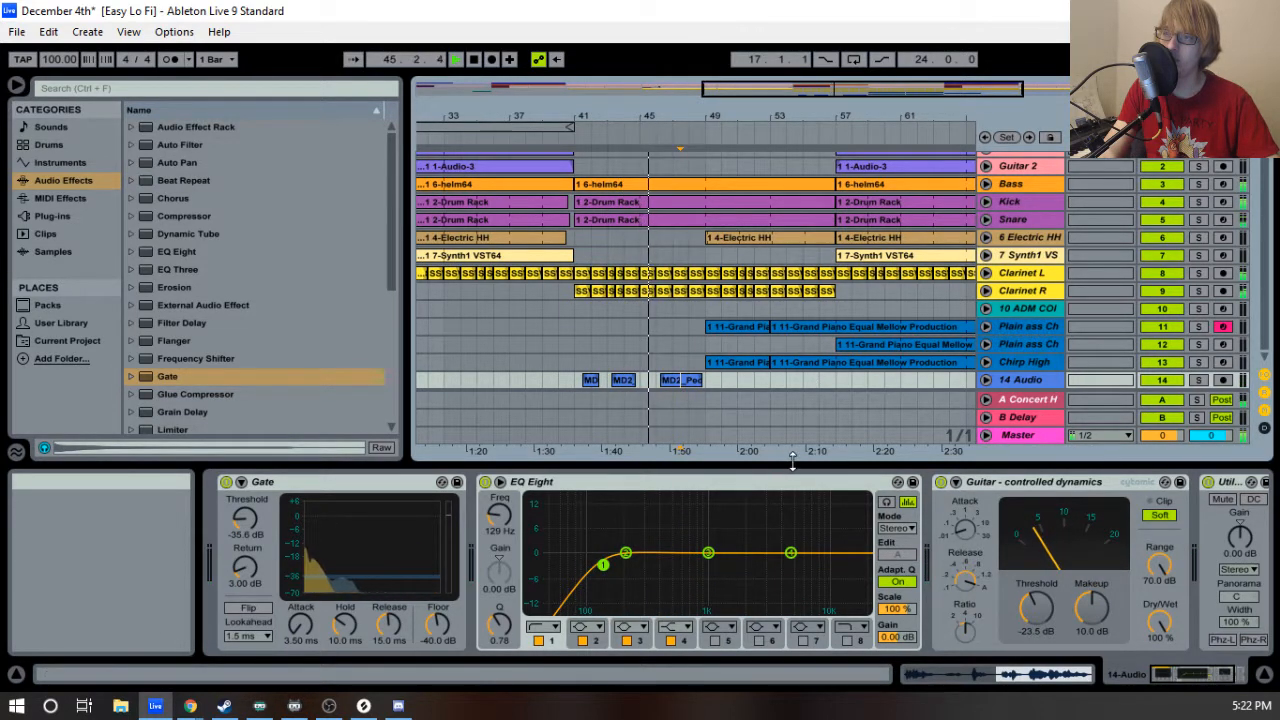
drag(791, 465, 791, 657)
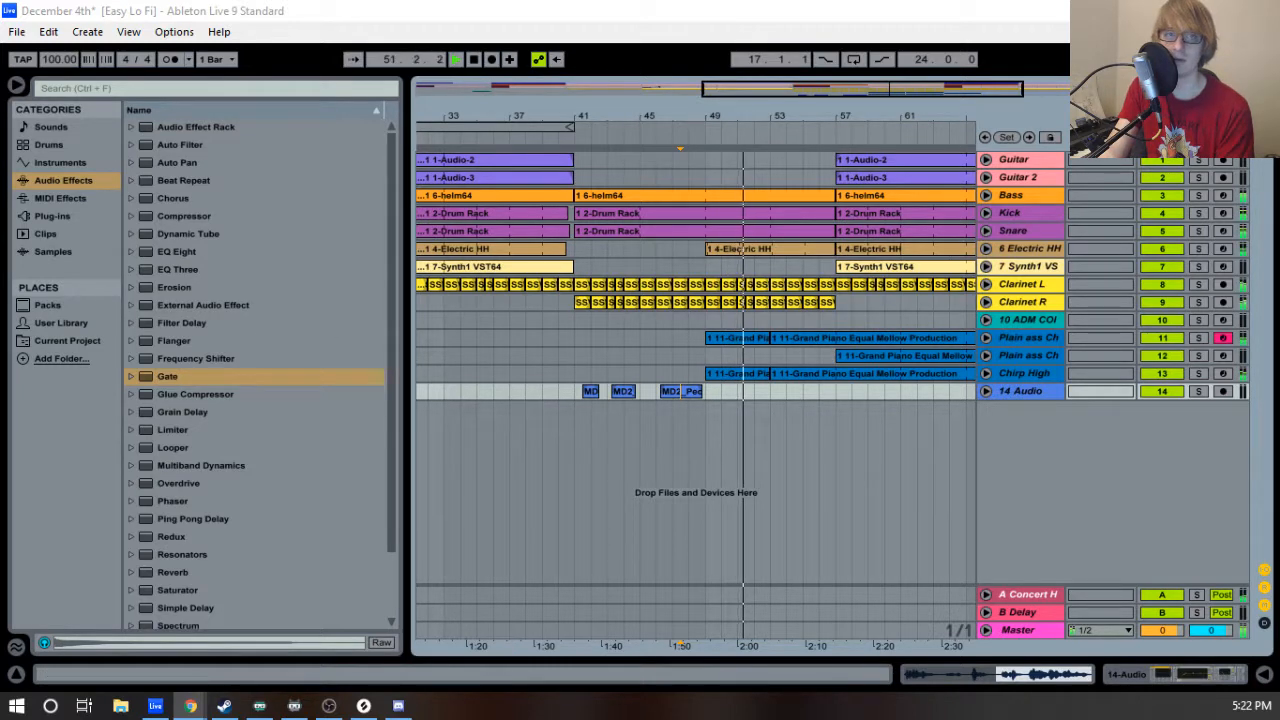
Switch to the Splice page and preview MD2_FigureYouForAQuickBuck.wav and MD2_SuddenlyFellLimp.wav from the Movie Dialogue Vol. 2 pack.
click(190, 706)
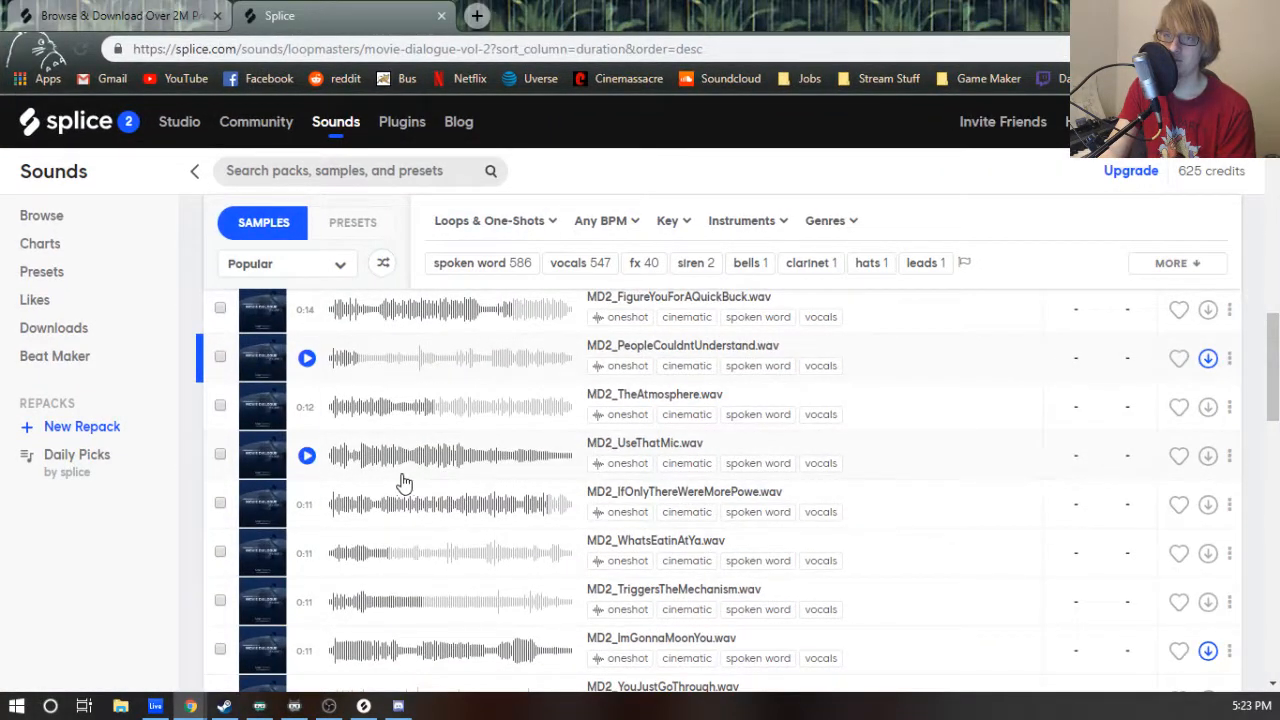
scroll(403, 483, up, 1)
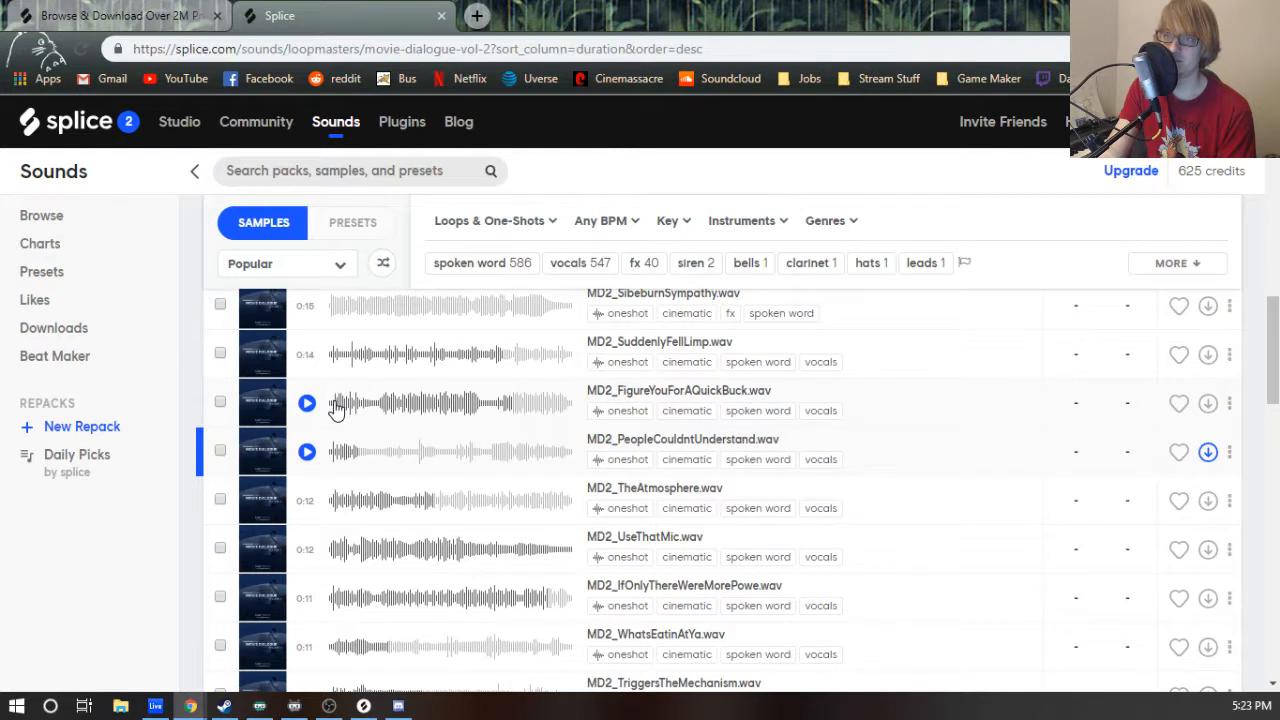
click(336, 410)
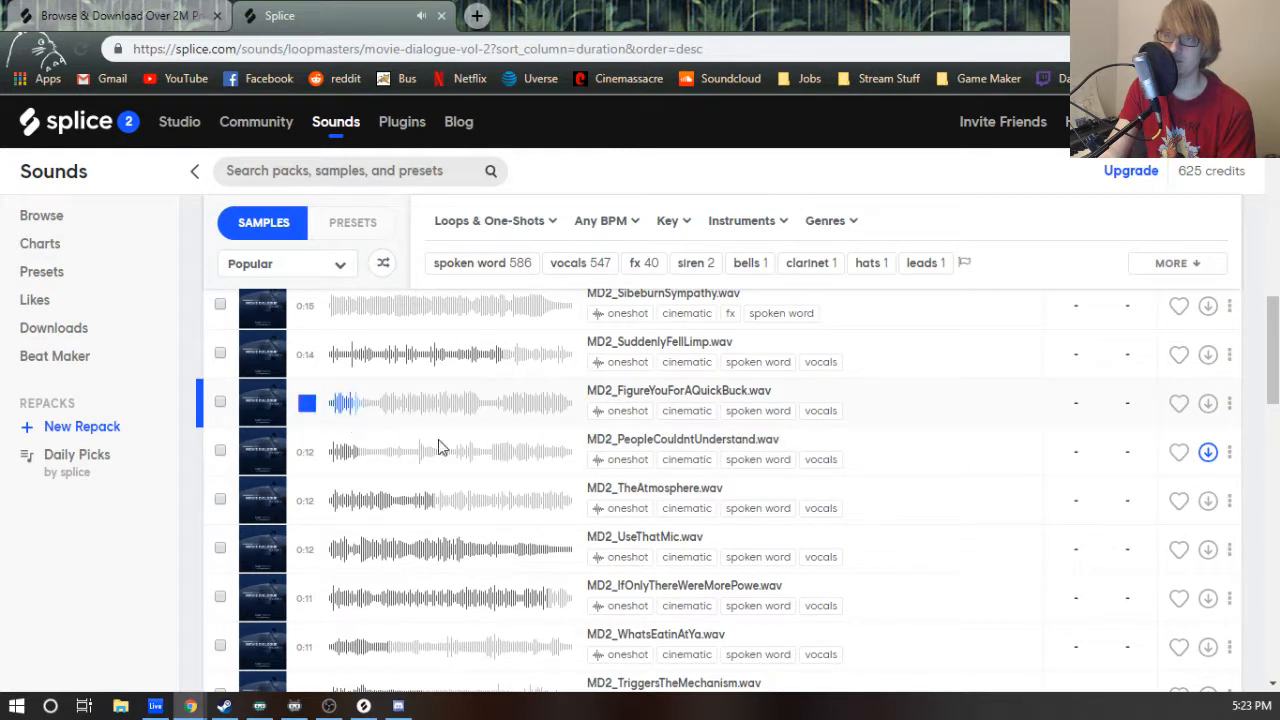
click(336, 364)
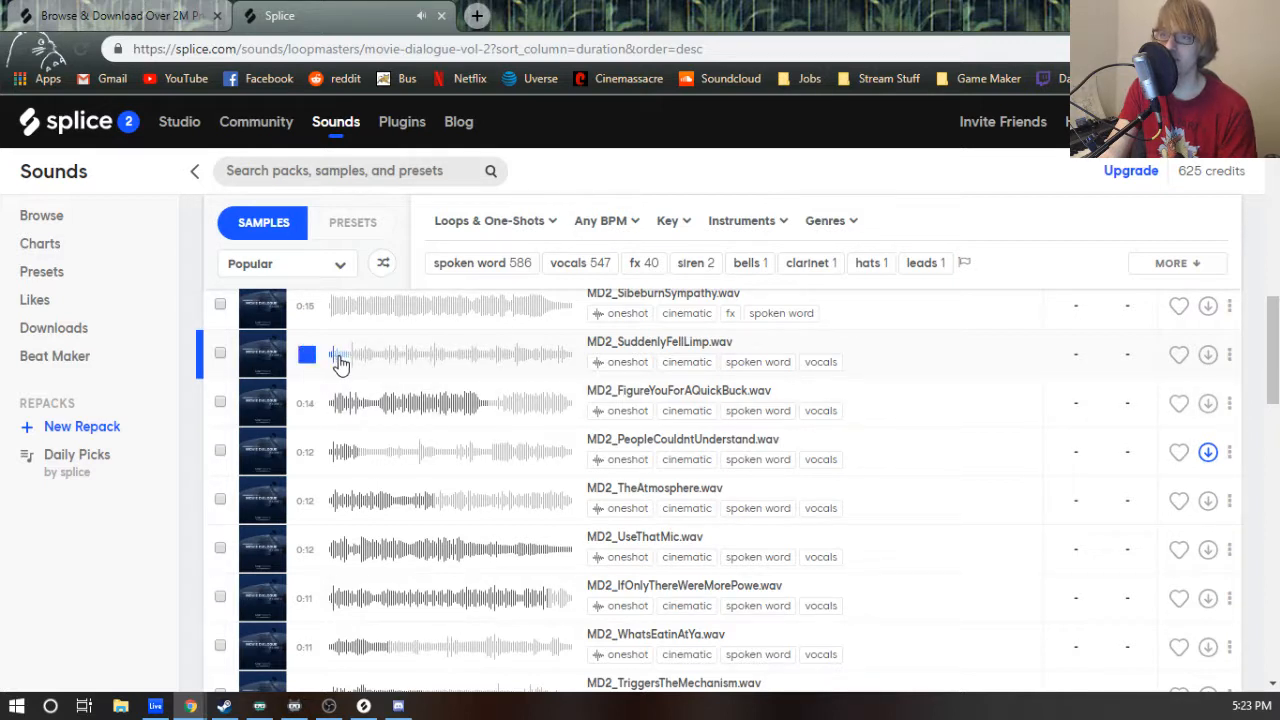
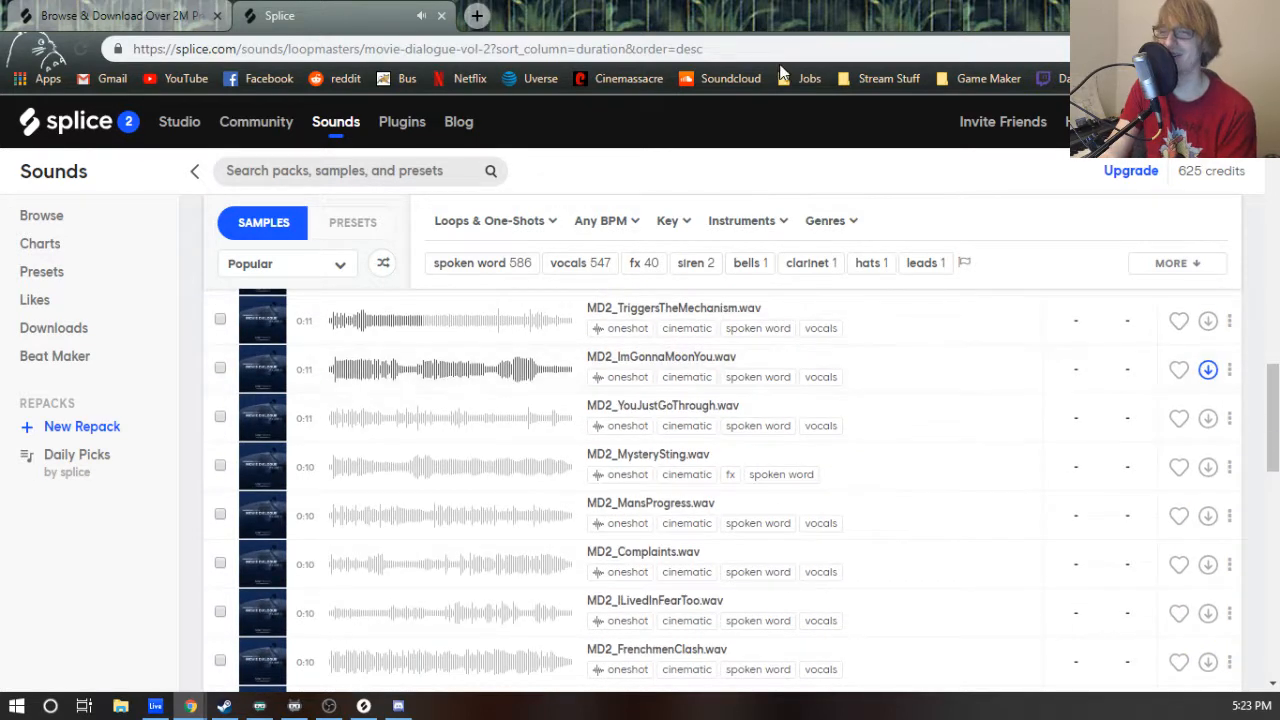
Stop playback in Ableton Live, and return to Splice to preview MD2_YouJustGoThrough.wav.
drag(891, 11, 862, 210)
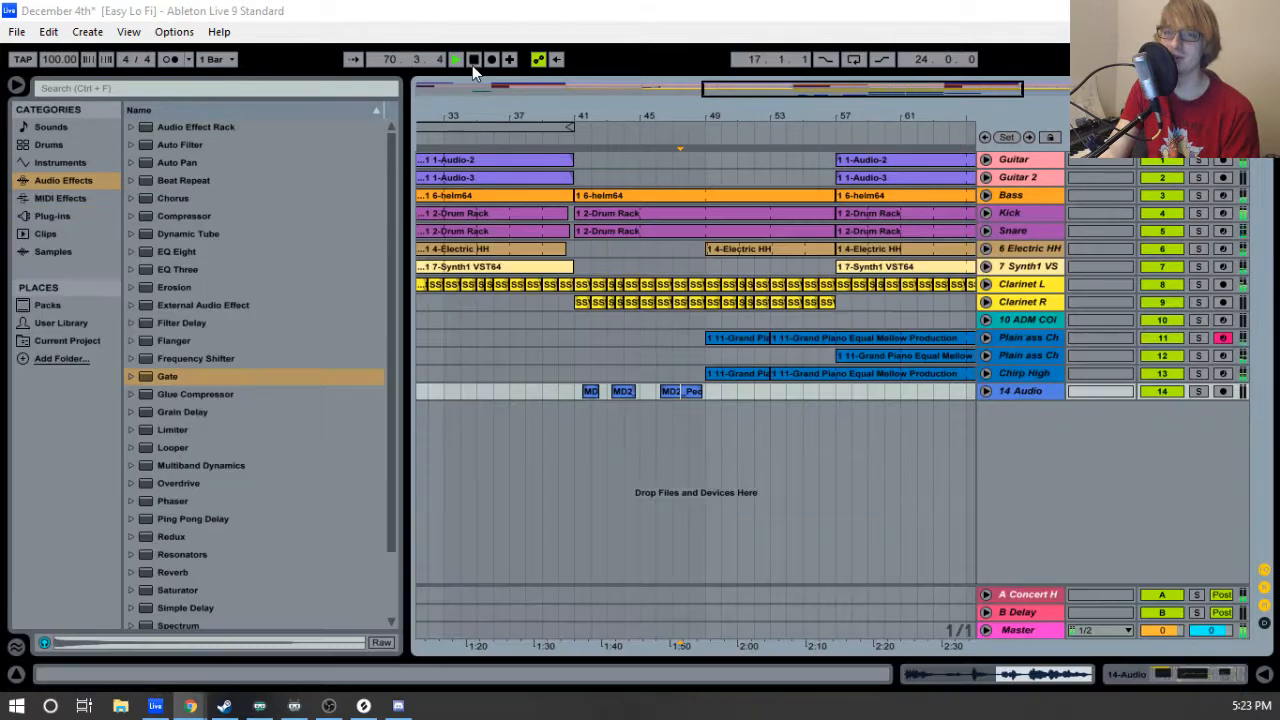
click(472, 65)
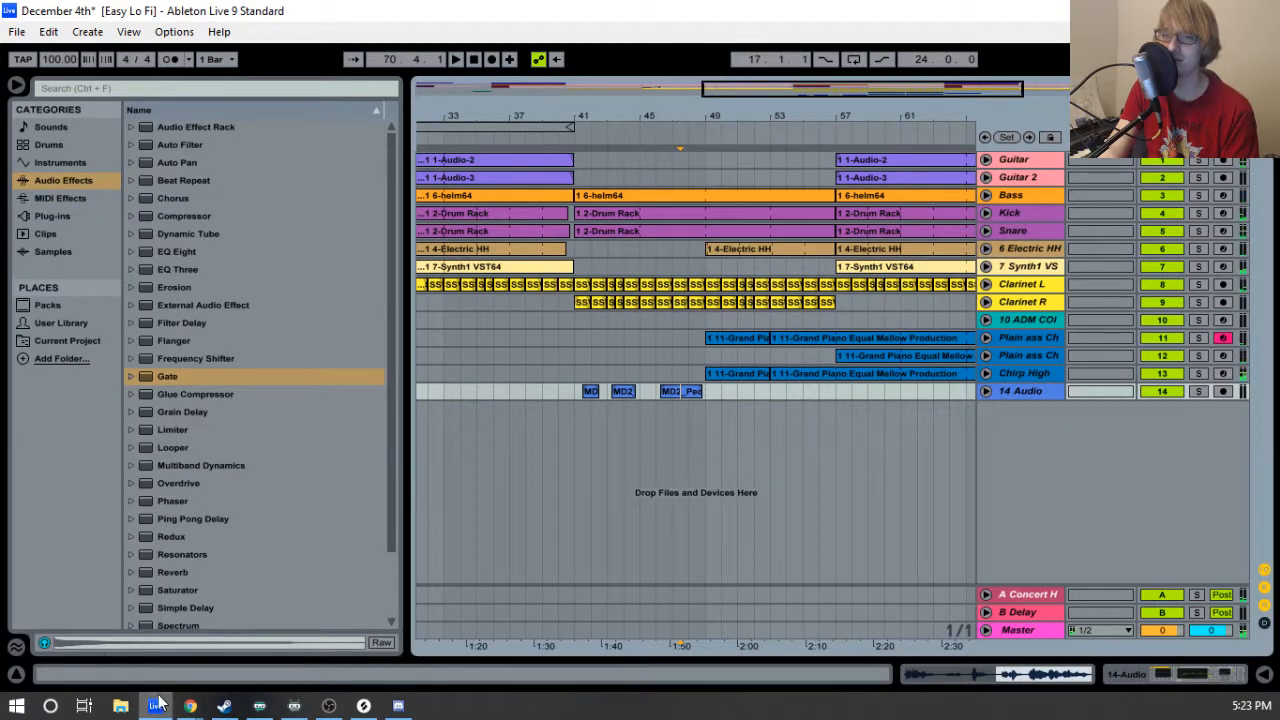
click(190, 705)
click(276, 625)
drag(582, 204, 560, 2)
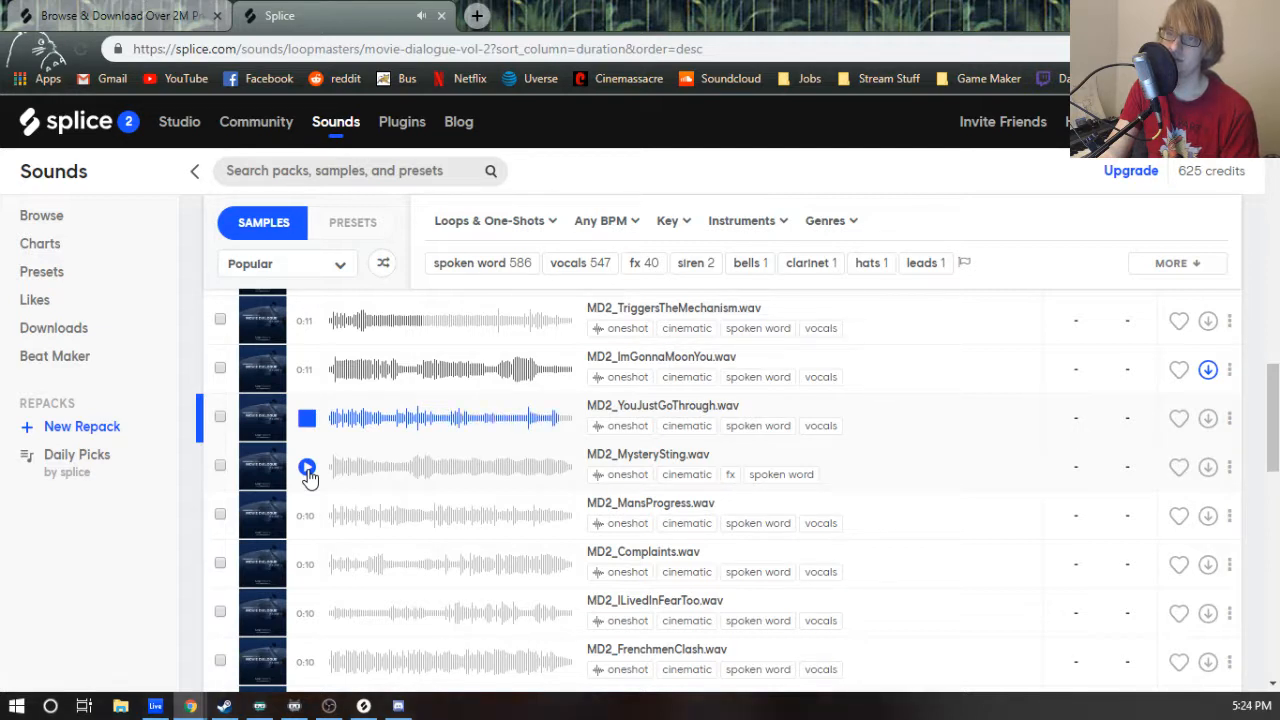
click(308, 421)
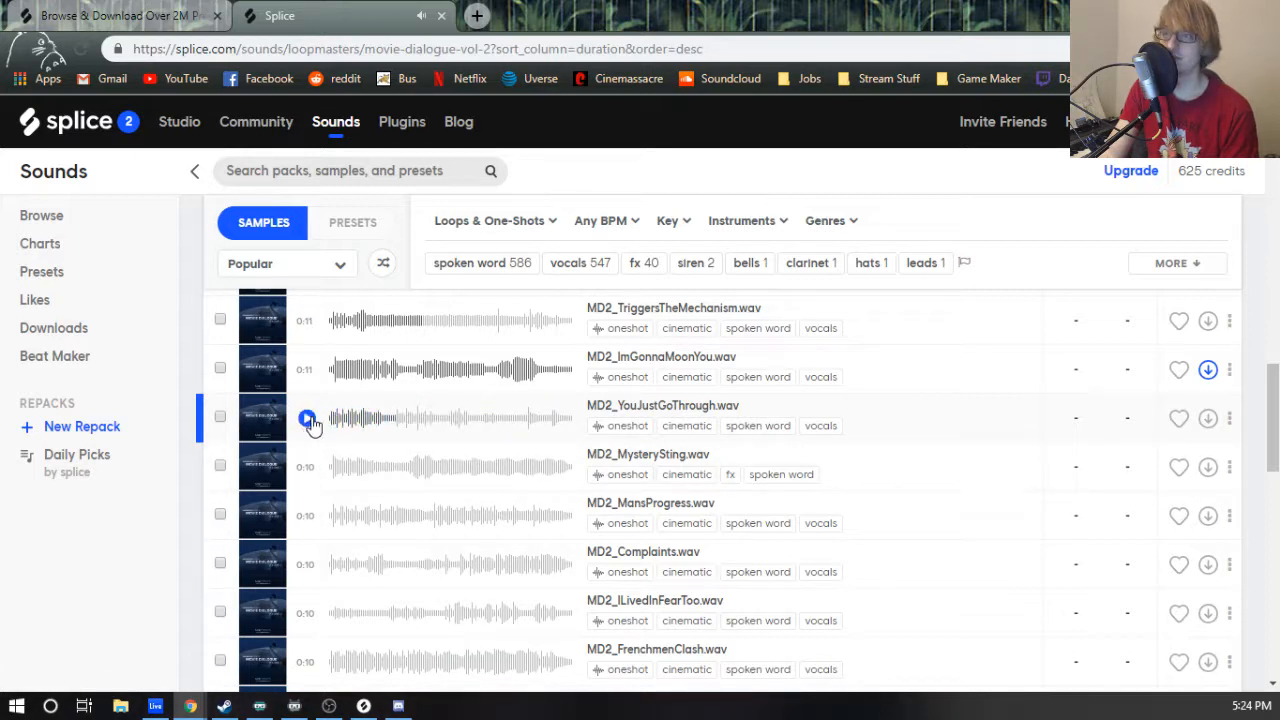
Download MD2_YouJustGoThrough.wav, preview MD2_ImGonnaMoonYou.wav again, and switch back to Ableton Live.
click(1207, 418)
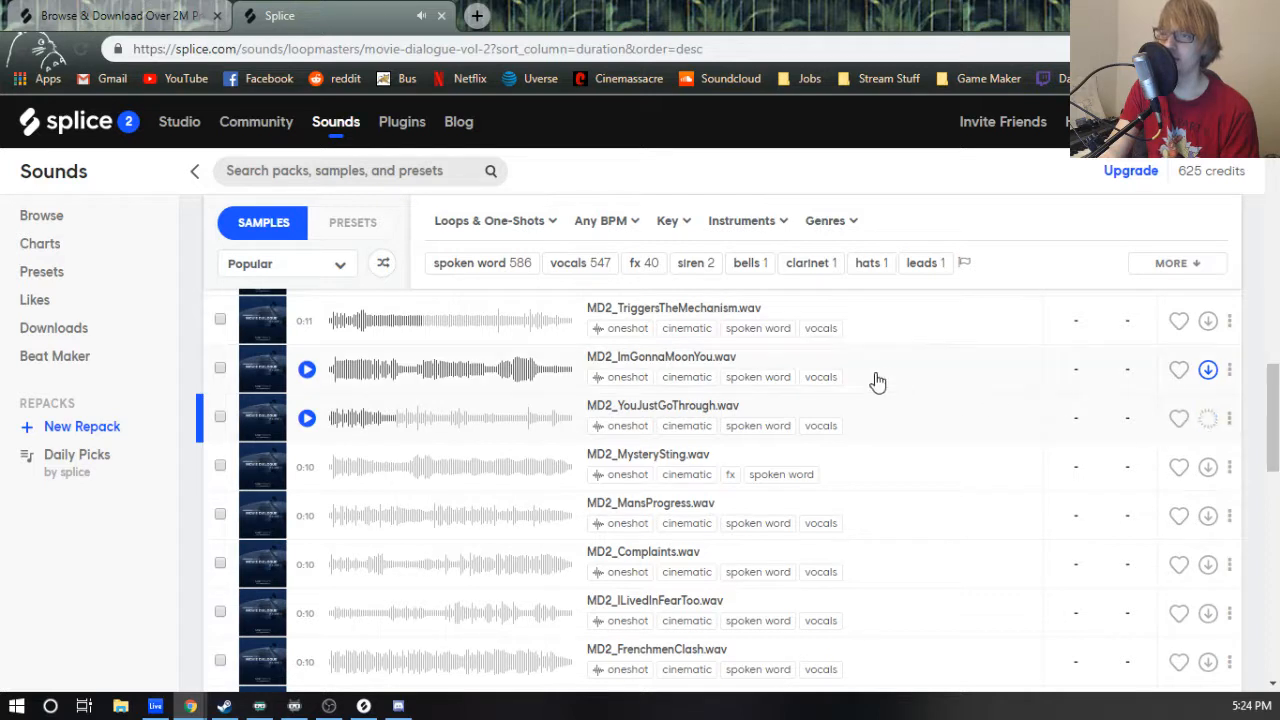
click(308, 370)
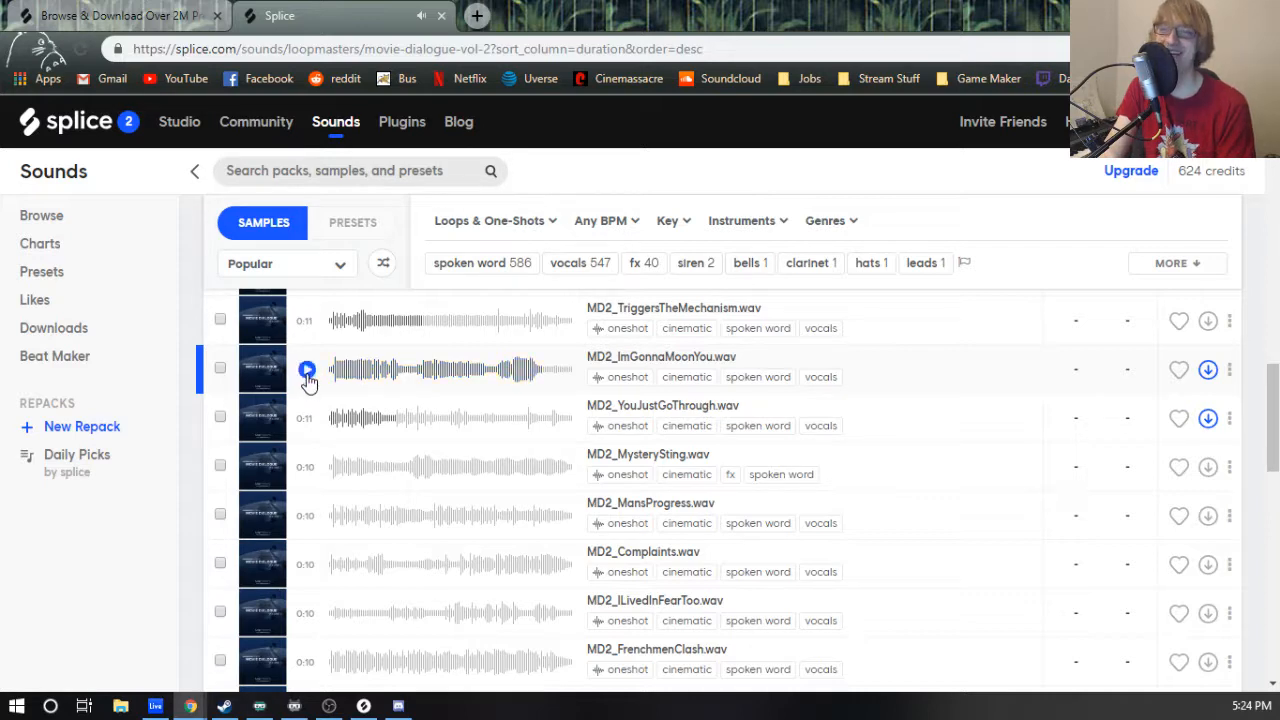
key(alt+Tab)
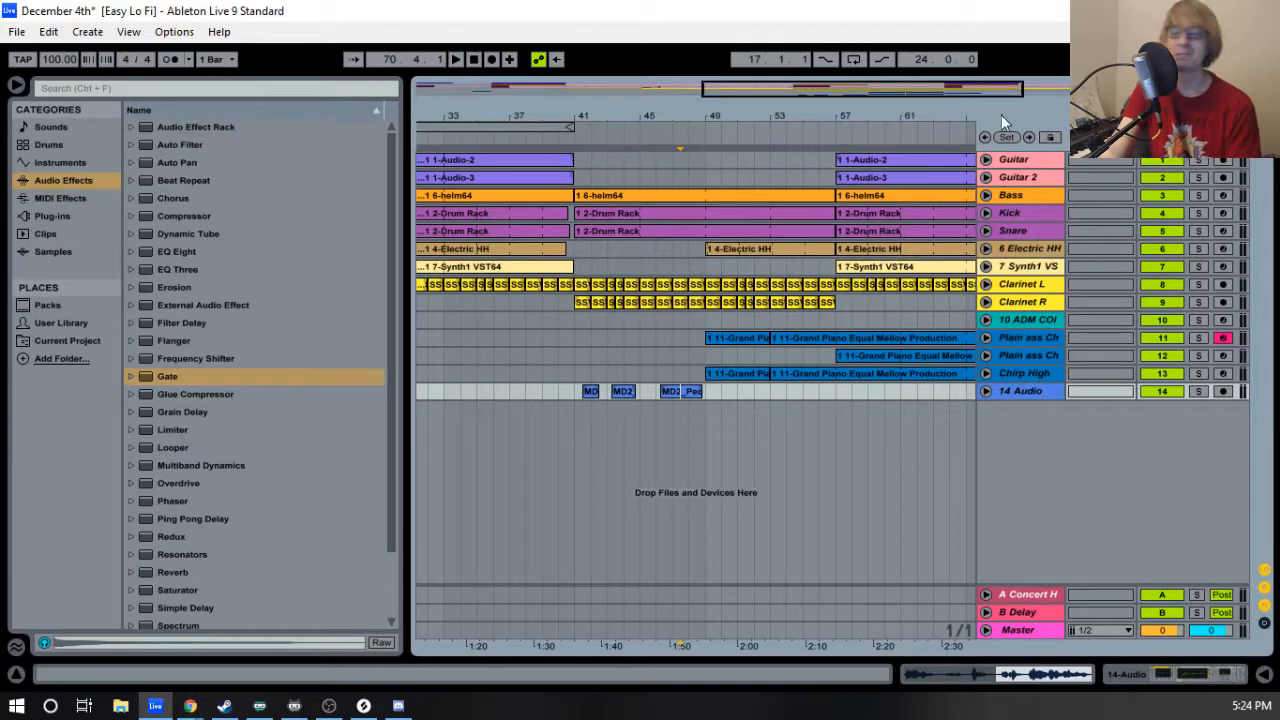
Bring up the Splice desktop library and place MD2_YouJustGoThrough.wav on the 14 Audio track at bar 49.
click(362, 706)
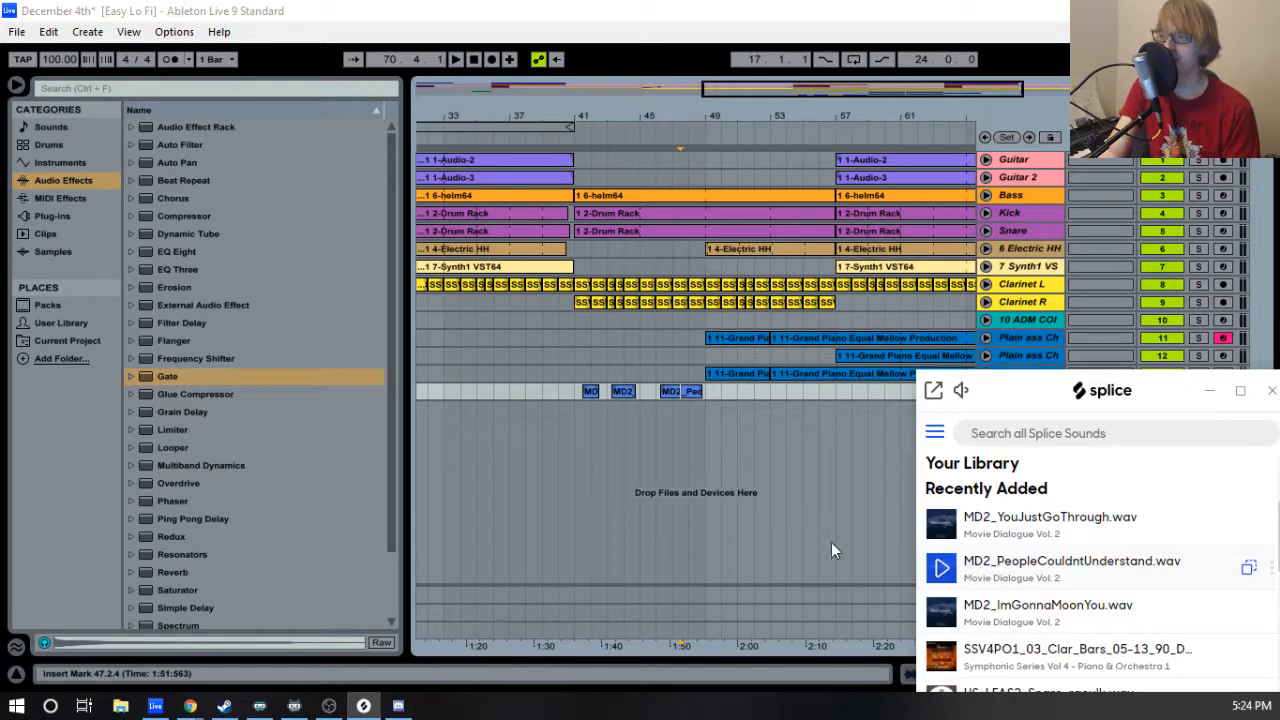
drag(1147, 400, 1142, 472)
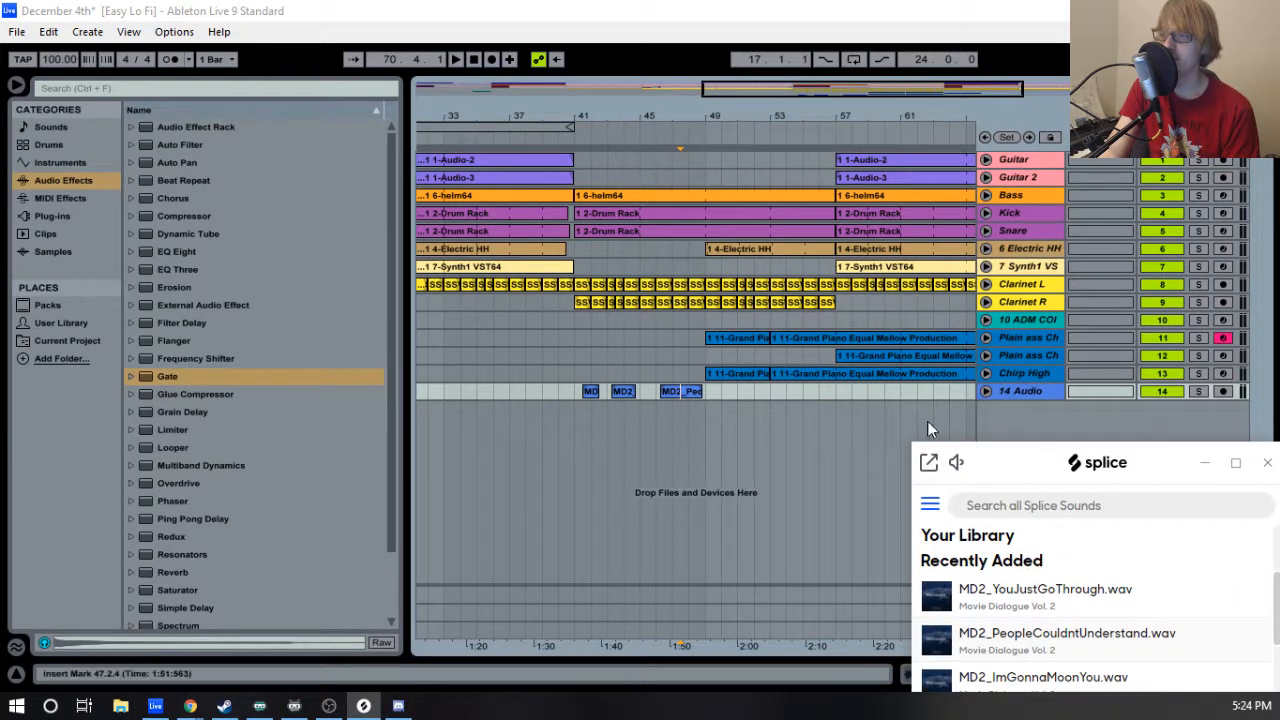
mouse_move(1037, 598)
mouse_down()
mouse_move(743, 451)
mouse_move(713, 402)
mouse_move(720, 388)
mouse_up()
drag(711, 393, 713, 393)
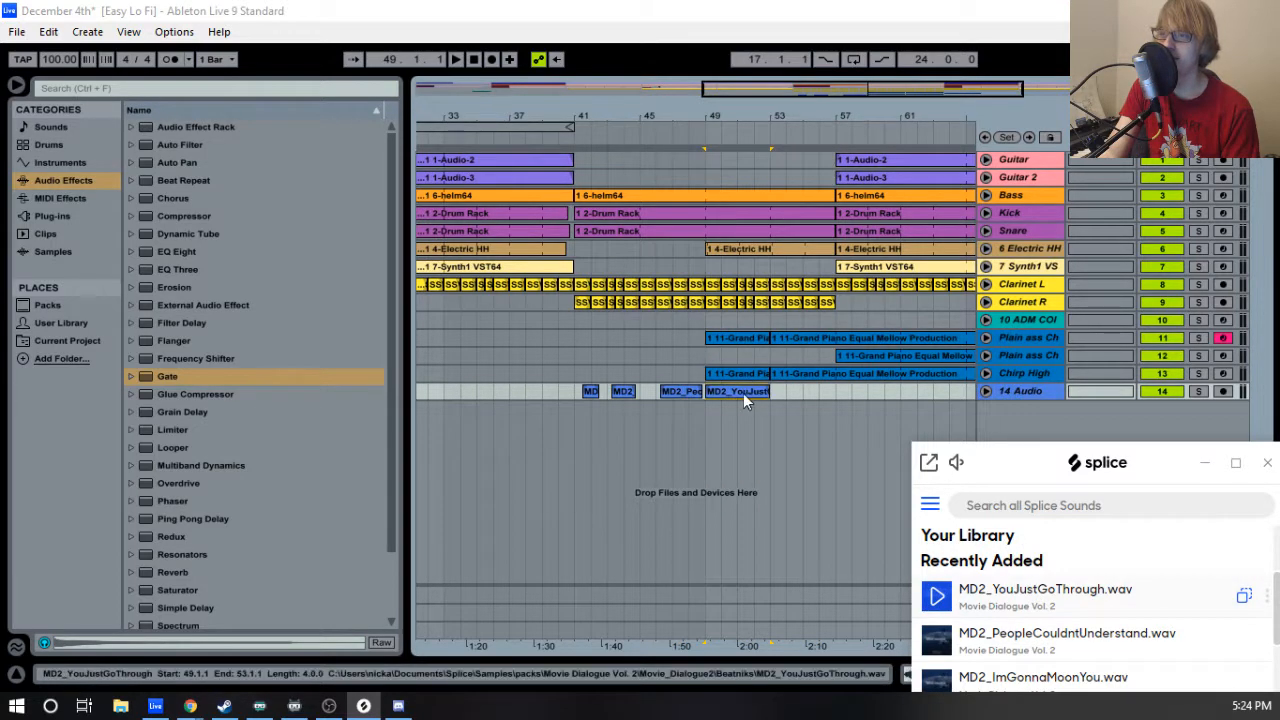
Turn off Warp for the MD2_YouJustGoThrough clip and unfold the 14 Audio track to show its waveform.
double_click(743, 393)
click(410, 502)
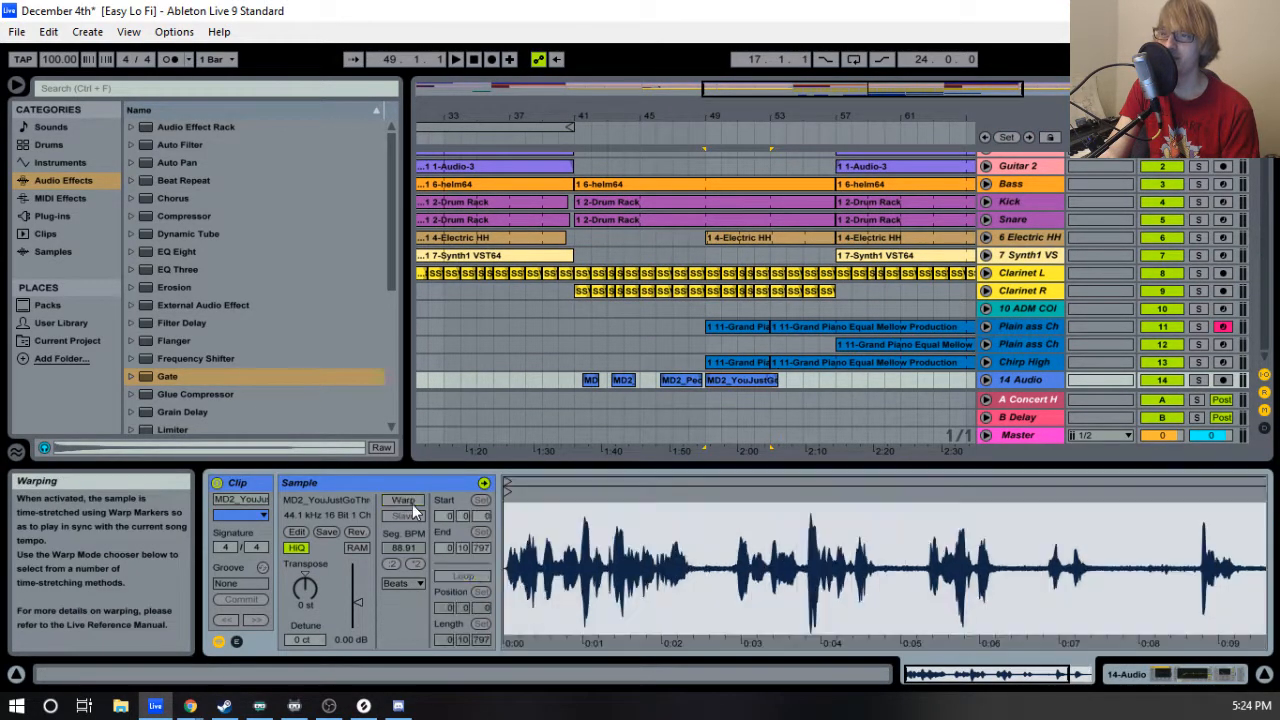
click(985, 380)
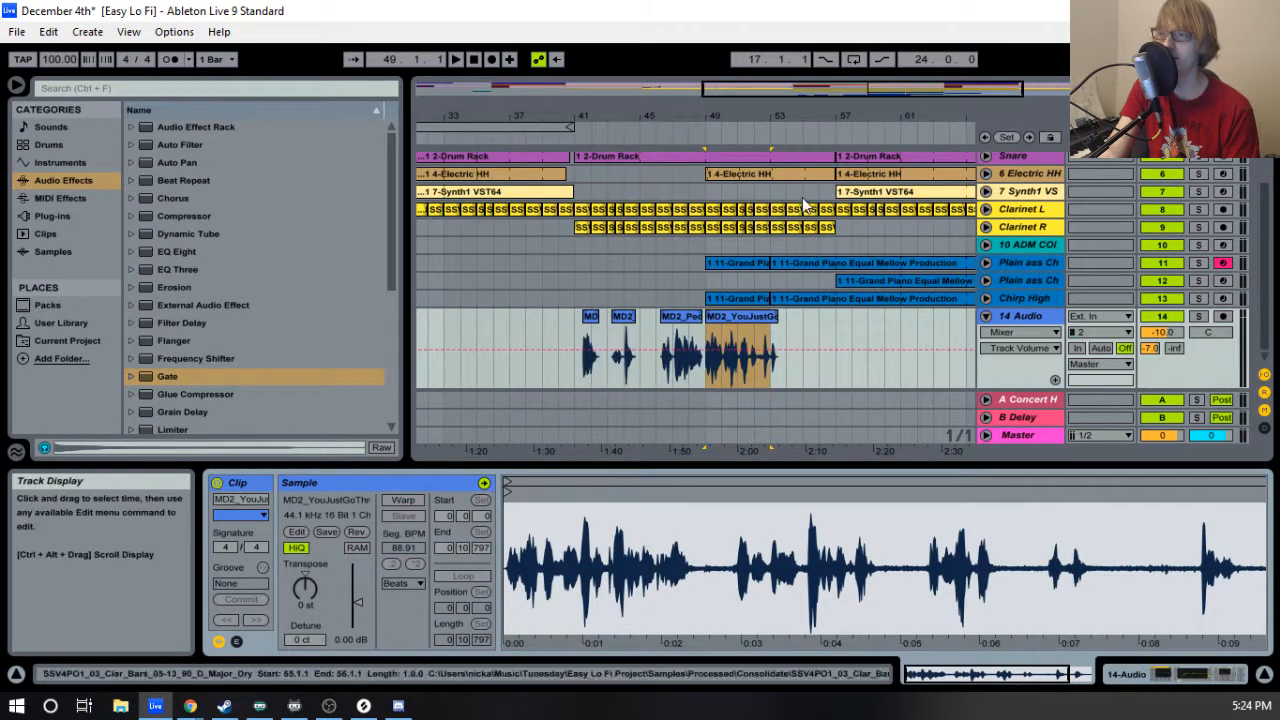
Play the arrangement from bar 49 and move the MD2_YouJustGoThrough clip to start at bar 53.
mouse_move(763, 120)
mouse_down()
mouse_move(763, 260)
mouse_move(629, 222)
mouse_move(665, 220)
mouse_up()
click(706, 317)
drag(634, 320, 734, 322)
click(523, 143)
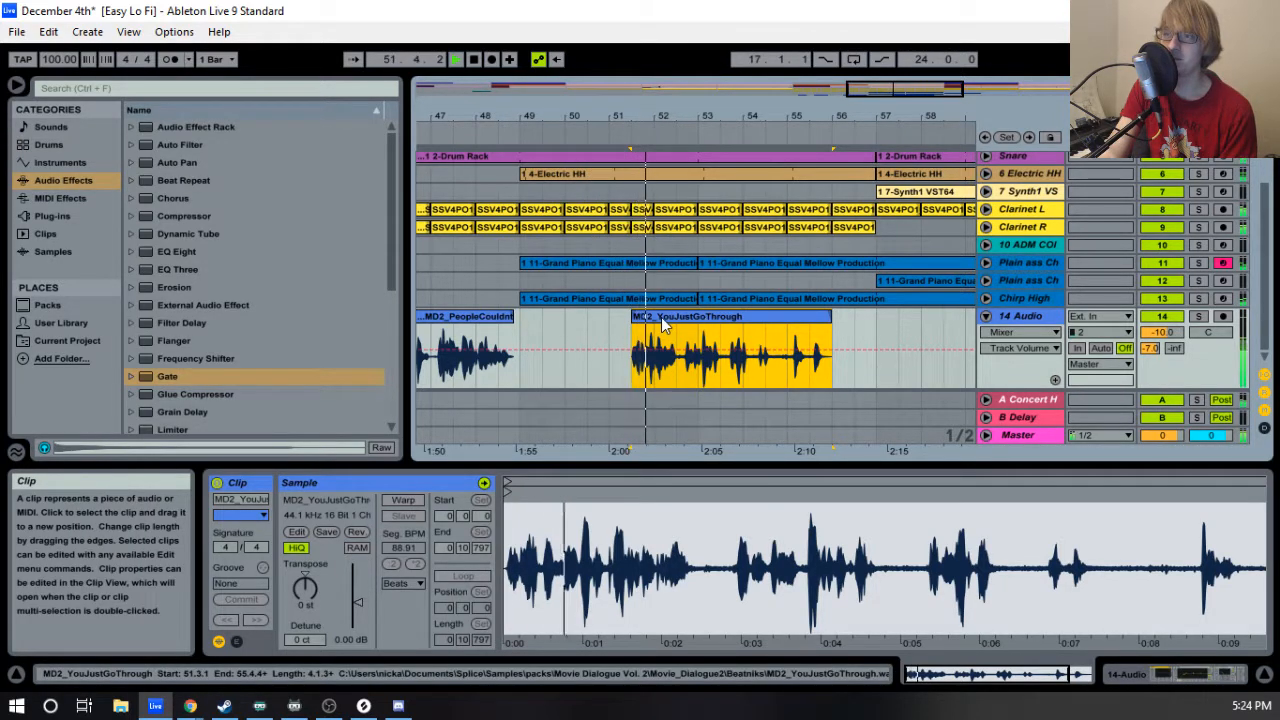
drag(661, 316, 768, 332)
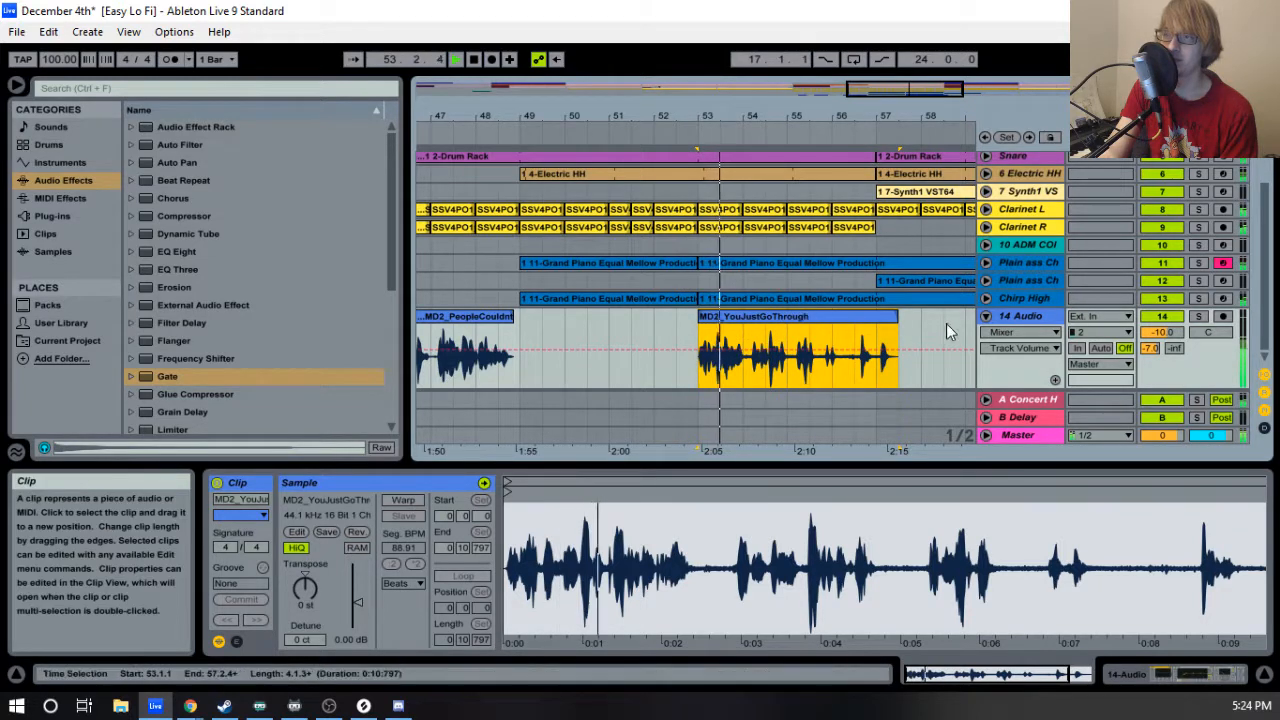
Stop playback, show the 14 Audio device chain, and display the Utility Gain automation on the track.
double_click(1021, 316)
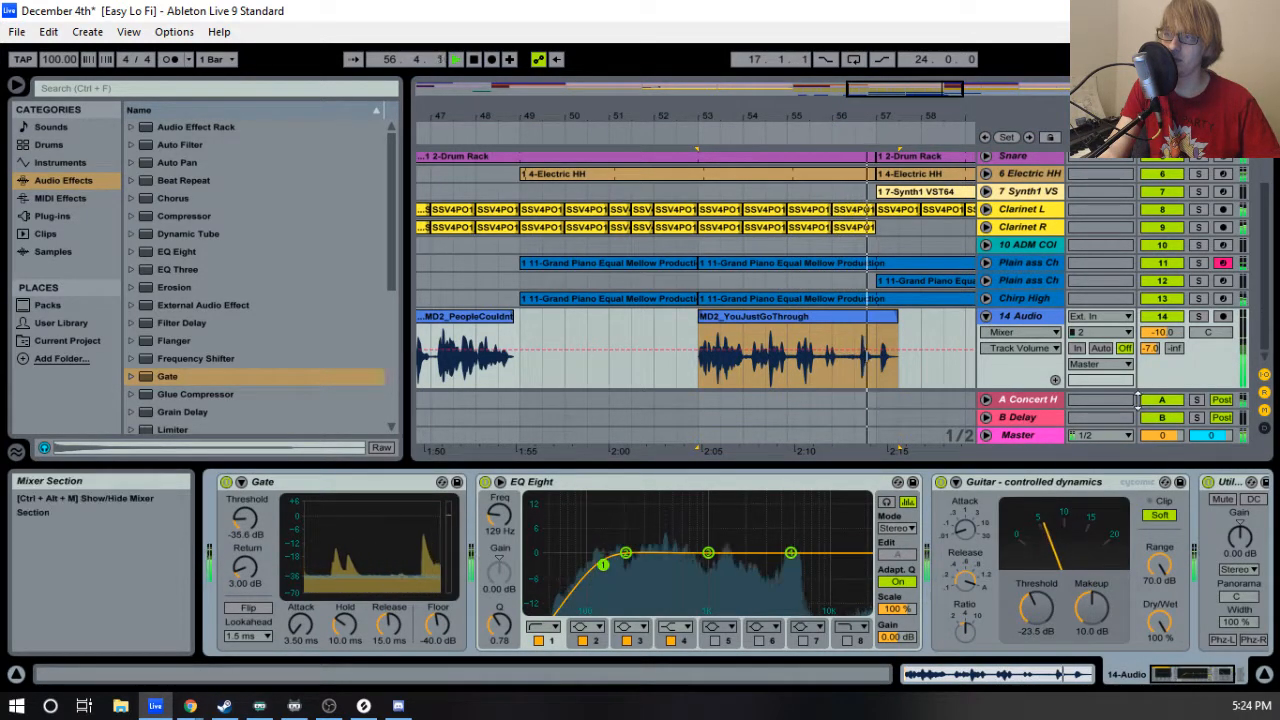
key(space)
click(1025, 331)
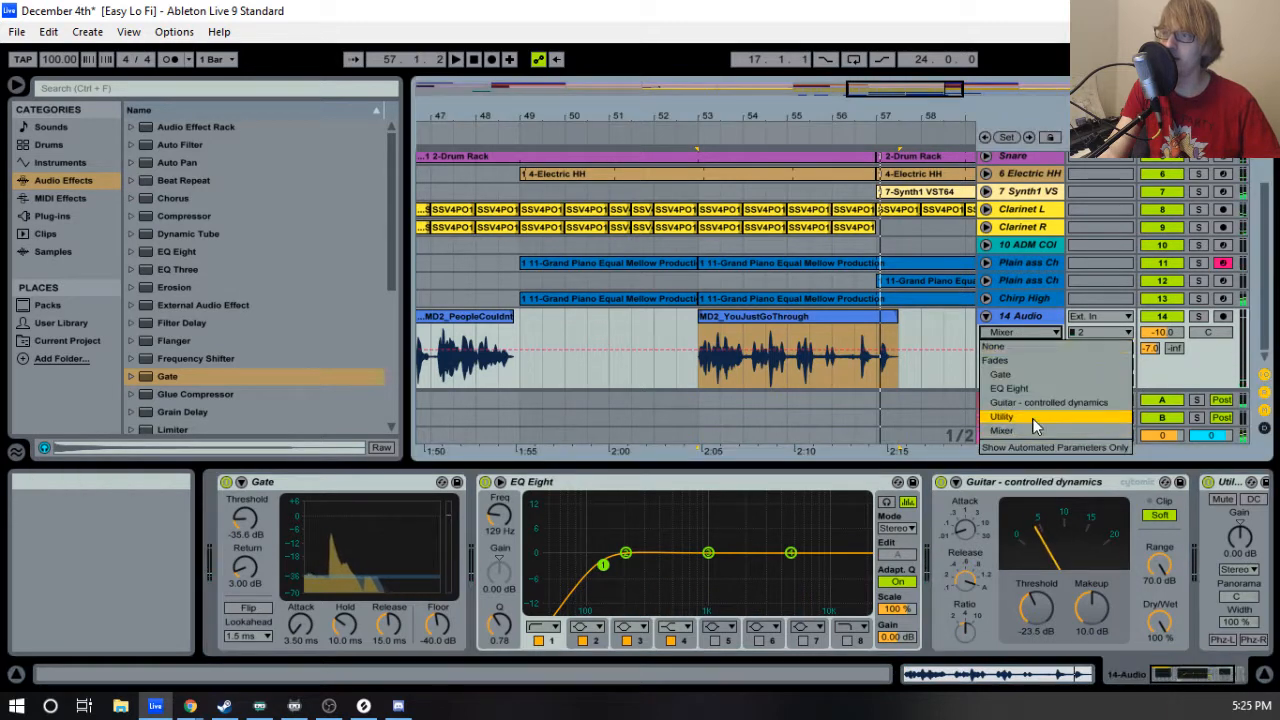
click(1035, 431)
click(1013, 349)
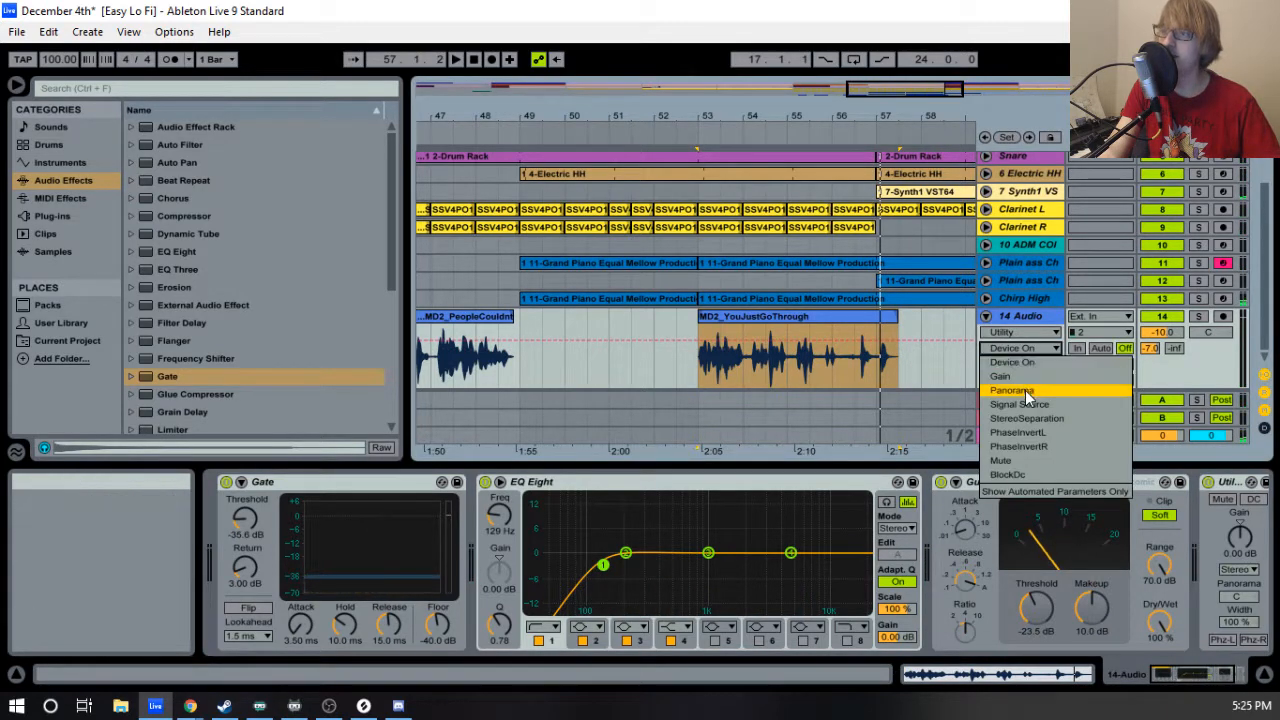
click(1025, 378)
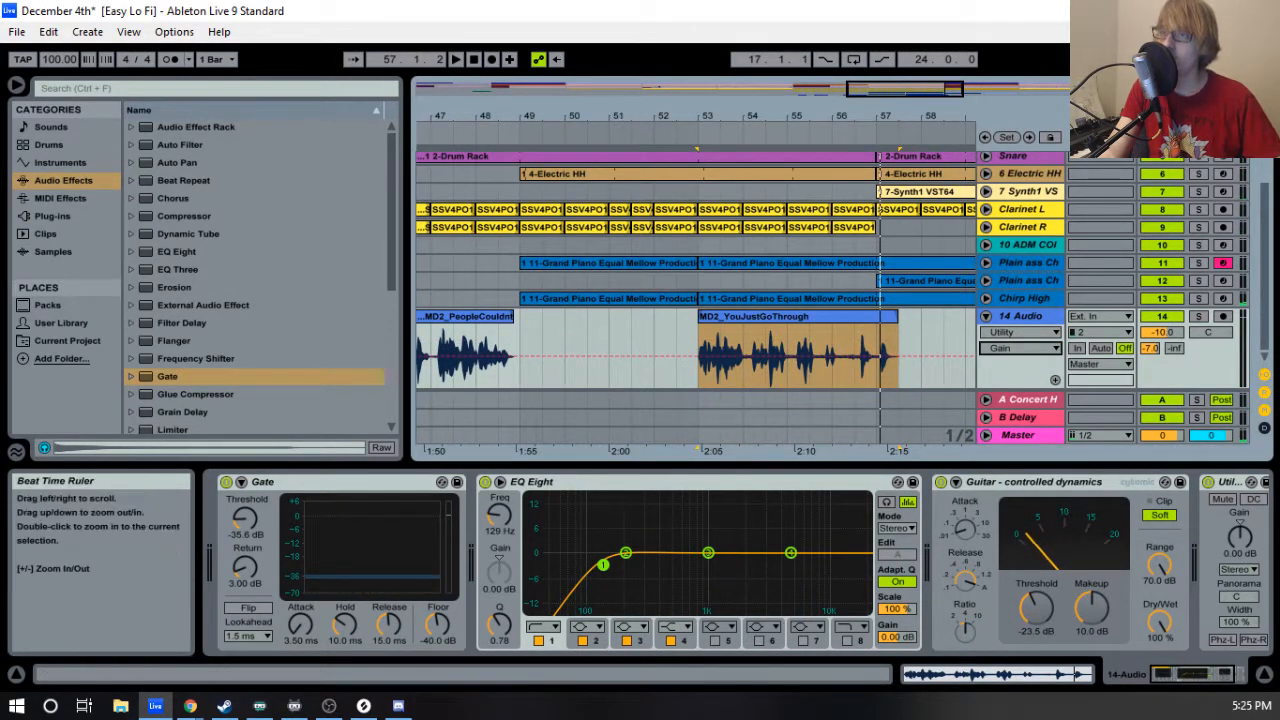
During playback, add a Utility Gain ramp between the last two dialogue clips, rising from 0 dB around bar 50 to 3.18 dB after bar 51.
drag(667, 117, 667, 68)
drag(602, 117, 603, 166)
key(space)
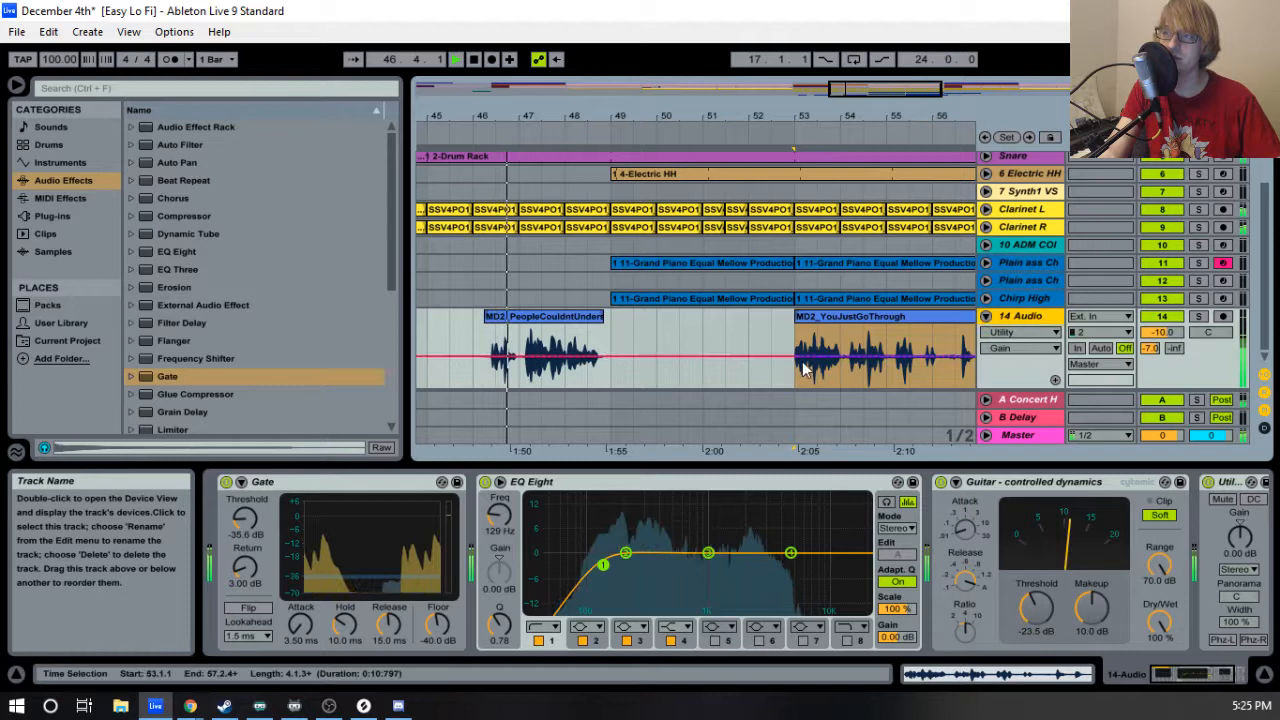
click(685, 358)
click(712, 357)
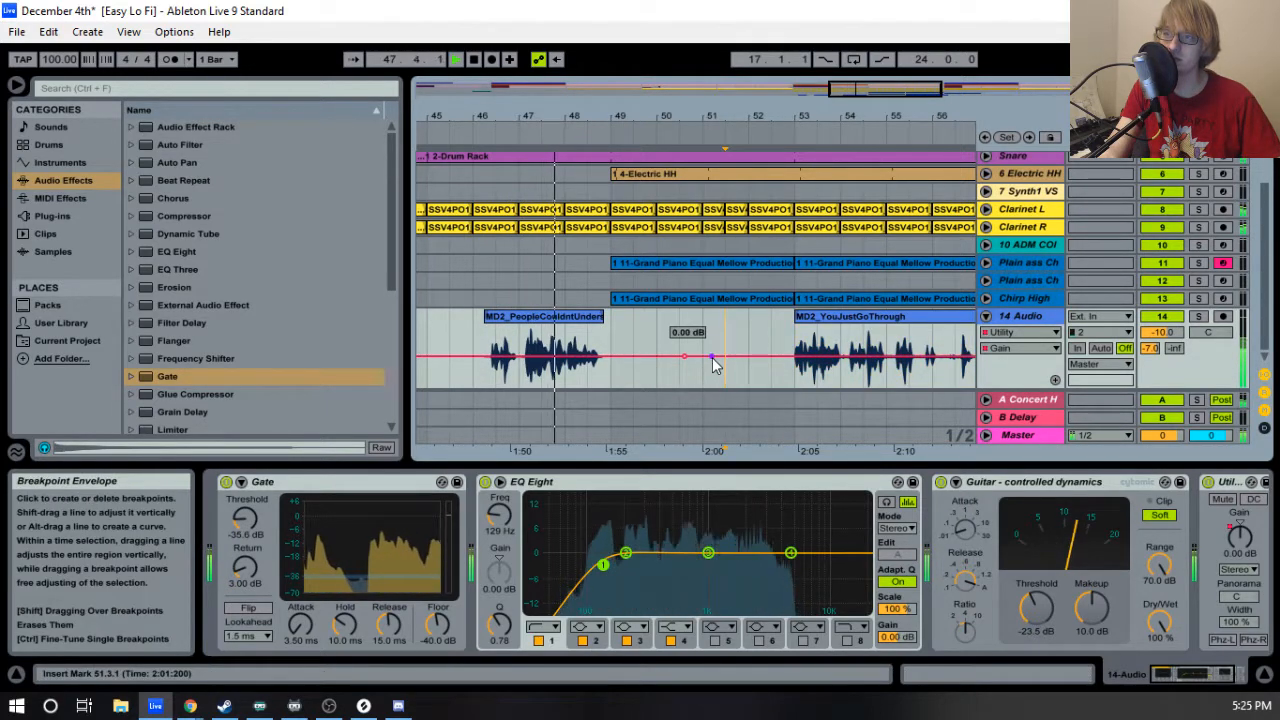
drag(712, 357, 712, 353)
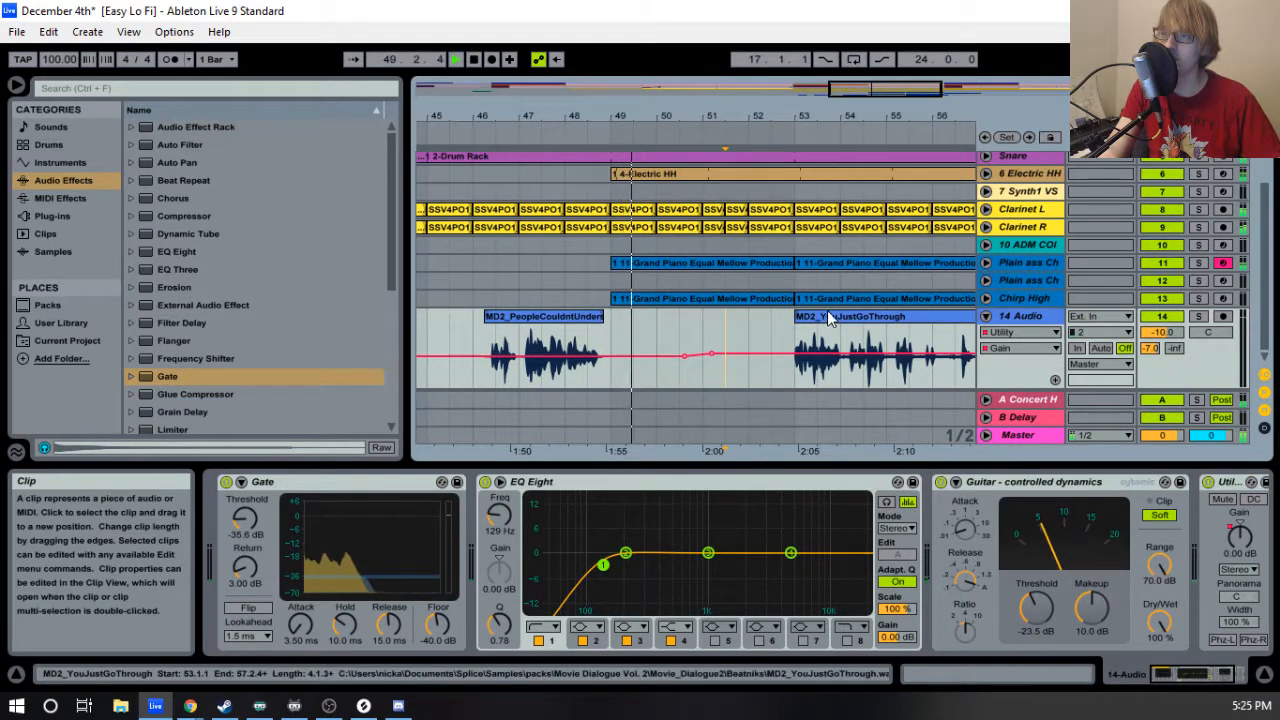
Try the MD2_YouJustGoThrough clip half a bar earlier at 52.3, and move it back to bar 53.
click(895, 316)
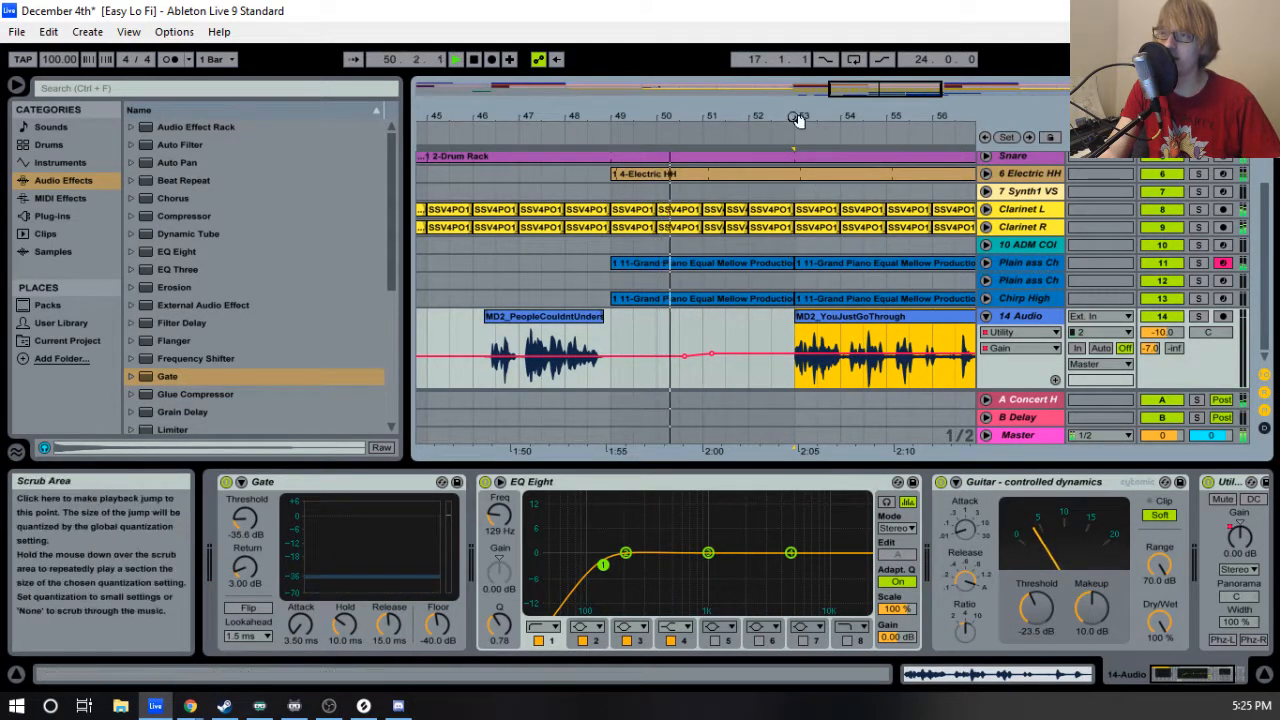
drag(796, 116, 680, 170)
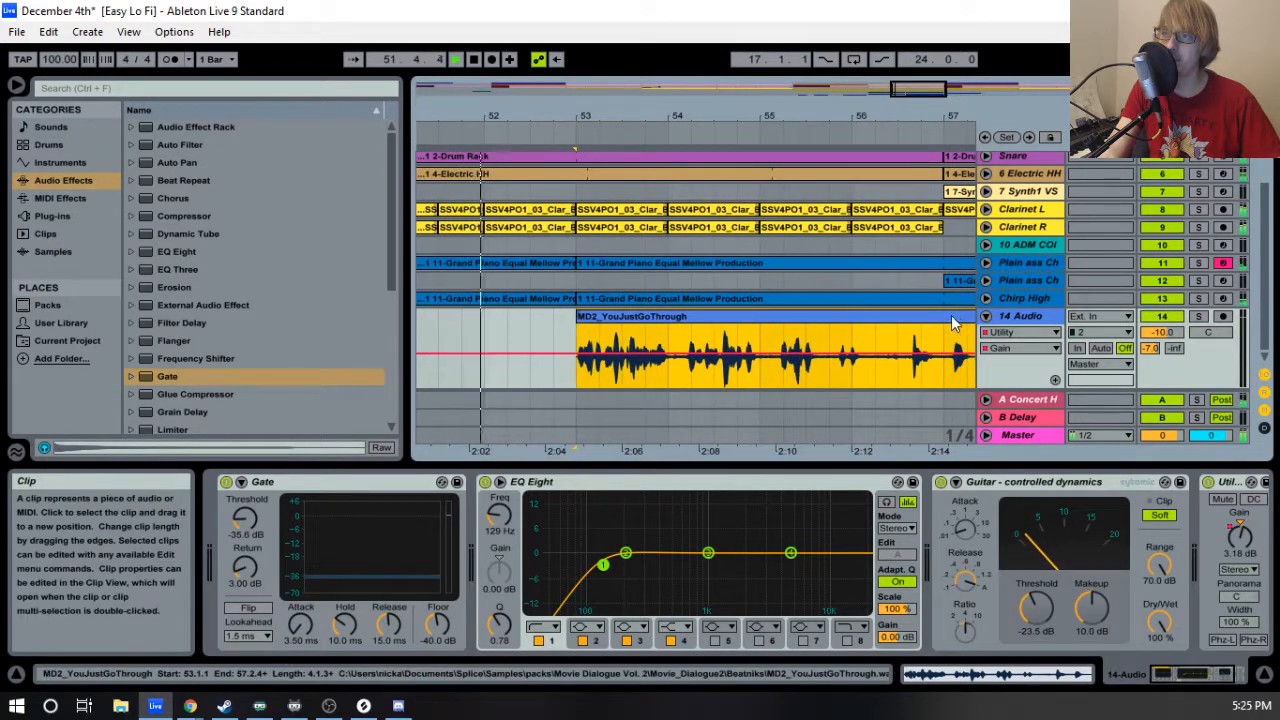
drag(952, 323, 925, 325)
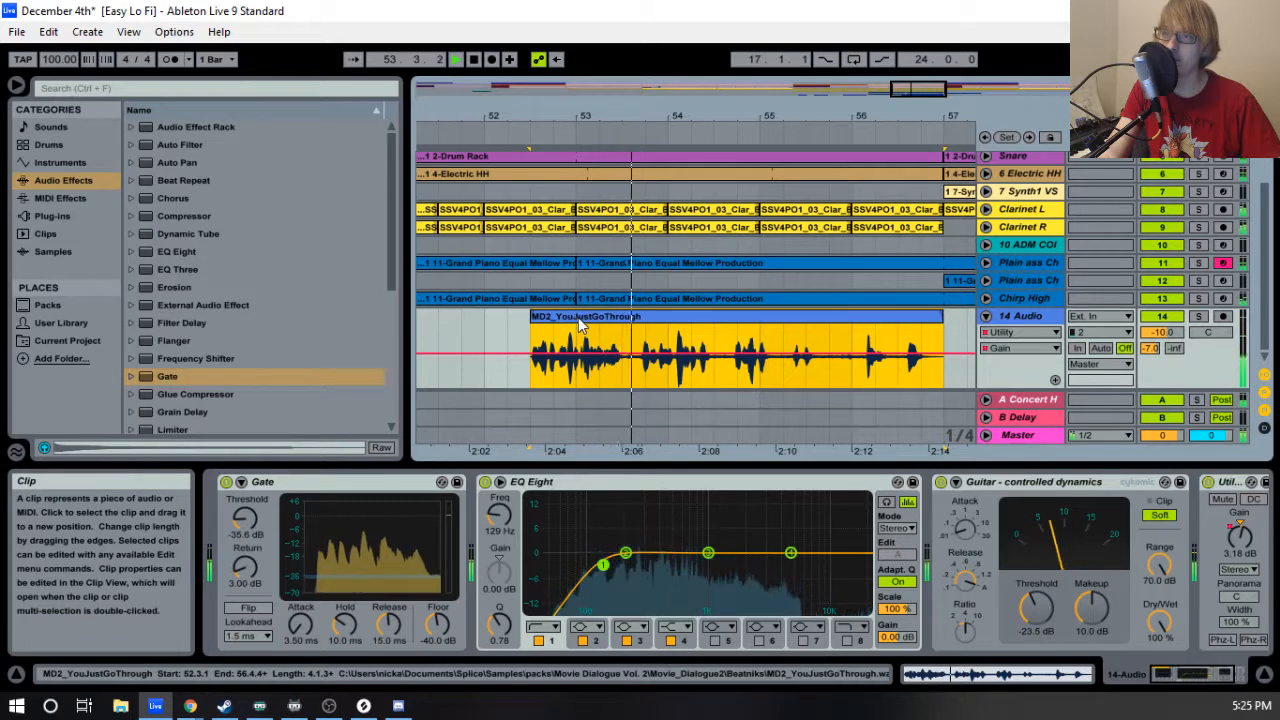
drag(580, 322, 618, 330)
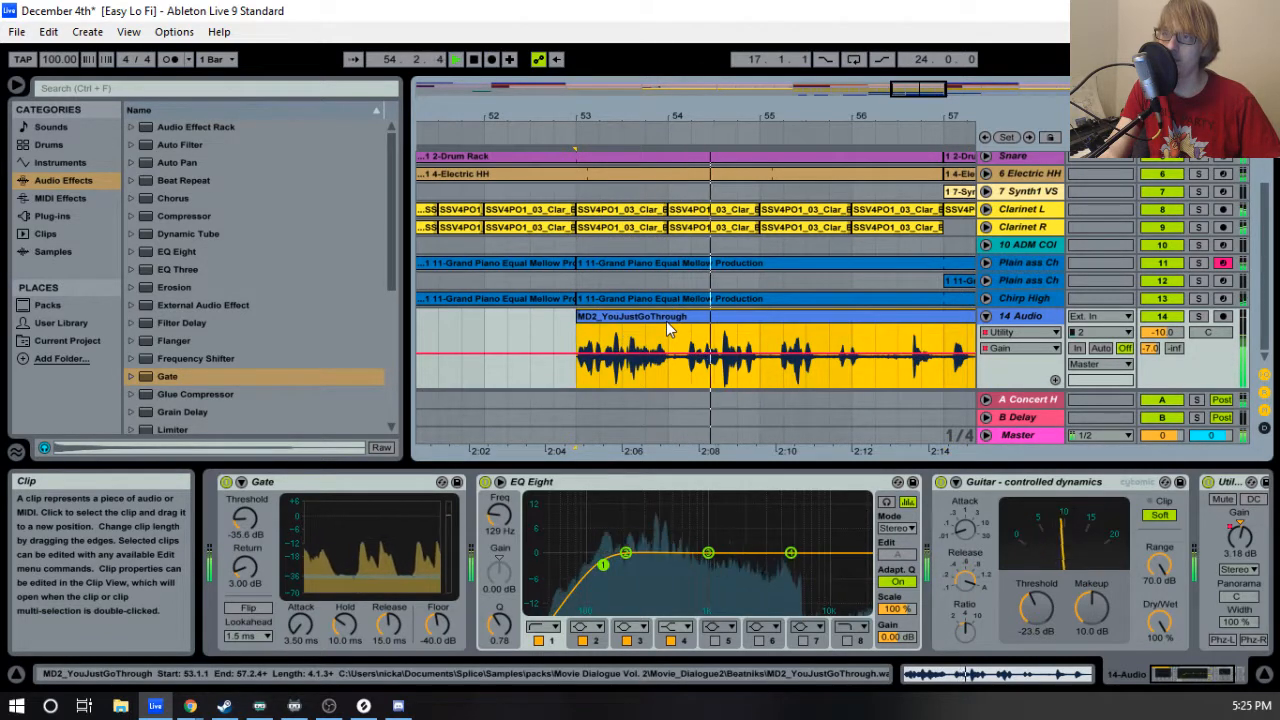
Solo 14 Audio to check the MD2_YouJustGoThrough clip's ending, trim its end to bar 57, and play it unsoloed.
drag(803, 110, 605, 110)
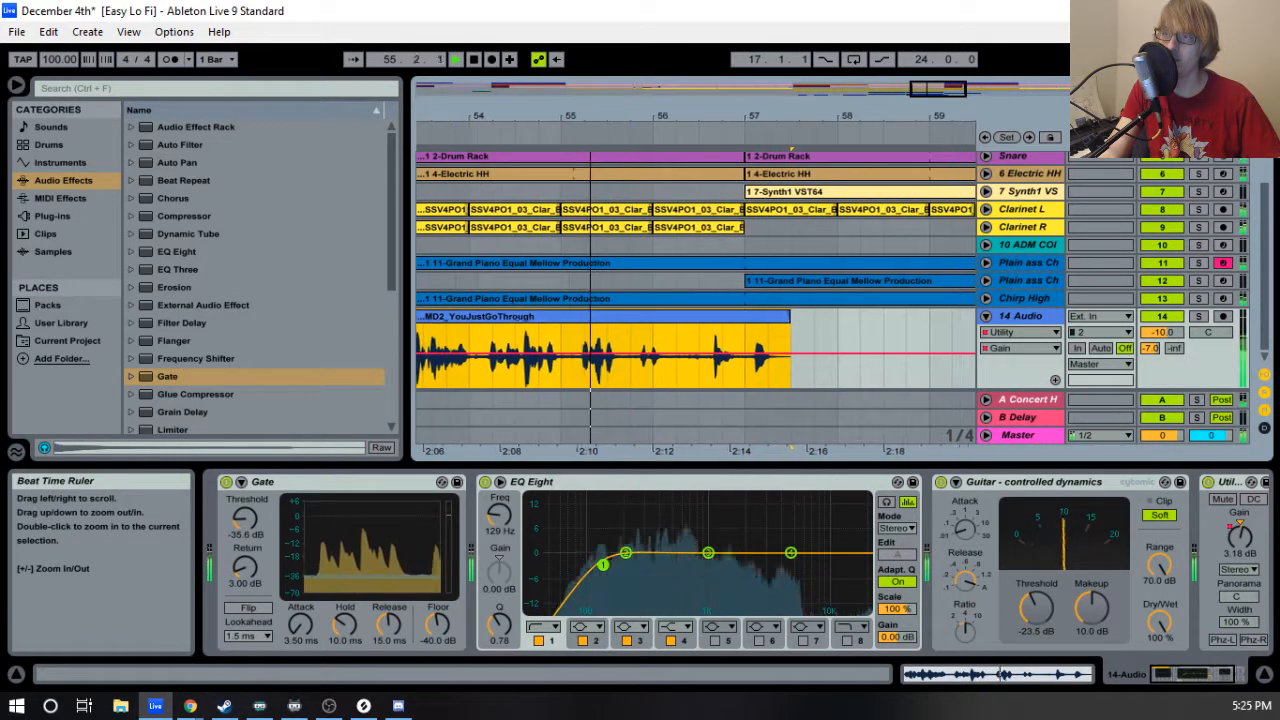
click(1198, 316)
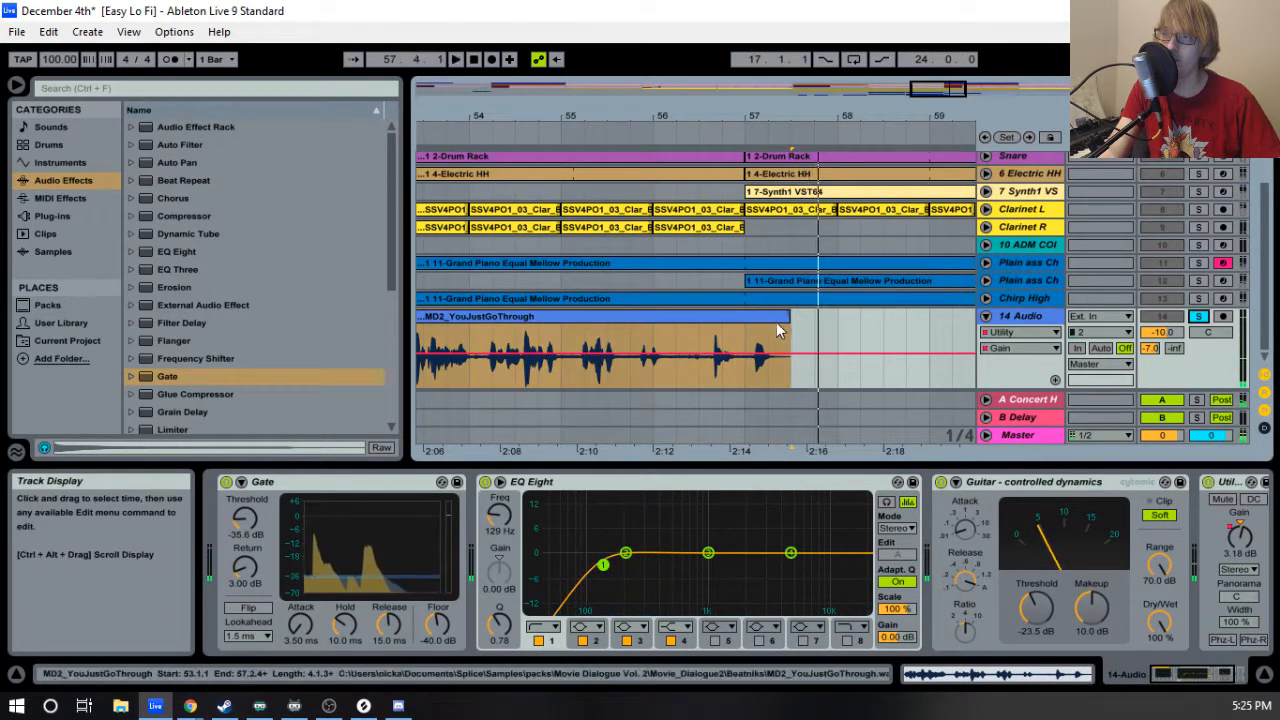
drag(789, 318, 726, 318)
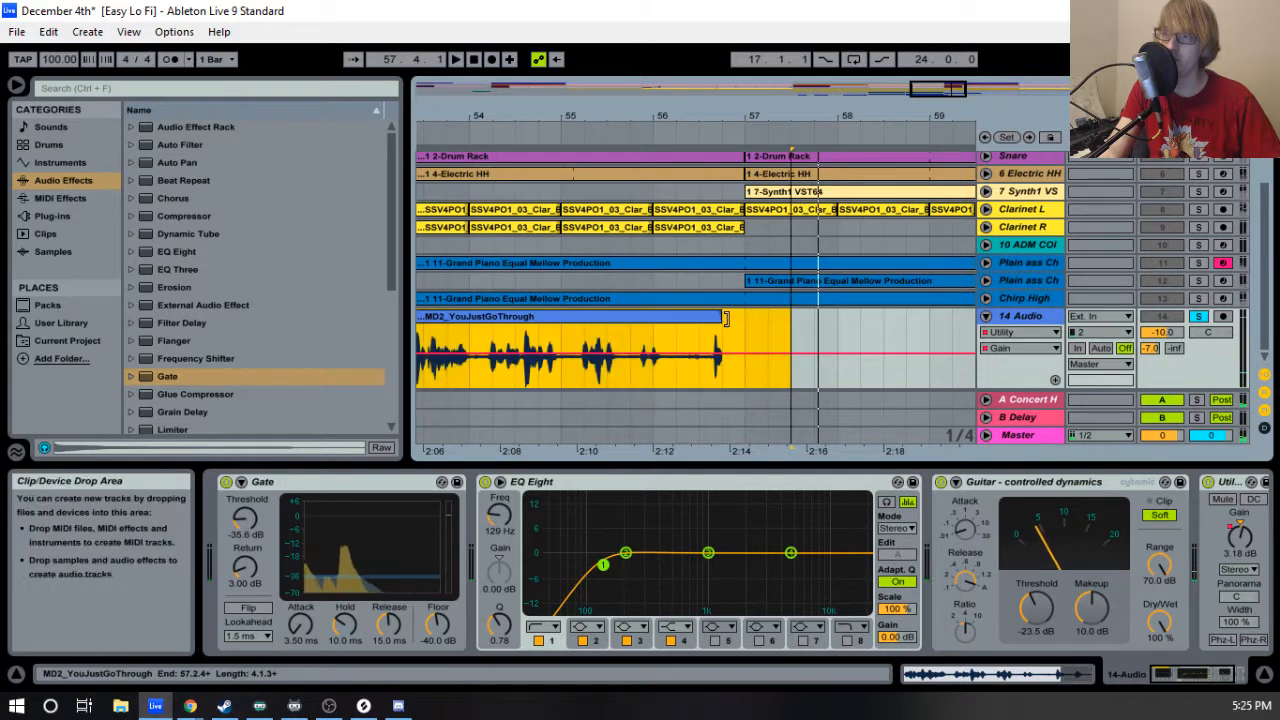
click(1198, 316)
key(space)
click(690, 317)
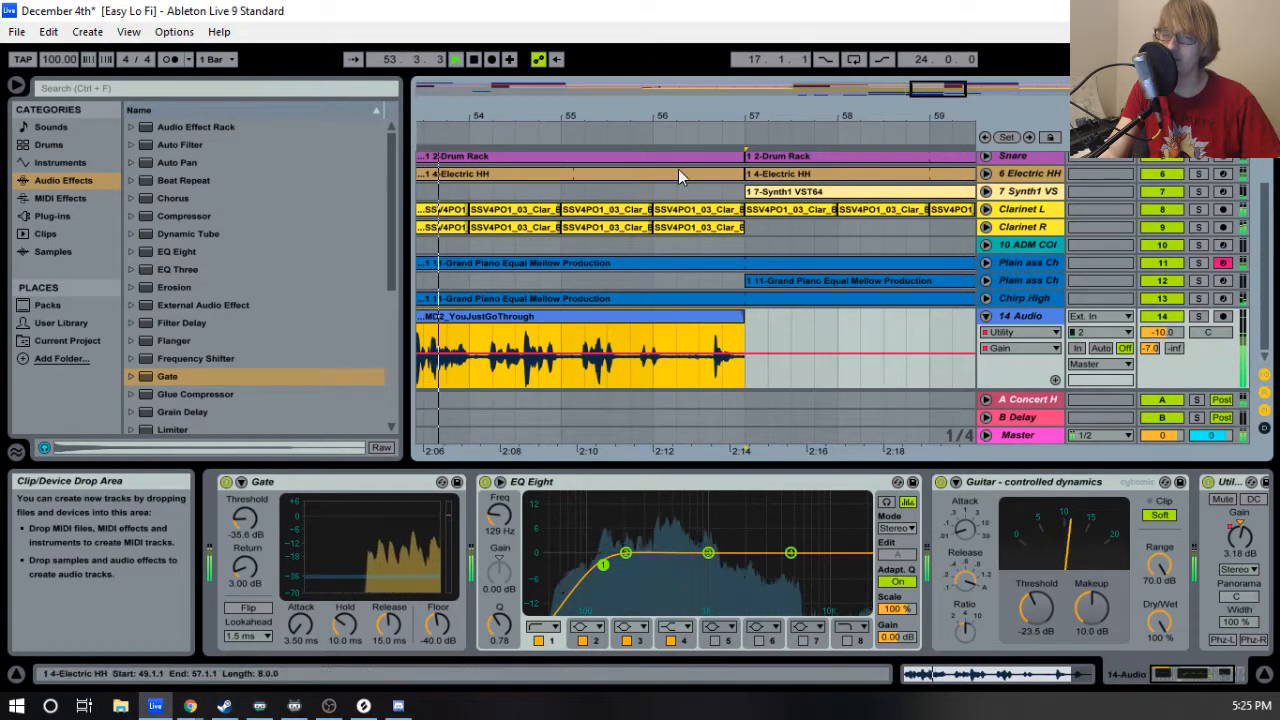
Replay the trimmed MD2_YouJustGoThrough clip within the arrangement and compare it with the earlier dialogue clips.
drag(601, 119, 732, 54)
key(space)
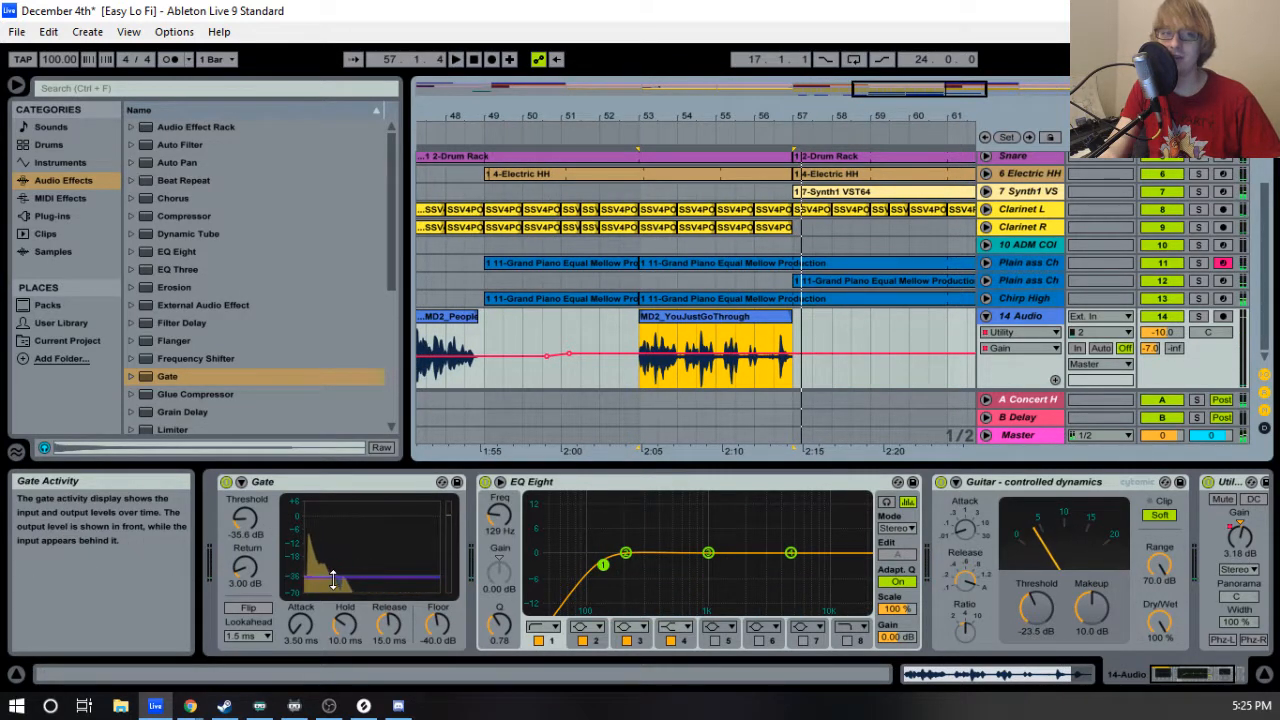
key(space)
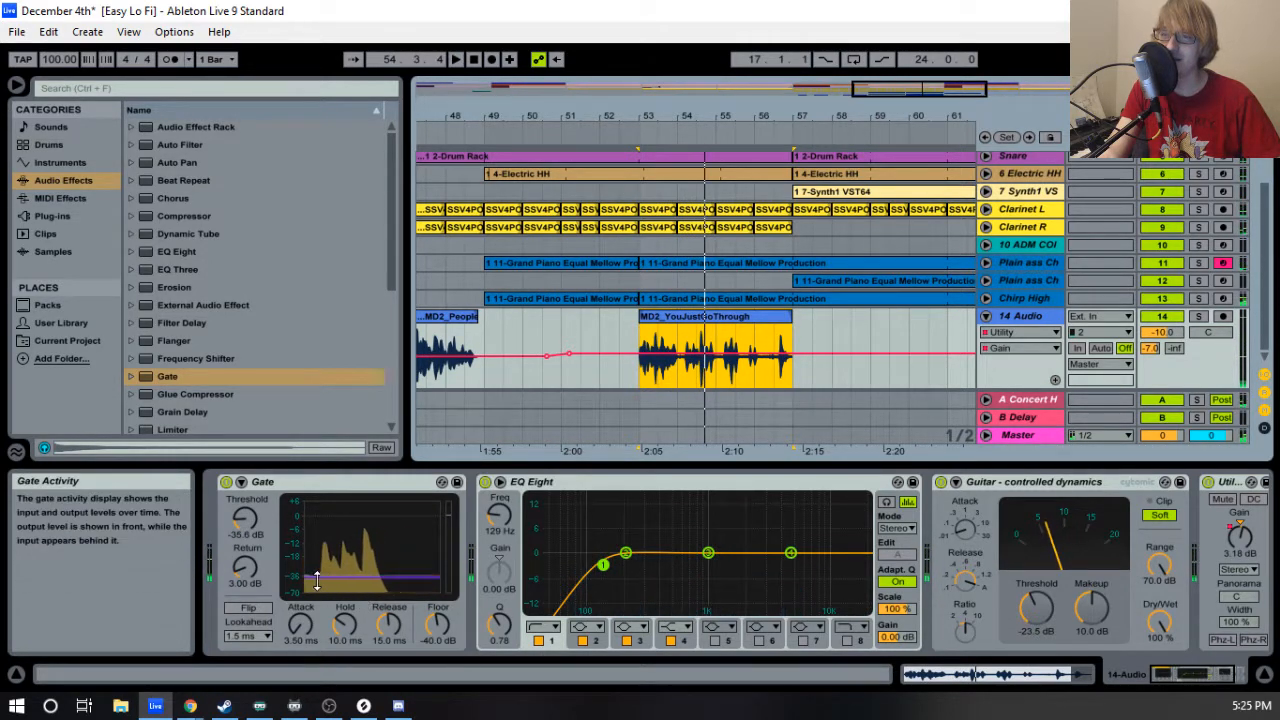
drag(525, 117, 695, 110)
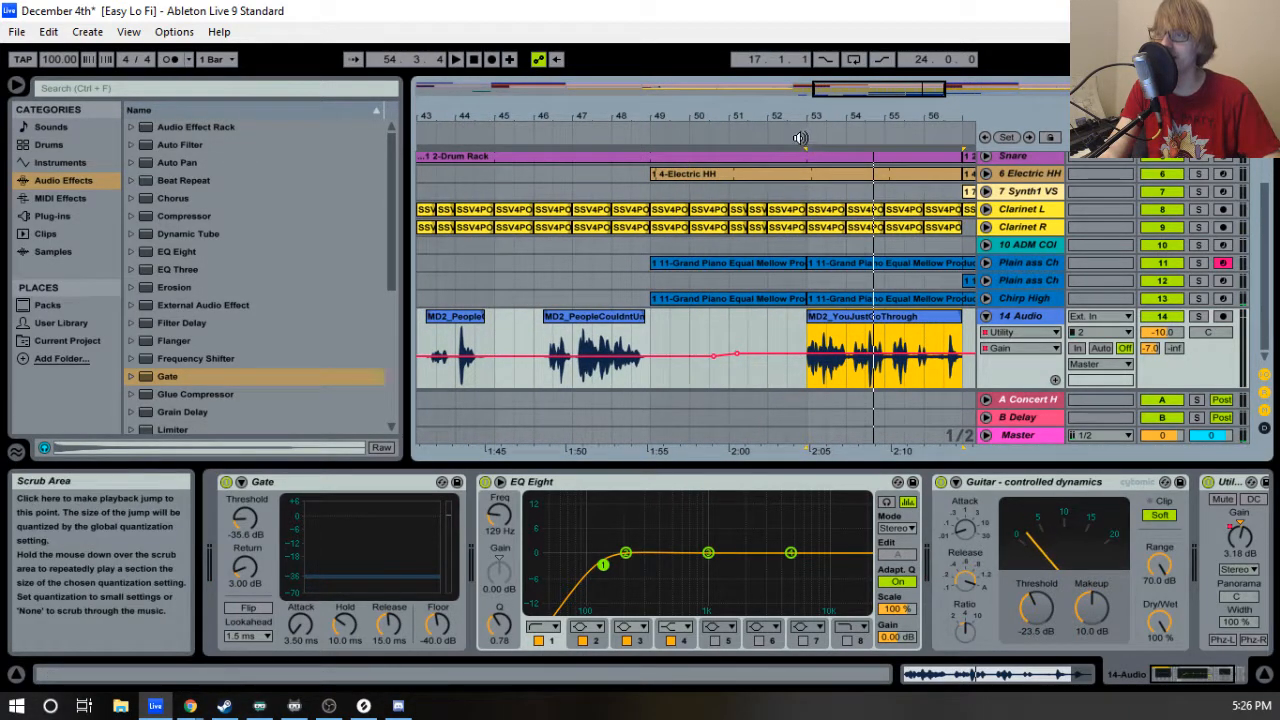
Restart playback from bar 53, fold the 14 Audio track, and hide the device chain view.
drag(848, 116, 563, 158)
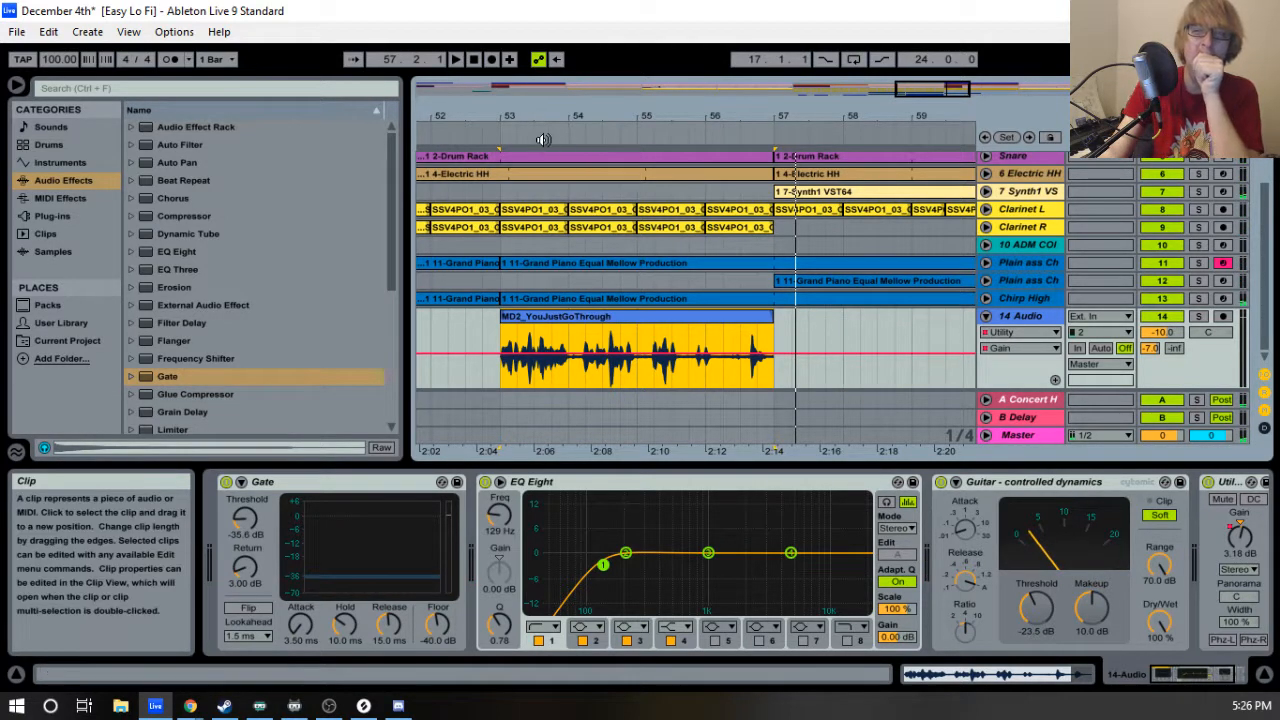
click(495, 140)
drag(606, 116, 760, 60)
click(986, 316)
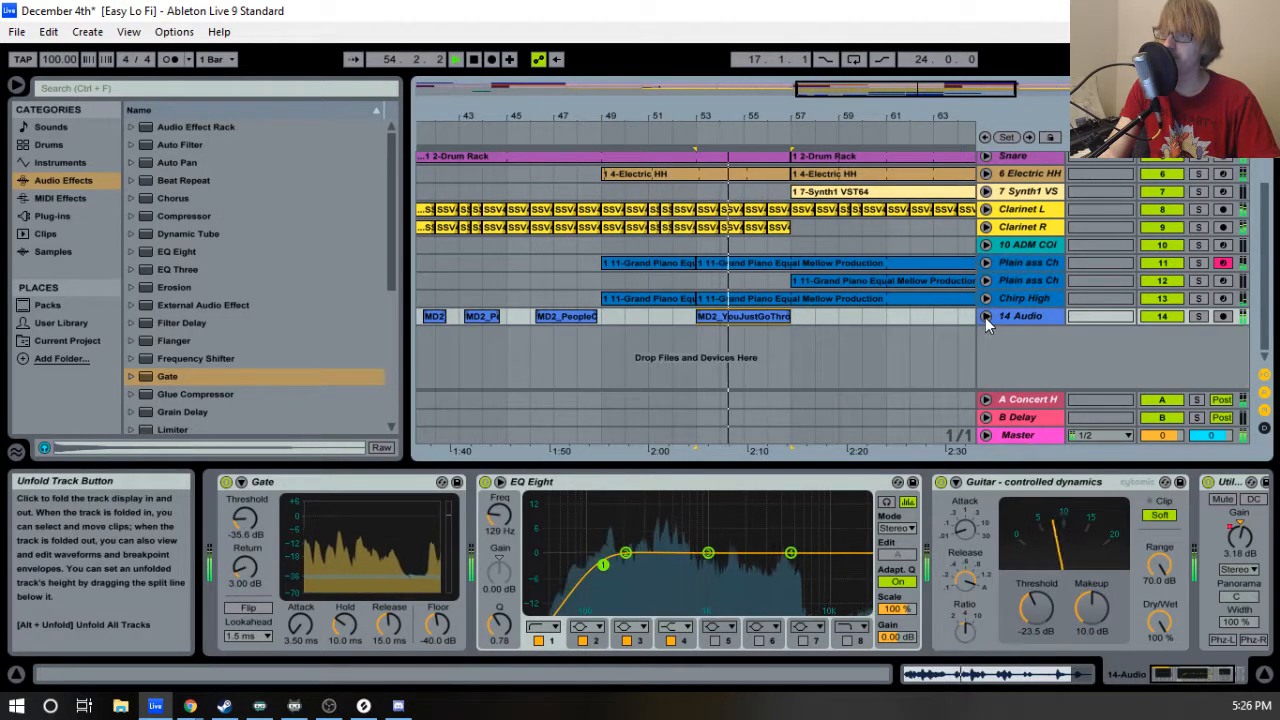
drag(983, 466, 906, 680)
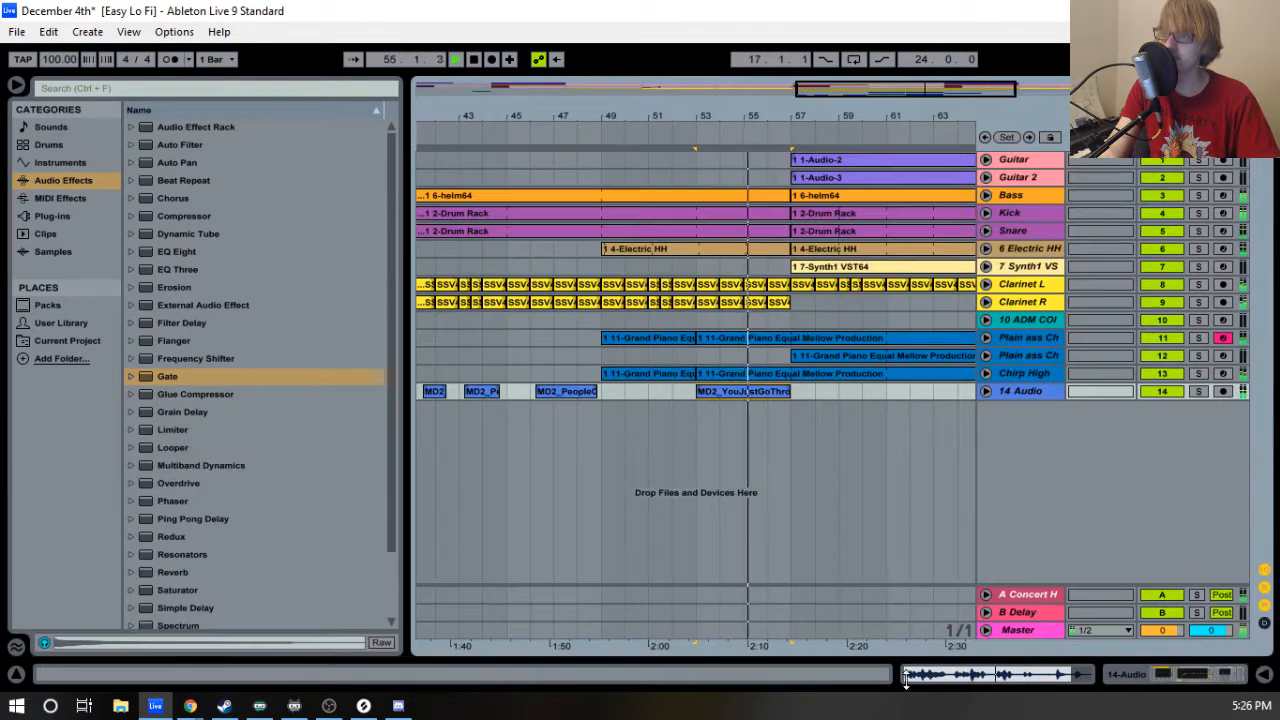
Listen on past bar 57 and unfold the Bass track to show its notes.
drag(744, 120, 709, 60)
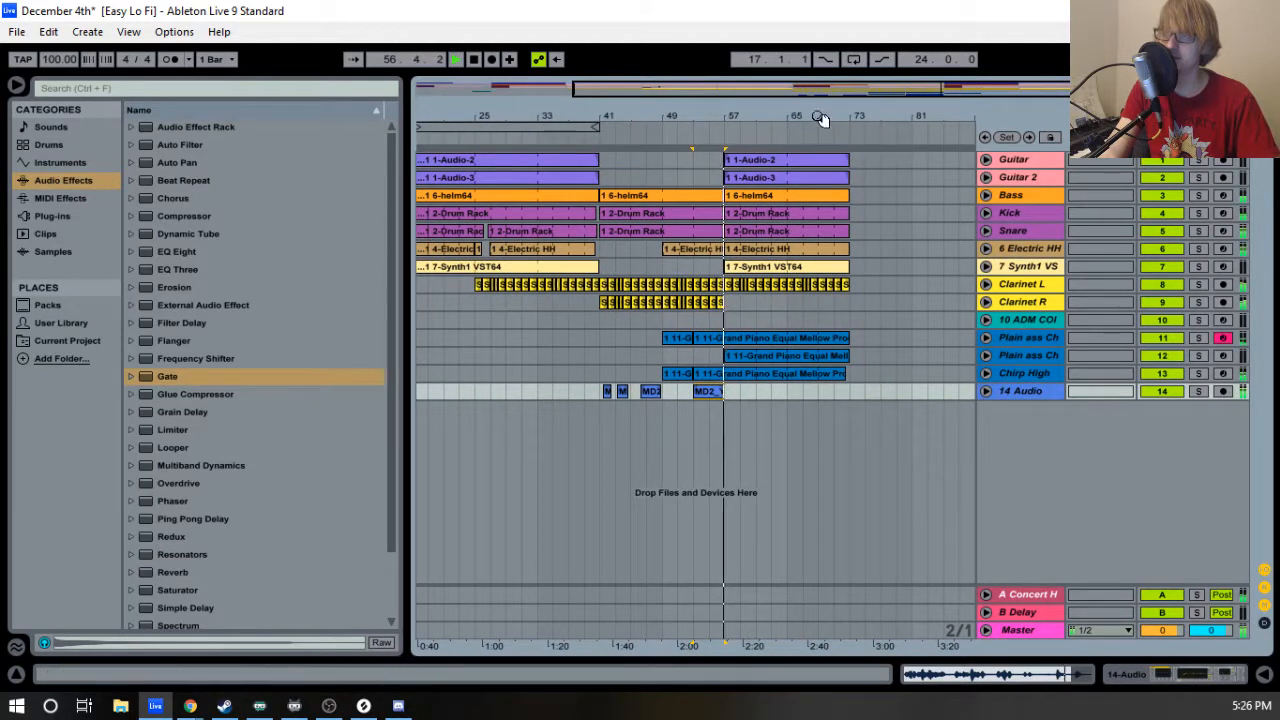
drag(755, 110, 752, 126)
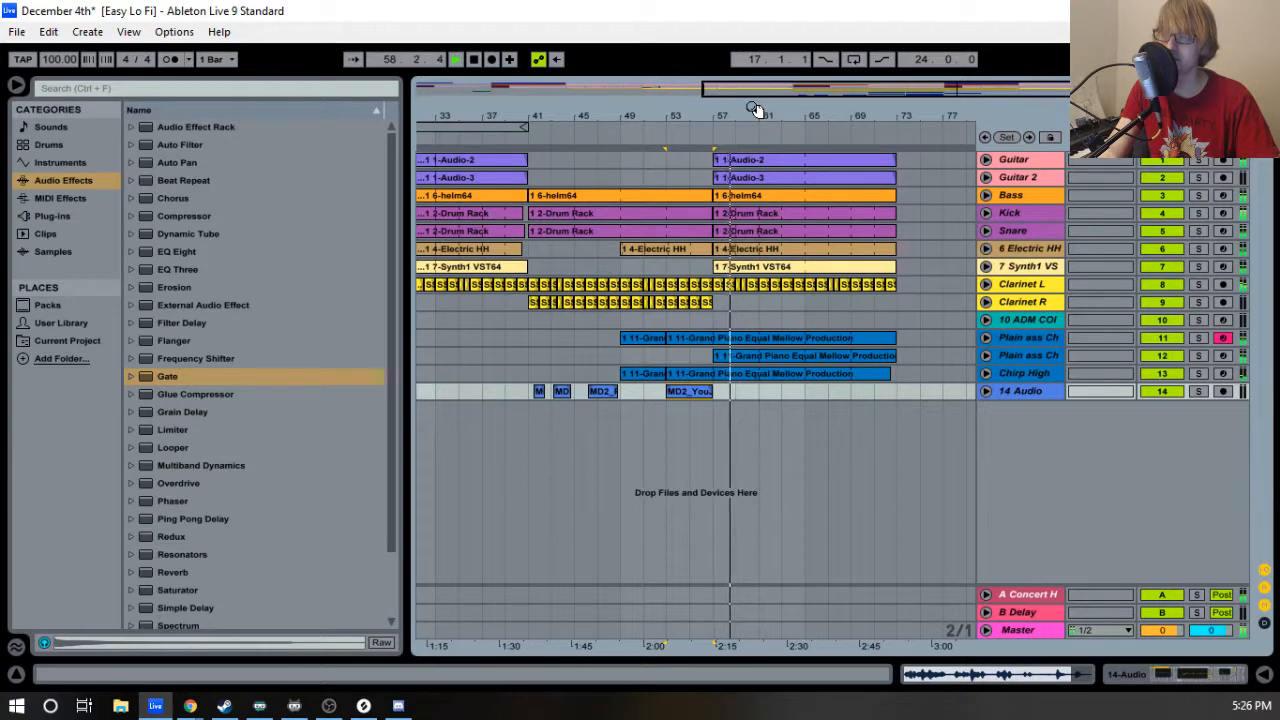
drag(745, 116, 810, 124)
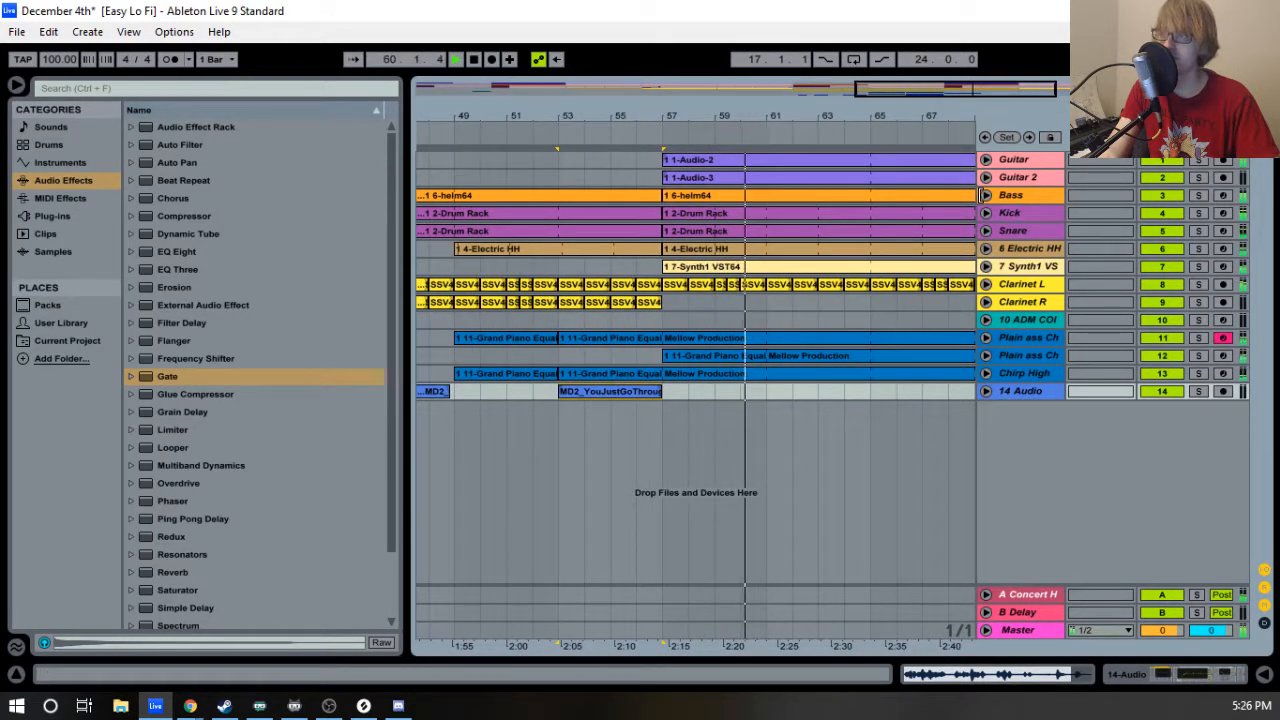
click(985, 195)
drag(557, 116, 633, 108)
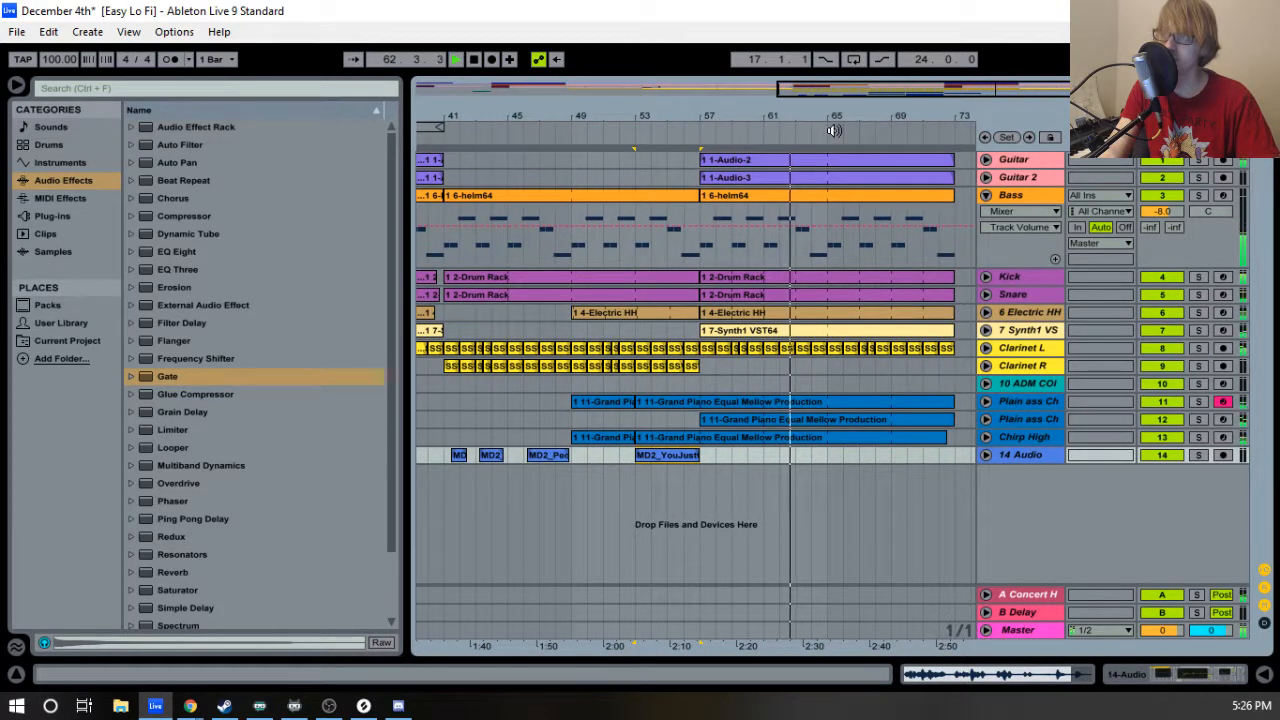
Fold the Bass track, then place a copy of the MD2_YouJustGoThrough clip at bar 69 on 14 Audio with its end extended past bar 73.
drag(826, 117, 767, 117)
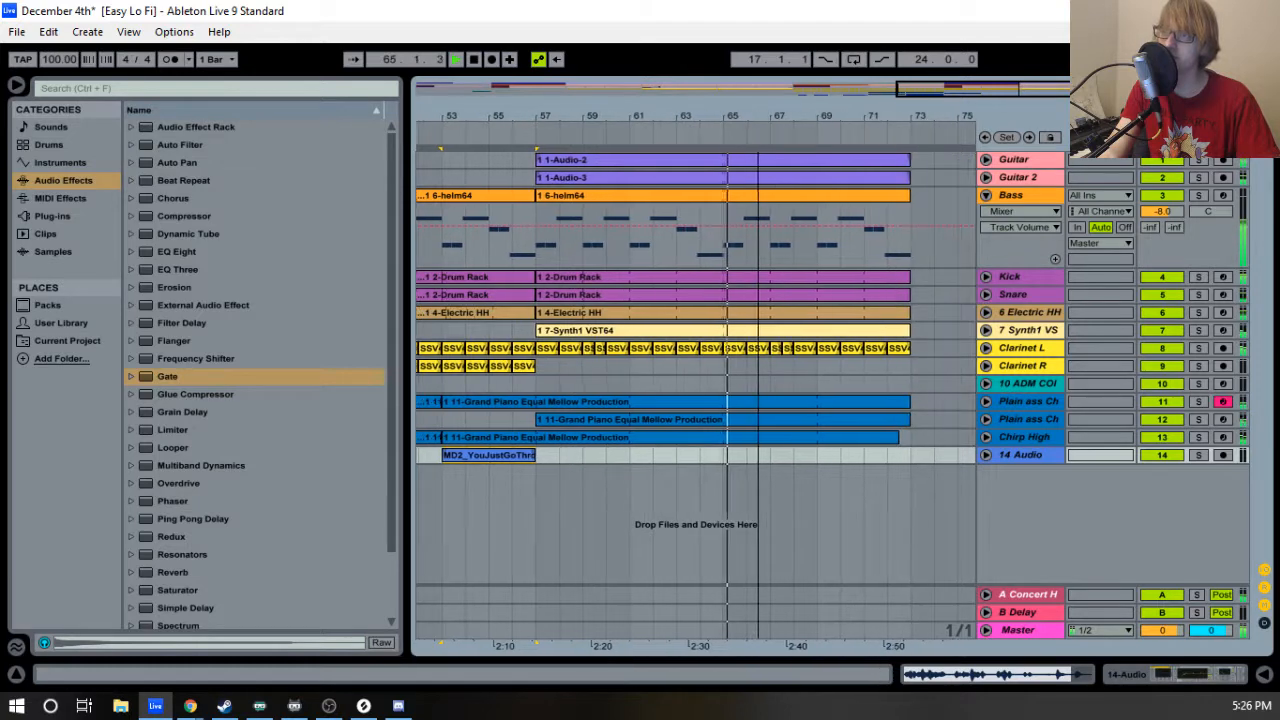
click(985, 195)
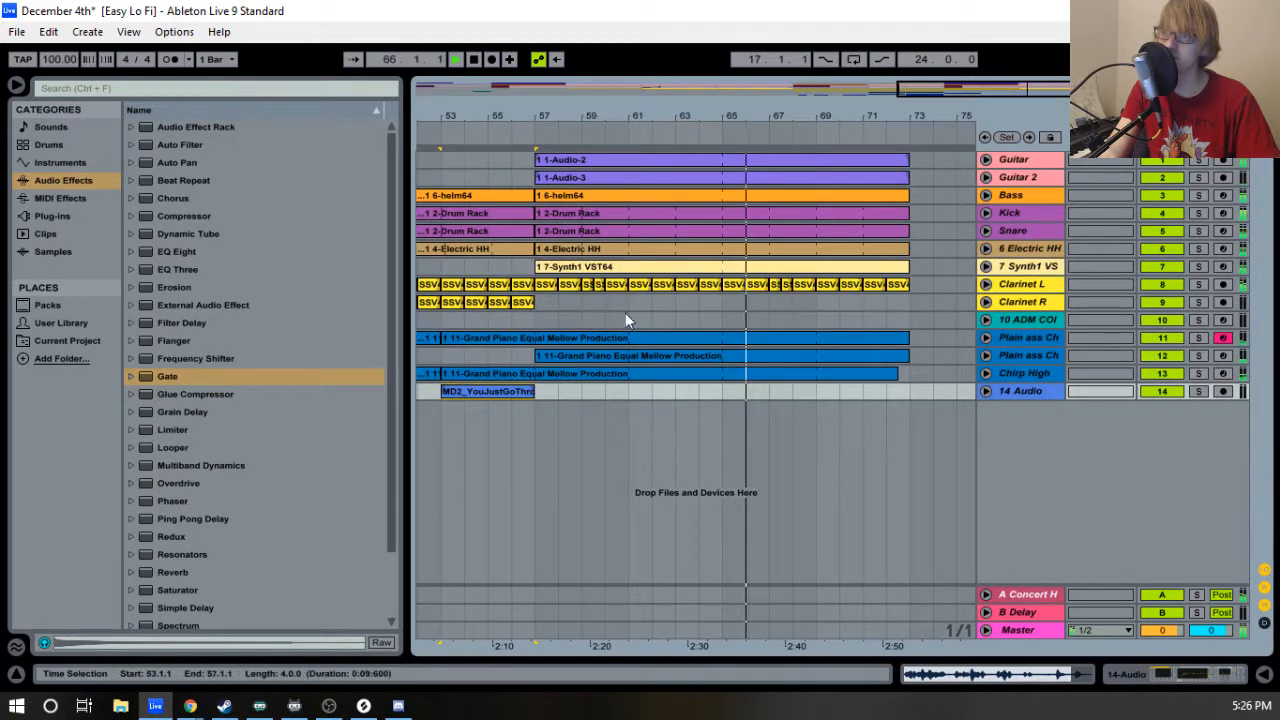
click(816, 391)
key(ctrl+v)
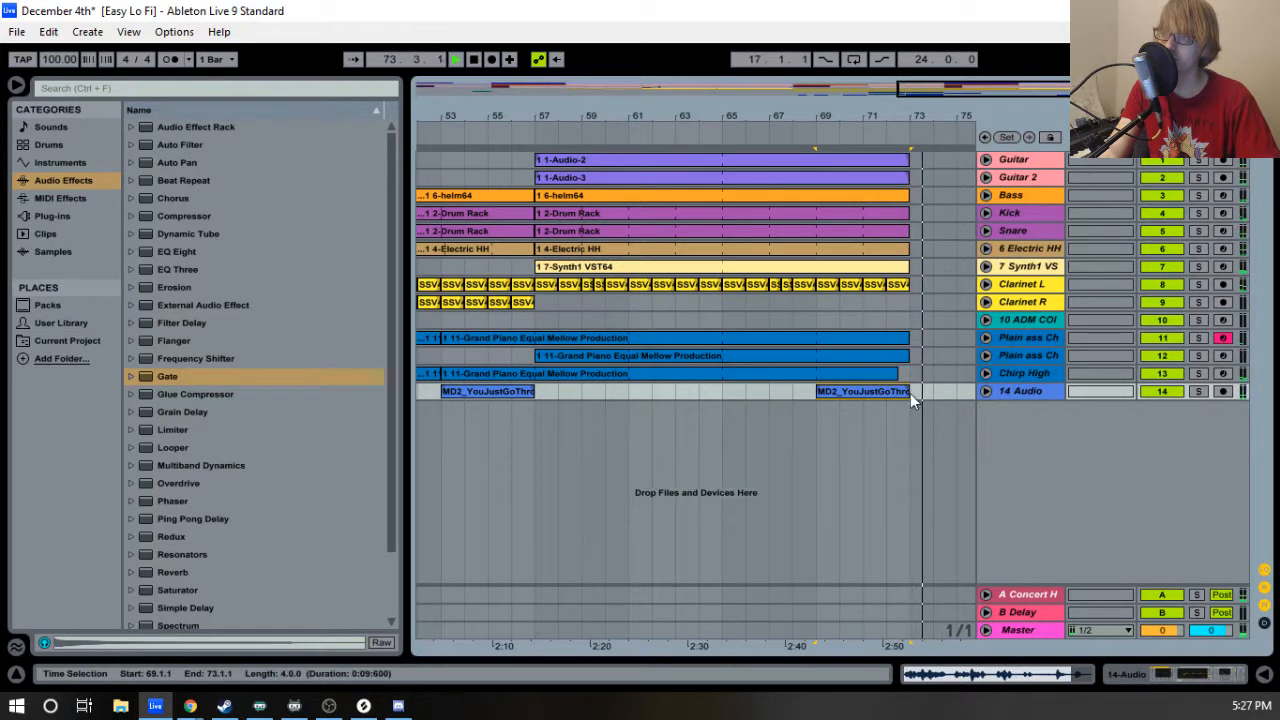
key(space)
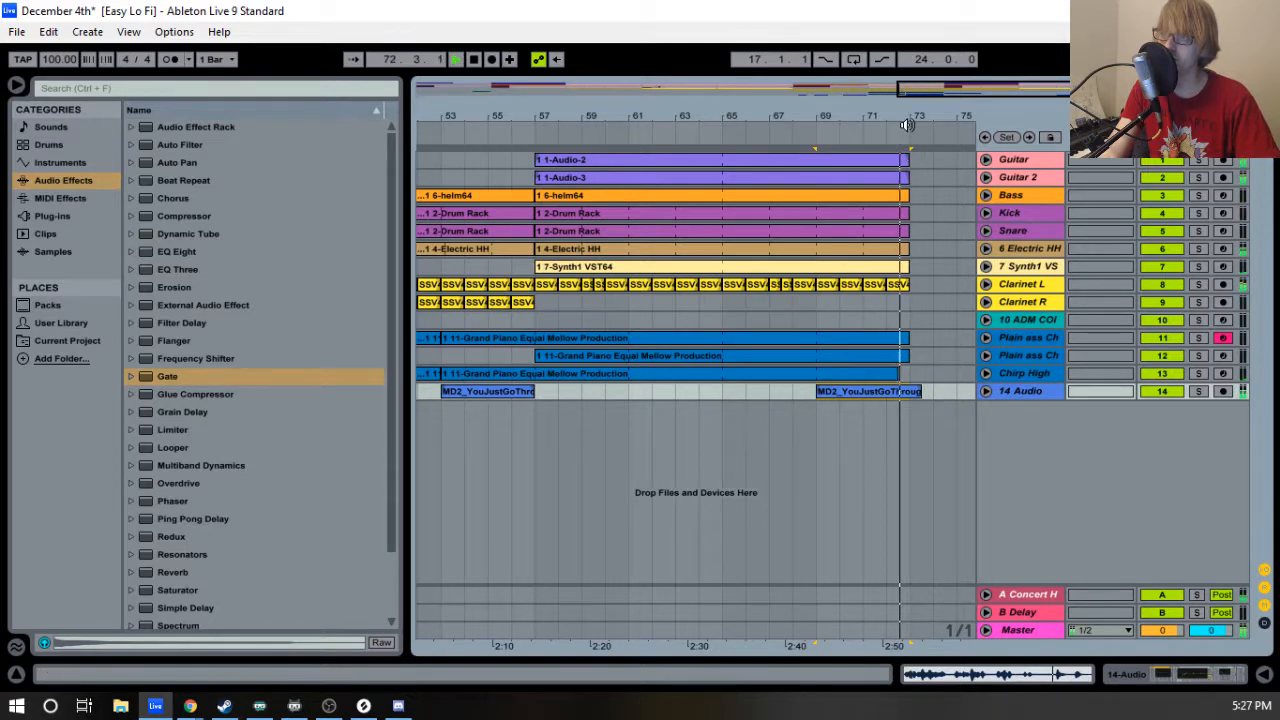
Stop playback and delete the original MD2_YouJustGoThrough clip at bar 53.
mouse_move(907, 117)
mouse_down()
mouse_move(907, 150)
mouse_move(893, 152)
mouse_move(925, 117)
mouse_up()
click(545, 391)
key(space)
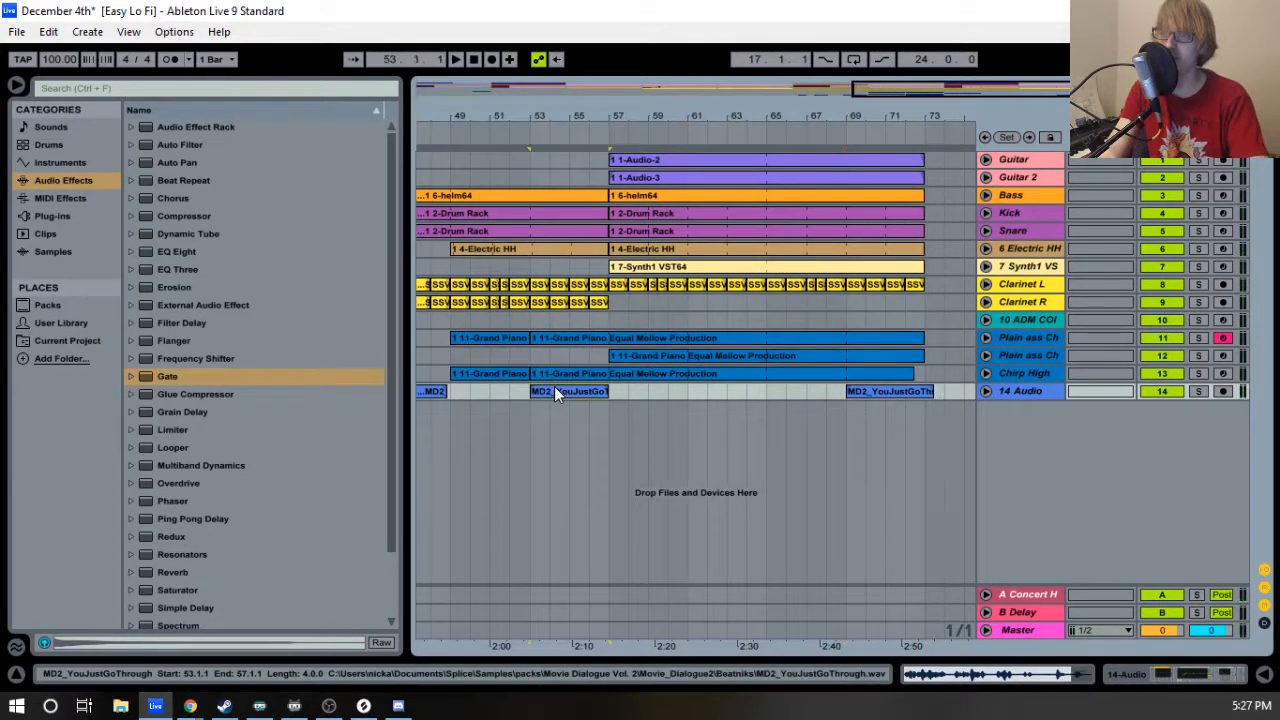
key(Delete)
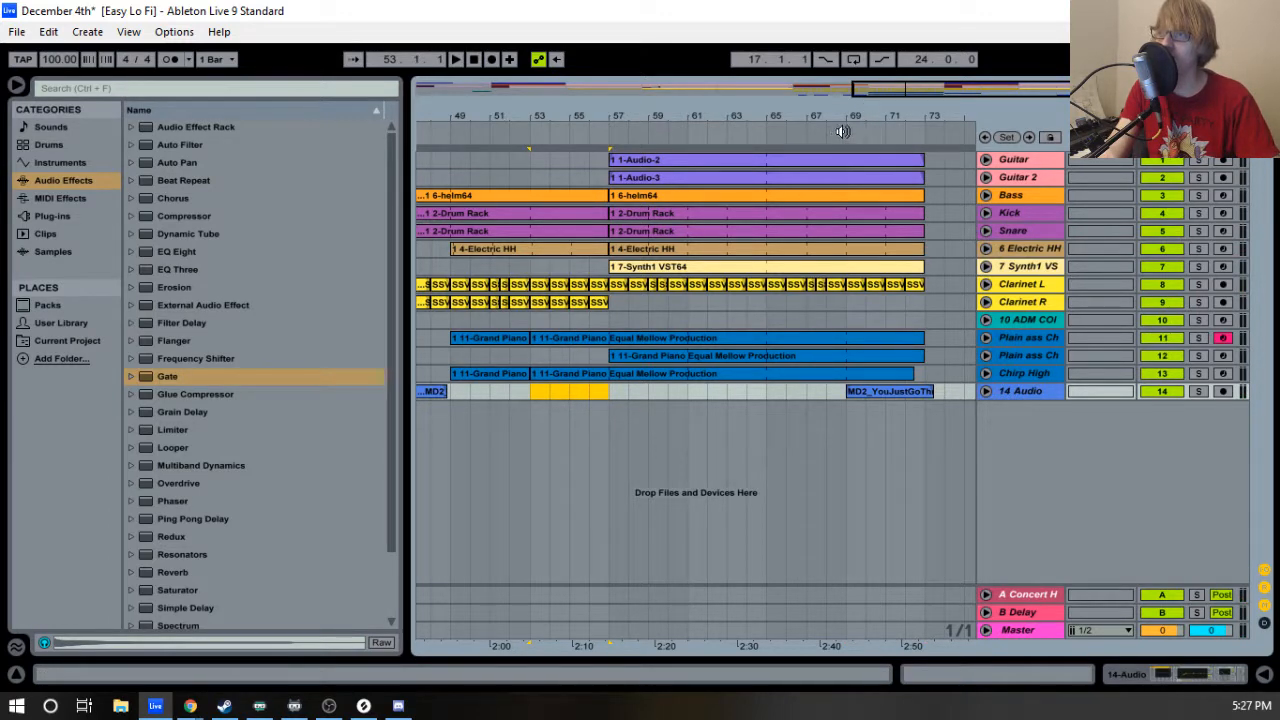
Play the relocated MD2_YouJustGoThrough clip from around bar 69 and examine its ending on the unfolded 14 Audio track.
drag(897, 115, 897, 160)
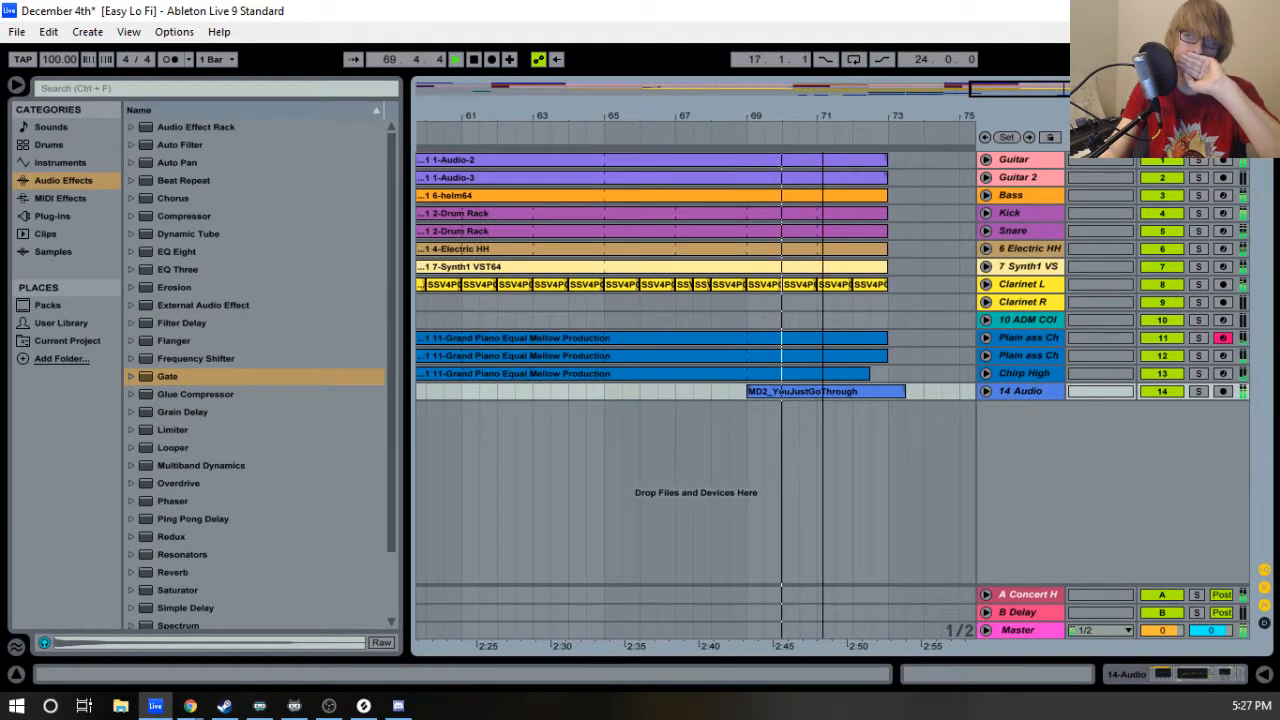
click(985, 391)
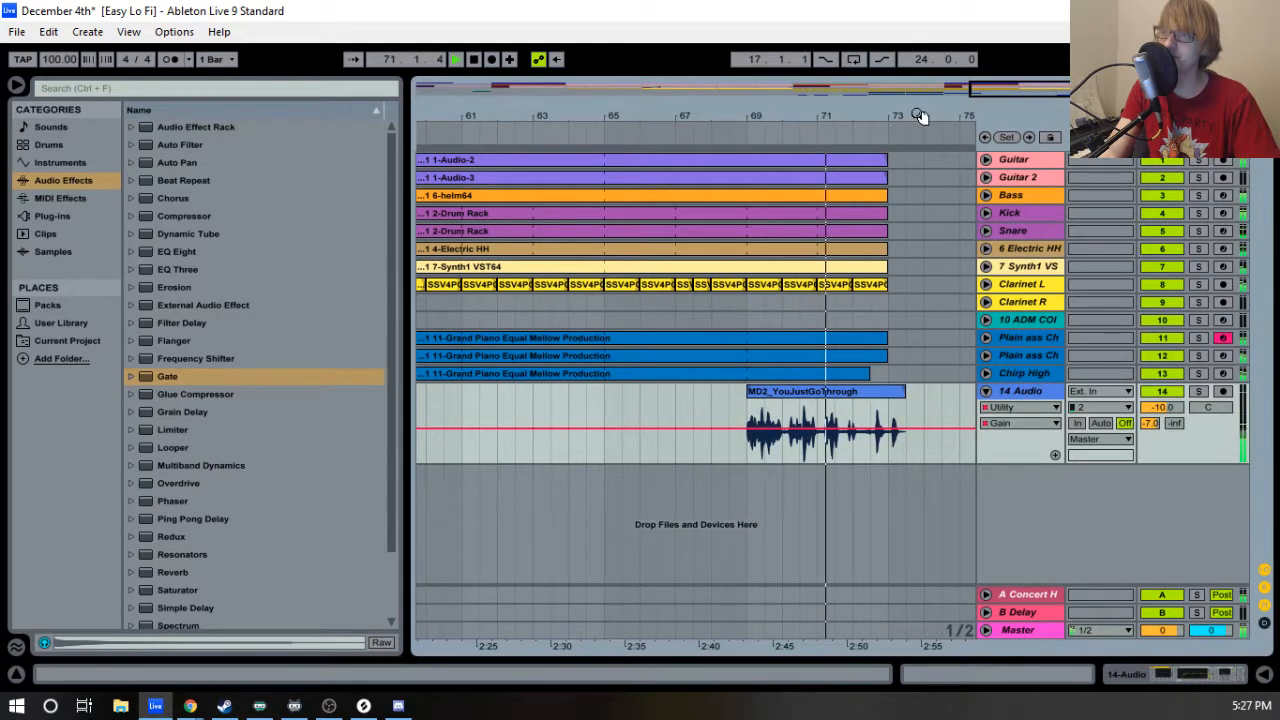
drag(919, 116, 879, 165)
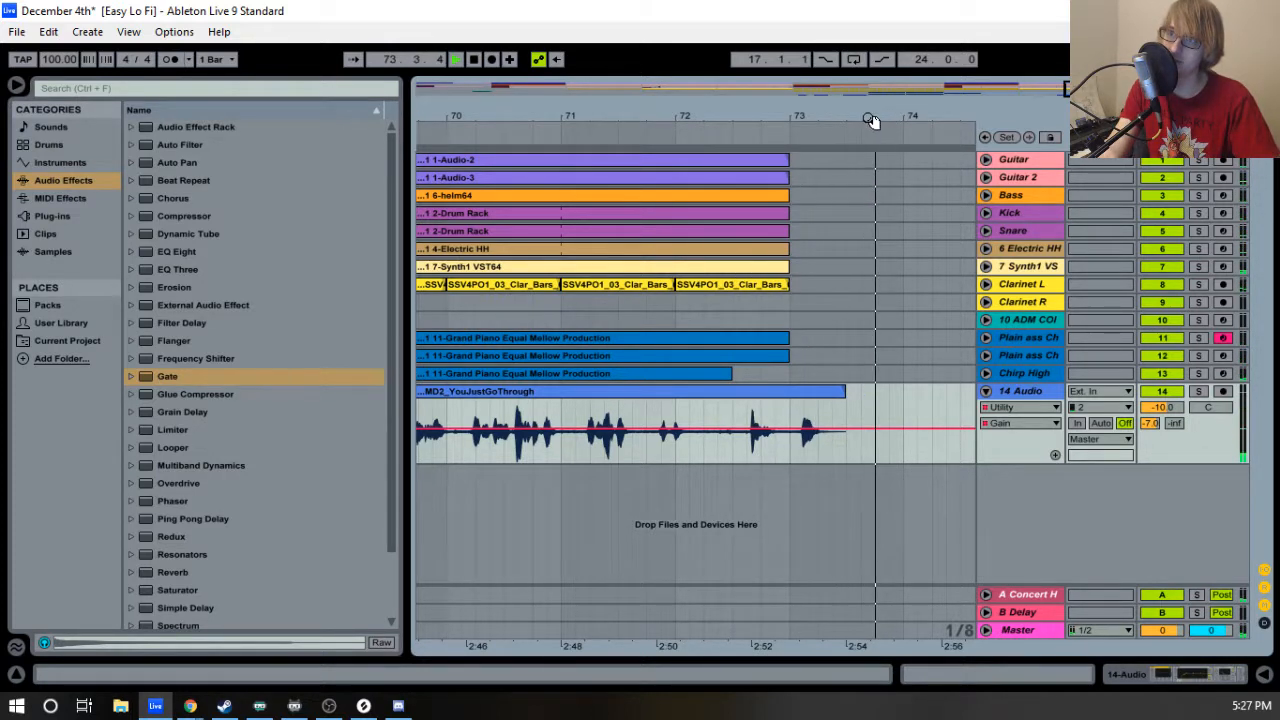
mouse_move(869, 120)
mouse_down()
mouse_move(867, 75)
mouse_move(928, 55)
mouse_up()
key(space)
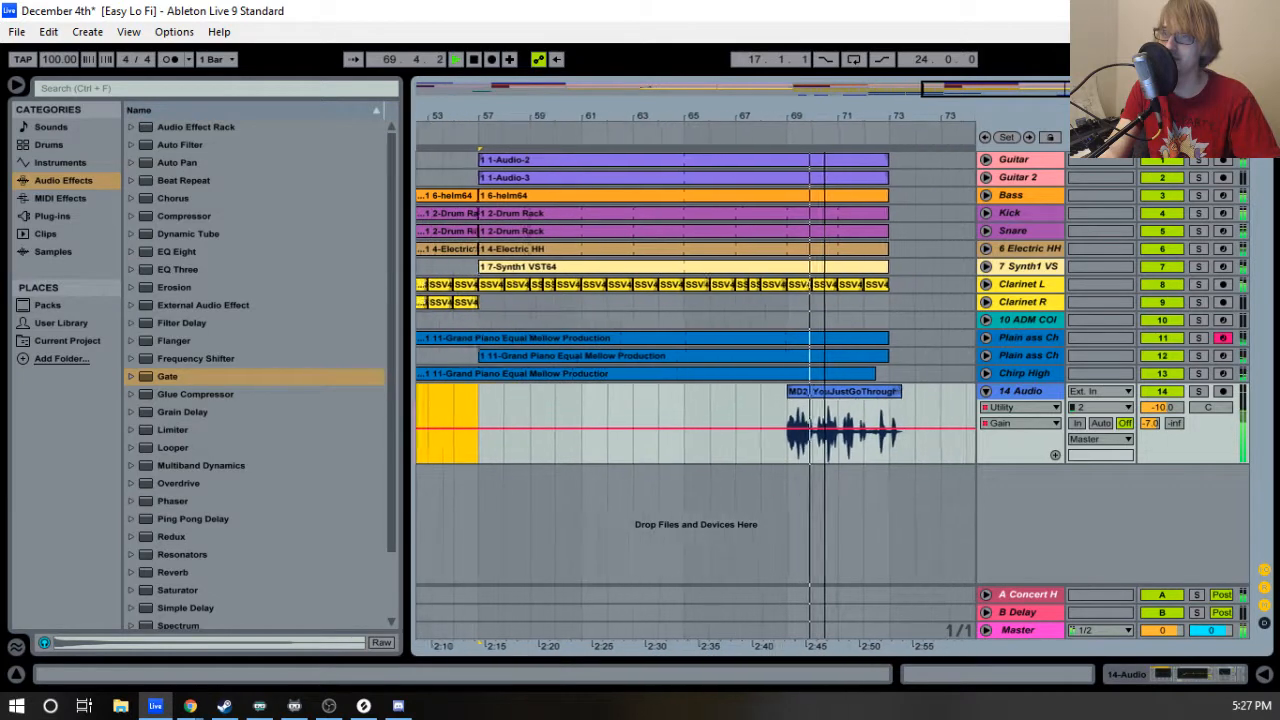
drag(918, 118, 920, 113)
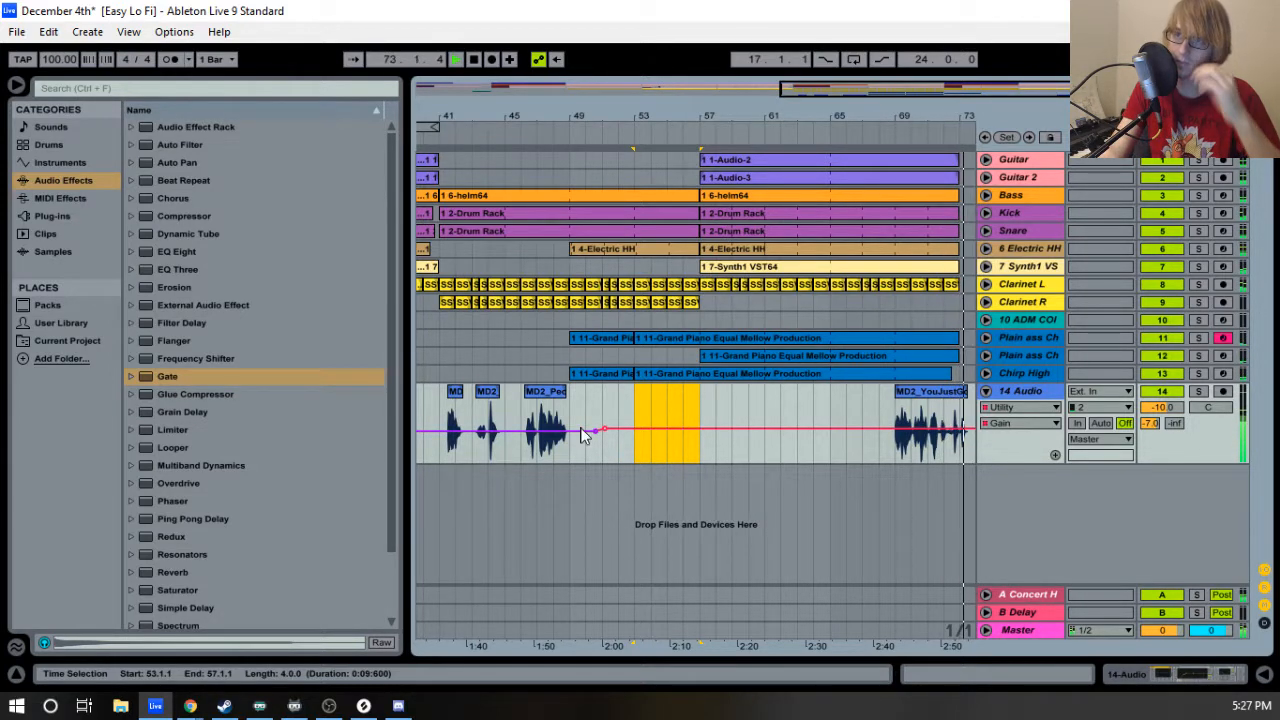
key(space)
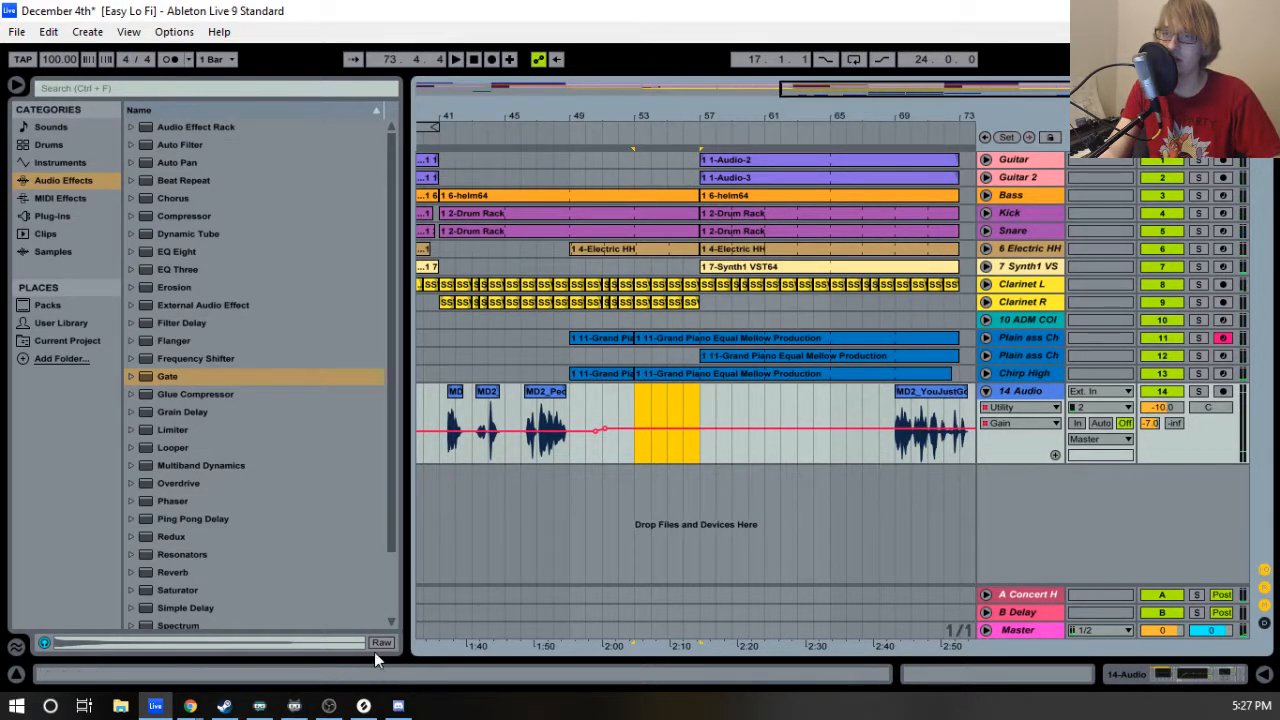
click(366, 706)
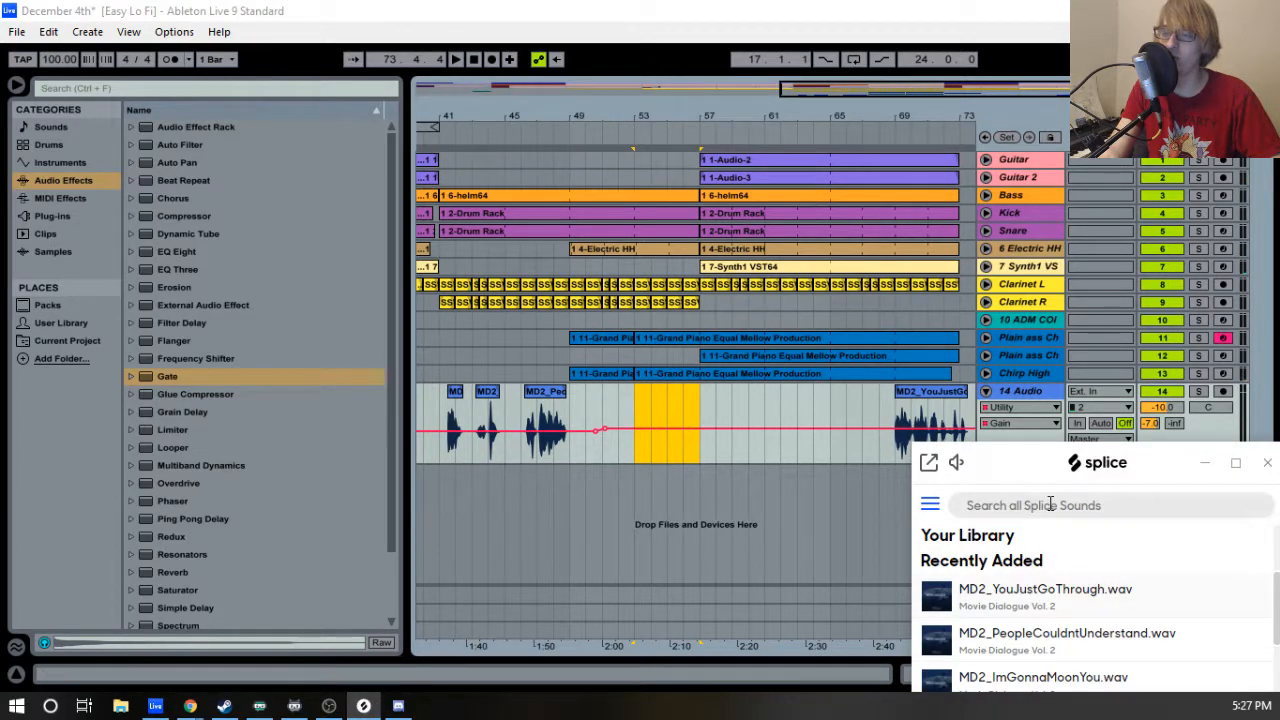
drag(1045, 463, 1021, 383)
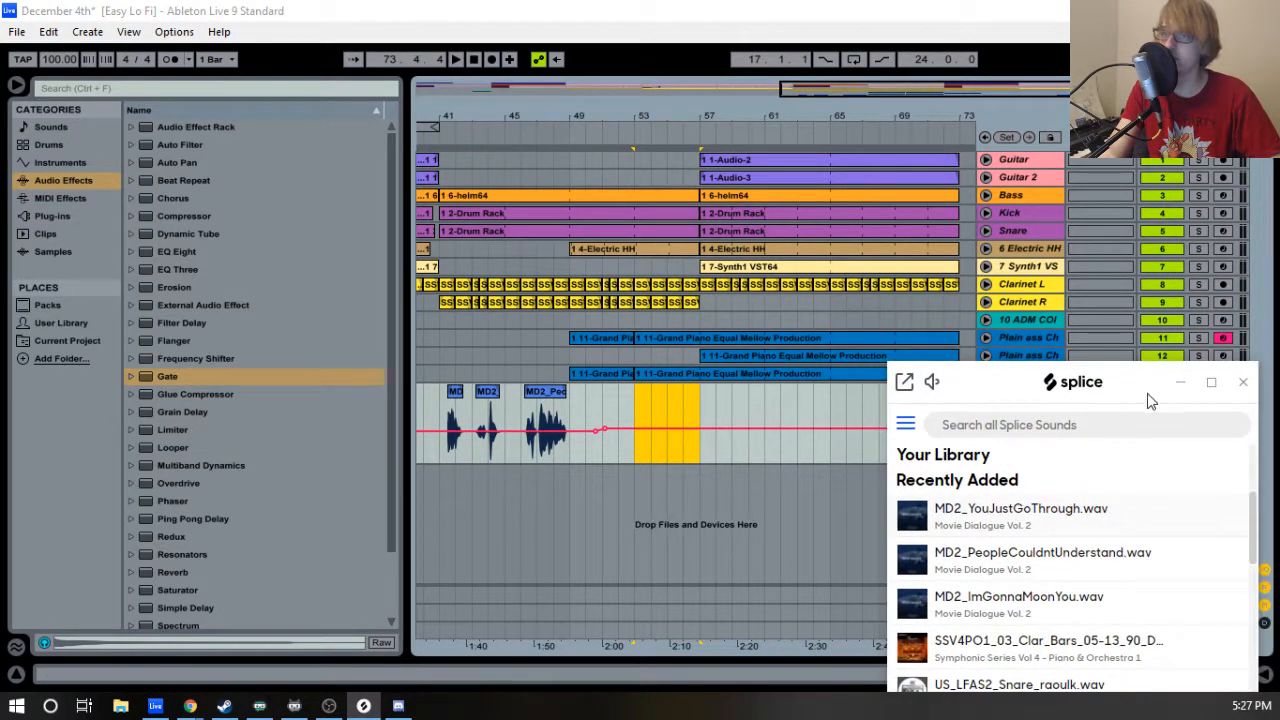
click(1184, 388)
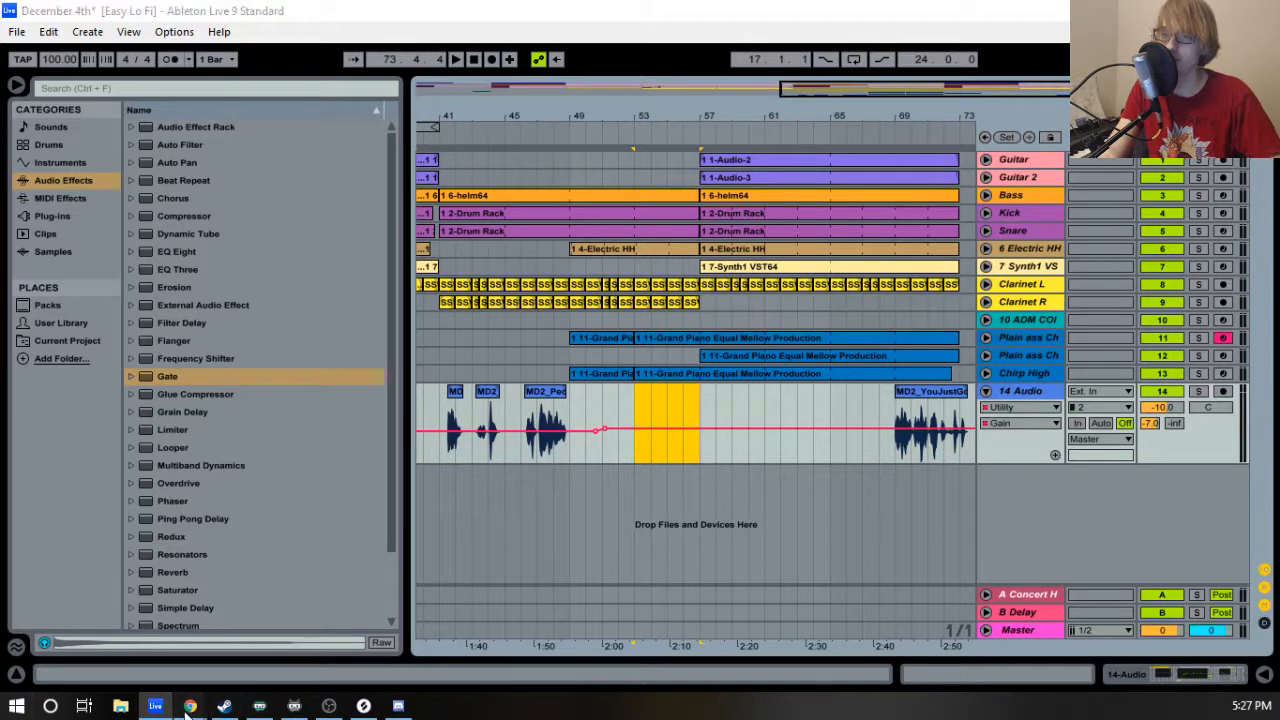
Switch to the Splice website in Chrome and audition more Movie Dialogue Vol. 2 samples, from MD2_MansProgress to MD2_NothingSerious.
mouse_move(192, 708)
click(214, 655)
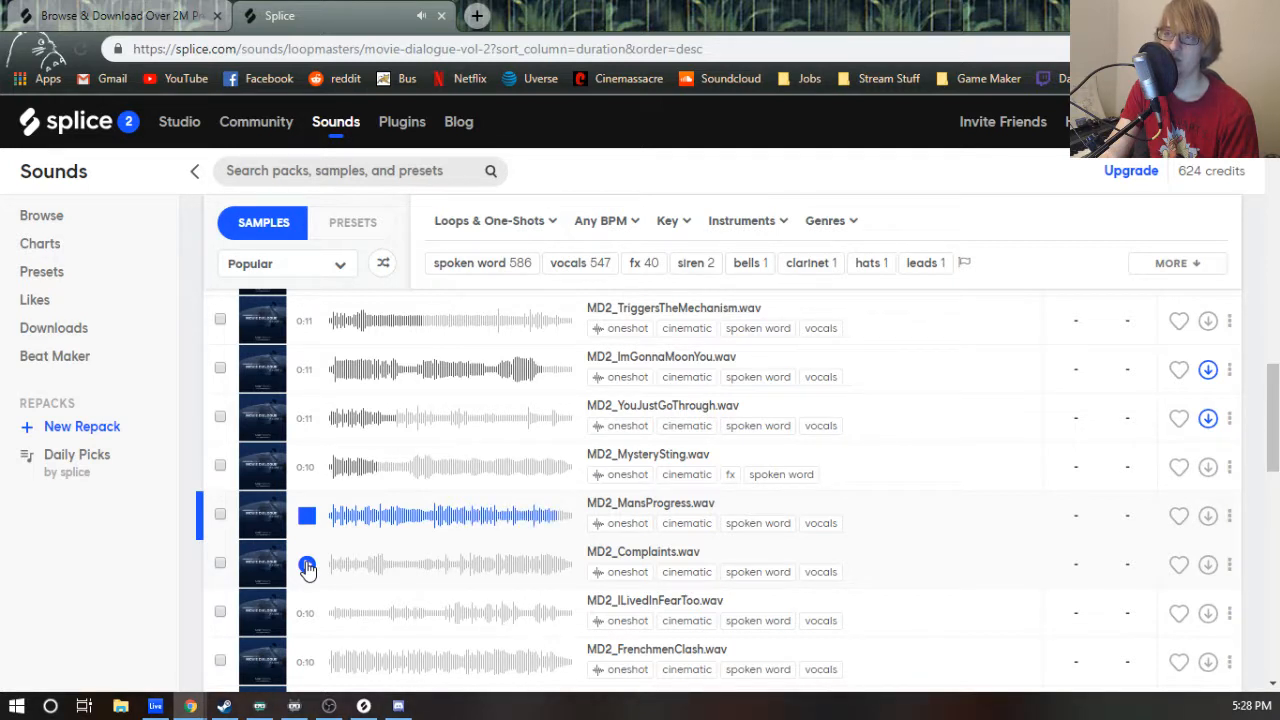
click(307, 567)
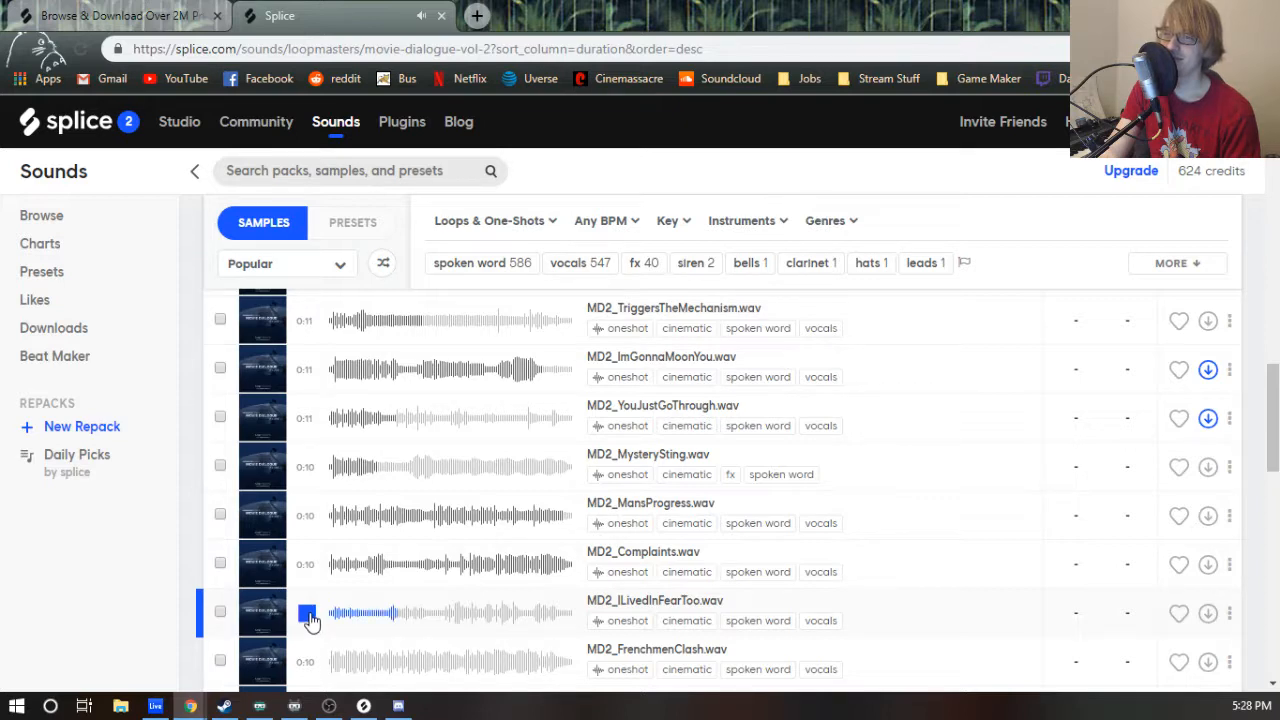
scroll(310, 620, down, 2)
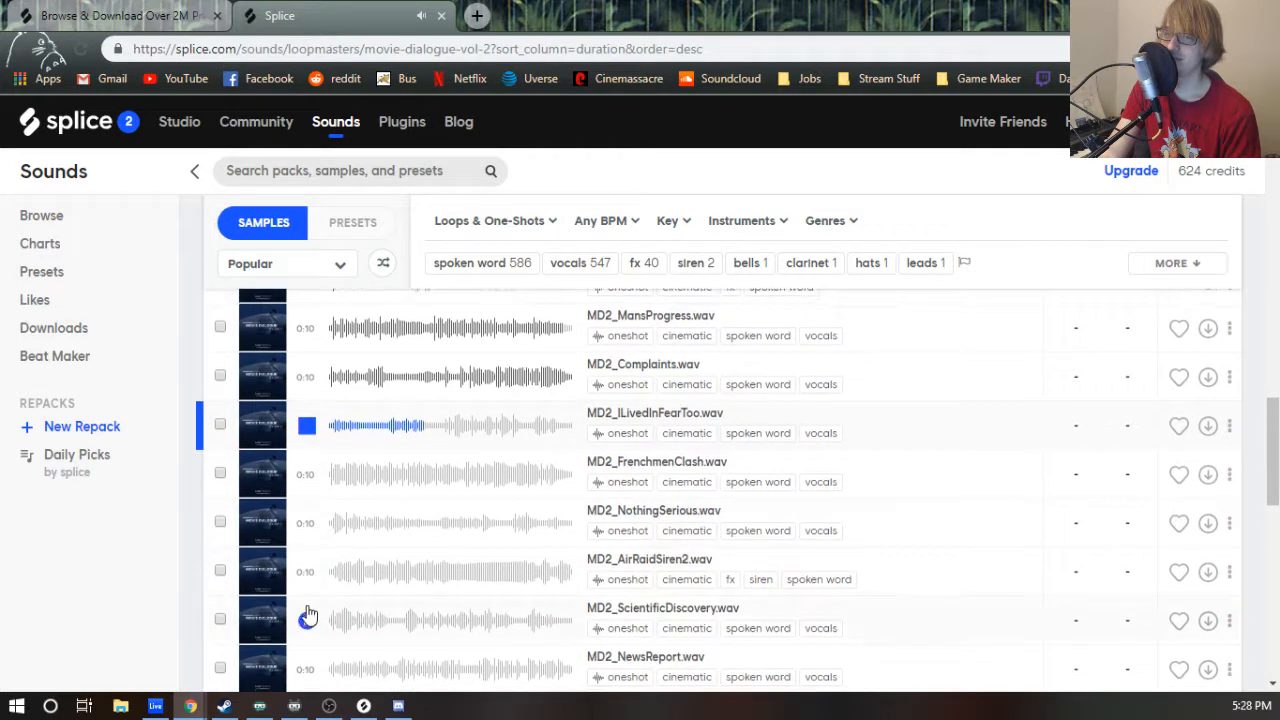
click(307, 524)
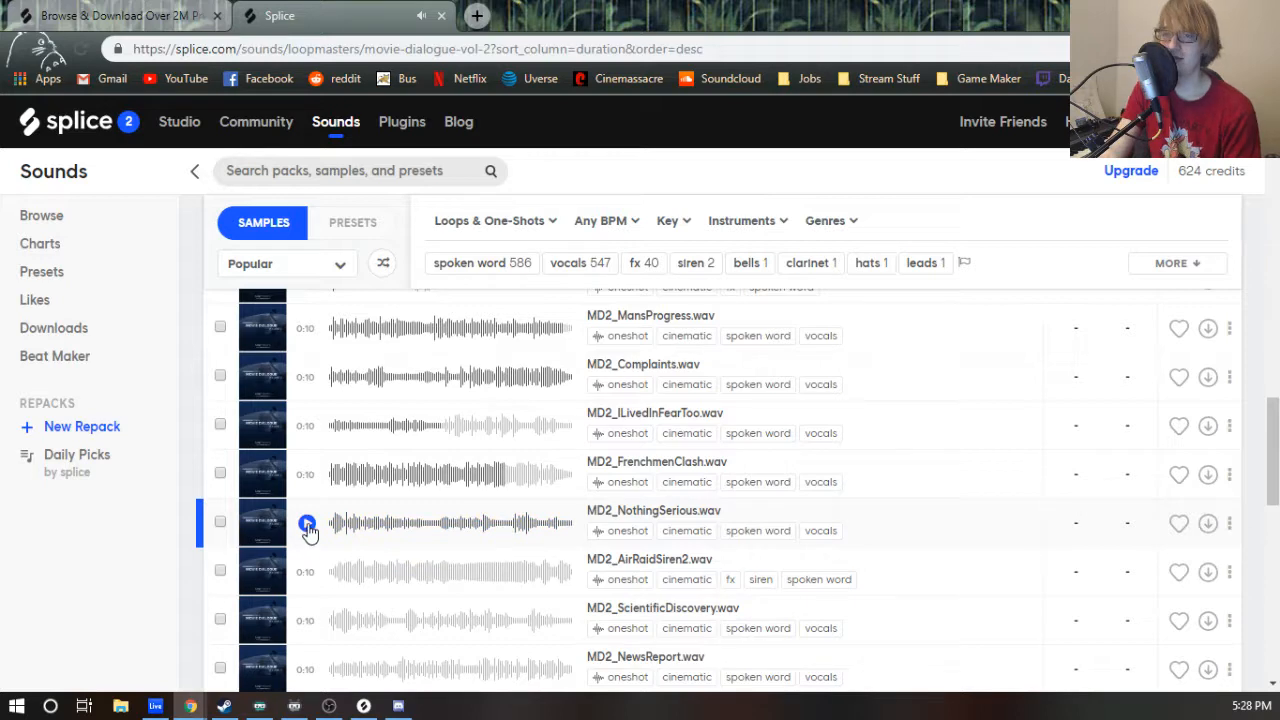
Look through the neighbouring samples, replay MD2_NothingSerious.wav and download it.
scroll(307, 531, up, 5)
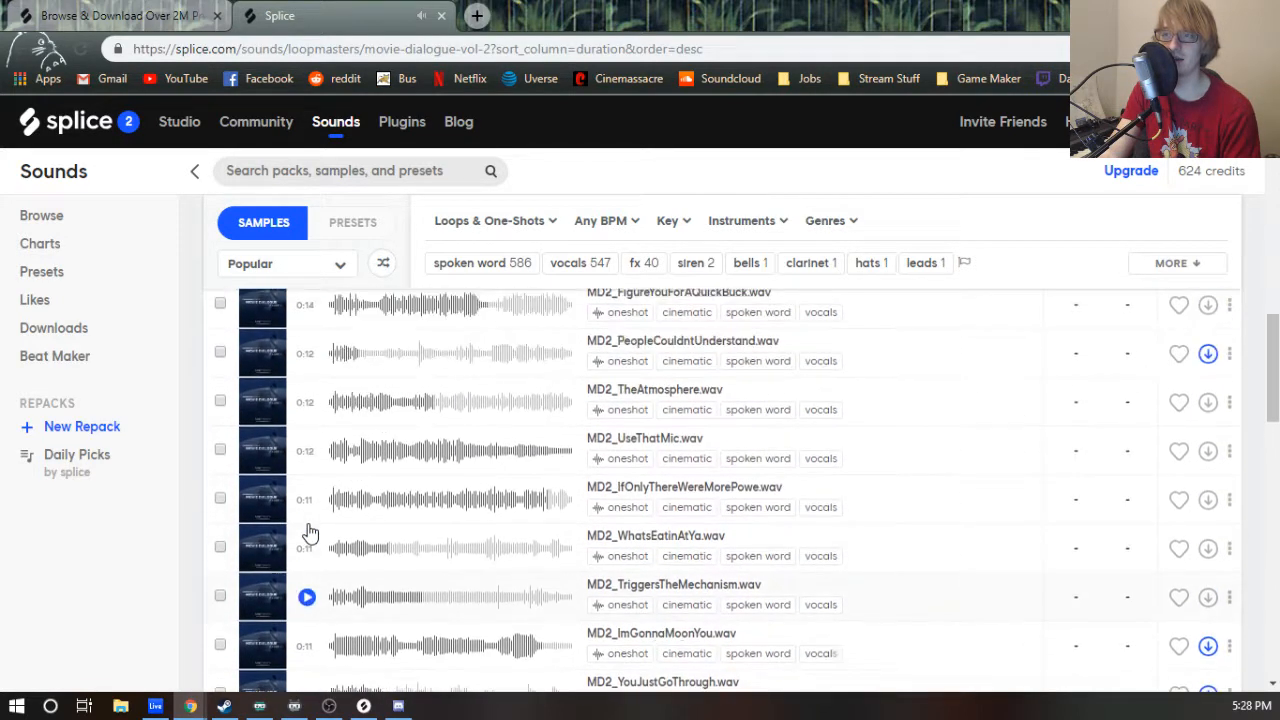
scroll(310, 531, down, 5)
scroll(316, 533, down, 3)
scroll(338, 517, up, 2)
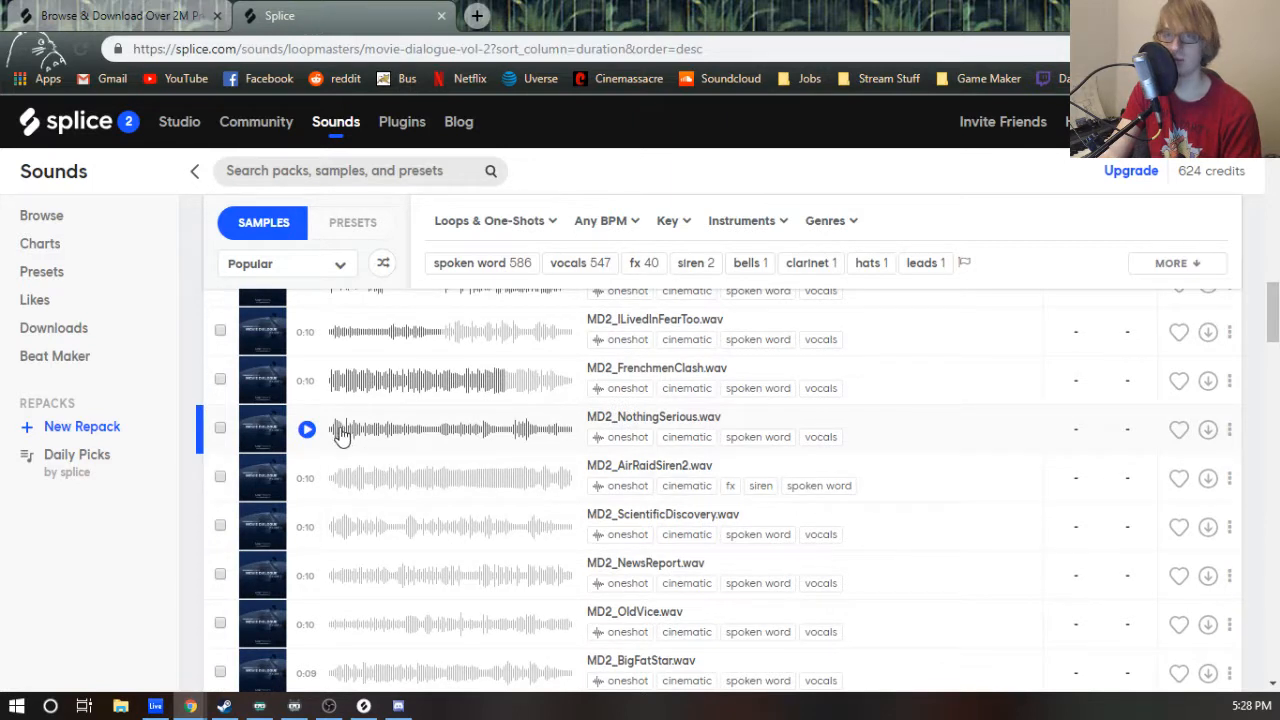
click(308, 432)
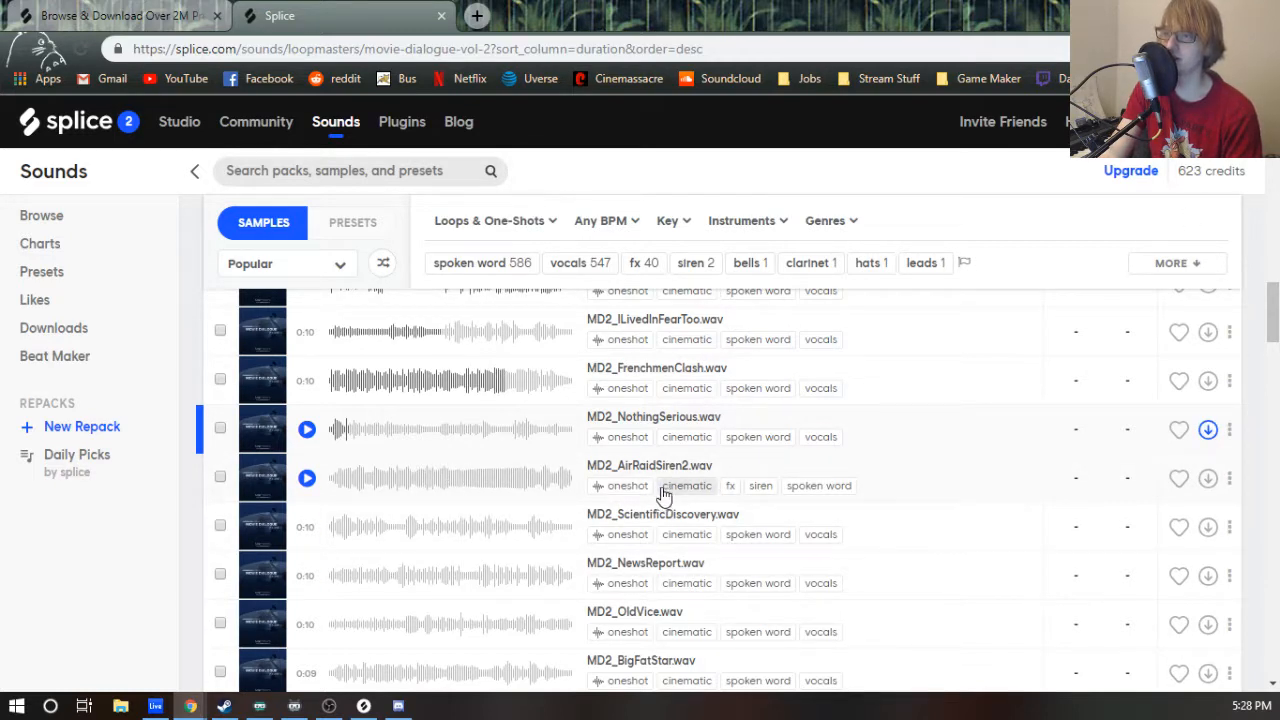
Switch back to Ableton Live and move the three MD2_PeopleCouldntUnderstand clips in bars 41 to 49 so their section starts at bar 49.
key(alt+Tab)
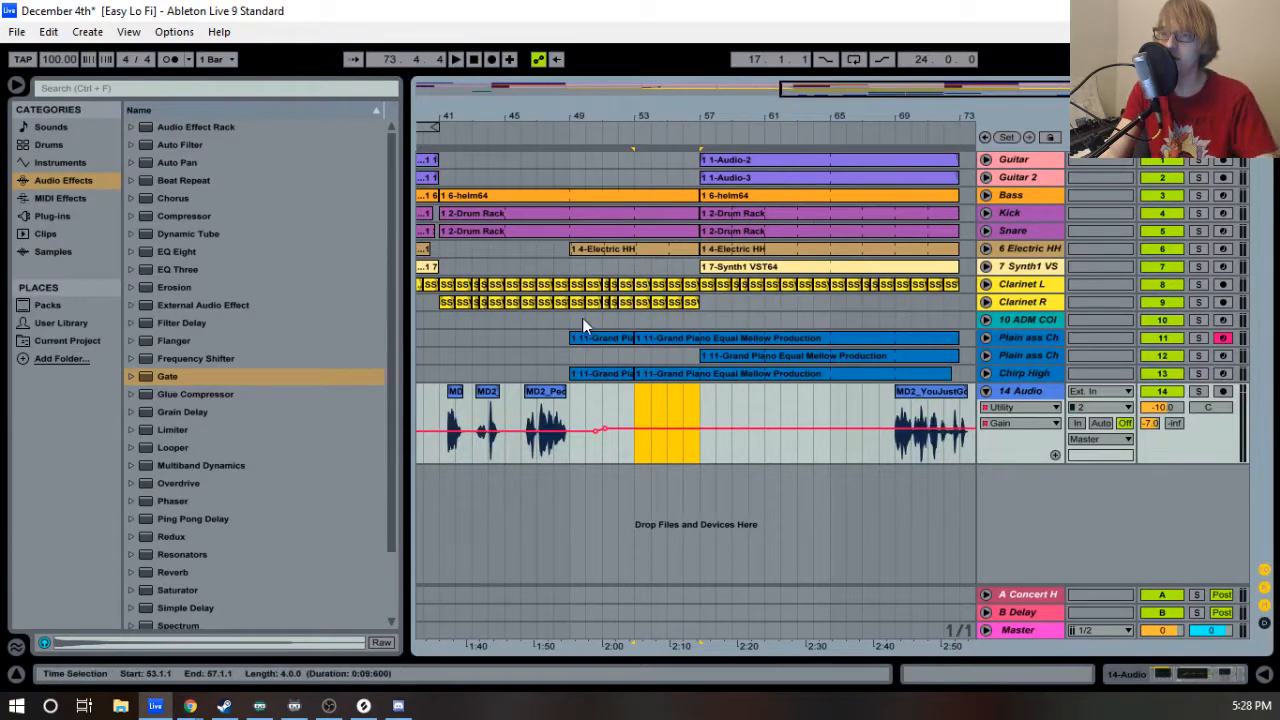
drag(491, 116, 479, 415)
click(538, 414)
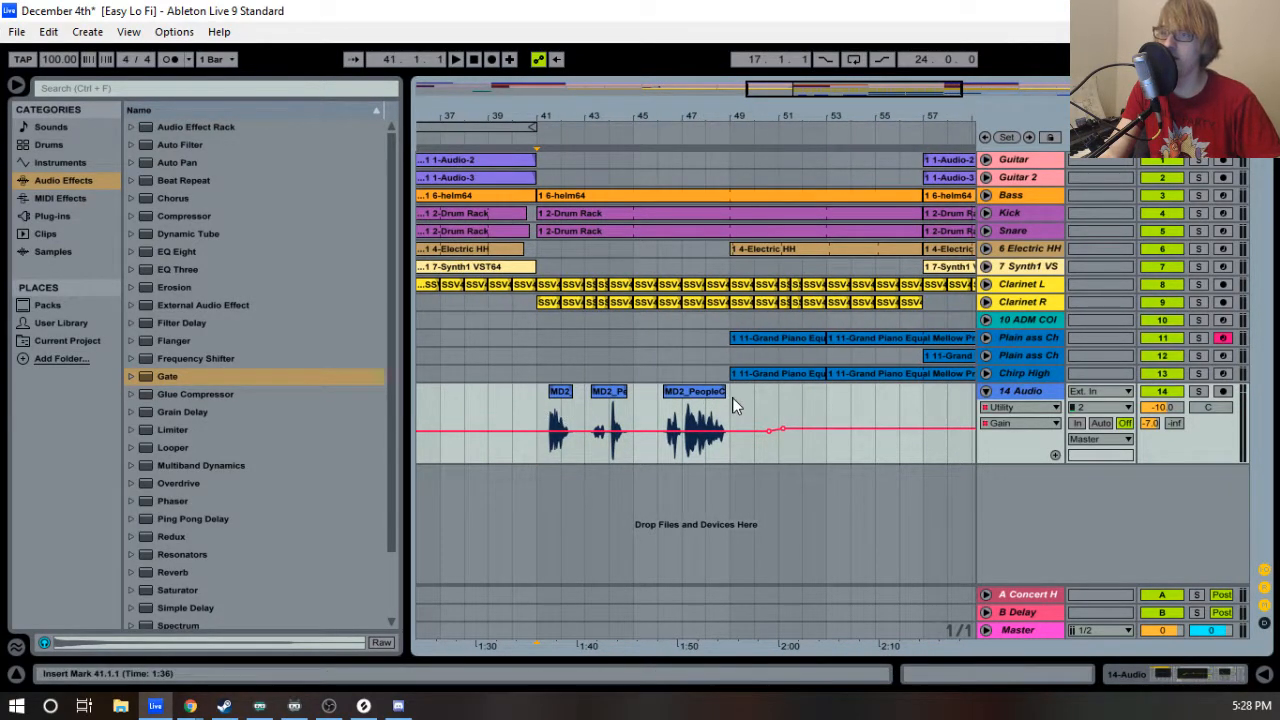
shift+click(730, 403)
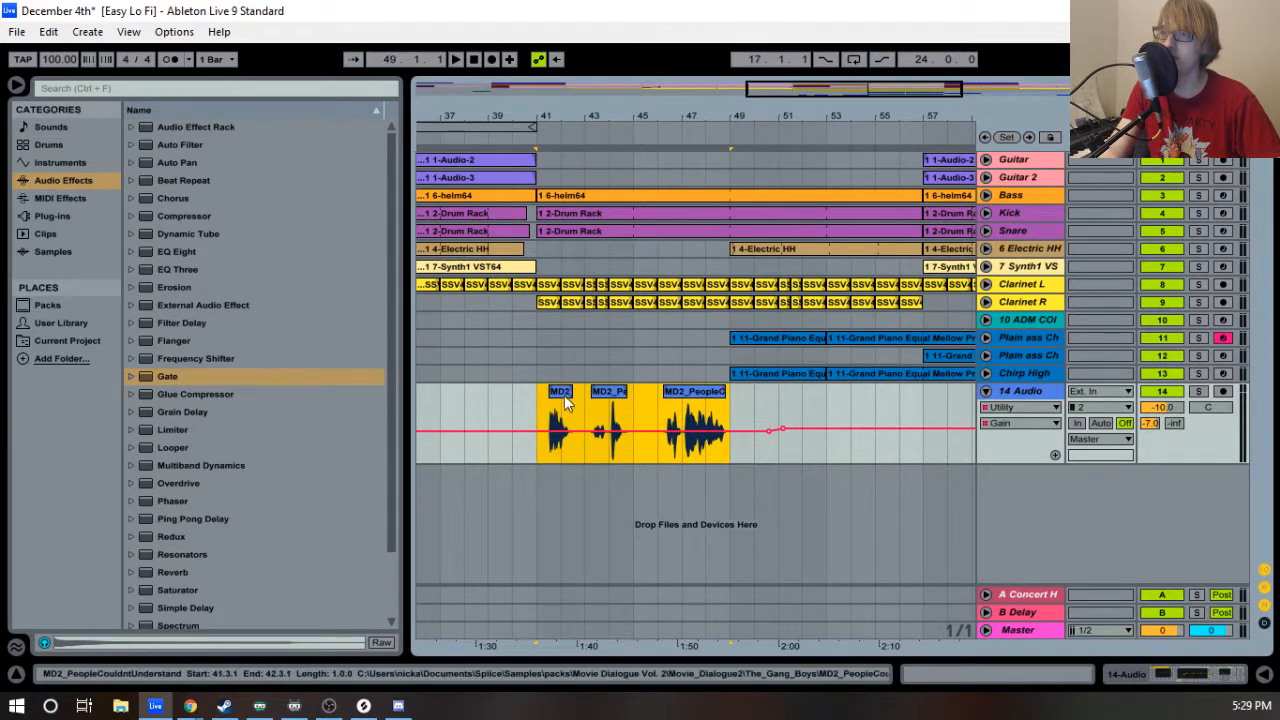
key(ctrl+d)
drag(735, 403, 751, 396)
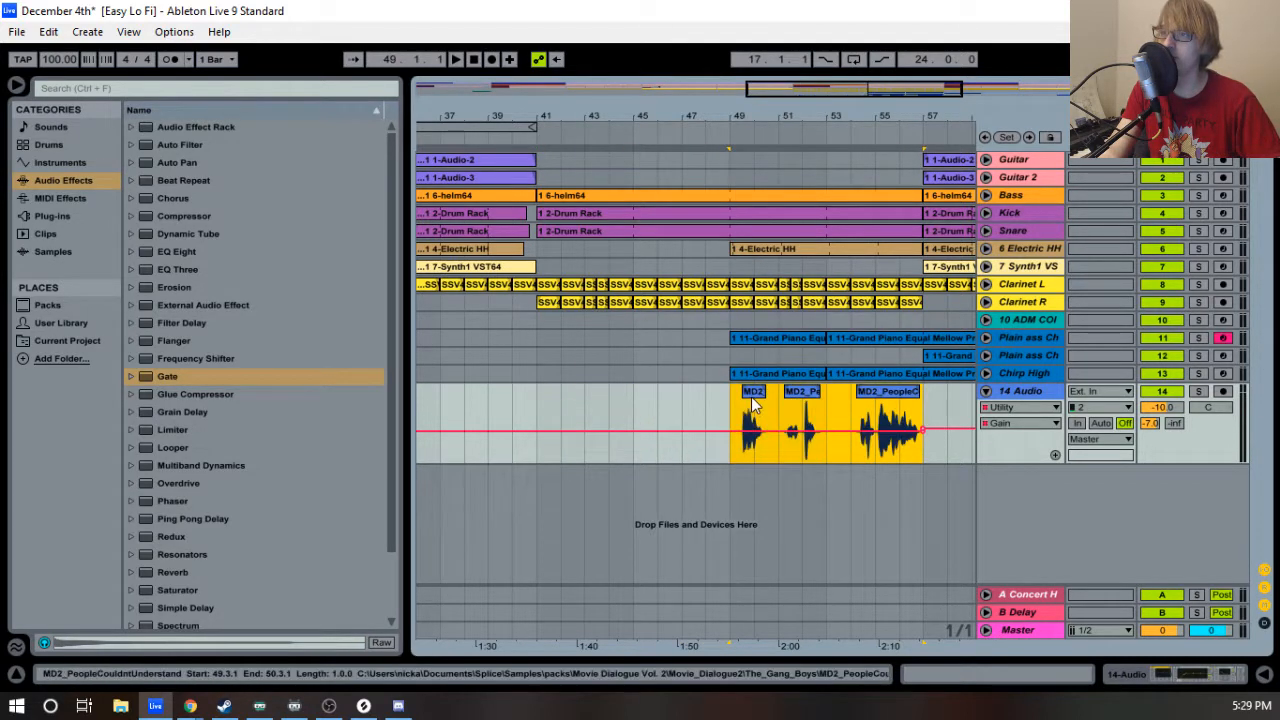
Start playback just before bar 41 and add the MD2_NothingSerious sample from the Splice app at bar 42 on 14 Audio.
key(space)
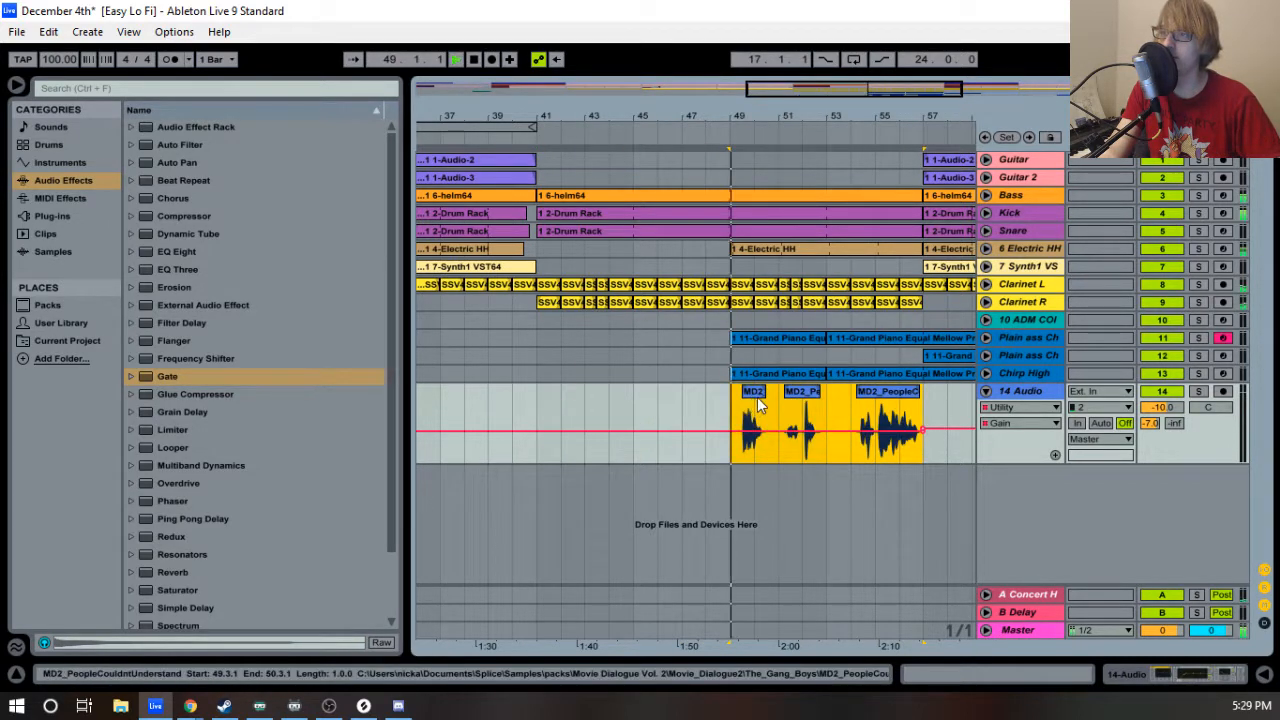
click(535, 152)
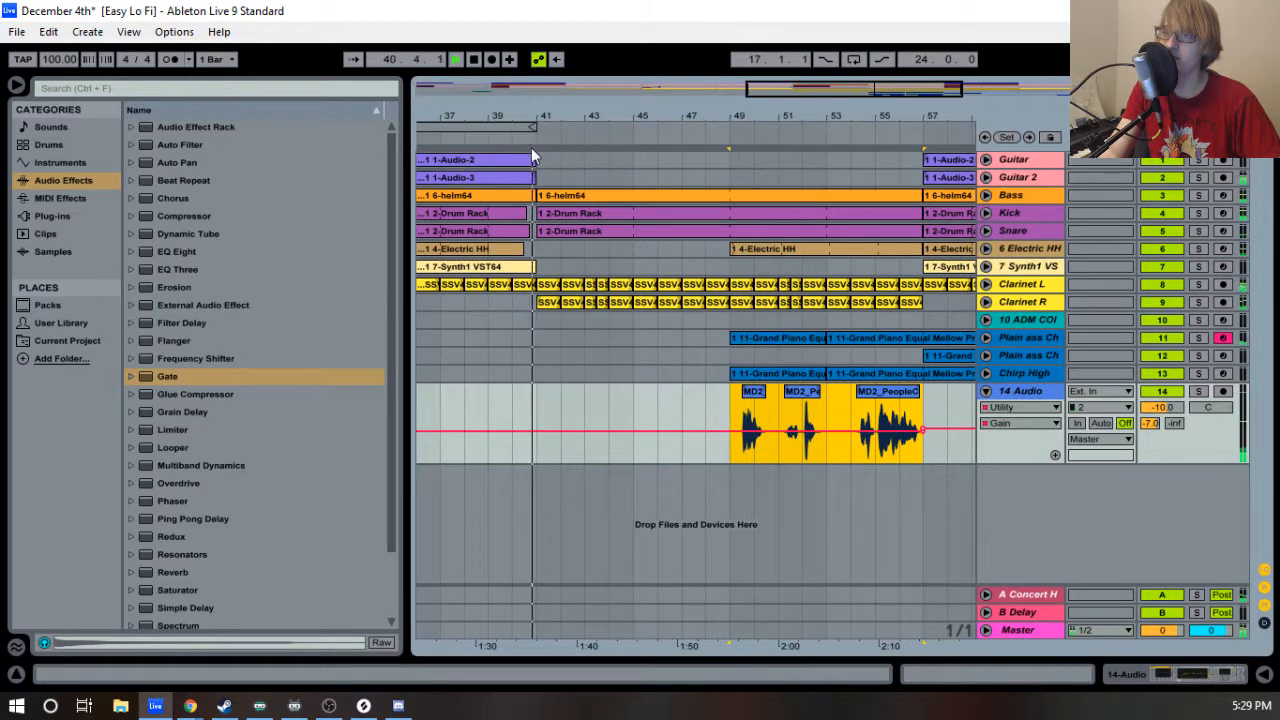
click(363, 706)
drag(1000, 512, 566, 440)
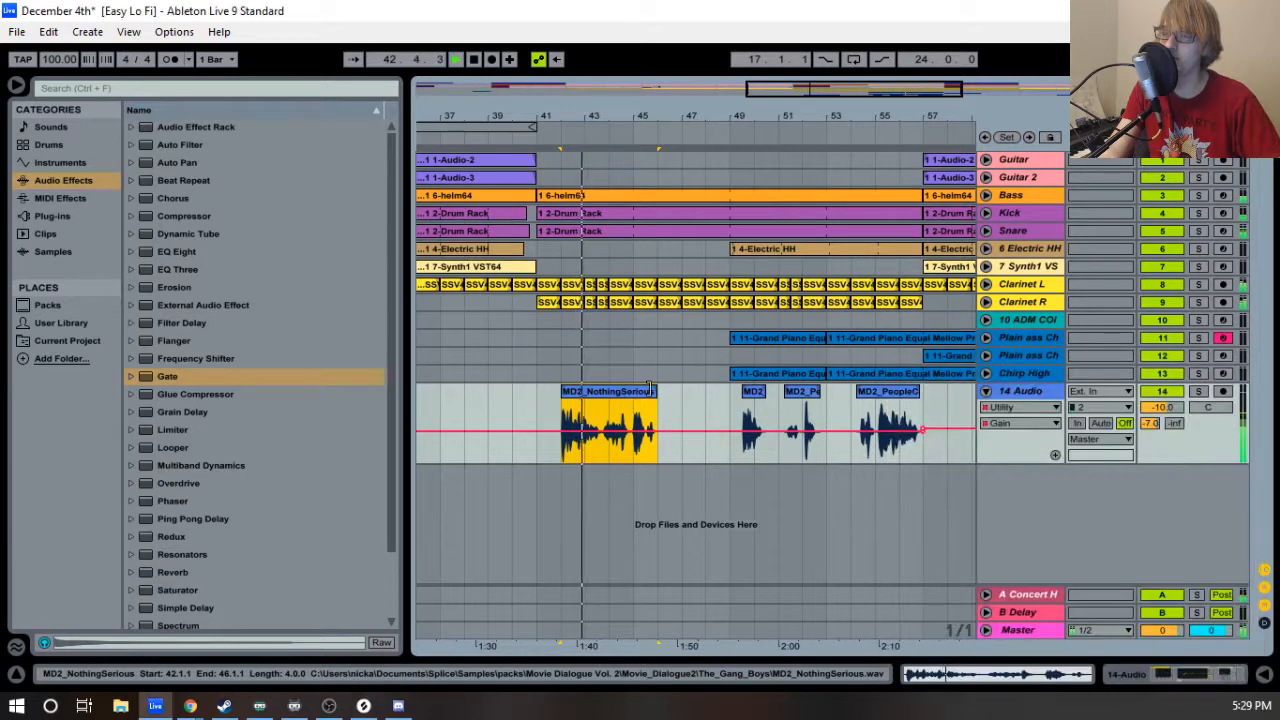
Split off the closing phrase of the MD2_NothingSerious clip at bar 45 and move it to bar 48.
click(645, 130)
drag(645, 120, 634, 168)
click(613, 424)
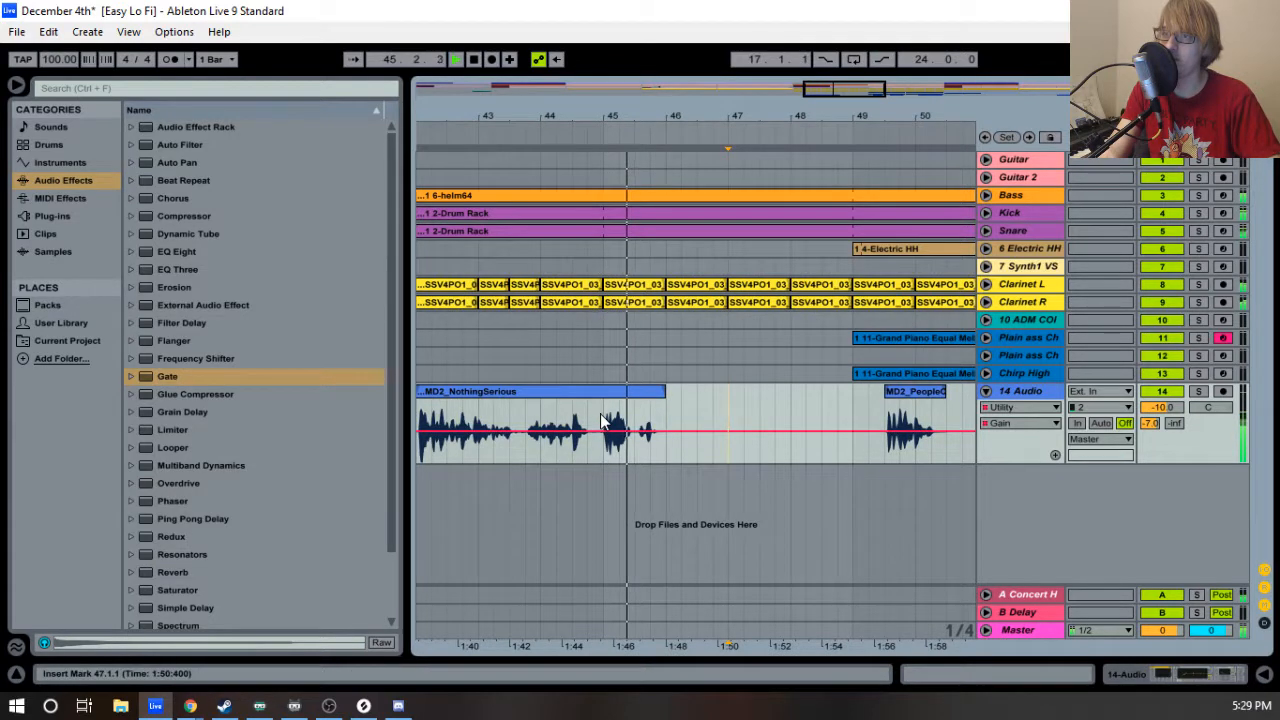
drag(613, 424, 838, 414)
click(822, 394)
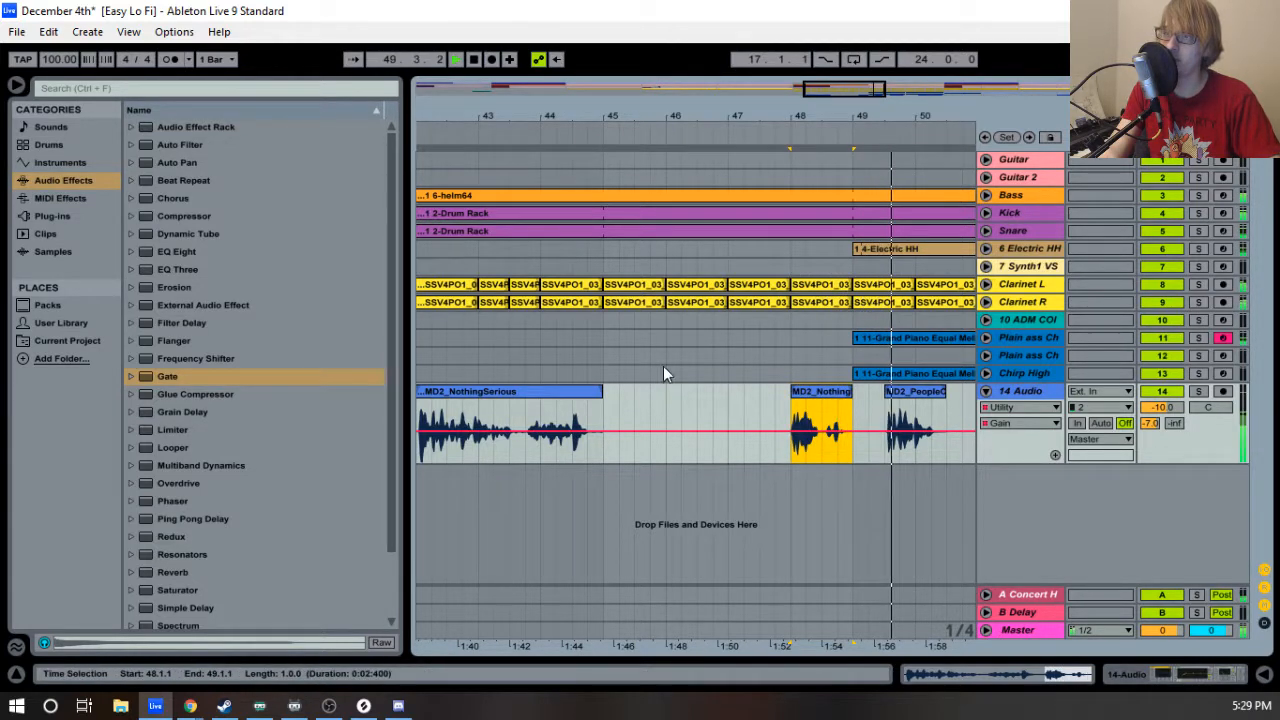
Split off the middle phrase of the MD2_NothingSerious clip and move it to start at bar 45.
drag(715, 121, 746, 109)
drag(601, 121, 613, 272)
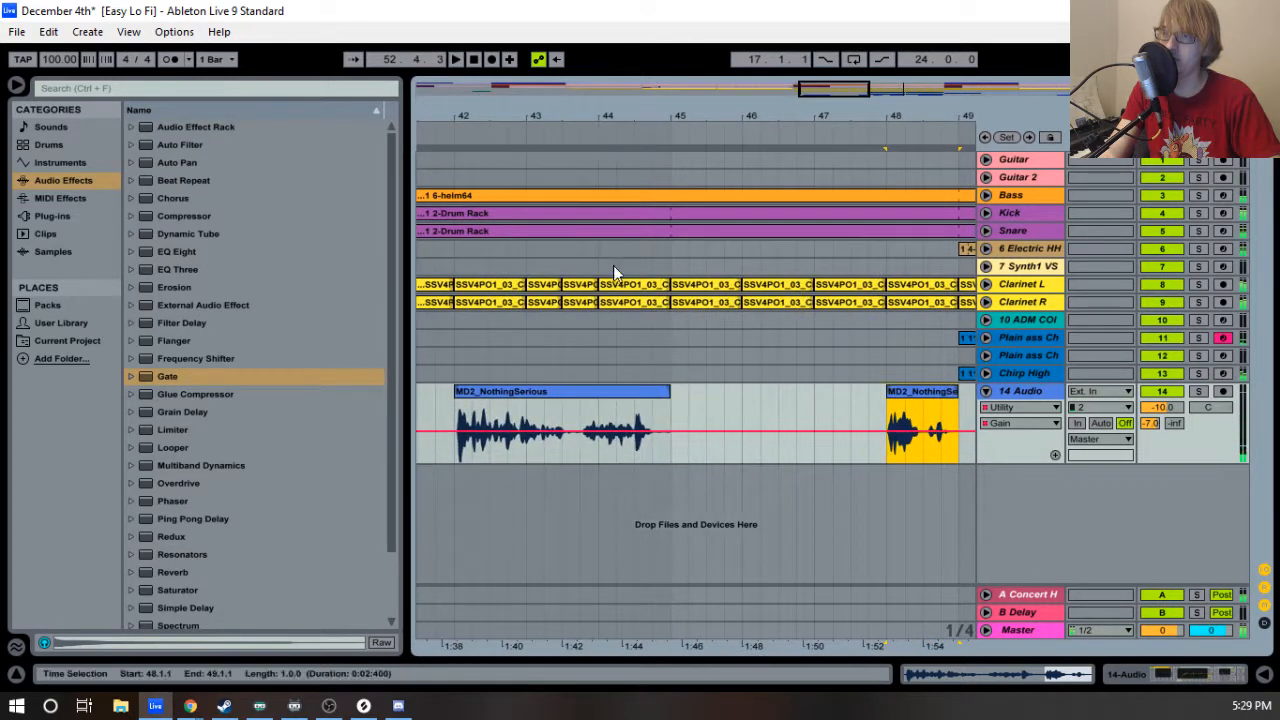
drag(585, 415, 738, 396)
key(space)
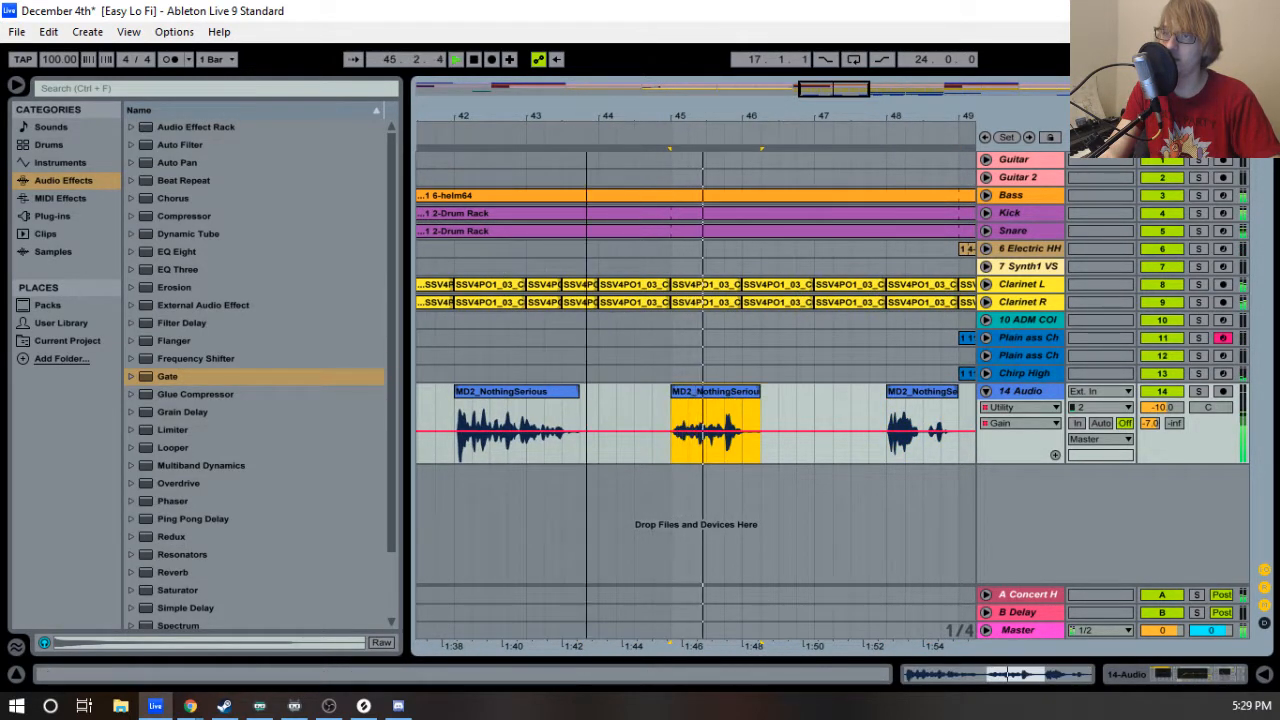
Play from bar 41 to check the timing of the separated MD2_NothingSerious phrases.
drag(586, 121, 709, 121)
key(space)
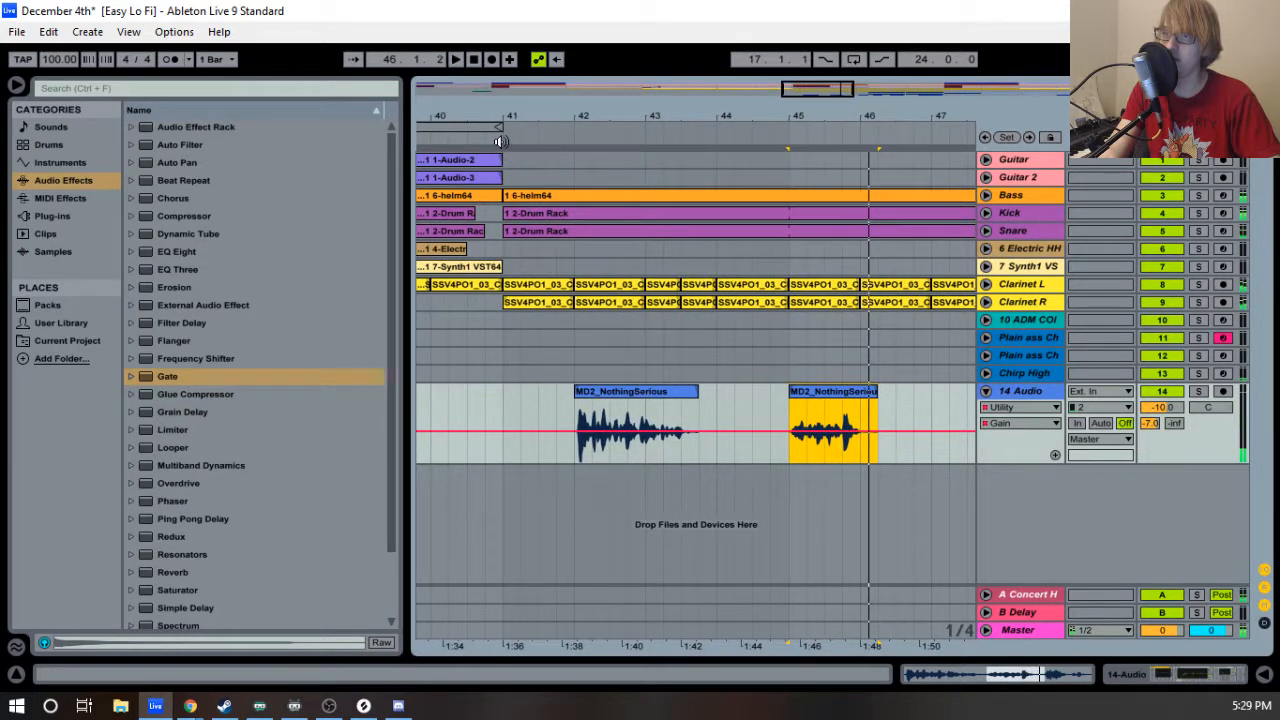
click(501, 141)
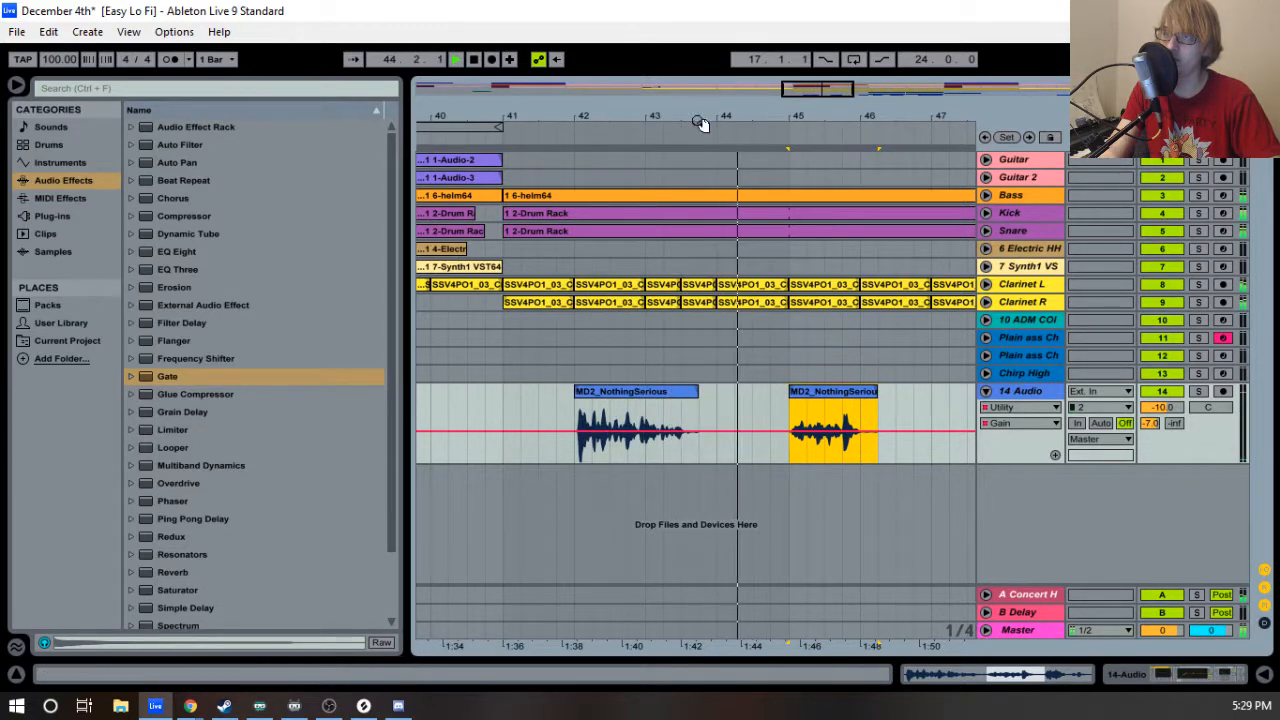
Trim the end of the MD2_NothingSerious opening phrase at bar 42 back to 43.3.3.
drag(700, 123, 703, 250)
drag(707, 389, 643, 391)
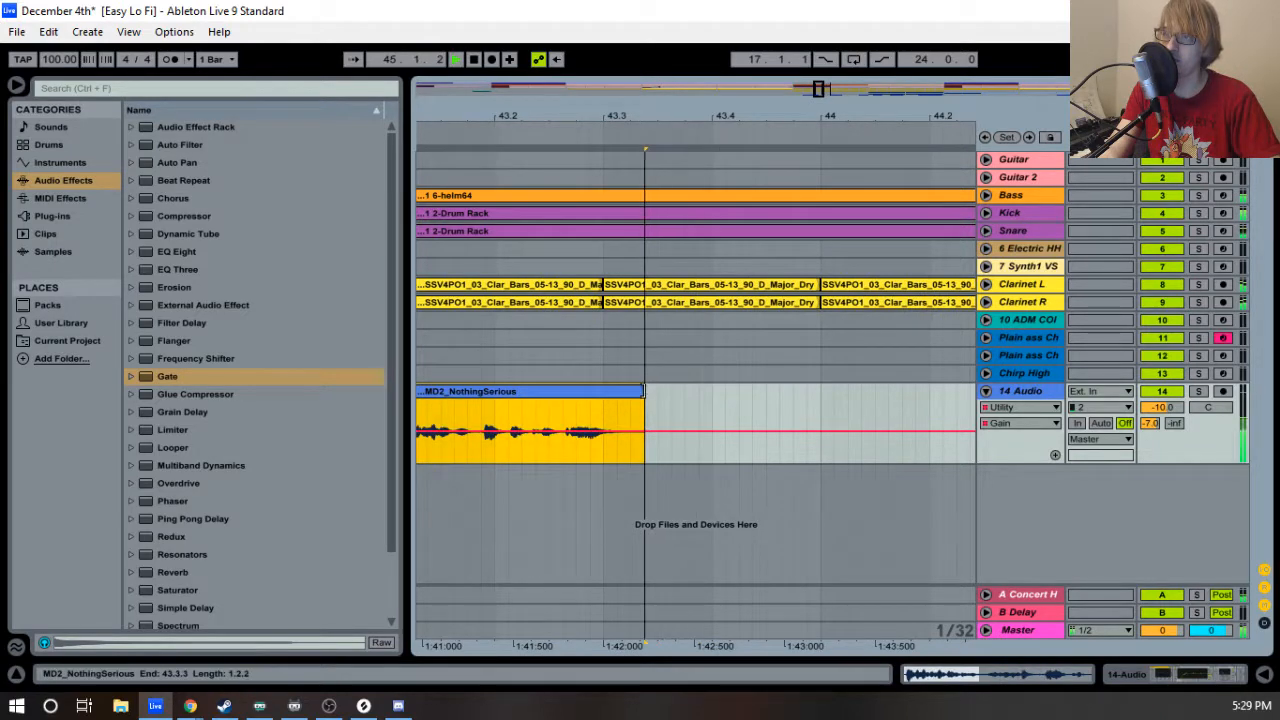
Move the closing MD2_NothingSerious phrase from bar 48 to 47.3.1 on 14 Audio and play it.
drag(793, 123, 399, 22)
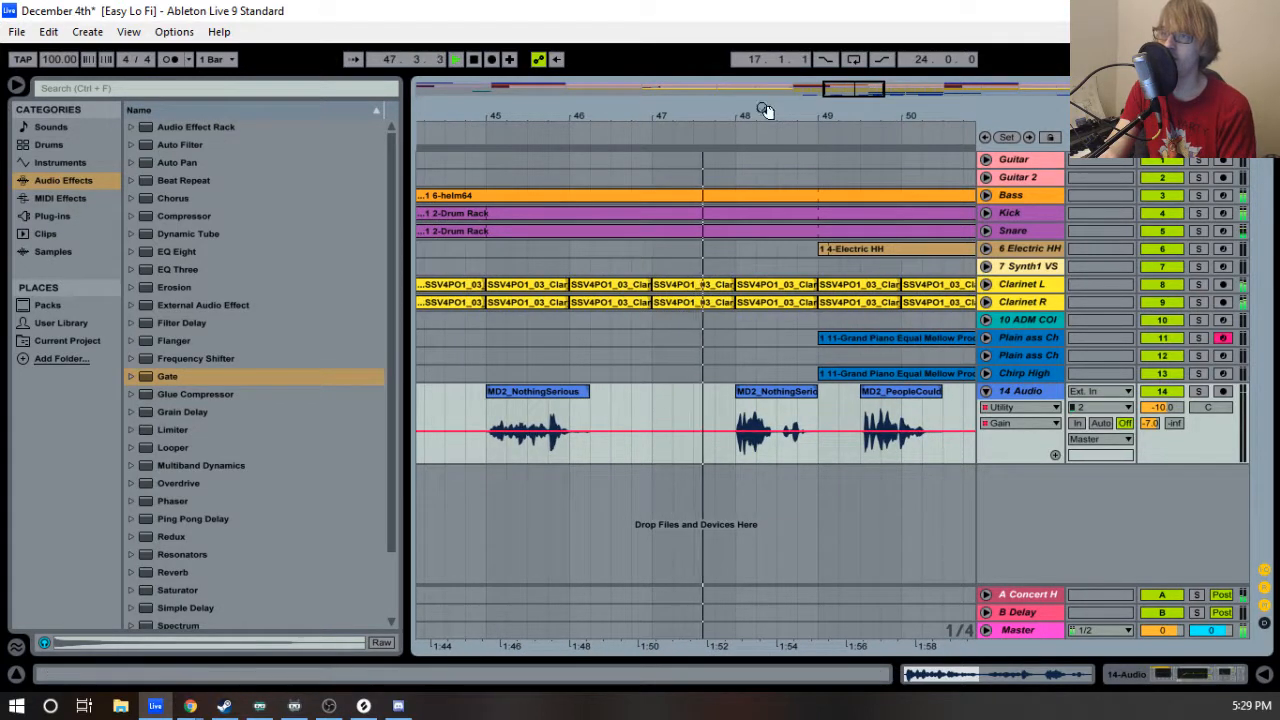
drag(765, 110, 668, 116)
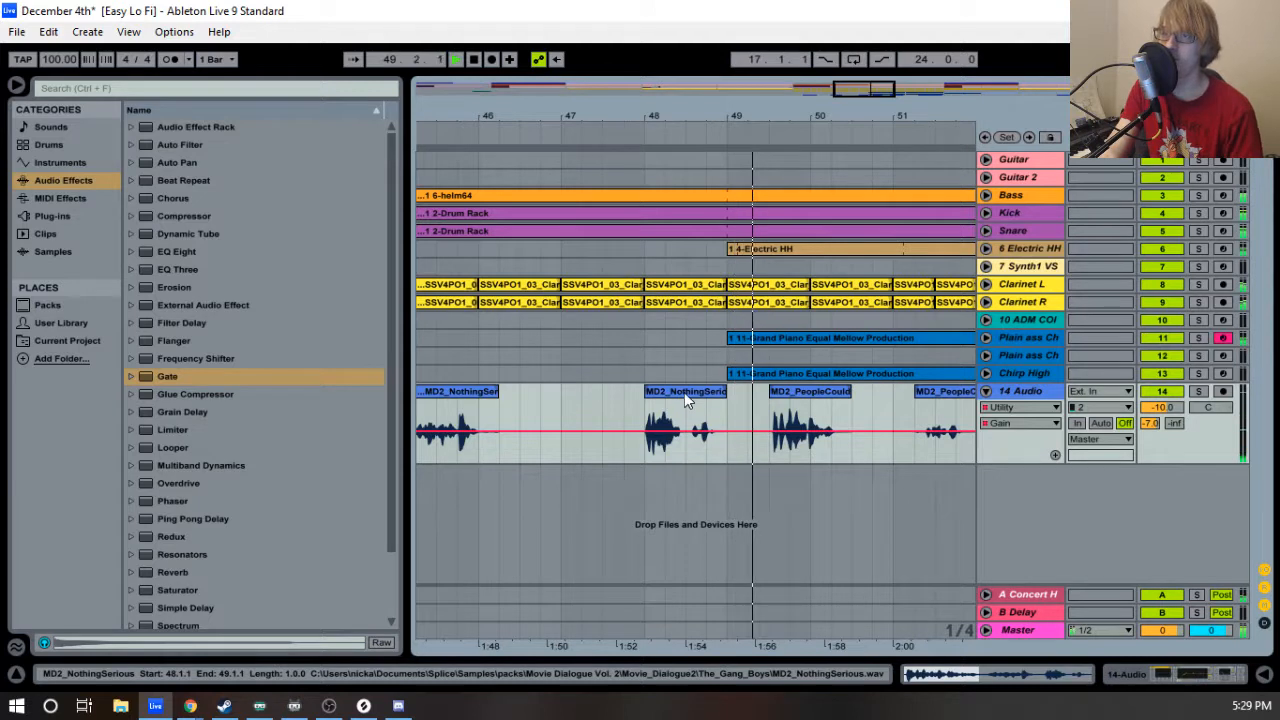
drag(684, 392, 641, 400)
key(space)
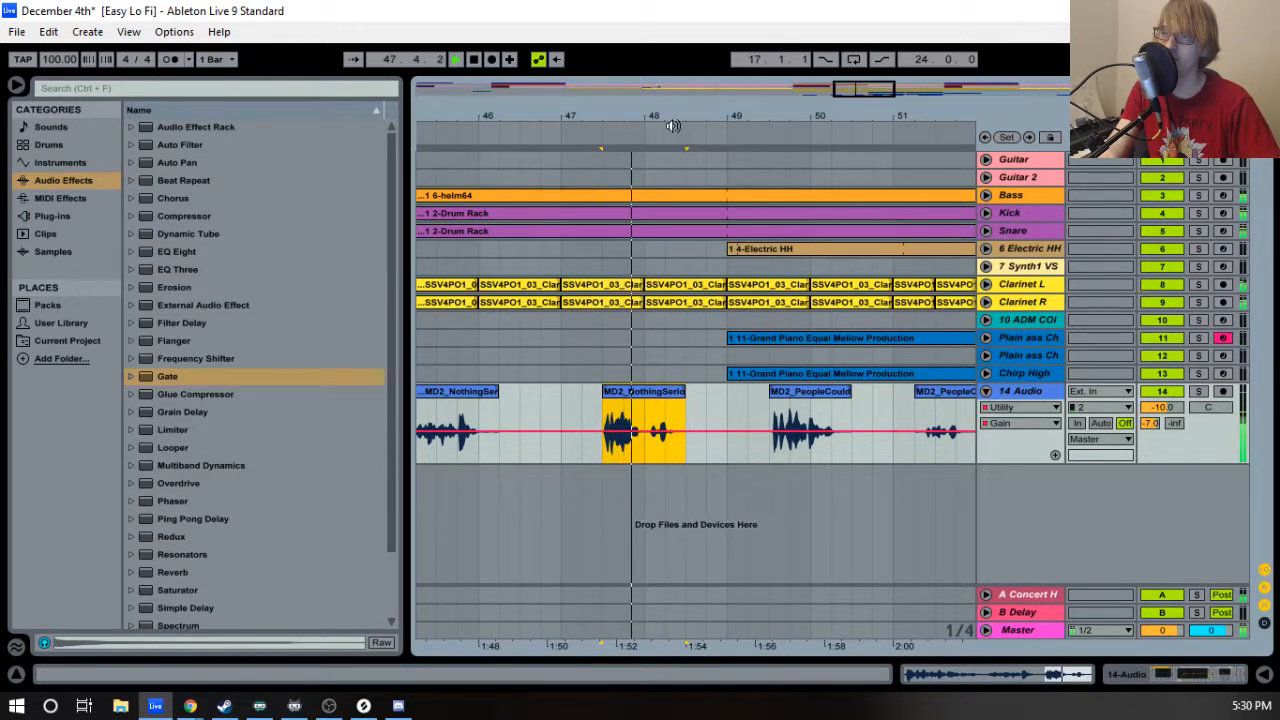
Nudge the closing MD2_NothingSerious phrase slightly earlier and play the passage from about bar 47.
drag(672, 116, 718, 341)
key(space)
click(711, 410)
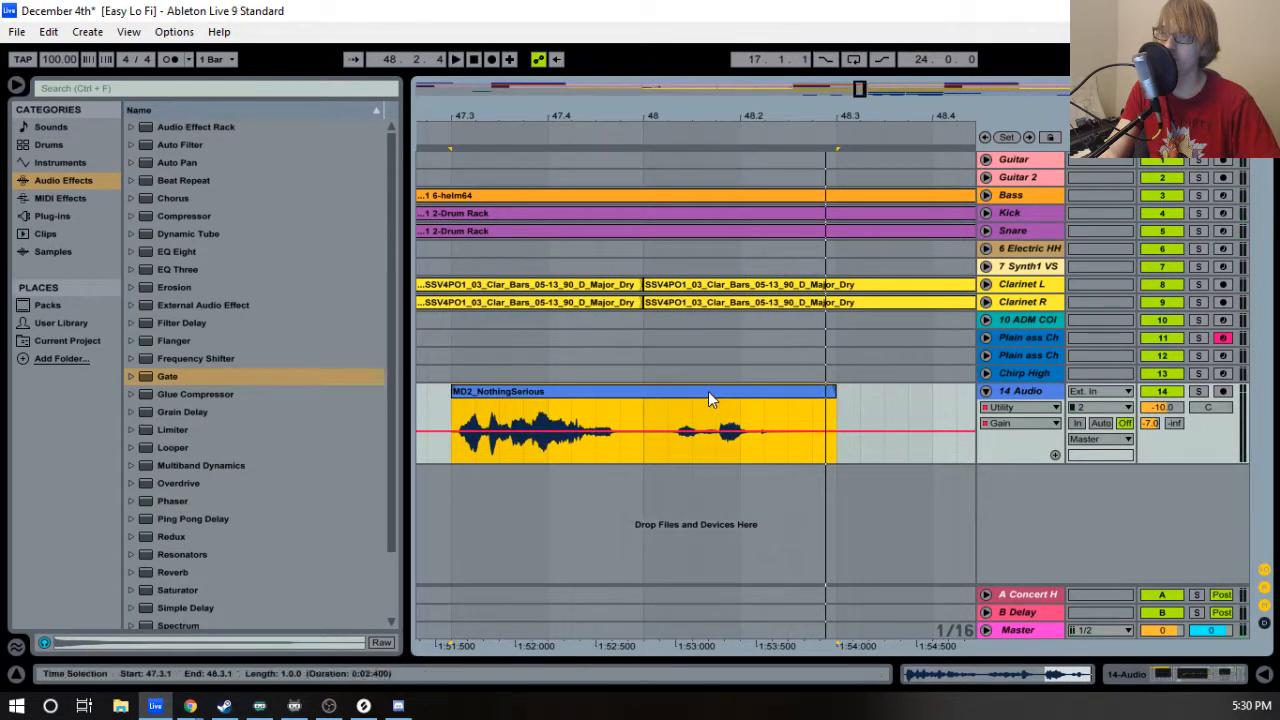
drag(708, 391, 697, 392)
drag(651, 121, 698, 45)
click(570, 139)
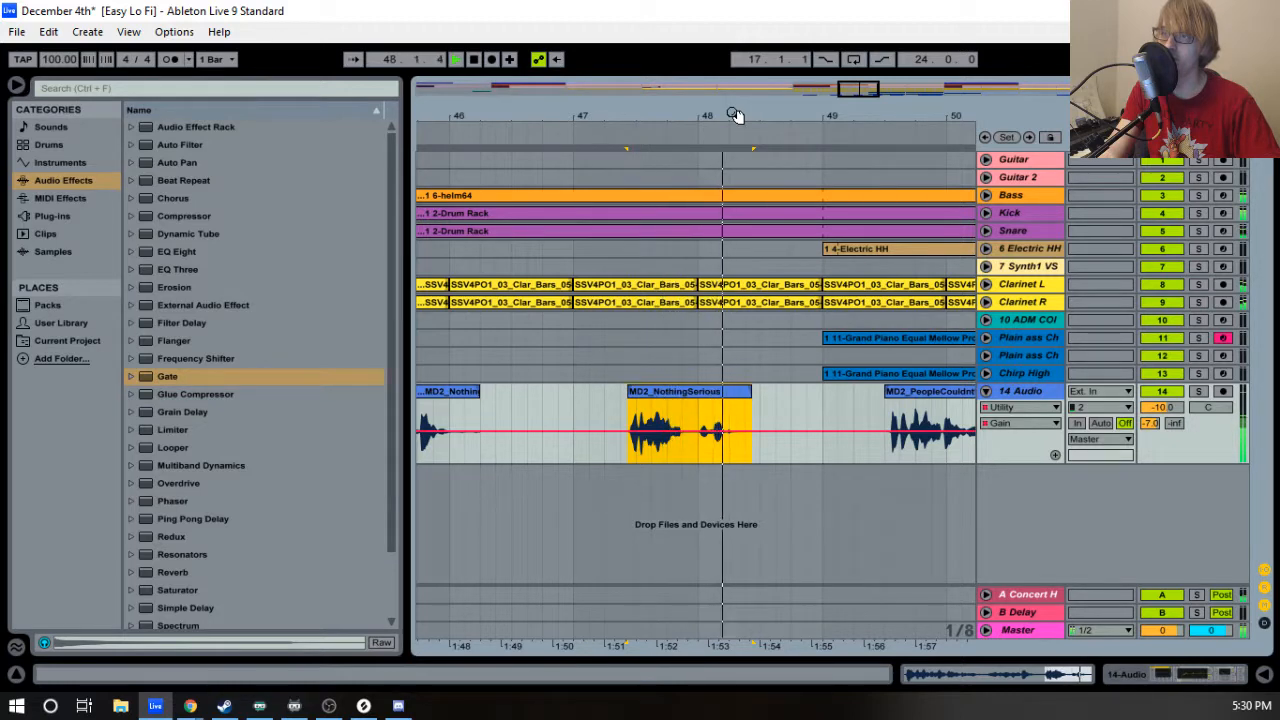
drag(736, 116, 737, 119)
key(space)
Split the closing MD2_NothingSerious phrase at bar 48, moving its first part to bar 47 and its short last part to 48.2.1.
drag(708, 425, 611, 391)
key(space)
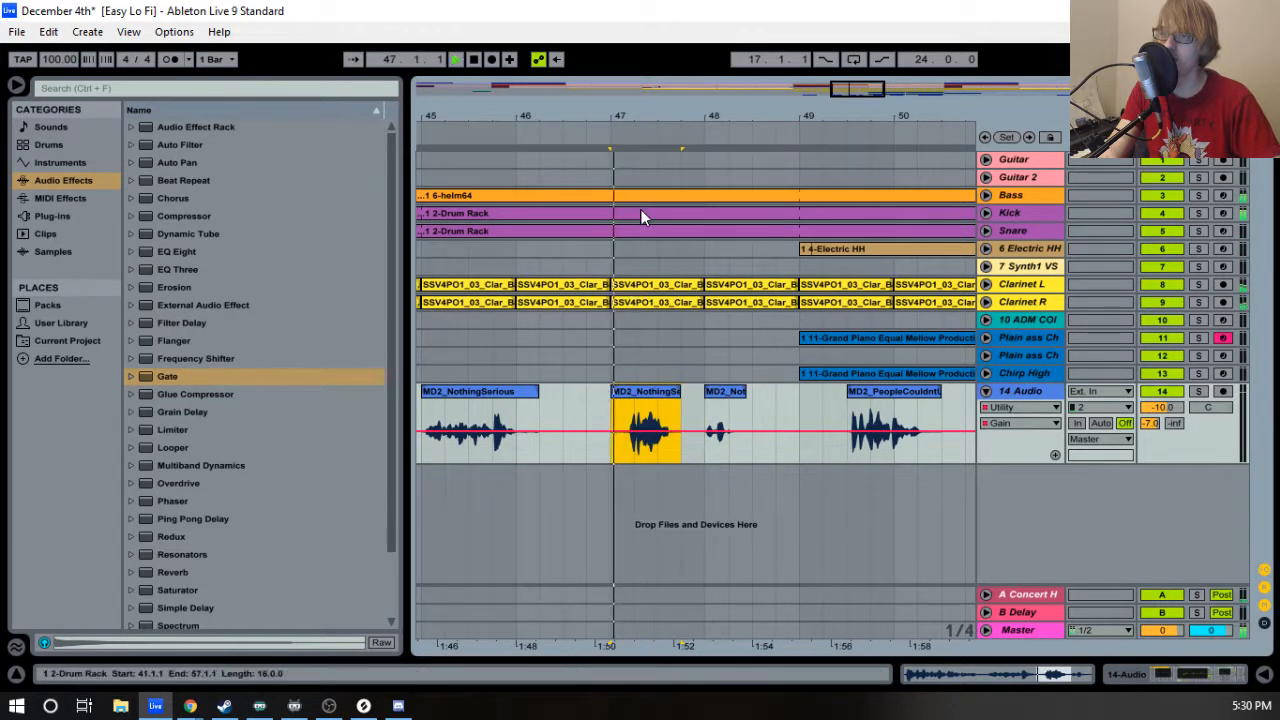
drag(725, 398, 750, 400)
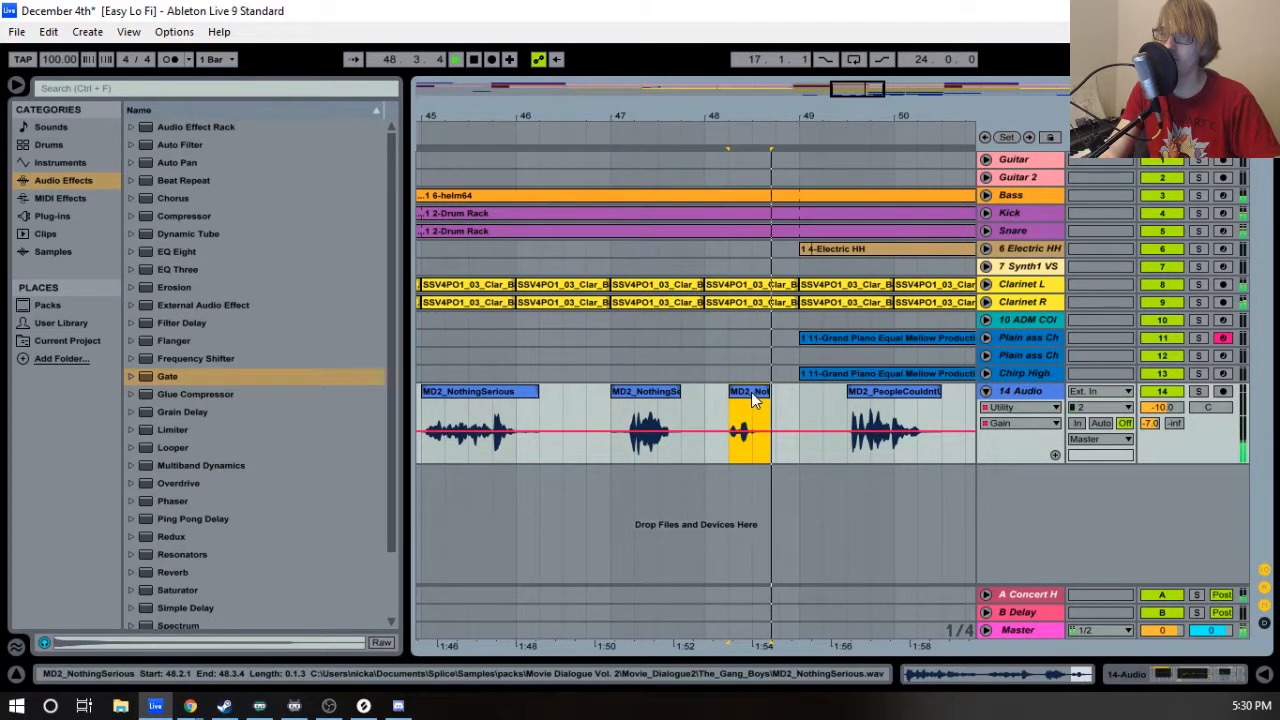
key(space)
Play from bar 47, try the short last MD2_NothingSerious part at 48.3.1, and return it to 48.2.1.
click(645, 410)
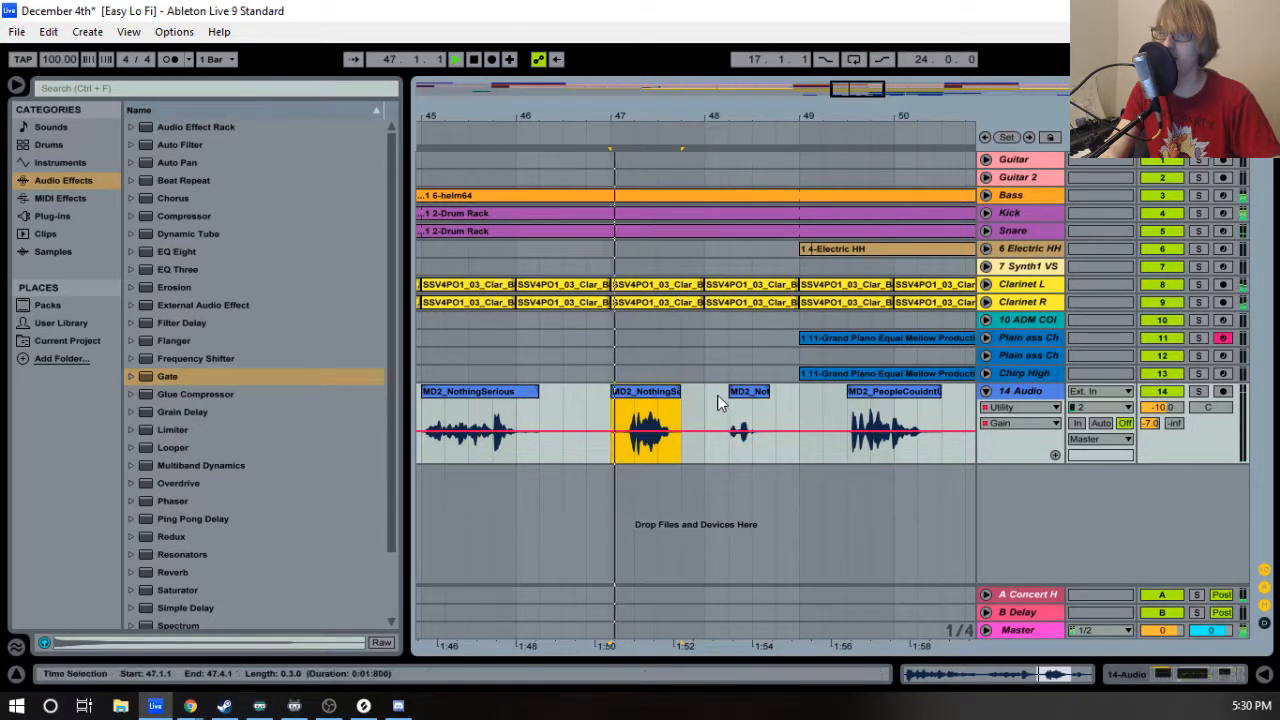
key(space)
drag(752, 398, 770, 400)
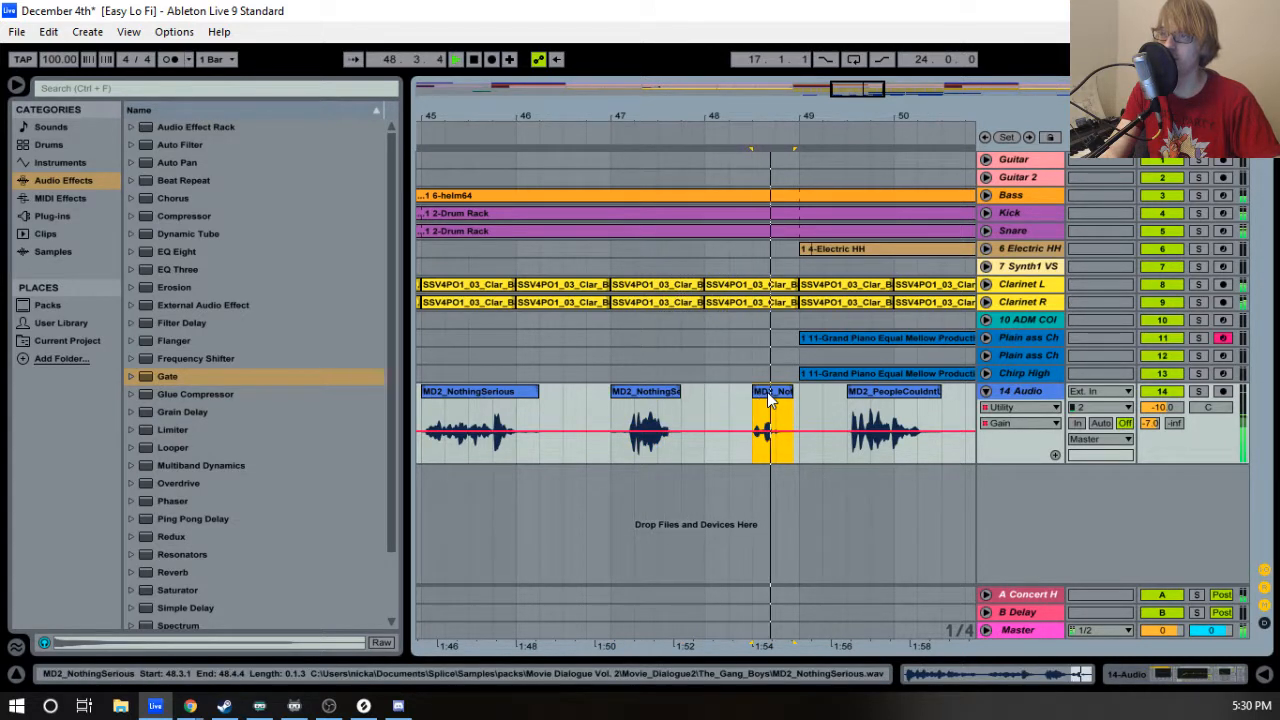
key(space)
drag(766, 405, 745, 400)
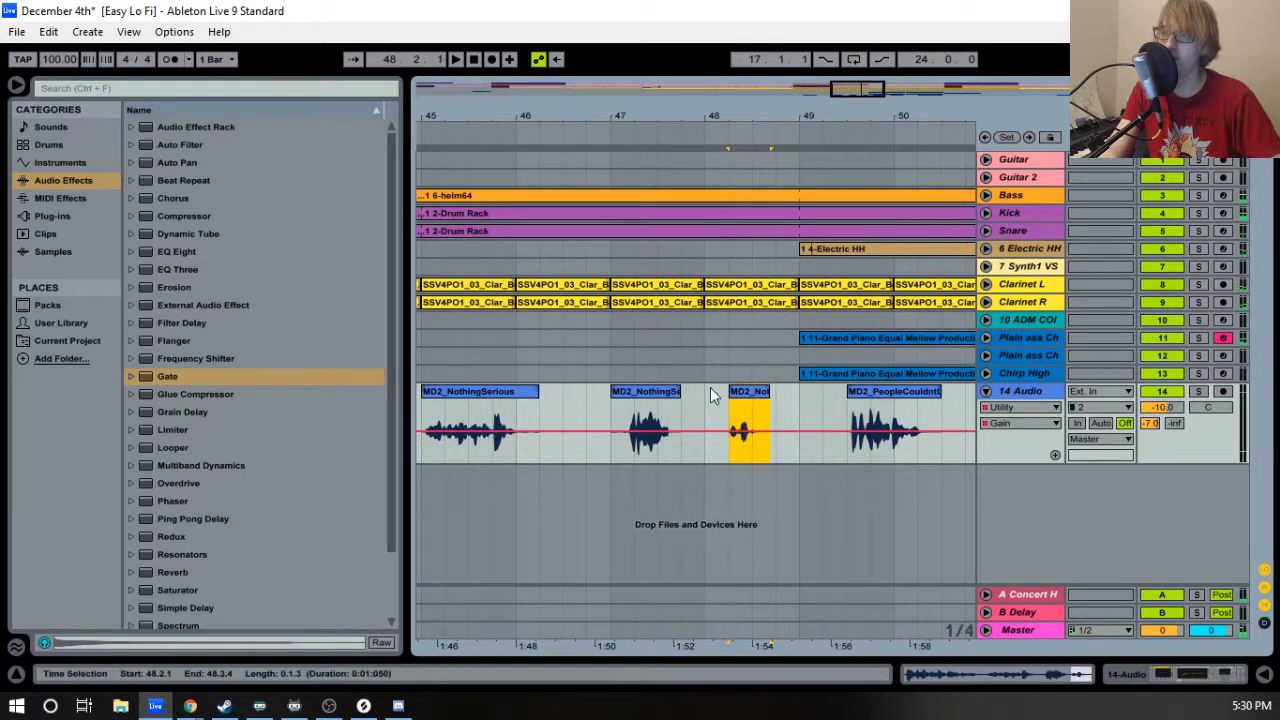
Play from bar 47 through the following dialogue clips to check the timing of the phrases.
click(648, 415)
key(space)
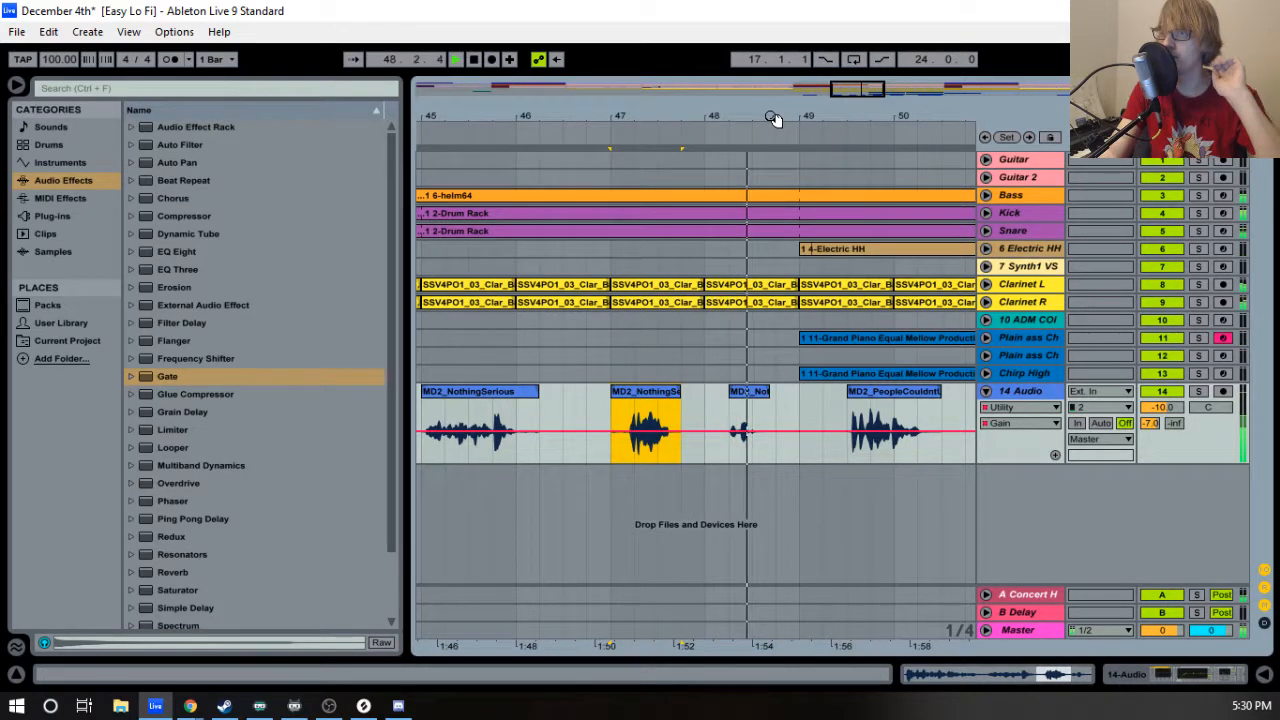
drag(771, 118, 724, 116)
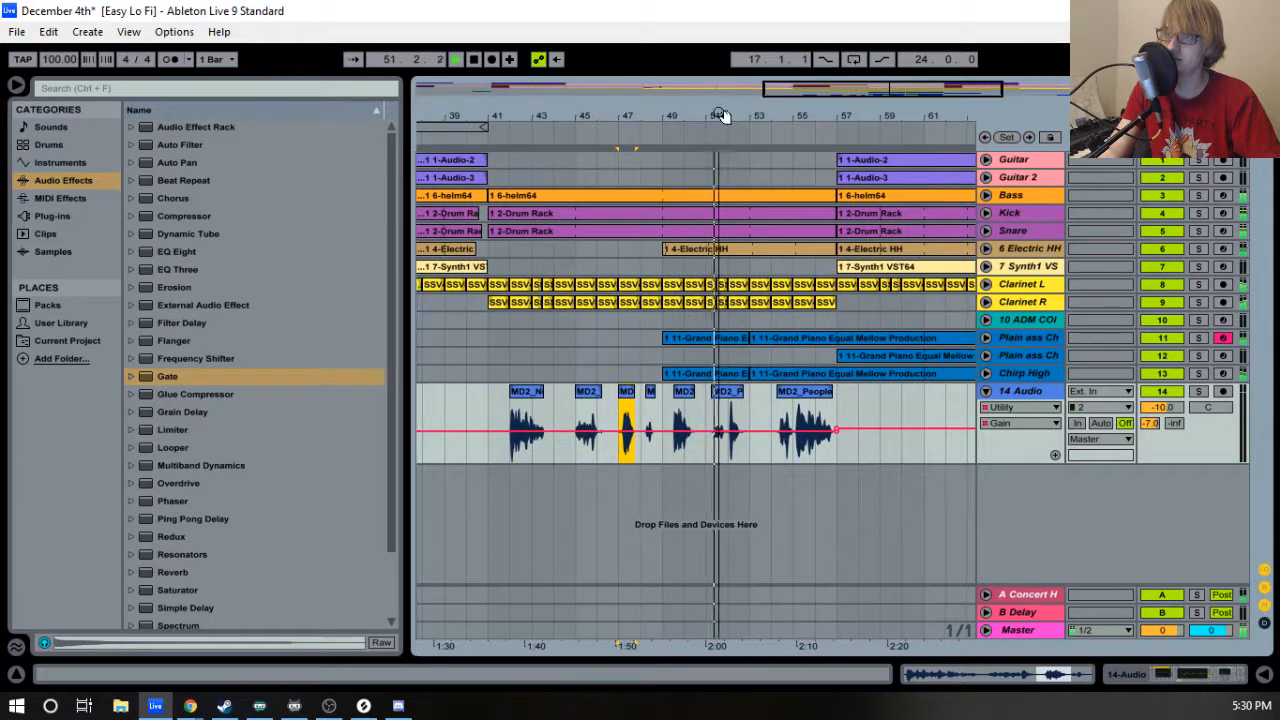
click(986, 392)
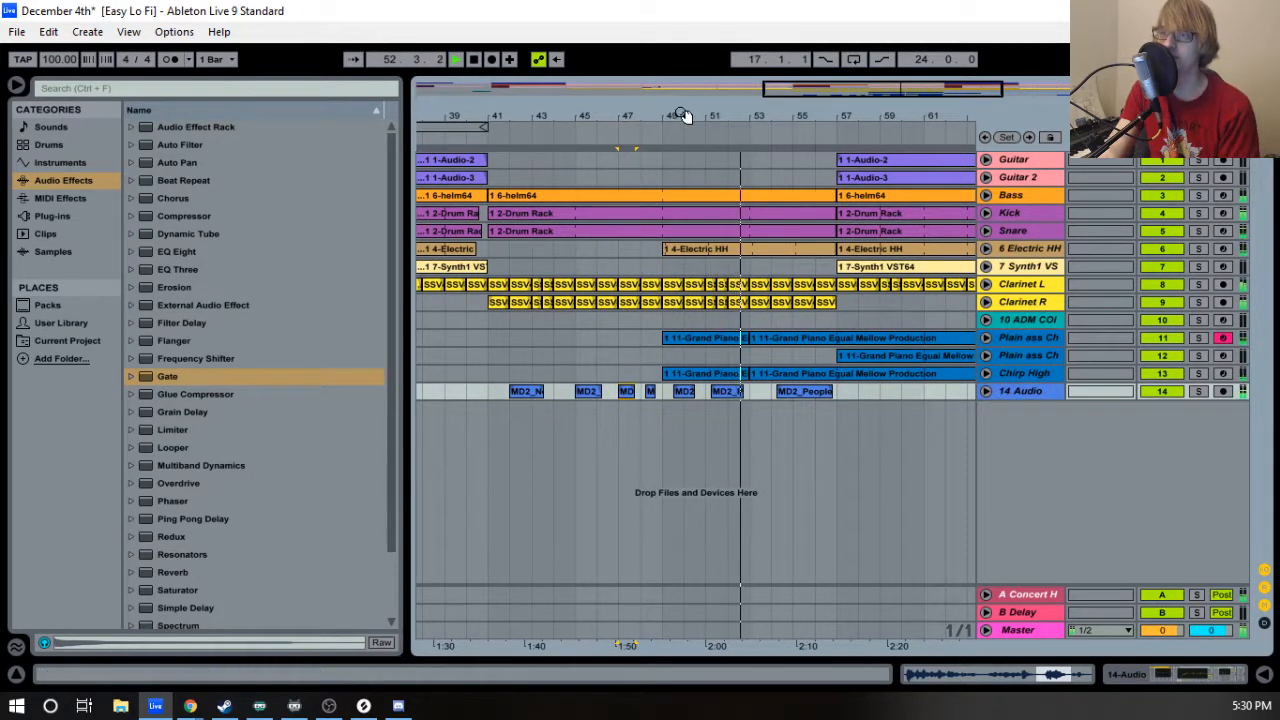
drag(684, 116, 690, 117)
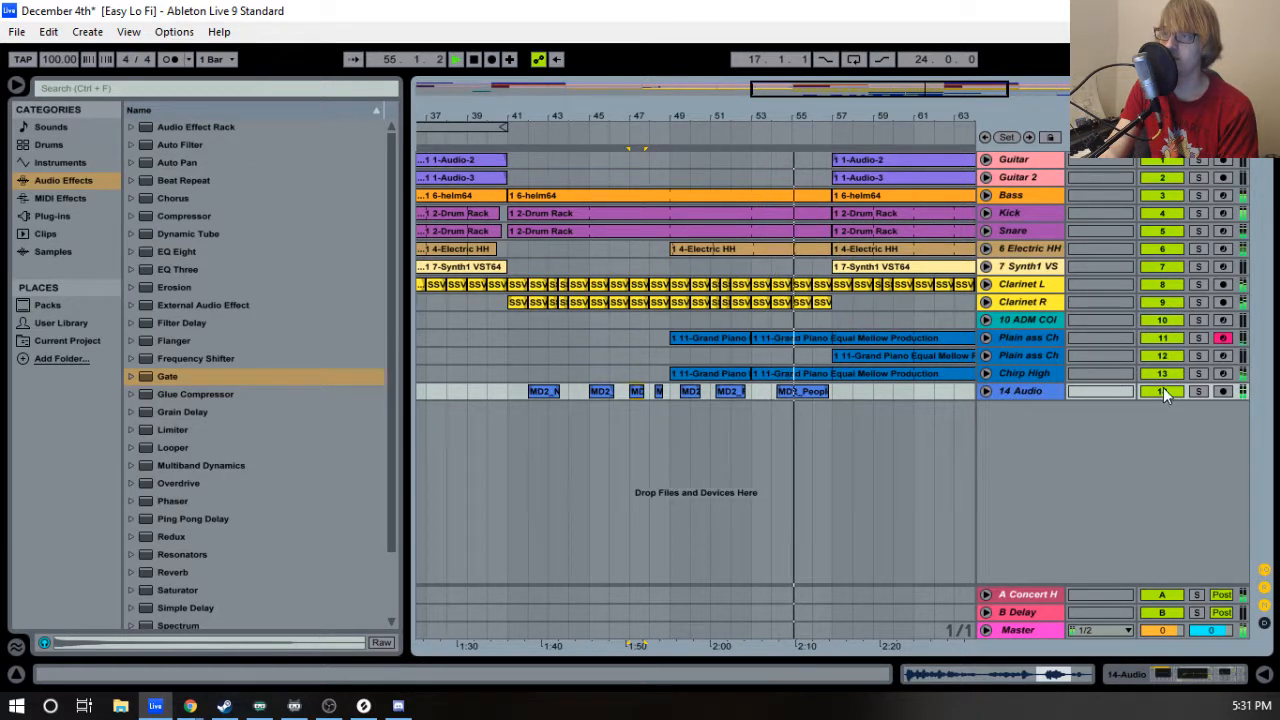
Split the last MD2_PeopleCouldntUnderstand clip at bar 55 and move its first phrase half a bar earlier.
click(986, 391)
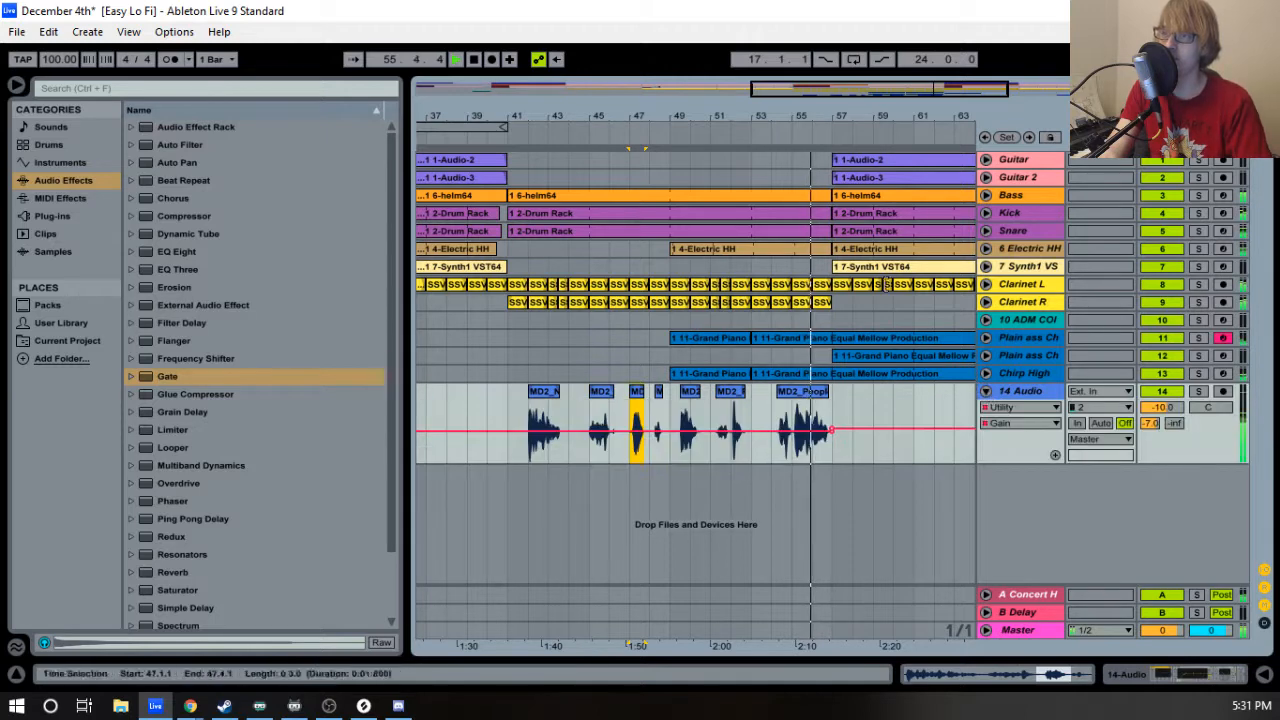
key(space)
drag(785, 124, 785, 270)
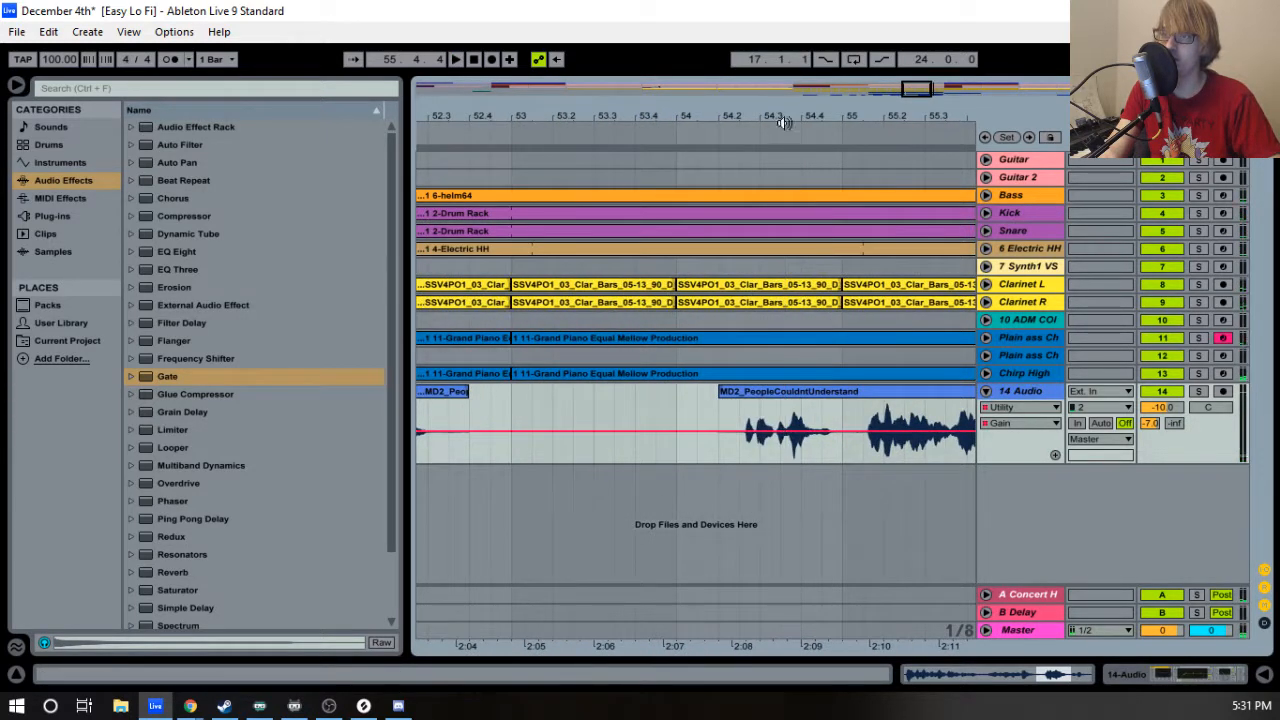
click(715, 135)
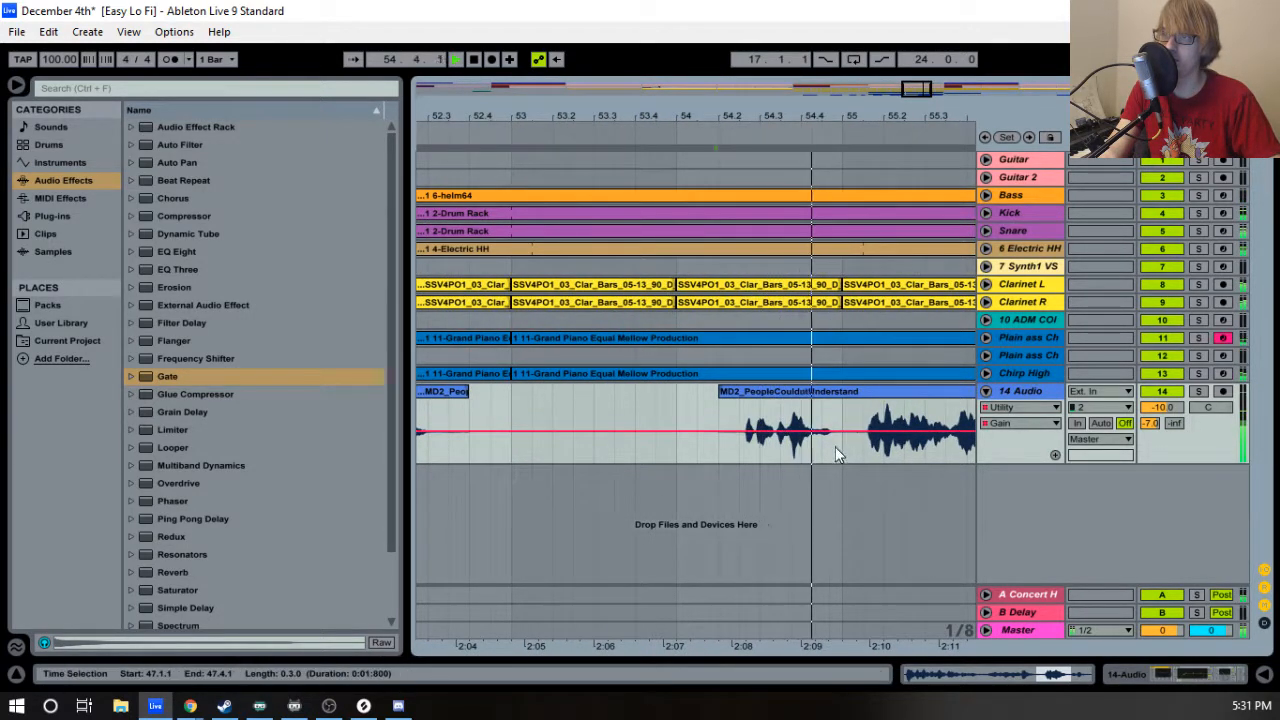
key(space)
drag(839, 451, 707, 453)
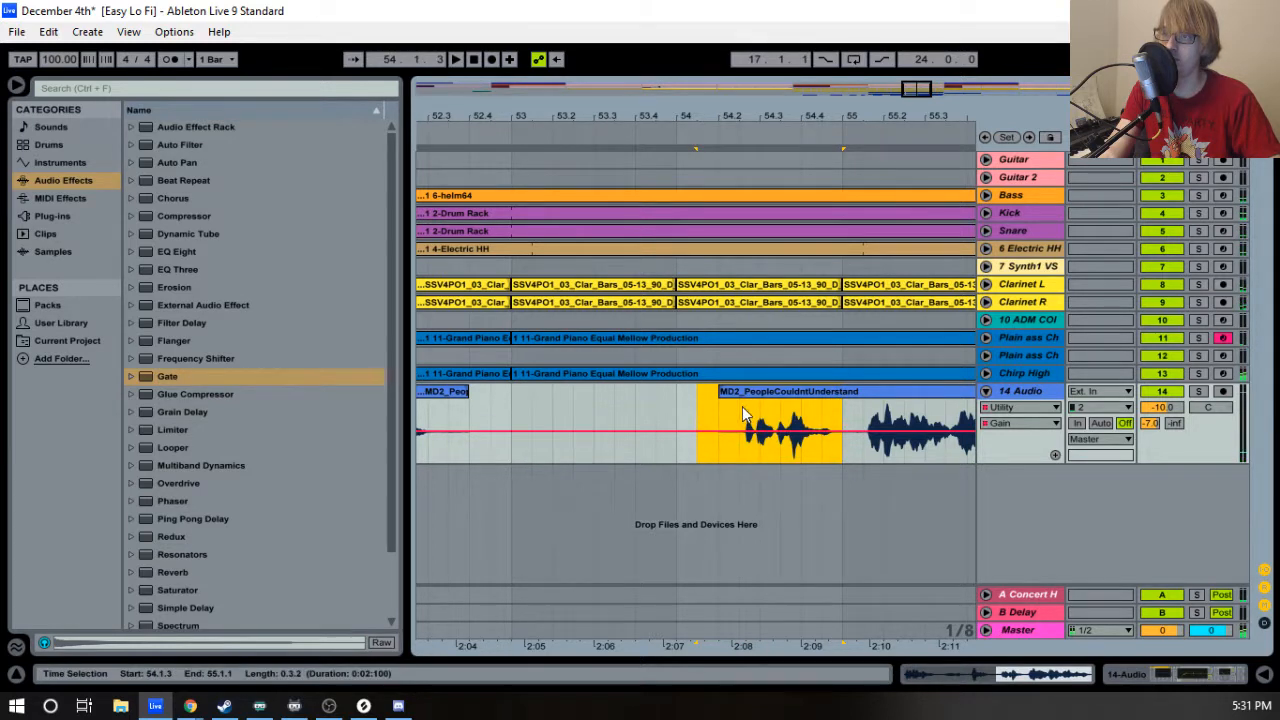
drag(743, 413, 677, 398)
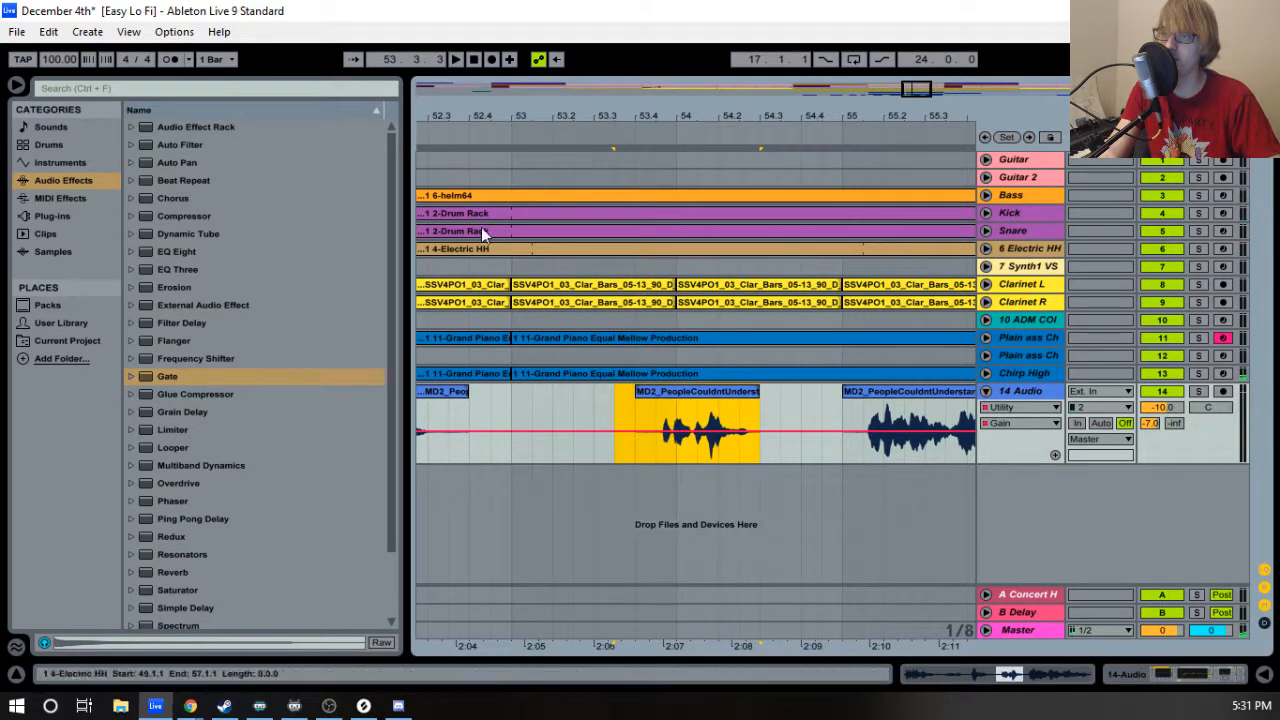
Play the separated MD2_PeopleCouldntUnderstand phrase, shift it later to start at 53.4.3, and replay the passage.
key(space)
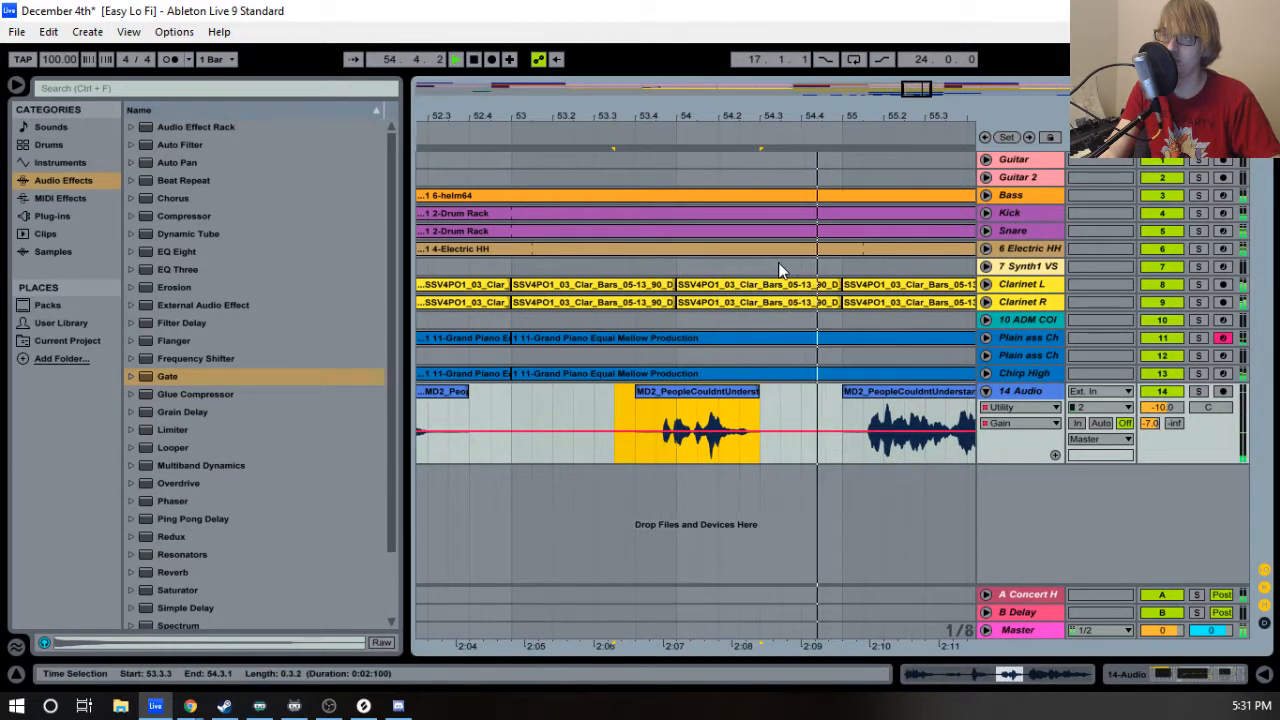
mouse_move(676, 125)
mouse_down()
mouse_move(678, 168)
mouse_move(710, 140)
mouse_move(710, 188)
mouse_up()
key(space)
drag(718, 398, 743, 398)
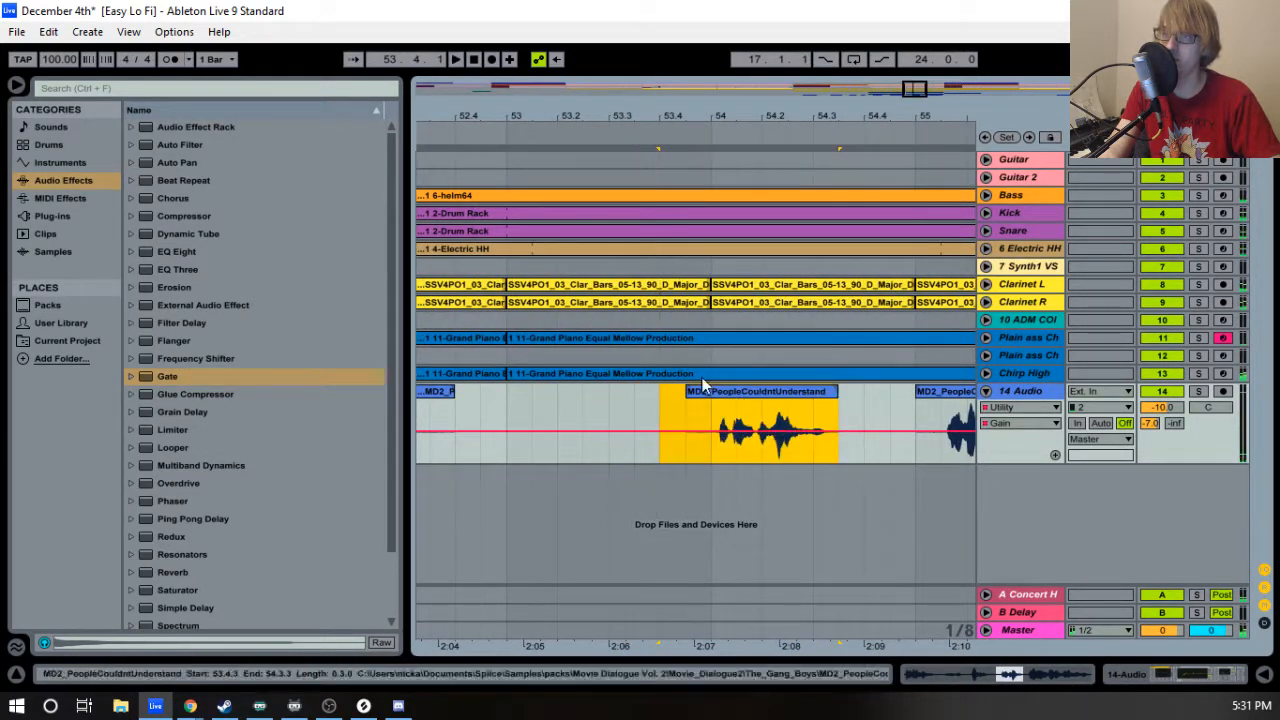
click(498, 147)
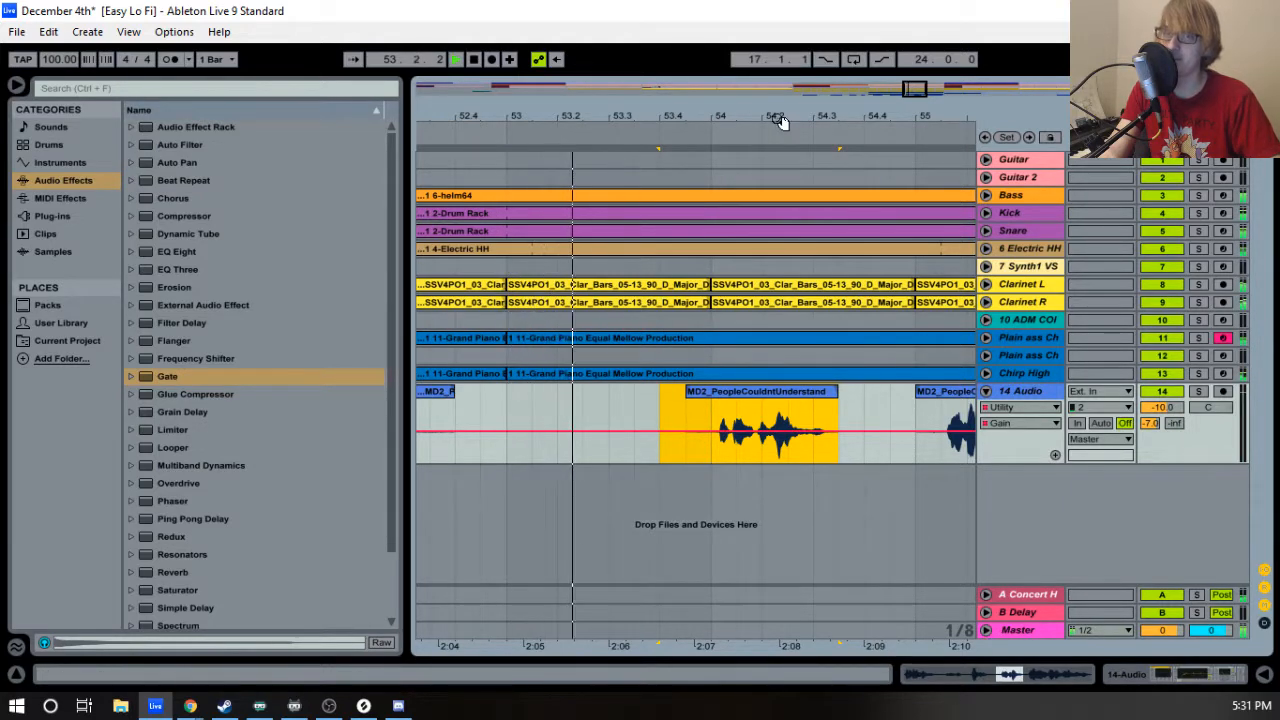
key(space)
Set the insert mark at bar 41 on 14 Audio and save the live set.
drag(782, 119, 780, 84)
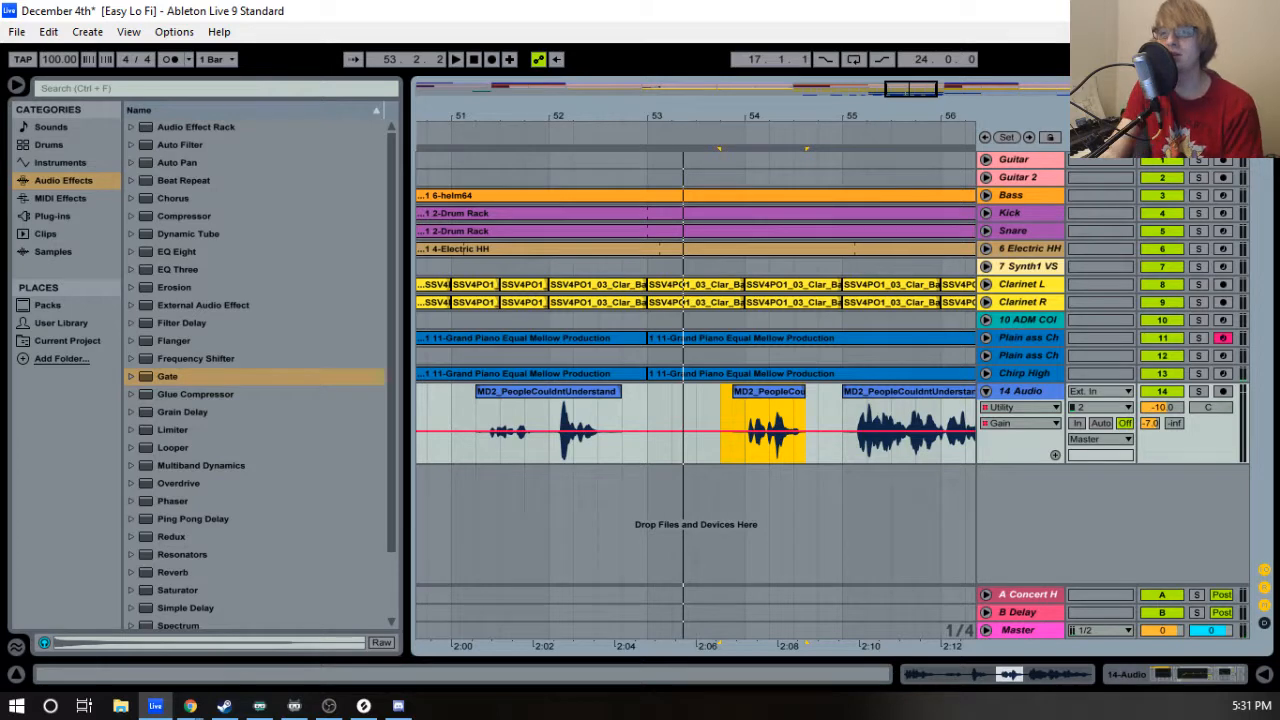
drag(753, 115, 751, 50)
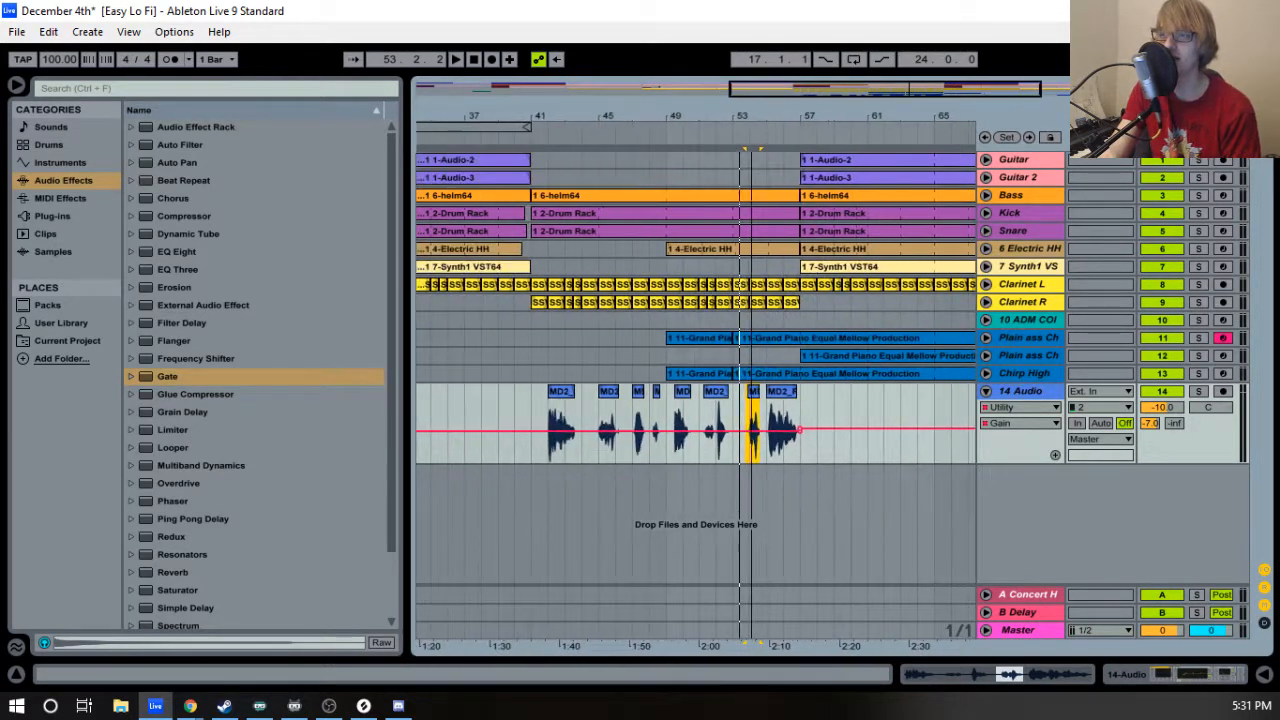
click(536, 400)
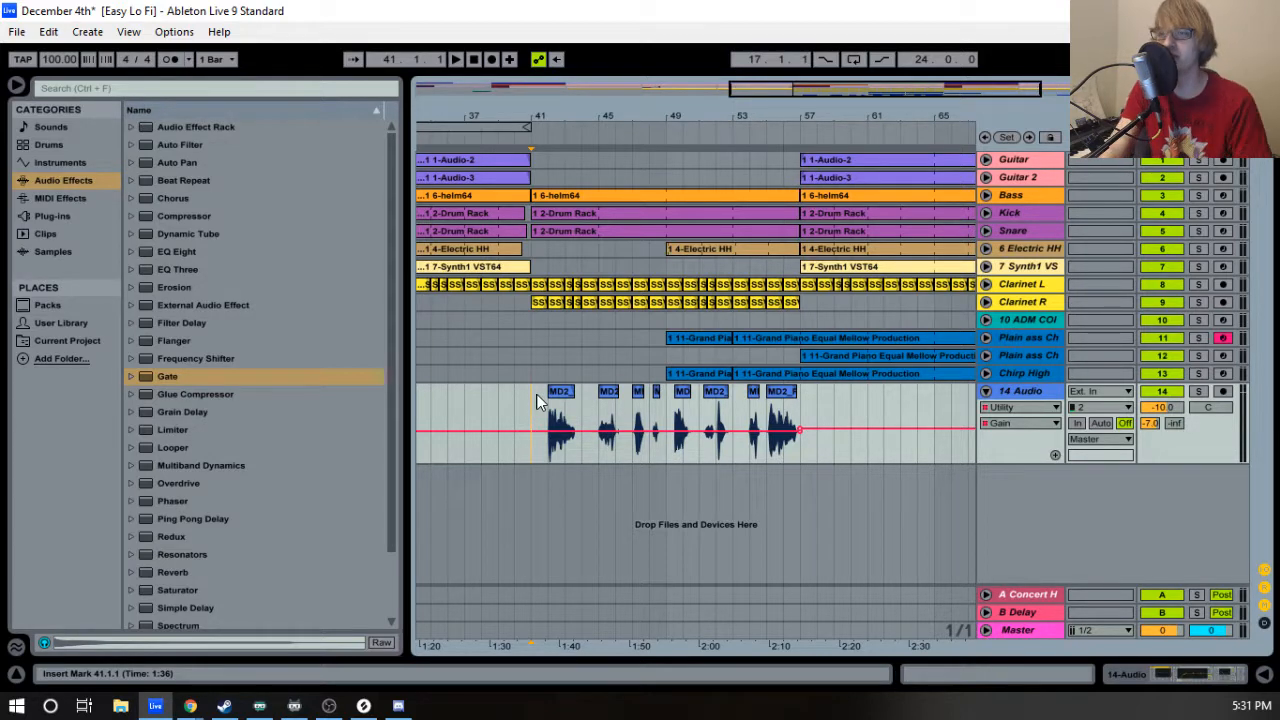
drag(637, 112, 711, 60)
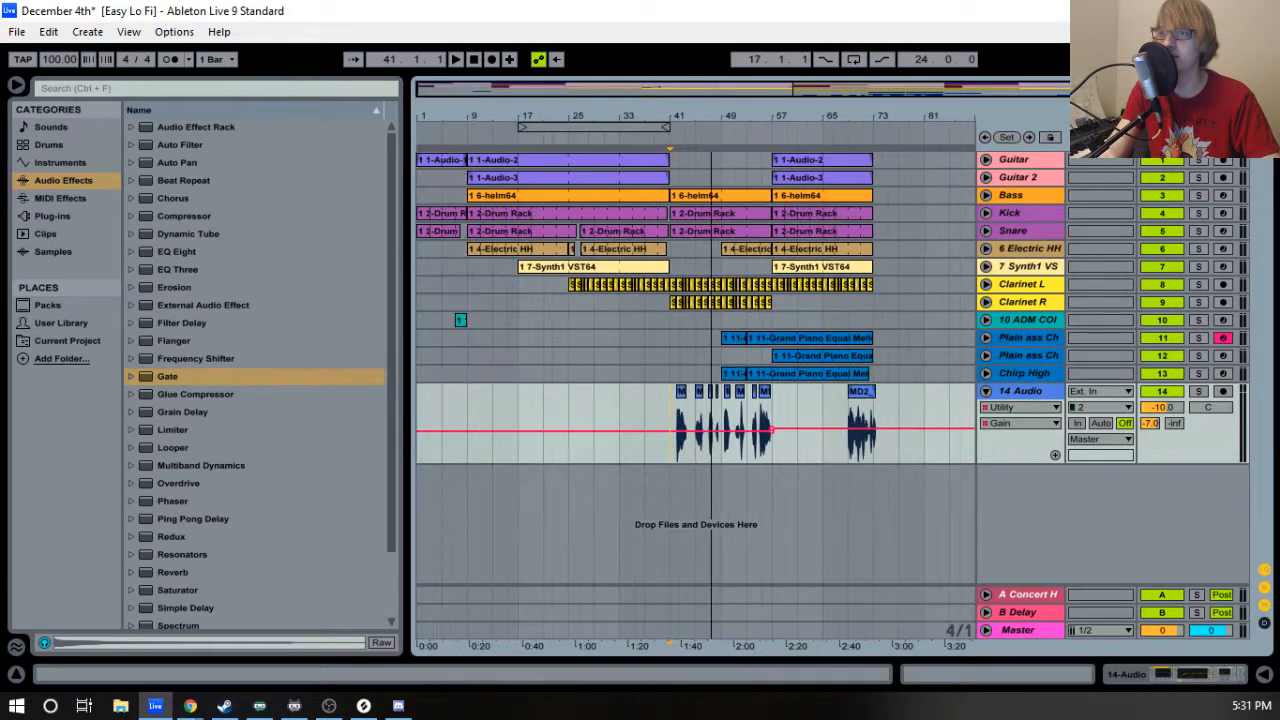
click(17, 32)
click(103, 199)
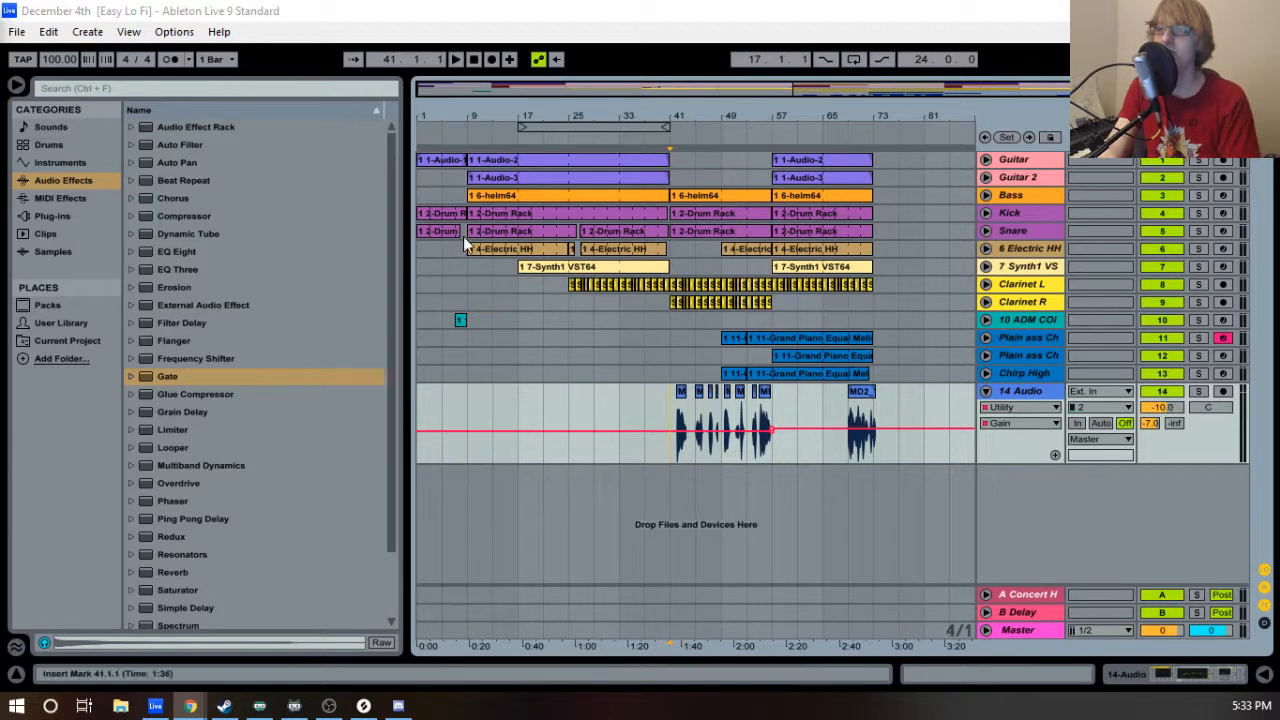
drag(690, 115, 617, 116)
key(space)
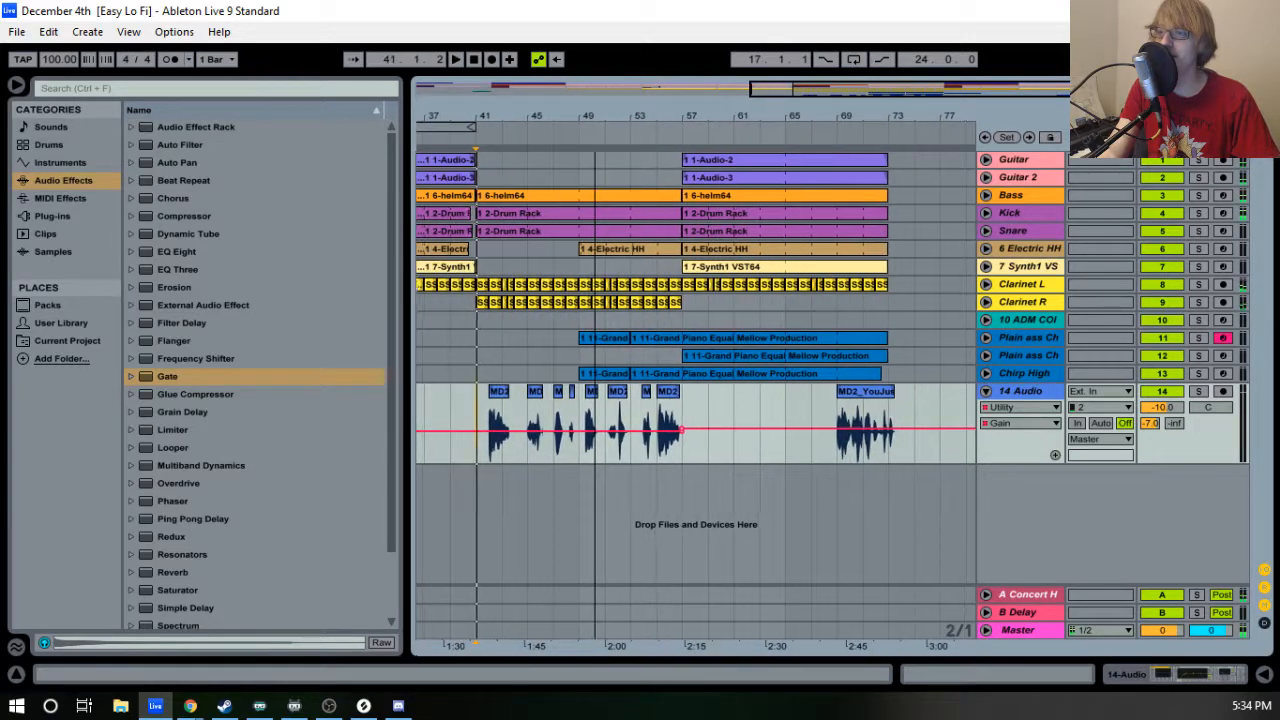
click(16, 33)
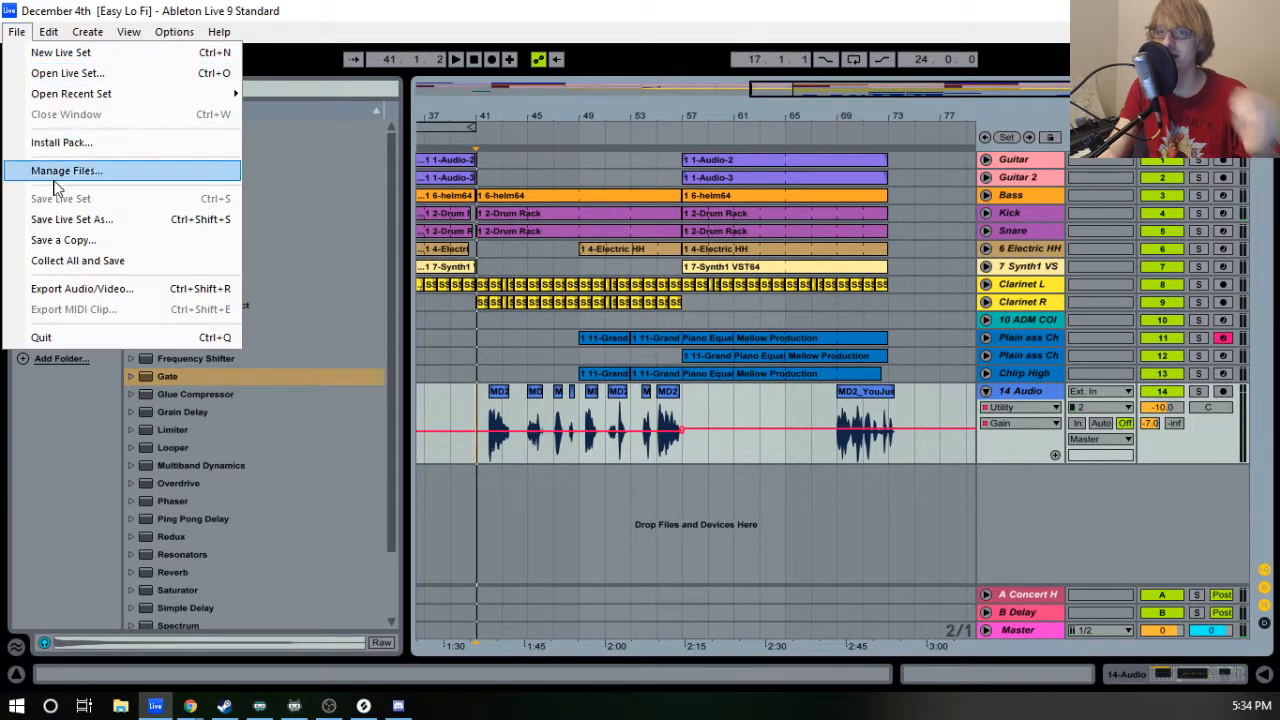
click(18, 32)
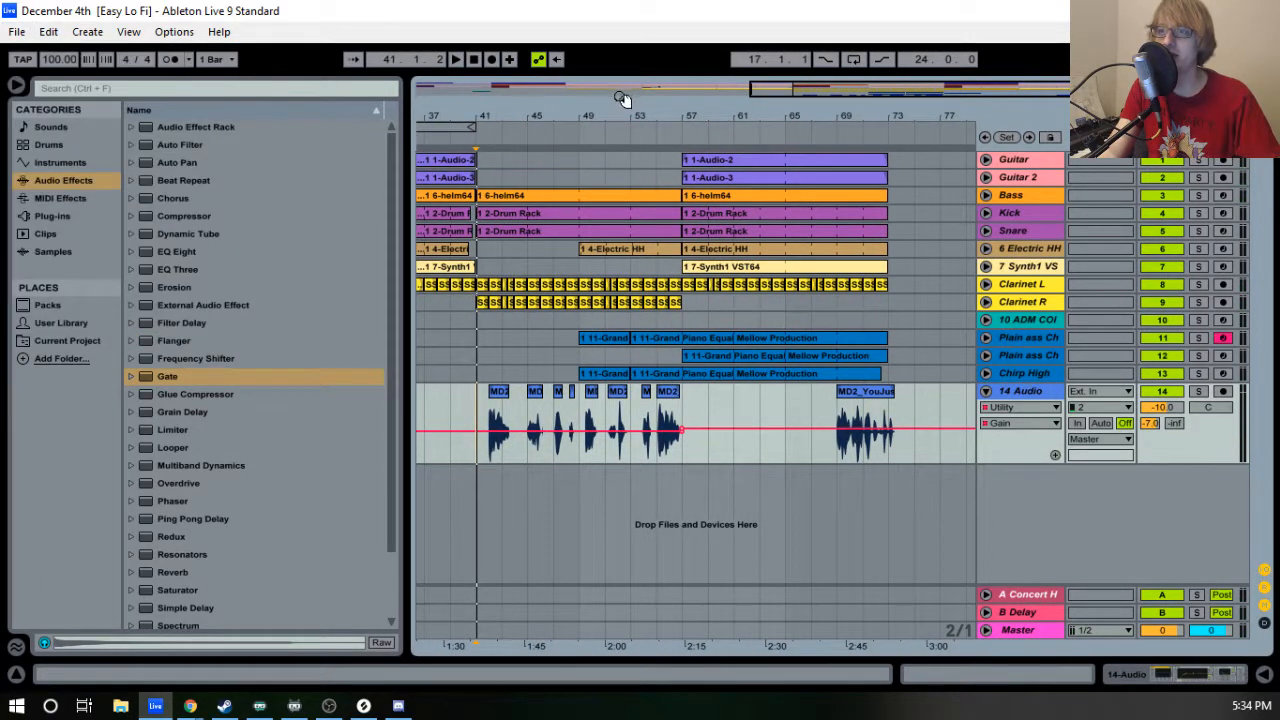
drag(616, 100, 634, 94)
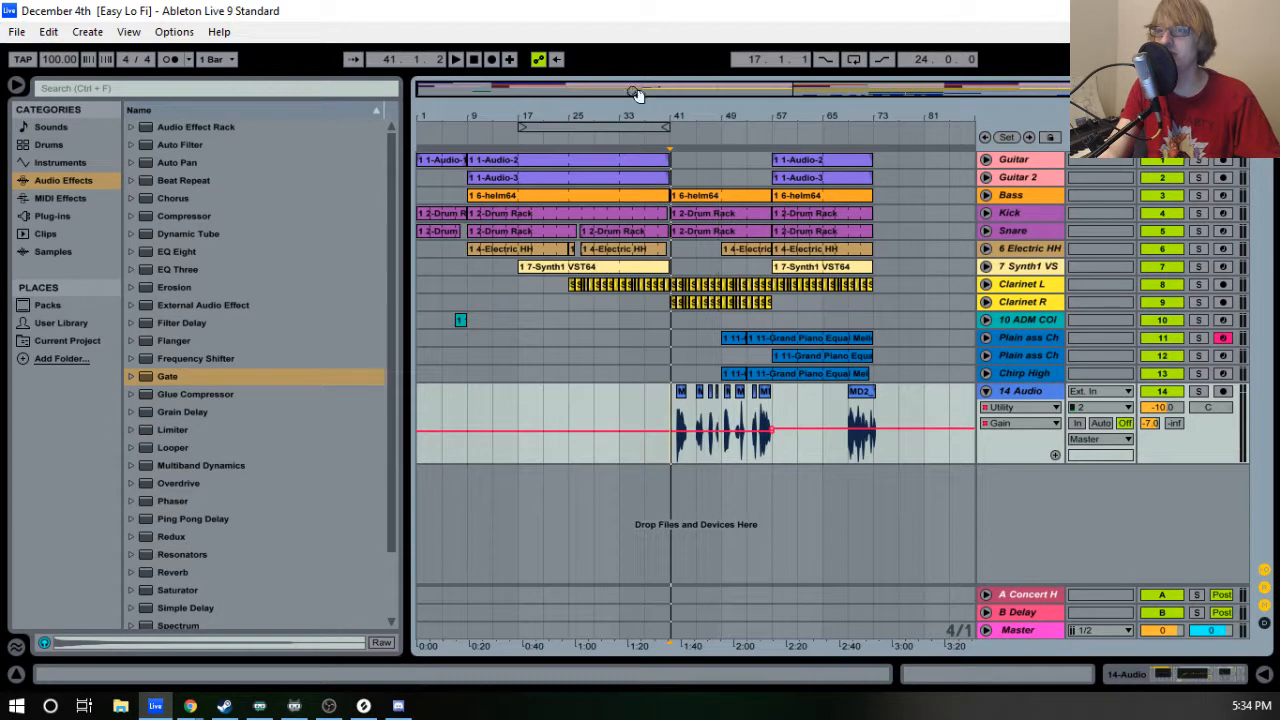
Play briefly from just before bar 41, return to the song start, and play the full arrangement.
click(479, 56)
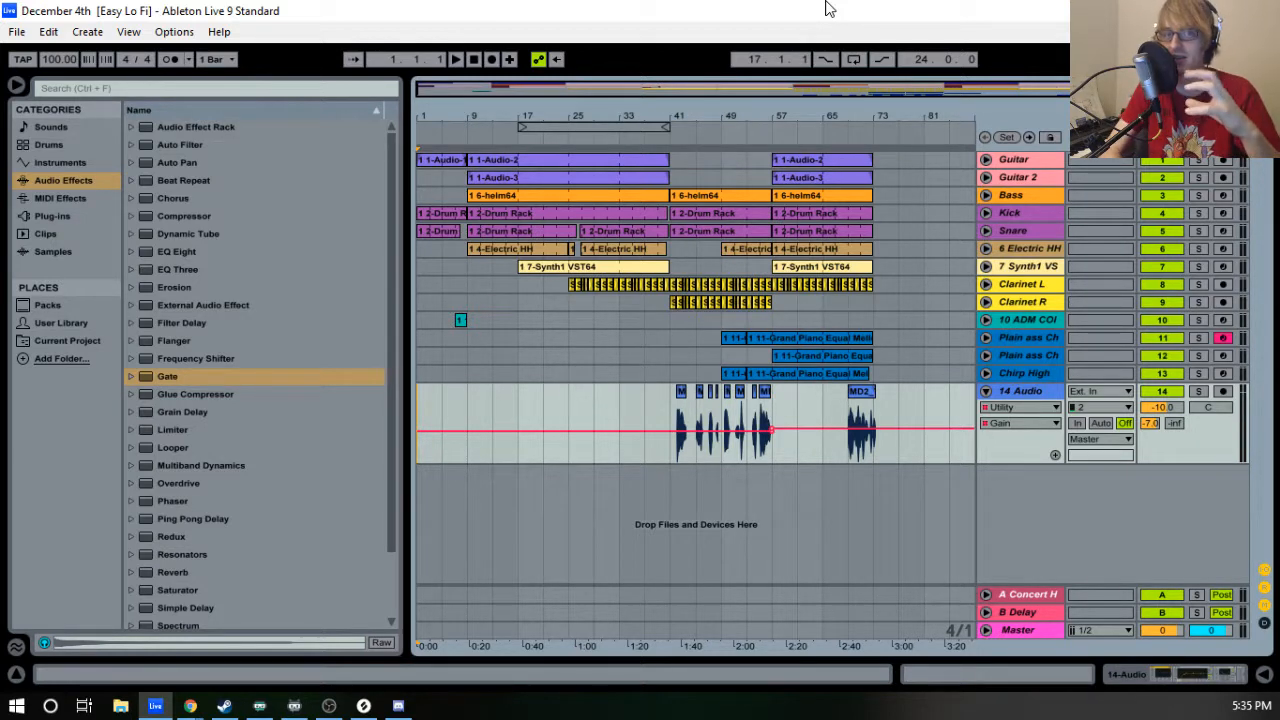
click(665, 134)
drag(697, 112, 830, 113)
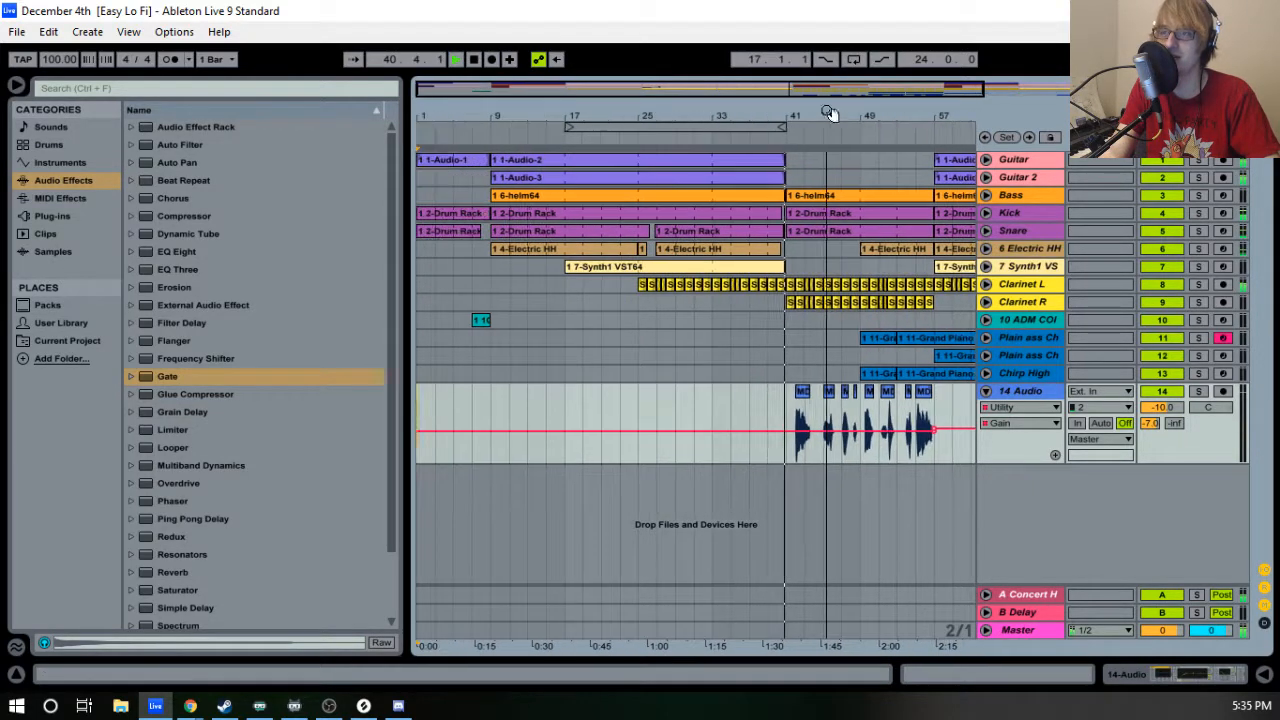
double_click(475, 60)
key(space)
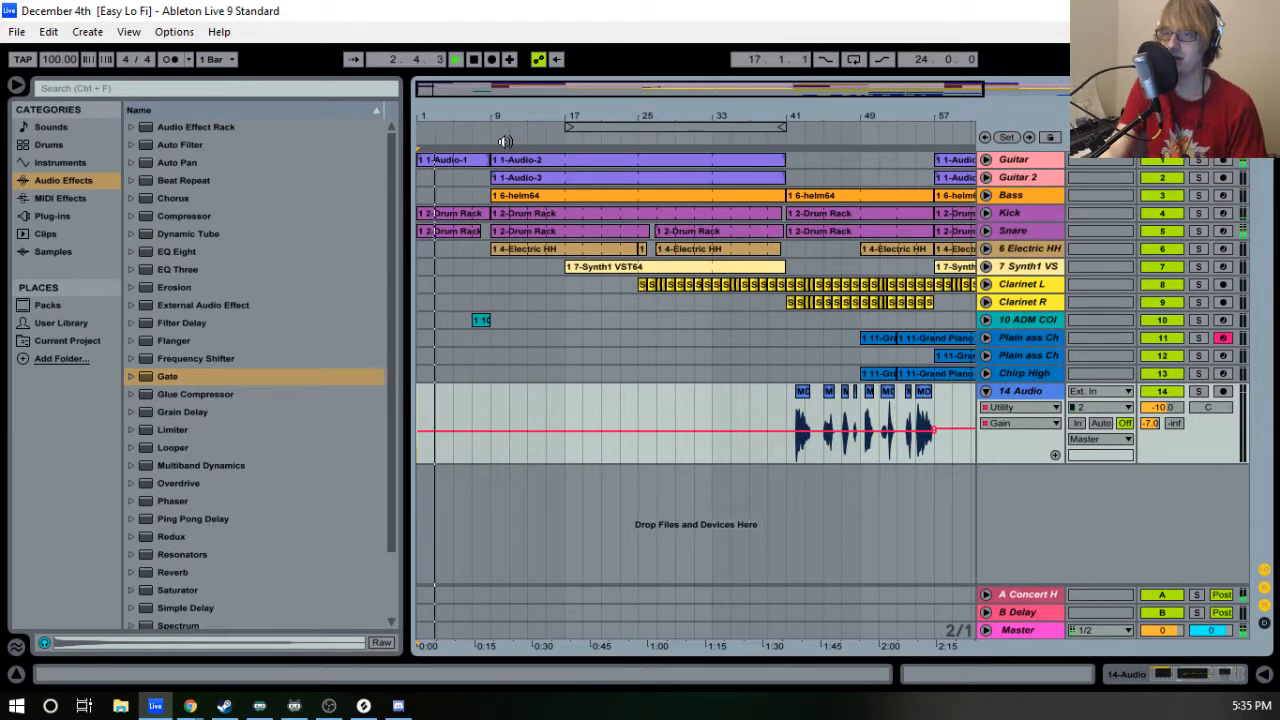
Play the song's opening through the bar 9 transition and stop playback shortly after it.
mouse_move(505, 120)
mouse_down()
mouse_move(484, 112)
mouse_move(495, 117)
mouse_up()
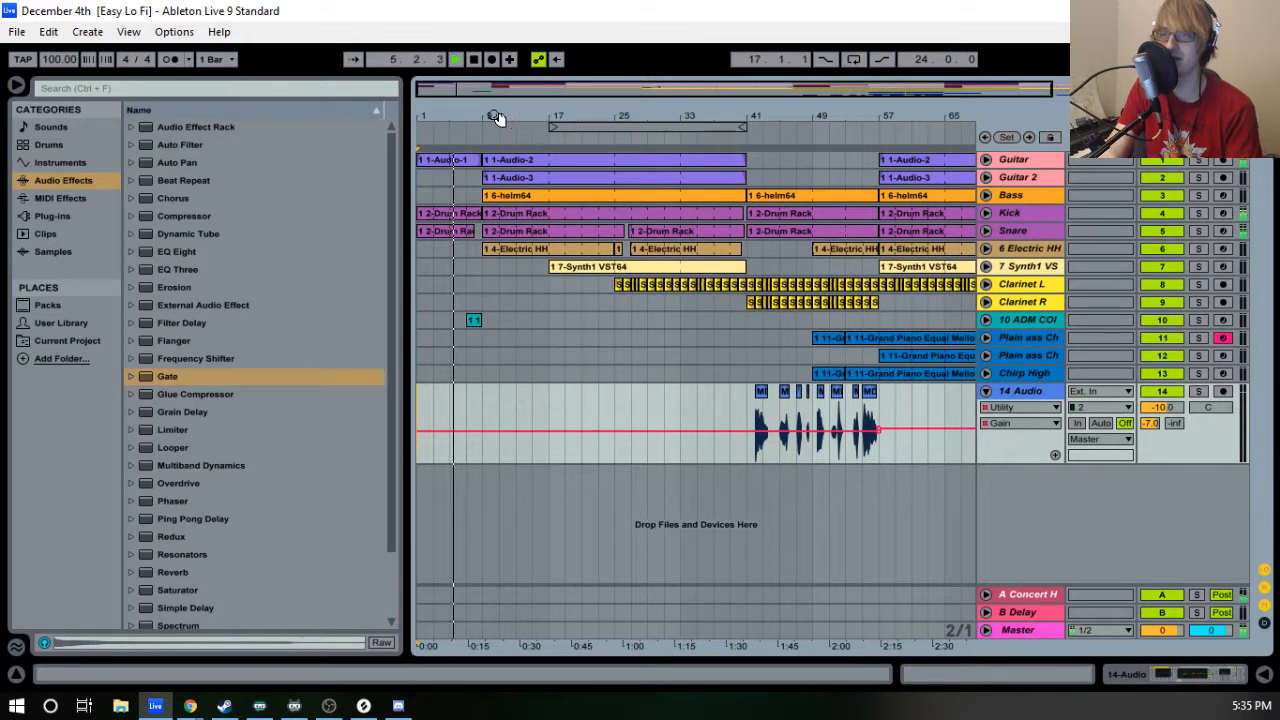
mouse_move(495, 117)
mouse_down()
mouse_move(495, 135)
mouse_move(475, 112)
mouse_up()
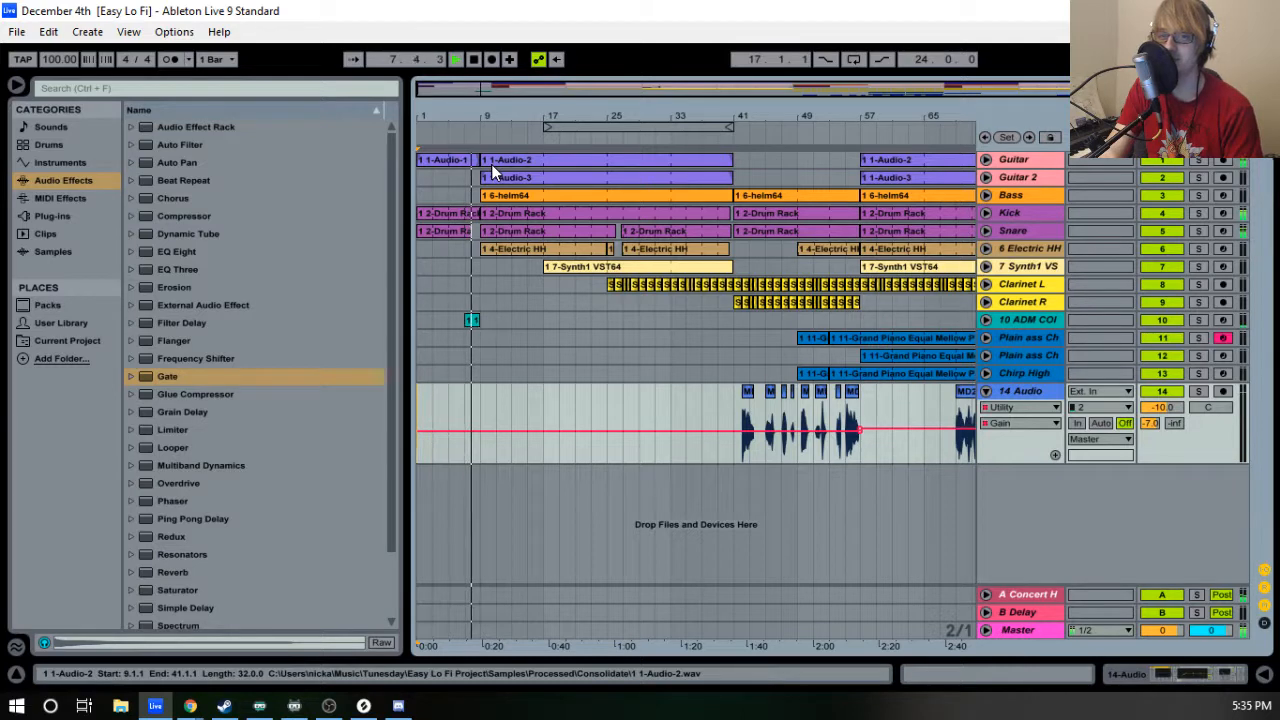
drag(485, 122, 485, 154)
drag(546, 113, 612, 114)
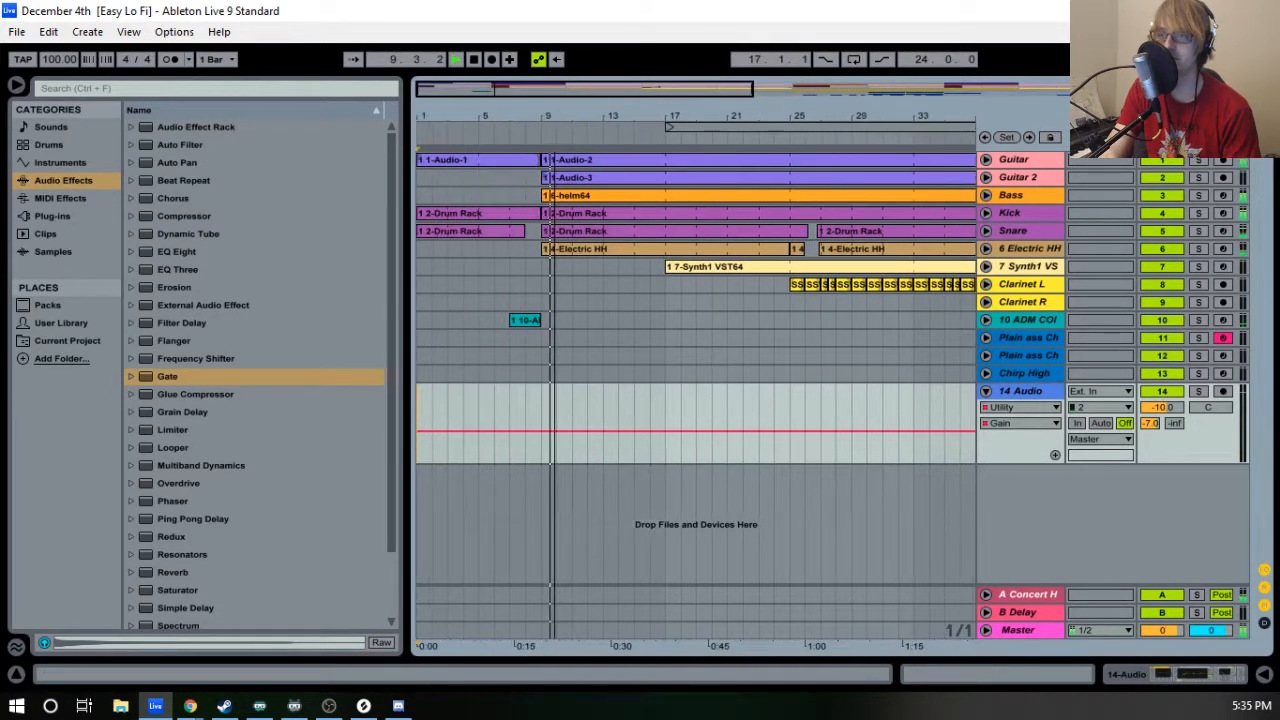
key(space)
Rename the 10 ADM COIN-OP Noise track to Noise.
click(1028, 322)
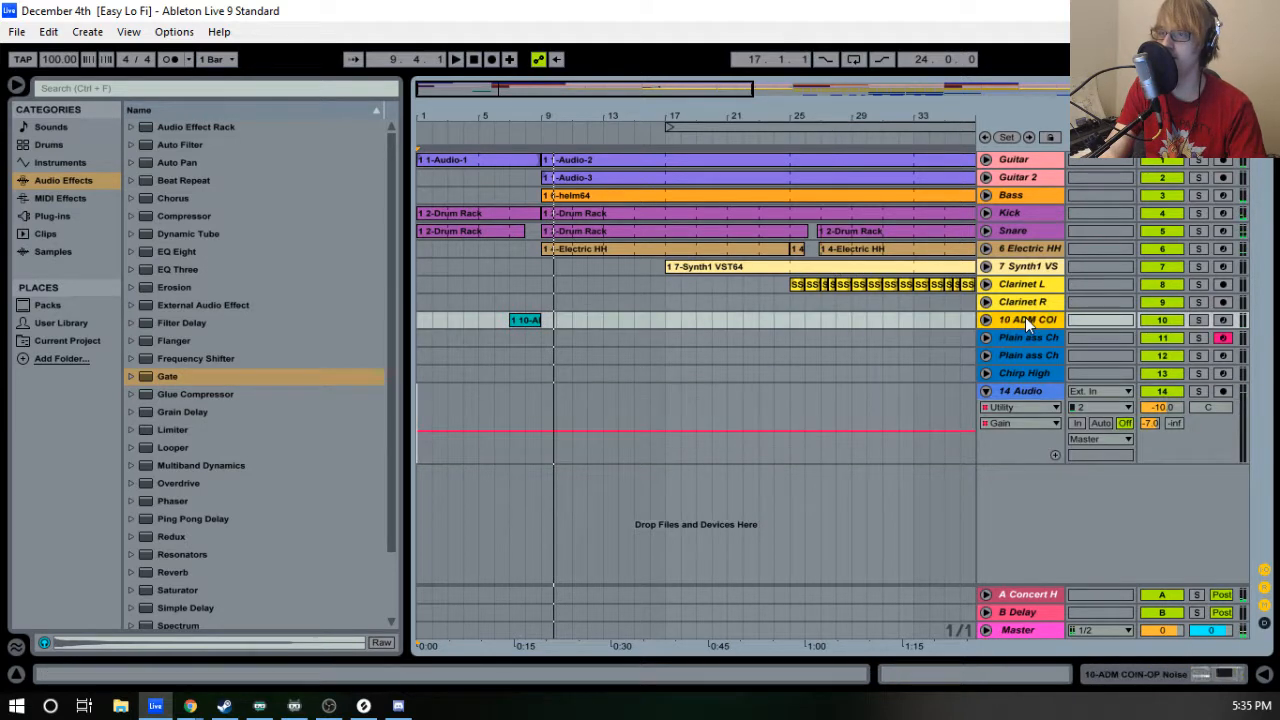
right_click(1025, 317)
click(1068, 352)
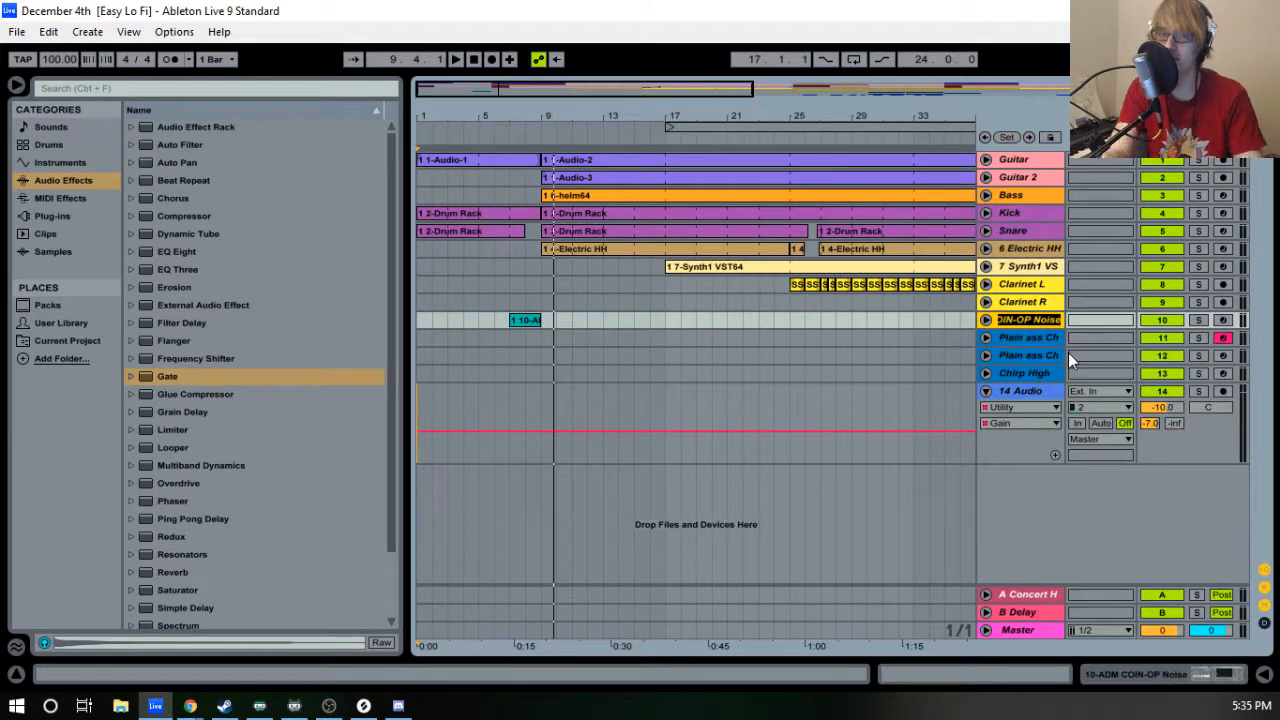
text(Noise)
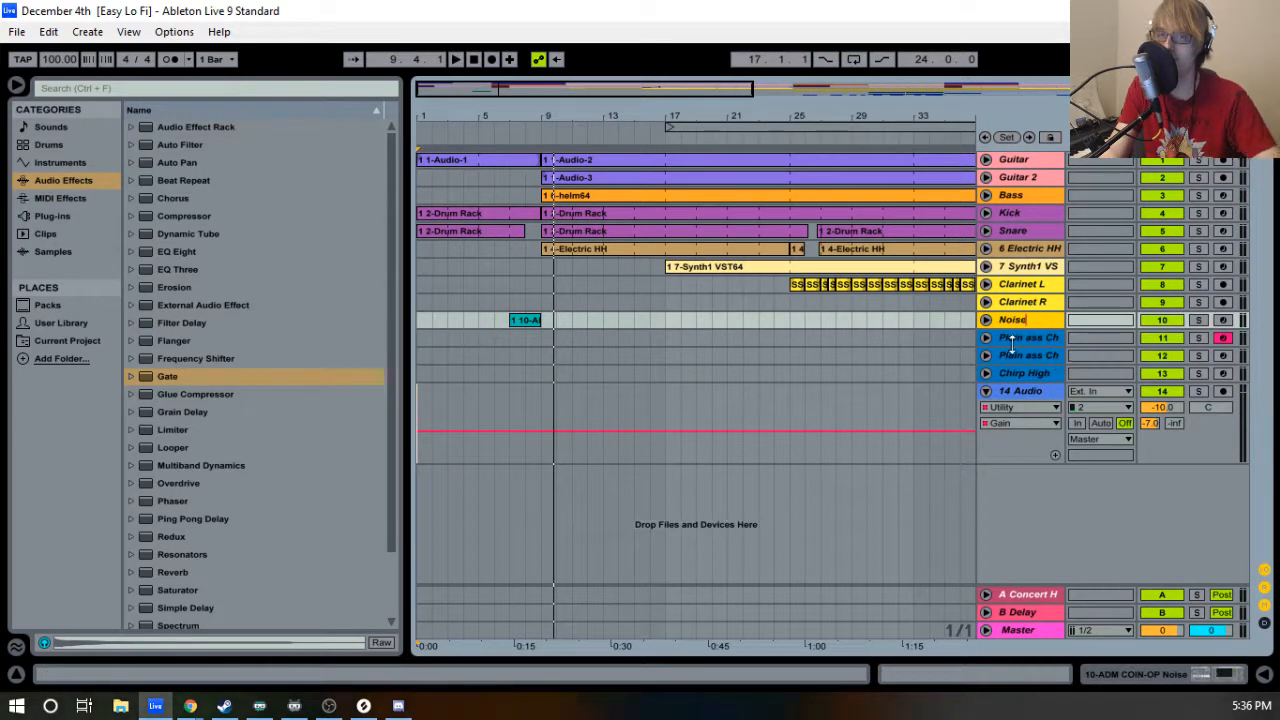
click(1022, 306)
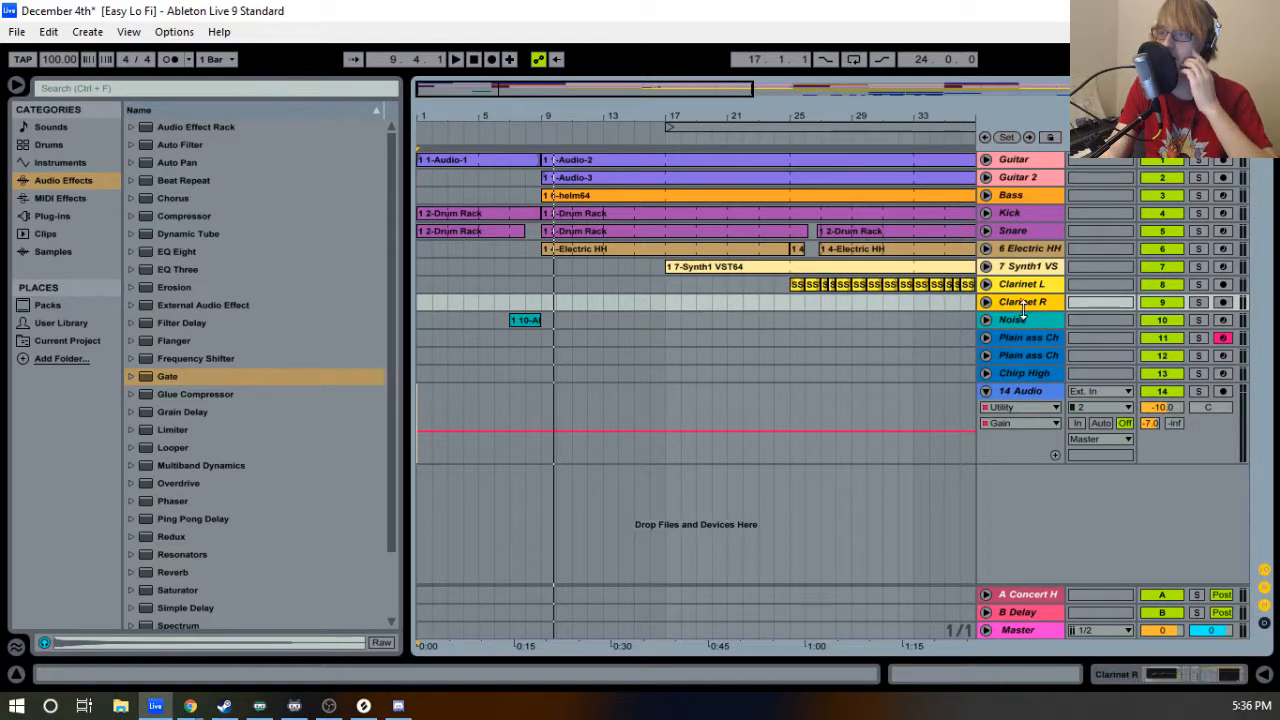
Lower the Noise track volume to -23.0 dB and play the arrangement from its clip at bar 7.
click(1026, 322)
key(Tab)
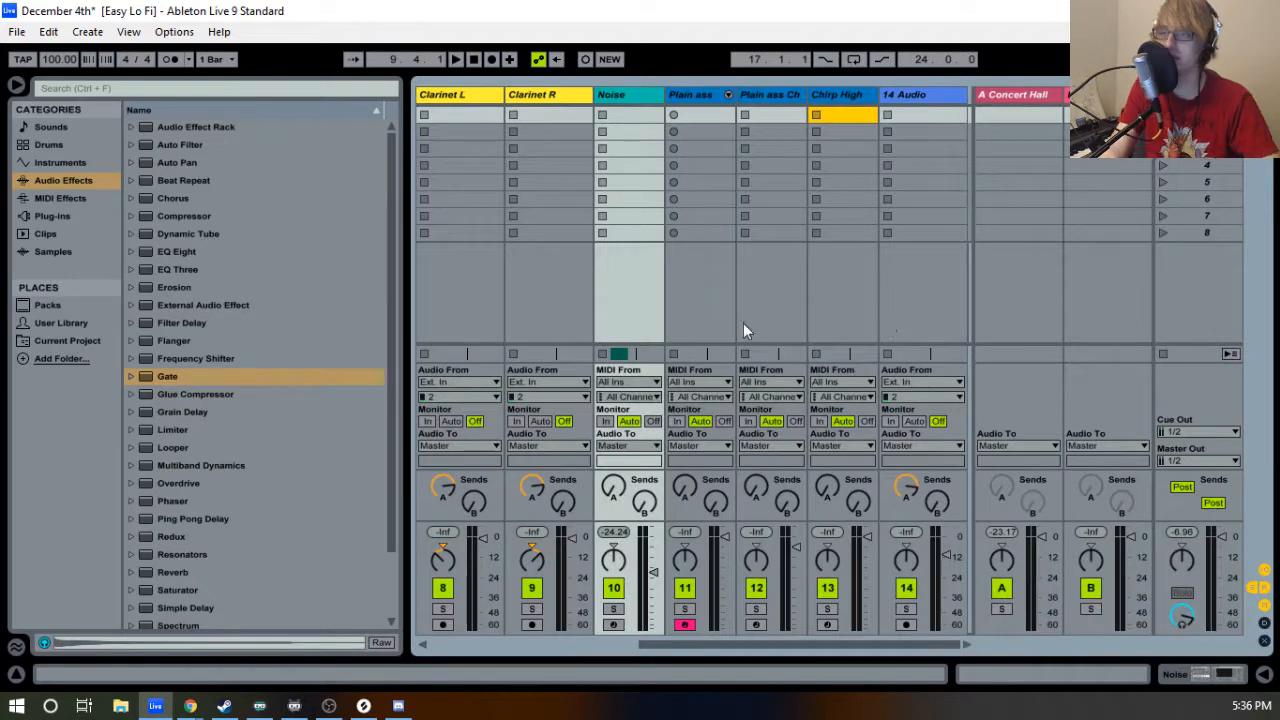
click(658, 570)
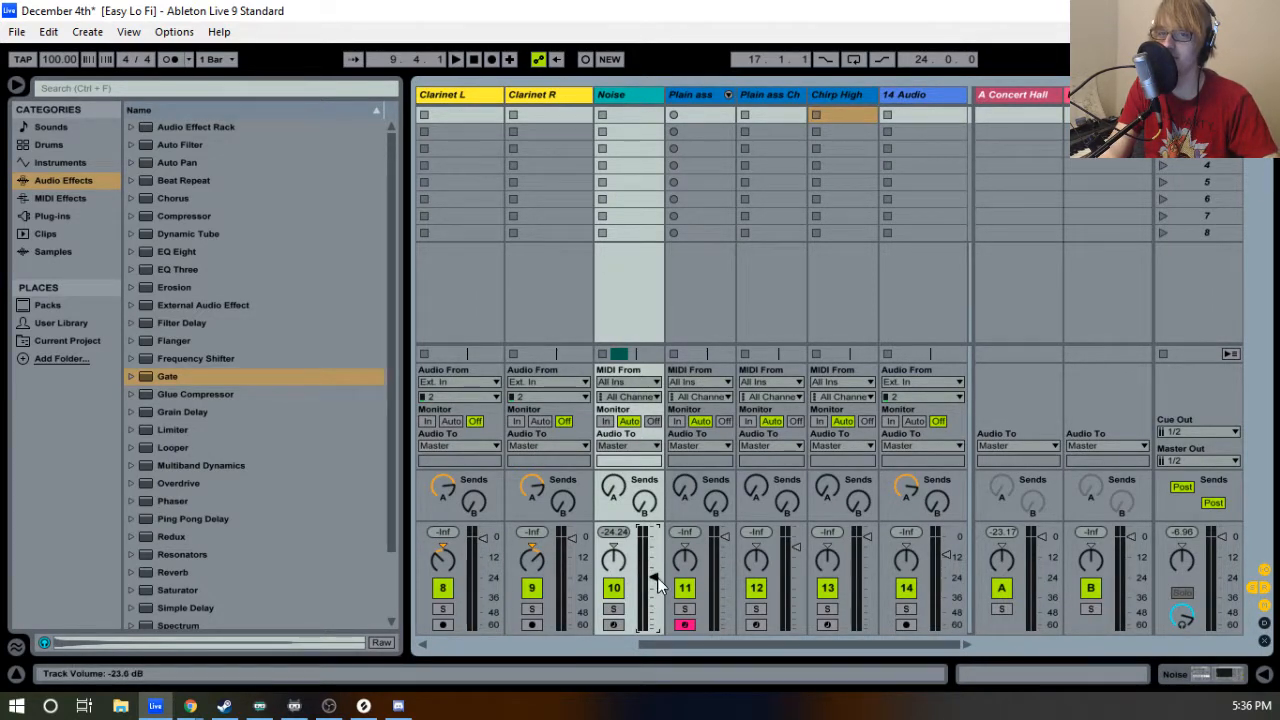
key(Tab)
click(524, 320)
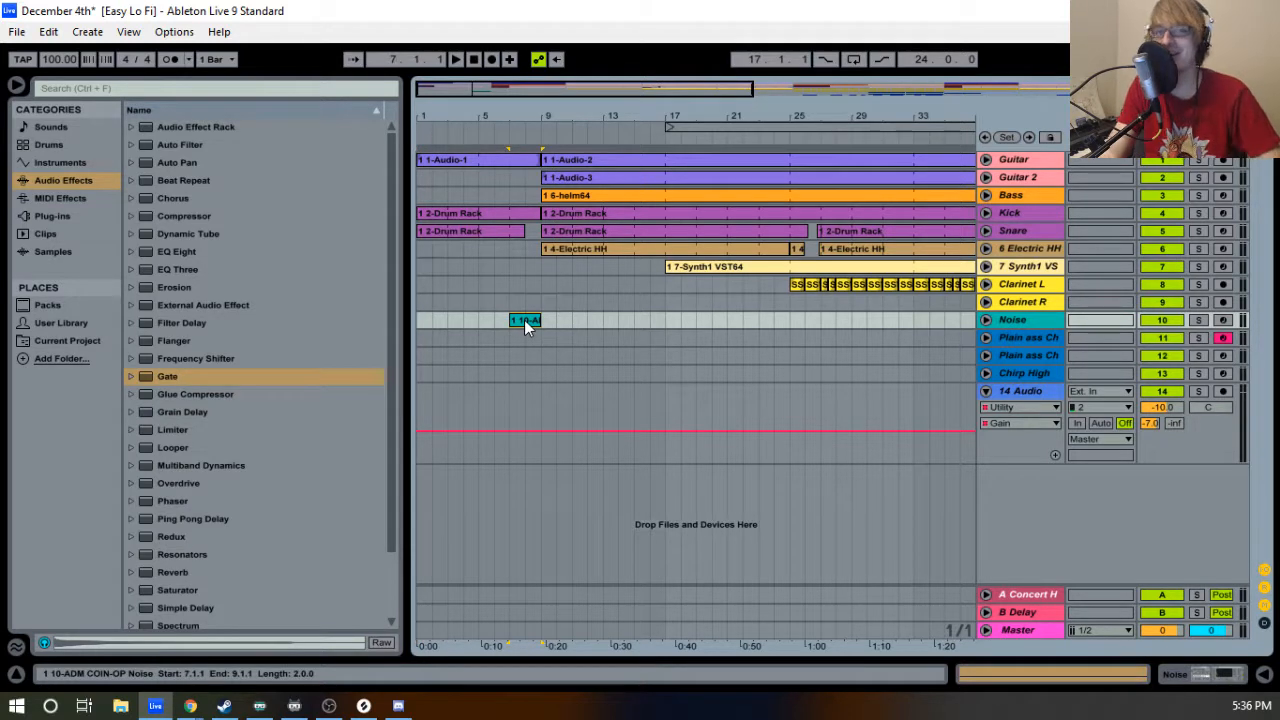
key(space)
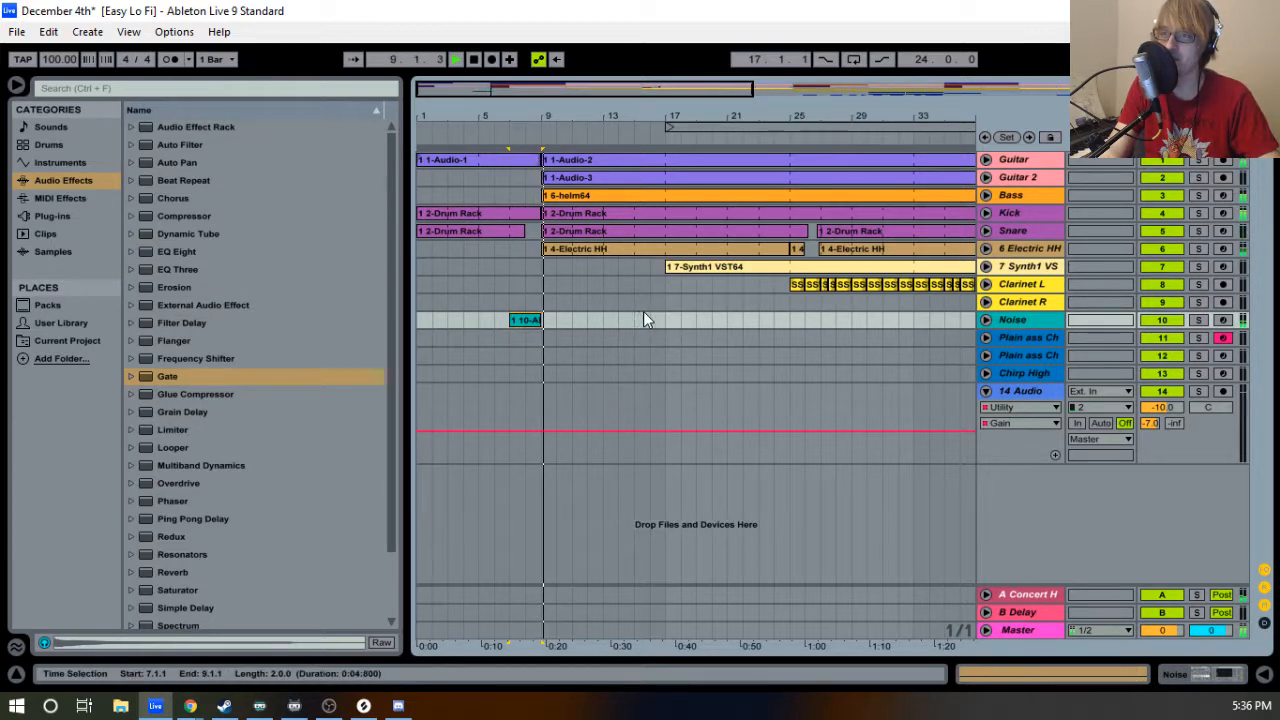
Stop playback and unfold the Noise track to show its Auto Filter Frequency automation.
click(985, 320)
click(1015, 335)
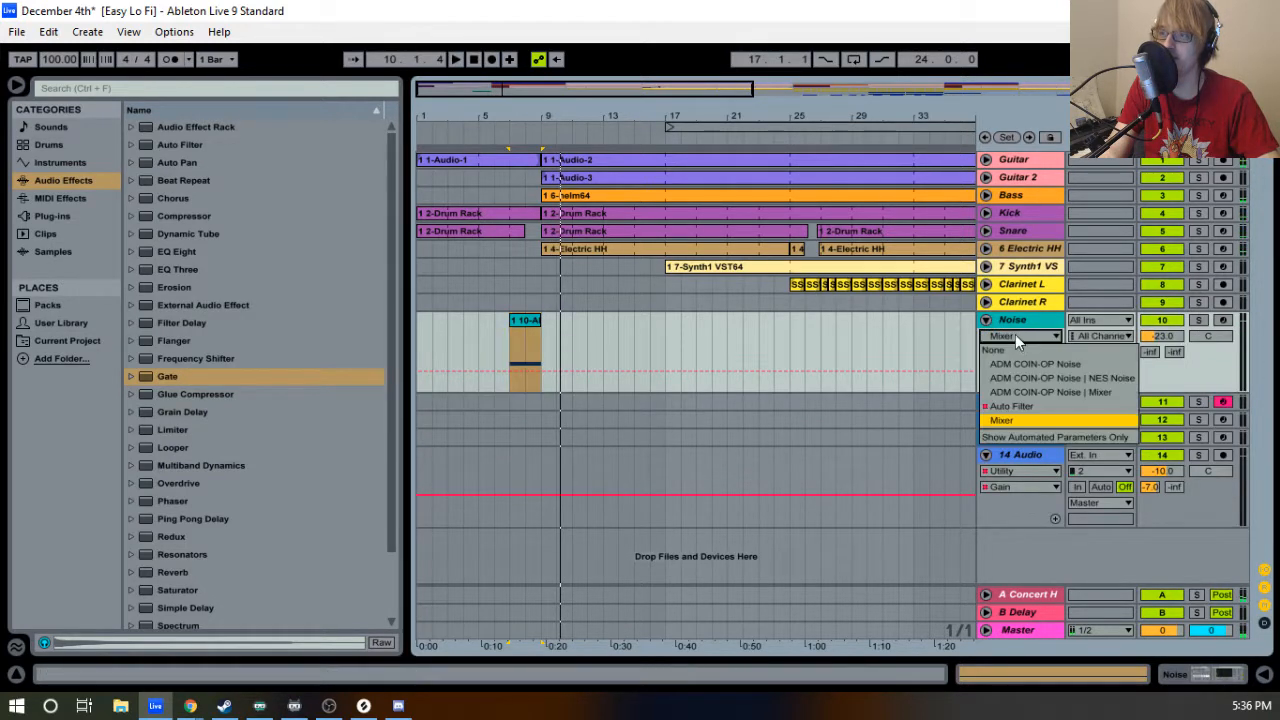
click(1017, 423)
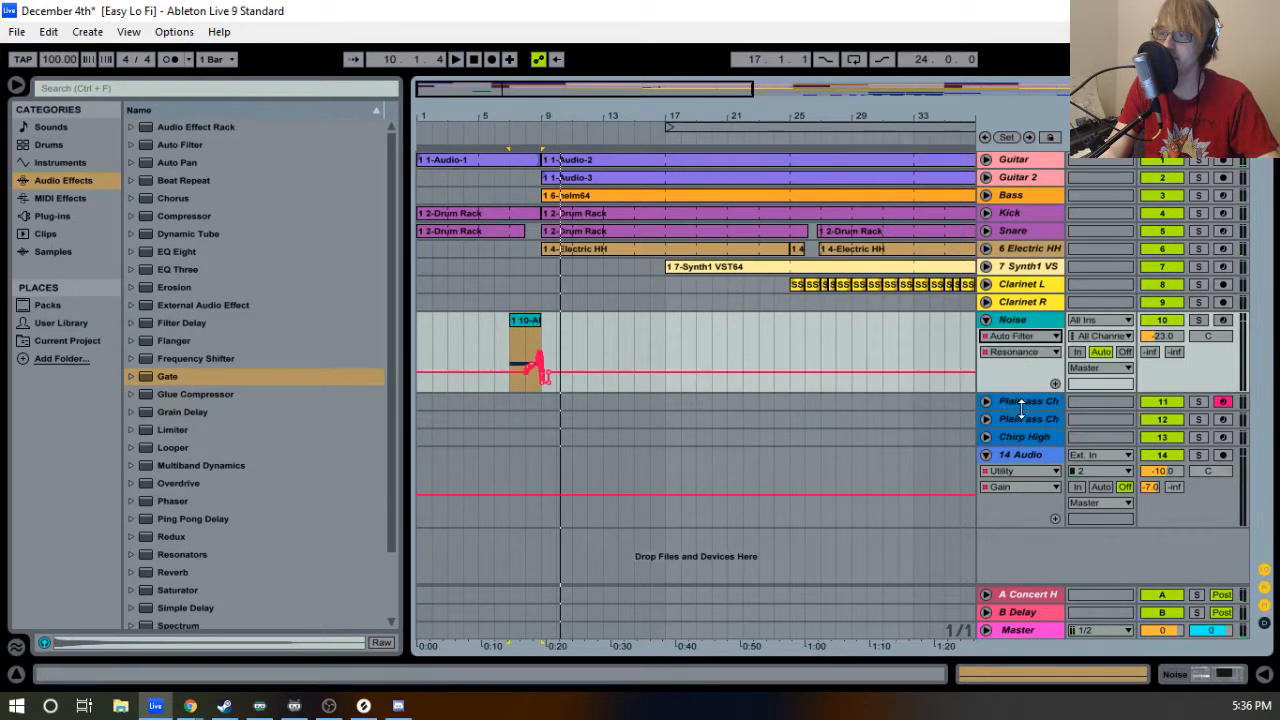
click(1012, 353)
click(1038, 86)
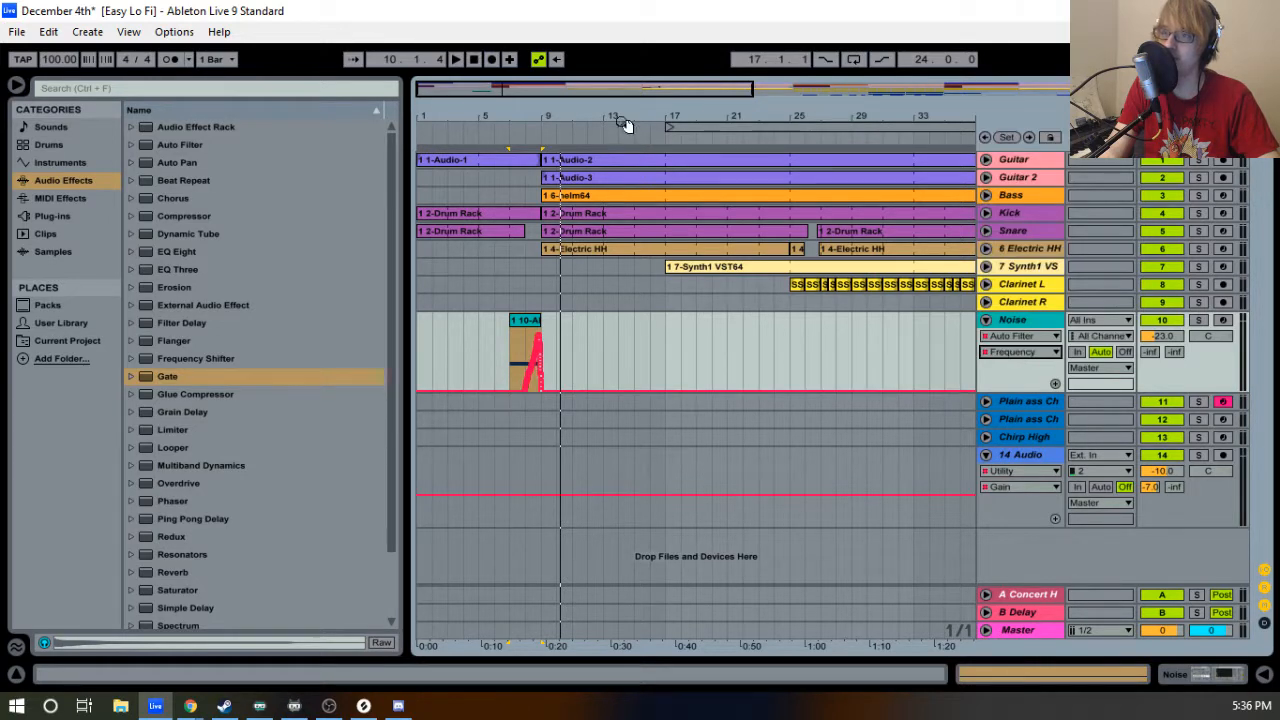
Delete the Noise filter frequency automation between 8.4.3 and 9.1.3, and end the curve's drop at bar 9.
drag(537, 106, 683, 238)
drag(732, 371, 663, 367)
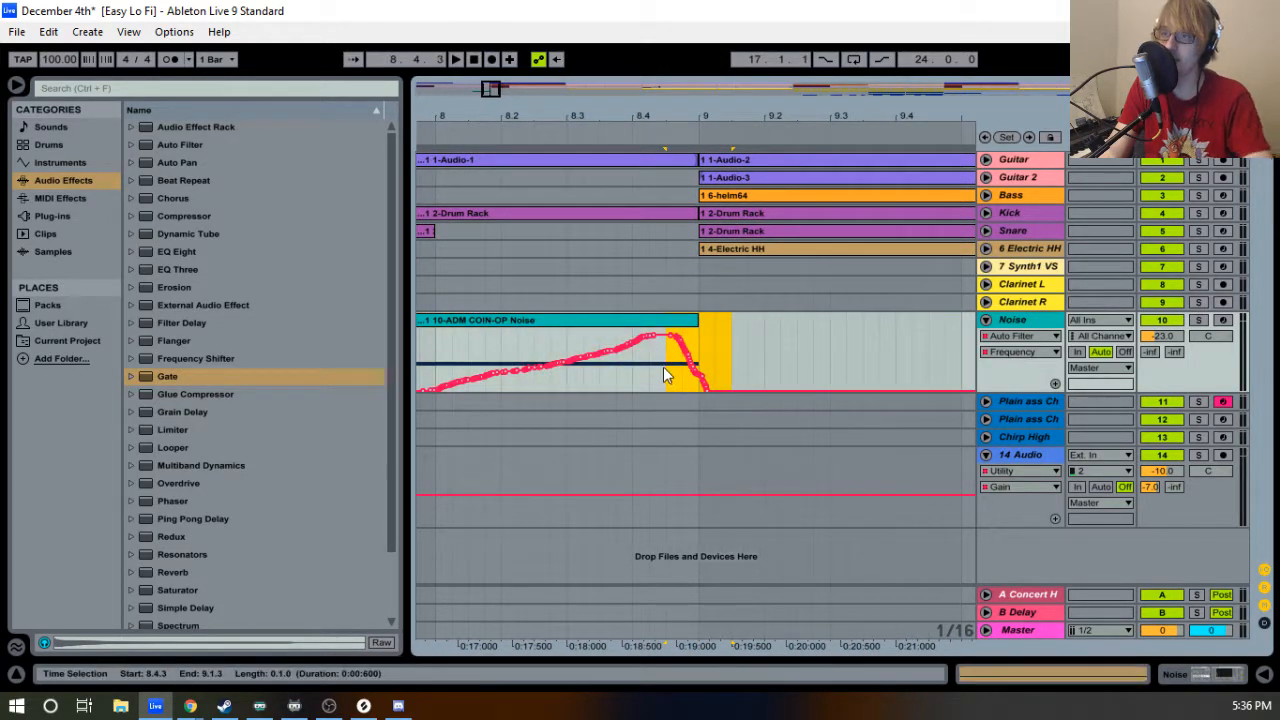
key(Delete)
drag(661, 320, 698, 390)
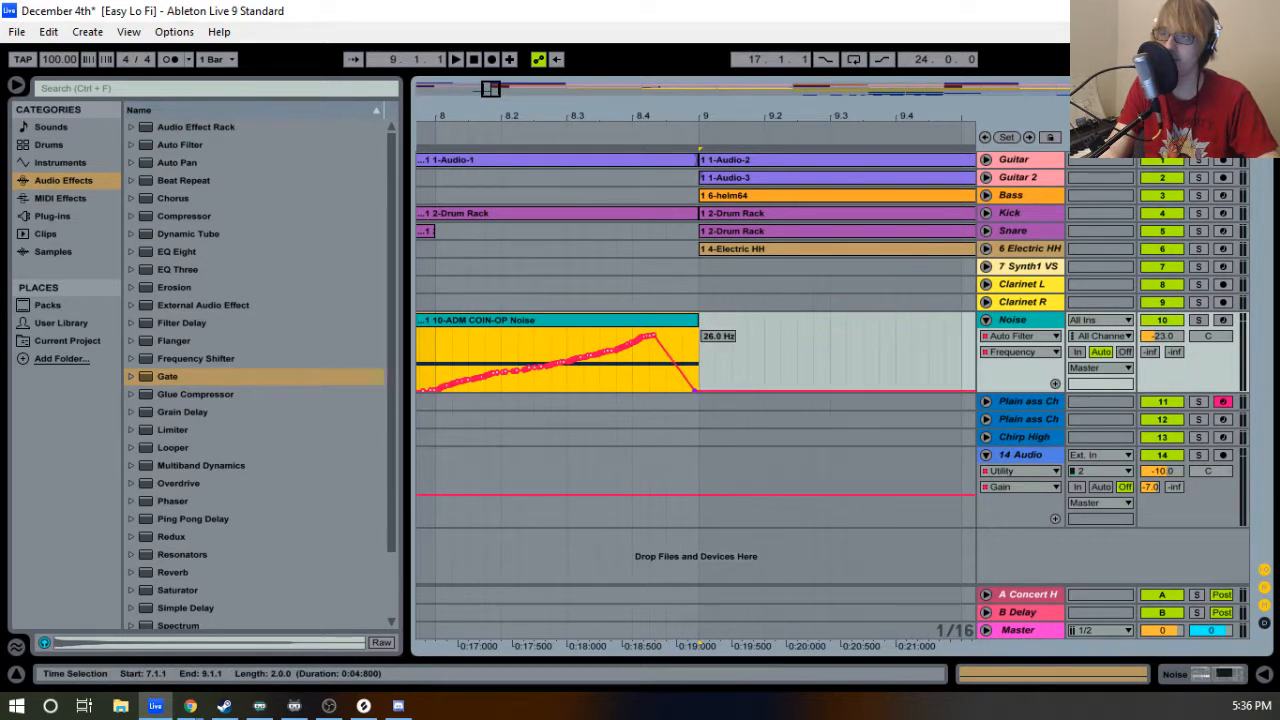
Play the noise riser into bar 9, then replay it from the start of the clip.
click(497, 118)
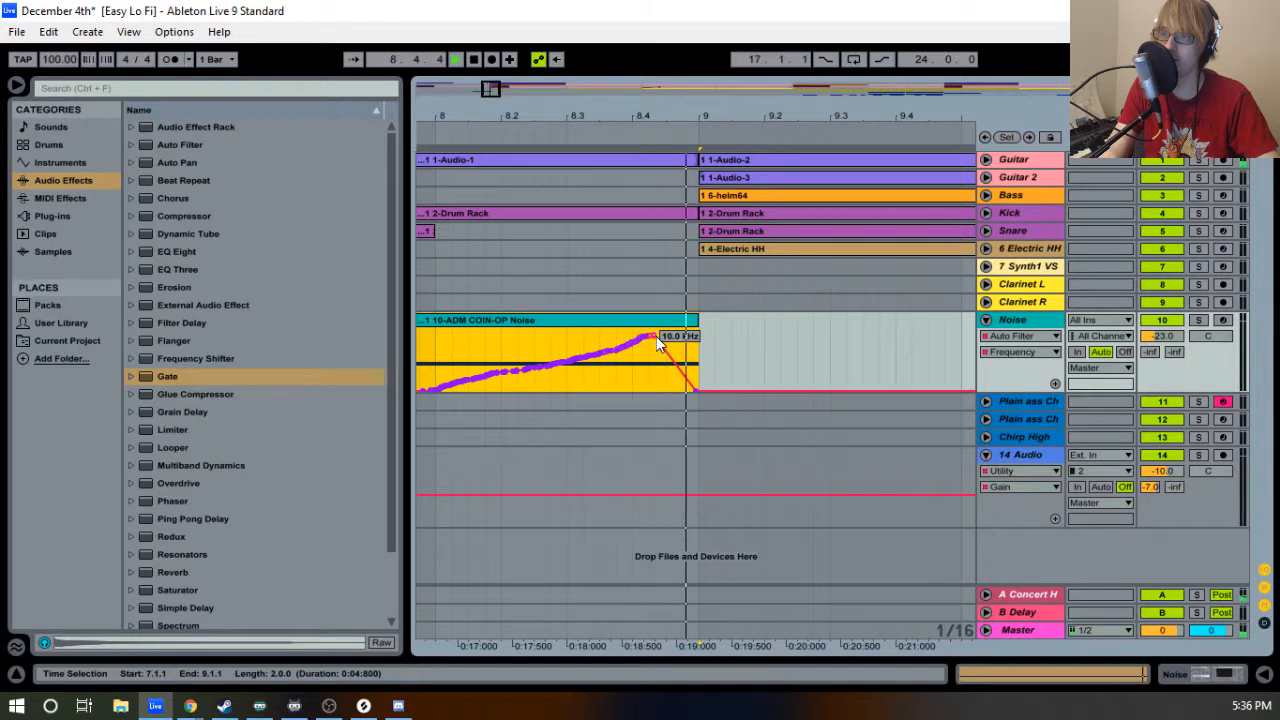
key(space)
click(622, 325)
key(space)
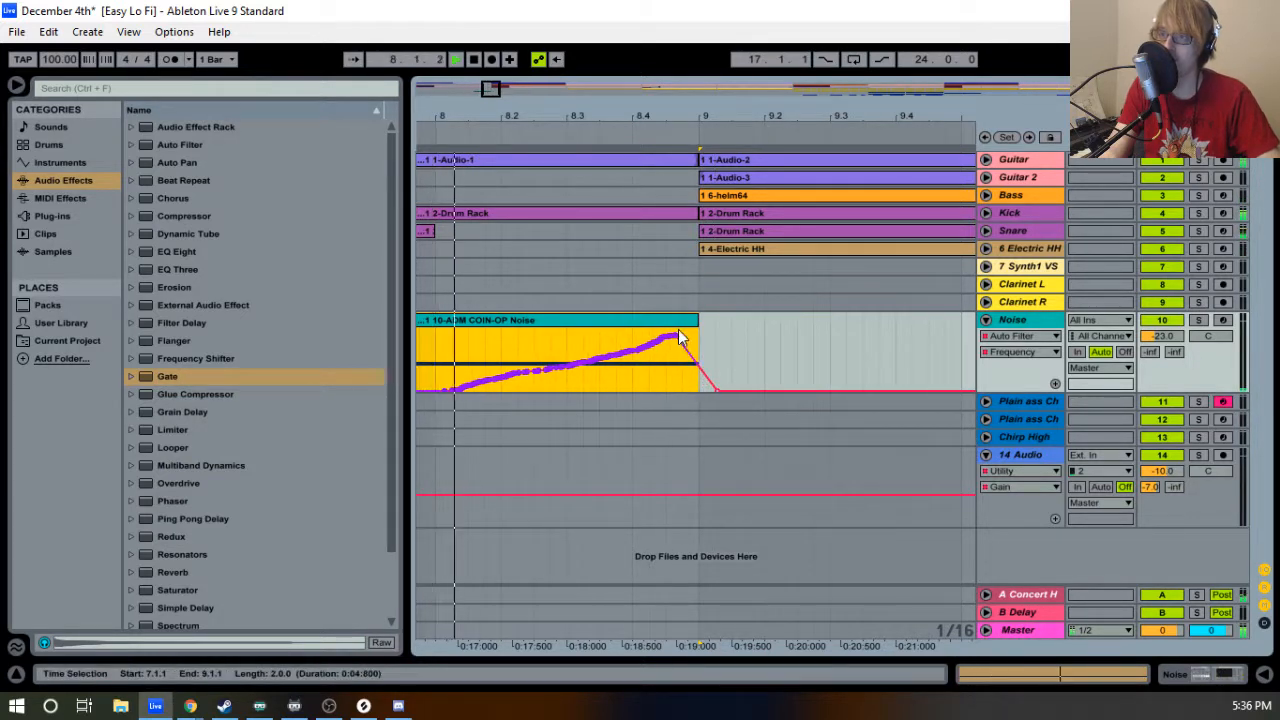
Hold the Noise filter frequency at its peak until just before bar 9 and replay the transition.
click(720, 332)
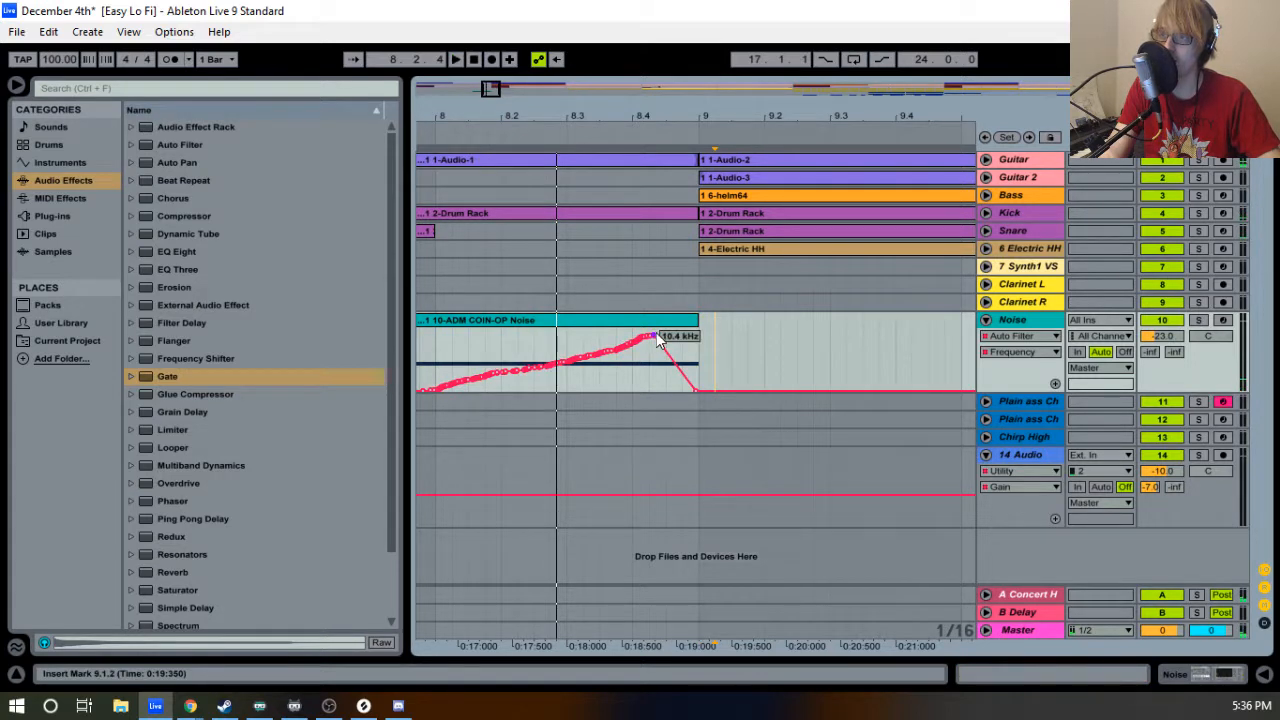
drag(656, 332, 681, 336)
drag(666, 118, 697, 100)
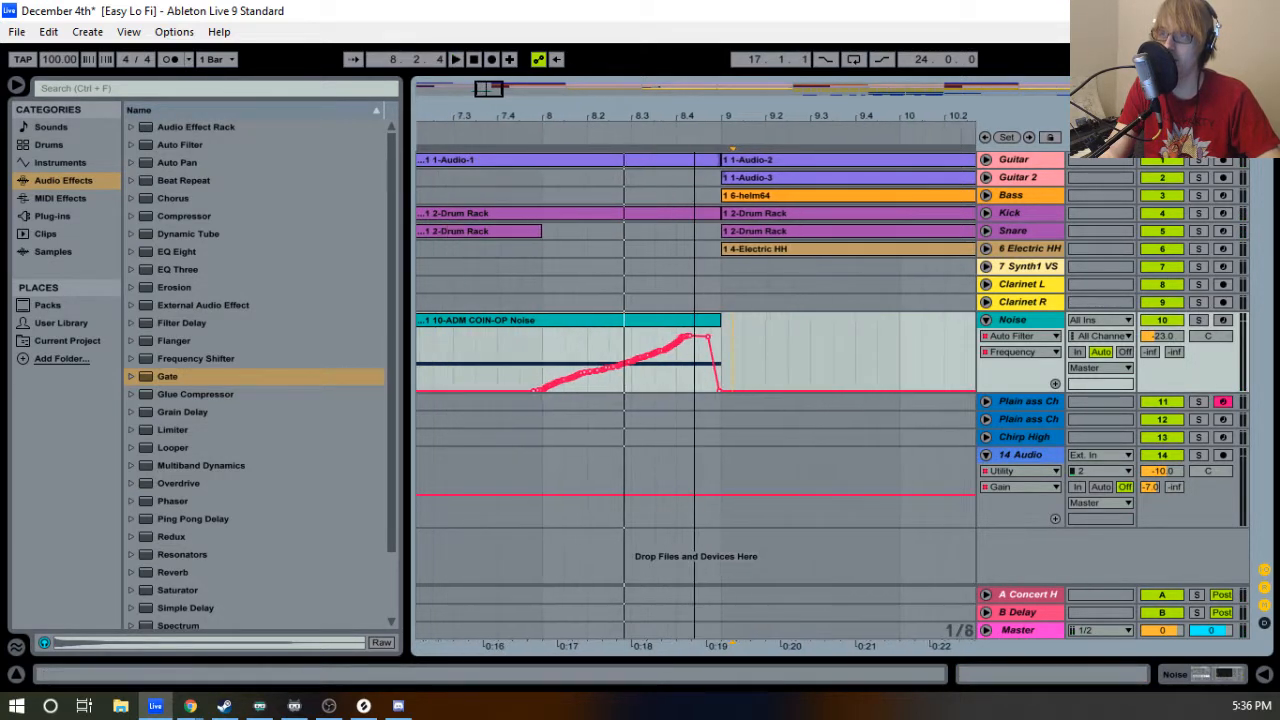
click(544, 318)
key(space)
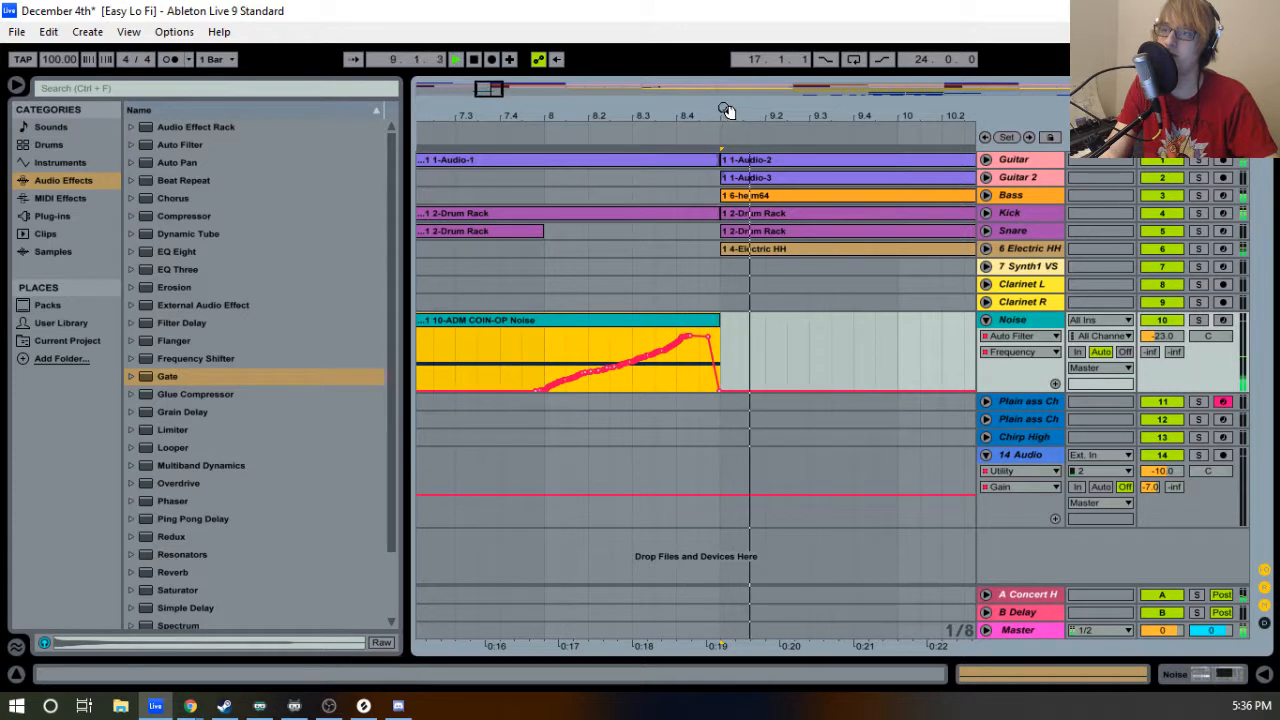
drag(723, 112, 723, 130)
key(space)
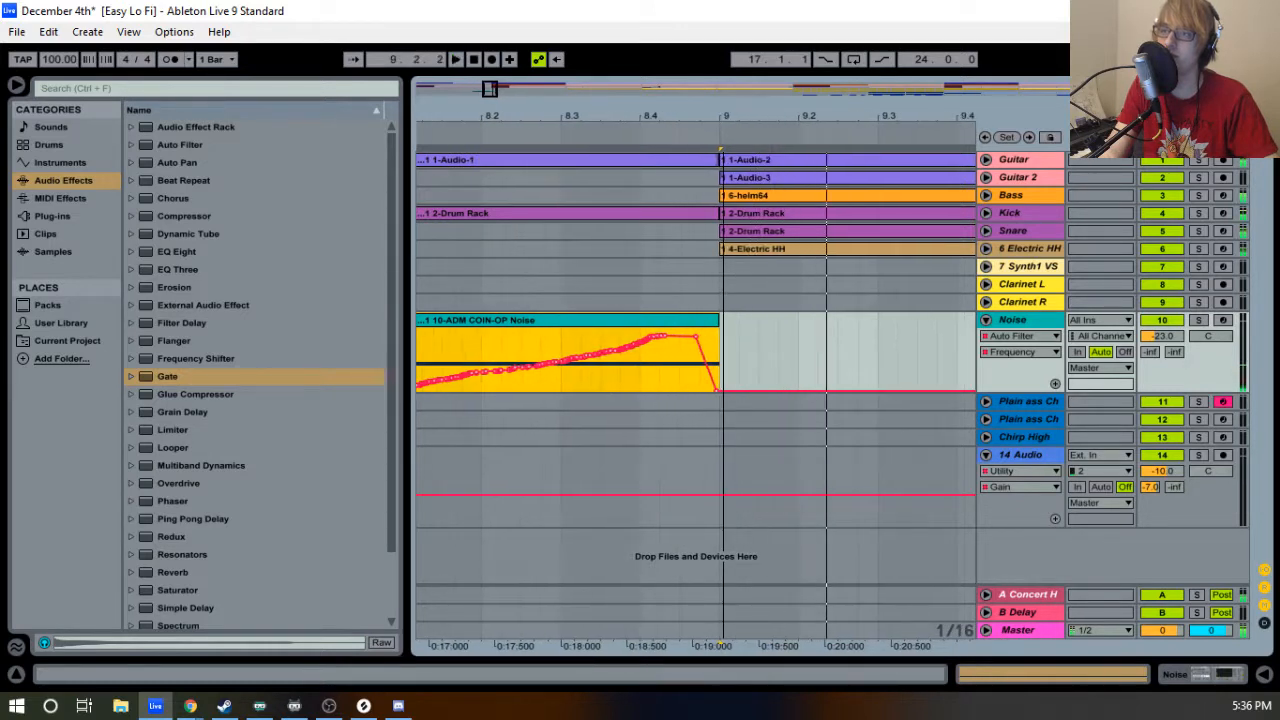
Replace the breakpoint ending the filter frequency plateau with one closer to bar 9 at the same peak level.
click(695, 336)
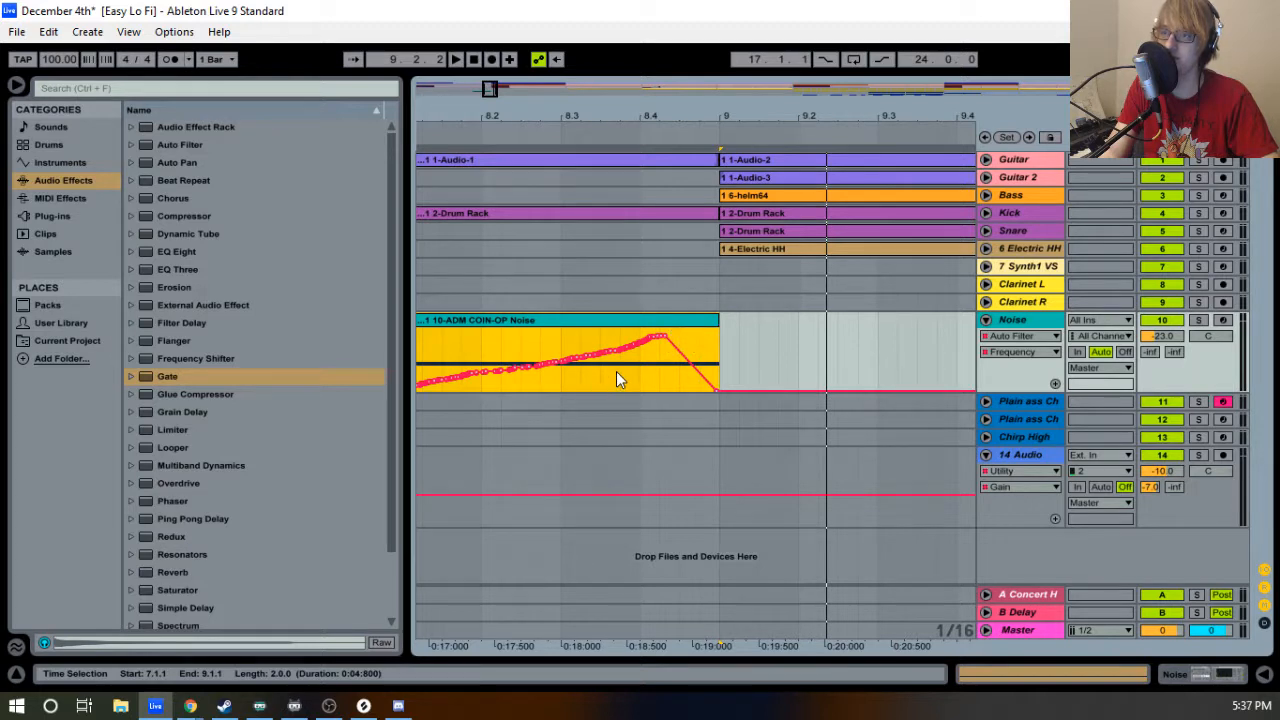
mouse_move(668, 337)
drag(678, 340, 704, 336)
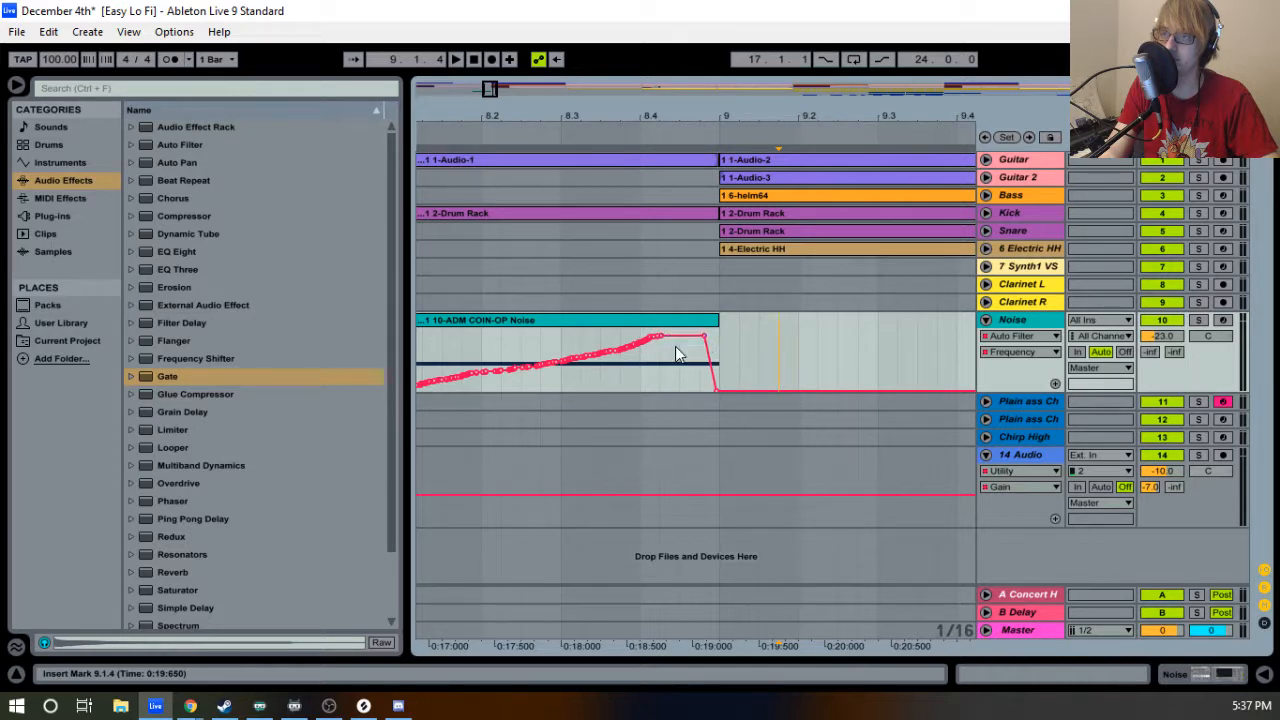
Select the rising filter frequency automation from 7.4.4 to 8.4.3 and shift it later to peak just before bar 9.
drag(646, 117, 701, 103)
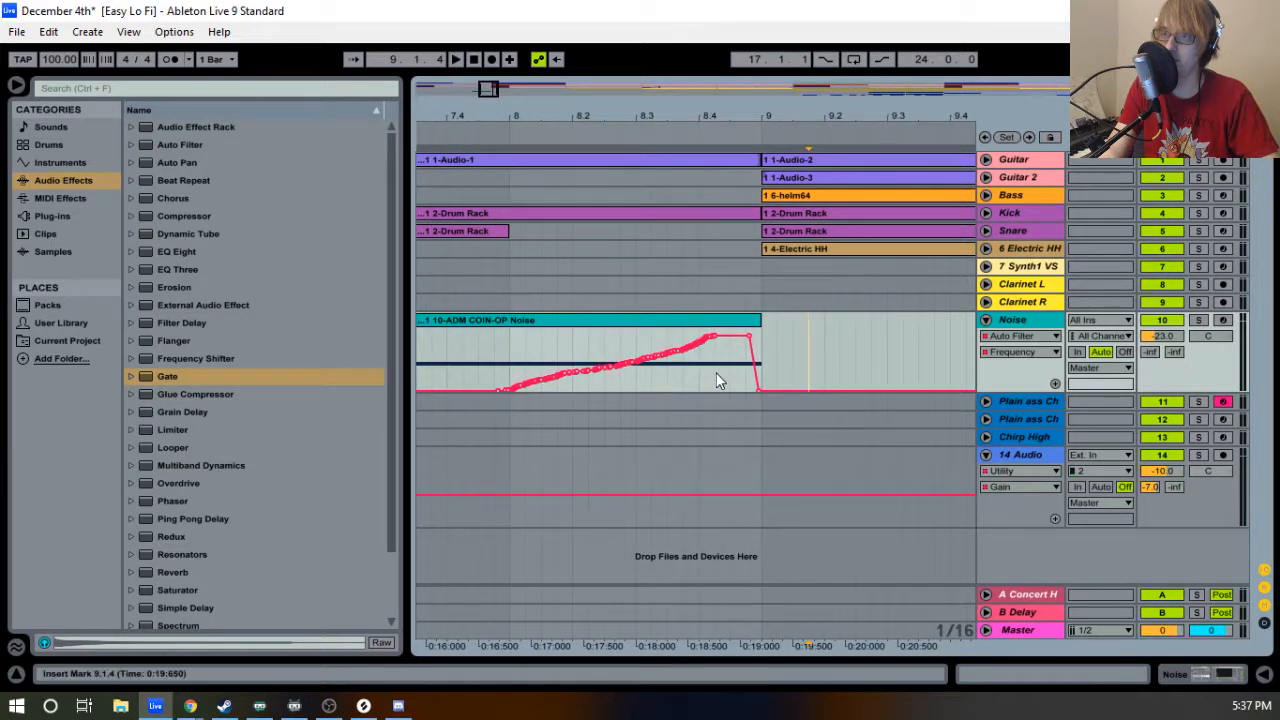
drag(716, 380, 498, 387)
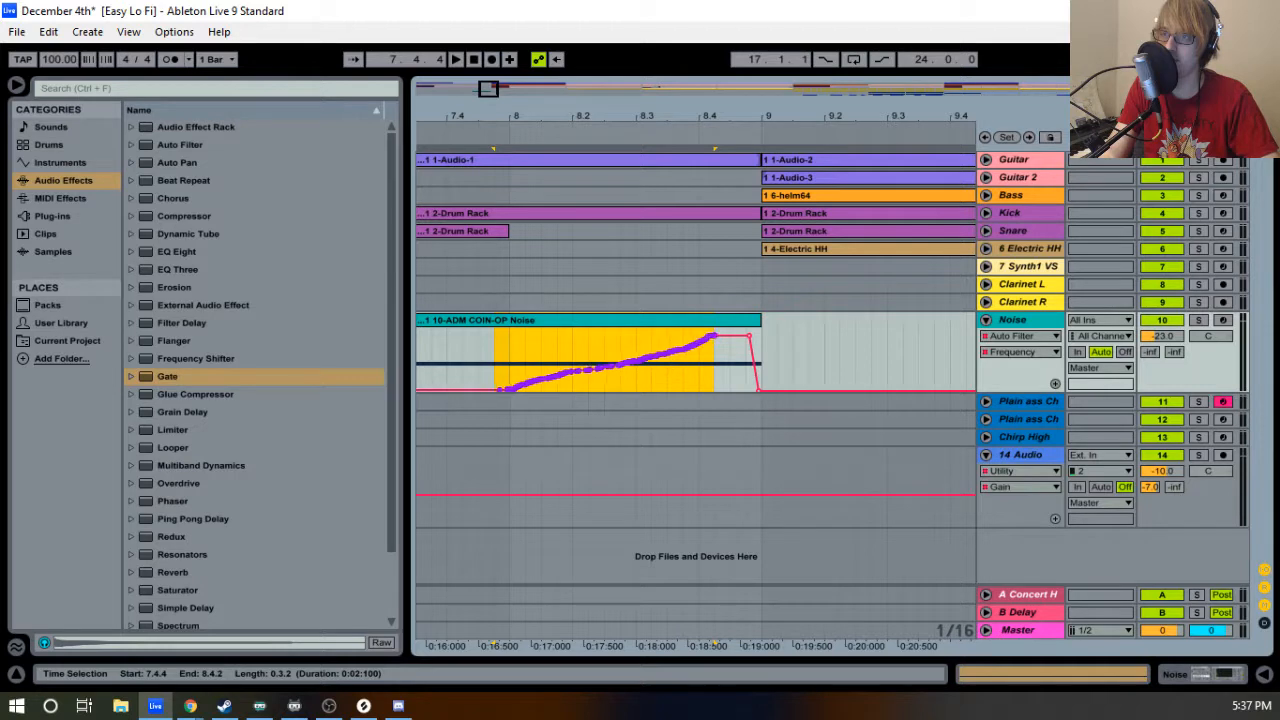
click(716, 368)
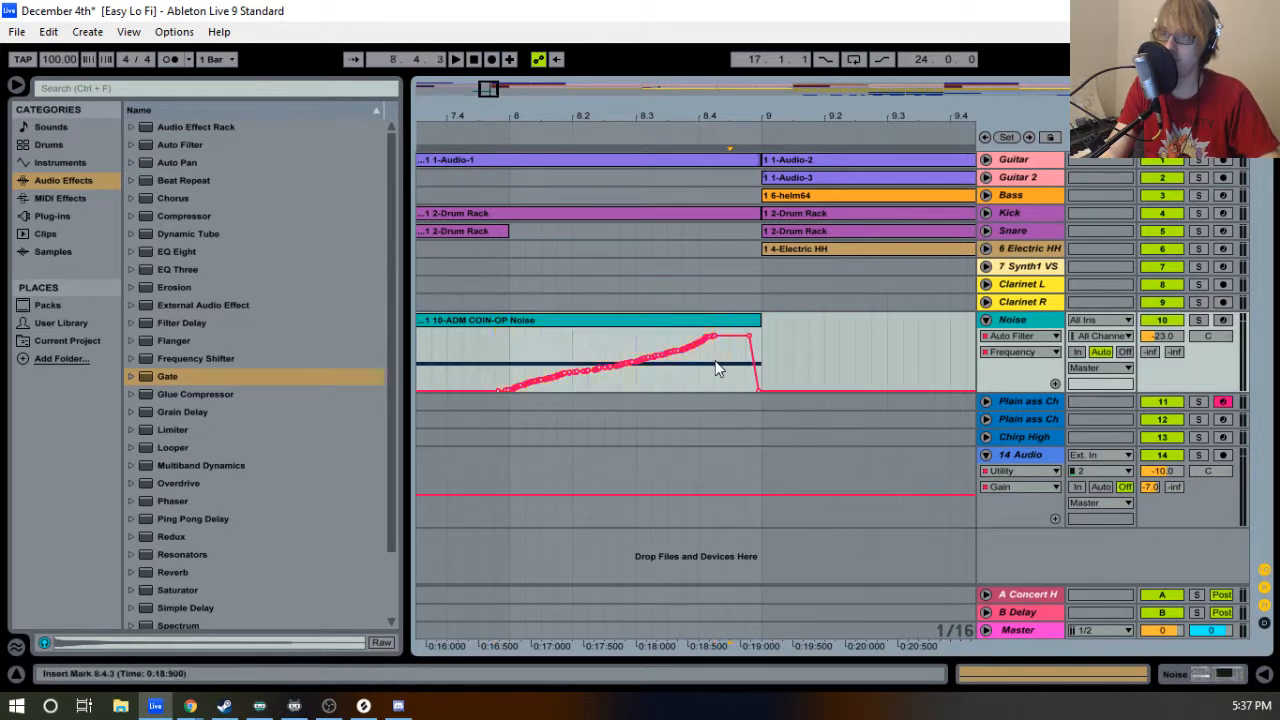
drag(716, 368, 548, 372)
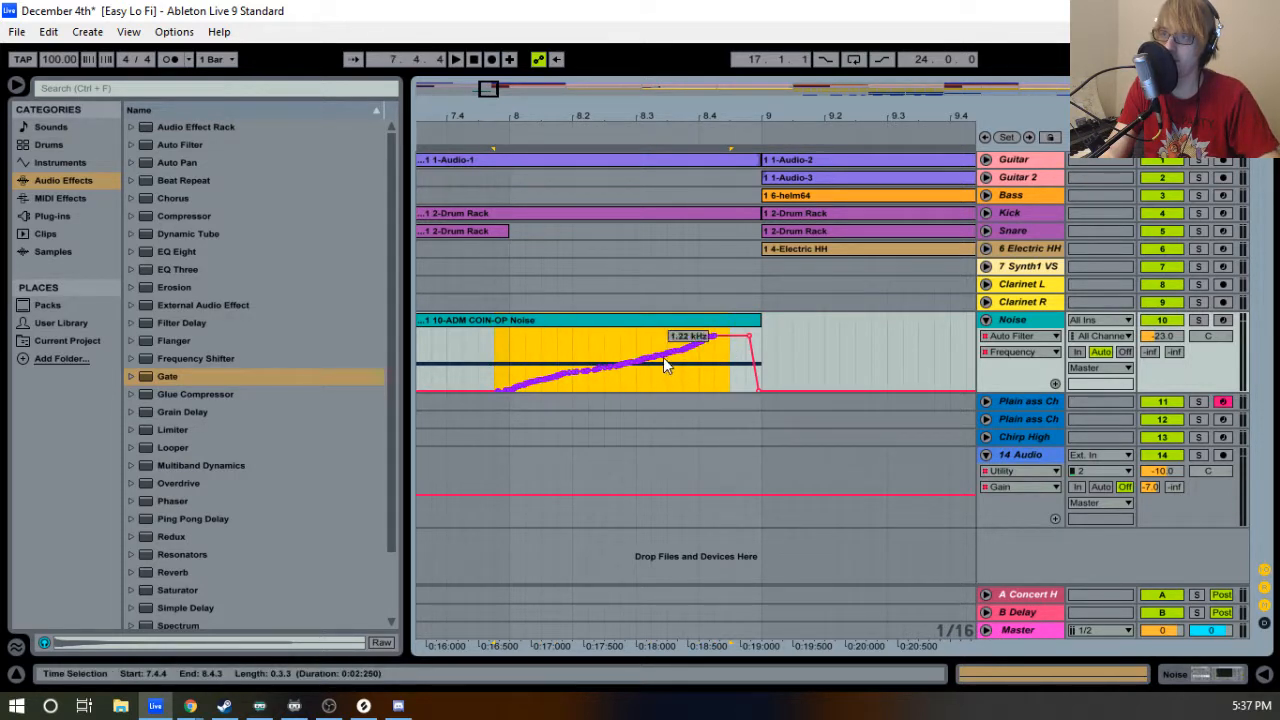
drag(661, 356, 688, 370)
Play the shifted noise riser, then replay it from the clip start at bar 7 to check the transition.
key(space)
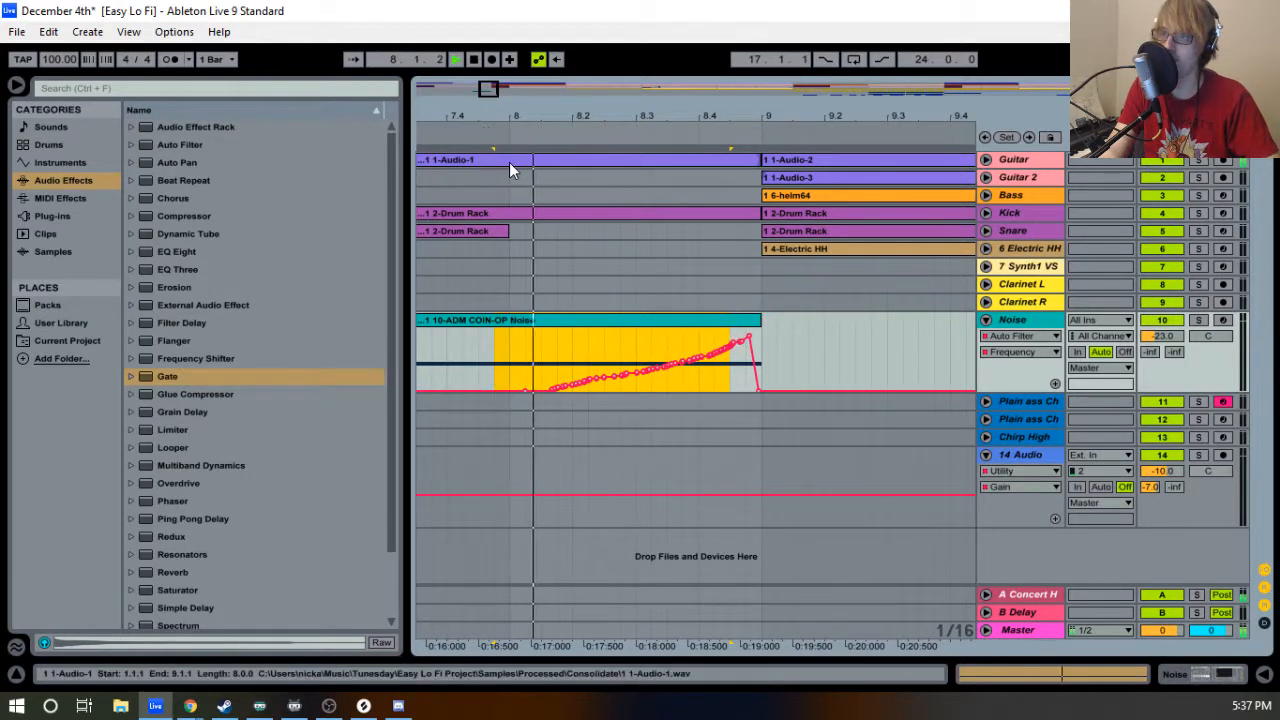
key(space)
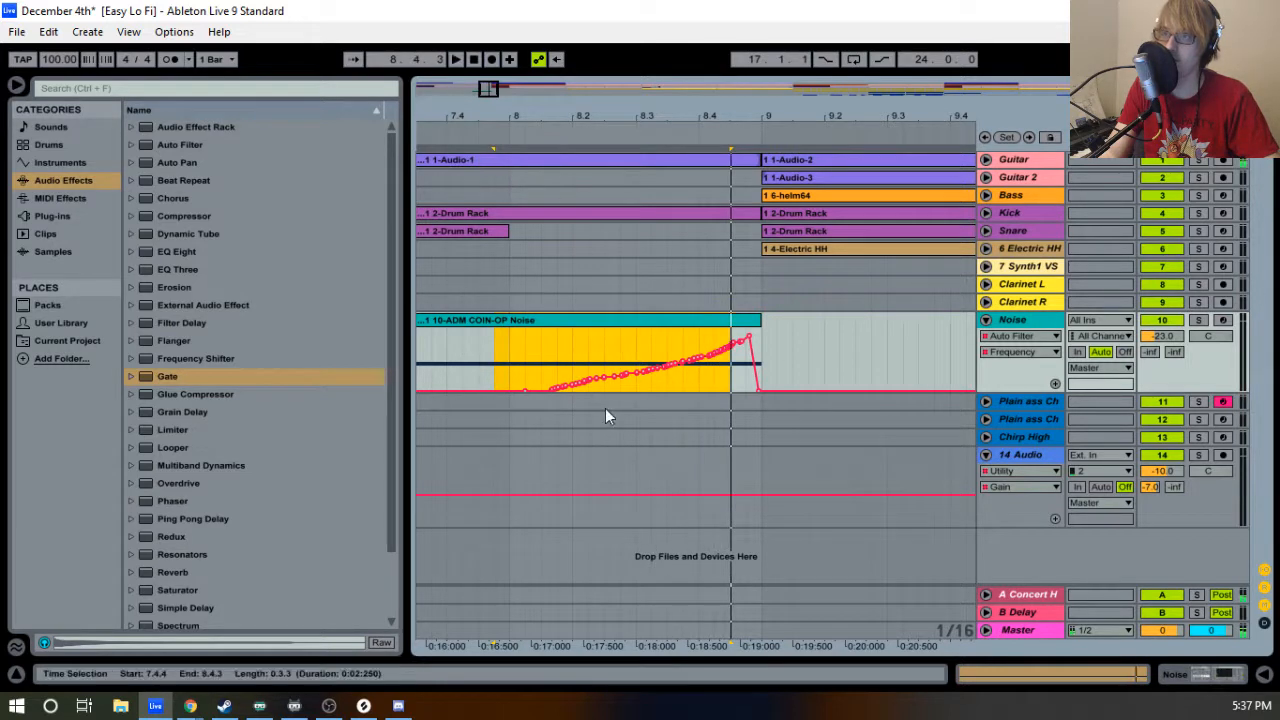
click(619, 322)
key(space)
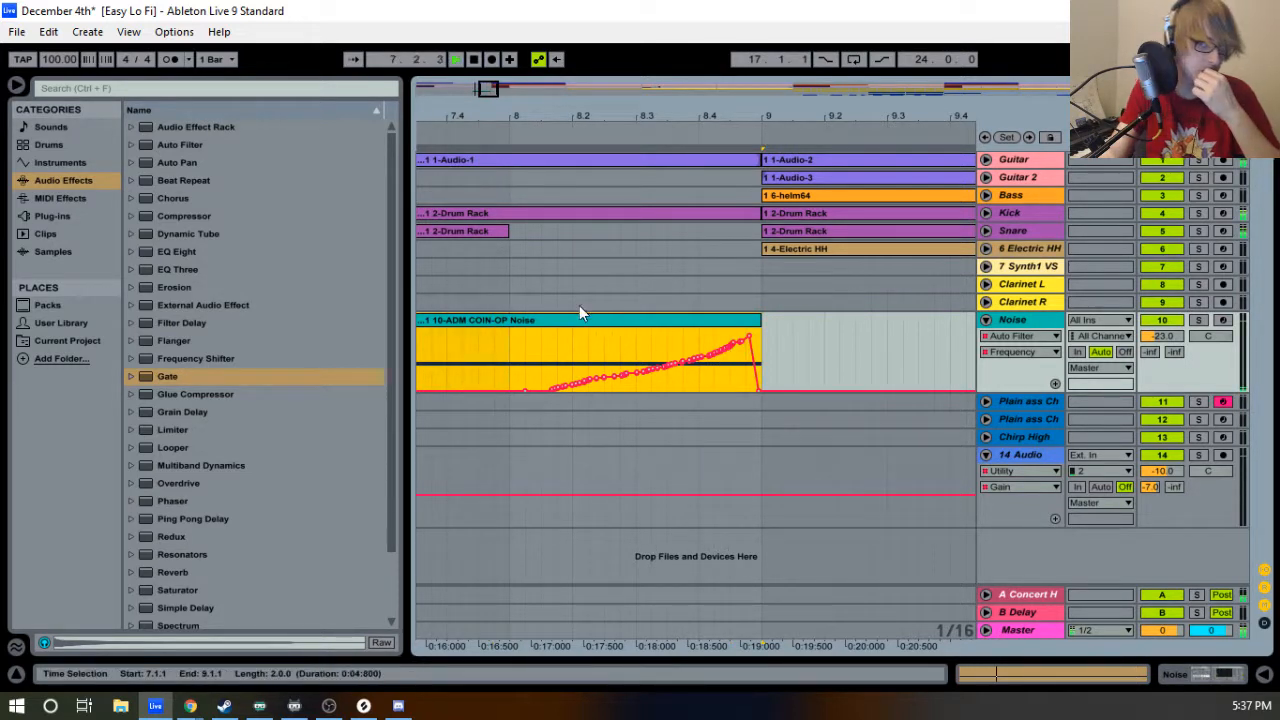
drag(557, 117, 605, 82)
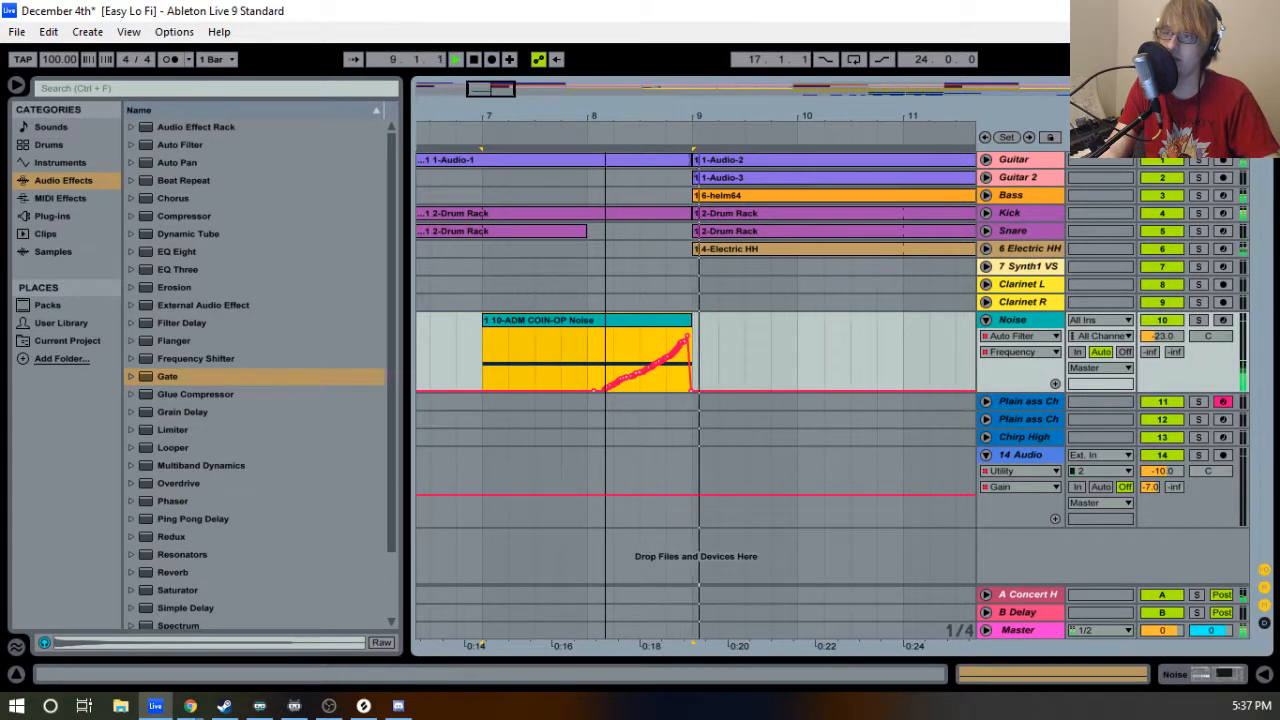
drag(605, 82, 632, 125)
key(space)
key(space)
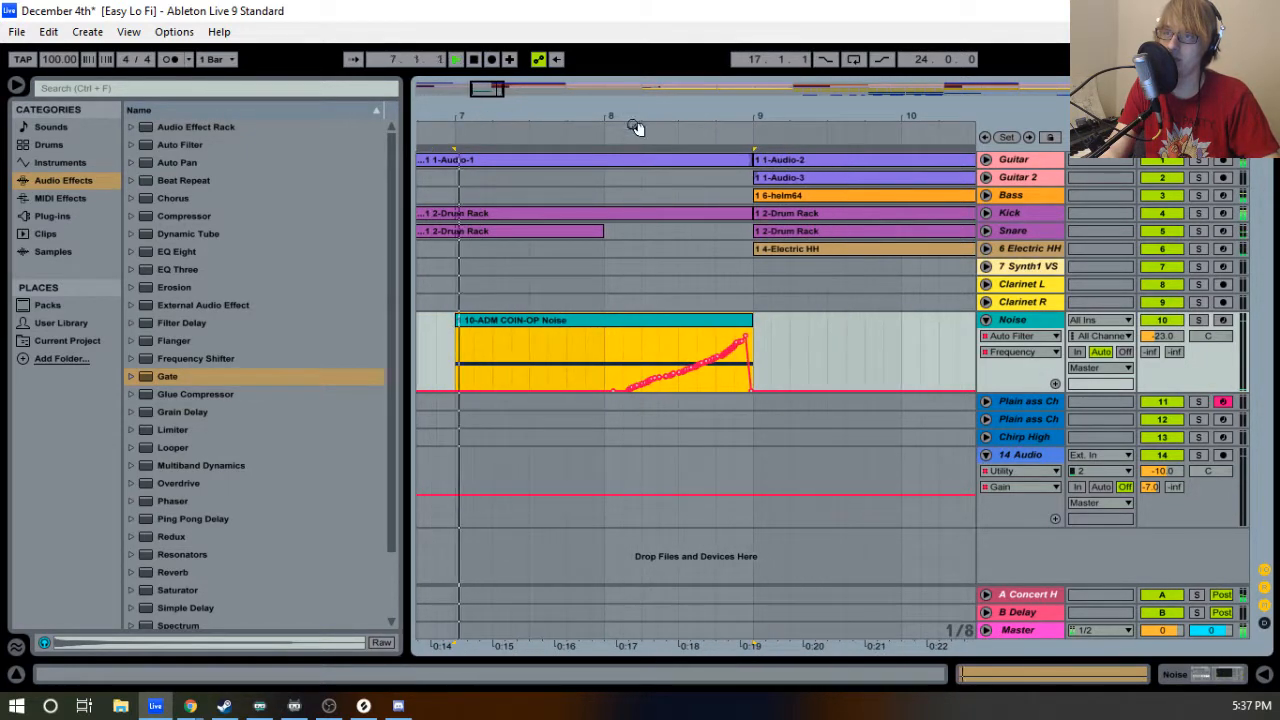
Shorten the Noise riser clip to start at bar 8 and consolidate it.
click(793, 341)
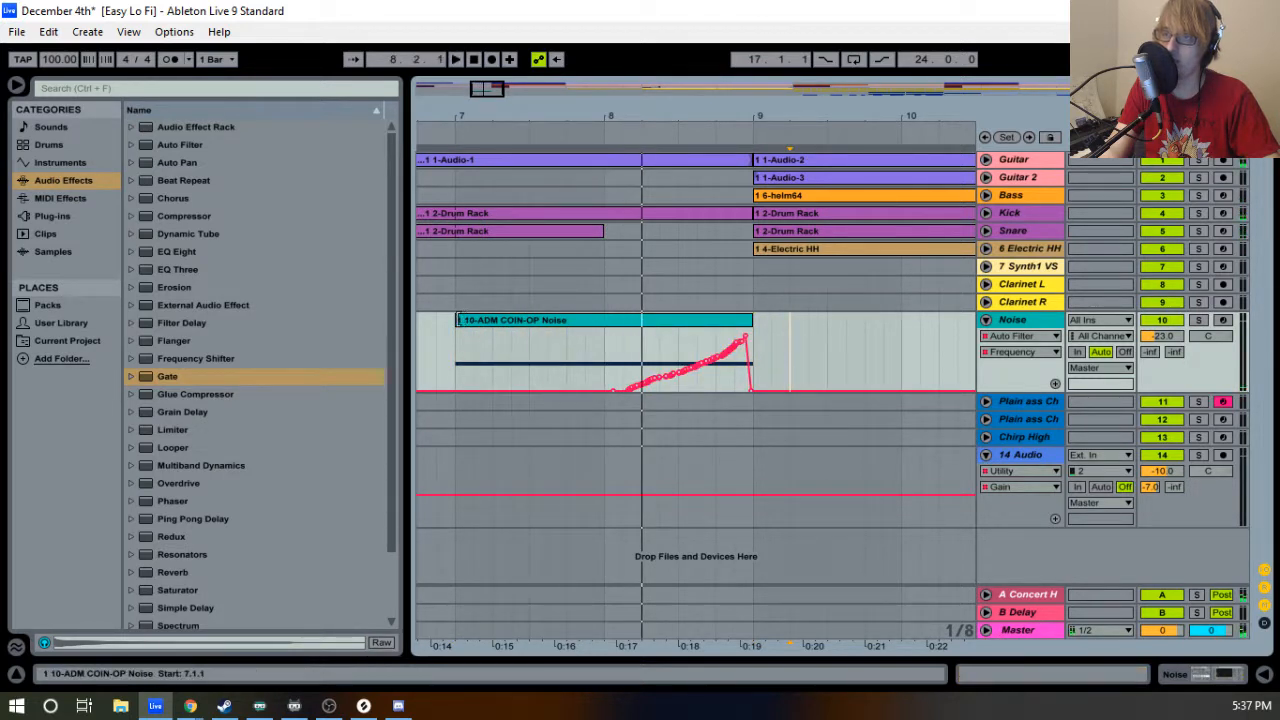
drag(458, 318, 630, 320)
right_click(630, 320)
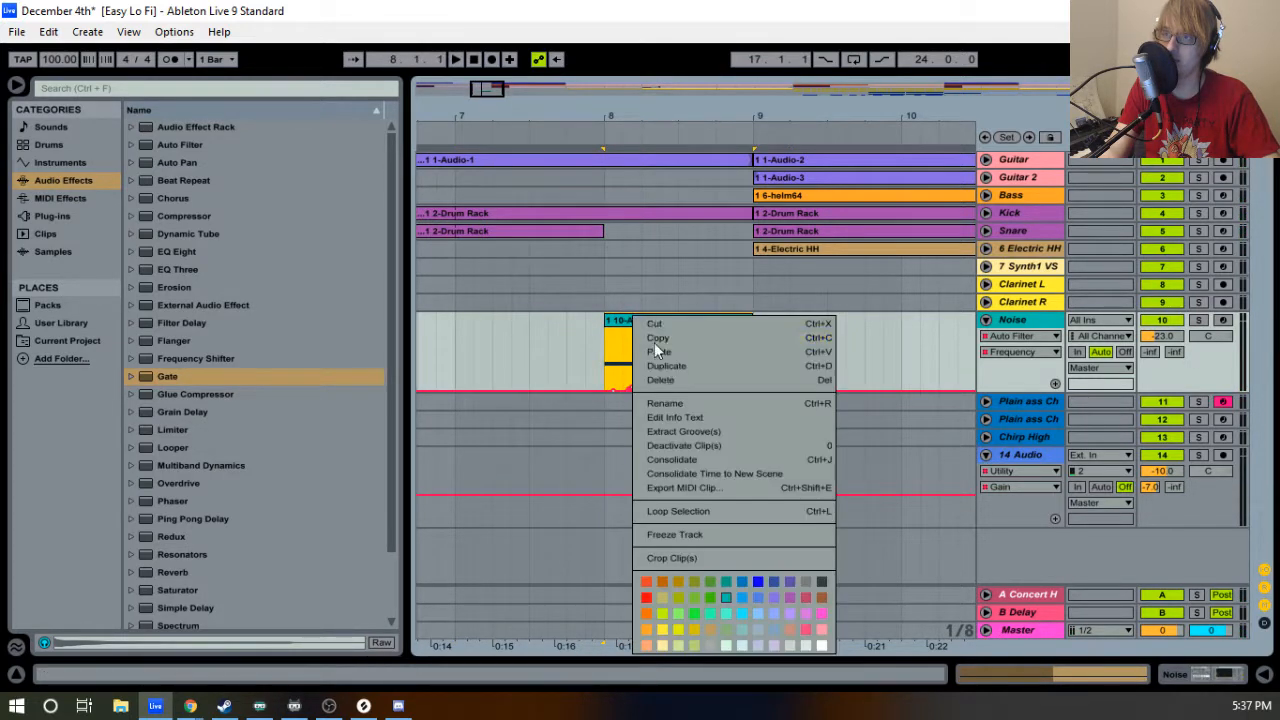
click(686, 461)
Add a G6 note spanning 1.1.1 to 2.1.1 in the Noise clip and play back the riser.
double_click(642, 322)
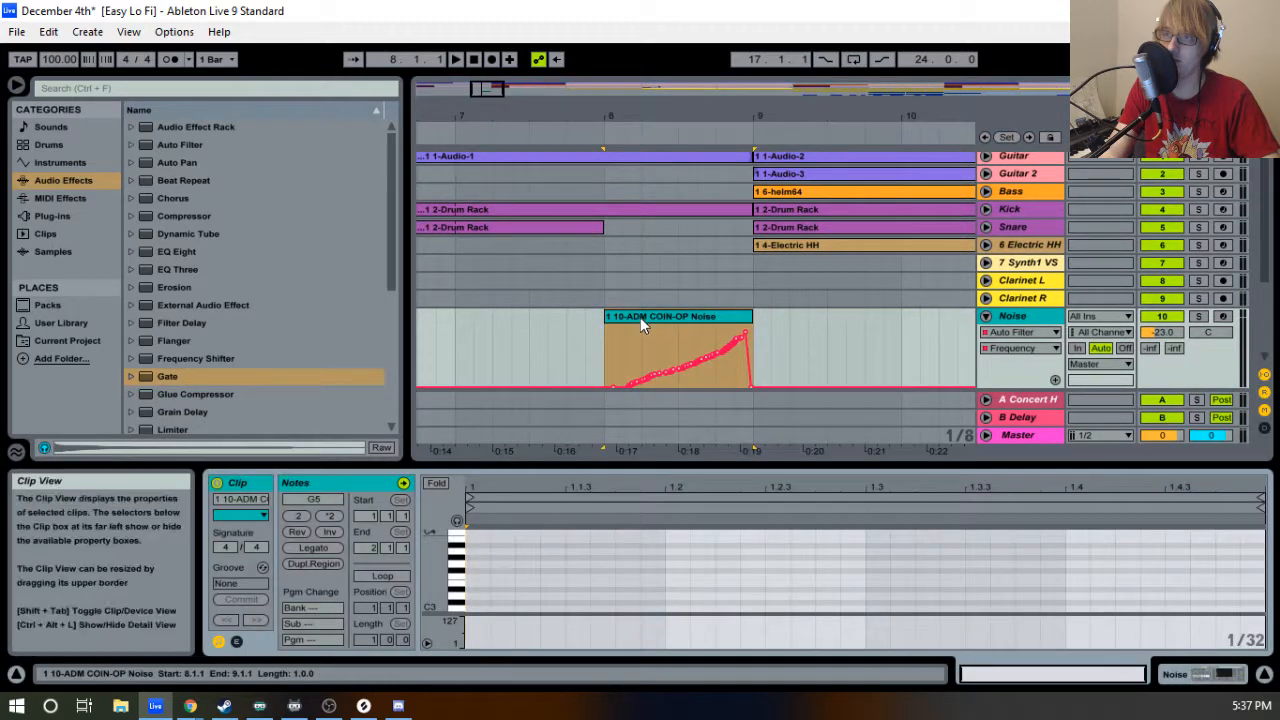
drag(537, 468, 537, 266)
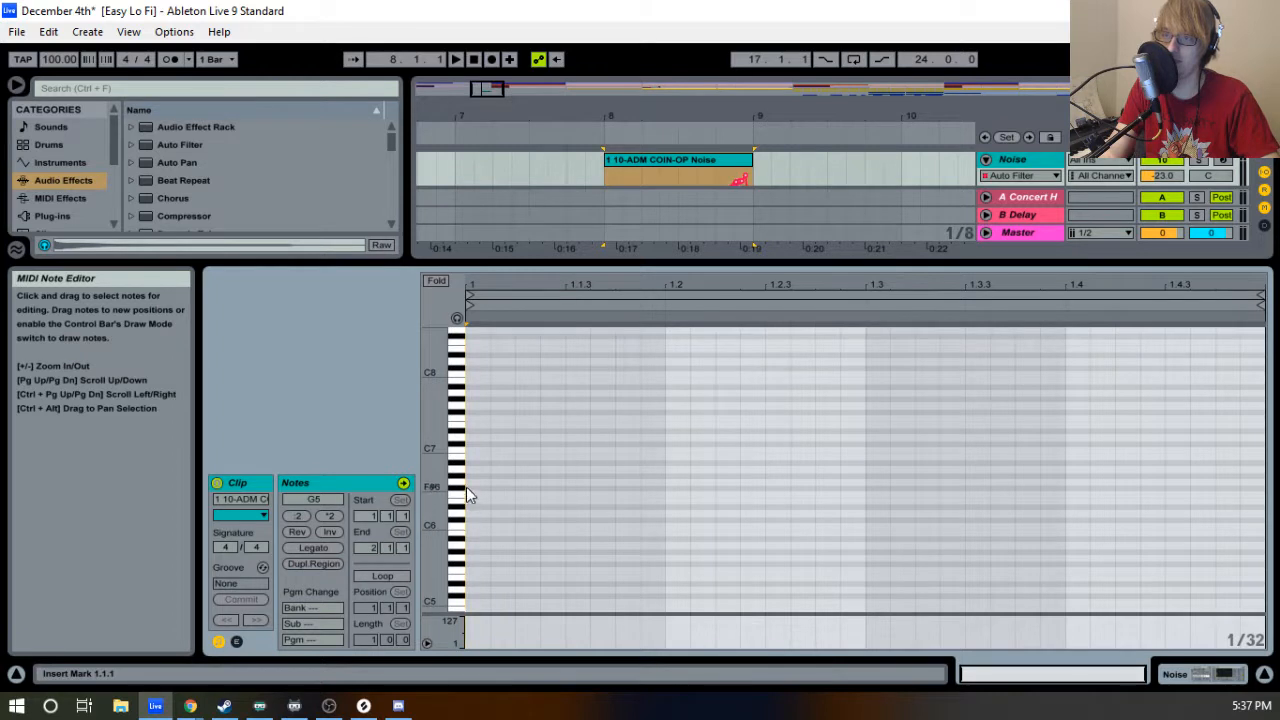
click(468, 483)
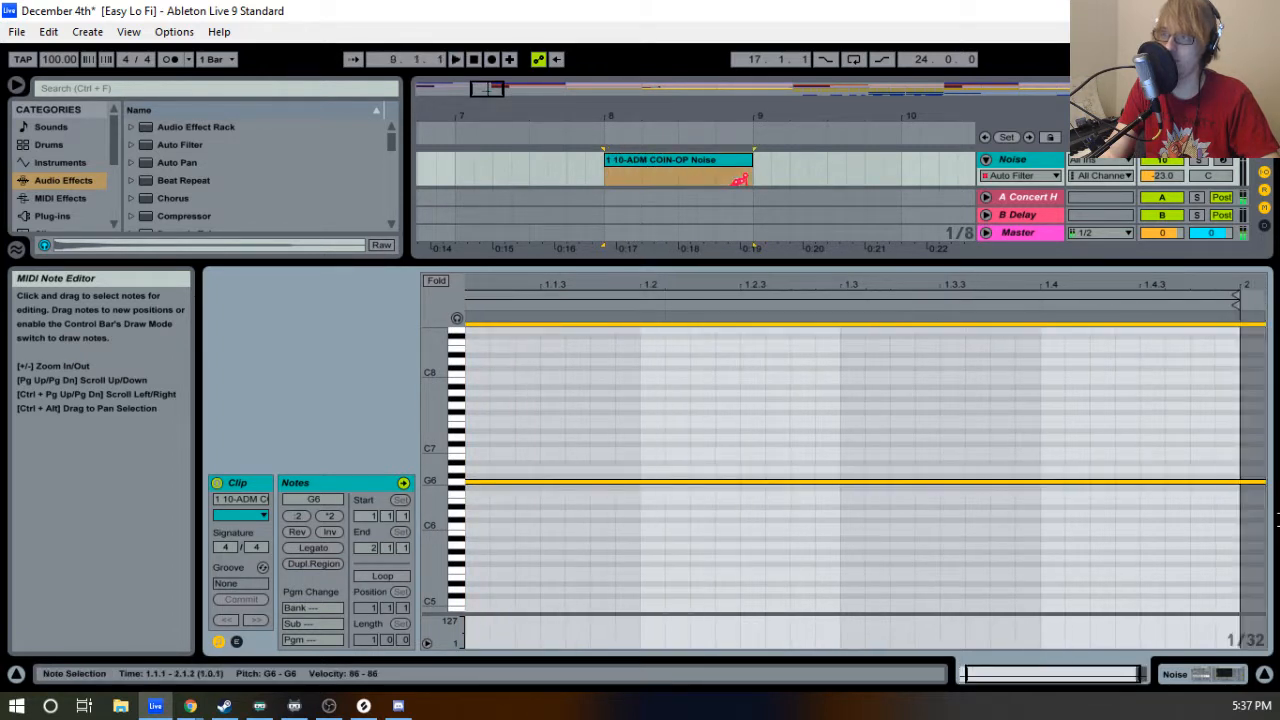
drag(1278, 520, 1133, 512)
key(space)
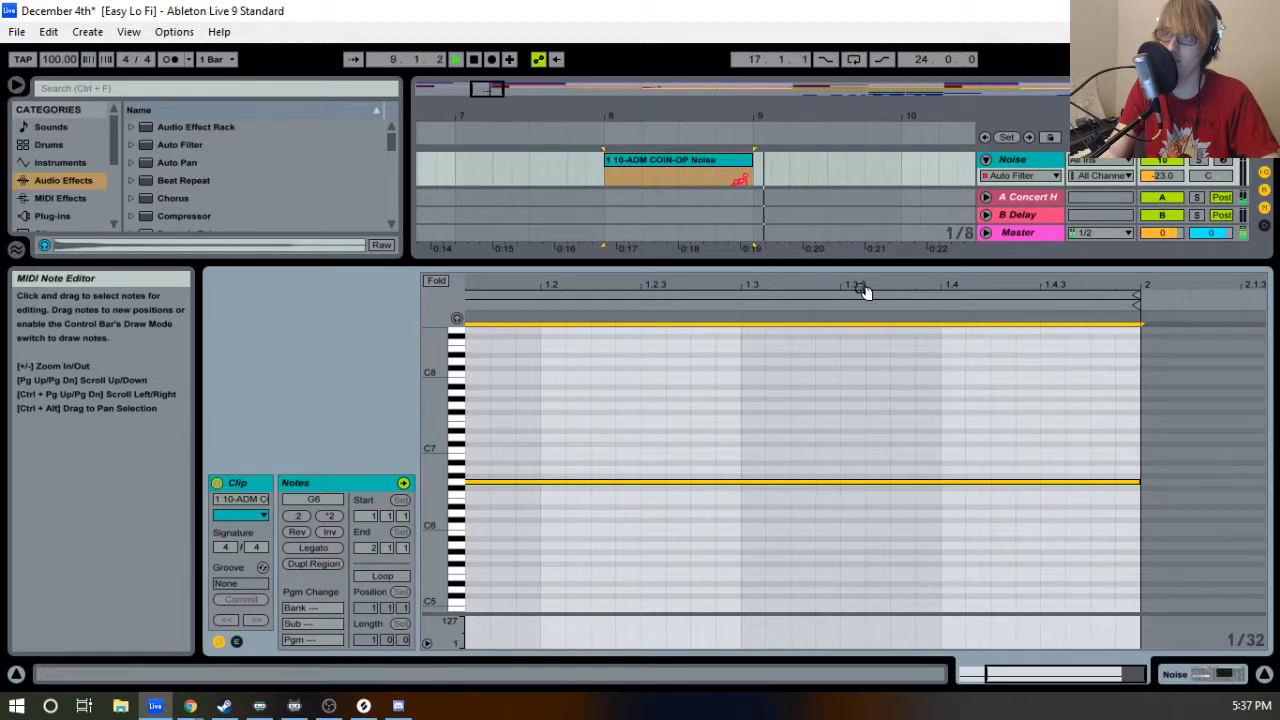
key(space)
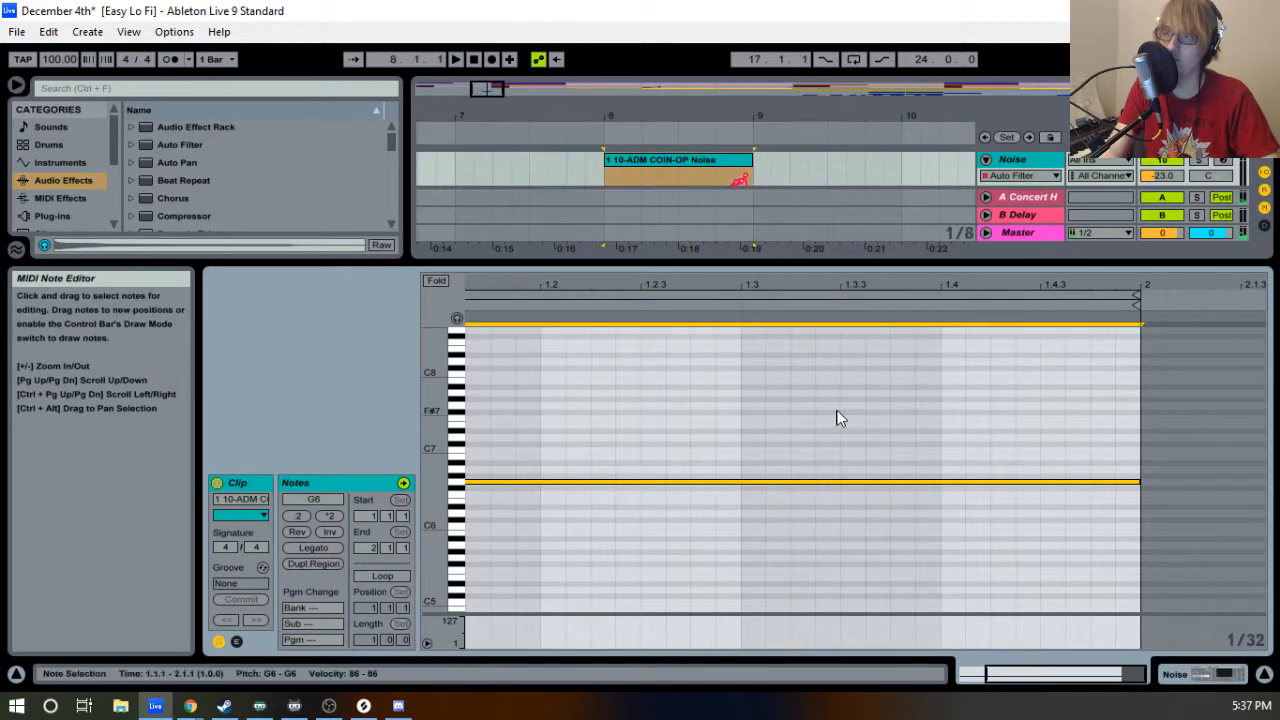
Transpose the Noise clip's note down two octaves to G4 and play the transition into bar 9 again.
key(shift+Down)
key(shift+Down)
key(space)
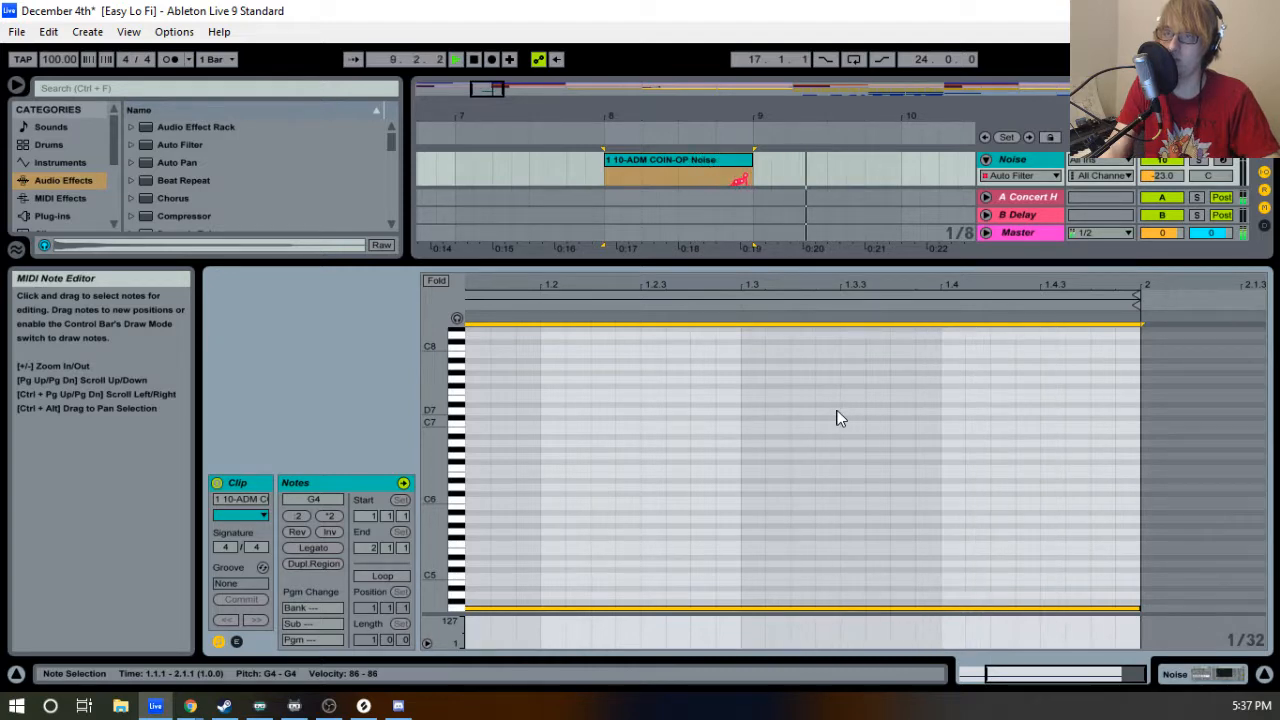
drag(857, 262, 808, 656)
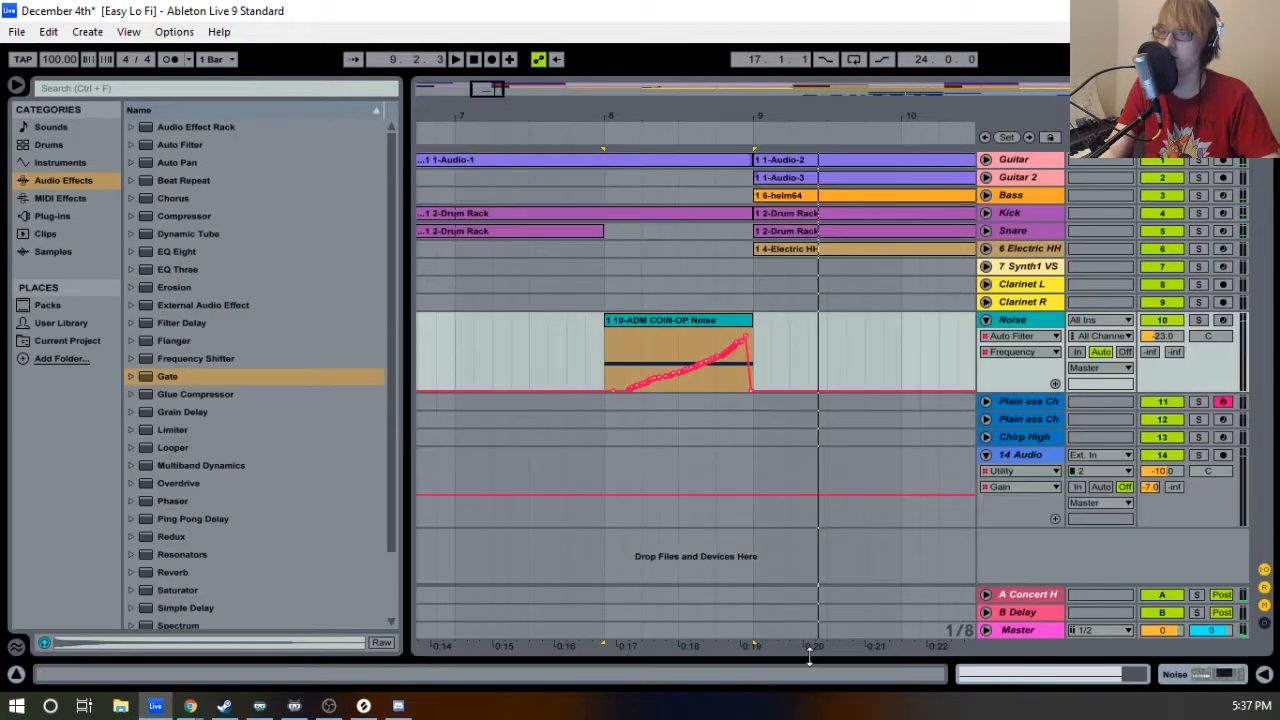
key(space)
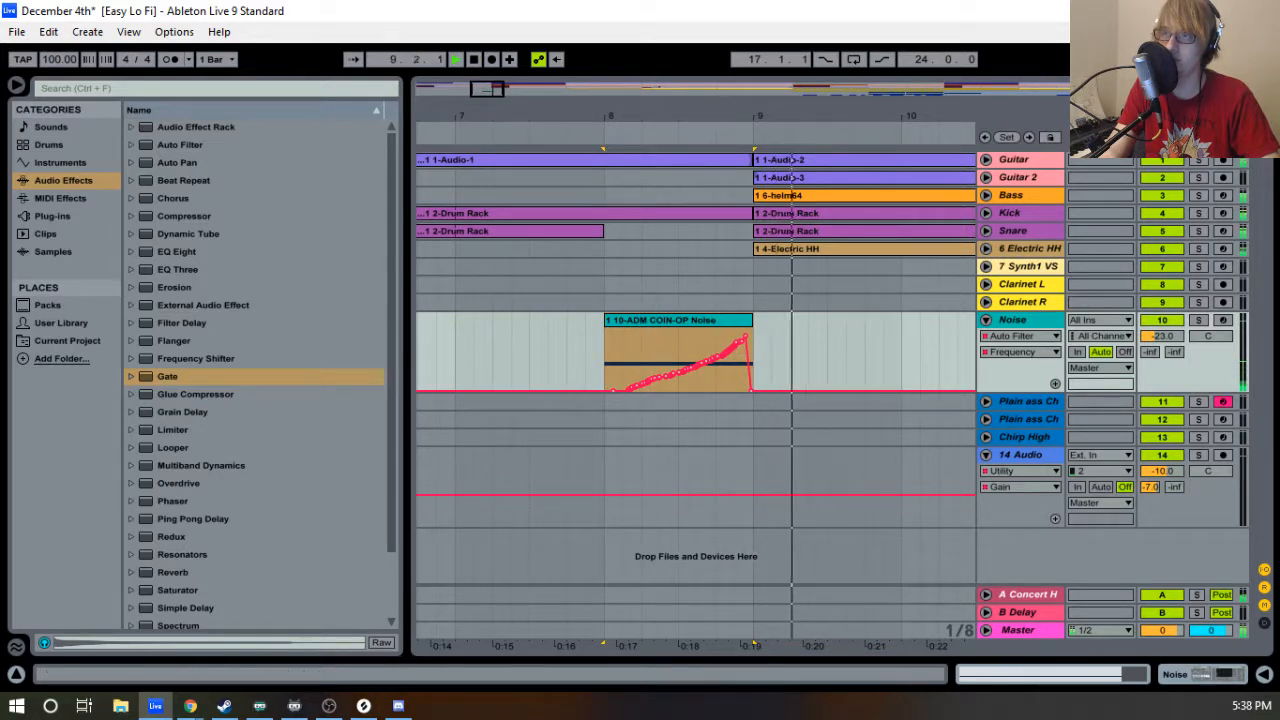
Stop playback and restart the arrangement from bar 1.
drag(723, 113, 530, 55)
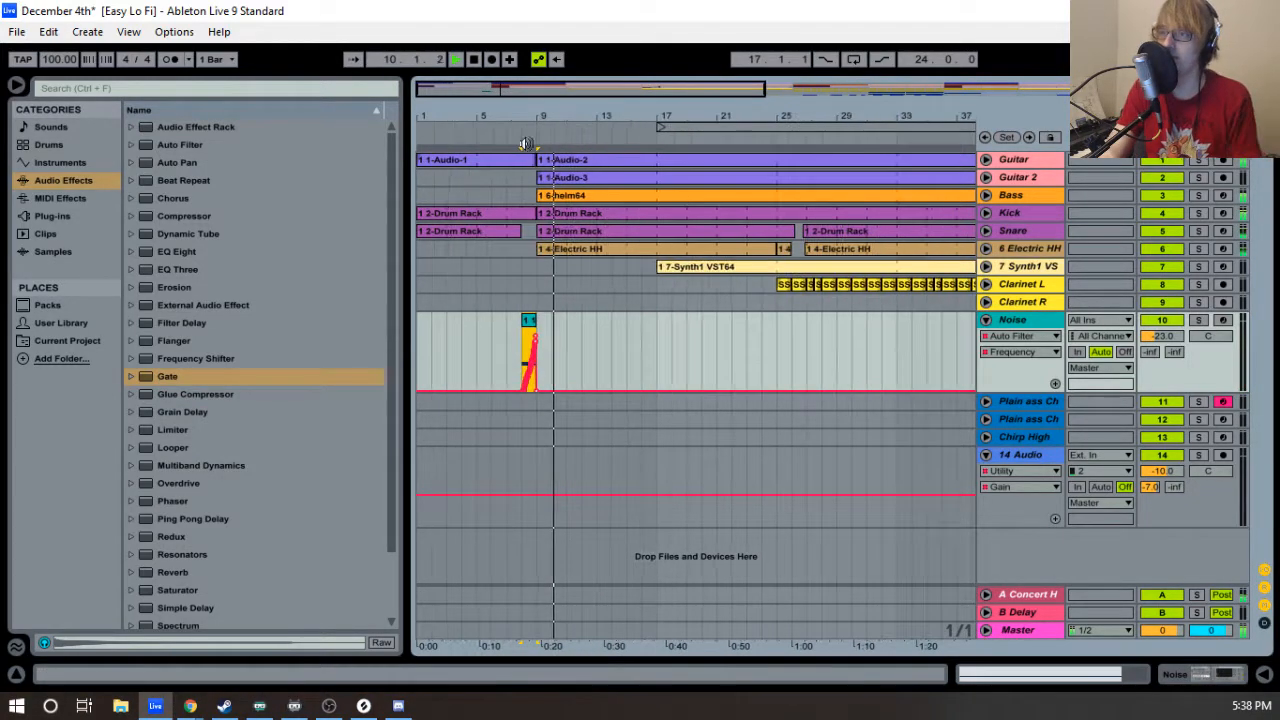
click(475, 60)
key(space)
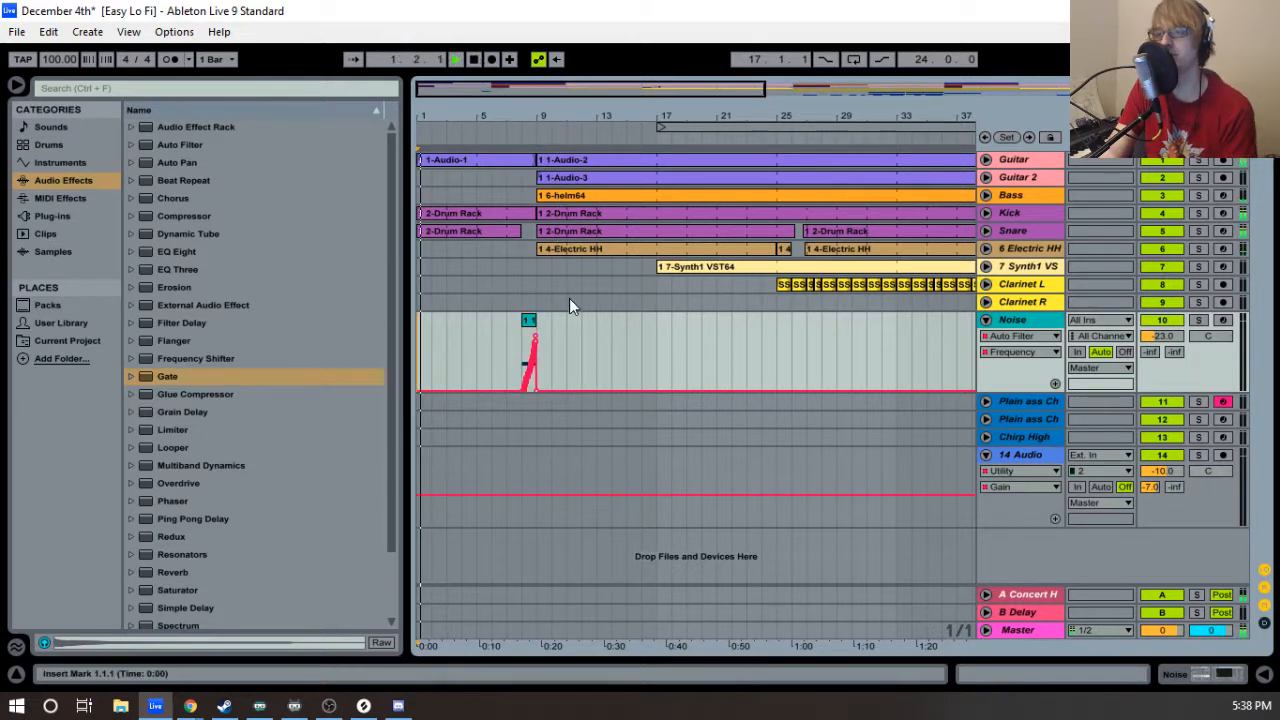
Hold the Noise filter's Resonance automation near its peak until just before bar 9, drop it to minimum at bar 9, and fold the track.
click(1025, 353)
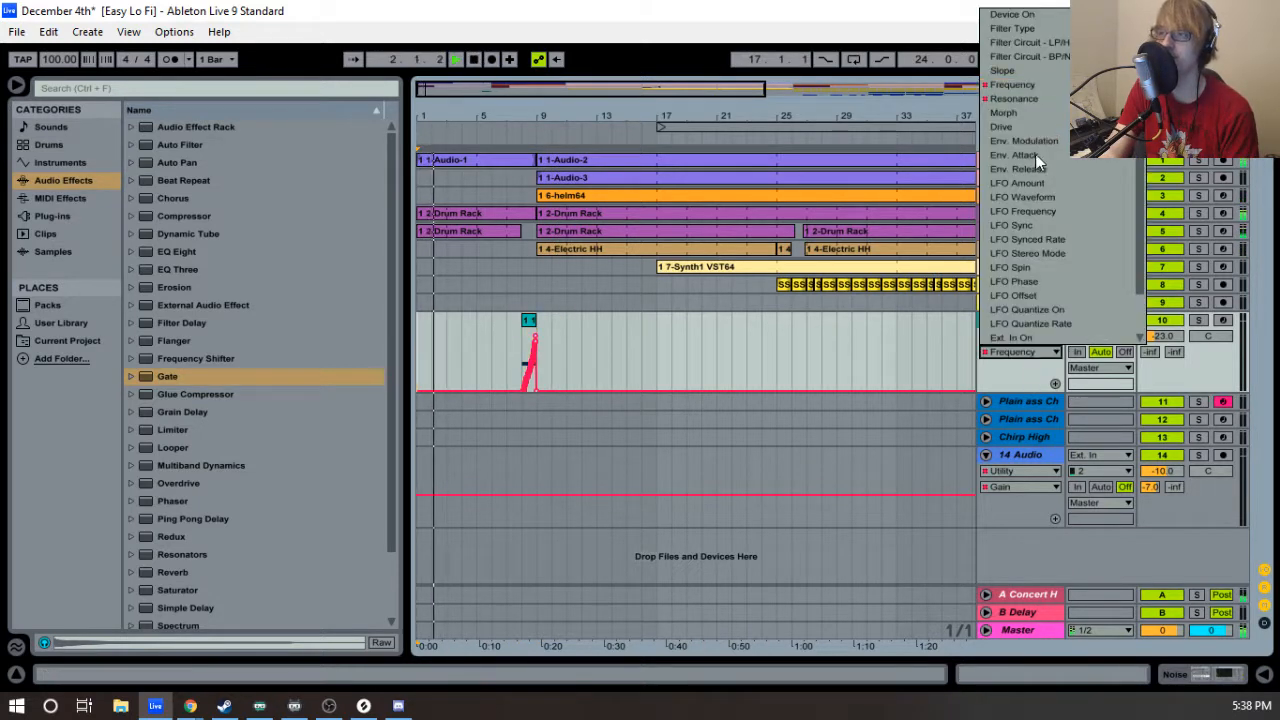
click(1024, 99)
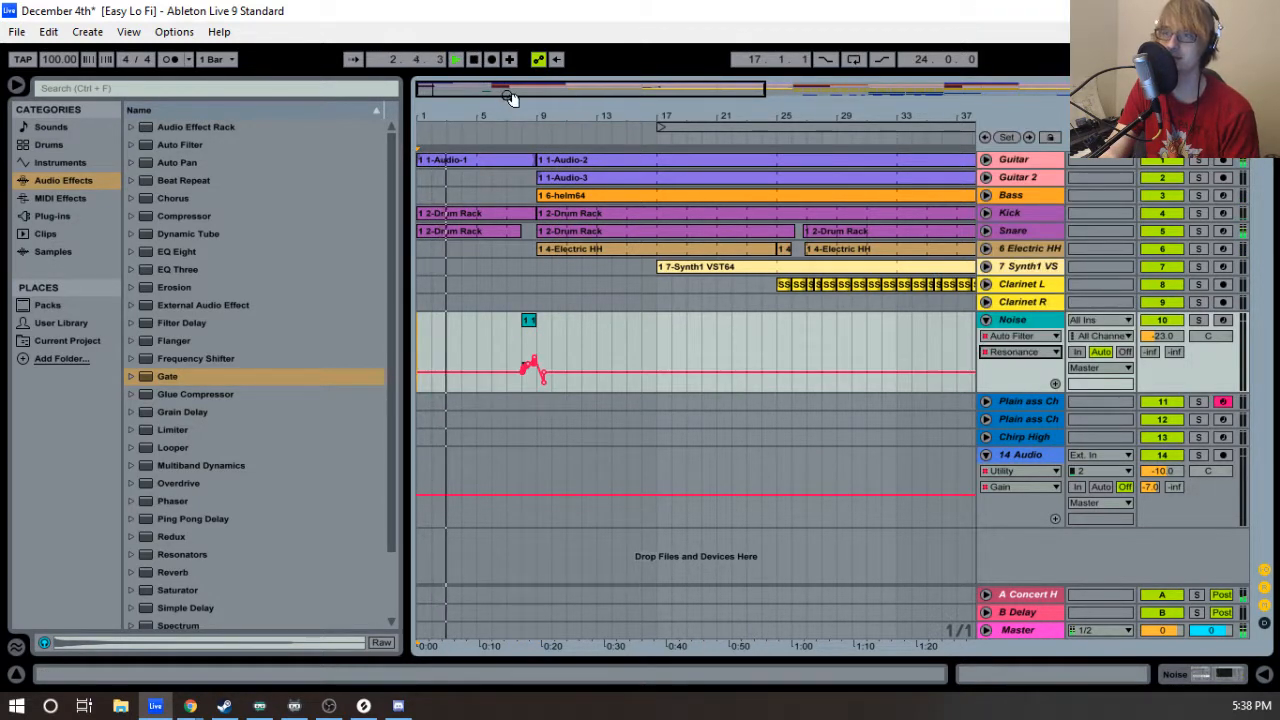
drag(524, 108, 524, 160)
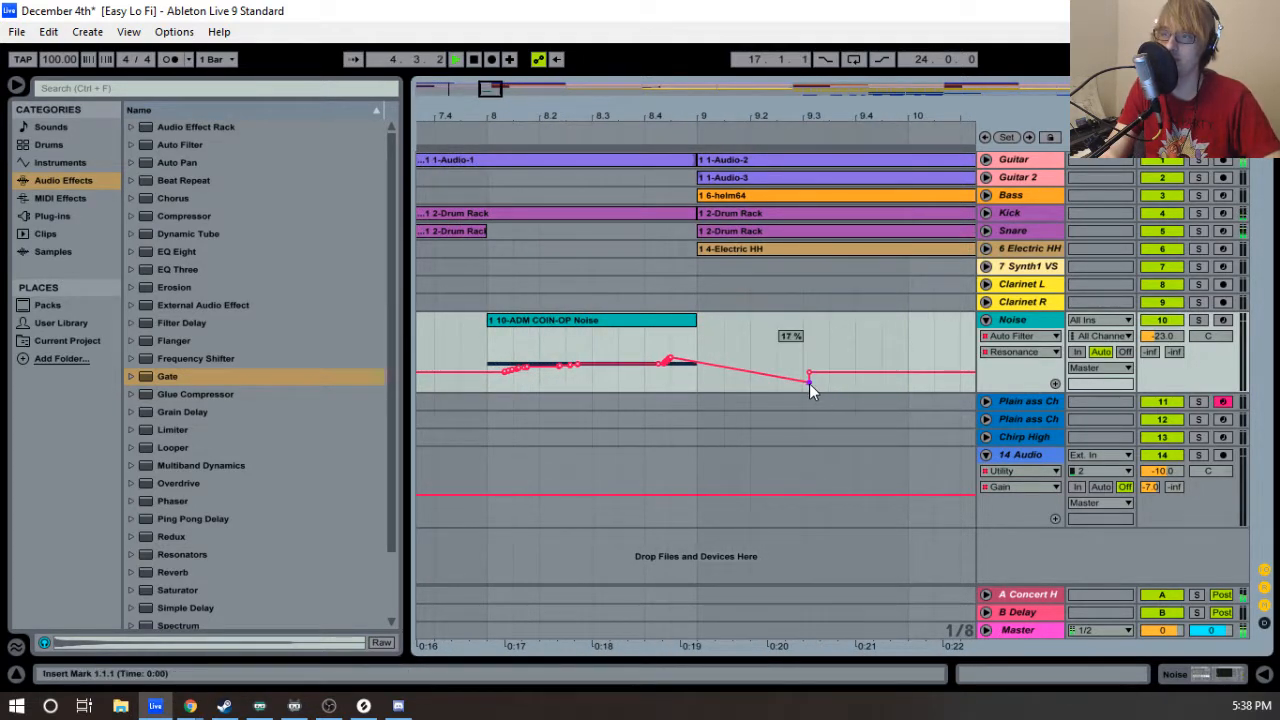
drag(809, 379, 695, 388)
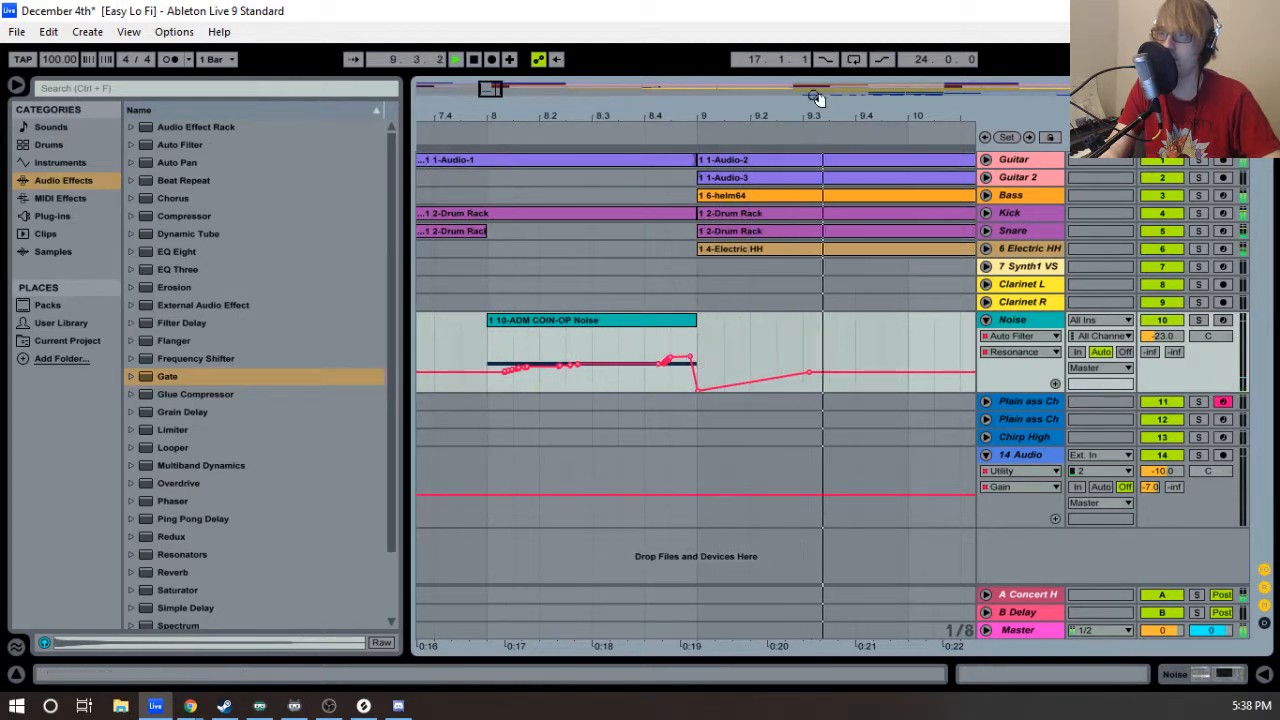
drag(808, 123, 808, 46)
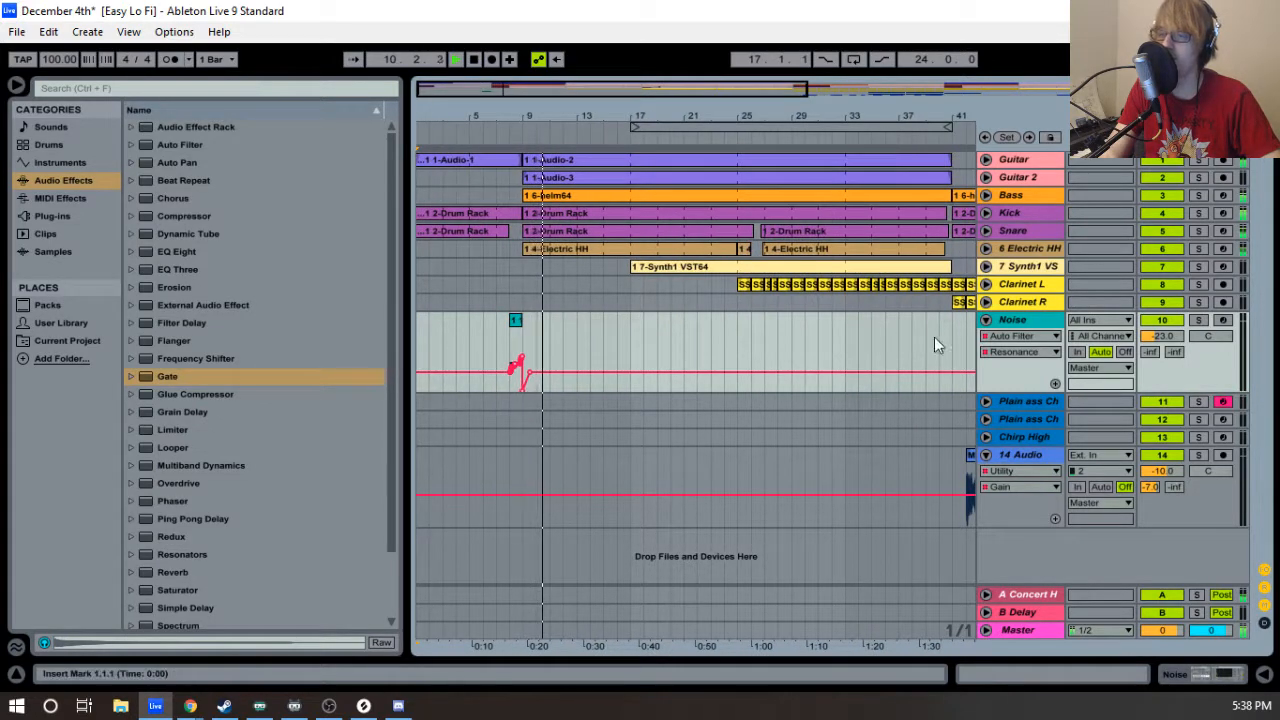
click(987, 329)
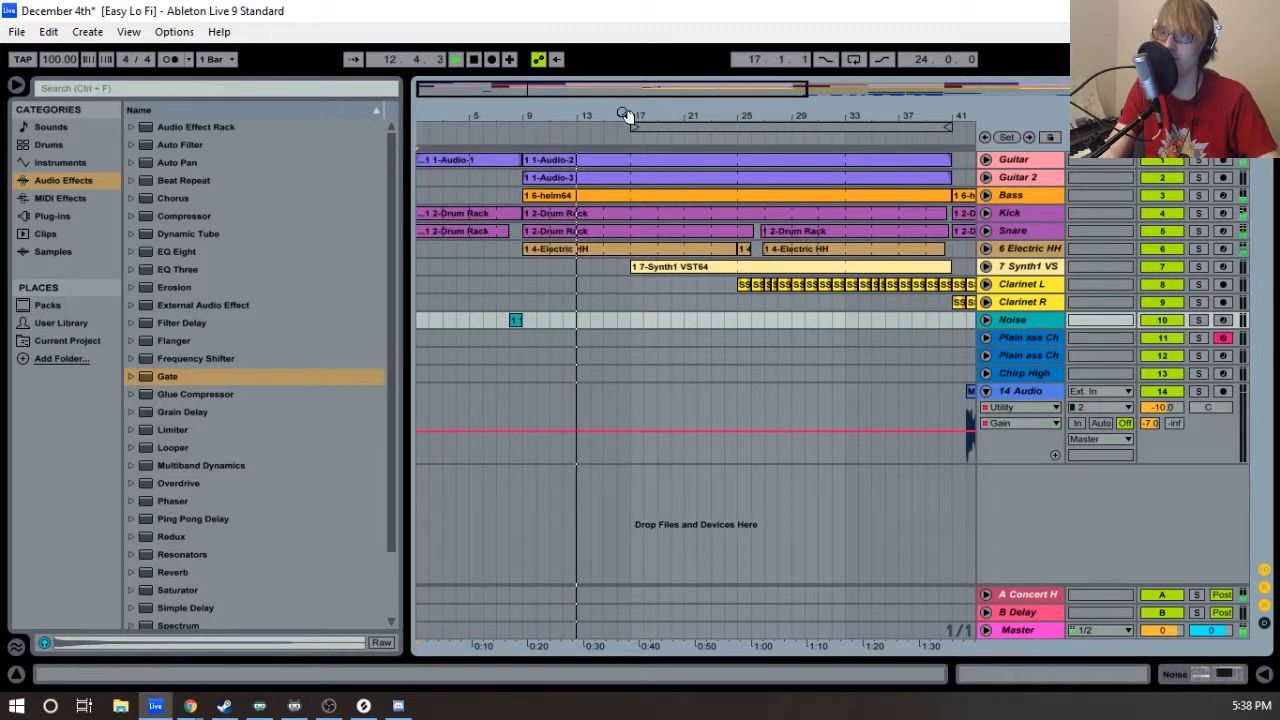
Listen on from bar 12, view the Guitar effect chain and examine the track levels in the mixer.
drag(616, 112, 610, 160)
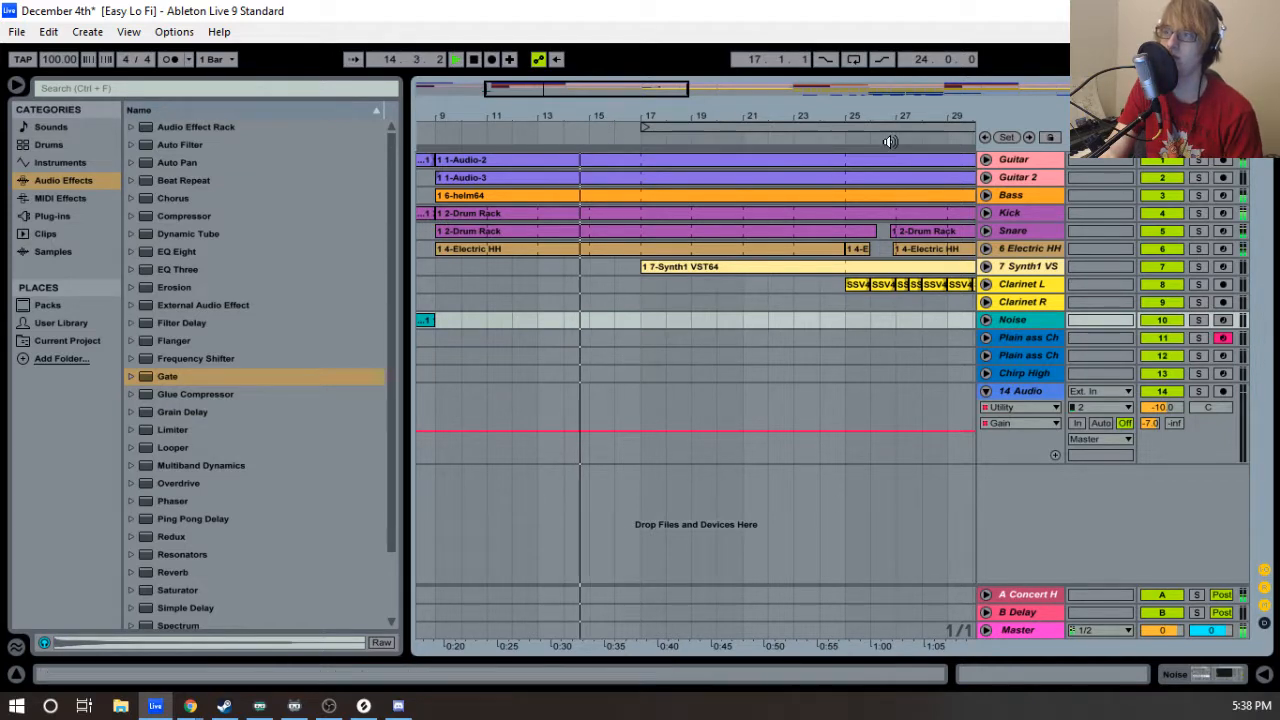
double_click(1024, 161)
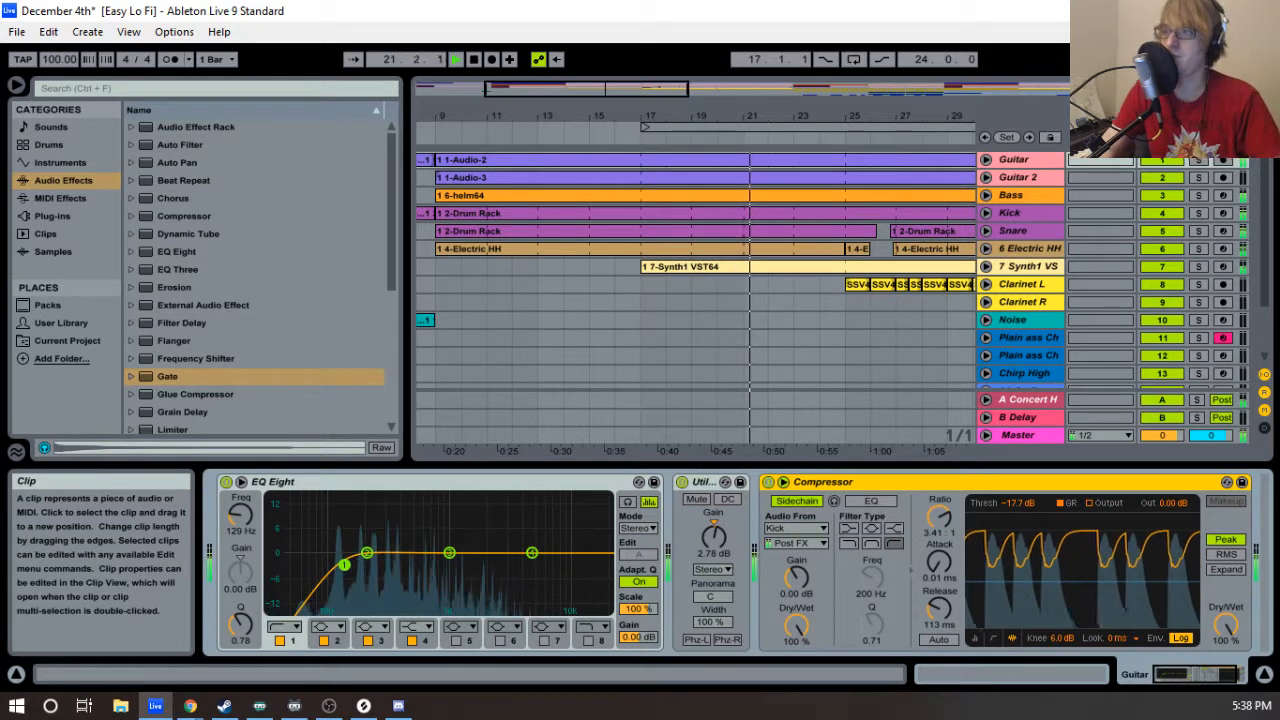
click(1026, 197)
key(Tab)
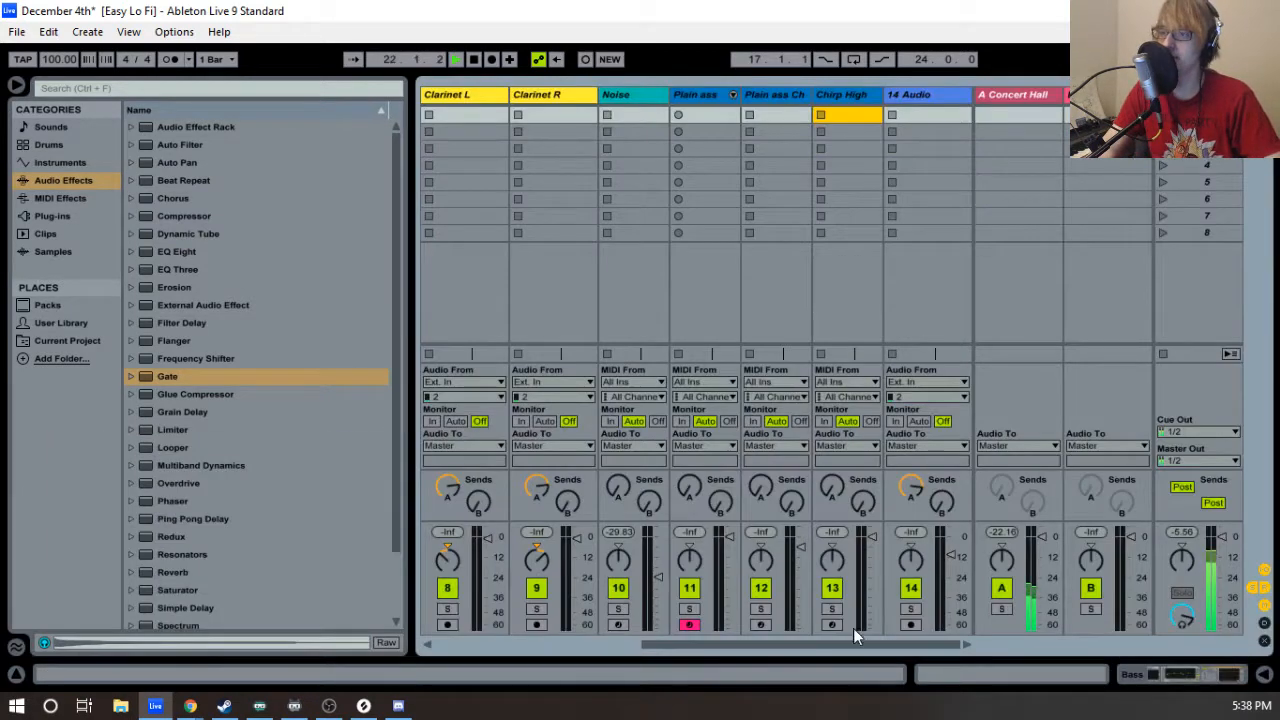
drag(864, 644, 636, 644)
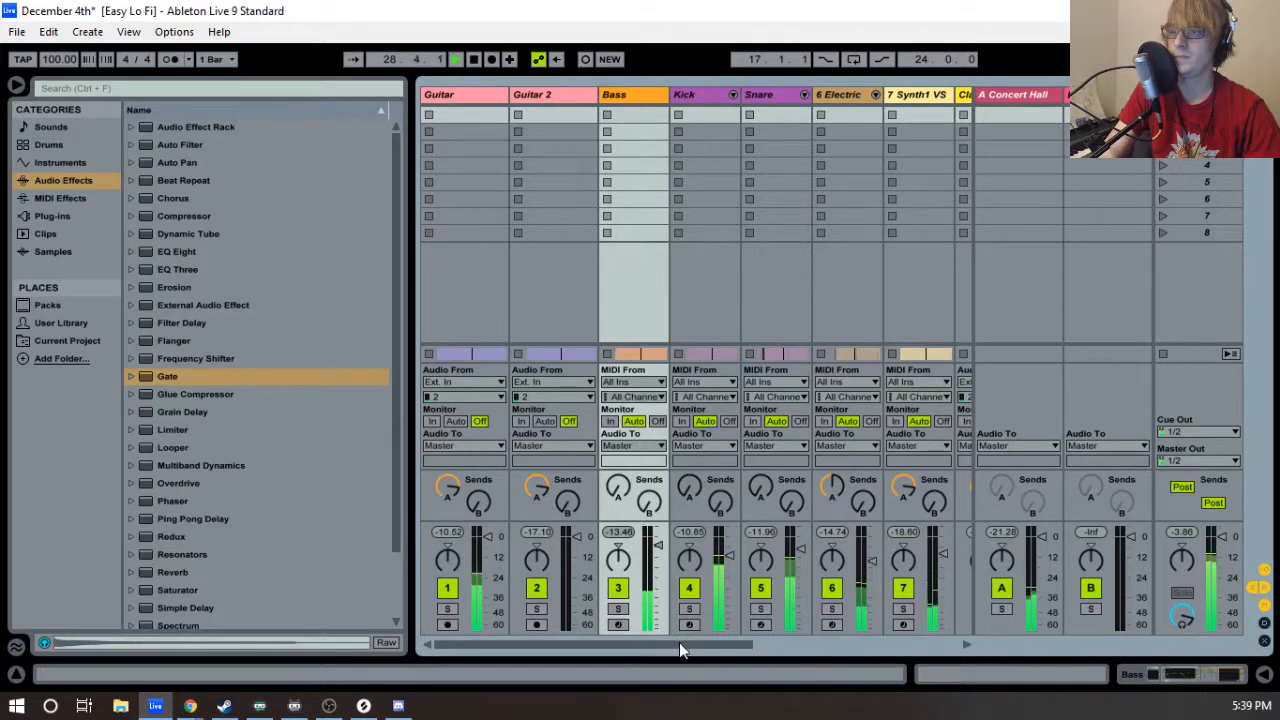
drag(679, 642, 891, 644)
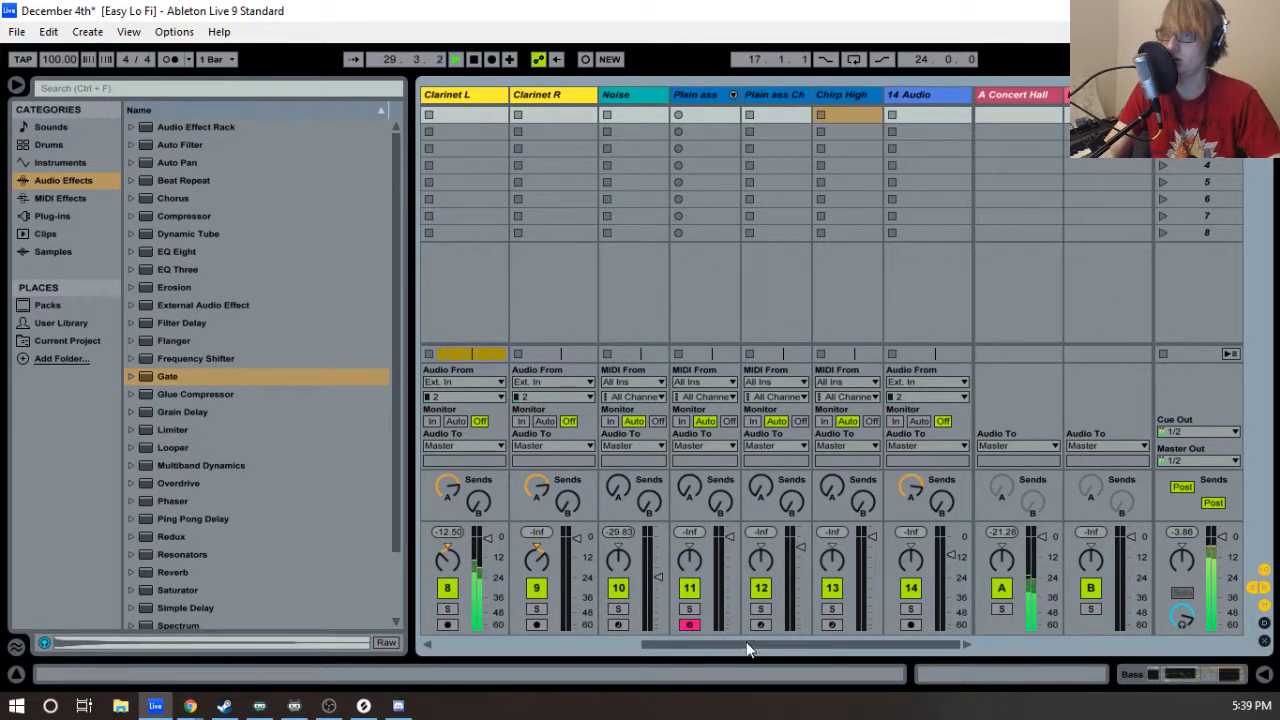
Adjust the Concert Hall send on both clarinet tracks while soloing Clarinet L.
click(447, 612)
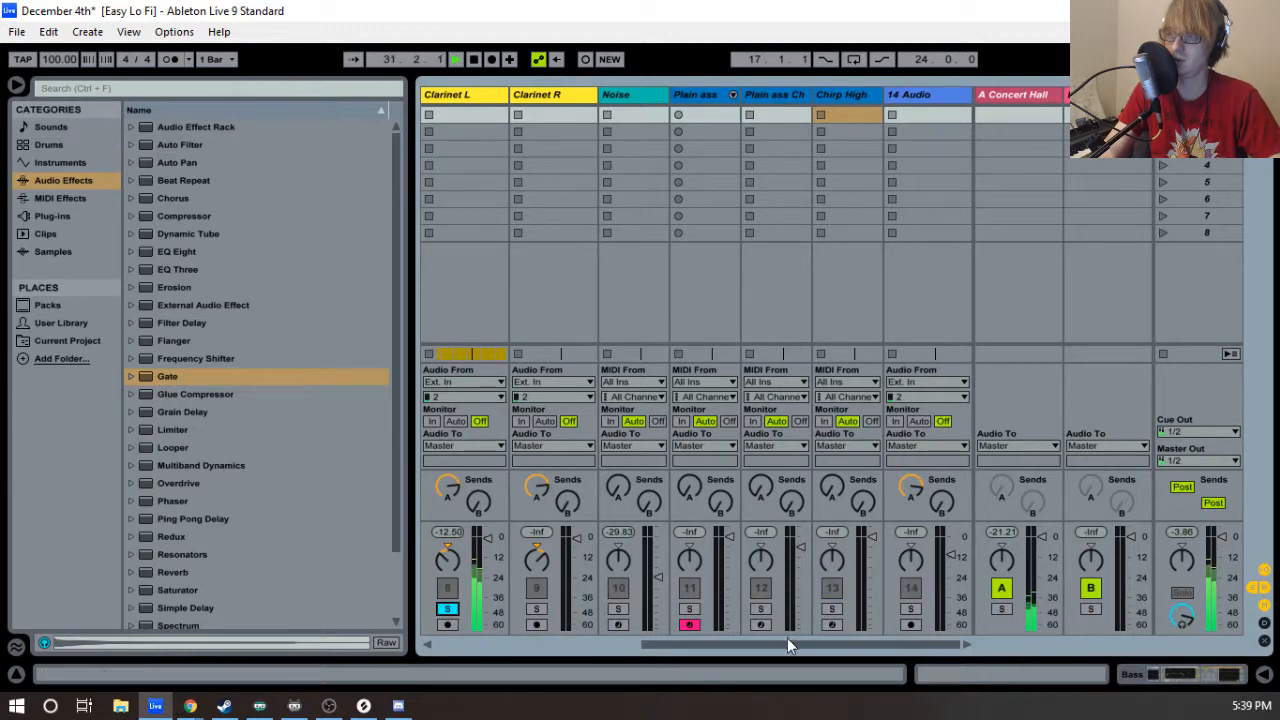
drag(787, 641, 705, 641)
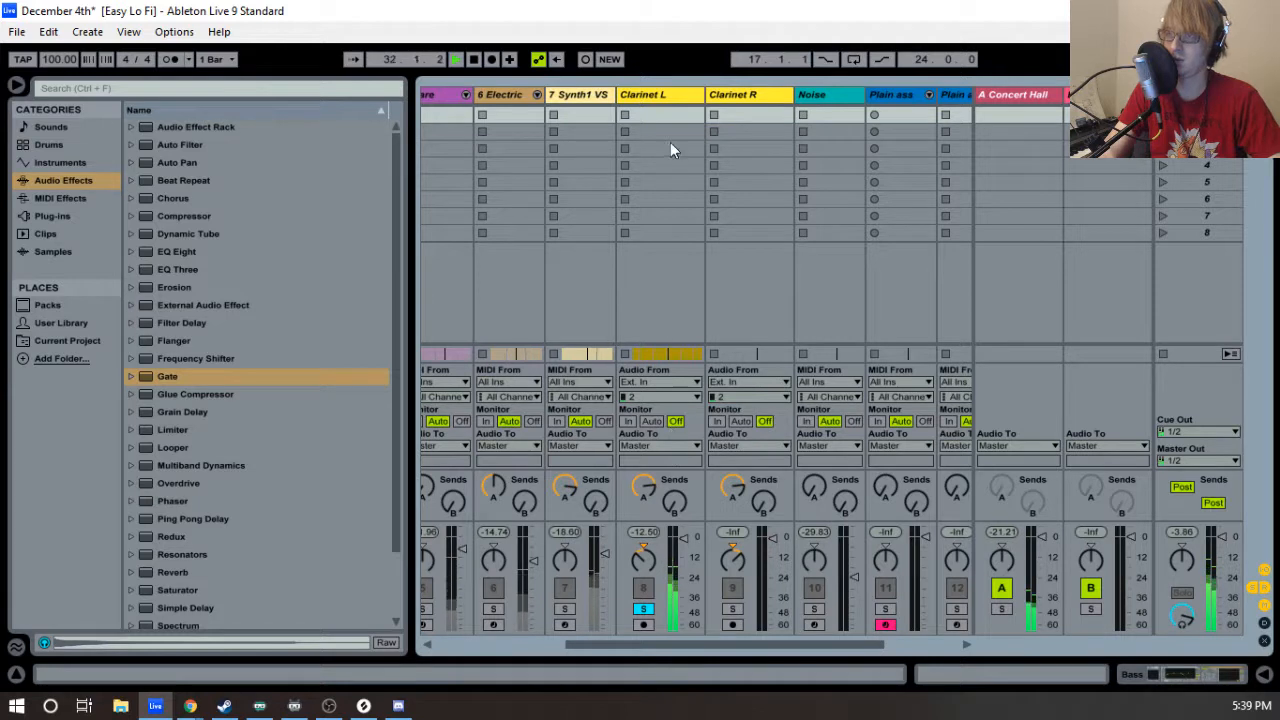
click(648, 93)
shift+click(735, 95)
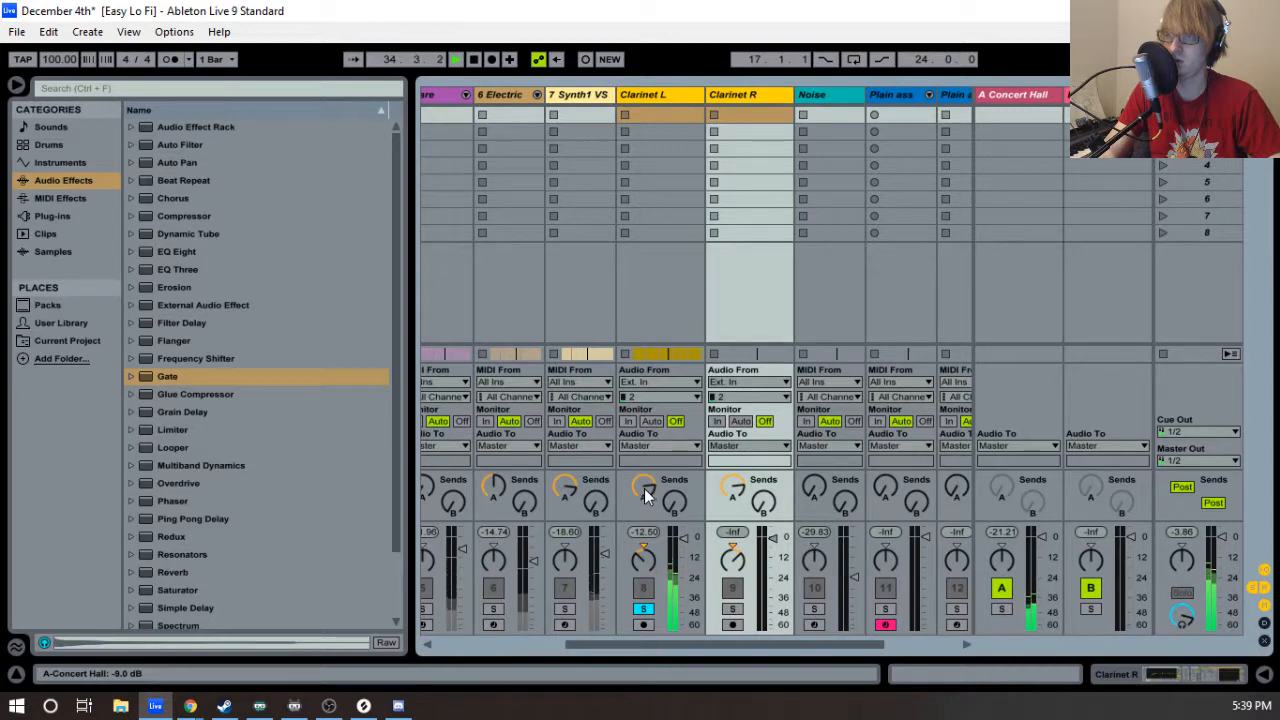
drag(644, 488, 644, 520)
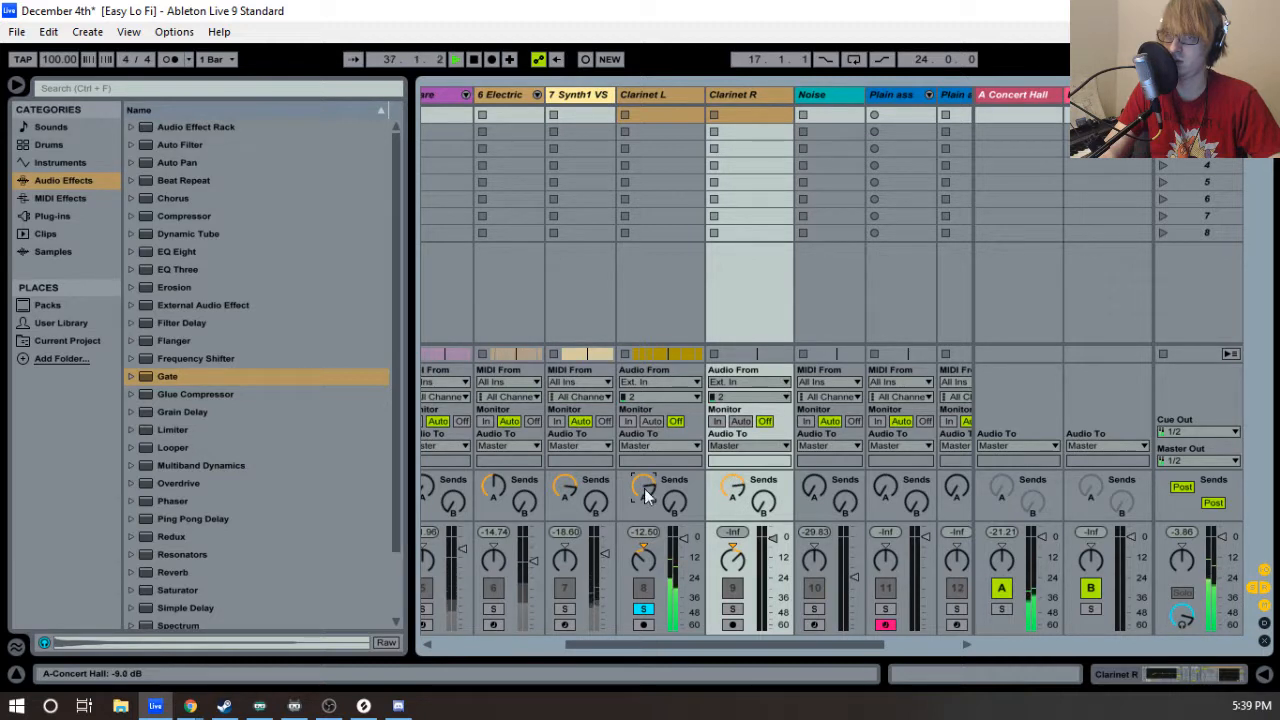
drag(646, 493, 646, 485)
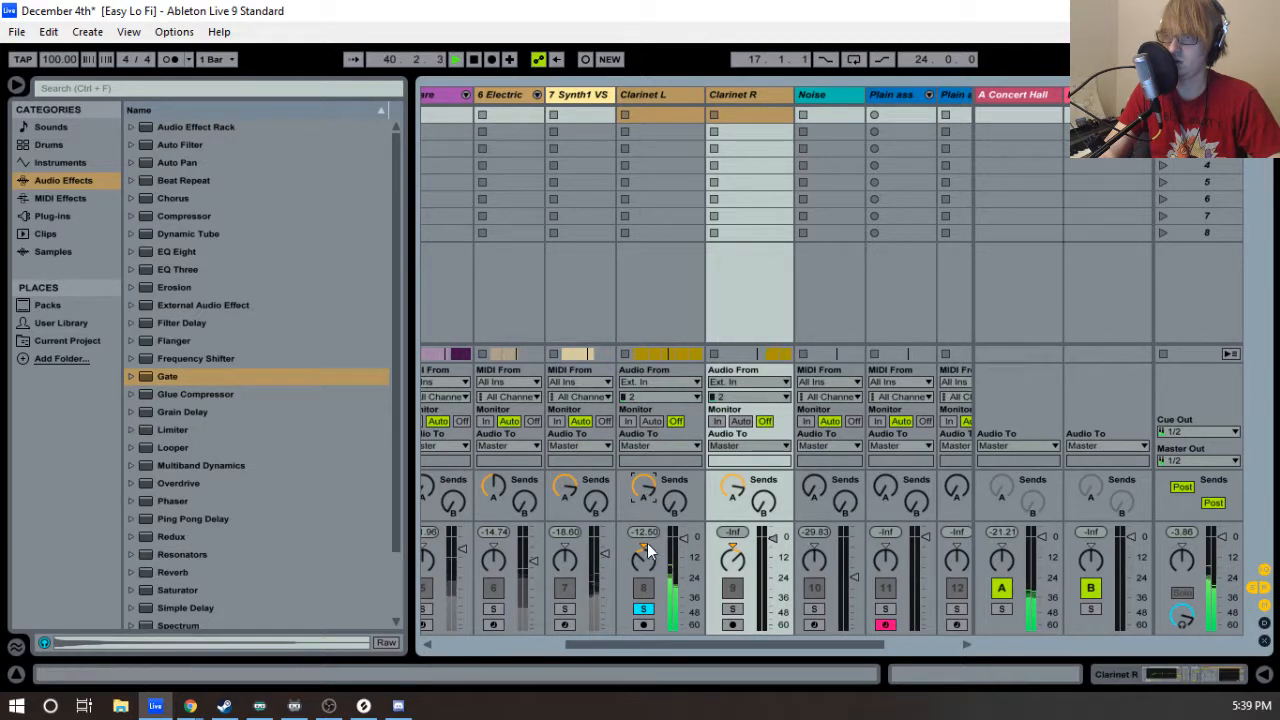
click(645, 610)
View Clarinet L's effect chain and listen on in the arrangement through bar 46.
click(652, 93)
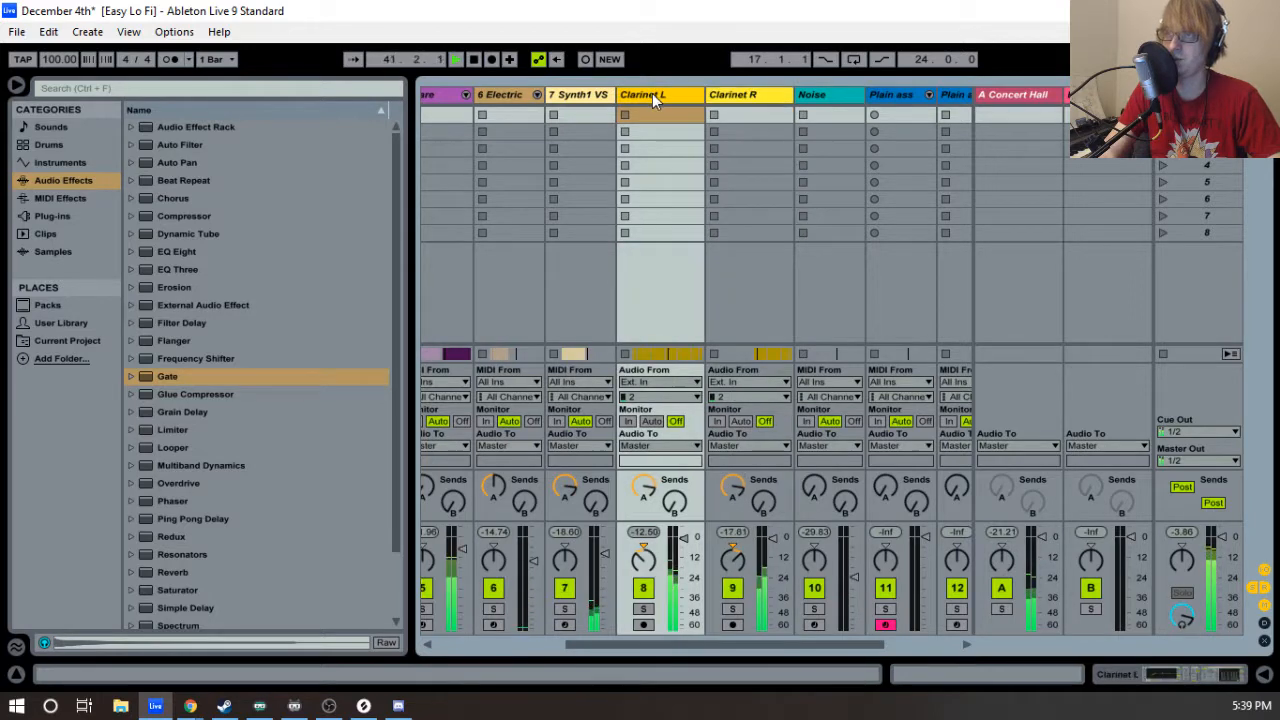
key(Tab)
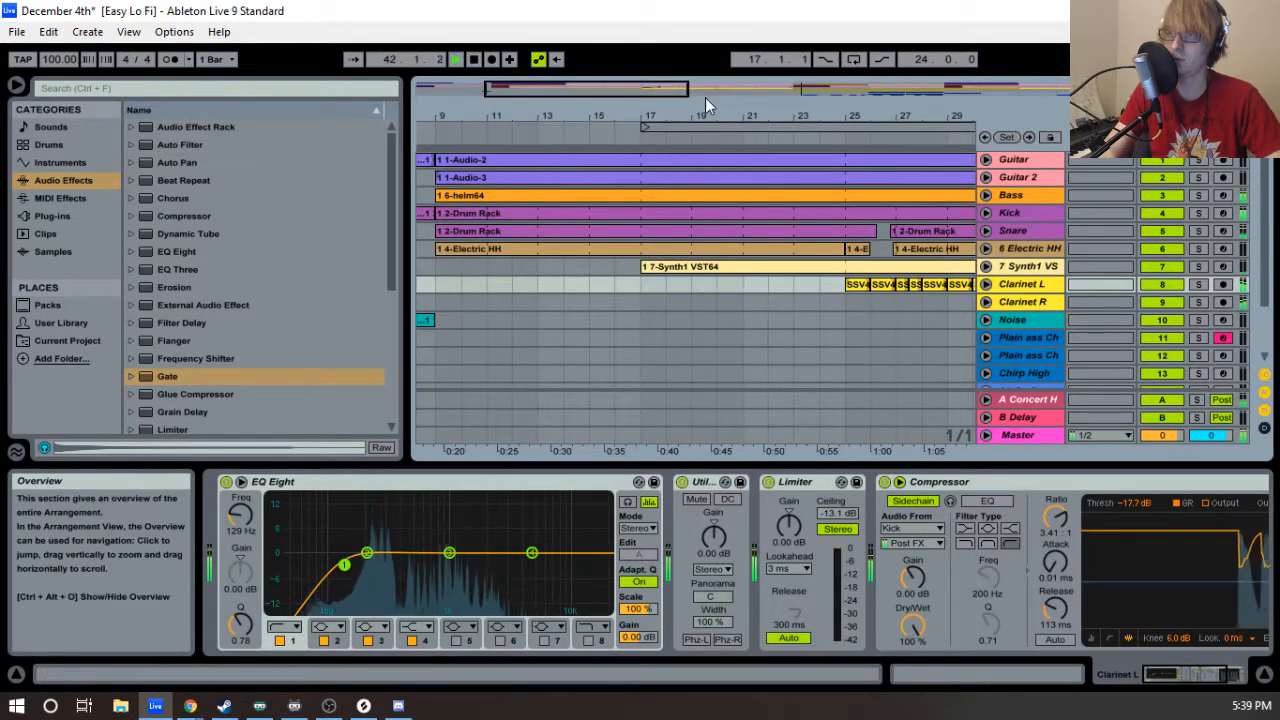
drag(541, 128, 541, 113)
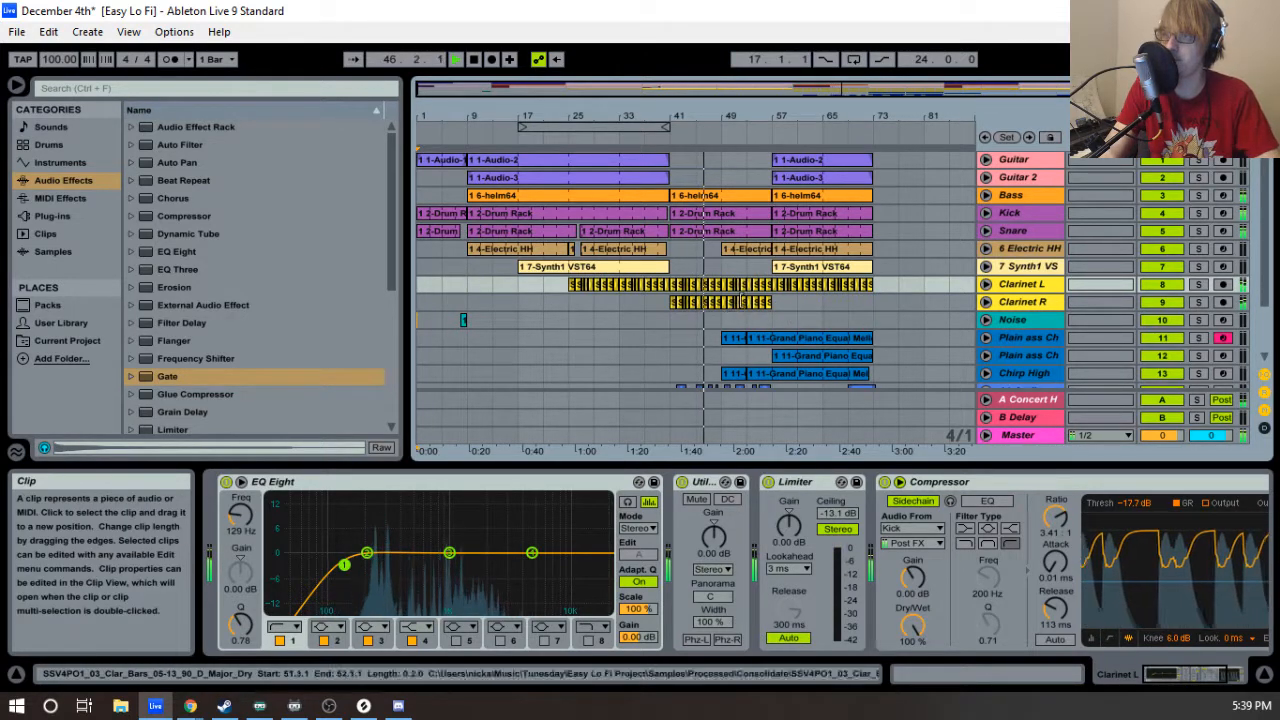
key(Tab)
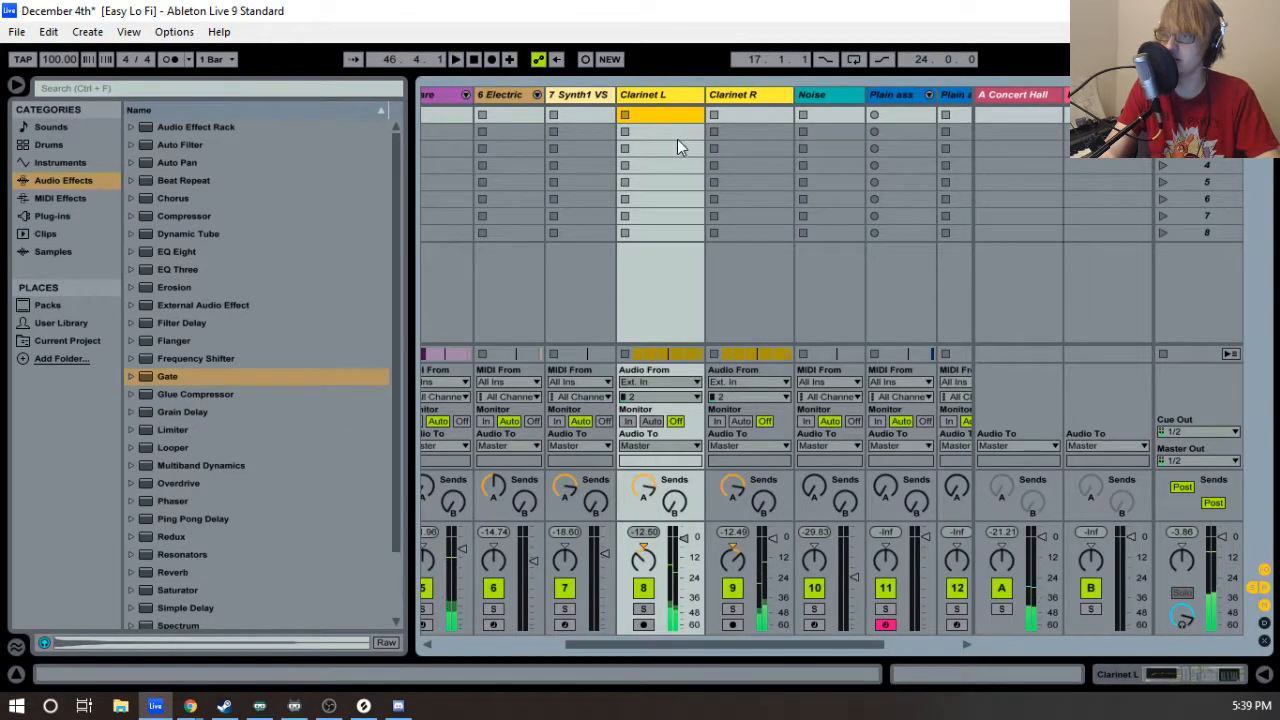
Lower the volume of both clarinet tracks to -4.0 dB and briefly play from the start.
click(737, 96)
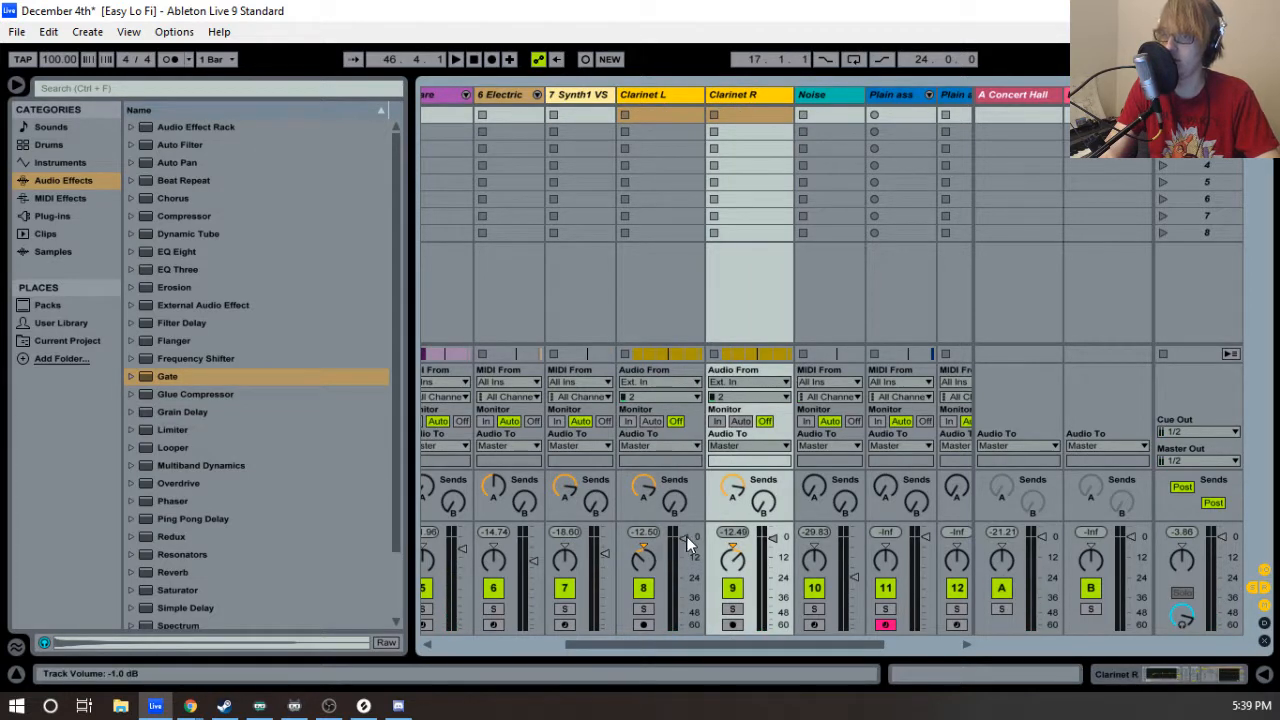
drag(688, 536, 688, 542)
key(space)
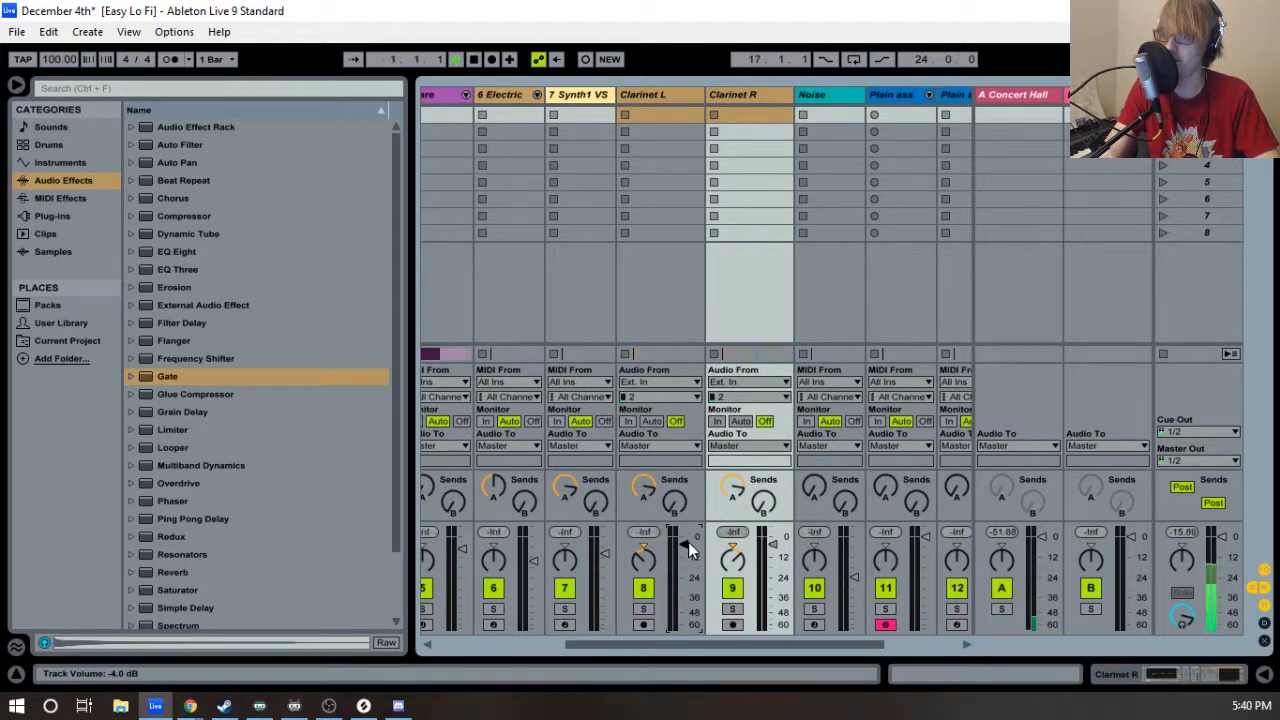
key(Tab)
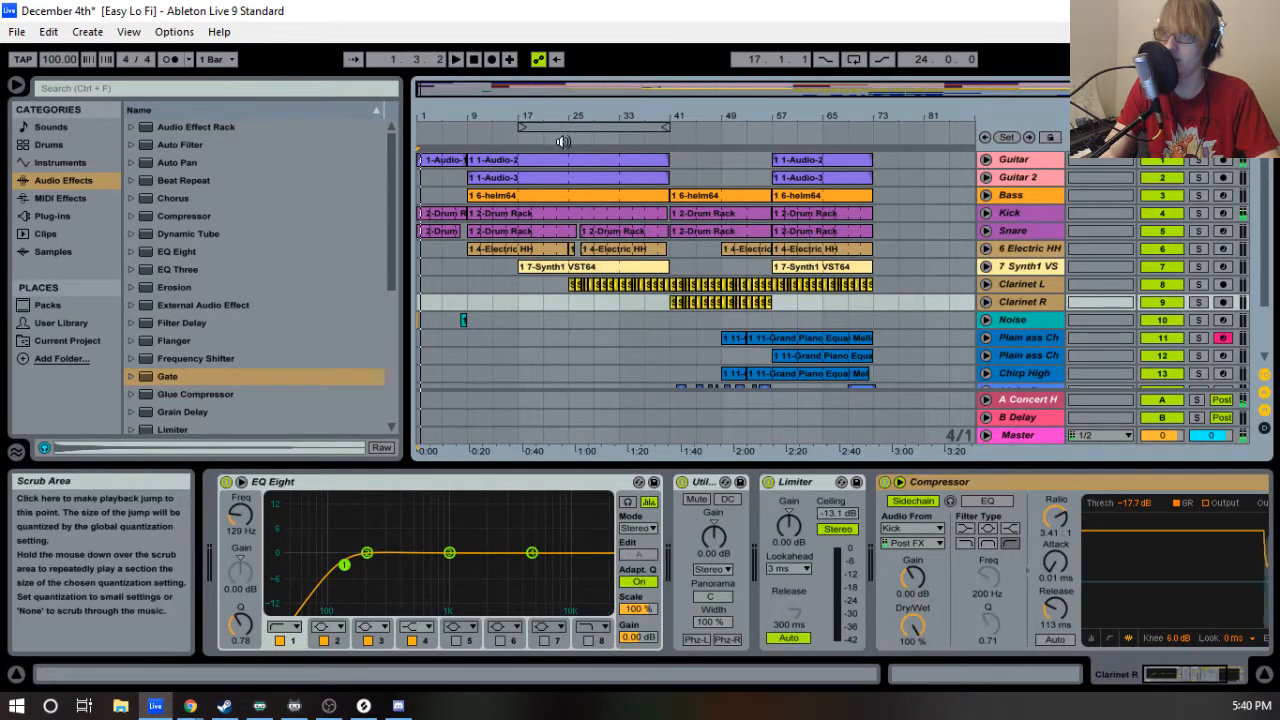
Play from around bar 26 and set the 6 Electric HH track's Concert Hall send to -26.6 dB.
click(575, 131)
drag(589, 113, 583, 122)
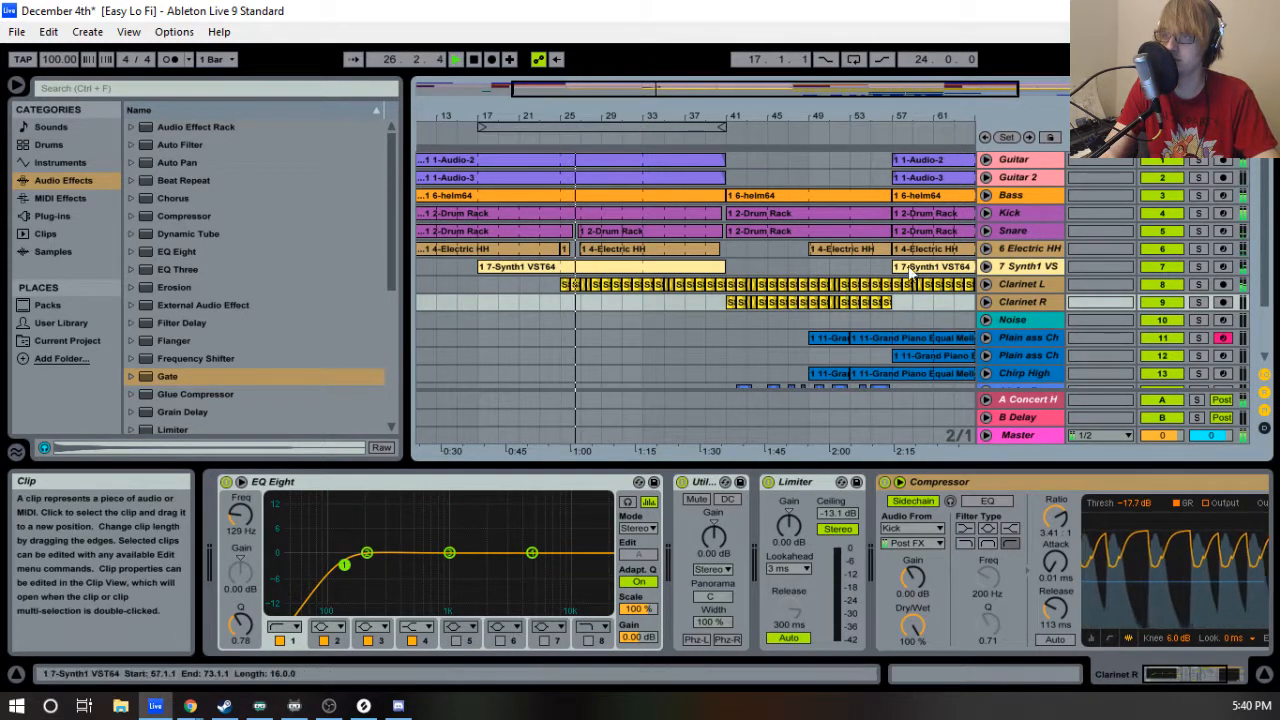
click(1030, 249)
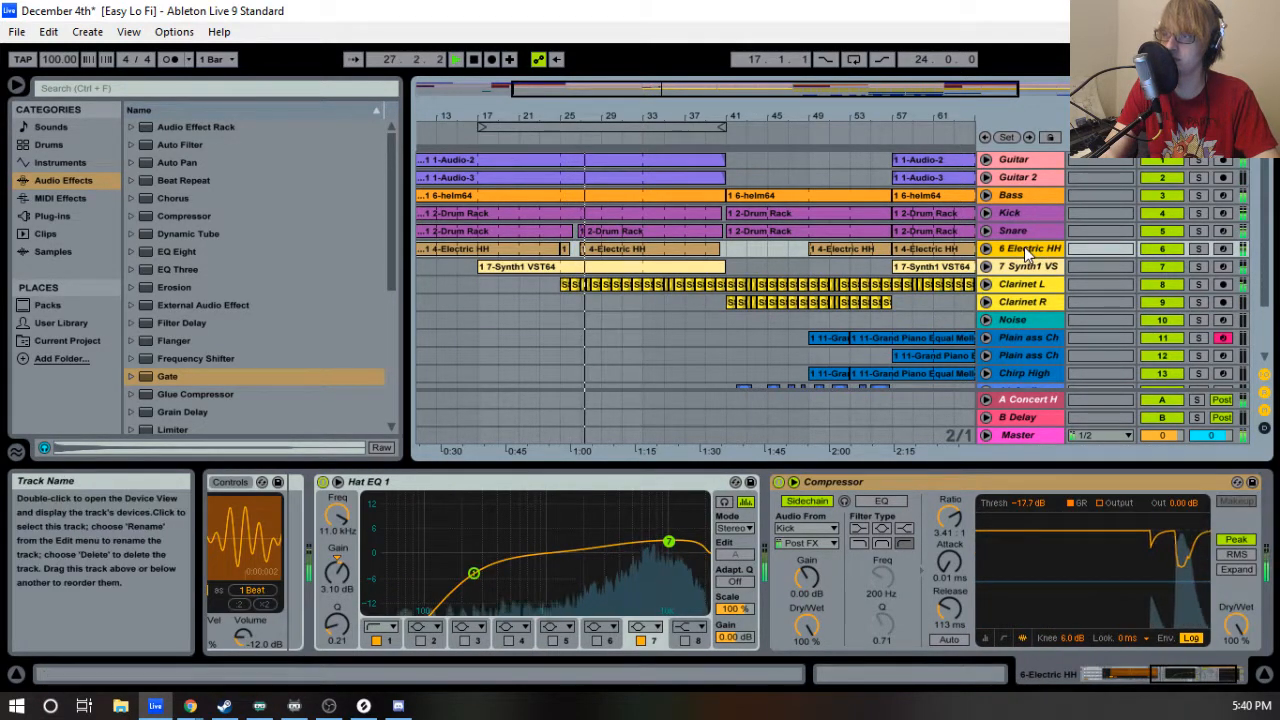
click(1017, 231)
click(1031, 248)
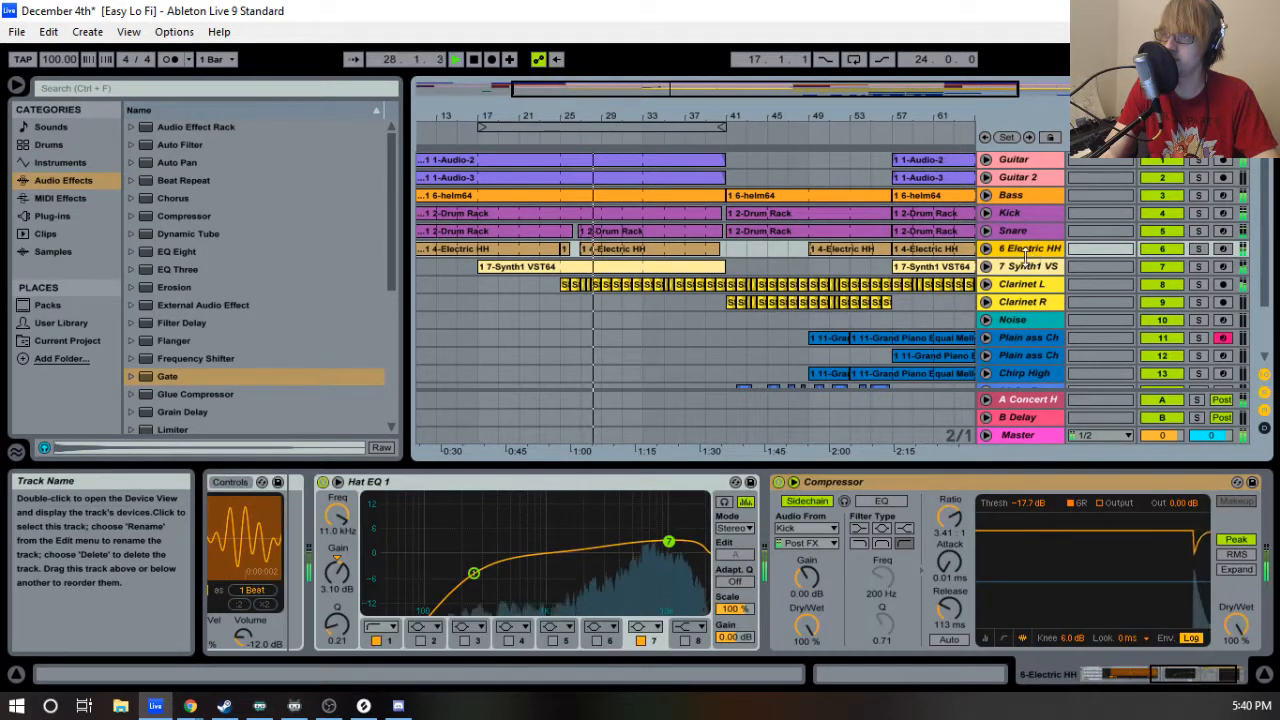
key(Tab)
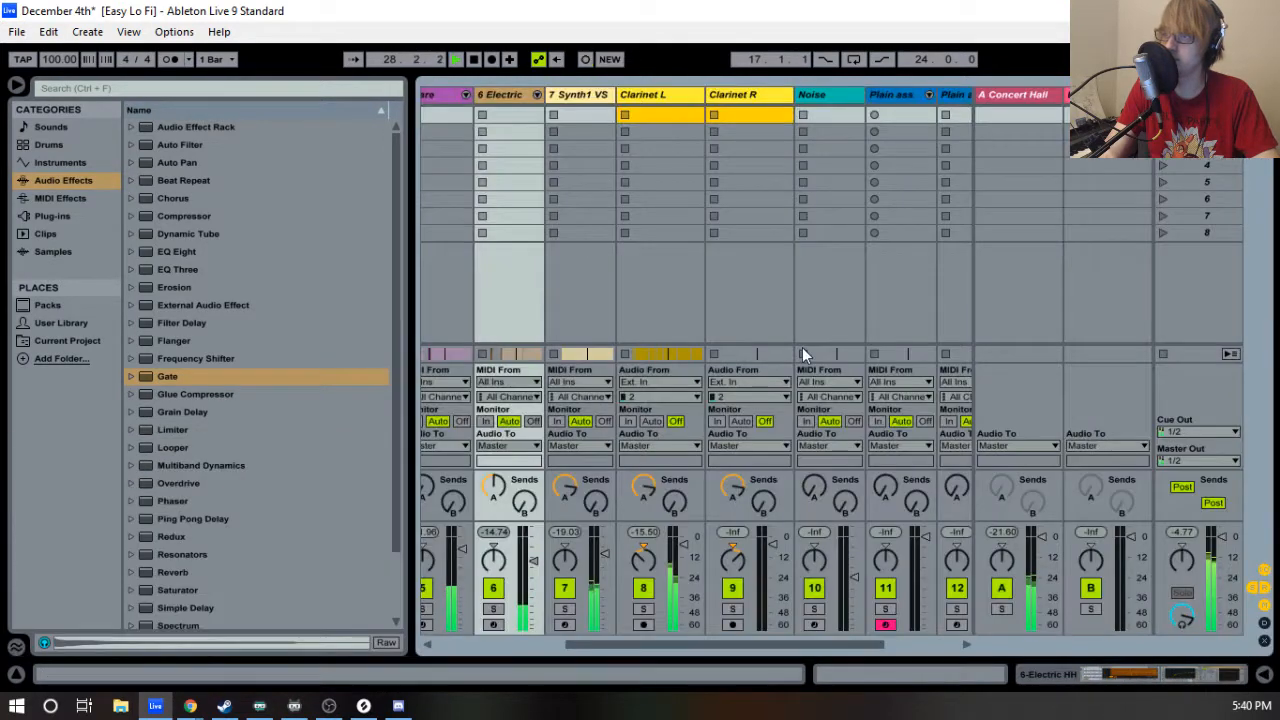
click(537, 568)
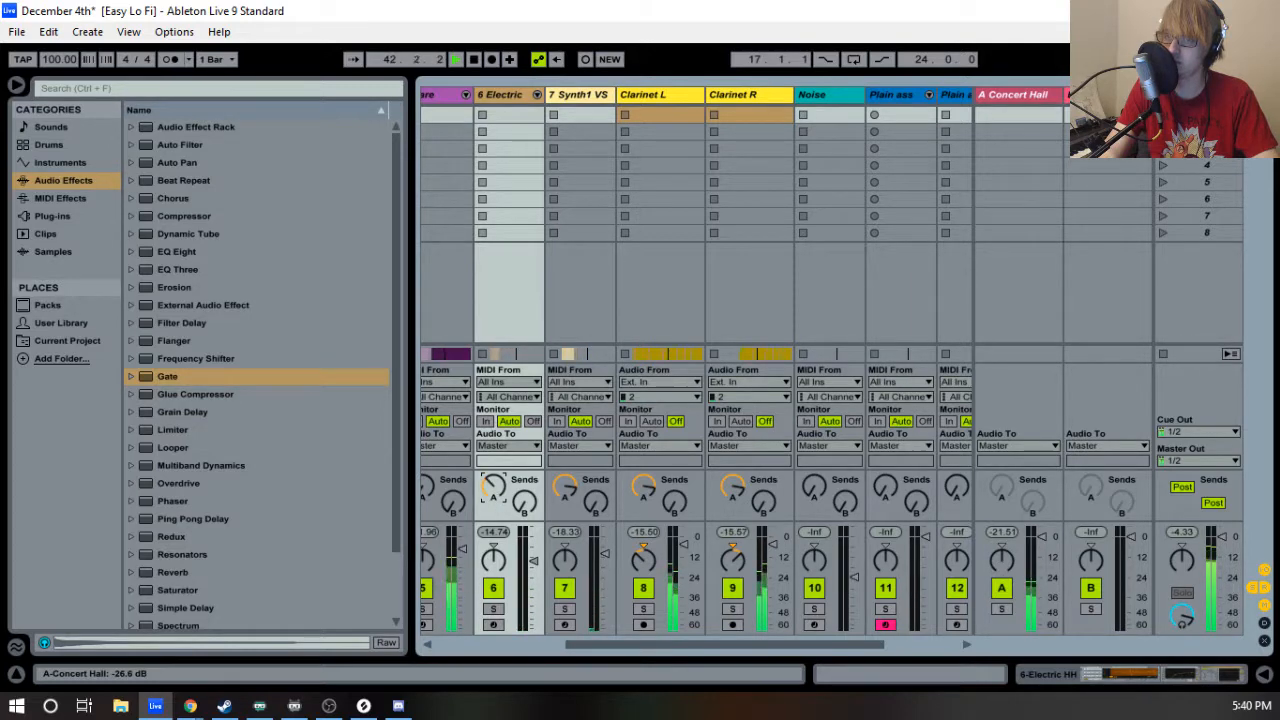
key(Tab)
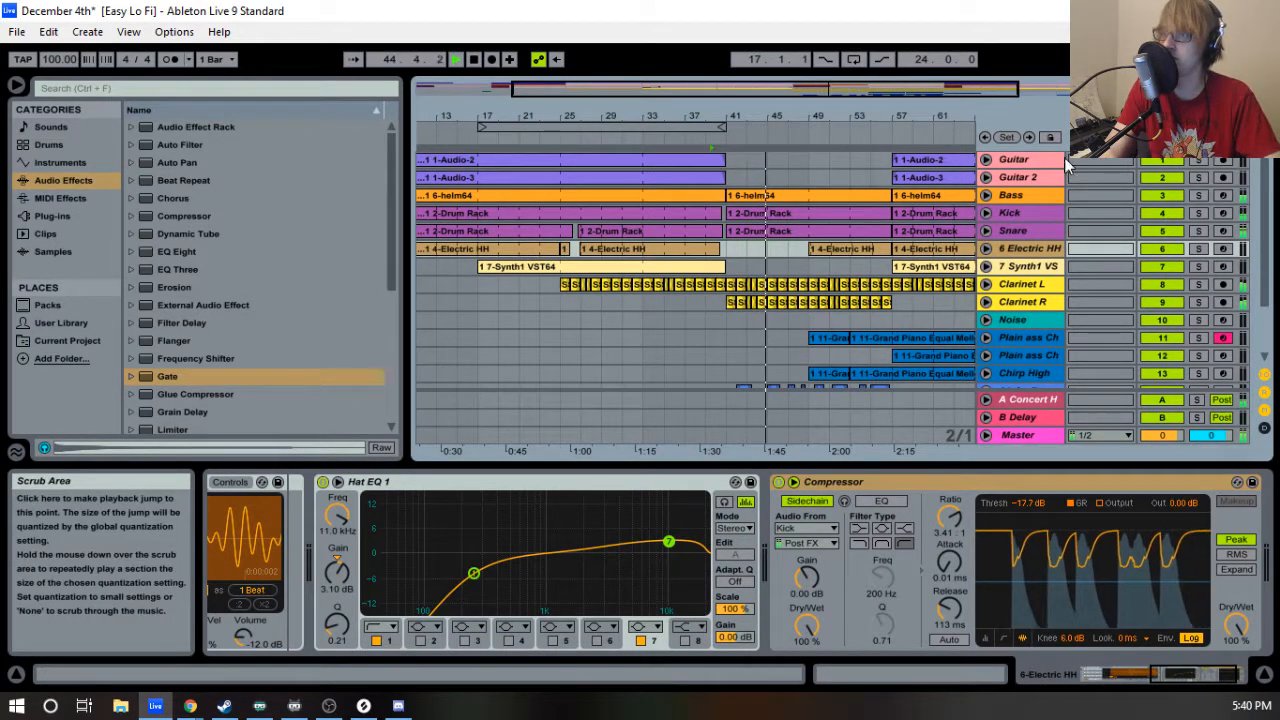
Toggle the Guitar track's solo on and off and briefly listen to the section starting at bar 41.
click(1199, 161)
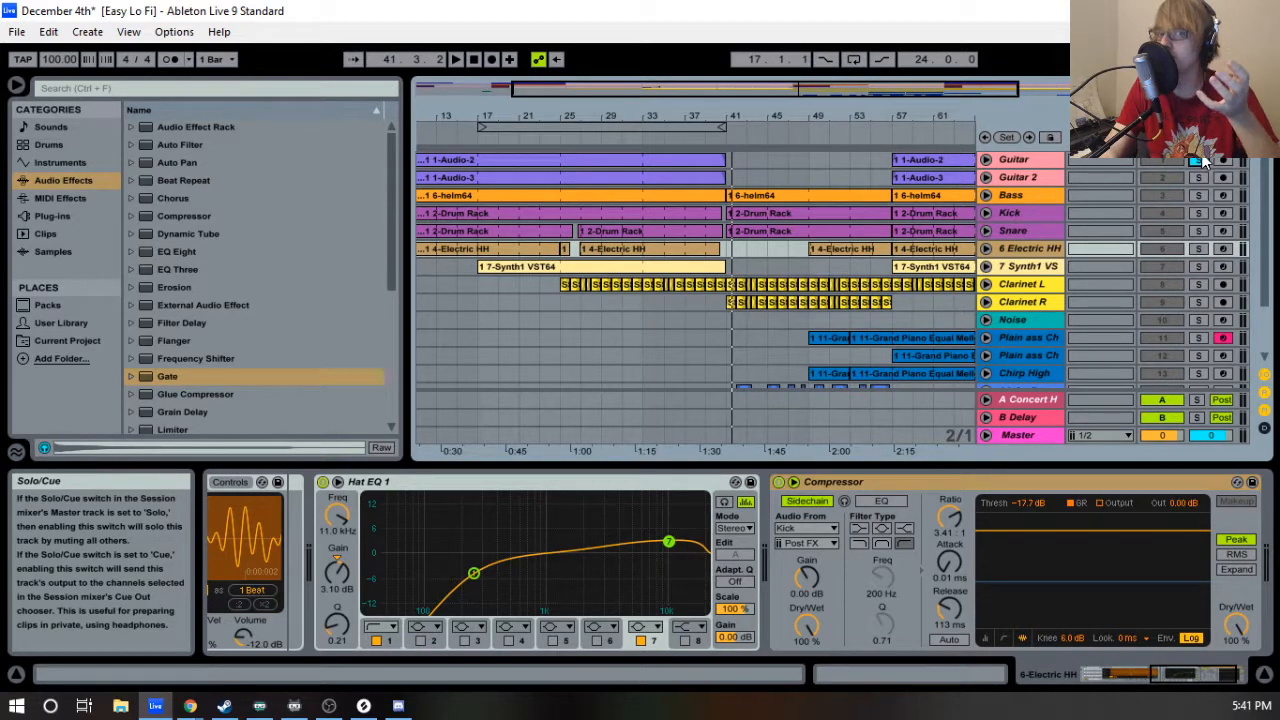
click(1198, 160)
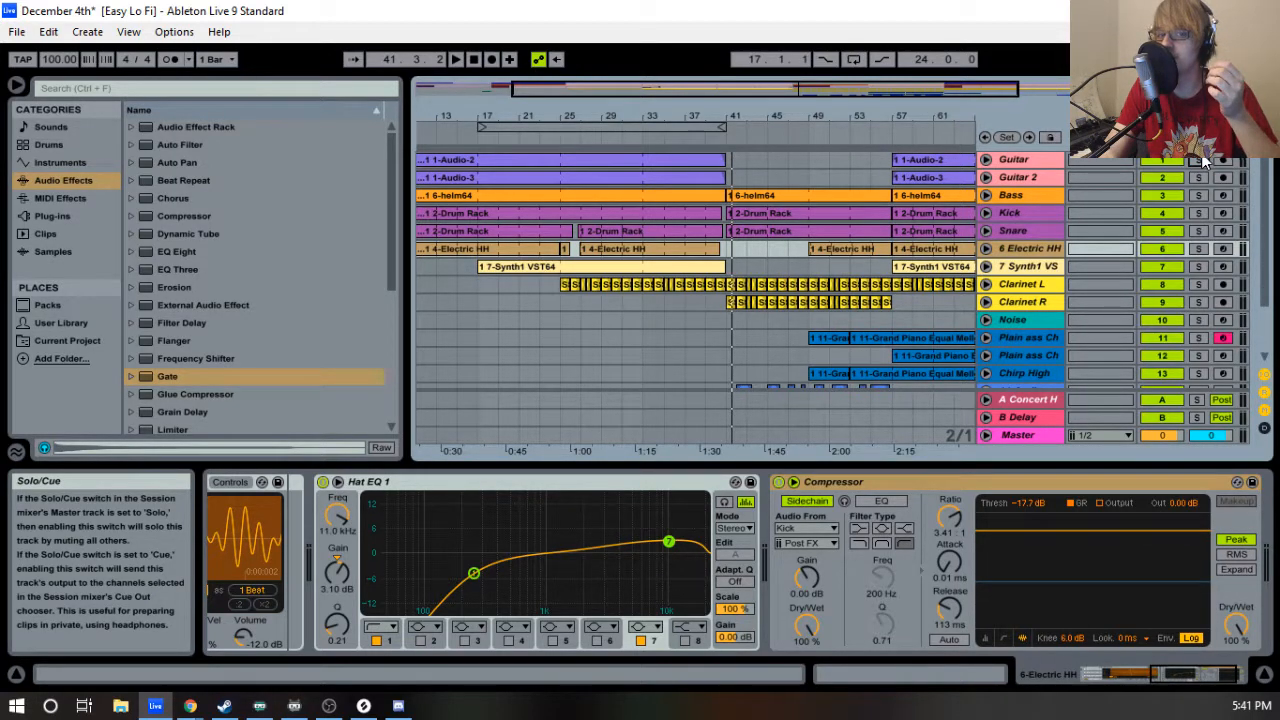
key(space)
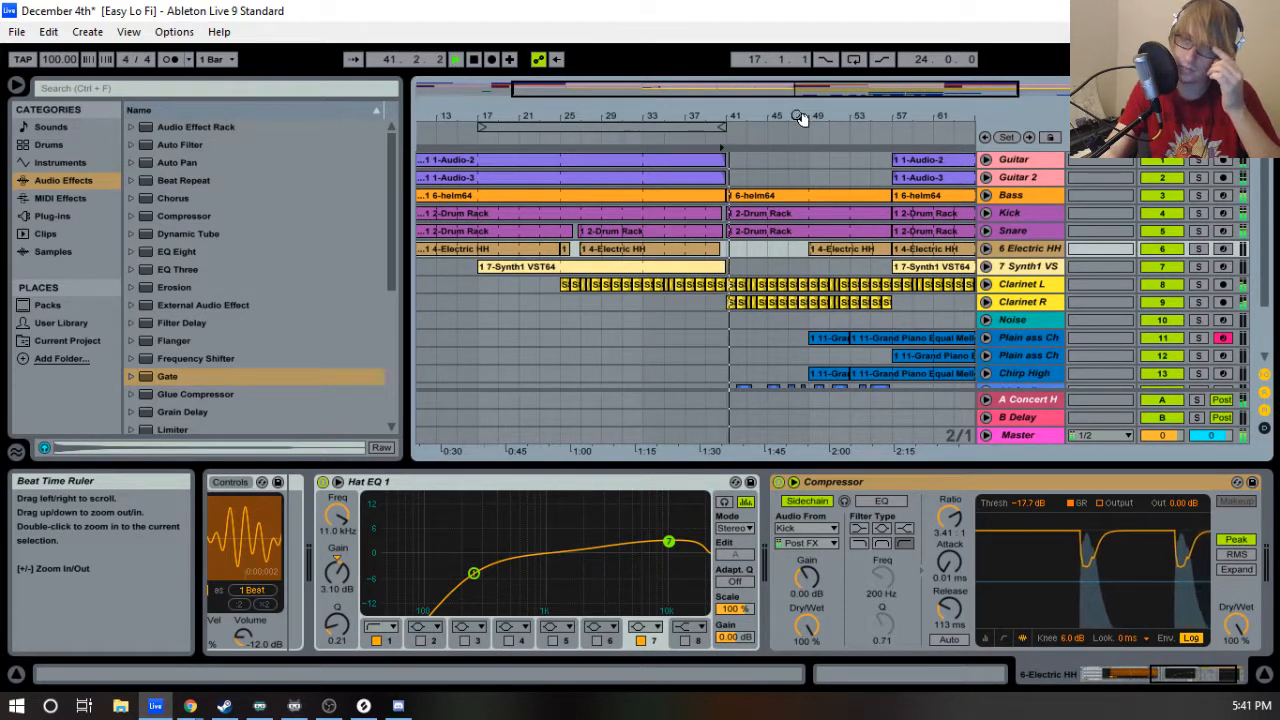
drag(796, 116, 733, 115)
key(space)
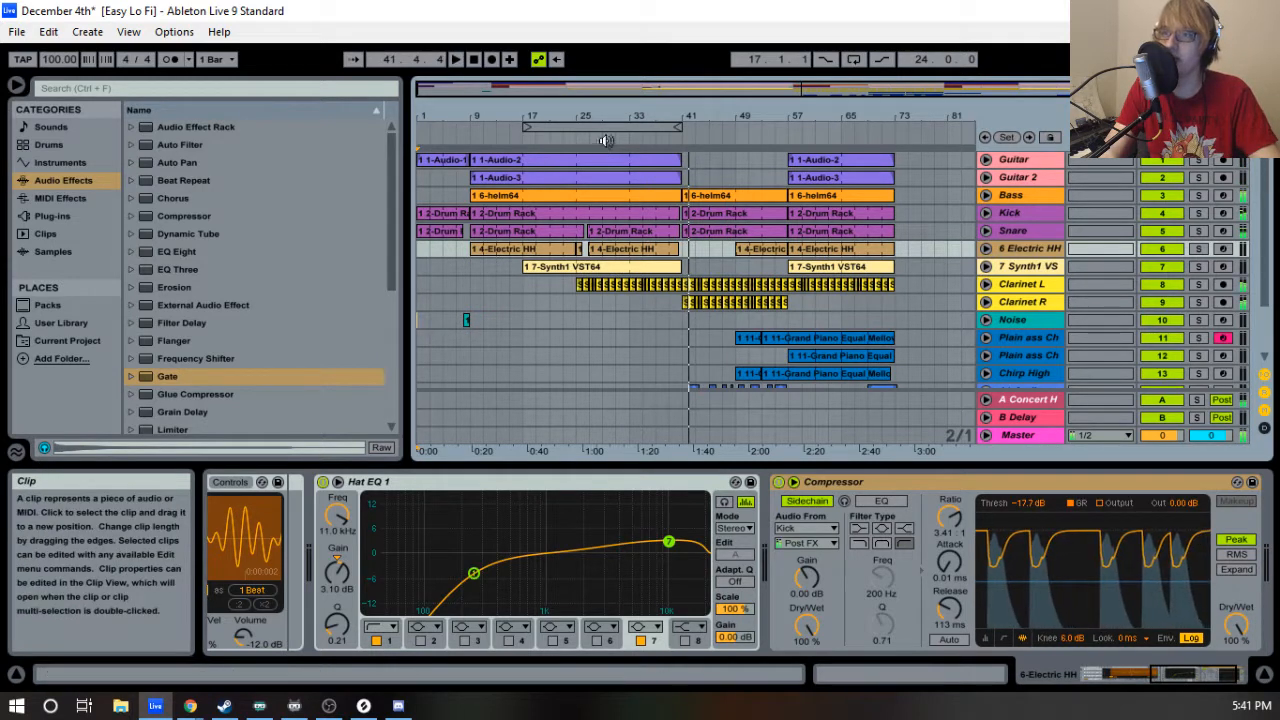
Play from bar 17, solo Guitar and enable its EQ Eight's band 8 high cut at 8.05 kHz.
click(537, 143)
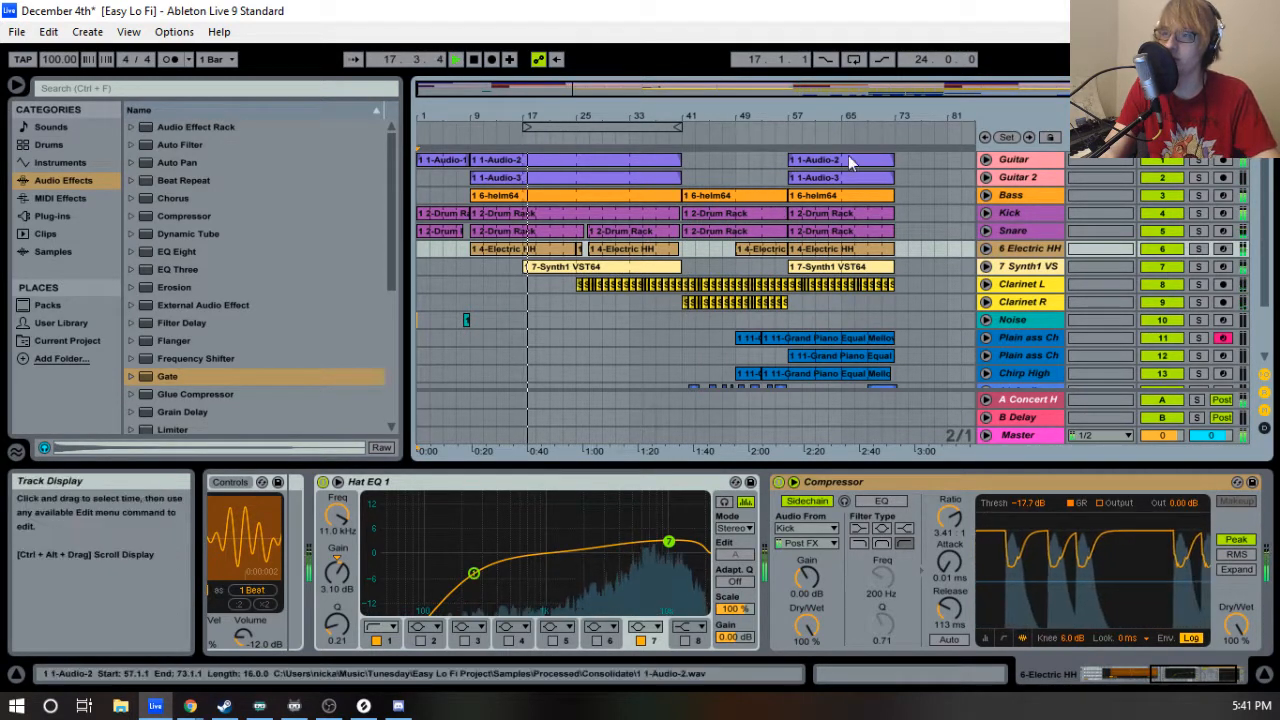
click(1020, 163)
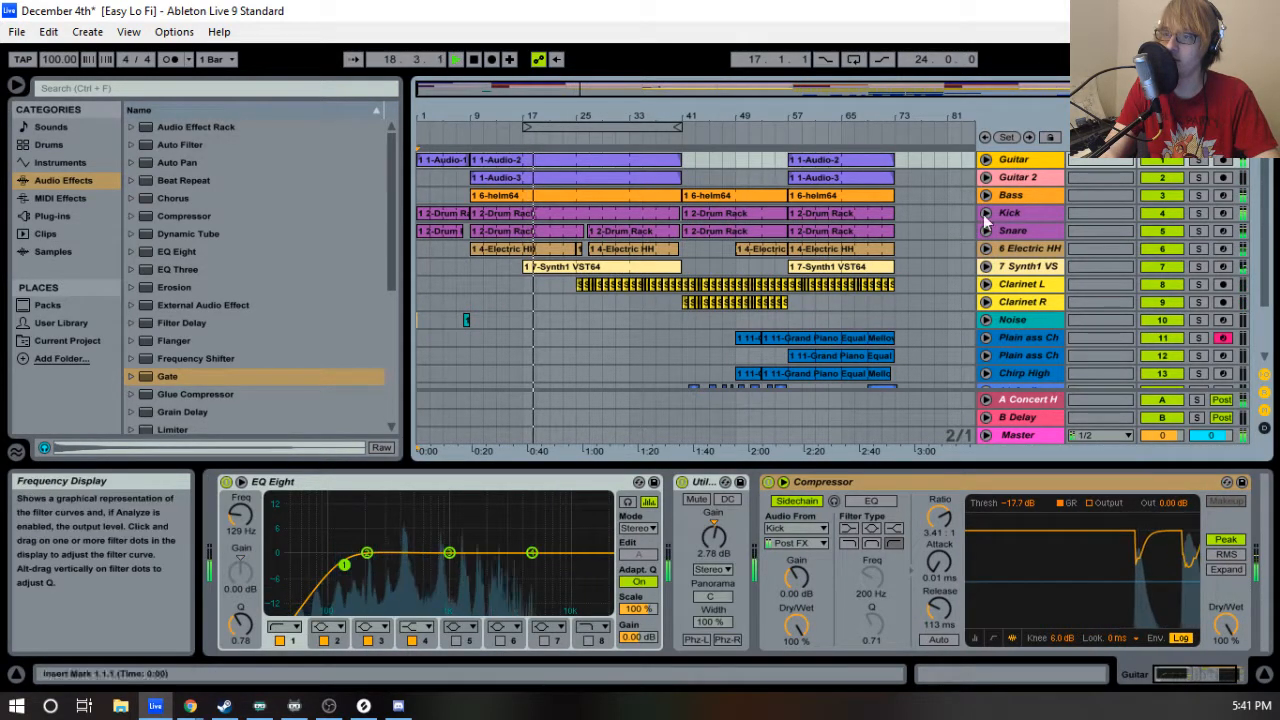
click(587, 640)
drag(598, 567, 556, 565)
Copy Guitar's EQ Eight to the start of Guitar 2's effect chain and delete Guitar 2's original EQ Eight.
click(556, 485)
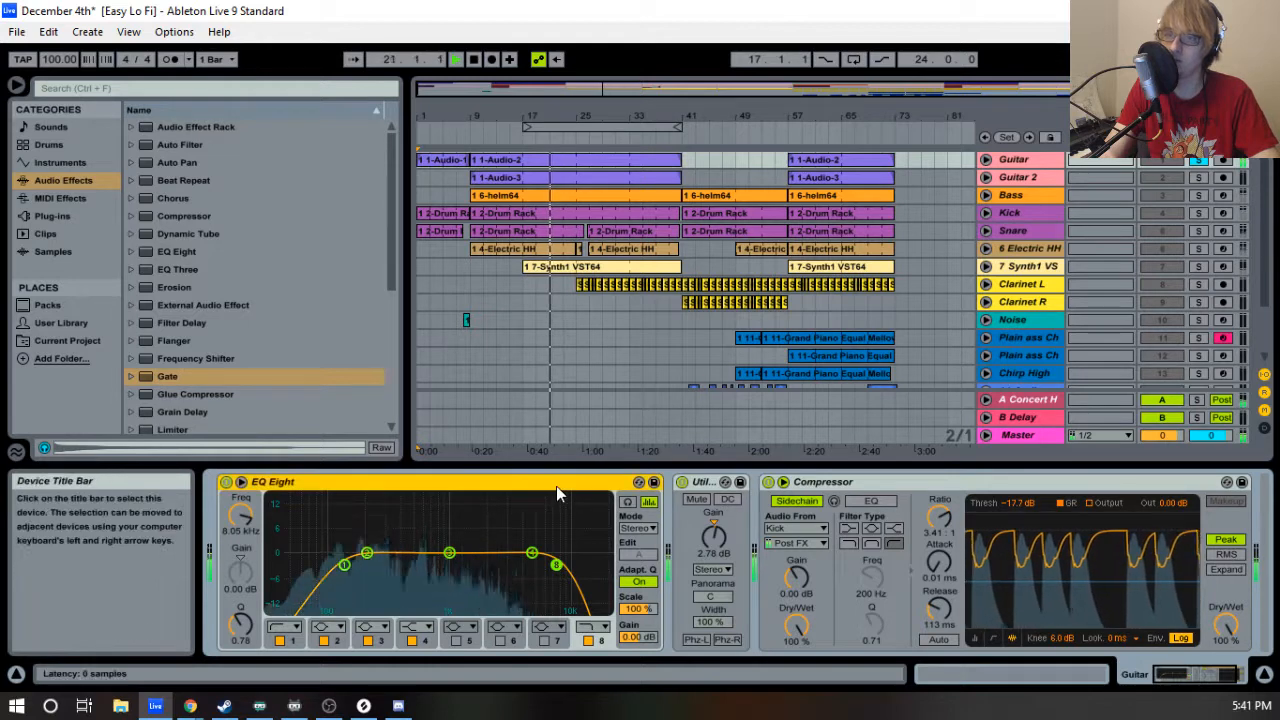
click(1017, 177)
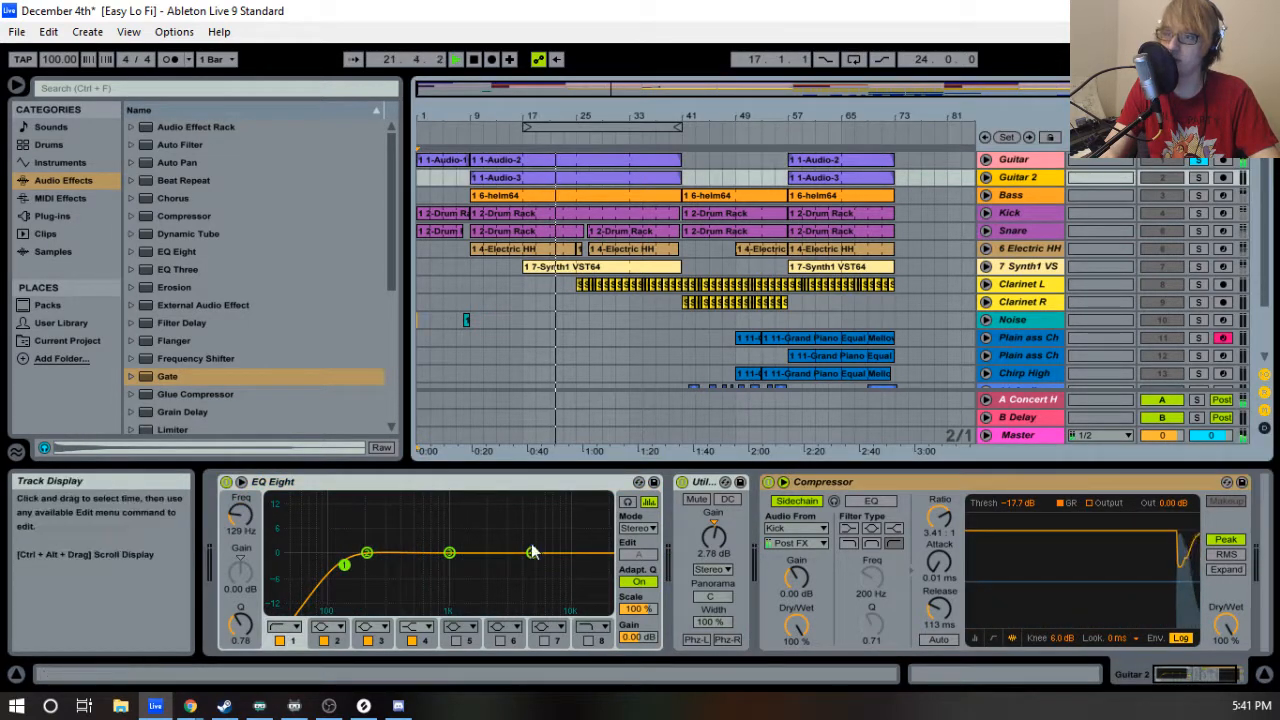
right_click(508, 495)
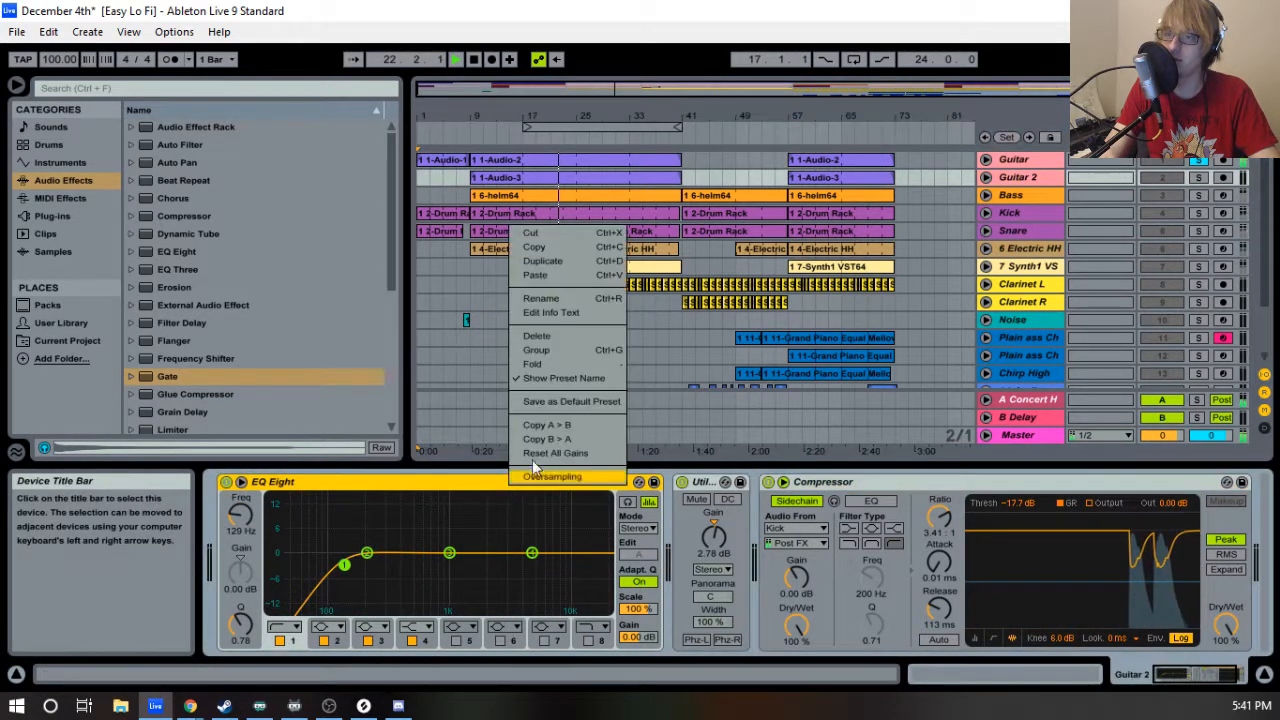
click(562, 275)
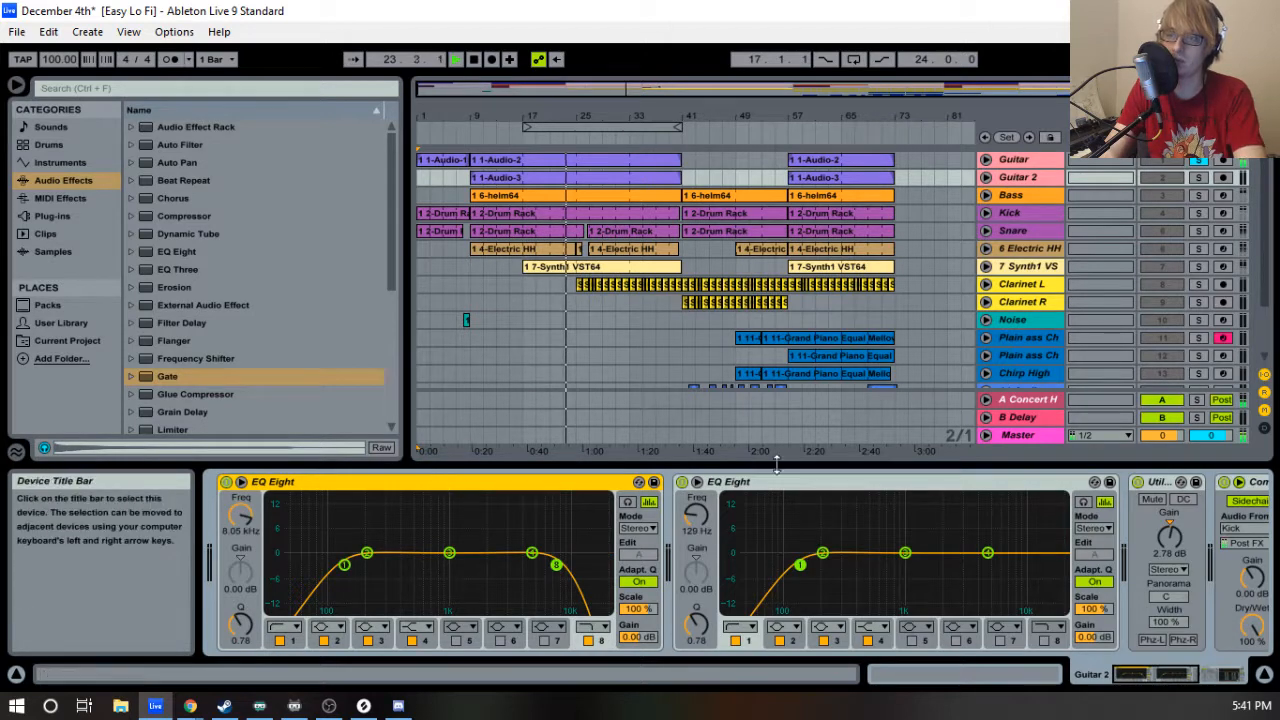
click(776, 485)
key(Delete)
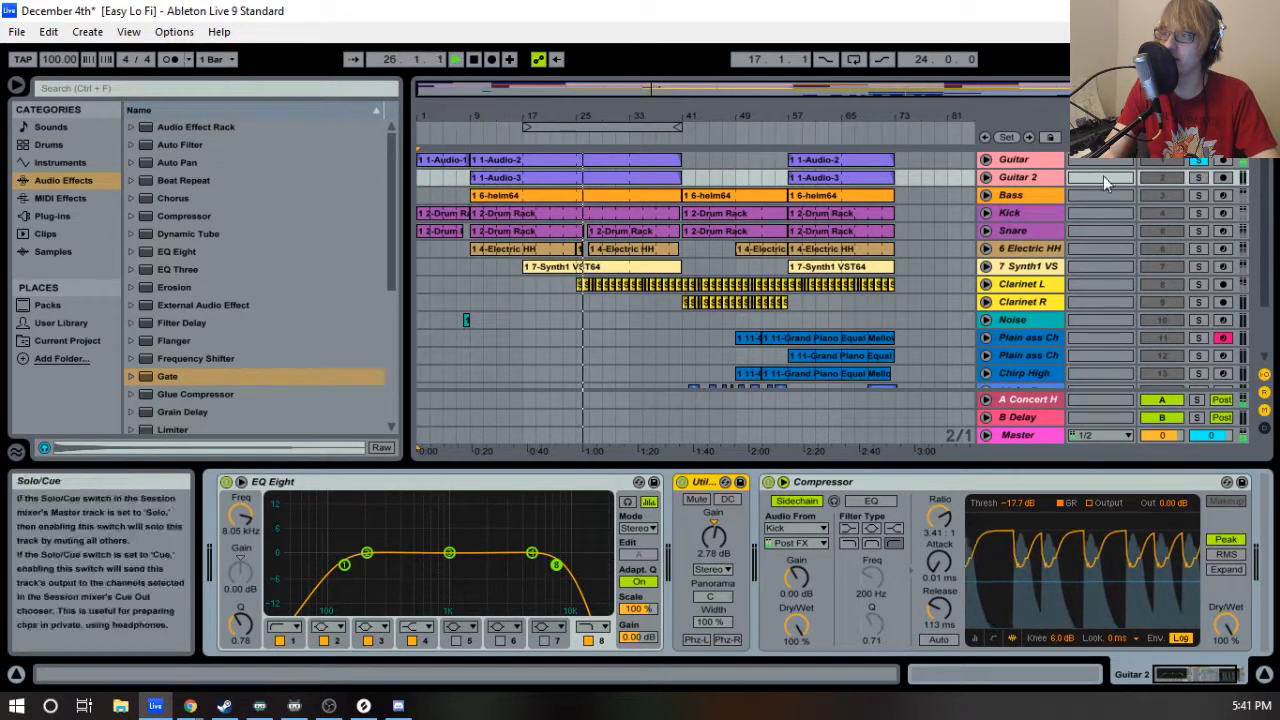
Turn off Guitar's solo and compare the effect chains of both guitar tracks.
click(1040, 160)
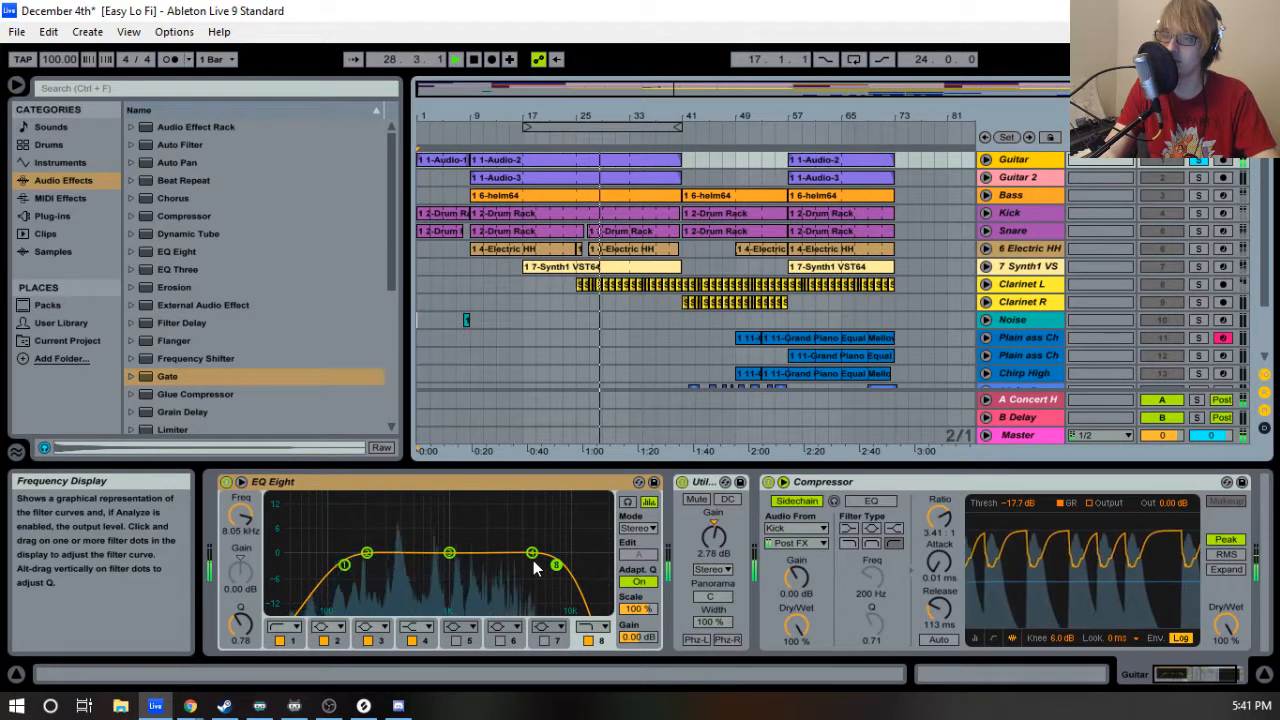
click(1198, 161)
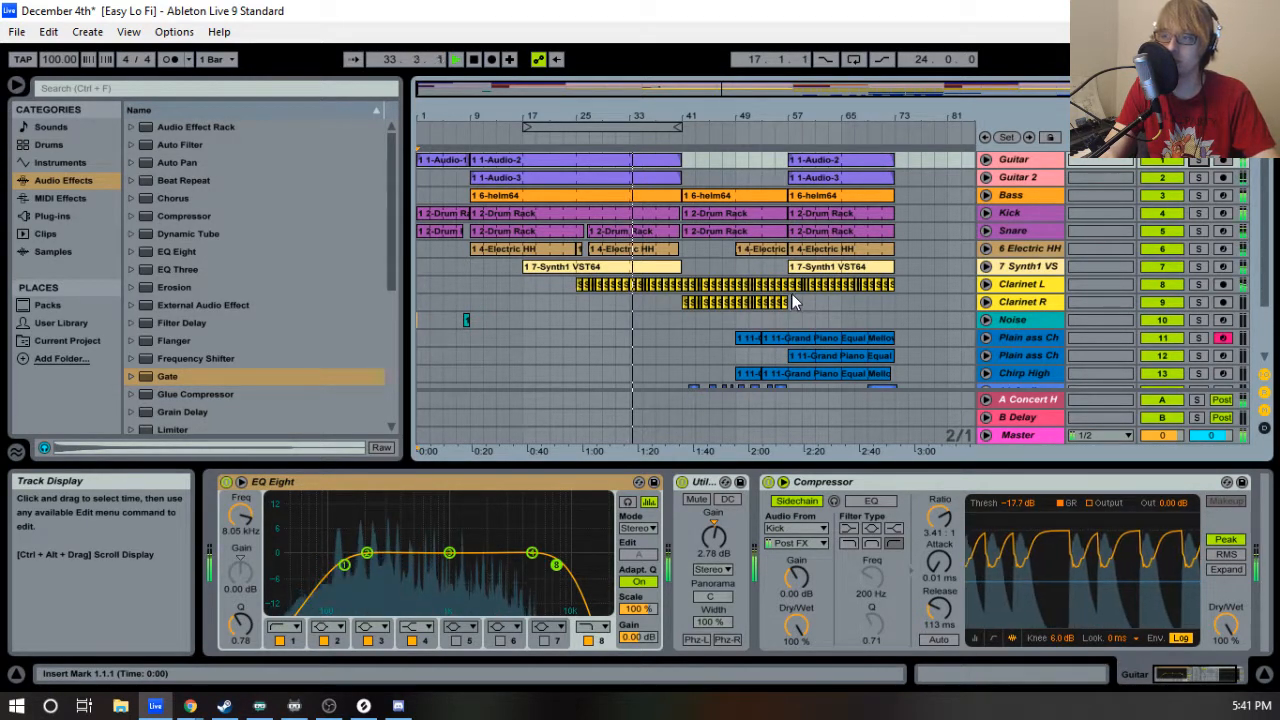
double_click(1021, 177)
double_click(1021, 162)
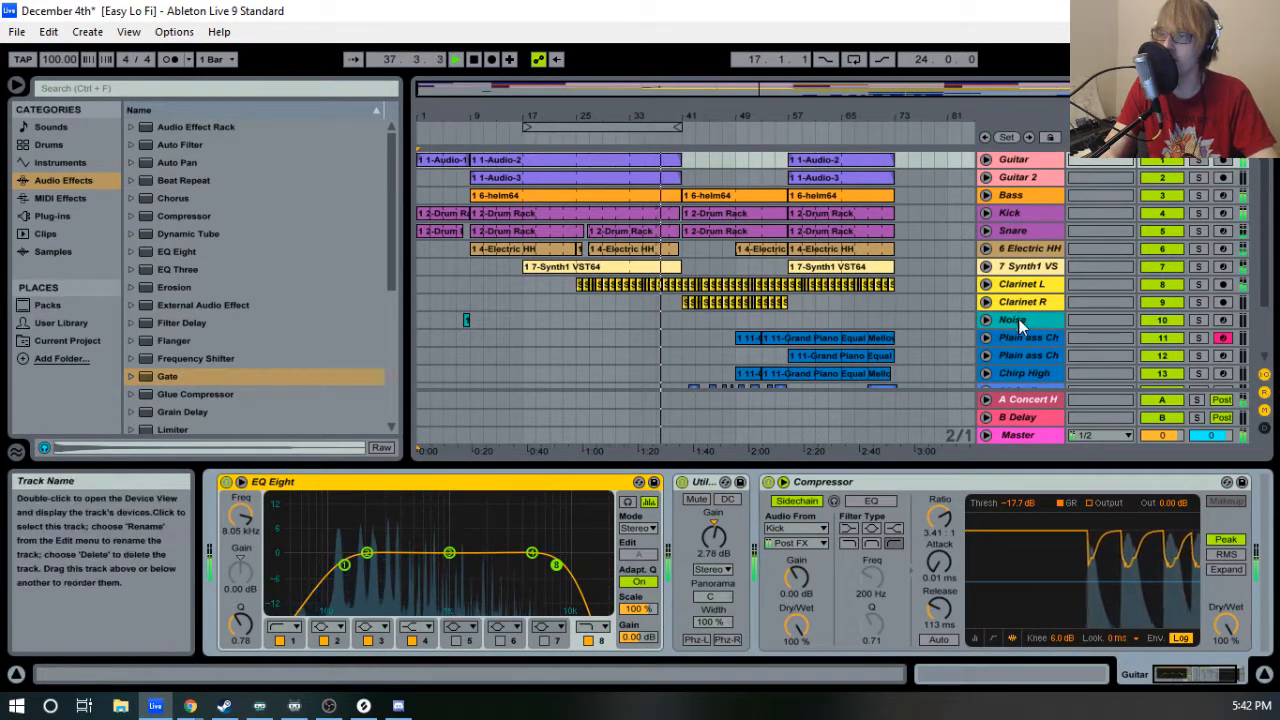
Fold the 14 Audio track and view the effect chains of 14 Audio, Chirp High and the two Plain ass Chirp tracks.
scroll(1005, 320, down, 3)
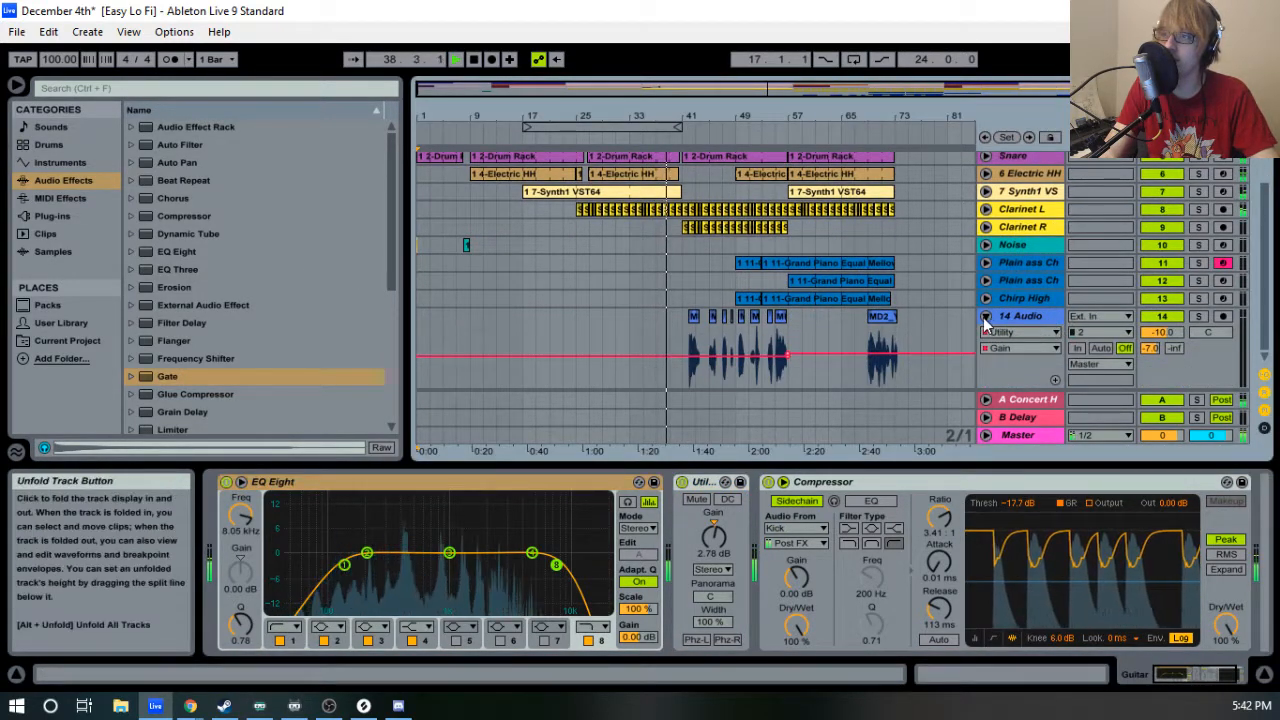
click(986, 316)
click(1018, 317)
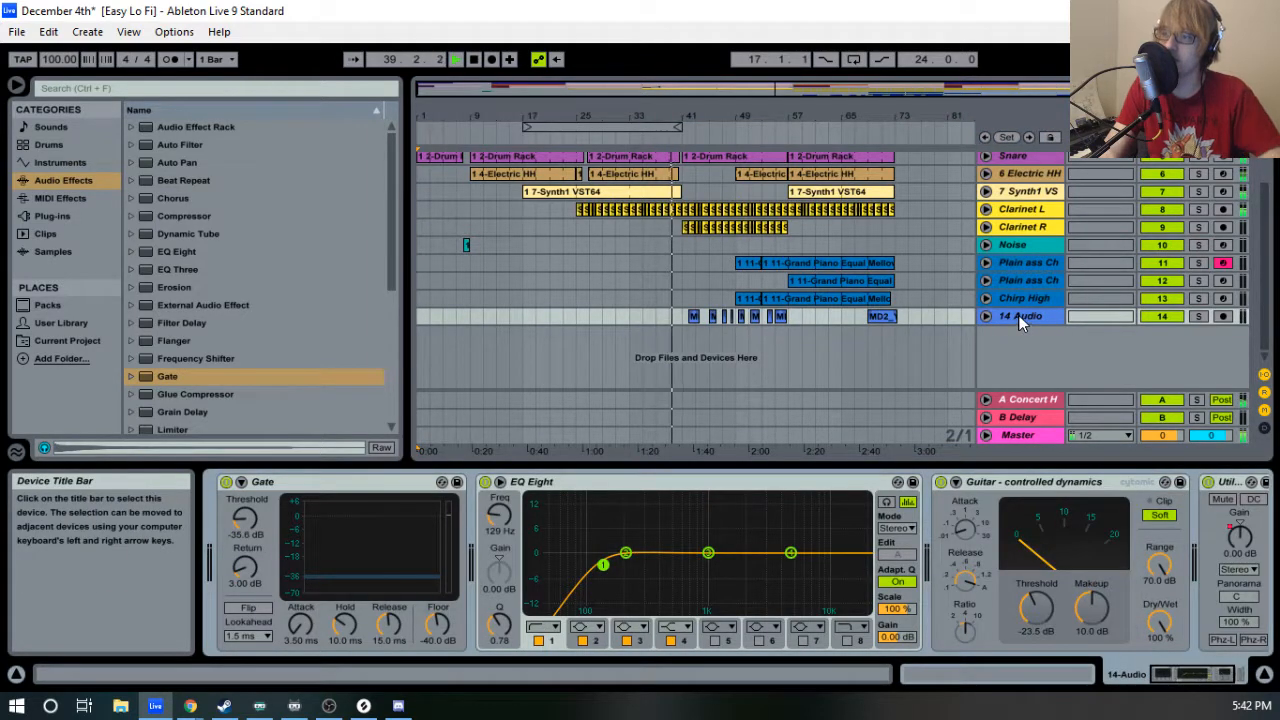
click(1021, 301)
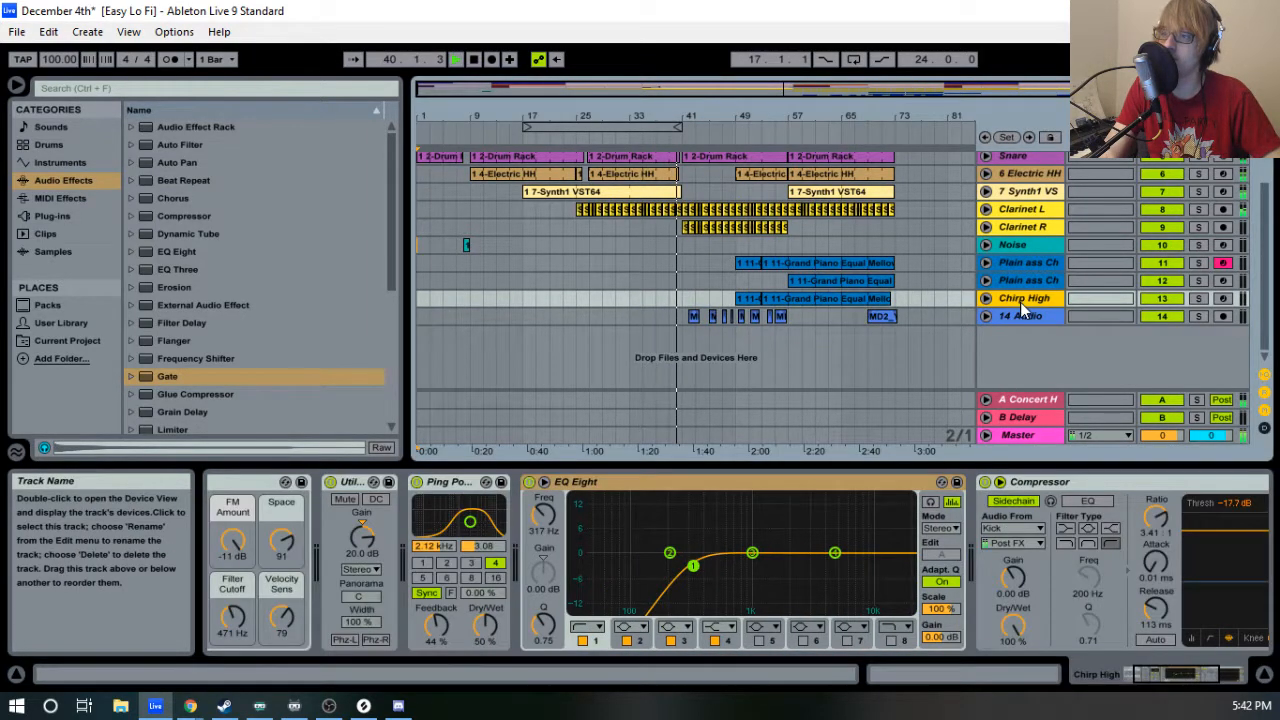
click(1027, 282)
click(1030, 265)
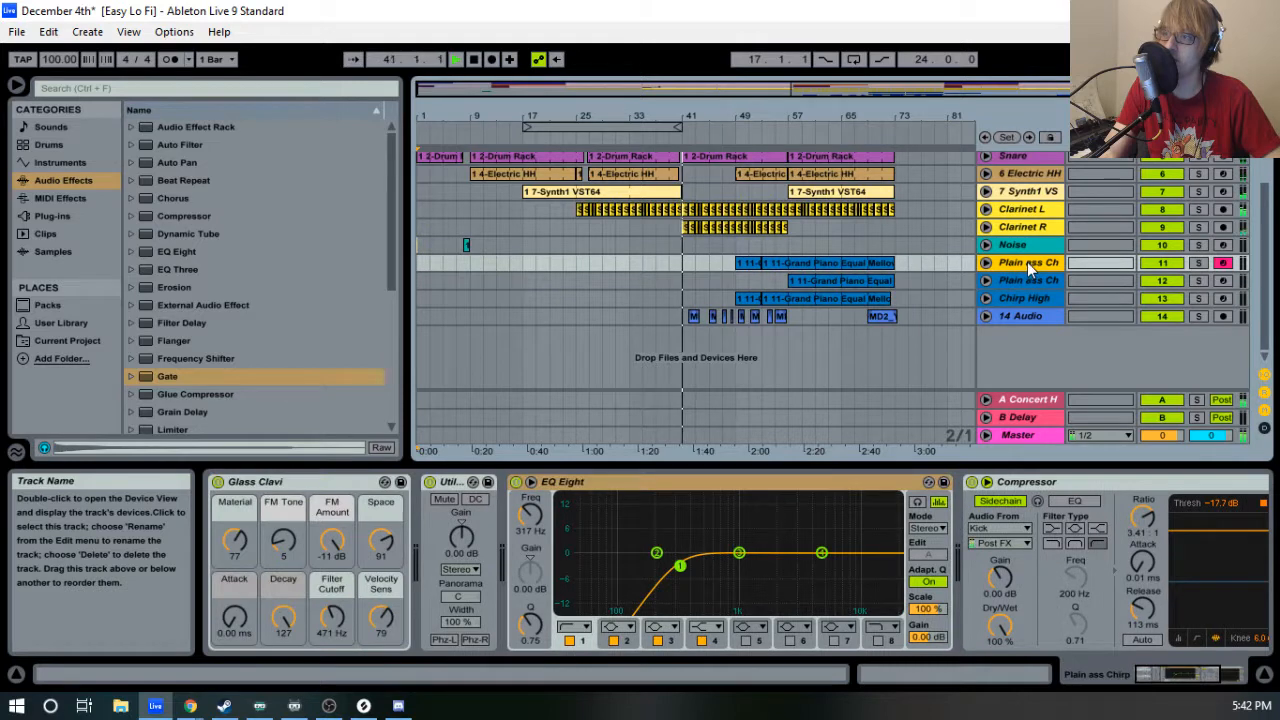
Paste the Kick-sidechained Compressor from the first Plain ass Chirp track at the end of 14 Audio's effect chain.
scroll(1030, 283, up, 3)
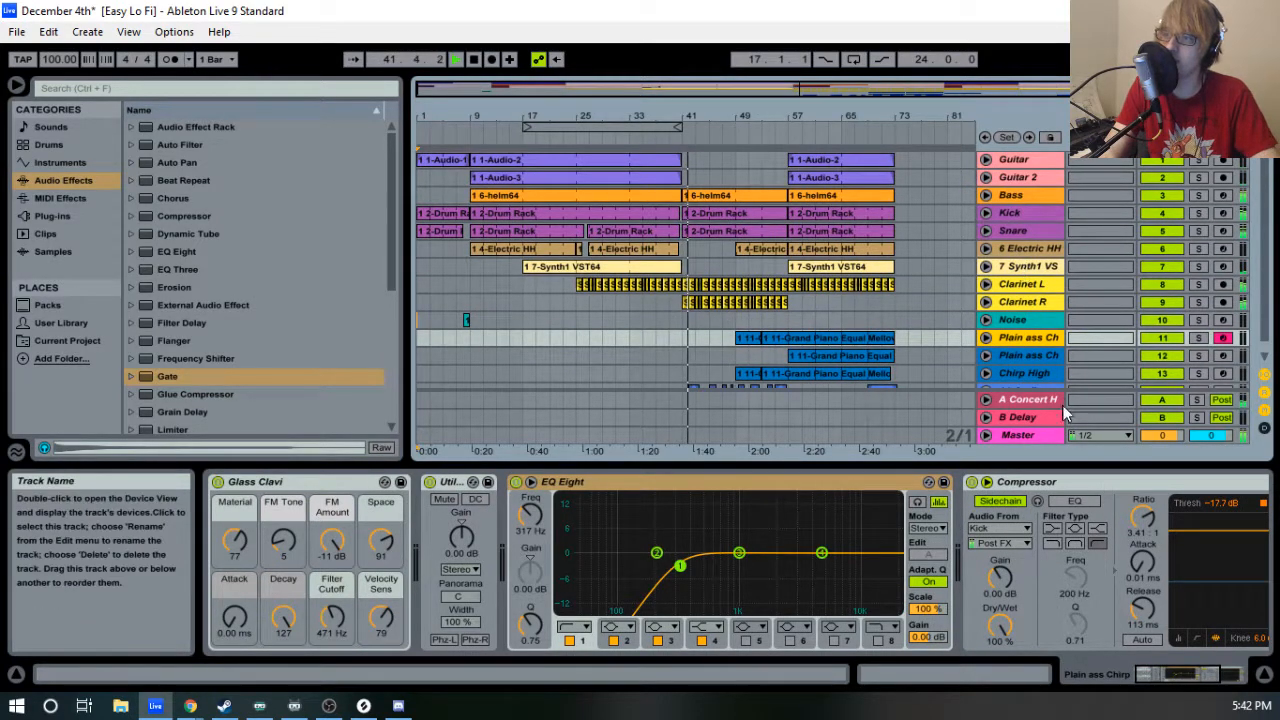
scroll(1032, 335, down, 1)
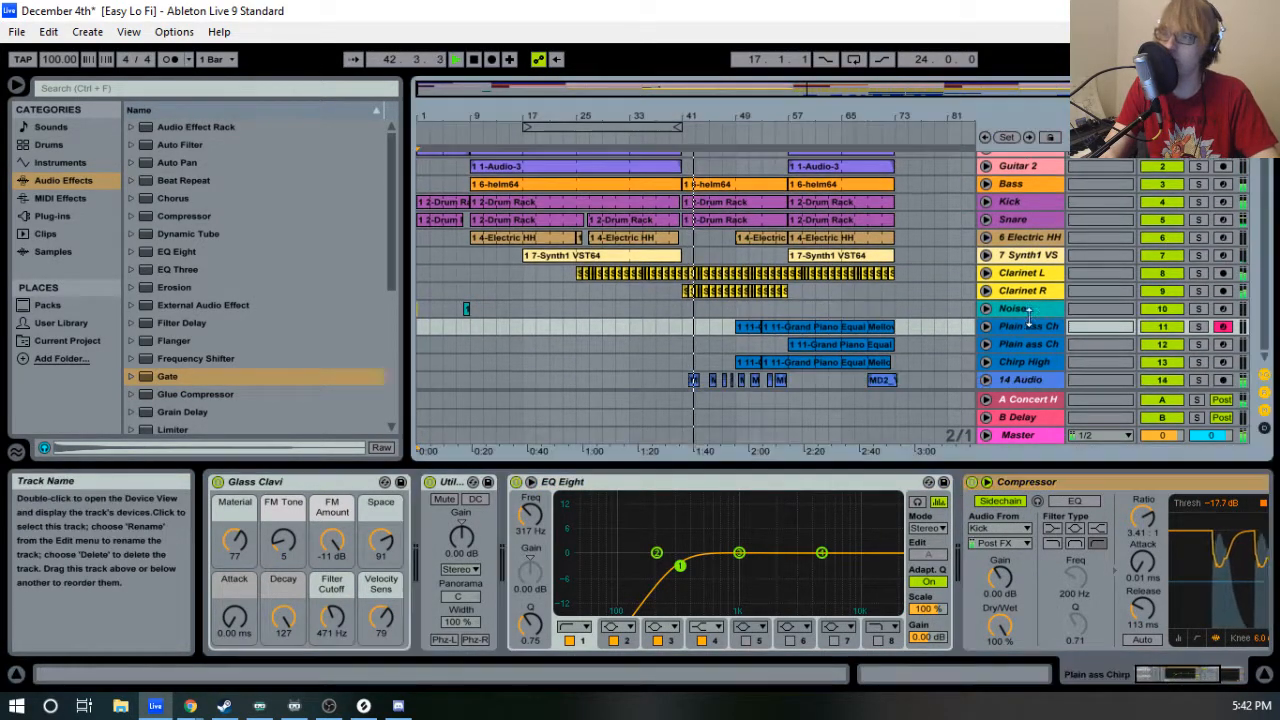
click(1028, 385)
scroll(1200, 519, down, 3)
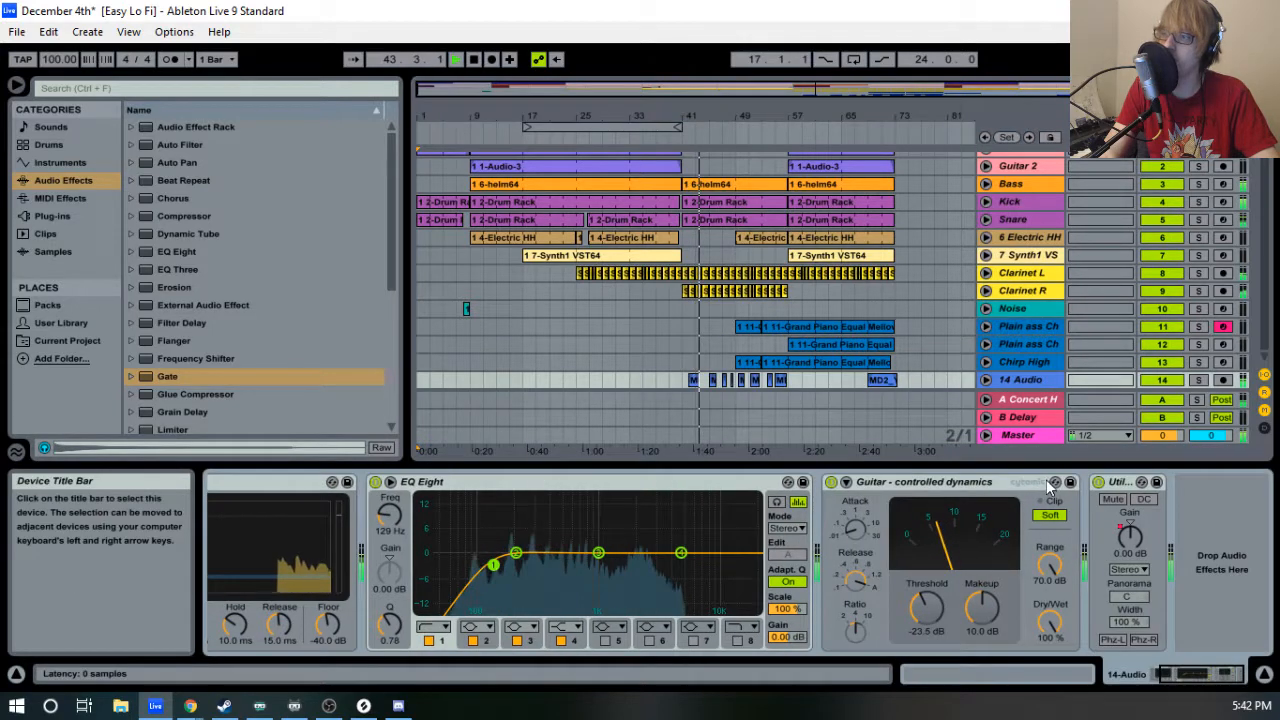
right_click(1197, 516)
click(1161, 525)
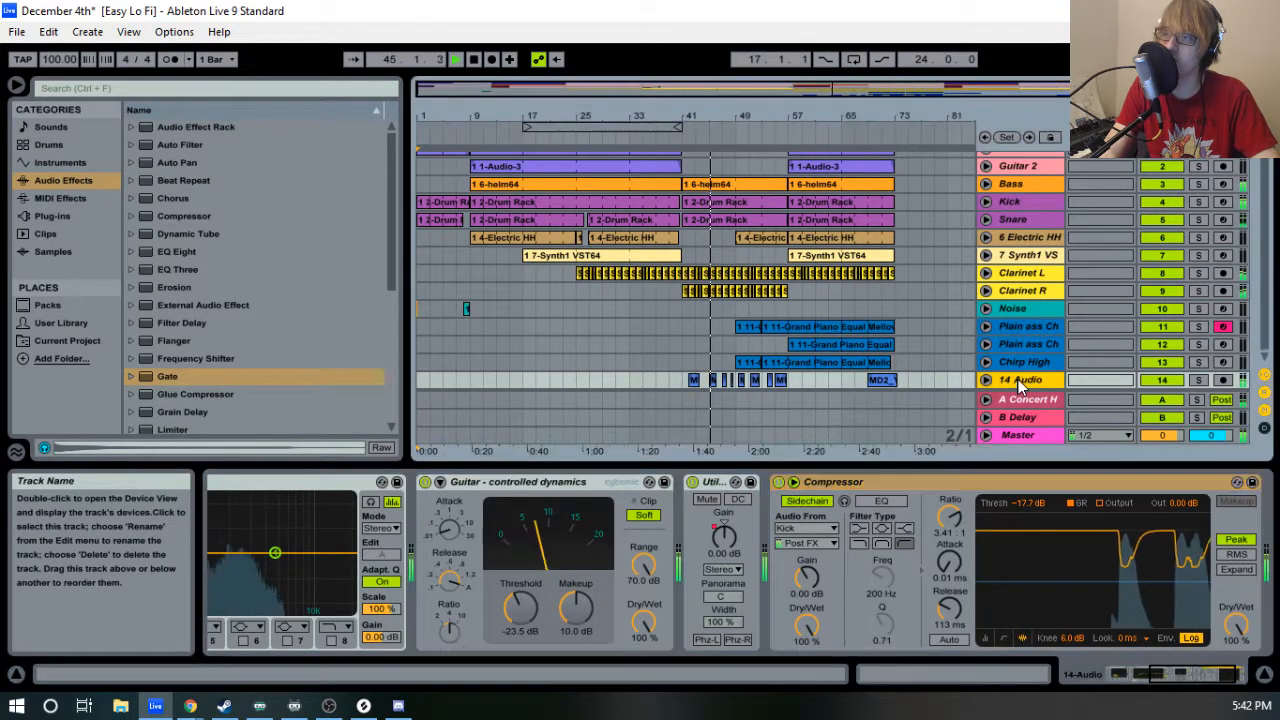
Paste the Kick-sidechained Compressor after the reverb on the A Concert Hall return and set its threshold to -10.9 dB.
key(Tab)
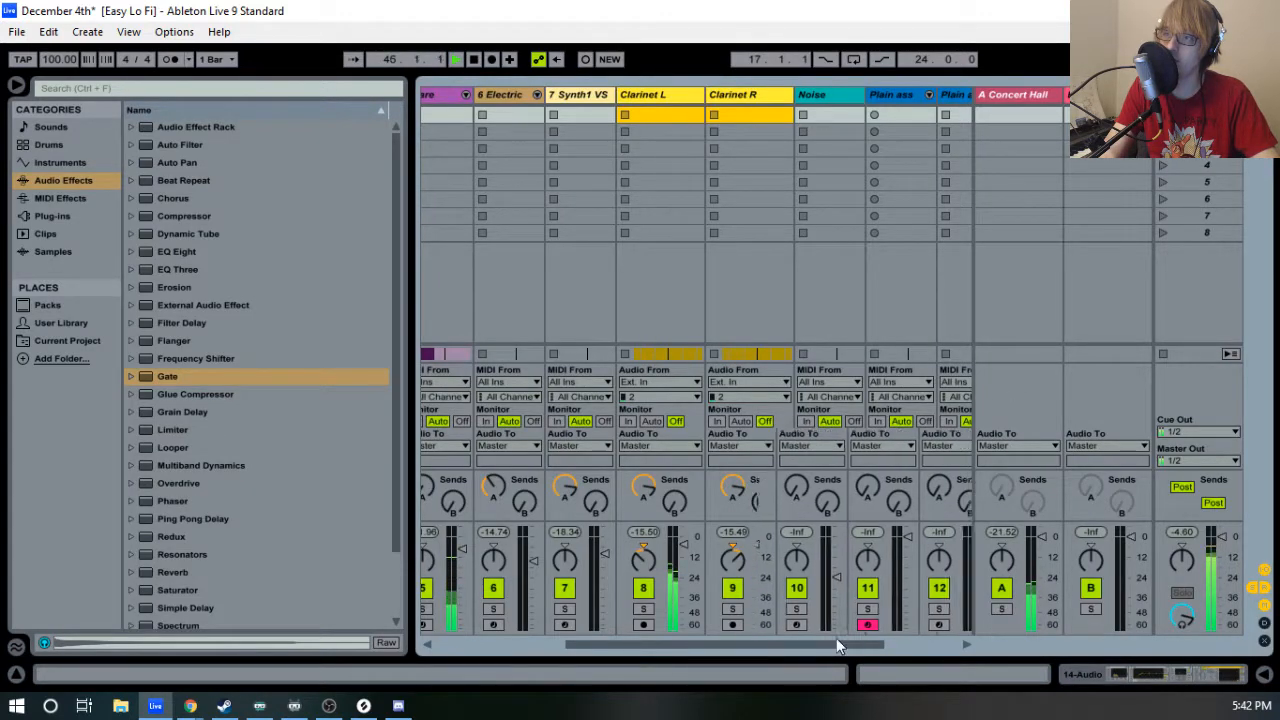
drag(836, 643, 961, 631)
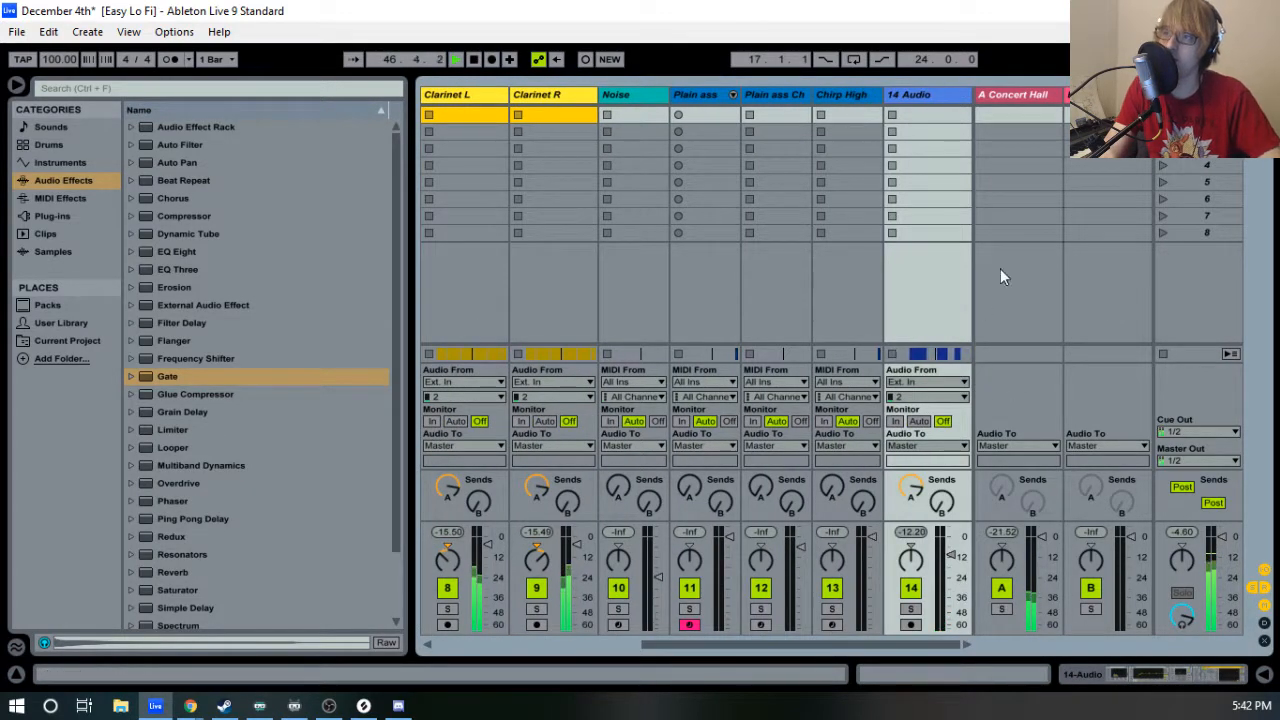
click(1023, 90)
double_click(1014, 94)
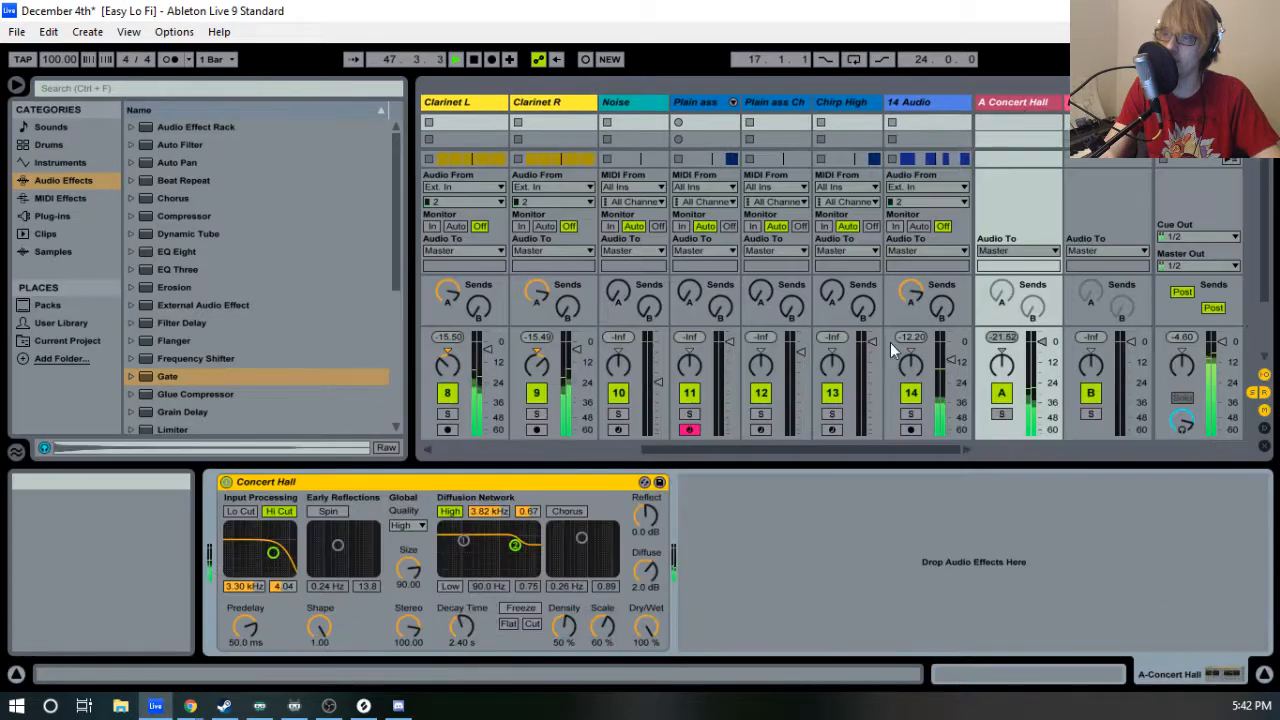
click(840, 553)
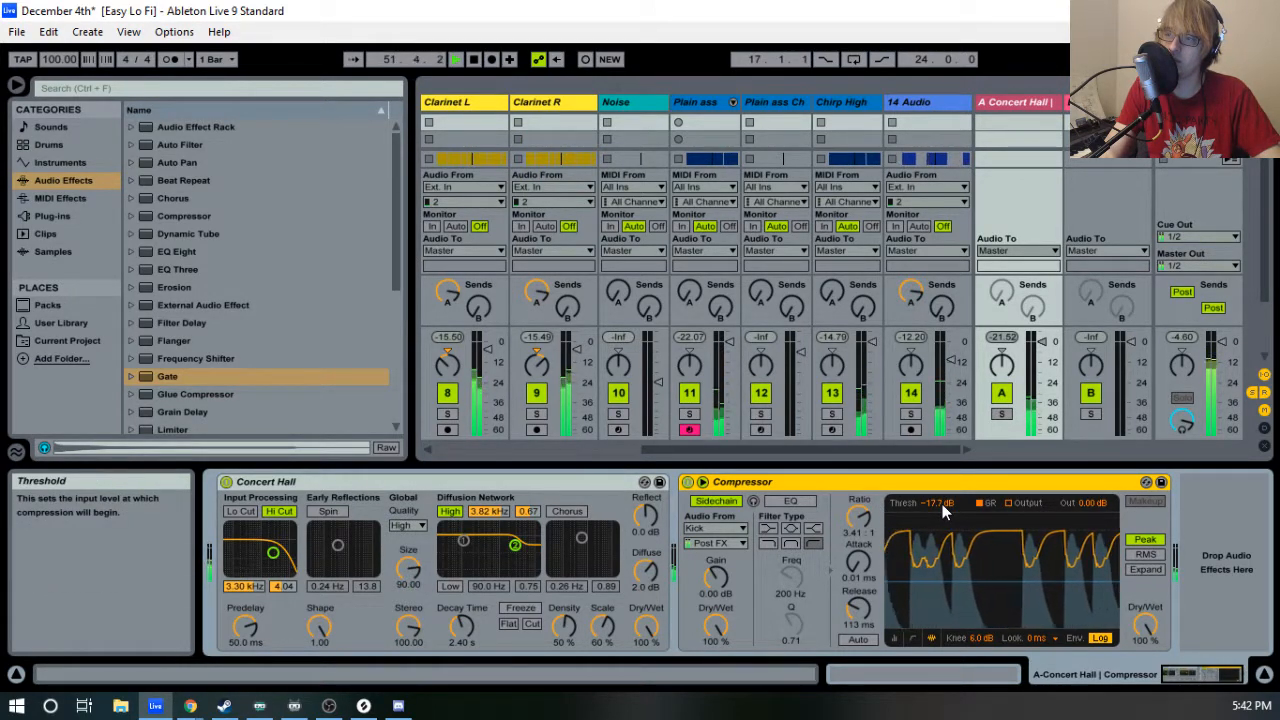
drag(942, 504, 942, 456)
key(Tab)
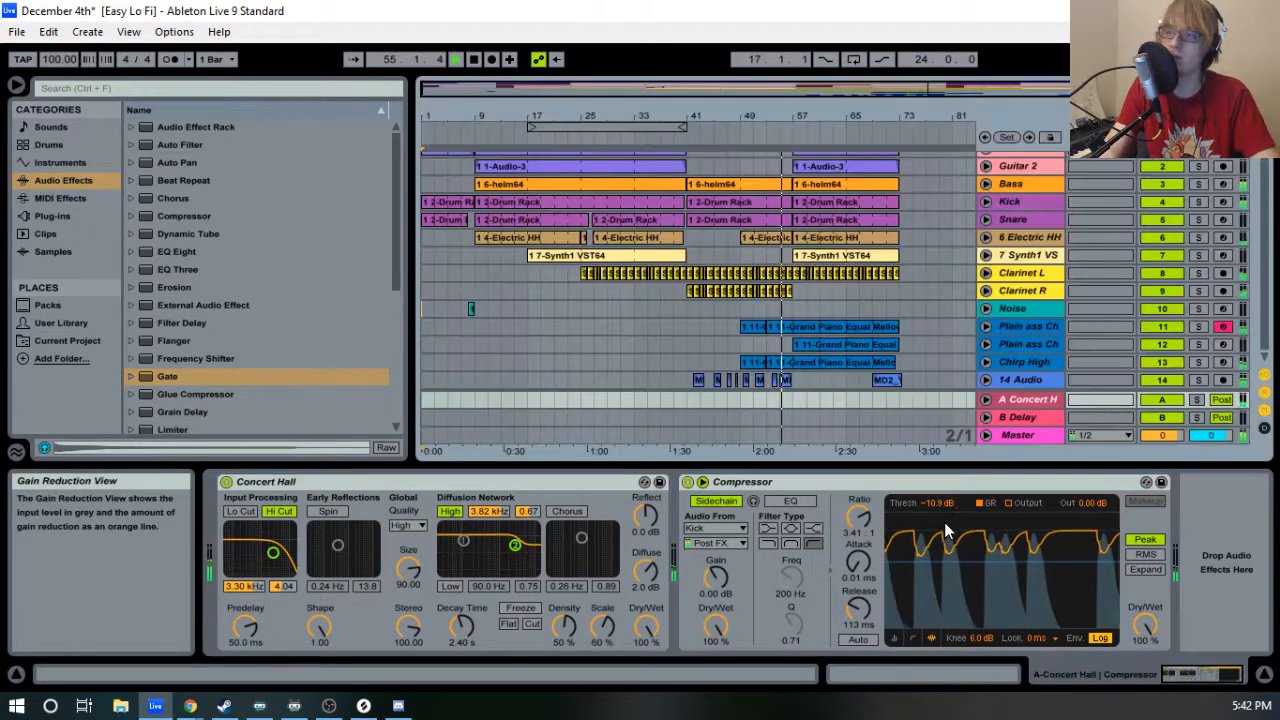
Raise the 14 Audio track's volume to -8.6 dB.
click(1030, 381)
key(Tab)
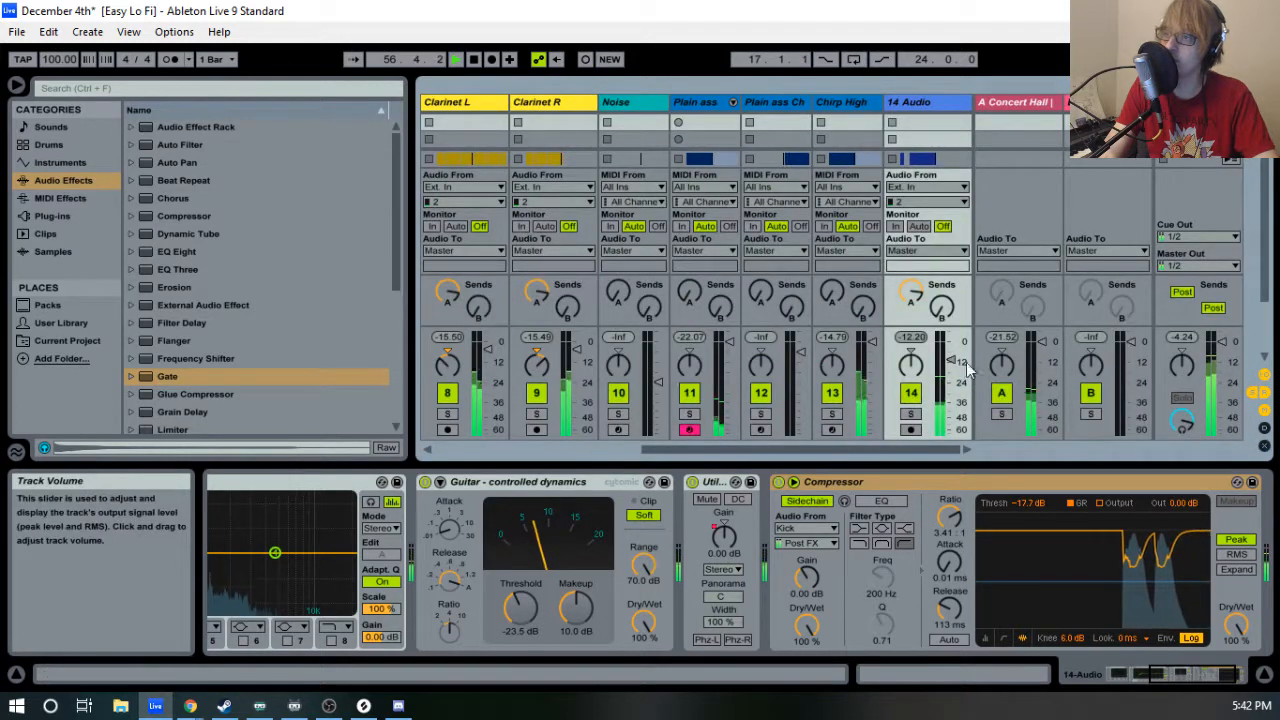
drag(952, 360, 952, 357)
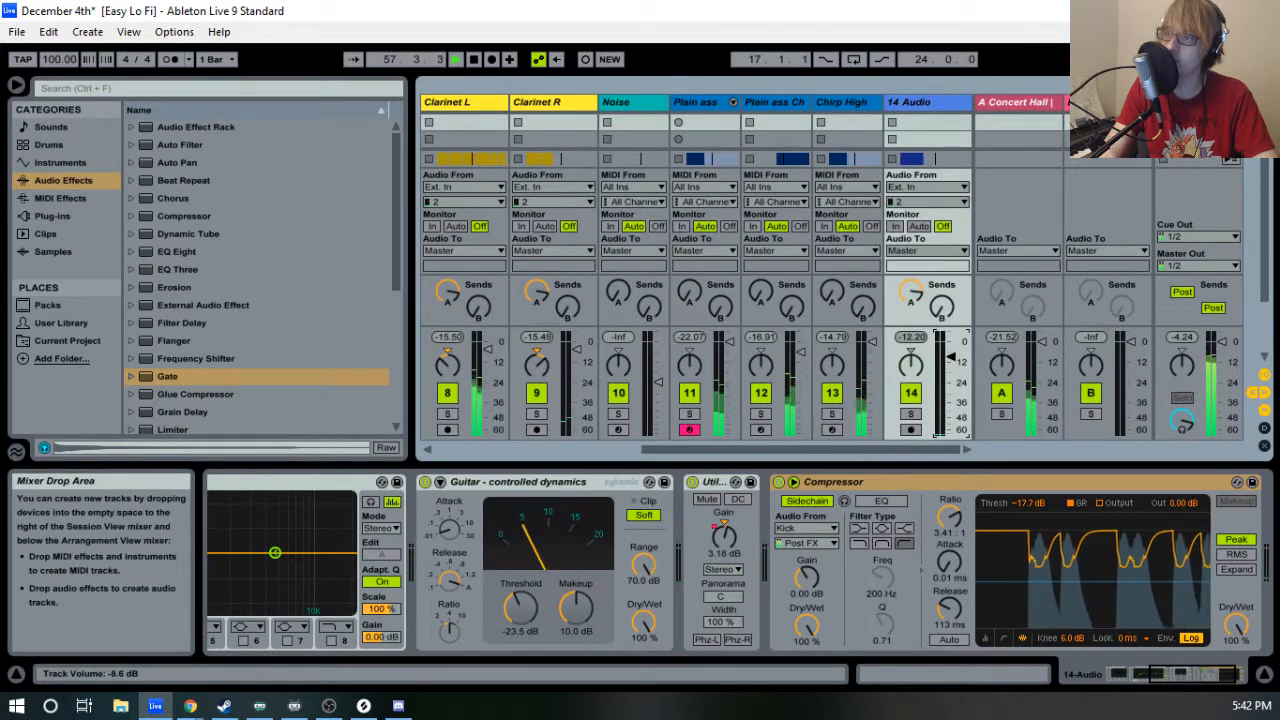
Review the two Plain ass Chirp tracks and lower the volume of each in the mixer.
key(Tab)
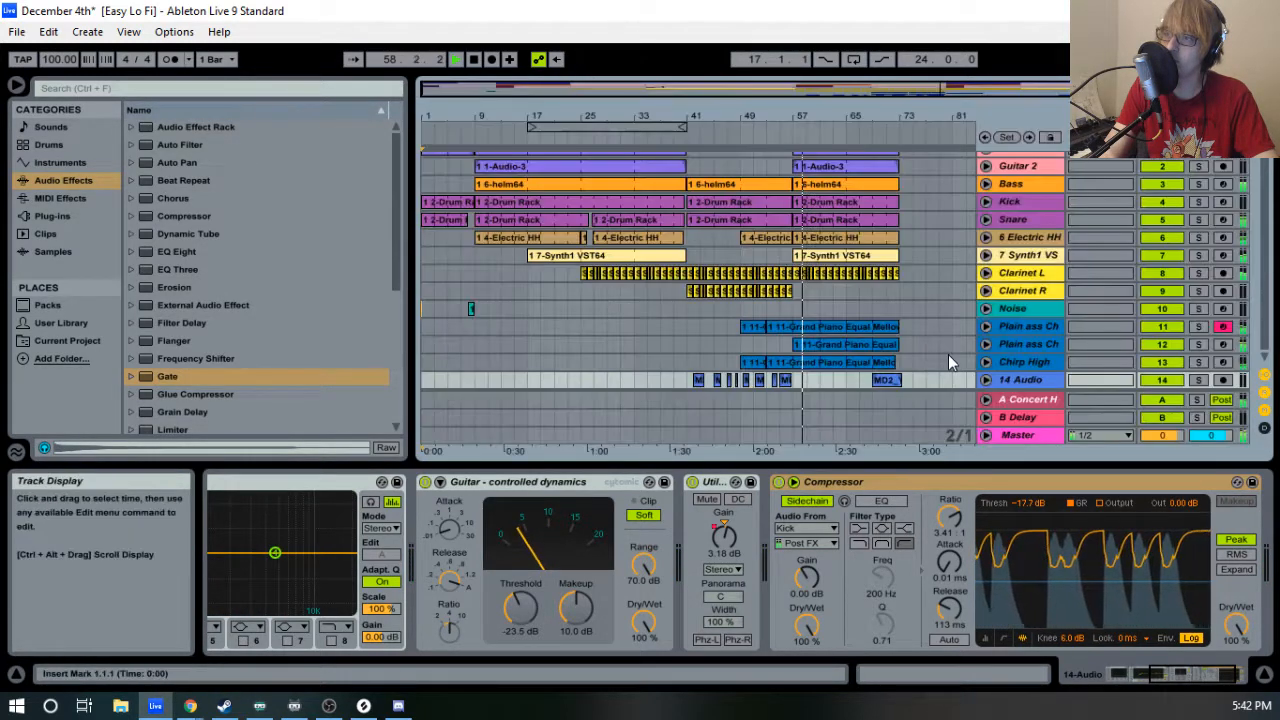
click(1030, 328)
click(1026, 354)
key(Tab)
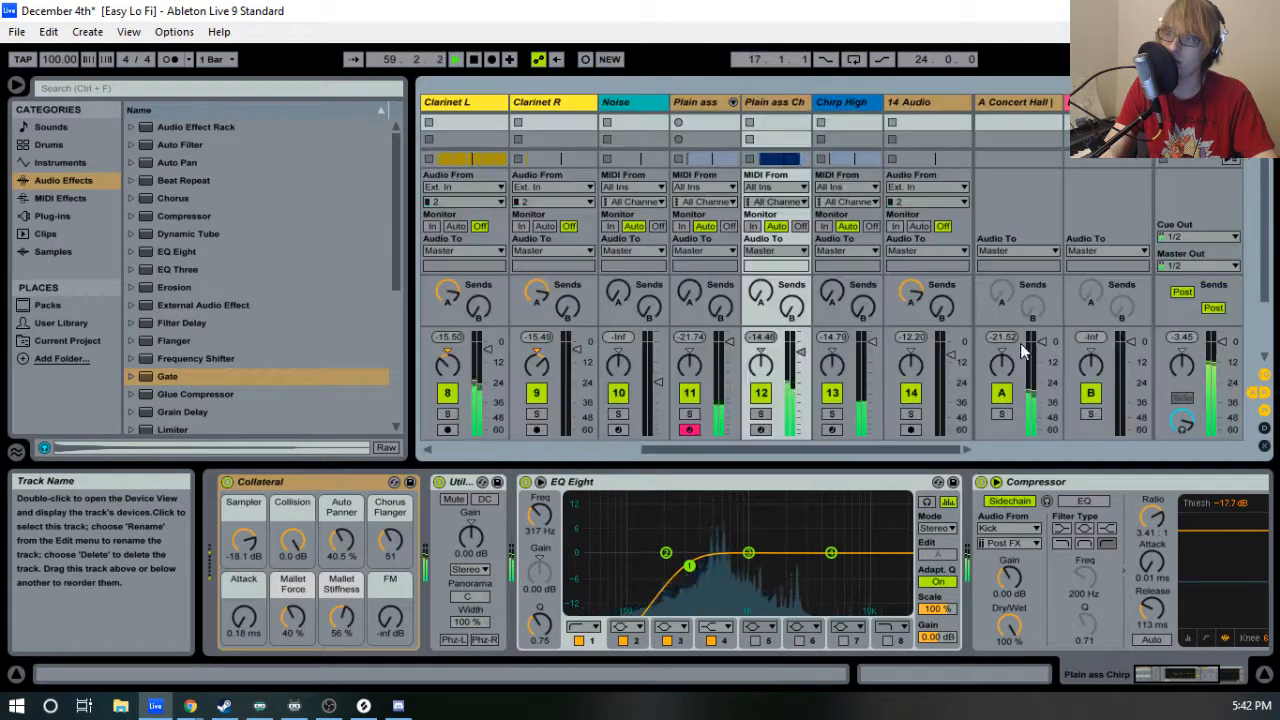
click(713, 104)
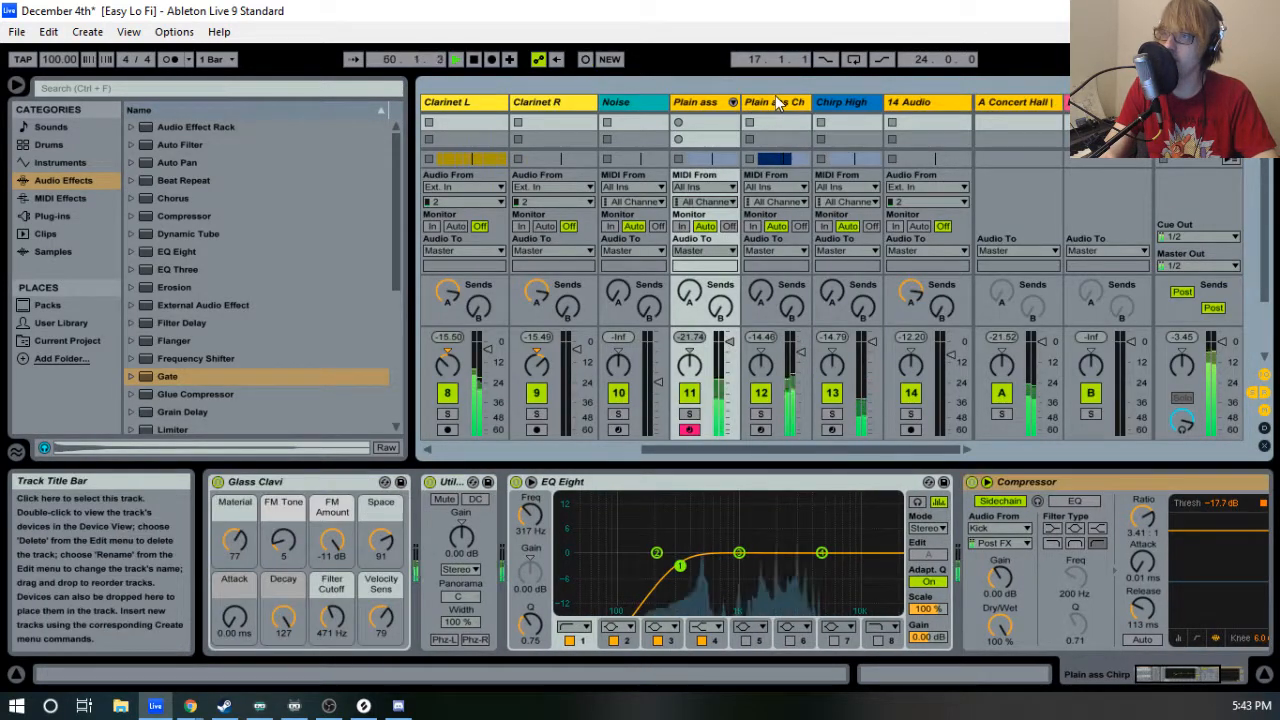
click(776, 103)
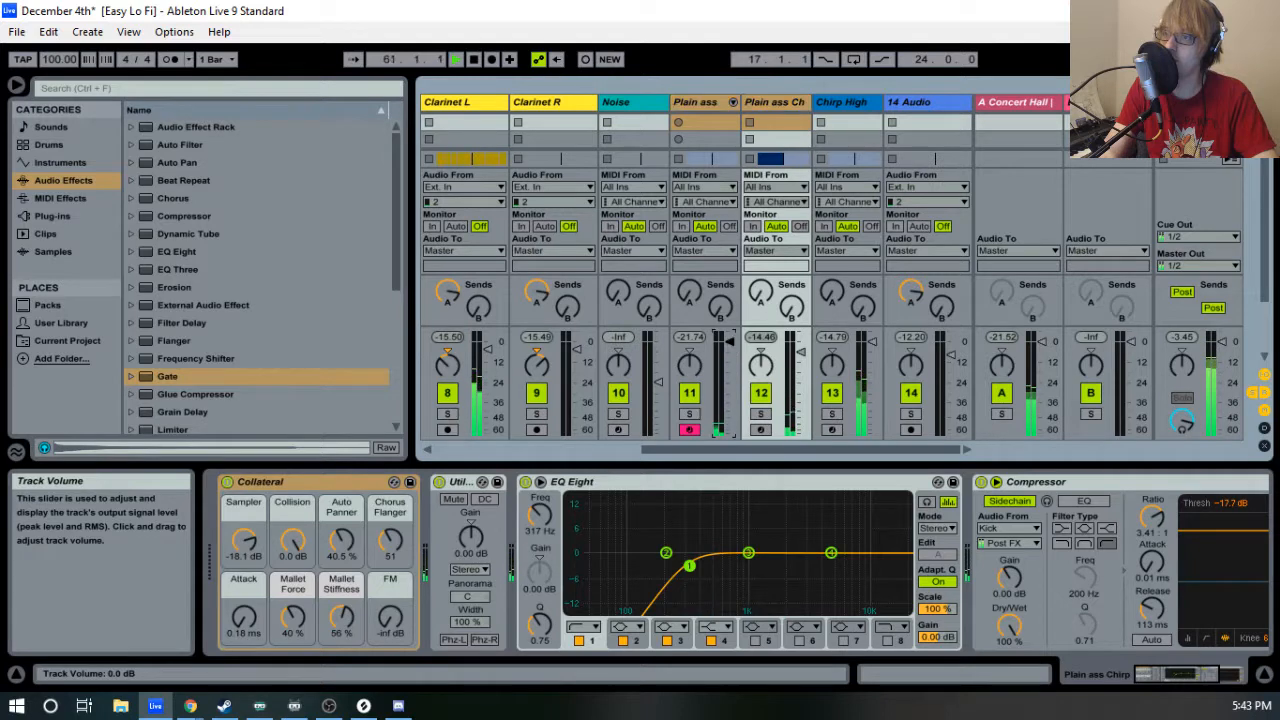
click(773, 104)
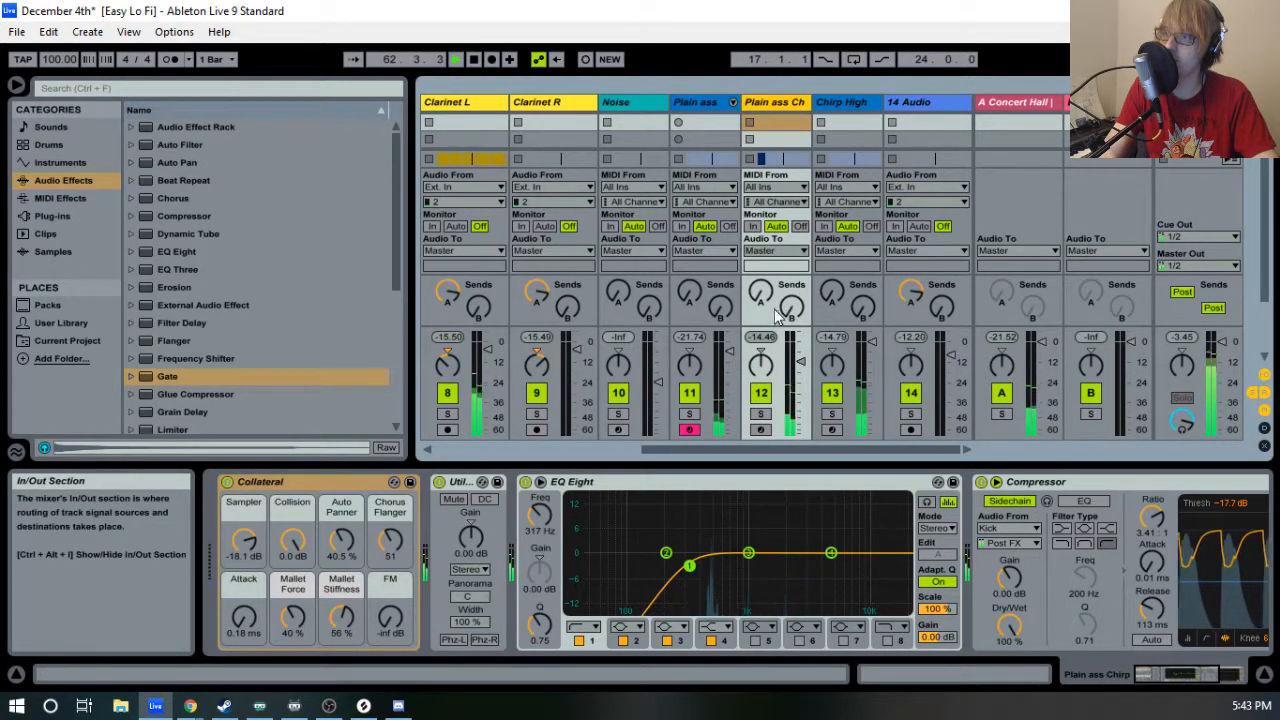
Raise the A reverb sends on both Plain ass Chirp tracks and Chirp High, and lower the two Plain ass Chirp volumes slightly.
drag(761, 293, 761, 190)
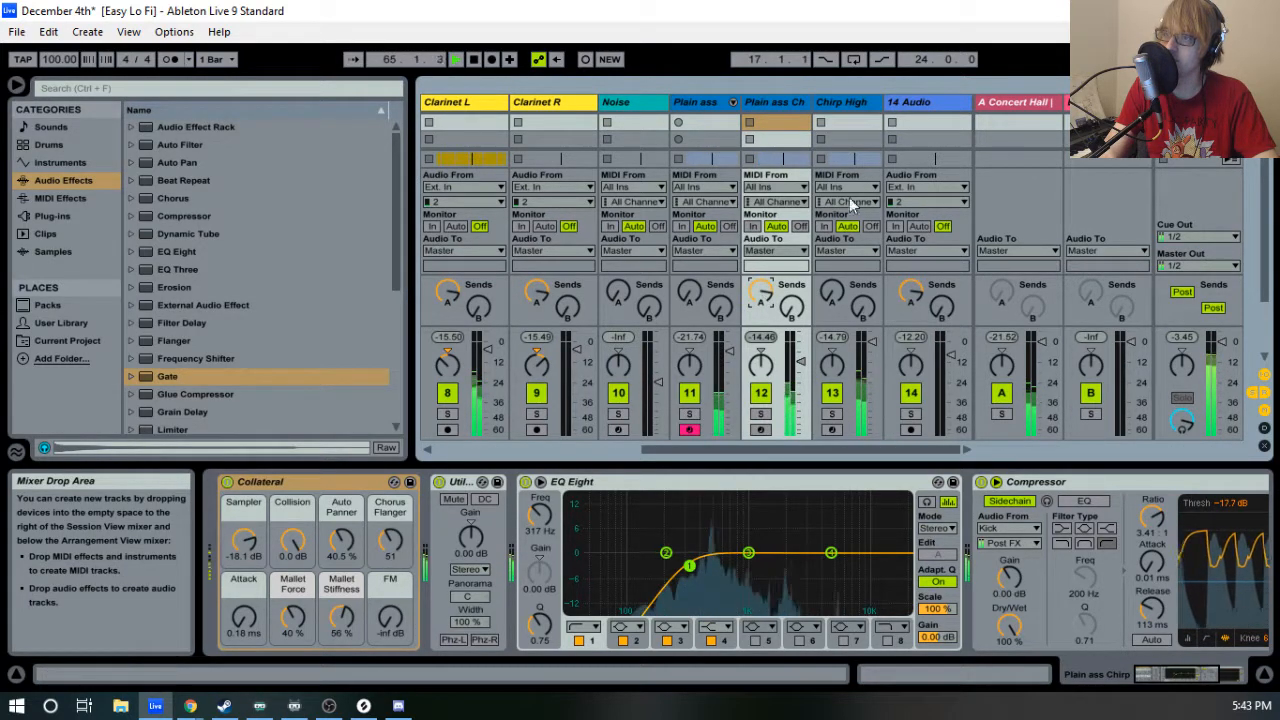
drag(831, 298, 831, 250)
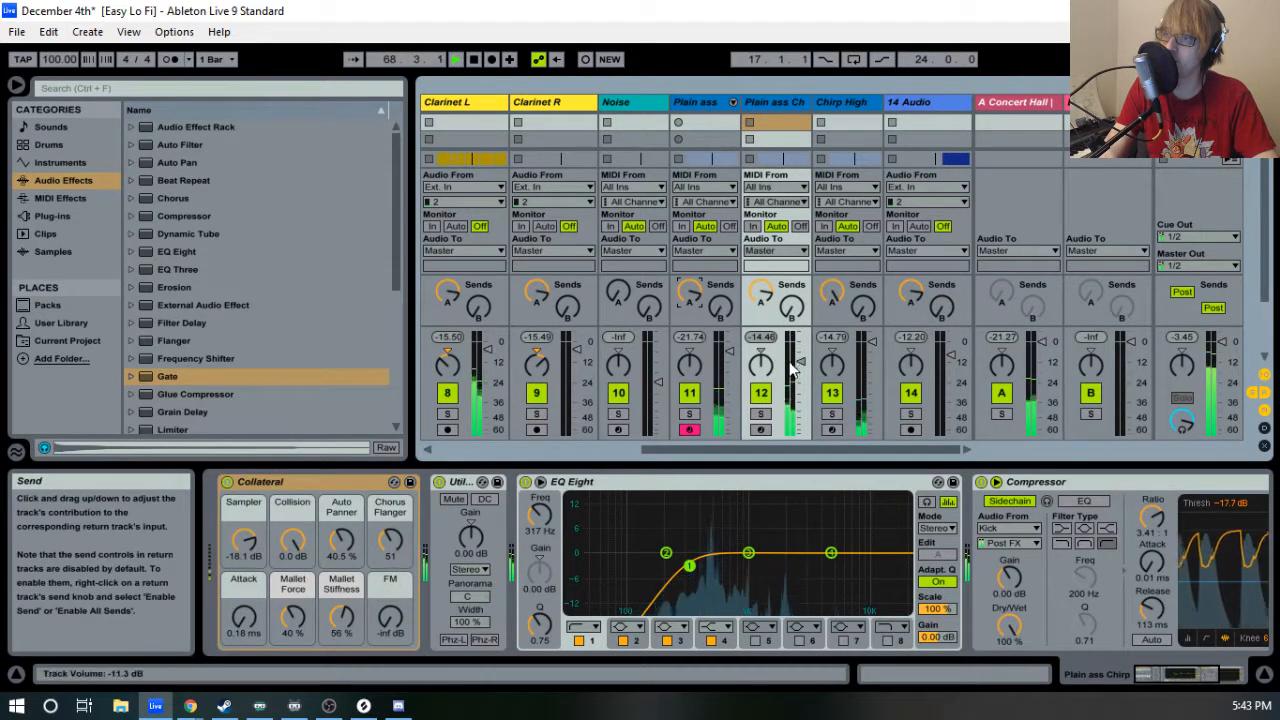
click(709, 120)
shift+click(775, 112)
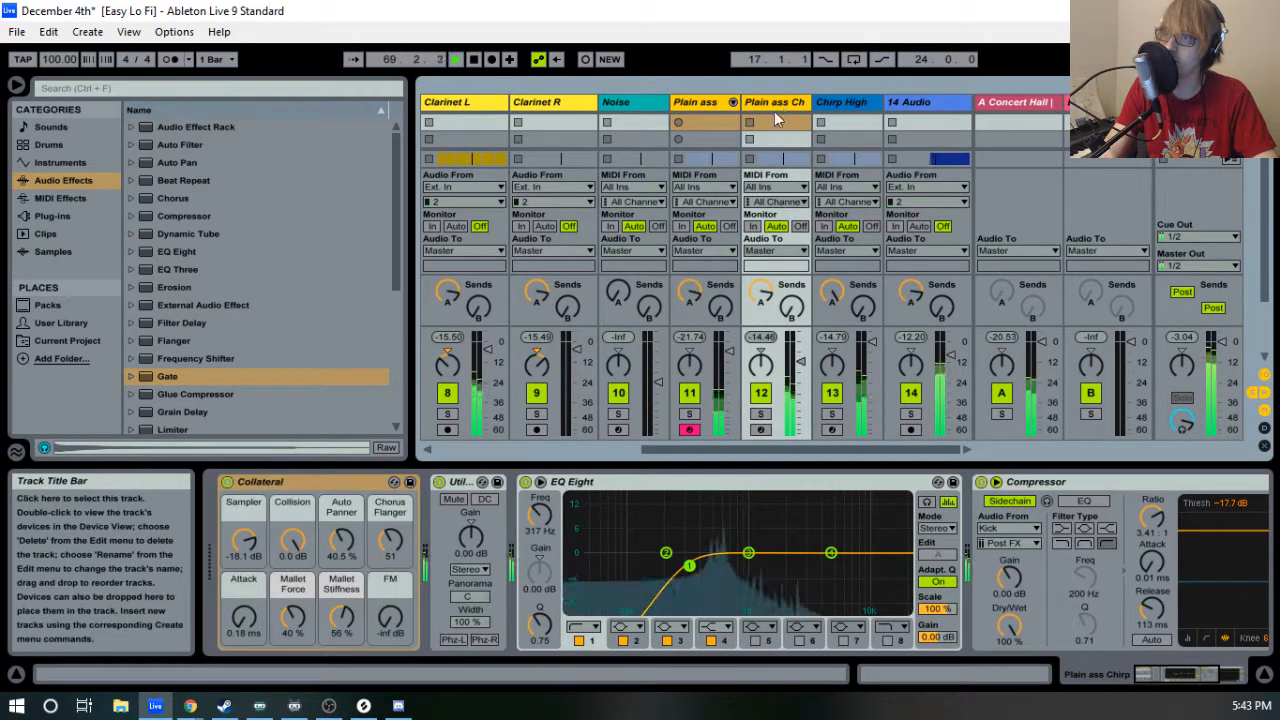
drag(731, 352, 731, 355)
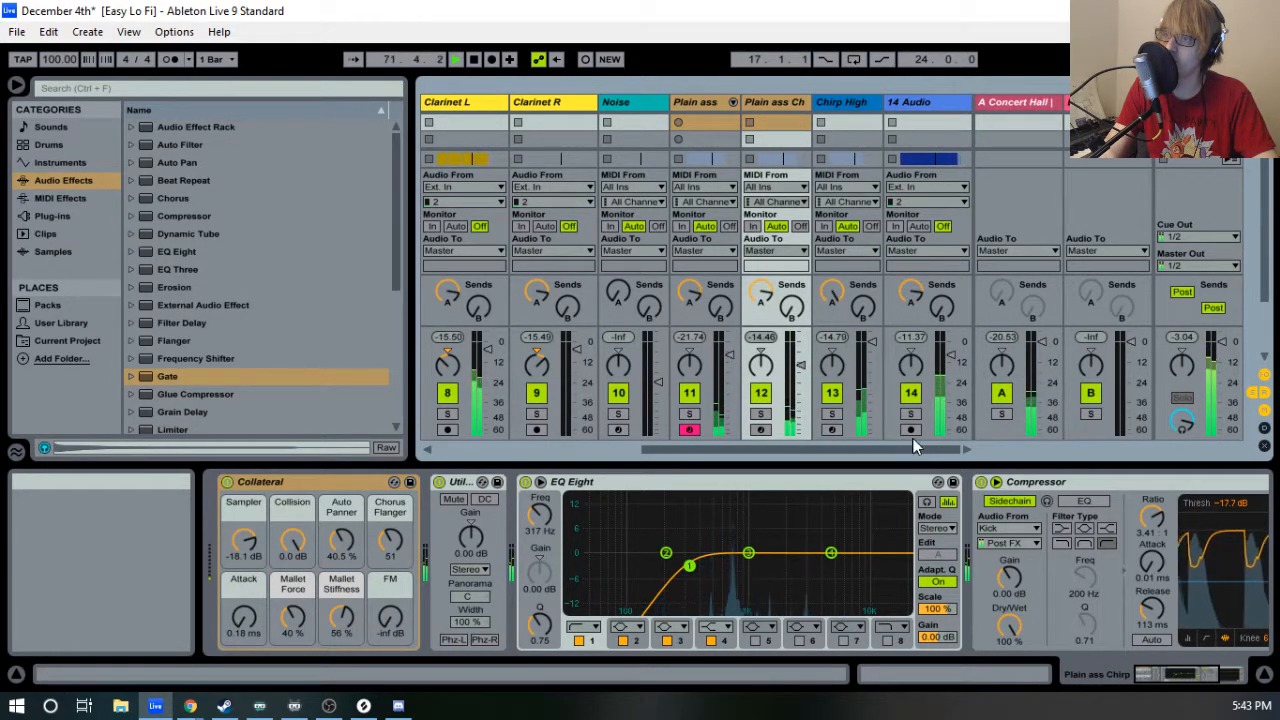
drag(928, 449, 987, 452)
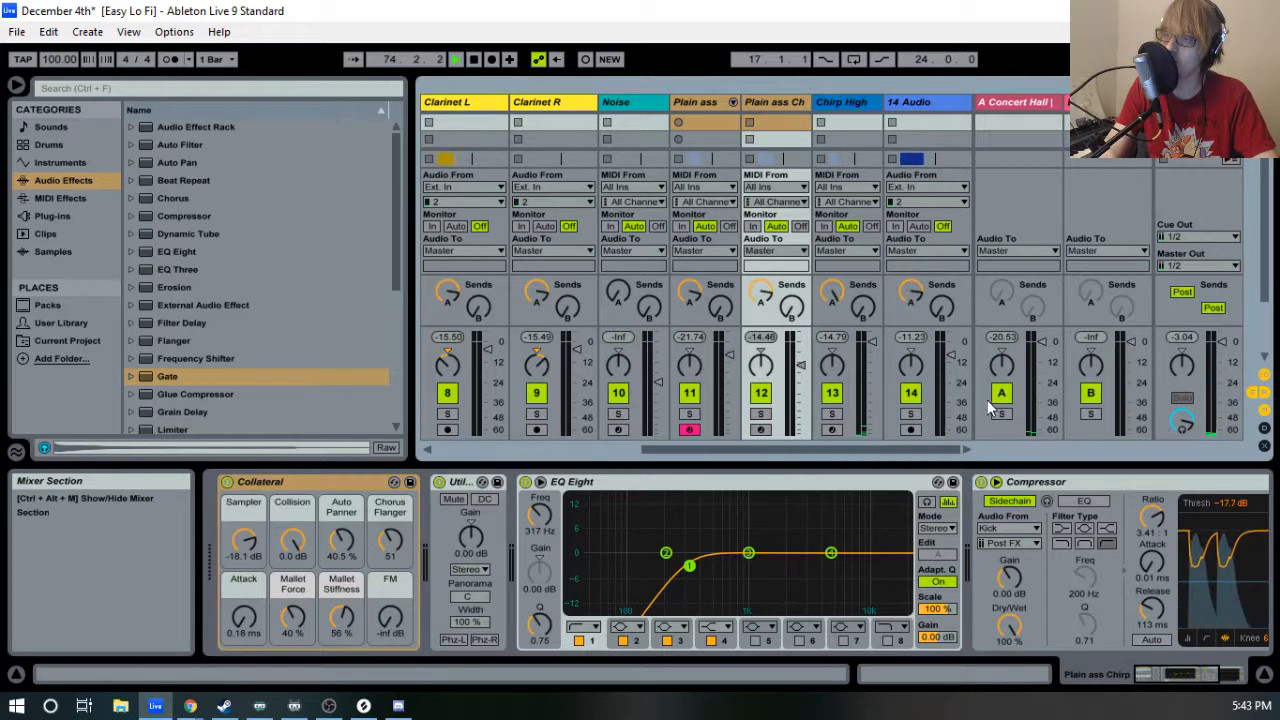
Replay the song's ending from about bar 68 and set the 14 Audio track's volume to -7.5 dB.
key(Tab)
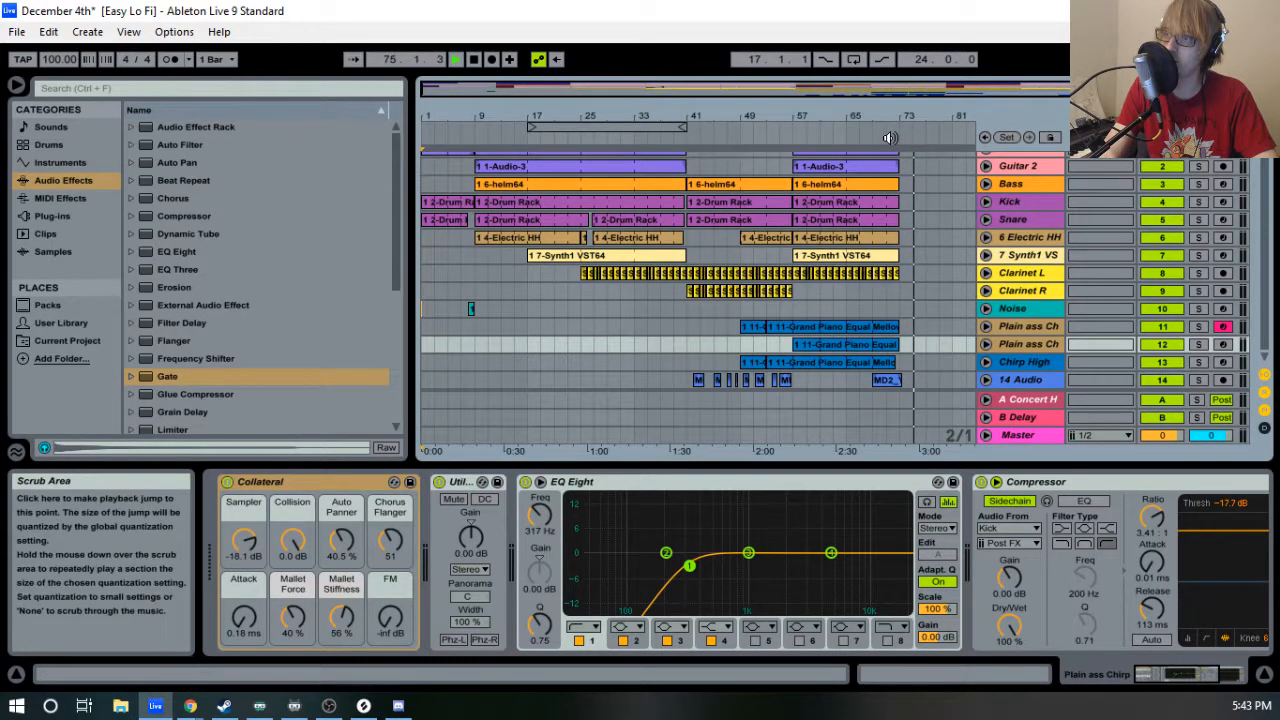
key(space)
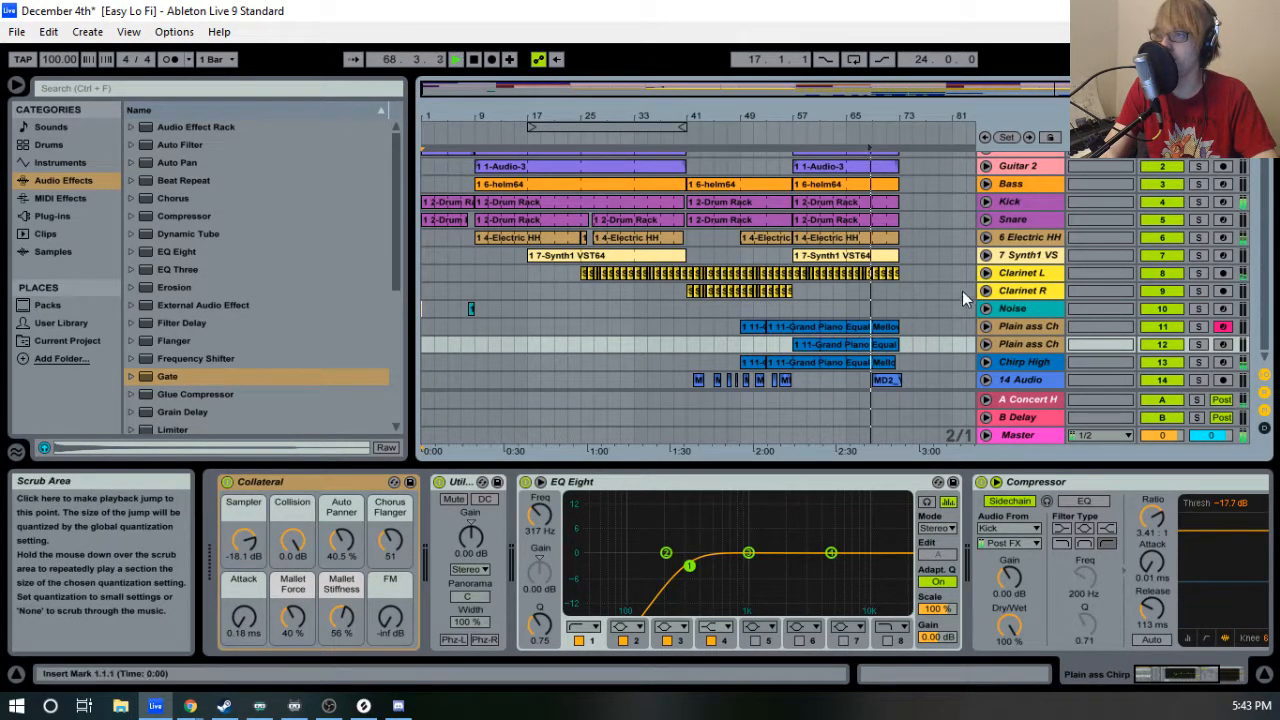
key(space)
key(Tab)
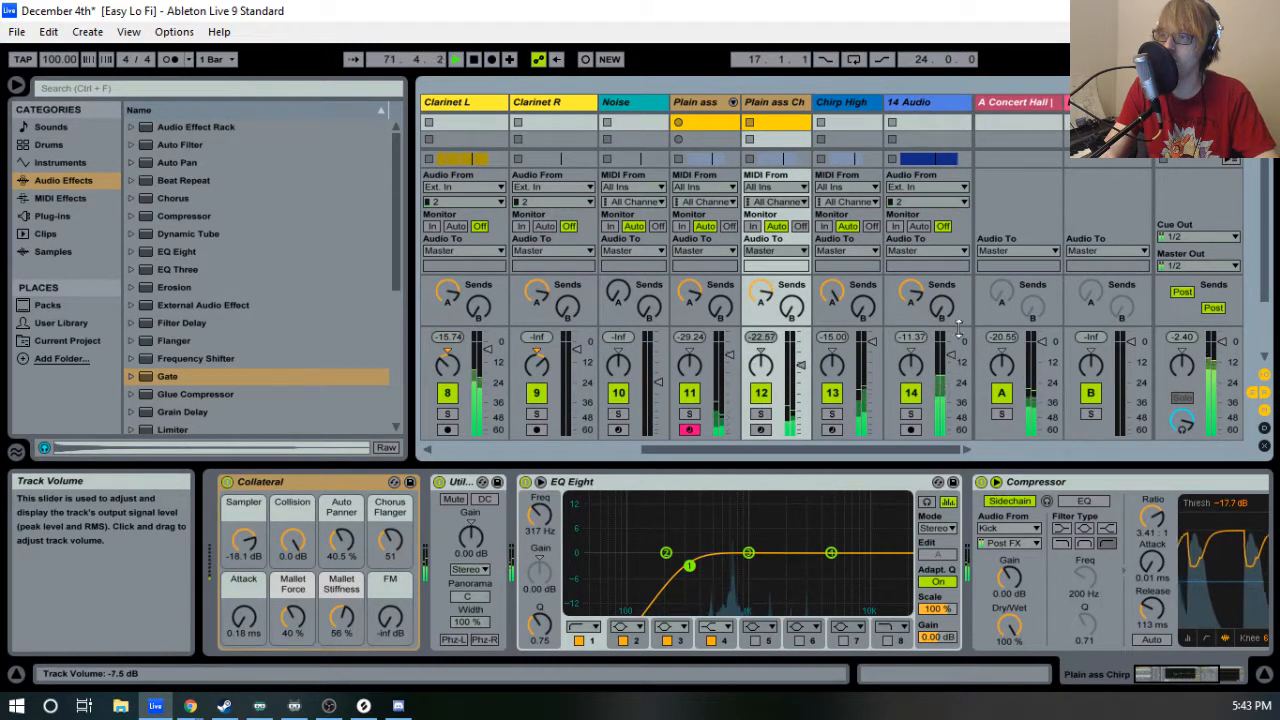
click(912, 102)
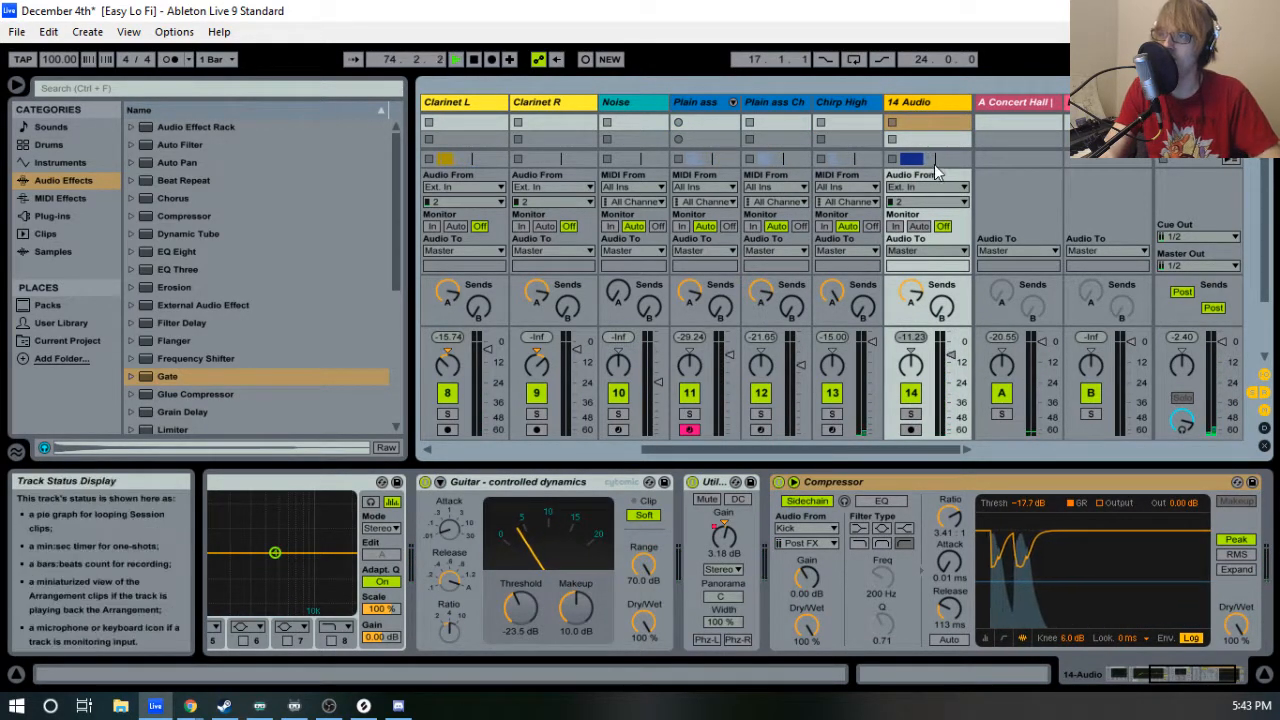
key(Tab)
key(space)
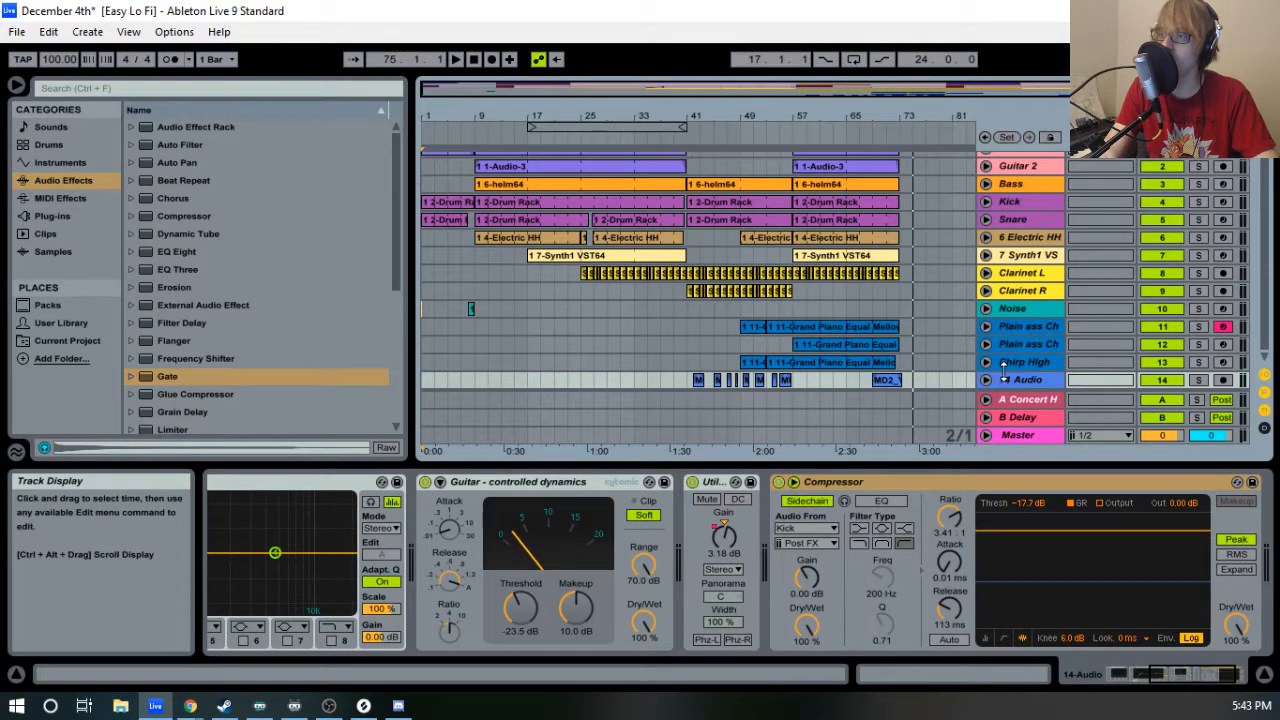
Unfold 14 Audio, trim the end of the MD2_YouJustGoThrough clip to about beat 73.2, and play the ending.
click(987, 380)
drag(913, 120, 651, 150)
click(651, 145)
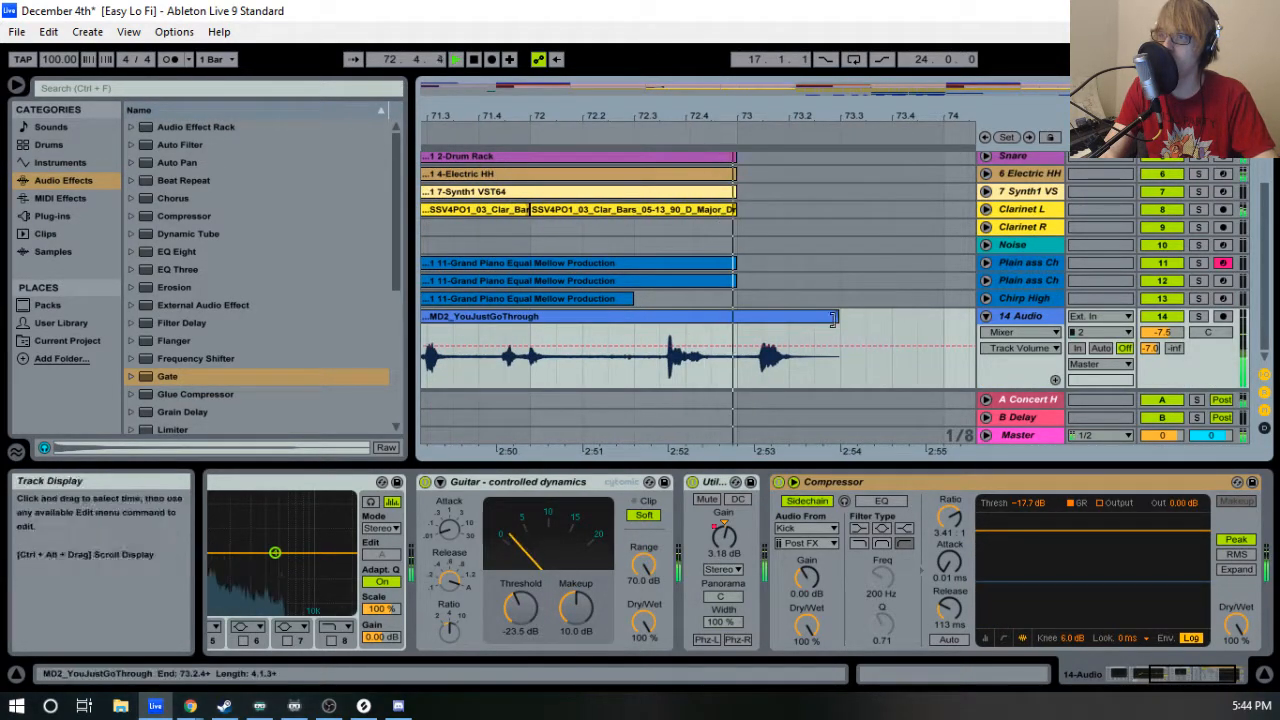
drag(836, 315, 799, 313)
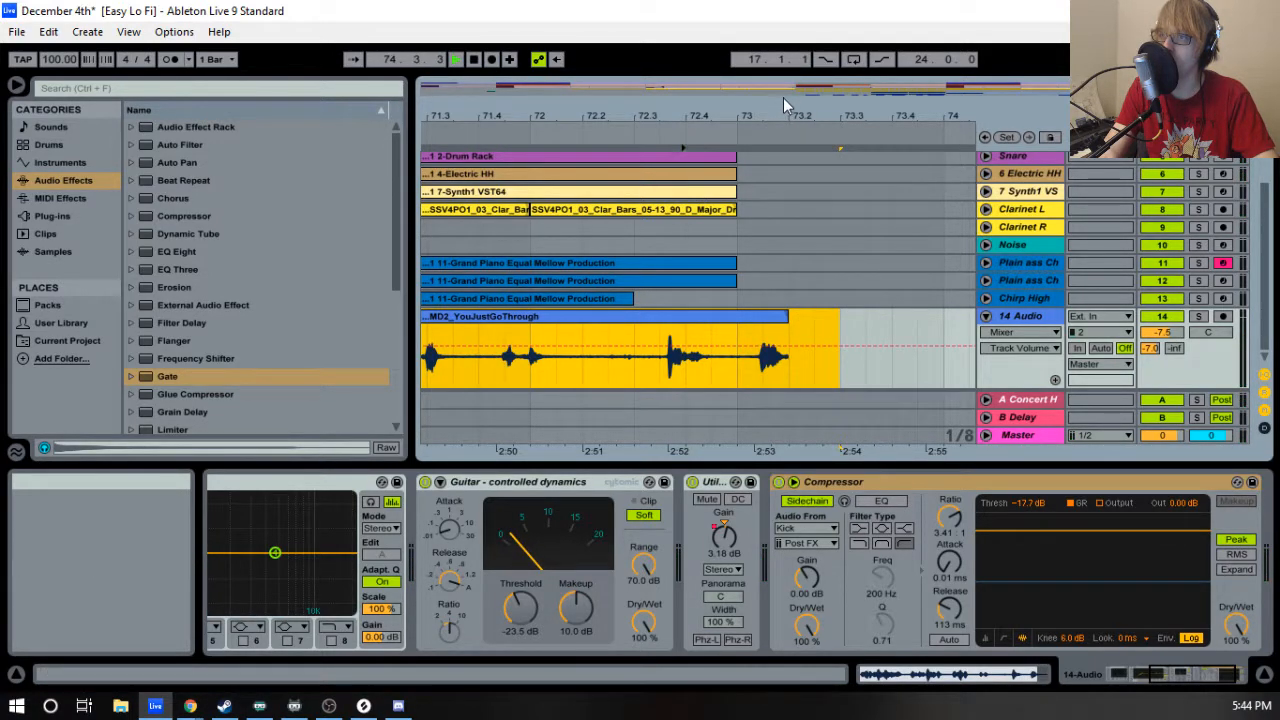
drag(783, 112, 787, 124)
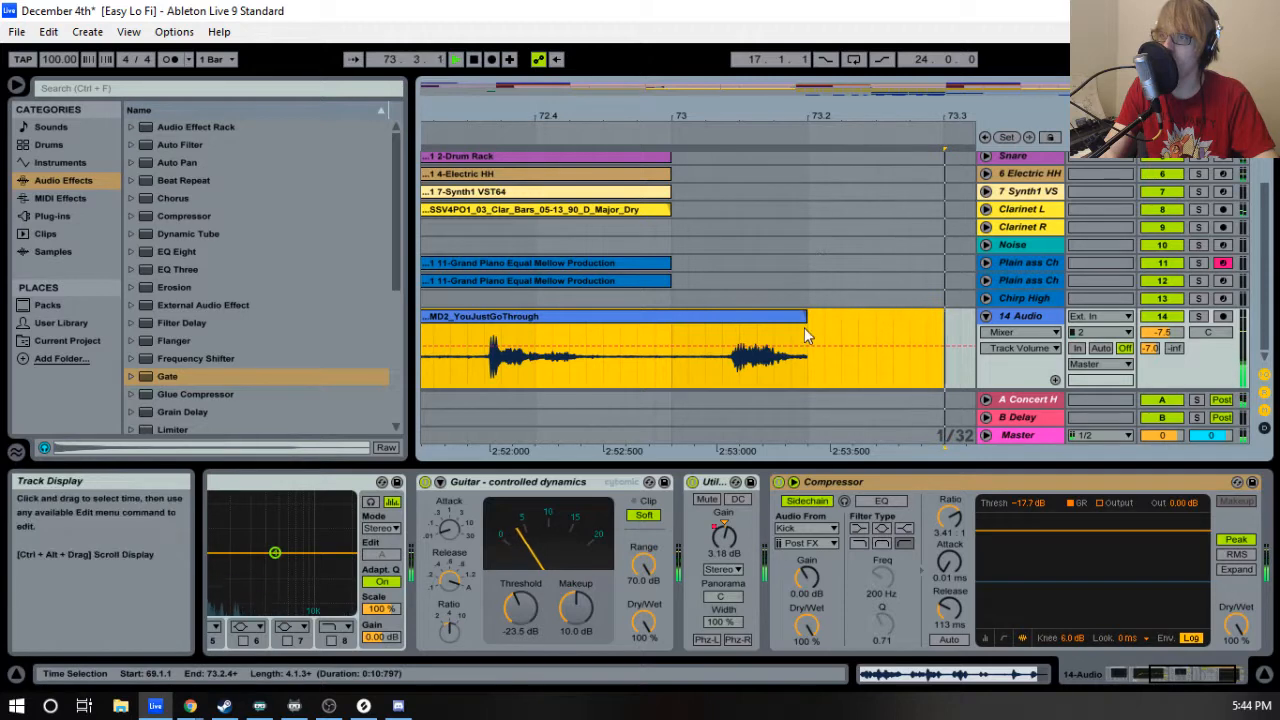
drag(807, 322, 809, 326)
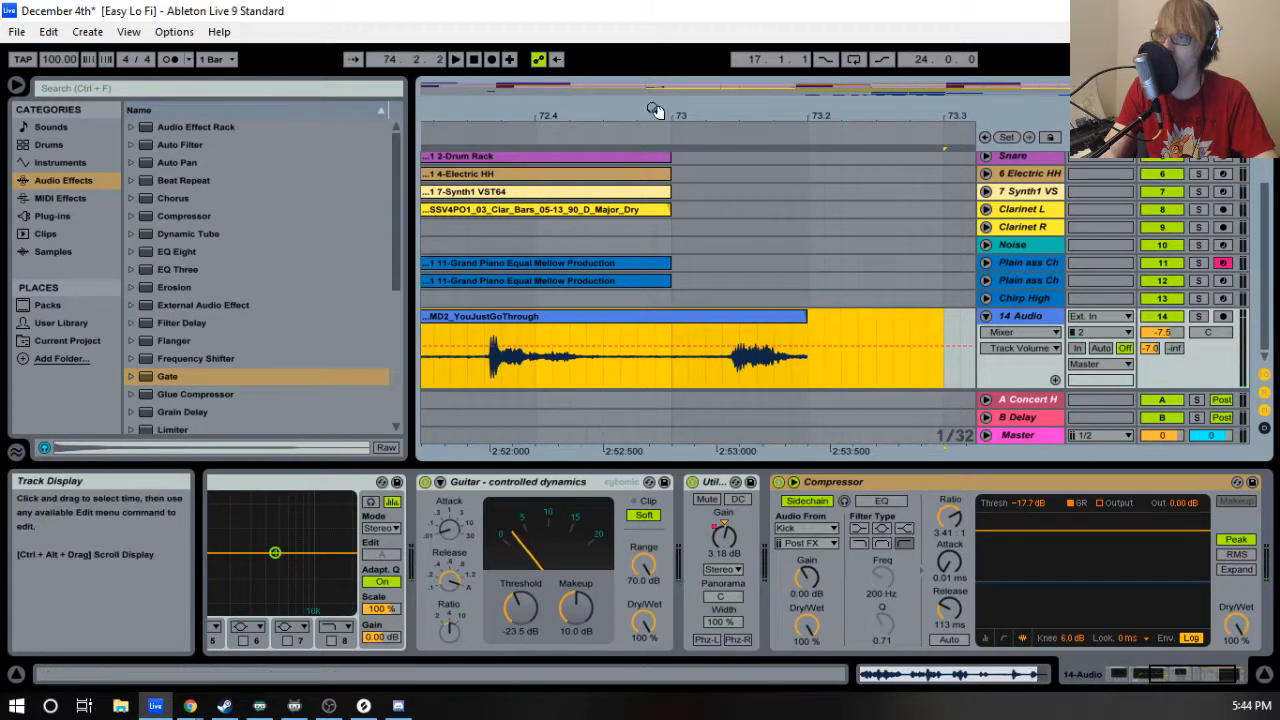
click(621, 134)
key(space)
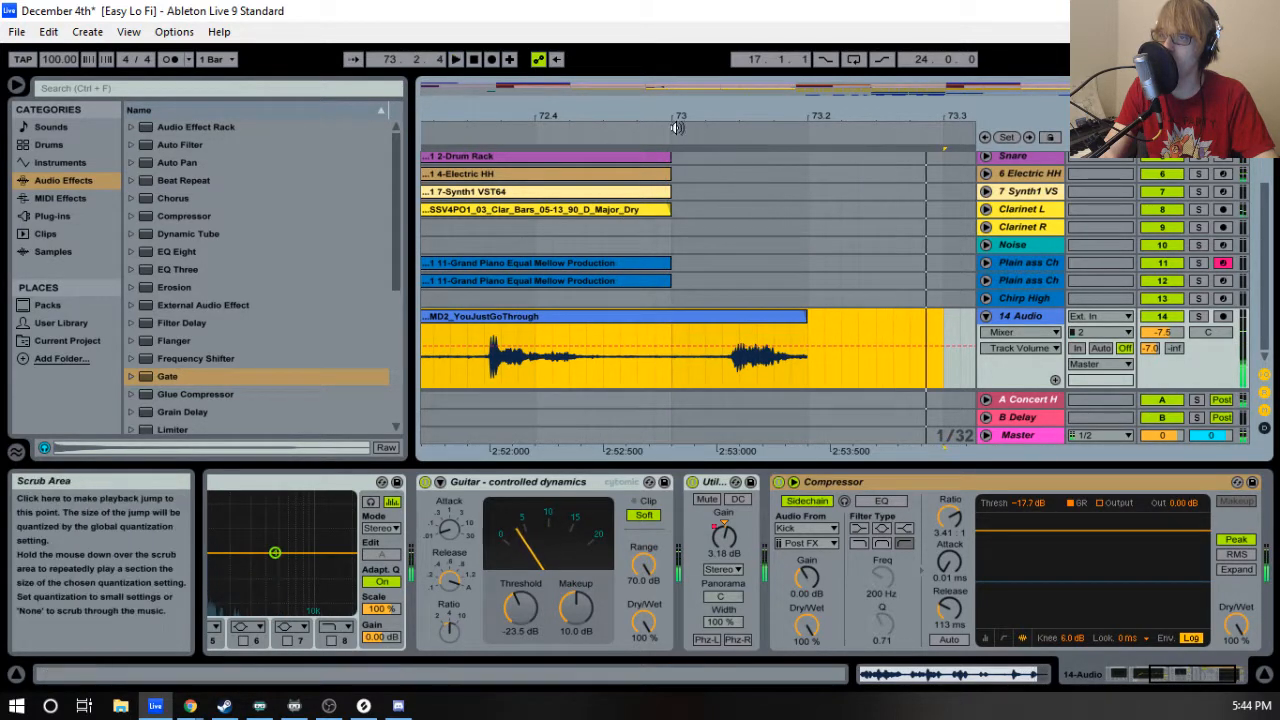
Adjust the Gate threshold on 14 Audio to -38.7 dB while auditioning the last vocal clip.
drag(677, 118, 818, 110)
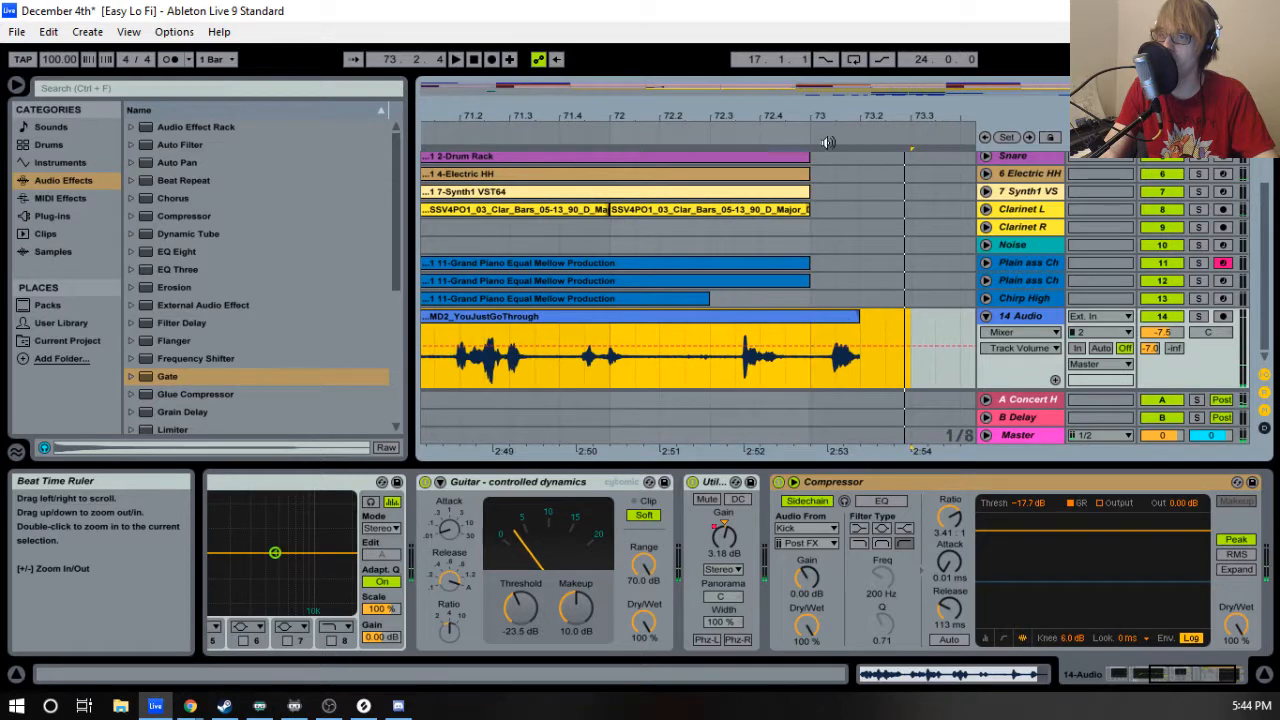
click(861, 490)
scroll(866, 487, up, 3)
scroll(629, 480, up, 2)
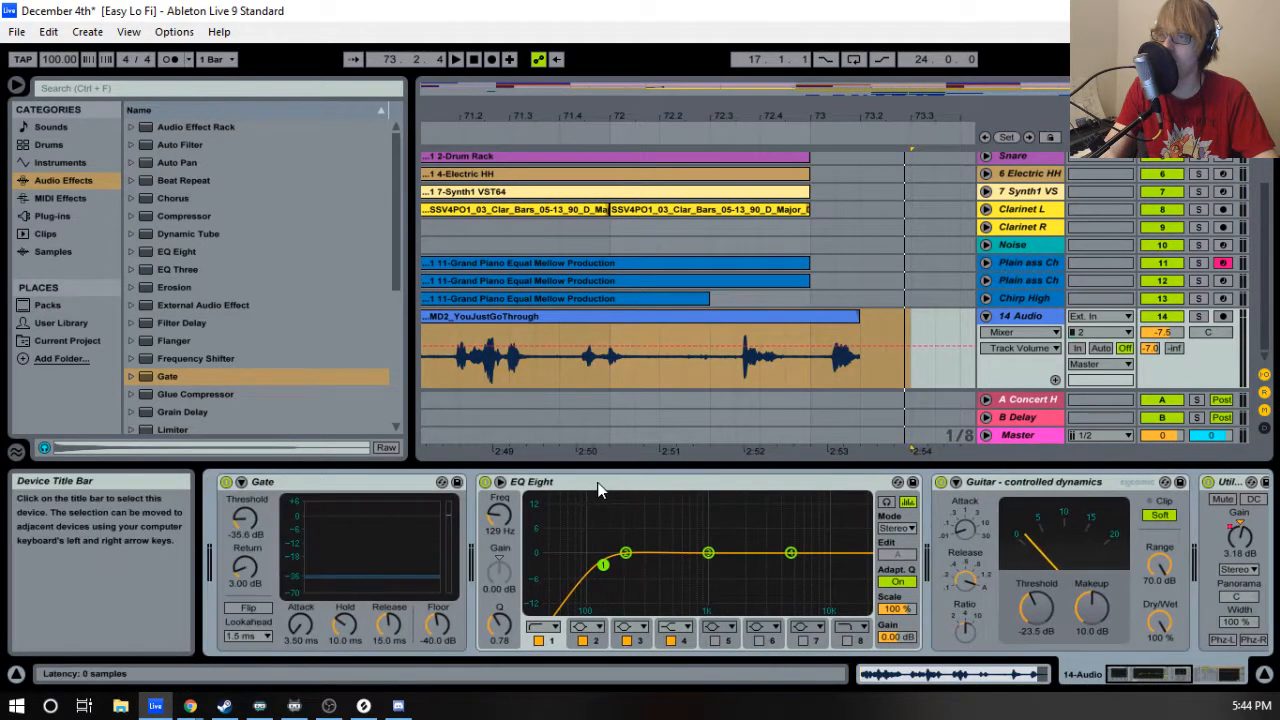
key(space)
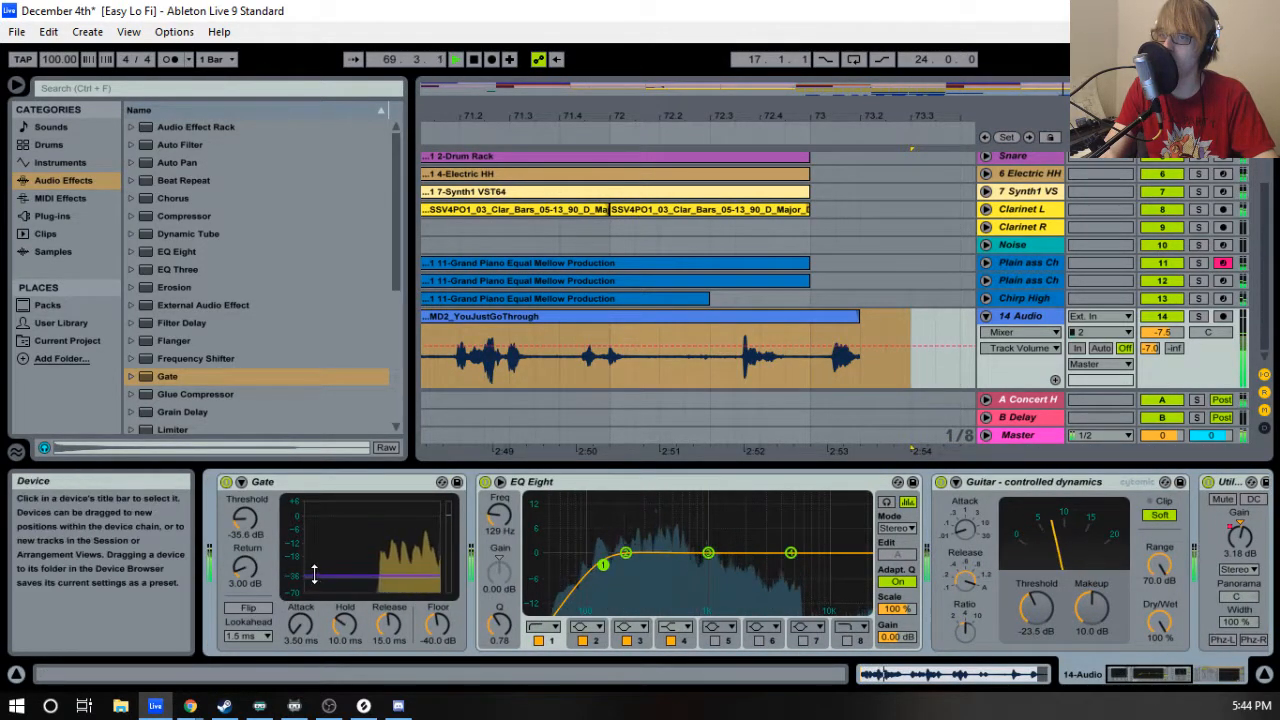
key(space)
click(243, 527)
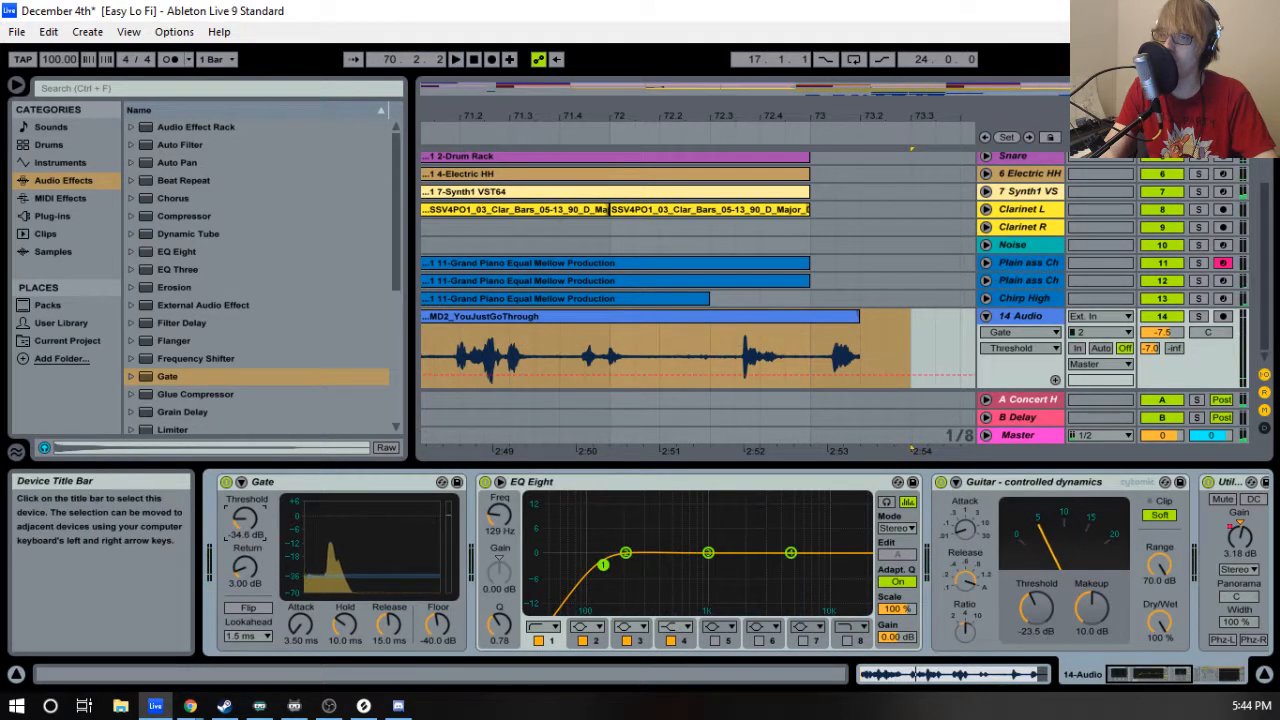
key(space)
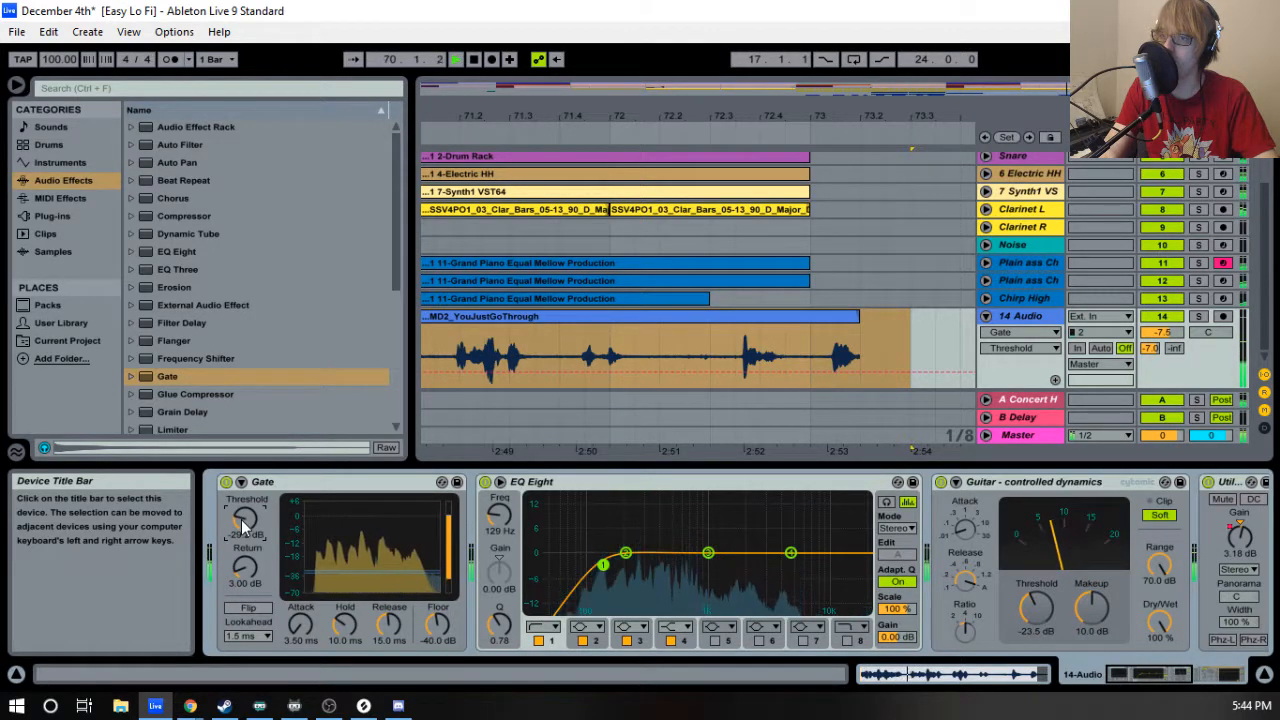
key(space)
drag(243, 526, 243, 537)
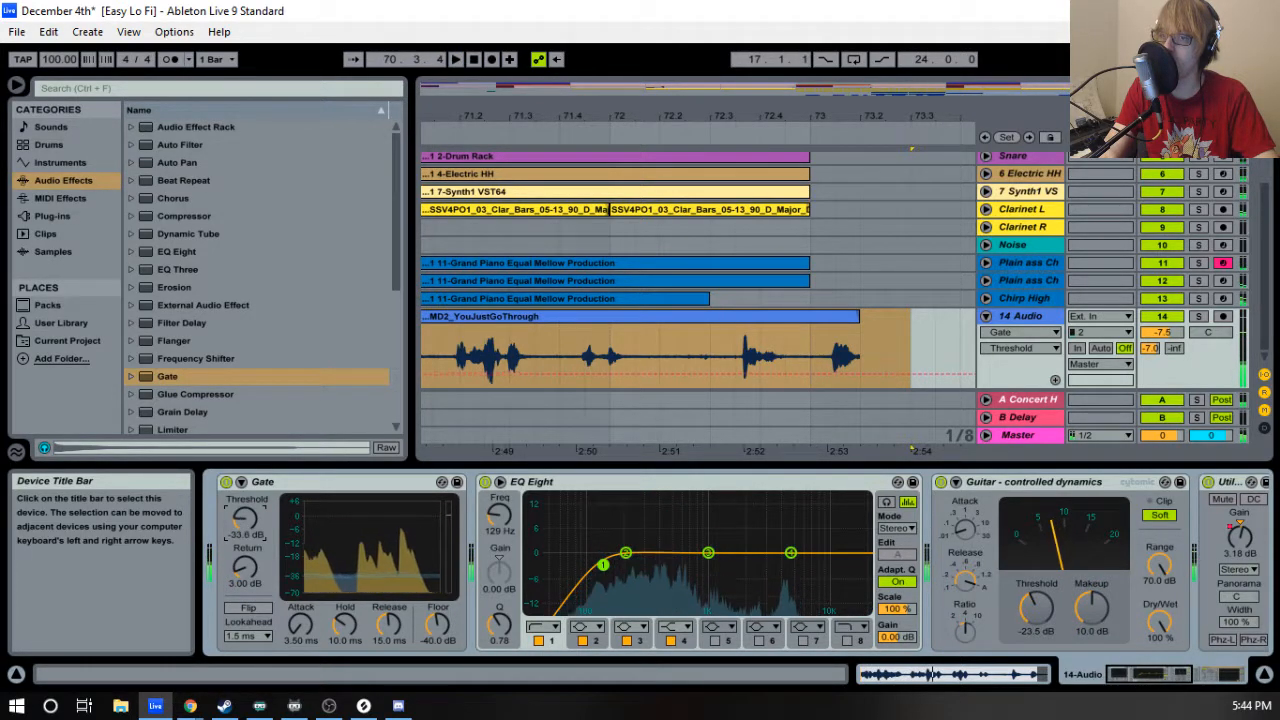
key(space)
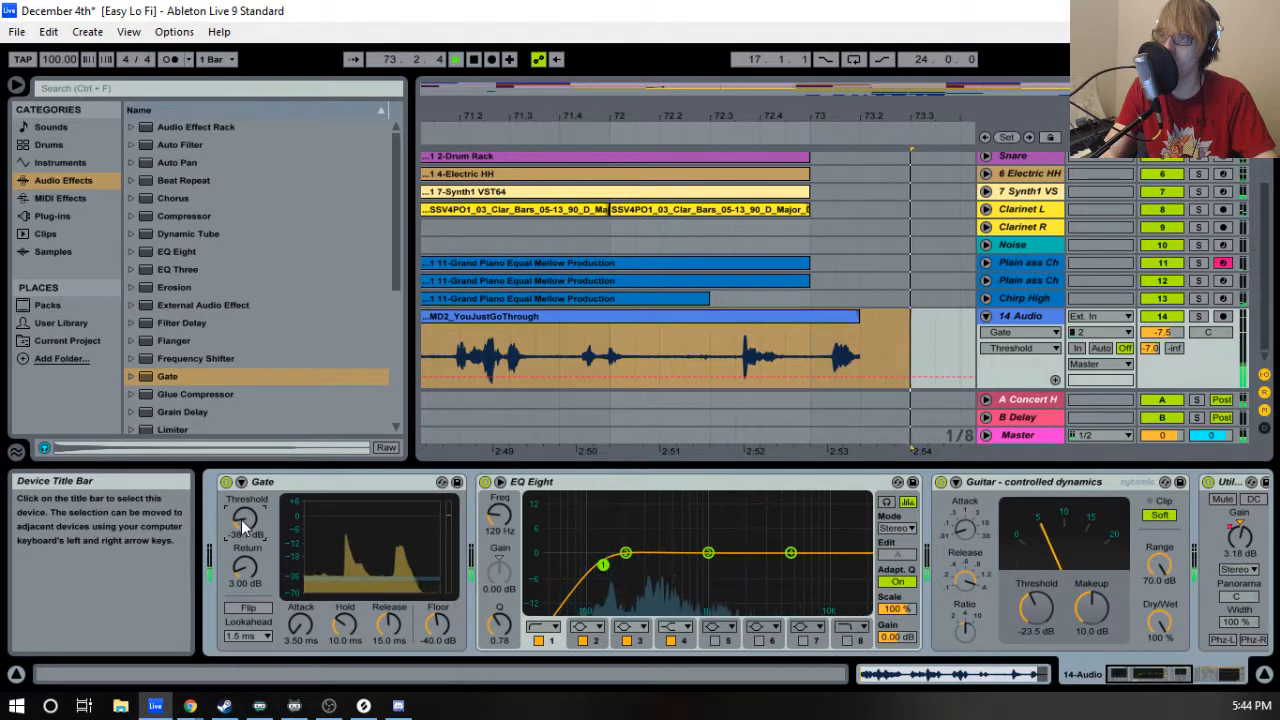
Audition the trimmed vocal ending and extend the MD2_YouJustGoThrough clip's end back out to 73.2.4.
drag(908, 118, 686, 129)
click(657, 131)
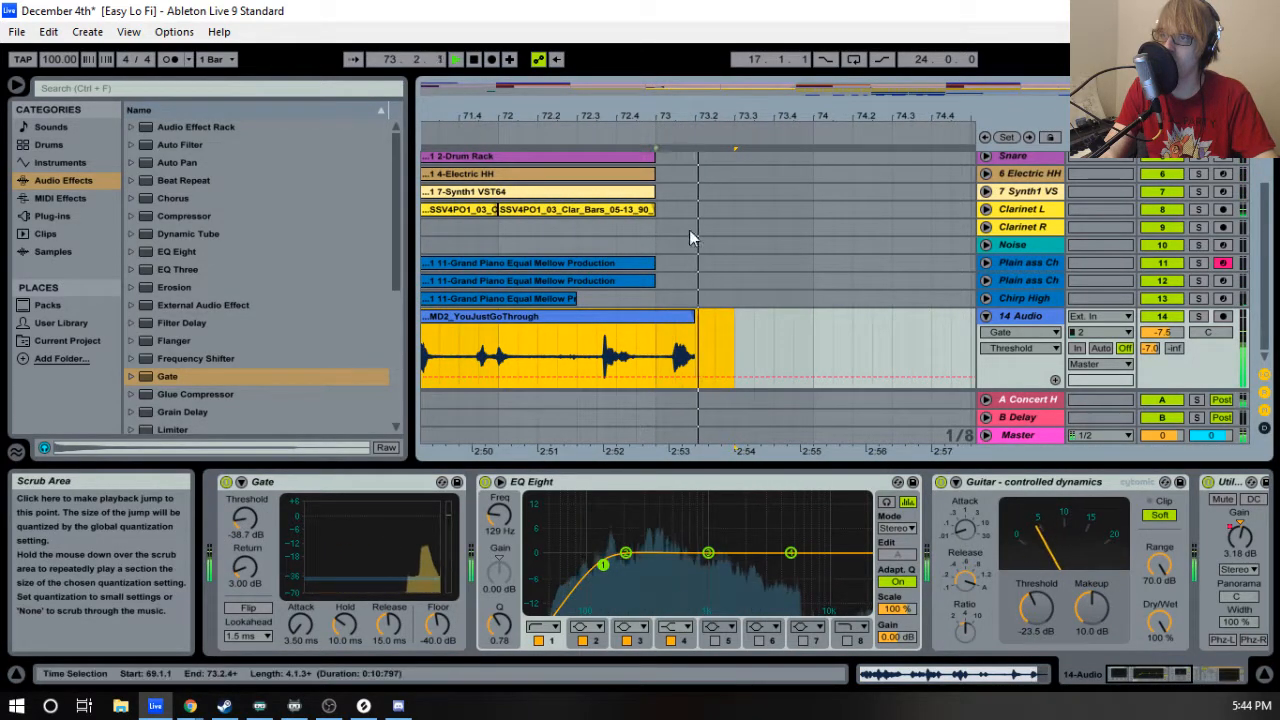
key(space)
drag(694, 317, 740, 313)
key(space)
key(space)
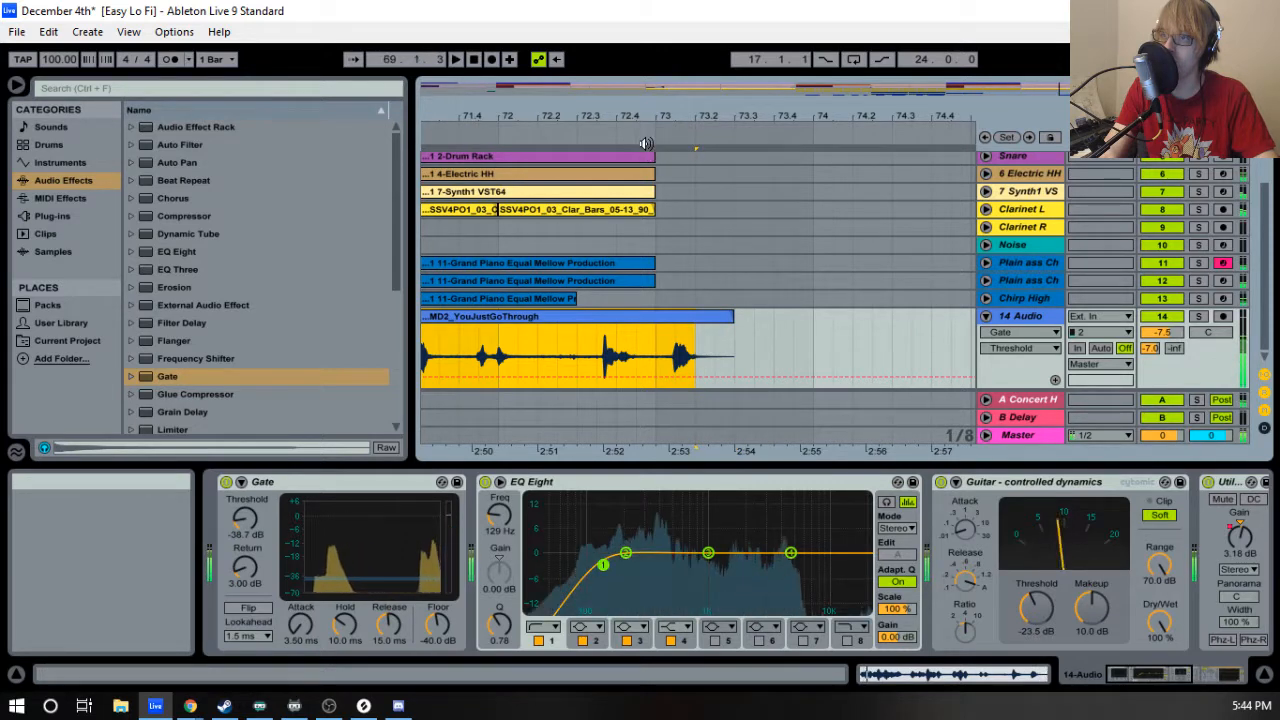
Listen to the end of the last vocal clip several times, and play the arrangement from bar 41.
click(646, 143)
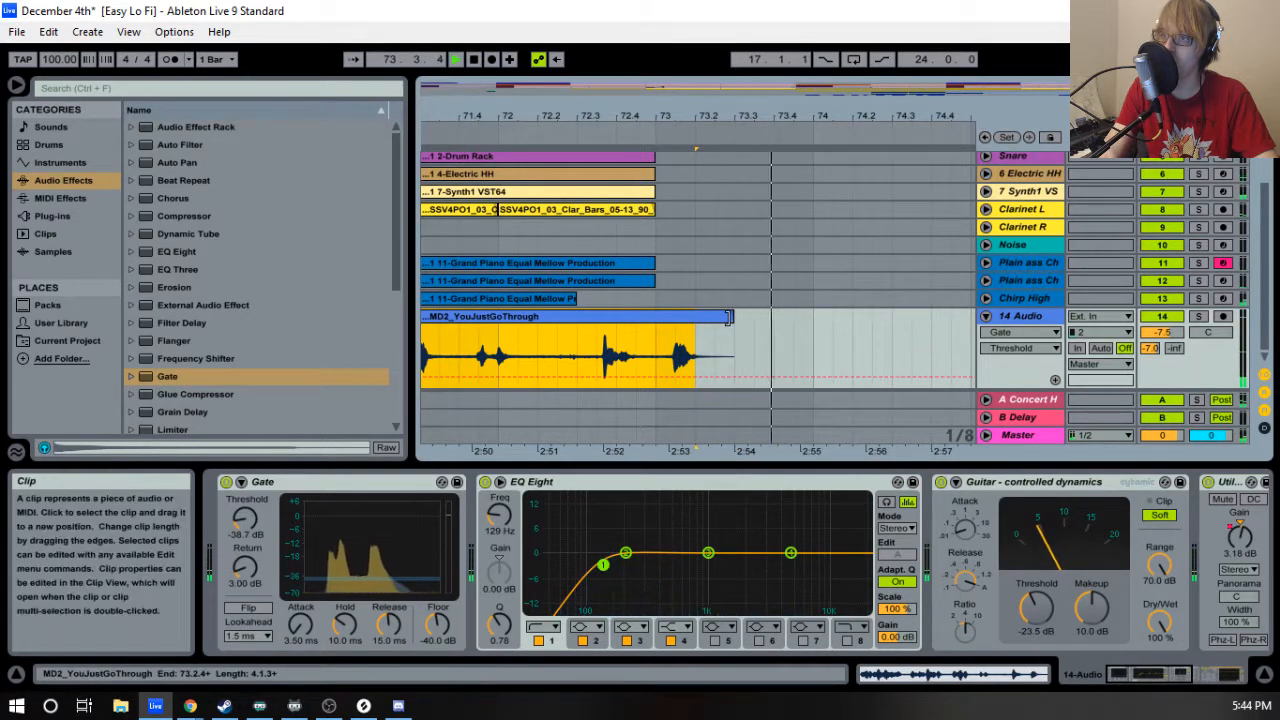
click(643, 137)
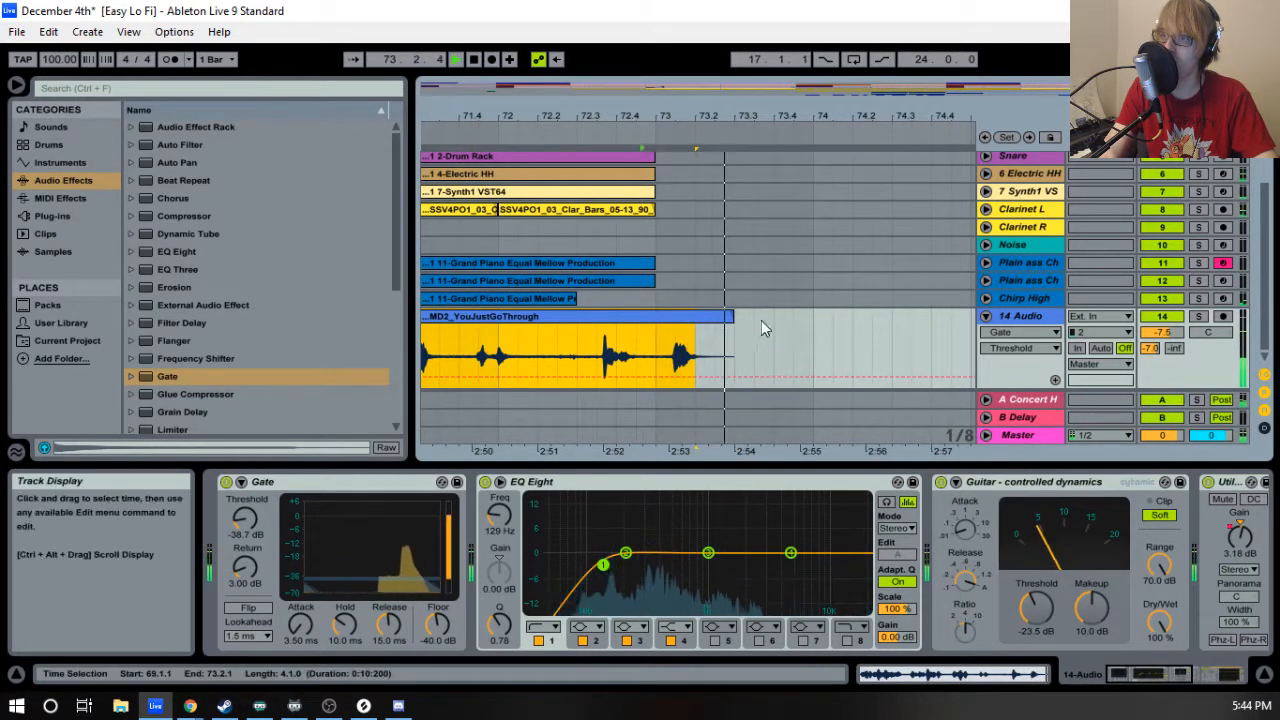
click(781, 339)
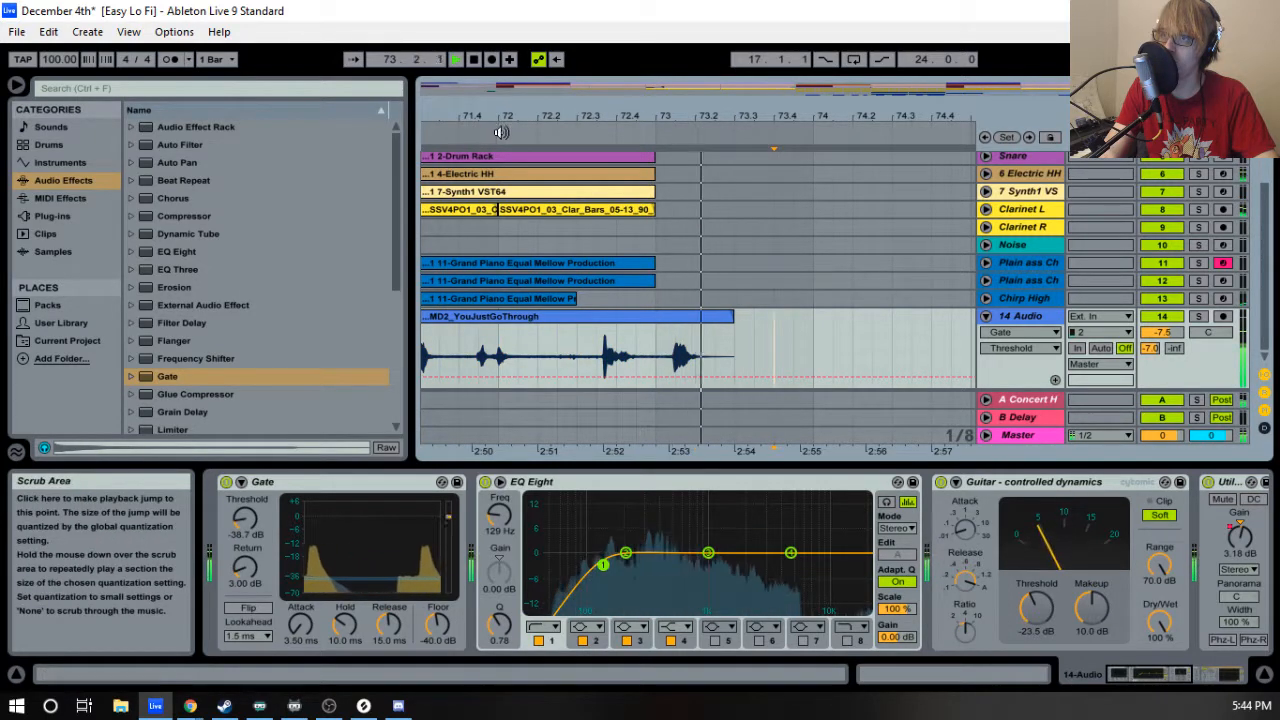
click(552, 129)
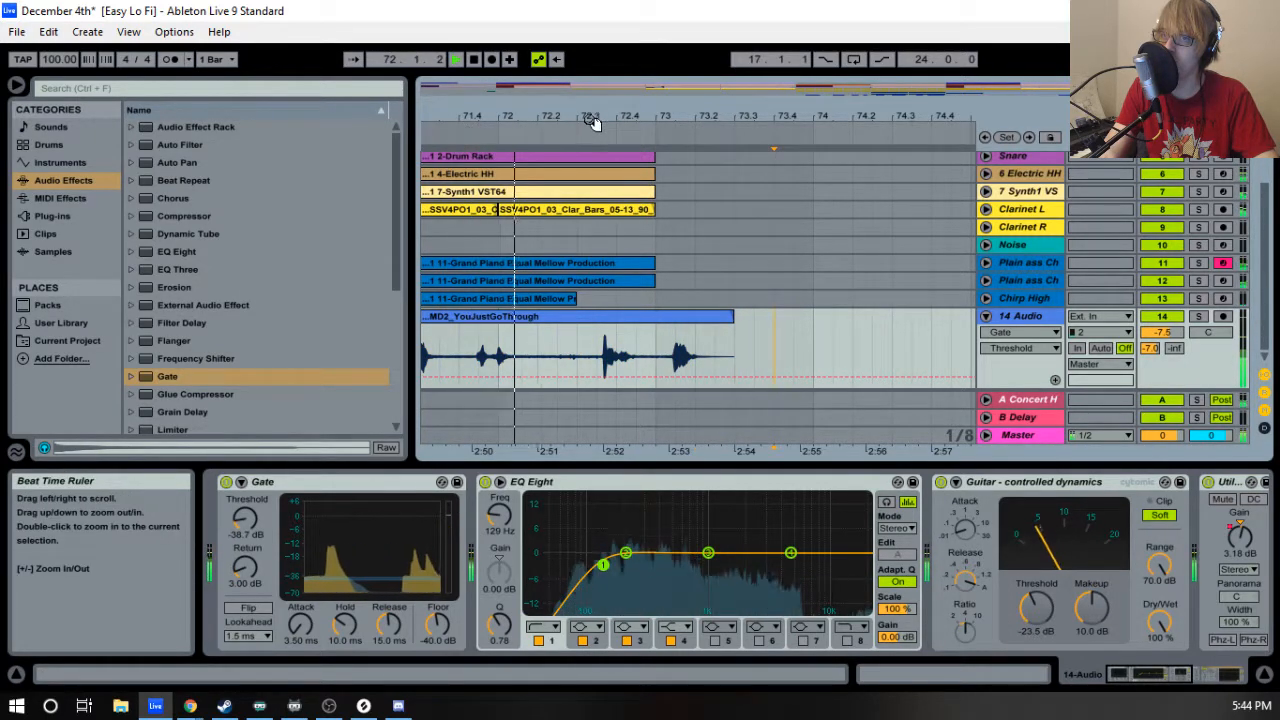
drag(603, 118, 613, 95)
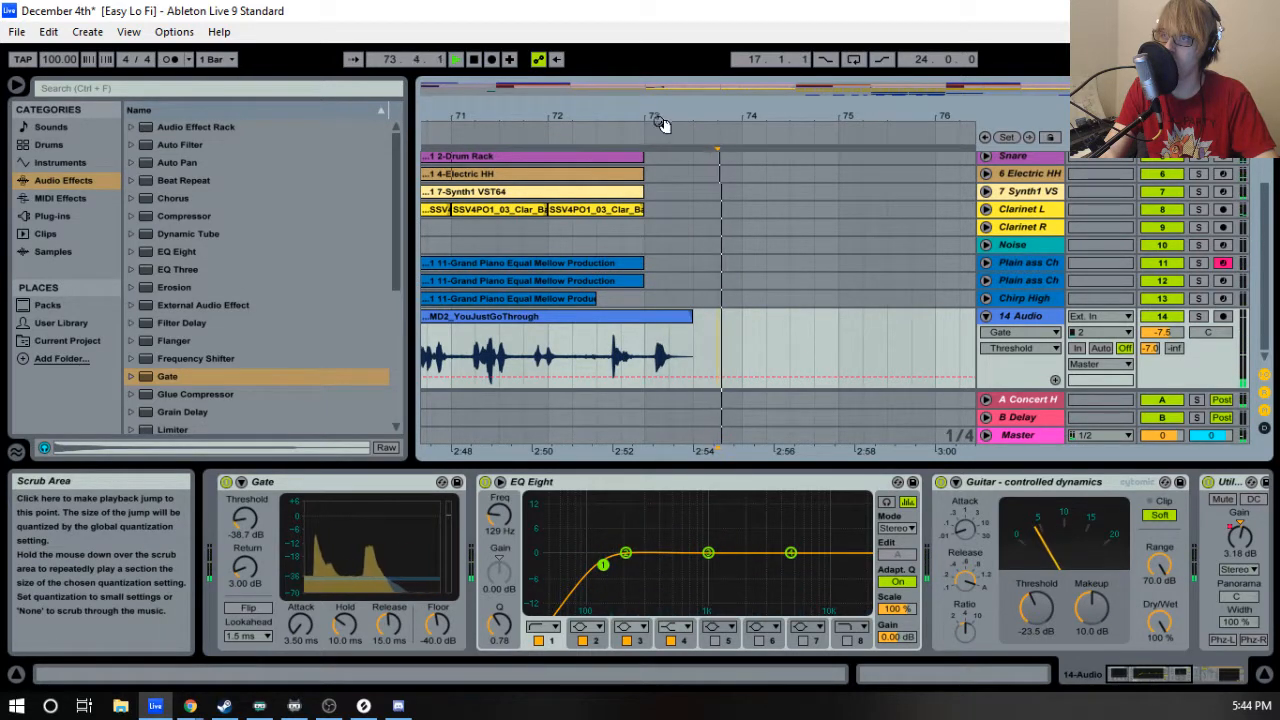
drag(660, 118, 870, 40)
key(space)
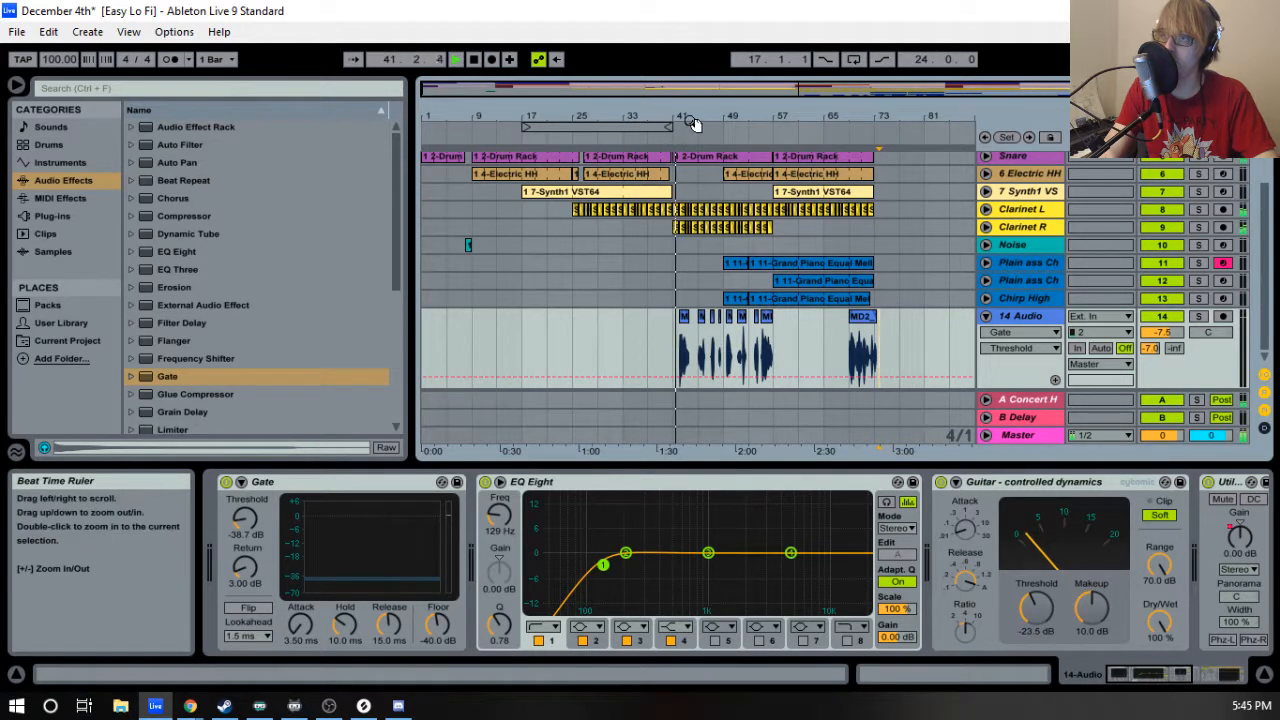
Set the Gate threshold on 14 Audio to -37.0 dB while auditioning the vocal clips from bar 41.
drag(690, 118, 478, 127)
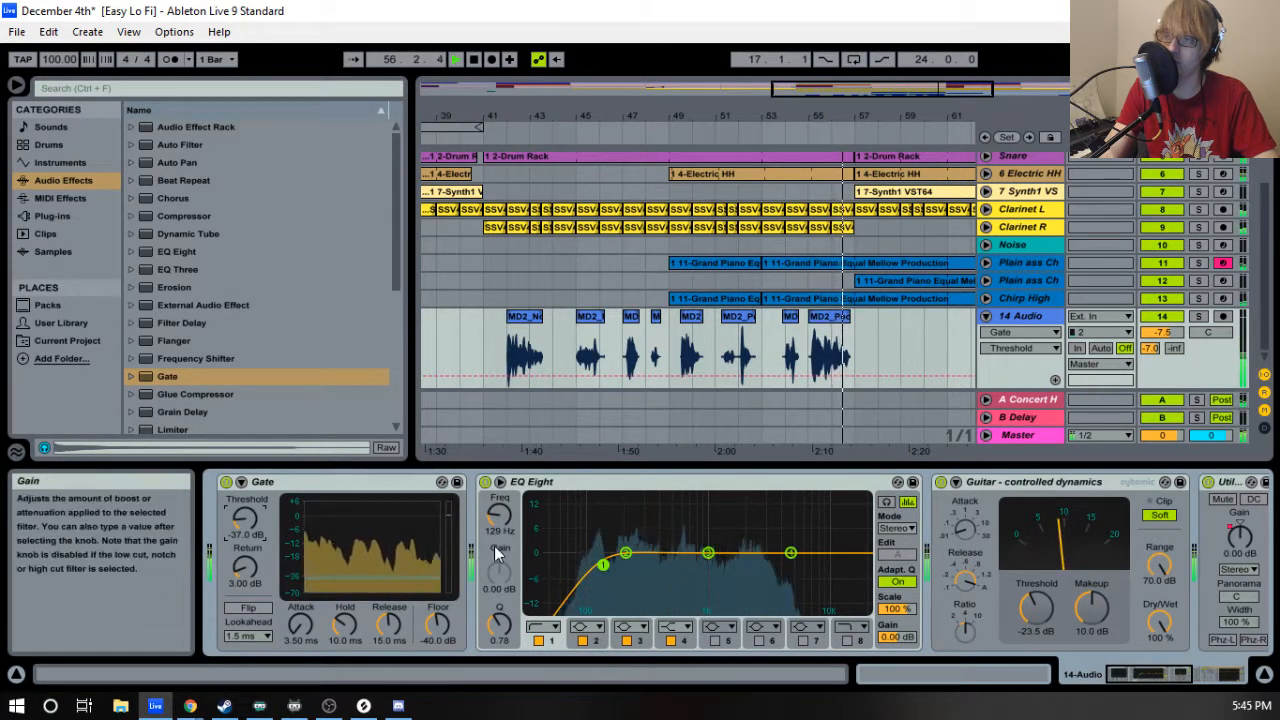
drag(882, 115, 704, 84)
scroll(829, 277, up, 3)
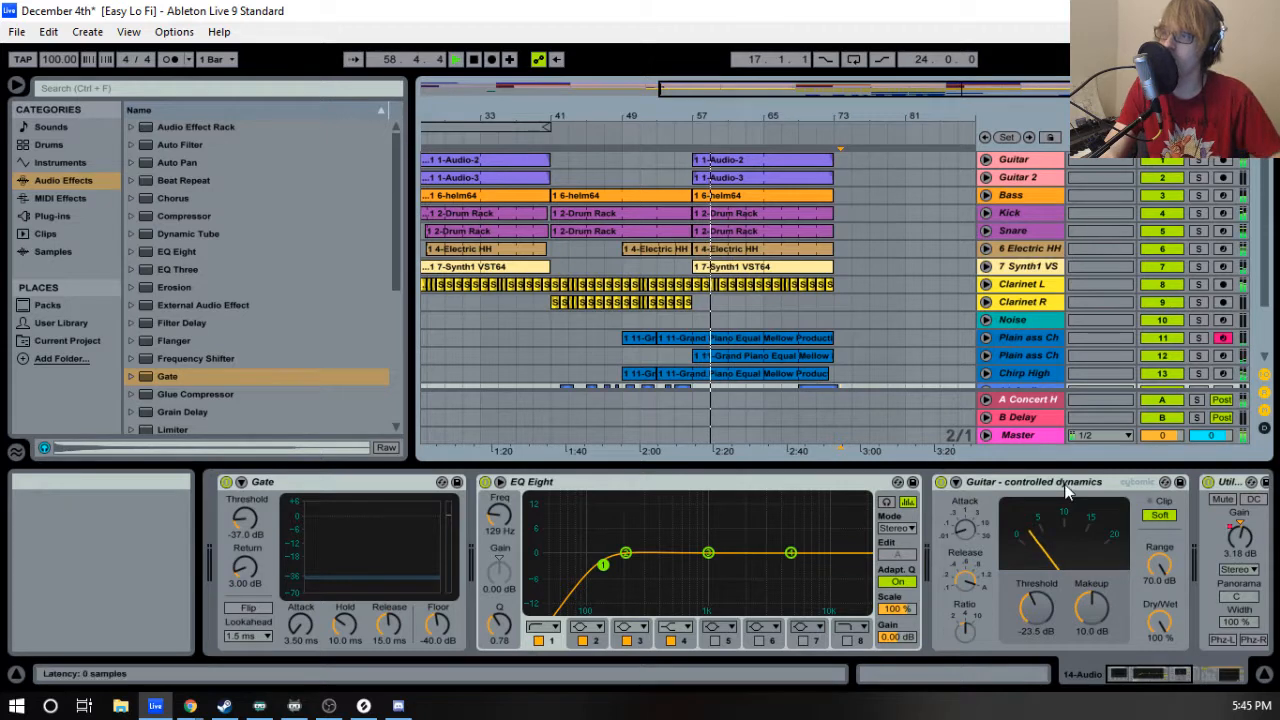
Load the Glue Compressor preset Guitar - controlled dynamics onto the Guitar track, placing it between EQ Eight and Utility.
click(1018, 162)
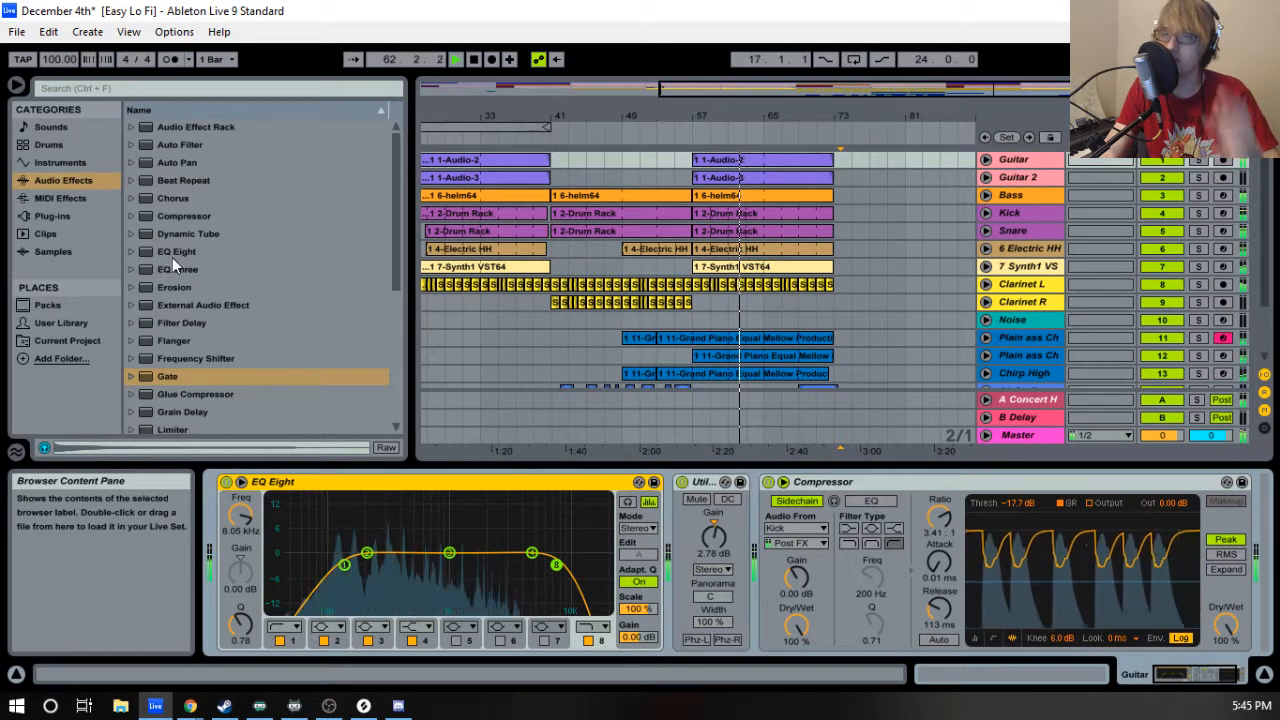
click(132, 396)
scroll(190, 332, down, 5)
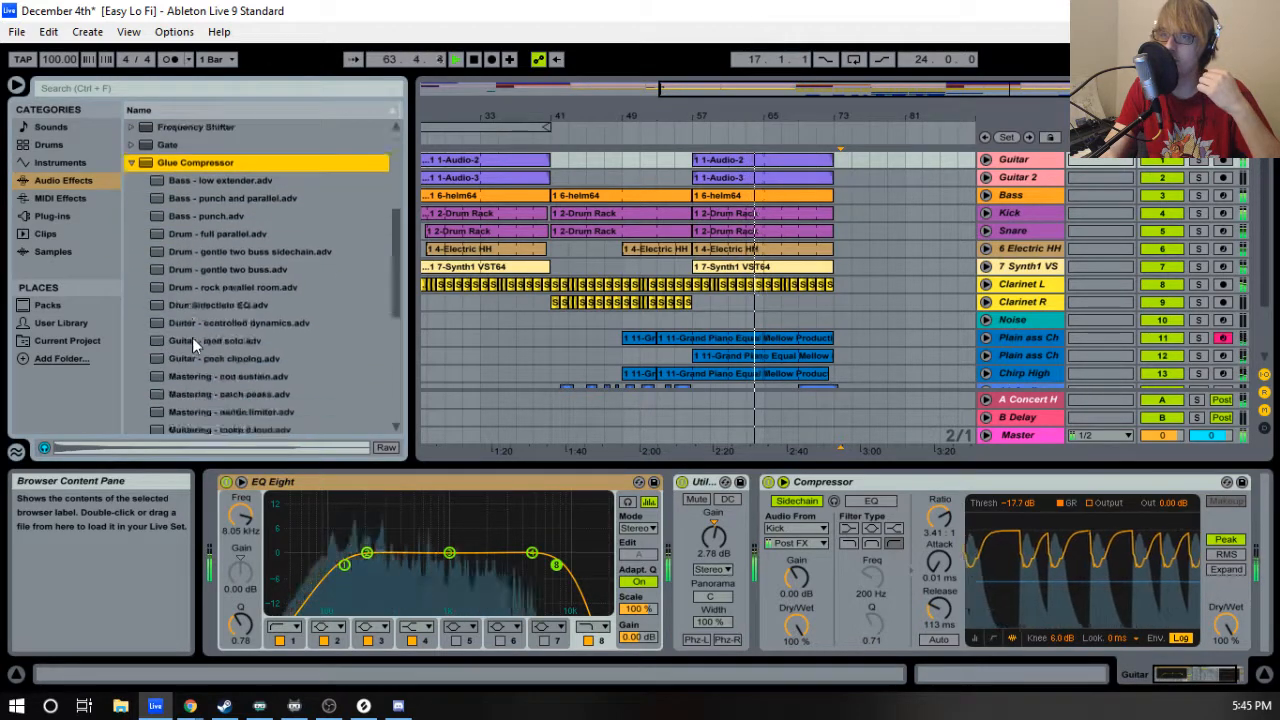
scroll(194, 339, up, 1)
scroll(195, 339, up, 3)
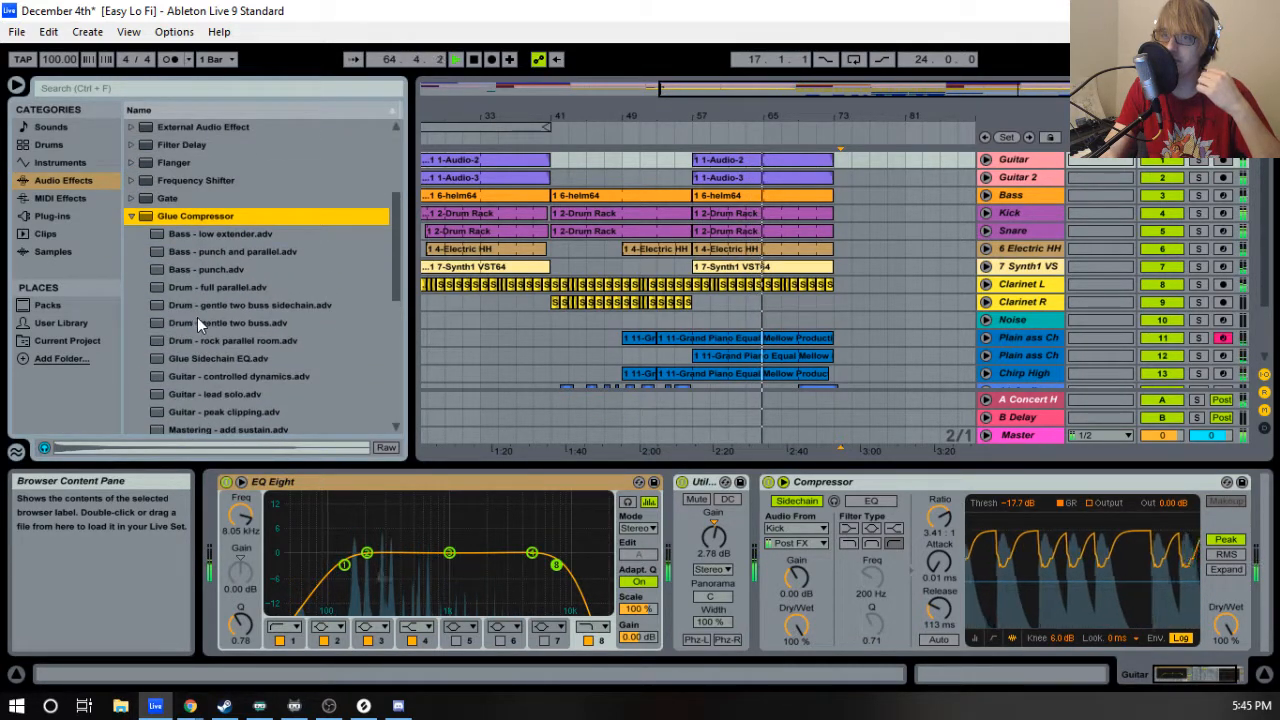
scroll(200, 300, down, 3)
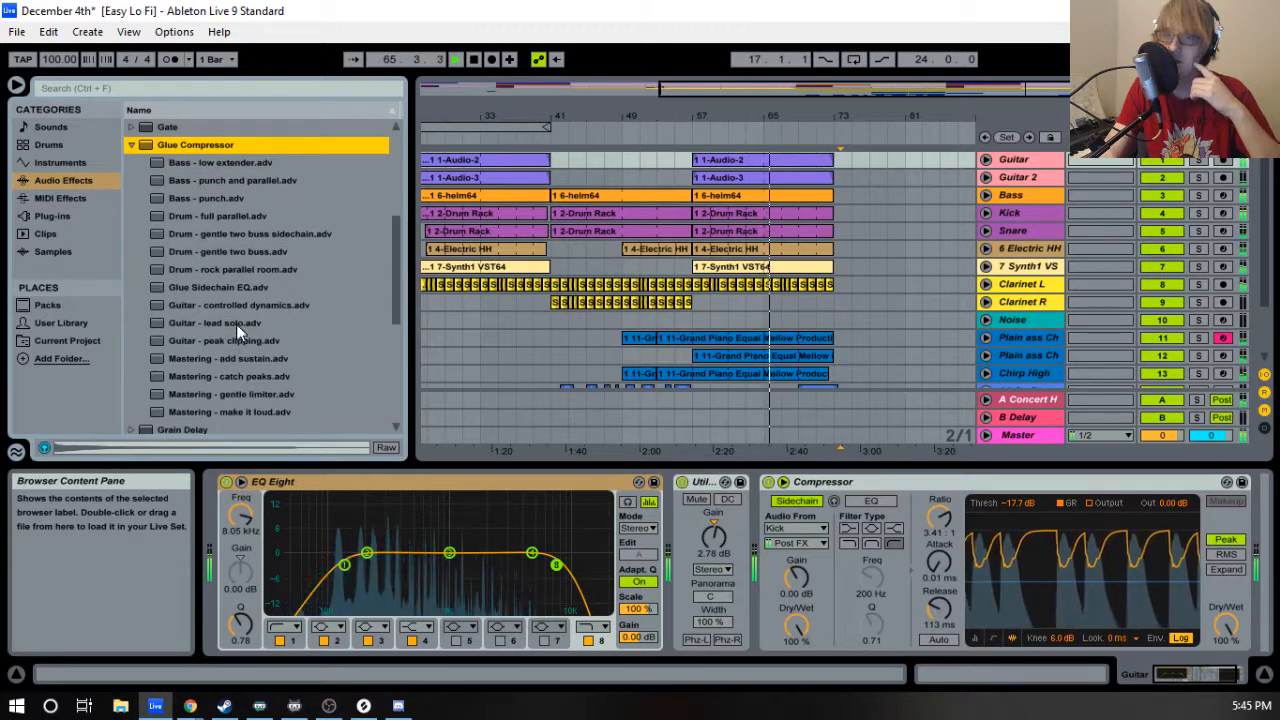
click(233, 306)
drag(234, 311, 735, 527)
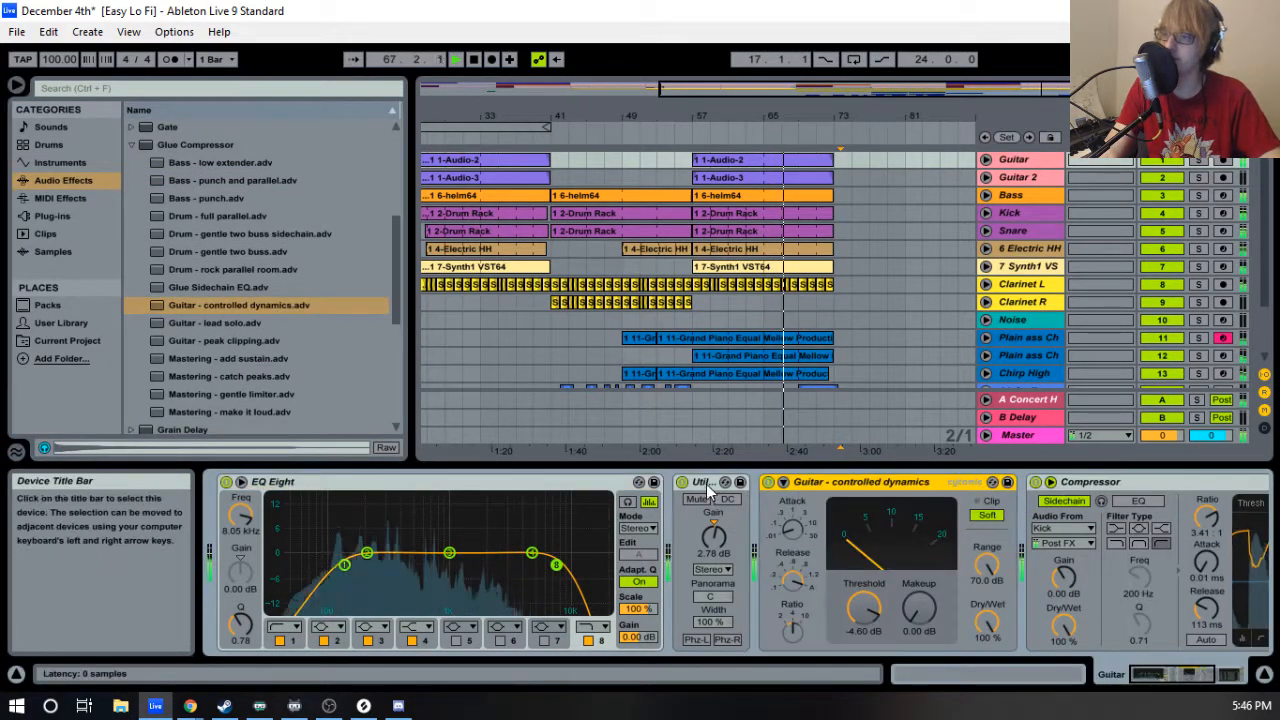
drag(702, 483, 957, 507)
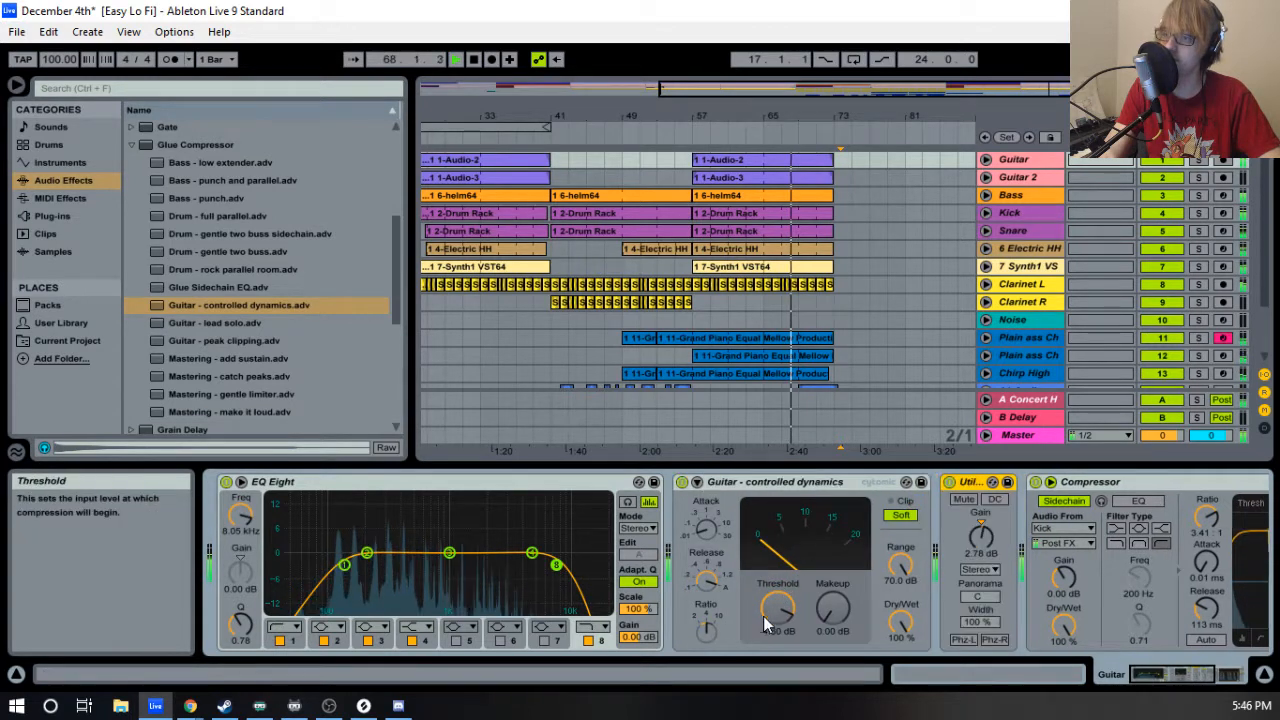
Set the Guitar track's Glue Compressor to -23.5 dB threshold and 6.35 dB makeup, auditioning the guitar from bar 57.
drag(773, 617, 773, 680)
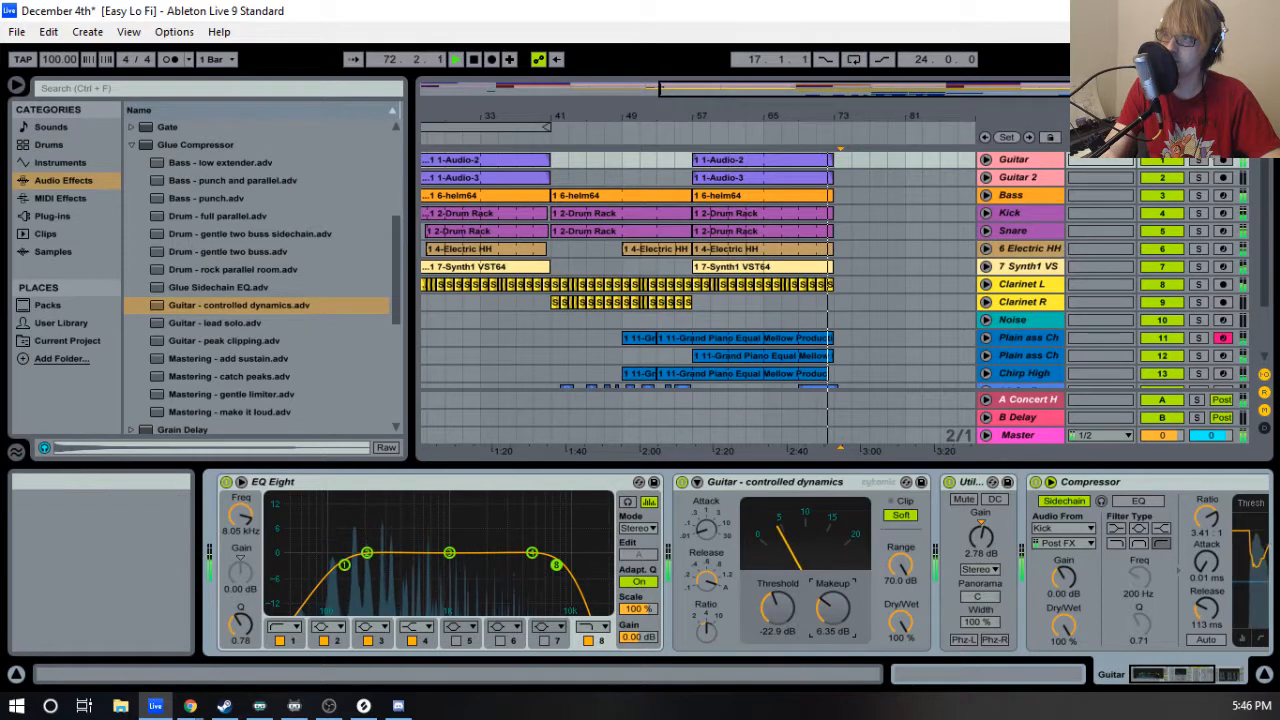
click(1198, 160)
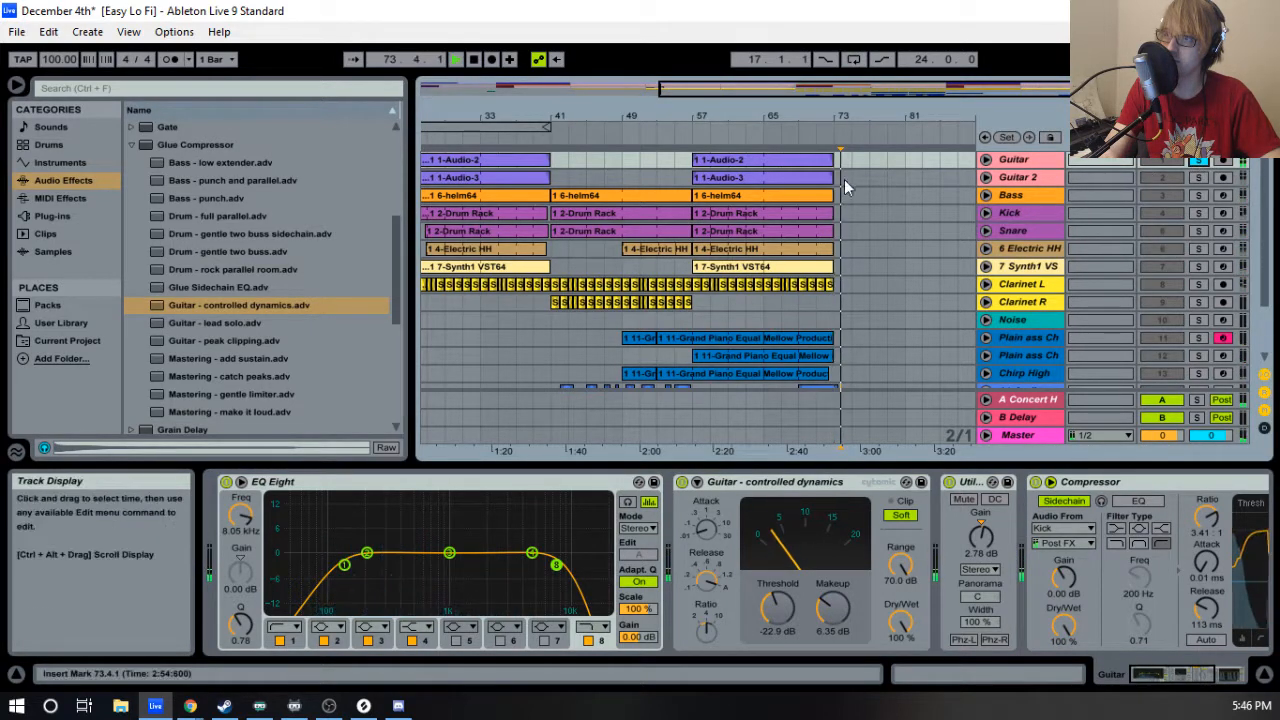
click(766, 177)
click(766, 162)
key(space)
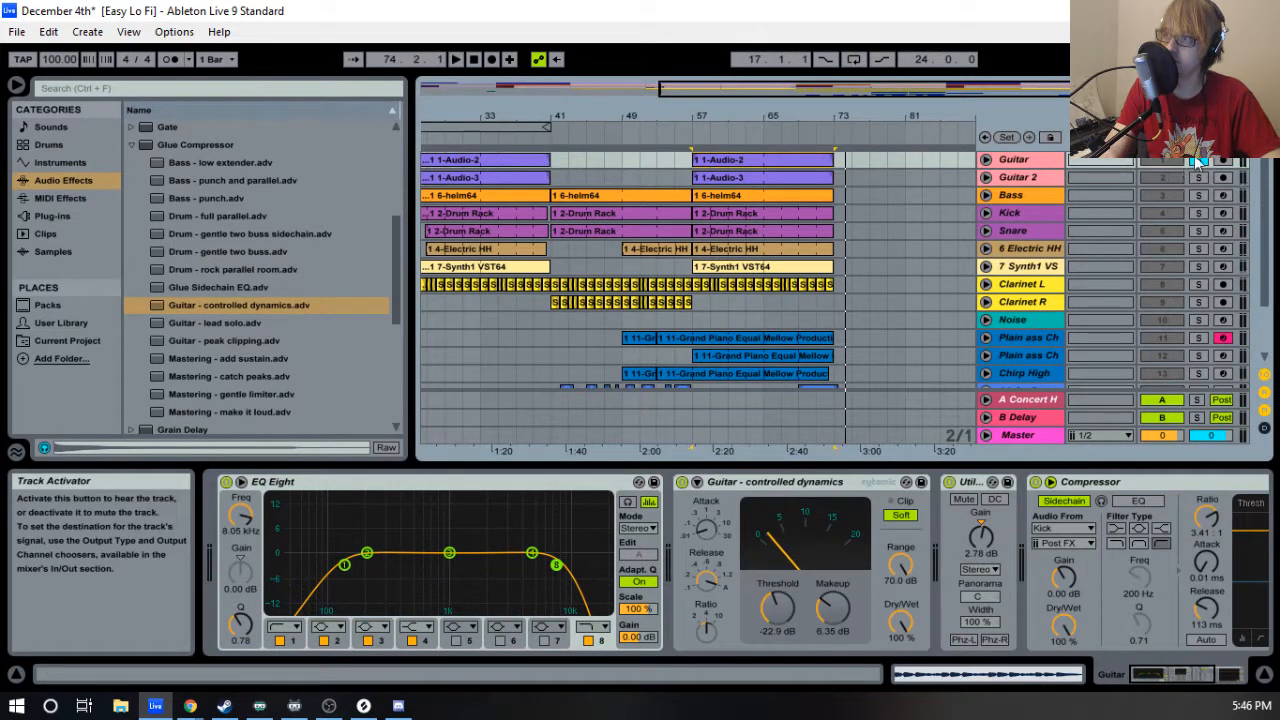
click(1198, 160)
key(space)
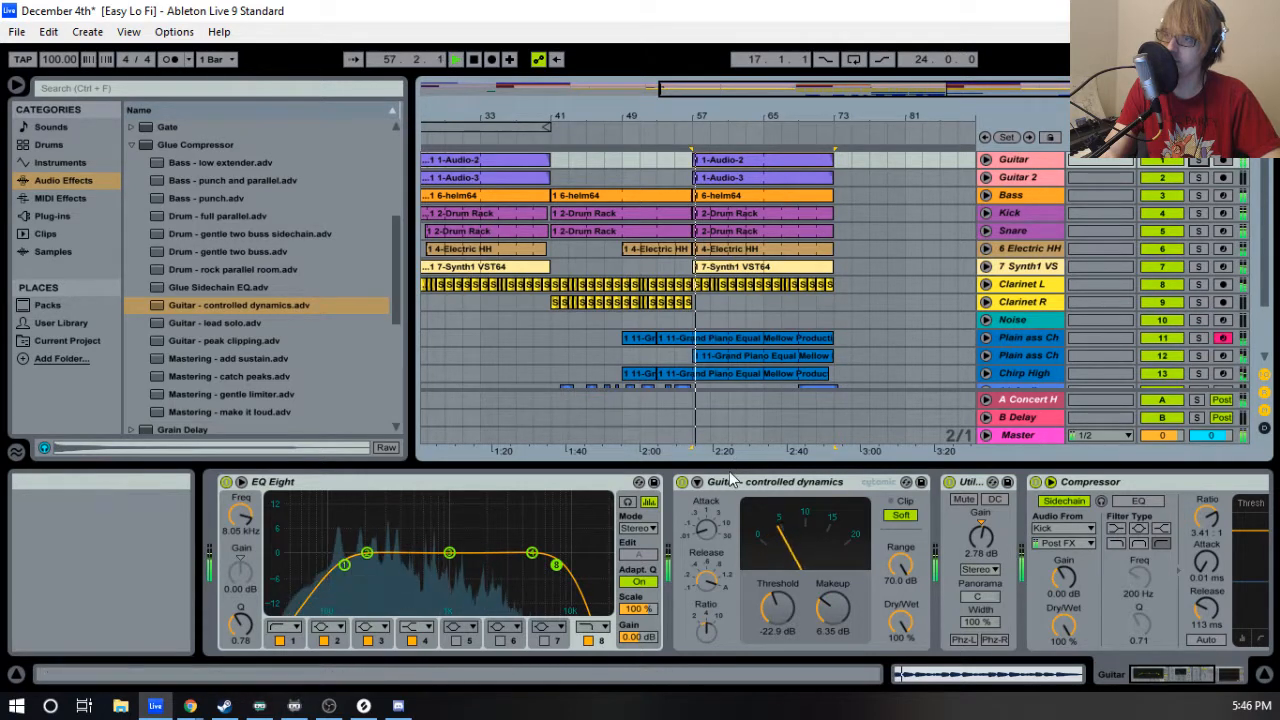
click(833, 615)
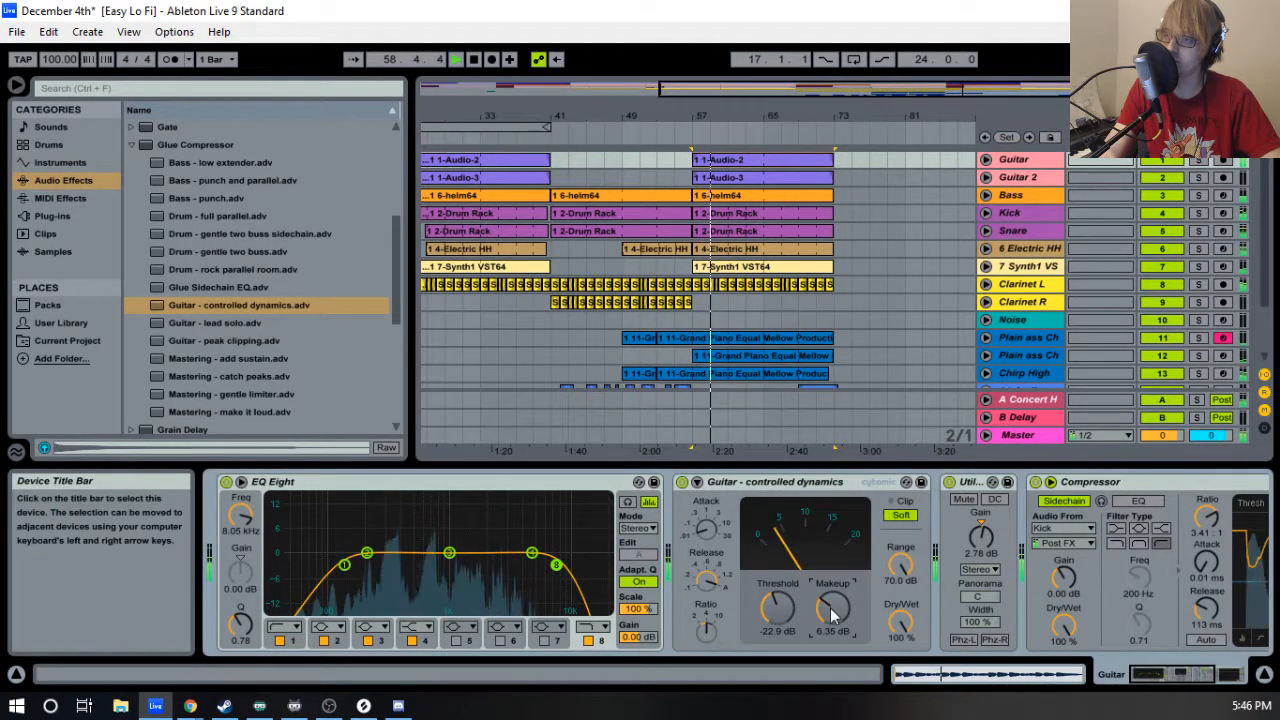
click(777, 608)
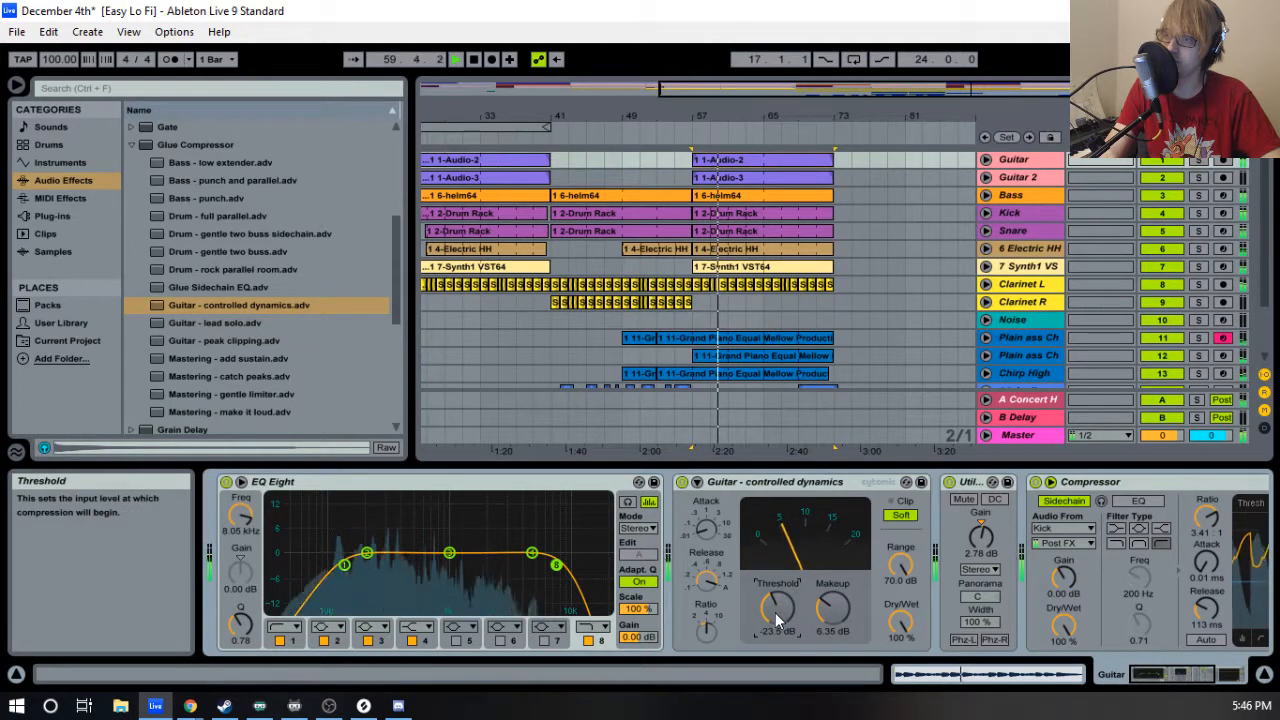
Copy the adjusted Guitar - controlled dynamics compressor to Guitar 2, between its EQ Eight and Utility.
click(795, 486)
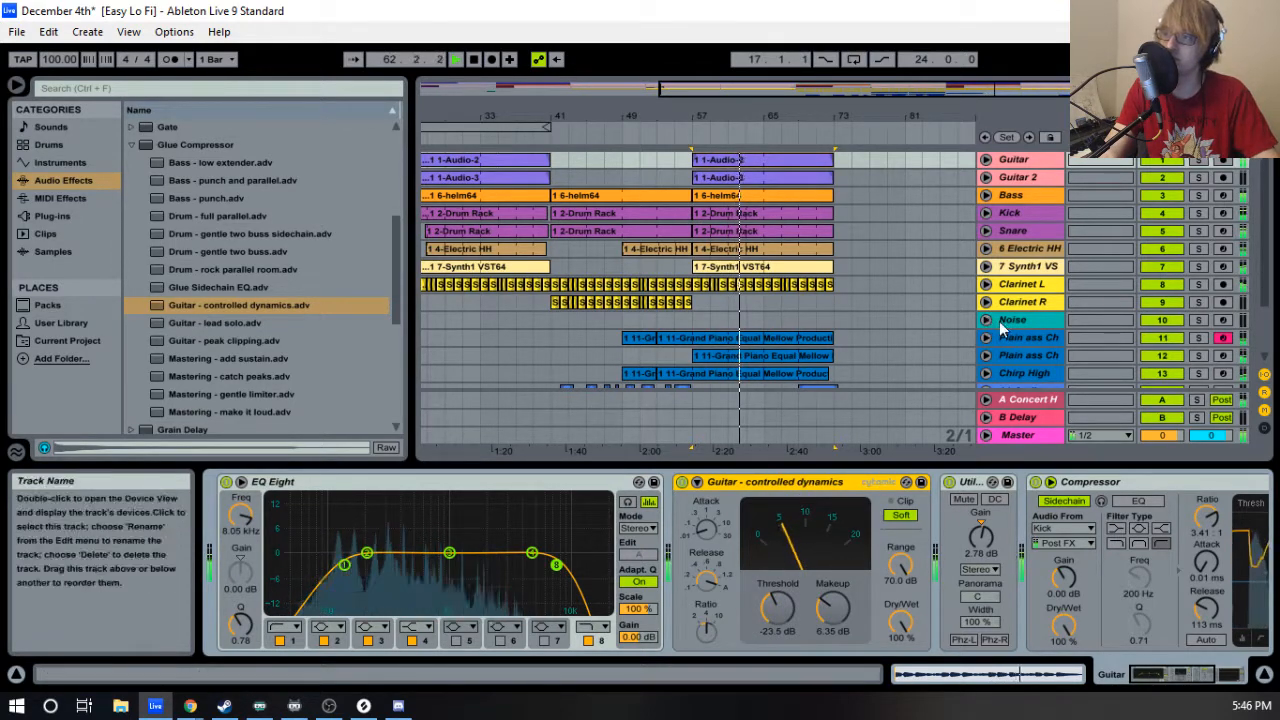
click(1025, 179)
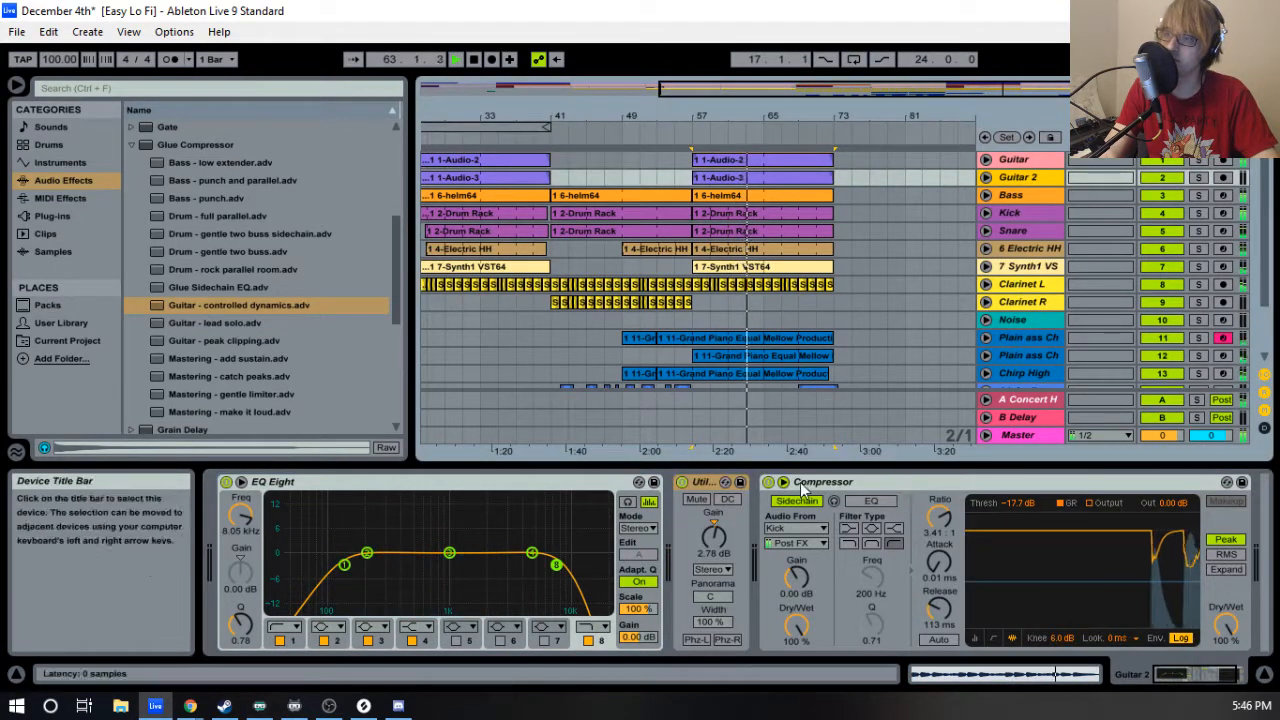
right_click(712, 483)
click(752, 538)
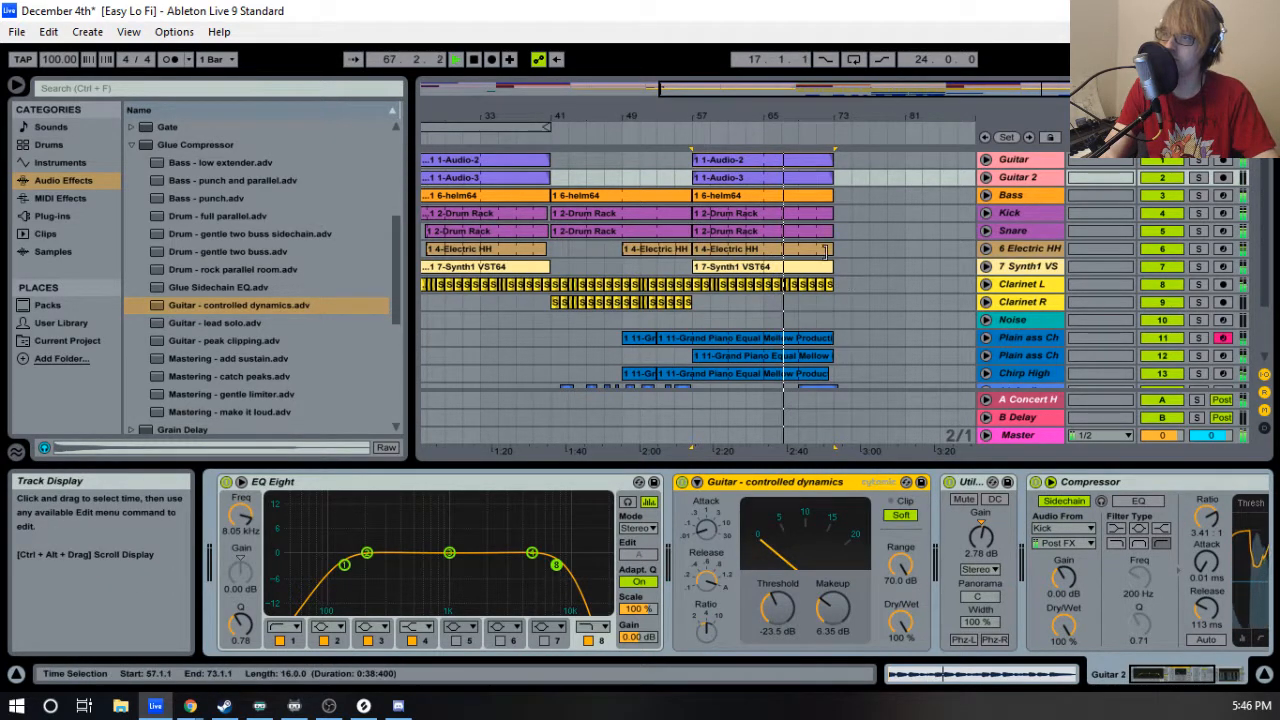
Stop playback after the song's ending and record a short clip on the Kick track starting at 75.3.1.
drag(855, 117, 817, 116)
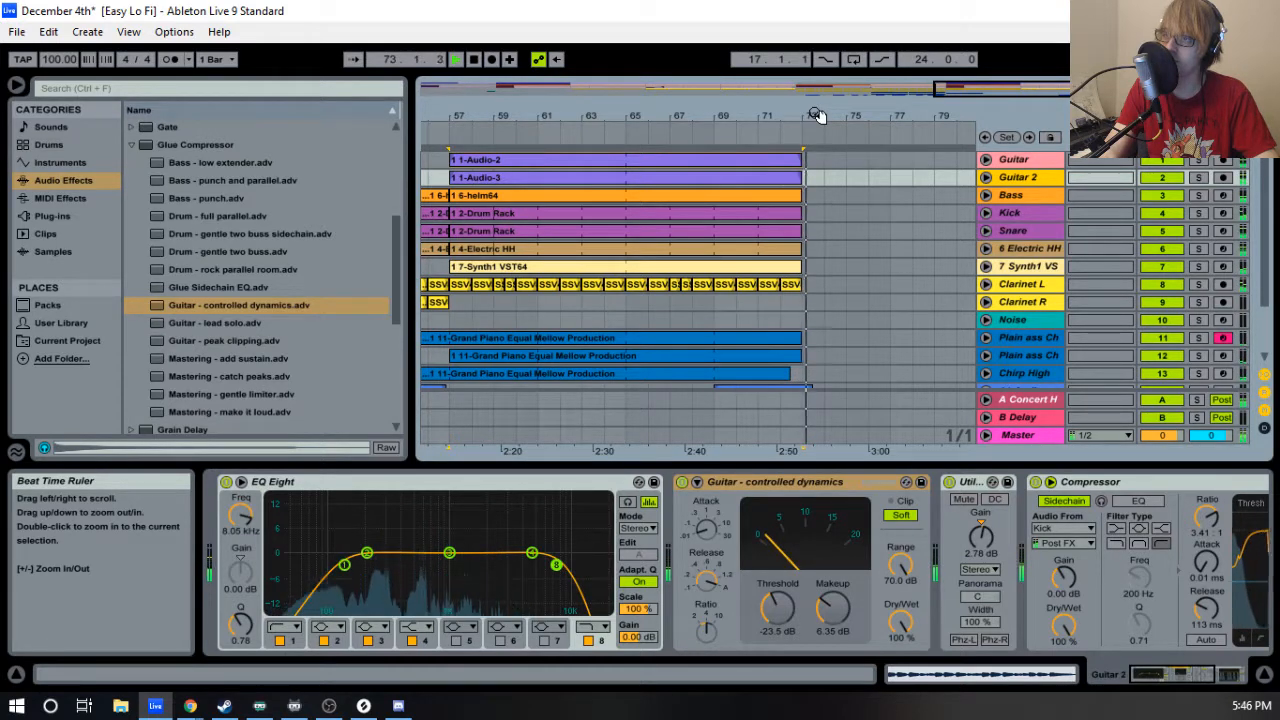
drag(817, 116, 843, 78)
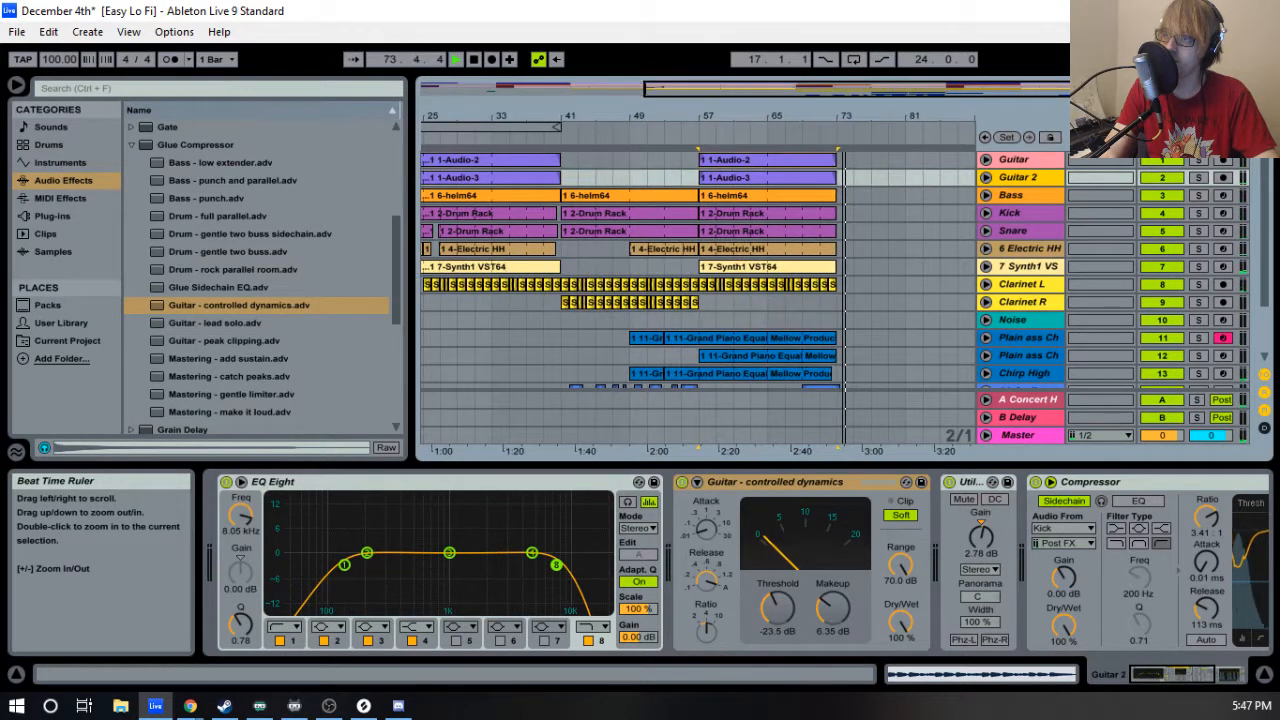
drag(882, 116, 919, 182)
key(space)
click(705, 219)
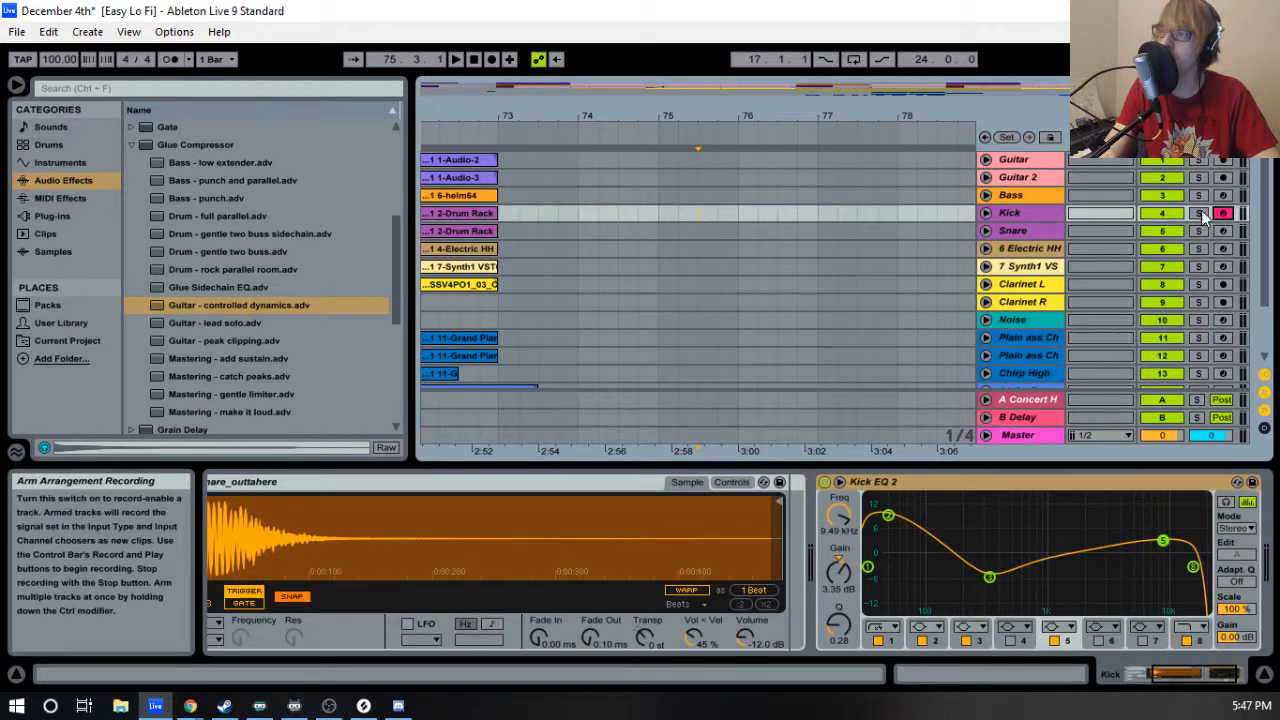
click(491, 59)
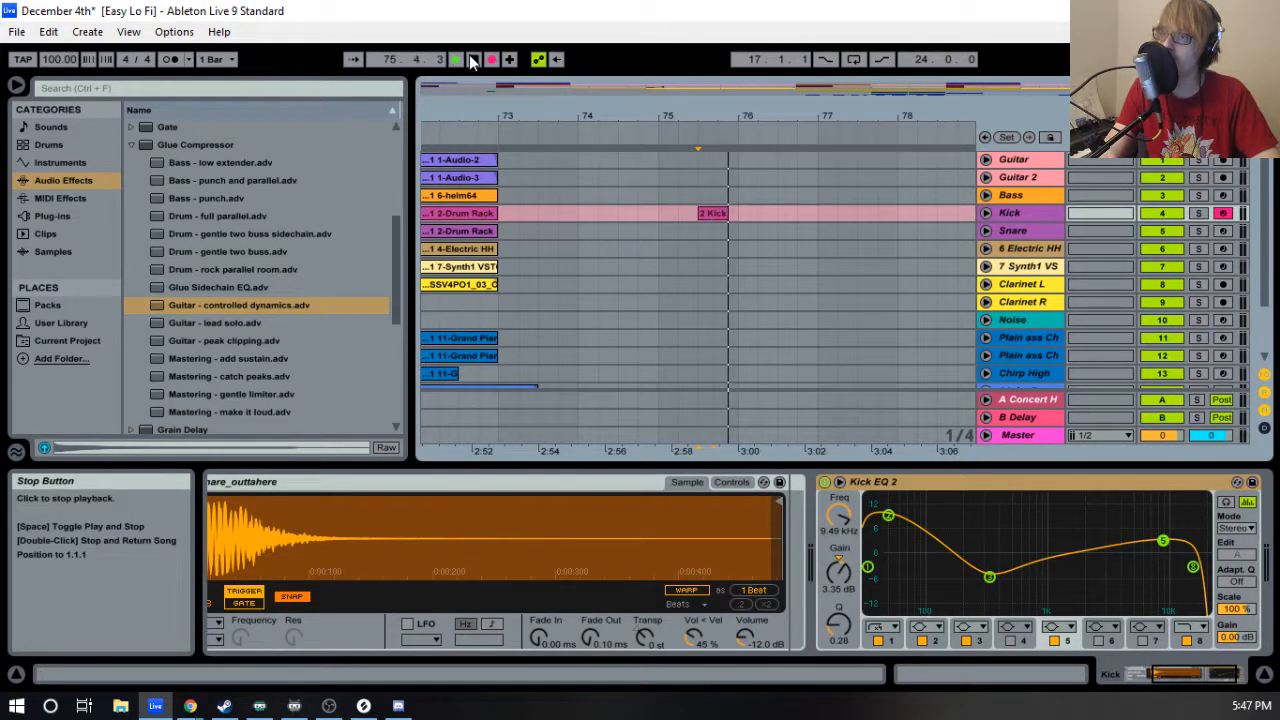
click(473, 59)
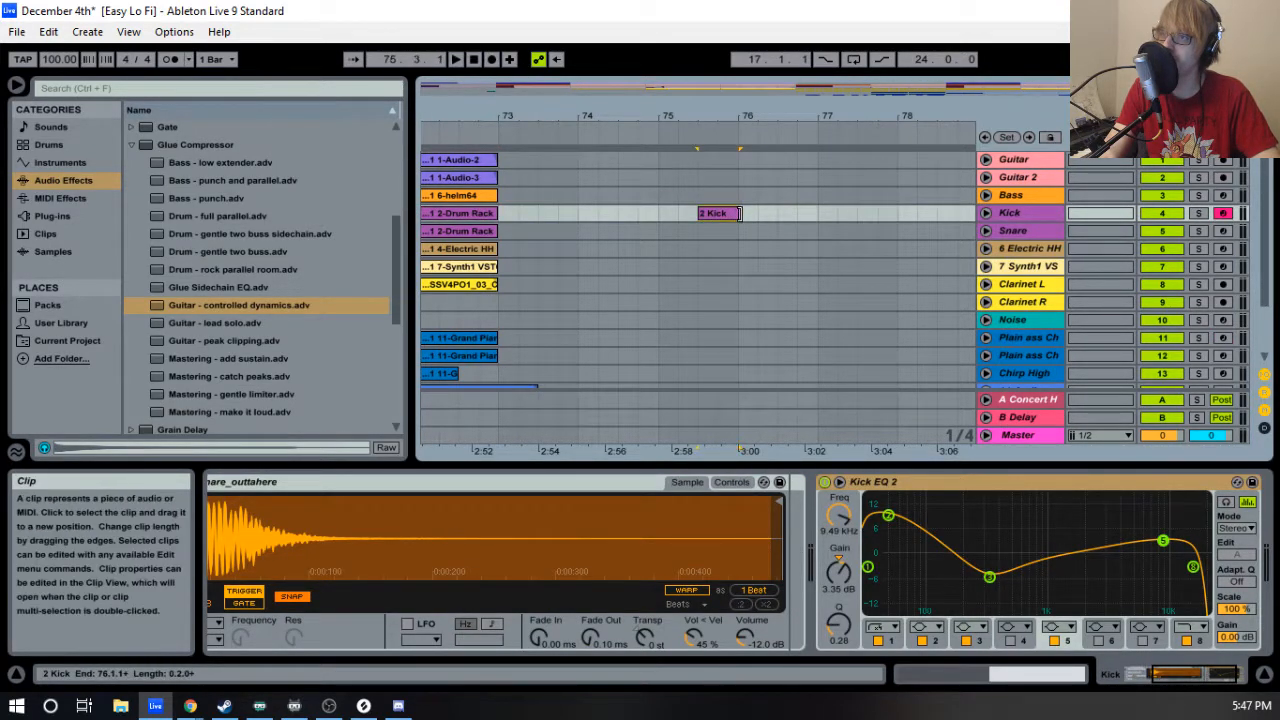
Trim the end of the new Kick clip to exactly 76.1.1.
drag(739, 213, 744, 213)
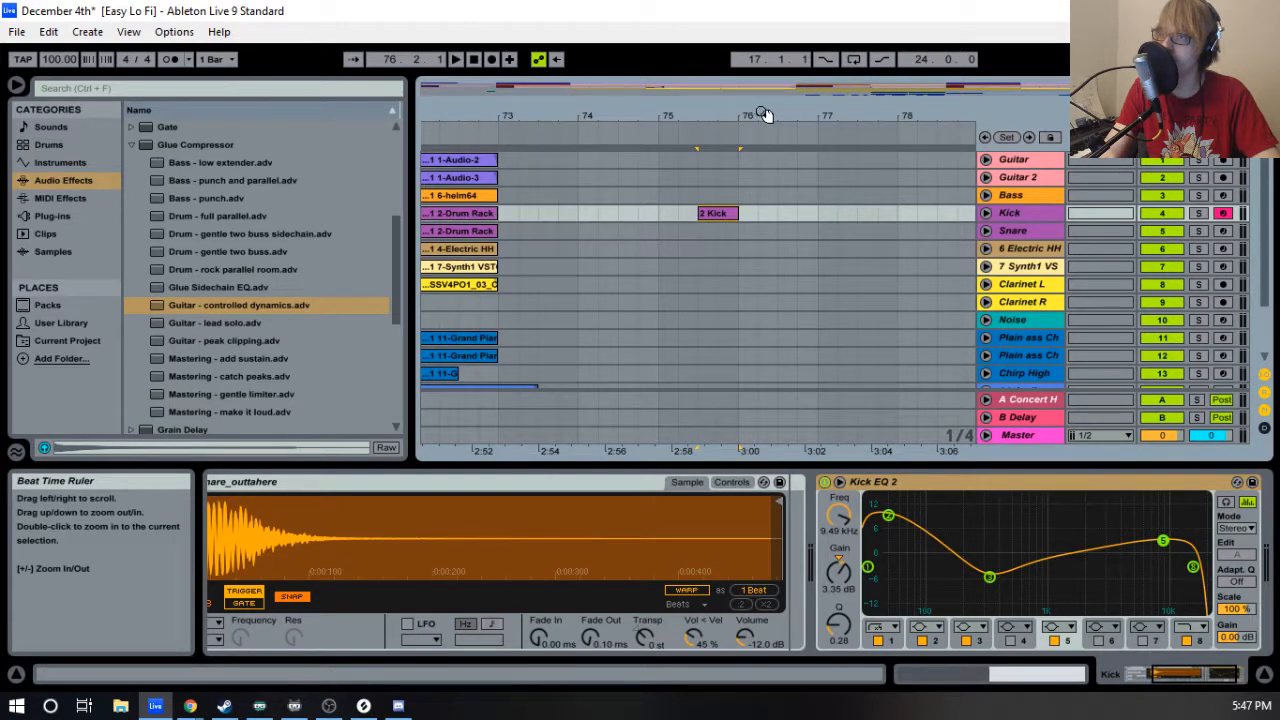
drag(763, 114, 814, 158)
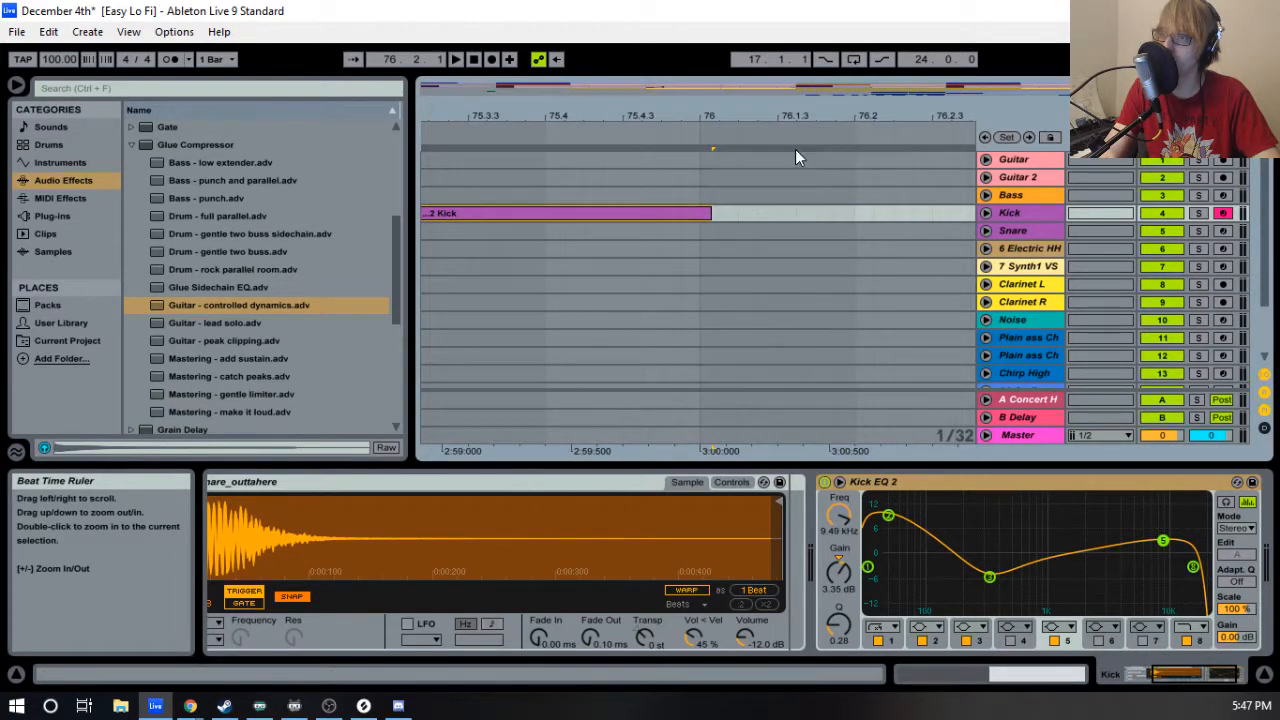
drag(708, 213, 700, 213)
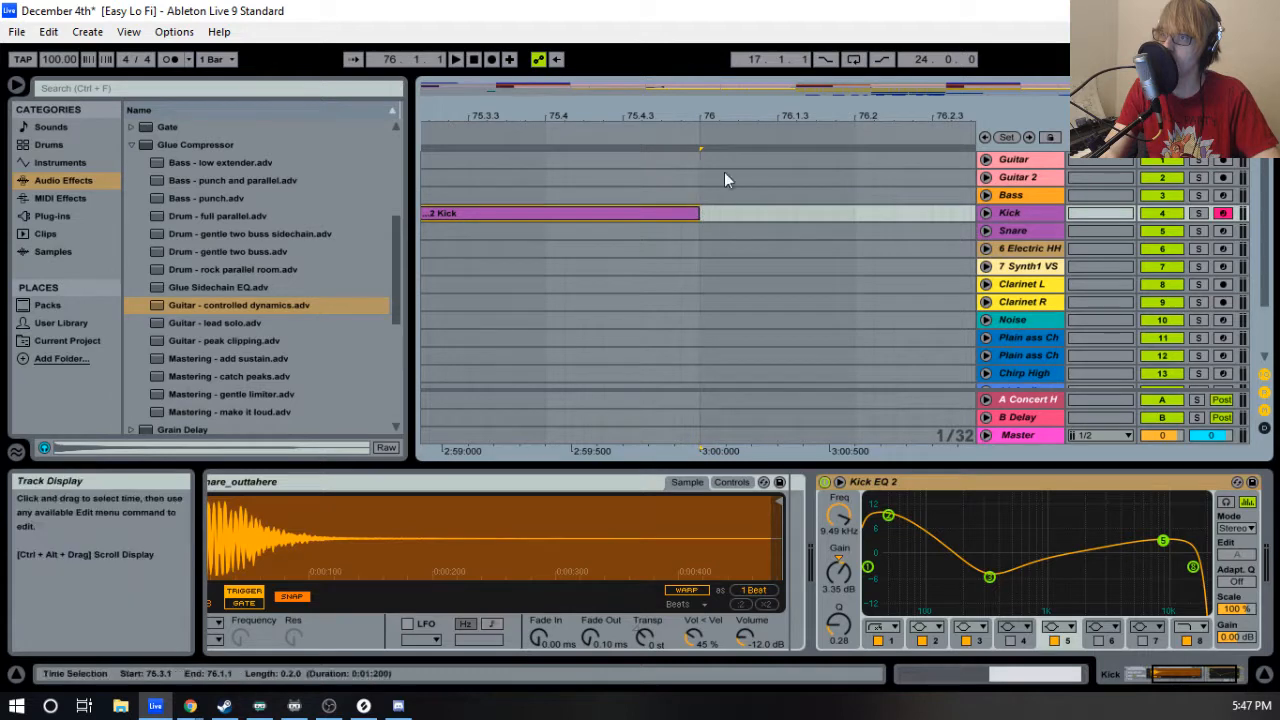
drag(729, 114, 894, 40)
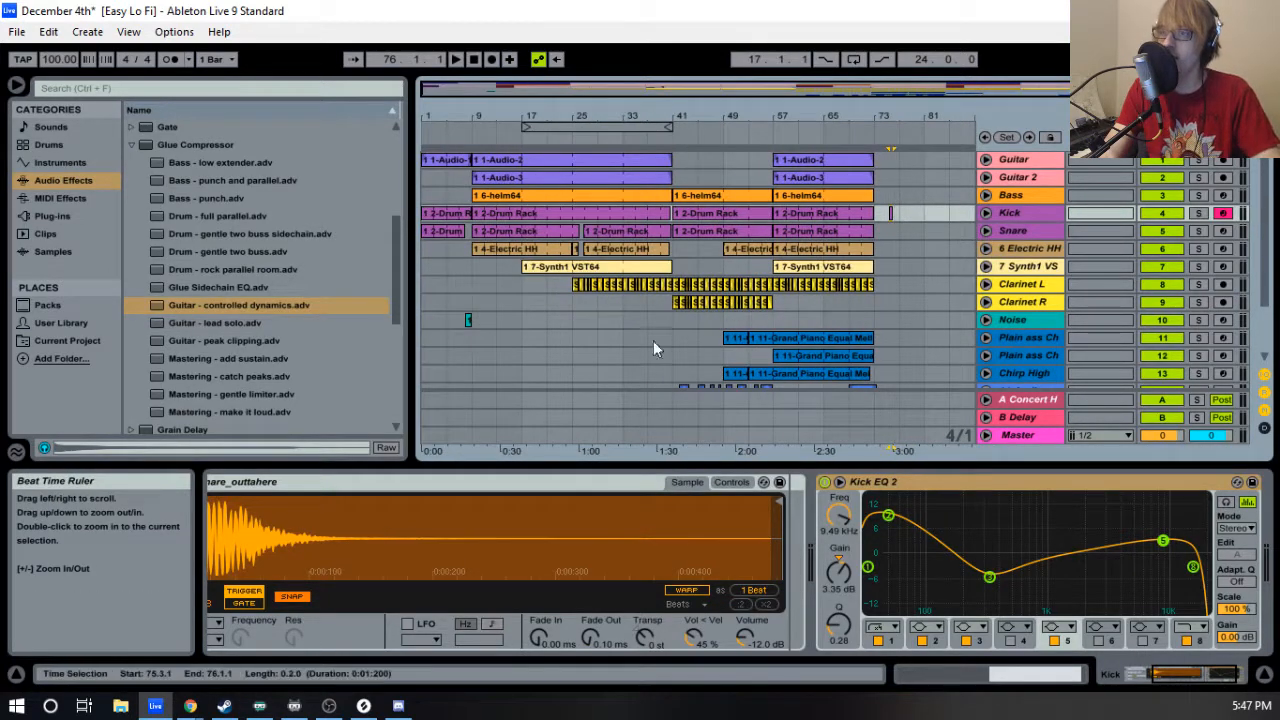
Save the Live Set and enlarge the arrangement area with 14 Audio folded so that all tracks fit.
click(26, 36)
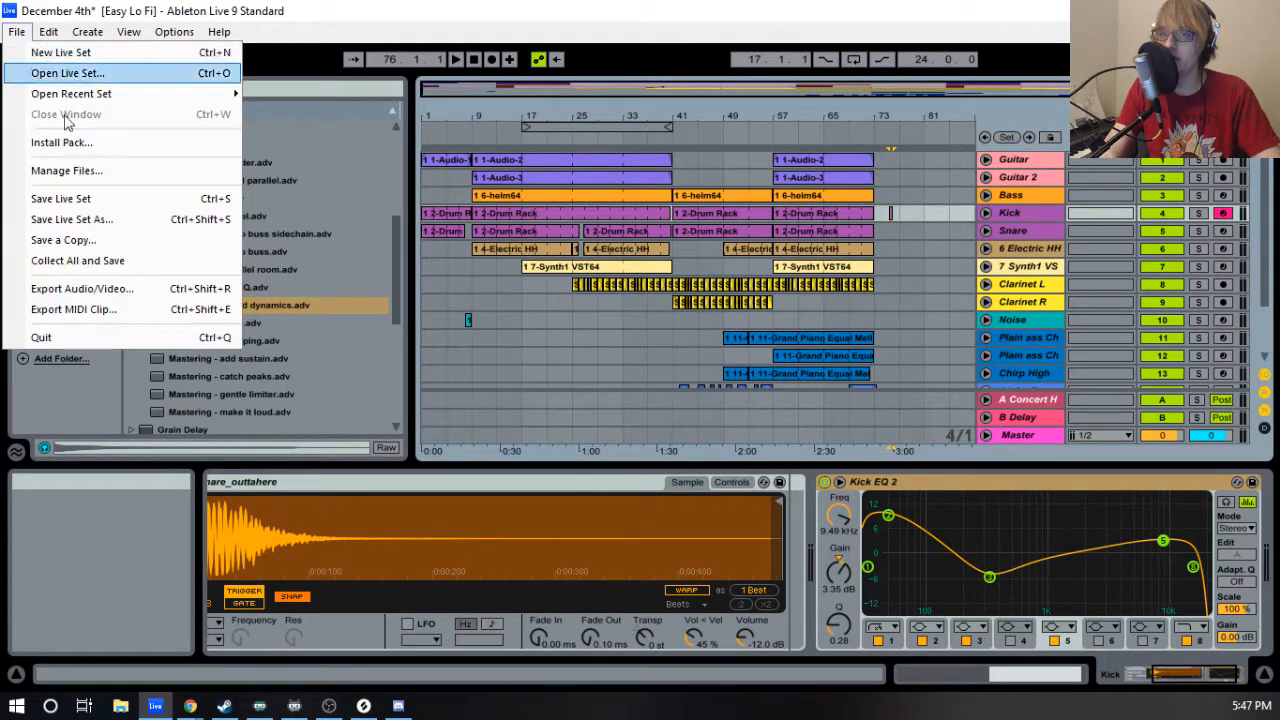
click(80, 199)
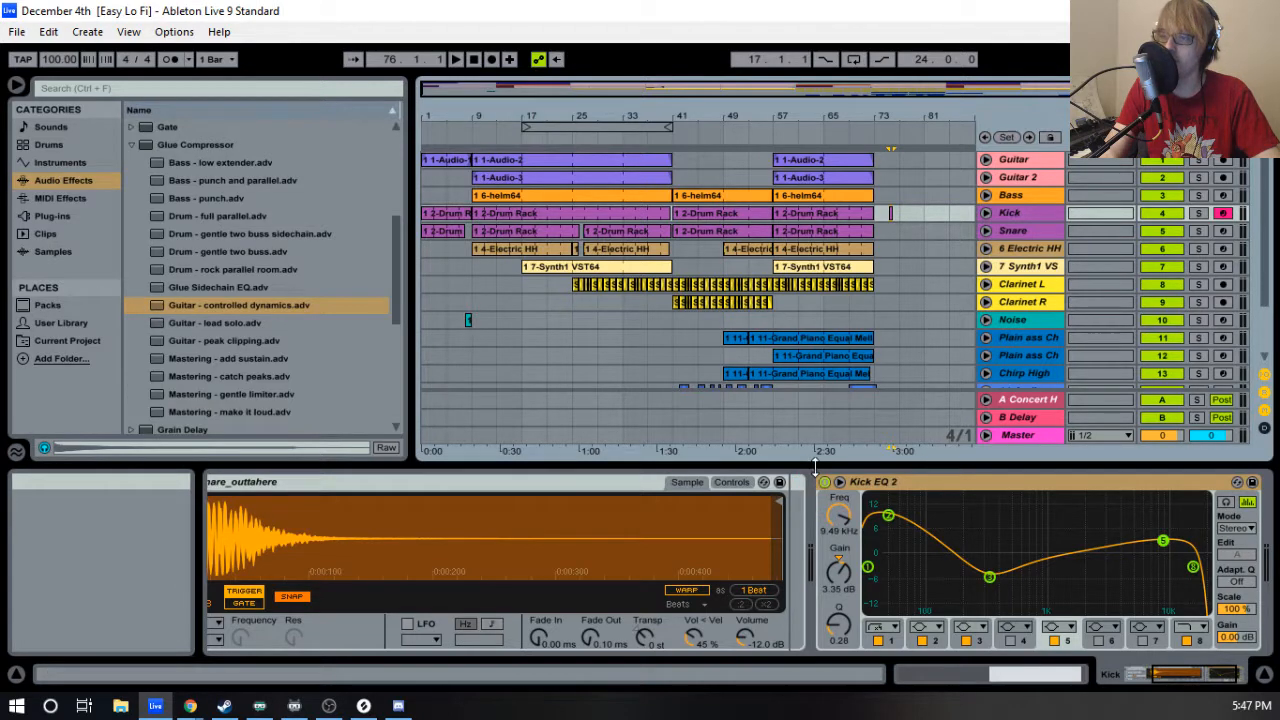
drag(815, 465, 789, 606)
click(986, 393)
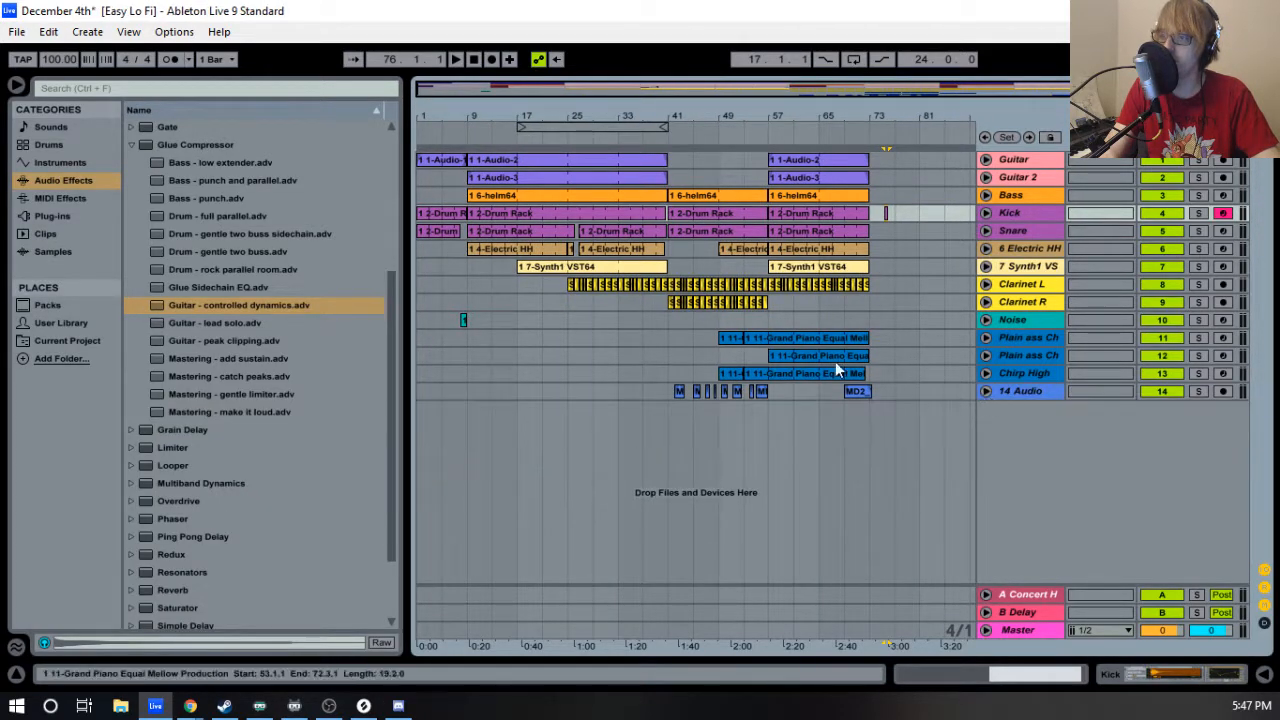
Audition the song from the start and from bar 57, briefly soloing 7 Synth1 VST64, and open the Session mixer.
click(455, 59)
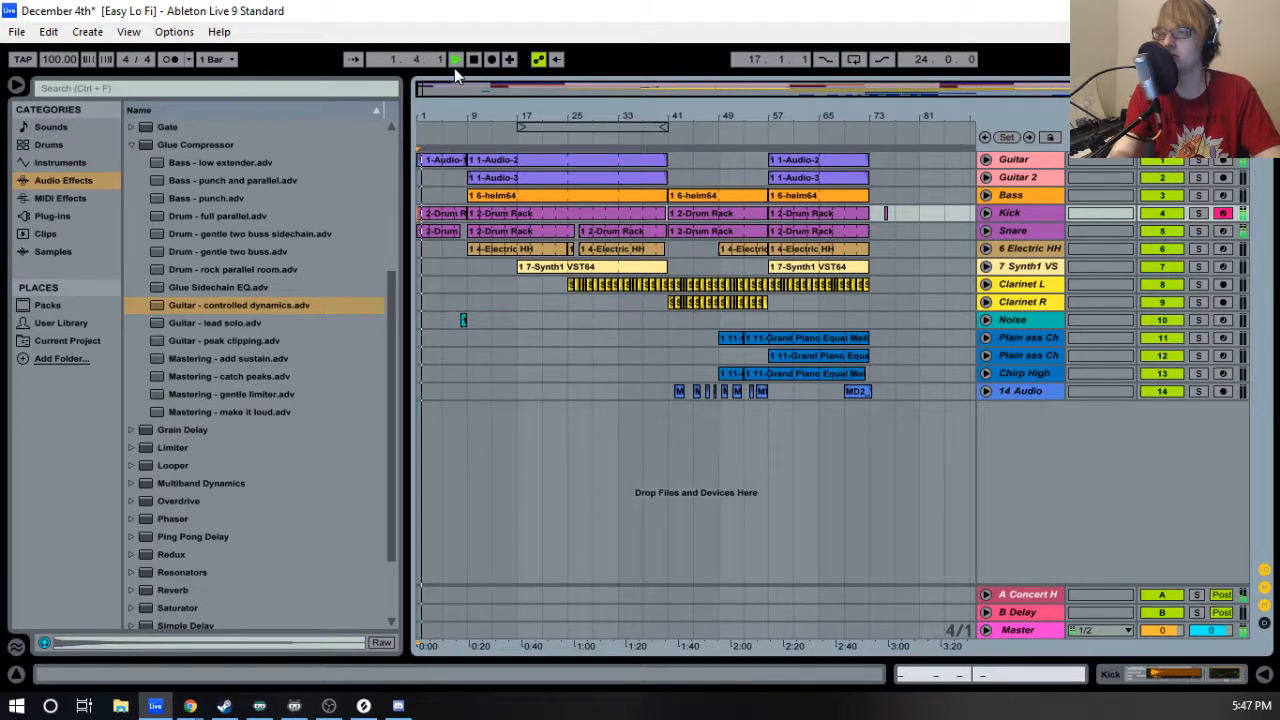
key(space)
click(771, 141)
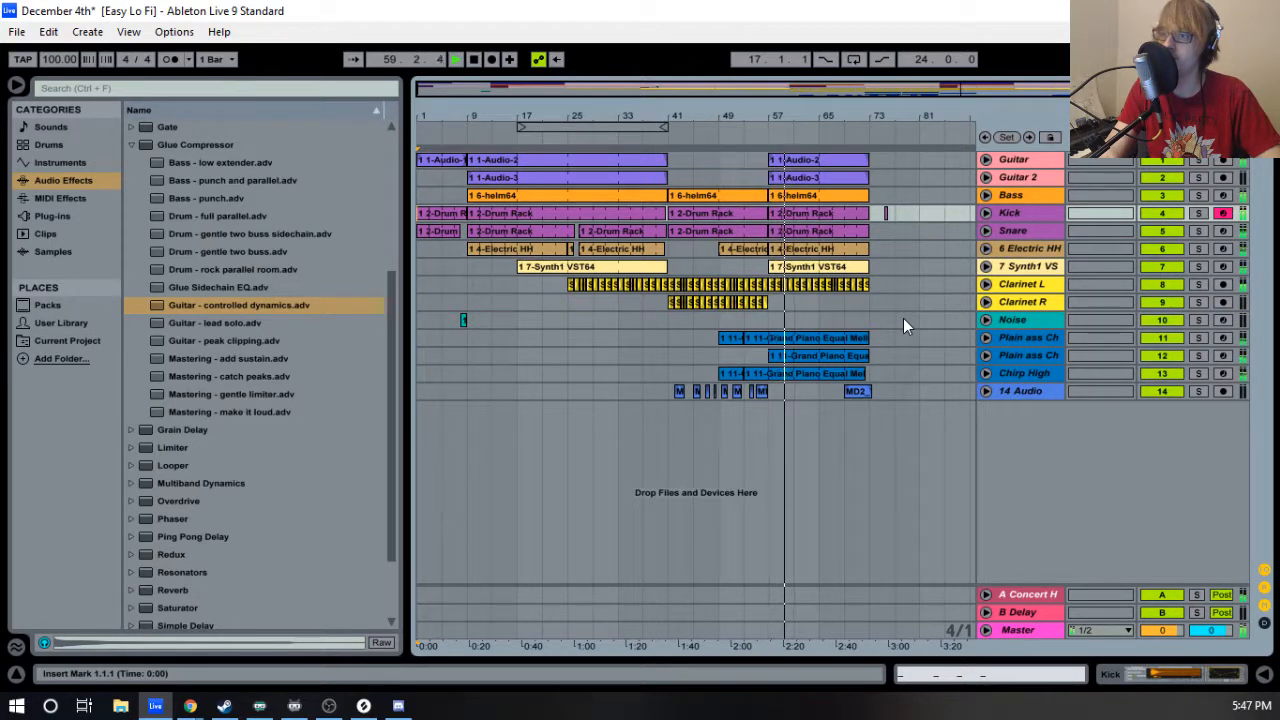
click(1199, 267)
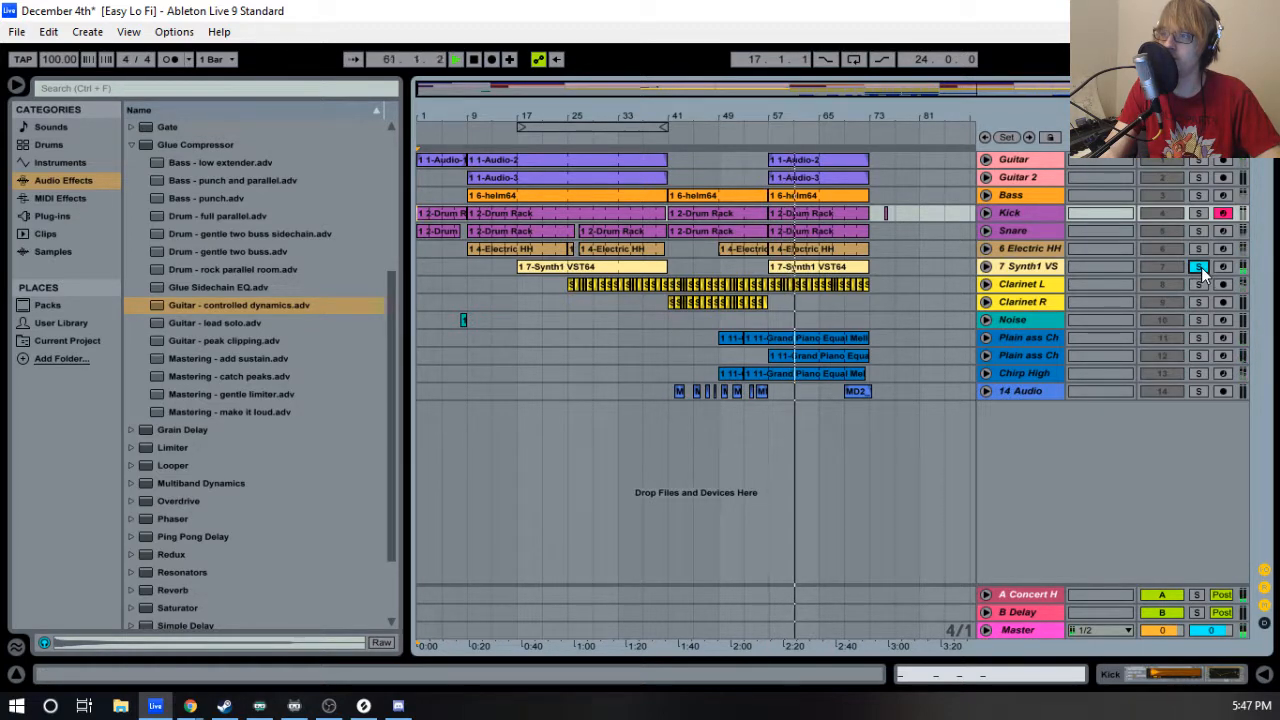
click(1199, 267)
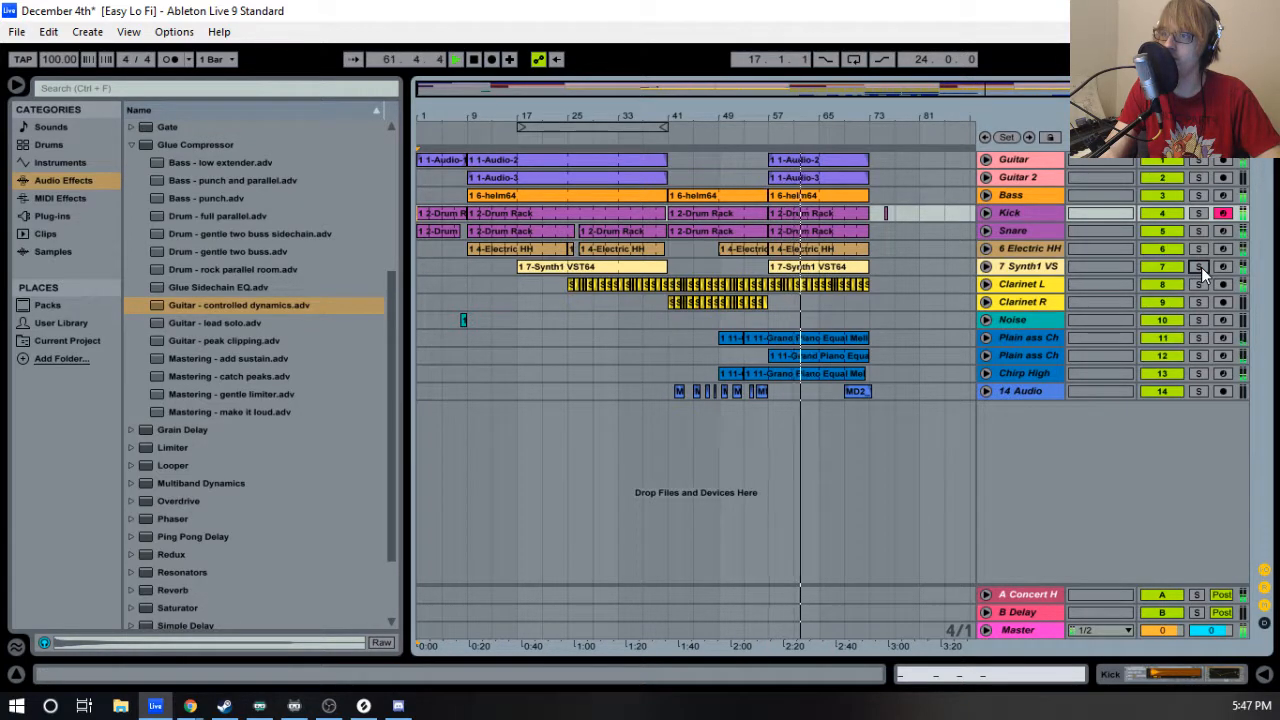
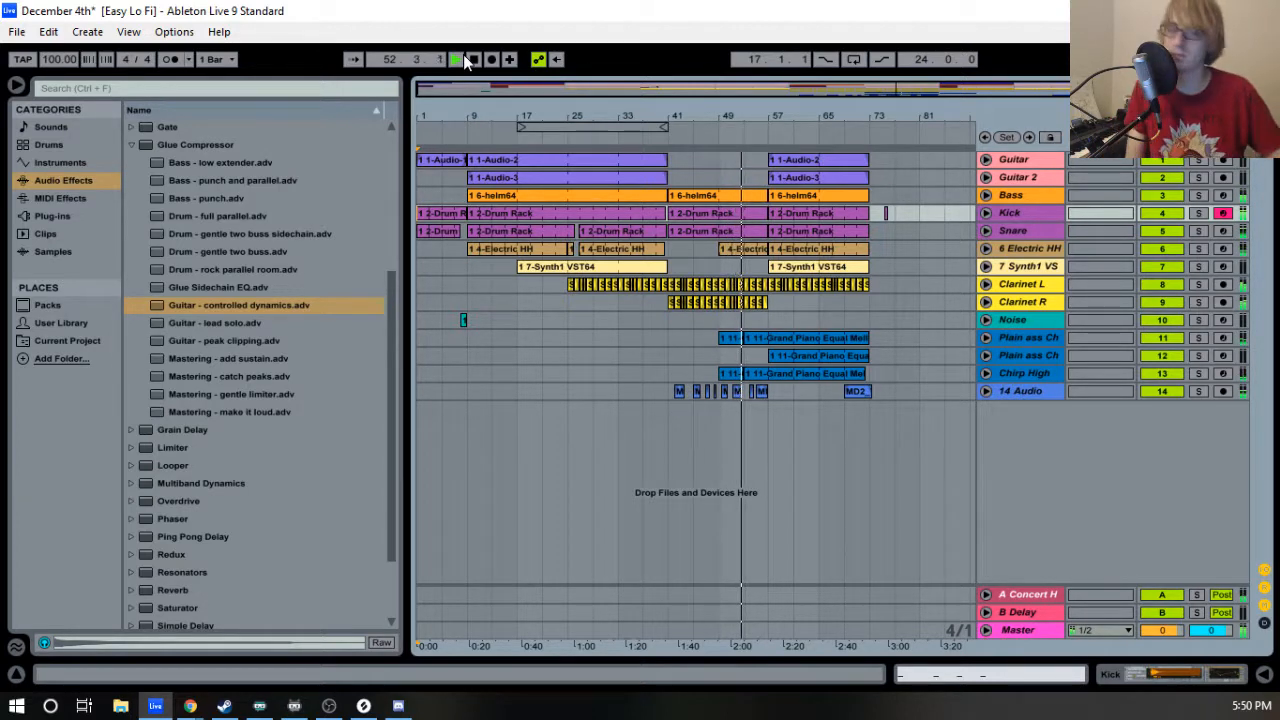
key(Tab)
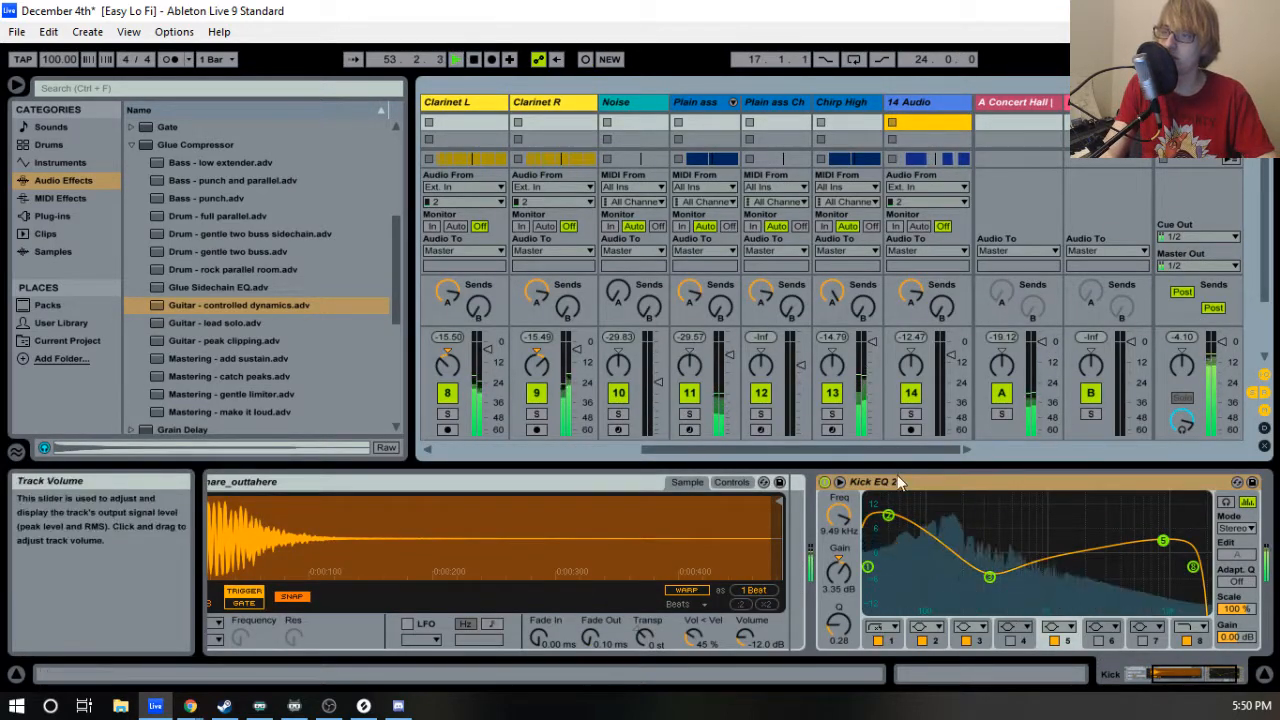
Raise the 14 Audio track's volume to about -6.4 dB in the mixer and audition the arrangement from bar 41.
click(916, 101)
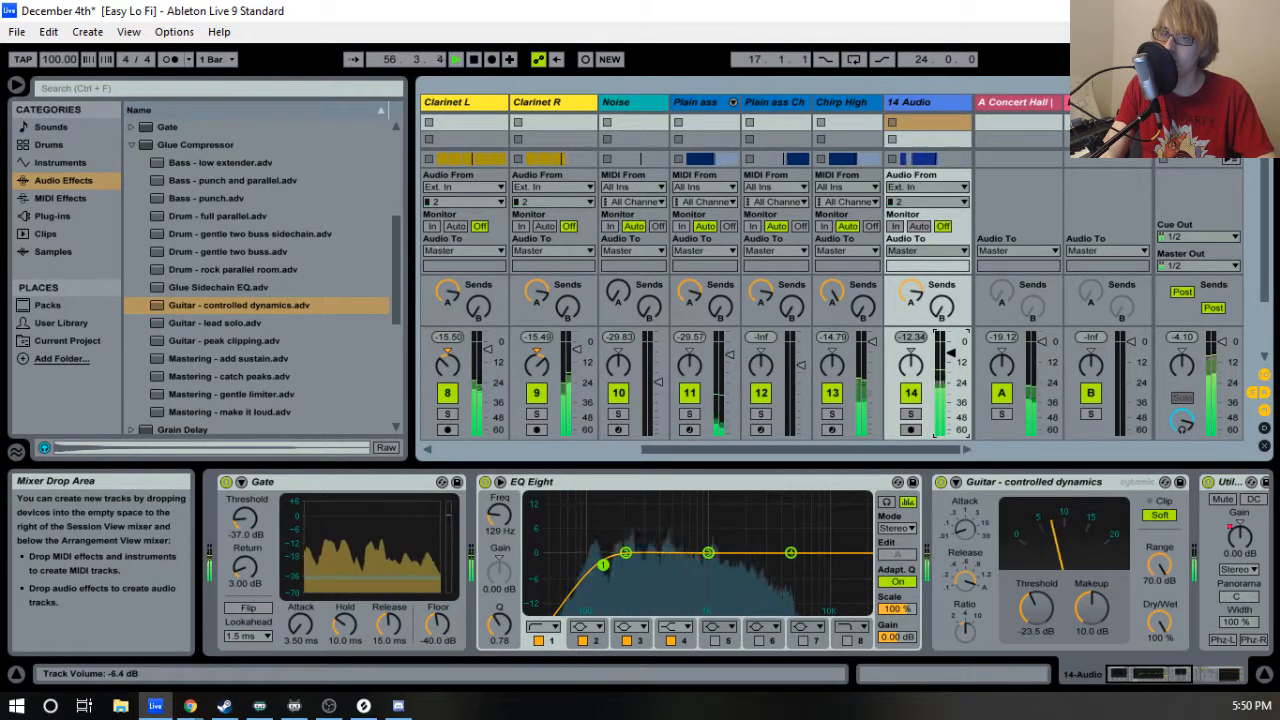
key(Tab)
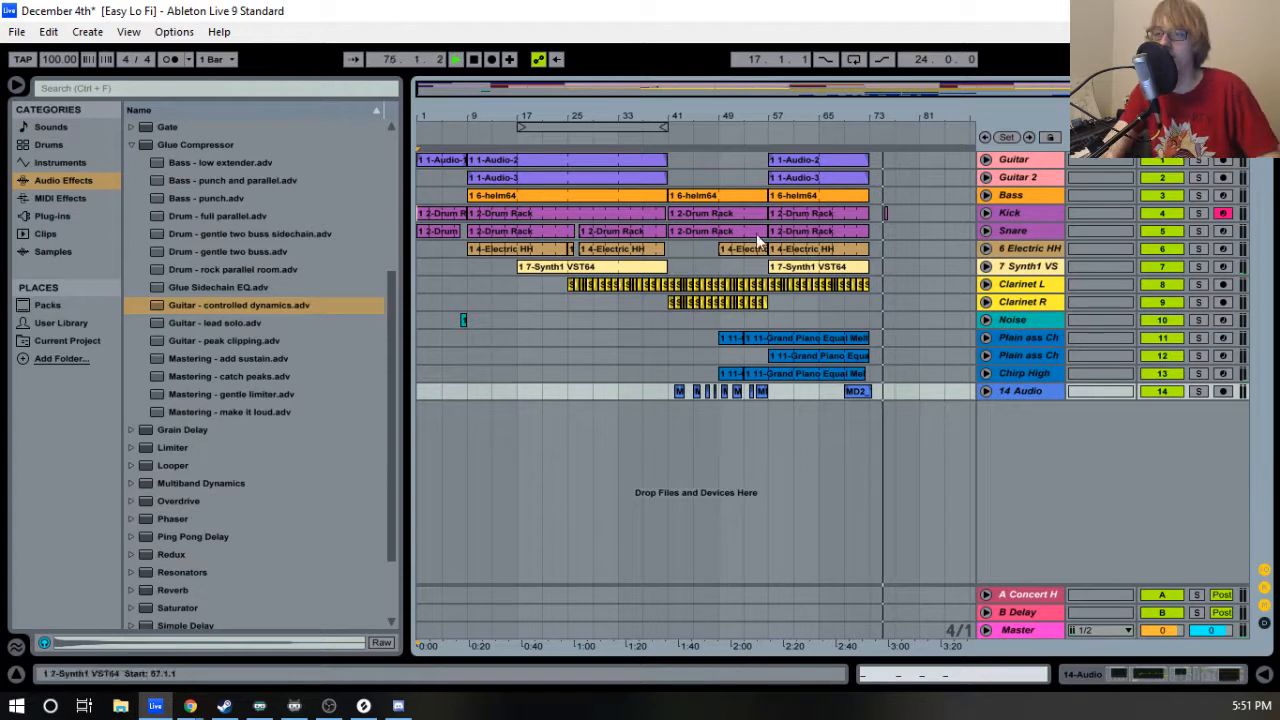
key(space)
click(671, 130)
key(space)
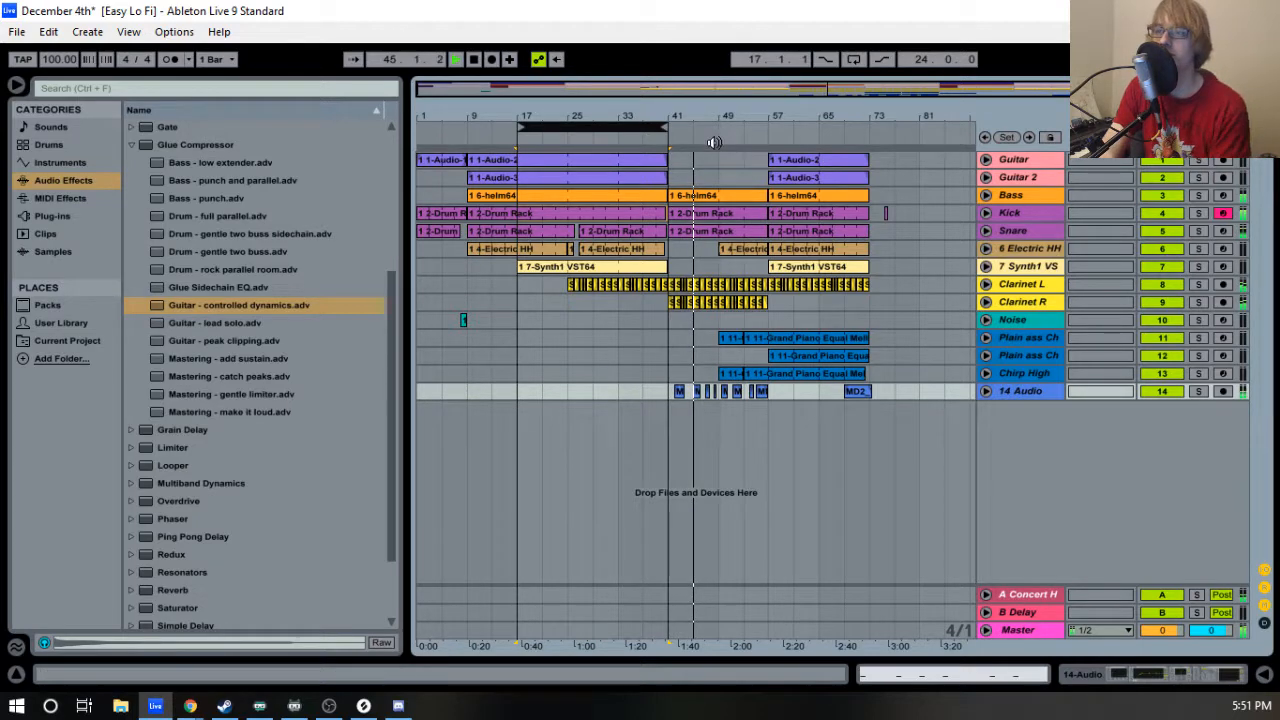
drag(703, 120, 703, 140)
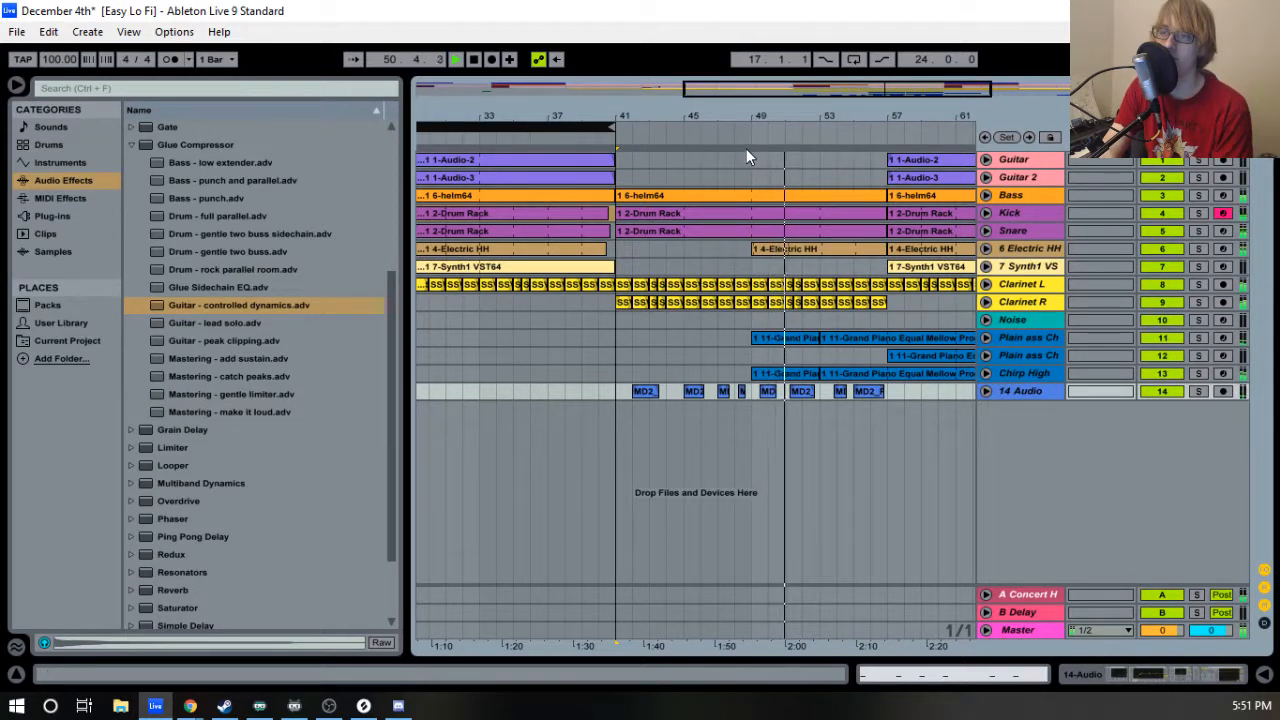
Level out the Utility Gain automation on 14 Audio before bar 57 to match the 3.18 dB after it.
double_click(1035, 390)
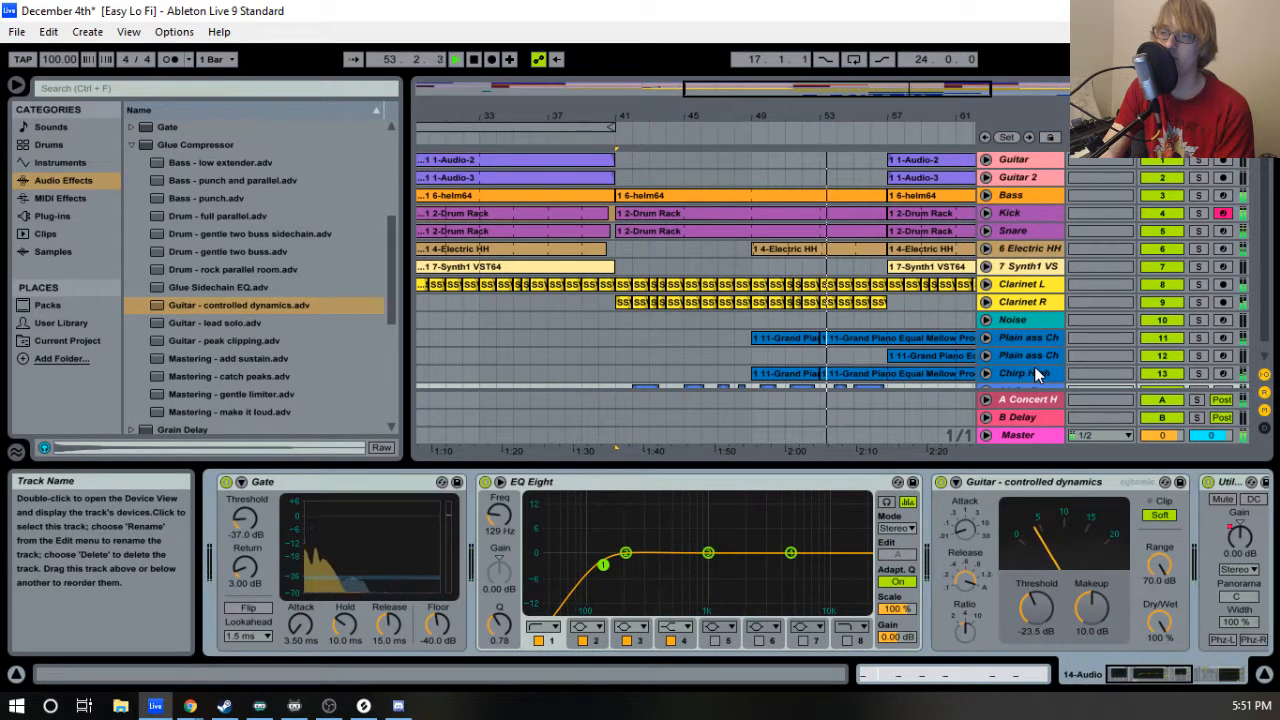
scroll(1035, 366, down, 1)
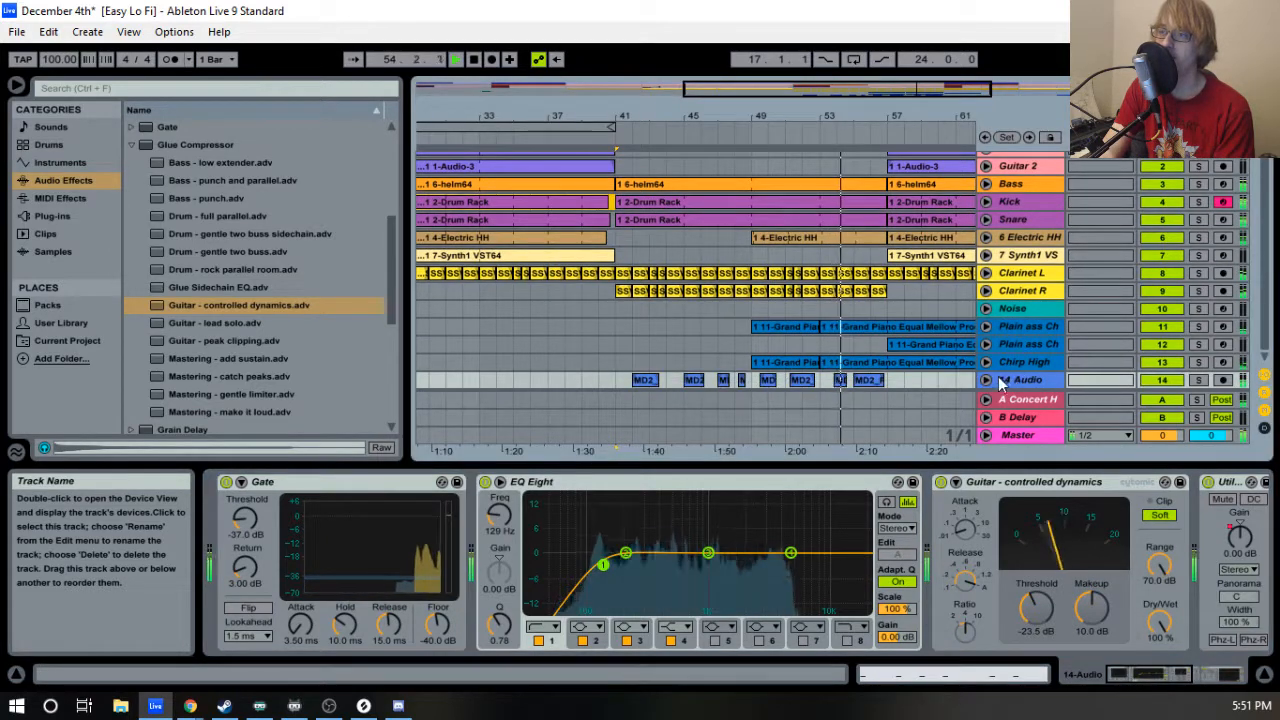
click(989, 379)
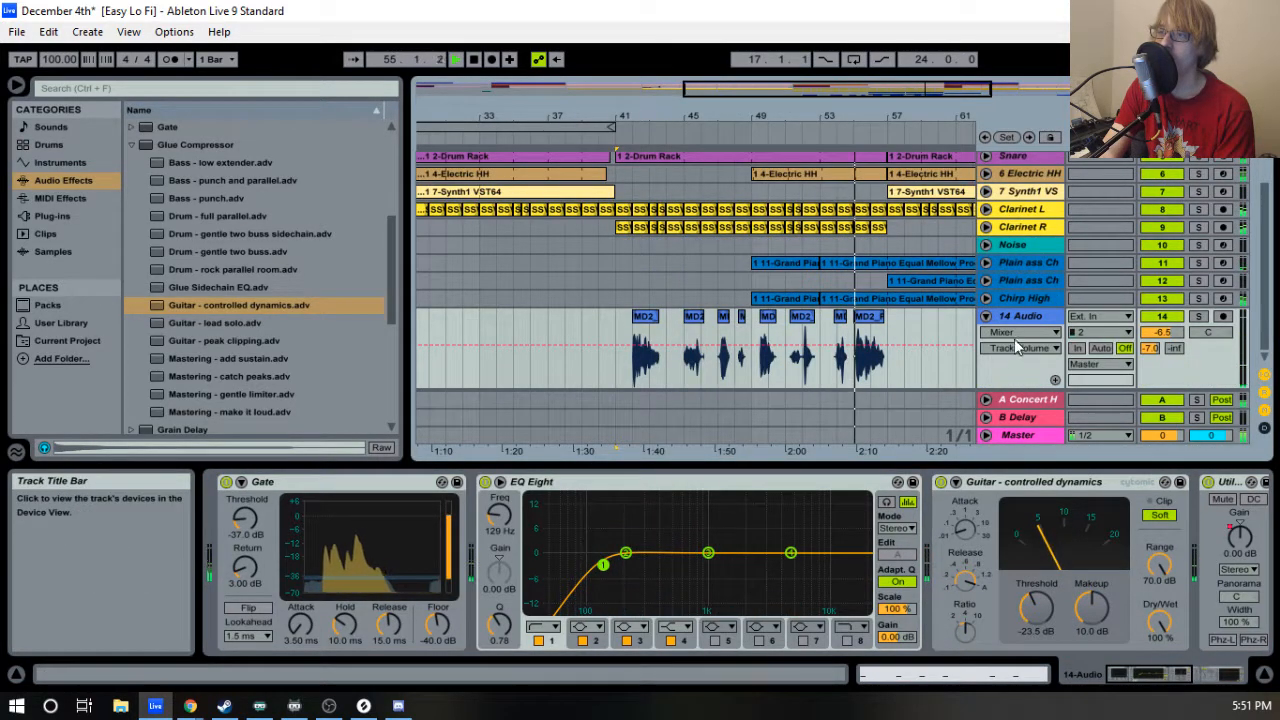
click(1020, 334)
click(1033, 387)
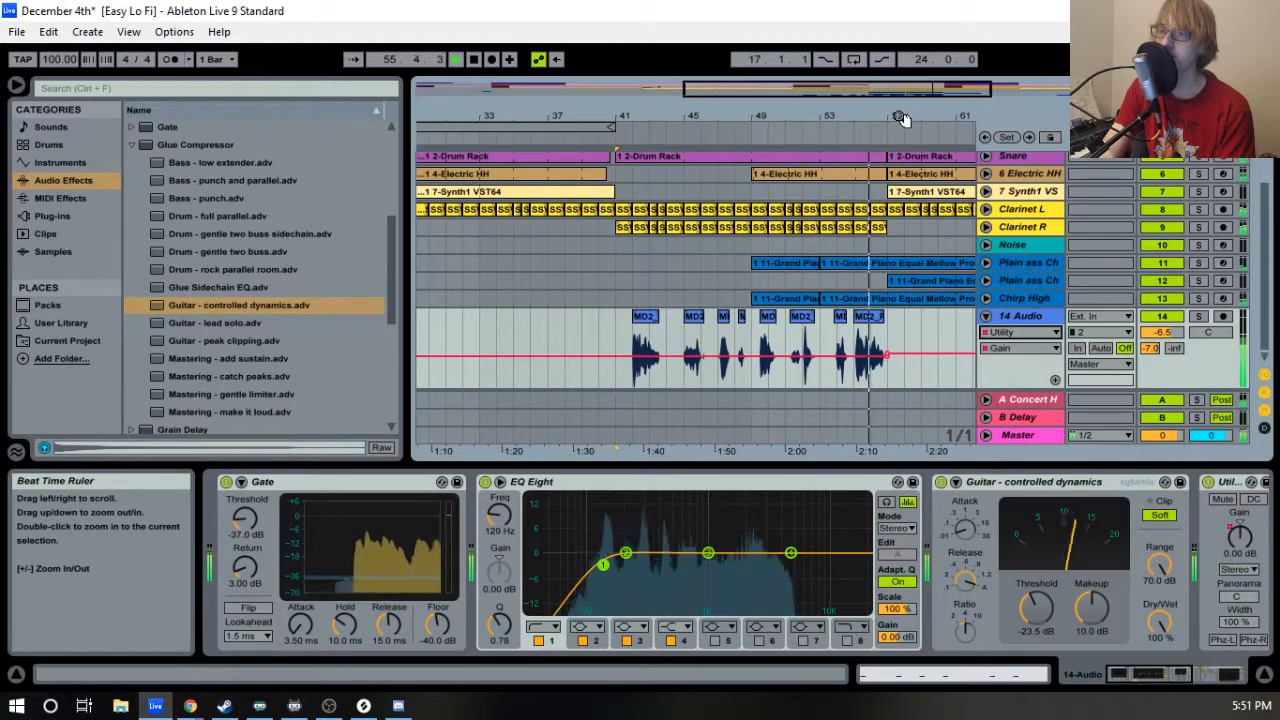
drag(901, 118, 794, 360)
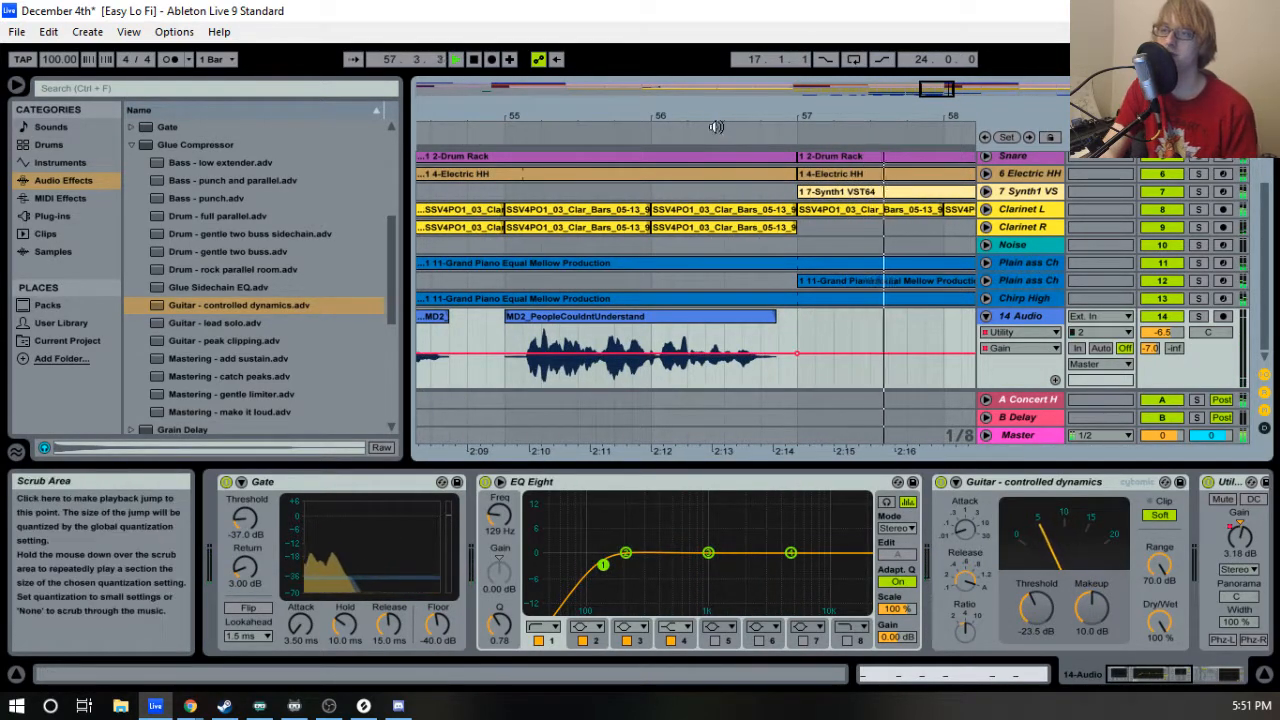
Audition the vocal clips on 14 Audio from bar 41, replaying the section to judge their level and tone.
drag(716, 118, 718, 20)
key(space)
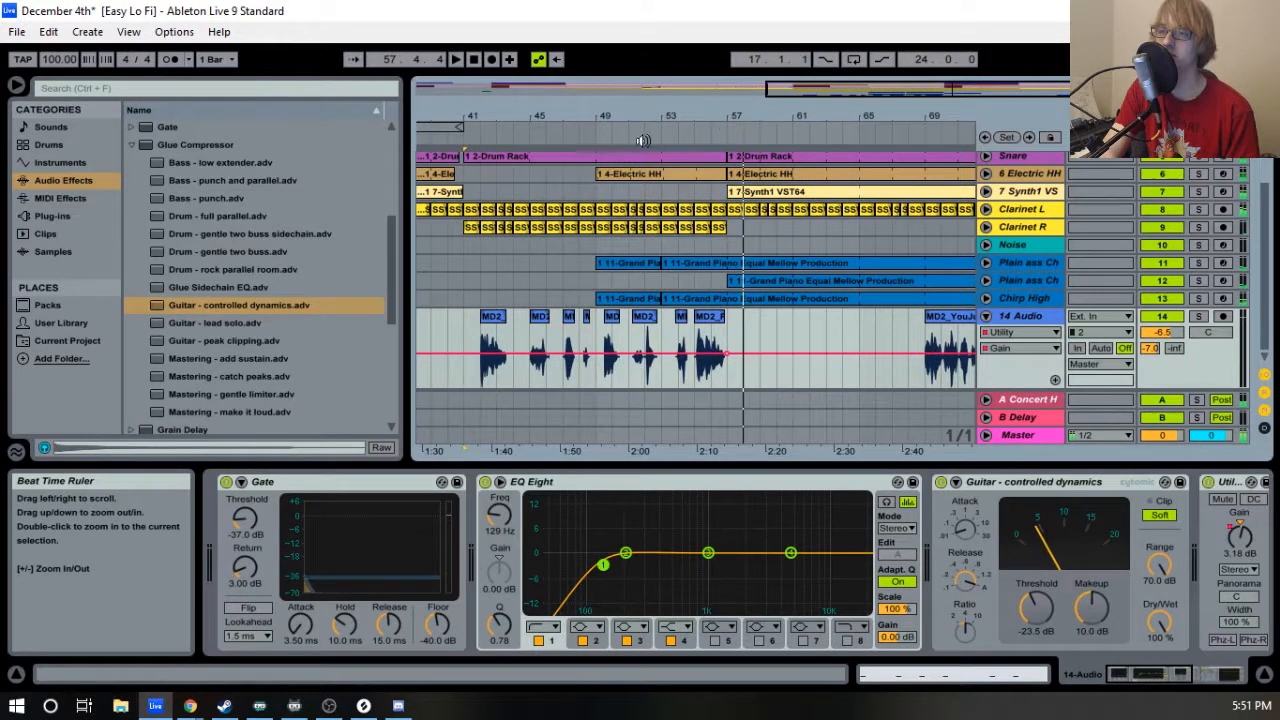
click(471, 134)
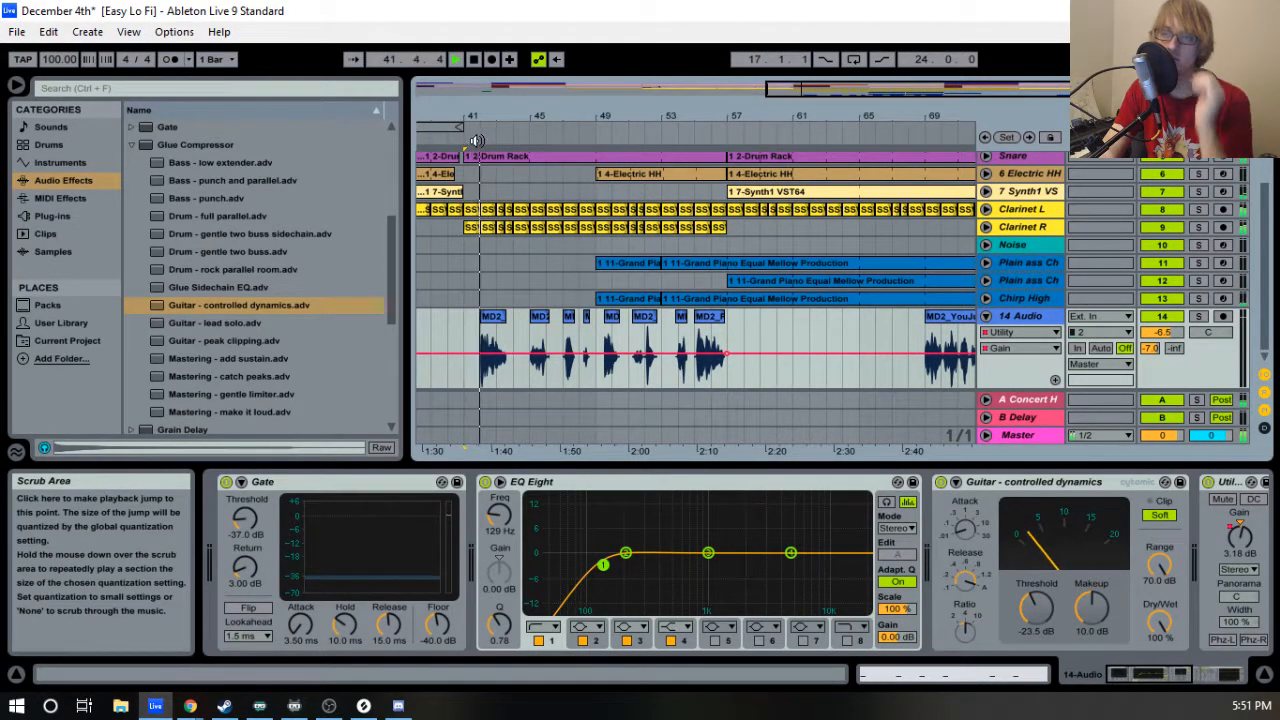
drag(508, 117, 436, 134)
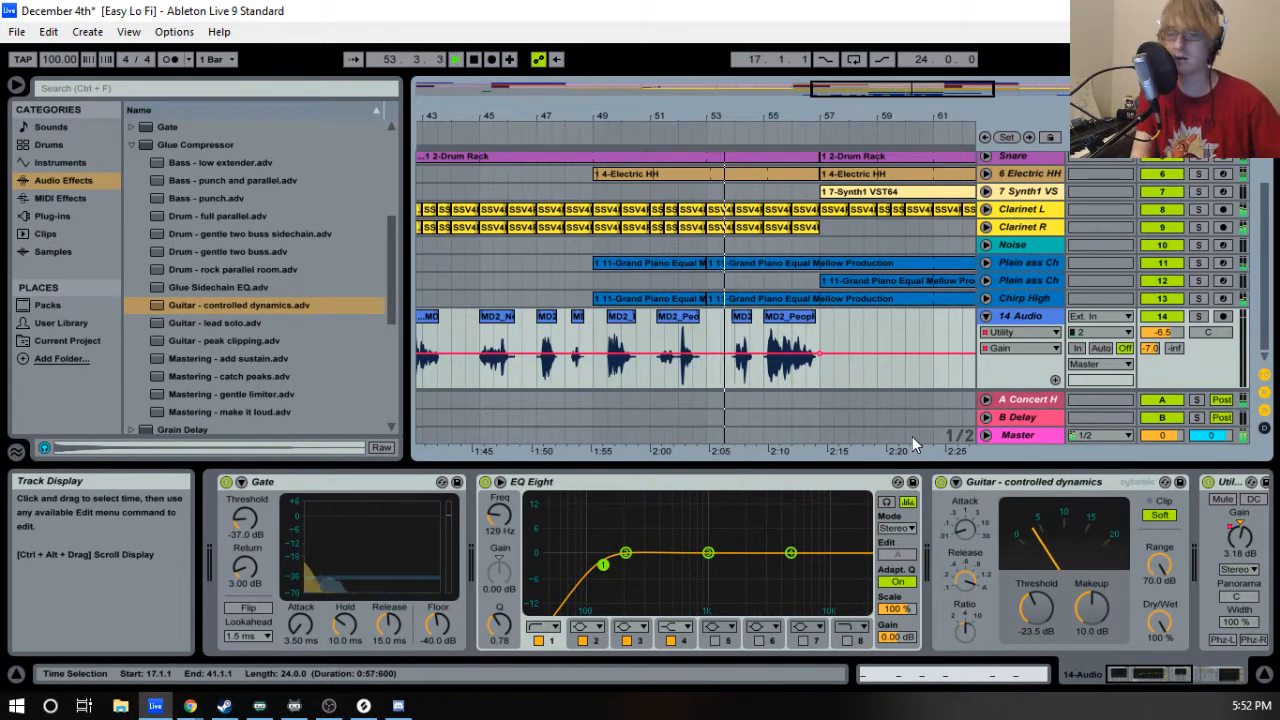
key(space)
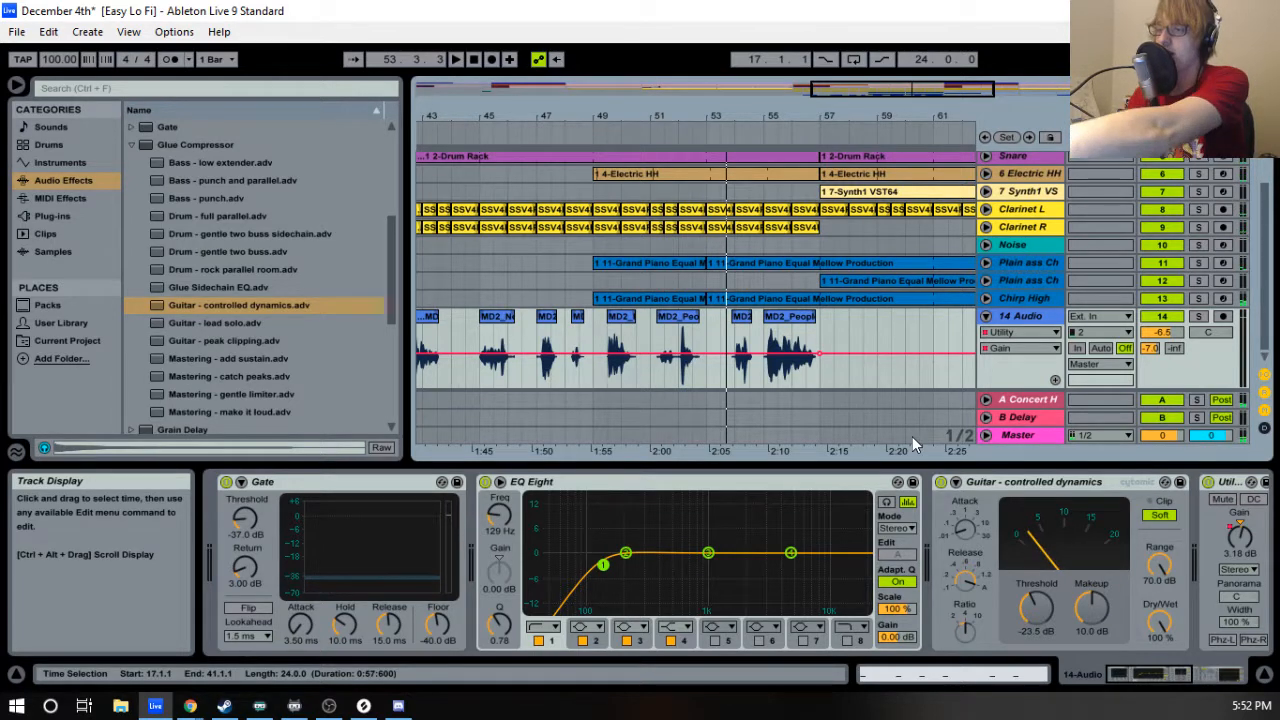
drag(578, 117, 718, 113)
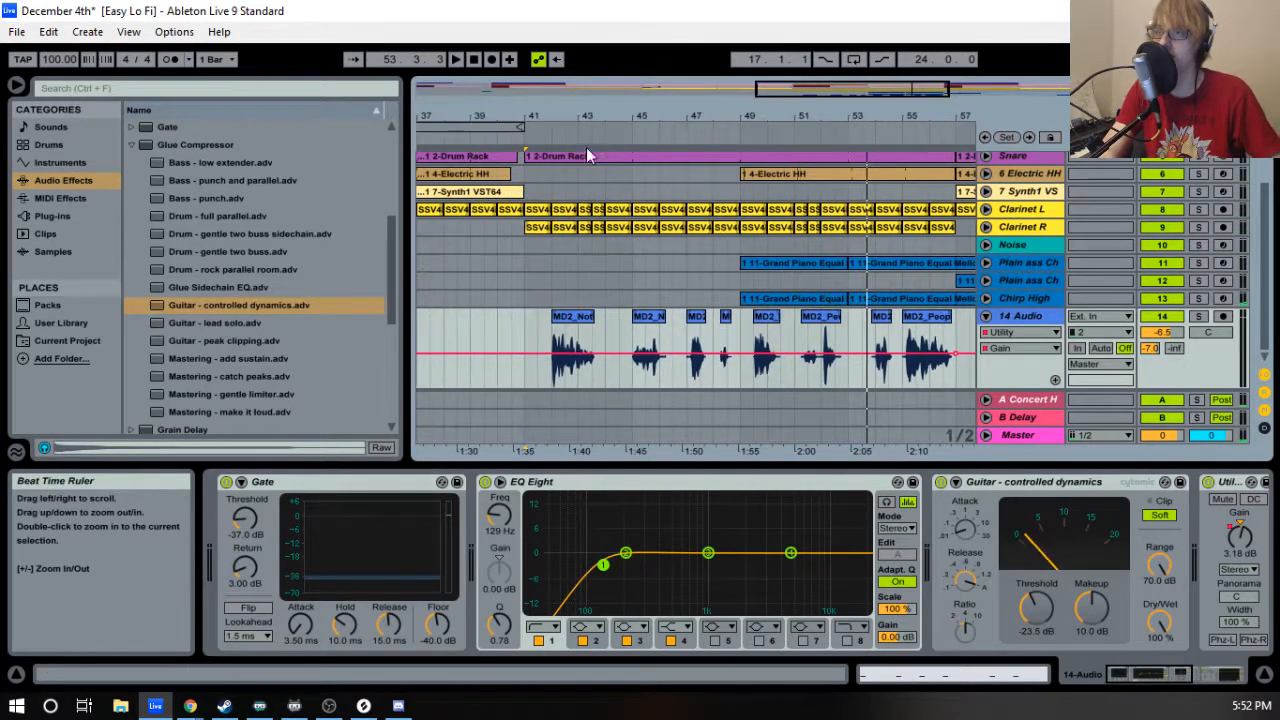
key(space)
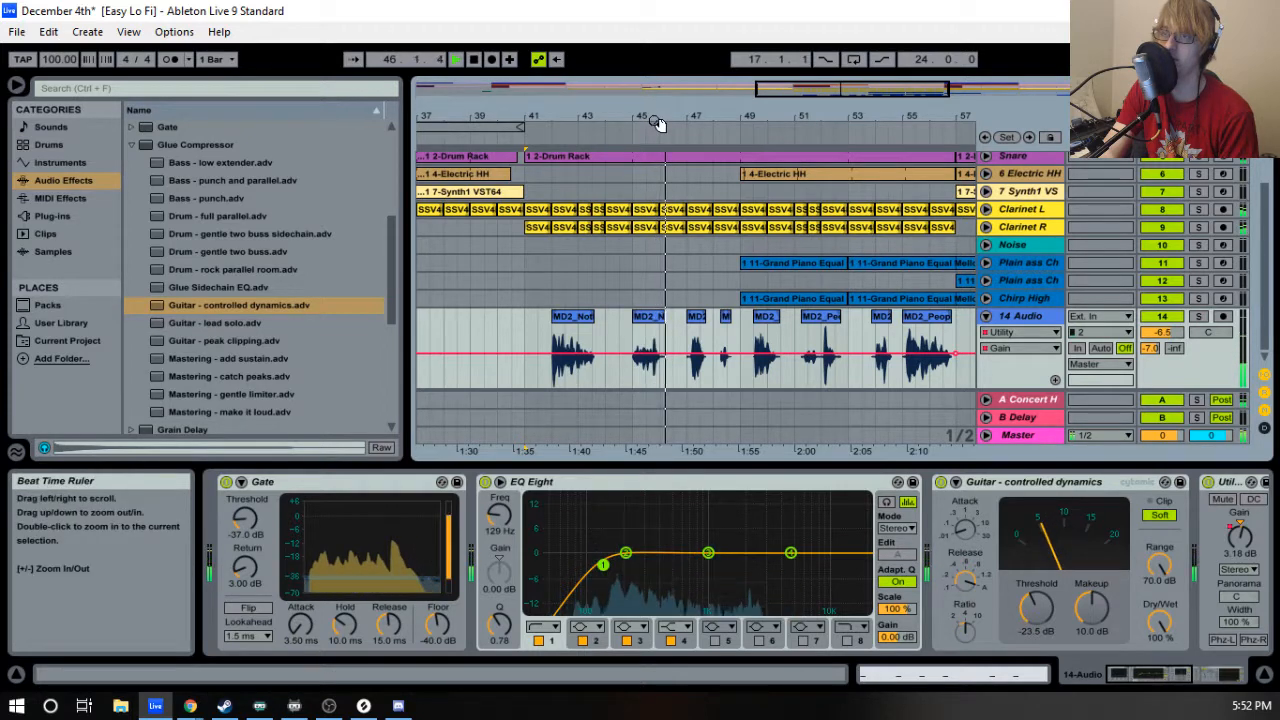
drag(656, 120, 603, 157)
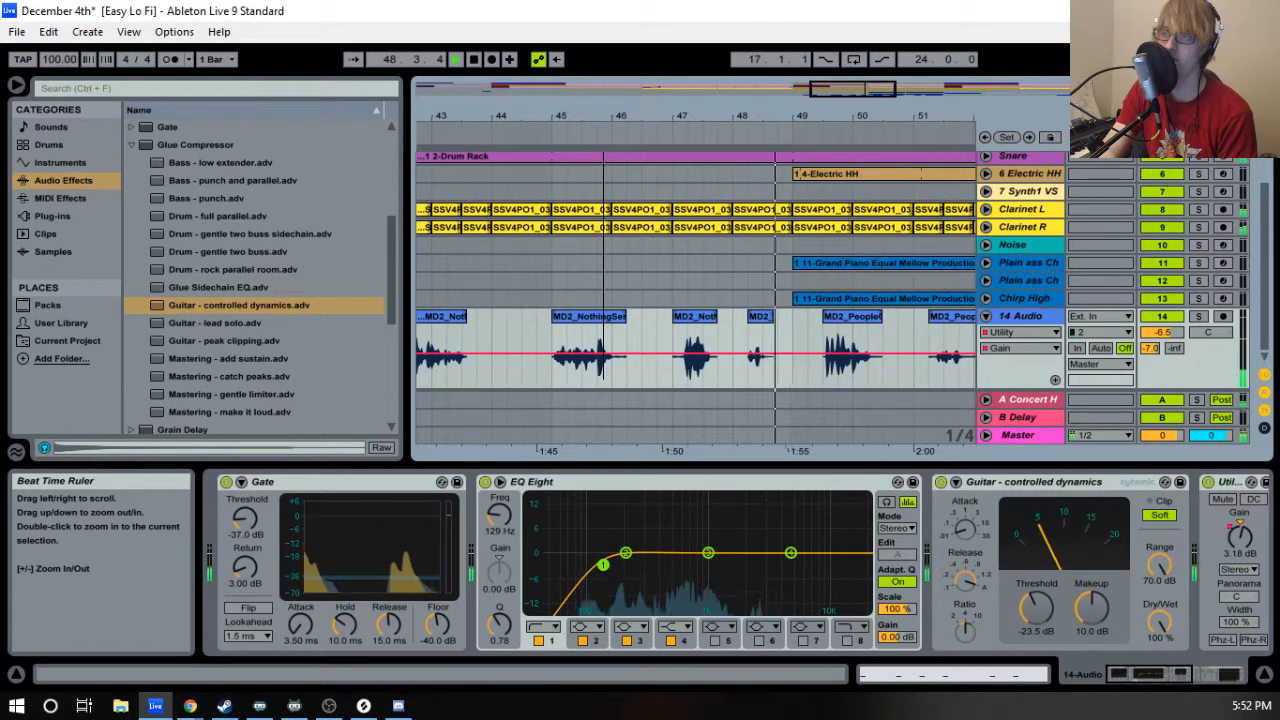
drag(603, 157, 603, 140)
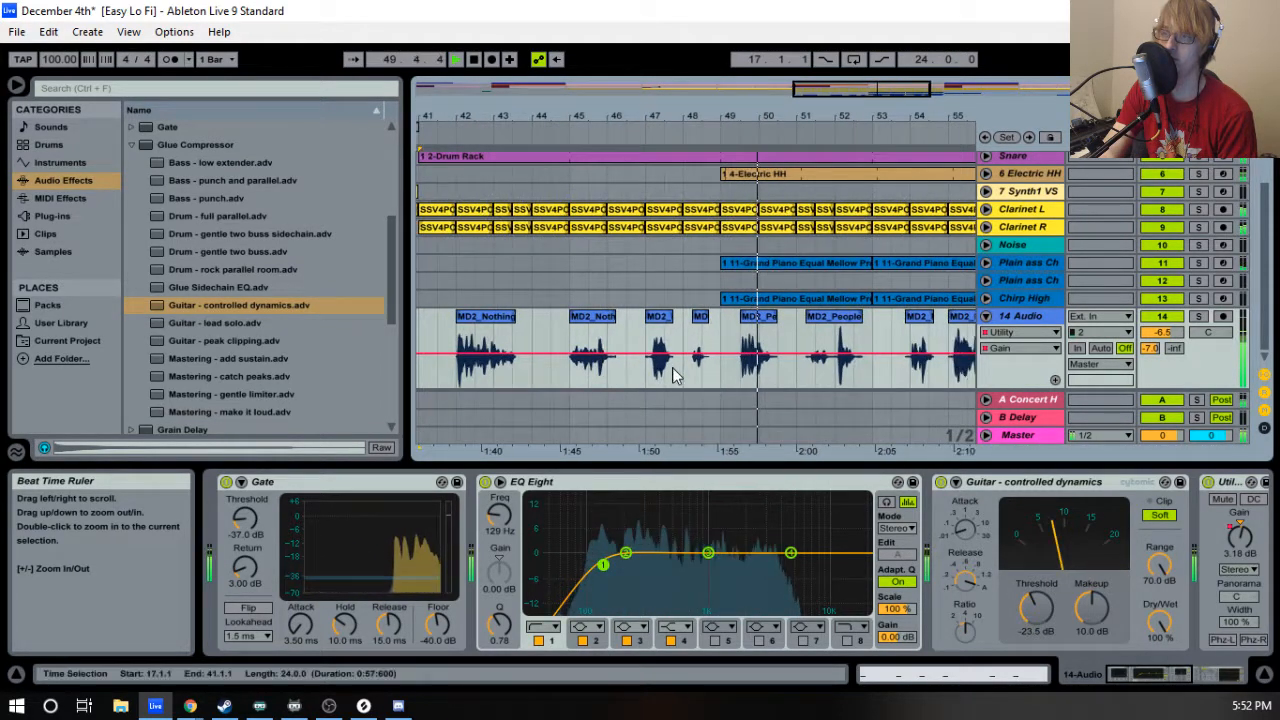
Enable filter 8 in 14 Audio's EQ Eight as a steep 48 dB/octave high cut at about 6.12 kHz.
click(848, 638)
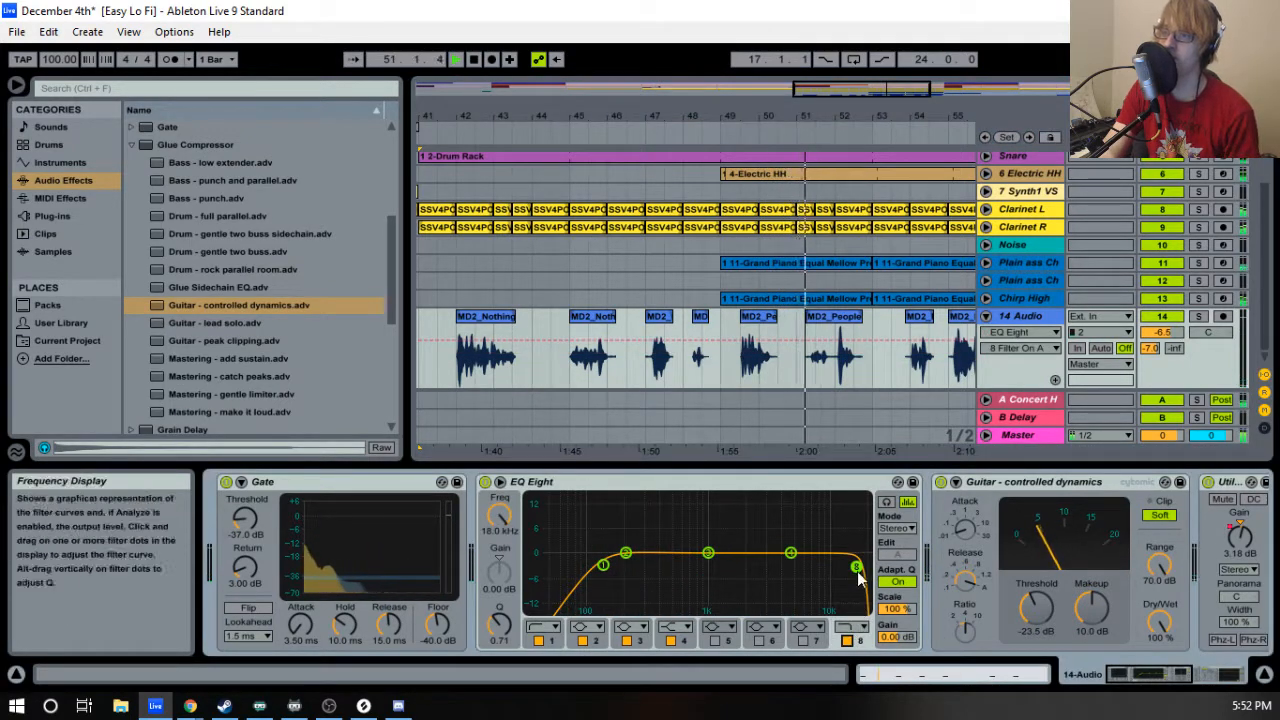
drag(855, 567, 811, 563)
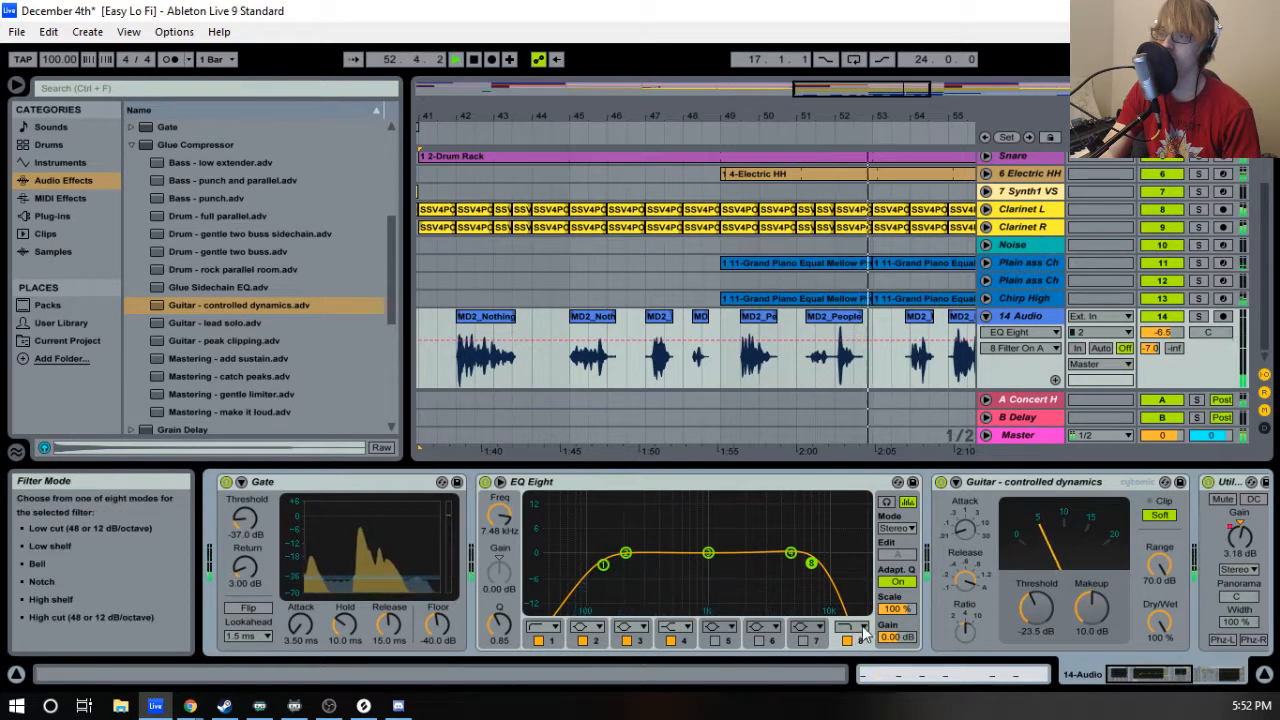
click(851, 628)
click(852, 620)
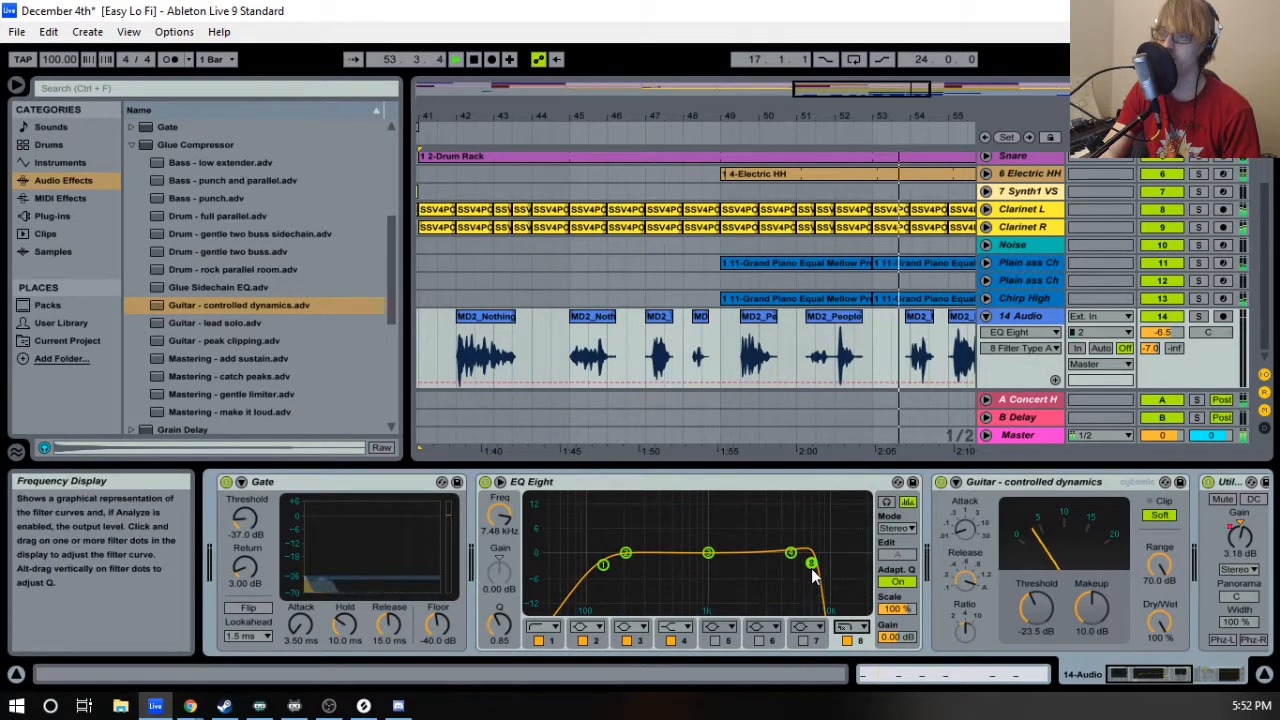
drag(813, 565, 792, 566)
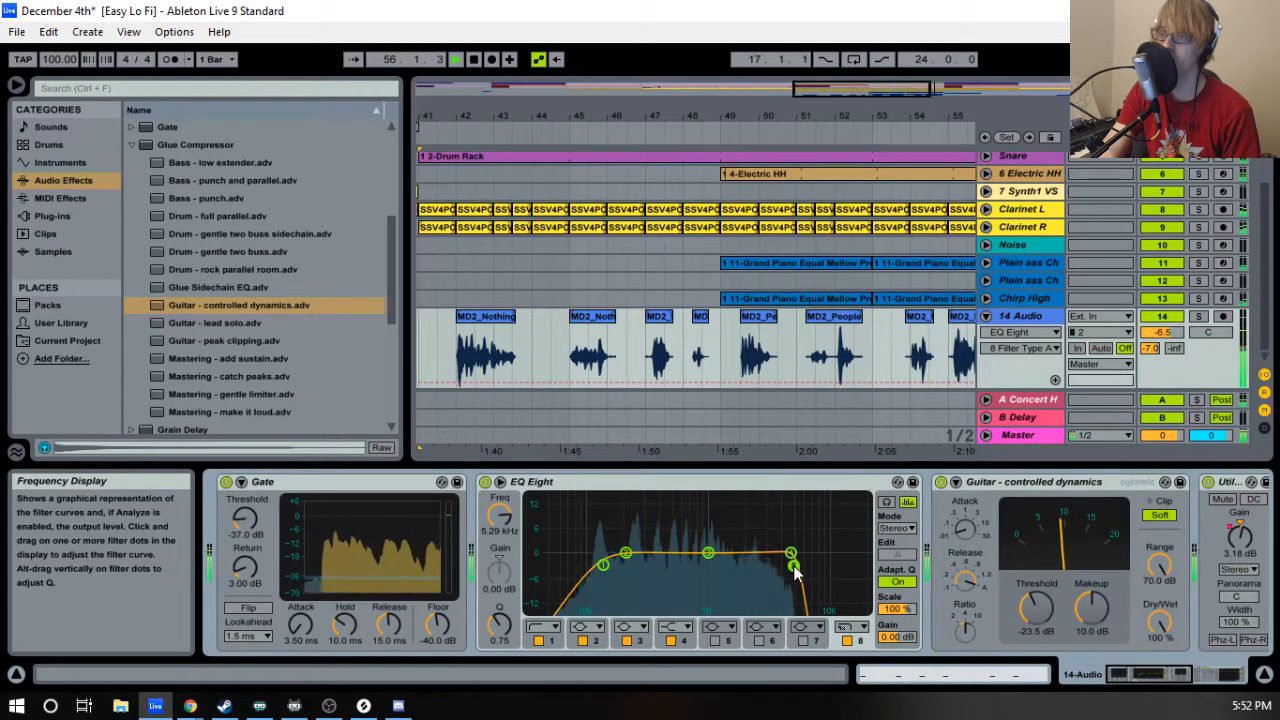
drag(794, 567, 794, 566)
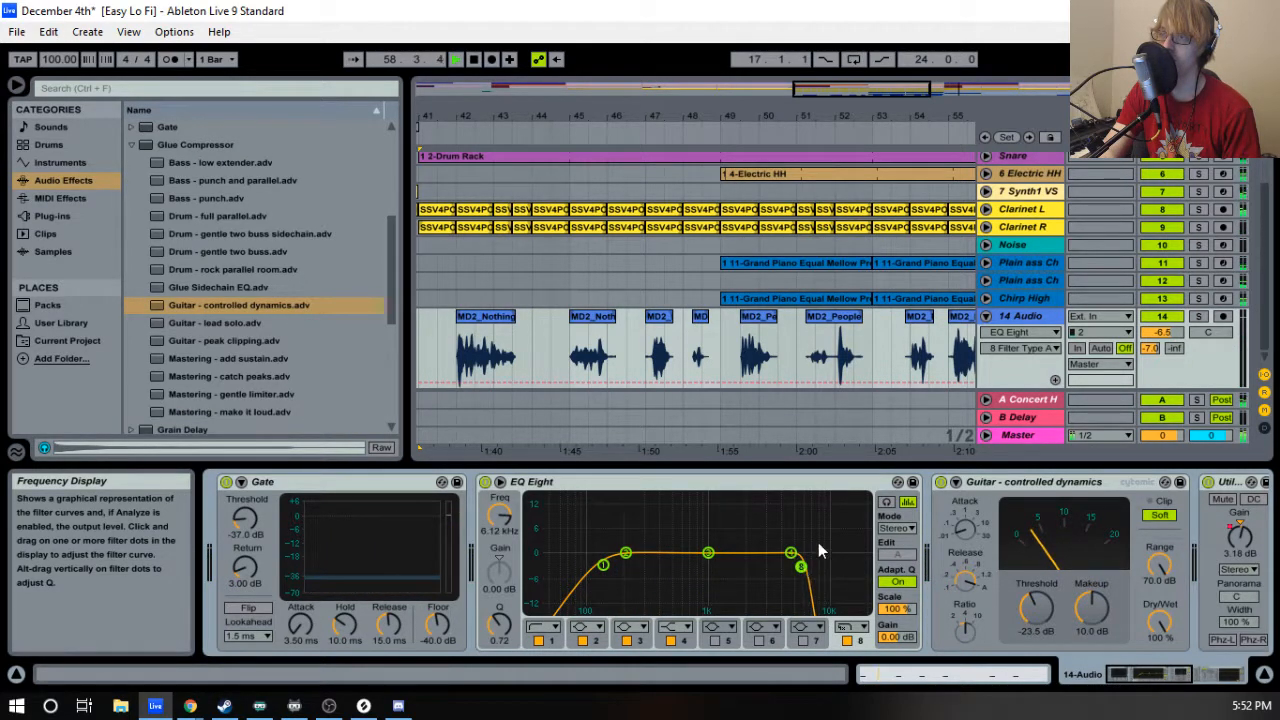
Audition the last vocal clip on 14 Audio through the song's ending, and stop playback.
drag(872, 120, 719, 121)
click(834, 137)
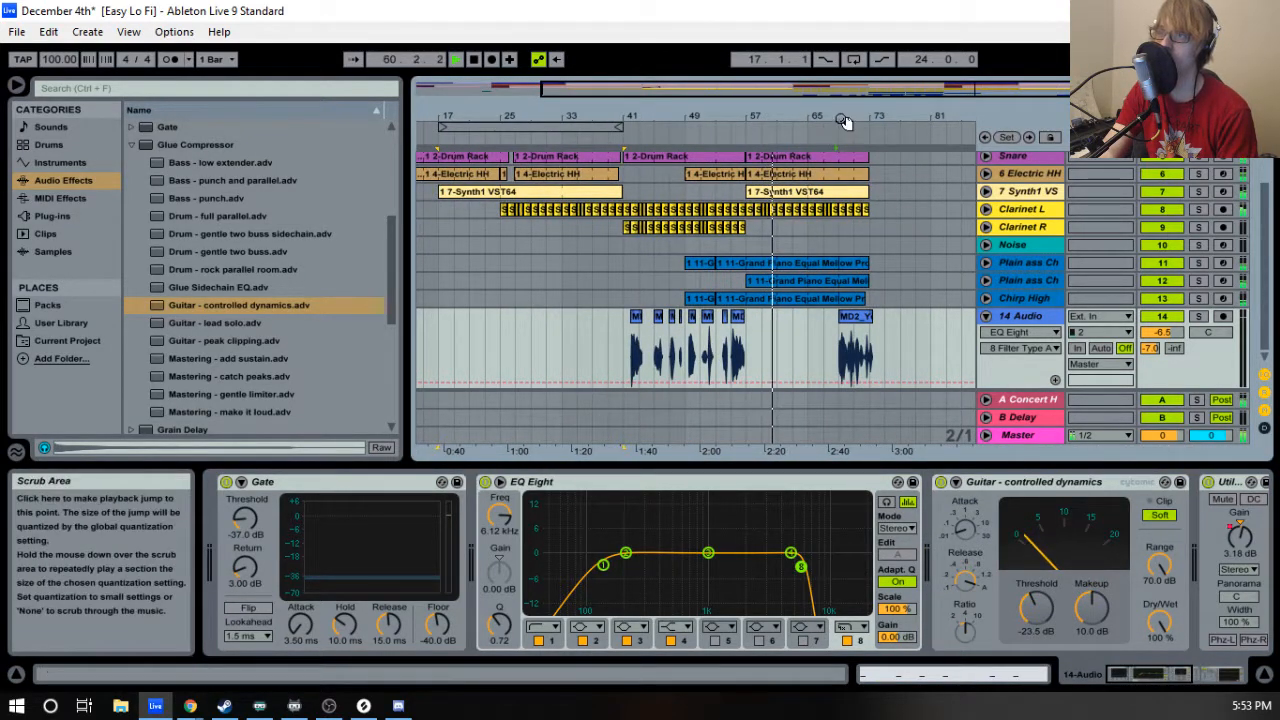
drag(842, 121, 820, 180)
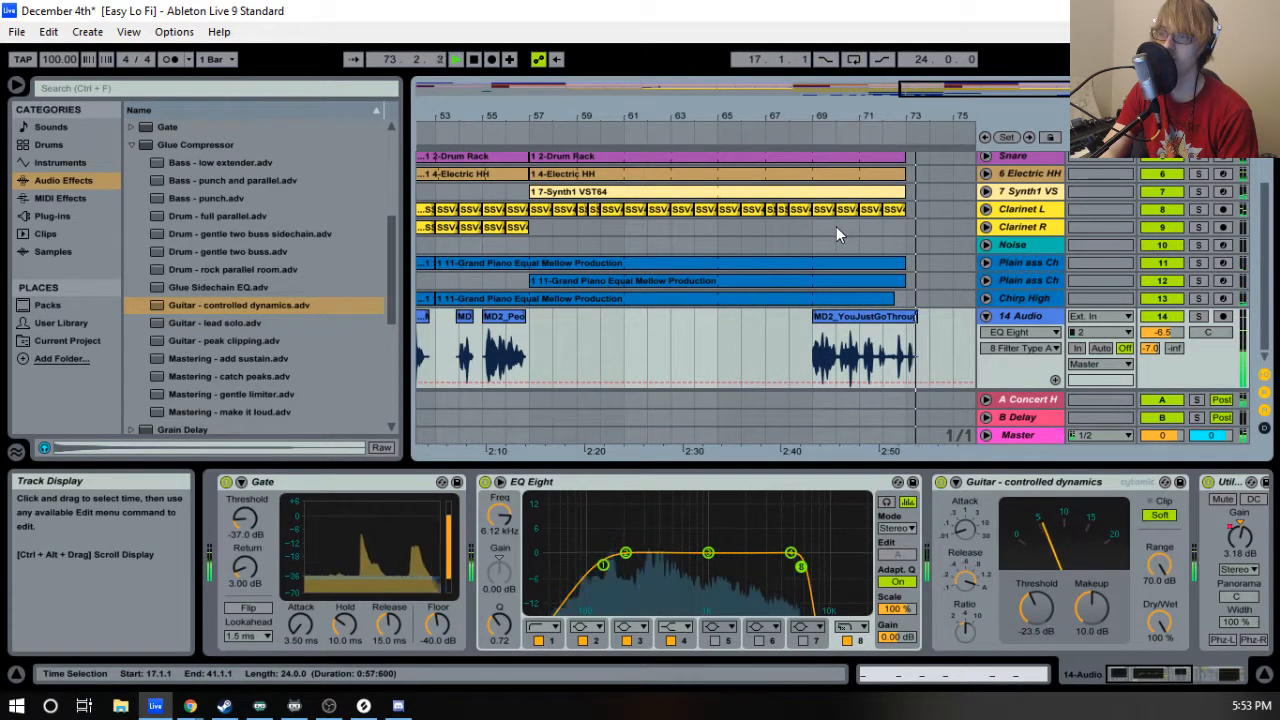
click(475, 60)
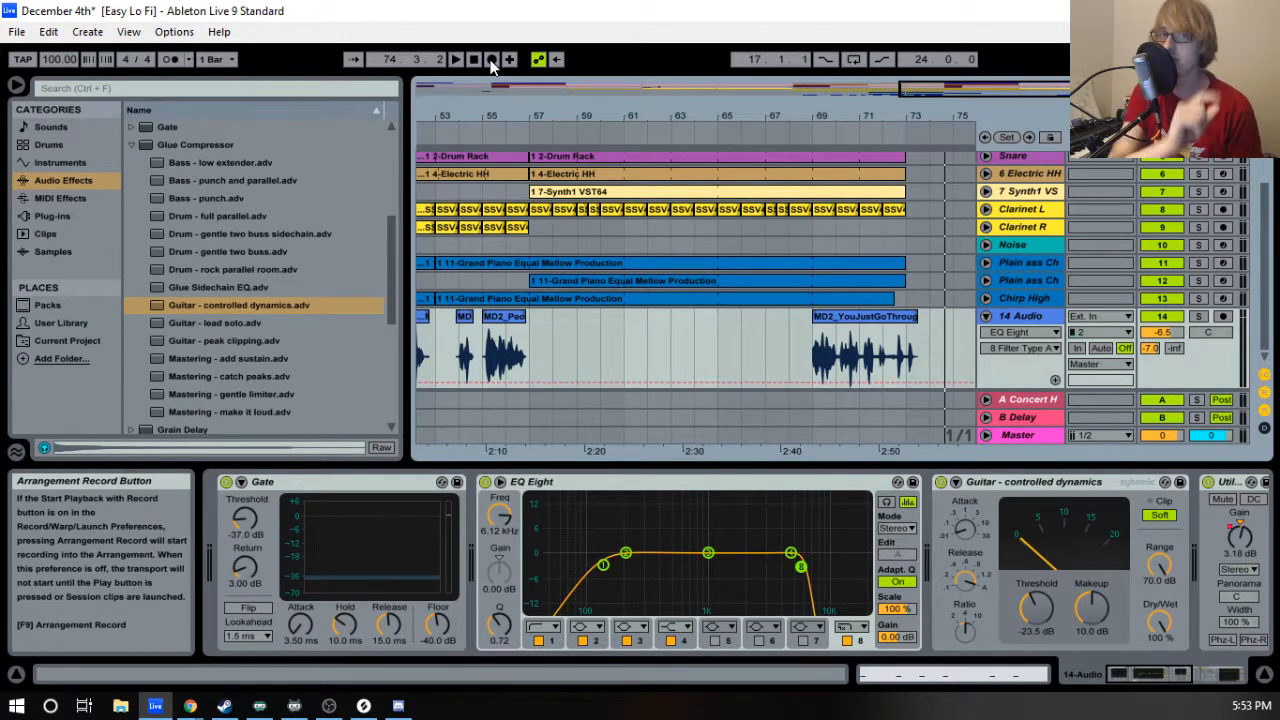
Fold the 14 Audio track and hide its device chain so that the full arrangement fits.
click(986, 316)
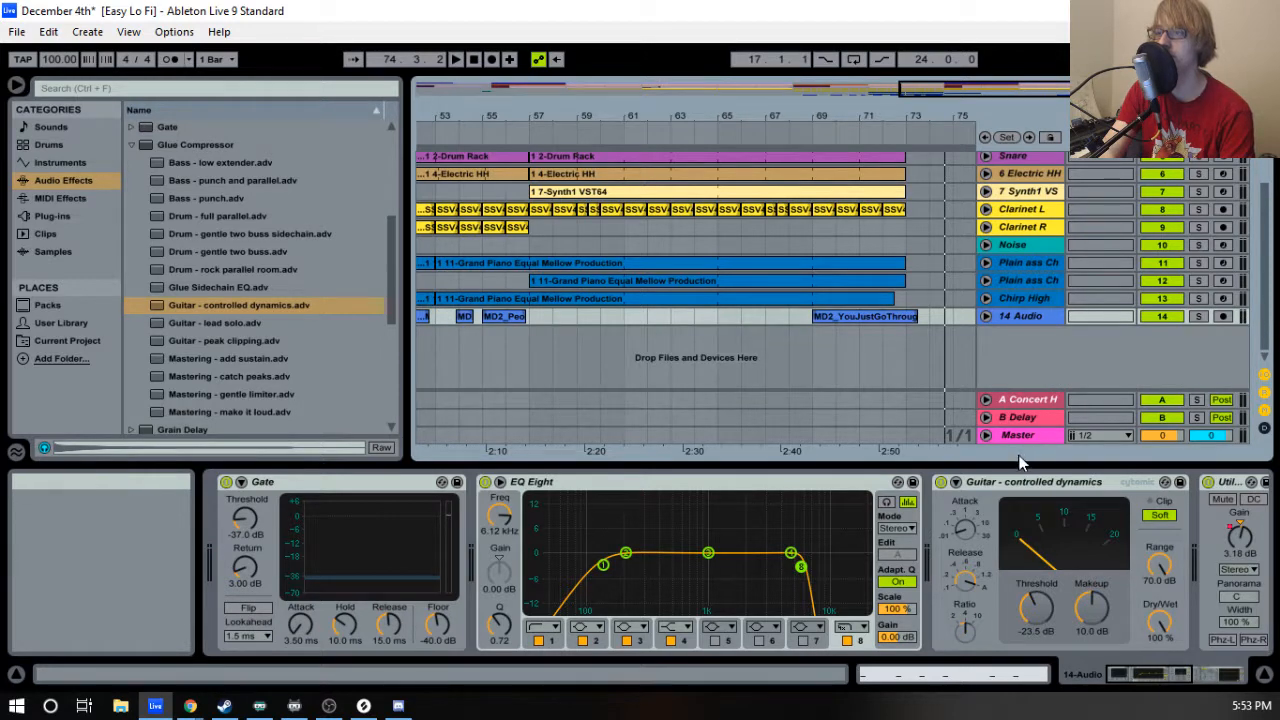
drag(1027, 465, 1027, 668)
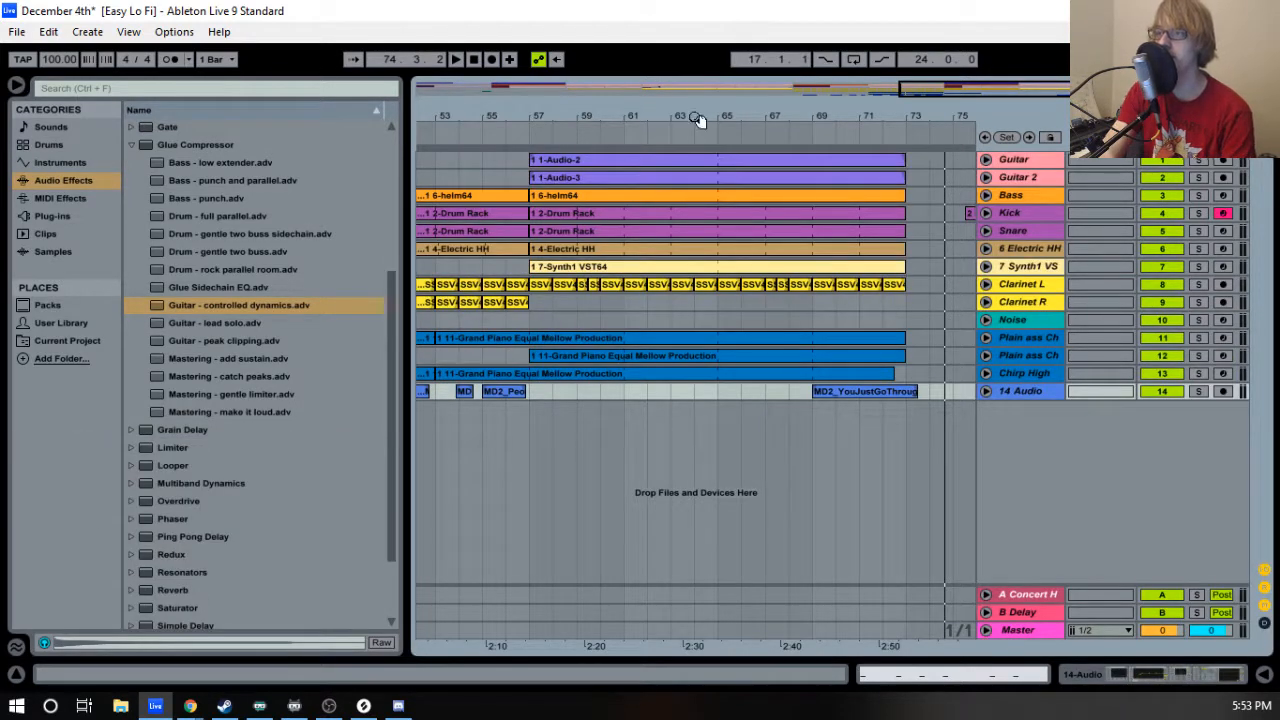
drag(697, 118, 738, 121)
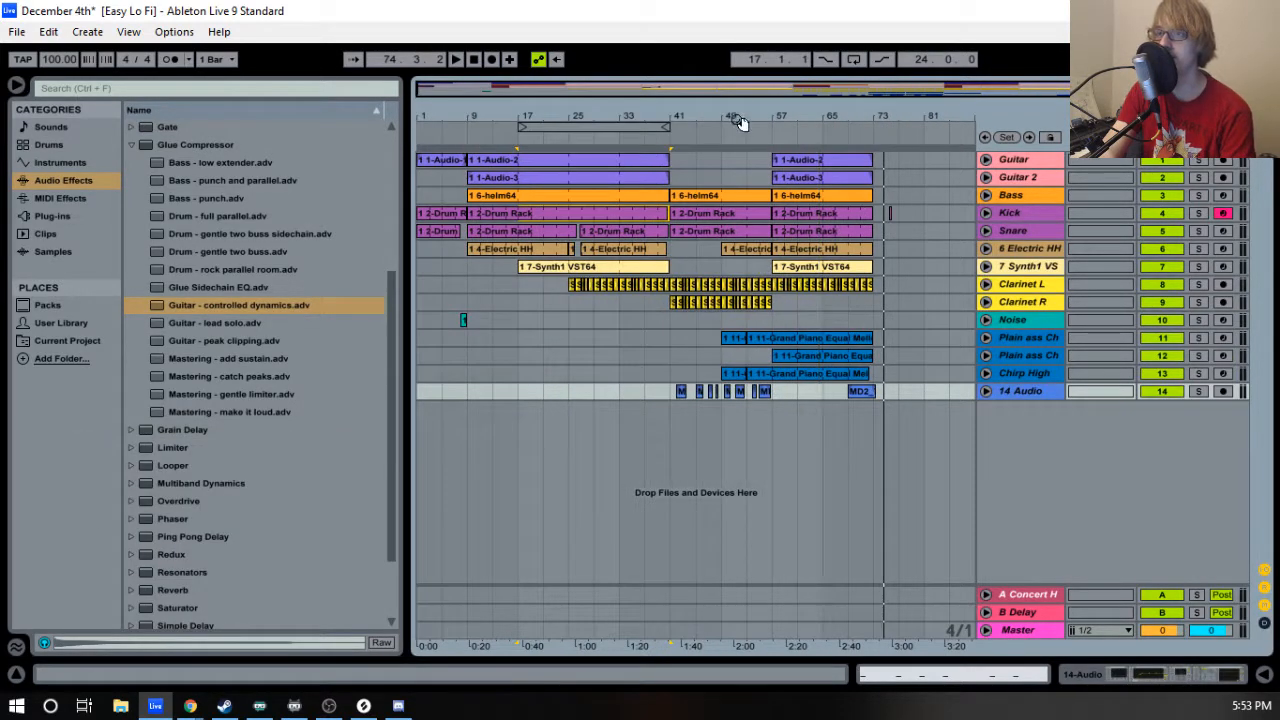
Return the playback position to 1.1.1 and save the Live Set.
click(475, 62)
click(16, 31)
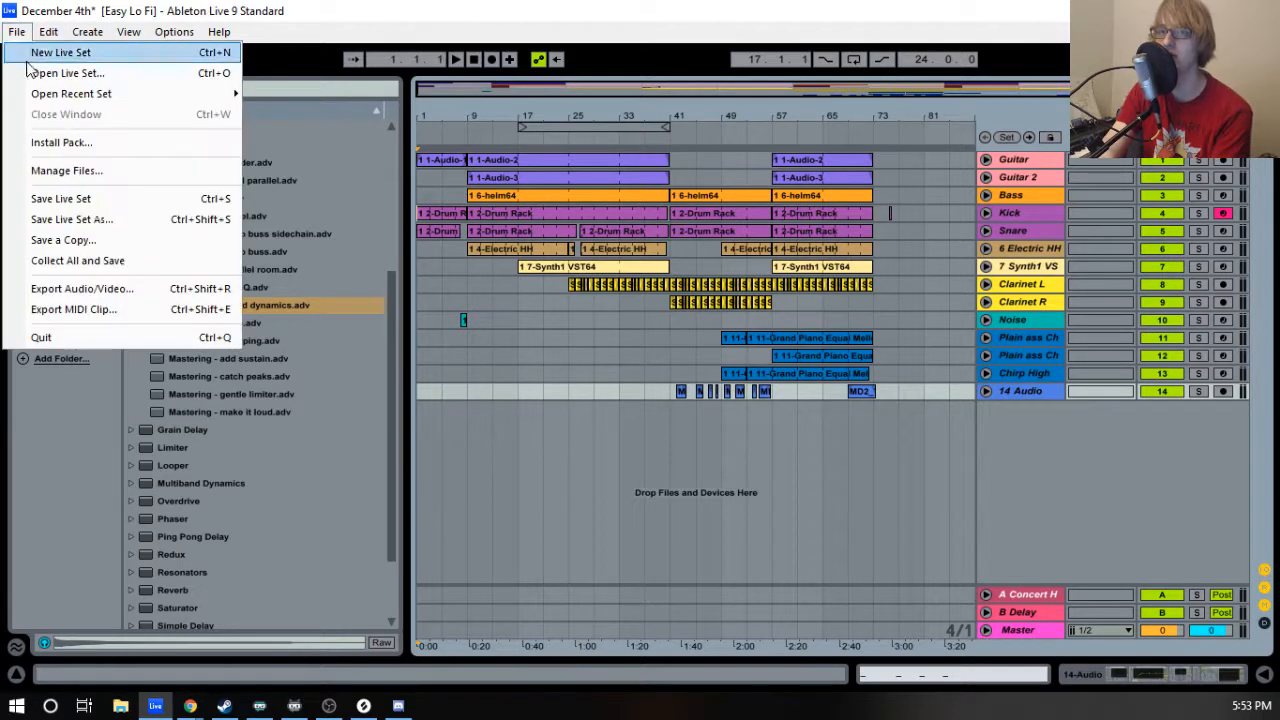
click(90, 199)
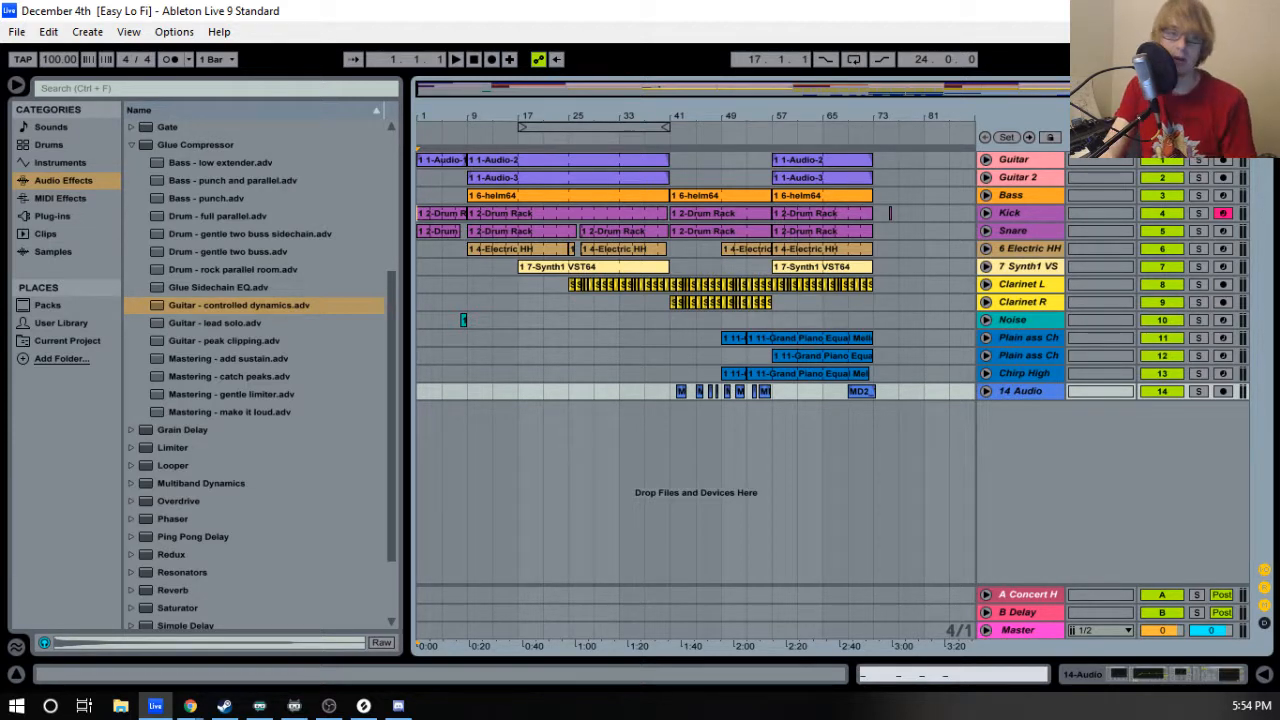
key(alt+Tab)
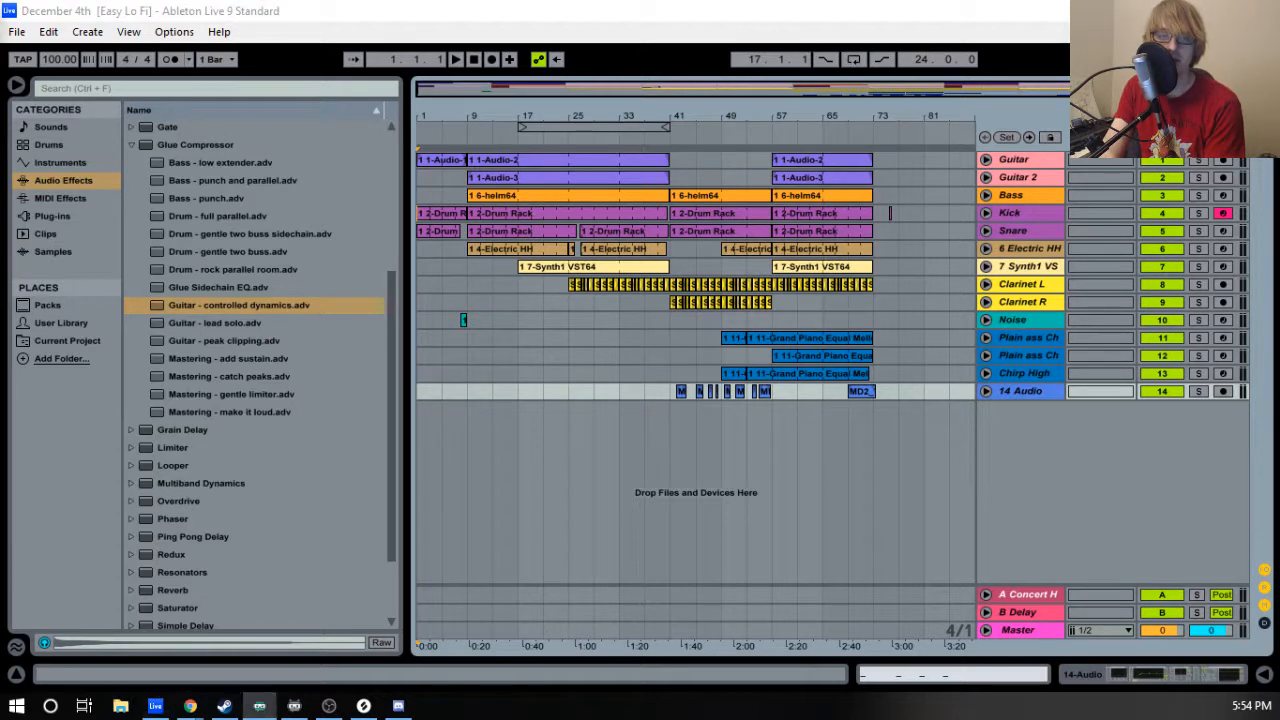
key(alt+Tab)
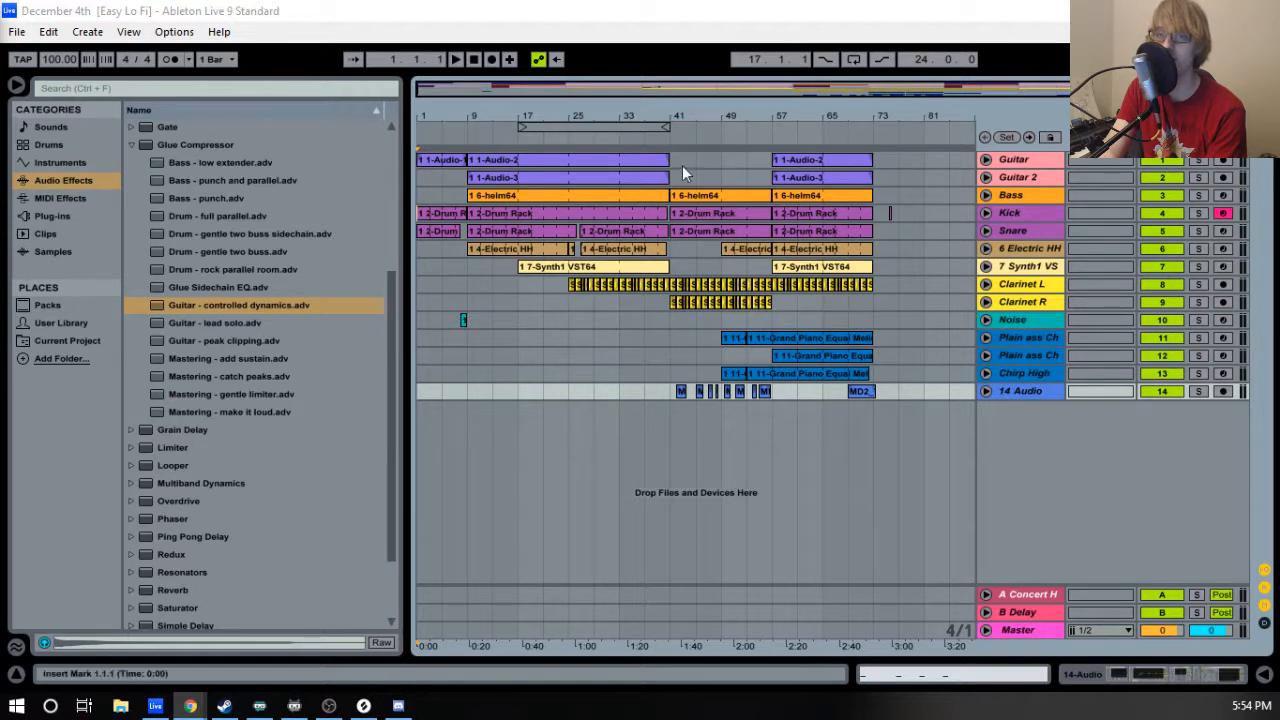
Play the whole song from 1.1.1 for a final listen.
click(475, 62)
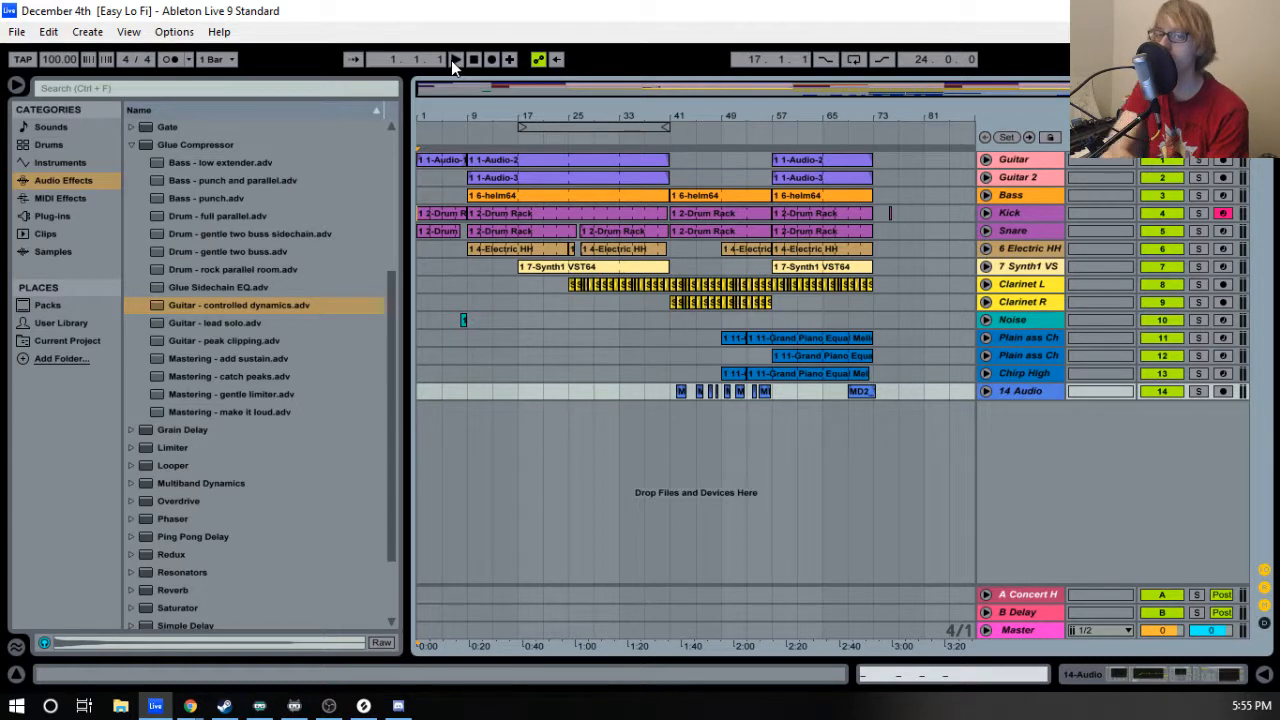
click(451, 60)
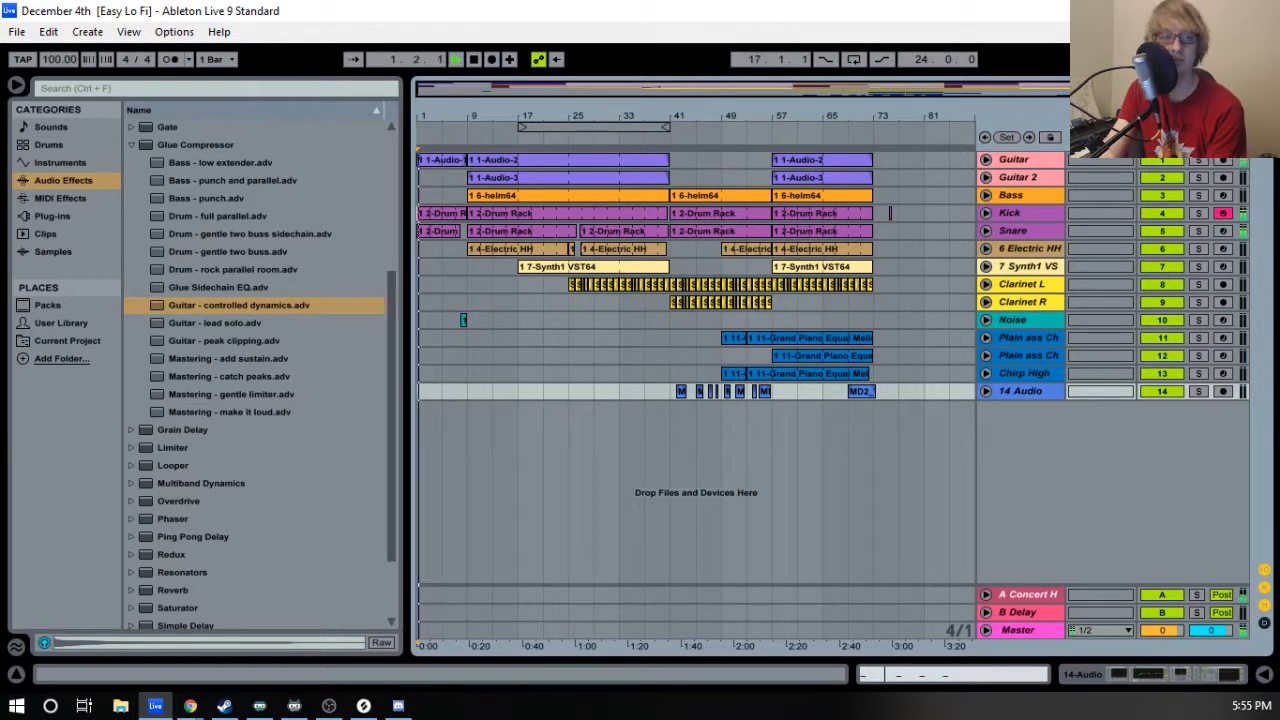